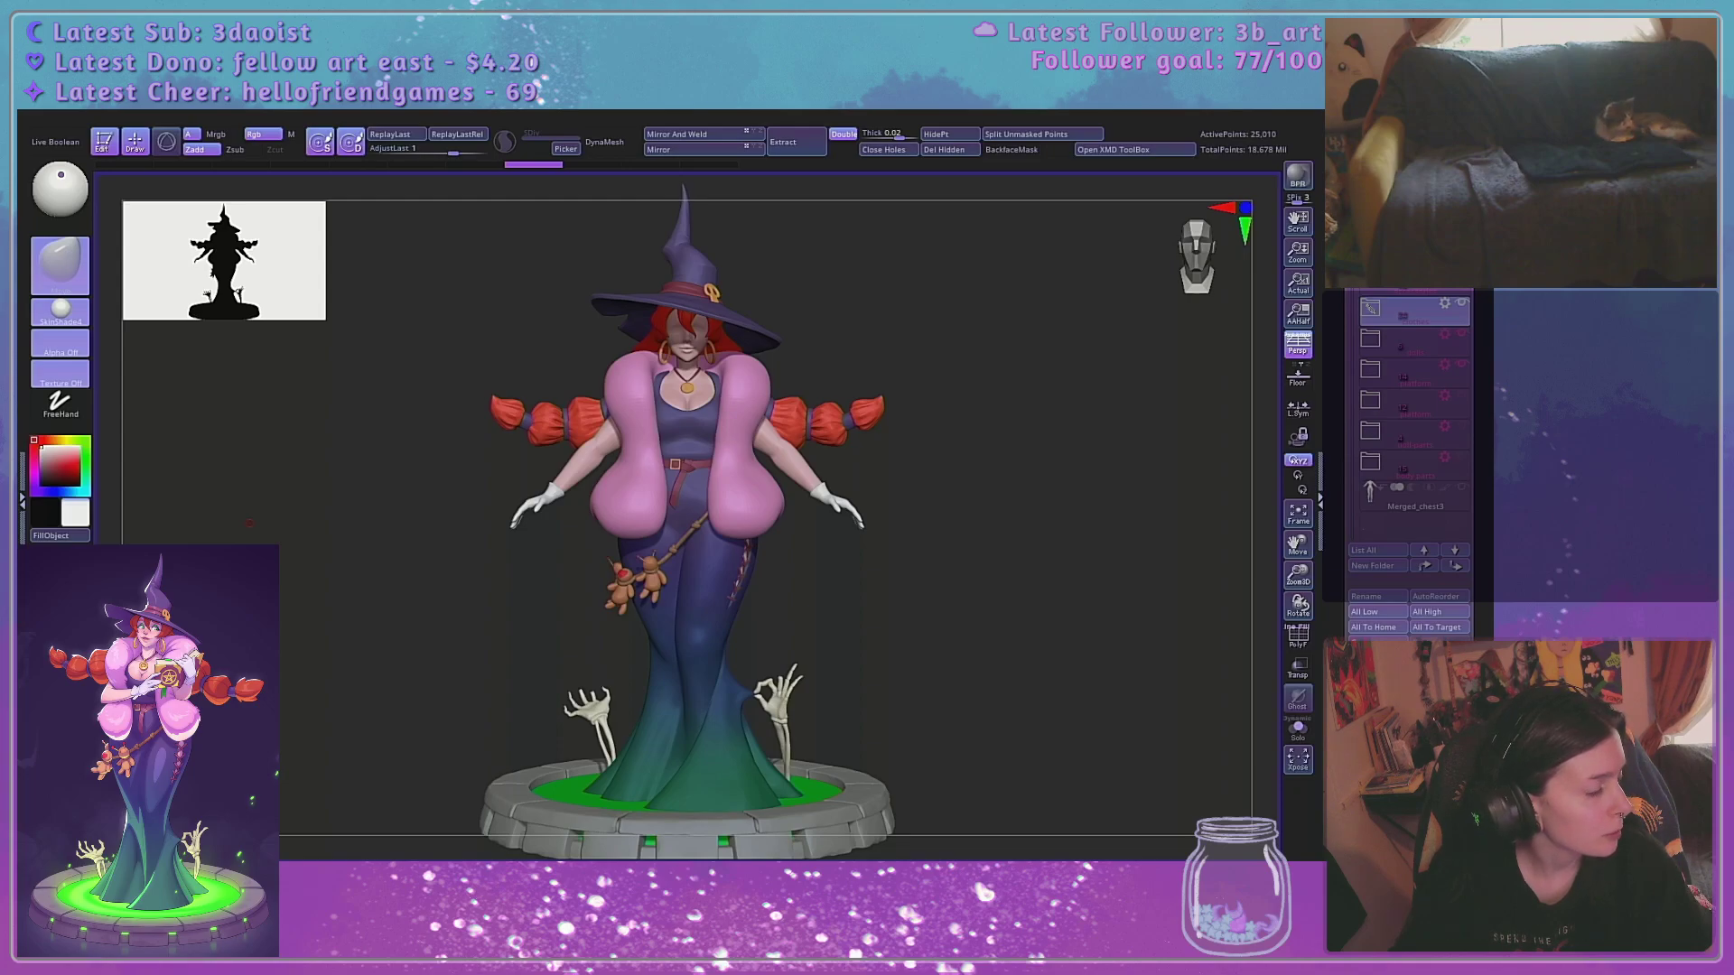
key("alt+Tab")
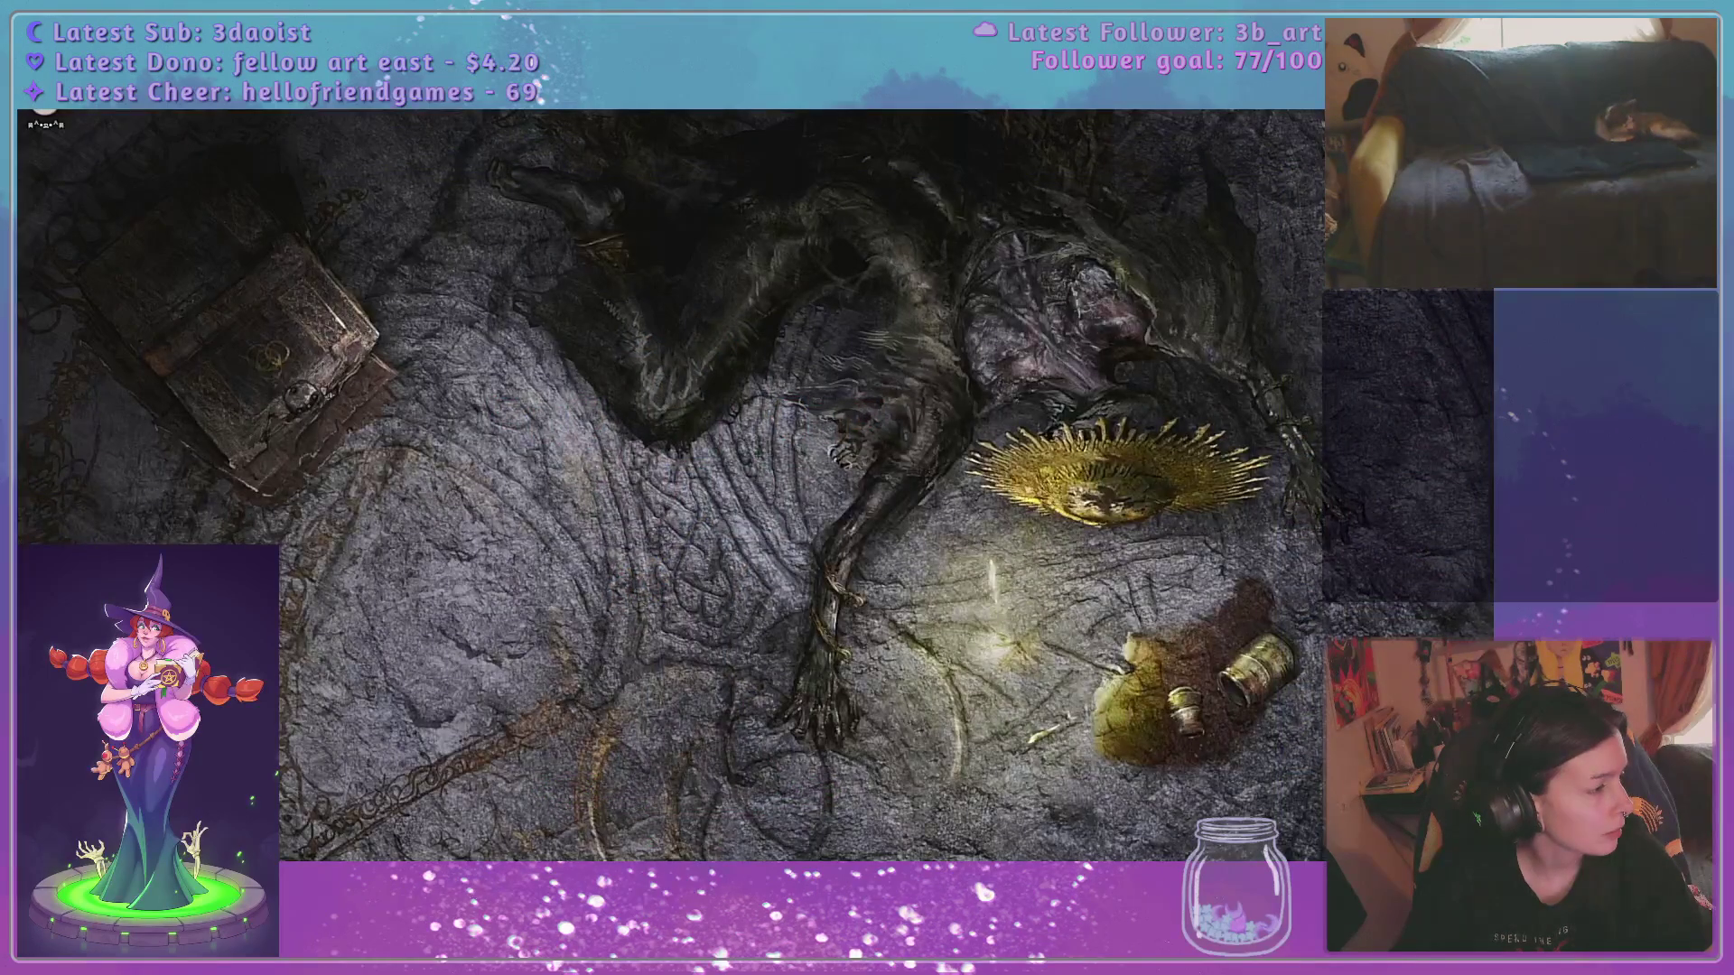
key("alt+Tab")
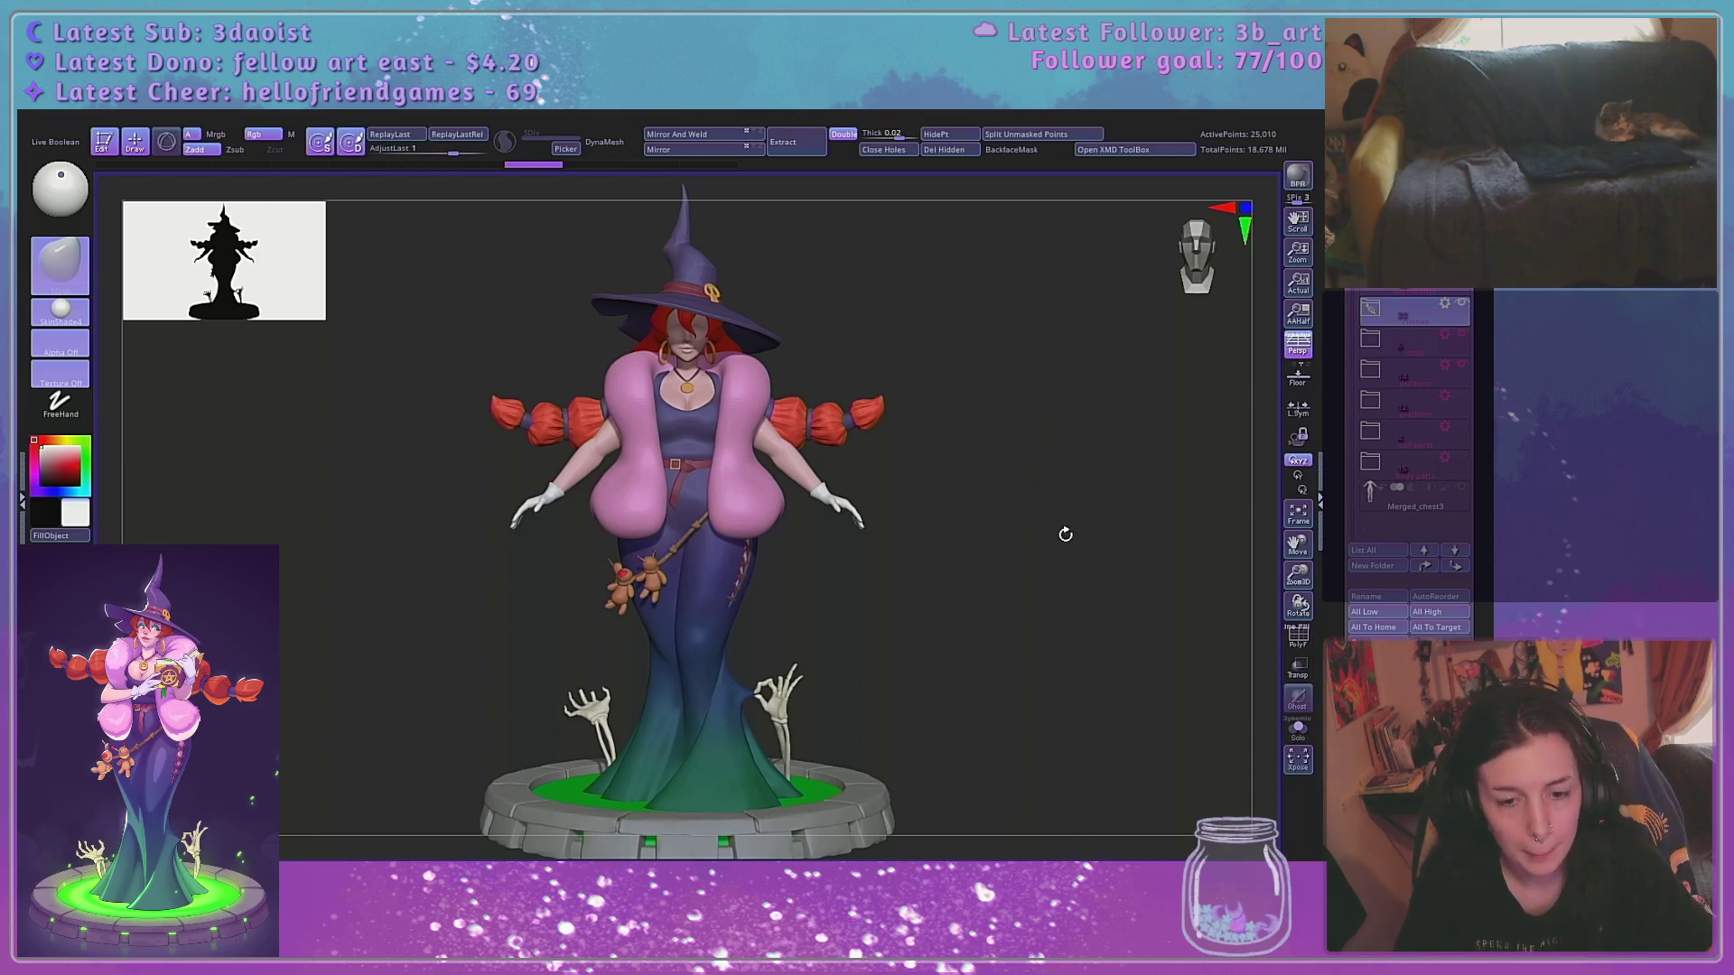
left_click_drag(1065, 534, 1038, 515)
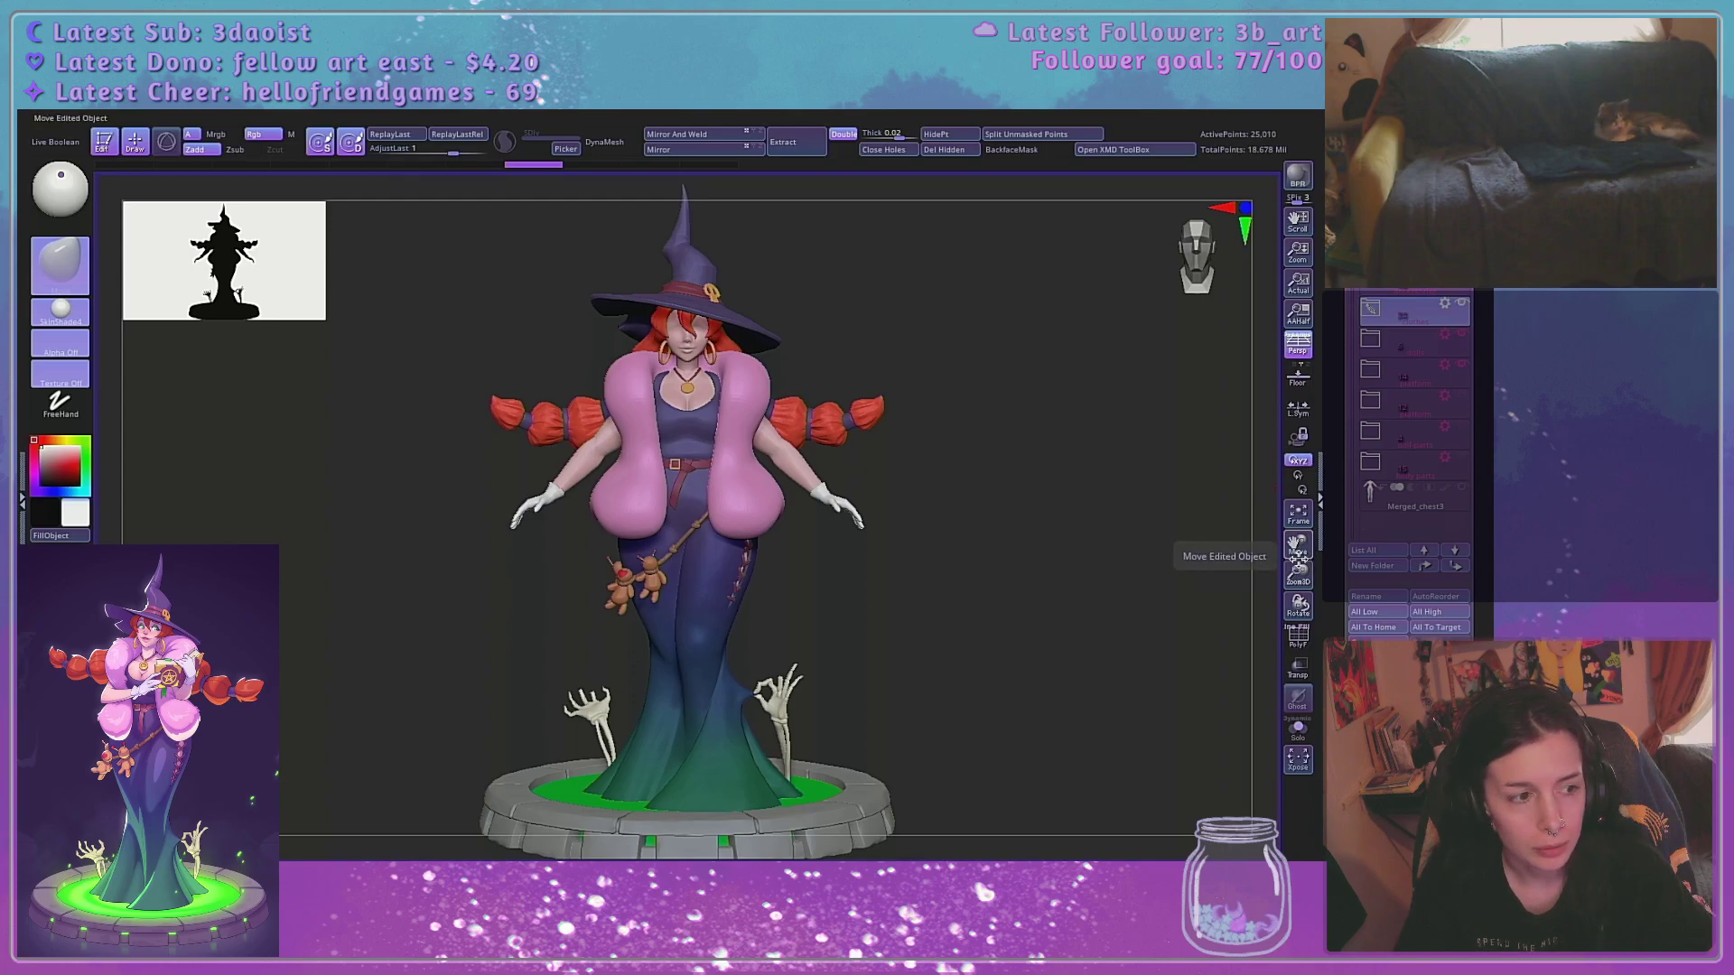
Find the pink coat's part inside the selected subtool folder and close the subtool list
left_click(1373, 314)
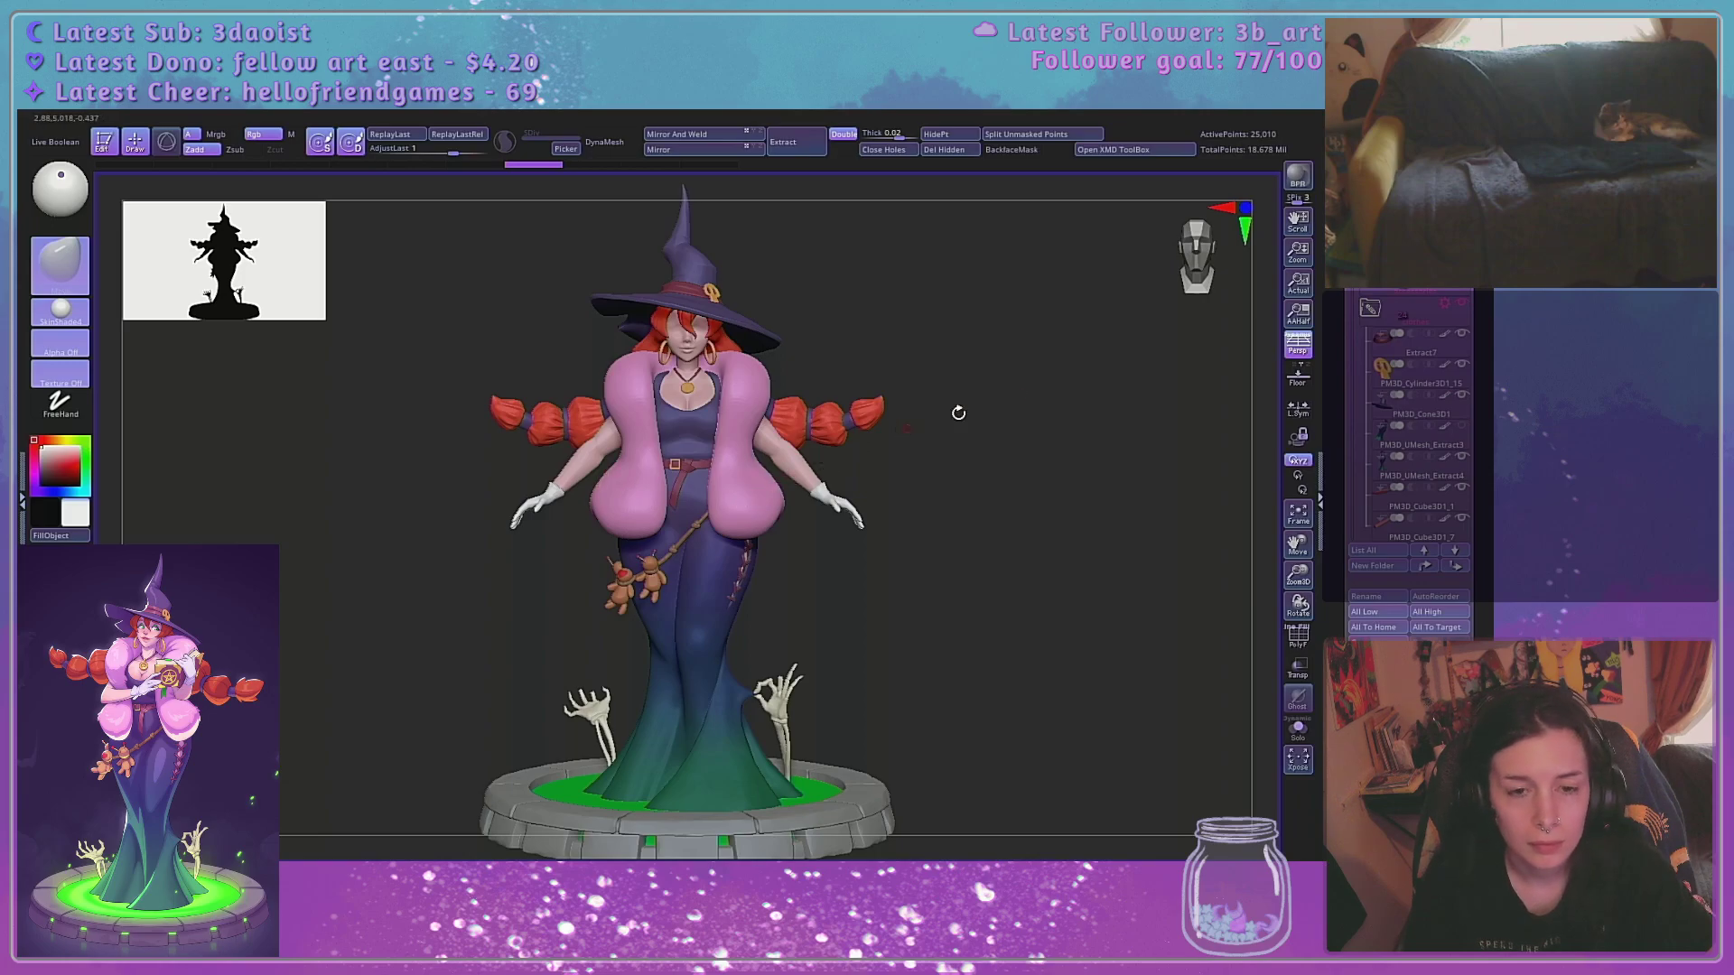
left_click_drag(1357, 327, 1356, 355)
left_click_drag(1298, 575, 1147, 558)
left_click_drag(1121, 424, 1177, 567, "alt")
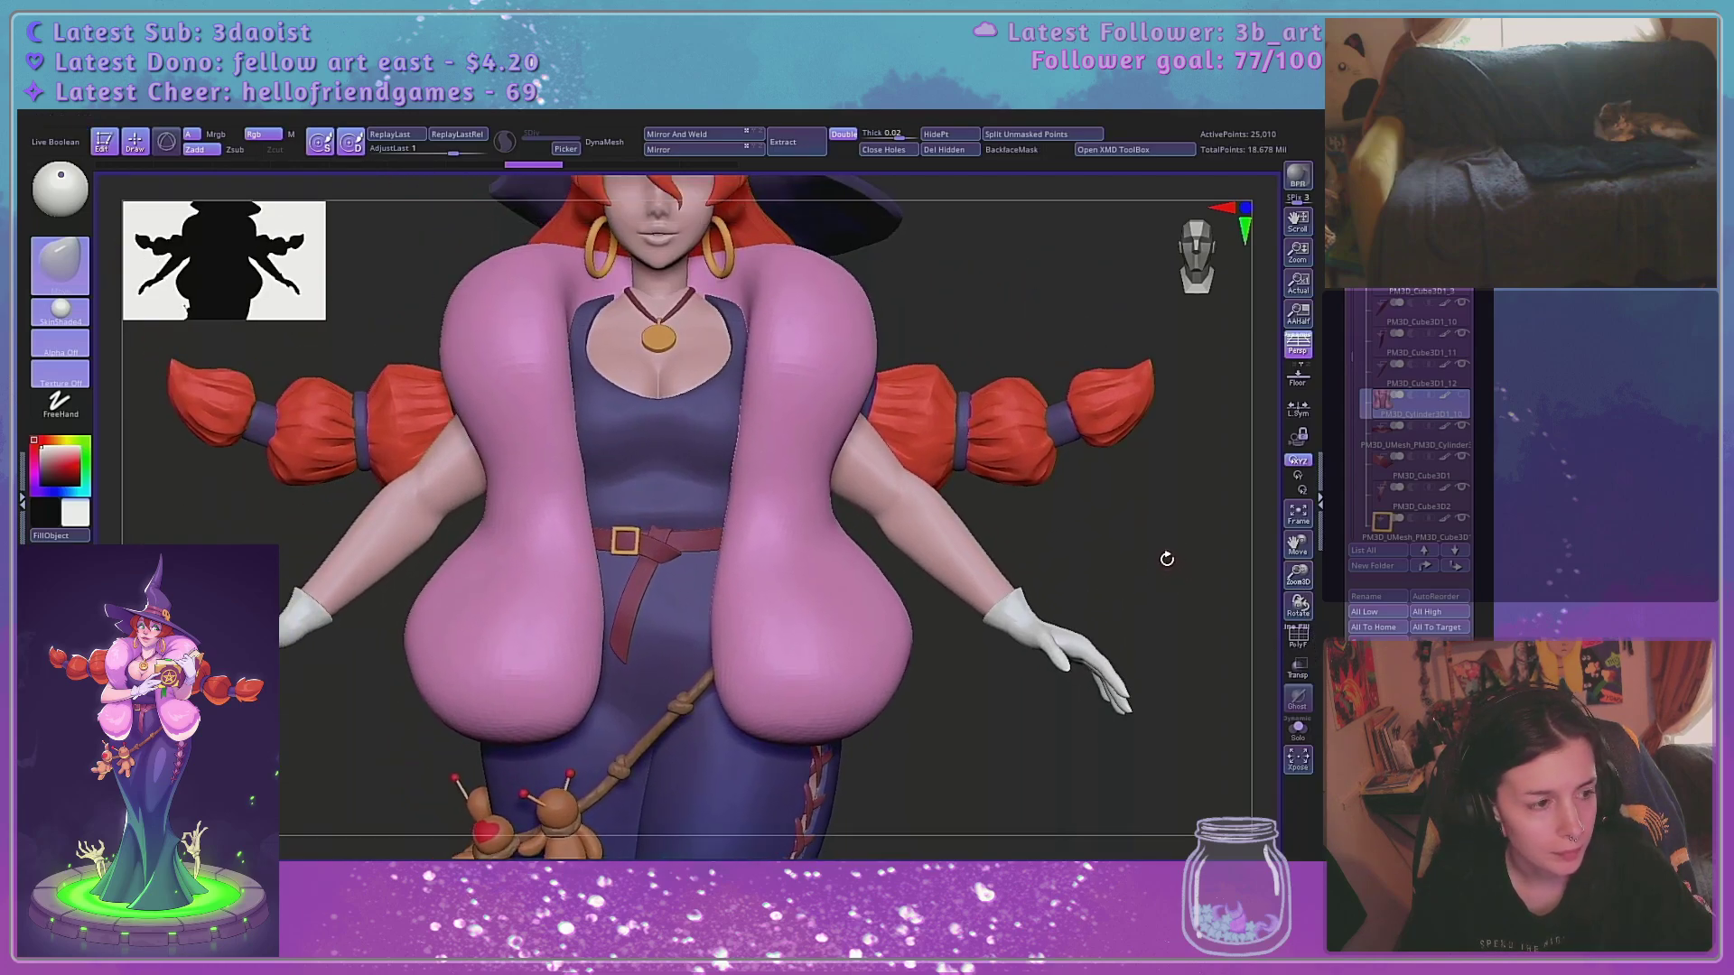
left_click(1367, 194)
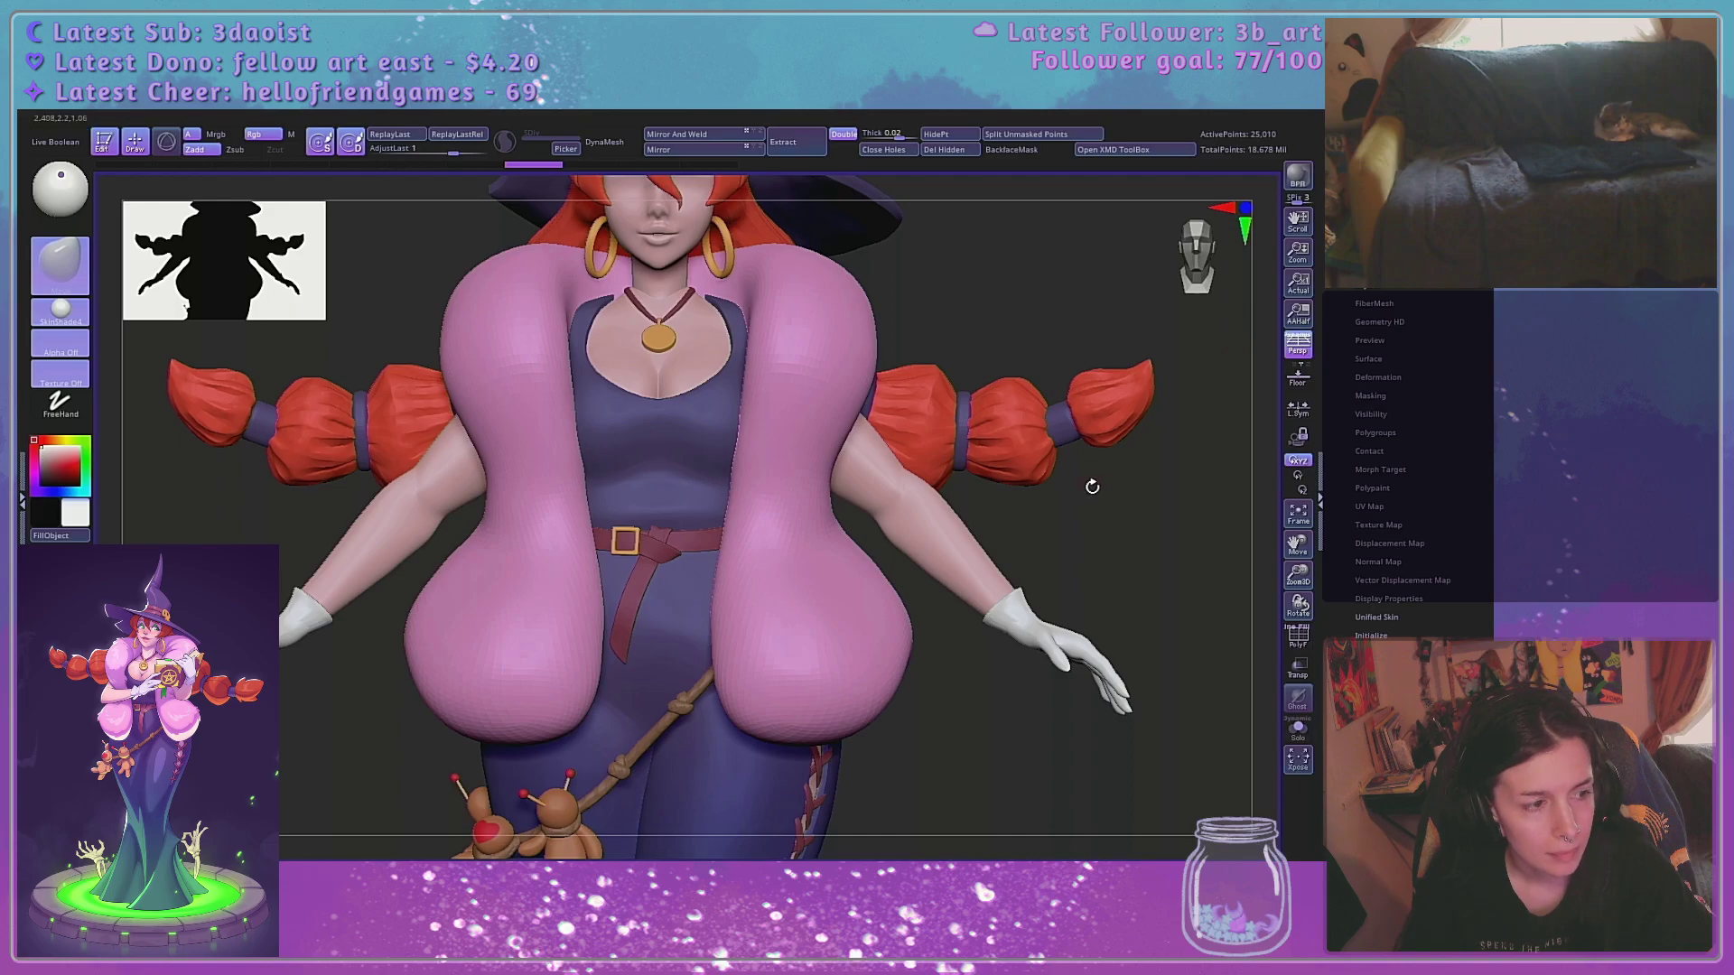
left_click_drag(1006, 697, 1017, 634)
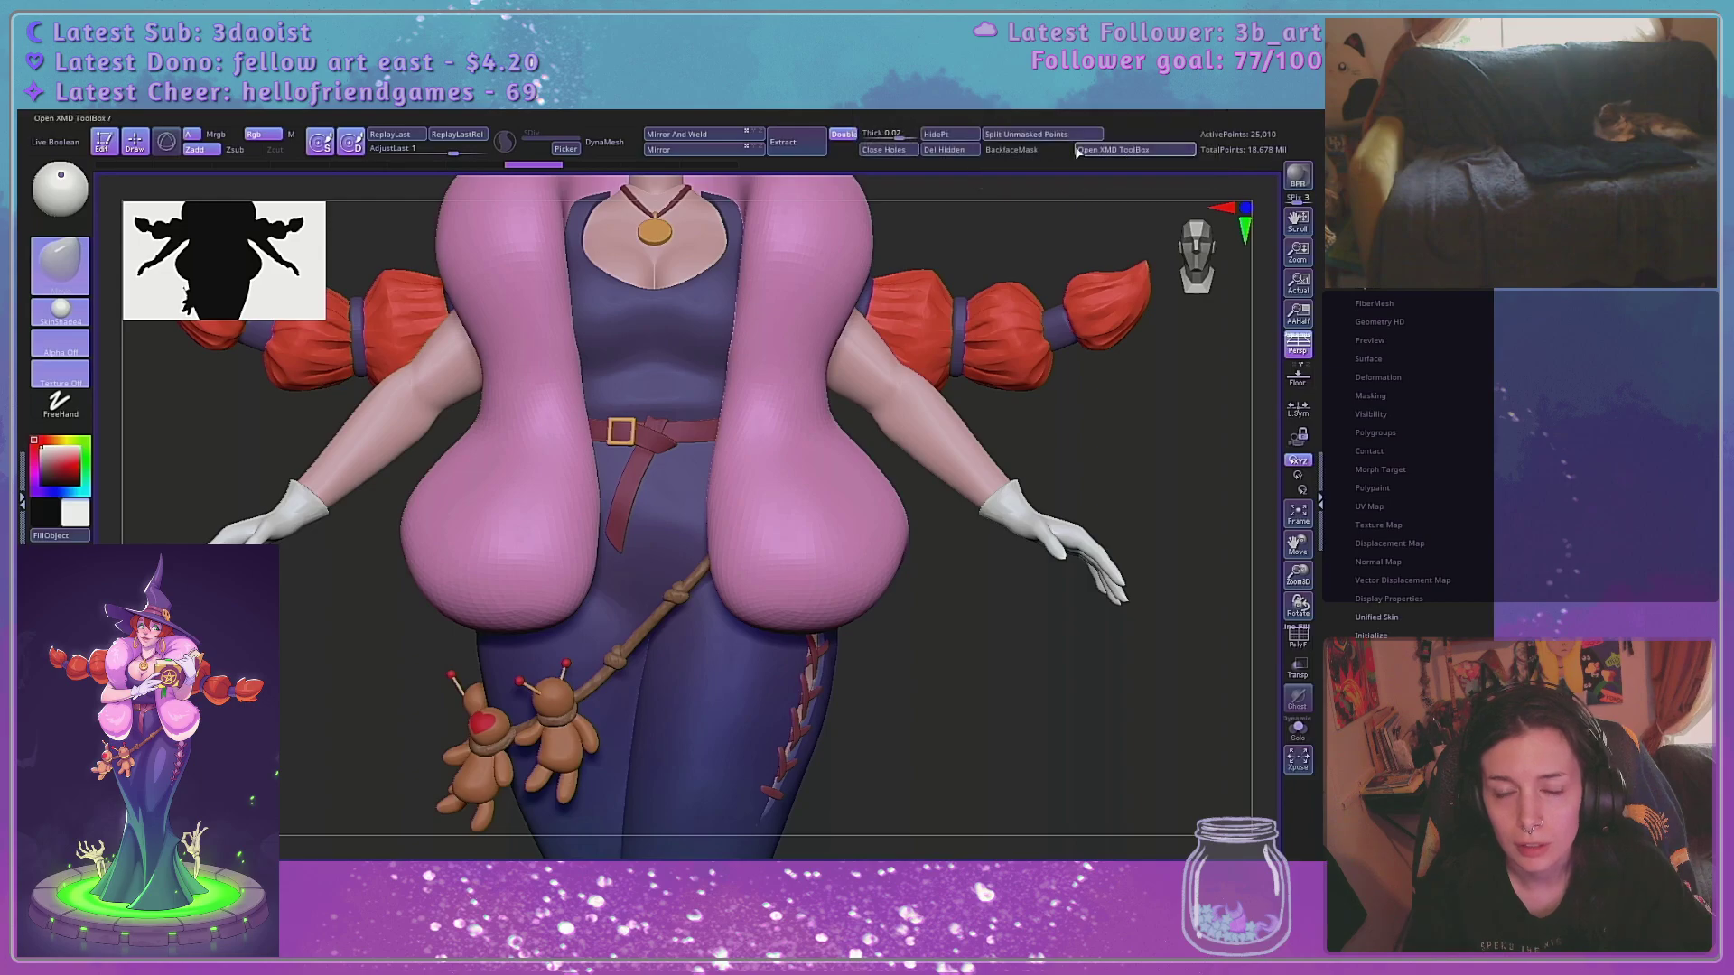
Try to pull a large pointed fur tuft out of the outer side of the coat's lower lobe, and undo it
left_click_drag(1297, 575, 1196, 667)
left_click_drag(1038, 677, 813, 468)
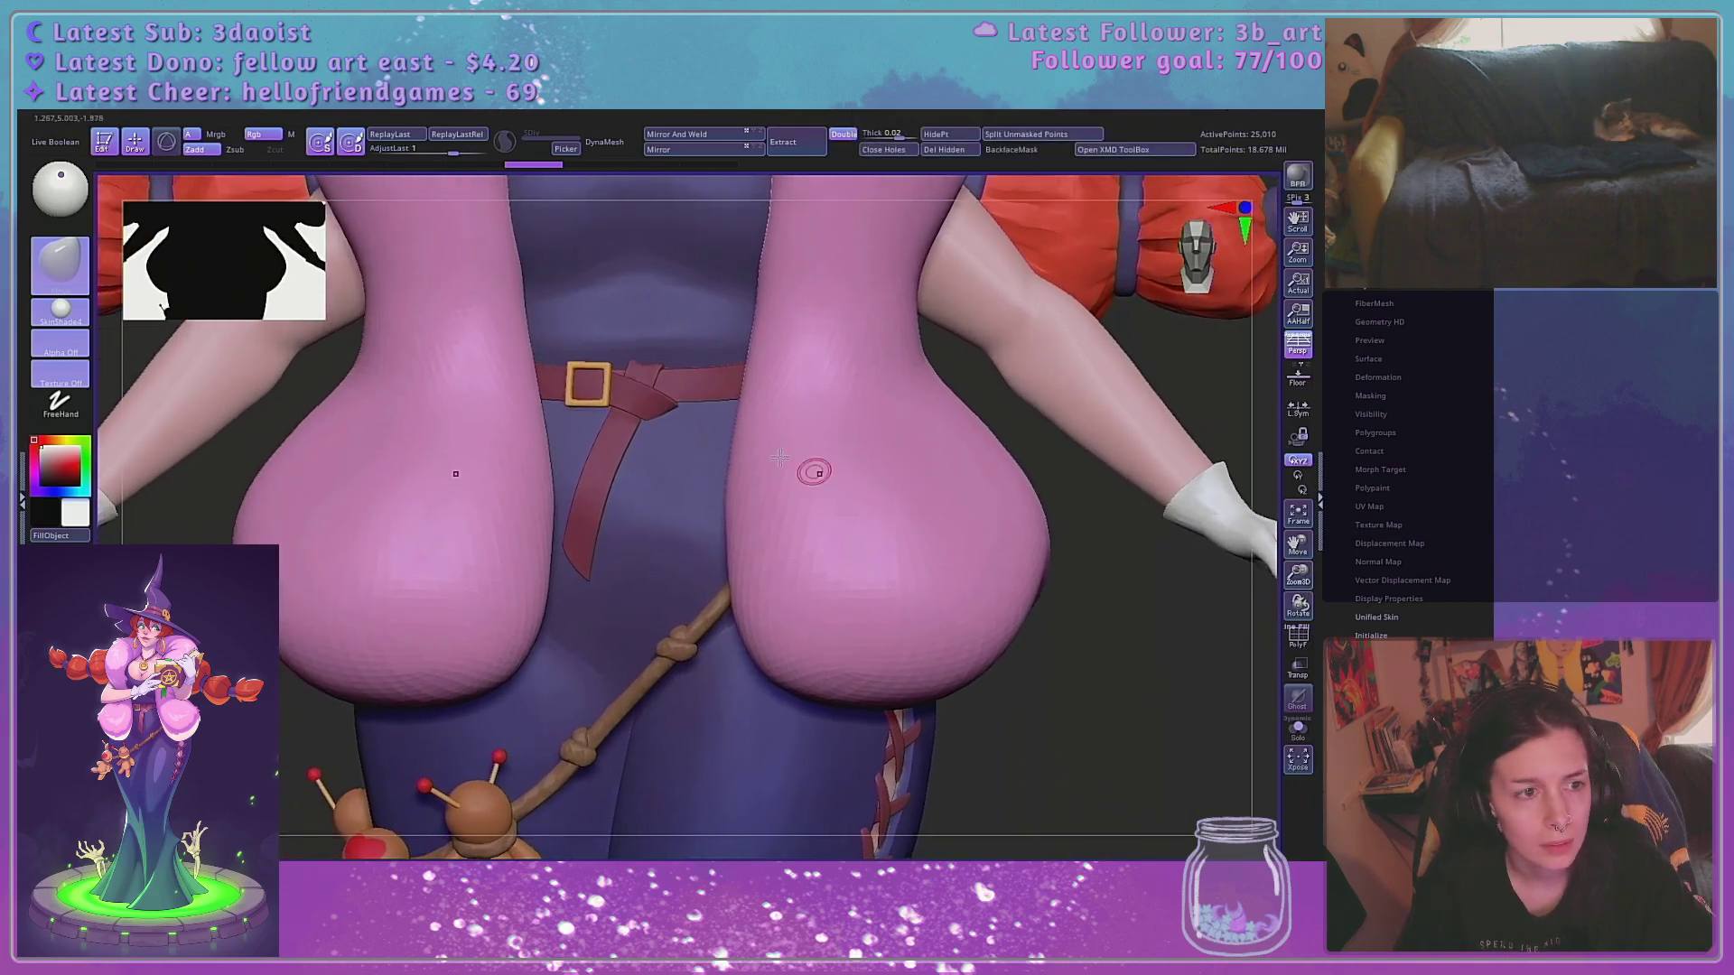
key("b")
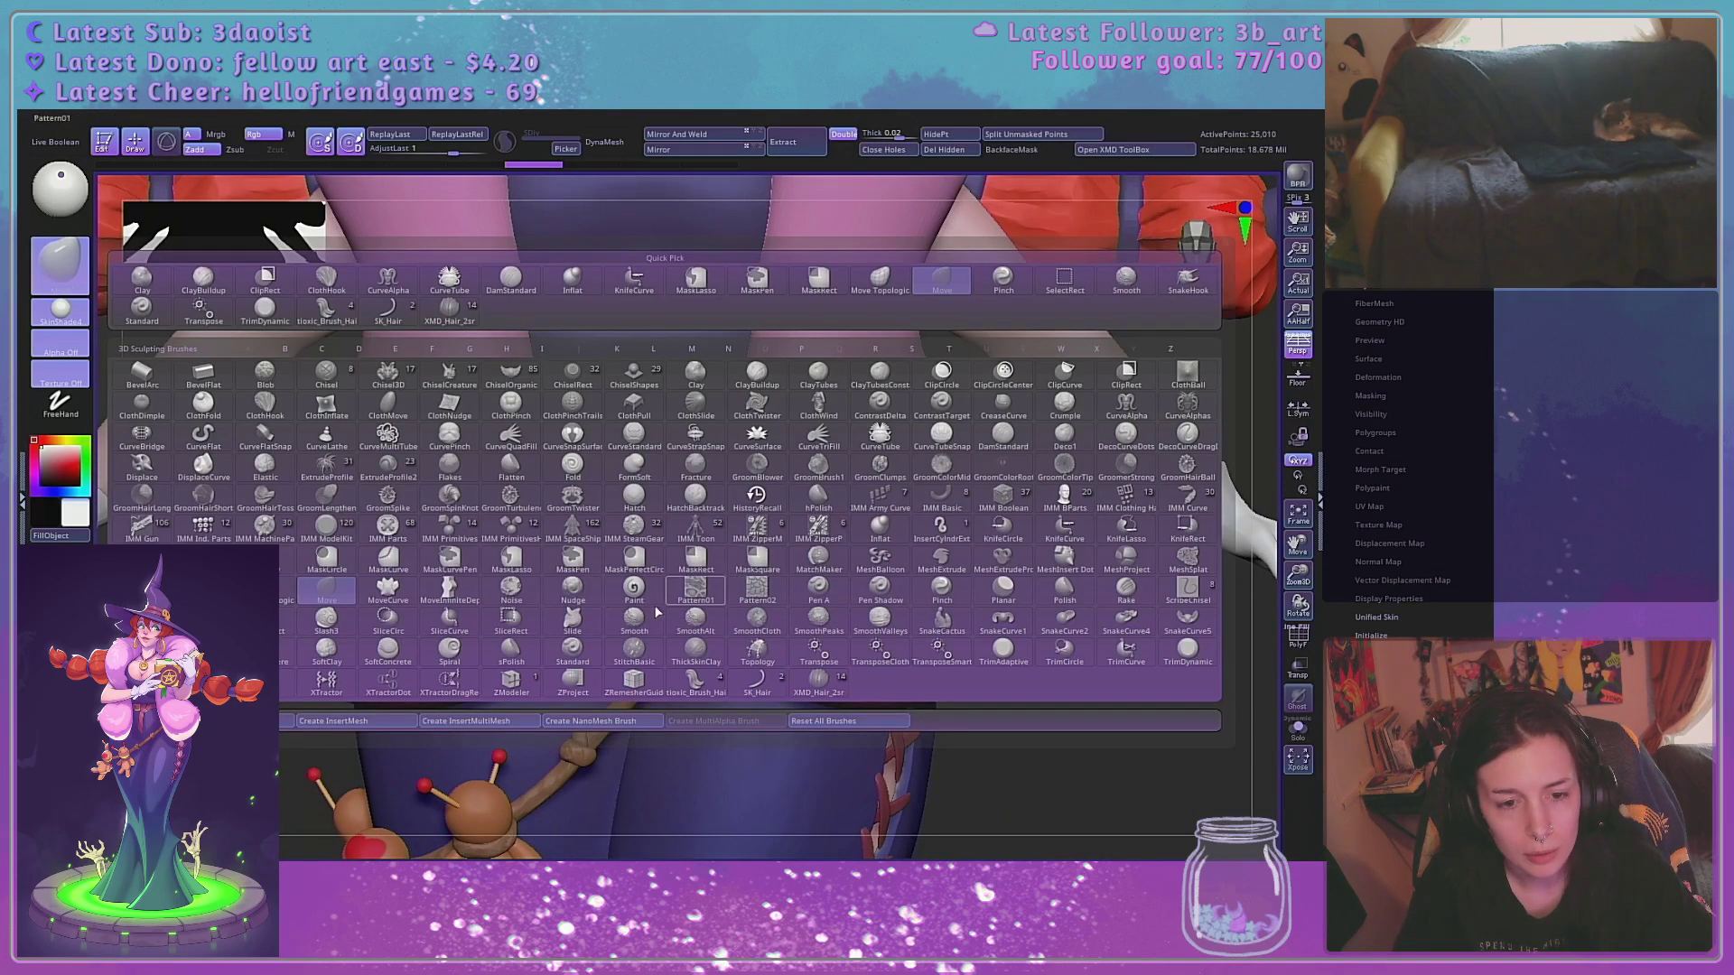
left_click(572, 623)
key("space")
left_click_drag(937, 547, 964, 547)
mouse_move(950, 493)
left_mouse_down()
mouse_move(1019, 549)
mouse_move(940, 561)
mouse_move(1122, 584)
left_mouse_up()
key("ctrl+z")
key("space")
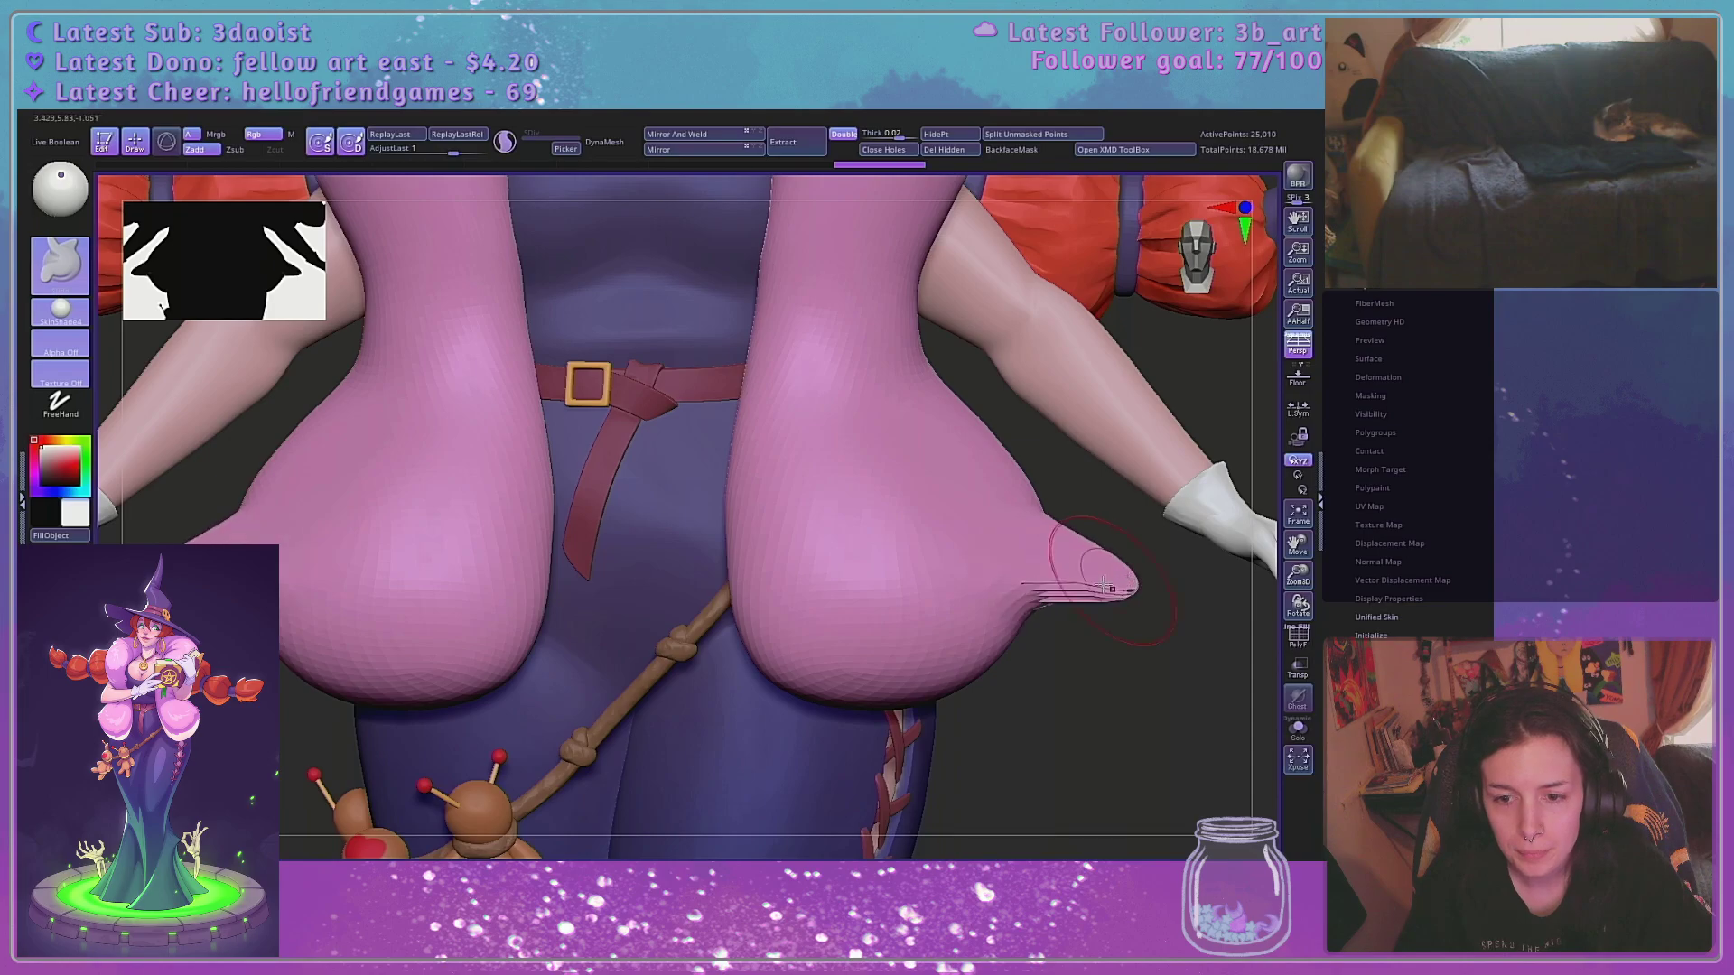
key("ctrl+z")
left_click_drag(979, 519, 1073, 575)
left_click_drag(1152, 653, 1002, 654)
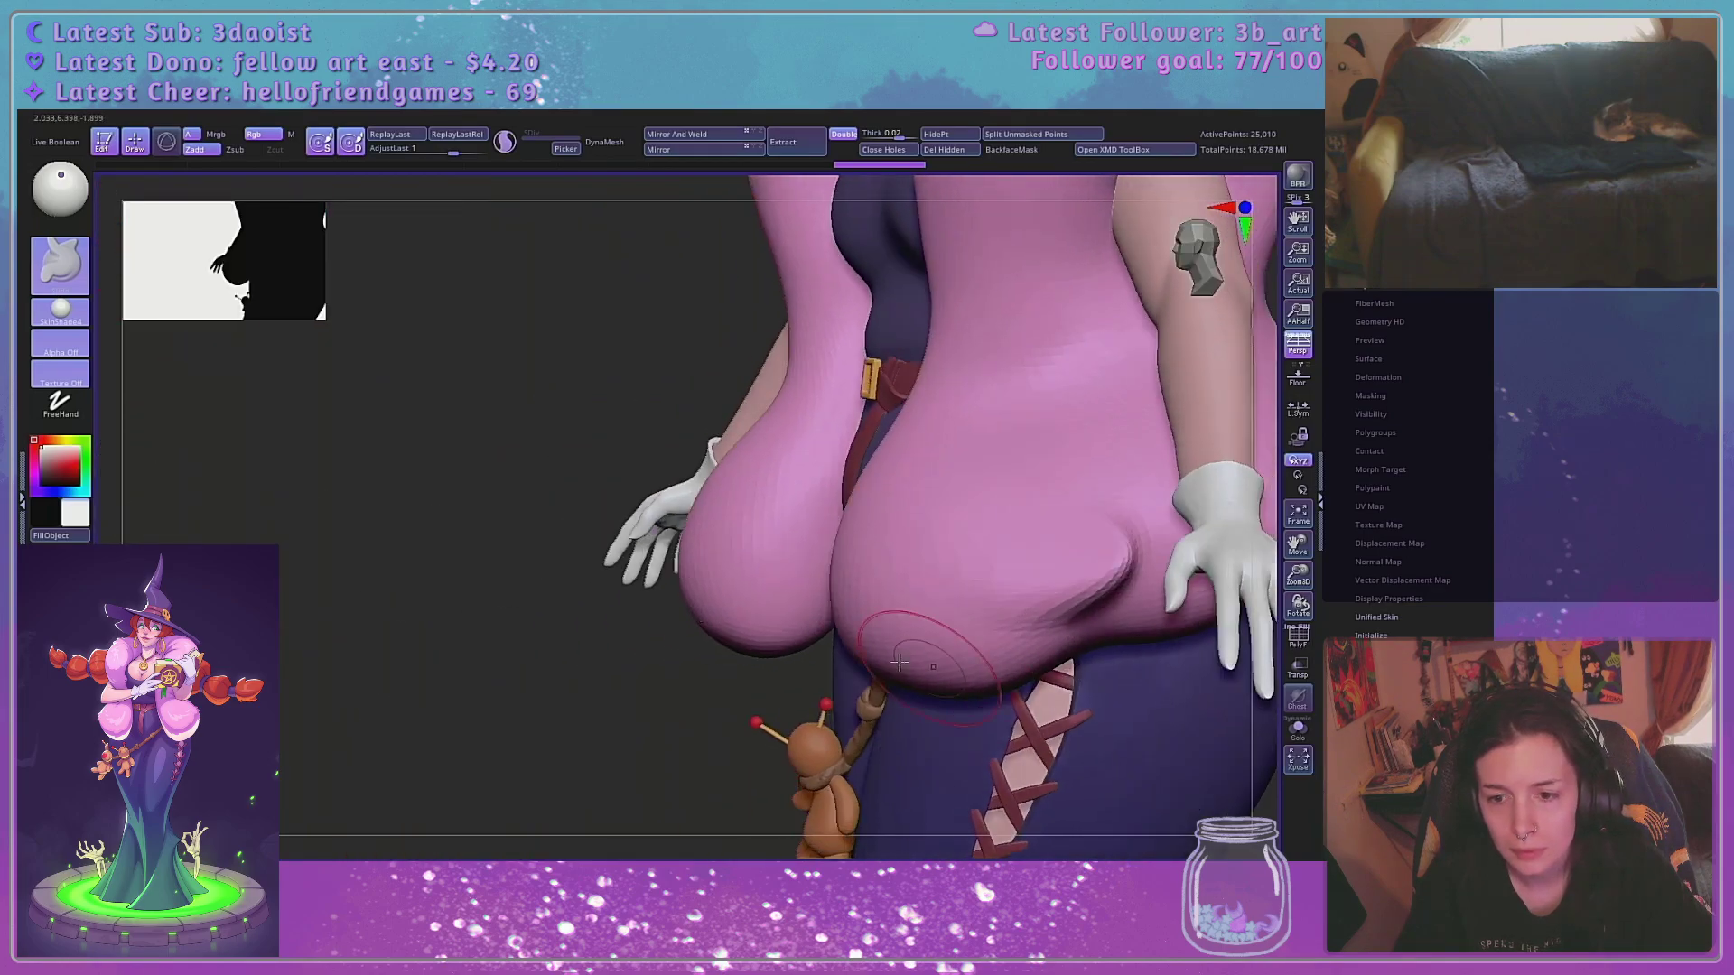
key("ctrl+z")
Try pulling smaller tufts from the outer edge of the coat's lower lobes with adjusted brush sizes, and undo them
key("space")
left_click_drag(1011, 486, 1002, 485)
left_click_drag(636, 679, 777, 633)
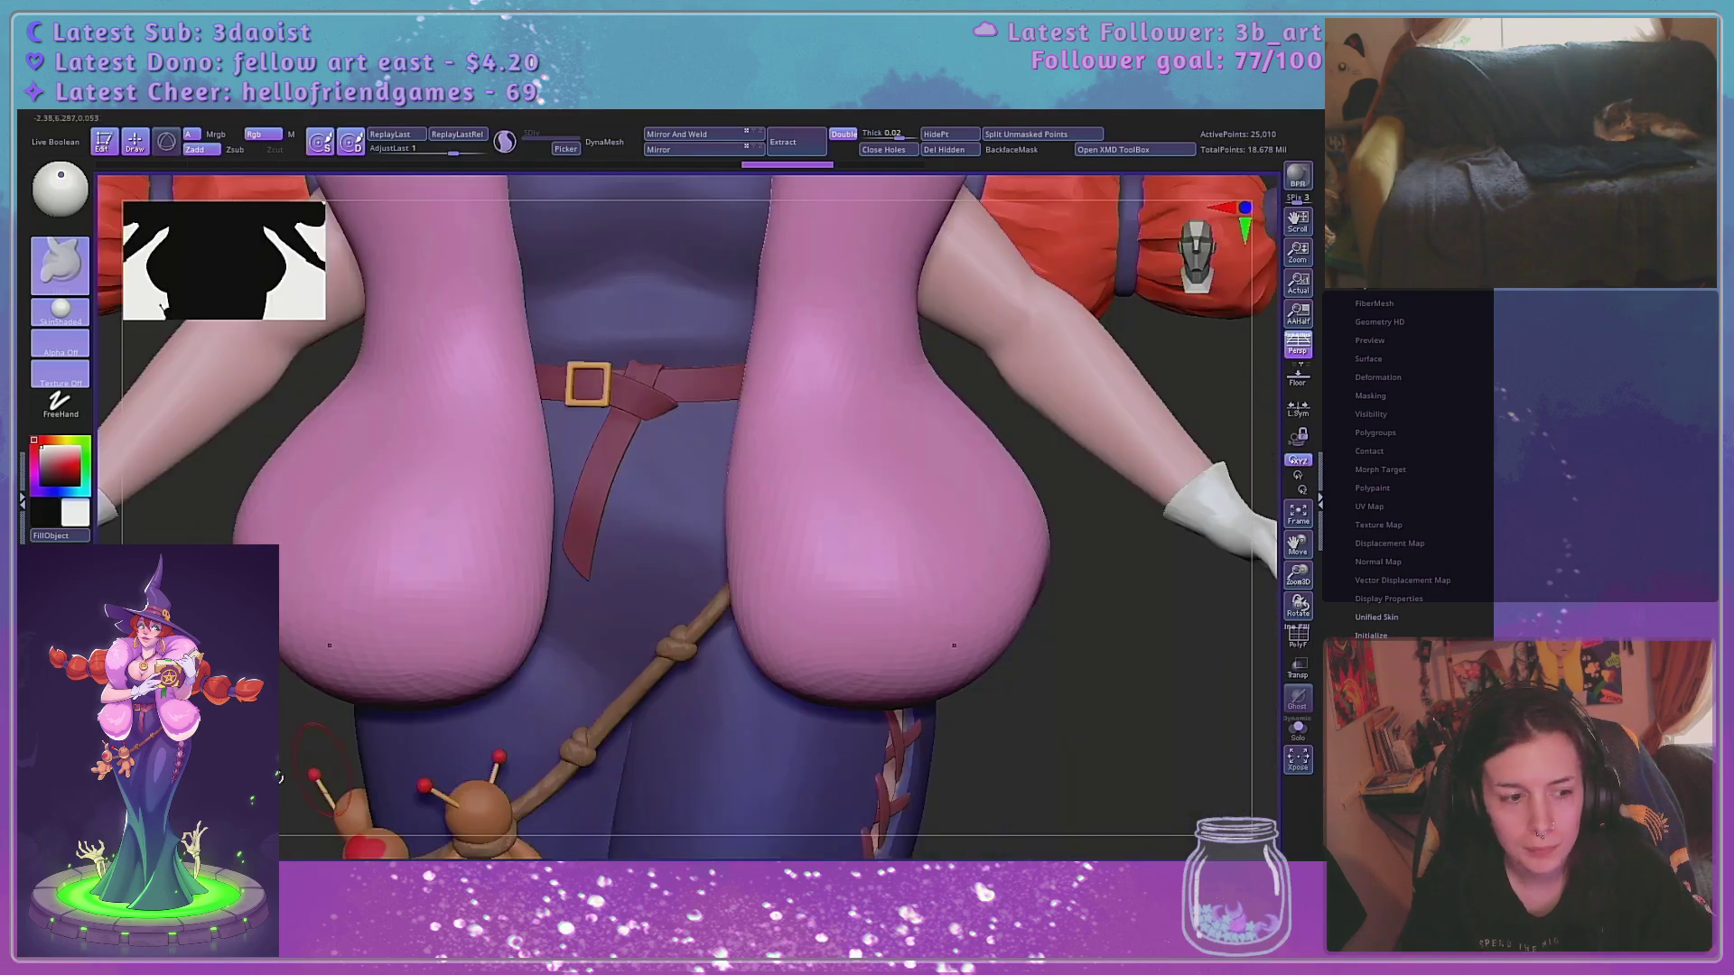
left_click(907, 534)
left_click_drag(918, 536, 1071, 526)
key("ctrl+z")
left_click_drag(981, 483, 1071, 443)
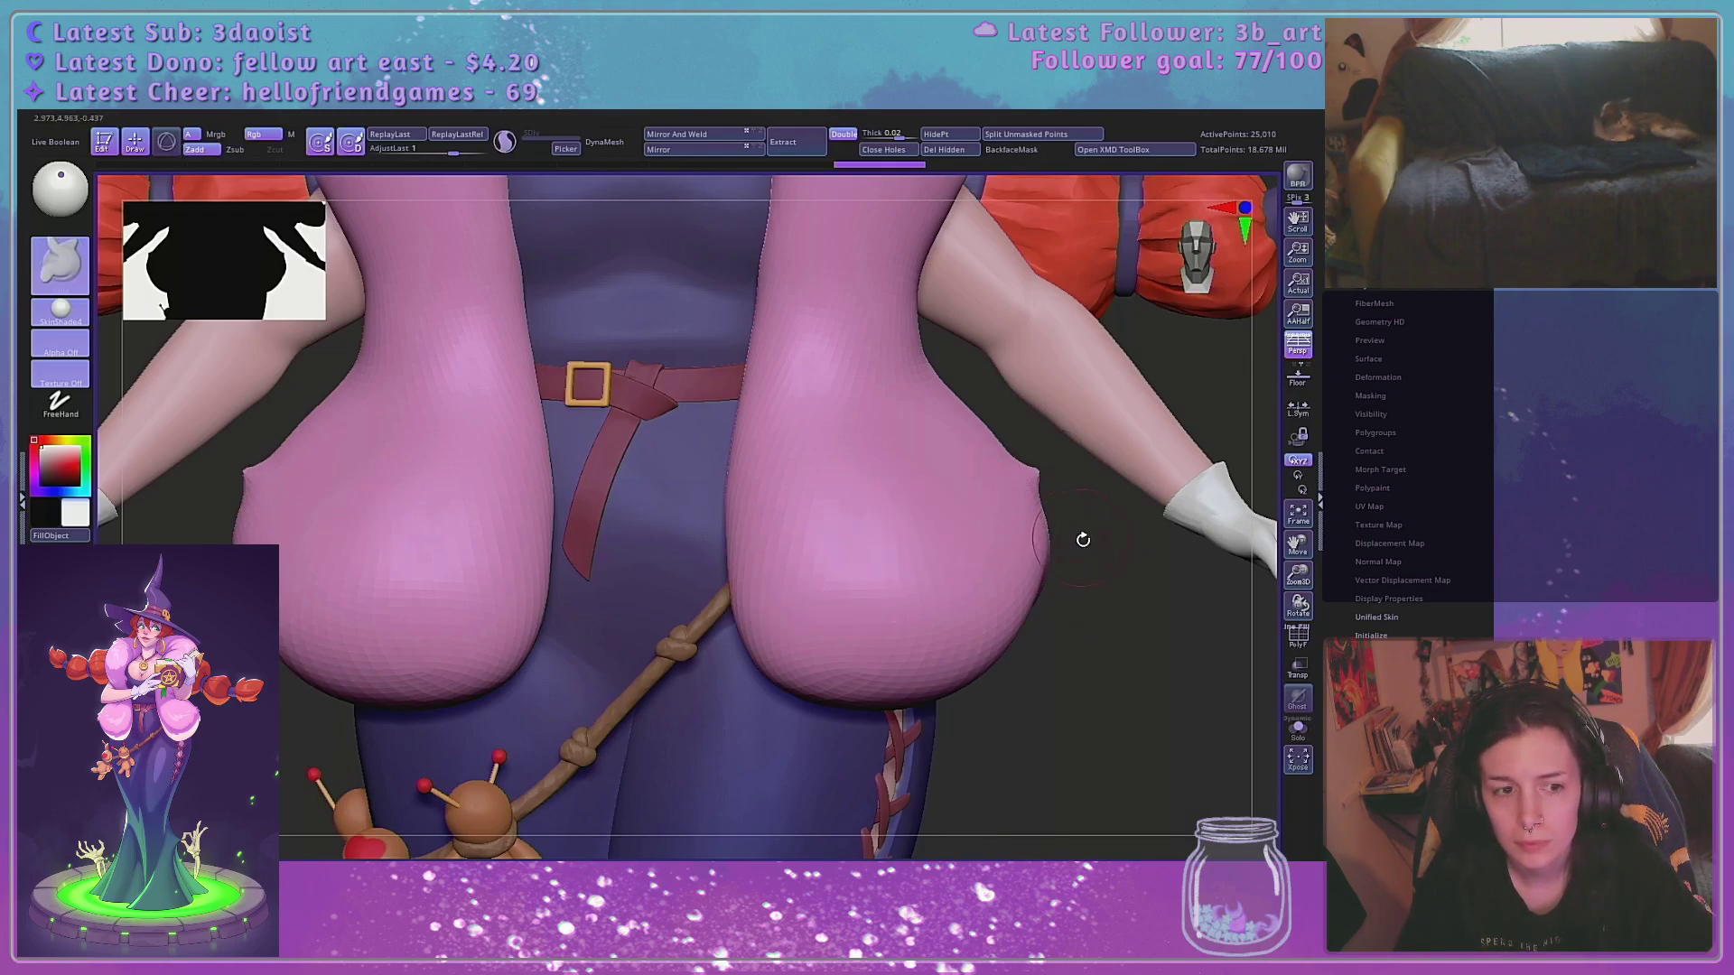
left_click_drag(1083, 539, 1065, 651, "alt")
key("ctrl+z")
key("space")
left_click_drag(949, 594, 940, 590)
mouse_move(1066, 621)
left_mouse_down()
mouse_move(1052, 636)
mouse_move(1026, 569)
left_mouse_up()
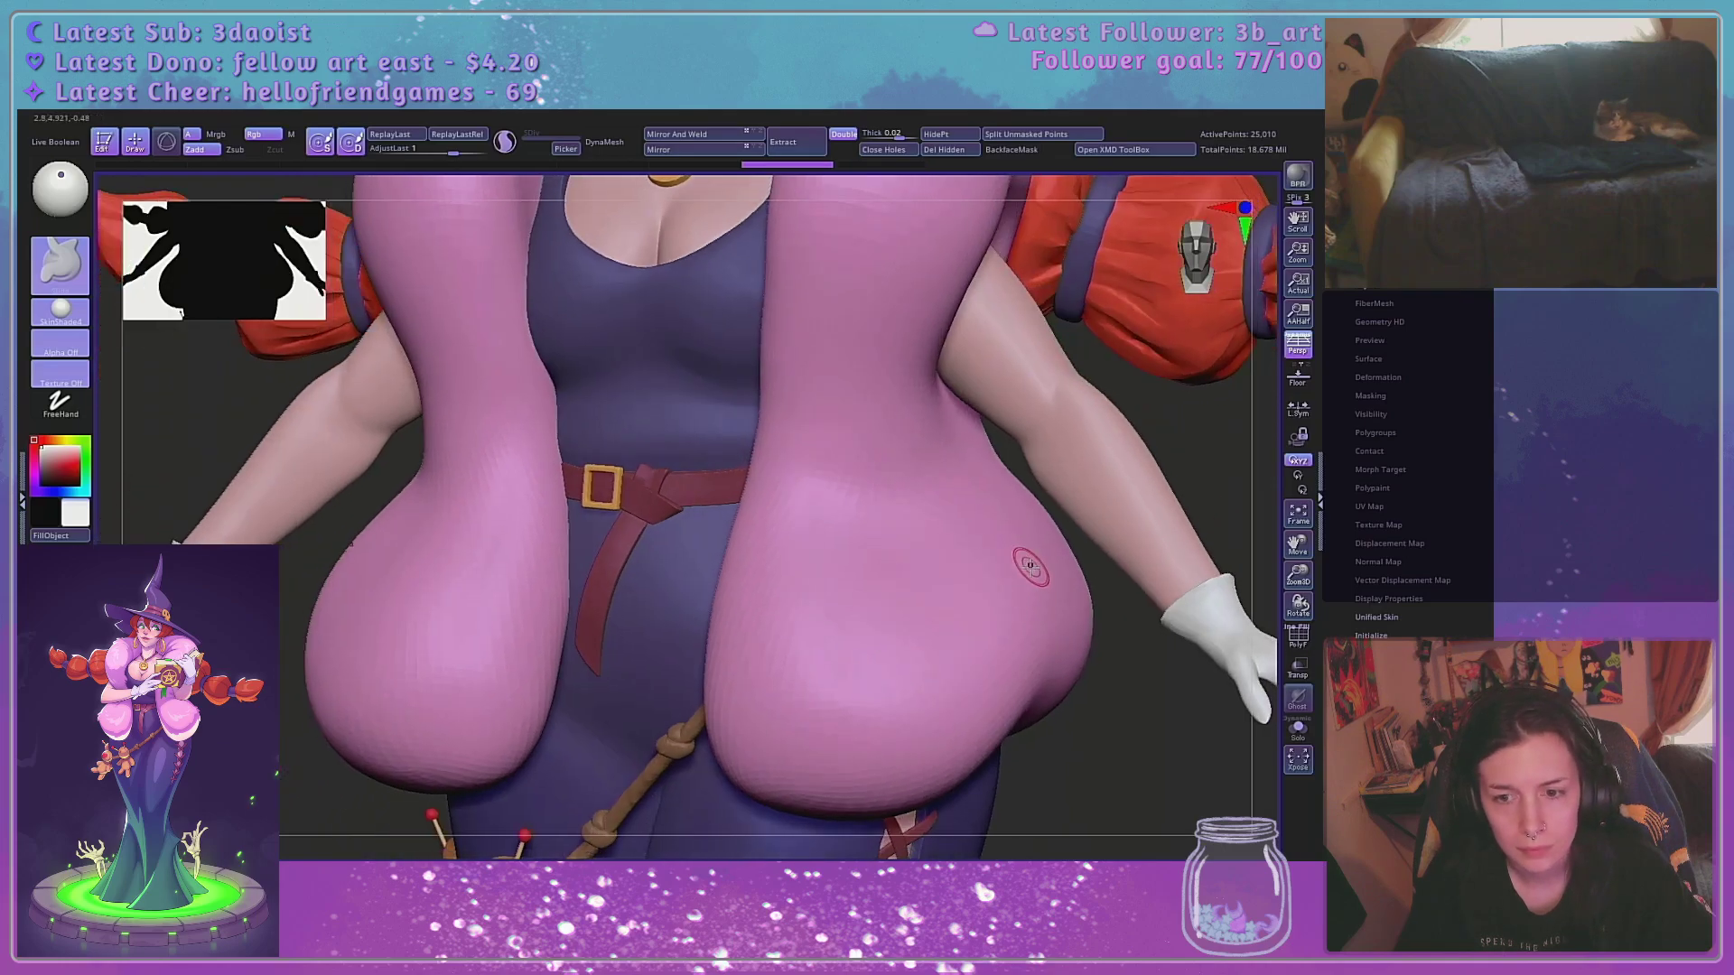
Isolate the pink coat in Solo mode, with its upper chest and shoulder area in view
left_click_drag(1212, 413, 1176, 700, "alt")
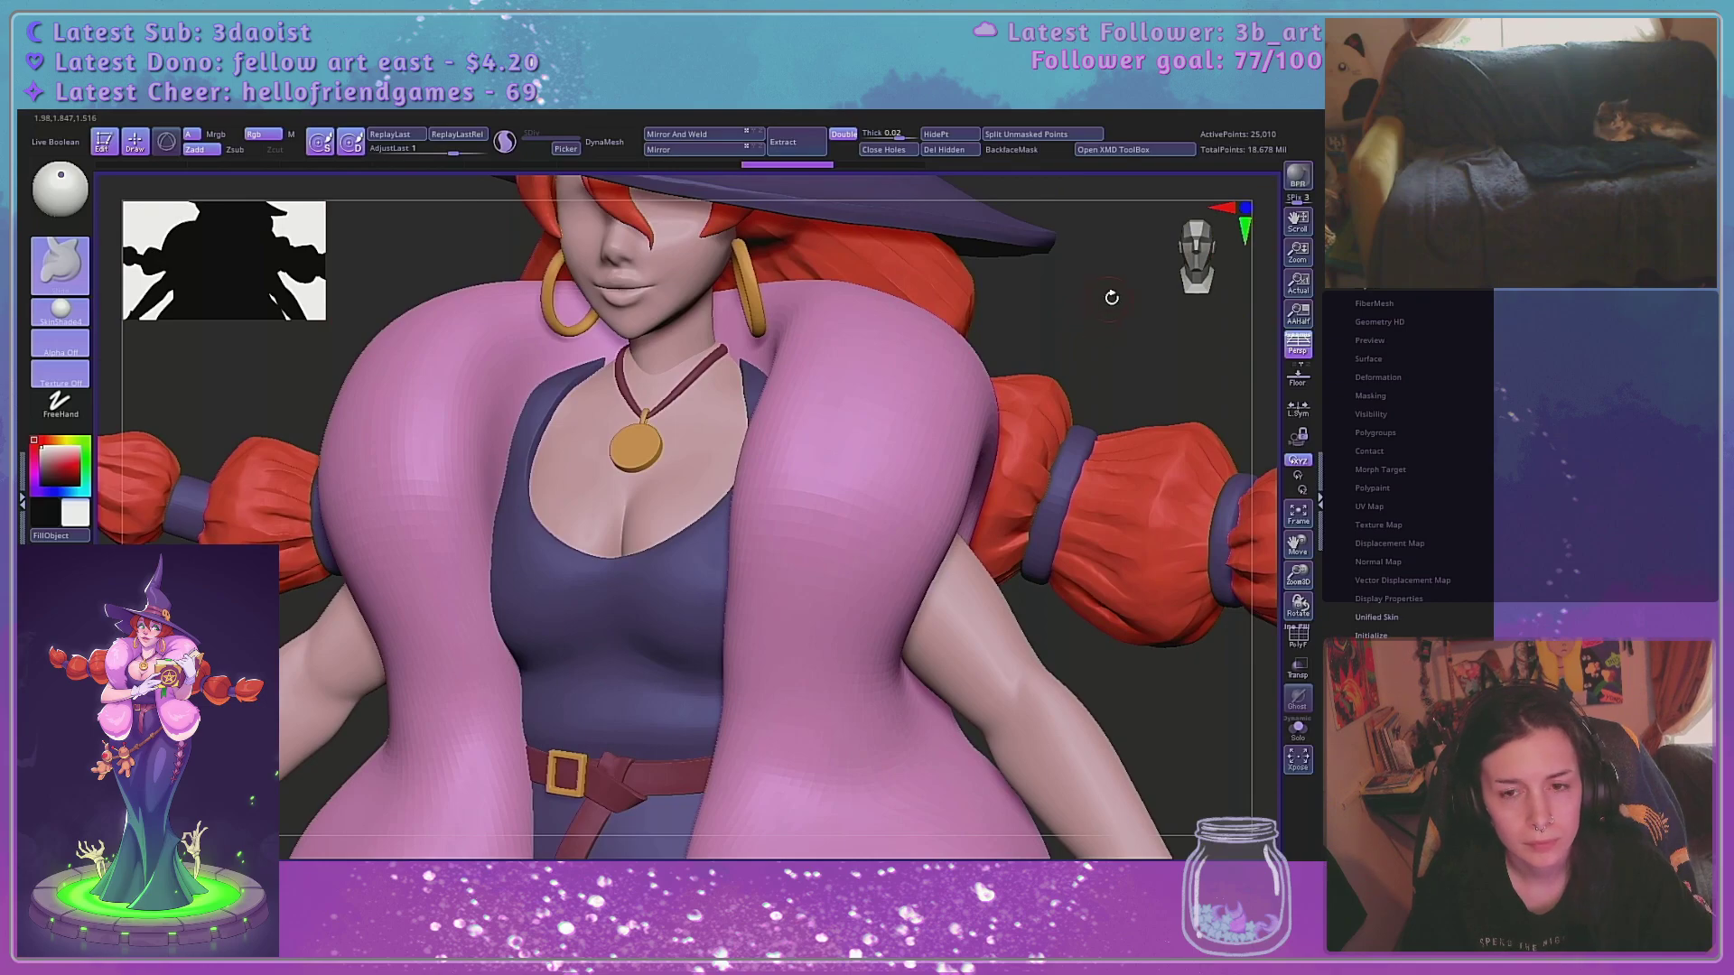
left_click_drag(1091, 309, 1091, 329)
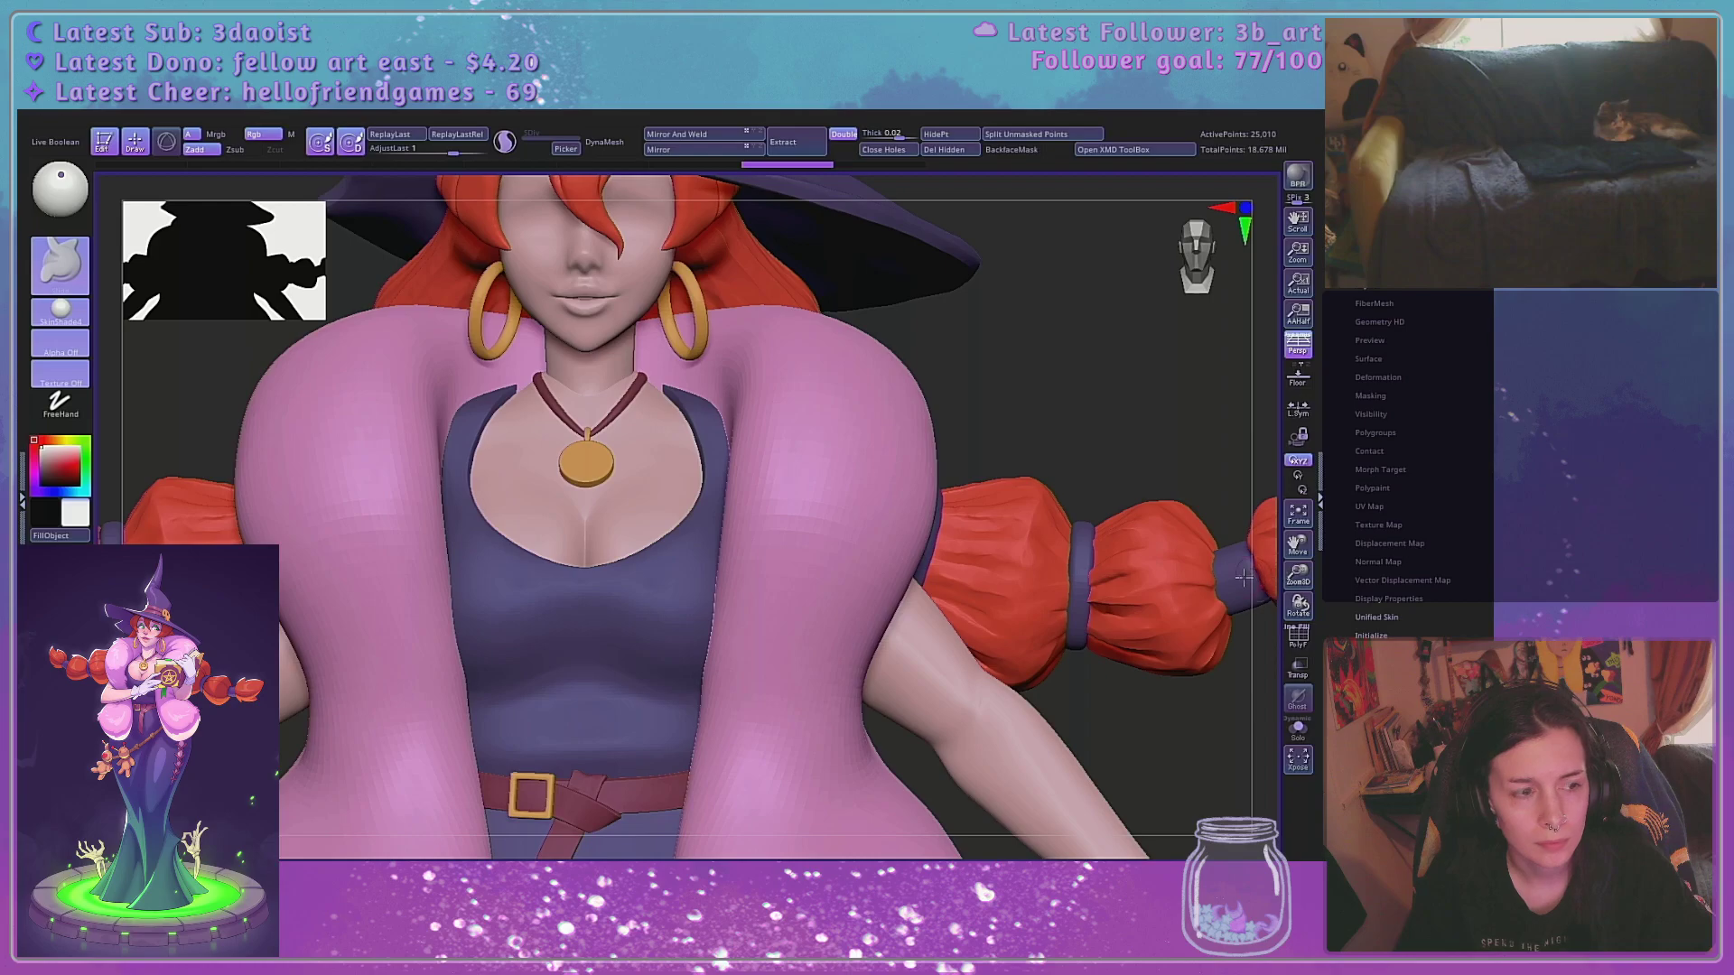
left_click_drag(1053, 375, 1110, 336, "alt")
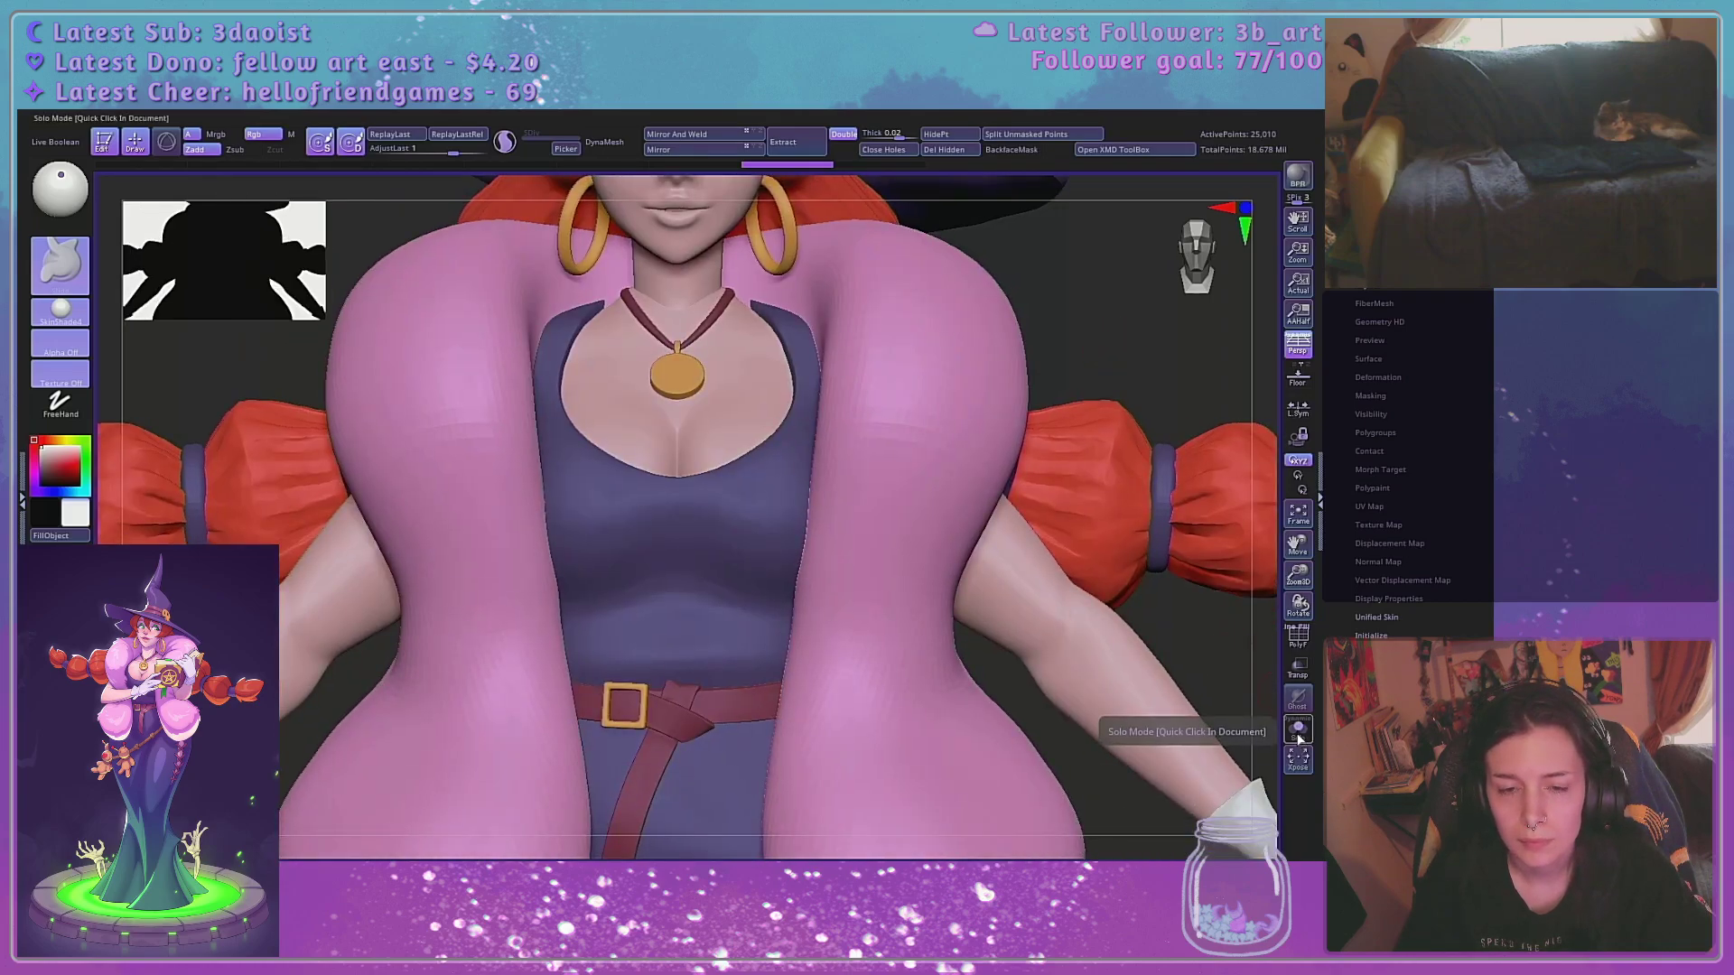
left_click(1298, 734)
Try carving a crease into the inner edge of the coat's shoulder with a subtracting brush, and undo it
left_click(851, 871)
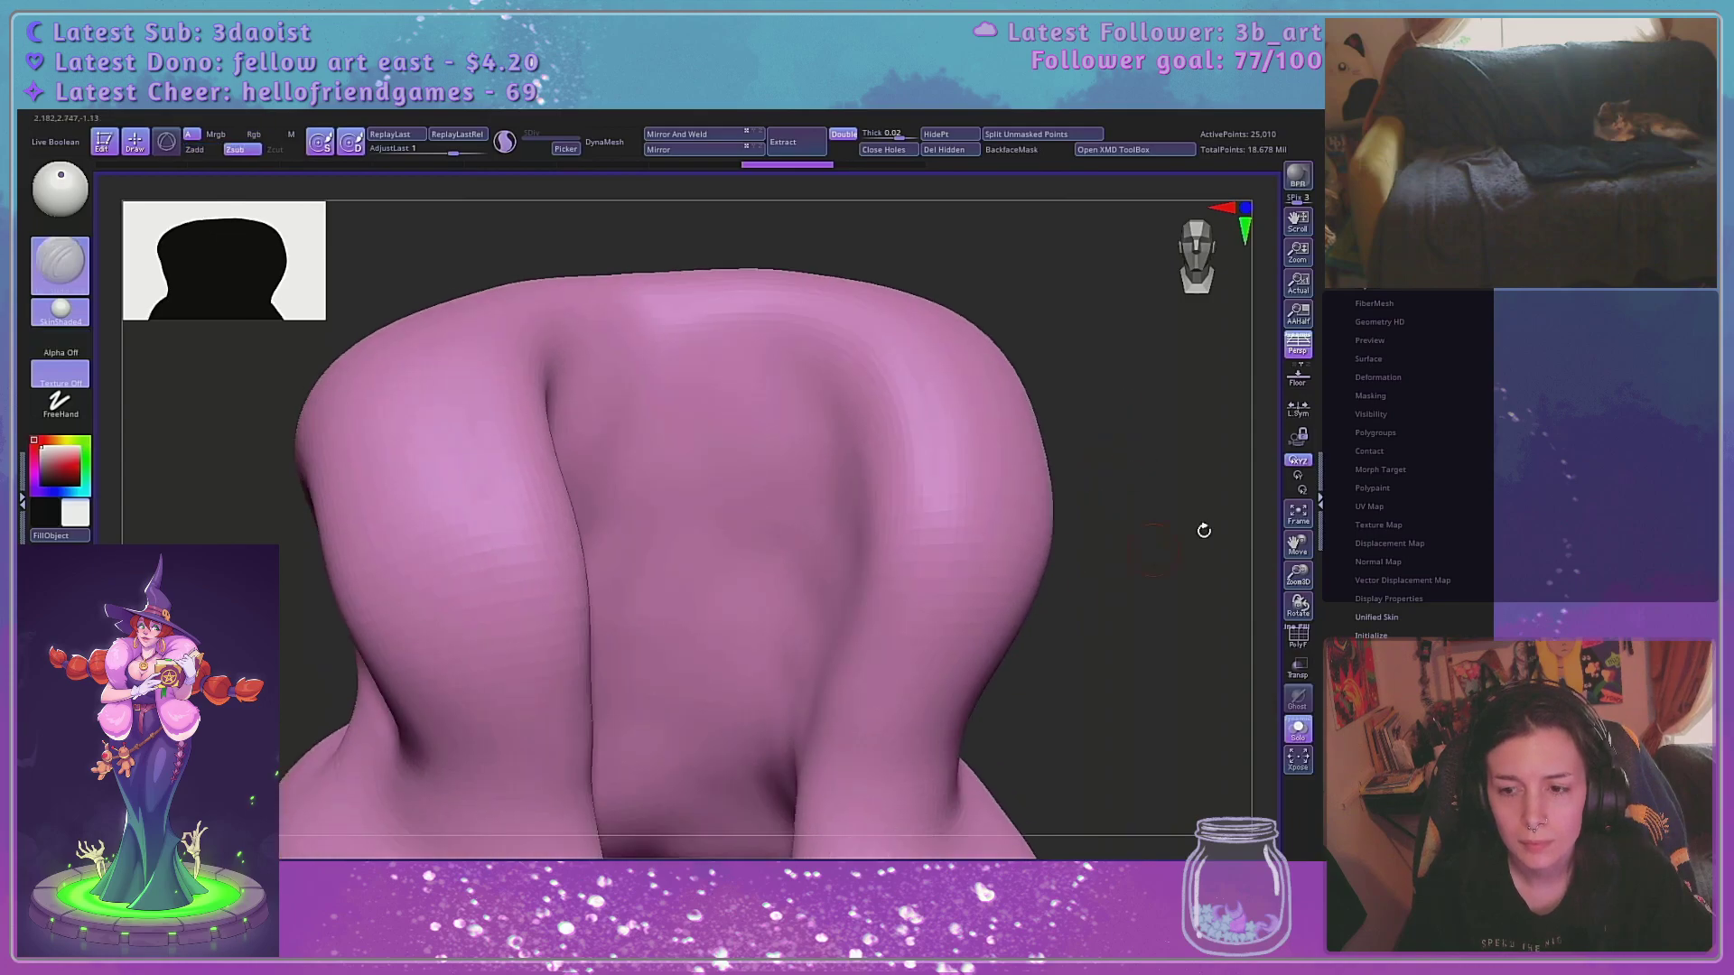
left_click_drag(1299, 564, 1256, 501)
mouse_move(1138, 449)
left_mouse_down("alt")
mouse_move(1100, 359)
mouse_move(1037, 388)
mouse_move(1094, 390)
left_mouse_up("alt")
right_click(852, 462)
left_click_drag(855, 526, 928, 458)
left_click_drag(1095, 406, 1045, 415)
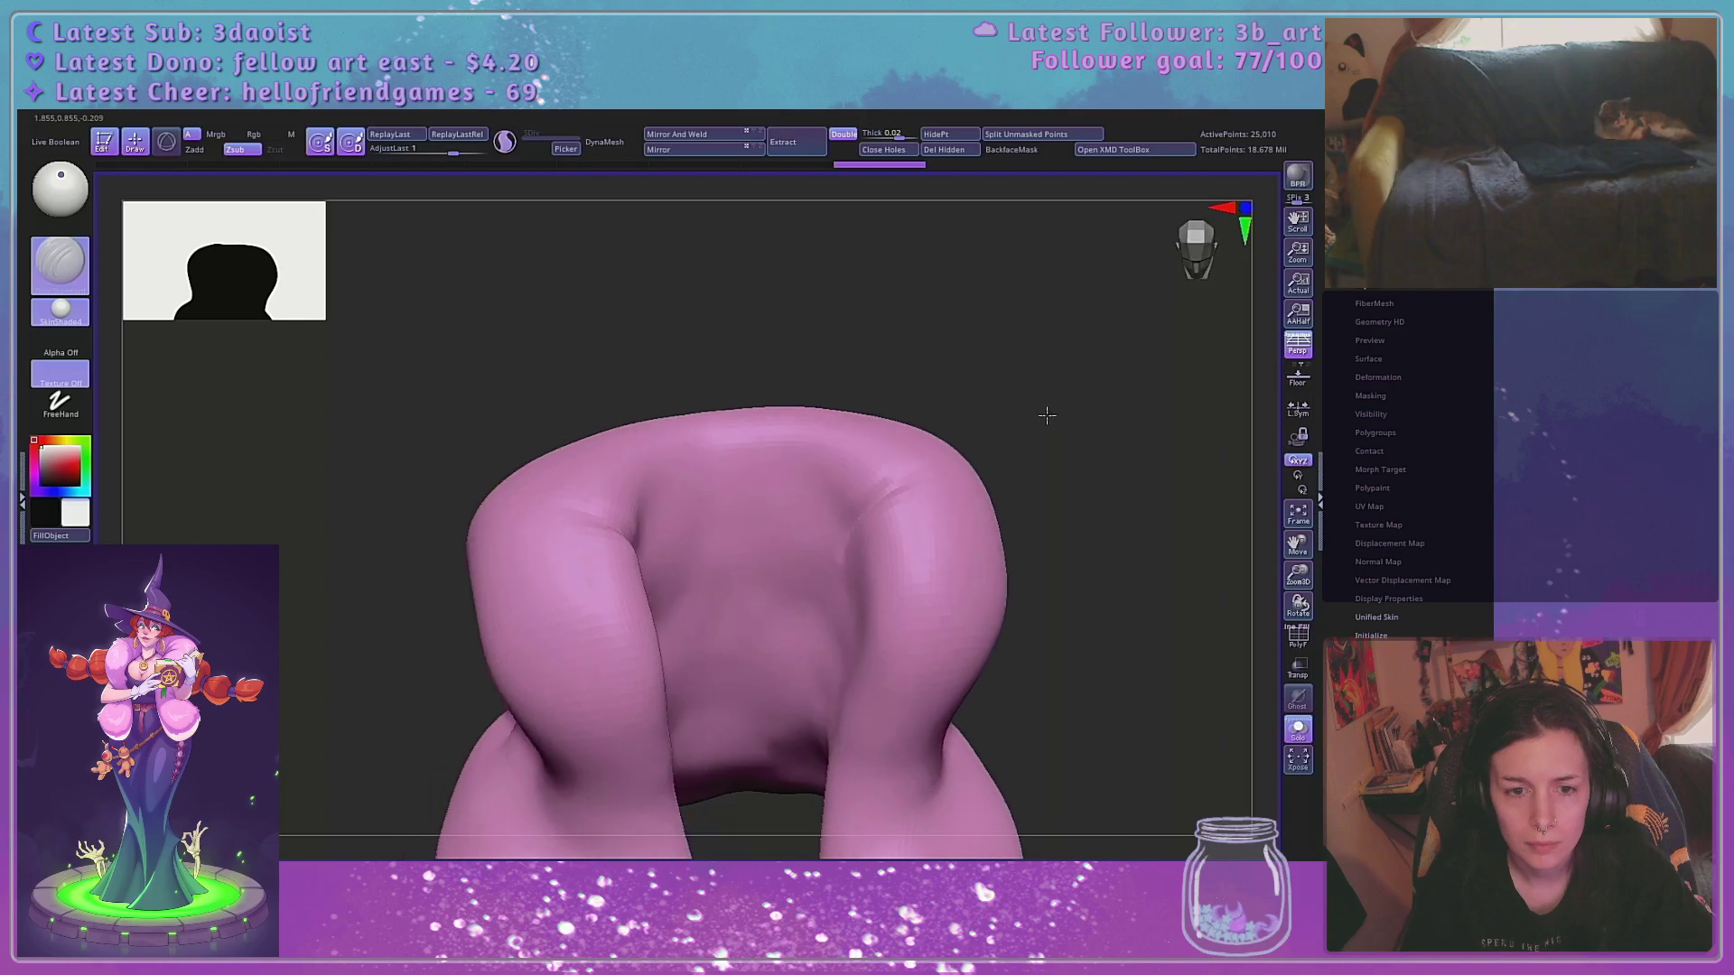
mouse_move(892, 524)
left_mouse_down()
mouse_move(983, 430)
mouse_move(1040, 436)
mouse_move(1038, 484)
mouse_move(840, 523)
mouse_move(845, 543)
mouse_move(870, 543)
left_mouse_up()
key("ctrl+z")
key("space")
key("space")
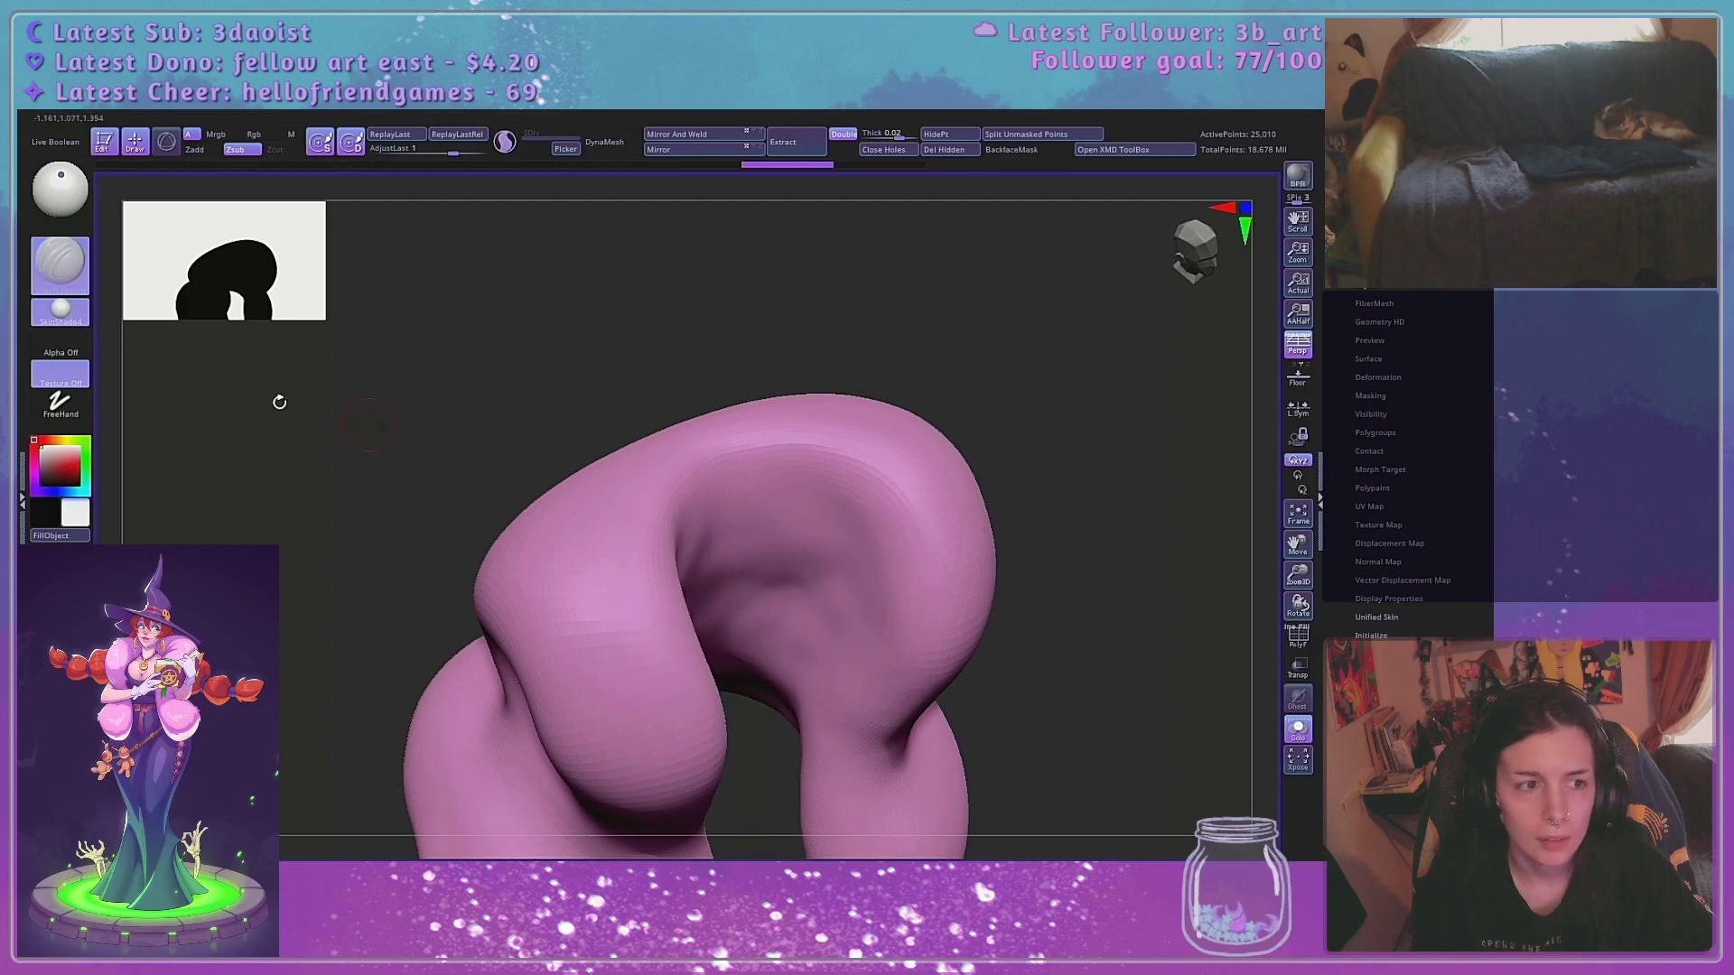
Give the crease brush Alpha 43, test and undo a stroke on the shoulder, and turn on Sculptris Pro mode
left_click(72, 346)
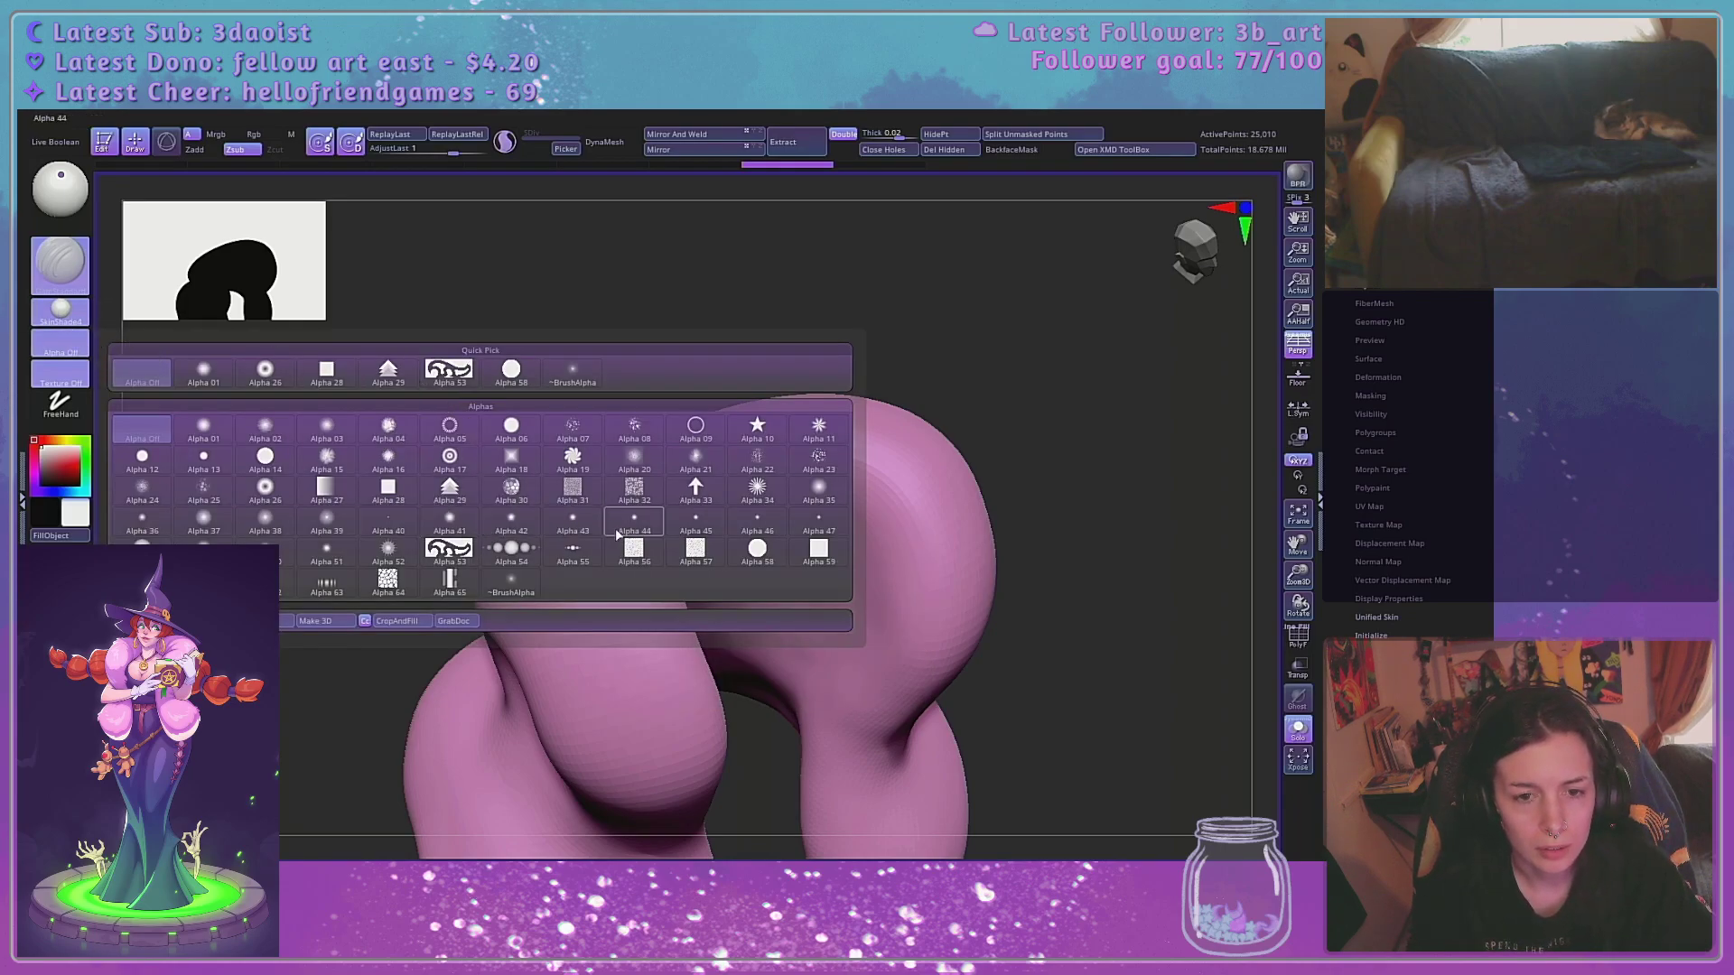
left_click(572, 520)
left_click_drag(936, 480, 852, 541)
mouse_move(1057, 403)
left_mouse_down()
mouse_move(973, 378)
mouse_move(991, 368)
left_mouse_up()
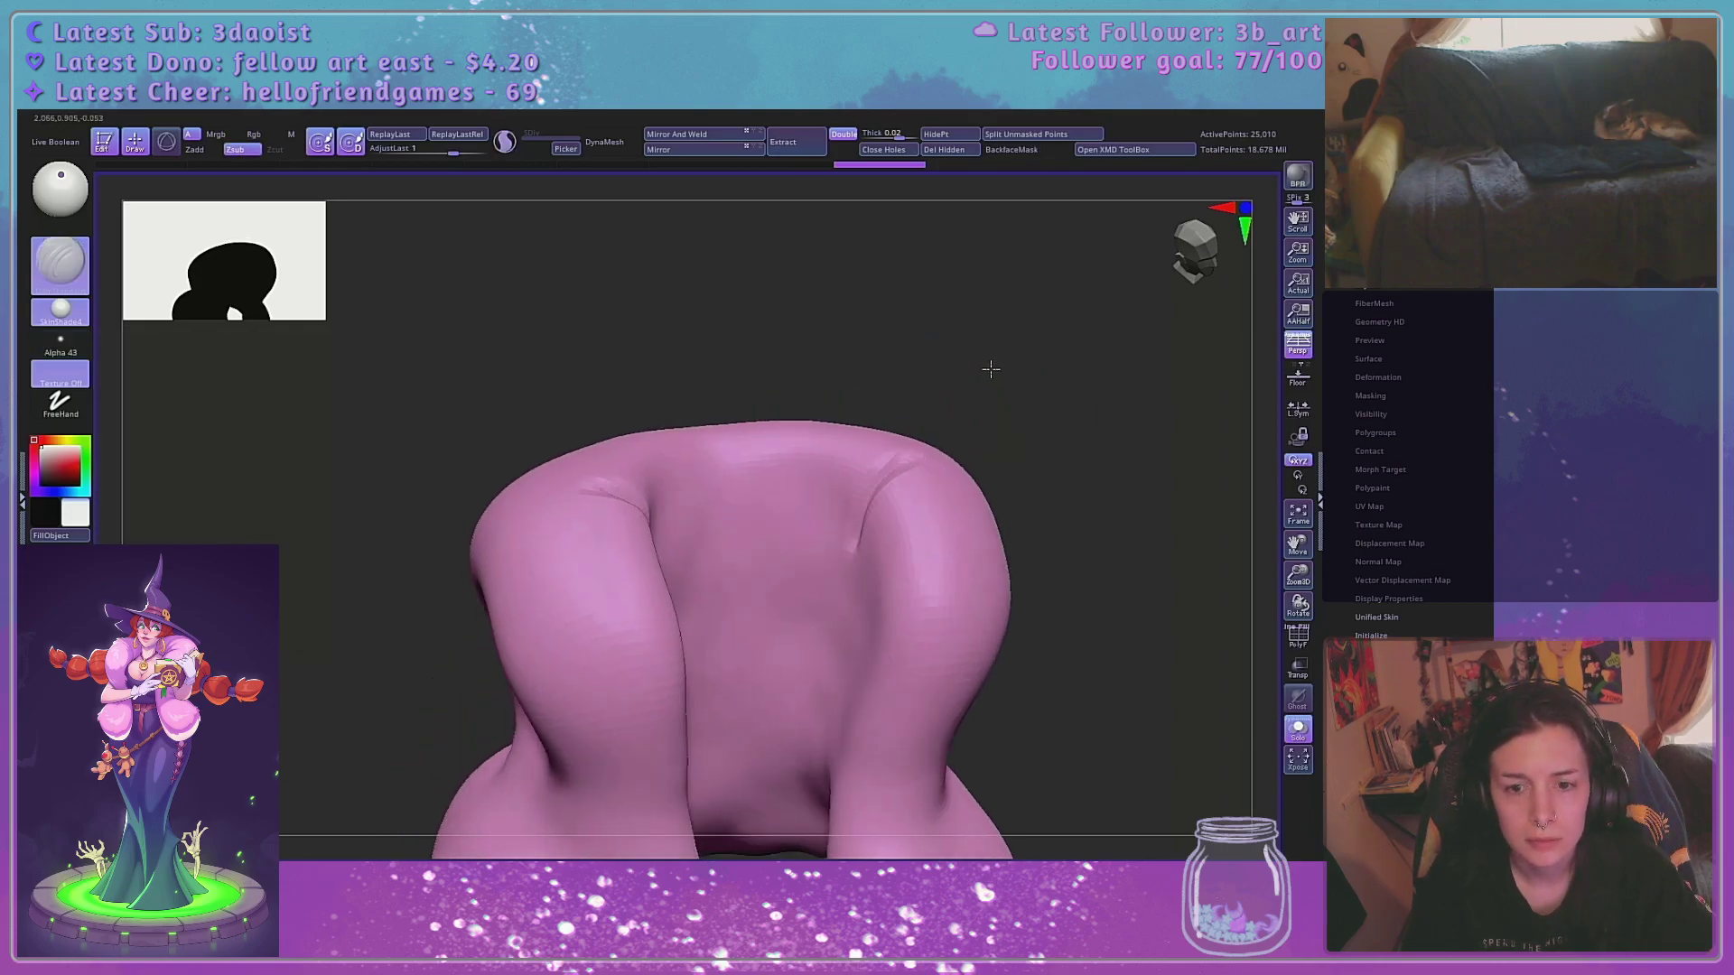
key("ctrl+z")
left_click(505, 142)
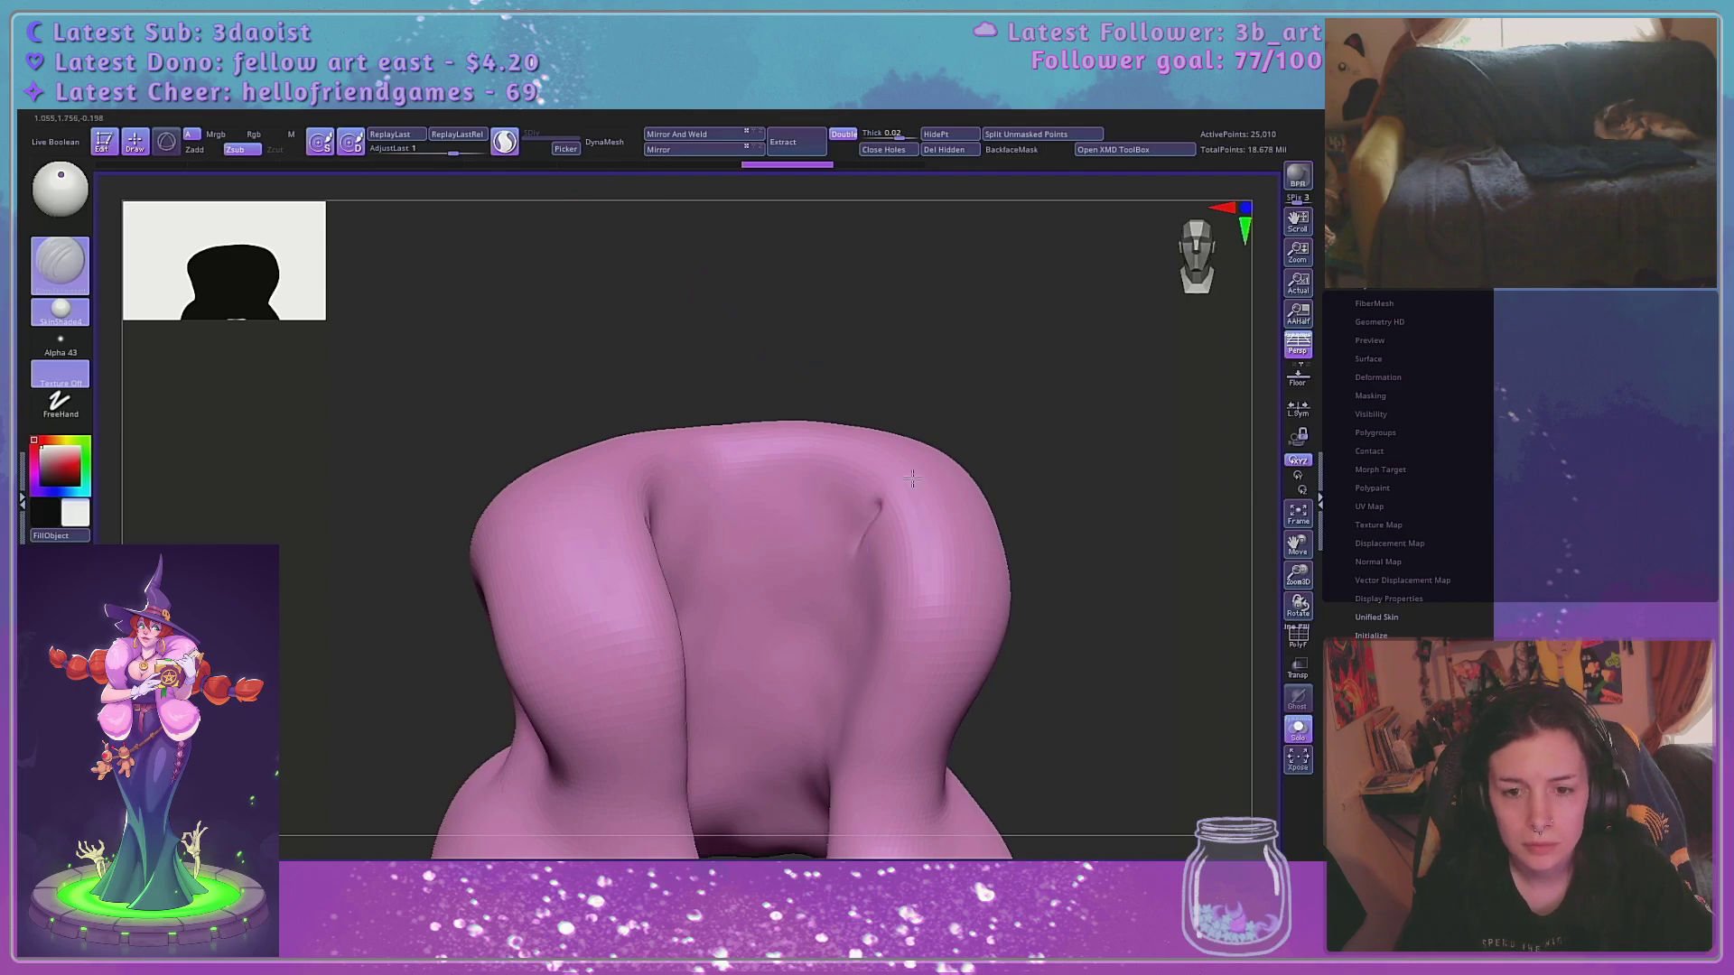
key("ctrl+shift+z")
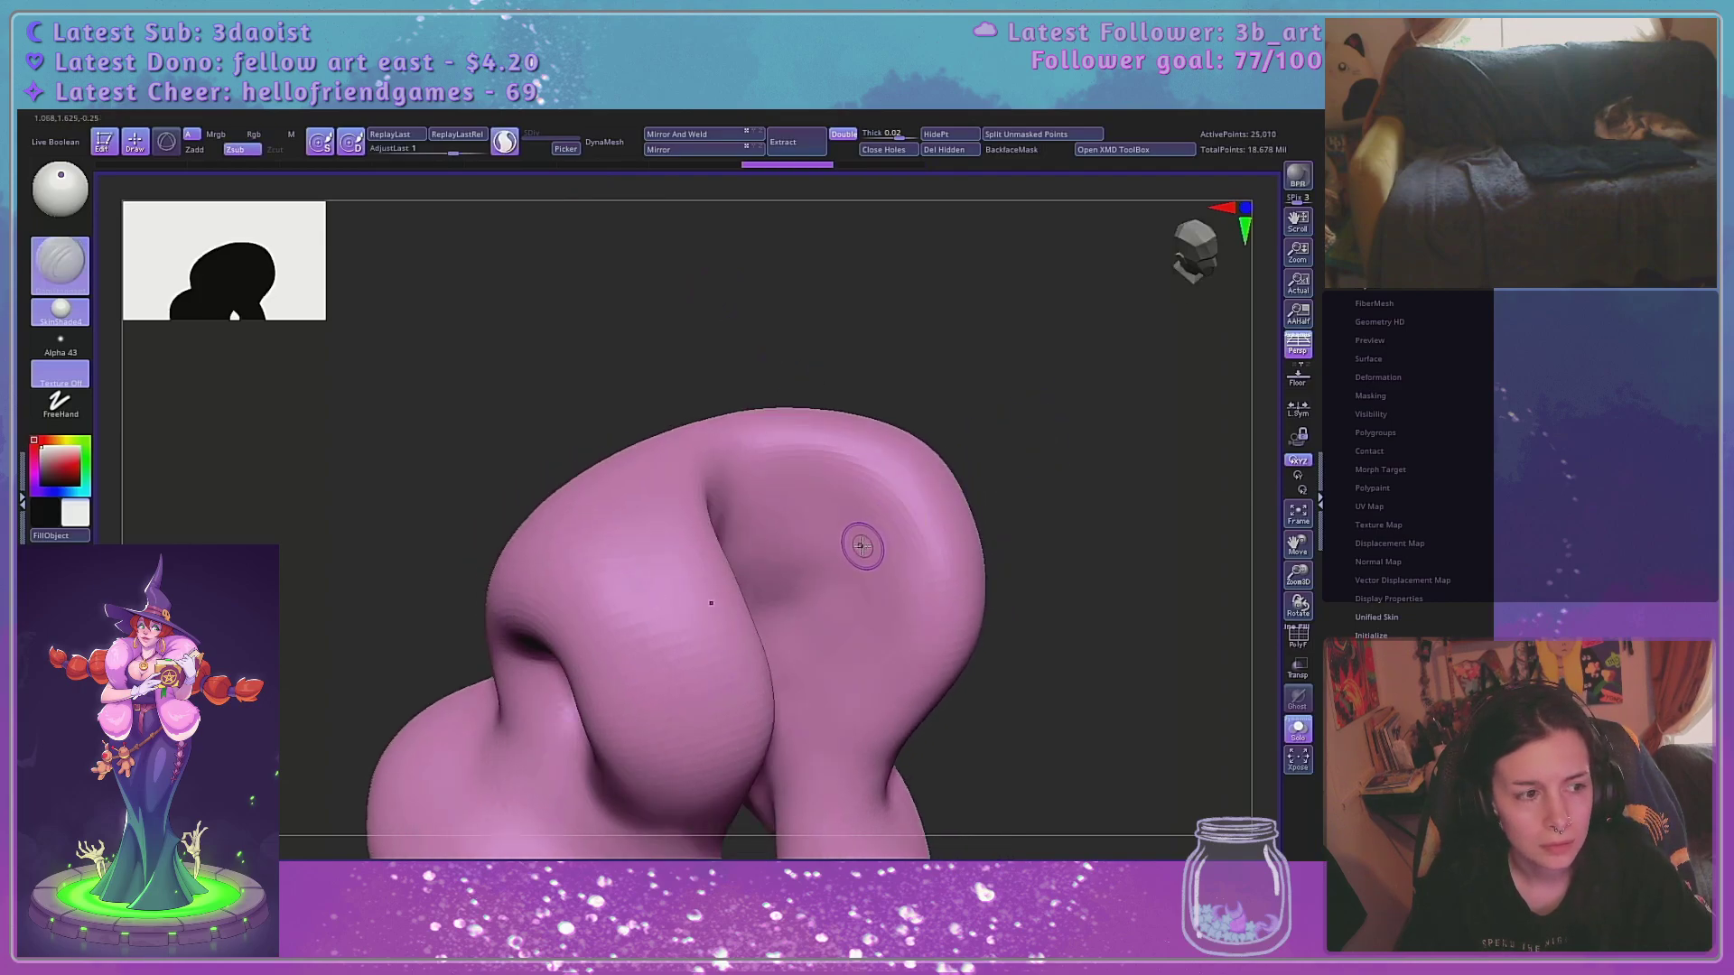
Try carving fold creases from the coat's inner collar edge out across the shoulder, and undo them
mouse_move(1058, 376)
left_mouse_down()
mouse_move(919, 522)
mouse_move(994, 473)
left_mouse_up()
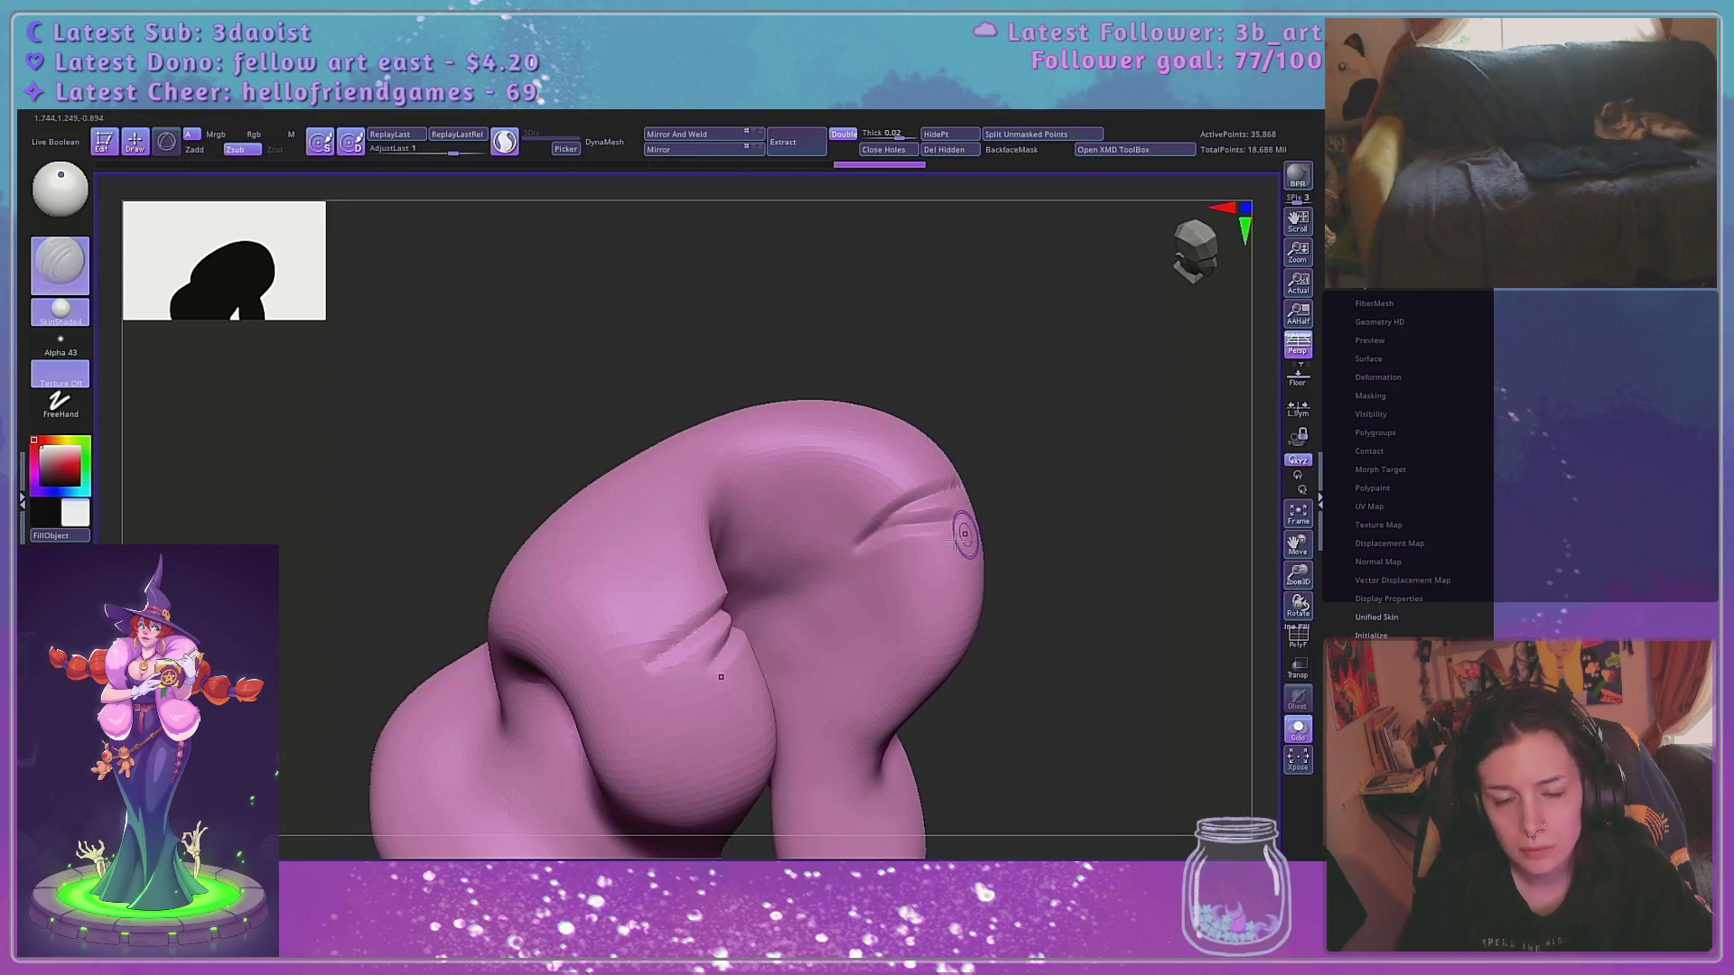
left_click_drag(859, 542, 1021, 511)
key("ctrl+z")
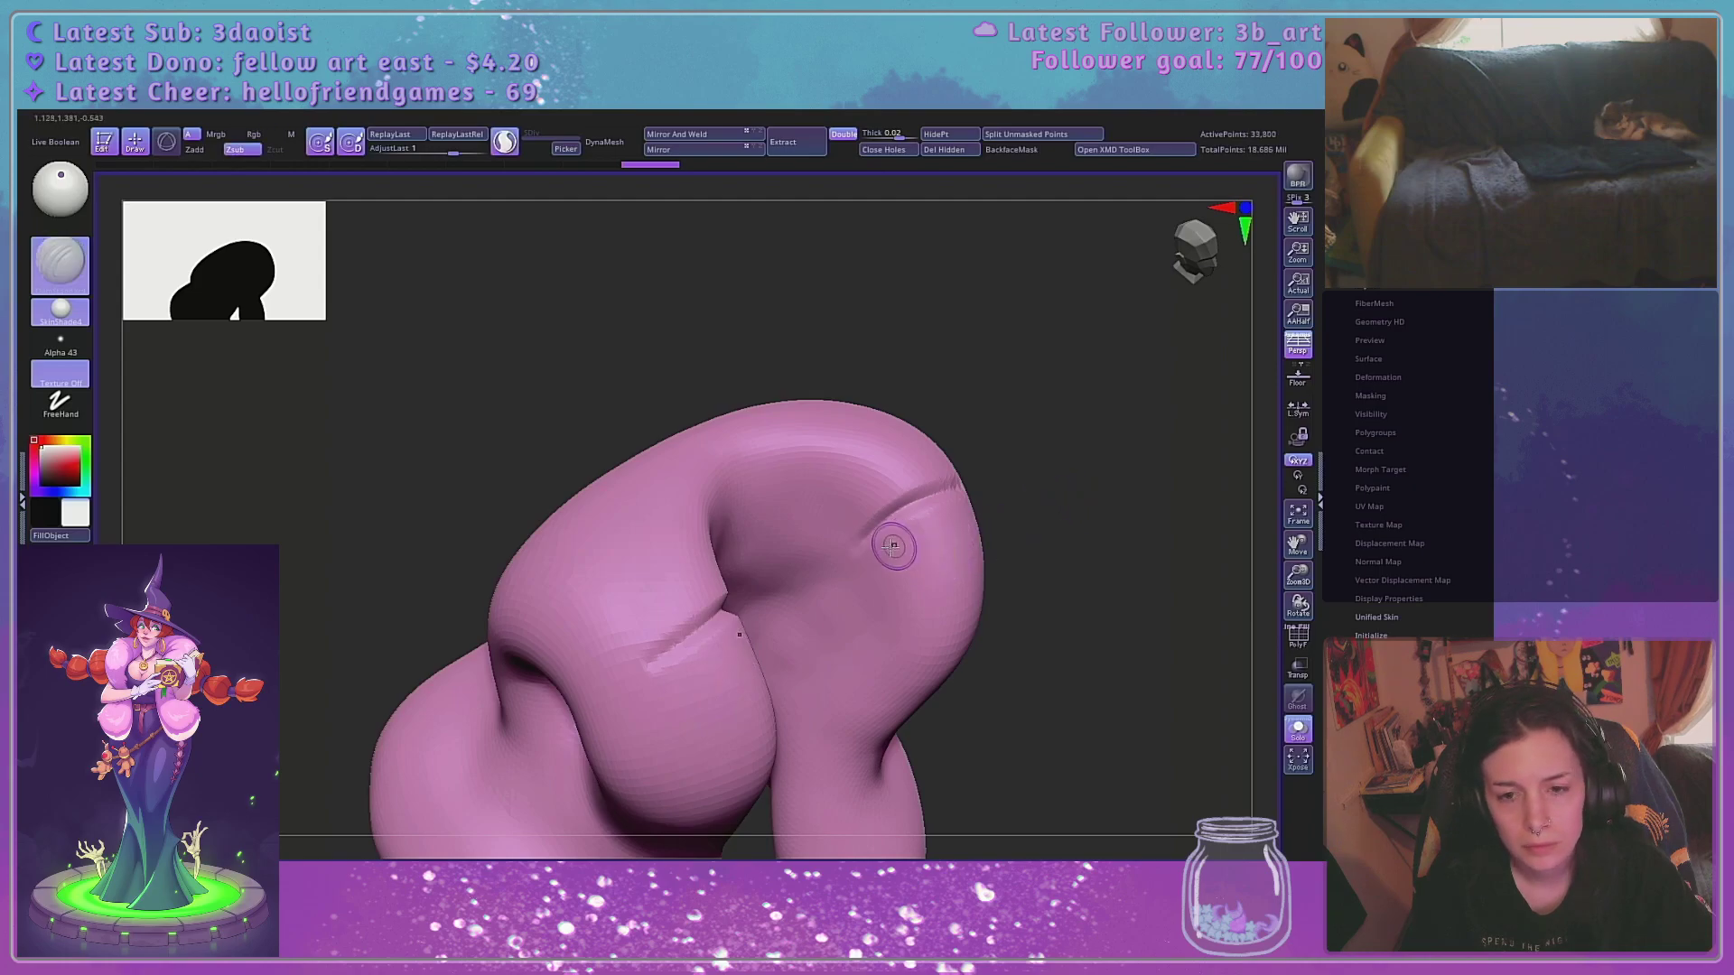
mouse_move(870, 547)
left_mouse_down()
mouse_move(1102, 488)
mouse_move(1056, 413)
mouse_move(1080, 437)
mouse_move(1088, 391)
left_mouse_up()
key("ctrl+z")
key("ctrl+z")
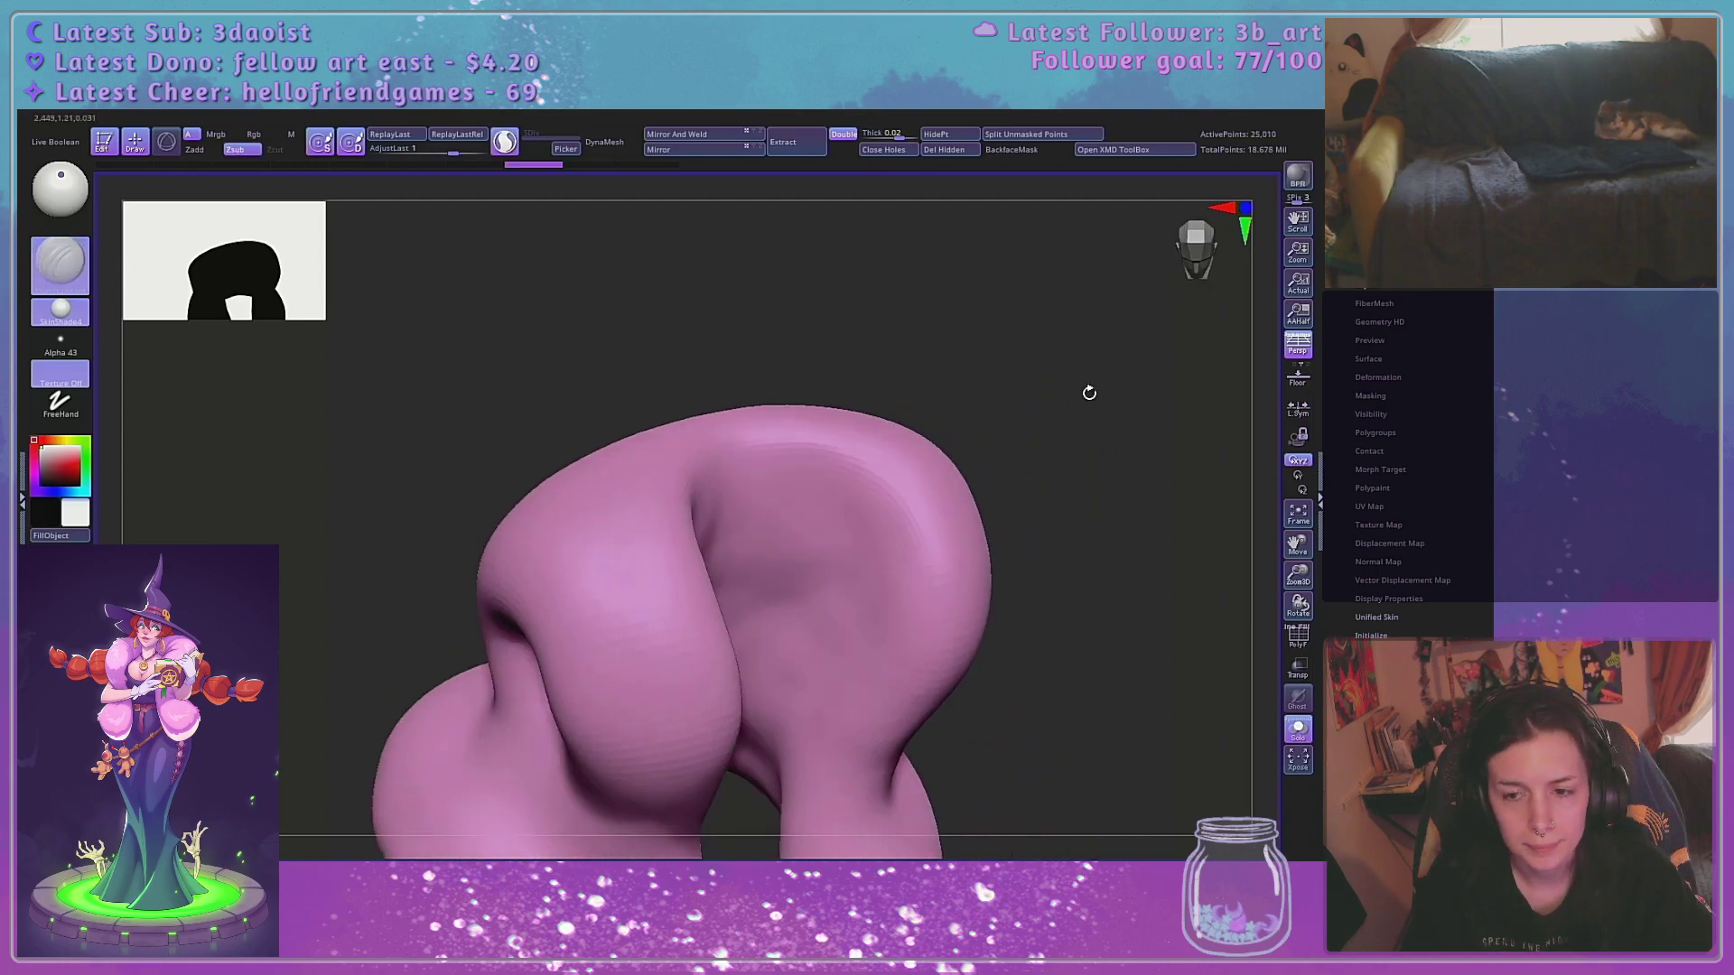
Carve three mirrored fold creases radiating outward from the coat's inner collar edge over the shoulder and chest
left_click_drag(1301, 570, 1269, 599)
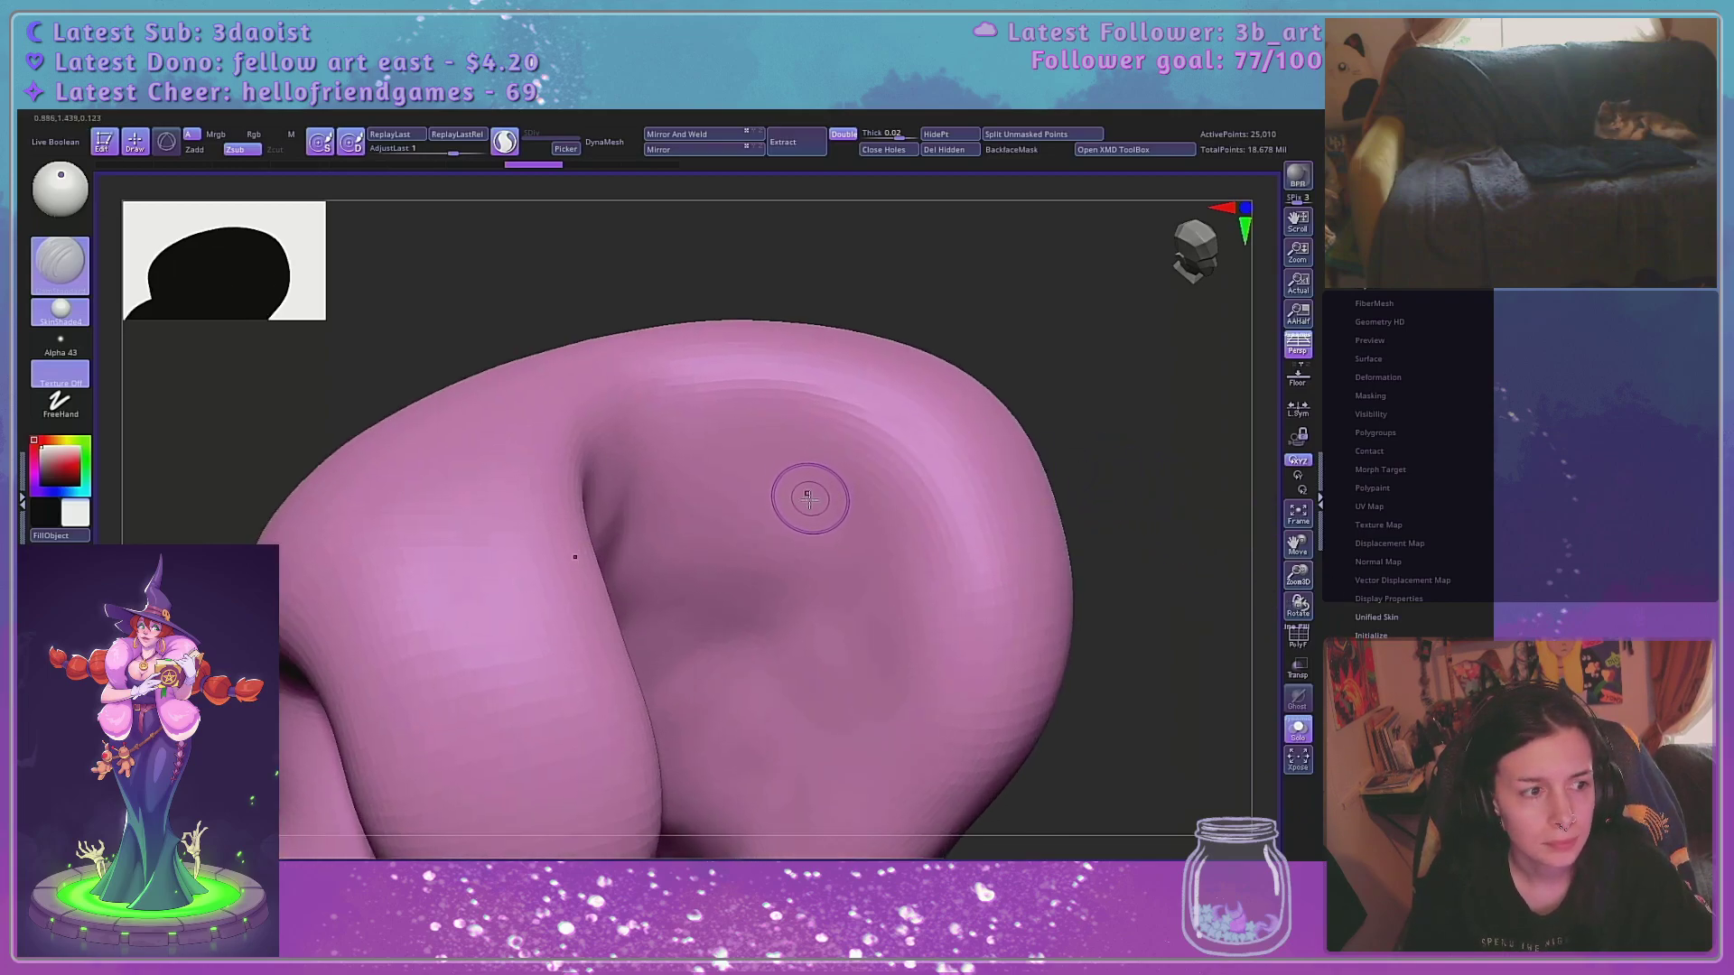
left_click_drag(768, 546, 818, 342)
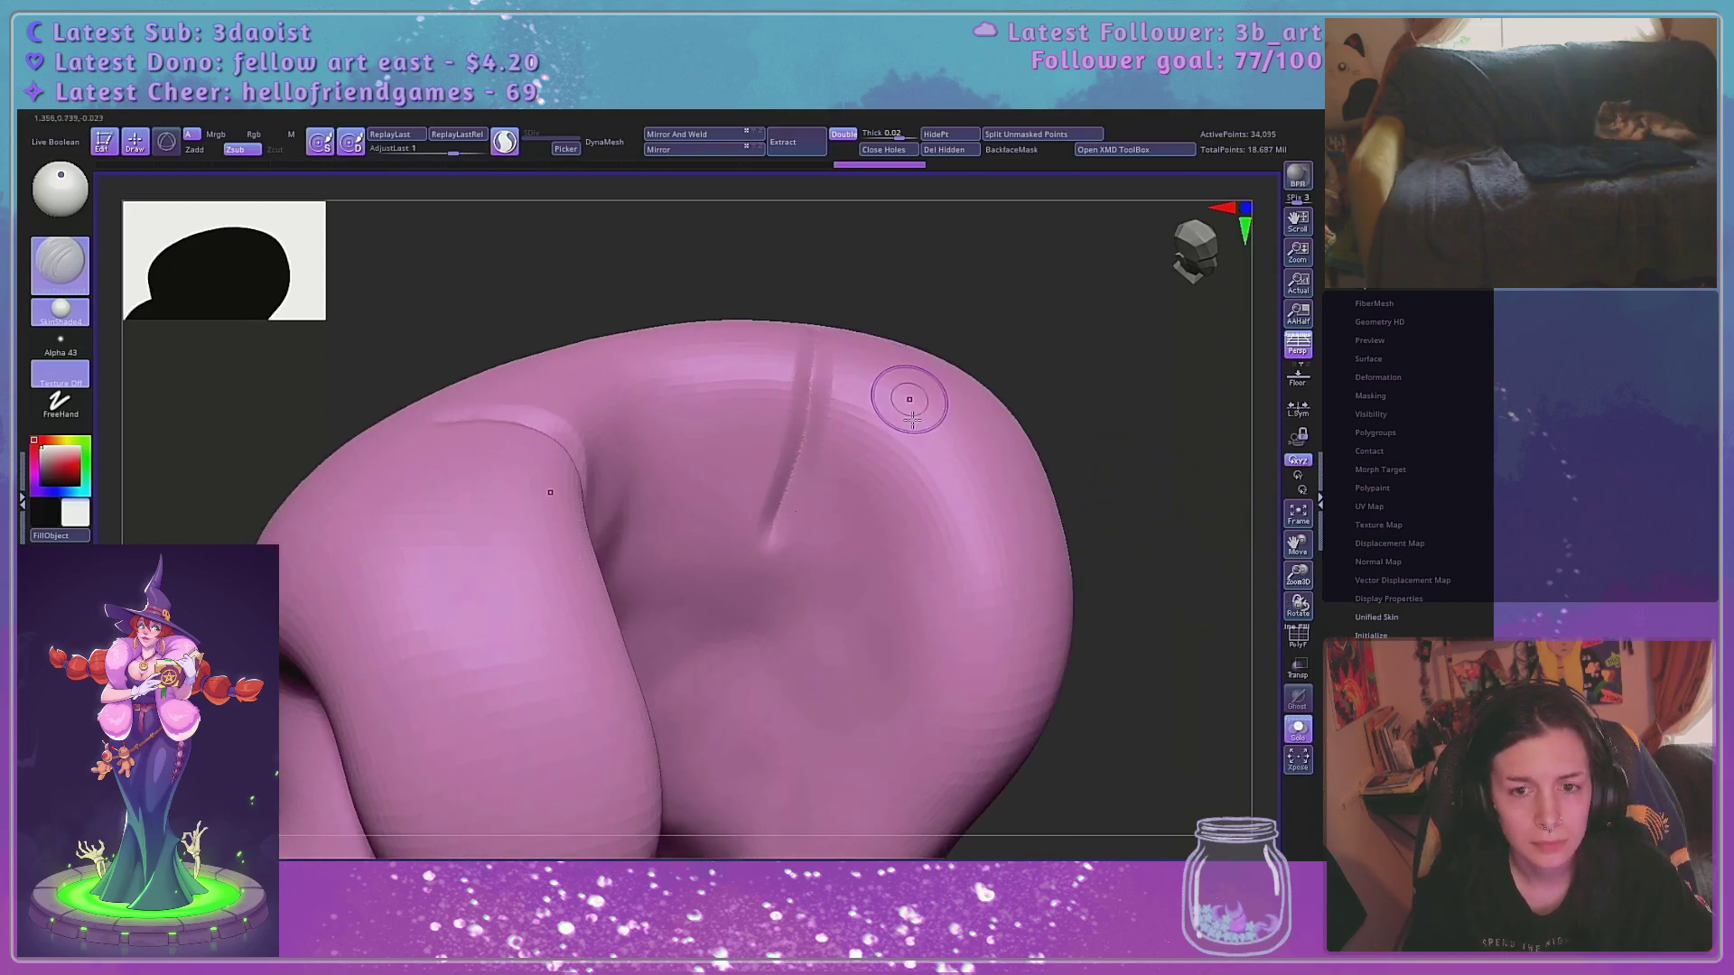
left_click_drag(833, 576, 993, 442)
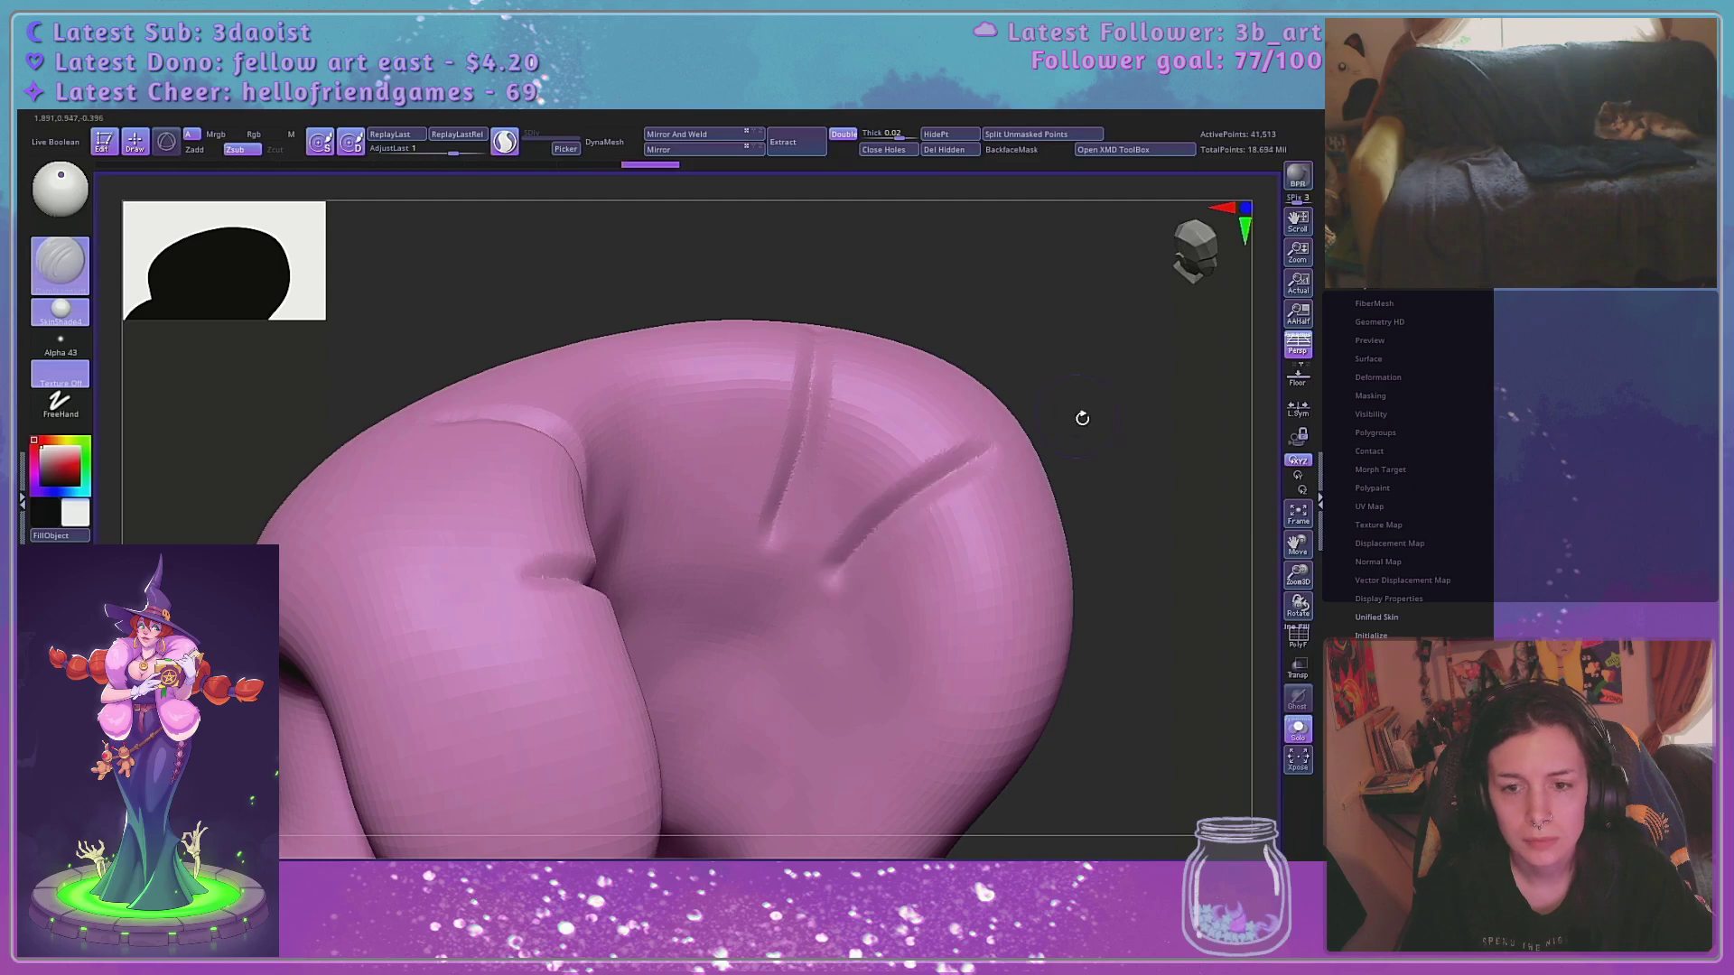
left_click_drag(864, 645, 998, 643)
left_click_drag(1141, 619, 1153, 507)
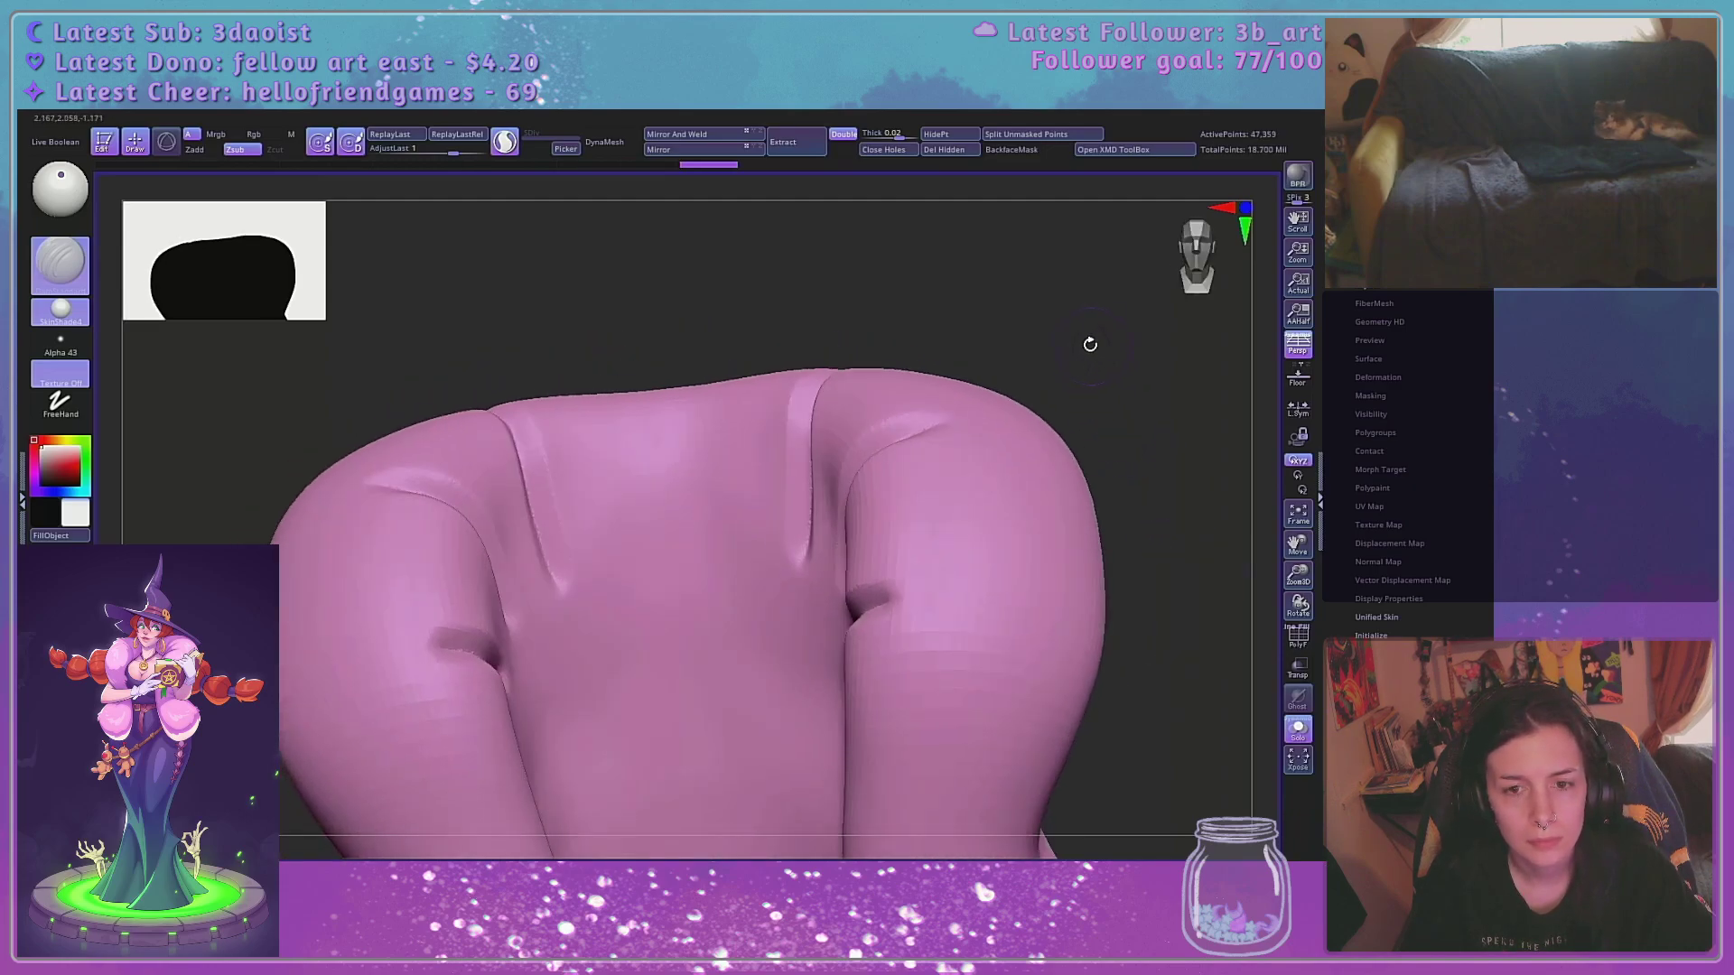
mouse_move(1091, 344)
left_mouse_down()
mouse_move(1114, 437)
mouse_move(703, 688)
left_mouse_up()
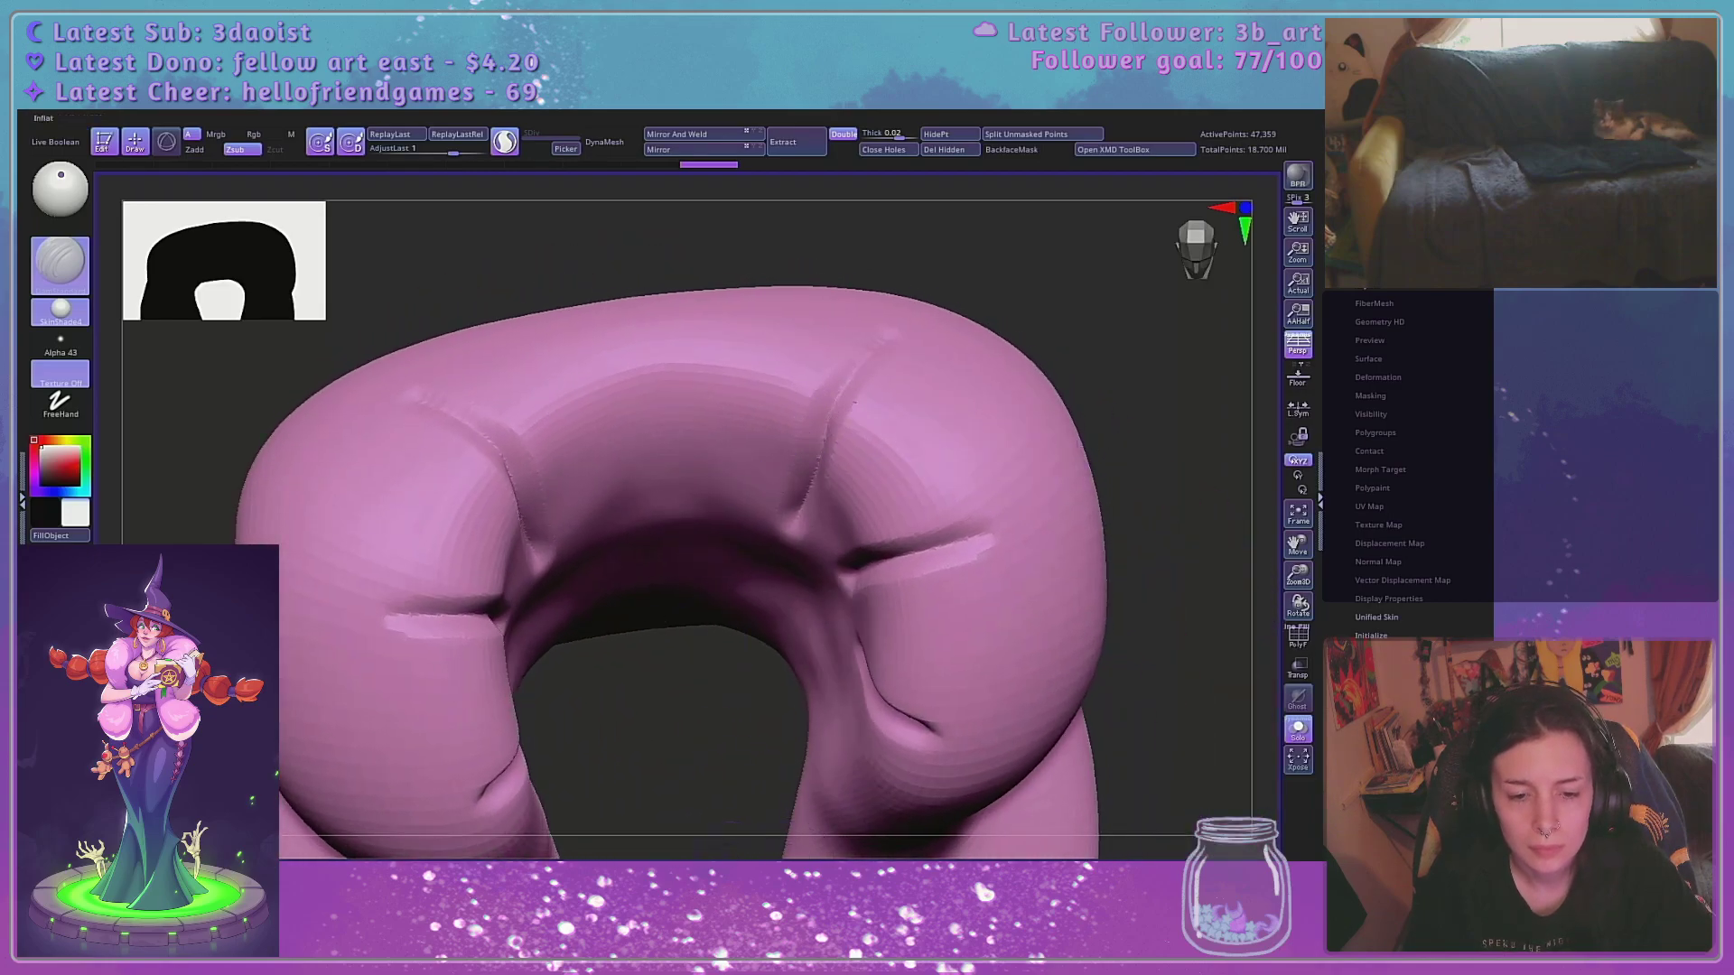
Puff up the coat along the carved creases using the Inflat brush with Sculptris Pro mode off
key("b")
key("i")
key("n")
key("space")
left_click_drag(784, 406, 802, 406)
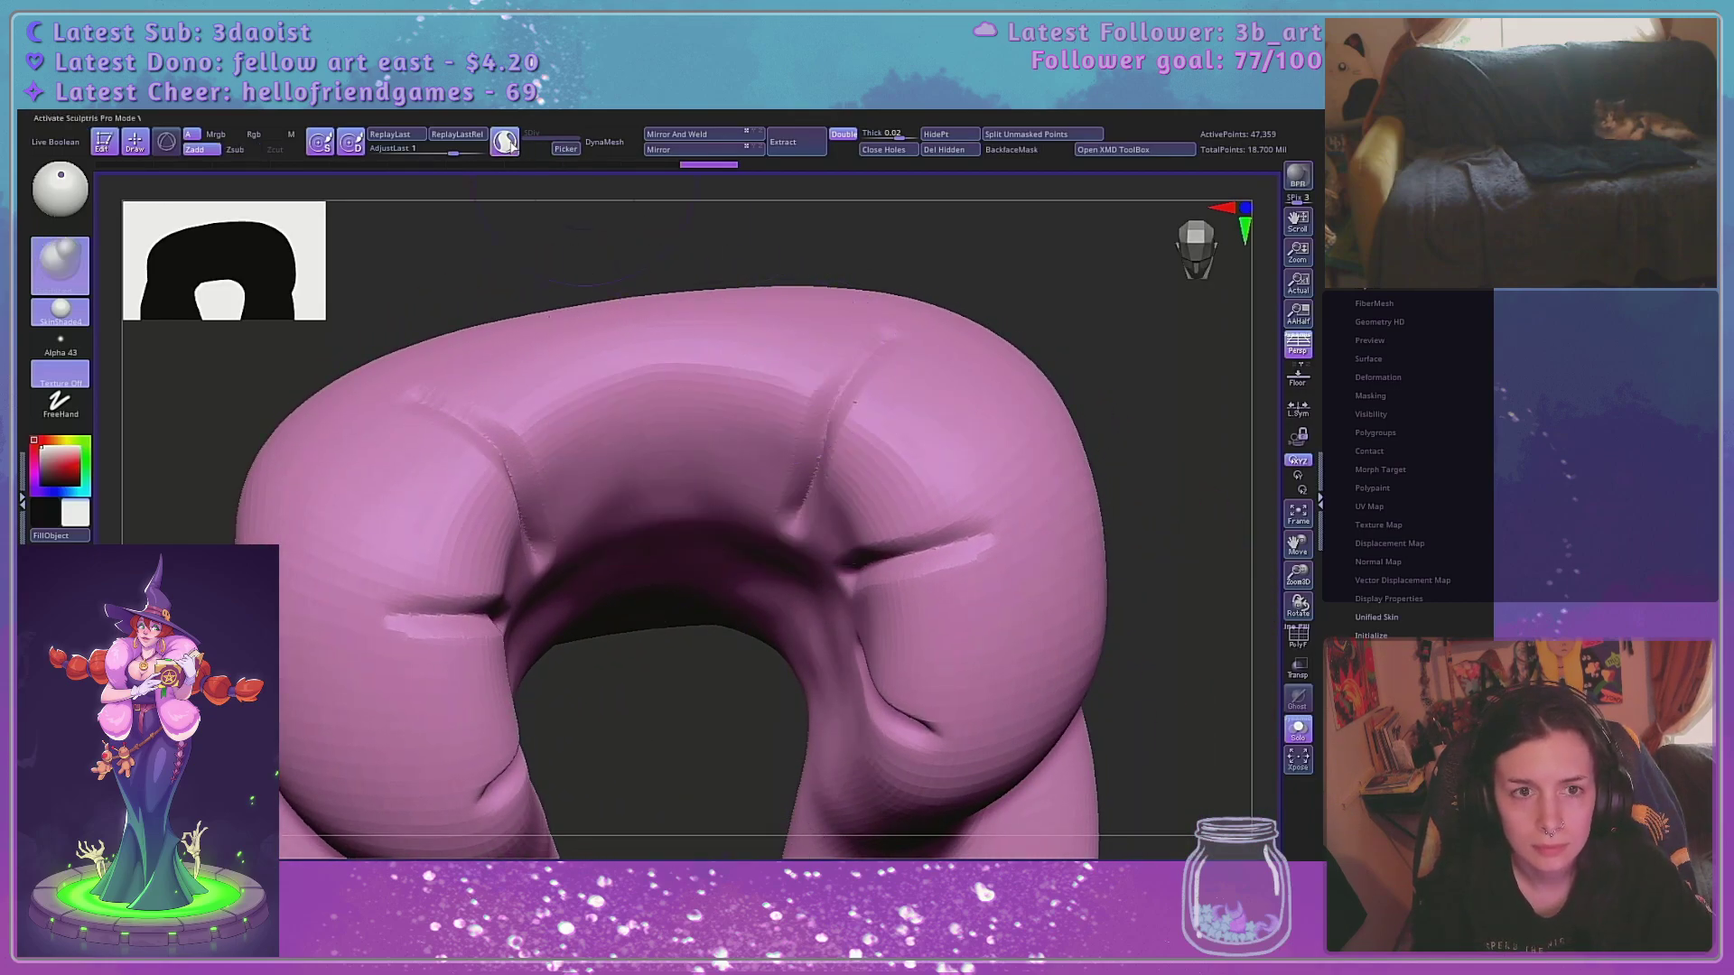
left_click(511, 147)
mouse_move(883, 350)
left_mouse_down()
mouse_move(815, 449)
mouse_move(820, 426)
mouse_move(805, 484)
left_mouse_up()
mouse_move(1126, 484)
left_mouse_down()
mouse_move(1166, 489)
mouse_move(830, 579)
left_mouse_up()
left_click_drag(846, 661, 903, 706)
Smooth the surface beside the coat's crease and inflate the fold between the two upper creases
left_click_drag(1120, 641, 1194, 537)
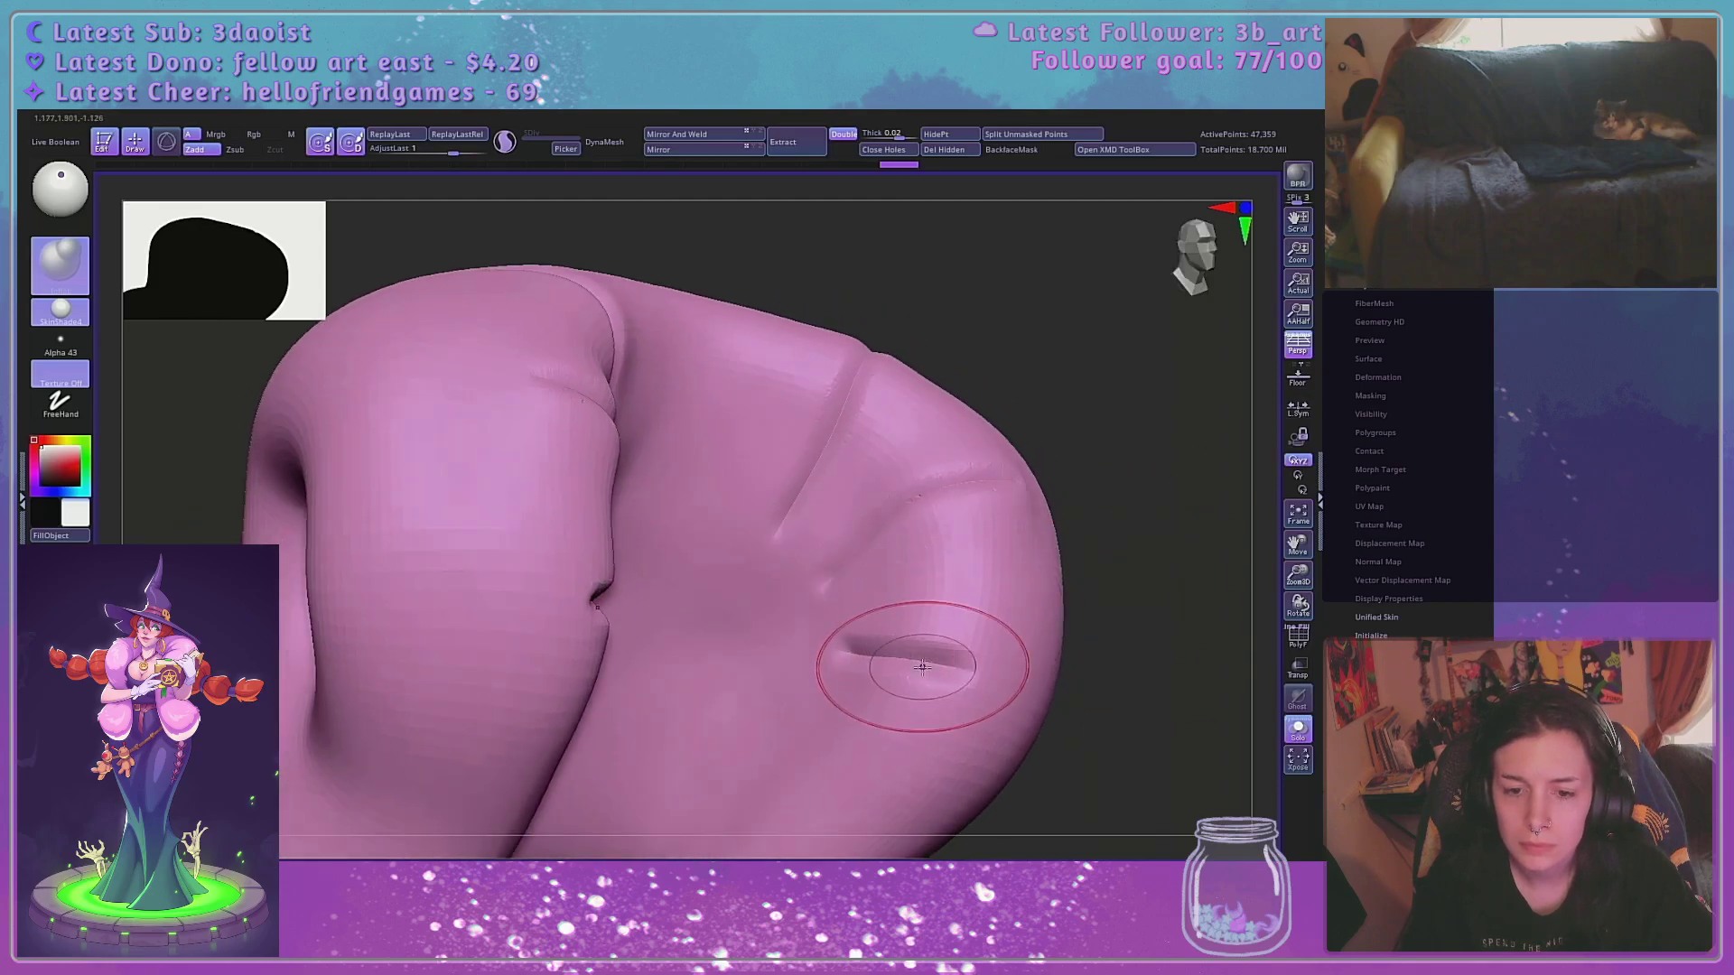
left_click_drag(922, 666, 980, 676, "shift")
left_click_drag(1129, 506, 936, 499)
mouse_move(704, 541)
left_mouse_down()
mouse_move(784, 517)
mouse_move(747, 521)
left_mouse_up()
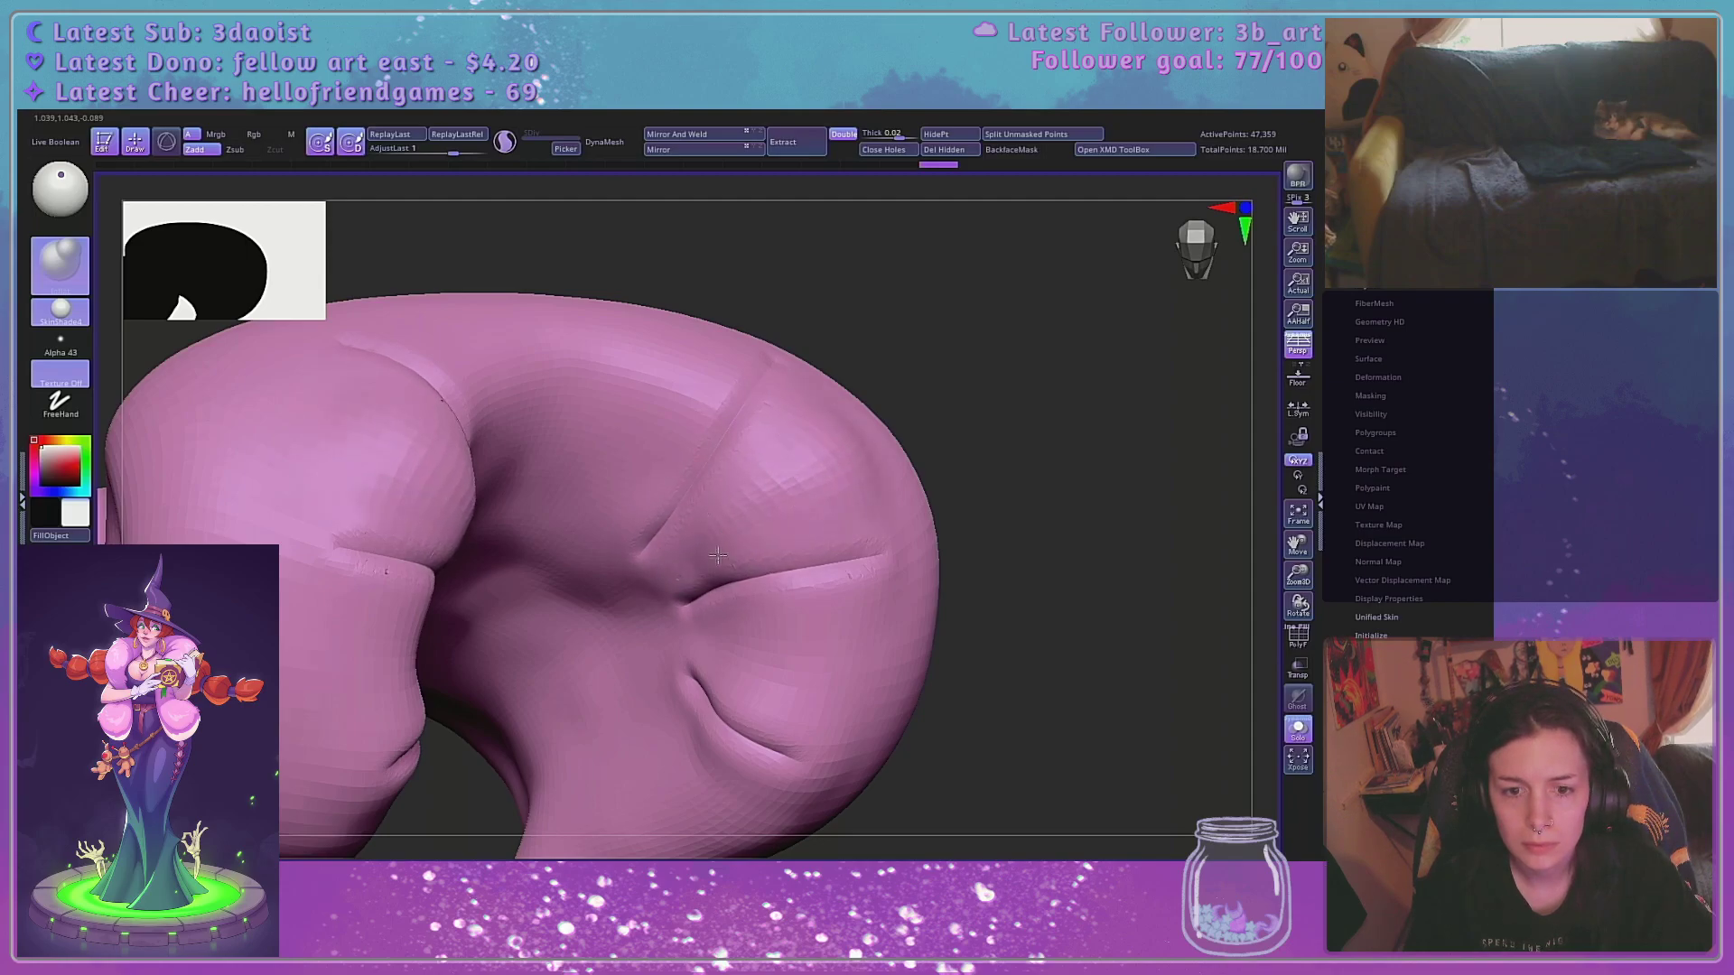
Undo the puffing and smoothing along the coat's folds, then step back past the lower fold creases
mouse_move(967, 542)
left_mouse_down()
mouse_move(1057, 452)
mouse_move(1033, 418)
mouse_move(1011, 427)
mouse_move(1072, 476)
mouse_move(1087, 406)
mouse_move(1080, 449)
mouse_move(1132, 405)
mouse_move(1093, 506)
left_mouse_up()
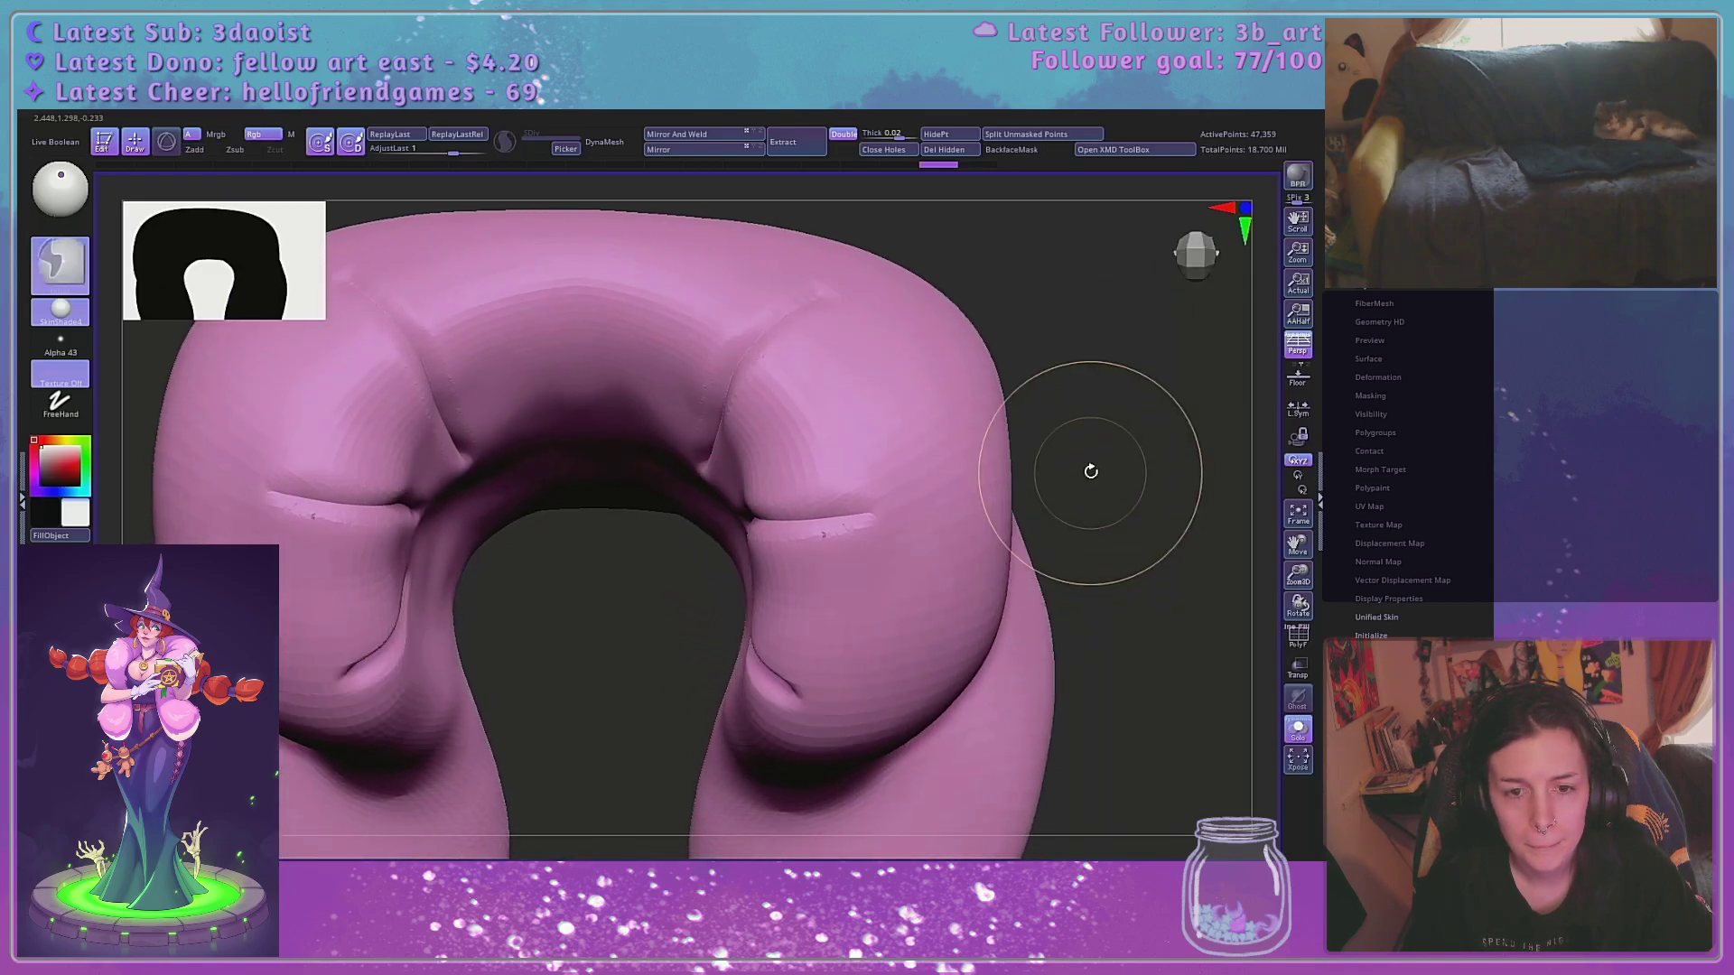
key("ctrl+z")
key("ctrl+z")
key("ctrl+z")
key("ctrl+z")
key("ctrl+z")
key("ctrl+z")
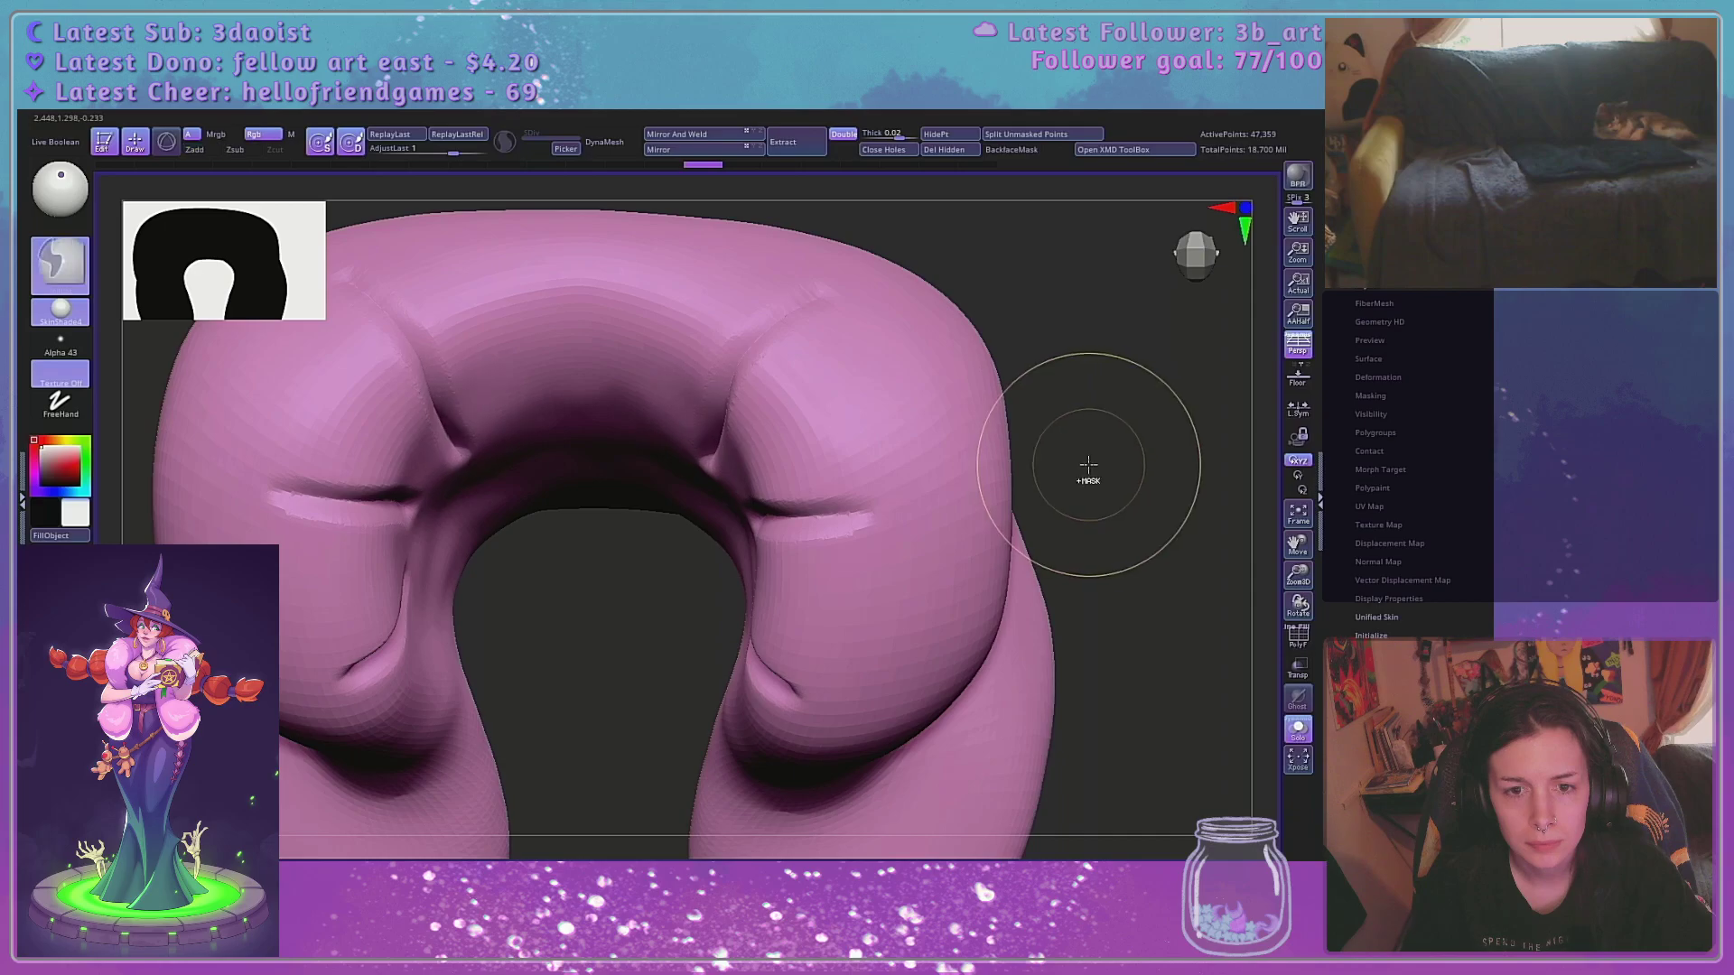
key("ctrl+z")
key("ctrl+z")
key("ctrl+z")
key("ctrl+z")
key("ctrl+z")
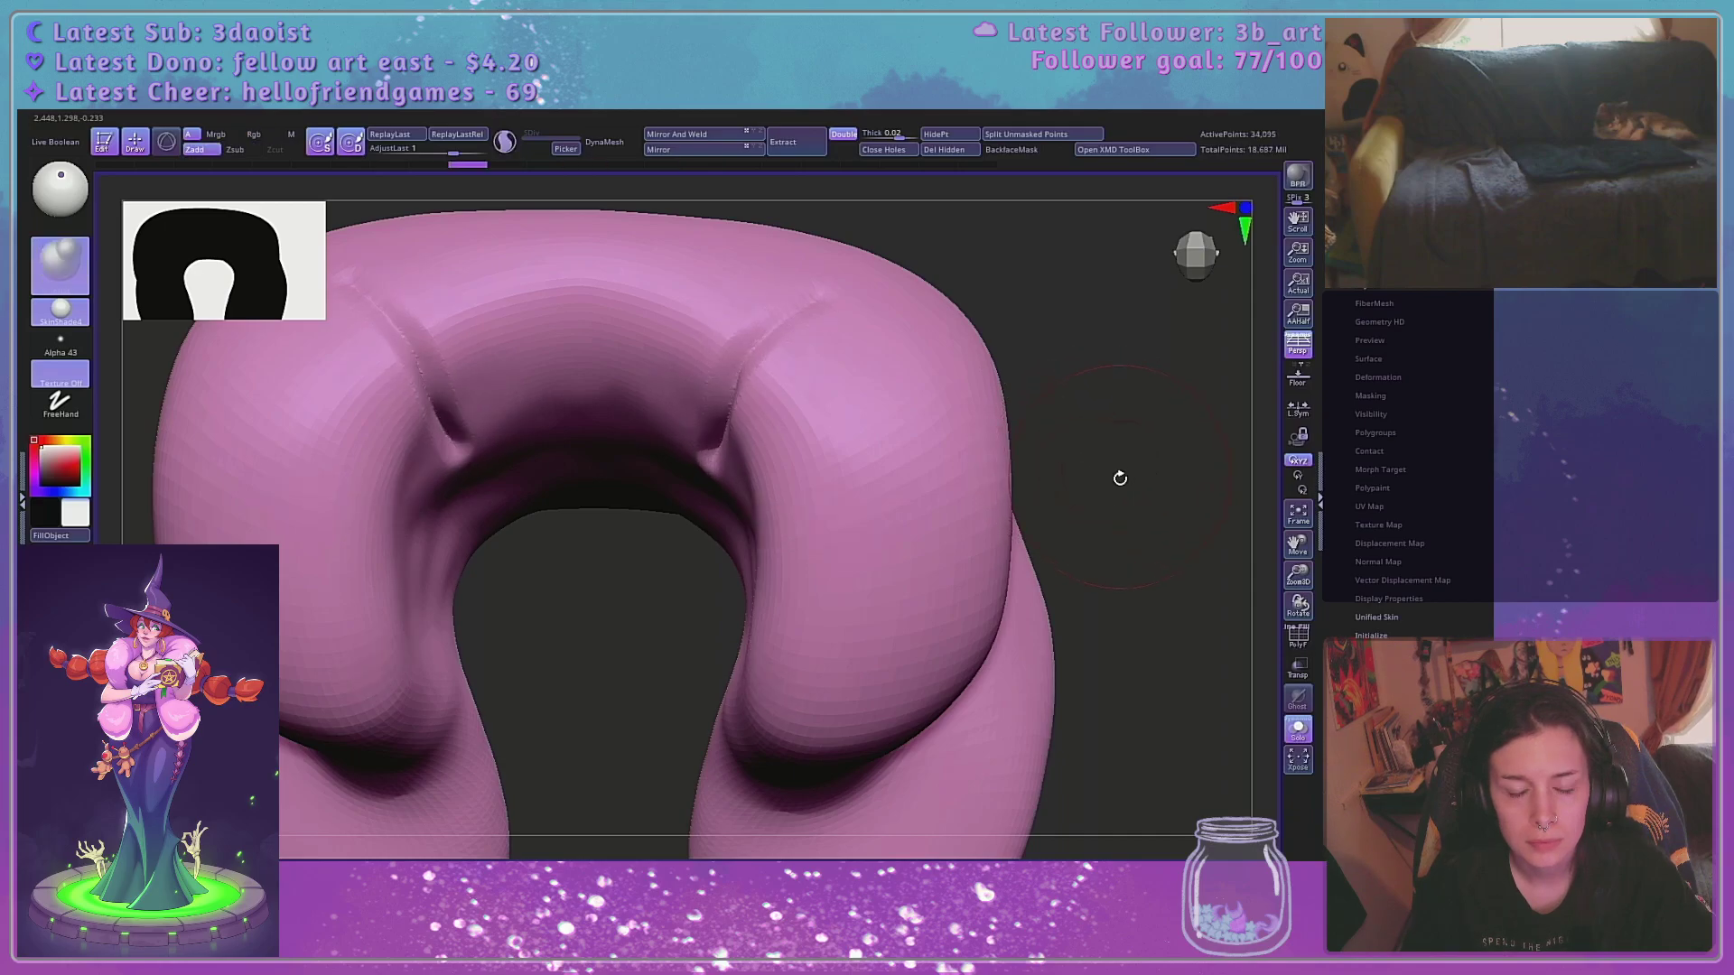
Redo the carved lower fold creases on both sides of the coat
key("ctrl+shift+z")
key("ctrl+shift+z")
key("ctrl+shift+z")
key("ctrl+shift+z")
key("ctrl+shift+z")
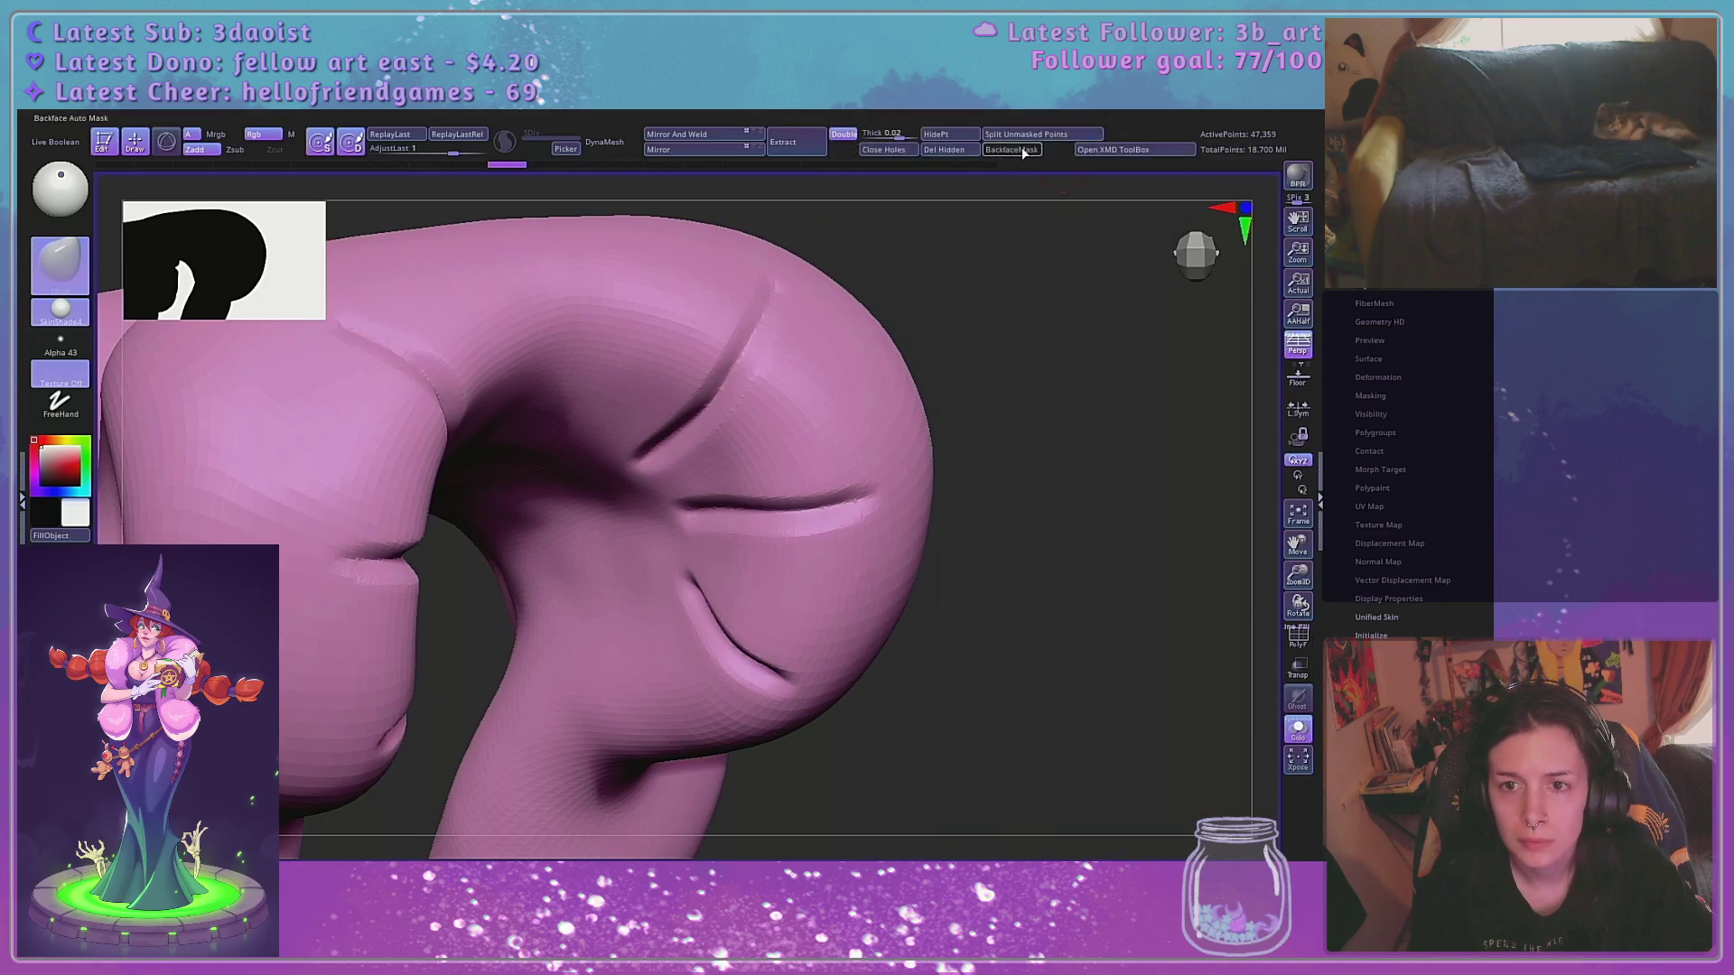
Enable BackfaceMask and pull the coat's surface against the three creases to tighten the folds
key("space")
mouse_move(744, 338)
left_mouse_down()
mouse_move(770, 340)
mouse_move(728, 342)
mouse_move(674, 405)
left_mouse_up()
left_click_drag(799, 408, 721, 354)
mouse_move(1030, 380)
left_mouse_down()
mouse_move(818, 354)
mouse_move(1053, 263)
mouse_move(1039, 524)
left_mouse_up()
left_click_drag(782, 427, 787, 451)
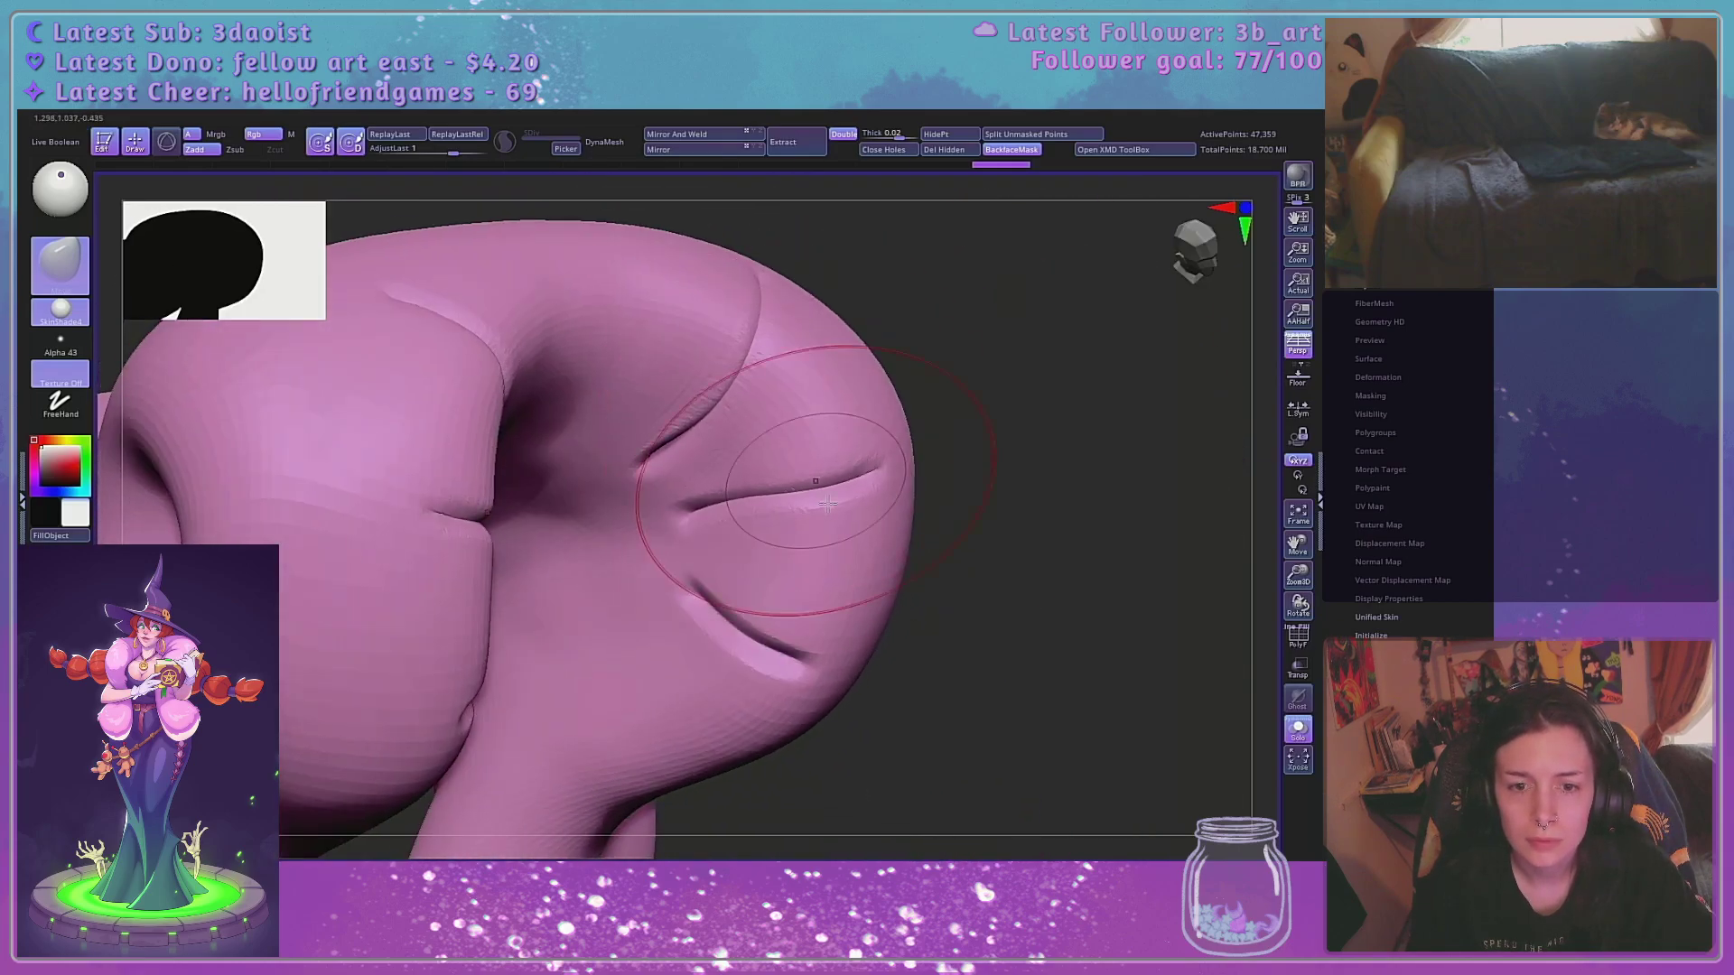
left_click_drag(817, 554, 816, 515)
left_click_drag(768, 601, 766, 620)
left_click_drag(722, 699, 716, 680)
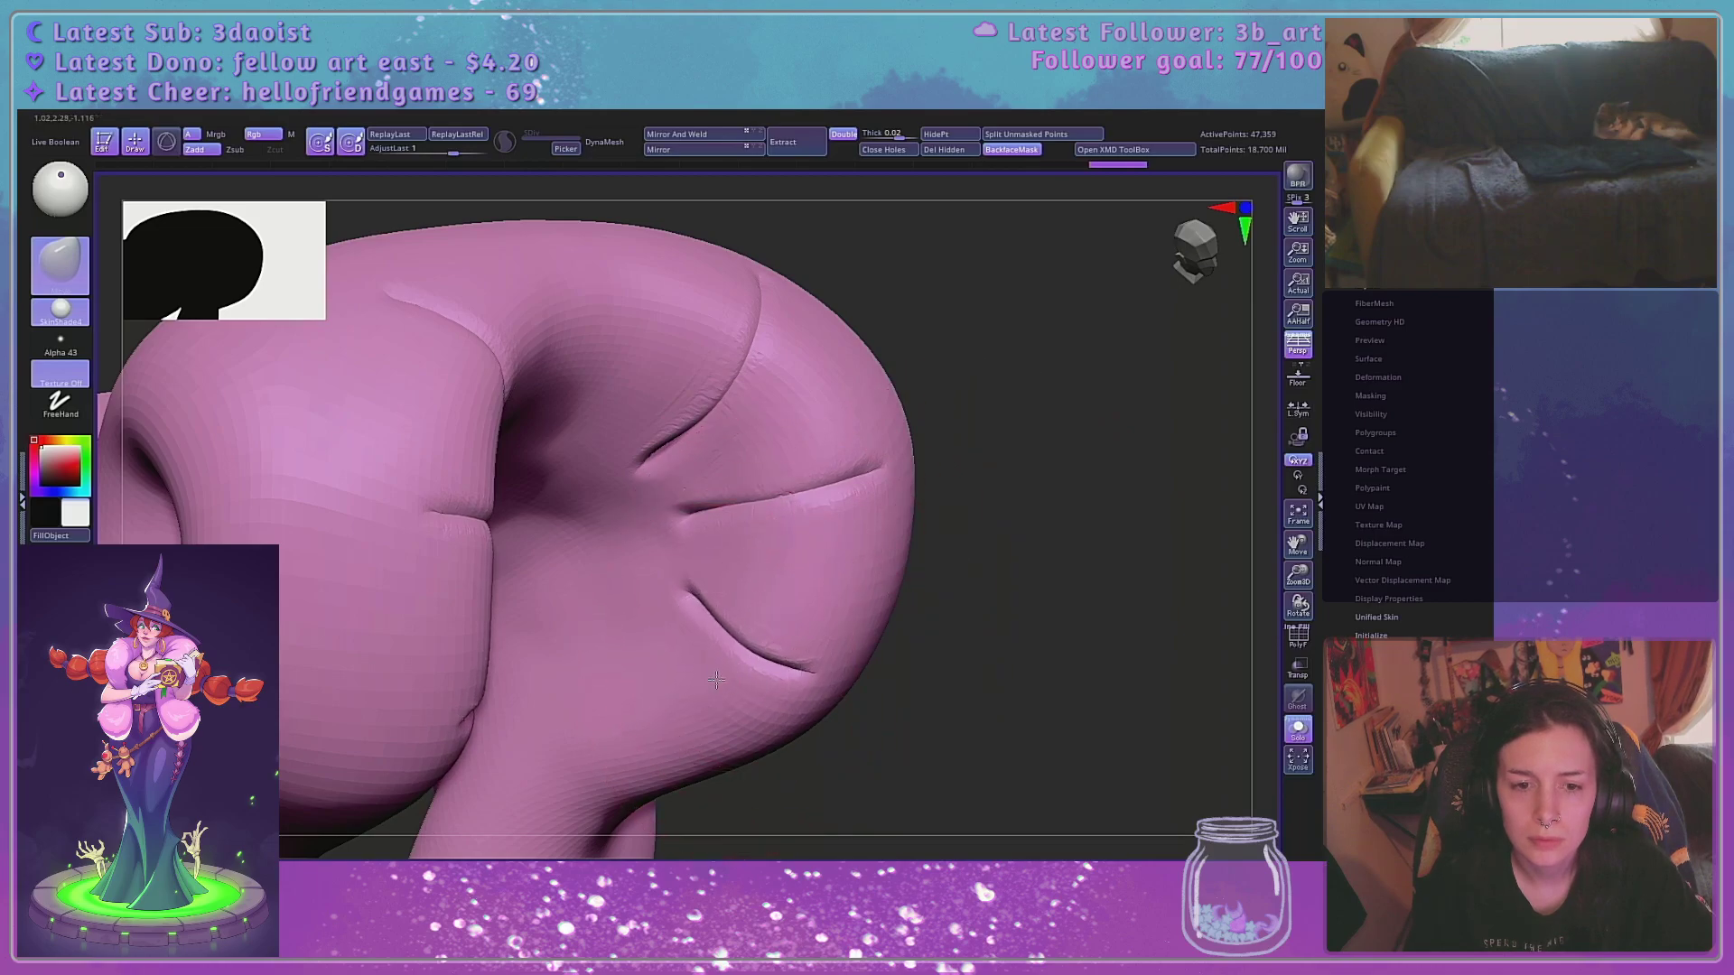
Adjust the edge of the coat's lowest crease from another angle and disable BackfaceMask
mouse_move(973, 576)
left_mouse_down()
mouse_move(961, 441)
mouse_move(986, 483)
left_mouse_up()
left_click_drag(789, 693, 783, 666)
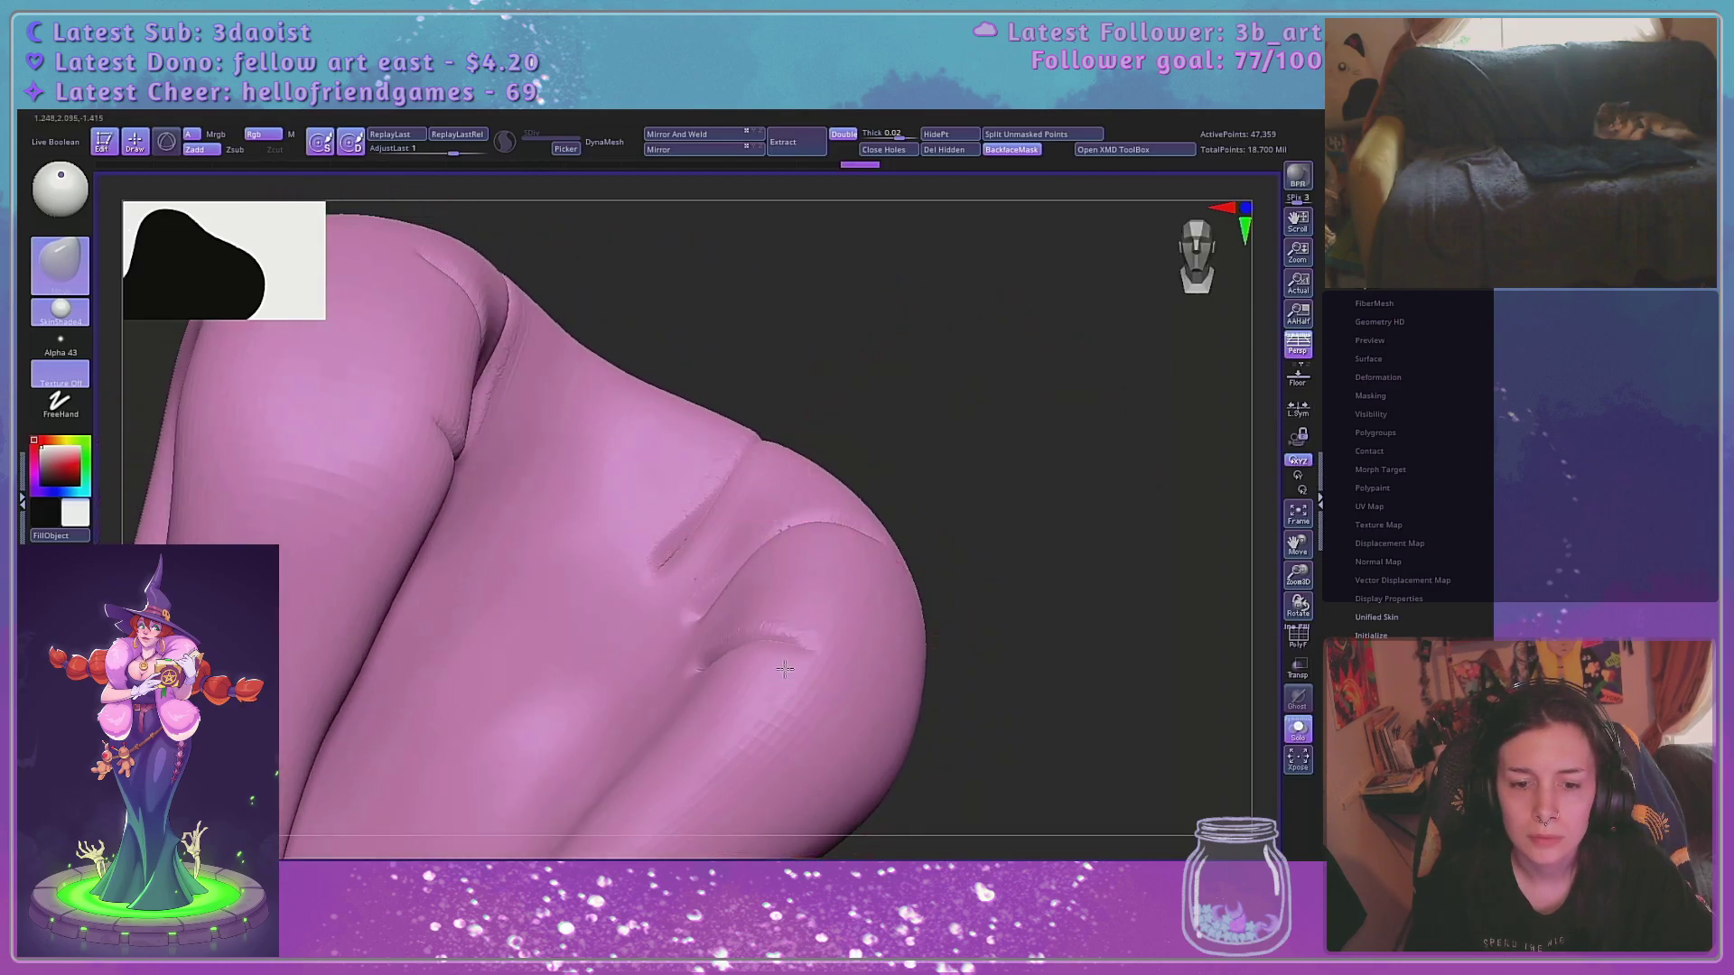
mouse_move(977, 490)
left_mouse_down()
mouse_move(999, 467)
mouse_move(893, 530)
left_mouse_up()
mouse_move(1039, 409)
left_mouse_down()
mouse_move(1180, 504)
mouse_move(1120, 217)
mouse_move(1138, 497)
mouse_move(1103, 542)
mouse_move(1134, 596)
mouse_move(1265, 694)
mouse_move(1053, 542)
mouse_move(1081, 610)
left_mouse_up()
left_click(1023, 156)
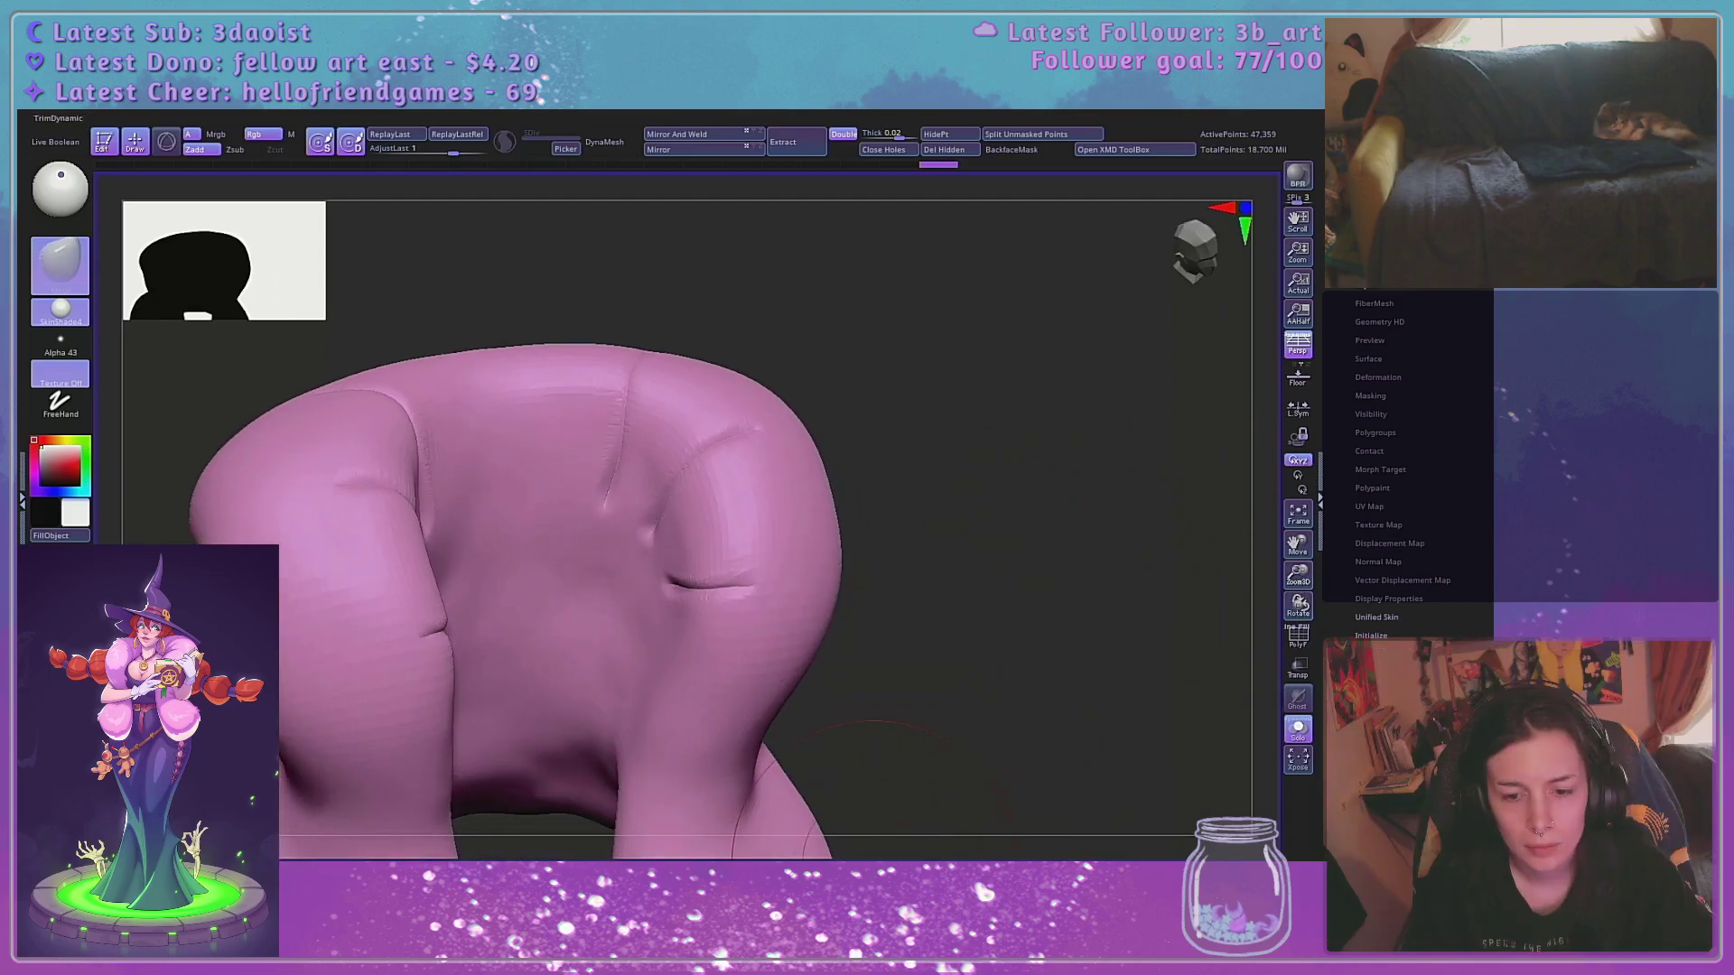
Inflate the coat between the radiating creases so the shoulder folds form rounded puffs
key("space")
mouse_move(740, 513)
left_mouse_down()
mouse_move(814, 515)
mouse_move(721, 516)
mouse_move(810, 496)
left_mouse_up()
key("space")
key("space")
key("ctrl+z")
mouse_move(679, 520)
left_mouse_down()
mouse_move(666, 533)
mouse_move(813, 486)
left_mouse_up()
mouse_move(959, 415)
left_mouse_down()
mouse_move(697, 348)
mouse_move(918, 445)
mouse_move(677, 561)
left_mouse_up()
mouse_move(637, 645)
left_mouse_down()
mouse_move(666, 542)
mouse_move(634, 632)
left_mouse_up()
mouse_move(960, 470)
left_mouse_down()
mouse_move(851, 427)
mouse_move(886, 403)
mouse_move(852, 395)
left_mouse_up()
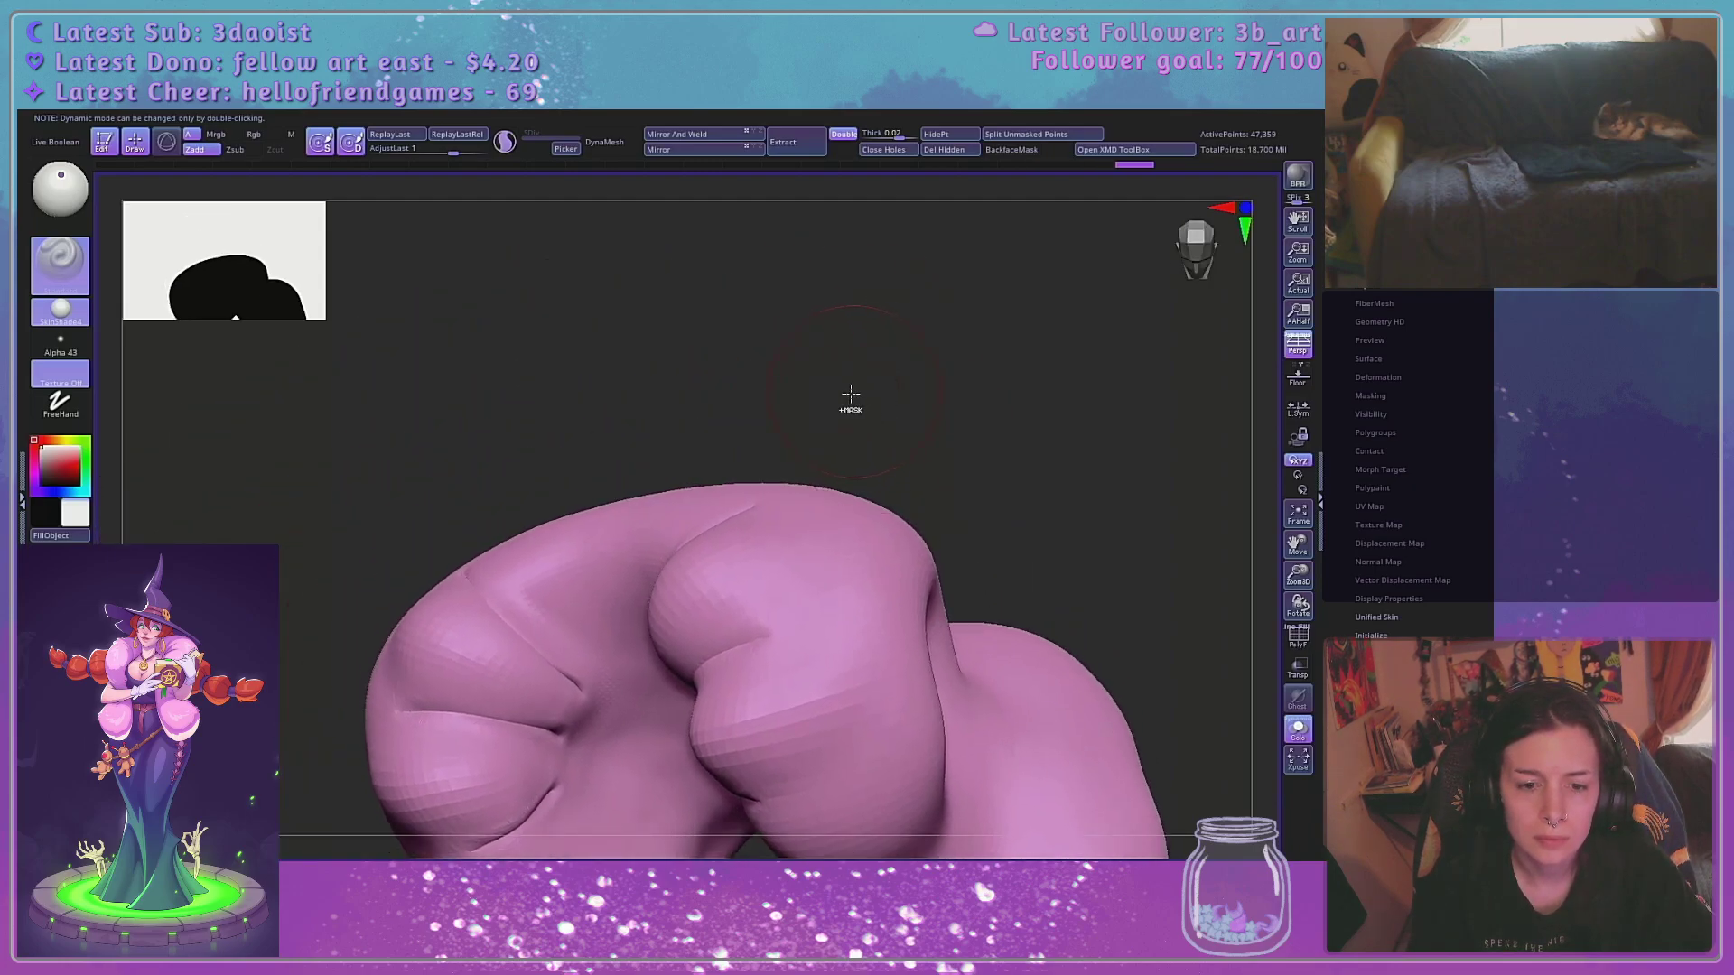
Undo the fold inflation, the edge adjustments and the carved creases on the coat
key("ctrl+z")
key("ctrl+z")
key("ctrl+z")
key("ctrl+z")
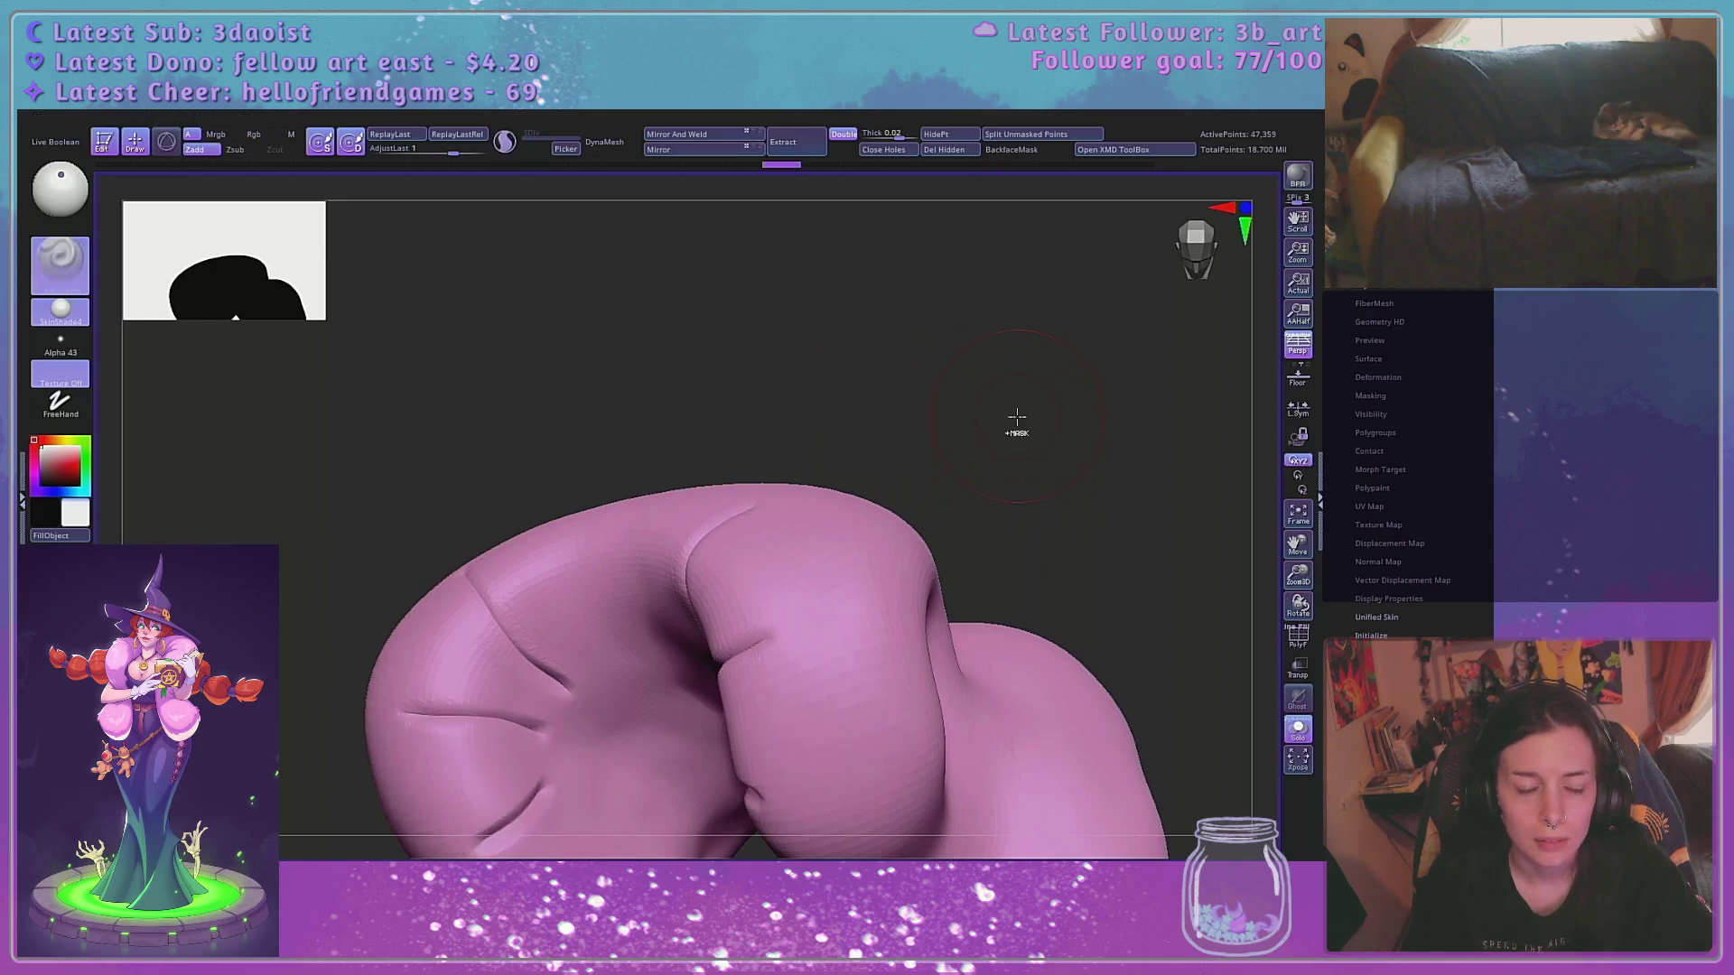
key("ctrl+z")
key("ctrl+z")
key("ctrl+z")
key("ctrl+z")
key("ctrl+z")
key("ctrl+z")
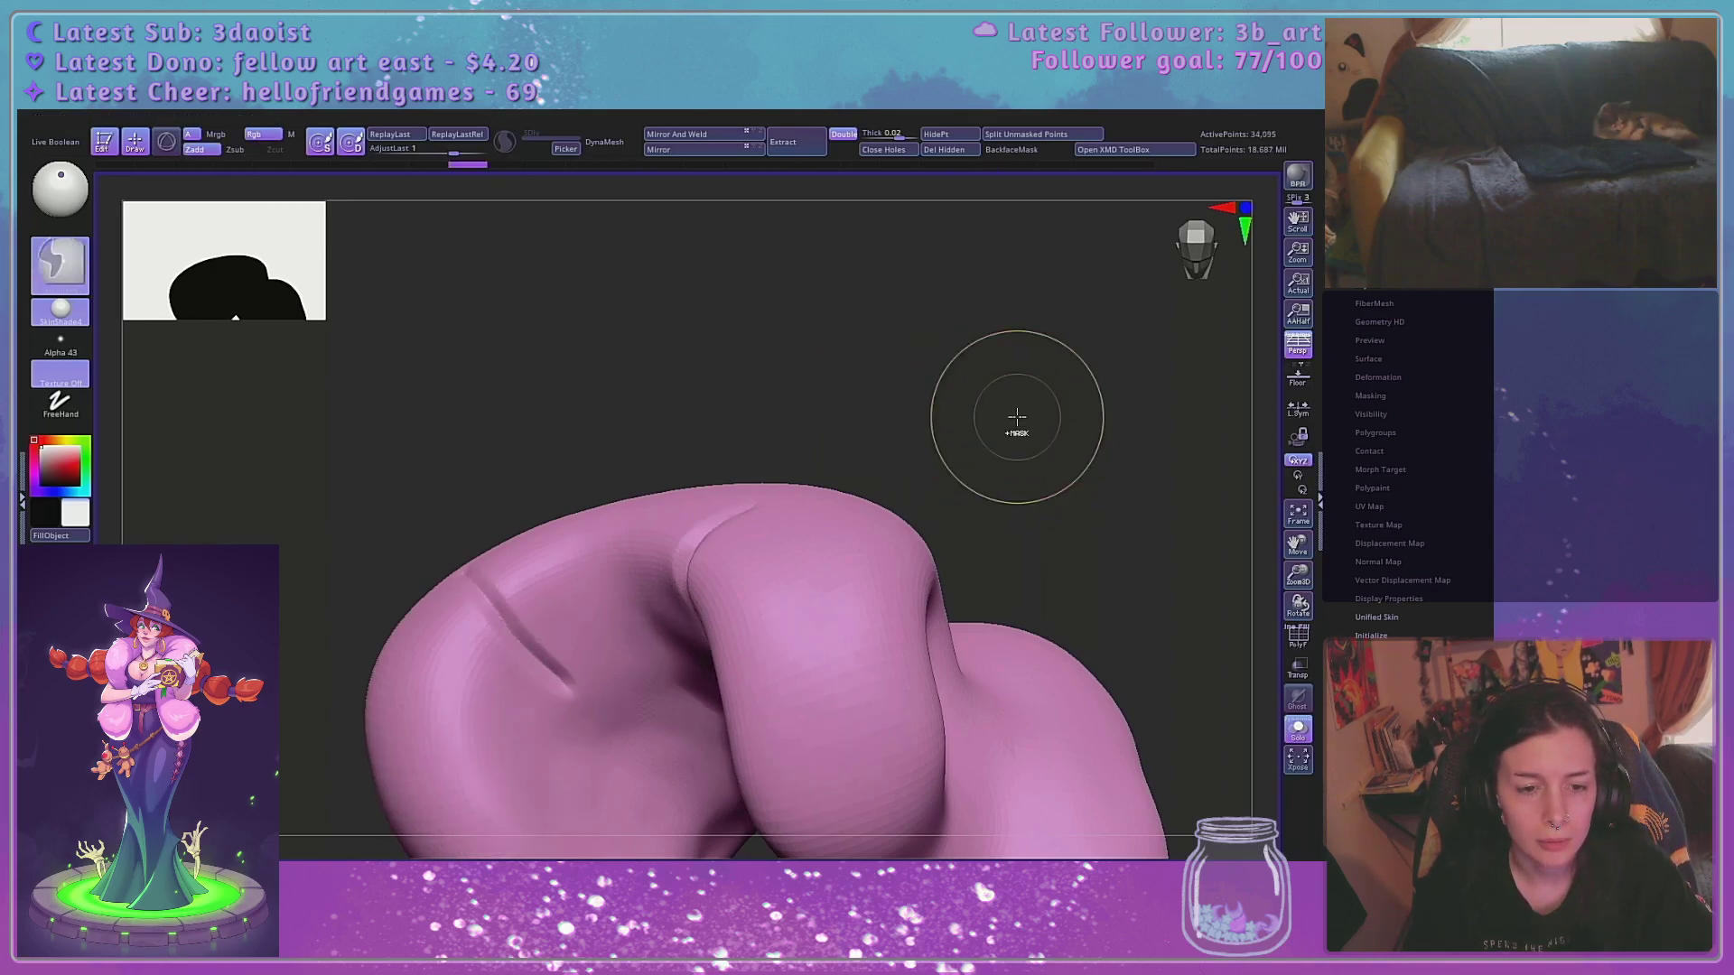
Leave Solo mode and show the rest of the character as transparent ghosts around the smooth coat in front view
left_click_drag(992, 439, 1019, 389, "shift")
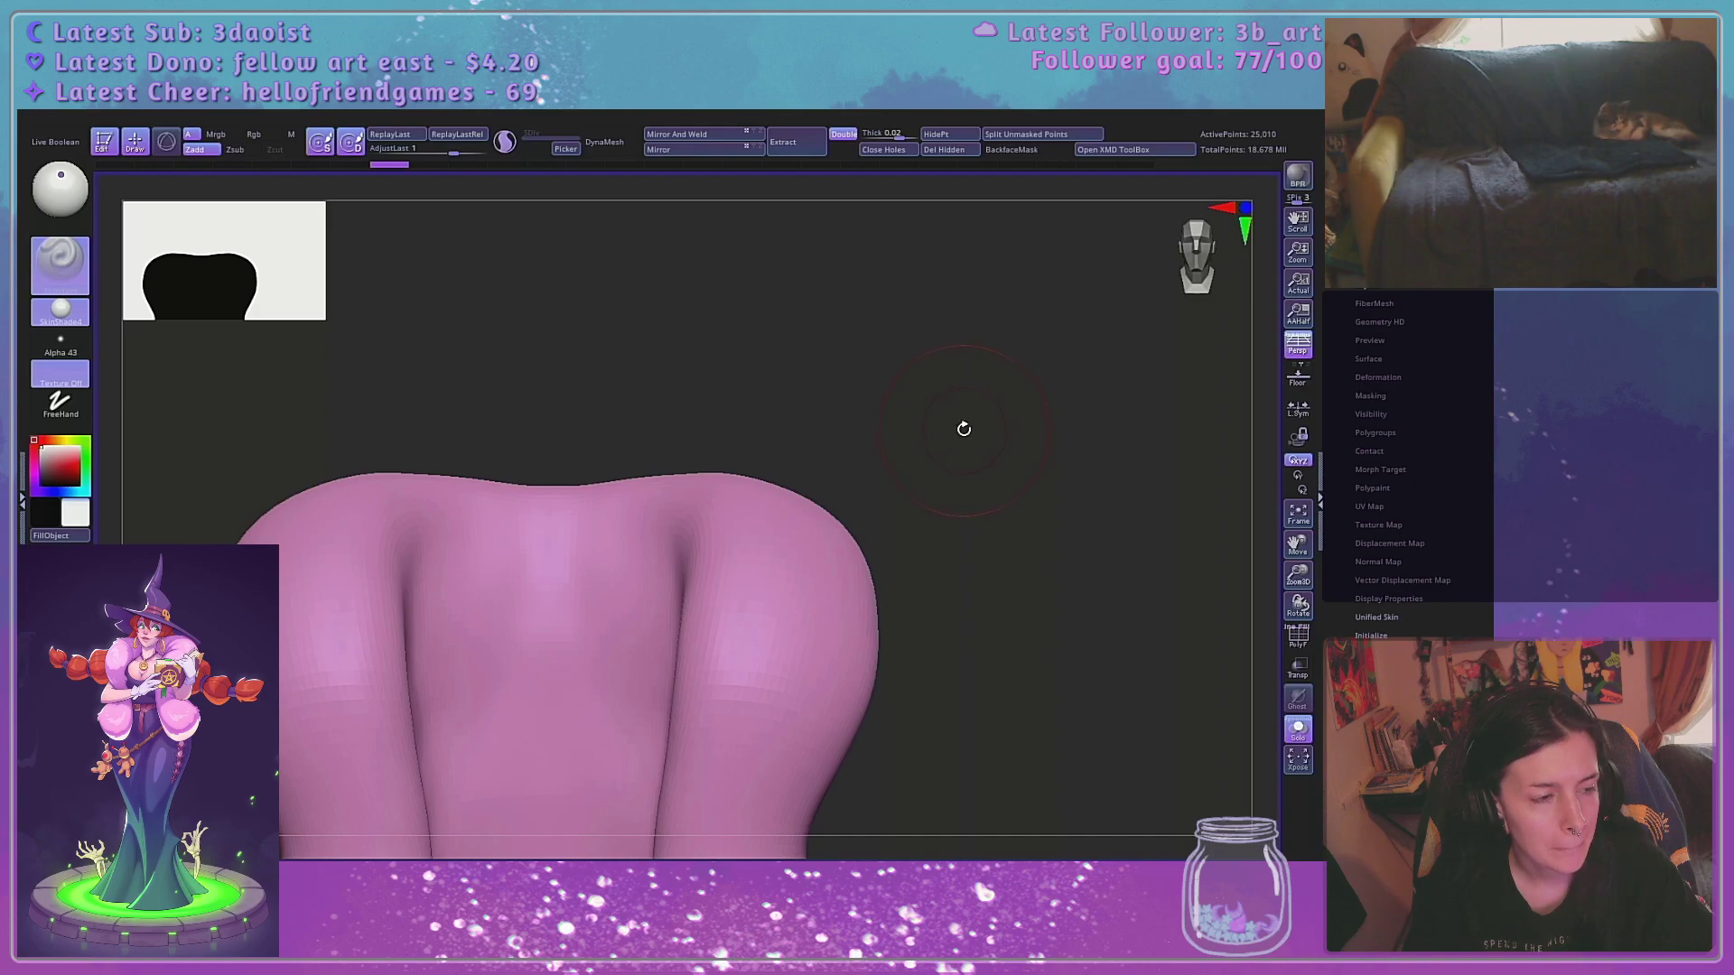
left_click_drag(1031, 689, 1086, 390, "alt")
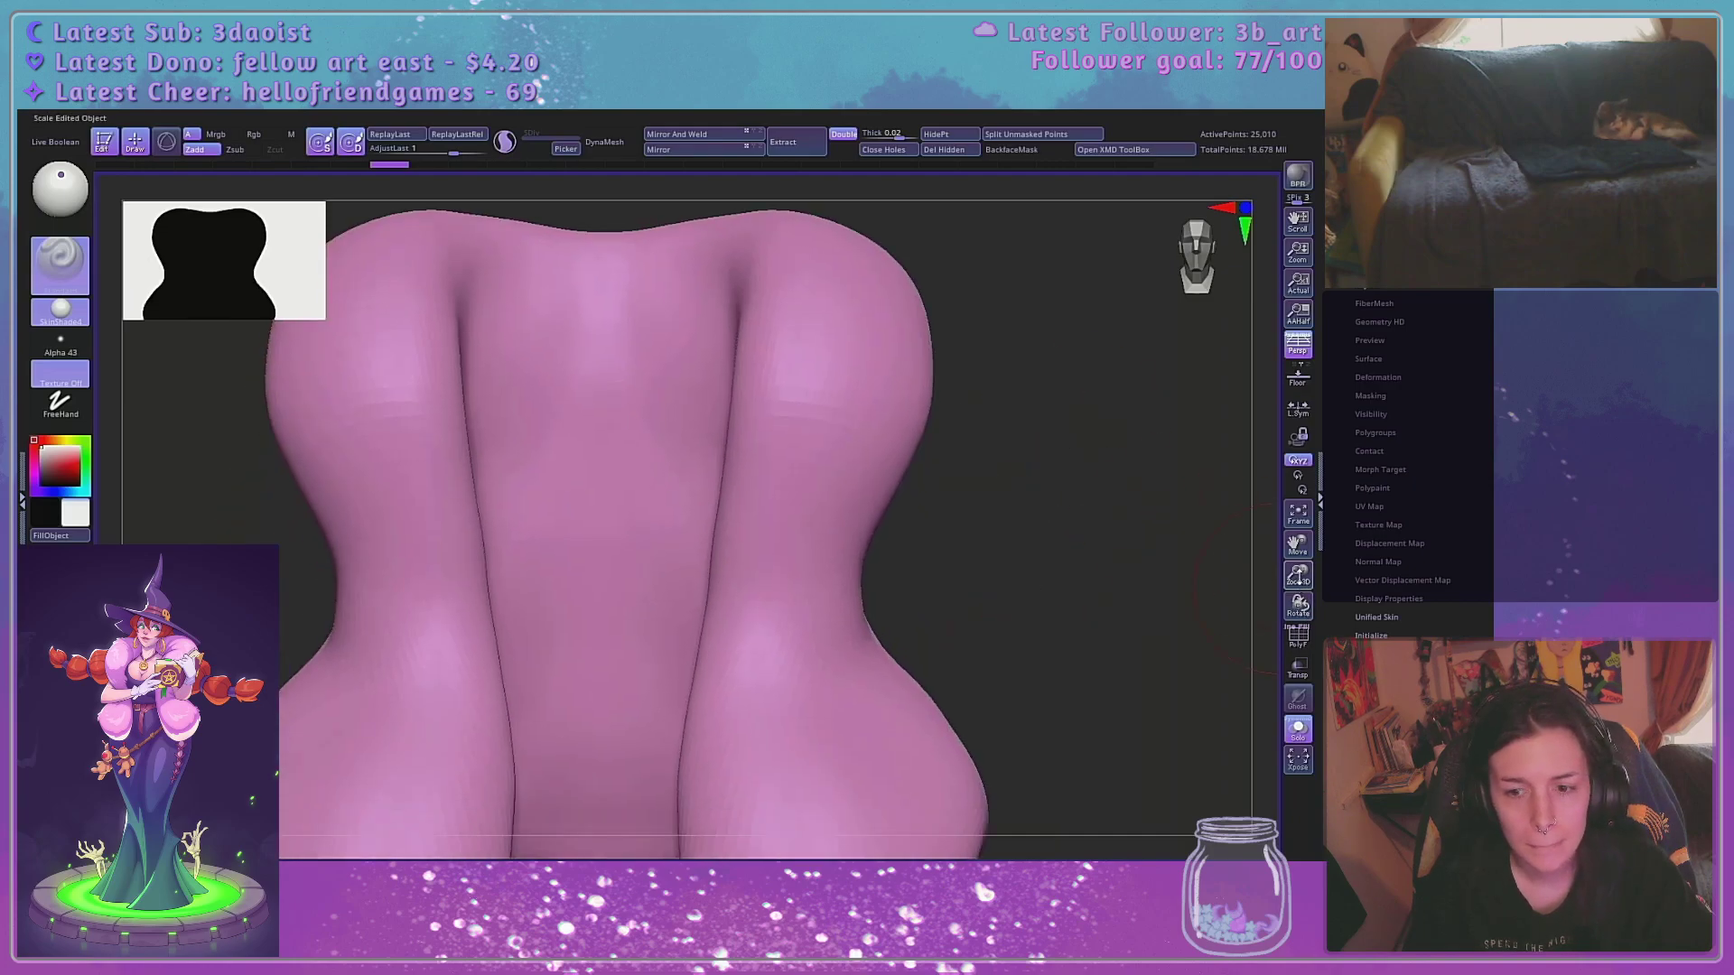
left_click_drag(1282, 583, 1154, 518, "alt")
left_click_drag(1120, 499, 1109, 656, "alt")
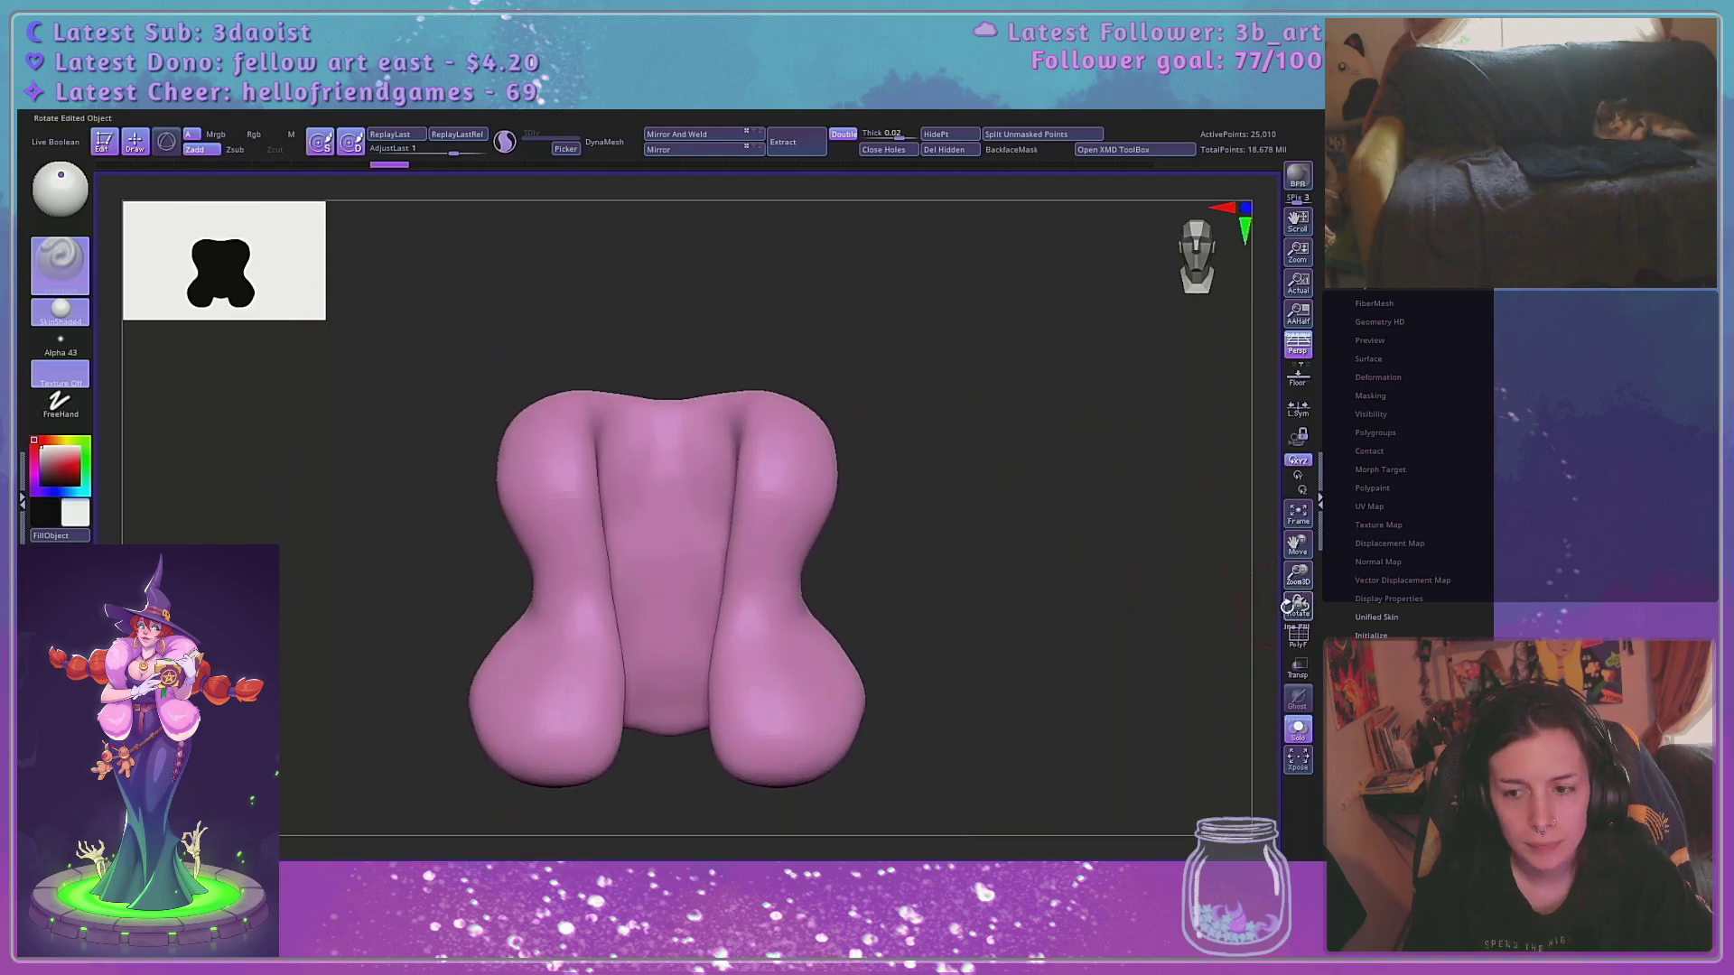
left_click(1298, 730)
left_click(1298, 671)
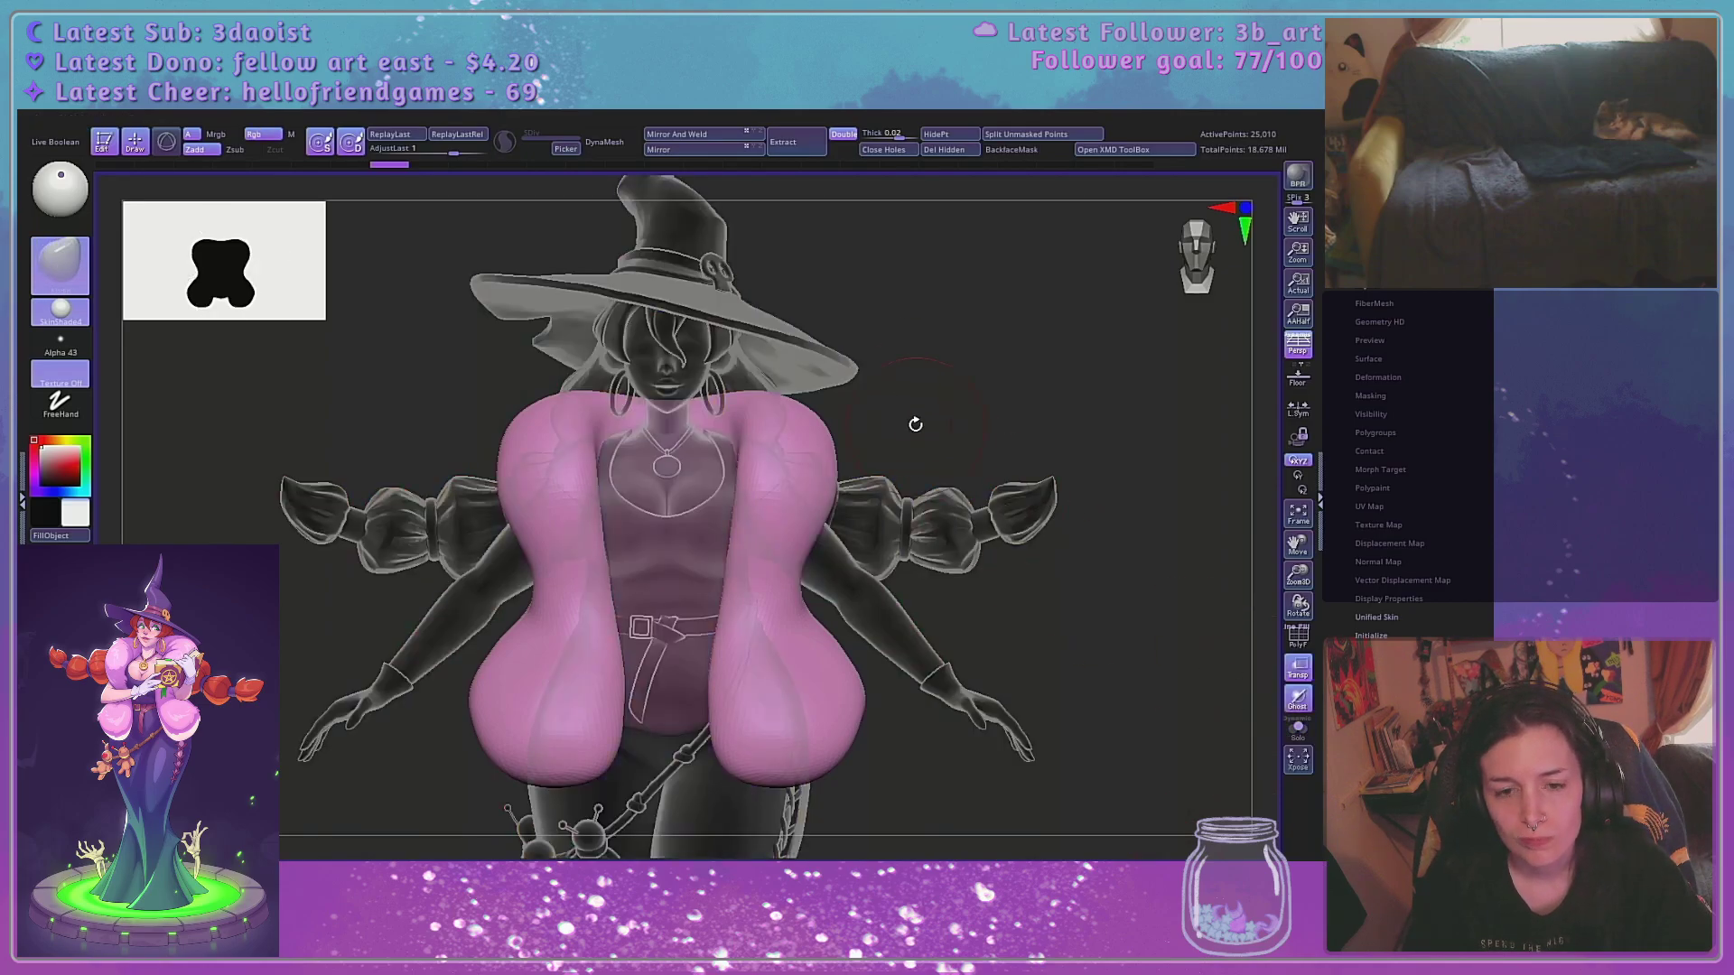
Reshape the outer contour of the coat's shoulders symmetrically, making them slightly wider and rounder
key("space")
left_click_drag(916, 424, 941, 423)
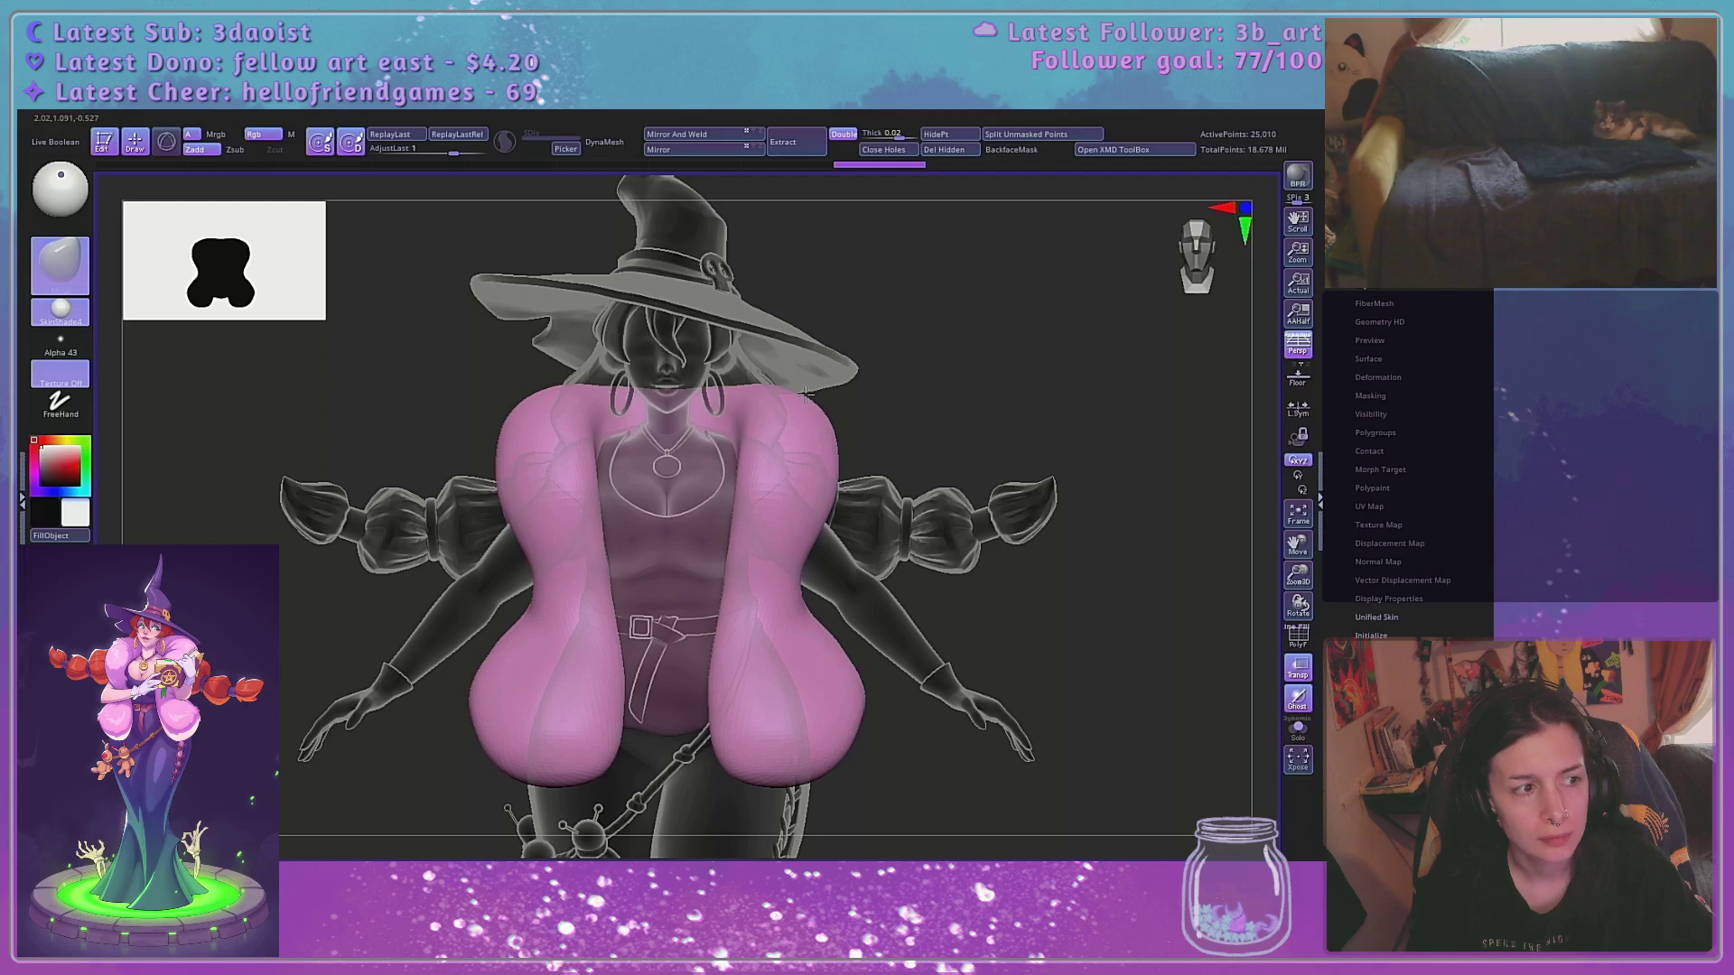
right_click_drag(817, 411, 840, 437)
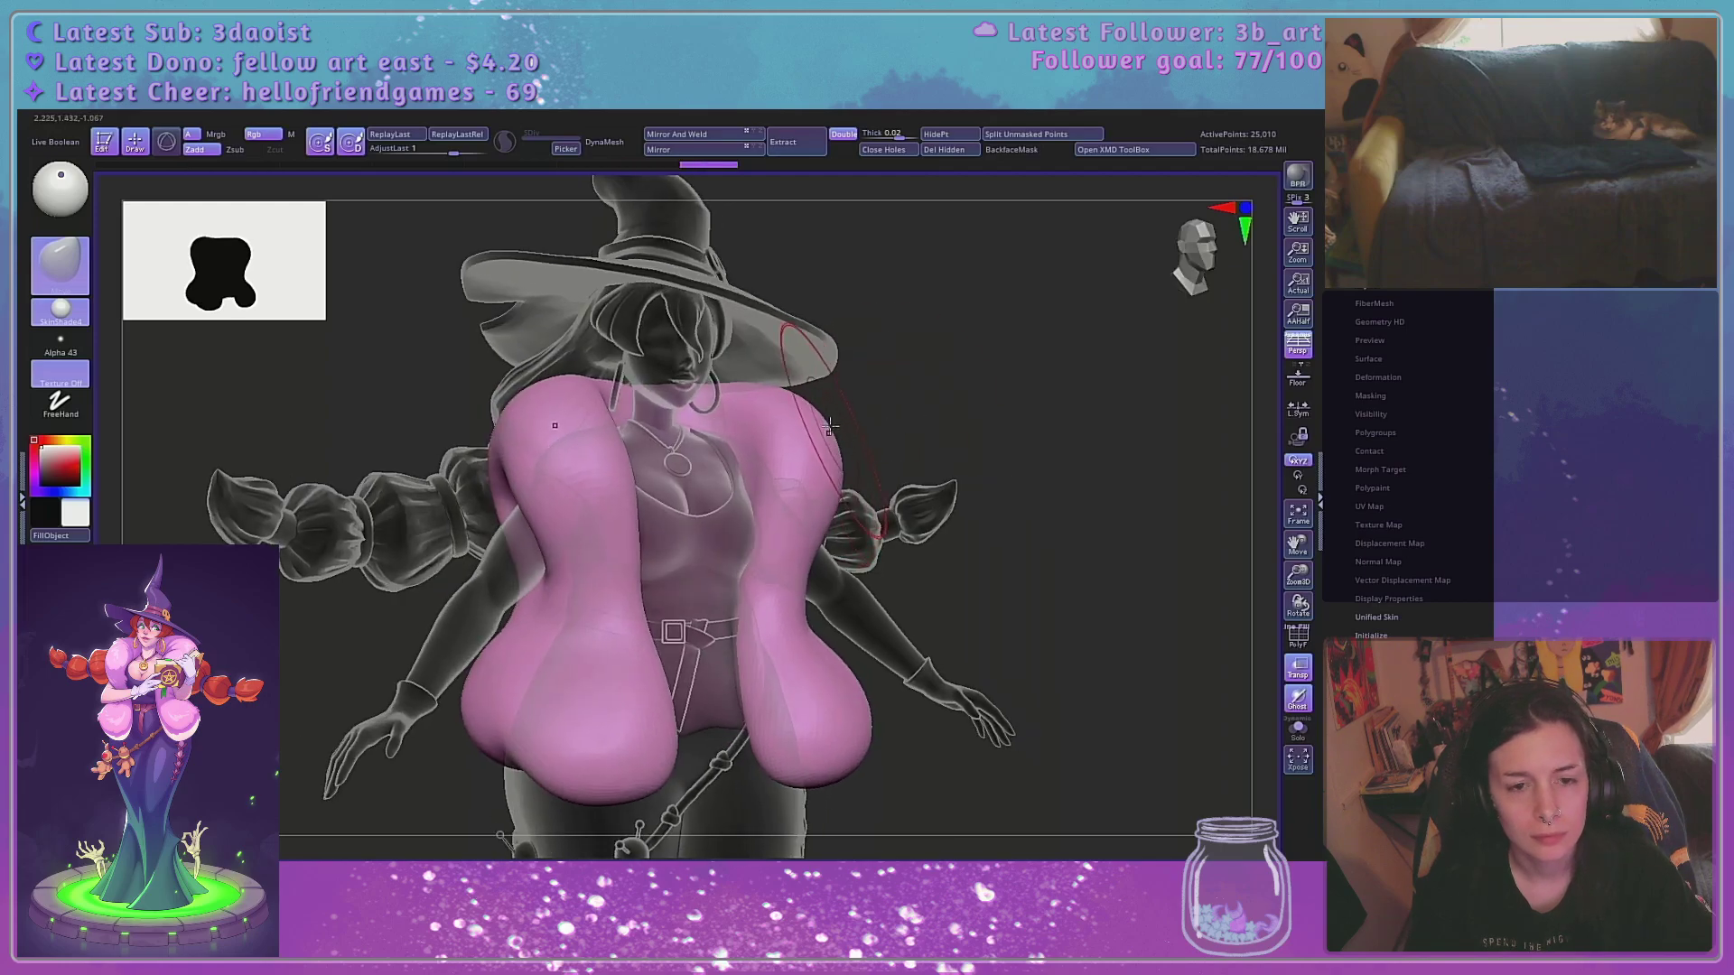
key("space")
left_click_drag(830, 426, 813, 432)
right_click_drag(841, 398, 932, 390)
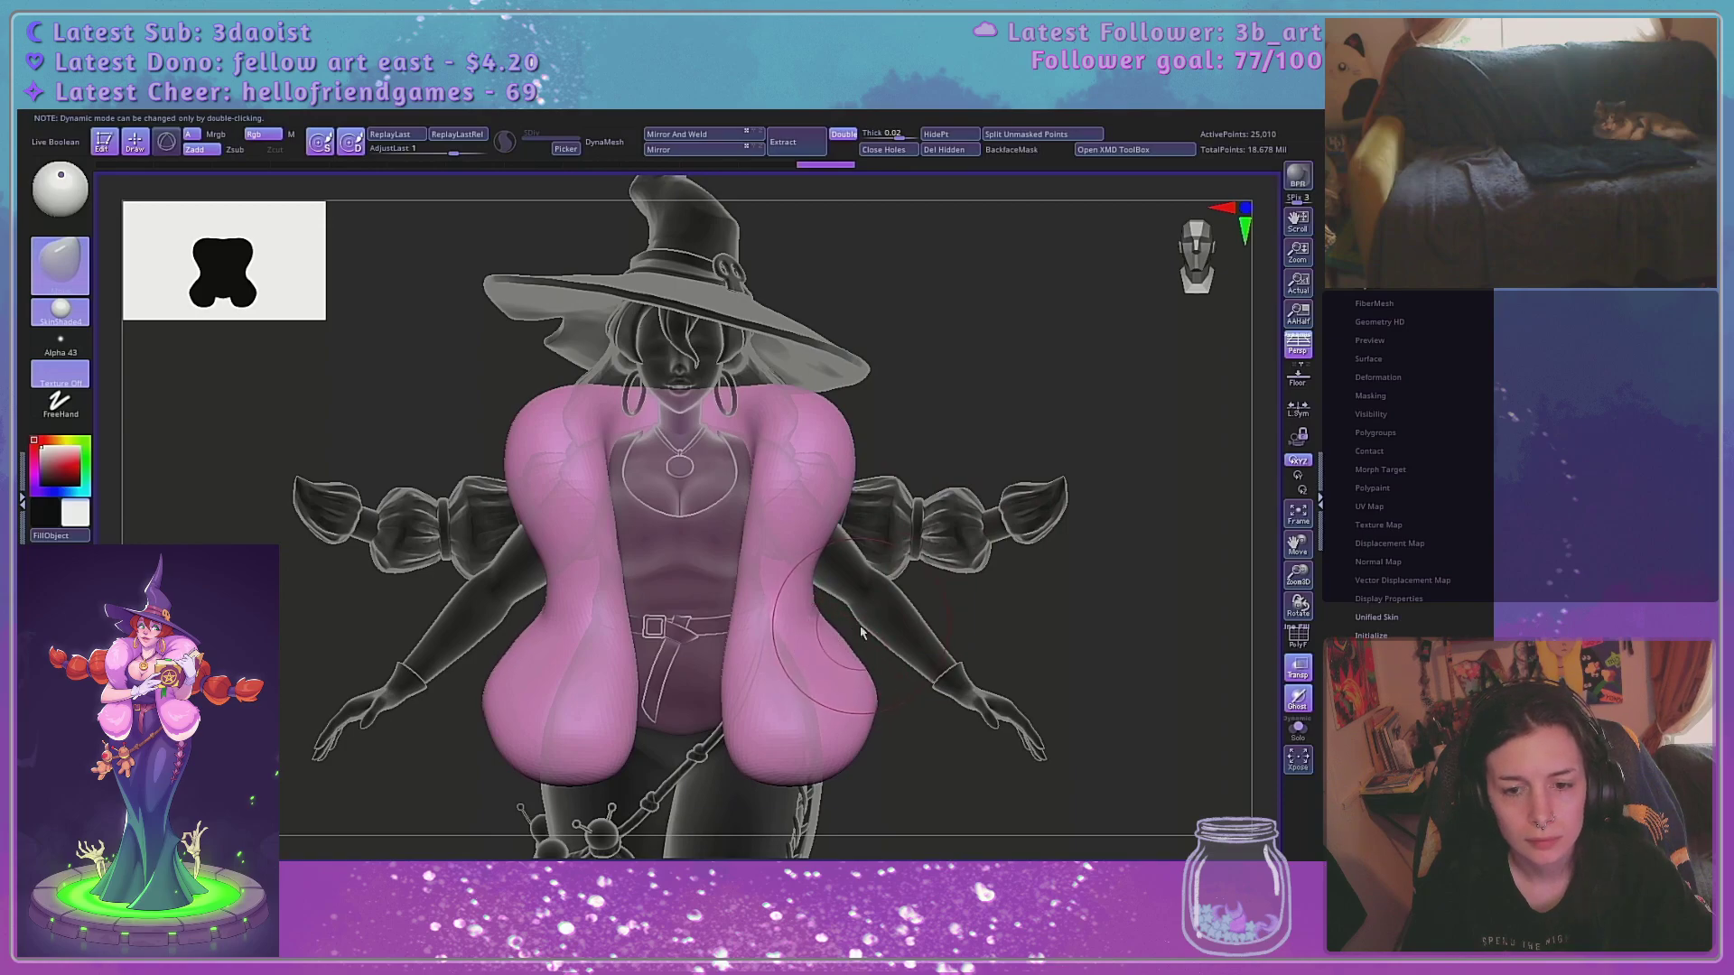
Refine the outer silhouette of the coat's lower side puffs below the waist, from the front and from below
left_click_drag(861, 627, 860, 629)
key("space")
left_click_drag(859, 633, 851, 634)
right_click_drag(850, 626, 825, 635)
right_click_drag(941, 590, 957, 590)
right_click_drag(968, 731, 949, 617, "alt")
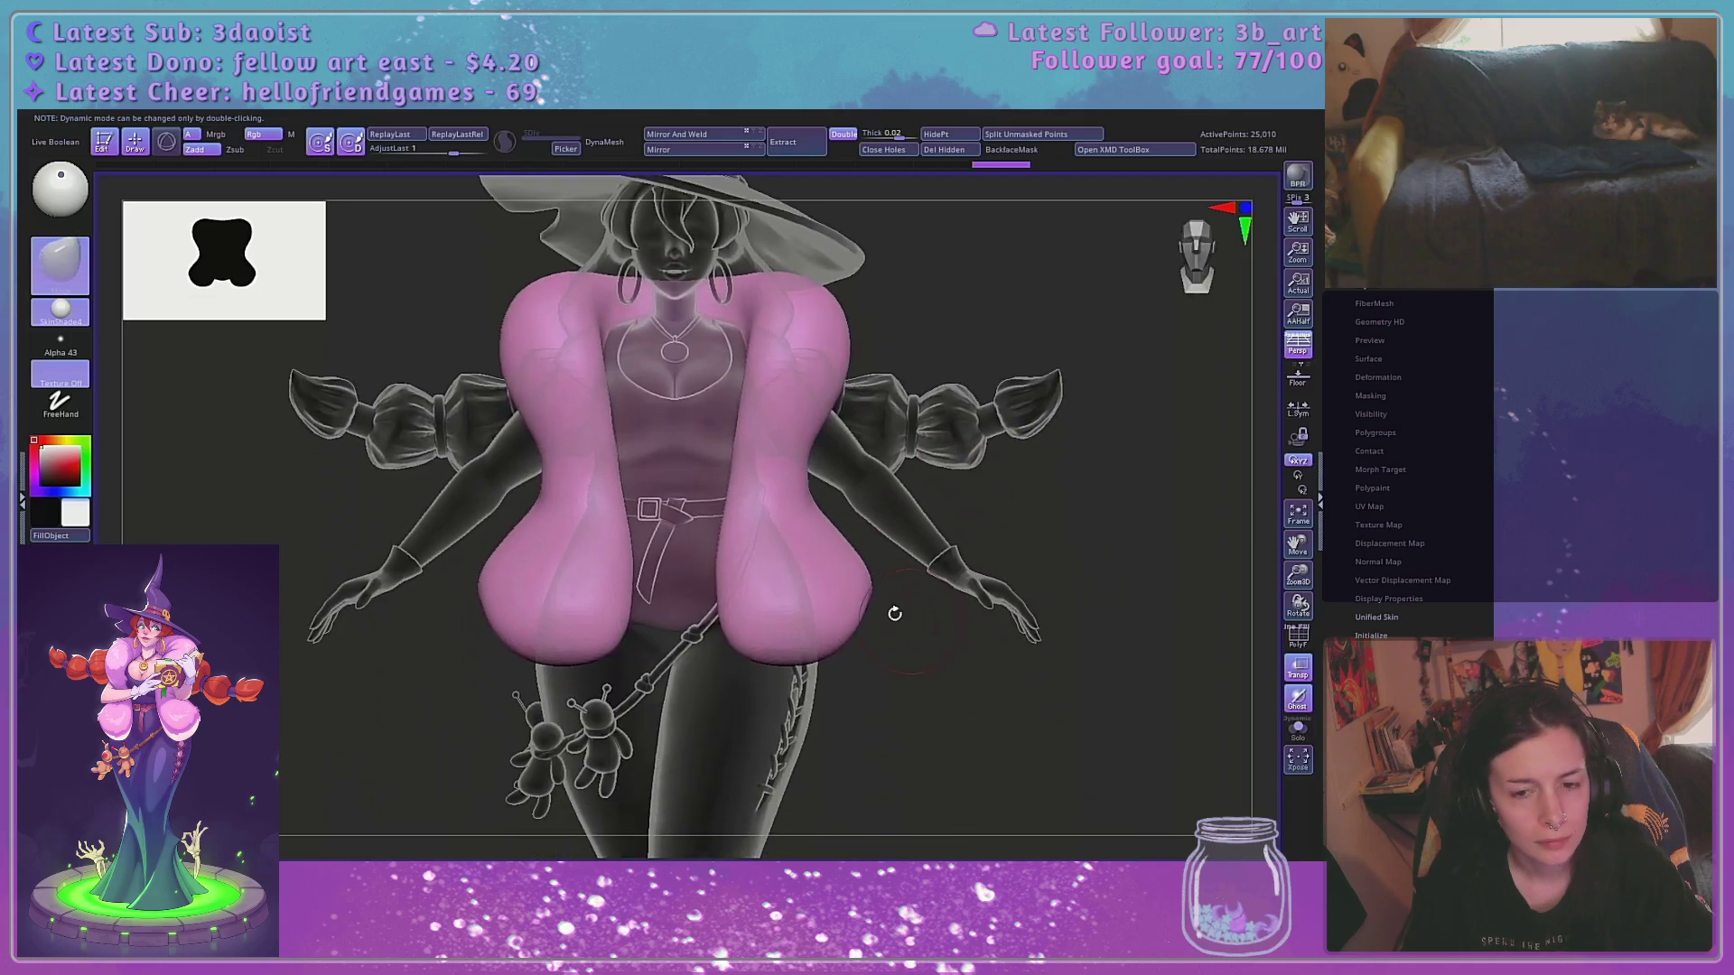
key("space")
left_click_drag(817, 615, 827, 614)
right_click_drag(890, 623, 940, 574)
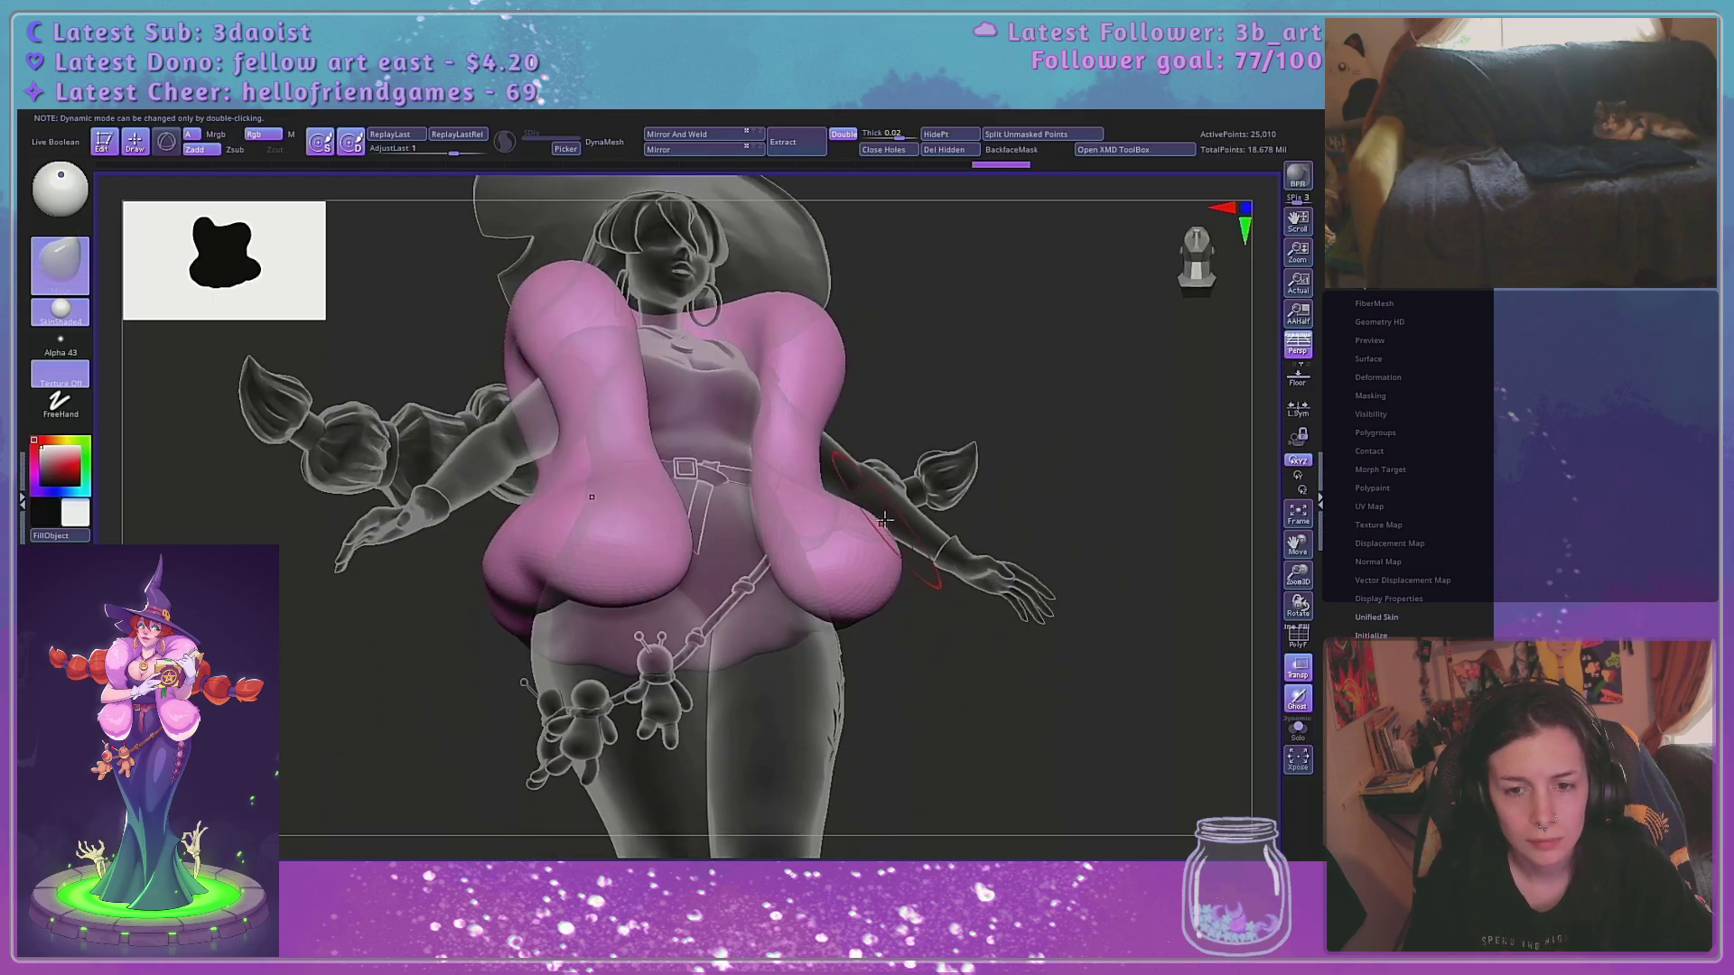
Smooth and reshape the coat's lower front puffs, working from three-quarter and overhead views
mouse_move(815, 505)
right_mouse_down()
mouse_move(980, 491)
mouse_move(994, 533)
mouse_move(865, 583)
right_mouse_up()
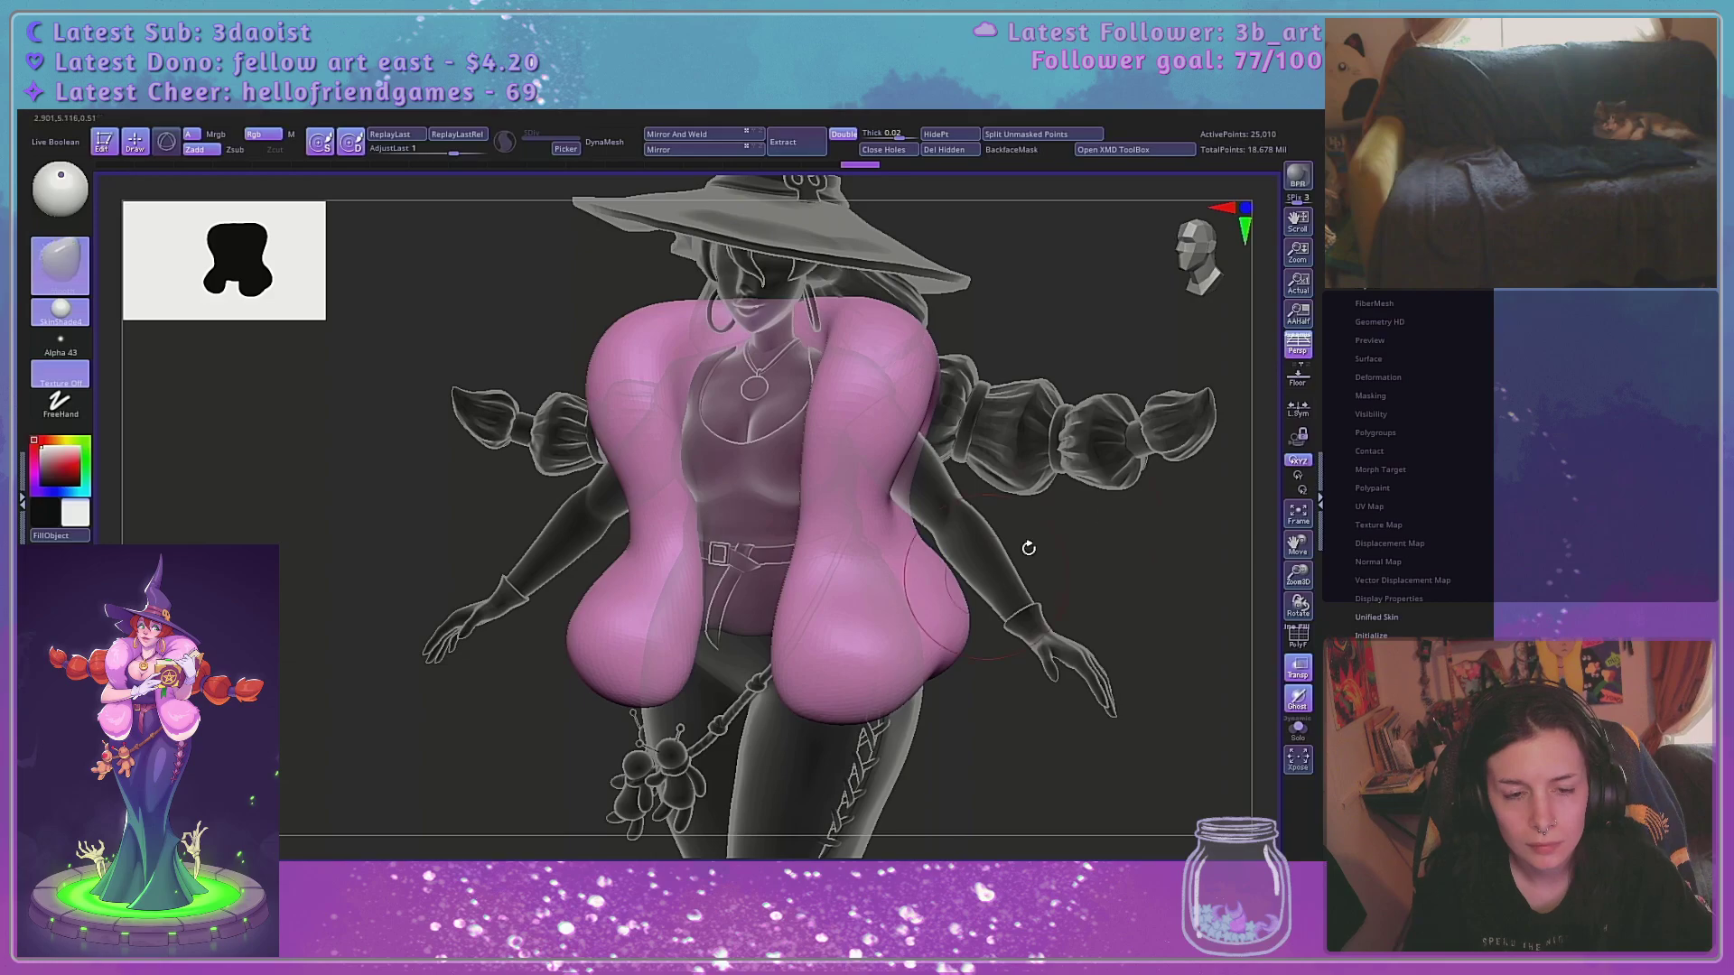
mouse_move(1029, 549)
right_mouse_down()
mouse_move(1095, 496)
mouse_move(961, 620)
mouse_move(1058, 602)
mouse_move(920, 665)
mouse_move(1026, 589)
mouse_move(930, 655)
right_mouse_up()
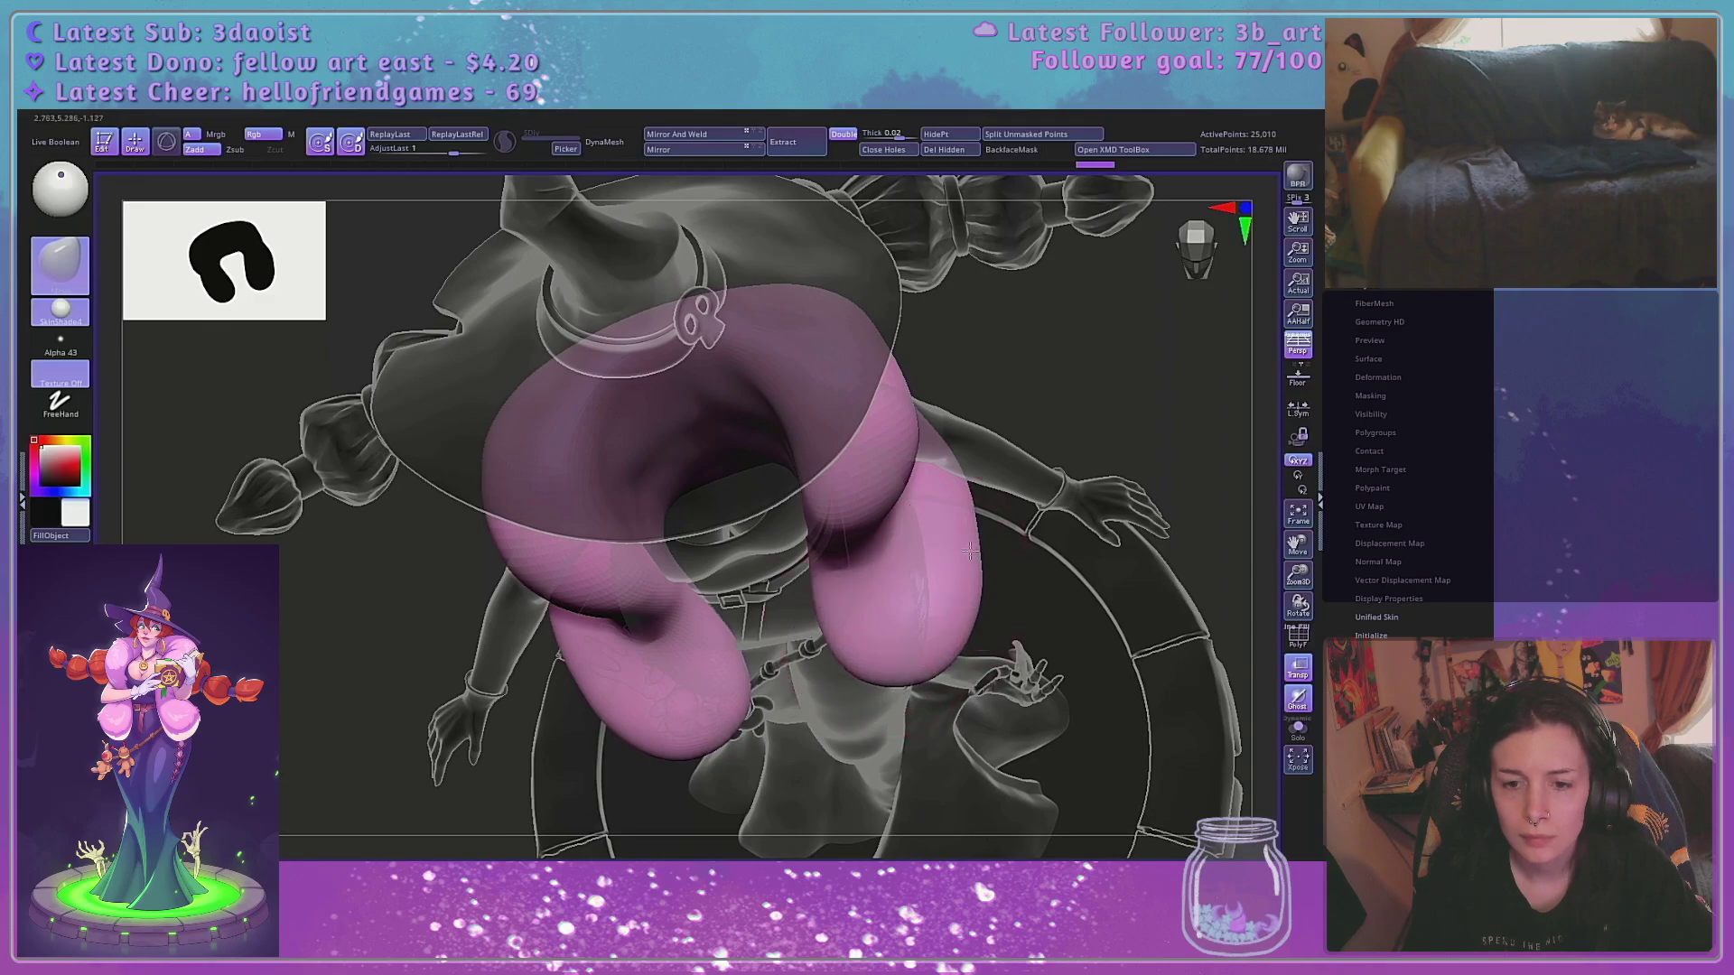
right_click_drag(1011, 508, 922, 620)
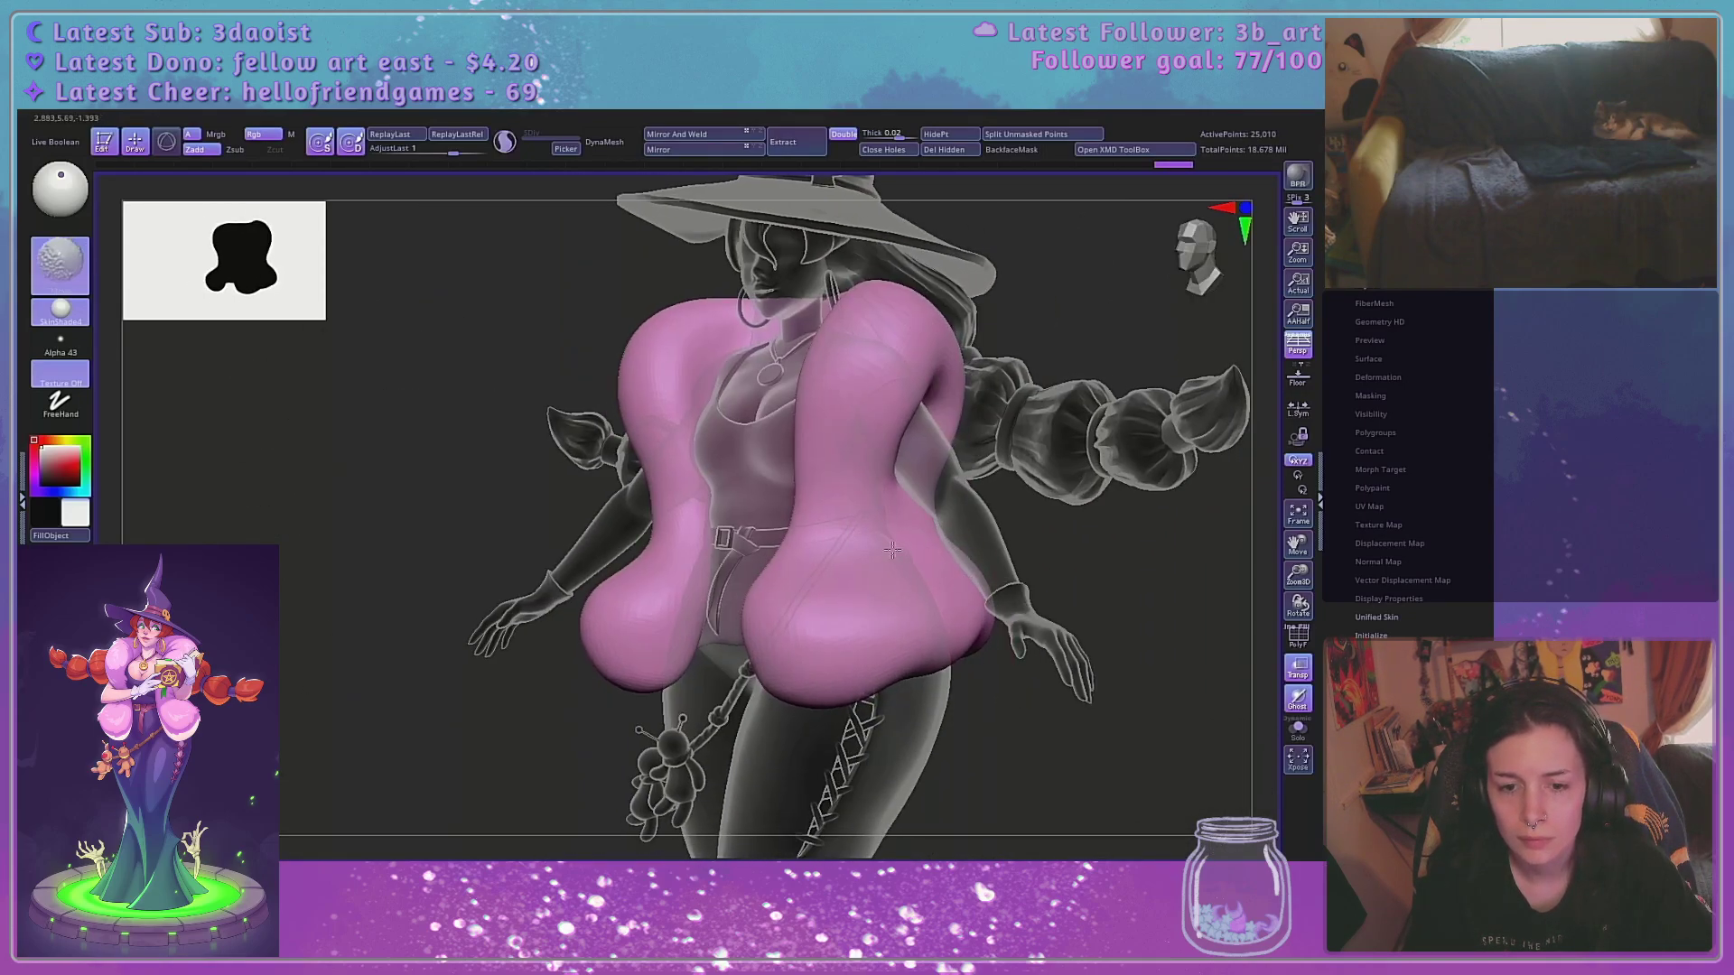
right_click_drag(892, 550, 842, 599)
key("space")
left_click_drag(780, 637, 773, 648)
key("space")
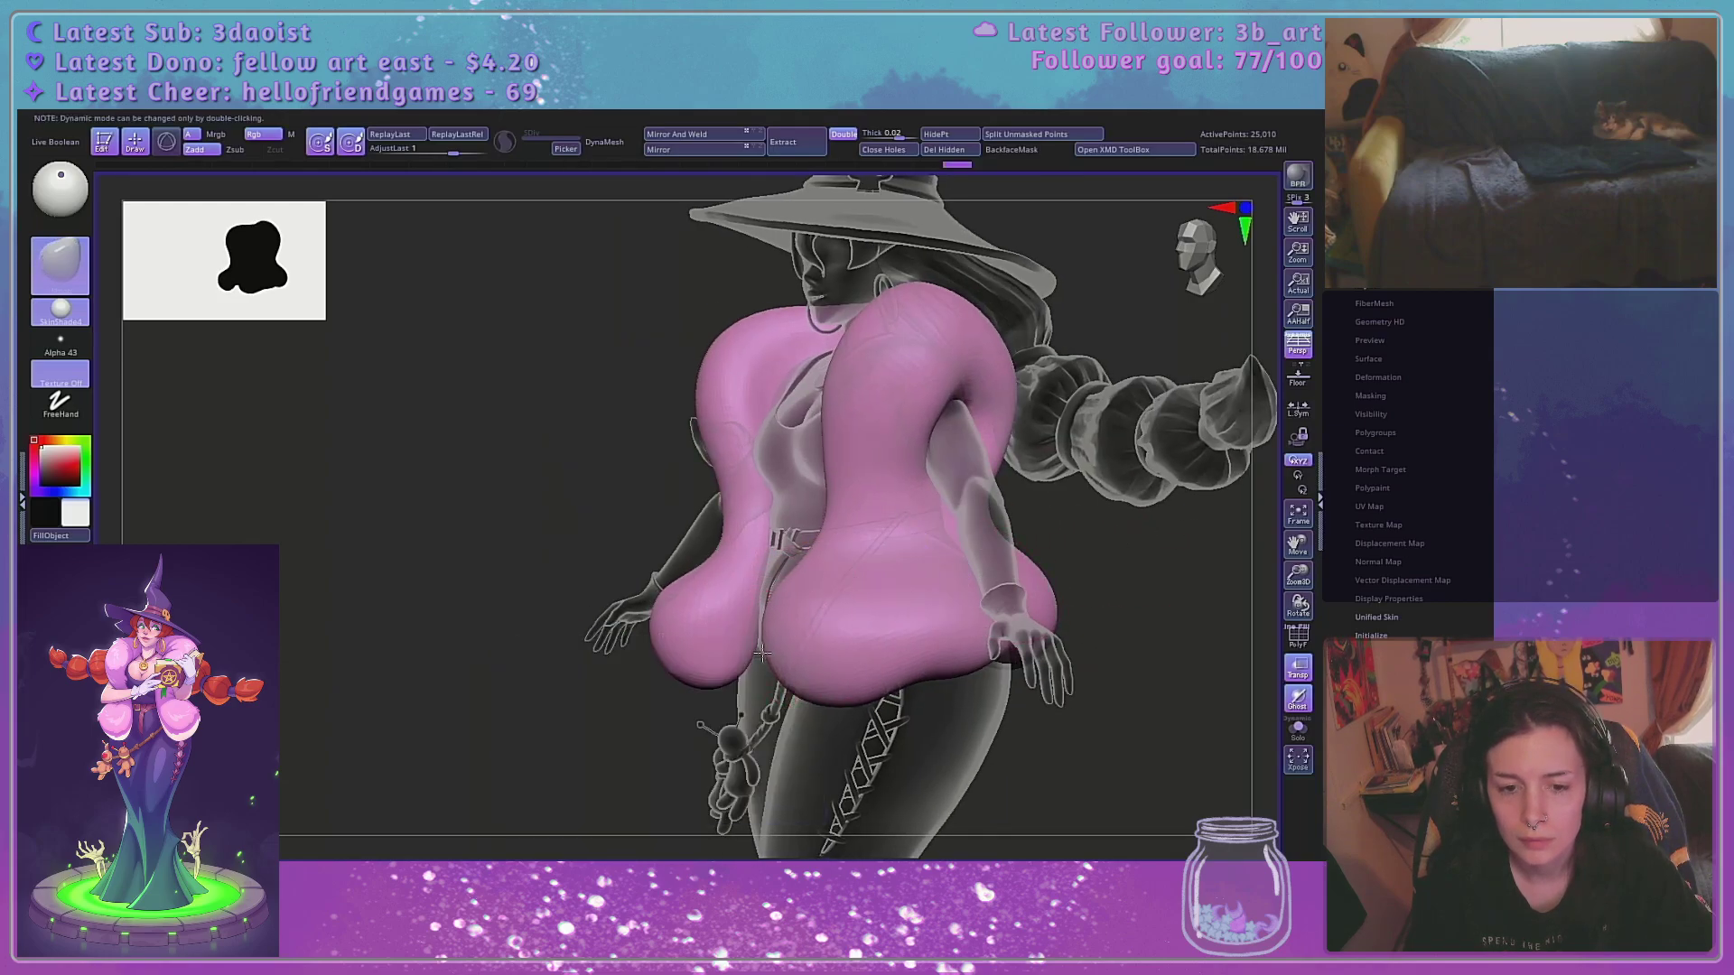
left_click_drag(1147, 521, 1109, 523)
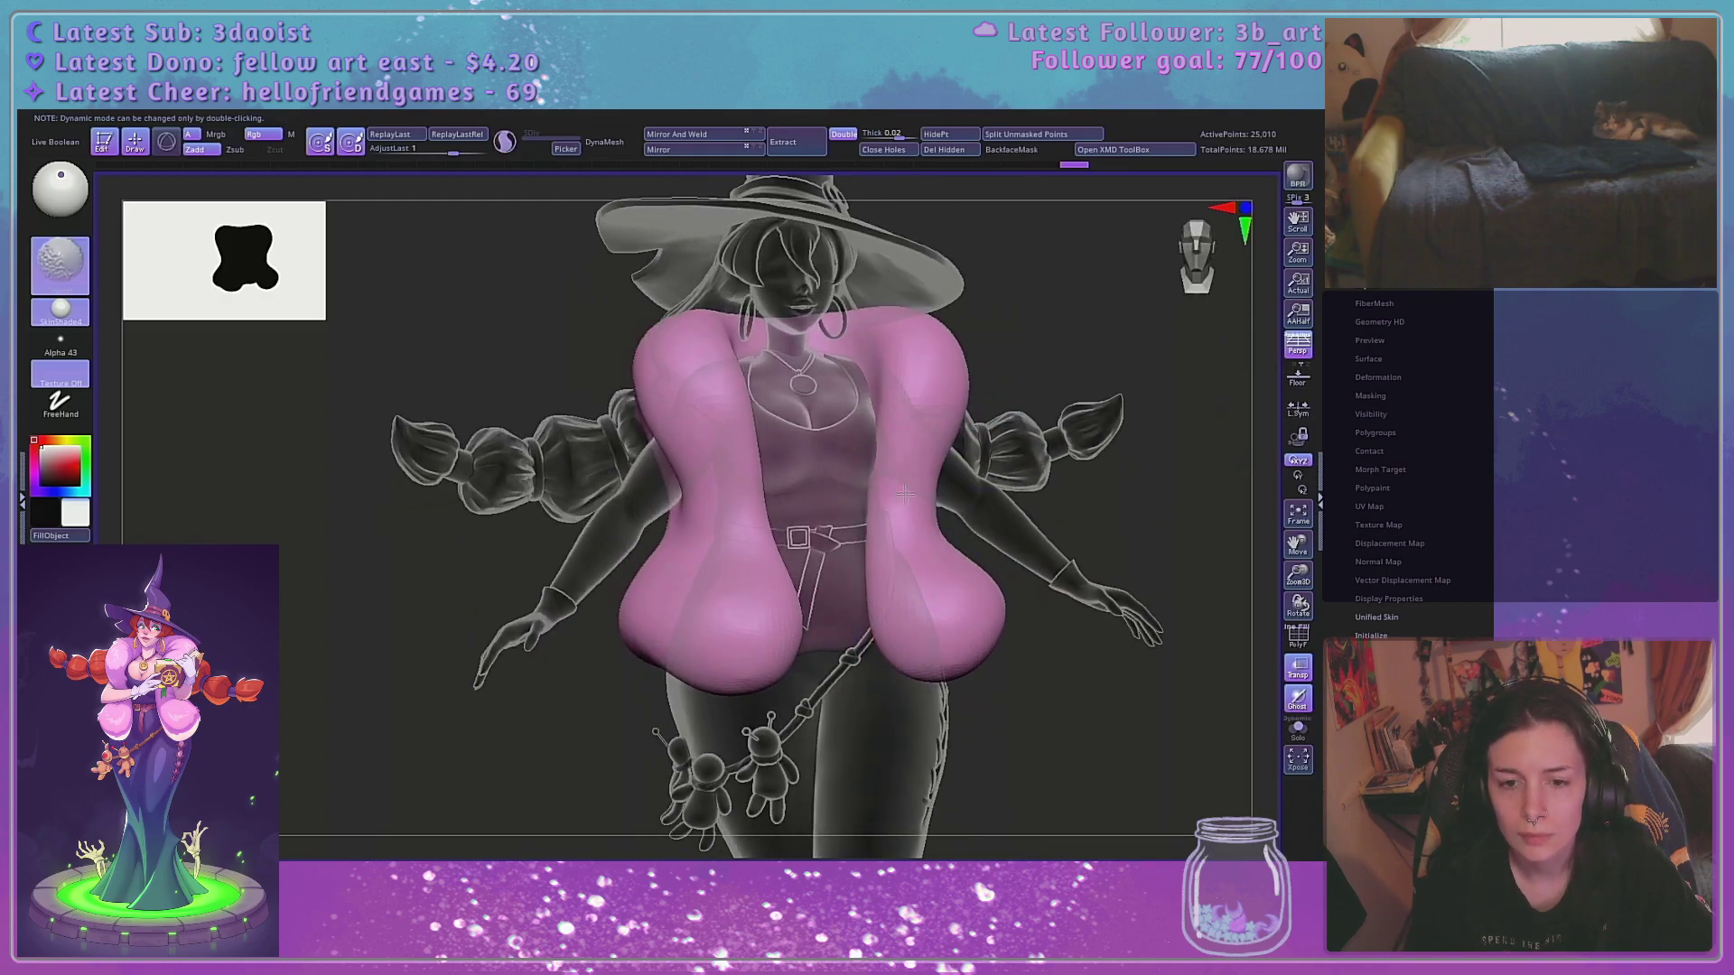
Adjust the lower hem of the coat at the back, working from the character's side
right_click_drag(1016, 444, 1097, 530)
key("space")
mouse_move(769, 611)
left_mouse_down()
mouse_move(787, 610)
mouse_move(748, 618)
left_mouse_up()
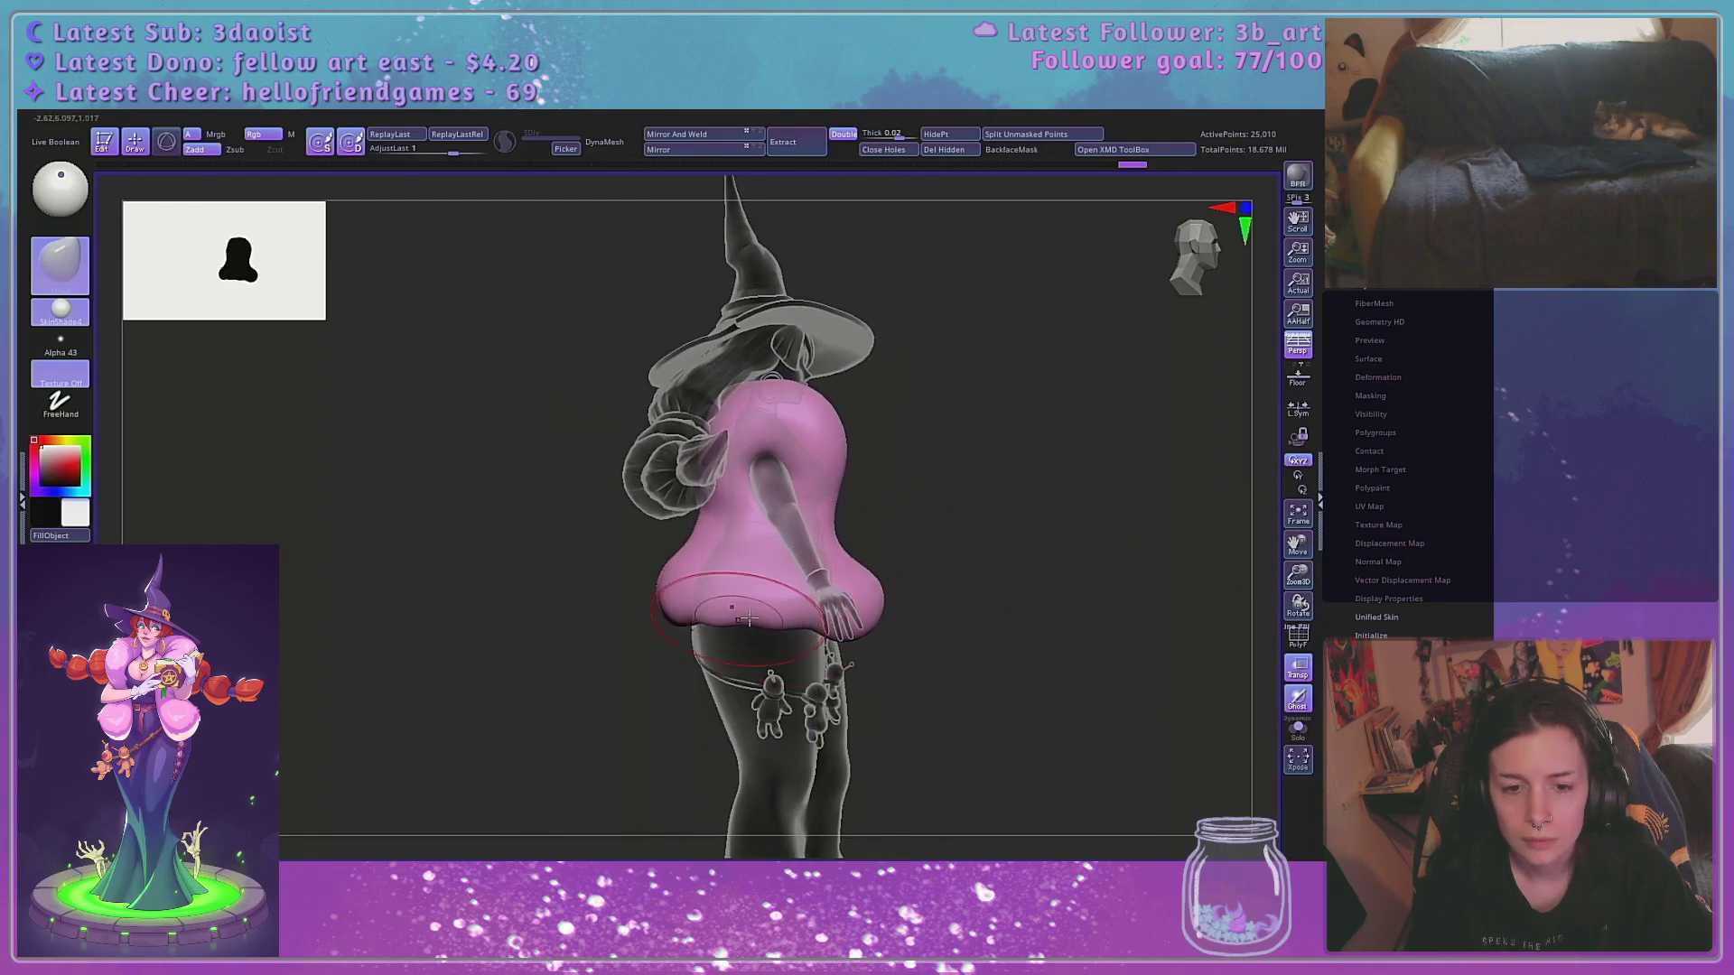
right_click_drag(1108, 496, 1046, 498)
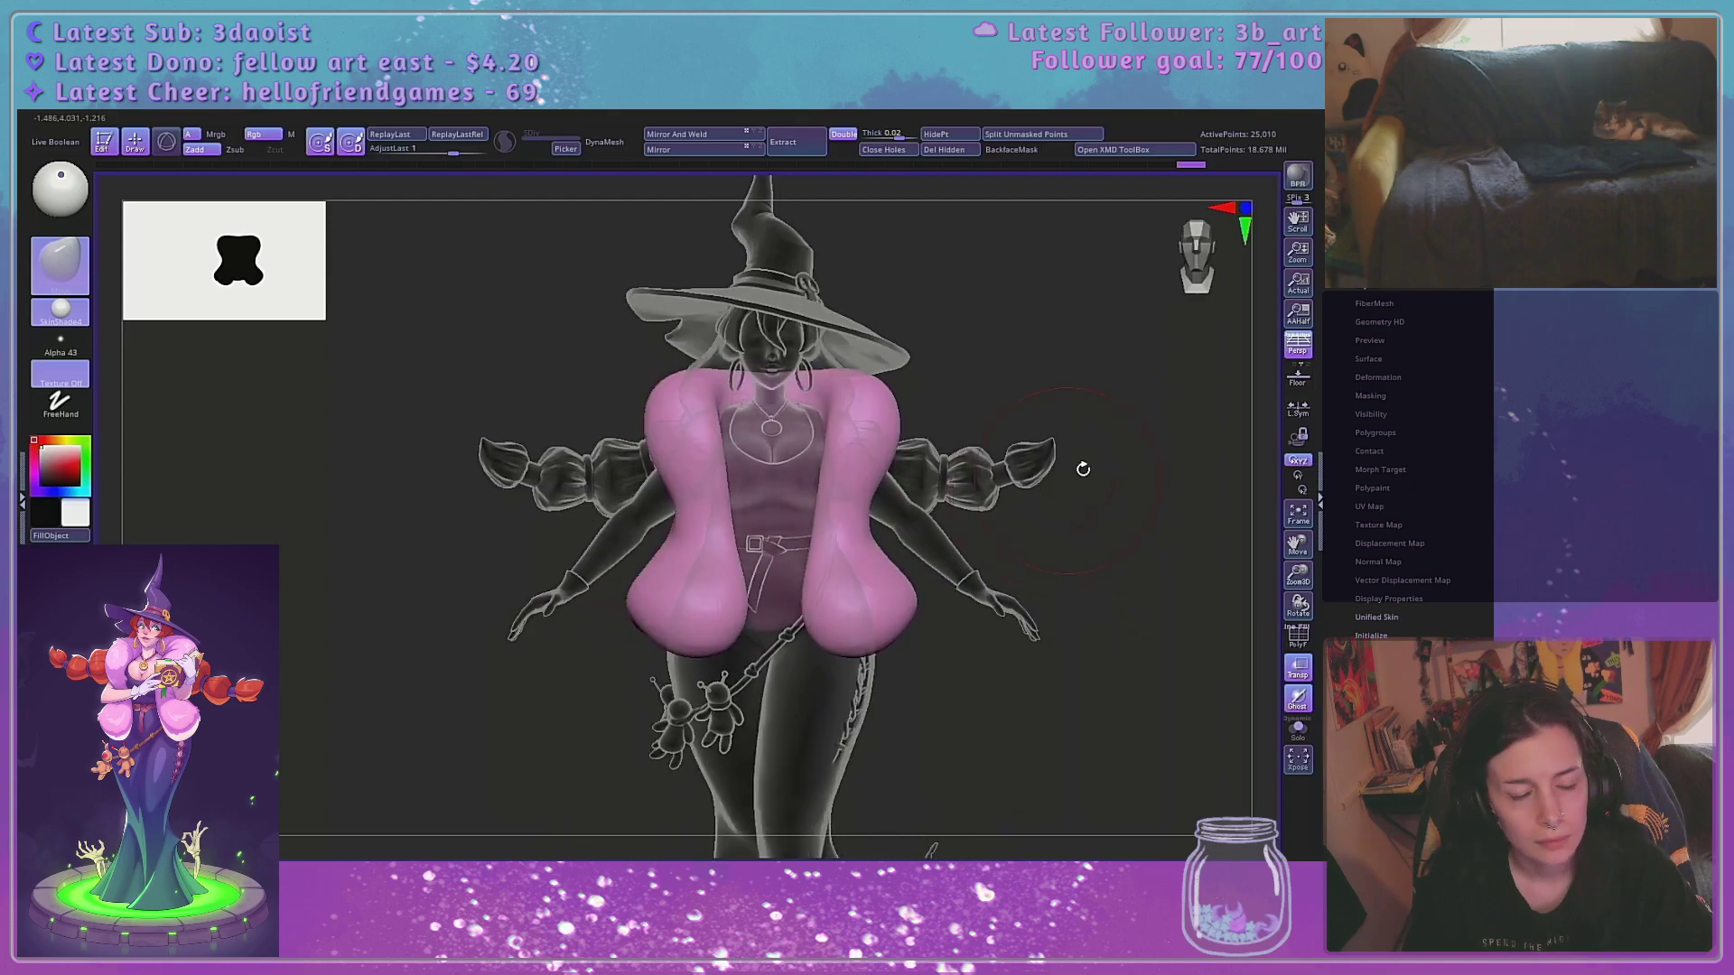
Thicken the whole coat with the Inflate deformation and turn off transparency to check it in colour on the character
left_click(1379, 377)
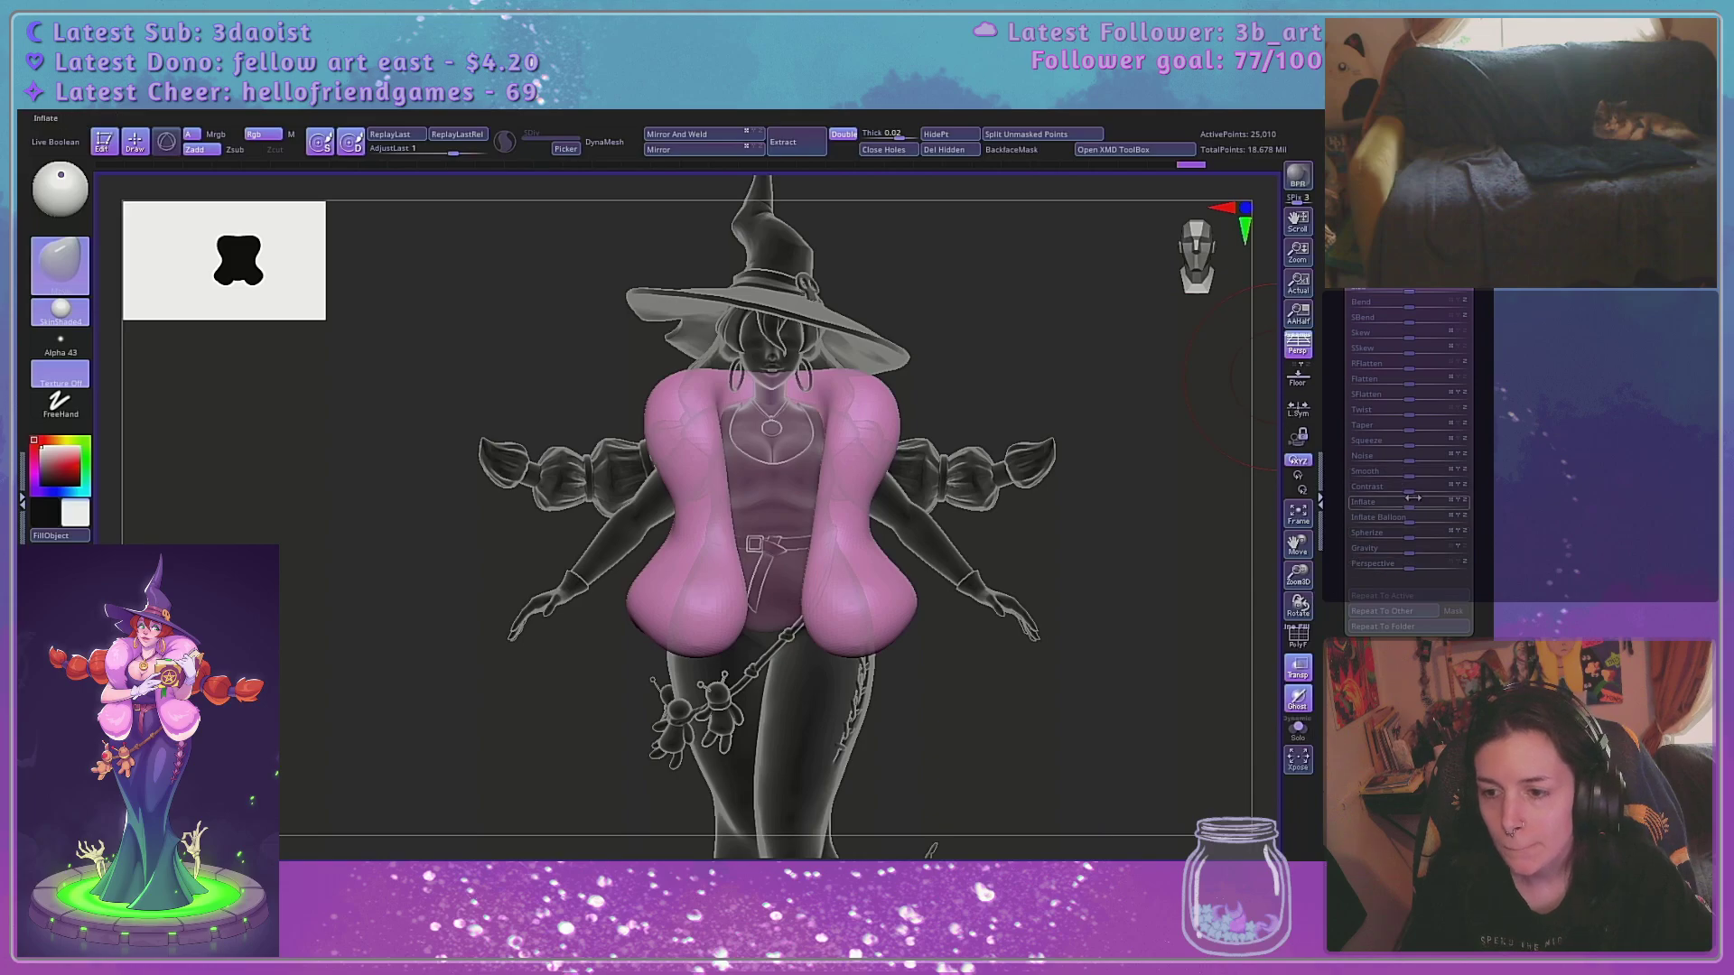
mouse_move(1411, 490)
left_mouse_down()
mouse_move(1357, 506)
mouse_move(1371, 502)
left_mouse_up()
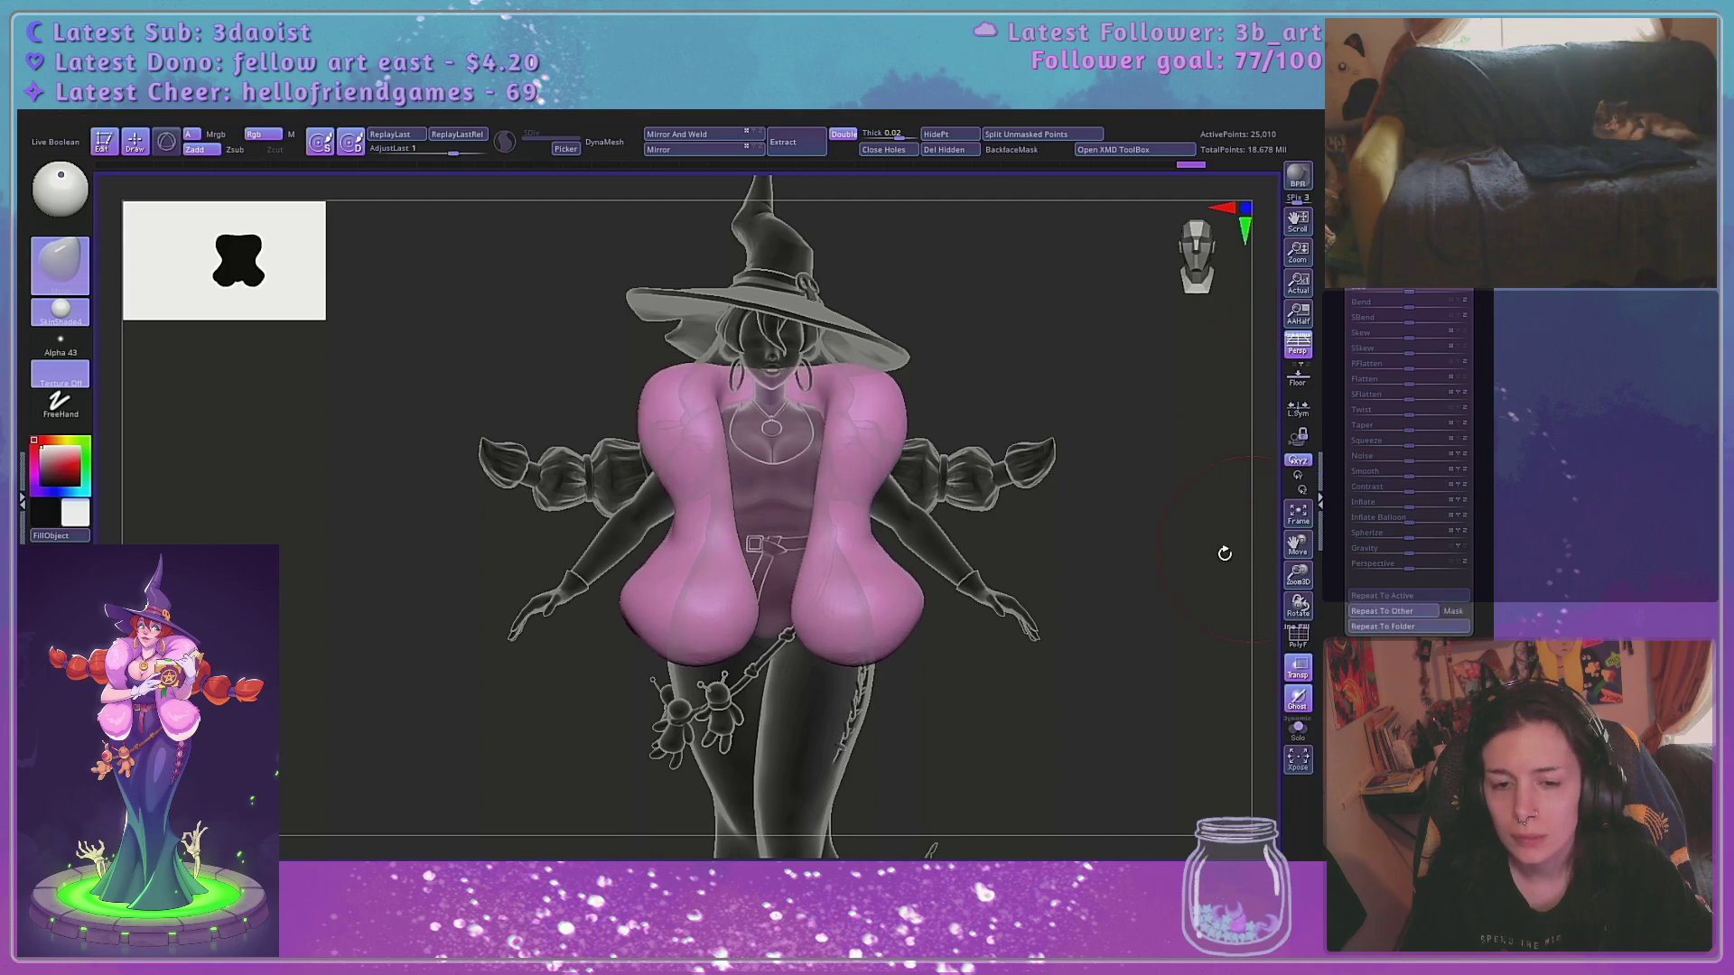
left_click(1299, 672)
left_click_drag(1173, 540, 1127, 583, "alt")
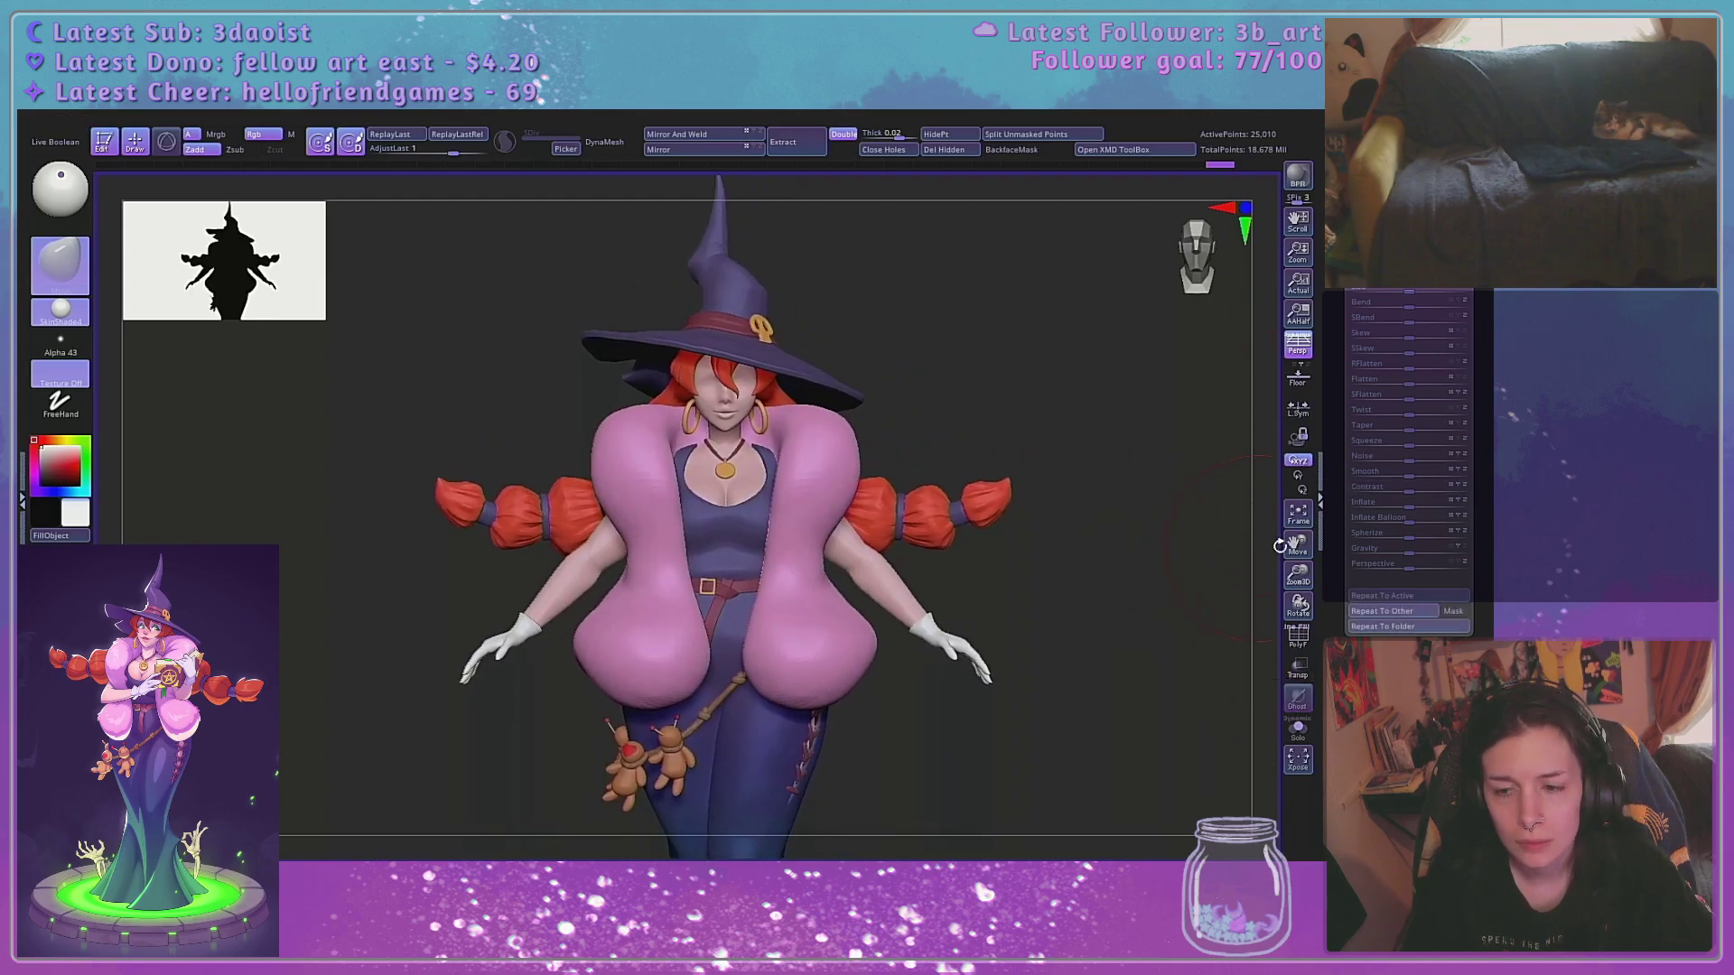
mouse_move(1265, 578)
left_mouse_down()
mouse_move(1099, 593)
mouse_move(1014, 577)
mouse_move(1074, 562)
mouse_move(1014, 561)
mouse_move(1116, 533)
mouse_move(1023, 533)
mouse_move(1211, 599)
left_mouse_up()
key("space")
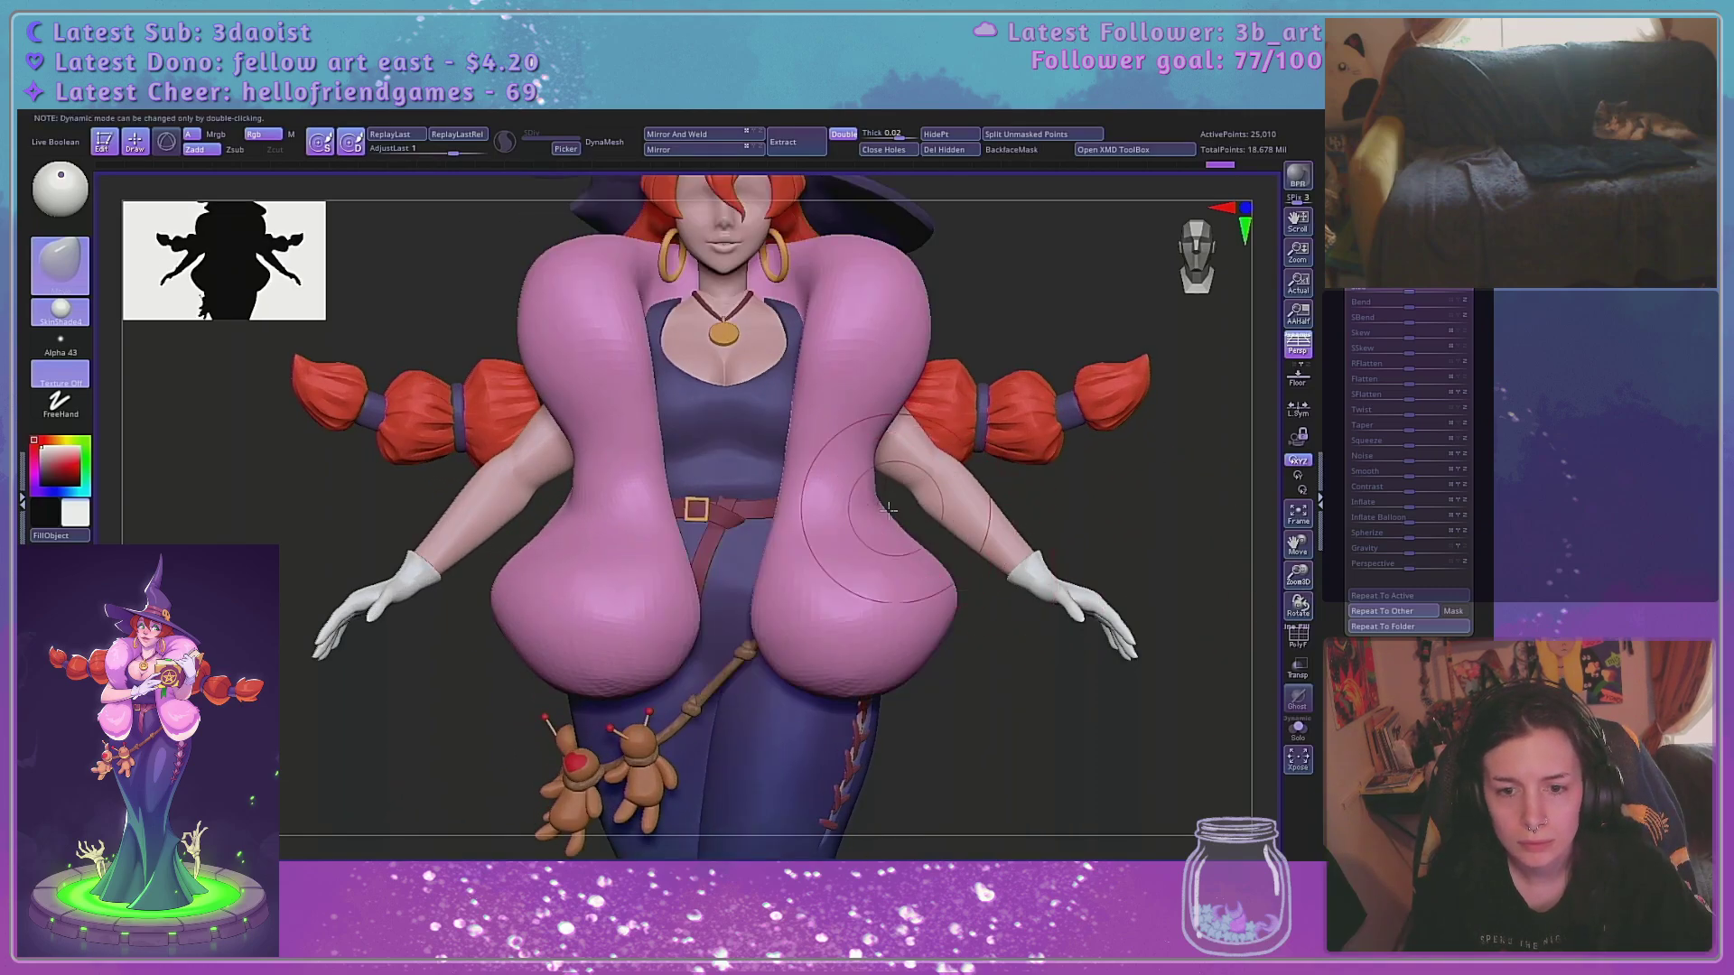
left_click_drag(1057, 467, 904, 512)
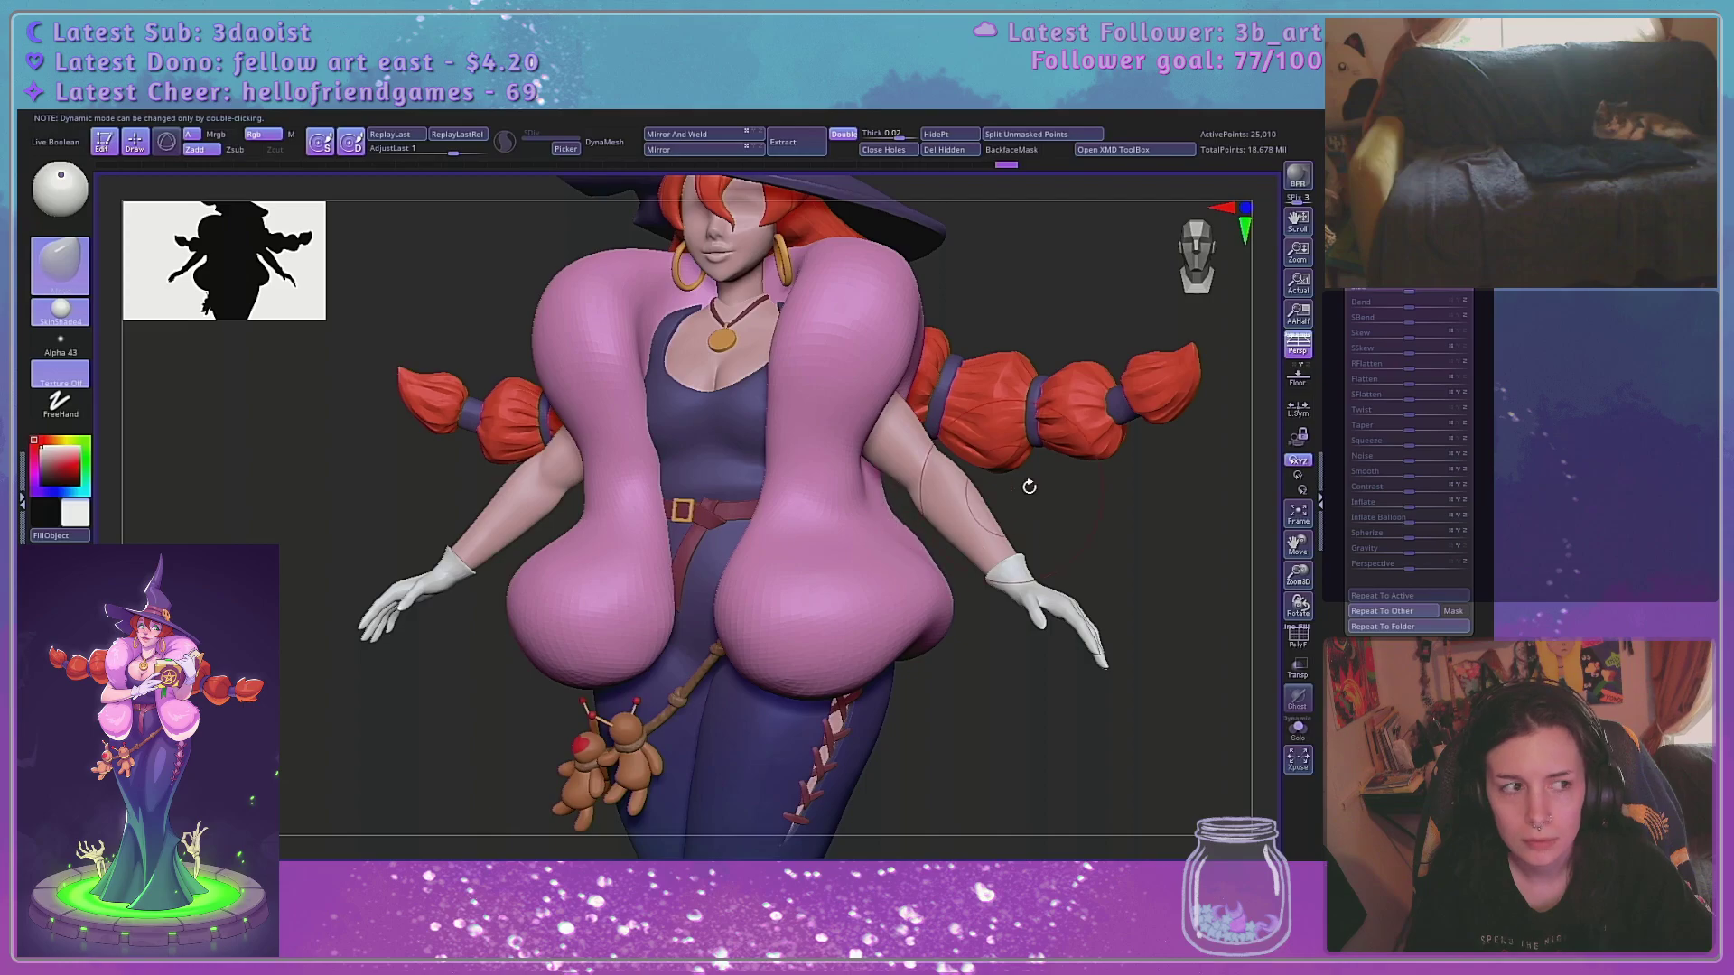
mouse_move(1030, 487)
left_mouse_down()
mouse_move(933, 552)
mouse_move(971, 546)
left_mouse_up()
Turn transparency back on and reshape the coat's back and shoulder contour from the side
left_click(1298, 667)
left_click_drag(1201, 561, 1201, 677, "alt")
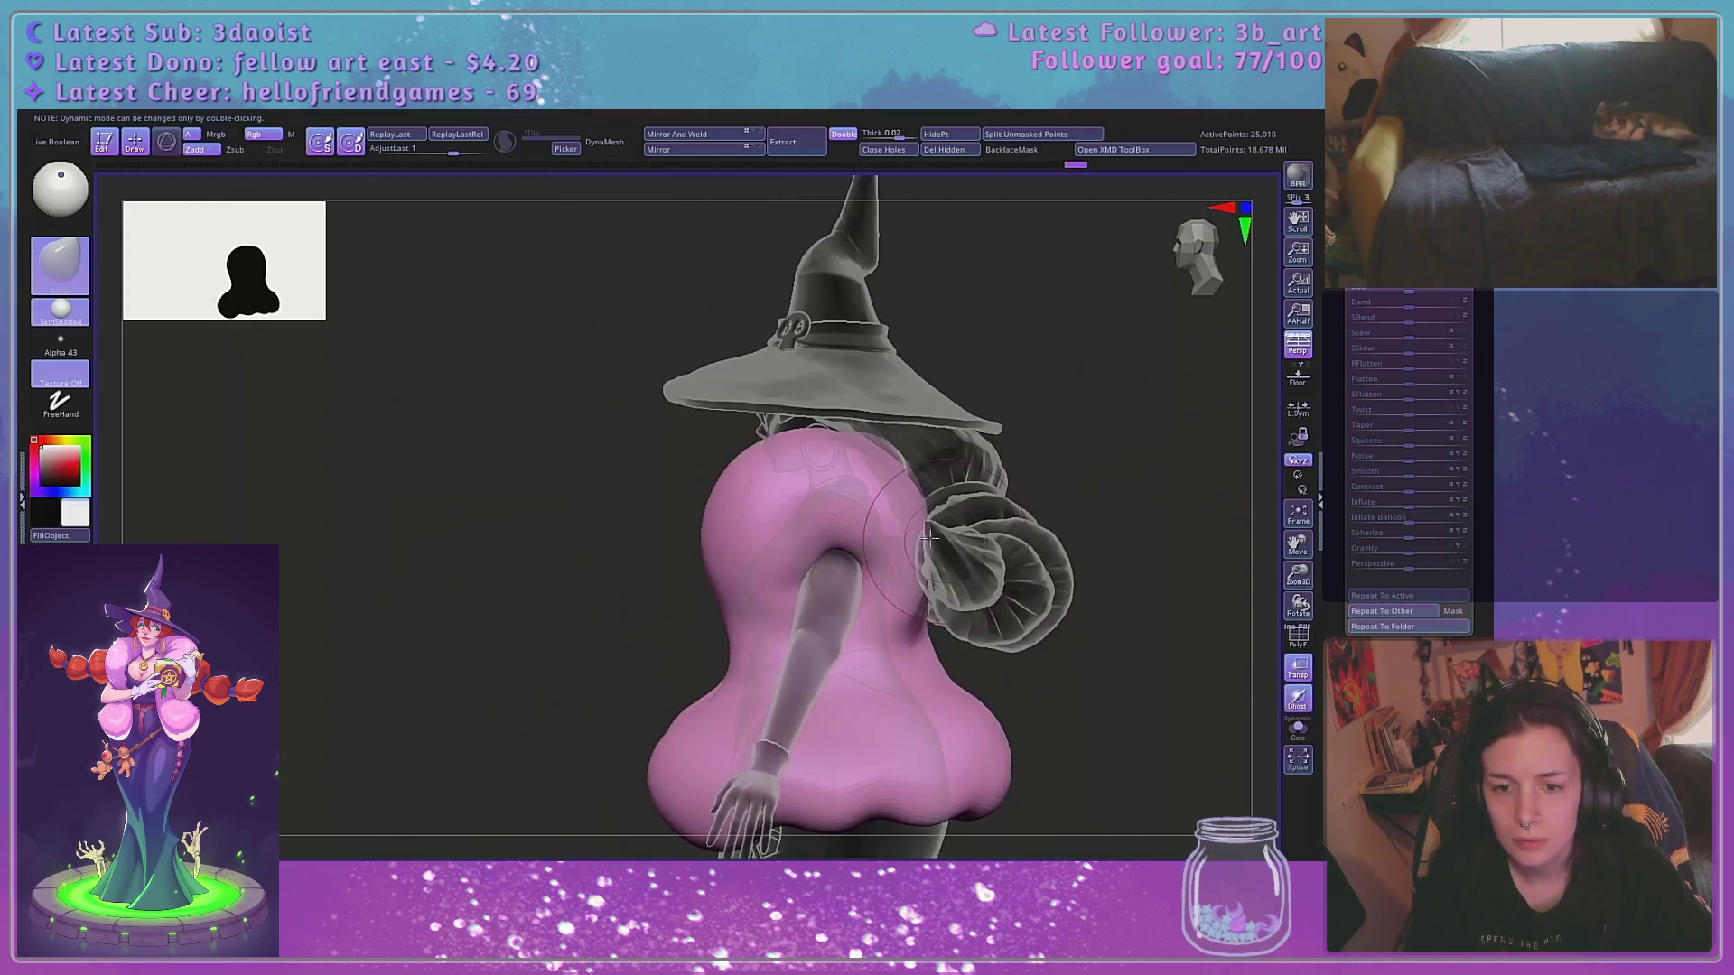
key("space")
left_click_drag(978, 531, 939, 539)
right_click_drag(879, 561, 966, 524)
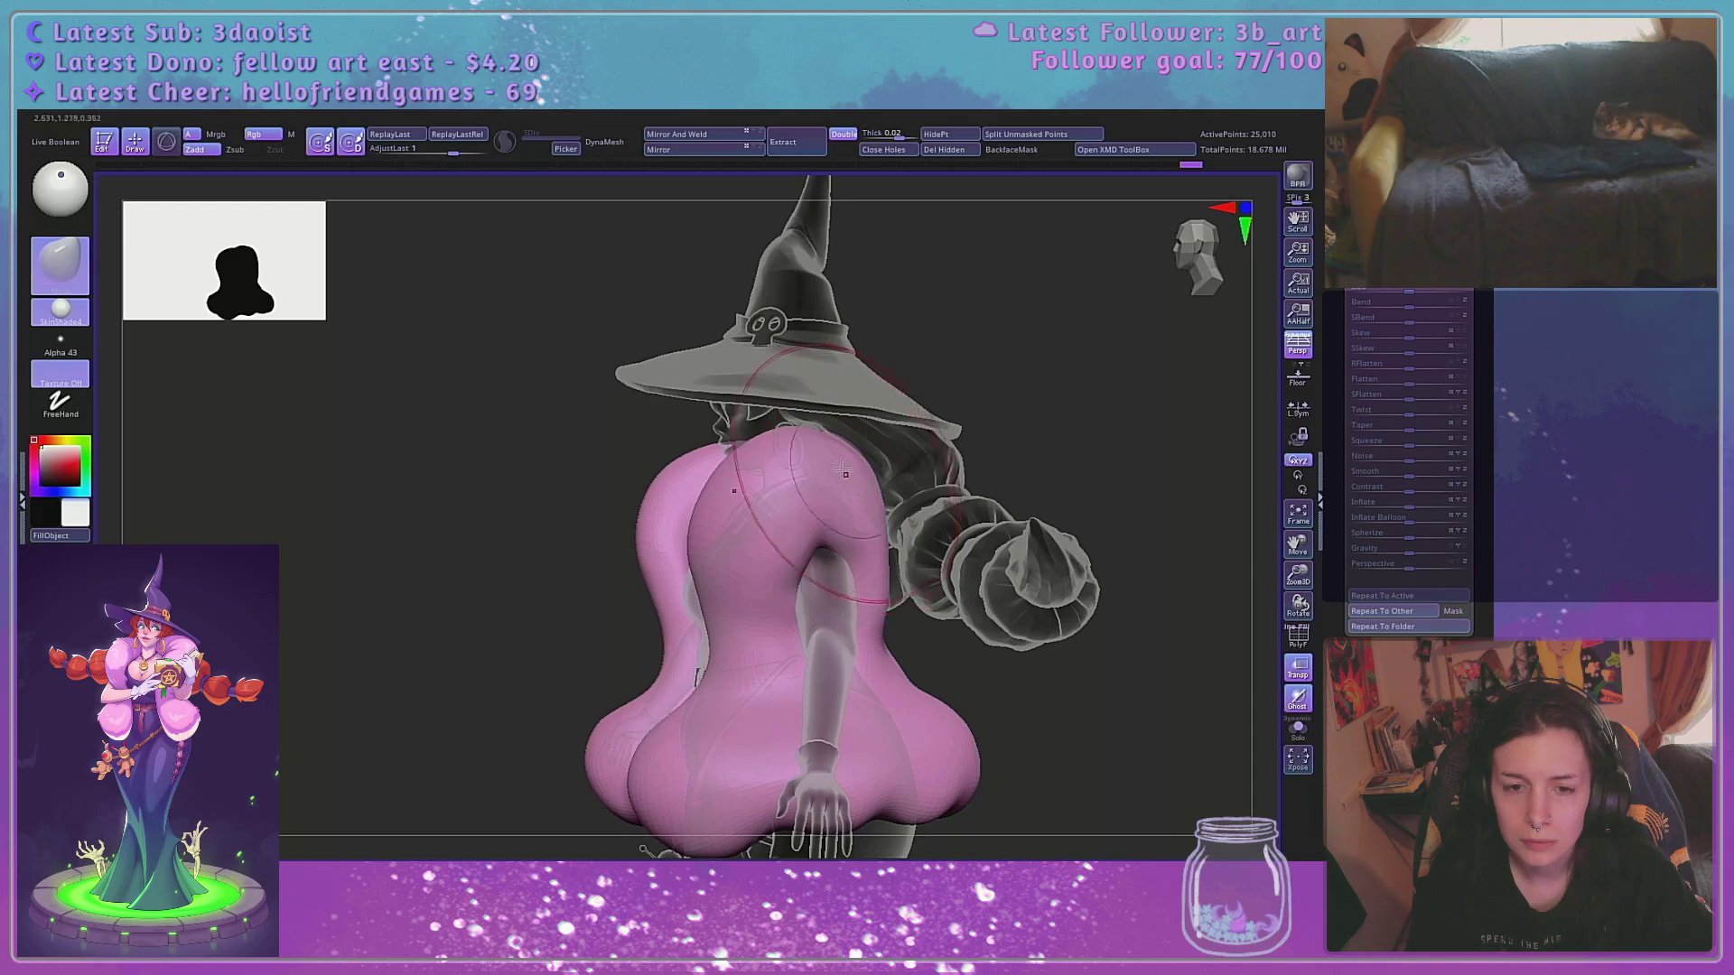
right_click_drag(844, 470, 891, 463)
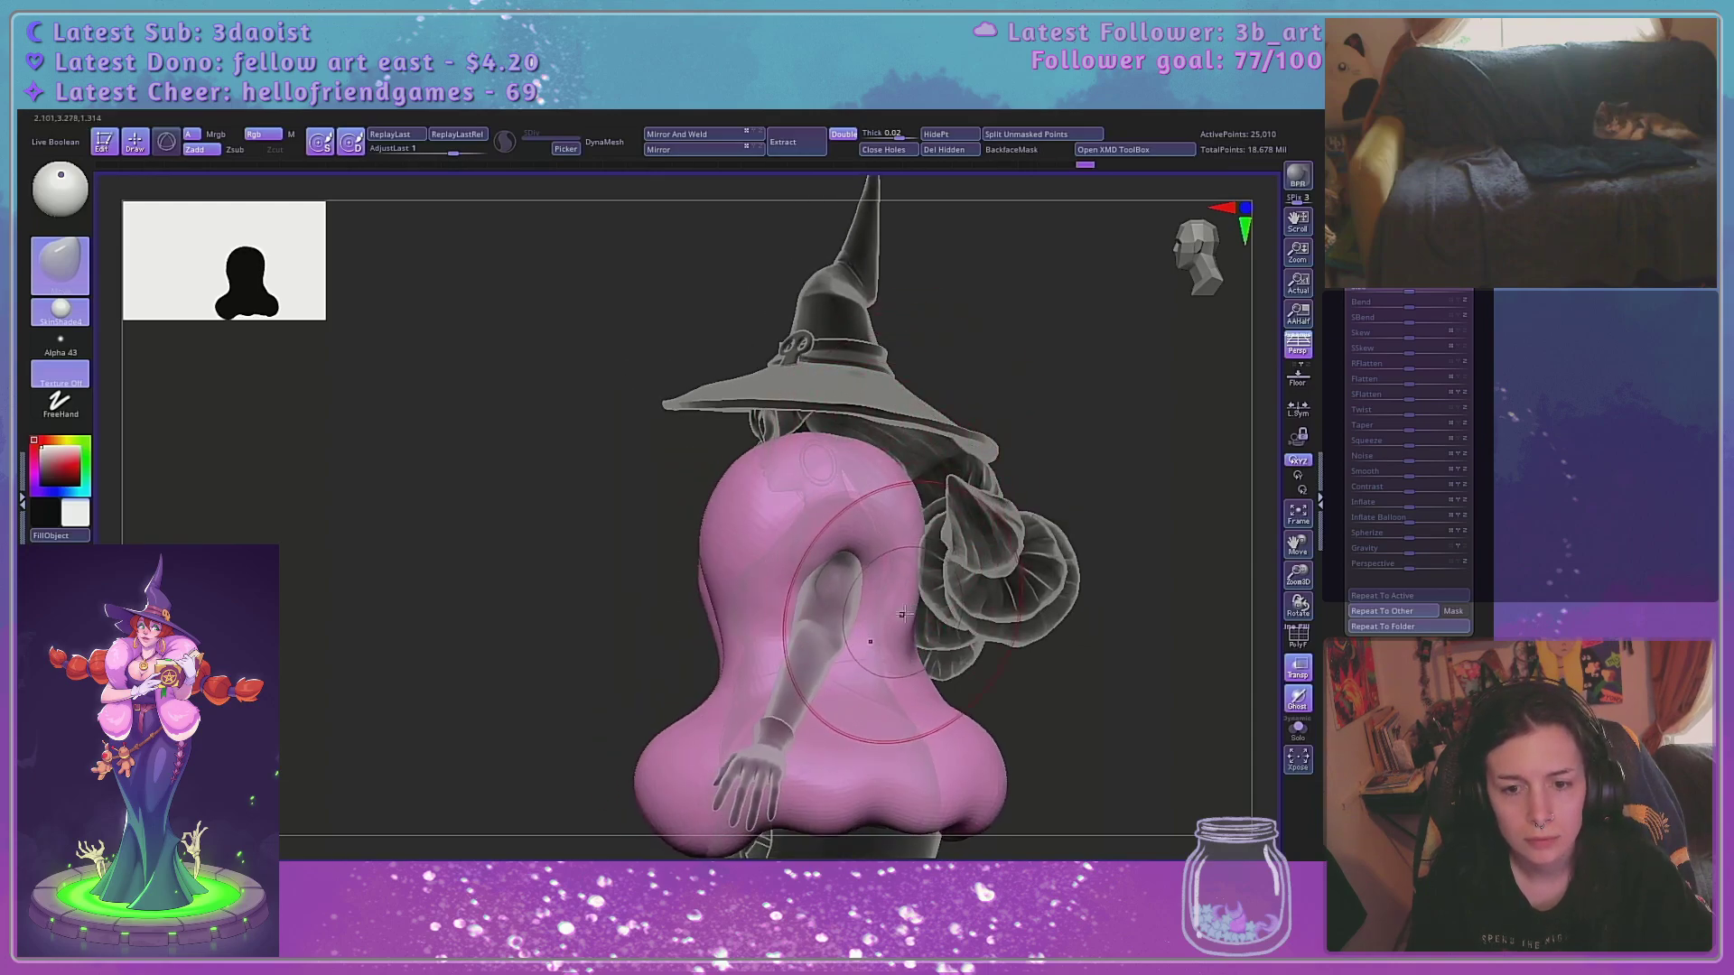
Isolate the coat and even out the surface of its back and side around the armhole
right_click_drag(1137, 526, 1276, 680)
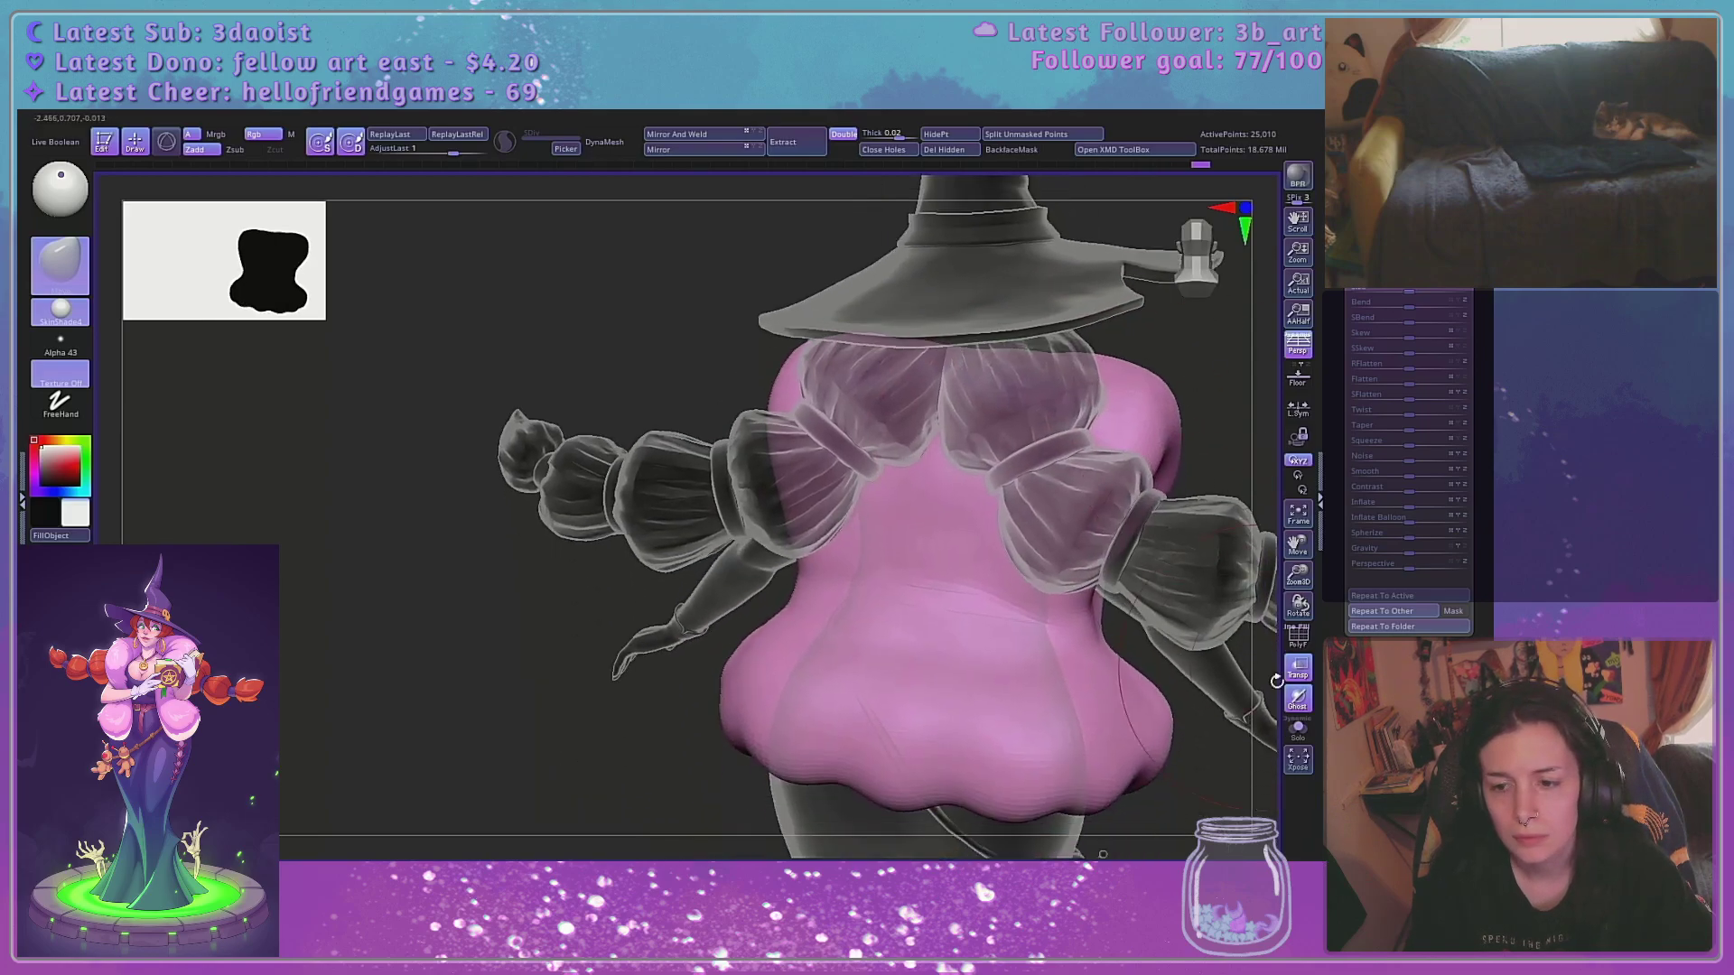
left_click(1294, 733)
right_click_drag(1219, 562, 1066, 538)
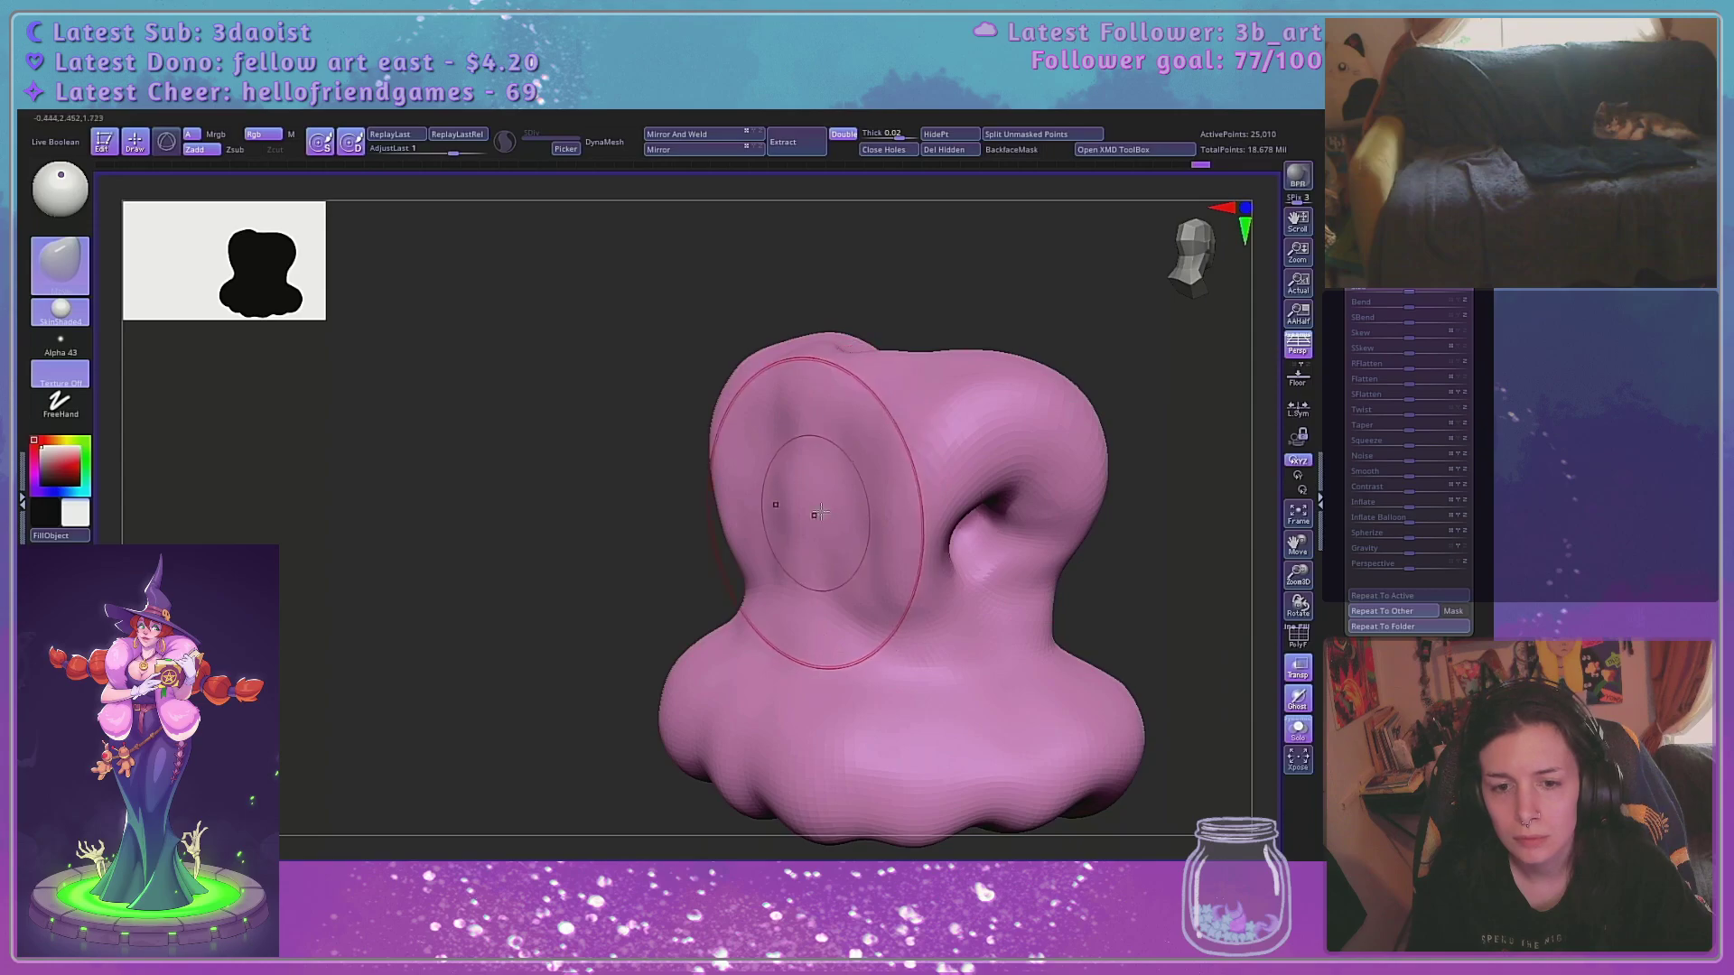
right_click(815, 508)
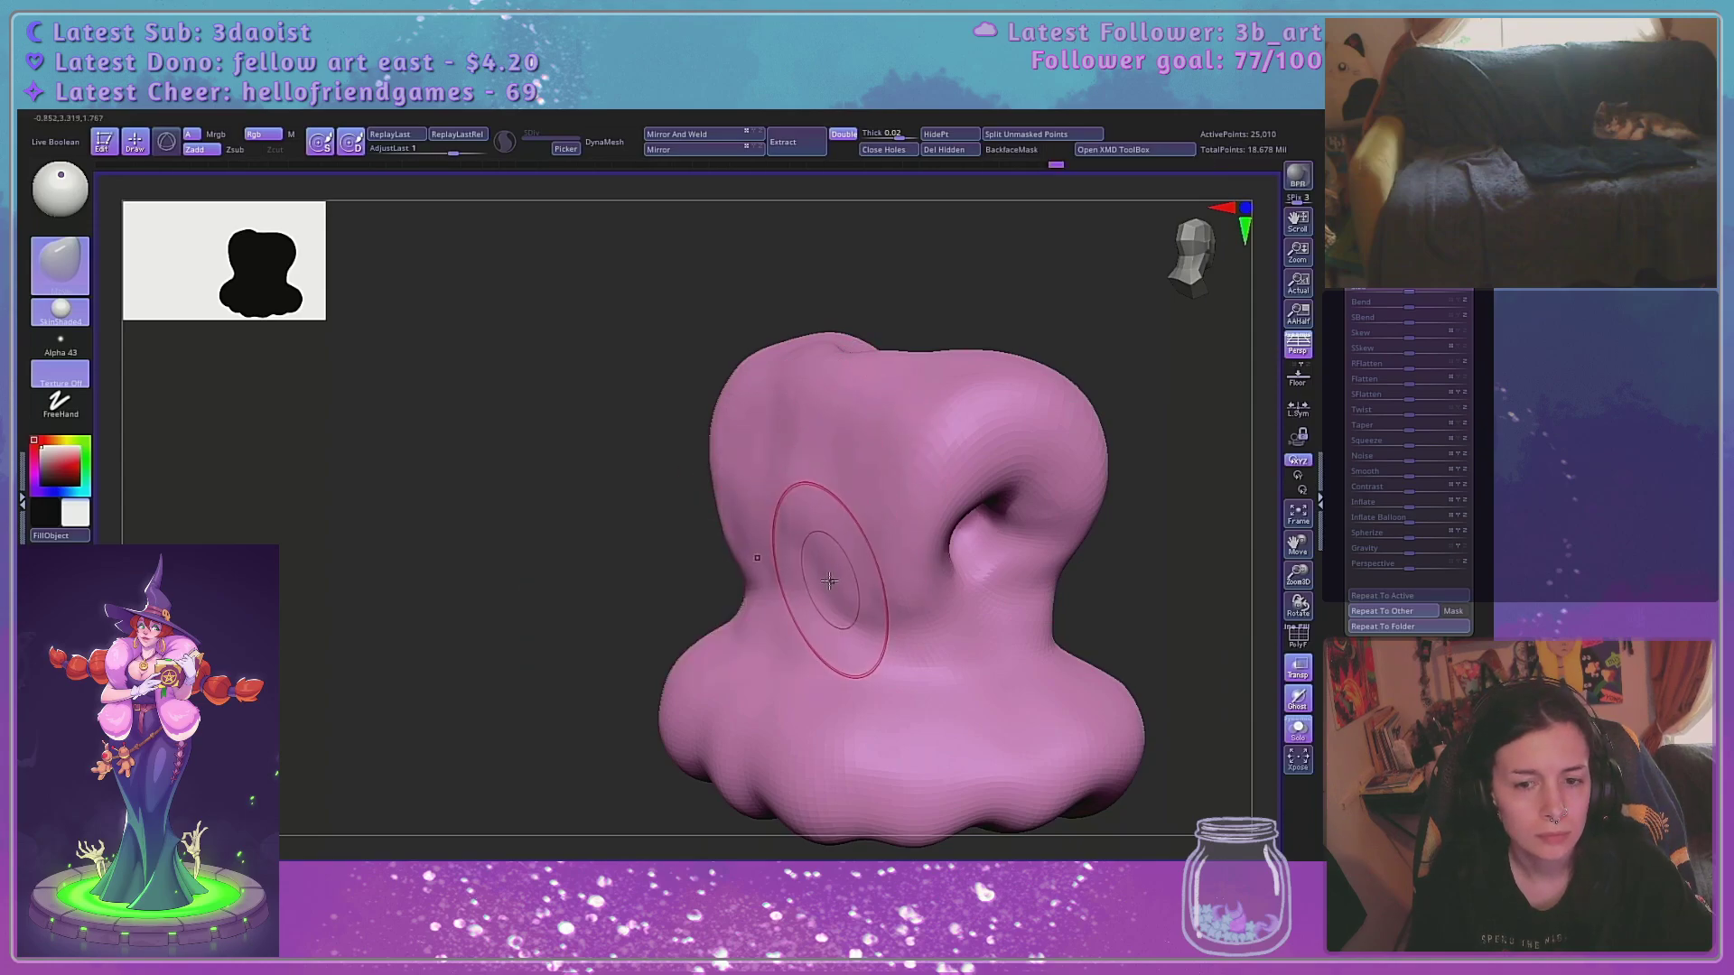
left_click_drag(1189, 567, 1101, 611, "alt")
mouse_move(713, 520)
right_mouse_down()
mouse_move(1115, 495)
mouse_move(1057, 533)
right_mouse_up()
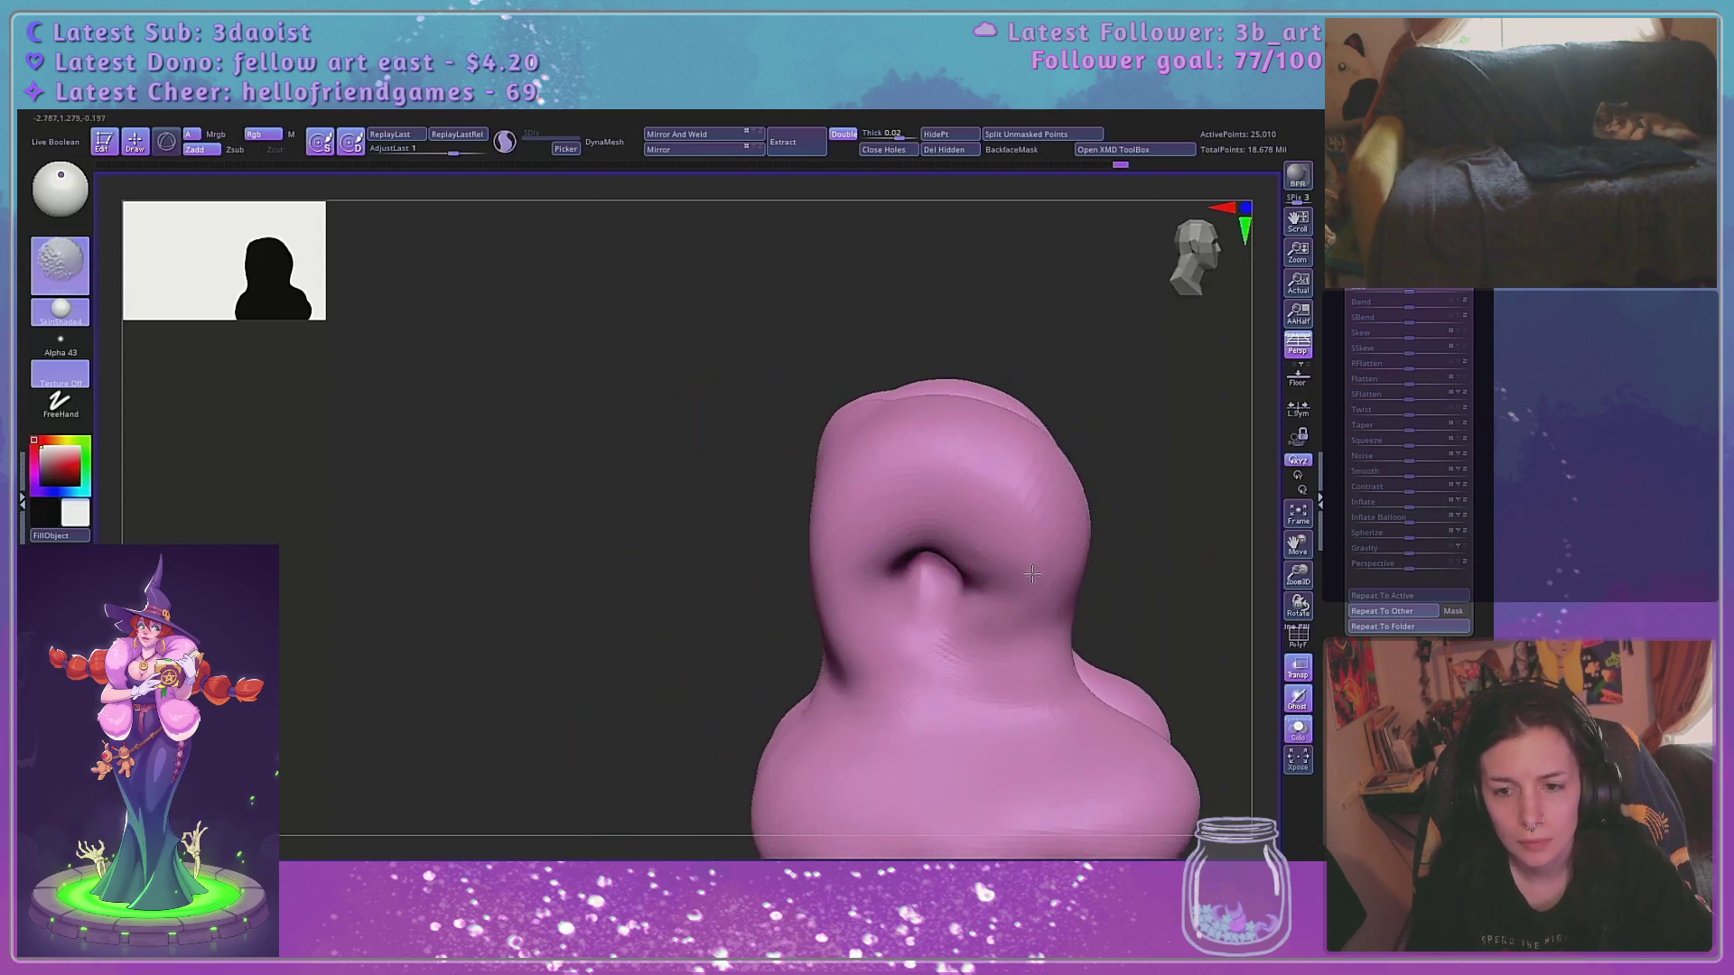
right_click_drag(944, 348, 973, 460)
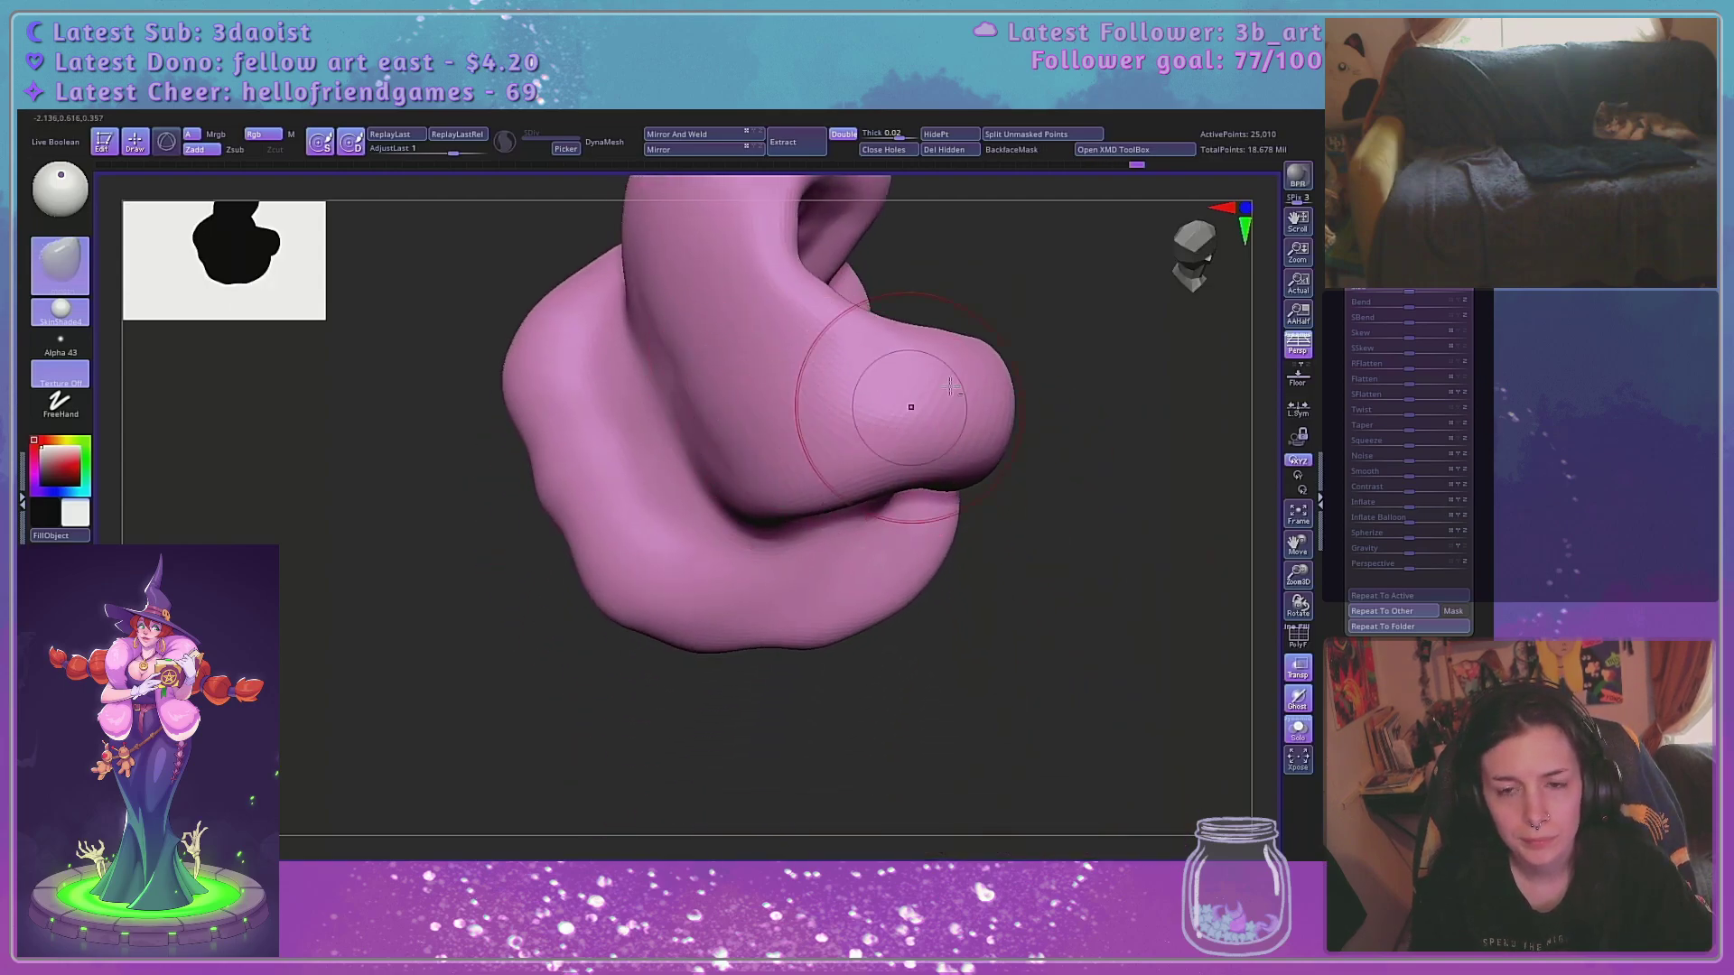
Push the coat's upper back outward as seen from above and smooth the ridge between back and shoulders
mouse_move(898, 387)
right_mouse_down()
mouse_move(1075, 475)
mouse_move(1072, 384)
mouse_move(755, 465)
right_mouse_up()
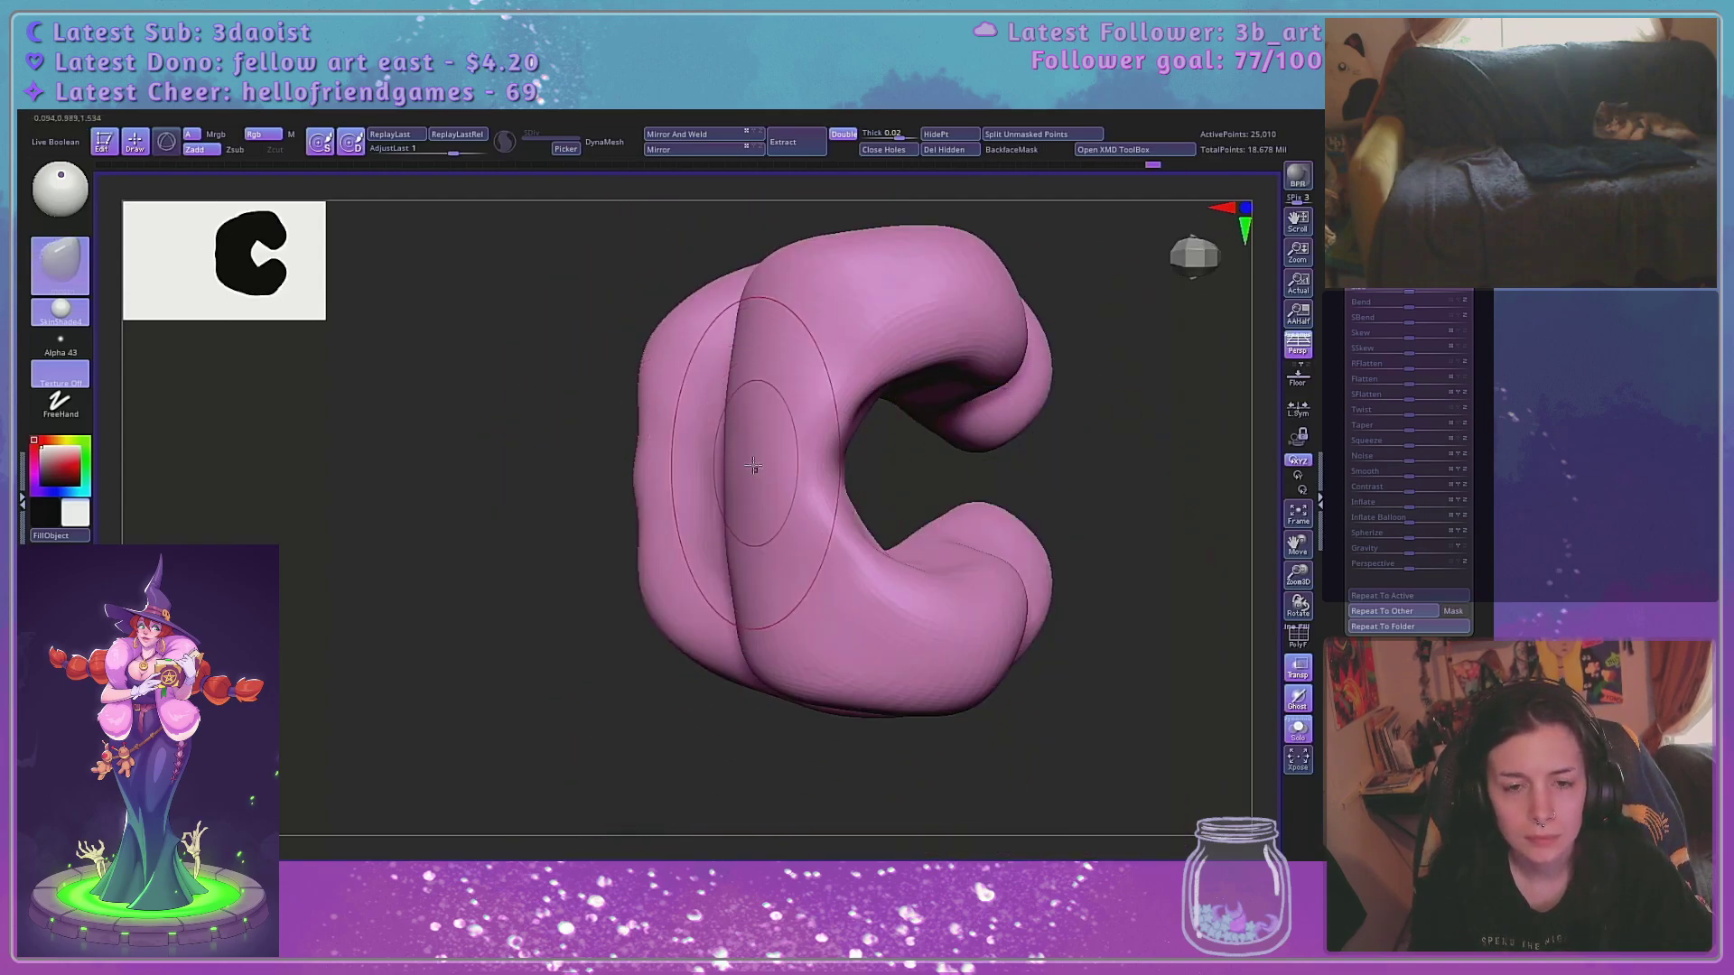
left_click_drag(723, 371, 749, 400)
key("space")
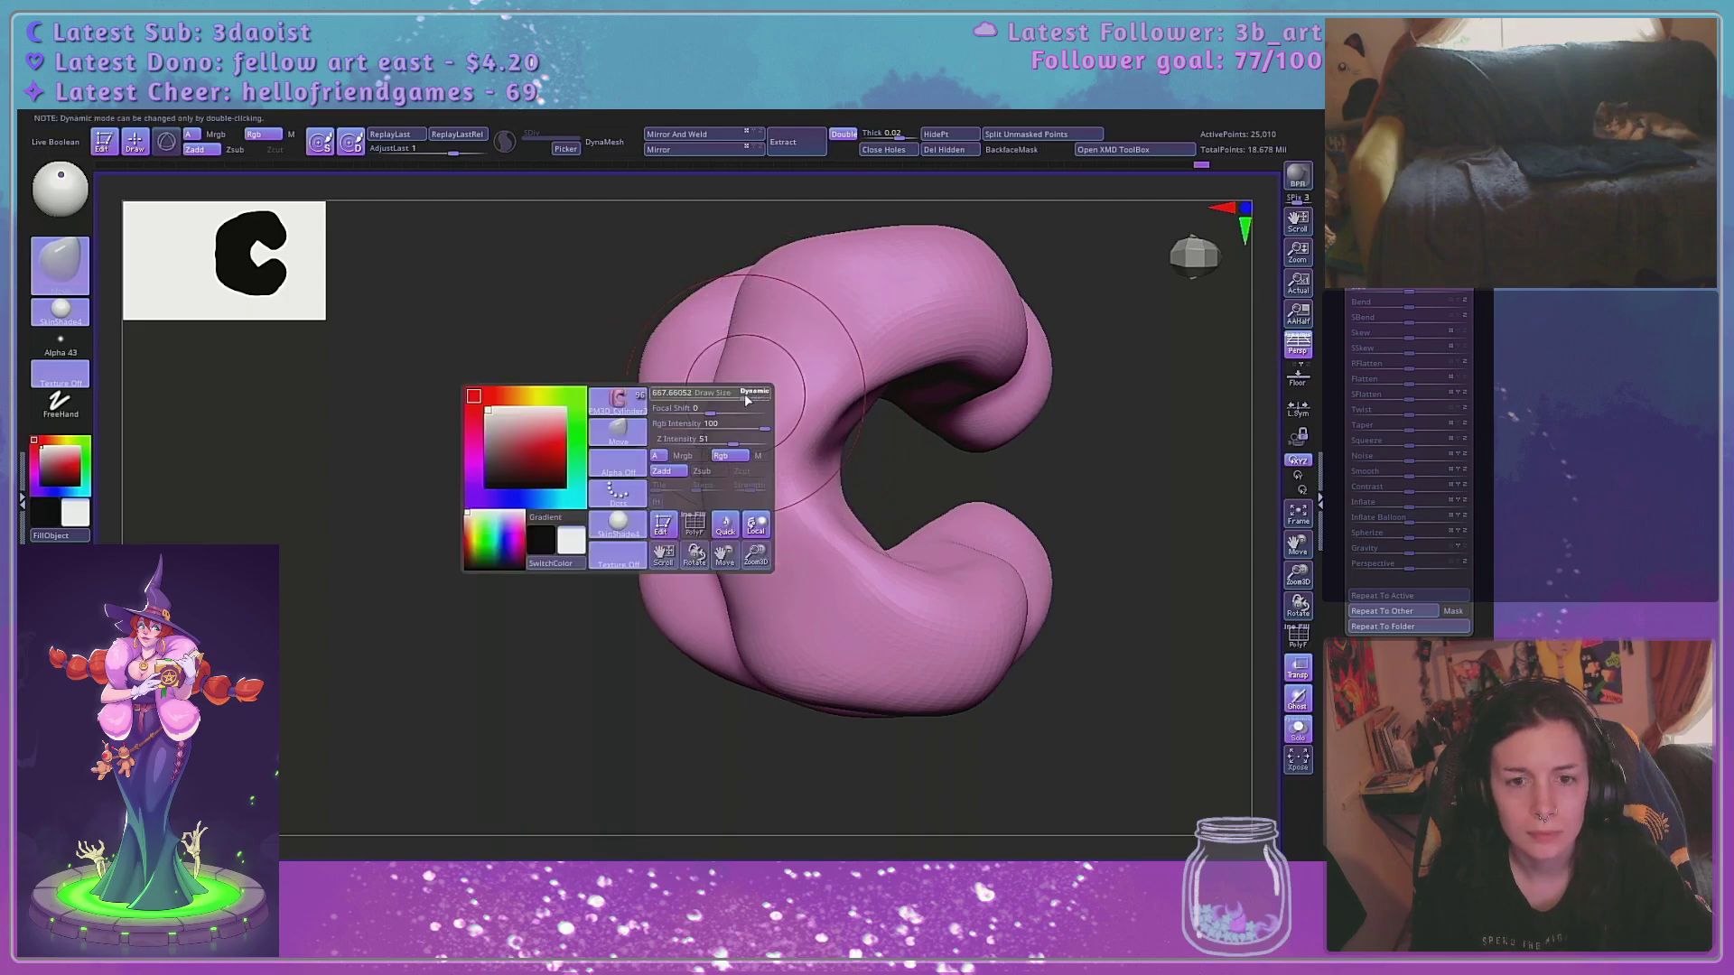
left_click_drag(734, 332, 722, 332)
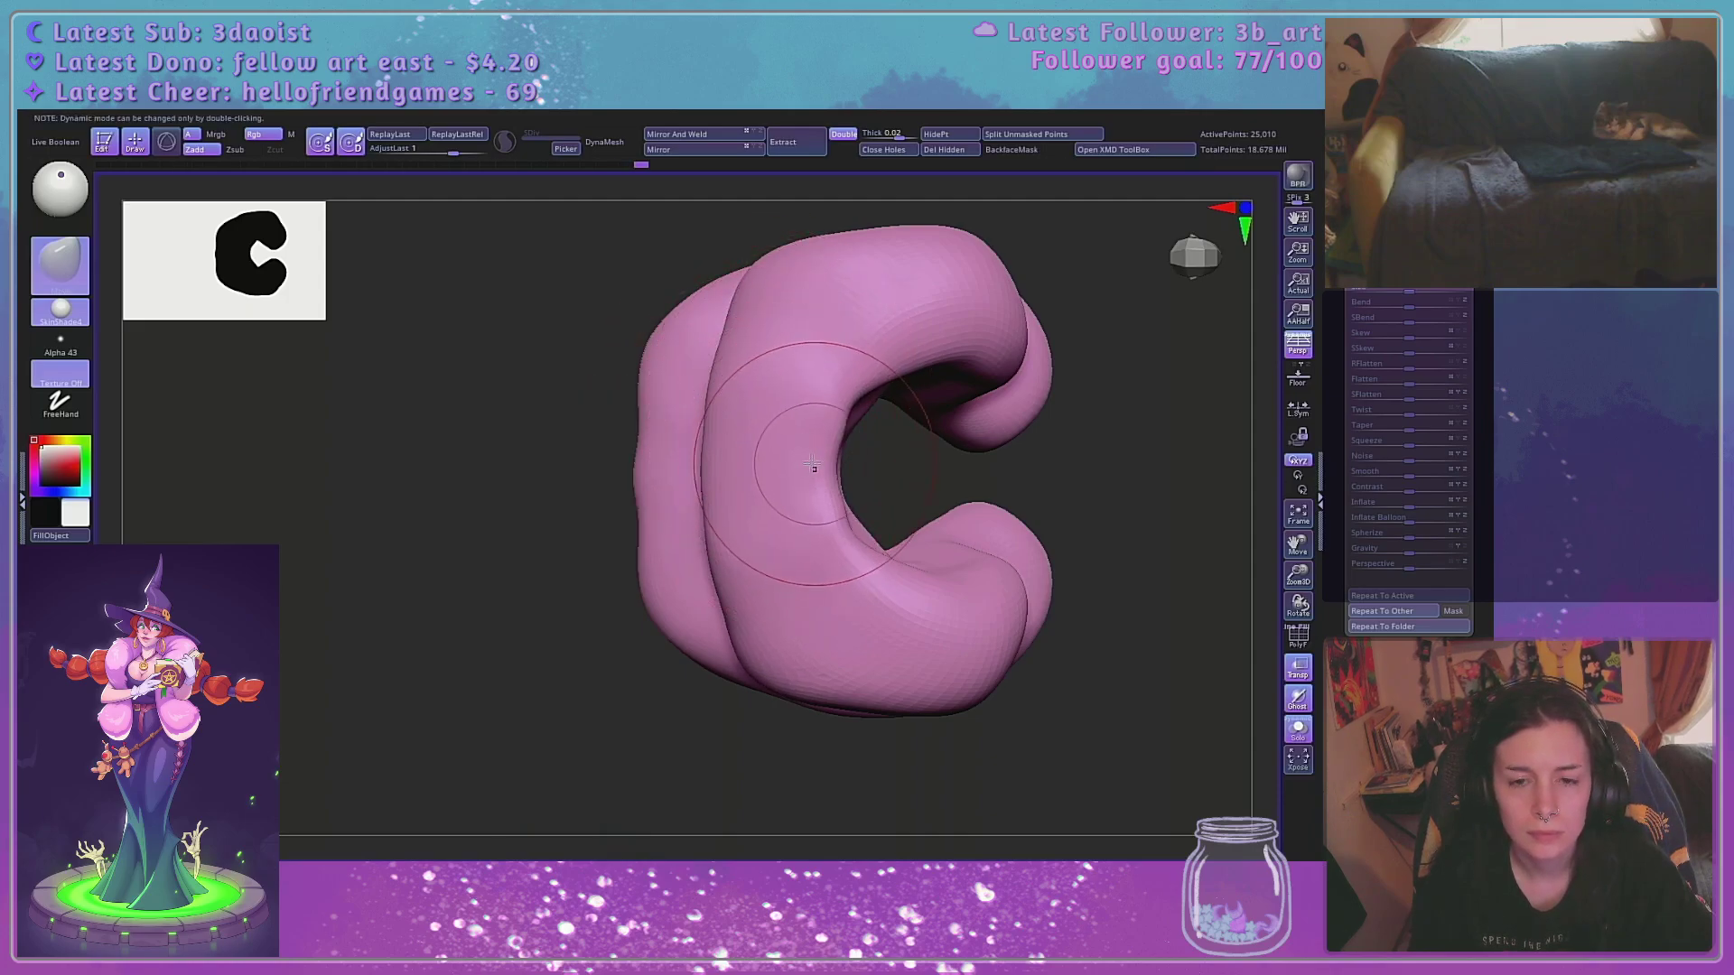
left_click_drag(807, 361, 799, 516, "shift")
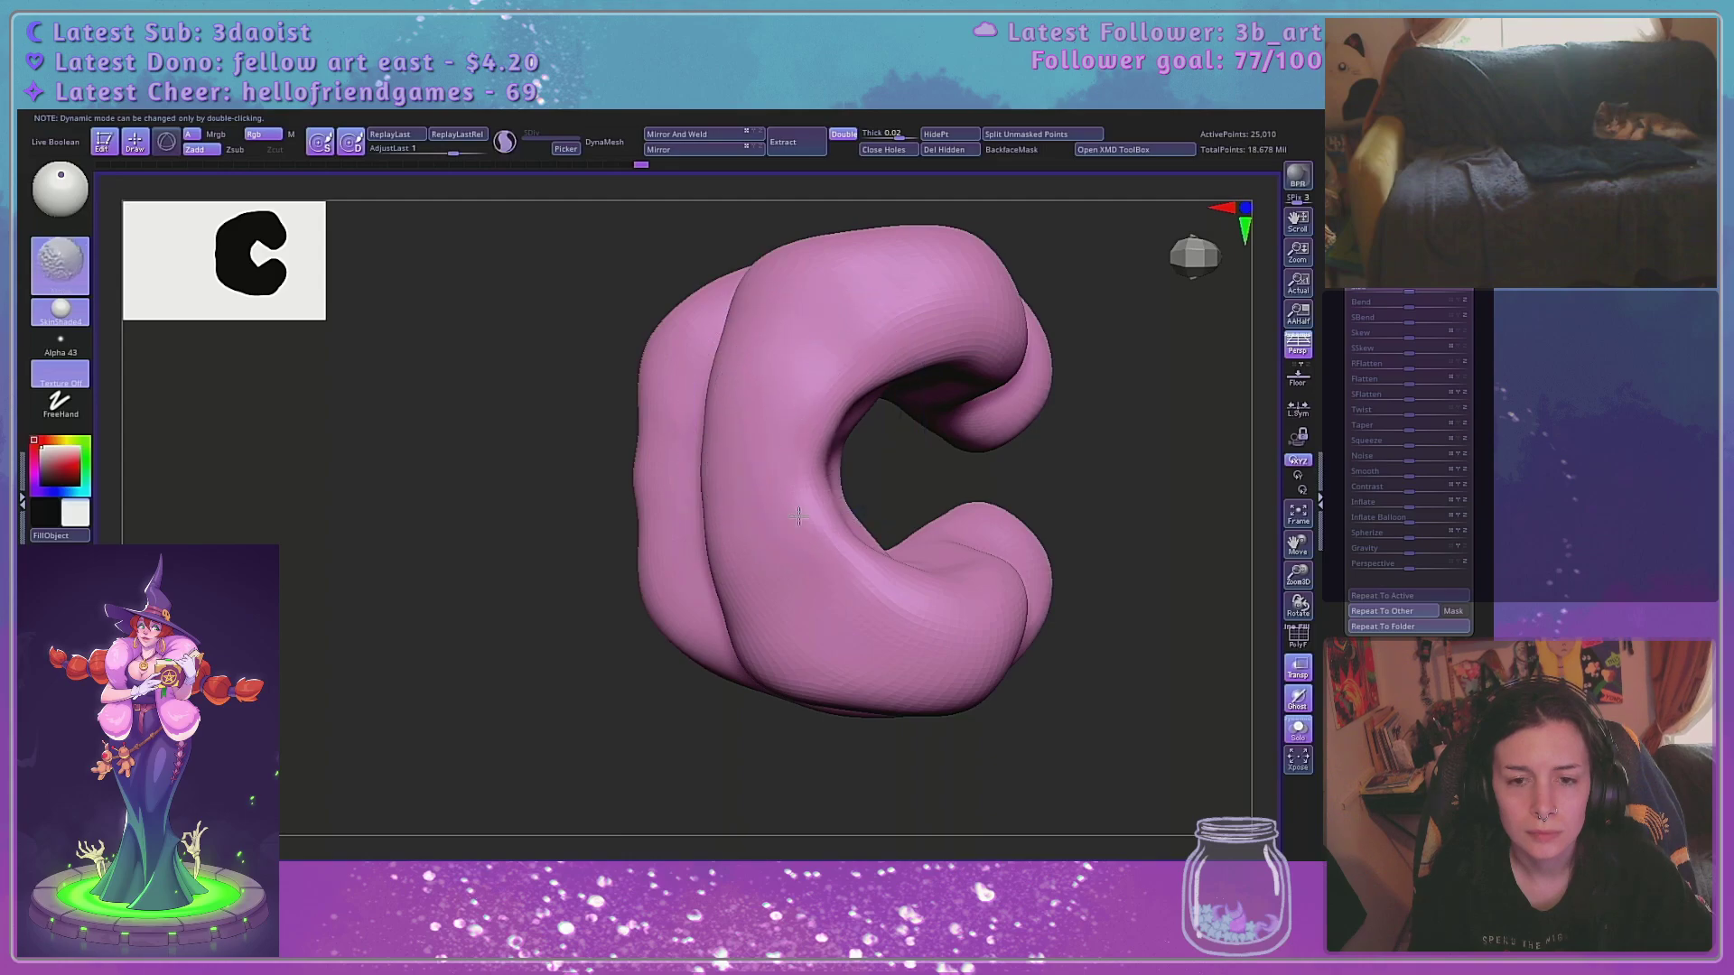
left_click_drag(836, 388, 788, 501, "shift")
mouse_move(1141, 519)
left_mouse_down()
mouse_move(1126, 530)
mouse_move(1116, 474)
mouse_move(1155, 433)
left_mouse_up()
key("space")
left_click_drag(737, 473, 720, 472)
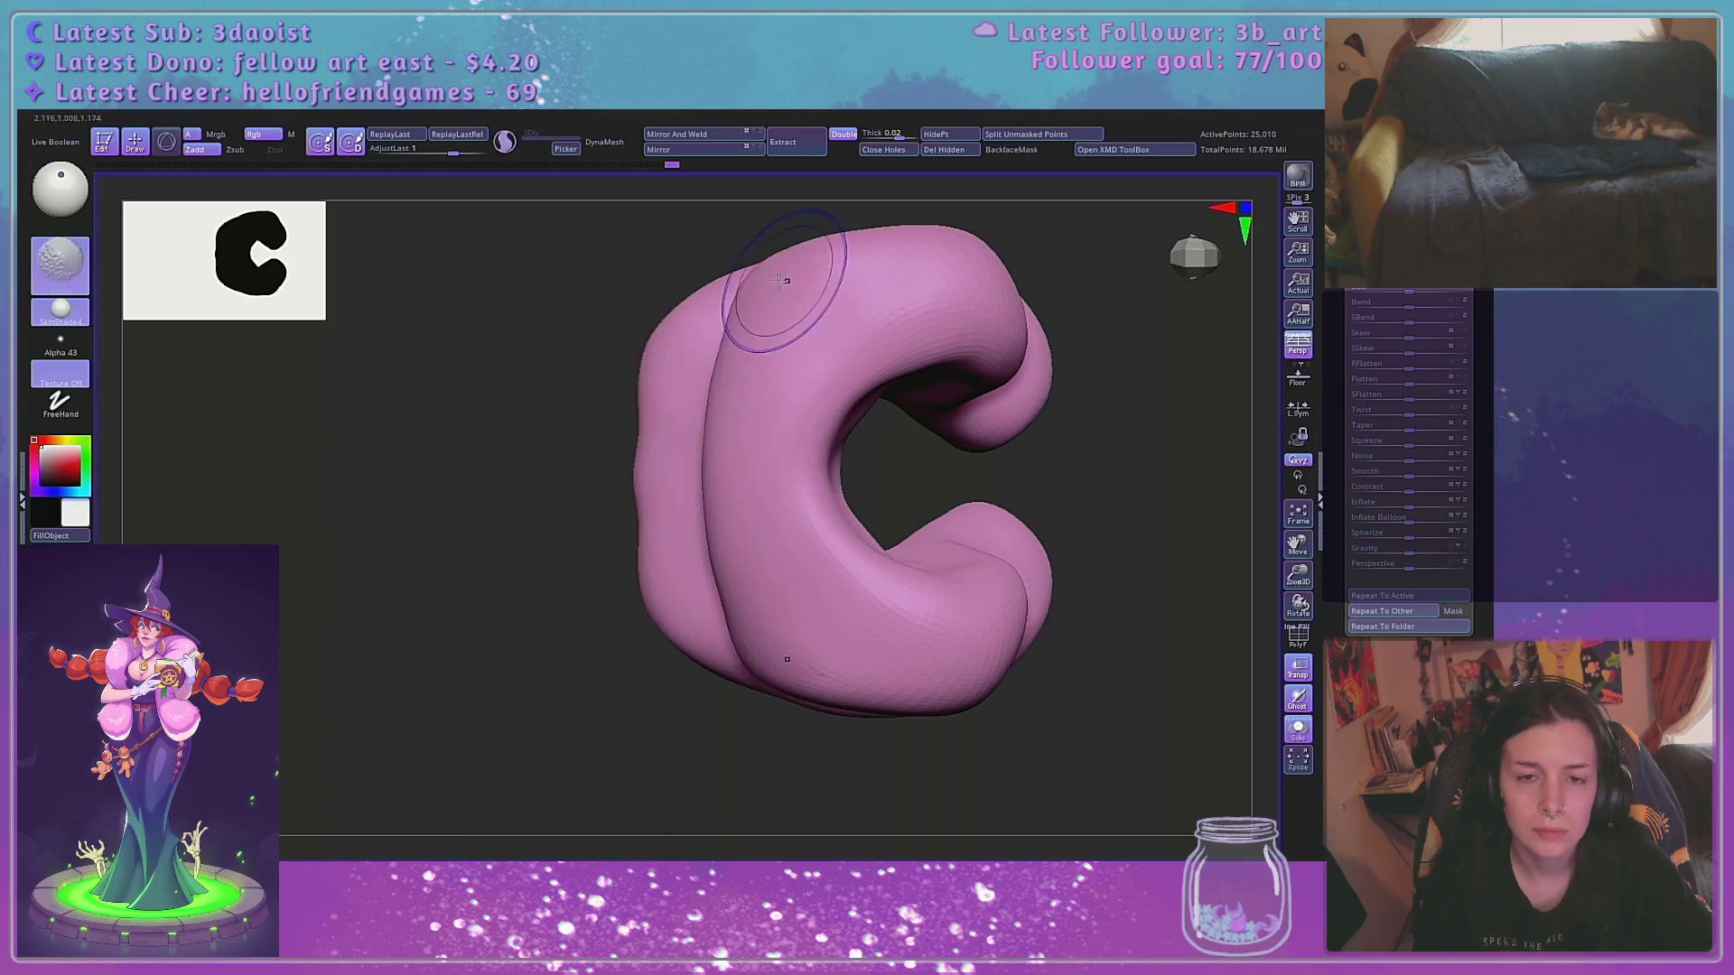
Refine the coat's shoulder volume and the back contour beside the armhole
right_click_drag(691, 375, 822, 621)
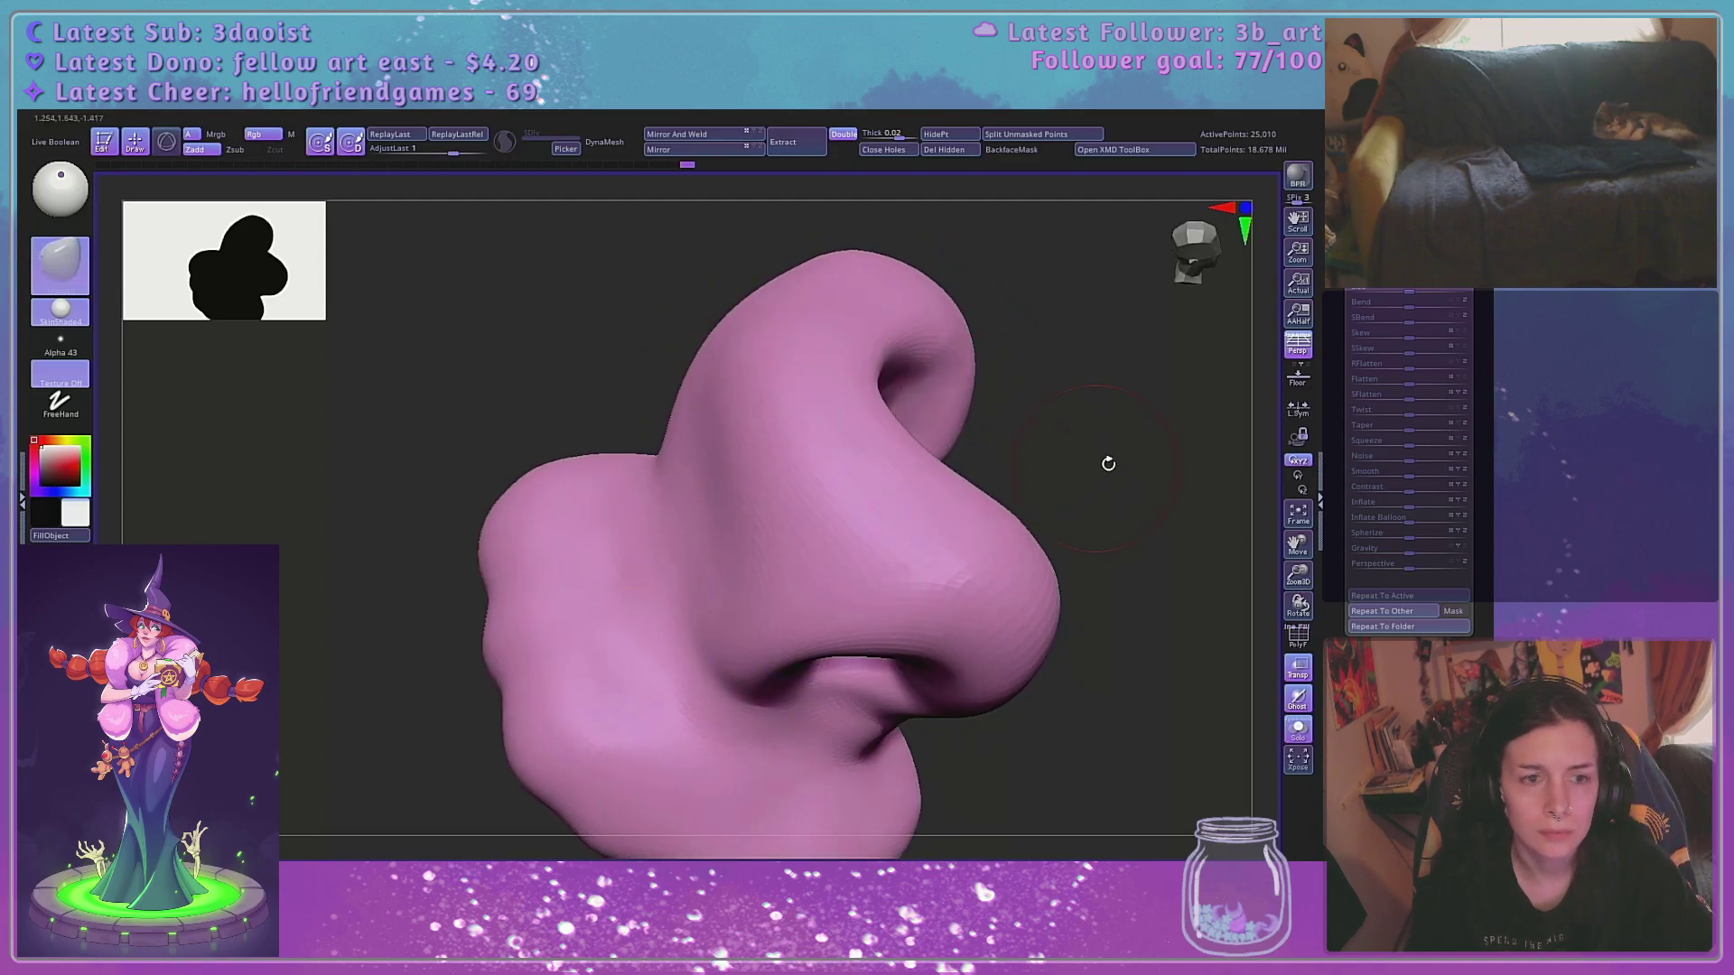
mouse_move(1108, 463)
left_mouse_down()
mouse_move(1192, 542)
mouse_move(1187, 376)
left_mouse_up()
key("space")
left_click_drag(755, 472, 766, 472)
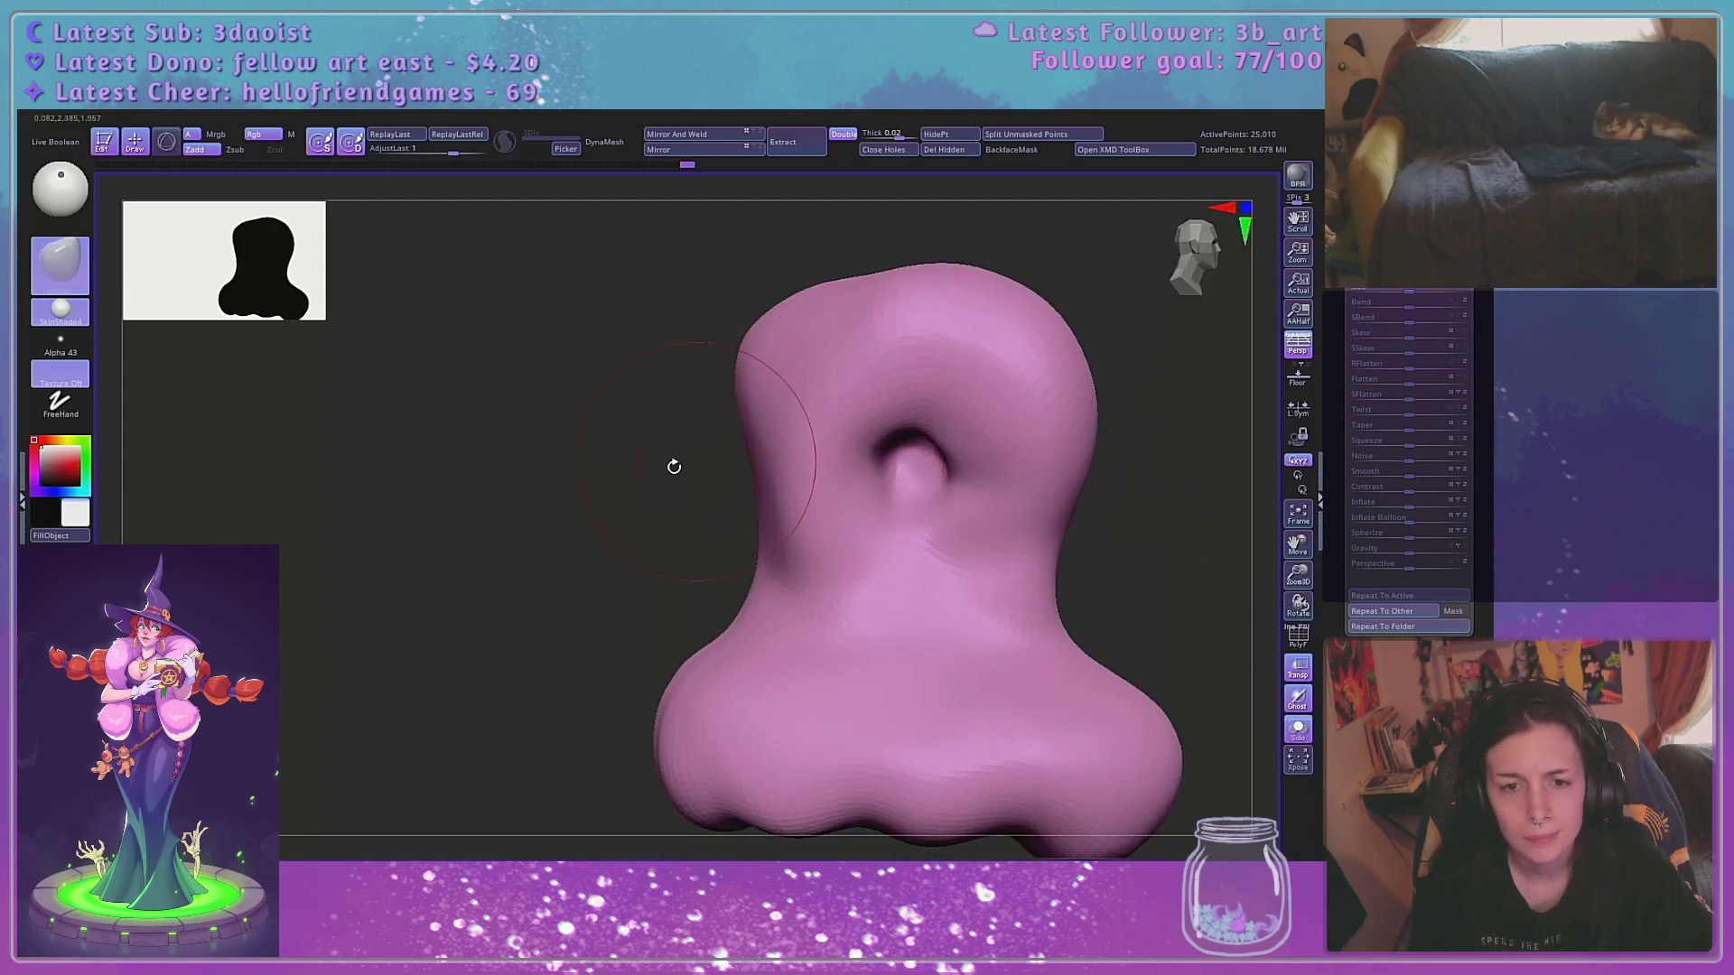
right_click_drag(674, 466, 713, 432)
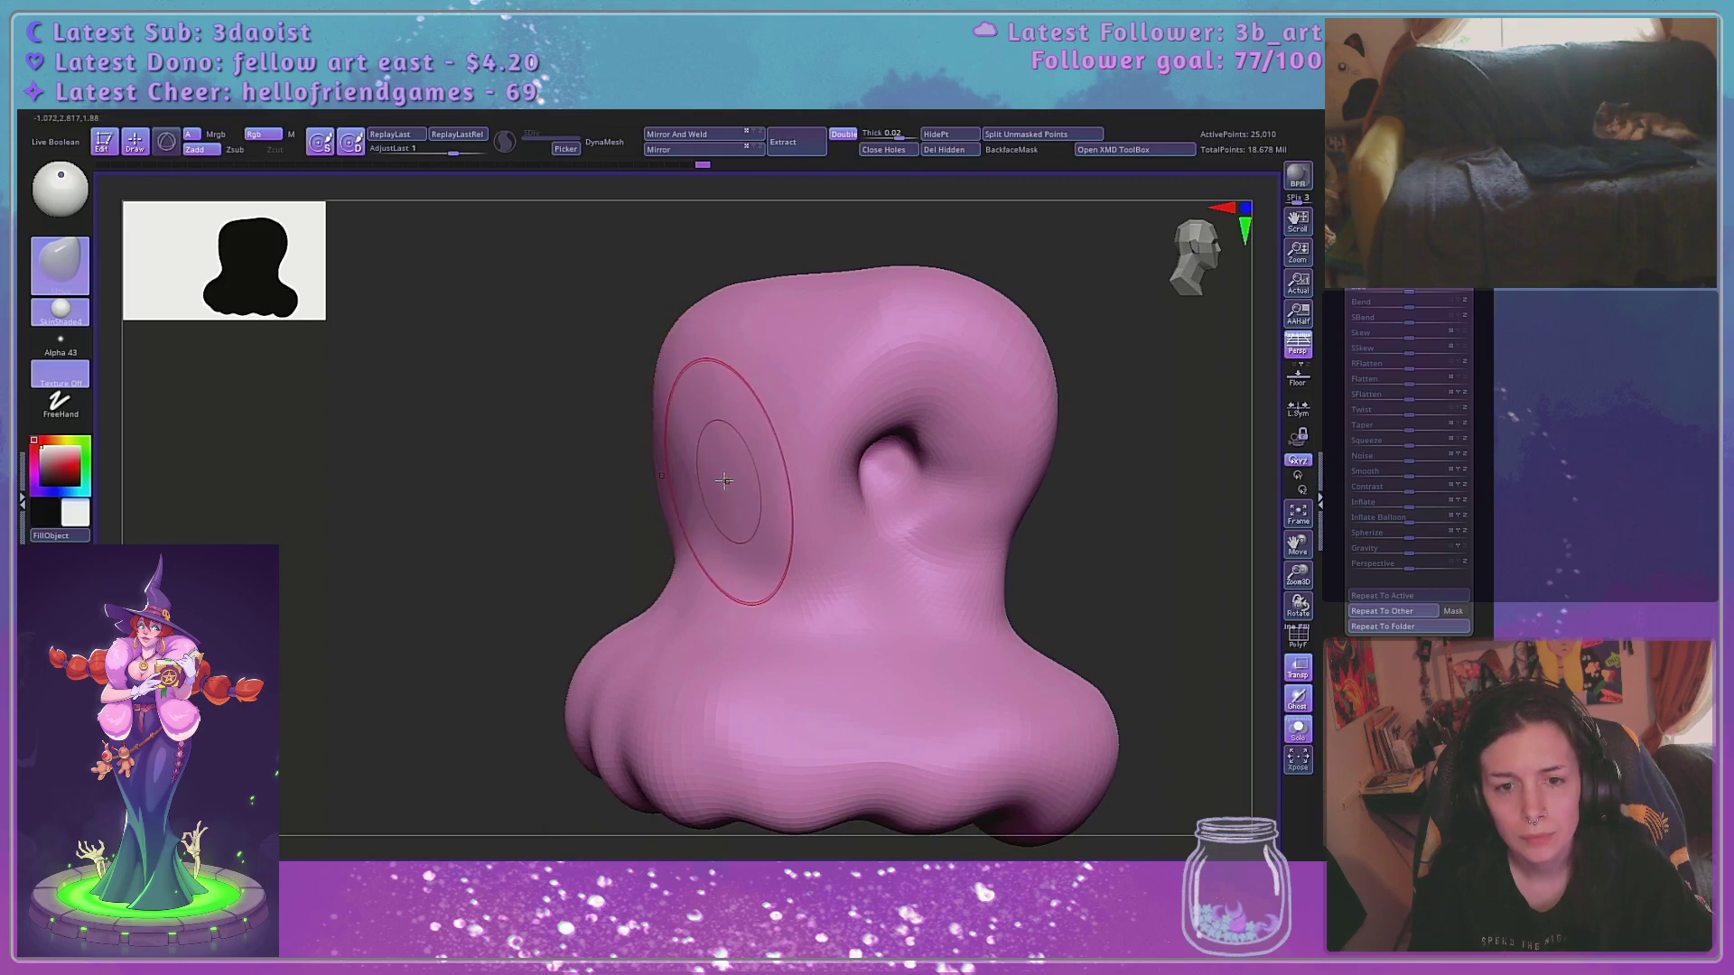
left_click_drag(558, 492, 608, 505)
Round out the lower edge of the coat's upper back where it overhangs the hem section
left_click_drag(948, 444, 1017, 526)
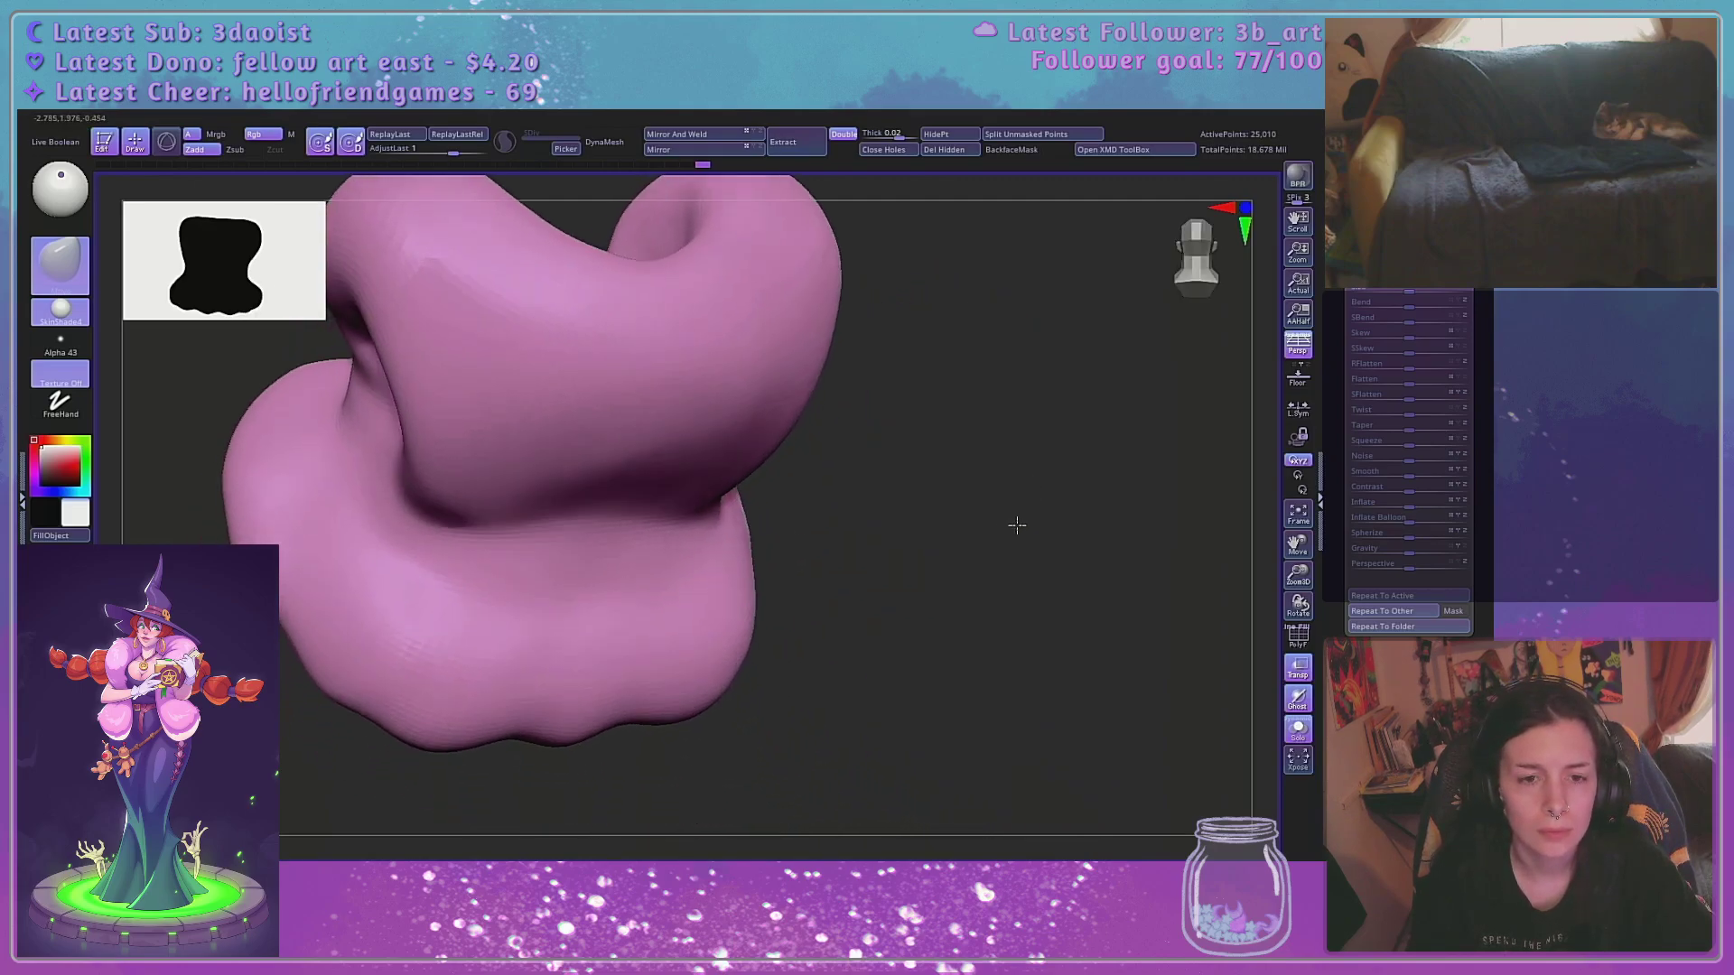
left_click_drag(666, 479, 661, 489)
left_click_drag(761, 418, 781, 396)
left_click_drag(966, 453, 973, 462)
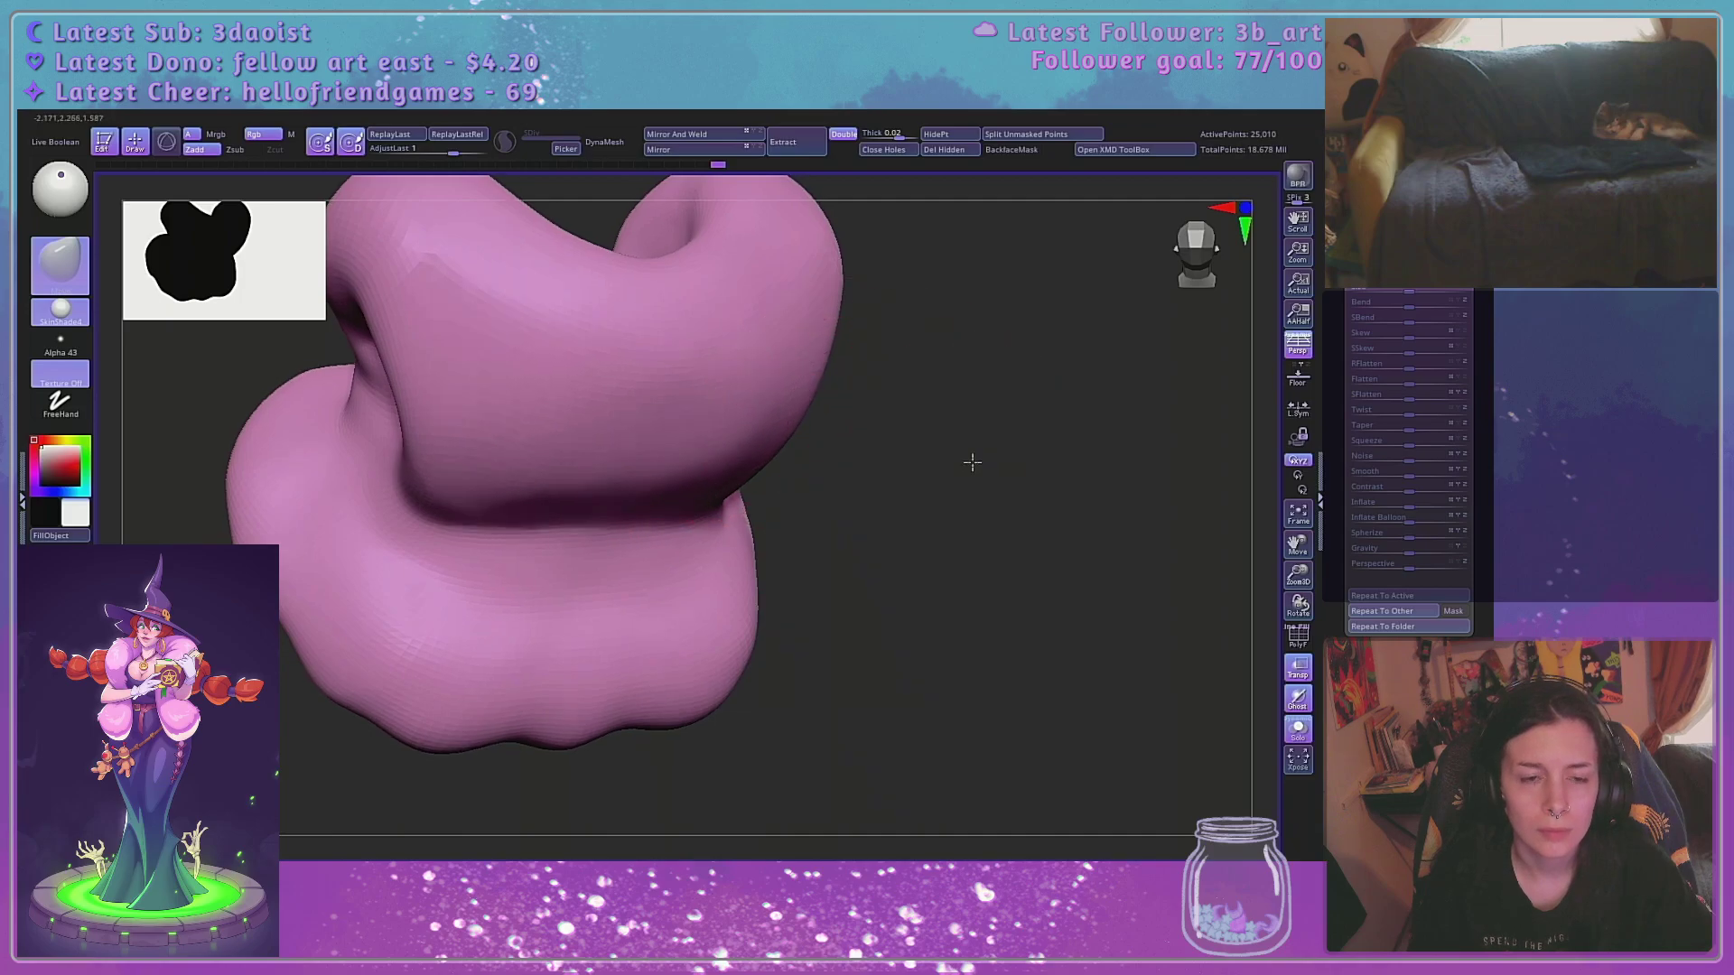
mouse_move(972, 462)
right_mouse_down()
mouse_move(639, 523)
mouse_move(1076, 379)
mouse_move(1096, 391)
right_mouse_up()
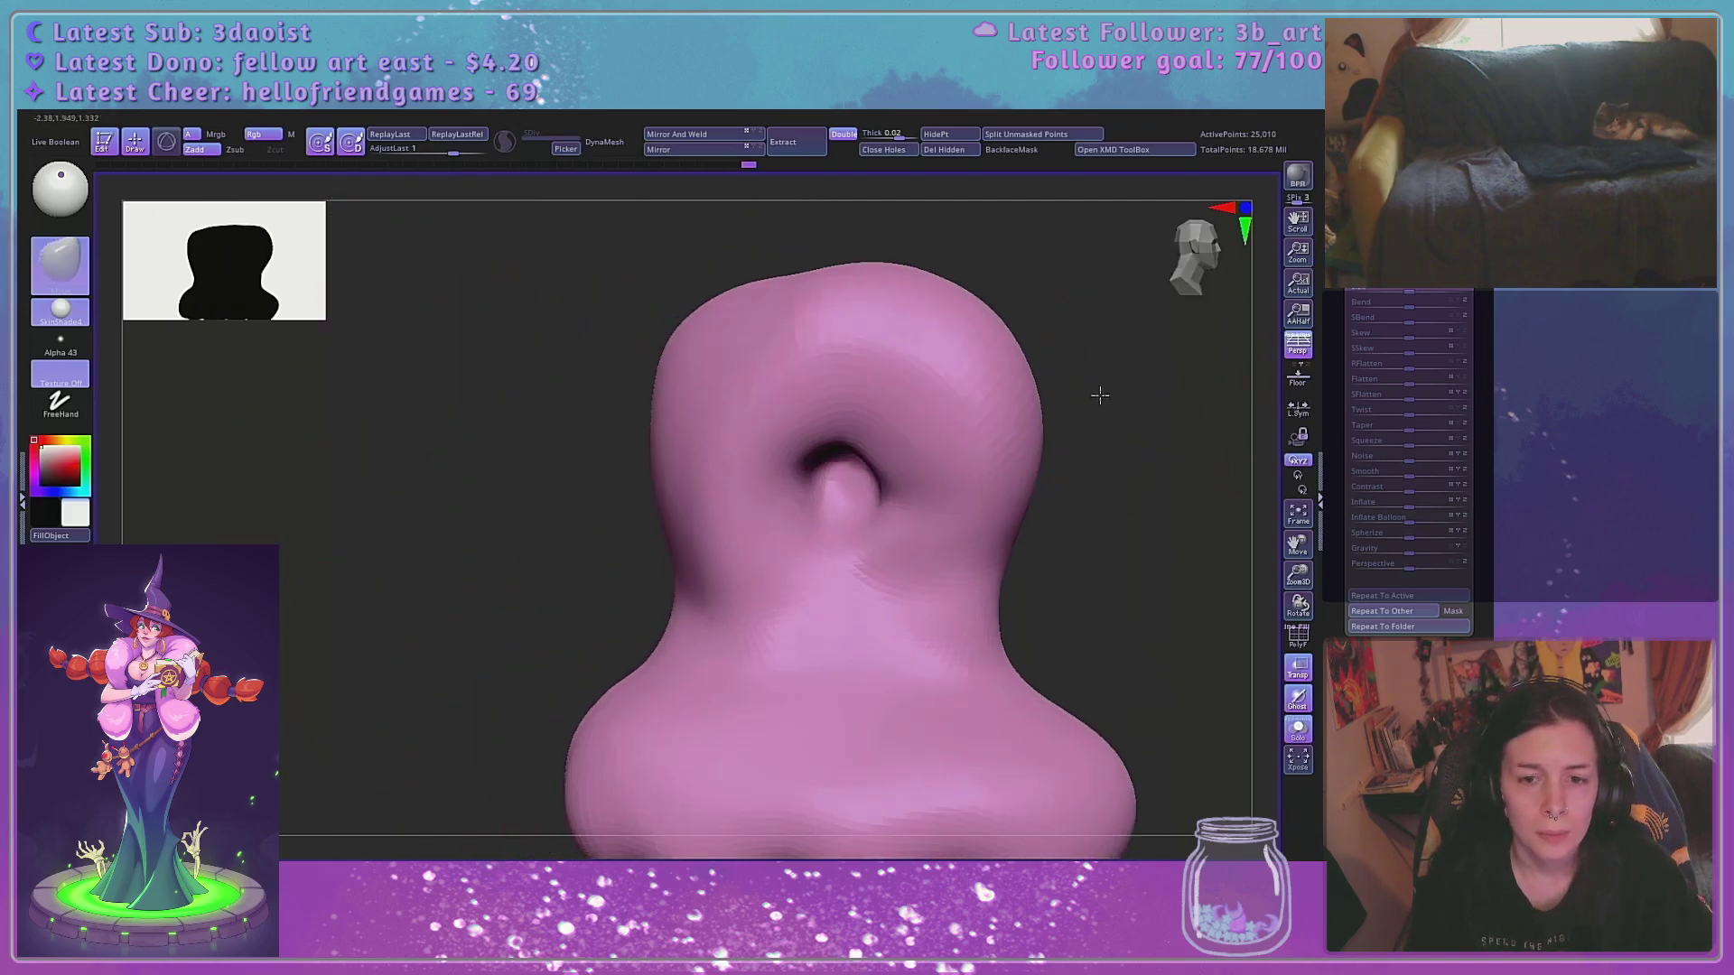
Soften the coat's upper back corner and reshape the shoulder puffs around the armholes
mouse_move(1180, 514)
right_mouse_down()
mouse_move(1073, 436)
mouse_move(1109, 612)
right_mouse_up()
left_click_drag(598, 502, 570, 531, "shift")
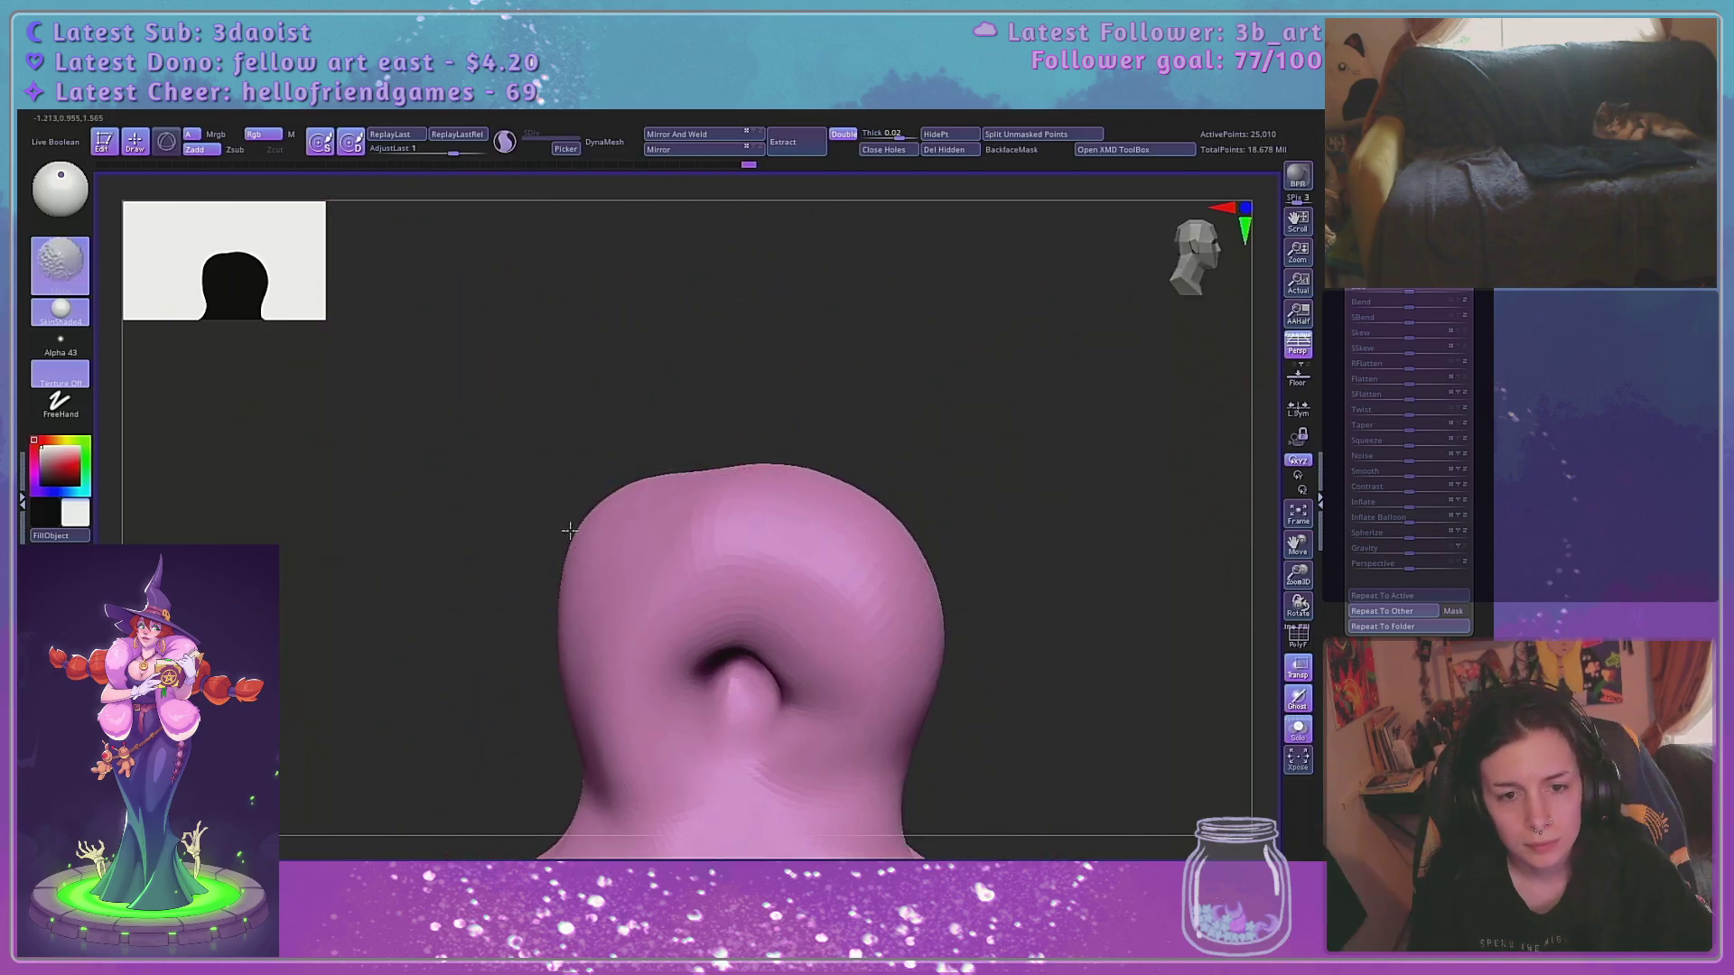
key("space")
left_click(603, 506)
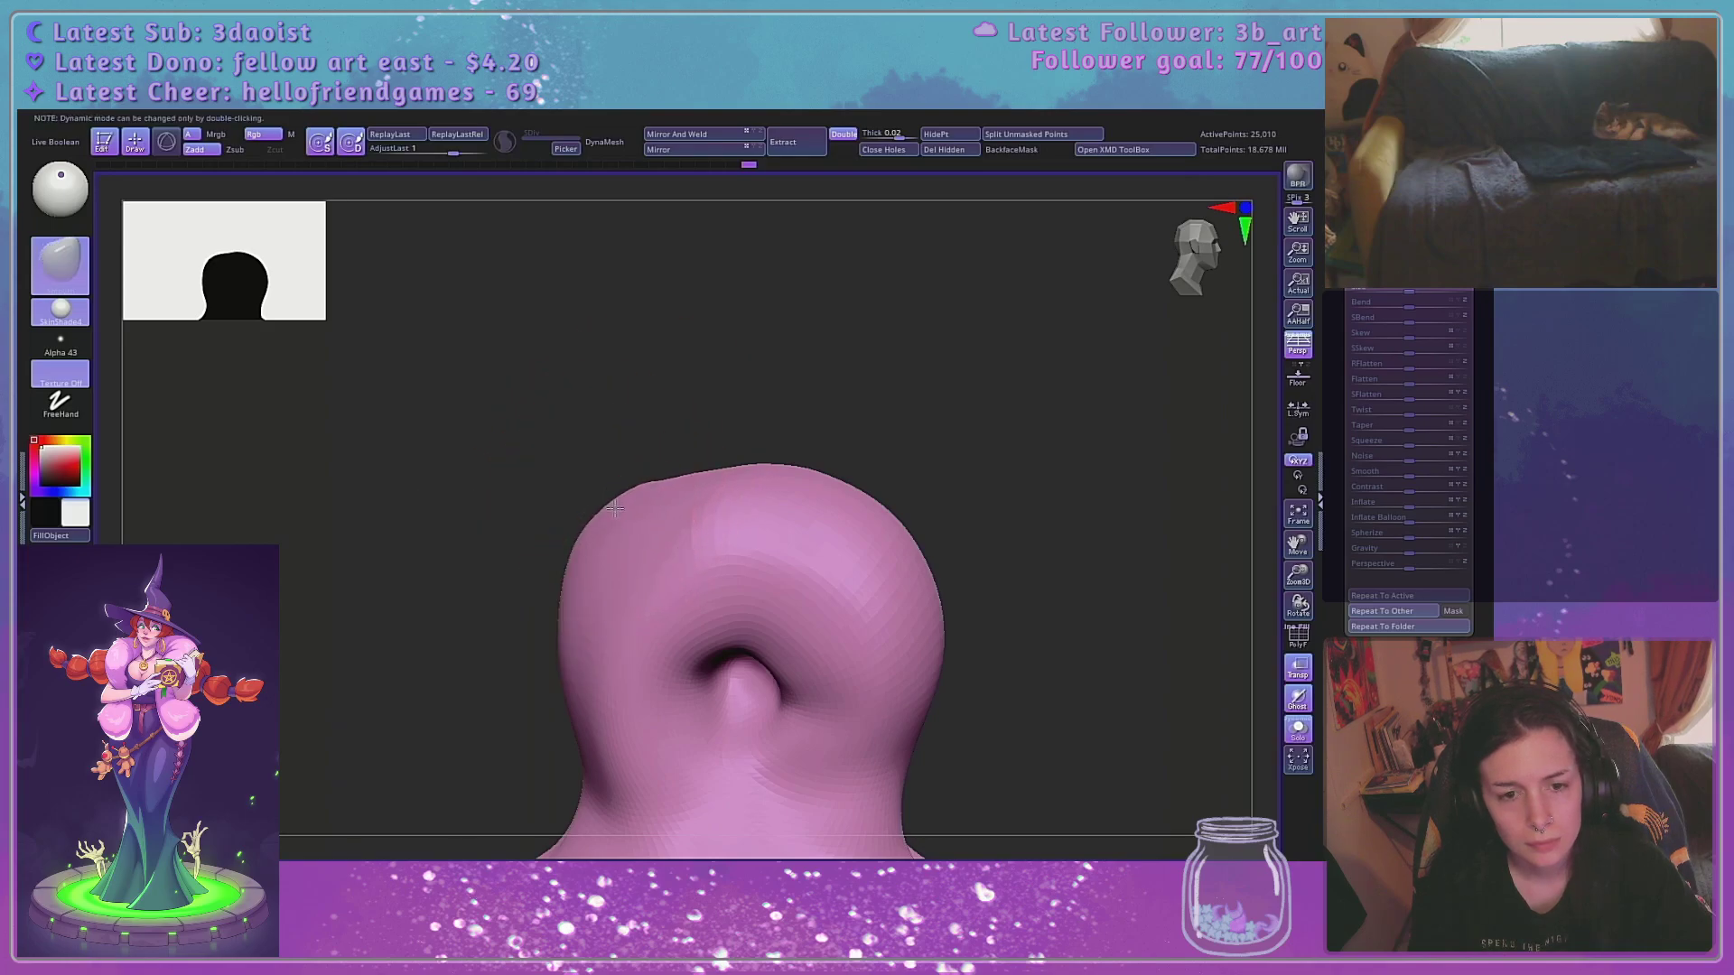
right_click_drag(701, 365, 660, 472)
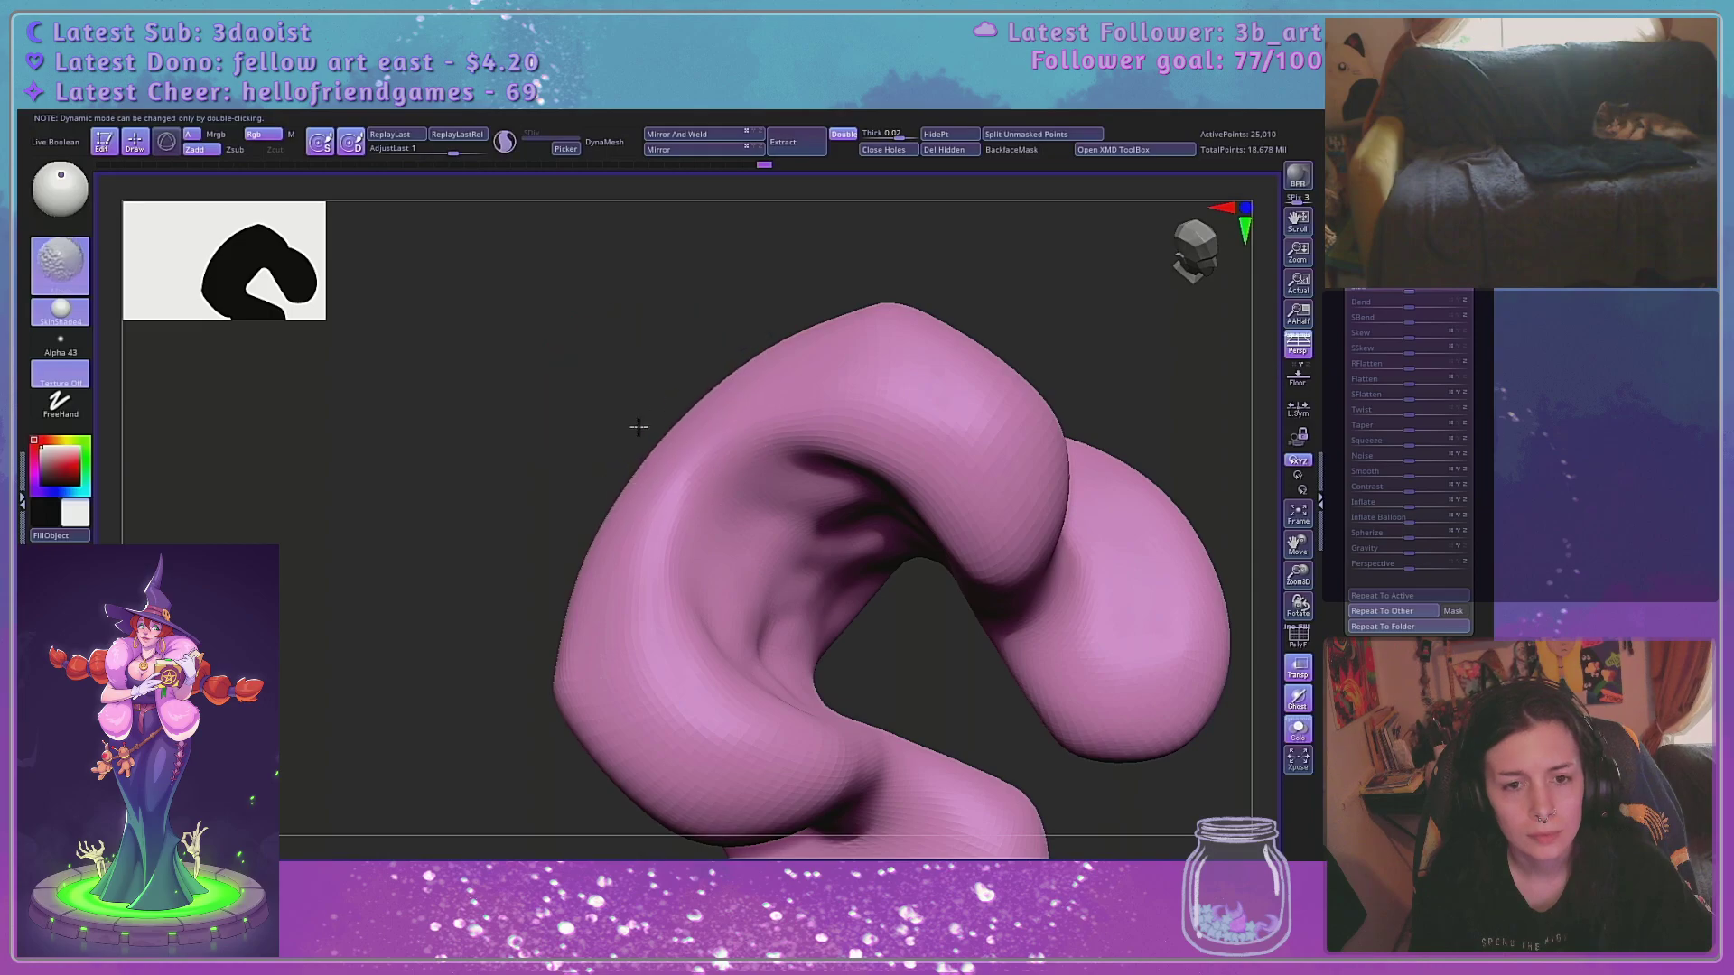
right_click_drag(515, 488, 604, 587)
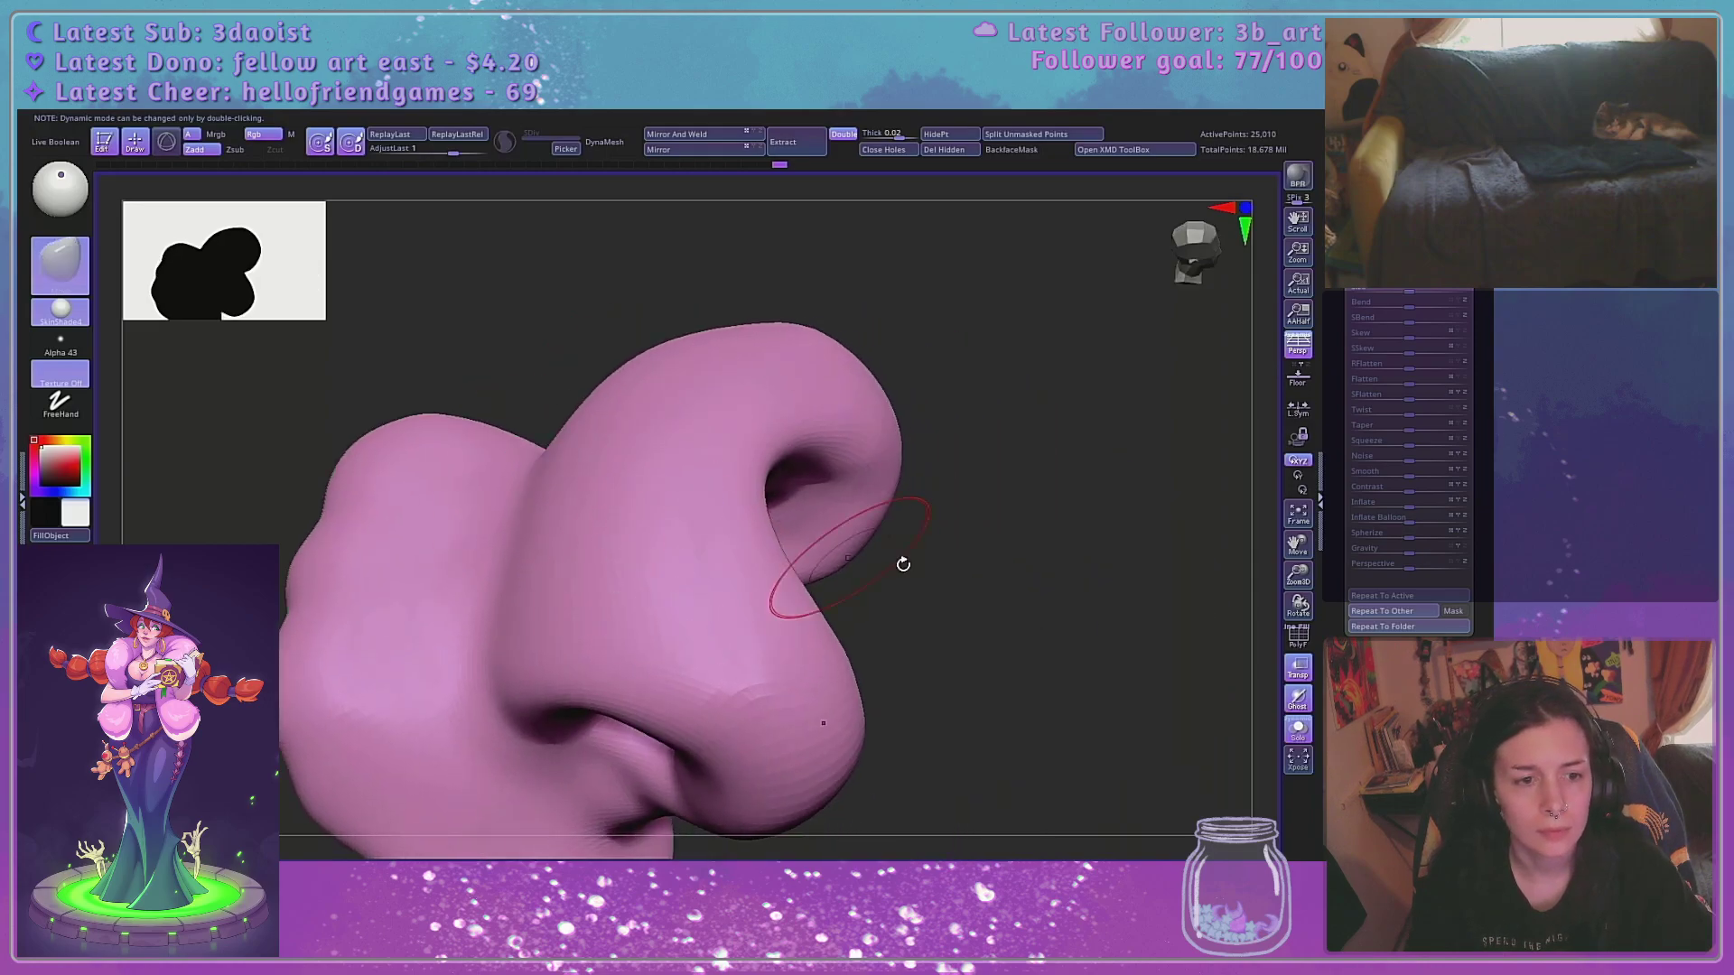
mouse_move(903, 561)
right_mouse_down()
mouse_move(1037, 455)
mouse_move(1068, 476)
mouse_move(1081, 457)
mouse_move(898, 506)
right_mouse_up()
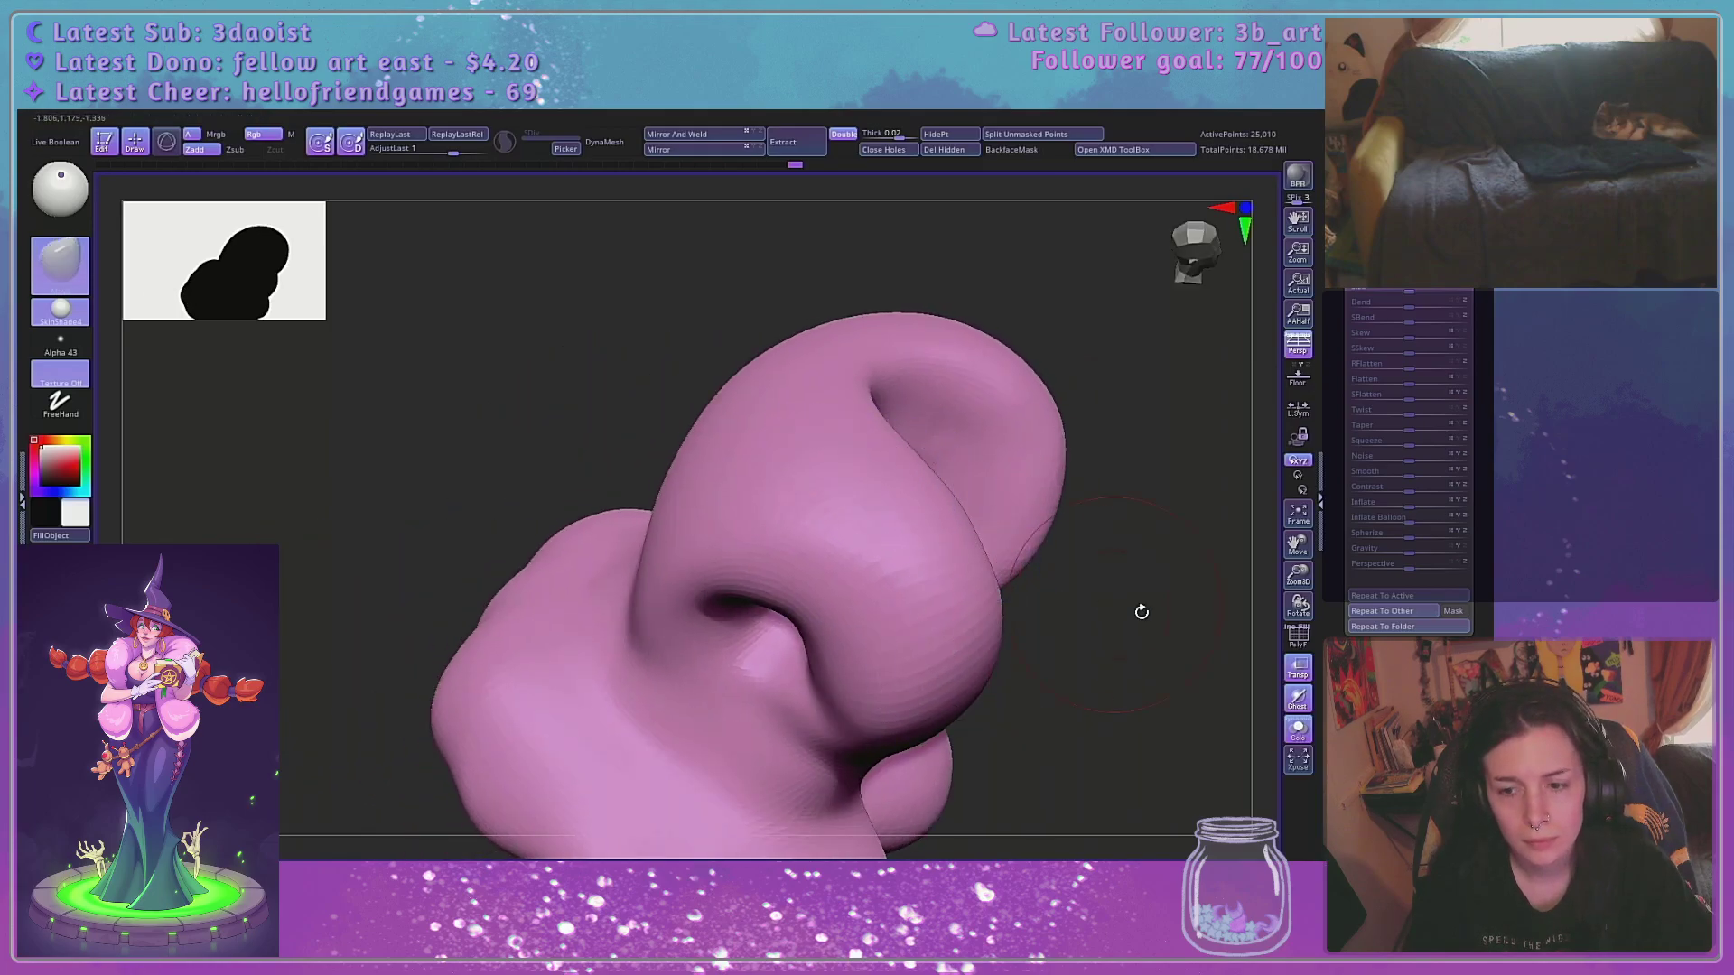
Smooth the coat's neckline rim and the tops of its shoulder puffs
mouse_move(1138, 608)
right_mouse_down()
mouse_move(1161, 430)
mouse_move(883, 402)
mouse_move(958, 470)
mouse_move(1026, 484)
right_mouse_up()
key("space")
left_click_drag(722, 582, 739, 578)
mouse_move(851, 466)
left_mouse_down()
mouse_move(797, 476)
mouse_move(861, 440)
left_mouse_up()
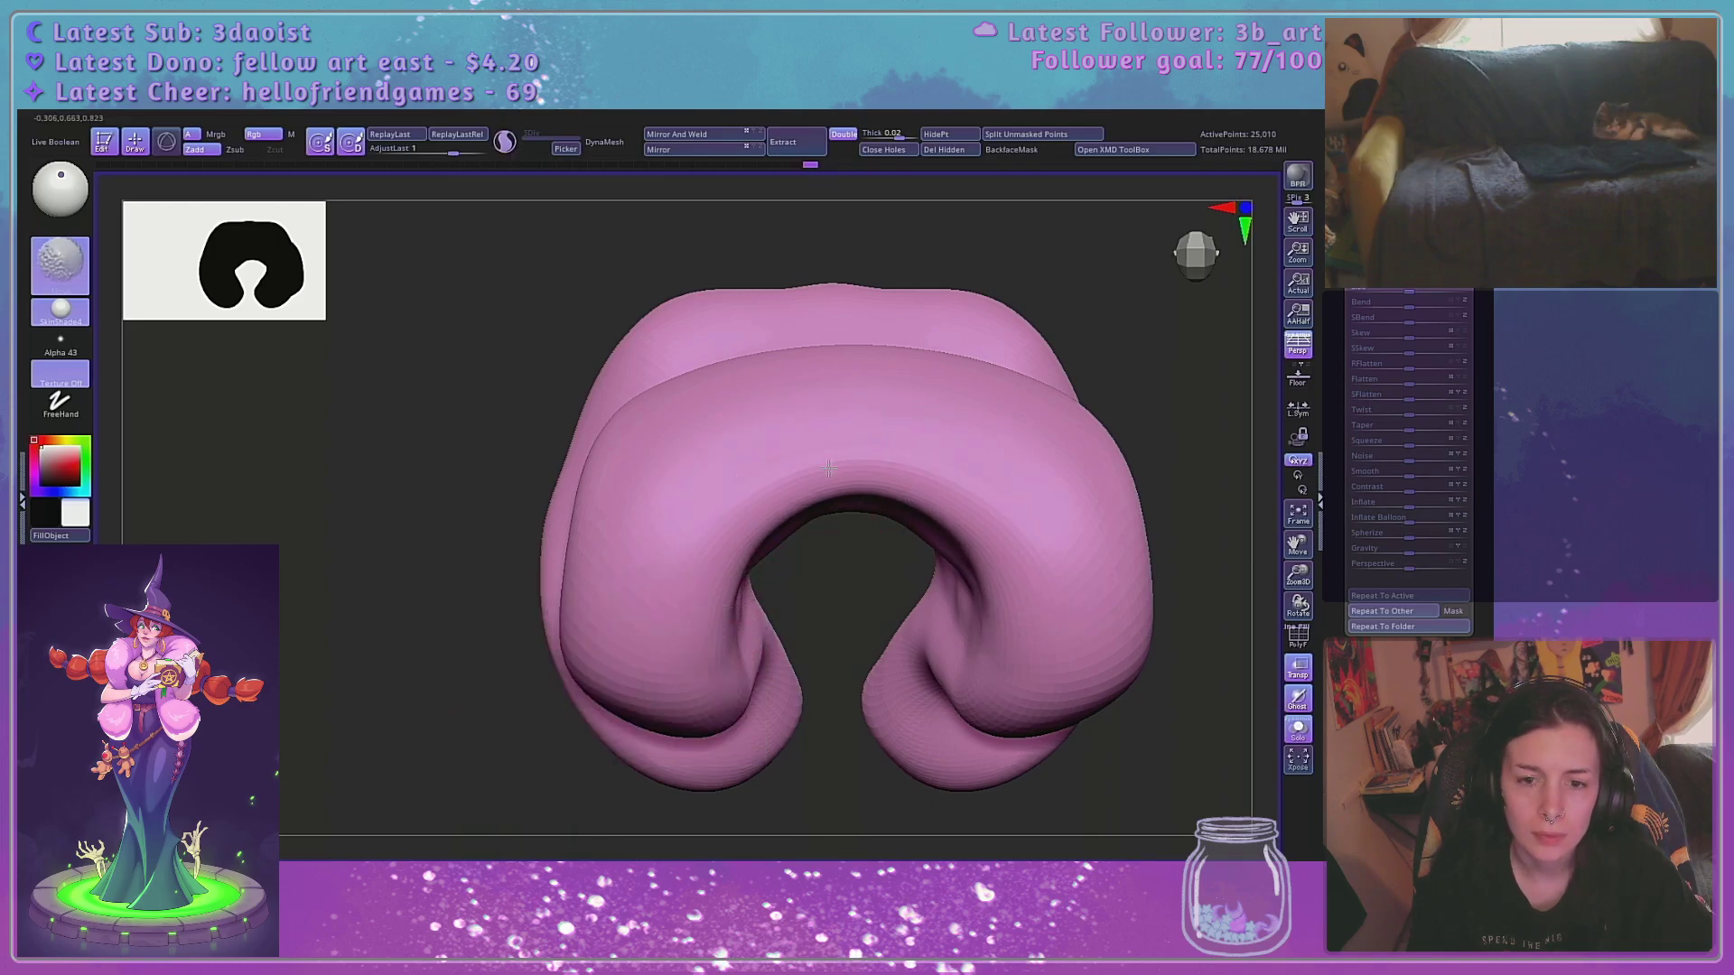
mouse_move(867, 623)
right_mouse_down()
mouse_move(948, 372)
mouse_move(1210, 398)
right_mouse_up()
left_click_drag(1005, 441, 1010, 461, "shift")
right_click_drag(1174, 506, 999, 546)
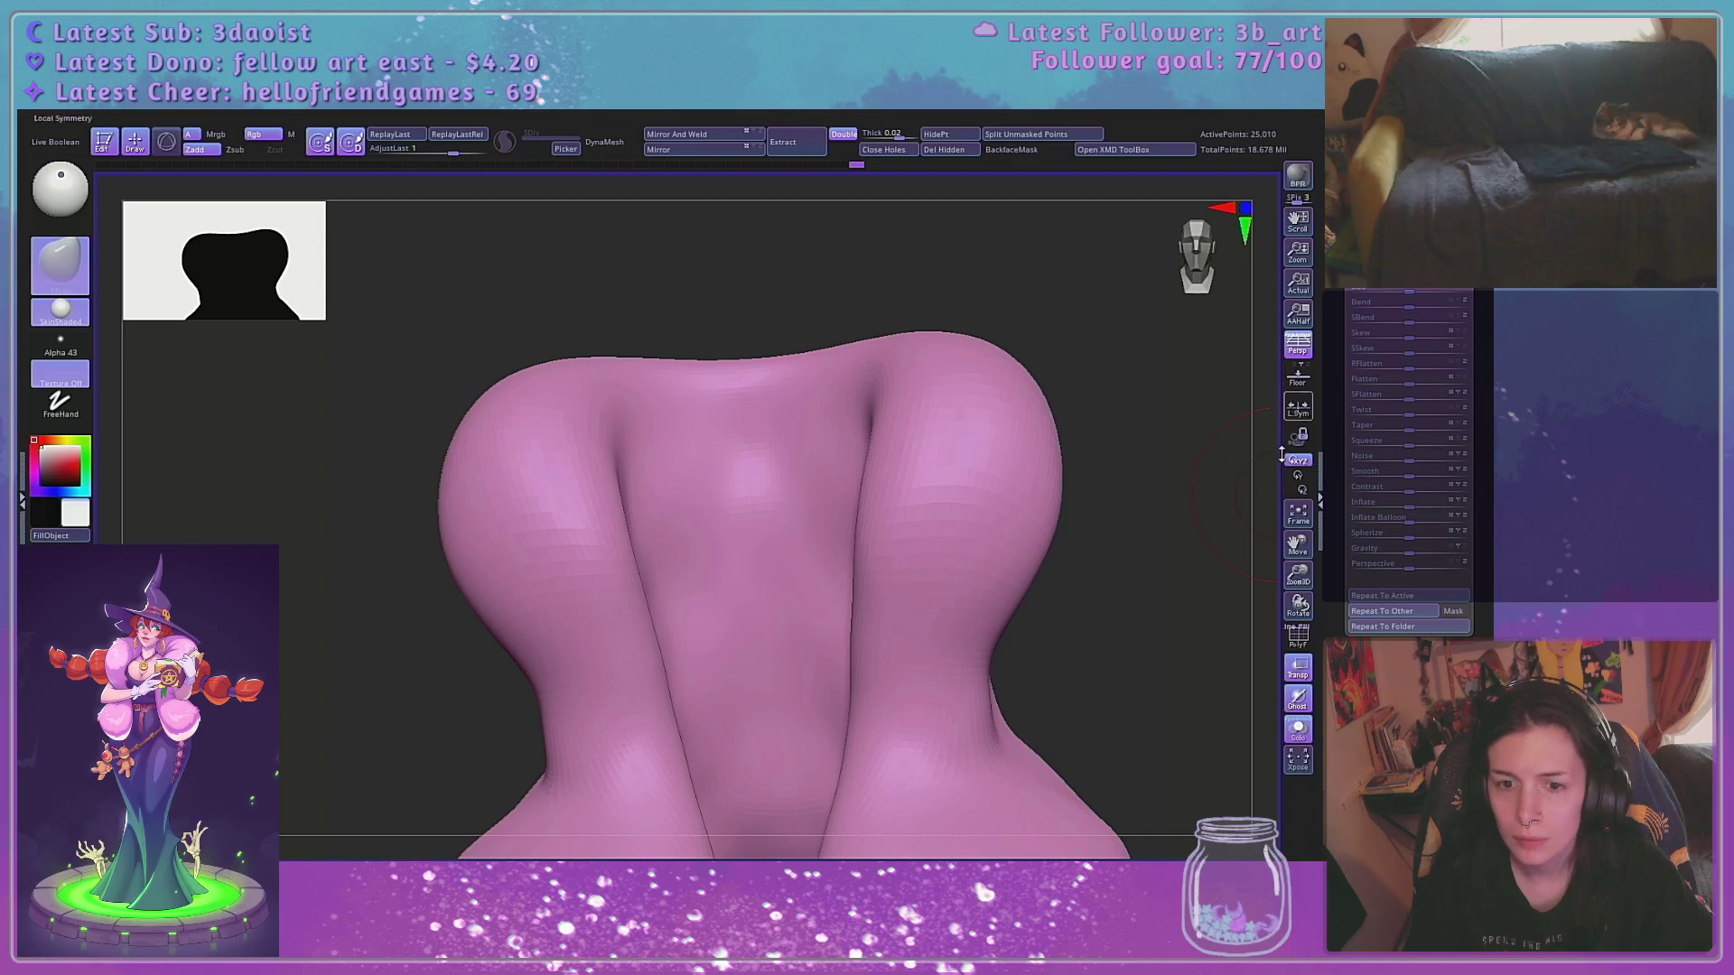
mouse_move(1291, 564)
right_mouse_down("ctrl")
mouse_move(1138, 564)
mouse_move(1102, 526)
mouse_move(1208, 371)
right_mouse_up("ctrl")
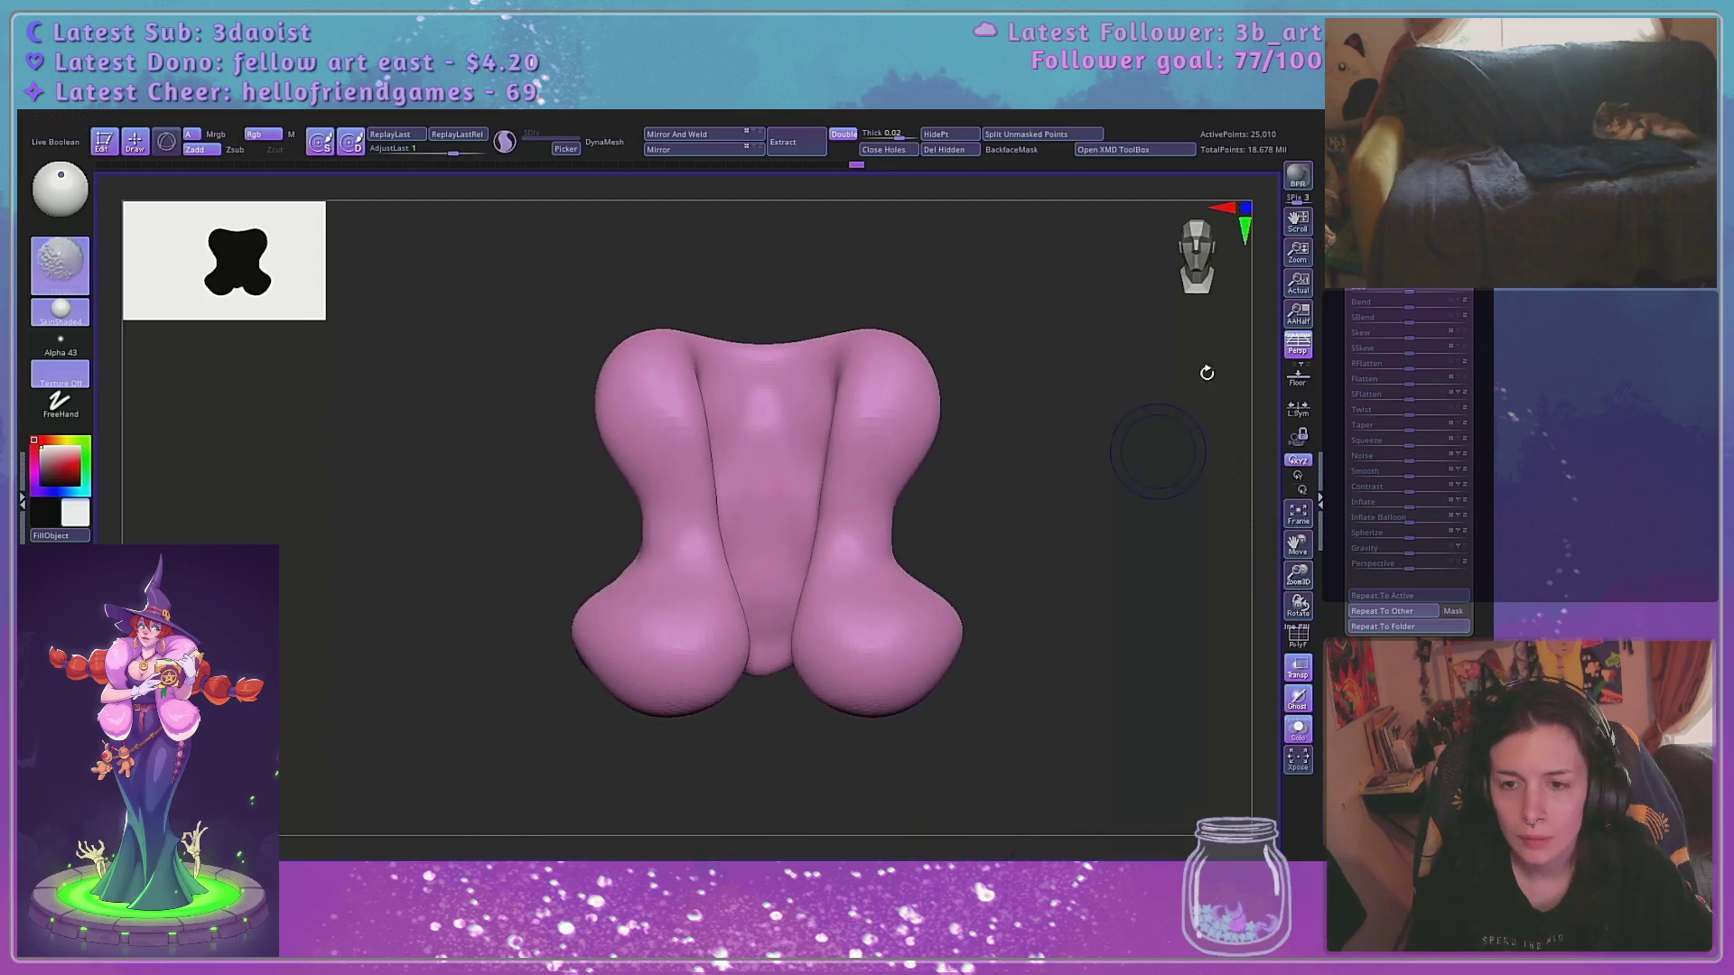
Reshape the outer contour of the lower front puffs so they slope more gradually out from the waist
left_click_drag(1480, 185, 1480, 195)
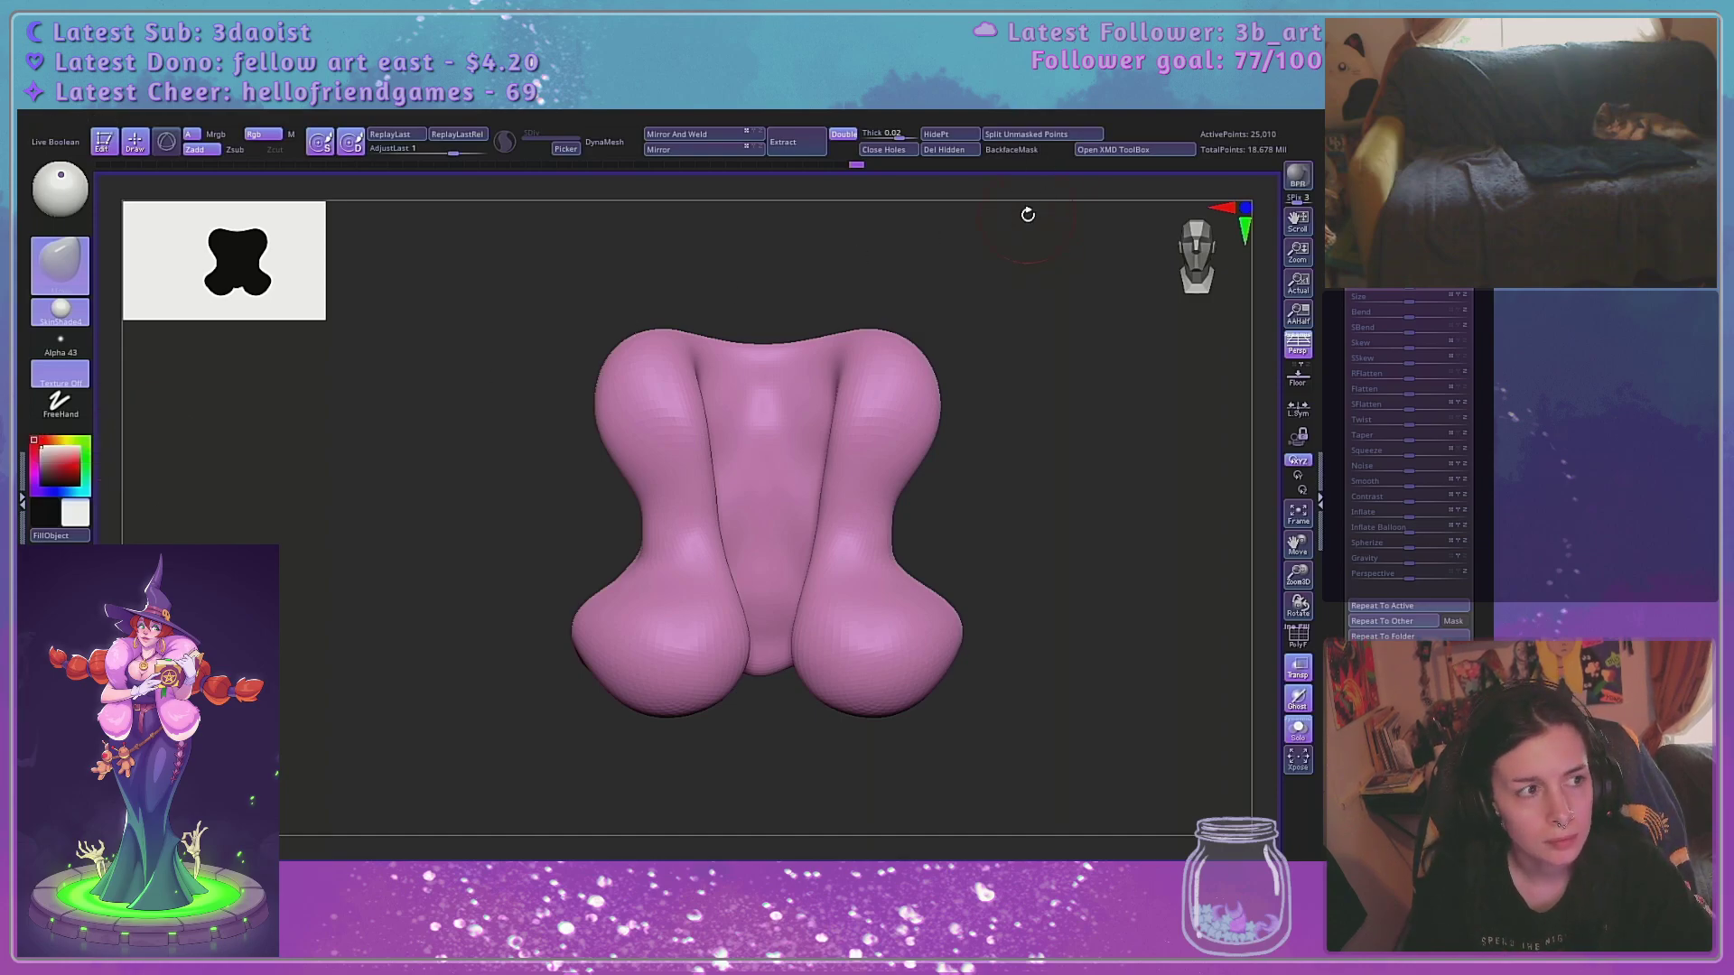
mouse_move(1068, 453)
left_mouse_down()
mouse_move(1108, 477)
mouse_move(1073, 471)
left_mouse_up()
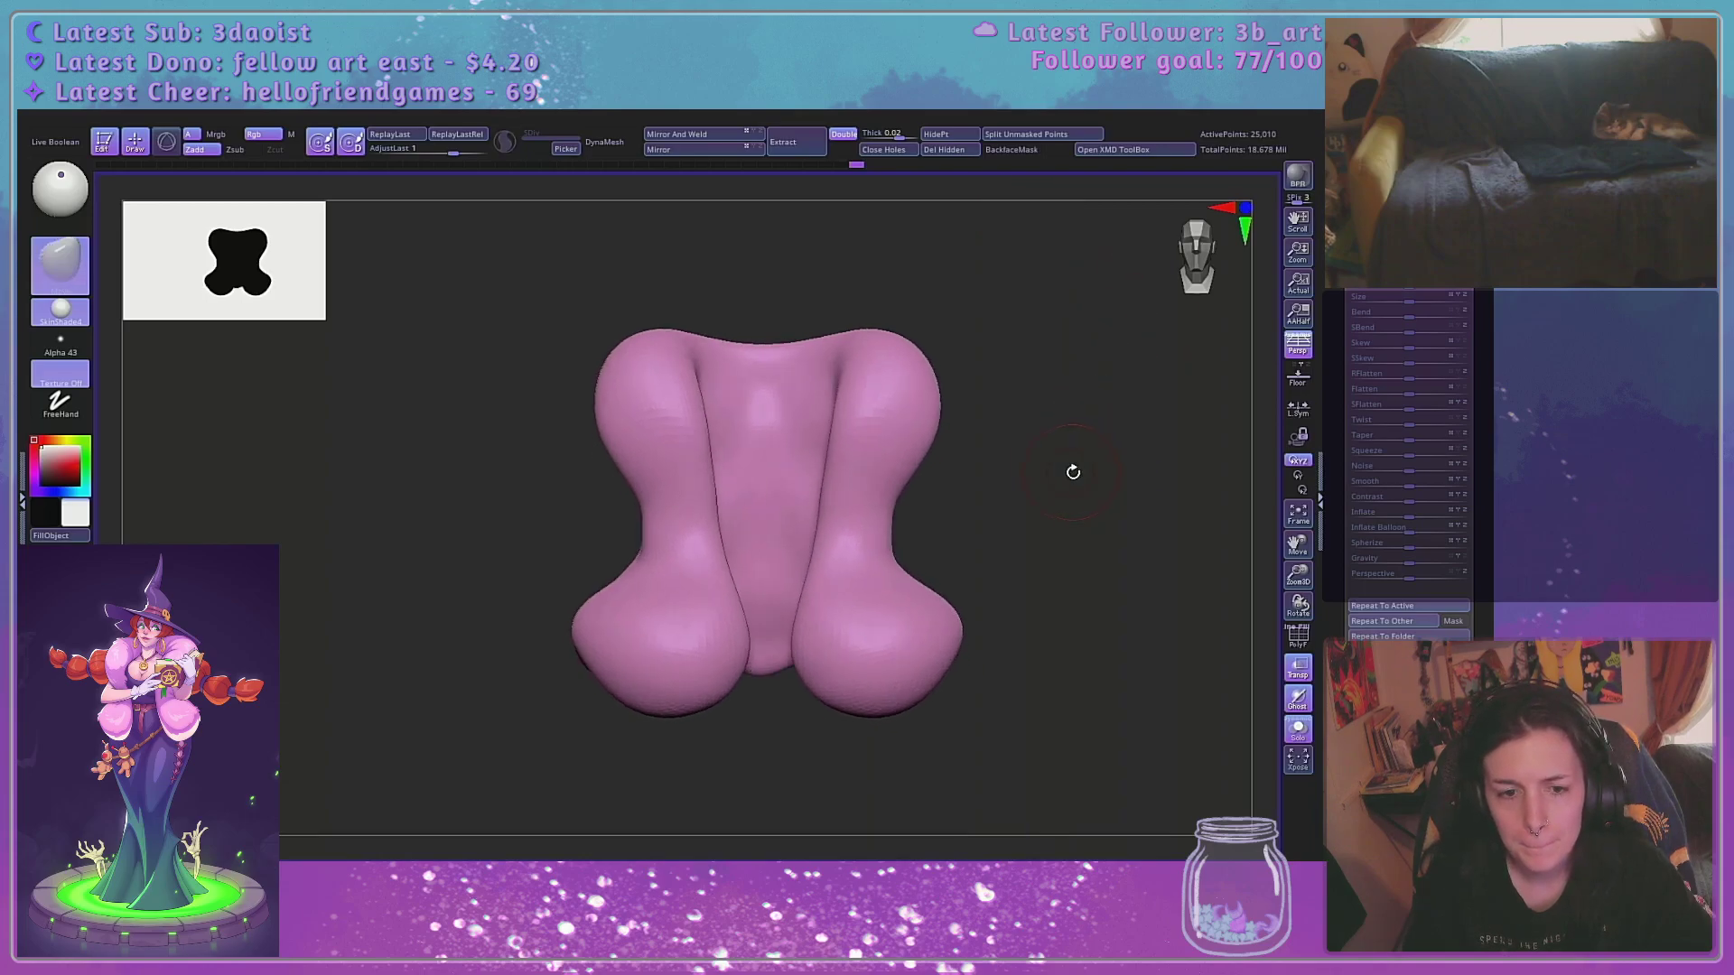
key("space")
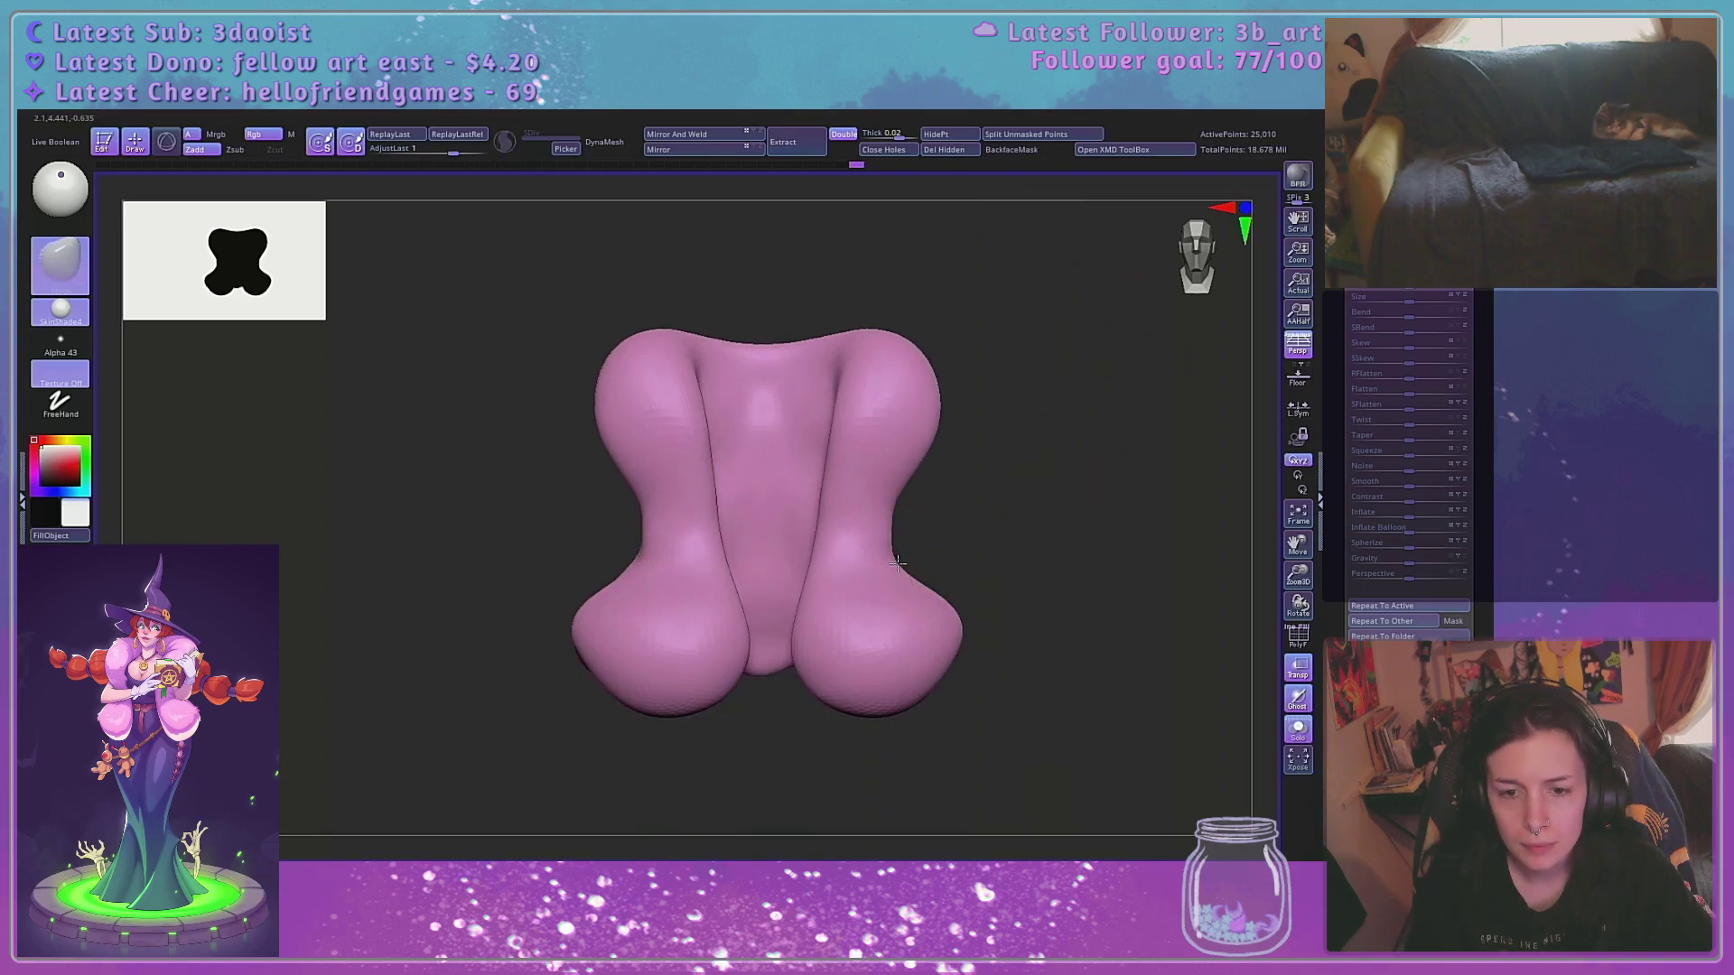
left_click_drag(910, 563, 919, 567)
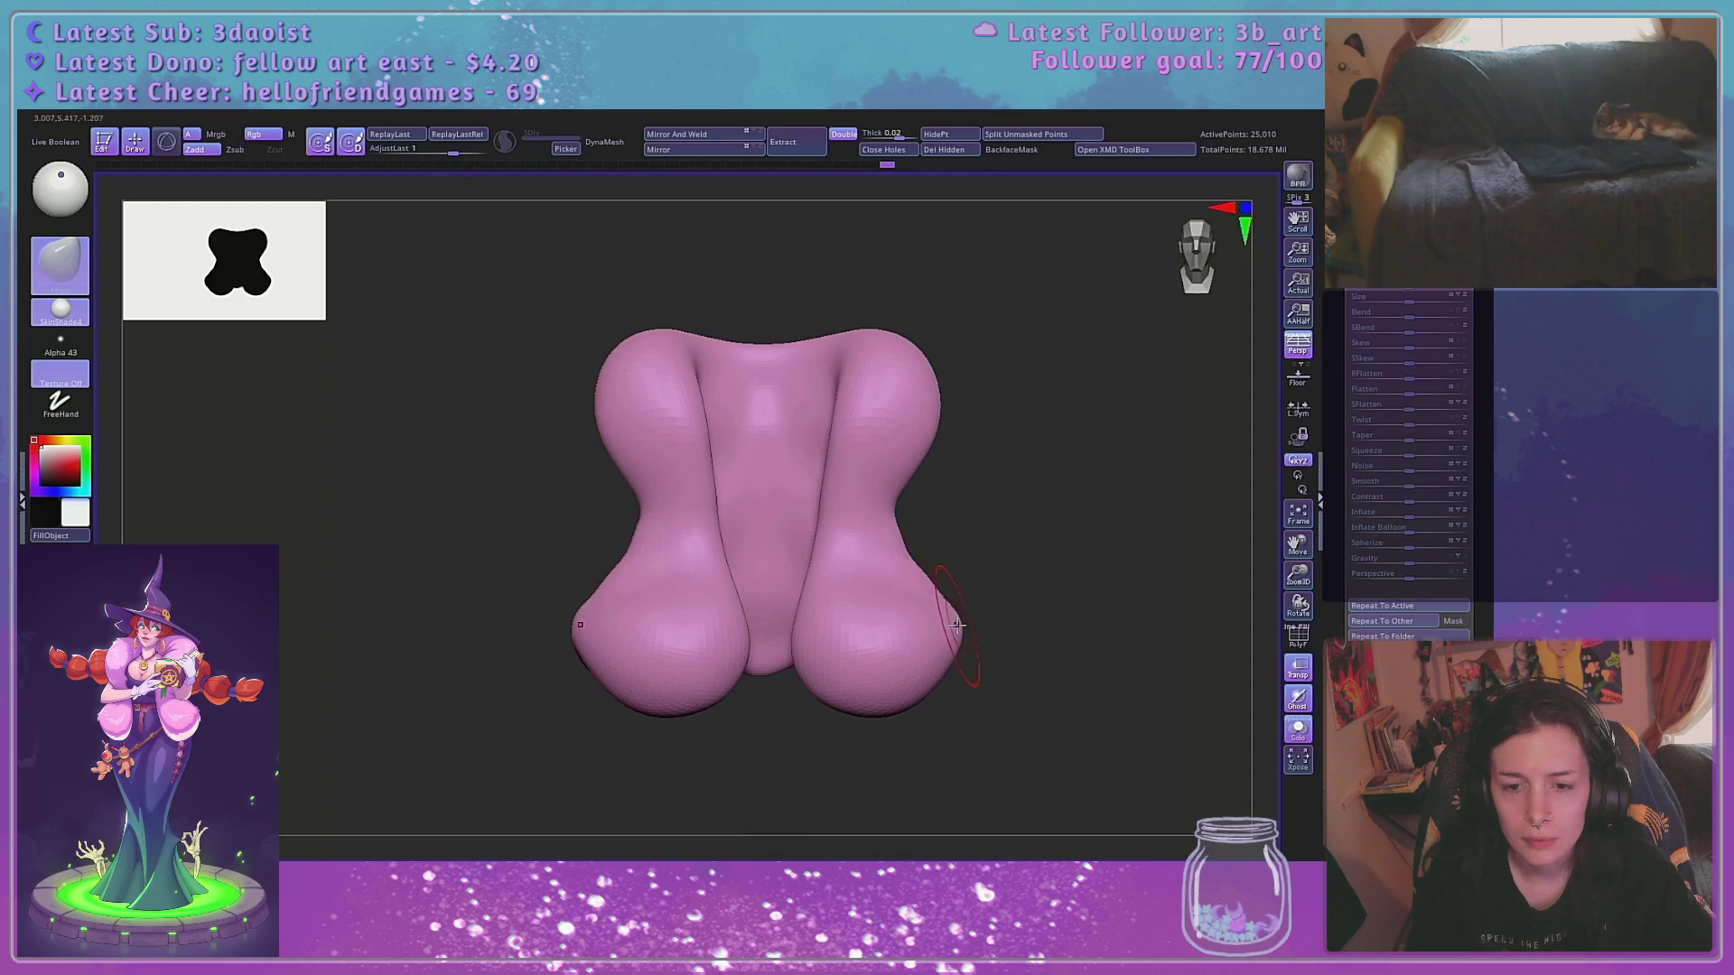
left_click_drag(1019, 605, 946, 609)
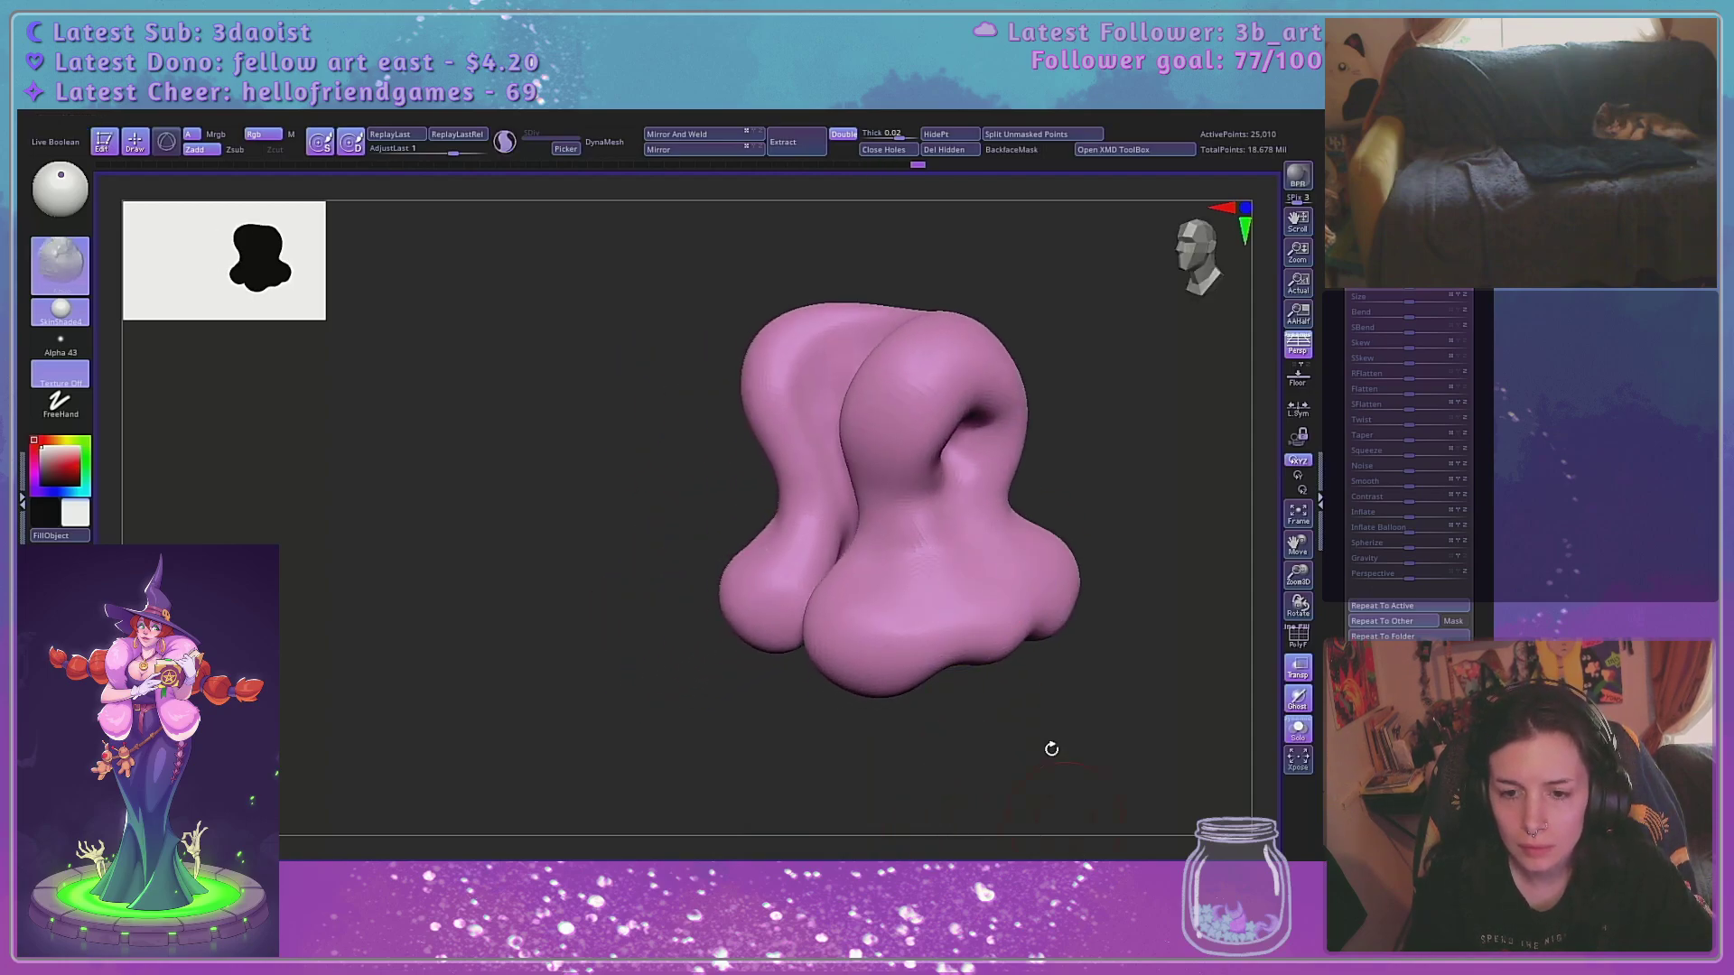
Try building up the outer sides of the lower puffs with clay brush strokes
key("space")
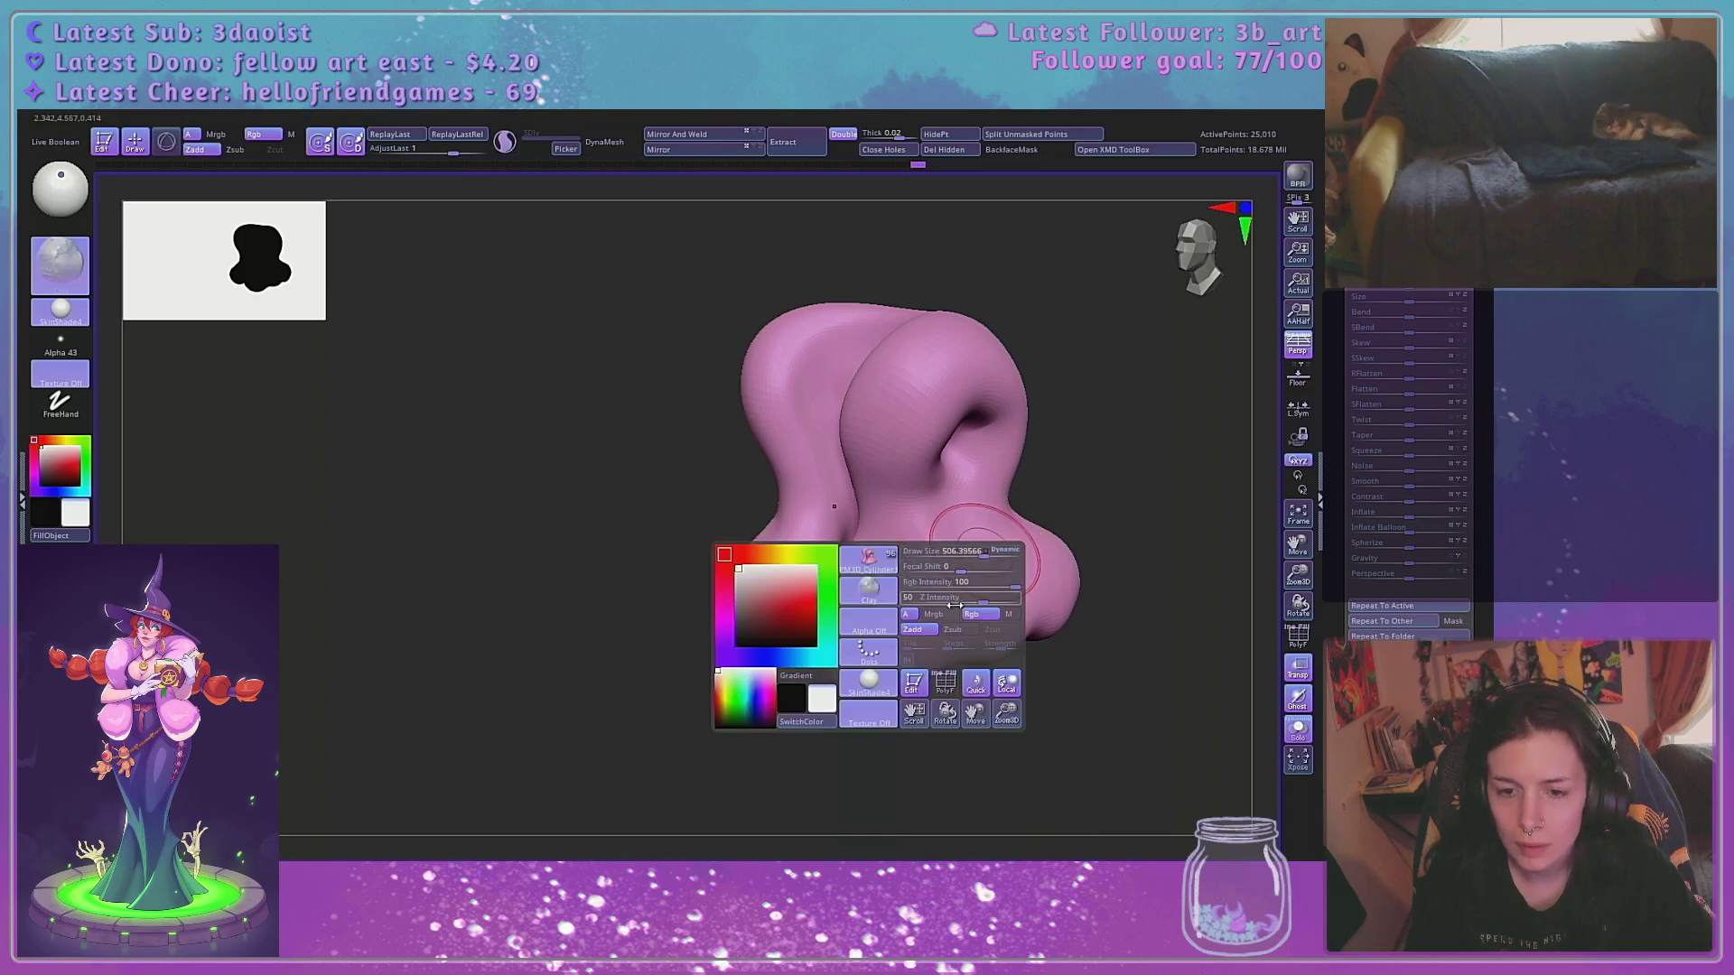
mouse_move(983, 555)
left_mouse_down("shift")
mouse_move(903, 632)
mouse_move(912, 657)
left_mouse_up("shift")
key("ctrl+z")
key("space")
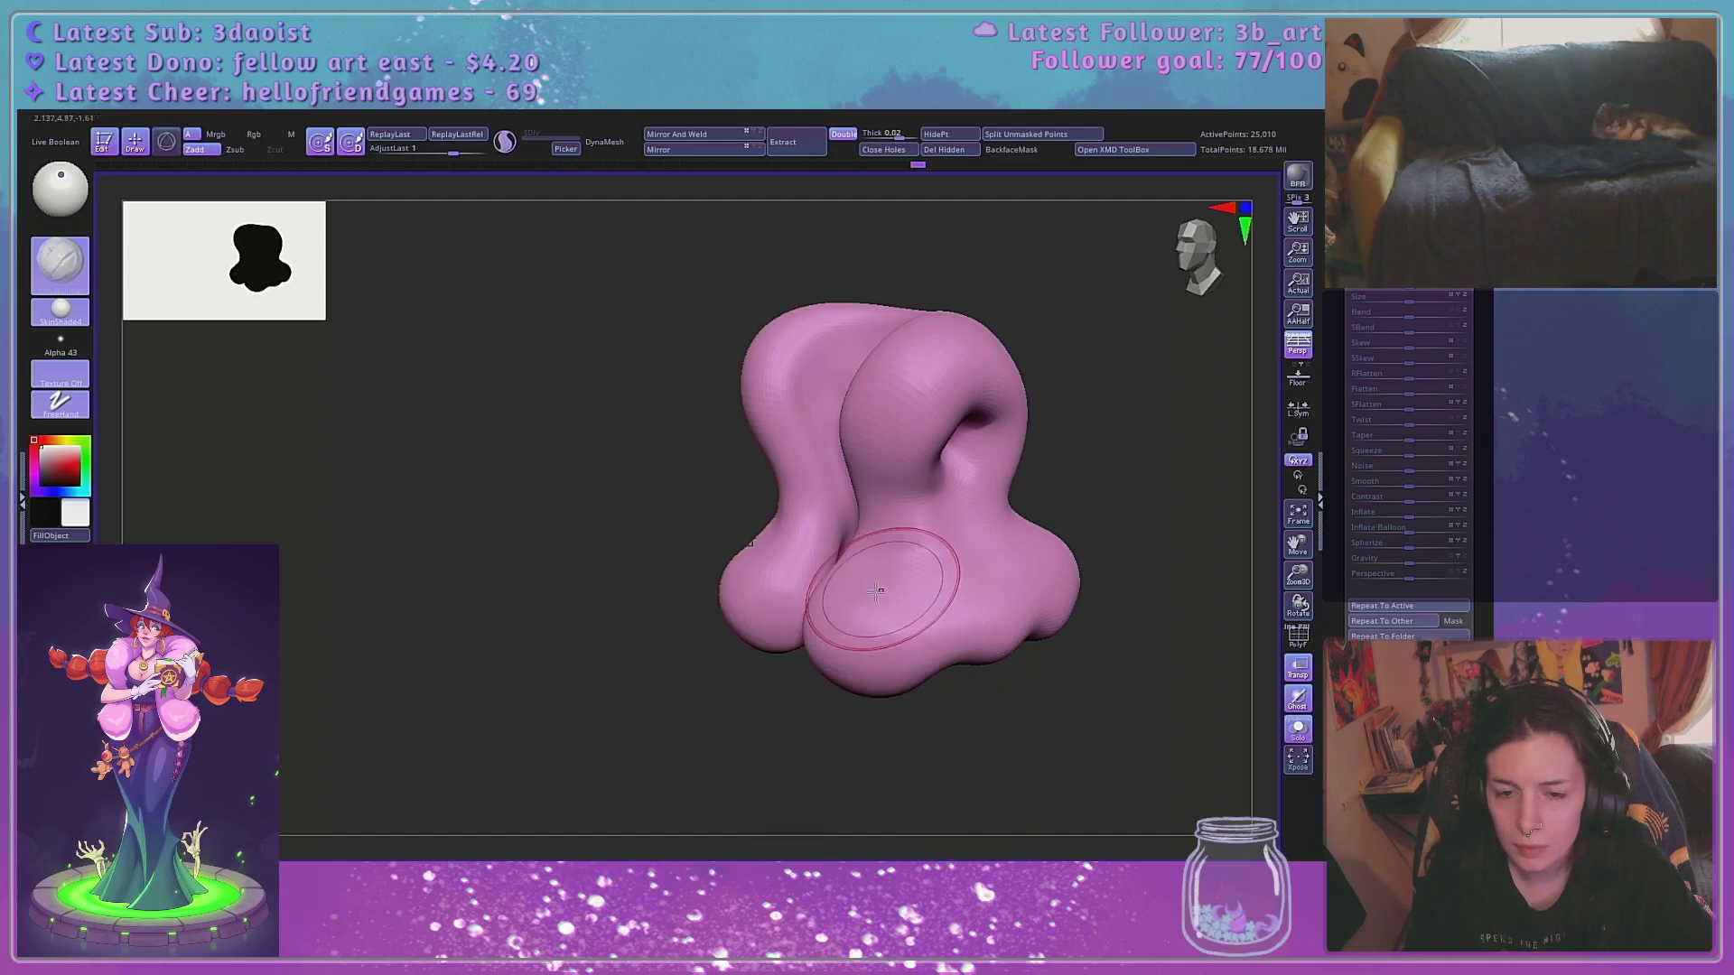
left_click_drag(882, 588, 1035, 585)
mouse_move(1097, 591)
left_mouse_down()
mouse_move(1123, 588)
mouse_move(1123, 552)
mouse_move(1092, 558)
left_mouse_up()
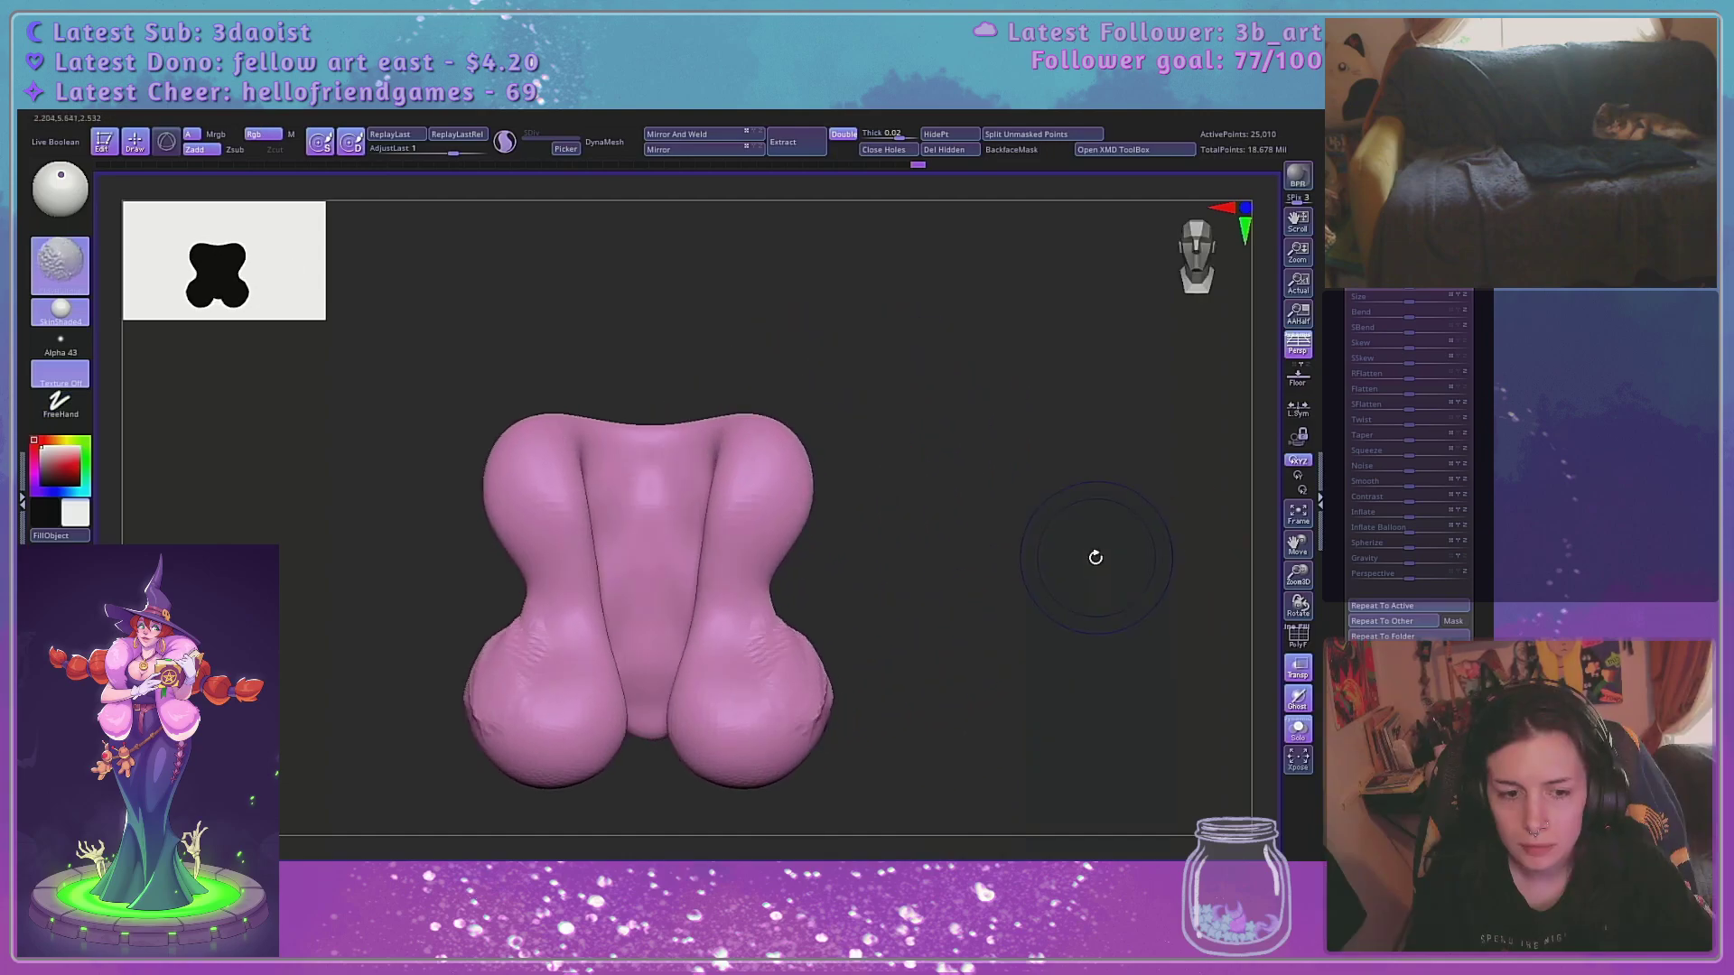
key("ctrl+z")
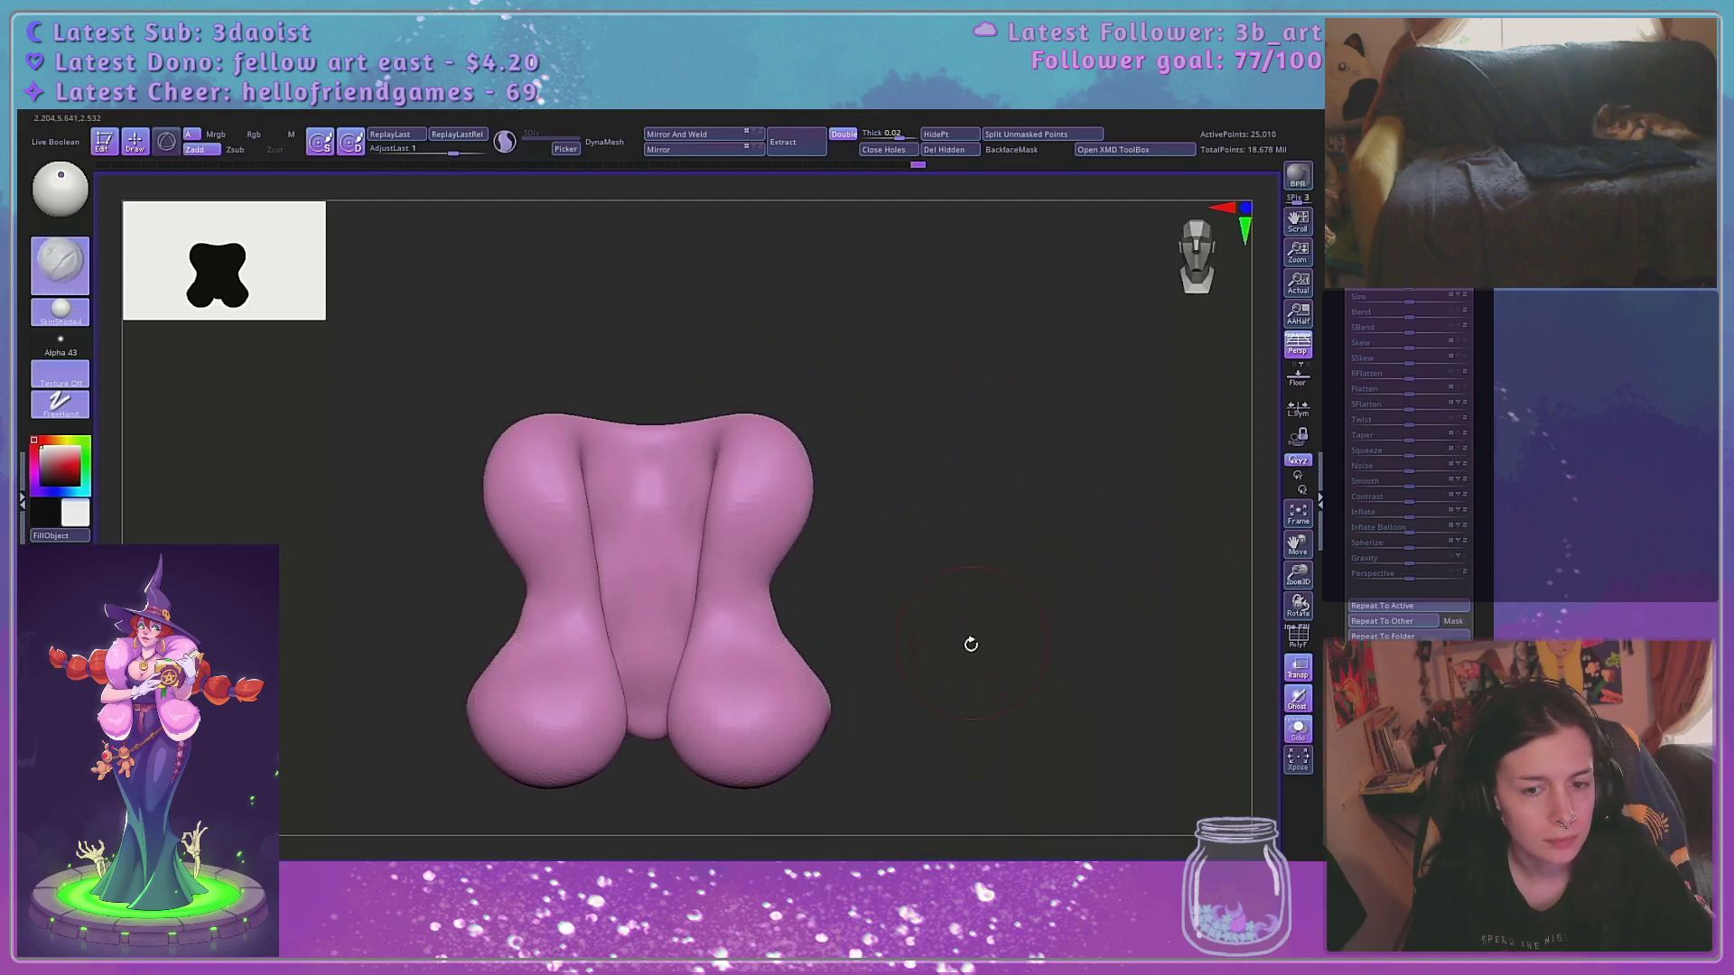
Switch to the SnakeHook brush and bring the ghosted witch back into view around the coat
left_click_drag(969, 646, 1068, 586, "alt")
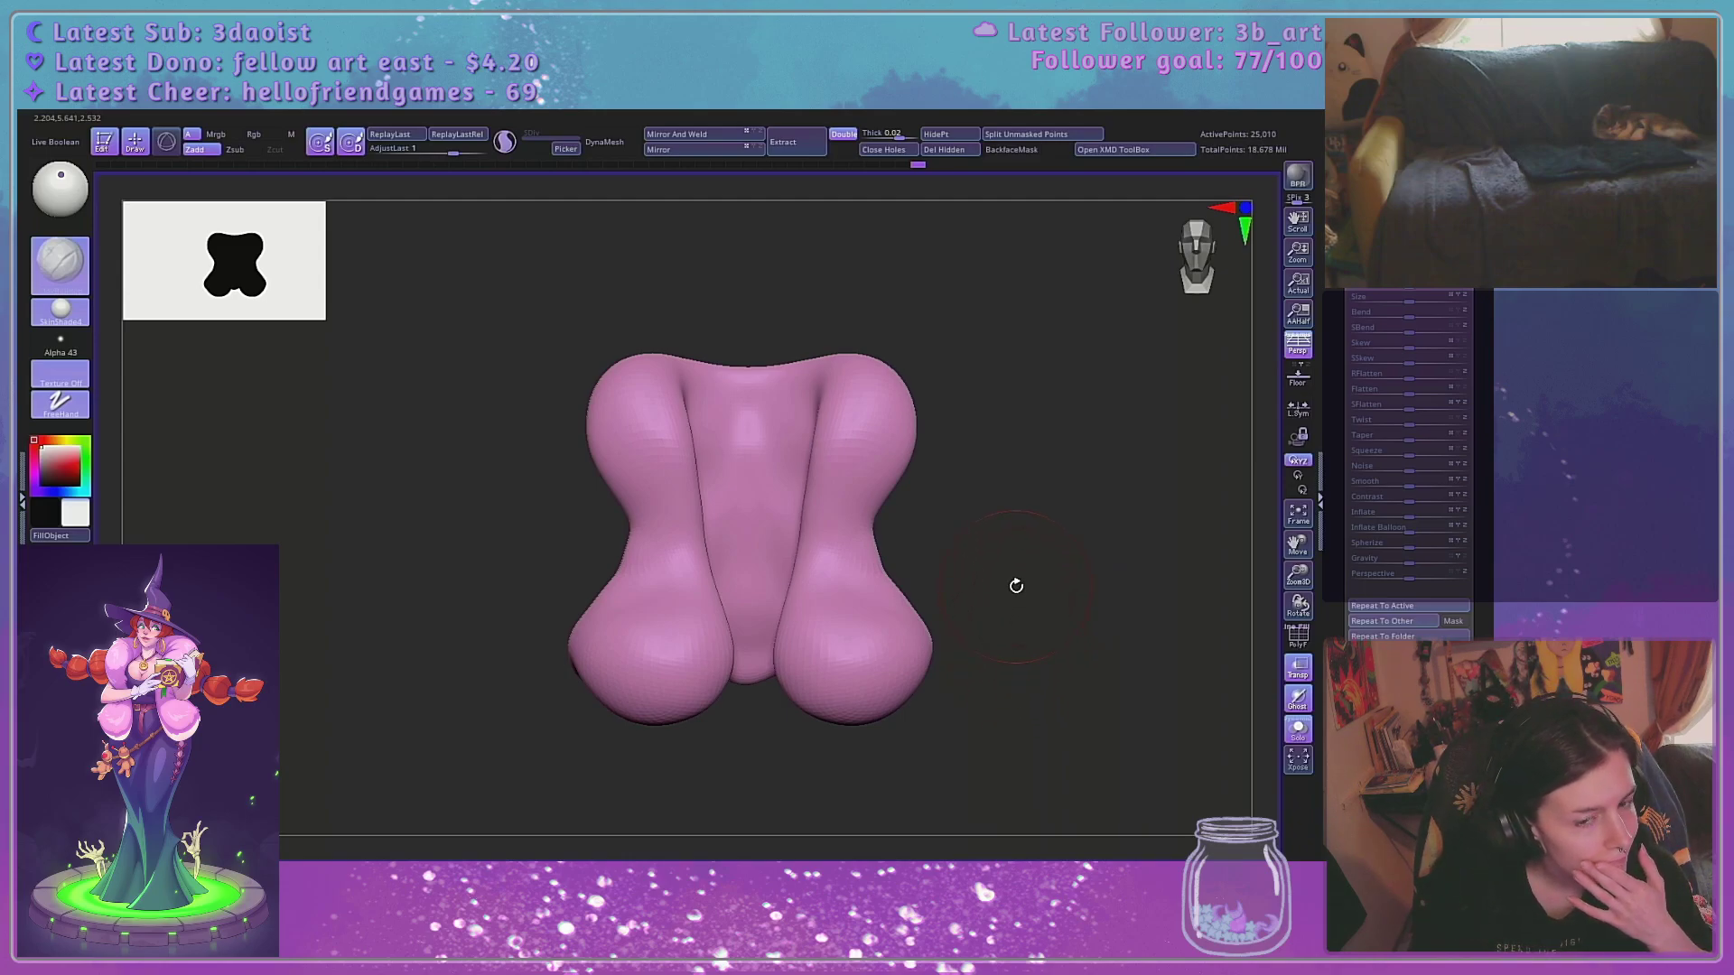
left_click(666, 886)
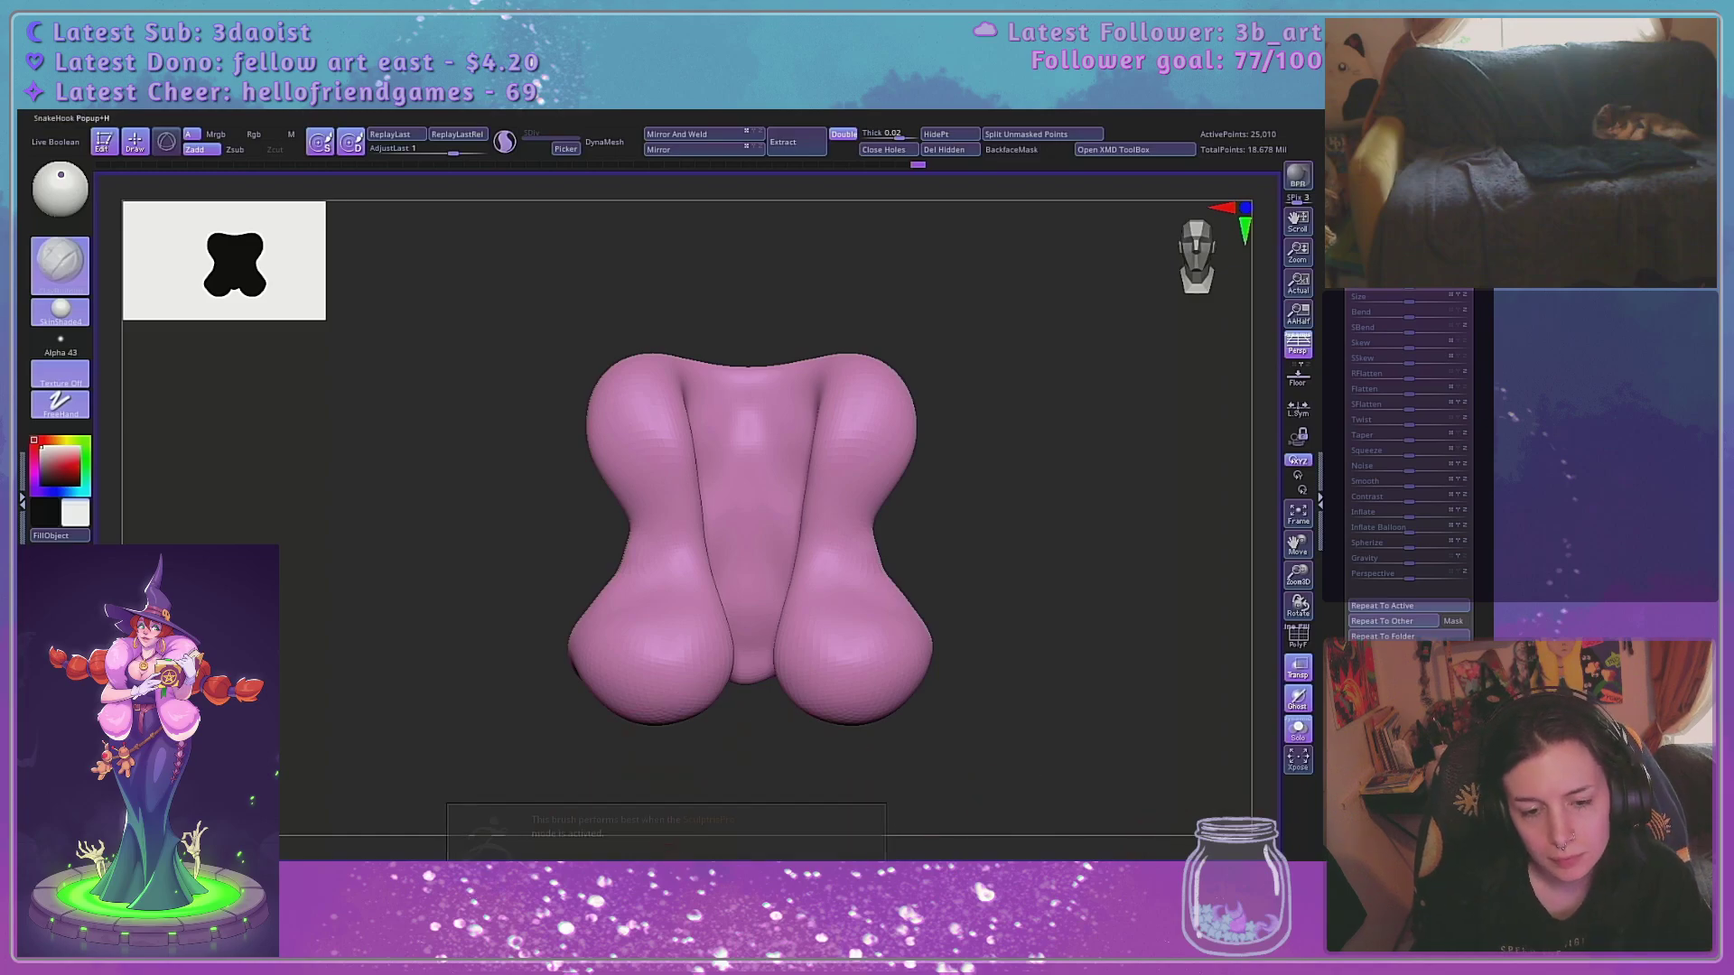
key("space")
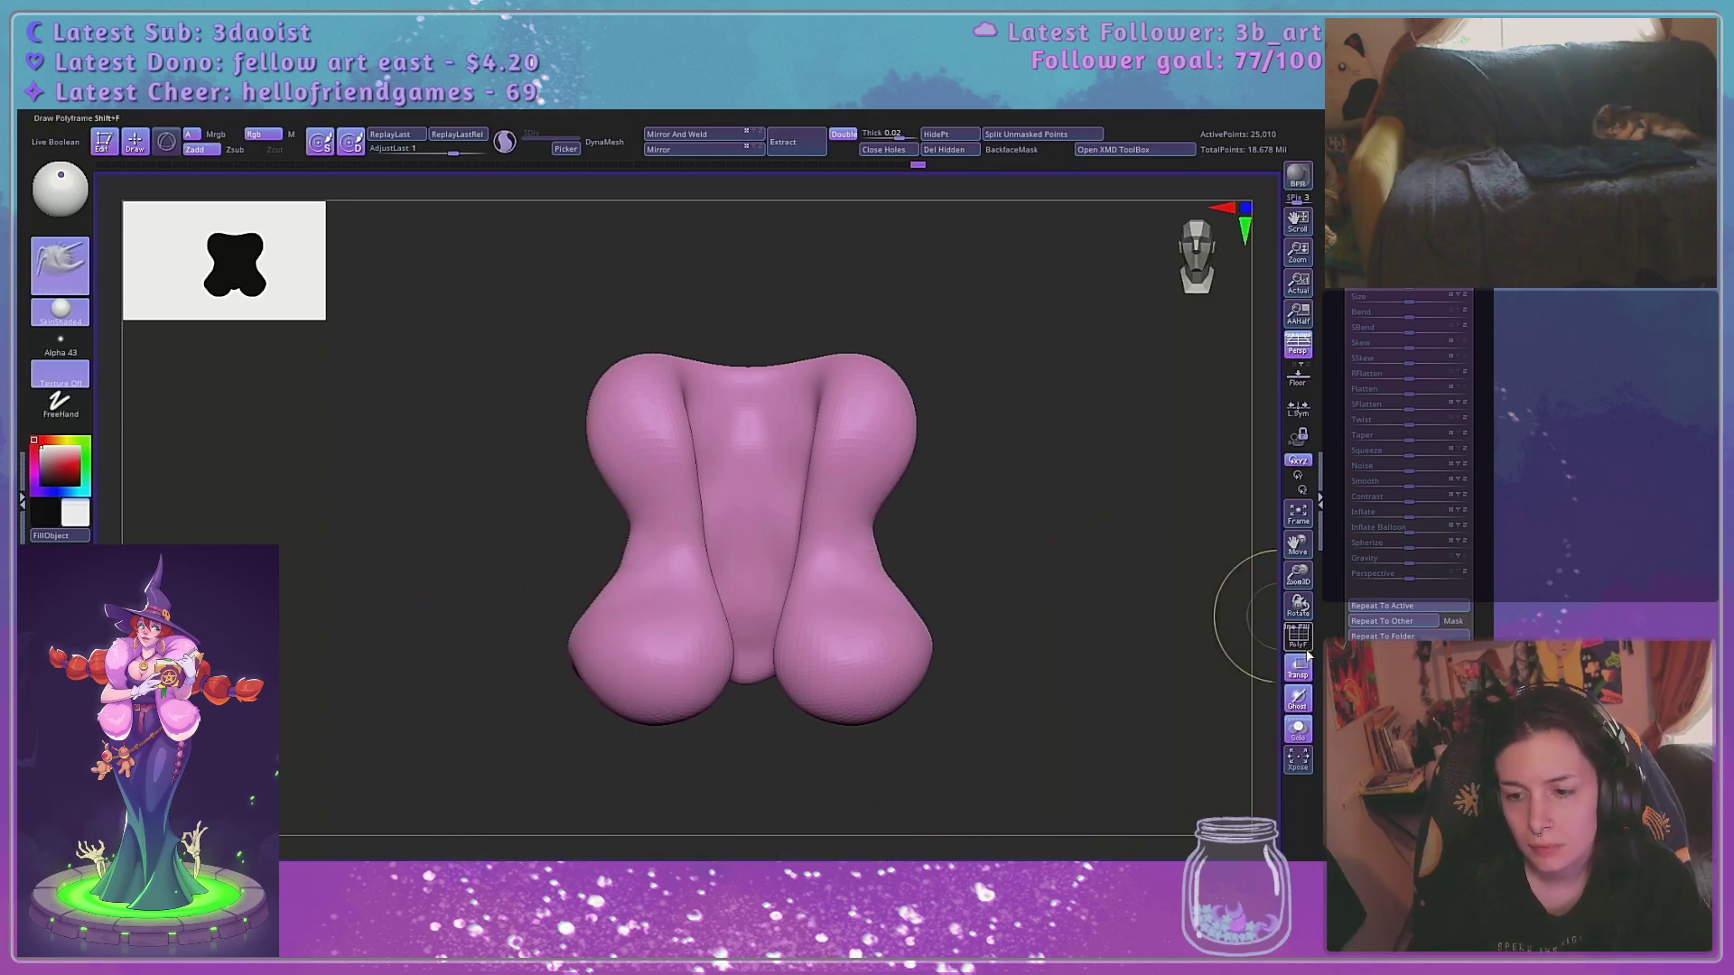
left_click(1300, 739)
mouse_move(1201, 596)
left_mouse_down()
mouse_move(1045, 554)
mouse_move(1031, 603)
left_mouse_up()
key("space")
Set the SnakeHook brush's focal shift to 40 and turn its alpha off
left_click_drag(492, 603, 577, 596)
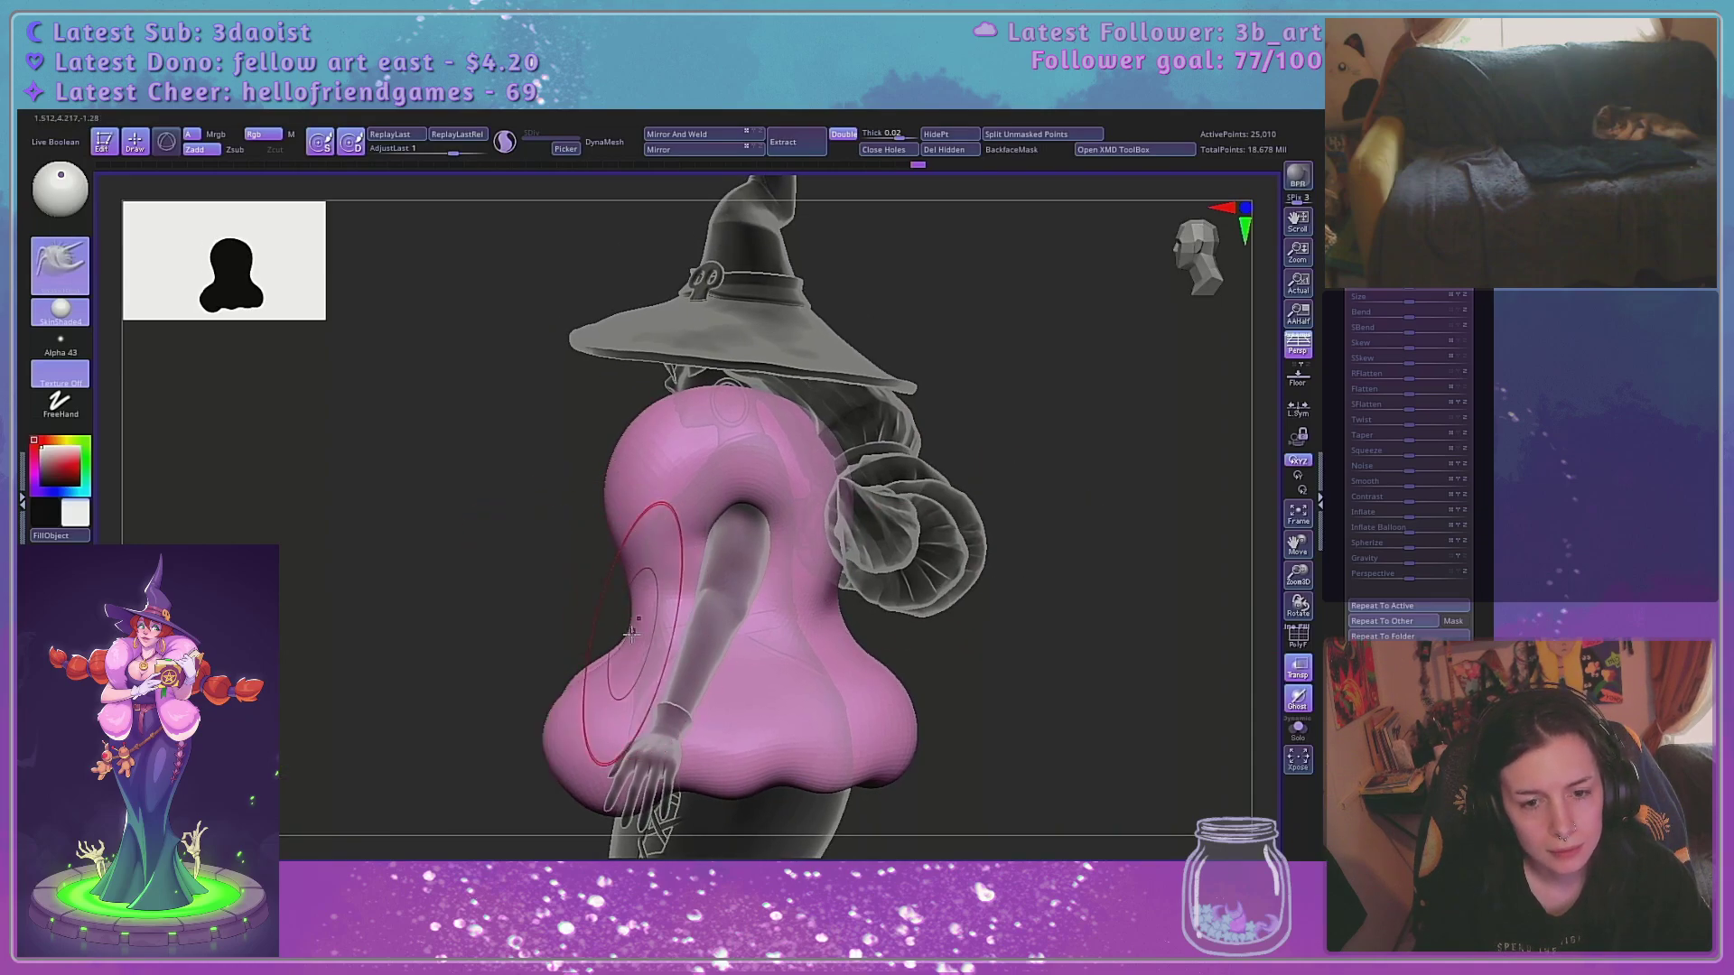
key("space")
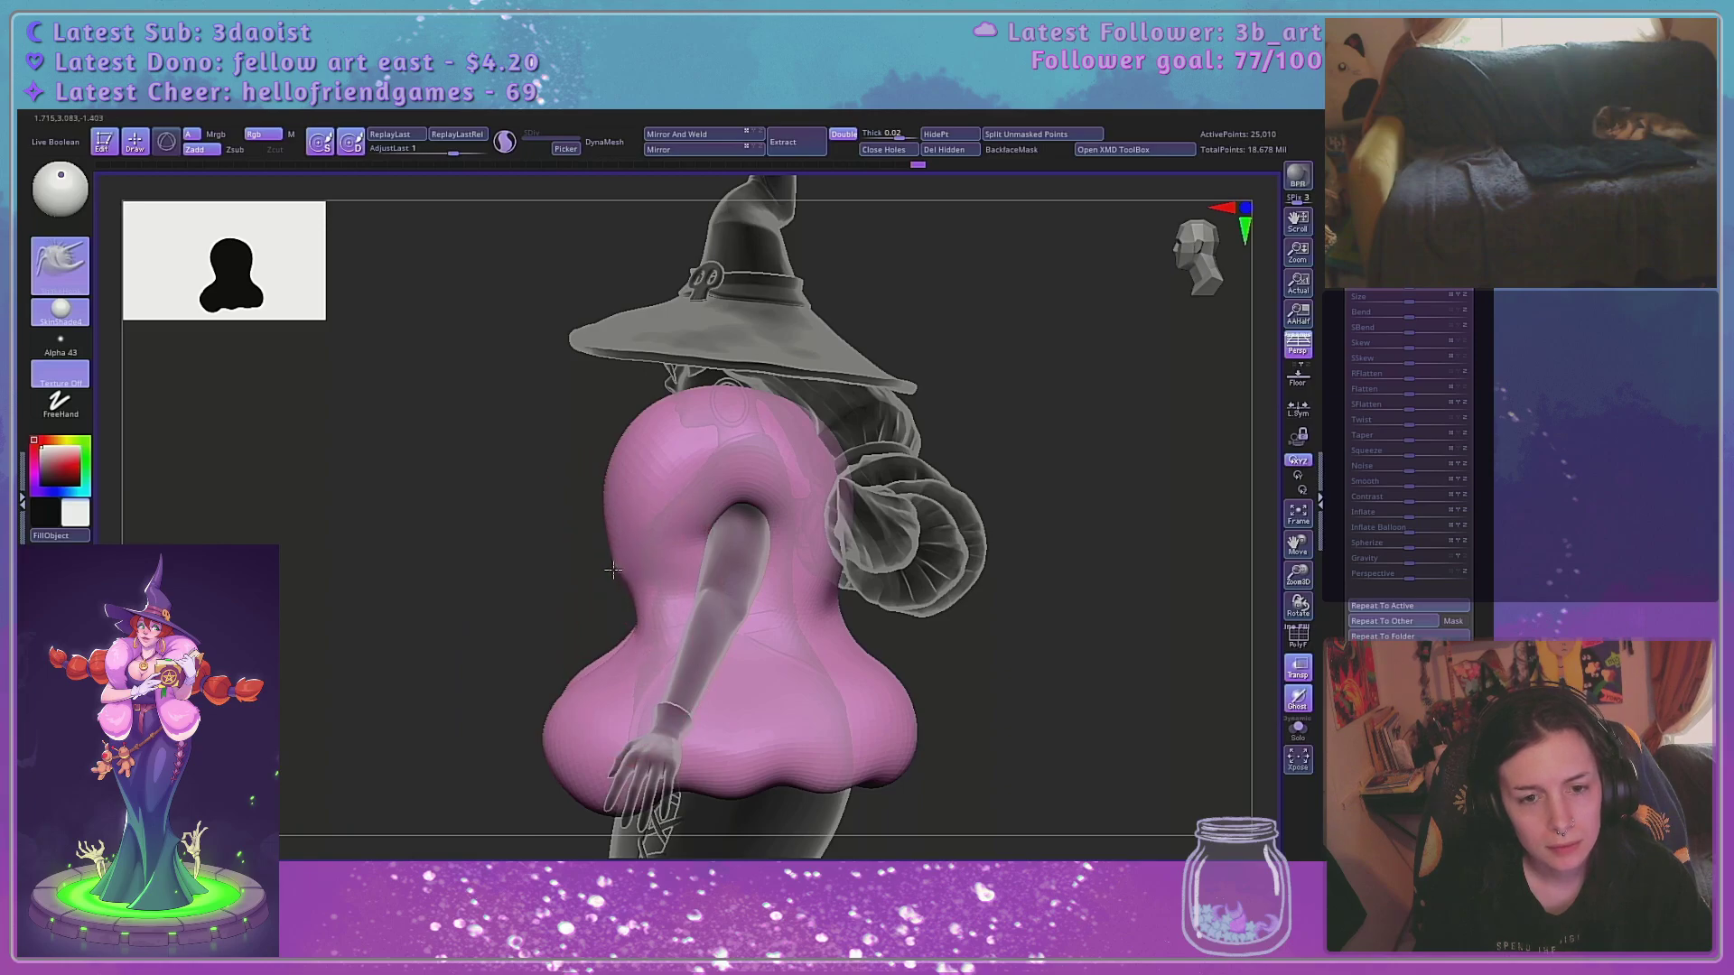
key("space")
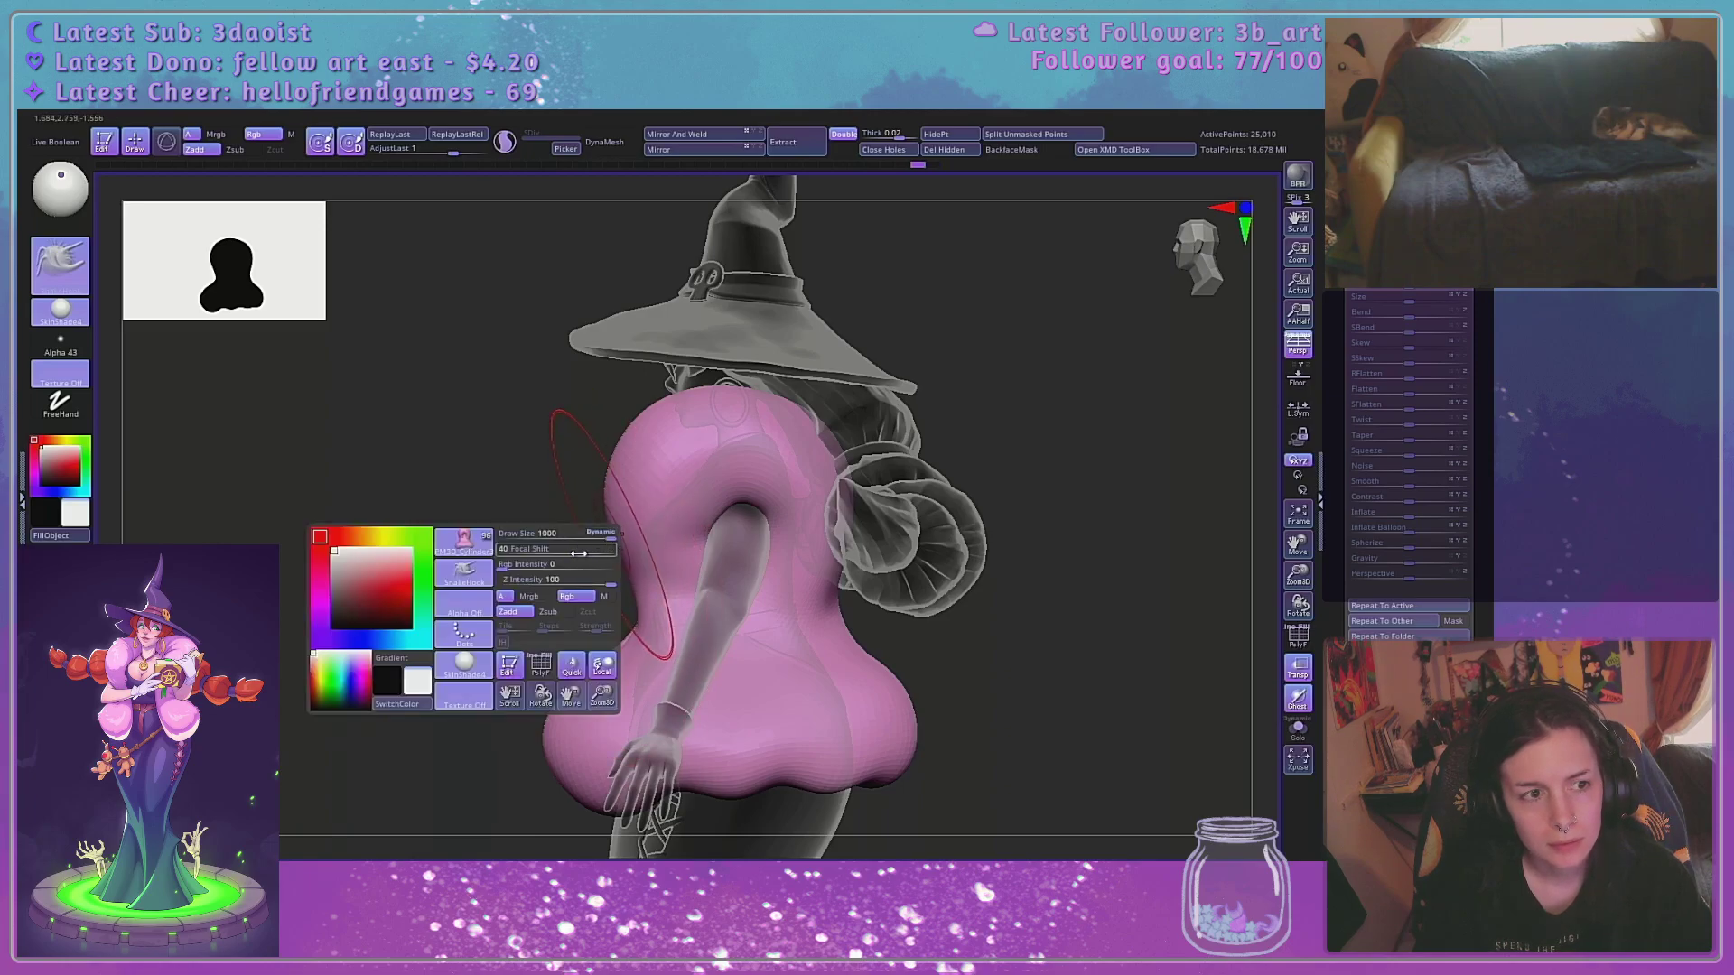
left_click(61, 343)
left_click(165, 417)
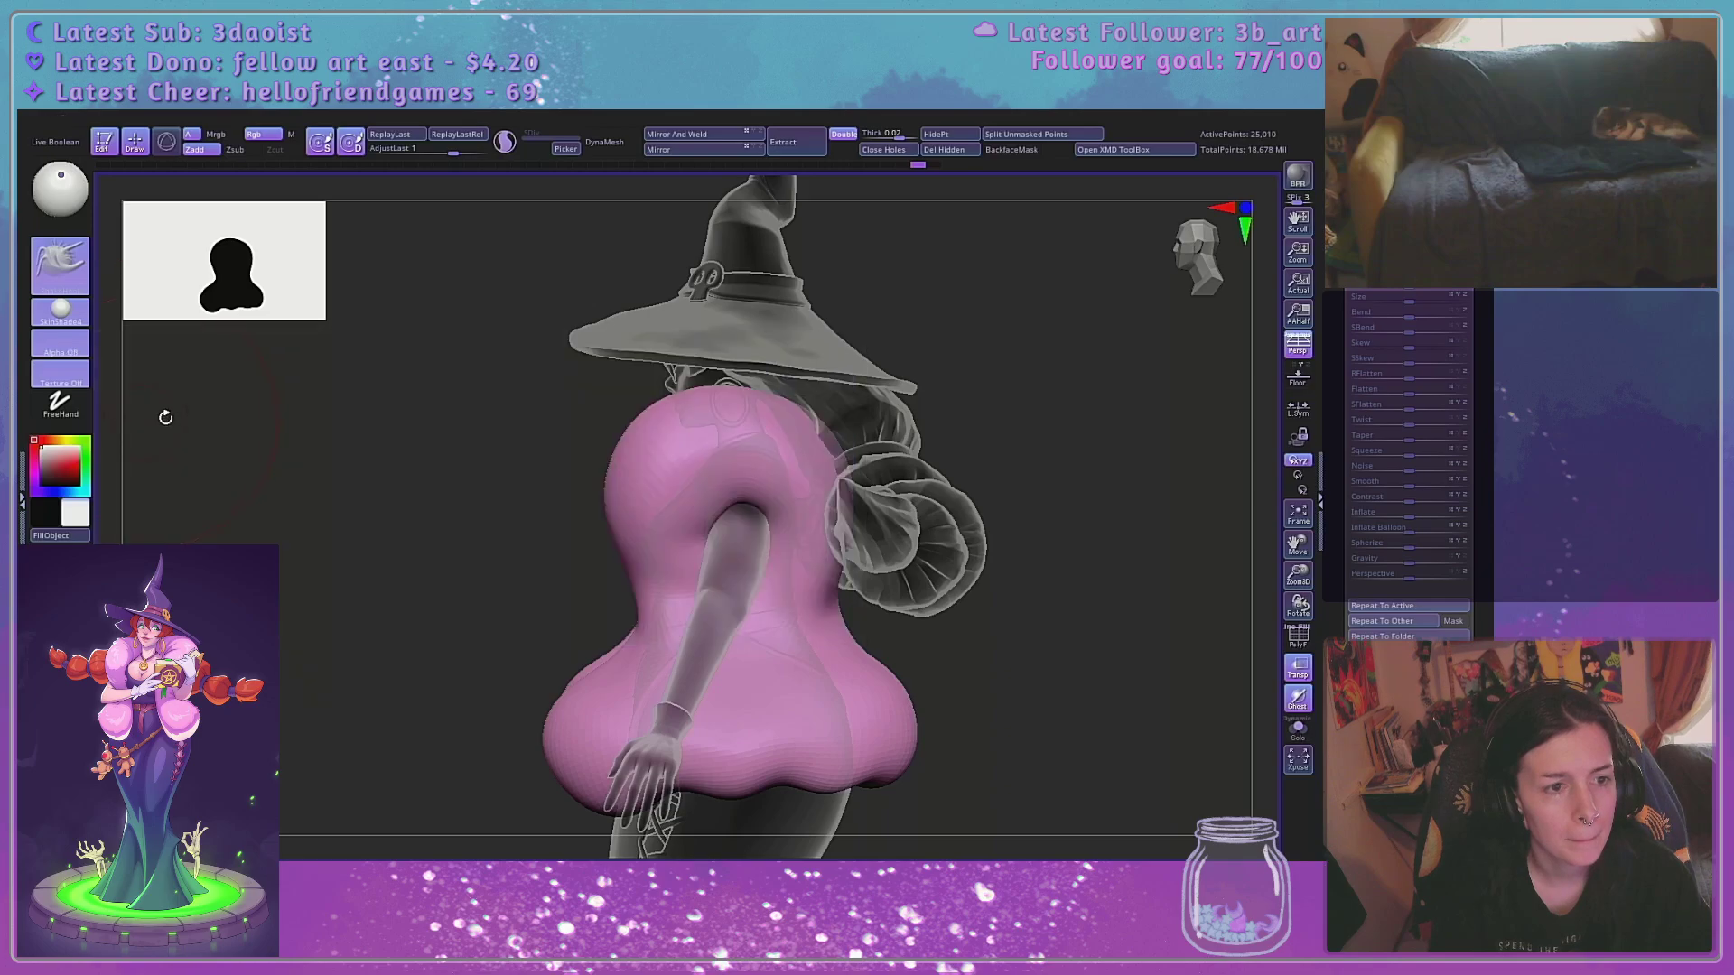
Reshape the coat's front side profile by pulling in the lower puff, and smooth the chest and back waist
key("space")
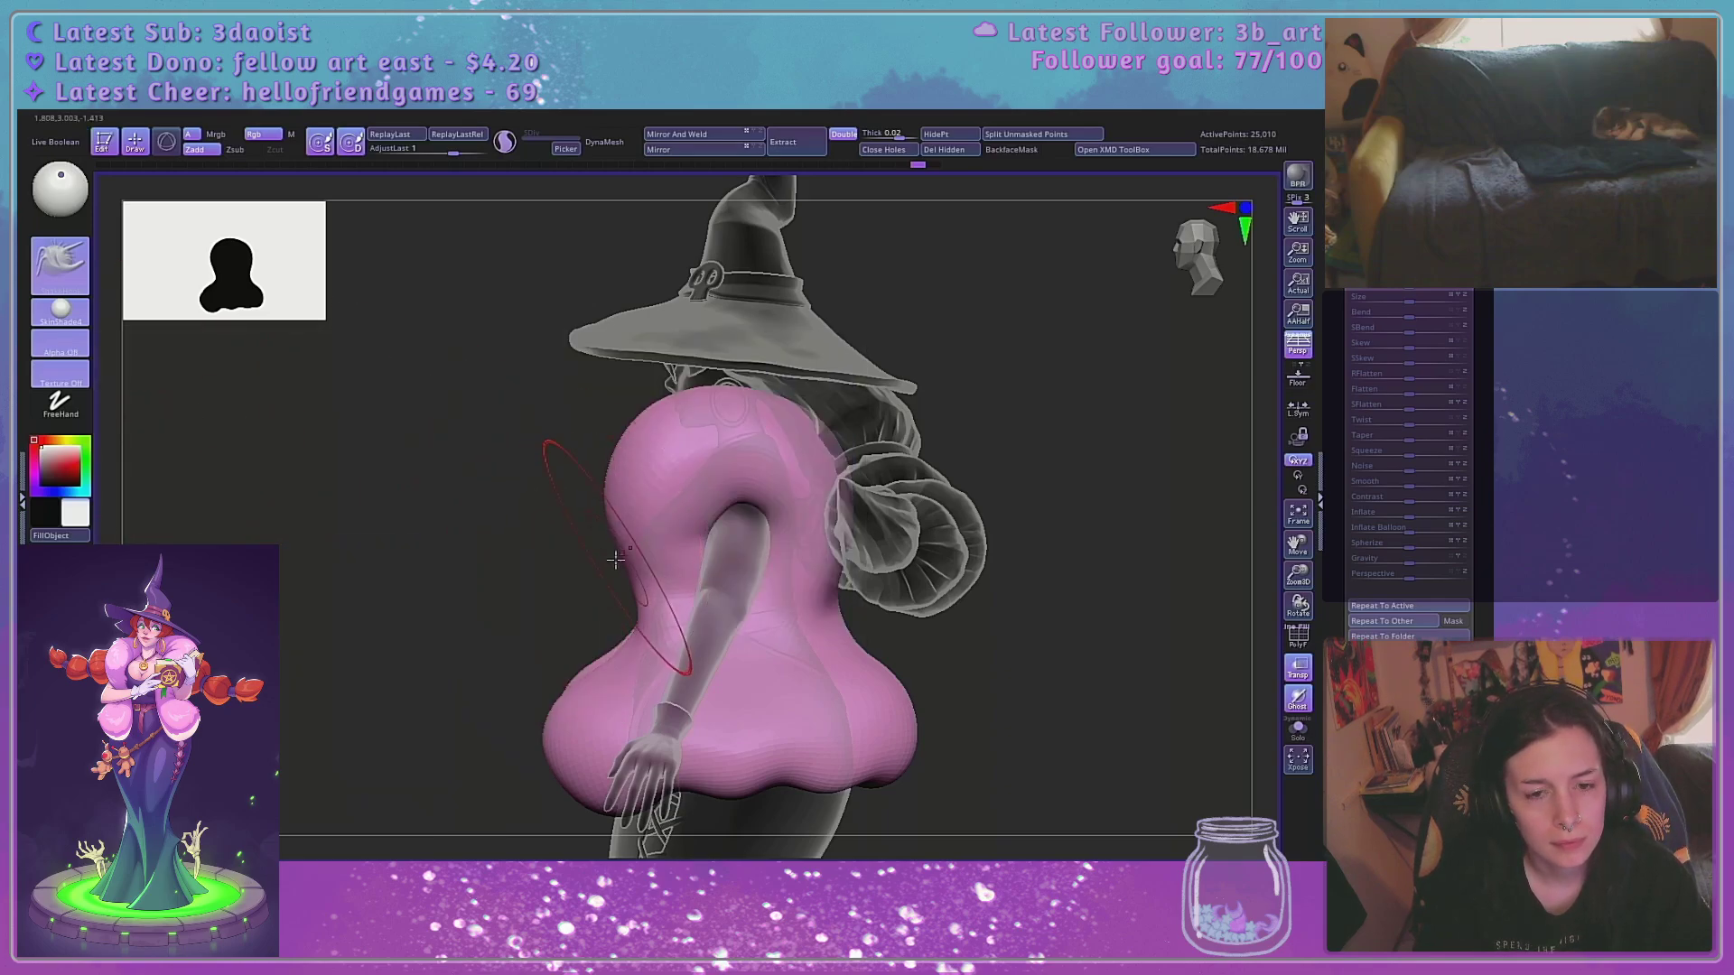
left_click_drag(538, 588, 592, 565)
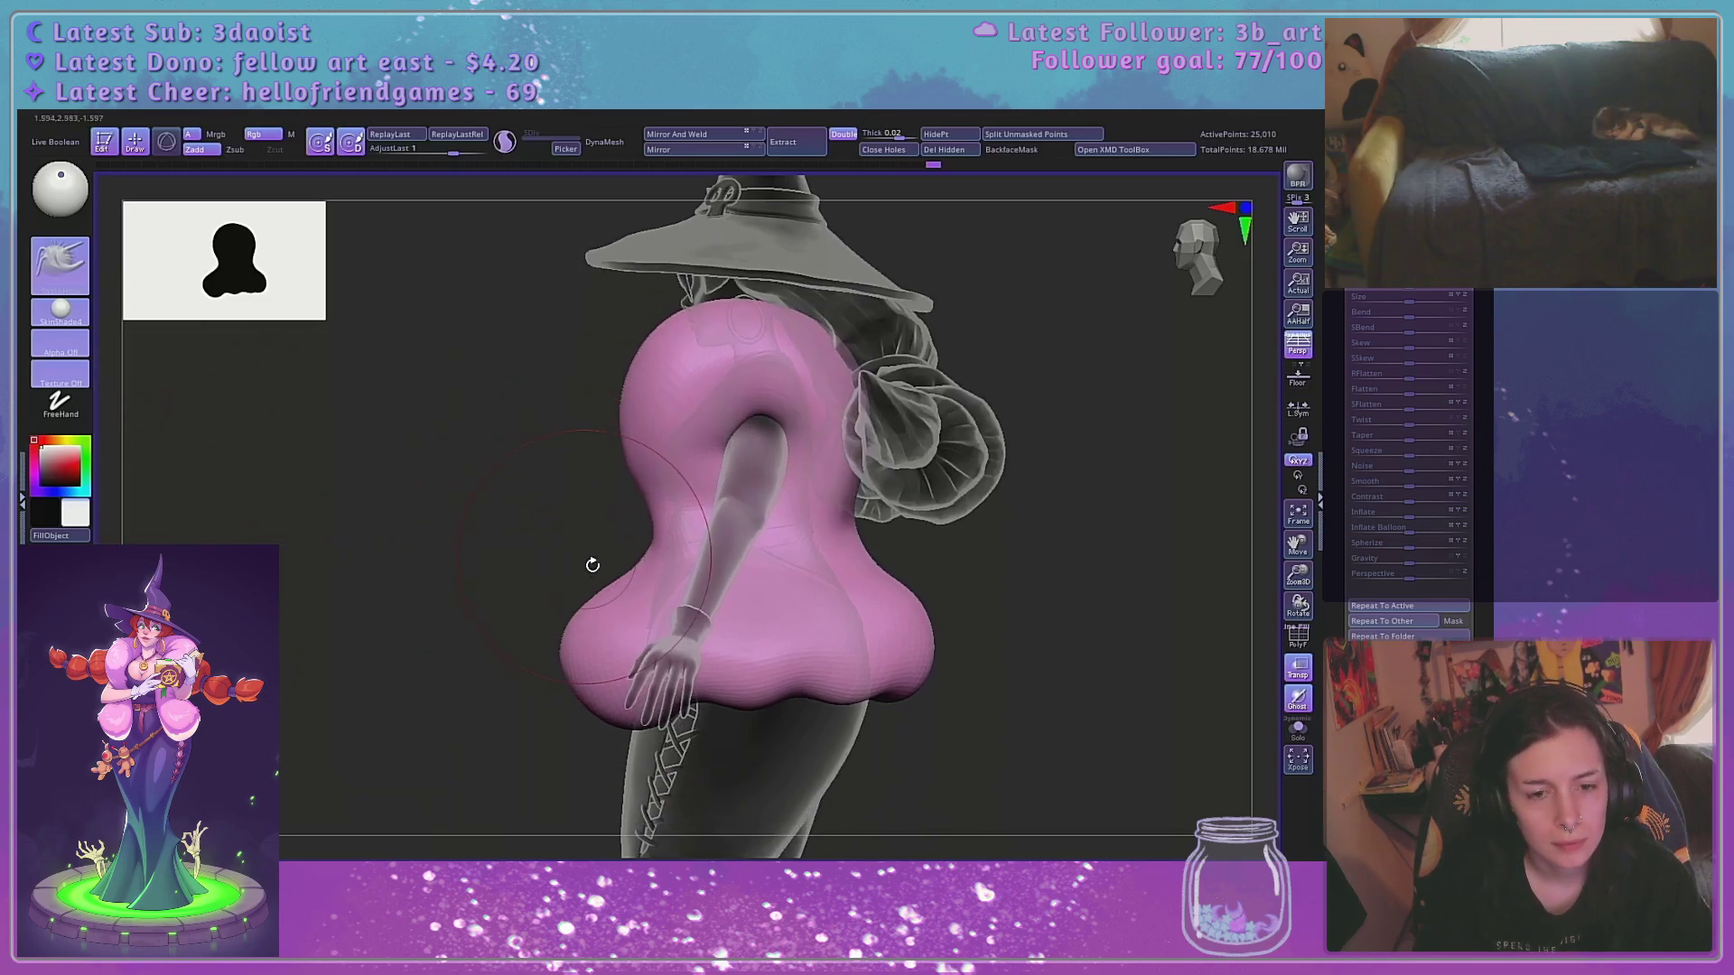
mouse_move(564, 642)
left_mouse_down()
mouse_move(585, 646)
mouse_move(599, 596)
left_mouse_up()
left_click_drag(630, 415, 634, 371, "shift")
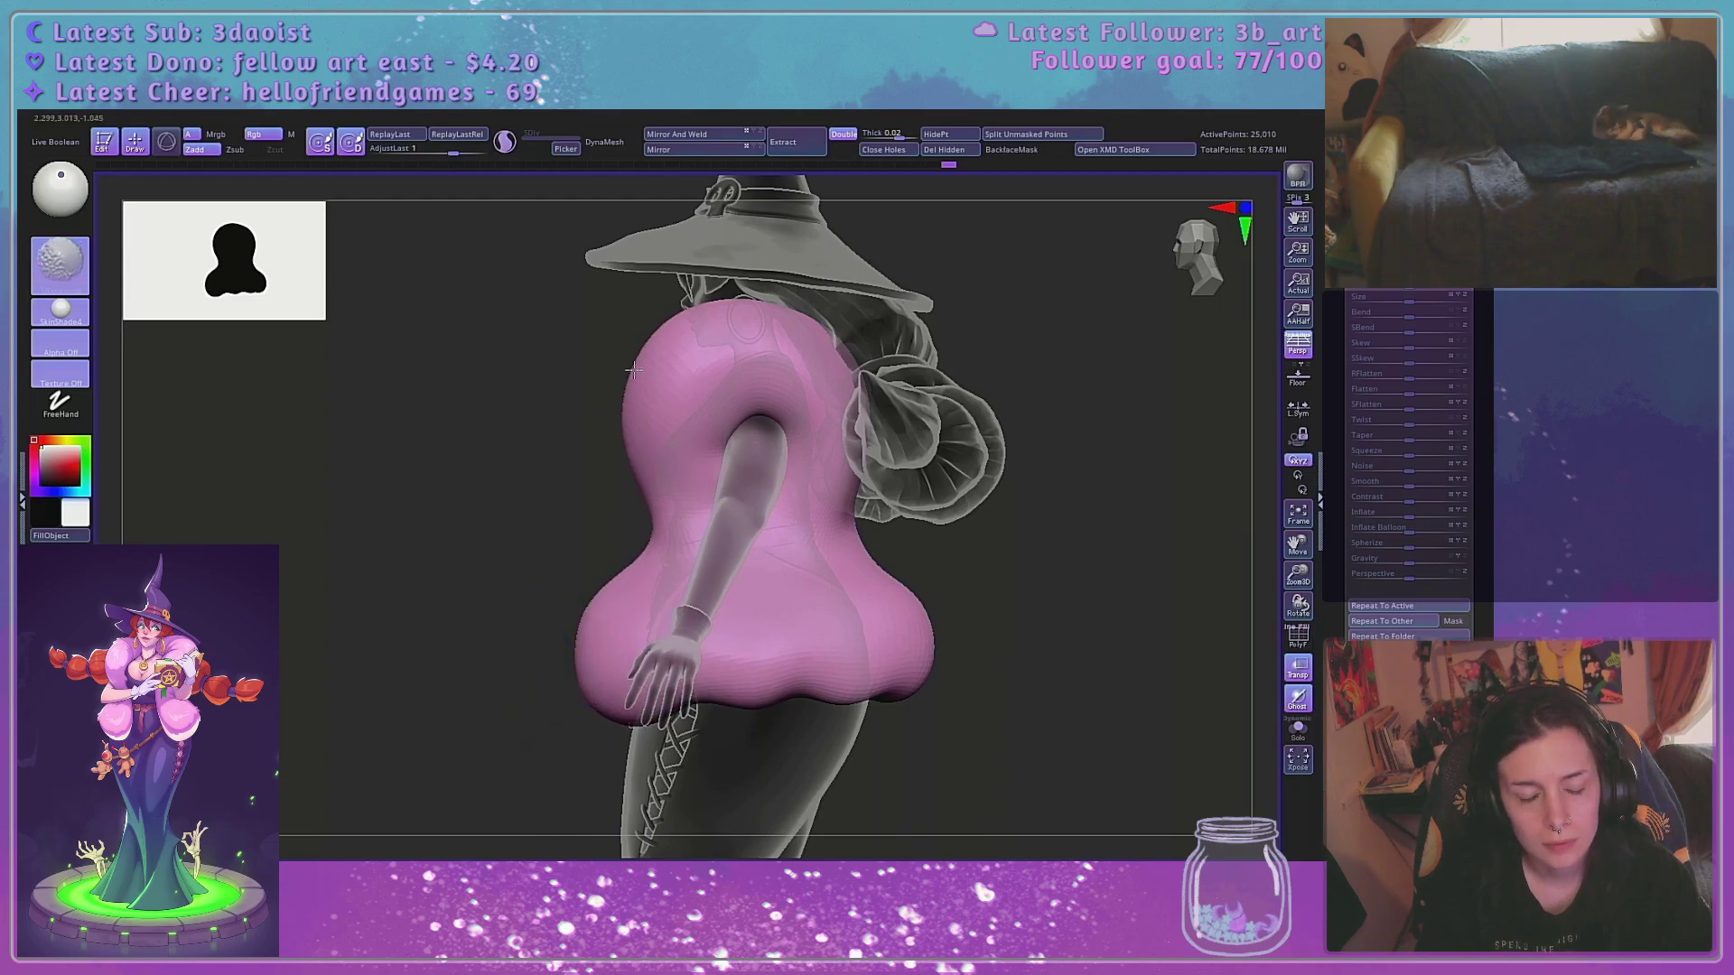
mouse_move(820, 546)
left_mouse_down("shift")
mouse_move(845, 534)
mouse_move(844, 466)
mouse_move(855, 544)
left_mouse_up("shift")
key("space")
left_click(838, 535)
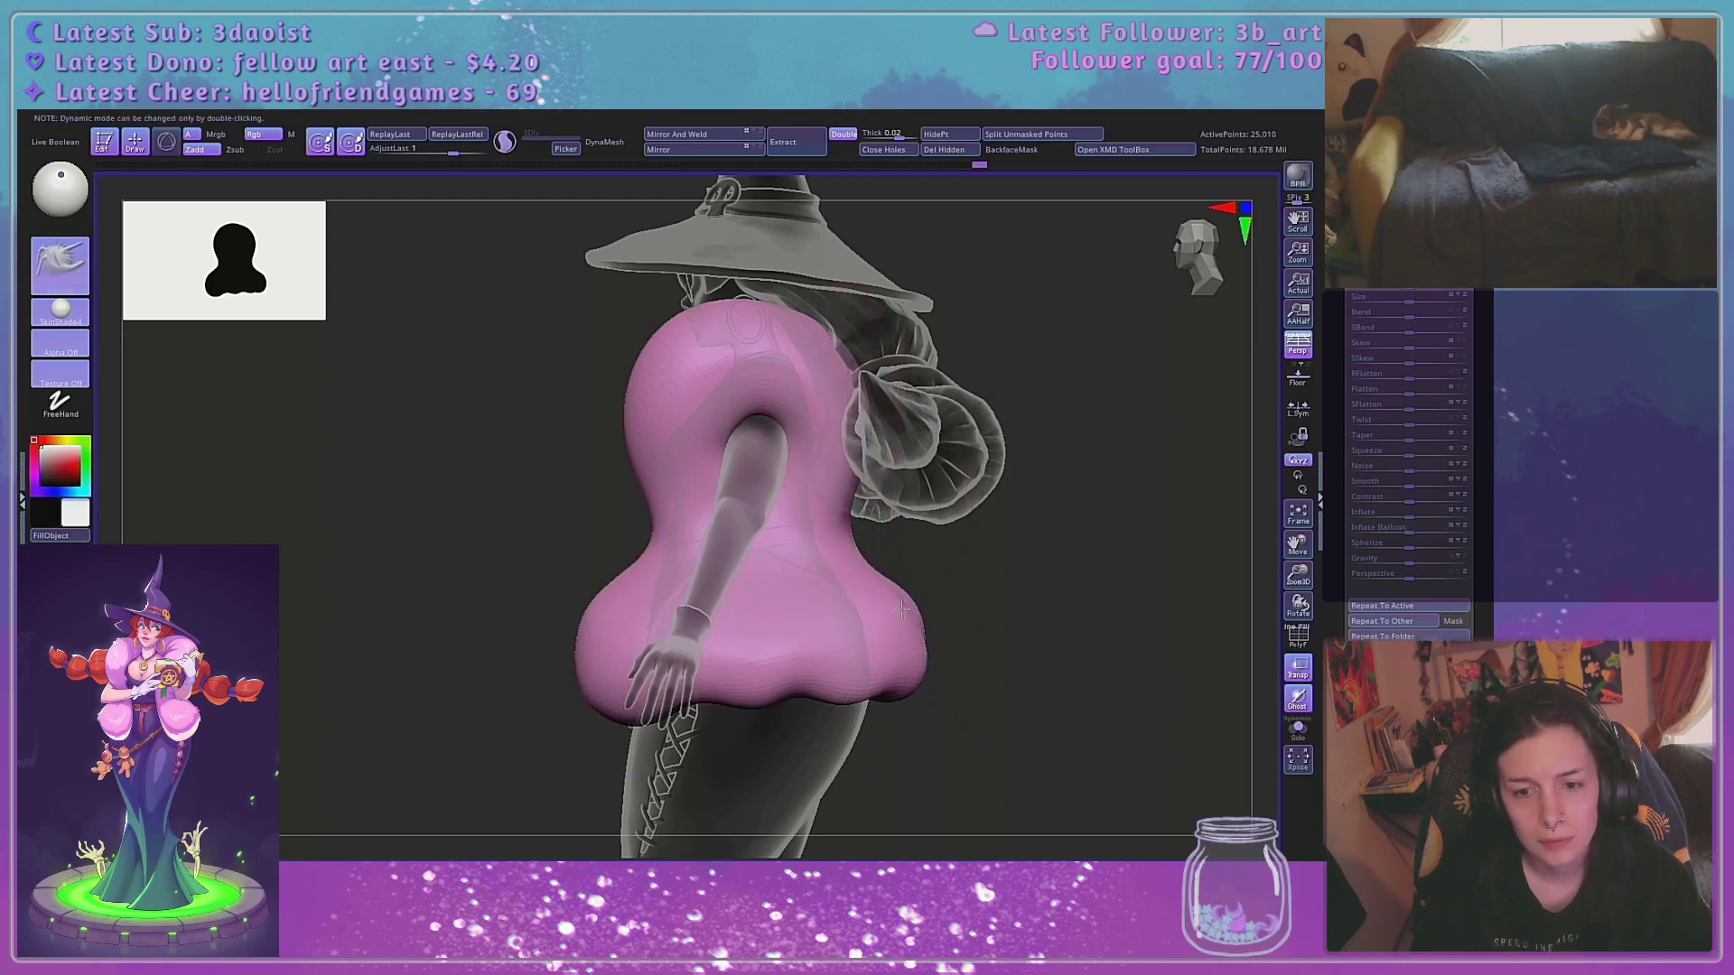
Reshape the coat's rear underside with an enlarged Move brush, working from below
key("b")
key("m")
key("v")
key("space")
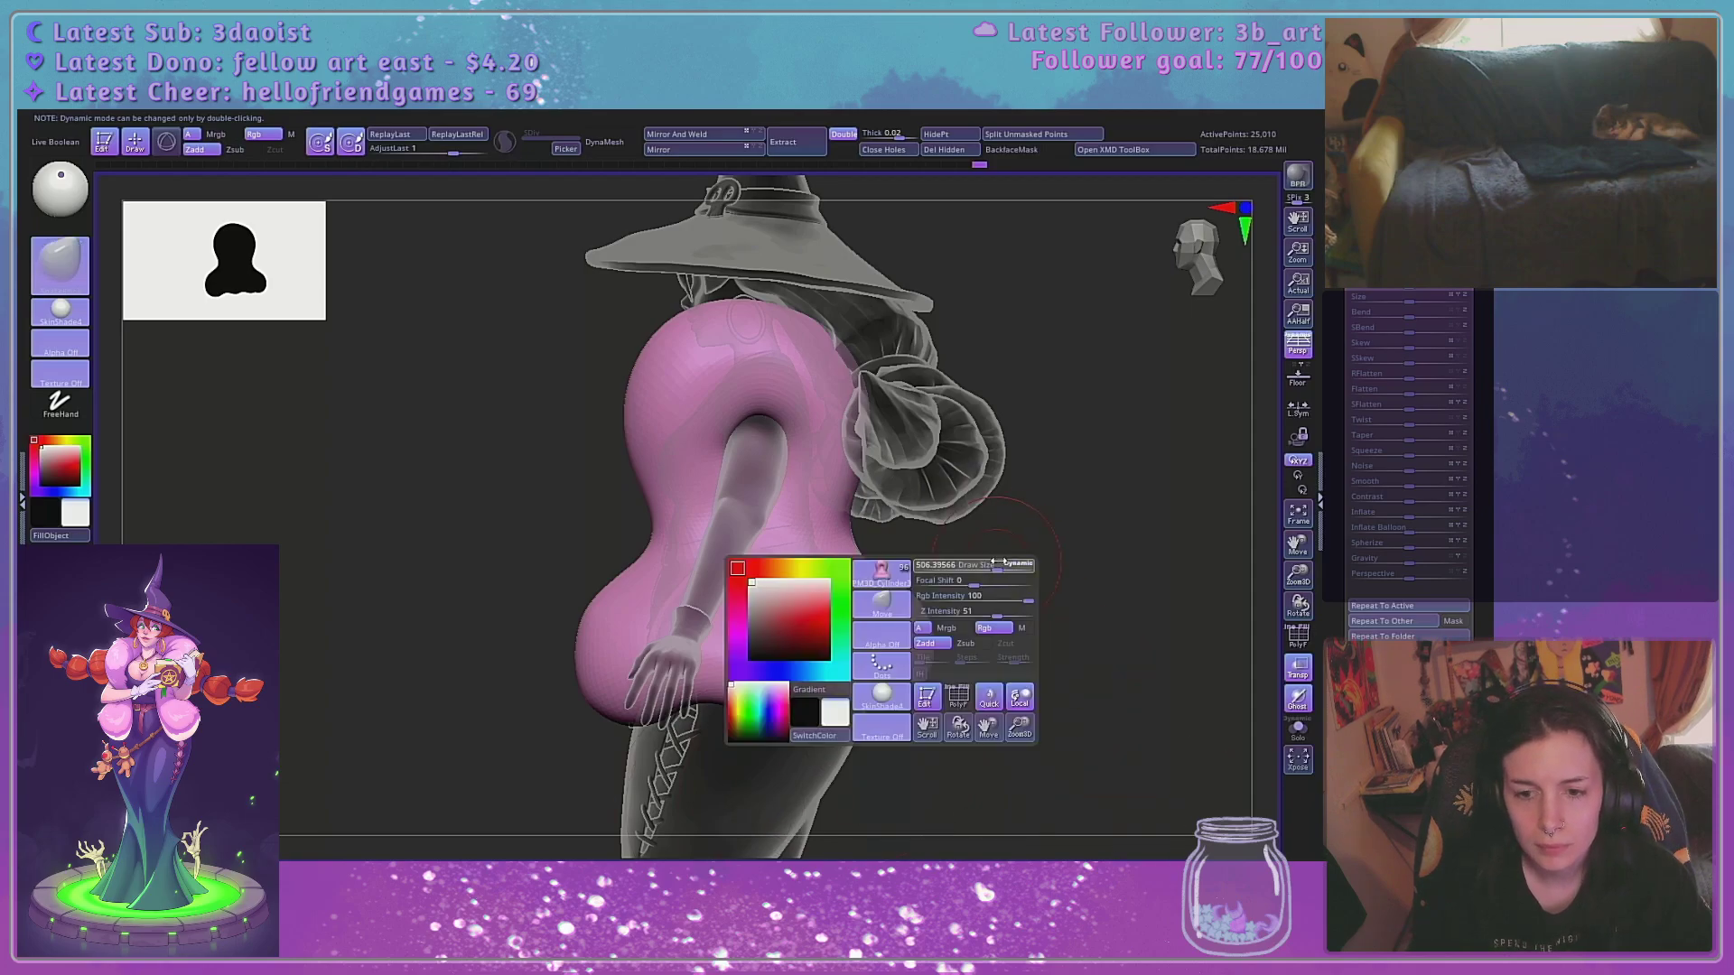
left_click(1000, 566)
mouse_move(1018, 565)
left_mouse_down()
mouse_move(963, 596)
mouse_move(997, 479)
left_mouse_up()
left_click_drag(972, 745, 951, 748)
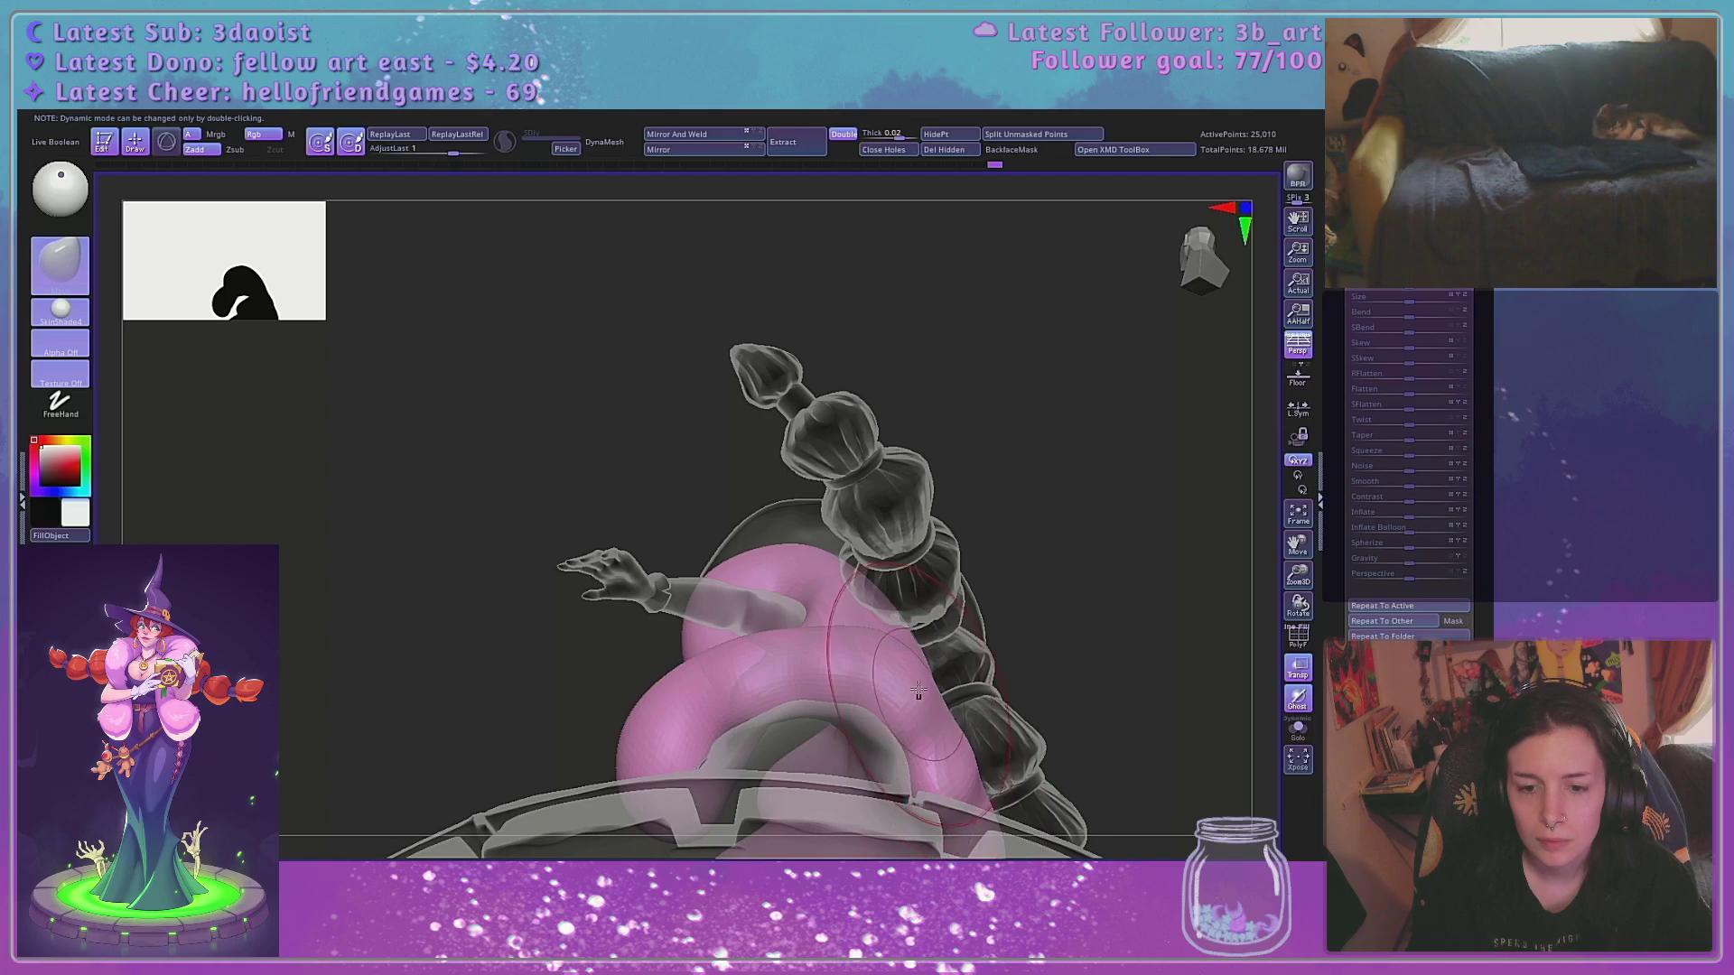
left_click_drag(859, 654, 810, 662)
Refine the coat's back contour and even out the rear hem with Move and smoothing strokes
mouse_move(1090, 480)
left_mouse_down()
mouse_move(1081, 611)
mouse_move(856, 618)
mouse_move(1084, 599)
mouse_move(1053, 607)
left_mouse_up()
left_click_drag(908, 682, 921, 684)
mouse_move(905, 618)
left_mouse_down()
mouse_move(971, 593)
mouse_move(934, 598)
left_mouse_up()
left_click_drag(856, 553, 867, 552)
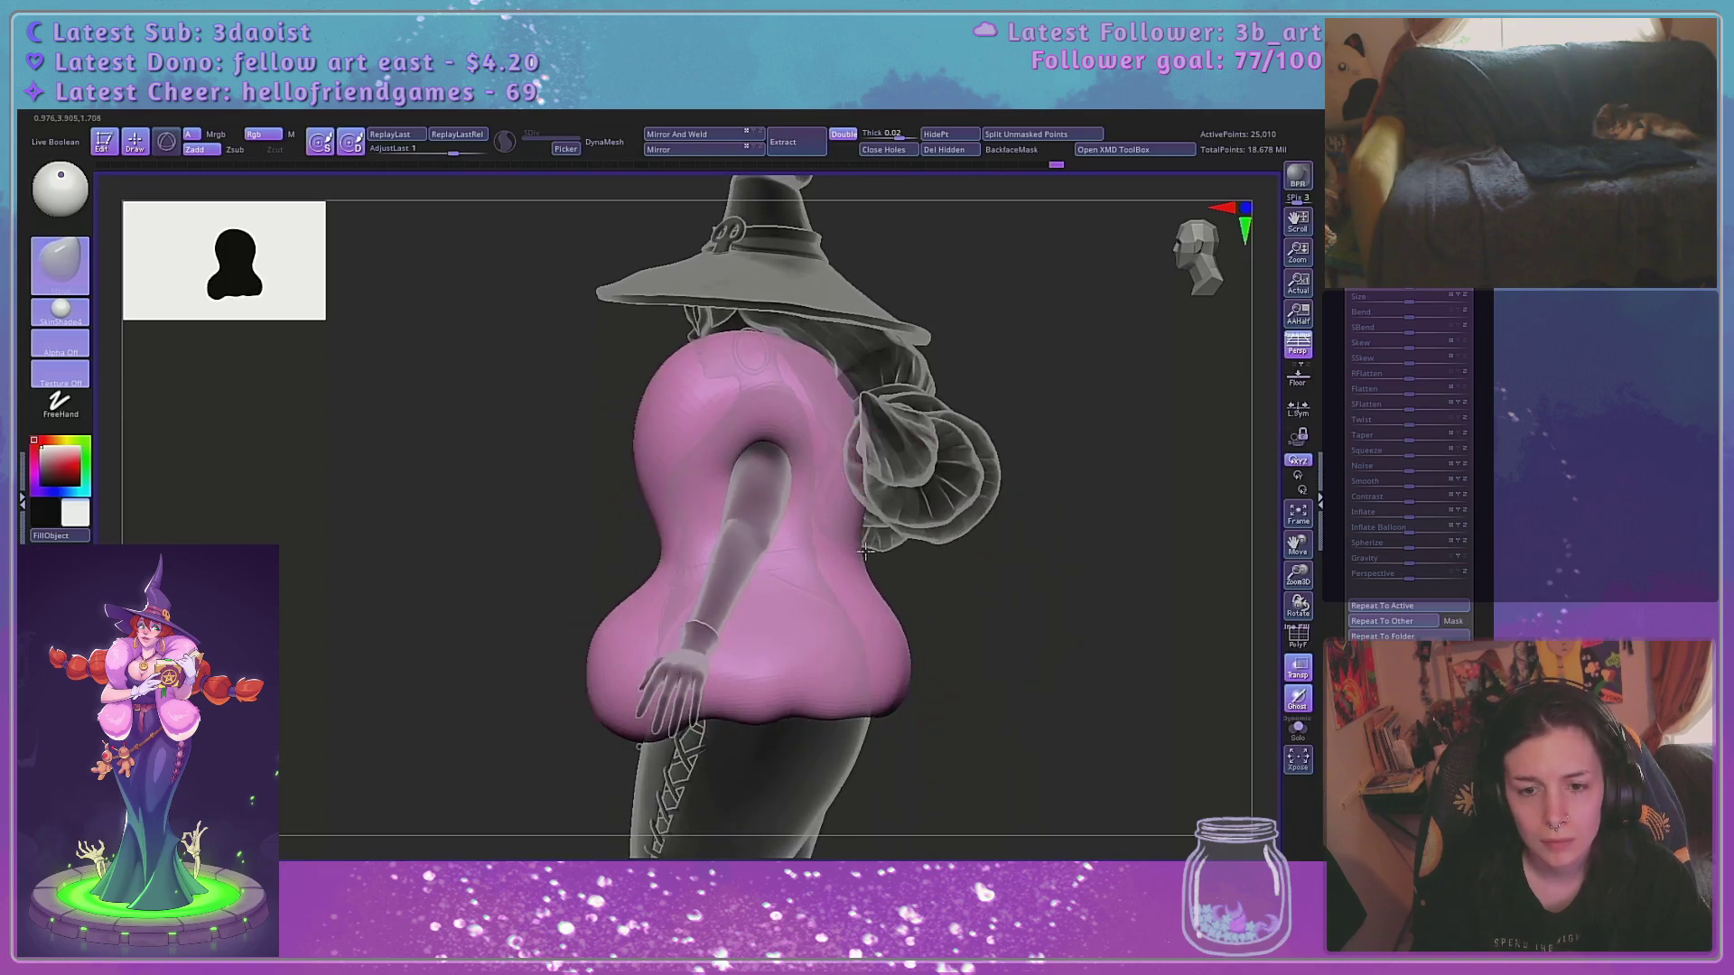
left_click_drag(807, 699, 805, 699, "shift")
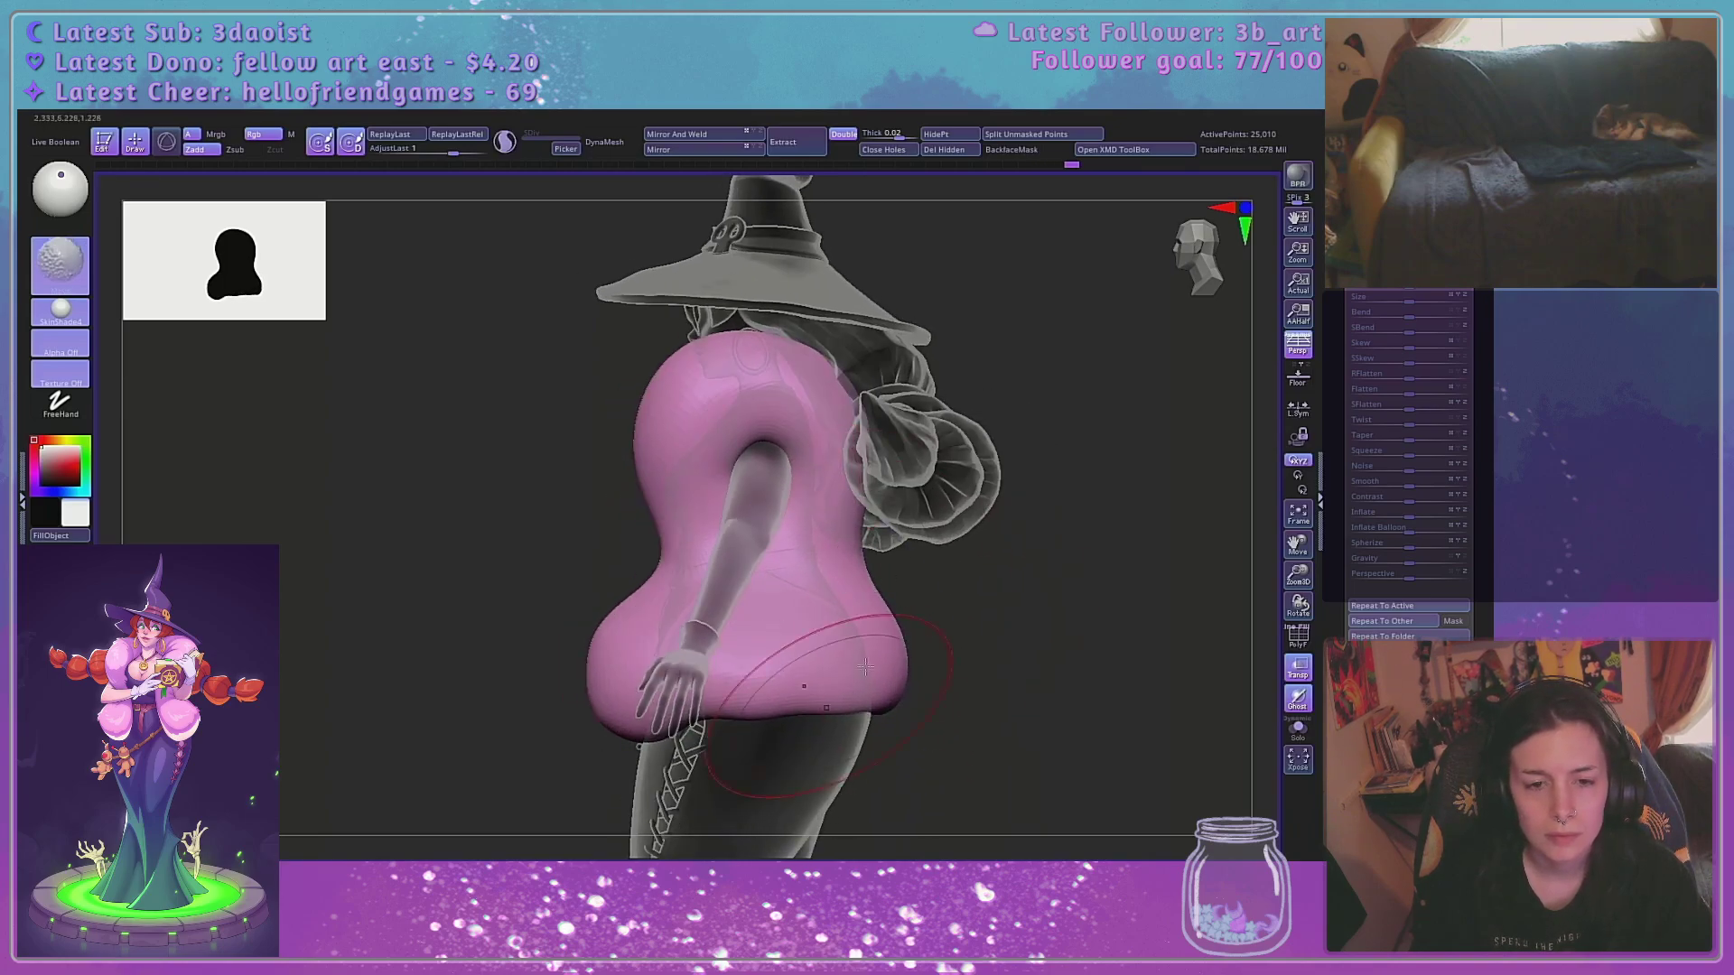
left_click_drag(1039, 632, 899, 621)
left_click_drag(763, 657, 778, 659)
left_click_drag(632, 734, 305, 716, "alt")
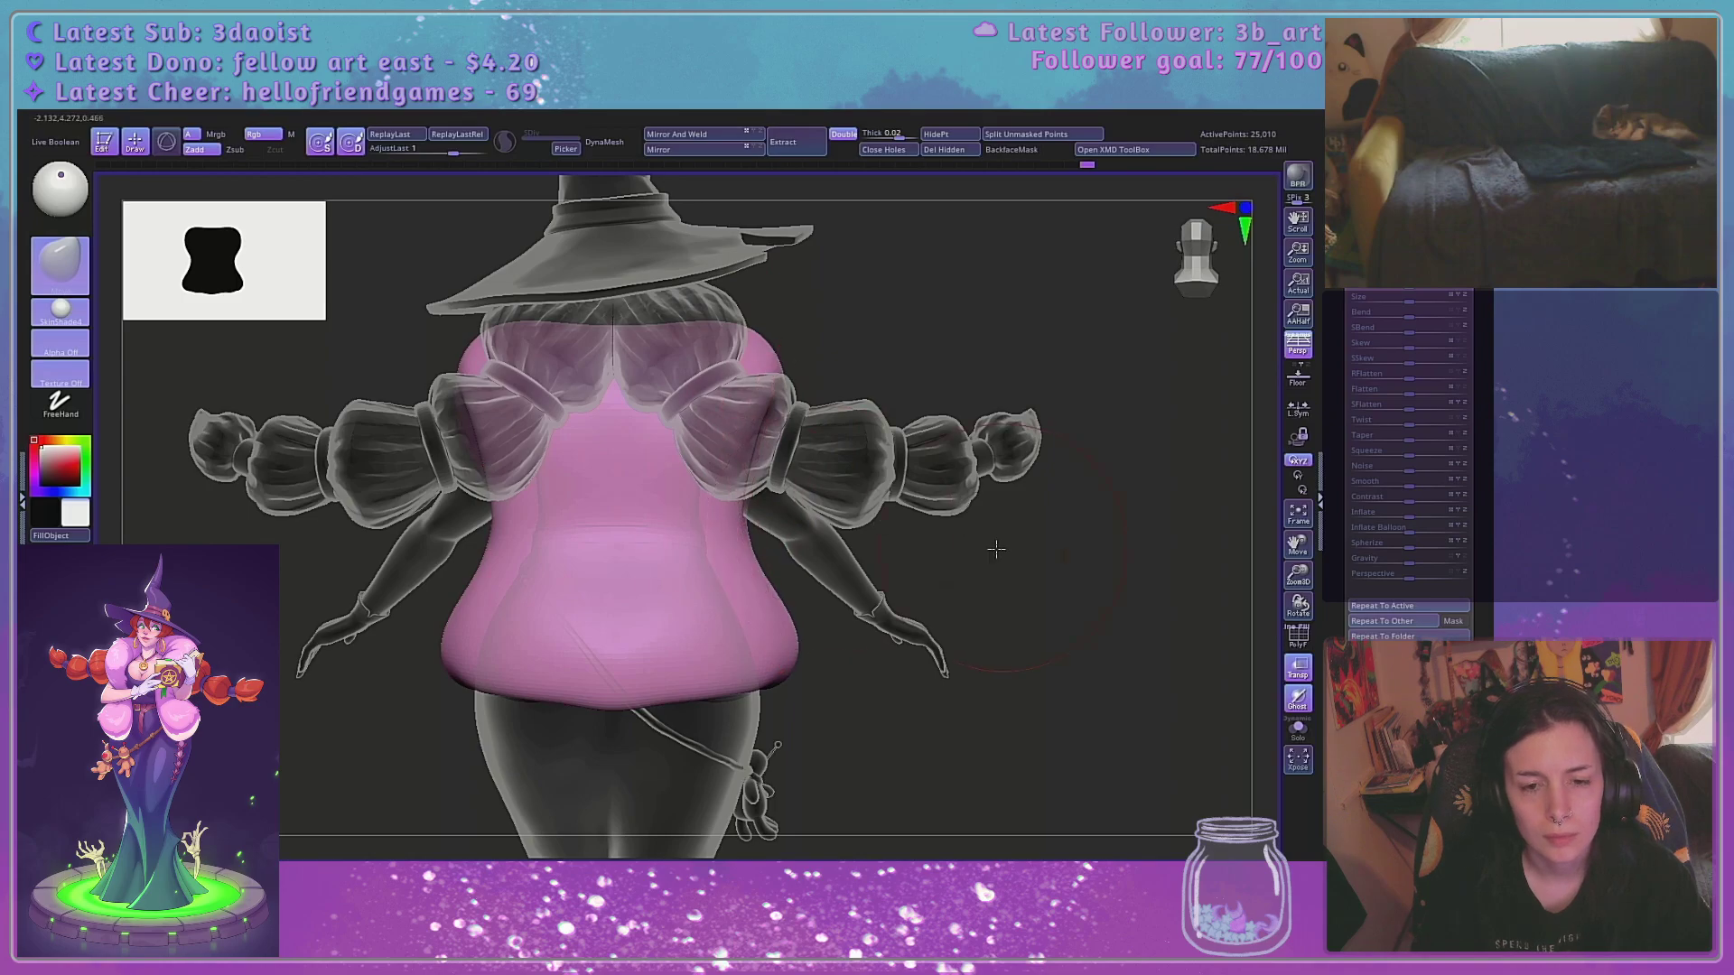
Lower the tops of the shoulder puffs and slim the chest puffs in side profile
left_click_drag(993, 546, 865, 494)
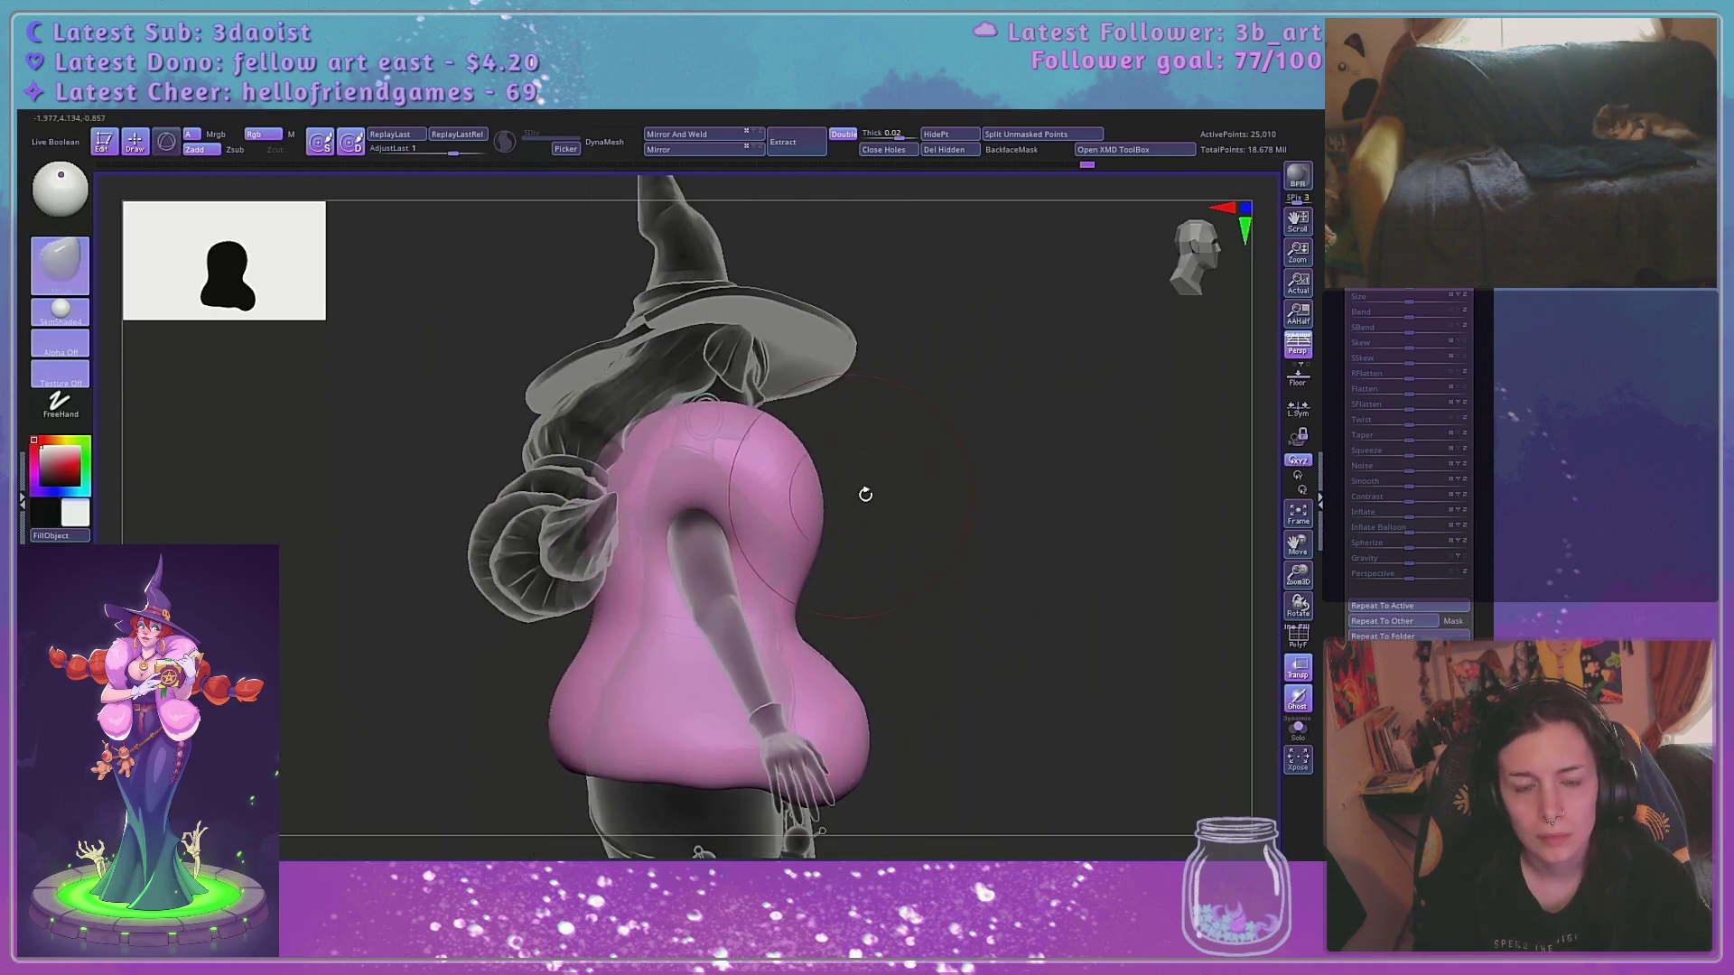
right_click(806, 496)
left_click_drag(739, 405, 728, 417)
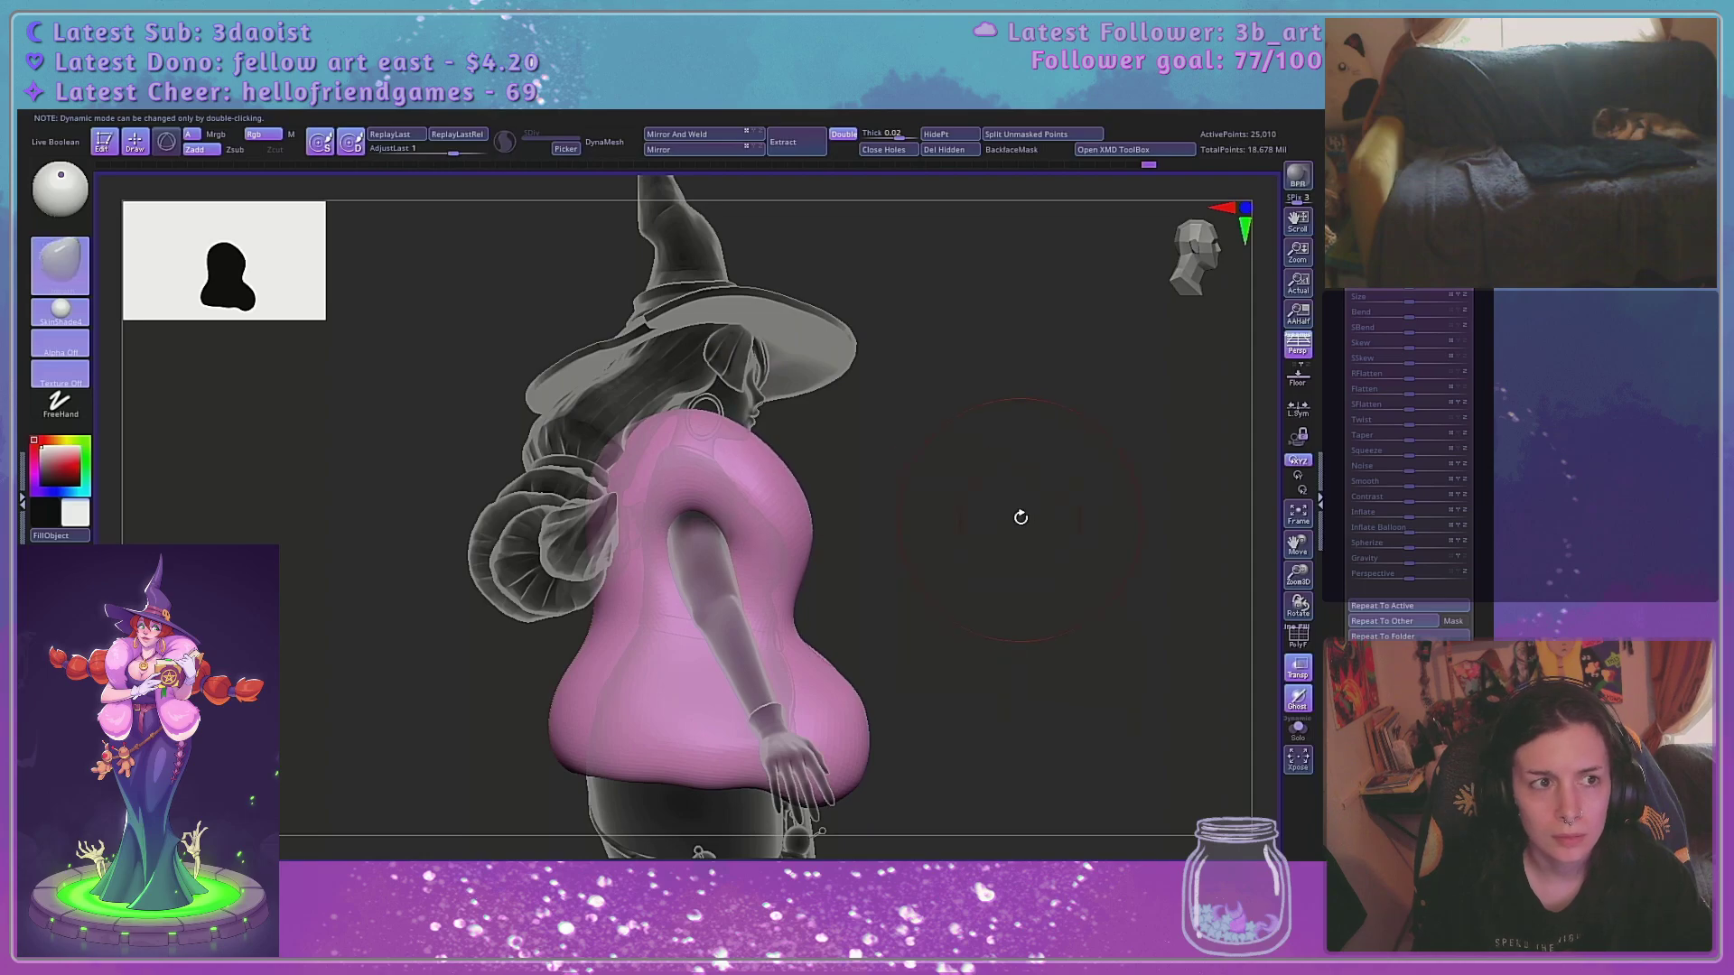
Turn off transparency and reshape the inner edges of the coat's front panels from waist to chest
mouse_move(1018, 515)
left_mouse_down()
mouse_move(1039, 506)
mouse_move(1170, 561)
mouse_move(997, 538)
left_mouse_up()
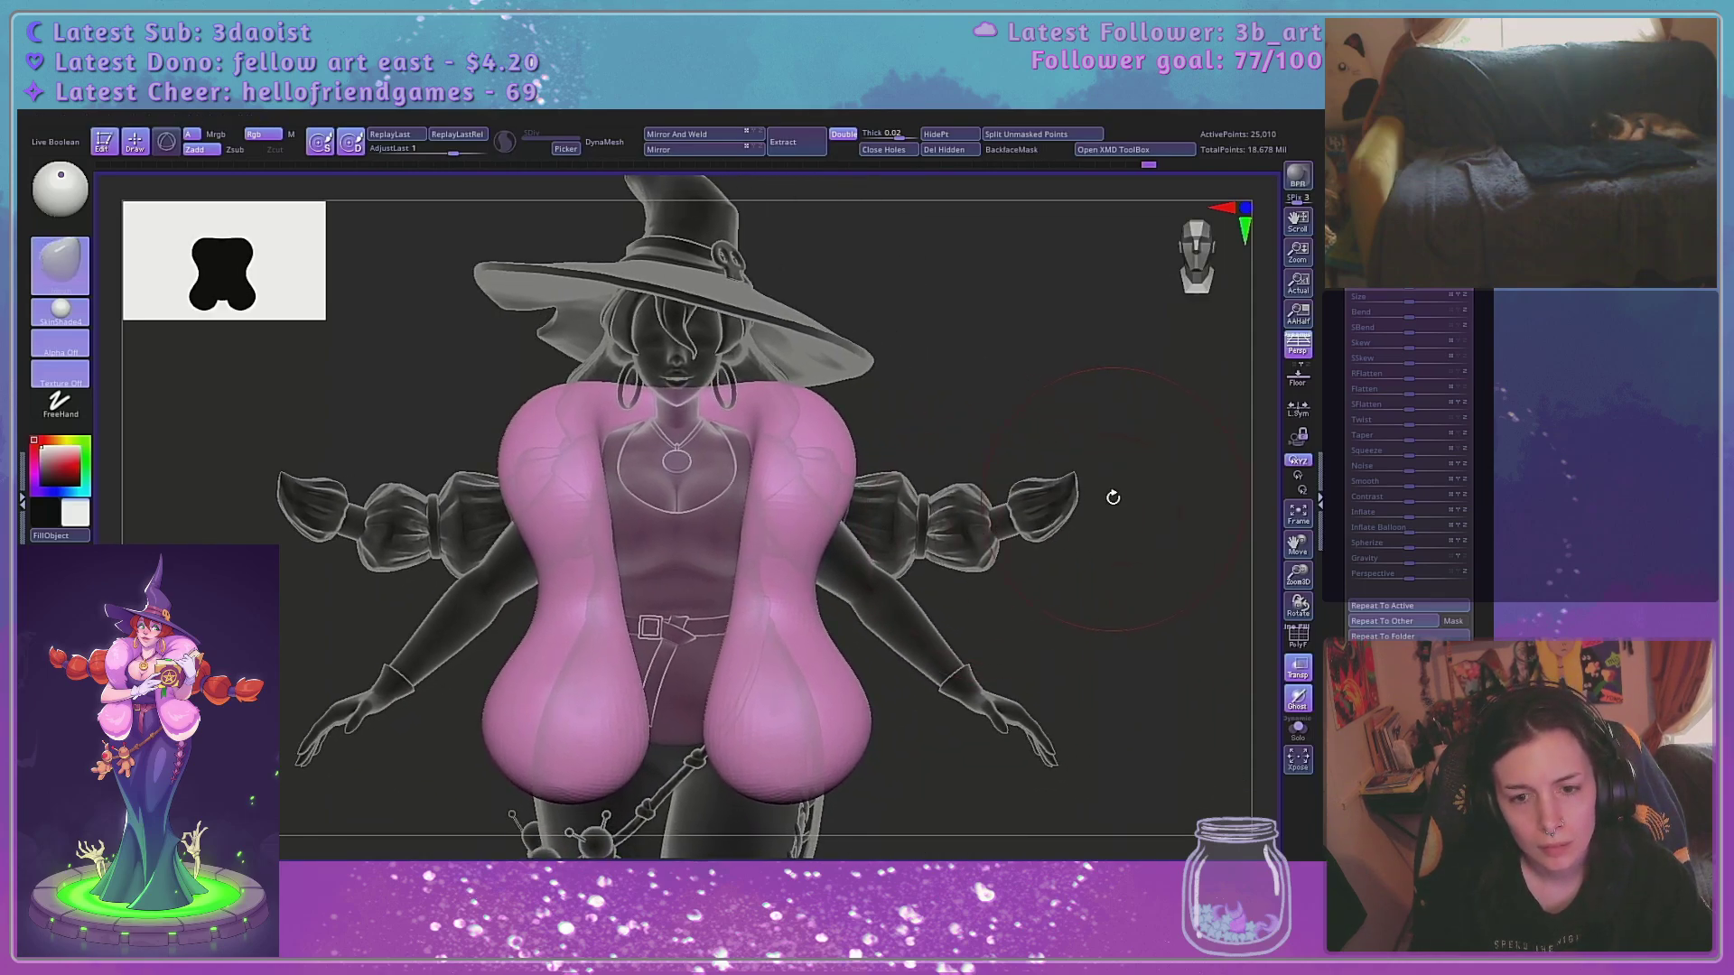
left_click(1297, 668)
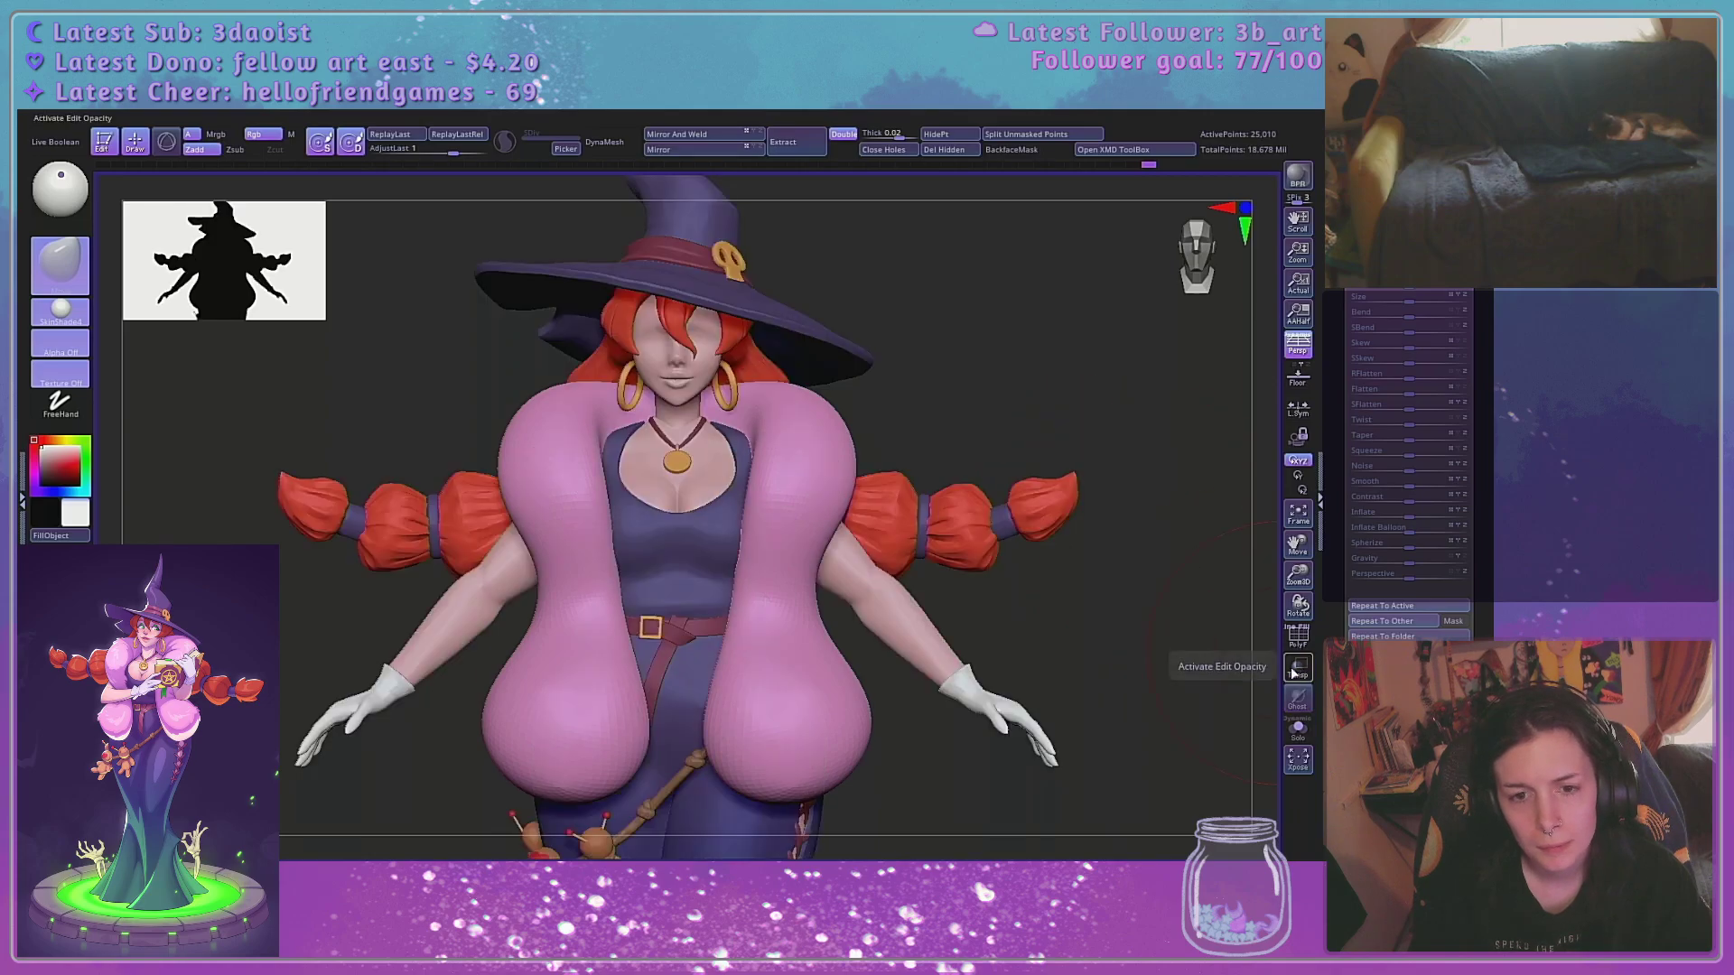
mouse_move(1115, 403)
left_mouse_down()
mouse_move(1146, 471)
mouse_move(1124, 468)
mouse_move(1098, 400)
mouse_move(1066, 400)
mouse_move(1113, 399)
left_mouse_up()
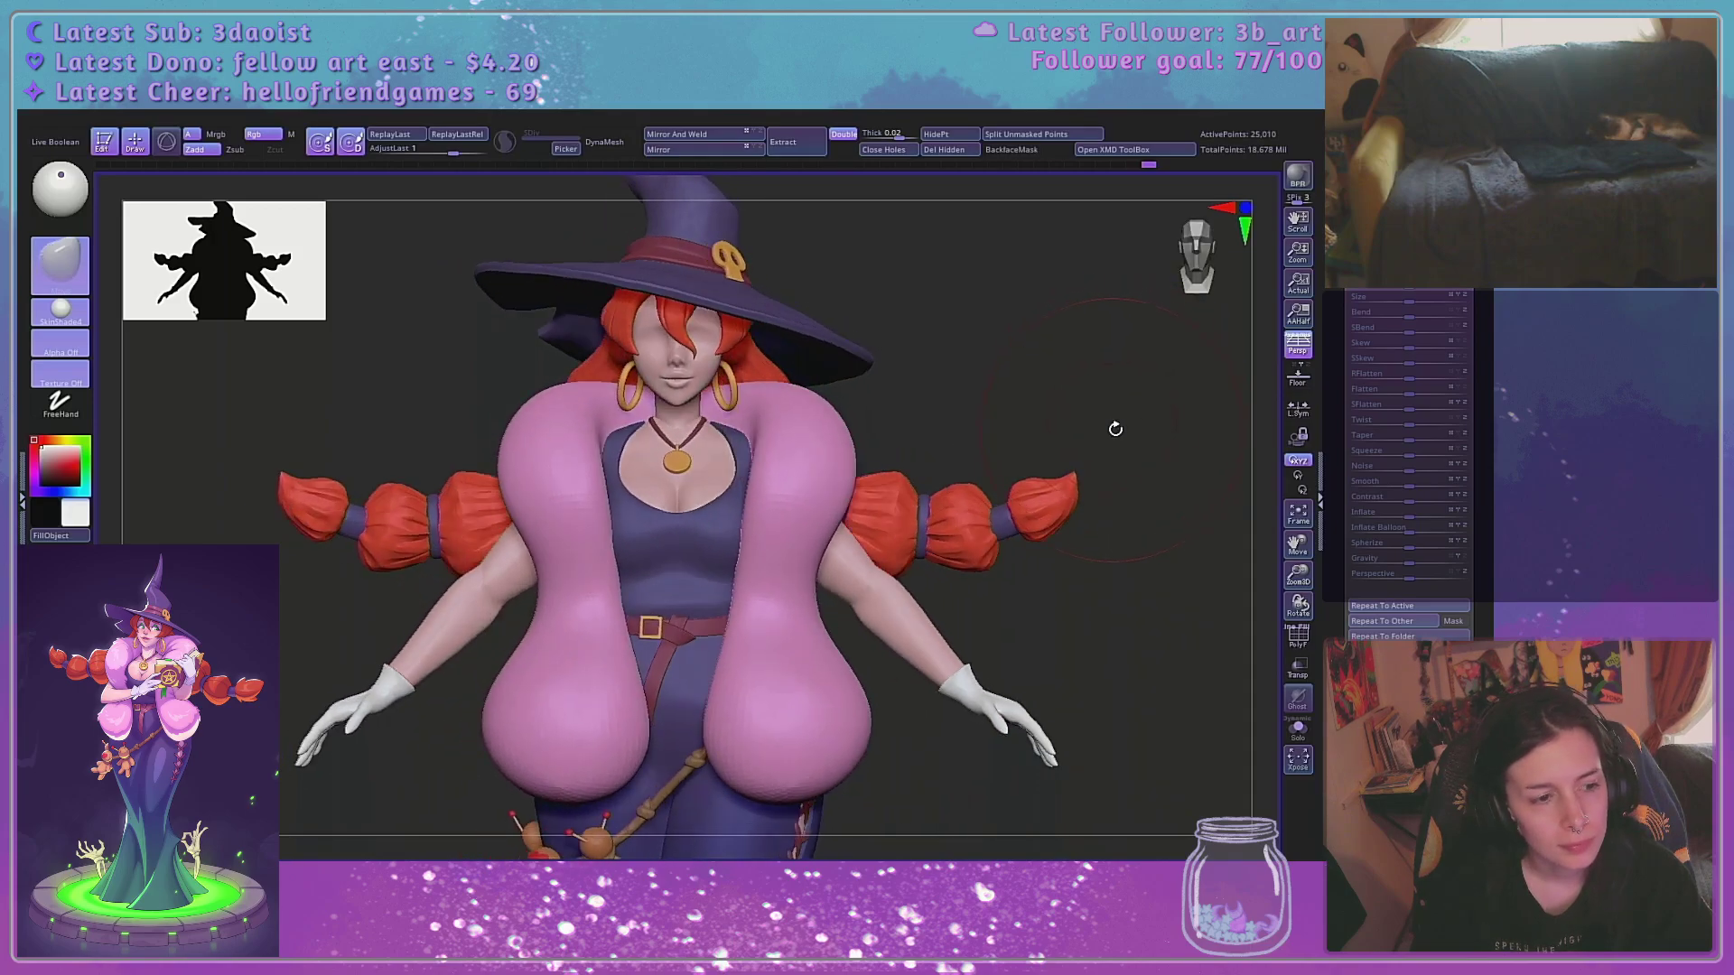
left_click_drag(1149, 623, 1112, 518, "alt")
left_click_drag(744, 623, 764, 581)
left_click_drag(756, 520, 770, 480)
key("space")
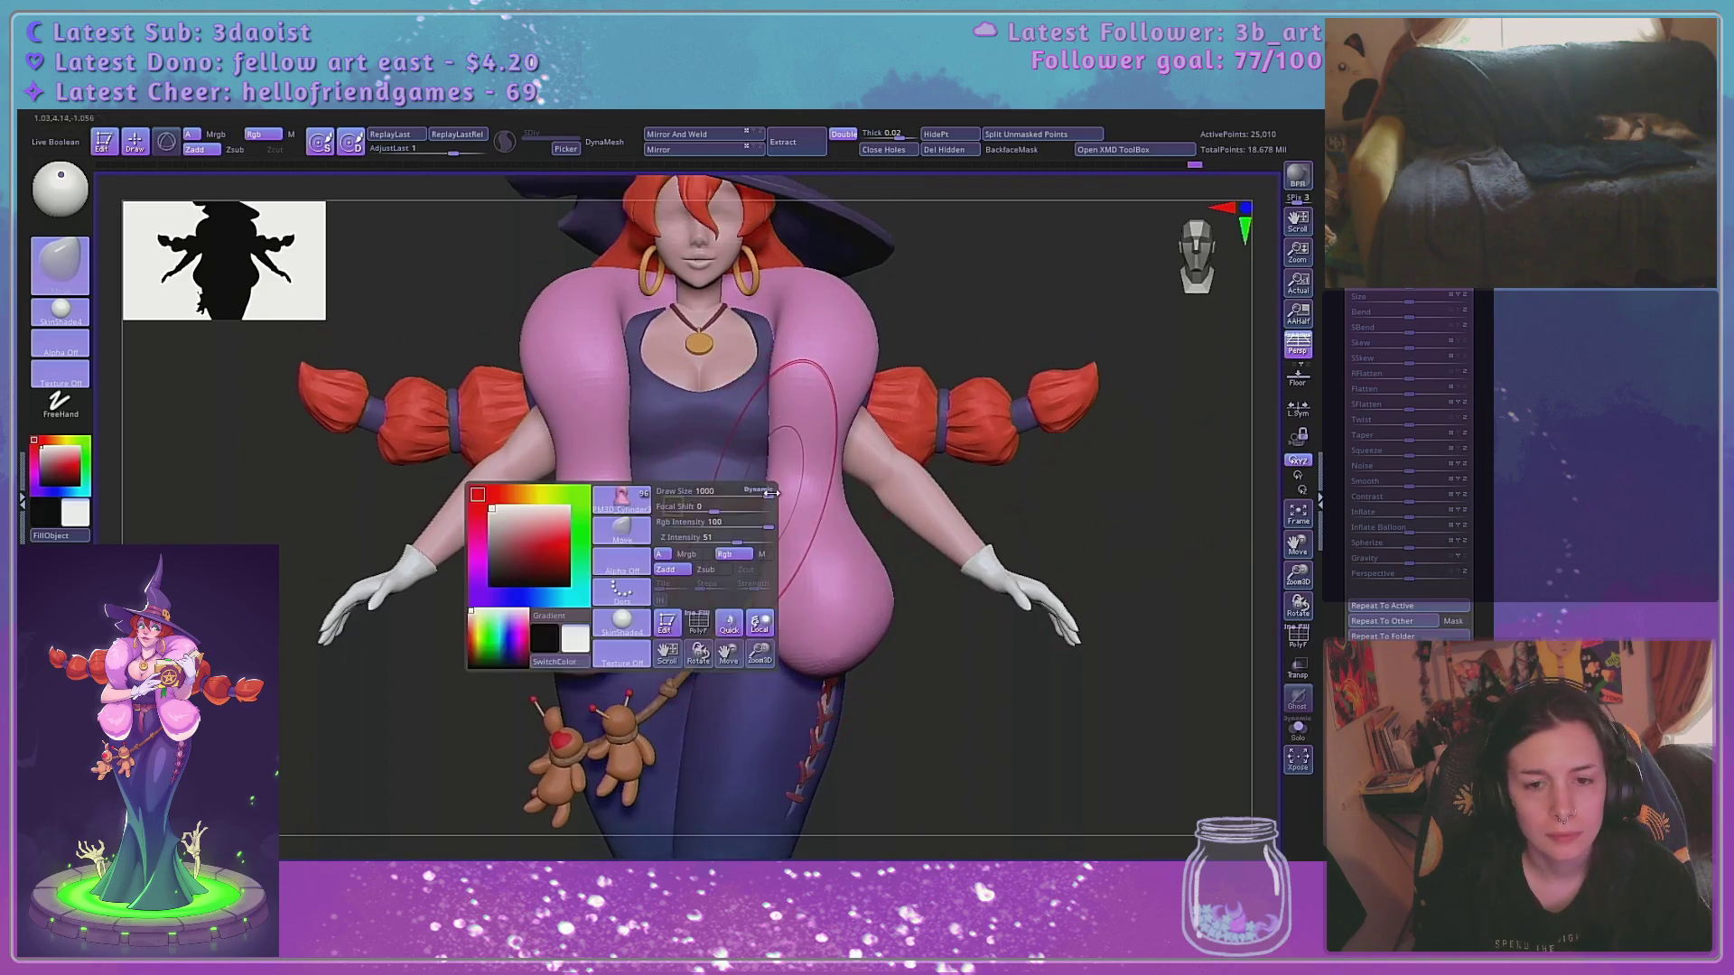
key("space")
left_click_drag(777, 554, 768, 535)
left_click_drag(779, 495, 771, 458)
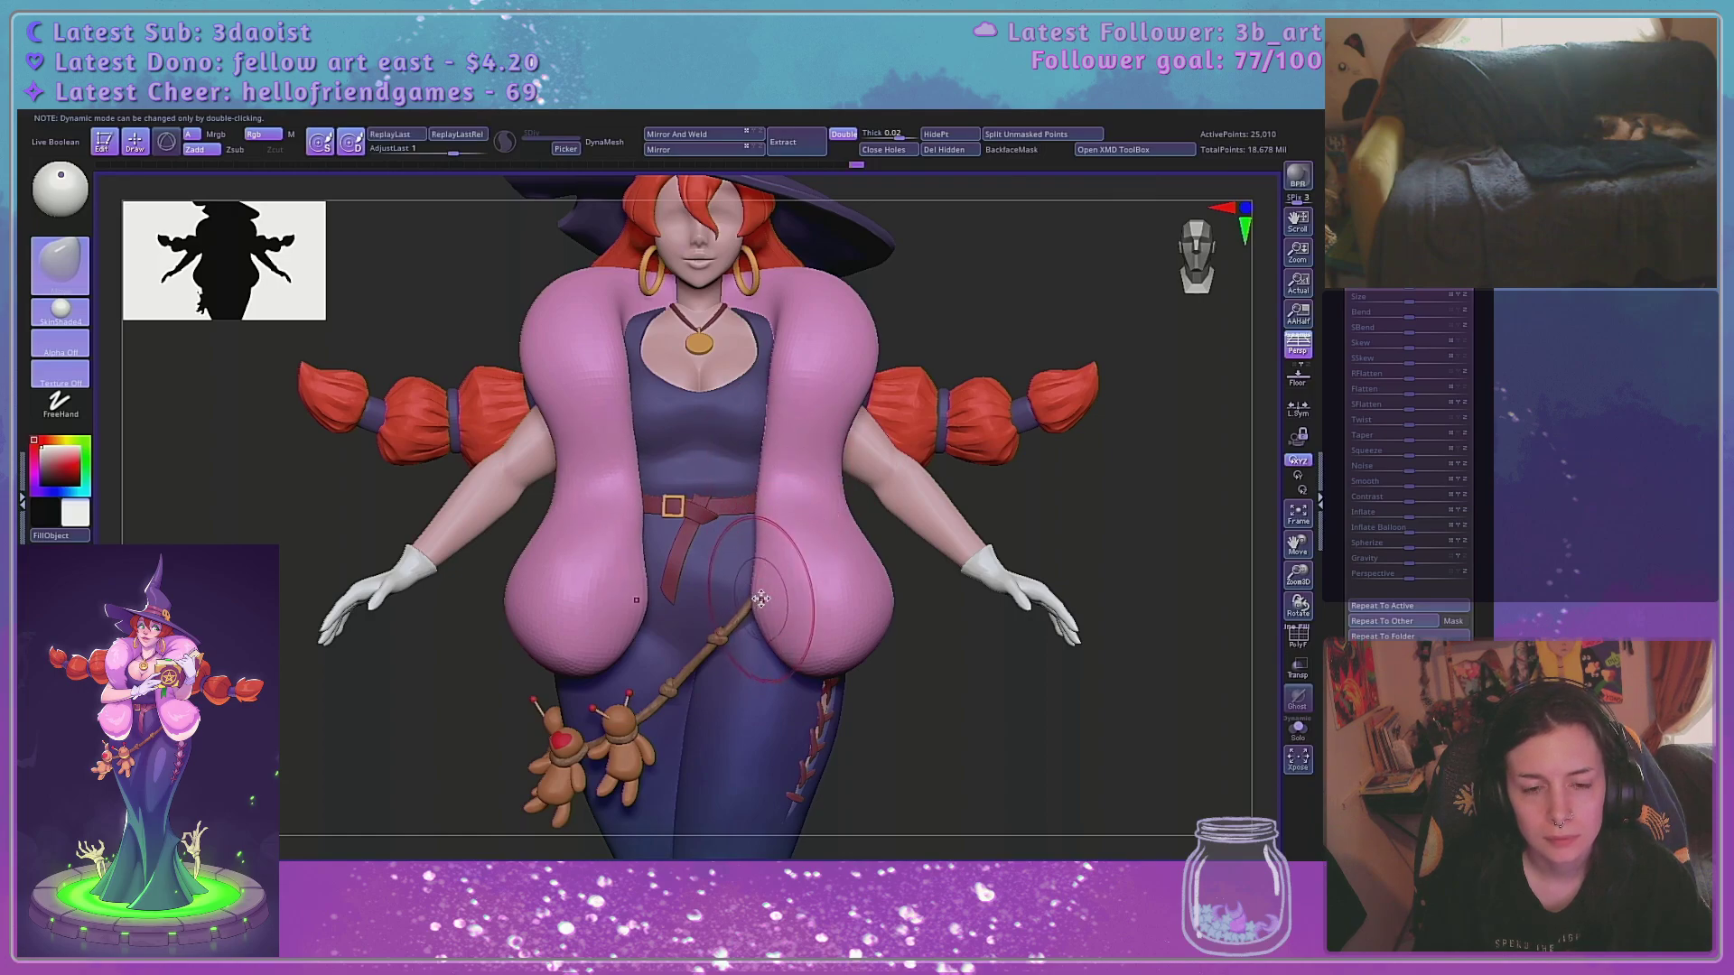
Round off the lower inner corners of the front puffs and push their outer sides slightly outward
key("space")
left_click_drag(752, 607, 806, 666)
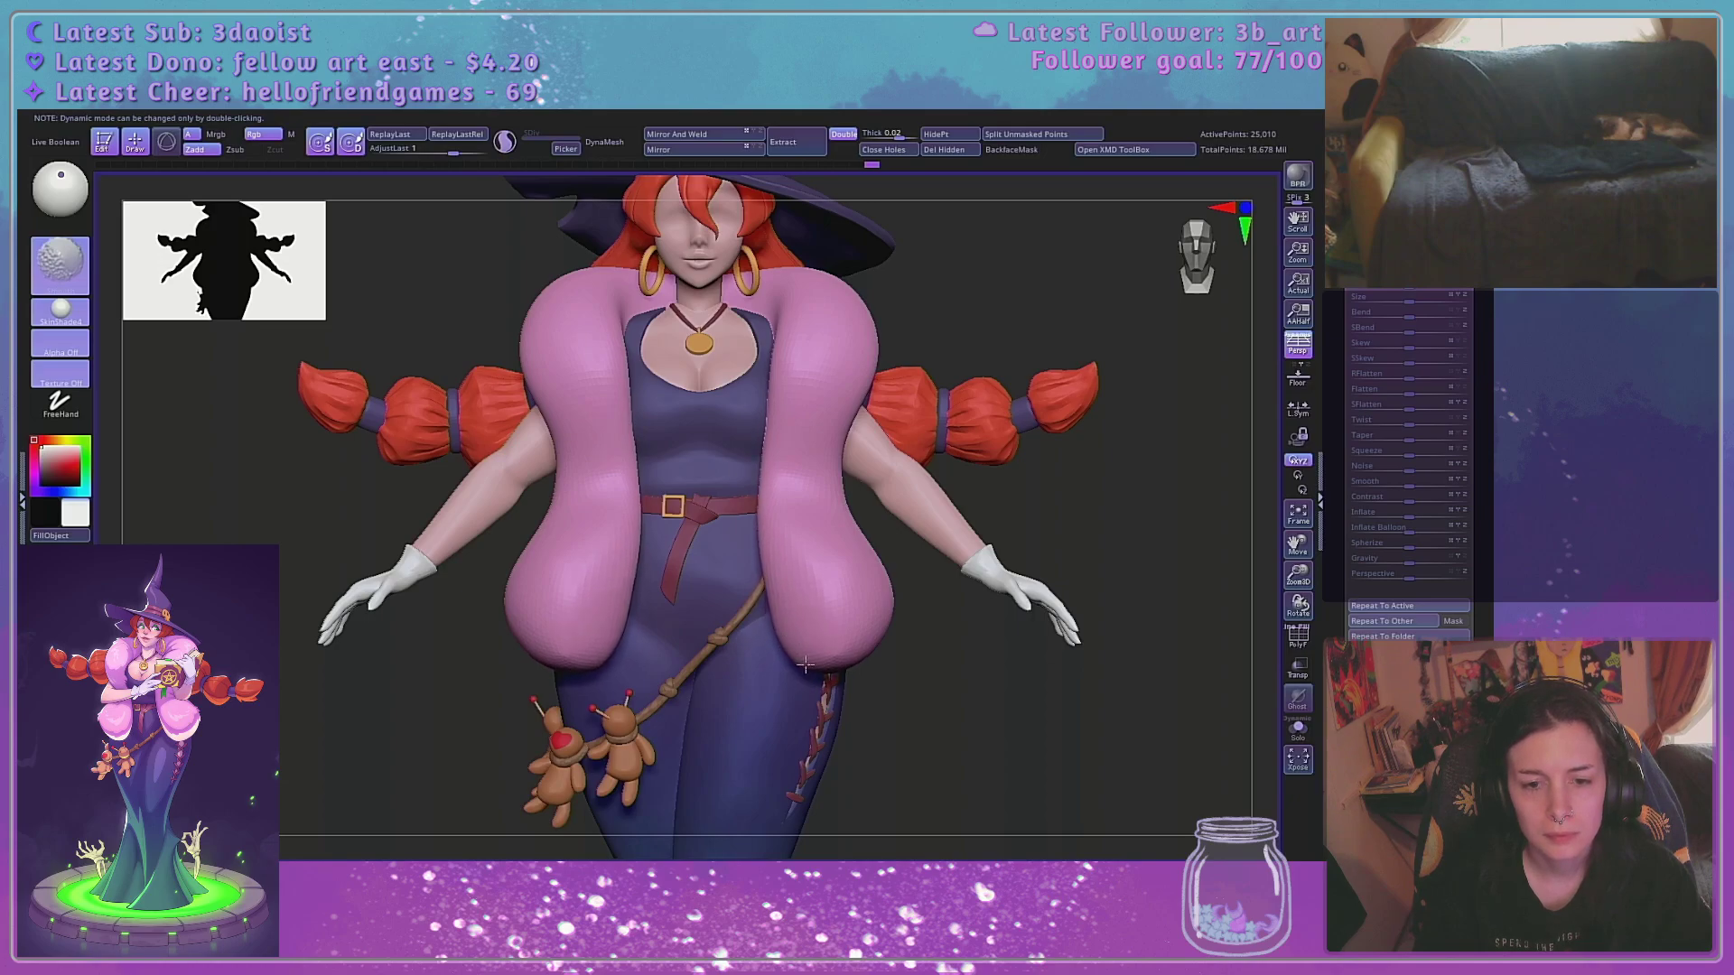
key("space")
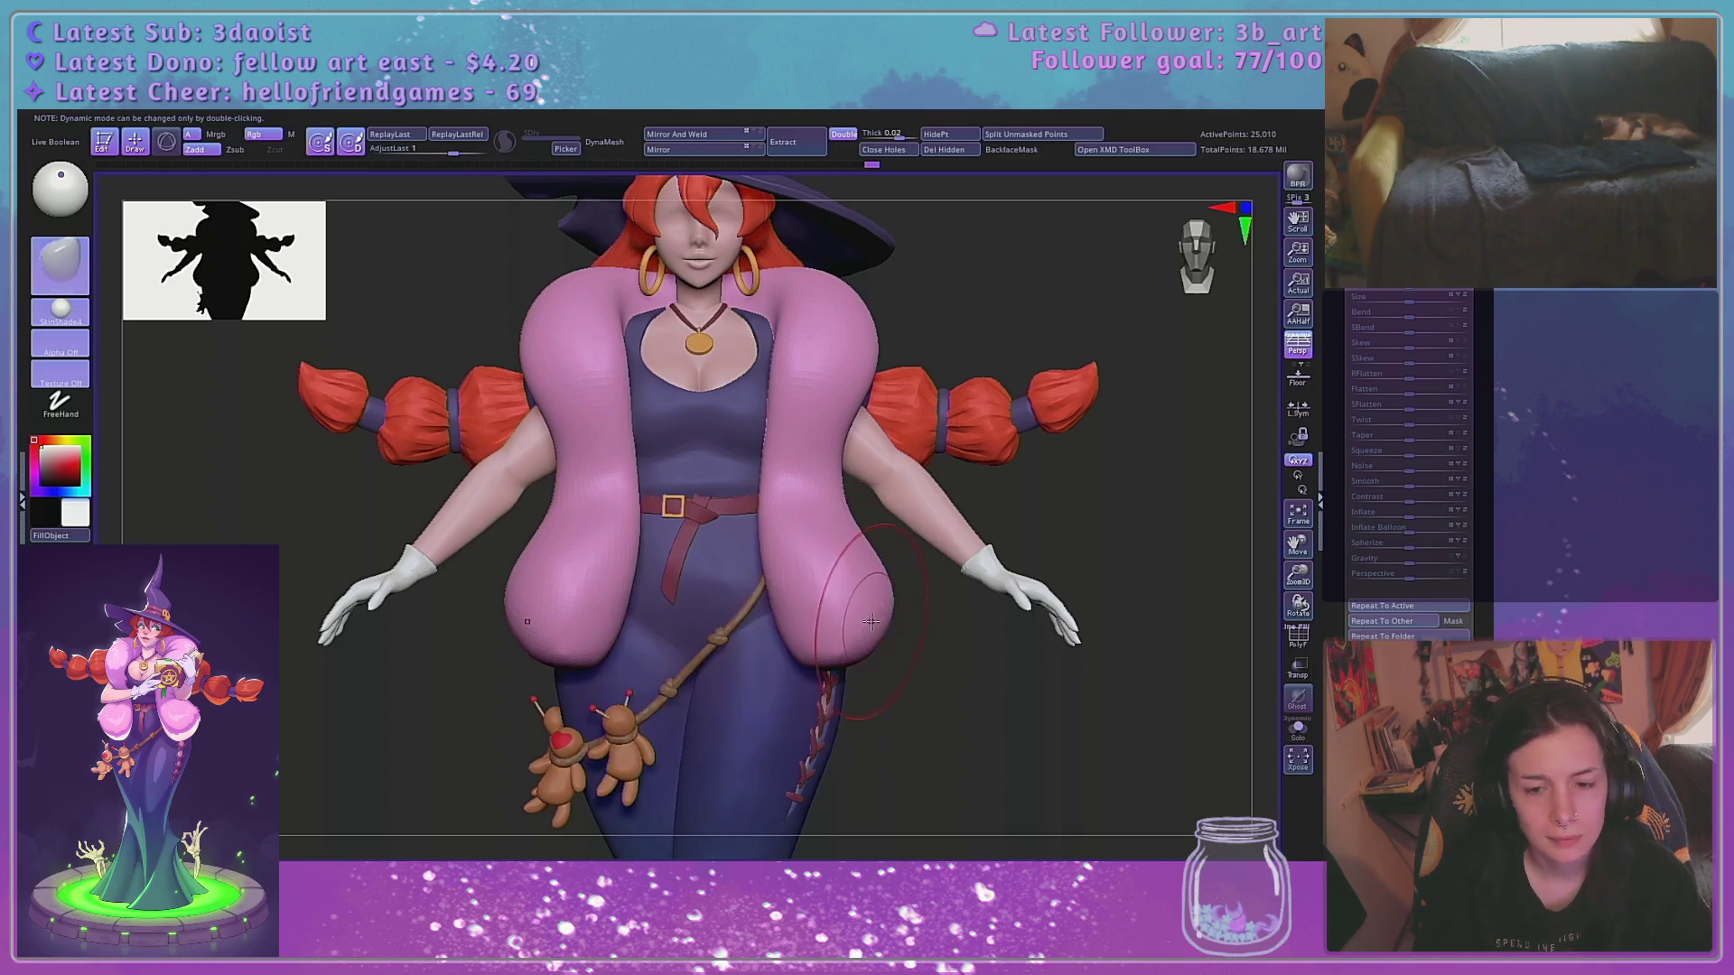
left_click_drag(870, 621, 901, 582)
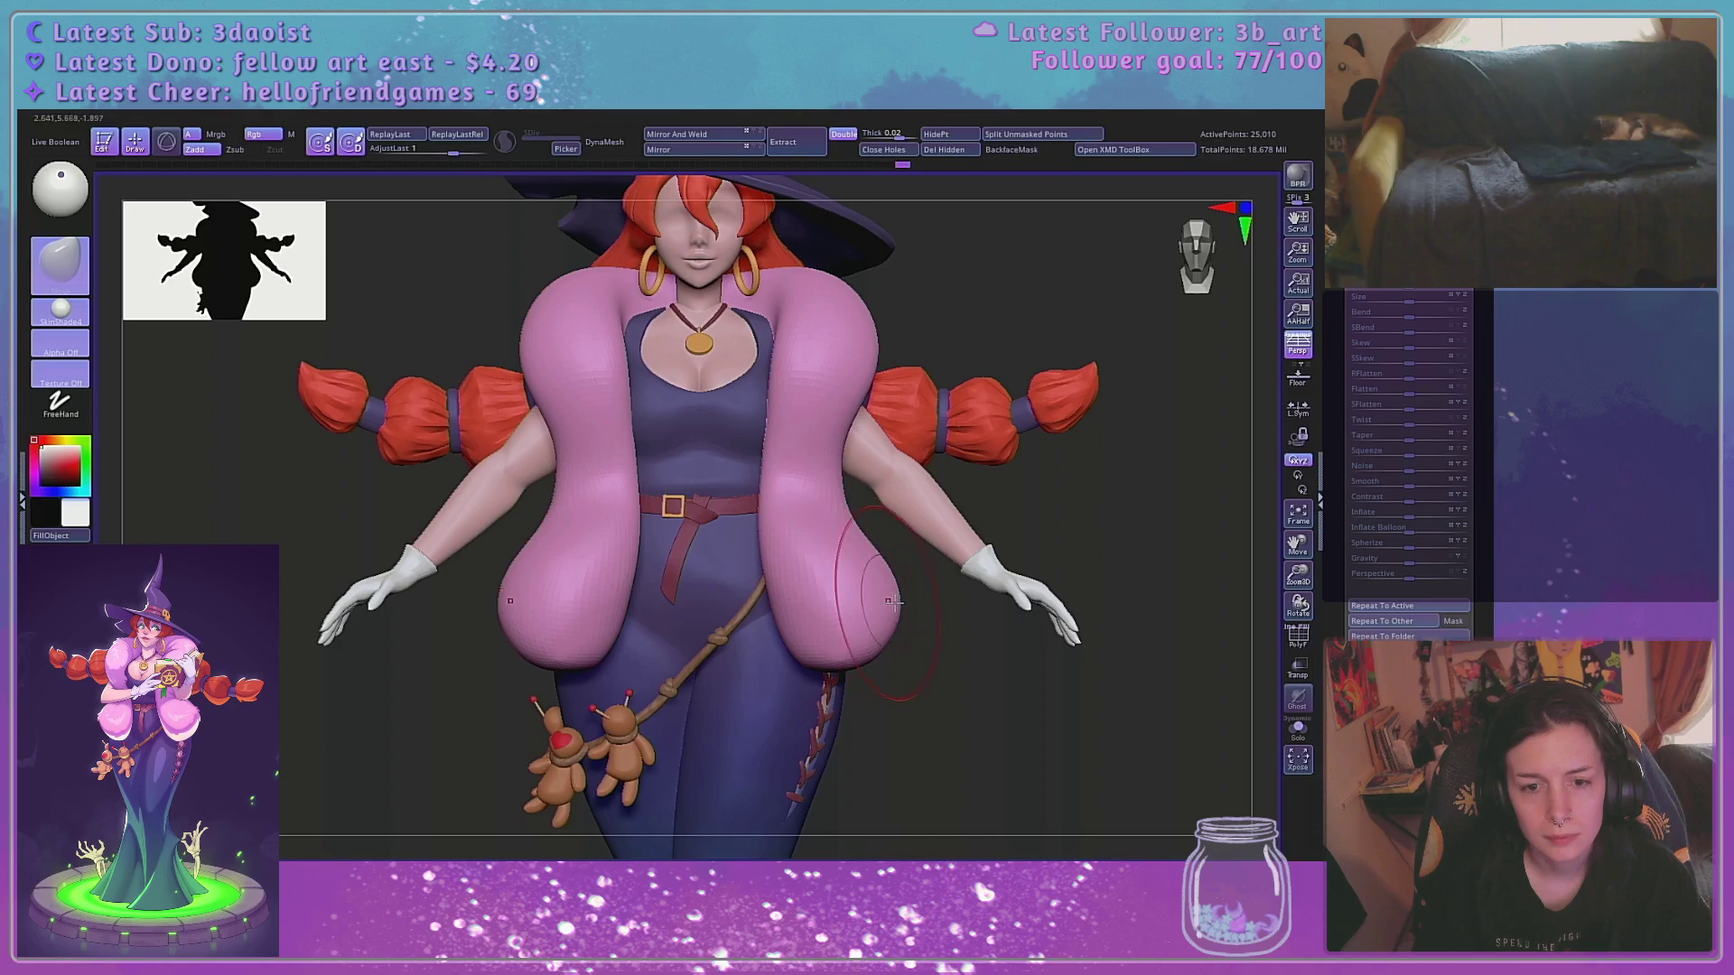
Refine the inner edges of the front panels beside the belt and chest
left_click_drag(791, 519, 767, 490, "shift")
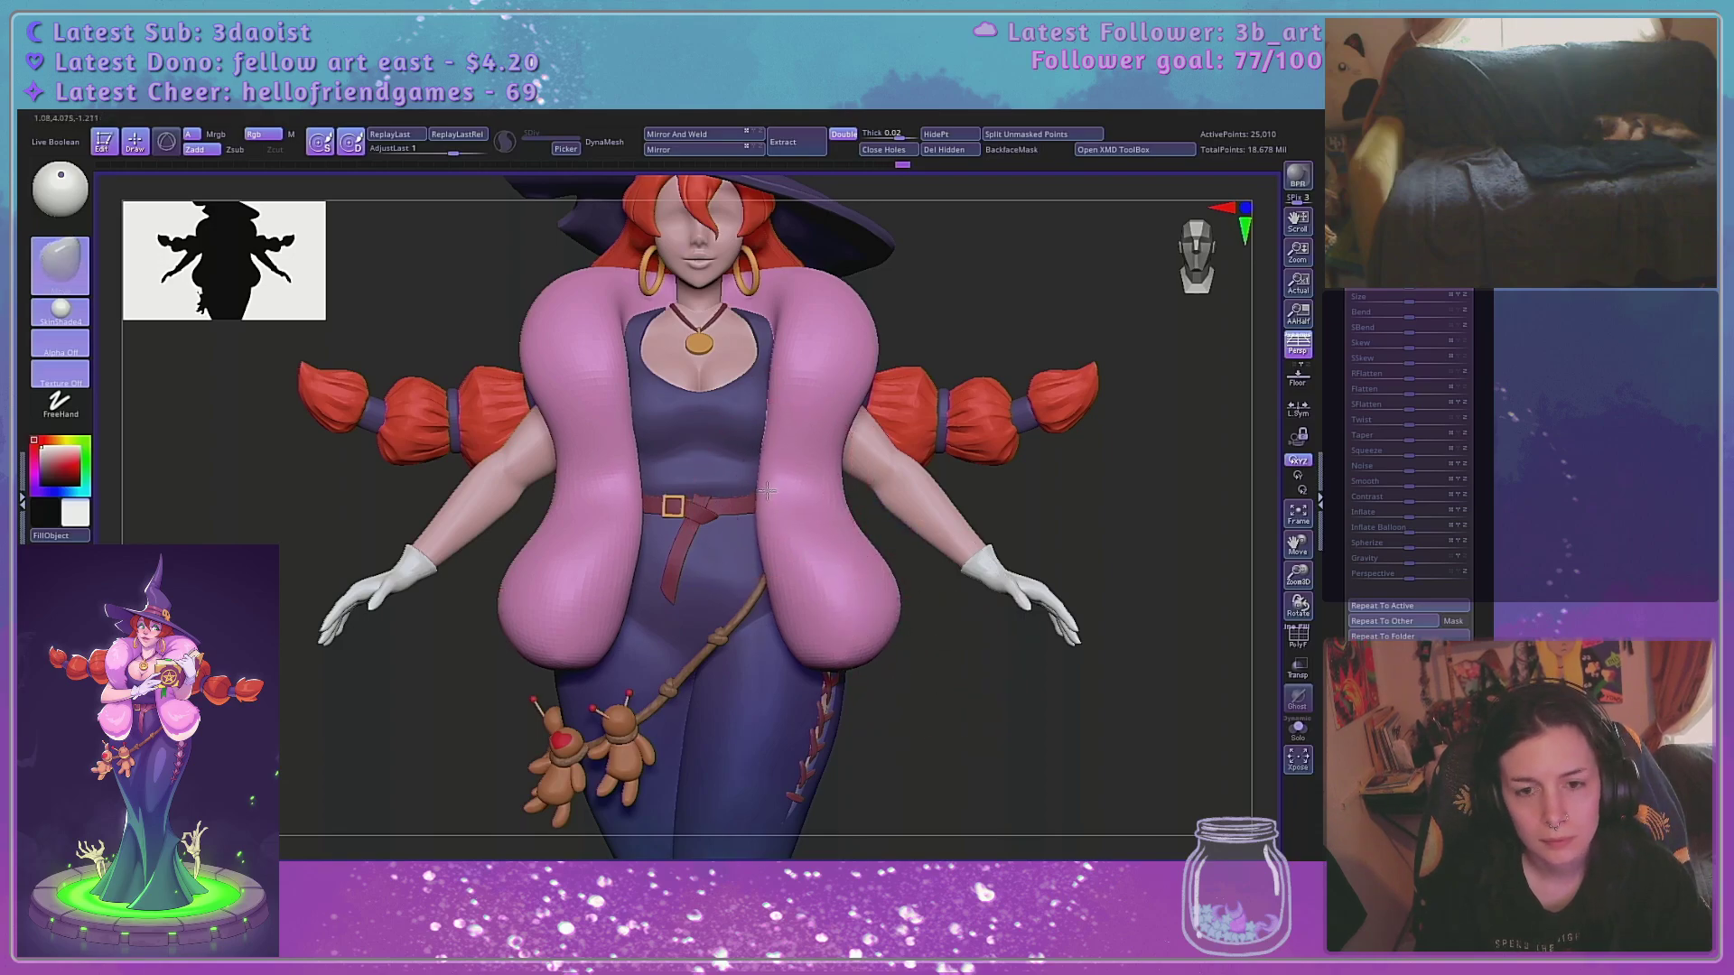
key("space")
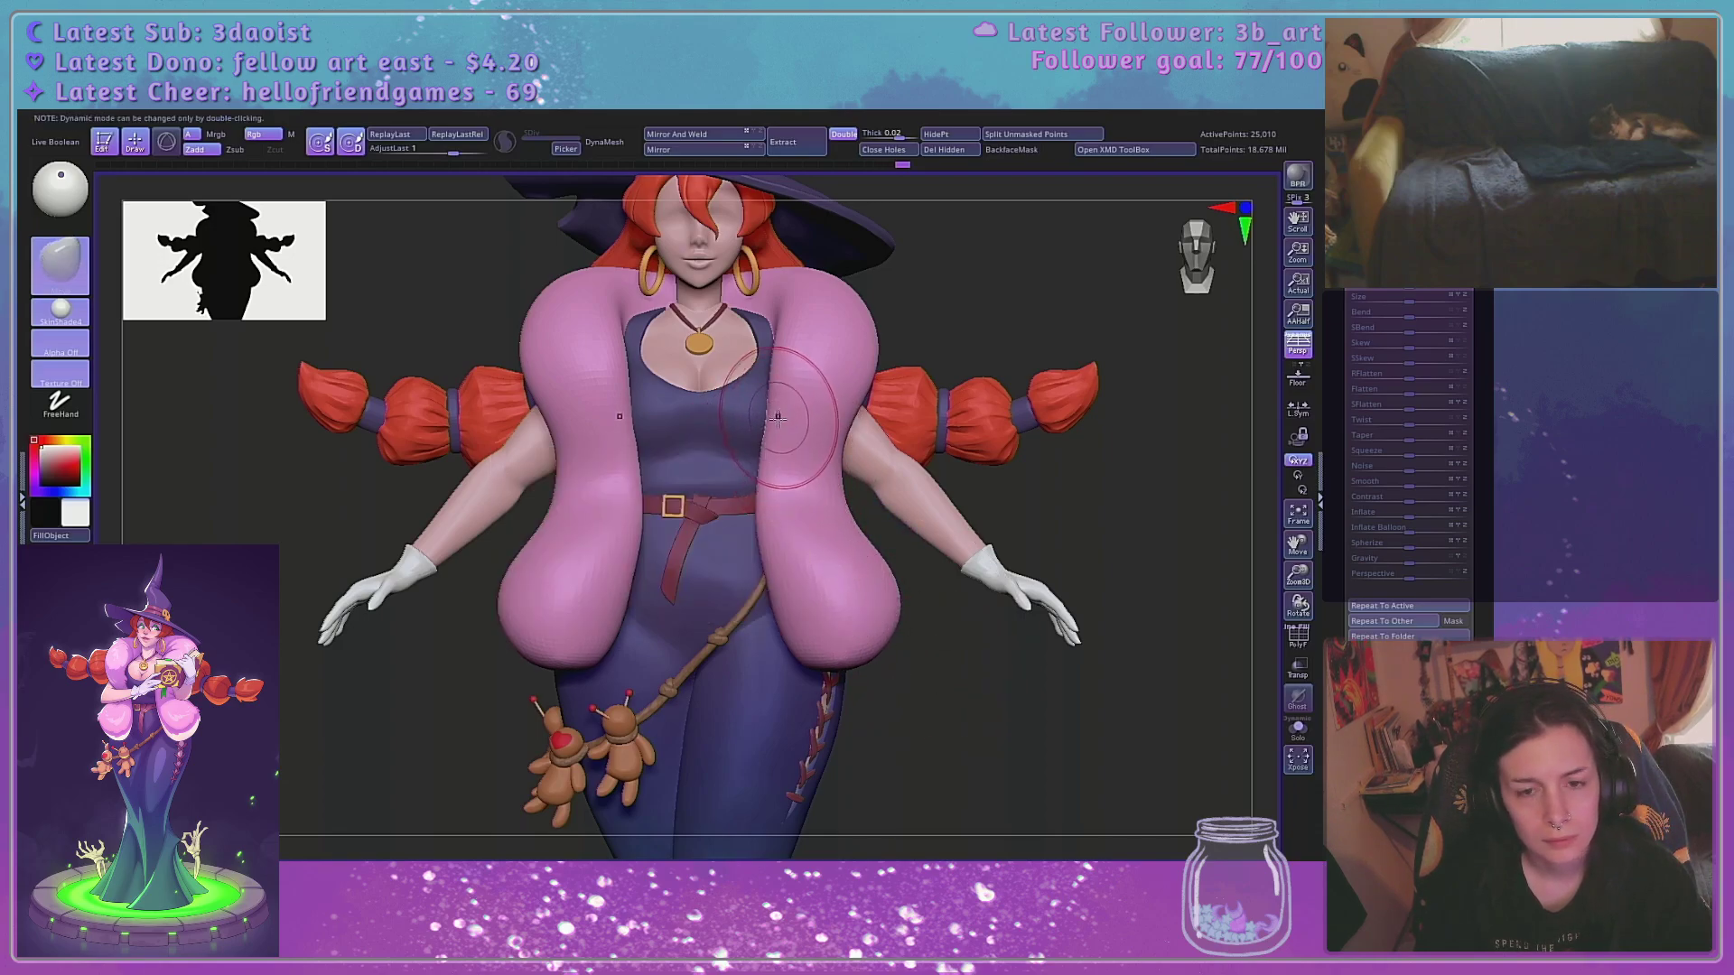
left_click_drag(777, 418, 826, 409)
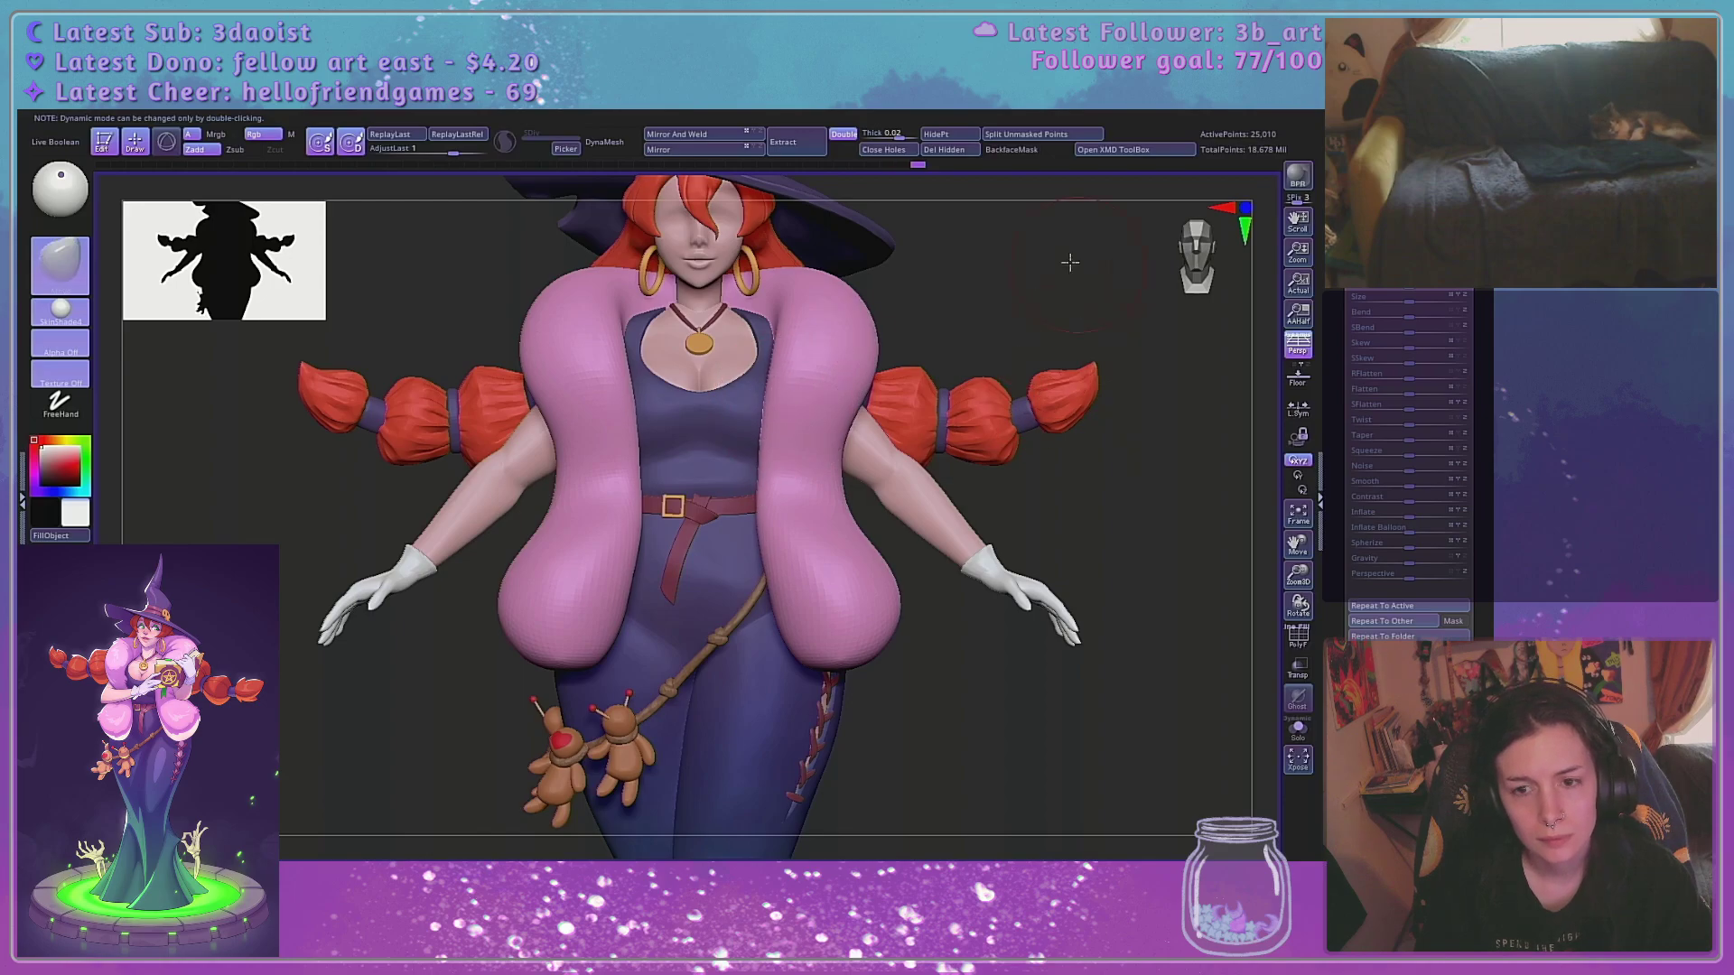
Turn transparency back on and soften the tops of the shoulder puffs near the neck
mouse_move(1069, 262)
left_mouse_down()
mouse_move(829, 309)
mouse_move(923, 264)
left_mouse_up()
key("space")
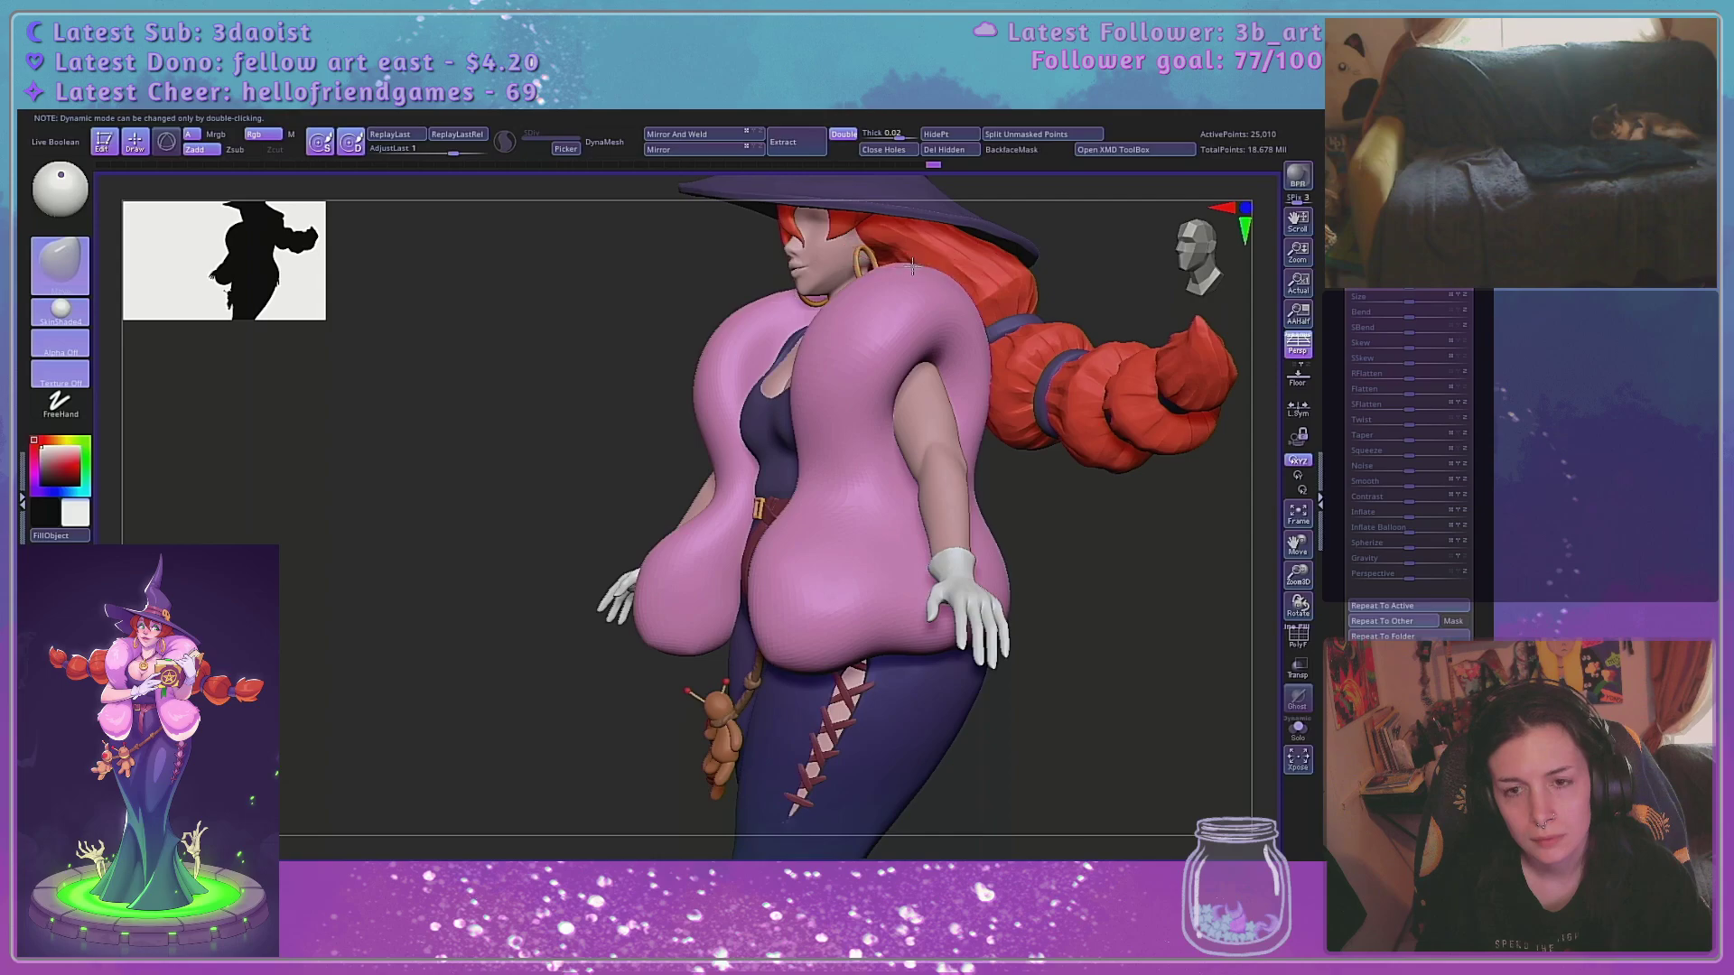
left_click_drag(1072, 283, 963, 351, "alt")
left_click(1297, 667)
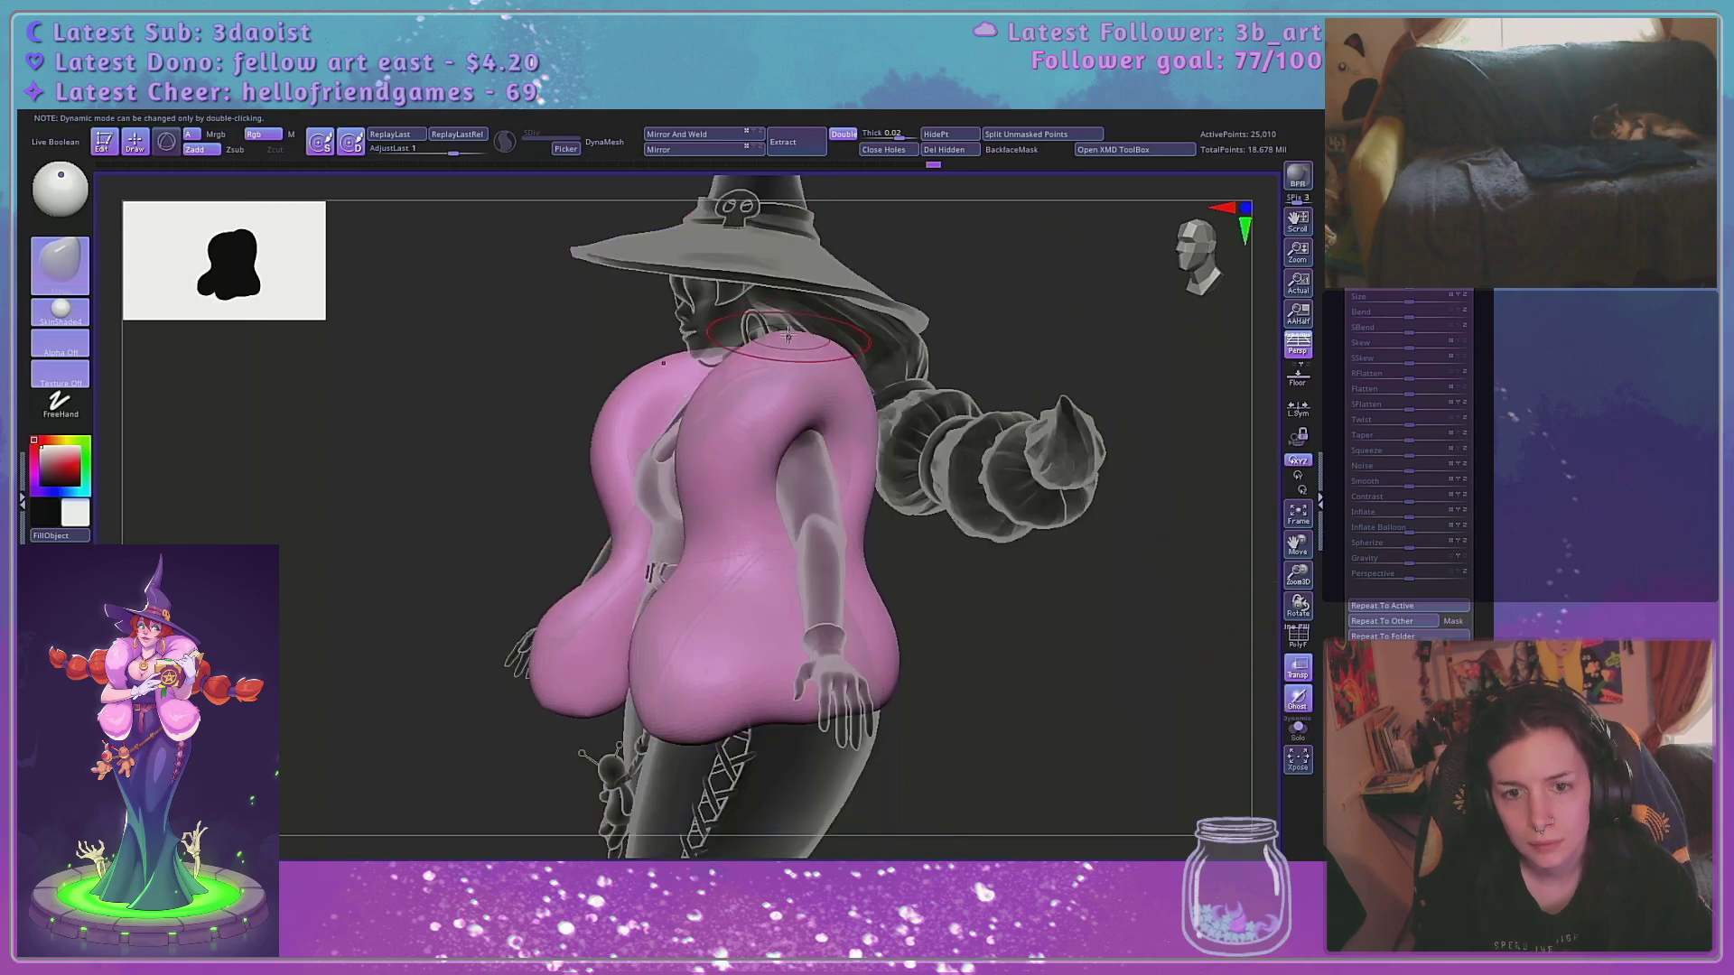
mouse_move(788, 336)
left_mouse_down("shift")
mouse_move(833, 352)
mouse_move(777, 348)
mouse_move(809, 346)
left_mouse_up("shift")
key("space")
left_click_drag(890, 298, 816, 330)
Adjust the shoulder puffs and the coat's upper back contour with the Move brush from several angles
key("space")
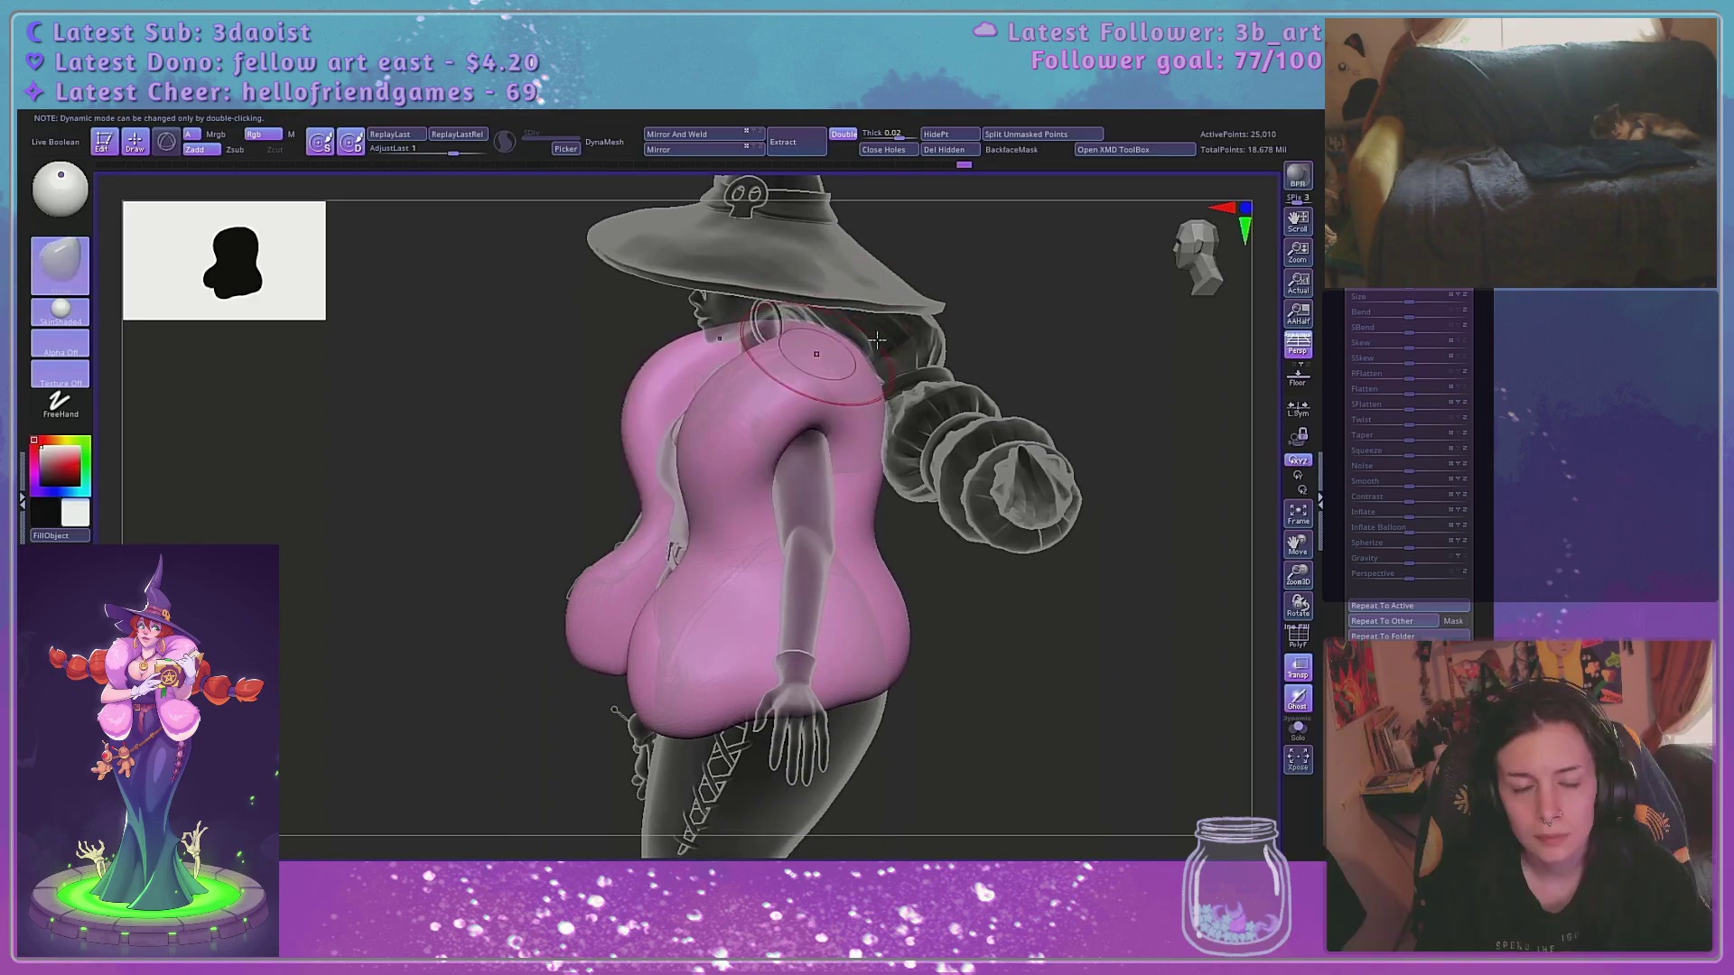
mouse_move(761, 344)
right_mouse_down()
mouse_move(965, 301)
mouse_move(949, 305)
right_mouse_up()
key("space")
left_click_drag(786, 366, 802, 362)
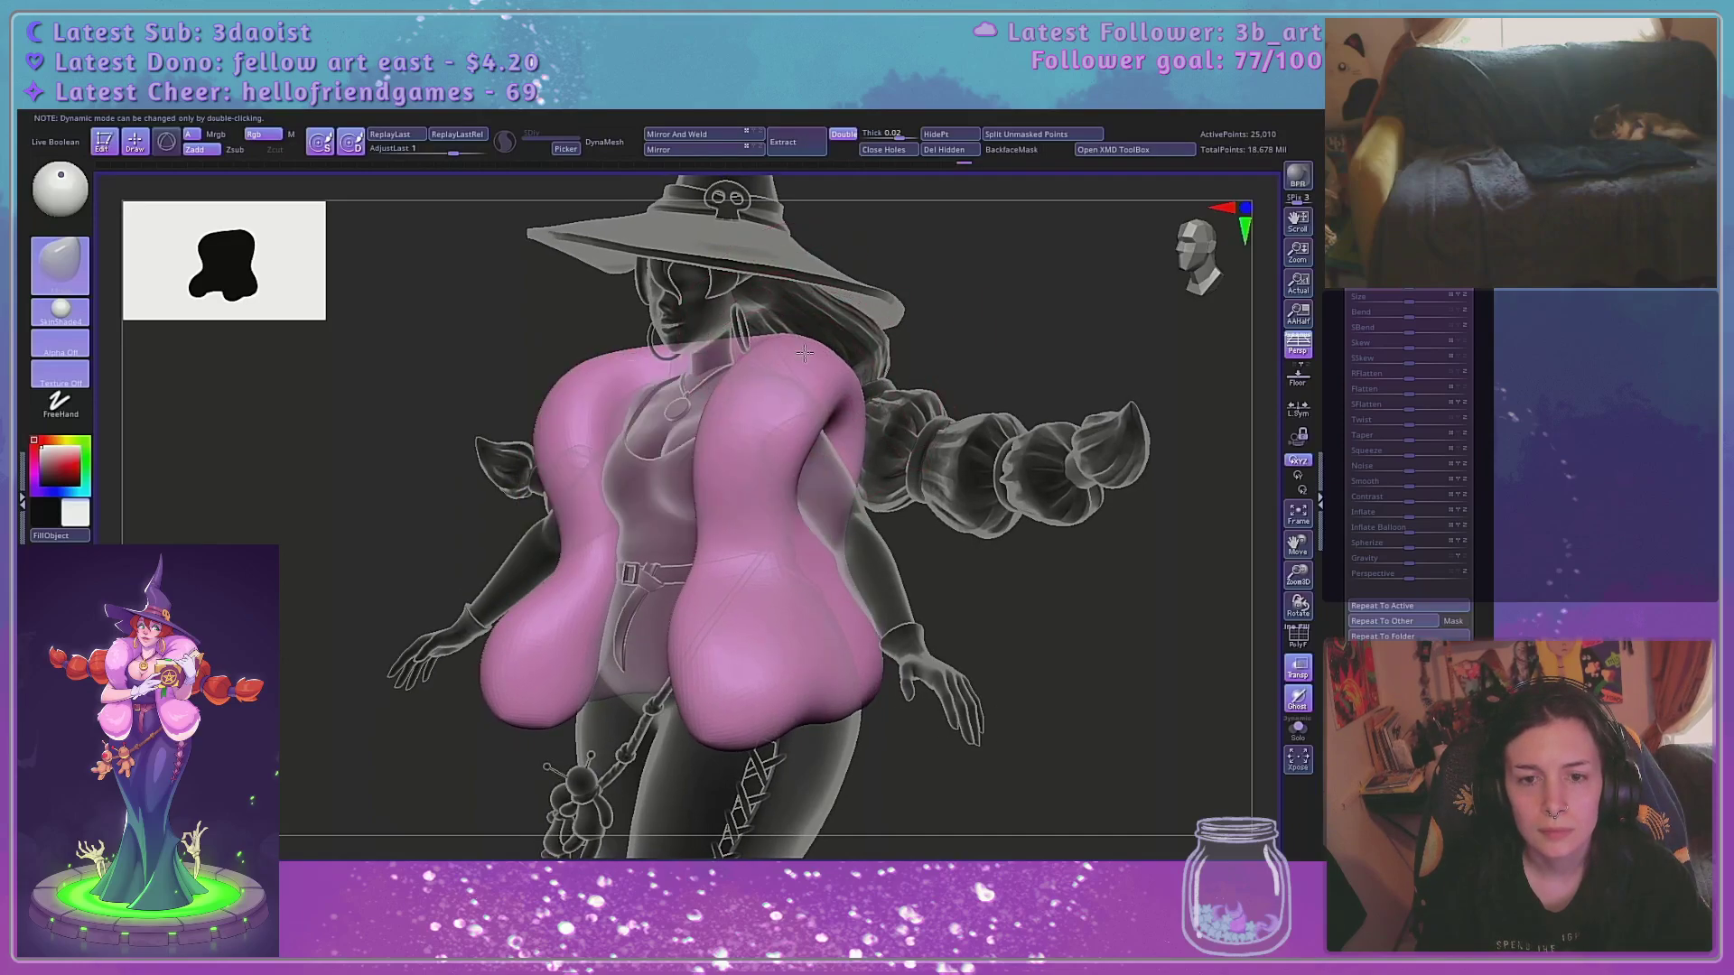
right_click_drag(845, 338, 783, 366)
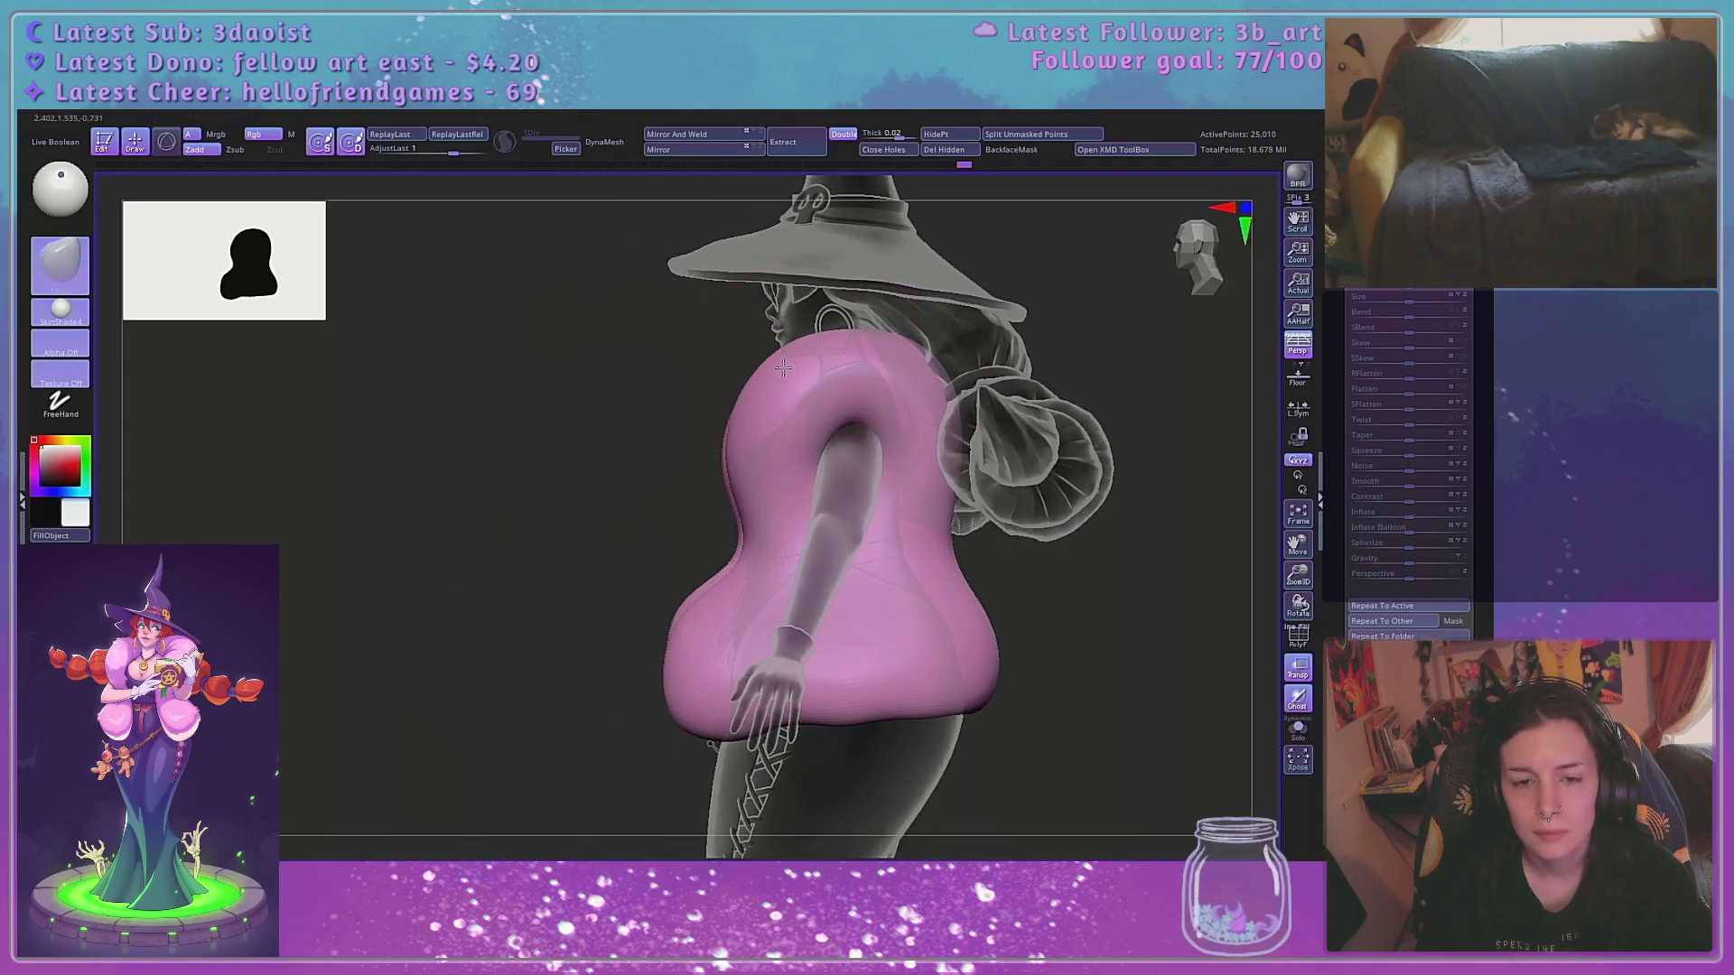
mouse_move(938, 365)
right_mouse_down()
mouse_move(1045, 368)
mouse_move(964, 420)
right_mouse_up()
left_click_drag(964, 420, 949, 419)
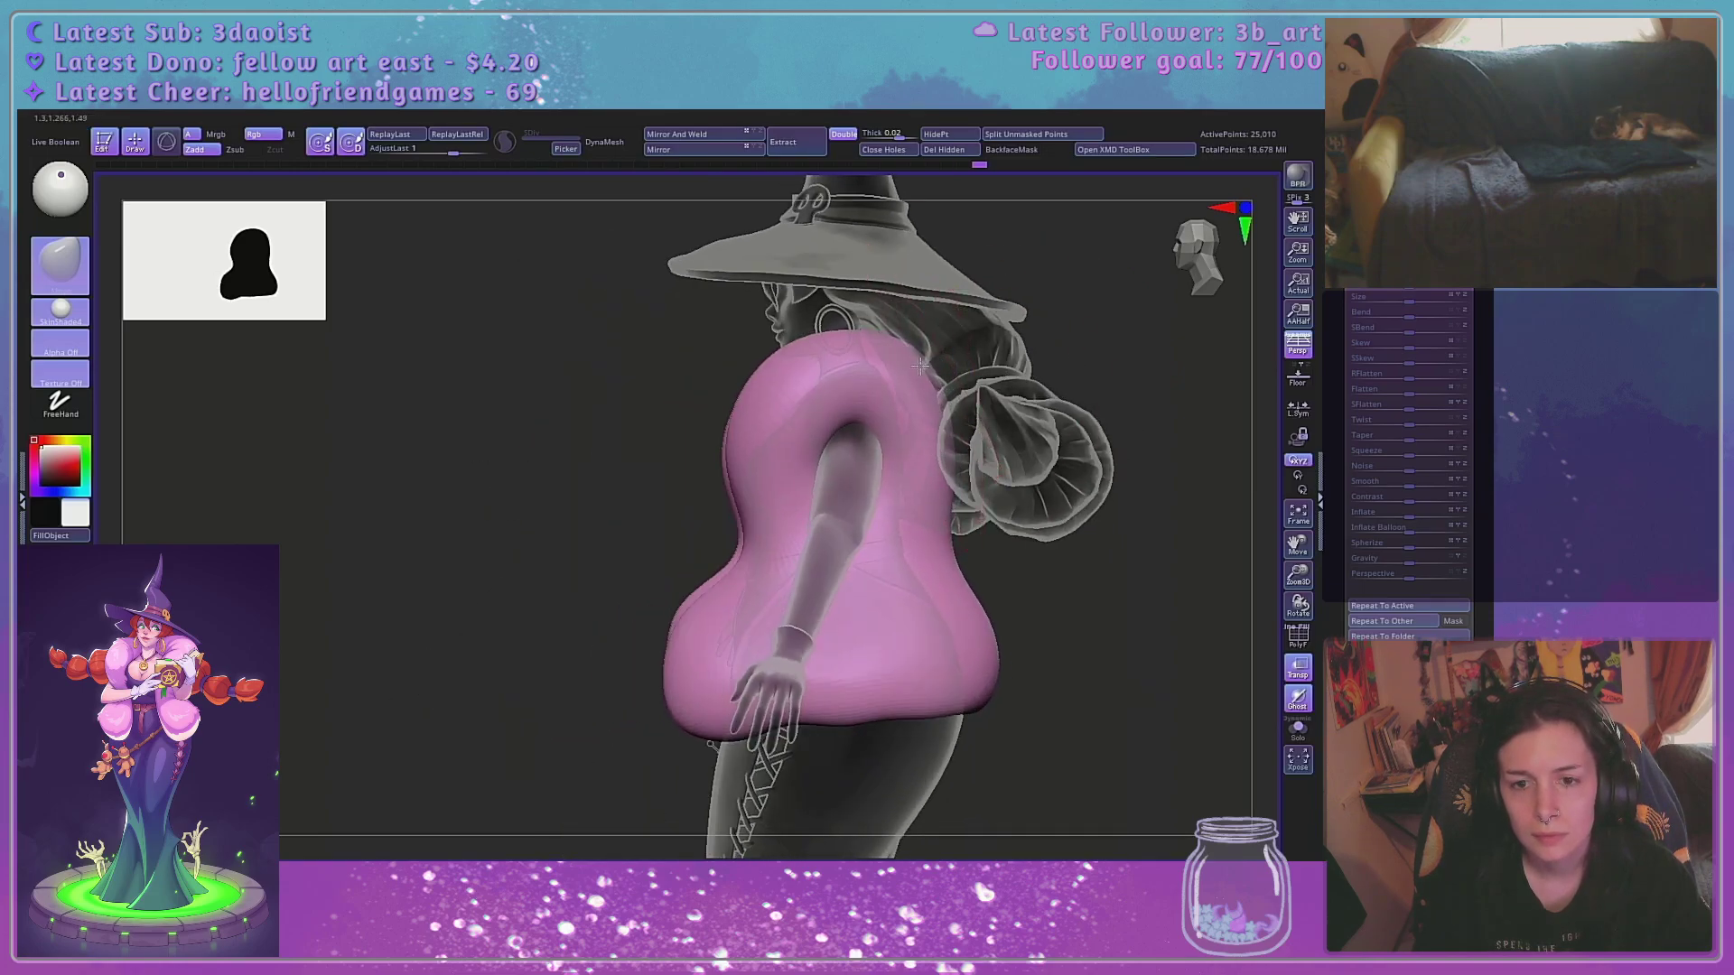
Smooth the coat's back contour and pull the lower front profile inward from the side with a draw size of about 280
mouse_move(899, 348)
left_mouse_down("shift")
mouse_move(940, 452)
mouse_move(952, 632)
mouse_move(930, 524)
left_mouse_up("shift")
right_click_drag(1064, 546, 987, 520, "alt")
left_click_drag(850, 459, 891, 585, "shift")
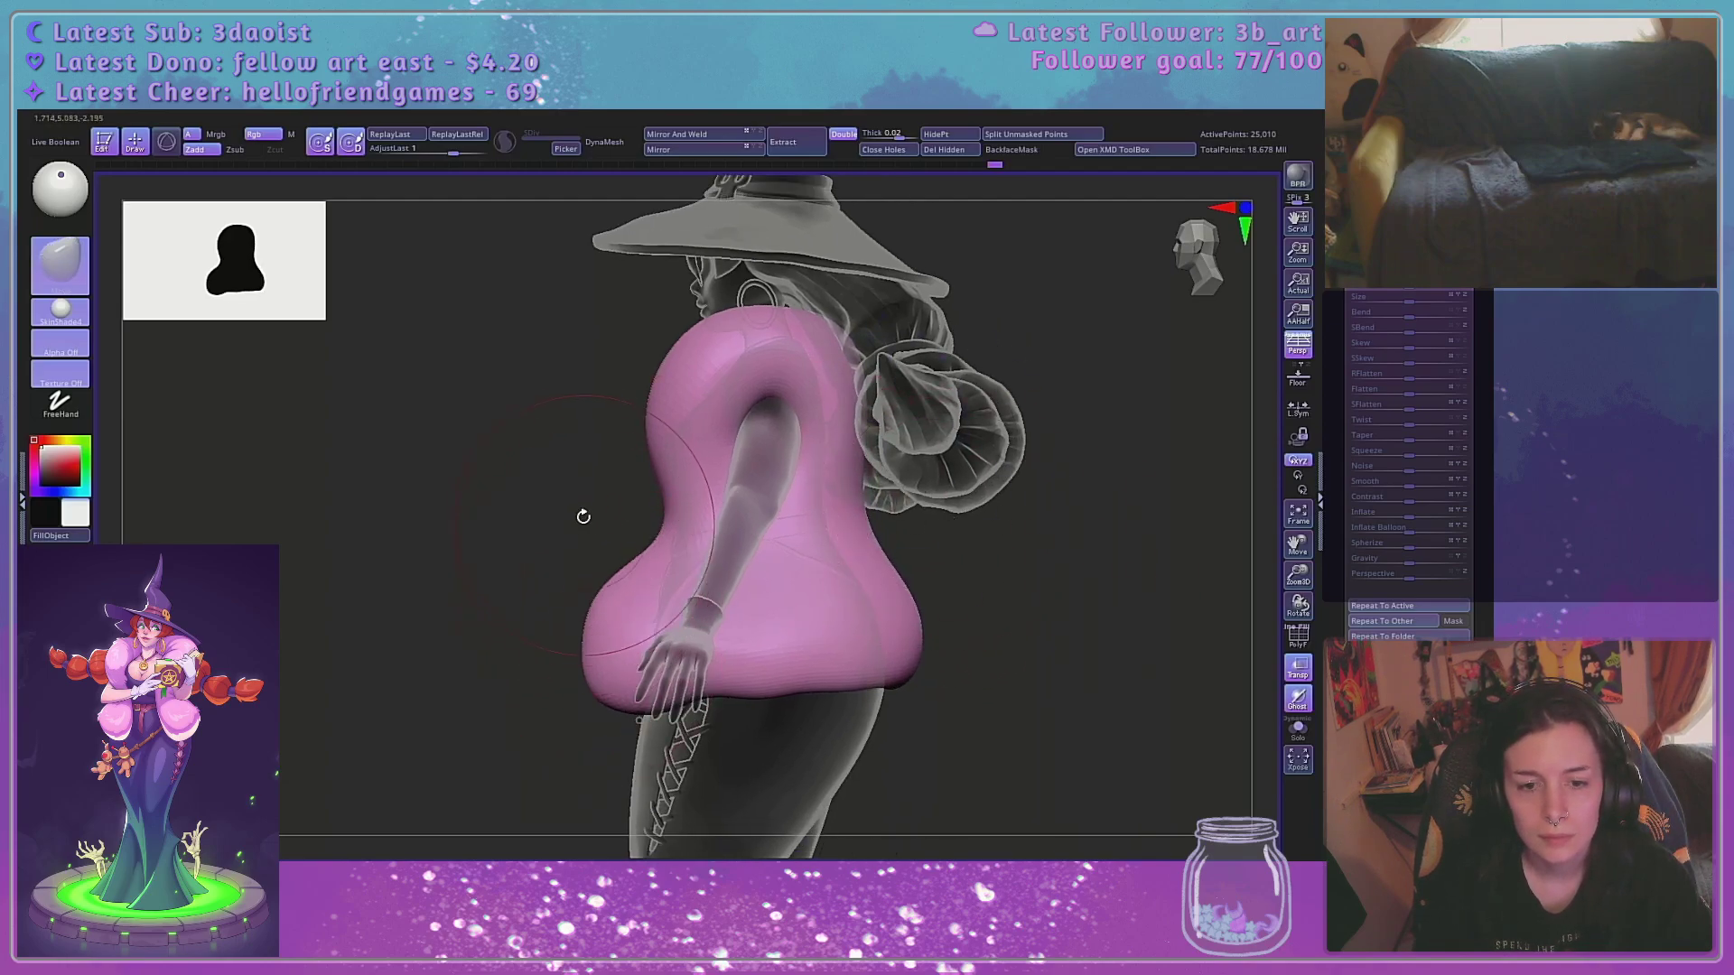
key("space")
left_click_drag(576, 506, 521, 504)
key("space")
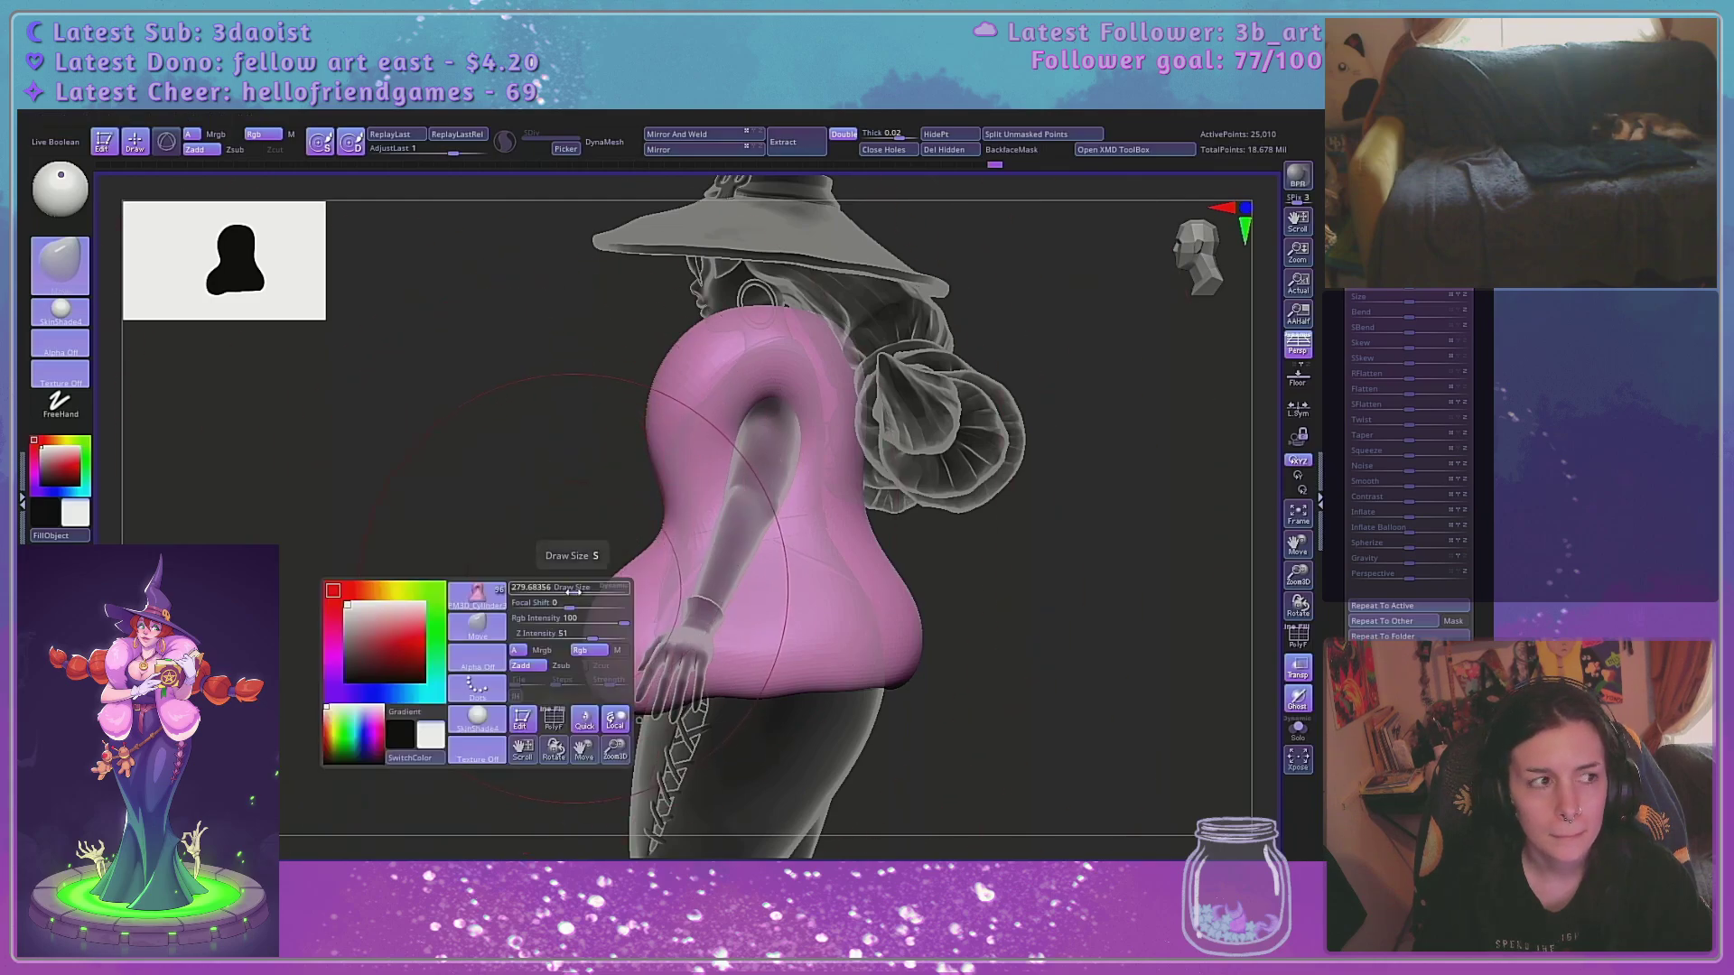
left_click_drag(612, 651, 624, 635)
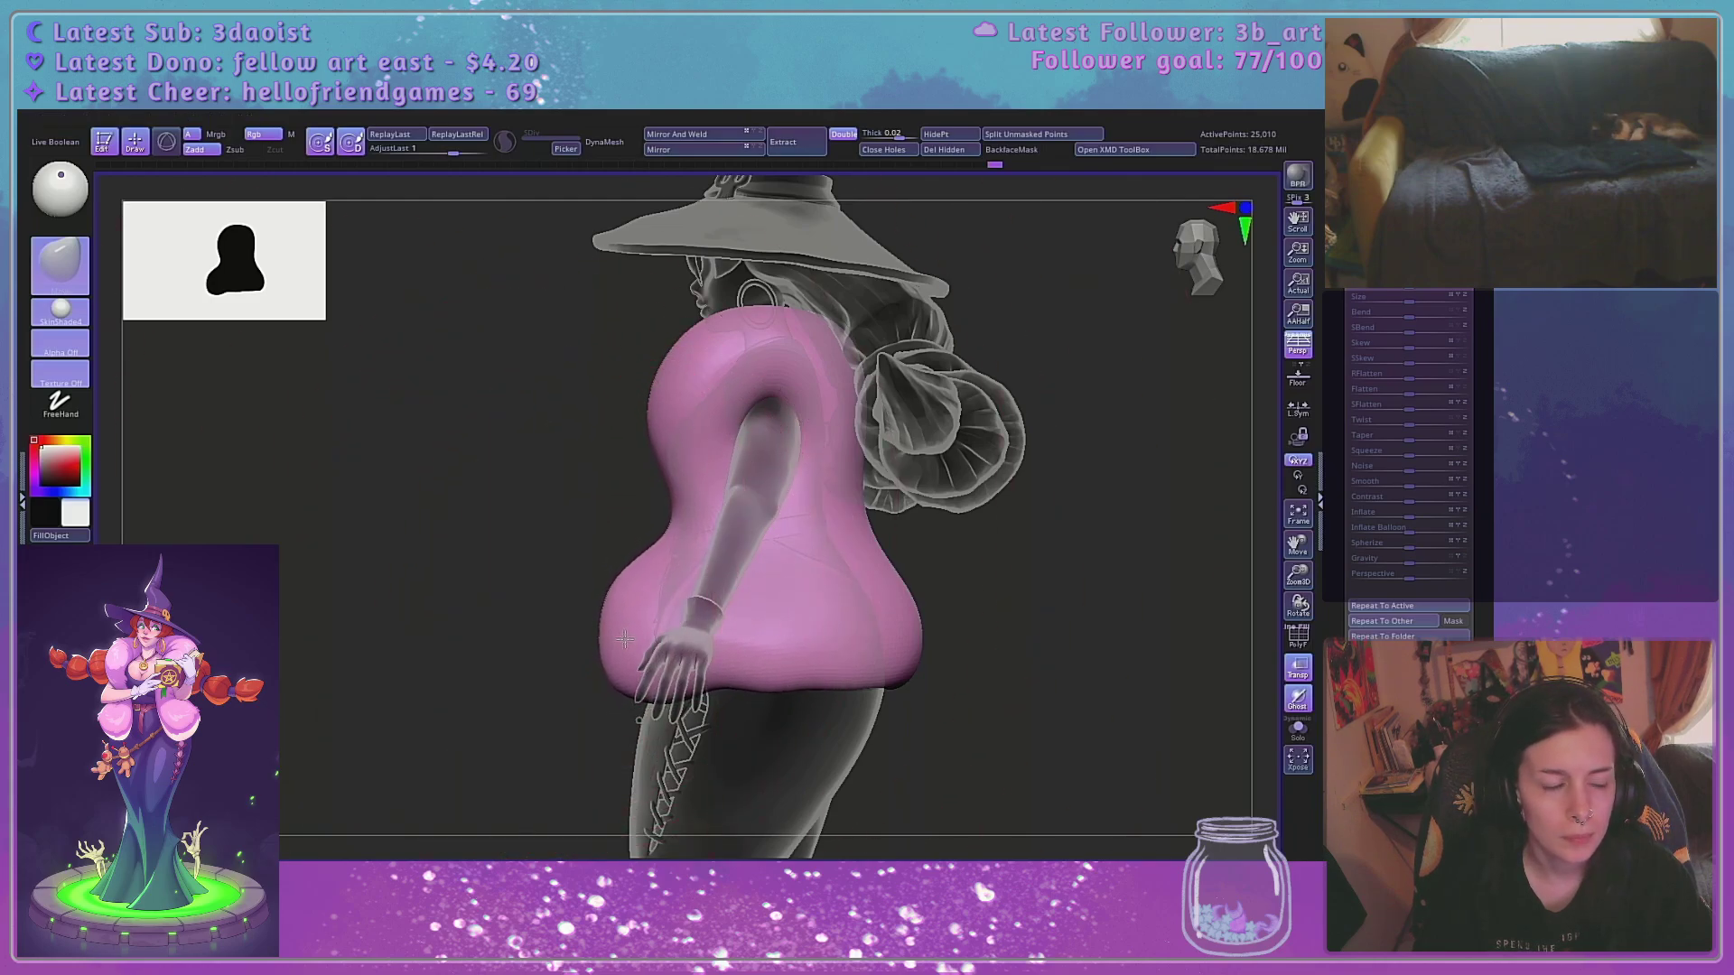
Push the lower front puffs outward and draw the outer sides of the shoulder puffs slightly inward from the front
left_click_drag(587, 538, 1066, 578)
left_click_drag(797, 394, 768, 383)
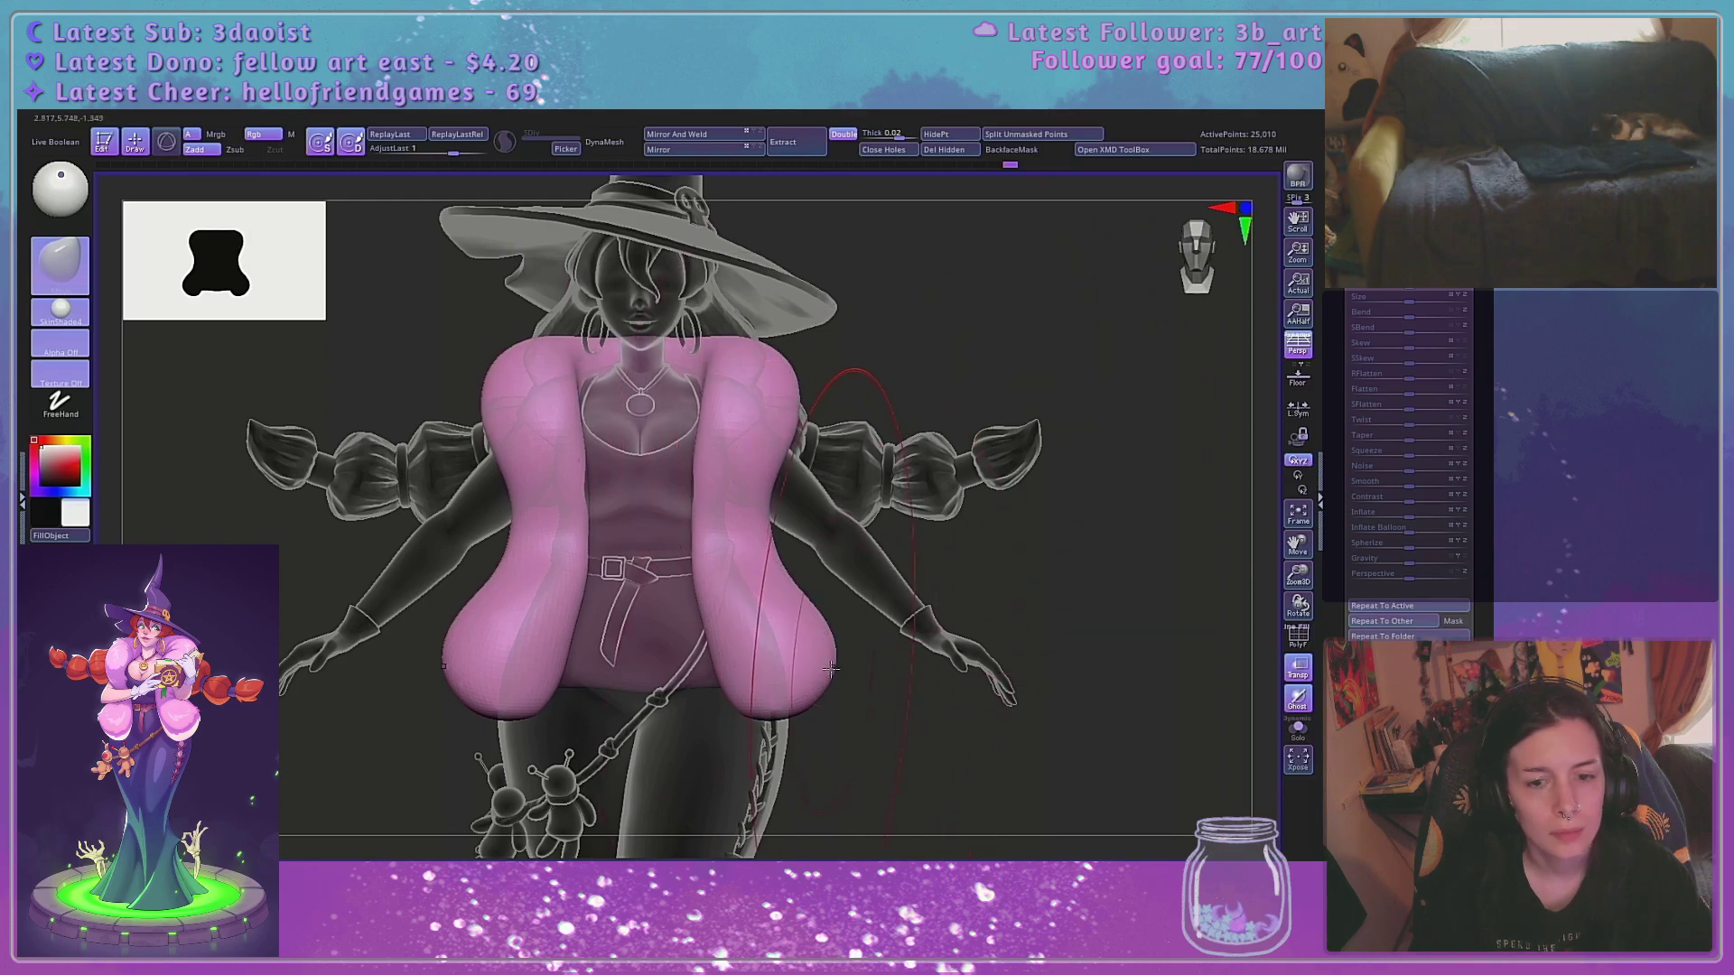
left_click_drag(829, 672, 841, 669)
left_click_drag(798, 397, 793, 398)
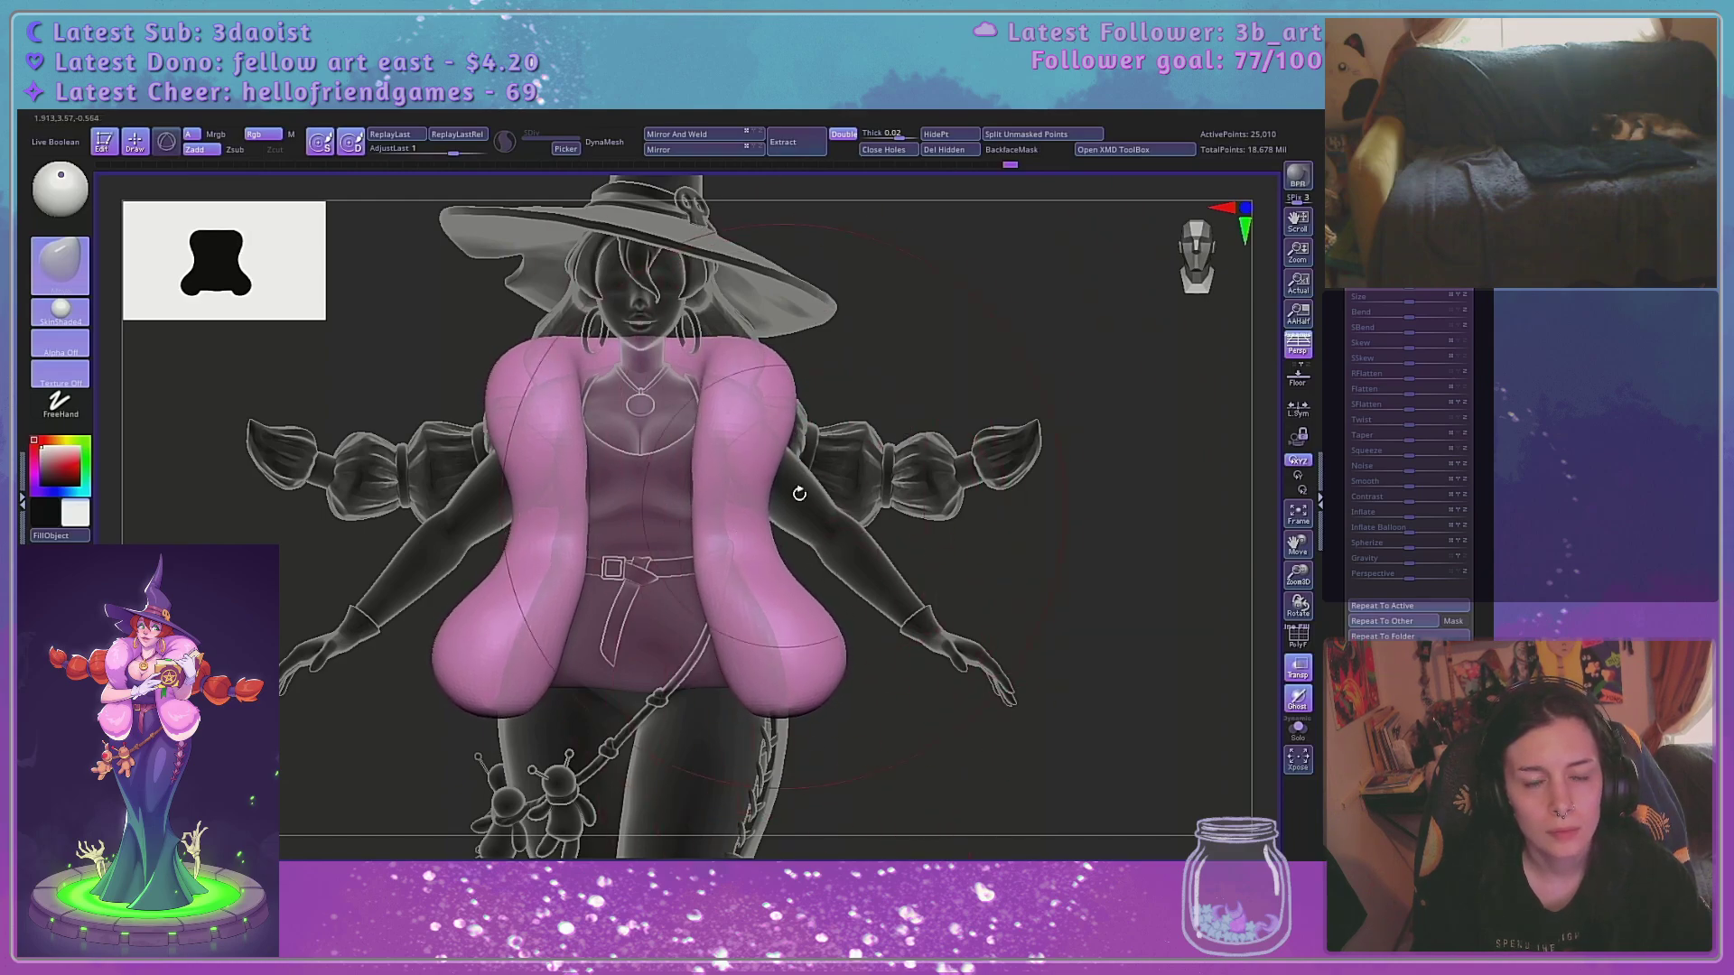
Refine the coat's contour around the waist from the front and side, varying the draw size
key("space")
mouse_move(740, 524)
left_mouse_down()
mouse_move(720, 524)
mouse_move(744, 521)
left_mouse_up()
key("space")
mouse_move(1021, 542)
left_mouse_down()
mouse_move(767, 492)
mouse_move(726, 420)
left_mouse_up()
key("space")
left_click_drag(734, 520, 739, 522)
key("space")
mouse_move(701, 592)
left_mouse_down()
mouse_move(675, 598)
mouse_move(692, 608)
mouse_move(486, 576)
left_mouse_up()
key("space")
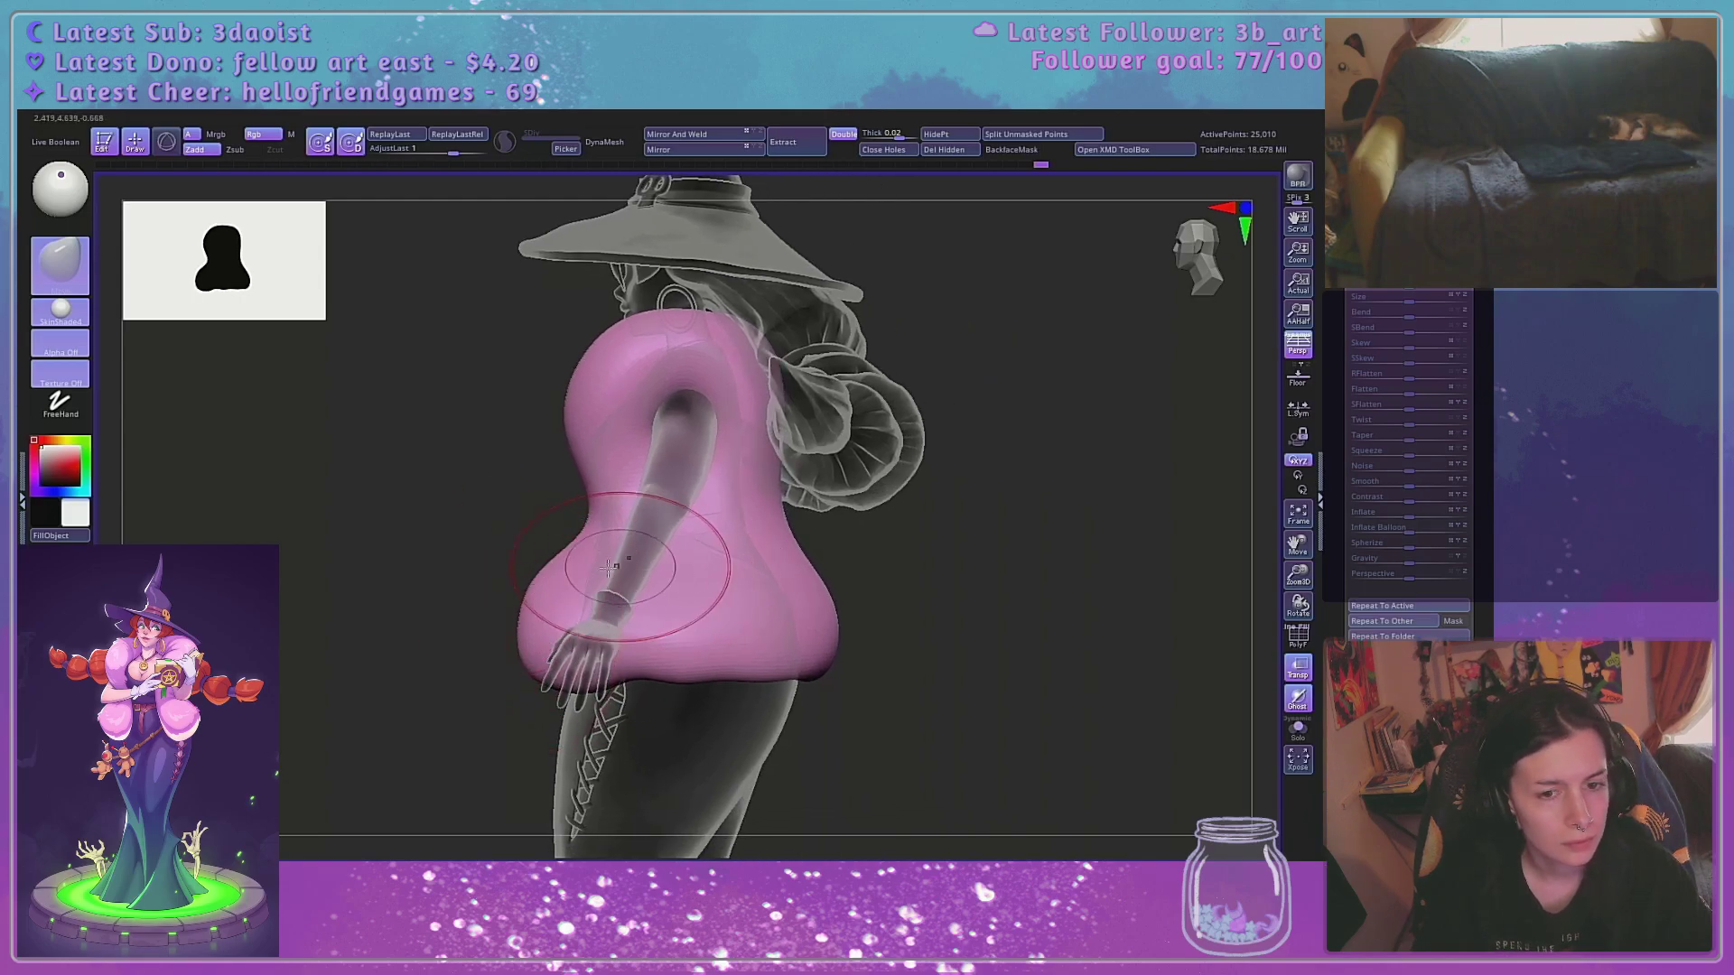
Reshape the coat's chest and waist profile from the side using a draw size of about 179
key("space")
left_click_drag(550, 579, 539, 576)
key("space")
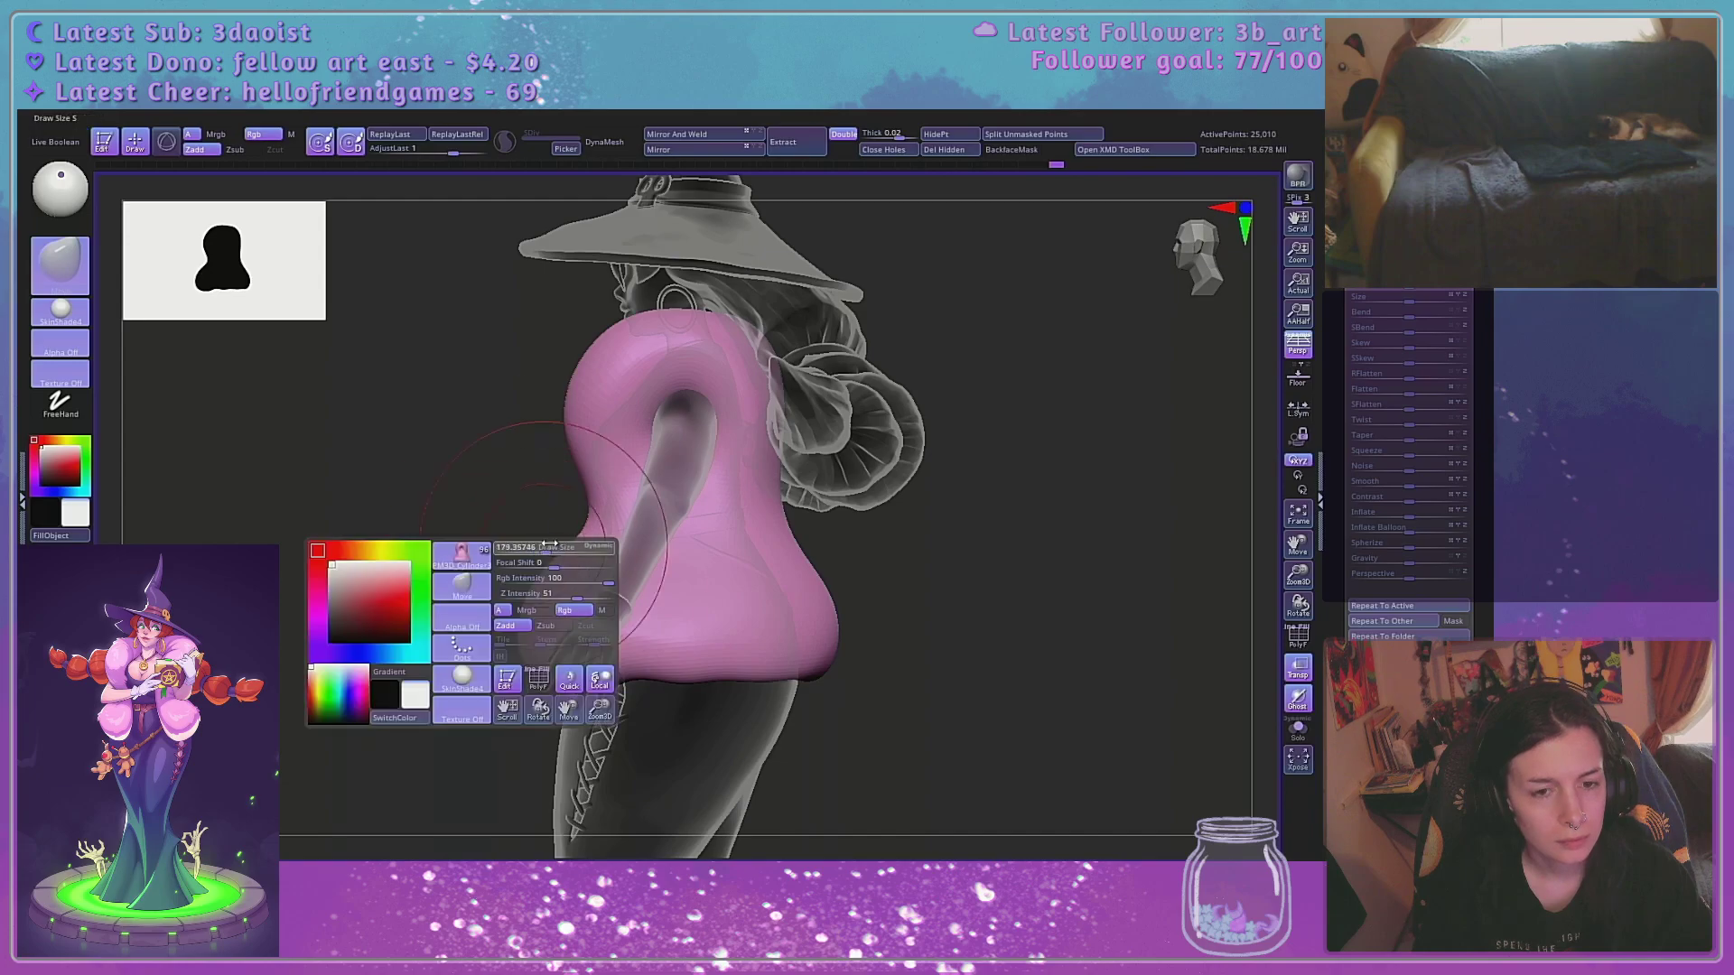
key("space")
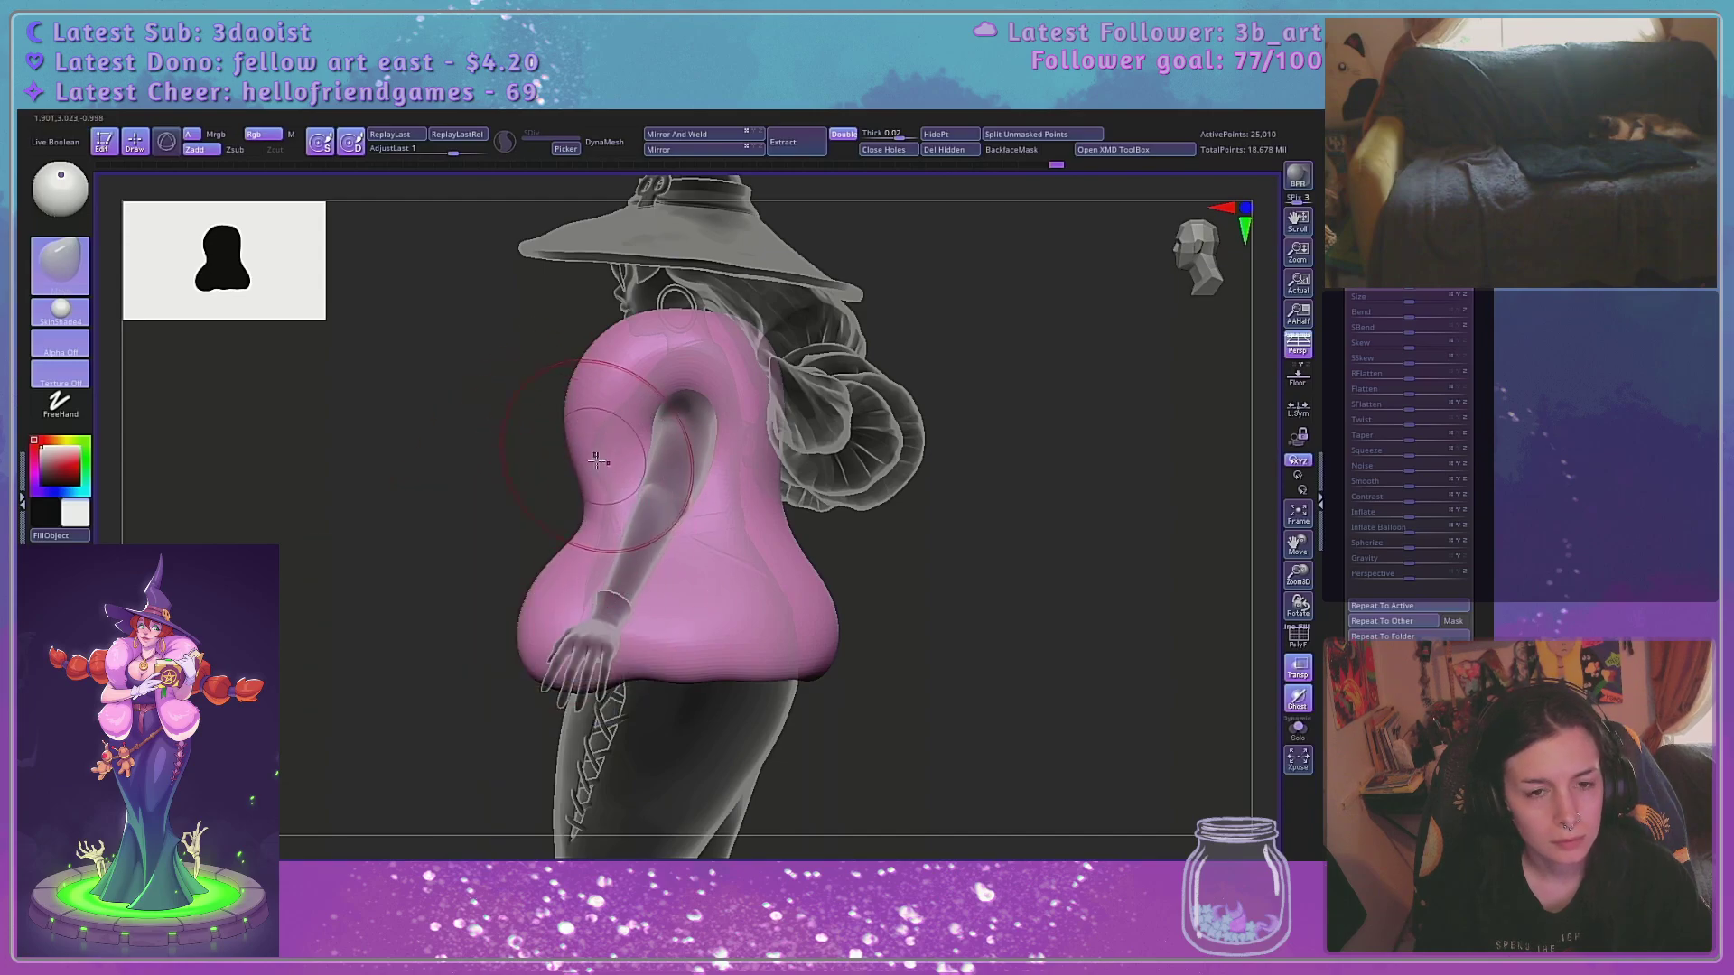
right_click_drag(484, 496, 463, 501)
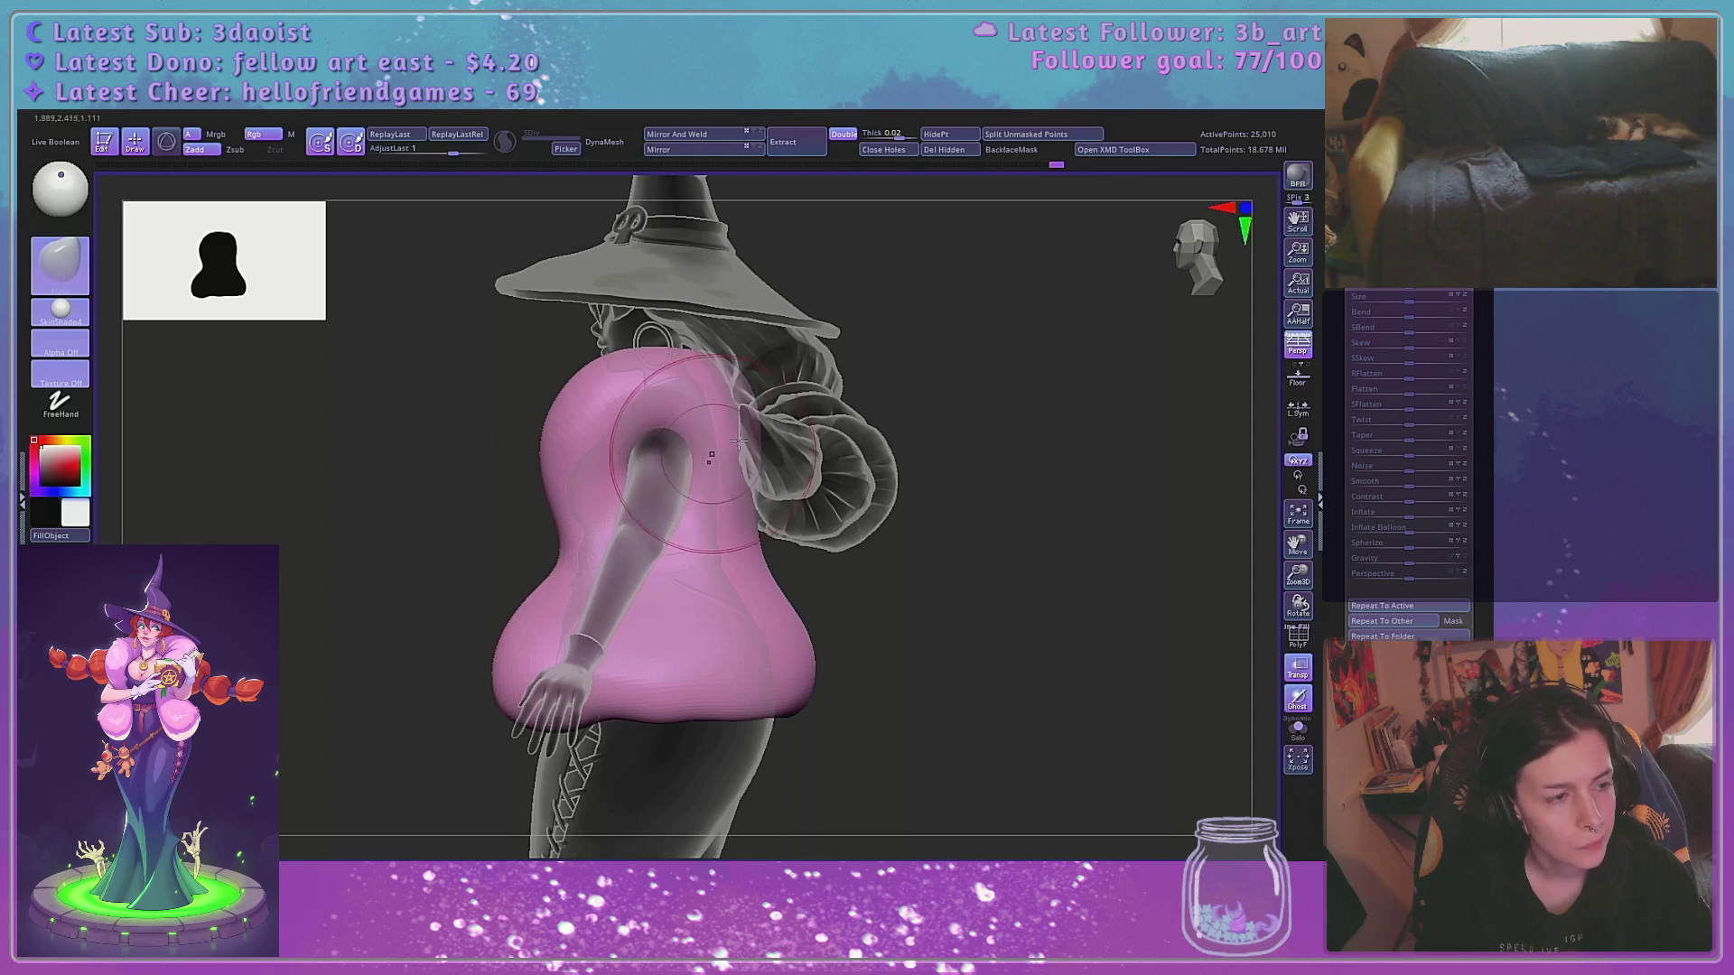
Adjust the coat's outer waist curve beneath the shoulder puffs from the front
left_click_drag(1004, 550, 1029, 541, "shift")
key("f")
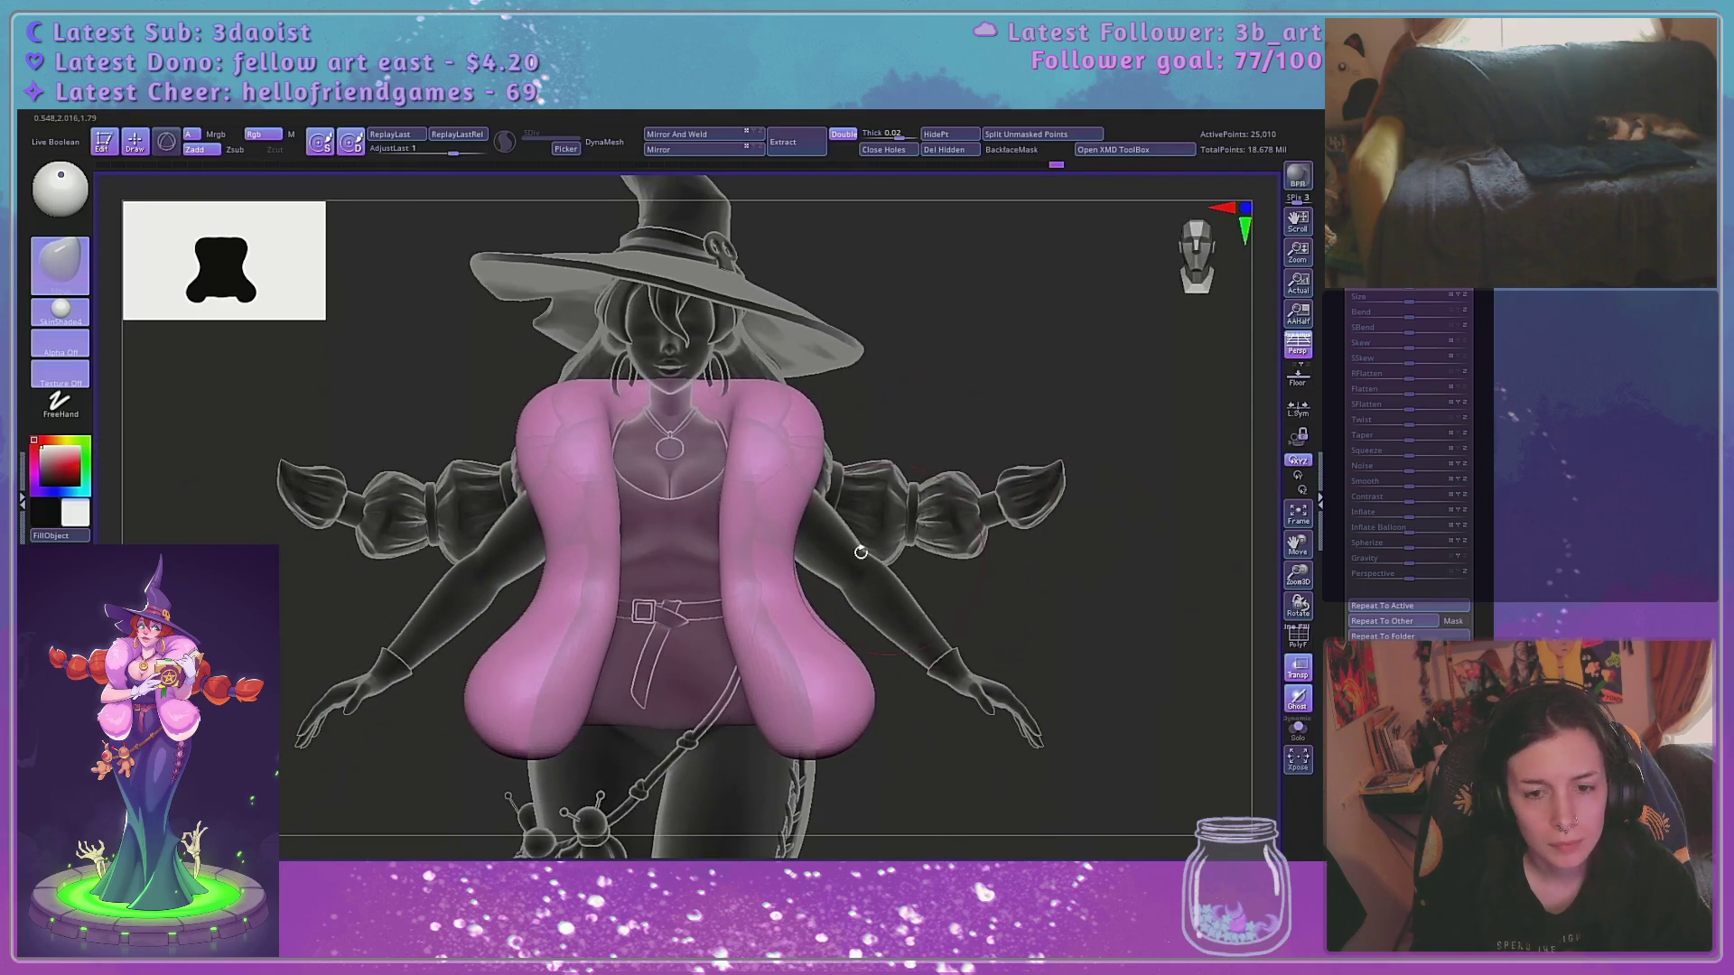
key("space")
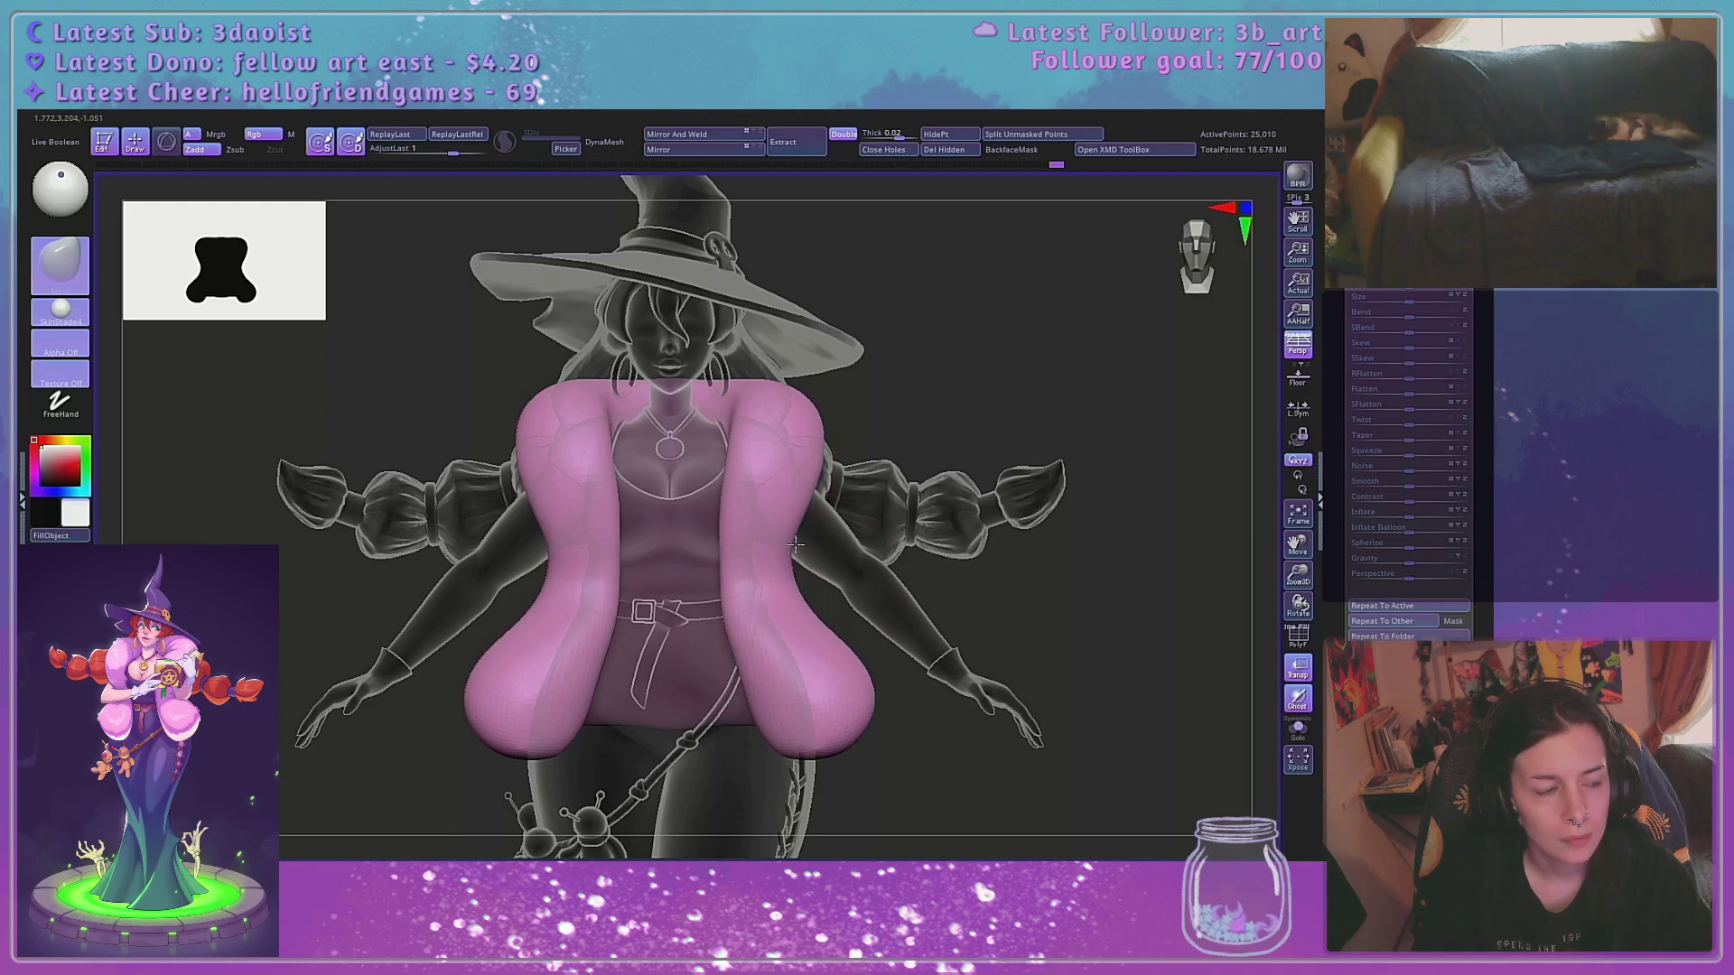
left_click_drag(808, 500, 790, 531)
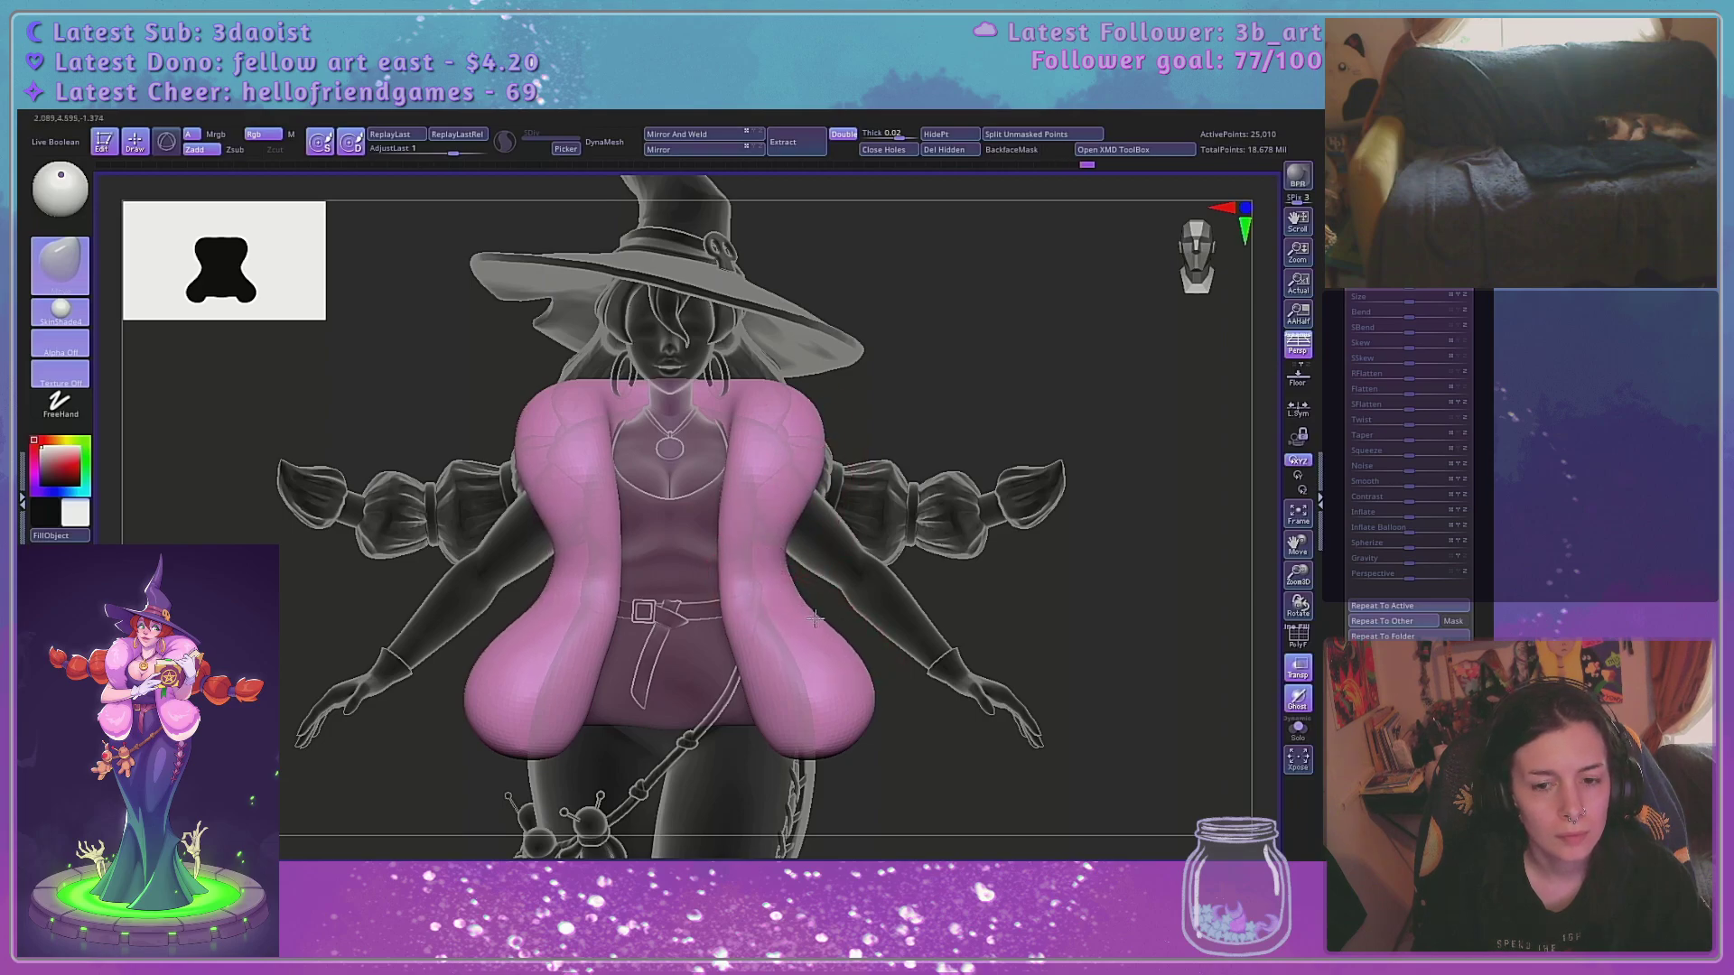
Turn transparency off and review the coat on the full-colour character from several angles
left_click(1299, 670)
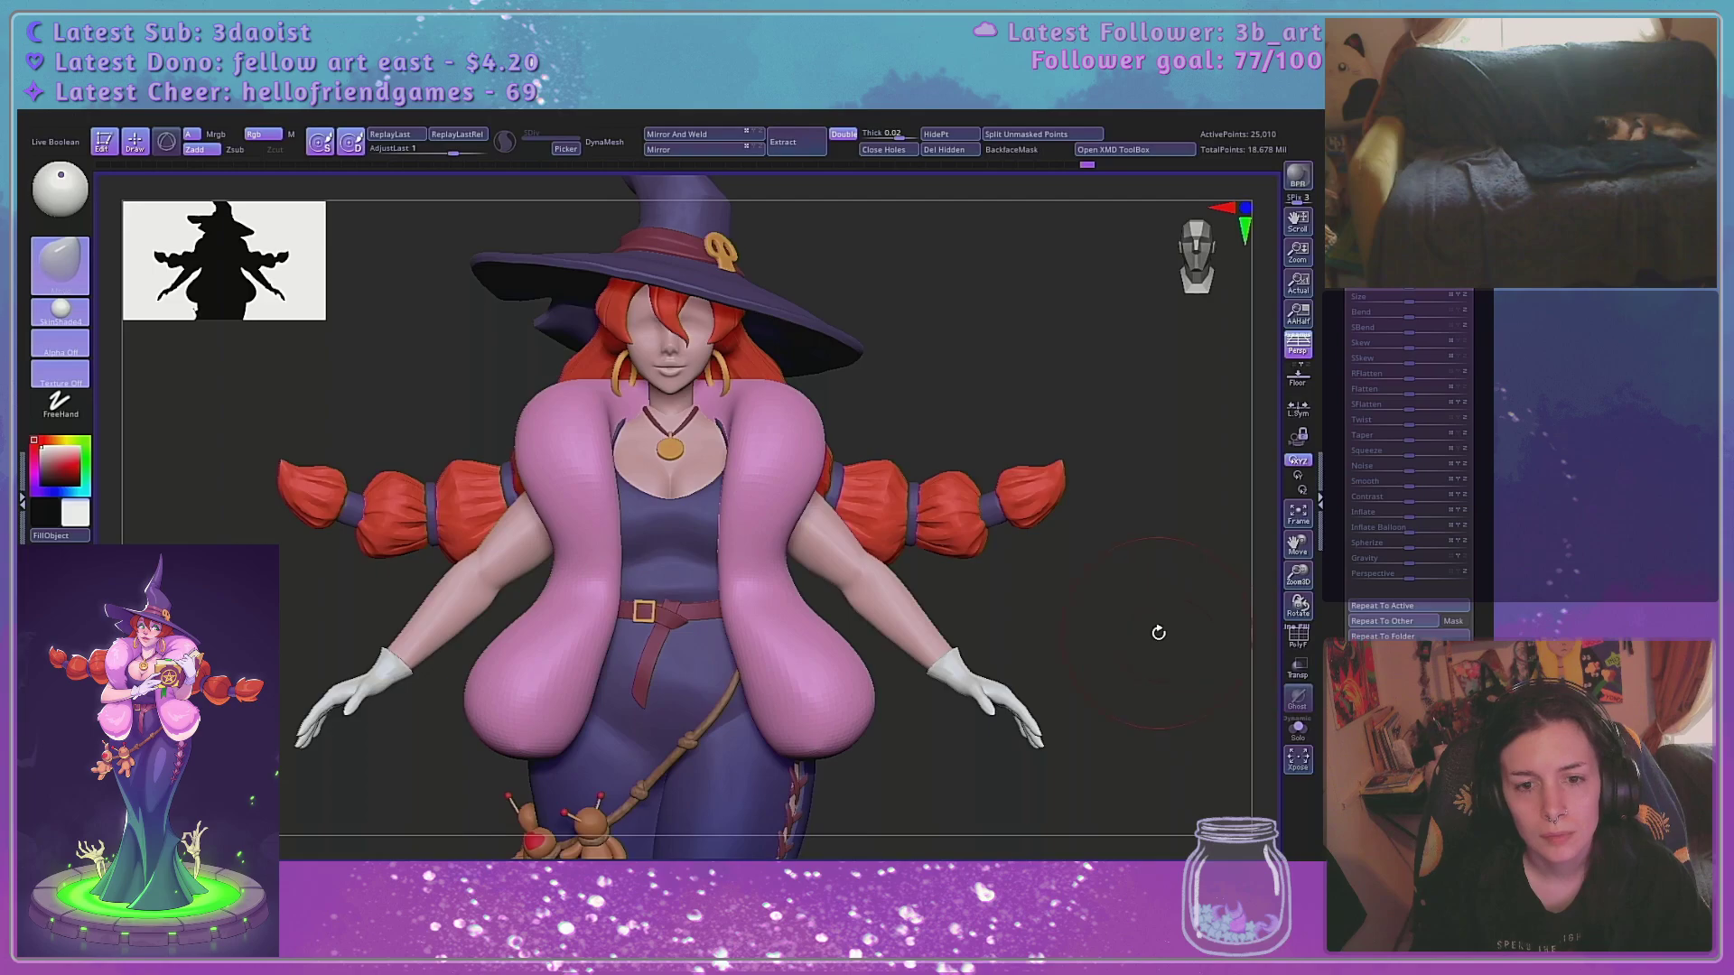
left_click_drag(1297, 574, 1070, 526)
left_click_drag(1299, 576, 1268, 646)
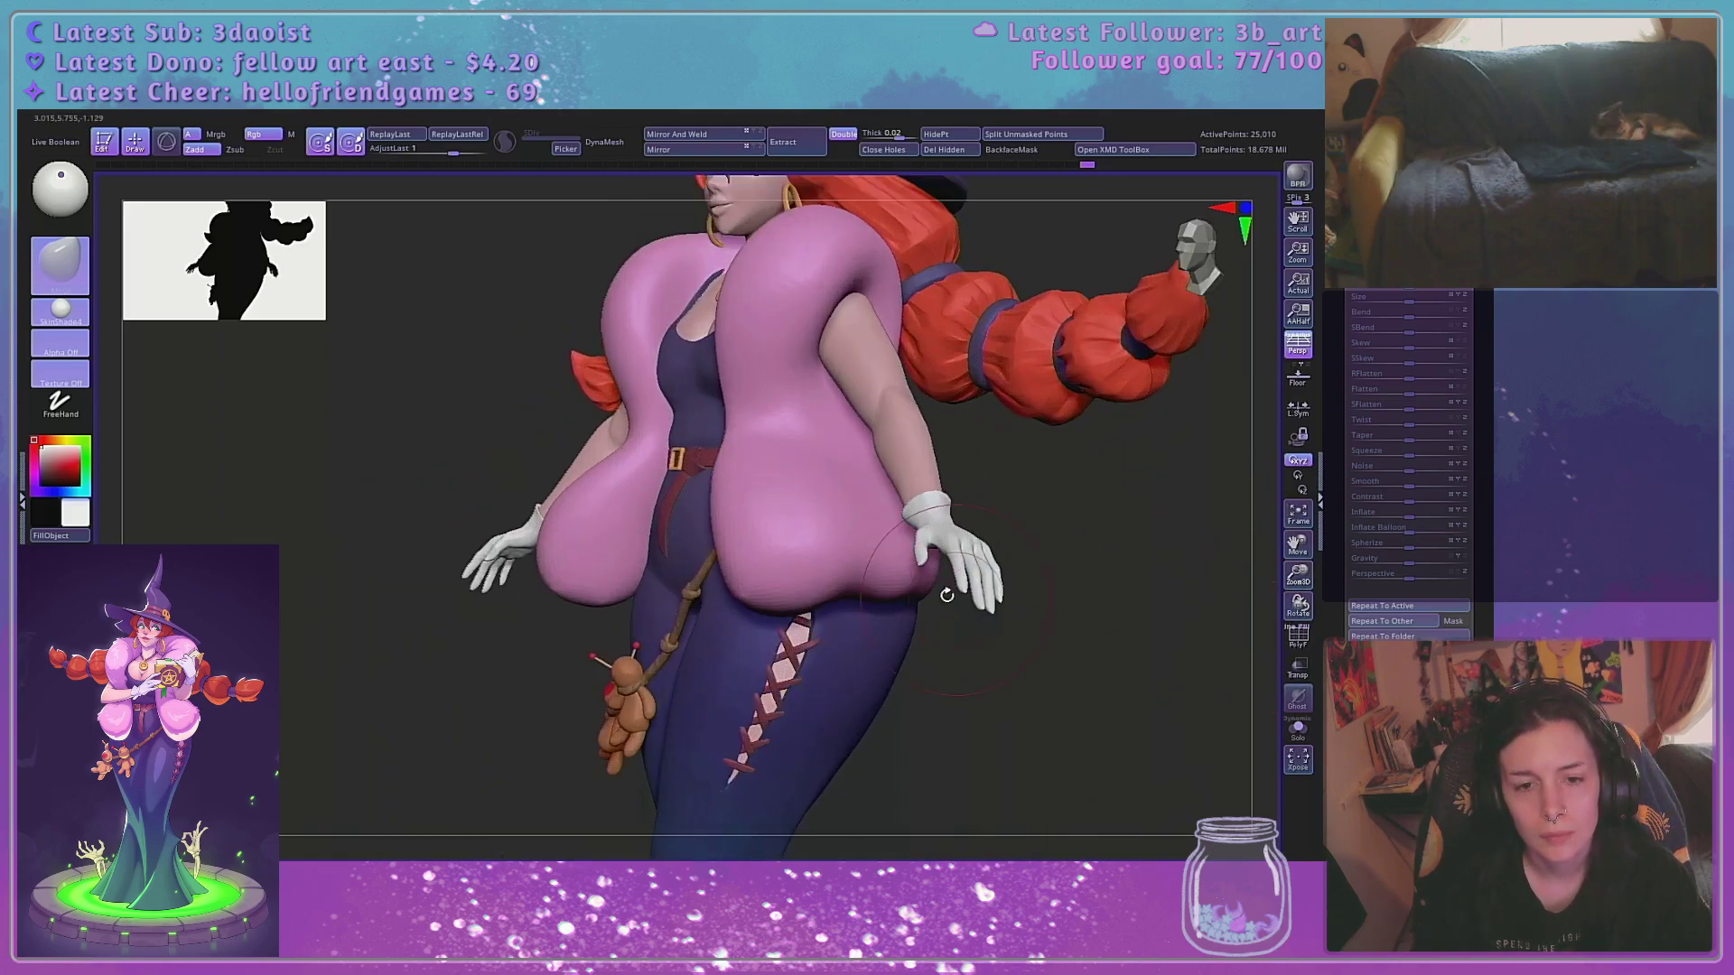
left_click_drag(740, 503, 763, 500)
left_click_drag(1016, 553, 1109, 476)
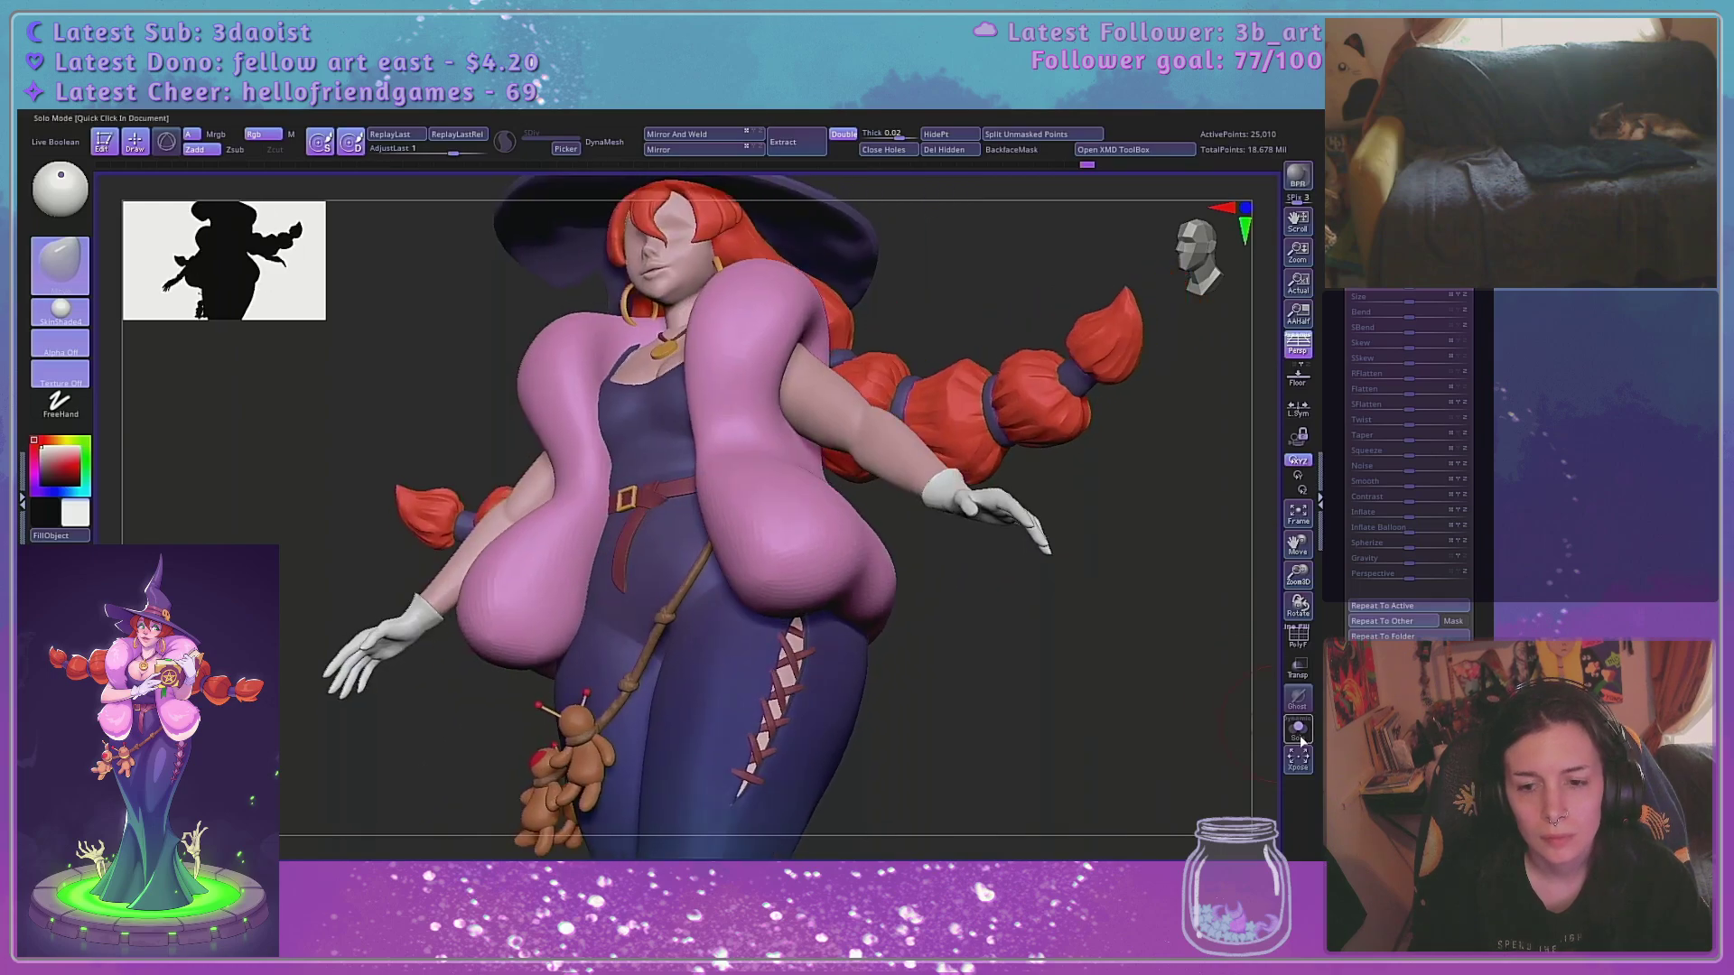
Isolate the coat and refine the inner sides of its lower front puffs, checking the form from below
left_click(1300, 735)
left_click_drag(1091, 623, 1066, 498)
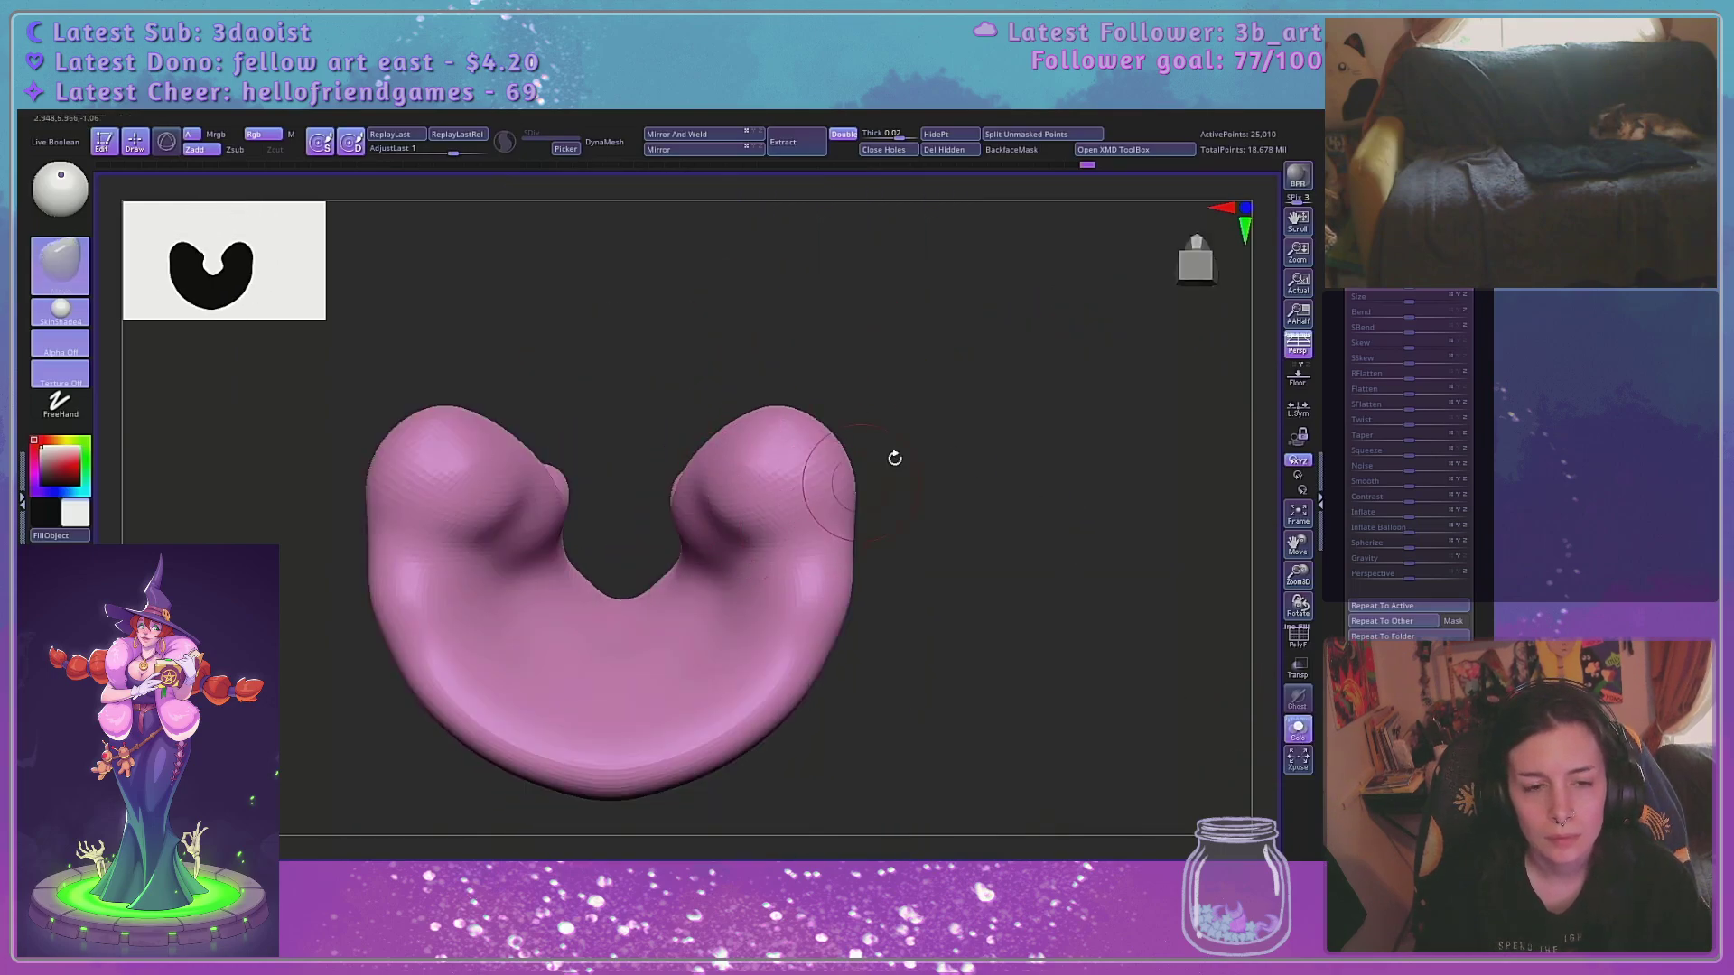
left_click_drag(894, 457, 929, 592)
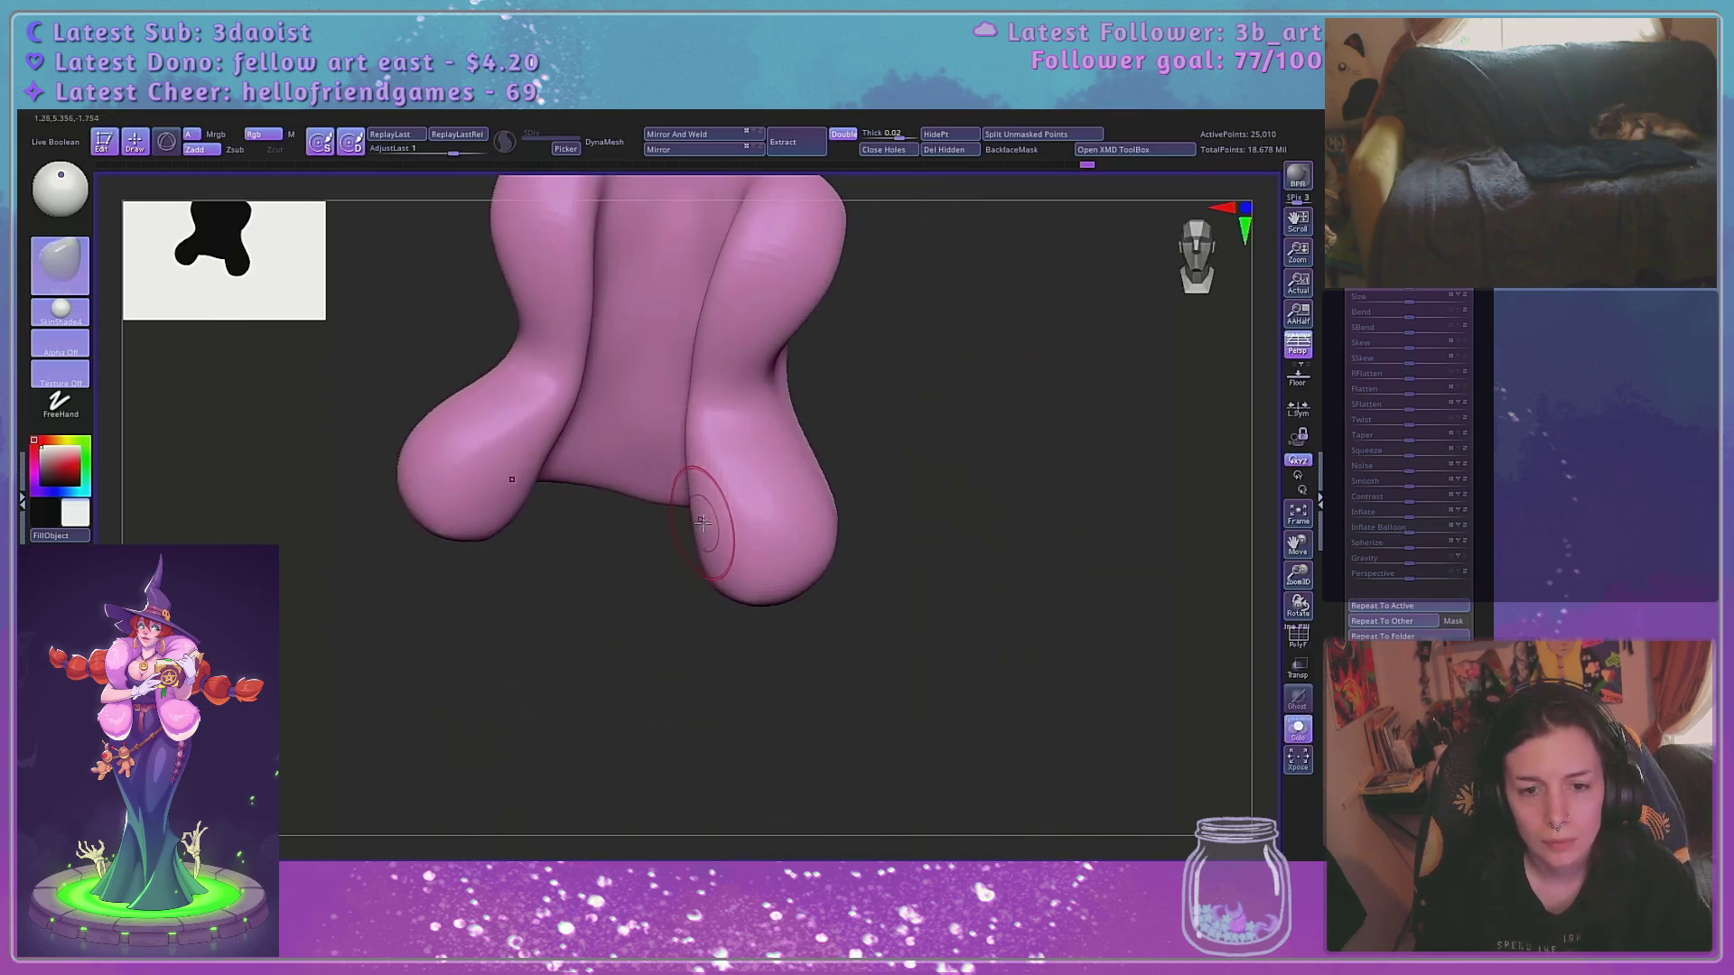
left_click_drag(1408, 498, 1360, 498)
left_click_drag(1155, 550, 1132, 451)
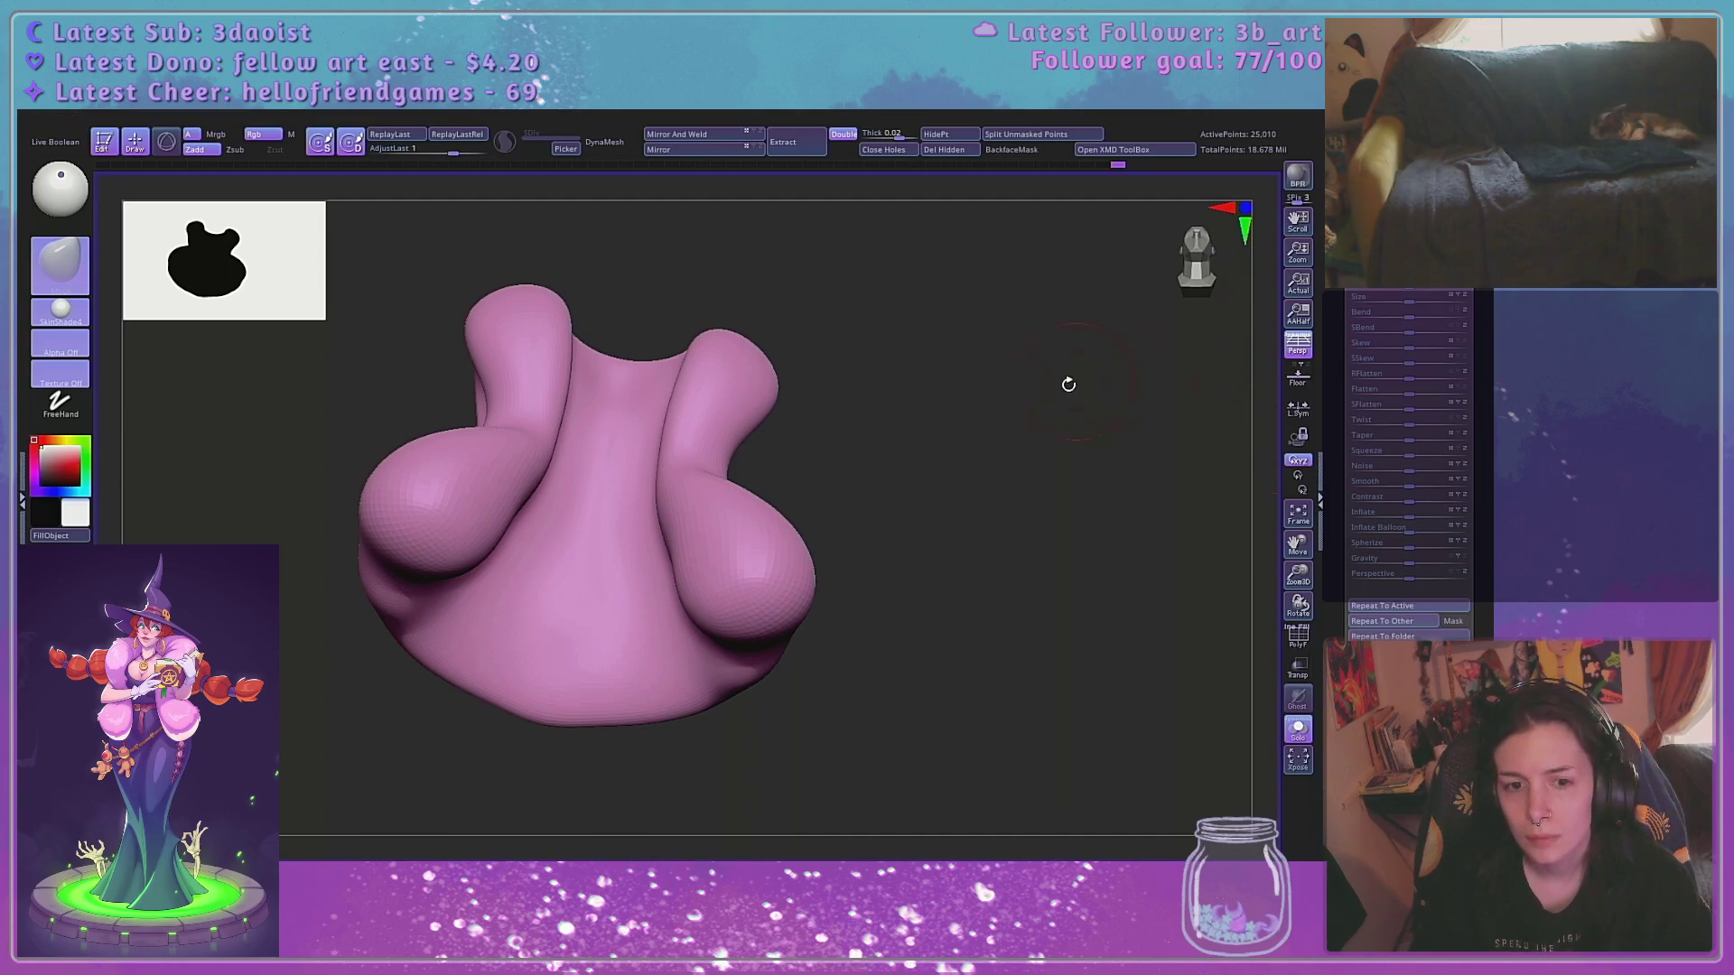
mouse_move(1069, 385)
left_mouse_down()
mouse_move(1103, 503)
mouse_move(1115, 484)
mouse_move(1057, 431)
mouse_move(1126, 449)
mouse_move(1058, 607)
left_mouse_up()
Smooth the isolated coat's shoulder area and slightly inflate the whole coat
key("space")
mouse_move(472, 422)
left_mouse_down()
mouse_move(498, 419)
mouse_move(480, 414)
left_mouse_up()
mouse_move(368, 530)
left_mouse_down()
mouse_move(466, 428)
mouse_move(542, 399)
left_mouse_up()
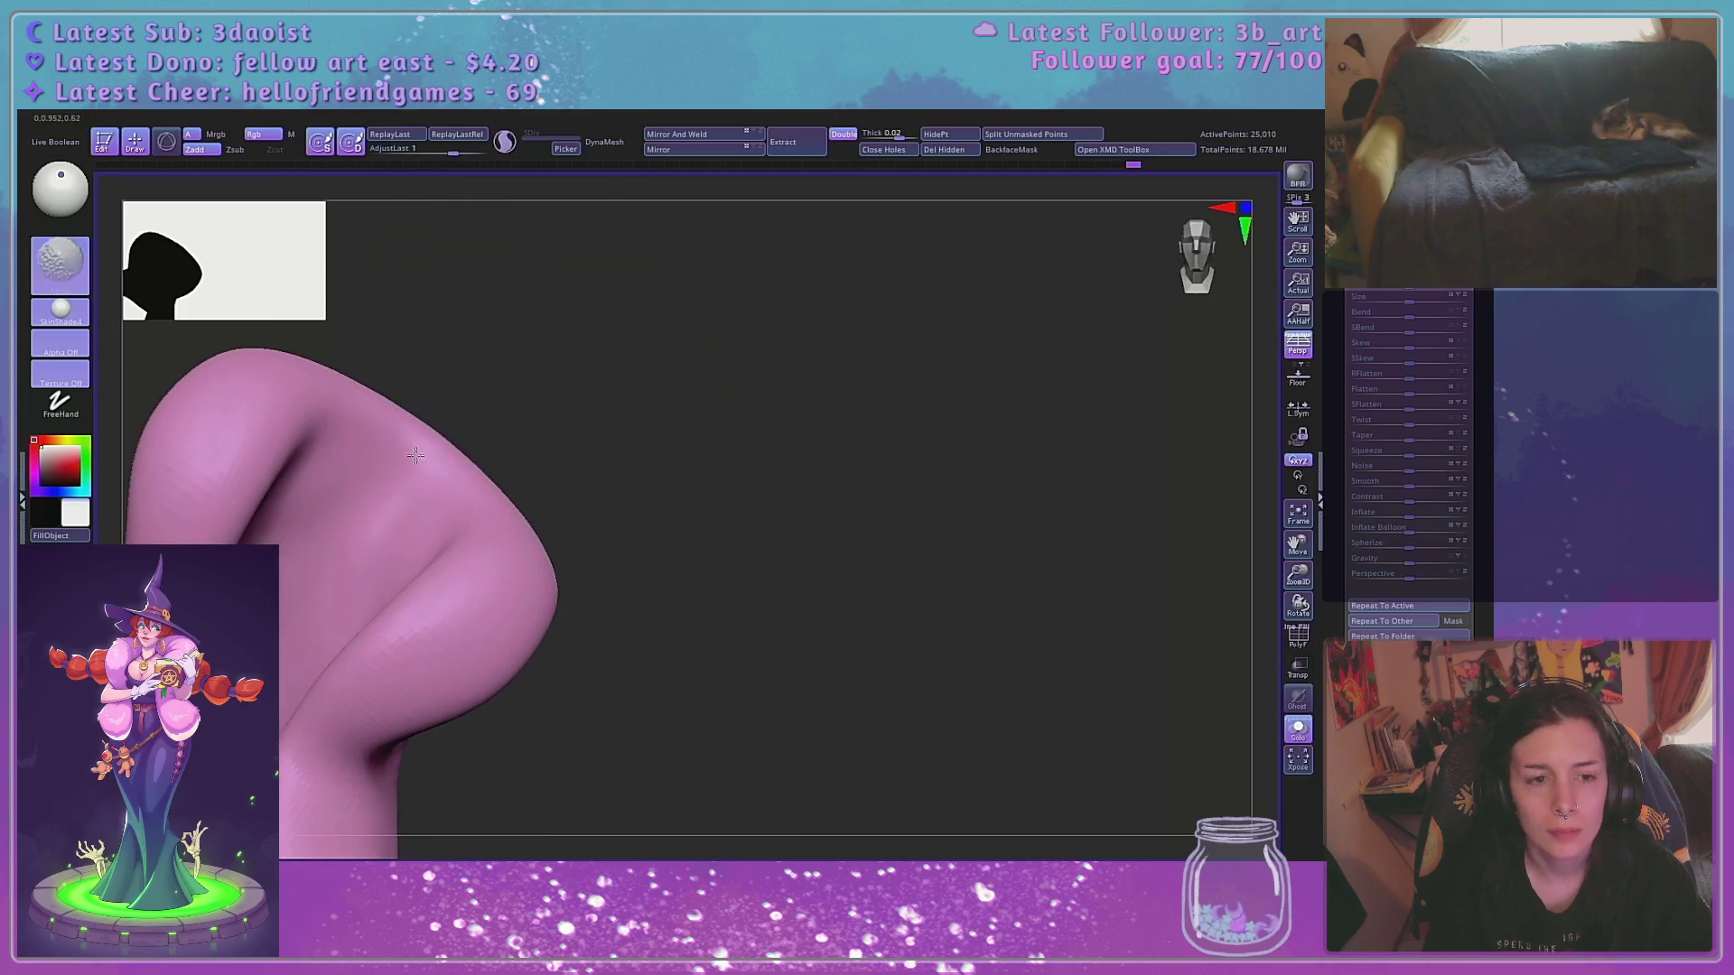
left_click_drag(755, 523, 1095, 491)
left_click_drag(1389, 519, 1398, 527)
Compare the coat with the whole character, then isolate it again and view it from the front
left_click(1299, 727)
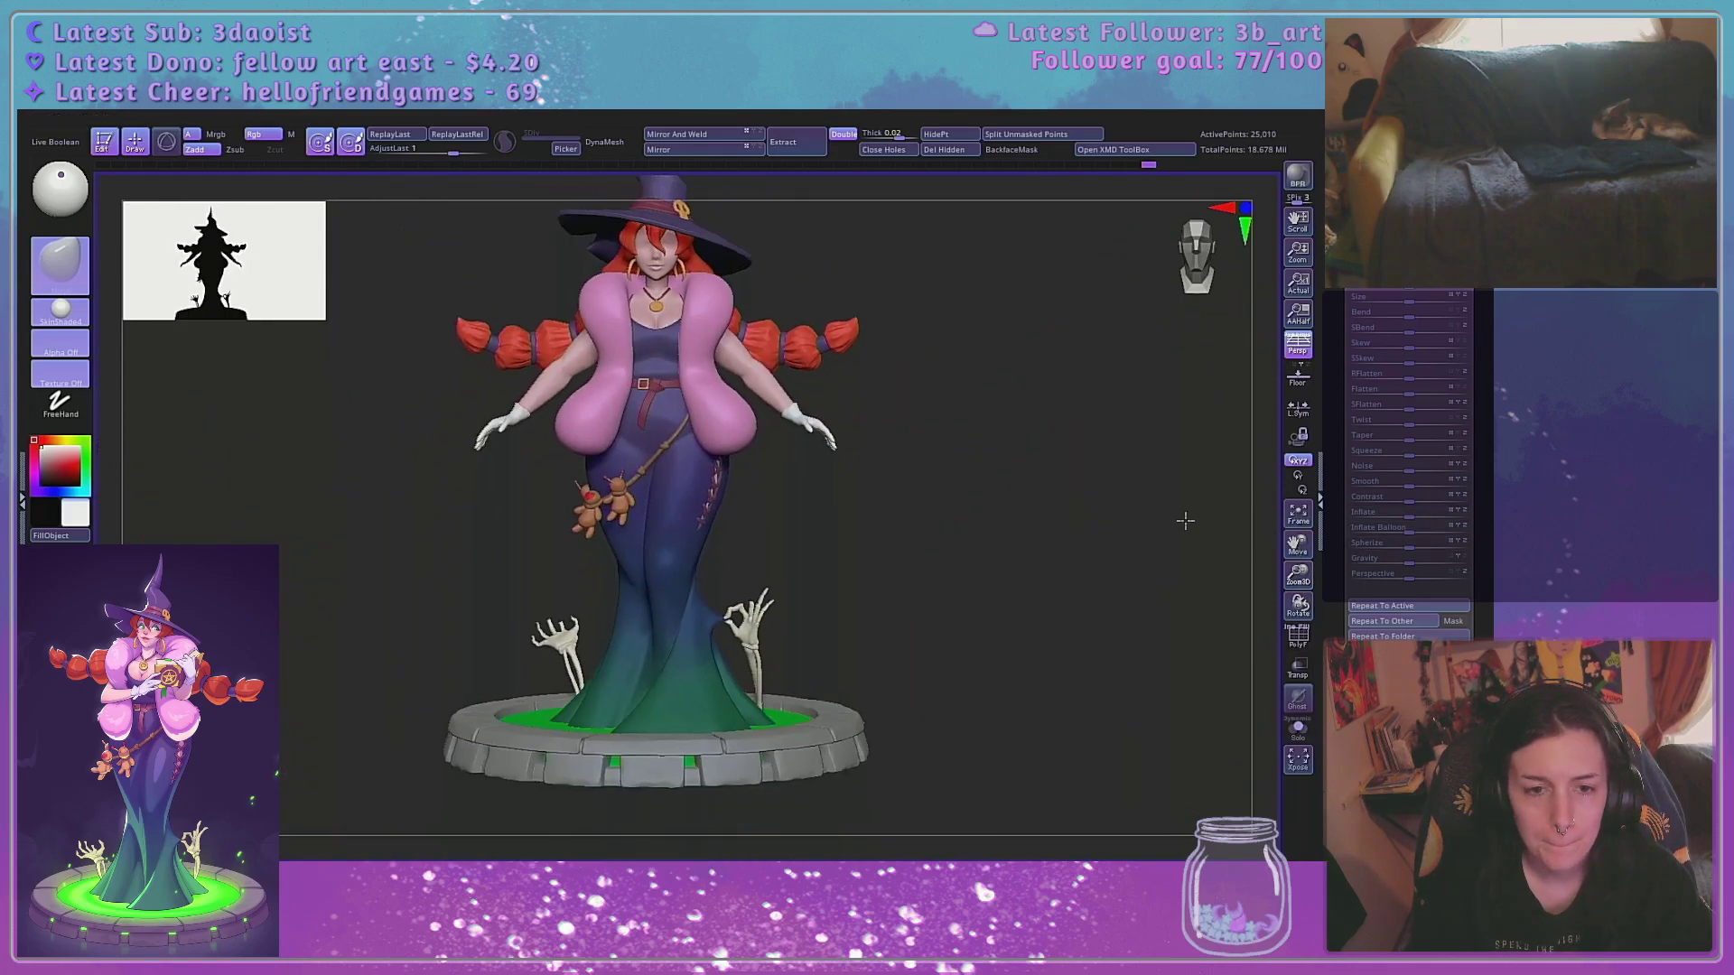
left_click_drag(1143, 479, 1062, 557)
left_click(1298, 728)
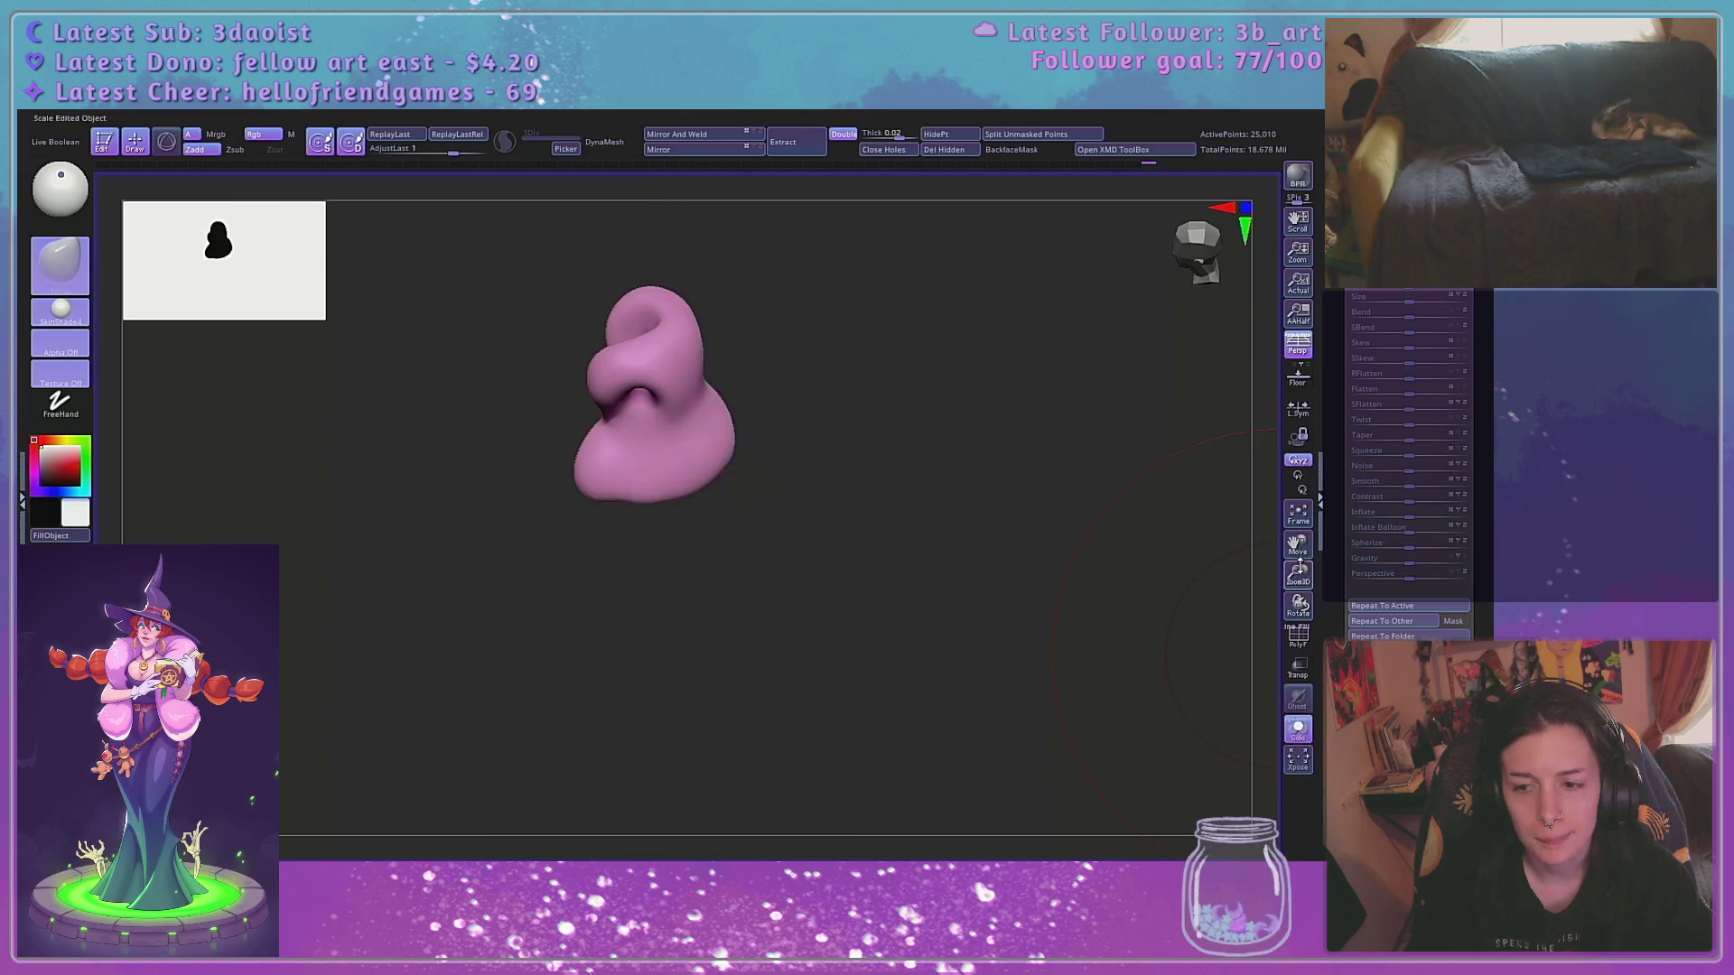
mouse_move(1129, 426)
left_mouse_down()
mouse_move(1127, 506)
mouse_move(1156, 468)
mouse_move(1018, 460)
mouse_move(1039, 438)
mouse_move(1097, 485)
mouse_move(1161, 601)
mouse_move(1117, 554)
left_mouse_up()
key("space")
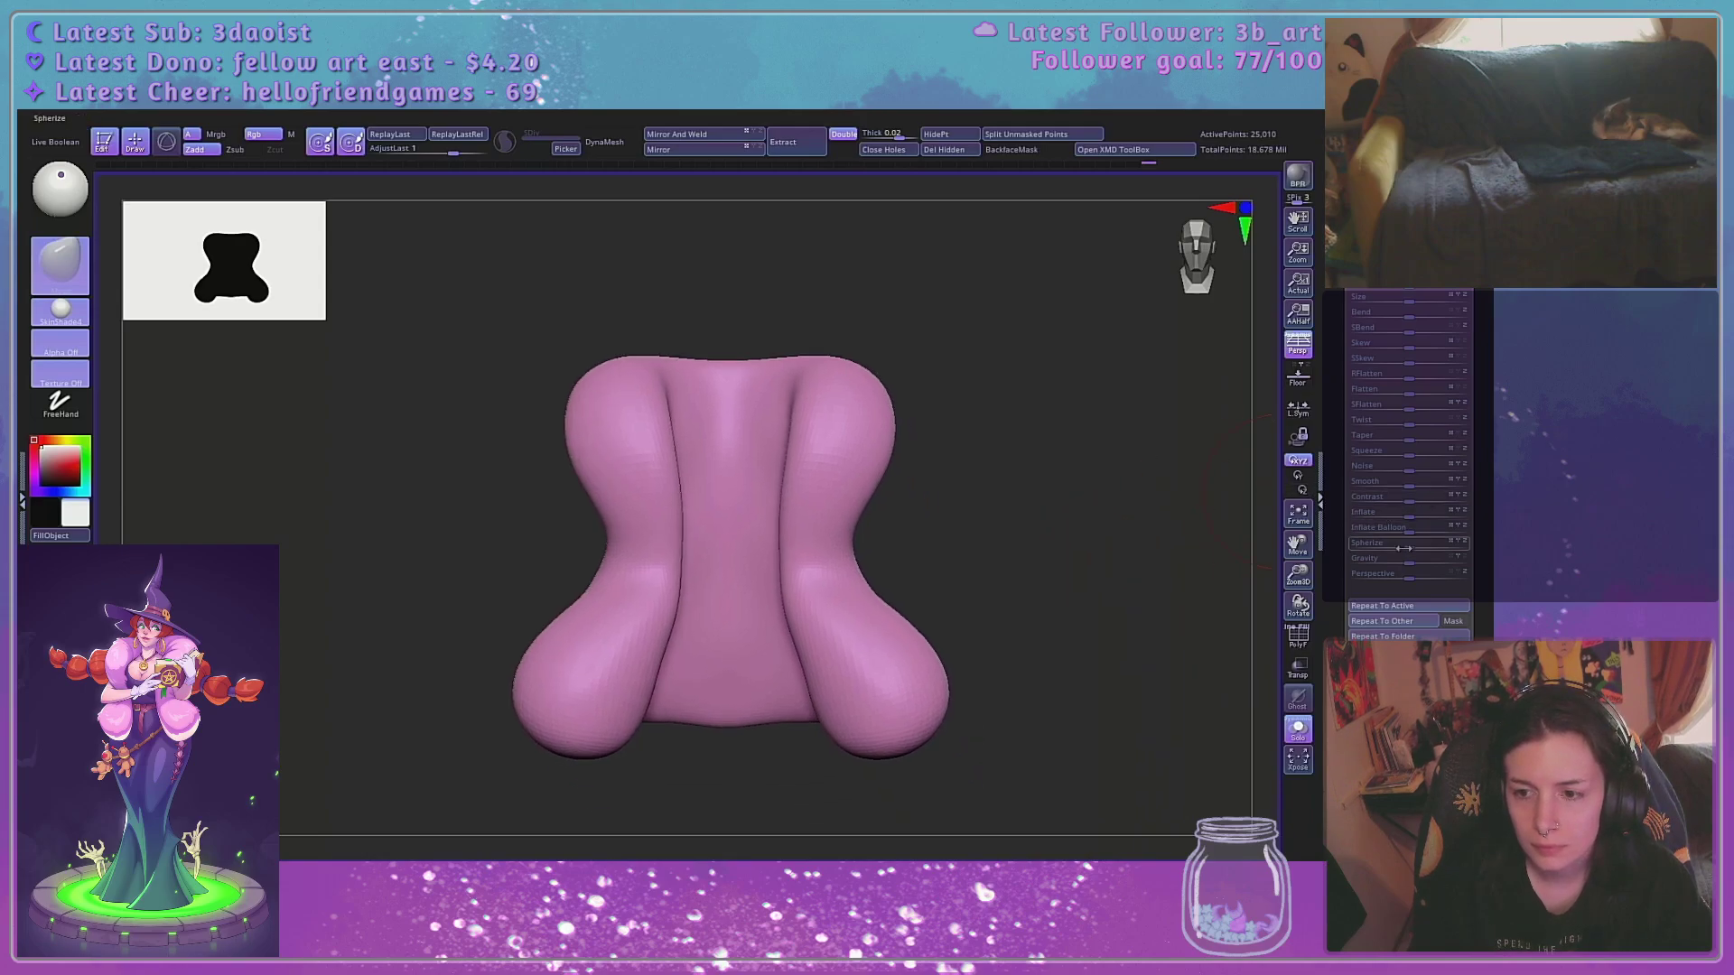
mouse_move(1409, 531)
left_mouse_down()
mouse_move(1436, 536)
mouse_move(1460, 485)
left_mouse_up()
key("ctrl+z")
key("ctrl+z")
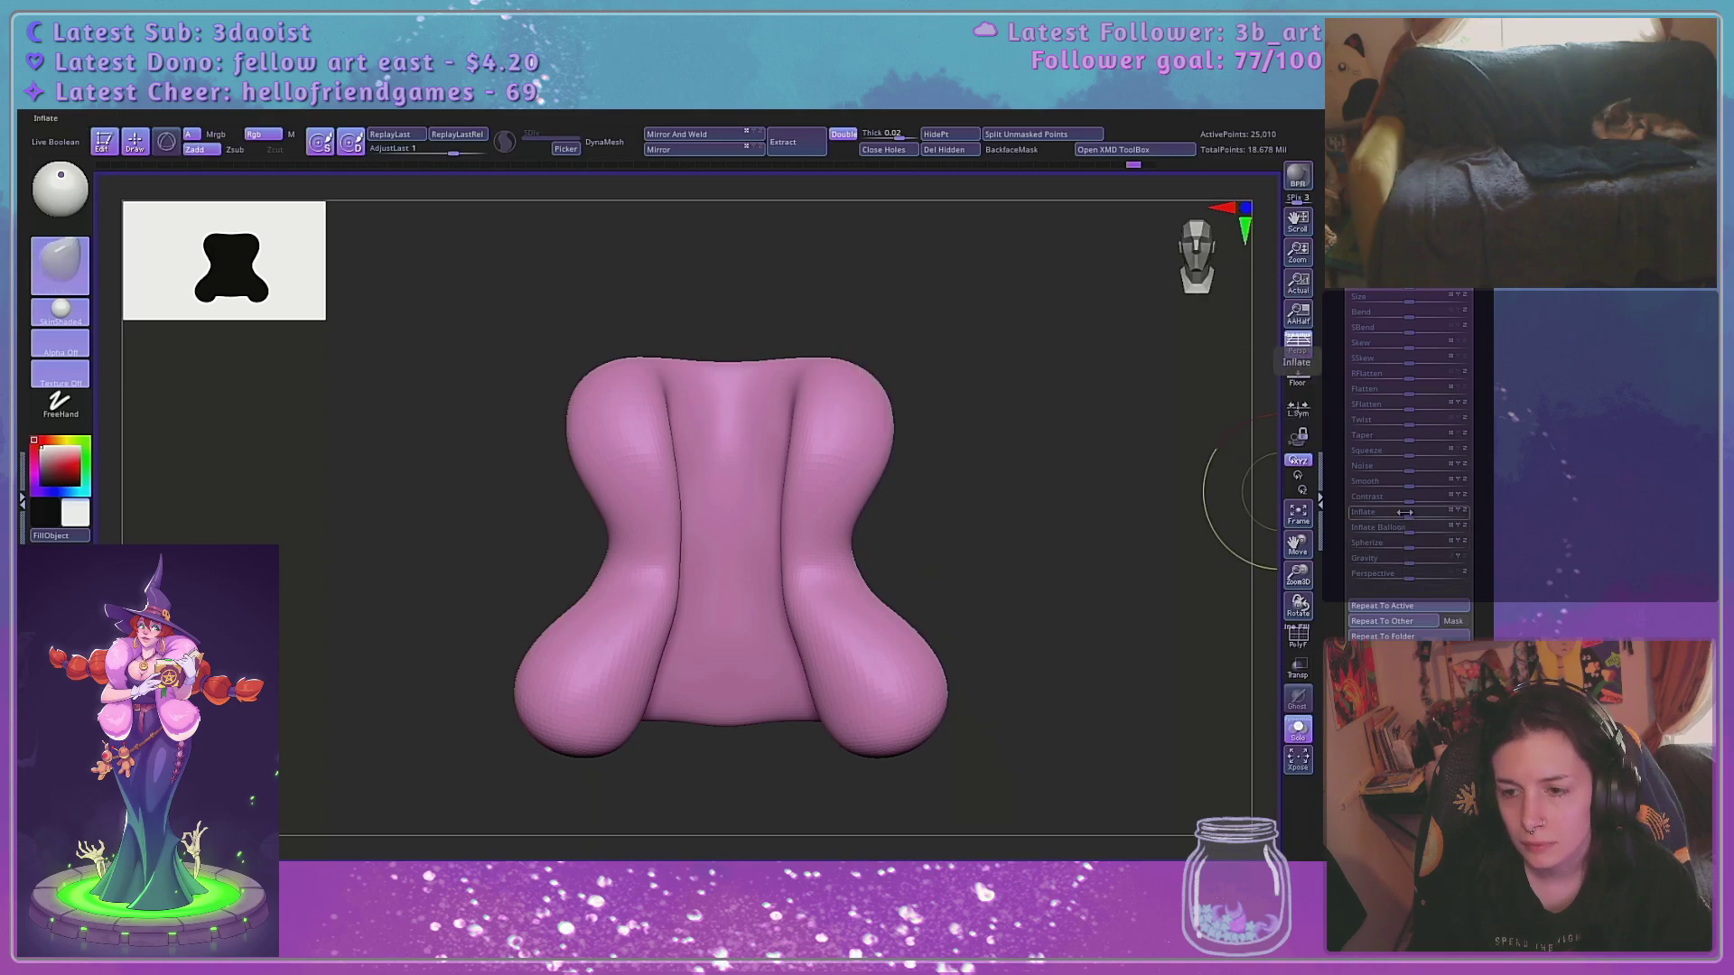
Show the whole character again and apply an Inflate Balloon deformation of 23 to the coat
mouse_move(1409, 500)
left_mouse_down()
mouse_move(1317, 518)
mouse_move(1344, 499)
mouse_move(1413, 548)
left_mouse_up()
left_click(1300, 737)
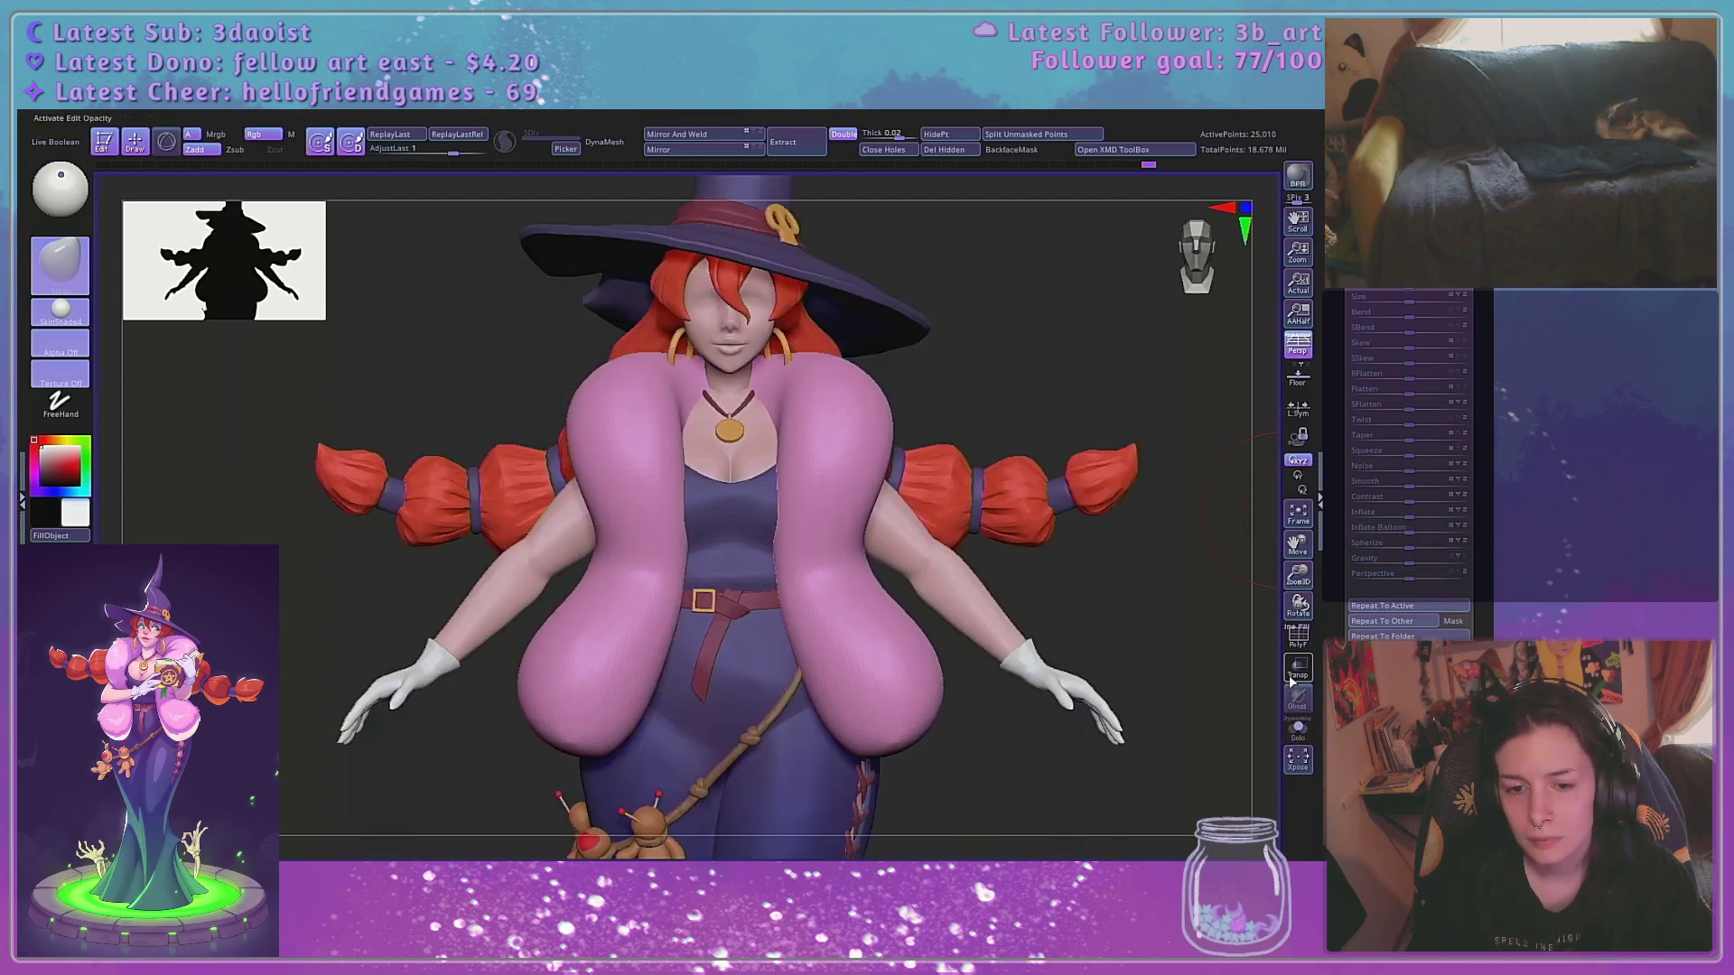
key("ctrl+z")
key("ctrl+z")
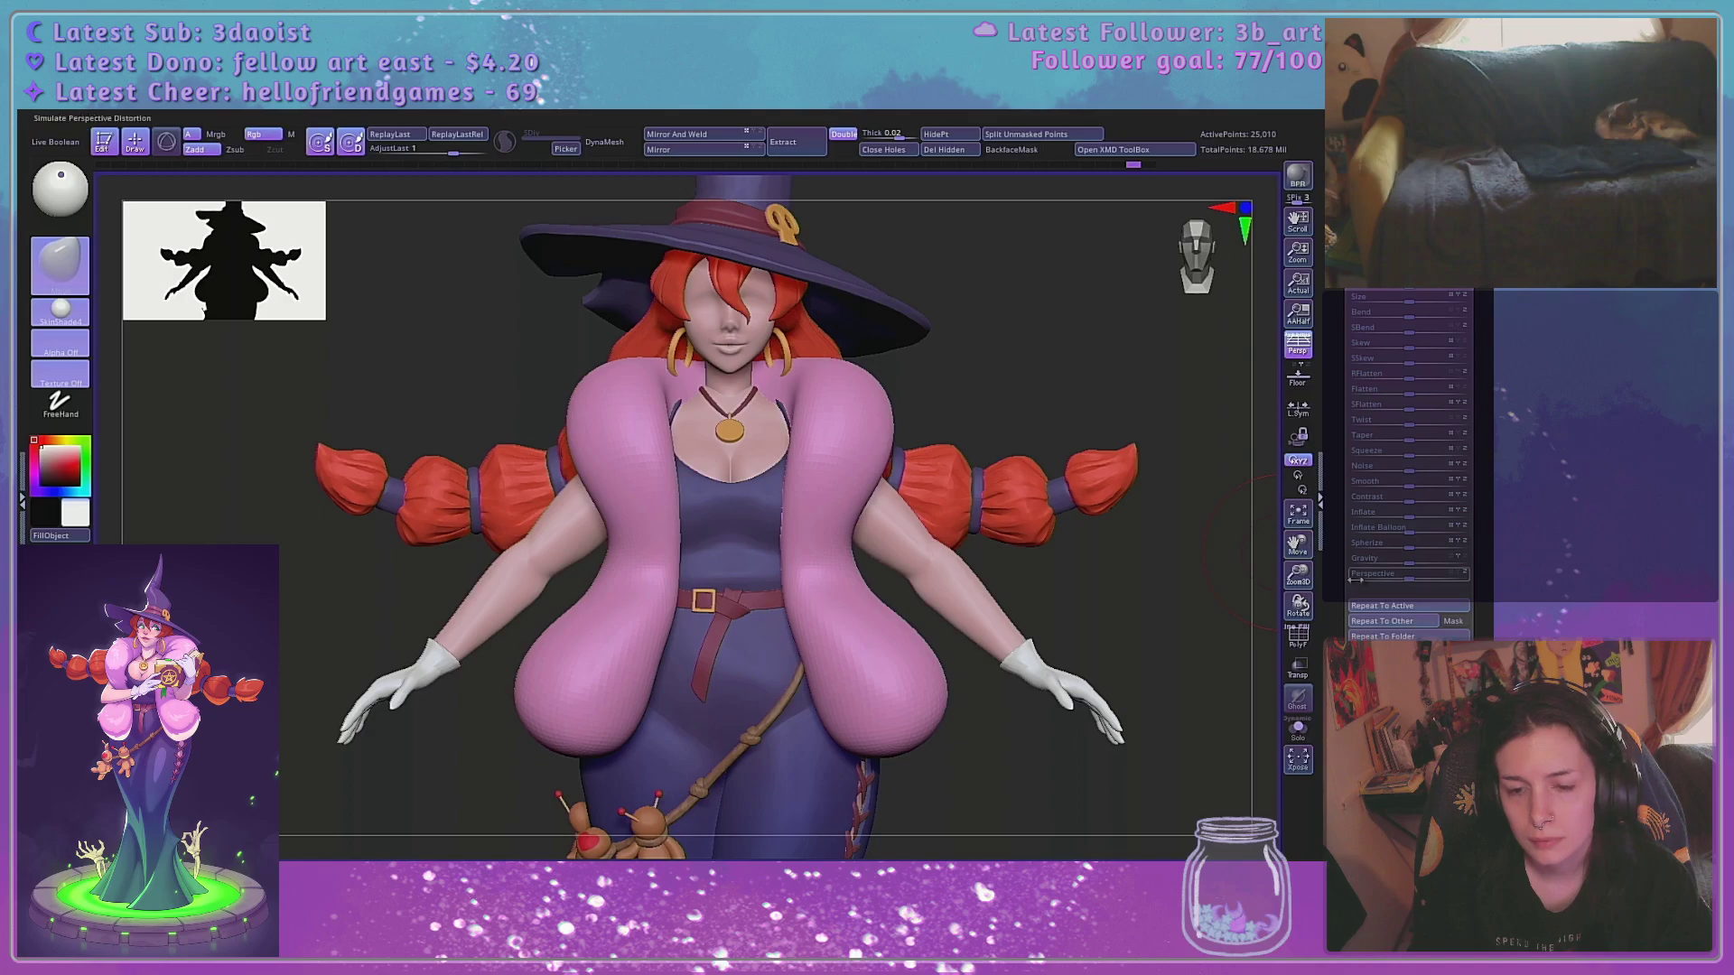
left_click_drag(1411, 532, 1417, 532)
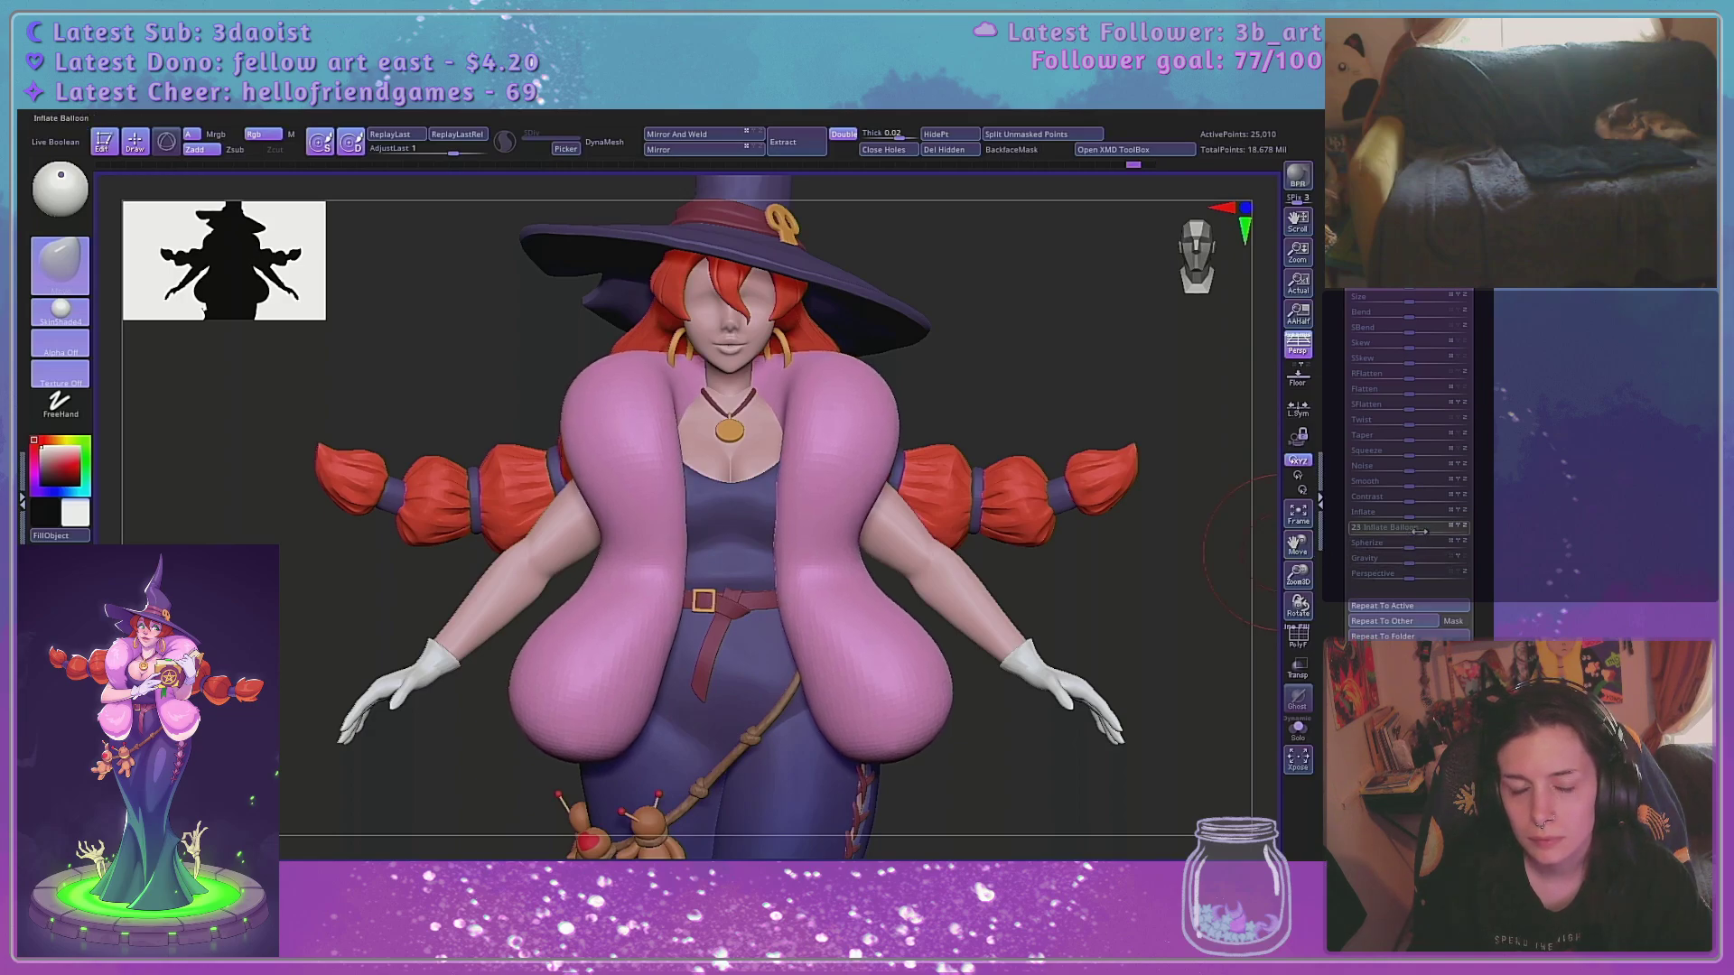
Examine the inflated coat's volume and silhouette on the full figure from the front and side
mouse_move(1217, 595)
left_mouse_down("alt")
mouse_move(1217, 568)
mouse_move(1122, 569)
mouse_move(1228, 570)
left_mouse_up("alt")
left_click(1305, 512)
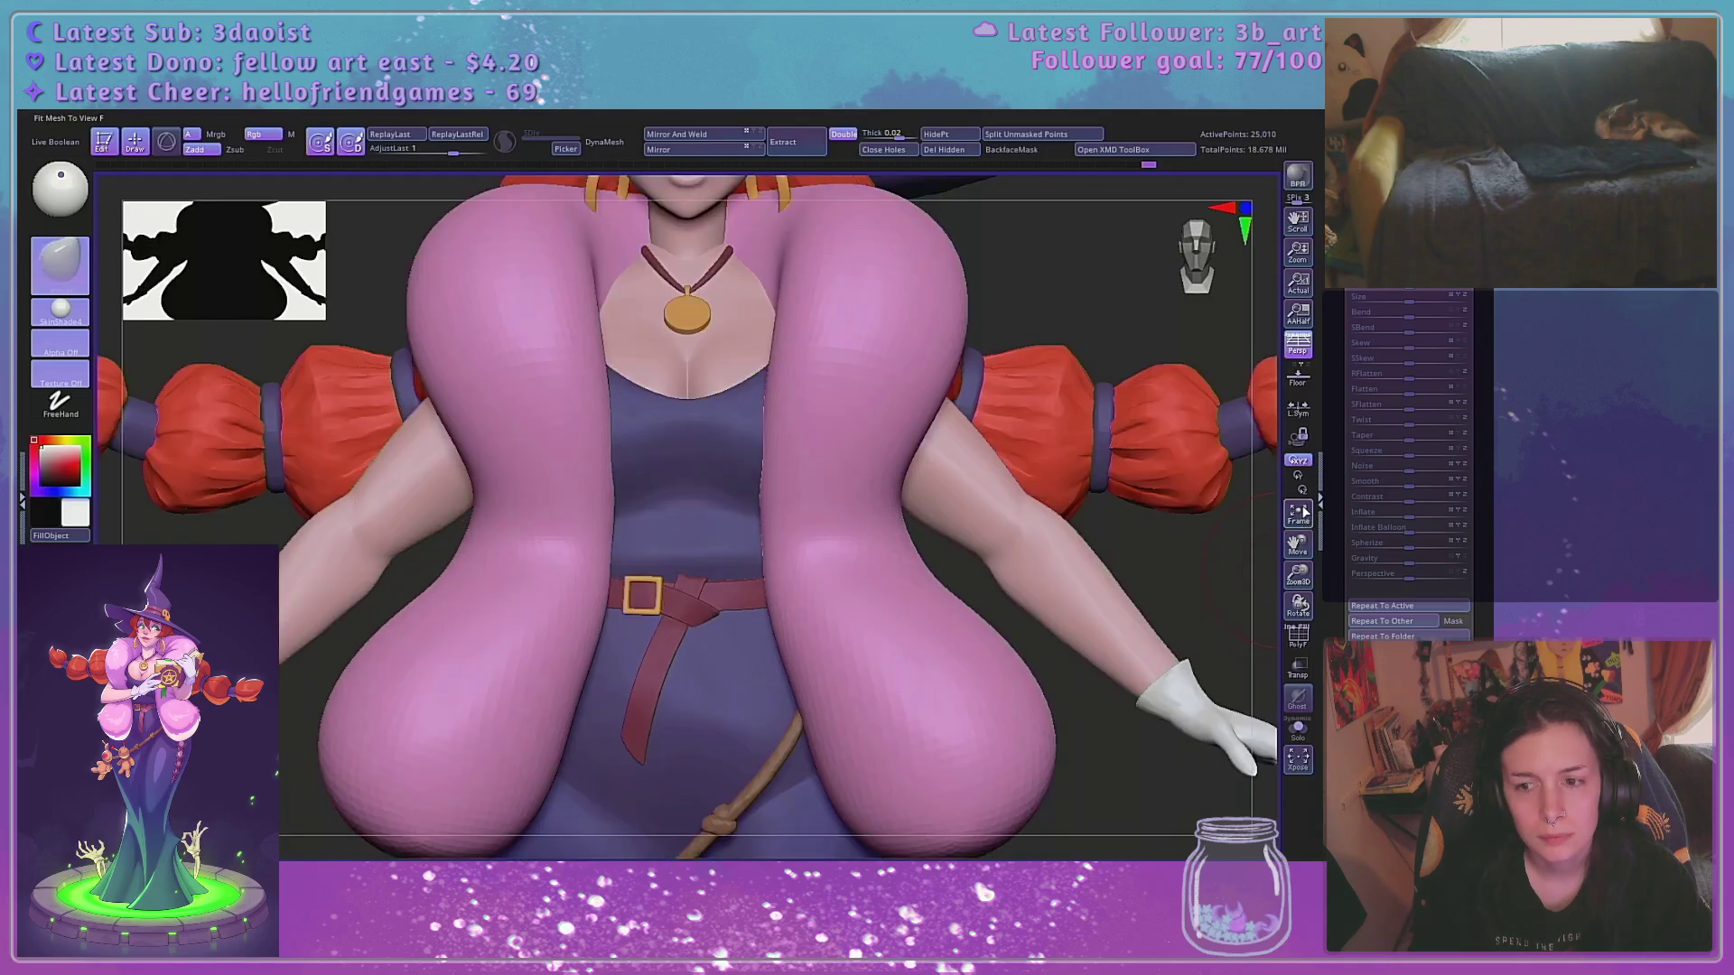
left_click(1293, 531)
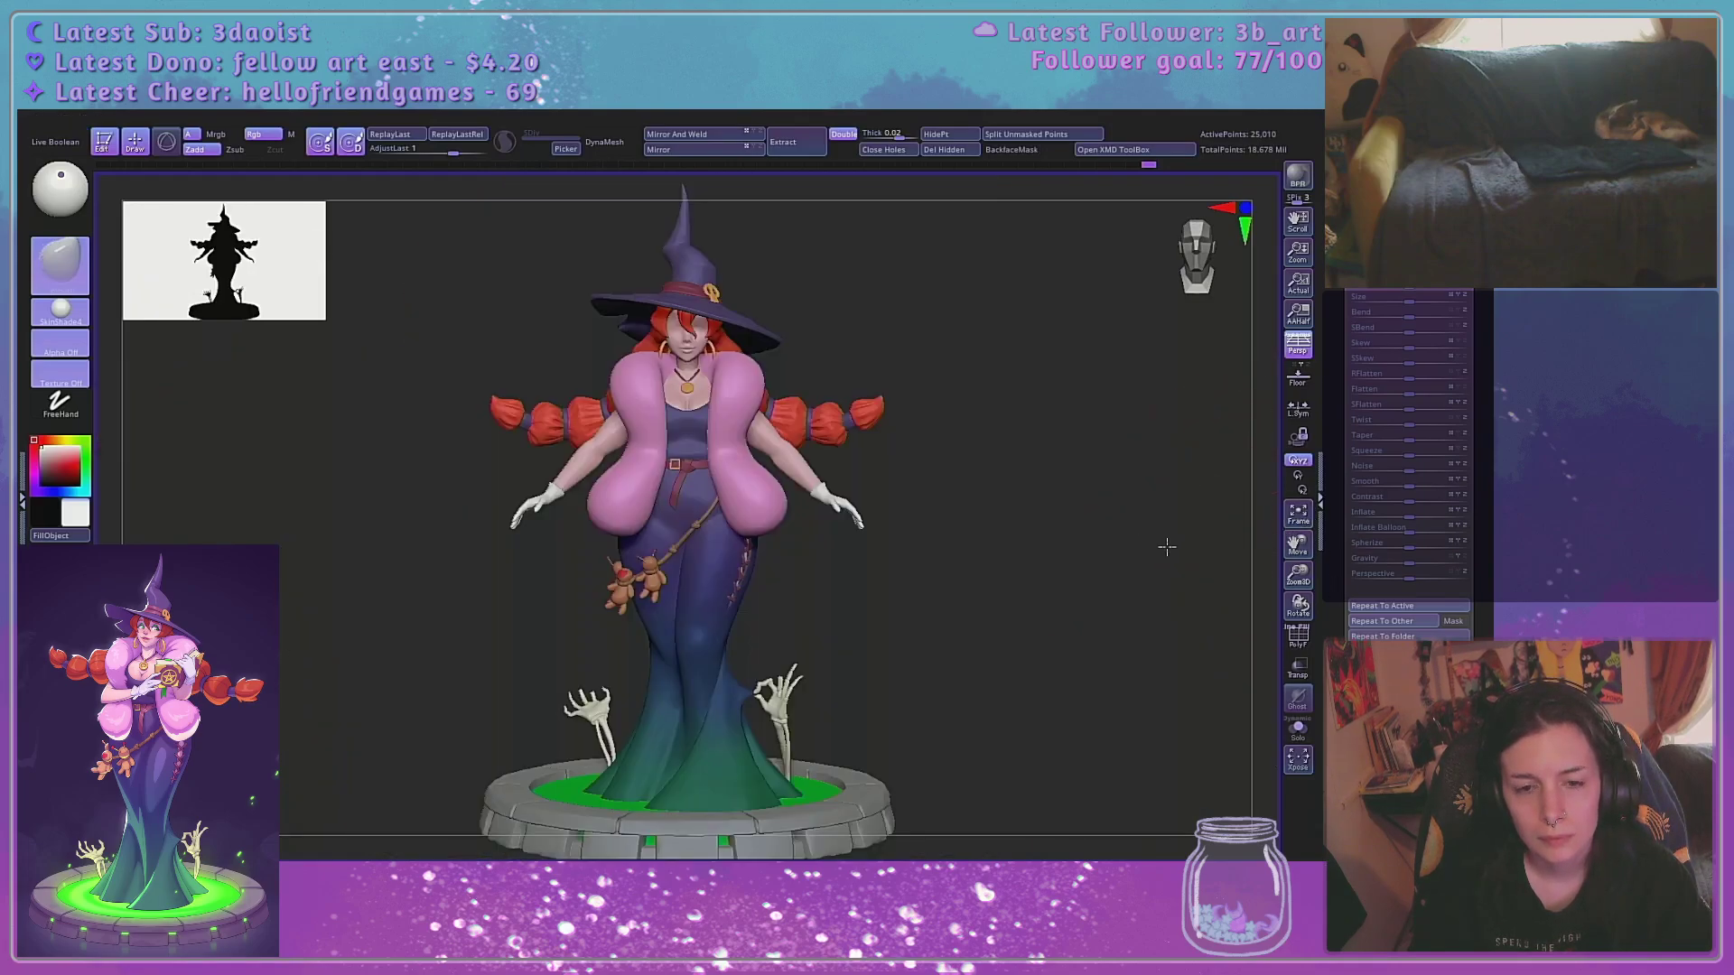
left_click_drag(1167, 547, 1211, 561)
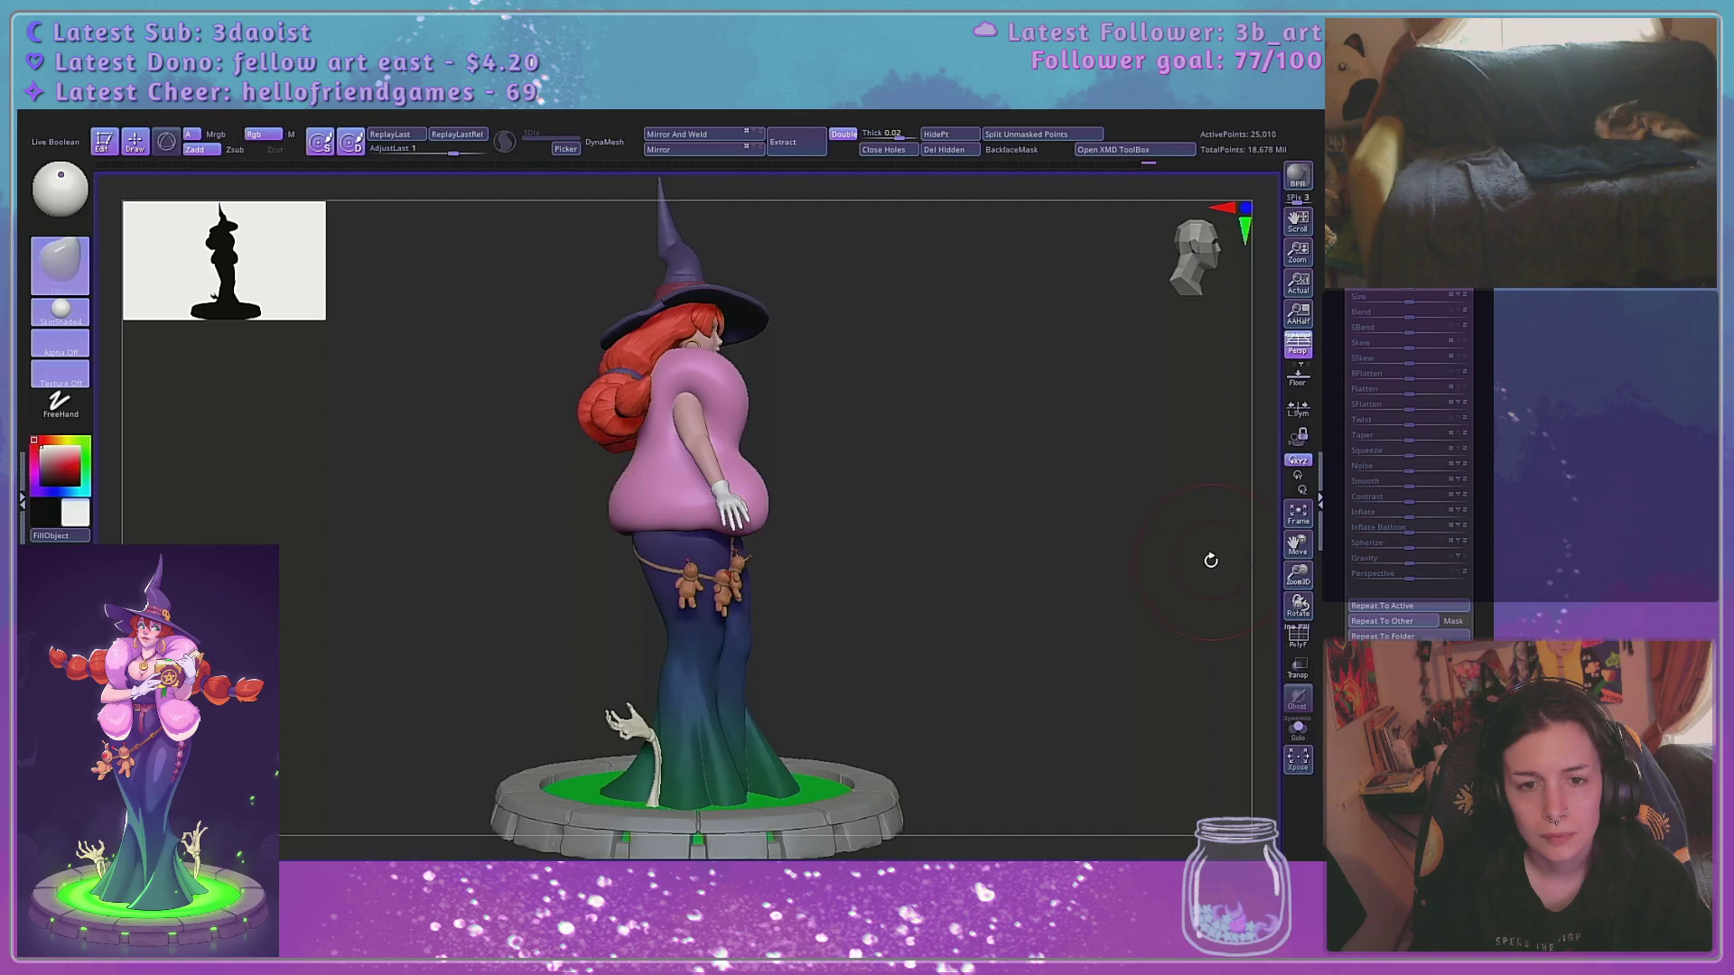
key("space")
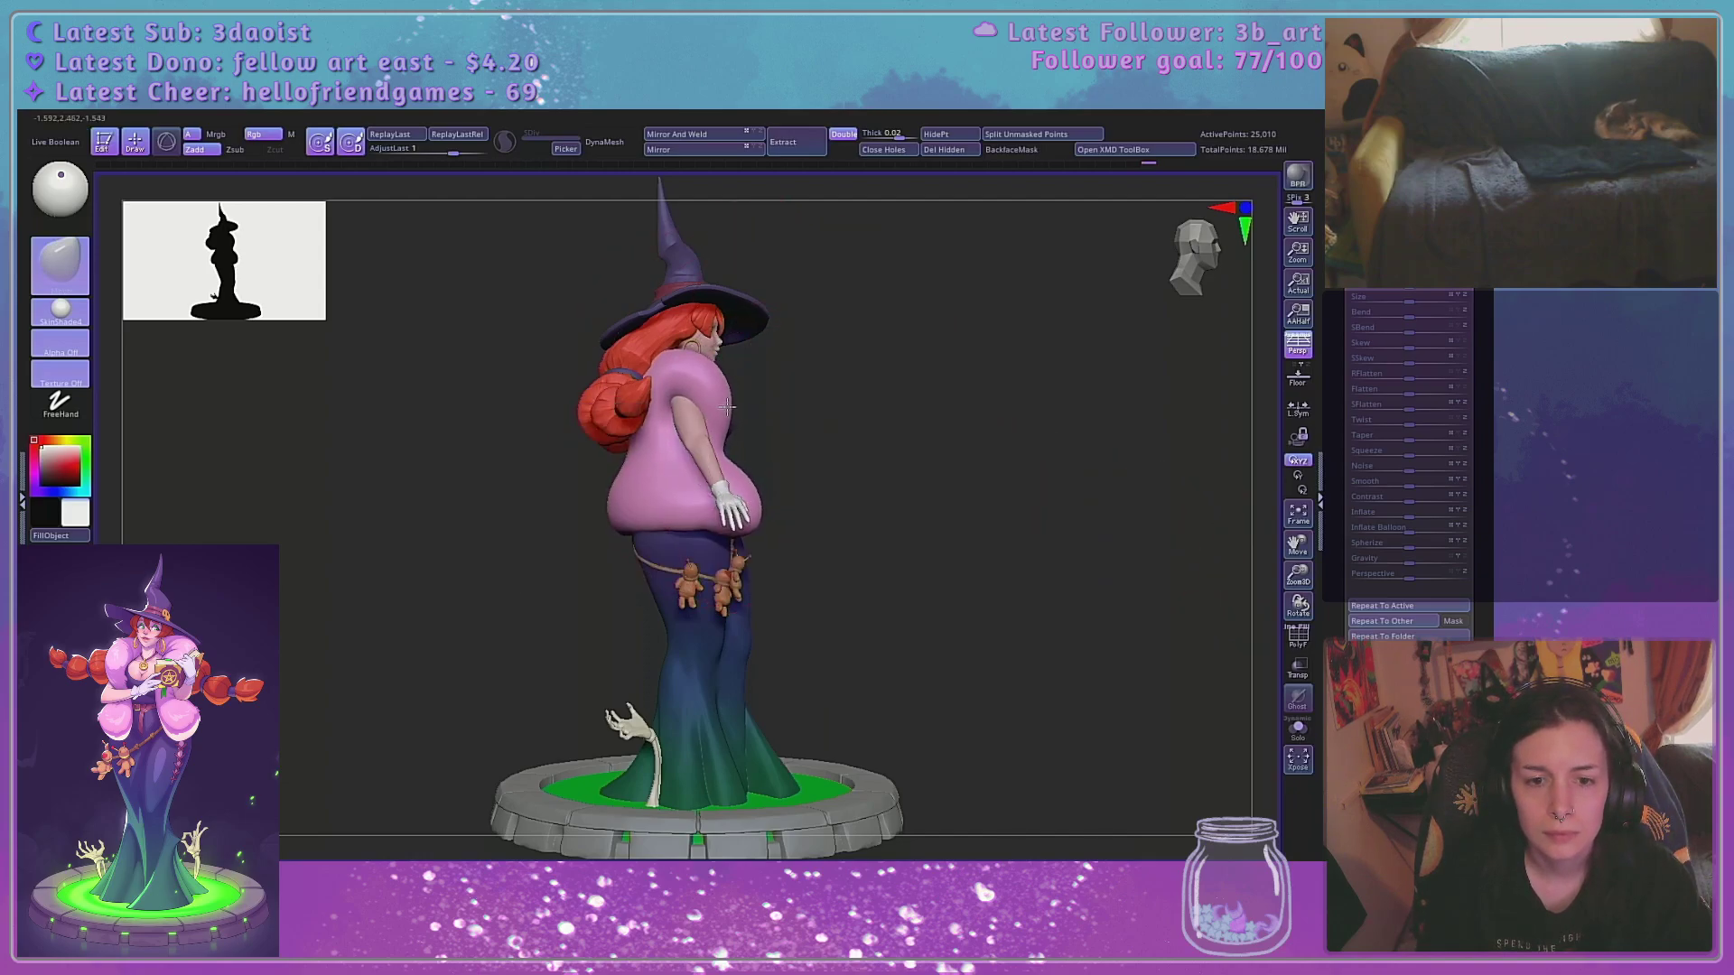
key("space")
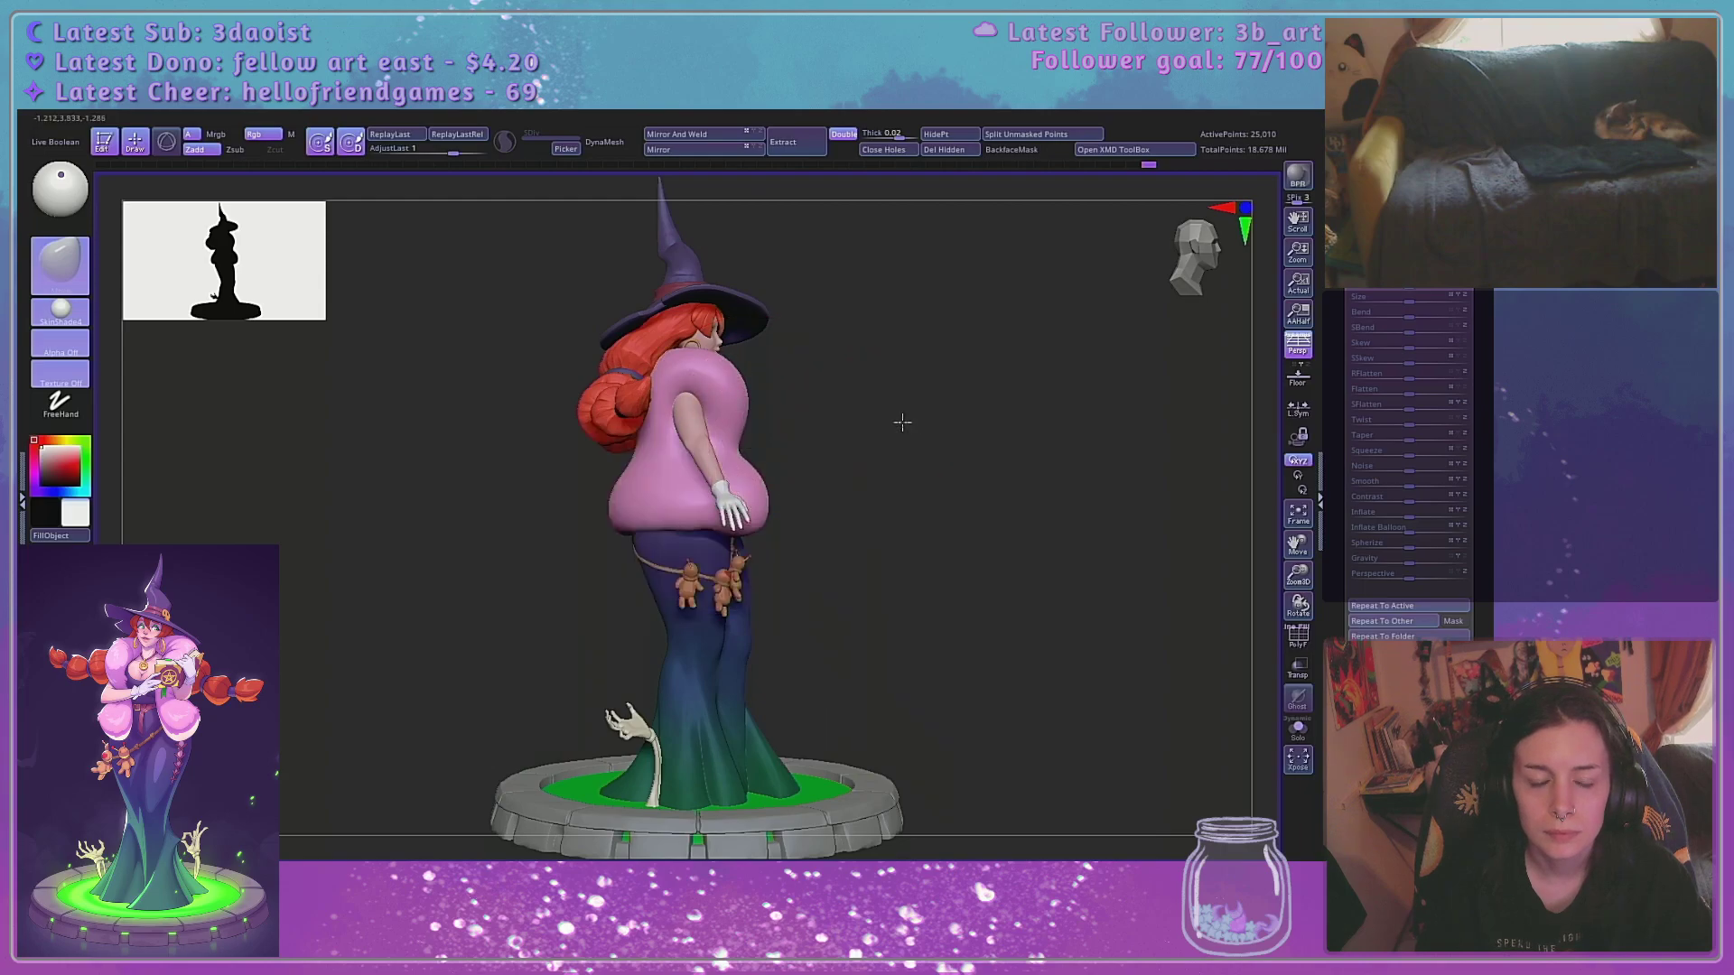
left_click_drag(902, 422, 1114, 528)
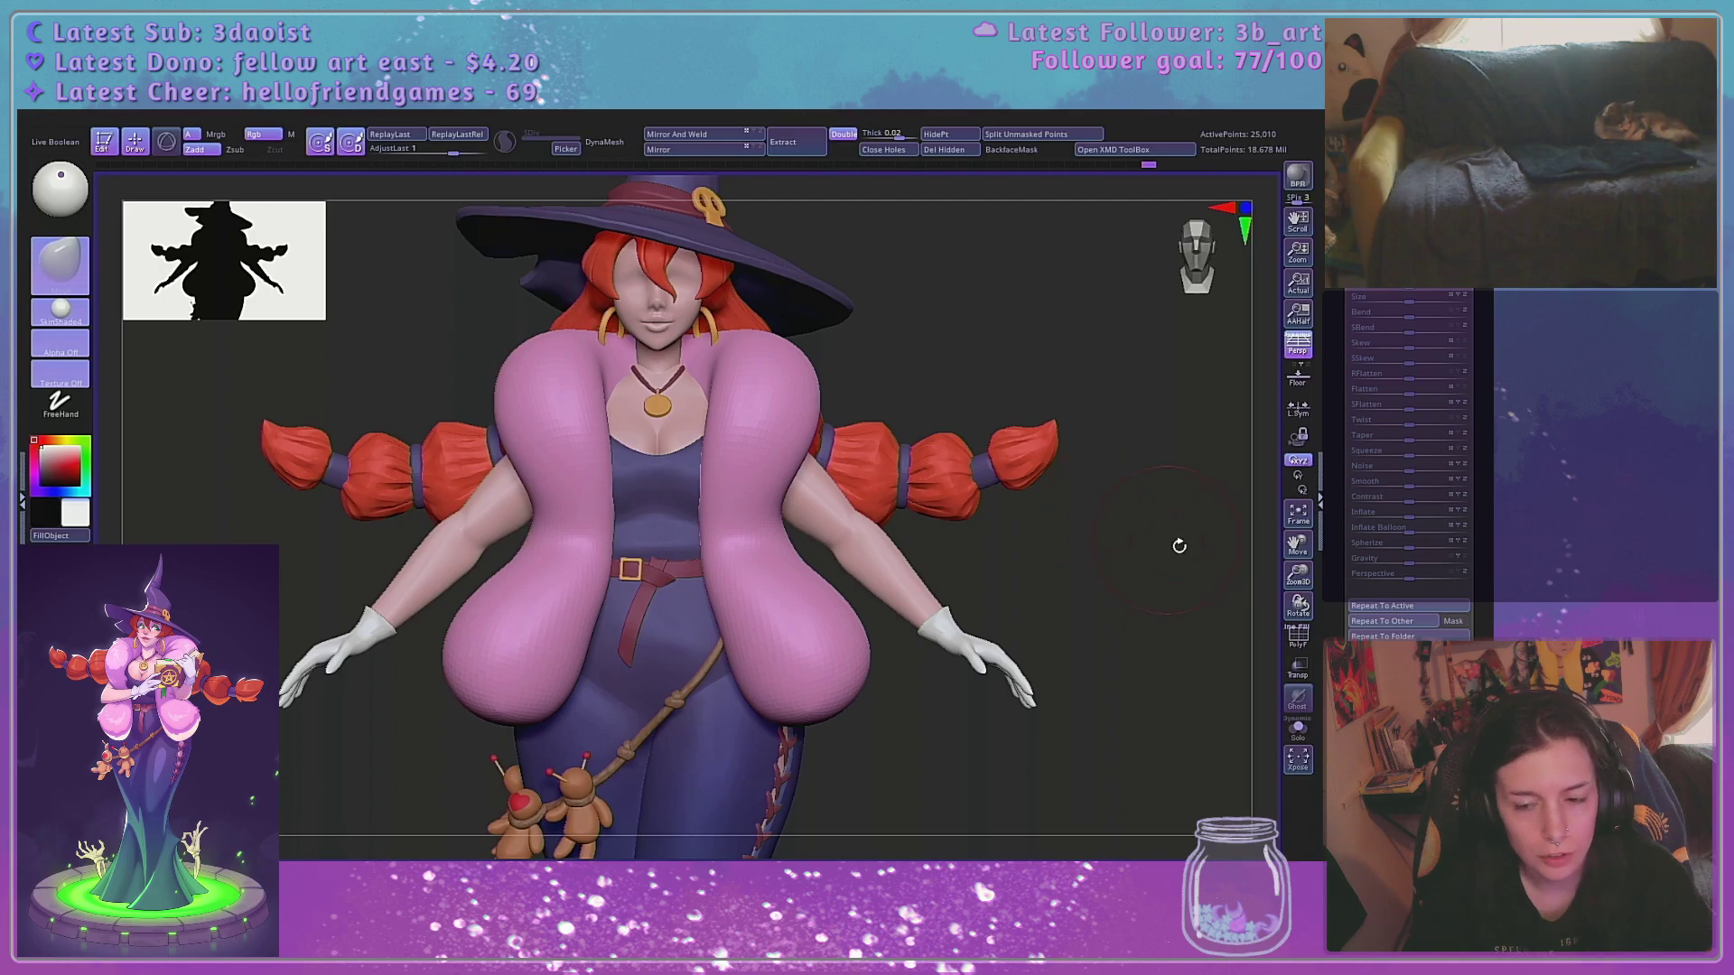
left_click_drag(1177, 527, 1189, 576, "alt")
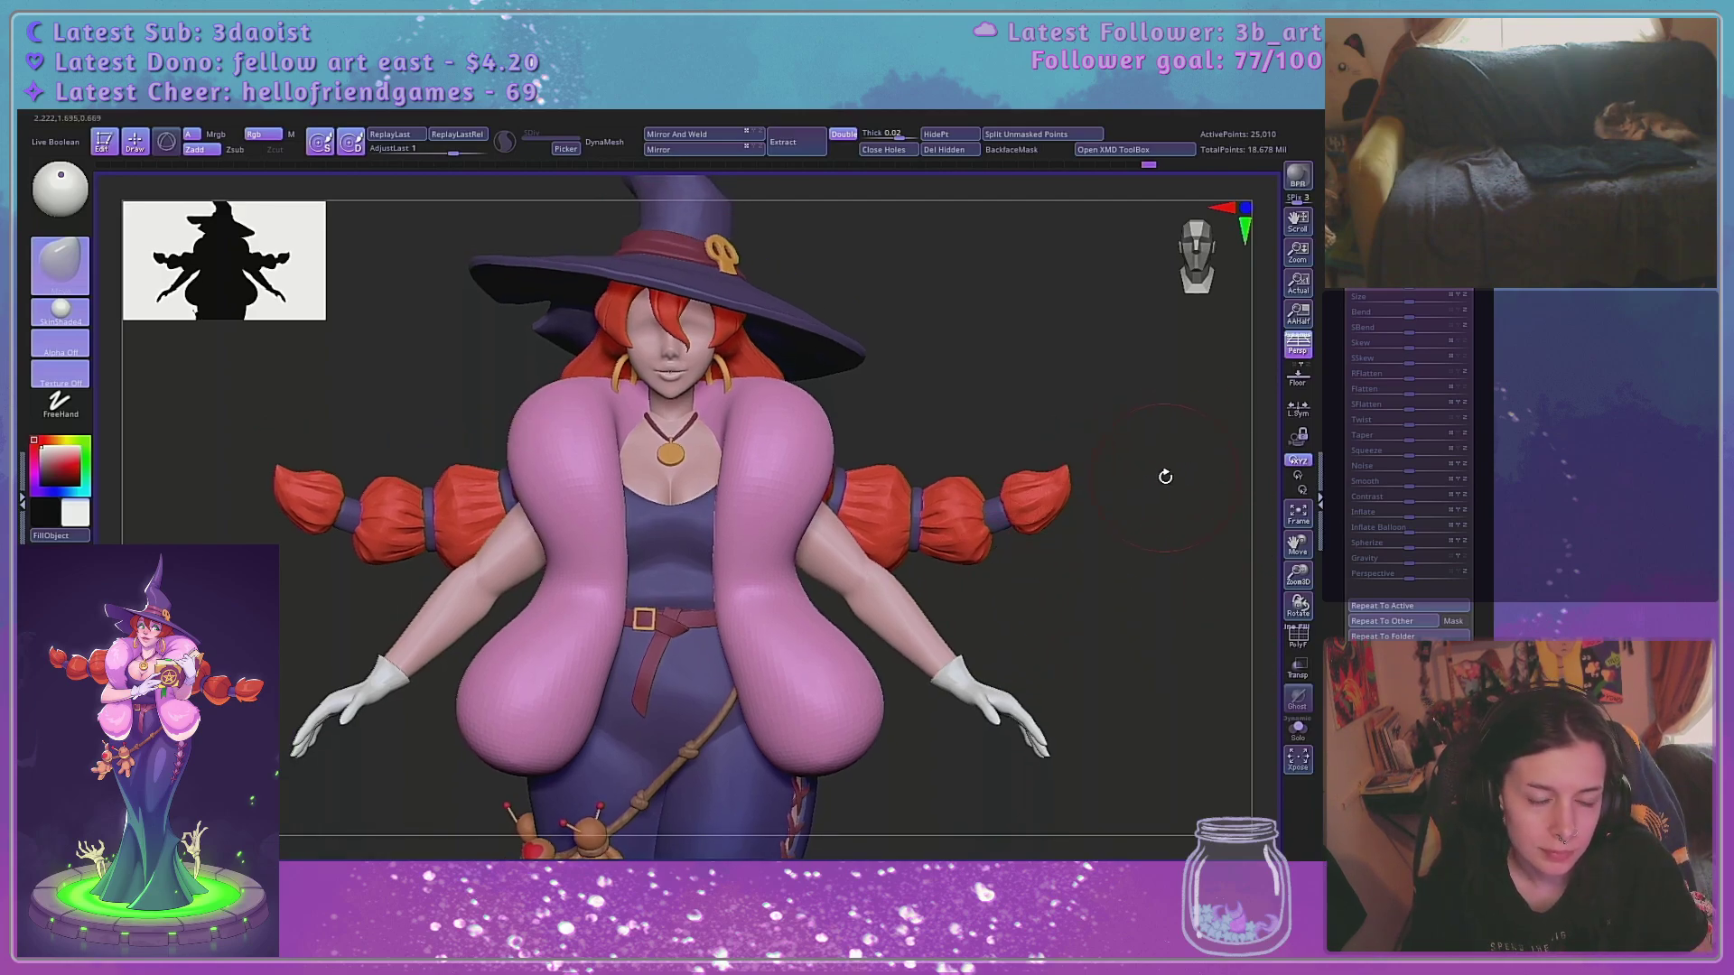
mouse_move(1161, 597)
left_mouse_down()
mouse_move(1127, 606)
mouse_move(1155, 597)
left_mouse_up()
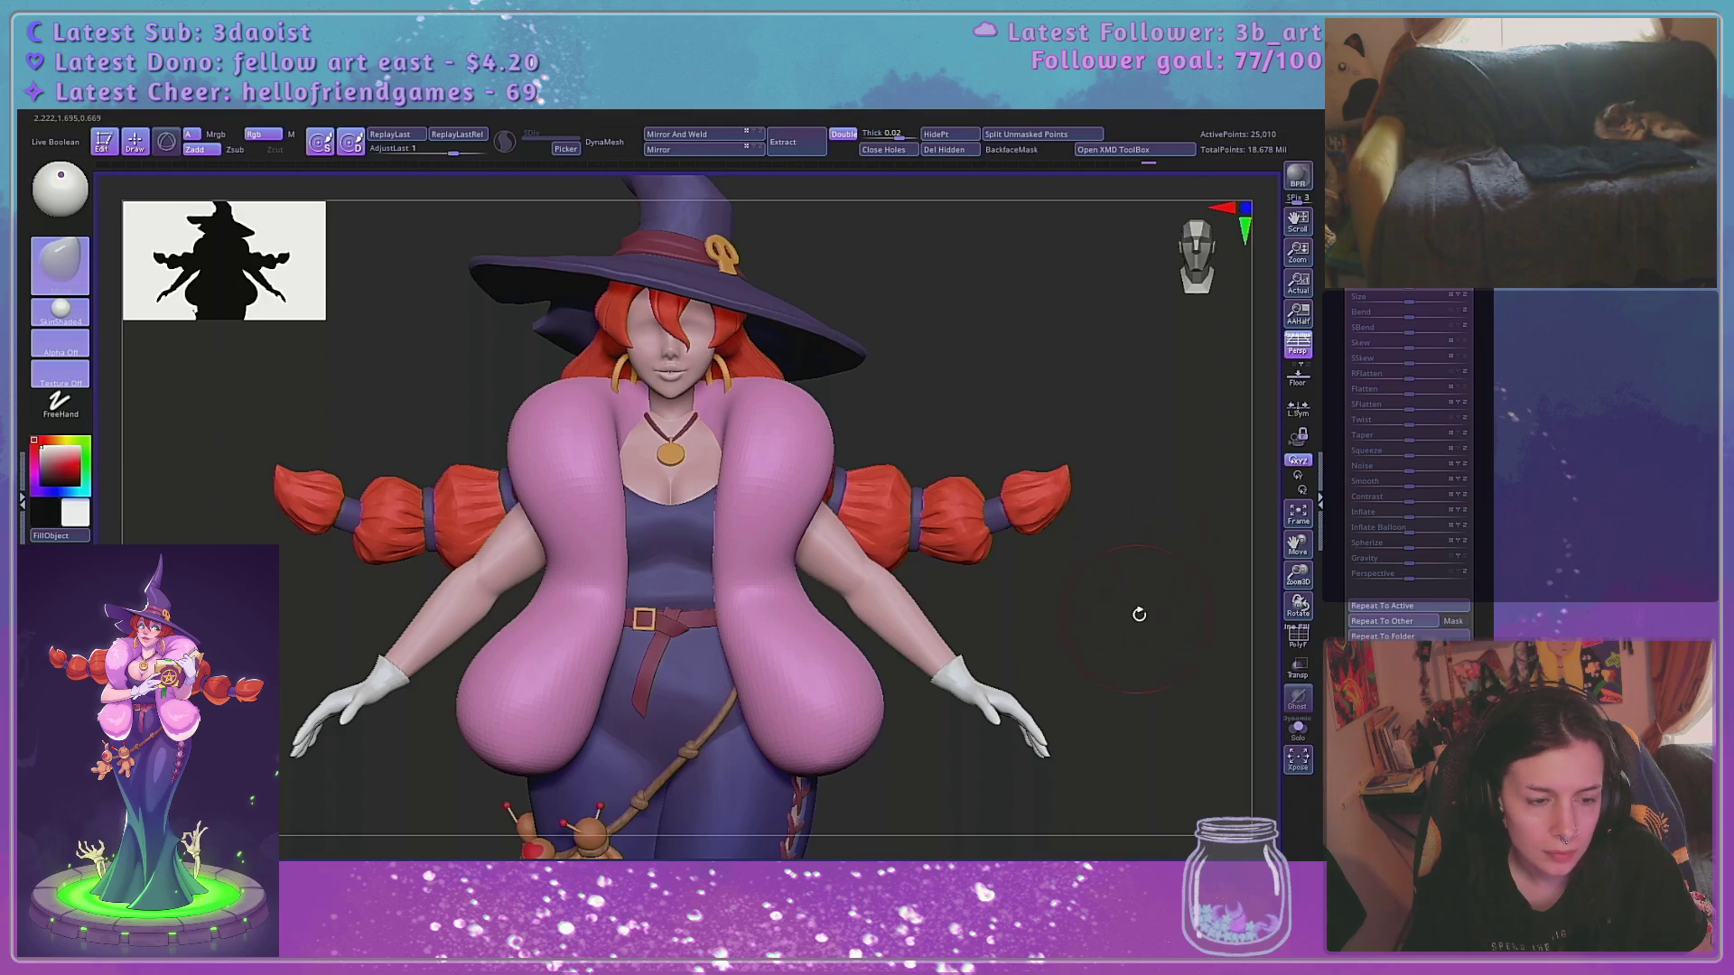
left_click_drag(1139, 614, 1180, 594, "alt")
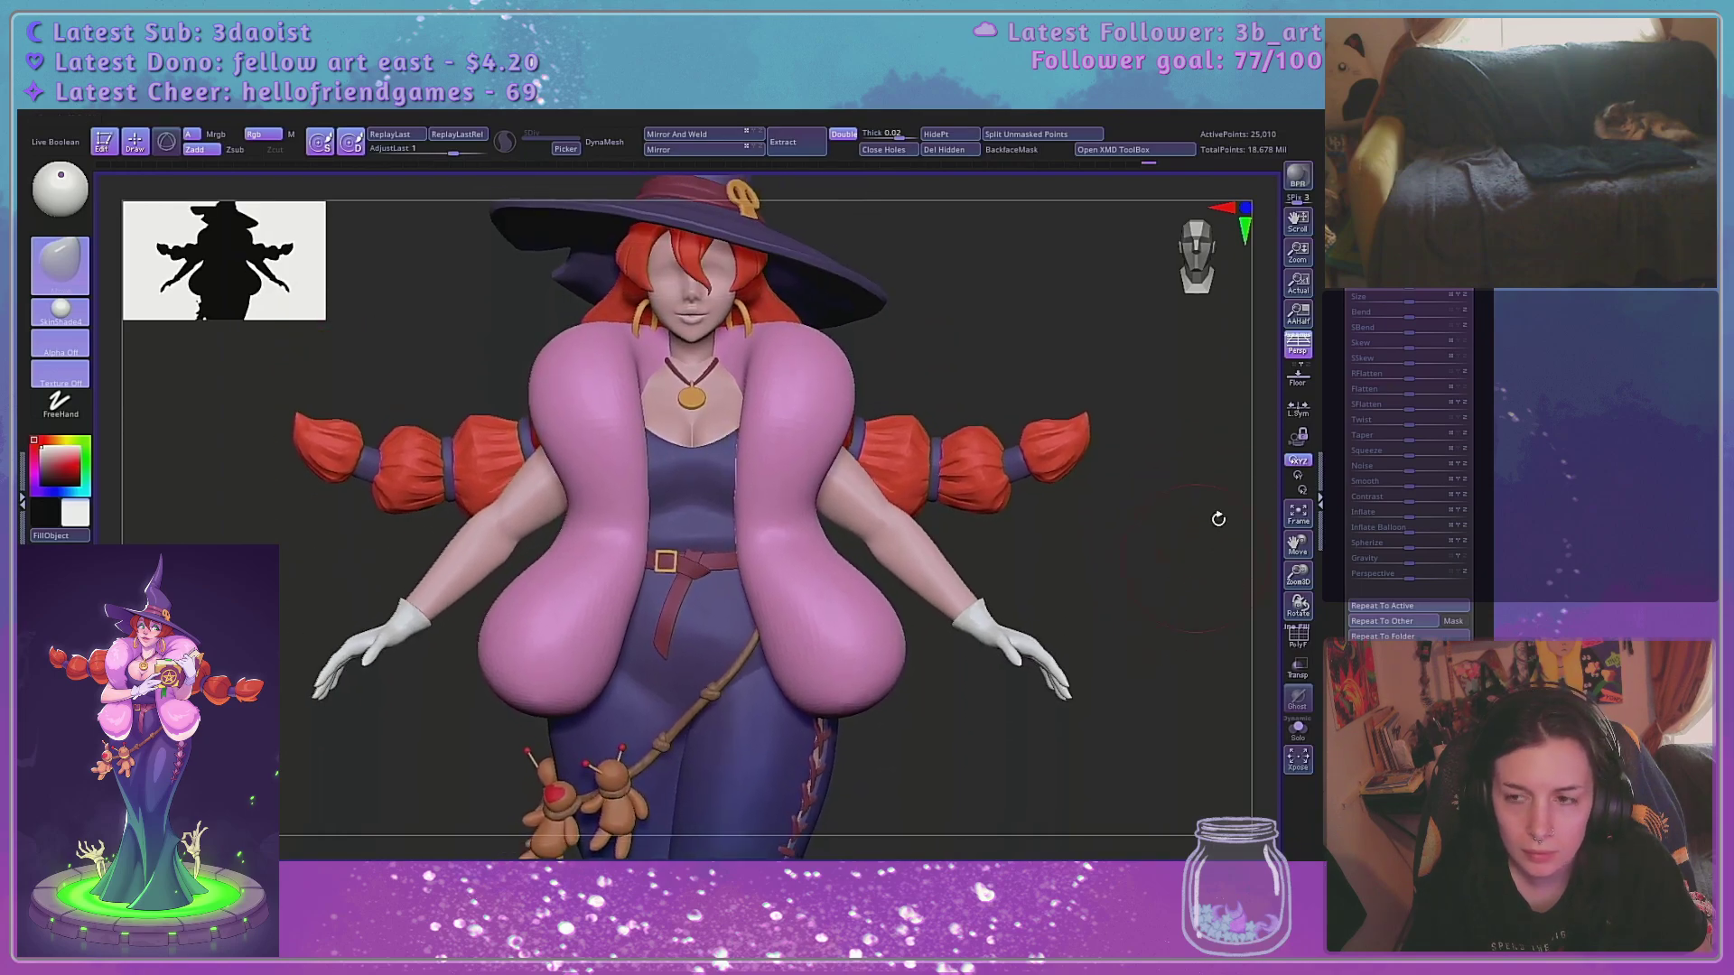
Hide the pink fur coat, locate the glove mesh Extract10 in the subtool list and make it active
left_click_drag(1338, 330, 1339, 601)
scroll(1368, 348, "up", 5)
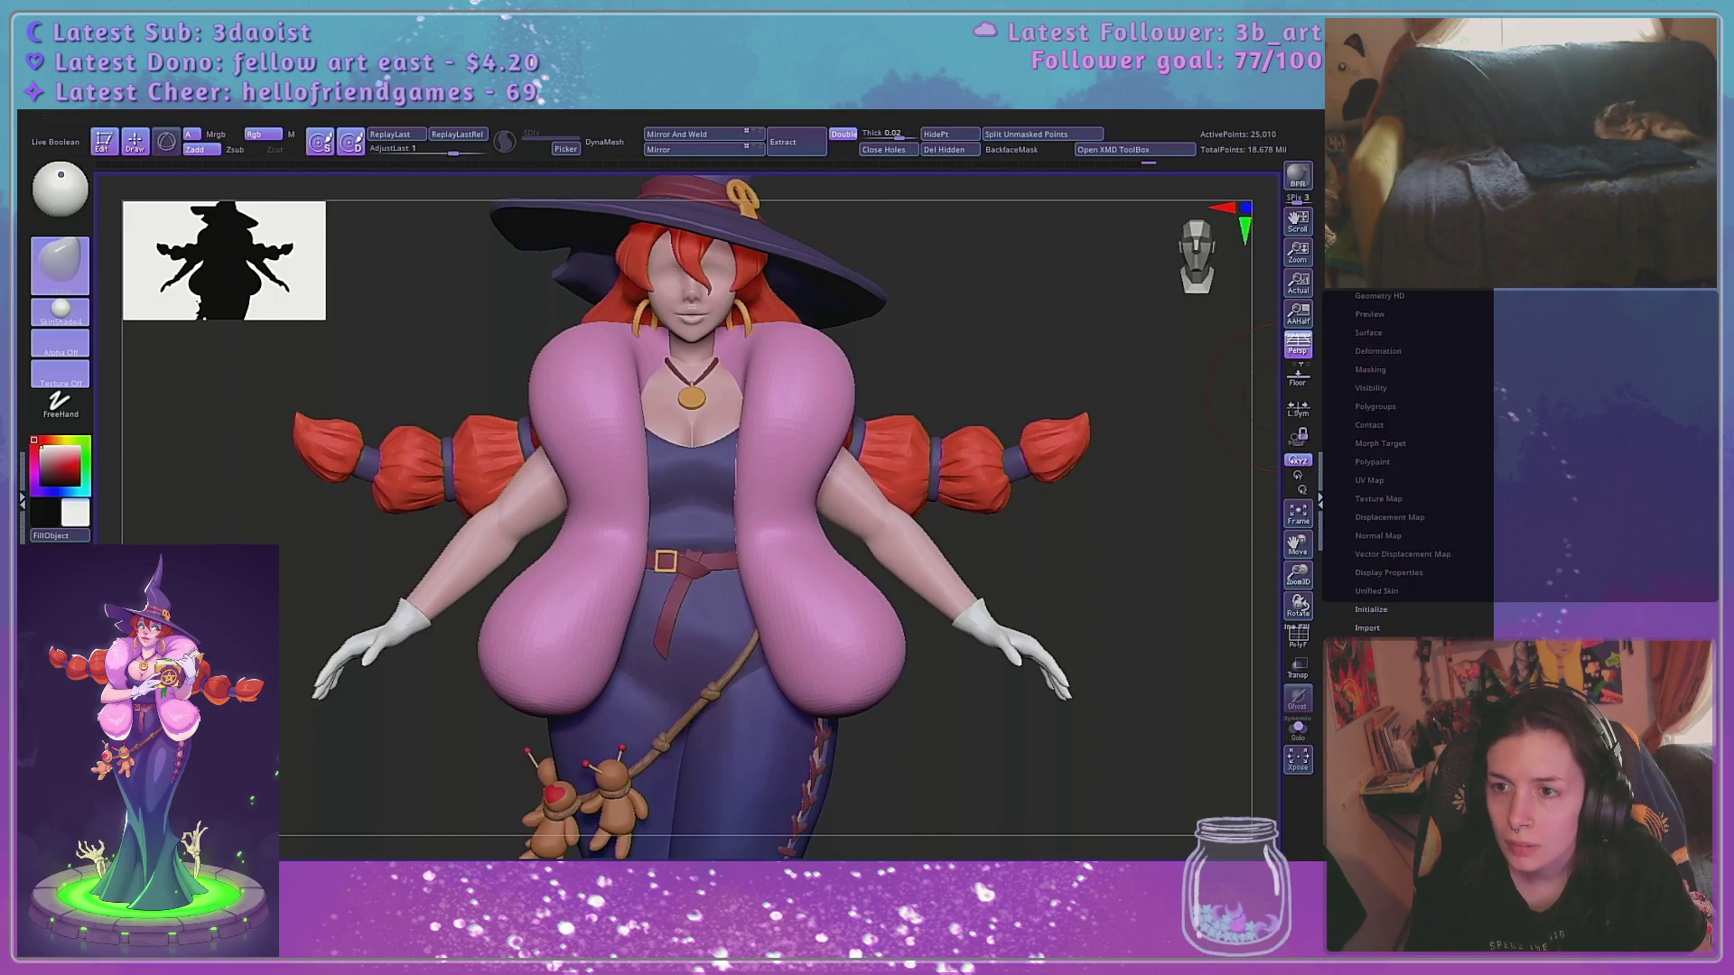
scroll(1352, 322, "up", 6)
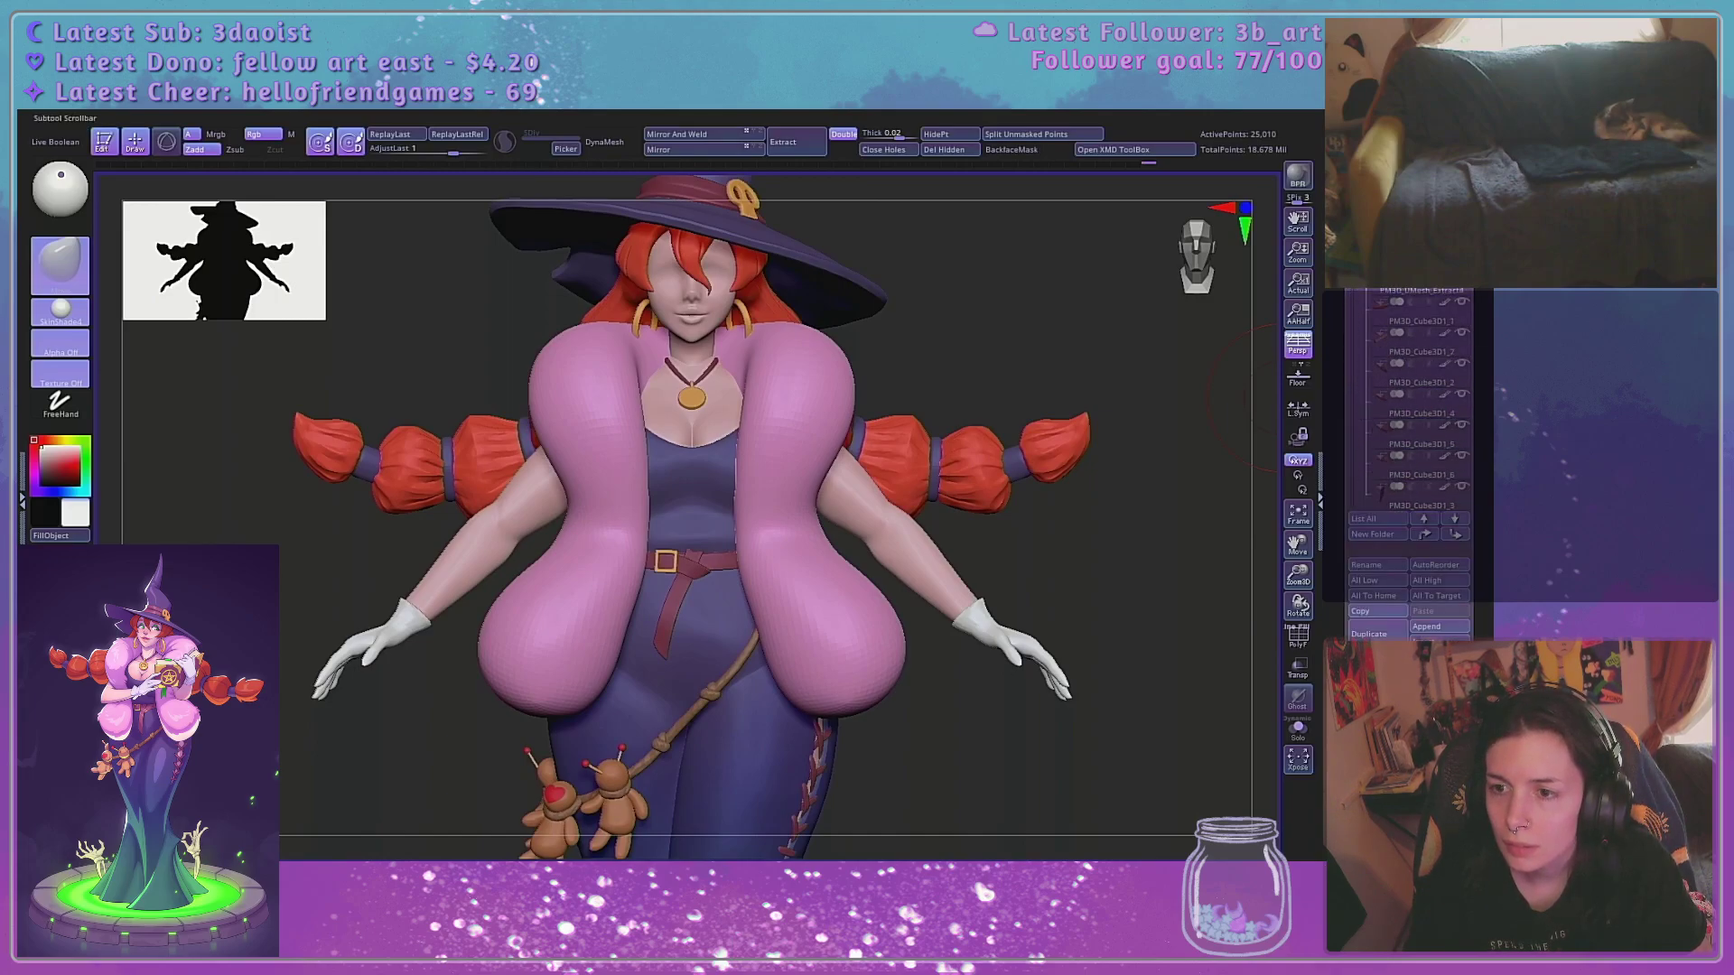
scroll(1382, 398, "down", 3)
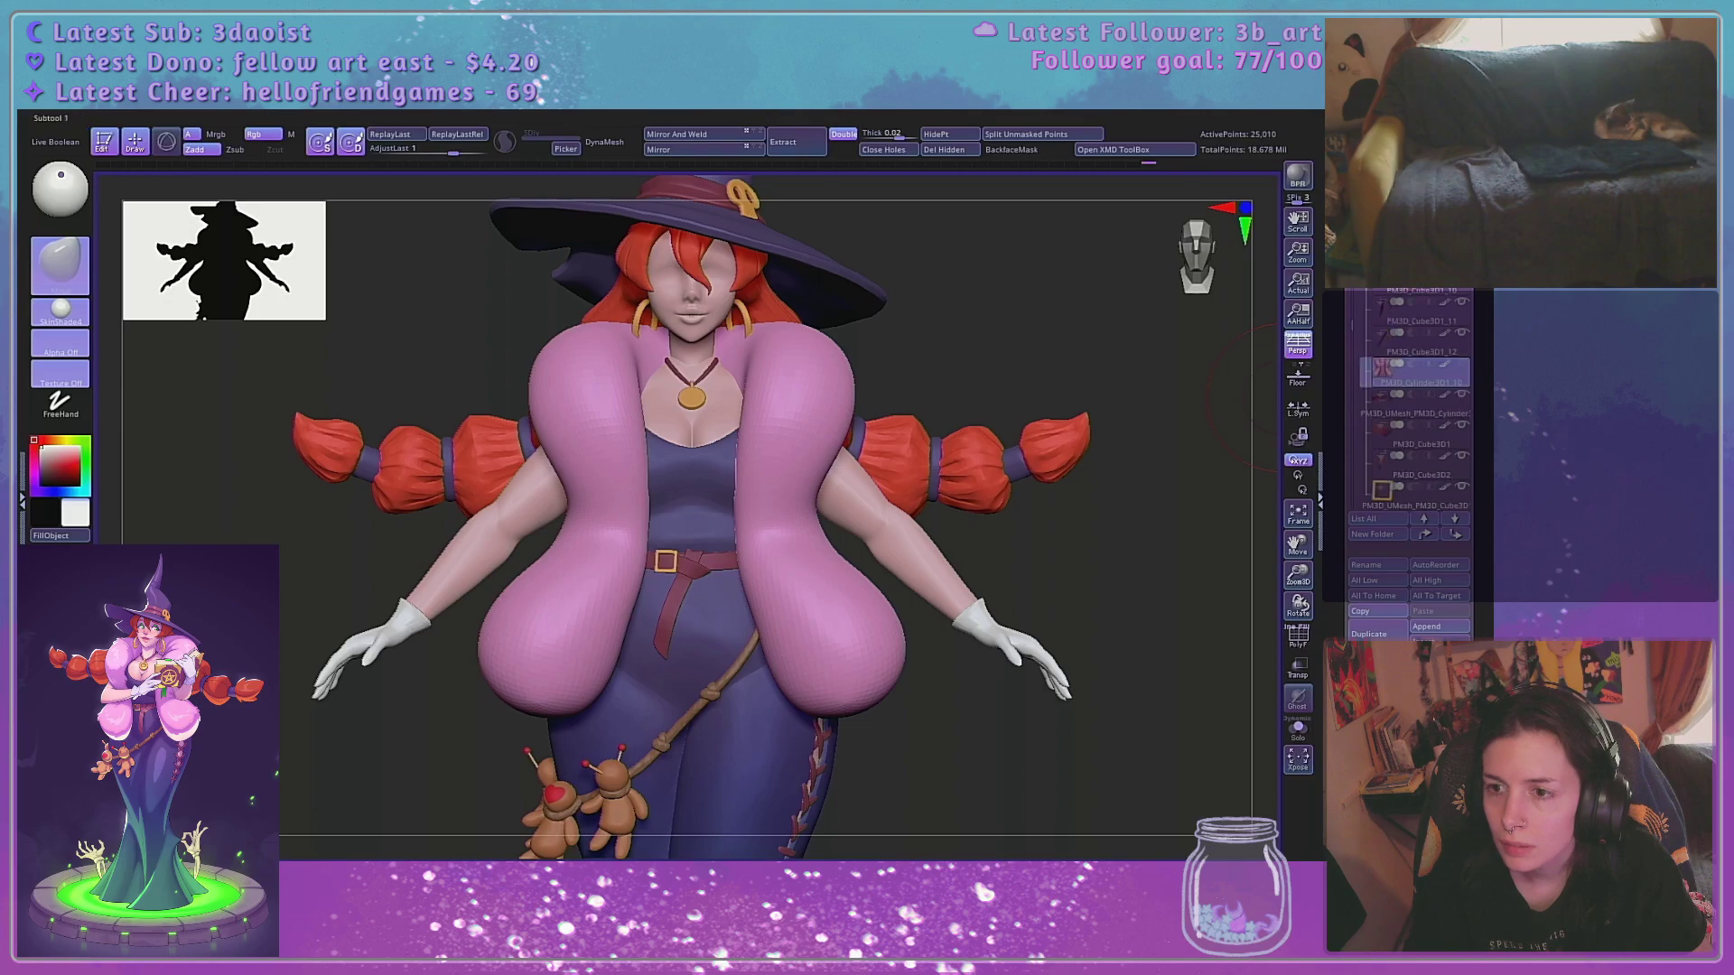
scroll(1414, 398, "up", 7)
scroll(1371, 290, "up", 8)
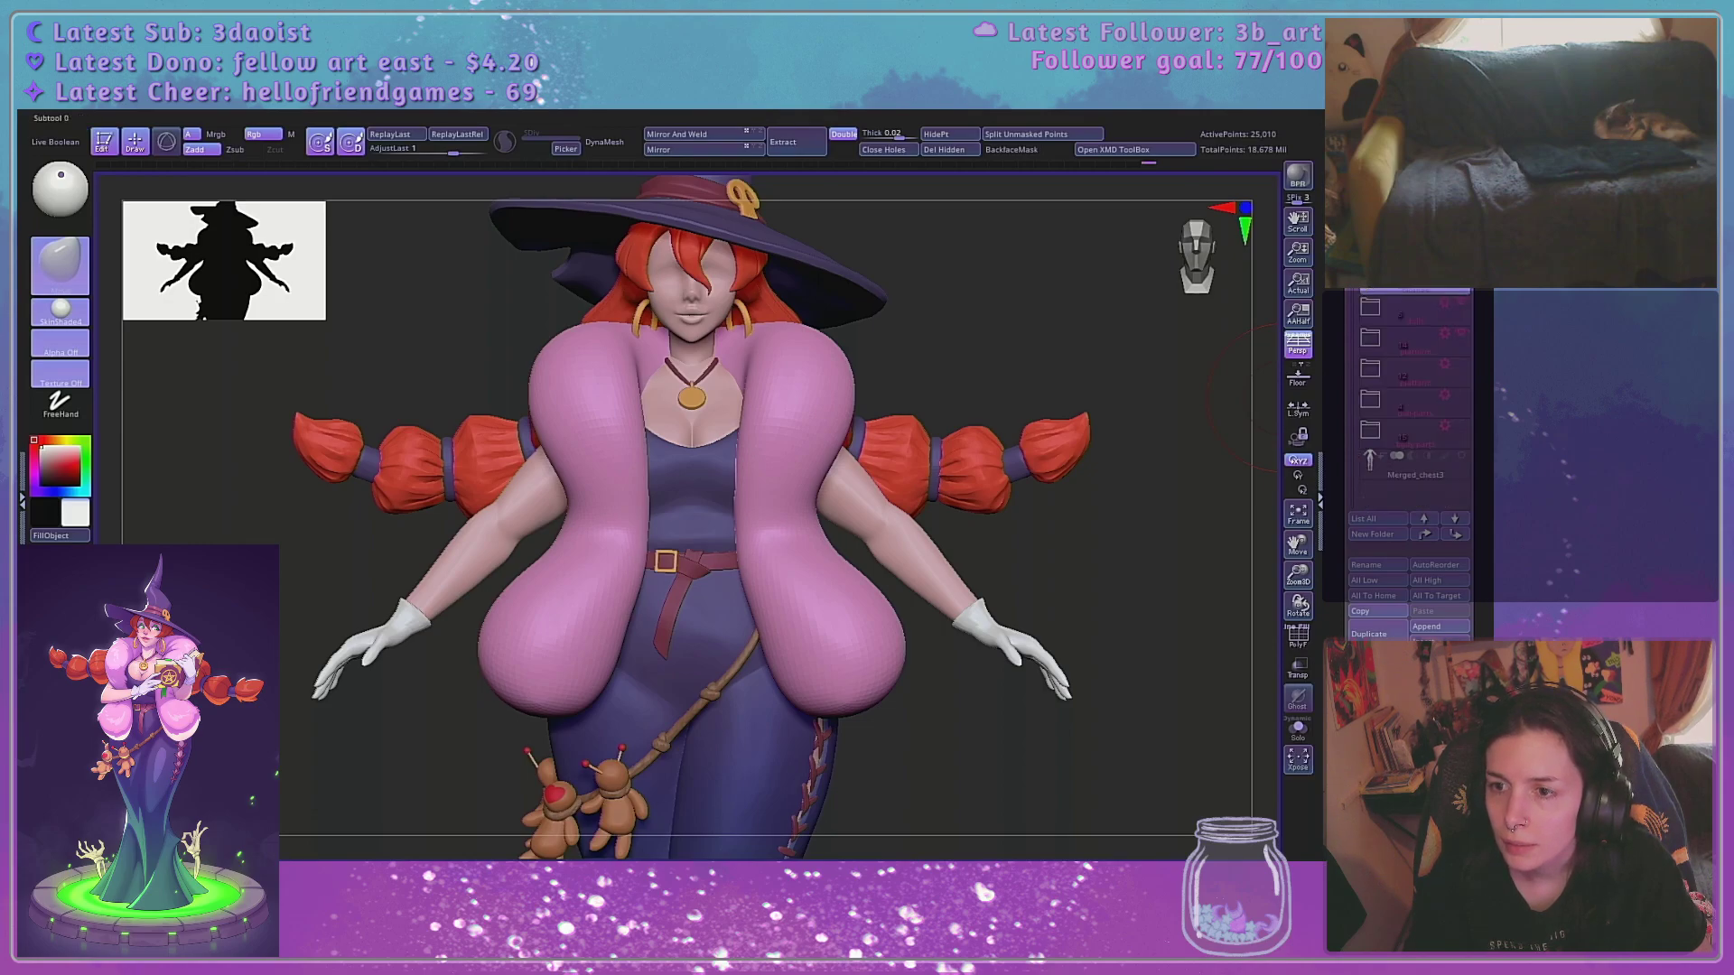
scroll(1414, 397, "down", 3)
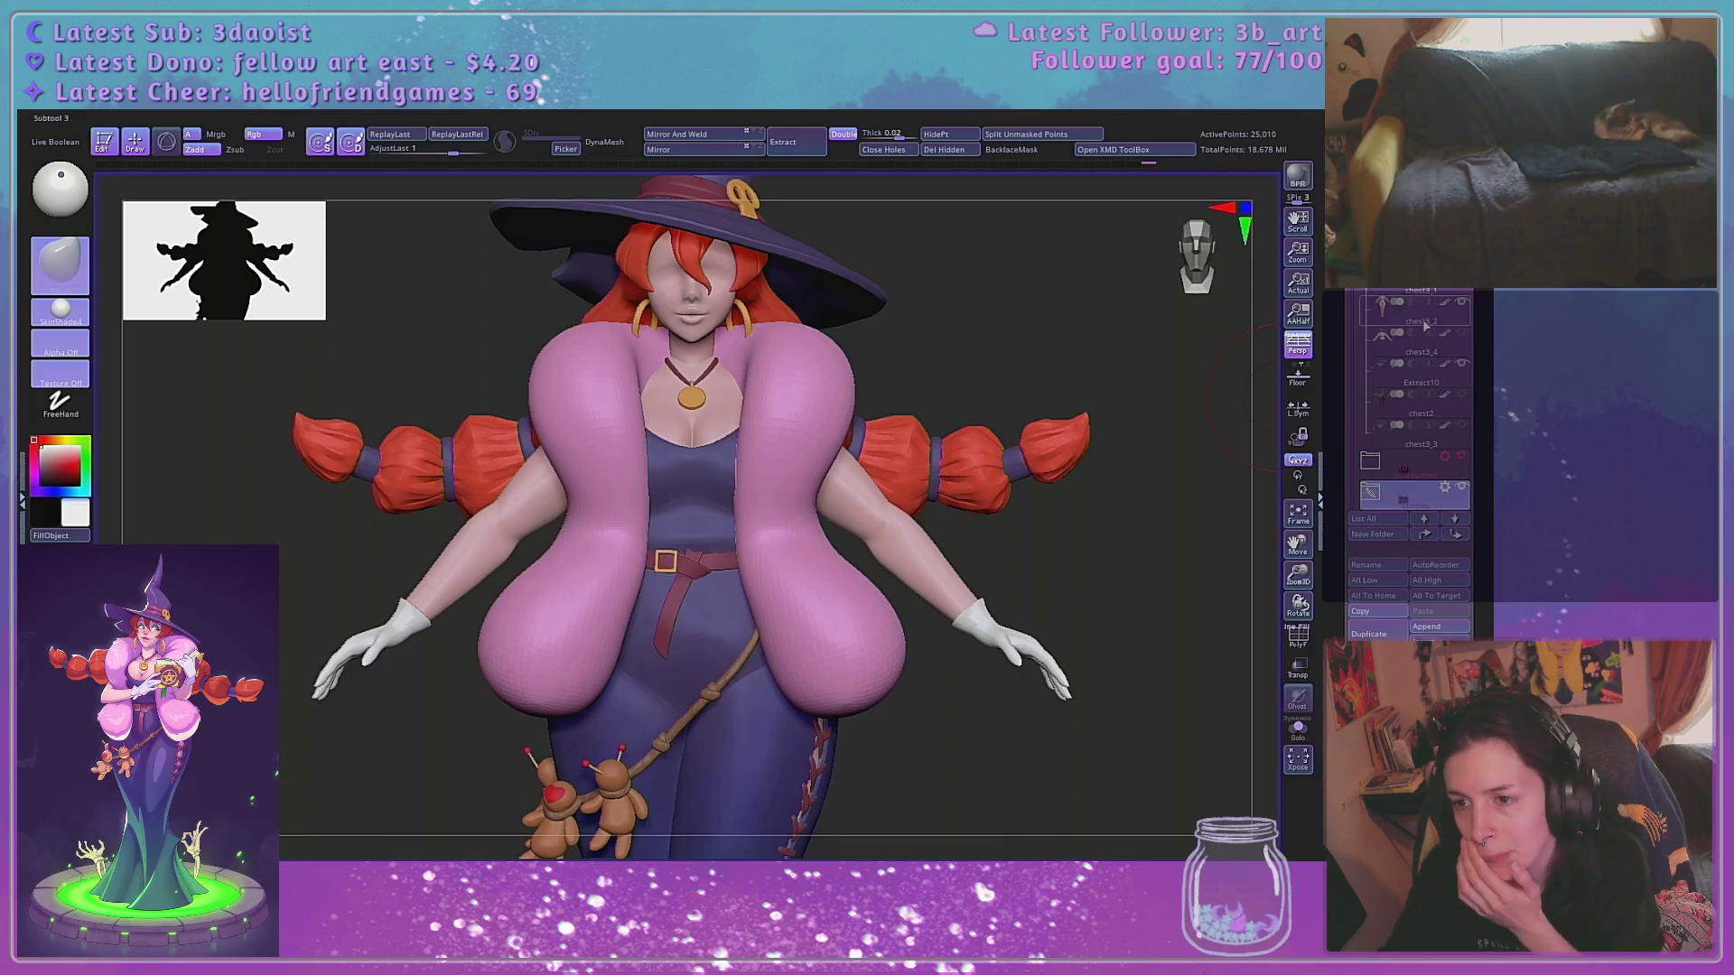
left_click(1405, 384)
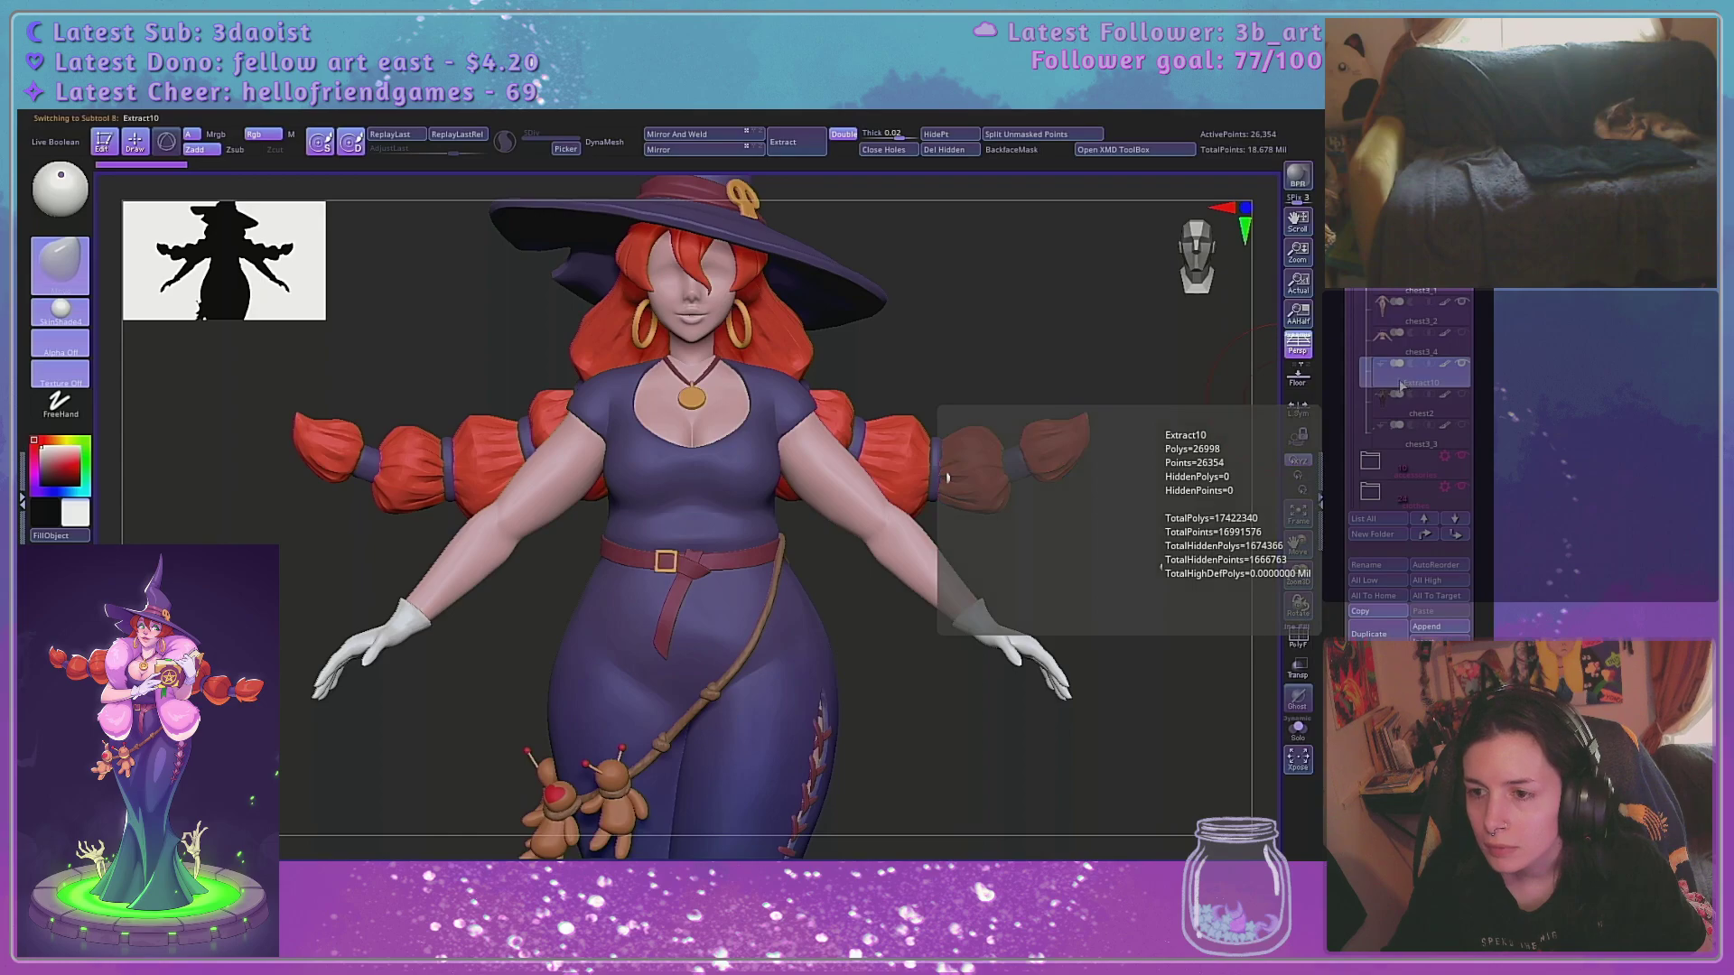
Move the gloves up beside the body, duplicate both subtools, and place the body copy directly above the glove copy
left_click_drag(1402, 385, 1431, 344)
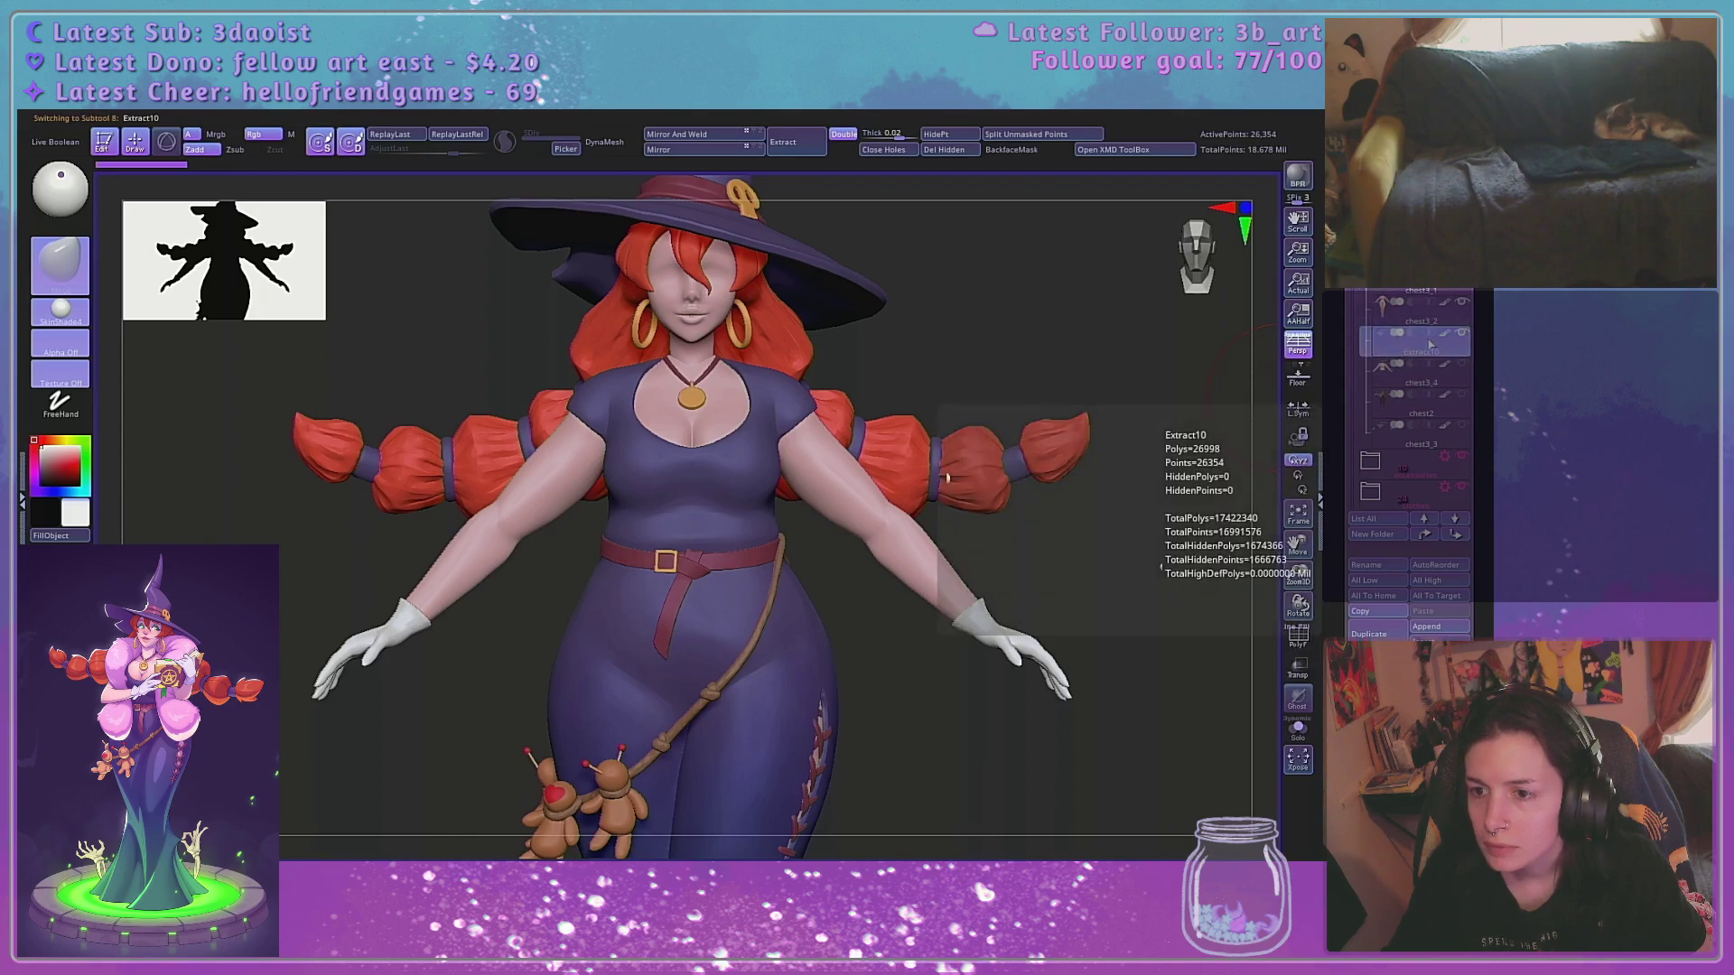
left_click(1382, 635)
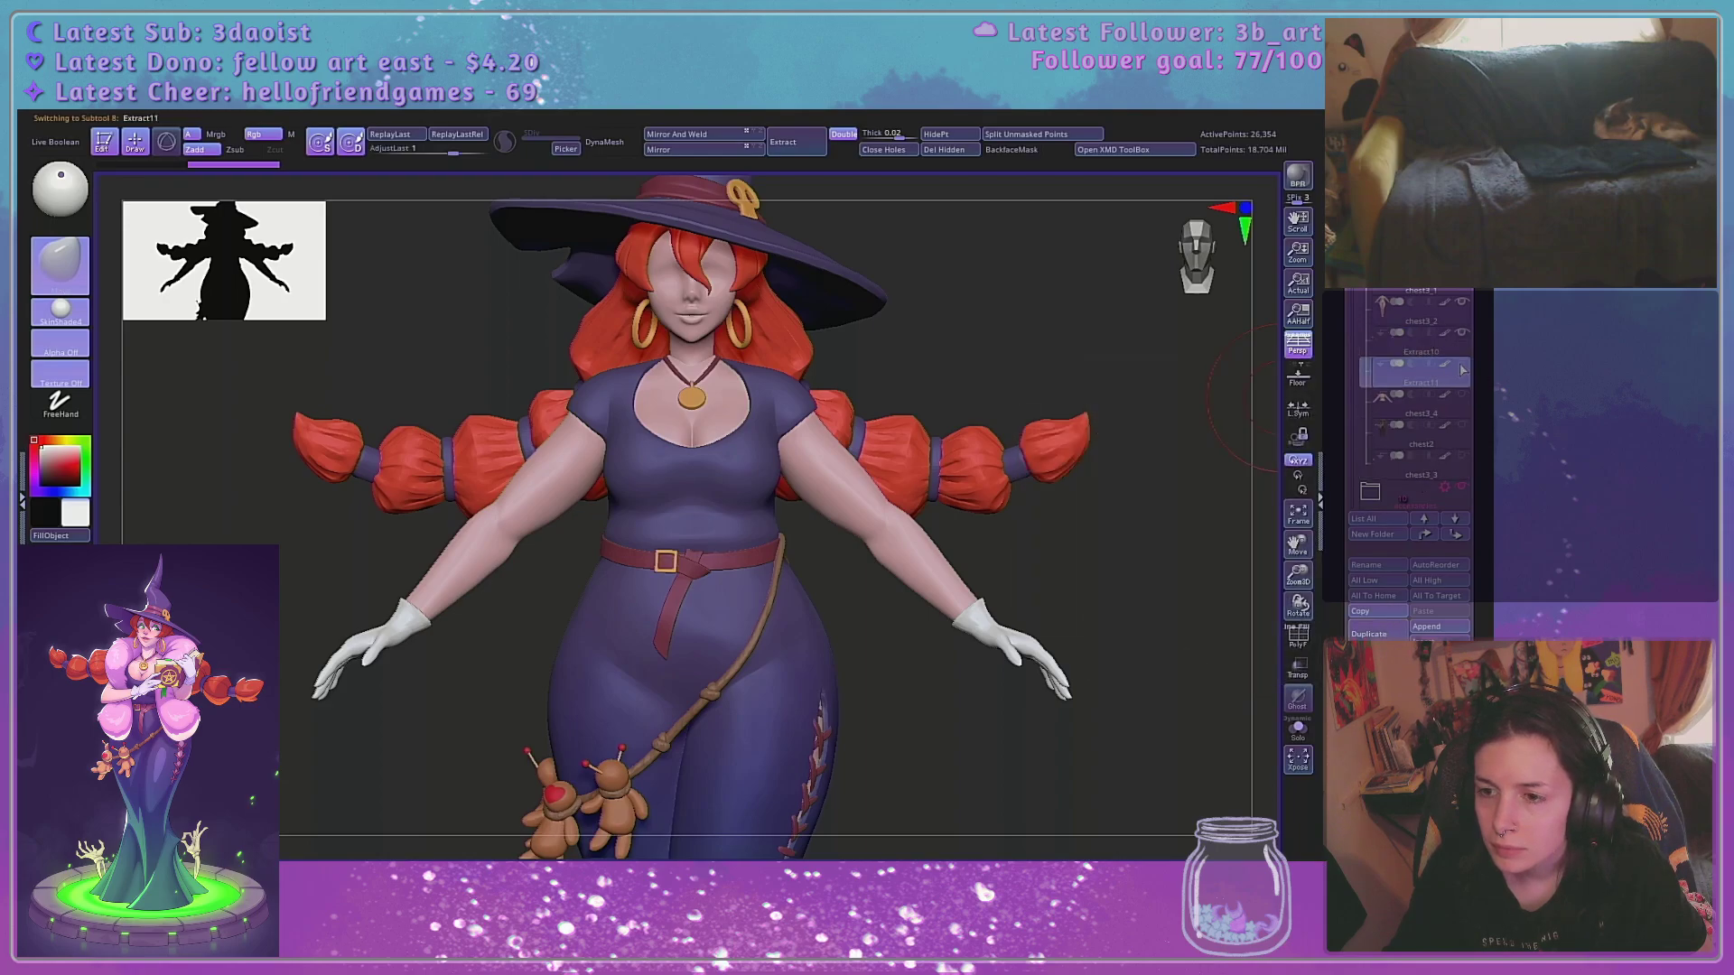
left_click(1419, 321)
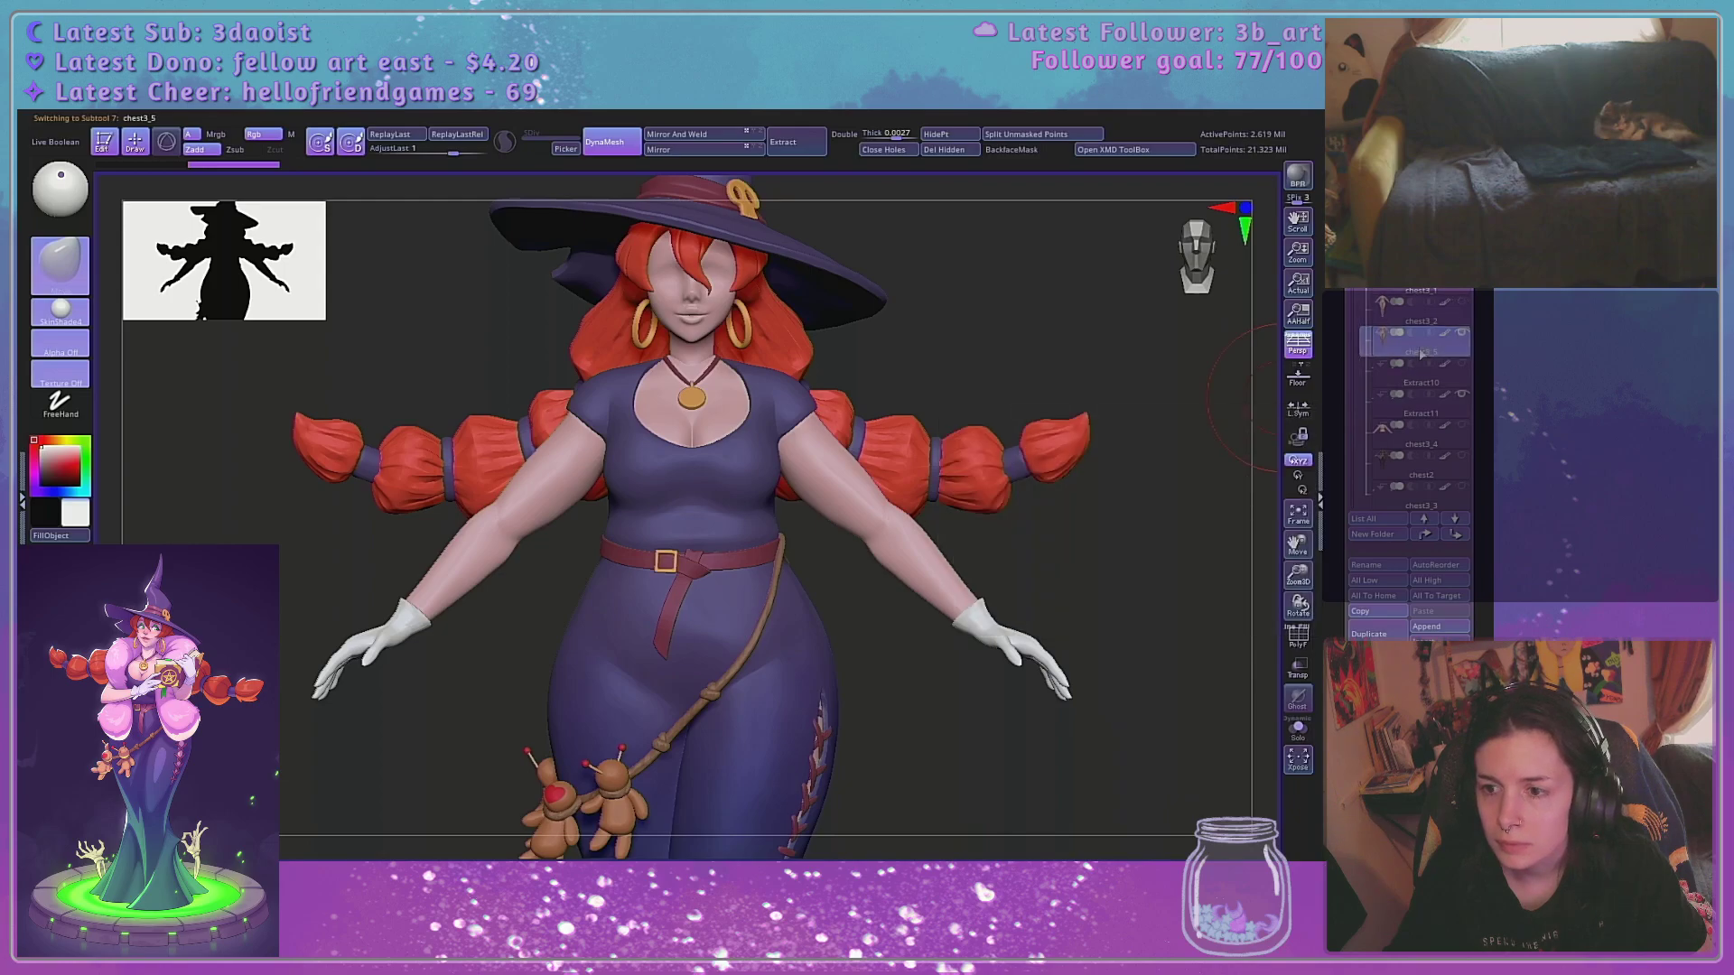
left_click_drag(1421, 354, 1424, 388)
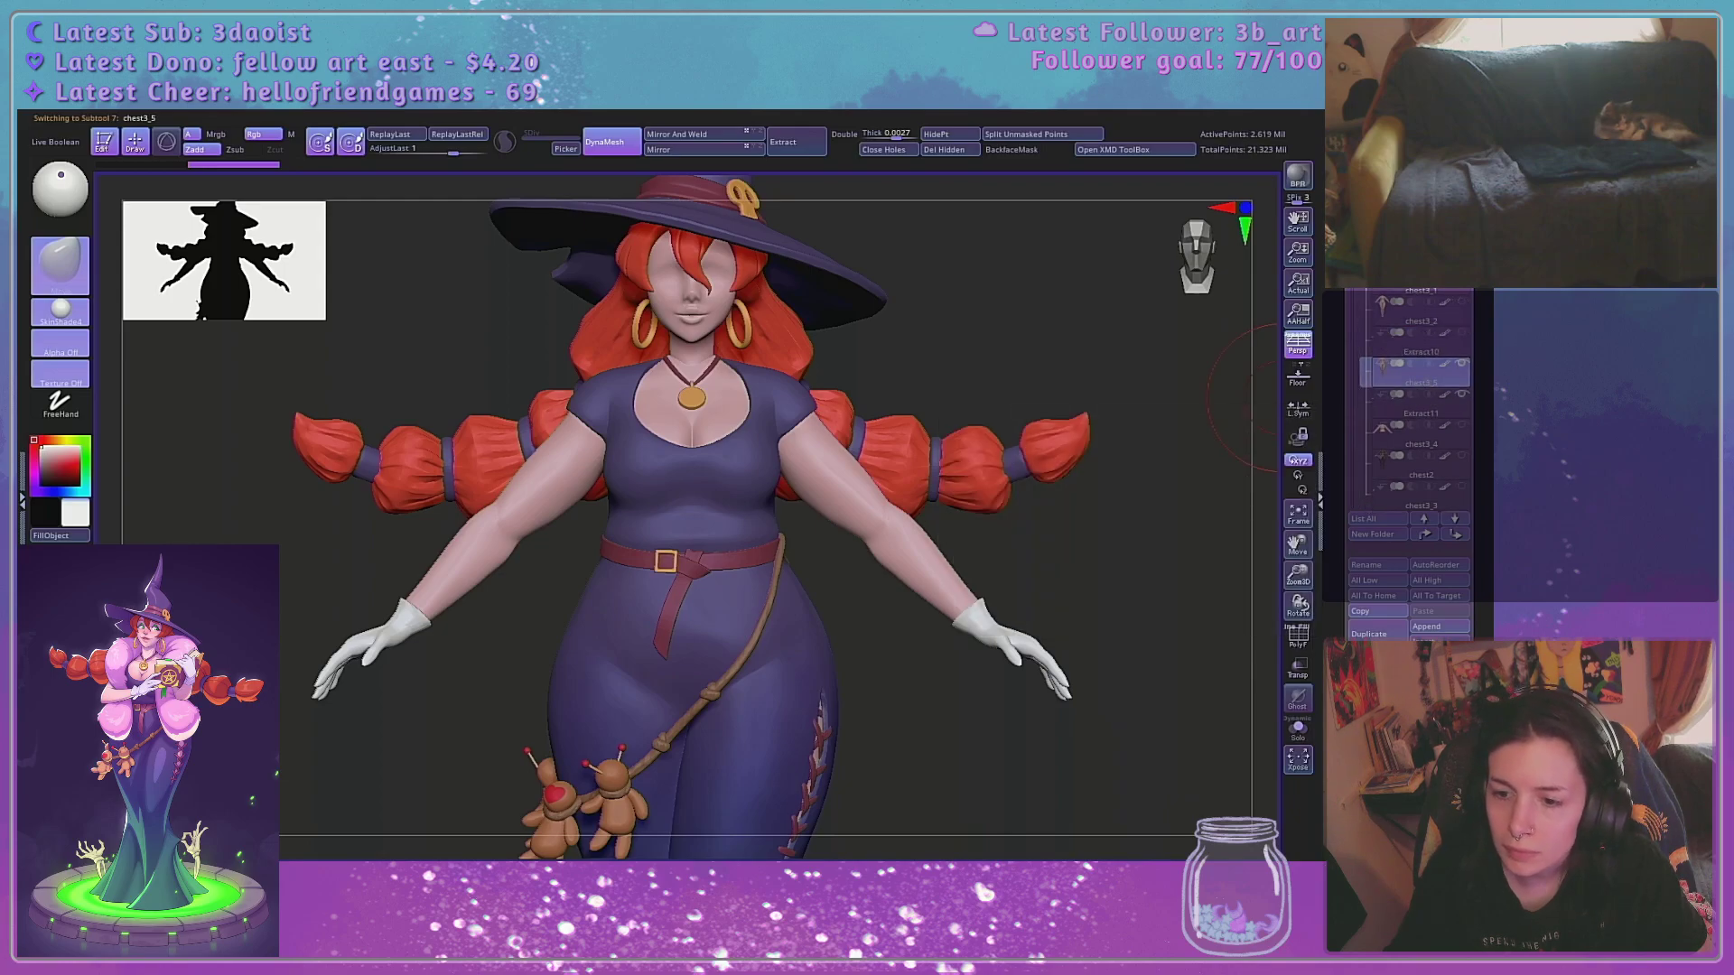
Merge the body copy down into the glove copy and isolate the combined mesh
left_click_drag(1347, 705, 1347, 615)
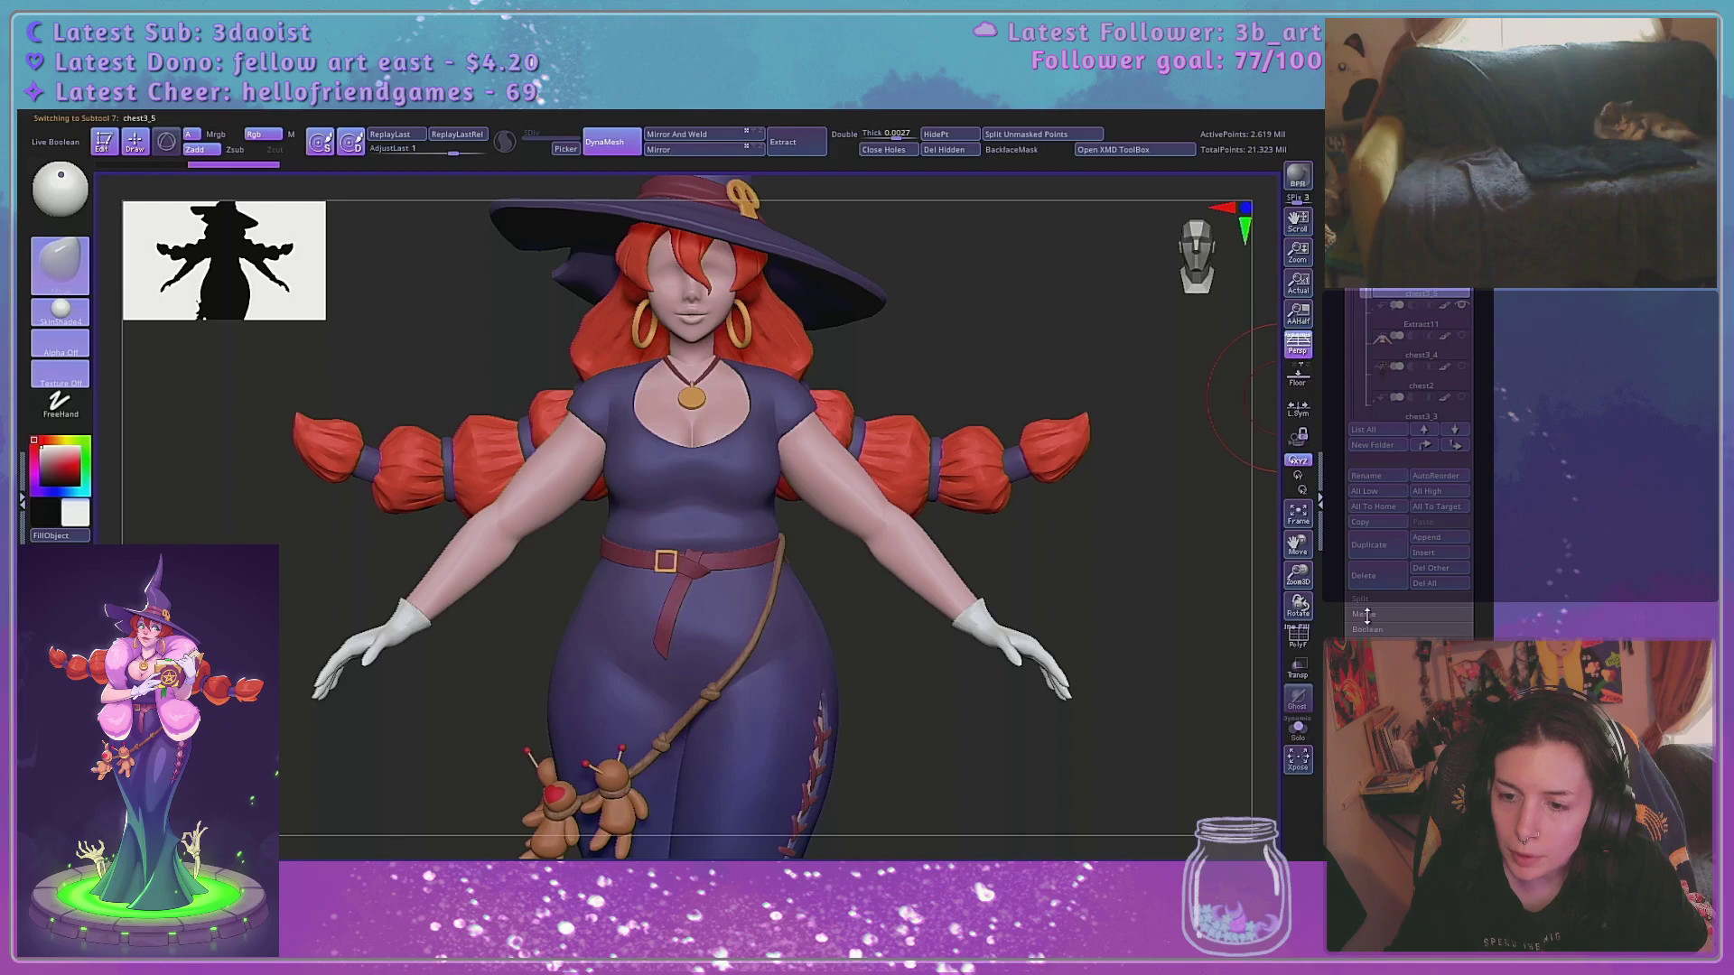
left_click(1367, 616)
left_click(1374, 631)
left_click(1252, 667)
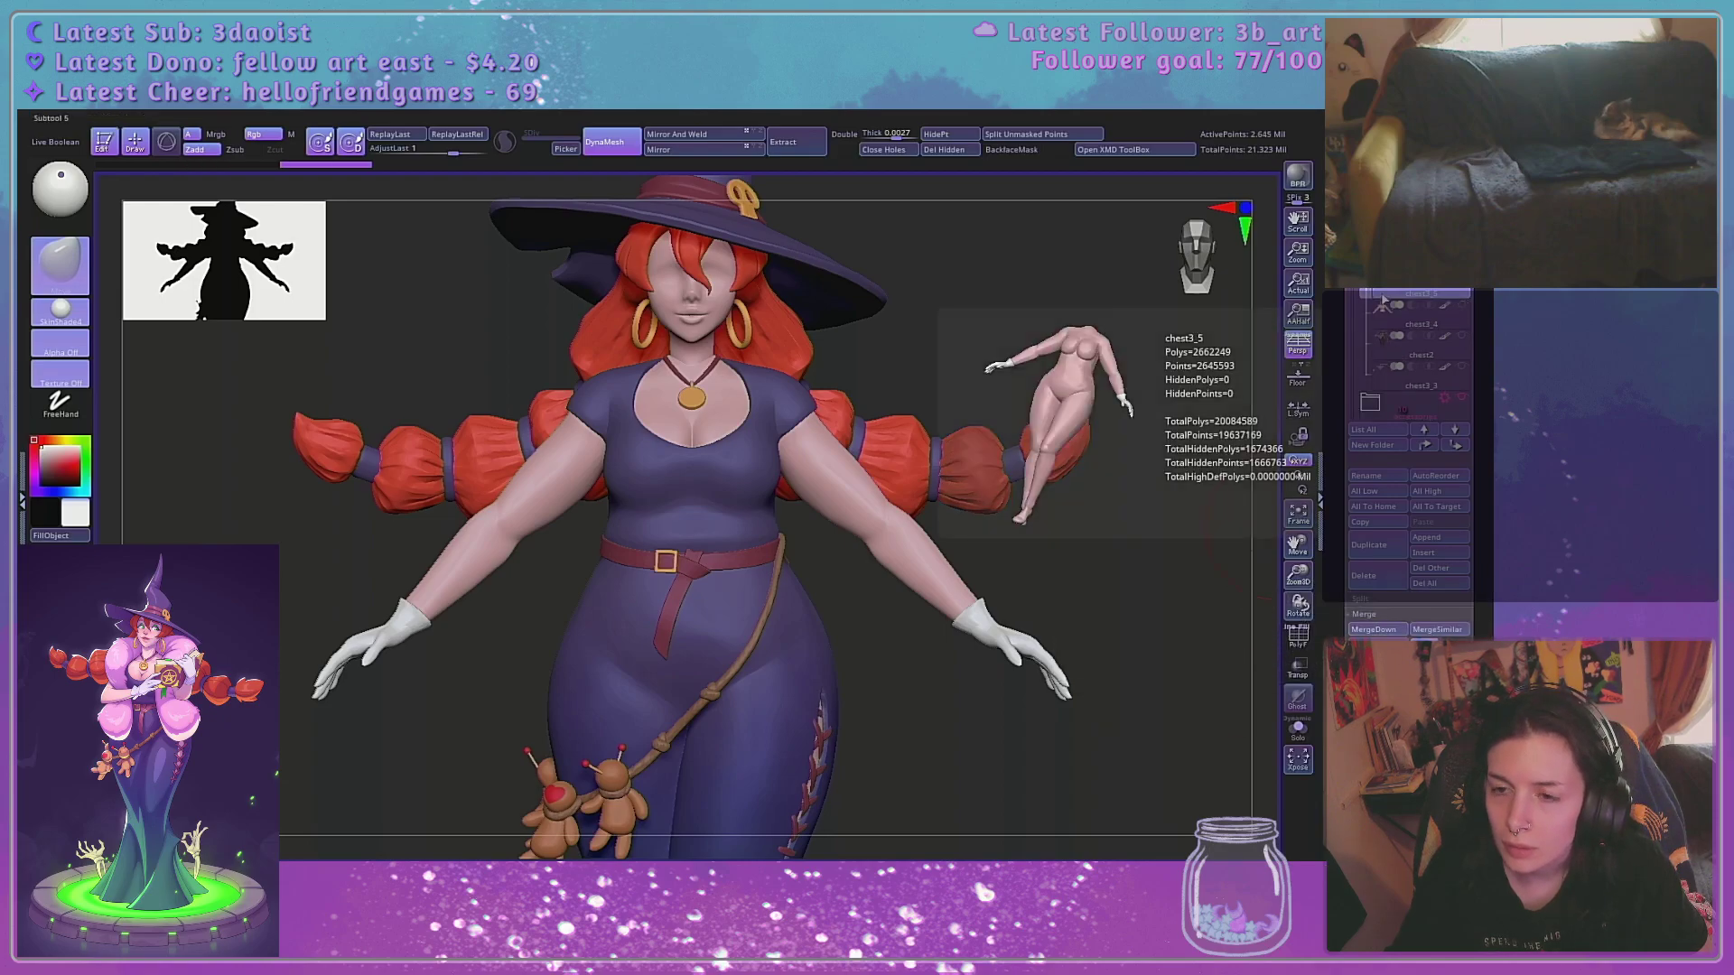
left_click(1298, 734)
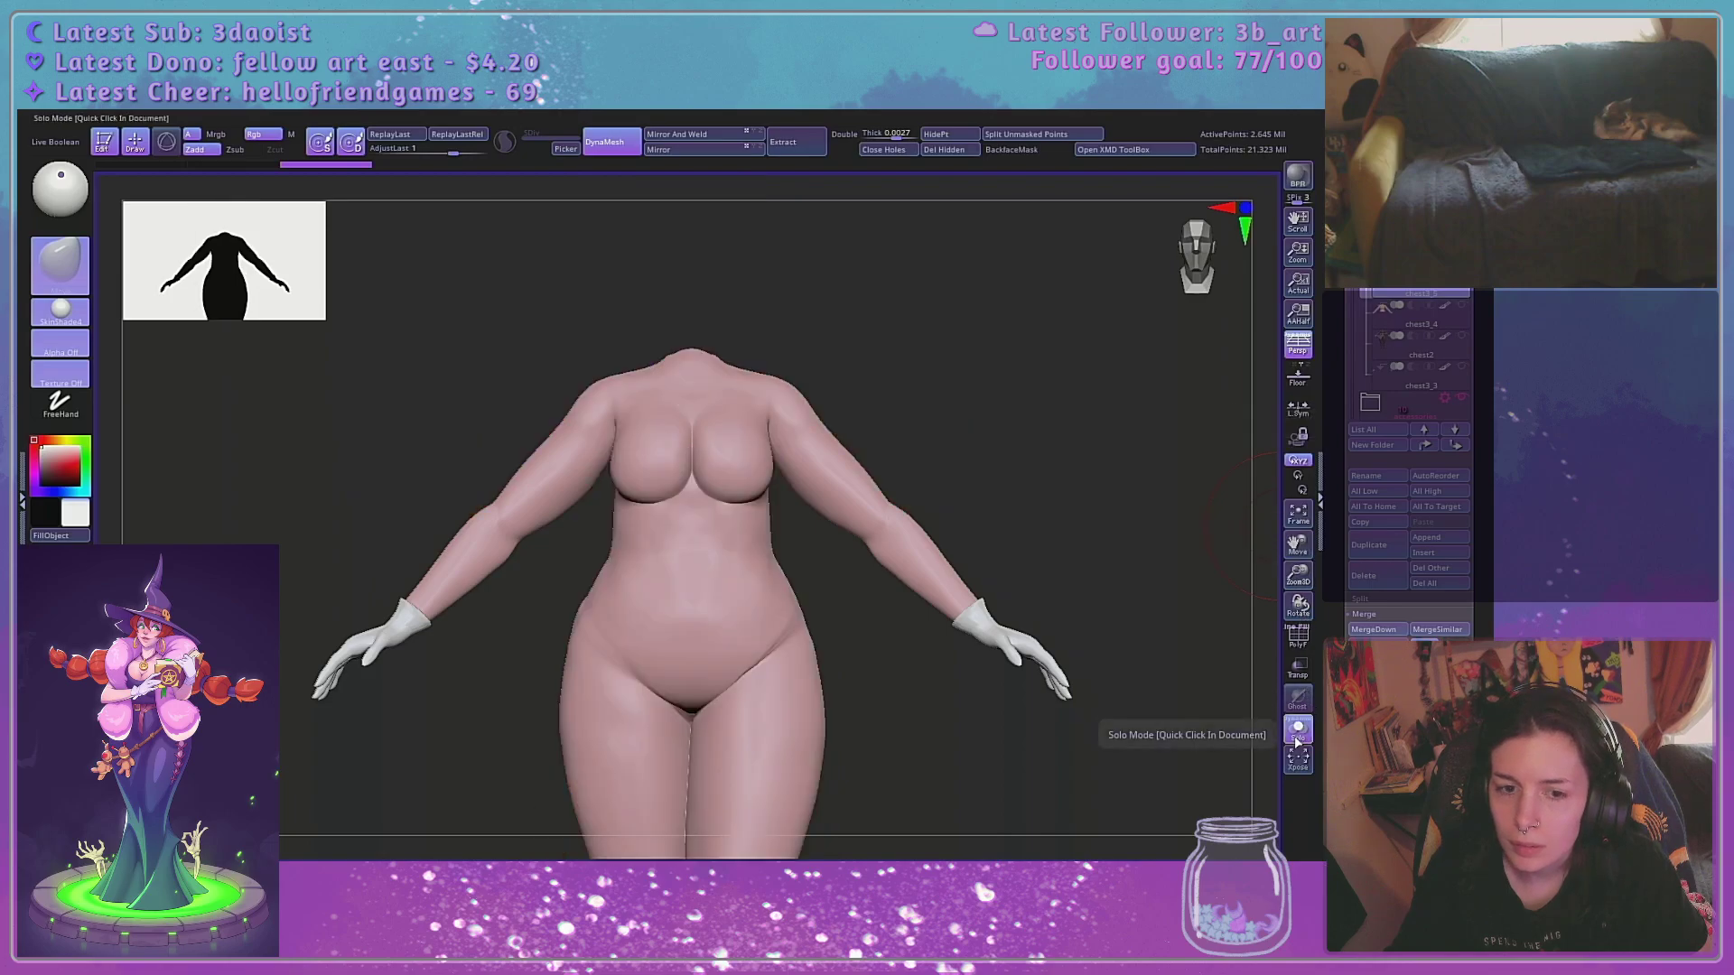
left_click(1298, 733)
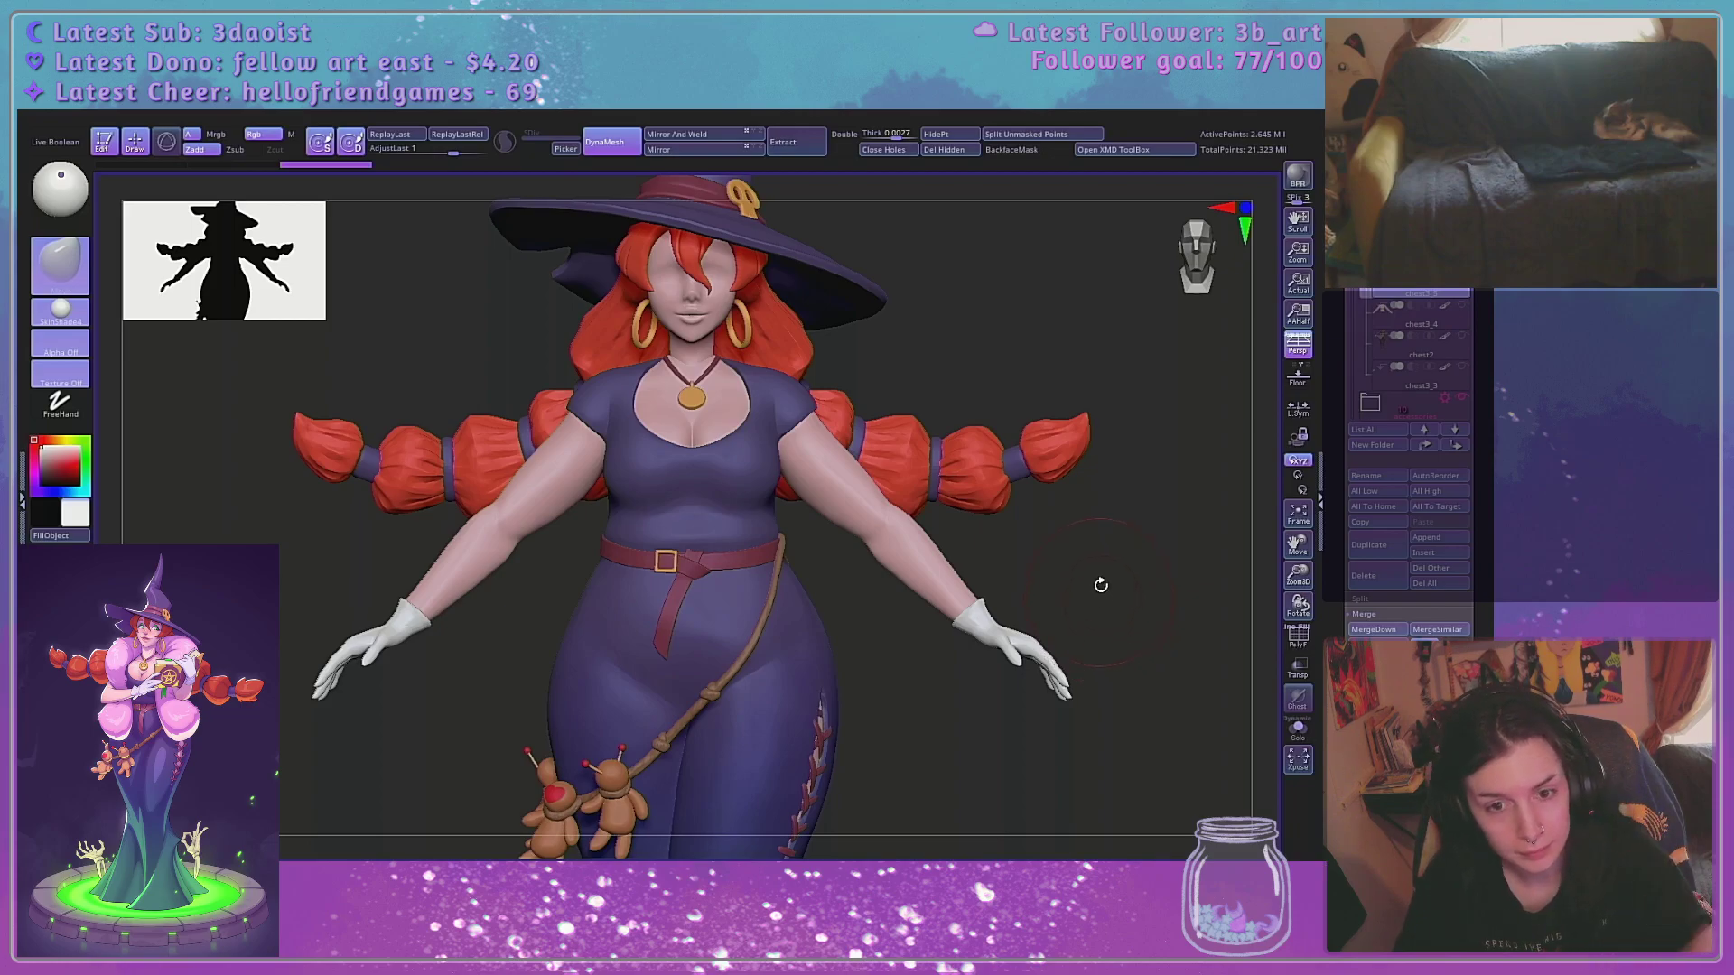
left_click(1298, 730)
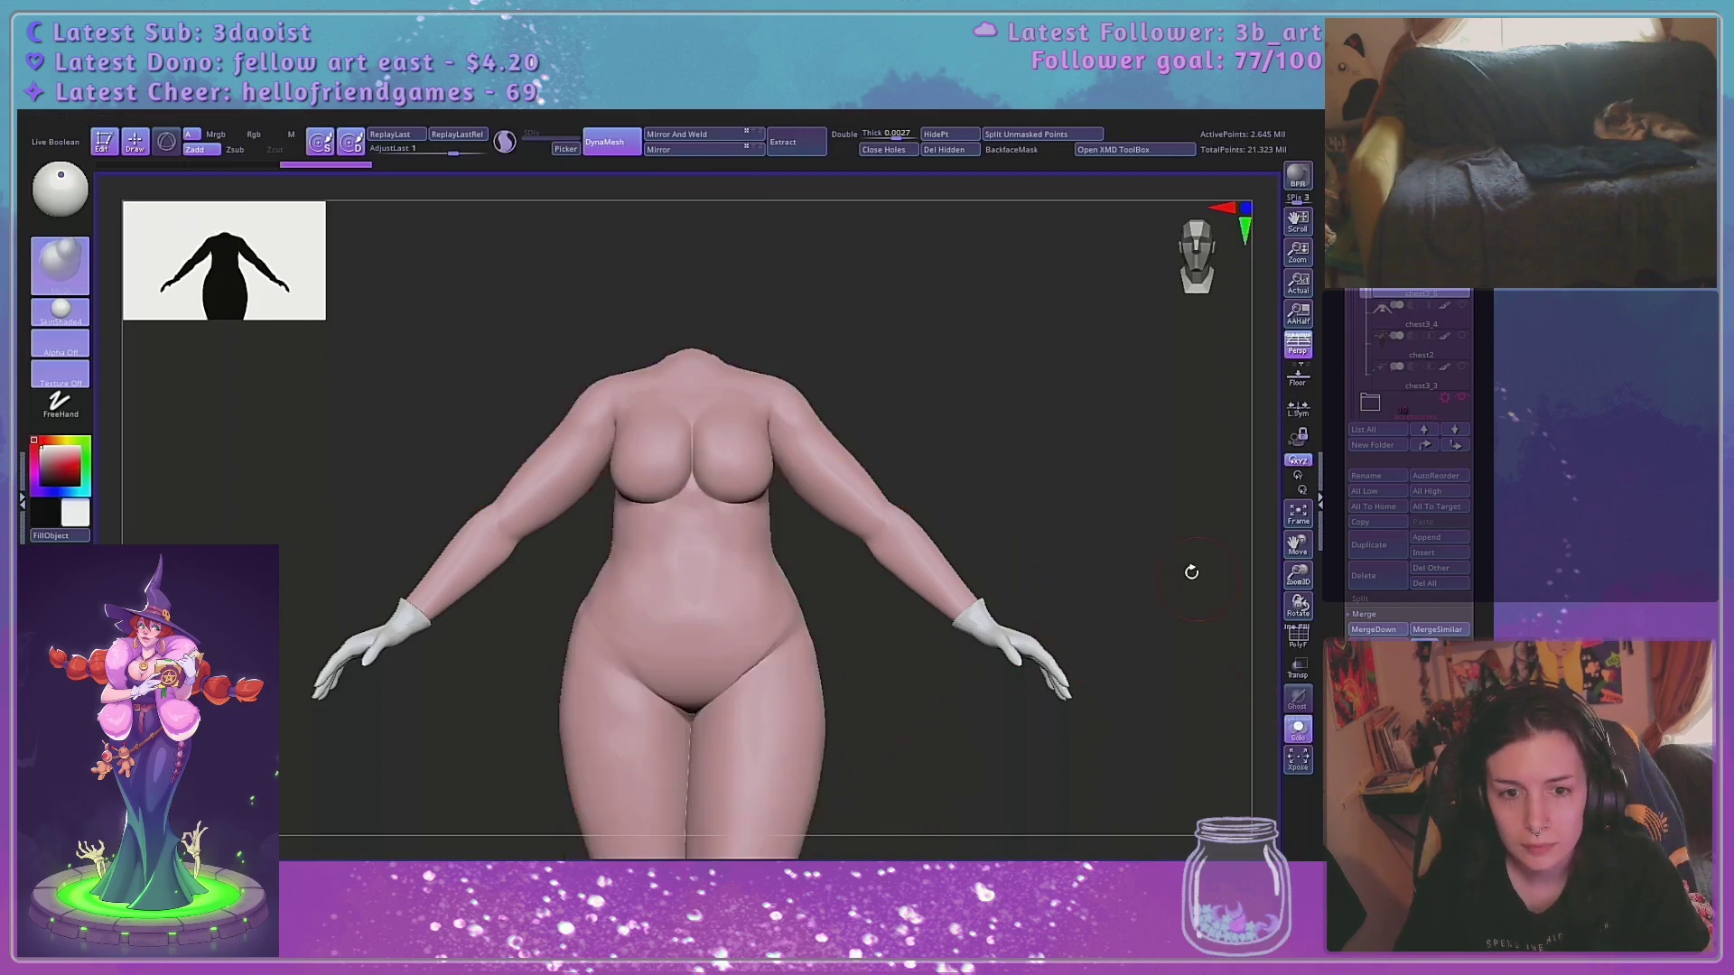
Adjust and smooth the merged body's chest from the side, checking it against the whole character
left_click_drag(1192, 572, 1066, 583)
key("space")
mouse_move(864, 446)
left_mouse_down()
mouse_move(913, 444)
mouse_move(884, 442)
left_mouse_up()
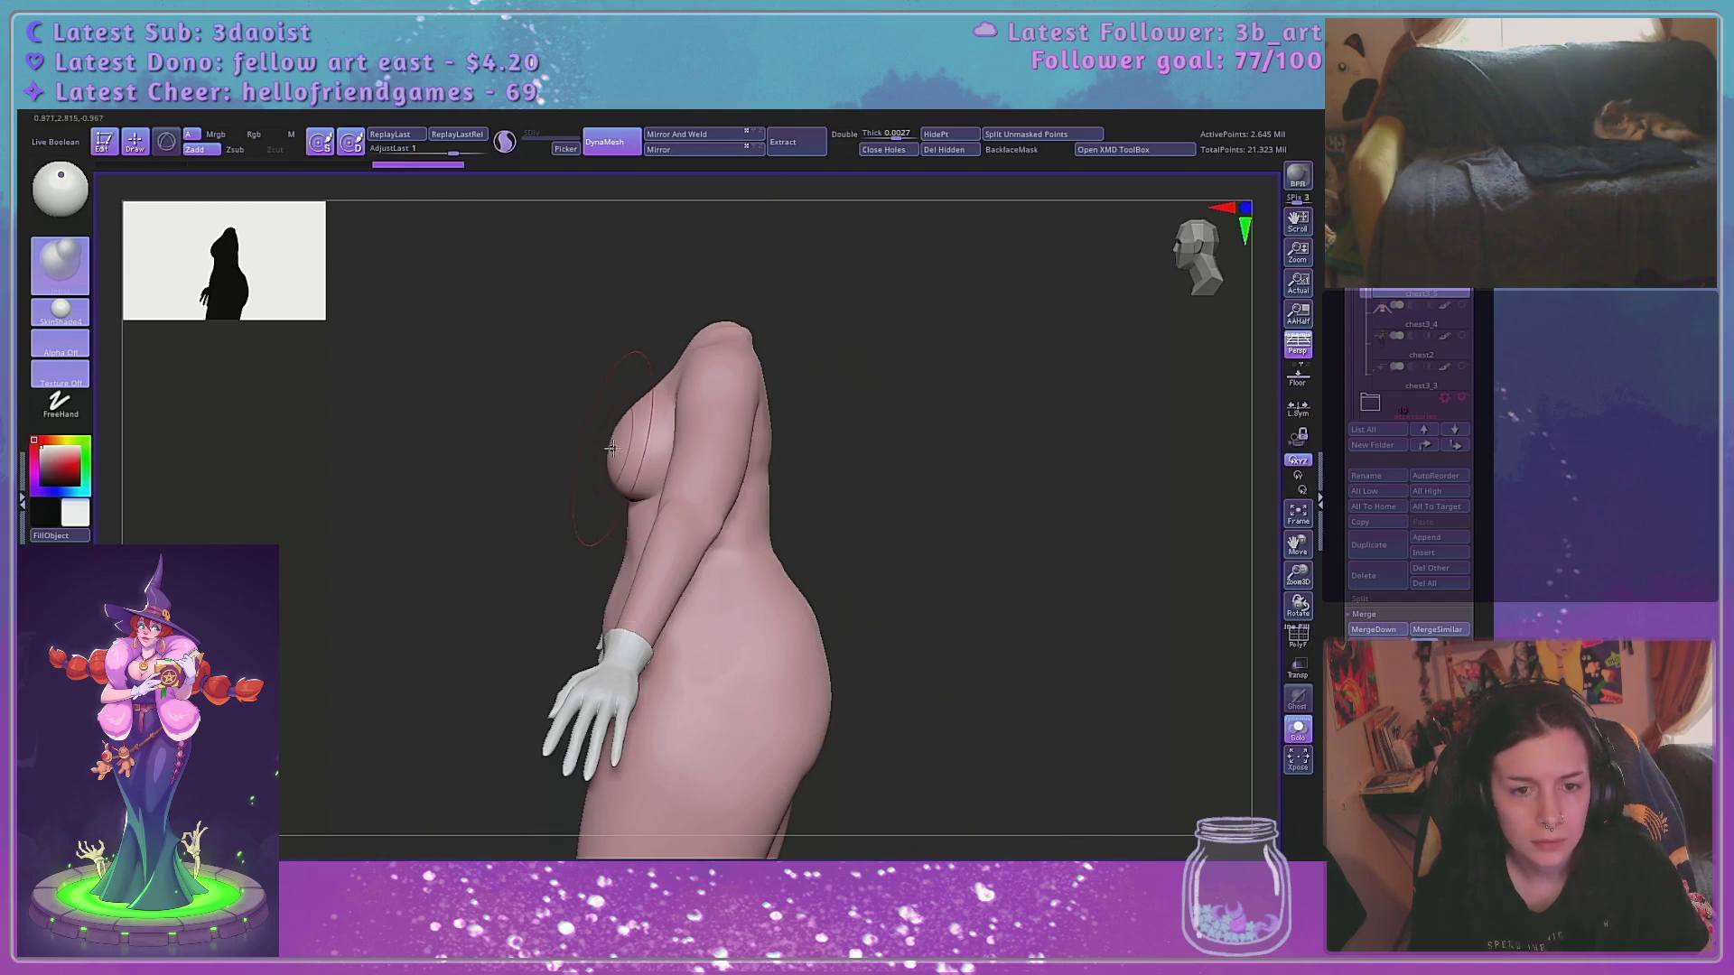
left_click_drag(530, 527, 644, 488, "shift")
left_click_drag(914, 400, 1039, 418, "alt")
mouse_move(703, 423)
left_mouse_down()
mouse_move(682, 426)
mouse_move(678, 467)
left_mouse_up()
left_click(1301, 735)
left_click(1298, 731)
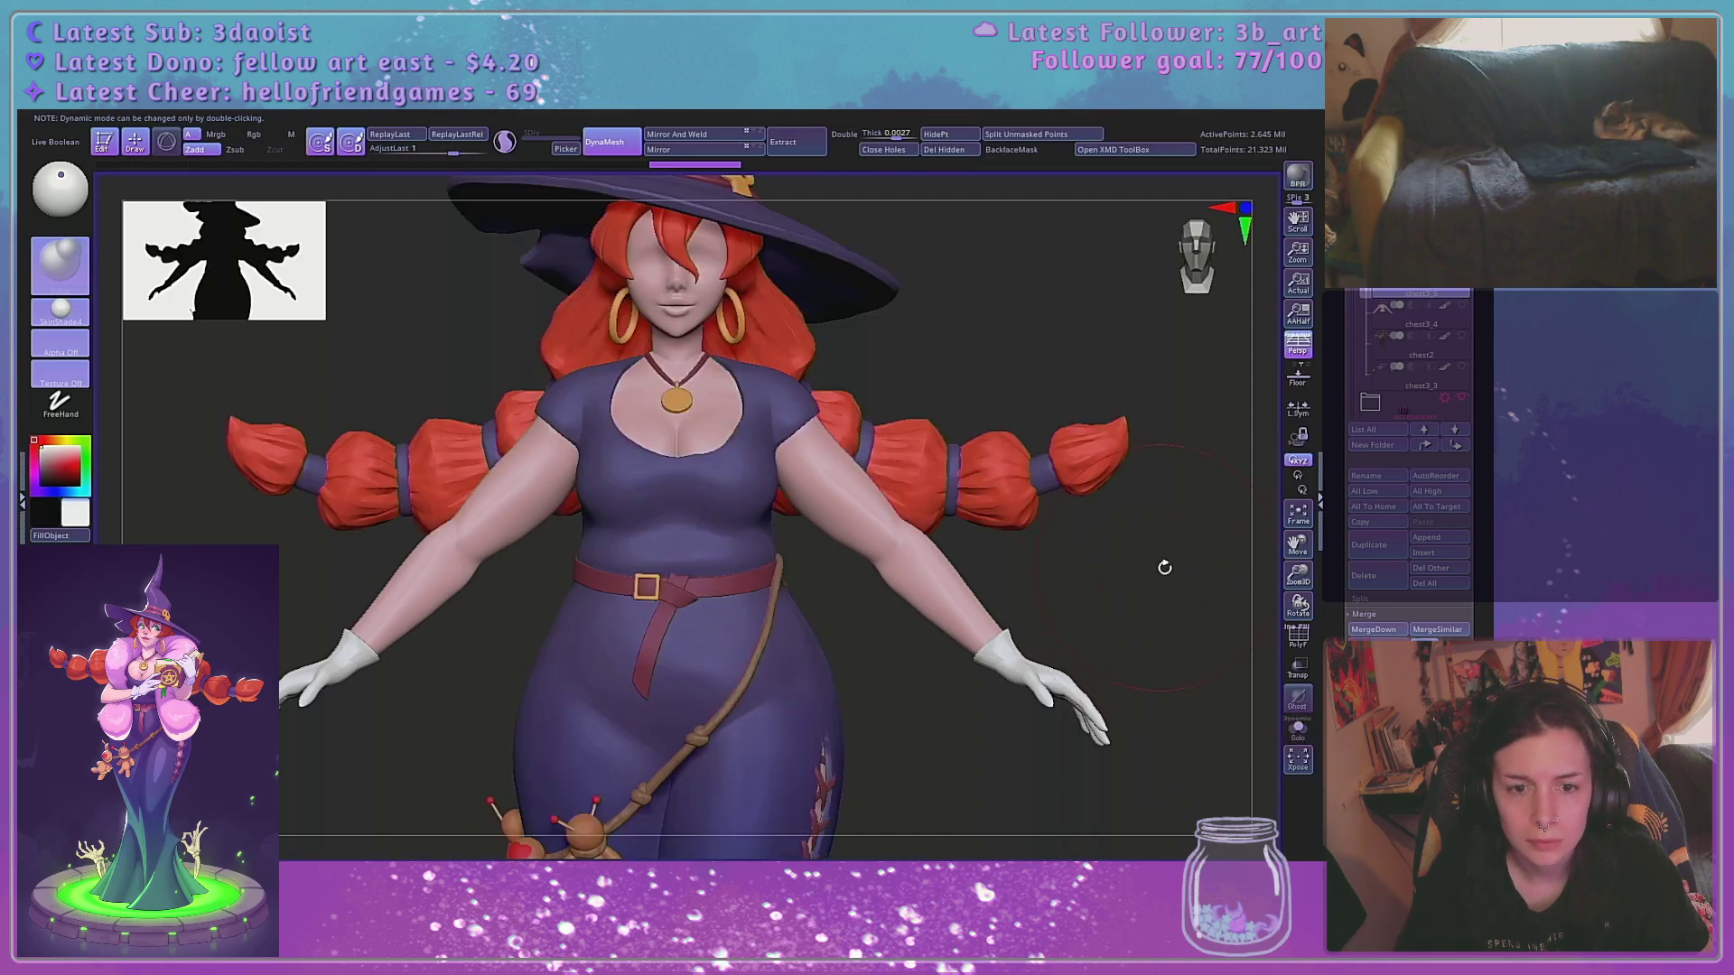
Make the dress active and reshape its bust with a large brush, undoing and redoing the first stroke
left_click_drag(1162, 565, 1143, 702)
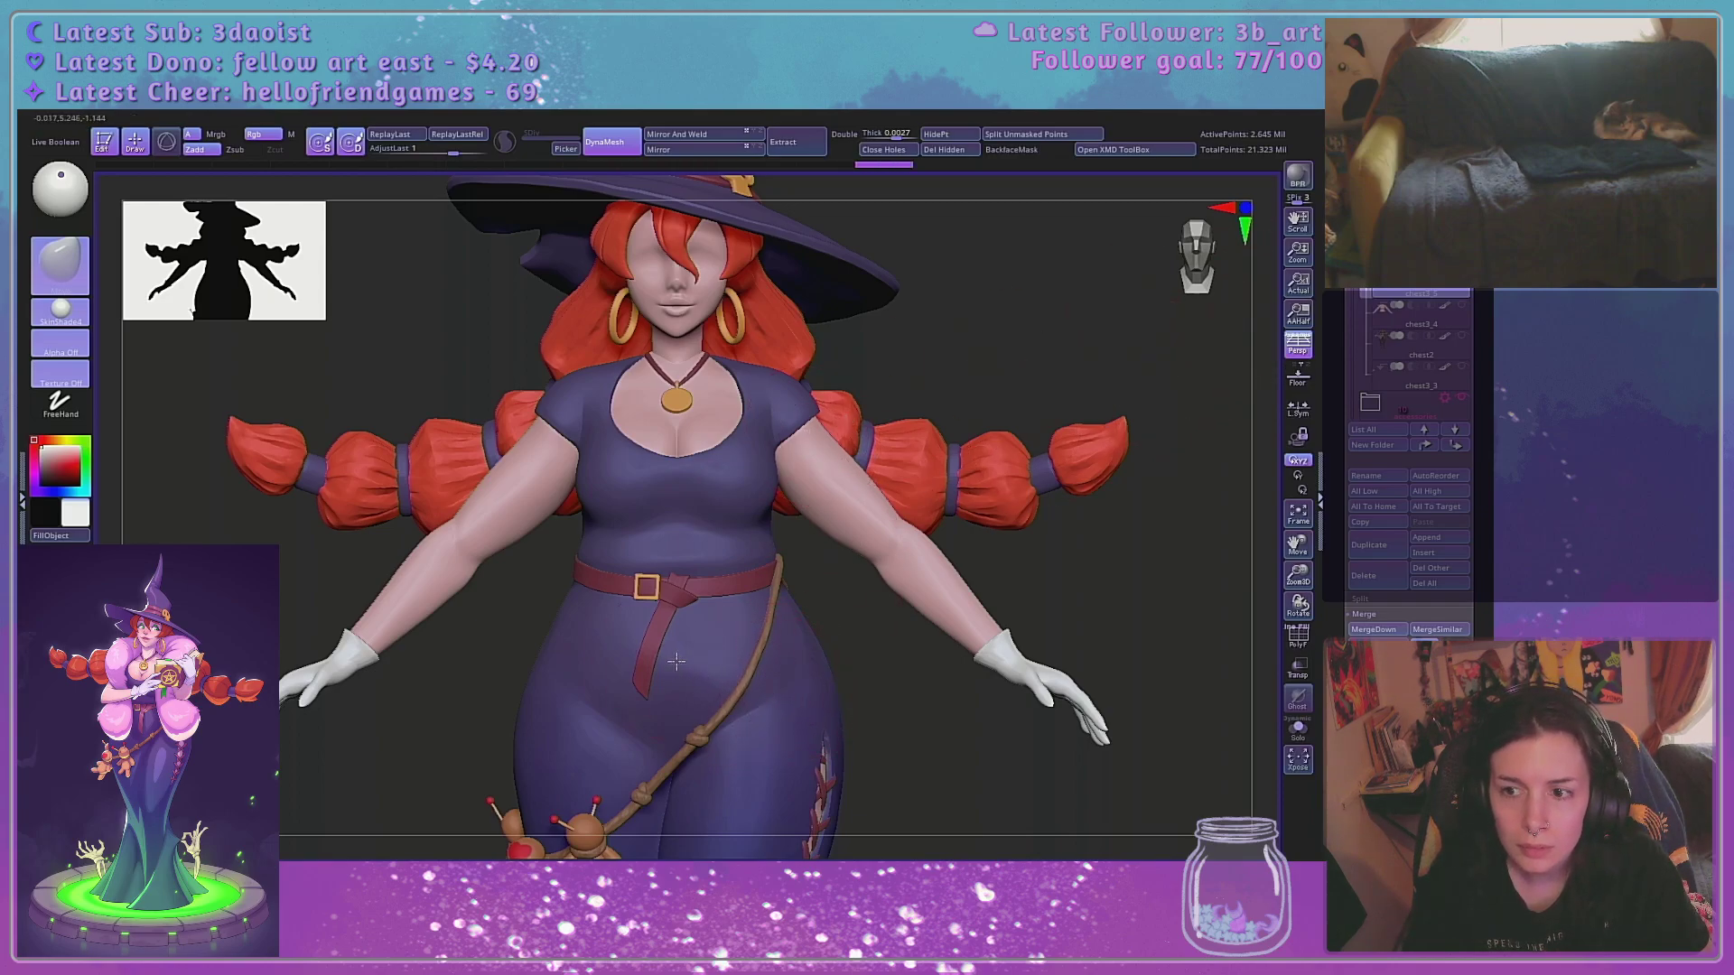
left_click(806, 394, "alt")
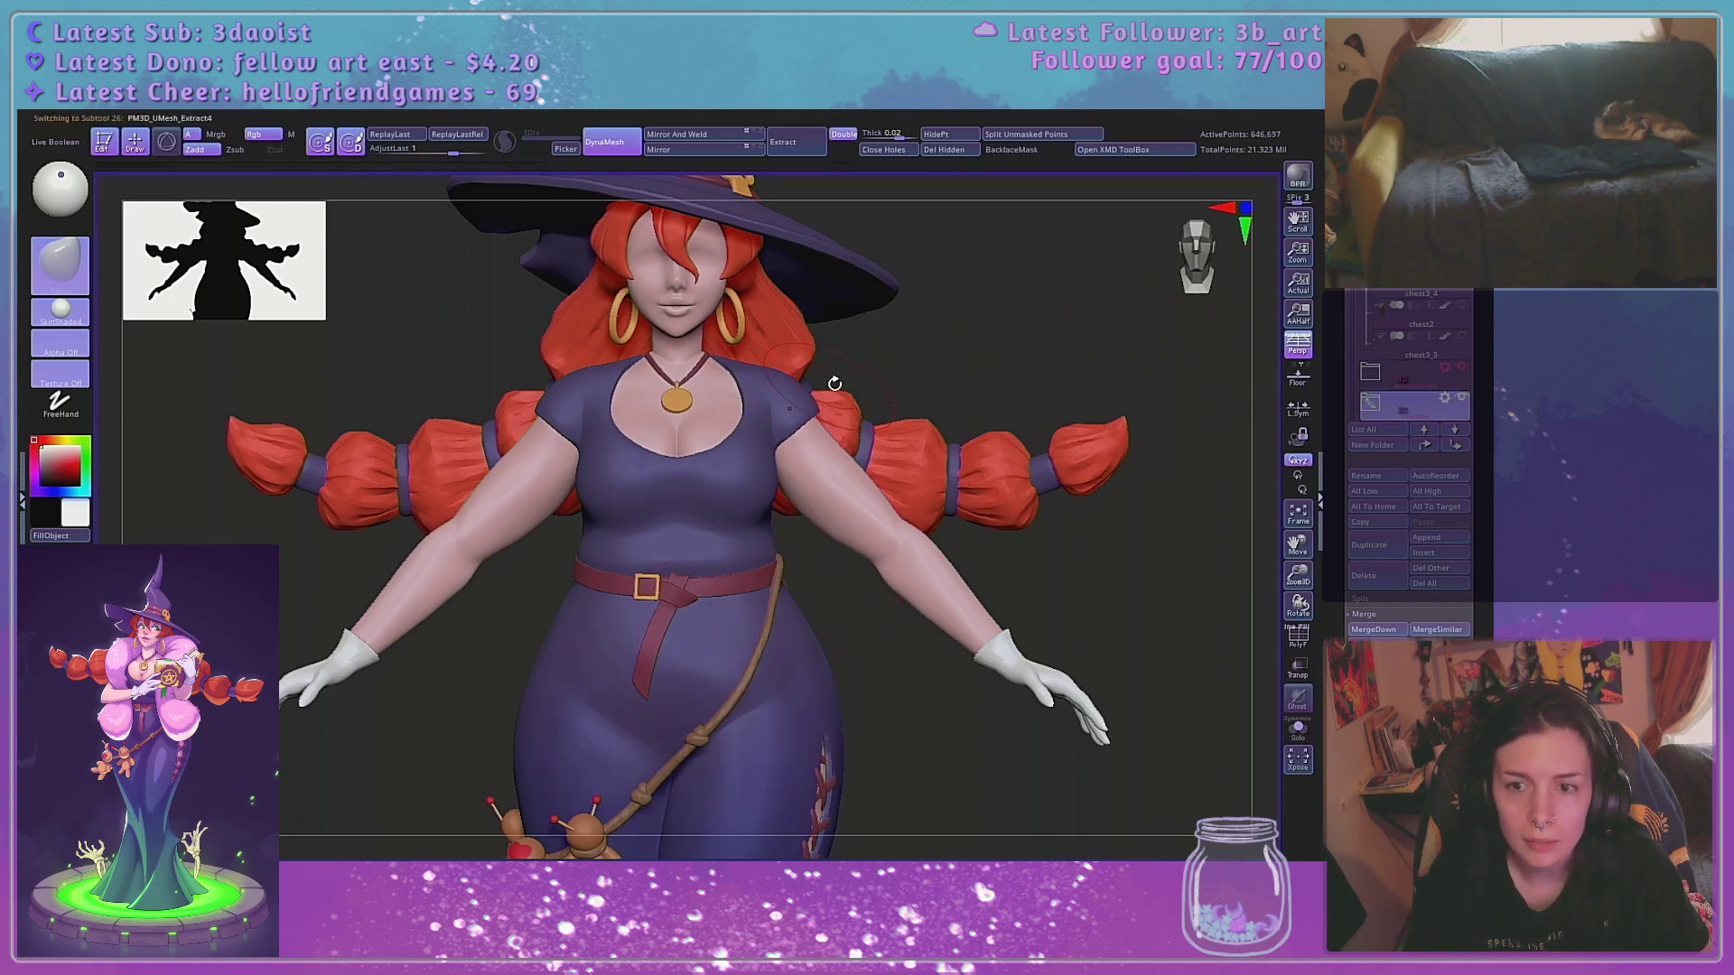
left_click_drag(1066, 350, 786, 411)
key("space")
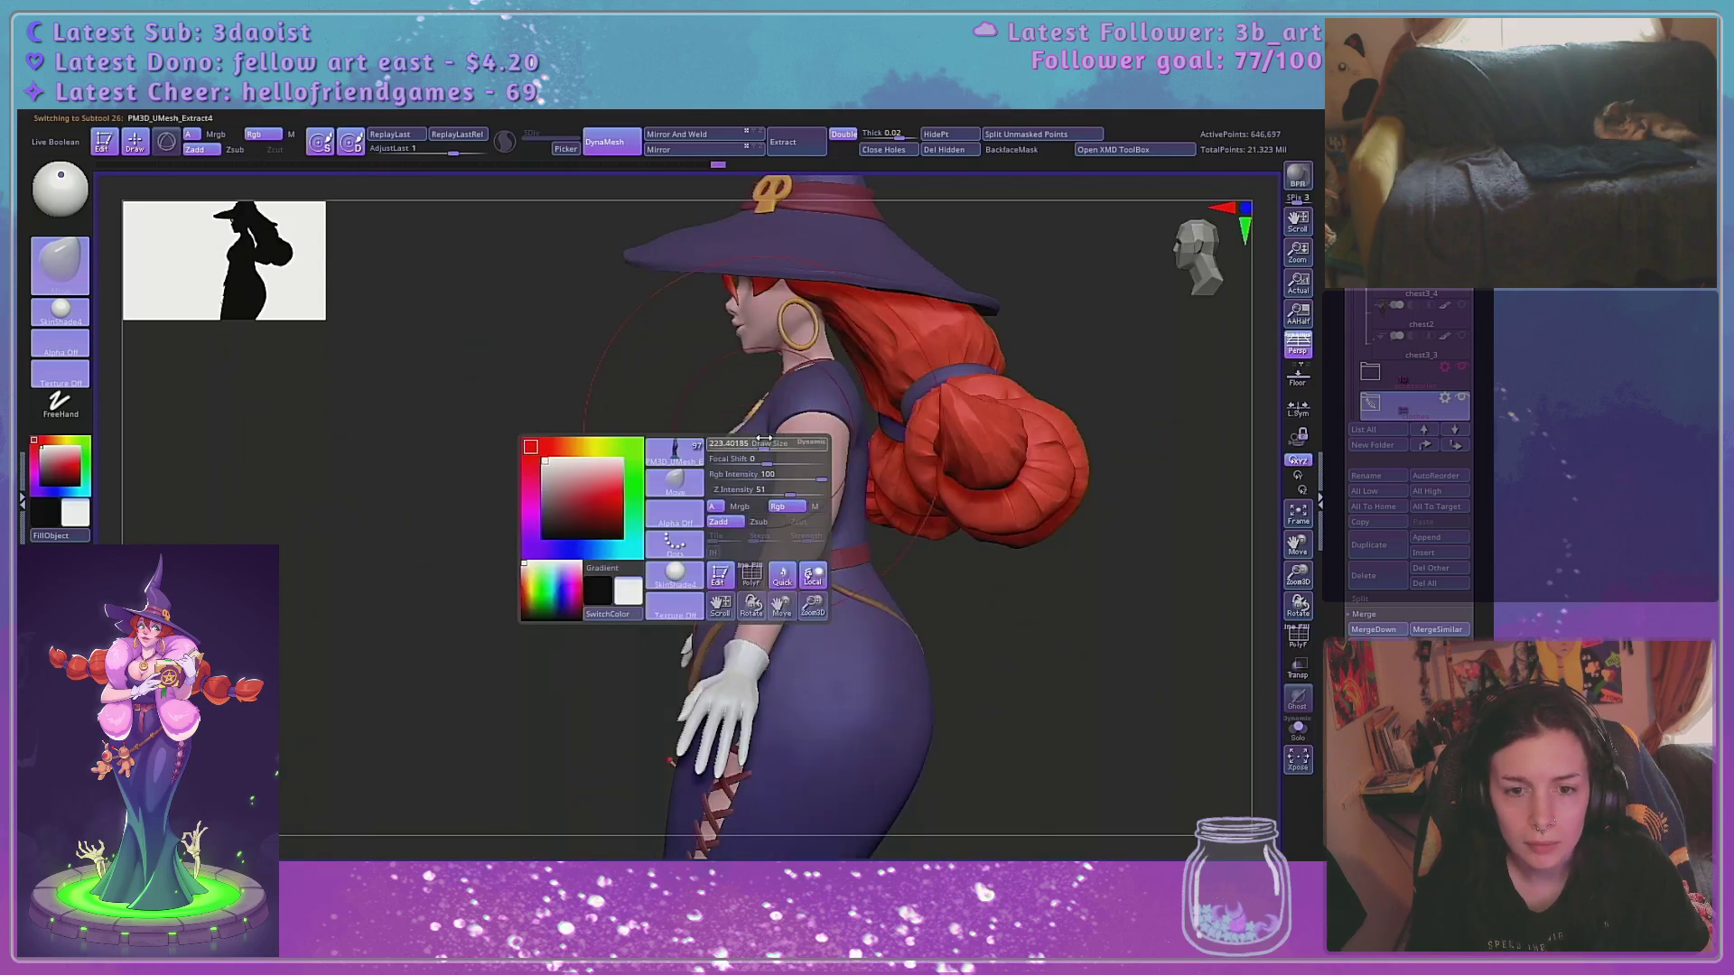
left_click_drag(551, 479, 664, 404)
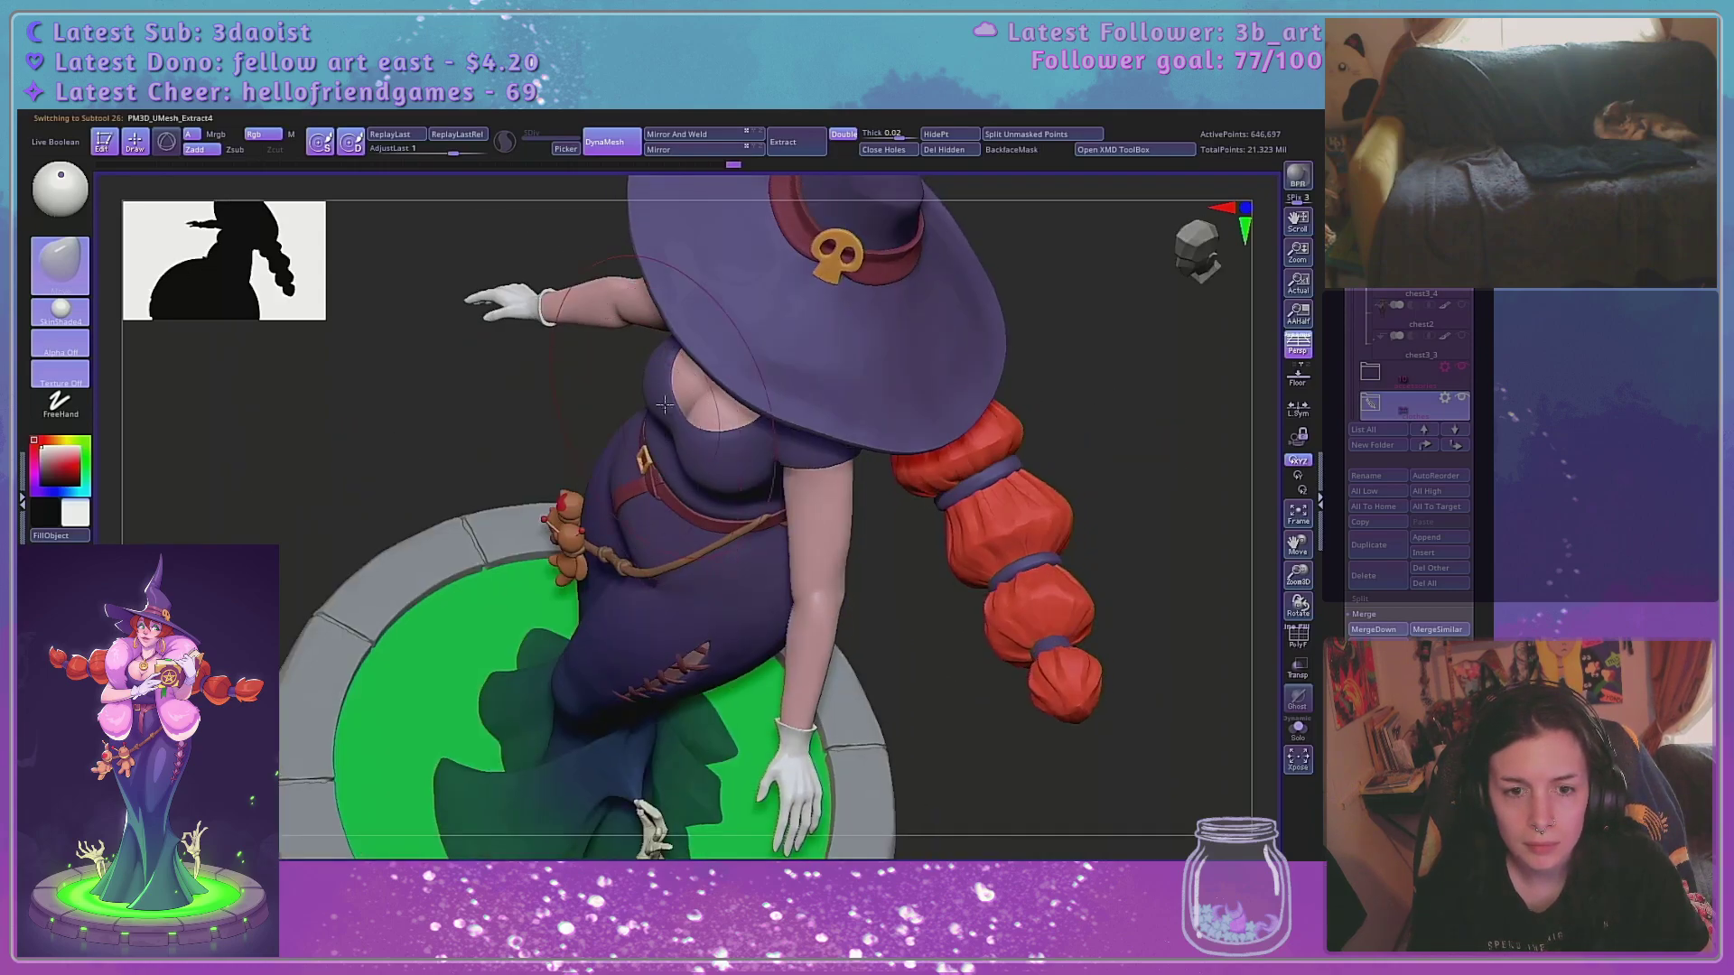
key("ctrl+z")
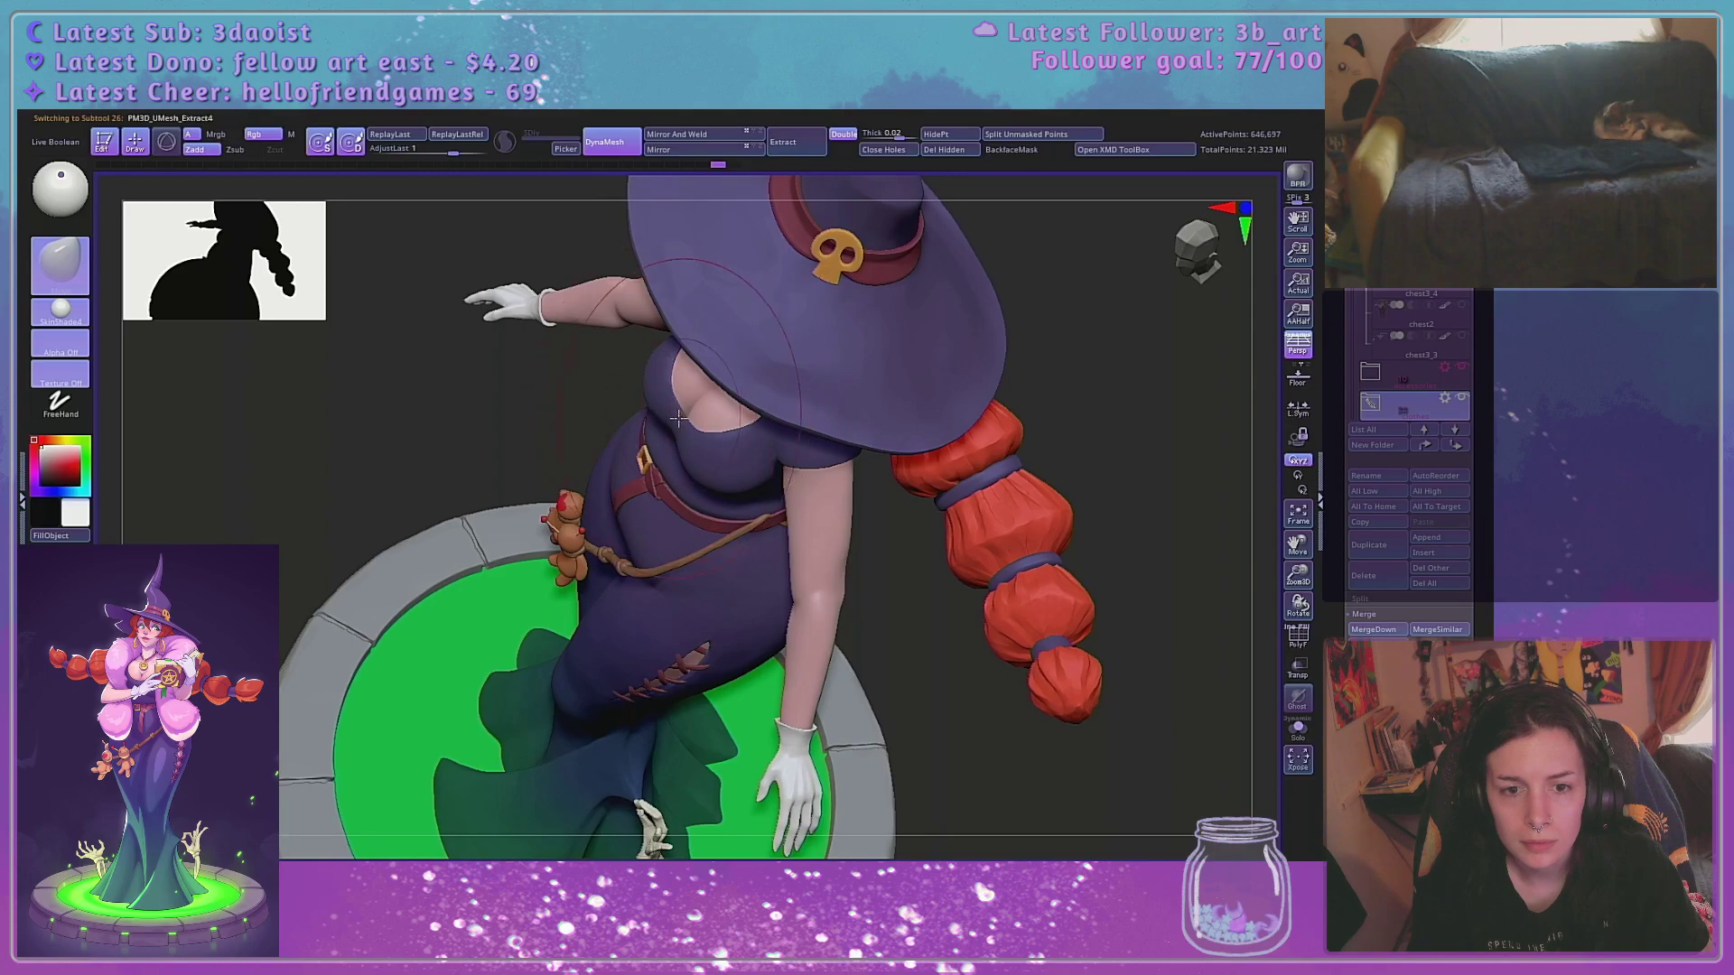
left_click_drag(671, 421, 548, 438)
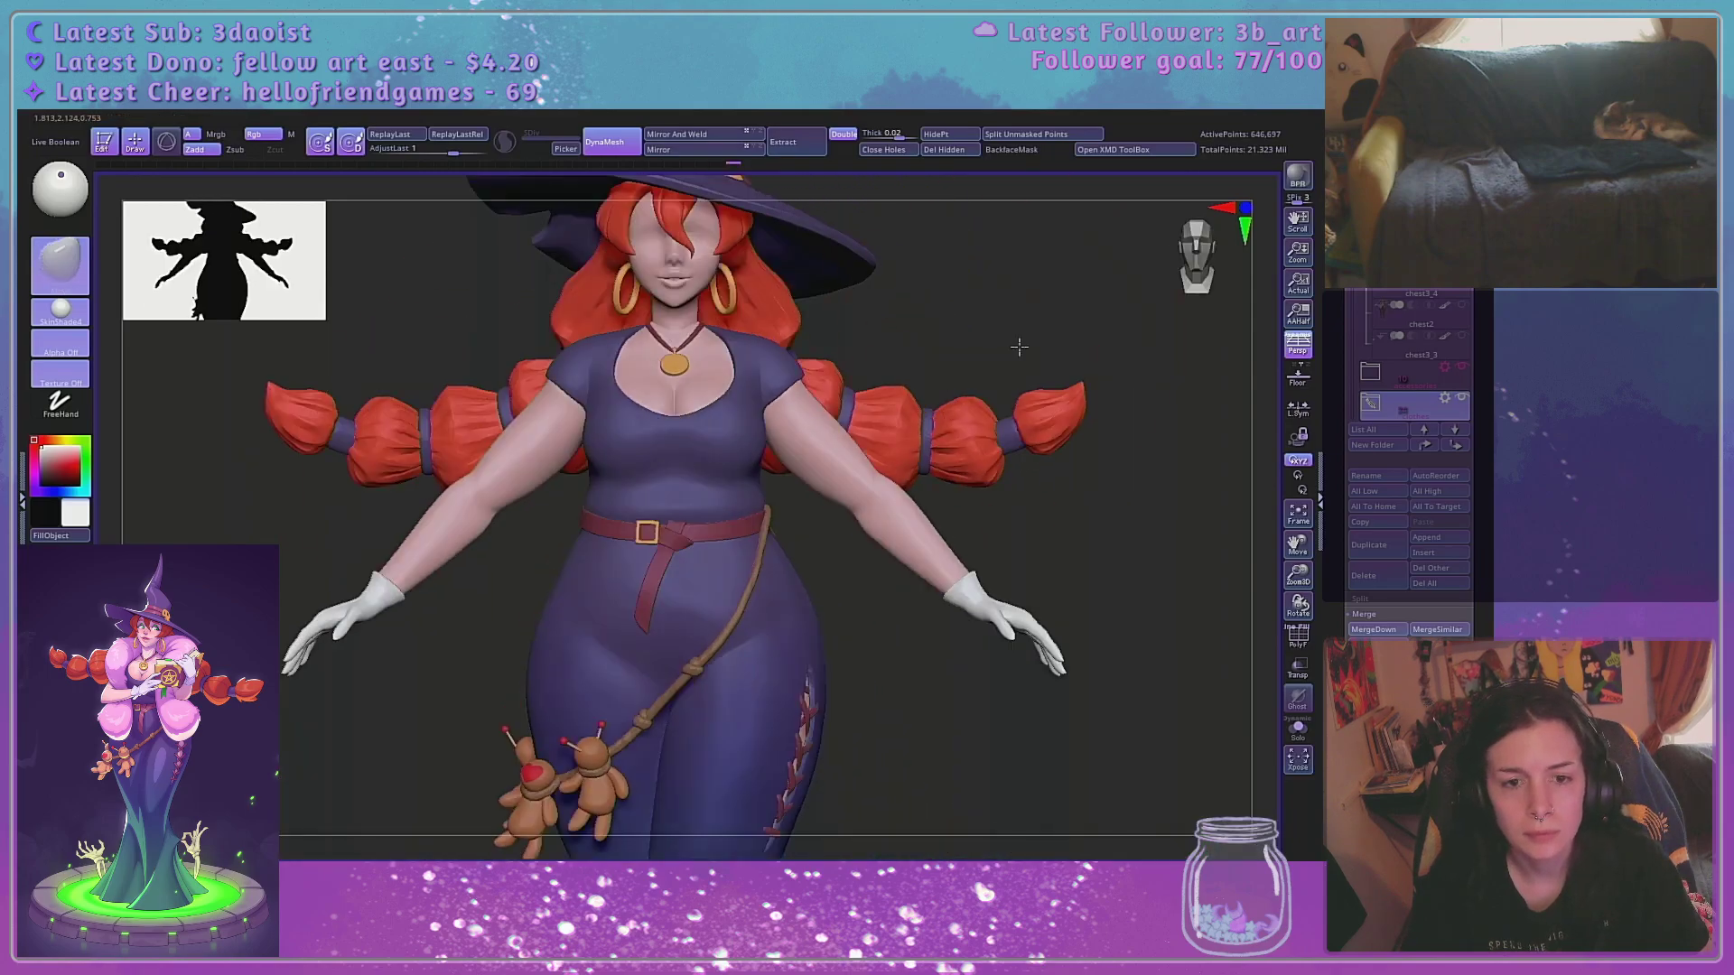
left_click_drag(1011, 343, 1231, 403)
Isolate the merged body again and frame its hips and lower abdomen from the front
key("space")
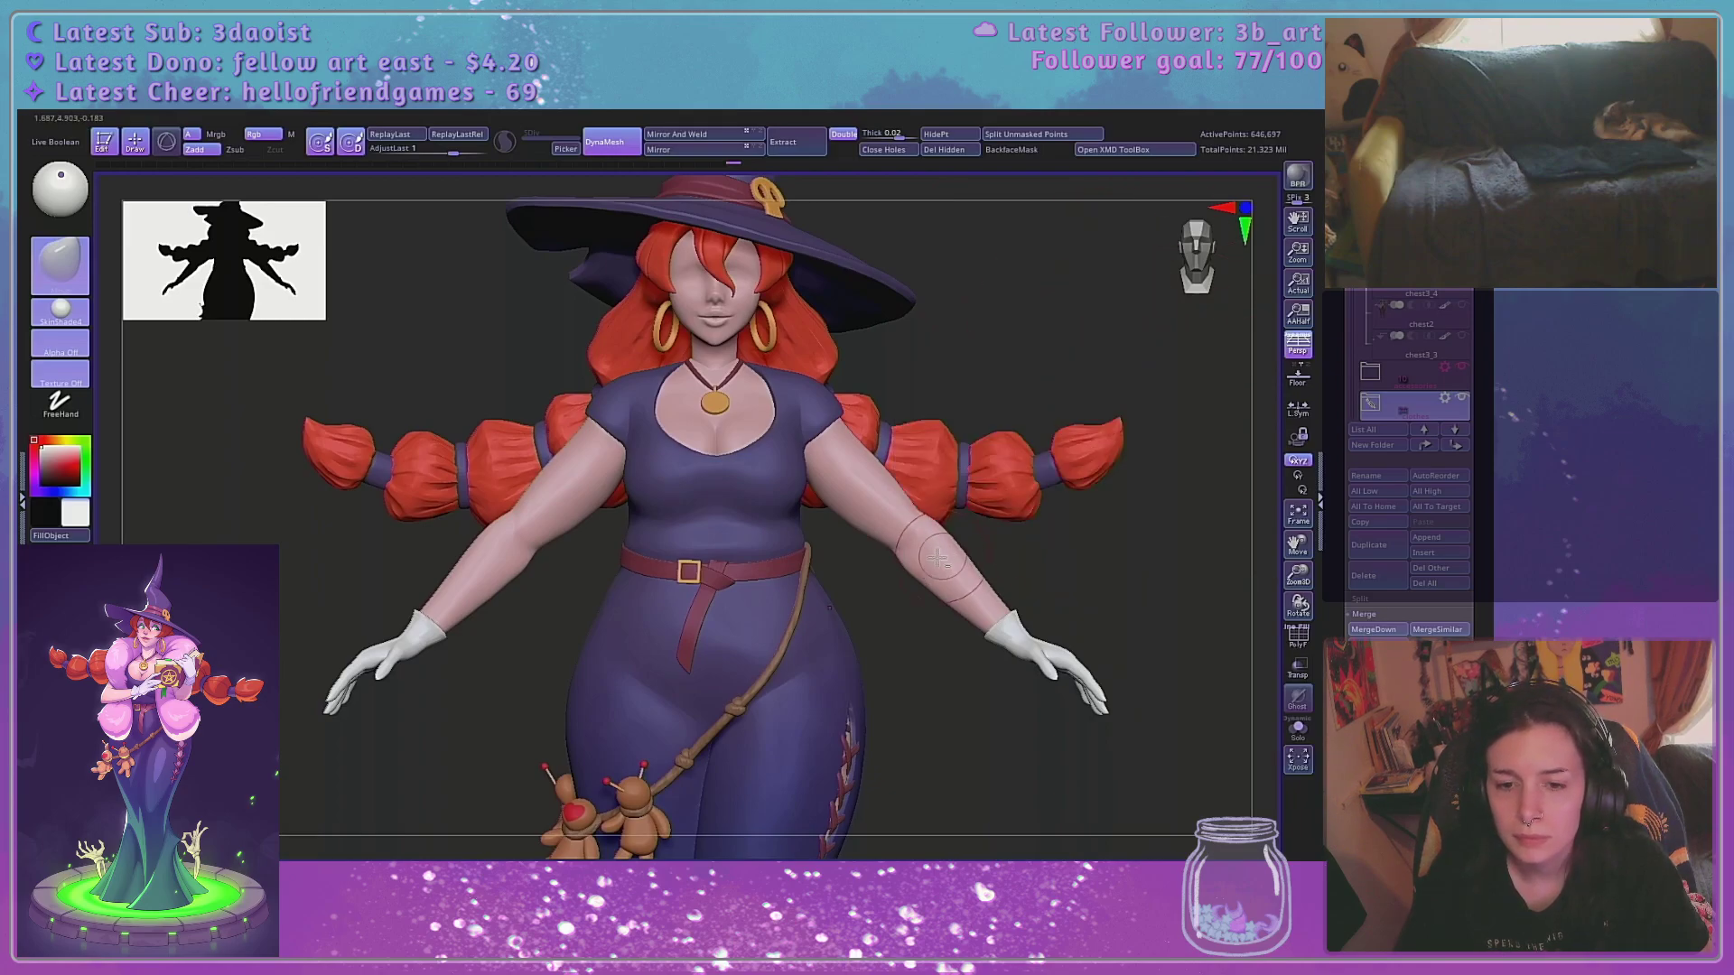
left_click(1298, 730)
mouse_move(1116, 589)
left_mouse_down()
mouse_move(1165, 569)
mouse_move(1111, 573)
left_mouse_up()
left_click_drag(1056, 441, 1064, 255, "alt")
left_click(1298, 515)
left_click_drag(1036, 435, 1100, 506)
left_click_drag(1296, 576, 1249, 657)
left_click_drag(1076, 377, 1095, 664, "alt")
Smooth the merged body's hips, lower belly and upper thighs with a resized brush
key("space")
mouse_move(864, 515)
left_mouse_down()
mouse_move(880, 513)
mouse_move(839, 471)
mouse_move(881, 458)
mouse_move(832, 539)
left_mouse_up()
key("space")
key("space")
left_click(871, 459)
left_click(939, 462)
left_click(935, 463)
left_click_drag(578, 481, 588, 516, "shift")
left_click_drag(518, 383, 448, 380, "shift")
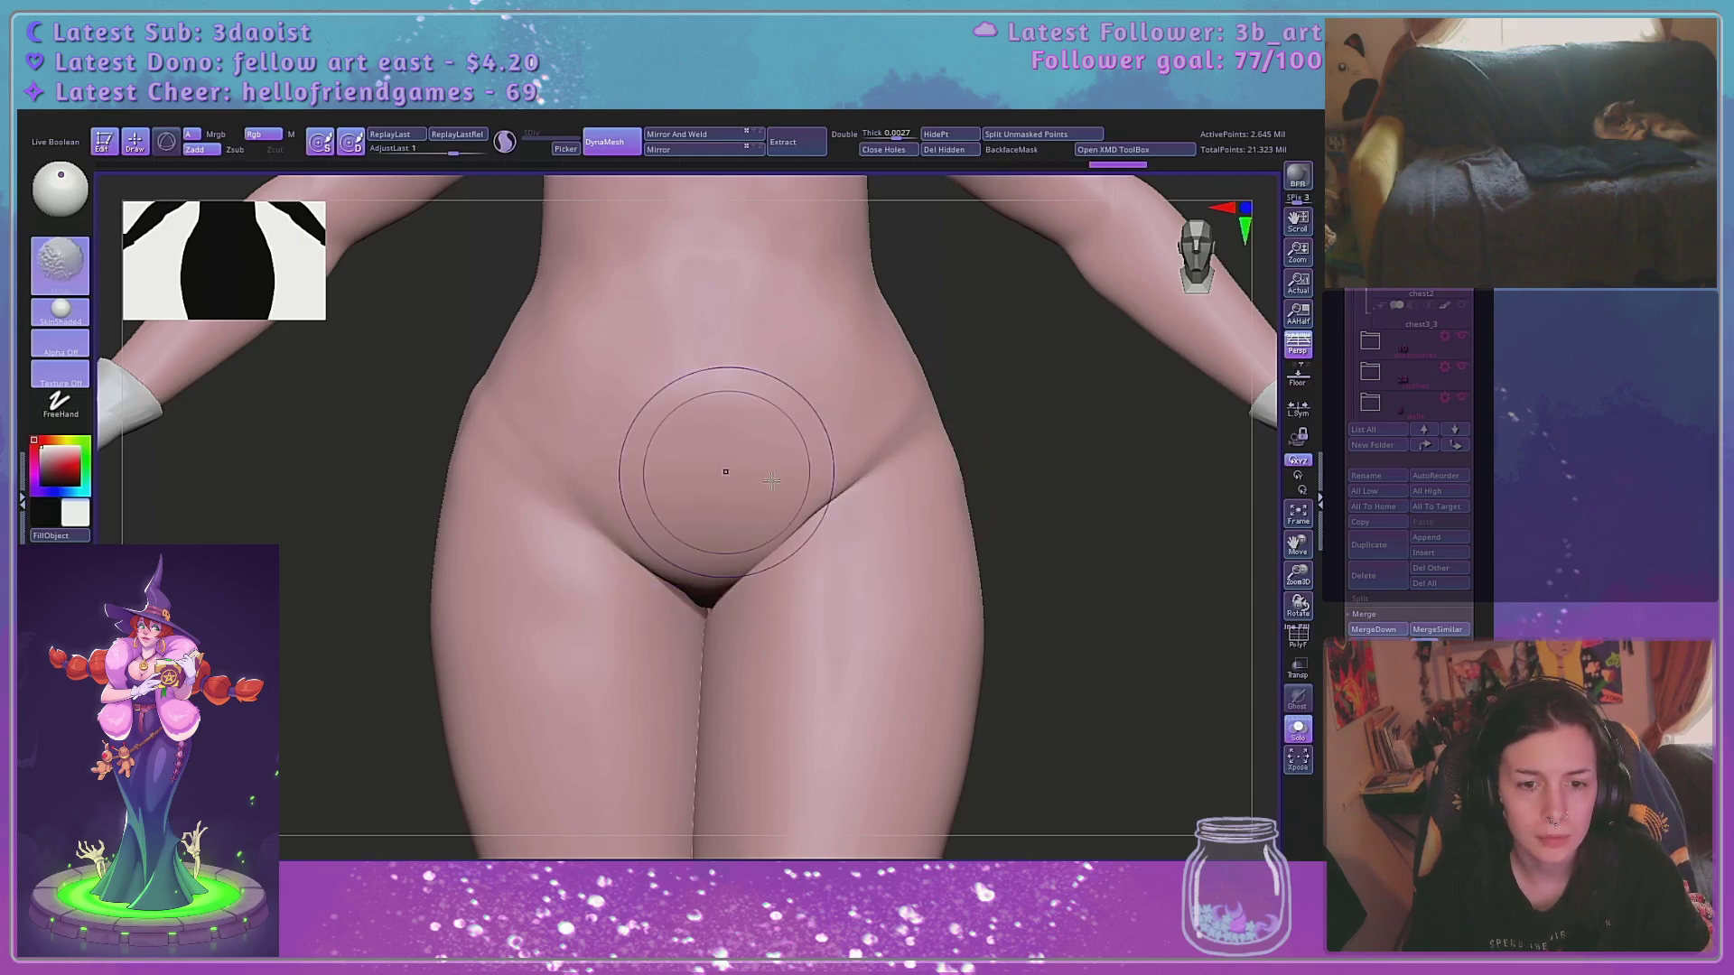
left_click_drag(678, 538, 698, 541, "shift")
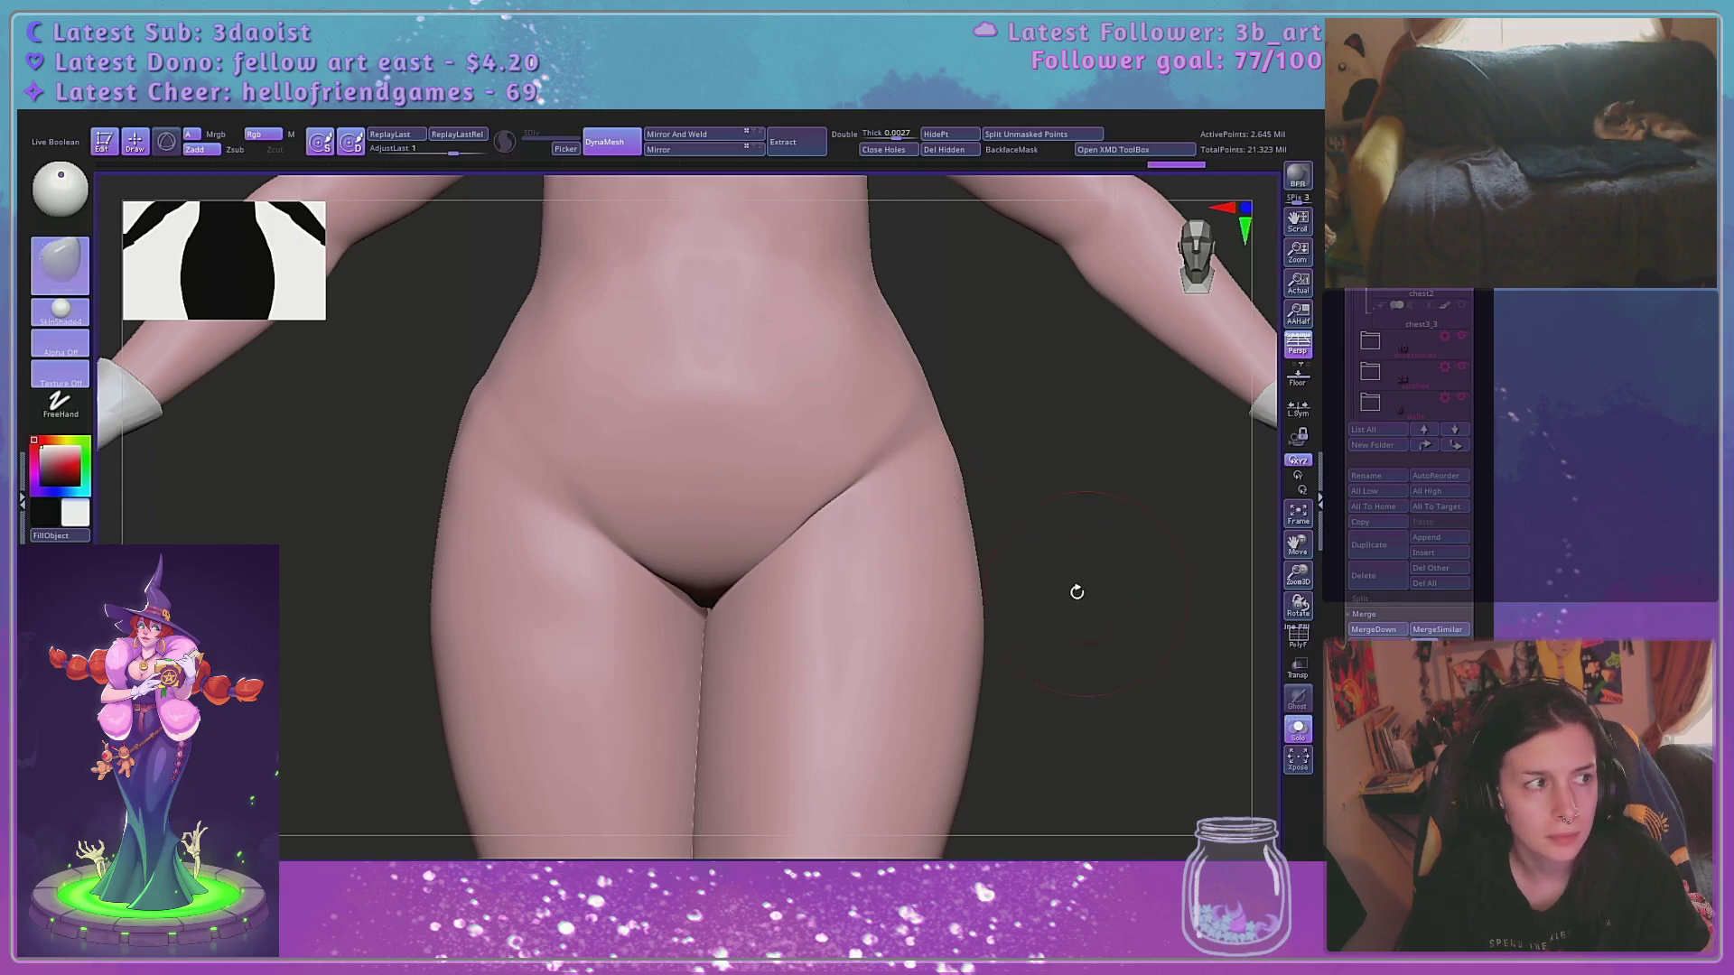
Polish and smooth the body's lower back and buttocks from the back view
left_click_drag(1113, 610, 1286, 471)
mouse_move(1150, 572)
left_mouse_down()
mouse_move(668, 591)
mouse_move(737, 620)
mouse_move(715, 596)
left_mouse_up()
key("space")
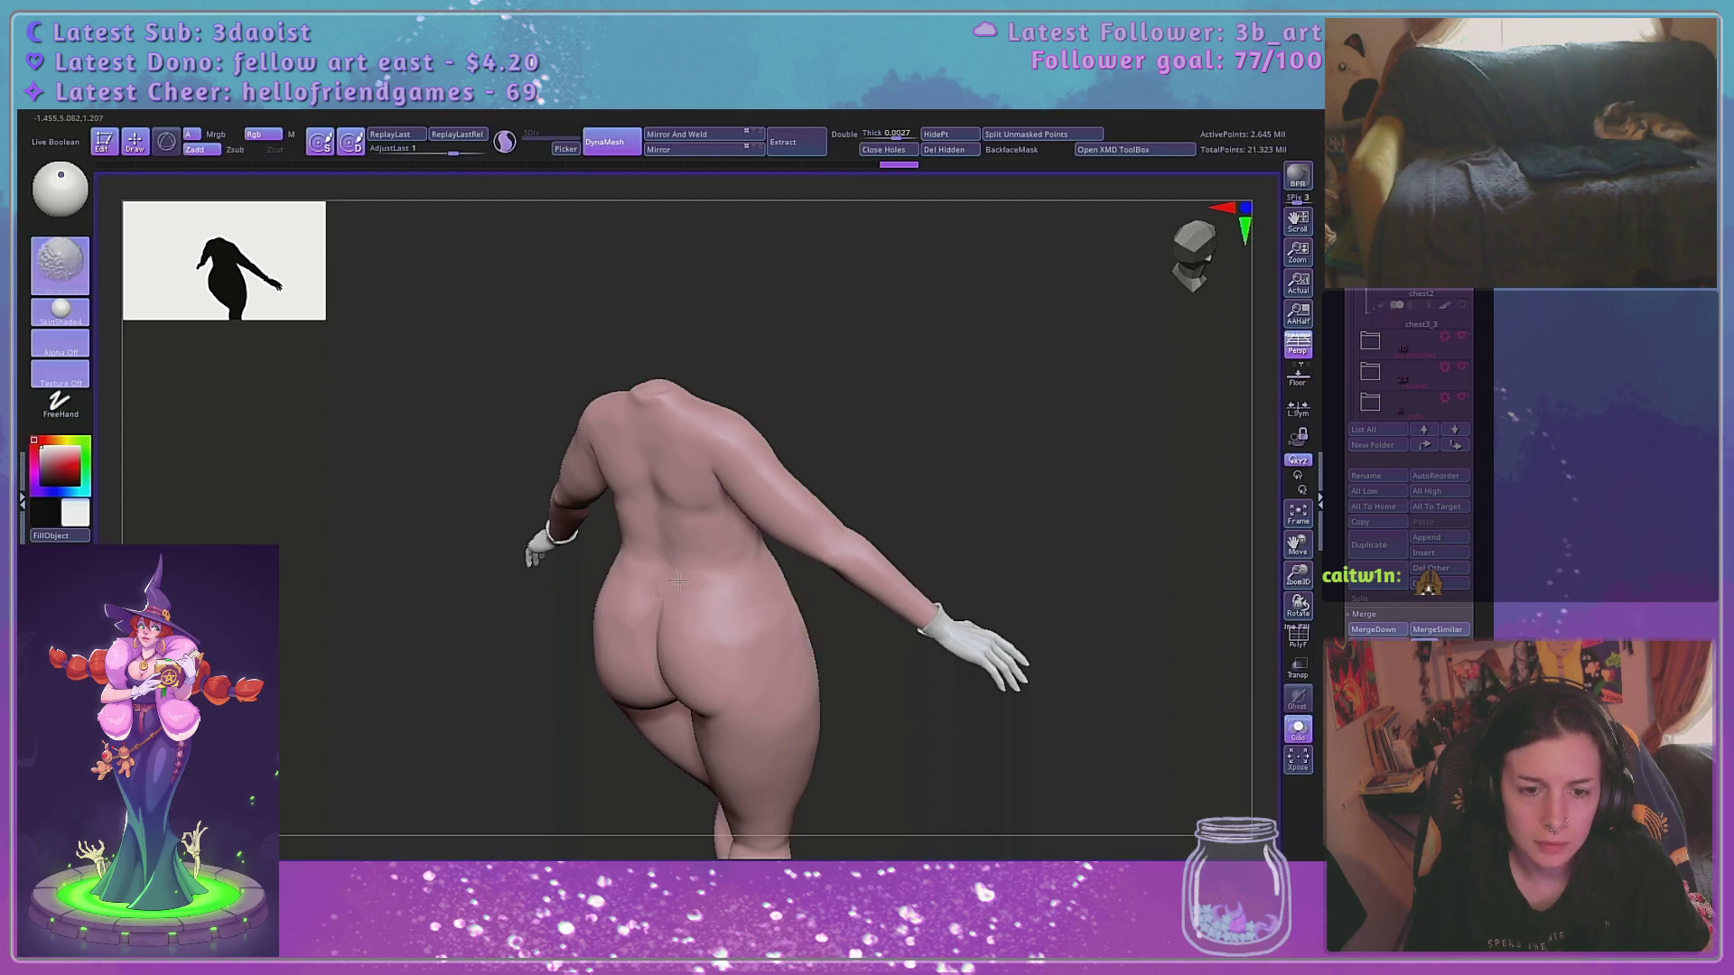
left_click_drag(677, 621, 700, 616)
mouse_move(1013, 463)
left_mouse_down("shift")
mouse_move(987, 426)
mouse_move(1029, 426)
left_mouse_up("shift")
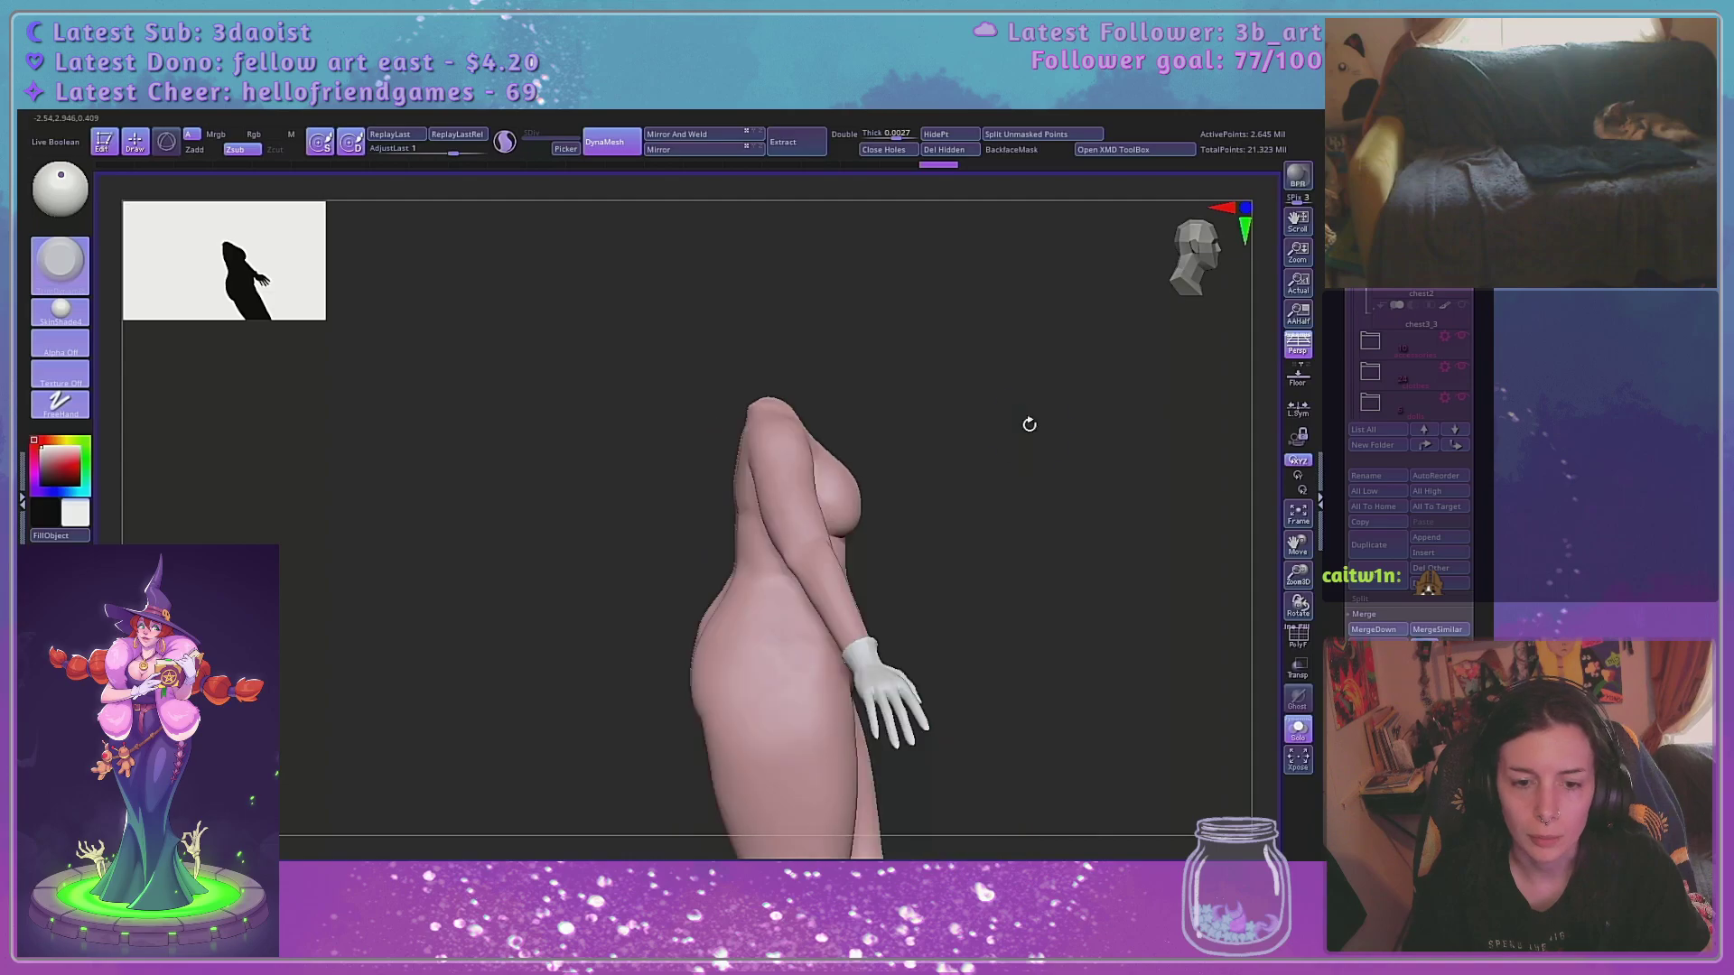
left_click_drag(1302, 567, 1291, 625)
left_click_drag(1068, 529, 1145, 521, "shift")
left_click_drag(563, 626, 571, 614, "shift")
left_click_drag(555, 697, 559, 697, "shift")
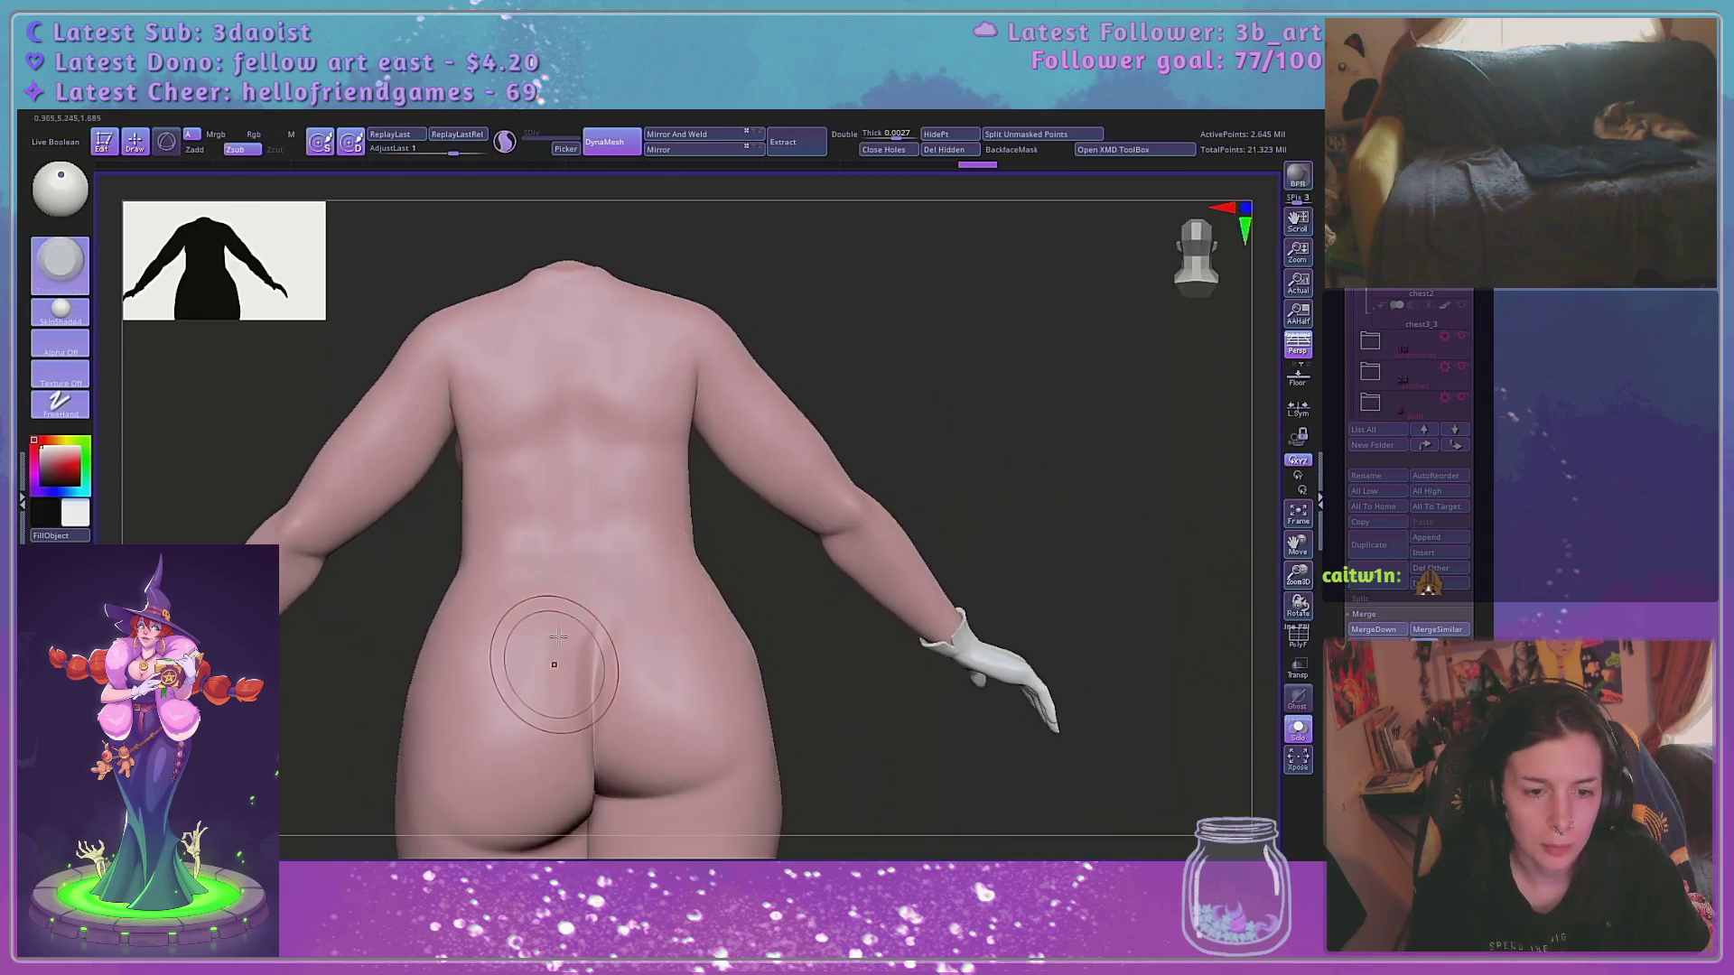
left_click_drag(585, 628, 543, 690, "shift")
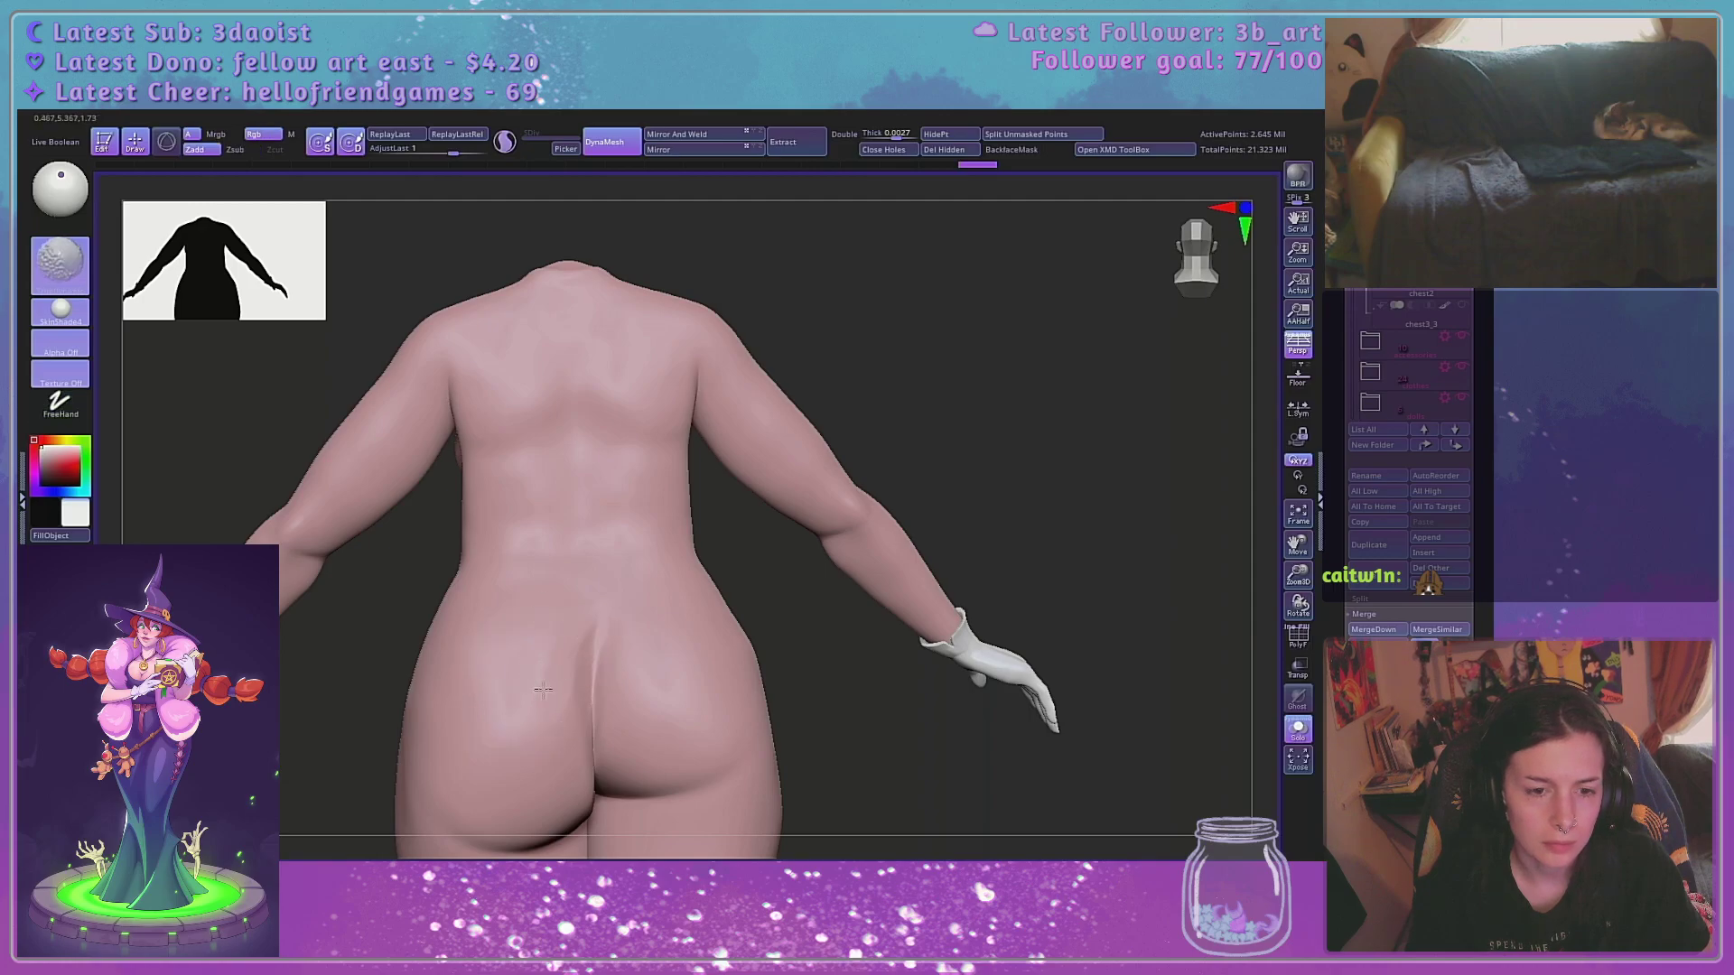
mouse_move(1022, 388)
left_mouse_down()
mouse_move(995, 380)
mouse_move(1031, 475)
left_mouse_up()
Turn off perspective, undo the stray stroke, and mask the character's right arm up to the shoulder from the front
mouse_move(1220, 577)
left_mouse_down()
mouse_move(1146, 383)
mouse_move(1080, 449)
mouse_move(1123, 522)
mouse_move(1091, 511)
mouse_move(1123, 515)
mouse_move(1103, 492)
left_mouse_up()
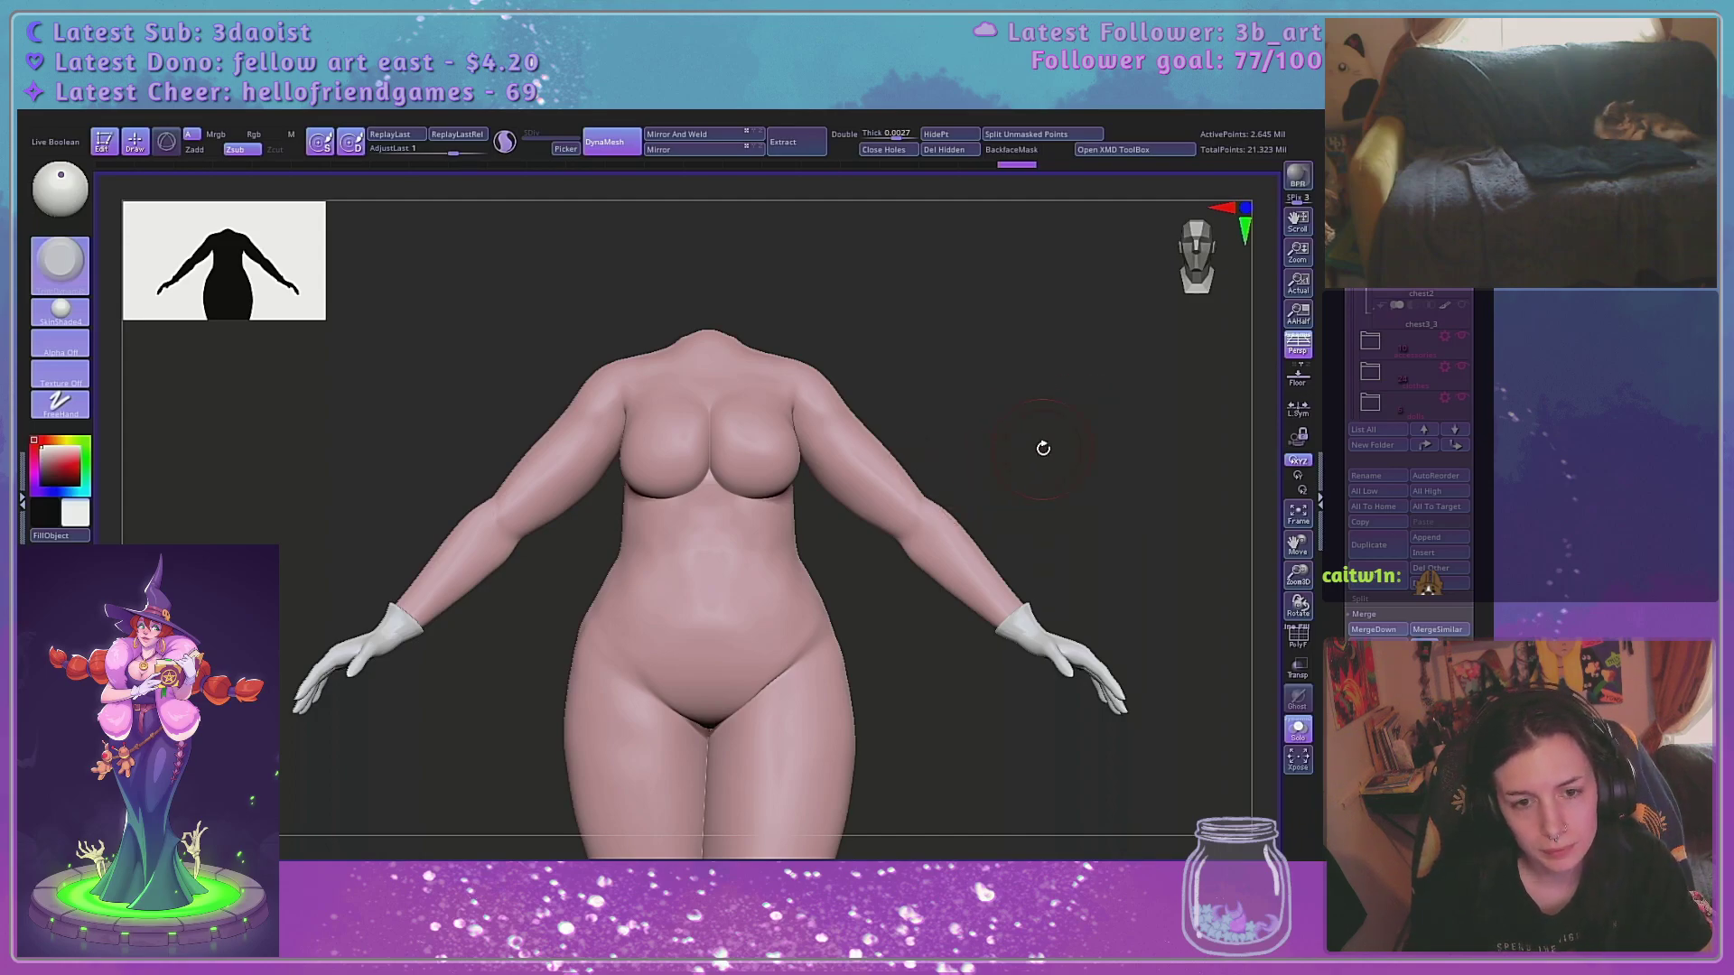
left_click(1296, 349)
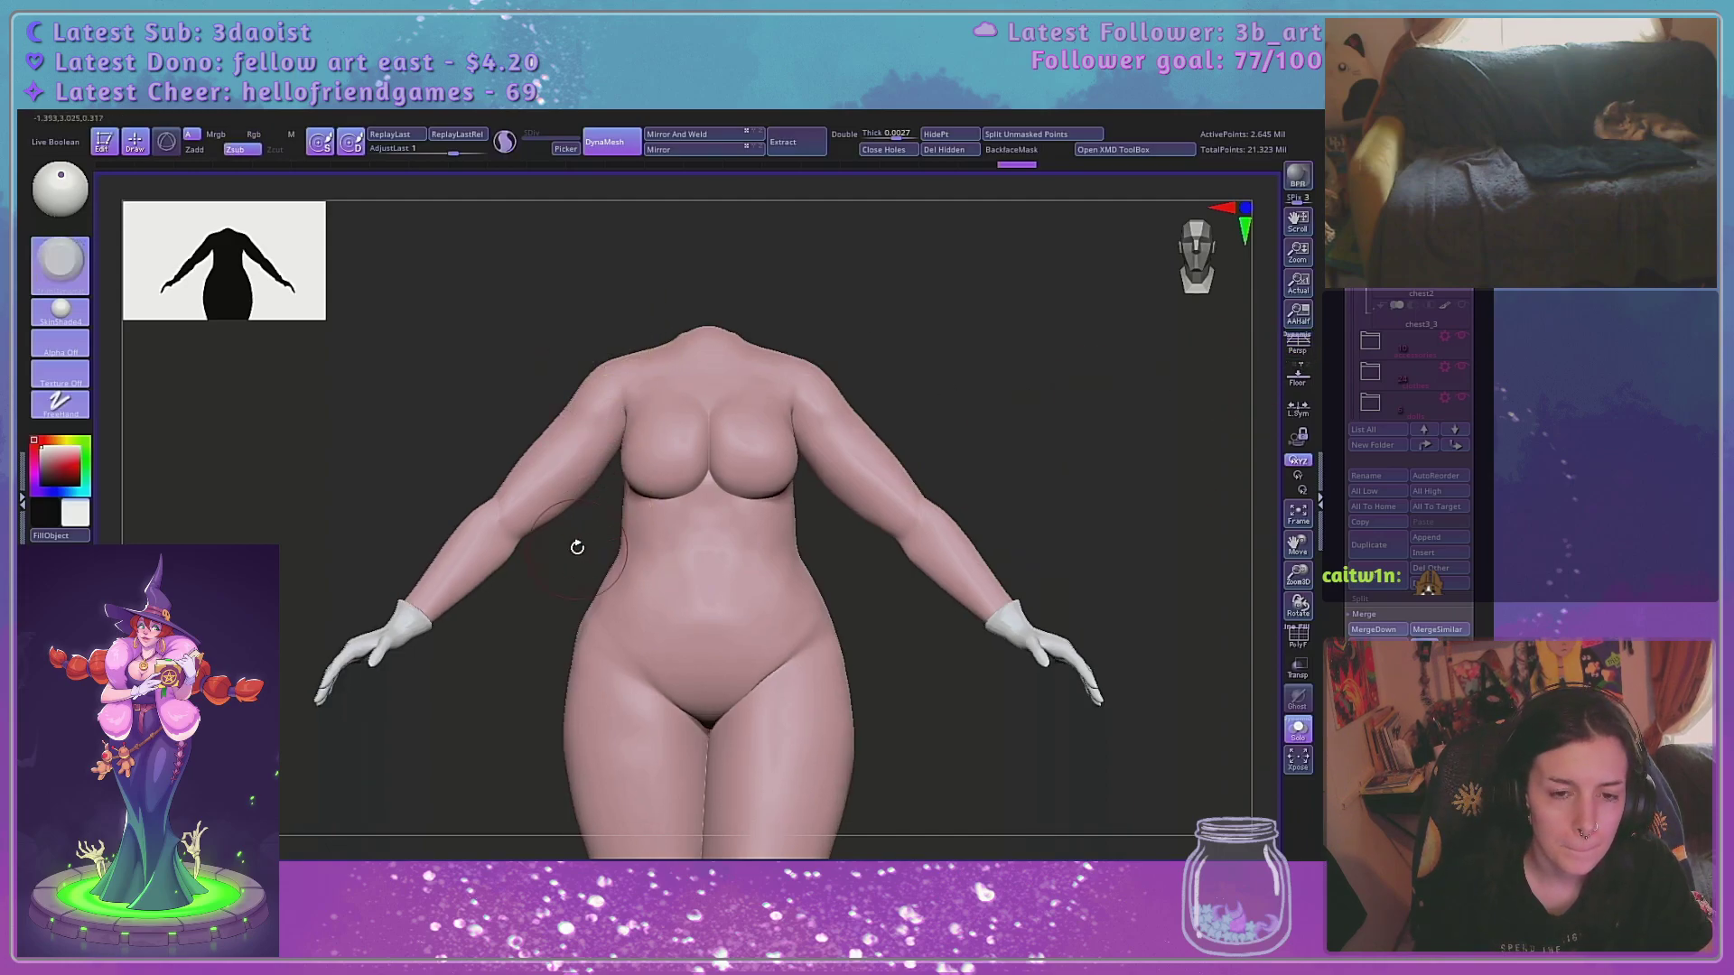
left_click_drag(575, 546, 579, 547)
key("ctrl+z")
key("b")
key("s")
key("h")
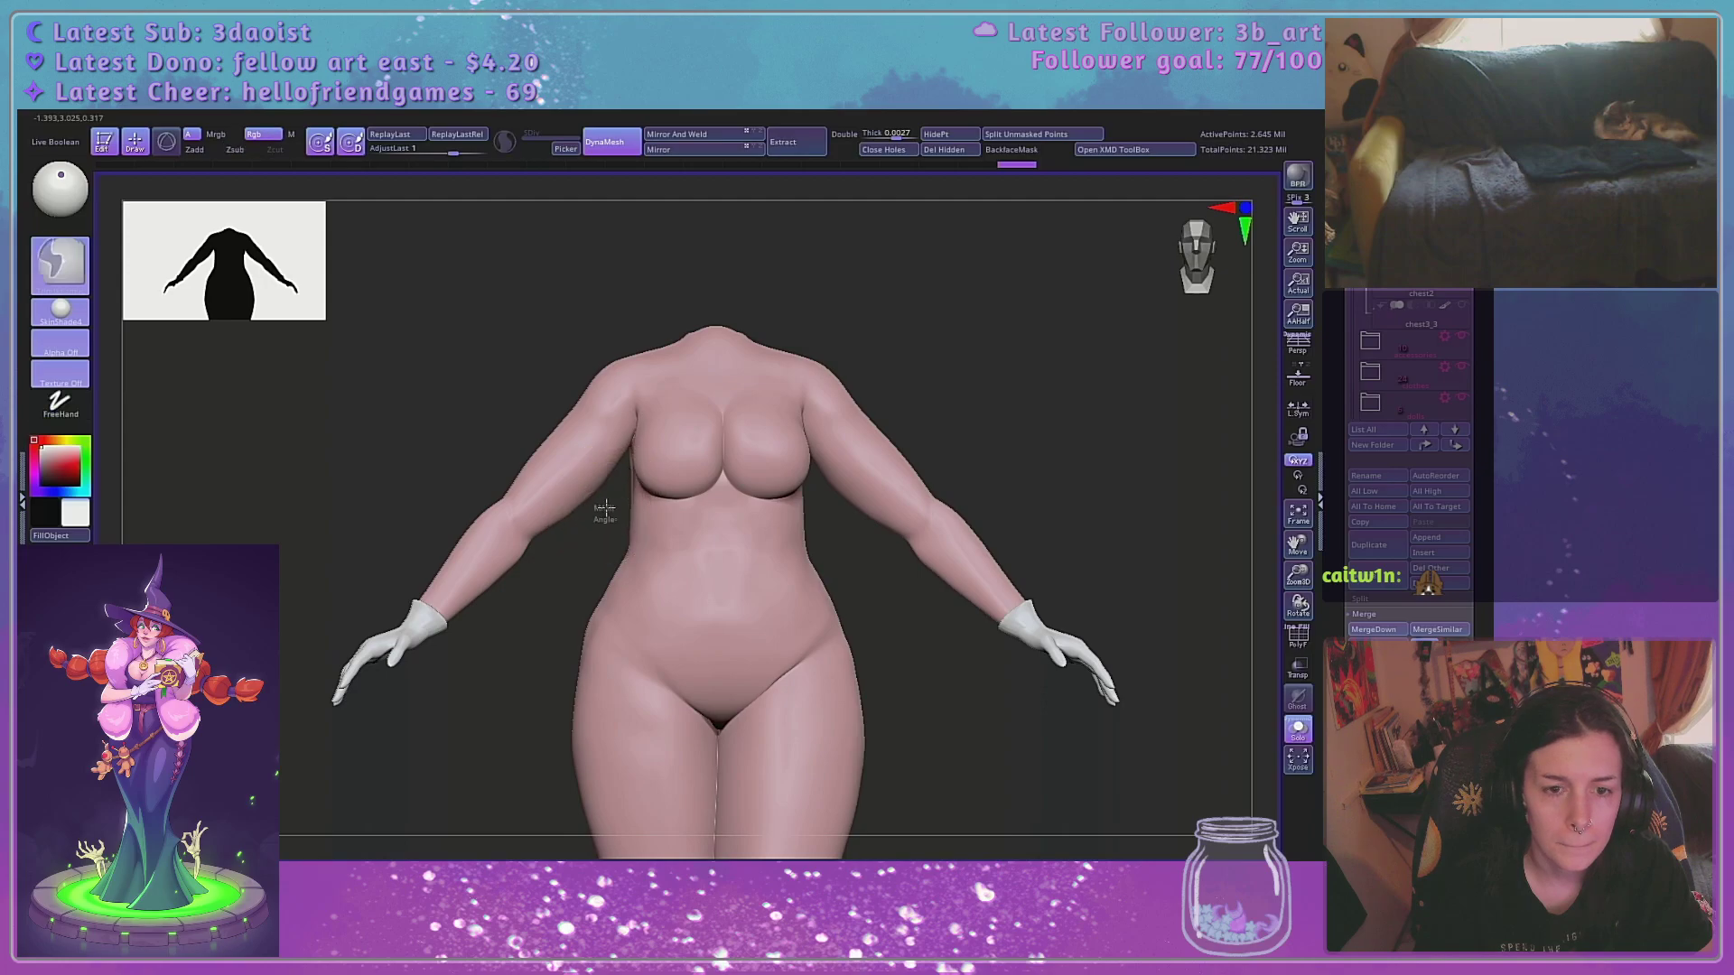
mouse_move(636, 421)
left_mouse_down("ctrl")
mouse_move(597, 329)
mouse_move(425, 379)
mouse_move(362, 795)
mouse_move(506, 813)
left_mouse_up("ctrl")
Clean up the arm mask's edge around the right shoulder, checking it from the back and above
left_click_drag(997, 507, 743, 706)
mouse_move(1036, 342)
left_mouse_down("alt")
mouse_move(1029, 410)
mouse_move(989, 380)
left_mouse_up("alt")
key("space")
left_click_drag(759, 451, 747, 452)
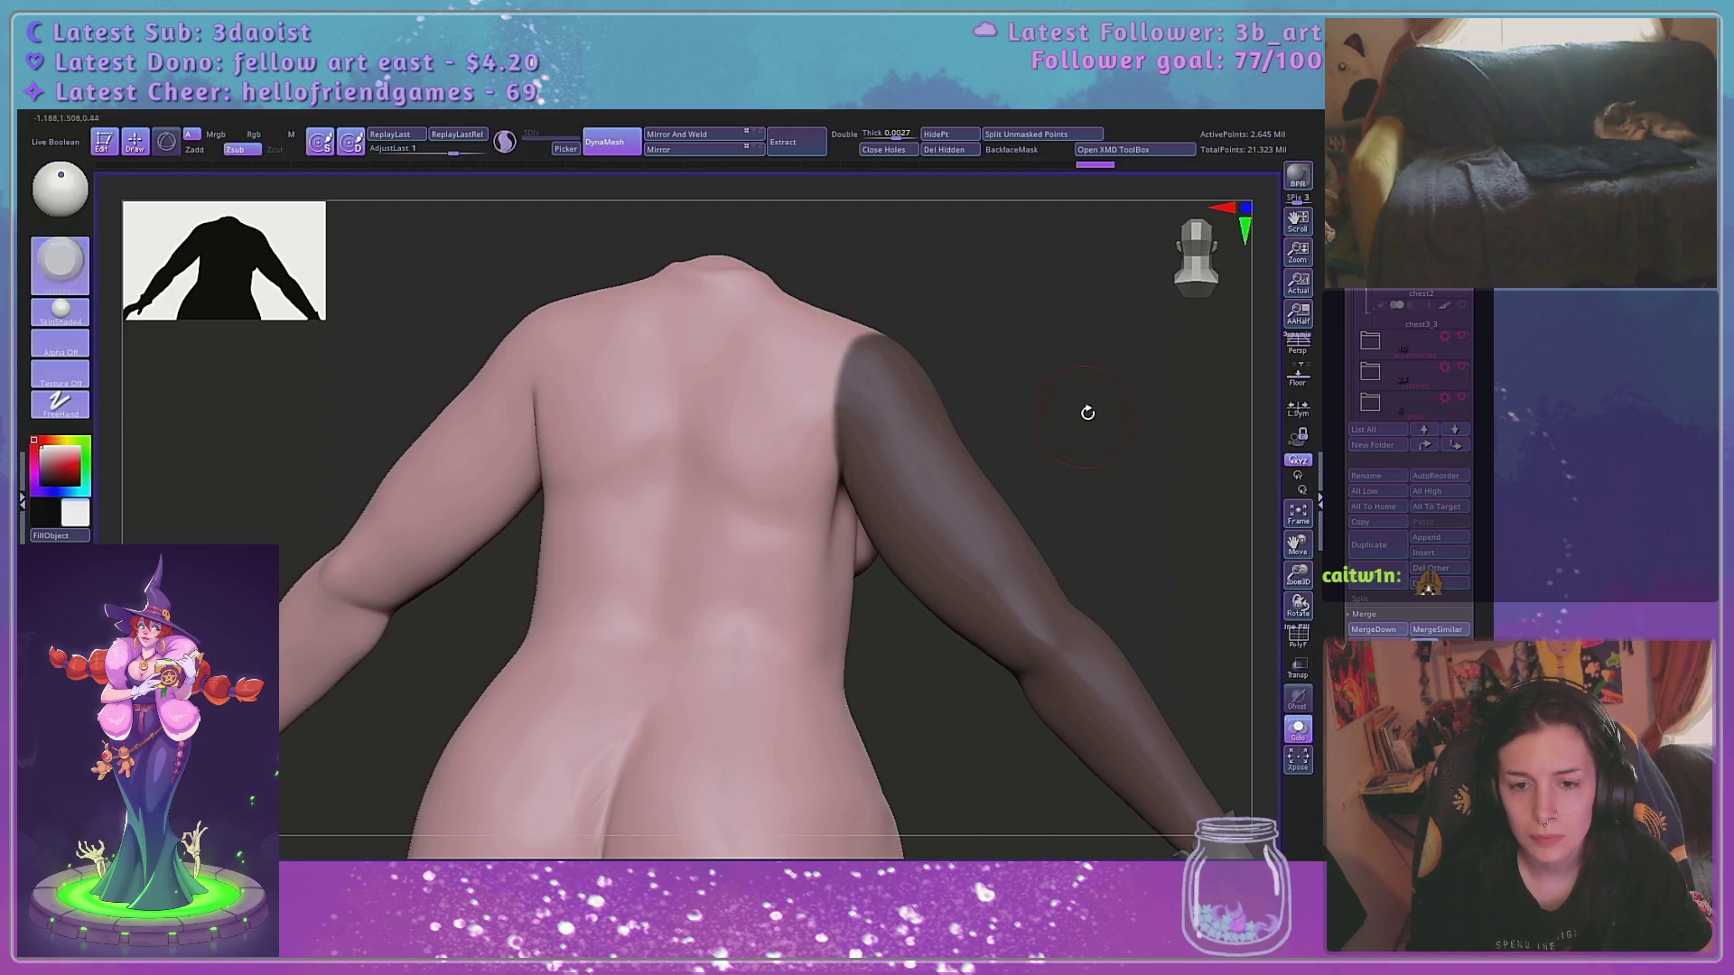
mouse_move(1084, 410)
left_mouse_down()
mouse_move(1060, 294)
mouse_move(976, 354)
mouse_move(1076, 301)
mouse_move(1049, 298)
mouse_move(954, 371)
mouse_move(1046, 380)
left_mouse_up()
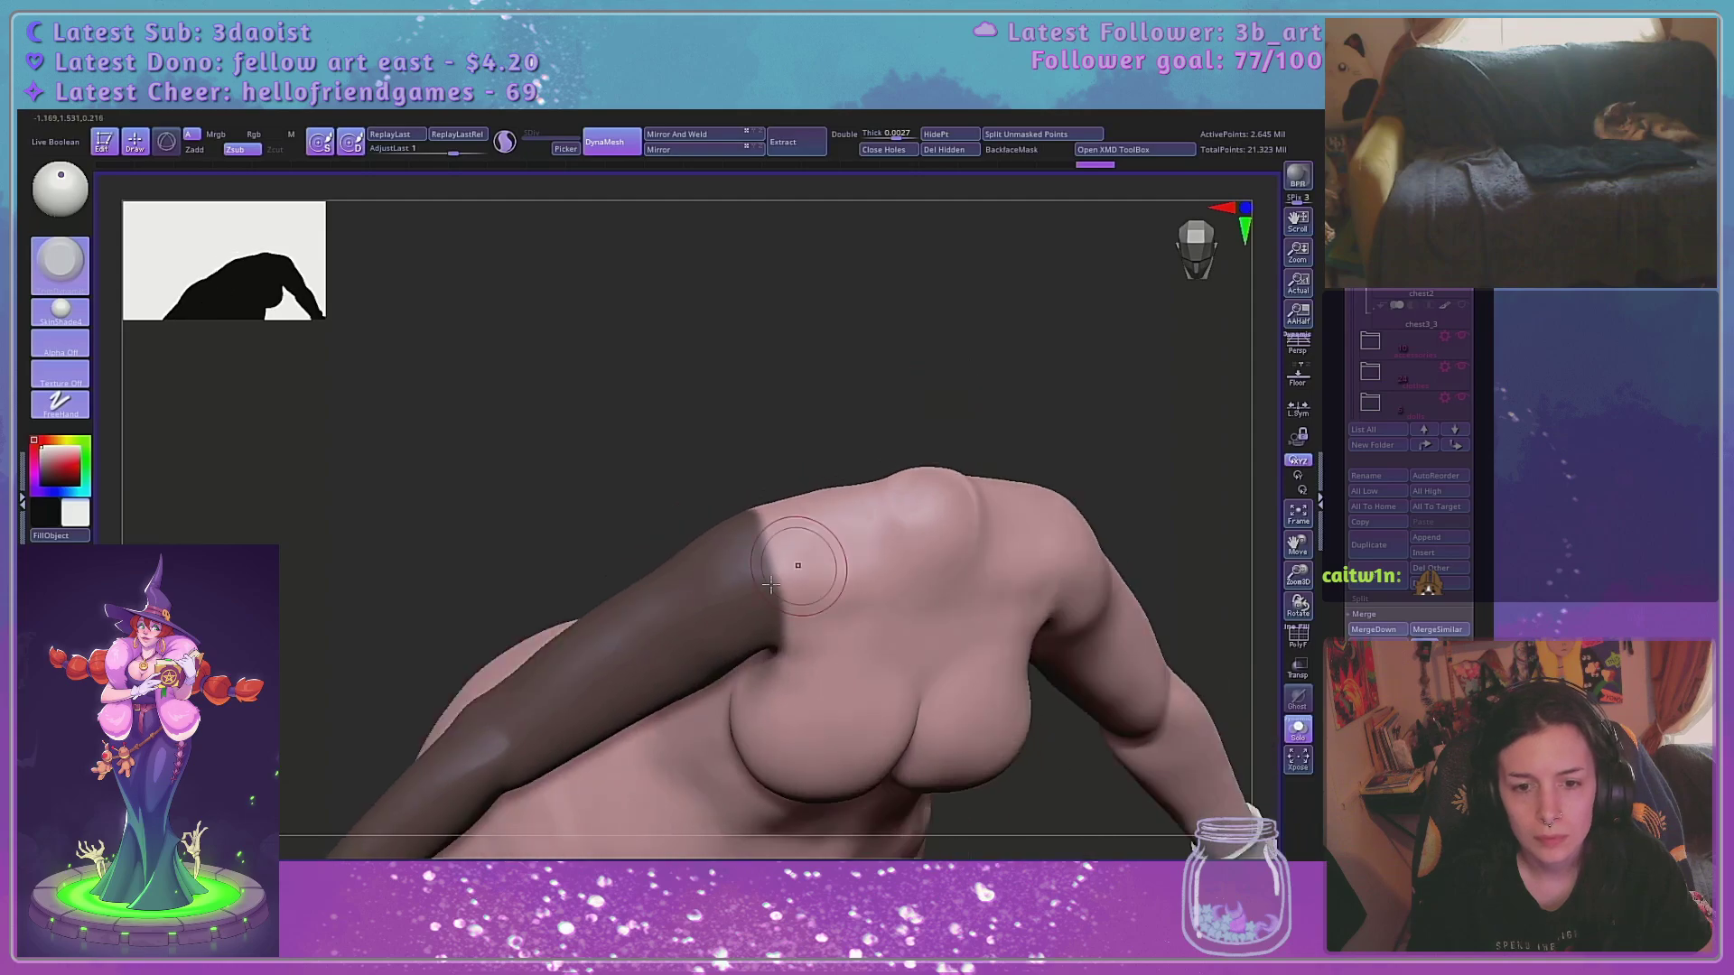
left_click(717, 603, "ctrl")
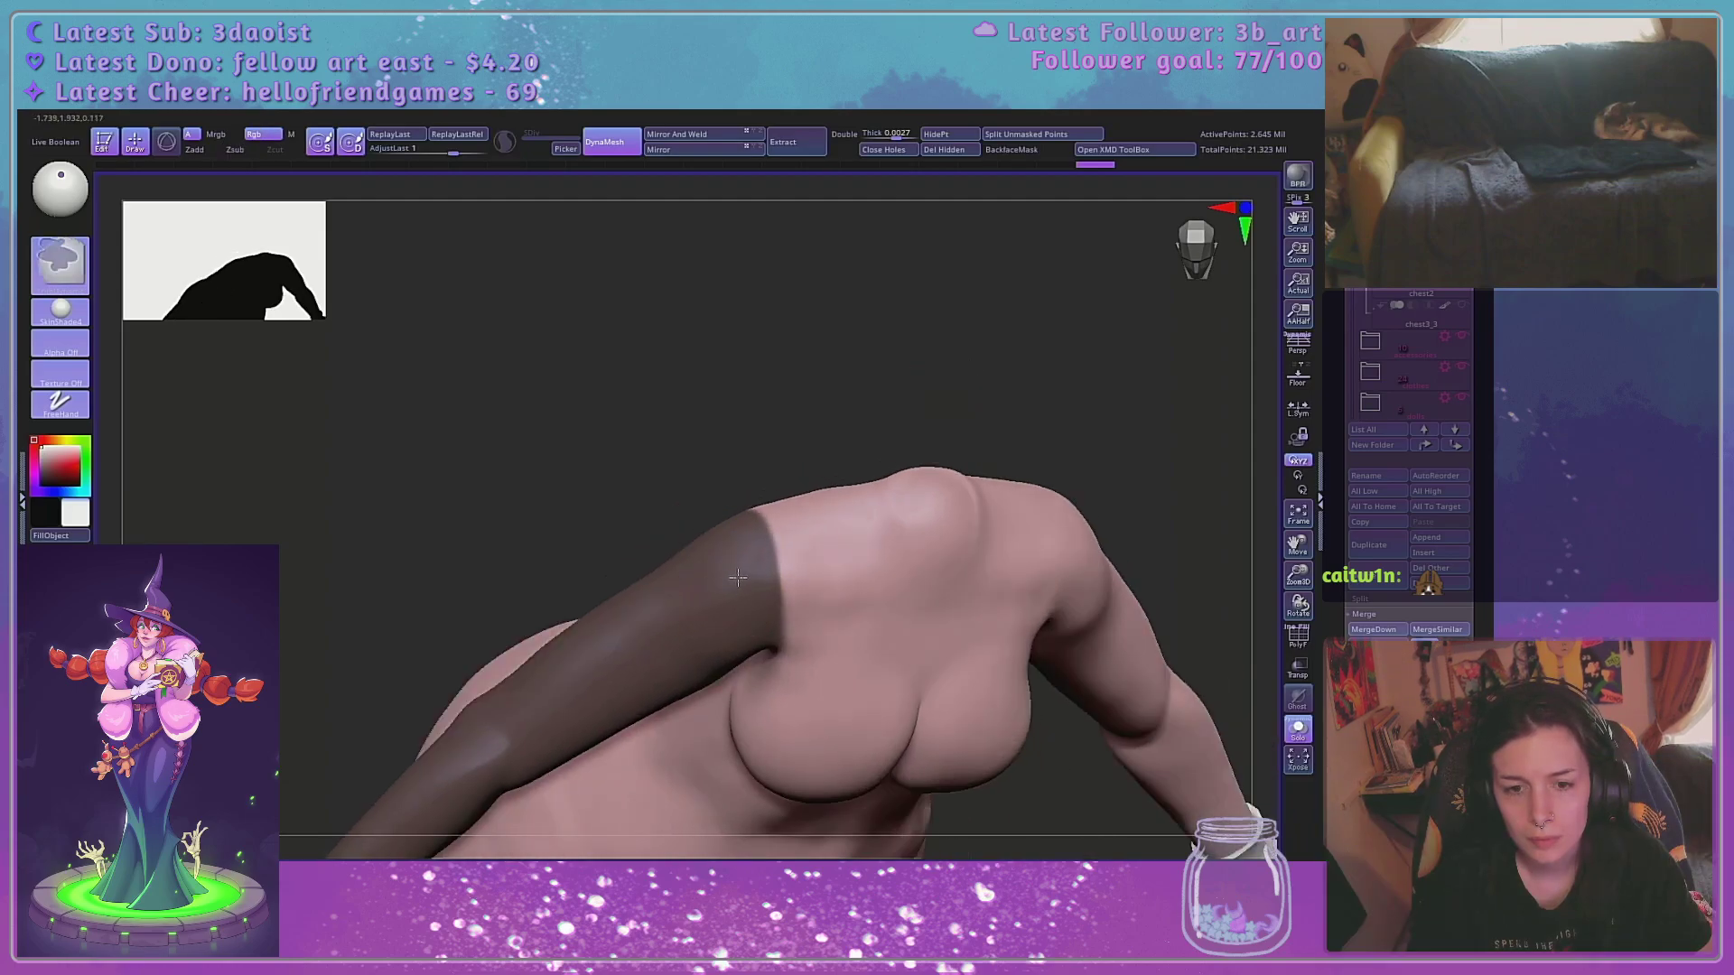
Invert the mask from the front view so that only the right arm and glove are unmasked
left_click_drag(810, 446, 747, 203, "shift")
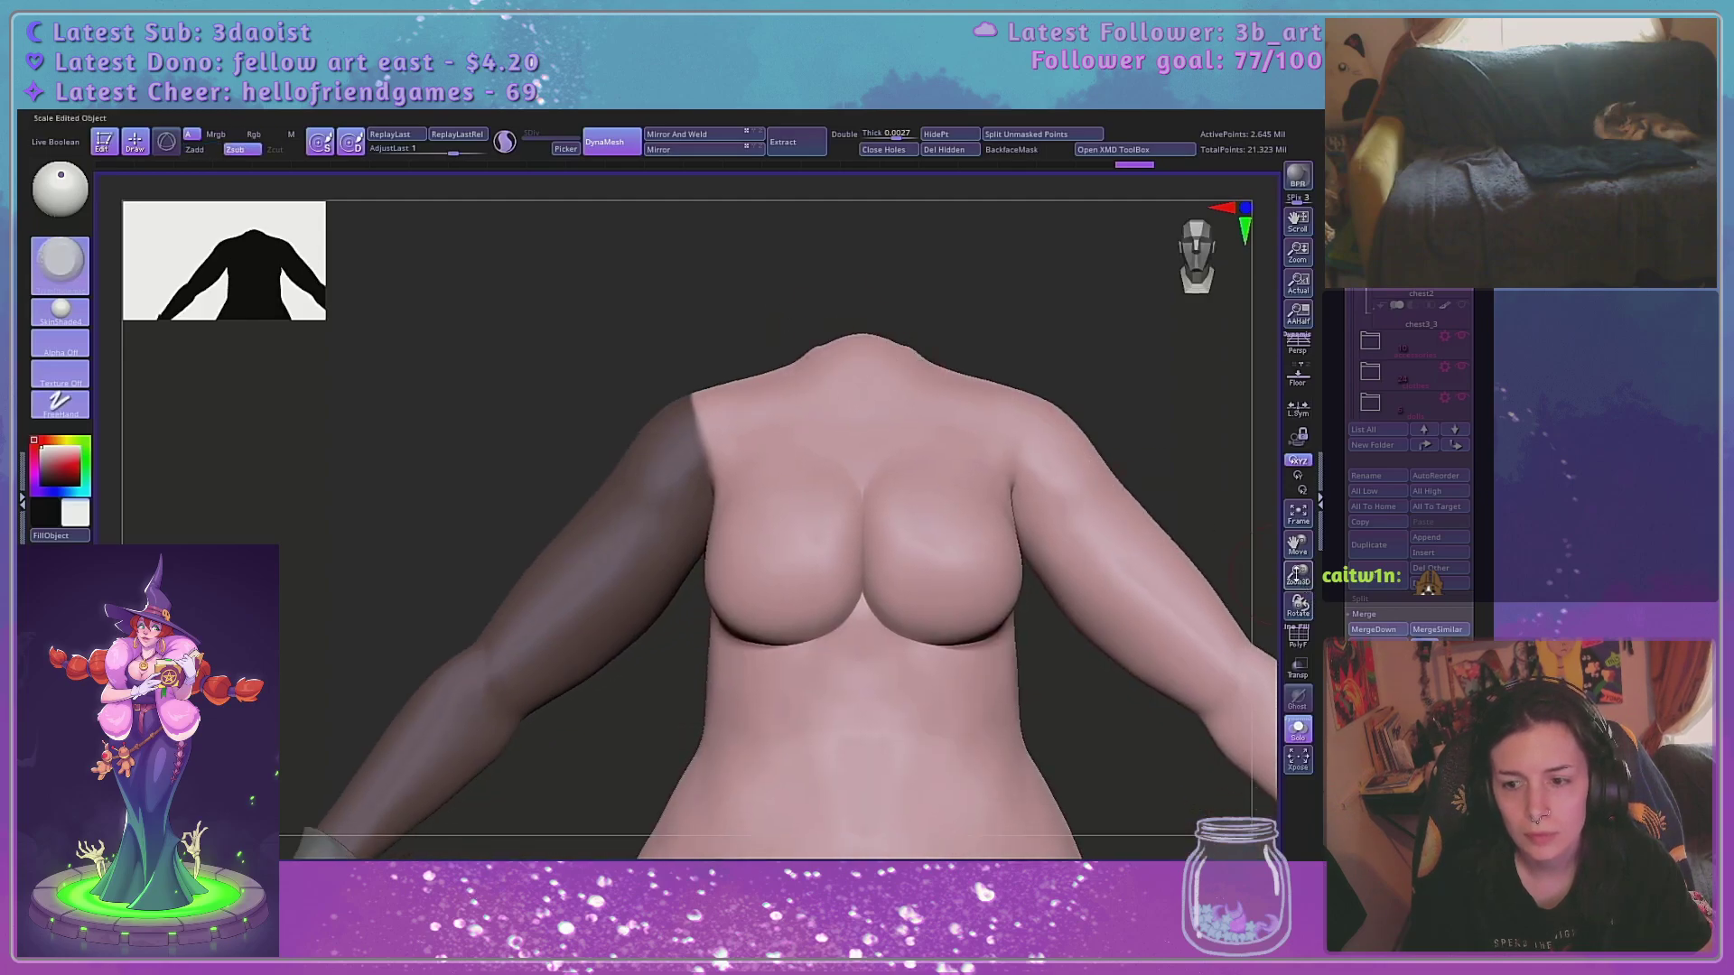
left_click_drag(1297, 575, 1182, 452)
left_click(1152, 465, "ctrl")
left_click_drag(1092, 414, 1060, 452, "alt")
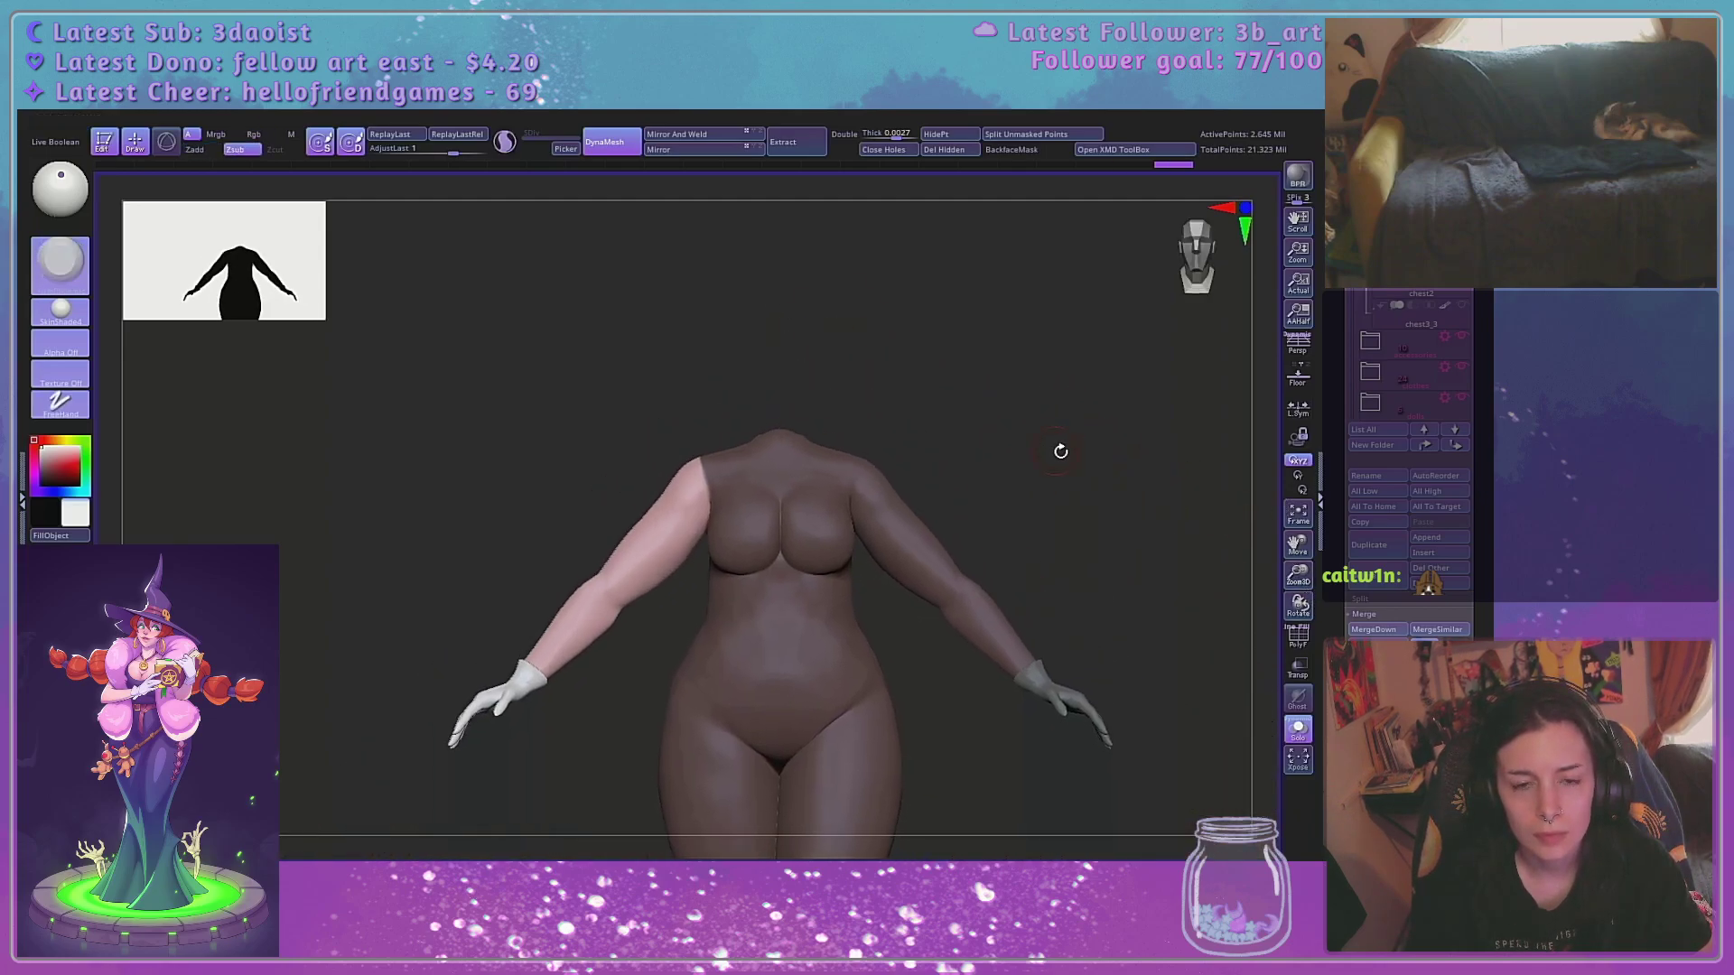
Soften the inverted mask's edge at the right shoulder with the masking options
left_click_drag(1482, 181, 1482, 279)
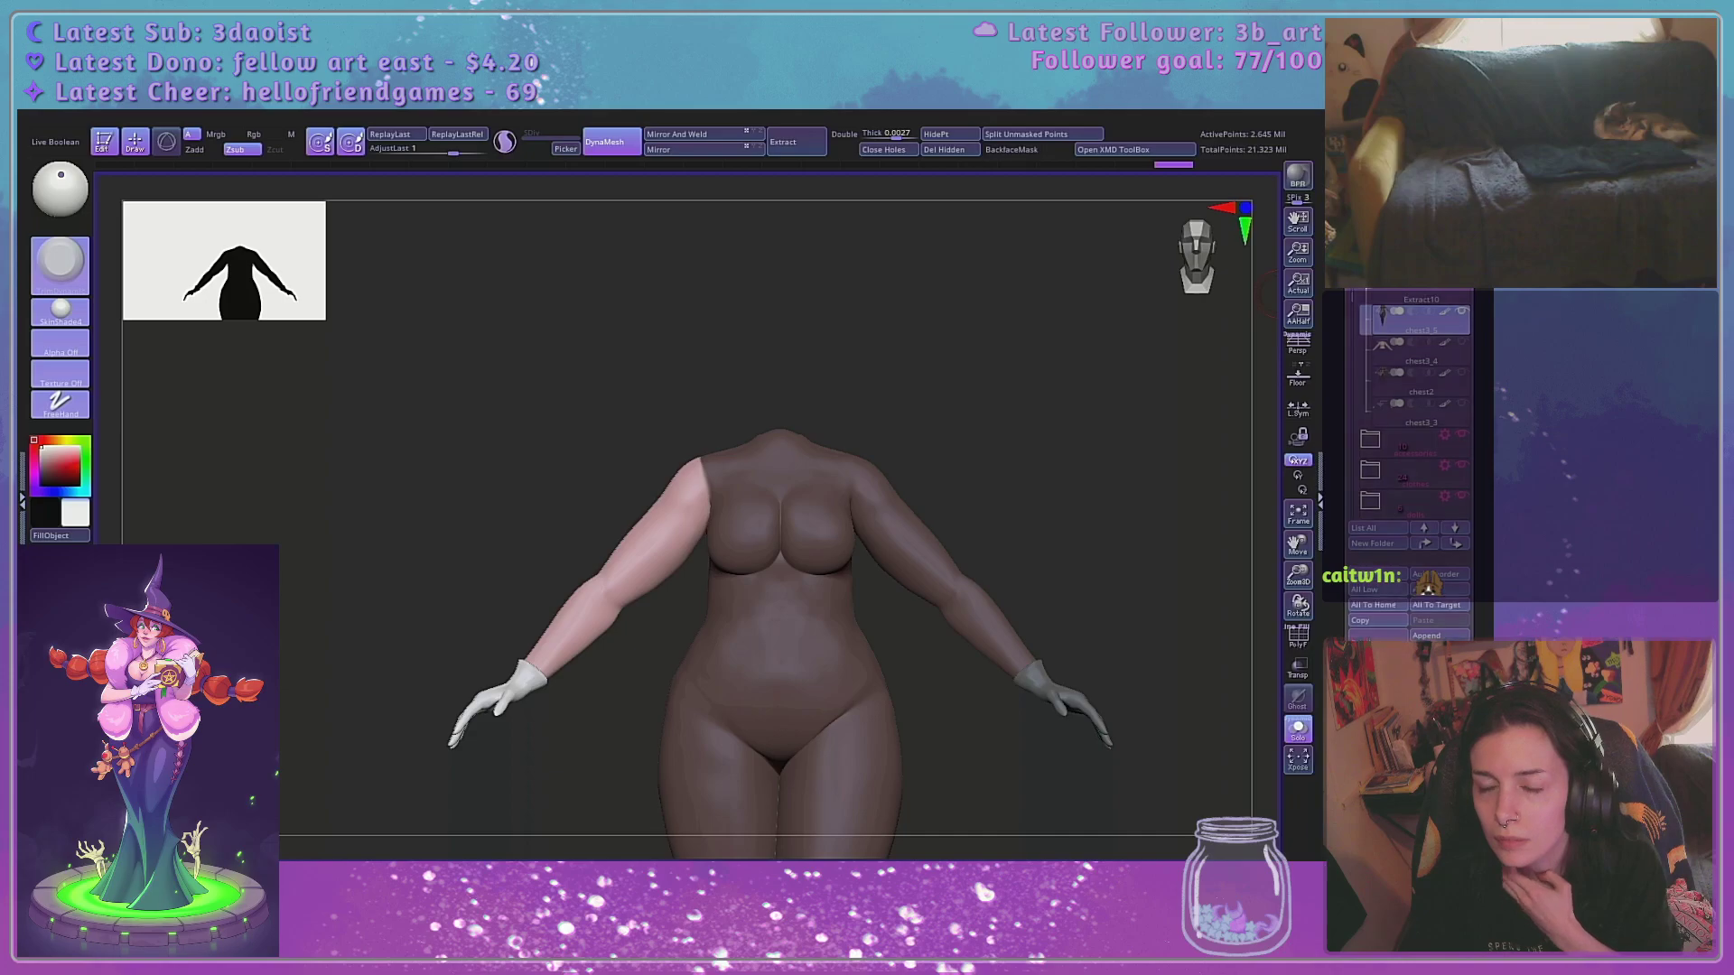
left_click(1373, 175)
left_click_drag(1383, 369, 1385, 372)
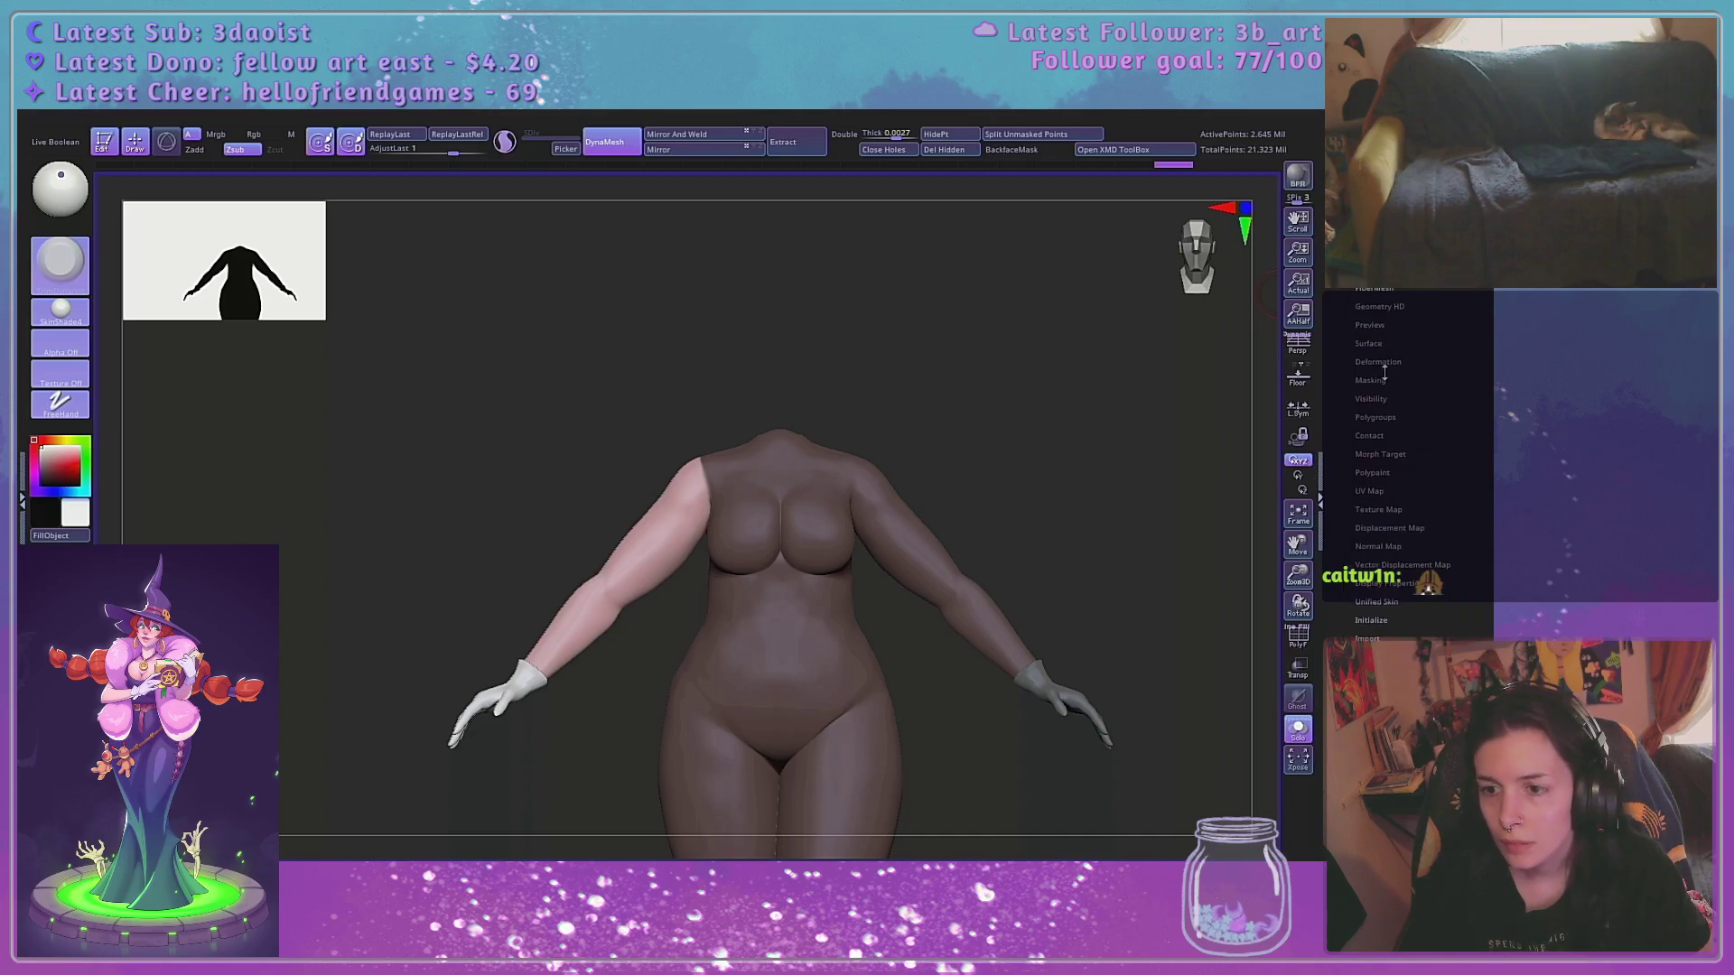
left_click(1370, 381)
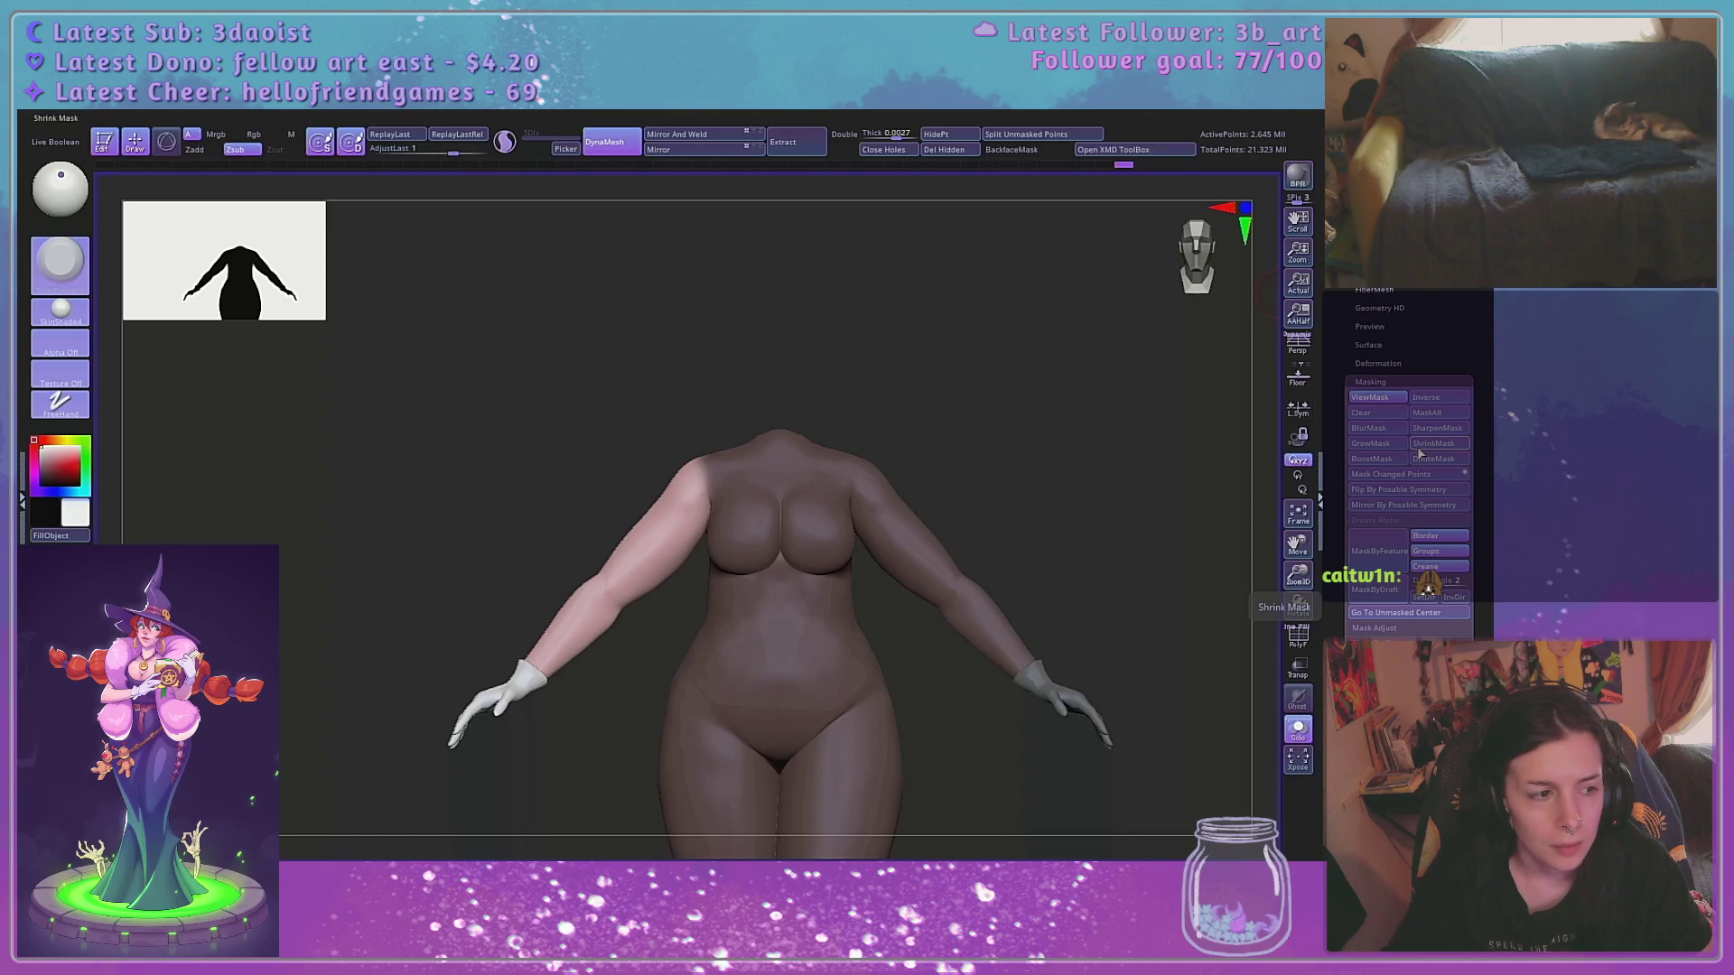
left_click(1370, 381)
Show the whole character again and make the puffy pink coat visible
left_click(1298, 729)
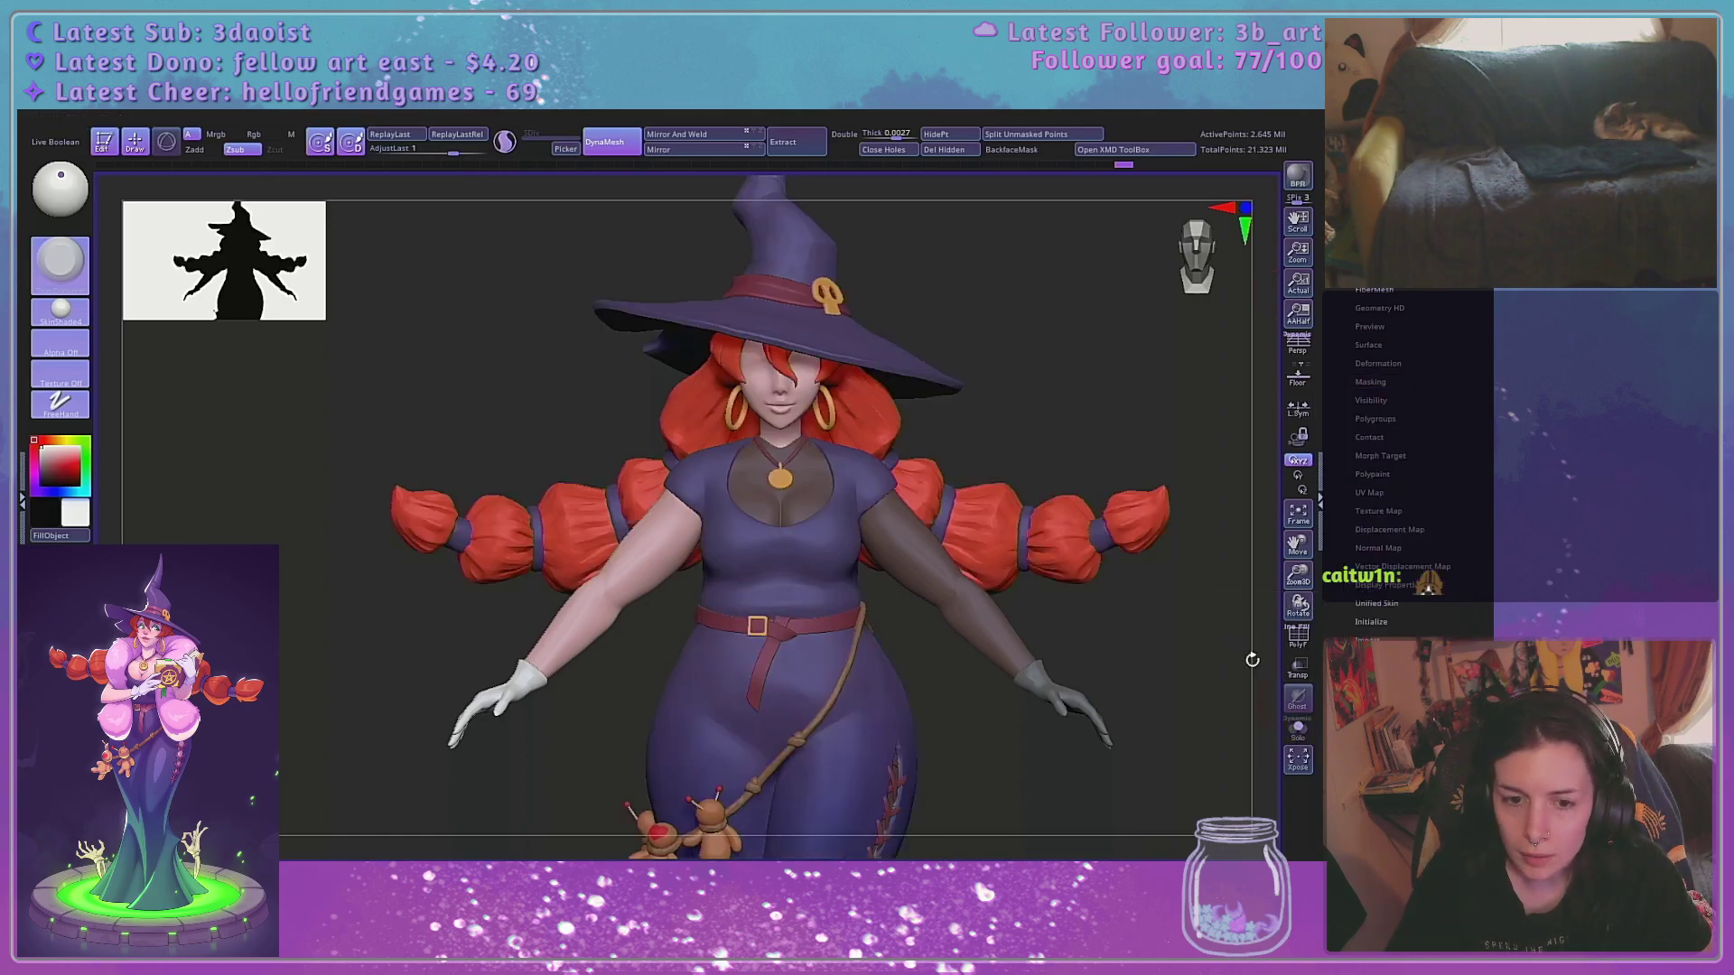
left_click_drag(1218, 451, 1165, 361, "alt")
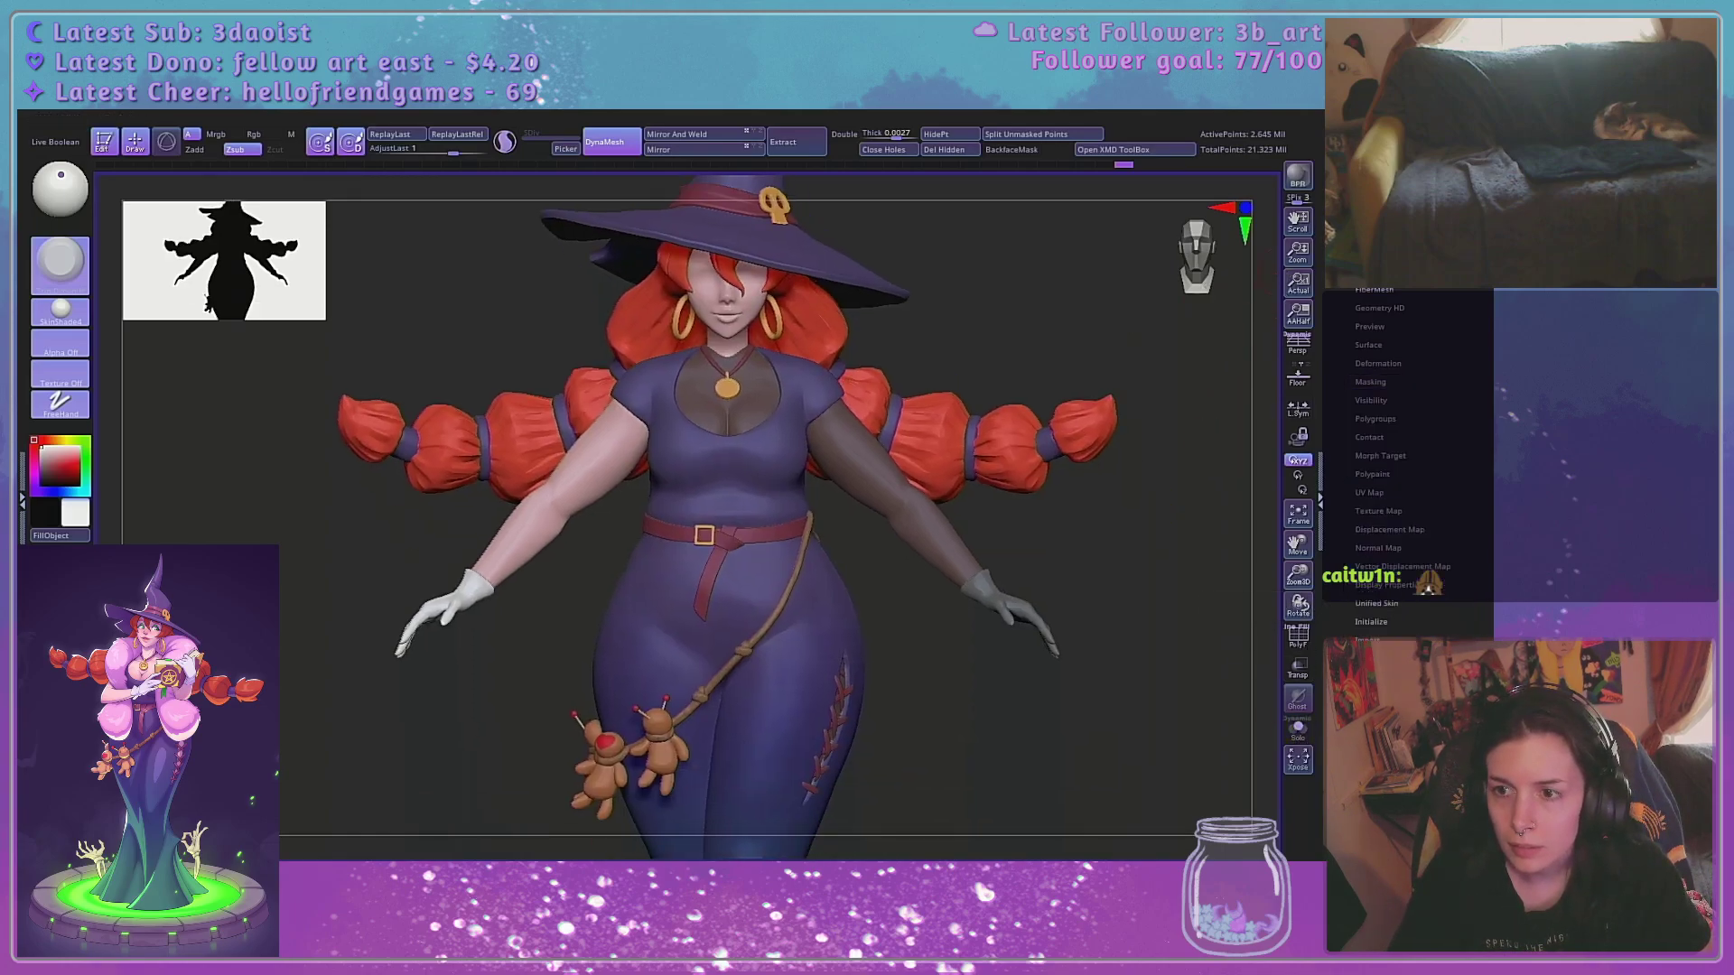
scroll(1437, 336, "up", 5)
scroll(1409, 452, "up", 5)
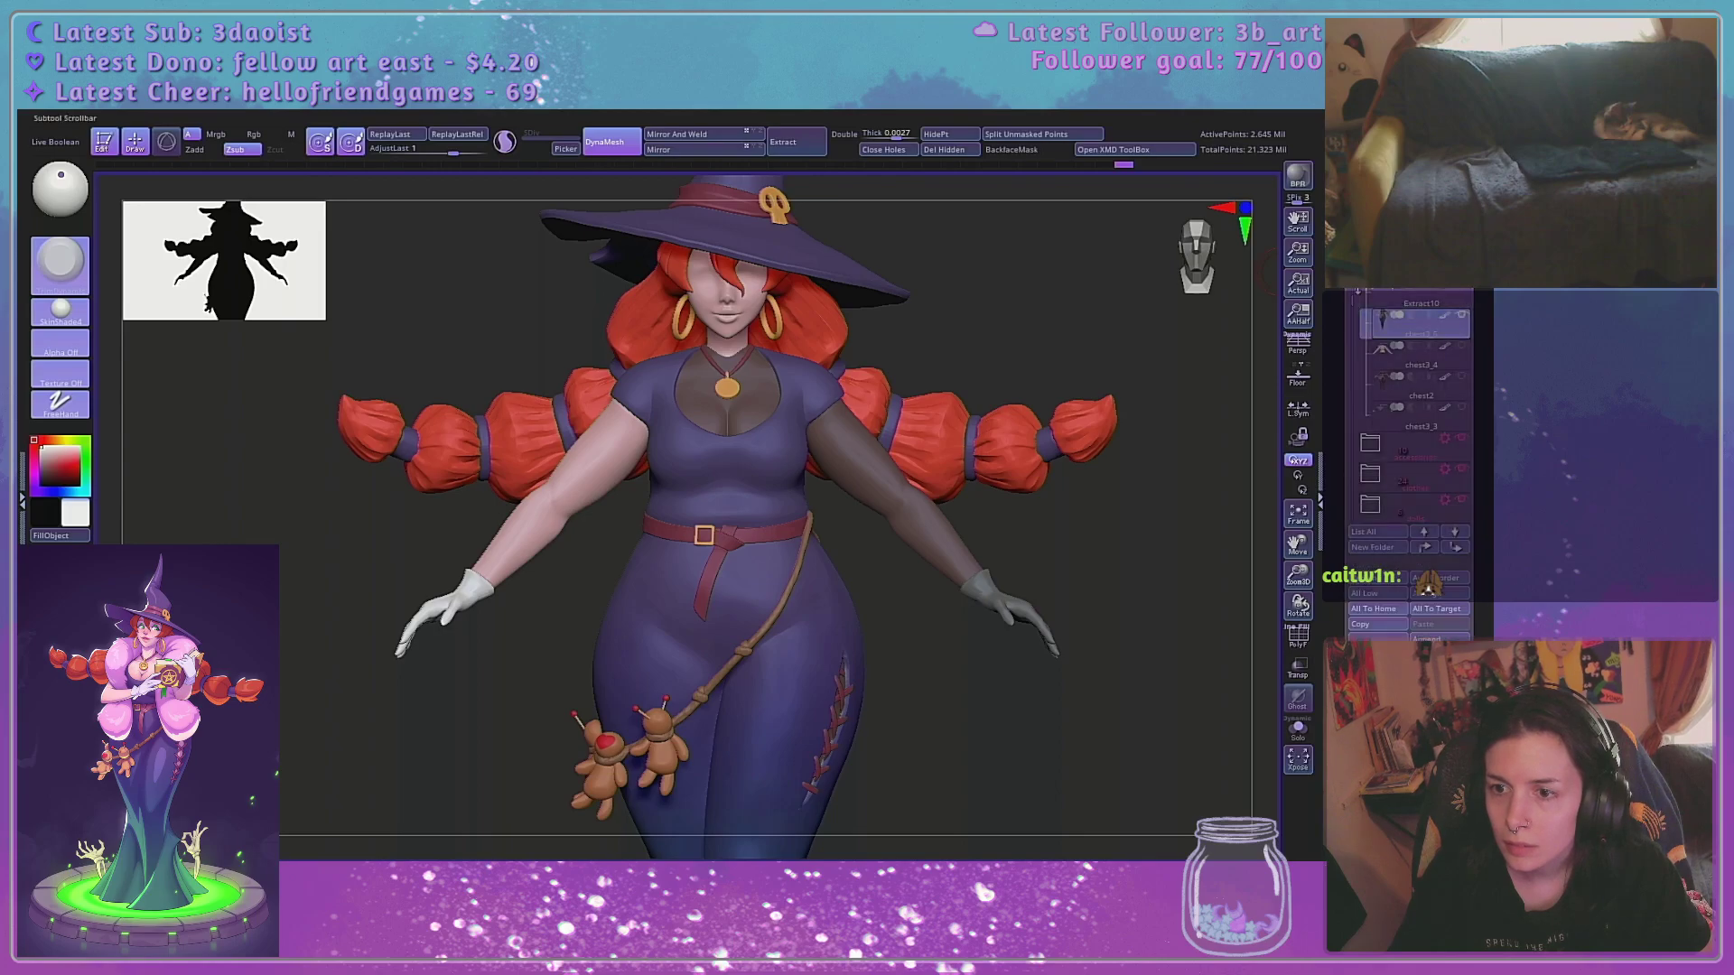
left_click(1391, 481)
left_click_drag(1345, 271, 1349, 307)
left_click(1460, 442)
left_click(1366, 412)
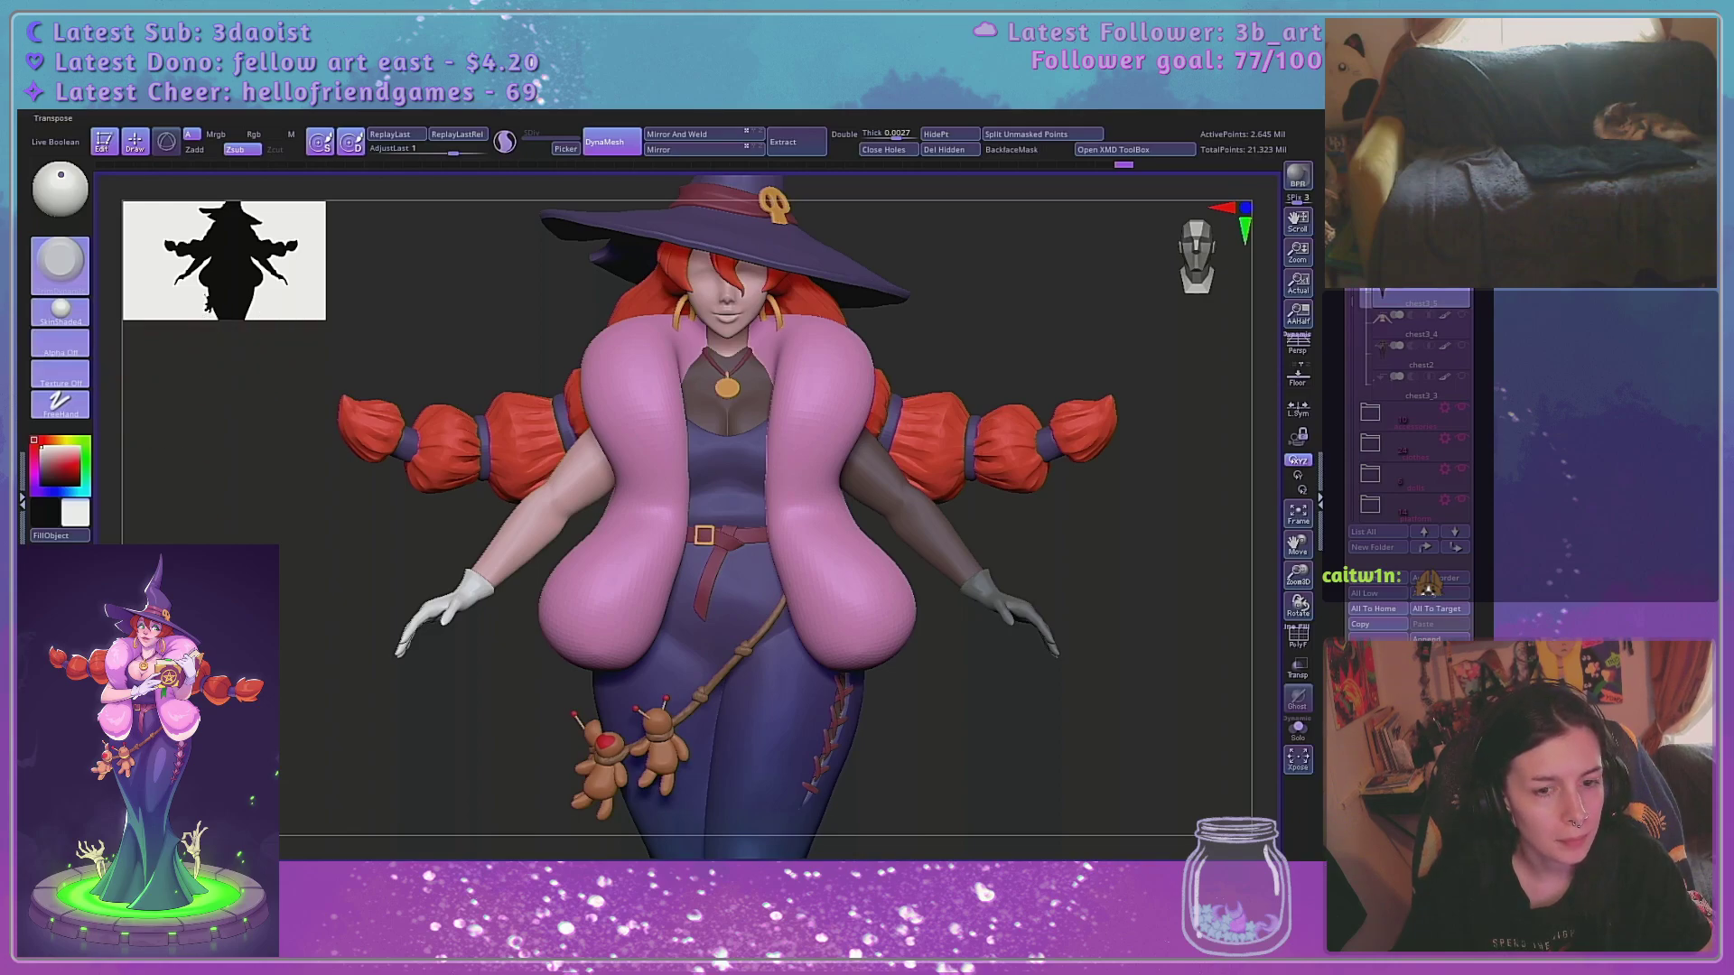
Bring up the transform gizmo on the unmasked right arm and isolate the body, adjusting the pivot from an angled view
key("w")
left_click(531, 509)
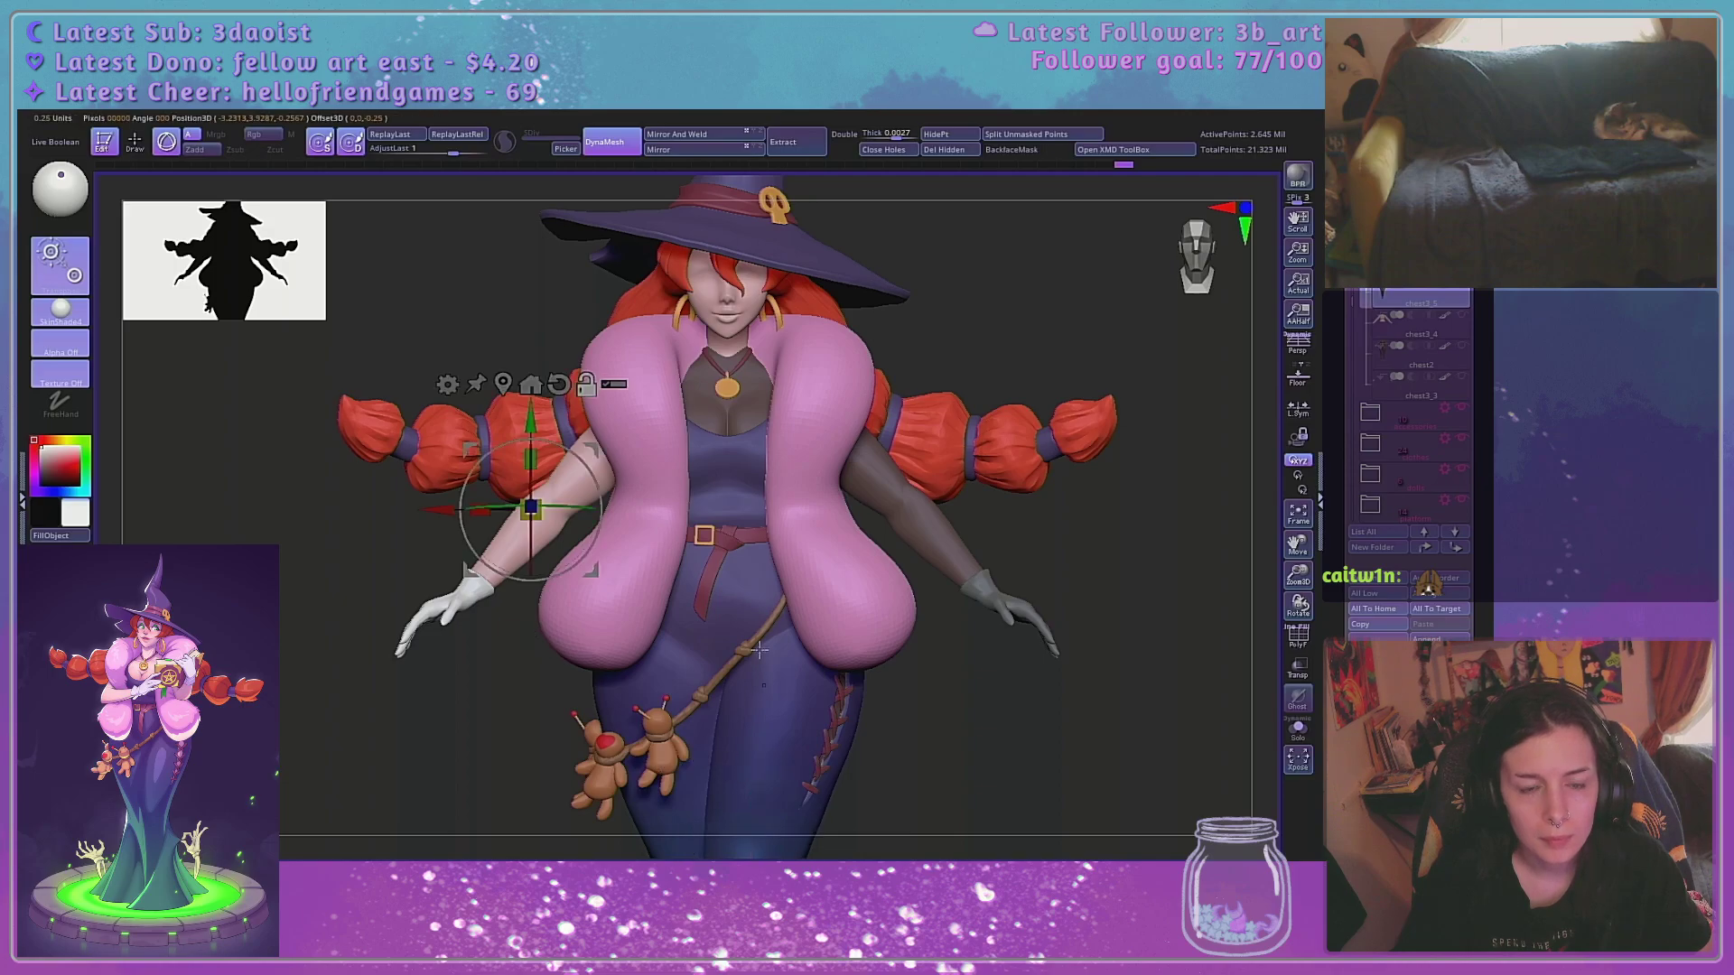
left_click(1298, 730)
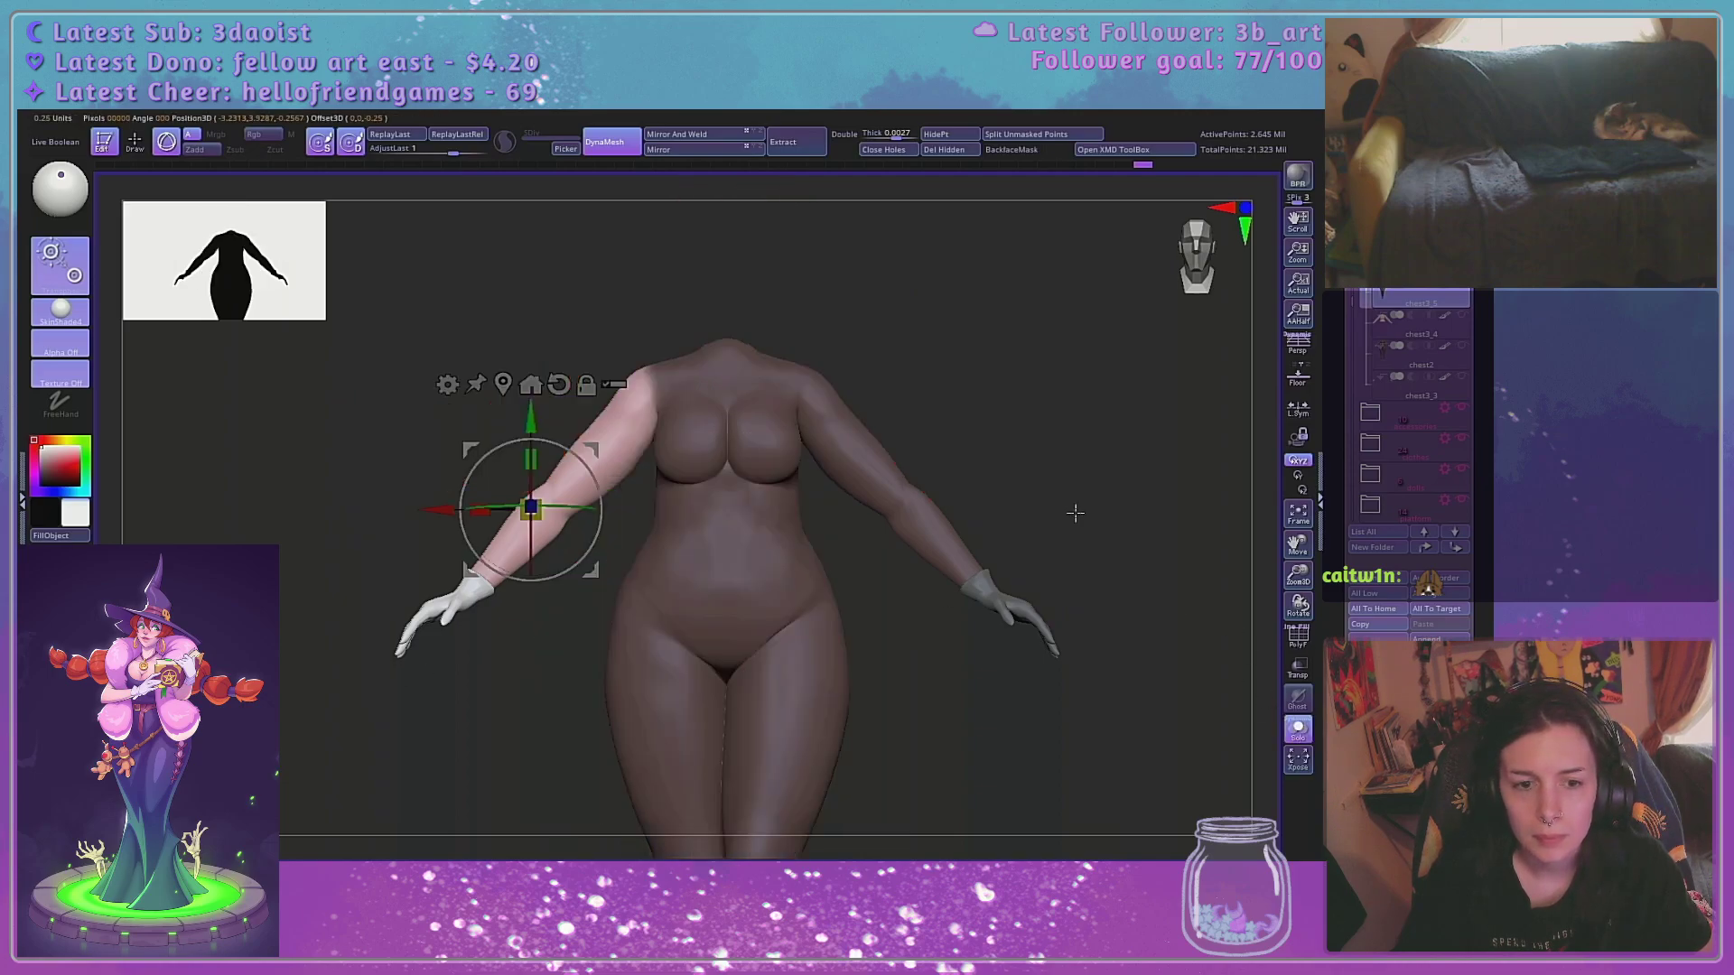
left_click_drag(940, 394, 987, 533)
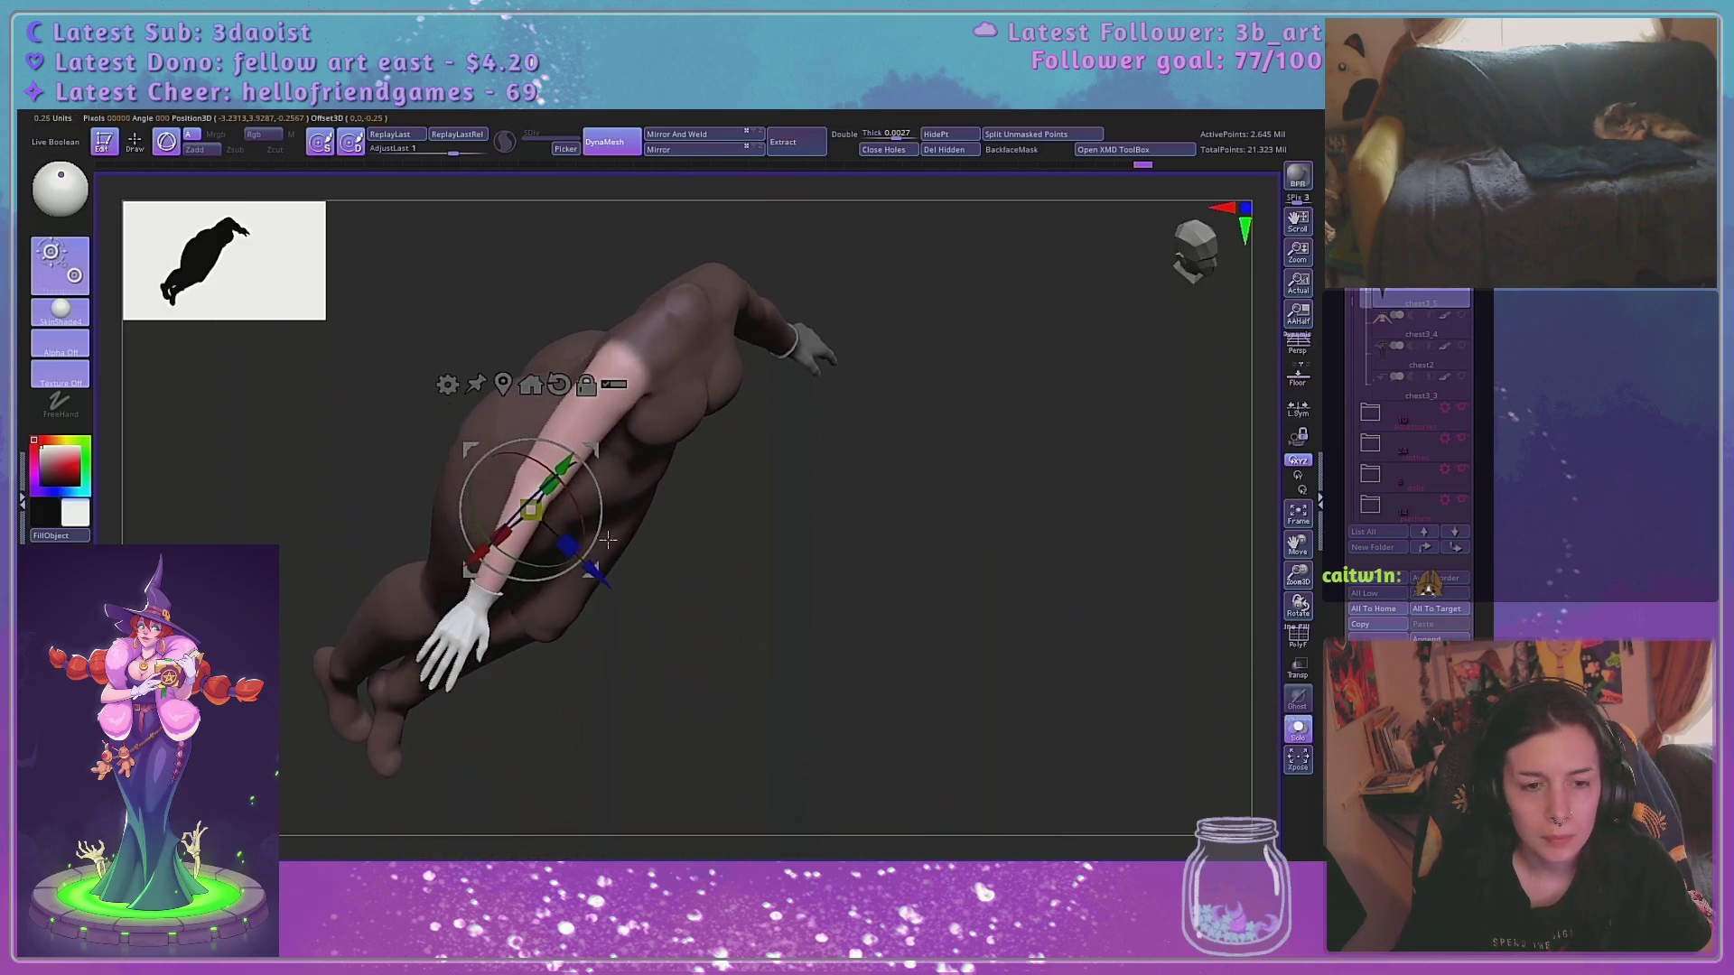
left_click_drag(533, 581, 604, 555)
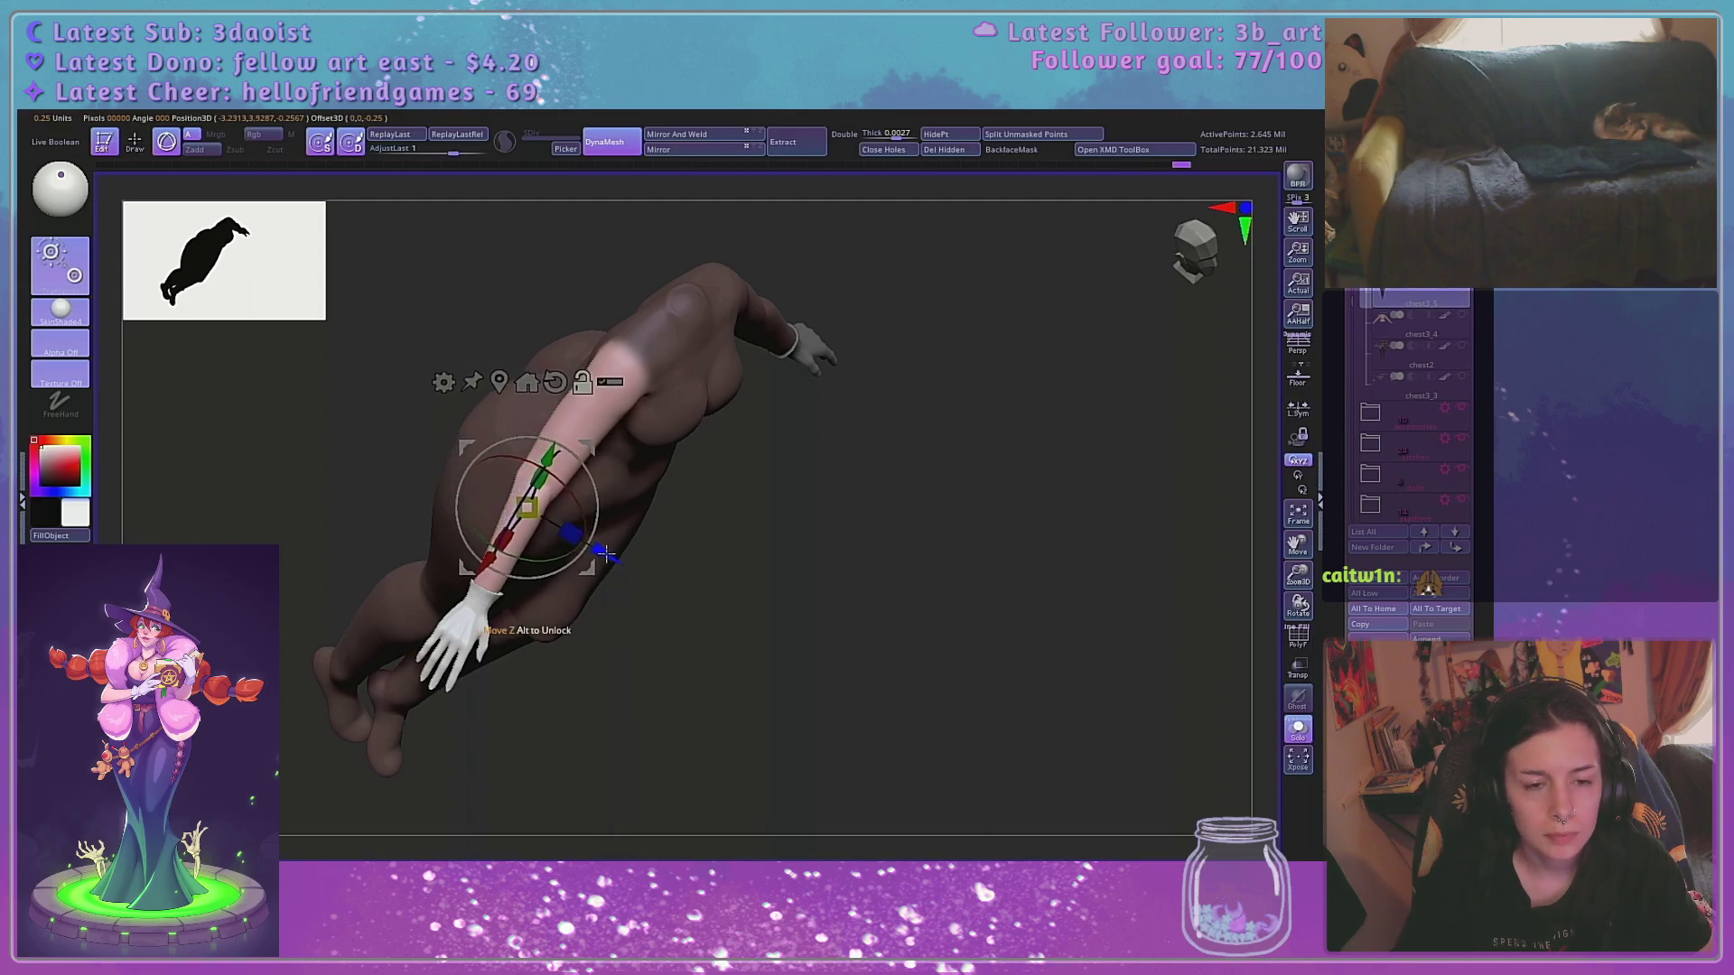
left_click_drag(840, 578, 795, 470)
Move the gizmo's pivot from the forearm up to the right shoulder joint without moving the arm
left_click_drag(523, 419, 520, 323, "alt")
left_click_drag(960, 329, 921, 381, "alt")
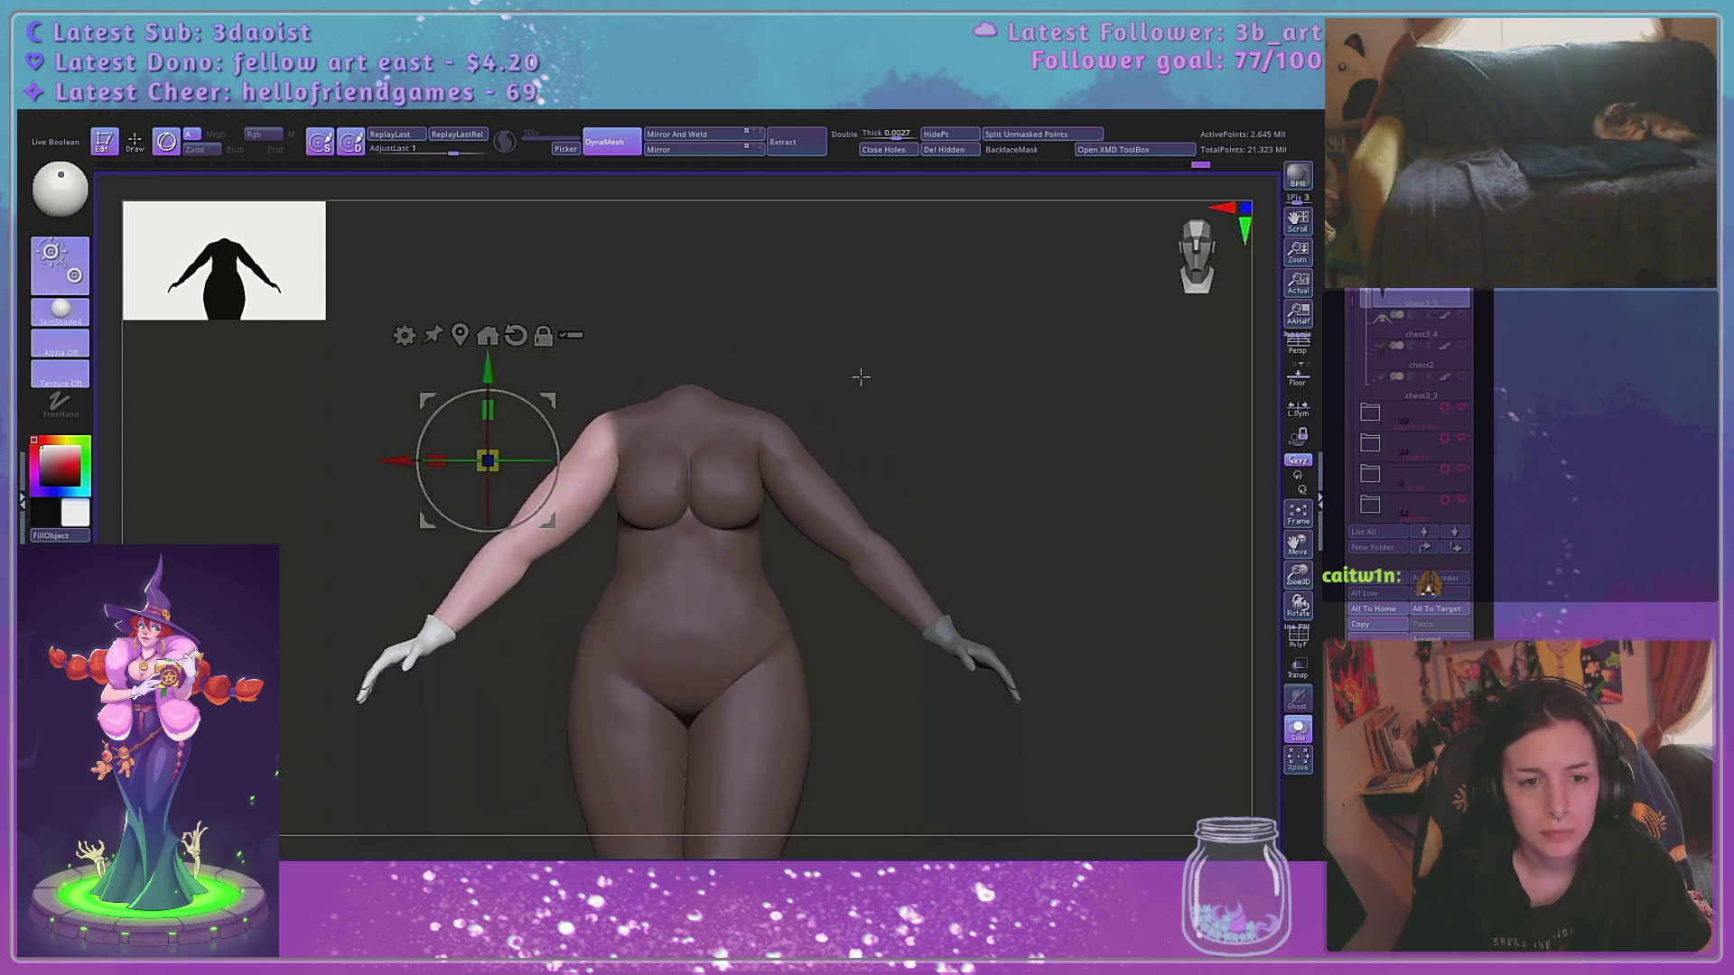
left_click_drag(385, 461, 504, 462, "alt")
left_click_drag(609, 368, 609, 351, "alt")
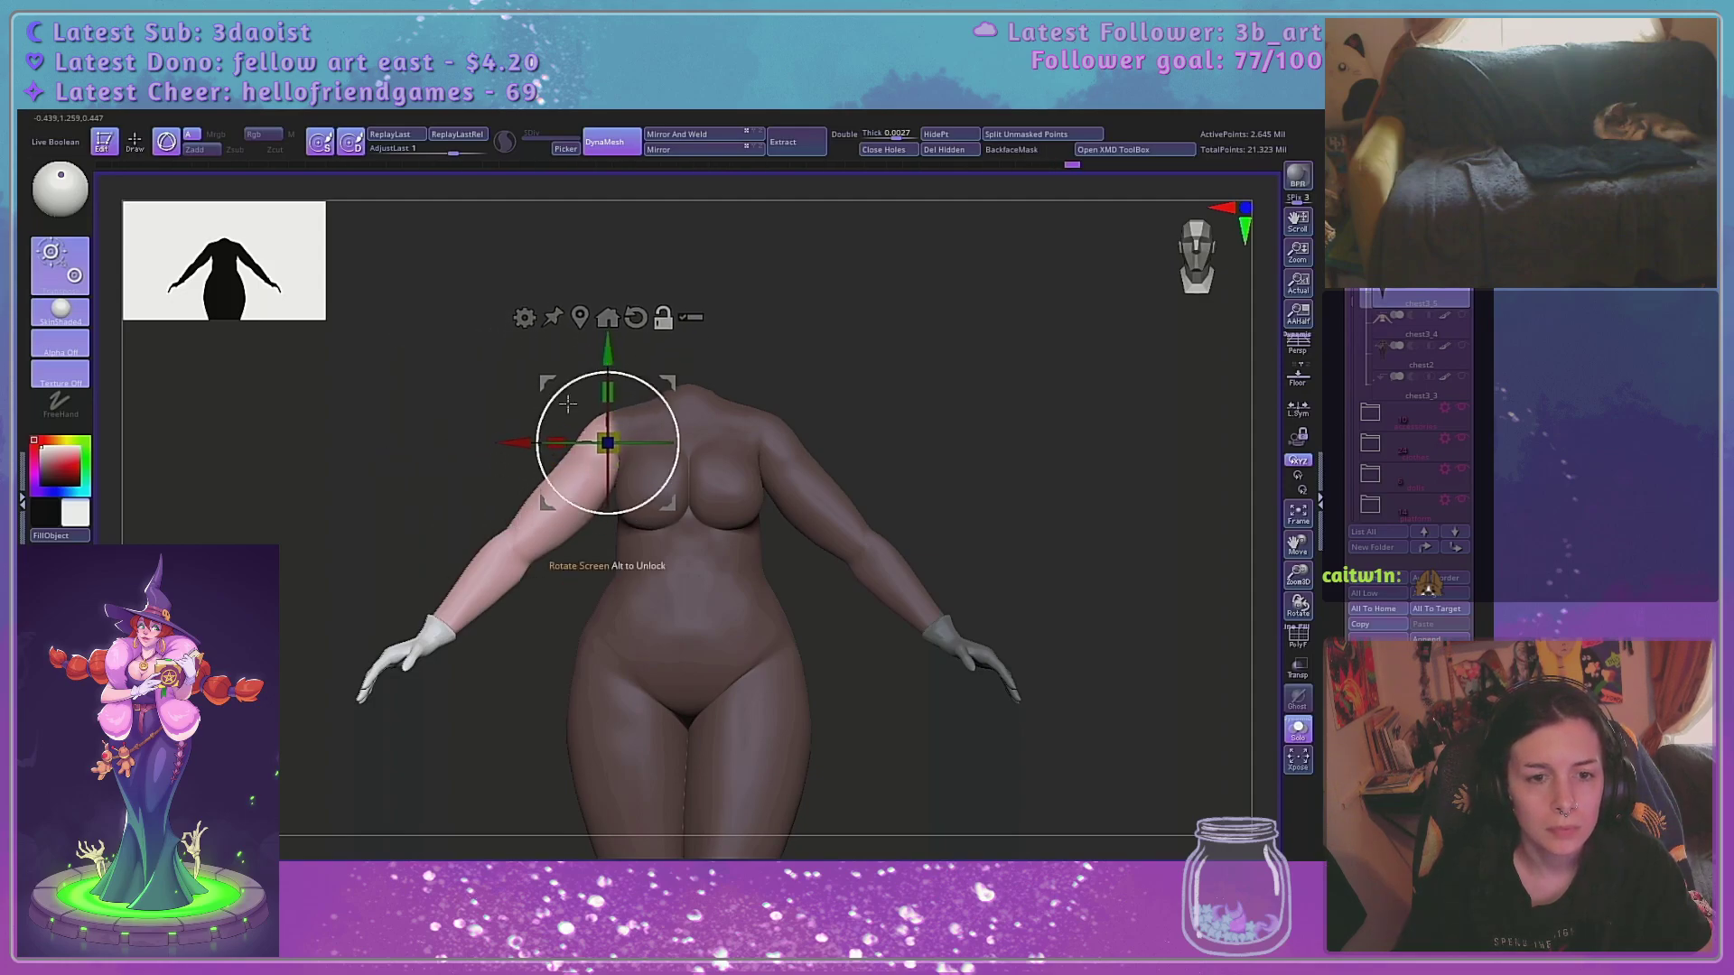
left_click_drag(503, 442, 506, 442, "alt")
left_click_drag(613, 358, 613, 354, "alt")
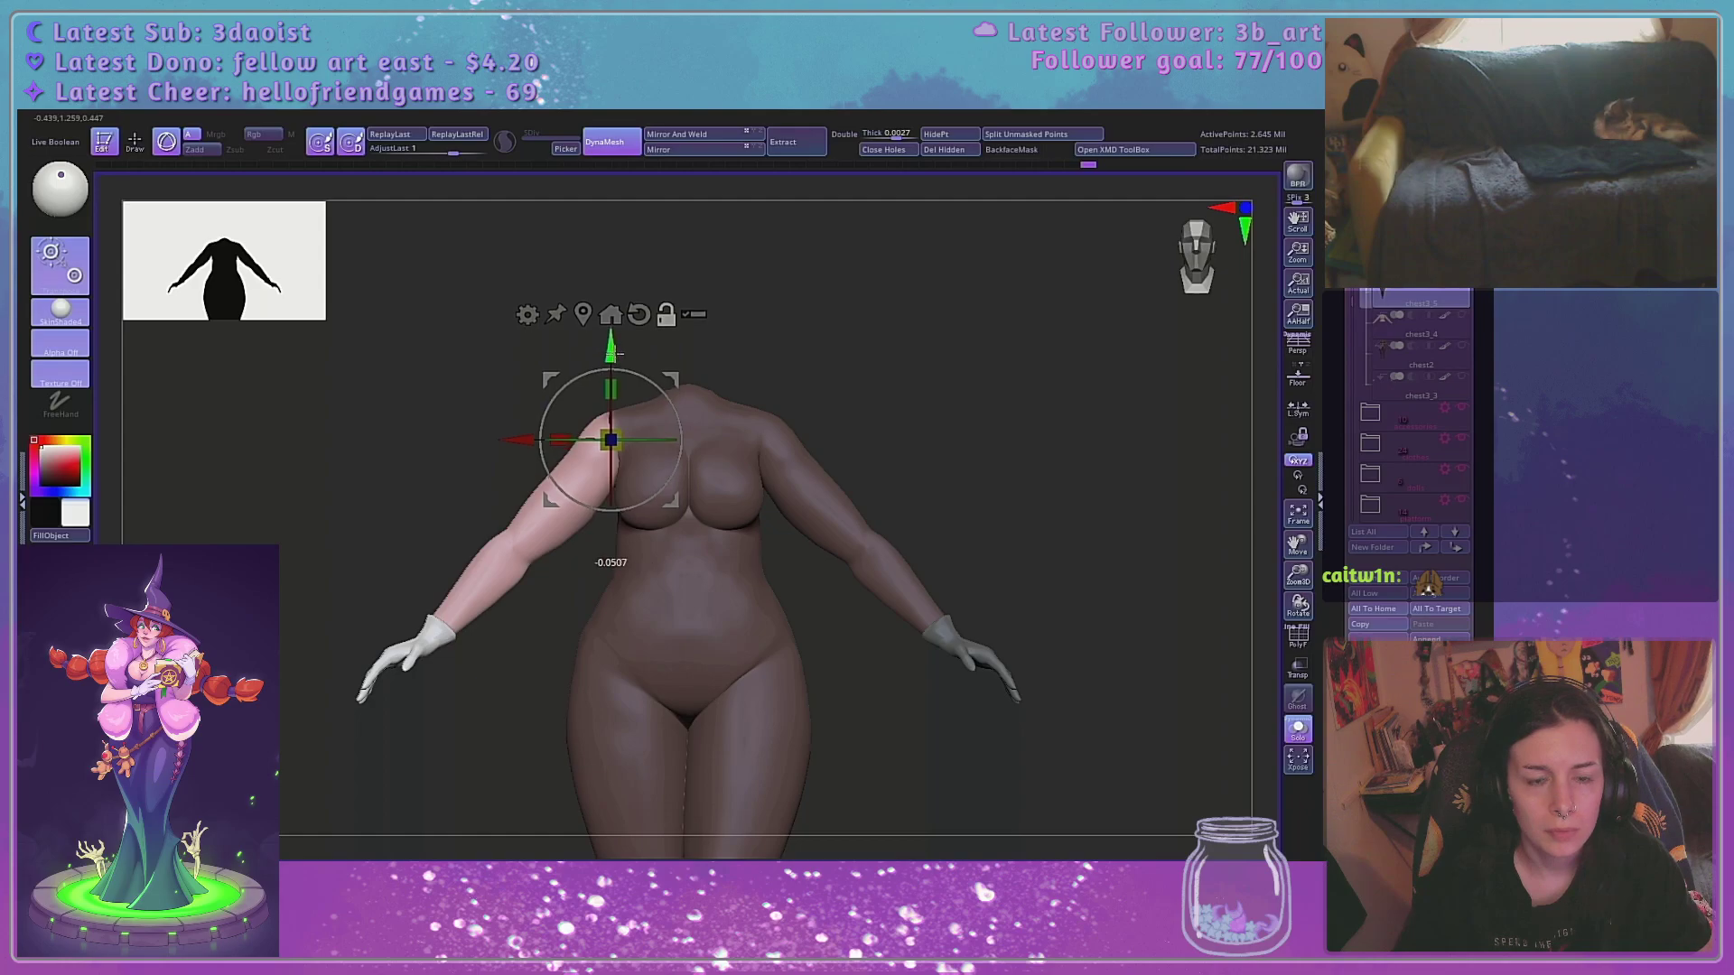
Raise the shoulder pivot slightly and try rotating the right arm around it, undoing the trial rotations
left_click_drag(620, 490, 644, 506)
key("ctrl+z")
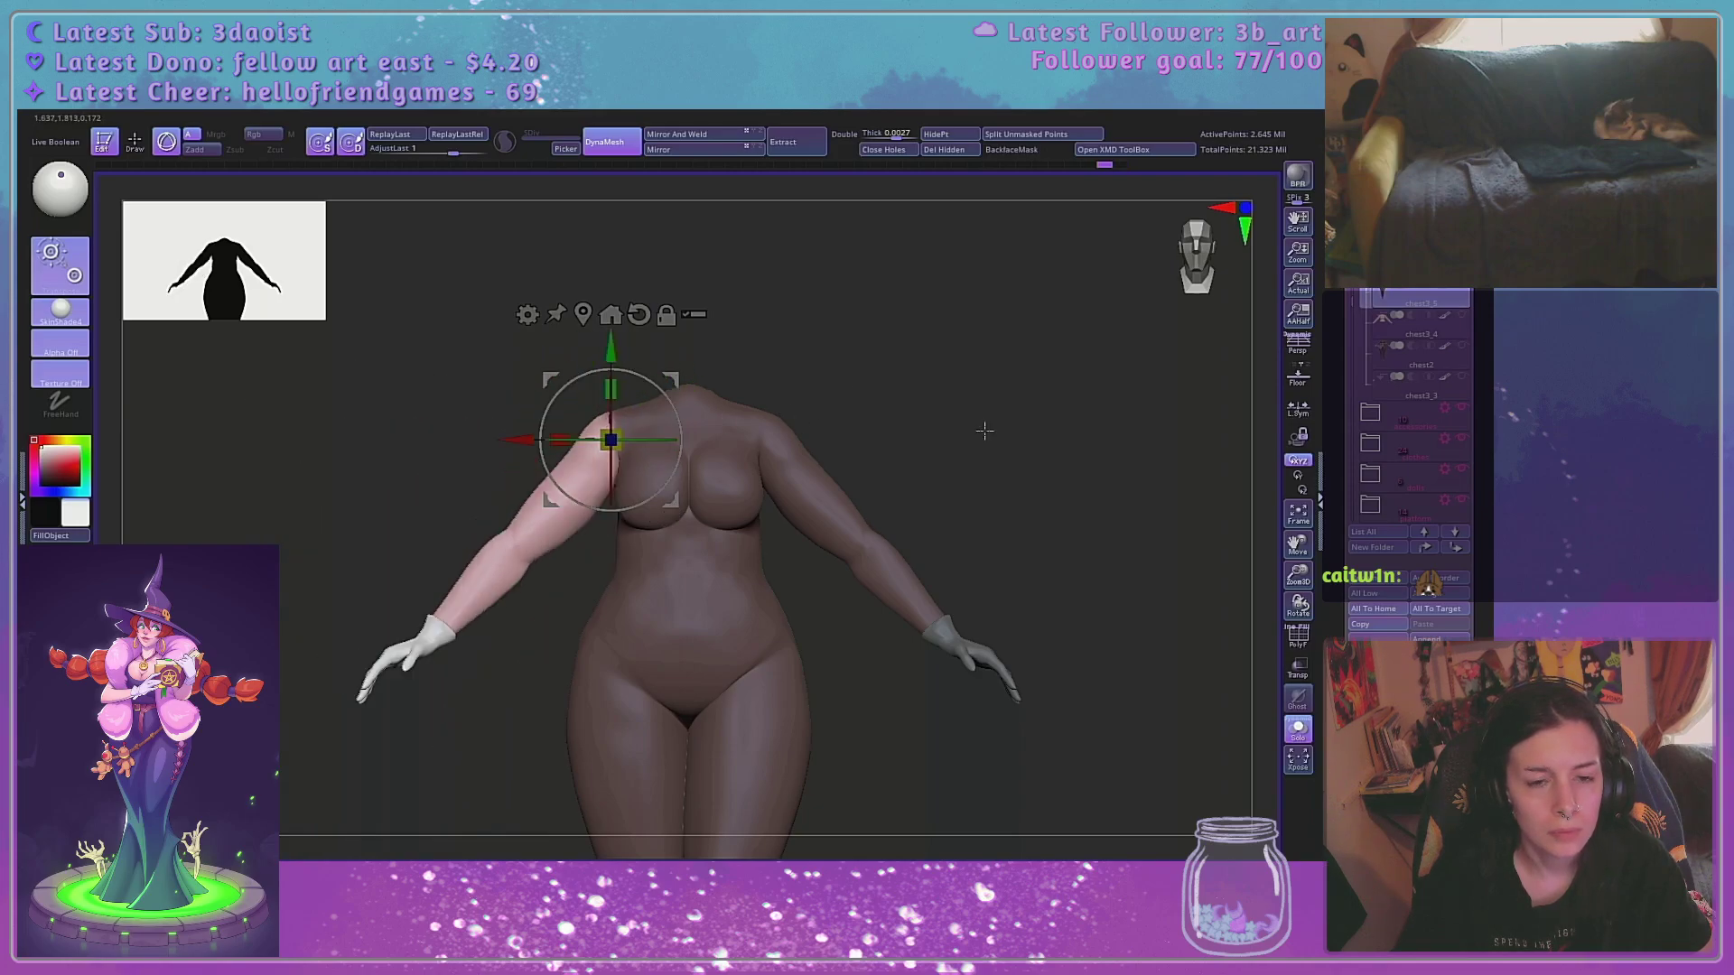
left_click_drag(1301, 563, 1297, 583)
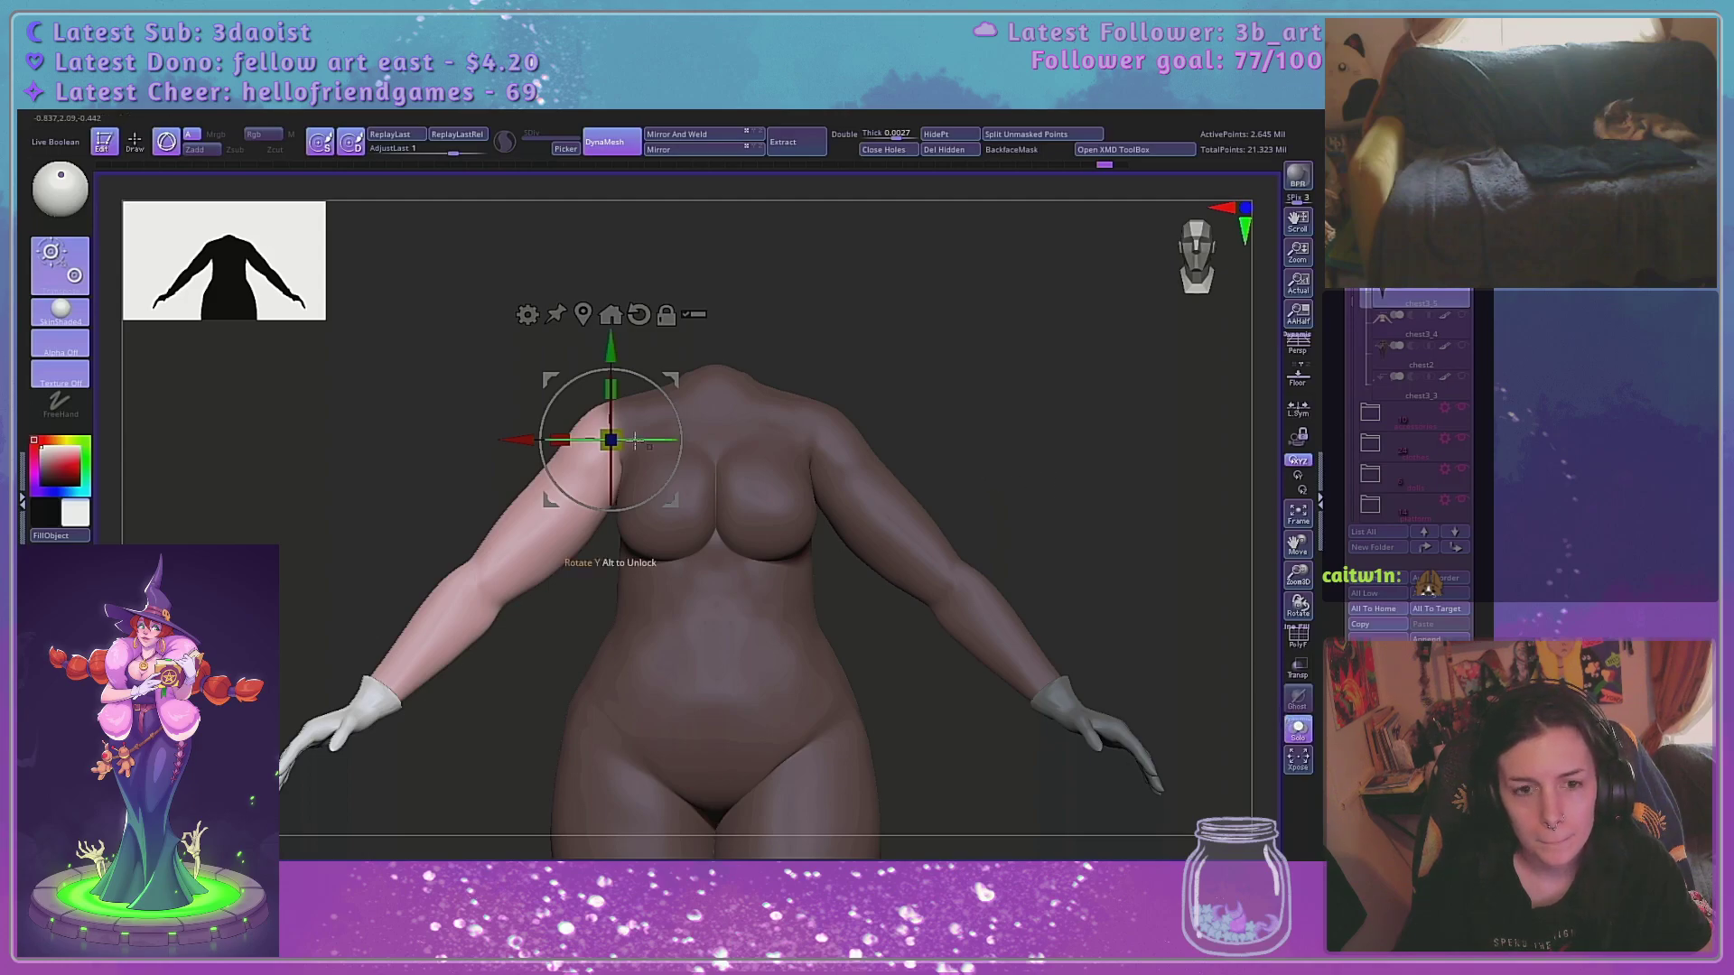
left_click_drag(624, 359, 624, 351)
left_click_drag(541, 433, 585, 383)
key("ctrl+z")
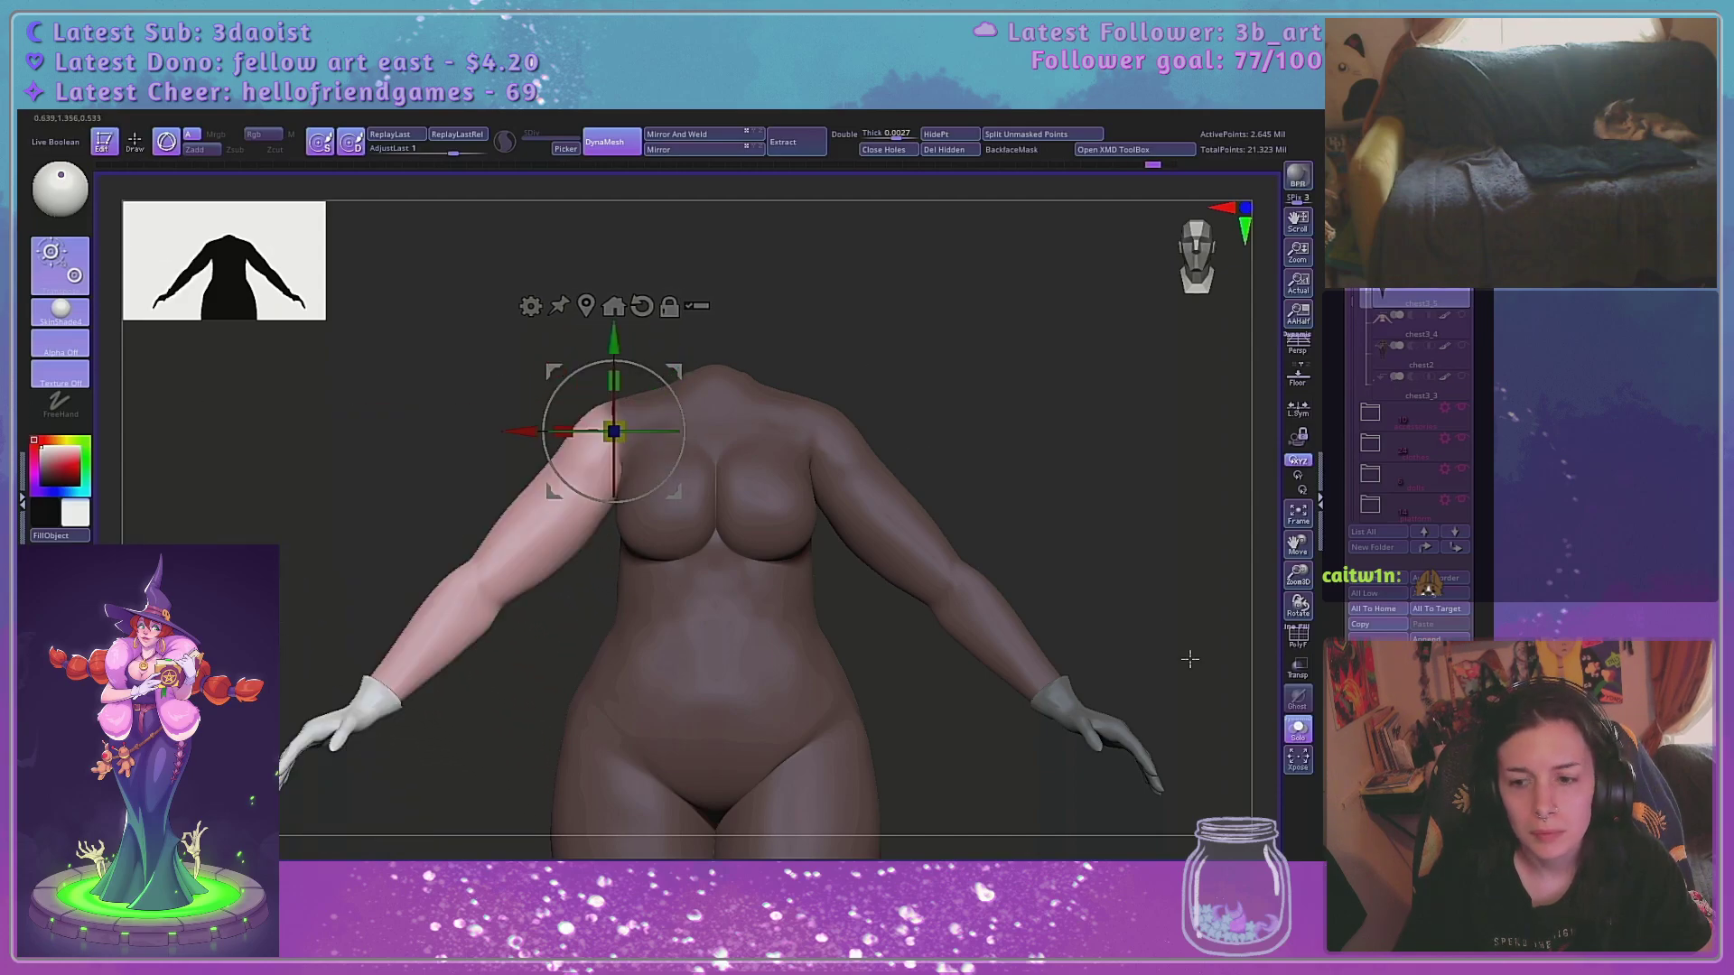
left_click(1298, 730)
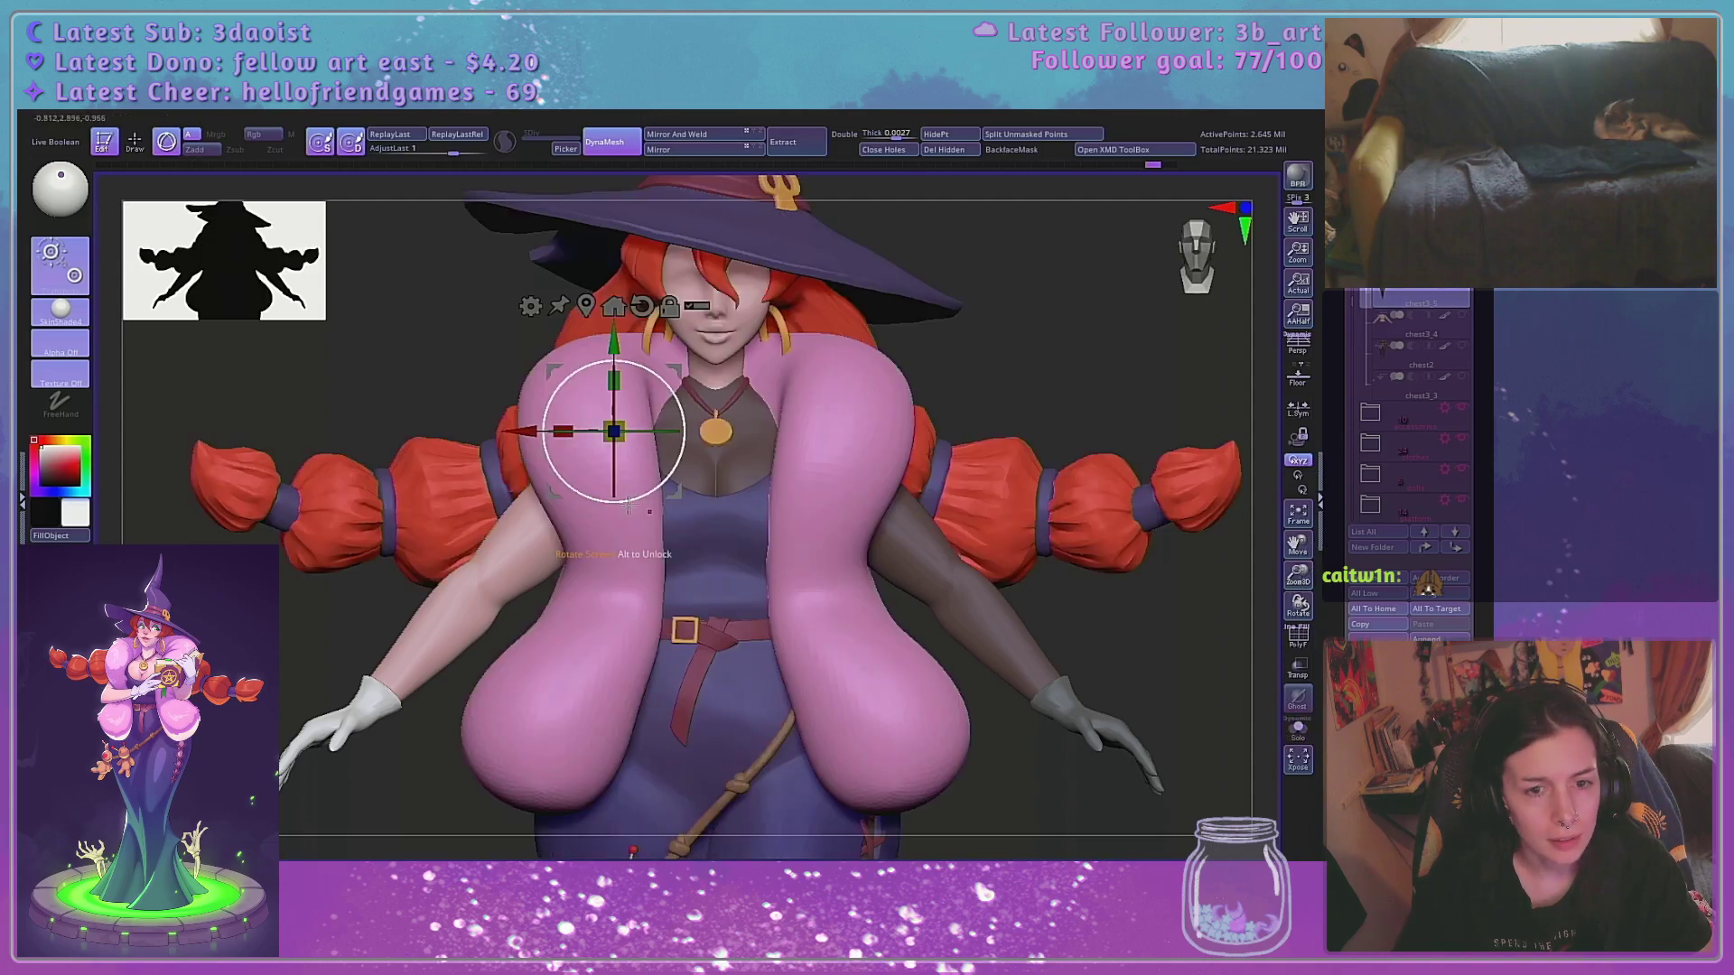
left_click_drag(645, 493, 637, 501)
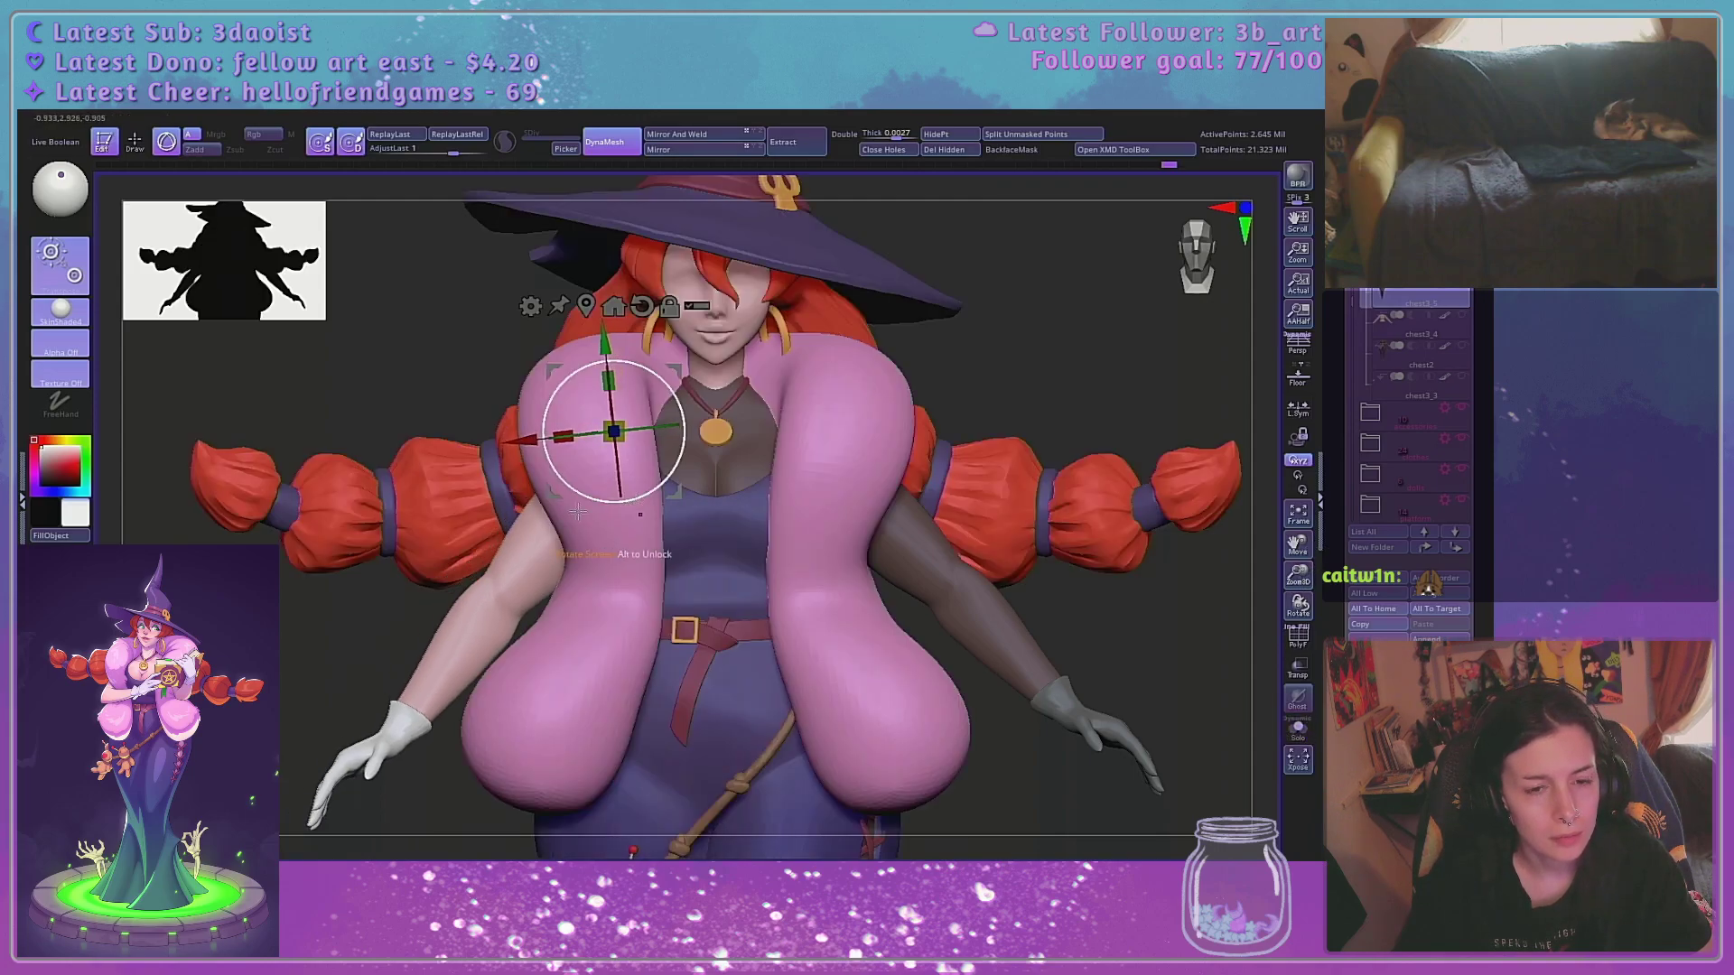
key("ctrl+z")
Swing the right arm forward from the side view, lower it about 7.6° from the front, and compare it with the coat
left_click_drag(351, 615, 419, 614)
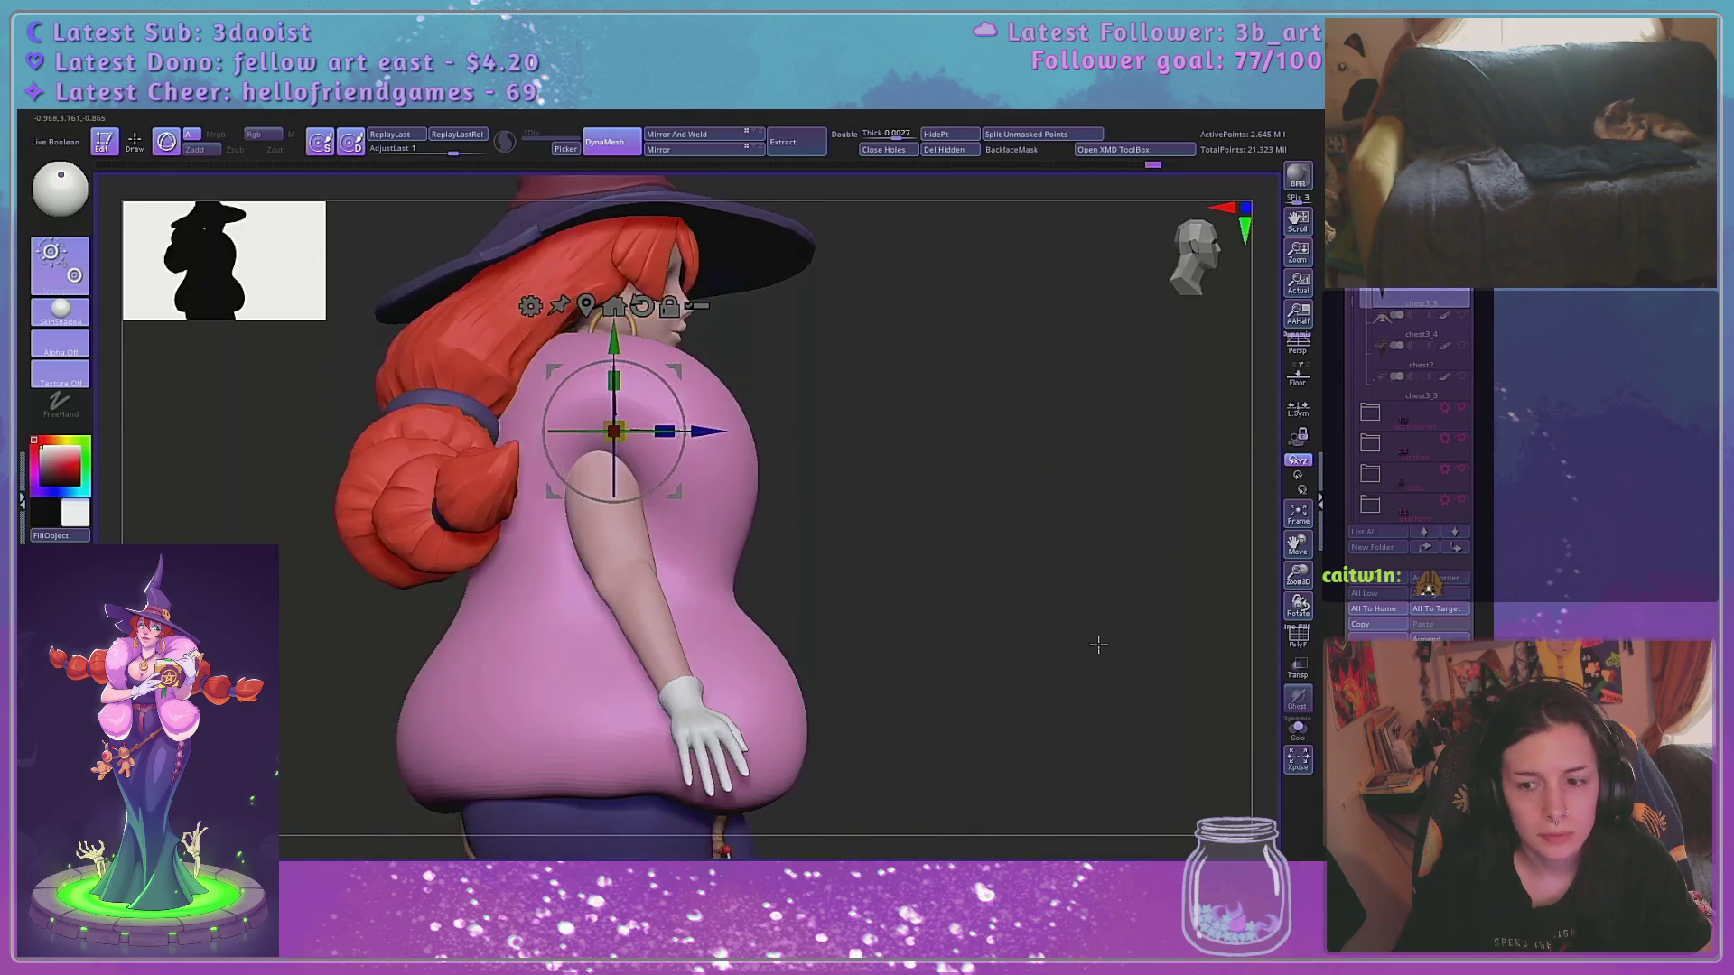
left_click(1298, 730)
left_click_drag(651, 488, 675, 471)
left_click_drag(867, 469, 831, 512)
left_click_drag(605, 493, 592, 483)
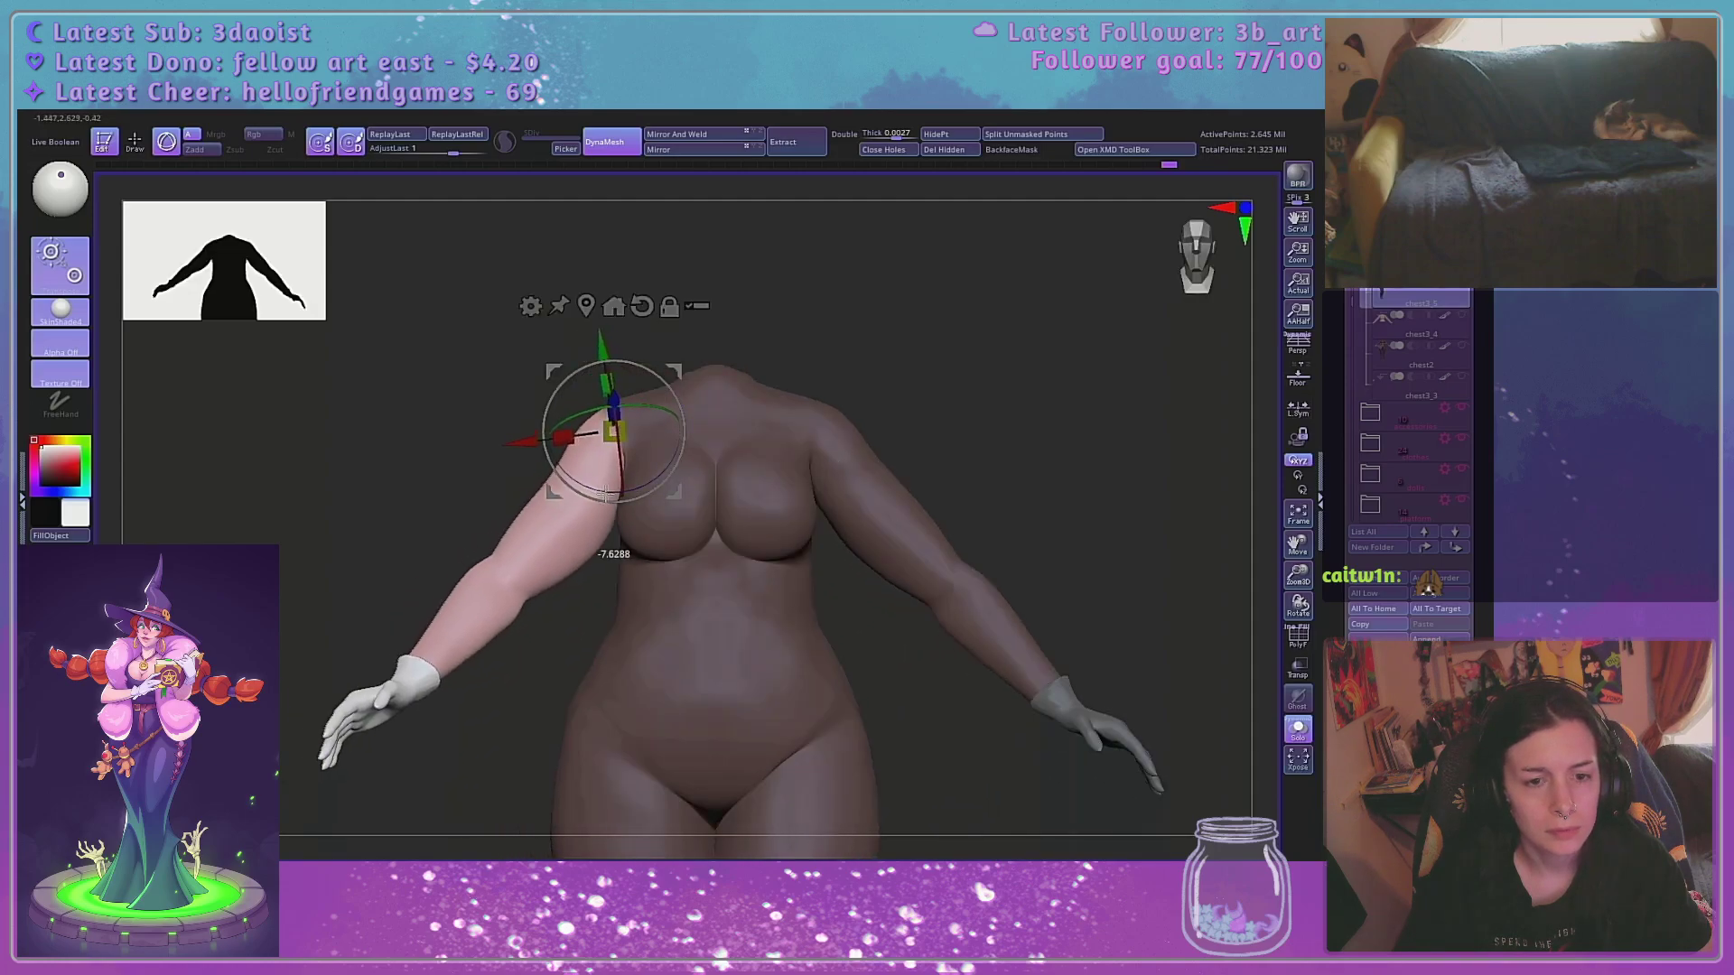
left_click(1298, 730)
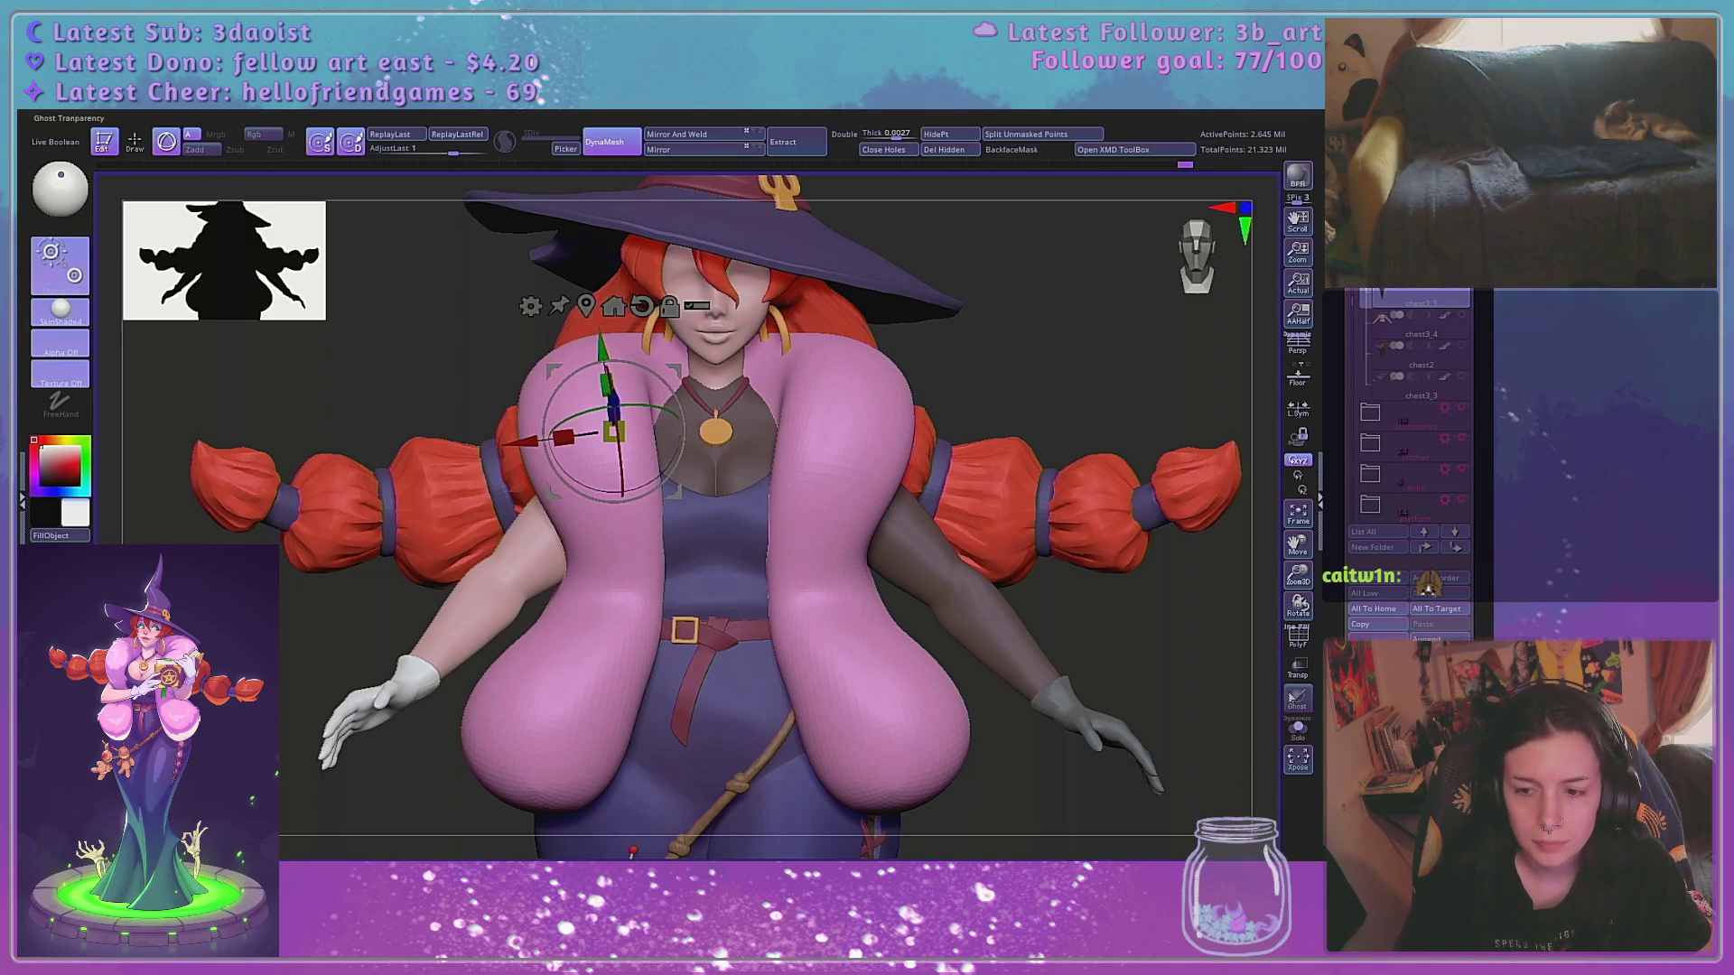
left_click(1298, 730)
Return to sculpting mode and extend the mask over the right upper arm down to the elbow, undoing stray mask strokes
key("q")
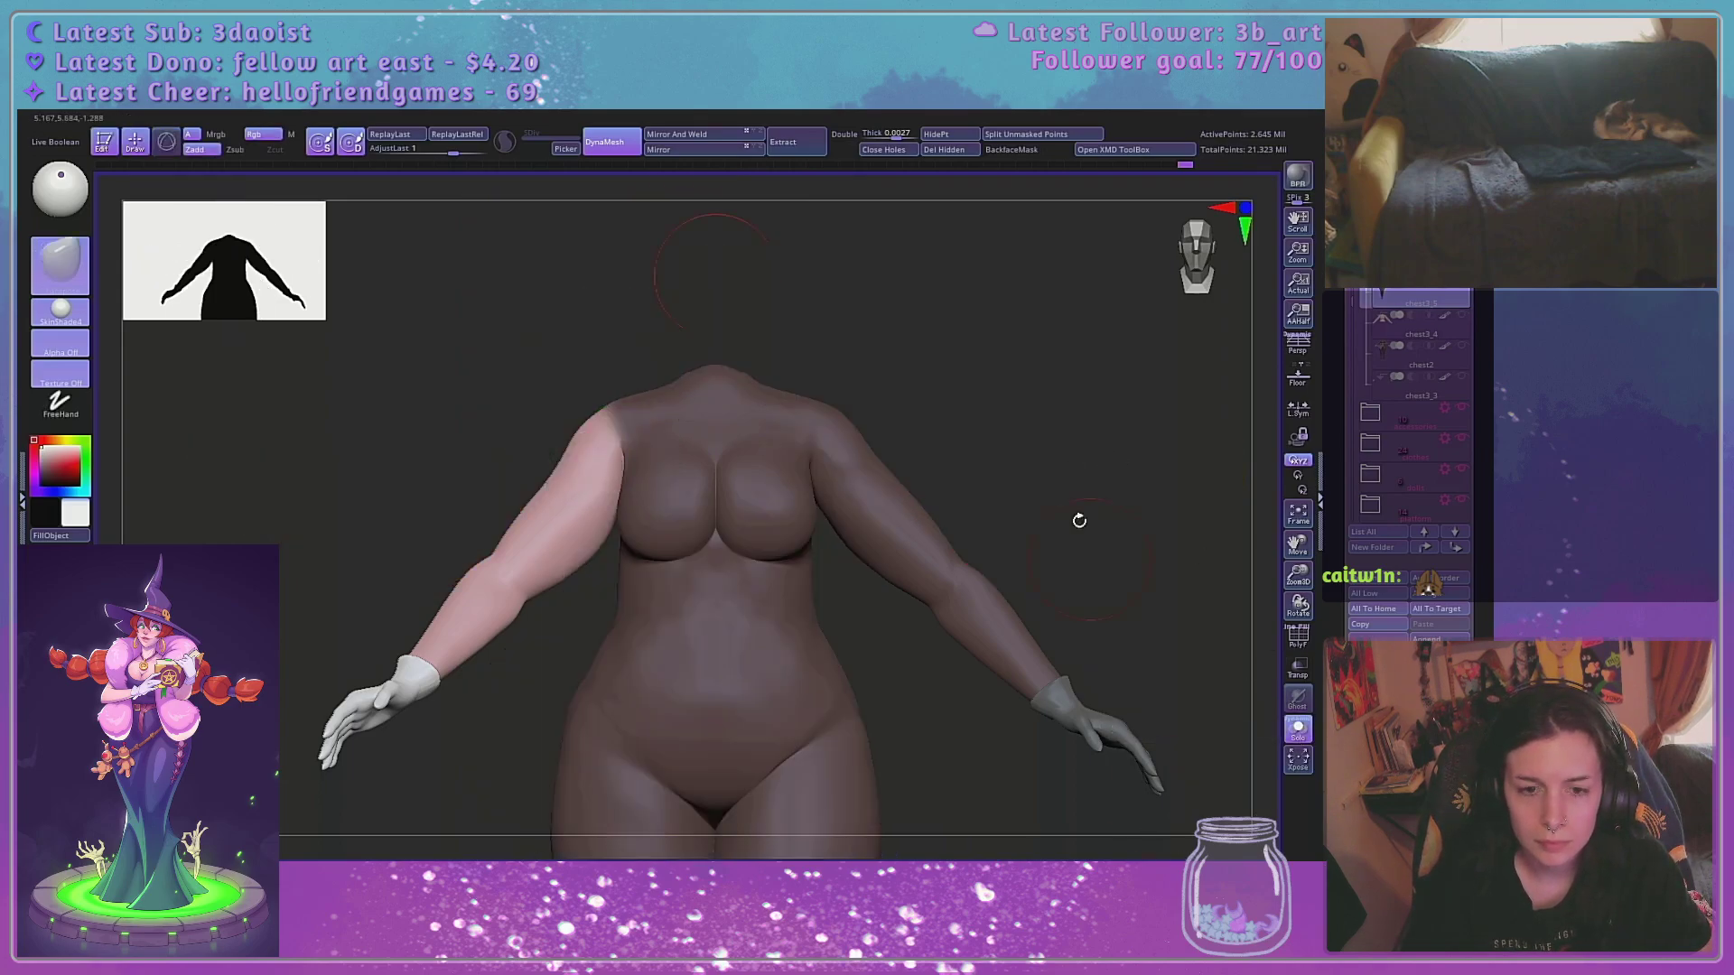
mouse_move(999, 356)
left_mouse_down()
mouse_move(1006, 445)
mouse_move(1039, 444)
mouse_move(972, 356)
mouse_move(982, 386)
left_mouse_up()
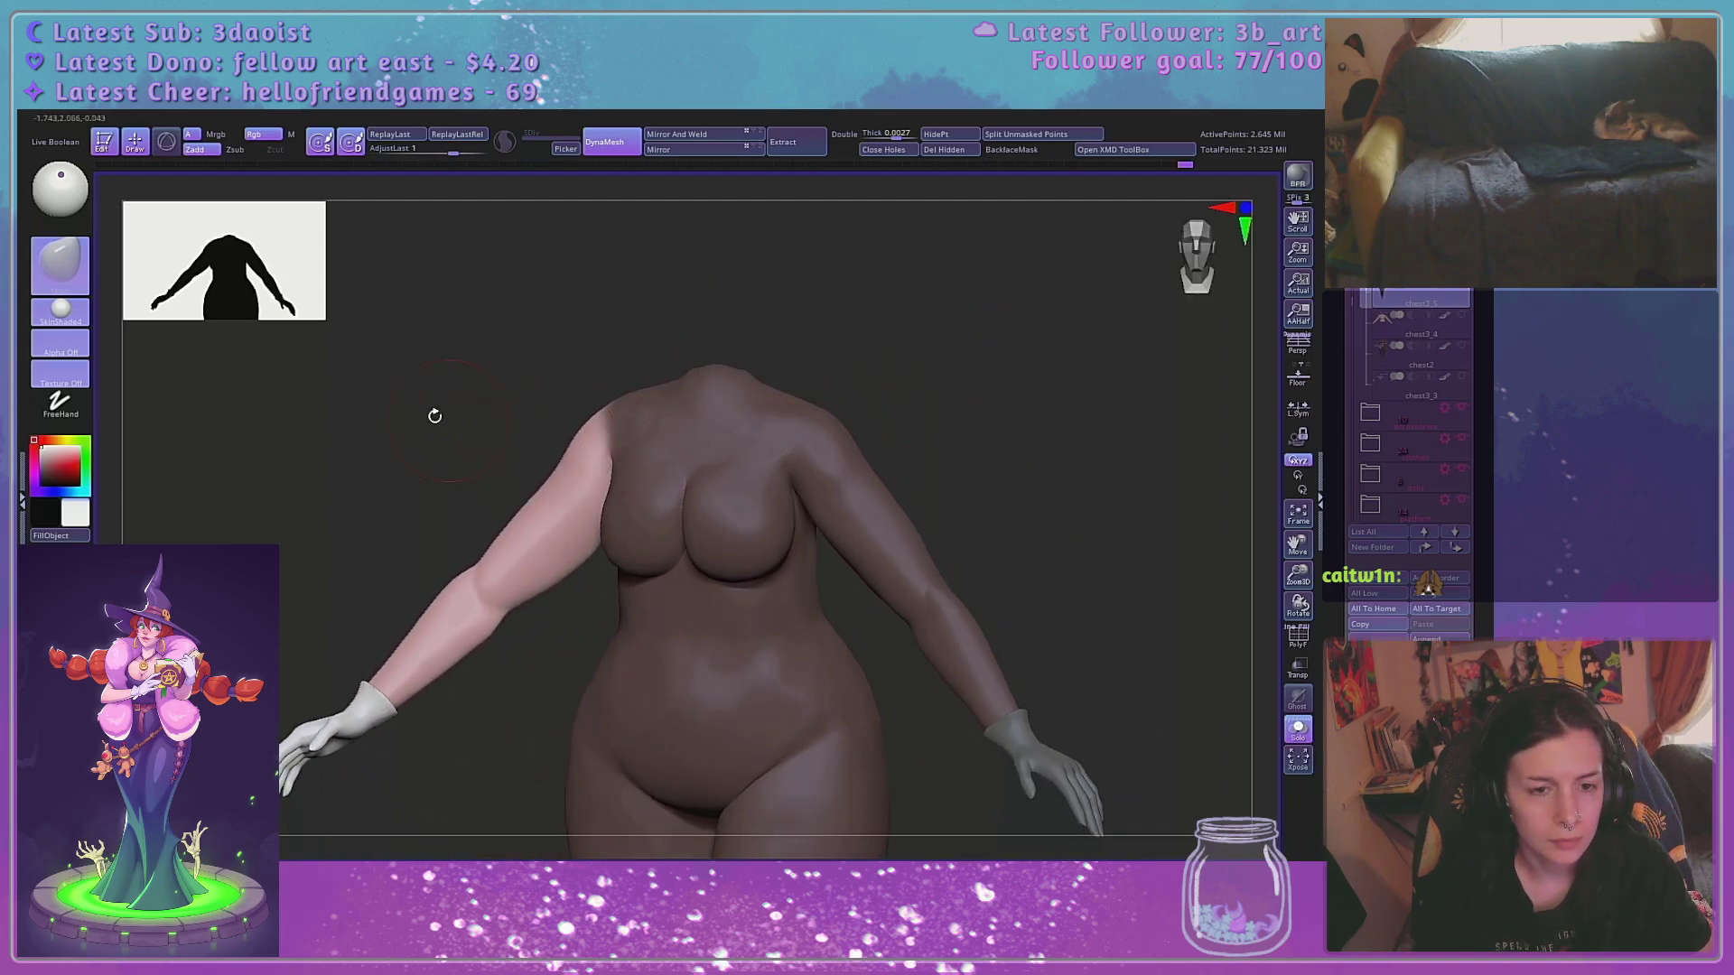
left_click_drag(435, 417, 520, 461, "ctrl")
key("ctrl+z")
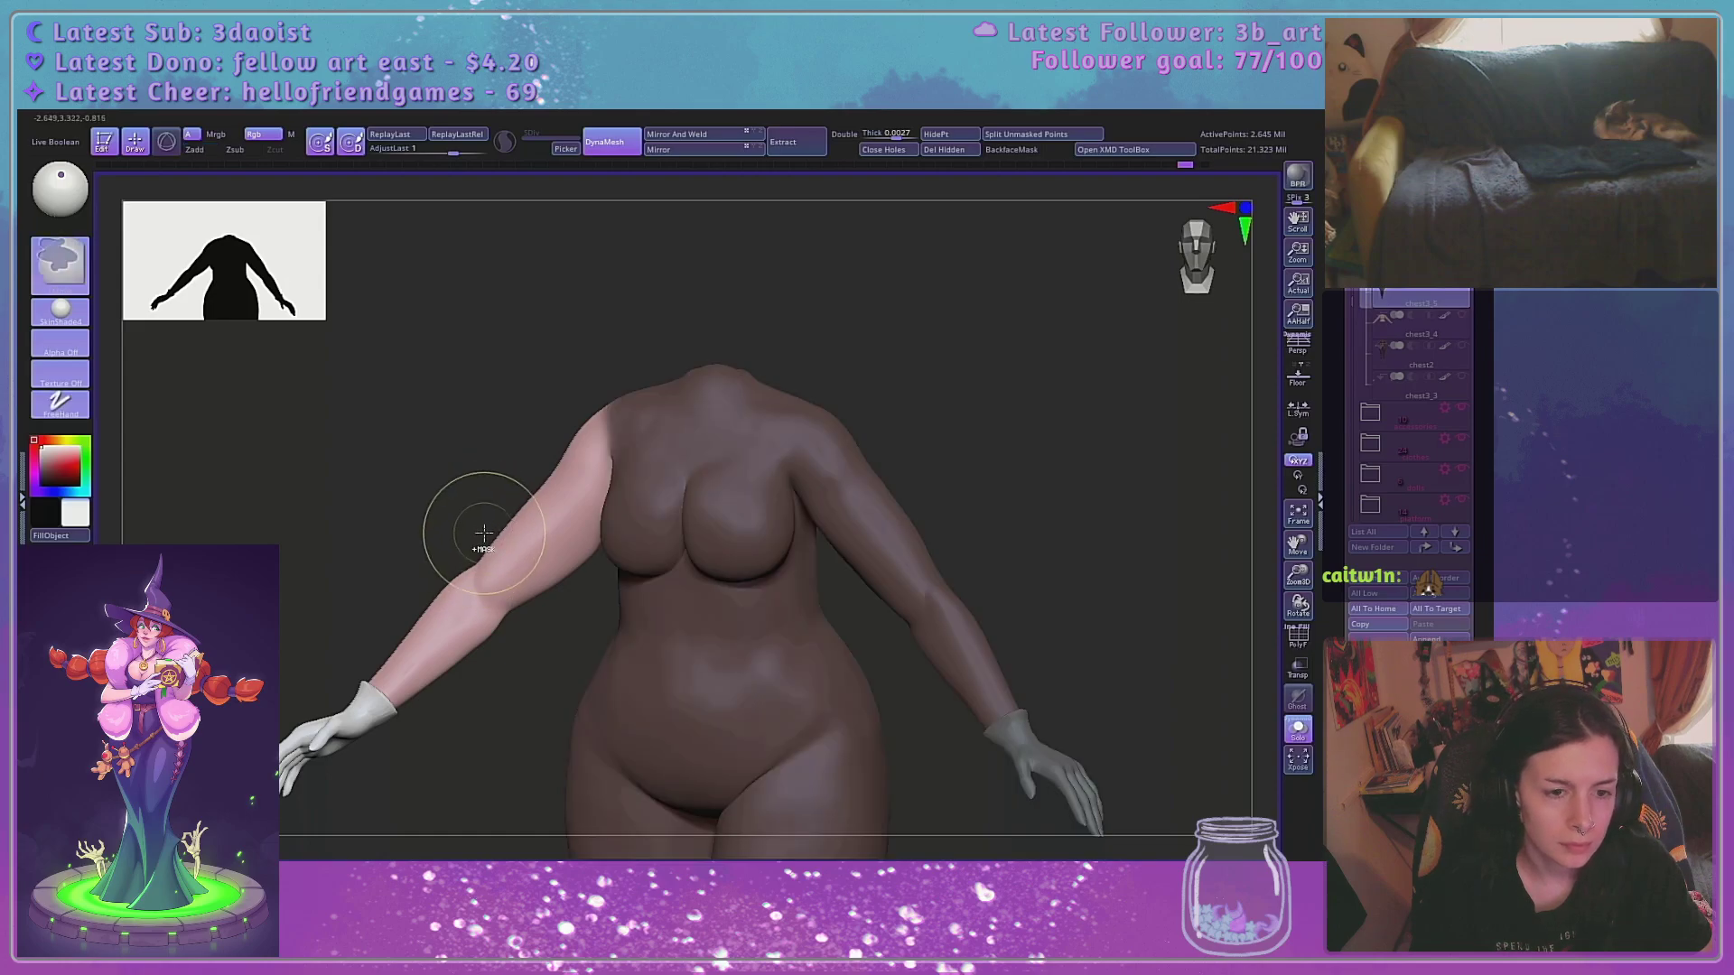
left_click_drag(485, 522, 460, 611, "ctrl")
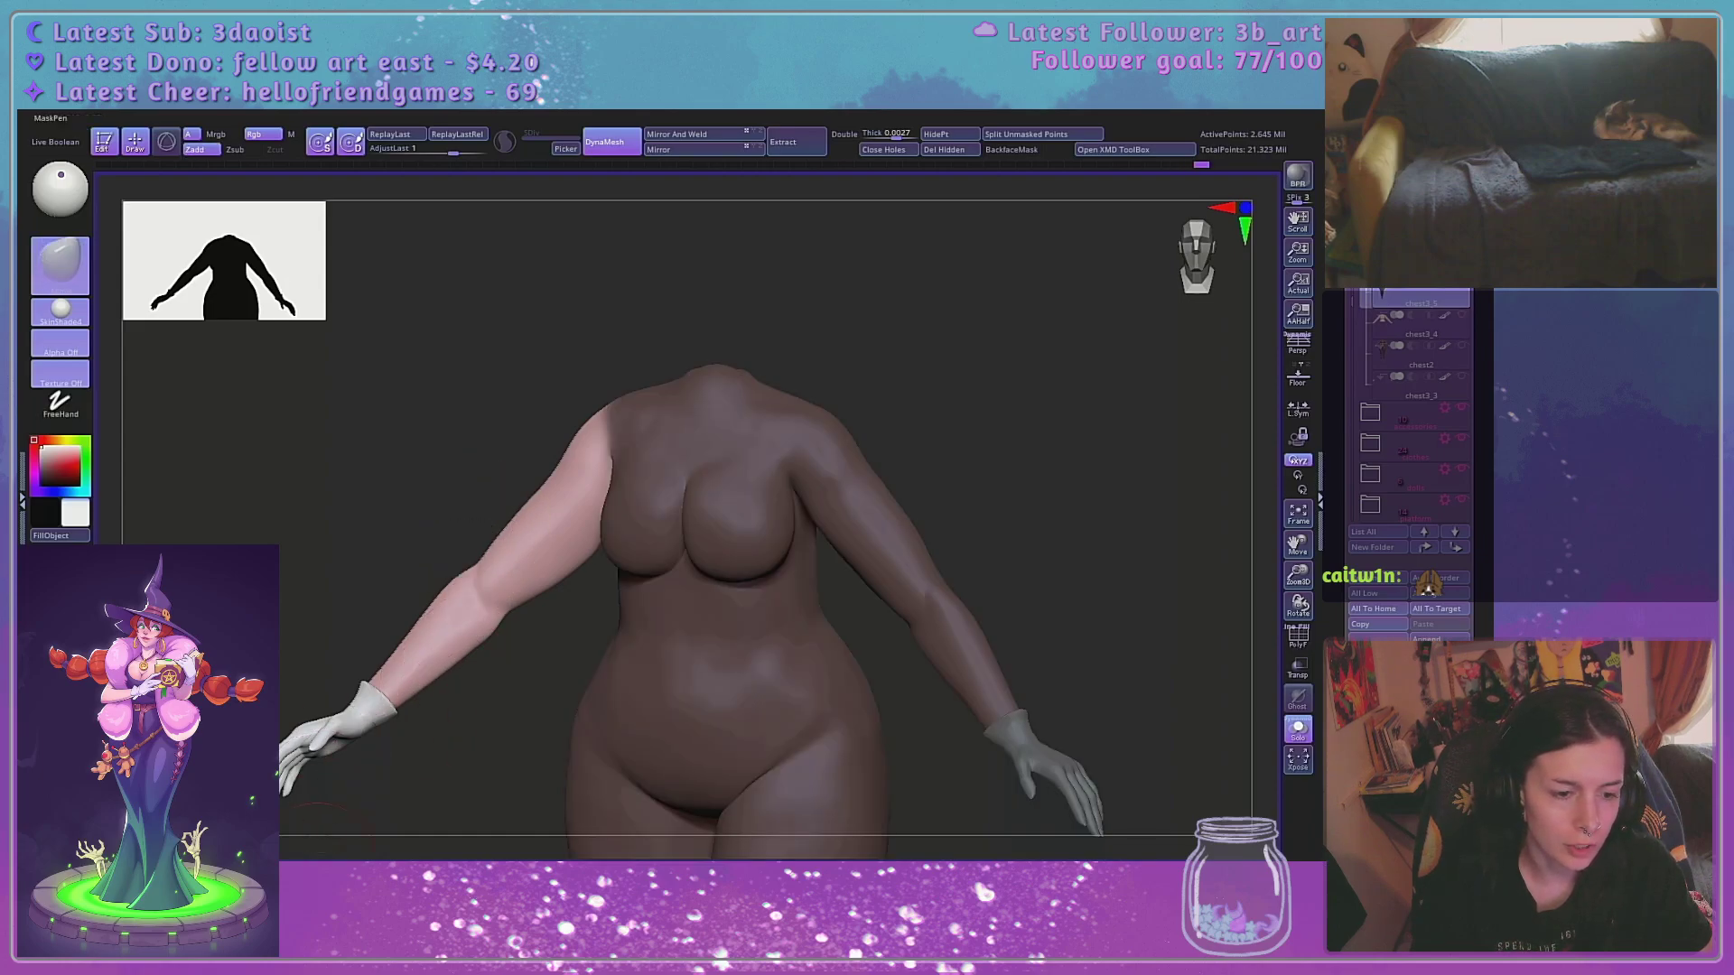
mouse_move(484, 526)
left_mouse_down("ctrl")
mouse_move(478, 552)
mouse_move(681, 482)
mouse_move(479, 452)
mouse_move(599, 427)
left_mouse_up("ctrl")
Adjust the brush size and refine the mask edge around the back and outer side of the right elbow
mouse_move(887, 426)
left_mouse_down()
mouse_move(918, 407)
mouse_move(894, 402)
left_mouse_up()
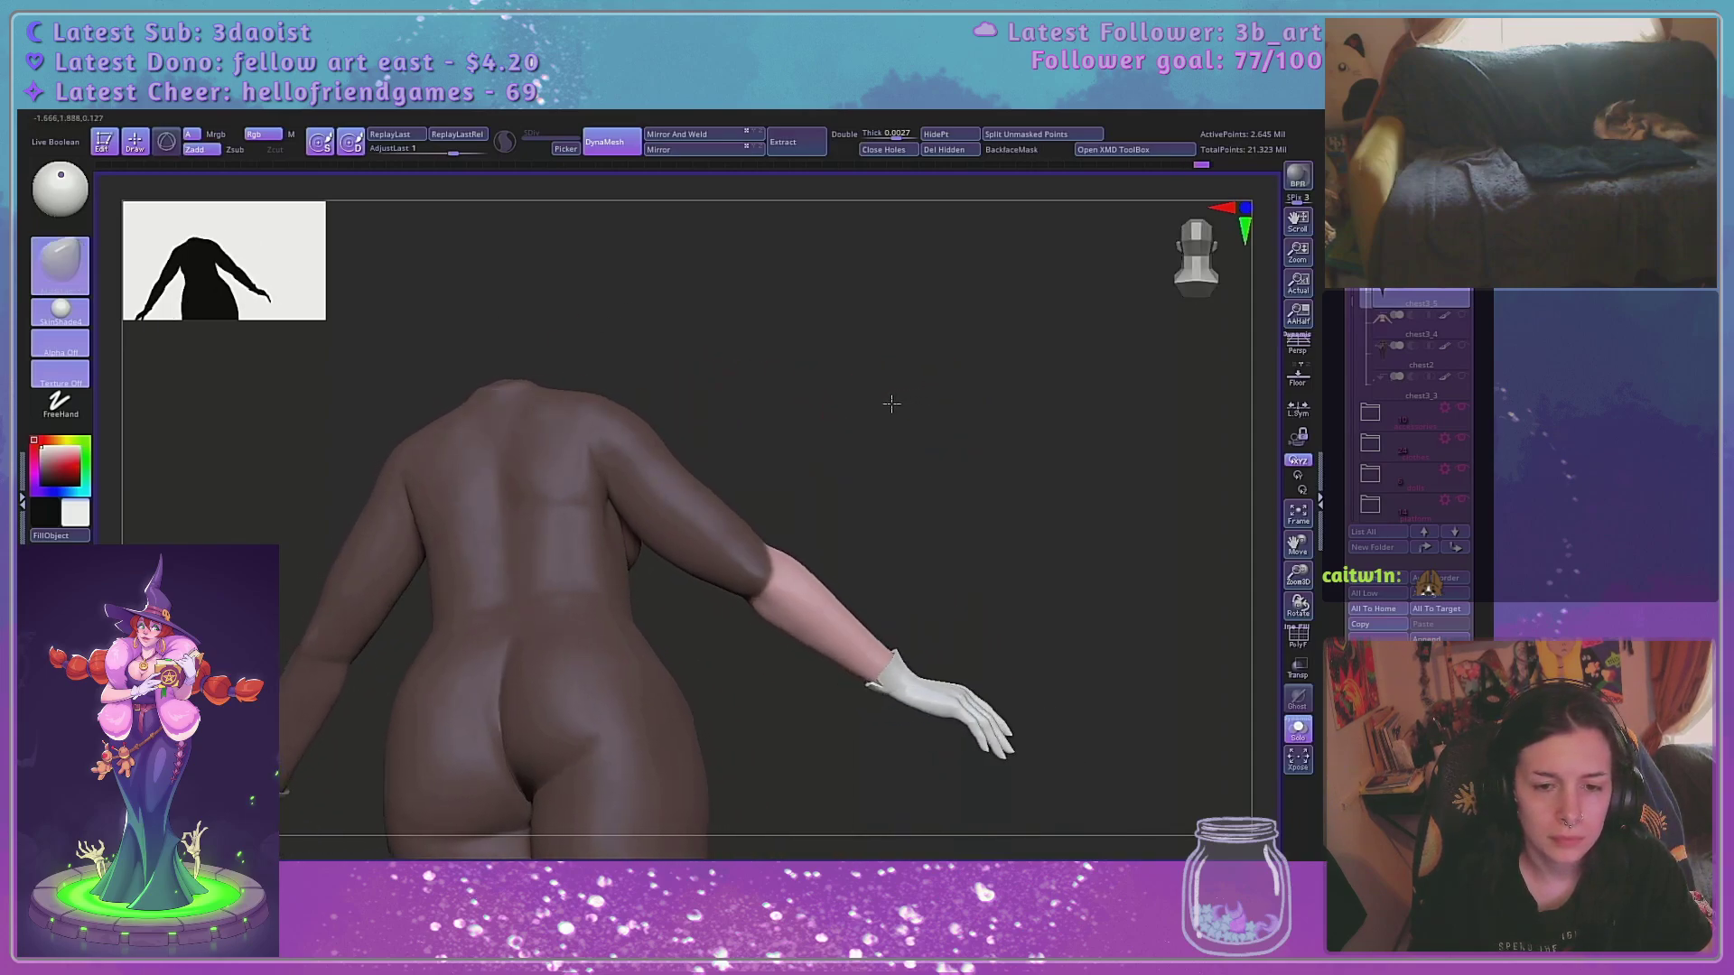
left_click_drag(1214, 580, 1080, 466, "alt")
key("space")
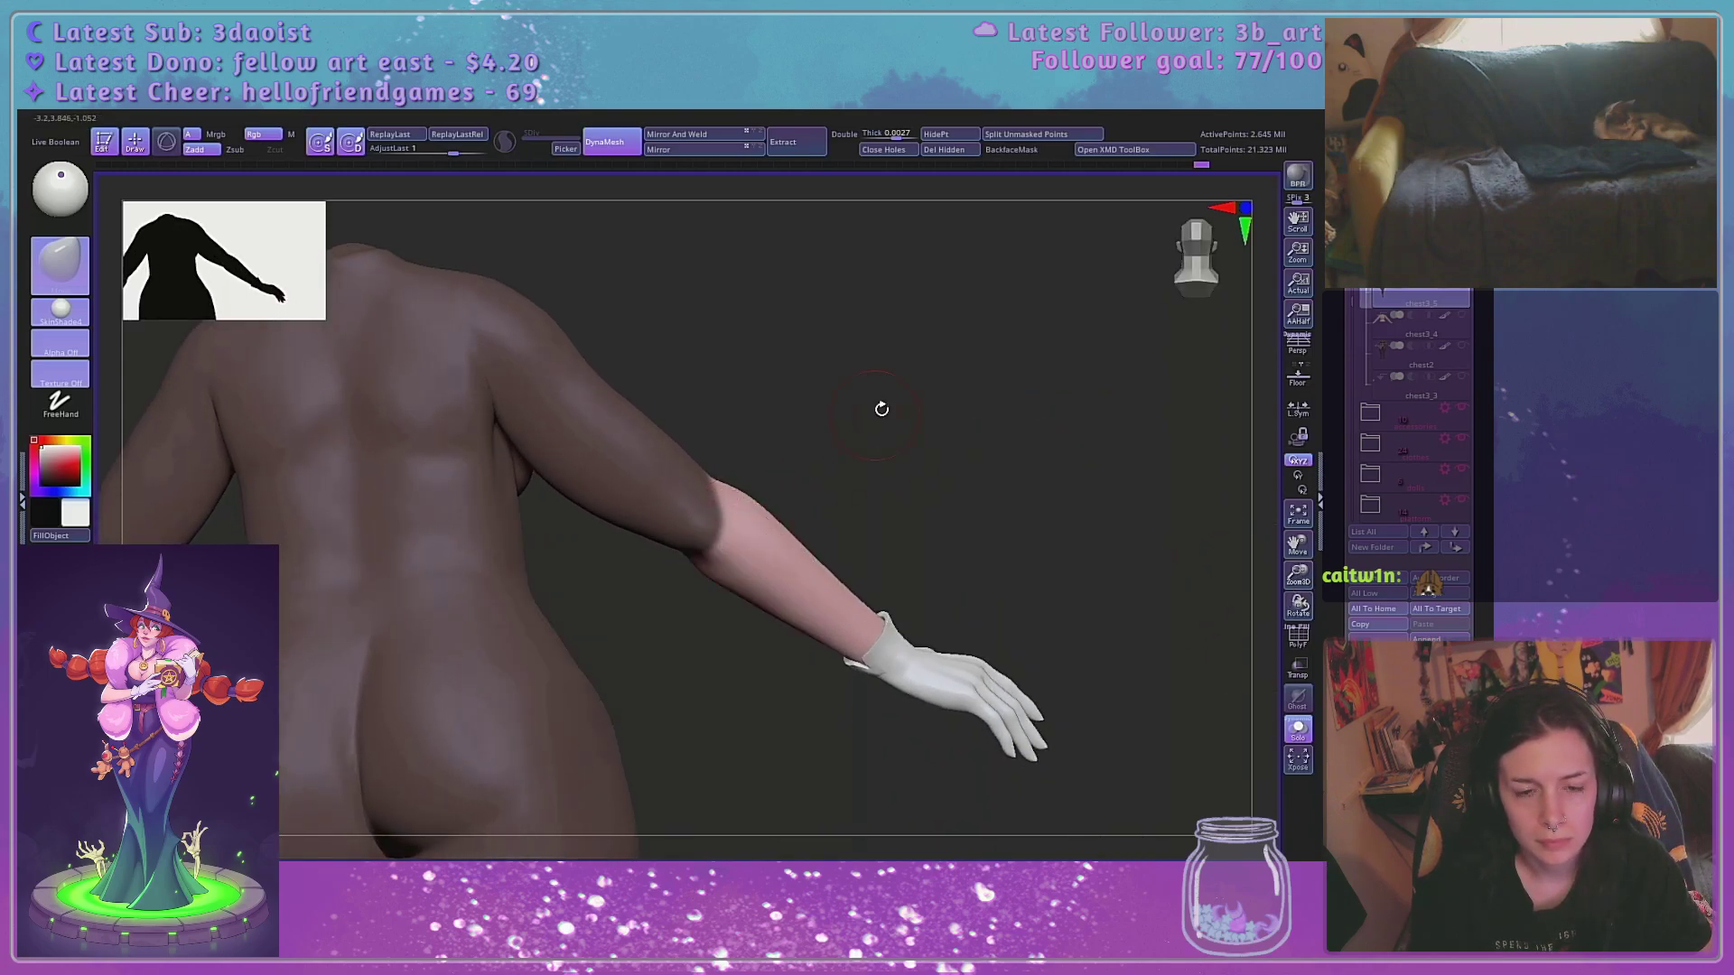
mouse_move(883, 407)
left_mouse_down()
mouse_move(865, 466)
mouse_move(668, 583)
left_mouse_up()
key("space")
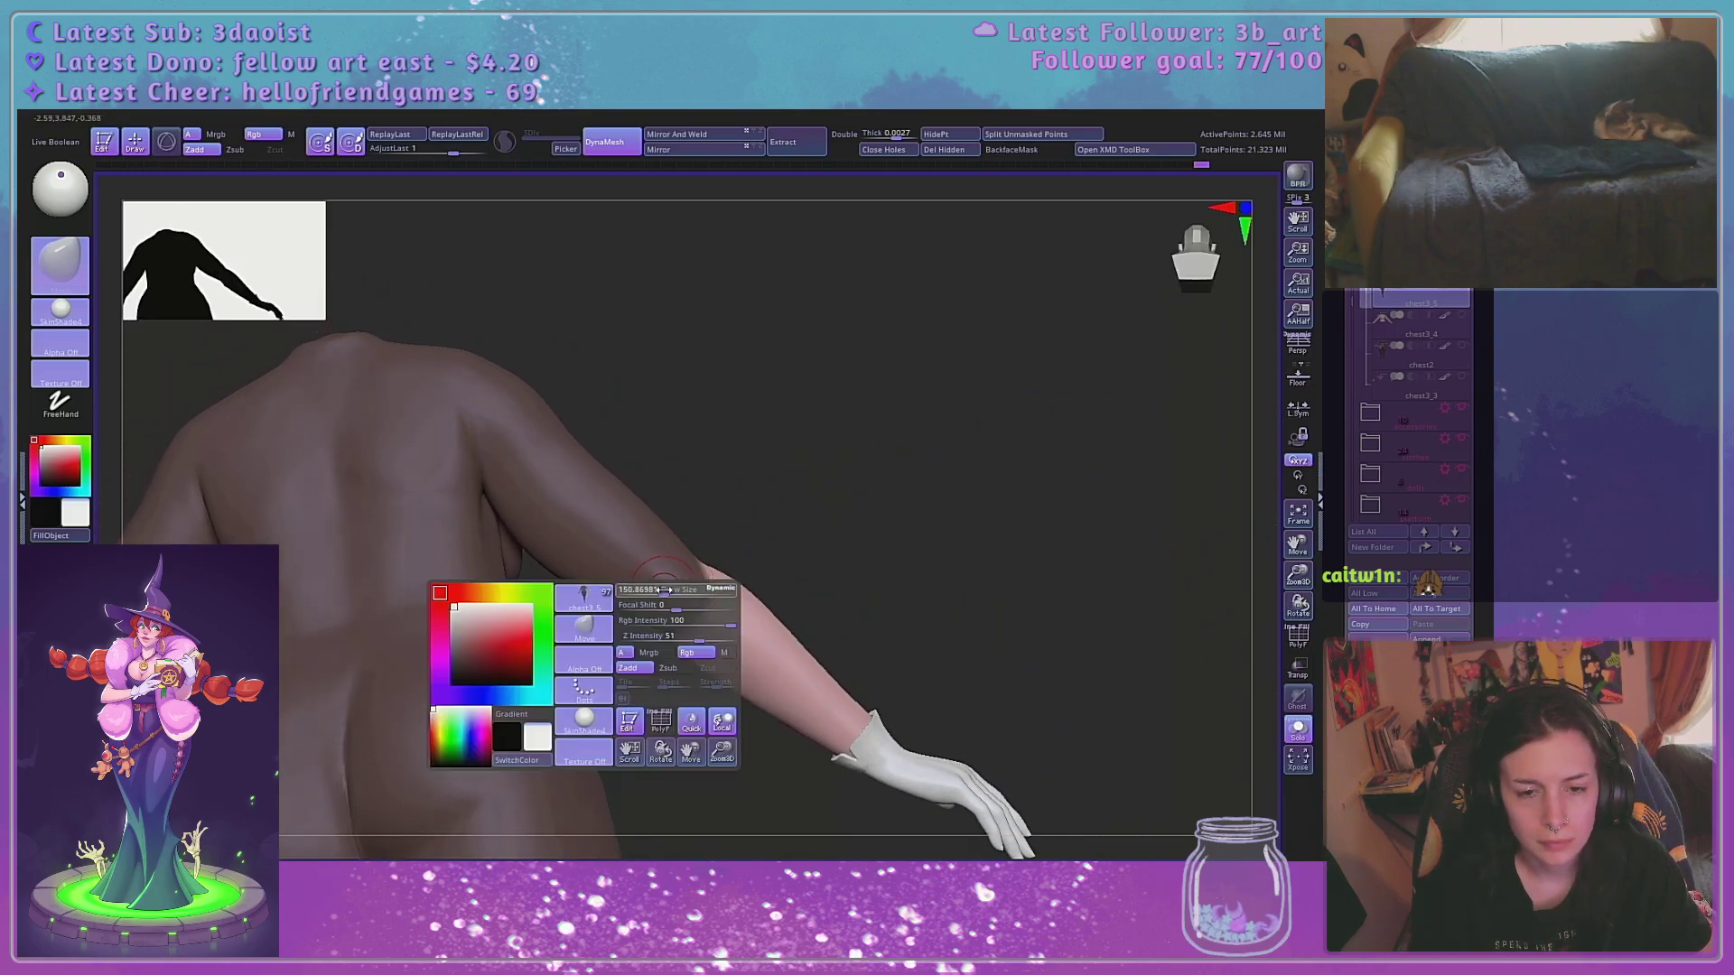
key("space")
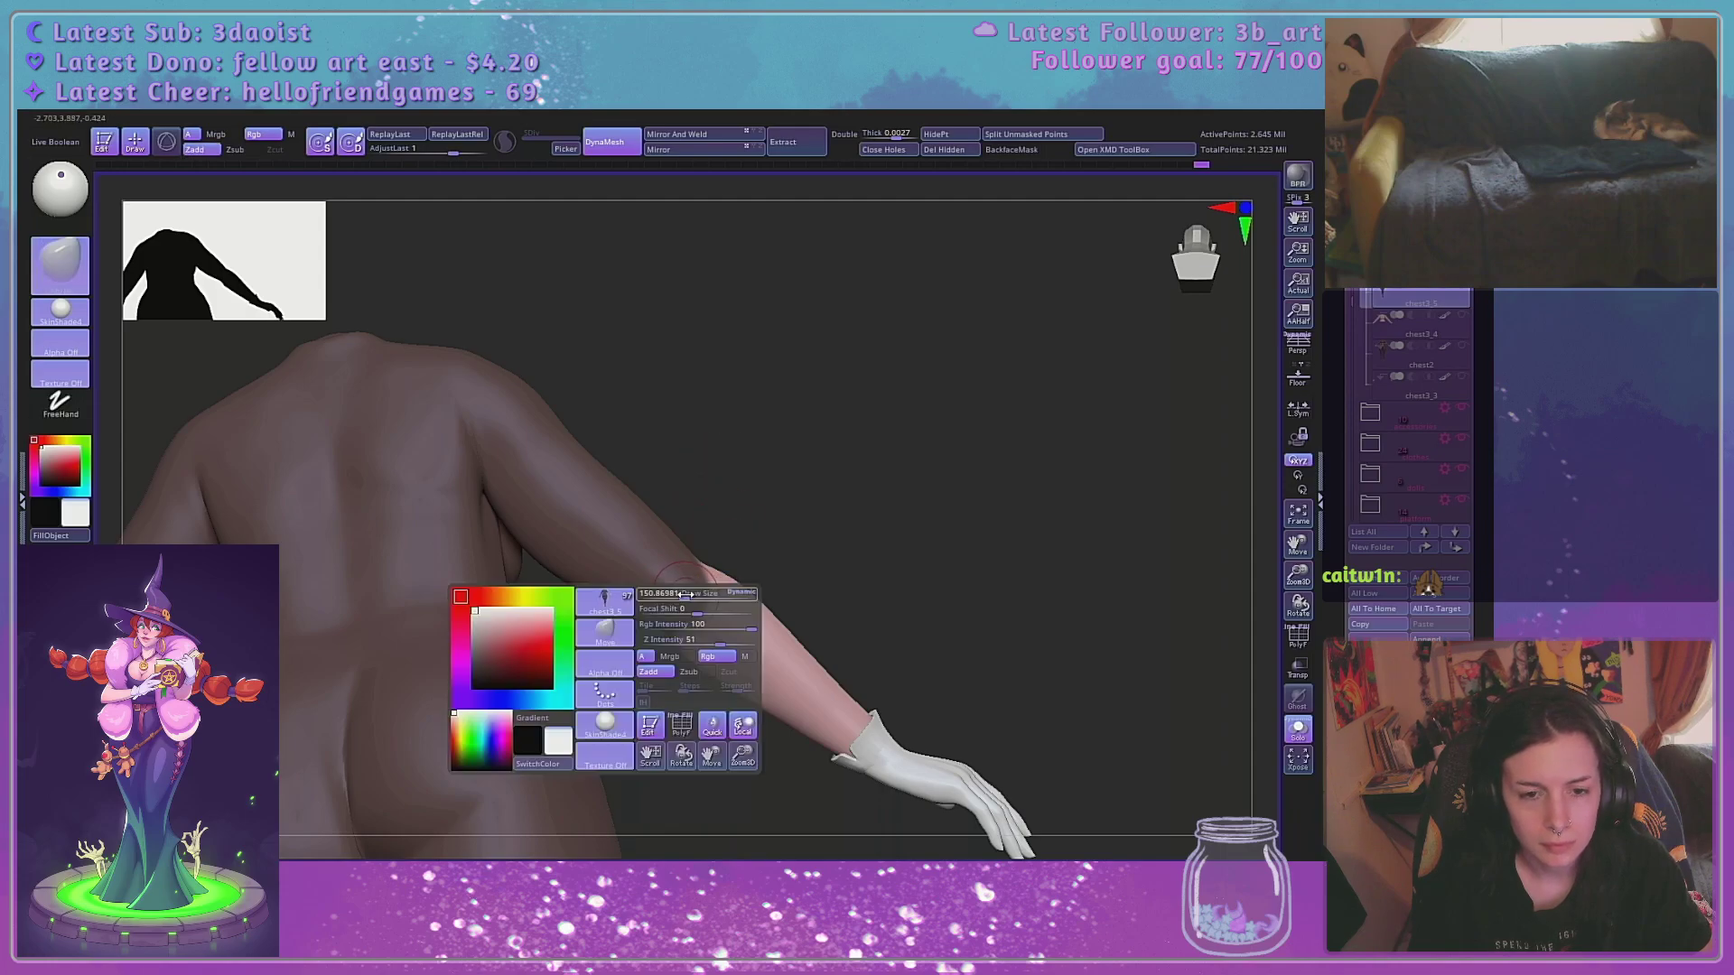
key("ctrl")
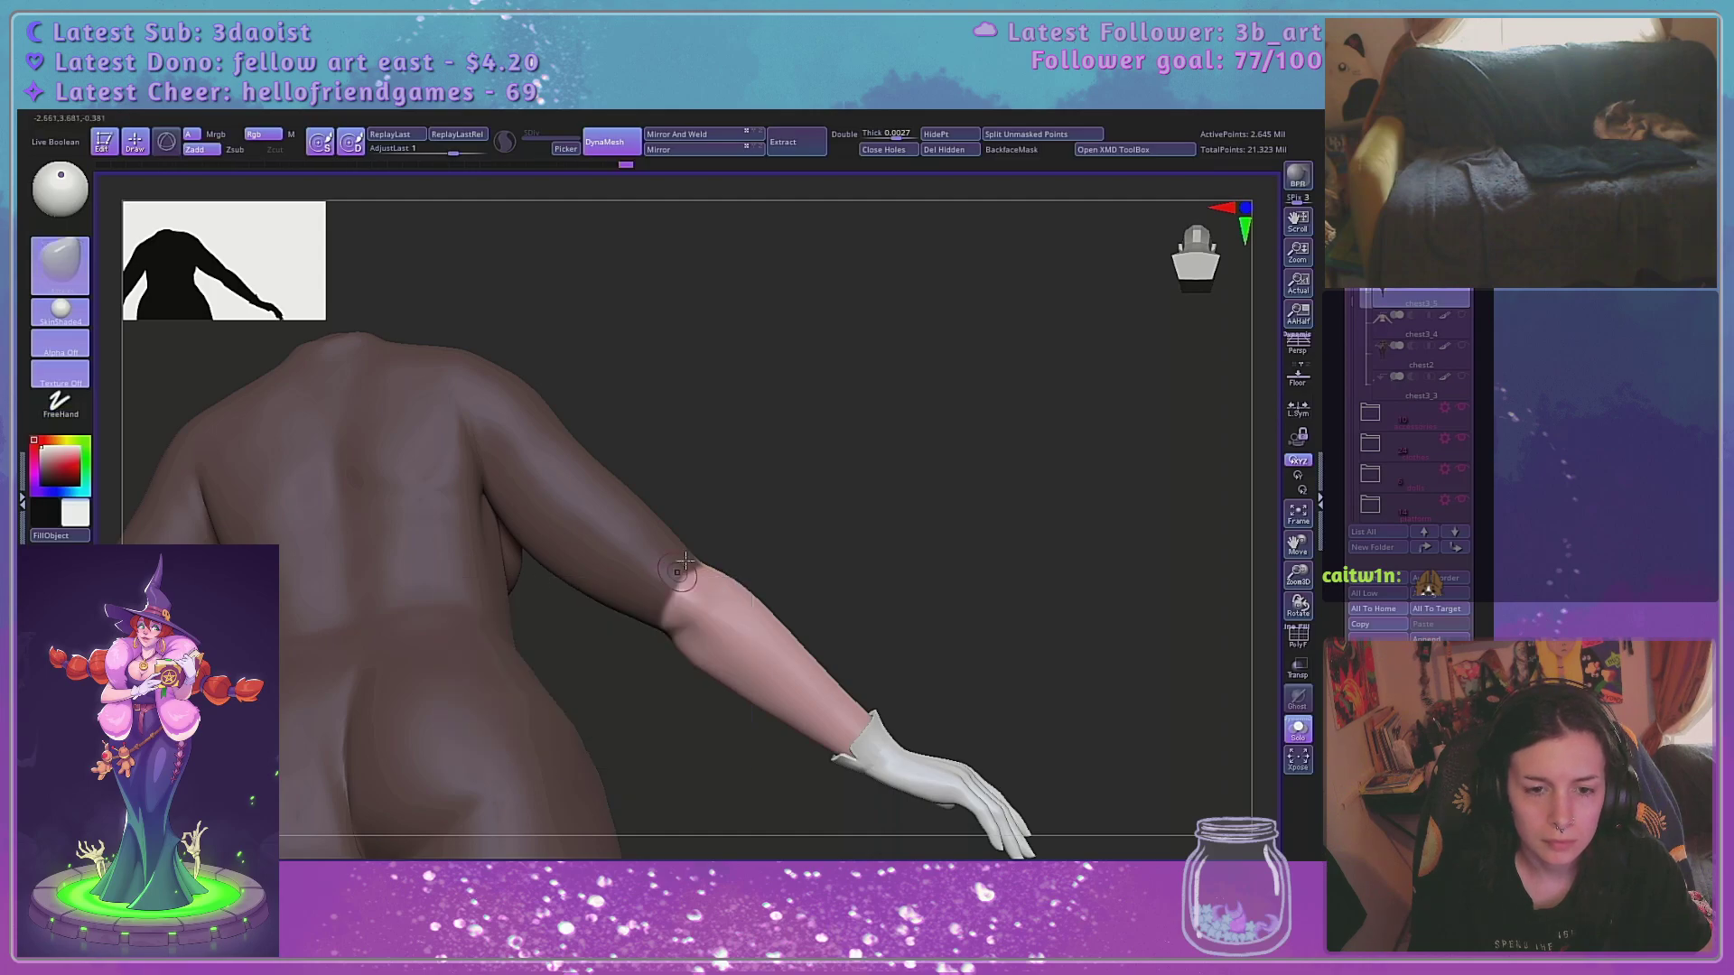
mouse_move(878, 431)
left_mouse_down()
mouse_move(823, 483)
mouse_move(690, 547)
left_mouse_up()
key("ctrl")
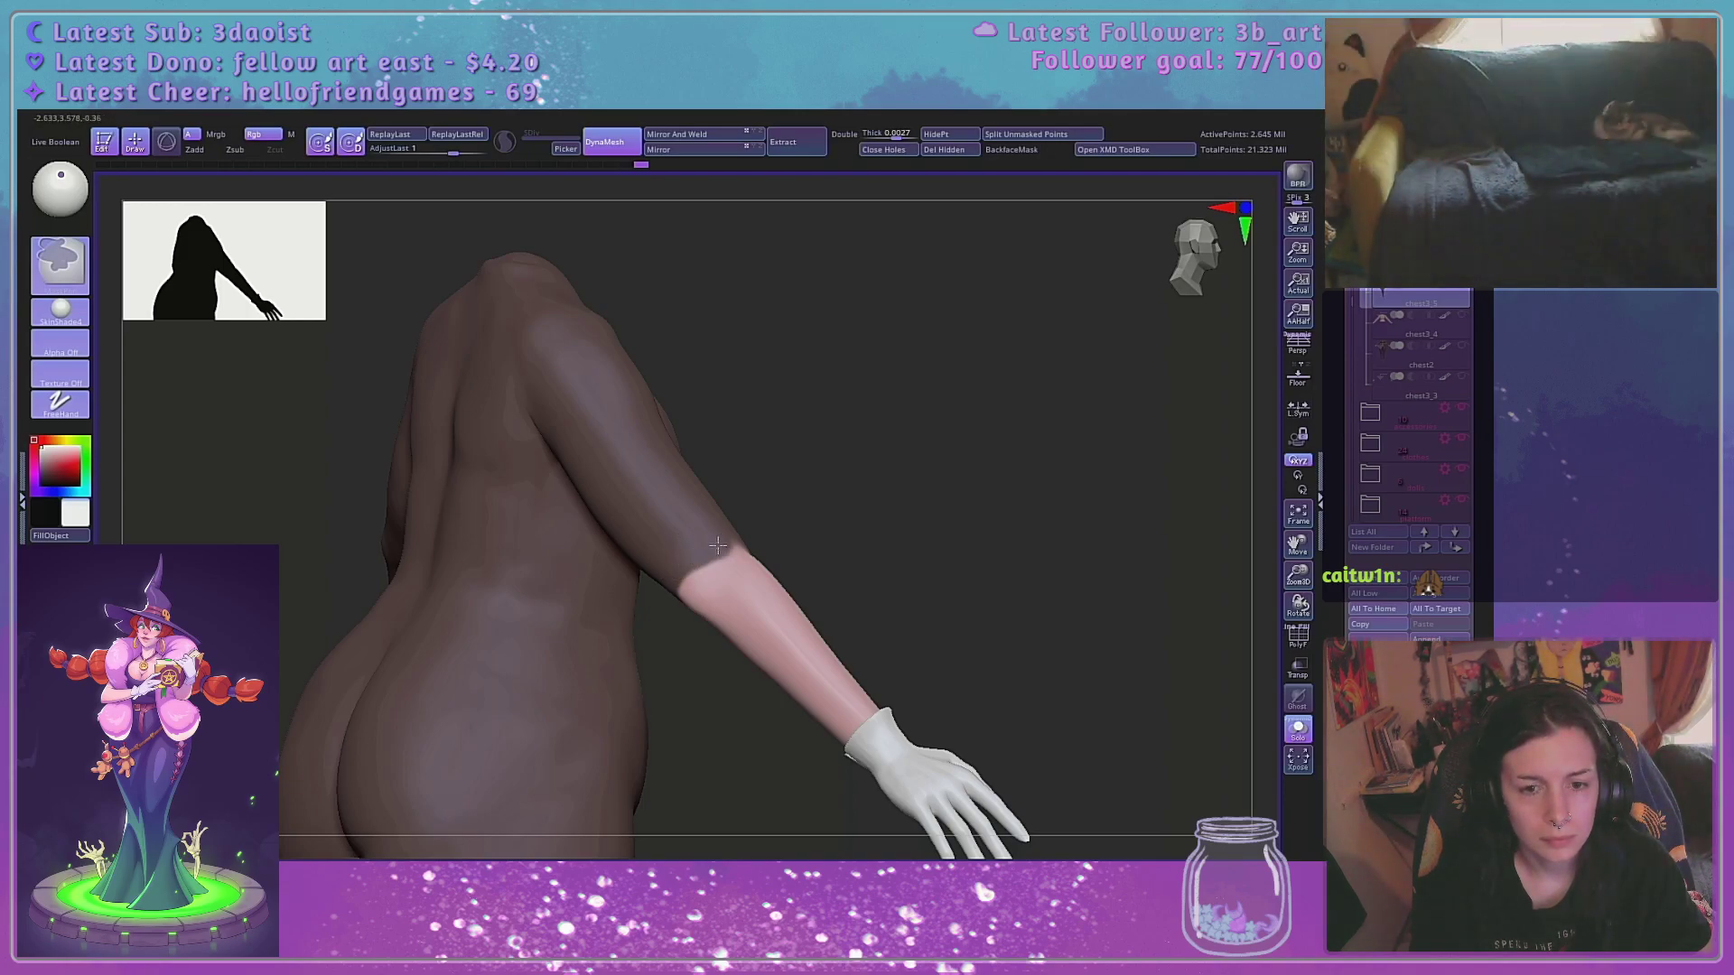
Even out the mask edge across the front and underside of the right elbow, leaving the forearm and glove unmasked
left_click_drag(913, 484, 698, 537)
key("ctrl")
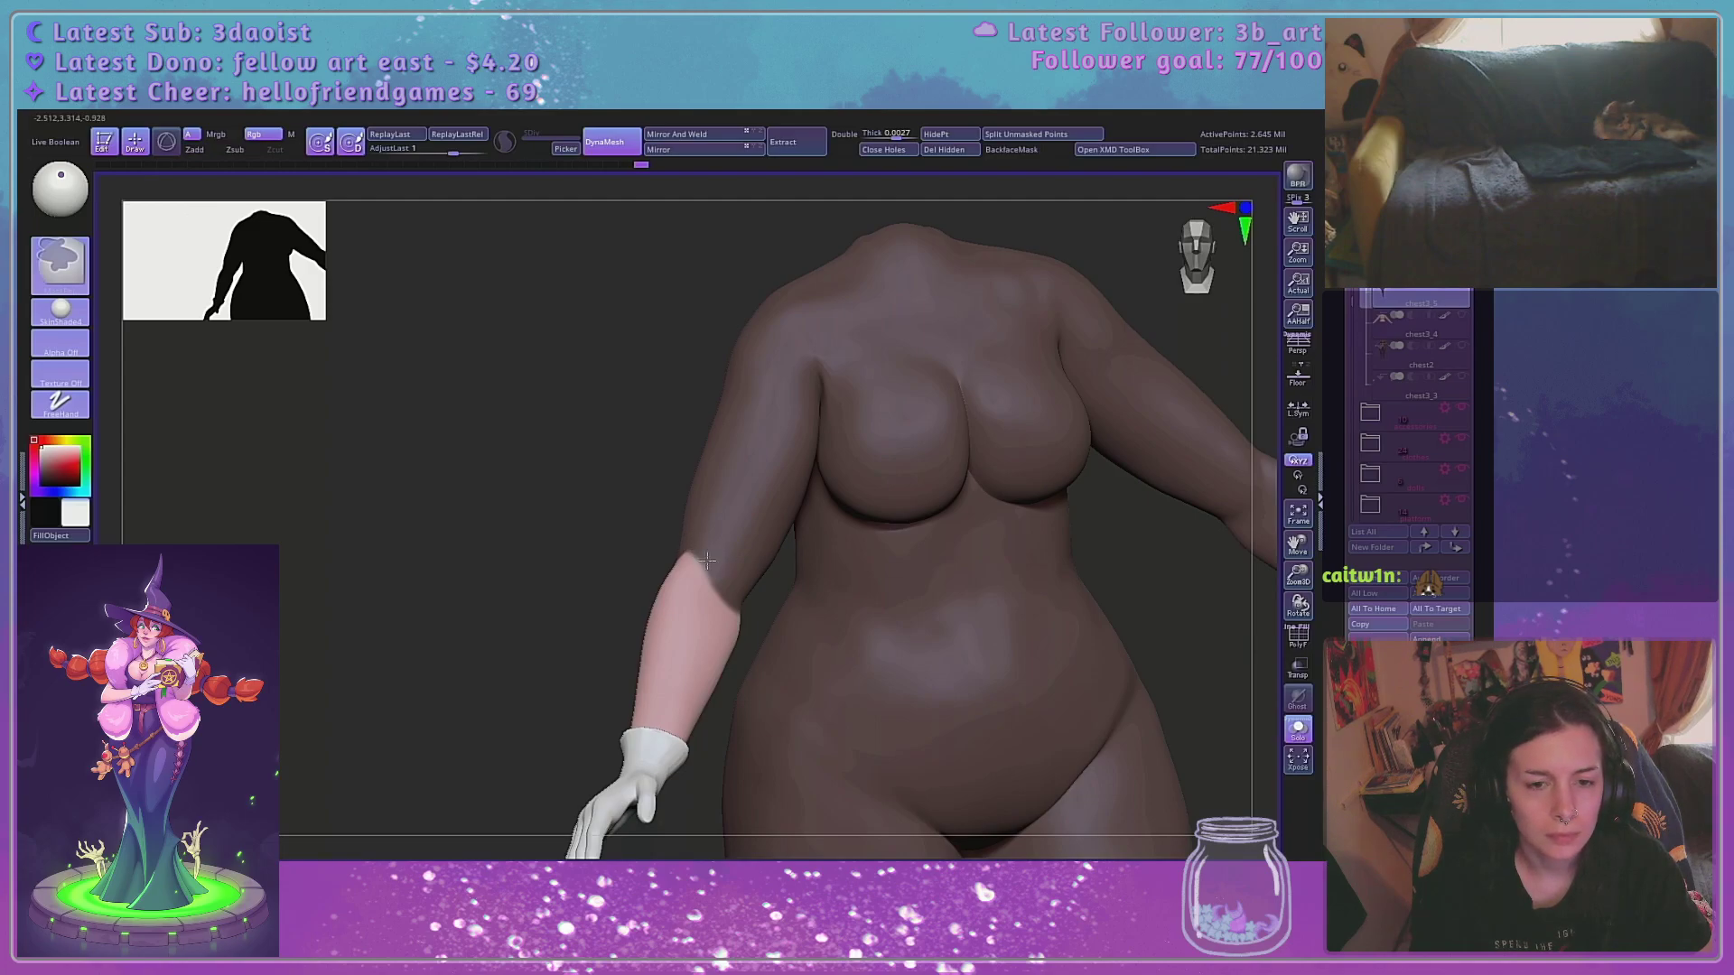
left_click_drag(623, 553, 607, 545)
left_click_drag(757, 703, 825, 438)
key("ctrl")
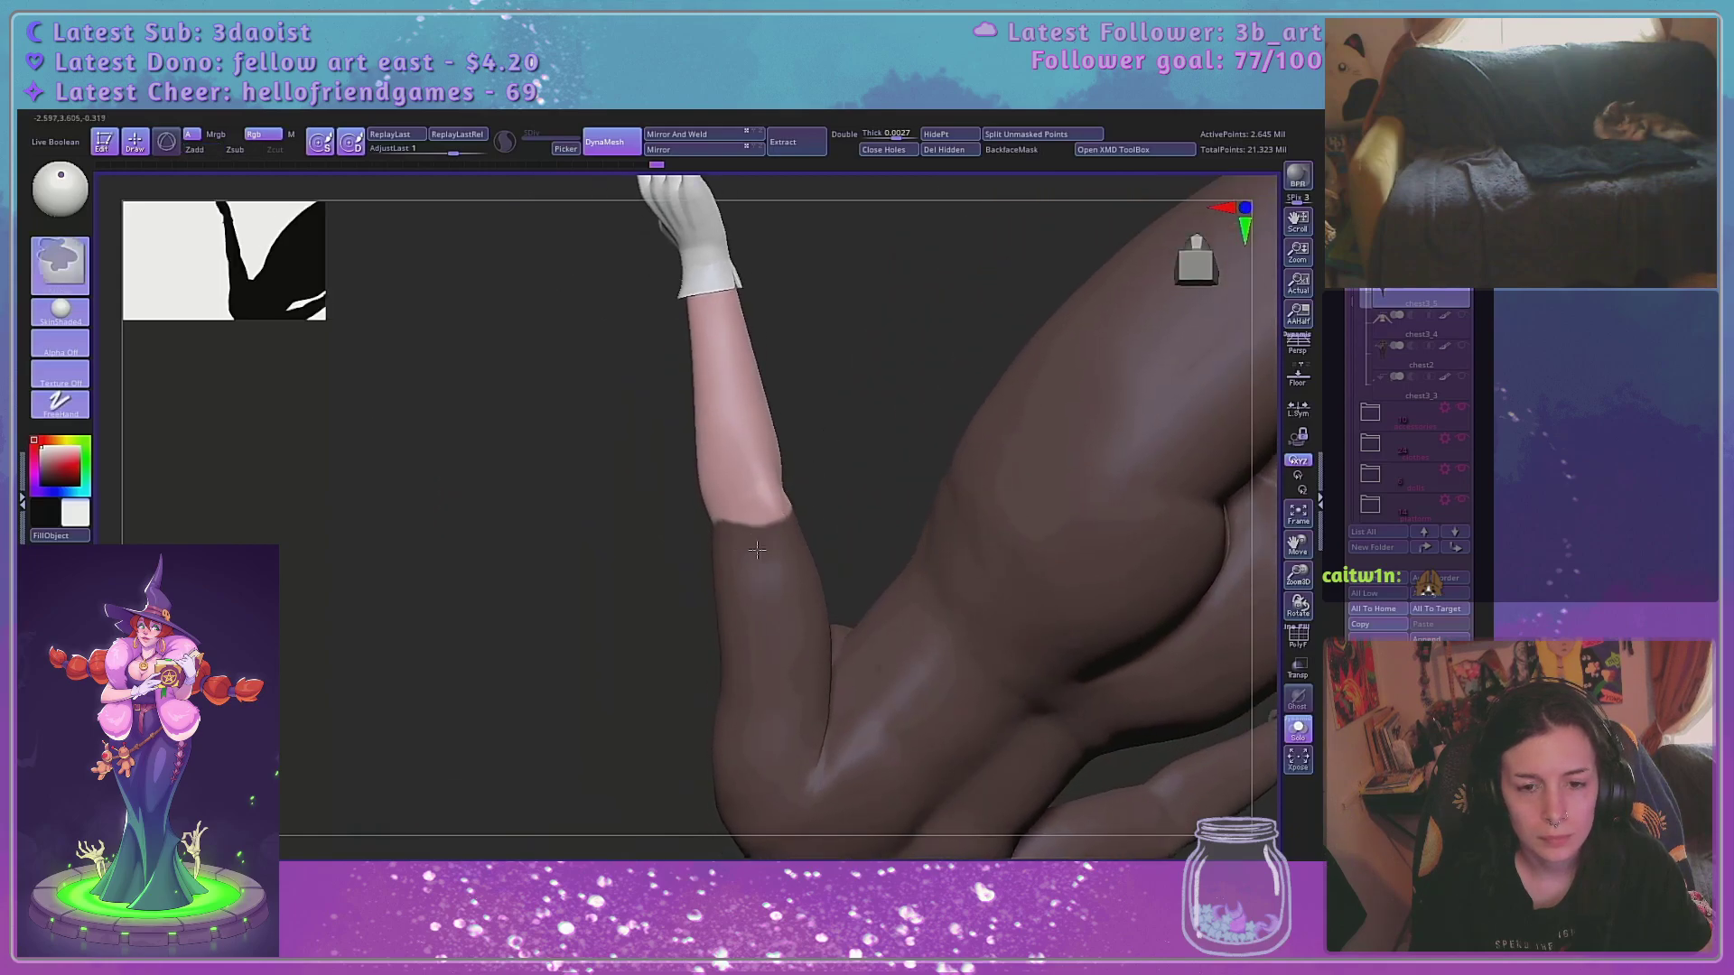
mouse_move(844, 496)
left_mouse_down()
mouse_move(875, 659)
mouse_move(1028, 587)
left_mouse_up()
key("ctrl")
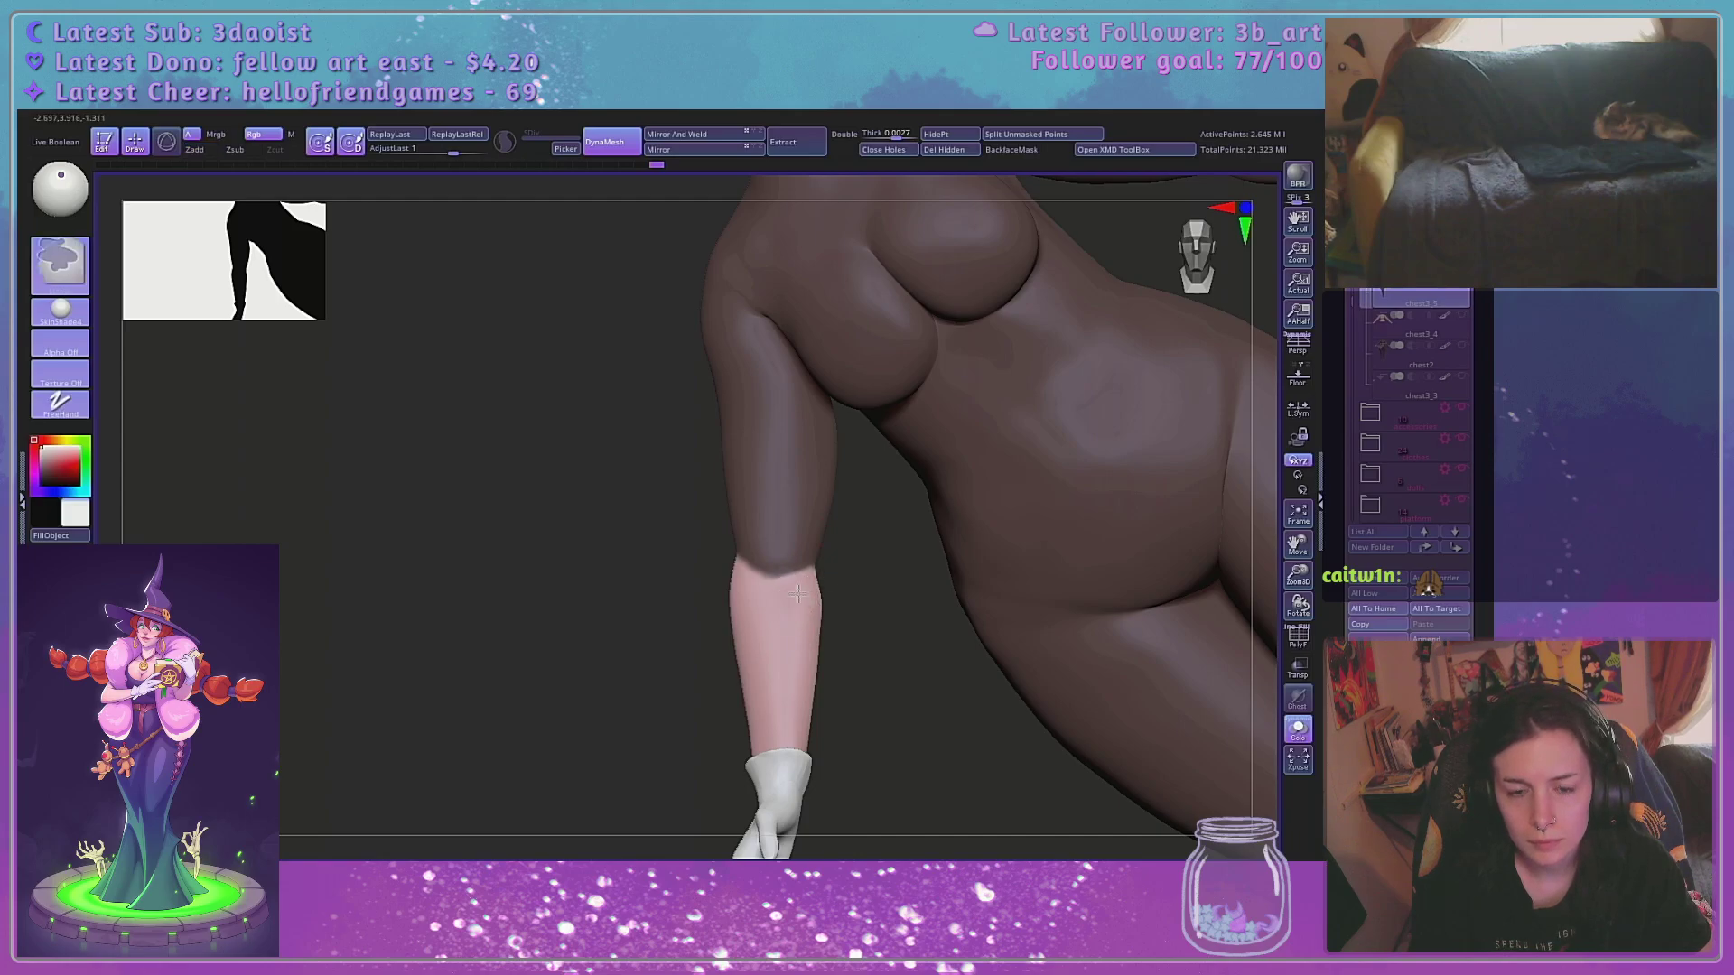
mouse_move(797, 594)
left_mouse_down()
mouse_move(829, 590)
mouse_move(938, 659)
left_mouse_up()
left_click_drag(1302, 559, 1302, 510)
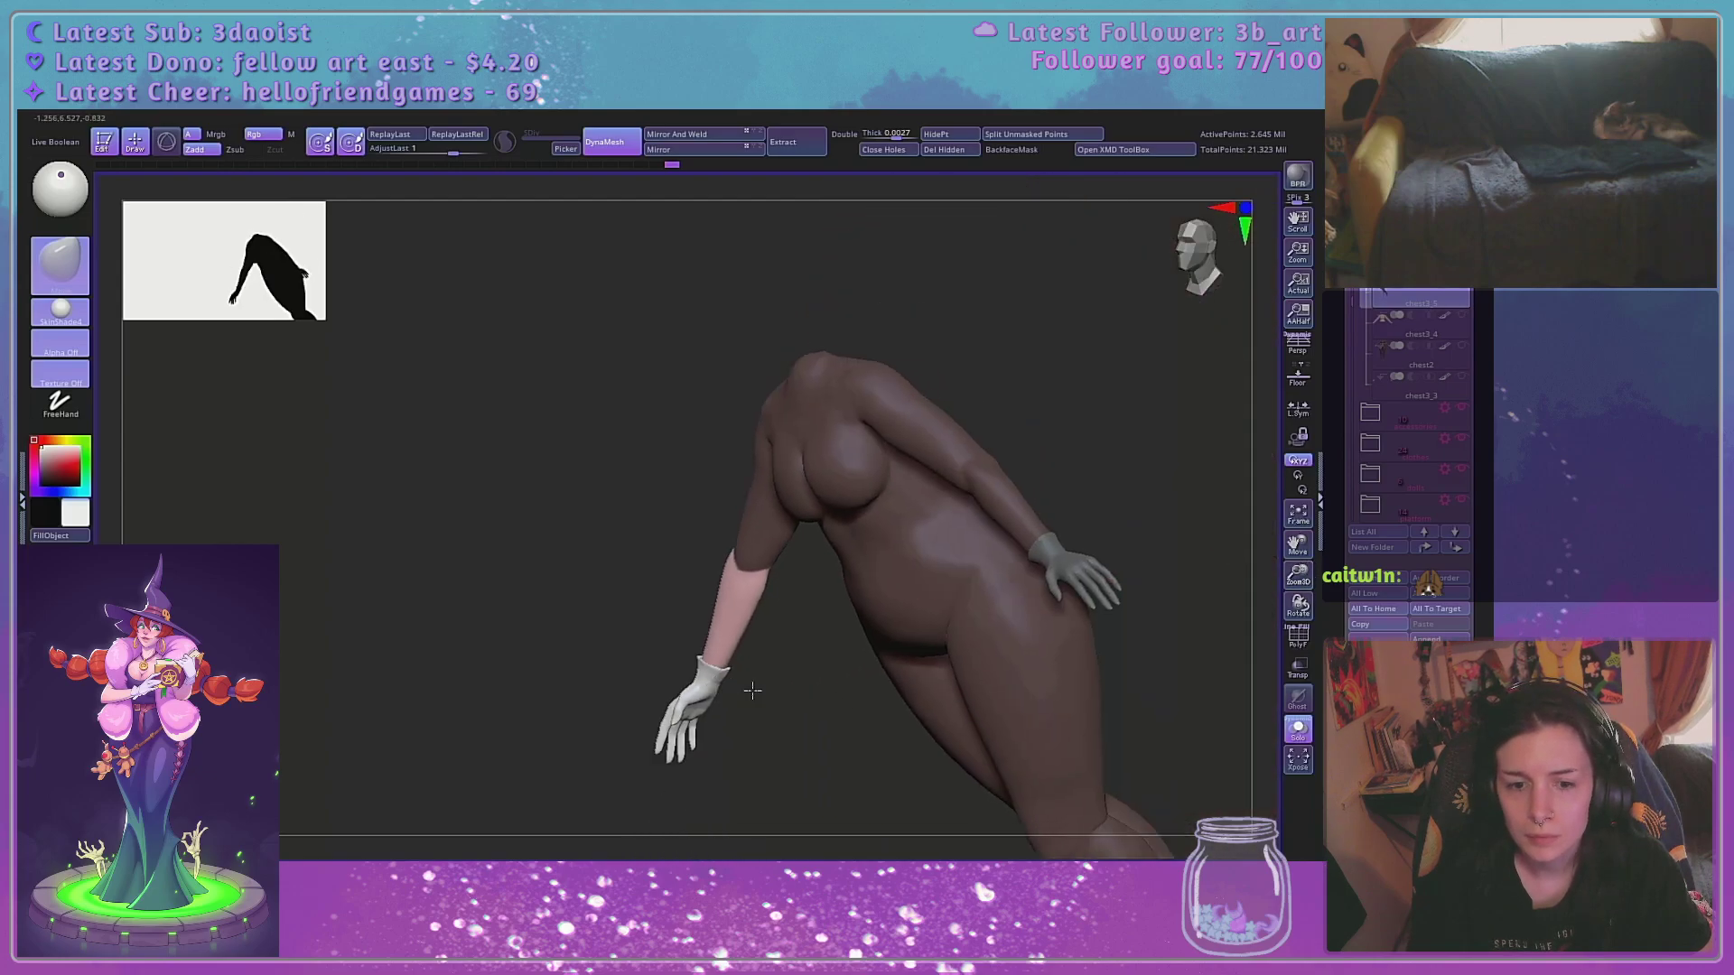
Grow and soften the mask edge at the right elbow
left_click_drag(752, 691, 830, 681, "shift")
scroll(1409, 451, "down", 5)
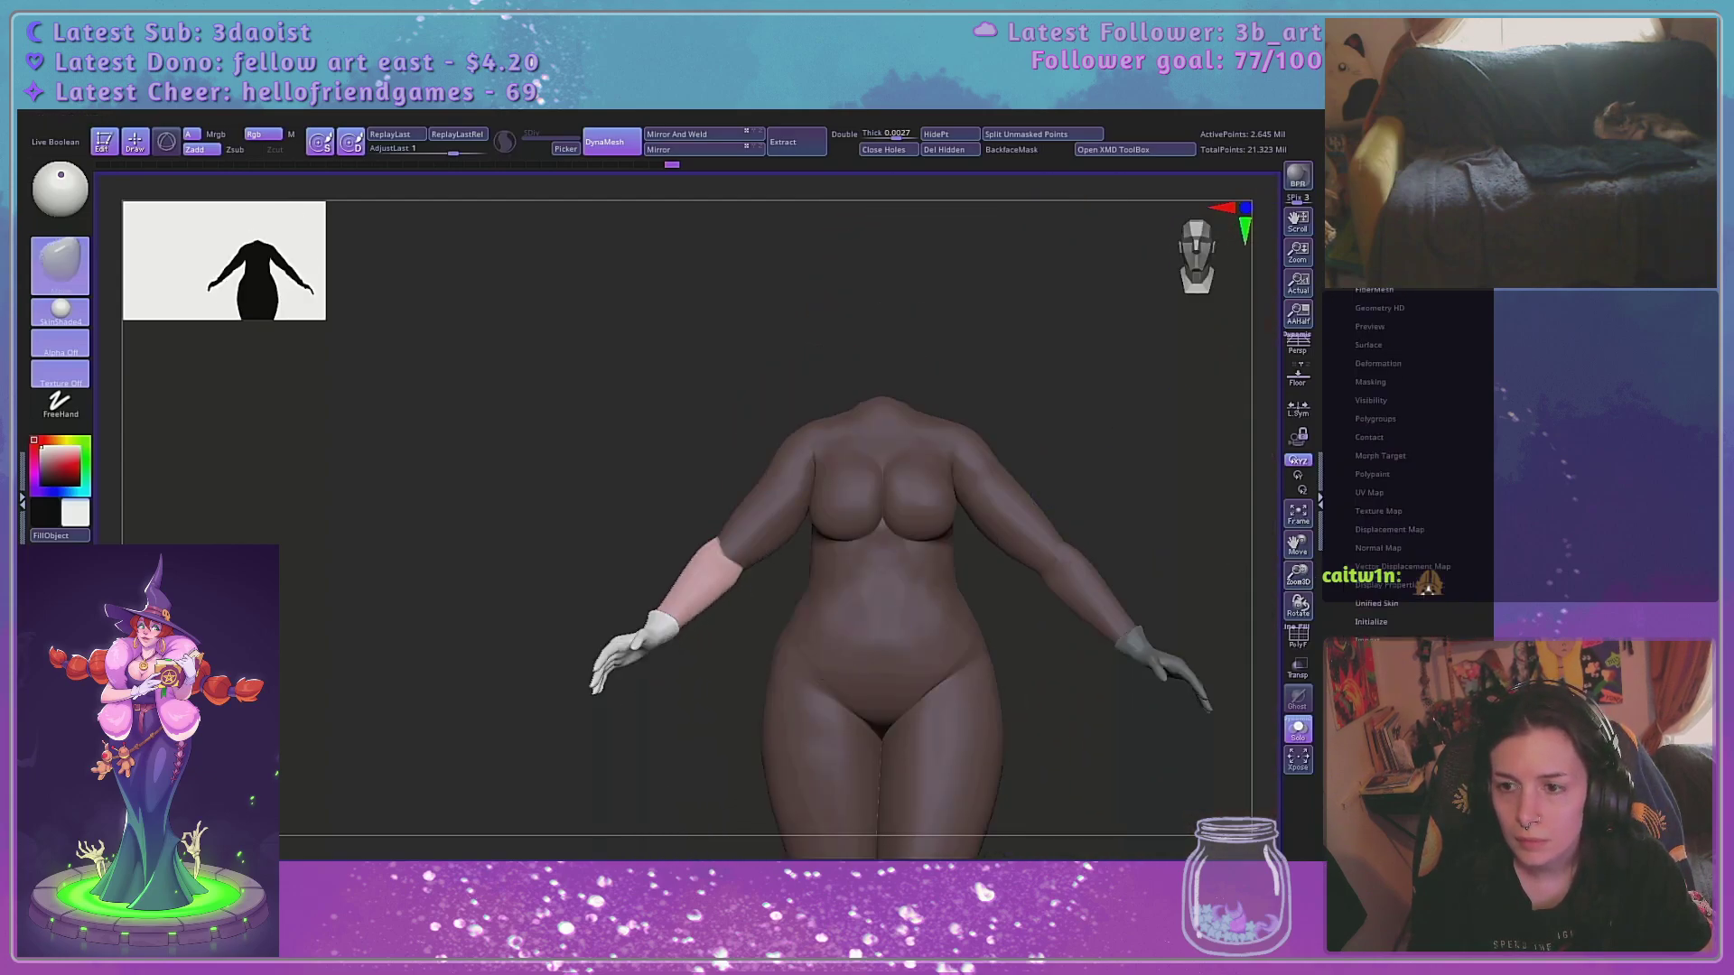
scroll(1382, 369, "down", 2)
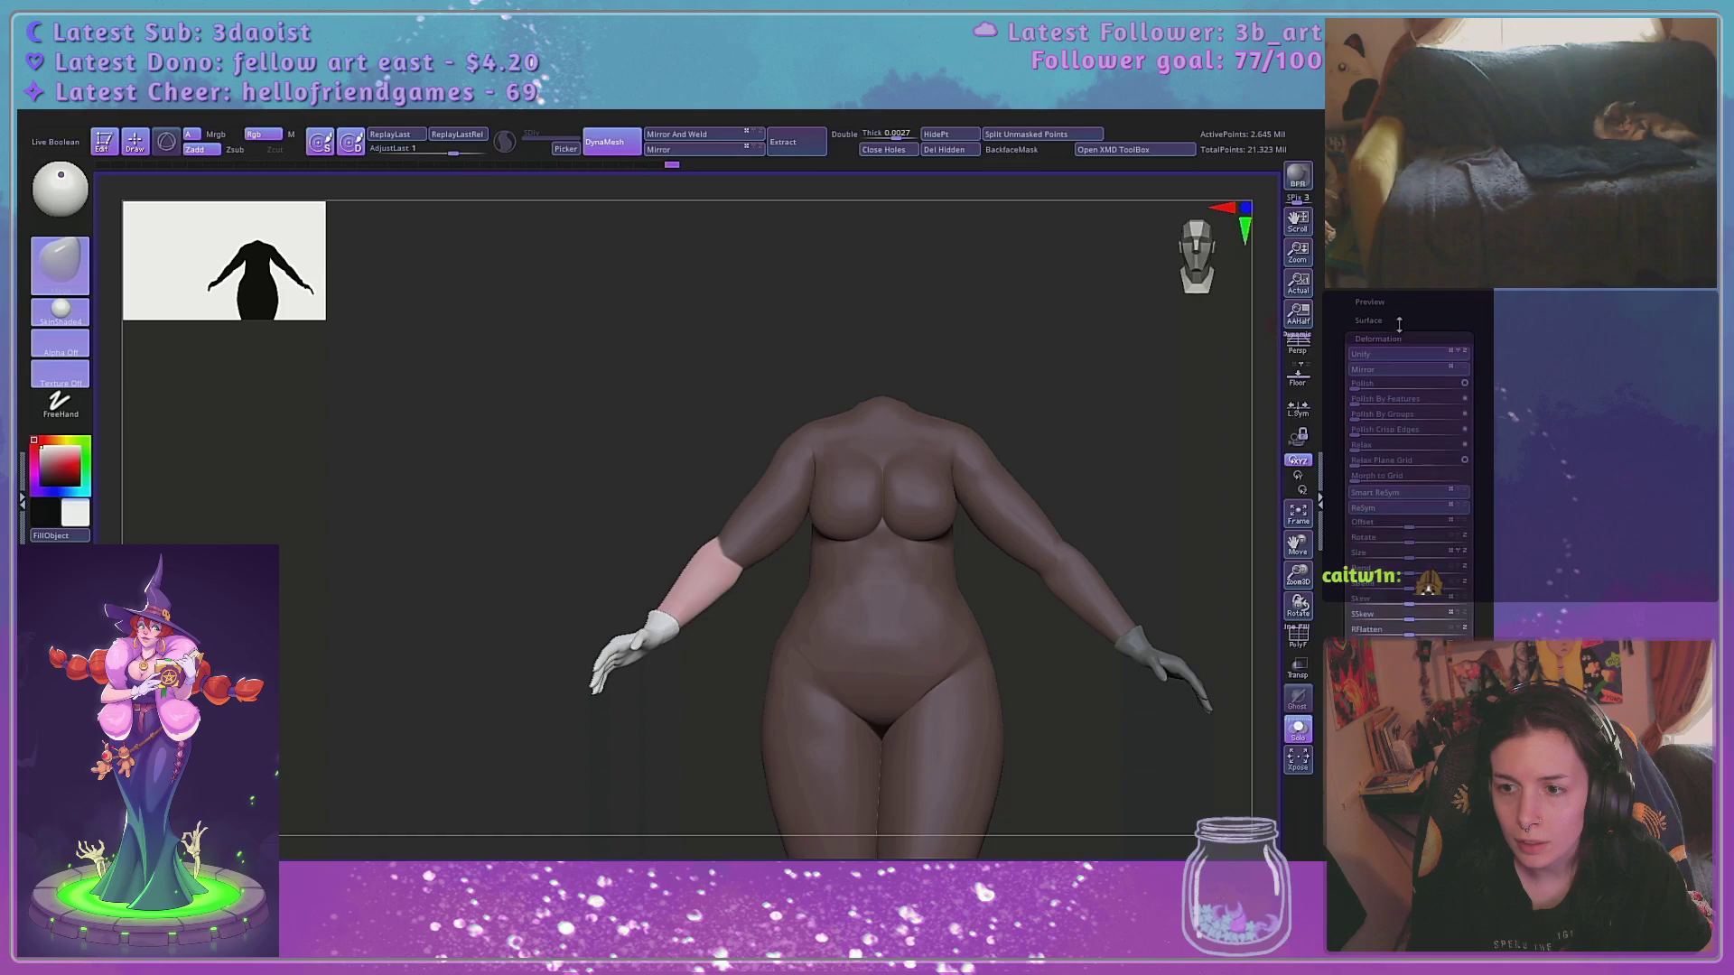
left_click(1374, 356)
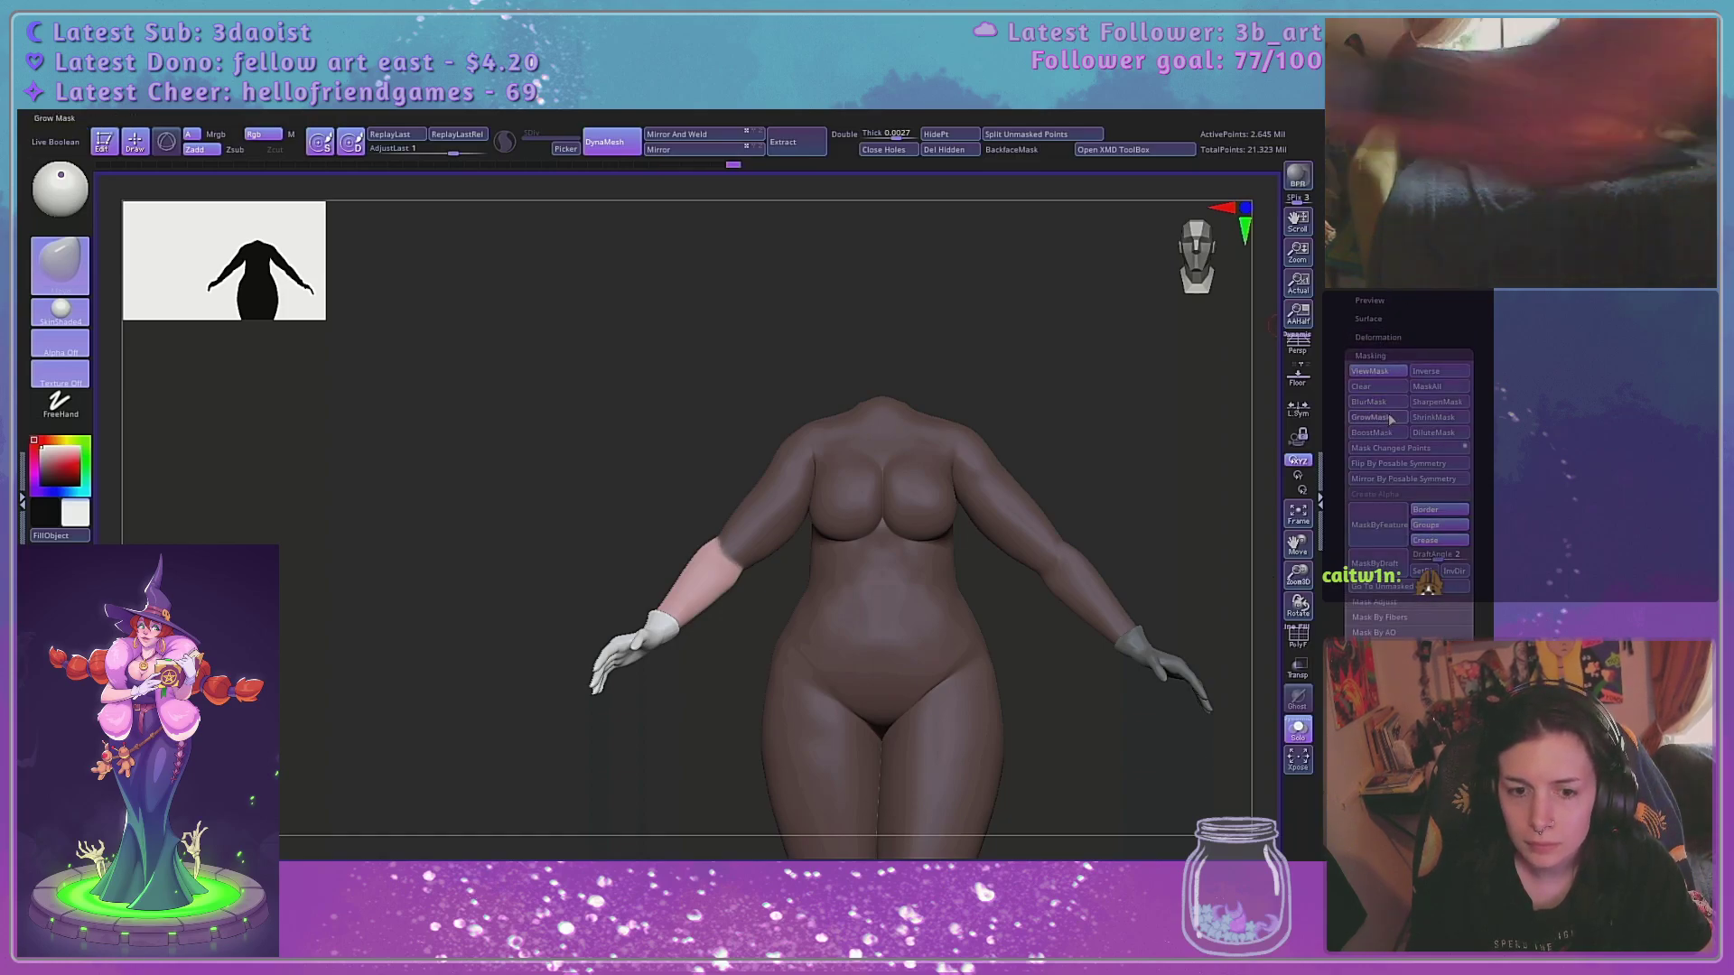
left_click(1415, 359)
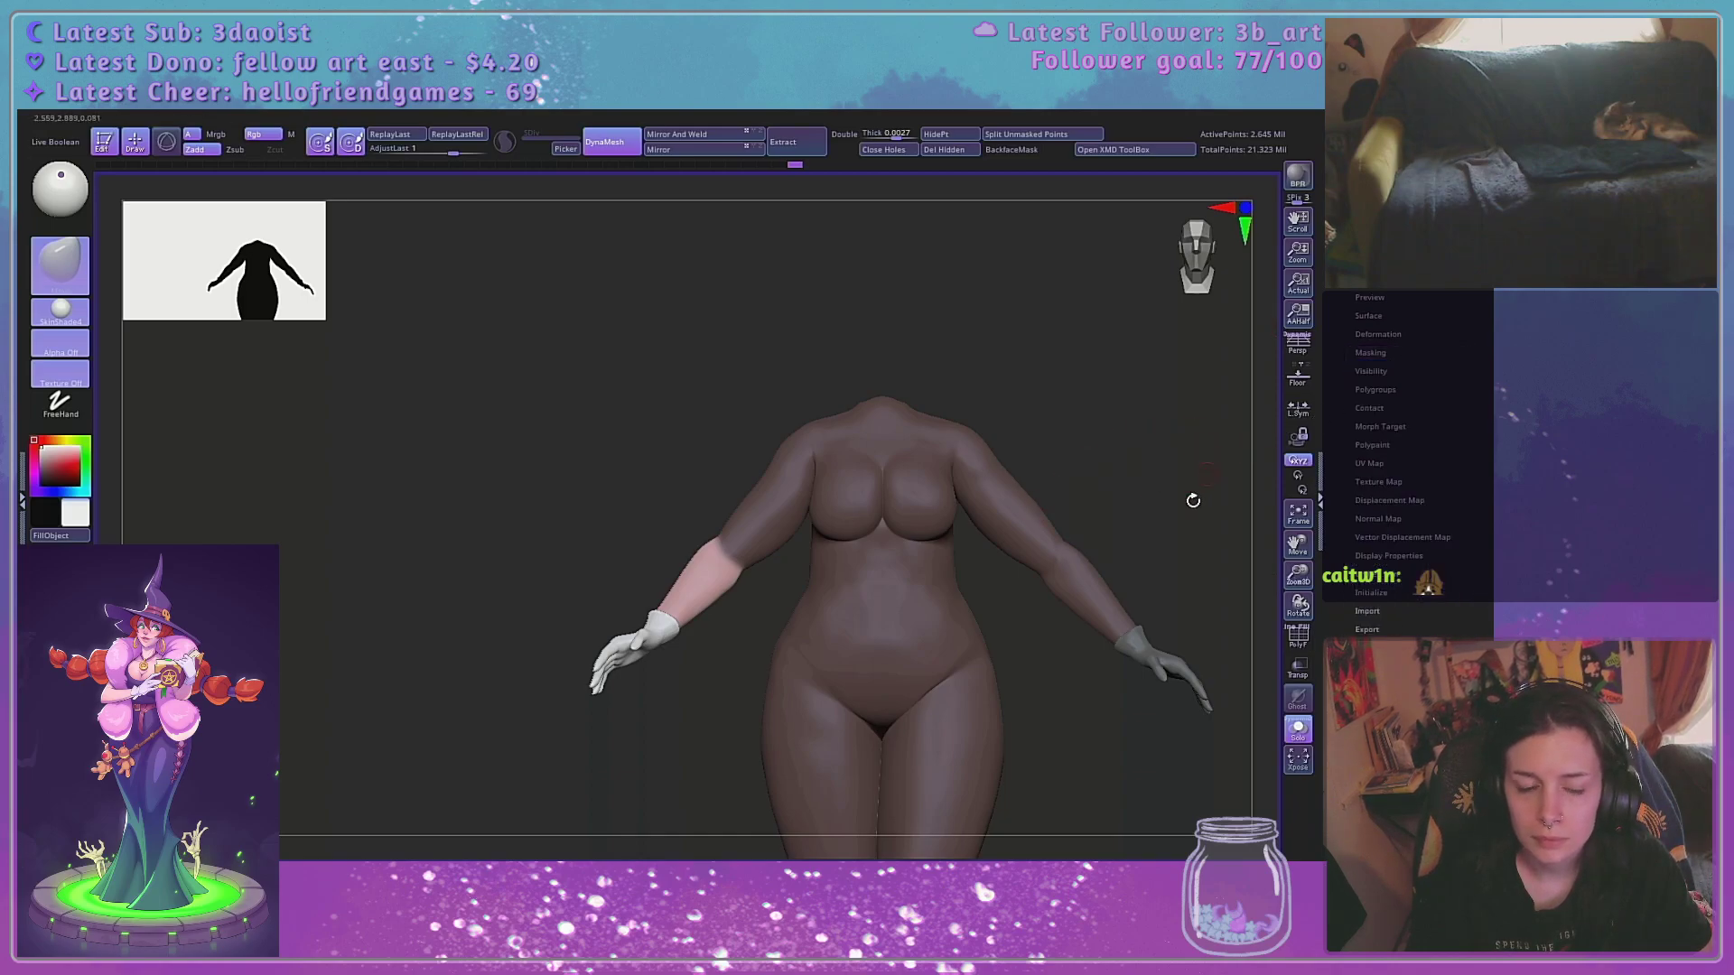
Move the gizmo's pivot from the right shoulder down to the elbow joint and align it with the forearm
key("w")
mouse_move(1193, 500)
right_mouse_down("ctrl")
mouse_move(1181, 441)
mouse_move(1011, 417)
right_mouse_up("ctrl")
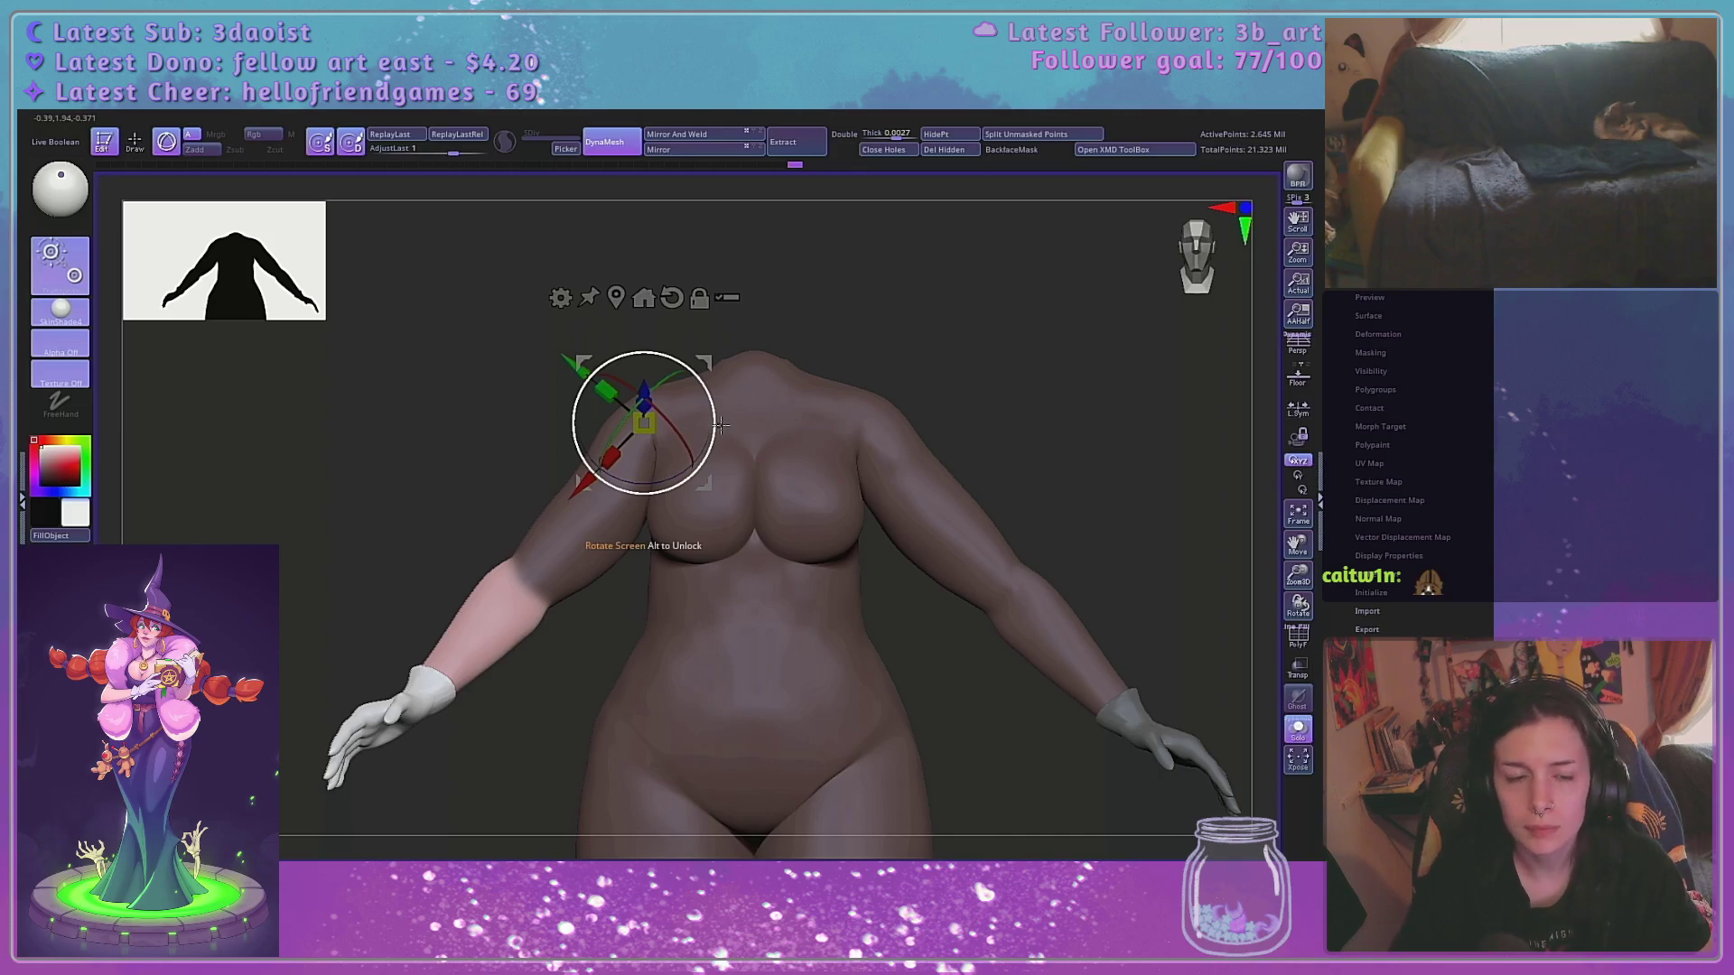
right_click_drag(912, 366, 1025, 418)
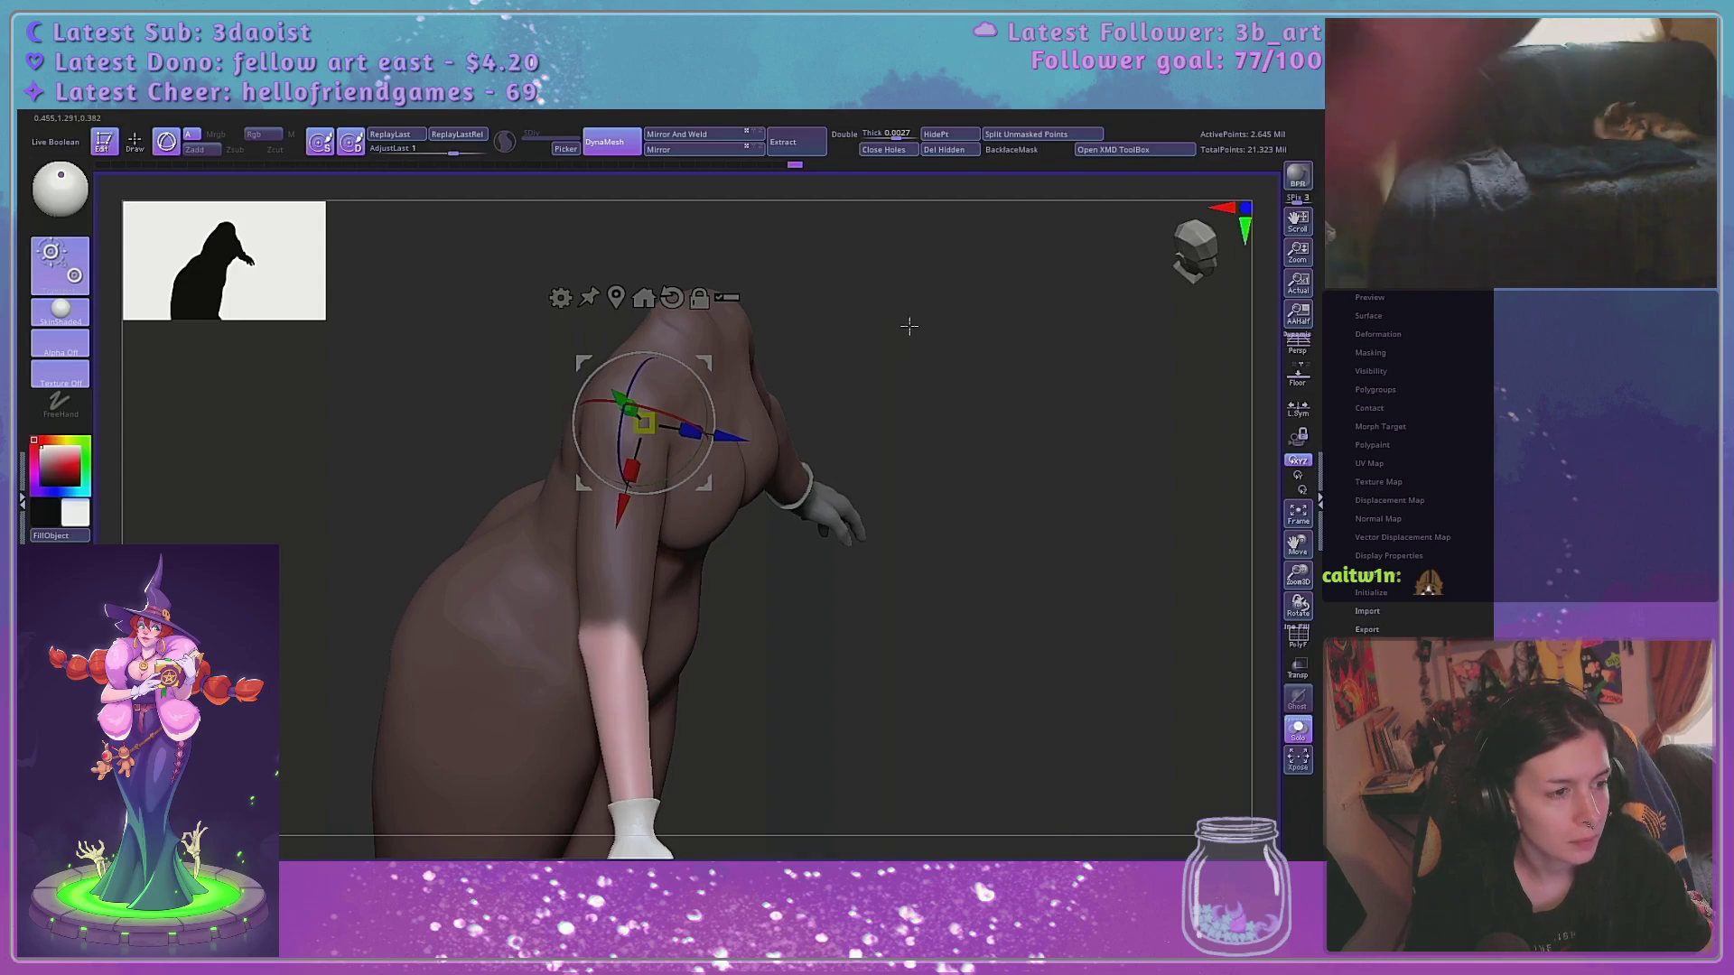
left_click_drag(691, 464, 701, 449, "alt")
right_click_drag(804, 375, 890, 353)
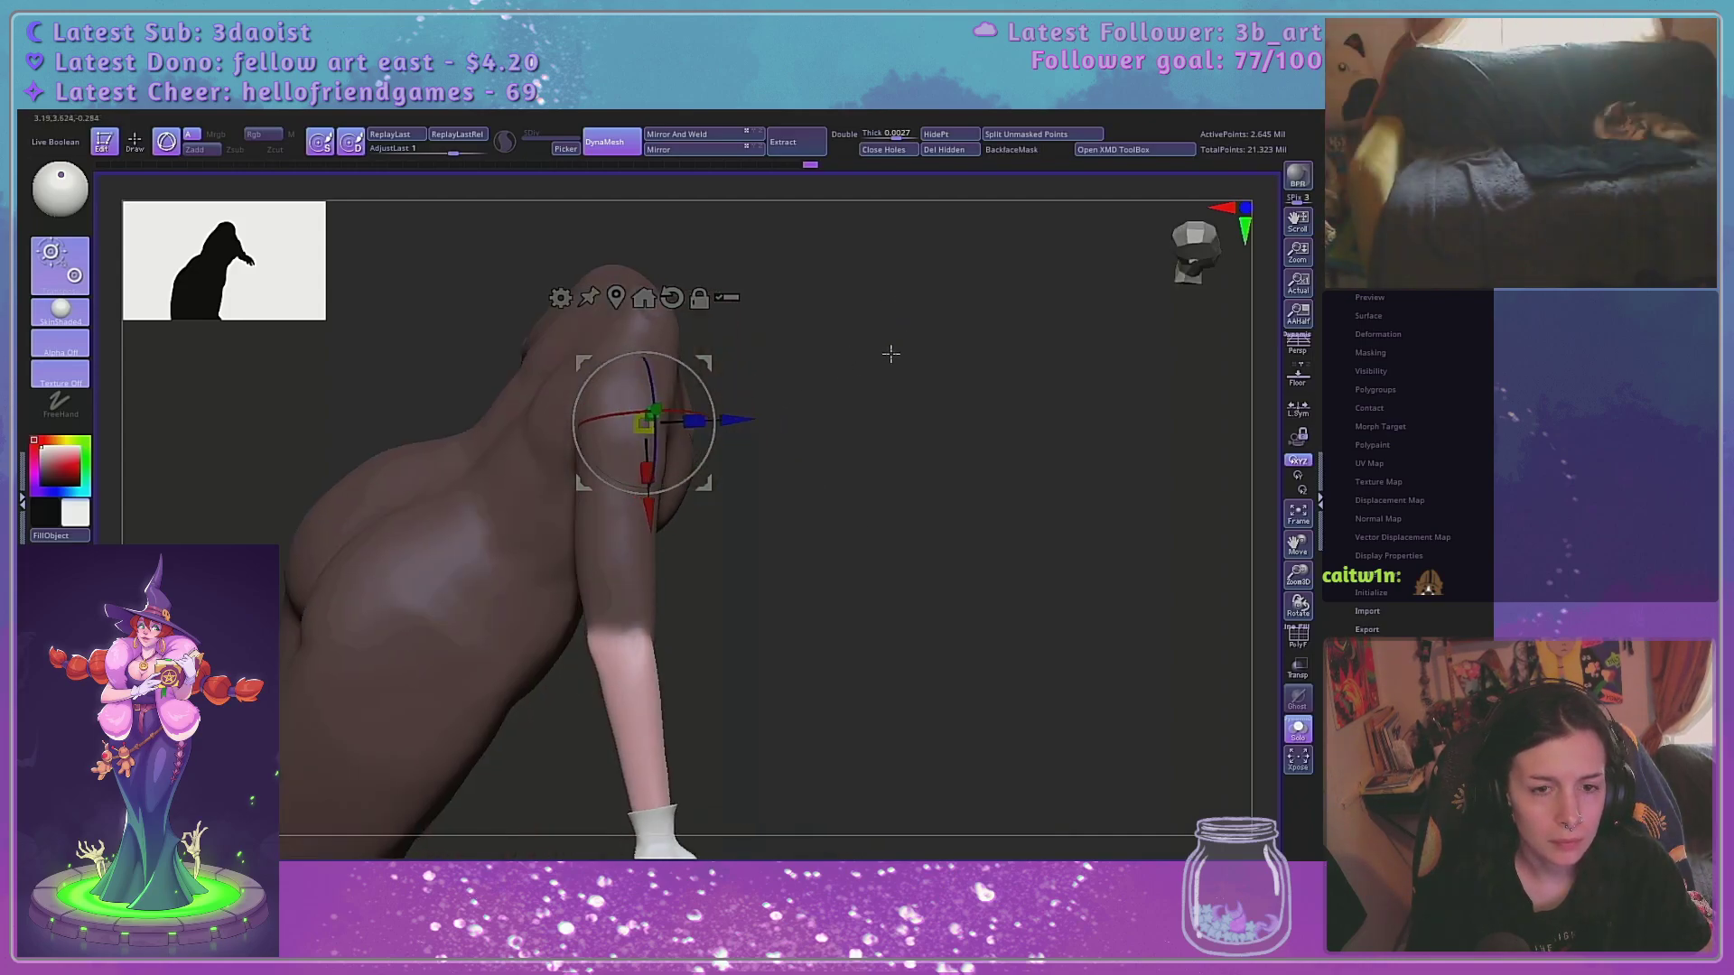
left_click(699, 298)
left_click_drag(647, 516, 628, 716)
left_click_drag(722, 619, 754, 502, "alt")
left_click(720, 461)
left_click_drag(636, 500, 650, 536)
left_click_drag(741, 423, 771, 382)
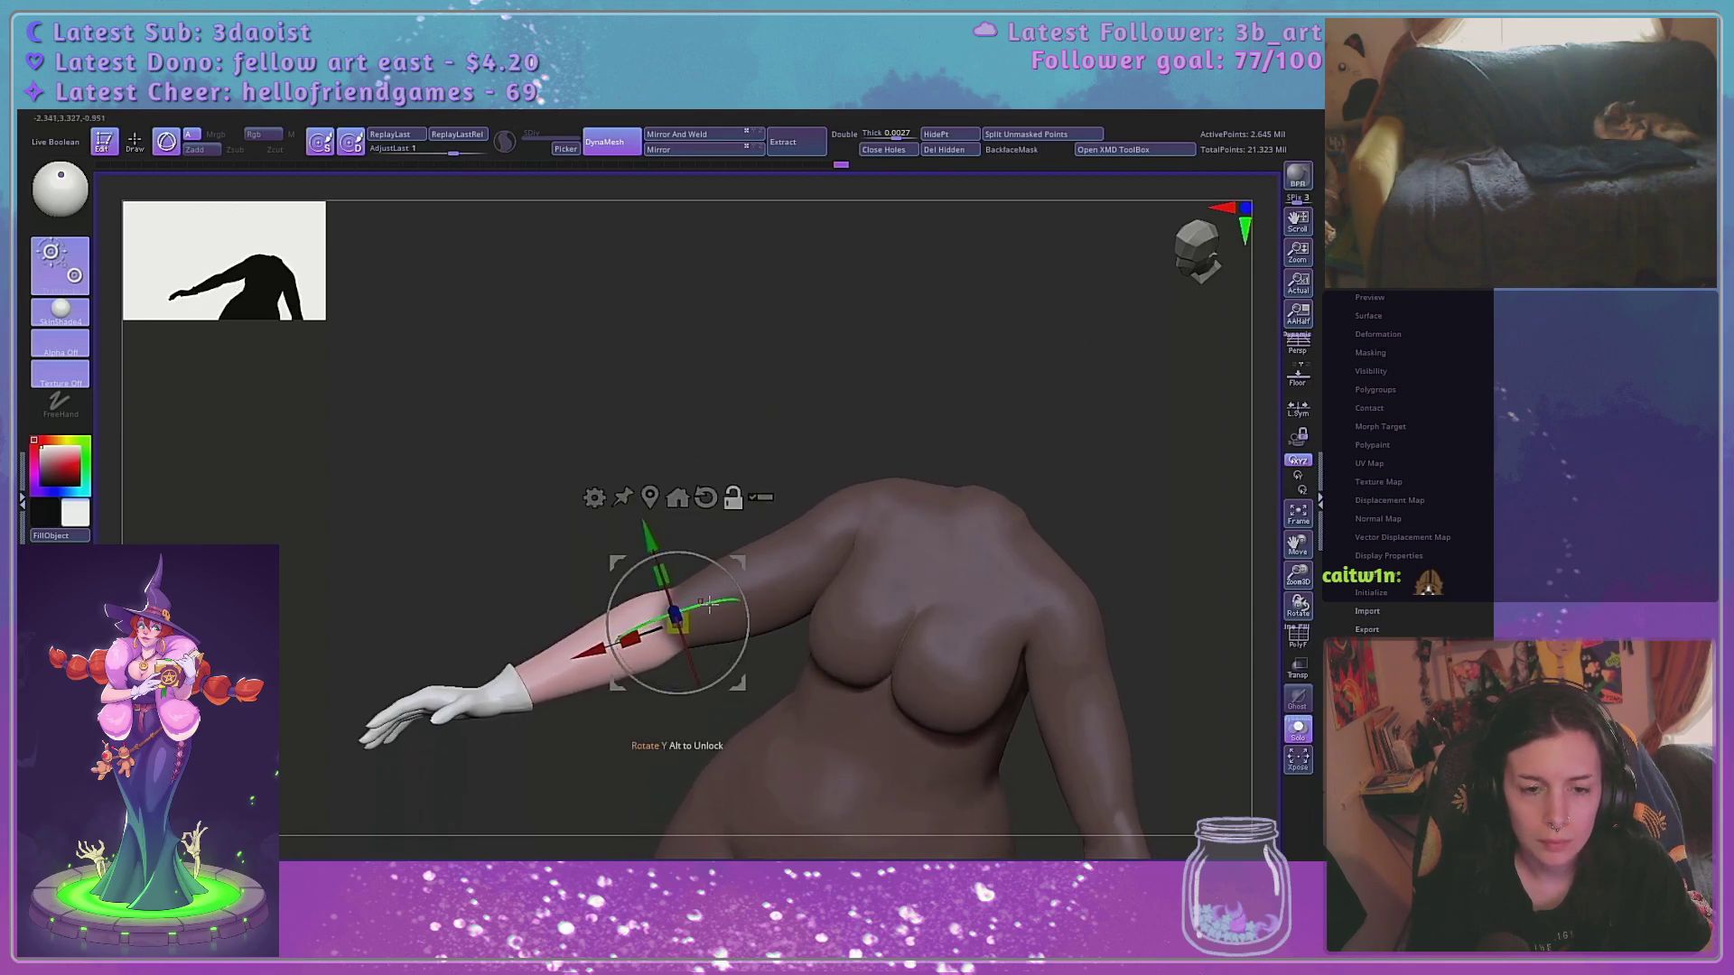
left_click_drag(755, 514, 711, 675)
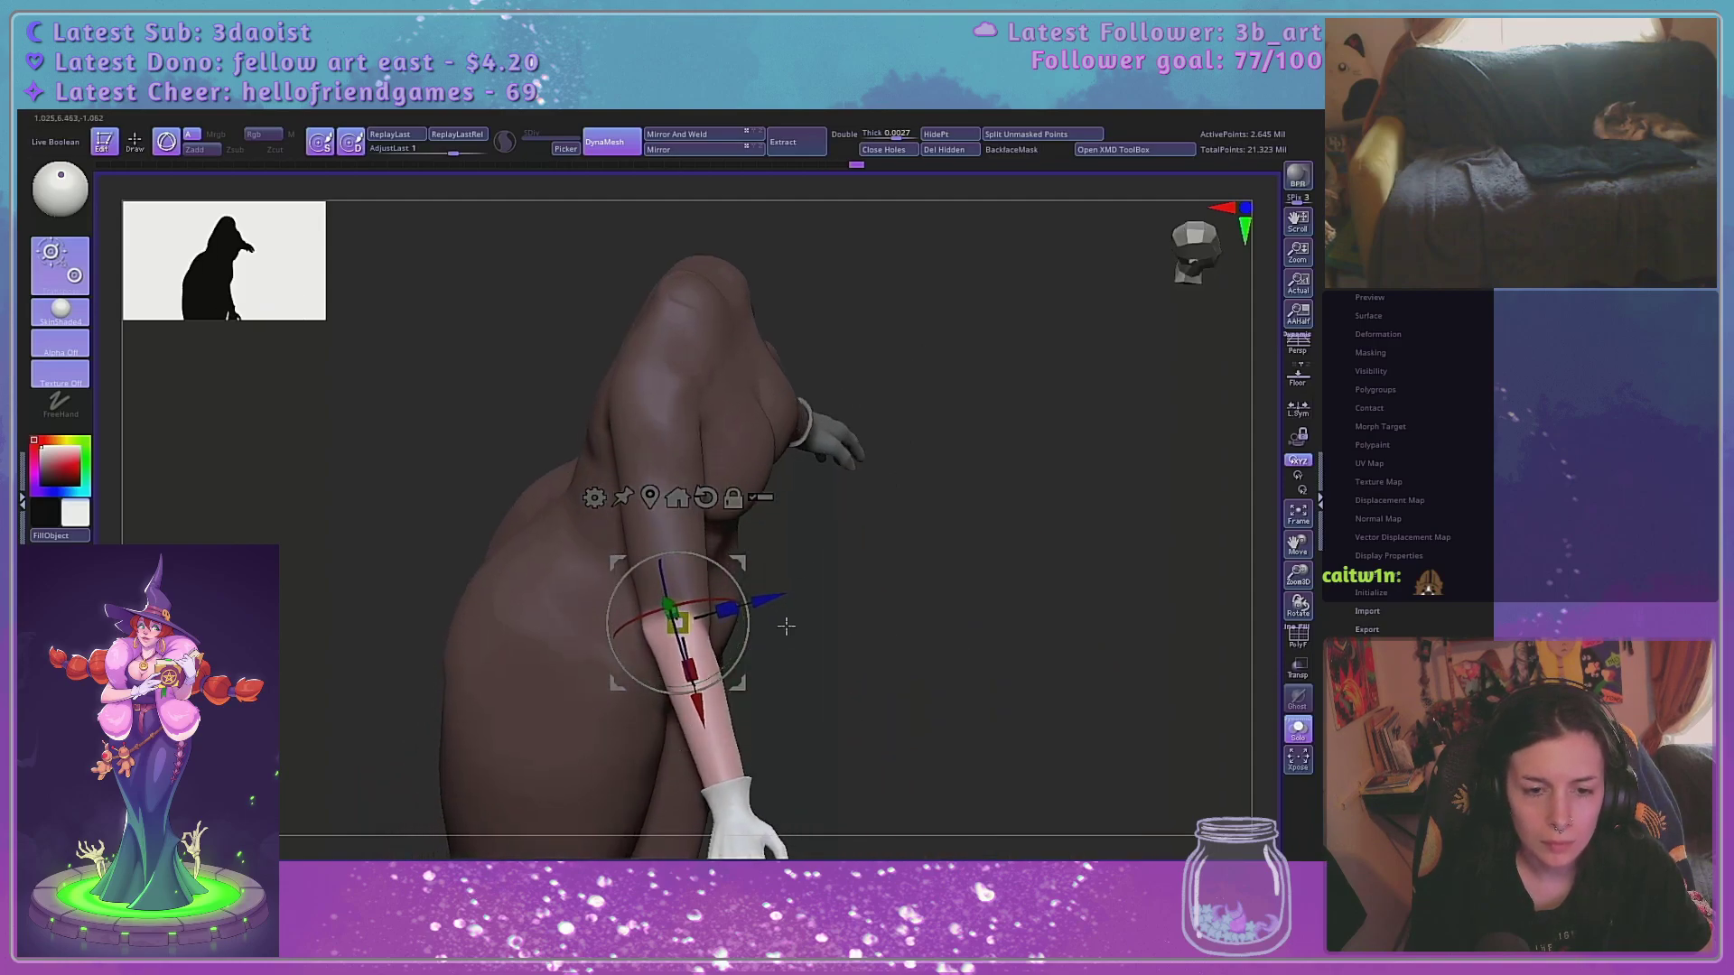
Show the whole character and try bending the right forearm up at the elbow toward the chest
left_click_drag(786, 626, 1107, 523)
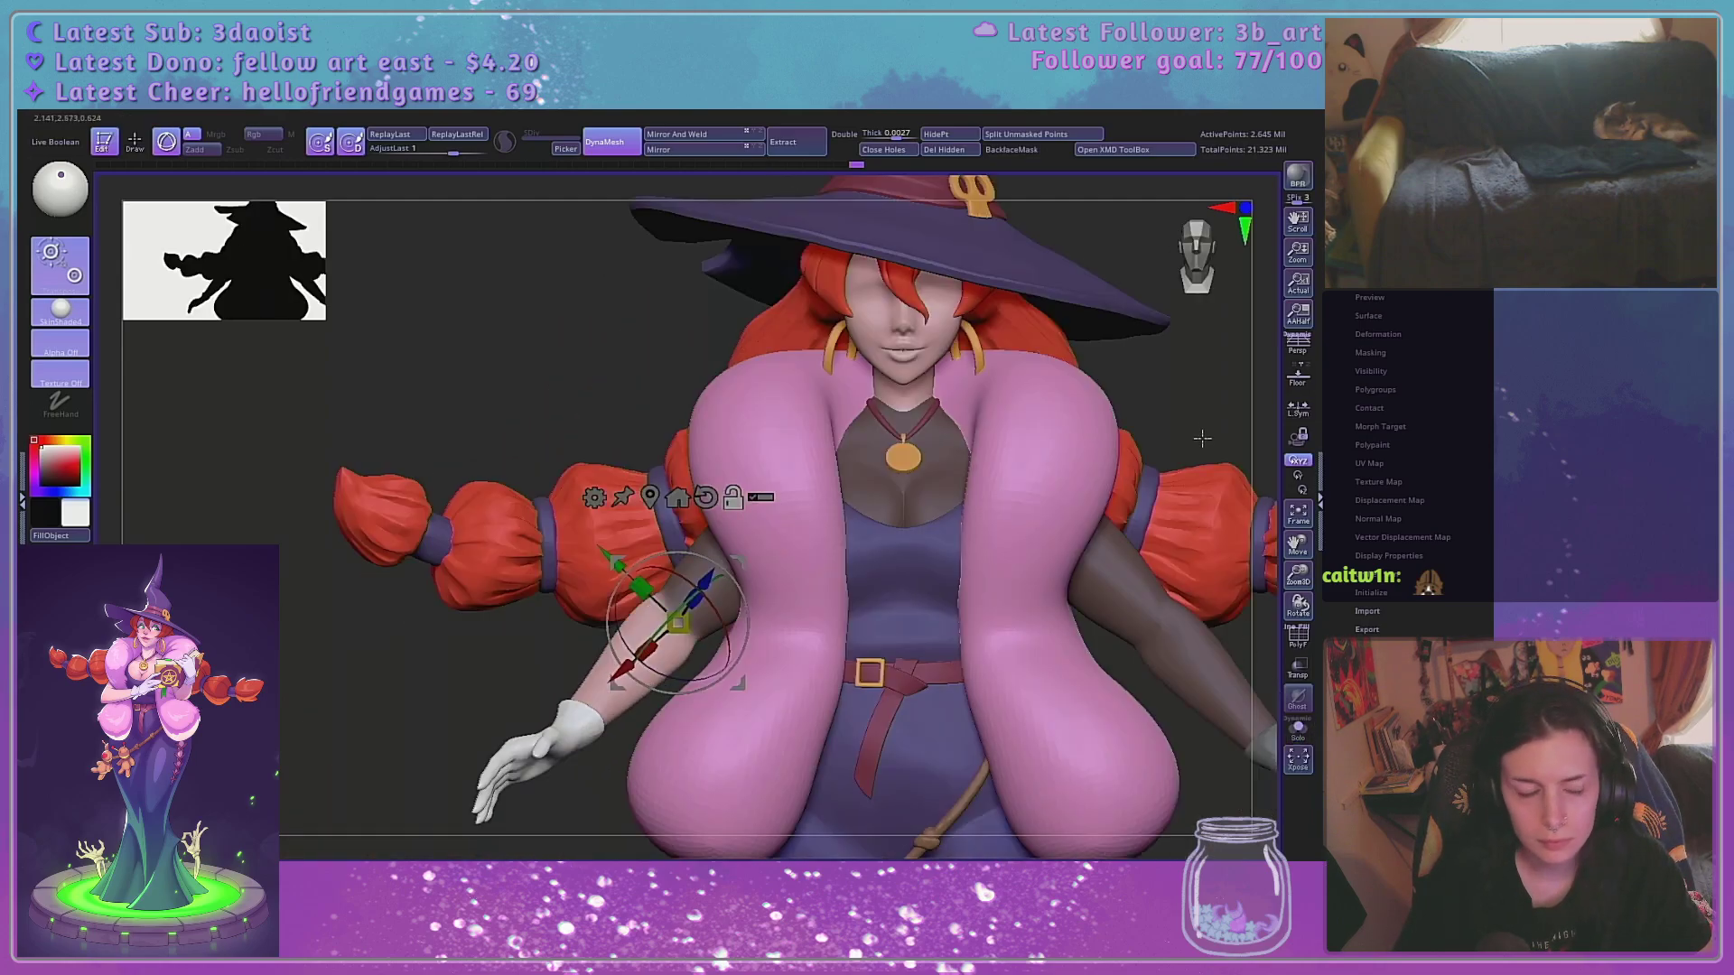
left_click_drag(1203, 438, 1095, 430, "alt")
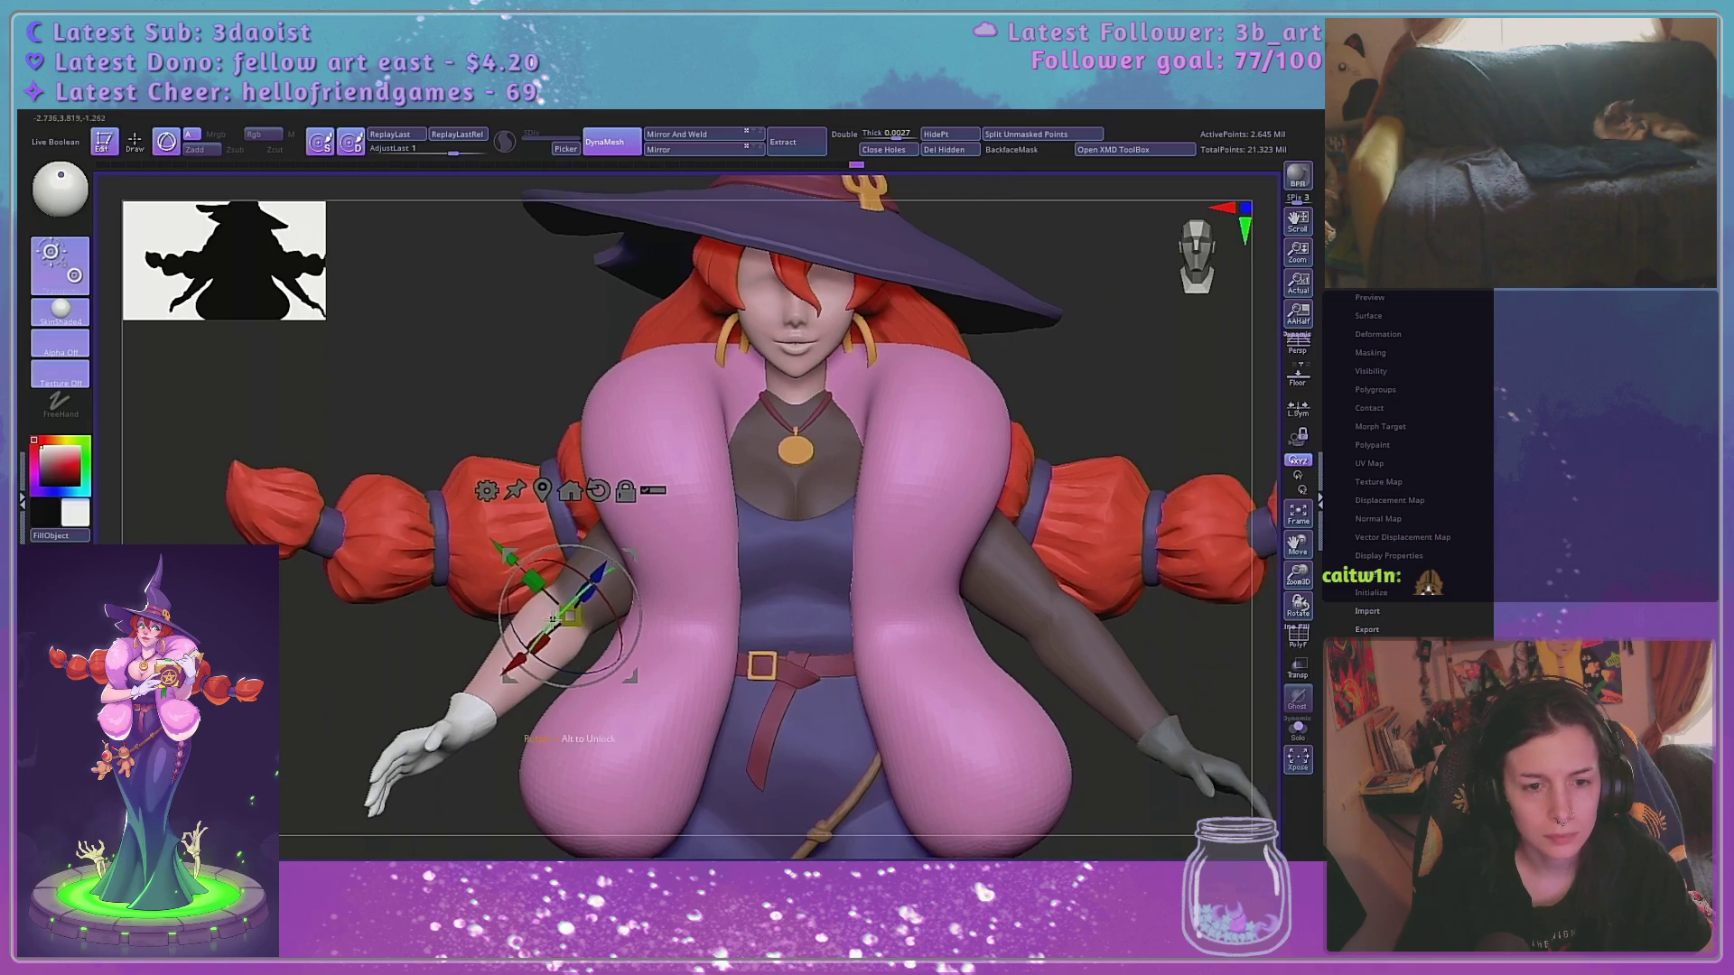
left_click_drag(553, 618, 574, 594)
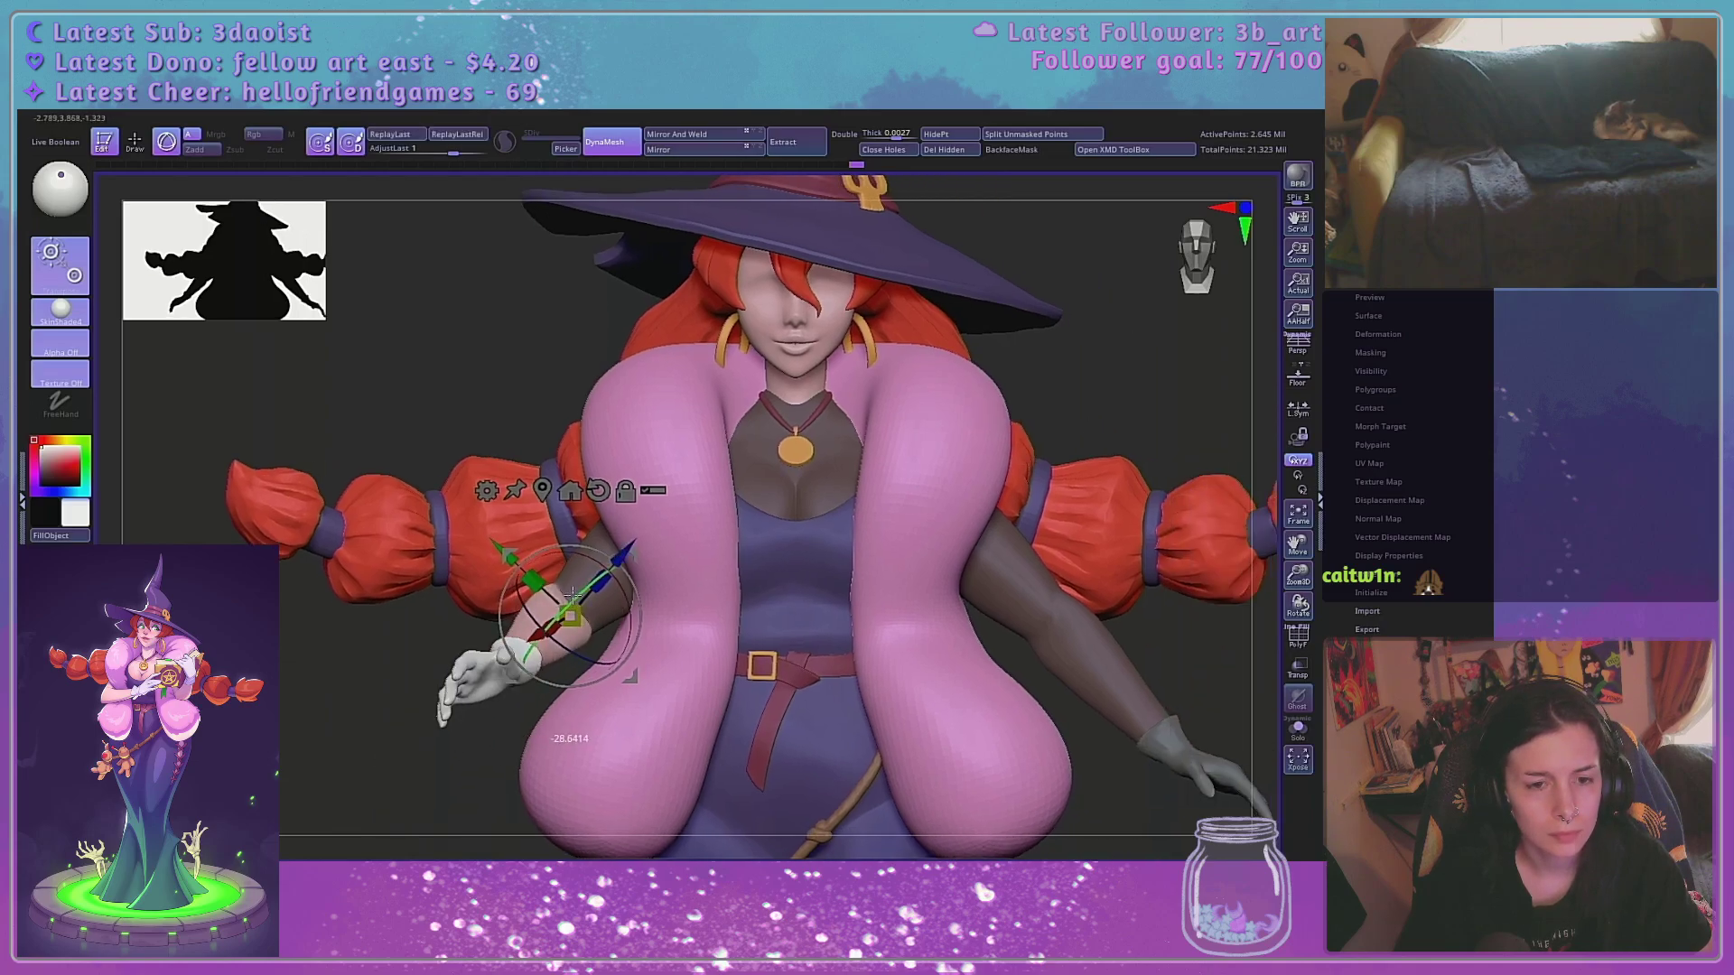
key("ctrl+z")
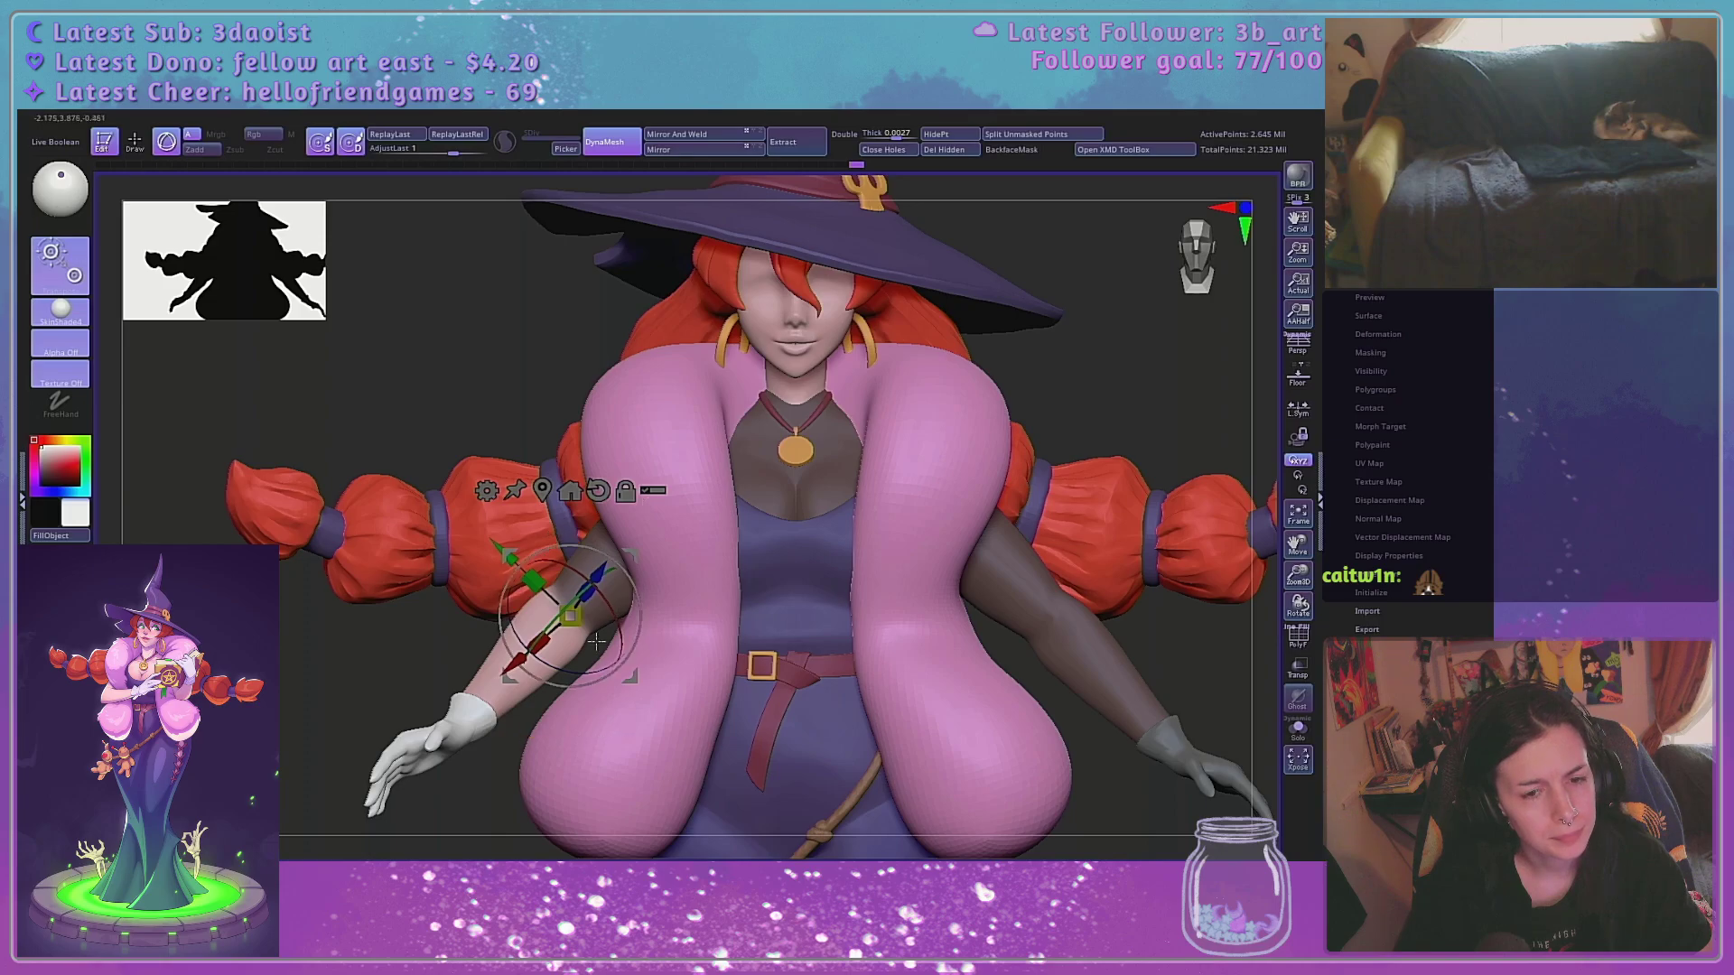
left_click_drag(546, 630, 984, 443)
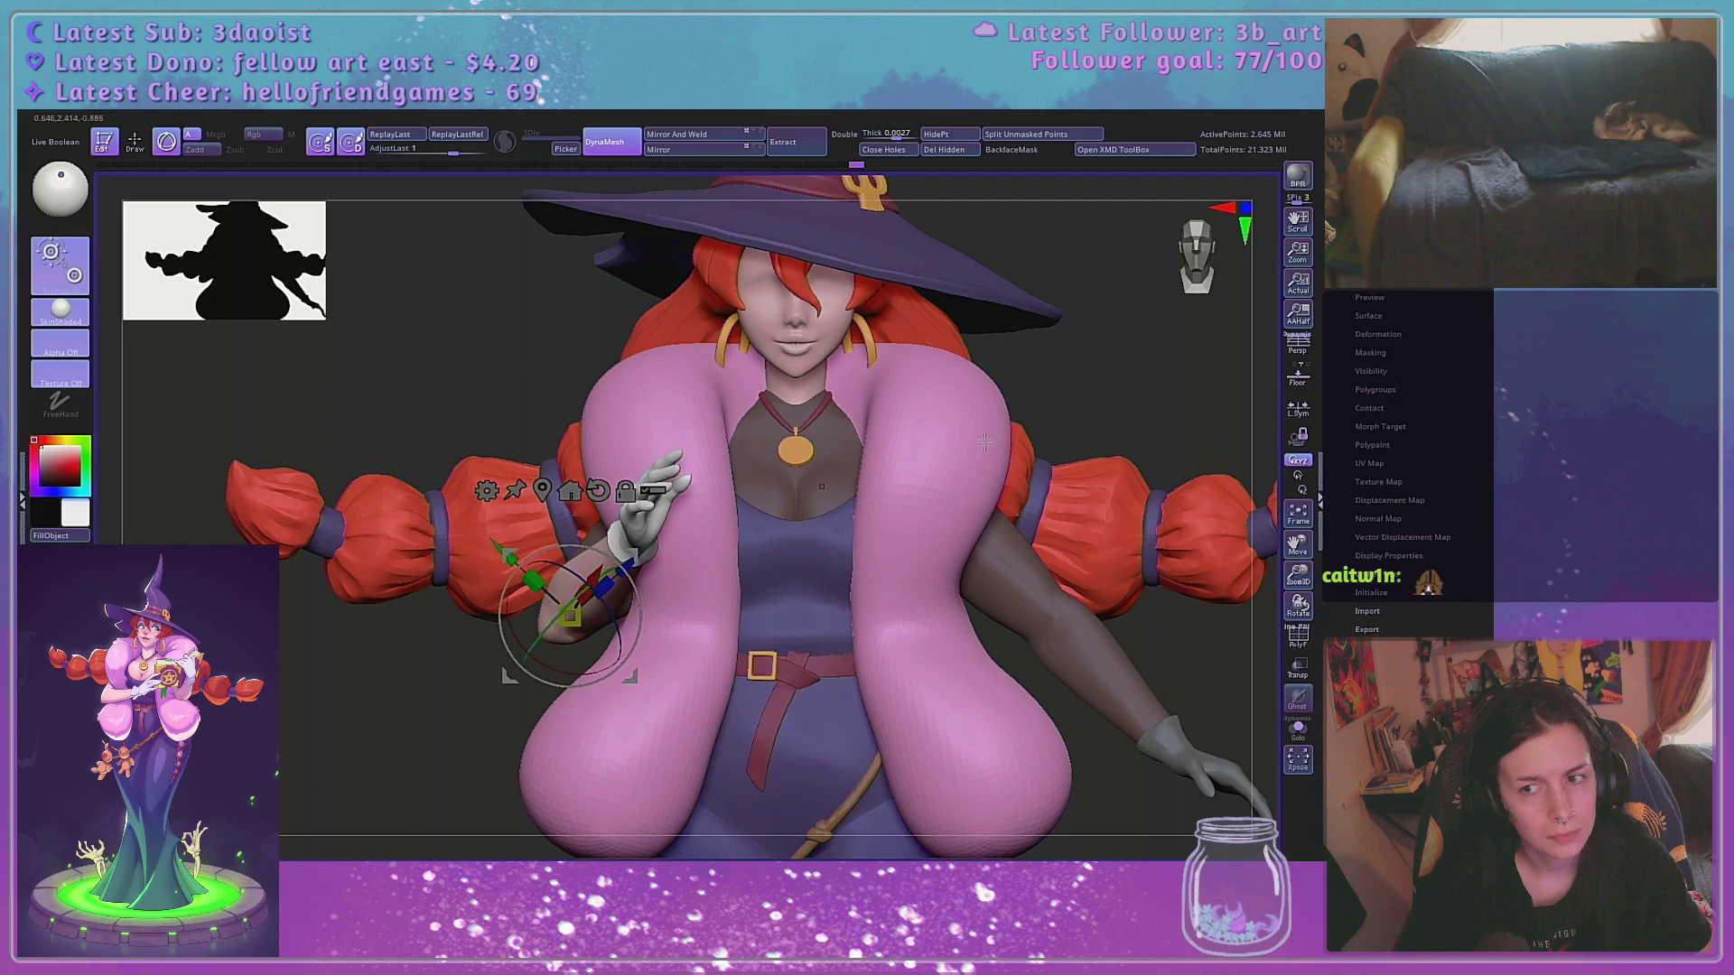
Turn on perspective, inspect the bent forearm from the side, and undo the bend
left_click(1298, 344)
left_click_drag(1157, 353, 1191, 417)
left_click_drag(1107, 494, 1134, 515)
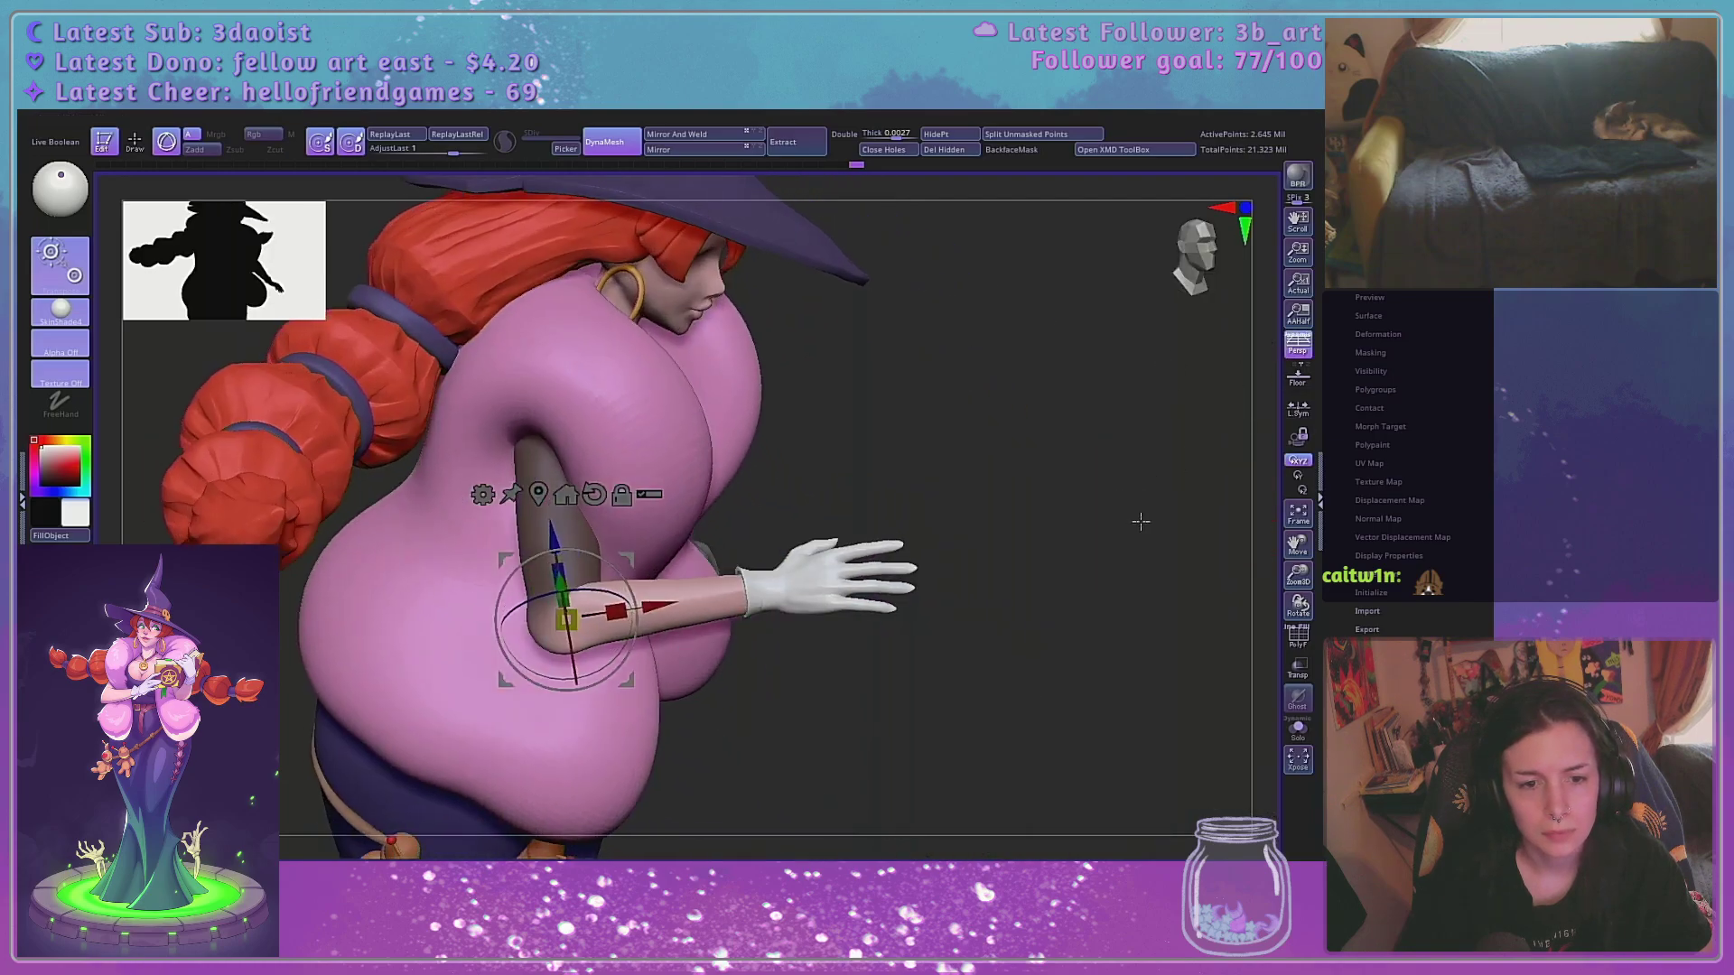
key("ctrl+z")
Try bending the right forearm at the elbow from the side with slightly shifted pivots, undoing each trial
left_click_drag(625, 658, 641, 634)
key("ctrl+z")
left_click_drag(584, 699, 620, 611)
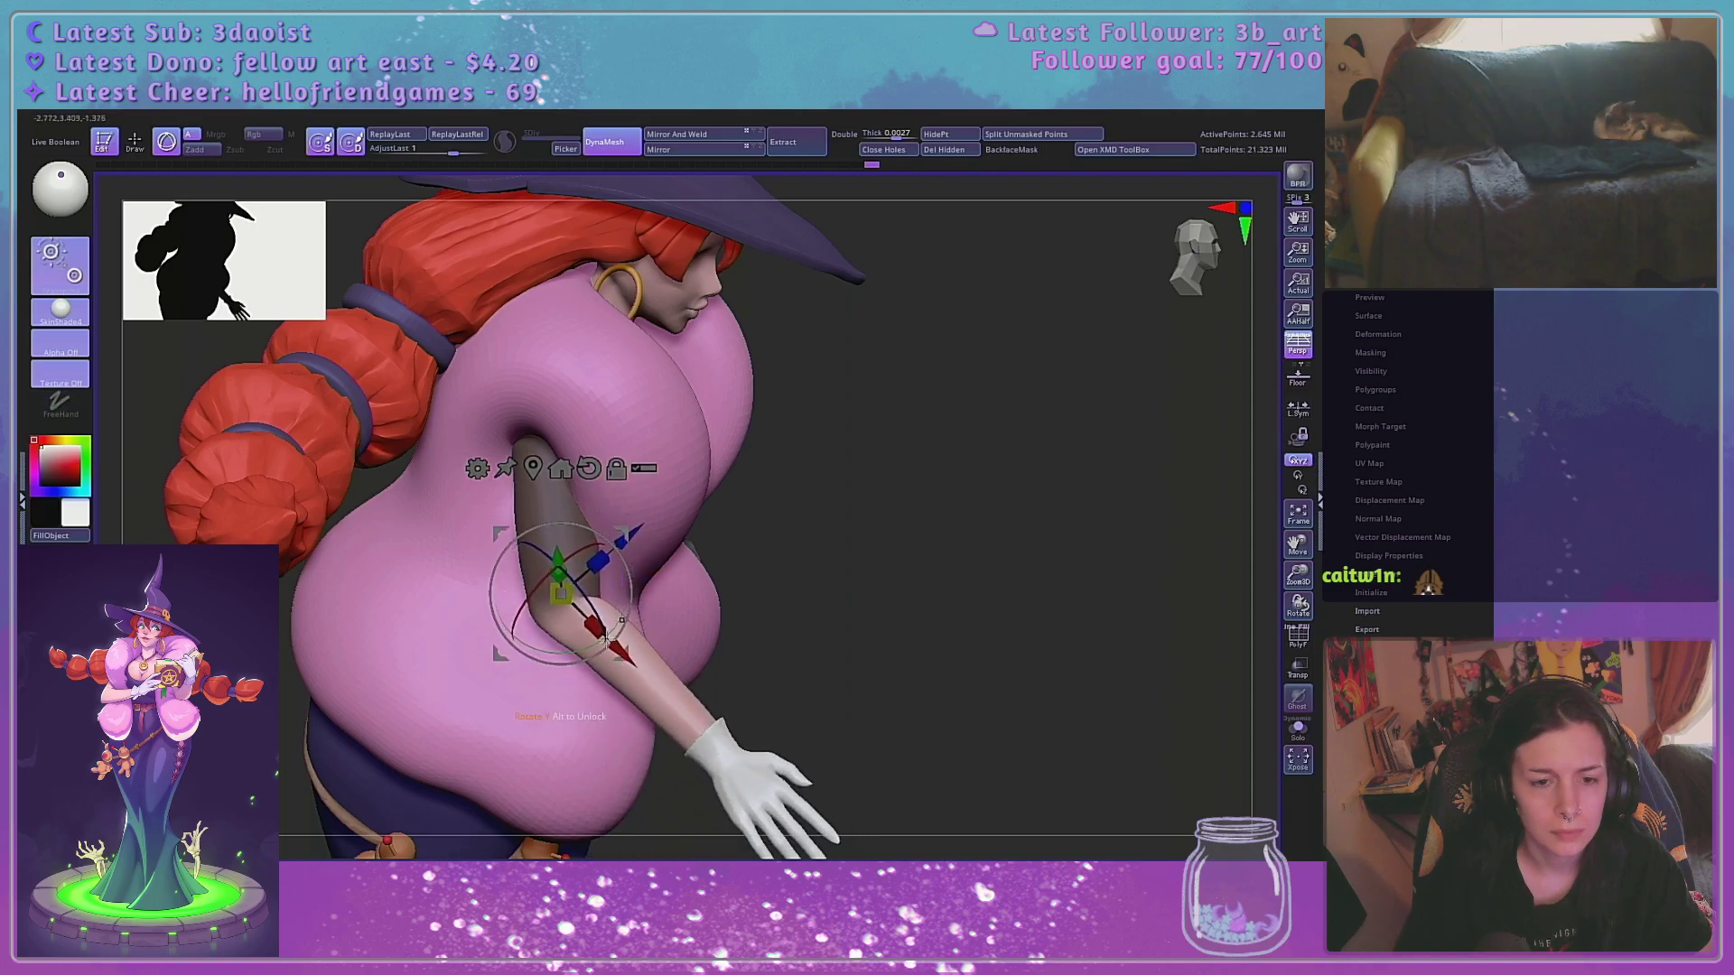
key("ctrl+z")
mouse_move(585, 675)
left_mouse_down()
mouse_move(617, 661)
mouse_move(658, 566)
left_mouse_up()
key("ctrl+z")
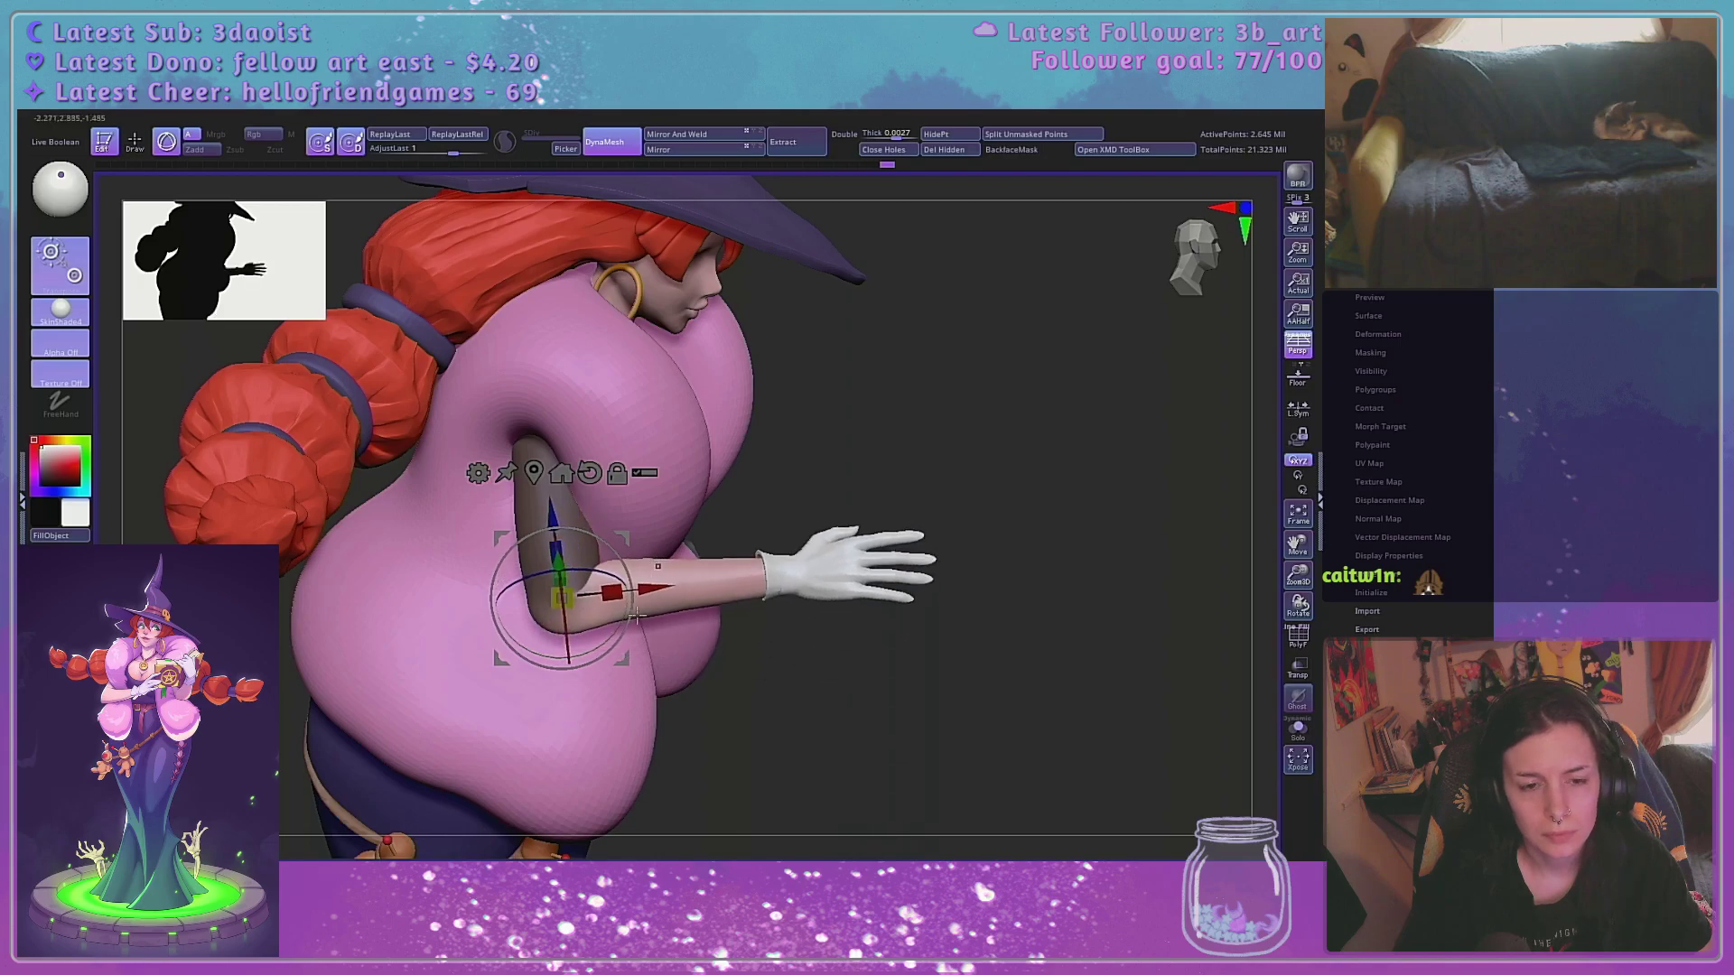
key("ctrl+z")
left_click_drag(588, 679, 612, 626, "alt")
key("ctrl+z")
key("ctrl+z")
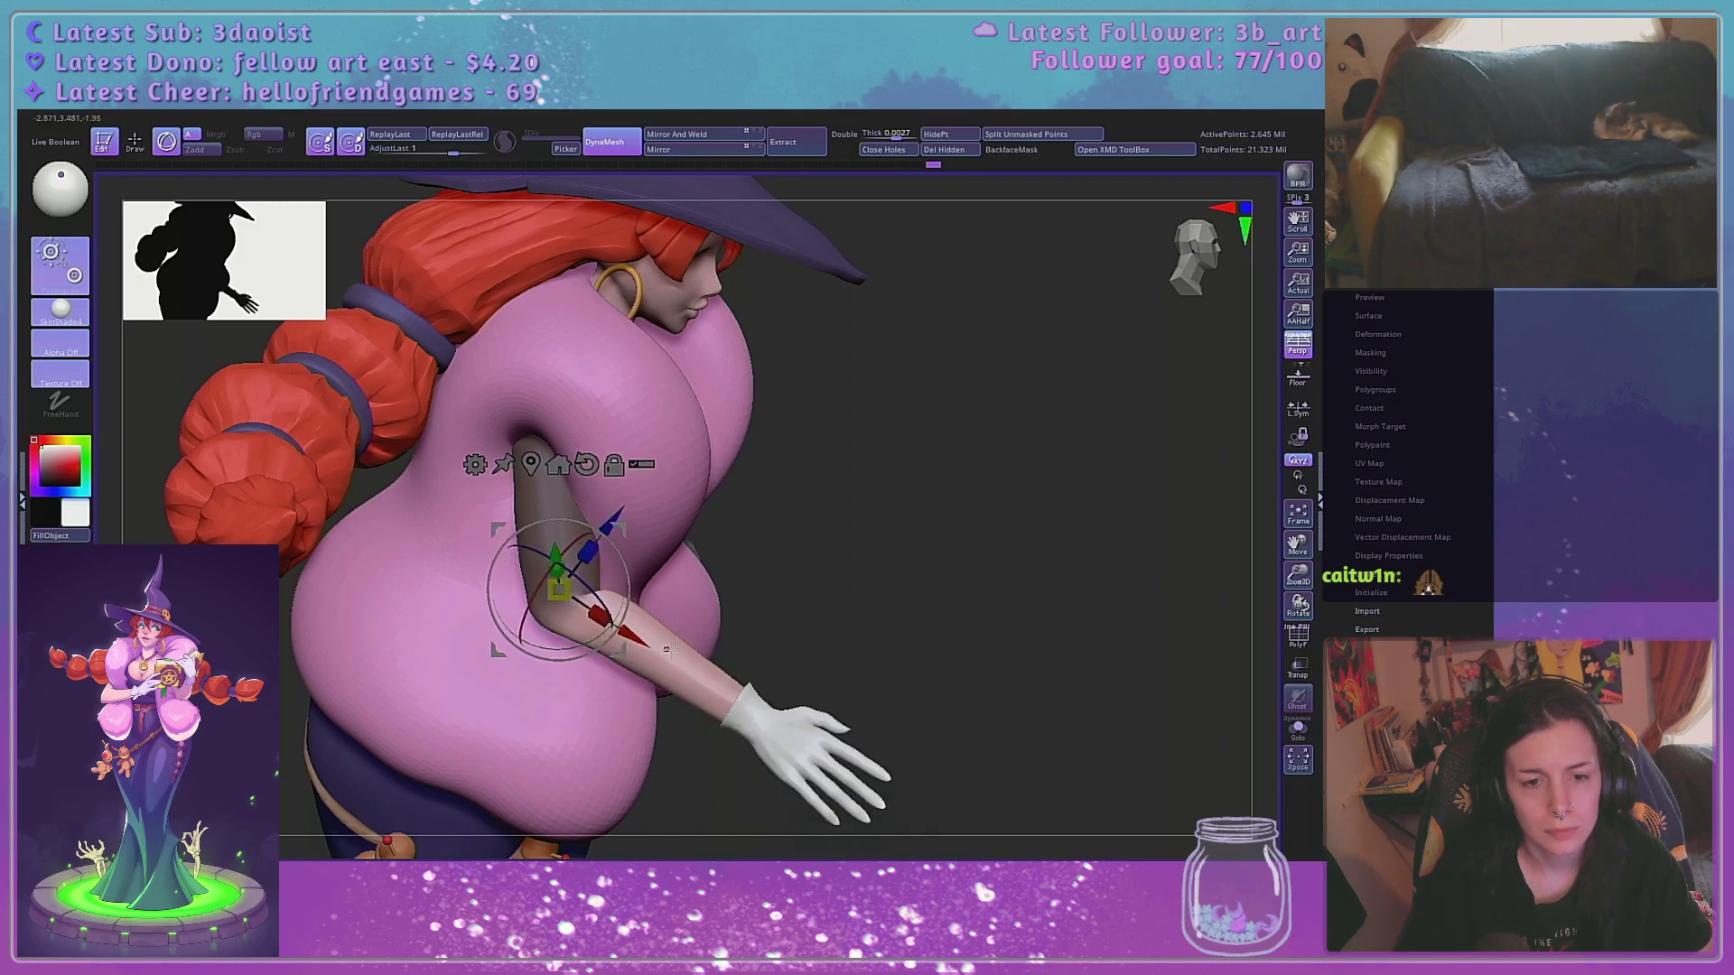
left_click_drag(949, 627, 950, 591)
key("ctrl+z")
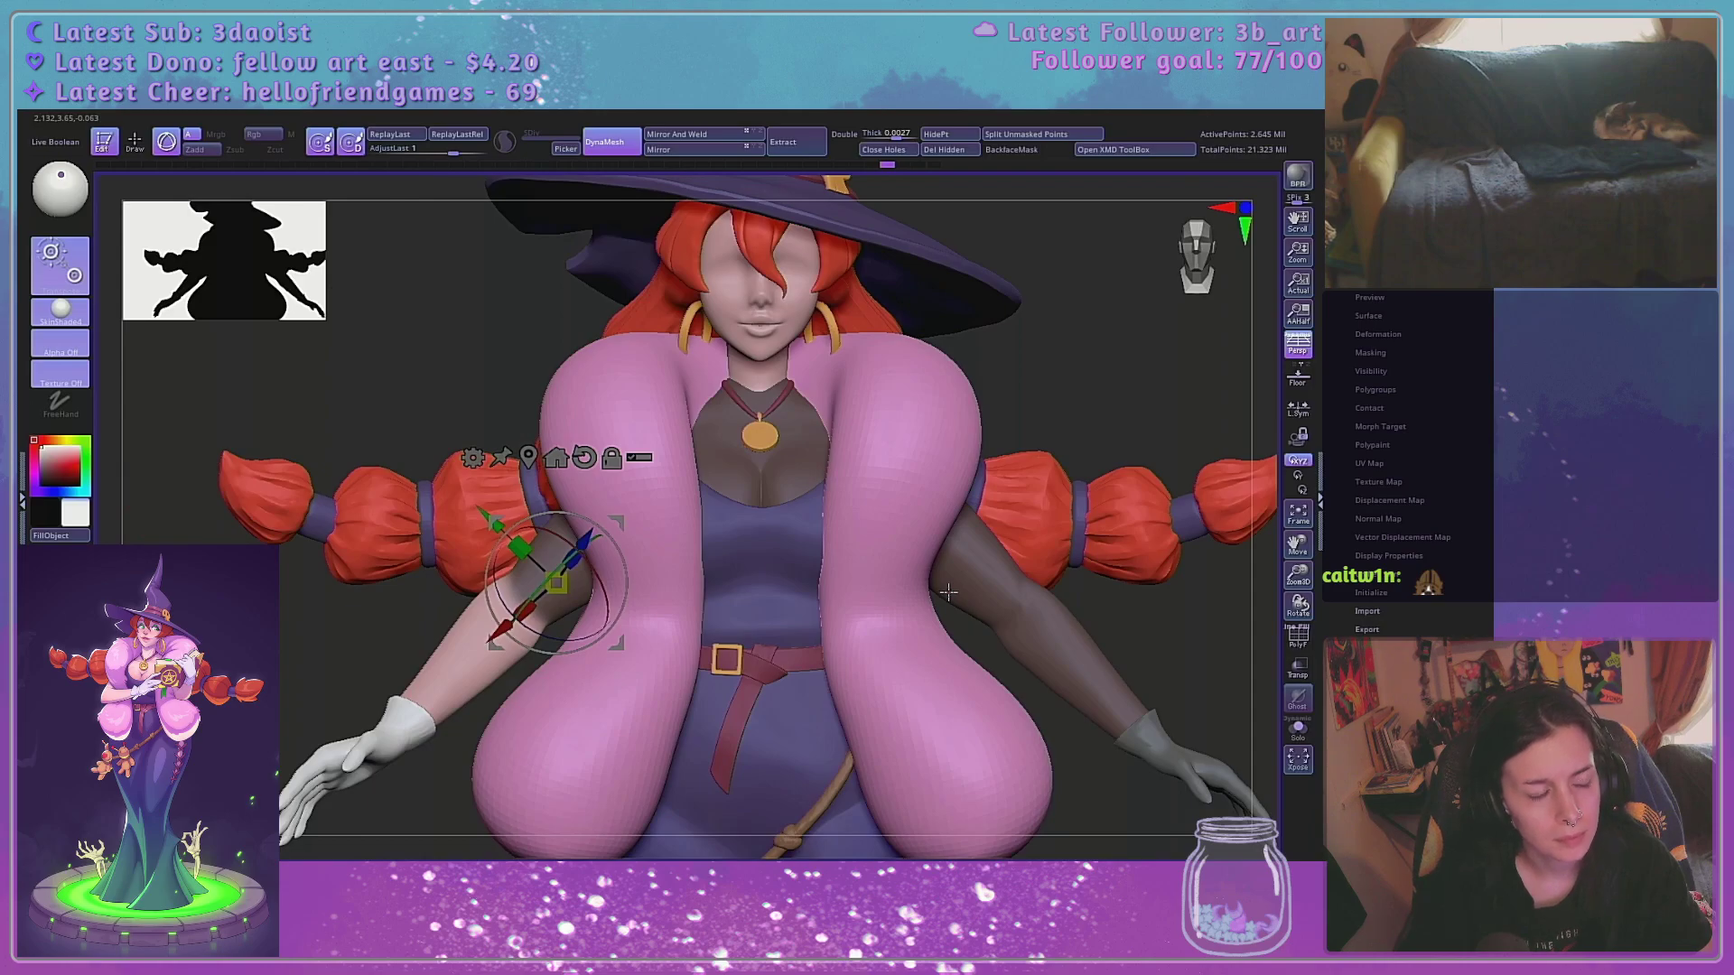
Isolate the body, undo the elbow pivot and mask changes back to the fully unmasked right arm, and show the whole character again
left_click(1298, 728)
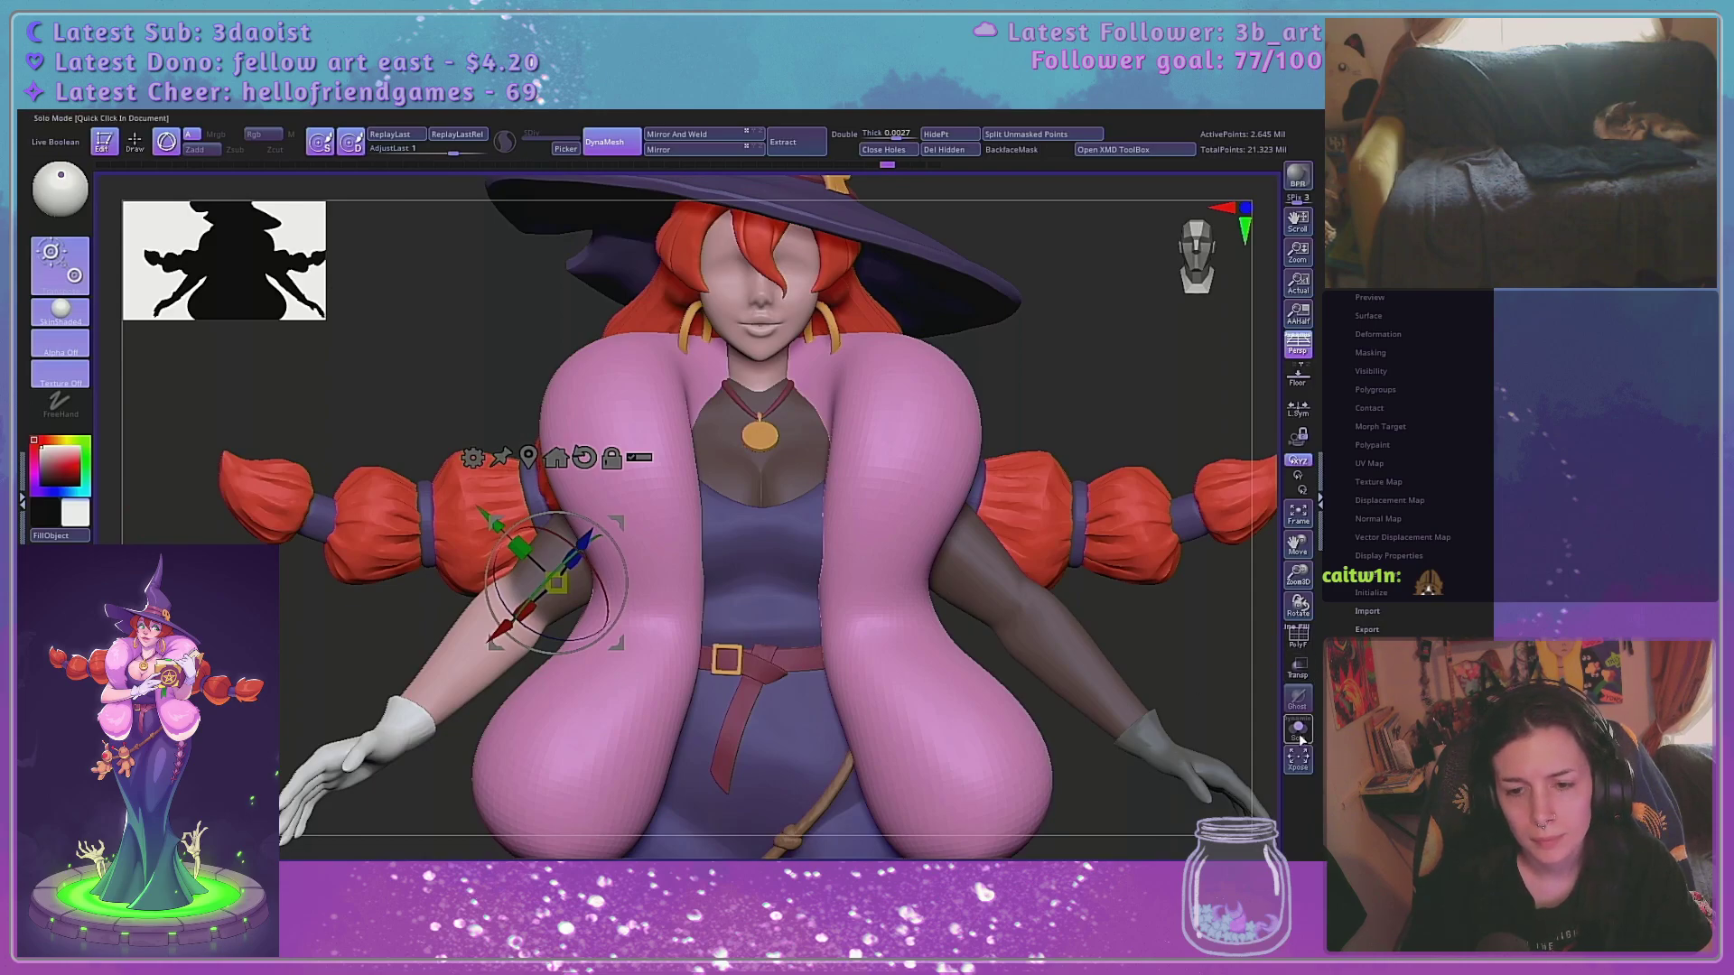
key("ctrl+z")
key("ctrl+z")
key("ctrl+z")
key("ctrl+z")
key("ctrl+z")
key("ctrl+z")
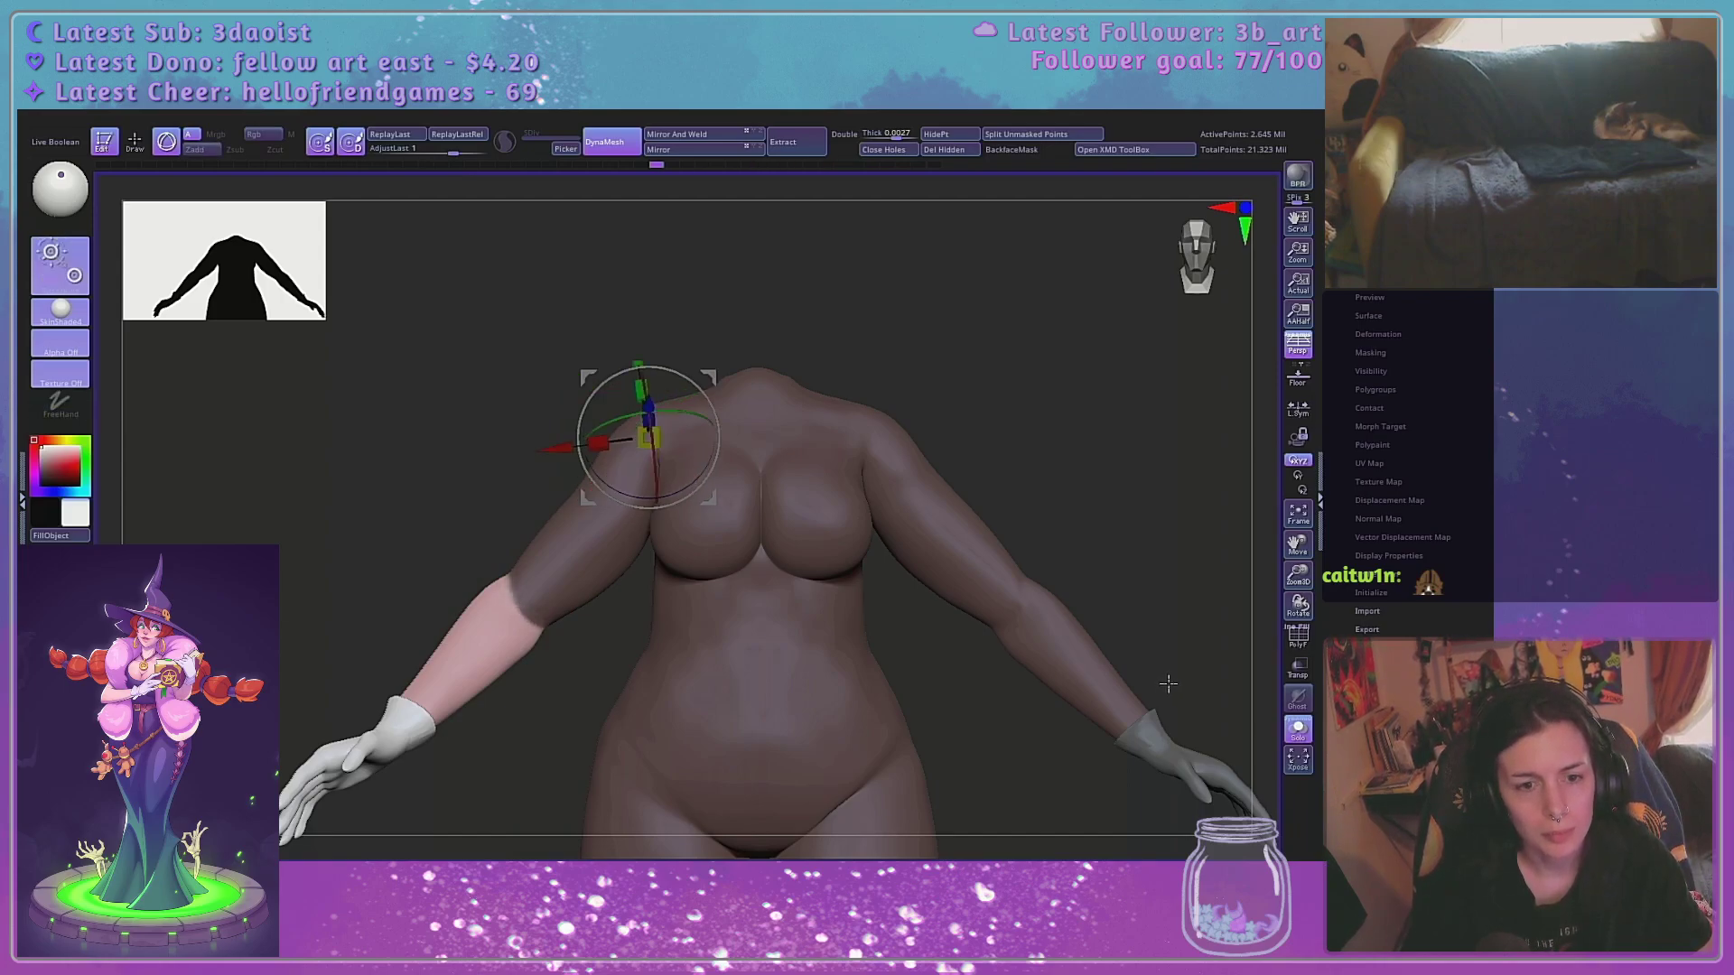
key("ctrl+z")
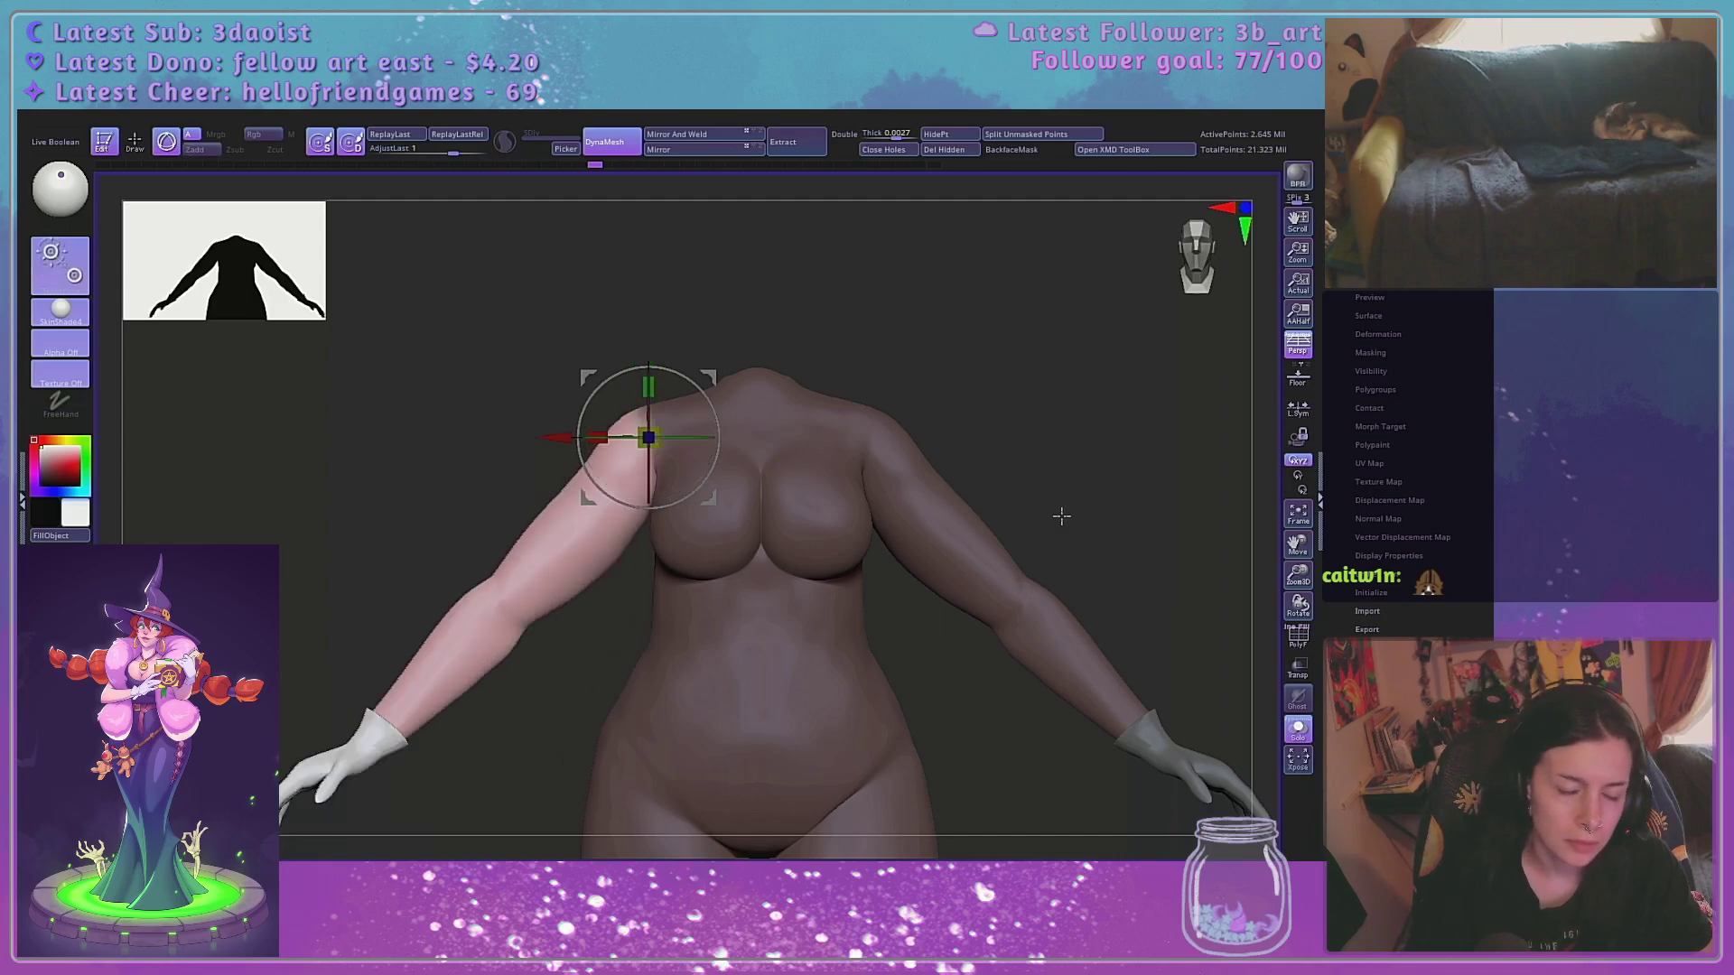
key("ctrl+z")
key("ctrl+z")
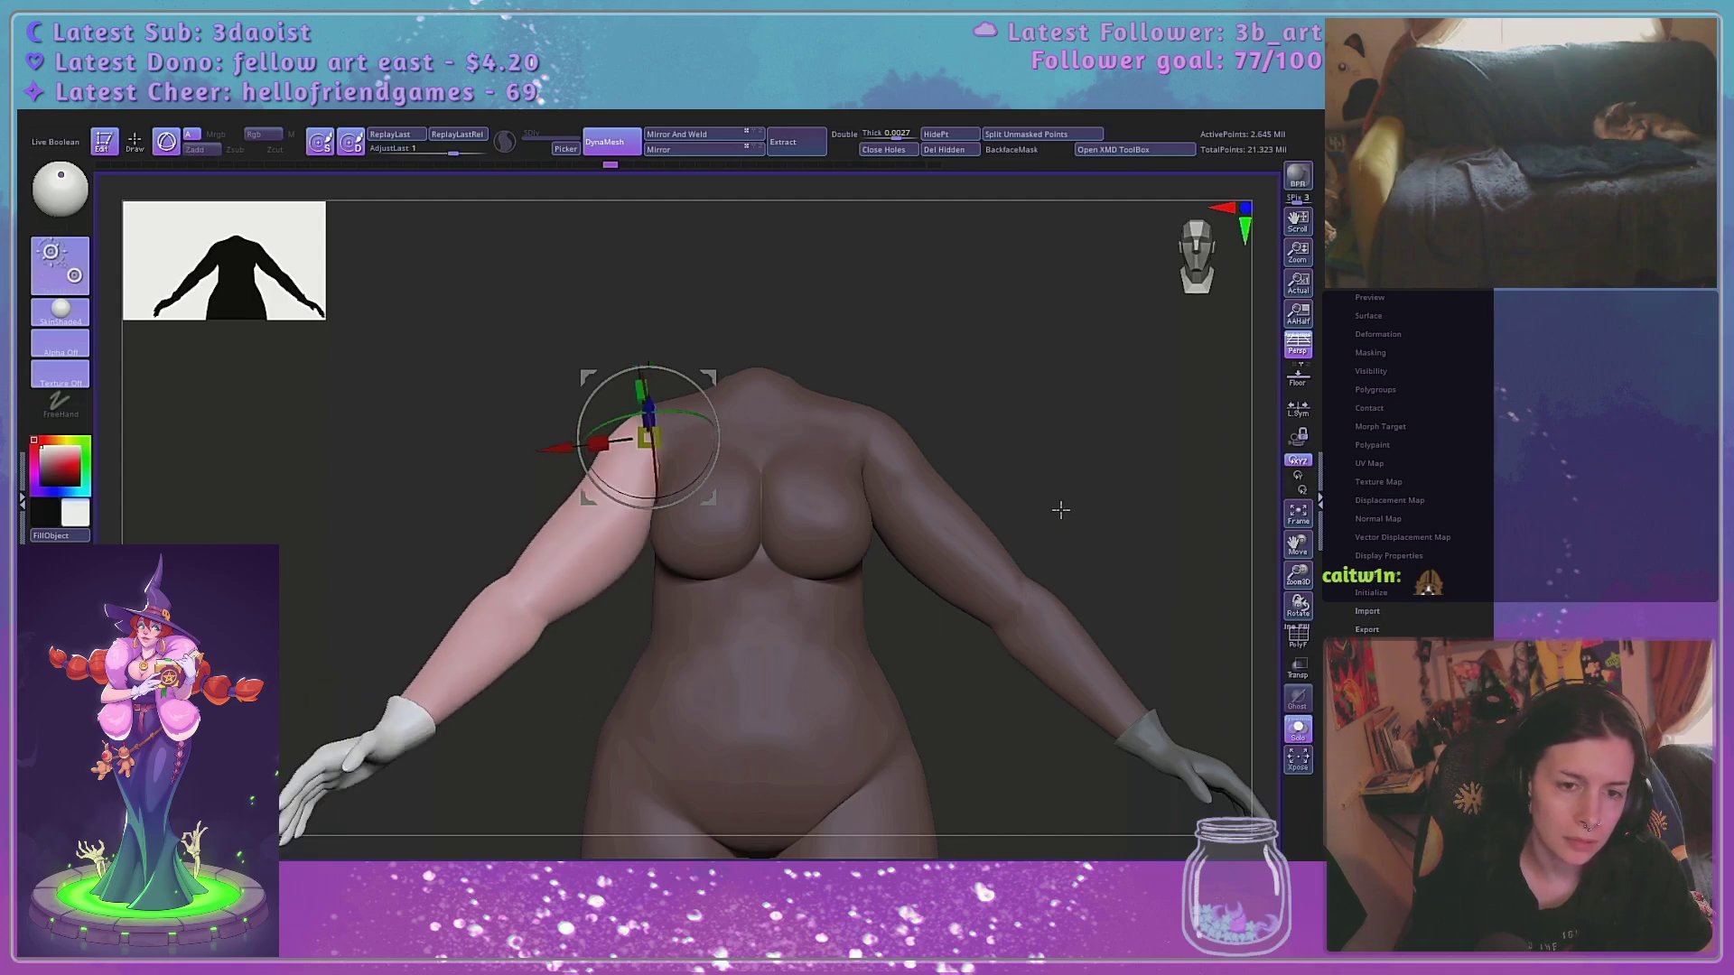
left_click(1298, 729)
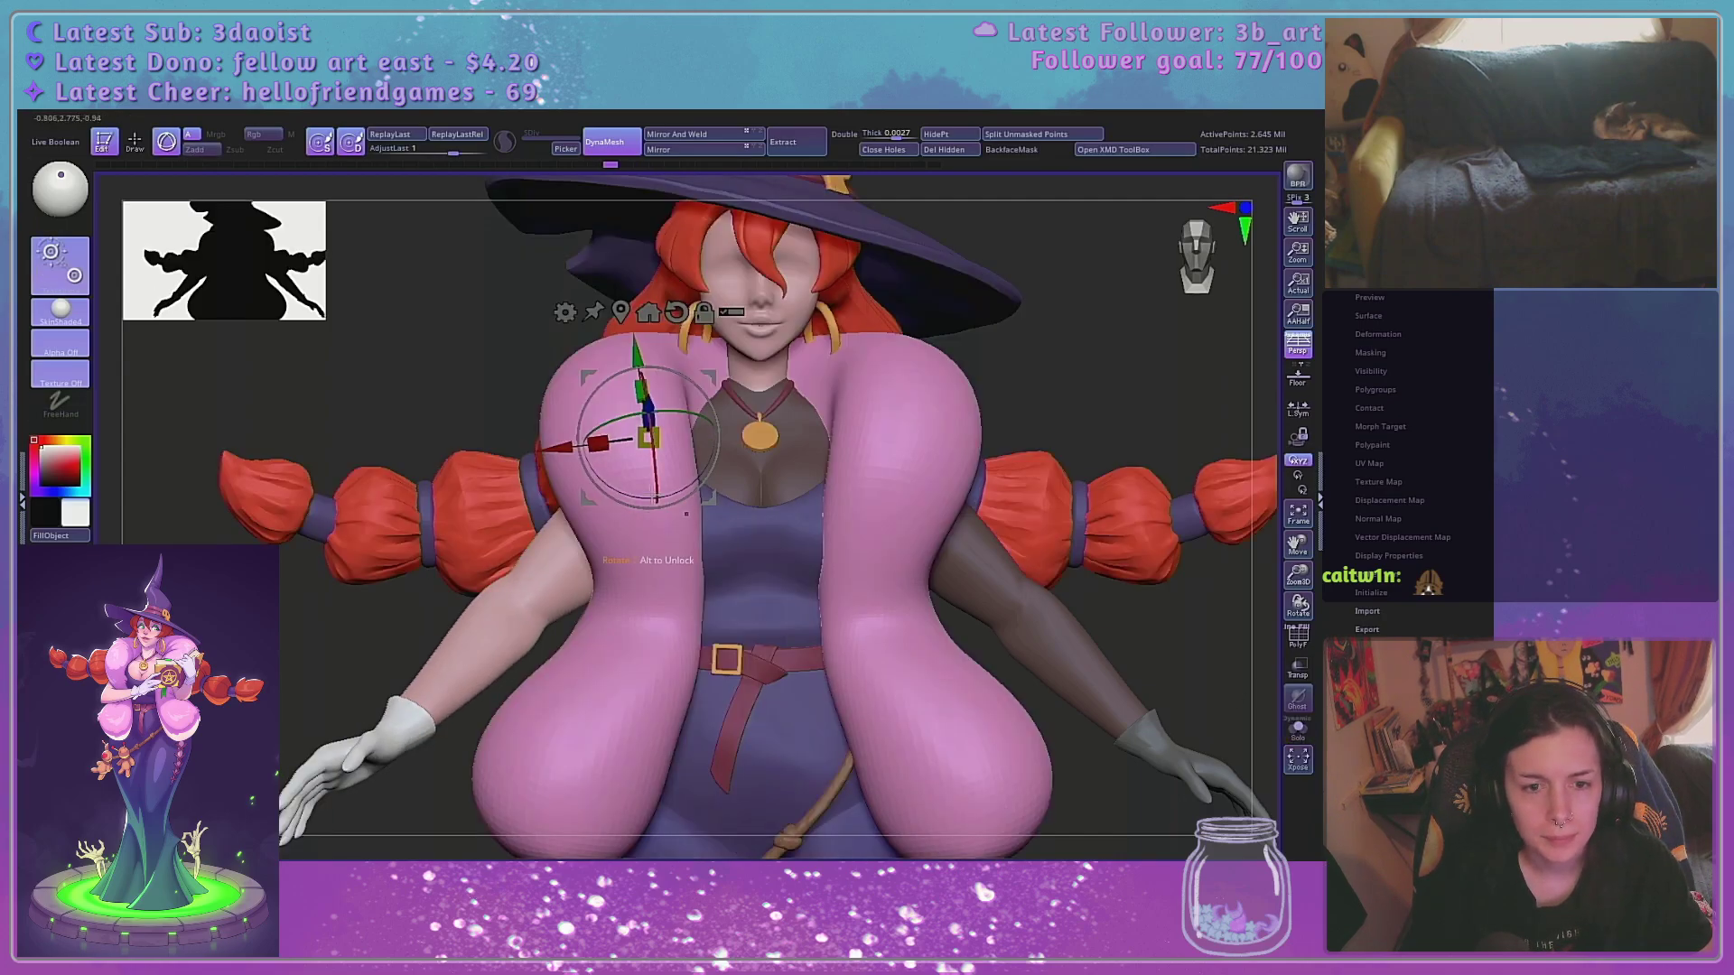
right_click_drag(672, 490, 616, 488, "alt")
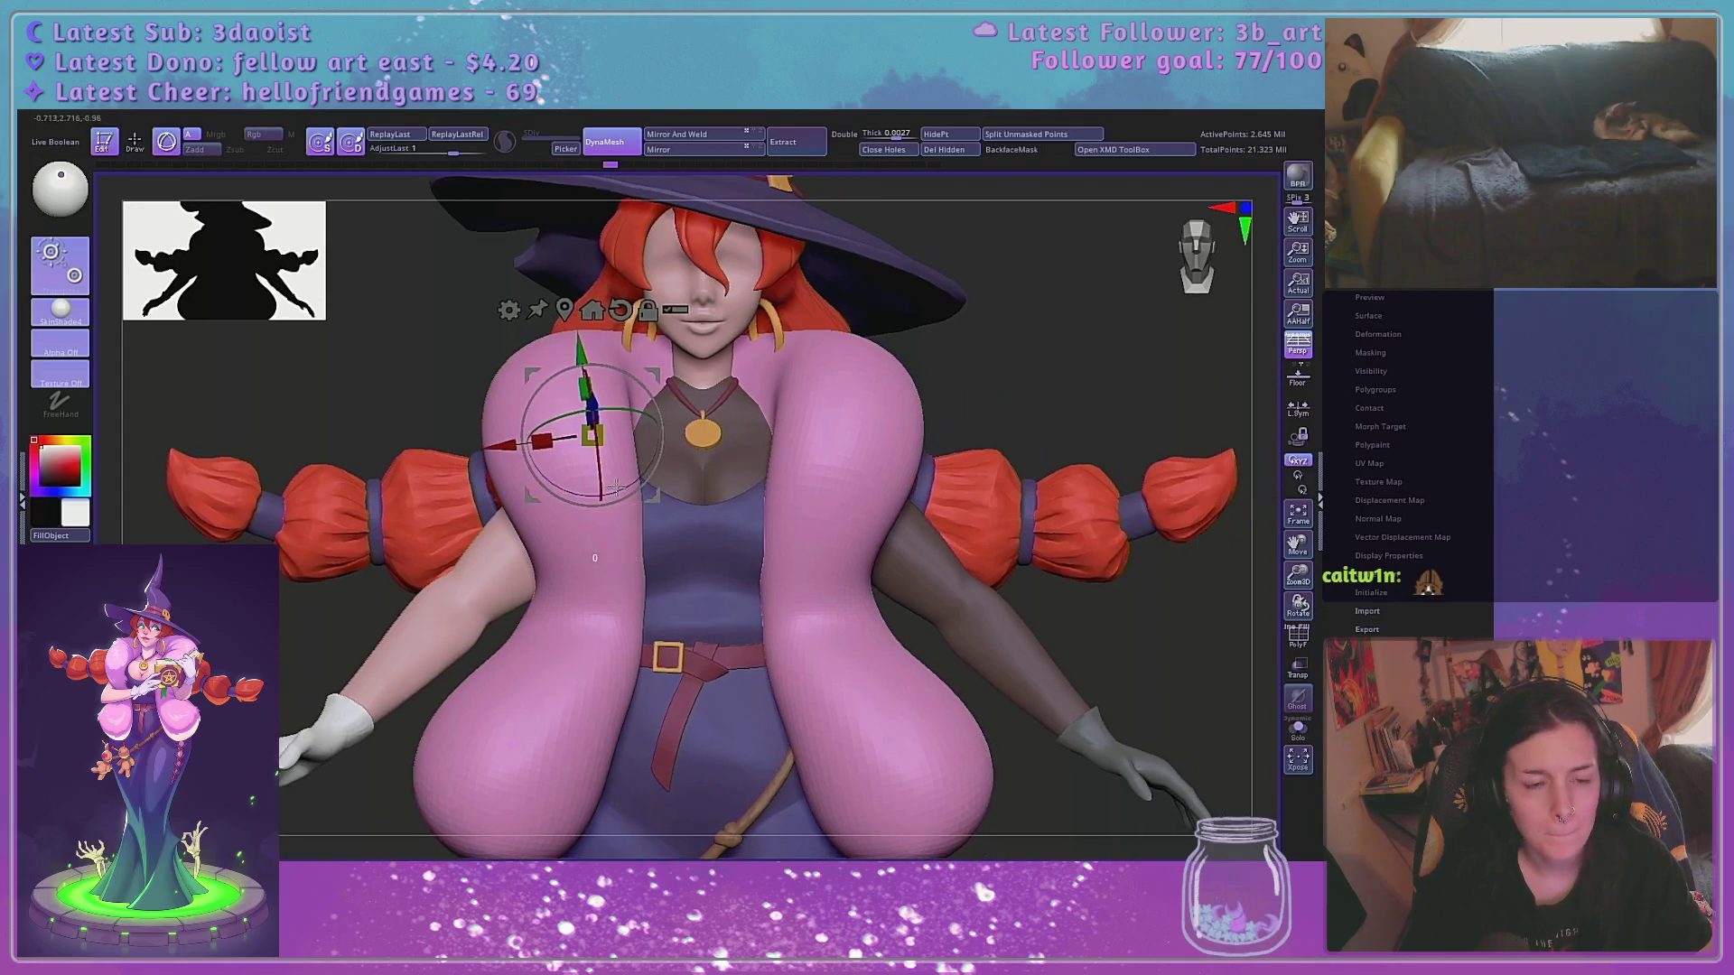
Try lowering the right arm slightly at the shoulder, checking it against the coat and on the isolated body from the side
left_click_drag(616, 487, 621, 485)
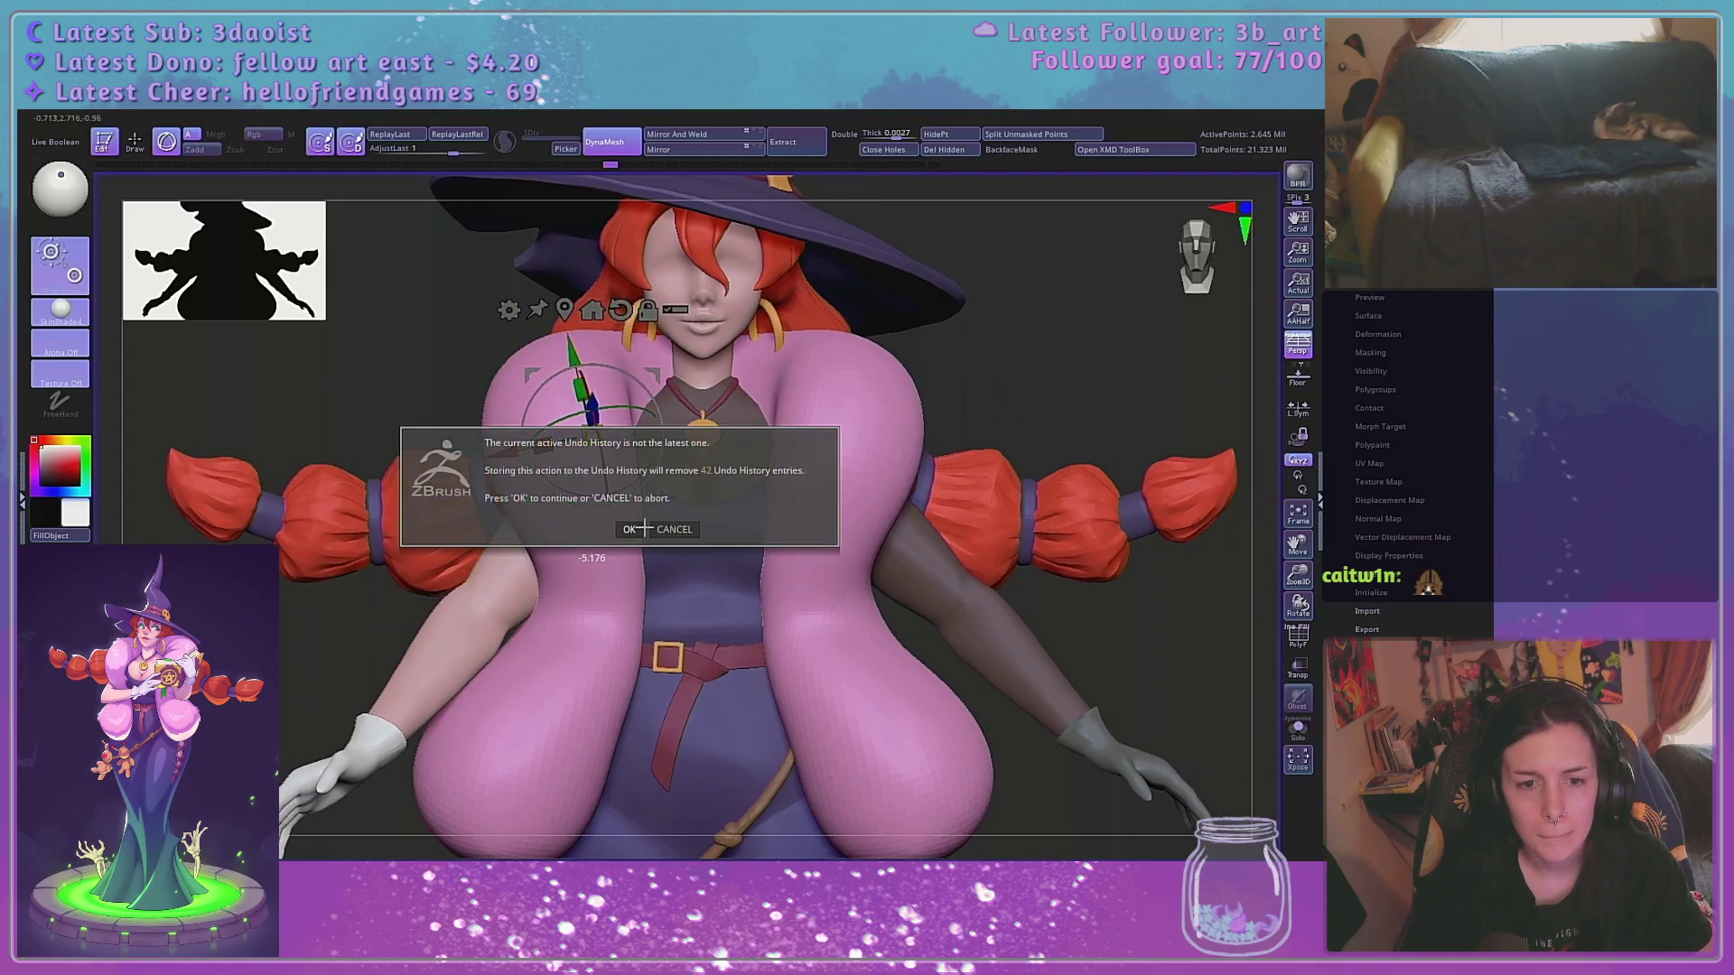
left_click(640, 530)
left_click(1298, 728)
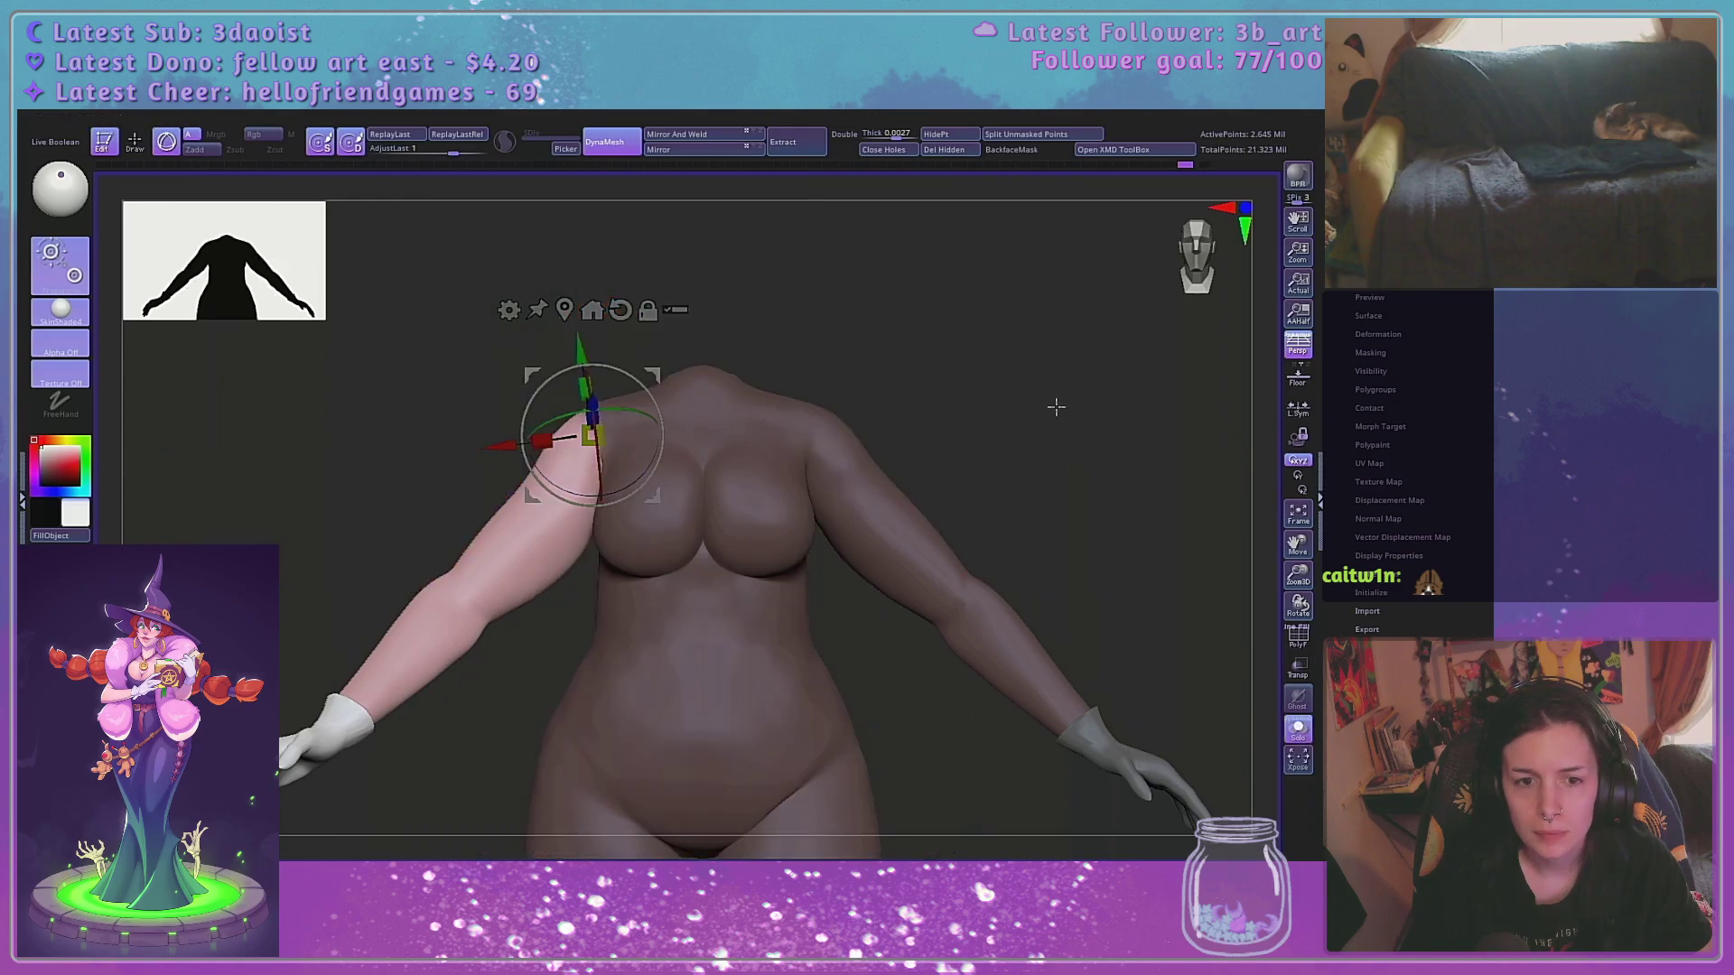
left_click_drag(1056, 408, 1120, 488)
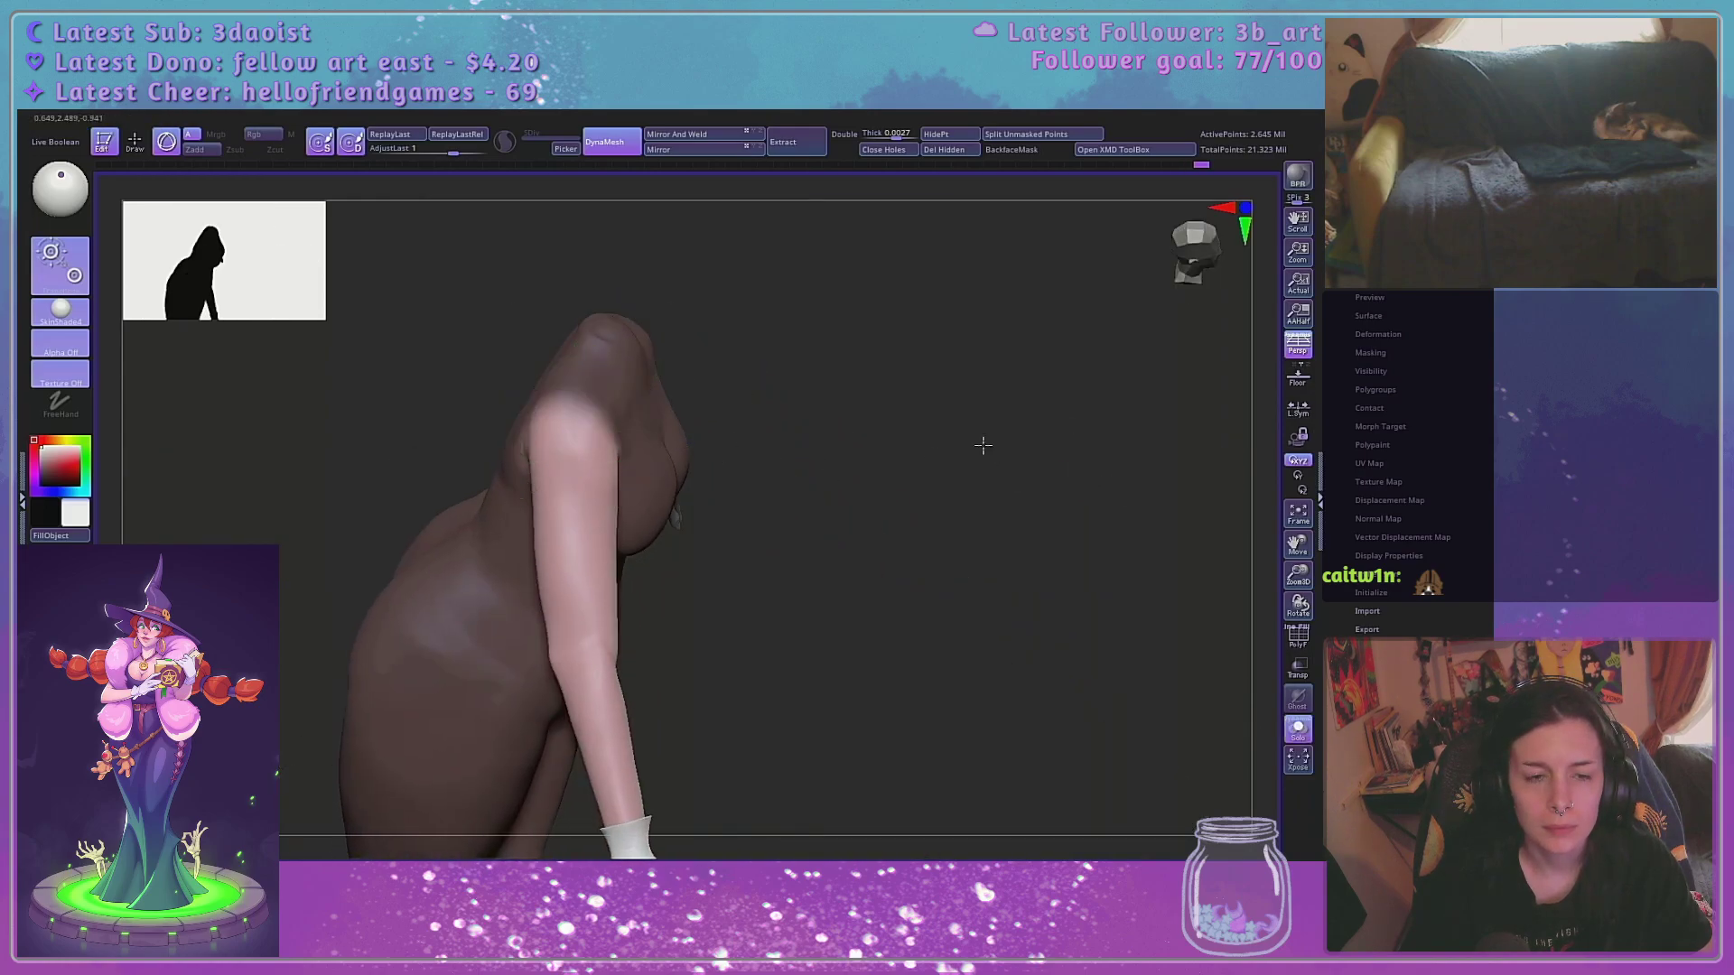
left_click_drag(983, 446, 921, 403, "shift")
left_click(1298, 731)
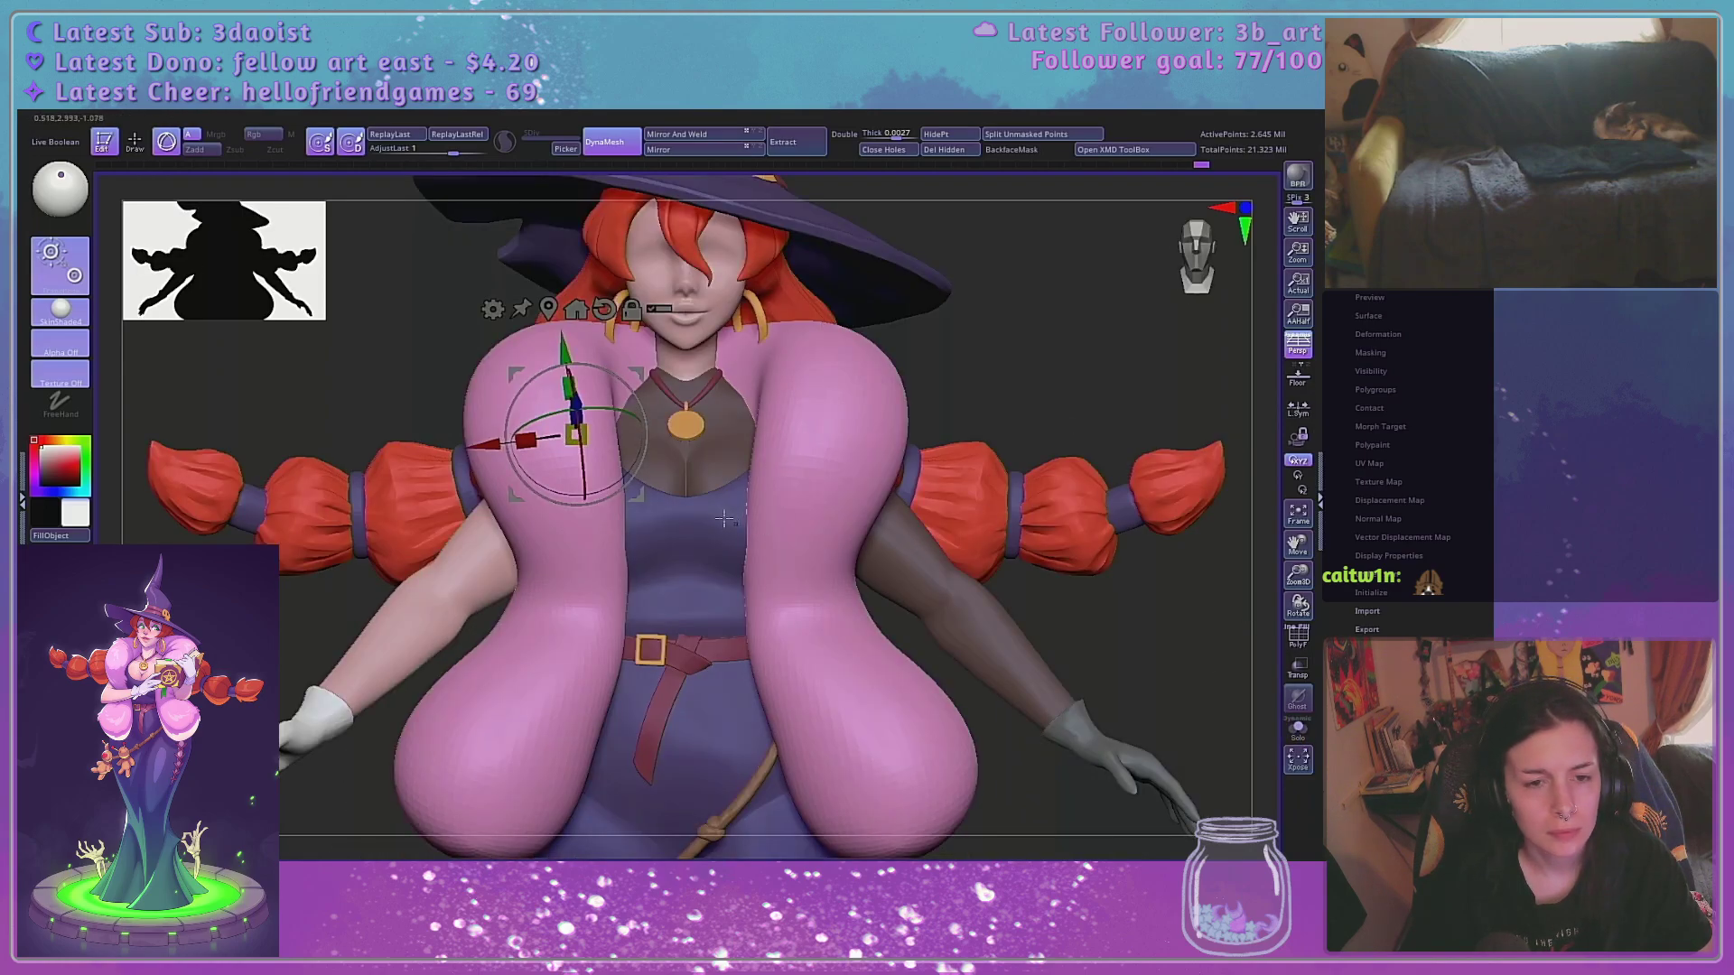
left_click_drag(632, 488, 625, 476)
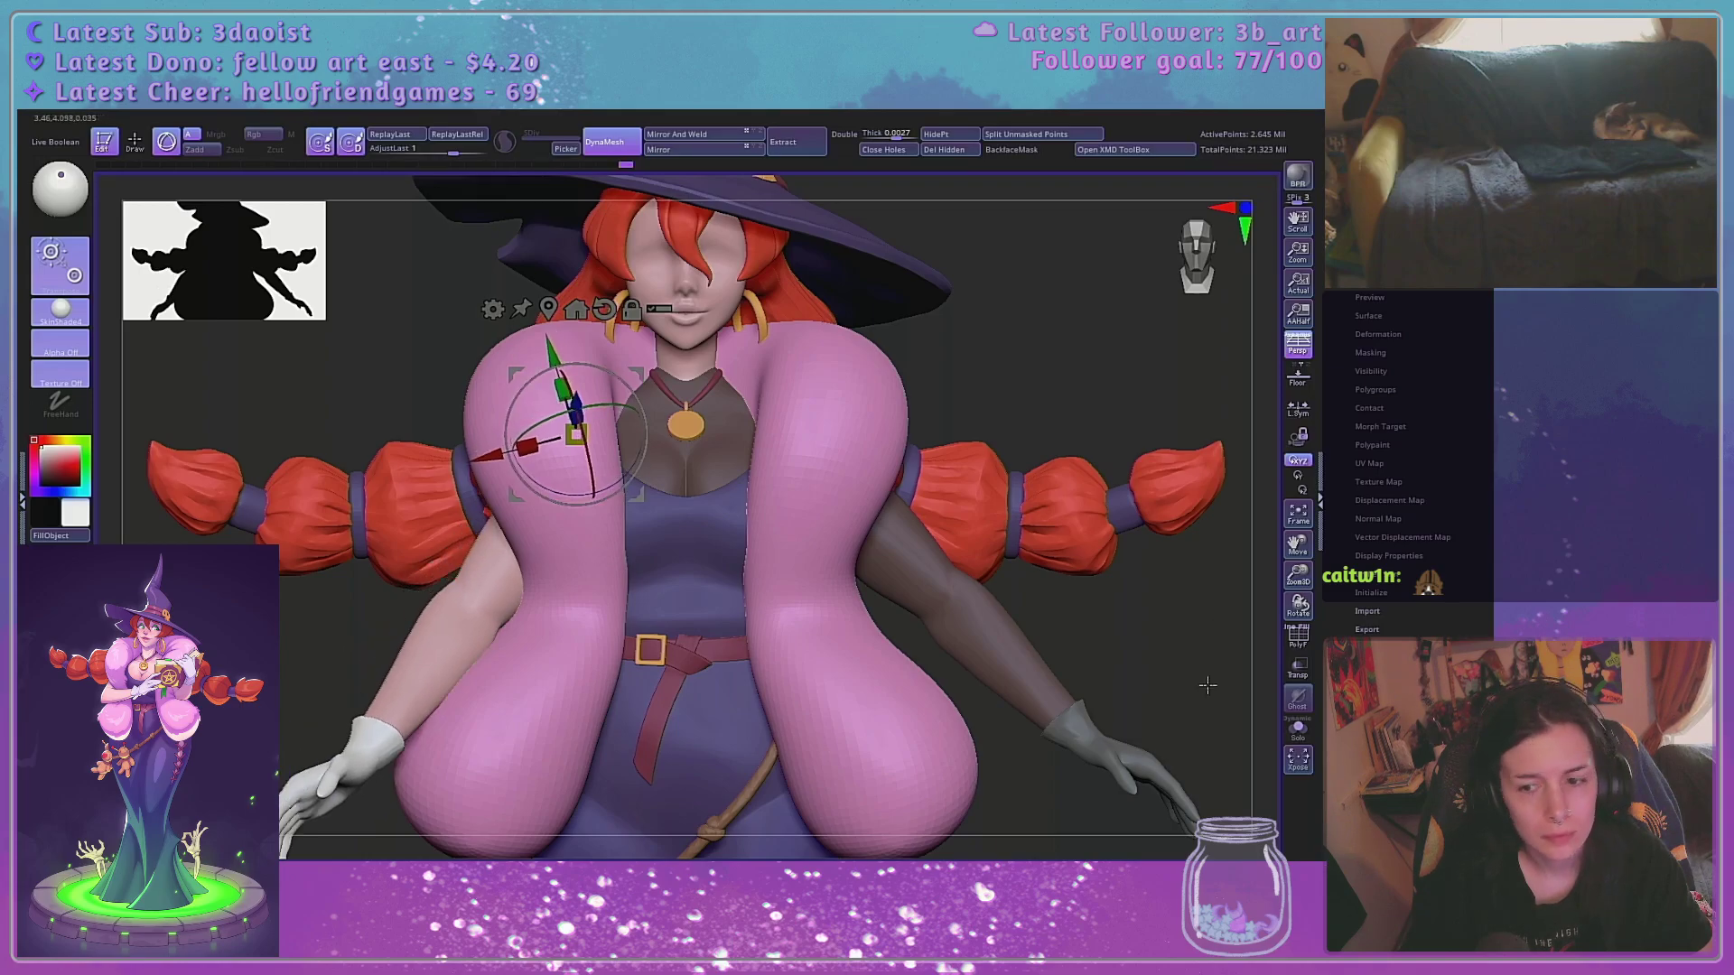
Undo the arm's downward rotation and try swinging the right arm at the shoulder on the isolated body
key("ctrl+shift+s")
left_click_drag(614, 436, 594, 467)
key("ctrl+z")
key("ctrl+z")
key("ctrl+z")
key("ctrl+z")
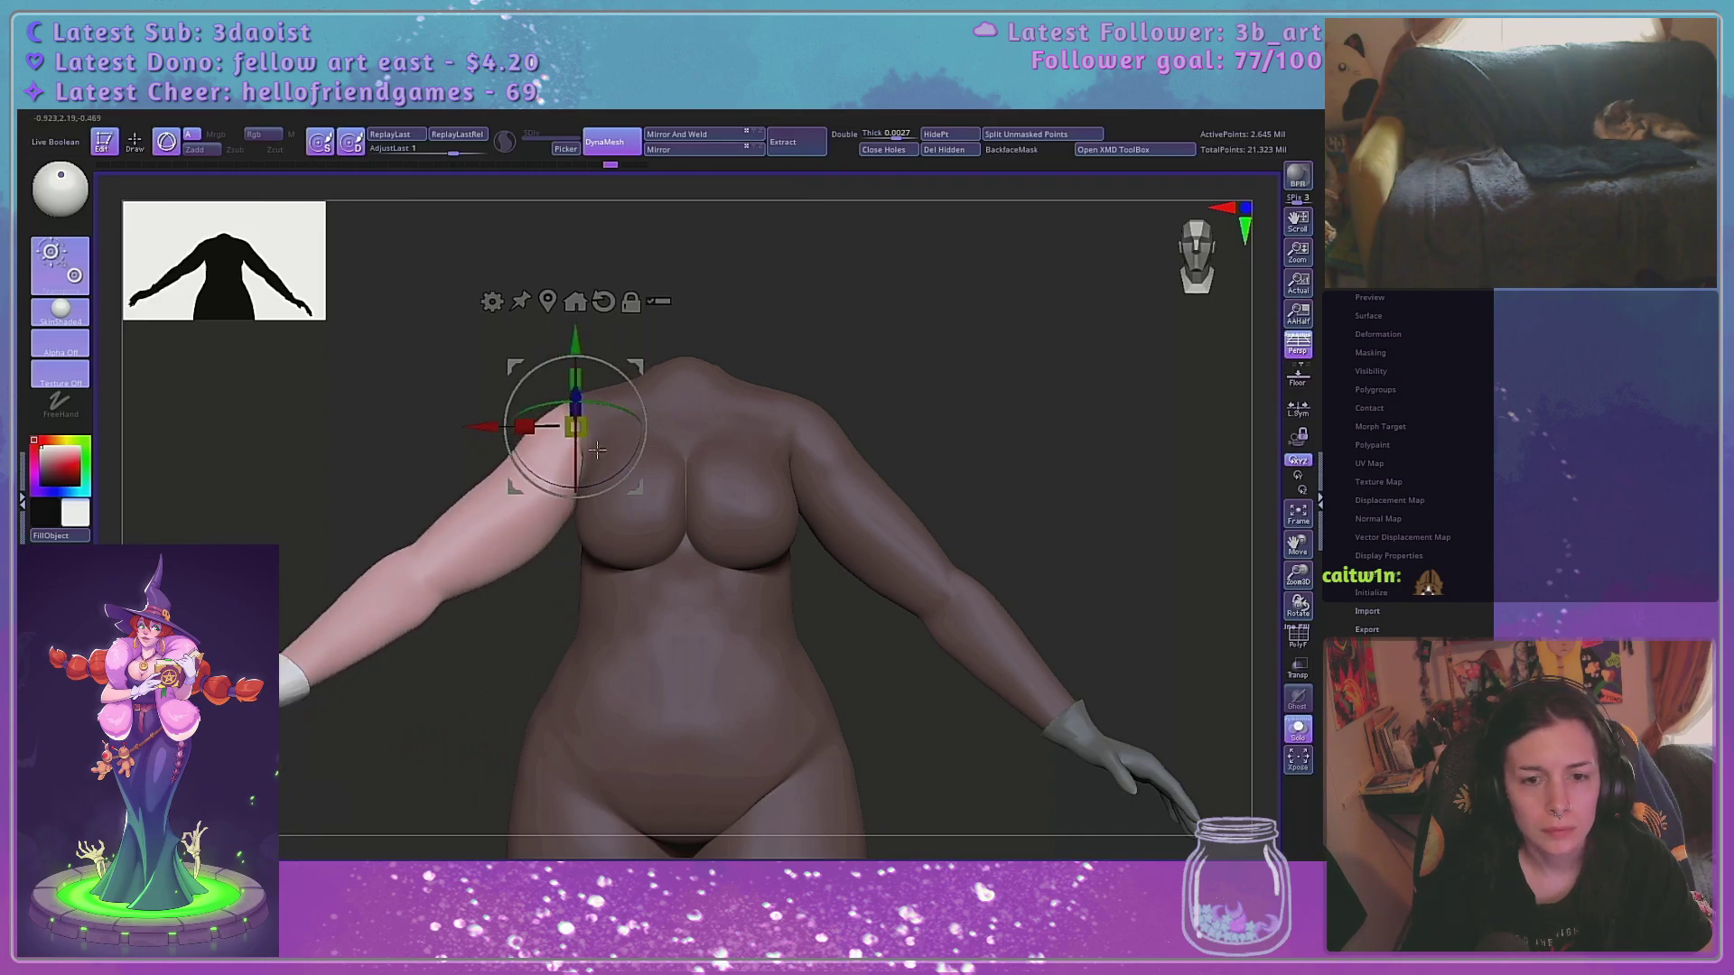
left_click_drag(575, 445, 575, 396)
key("ctrl+z")
Shift the shoulder pivot slightly backward and try rotating the right arm down about 13 degrees from the side and lower from the front
left_click_drag(806, 364, 897, 367)
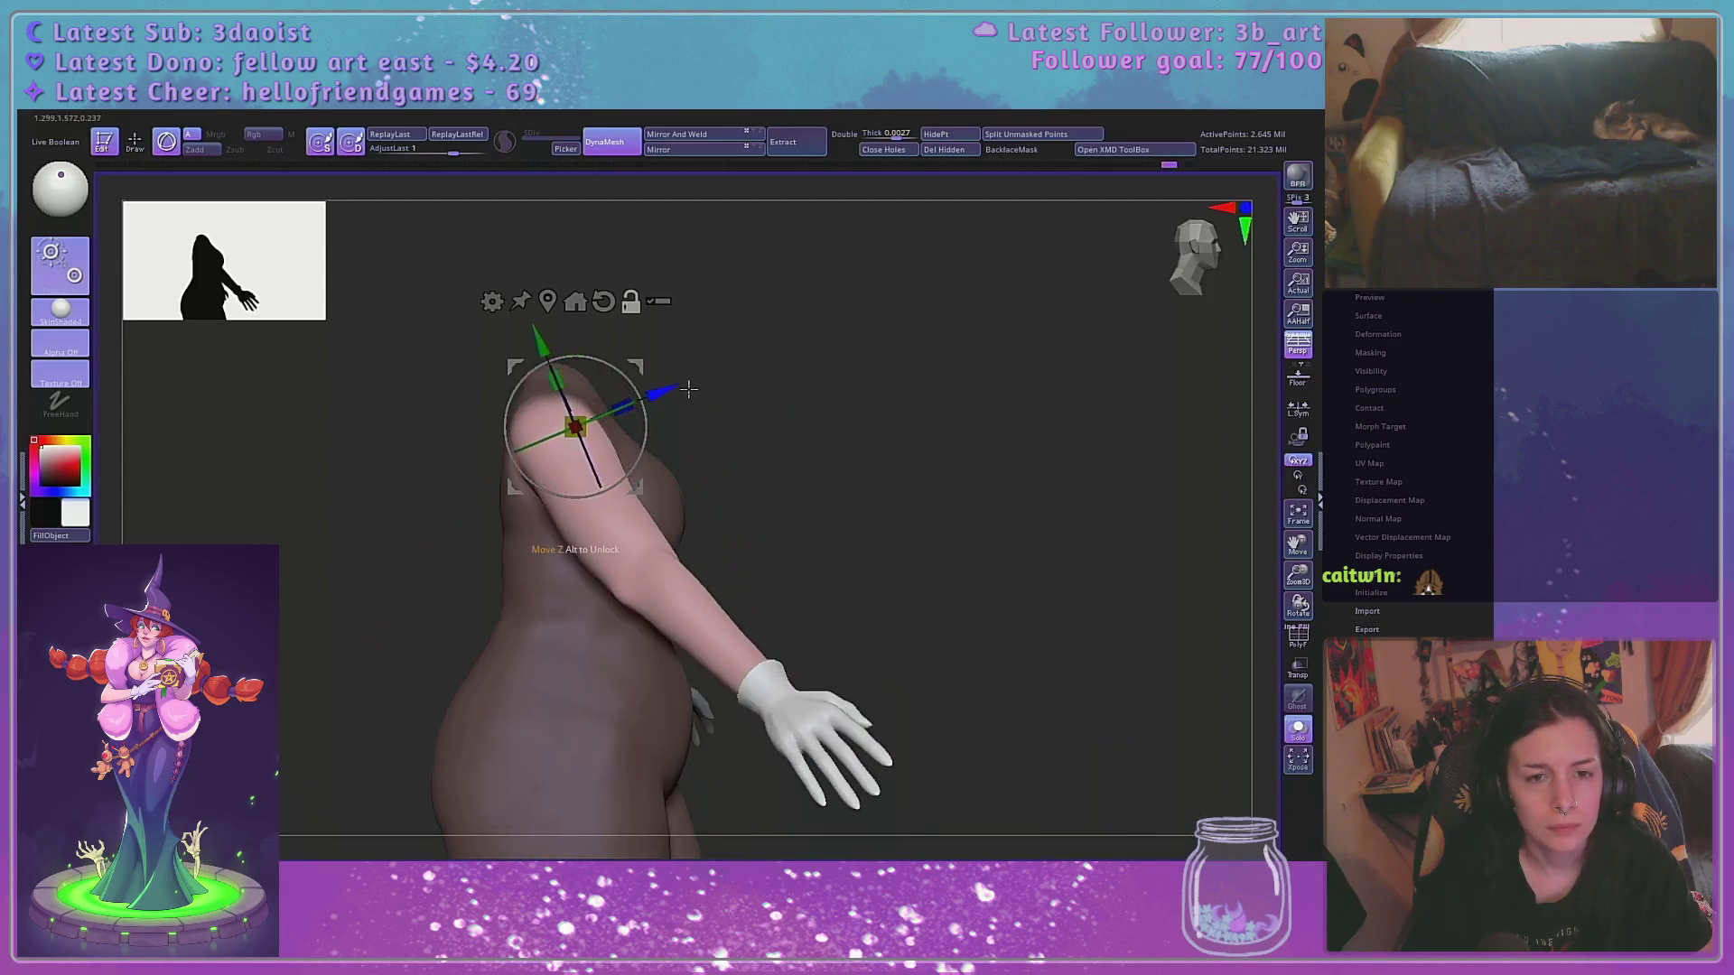
left_click_drag(680, 389, 662, 398, "alt")
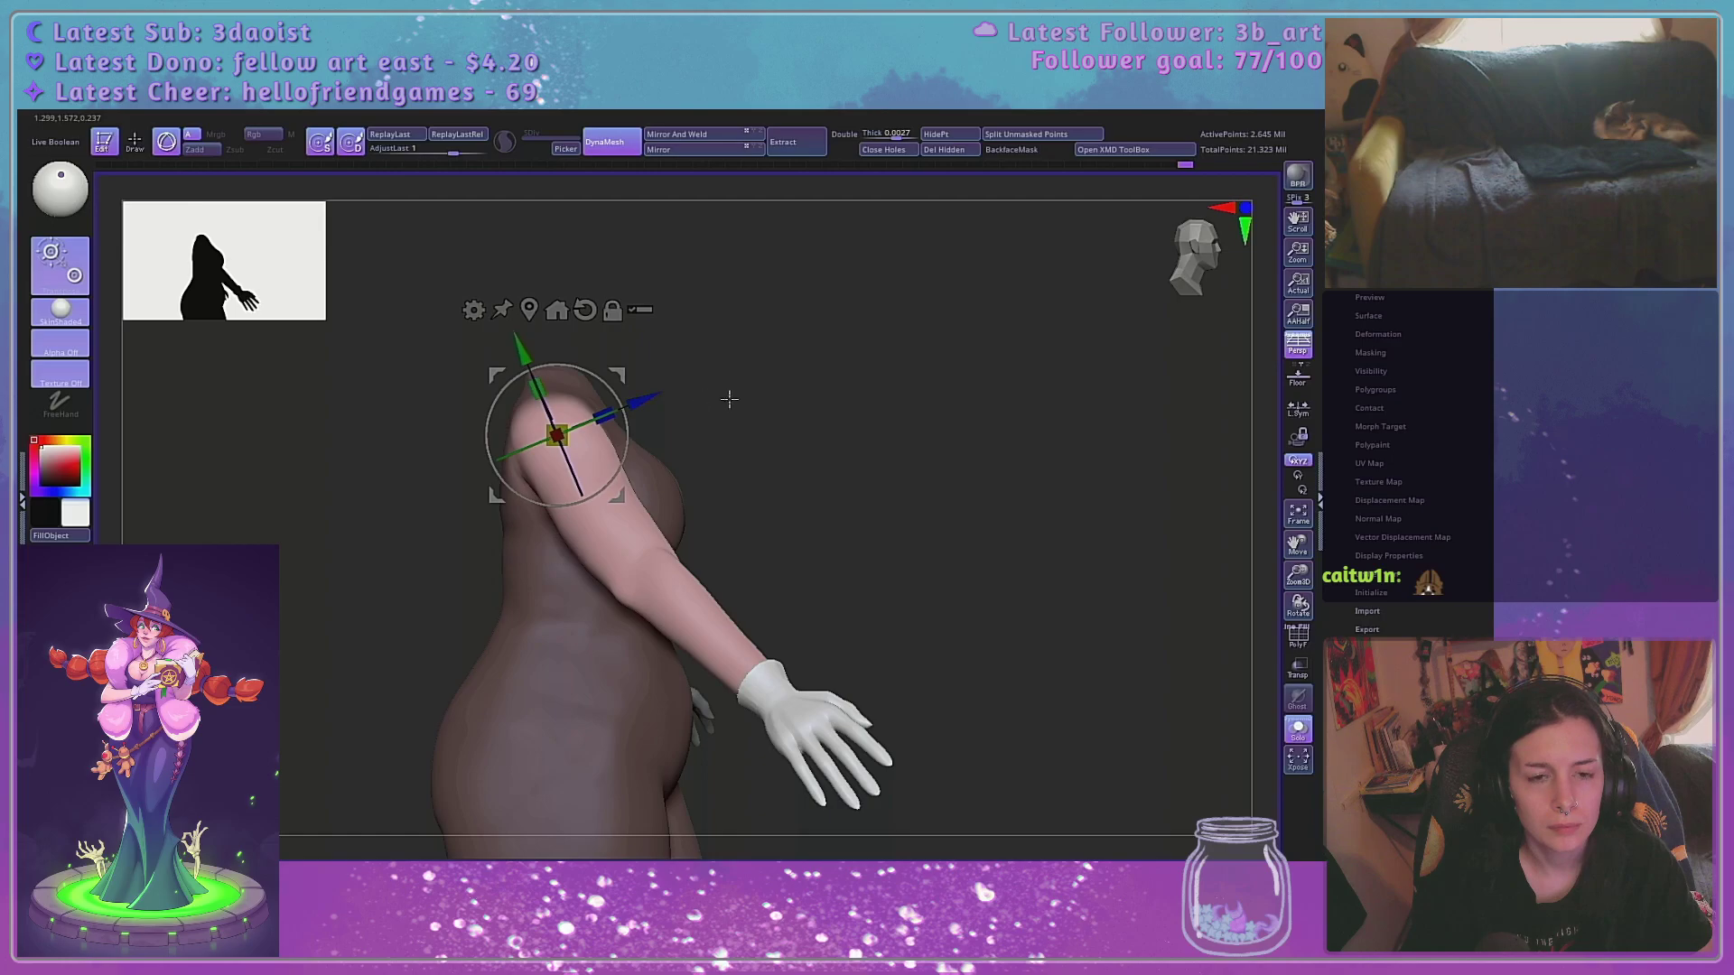
left_click_drag(808, 397, 743, 414)
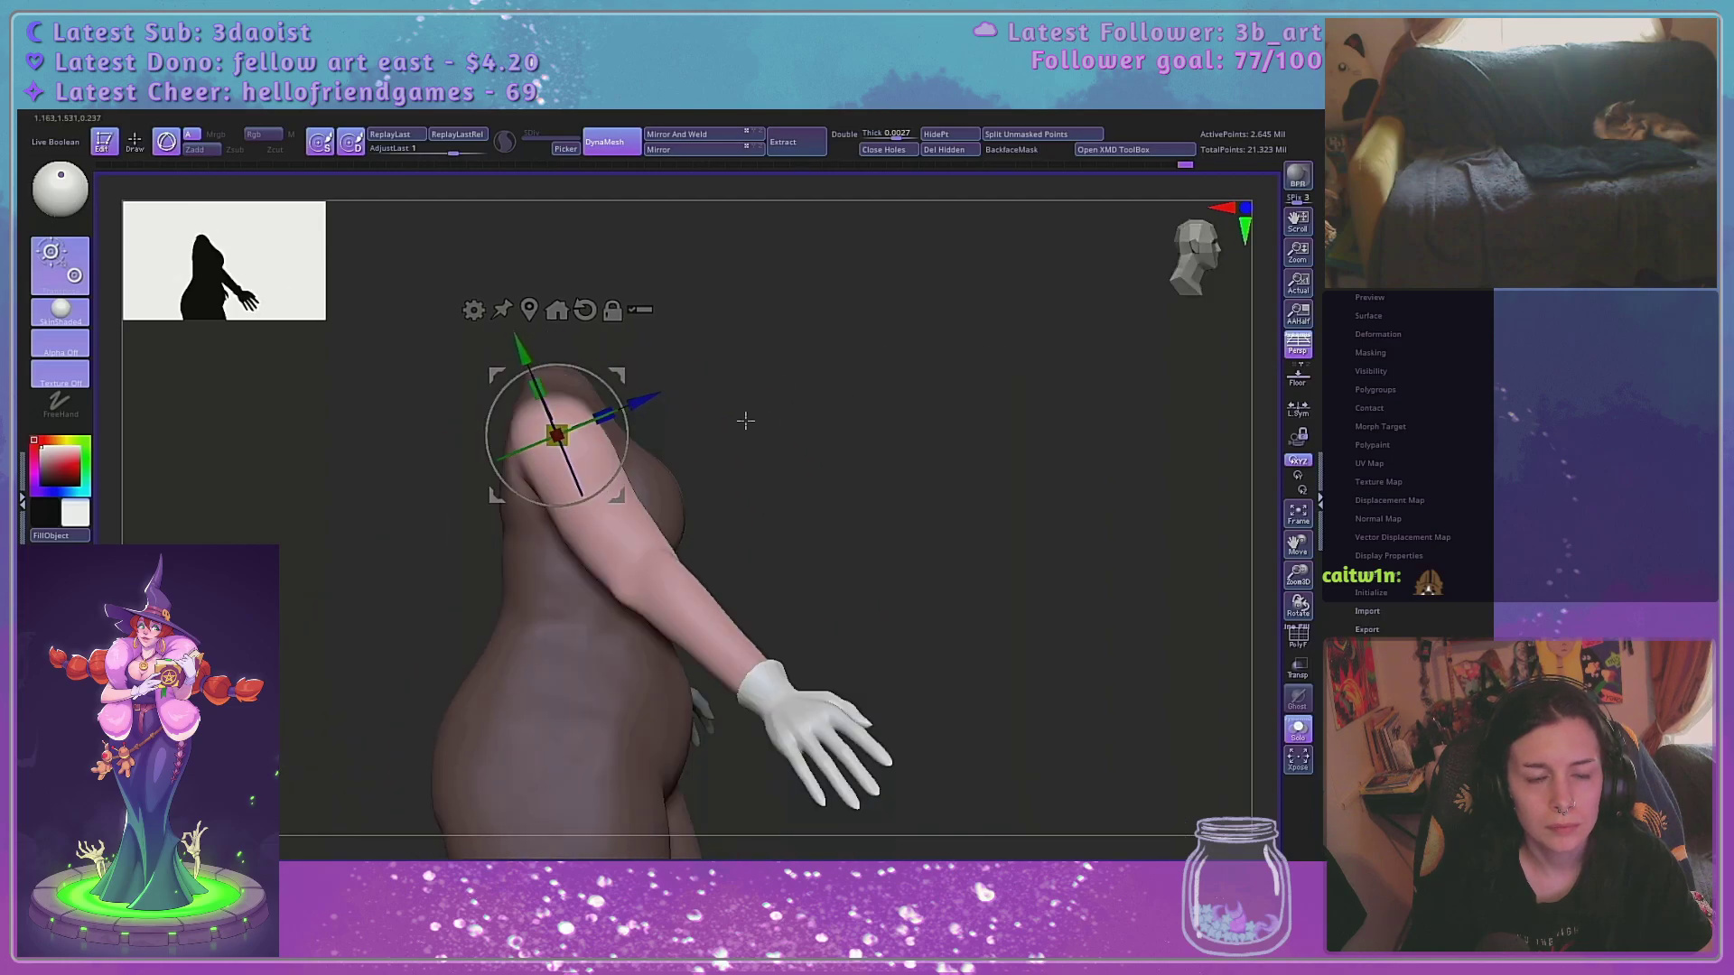
left_click_drag(627, 446, 619, 460)
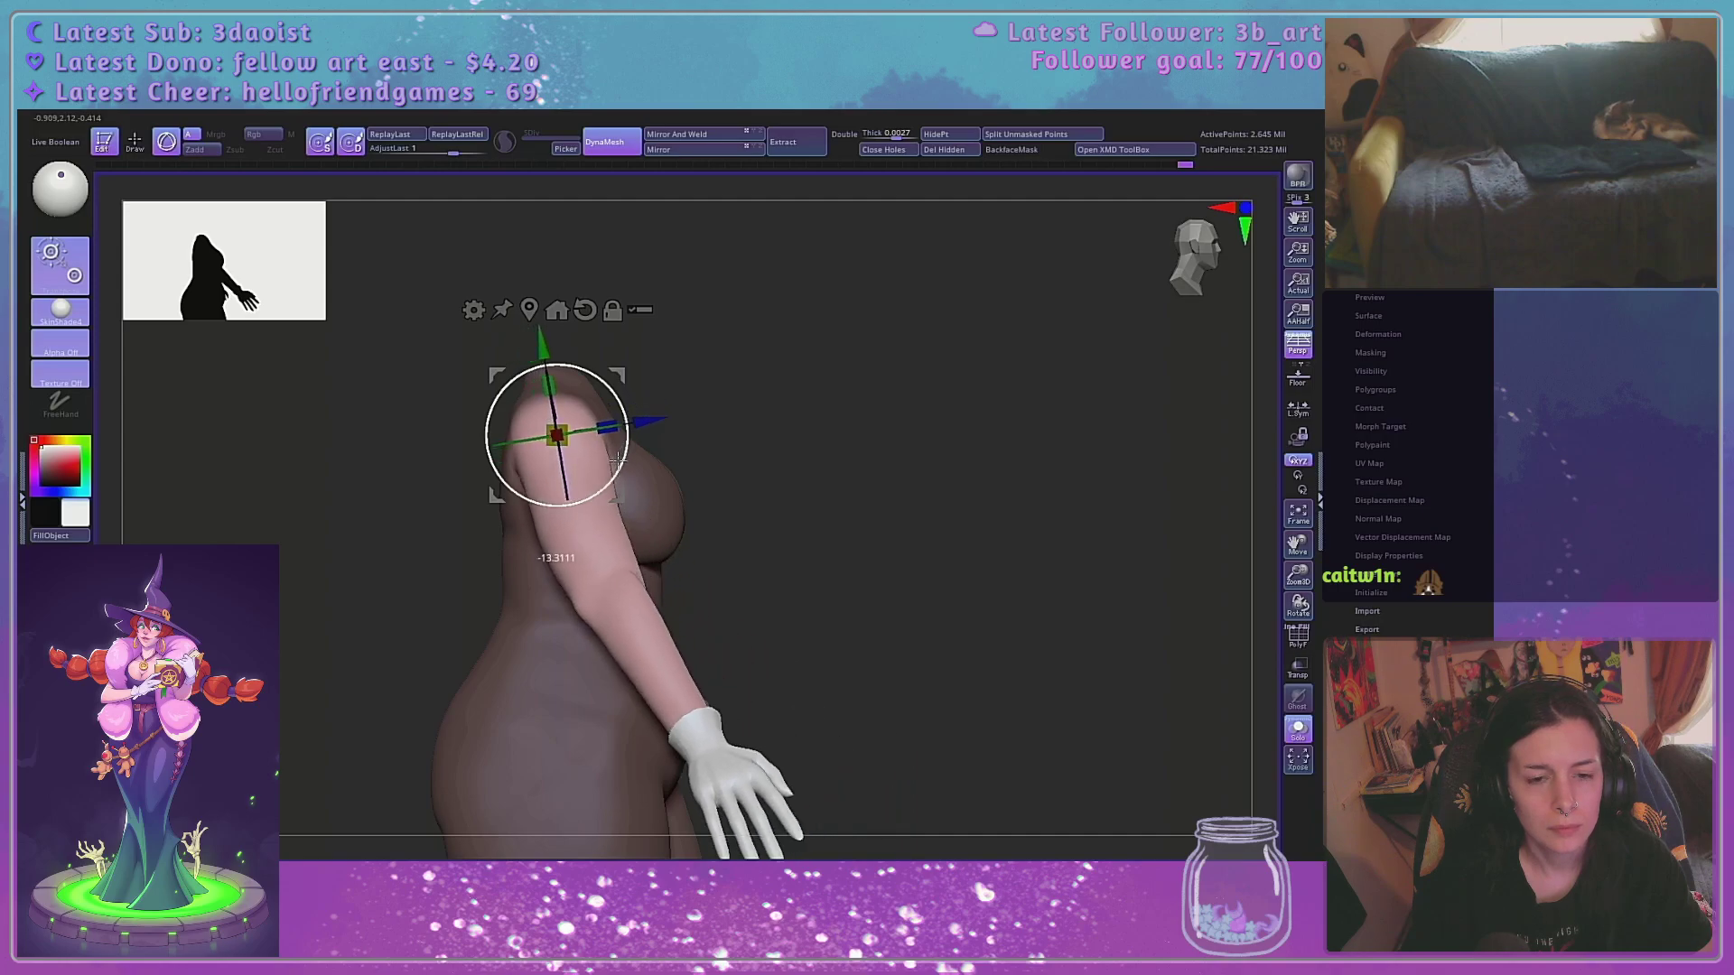
left_click_drag(881, 444, 784, 447)
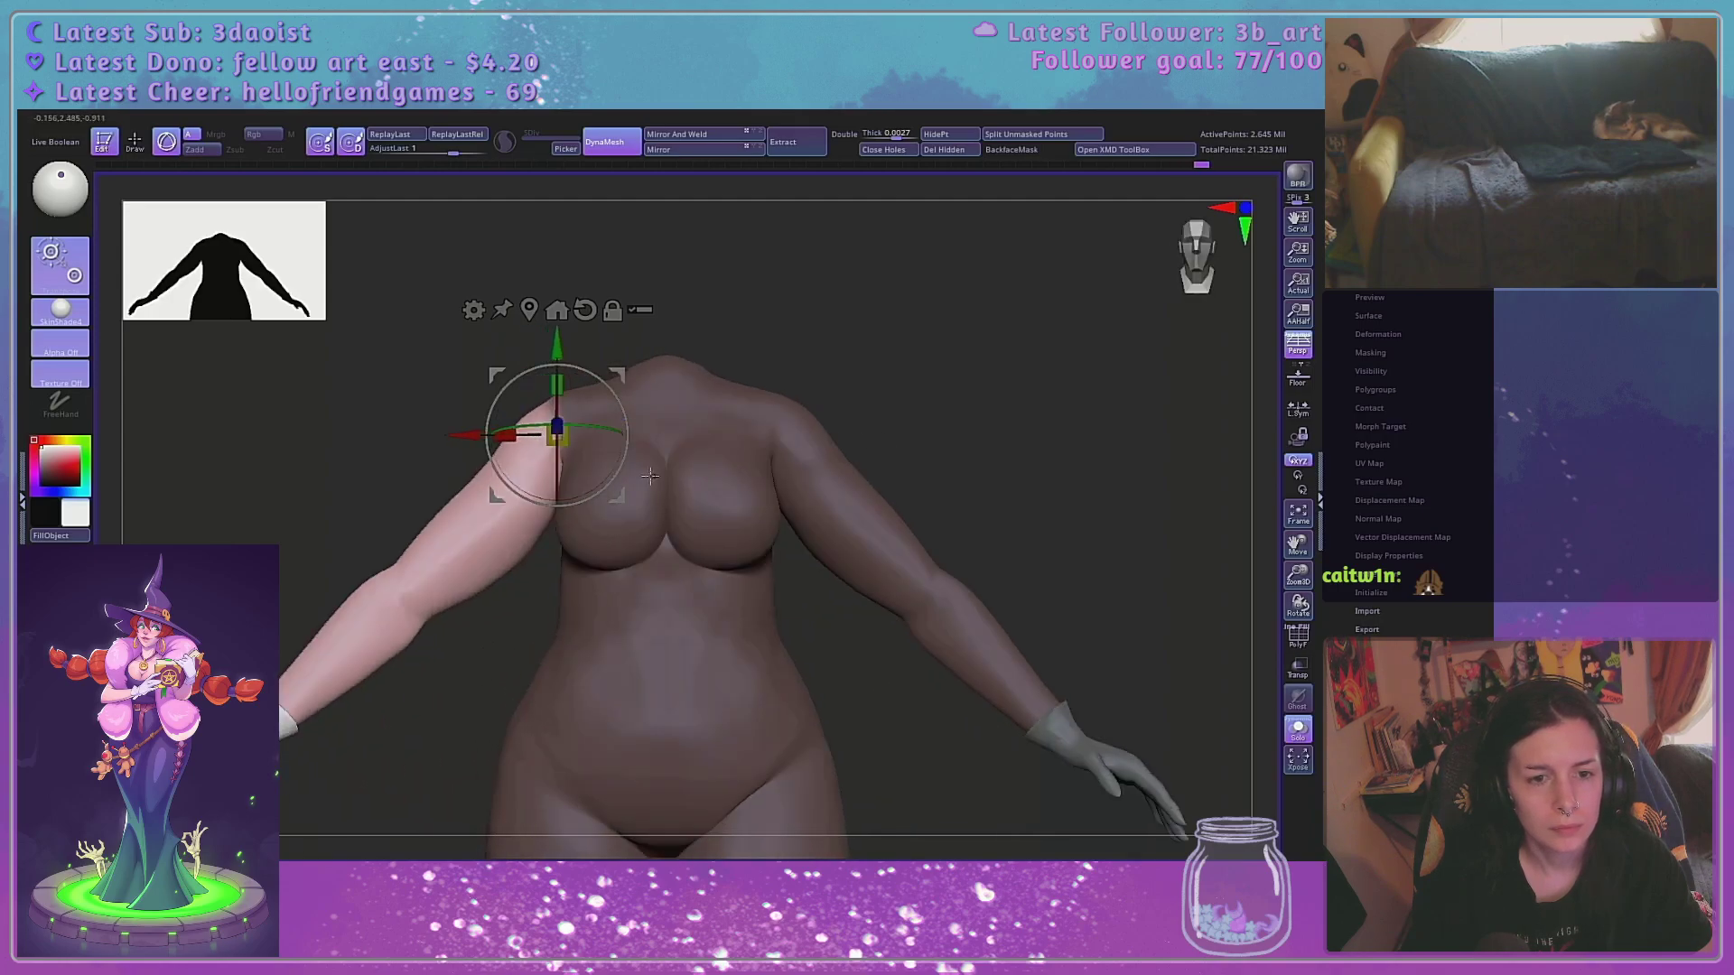
left_click_drag(611, 480, 618, 468)
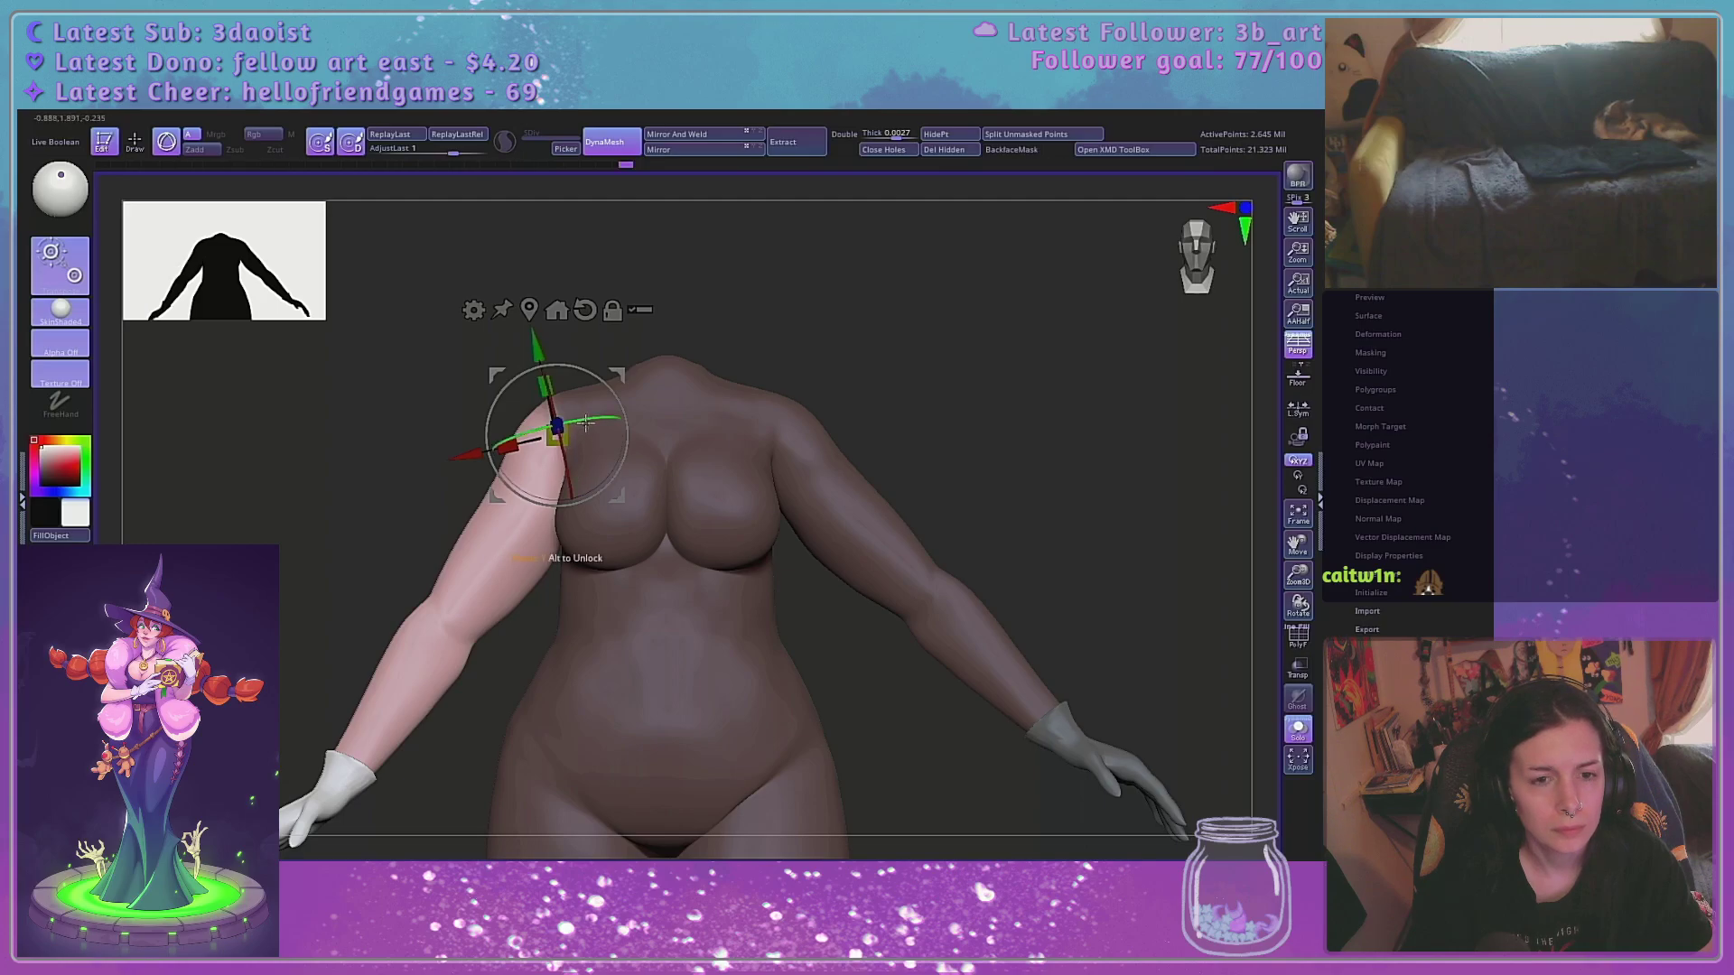
left_click_drag(595, 423, 600, 420)
Undo the shoulder rotations and pivot changes back to the right arm's original pose
left_click_drag(885, 379, 931, 388)
key("ctrl+z")
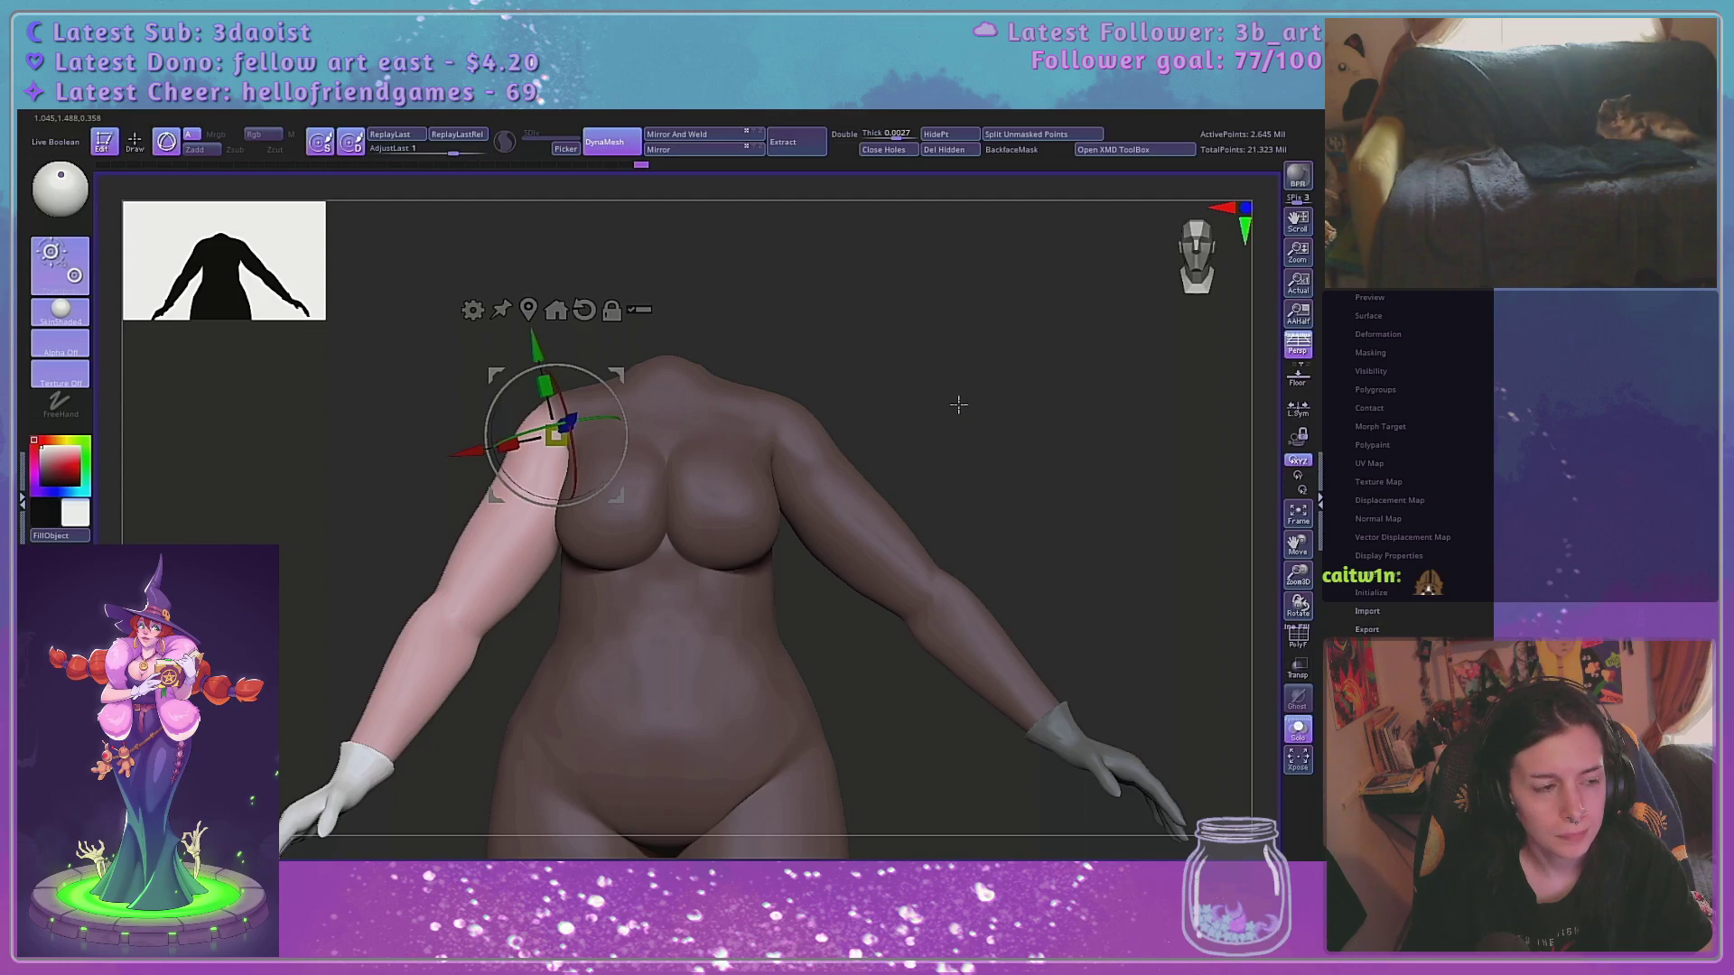
key("ctrl+z")
key("ctrl+z")
key("ctrl+z")
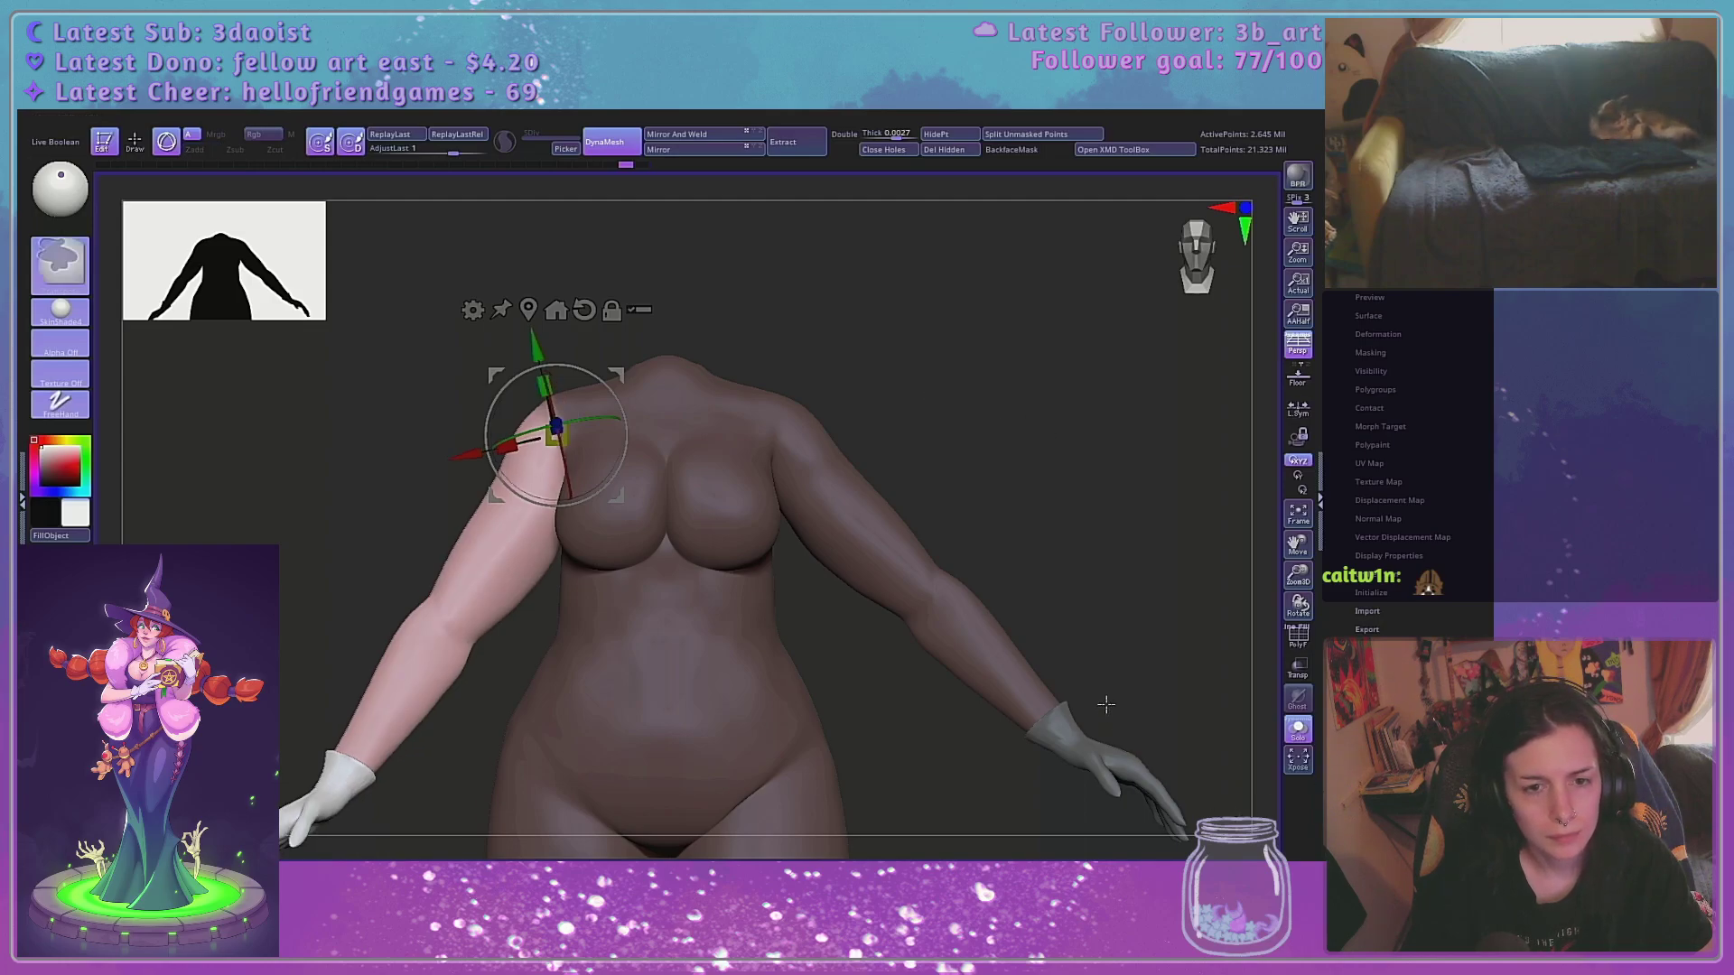
key("ctrl+z")
key("ctrl+z")
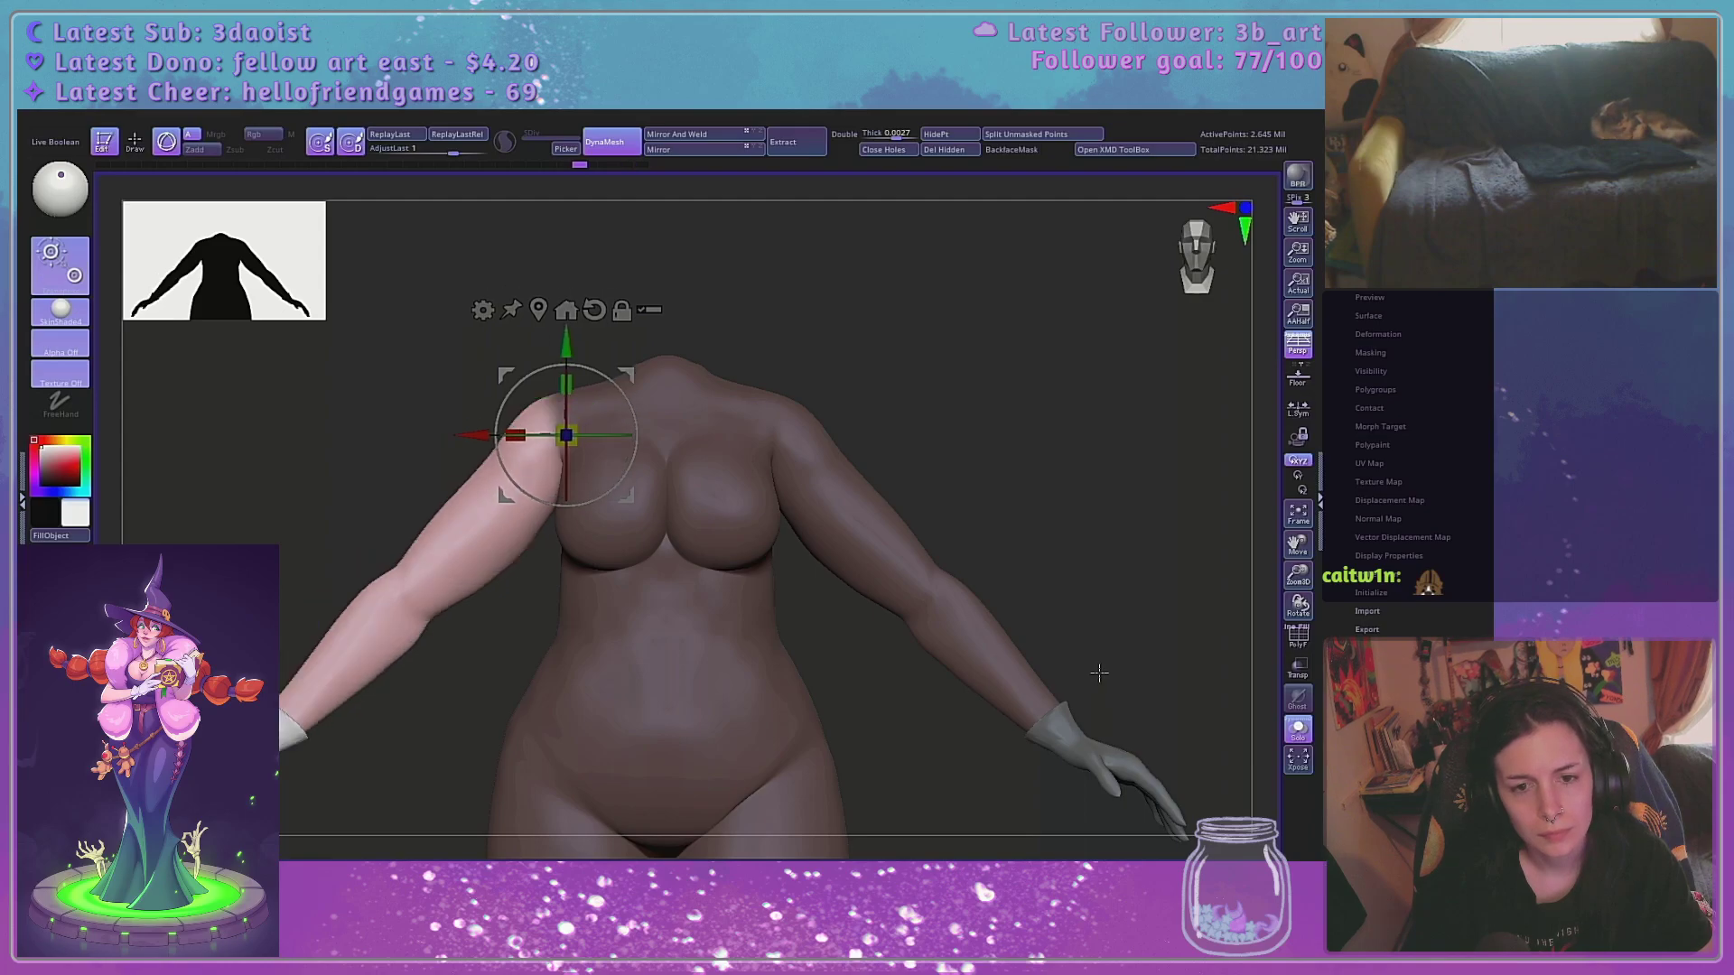
mouse_move(1080, 472)
left_mouse_down("alt")
mouse_move(1111, 414)
mouse_move(1197, 429)
left_mouse_up("alt")
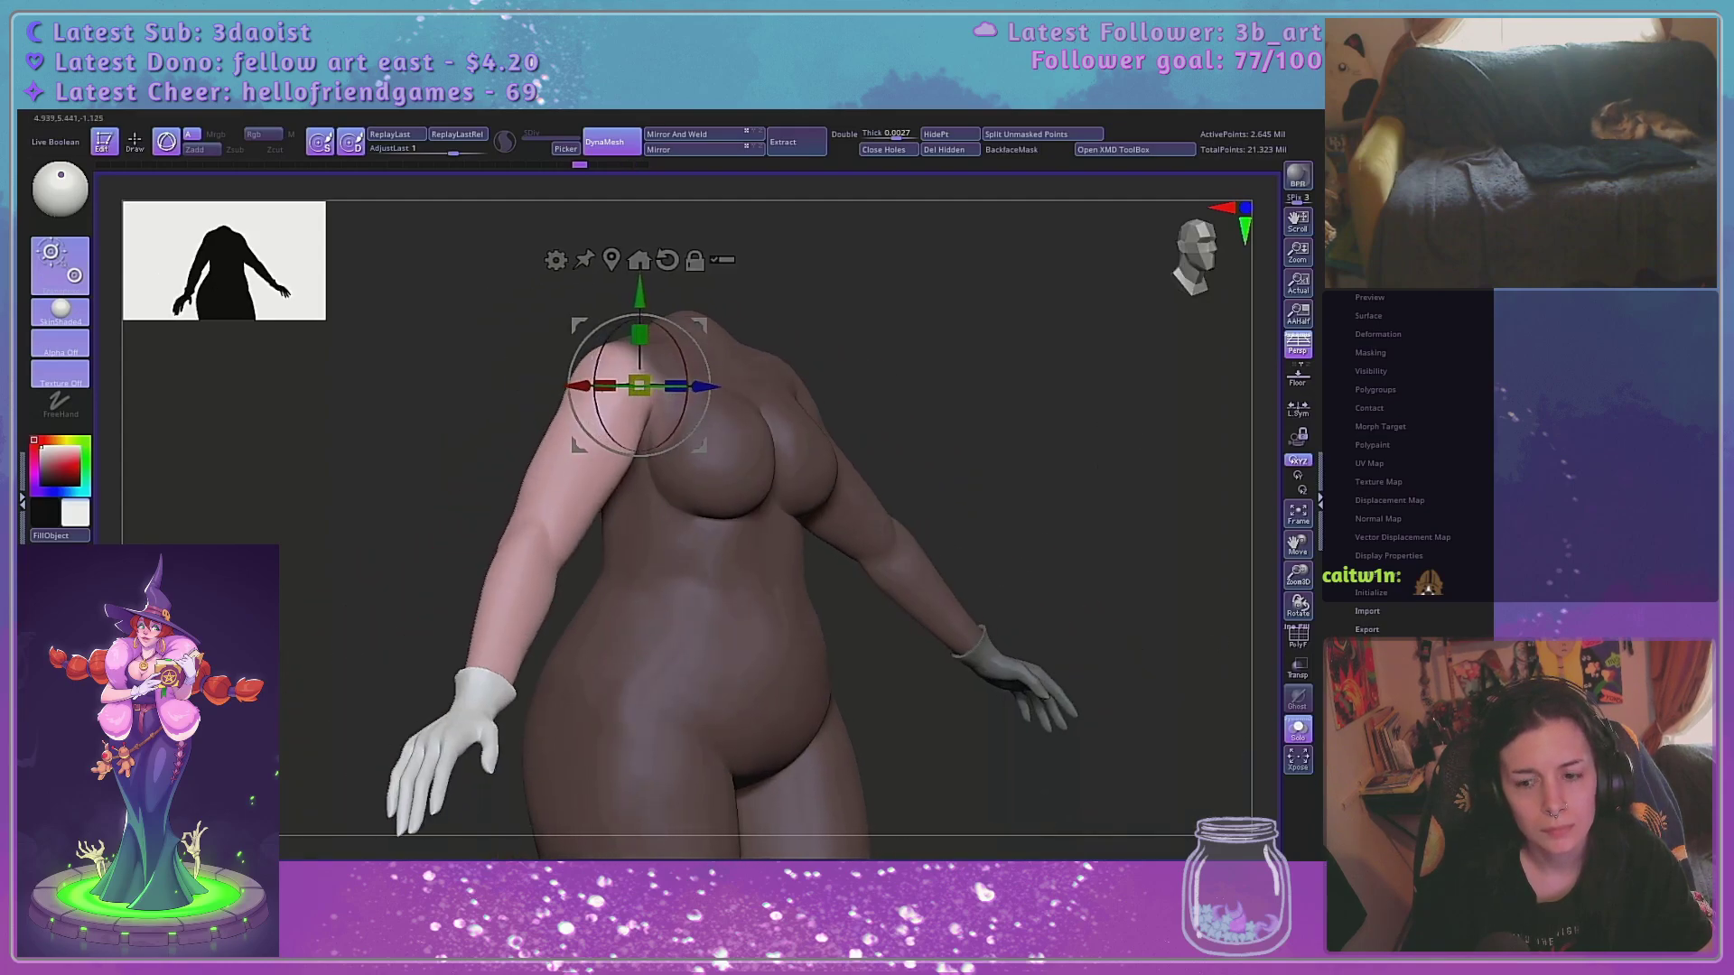
Return to draw mode and remove the existing mask from the whole body
key("q")
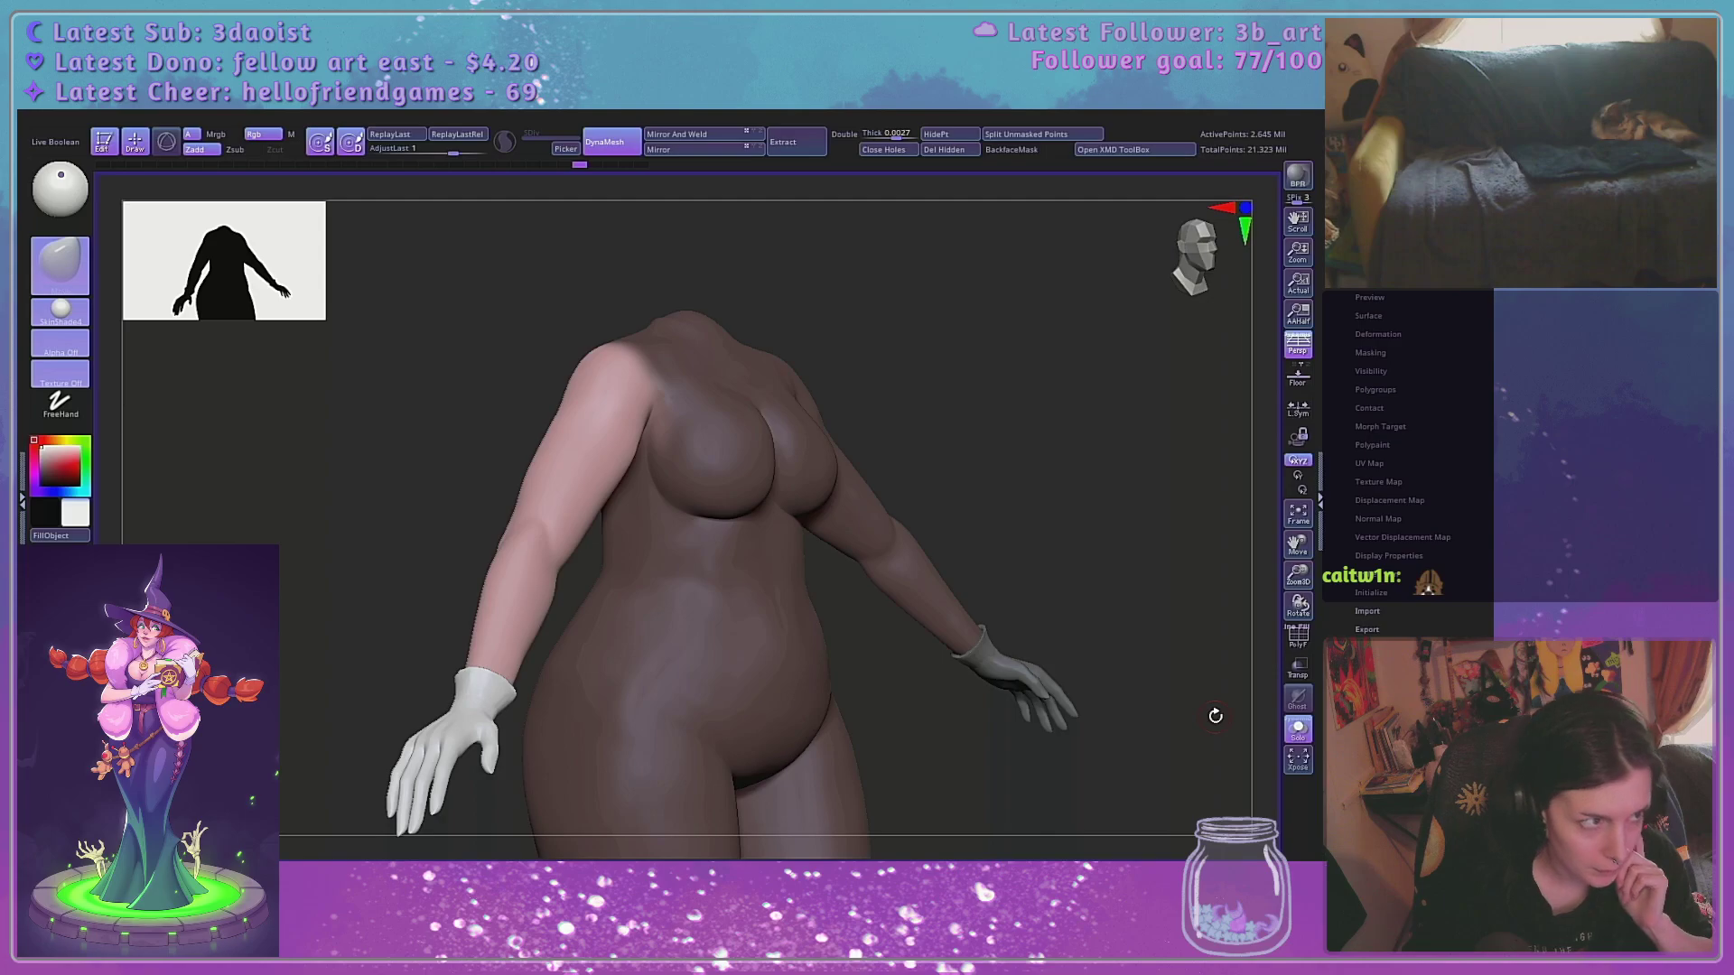
left_click_drag(1216, 716, 538, 465)
key("ctrl+z")
Adjust the brush and paint a mask band all the way around the right arm just above the elbow
right_click(521, 533)
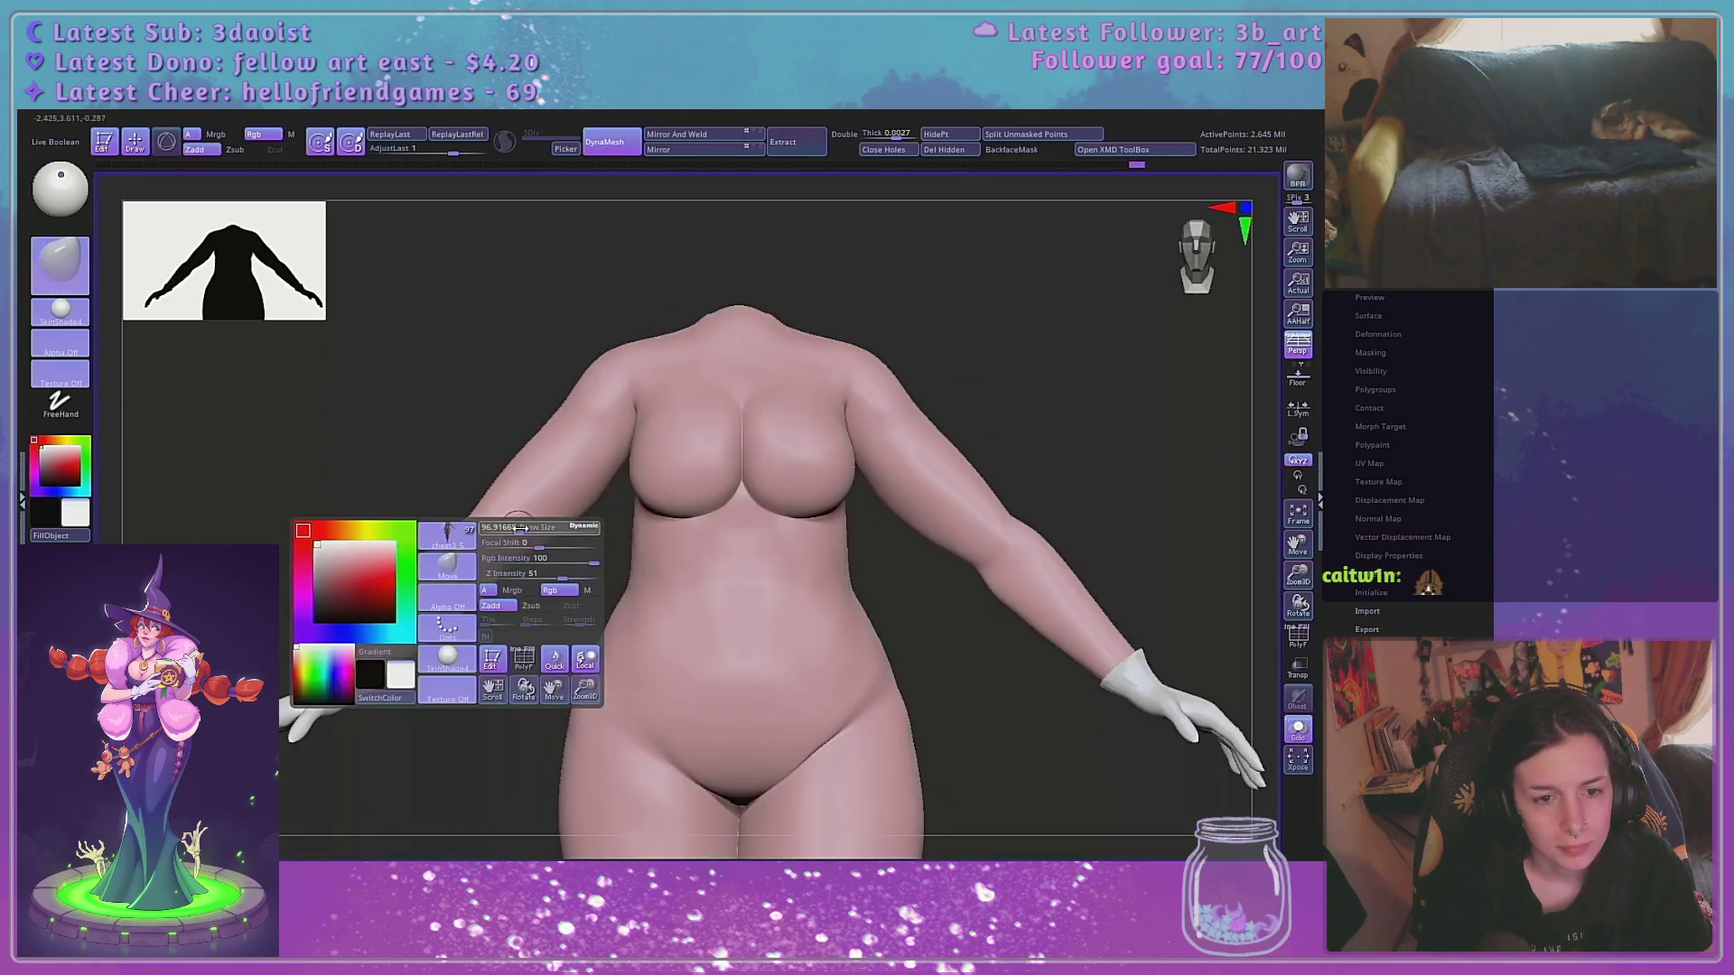
left_click_drag(550, 584, 502, 537)
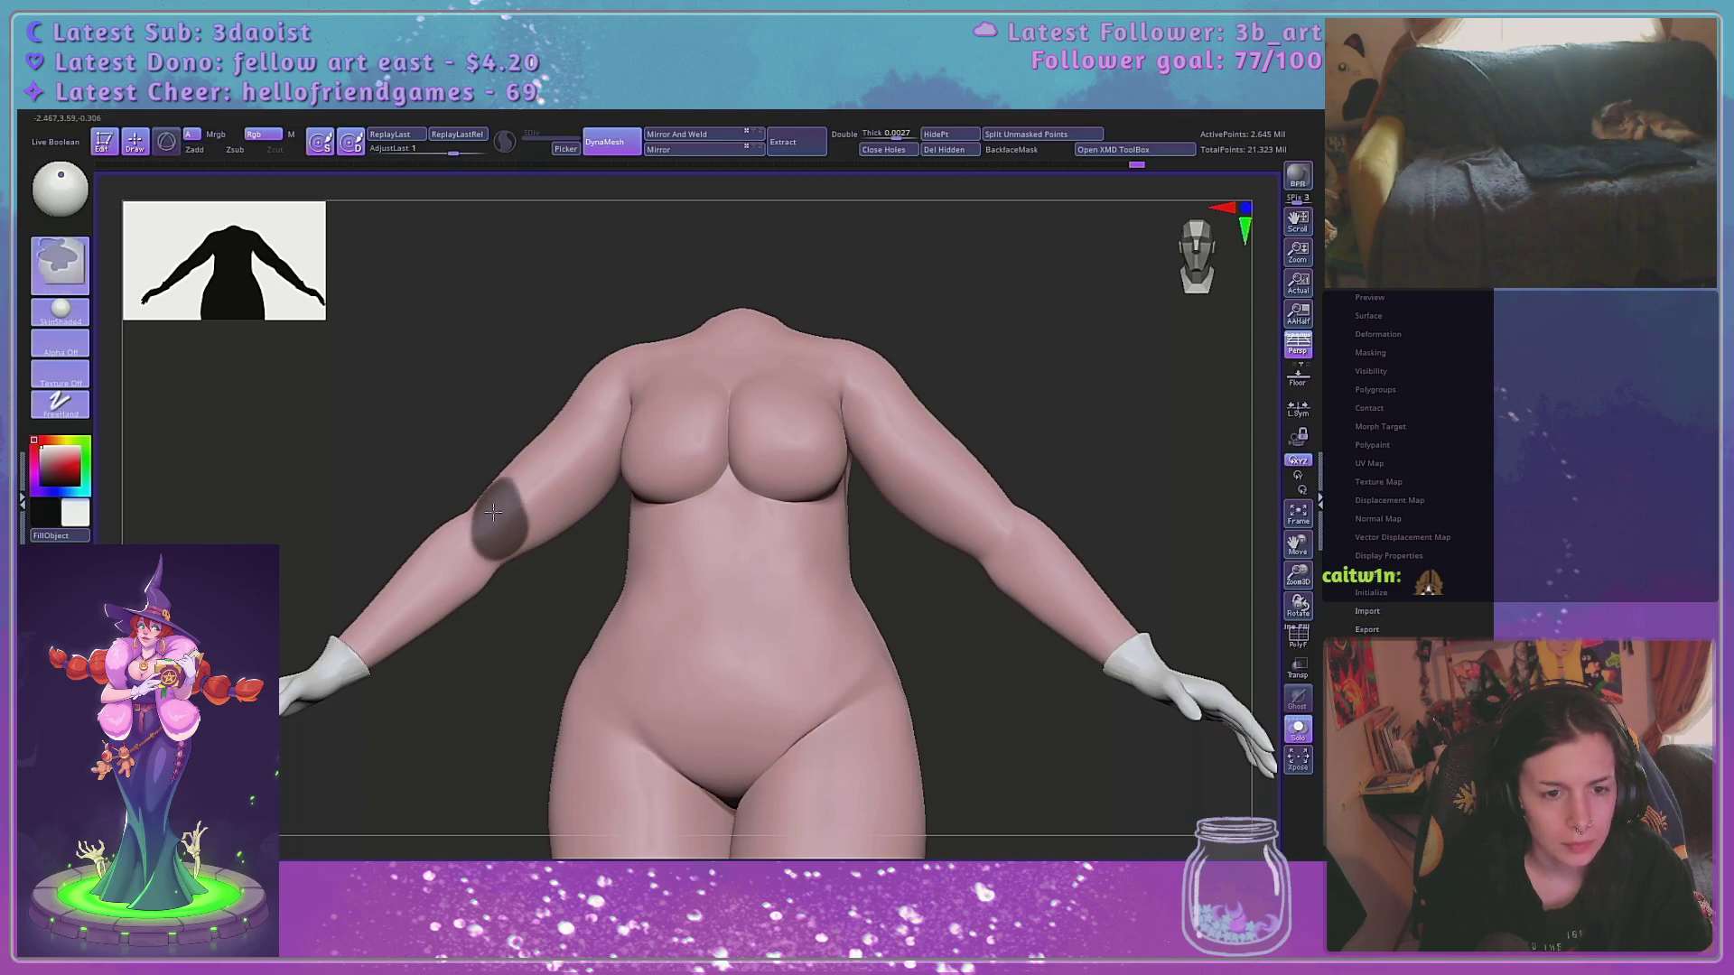
left_click_drag(565, 613, 526, 544)
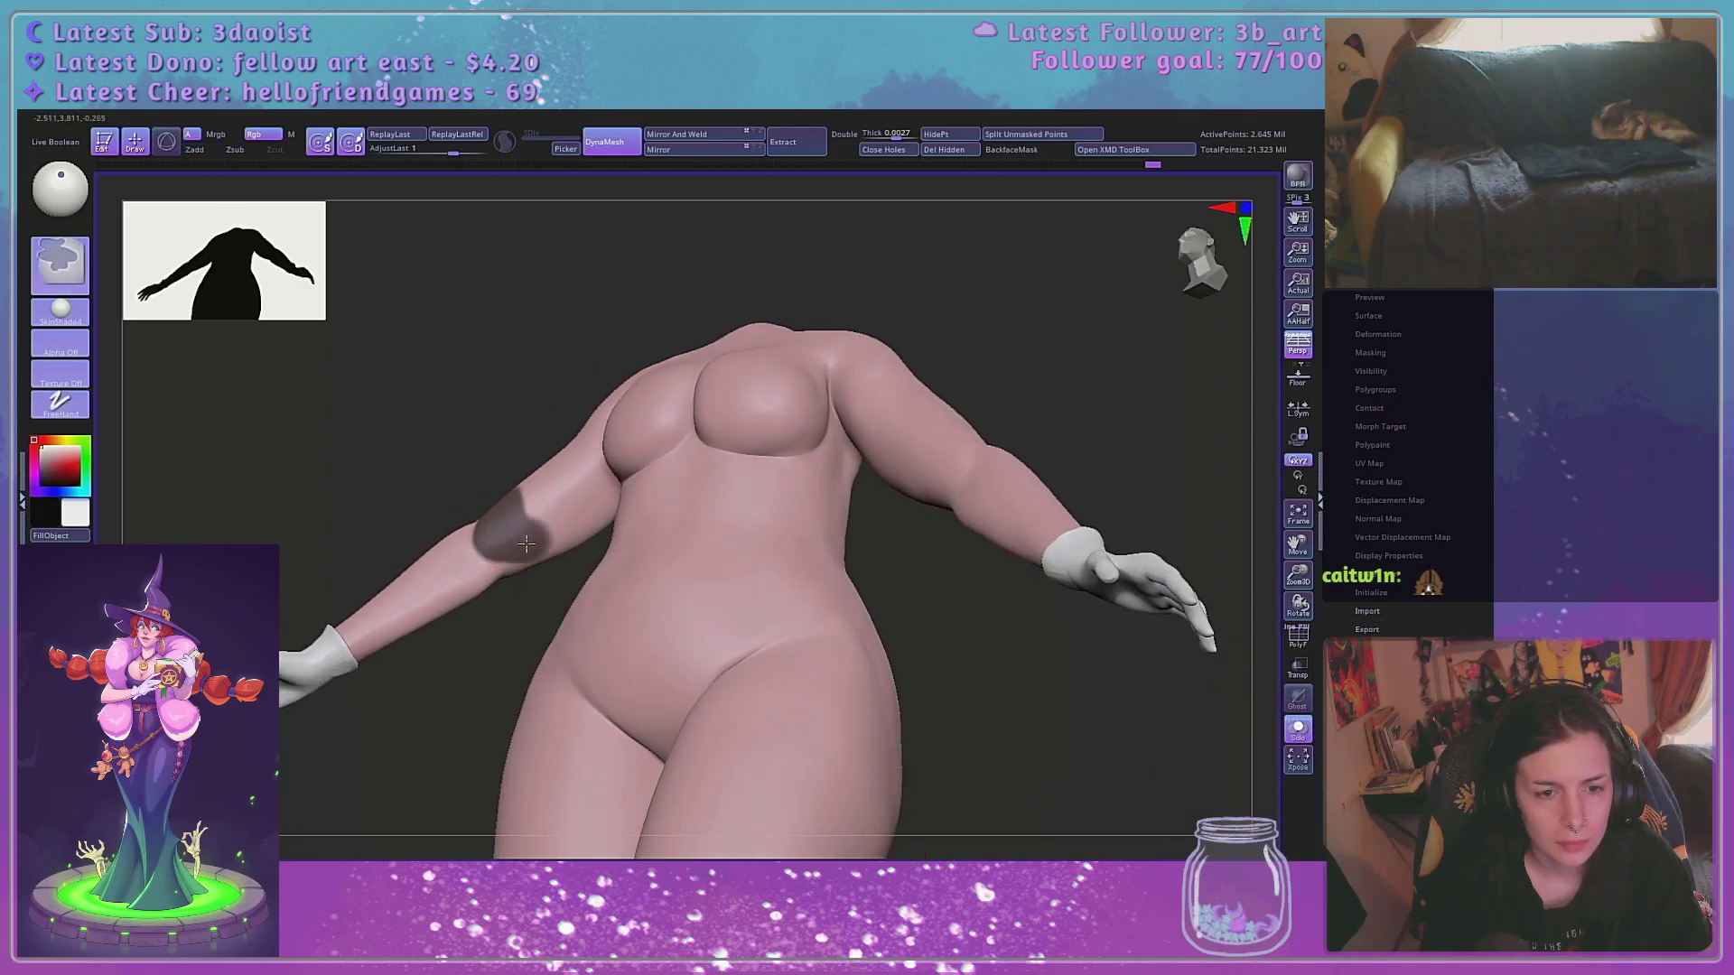
mouse_move(414, 434)
left_mouse_down()
mouse_move(677, 368)
mouse_move(576, 422)
left_mouse_up()
left_click_drag(464, 503, 488, 522, "ctrl")
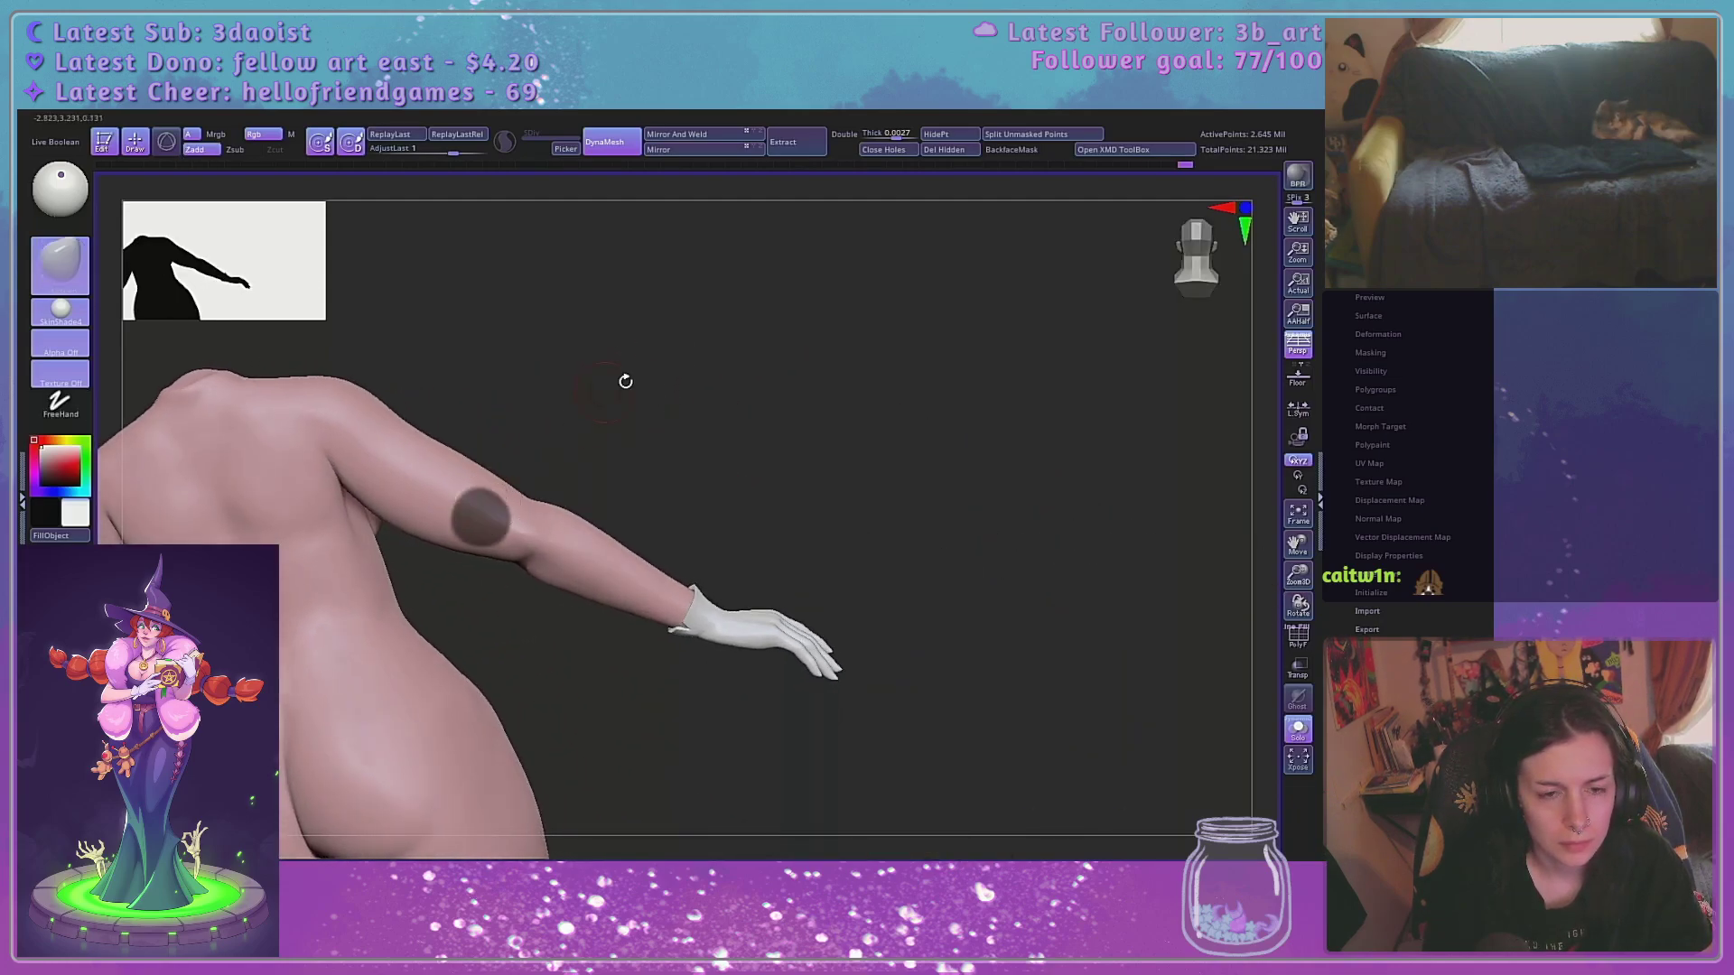
left_click_drag(623, 379, 486, 504)
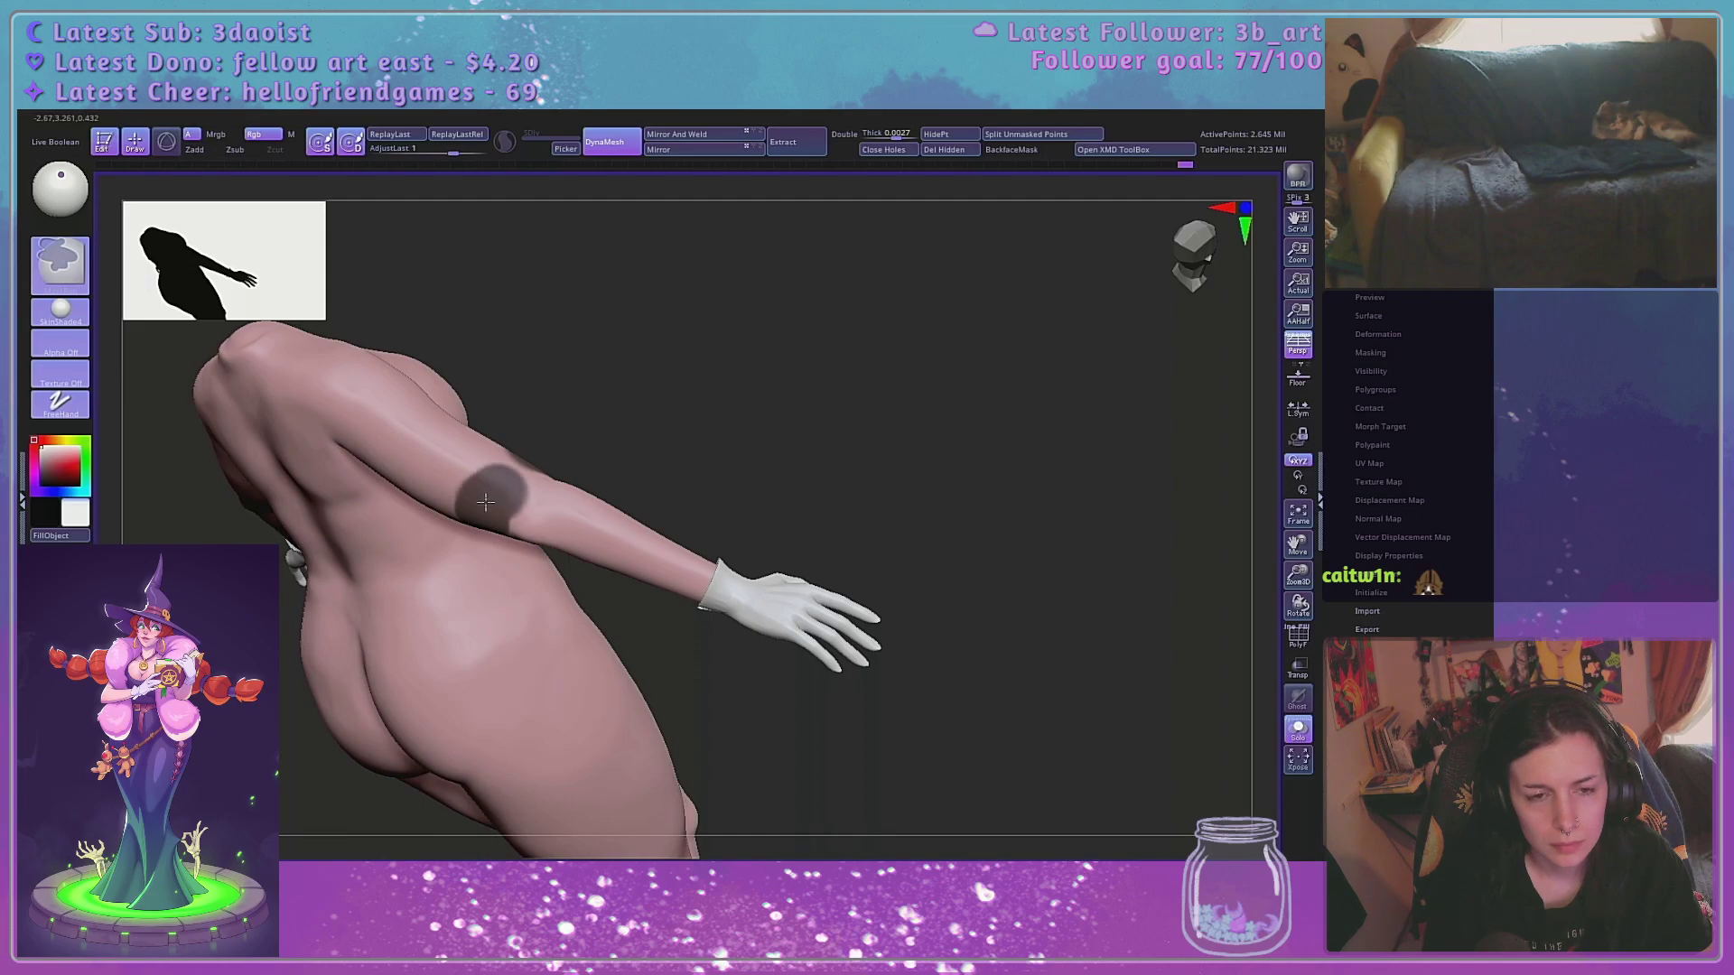
left_click_drag(669, 370, 520, 443)
mouse_move(506, 470)
left_mouse_down("ctrl")
mouse_move(493, 488)
mouse_move(522, 471)
left_mouse_up("ctrl")
left_click_drag(664, 384, 511, 465)
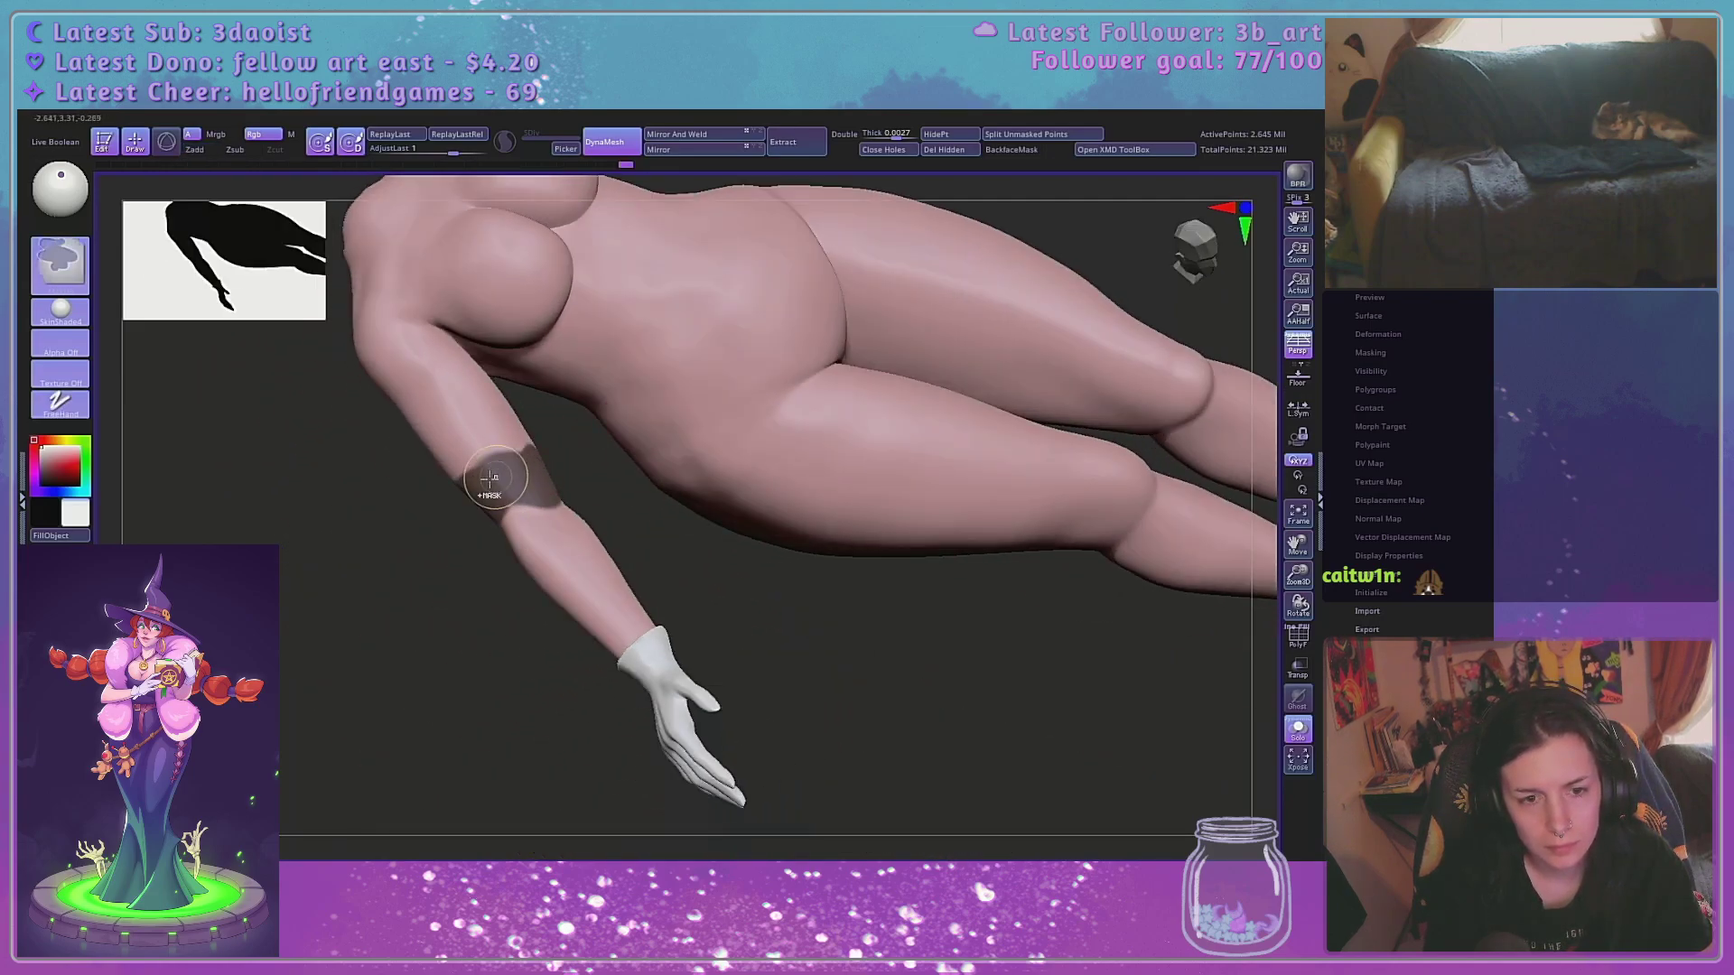
mouse_move(722, 570)
left_mouse_down()
mouse_move(615, 491)
mouse_move(580, 540)
left_mouse_up()
left_click_drag(514, 489, 502, 477, "ctrl")
left_click_drag(535, 570, 566, 557)
left_click_drag(477, 454, 493, 463, "ctrl")
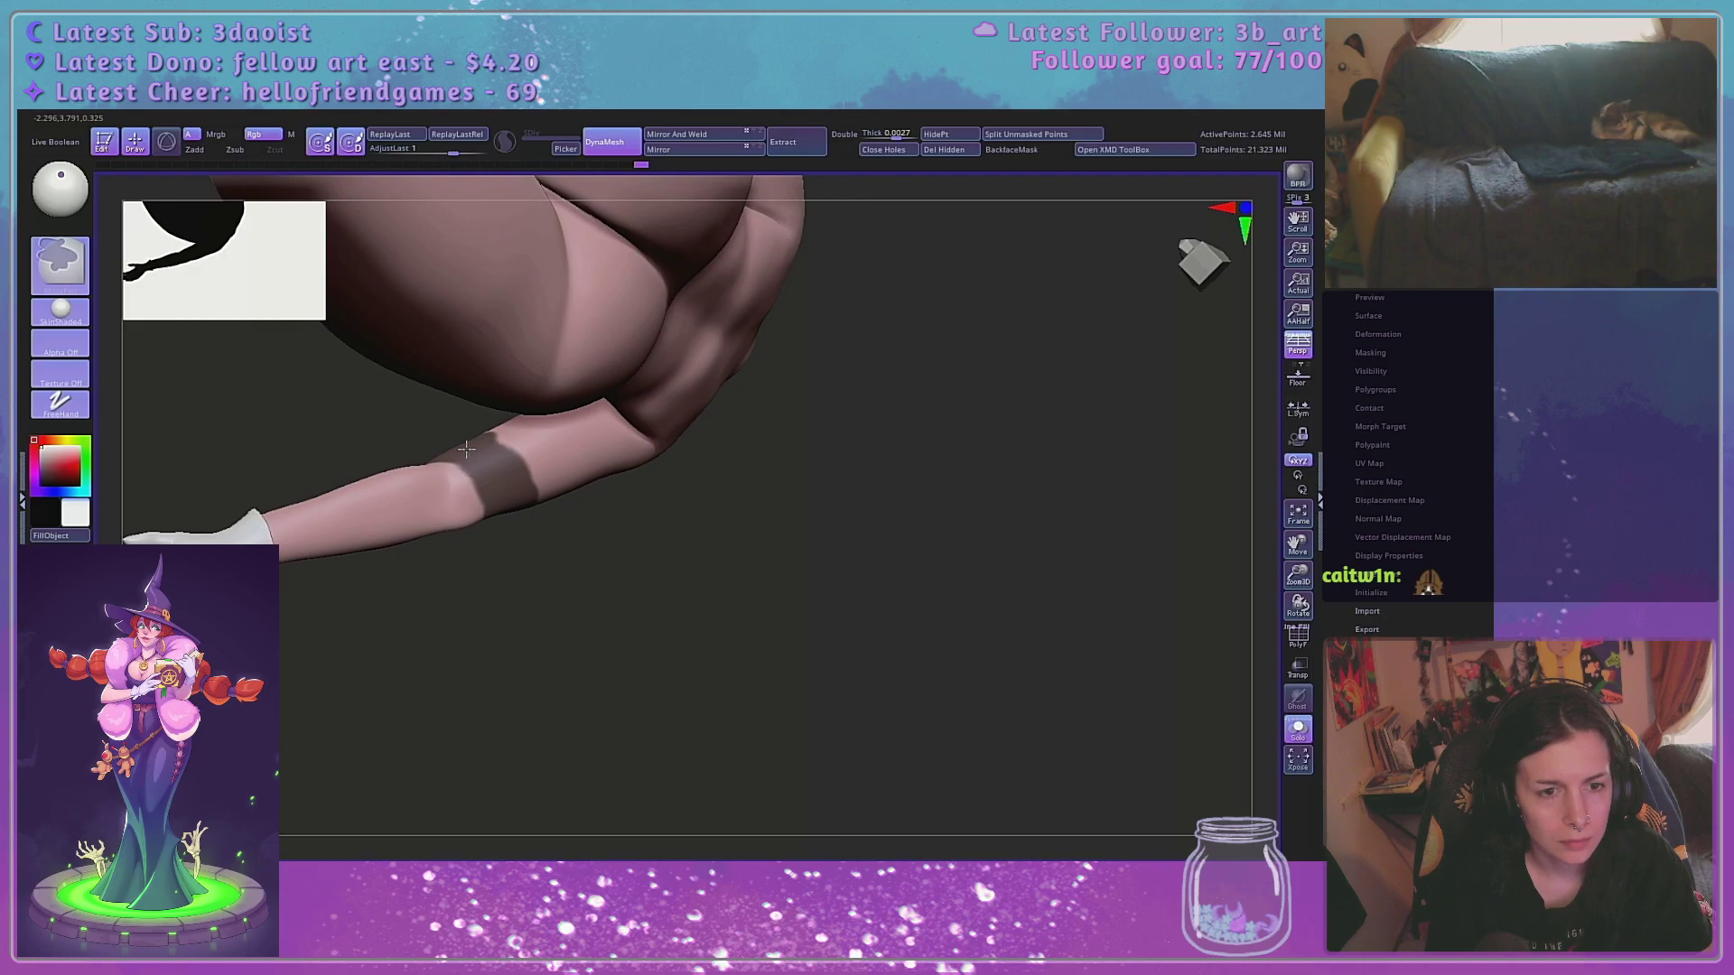
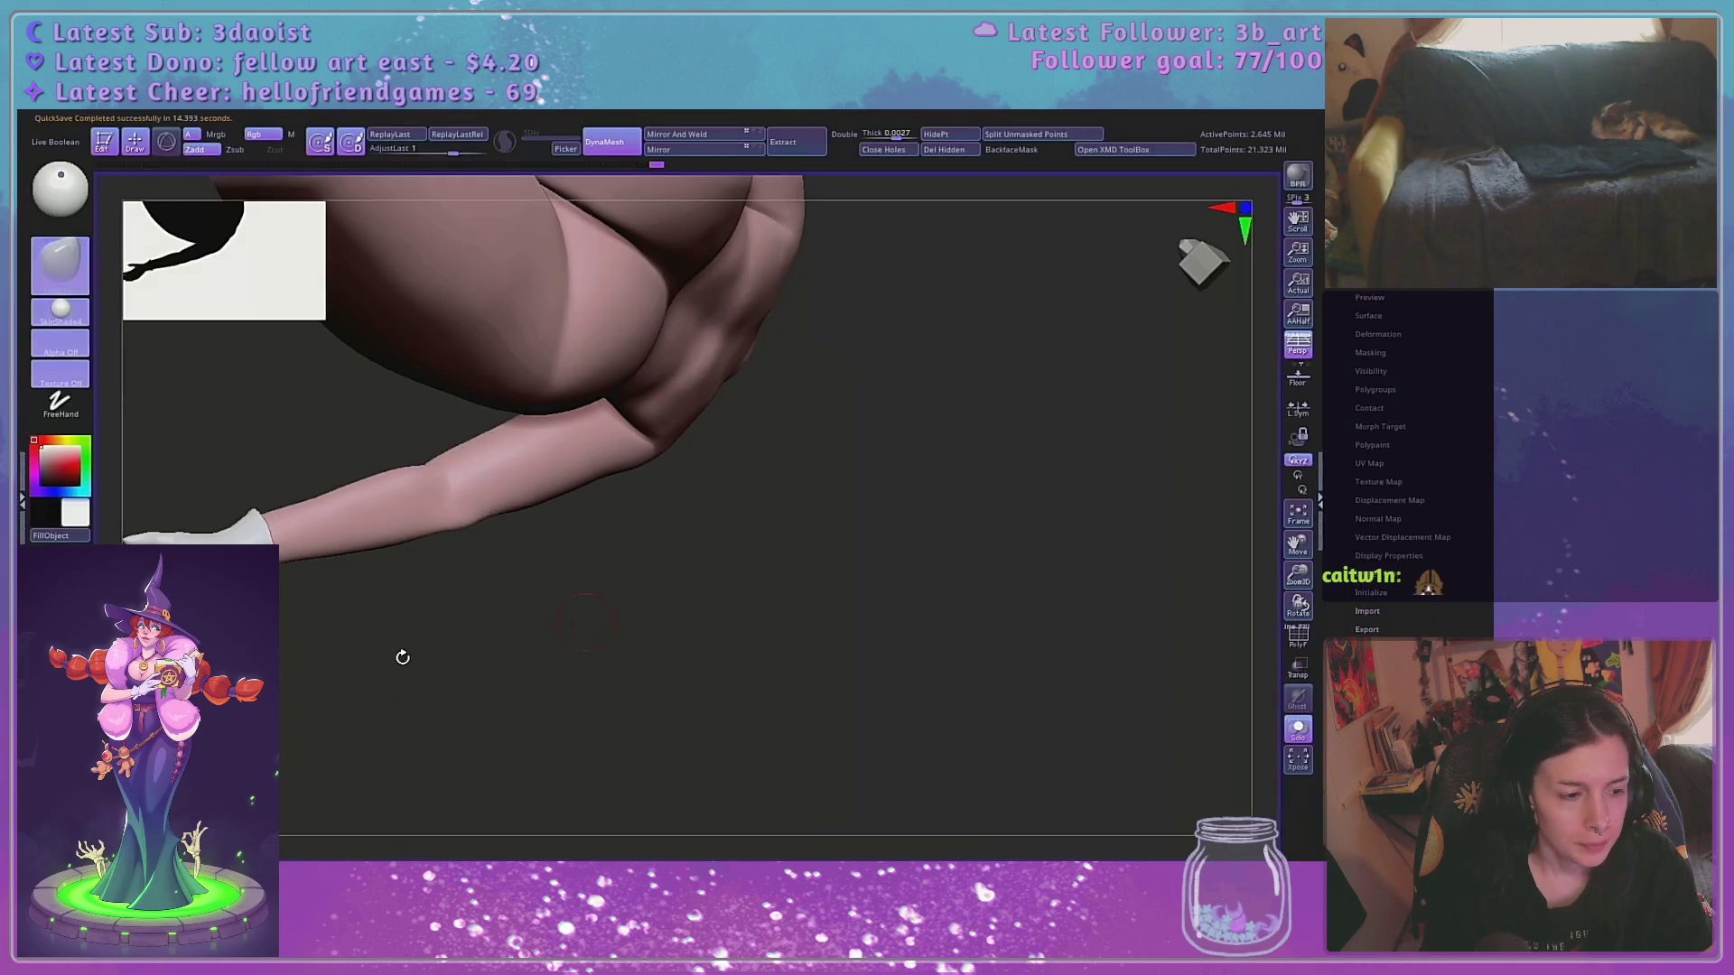
Mask the whole body except the right forearm and hand, and blur the mask's edge at the elbow
left_click_drag(470, 747, 523, 631)
left_click_drag(1298, 577, 1283, 546)
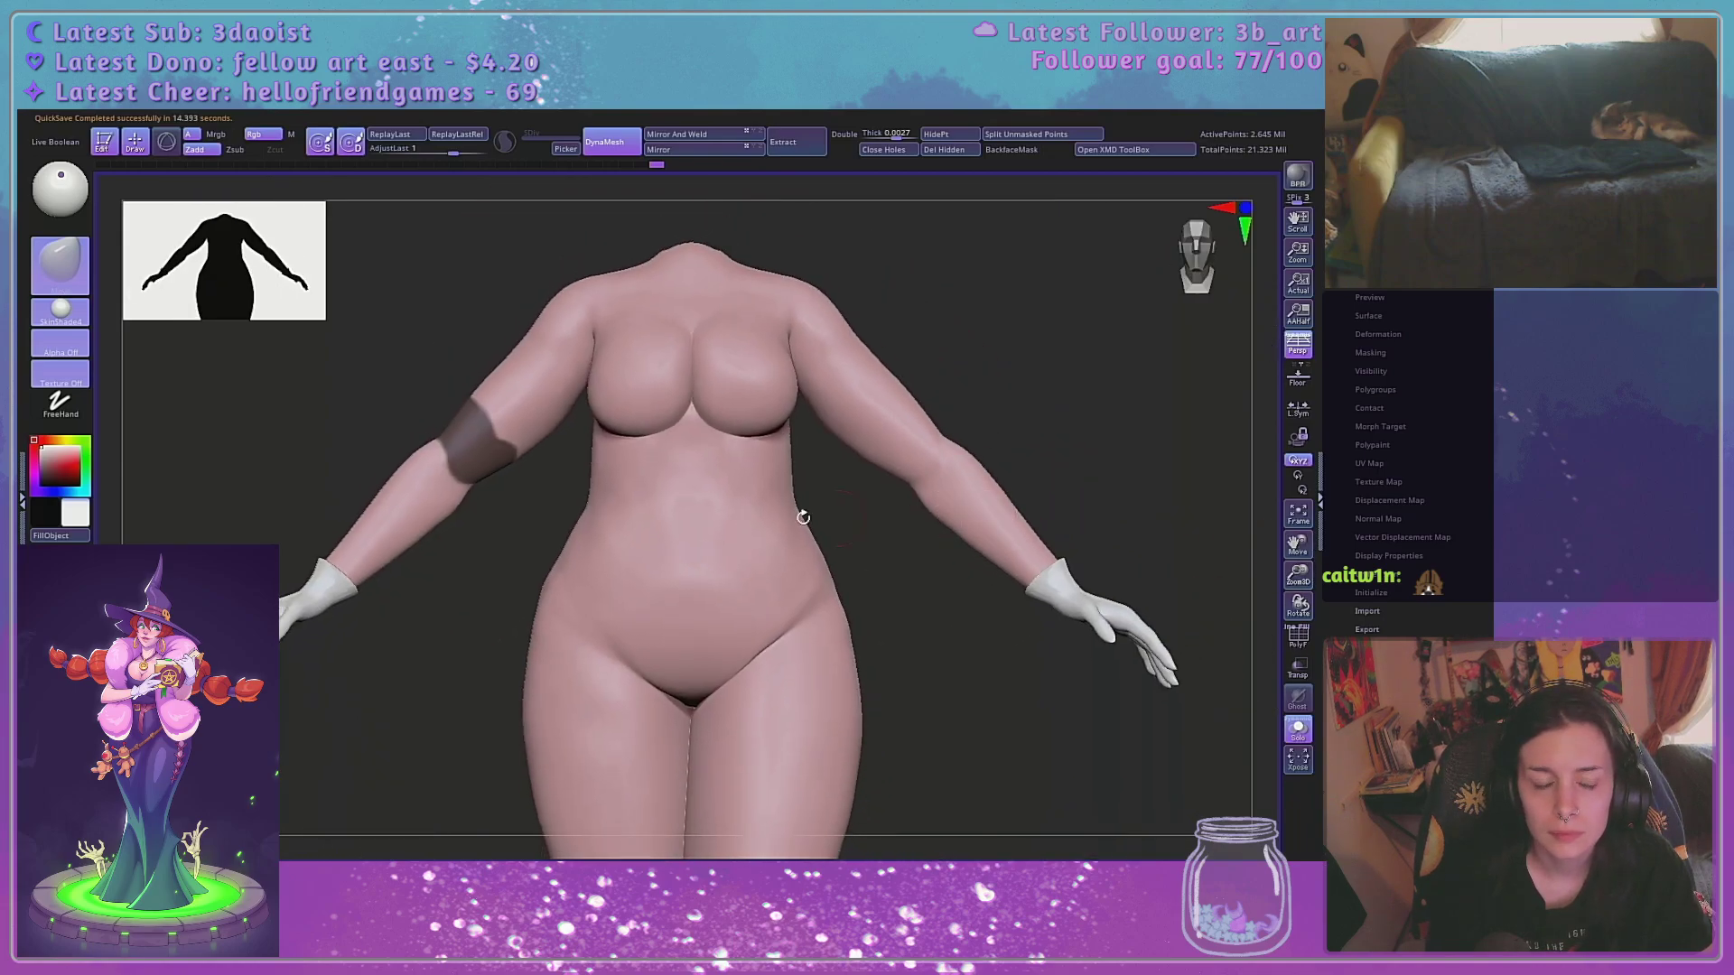
mouse_move(489, 531)
left_mouse_down("alt")
mouse_move(438, 616)
mouse_move(389, 349)
mouse_move(908, 551)
mouse_move(1004, 682)
left_mouse_up("alt")
mouse_move(925, 722)
left_mouse_down("ctrl")
mouse_move(963, 445)
mouse_move(1102, 801)
mouse_move(1048, 793)
left_mouse_up("ctrl")
mouse_move(966, 737)
left_mouse_down("alt")
mouse_move(980, 361)
mouse_move(903, 282)
mouse_move(514, 181)
mouse_move(648, 718)
mouse_move(1002, 634)
mouse_move(995, 437)
mouse_move(437, 716)
mouse_move(1014, 762)
mouse_move(992, 485)
mouse_move(971, 849)
left_mouse_up("alt")
left_click_drag(975, 507, 1048, 784, "alt")
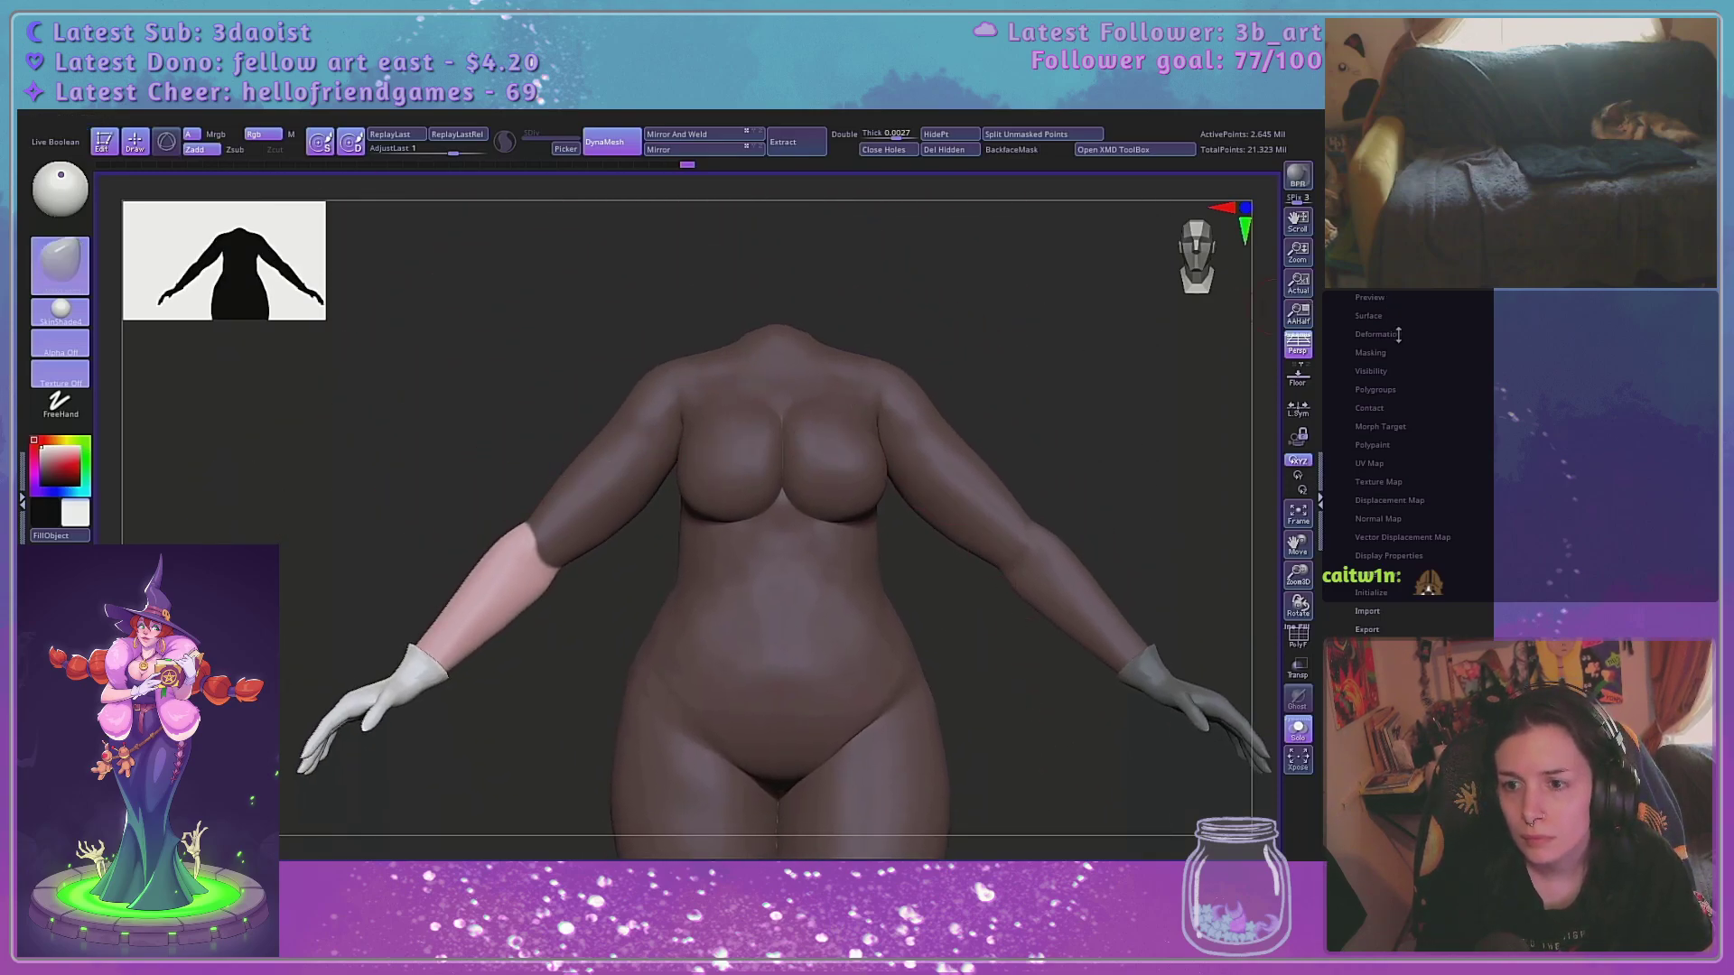
left_click(1378, 352)
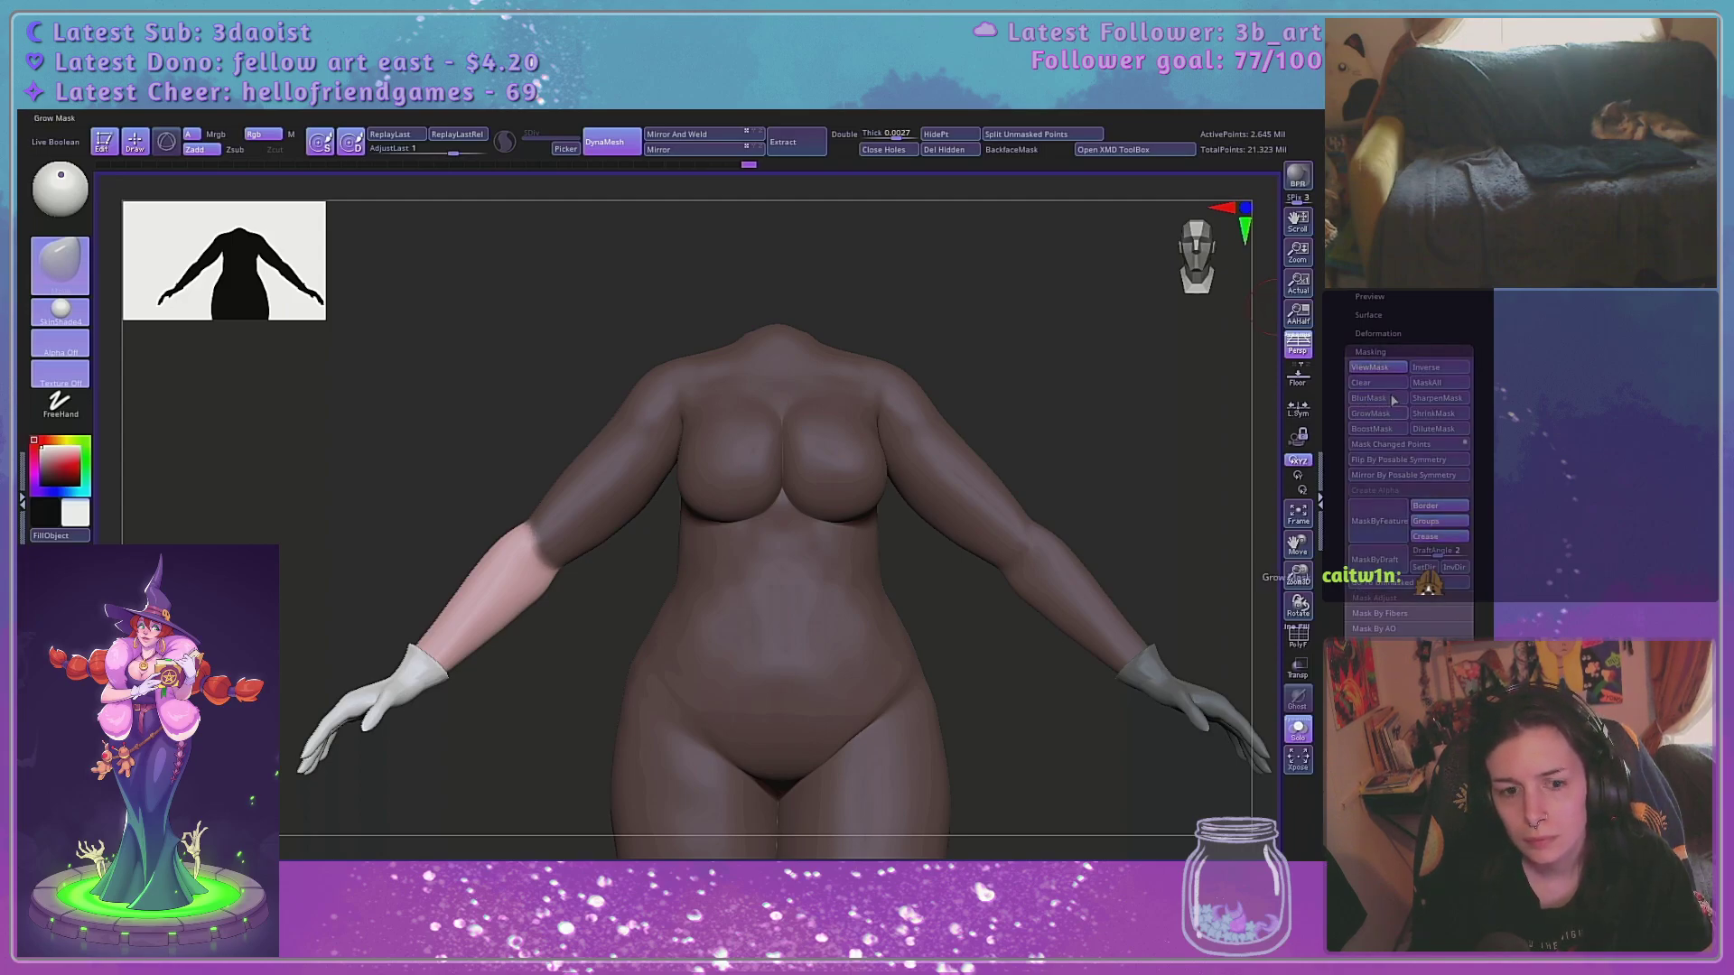
left_click_drag(1219, 452, 531, 654)
Align the transform gizmo with the right forearm and place its pivot at the elbow
key("w")
left_click_drag(1093, 412, 1018, 394)
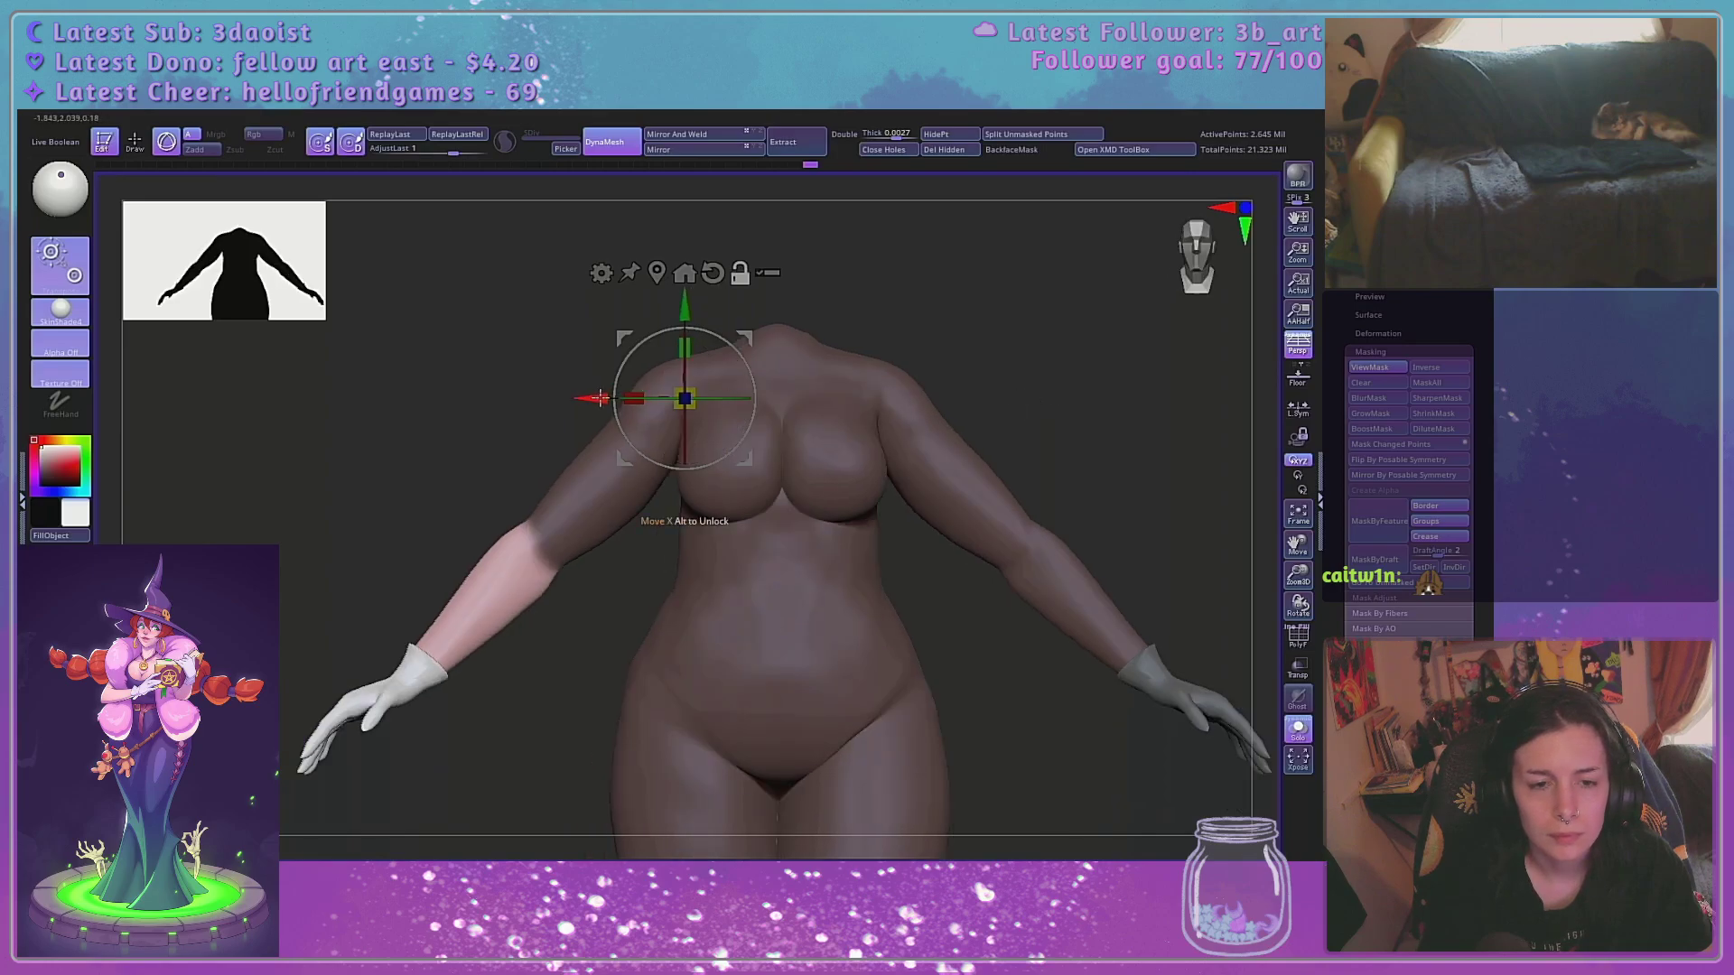
left_click_drag(684, 470, 736, 448, "alt")
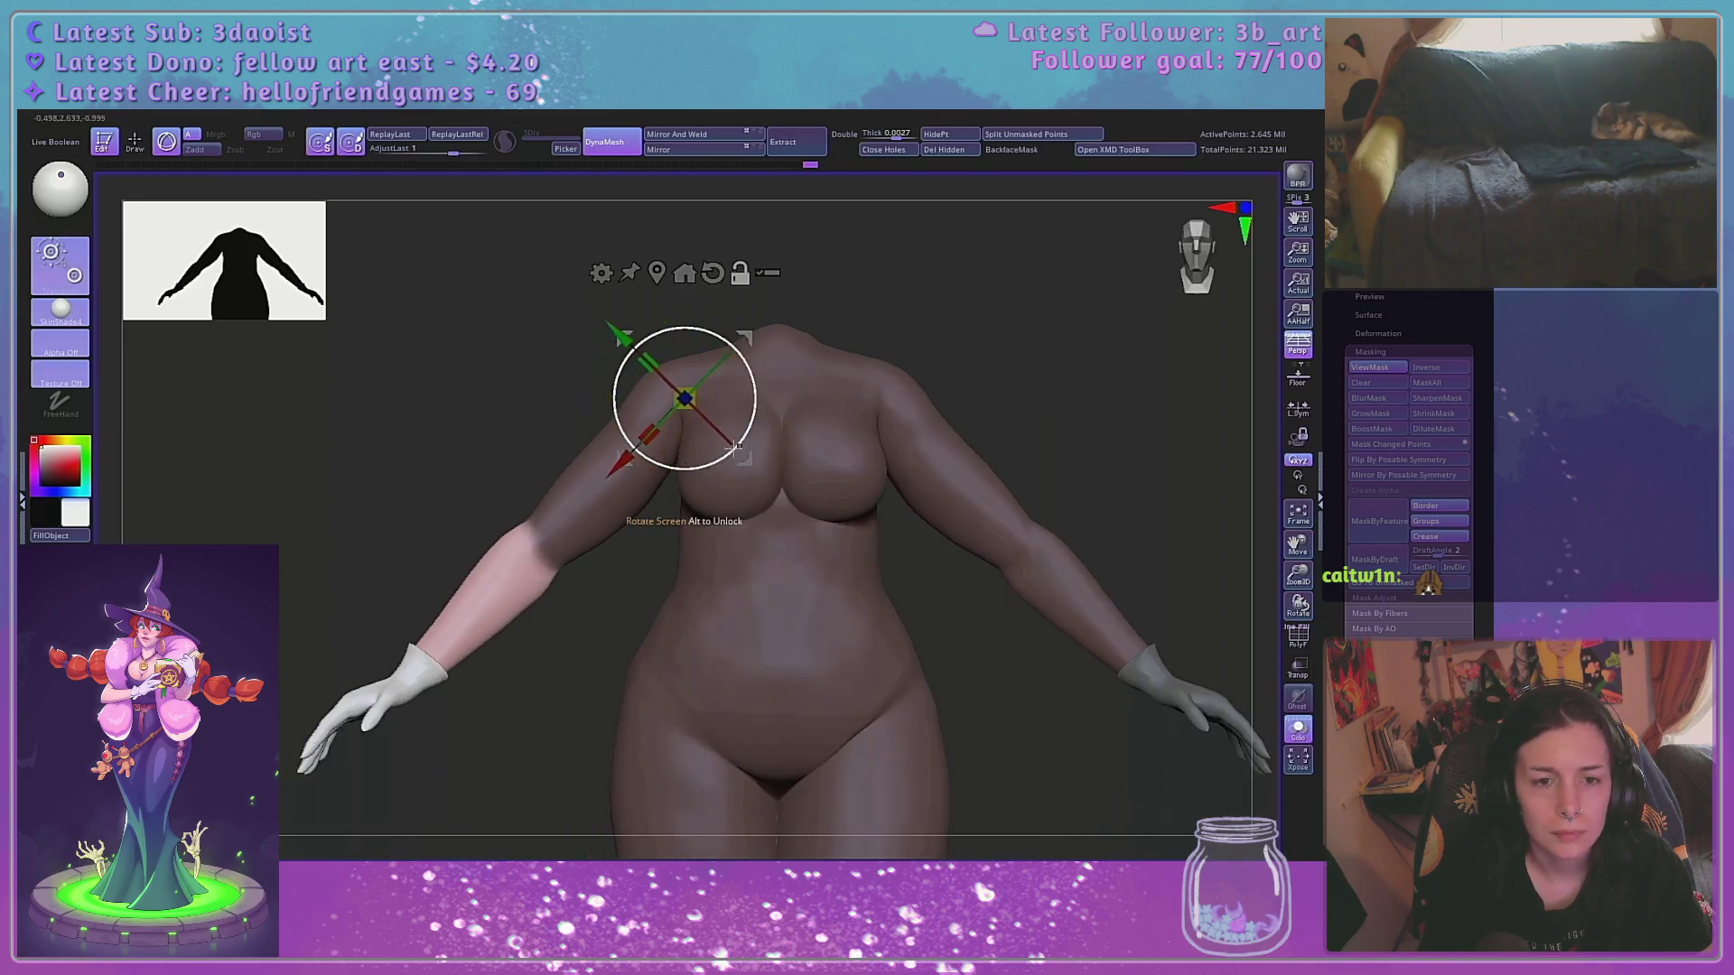
left_click_drag(633, 454, 499, 596, "alt")
left_click_drag(546, 671, 548, 673)
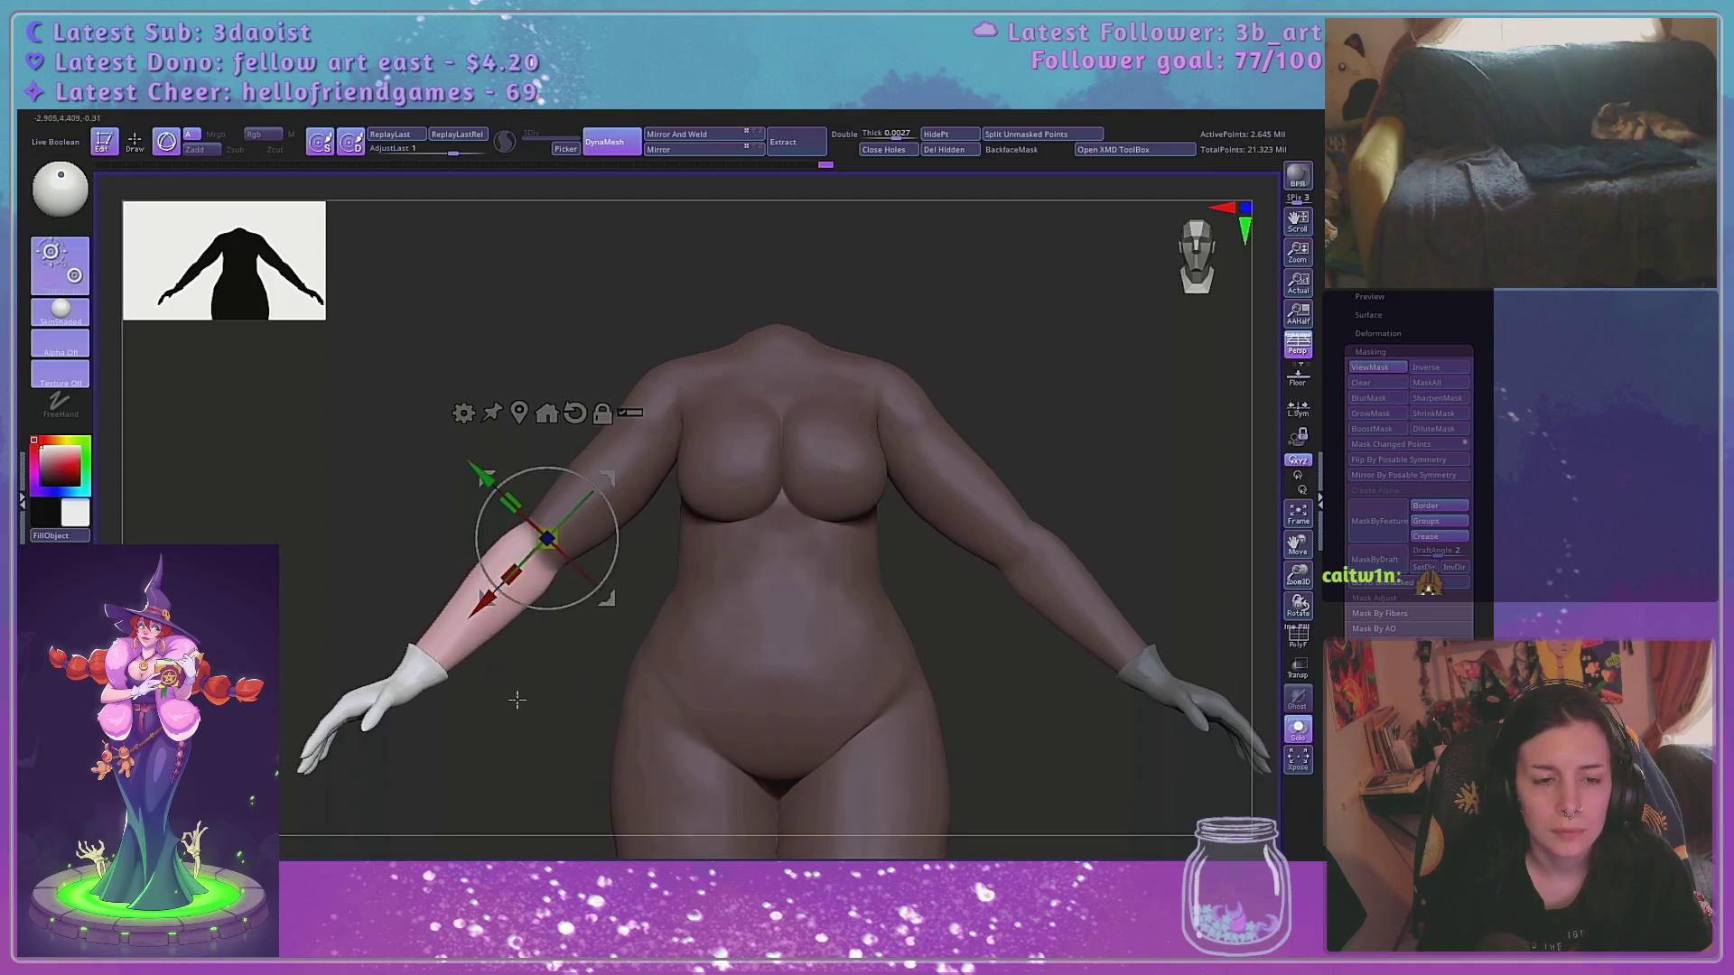
left_click_drag(478, 467, 482, 472)
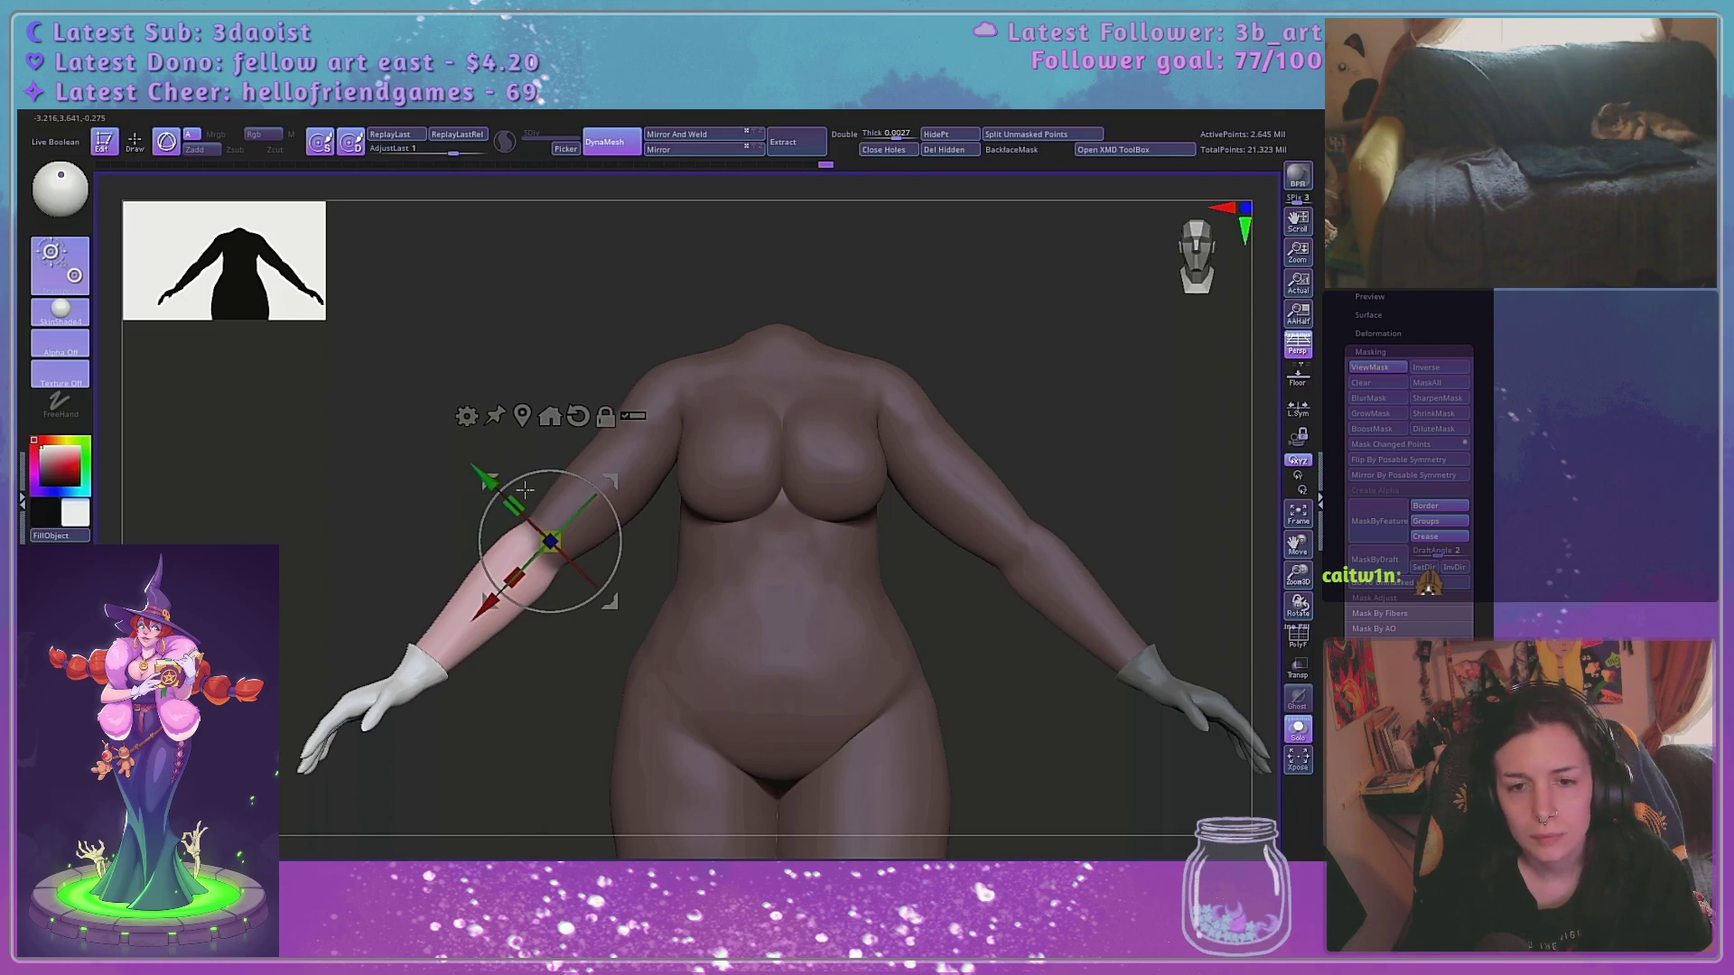
Bend the unmasked right forearm forward and up at the elbow from the side until it is roughly horizontal
mouse_move(943, 358)
left_mouse_down()
mouse_move(999, 360)
mouse_move(957, 352)
mouse_move(936, 418)
left_mouse_up()
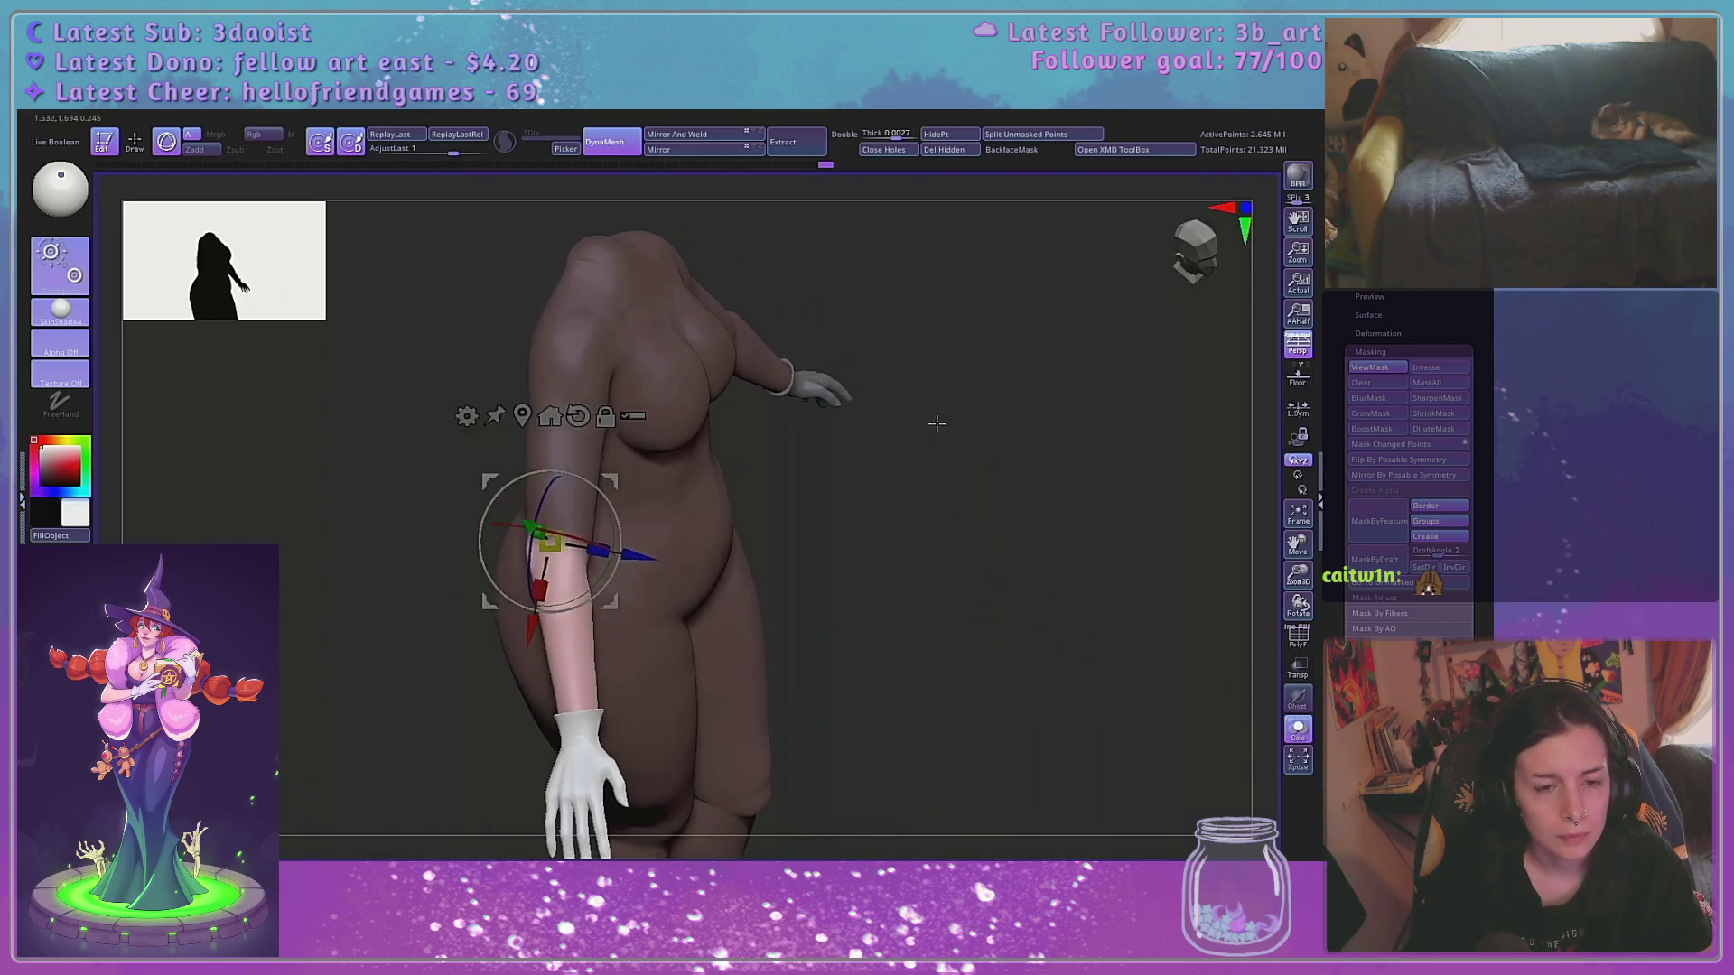
left_click_drag(598, 577, 659, 505)
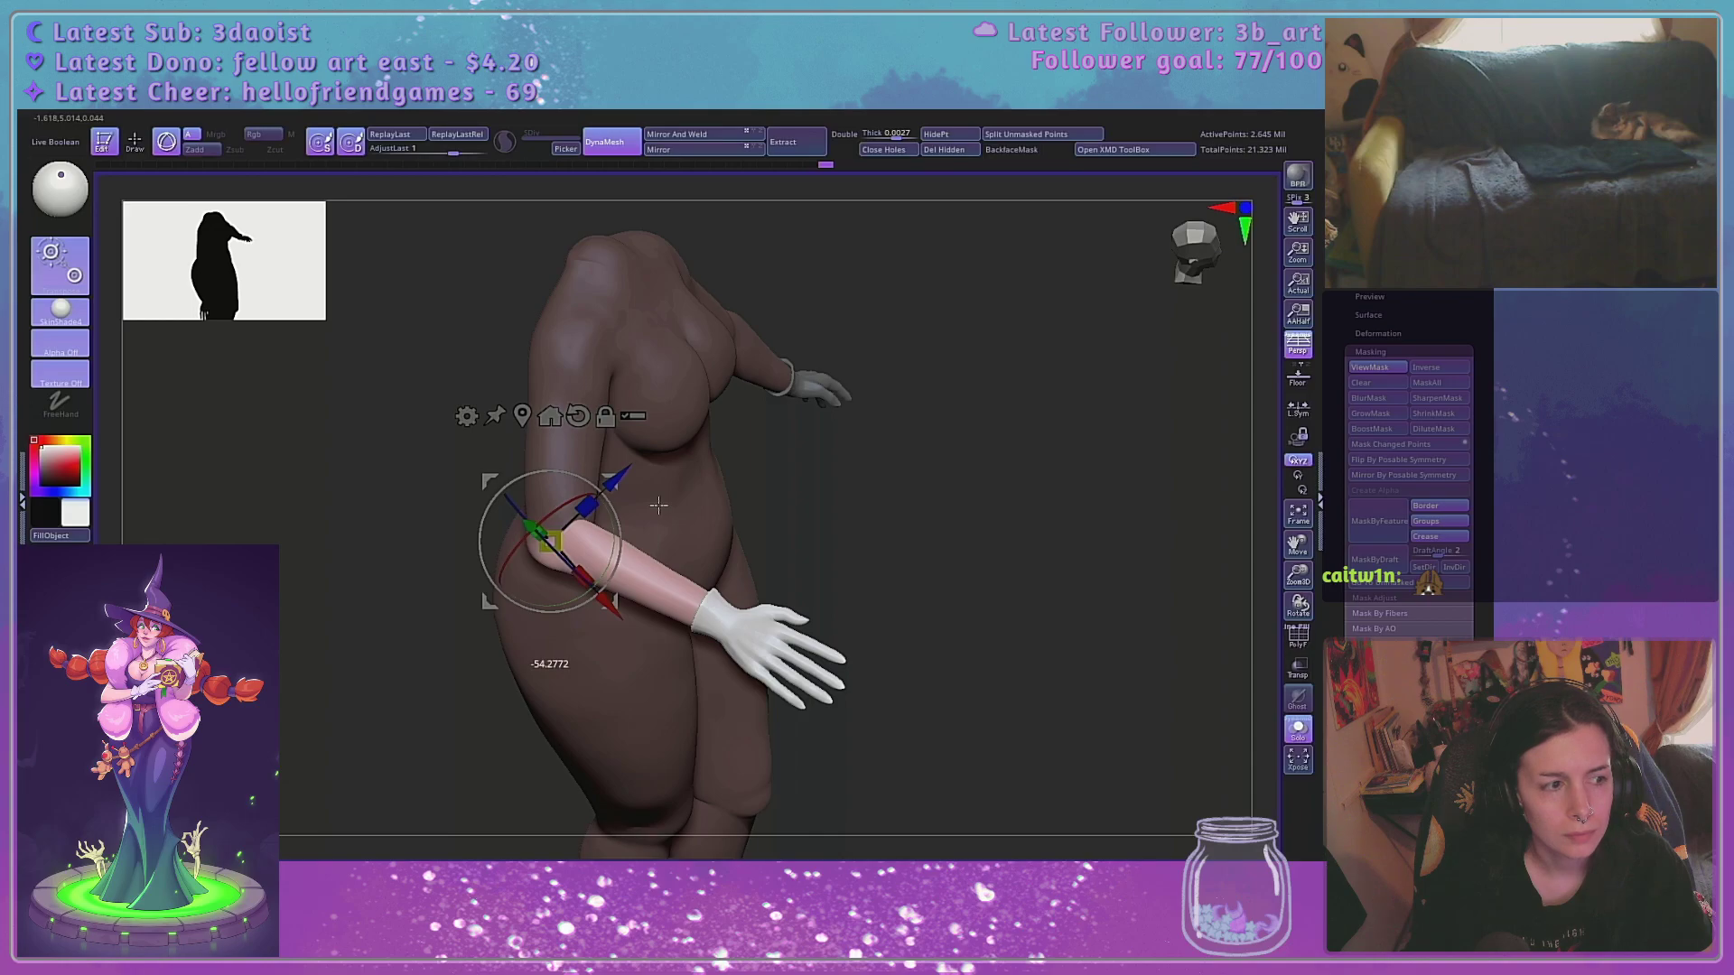
left_click_drag(660, 505, 689, 370)
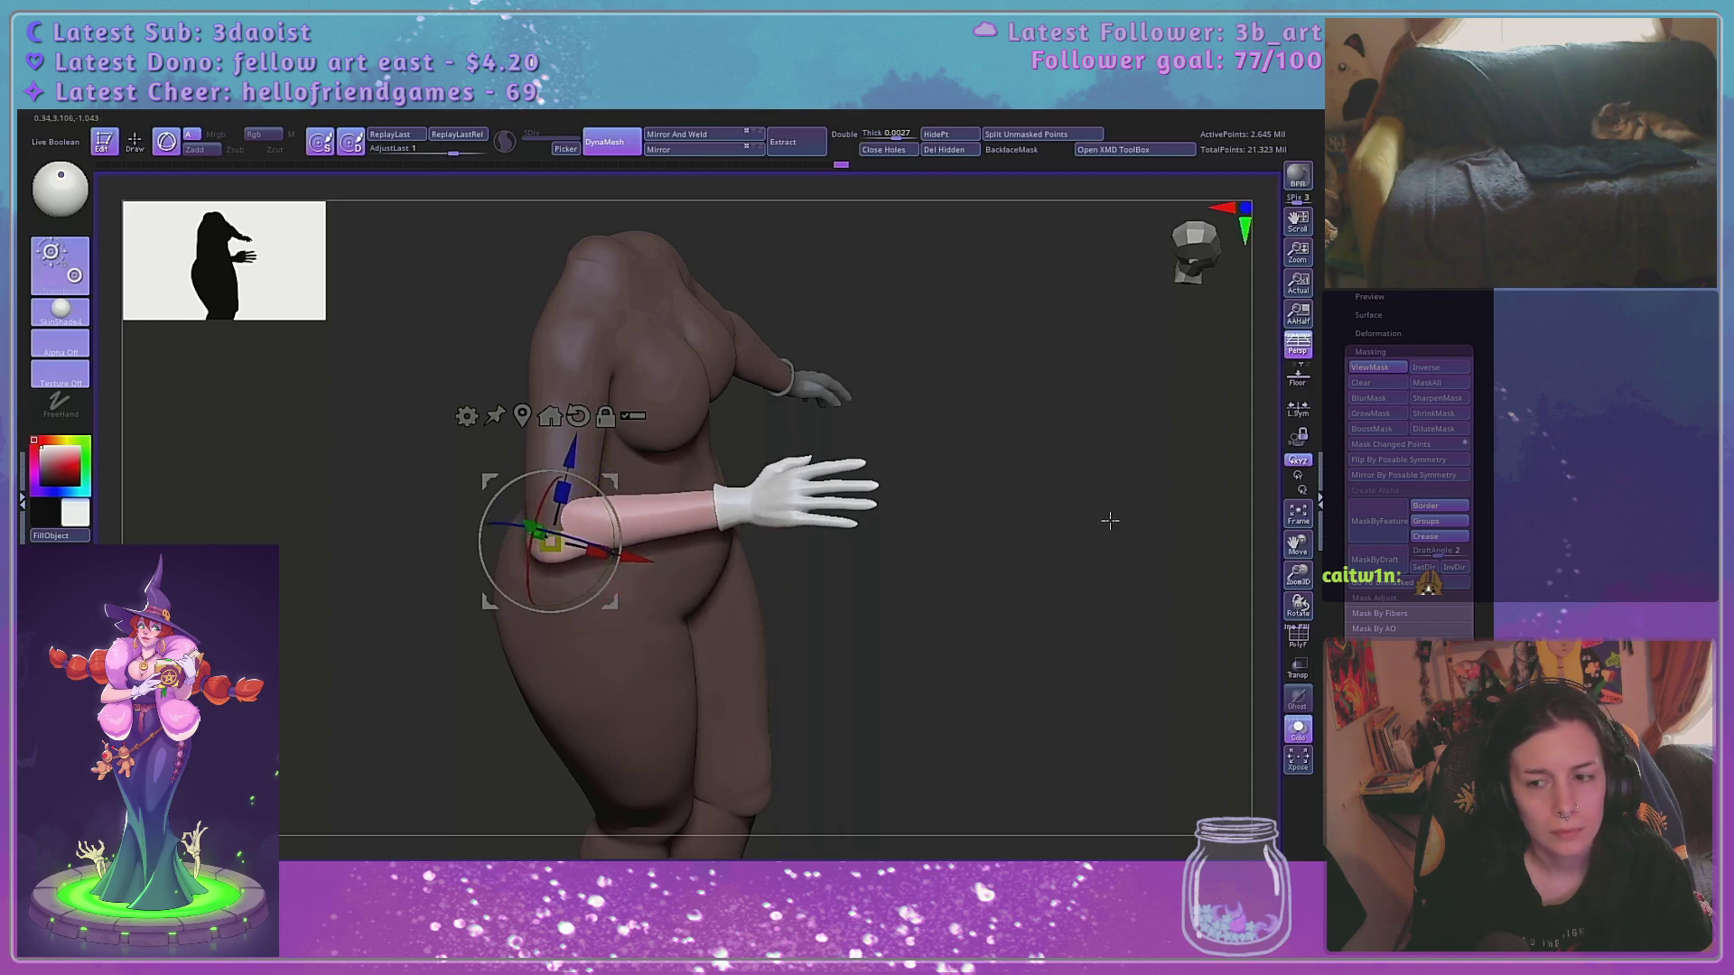
Move the unmasked right forearm slightly down along the upper arm to adjust its position at the elbow
left_click_drag(1301, 575, 1294, 628)
mouse_move(1192, 607)
left_mouse_down()
mouse_move(1188, 557)
mouse_move(1194, 574)
left_mouse_up()
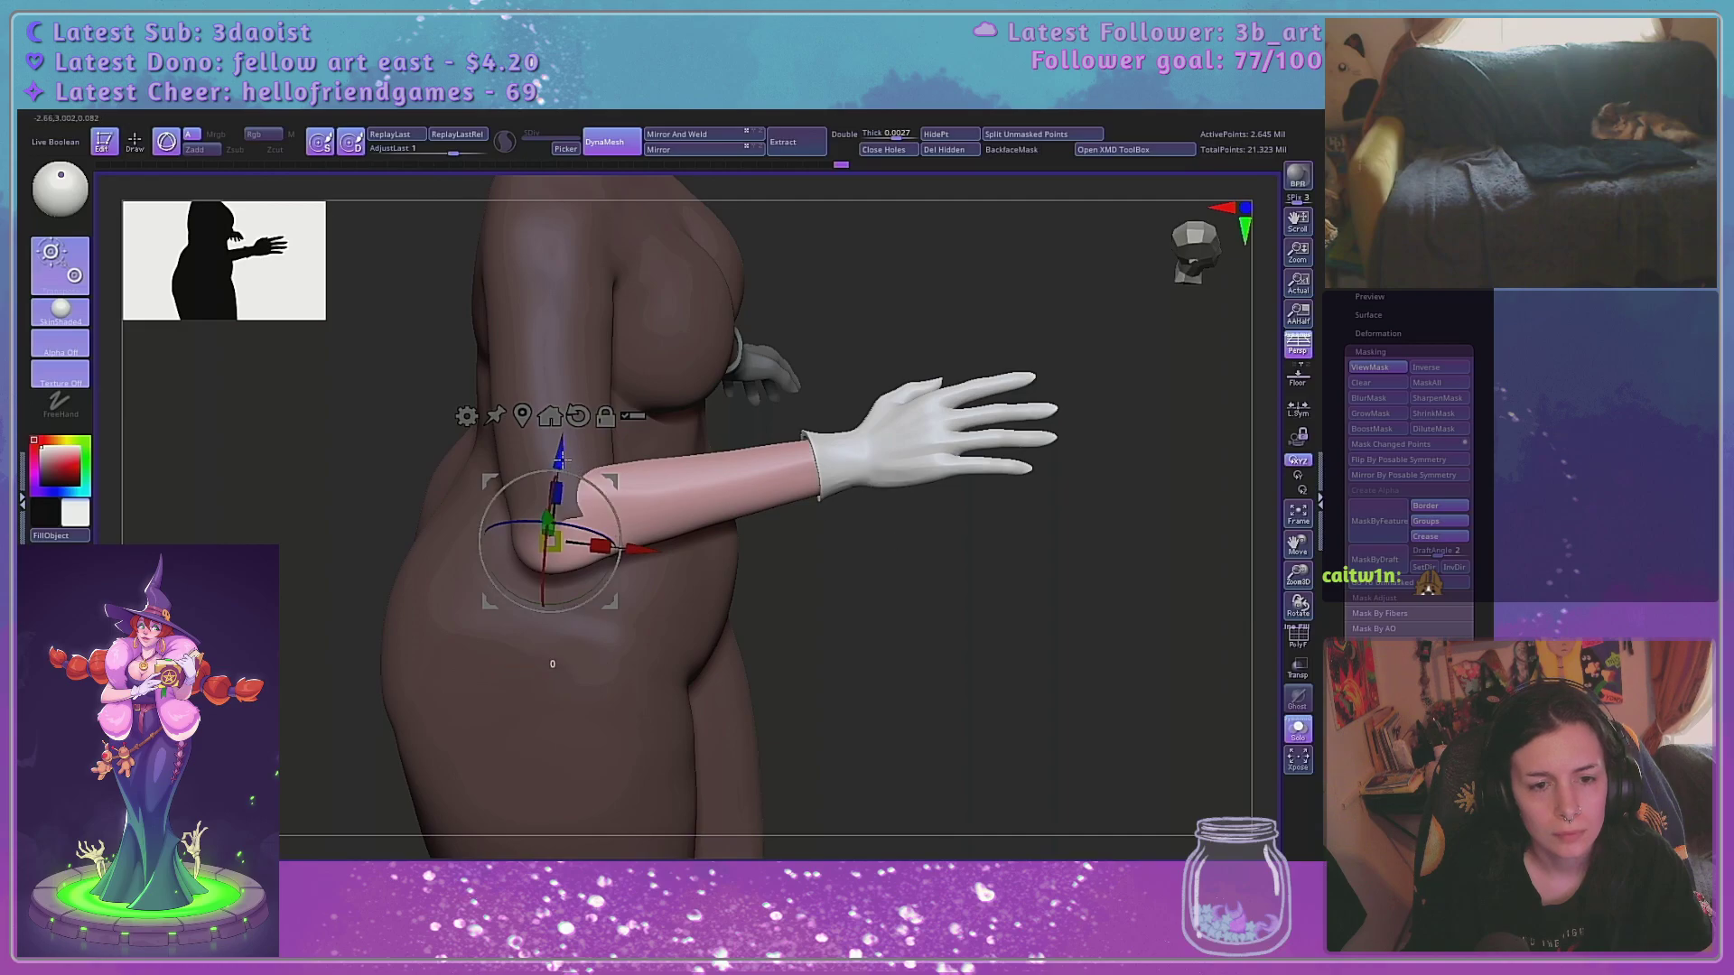
left_click_drag(559, 451, 560, 466)
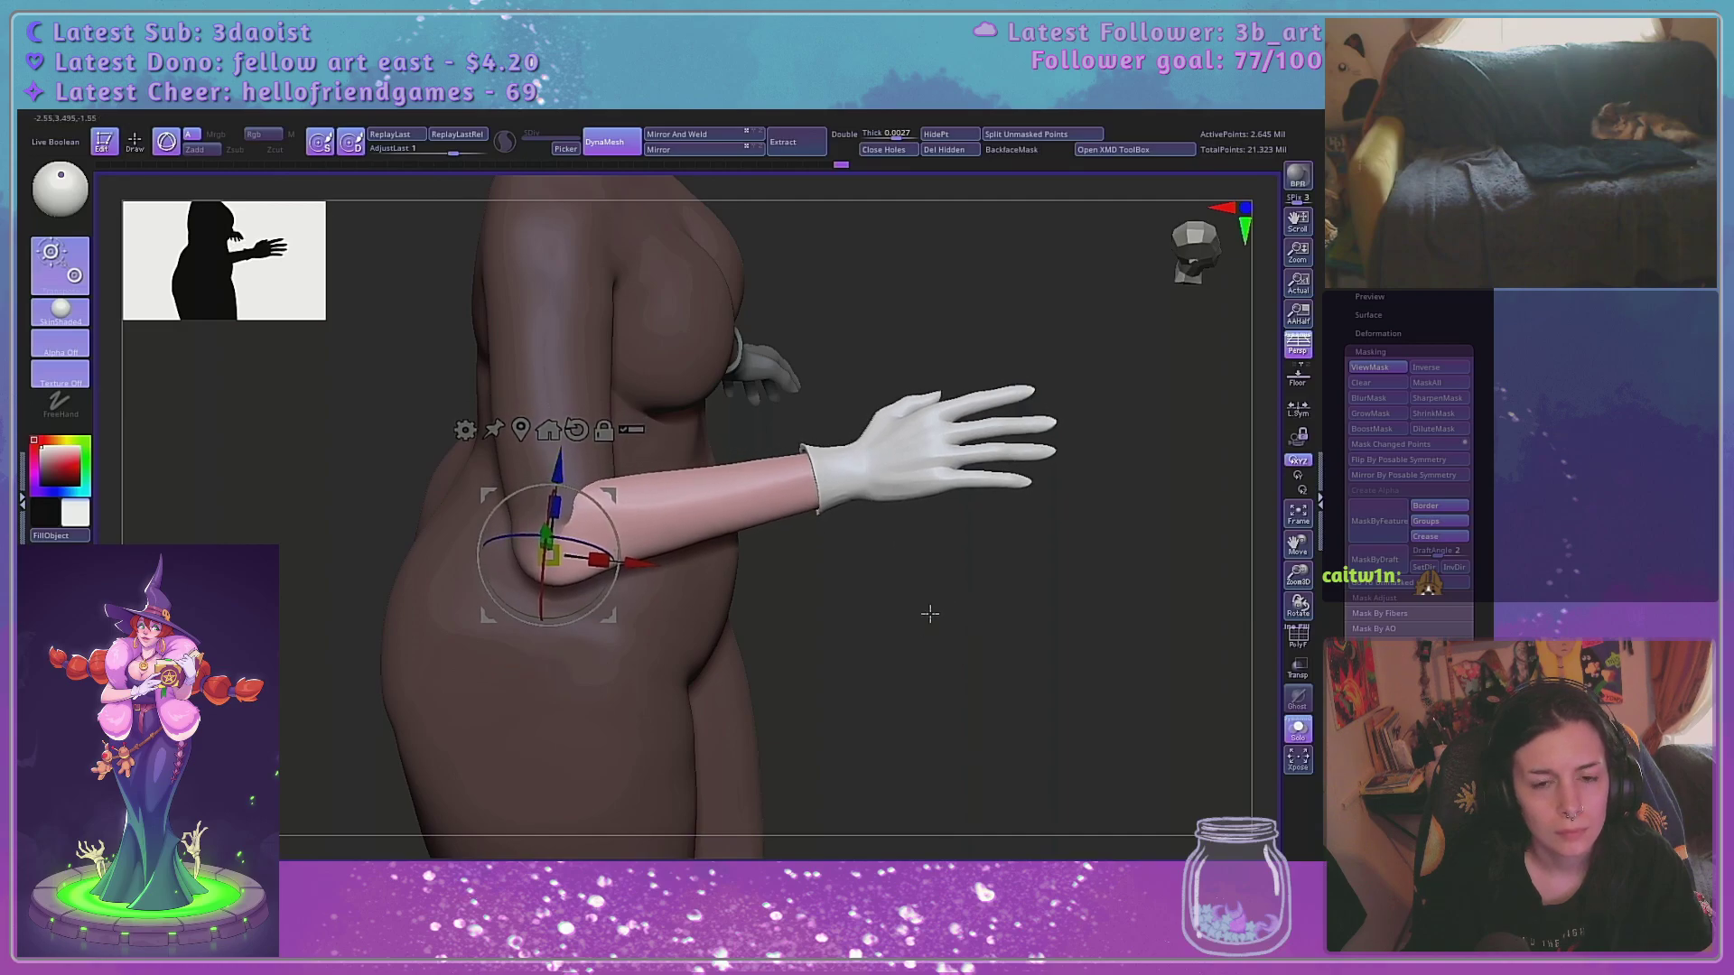
Show the full character to check the bent arm against the outfit, and shift the forearm slightly back into the elbow
left_click_drag(931, 614, 970, 617)
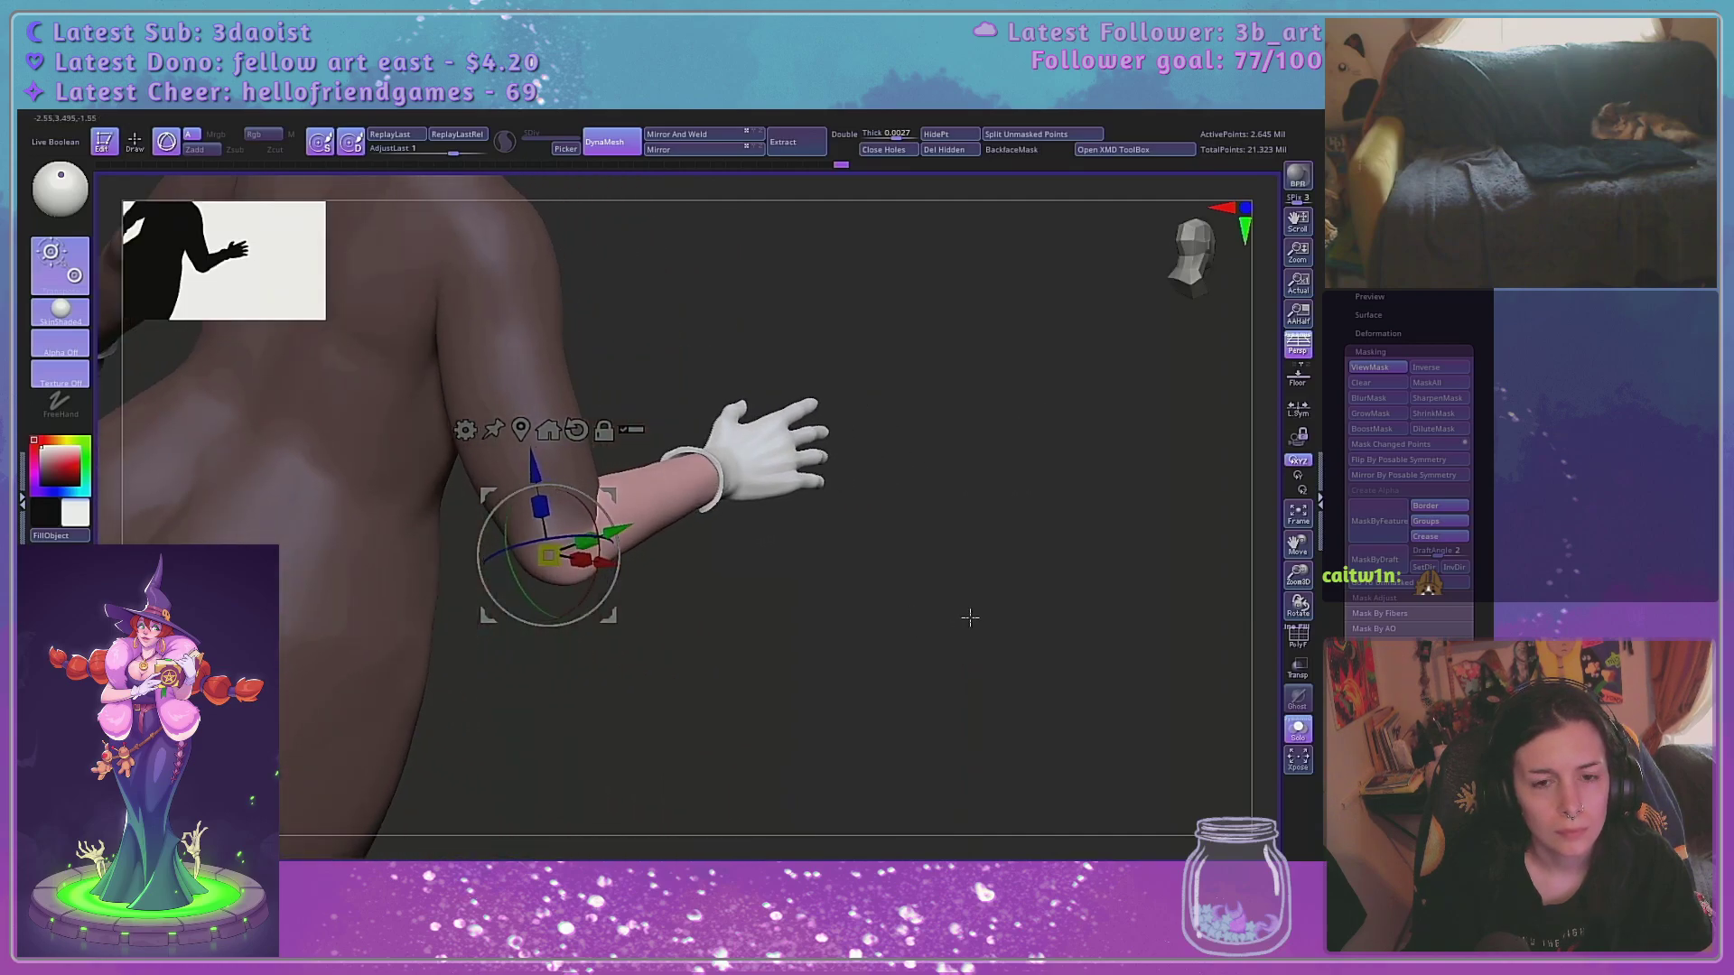
left_click_drag(1021, 686, 1066, 578, "alt")
left_click(1298, 730)
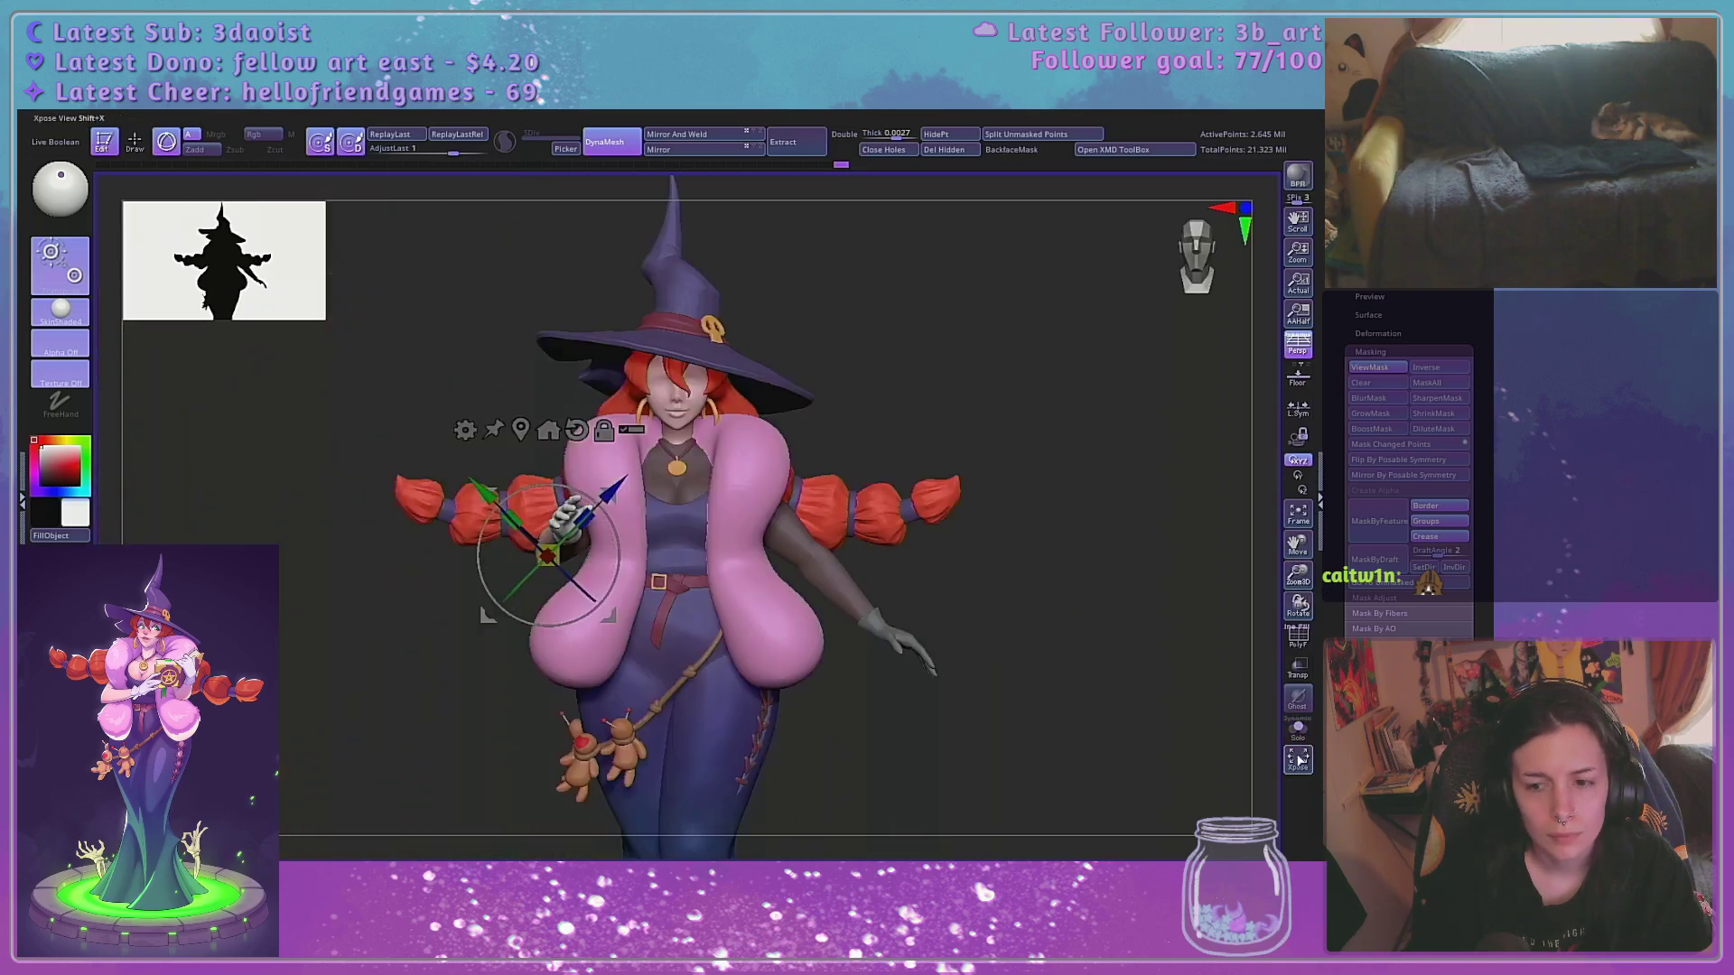
key("q")
mouse_move(1058, 649)
left_mouse_down()
mouse_move(1143, 631)
mouse_move(1080, 696)
mouse_move(1114, 663)
mouse_move(1116, 694)
left_mouse_up()
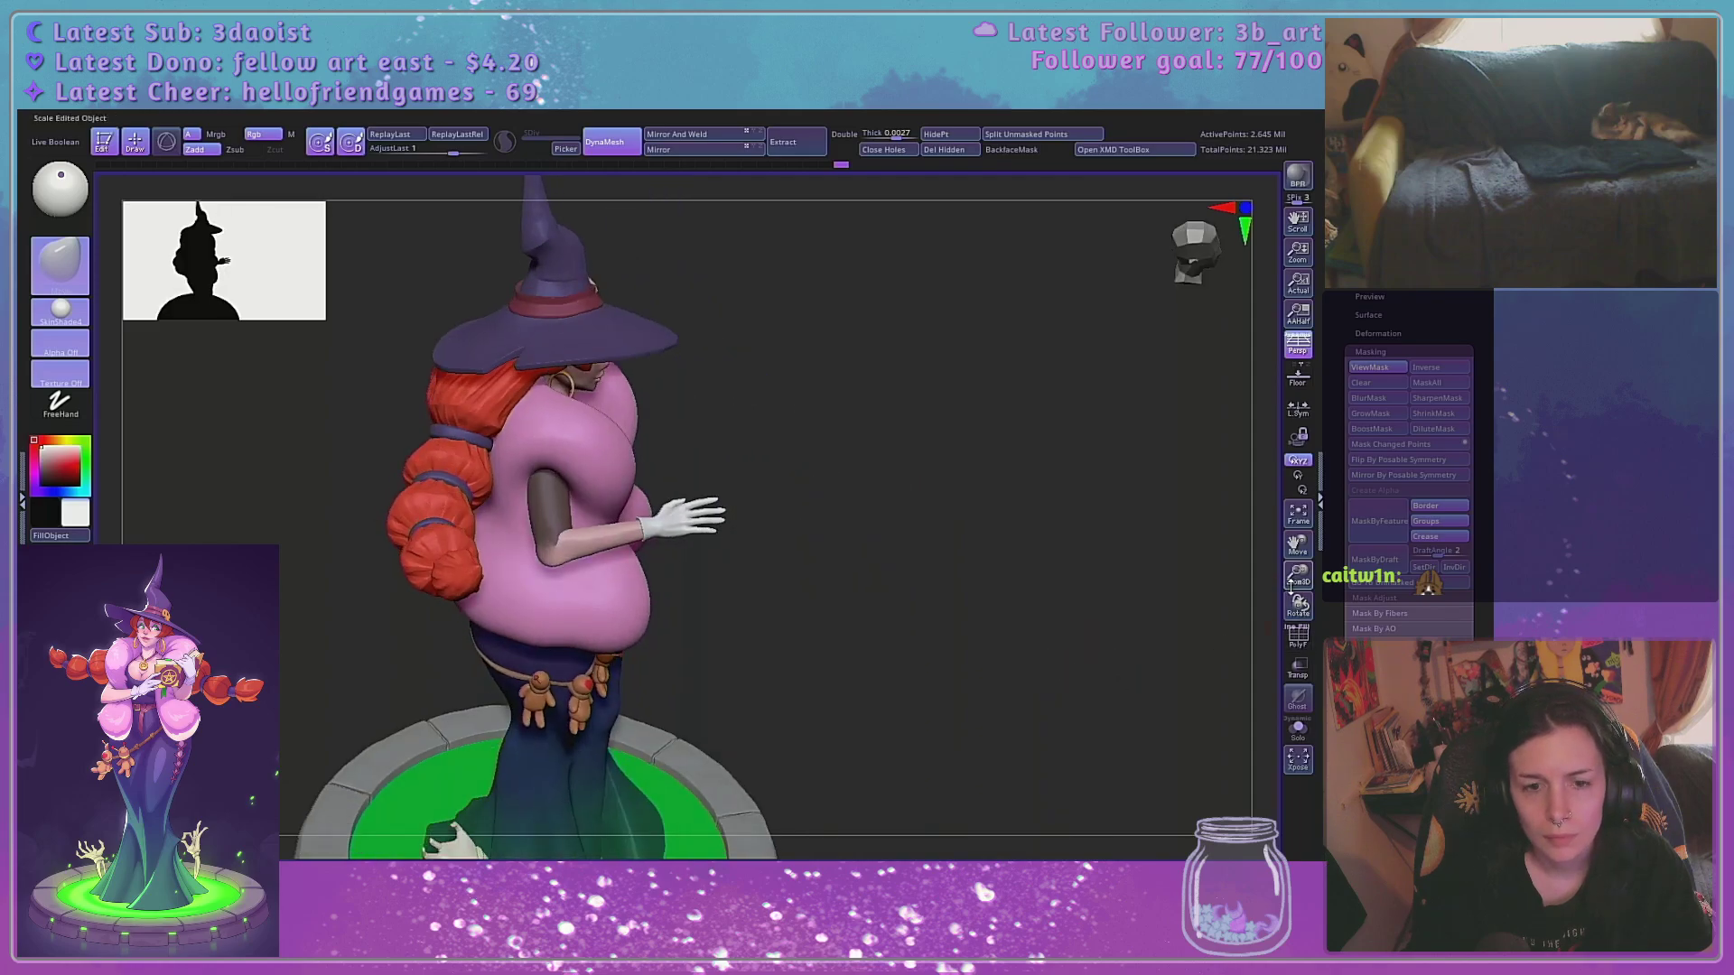
left_click_drag(923, 633, 918, 712, "alt")
key("w")
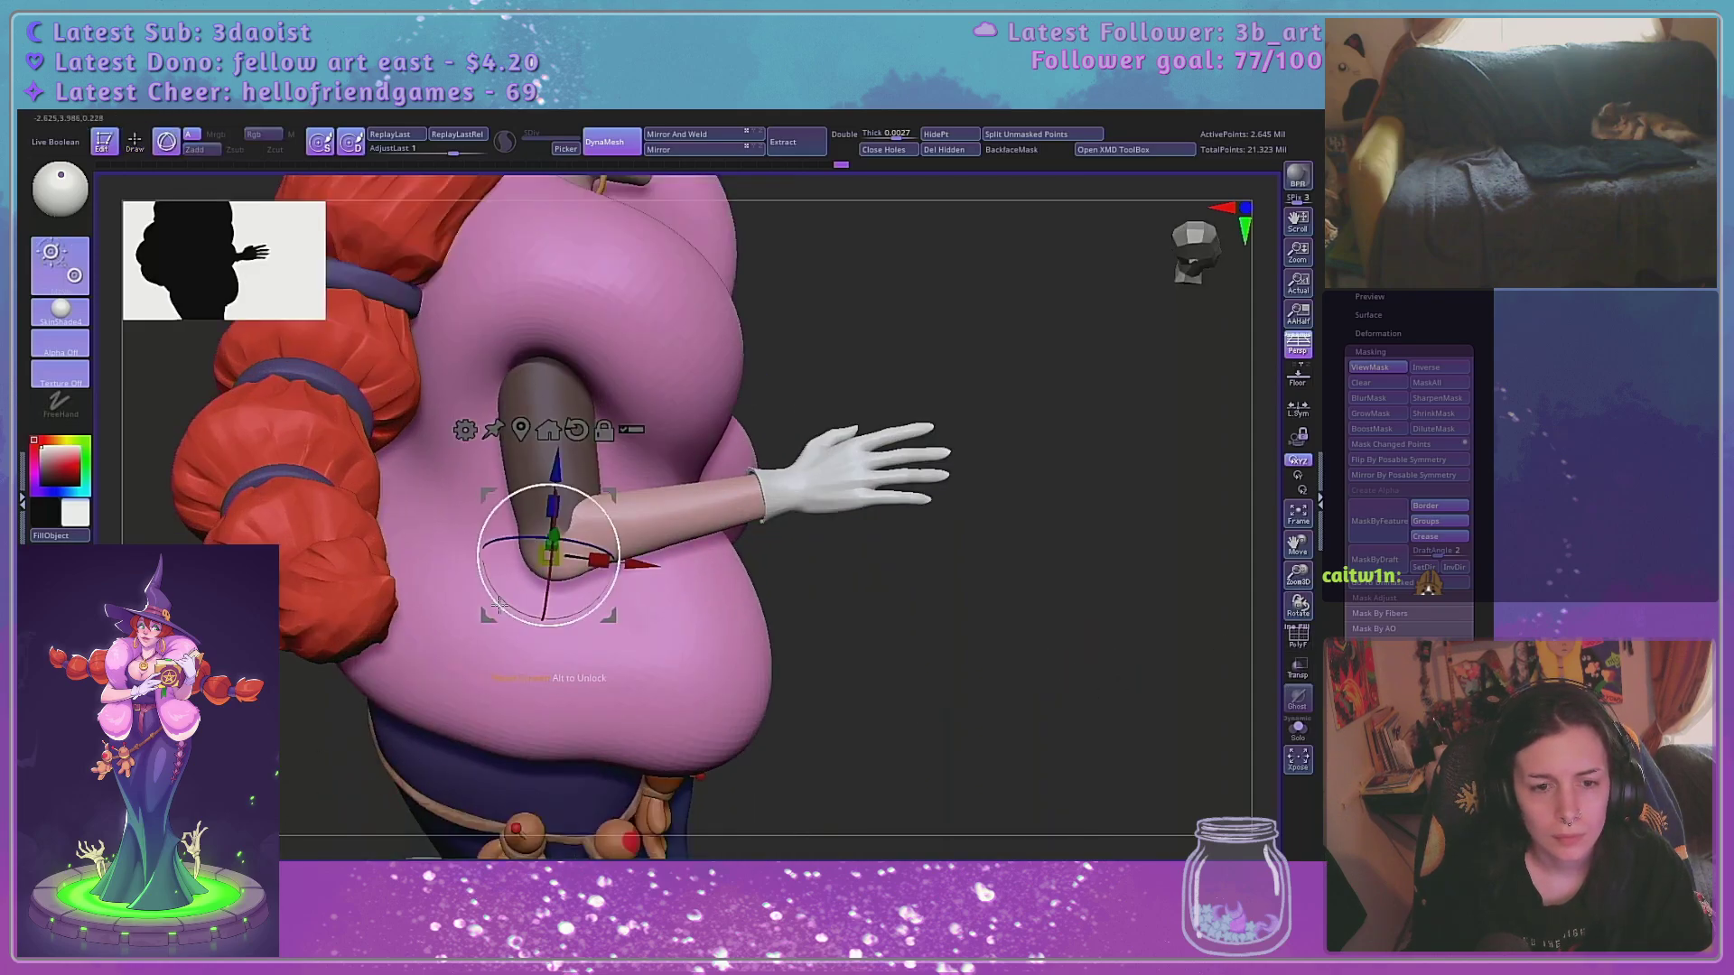
left_click_drag(642, 572, 633, 569)
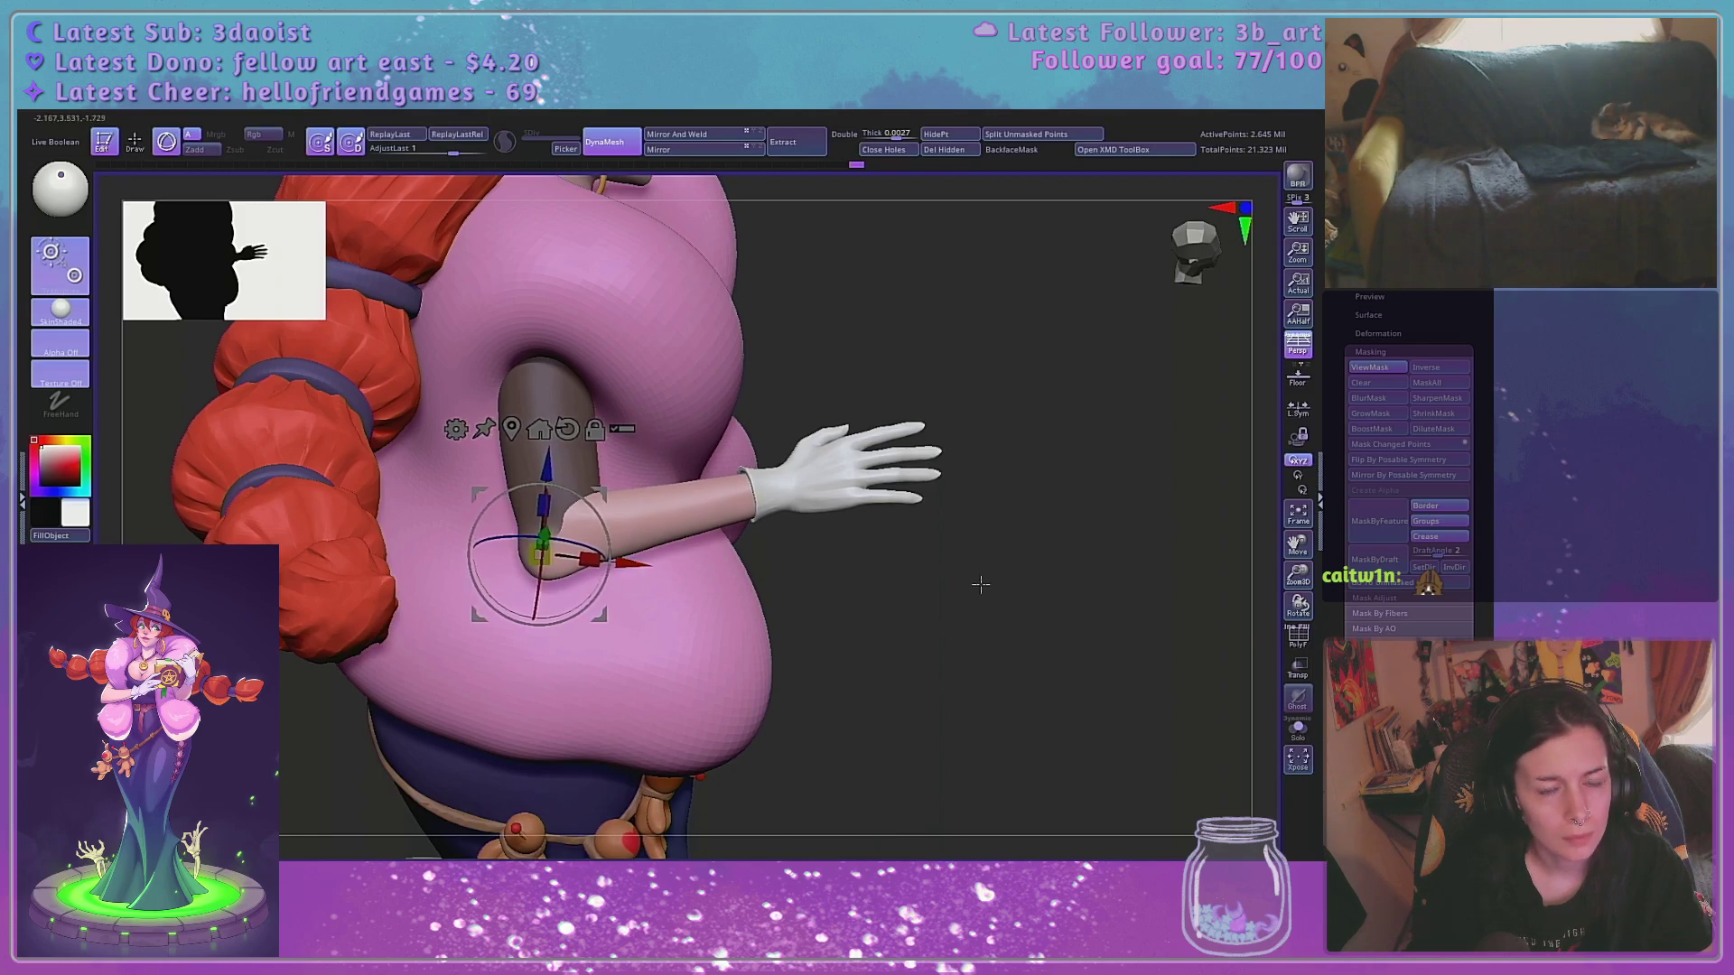
Isolate the merged body-and-gloves mesh again and clear its mask
left_click(1297, 729)
left_click_drag(1185, 690, 1121, 660)
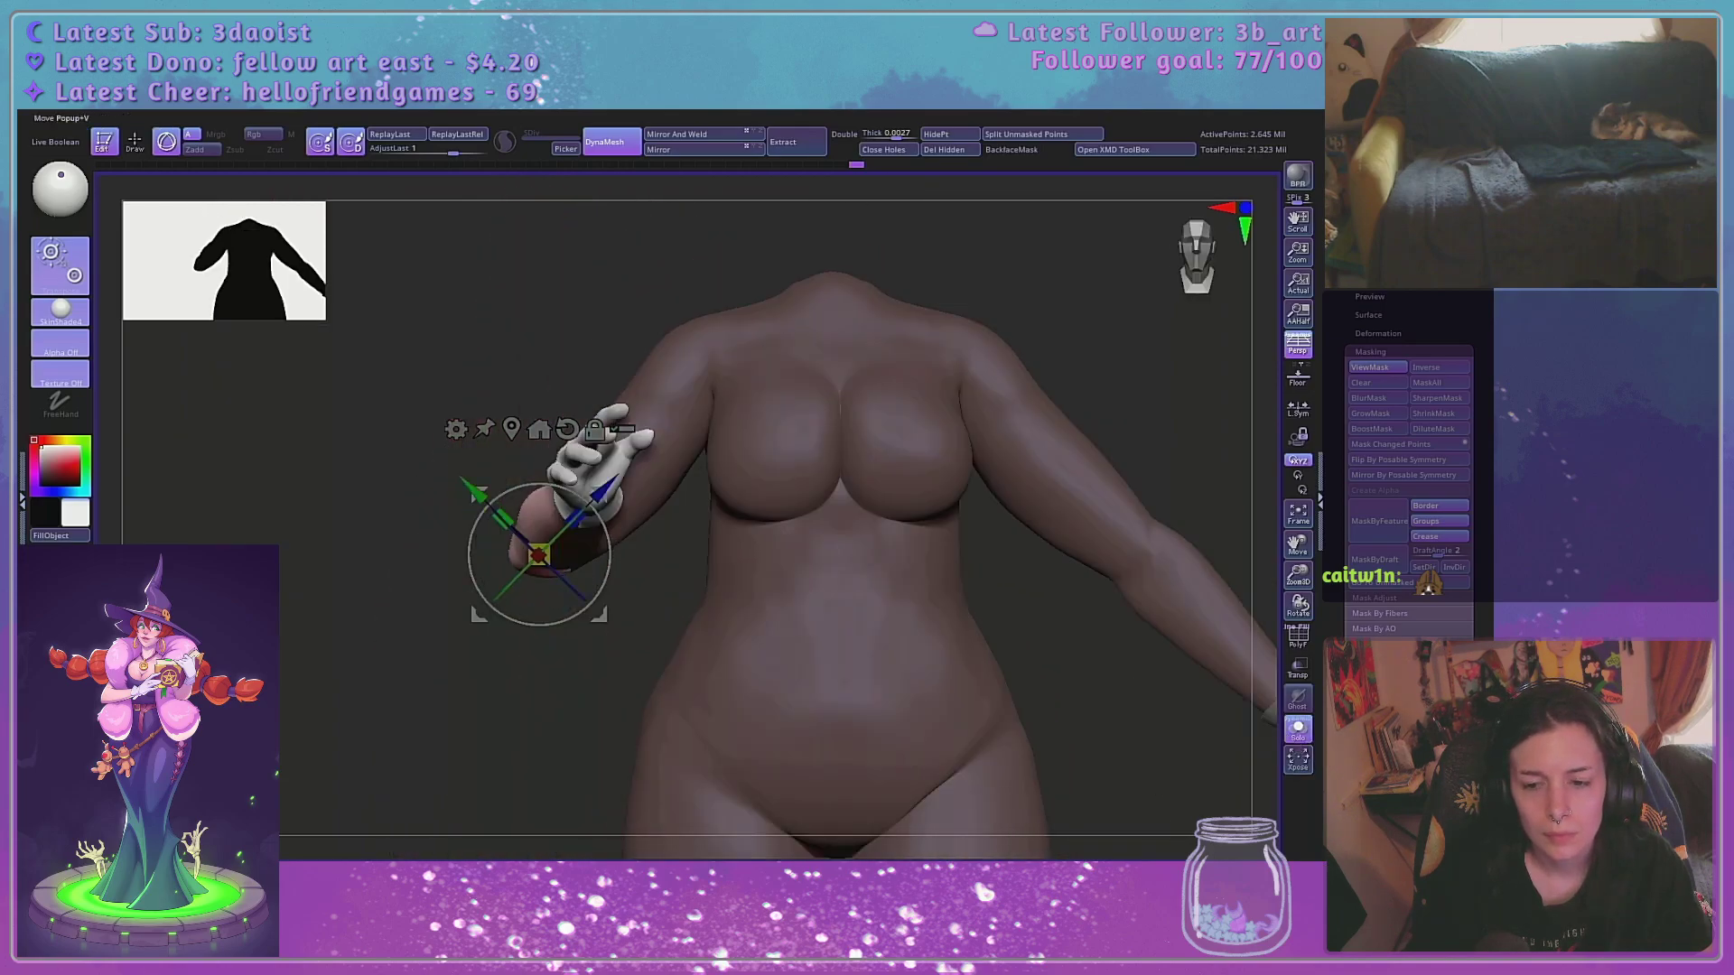
key("q")
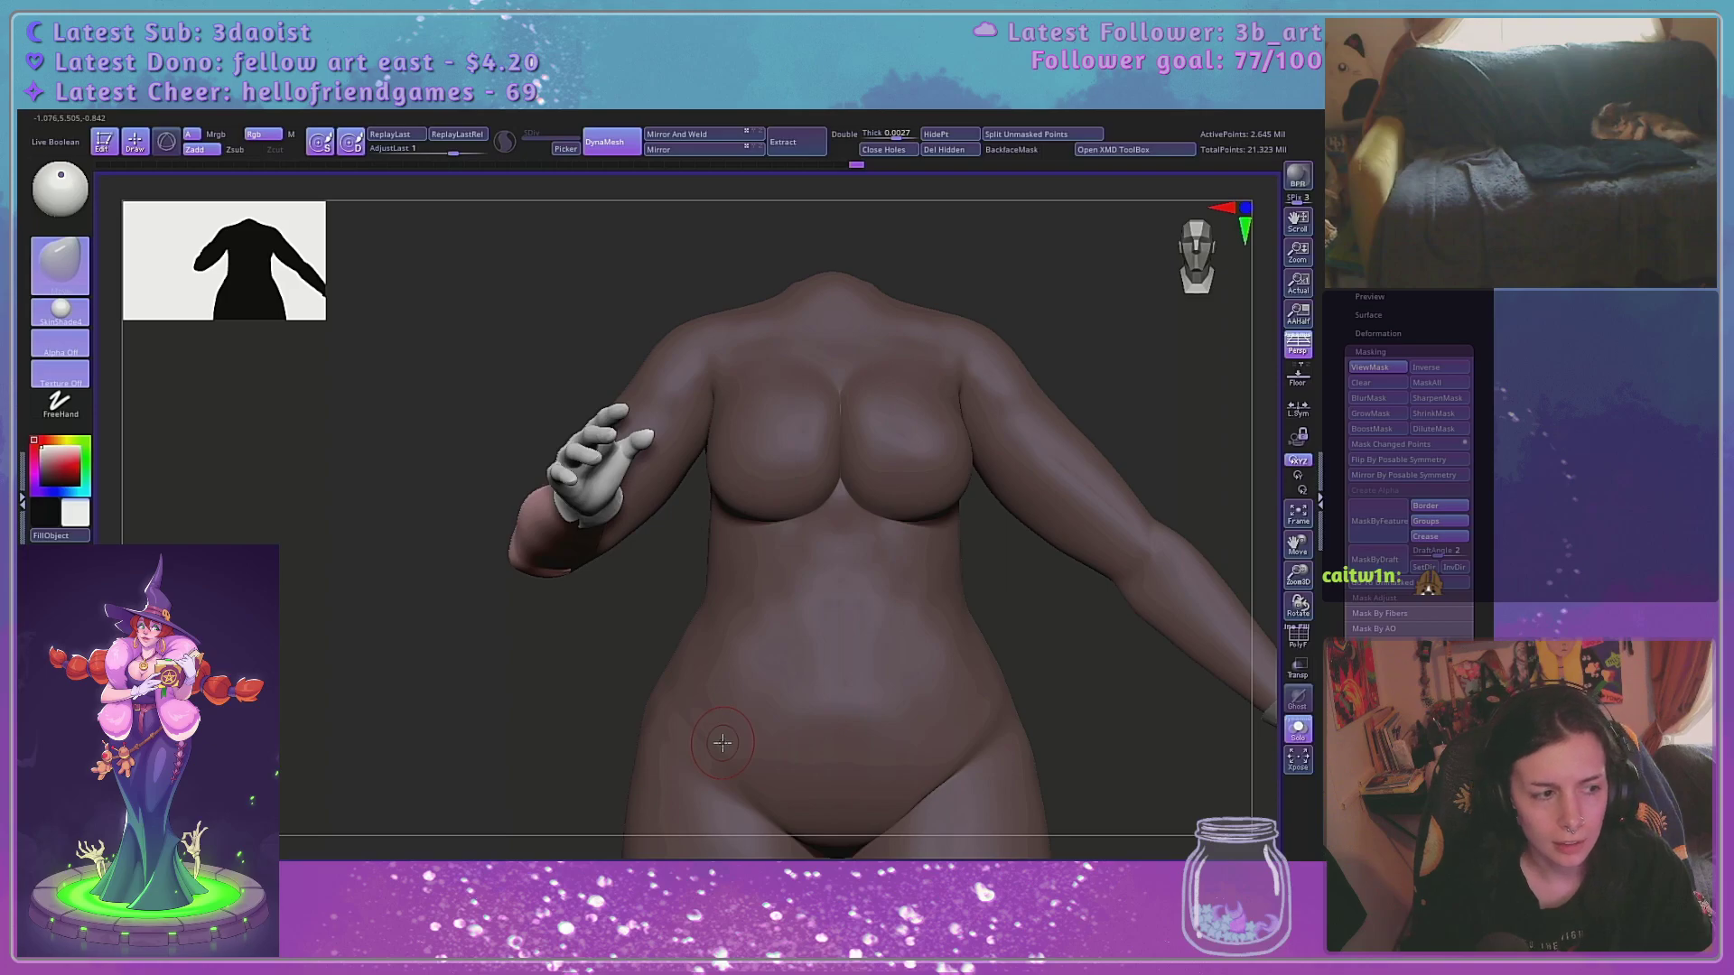
left_click_drag(425, 587, 368, 696)
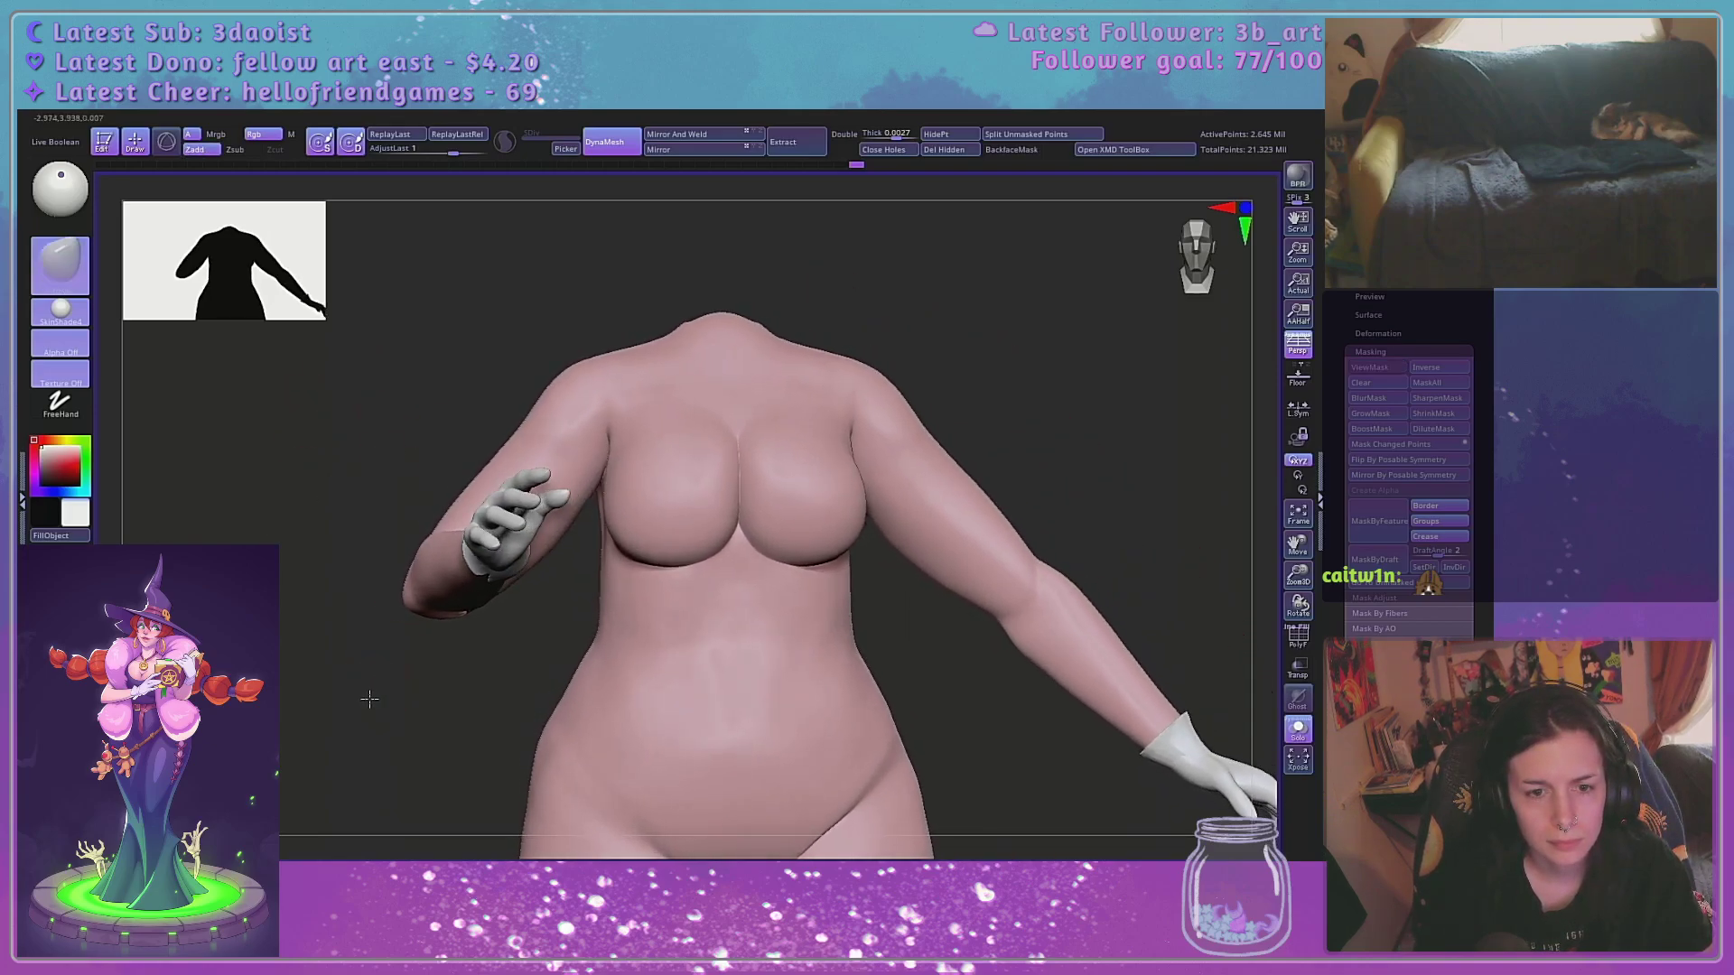
Lasso-mask the entire right arm from the shoulder to the hand, and tidy the mask's edge on the back of the shoulder
key("ctrl")
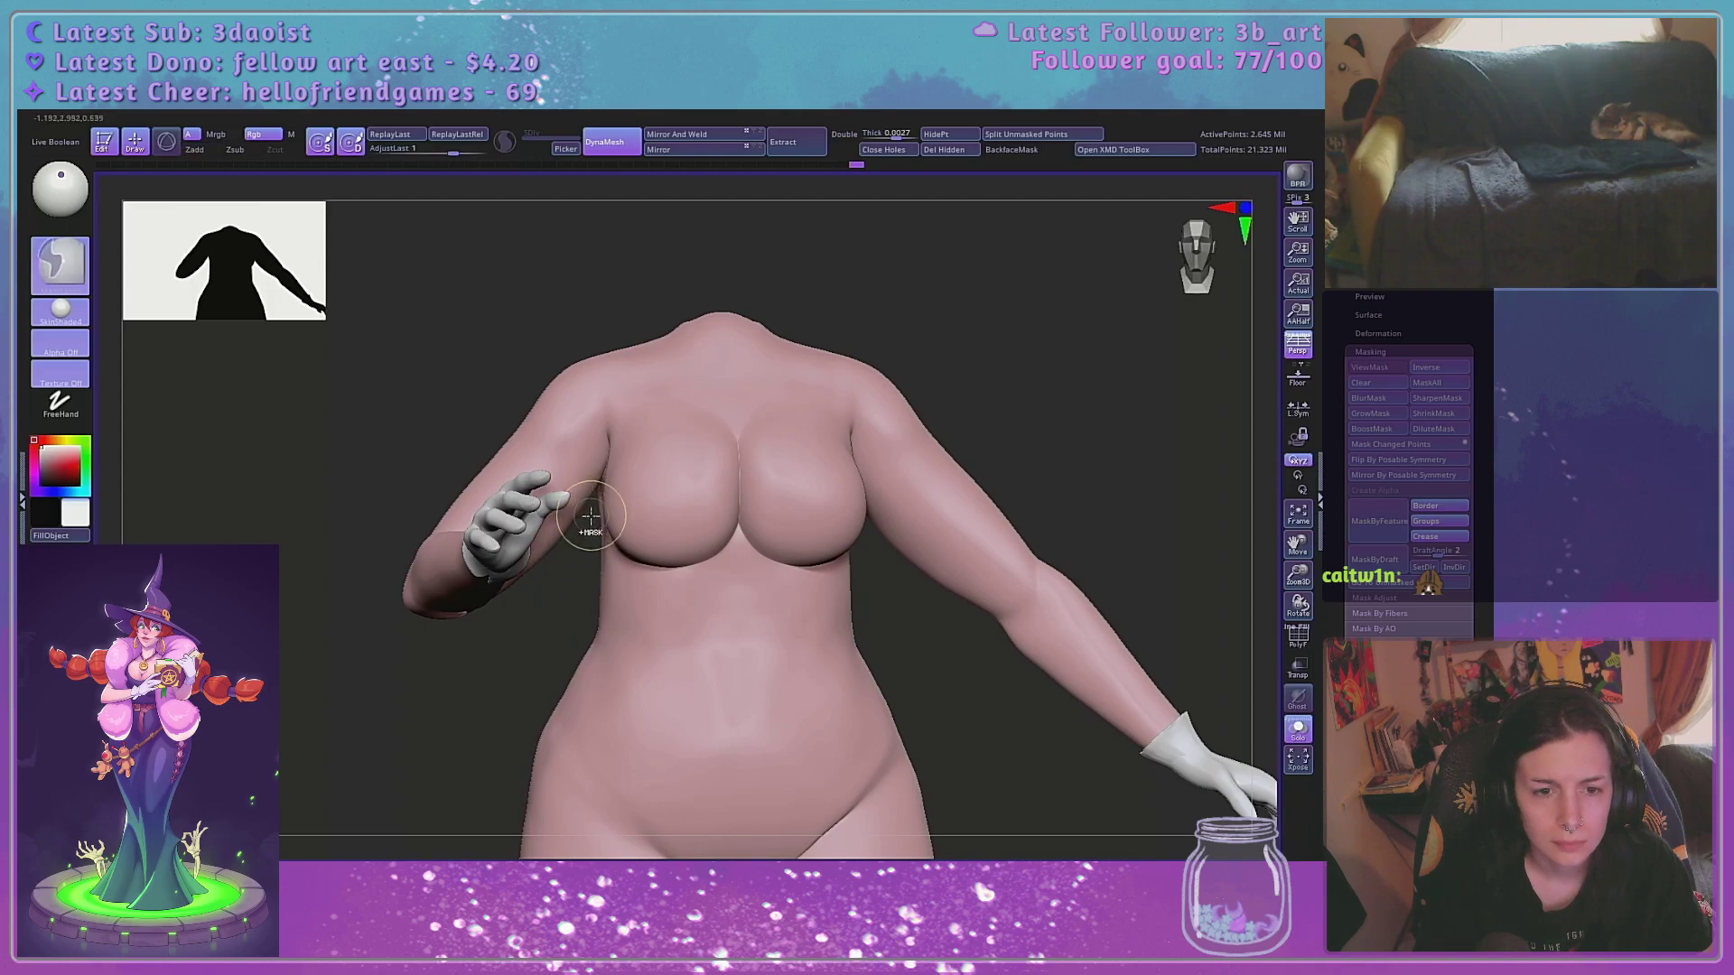
mouse_move(599, 476)
left_mouse_down("ctrl")
mouse_move(591, 379)
mouse_move(351, 552)
mouse_move(425, 727)
mouse_move(391, 716)
mouse_move(798, 639)
mouse_move(681, 647)
left_mouse_up("ctrl")
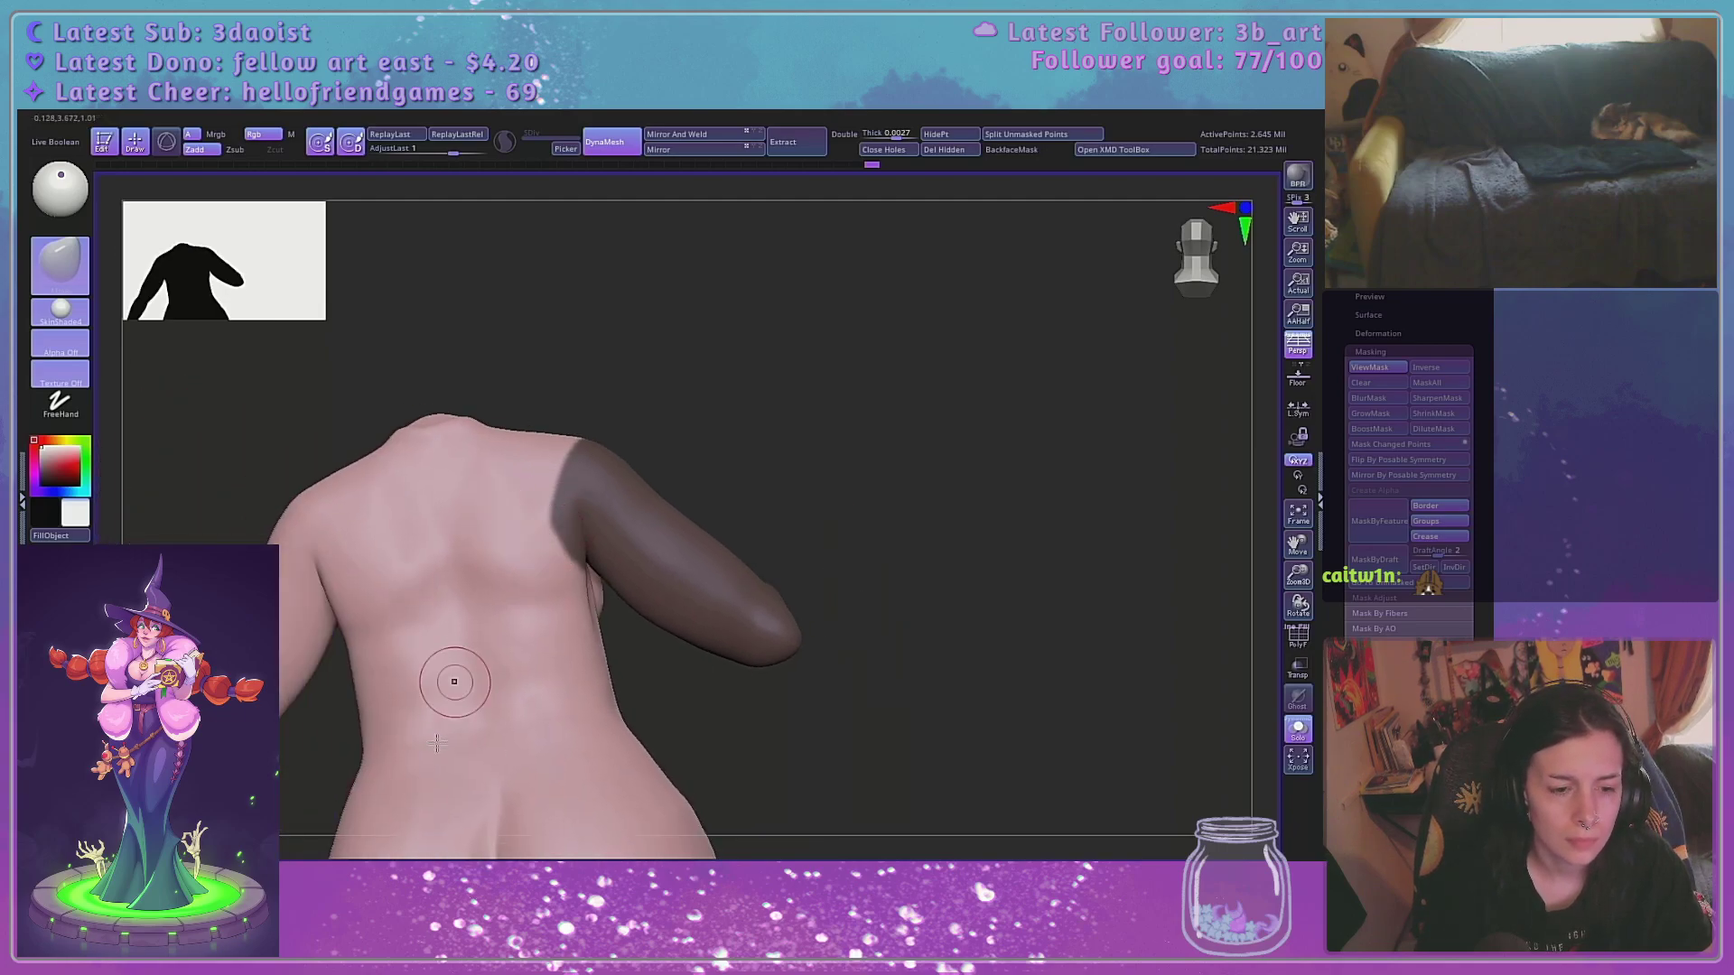
key("ctrl")
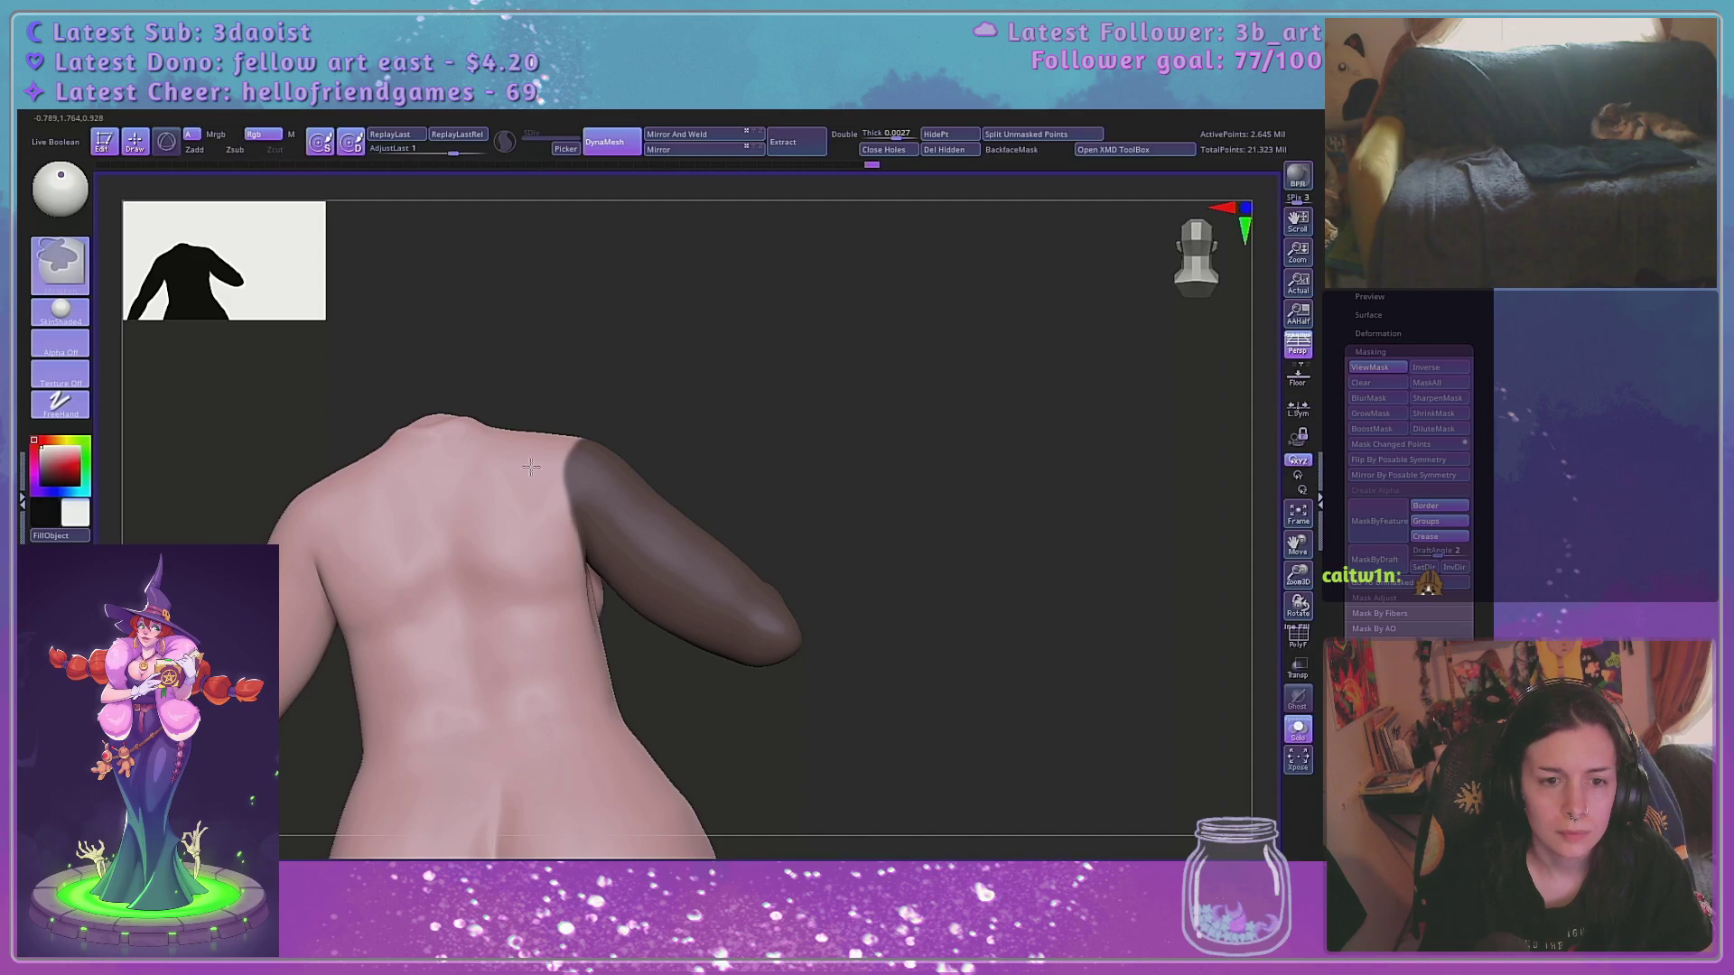
Clean up the right arm's mask boundary around the armpit and front of the shoulder, and blur its edge
mouse_move(883, 368)
left_mouse_down()
mouse_move(939, 333)
mouse_move(929, 352)
mouse_move(677, 352)
left_mouse_up()
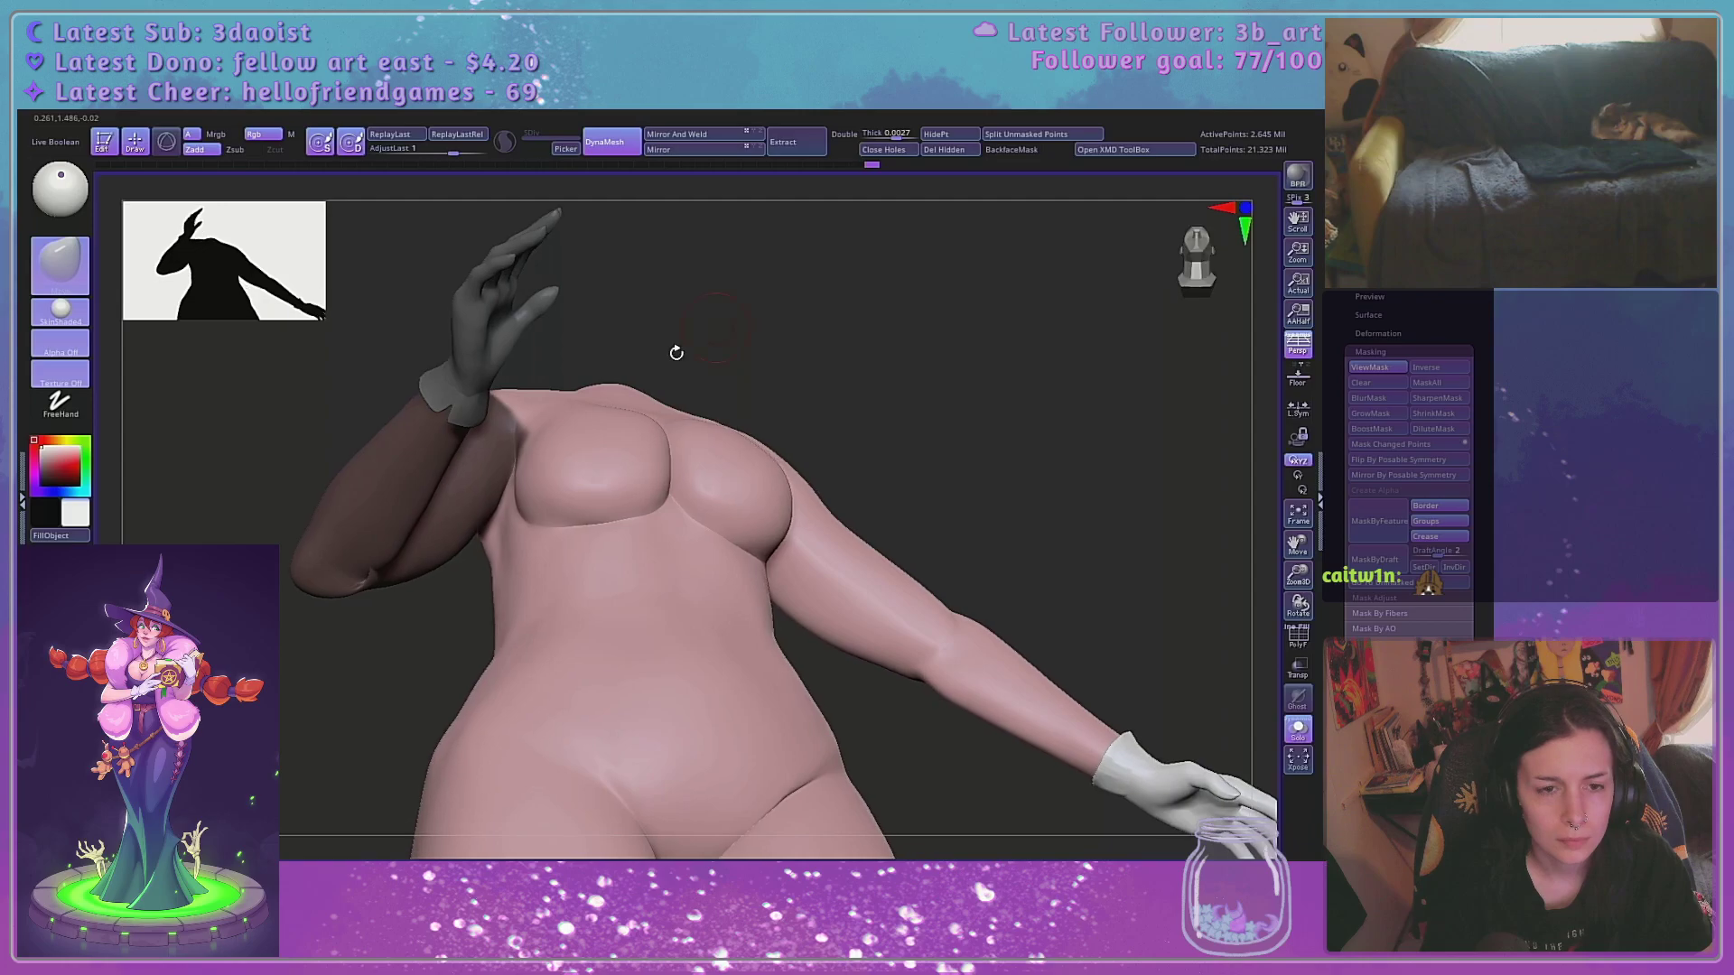
key("space")
key("ctrl")
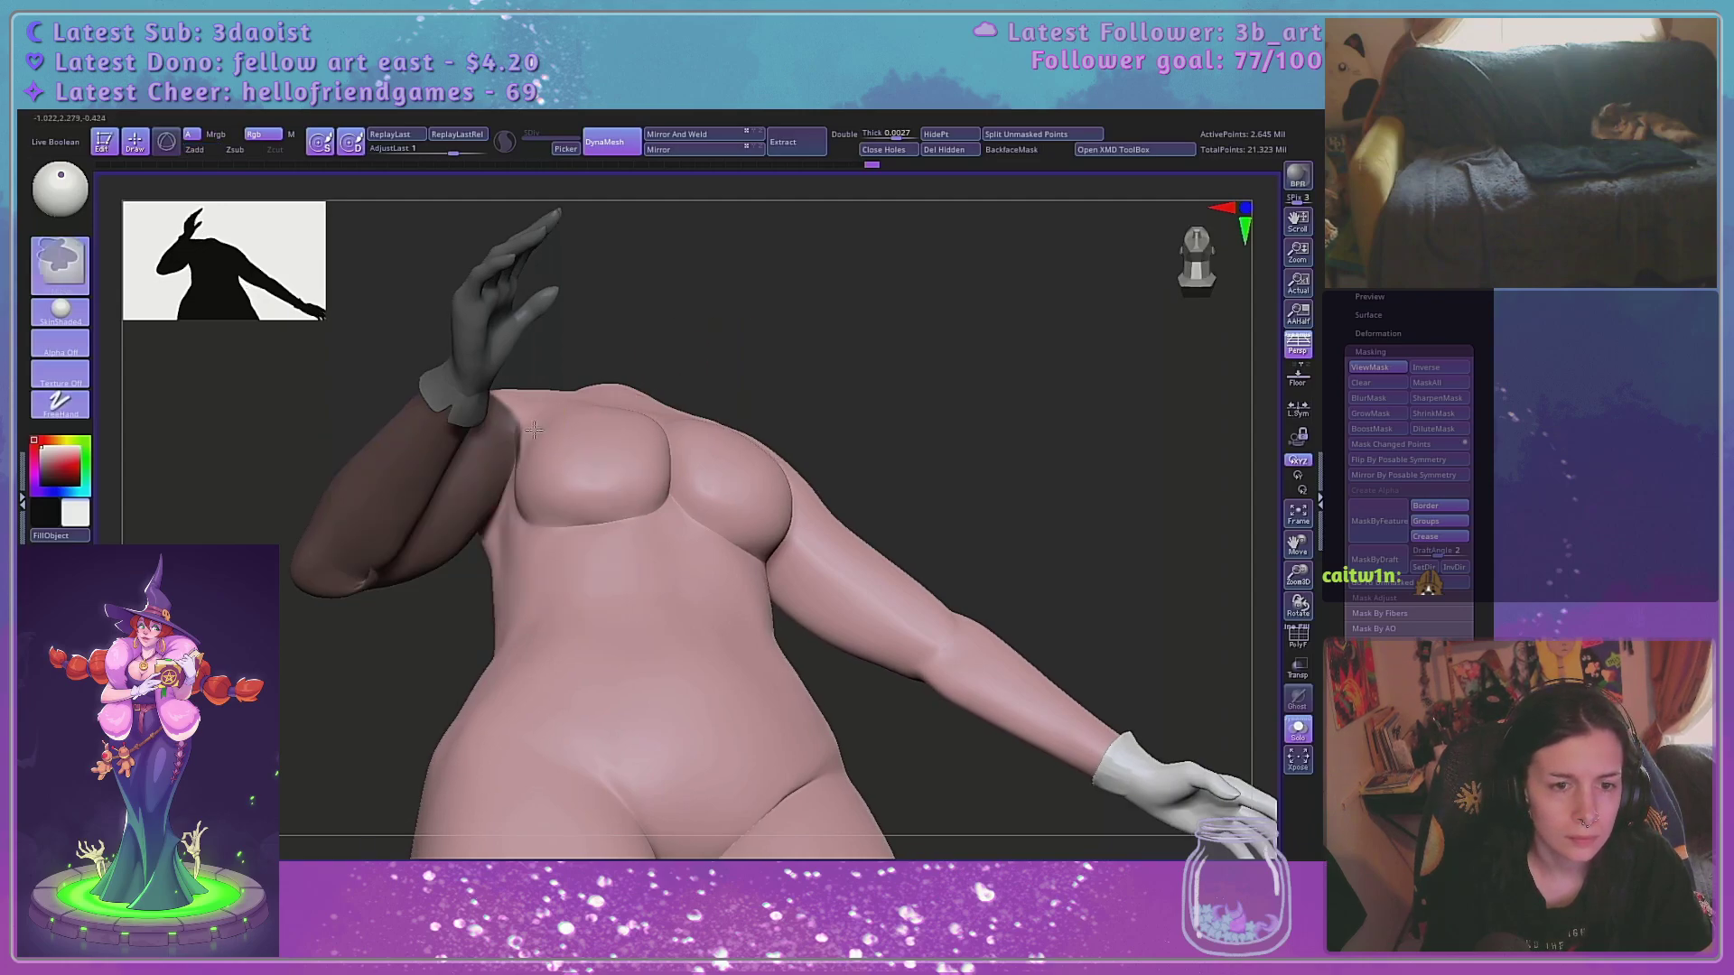
mouse_move(678, 276)
left_mouse_down()
mouse_move(876, 344)
mouse_move(885, 443)
mouse_move(849, 451)
left_mouse_up()
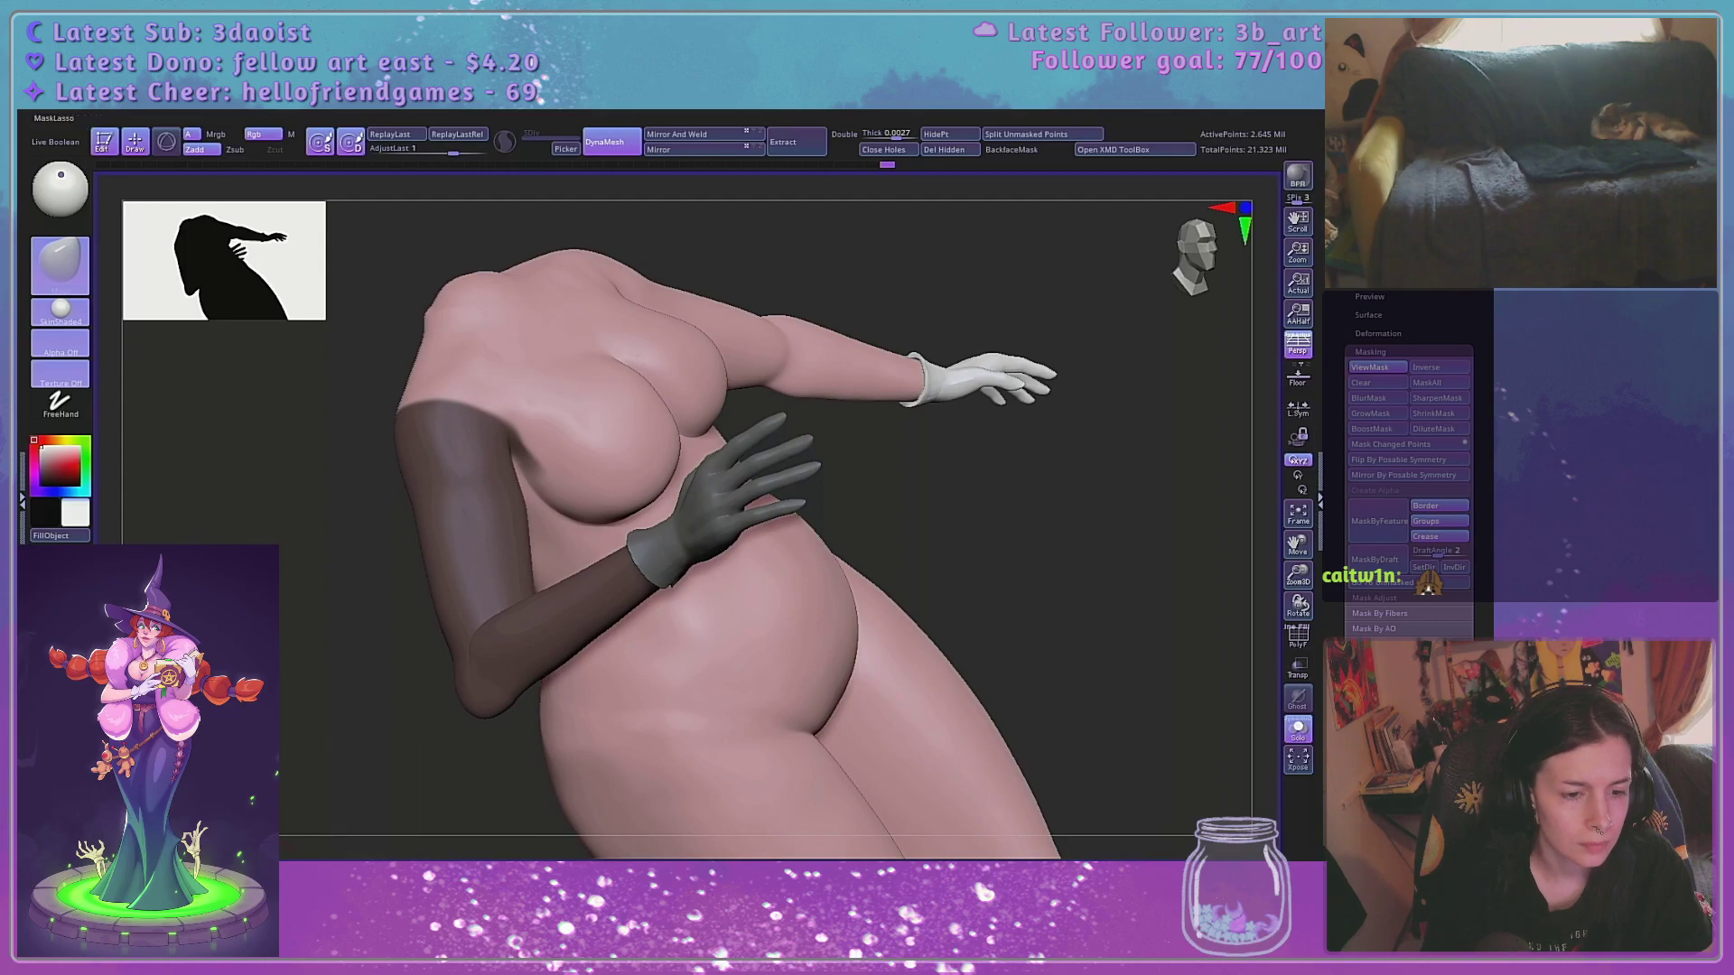
key("ctrl")
mouse_move(510, 413)
left_mouse_down("ctrl+alt")
mouse_move(518, 467)
mouse_move(542, 484)
left_mouse_up("ctrl+alt")
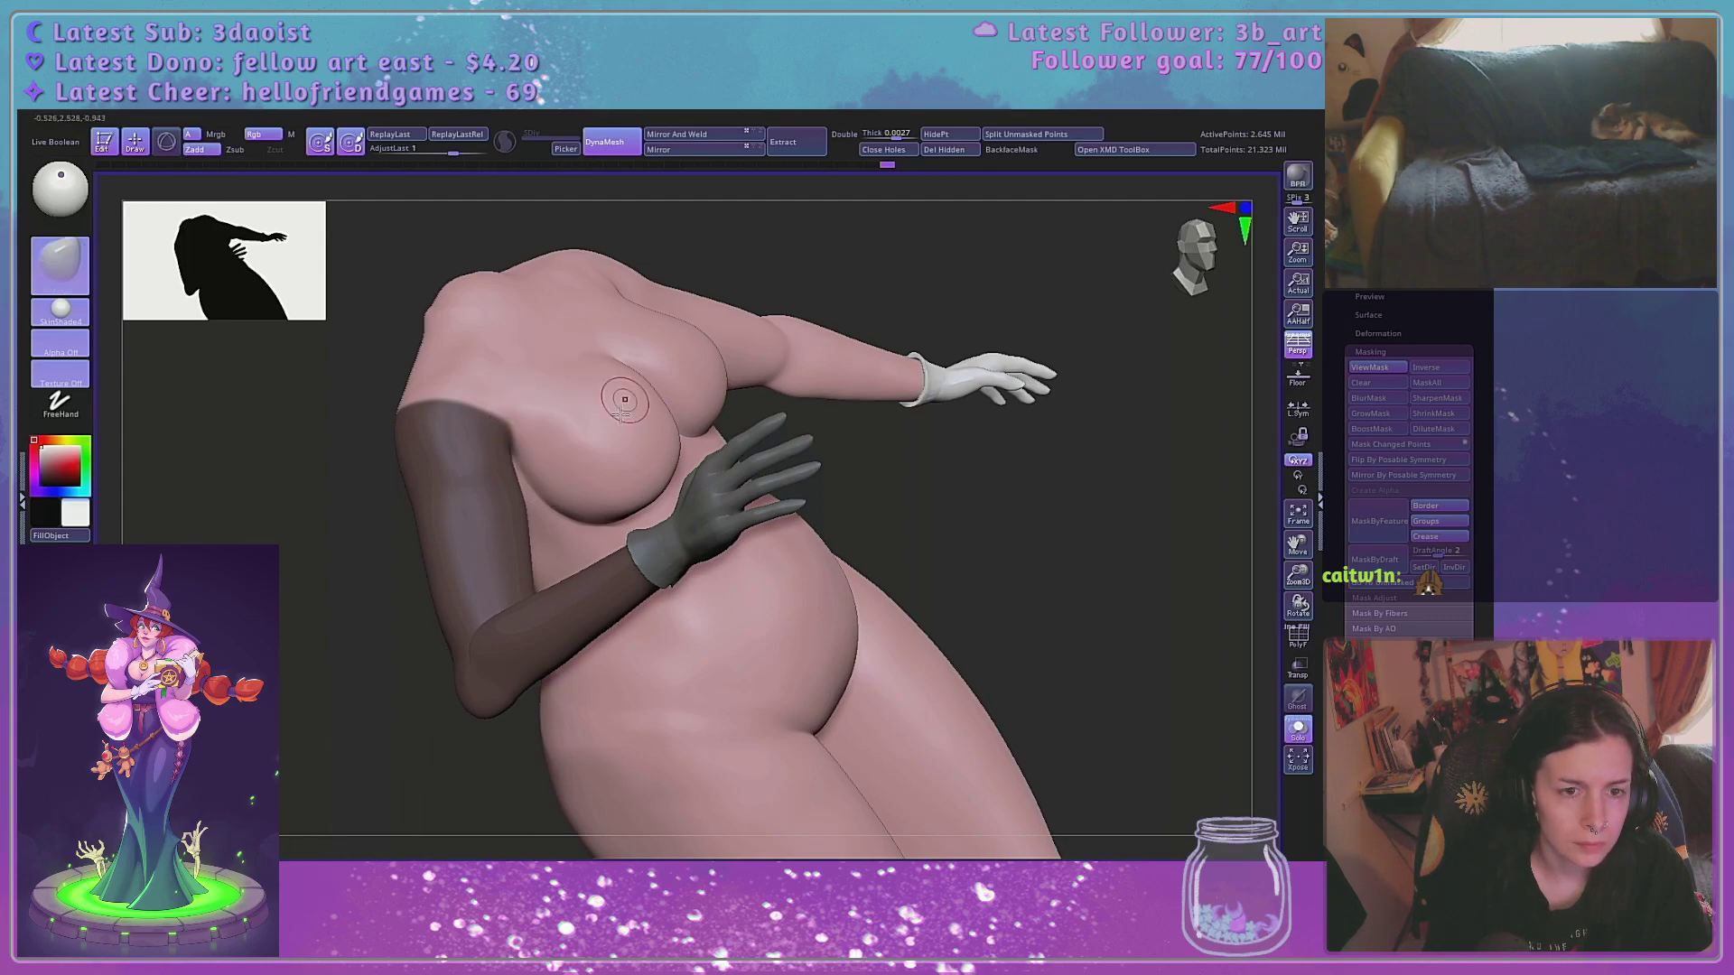
left_click_drag(392, 707, 1160, 518)
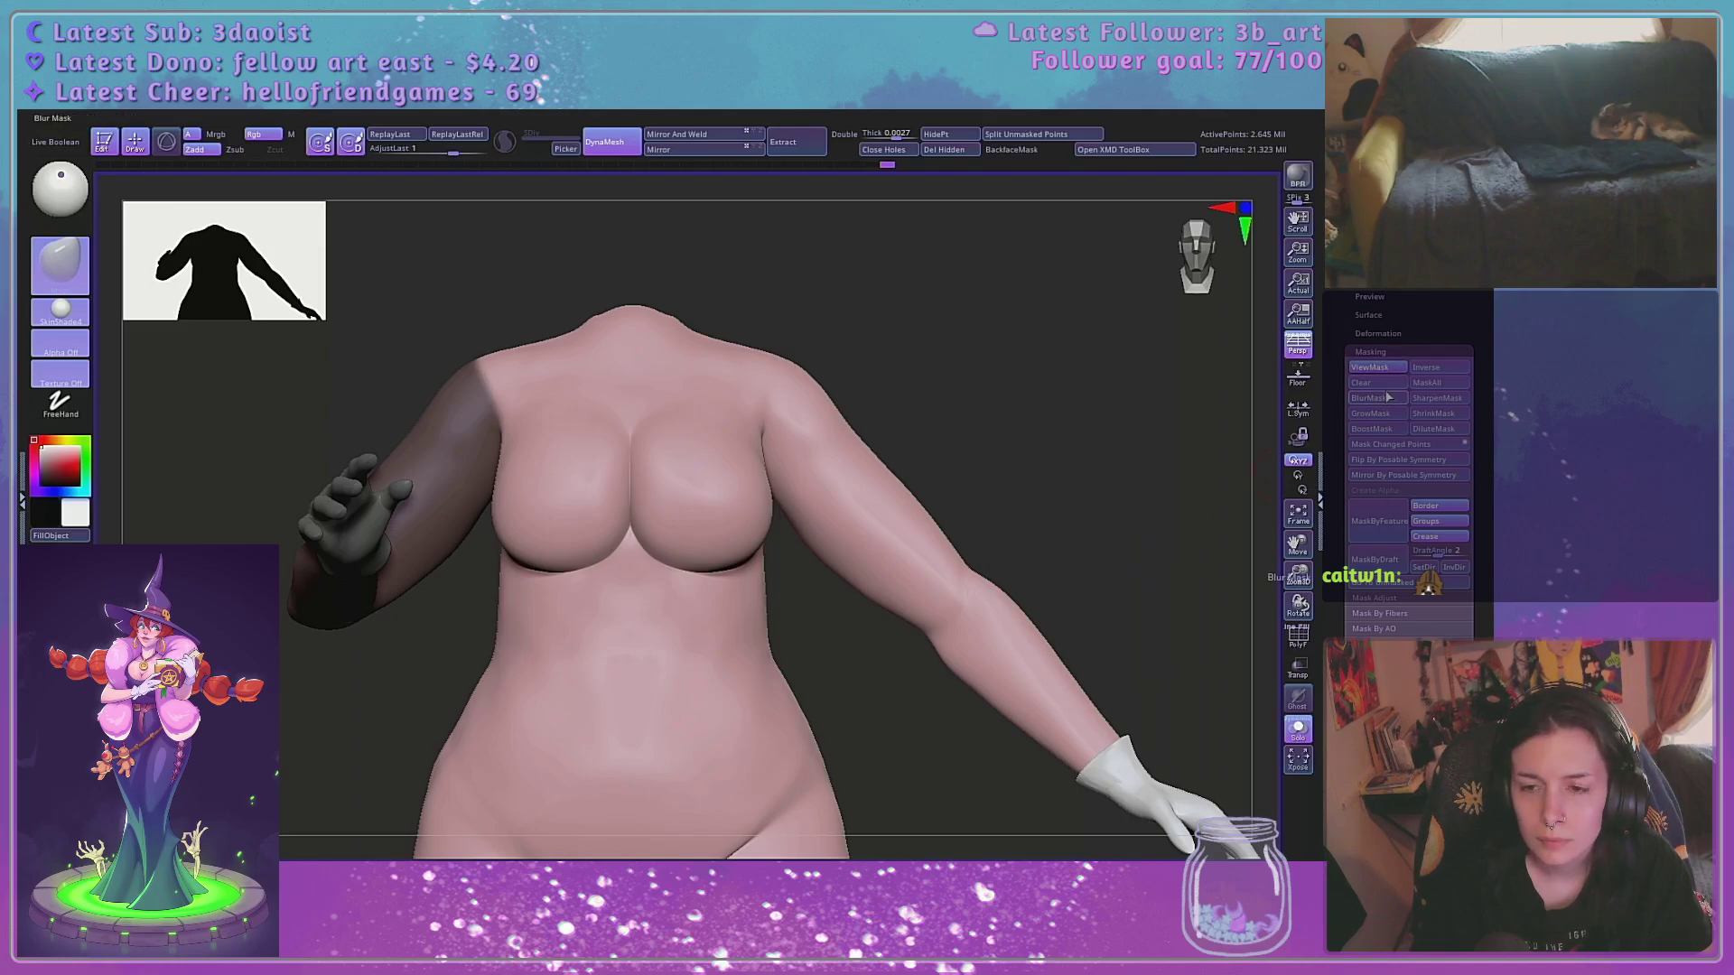
Blur the mask on the bent arm and invert it so only that arm stays editable
left_click(1388, 397)
key("ctrl")
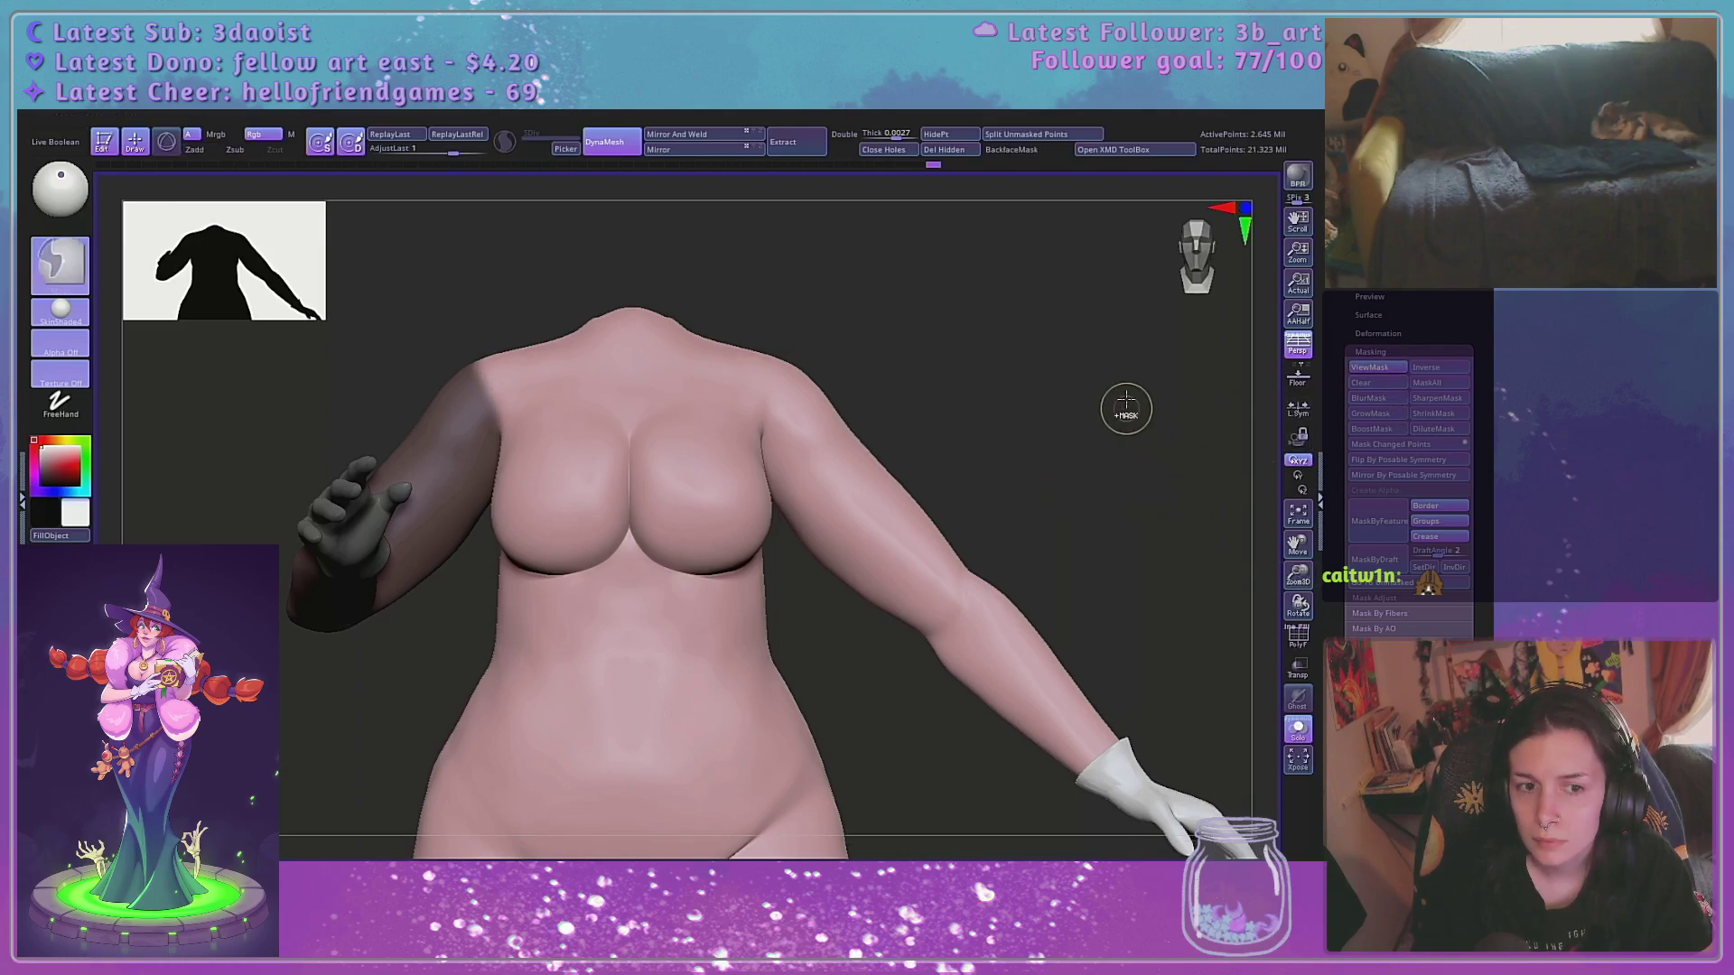
left_click(1125, 409, "ctrl")
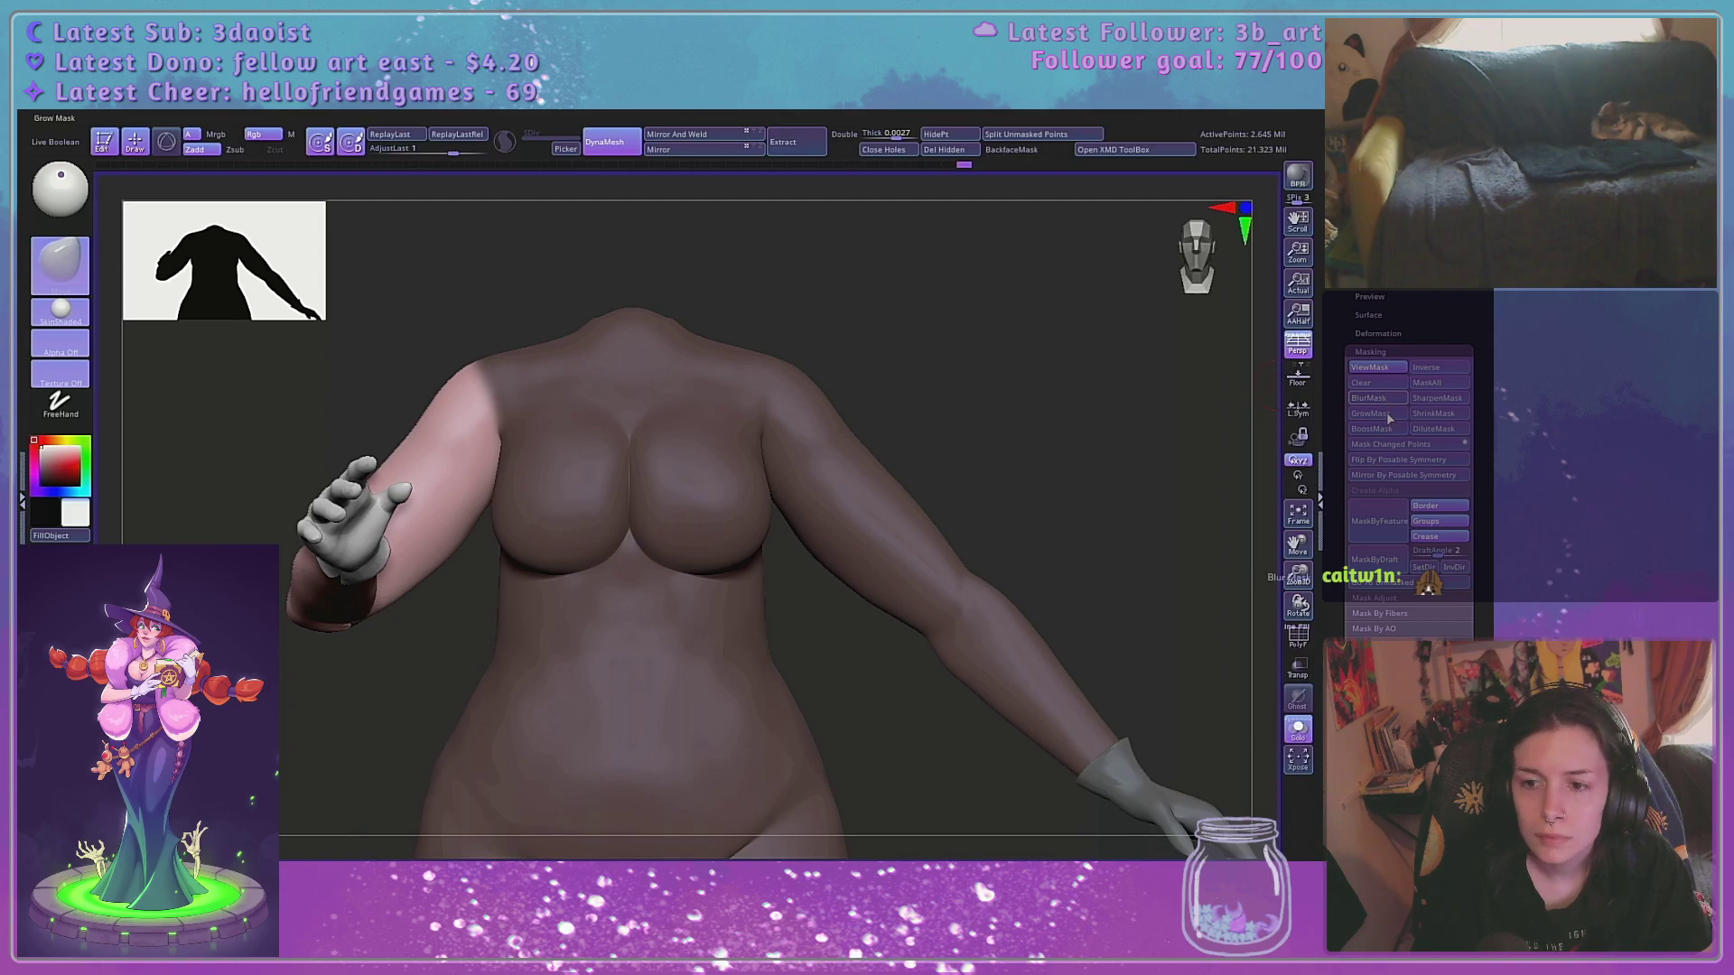
mouse_move(1073, 423)
left_mouse_down()
mouse_move(1204, 418)
mouse_move(1070, 431)
left_mouse_up()
Touch up the mask edge along the back of the bent arm's shoulder
left_click_drag(689, 520, 650, 376)
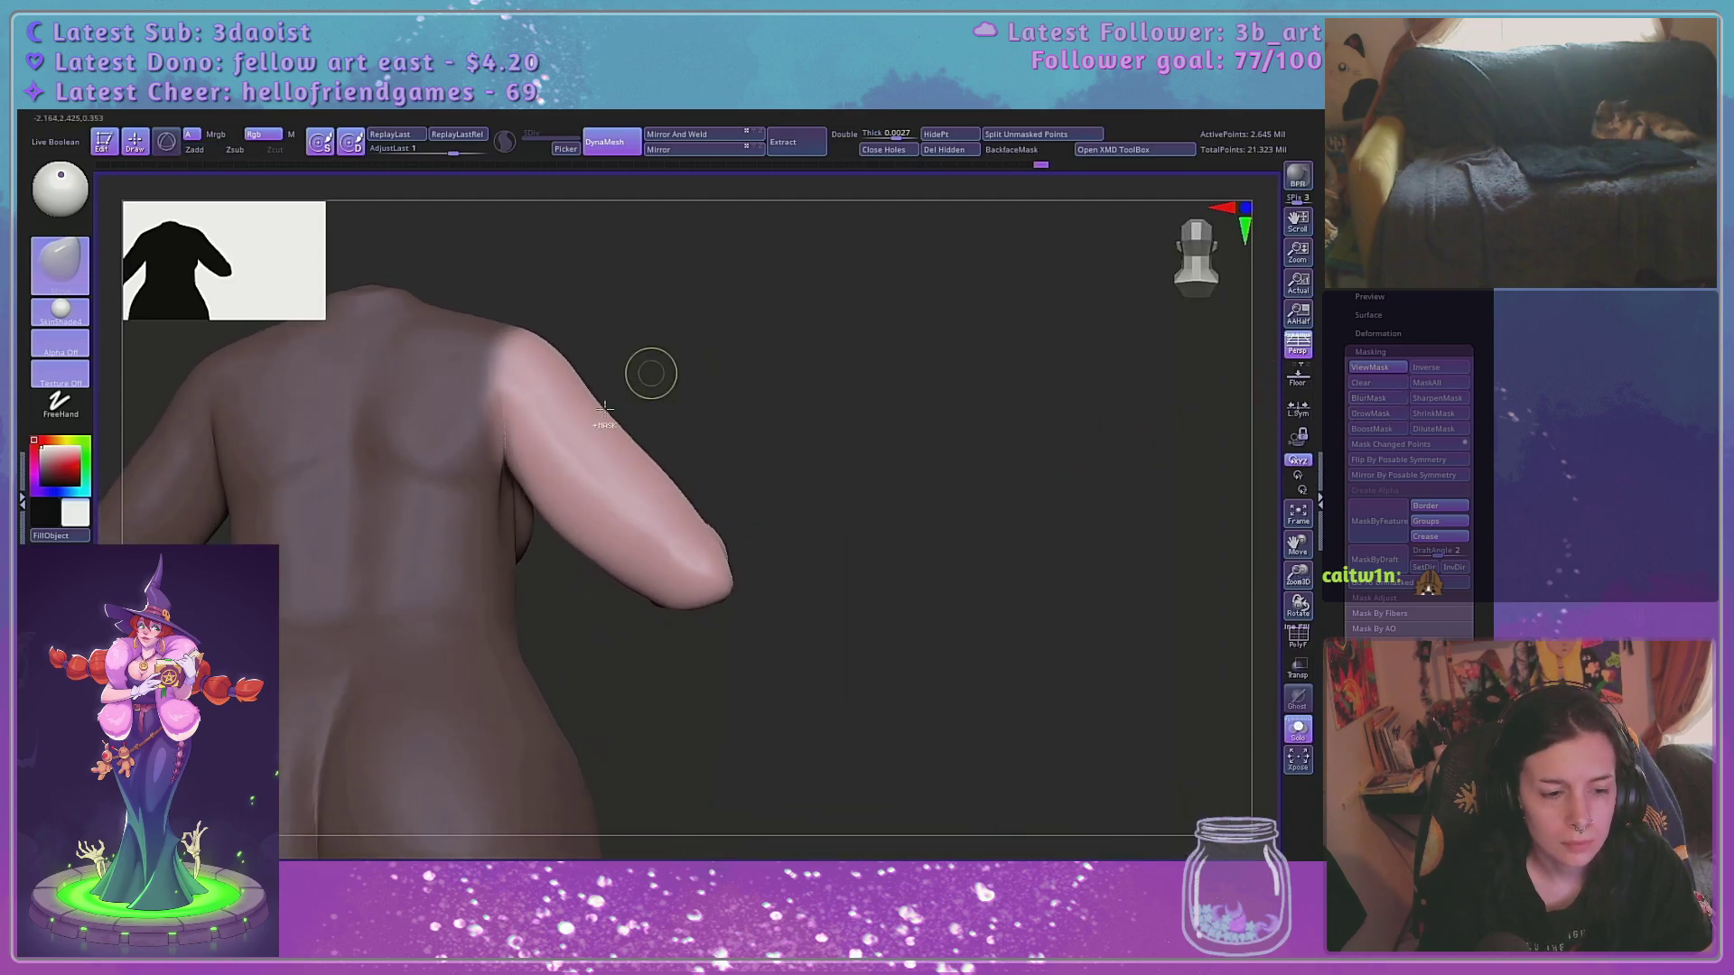
right_click(467, 425)
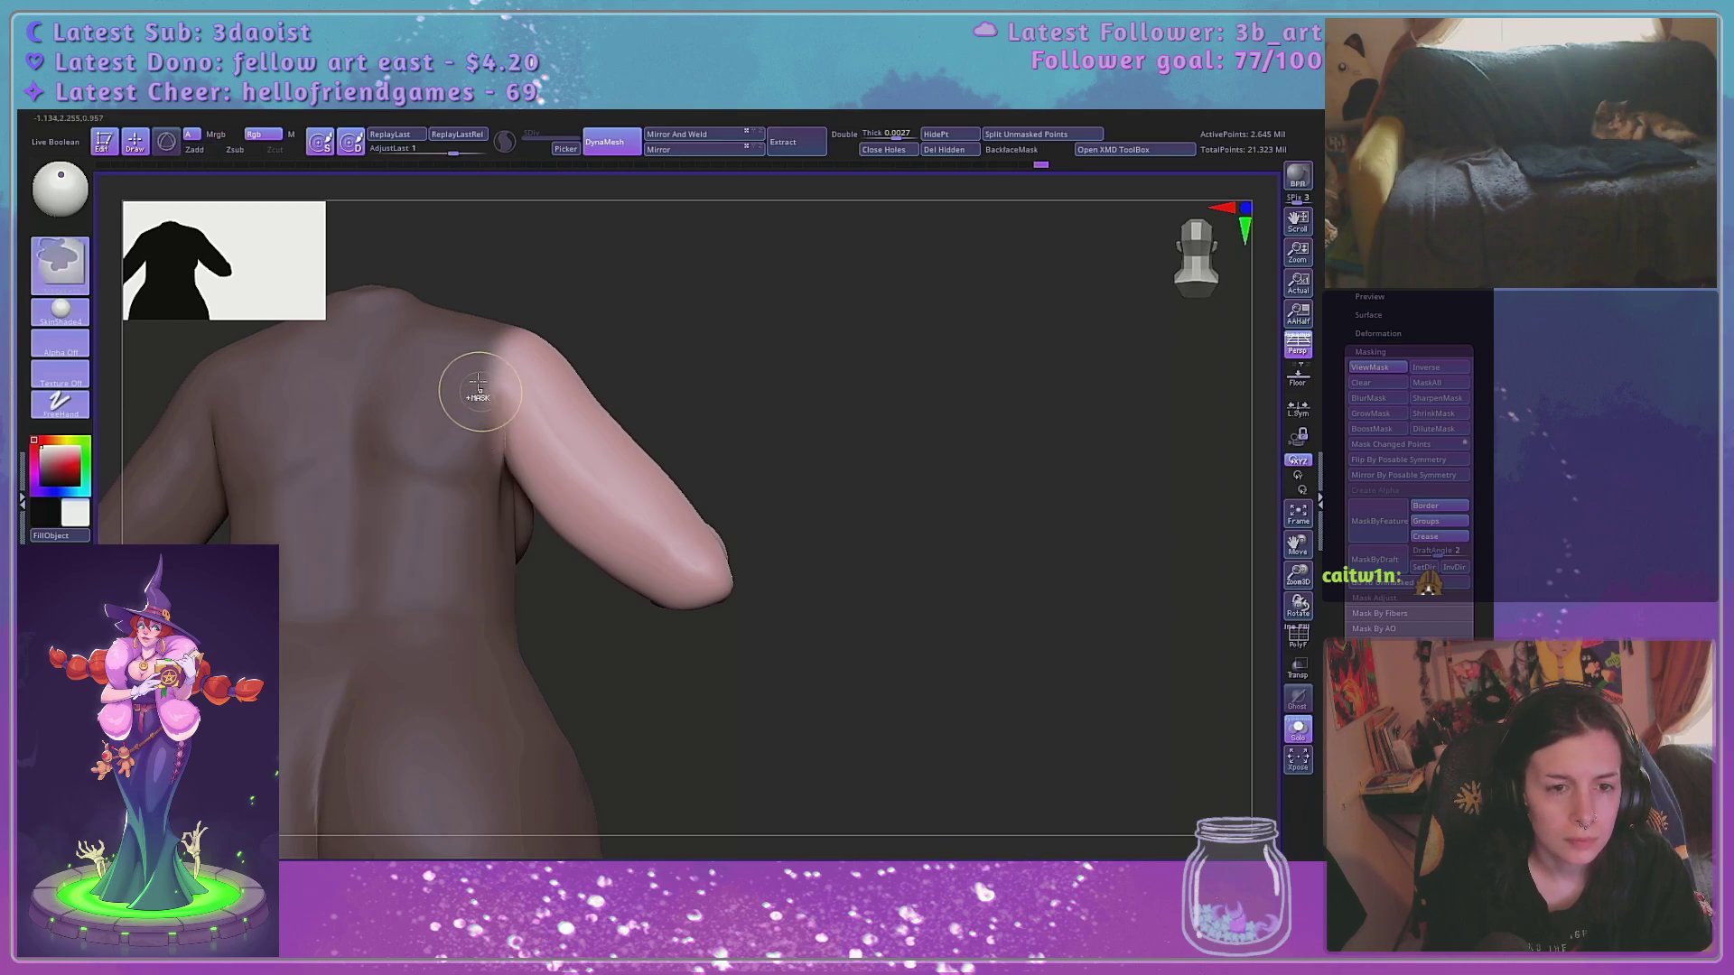
left_click_drag(485, 462, 483, 349, "ctrl")
right_click(469, 429)
left_click_drag(473, 424, 457, 423)
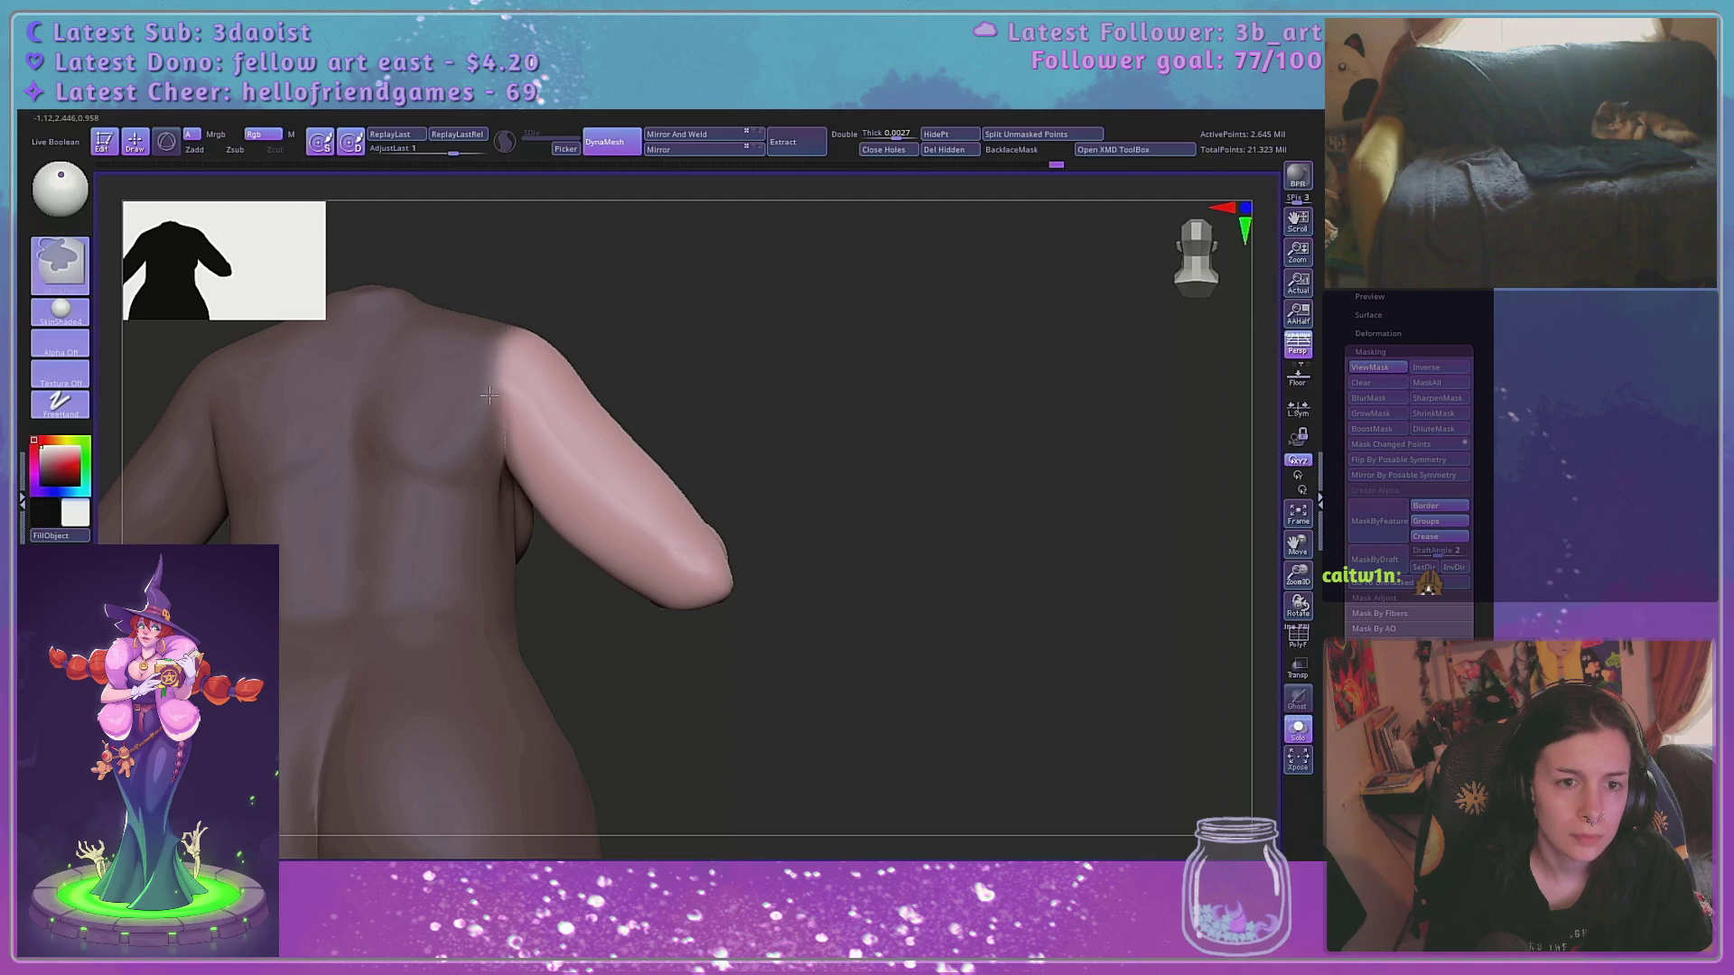
mouse_move(485, 449)
left_mouse_down()
mouse_move(689, 290)
mouse_move(804, 434)
mouse_move(816, 389)
mouse_move(968, 405)
mouse_move(1038, 325)
mouse_move(998, 348)
left_mouse_up()
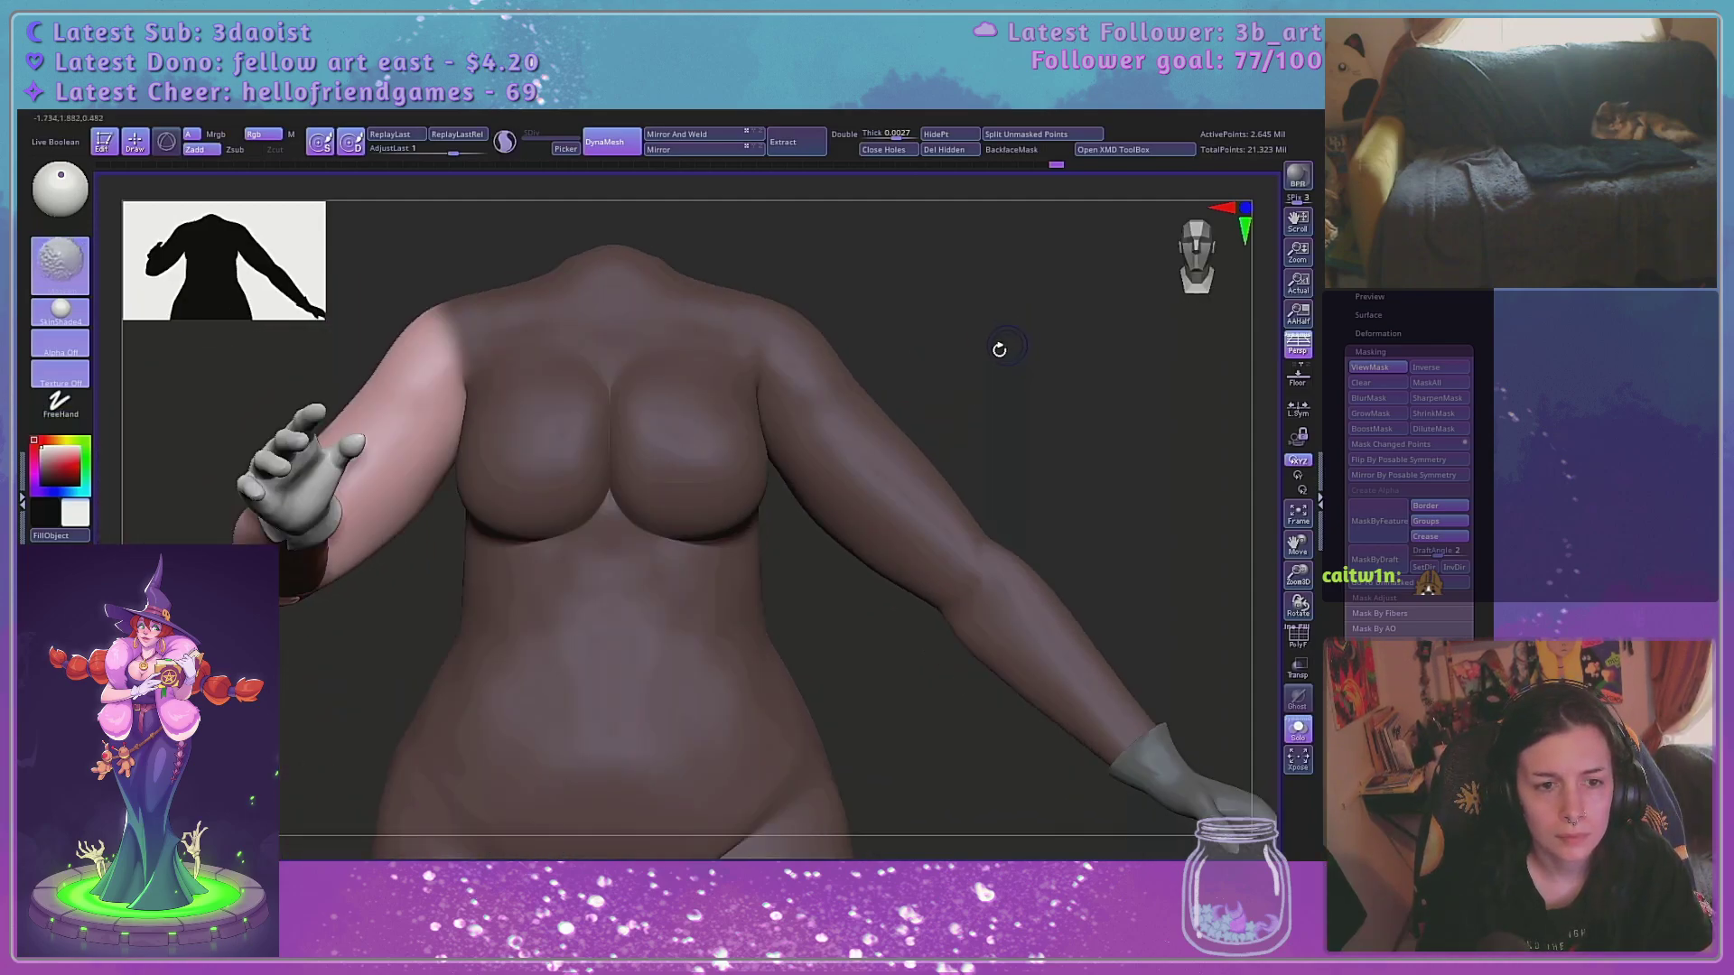
Place the transform gizmo at the bent arm's shoulder joint and align it with the upper arm
key("w")
mouse_move(1314, 585)
left_mouse_down("alt")
mouse_move(1053, 425)
mouse_move(1111, 538)
left_mouse_up("alt")
left_click_drag(380, 632, 502, 477, "alt")
left_click_drag(513, 542, 508, 569, "alt")
left_click_drag(632, 398, 792, 389)
left_click_drag(536, 544, 493, 566, "alt")
left_click_drag(711, 430, 680, 431, "shift")
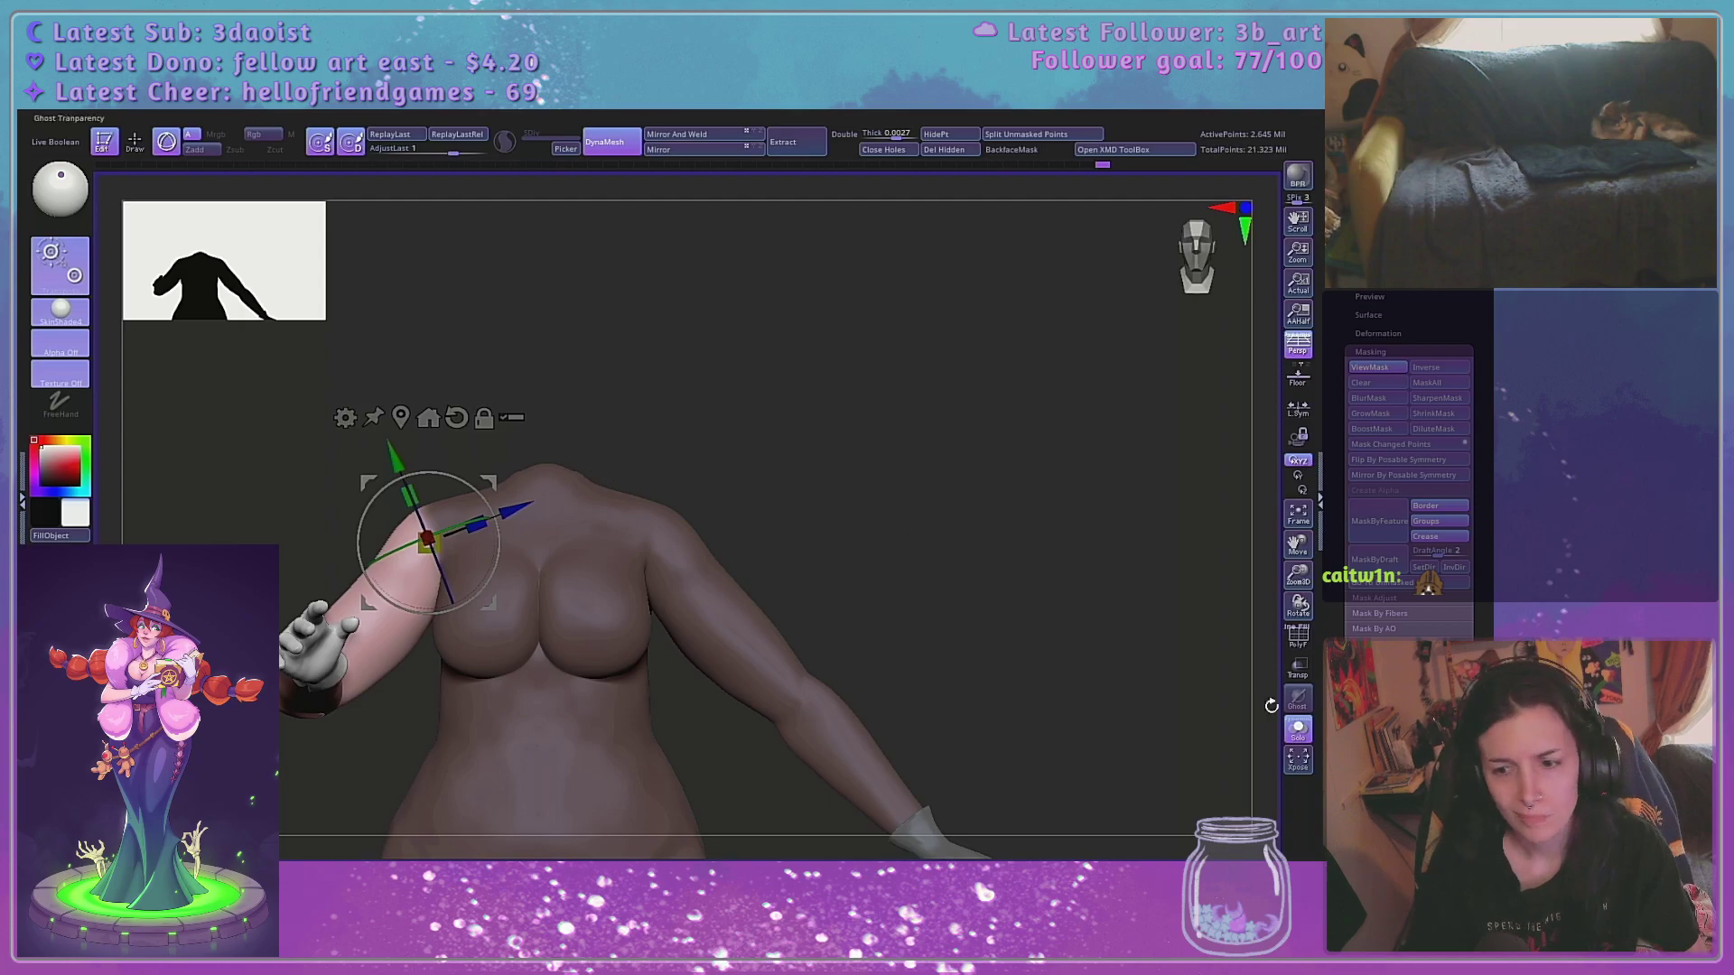
Show all subtools and rotate the bent arm from the shoulder so its gloved hand crosses the chest
left_click(1297, 729)
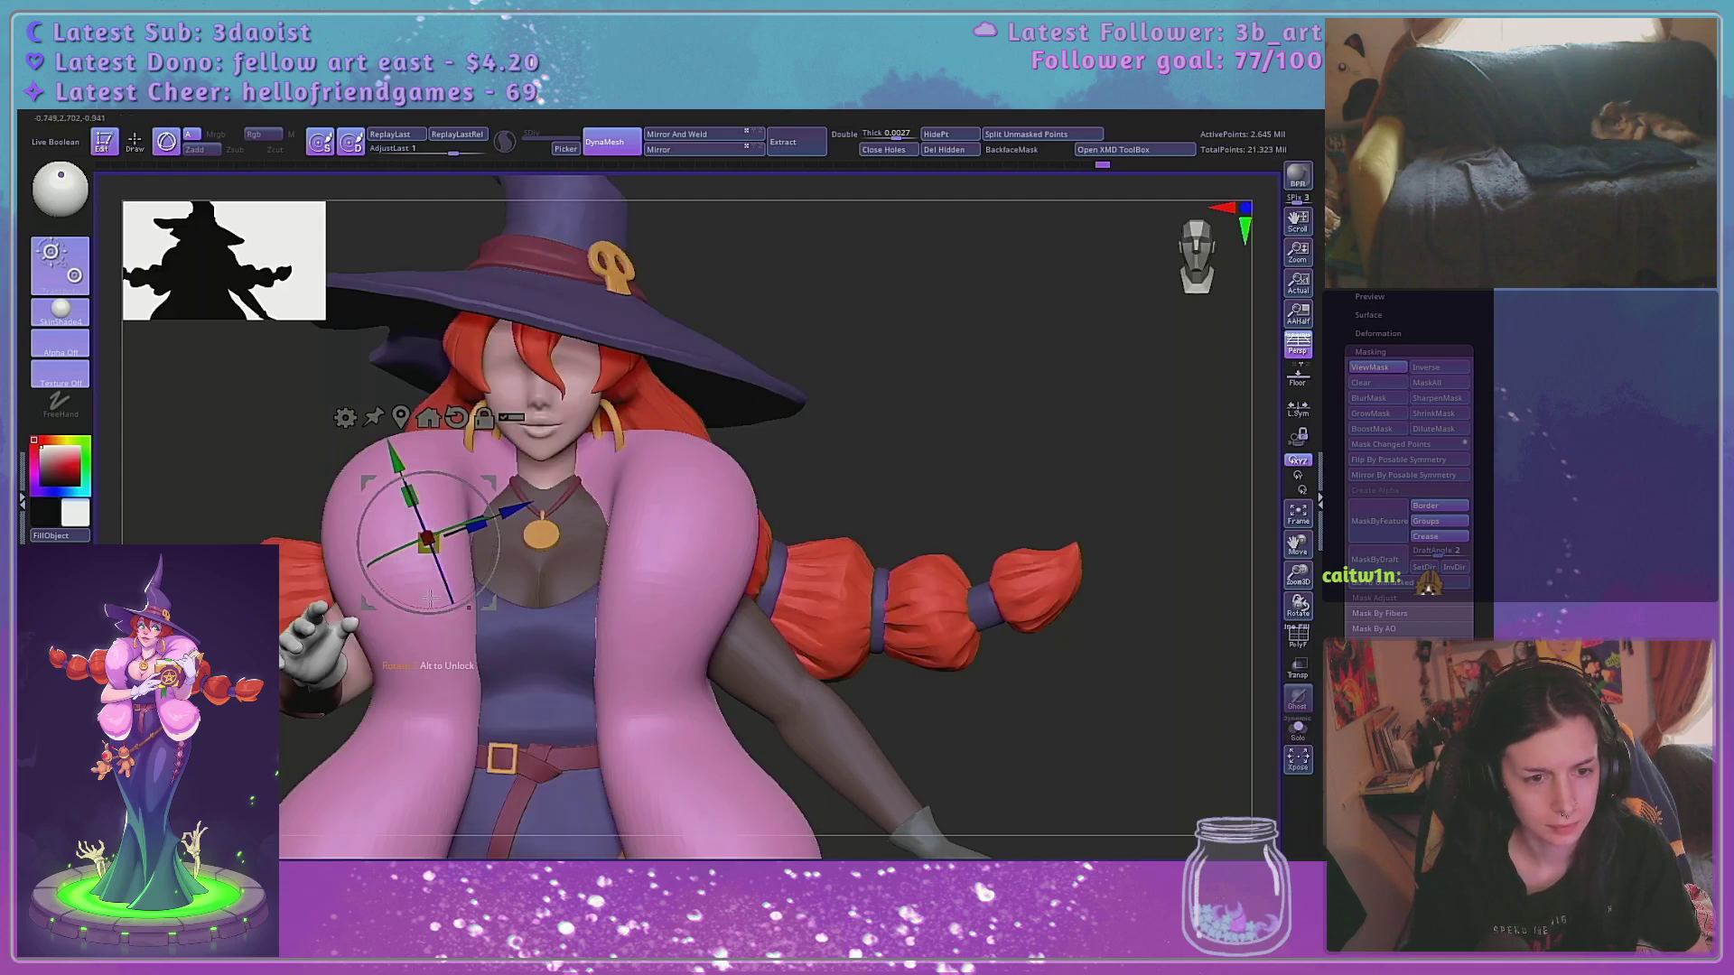
left_click_drag(427, 606, 443, 601)
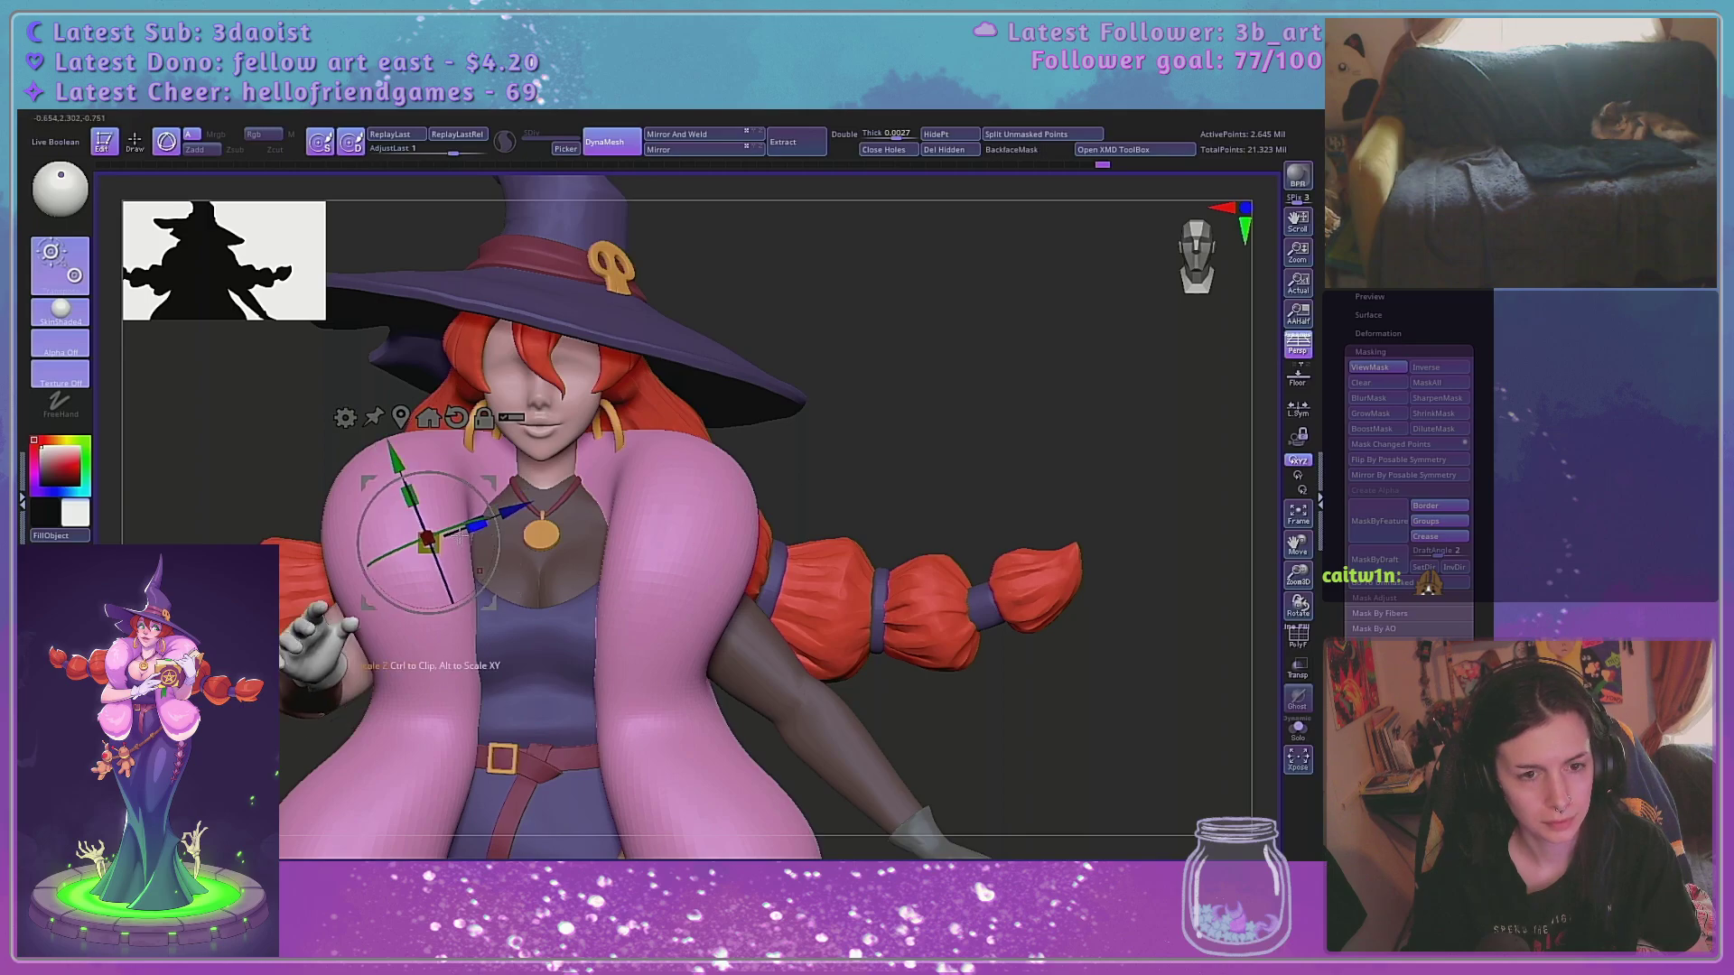
left_click_drag(459, 535, 443, 538)
left_click_drag(415, 608, 413, 573)
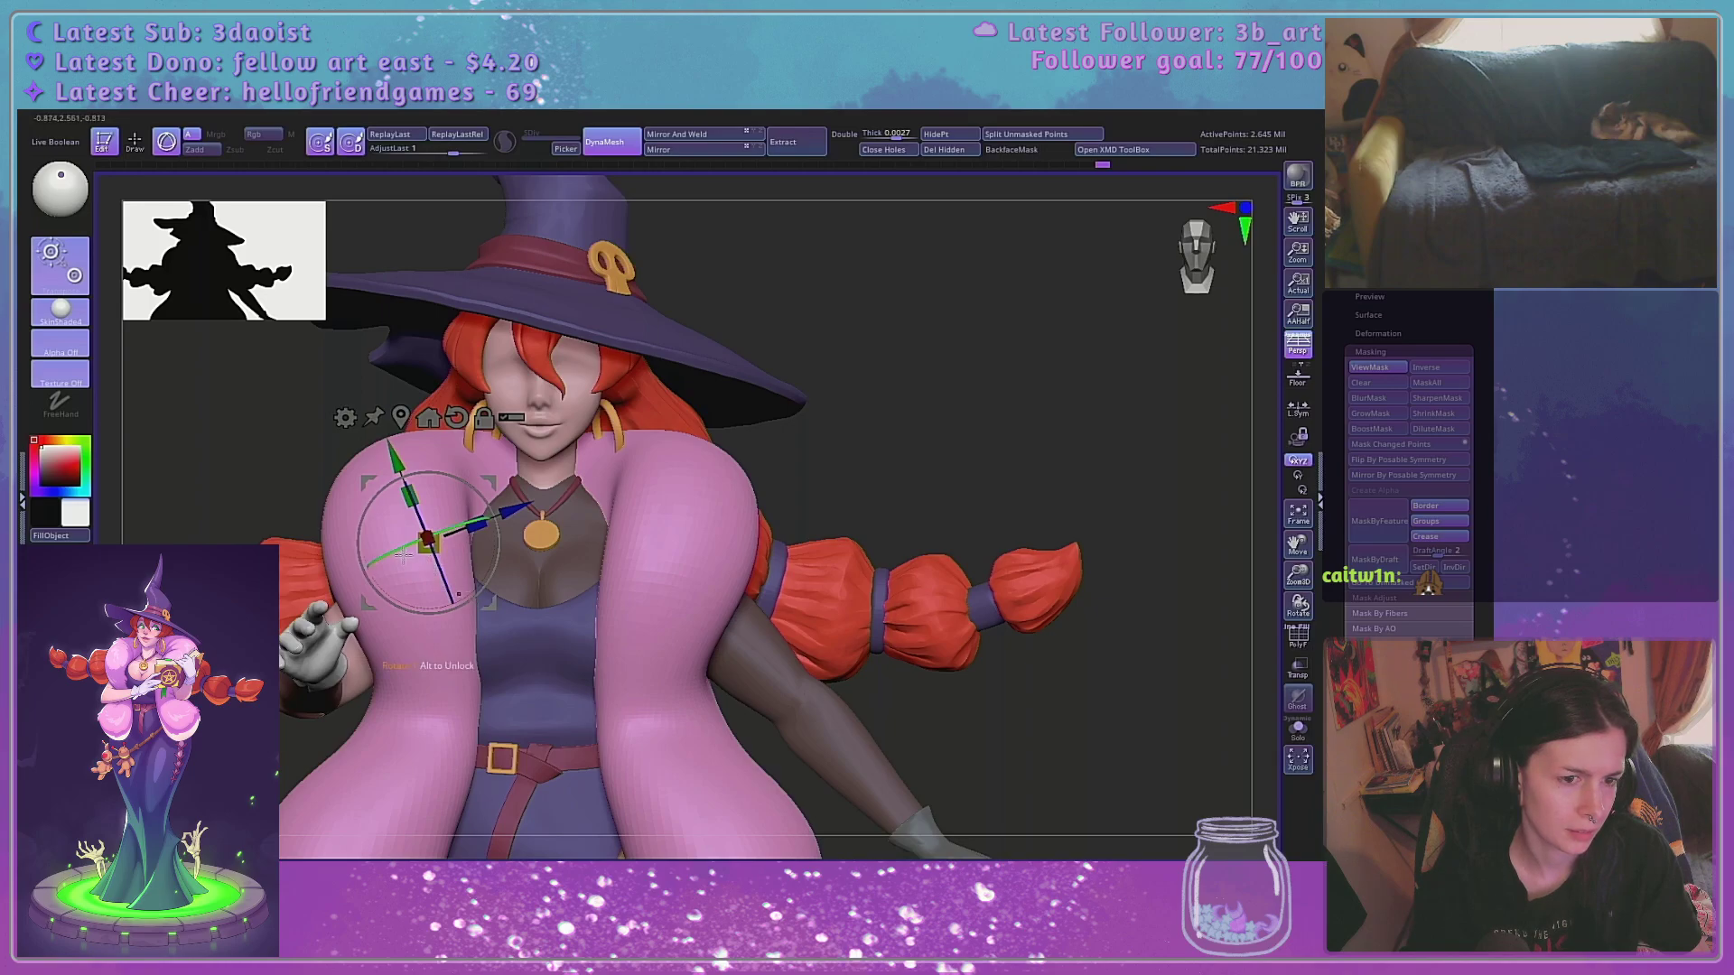
key("q")
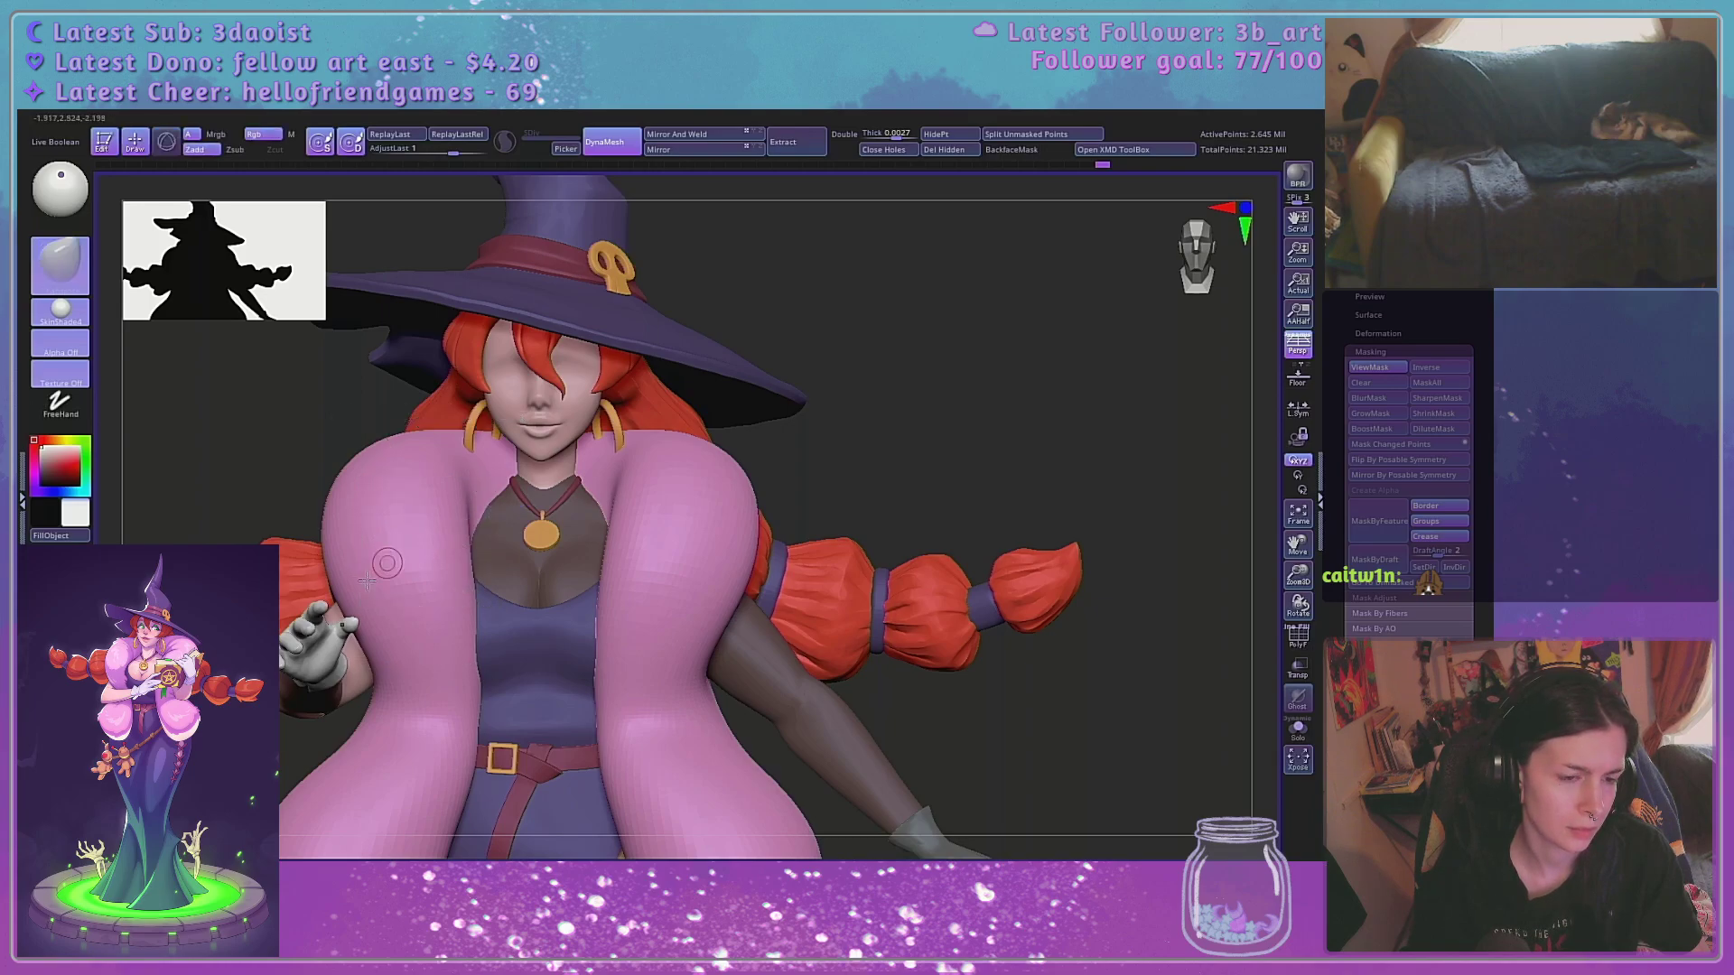
key("w")
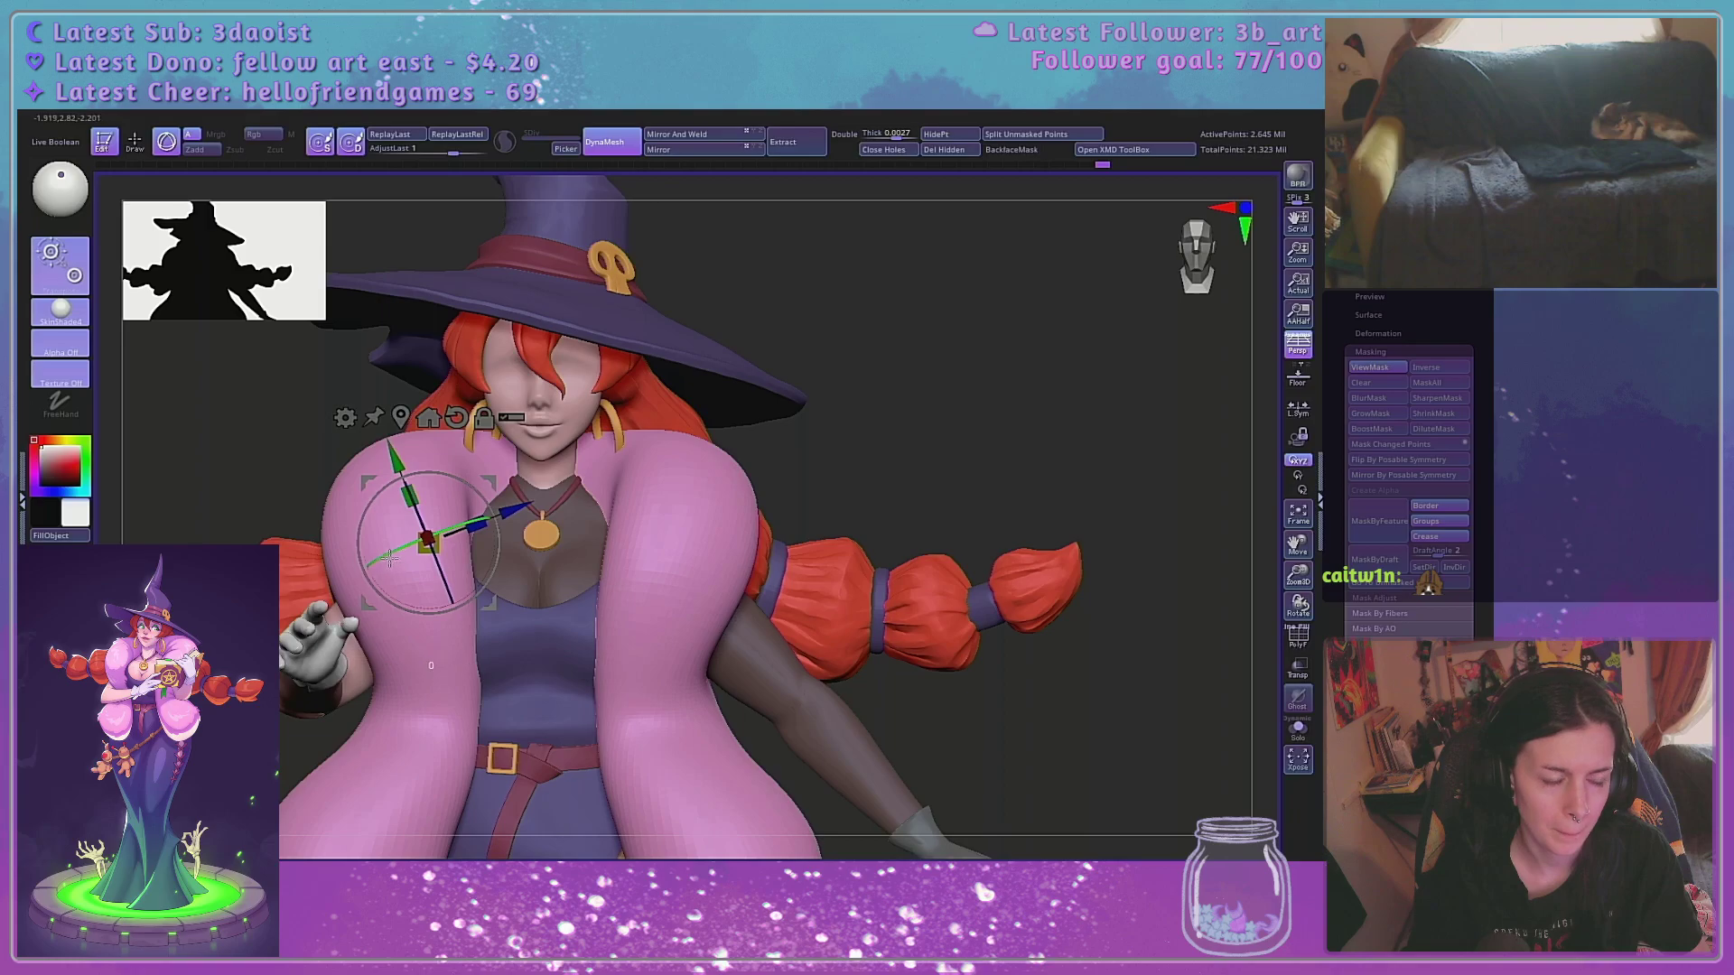
mouse_move(389, 558)
left_mouse_down()
mouse_move(491, 563)
mouse_move(378, 540)
left_mouse_up()
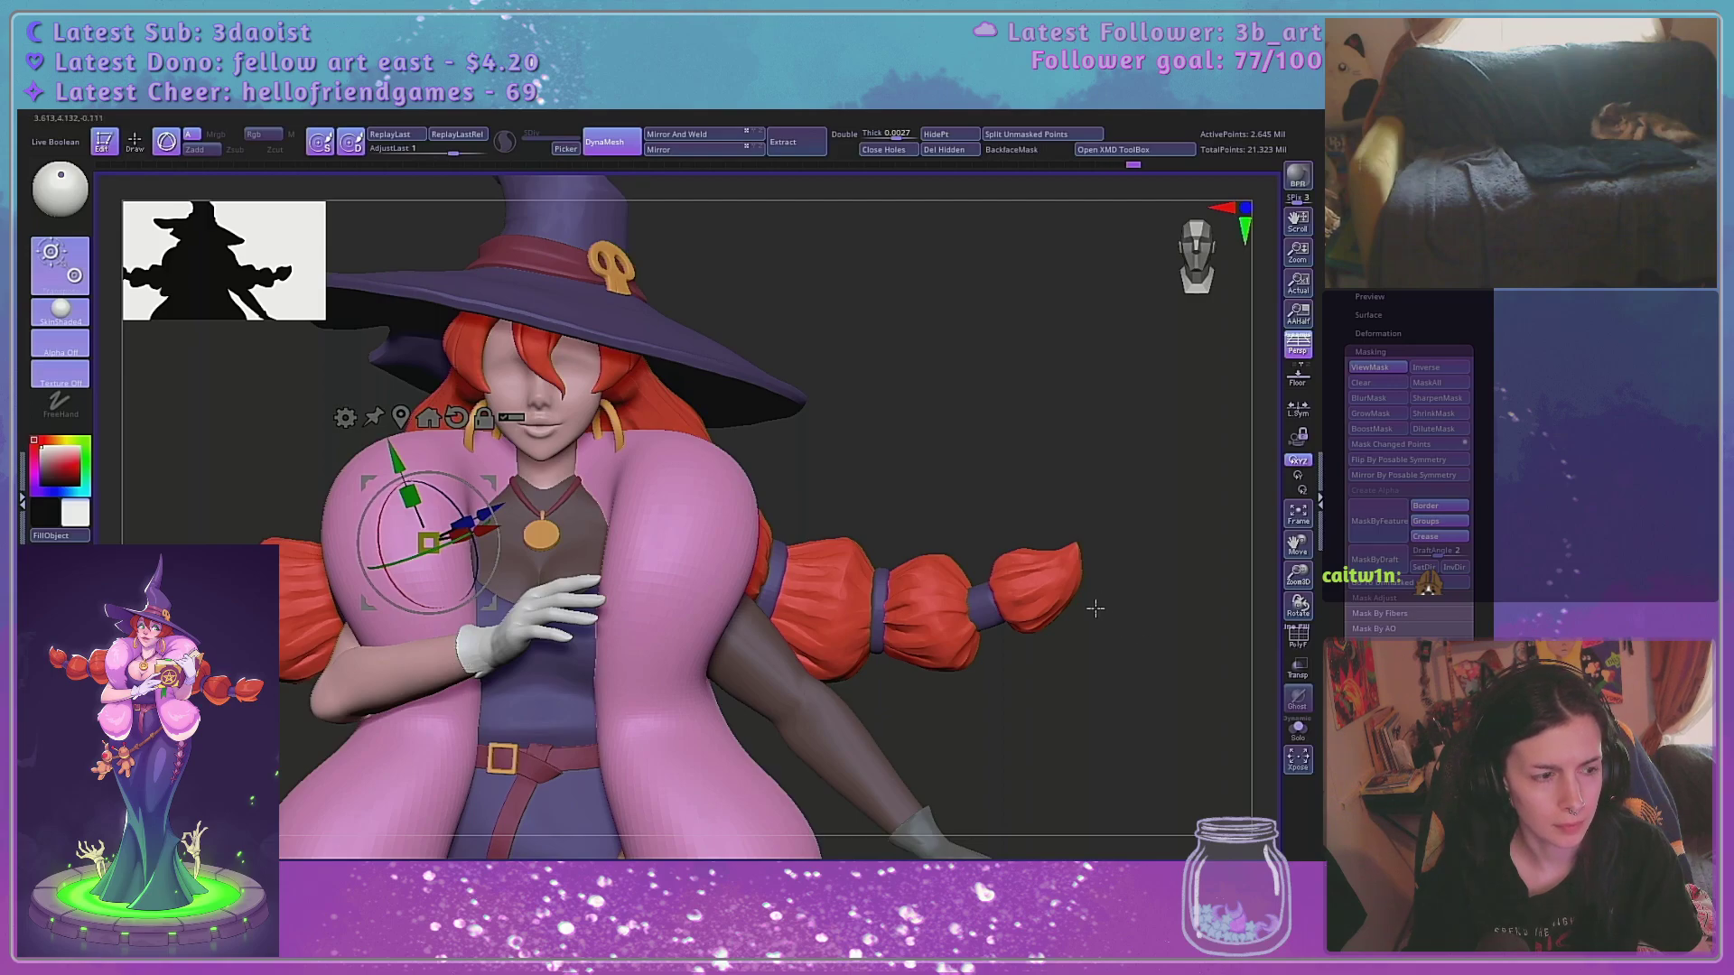
Isolate the body, reset the gizmo's orientation and slightly adjust the bent arm's position at the shoulder
left_click(1300, 732)
mouse_move(1016, 635)
left_mouse_down()
mouse_move(1092, 647)
mouse_move(1017, 639)
left_mouse_up()
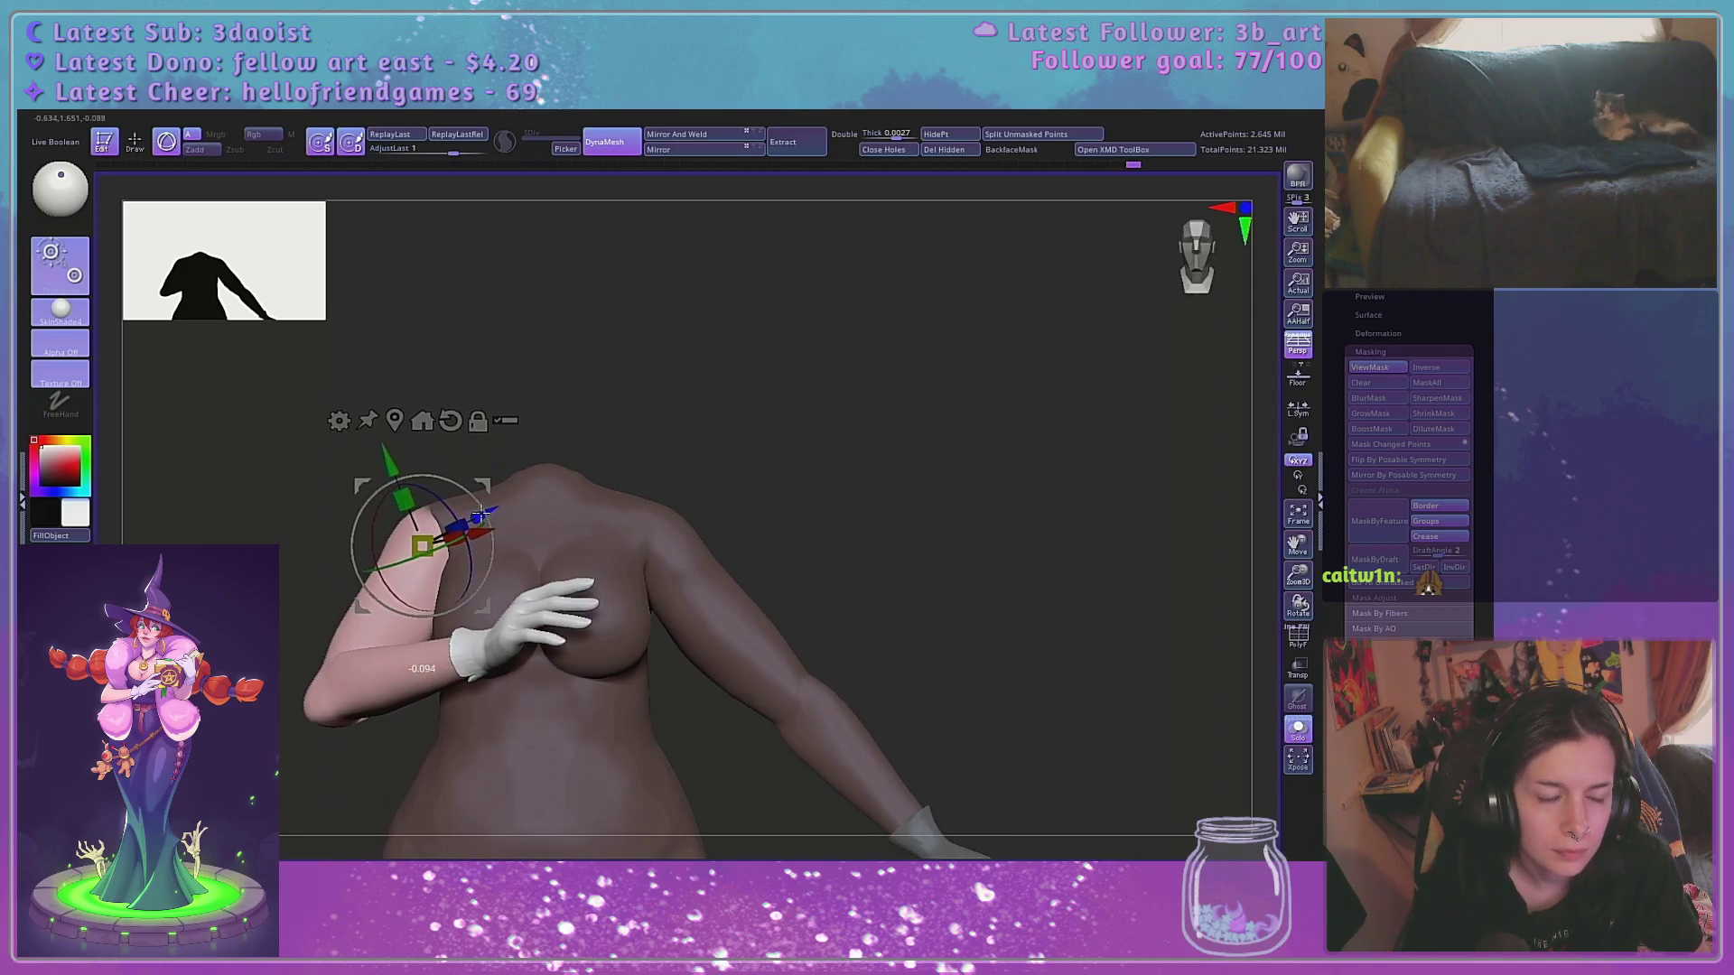
left_click(458, 419, "alt")
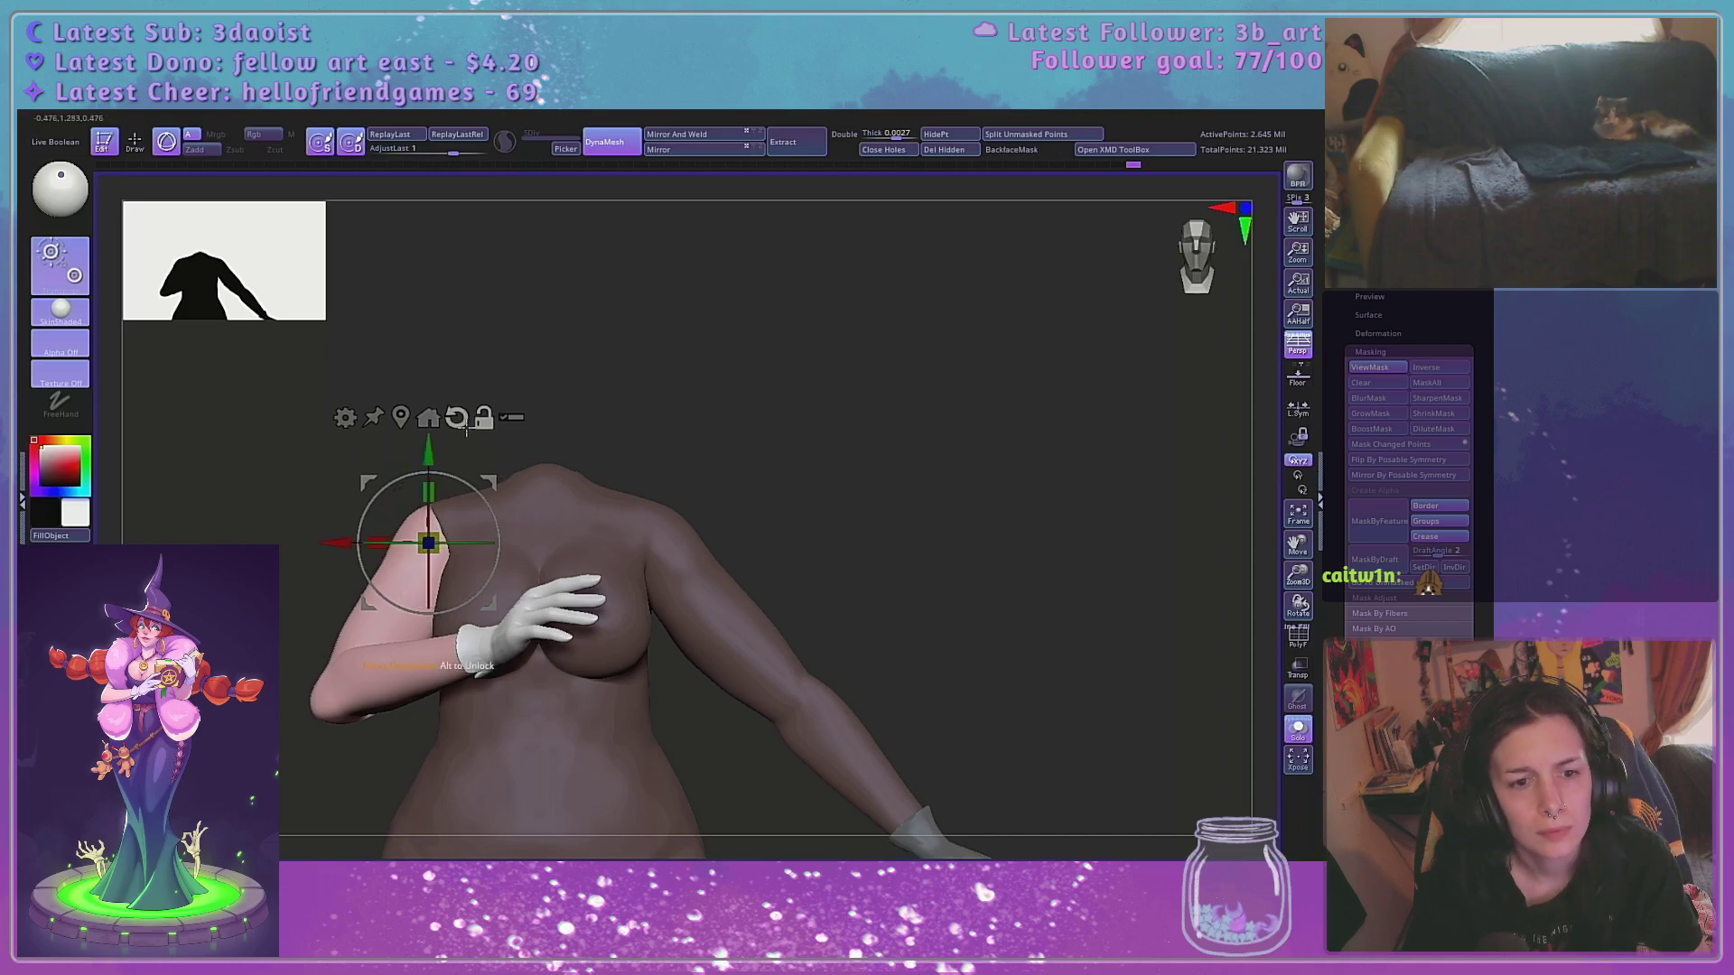
left_click_drag(749, 462, 826, 480)
left_click_drag(528, 543, 534, 543)
left_click_drag(832, 523, 992, 712)
key("q")
mouse_move(1146, 789)
left_mouse_down()
mouse_move(1029, 592)
mouse_move(1053, 538)
mouse_move(1153, 515)
mouse_move(917, 581)
mouse_move(1045, 573)
mouse_move(1166, 596)
left_mouse_up()
Show the whole figure framed in view and clear the mask from the body
left_click(1298, 736)
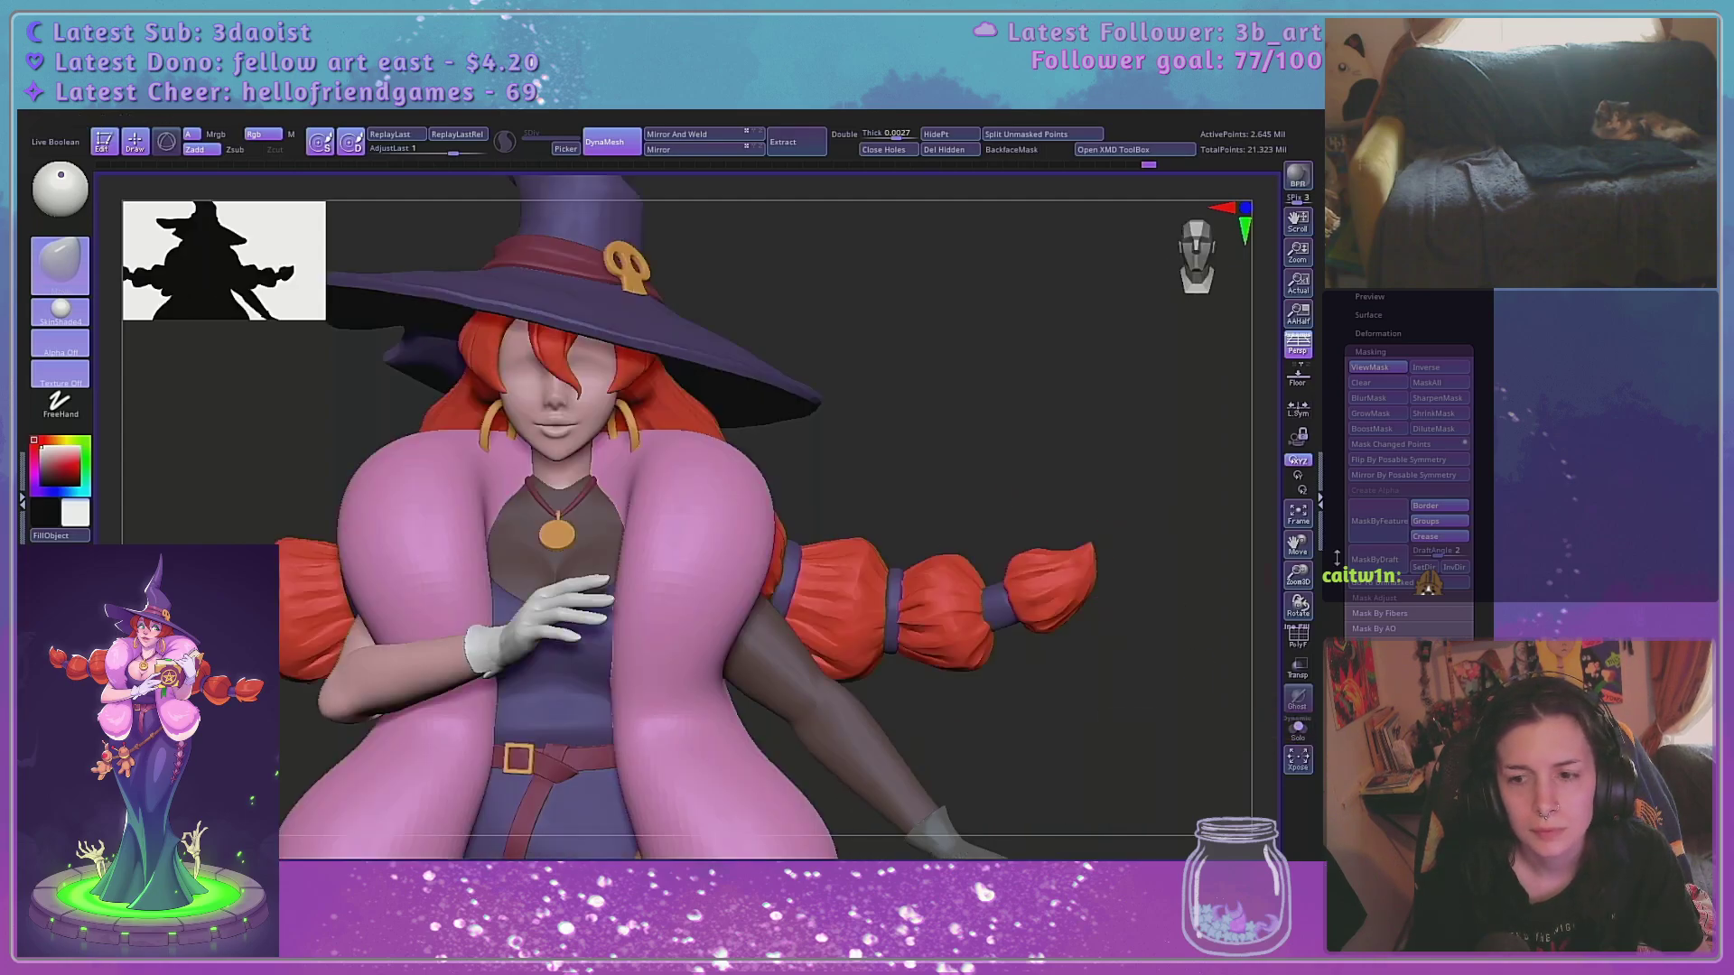
left_click_drag(1298, 576, 1287, 465)
left_click_drag(970, 605, 1256, 474, "alt")
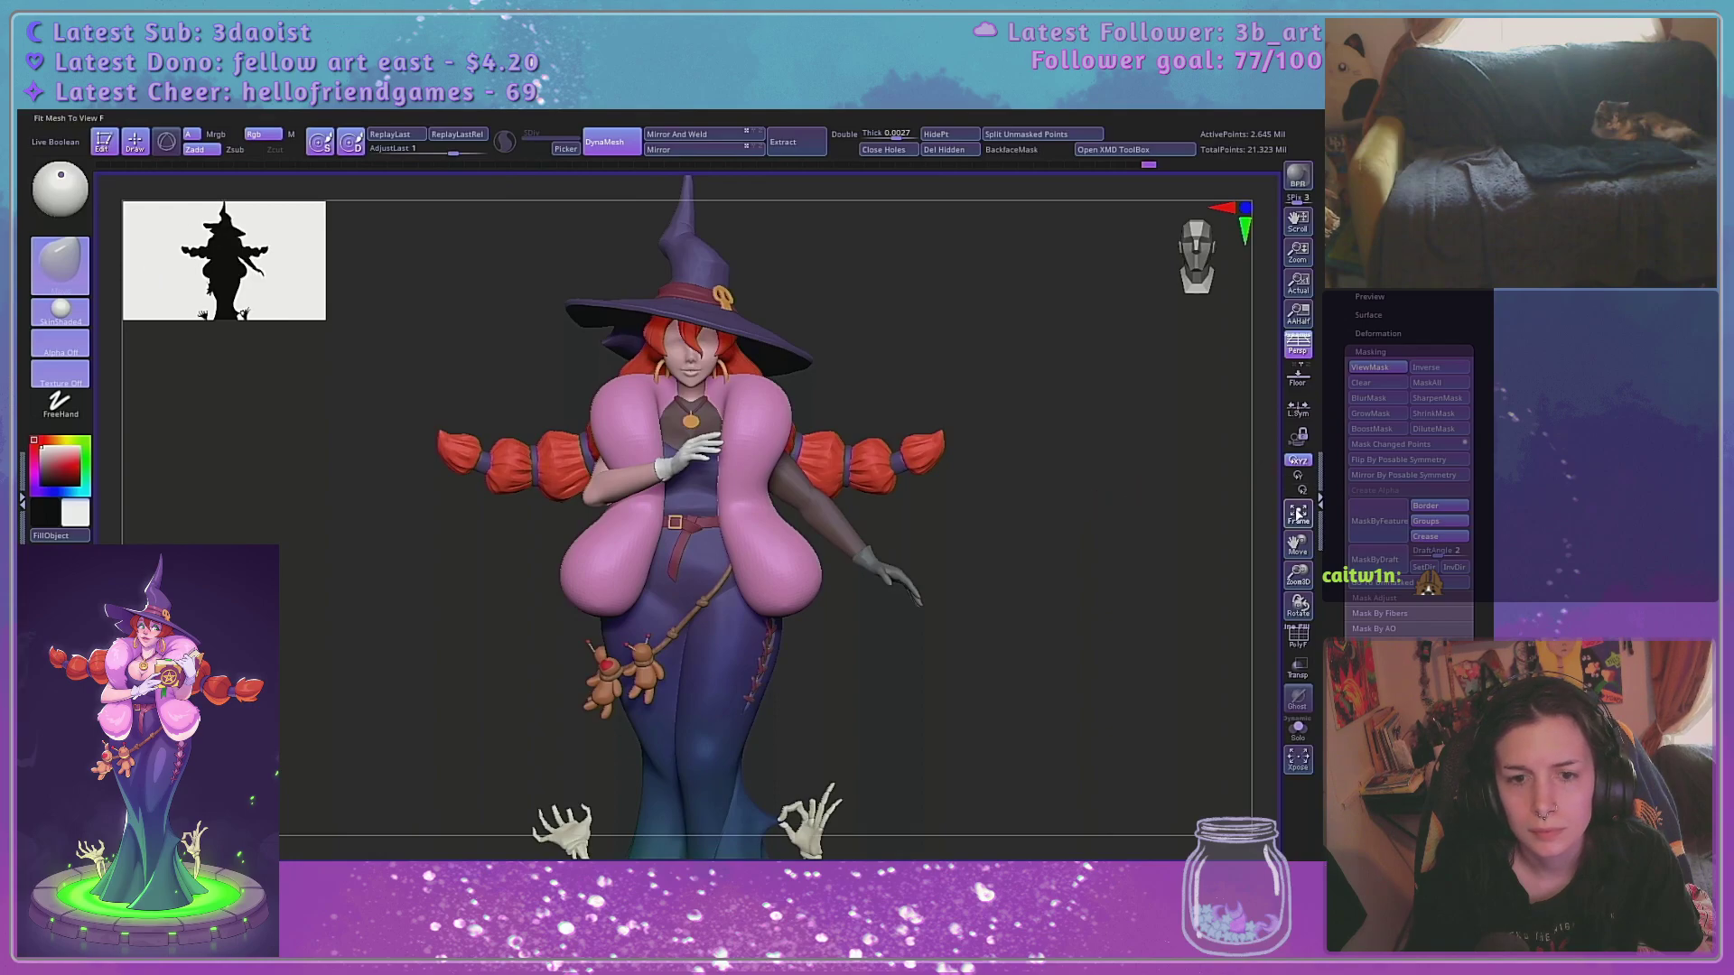
left_click(1298, 513)
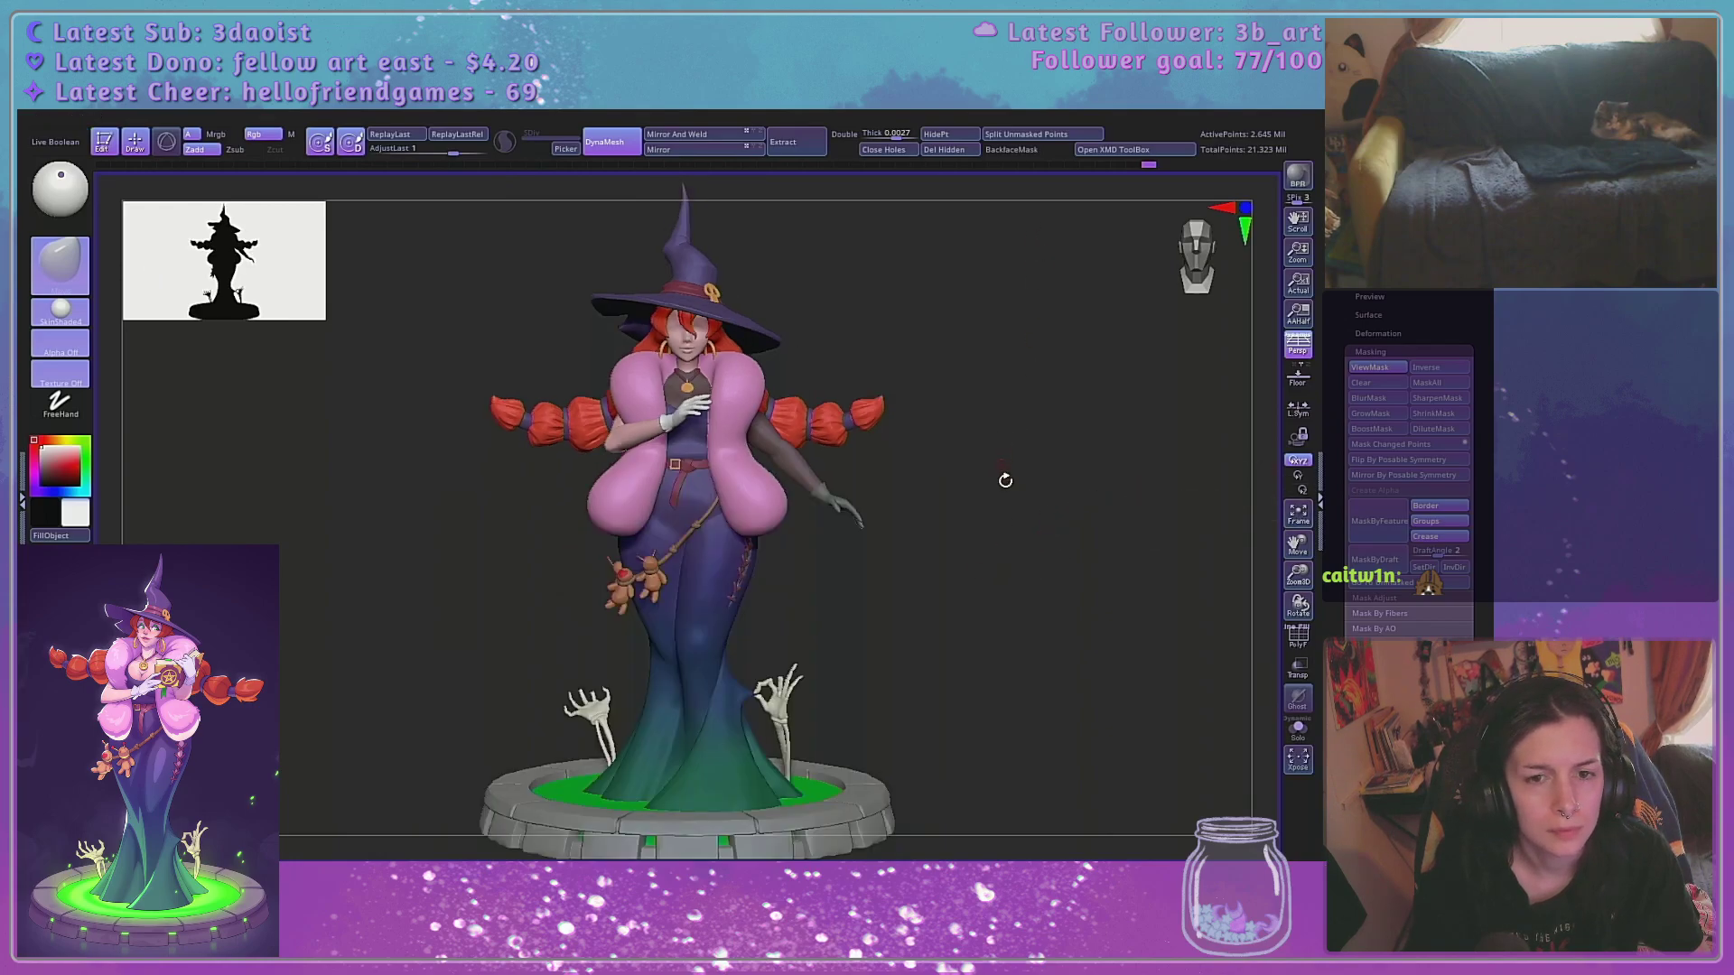
left_click_drag(1009, 462, 1048, 415, "ctrl")
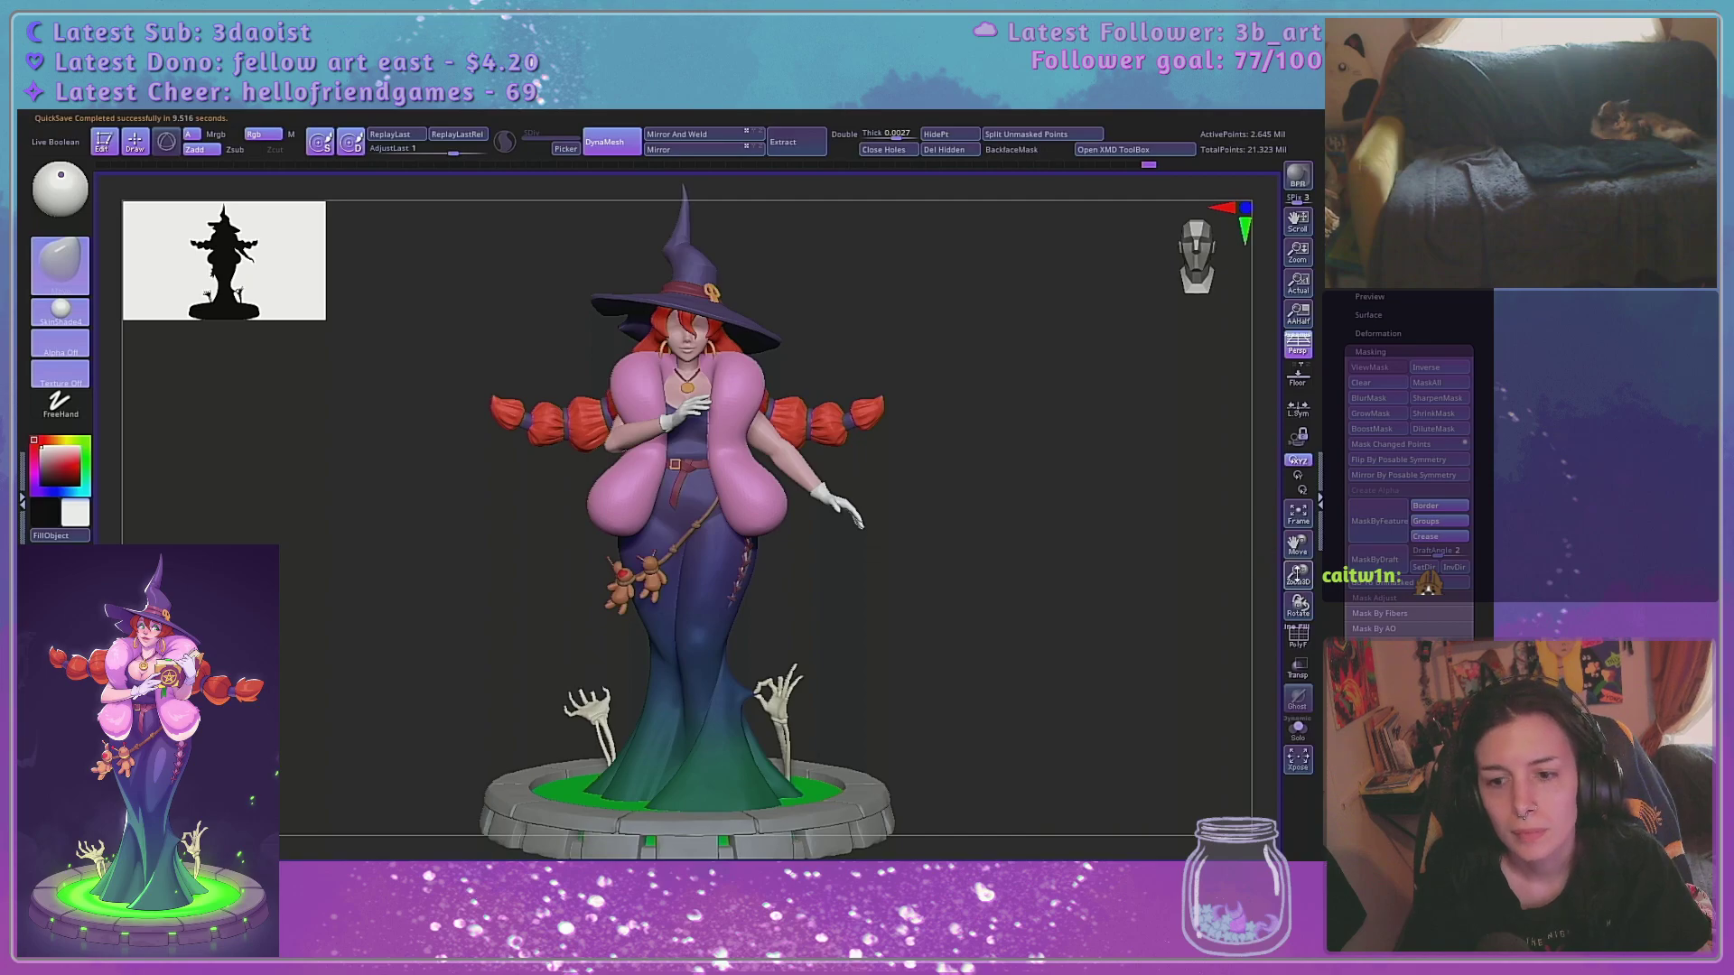
Isolate the body subtool with the extended arm in view
left_click_drag(1298, 574, 1190, 672)
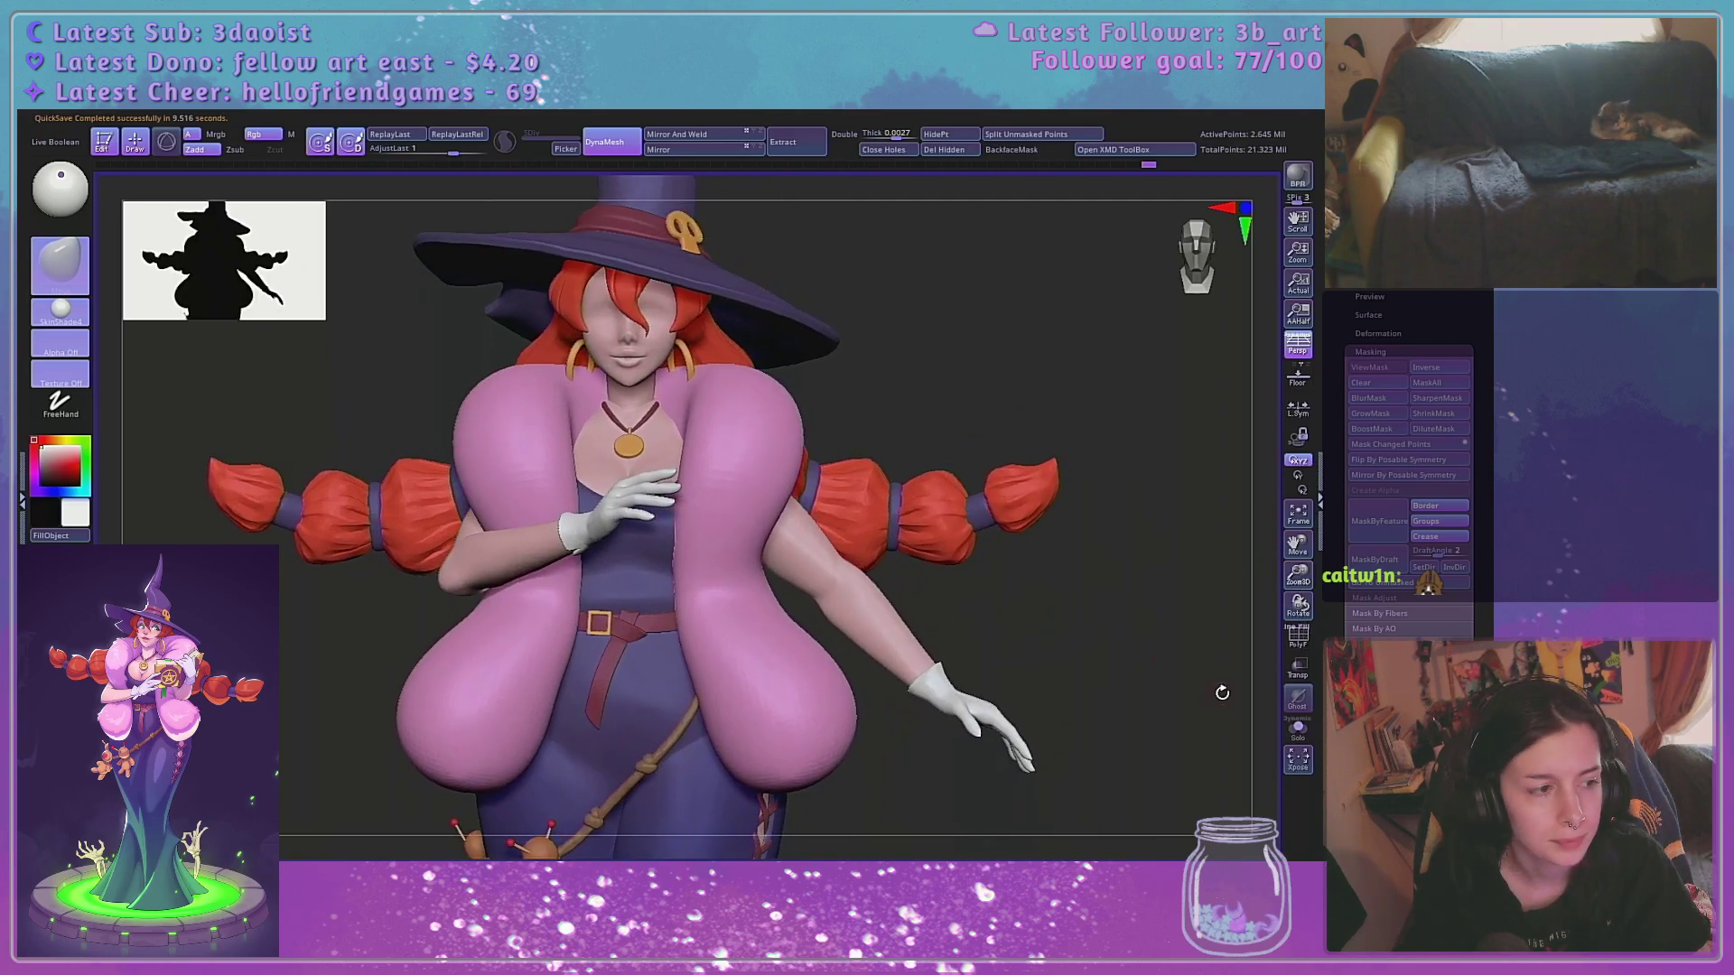
left_click_drag(1054, 545, 1103, 587, "alt")
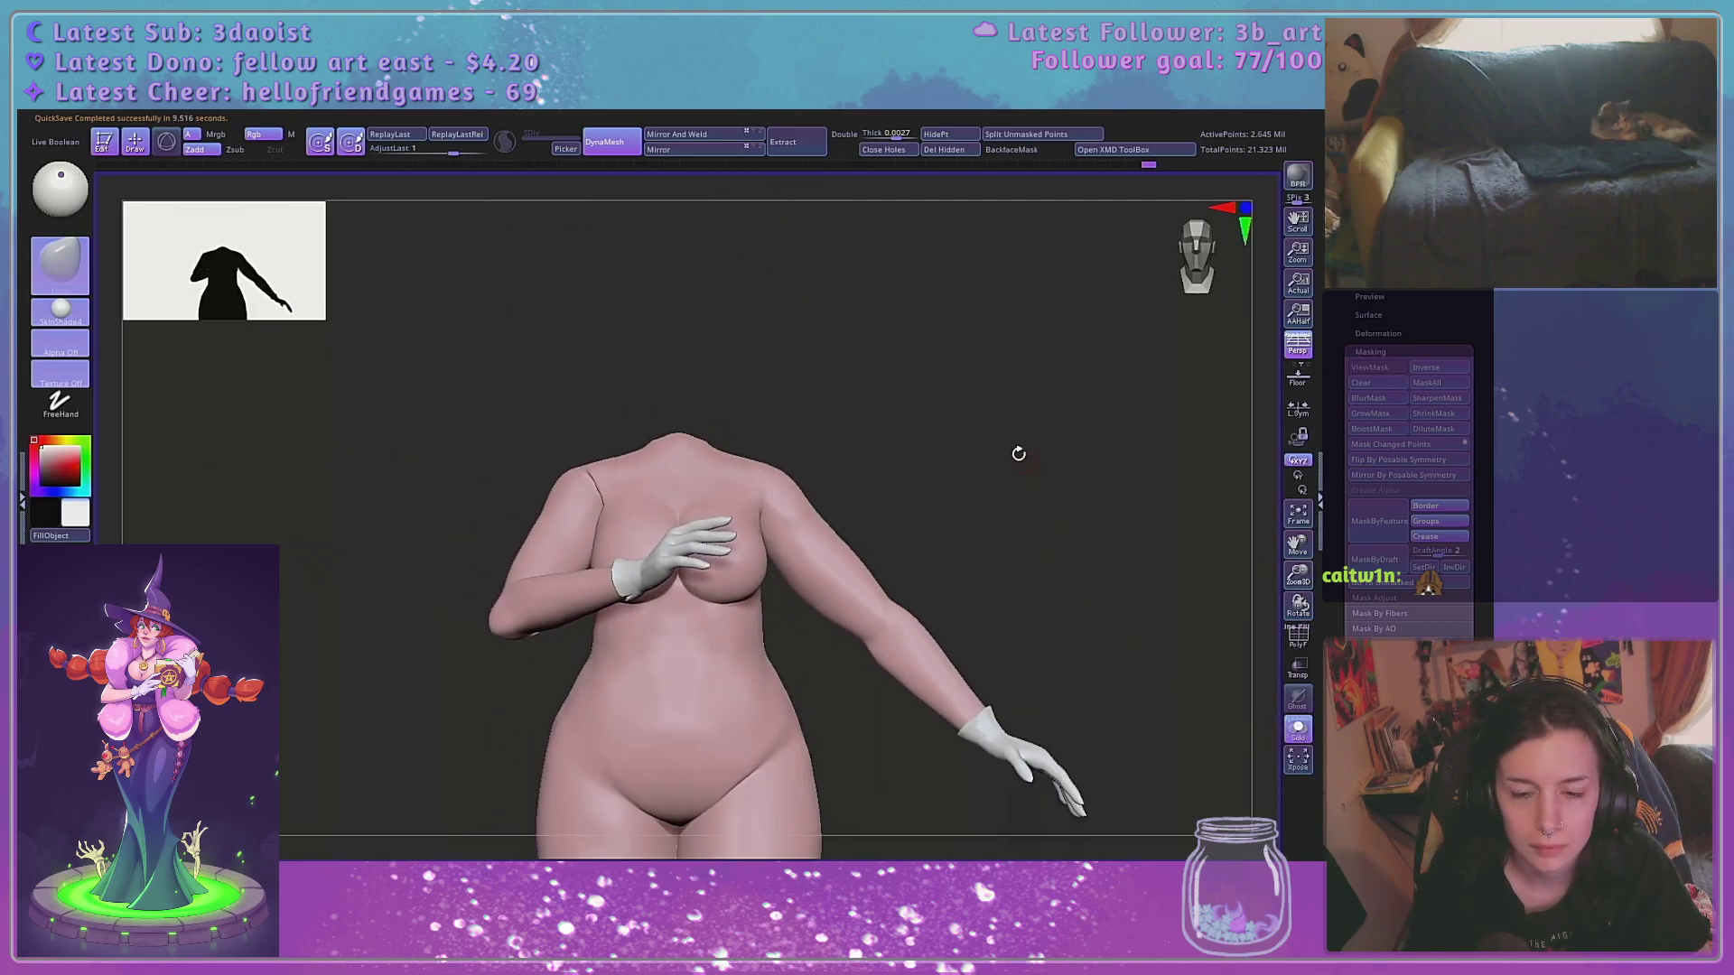
left_click_drag(1002, 570, 960, 480, "alt")
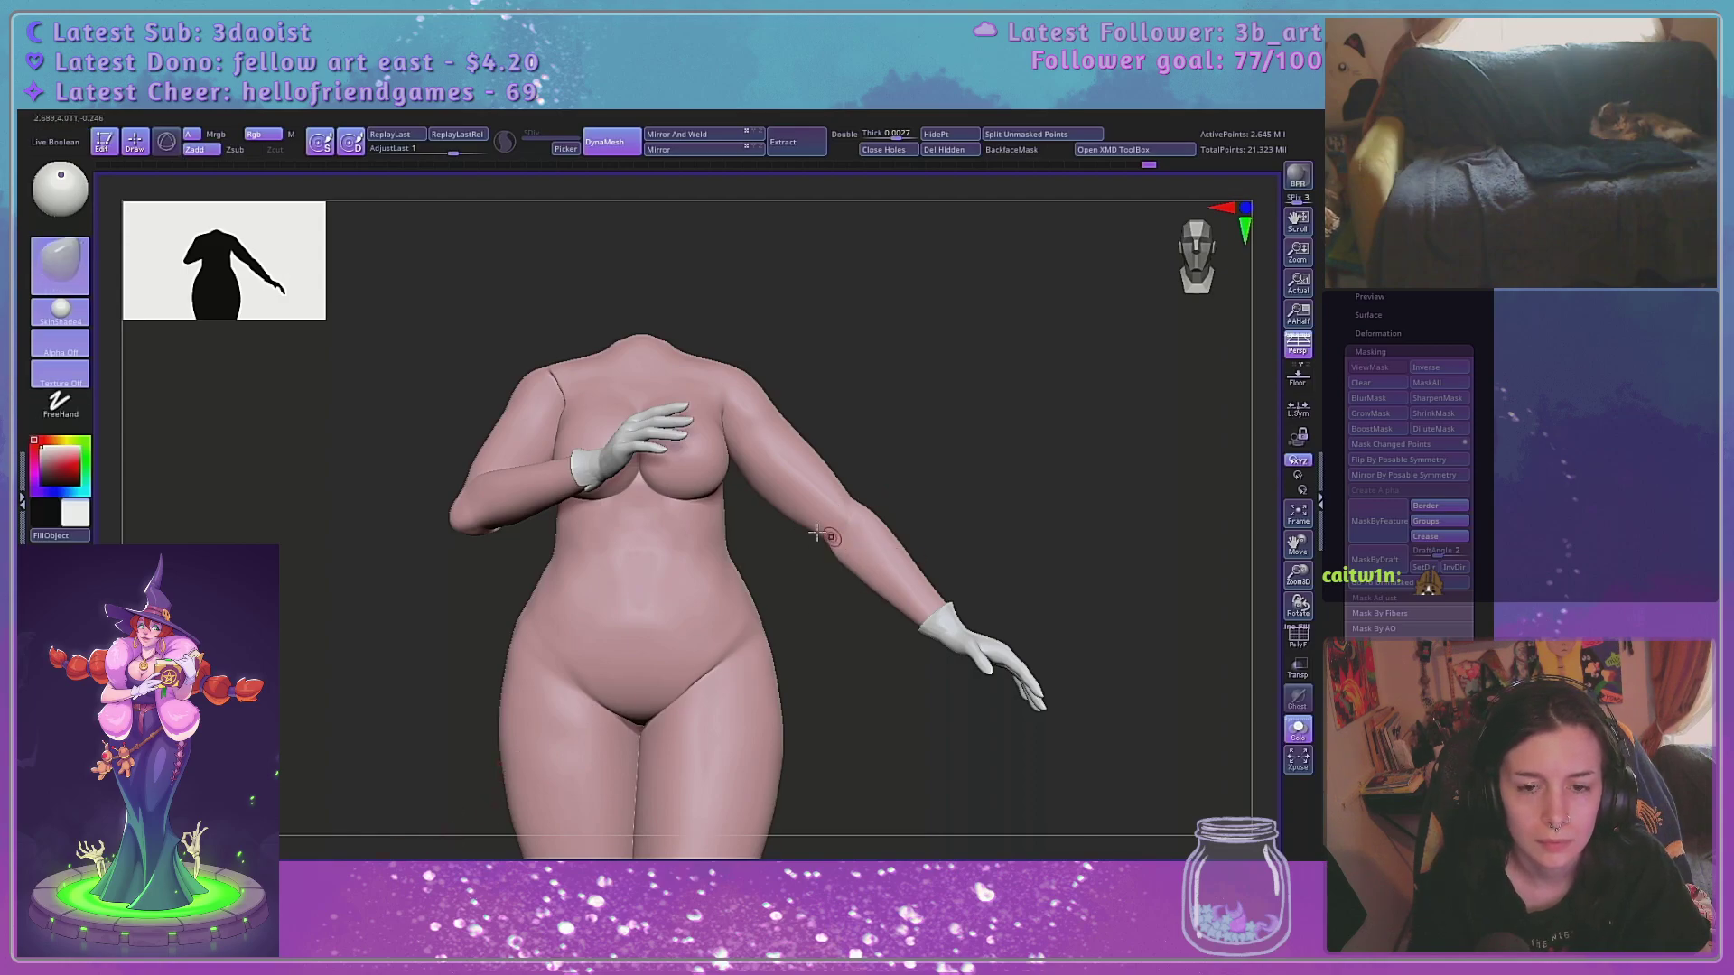
key("ctrl")
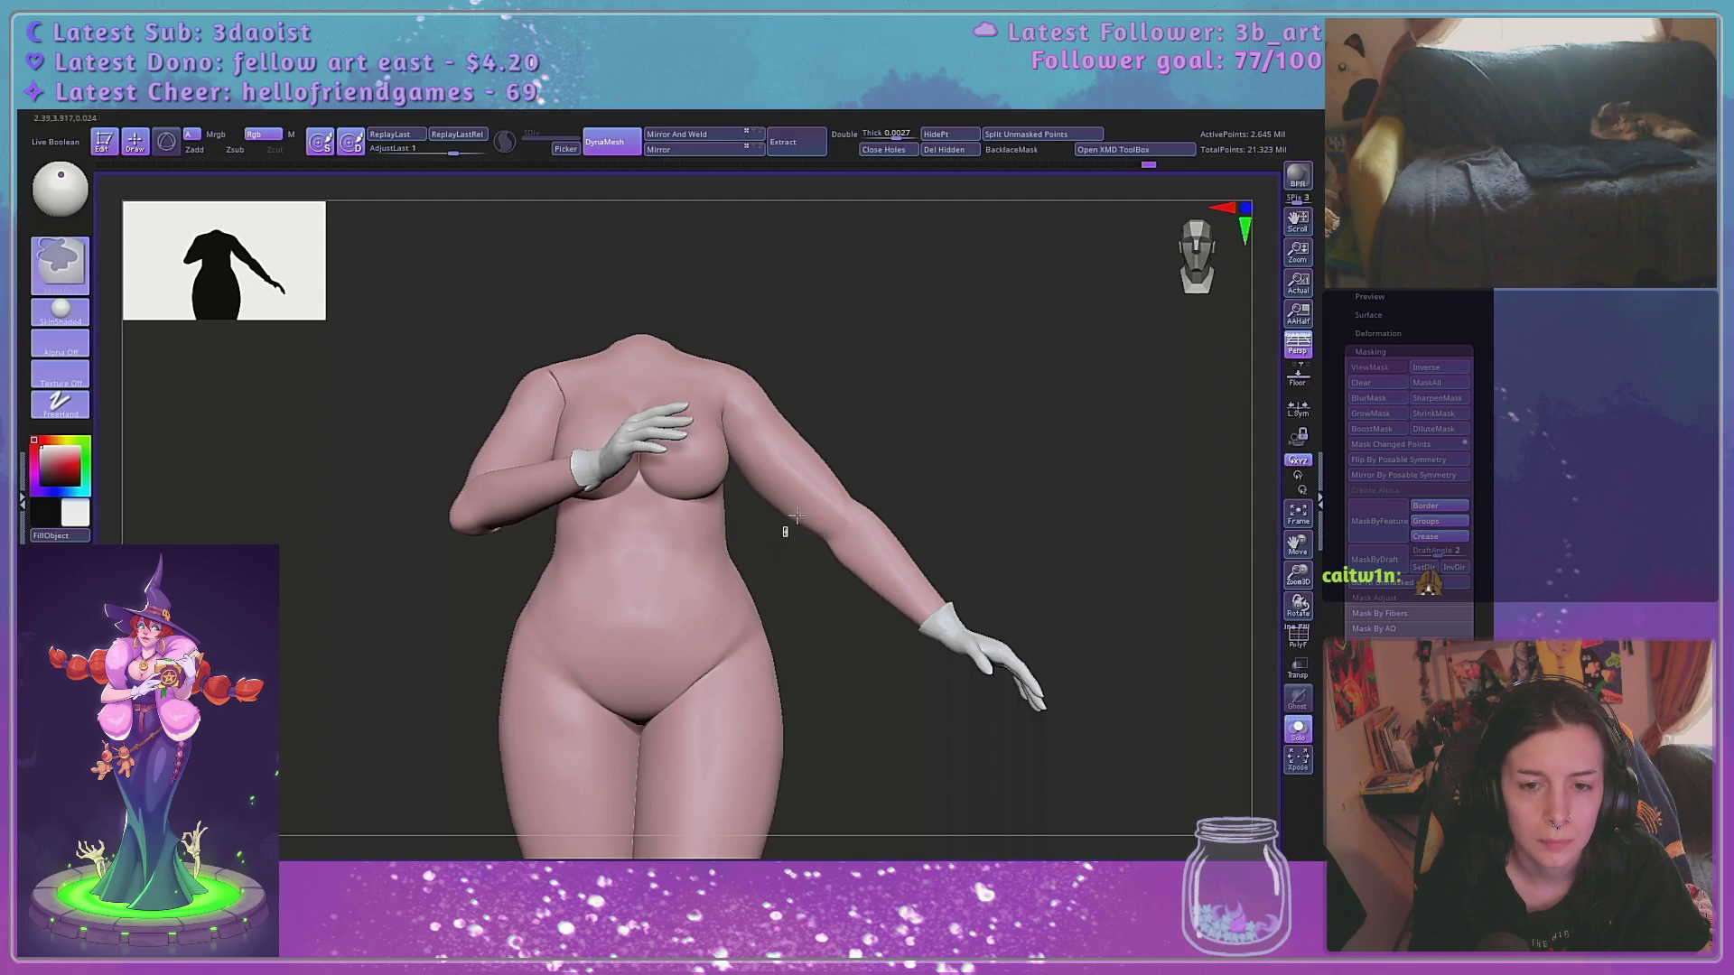
left_click_drag(783, 536, 1159, 764, "ctrl")
left_click_drag(385, 852, 474, 808, "ctrl")
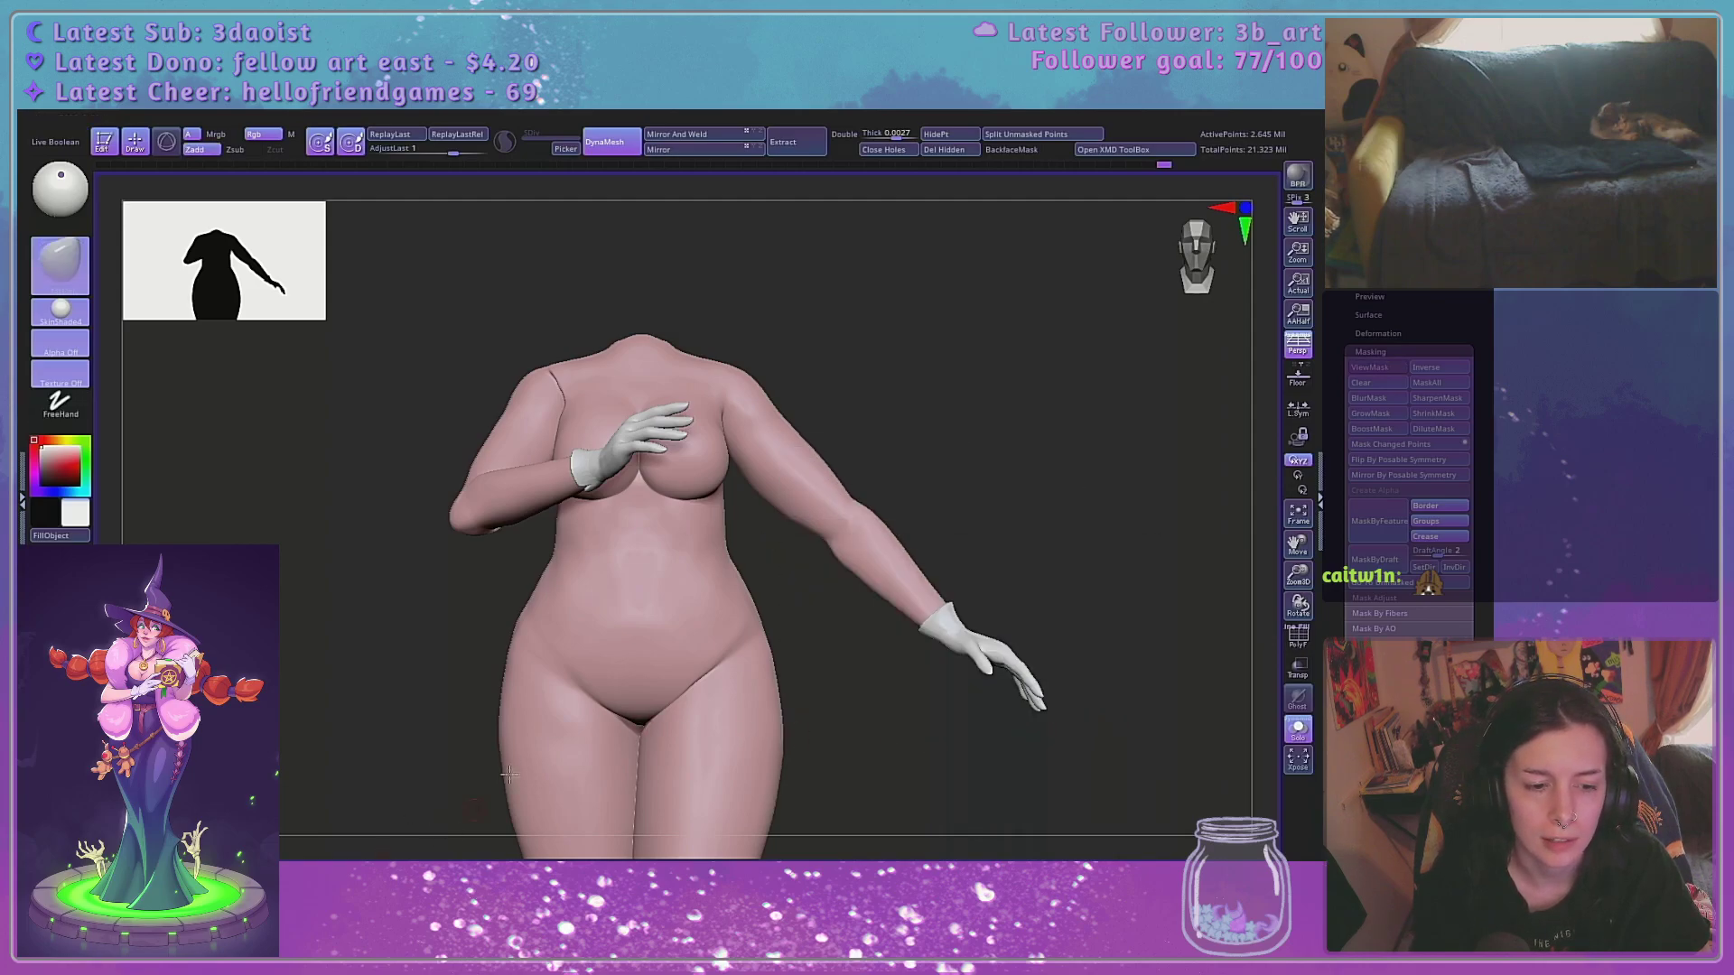
Mask the extended arm's forearm and glove, and invert the mask so only they stay editable
key("ctrl")
mouse_move(844, 468)
left_mouse_down("ctrl")
mouse_move(767, 565)
mouse_move(1207, 590)
mouse_move(1159, 489)
mouse_move(1169, 581)
mouse_move(969, 524)
left_mouse_up("ctrl")
left_click(1159, 489, "ctrl")
key("space")
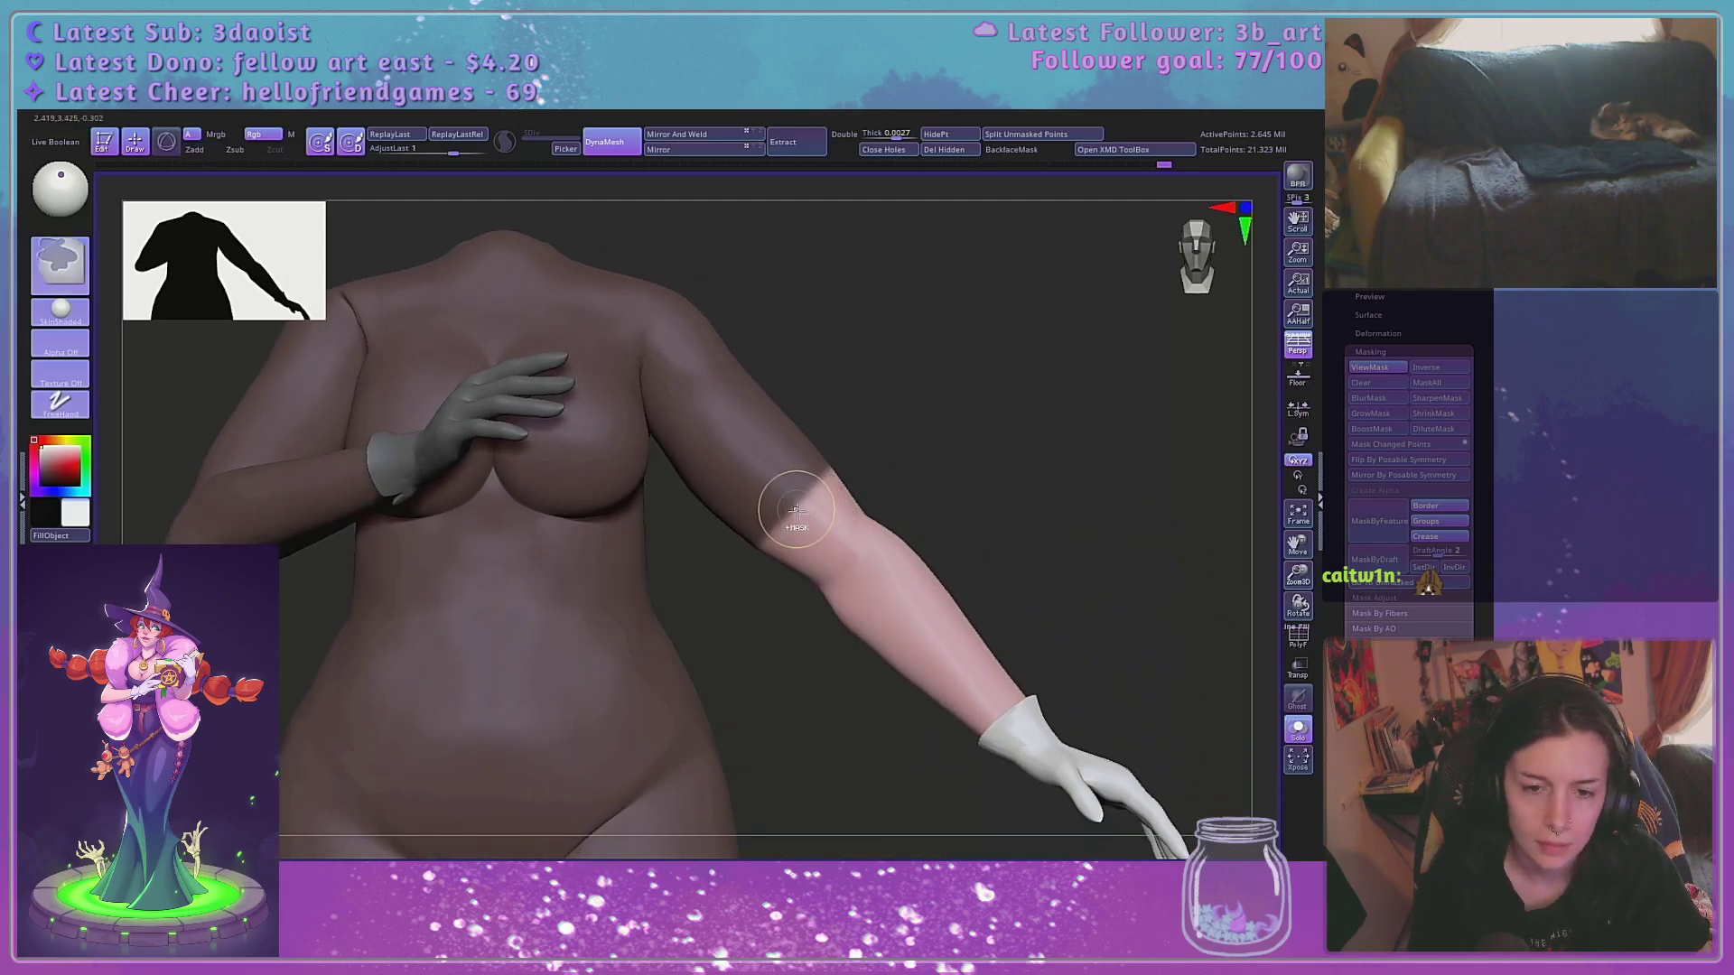
Paint the mask farther down over the front and outer side of the extended arm's elbow
left_click_drag(794, 496, 806, 515, "ctrl")
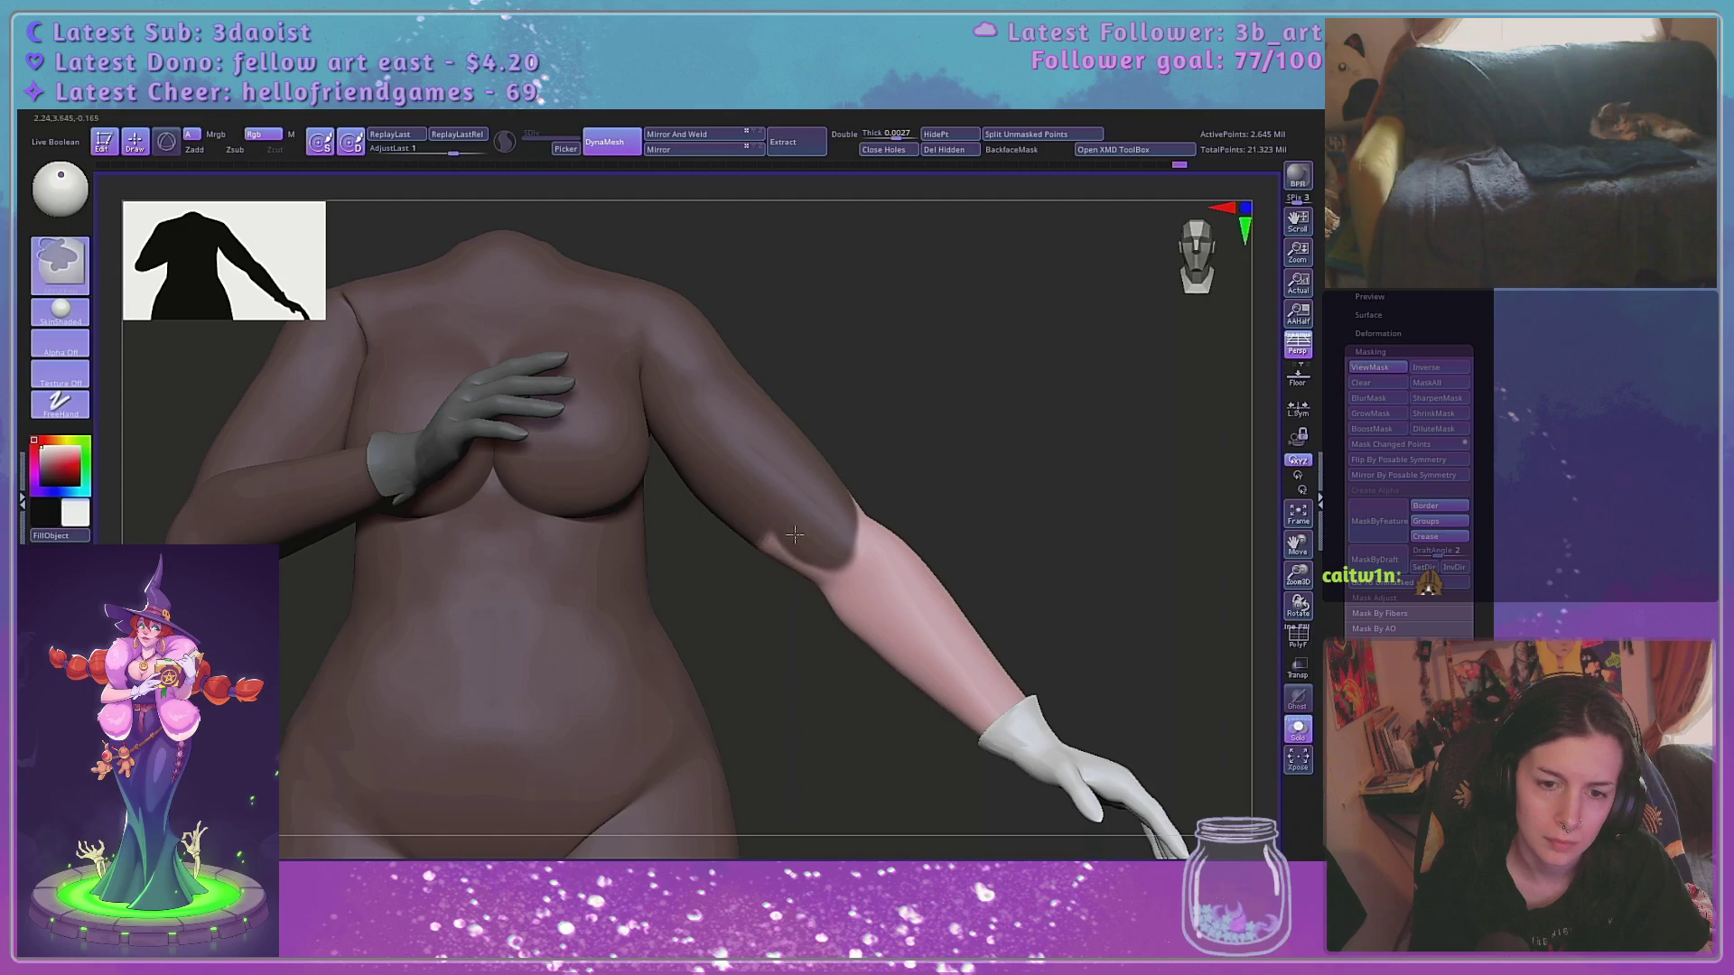
left_click_drag(1041, 406, 852, 491)
mouse_move(531, 562)
left_mouse_down()
mouse_move(559, 573)
mouse_move(554, 550)
left_mouse_up()
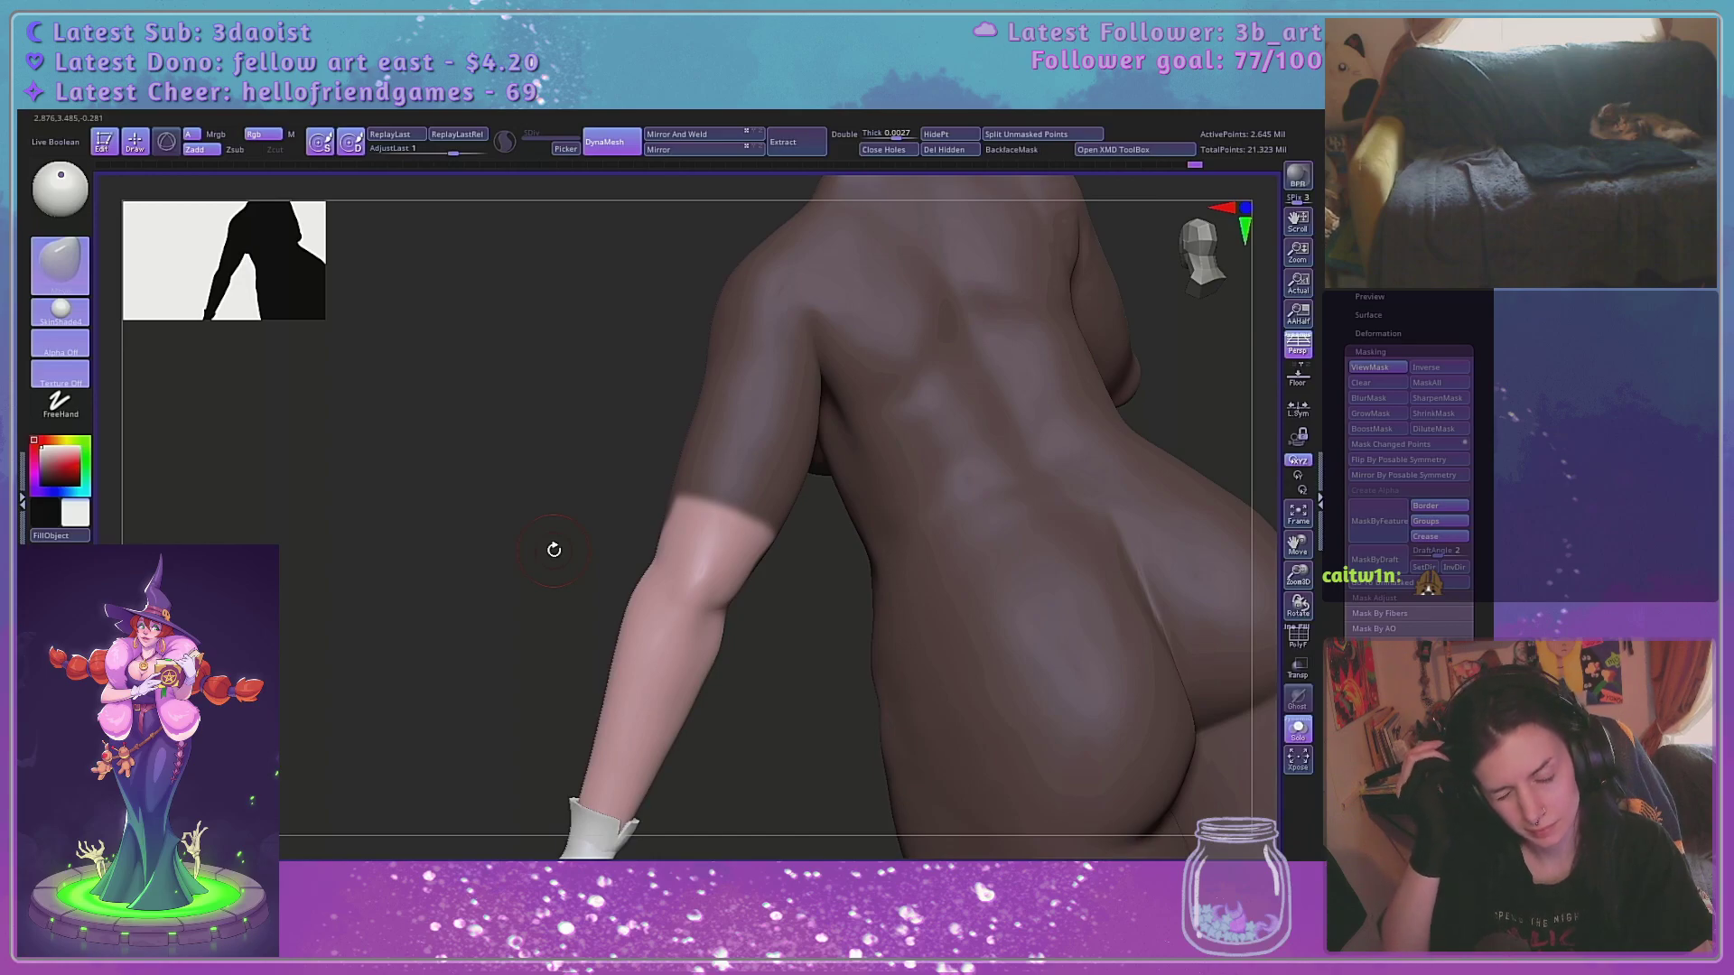
mouse_move(766, 597)
left_mouse_down()
mouse_move(876, 551)
mouse_move(975, 469)
mouse_move(1045, 457)
mouse_move(972, 454)
mouse_move(746, 531)
left_mouse_up()
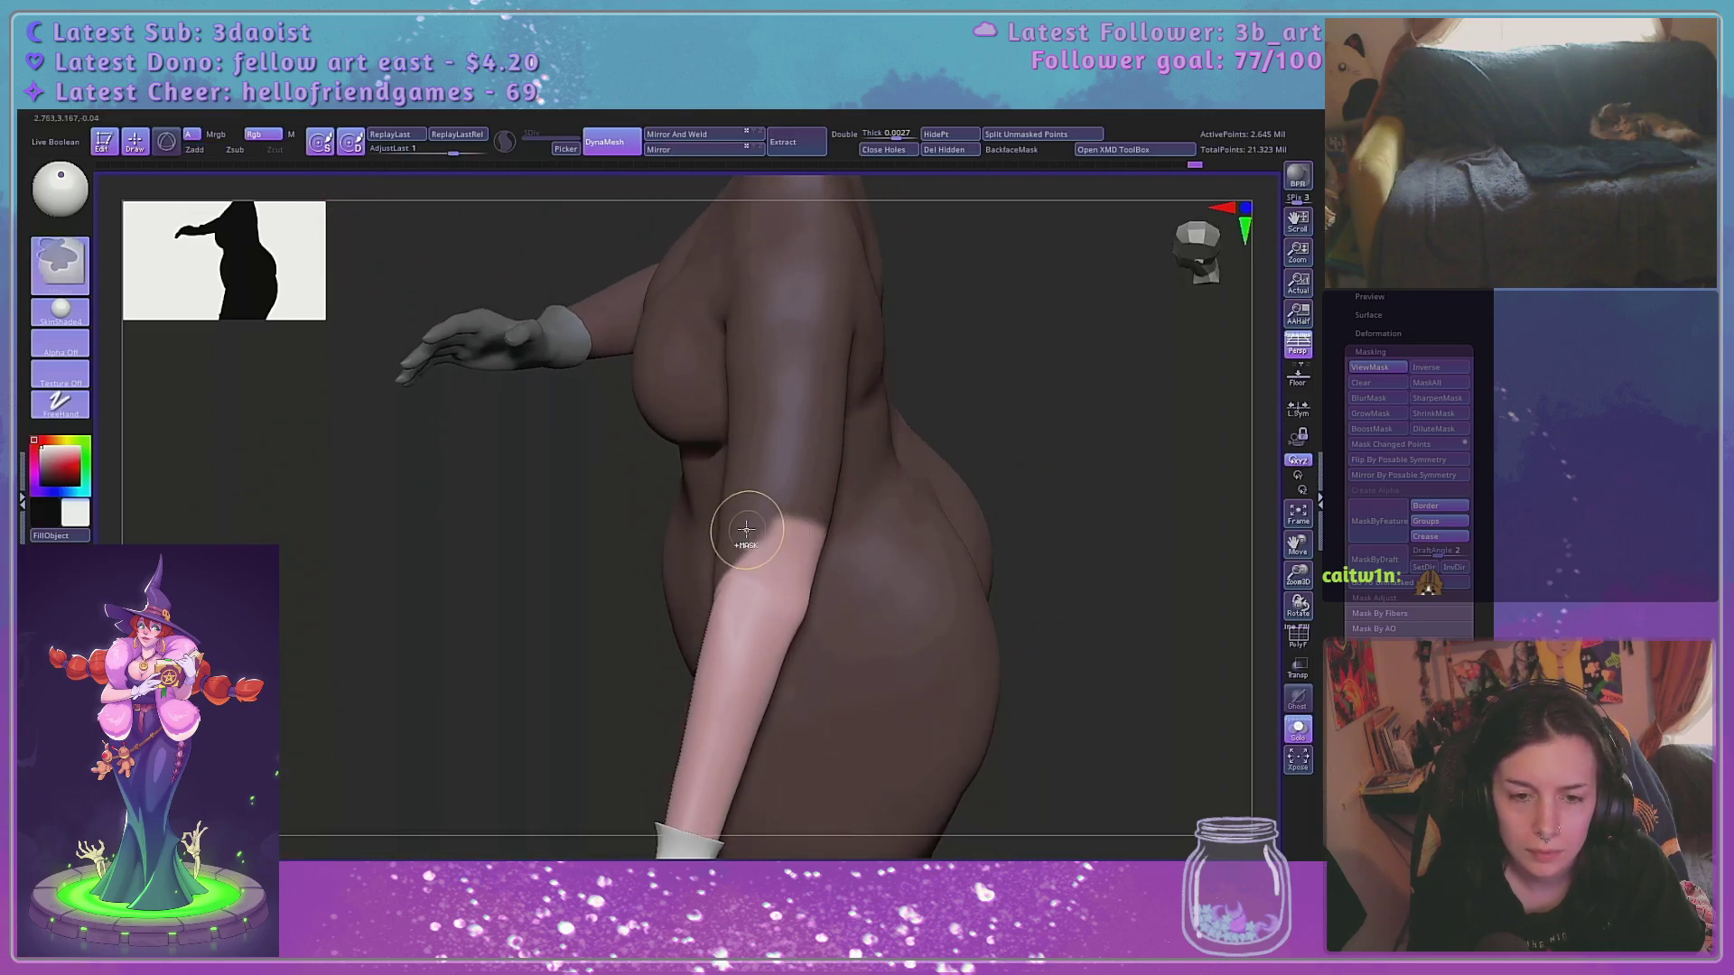
key("space")
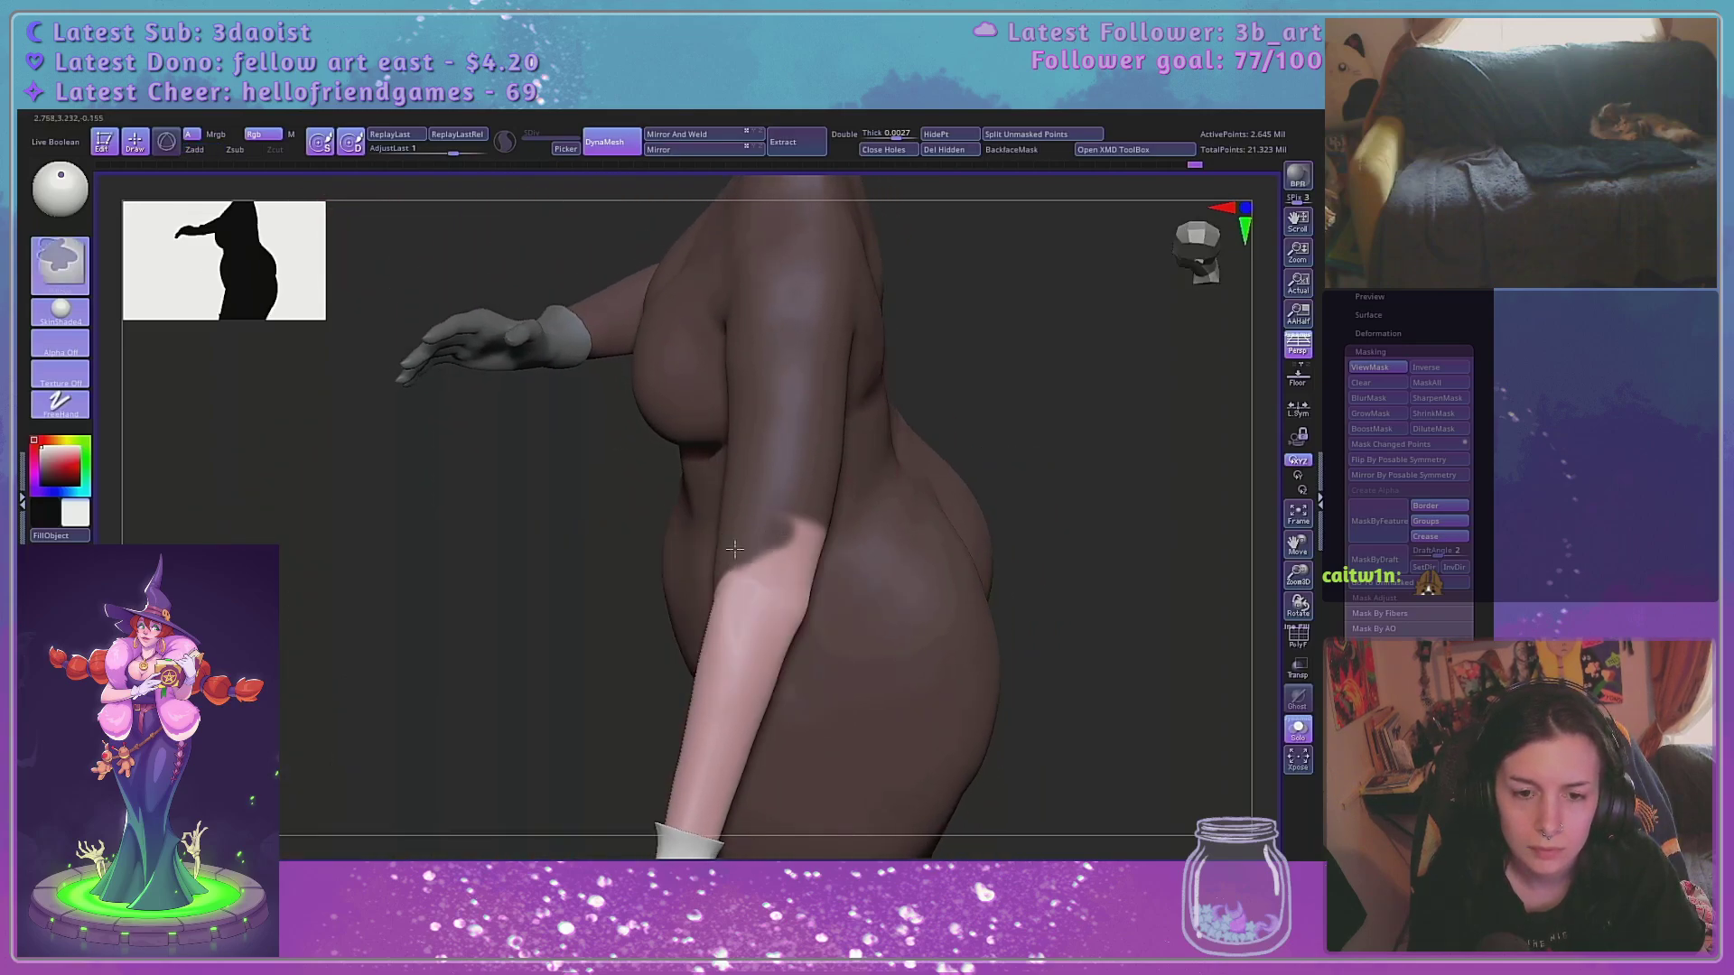
left_click_drag(600, 592, 739, 542)
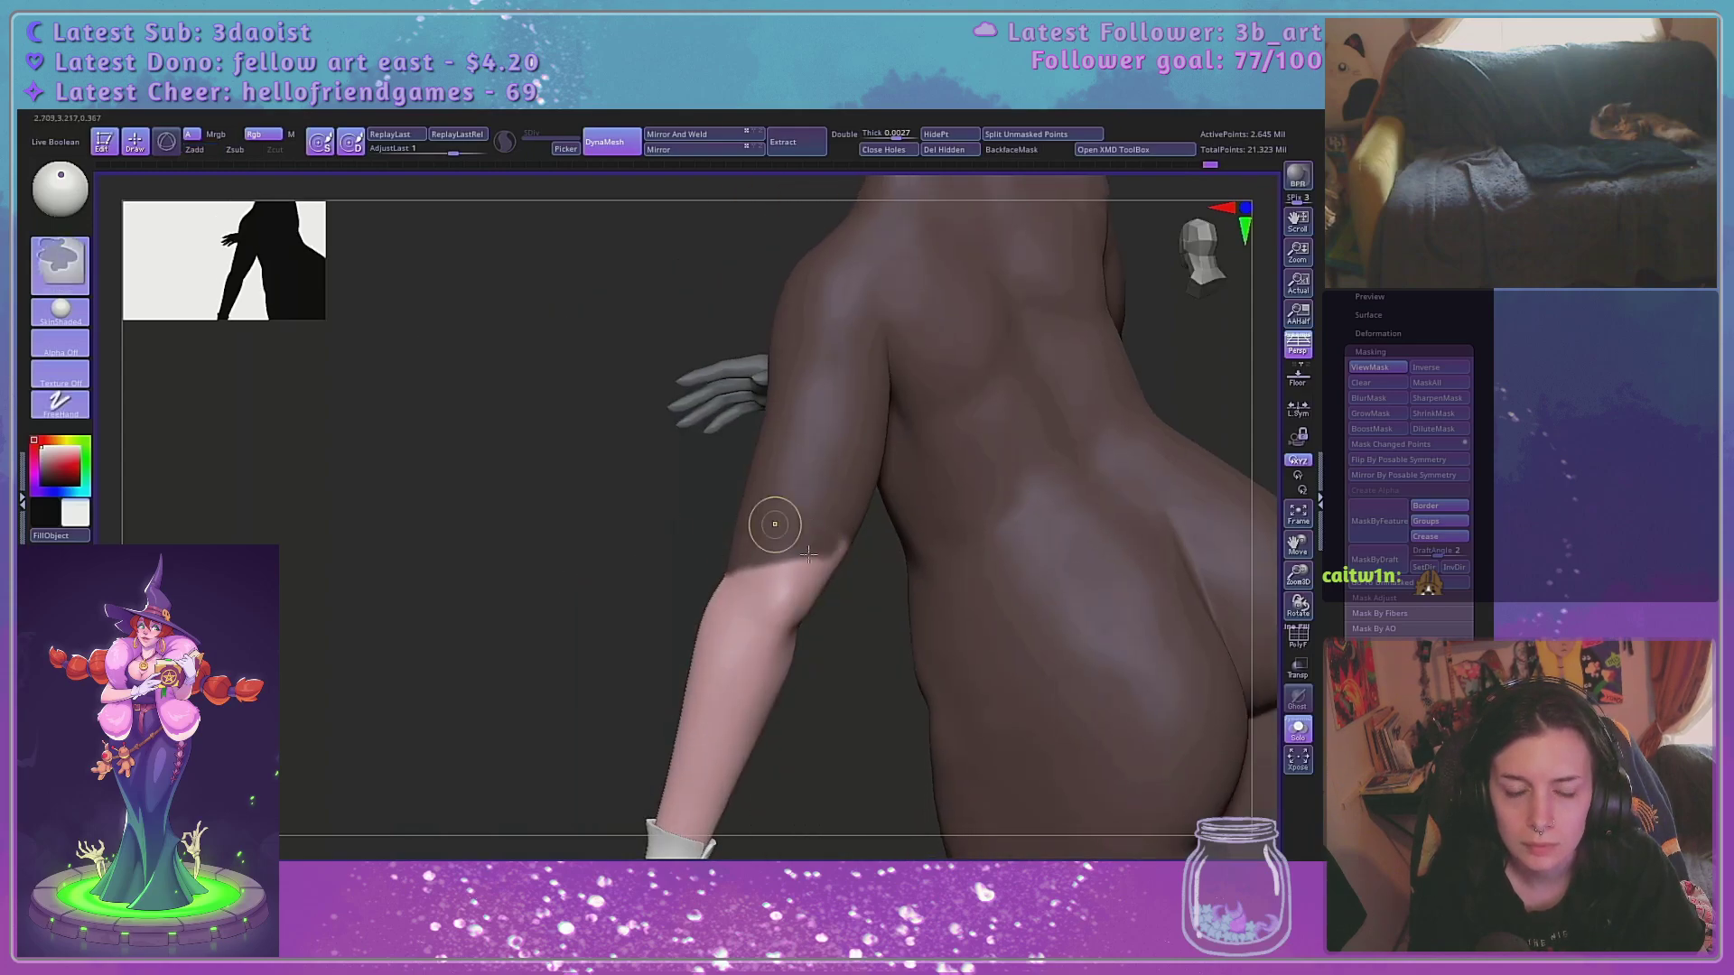
Even out the mask edge around the back and underside of the extended arm's elbow
left_click_drag(875, 634, 816, 621)
left_click_drag(799, 549, 817, 575, "ctrl")
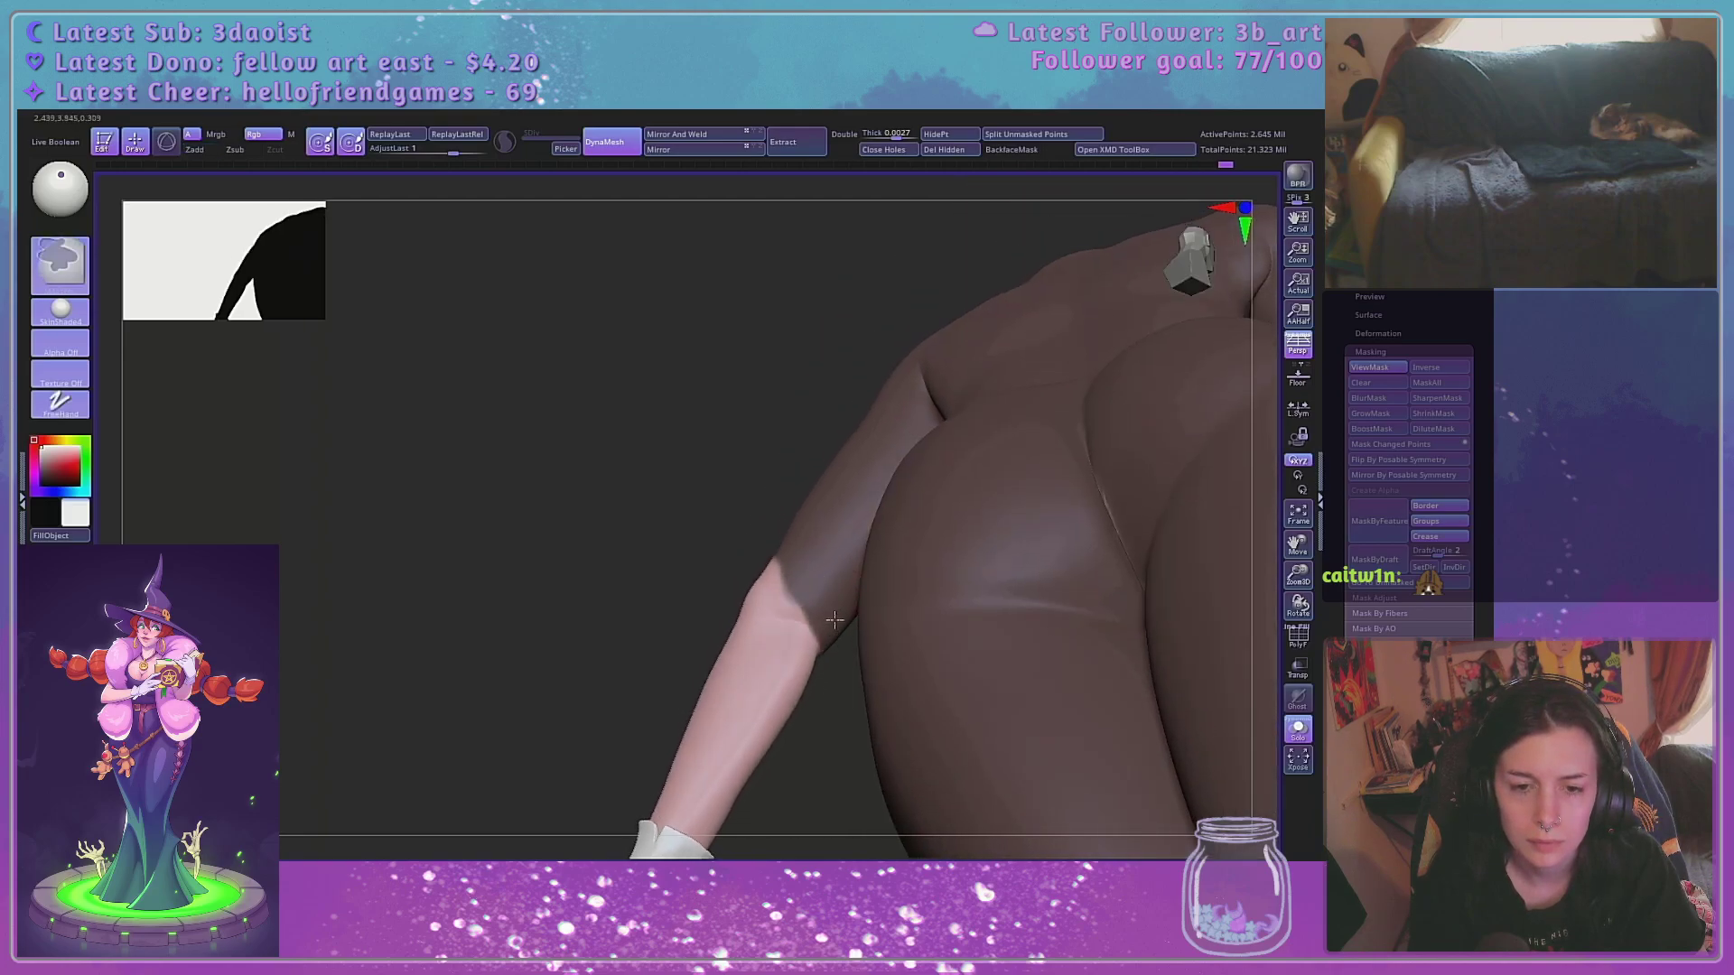
left_click_drag(840, 739, 814, 594)
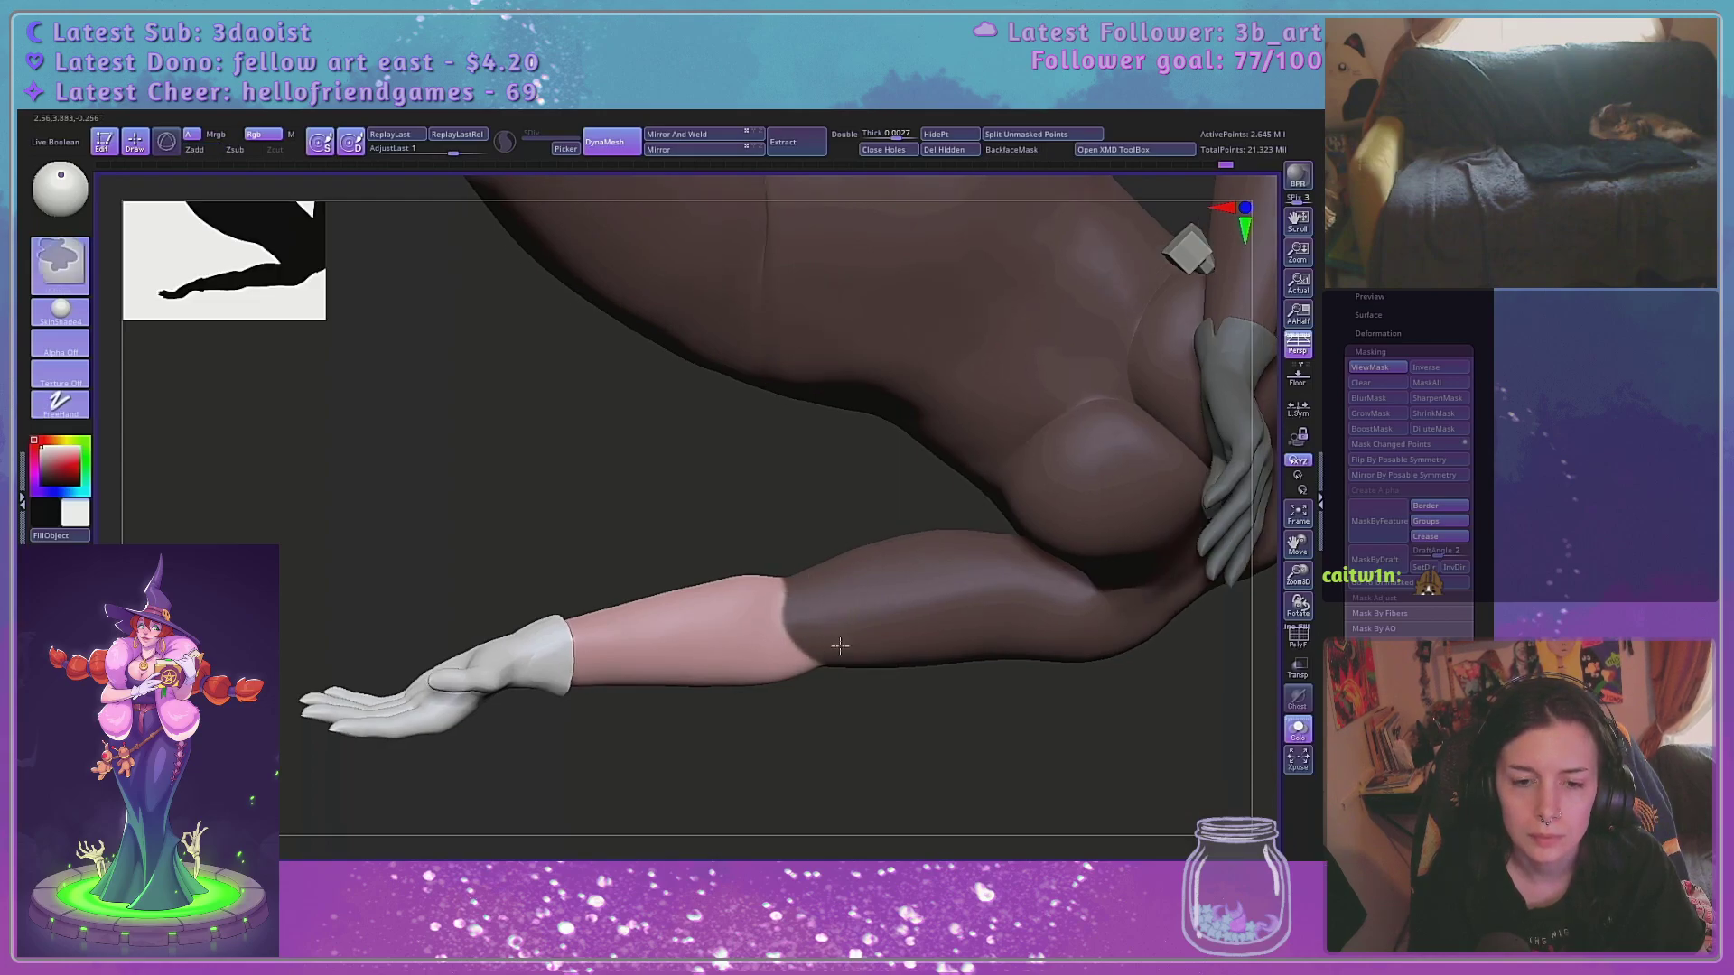
mouse_move(840, 645)
left_mouse_down()
mouse_move(862, 669)
mouse_move(873, 651)
left_mouse_up()
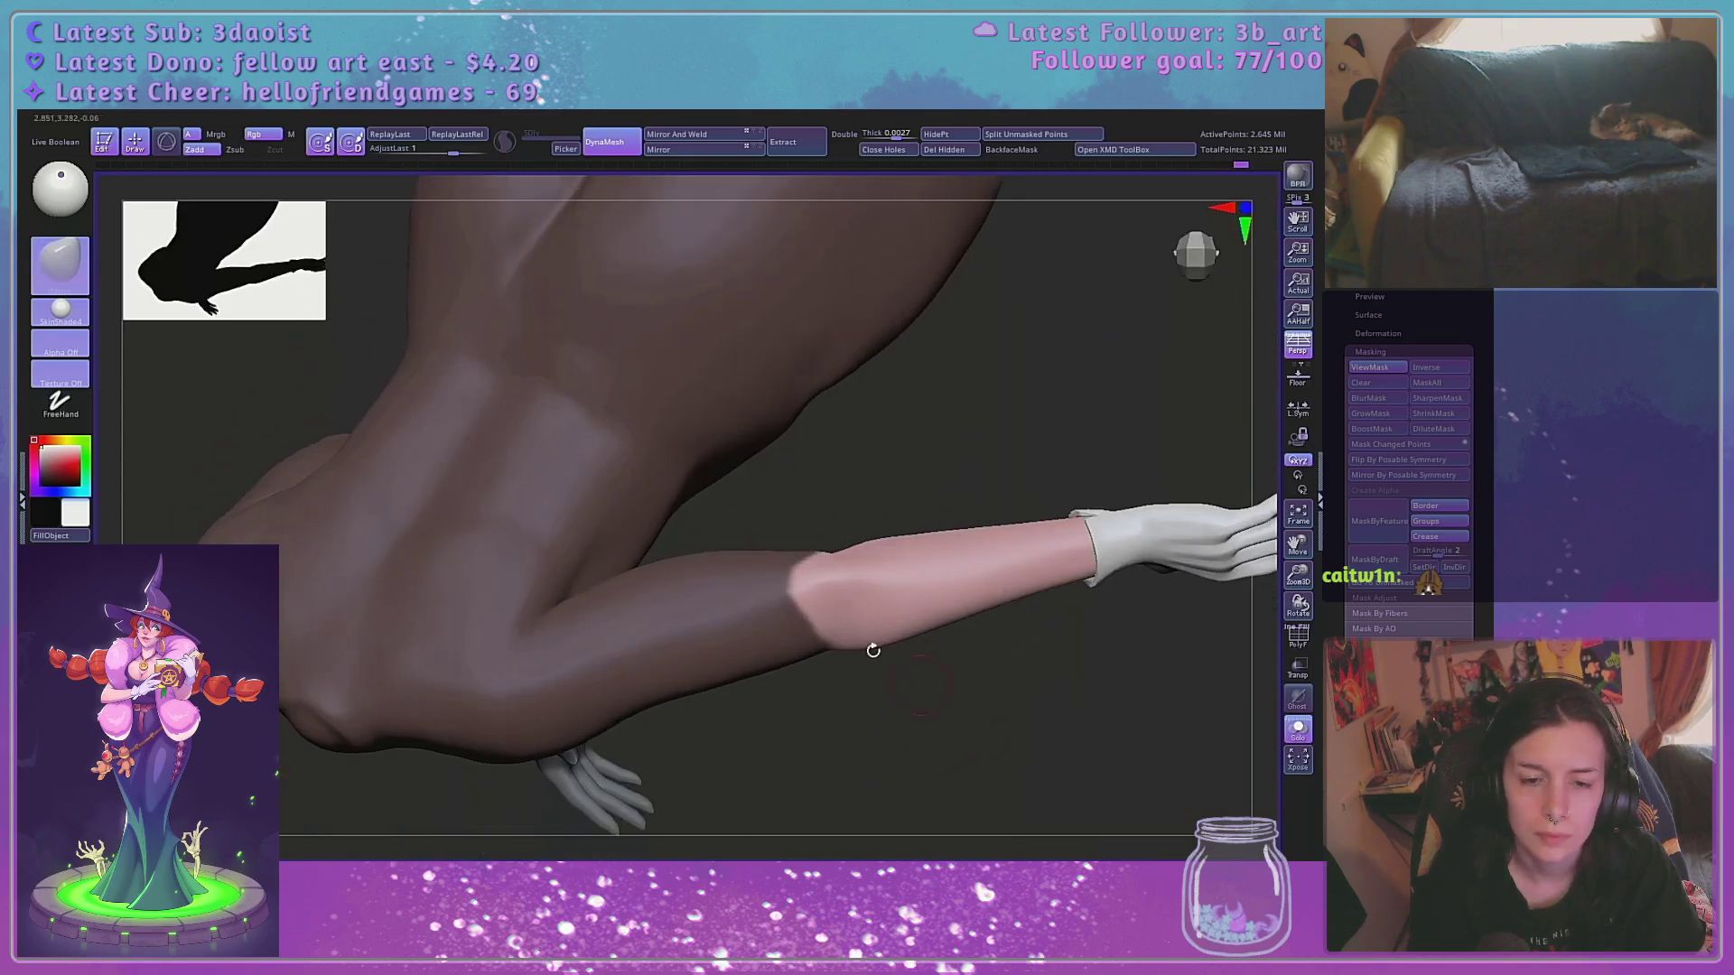
key("ctrl")
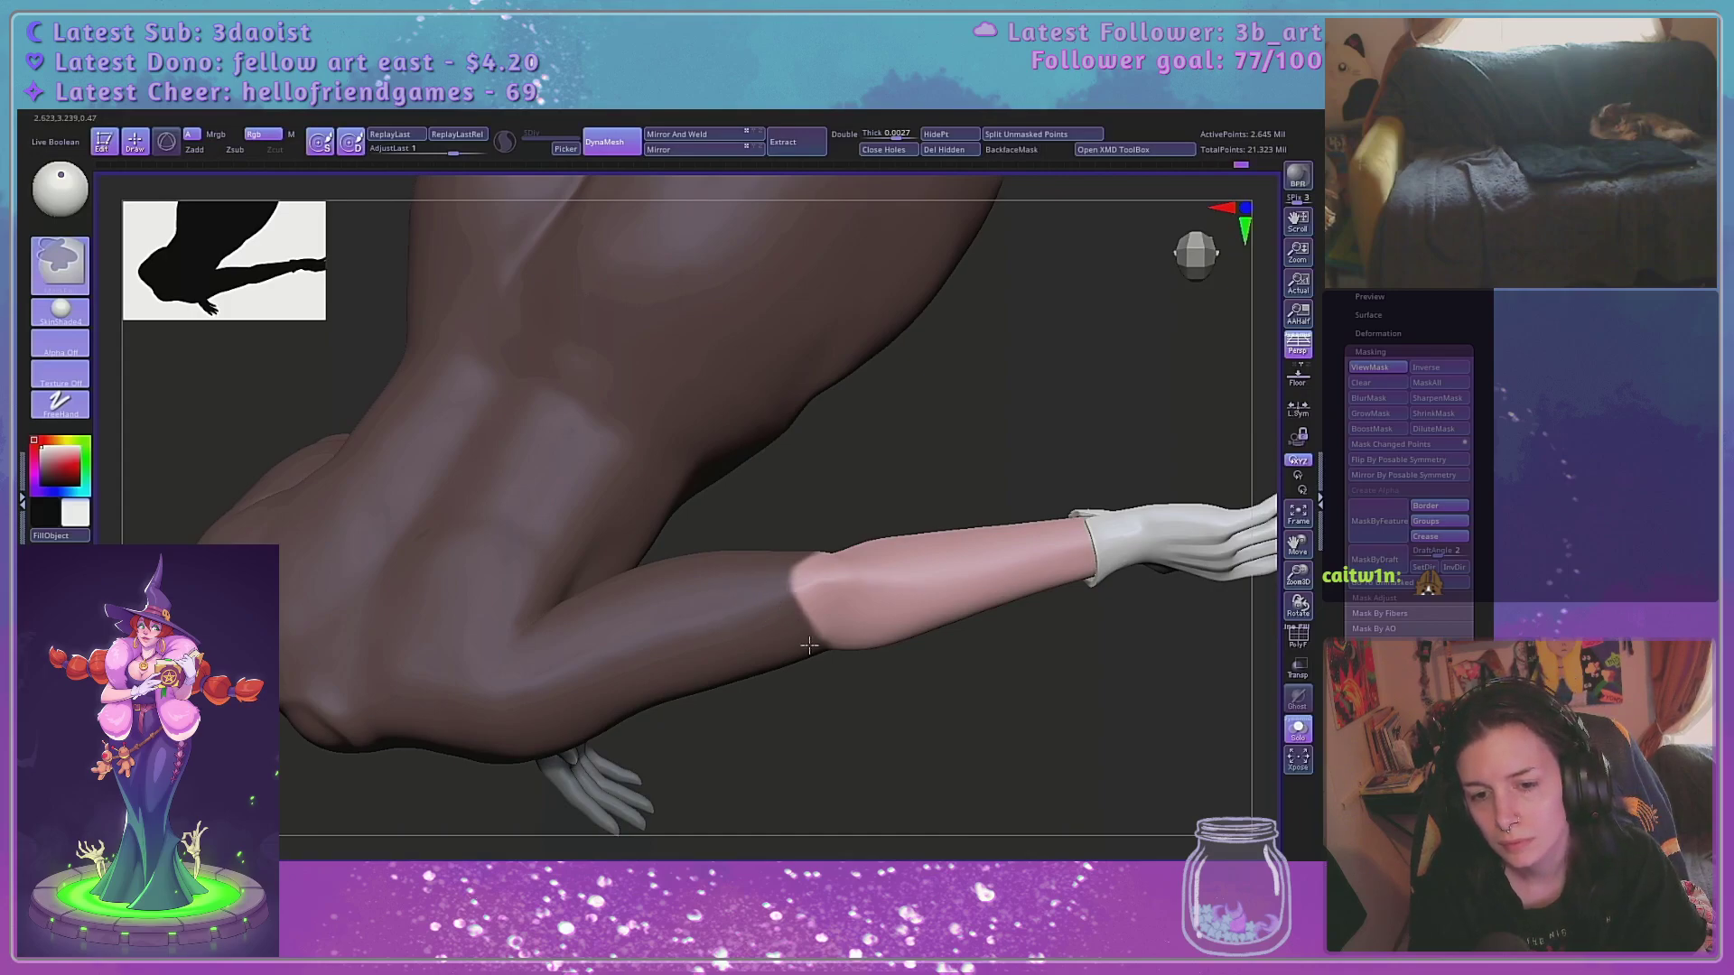
mouse_move(1081, 677)
left_mouse_down("alt")
mouse_move(1181, 623)
mouse_move(1126, 473)
mouse_move(1177, 479)
mouse_move(1038, 507)
mouse_move(1029, 534)
mouse_move(1214, 535)
left_mouse_up("alt")
left_click_drag(1021, 578, 1016, 736, "alt")
mouse_move(885, 693)
left_mouse_down("alt")
mouse_move(777, 579)
mouse_move(841, 605)
mouse_move(1099, 565)
mouse_move(1030, 551)
left_mouse_up("alt")
mouse_move(788, 532)
left_mouse_down("ctrl")
mouse_move(716, 564)
mouse_move(975, 419)
mouse_move(934, 430)
mouse_move(1273, 553)
mouse_move(1211, 561)
mouse_move(1180, 480)
mouse_move(1149, 479)
left_mouse_up("ctrl")
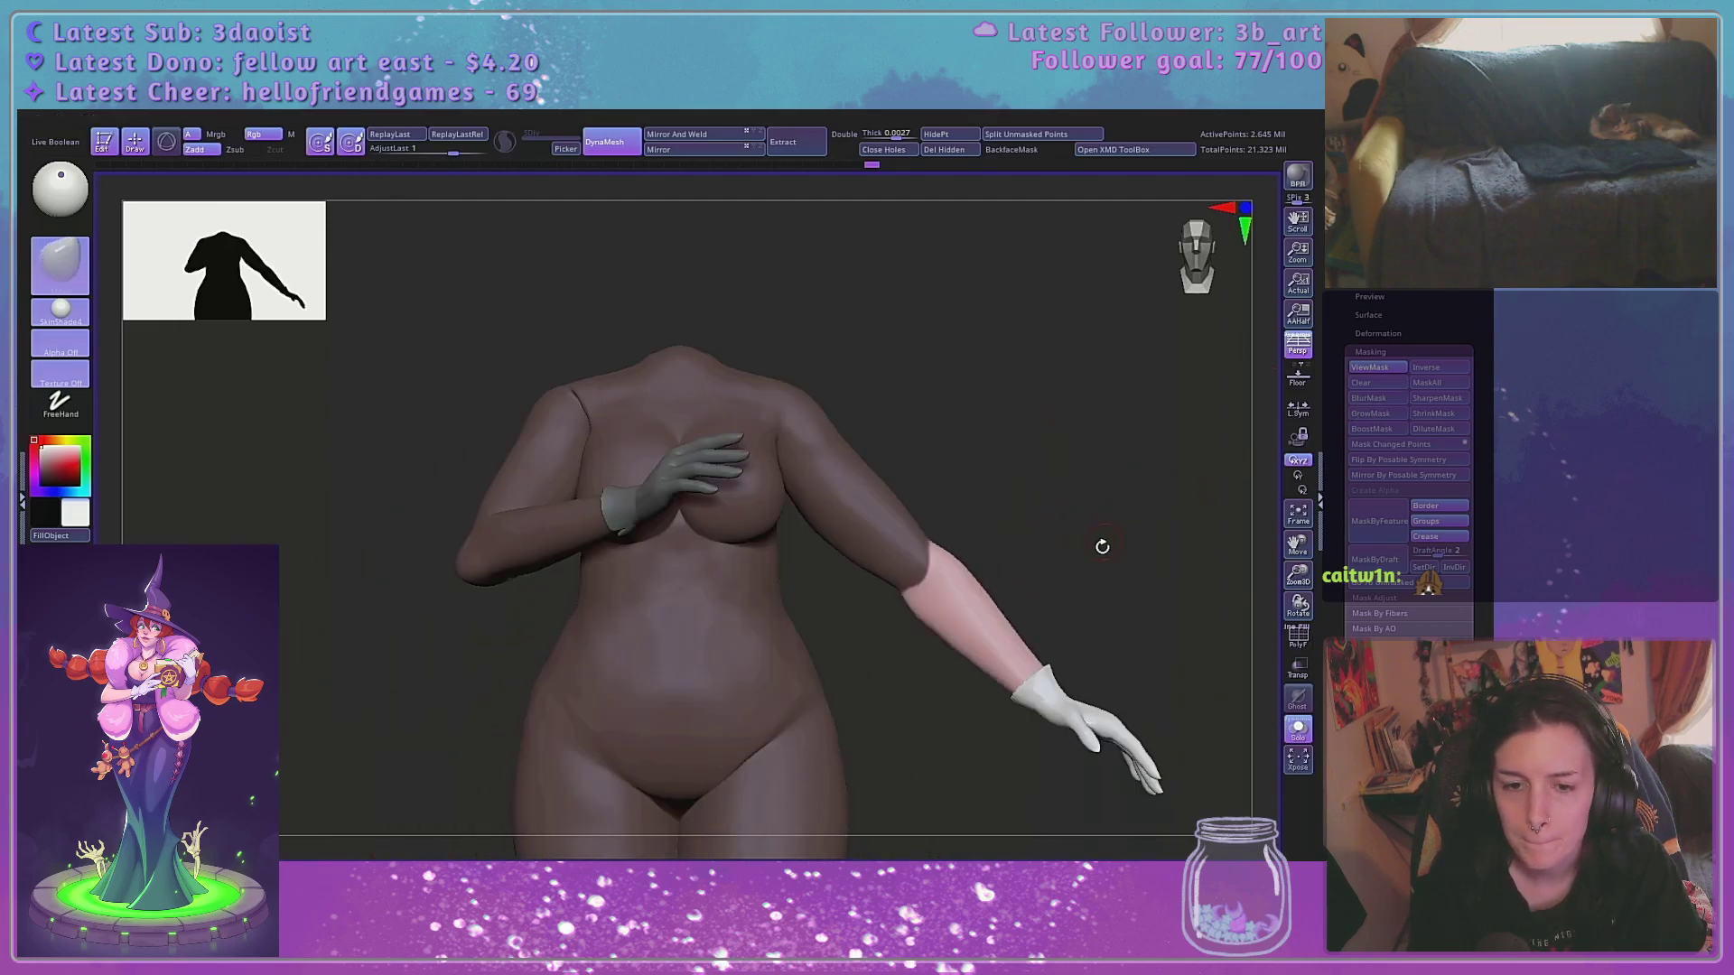
Clean up the mask edge along the inner side and underside of the extended arm's elbow
mouse_move(1286, 571)
left_mouse_down()
mouse_move(1138, 561)
mouse_move(1153, 495)
mouse_move(1048, 592)
mouse_move(917, 523)
mouse_move(959, 532)
left_mouse_up()
left_click_drag(1072, 507, 1165, 461, "shift")
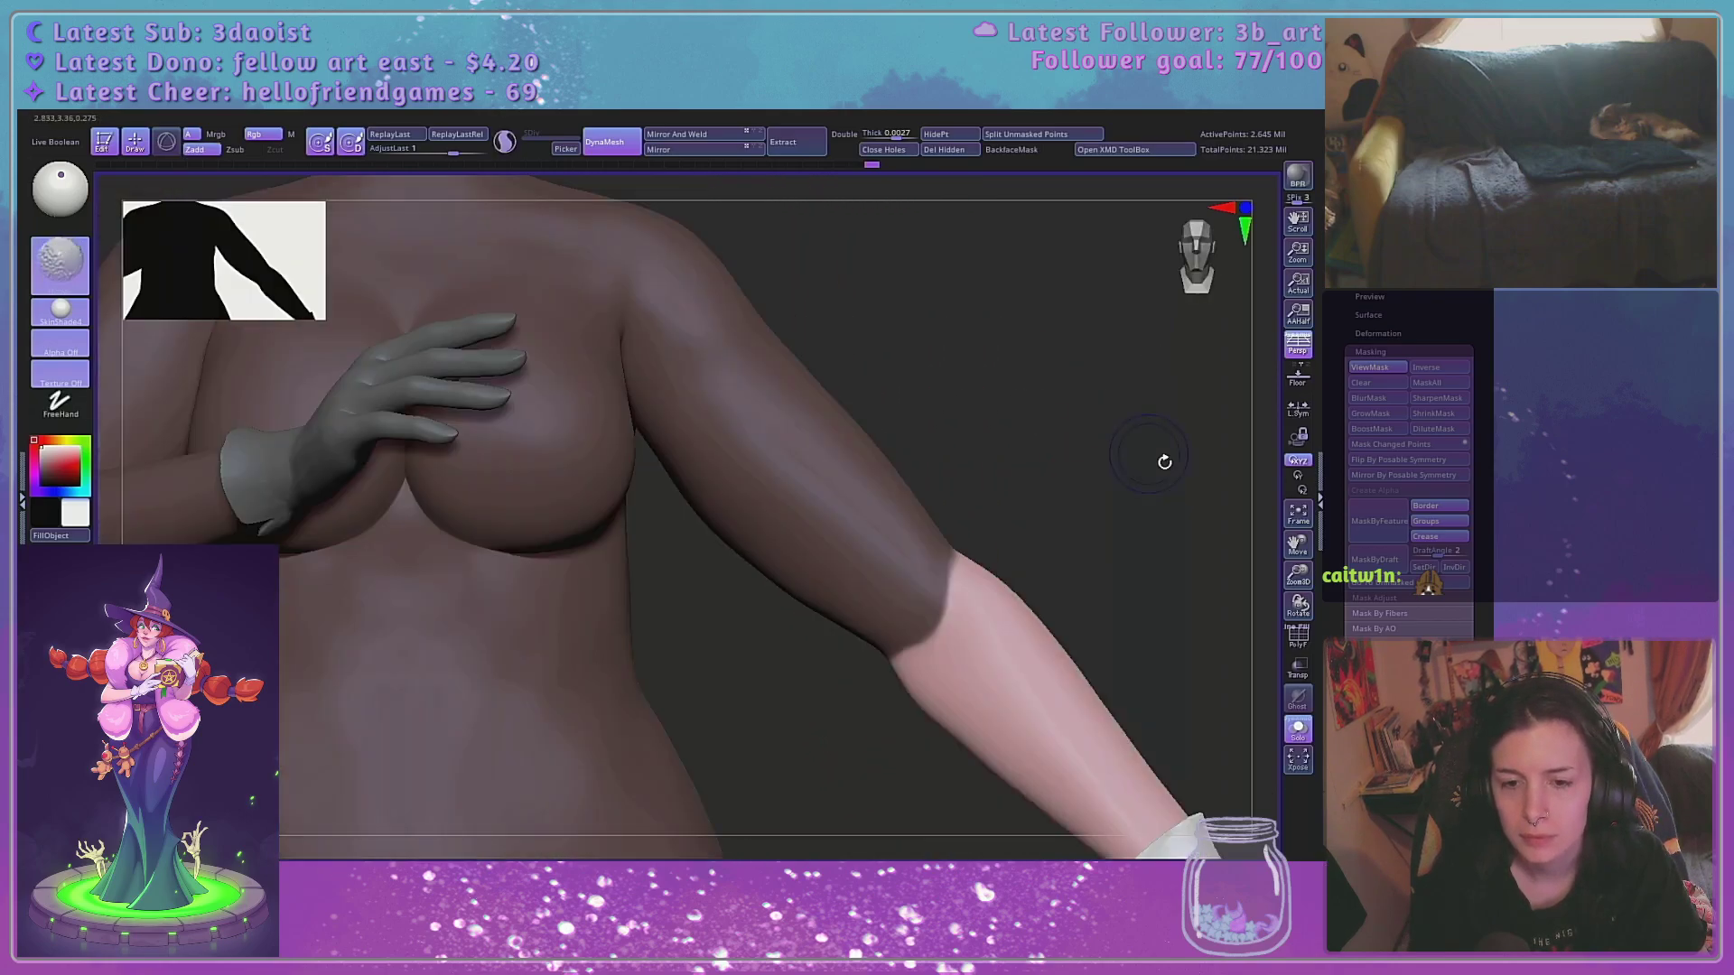
mouse_move(1297, 576)
left_mouse_down()
mouse_move(1089, 515)
mouse_move(959, 688)
left_mouse_up()
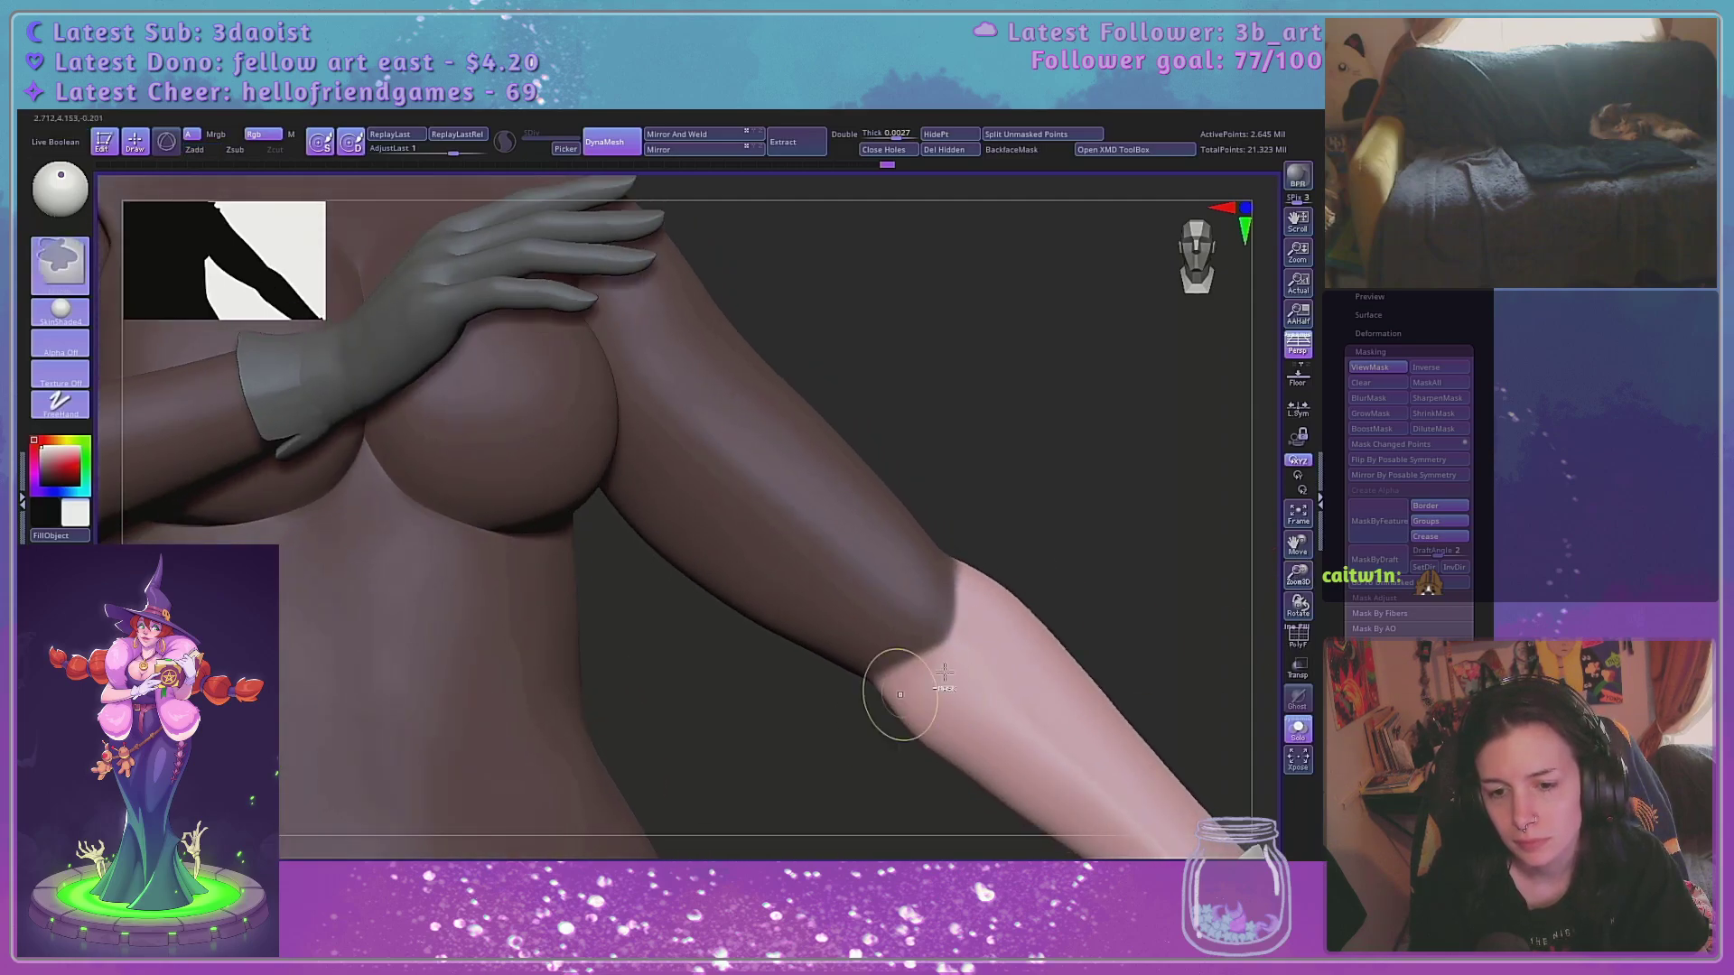
left_click_drag(1123, 607, 1150, 530)
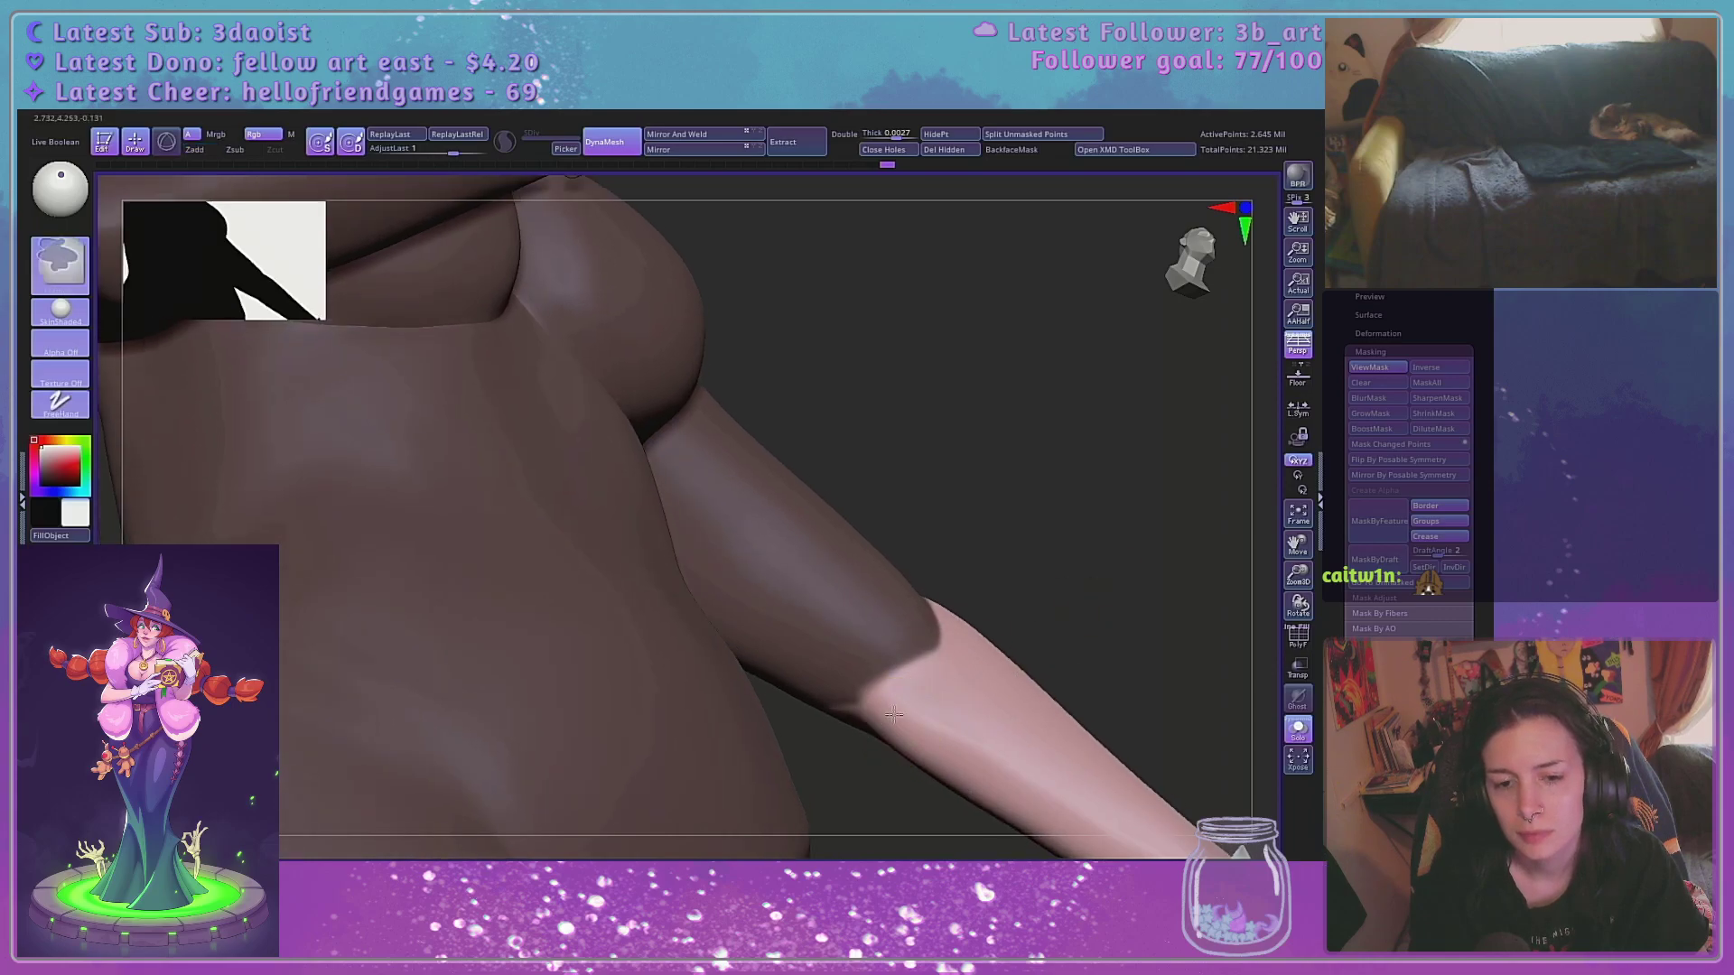
mouse_move(1298, 576)
left_mouse_down()
mouse_move(1142, 561)
mouse_move(1121, 540)
left_mouse_up()
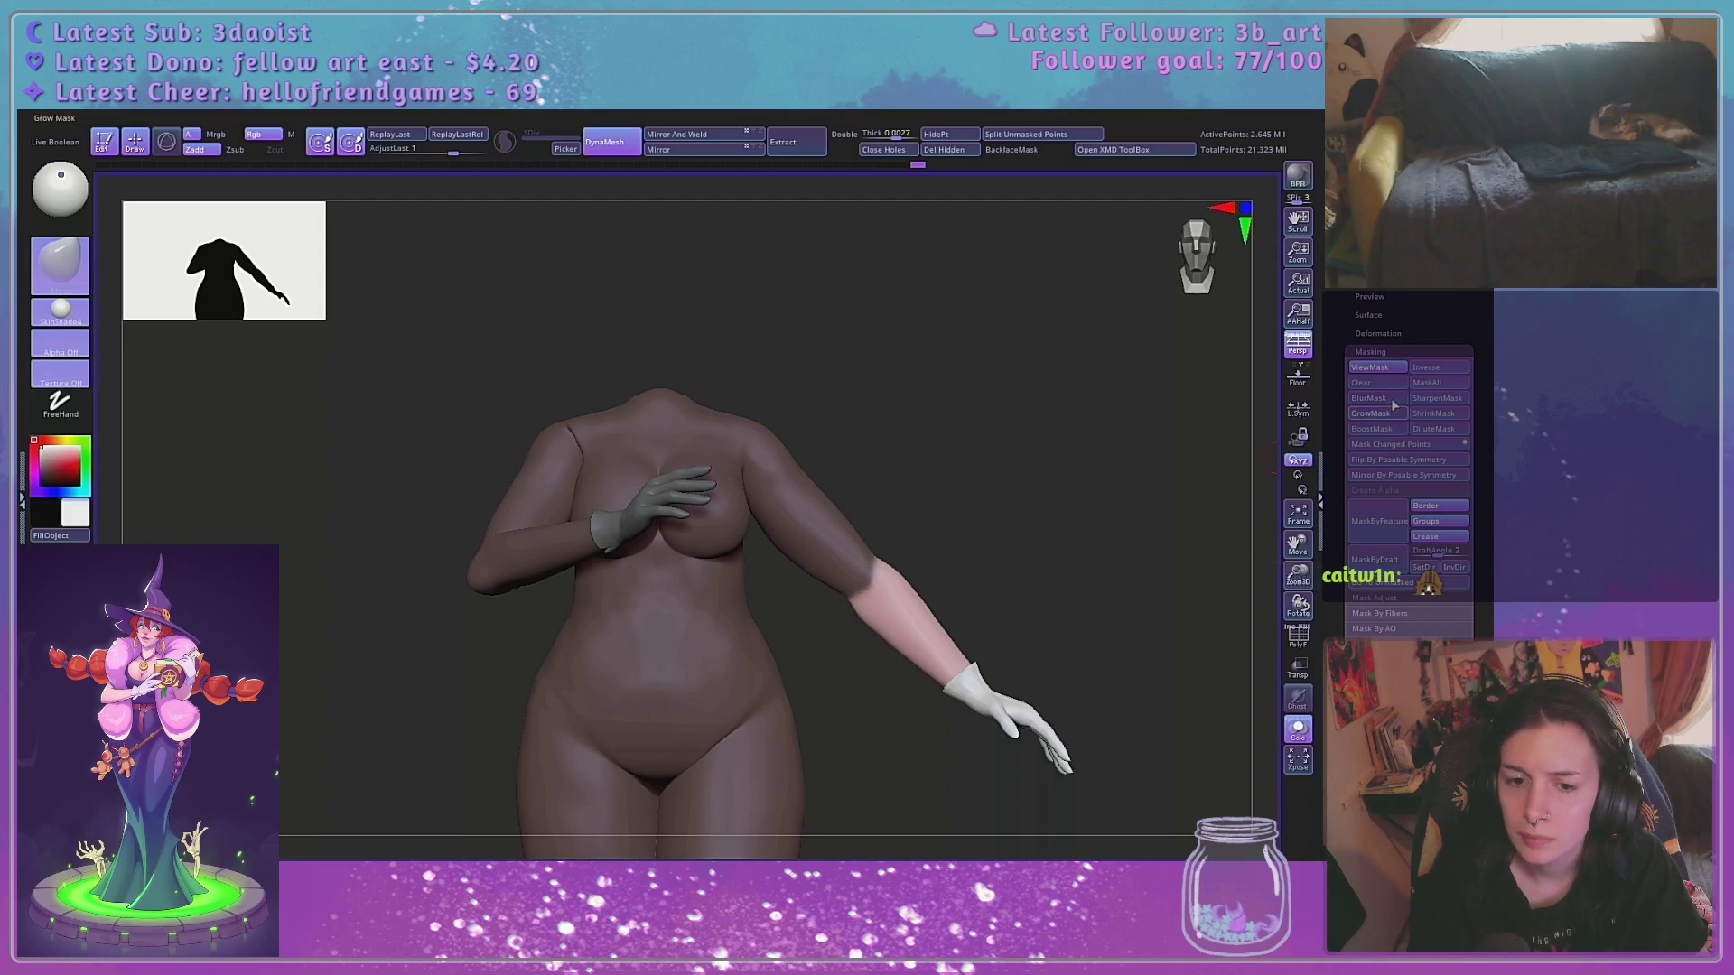
Bring the transform gizmo to the unmasked forearm and shift its pivot up the arm to the elbow
key("w")
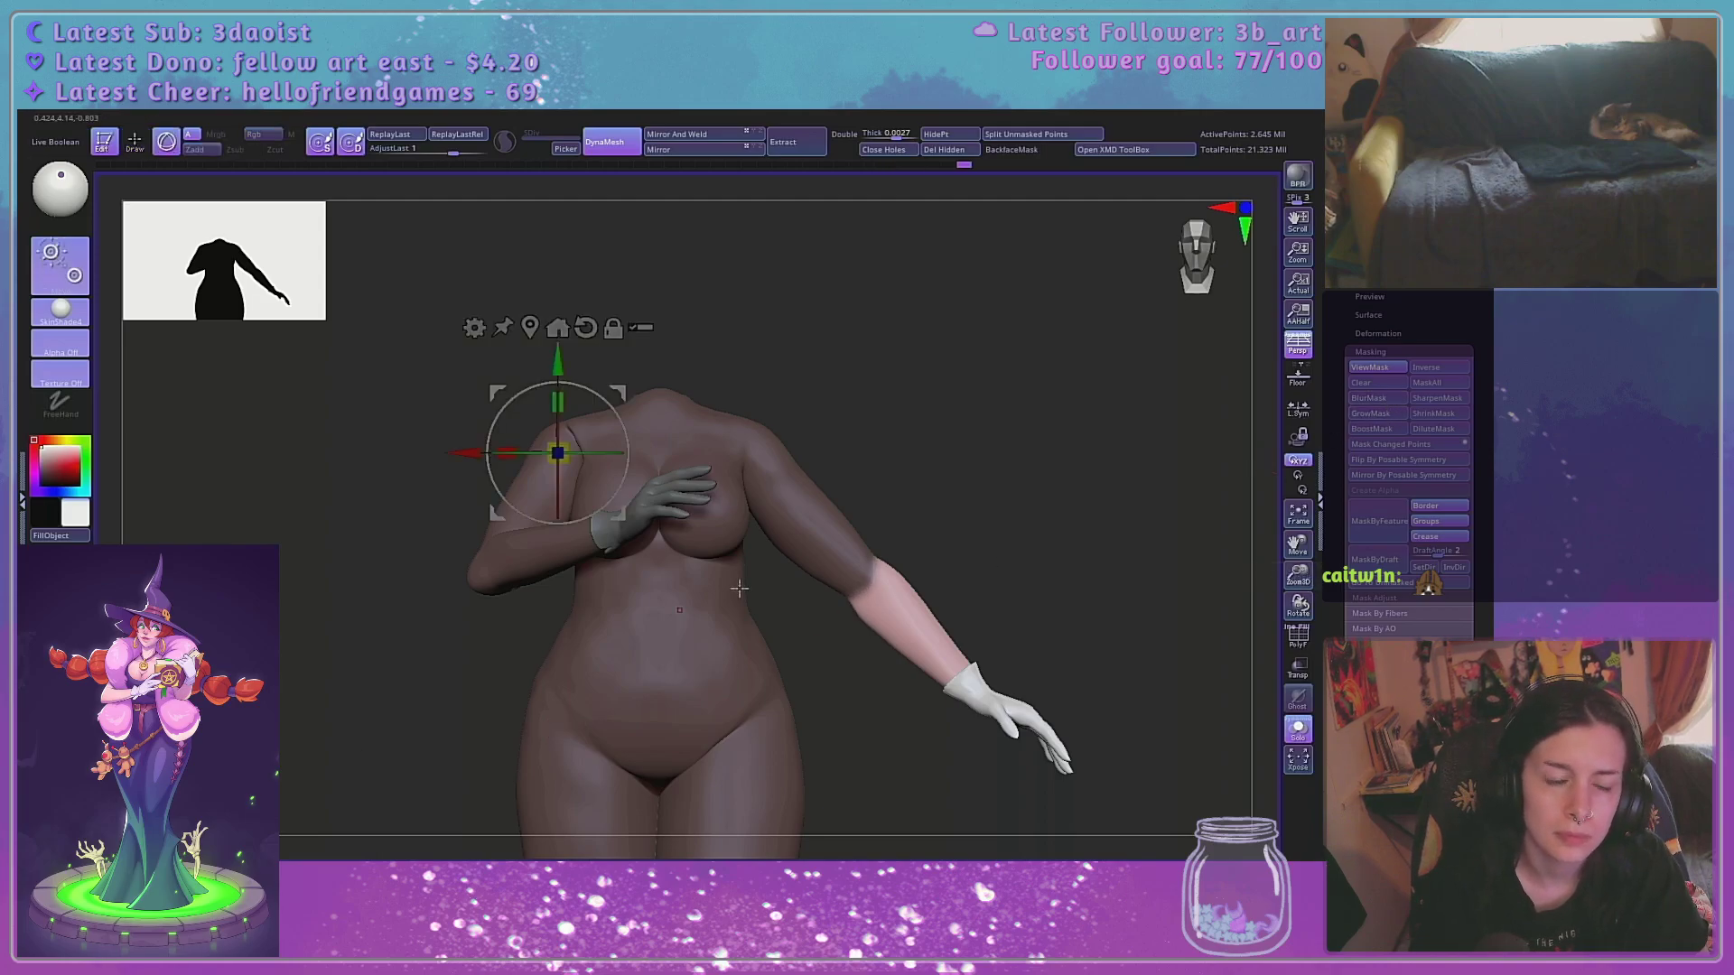
left_click(531, 328)
left_click_drag(1012, 623, 1024, 676)
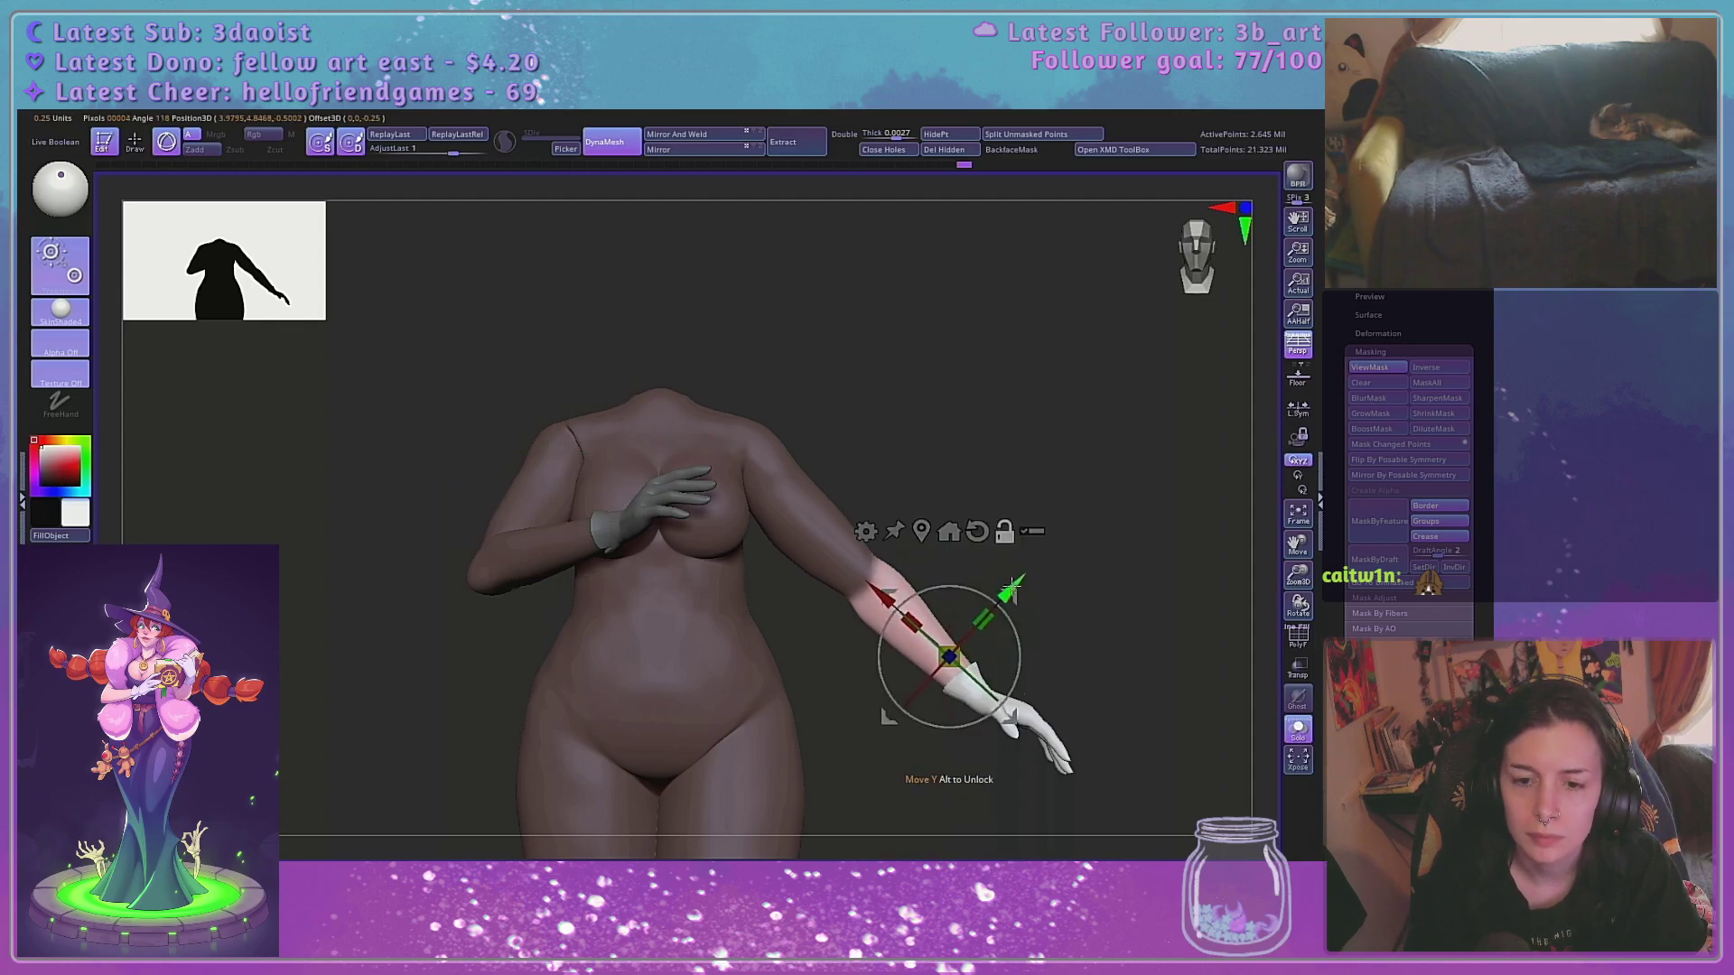
left_click_drag(1013, 586, 1012, 648)
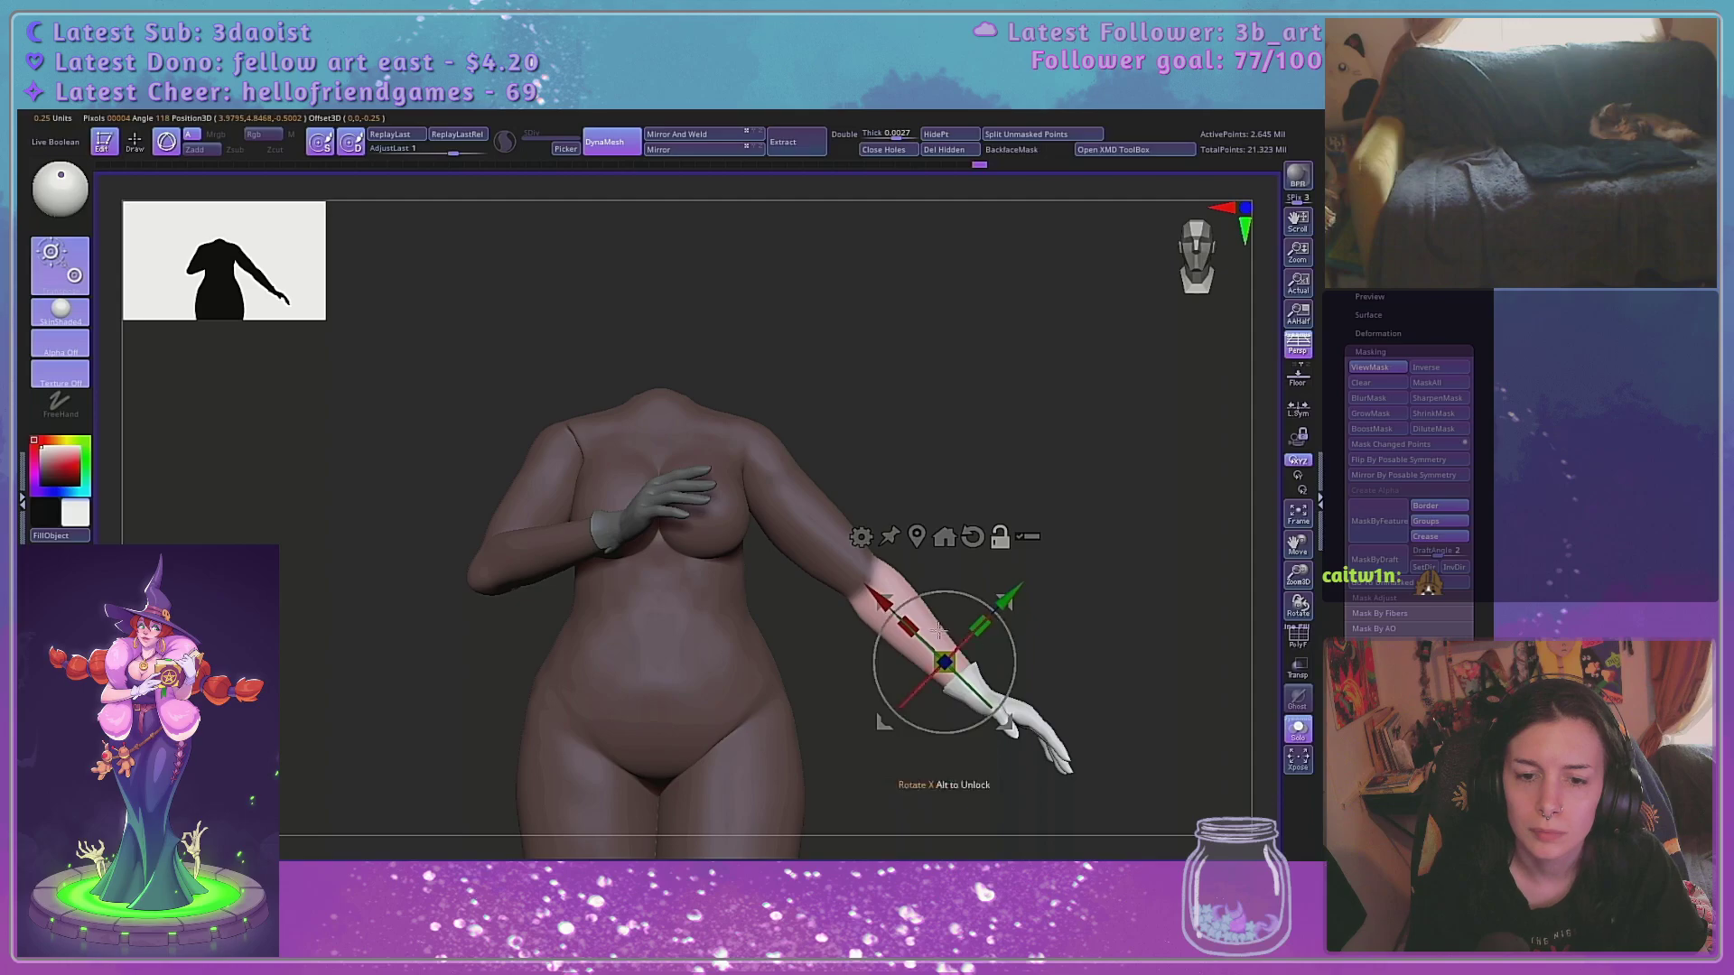
left_click_drag(880, 588, 799, 511)
left_click(835, 462)
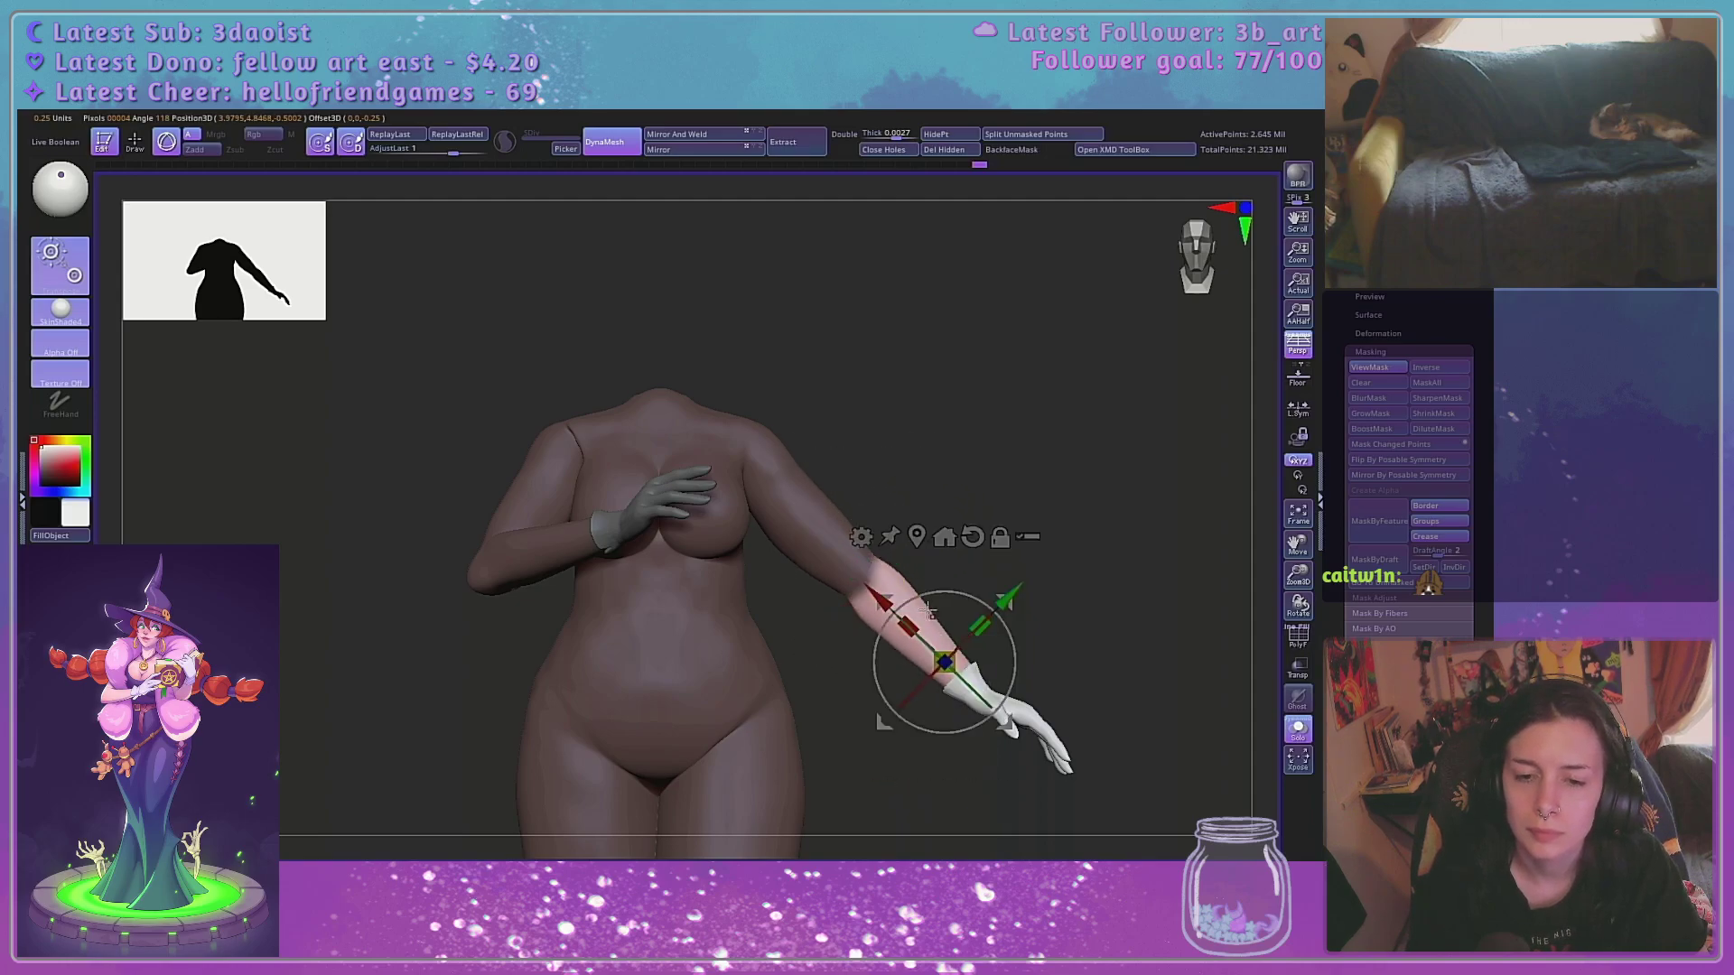
left_click_drag(883, 602, 803, 524, "alt")
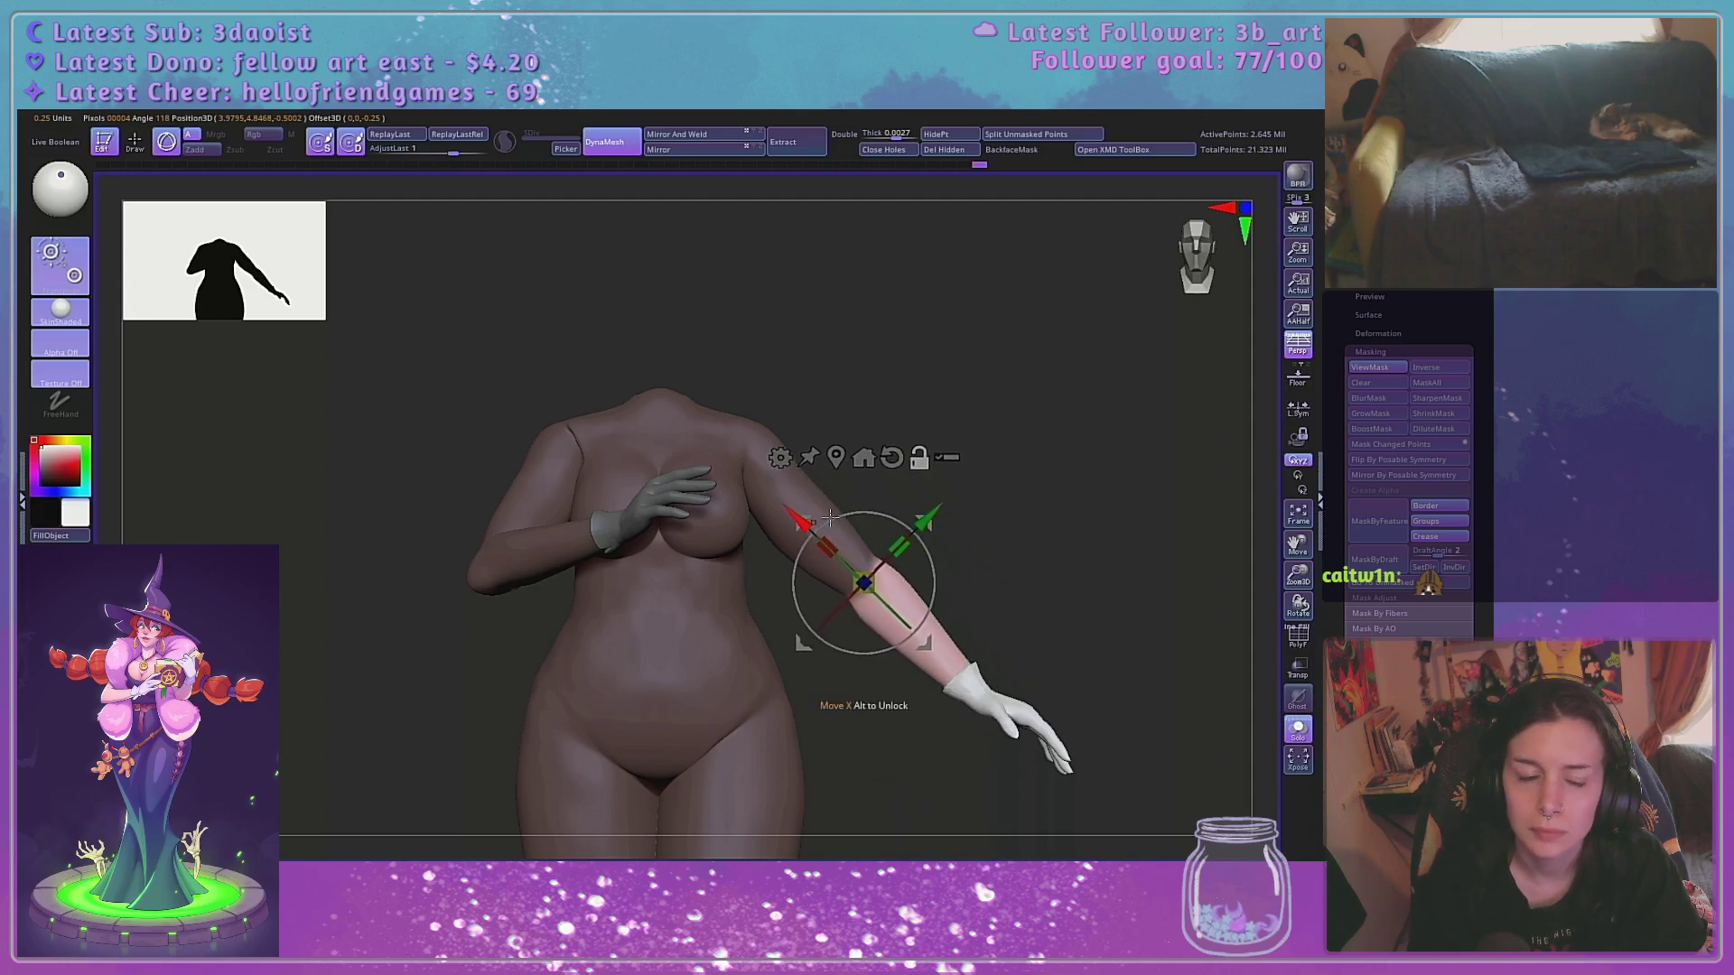
Align the gizmo pivot in depth and height with the extended arm's elbow joint, working from the side
left_click_drag(1174, 540, 1135, 479)
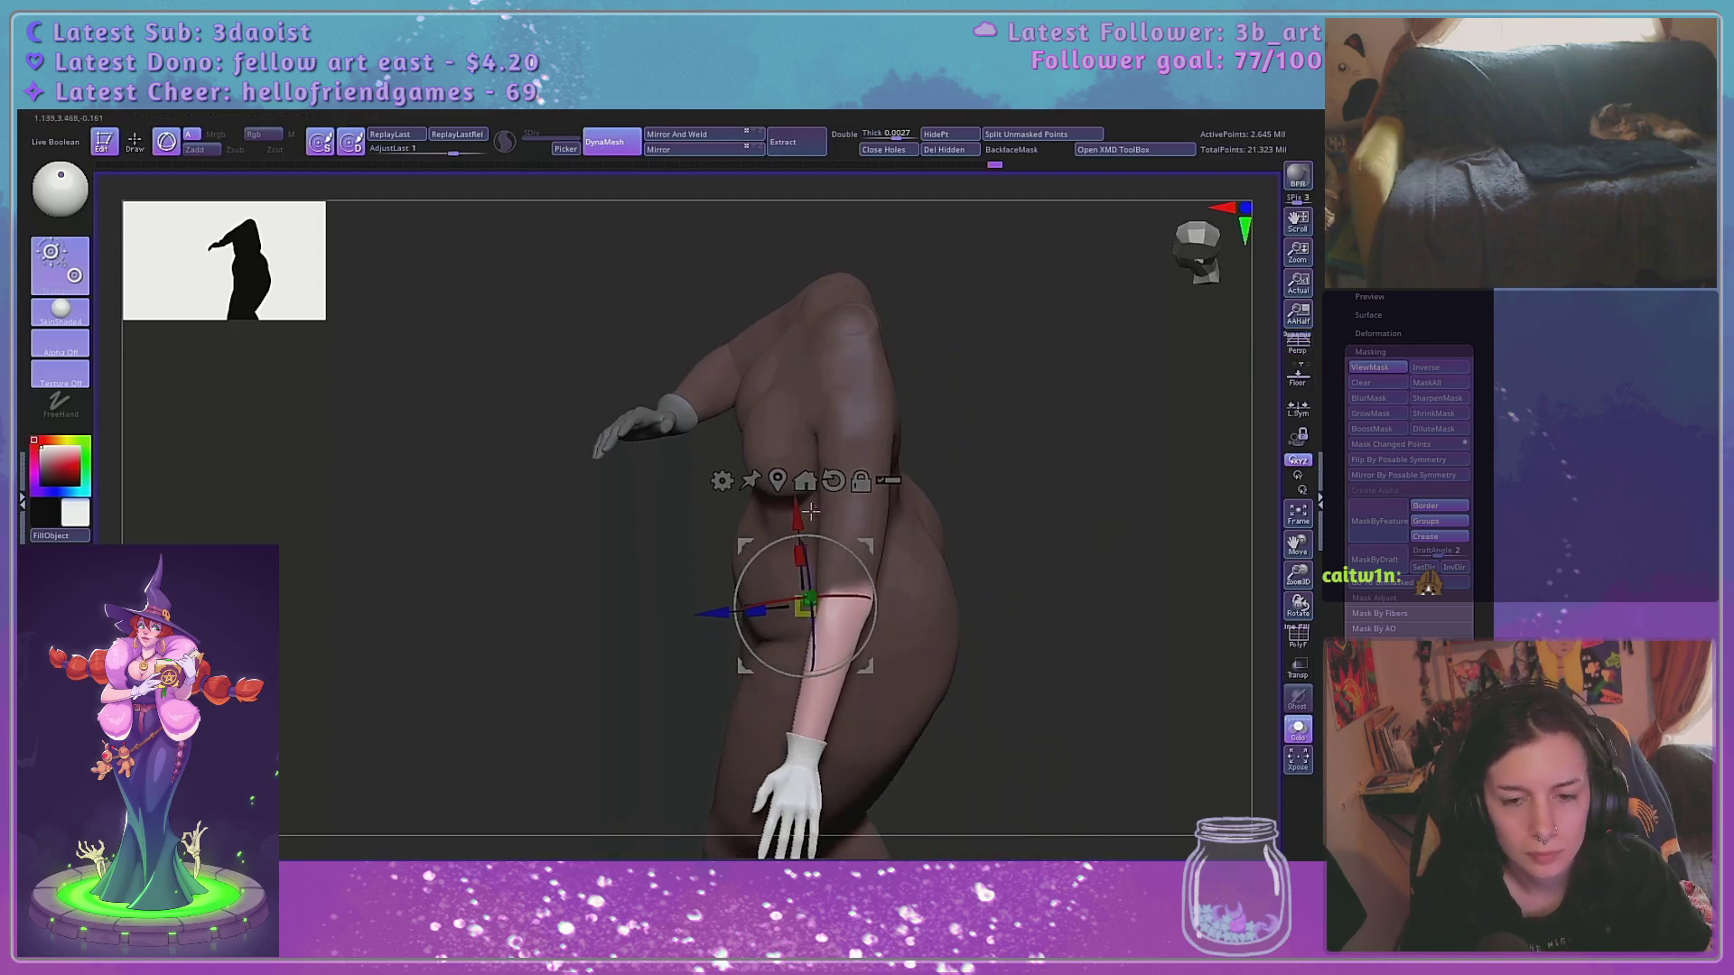
left_click_drag(874, 586, 877, 610, "alt")
mouse_move(680, 561)
left_mouse_down("alt")
mouse_move(728, 573)
mouse_move(585, 523)
mouse_move(659, 556)
left_mouse_up("alt")
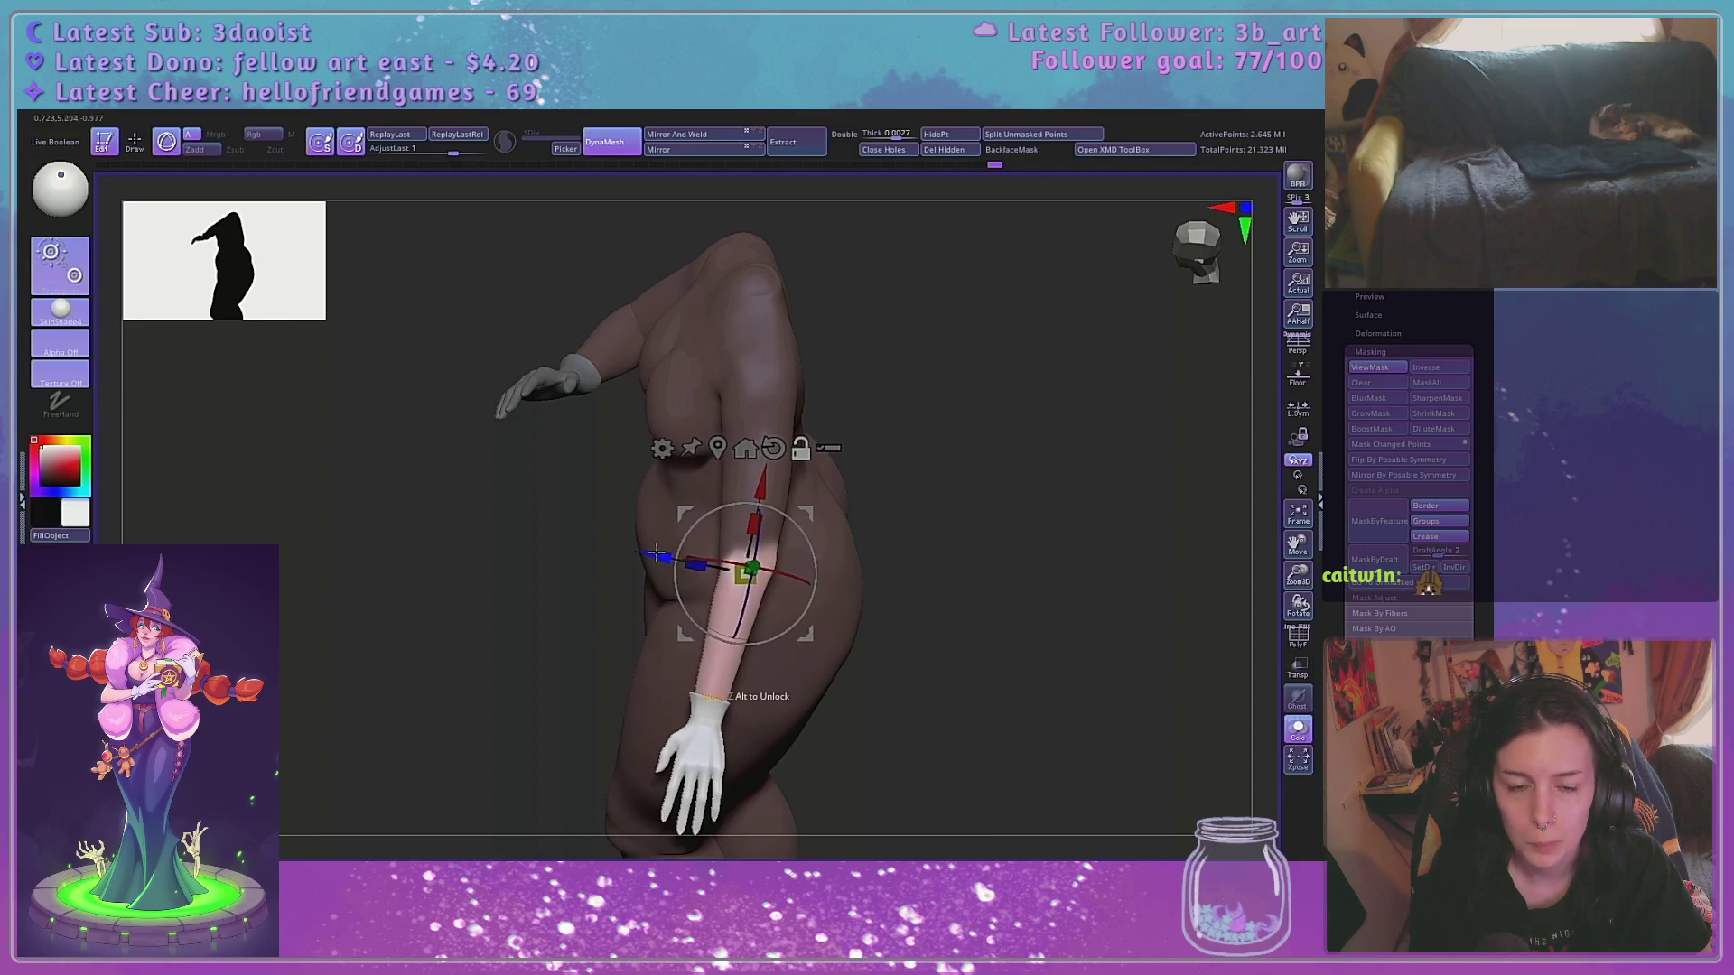
mouse_move(766, 486)
left_mouse_down("alt")
mouse_move(775, 463)
mouse_move(758, 466)
left_mouse_up("alt")
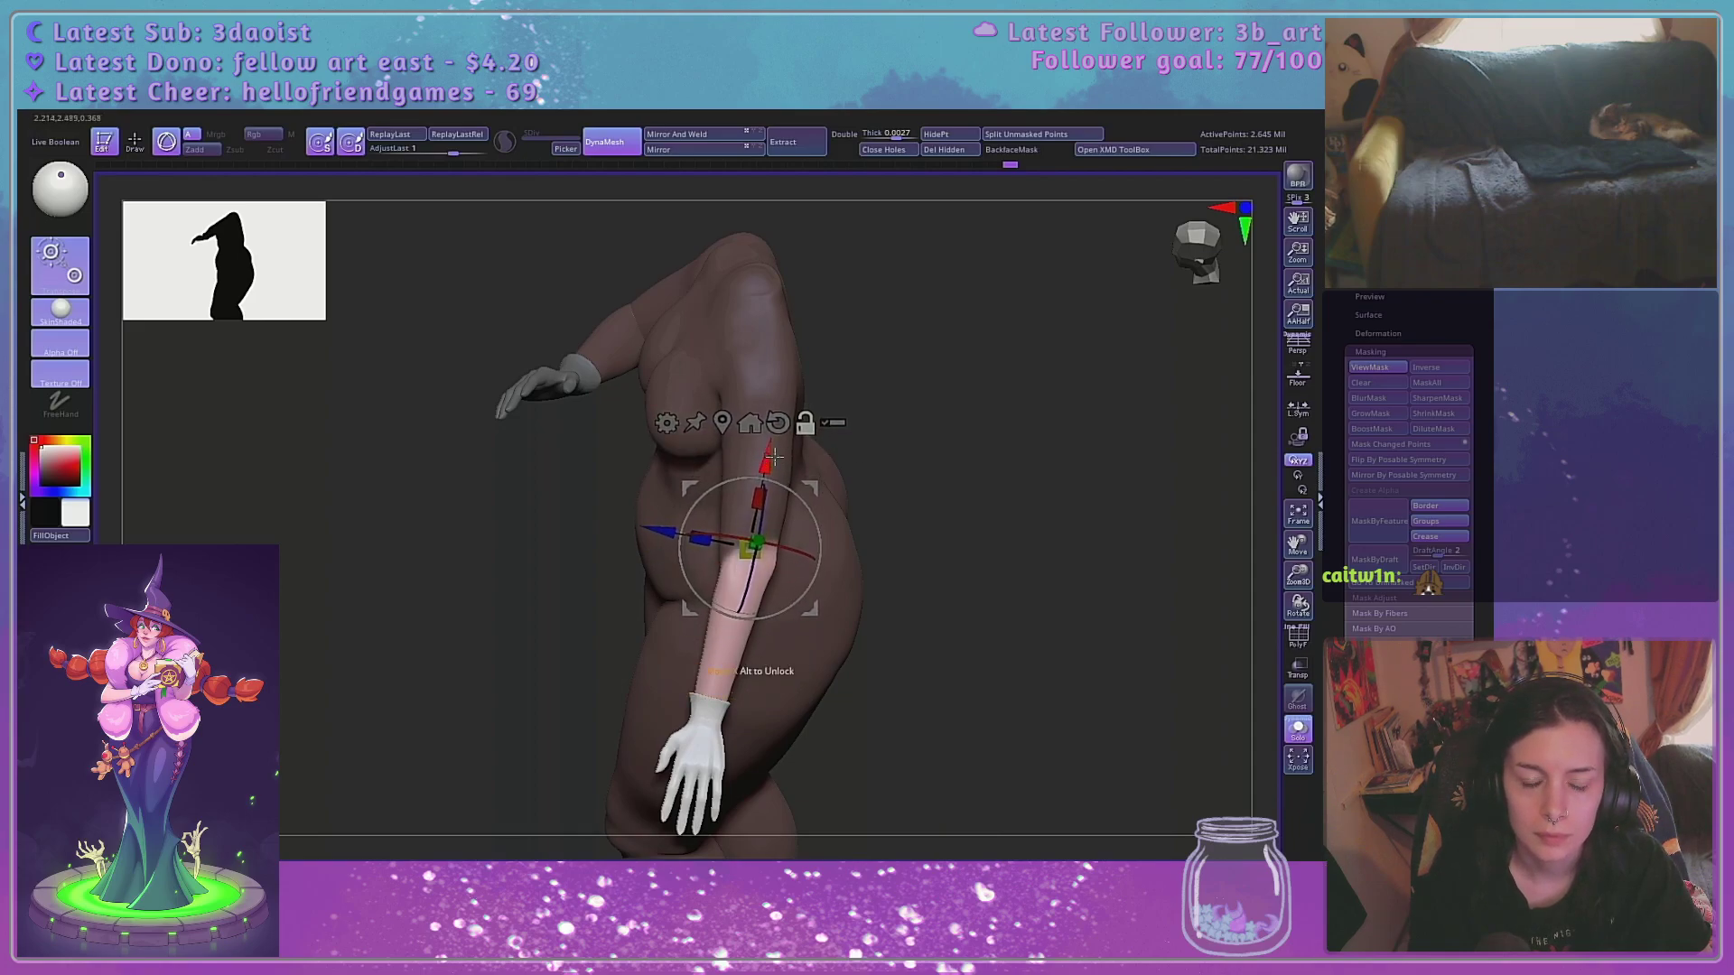
left_click_drag(890, 551, 986, 506)
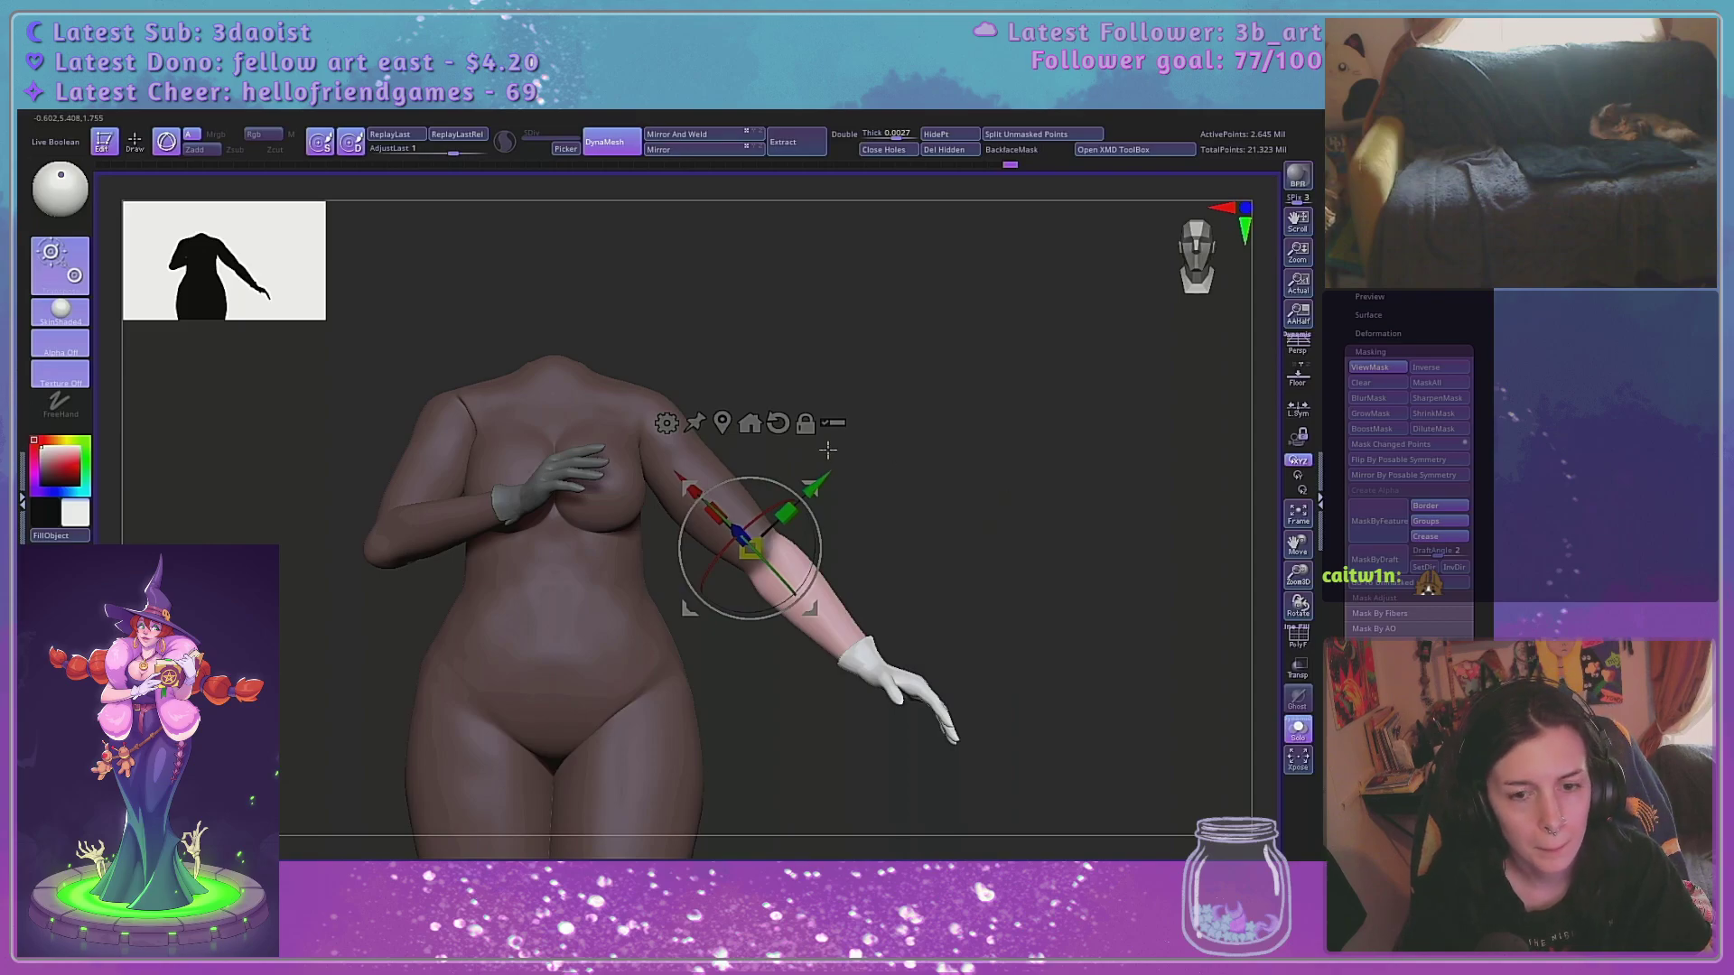
Soften the mask transition around the inner elbow of the extended arm
left_click_drag(1033, 496, 932, 589)
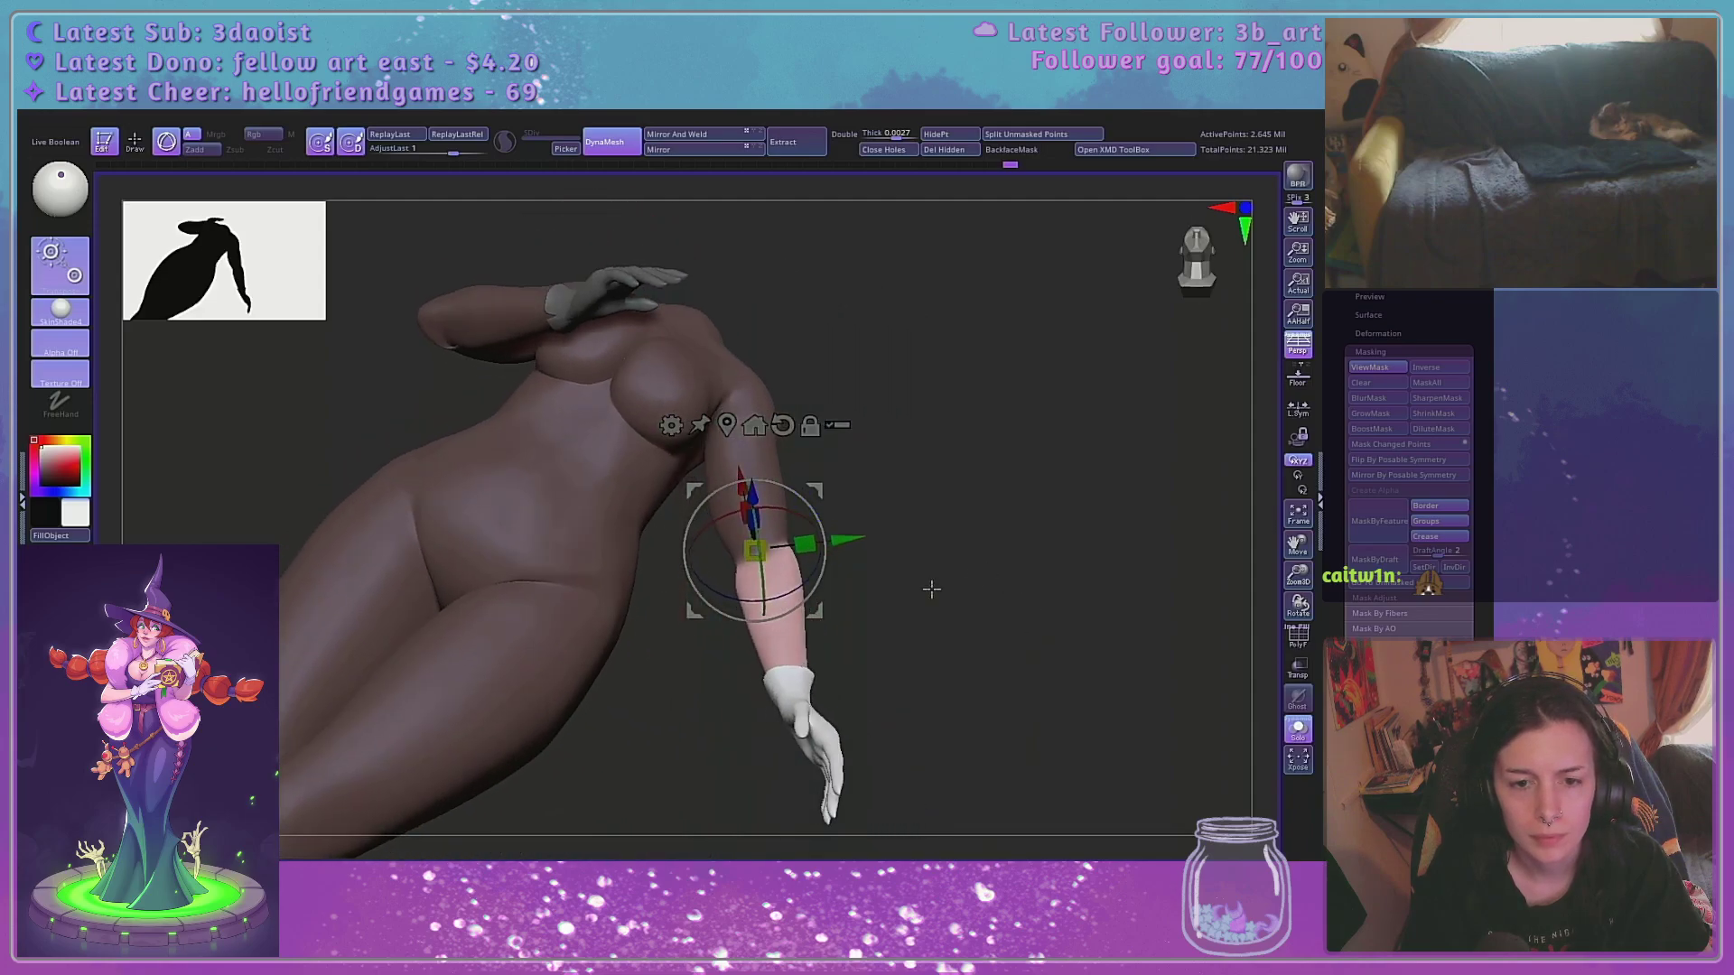
left_click_drag(761, 588, 743, 493)
left_click_drag(858, 529, 1148, 634)
left_click_drag(1292, 591, 1131, 592)
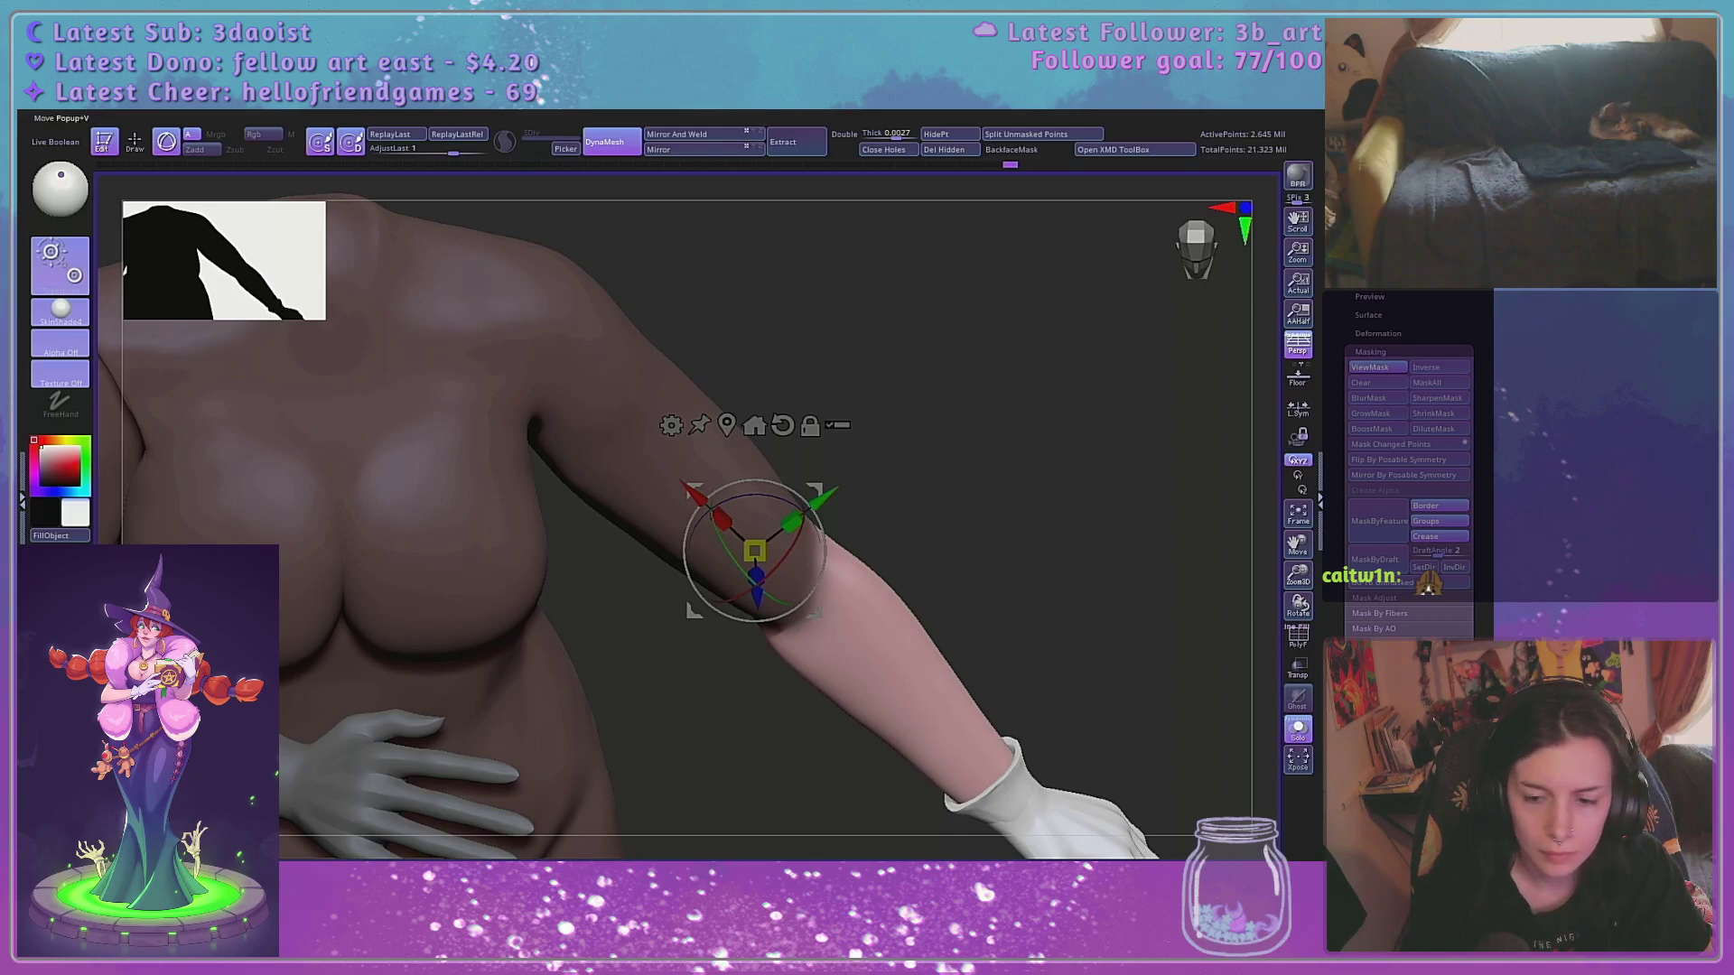
key("q")
left_click_drag(956, 537, 939, 461)
key("space")
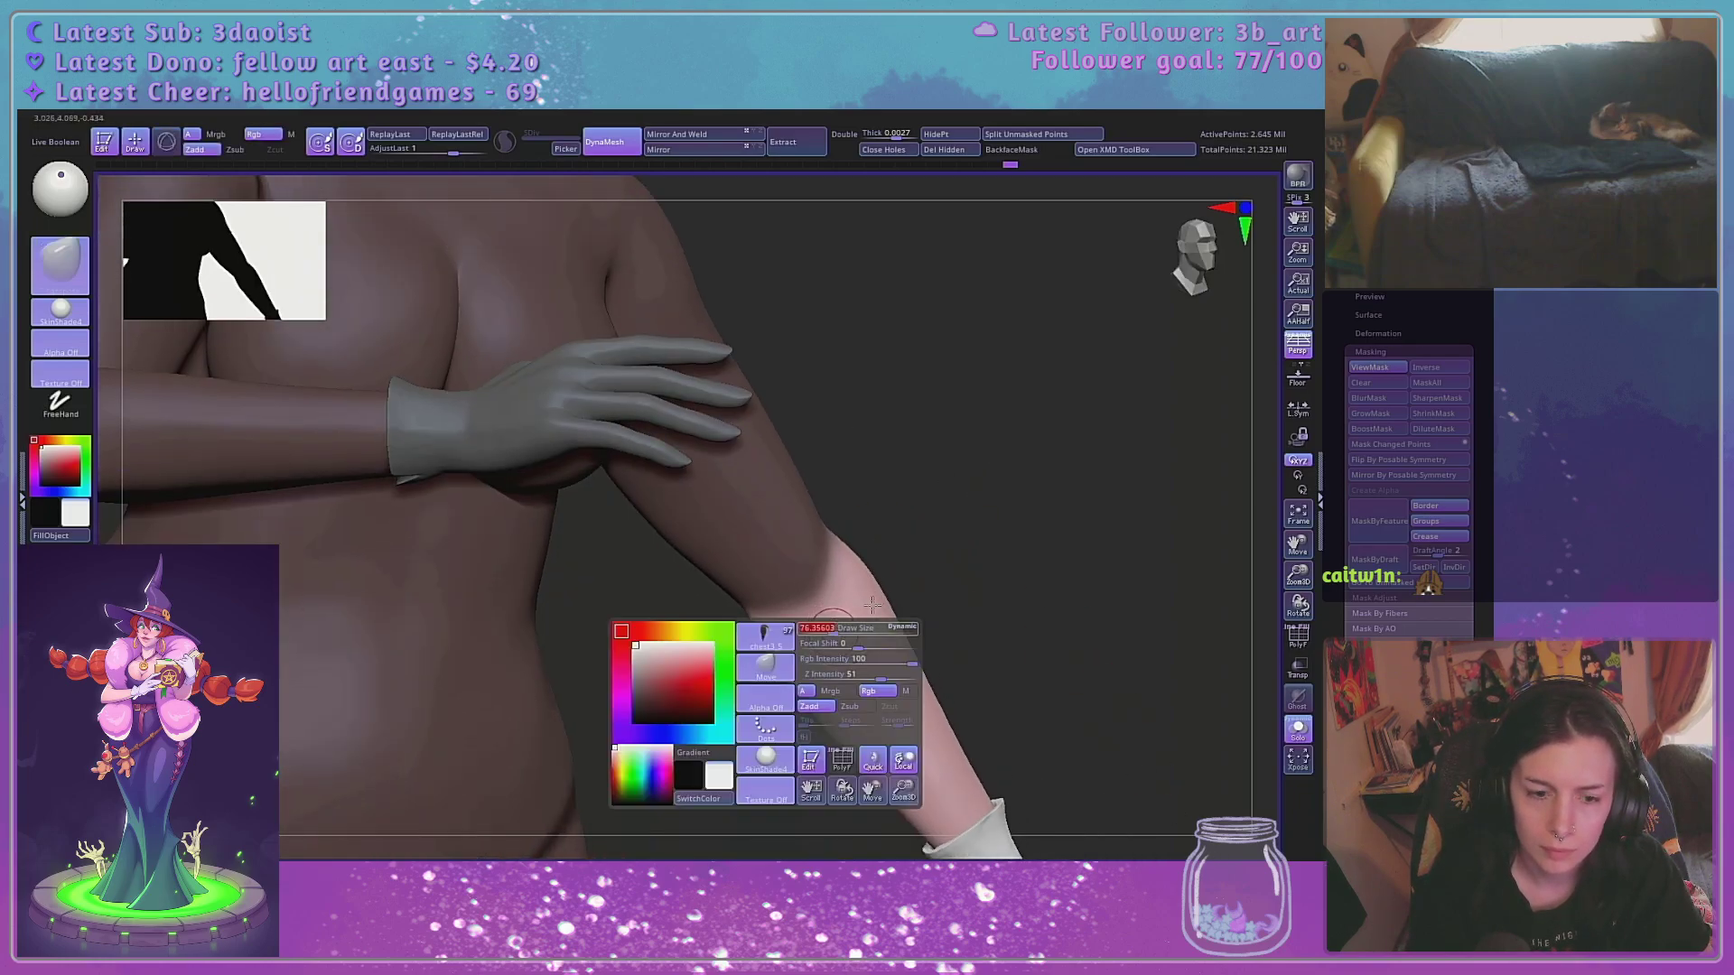
left_click_drag(921, 623, 878, 561)
key("space")
left_click_drag(808, 612, 817, 611)
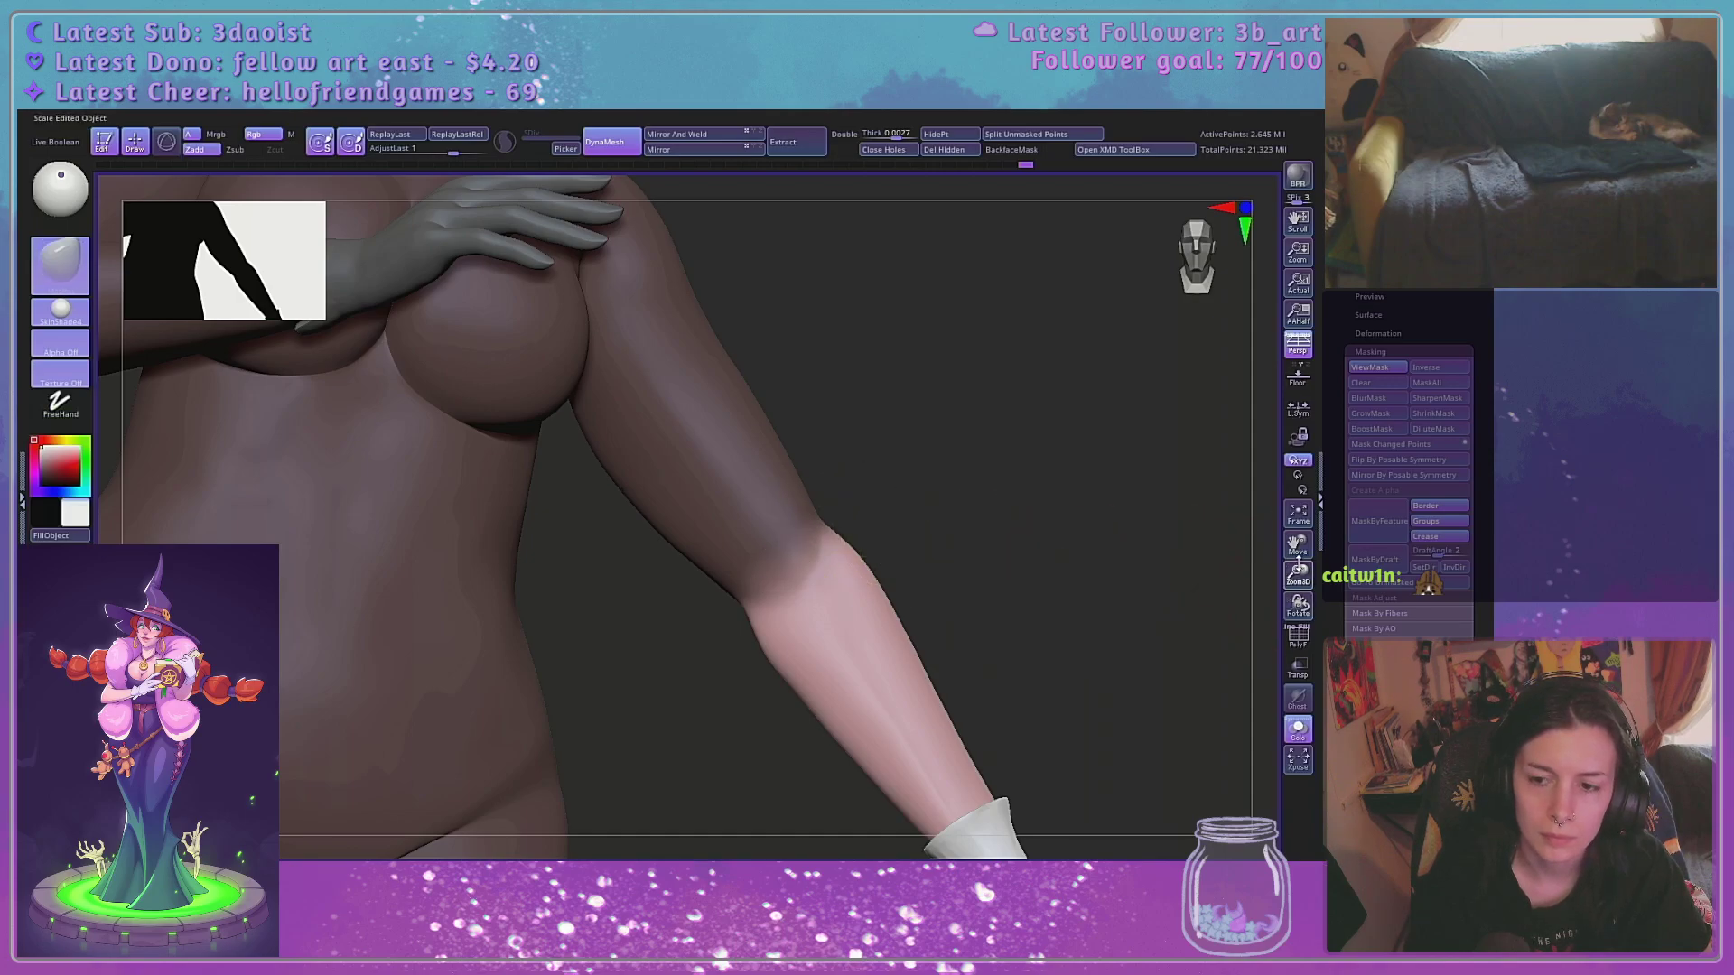
left_click_drag(1251, 603, 1191, 540, "alt")
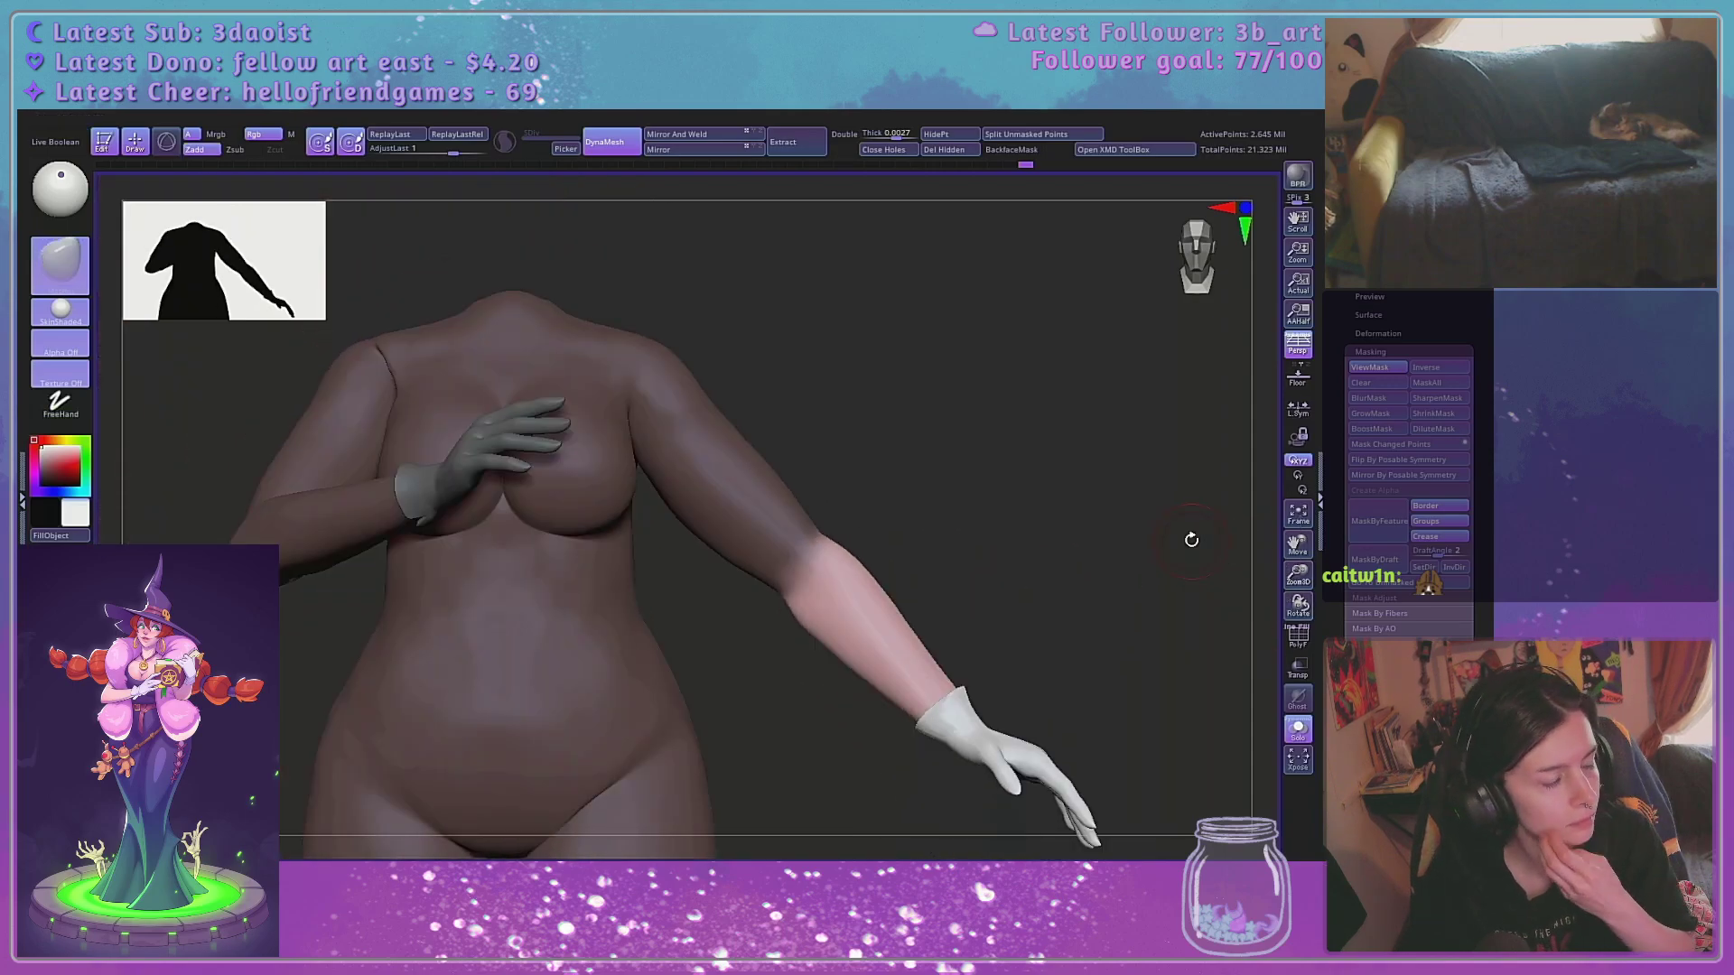
key("w")
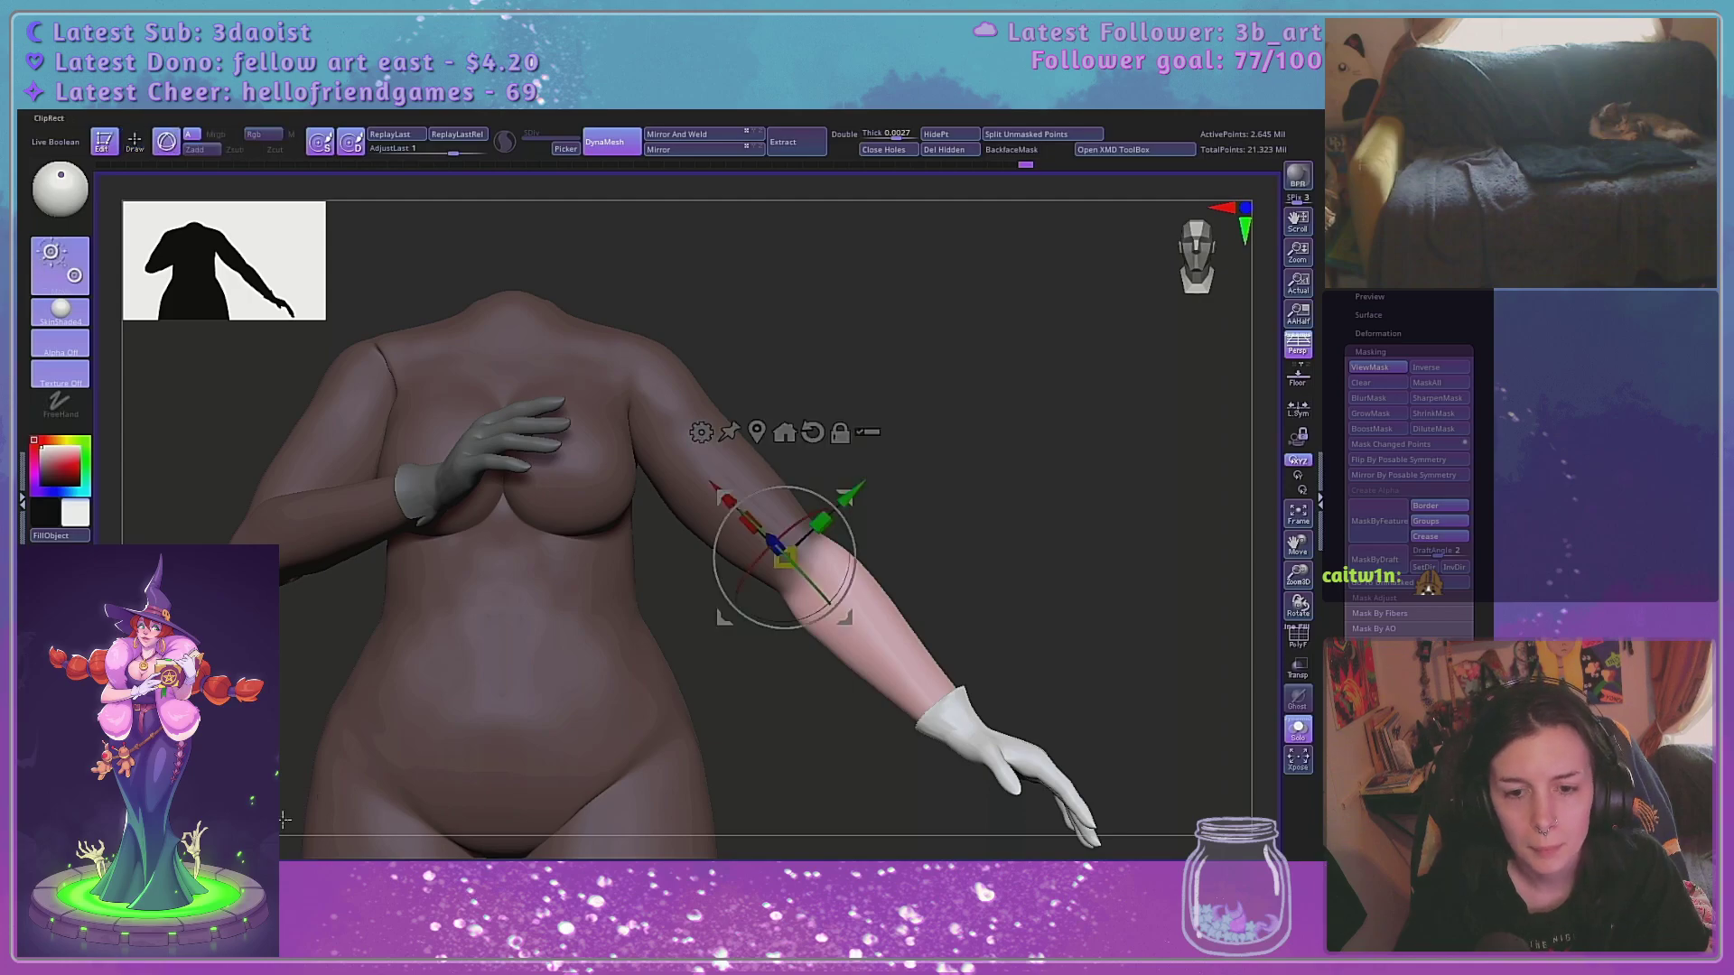
left_click_drag(817, 587, 786, 557)
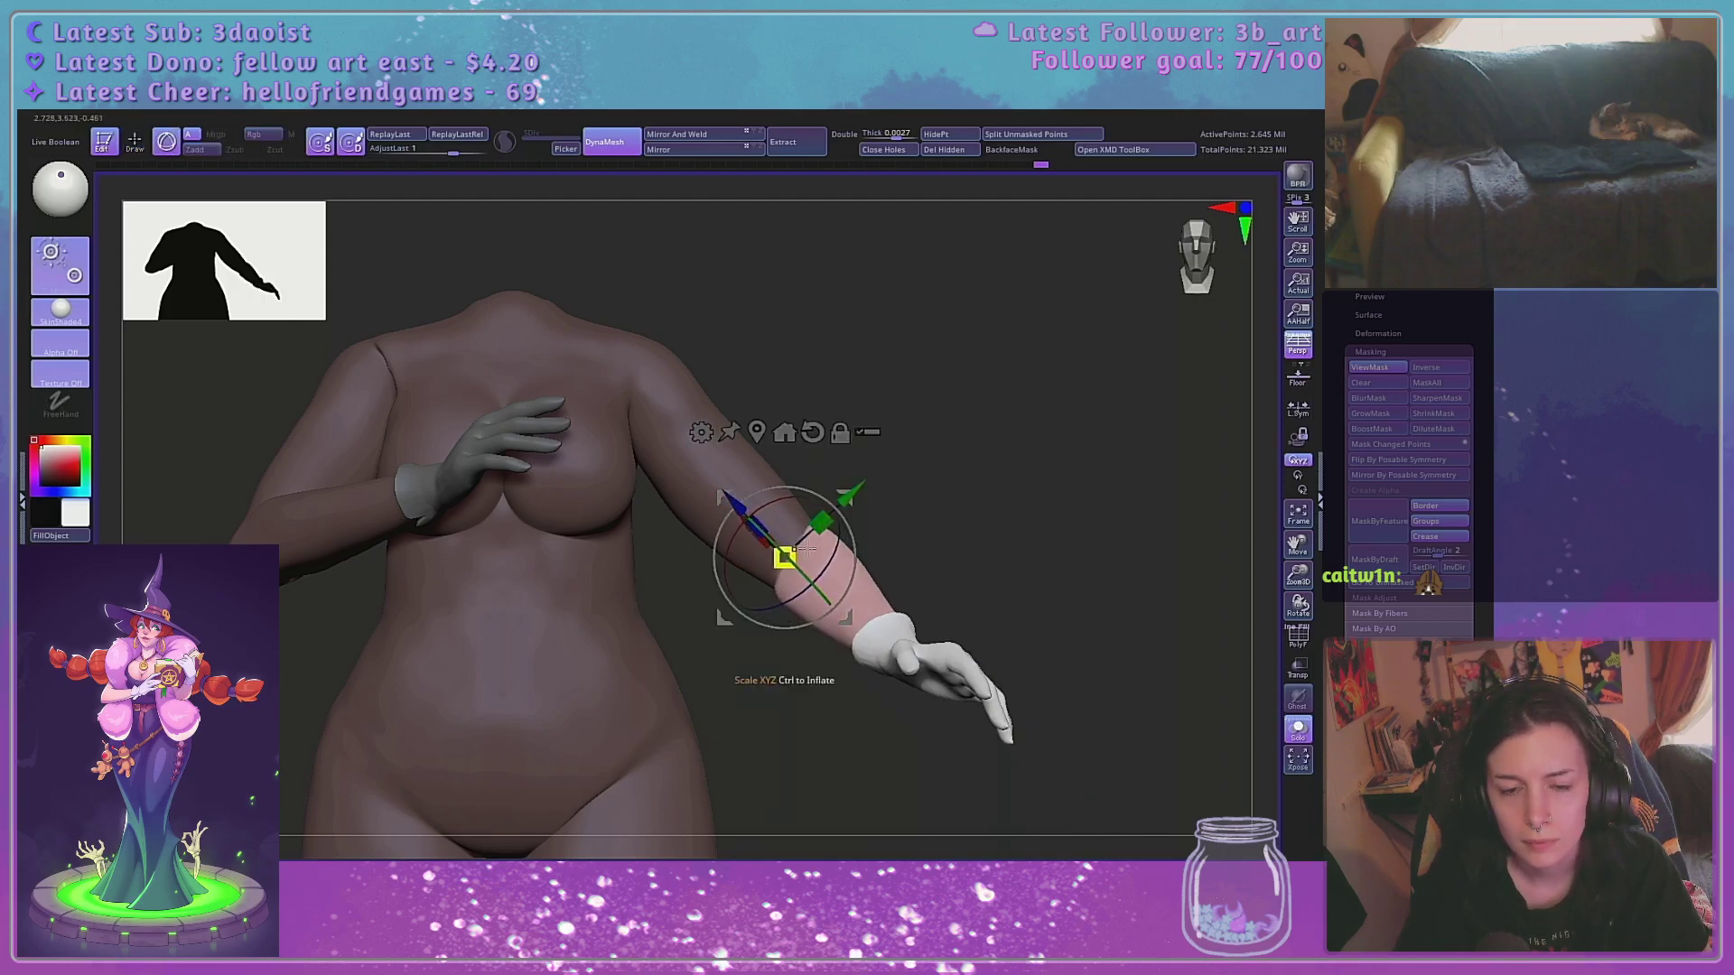
key("ctrl+z")
Readjust the gizmo pivot from the side so it sits inside the extended arm's elbow
left_click_drag(964, 561, 911, 636)
left_click_drag(757, 477, 751, 461, "alt")
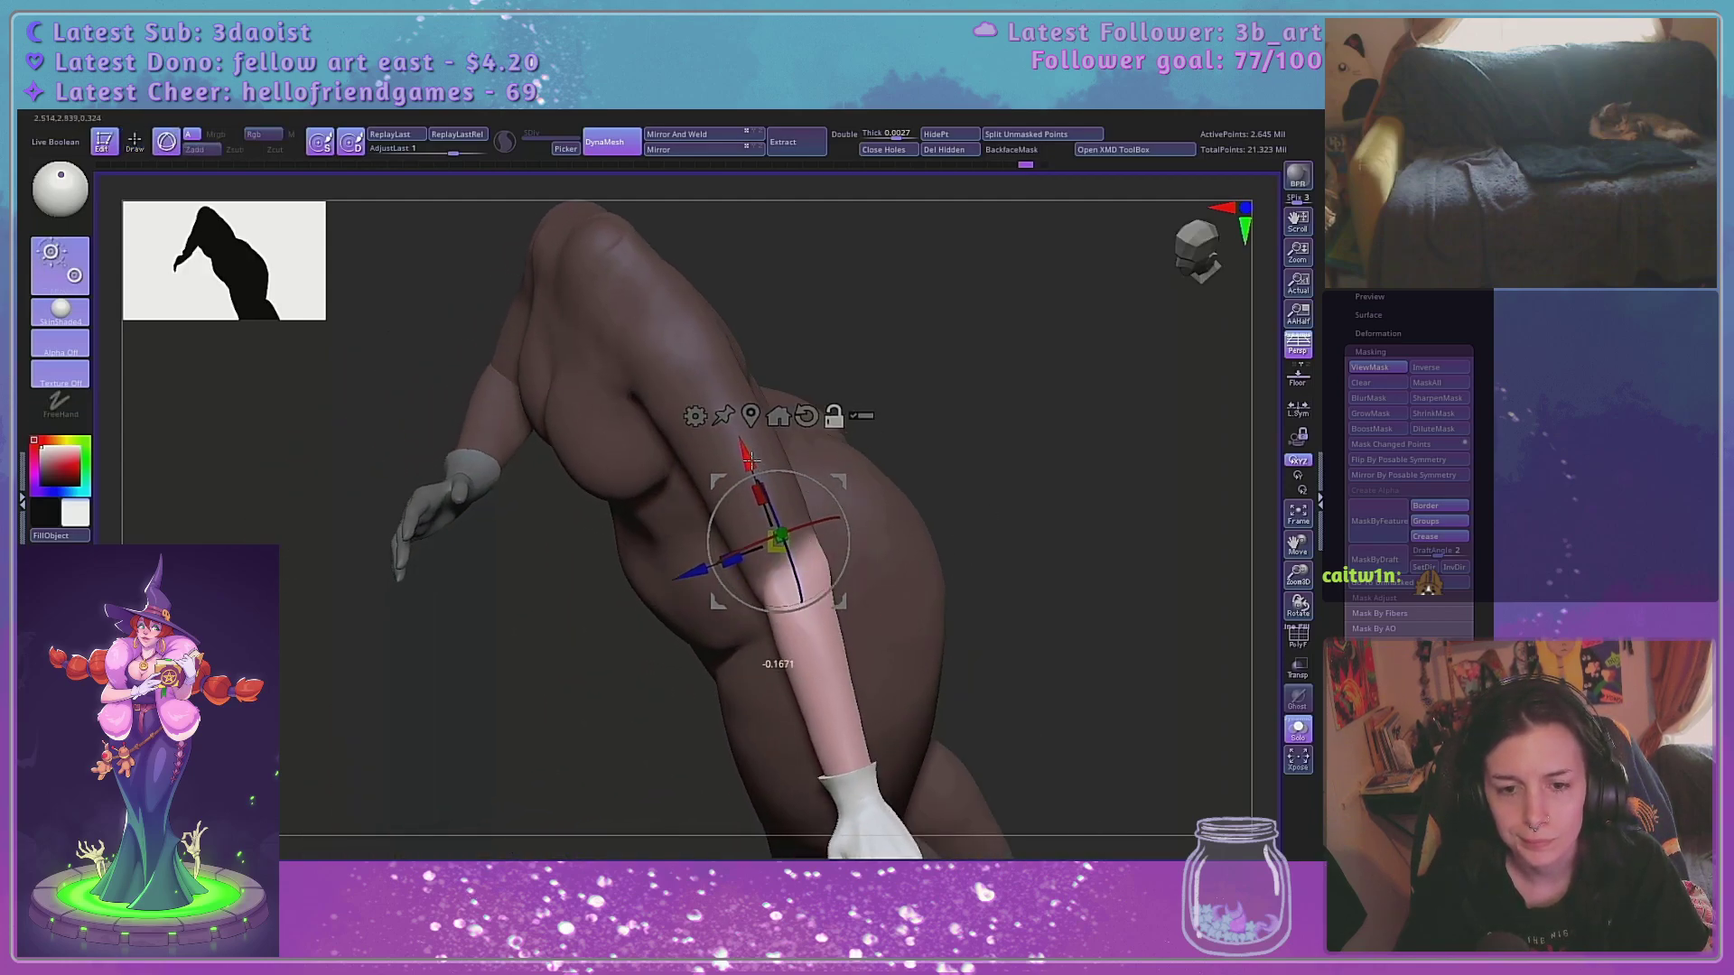
left_click_drag(818, 589, 727, 576)
left_click_drag(742, 449, 744, 481)
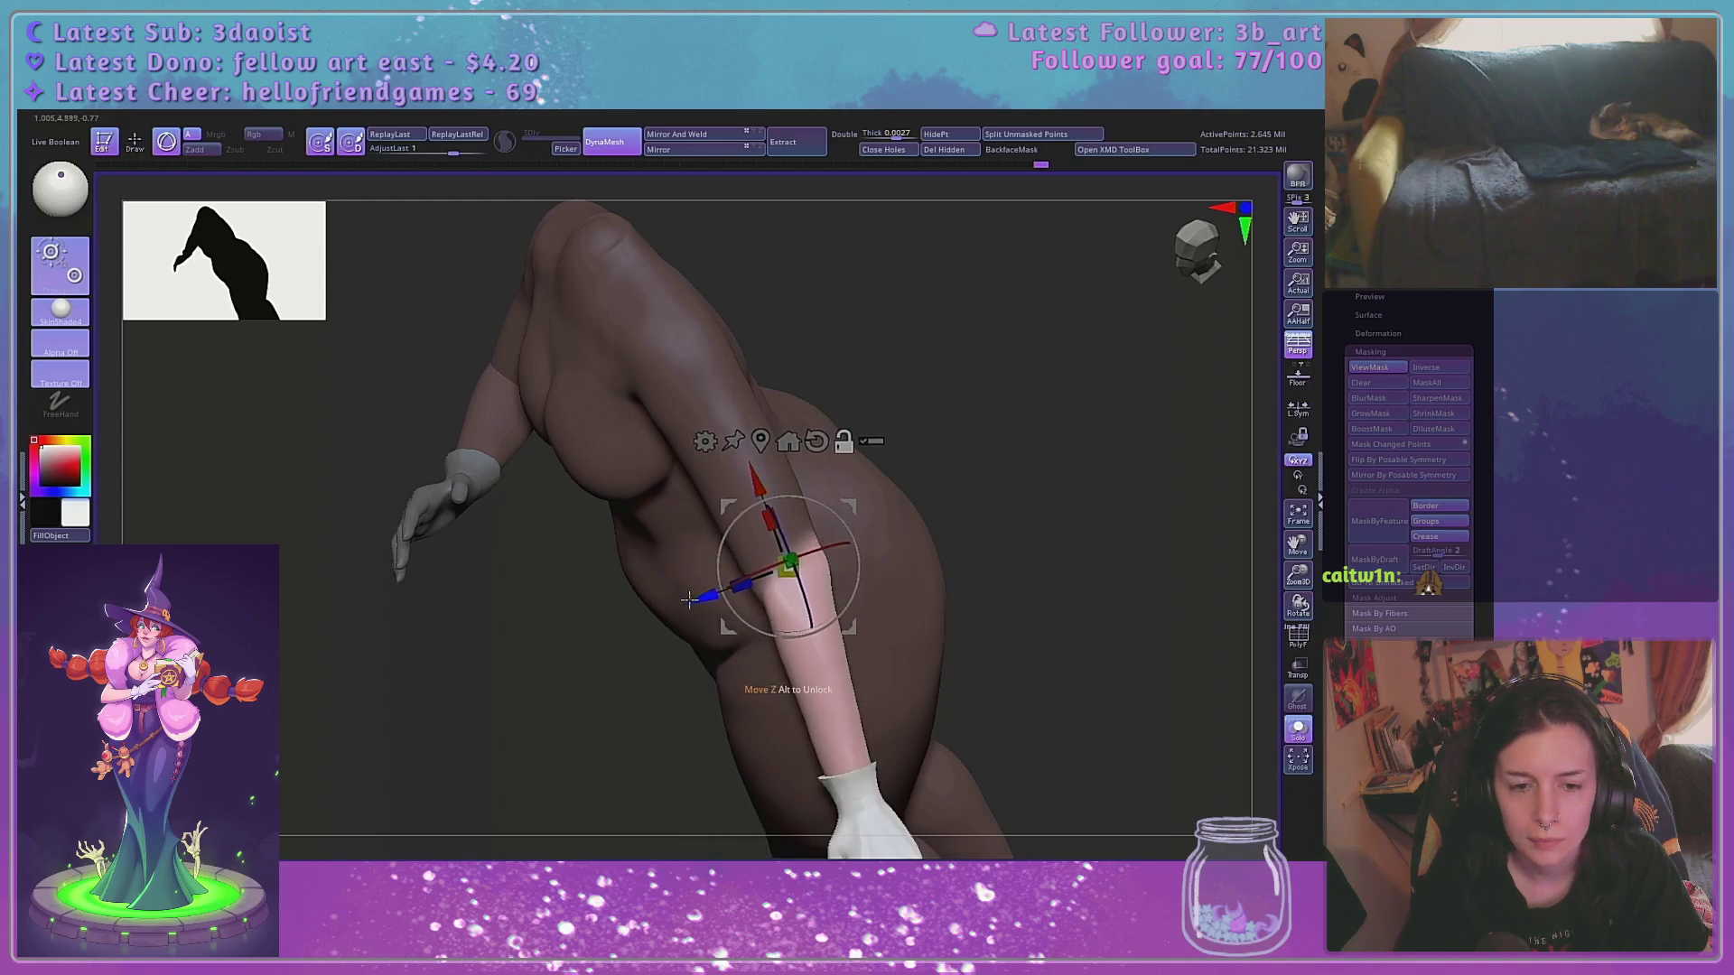
Rotate the extended arm's forearm and glove forward around the elbow, bending the arm in front of the body
left_click_drag(688, 600, 867, 588)
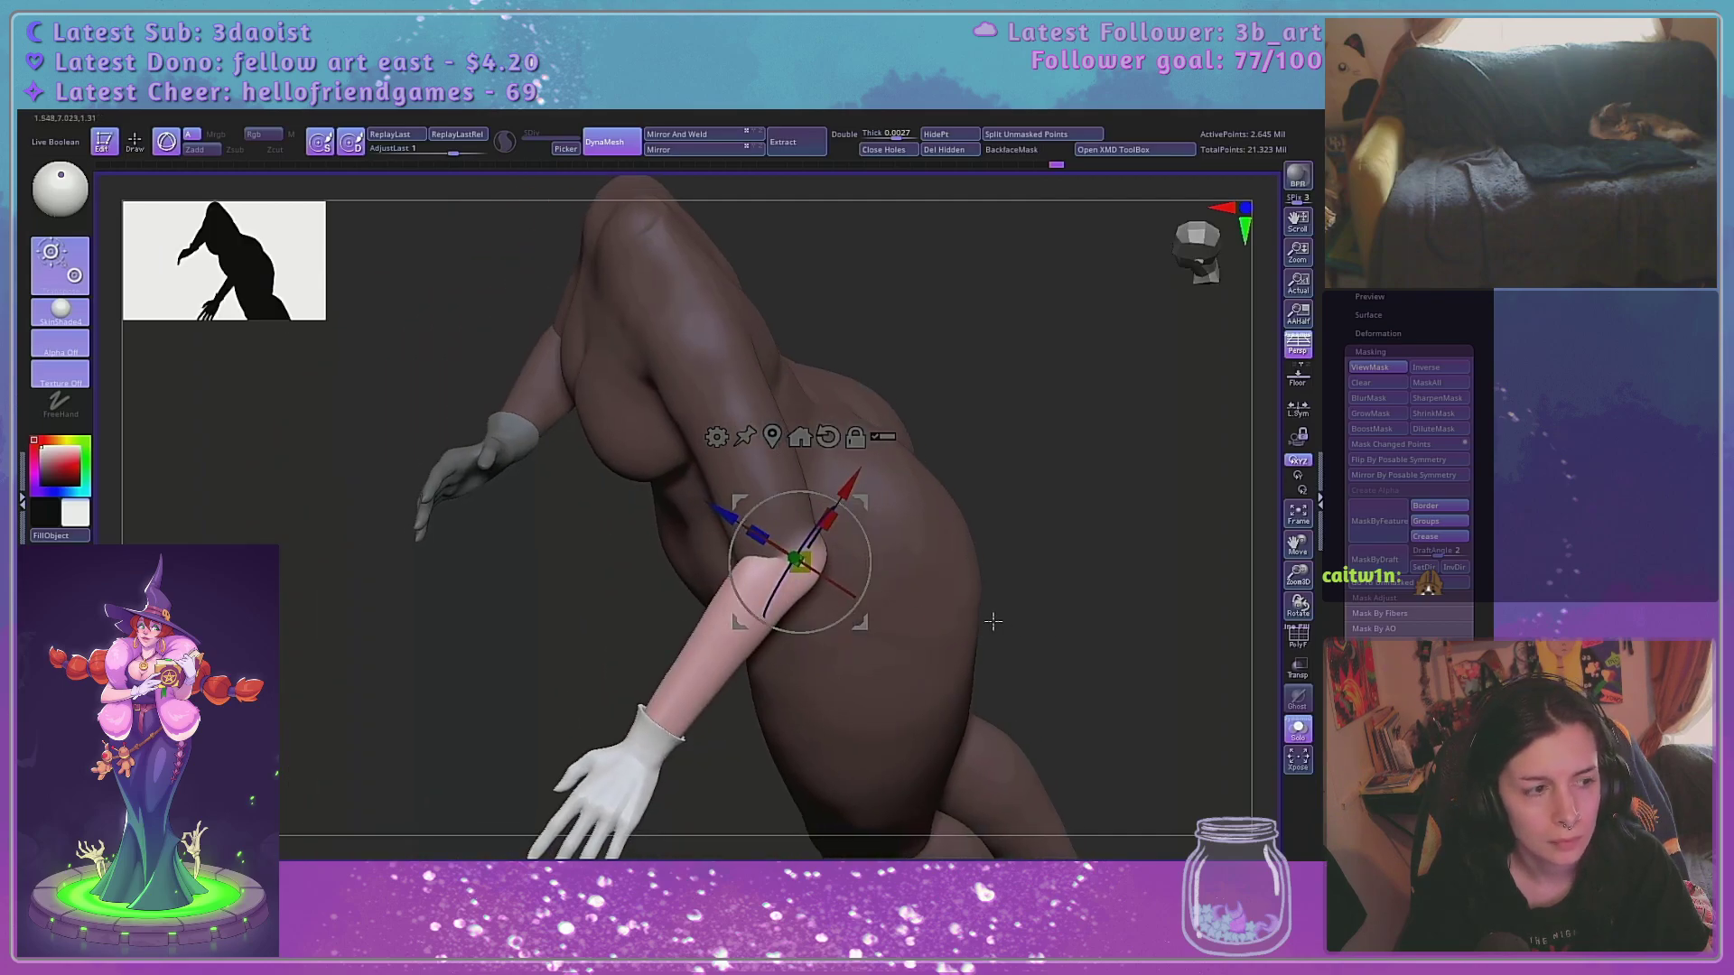
left_click_drag(860, 568, 854, 590)
left_click_drag(876, 502, 870, 507)
left_click_drag(1013, 578, 976, 623)
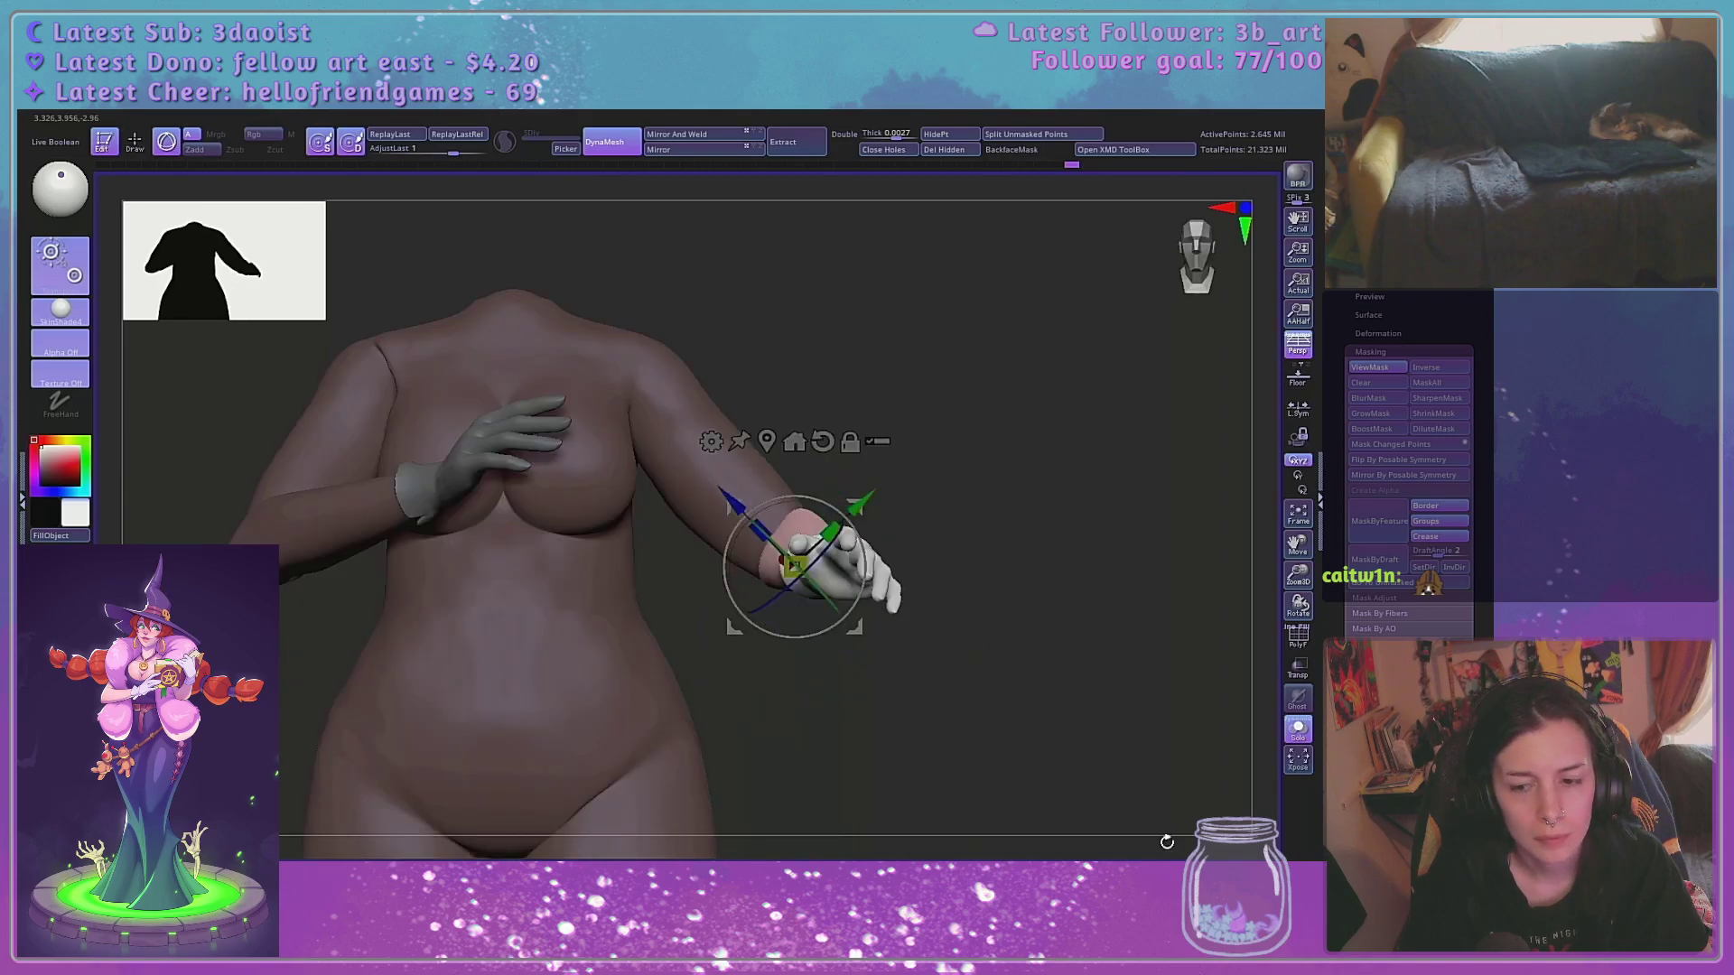
Clear the mask from the whole body subtool and bring the gloved hands into close view
key("q")
mouse_move(1114, 770)
left_mouse_down()
mouse_move(1026, 554)
mouse_move(1053, 708)
mouse_move(975, 572)
left_mouse_up()
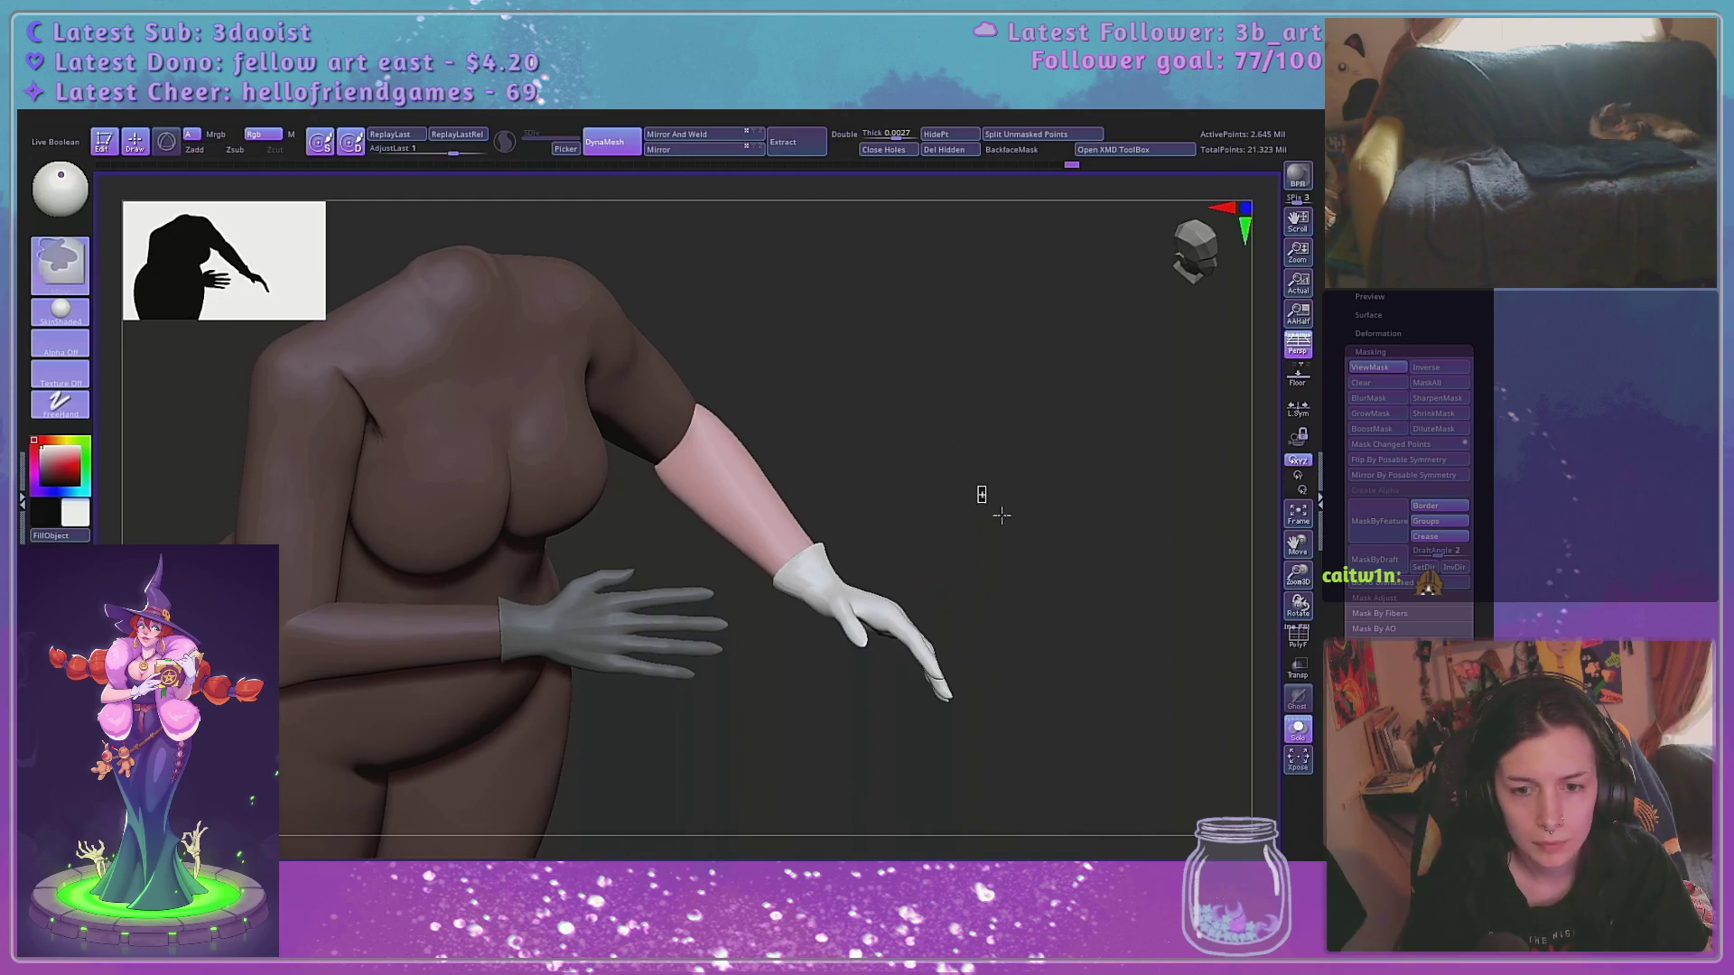
left_click_drag(979, 495, 902, 515, "ctrl")
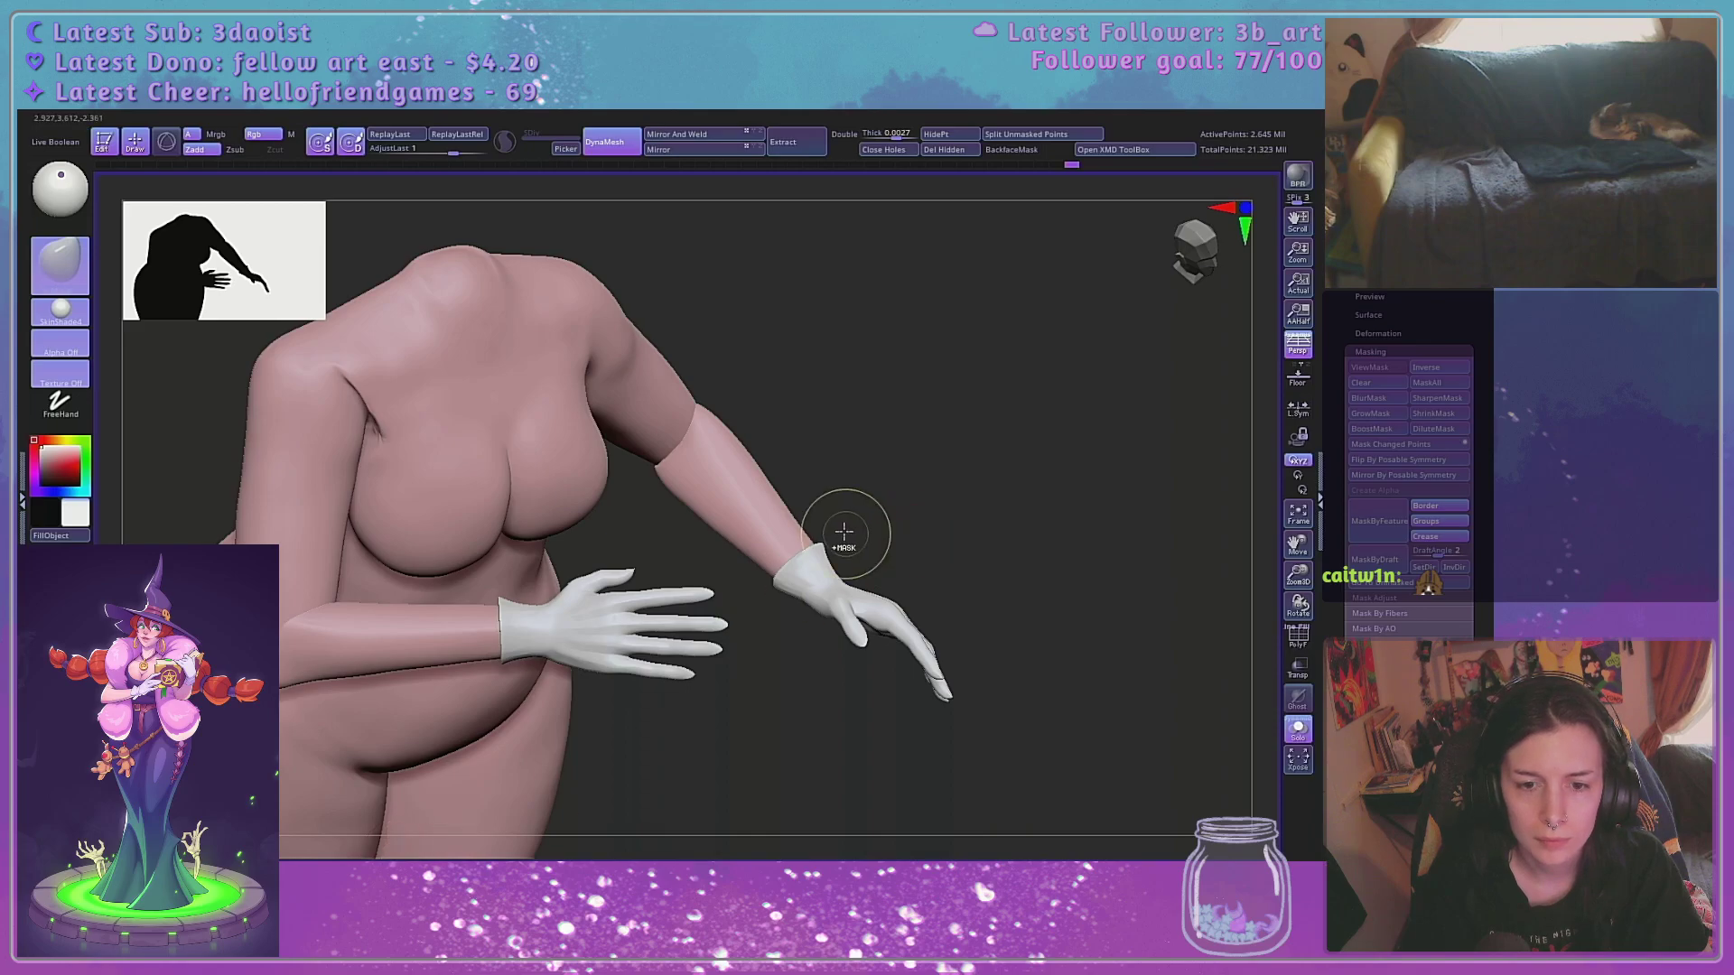
key("ctrl")
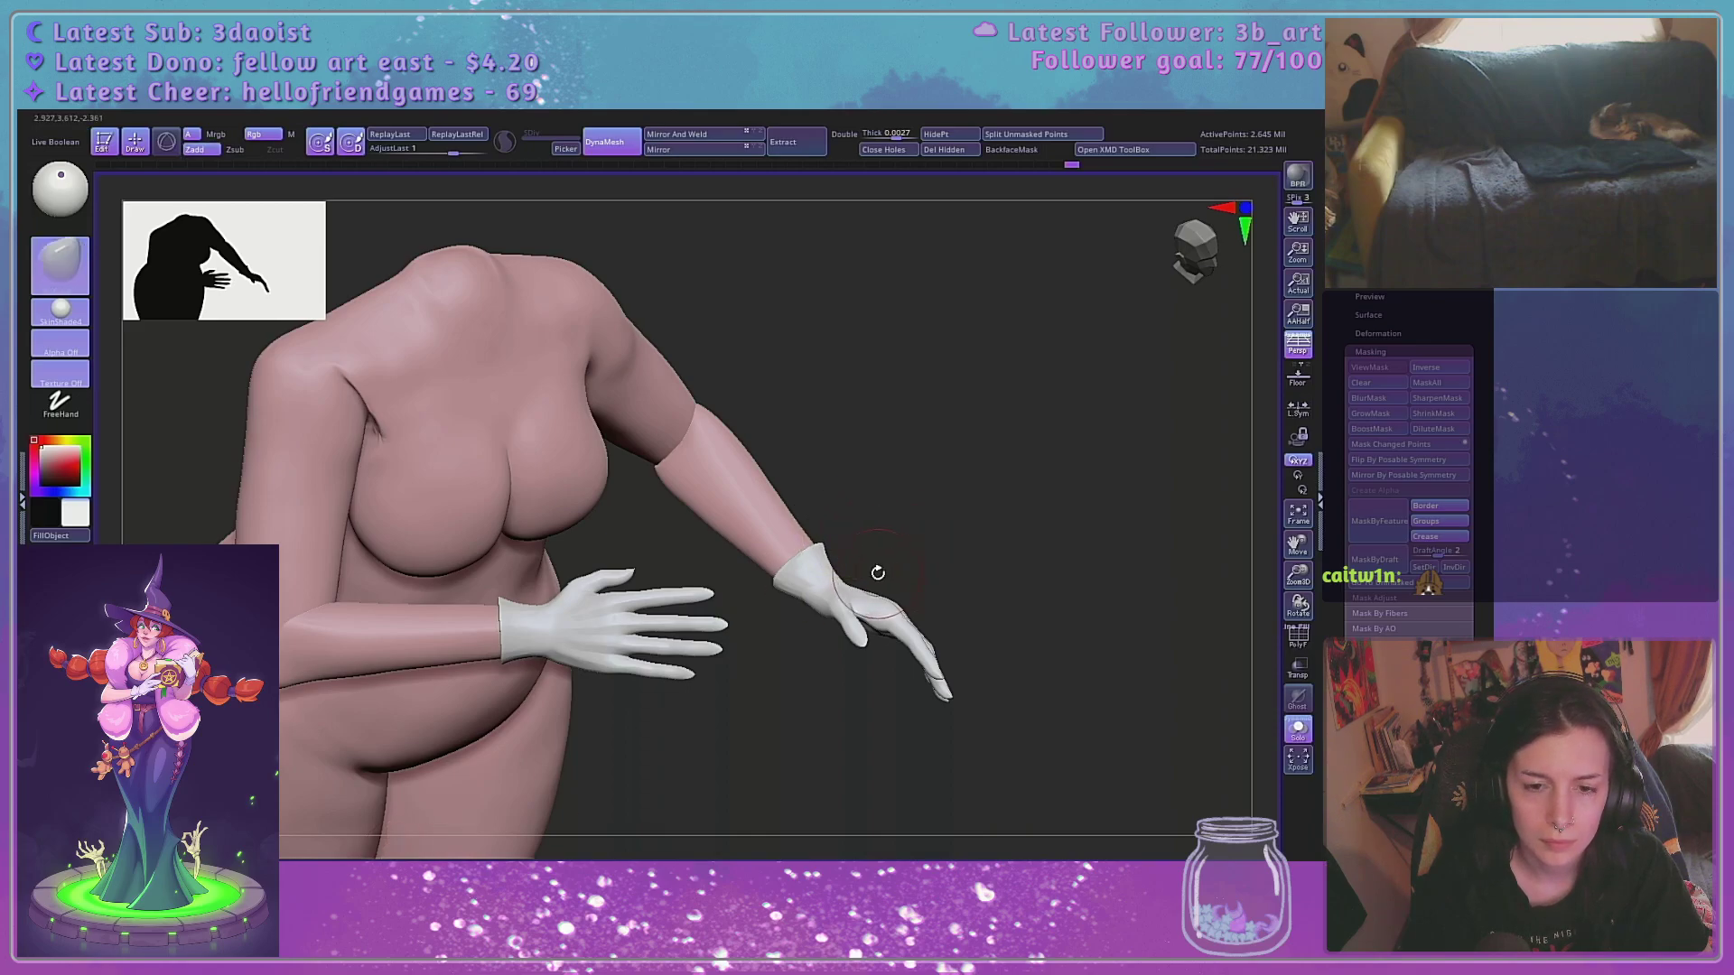
mouse_move(940, 567)
left_mouse_down()
mouse_move(929, 487)
mouse_move(948, 464)
mouse_move(942, 551)
left_mouse_up()
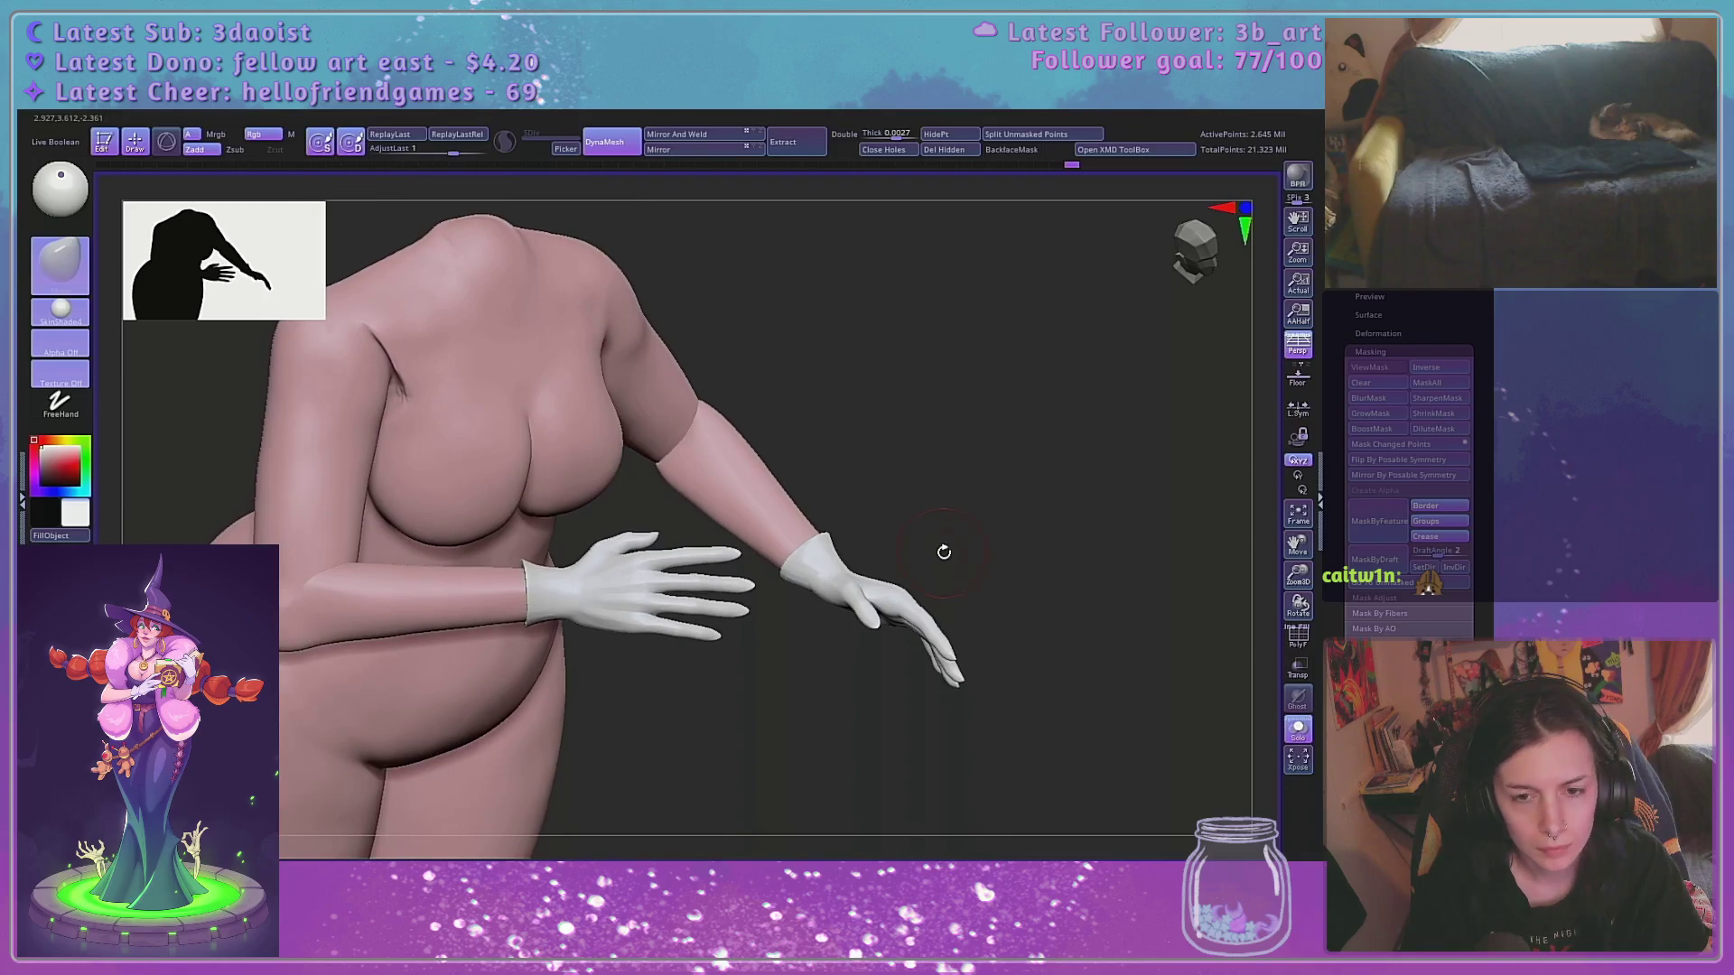
left_click_drag(966, 533, 915, 499, "alt")
left_click(1300, 643)
left_click(1301, 643)
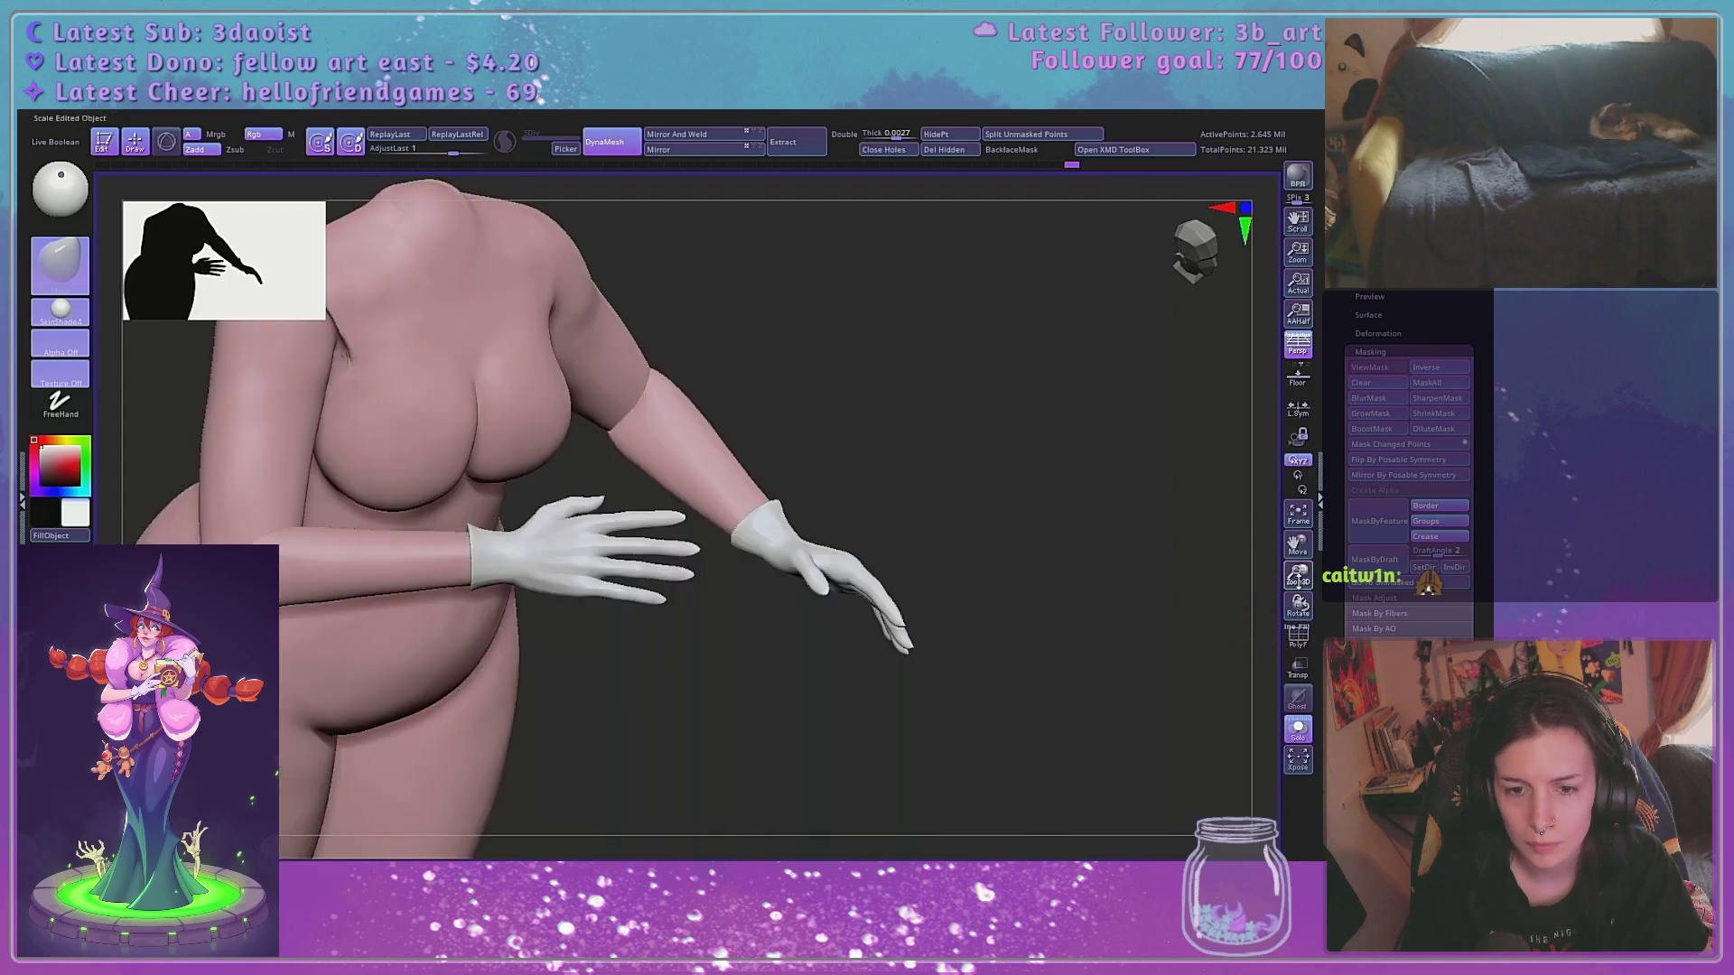
left_click_drag(1298, 583, 1298, 623)
left_click(889, 623, "ctrl+shift")
left_click(1036, 522, "ctrl")
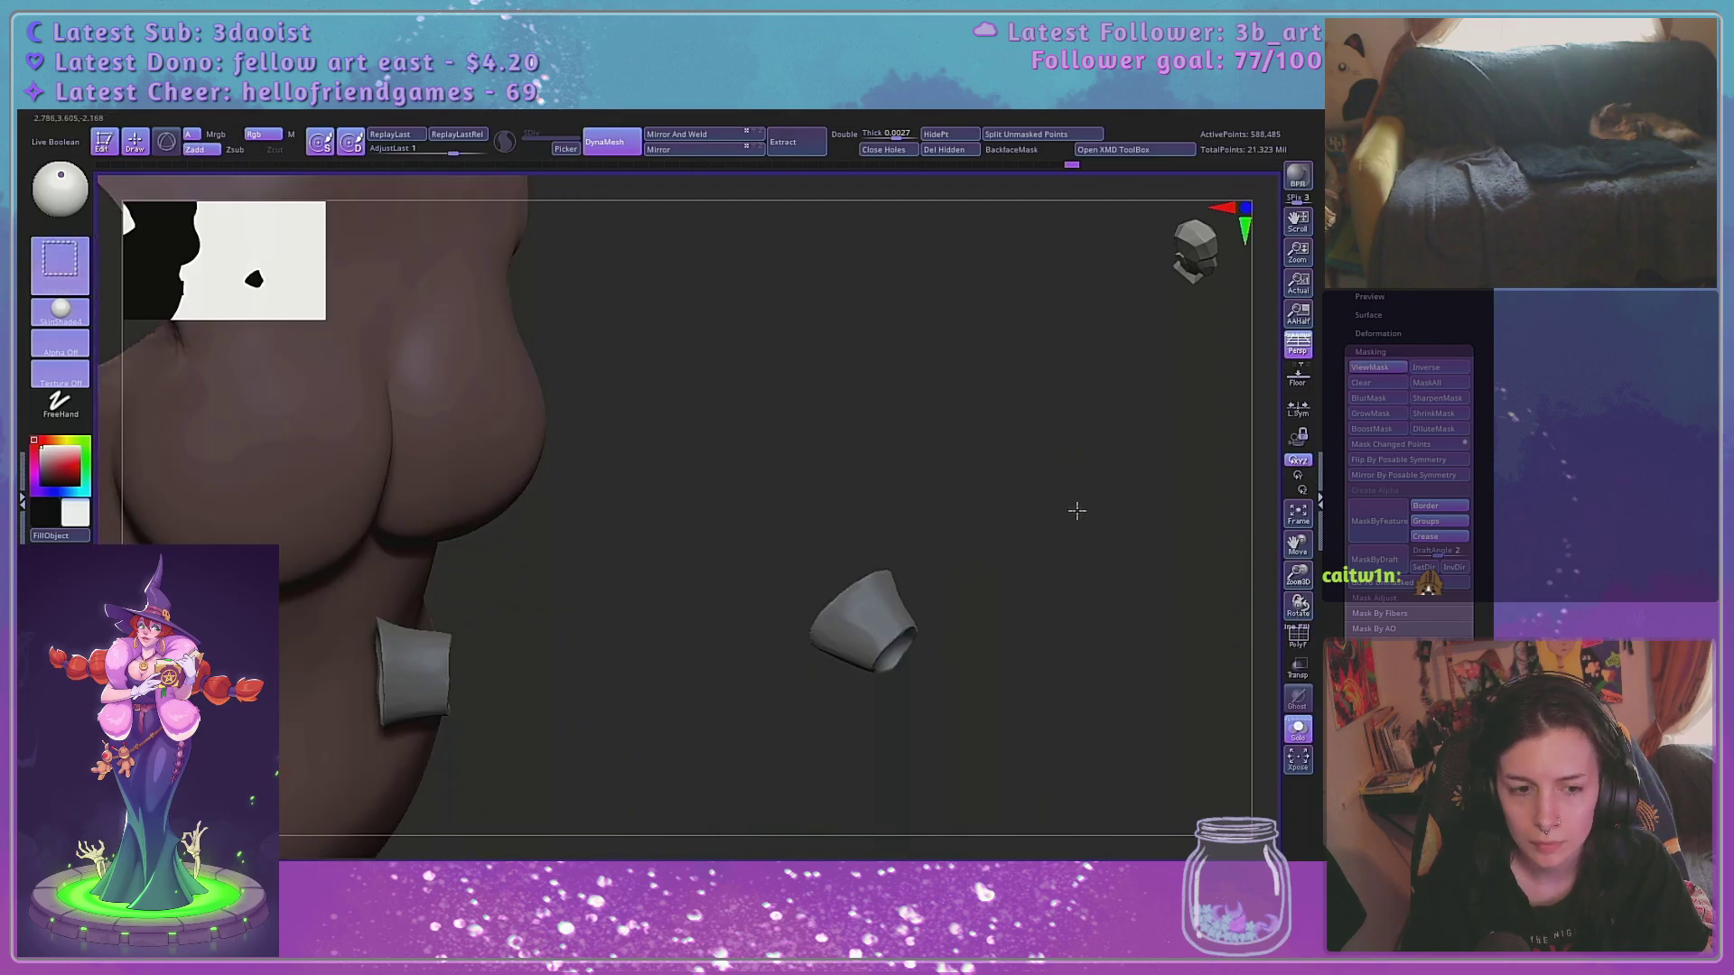
left_click(1077, 511, "ctrl+shift")
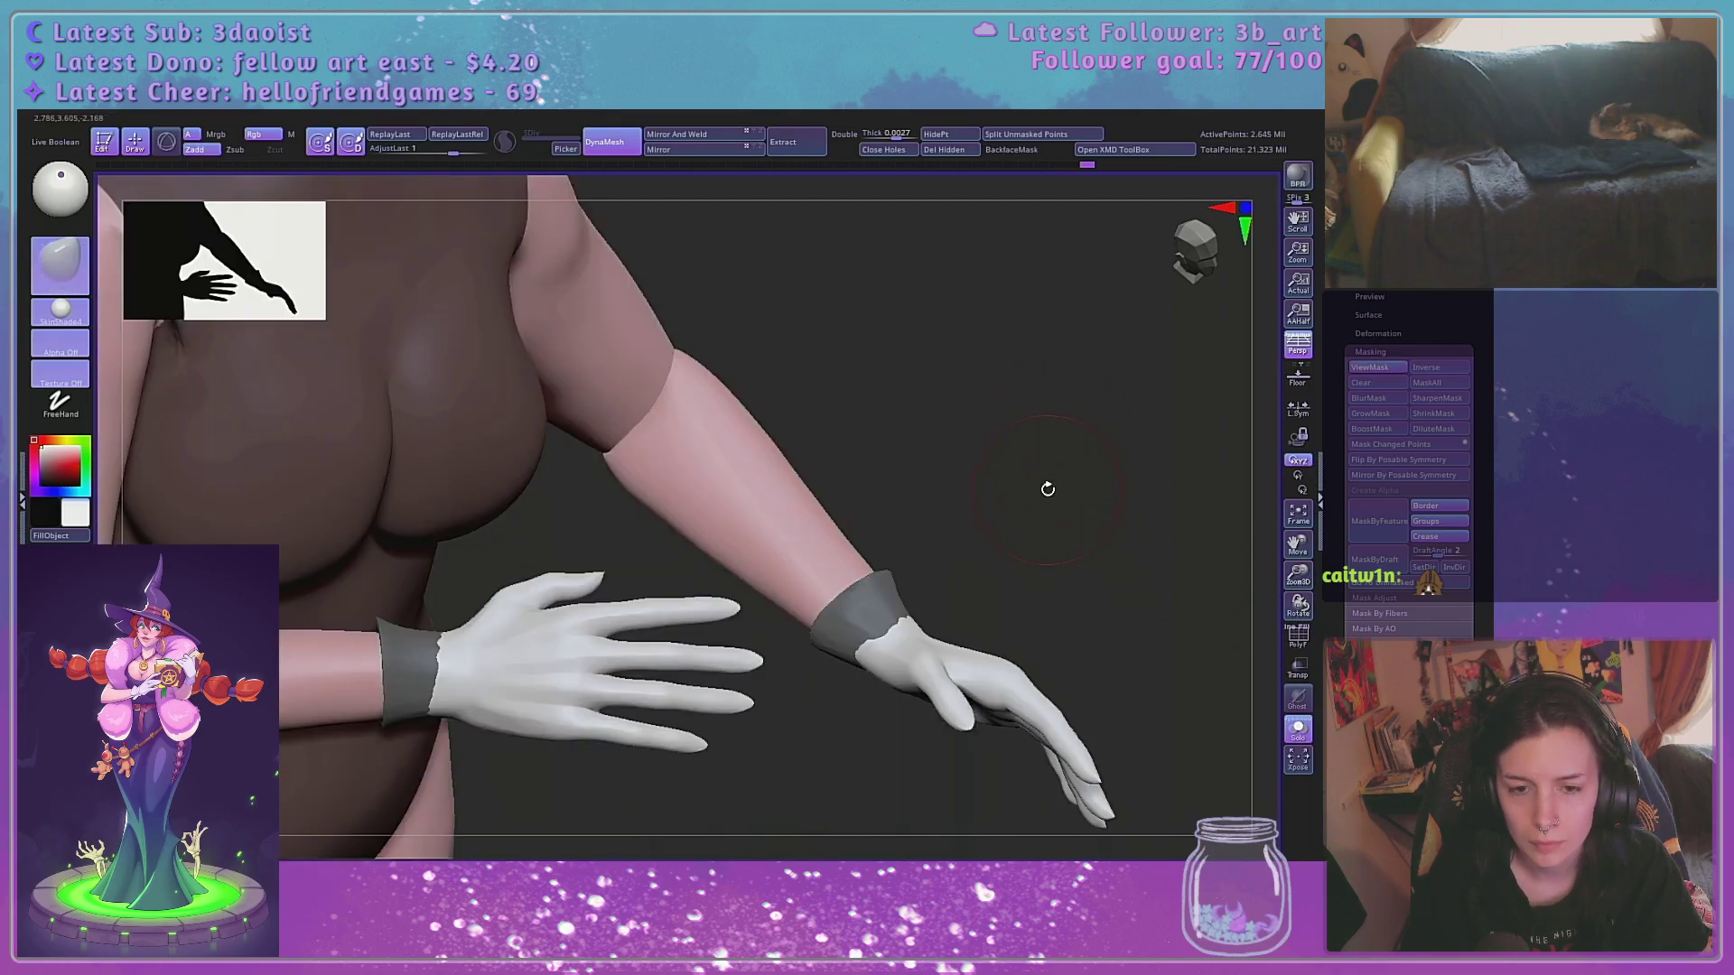
left_click_drag(1072, 408, 1022, 553, "ctrl")
Mask the glove cuff polygroup and the bent arm's gloved hand by isolating each group, and show the full body again
left_click(885, 612, "ctrl+shift")
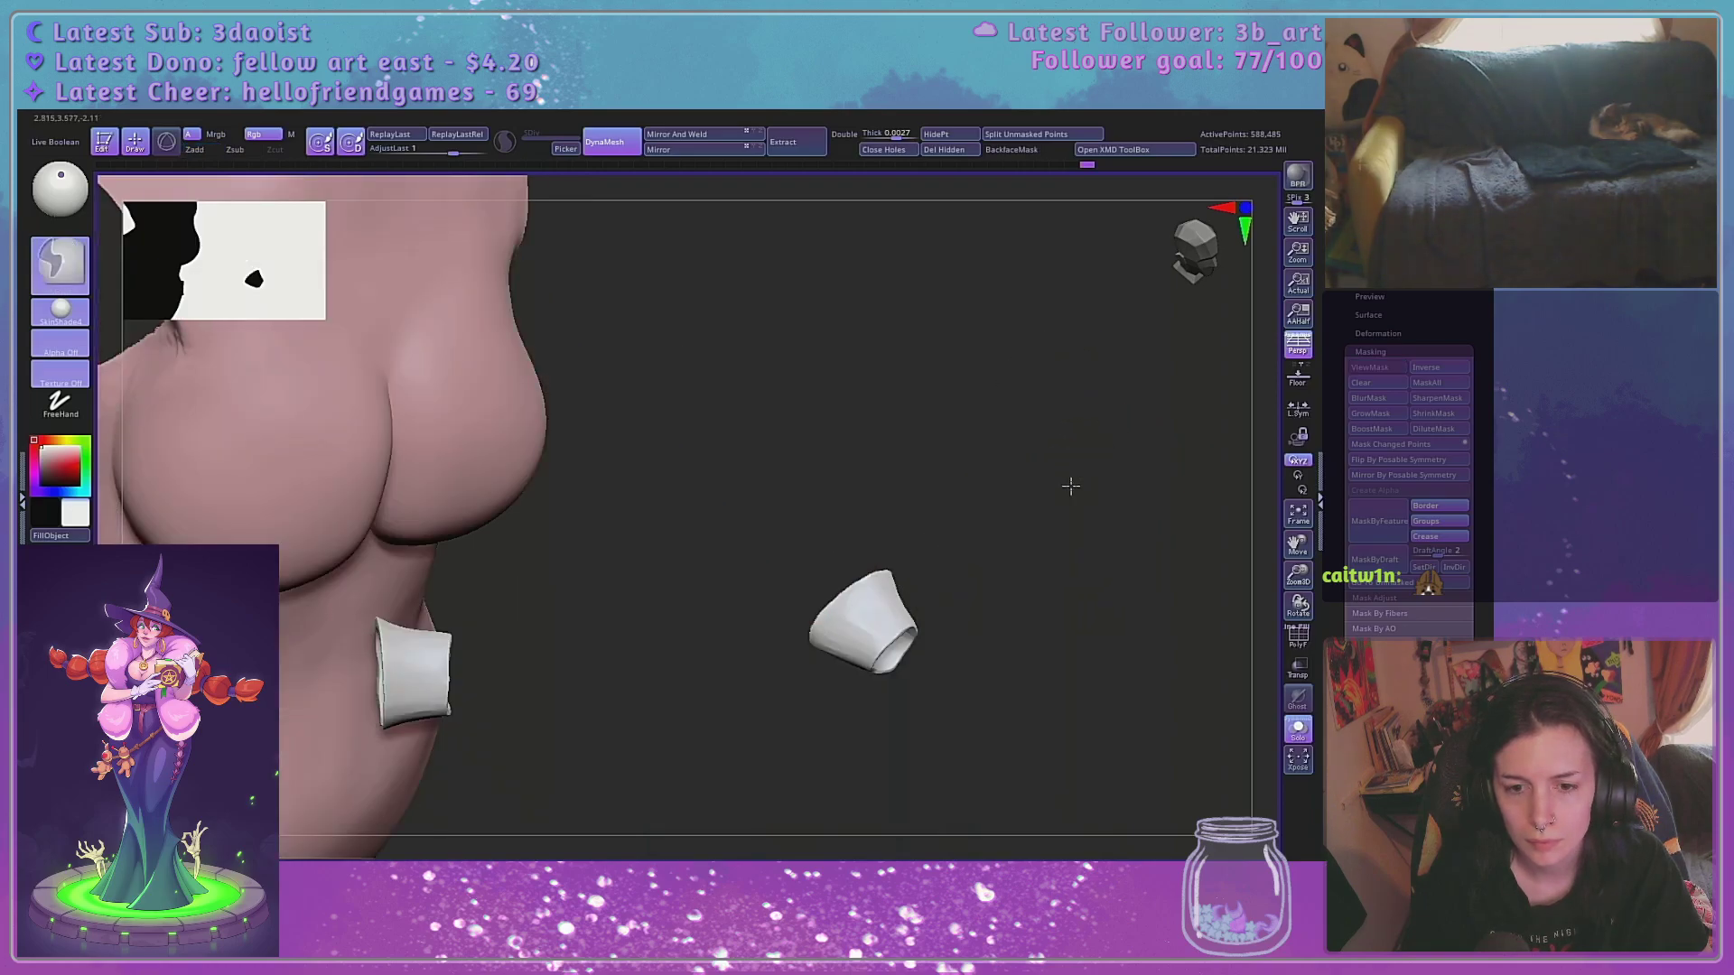
left_click(1073, 485, "ctrl")
left_click(1102, 469, "ctrl+shift")
left_click(935, 684, "ctrl+shift")
left_click(1088, 533, "ctrl")
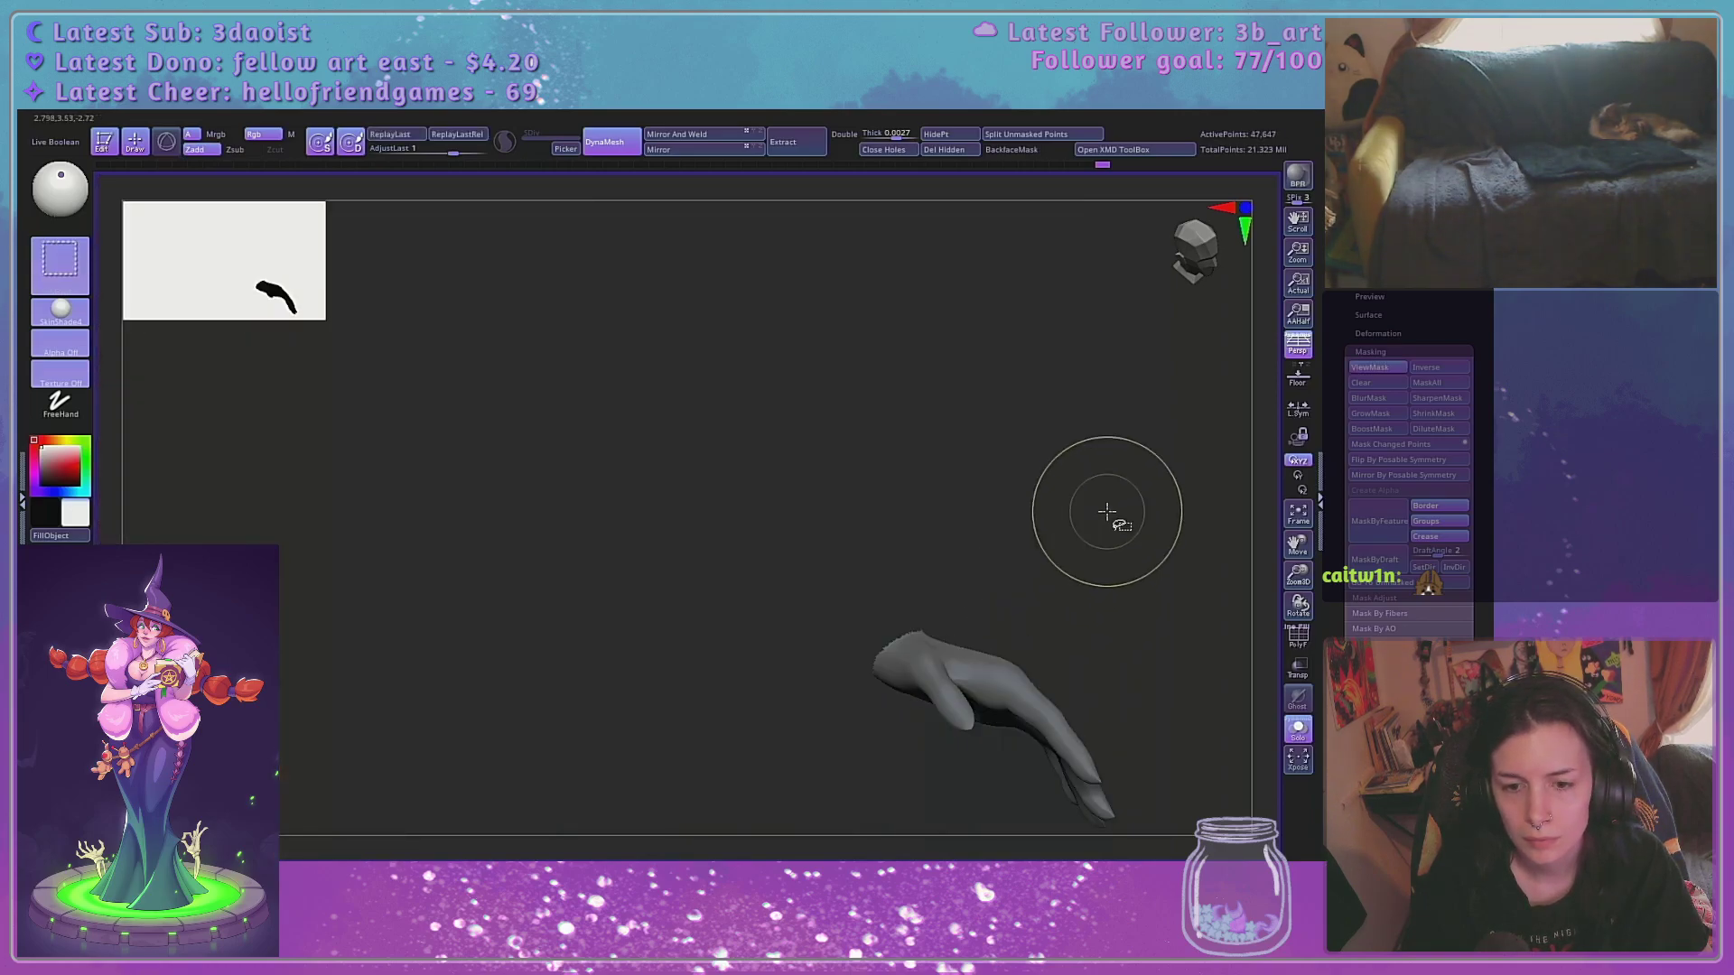
key("ctrl+shift+z")
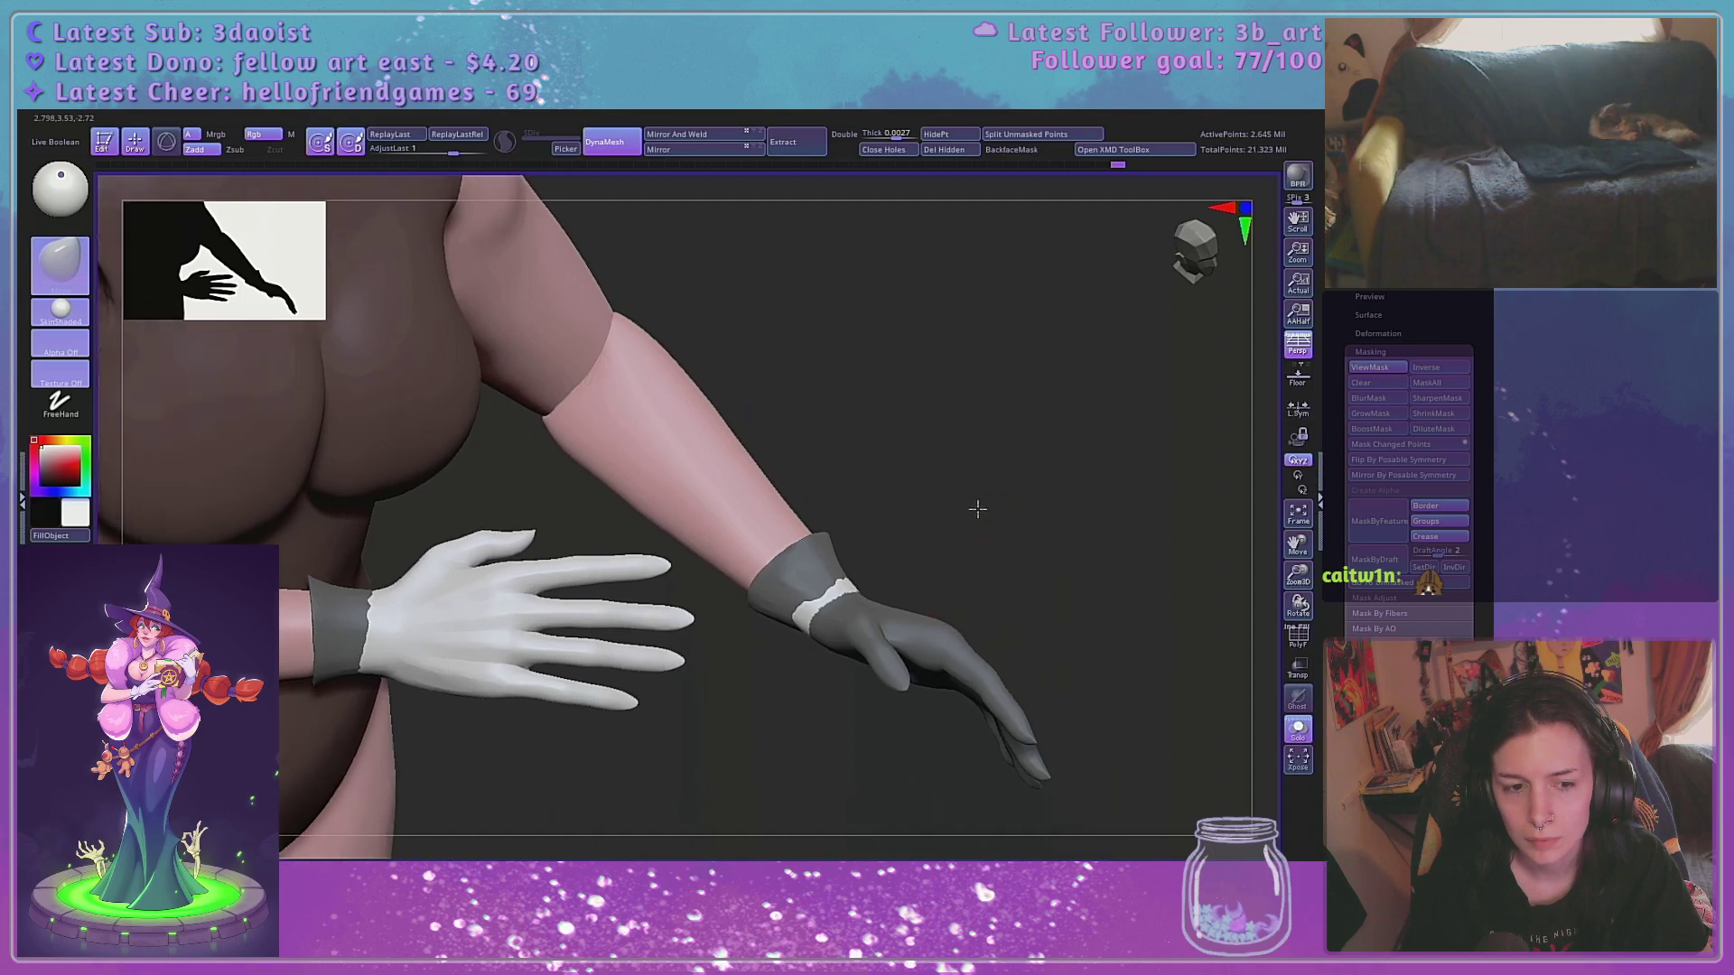
left_click_drag(977, 508, 972, 503)
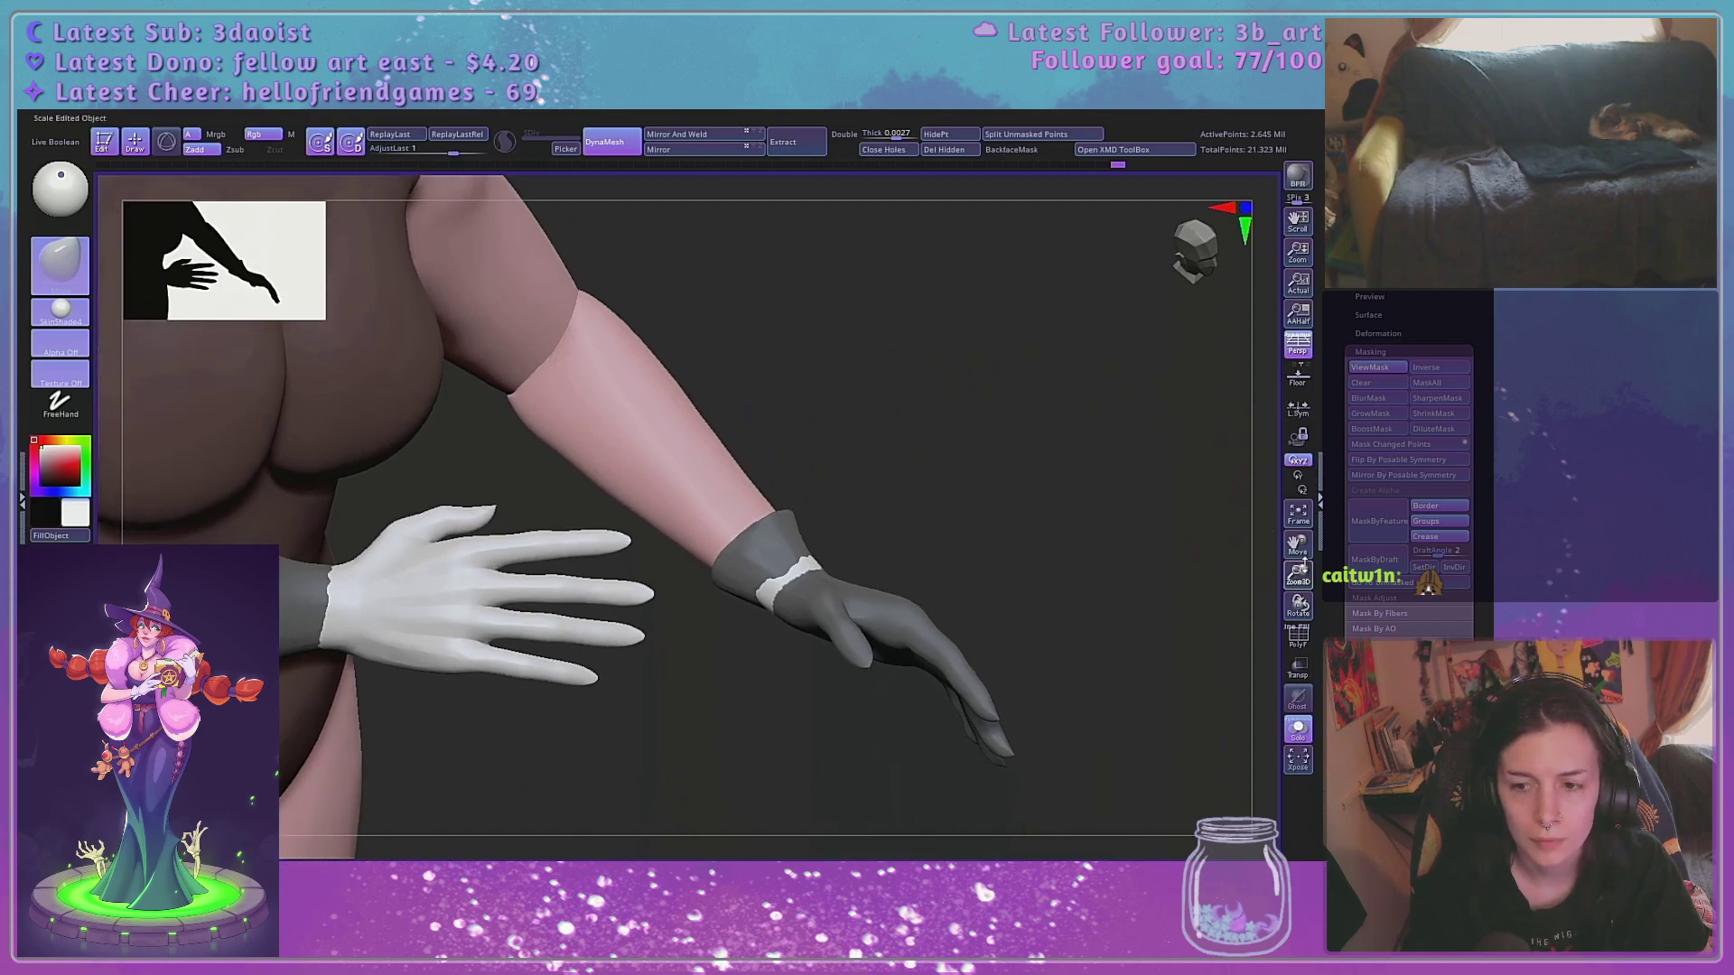
Clear the mask from the torso, keeping only the extended arm's glove masked
left_click_drag(1305, 563, 1297, 488)
left_click_drag(1095, 480, 1042, 444, "shift")
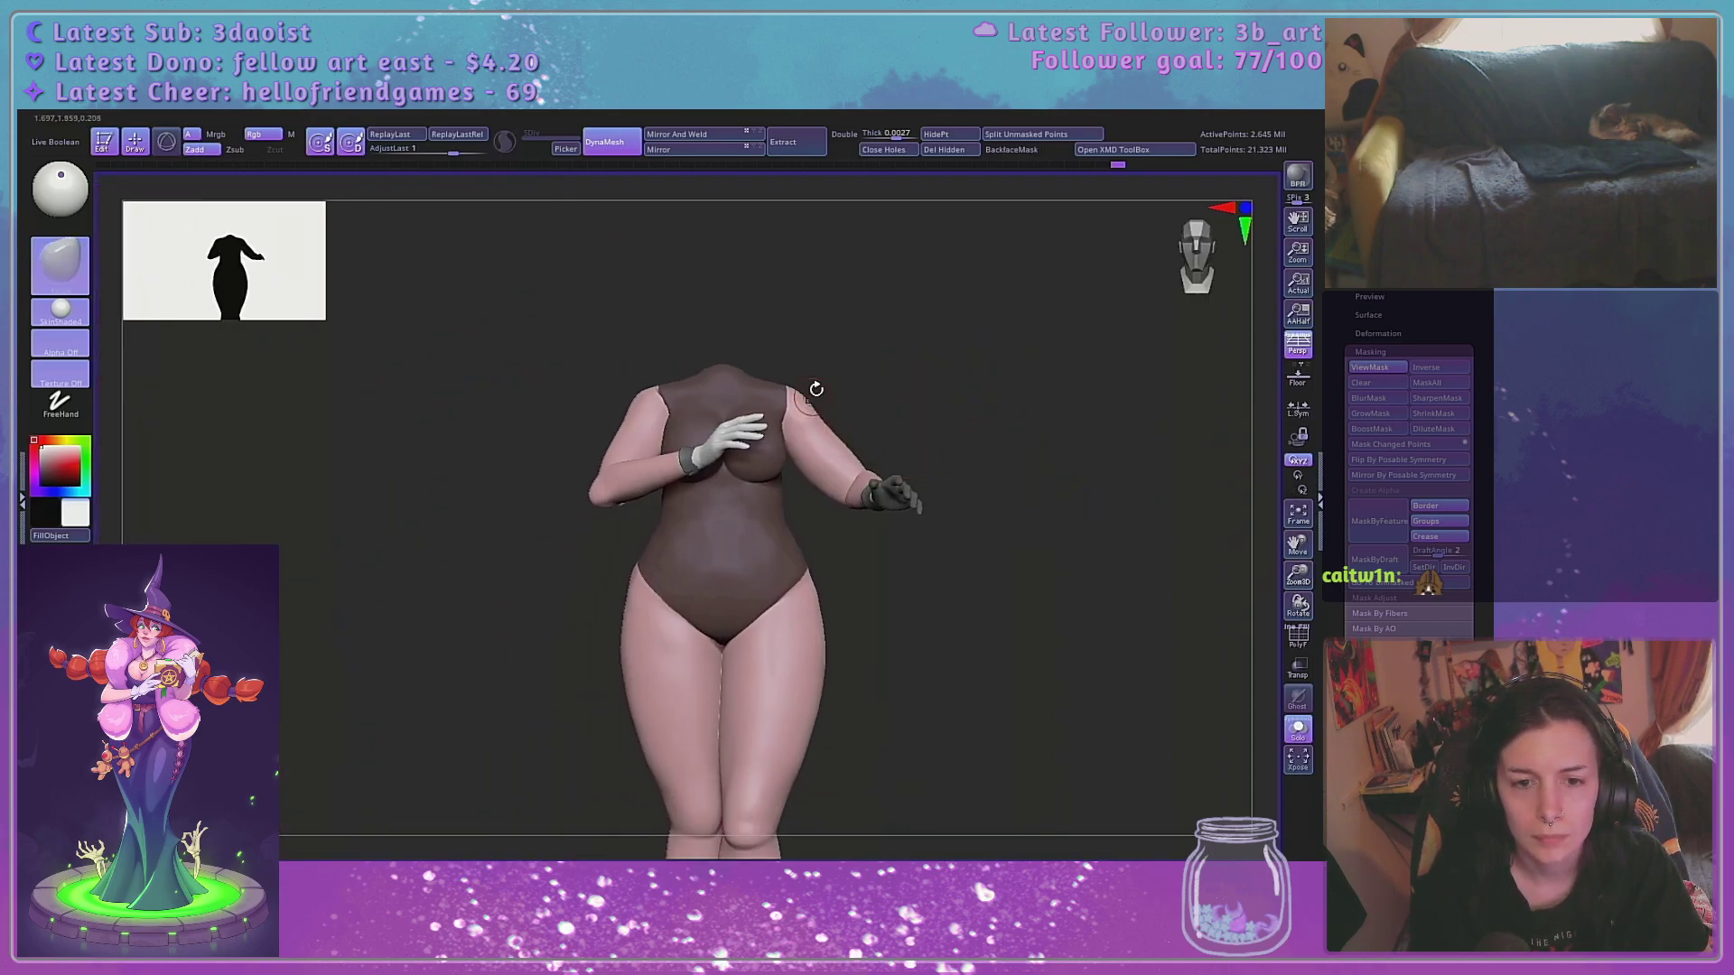
key("ctrl")
mouse_move(808, 385)
left_mouse_down("ctrl+alt")
mouse_move(840, 643)
mouse_move(639, 323)
mouse_move(777, 326)
left_mouse_up("ctrl+alt")
left_click_drag(1297, 574, 1200, 658)
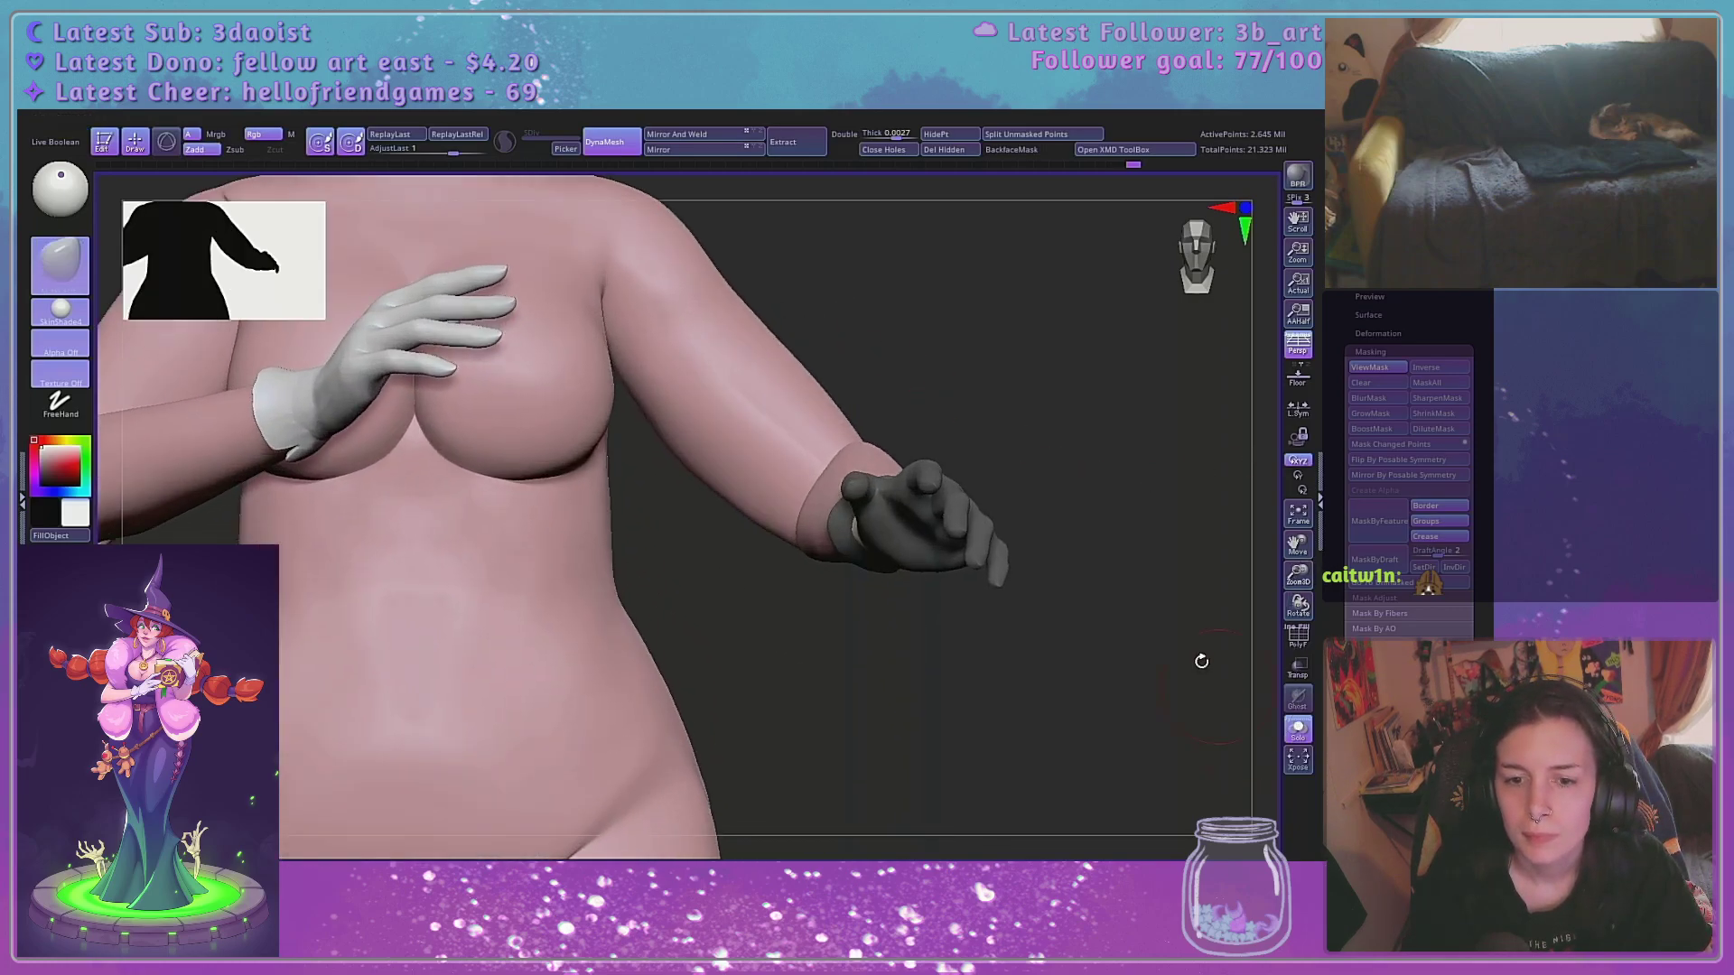
left_click_drag(1108, 554, 1104, 643, "alt")
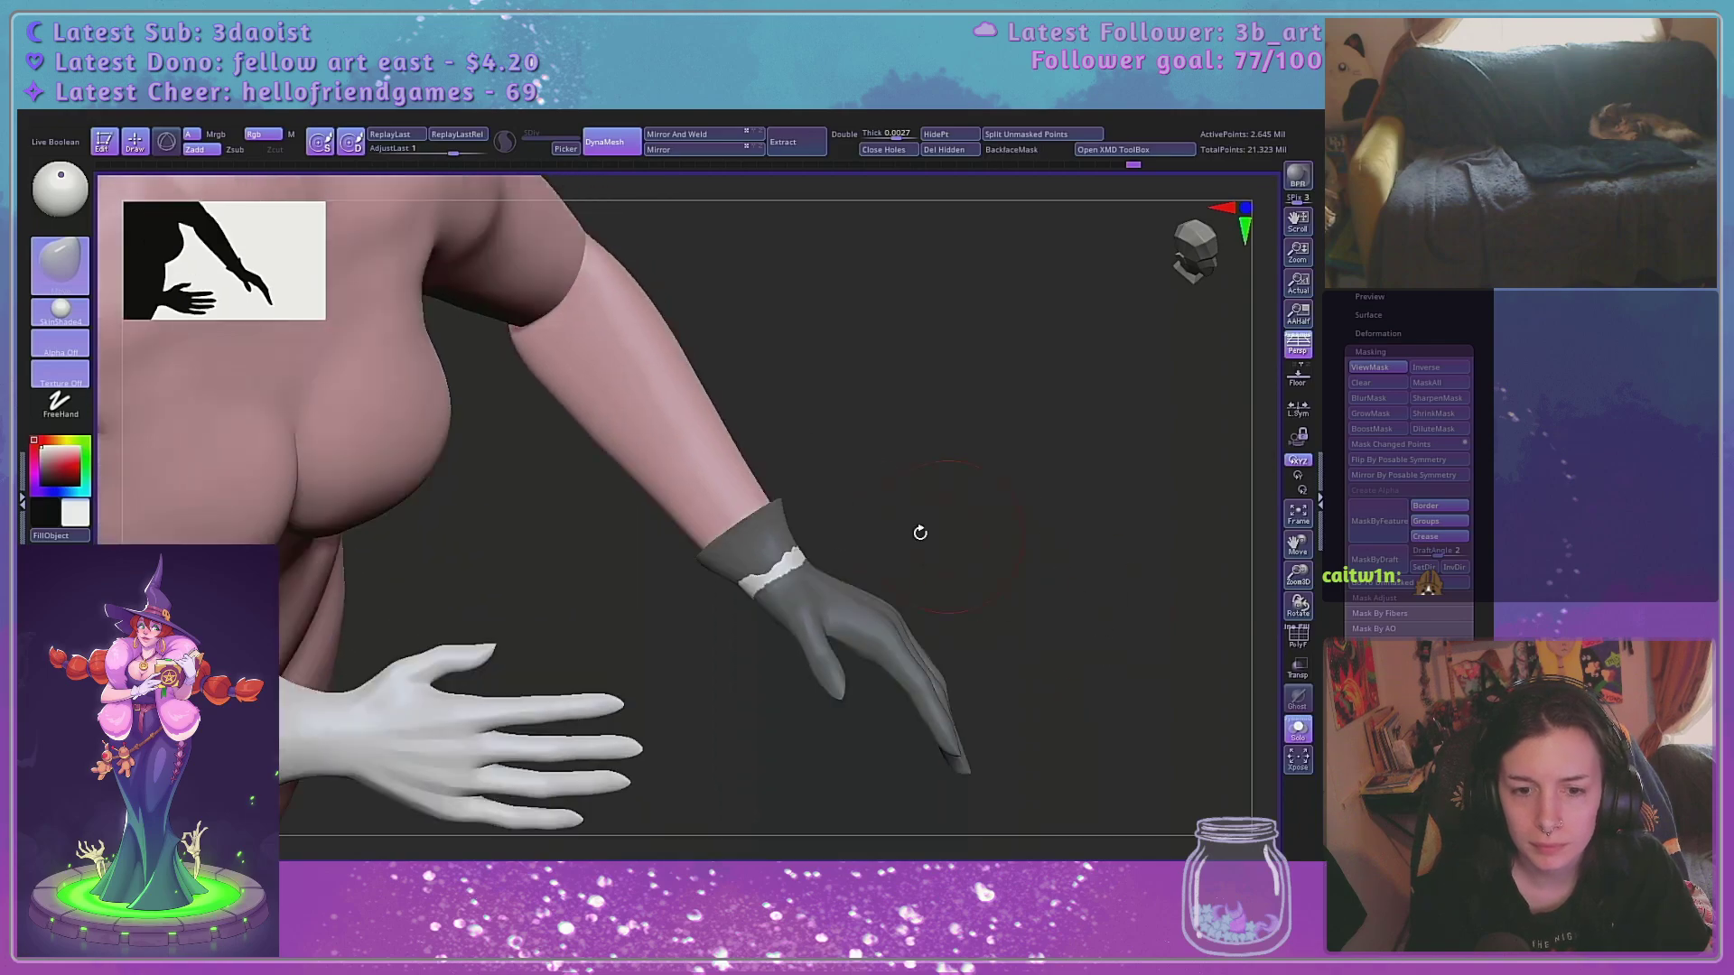
Paint the mask over the unmasked gap around the extended arm's glove cuff and invert it so only that glove is free
key("space")
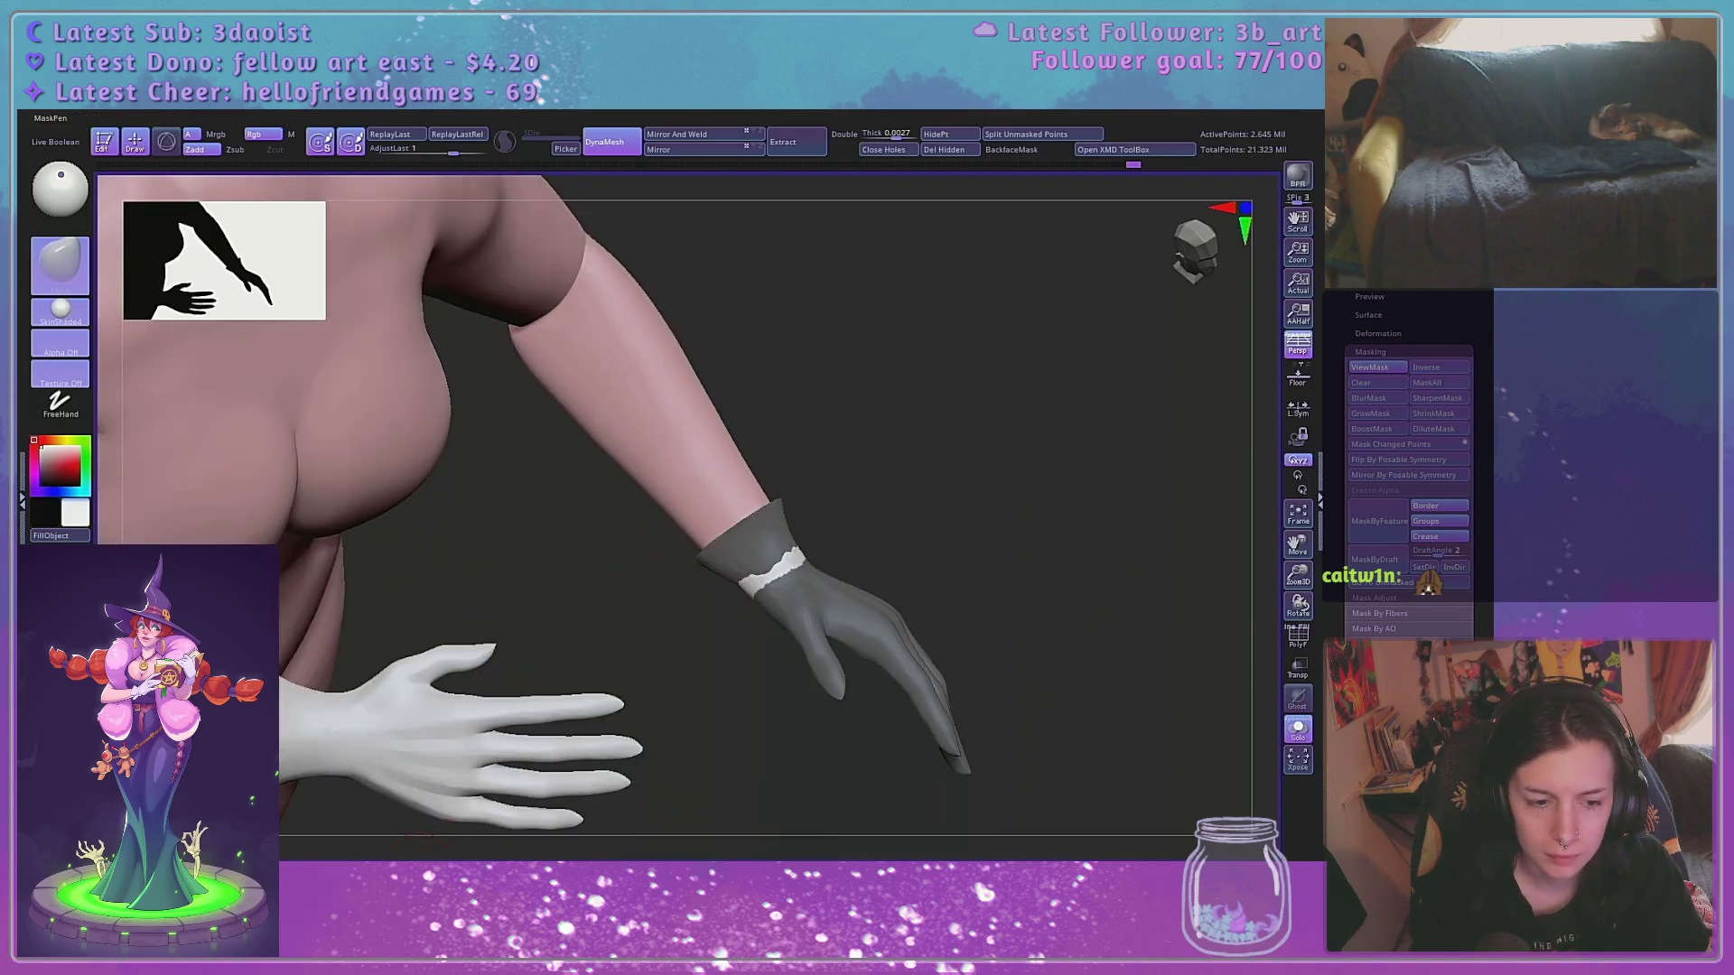
key("ctrl")
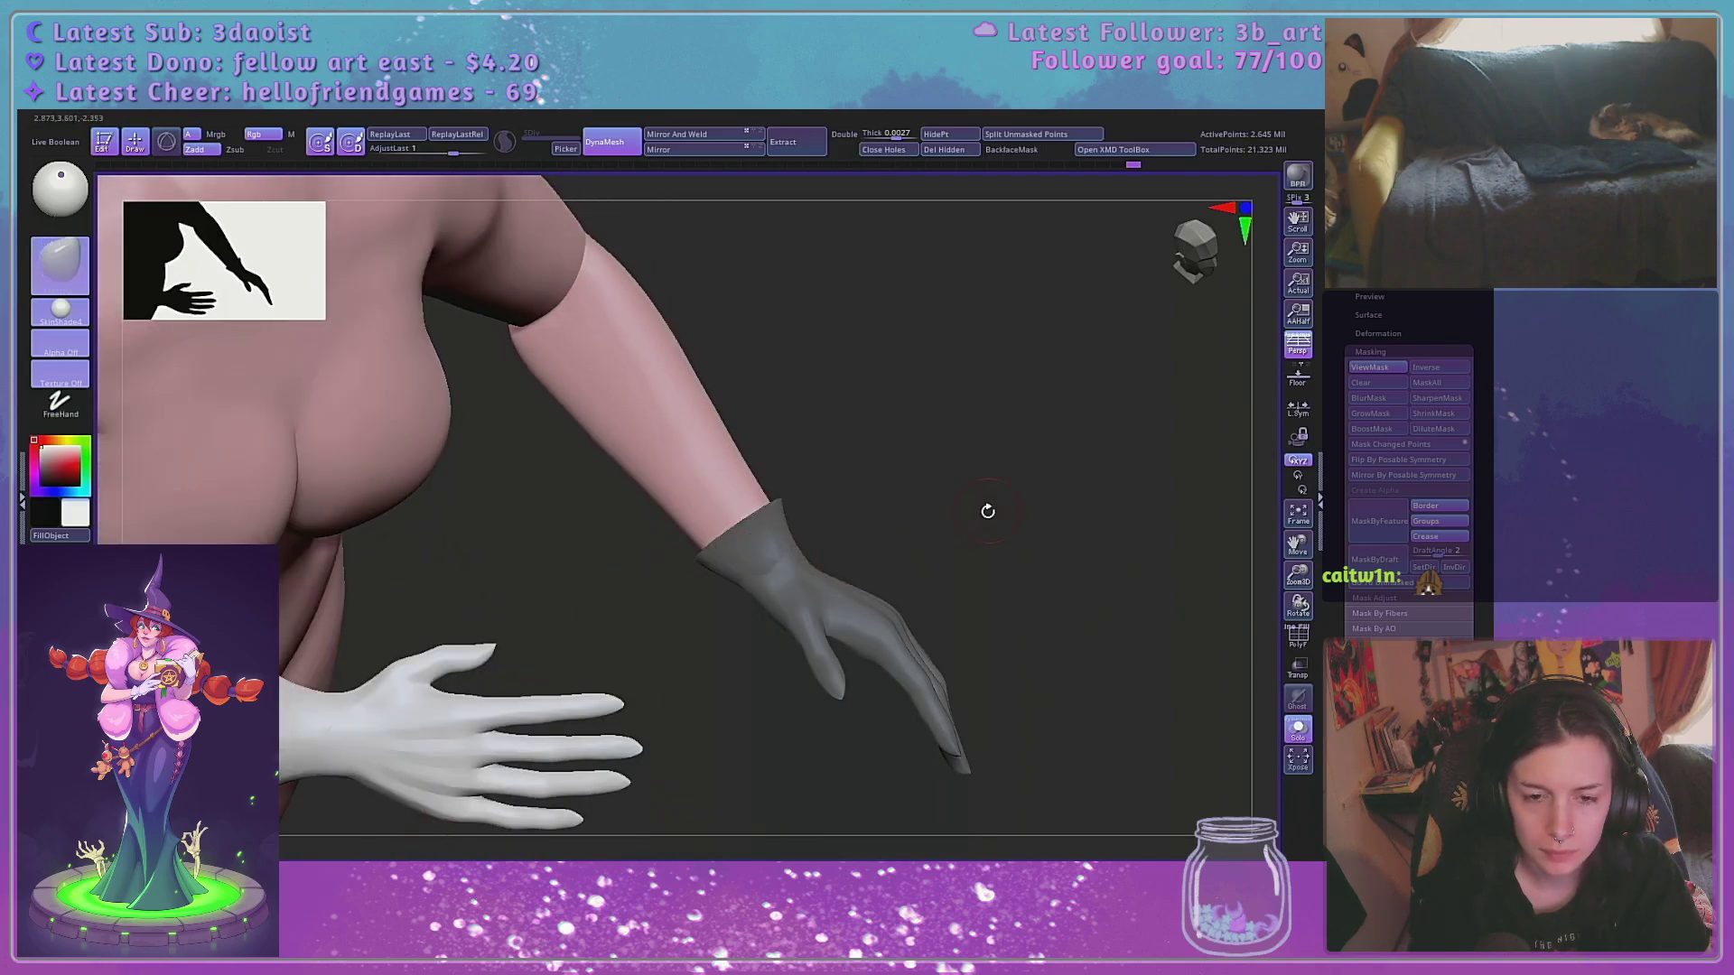
left_click_drag(984, 506, 763, 578)
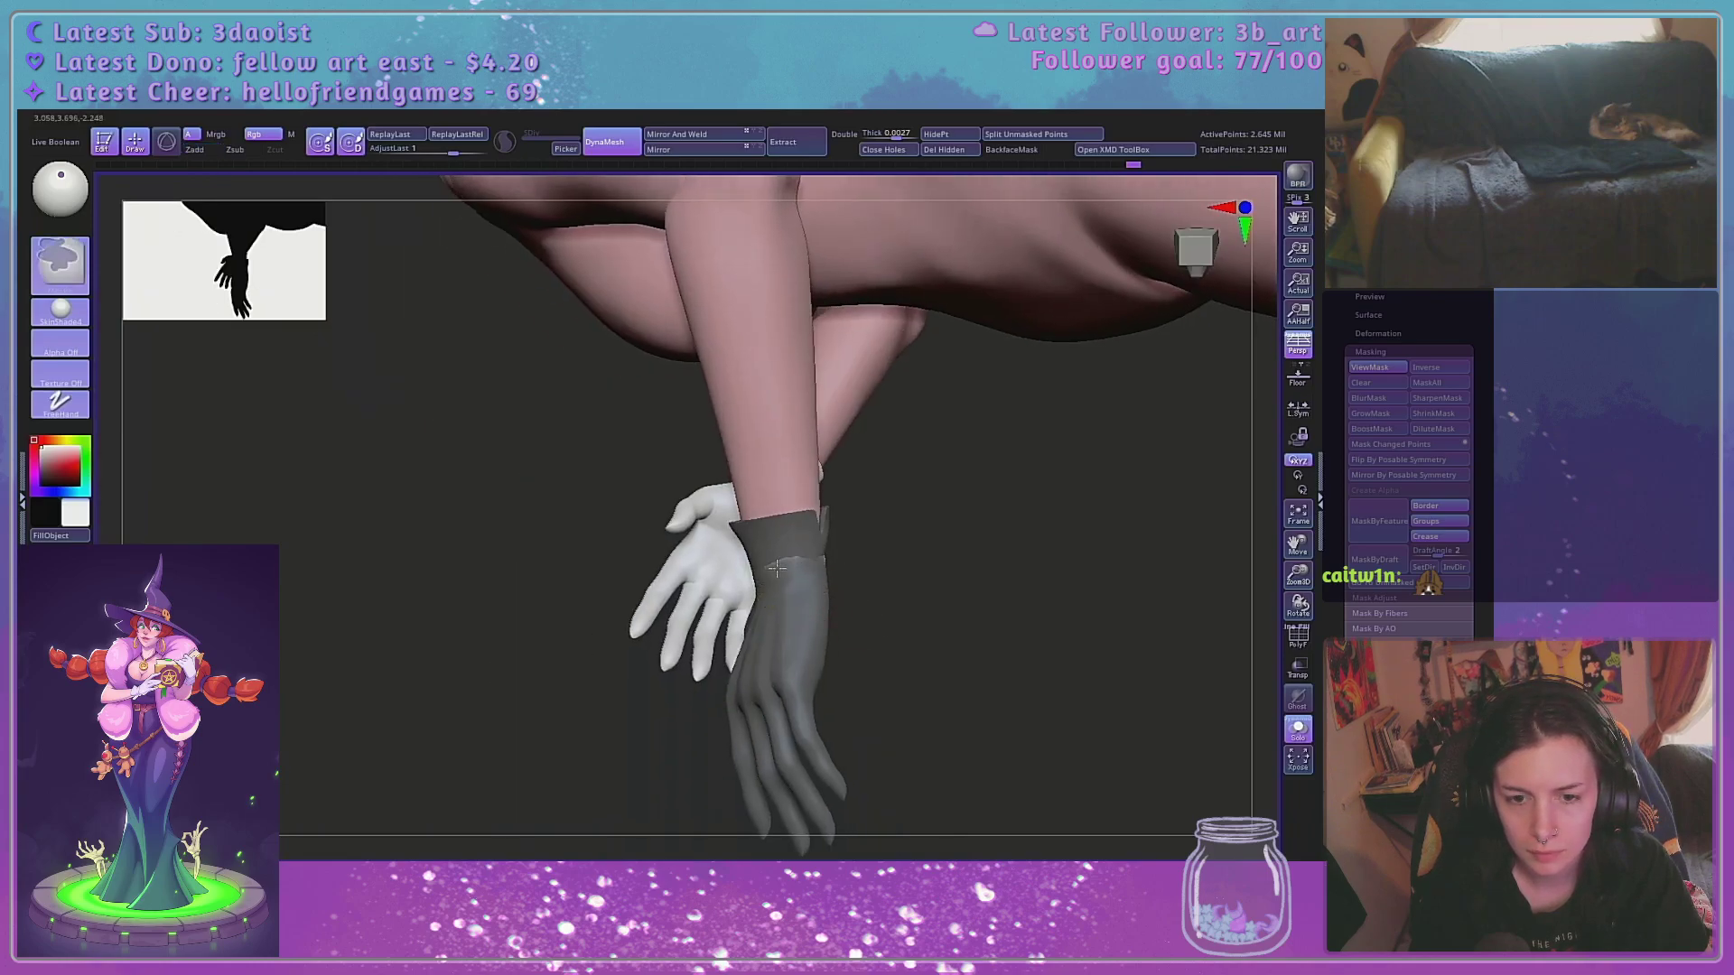
left_click_drag(1002, 578, 998, 472)
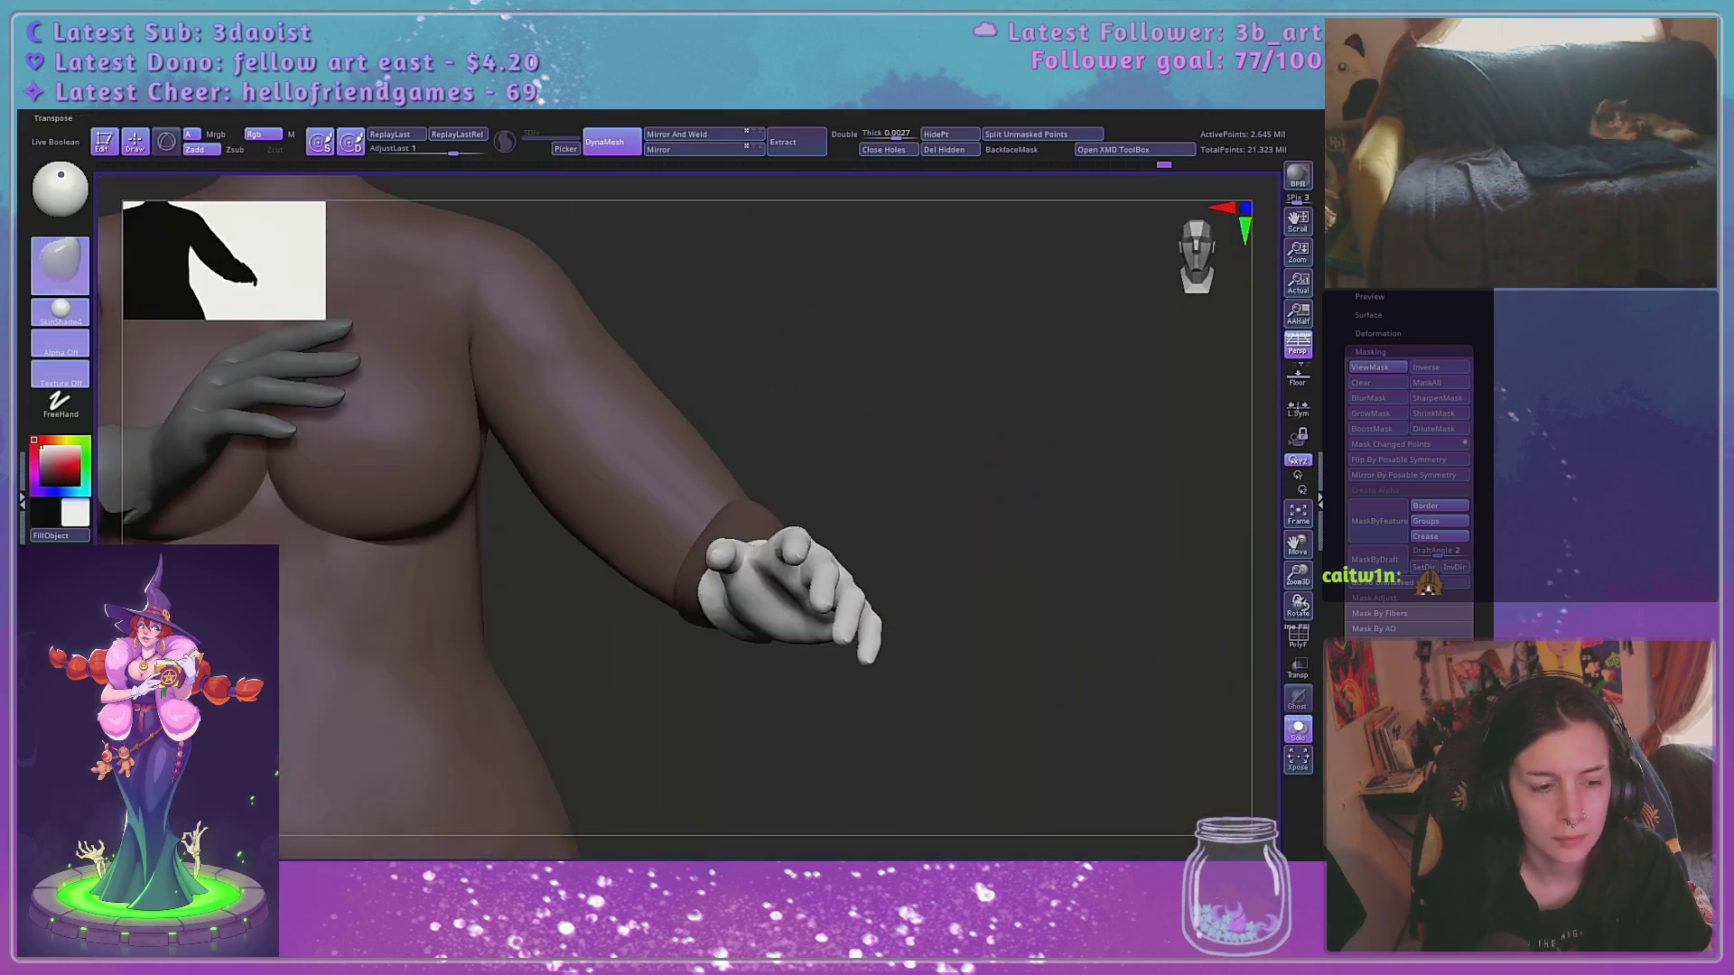
Relocate the gizmo pivot from the elbow to the wrist of the extended arm
key("w")
left_click_drag(859, 503, 1060, 557)
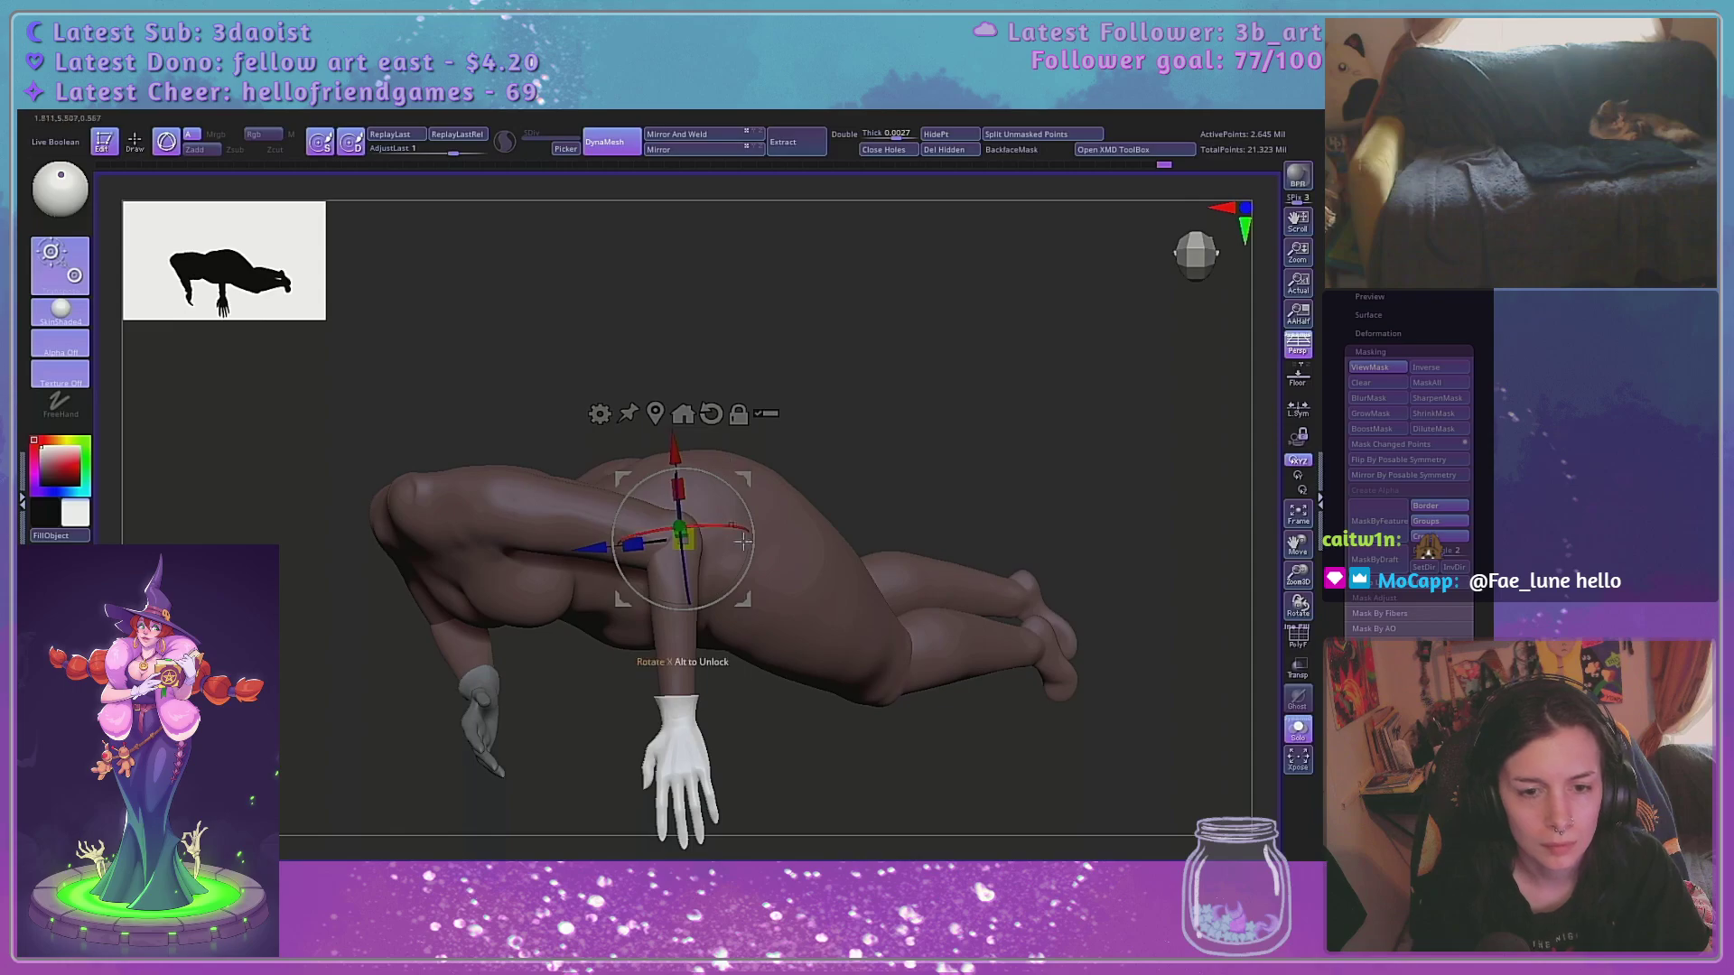
left_click_drag(965, 411, 802, 531)
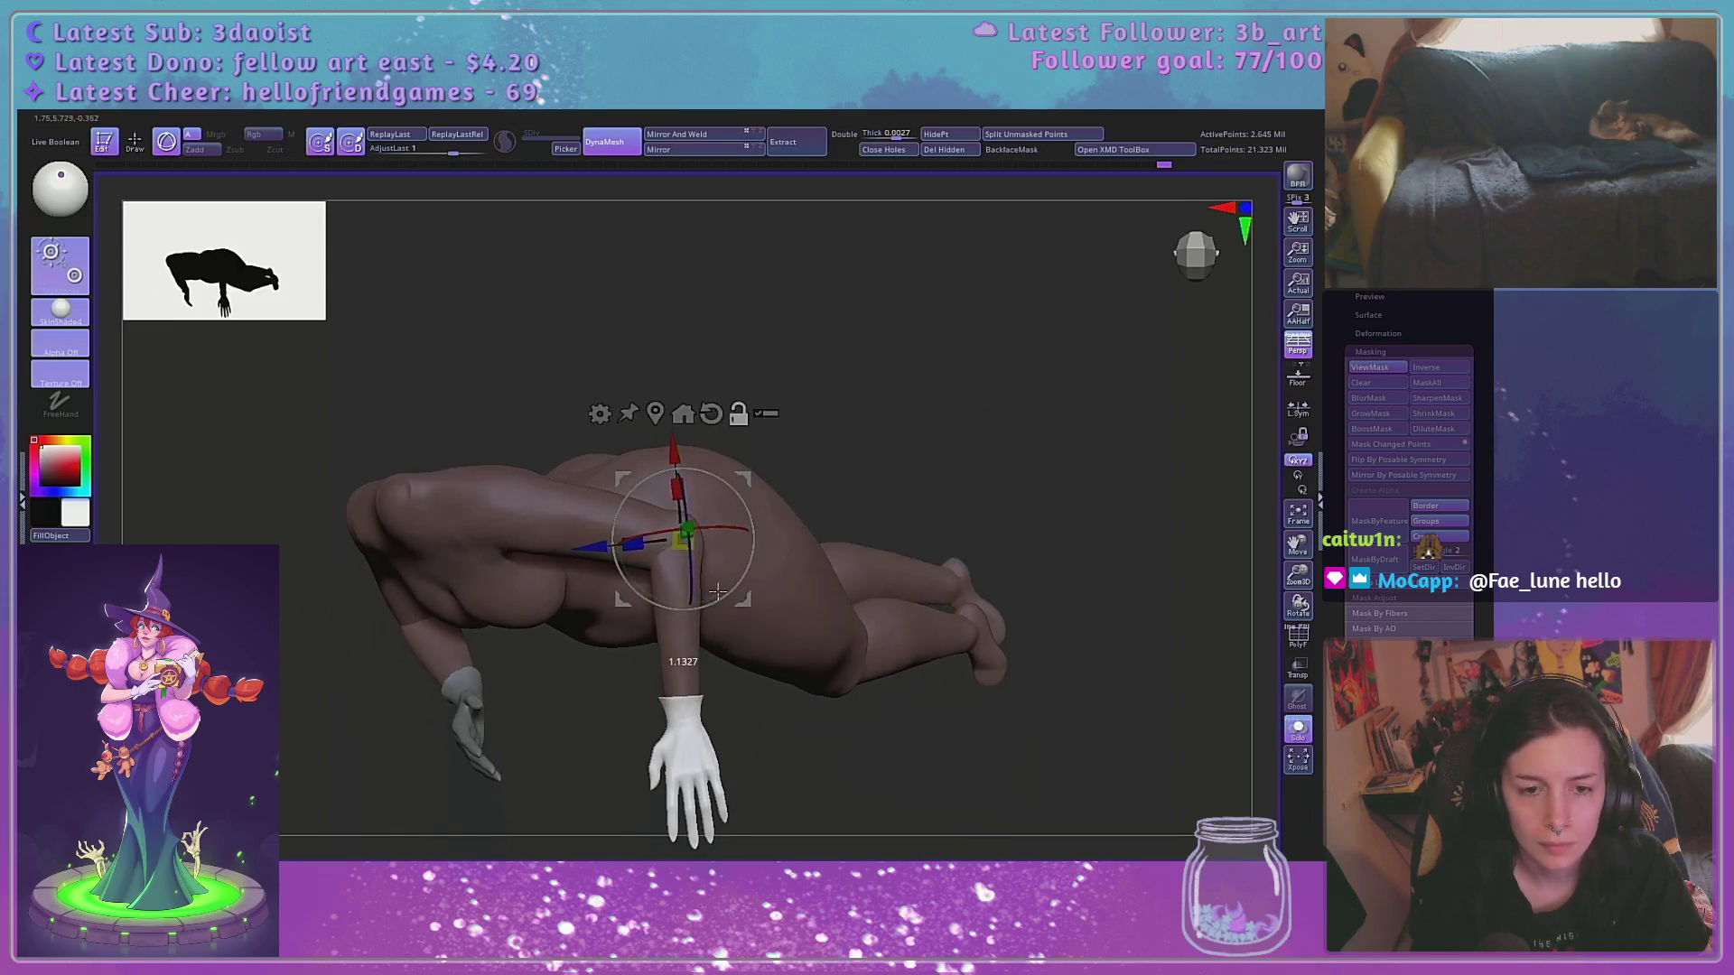
left_click_drag(684, 570, 703, 617, "alt")
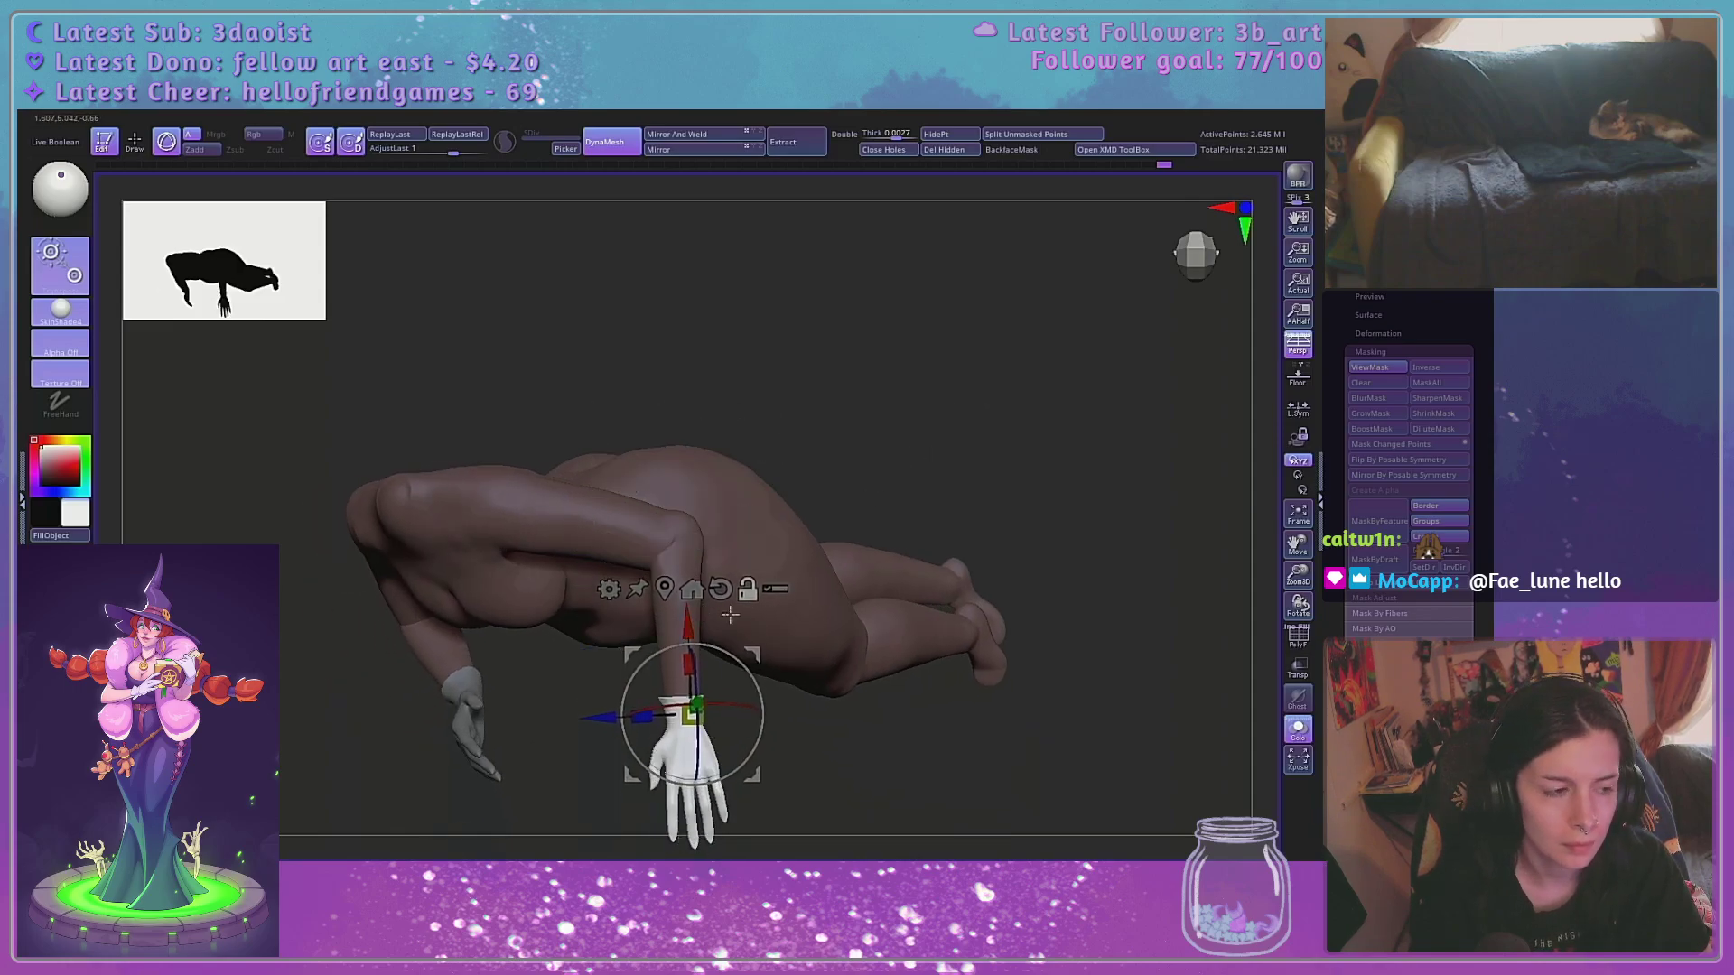
left_click_drag(912, 664, 1179, 589)
left_click_drag(1298, 575, 1153, 665)
left_click_drag(1027, 594, 1014, 516)
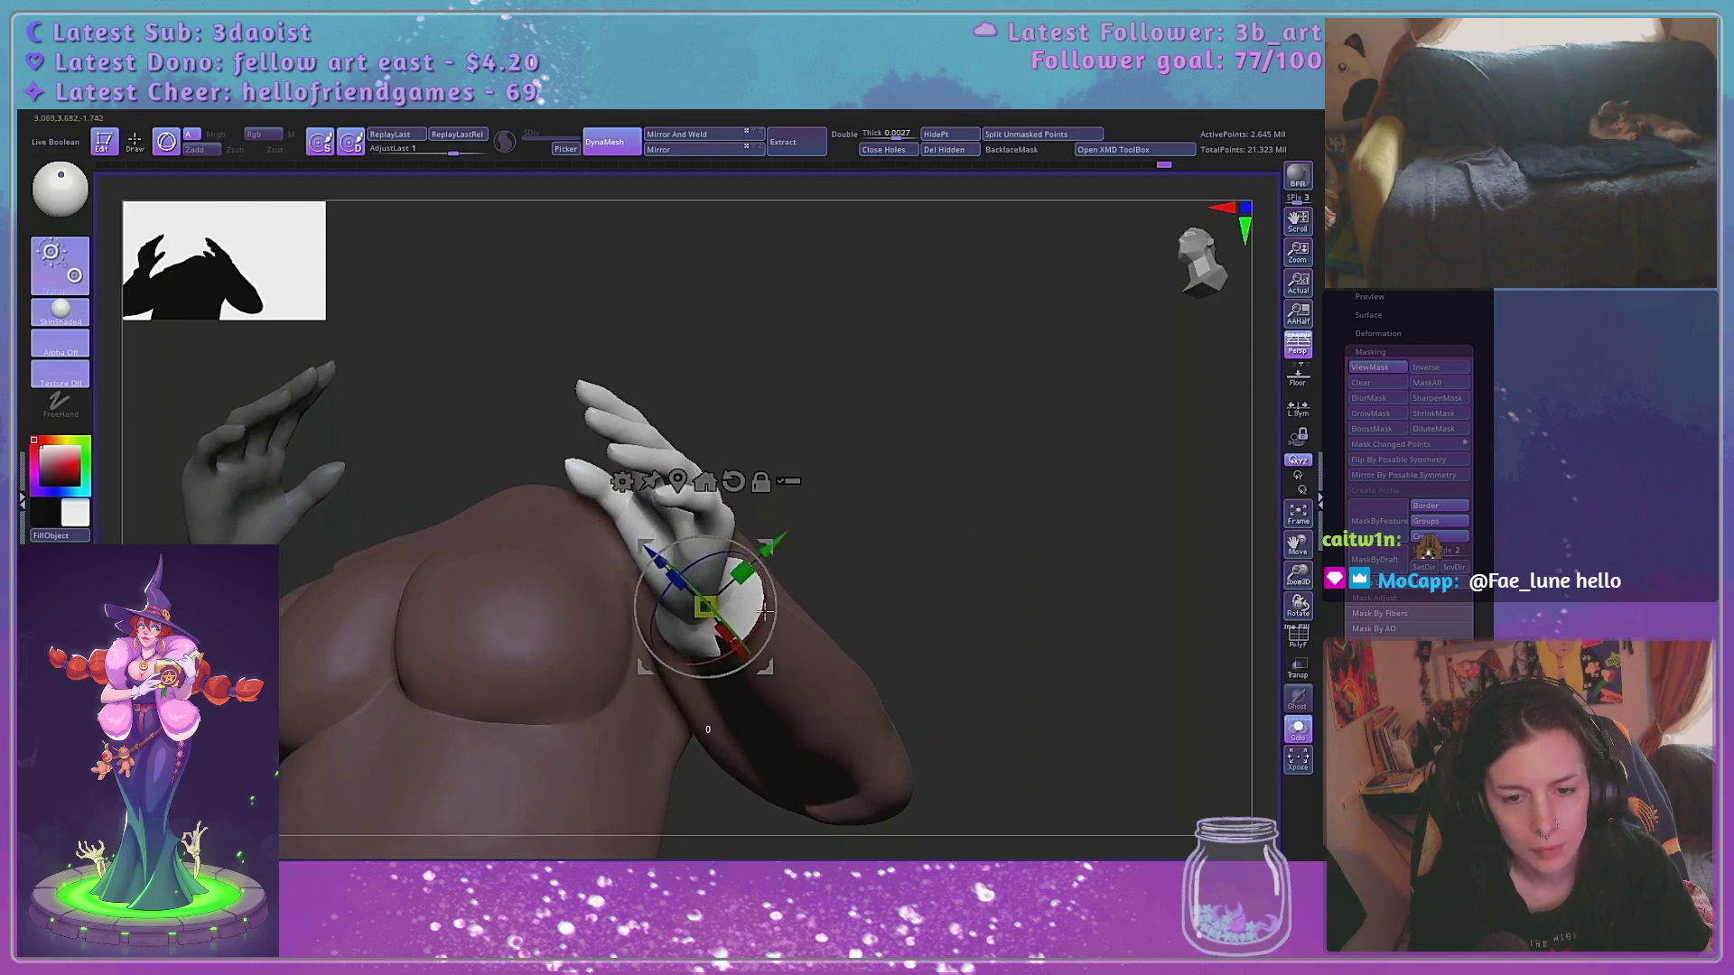
Fine-tune the gizmo's position and orientation inside the wrist and turn off perspective
left_click_drag(945, 564, 923, 468)
left_click_drag(987, 515, 974, 547)
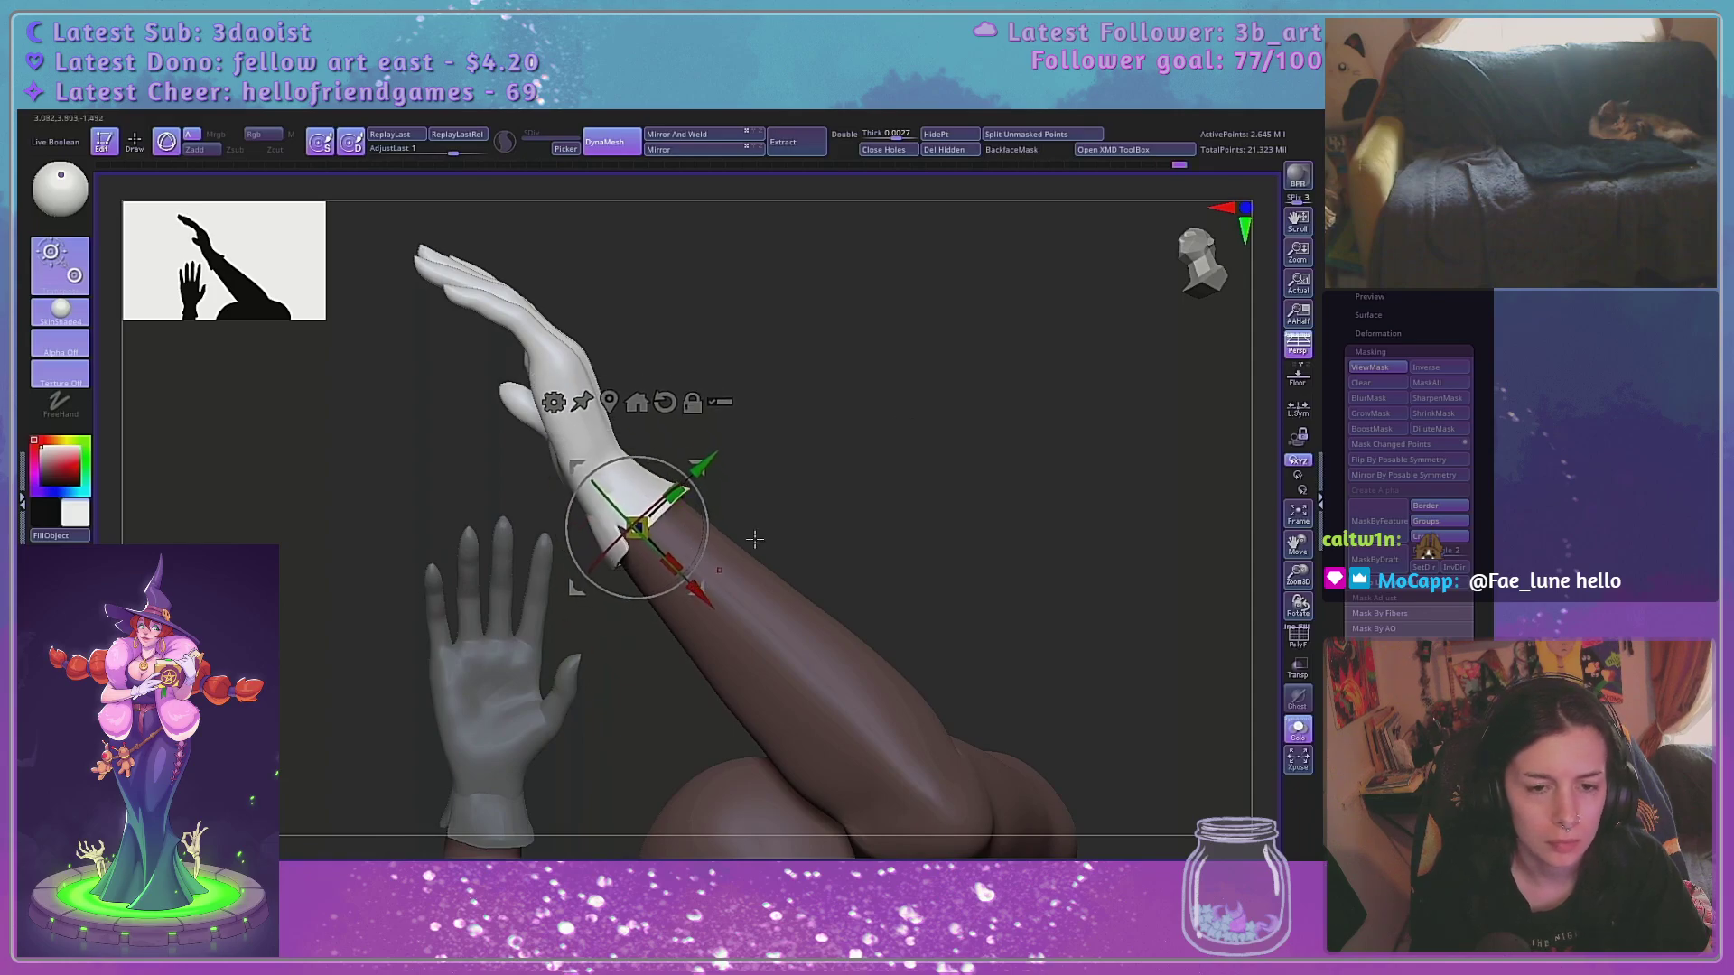
left_click_drag(756, 539, 761, 488)
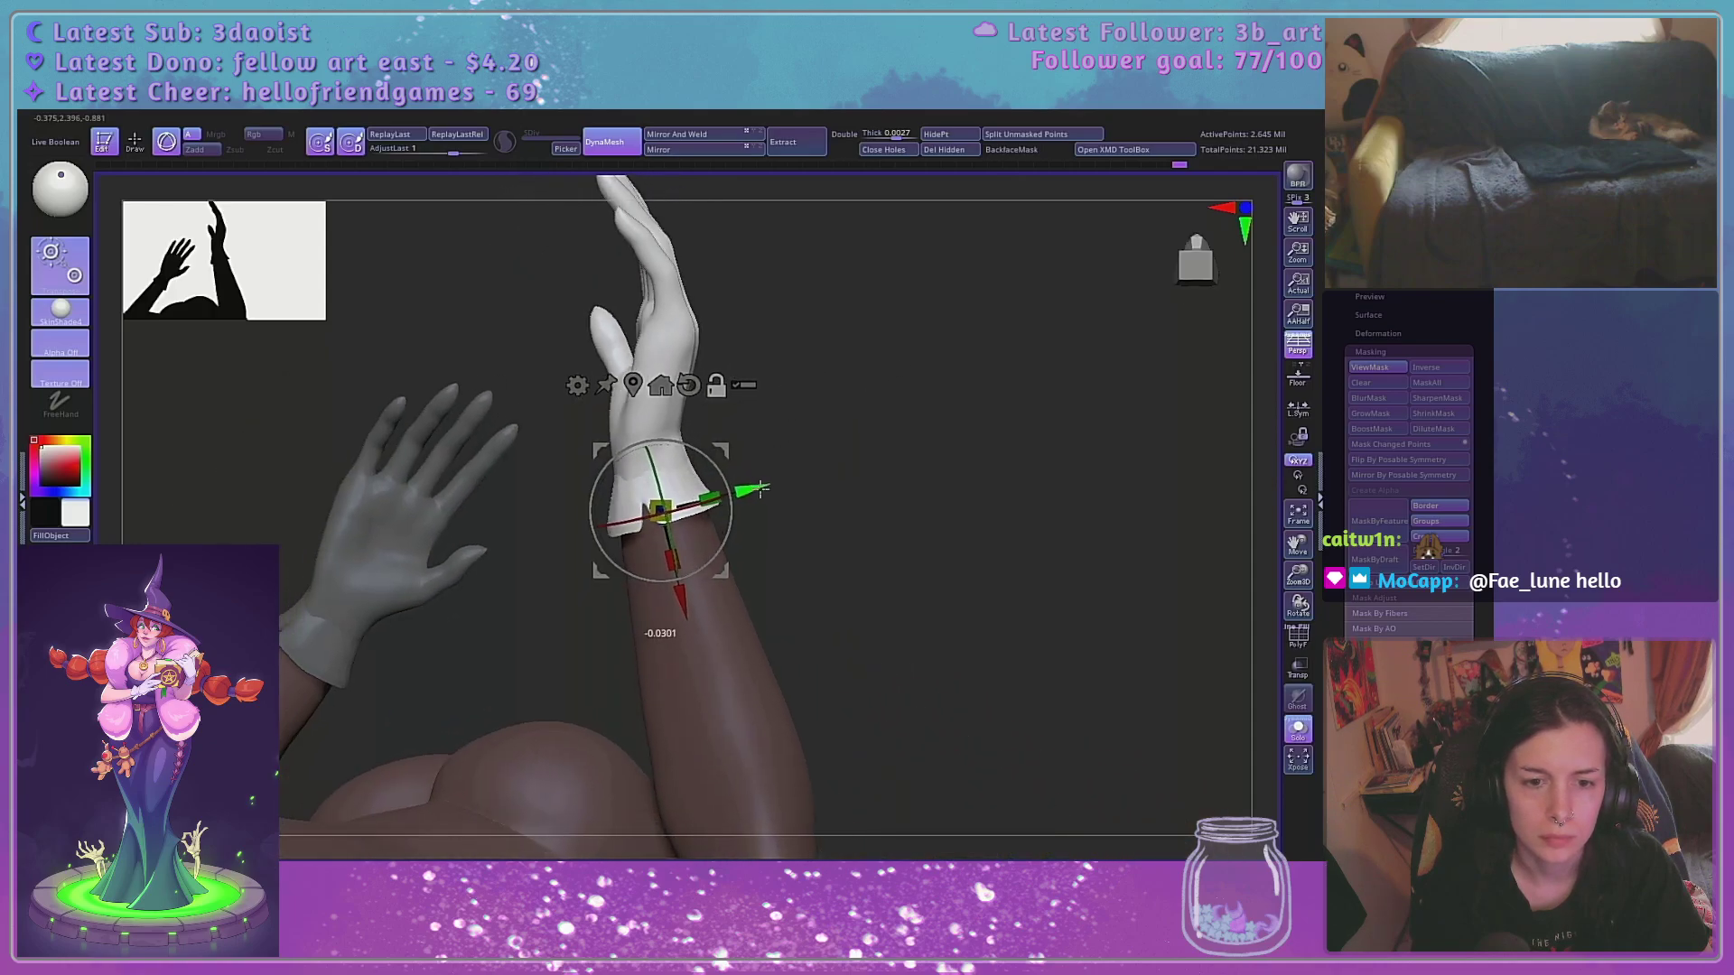
left_click(1291, 359)
left_click_drag(907, 550, 898, 485, "alt")
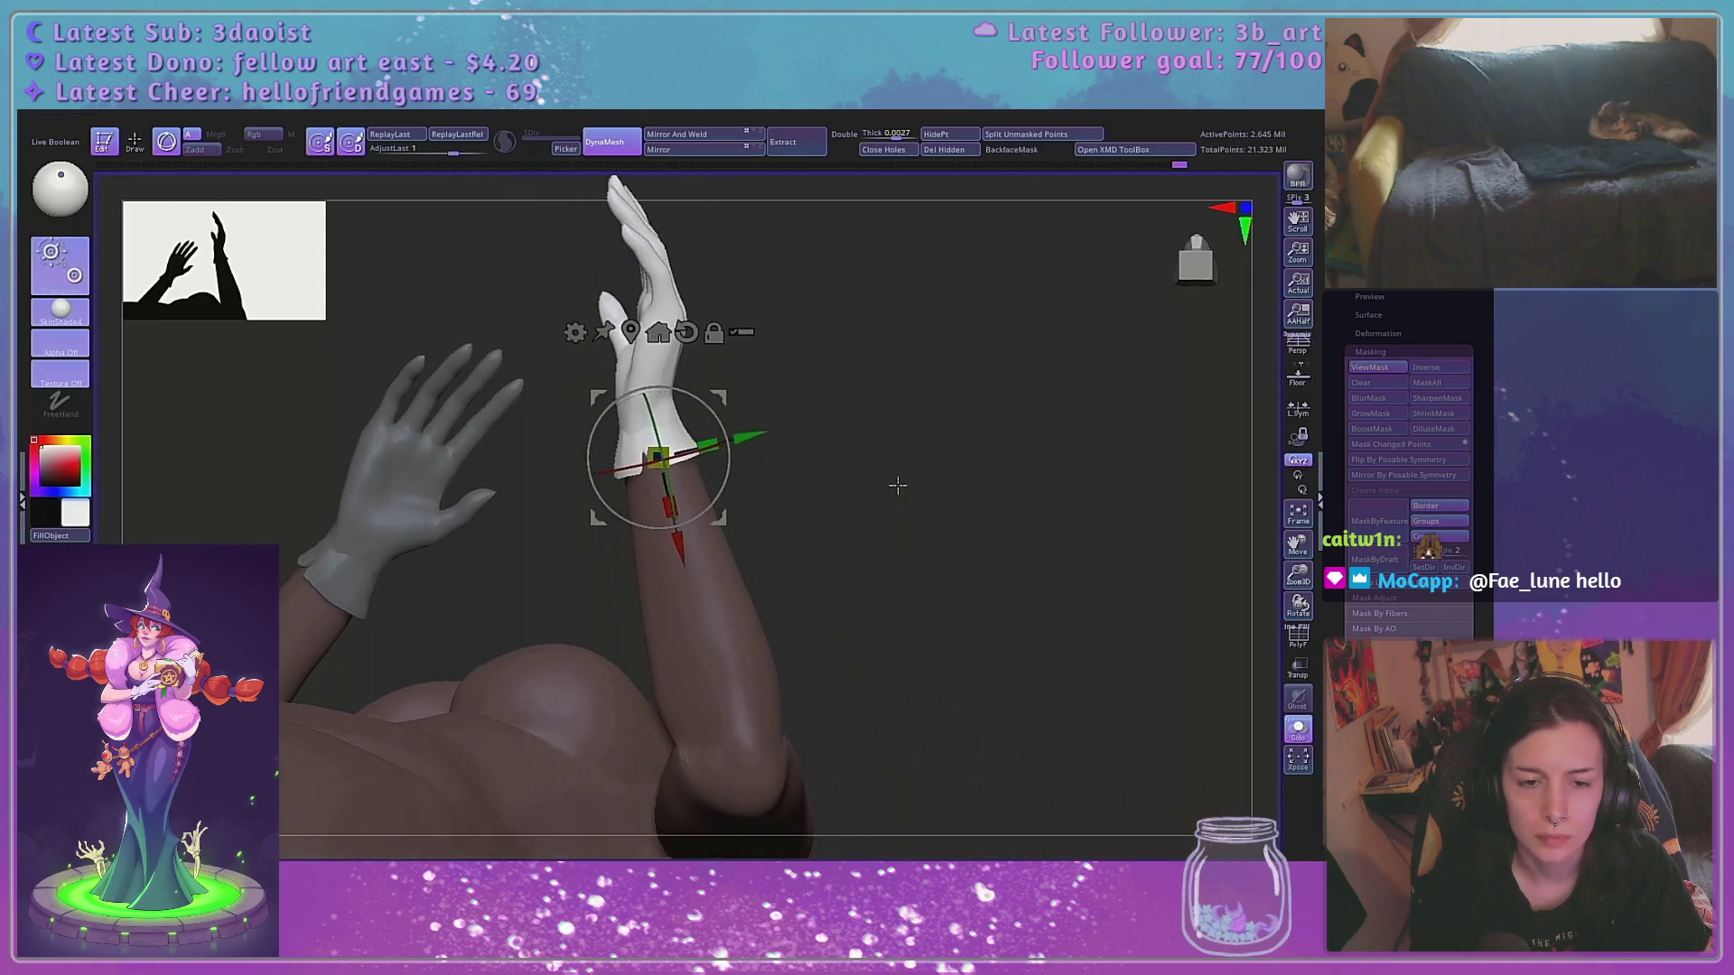
Try to twist the extended arm's gloved hand around the forearm axis, and undo the rotation
mouse_move(808, 424)
left_mouse_down()
mouse_move(844, 512)
mouse_move(864, 453)
mouse_move(829, 423)
left_mouse_up()
left_click_drag(700, 502, 605, 514)
left_click_drag(809, 525, 798, 436)
key("ctrl+z")
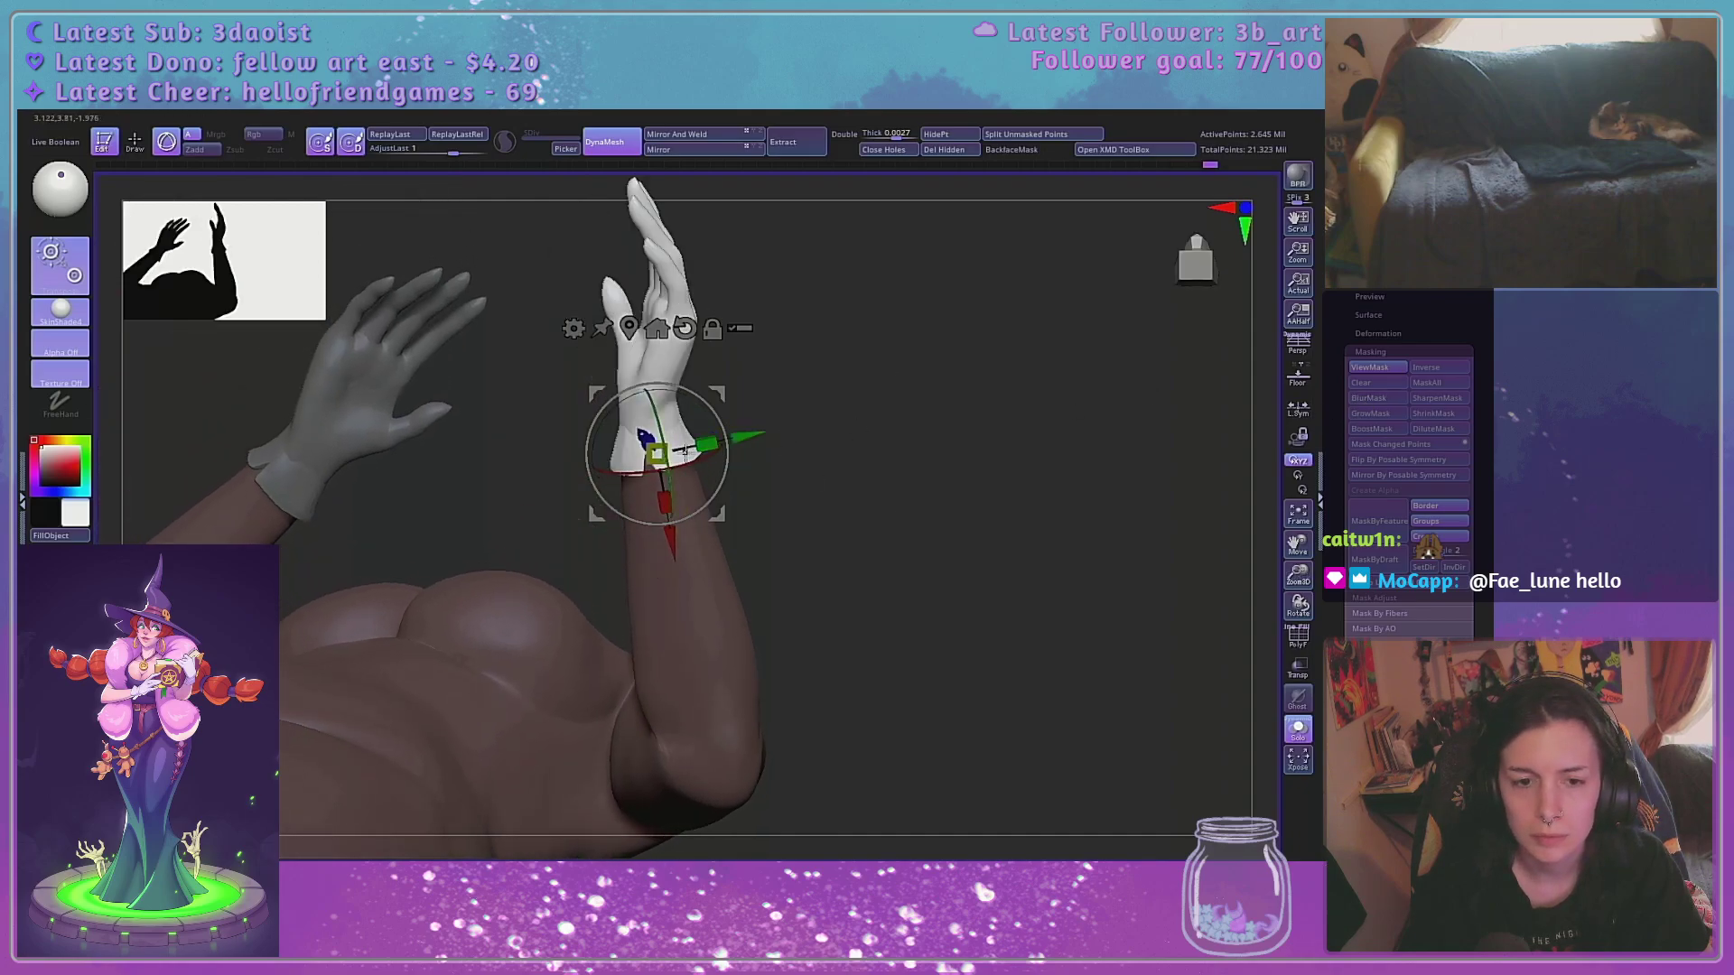
Twist the extended arm's glove about 90° around the forearm axis so the palm turns toward the front
left_click_drag(684, 467, 574, 484)
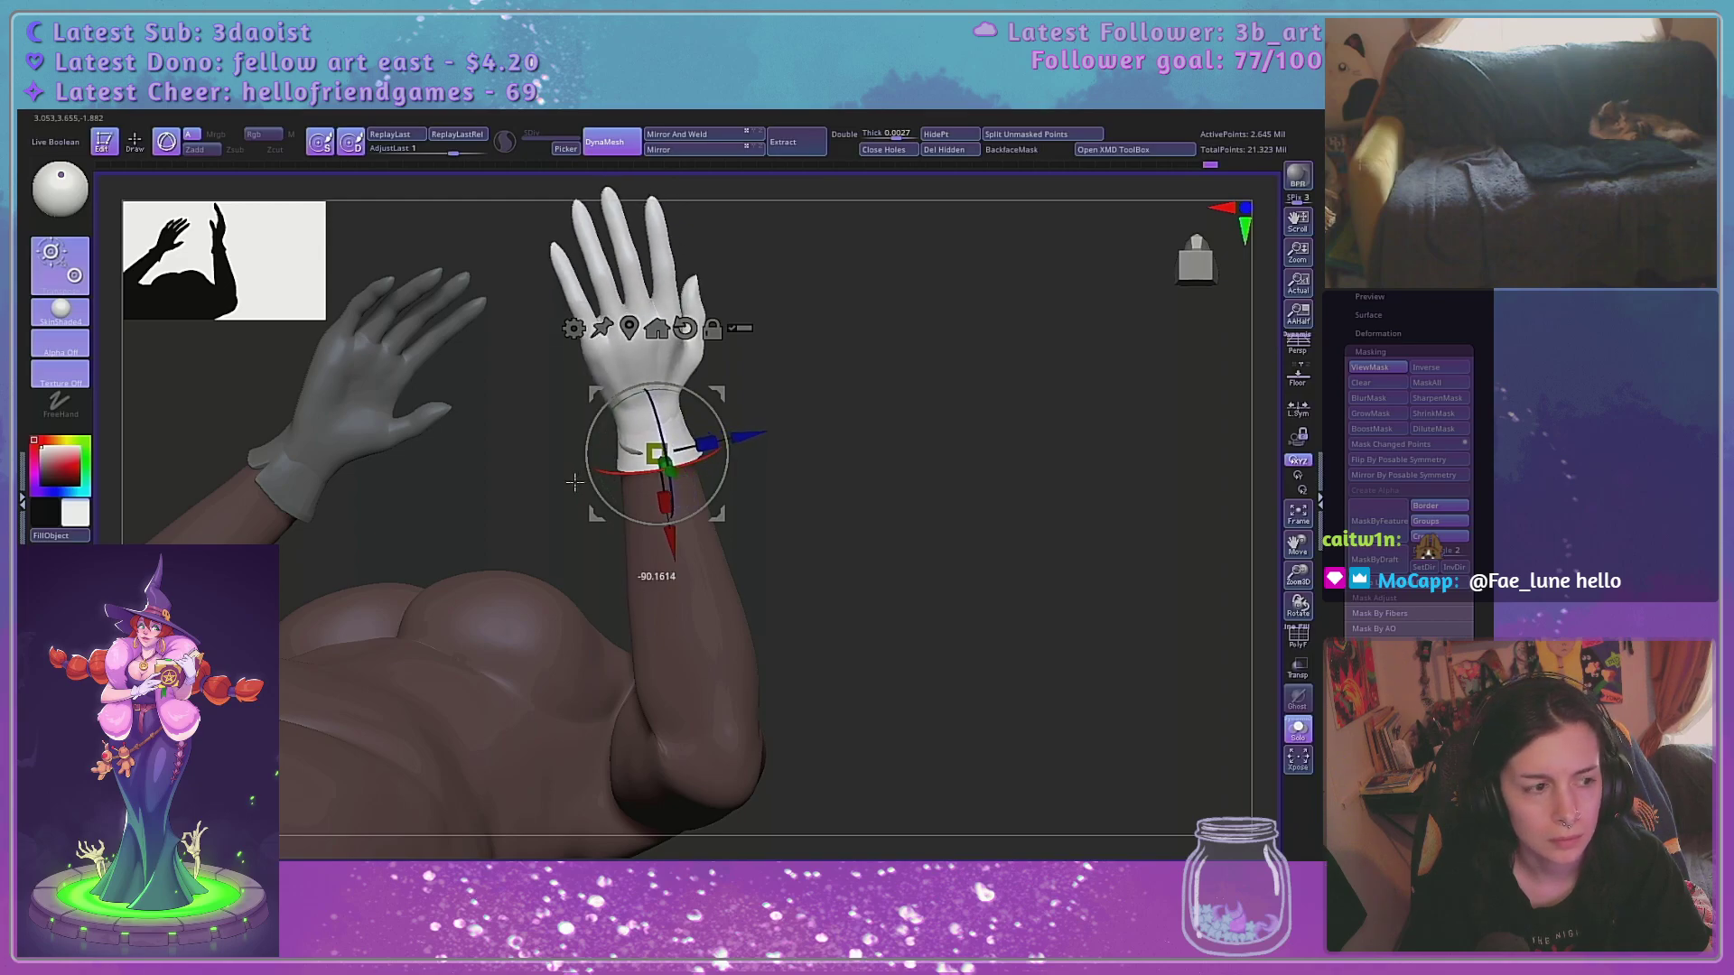
left_click_drag(575, 483, 840, 466)
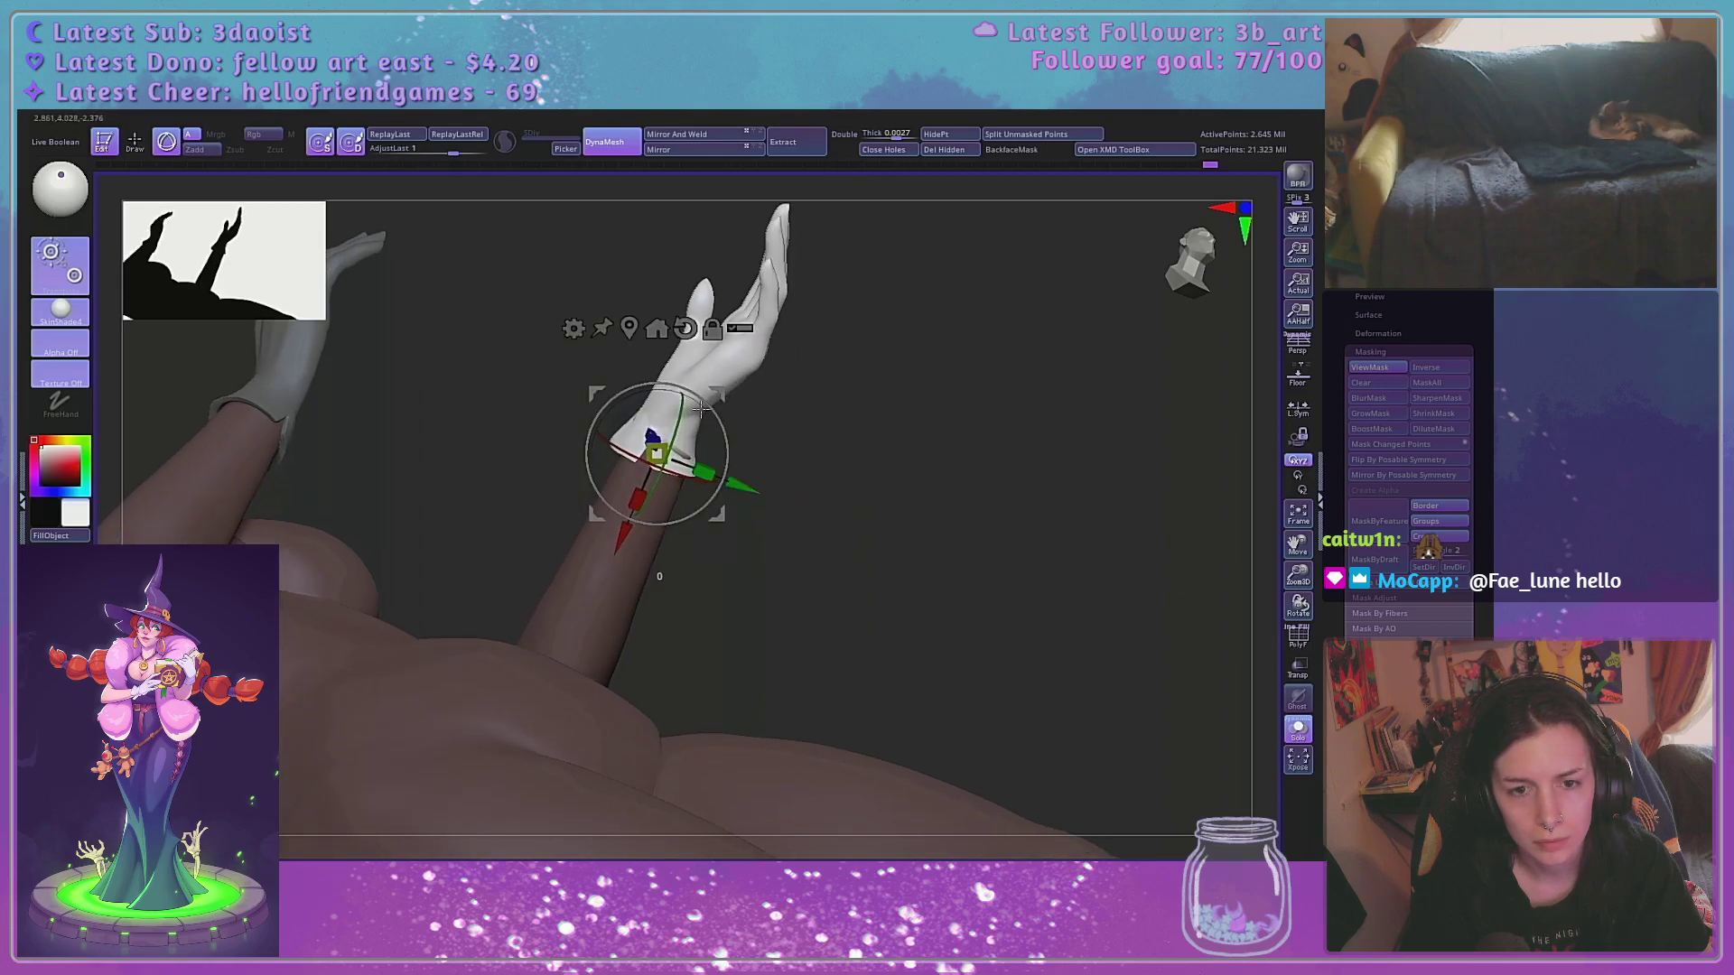
left_click_drag(701, 409, 687, 397)
left_click_drag(750, 466, 859, 477)
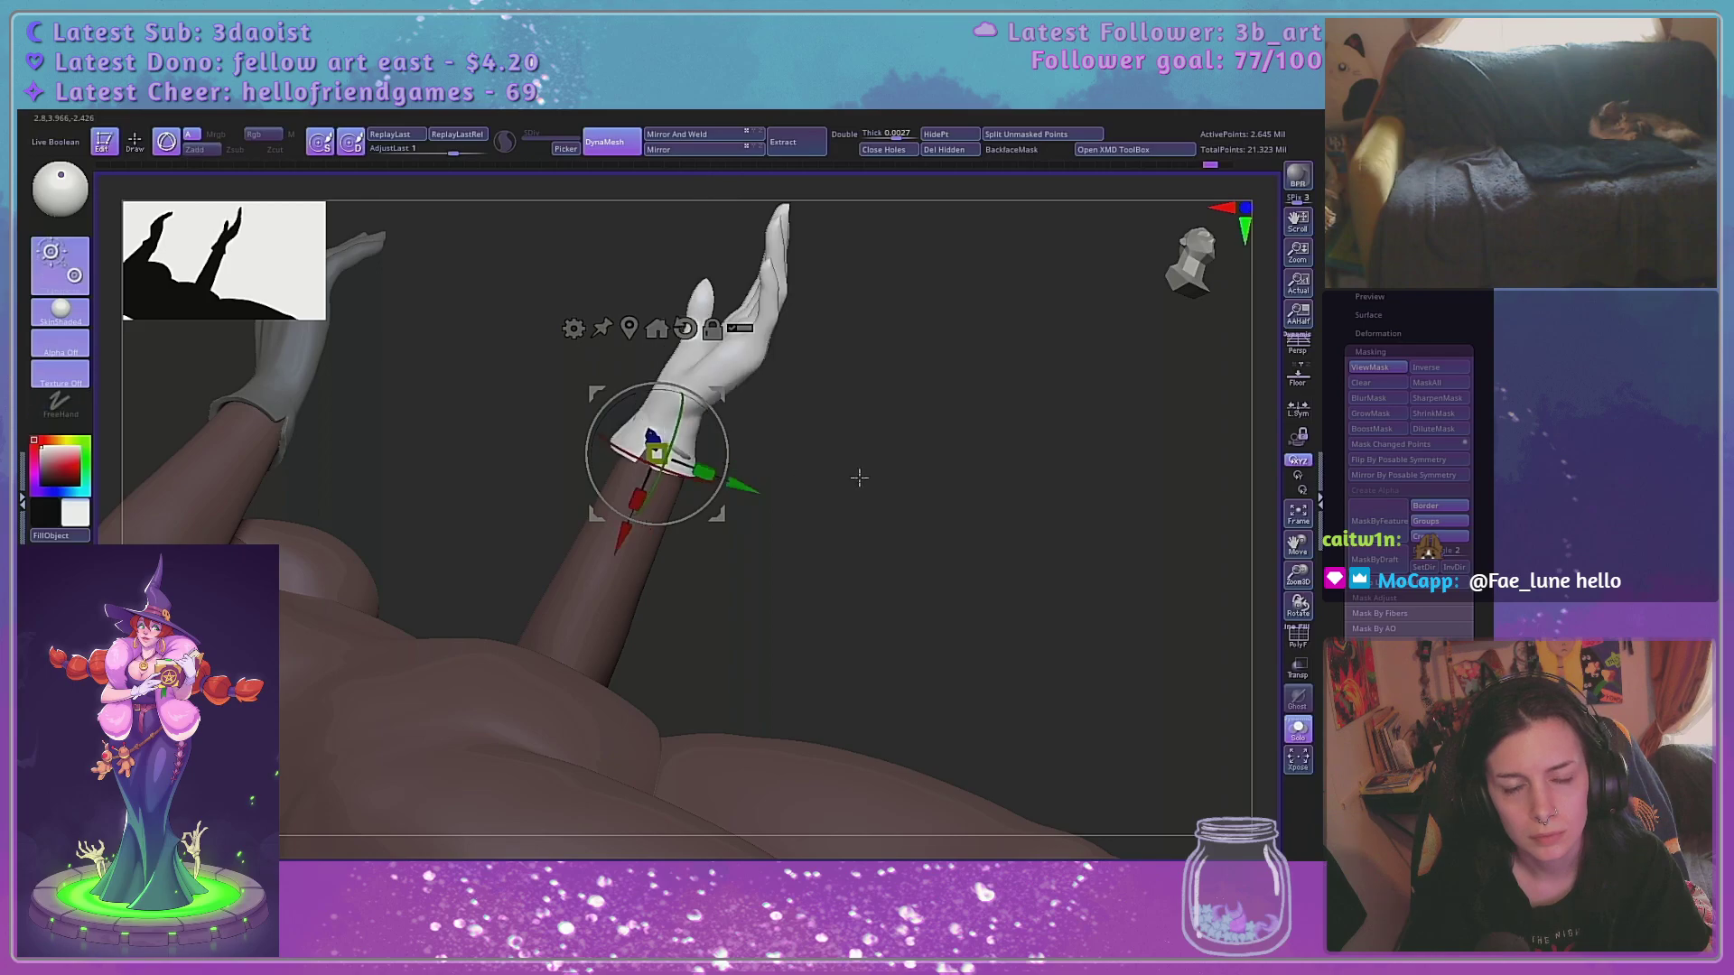
Restore perspective, show all subtools to check the hand against the full character, and leave the gizmo mode
left_click_drag(1298, 574, 916, 533)
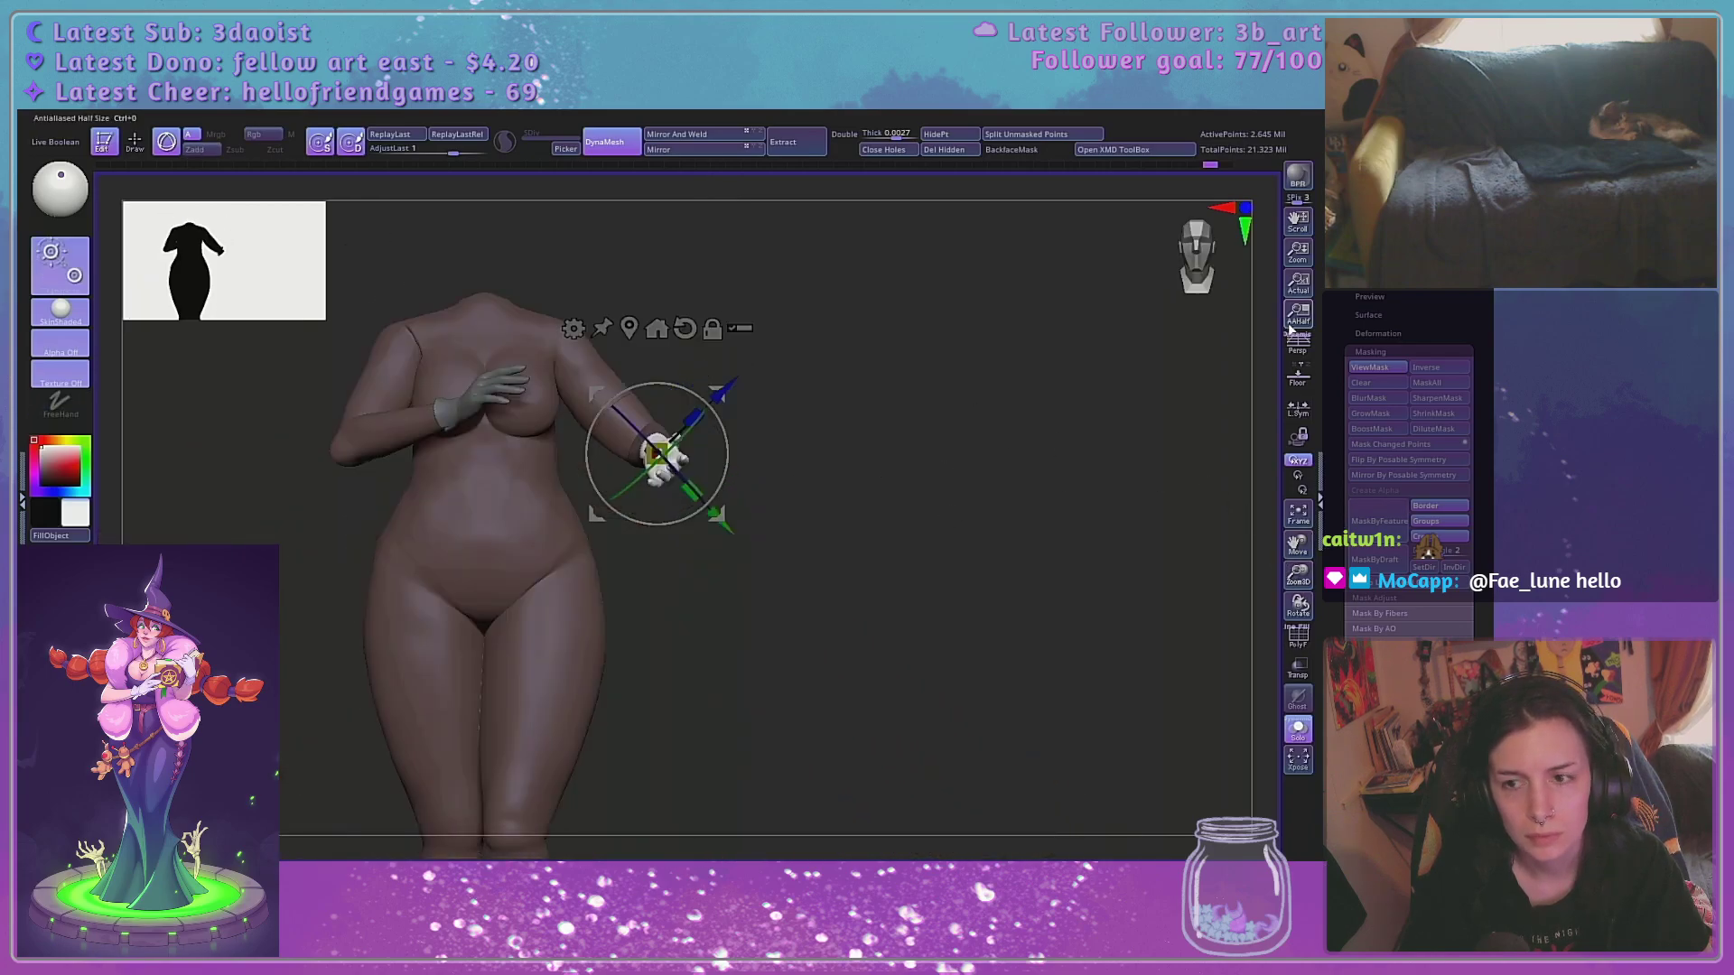
left_click(1298, 358)
mouse_move(941, 392)
left_mouse_down()
mouse_move(1034, 480)
mouse_move(1037, 534)
mouse_move(1064, 559)
left_mouse_up()
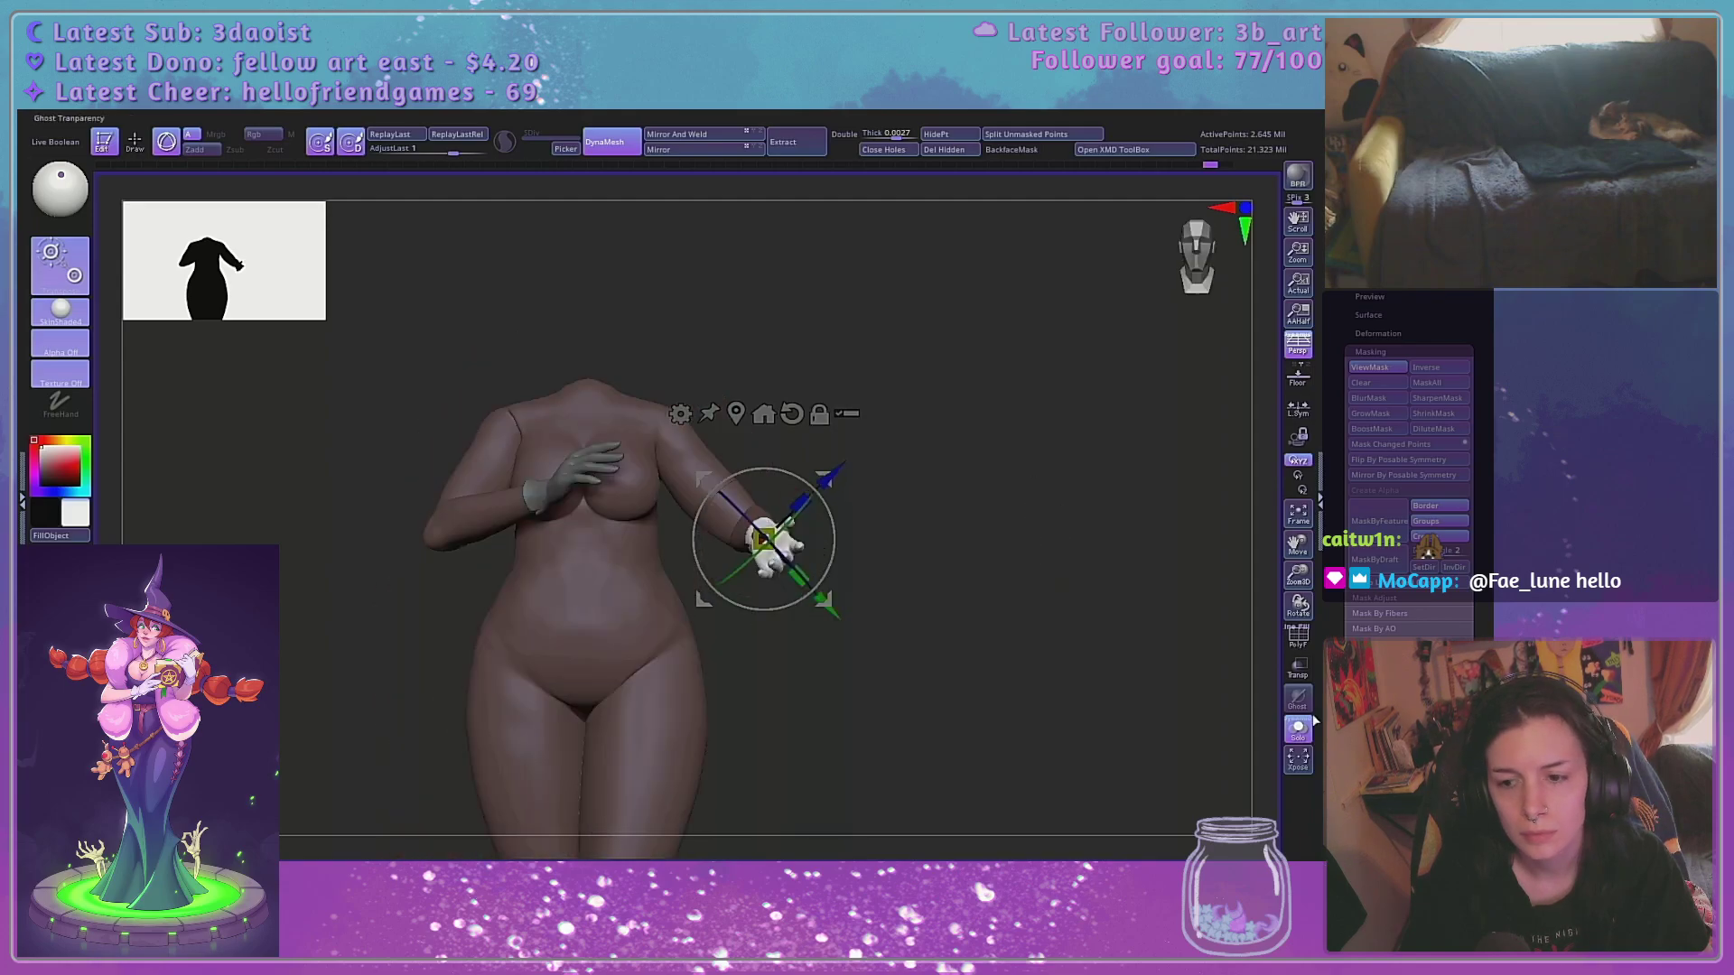
left_click(1298, 728)
left_click_drag(1033, 617, 1013, 602, "alt")
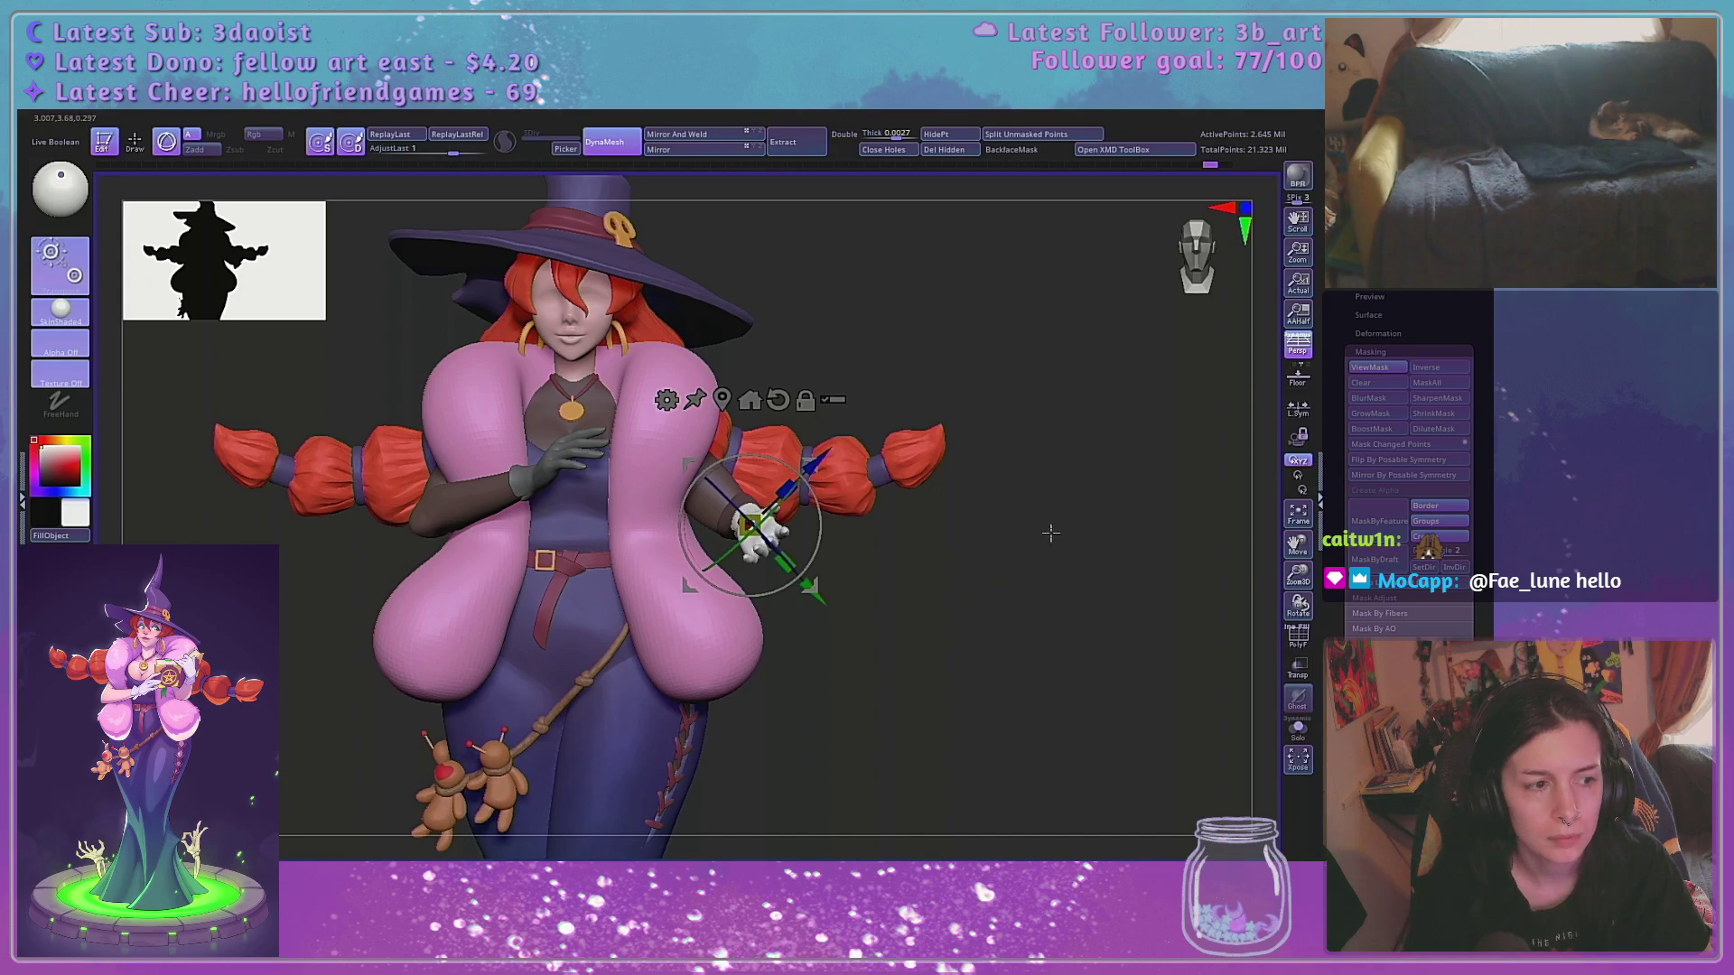
left_click_drag(1054, 559, 1115, 584)
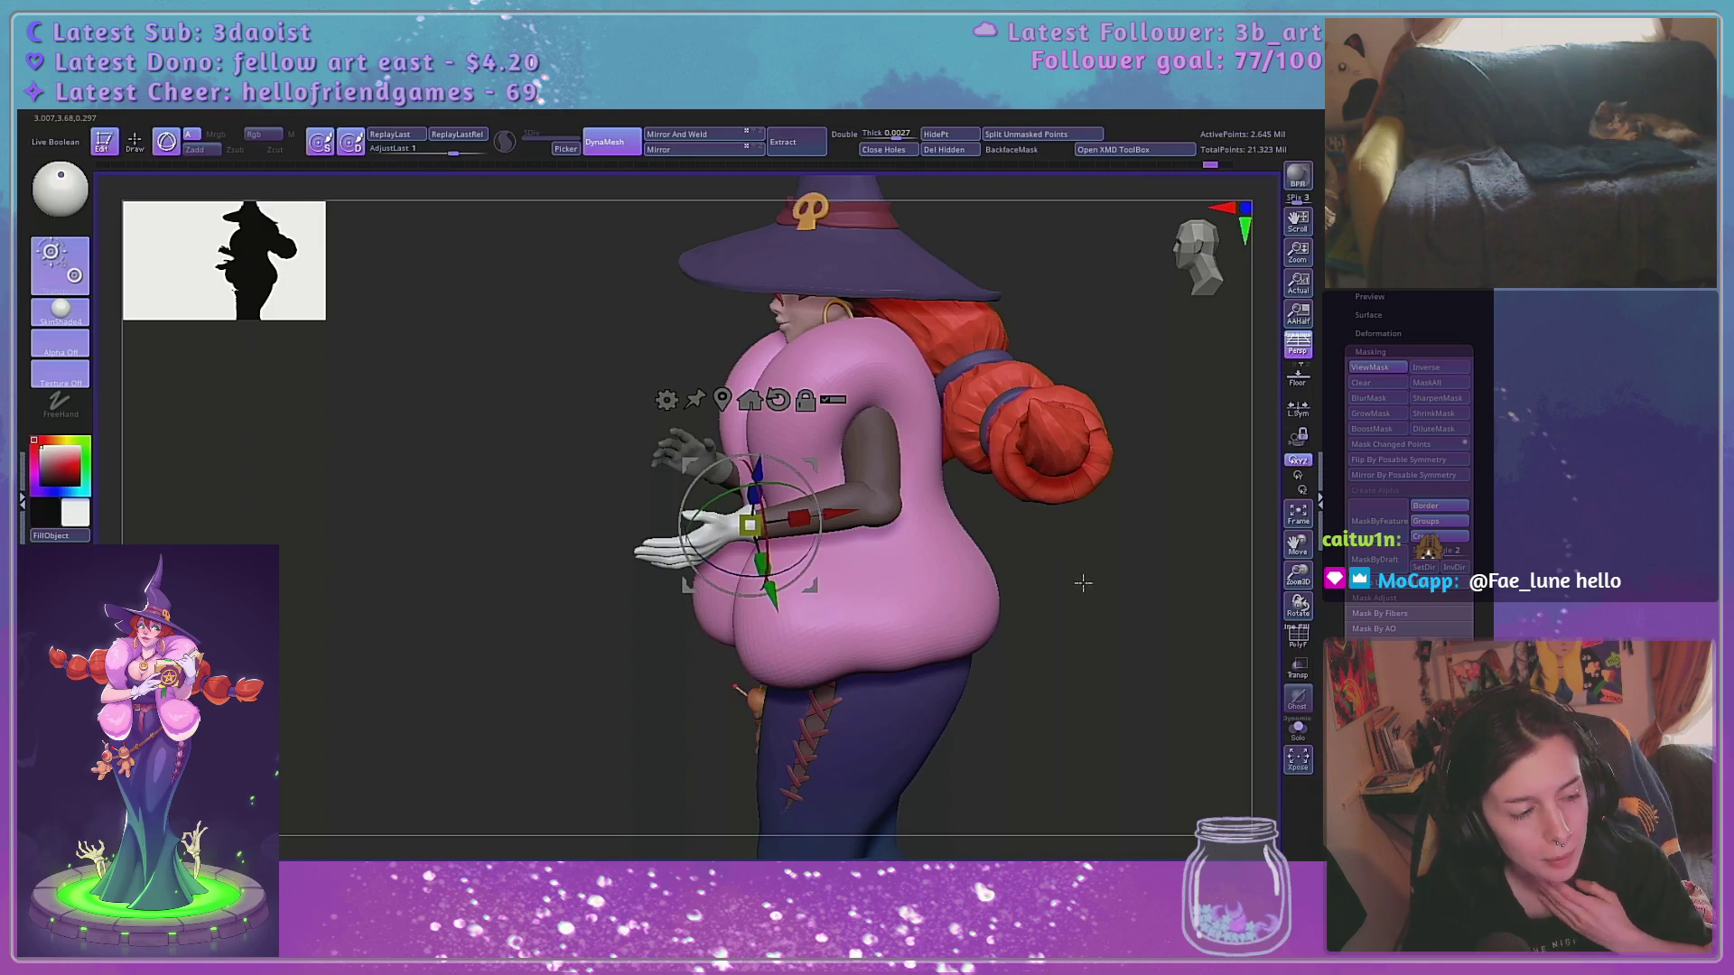
key("q")
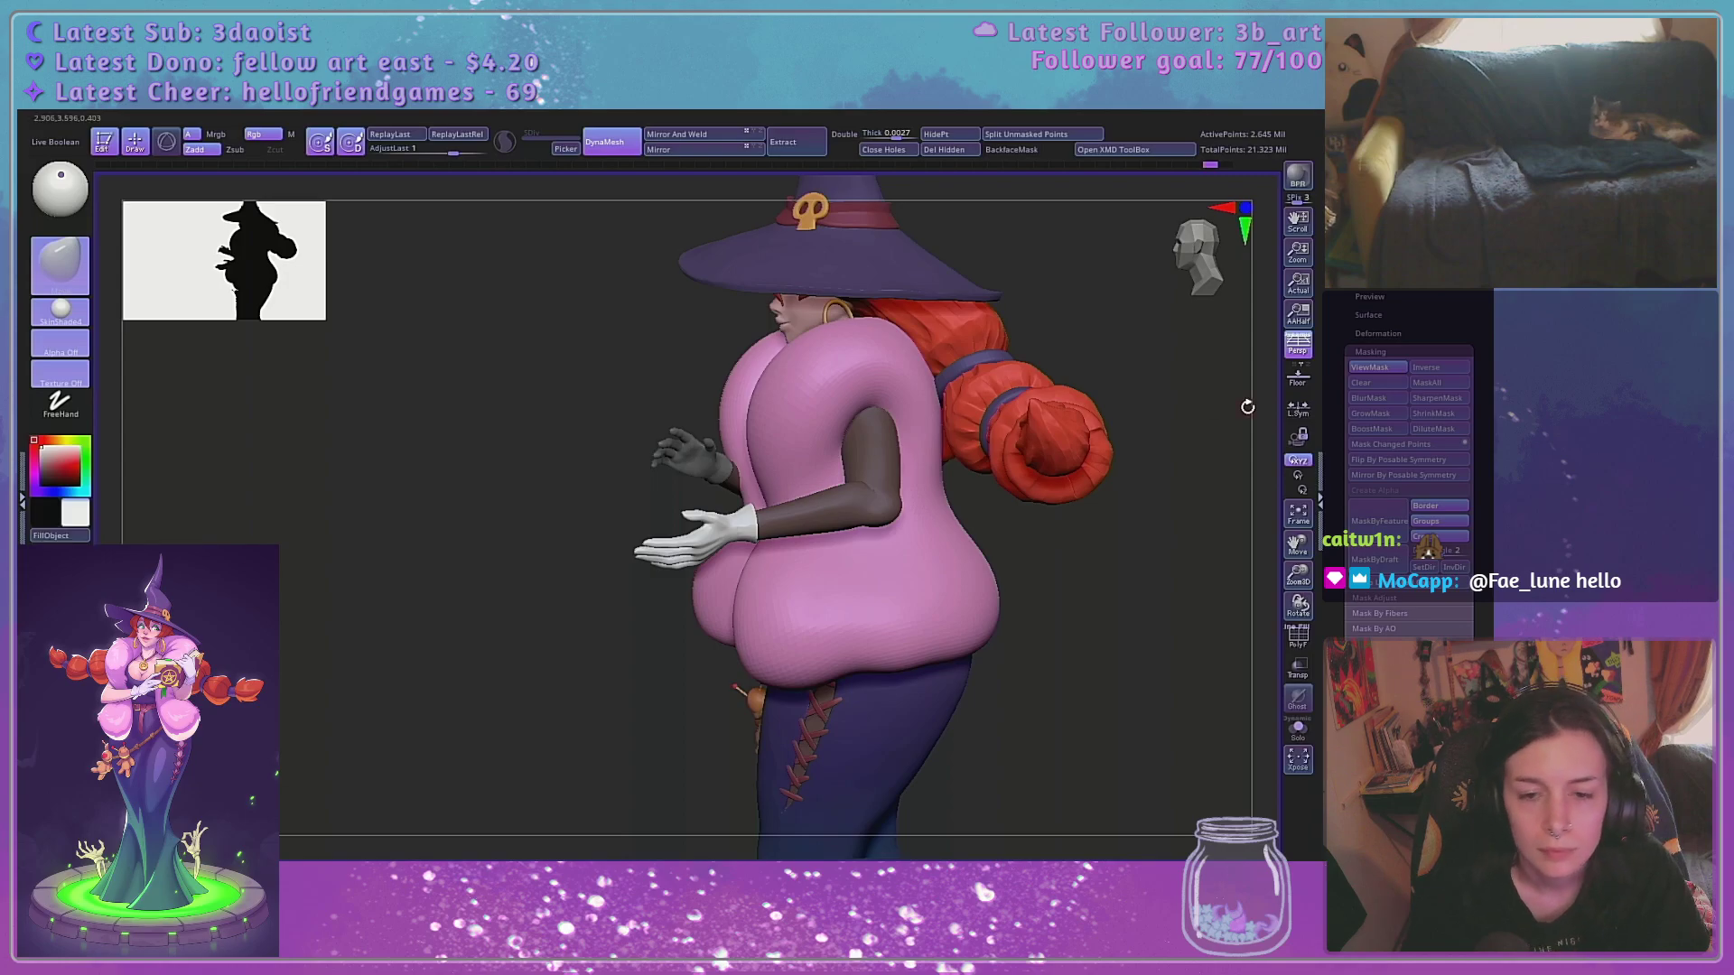
Clear the mask and push the extended arm's glove cuff back into shape around the twisted wrist
left_click_drag(1165, 581, 1295, 650)
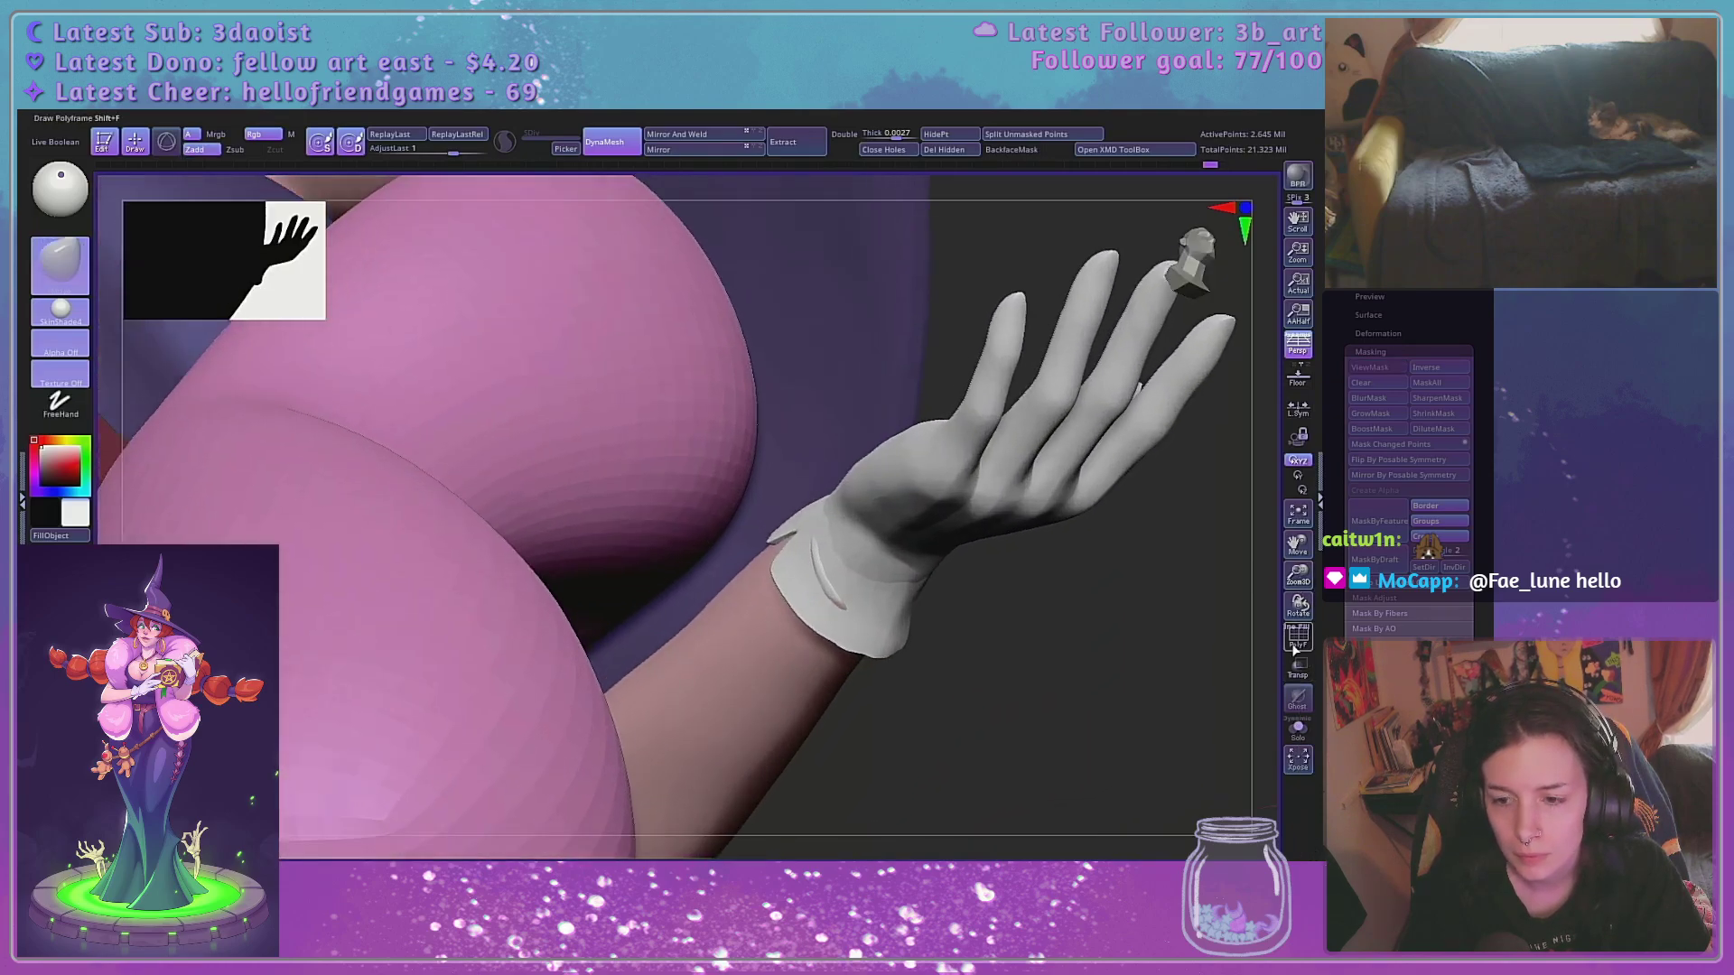
left_click(1297, 643)
left_click(1297, 643)
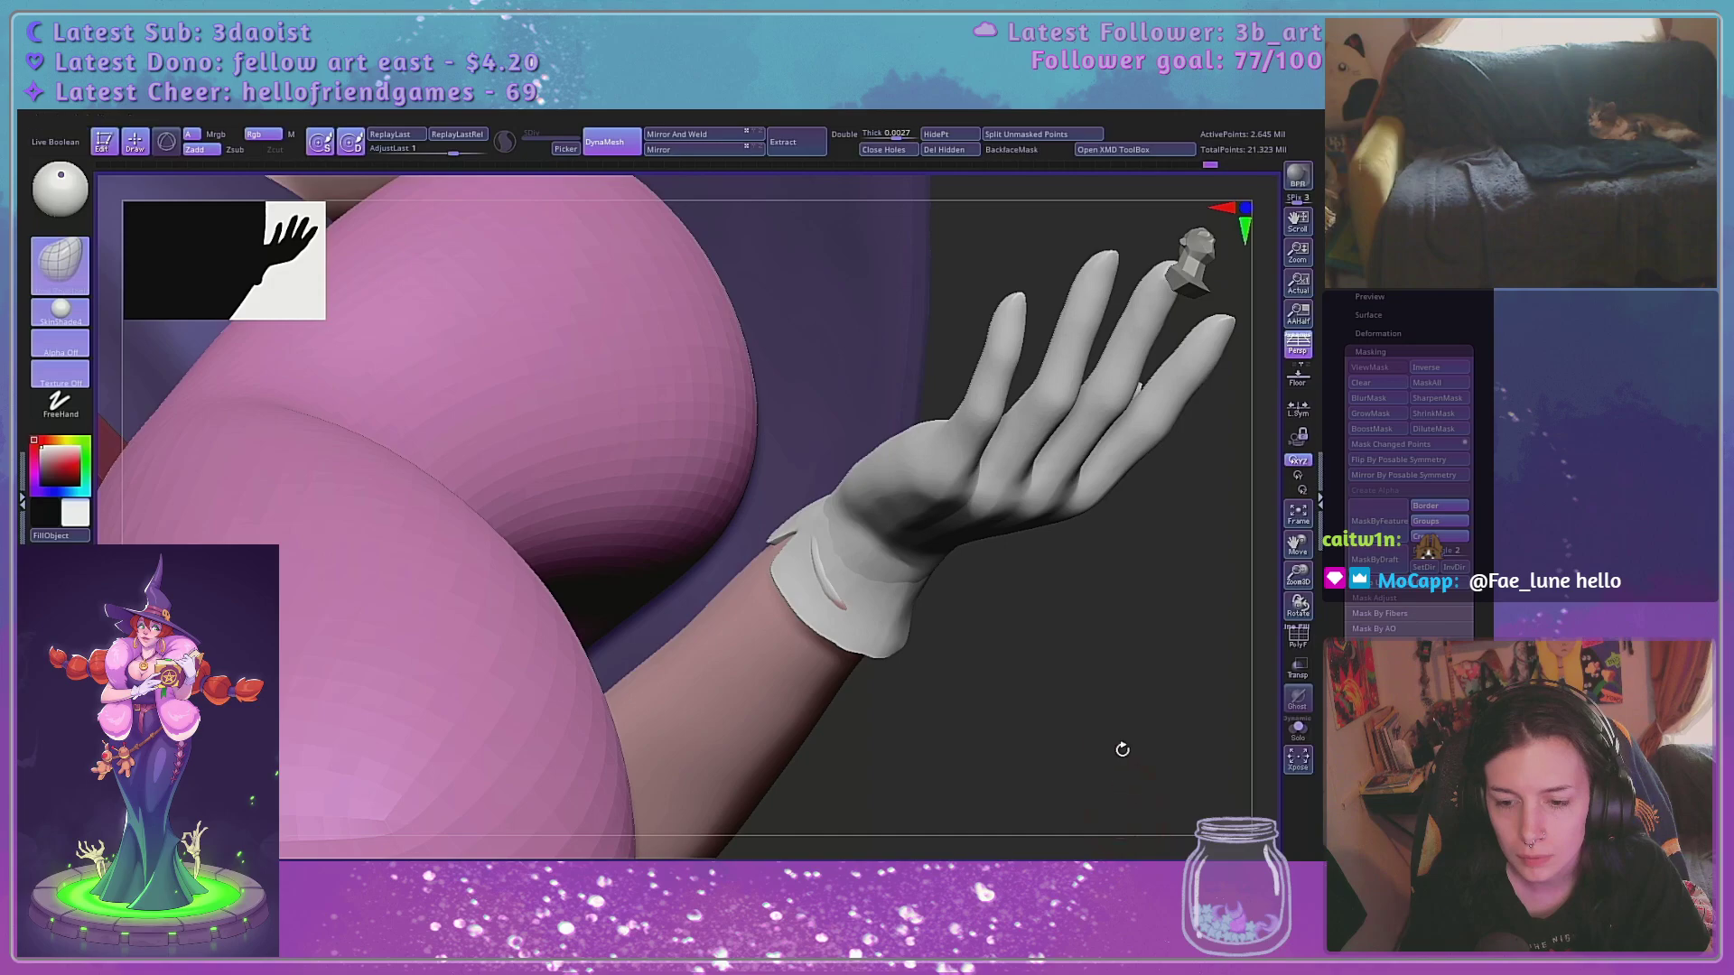
left_click_drag(1123, 749, 889, 551)
key("space")
key("space")
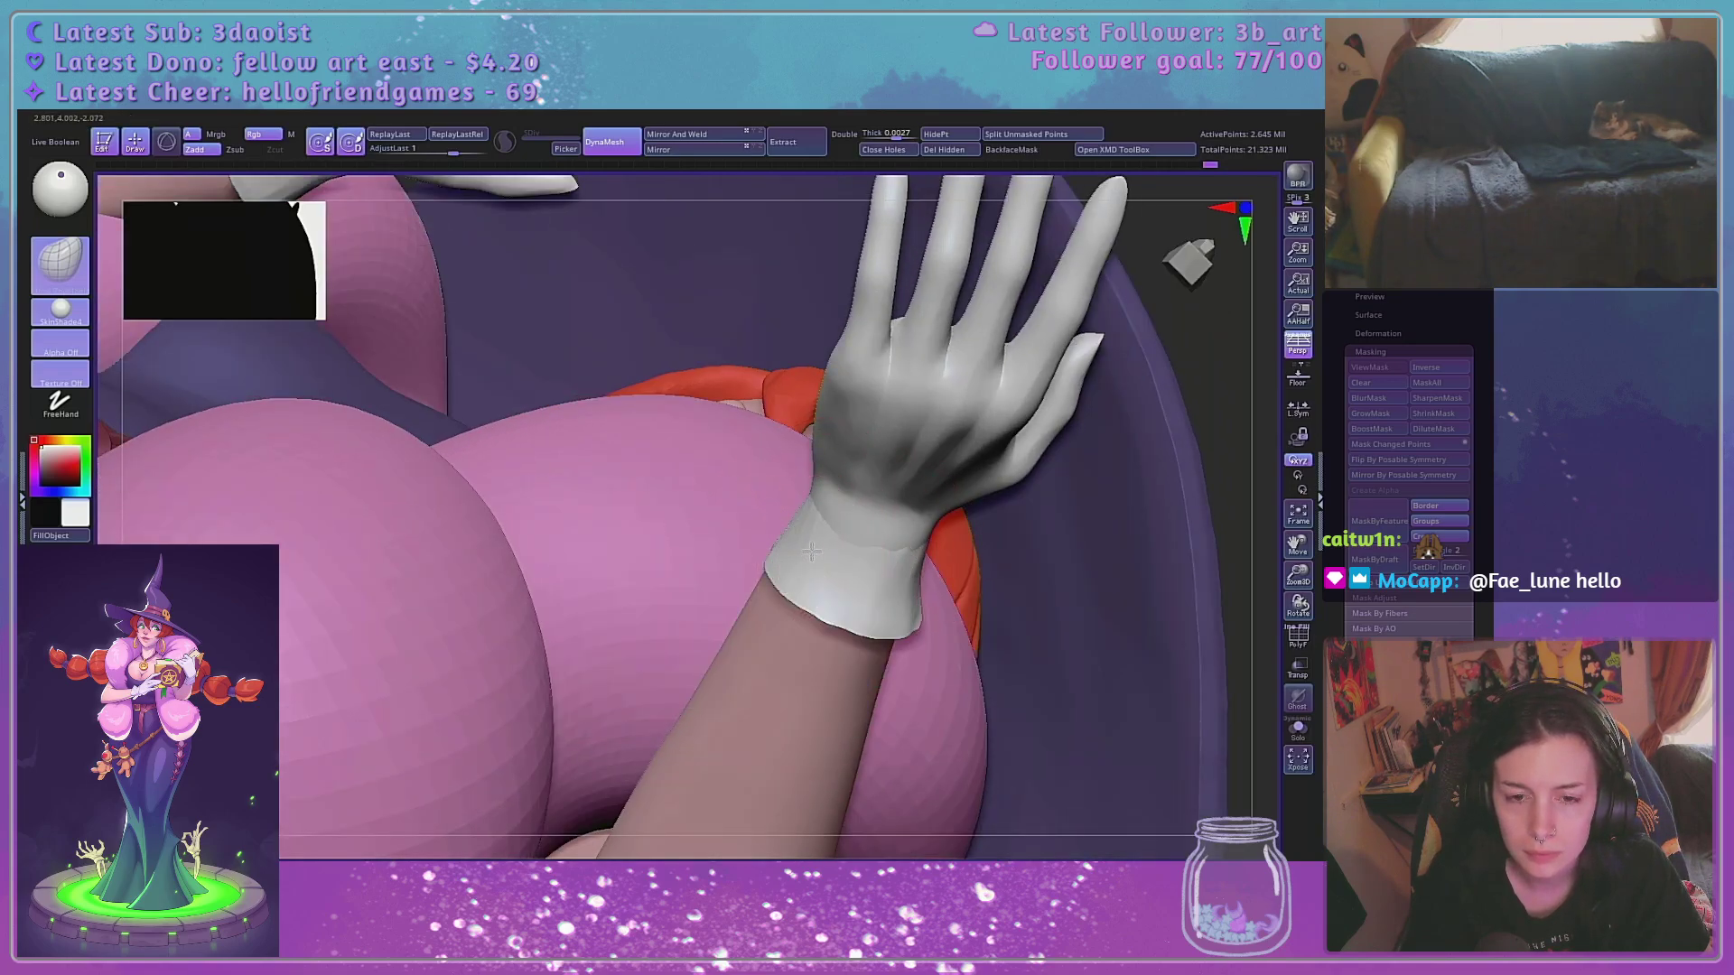
Pull the edges of the extended arm's glove cuff outward from several angles into an even flare
left_click_drag(1303, 598, 871, 572)
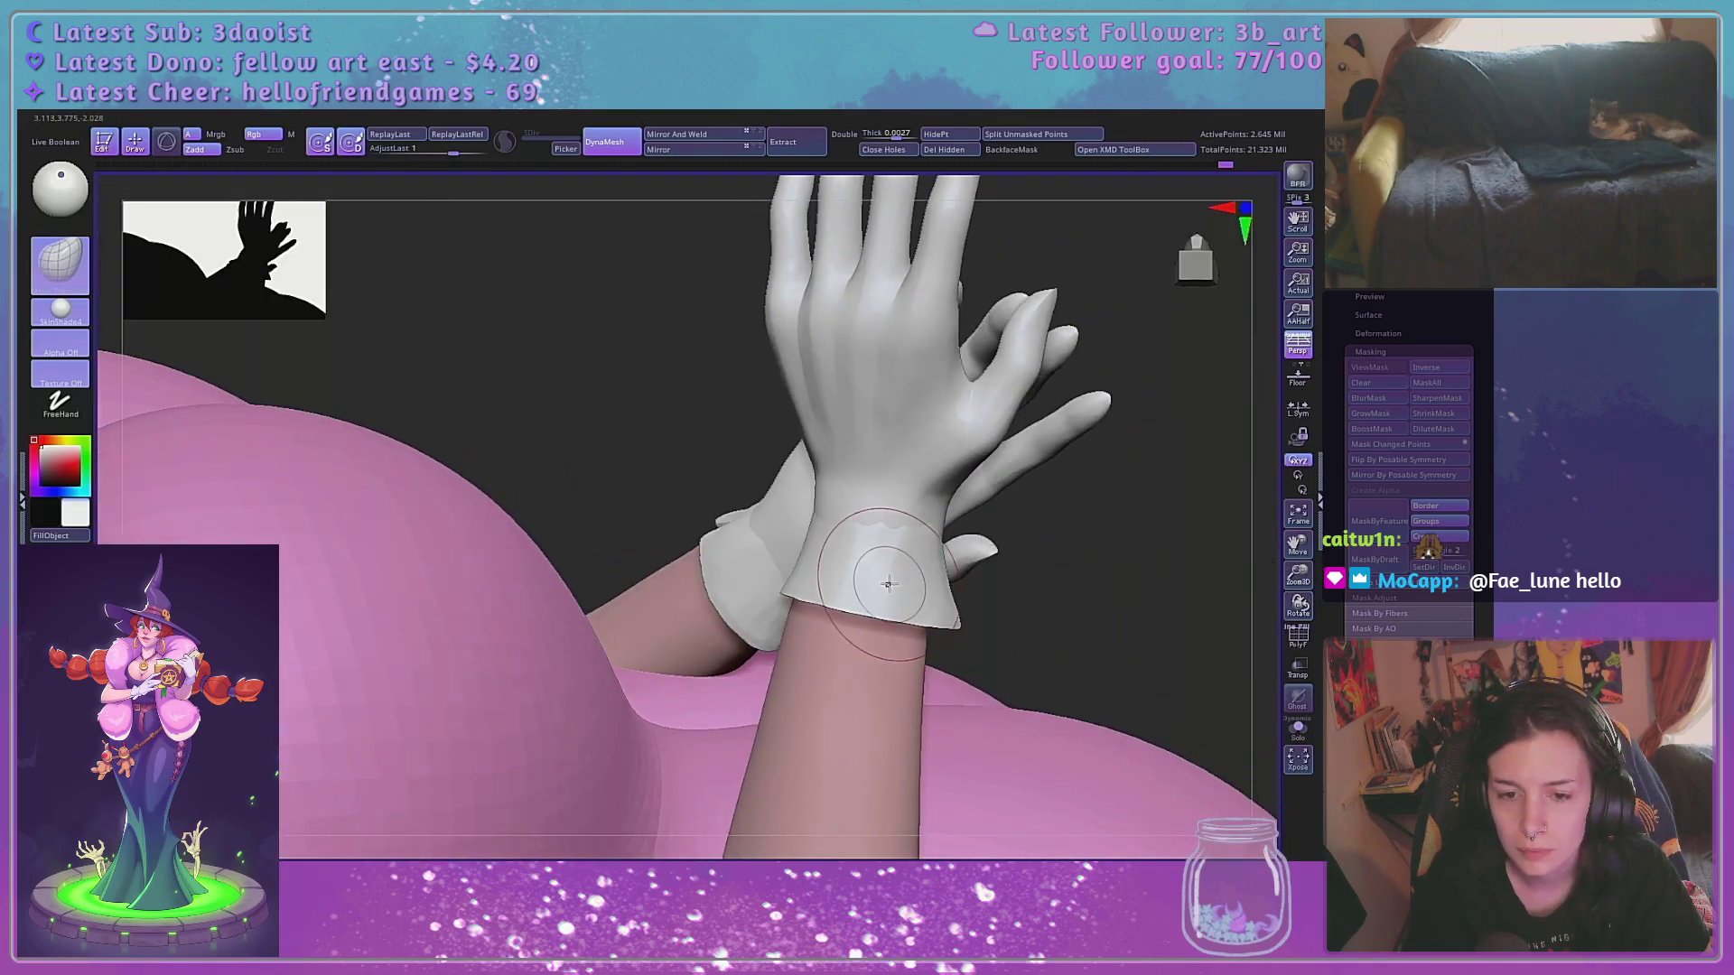
key("space")
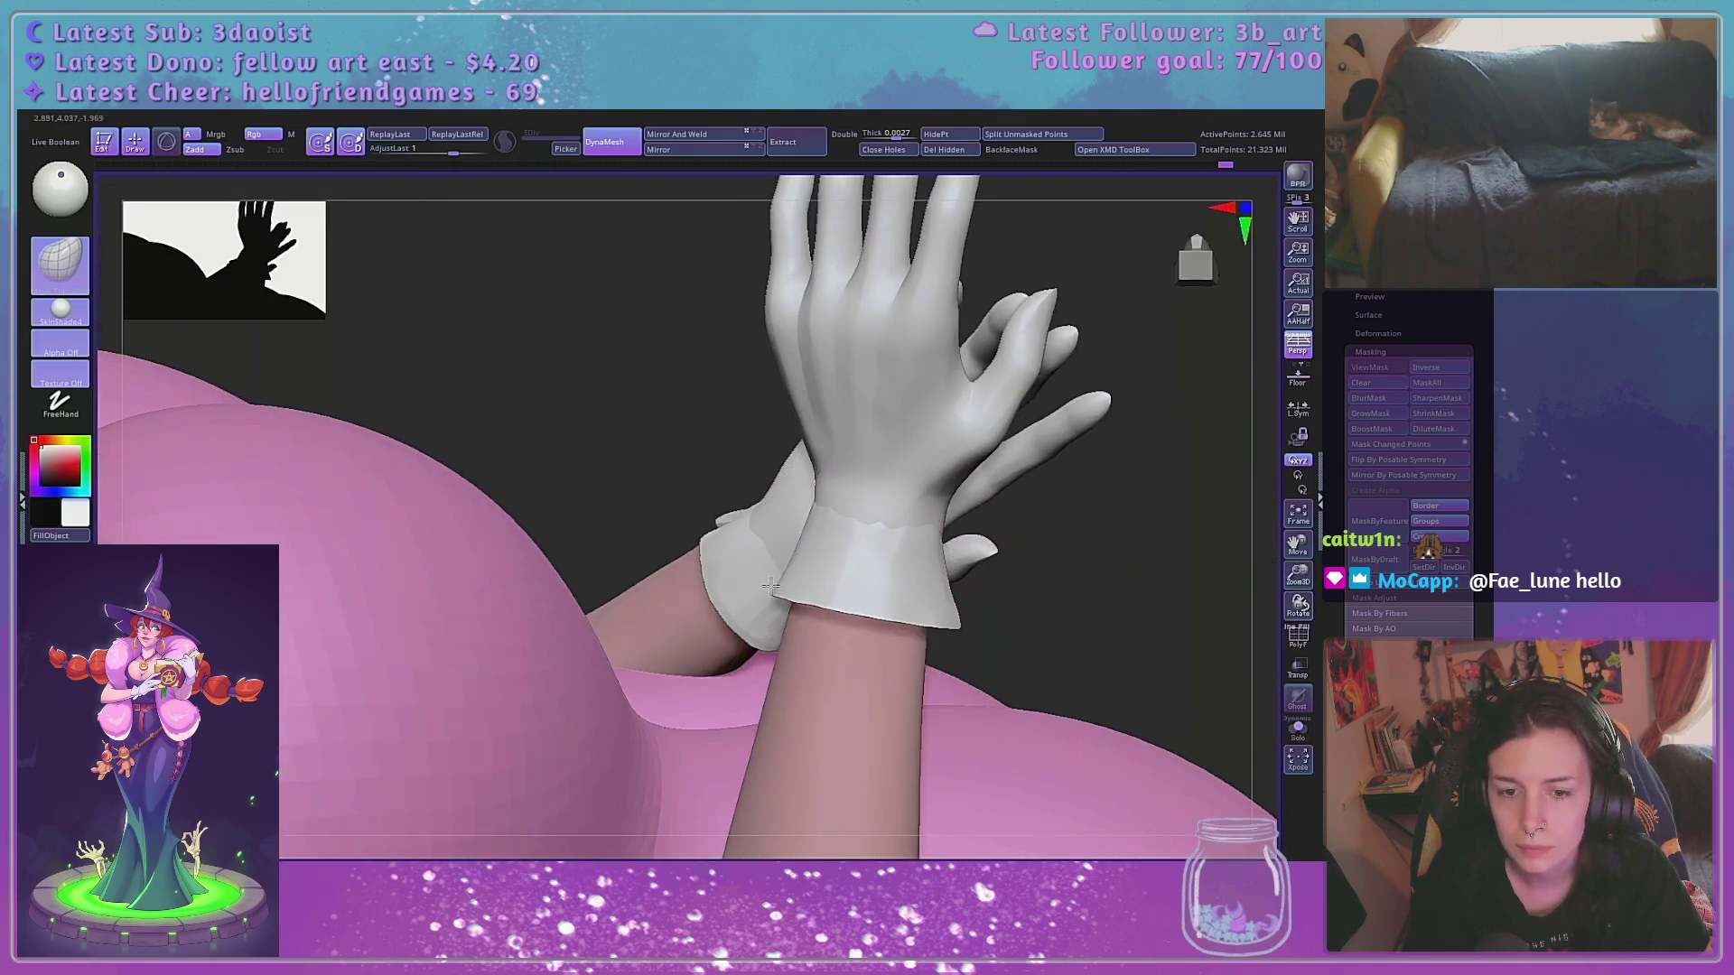
left_click_drag(1137, 569, 1077, 569)
right_click_drag(1076, 569, 911, 585)
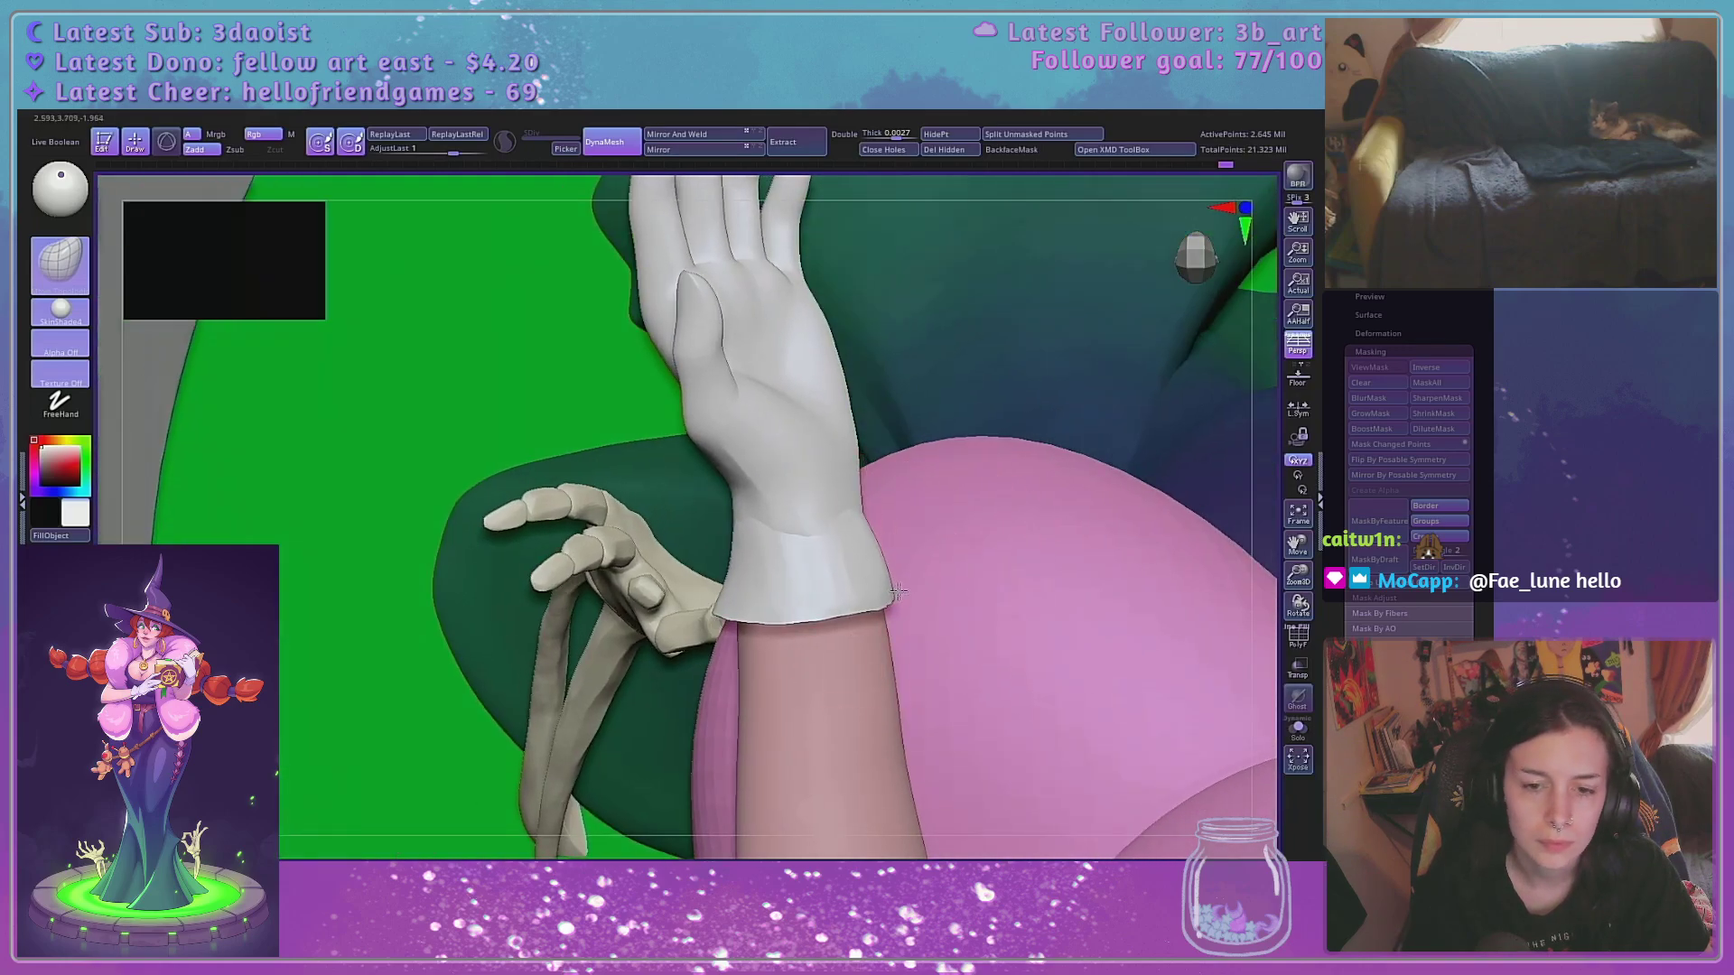
right_click_drag(1021, 589, 1099, 587)
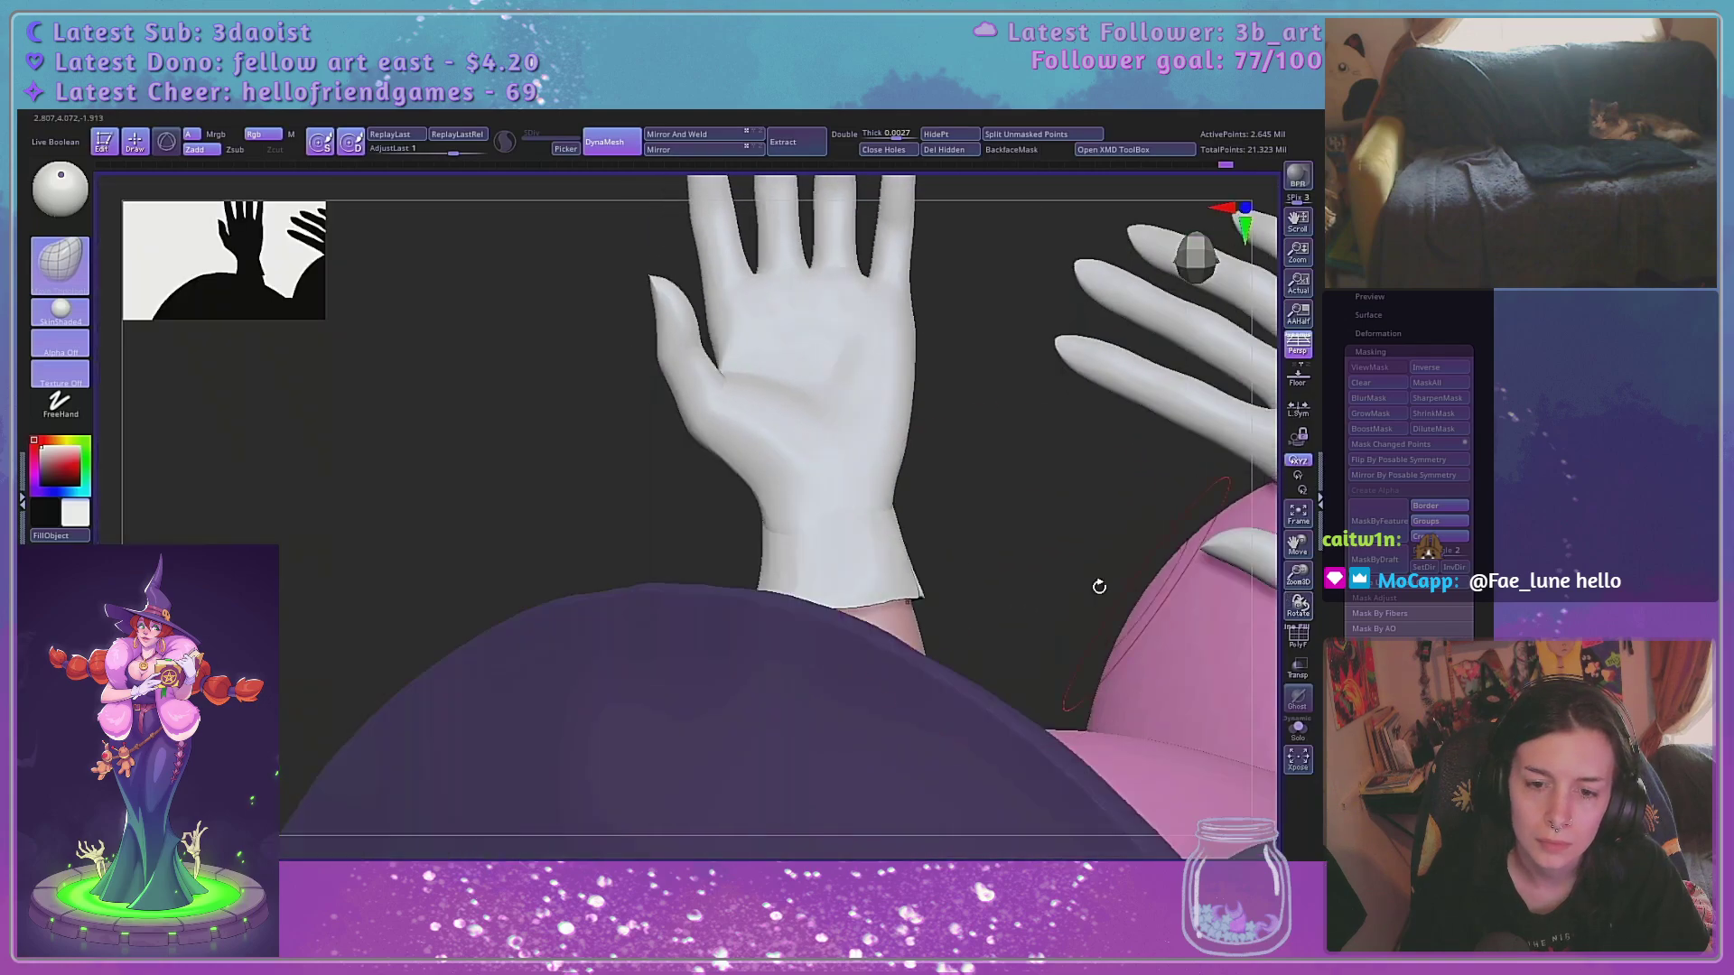
right_click_drag(940, 592, 1160, 547)
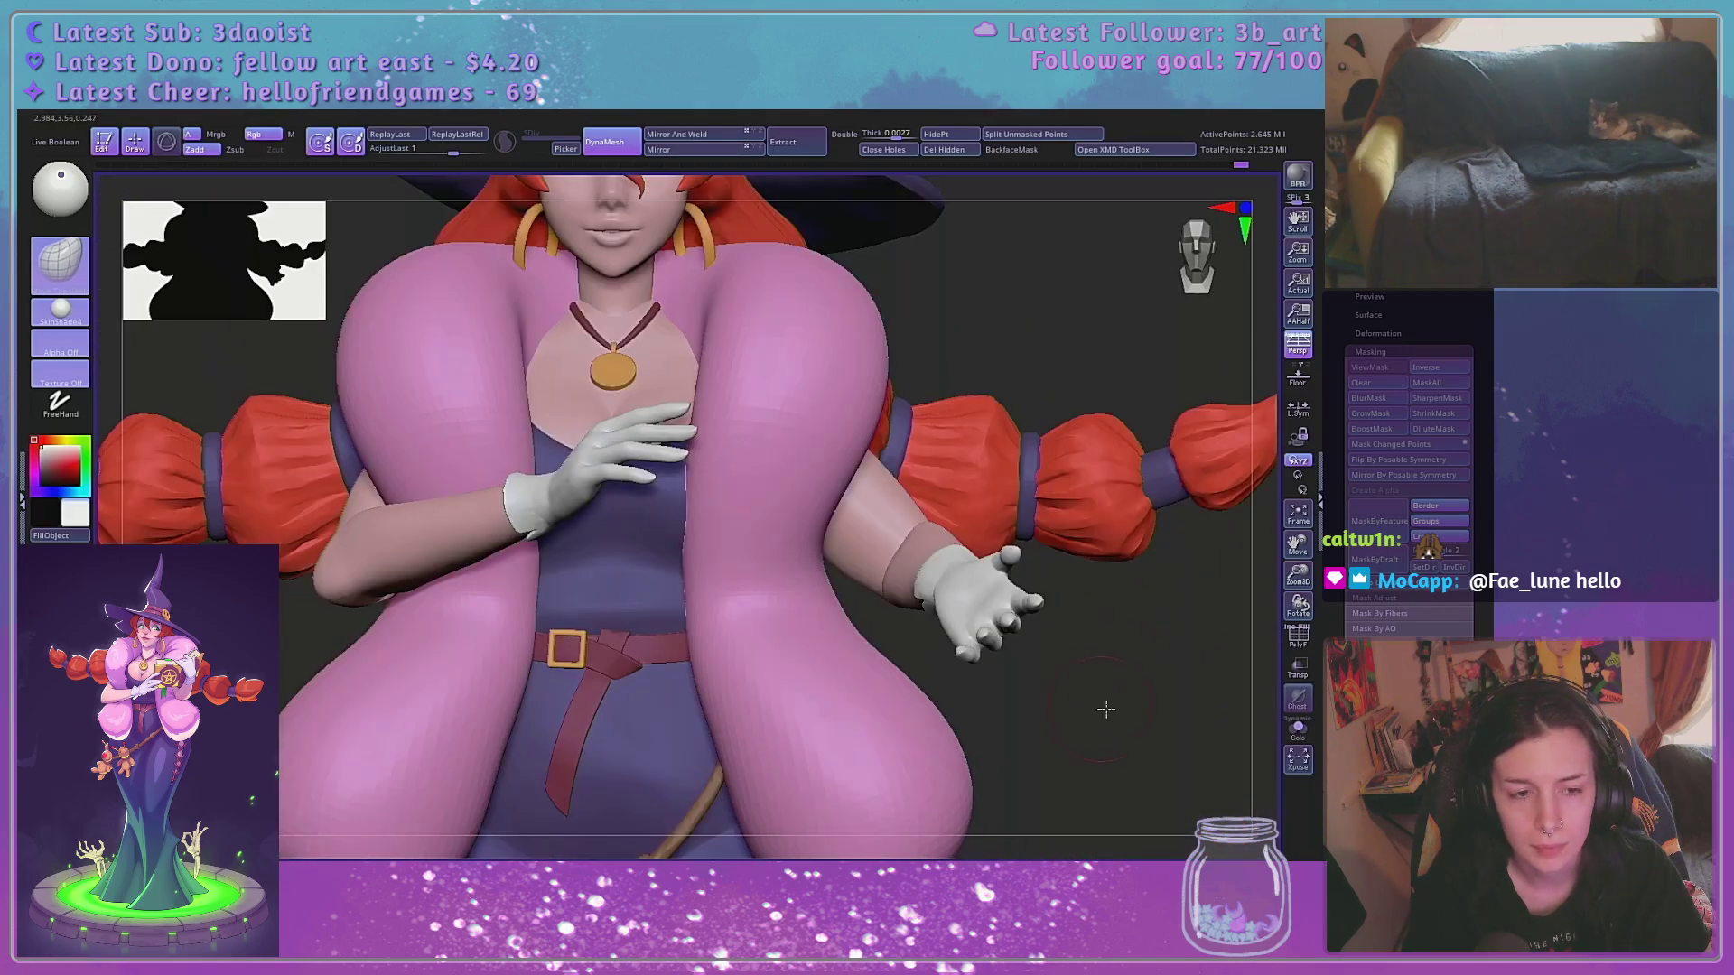
Review the reposed arms on the full character, isolate the body subtool, and quick-save the project
right_click_drag(1106, 710, 1296, 612)
mouse_move(1164, 663)
right_mouse_down()
mouse_move(1227, 664)
mouse_move(1185, 666)
right_mouse_up()
right_click_drag(1314, 575, 971, 668, "ctrl")
right_click_drag(971, 668, 1079, 623)
left_click_drag(1298, 576, 1265, 678)
right_click_drag(1166, 676, 1168, 749, "alt")
left_click(1298, 729)
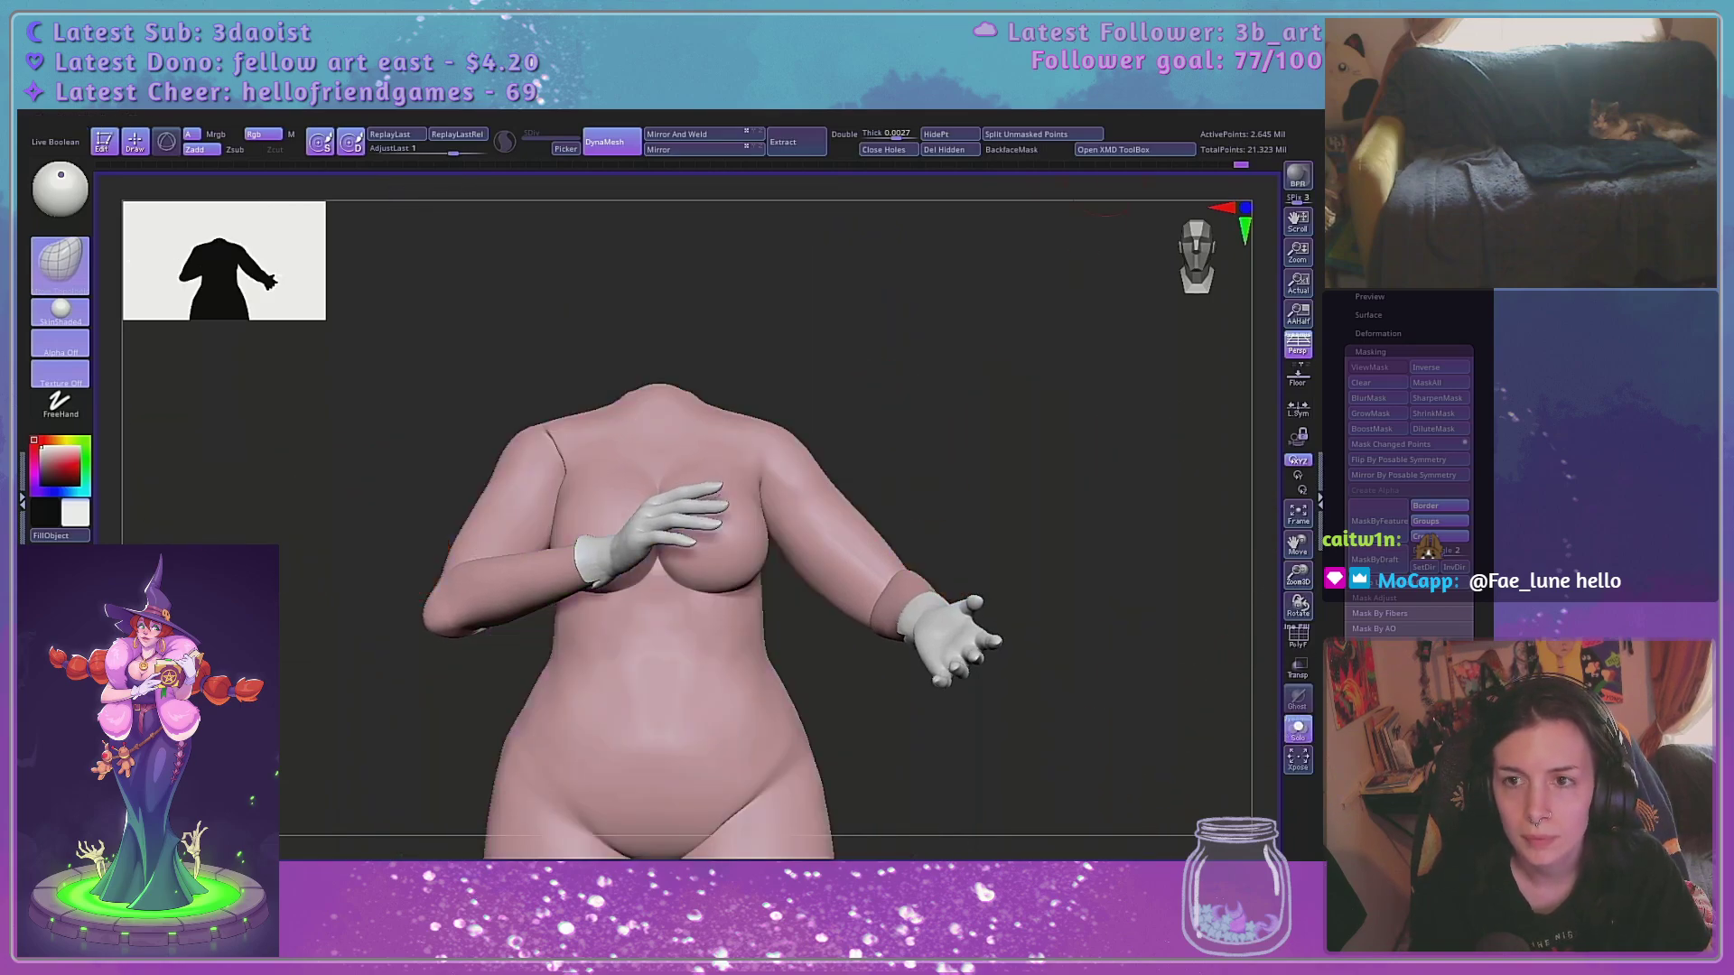
key("ctrl+s")
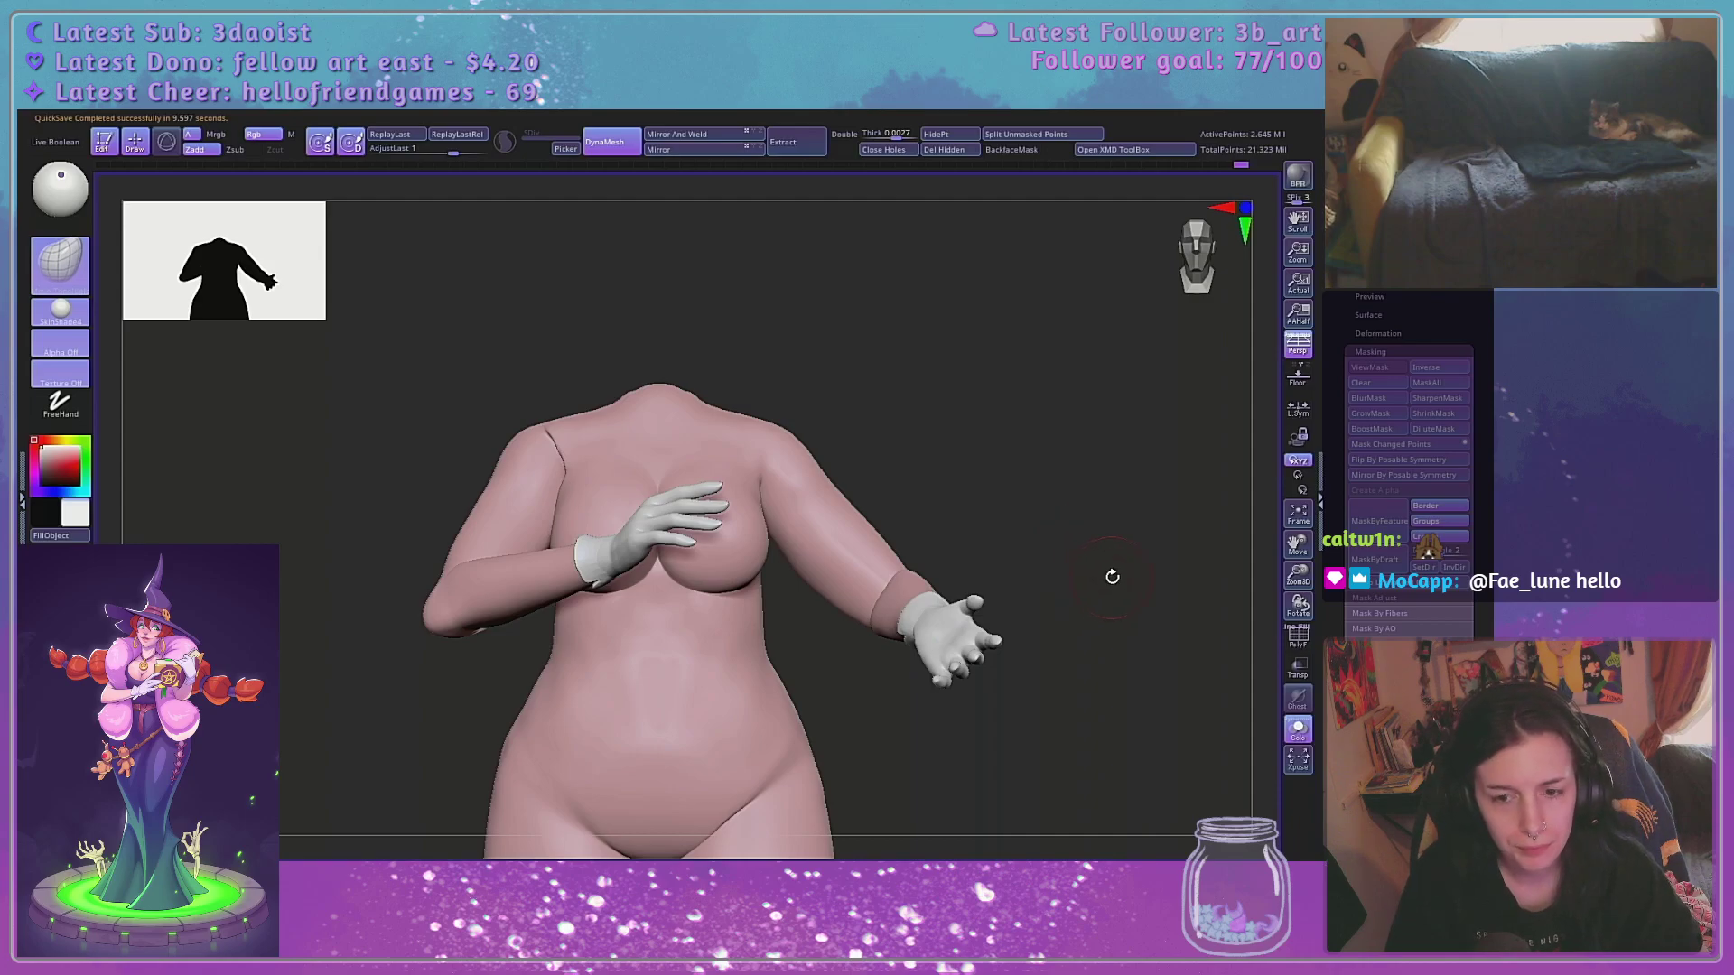
Examine the extended arm, its glove cuff and upper-arm shape on the isolated body from several angles
left_click_drag(1169, 624, 1053, 597, "alt")
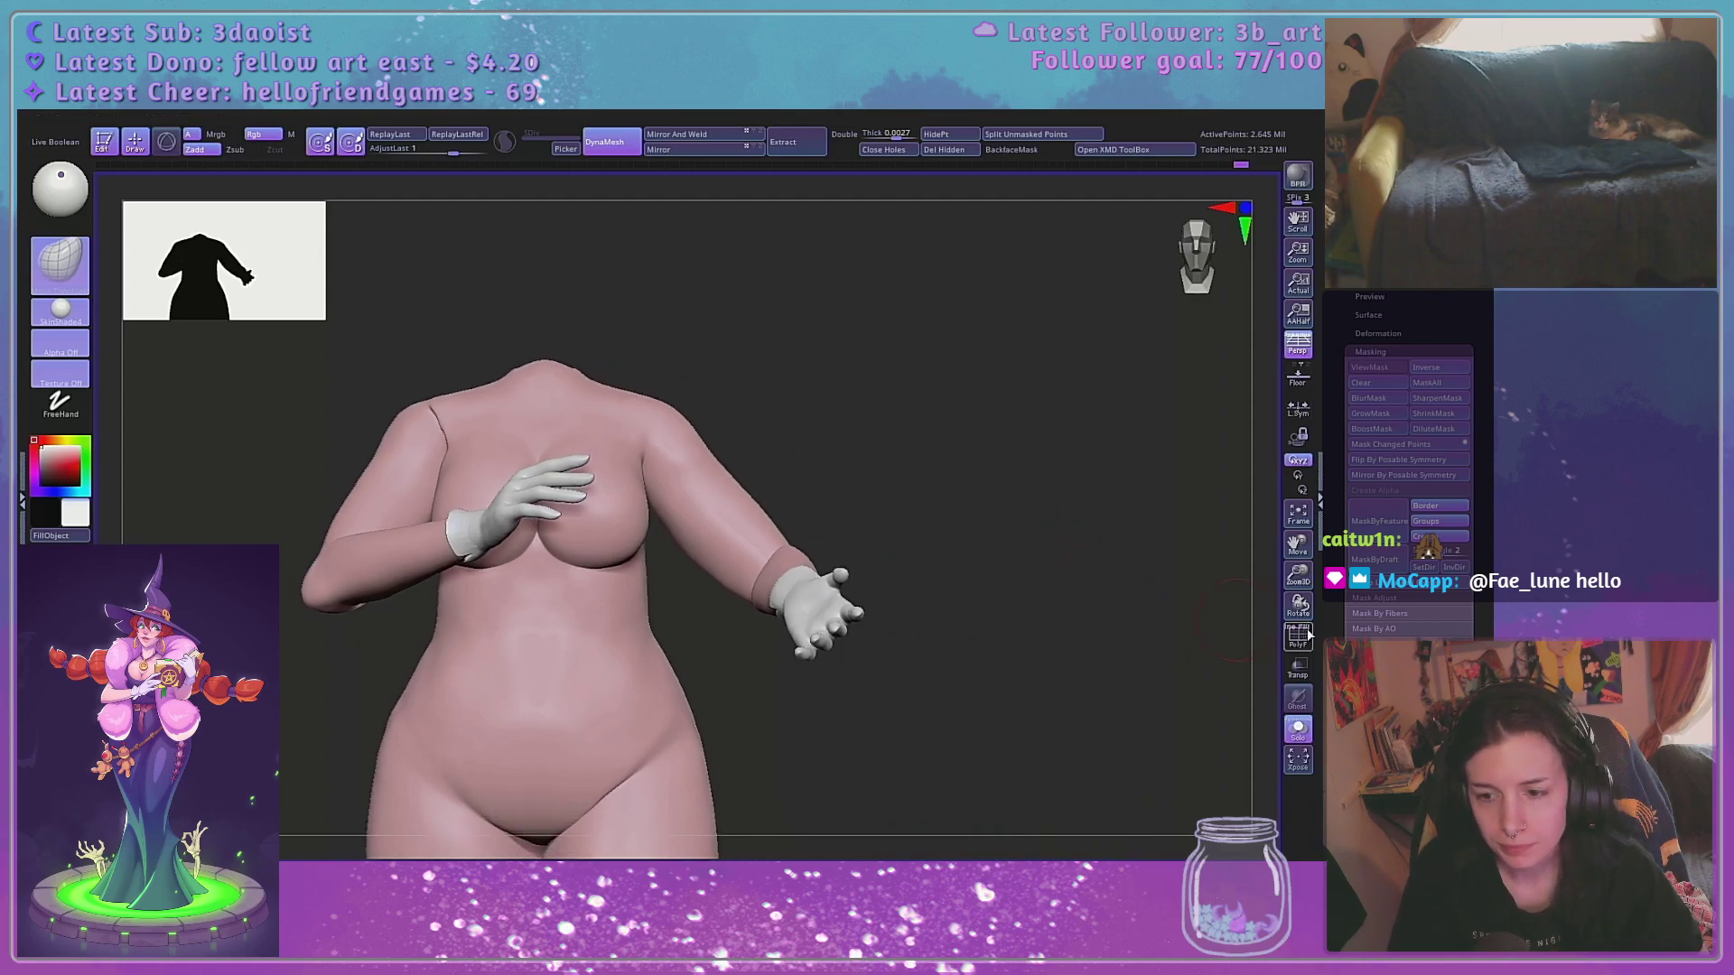
left_click(1306, 645)
left_click(1306, 651)
left_click_drag(1174, 406, 1154, 537, "alt")
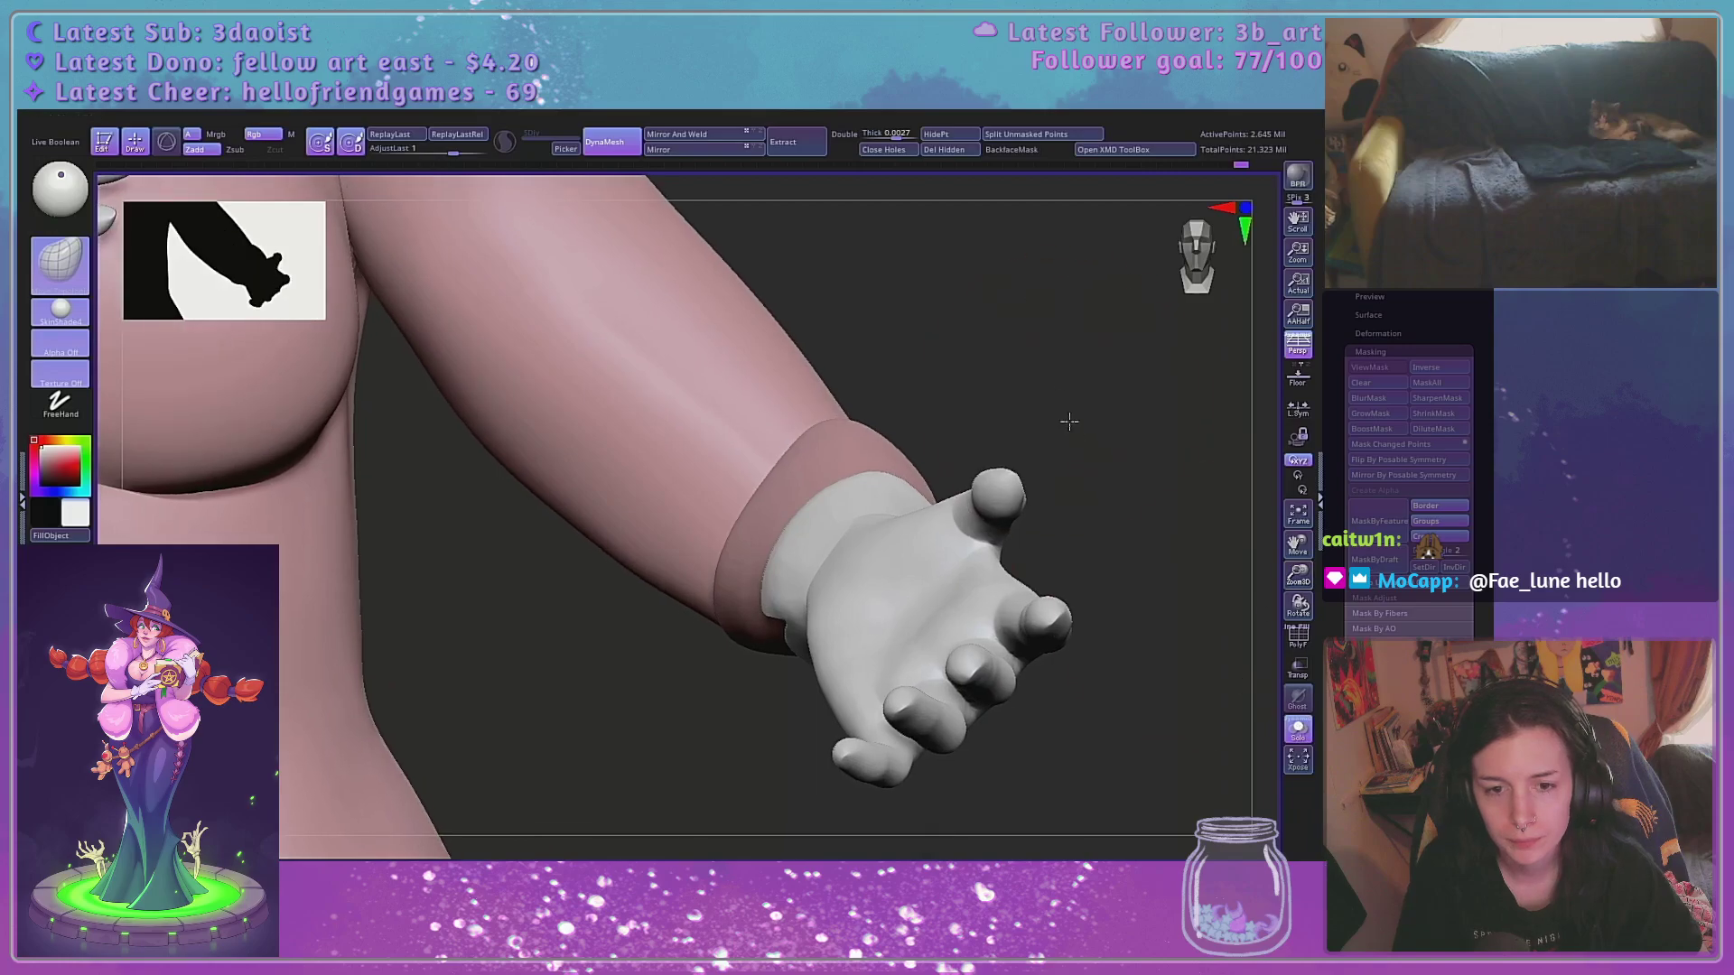
left_click_drag(1068, 421, 1096, 486, "alt")
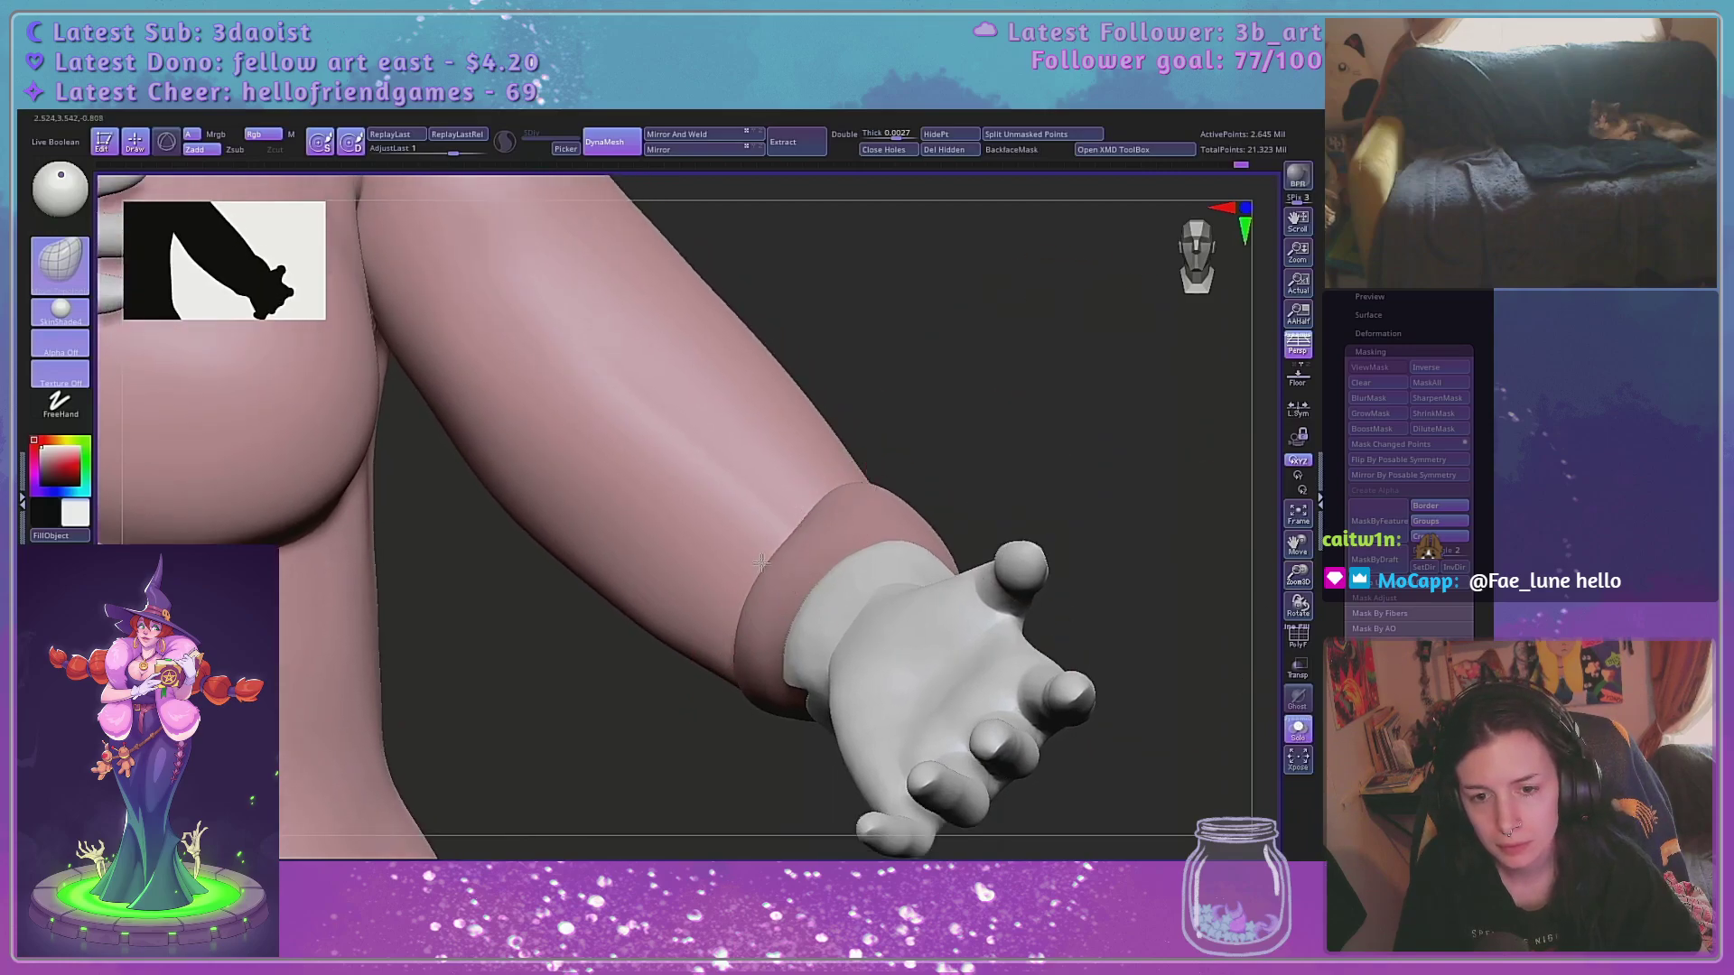
key("space")
key("space")
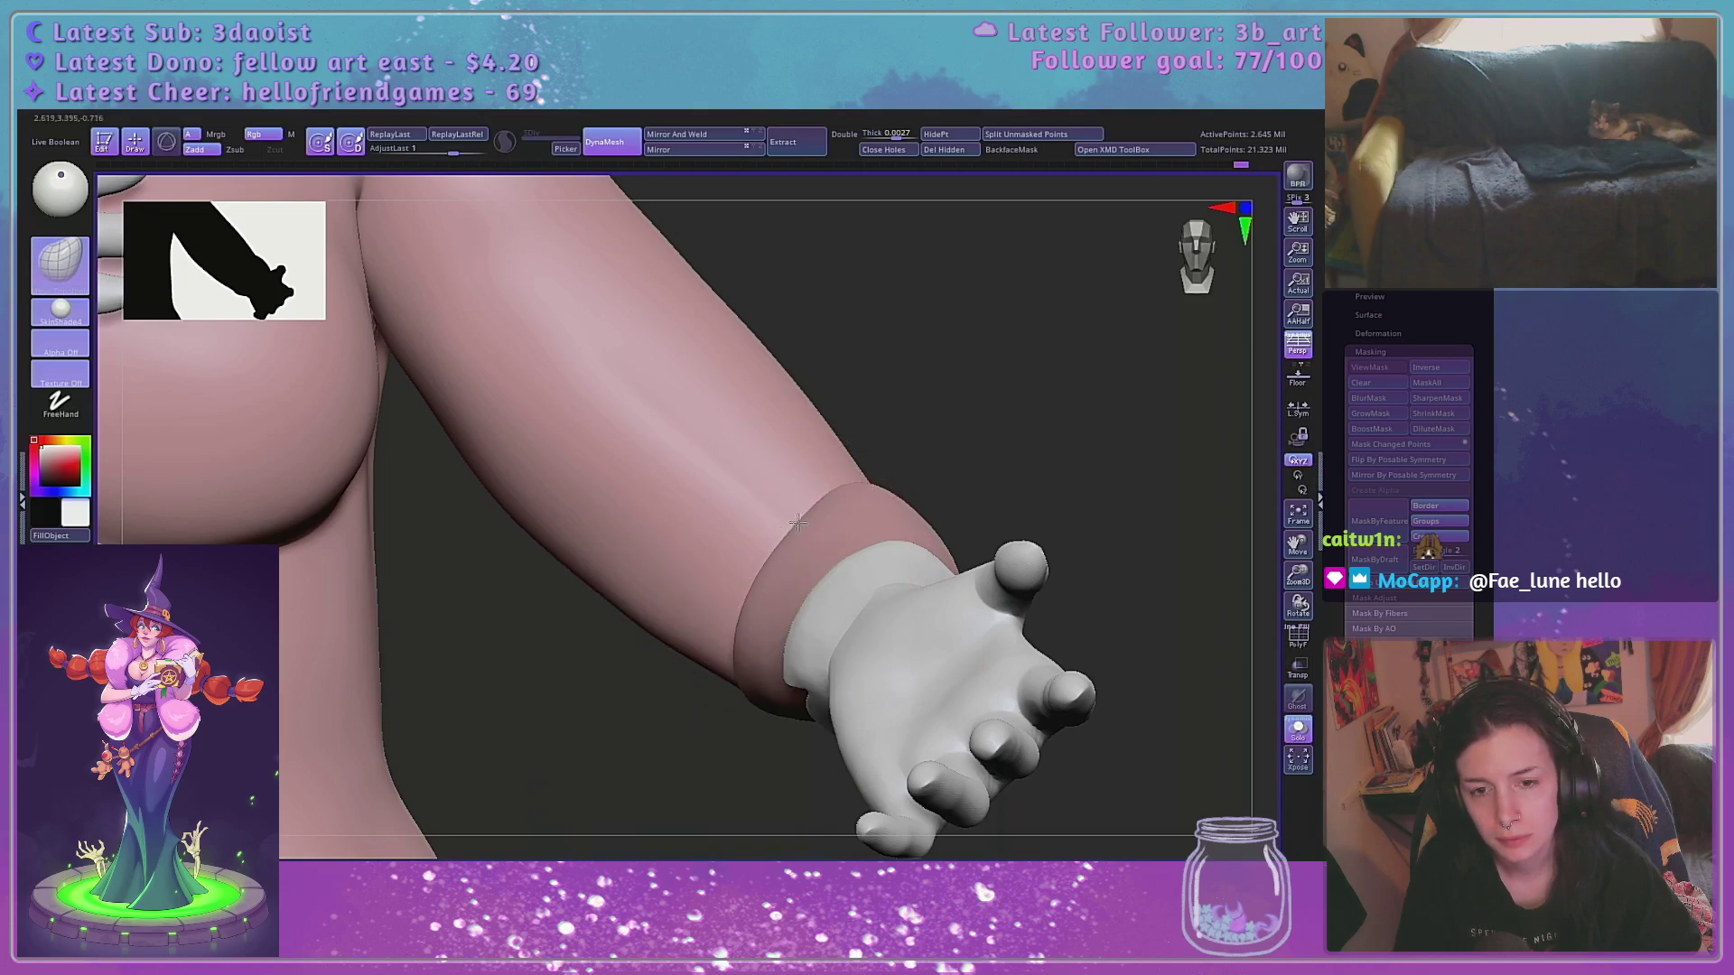
left_click_drag(1039, 514, 1052, 361)
left_click(1039, 380, "ctrl")
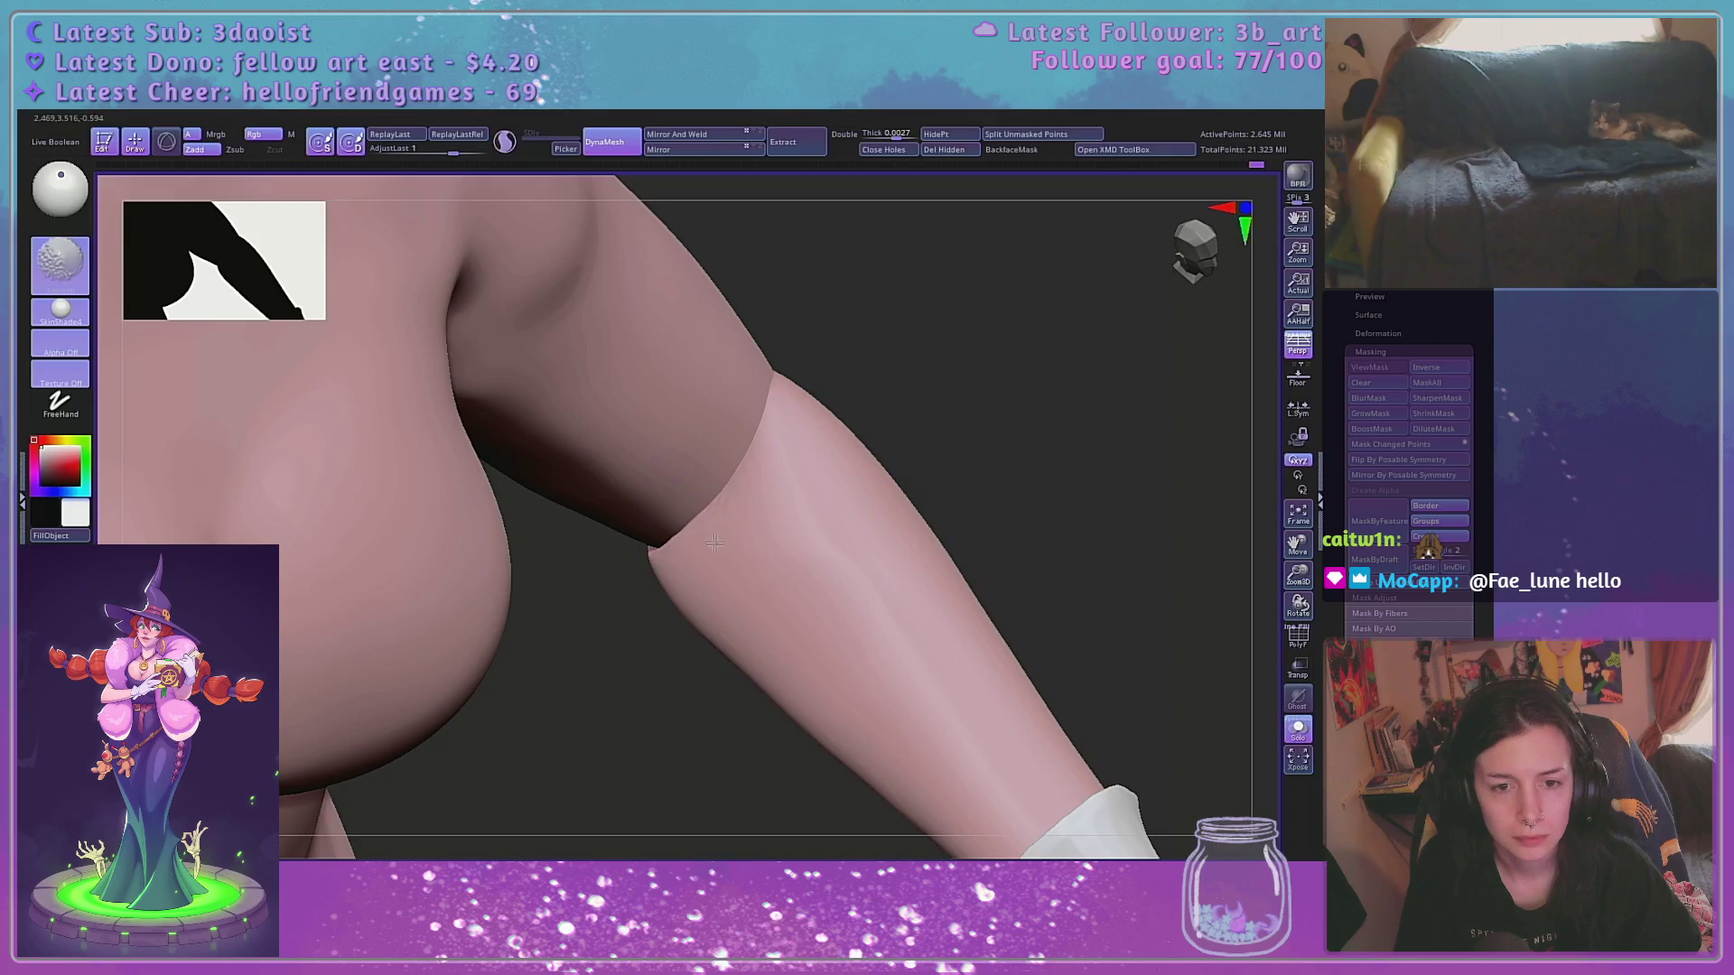
left_click_drag(1257, 533, 1161, 475, "alt")
left_click_drag(1161, 474, 1148, 542)
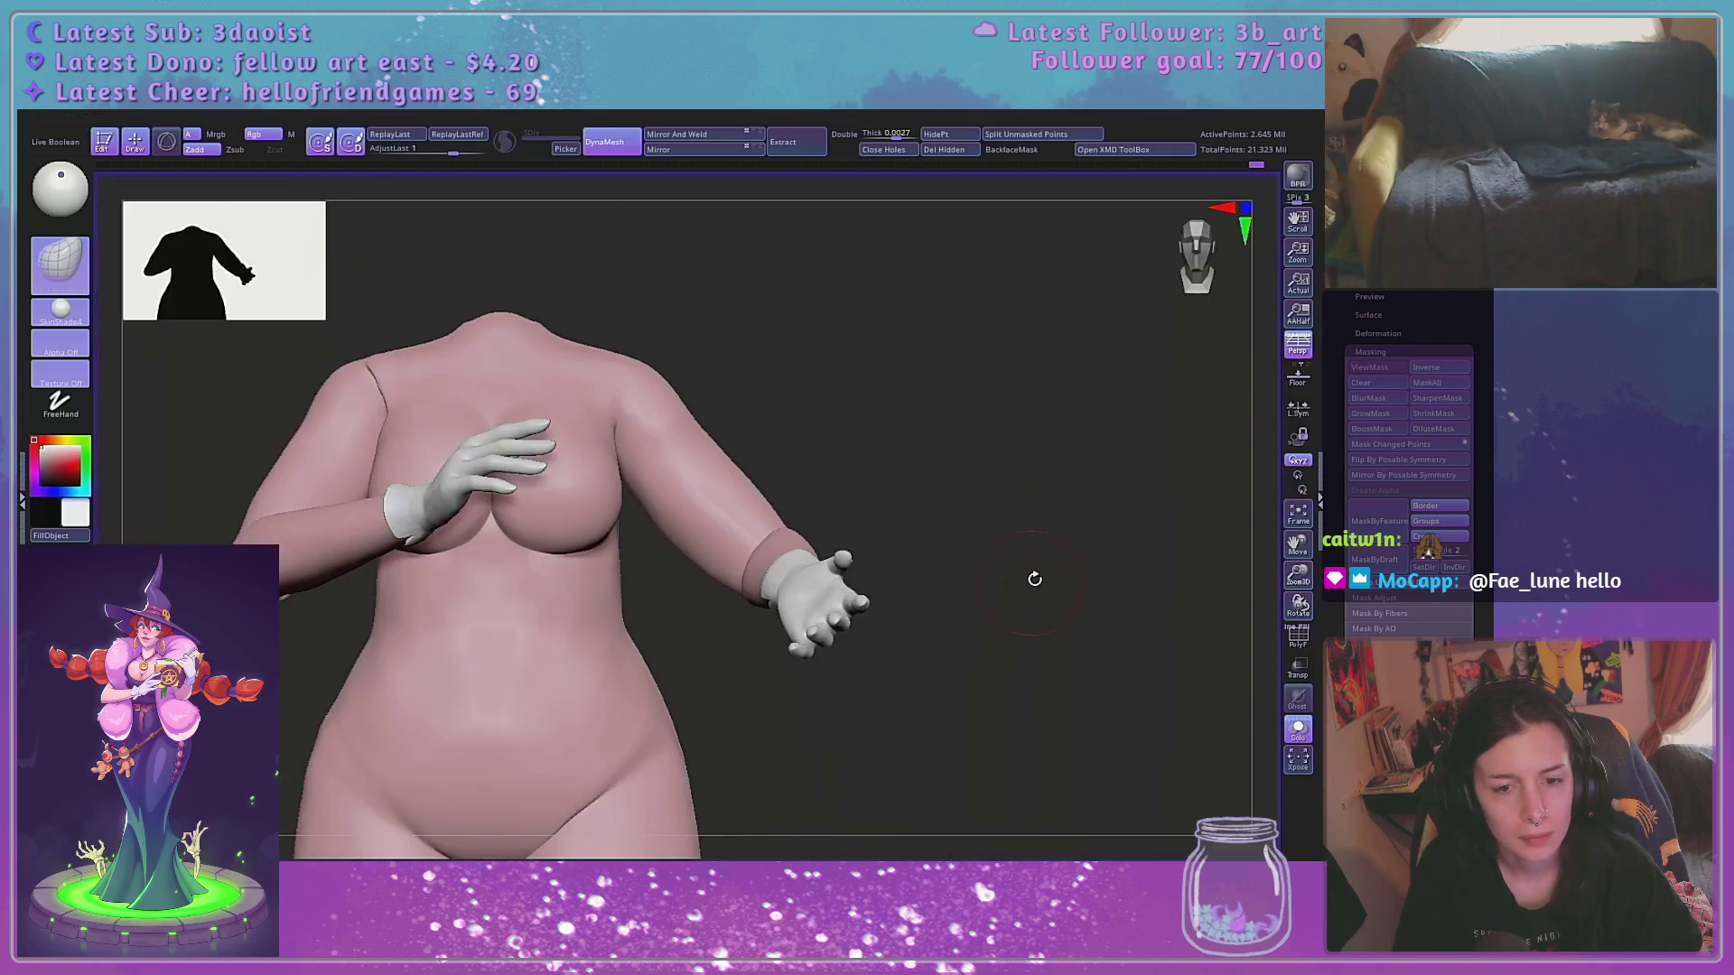
left_click_drag(1052, 539, 886, 507)
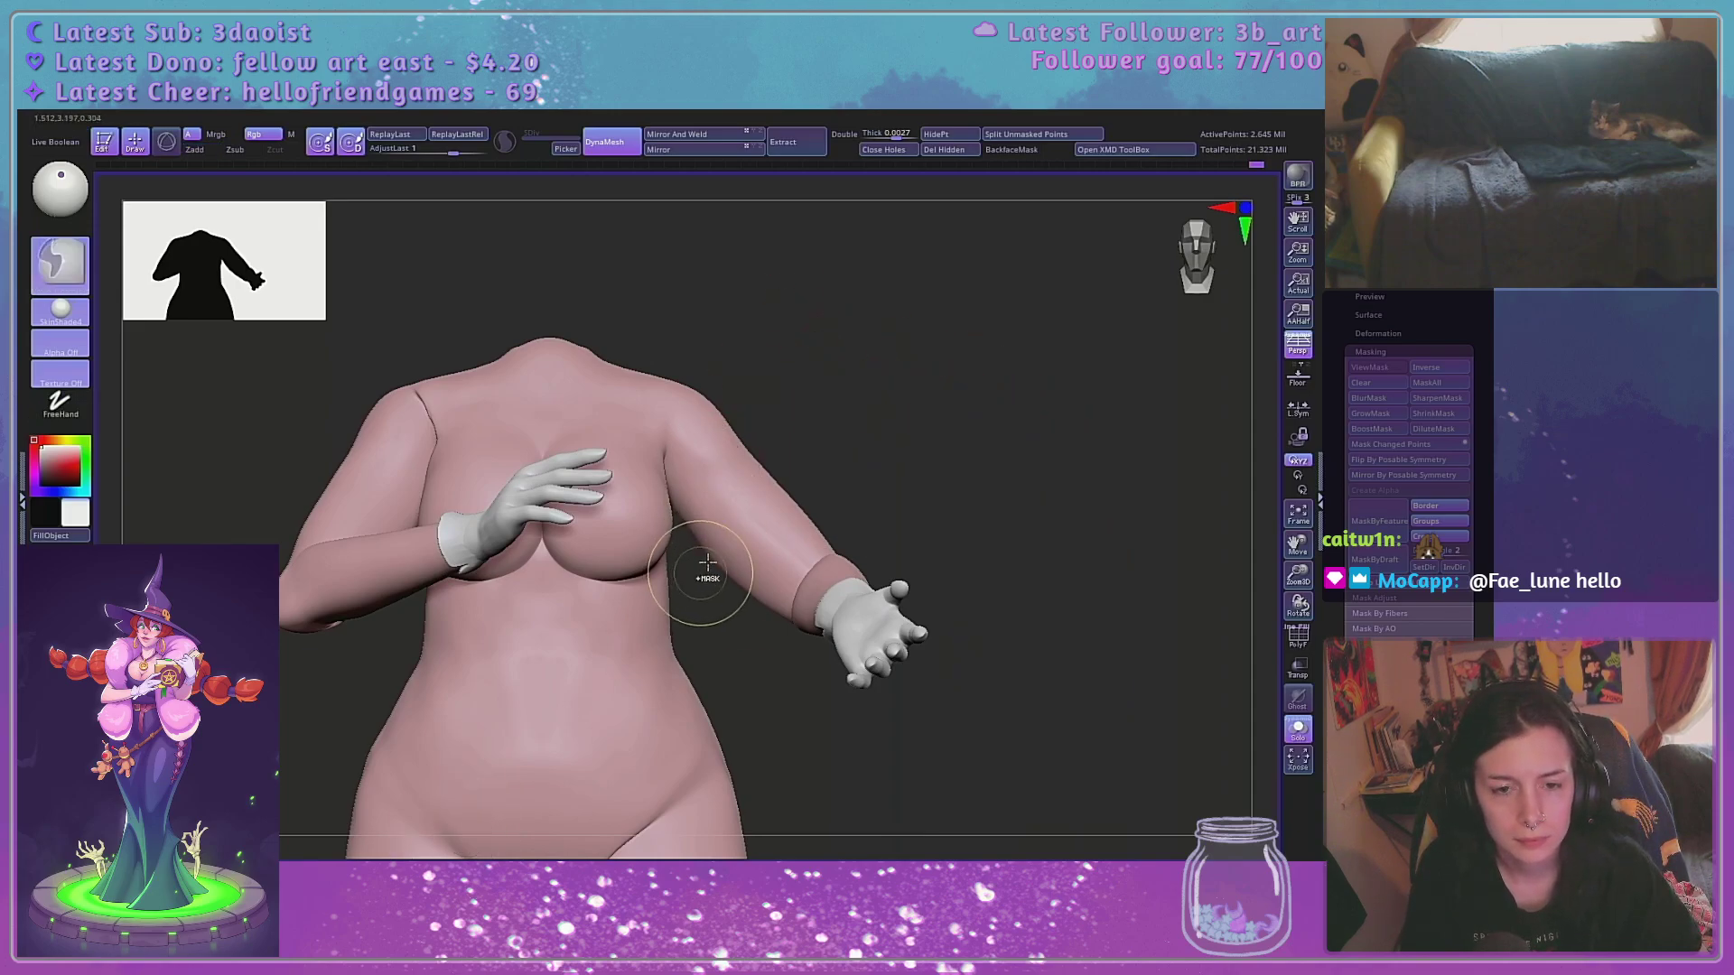
Mask the extended hand and forearm with perspective off, and extend the mask over the upper arm to the shoulder
mouse_move(722, 625)
left_mouse_down("ctrl")
mouse_move(738, 465)
mouse_move(791, 746)
left_mouse_up("ctrl")
left_click(720, 540, "ctrl")
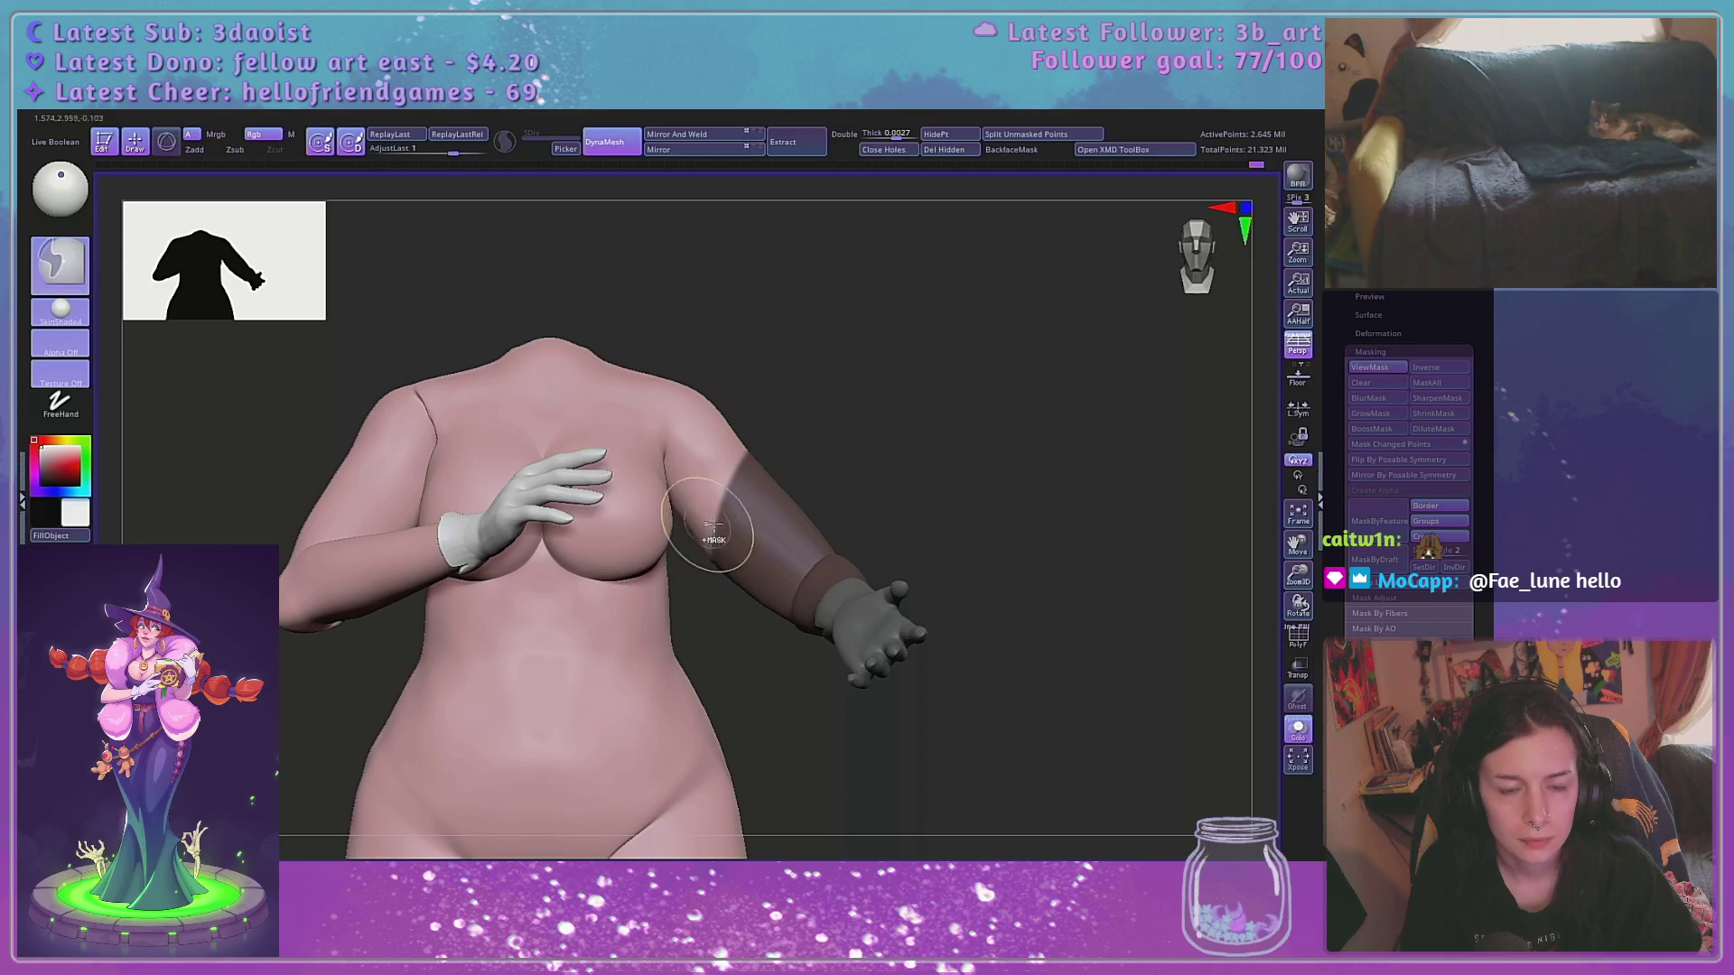
mouse_move(885, 369)
left_mouse_down()
mouse_move(843, 367)
mouse_move(1039, 382)
left_mouse_up()
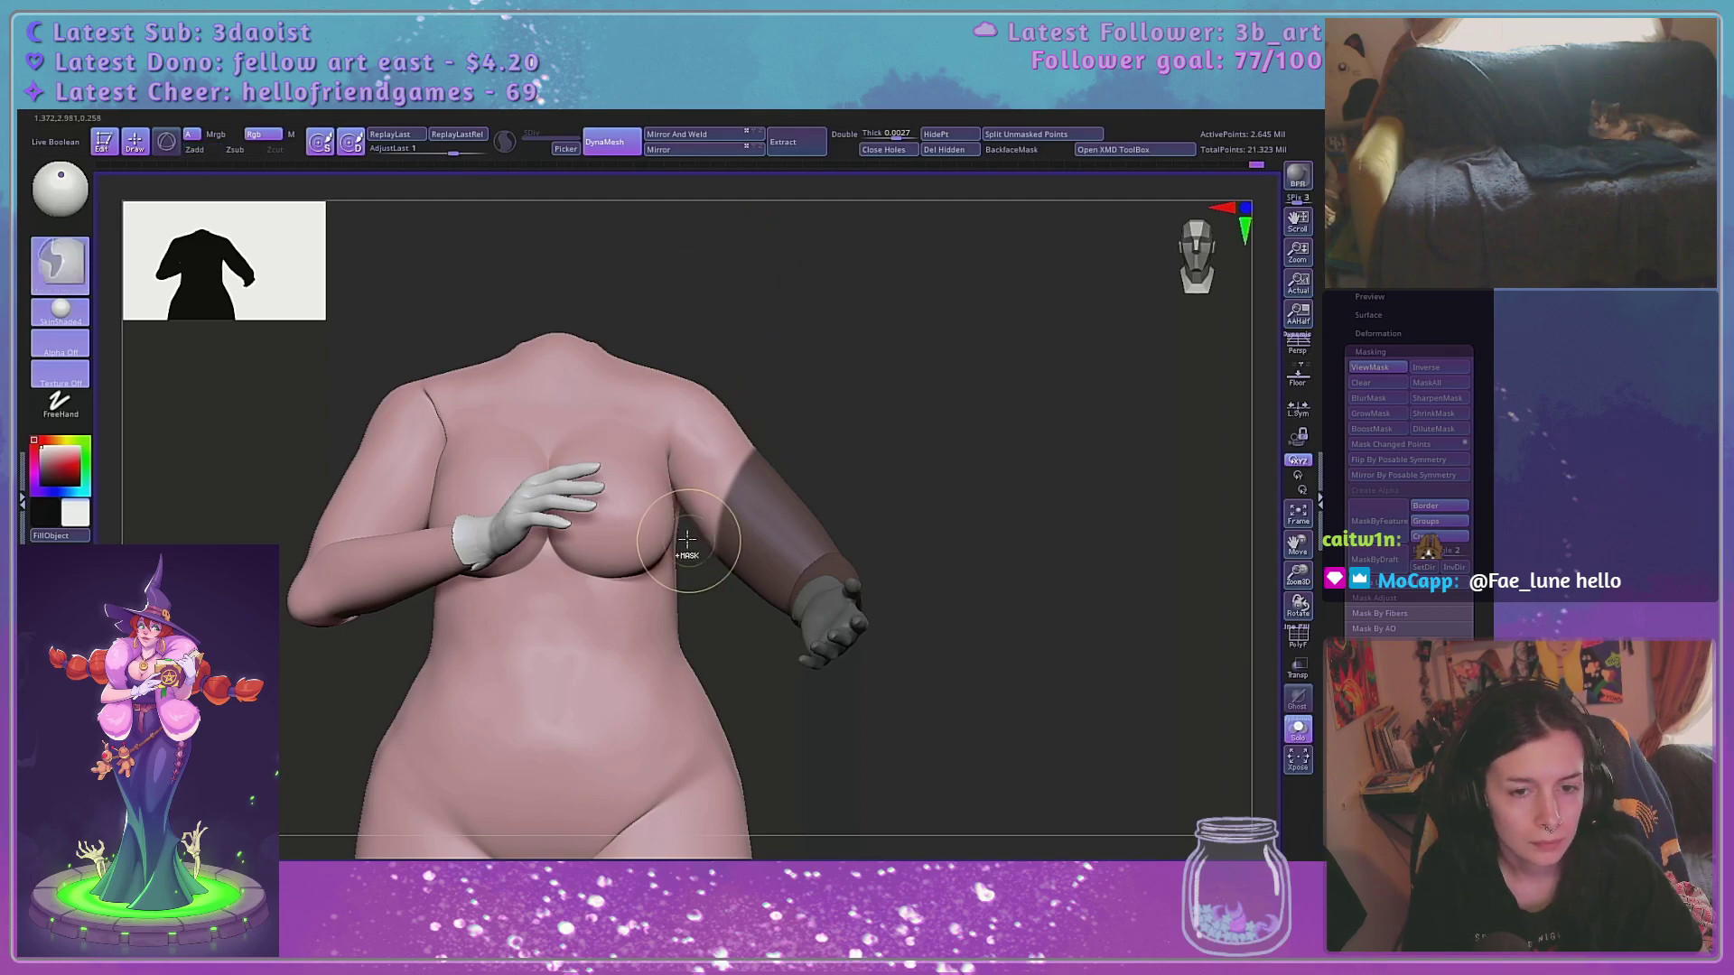
mouse_move(678, 522)
left_mouse_down("ctrl")
mouse_move(685, 421)
mouse_move(755, 465)
left_mouse_up("ctrl")
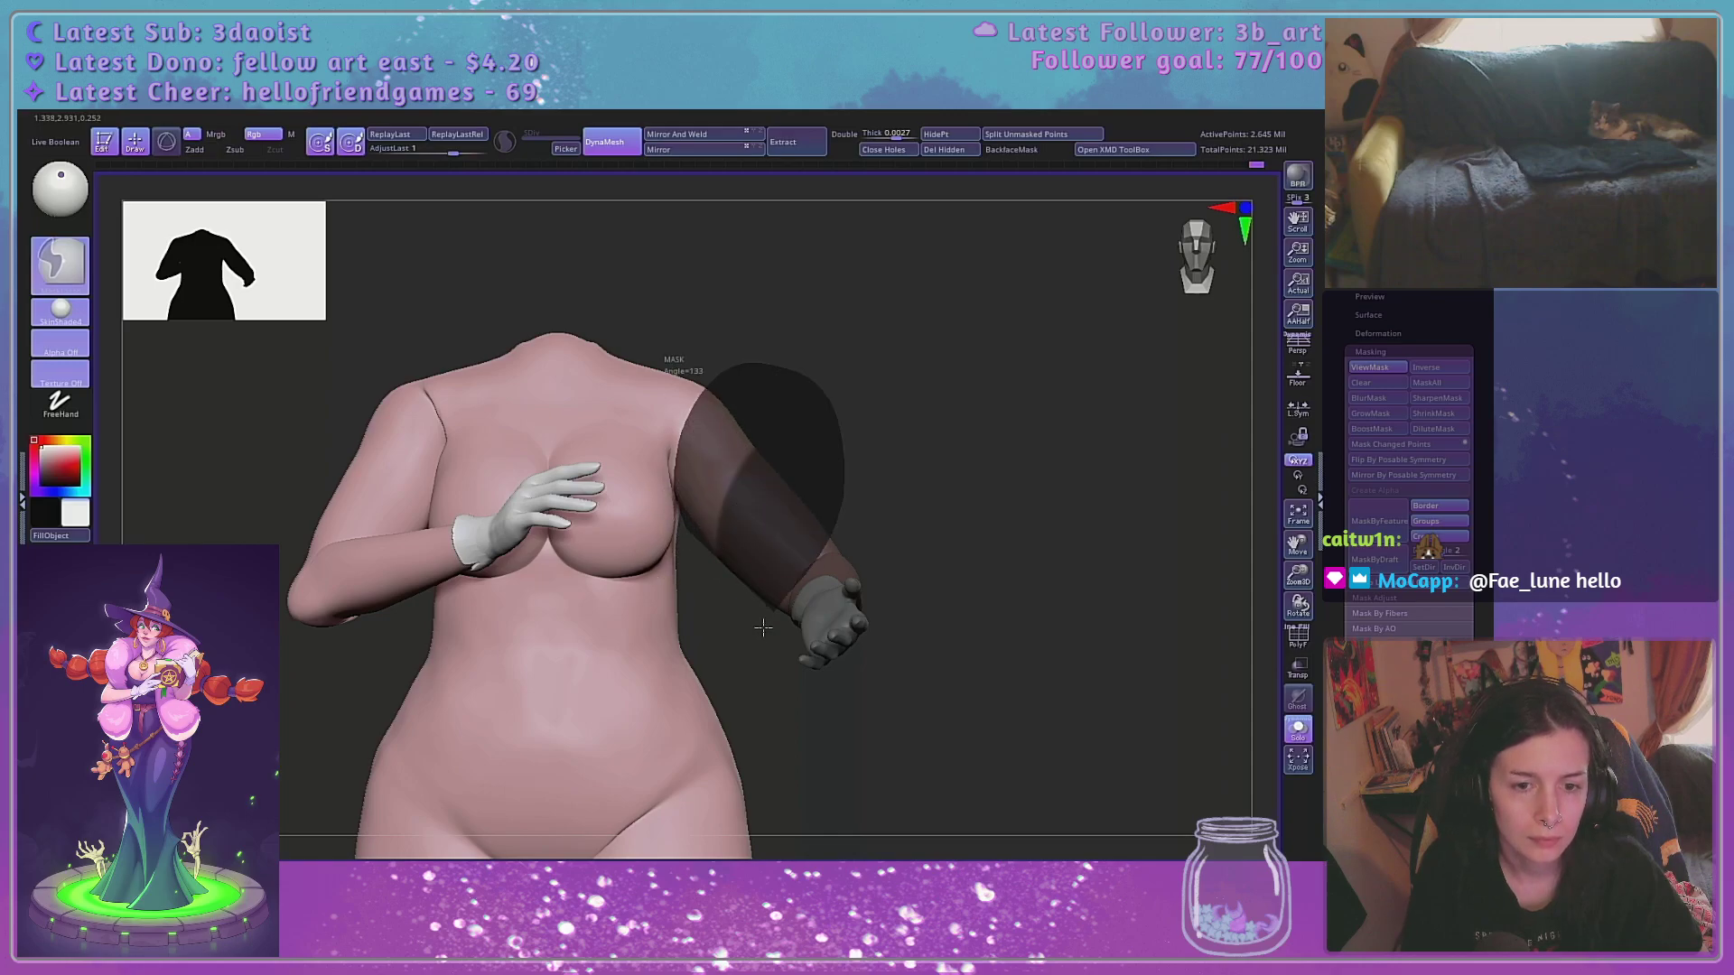
Trim the arm mask off the back around the shoulder blade and armpit so its edge follows the shoulder joint
mouse_move(1034, 451)
left_mouse_down()
mouse_move(1014, 442)
mouse_move(1054, 472)
mouse_move(724, 456)
mouse_move(747, 310)
mouse_move(615, 391)
mouse_move(385, 832)
left_mouse_up()
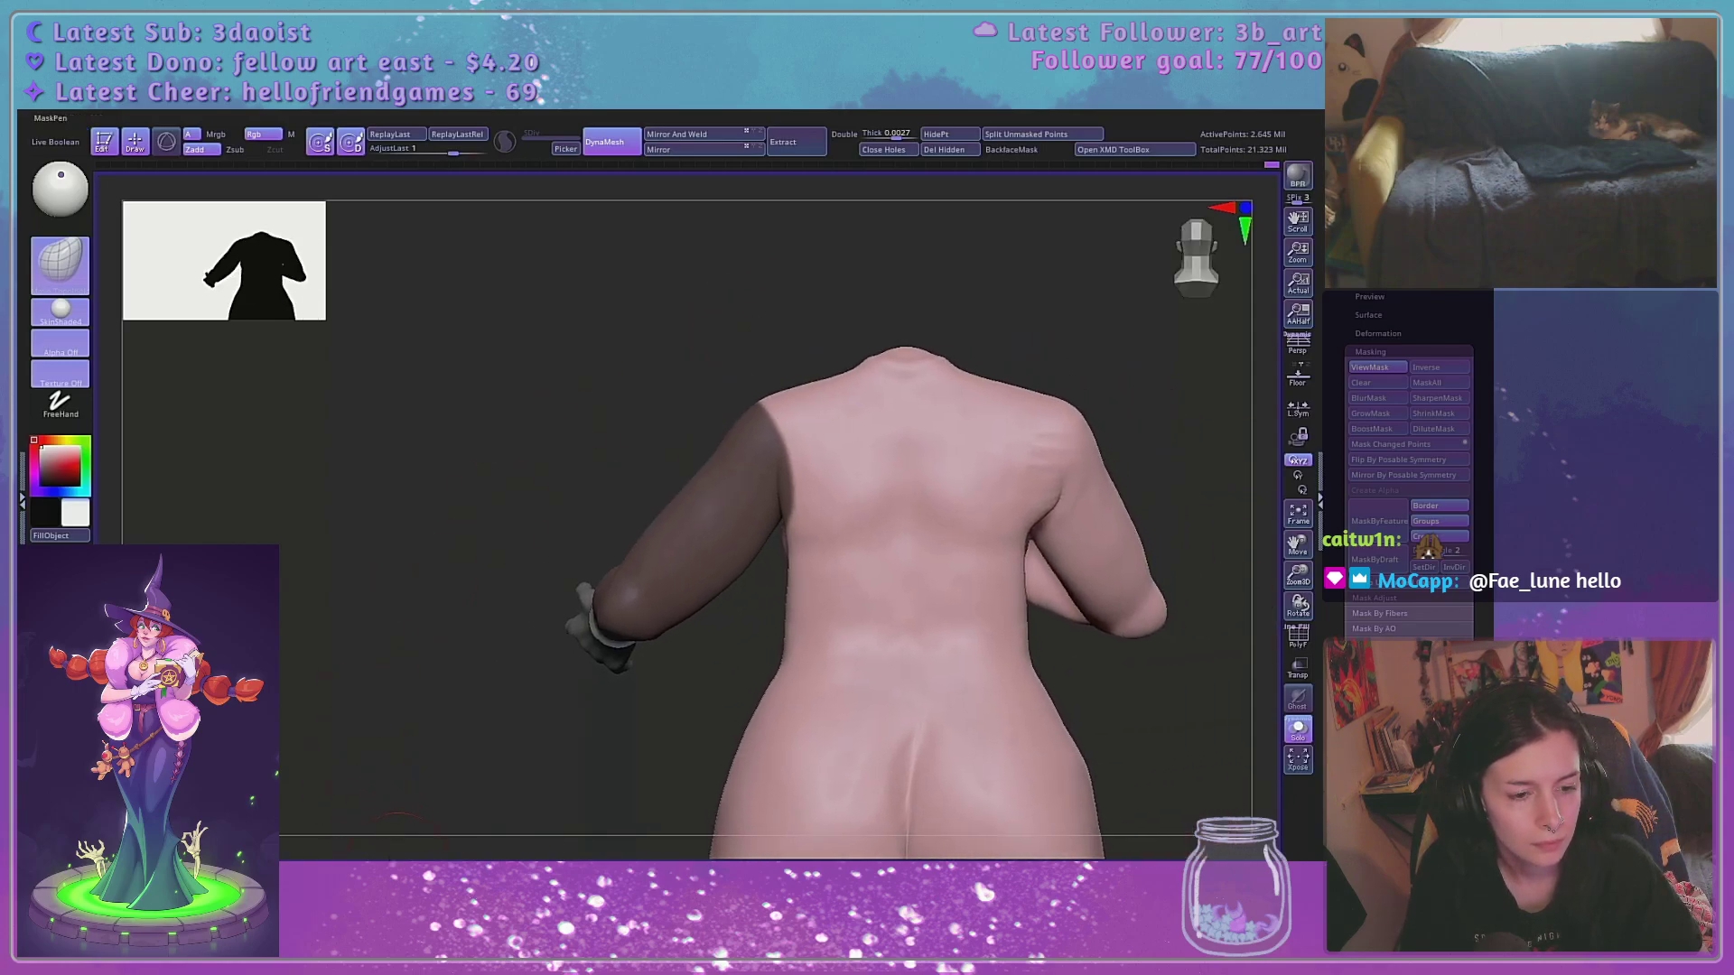
mouse_move(1147, 388)
left_mouse_down("alt")
mouse_move(1165, 506)
mouse_move(1265, 533)
mouse_move(1129, 575)
mouse_move(1118, 484)
left_mouse_up("alt")
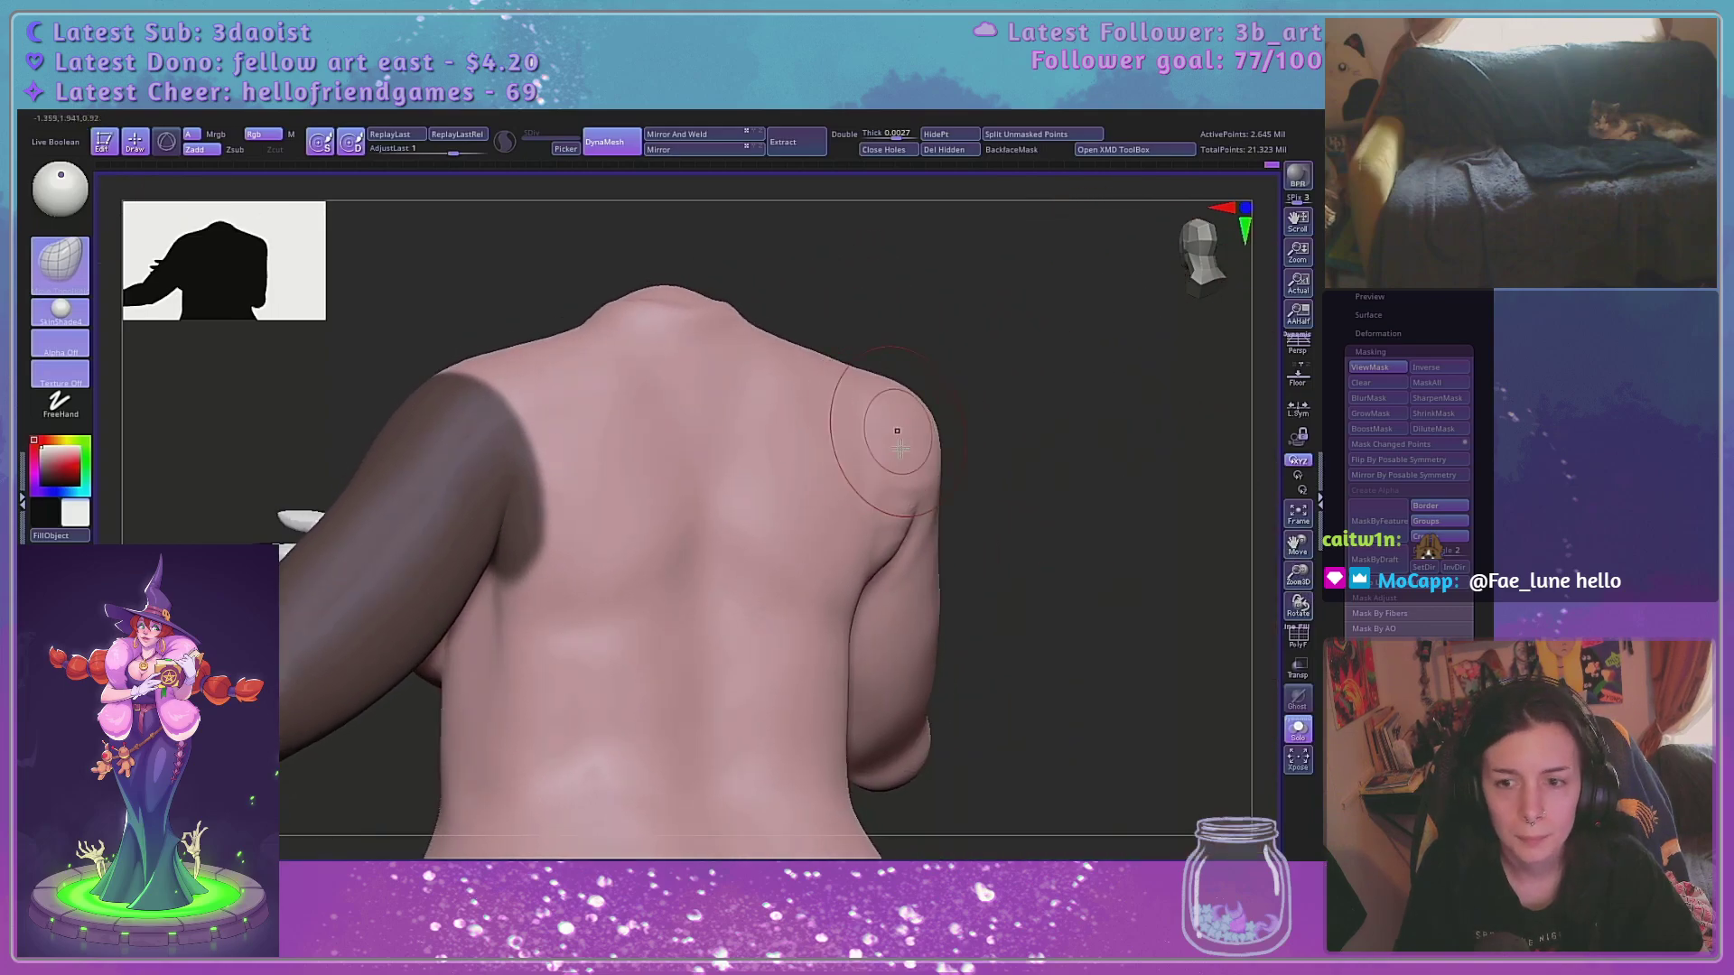
key("space")
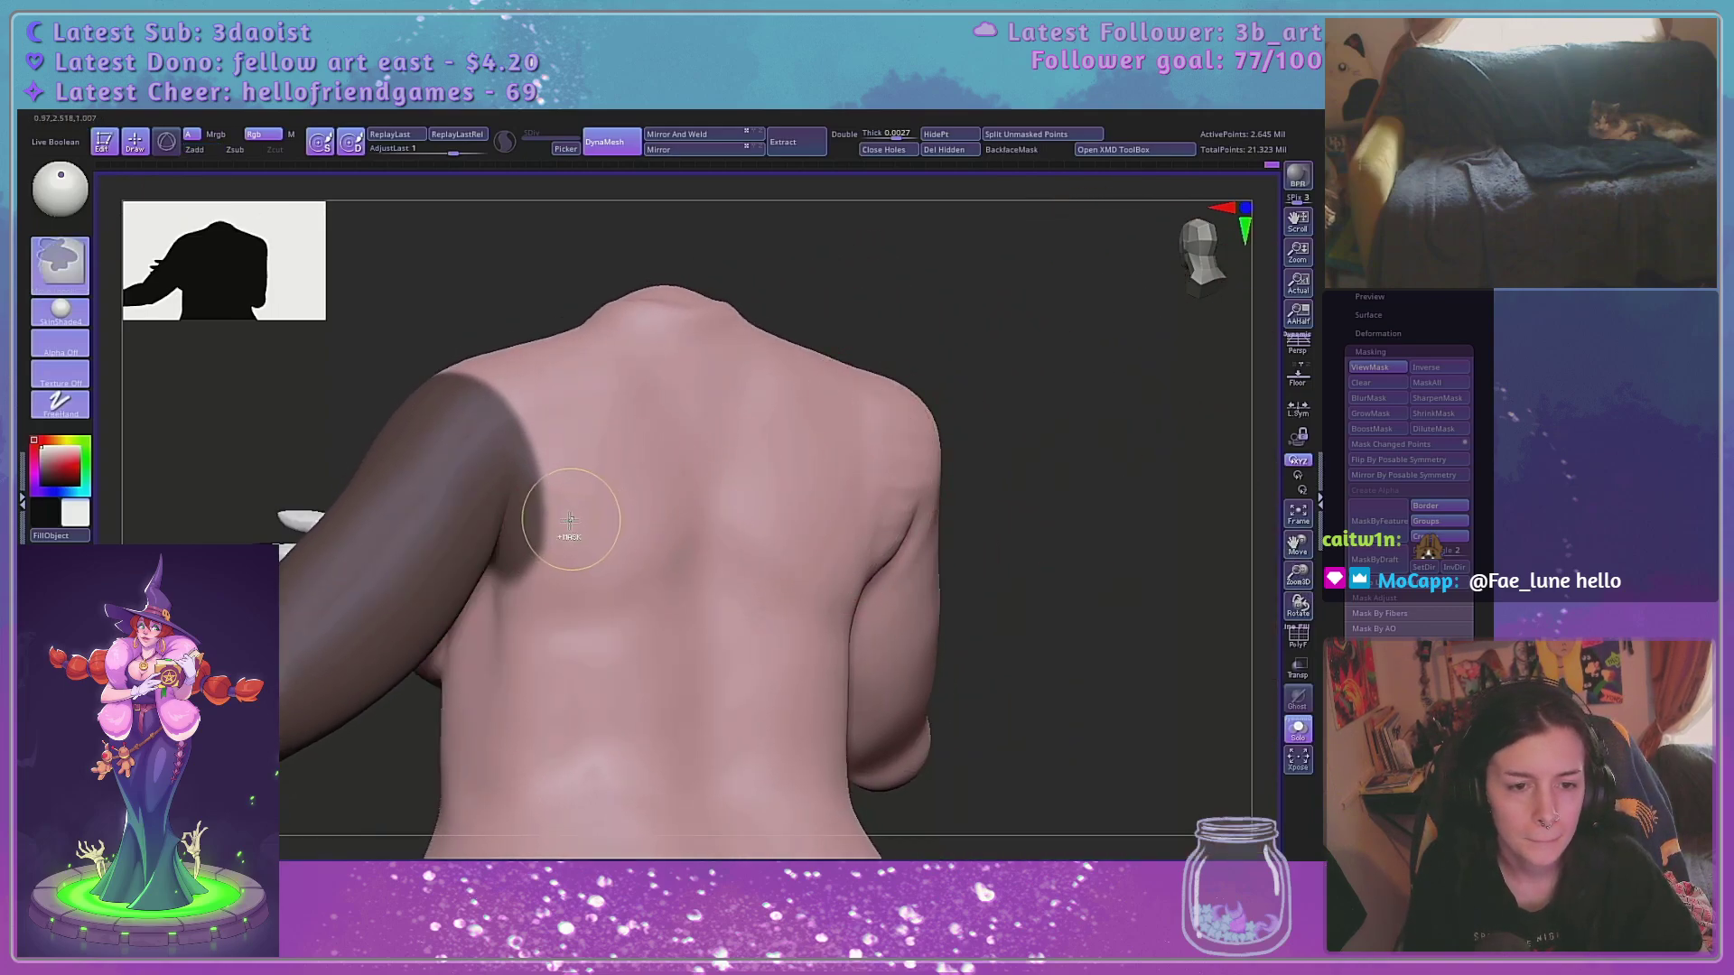
mouse_move(569, 523)
left_mouse_down("ctrl+alt")
mouse_move(555, 547)
mouse_move(570, 492)
left_mouse_up("ctrl+alt")
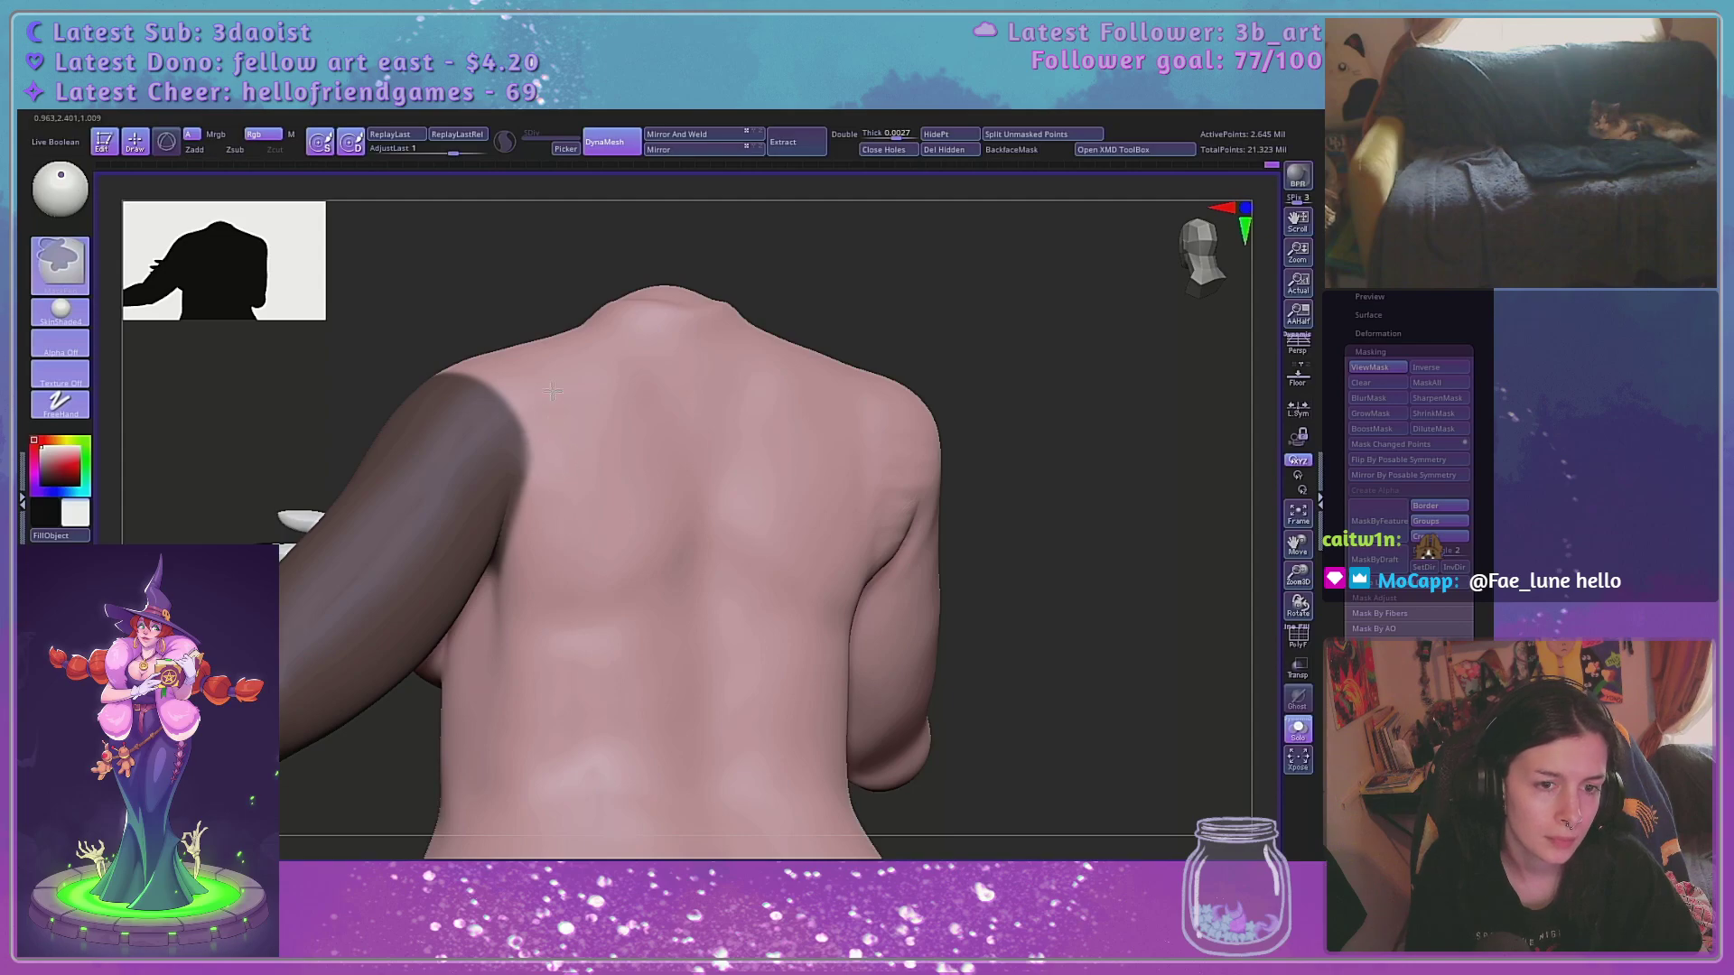
left_click_drag(925, 371, 740, 500)
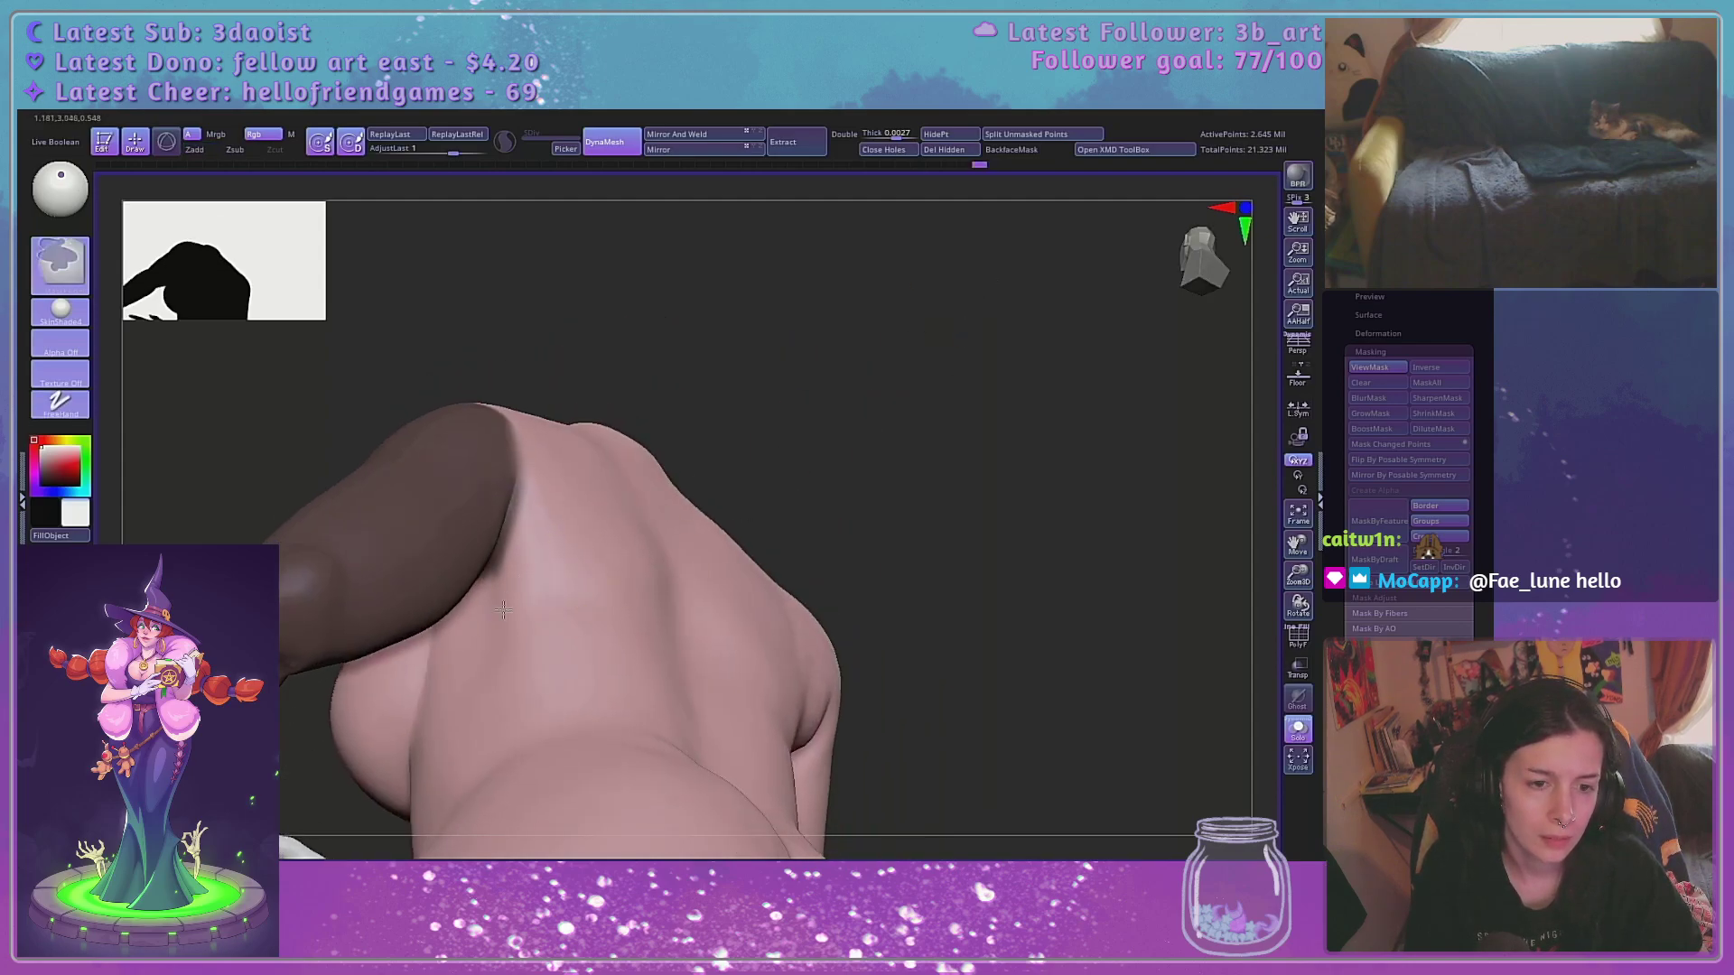
mouse_move(828, 394)
left_mouse_down()
mouse_move(833, 347)
mouse_move(774, 391)
mouse_move(765, 444)
left_mouse_up()
left_click_drag(486, 530, 471, 534, "ctrl+alt")
mouse_move(380, 837)
left_mouse_down()
mouse_move(801, 375)
mouse_move(847, 442)
mouse_move(716, 391)
mouse_move(419, 582)
mouse_move(768, 380)
mouse_move(886, 341)
mouse_move(859, 352)
mouse_move(867, 439)
mouse_move(779, 456)
left_mouse_up()
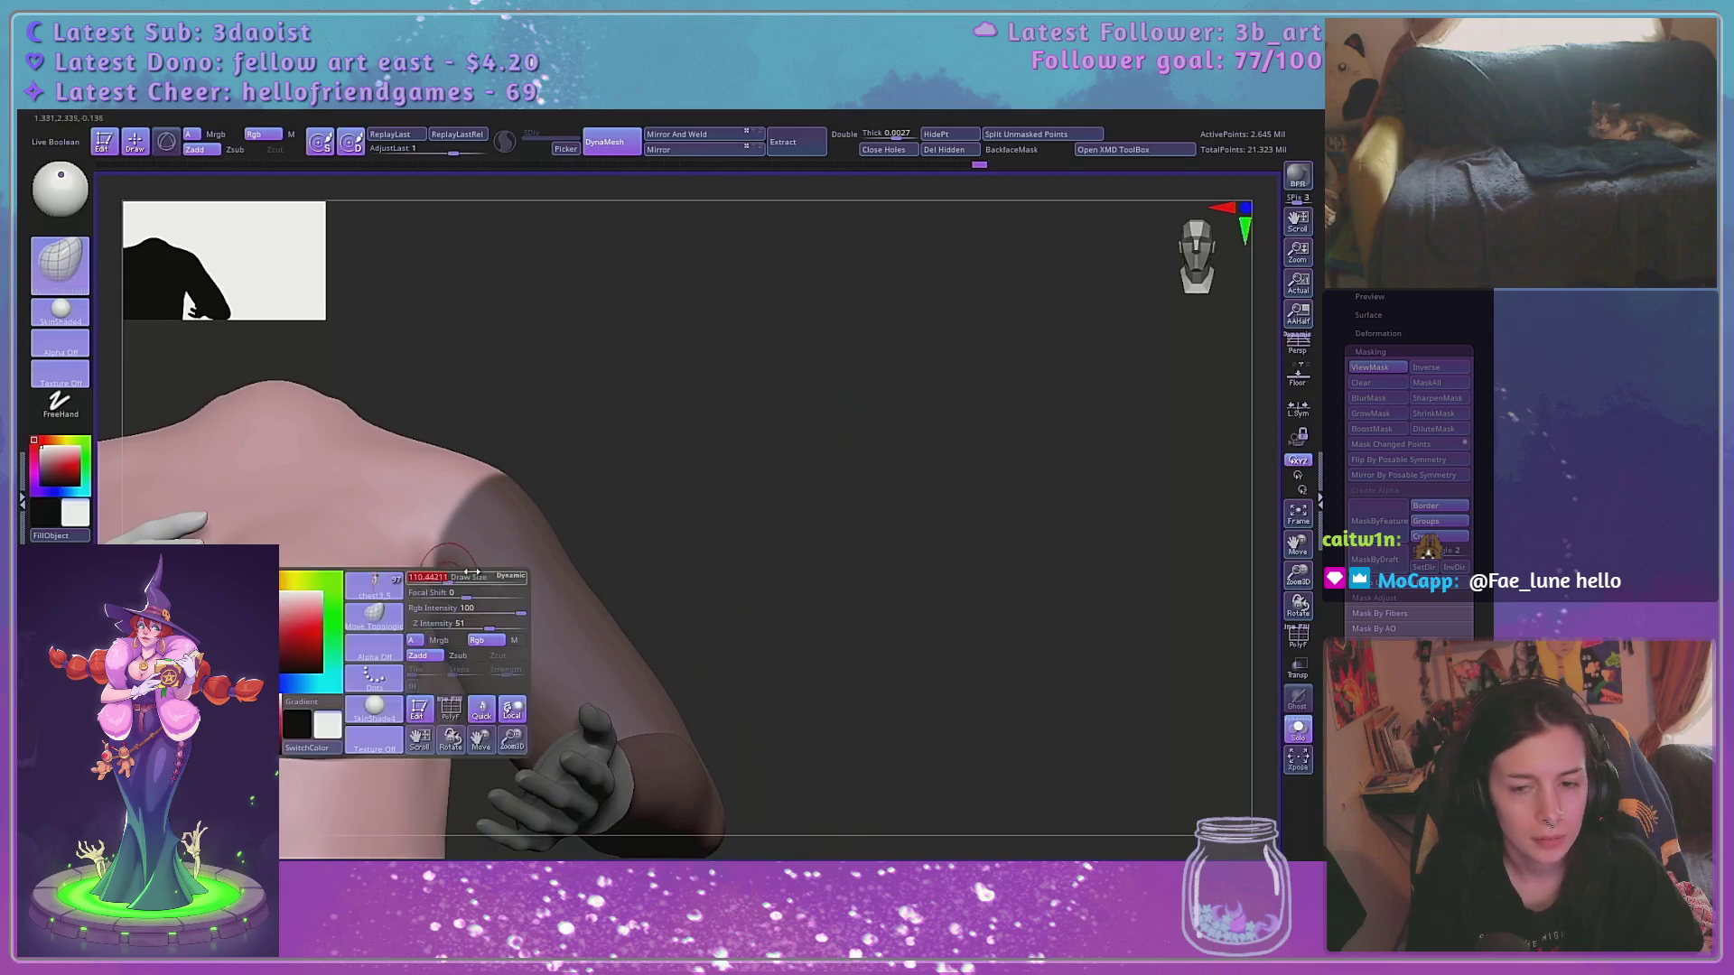
Blur the arm mask, invert it onto the torso, and refine its edge around the armpit and back of the shoulder
left_click(1372, 430)
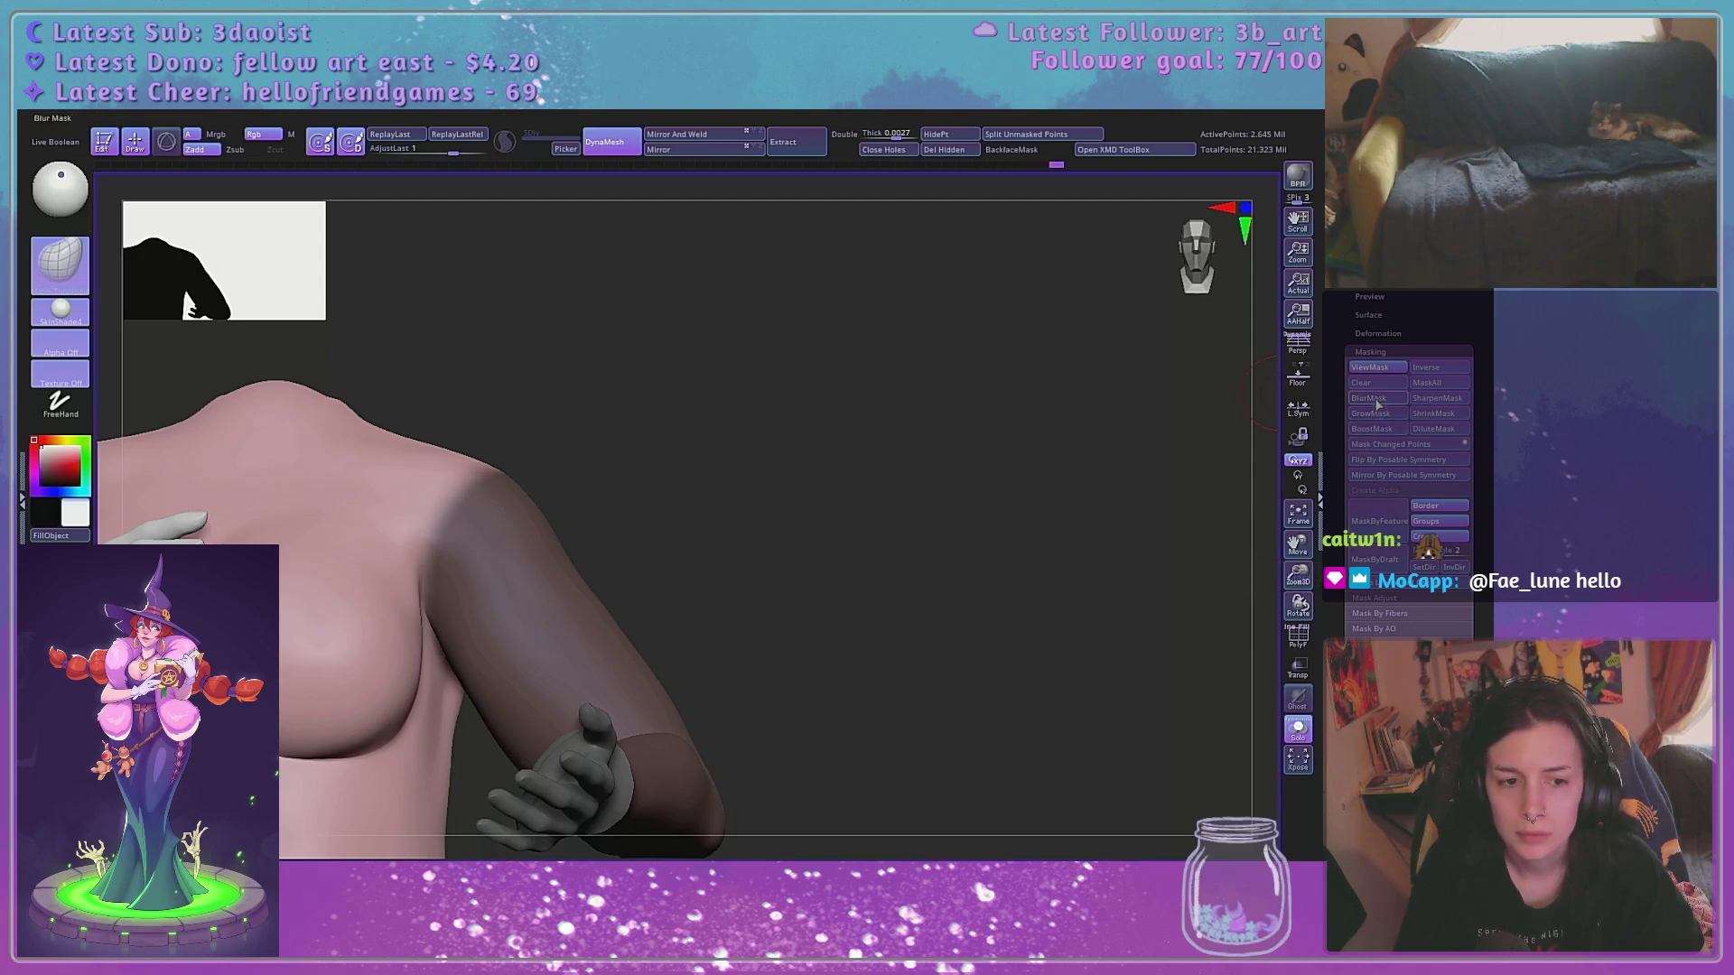
mouse_move(1087, 488)
left_mouse_down()
mouse_move(987, 479)
mouse_move(1034, 398)
mouse_move(911, 502)
mouse_move(681, 542)
left_mouse_up()
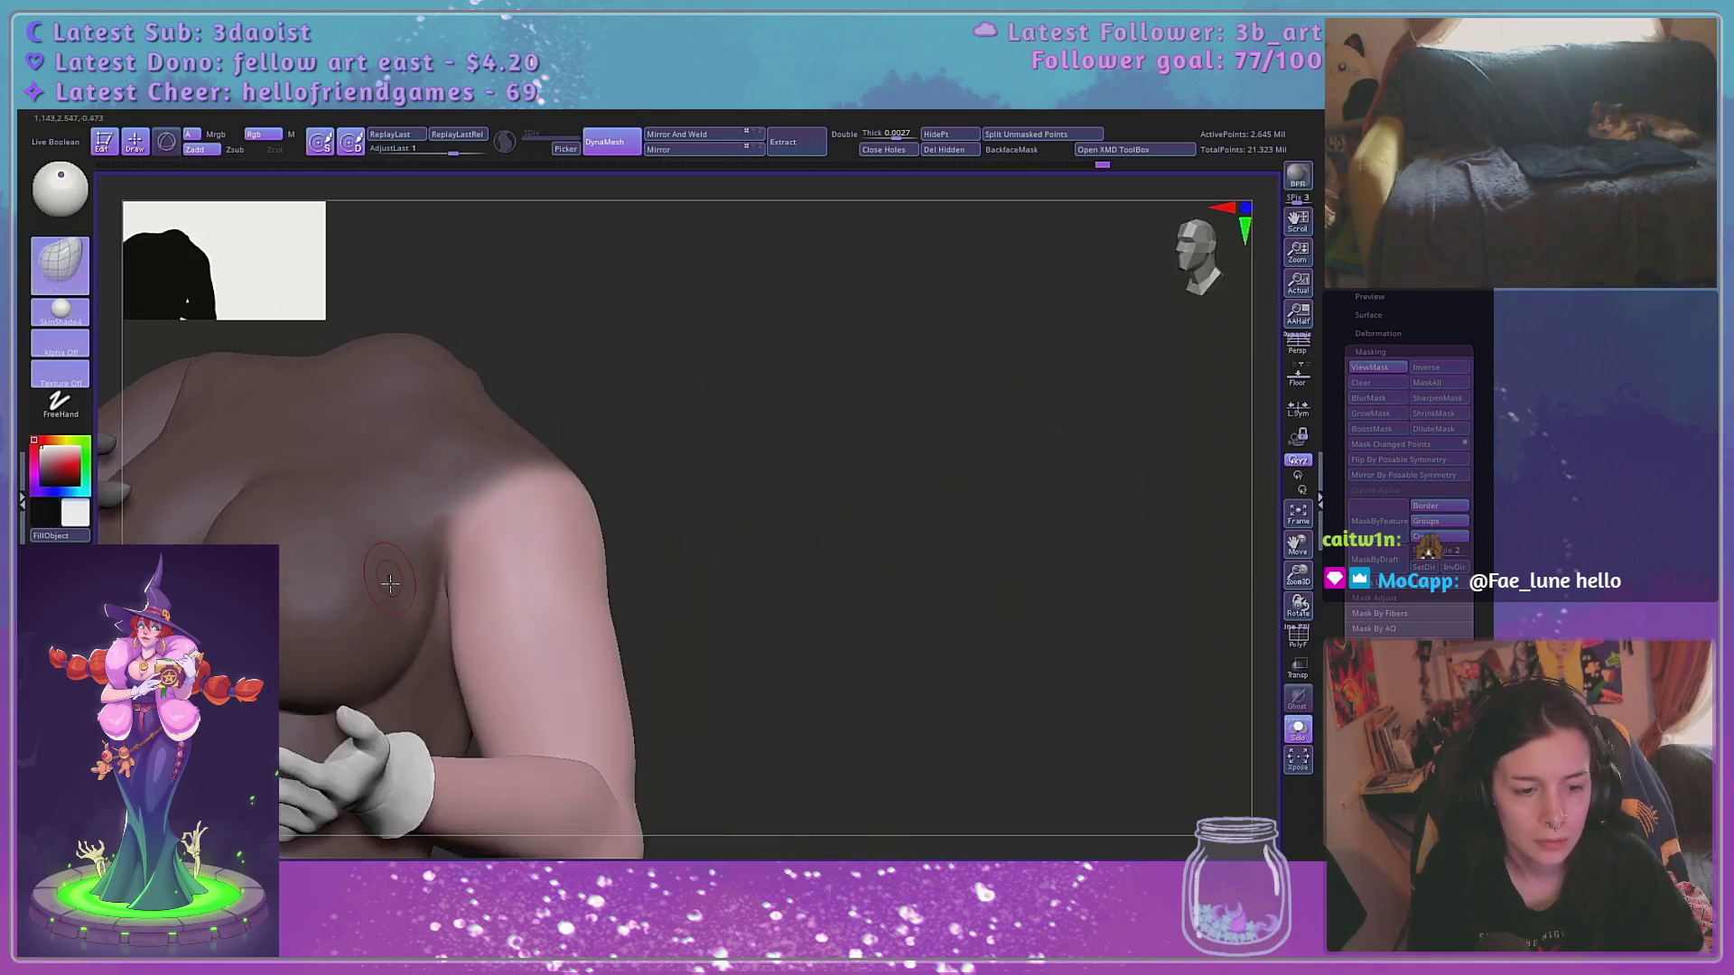
mouse_move(433, 566)
left_mouse_down("ctrl")
mouse_move(437, 641)
mouse_move(365, 666)
left_mouse_up("ctrl")
left_click_drag(596, 464, 772, 367)
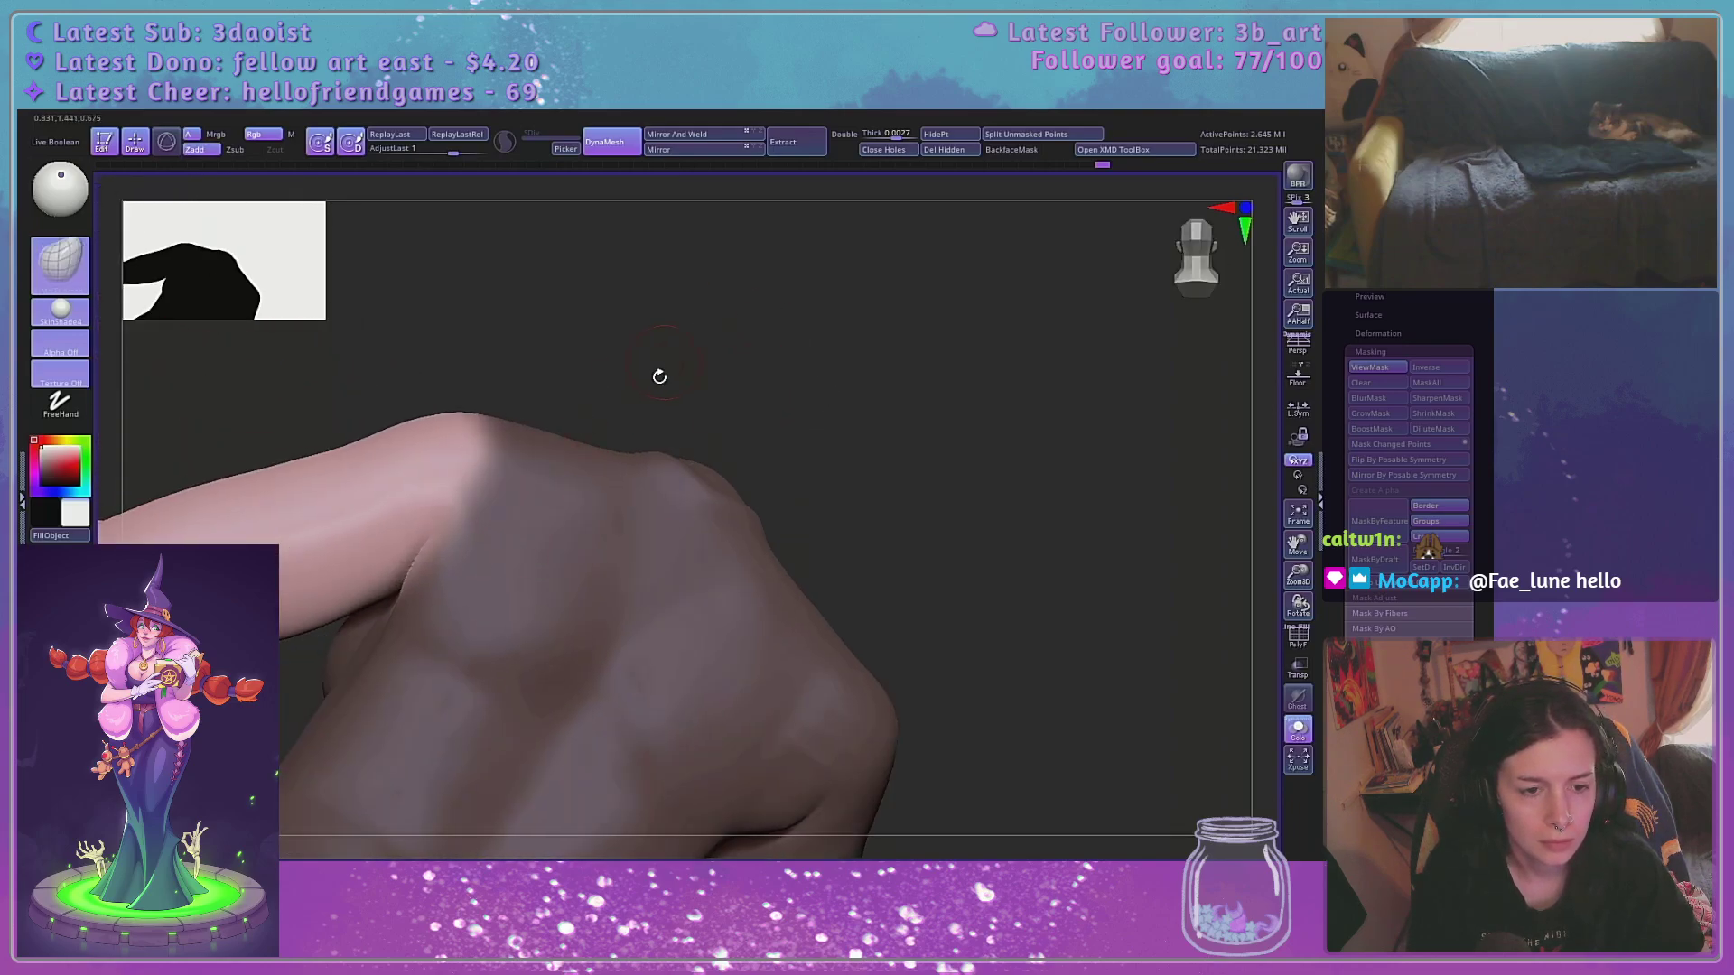
left_click_drag(735, 302, 581, 573)
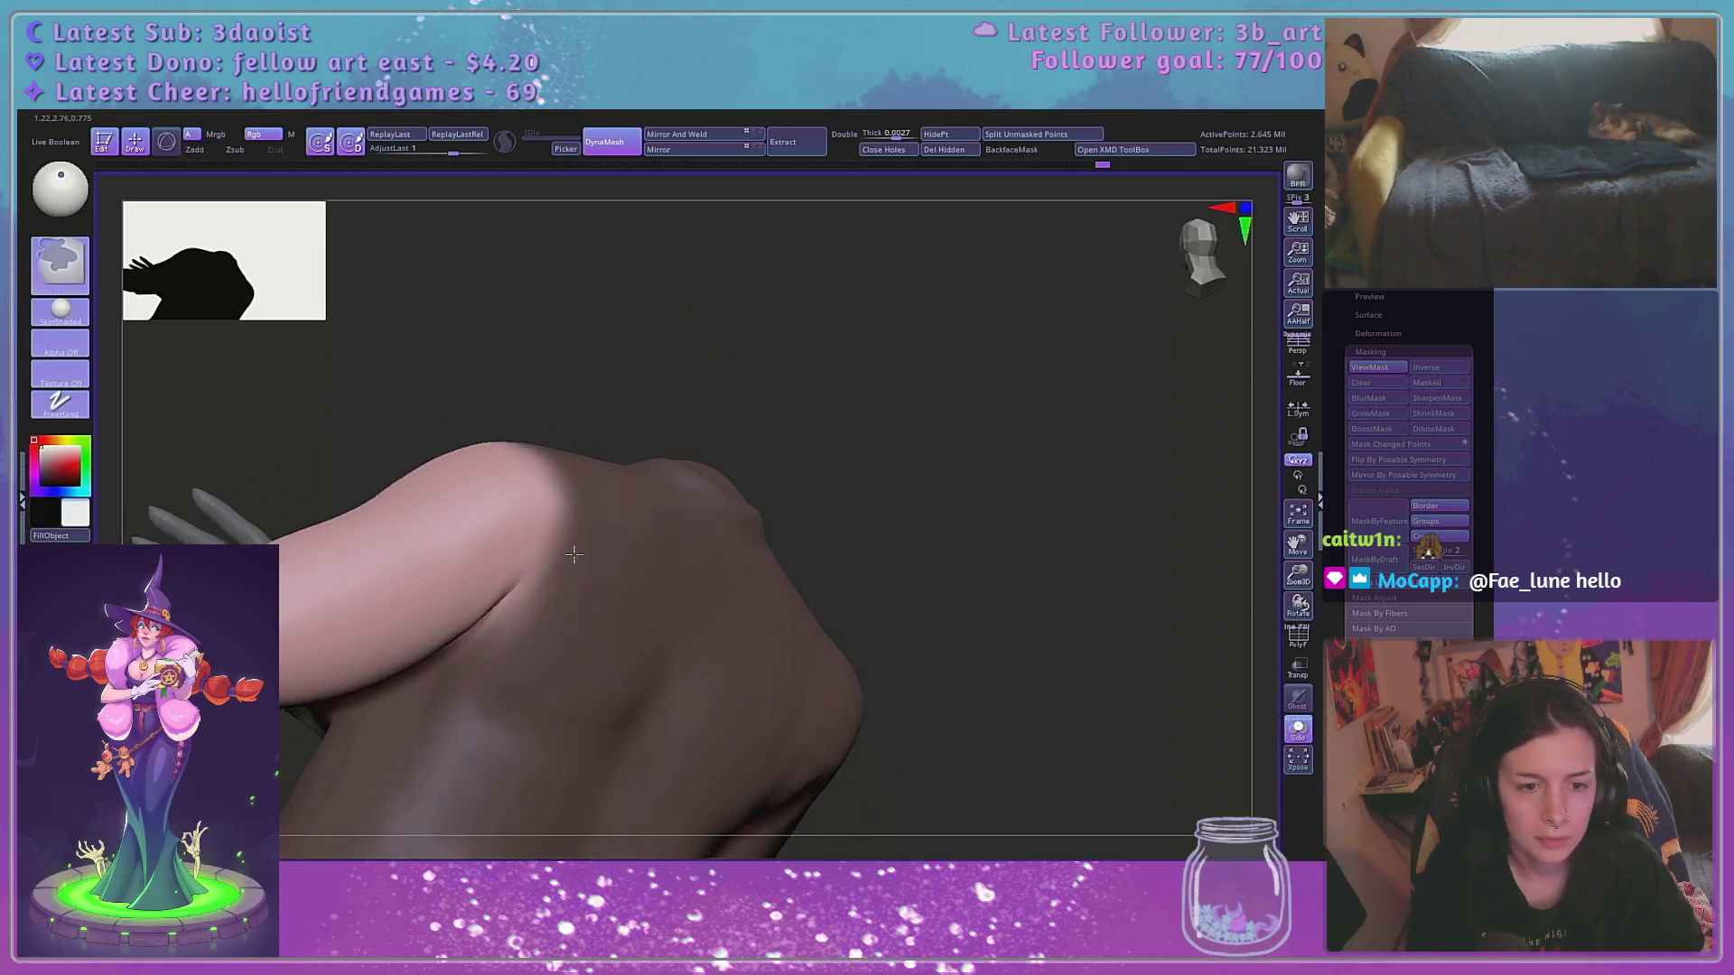
mouse_move(574, 452)
left_mouse_down("ctrl")
mouse_move(552, 578)
mouse_move(511, 641)
left_mouse_up("ctrl")
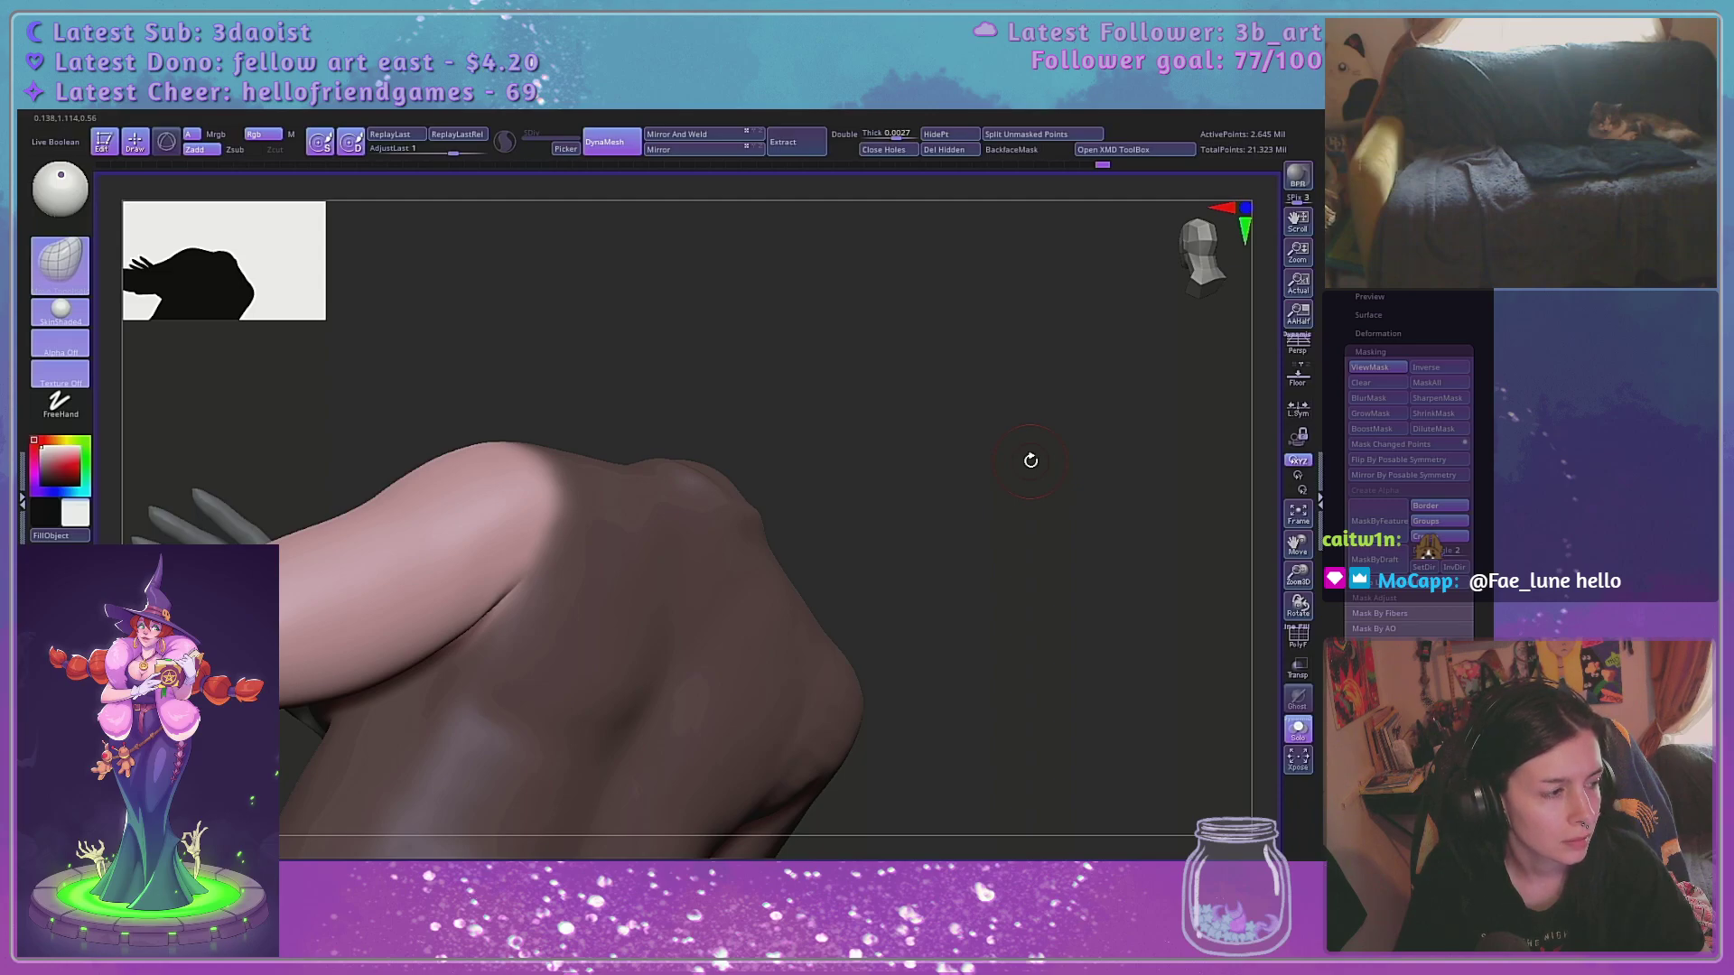
Activate the gizmo, place its pivot at the extended arm's shoulder joint, and show all subtools
left_click_drag(1070, 477, 1080, 530)
key("w")
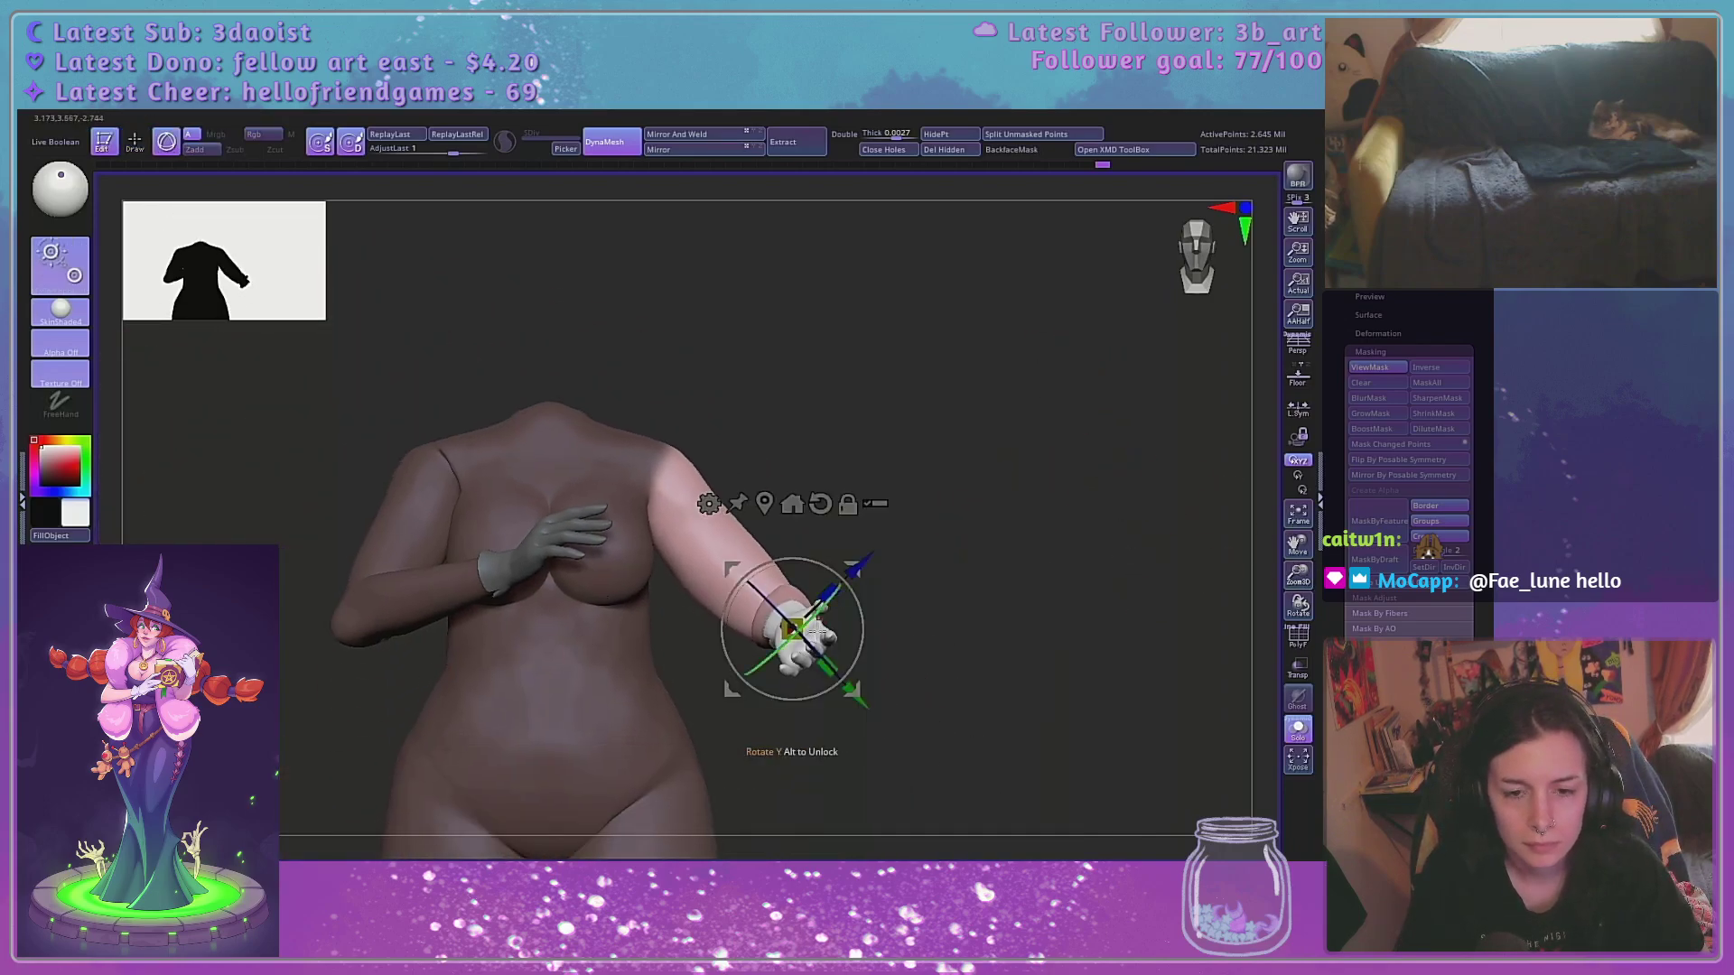
left_click_drag(851, 703, 847, 435, "alt")
left_click_drag(1020, 428, 677, 460)
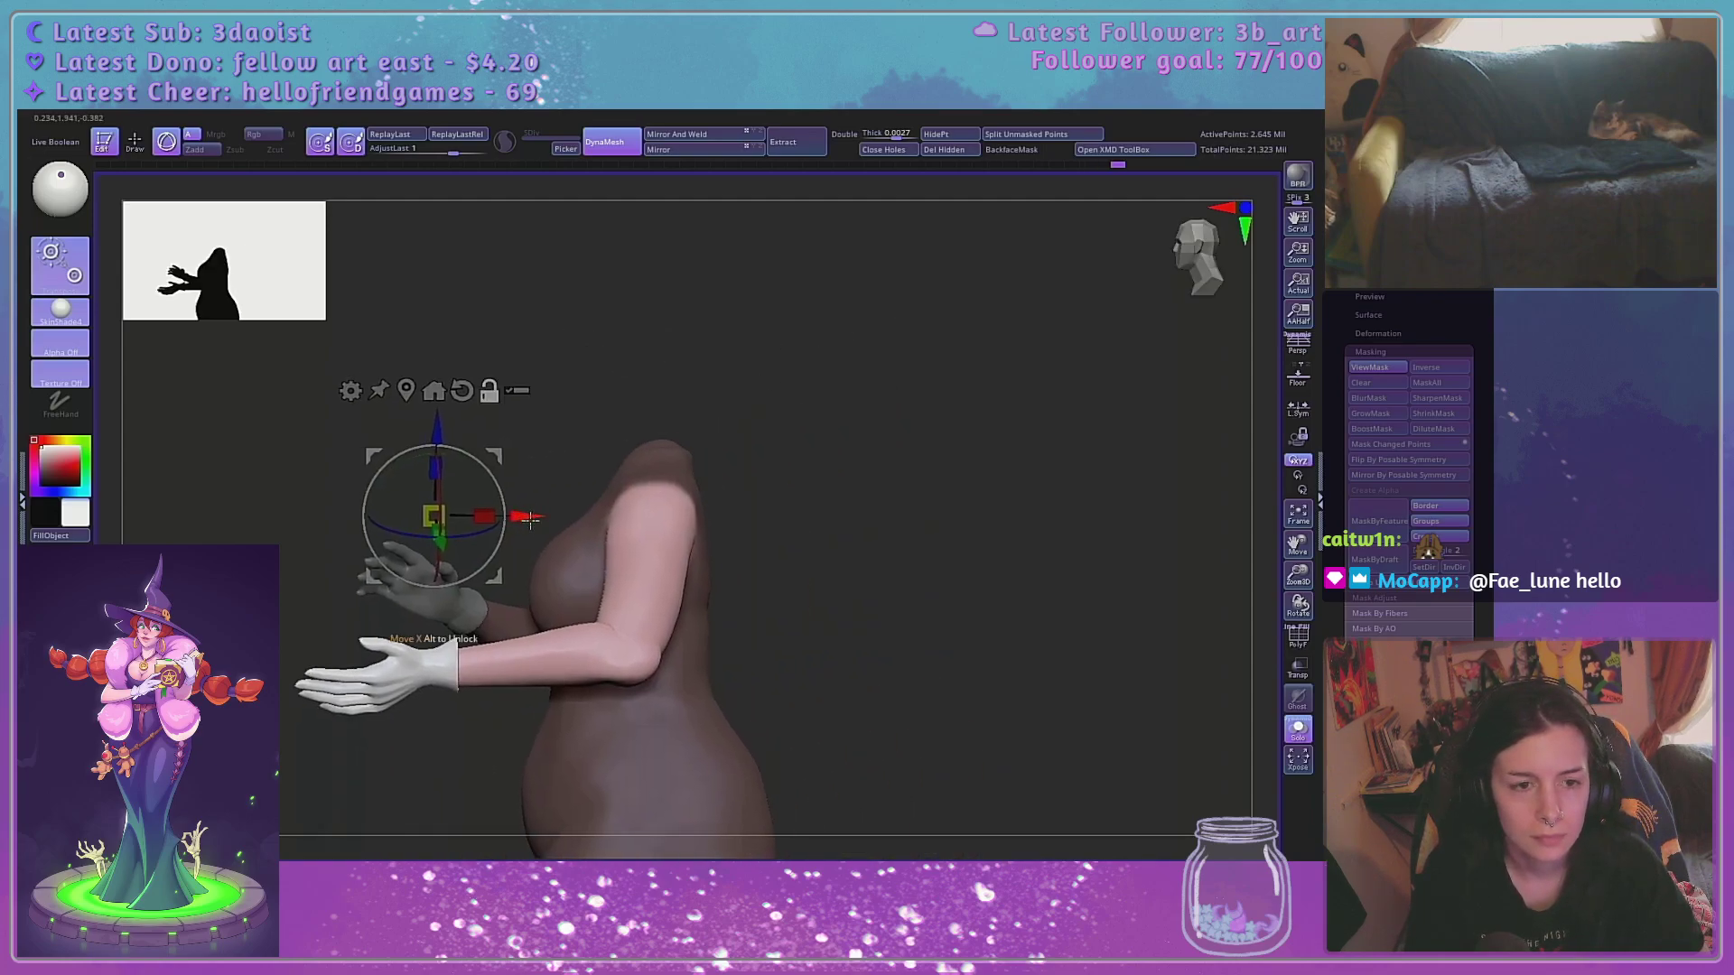
left_click_drag(530, 518, 856, 465, "alt")
left_click_drag(738, 540, 749, 542, "alt")
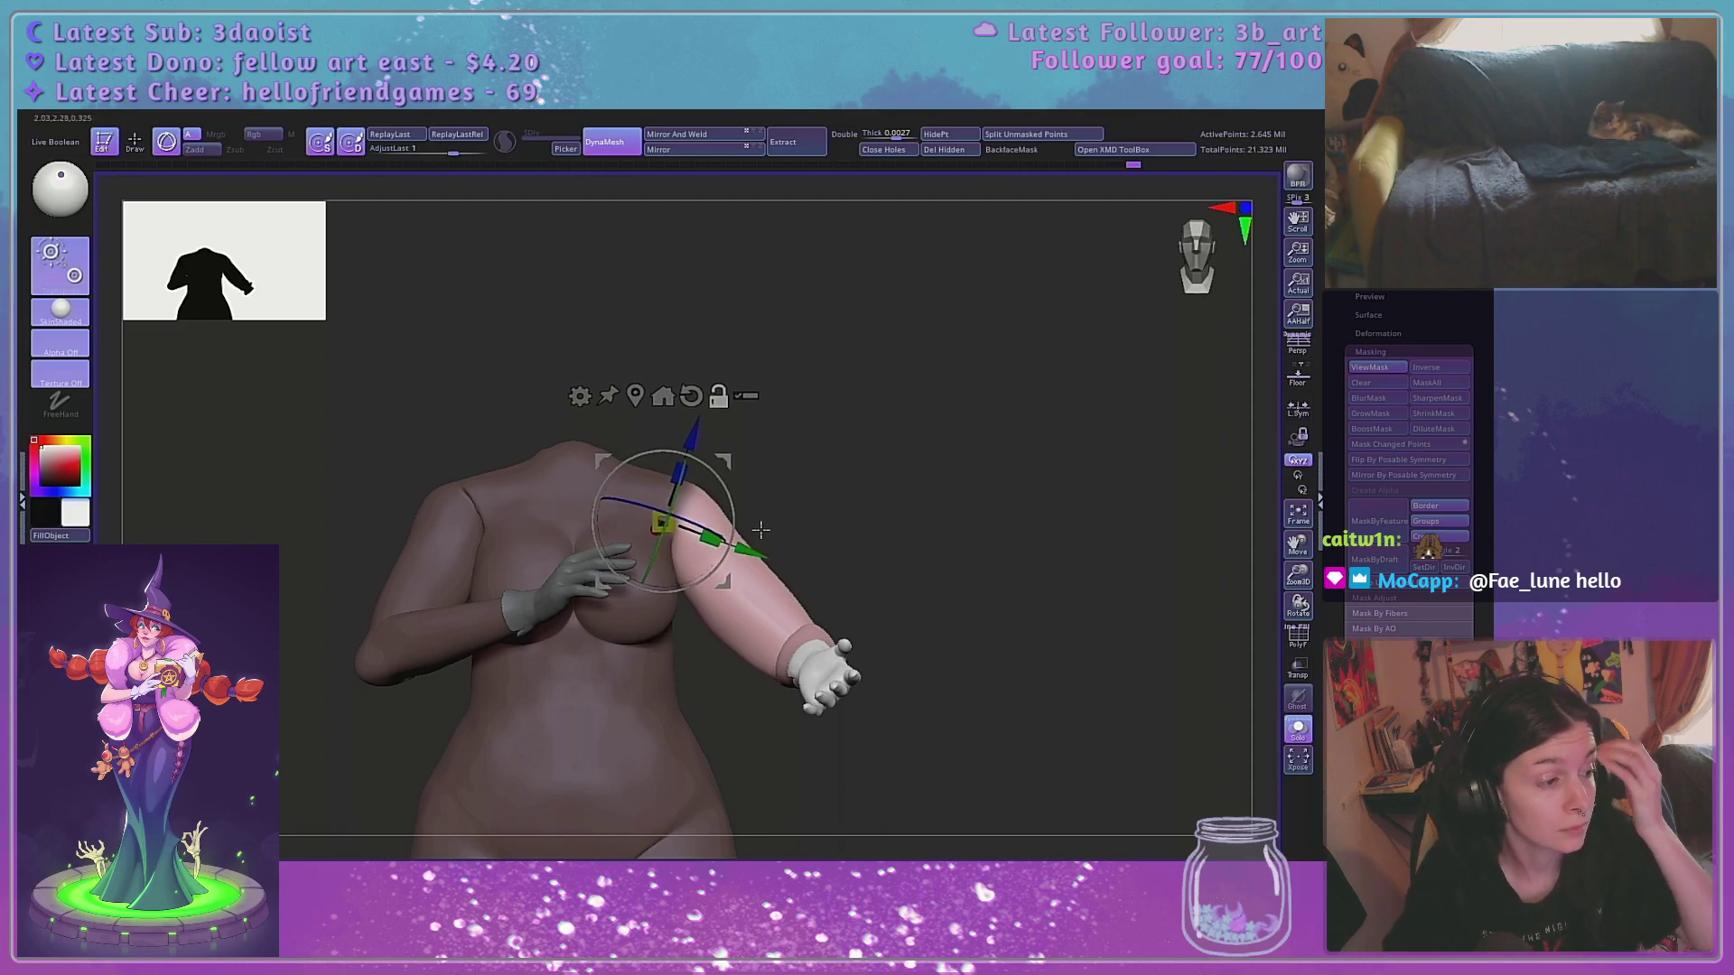
left_click(1295, 730)
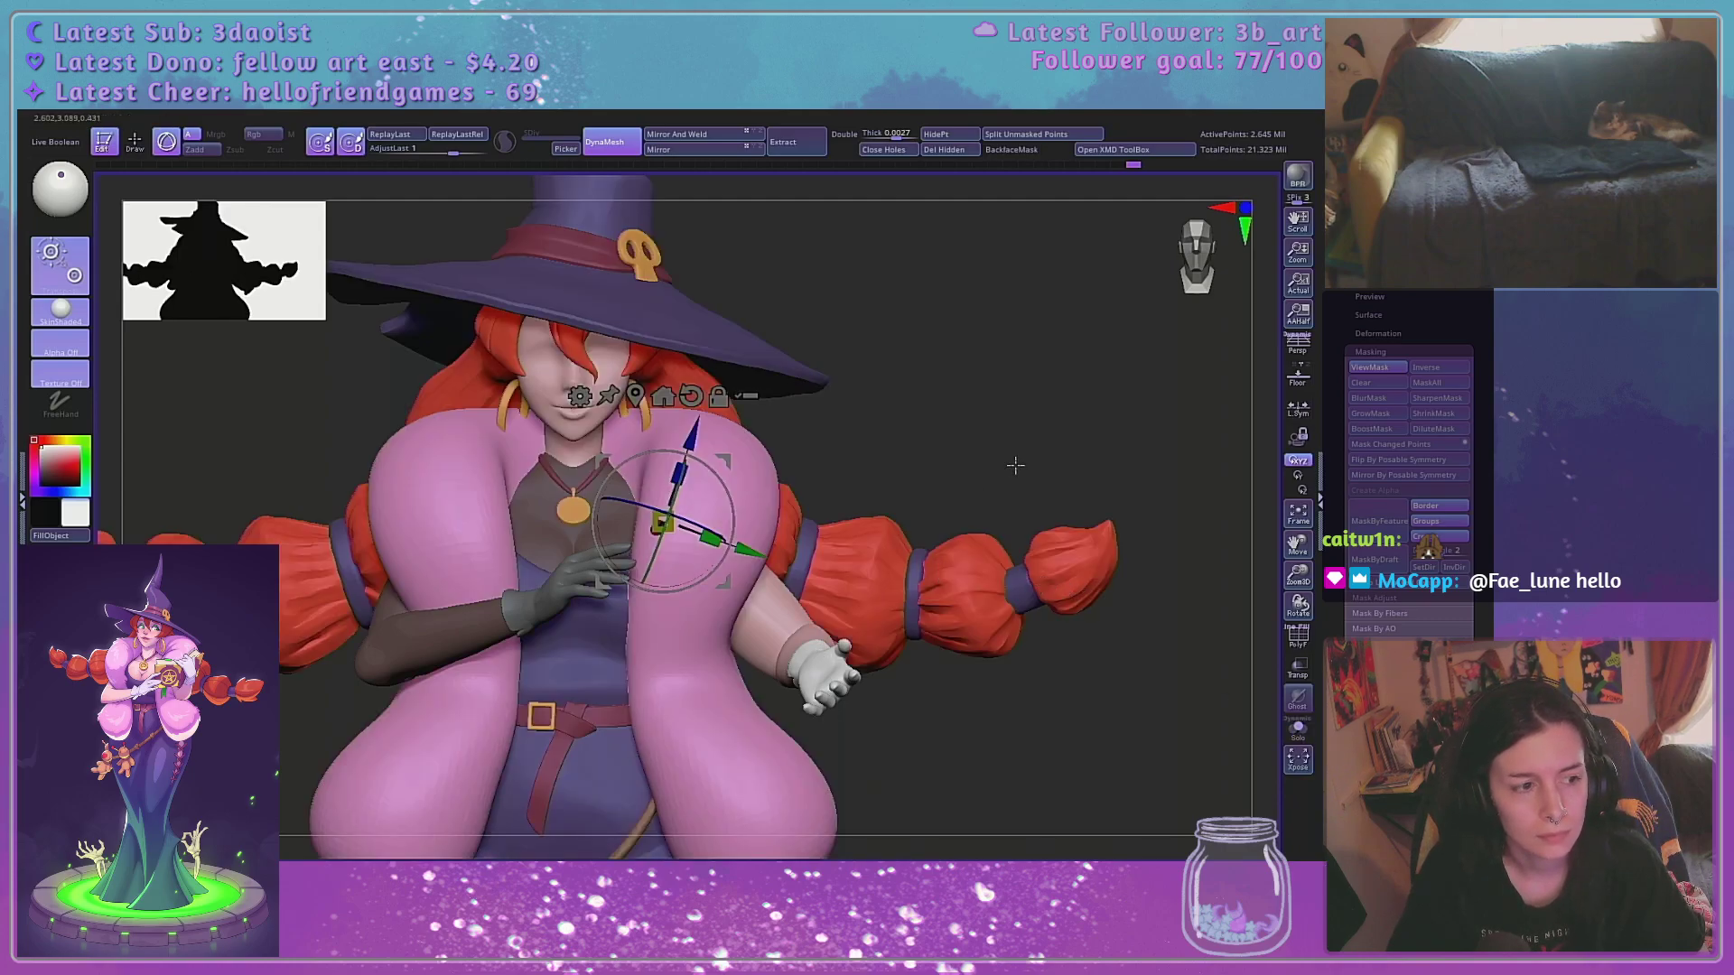
Try rotating the extended arm around the shoulder pivot from the side and front, and undo the rotations
left_click_drag(1051, 475, 1006, 473)
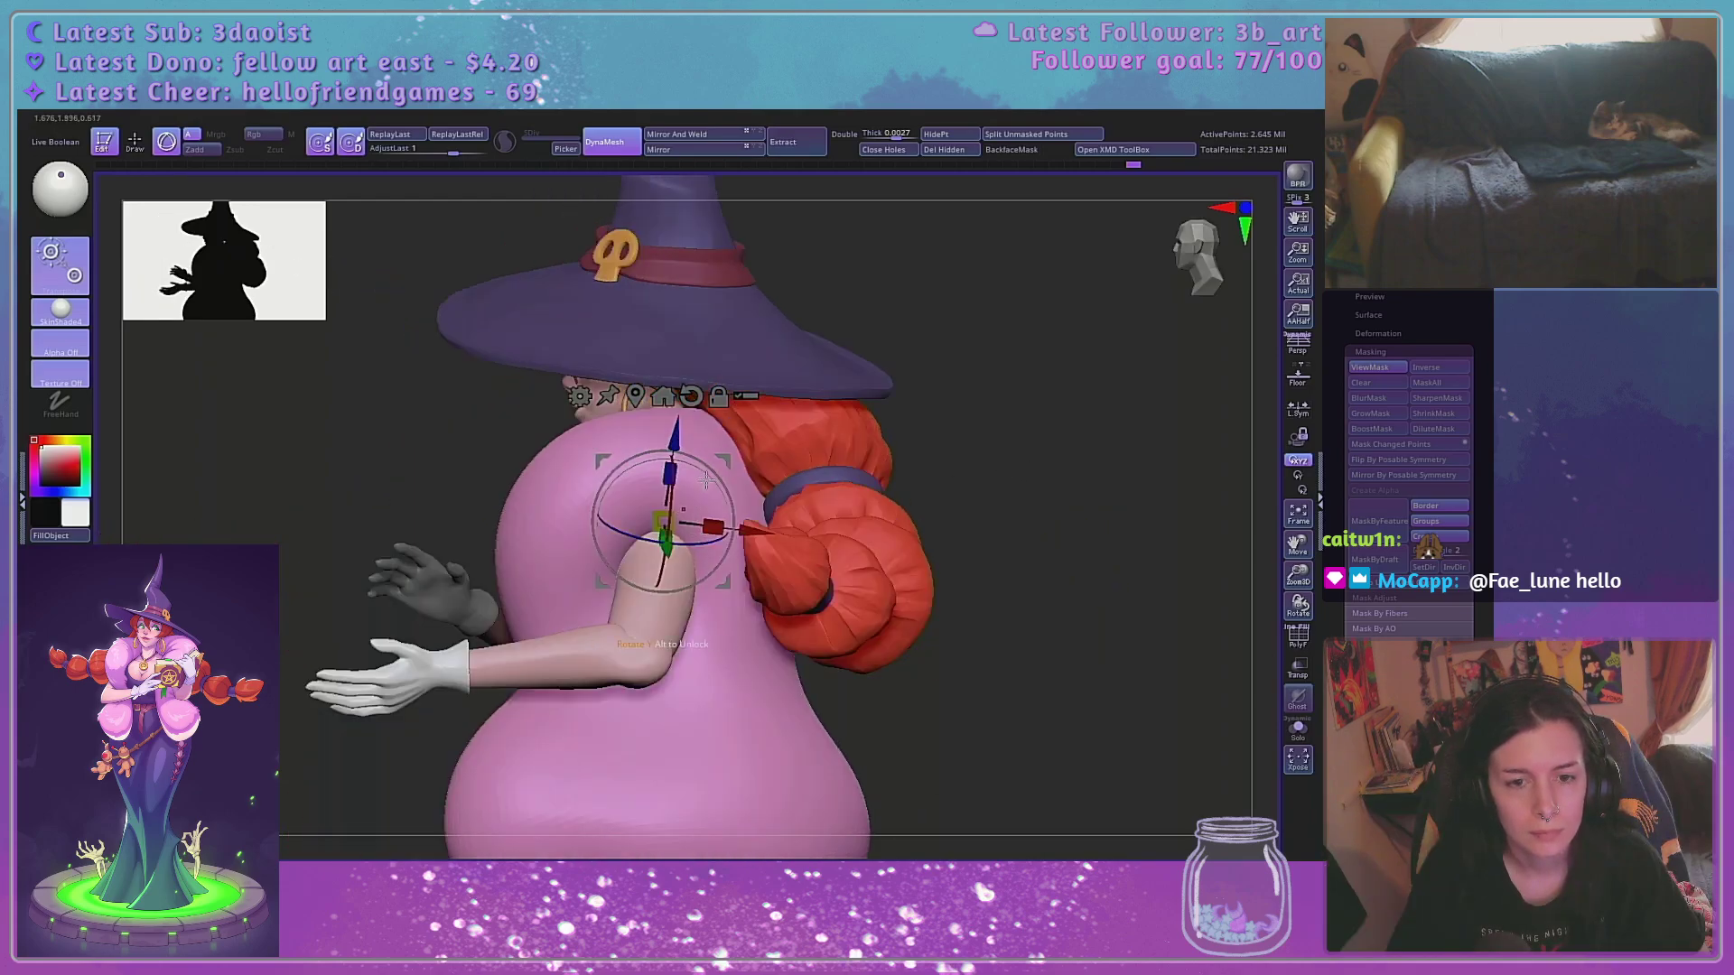
left_click_drag(705, 480, 723, 502)
key("ctrl+z")
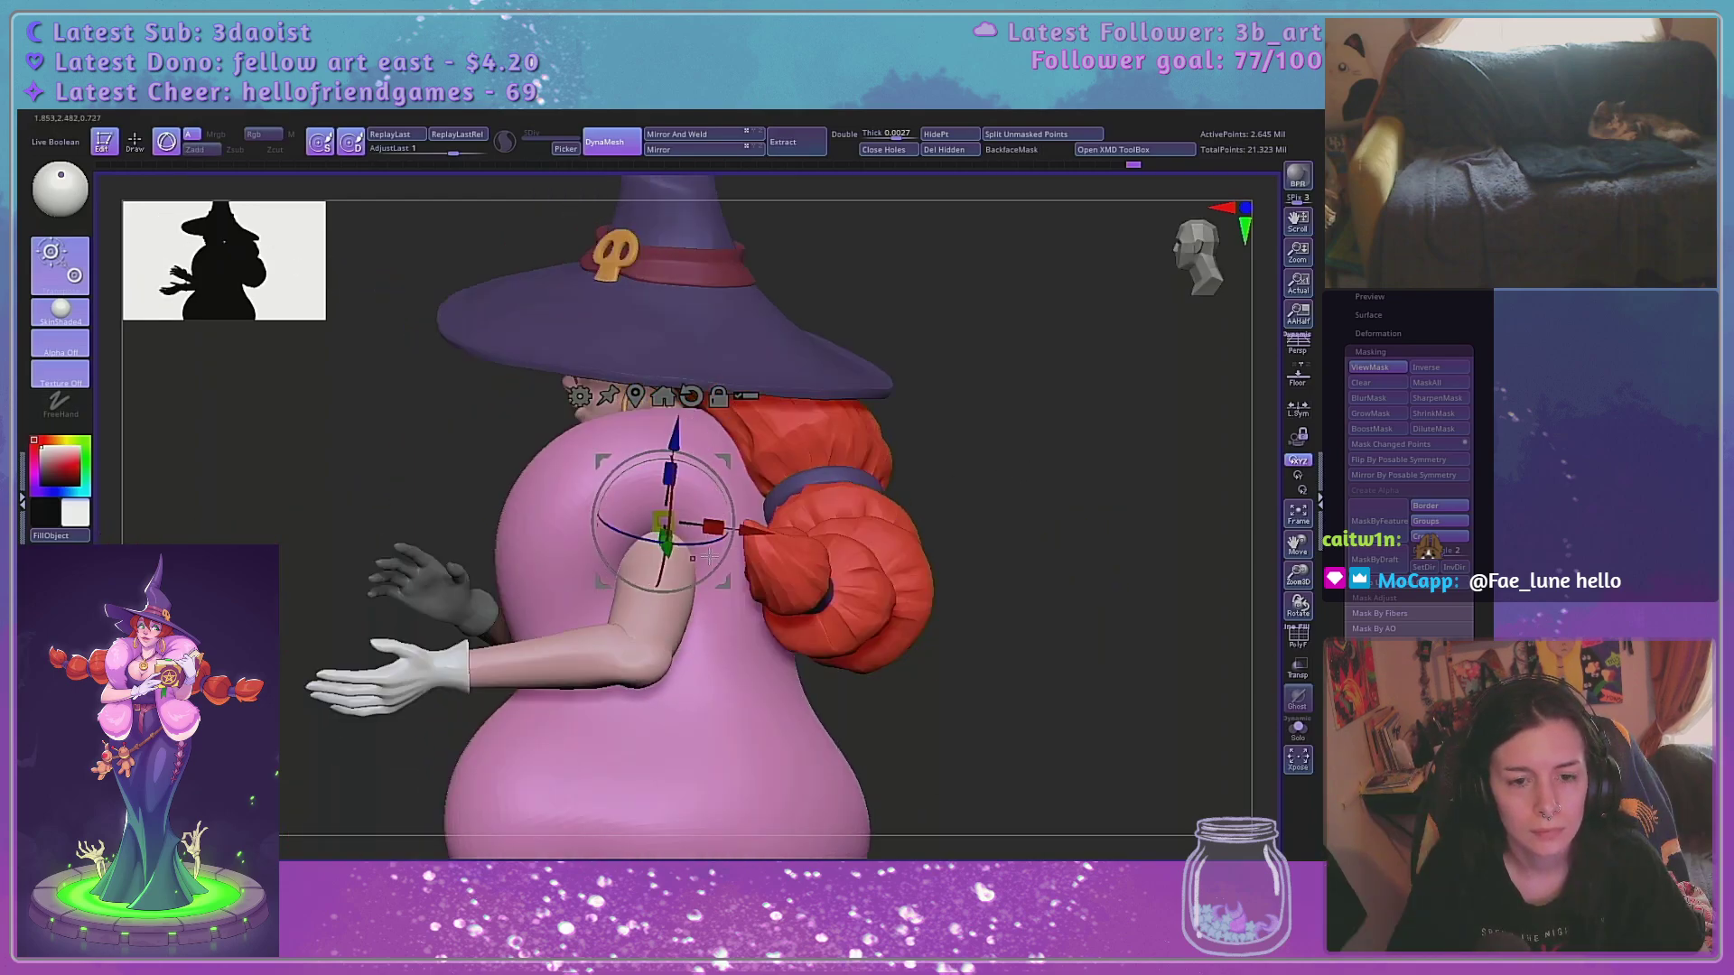
left_click_drag(925, 472, 1028, 468)
left_click_drag(694, 525, 680, 521)
key("ctrl+z")
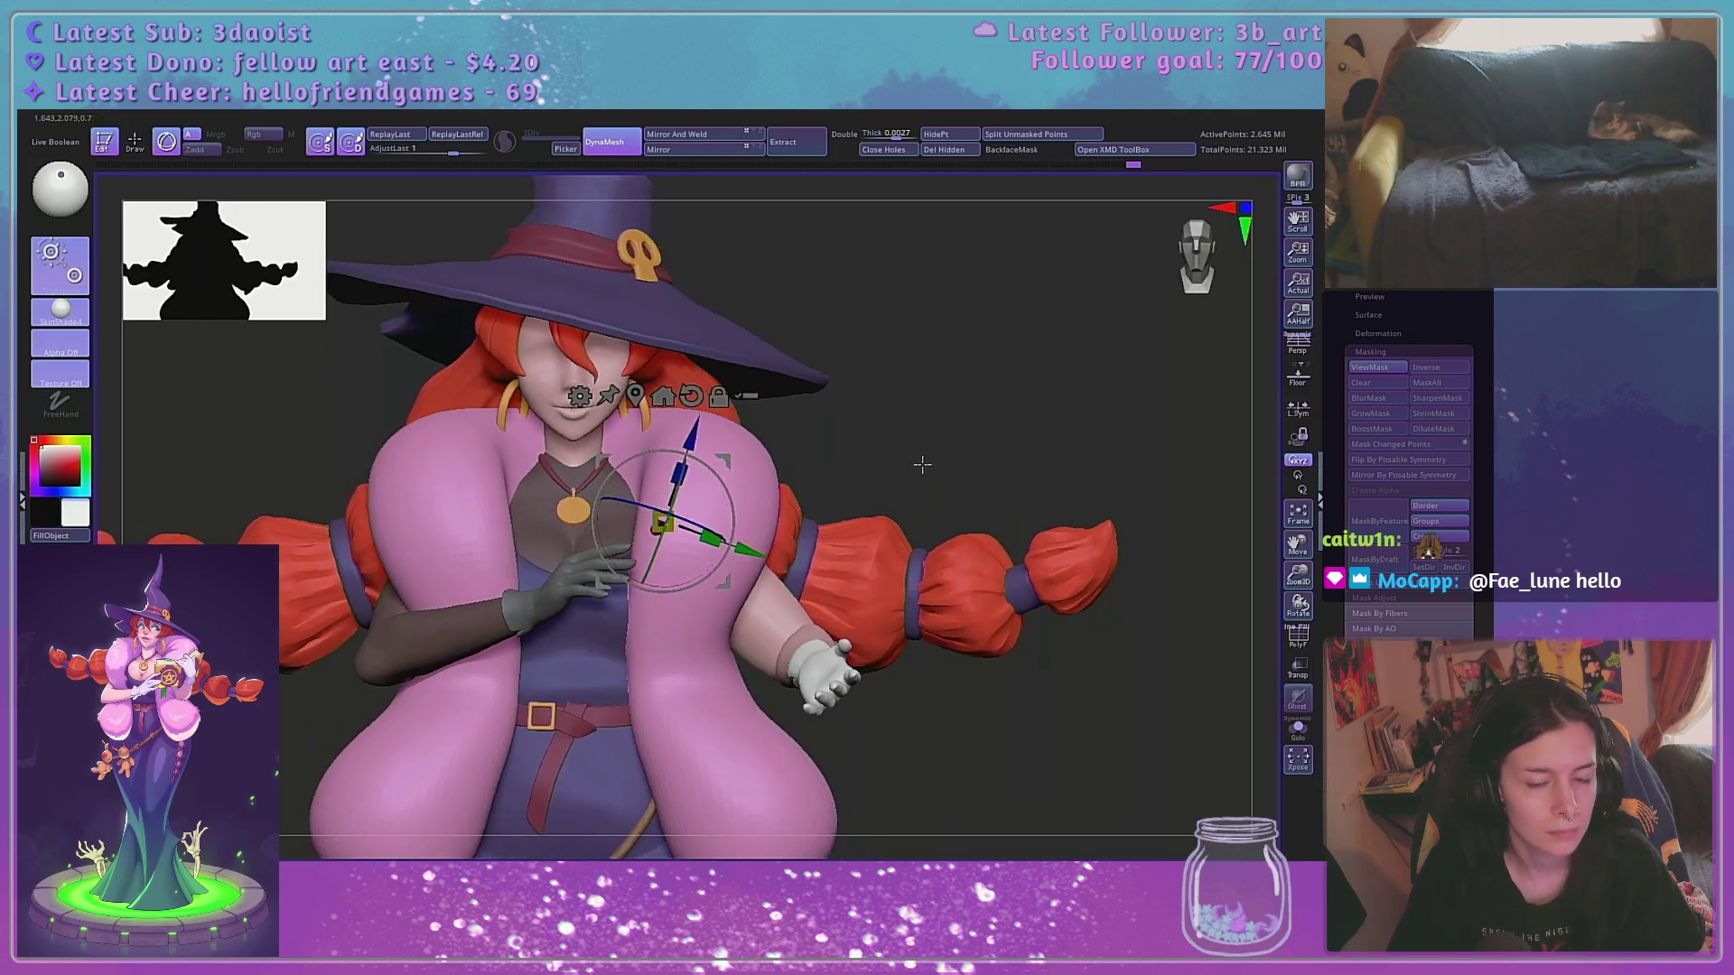
Check the extended arm against the coat from several angles and ghost the other subtools with transparency
left_click_drag(922, 464, 935, 433)
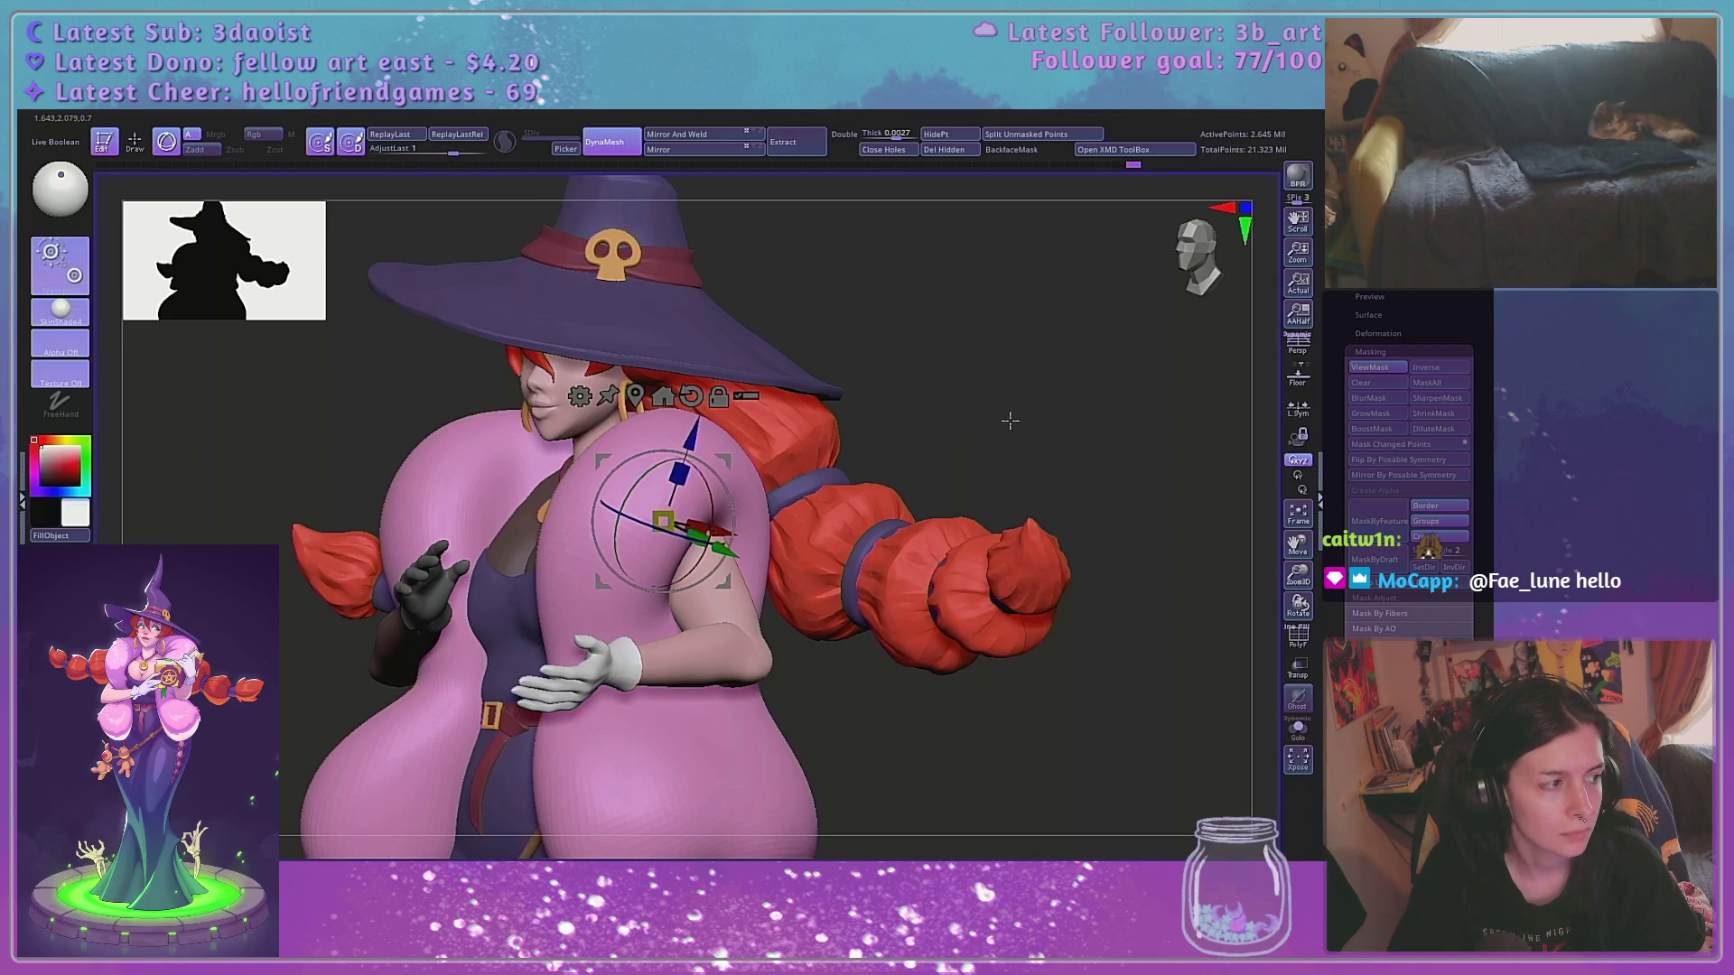
left_click_drag(1007, 419, 994, 432)
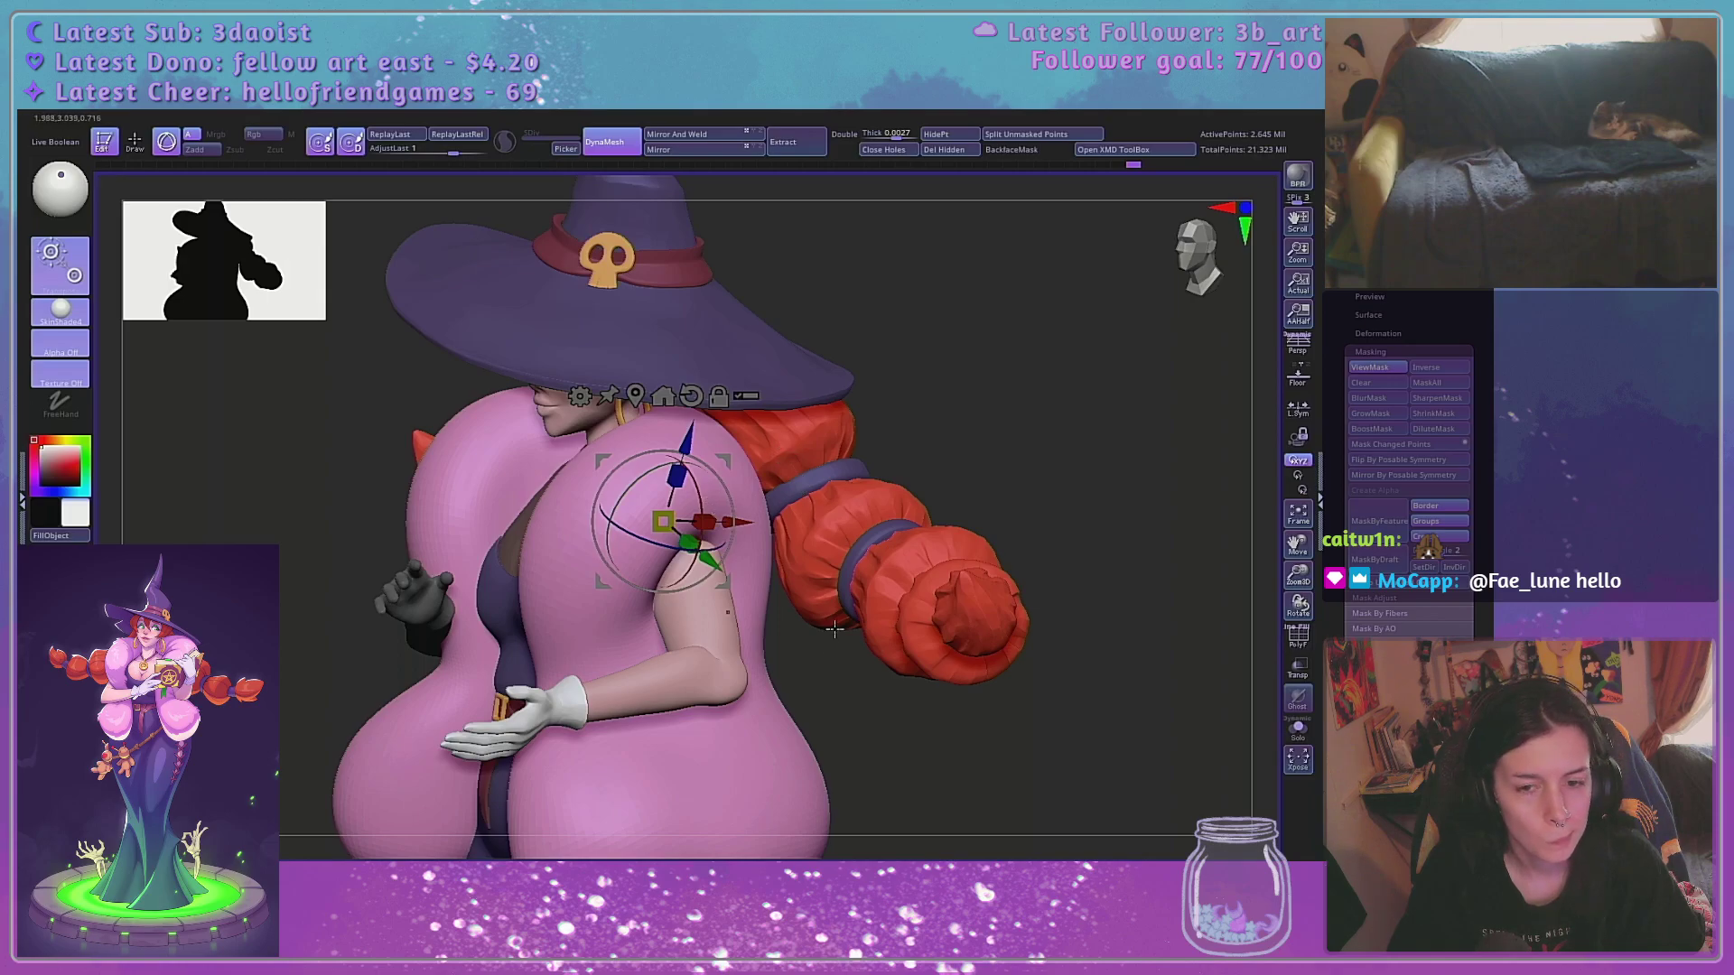
left_click_drag(831, 673, 1231, 689)
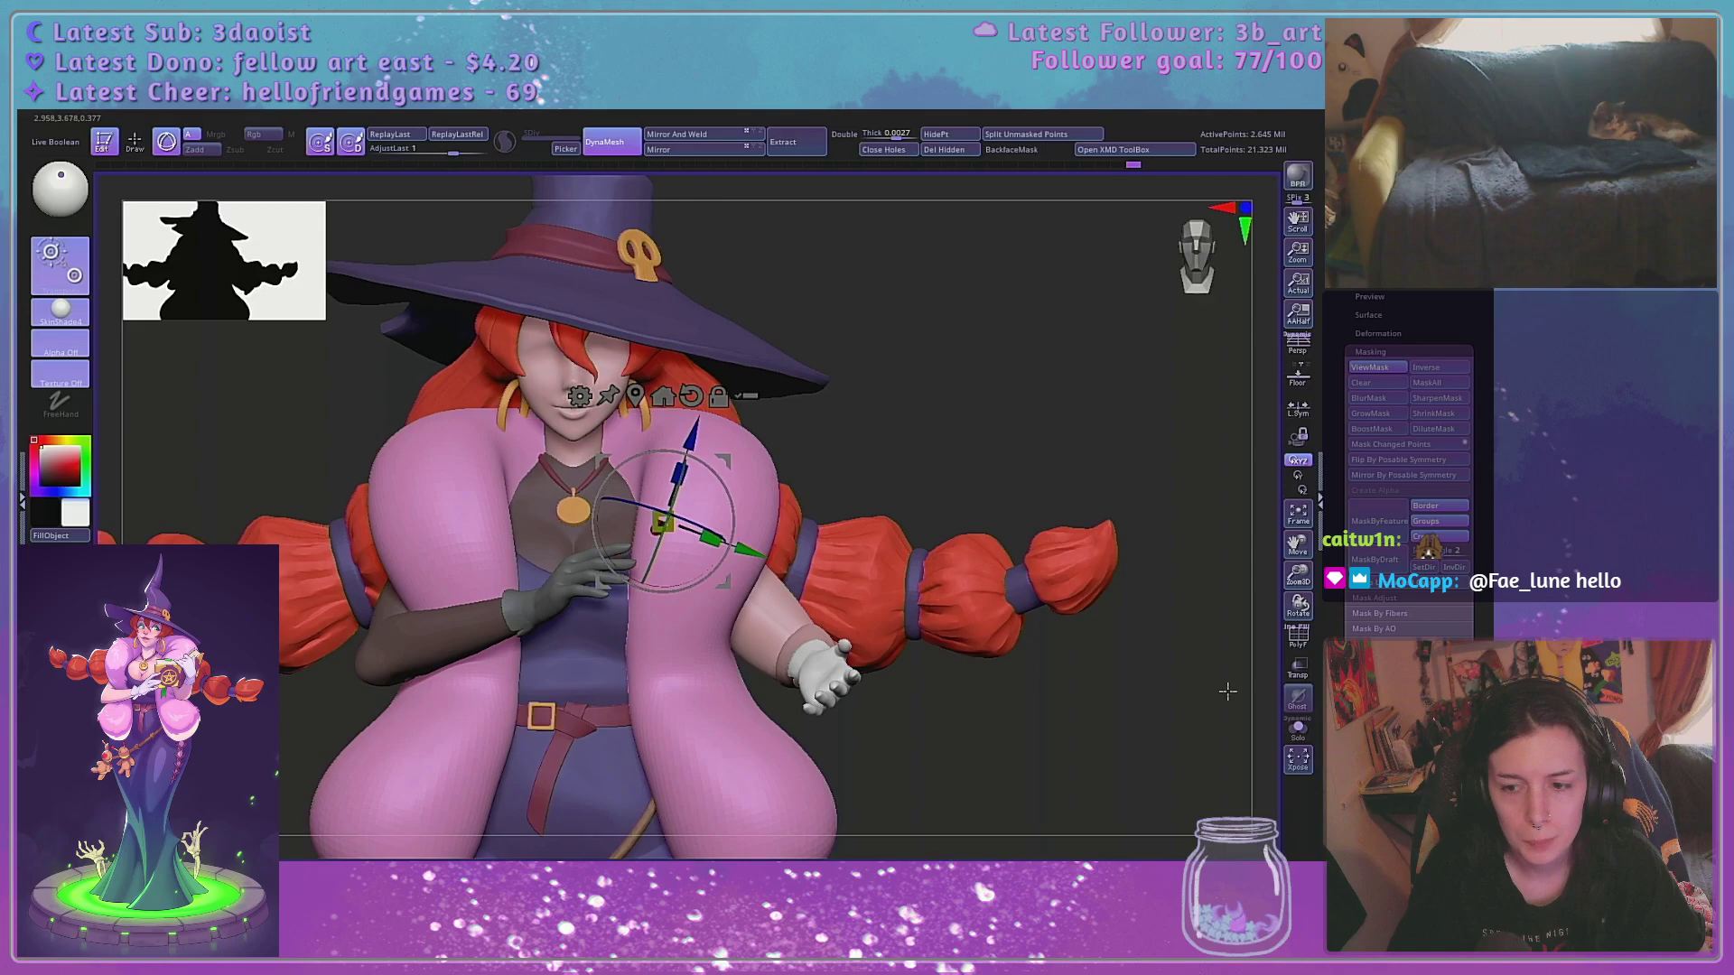
left_click(1298, 729)
left_click(1296, 732)
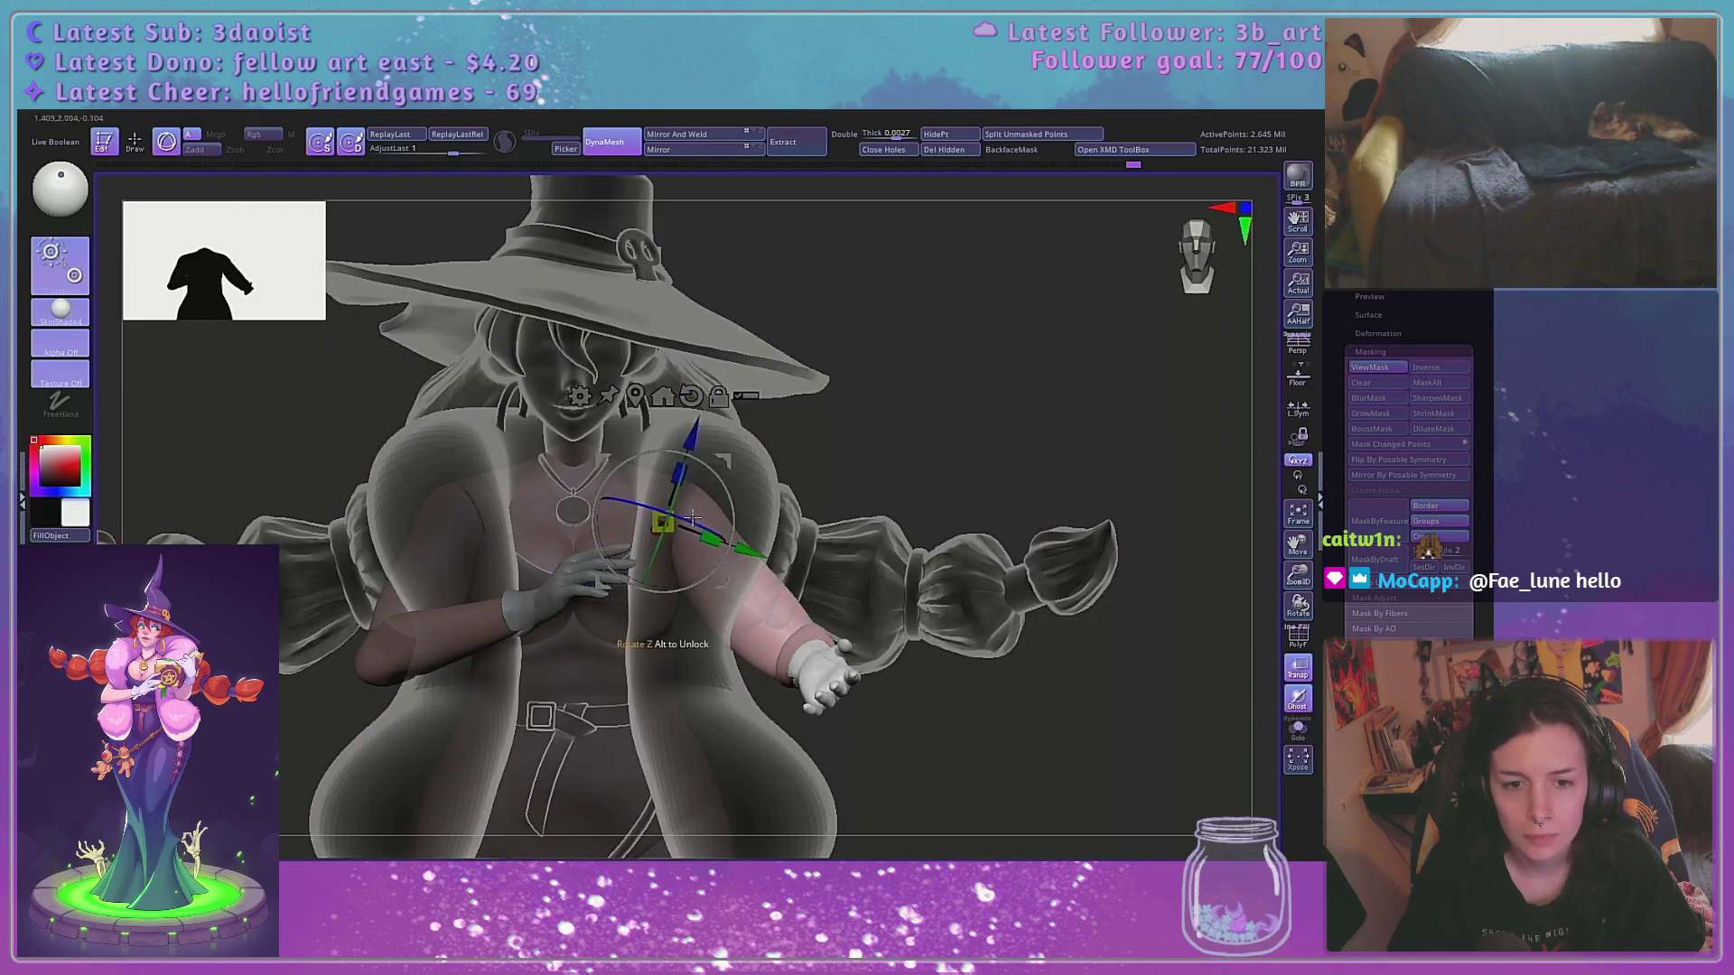
Rotate the extended arm inward and upward around the shoulder, bringing the raised hand in front of the chest
left_click_drag(688, 519, 708, 564)
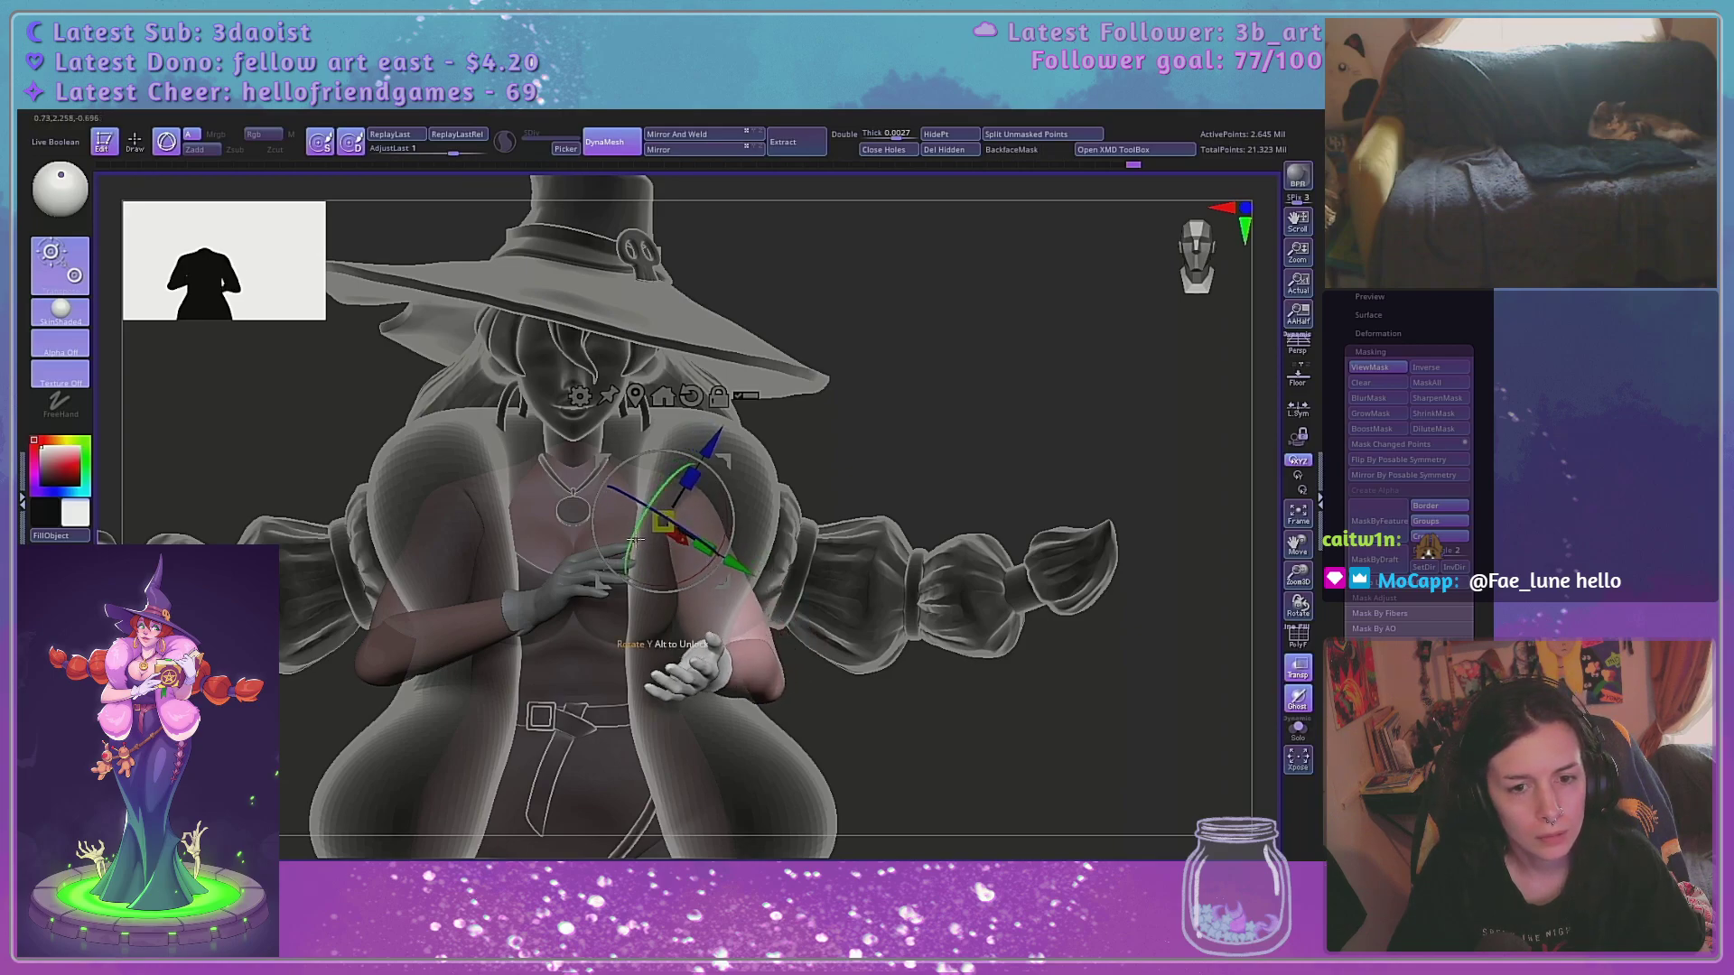
left_click_drag(641, 542, 690, 570)
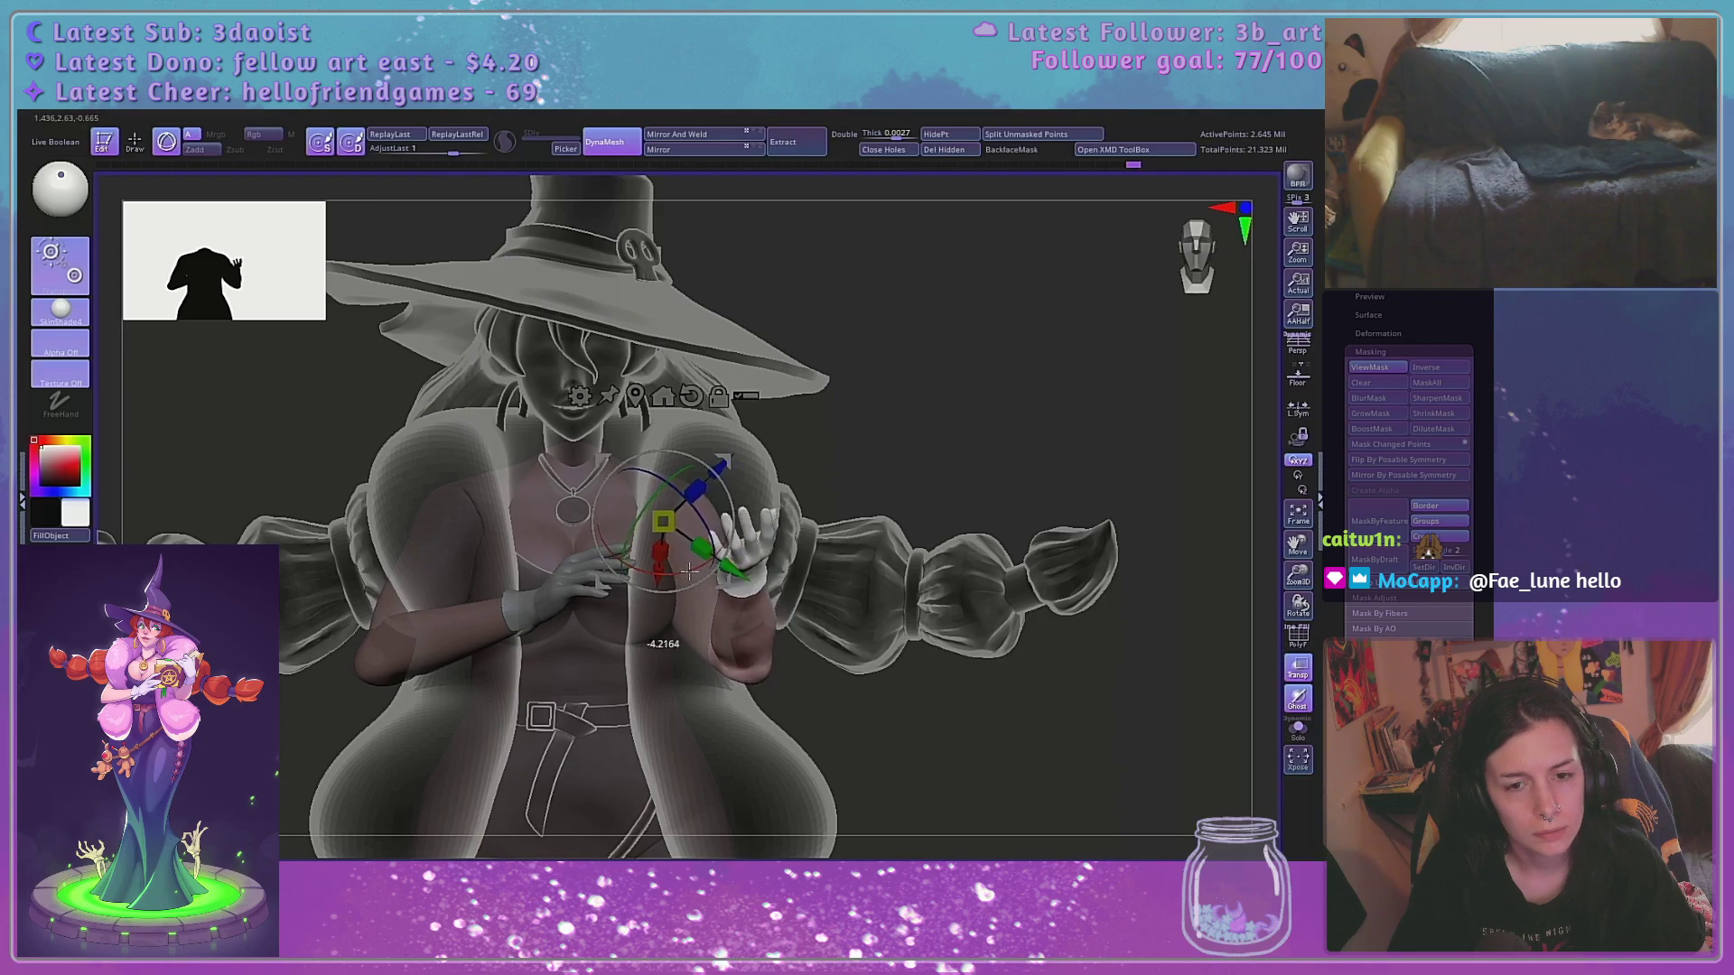
left_click_drag(718, 465, 733, 500)
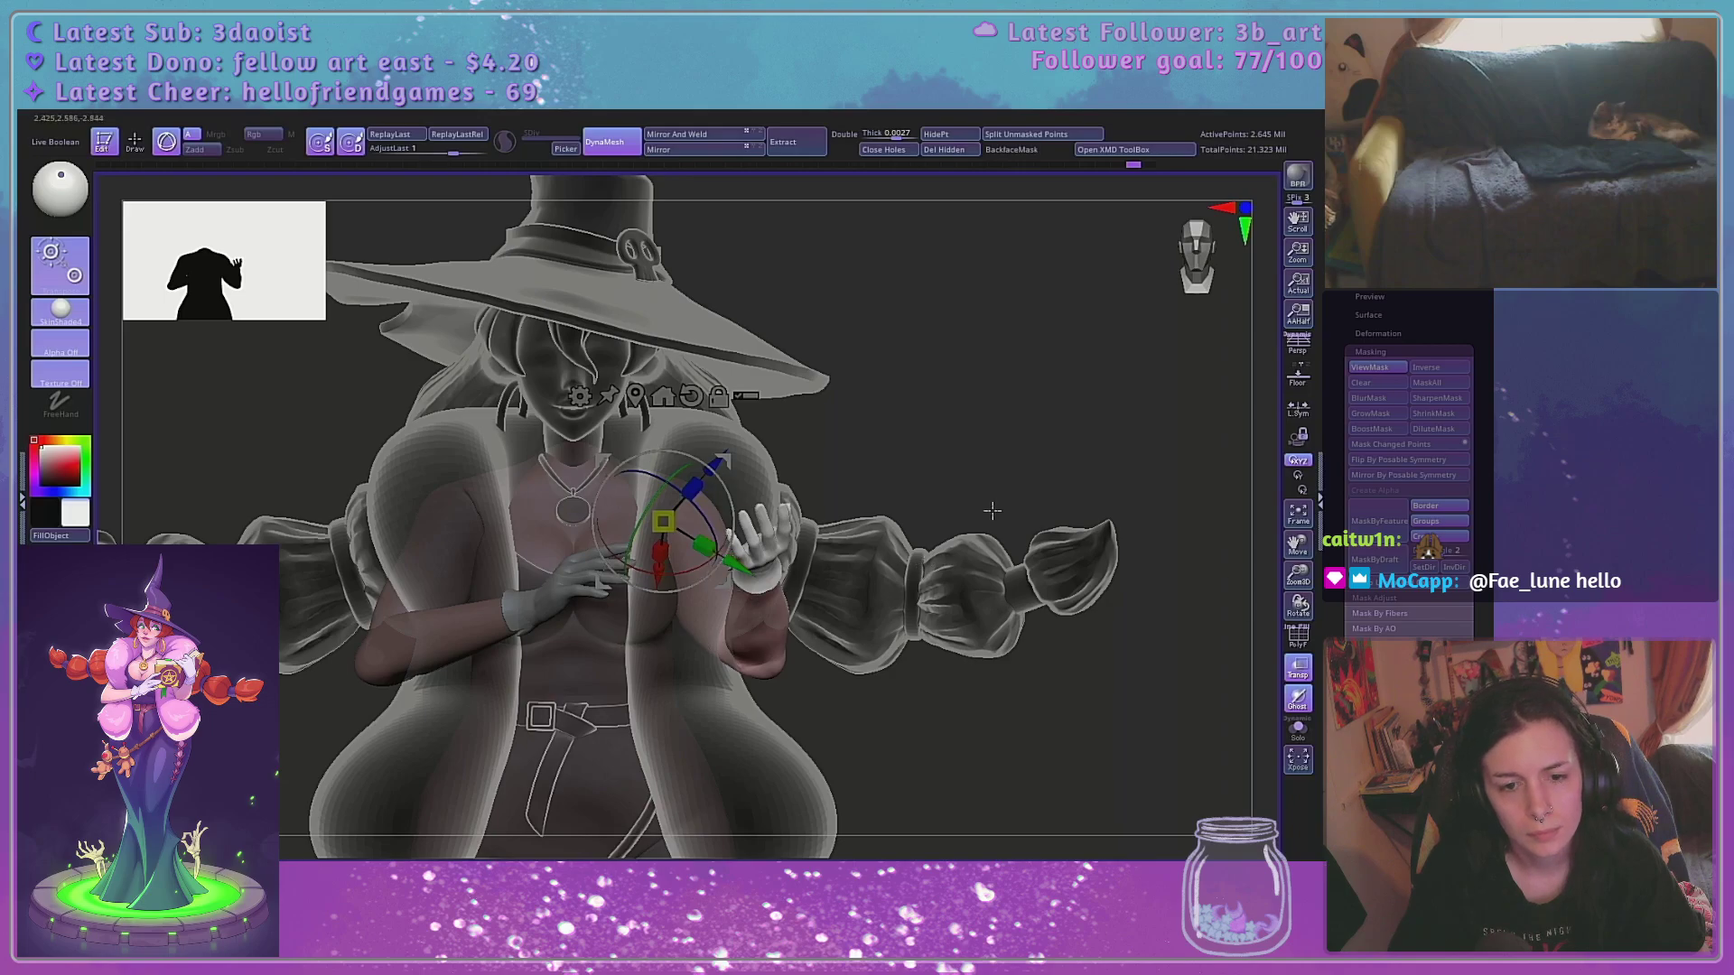
Fine-tune the extended arm's rotation around the shoulder from the side and turn off transparency for the other subtools
mouse_move(992, 511)
left_mouse_down()
mouse_move(914, 501)
mouse_move(980, 507)
left_mouse_up()
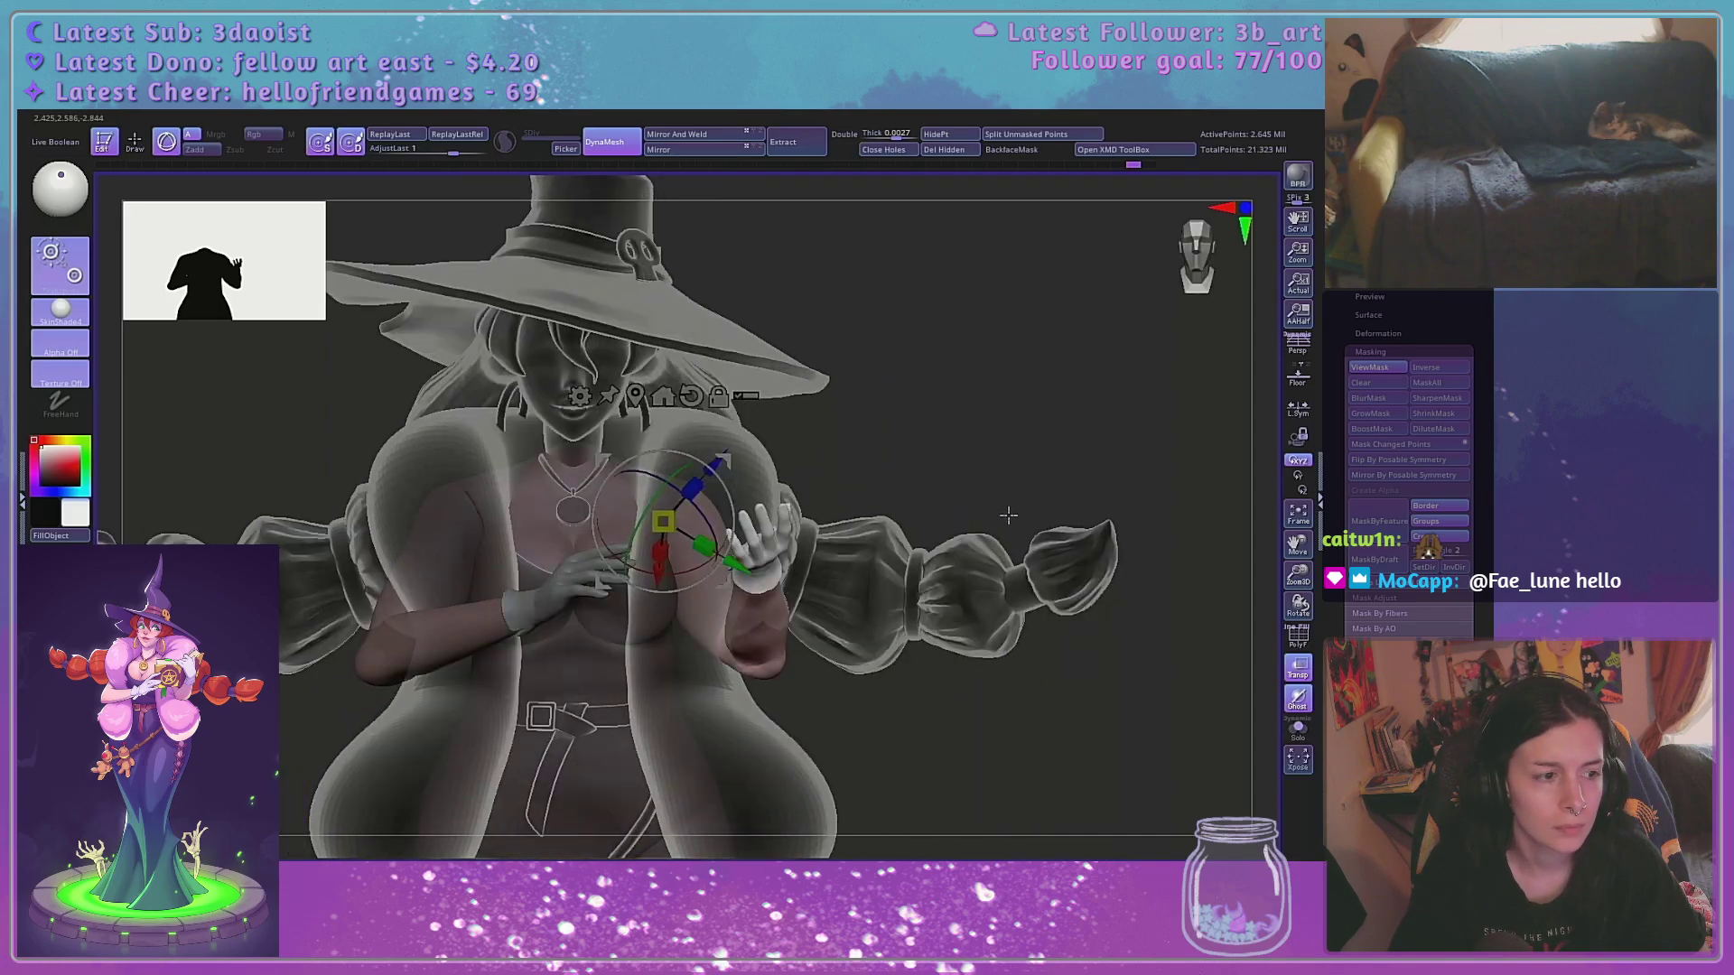
left_click_drag(894, 549, 670, 564)
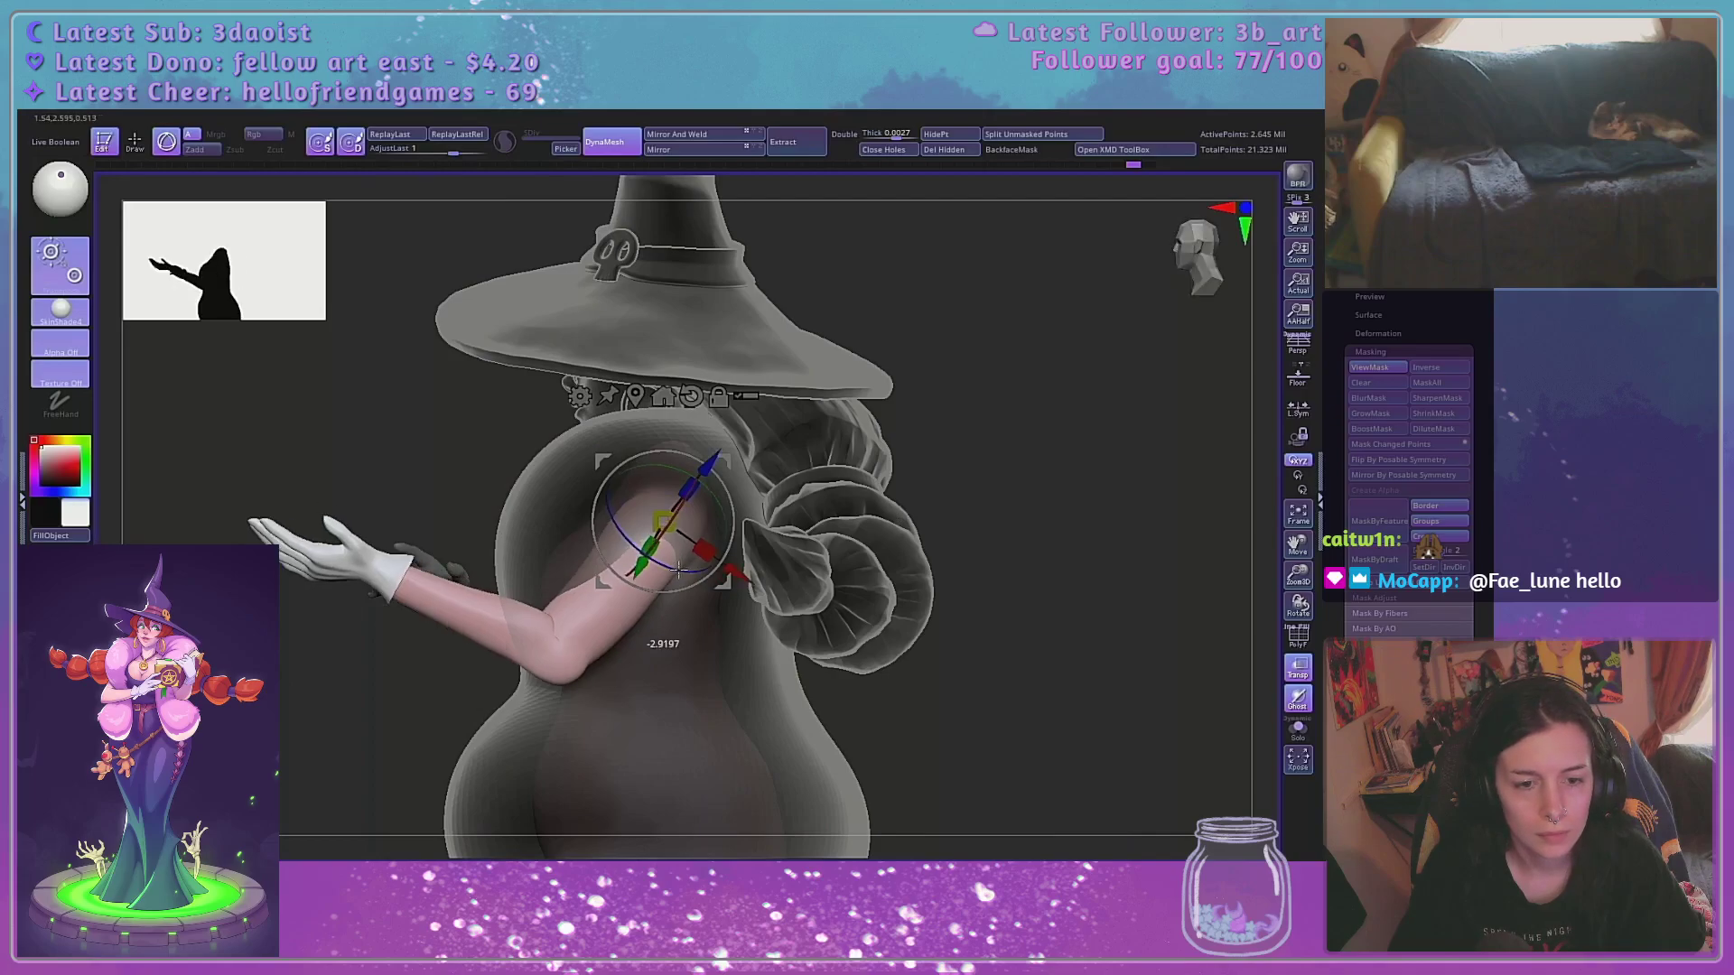
left_click_drag(956, 522, 1067, 526)
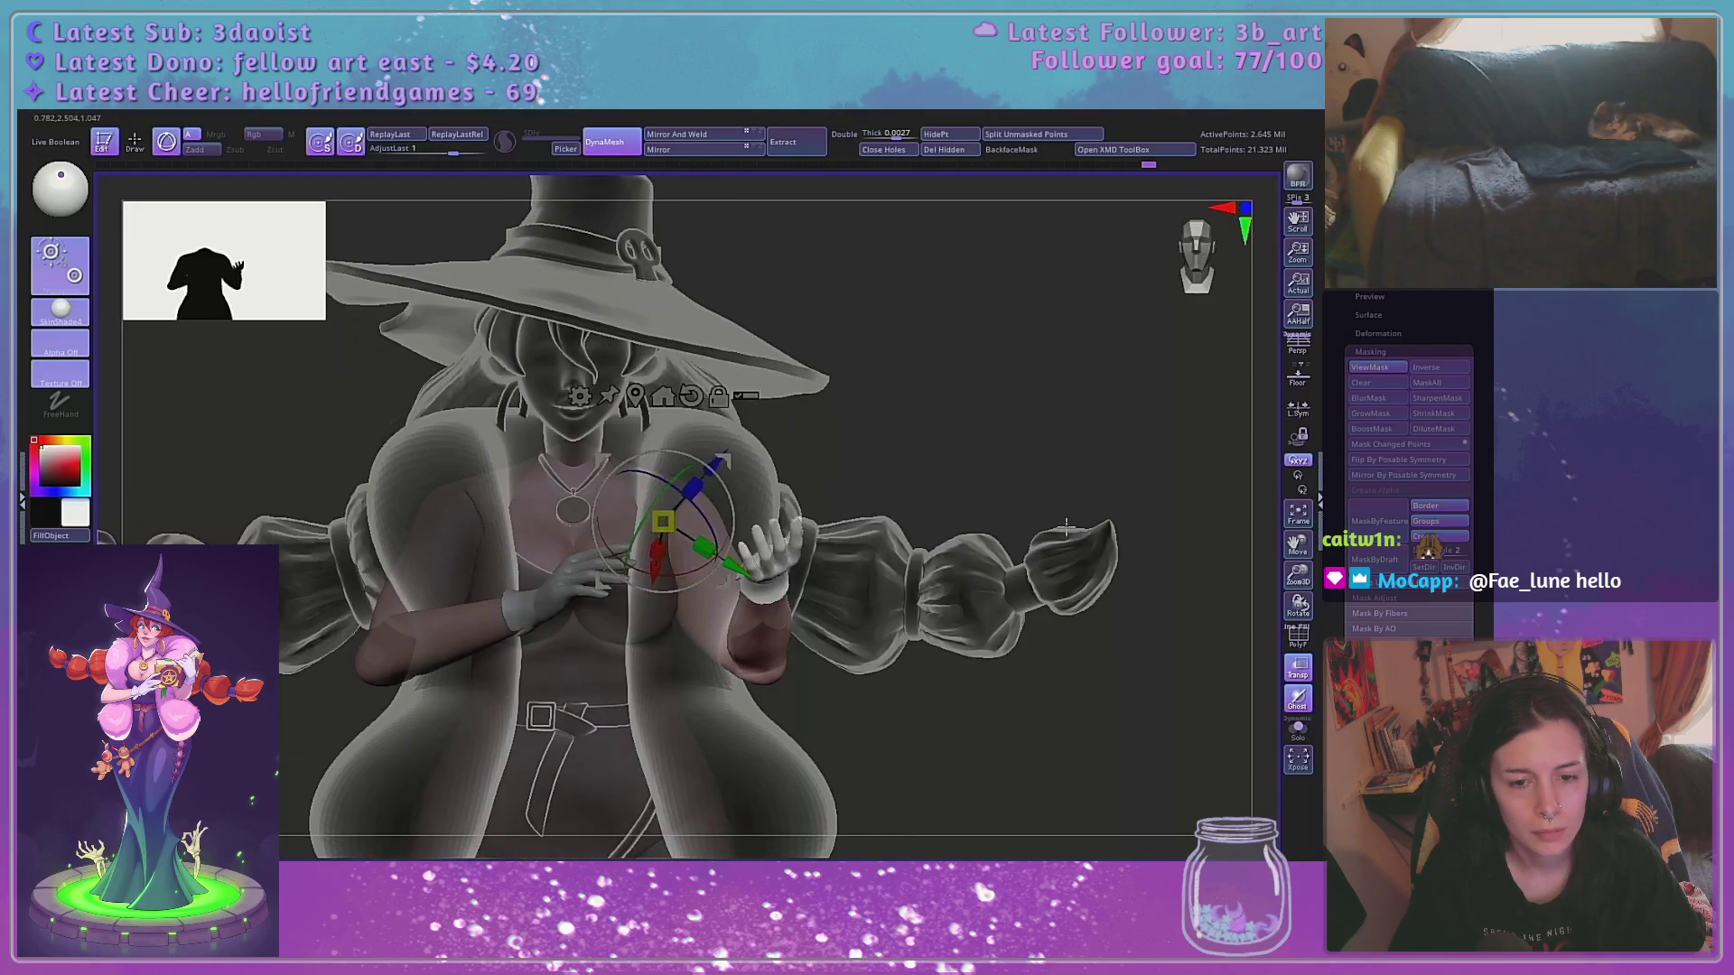
left_click(1305, 698)
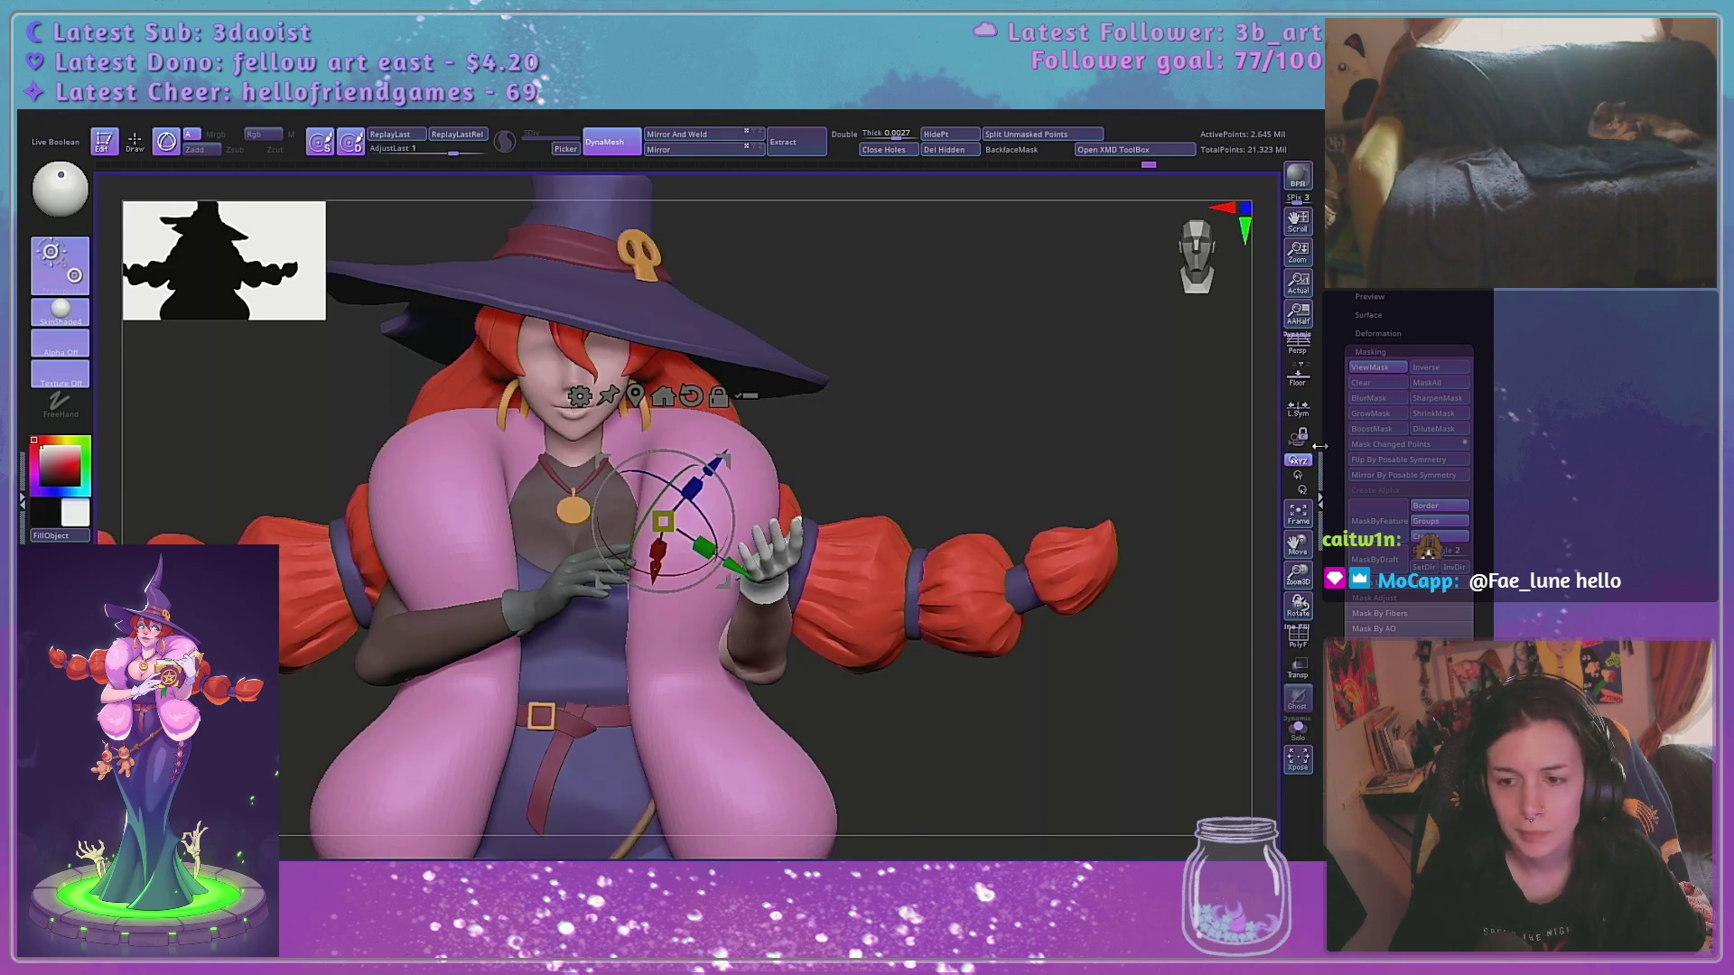
left_click(1299, 673)
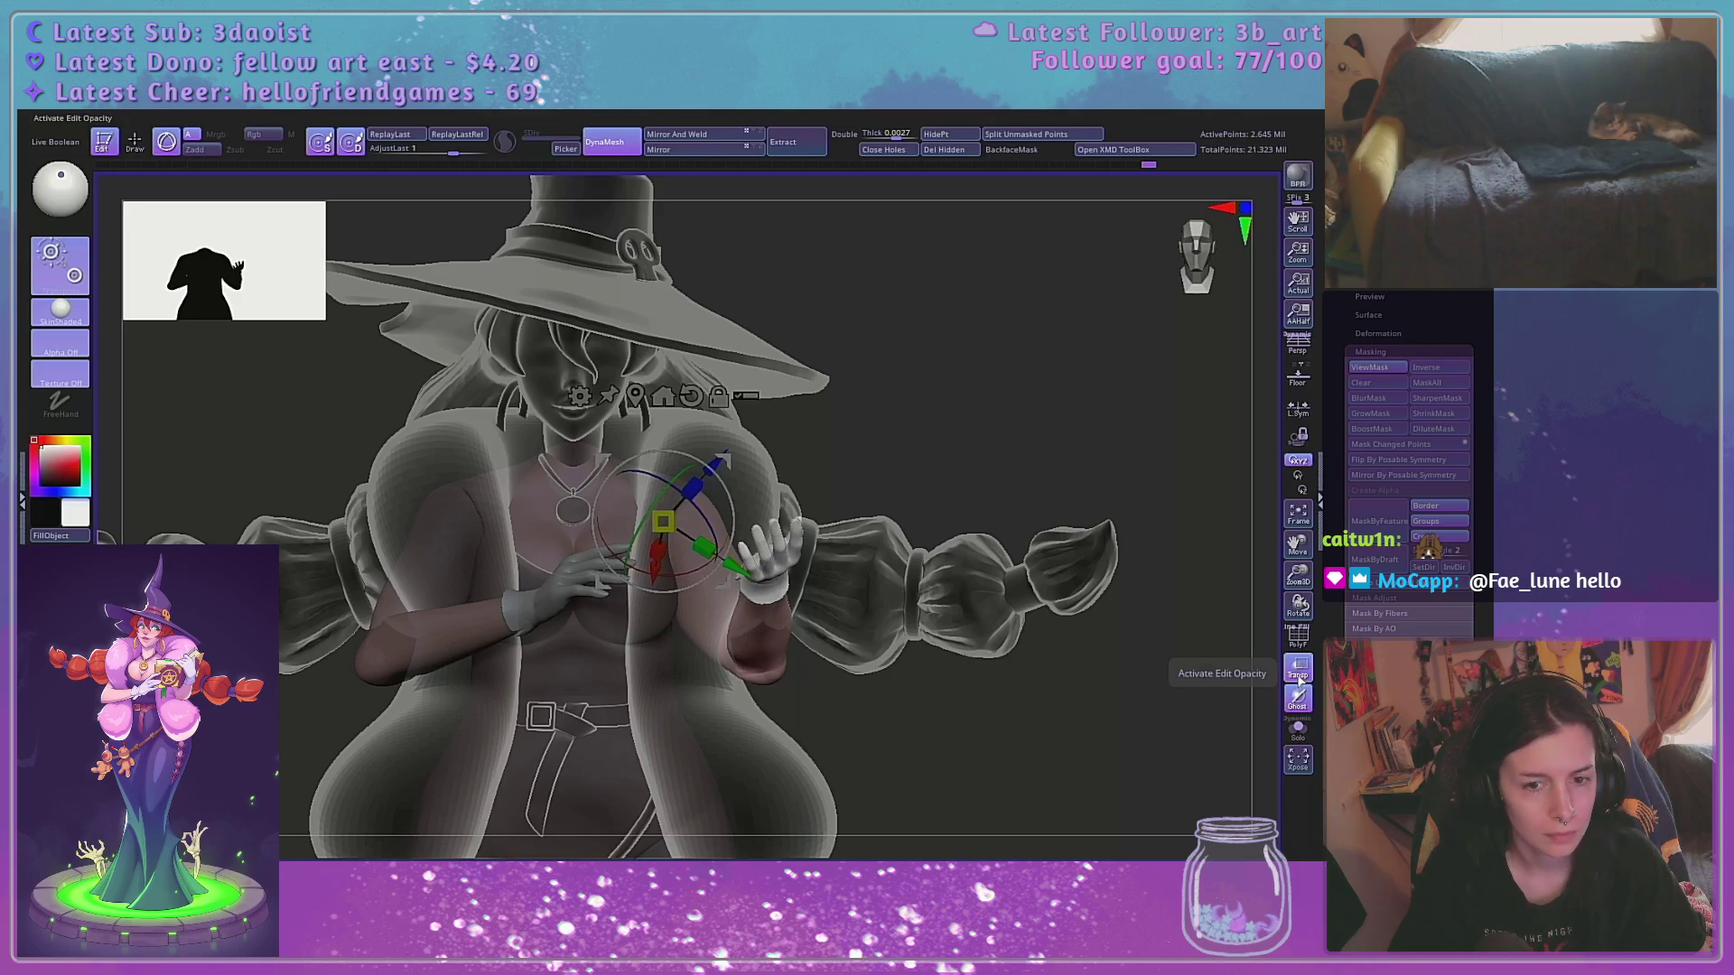
left_click(1299, 673)
Turn on perspective and slightly rotate the raised arm around its shoulder pivot from the front
left_click_drag(993, 632, 998, 580)
left_click(1295, 353)
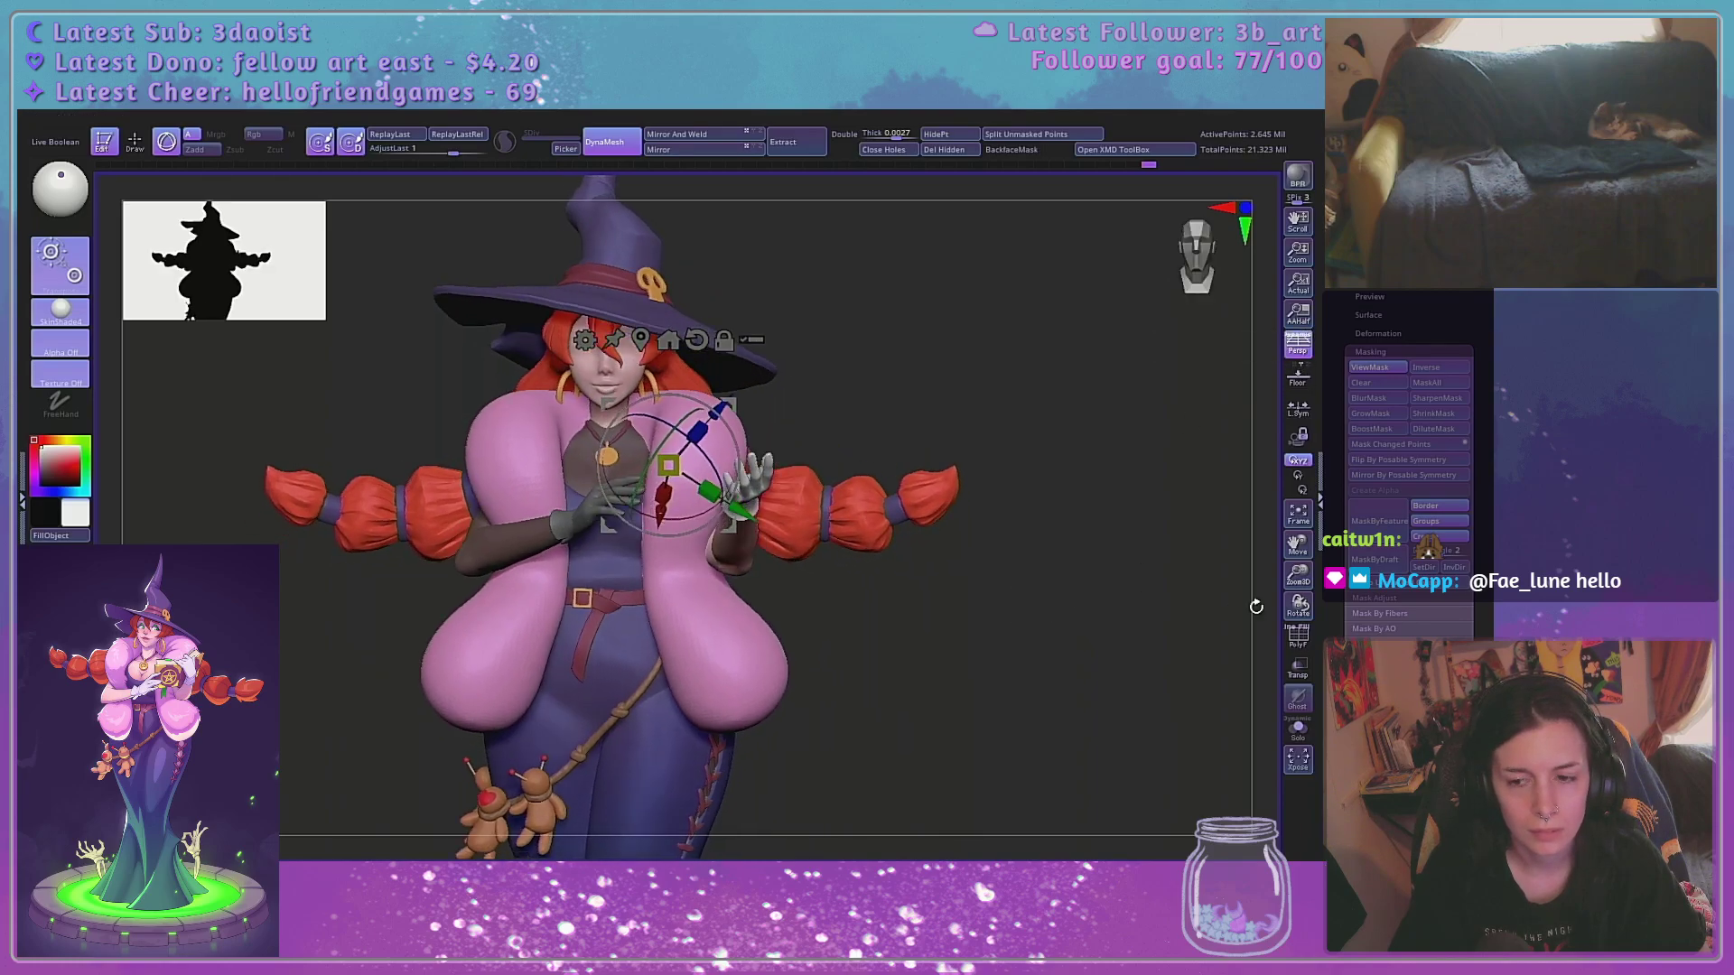
left_click_drag(1297, 578, 1297, 542)
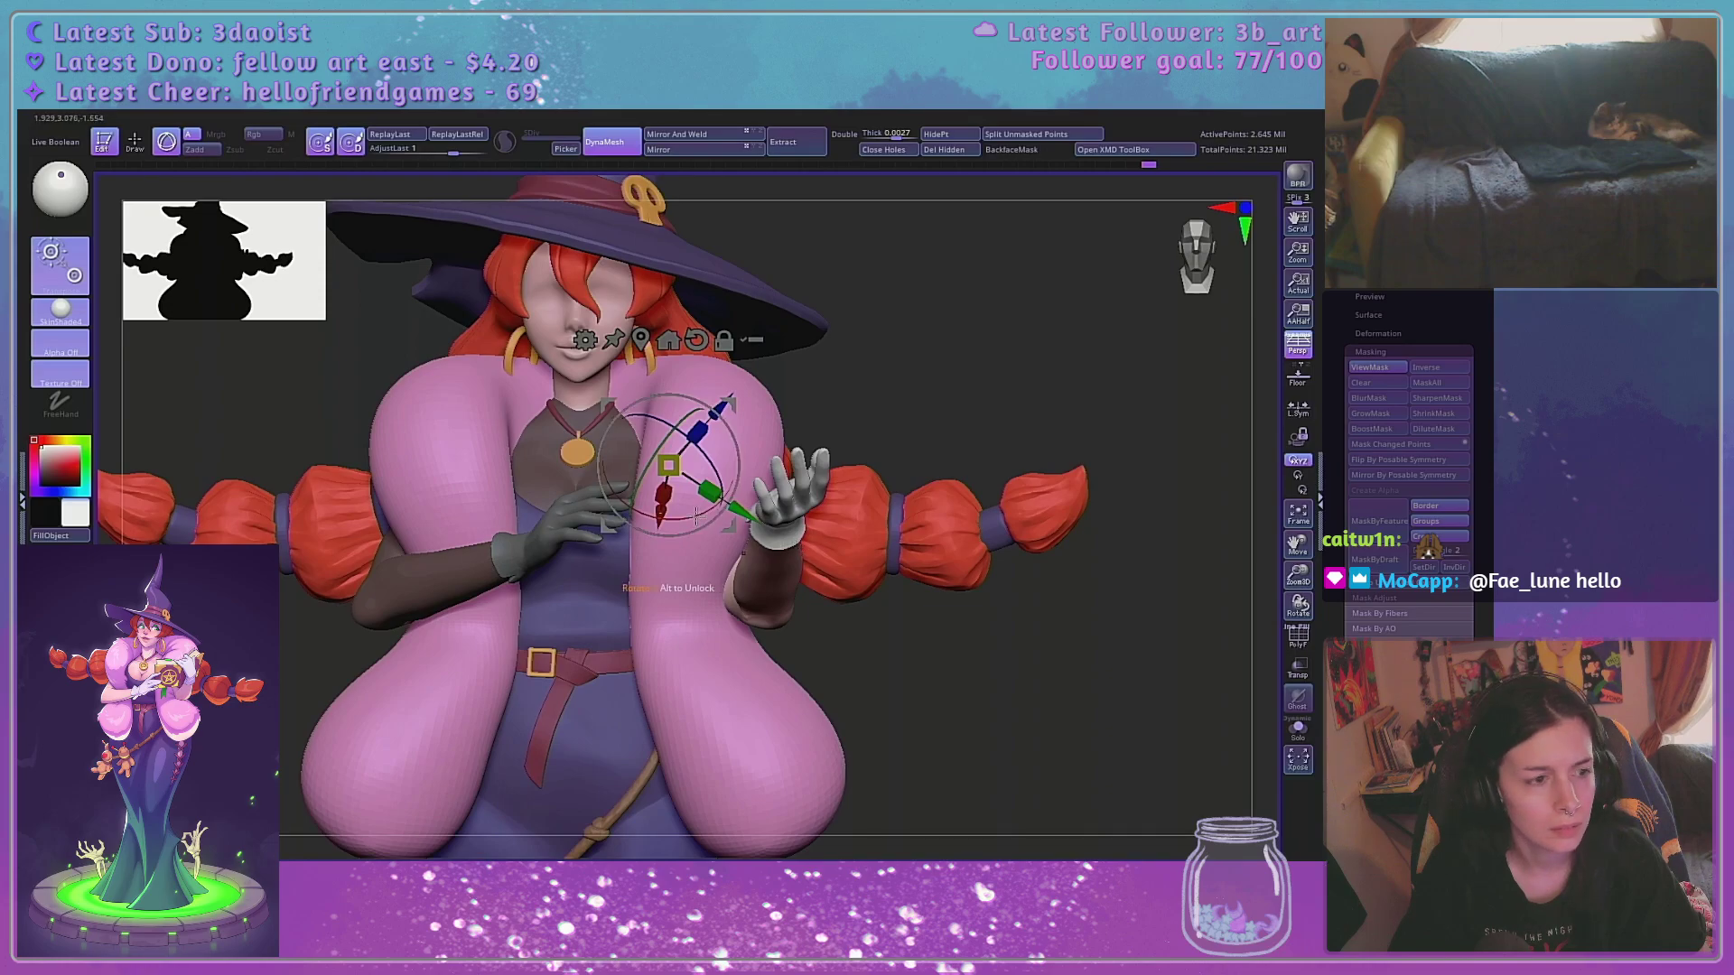
left_click_drag(695, 517, 690, 517)
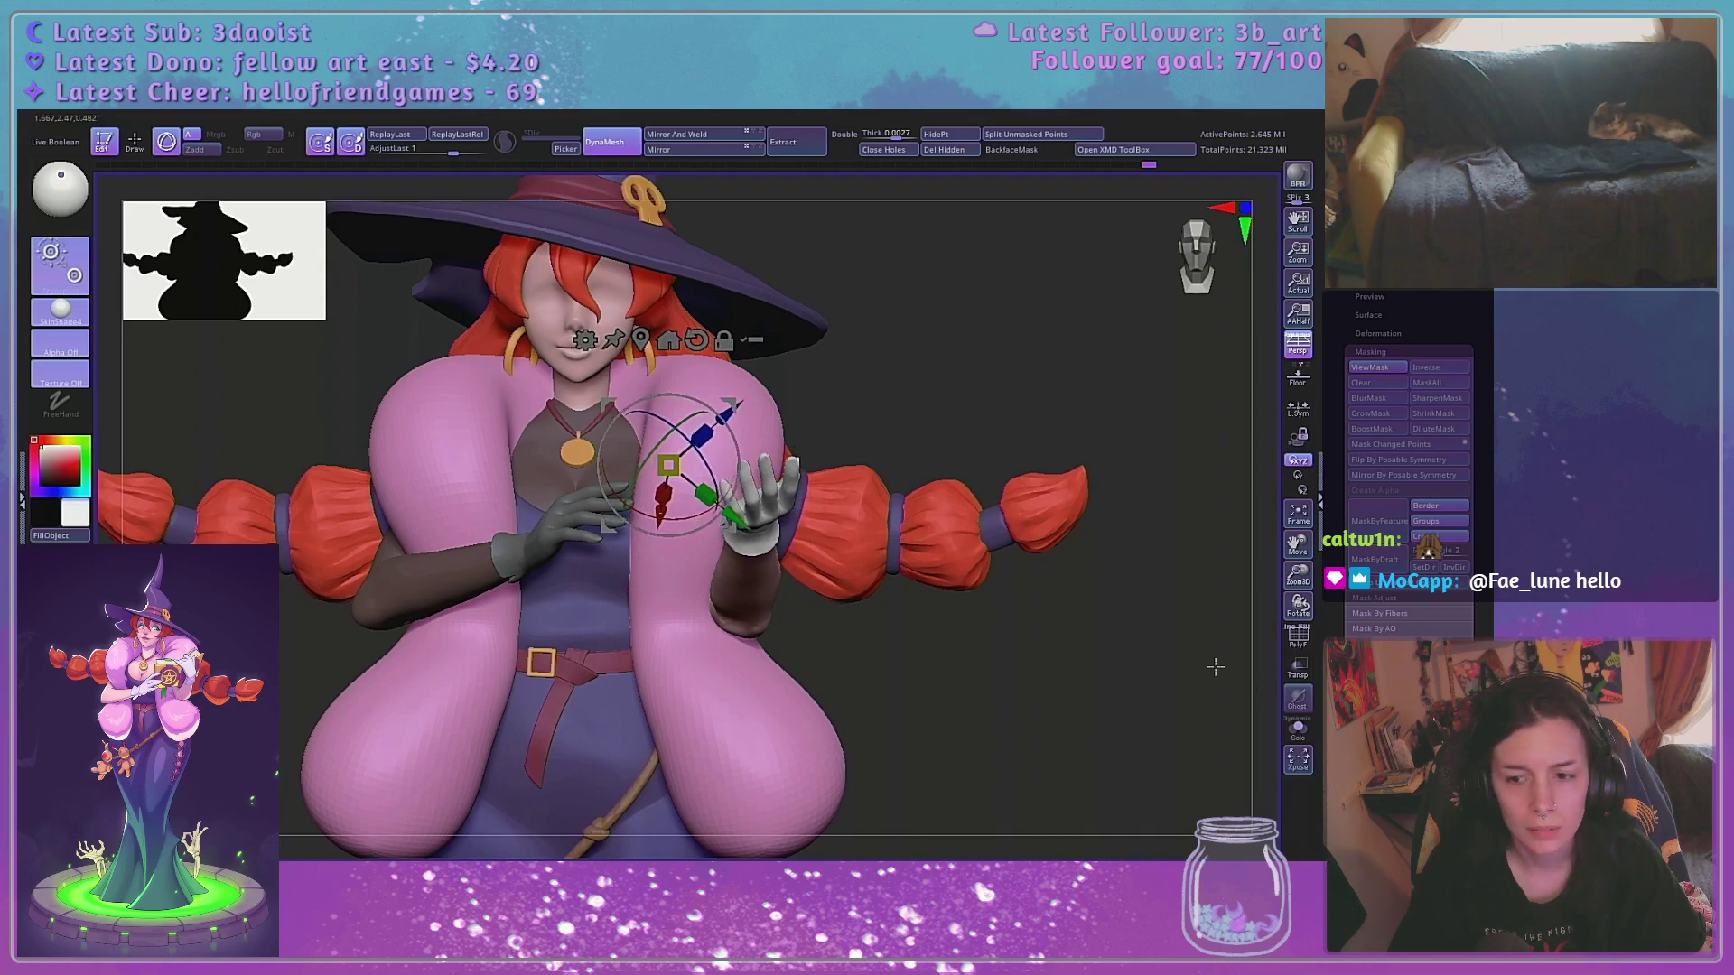
Isolate the body and rotate the extended arm outward around the shoulder, moving the upturned hand away from the chest
left_click(1298, 728)
left_click_drag(1006, 658, 944, 679)
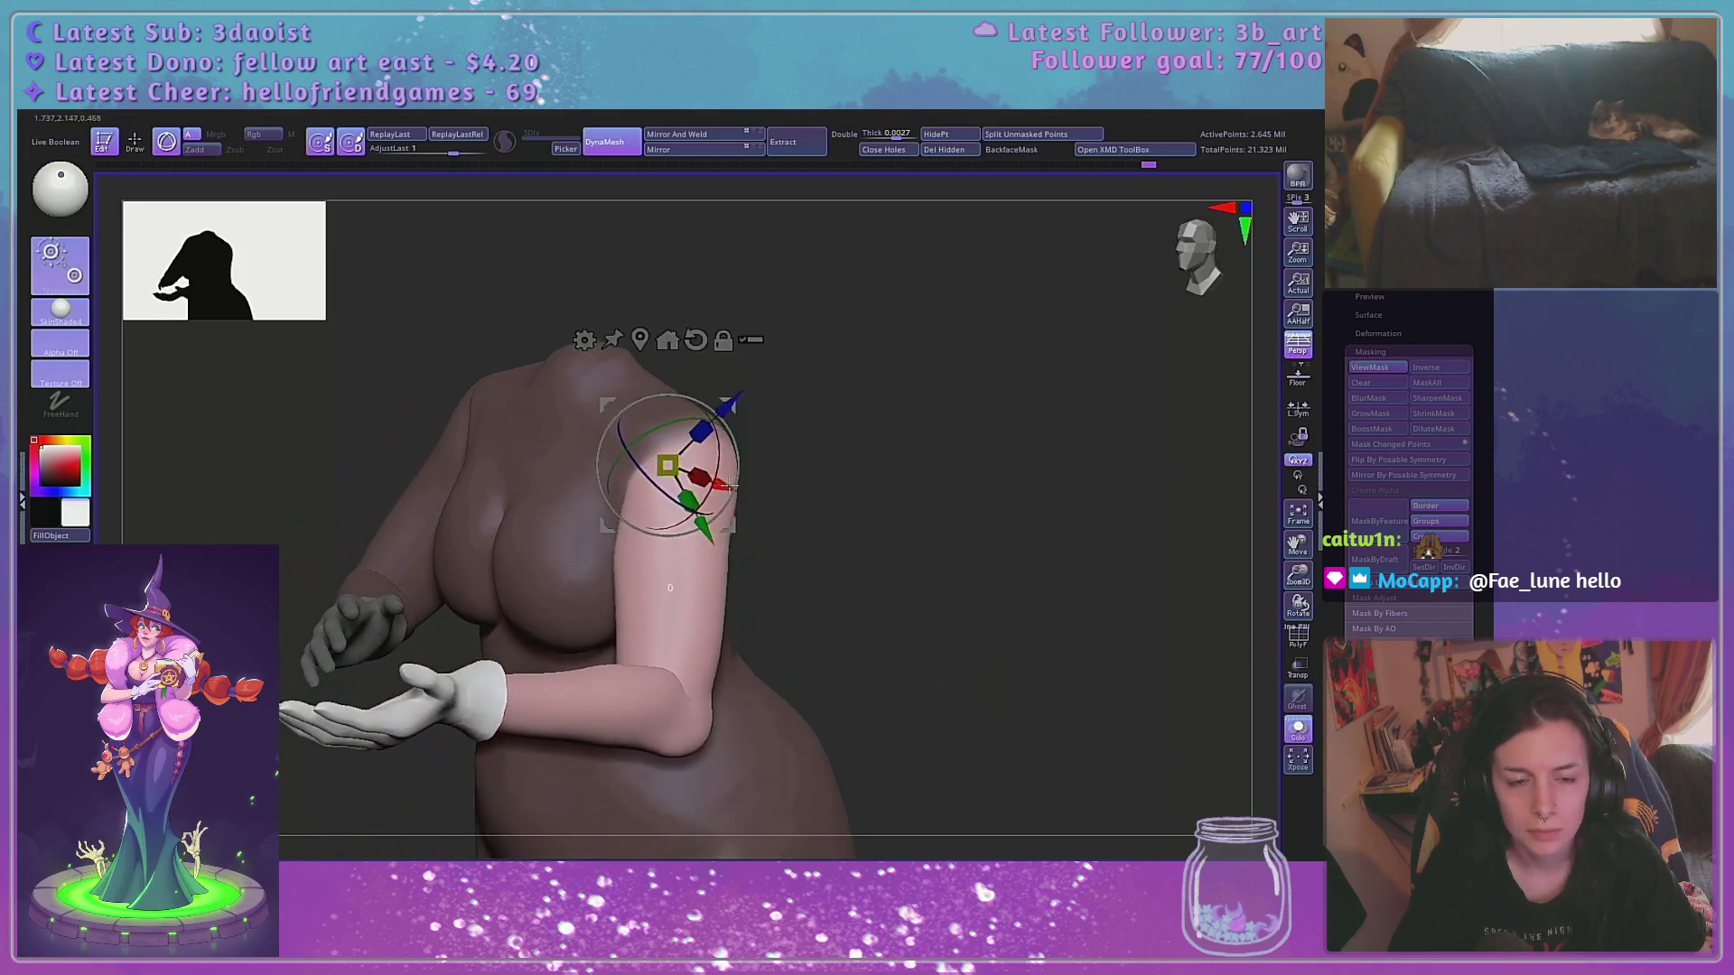
left_click_drag(730, 485, 821, 490)
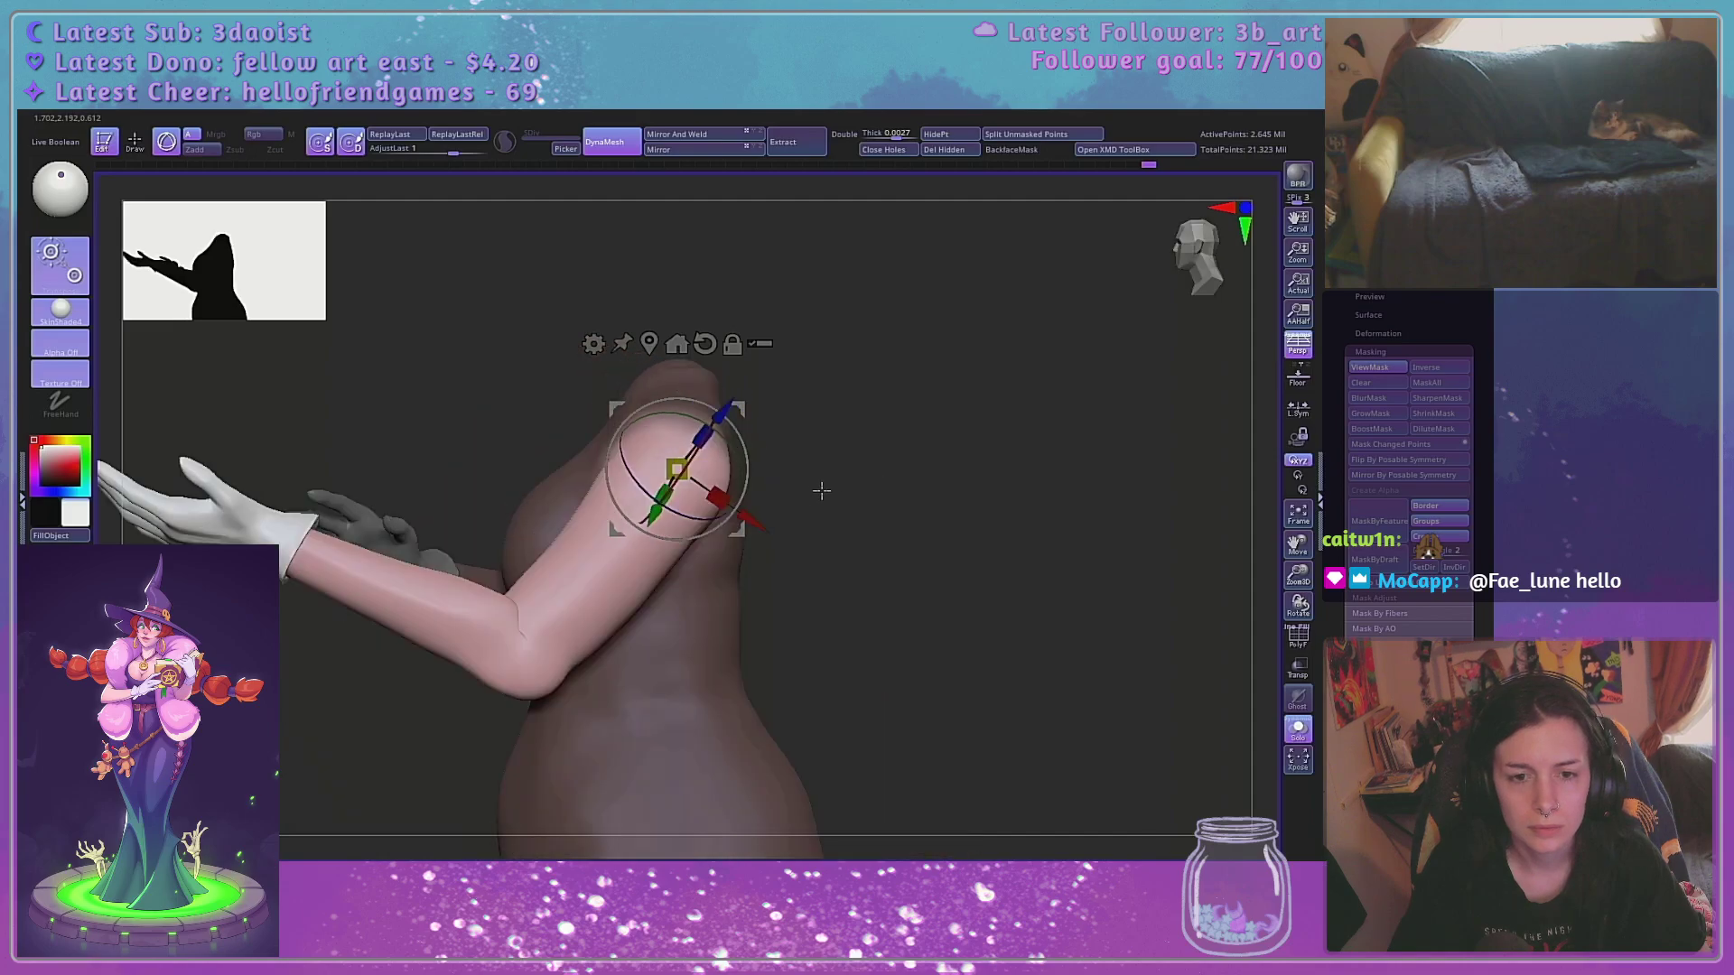
left_click_drag(692, 523, 838, 530)
left_click_drag(720, 518, 721, 522)
left_click_drag(718, 524, 815, 539)
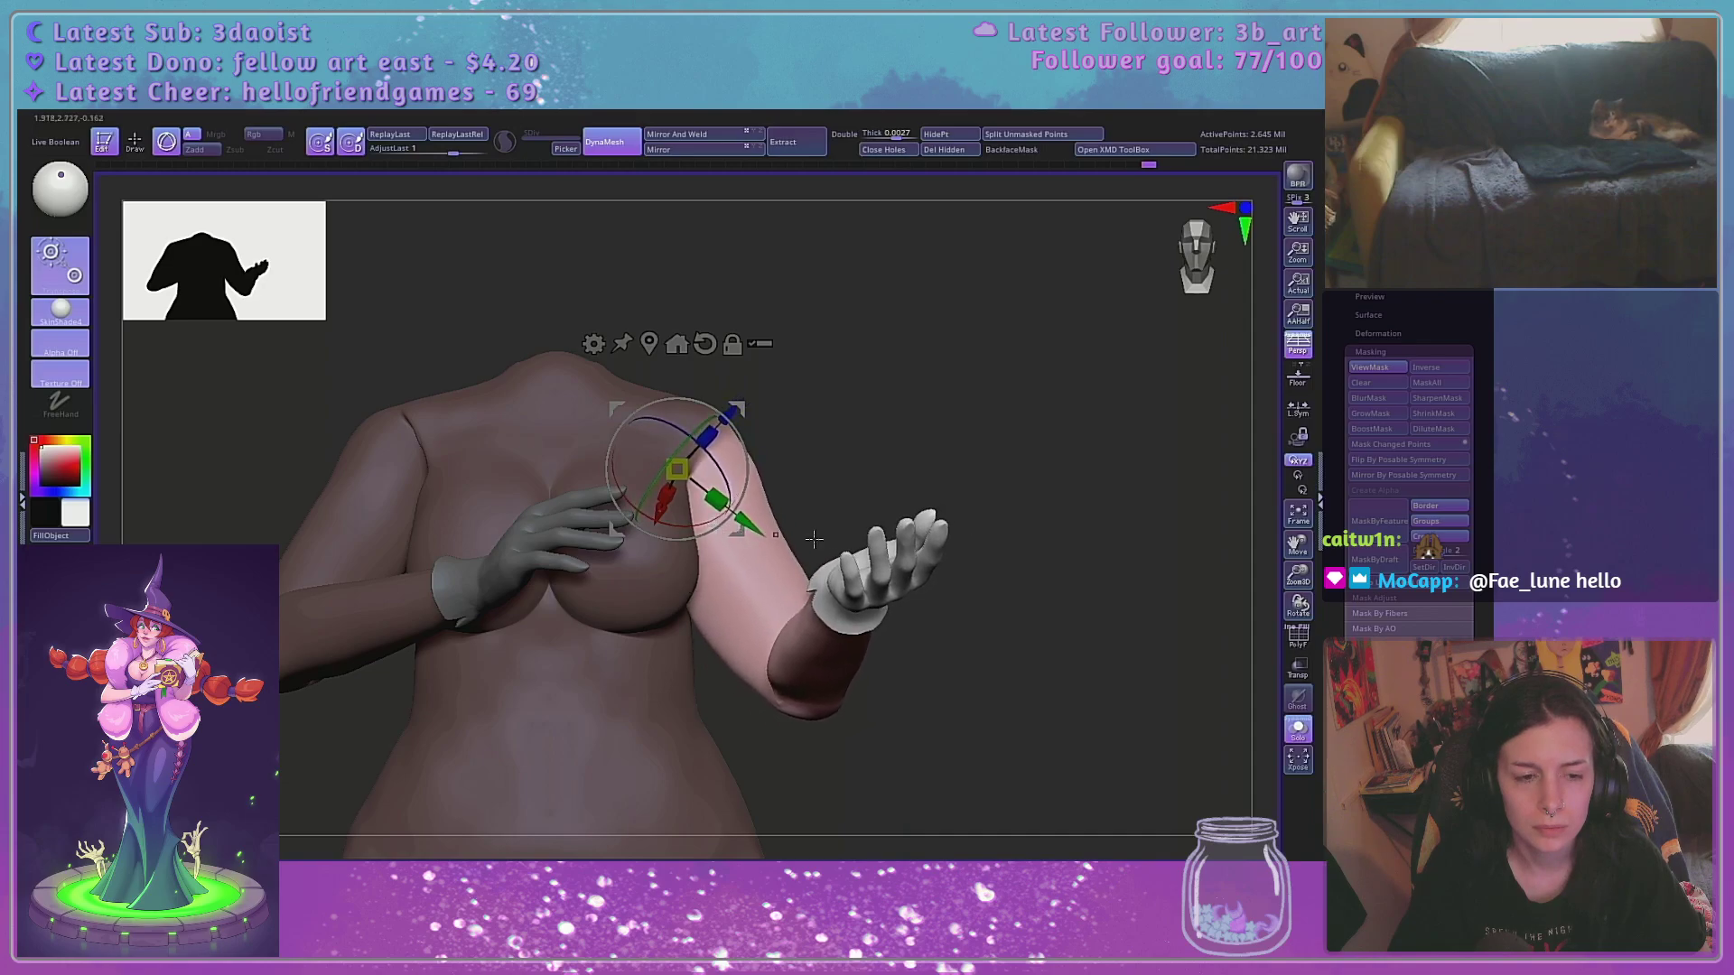
Leave the gizmo, check the new arm pose from the side and front, and show all subtools
key("q")
mouse_move(1082, 562)
left_mouse_down()
mouse_move(969, 680)
mouse_move(1073, 627)
mouse_move(1089, 605)
mouse_move(1055, 575)
left_mouse_up()
left_click_drag(1298, 575, 1252, 504)
left_click_drag(1133, 540, 1011, 537)
left_click_drag(1297, 575, 1303, 612)
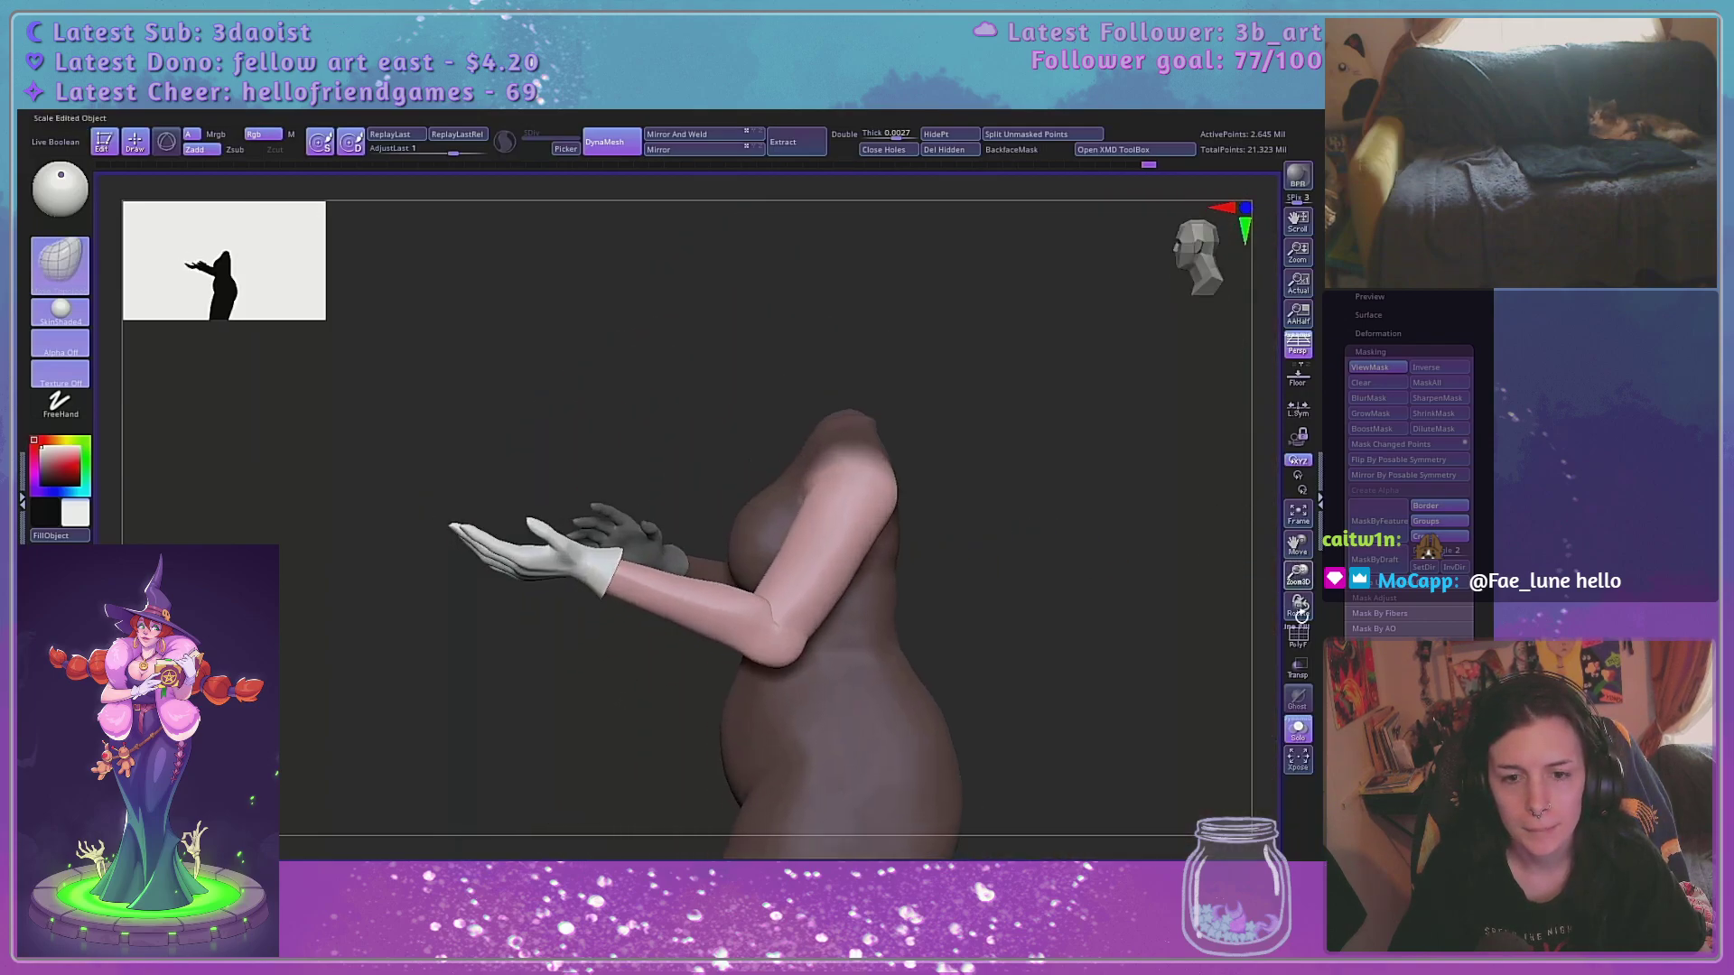
left_click_drag(1163, 570, 1119, 565, "alt")
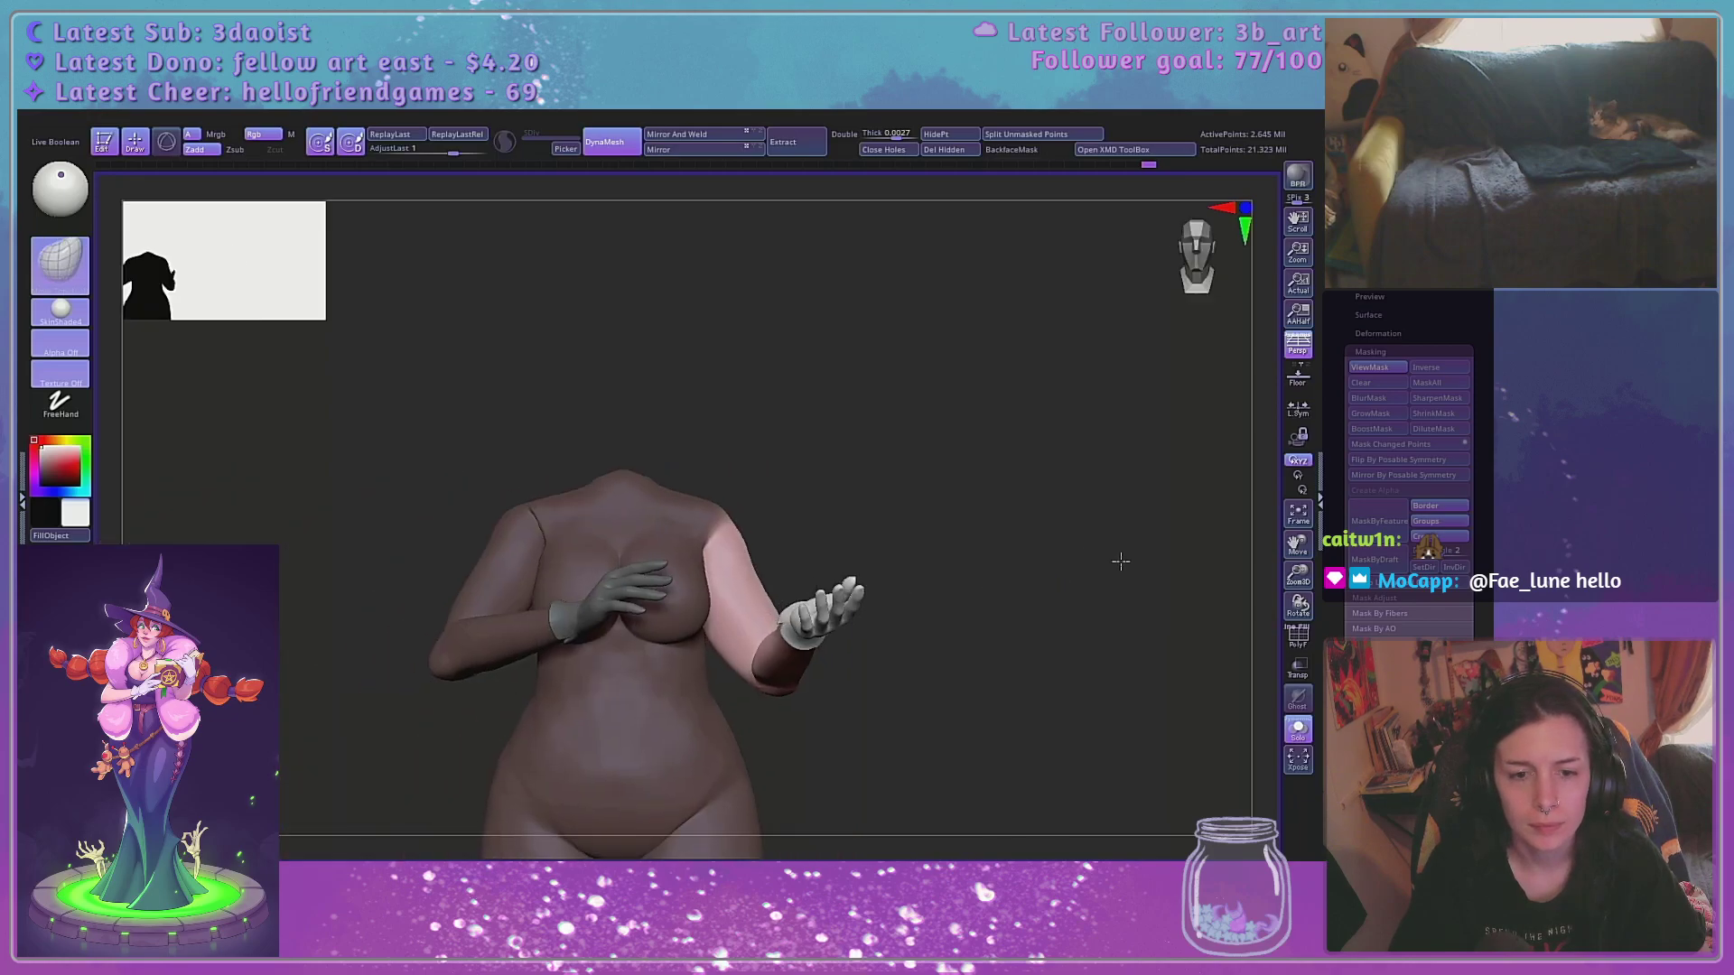
left_click(1298, 689)
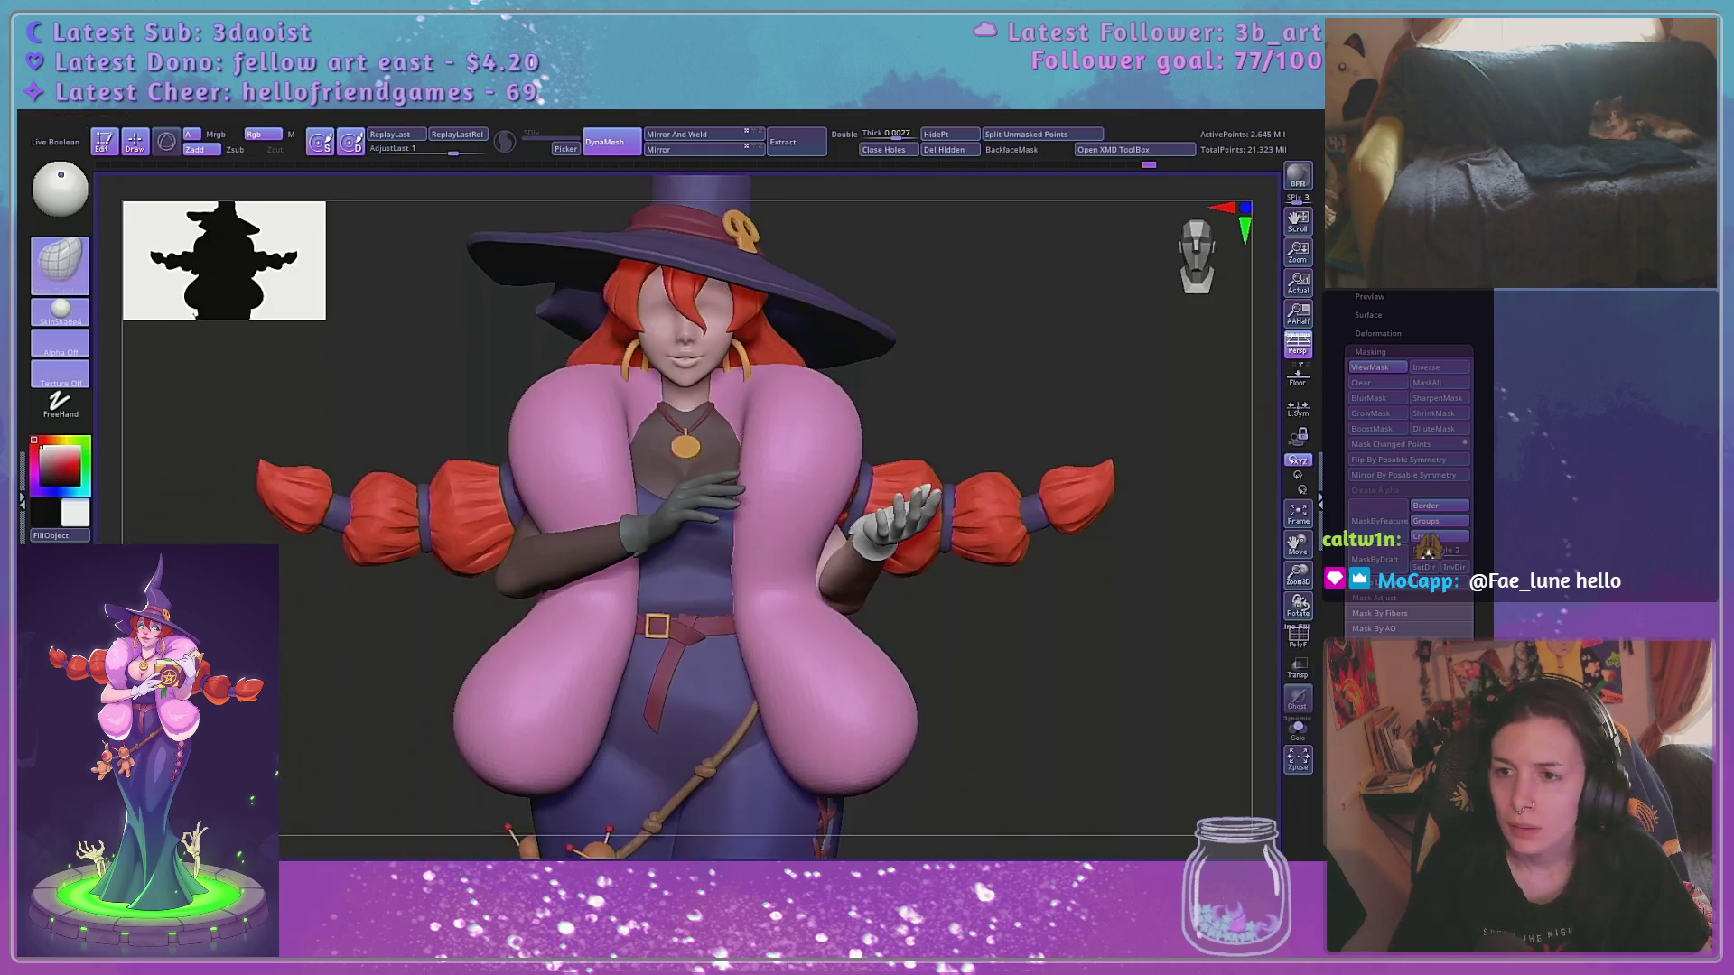
Hide the pink coat subtool to expose the dress and arms, and save the project
left_click(1373, 150)
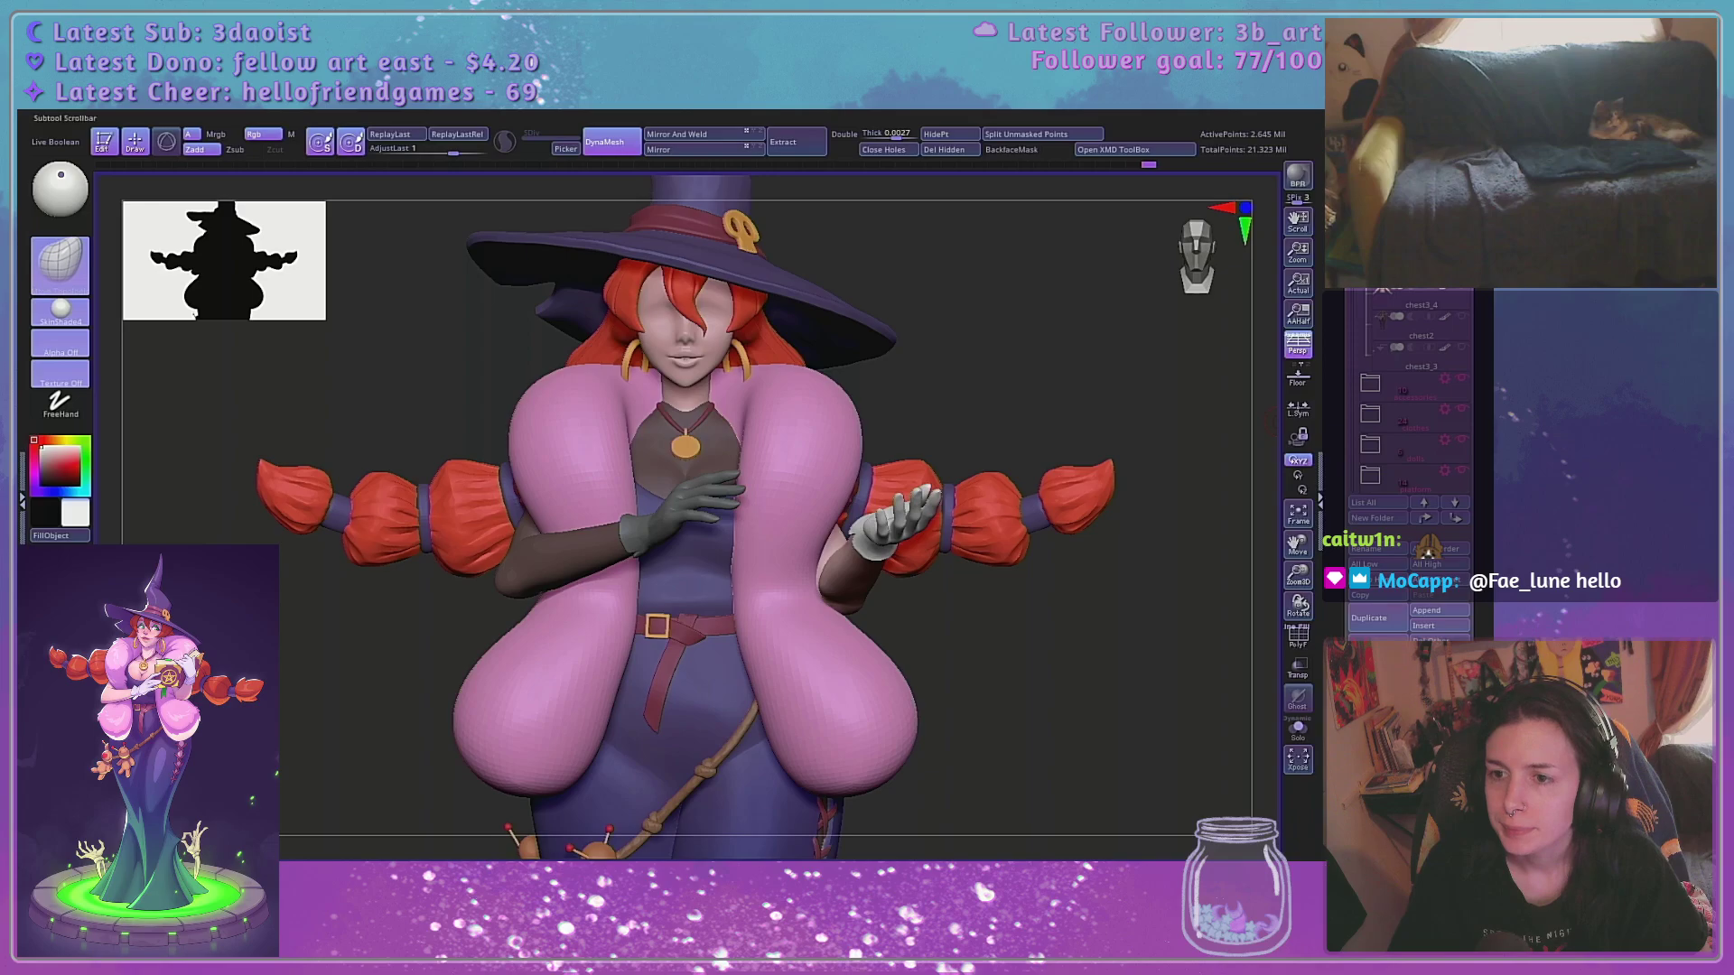
left_click(1370, 415)
left_click_drag(1353, 275, 1352, 350)
left_click(1462, 378)
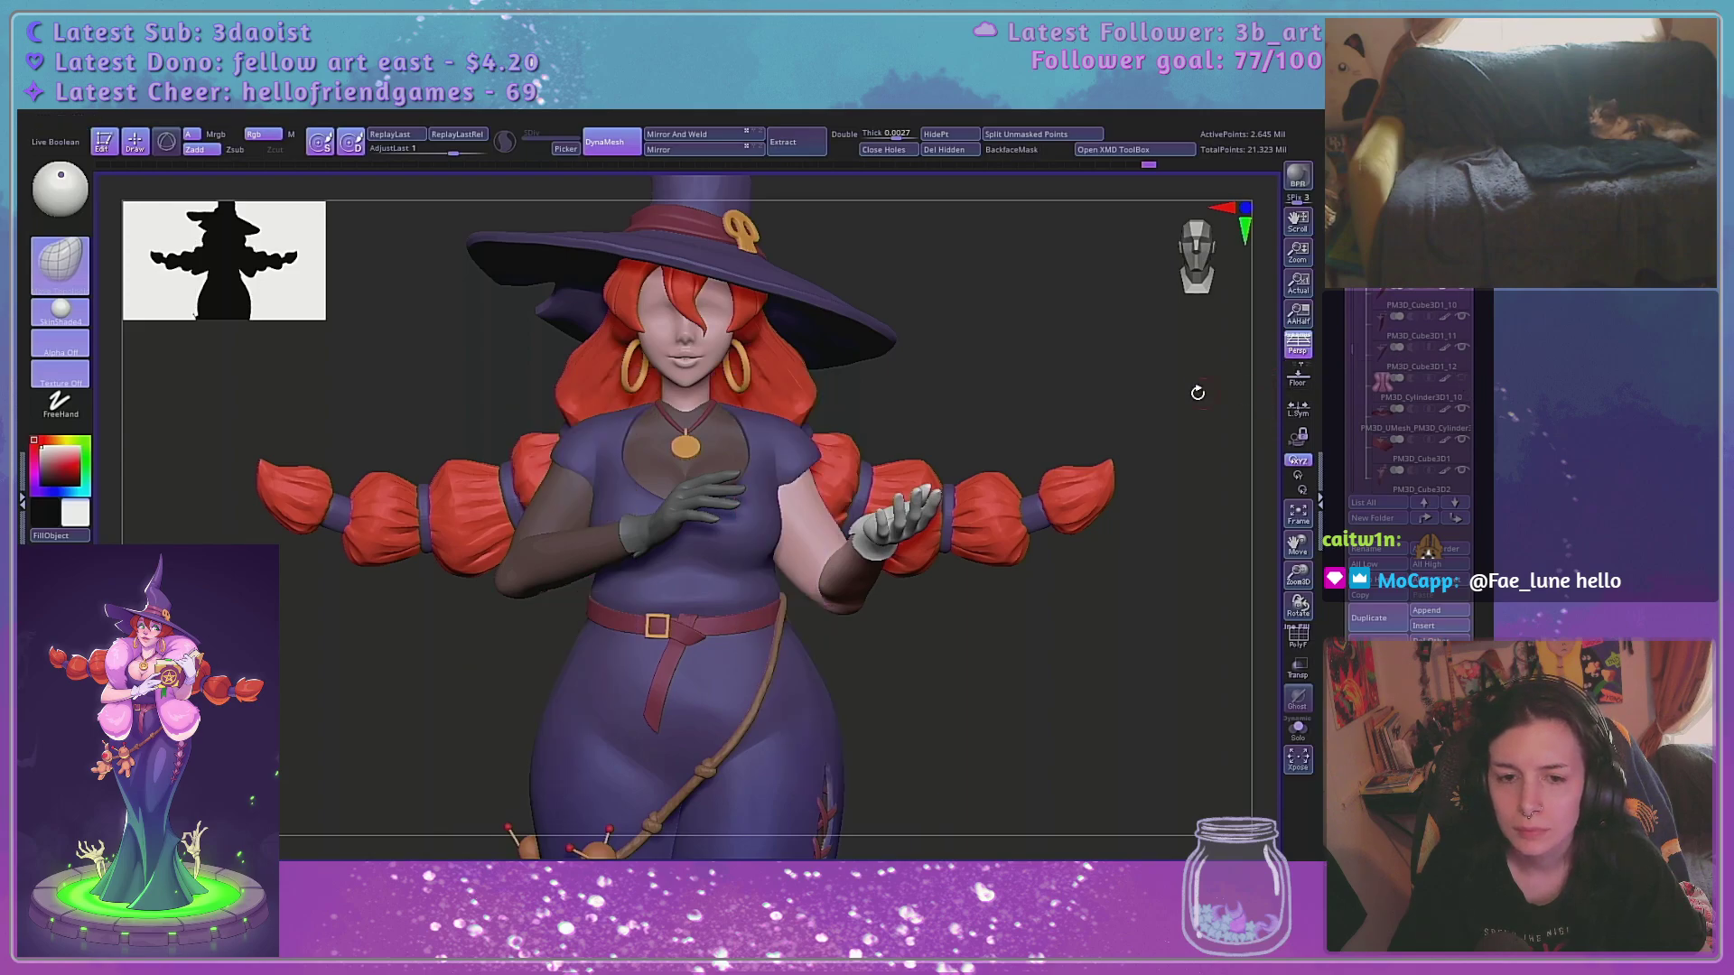
left_click_drag(1114, 365, 1092, 414)
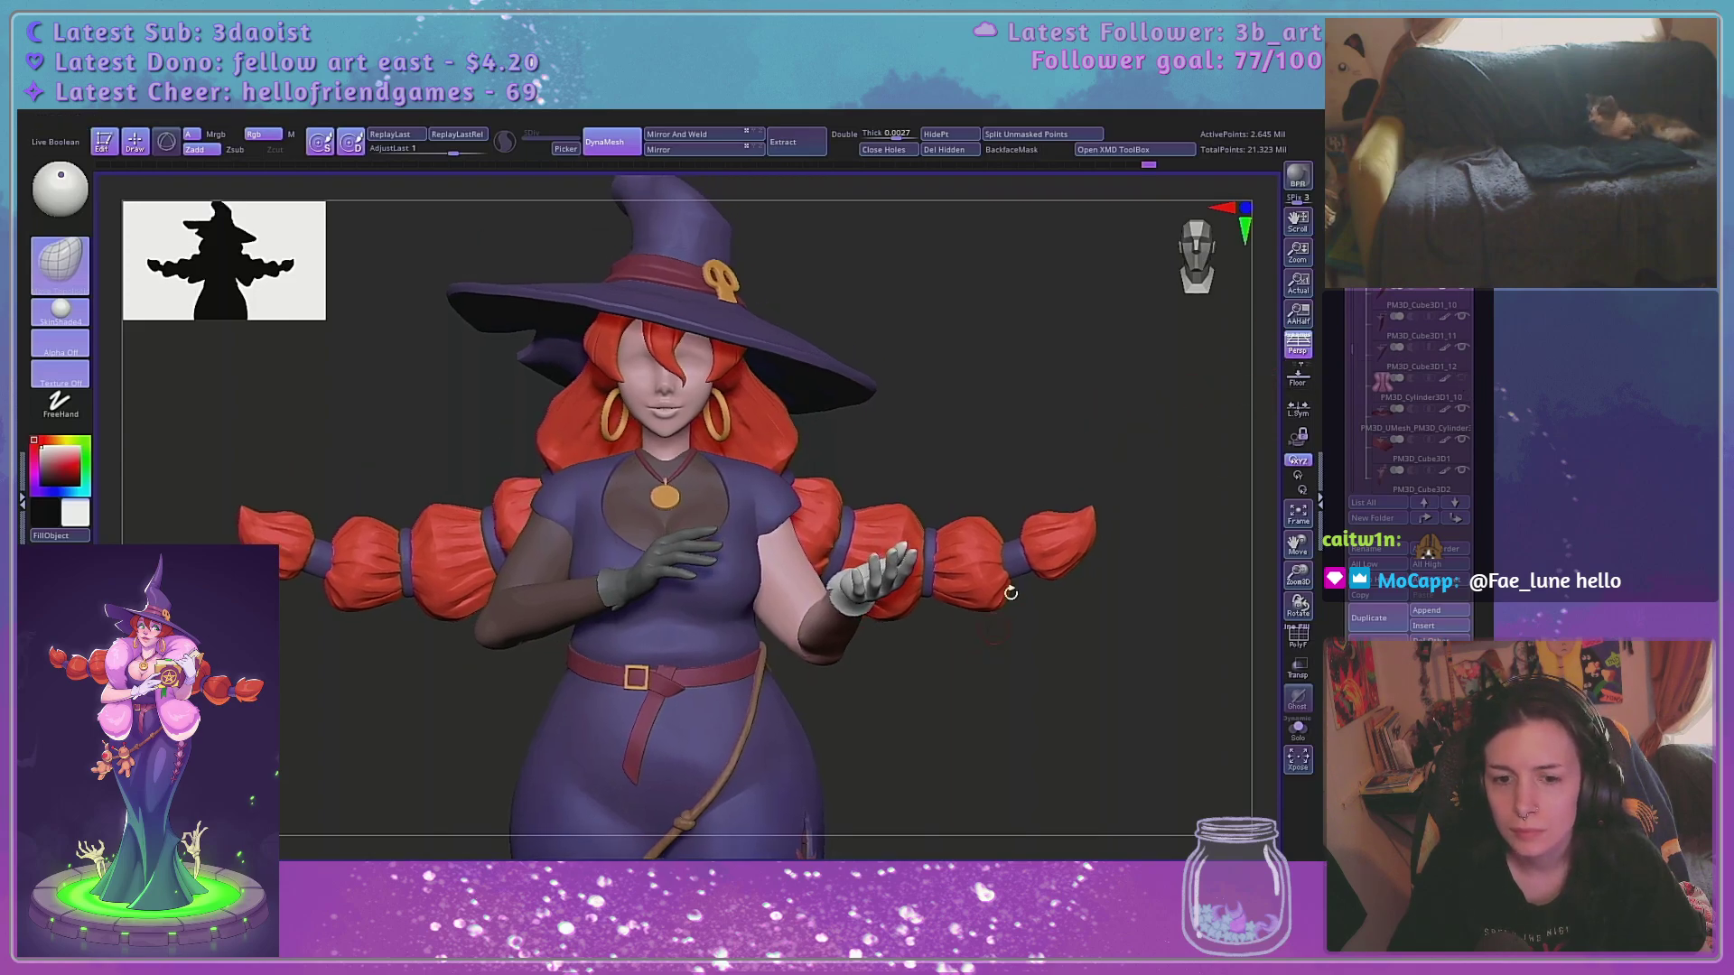
key("ctrl+s")
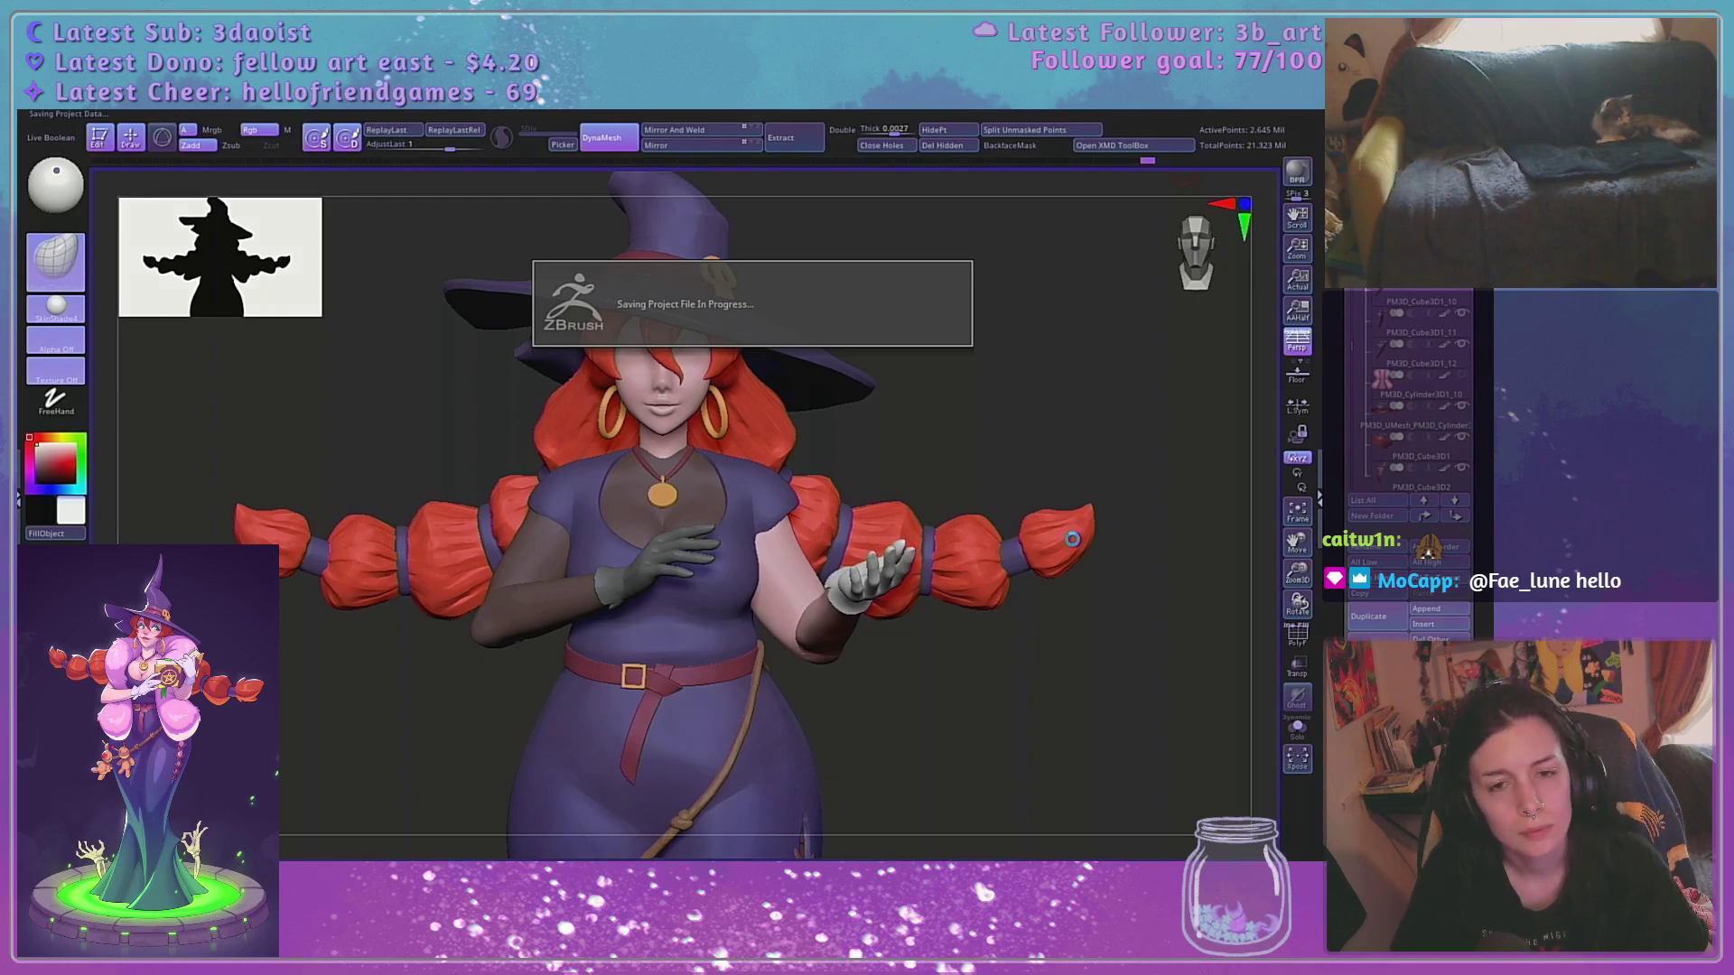
Compare the dress sleeve with the reposed bare shoulder underneath, alternating between the isolated body and the full figure
left_click(1298, 727)
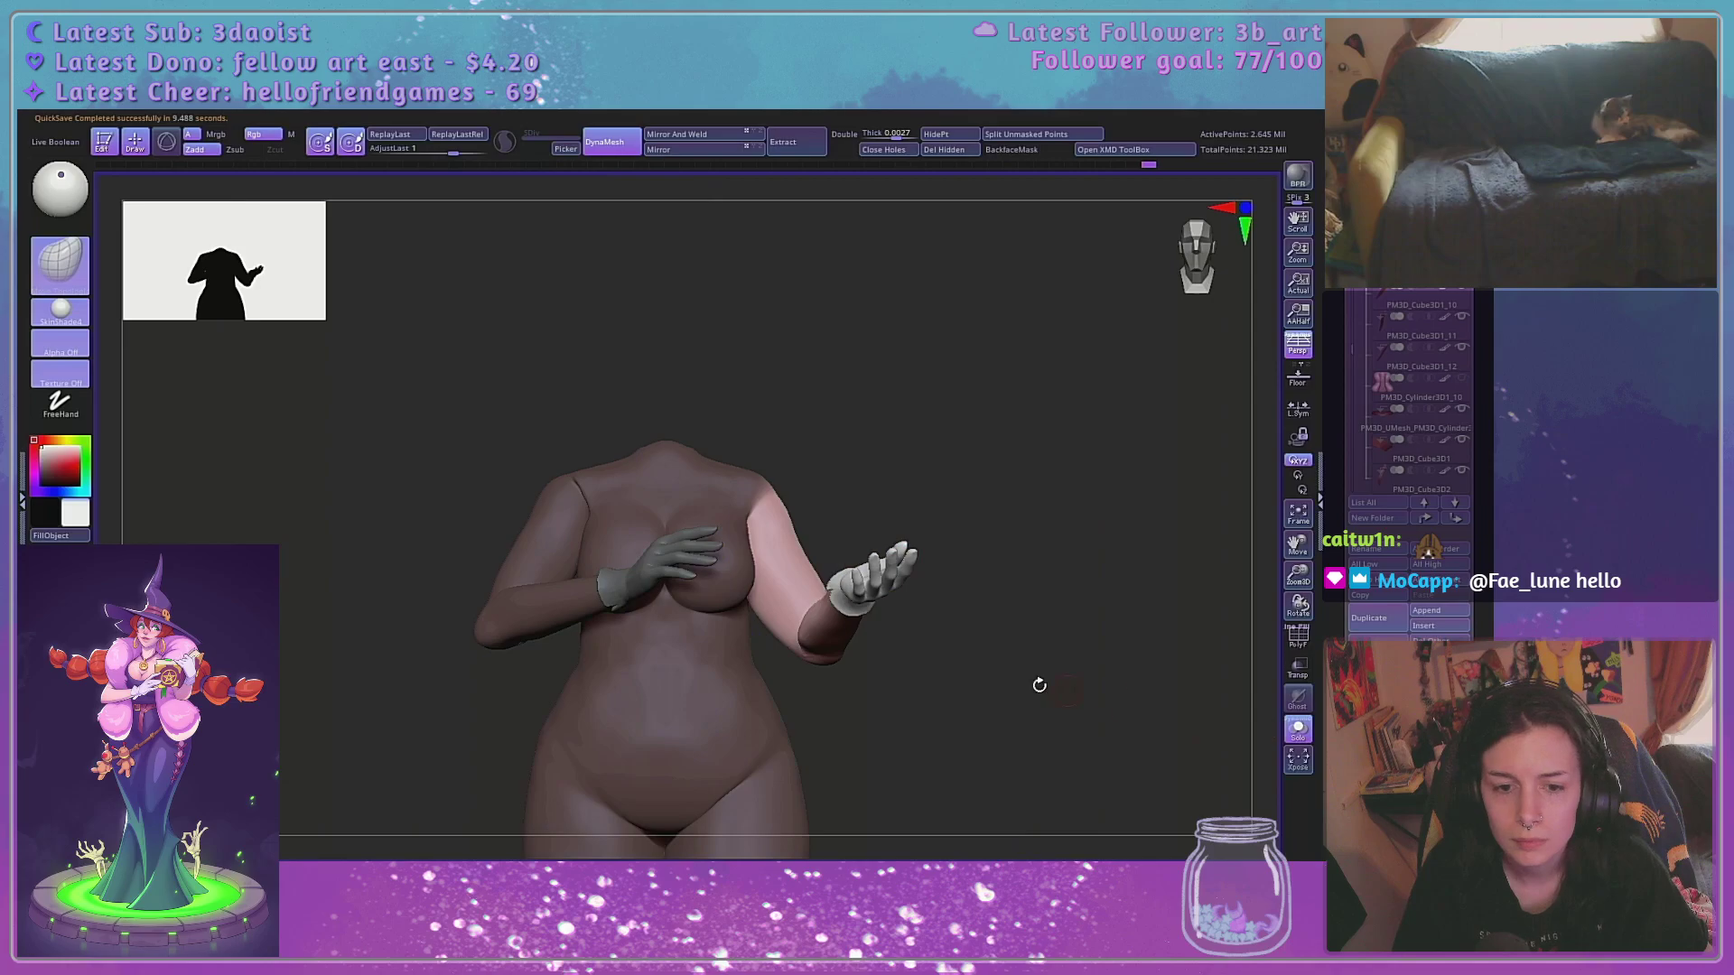
left_click(1297, 727)
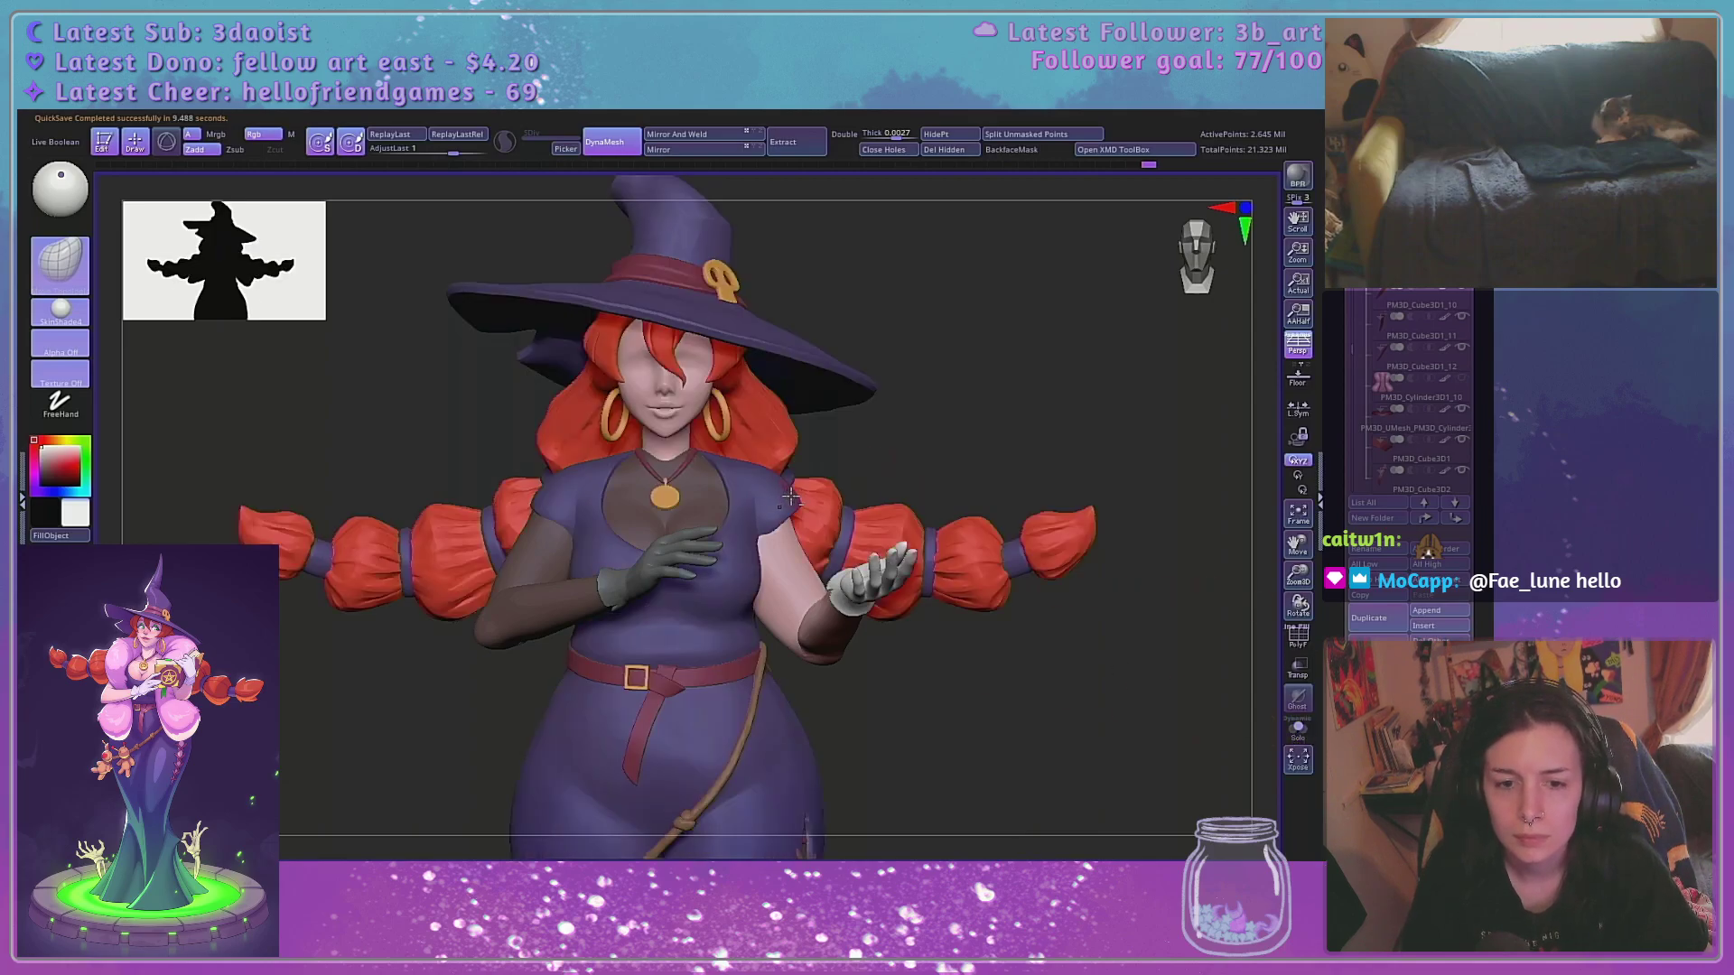
left_click(1298, 729)
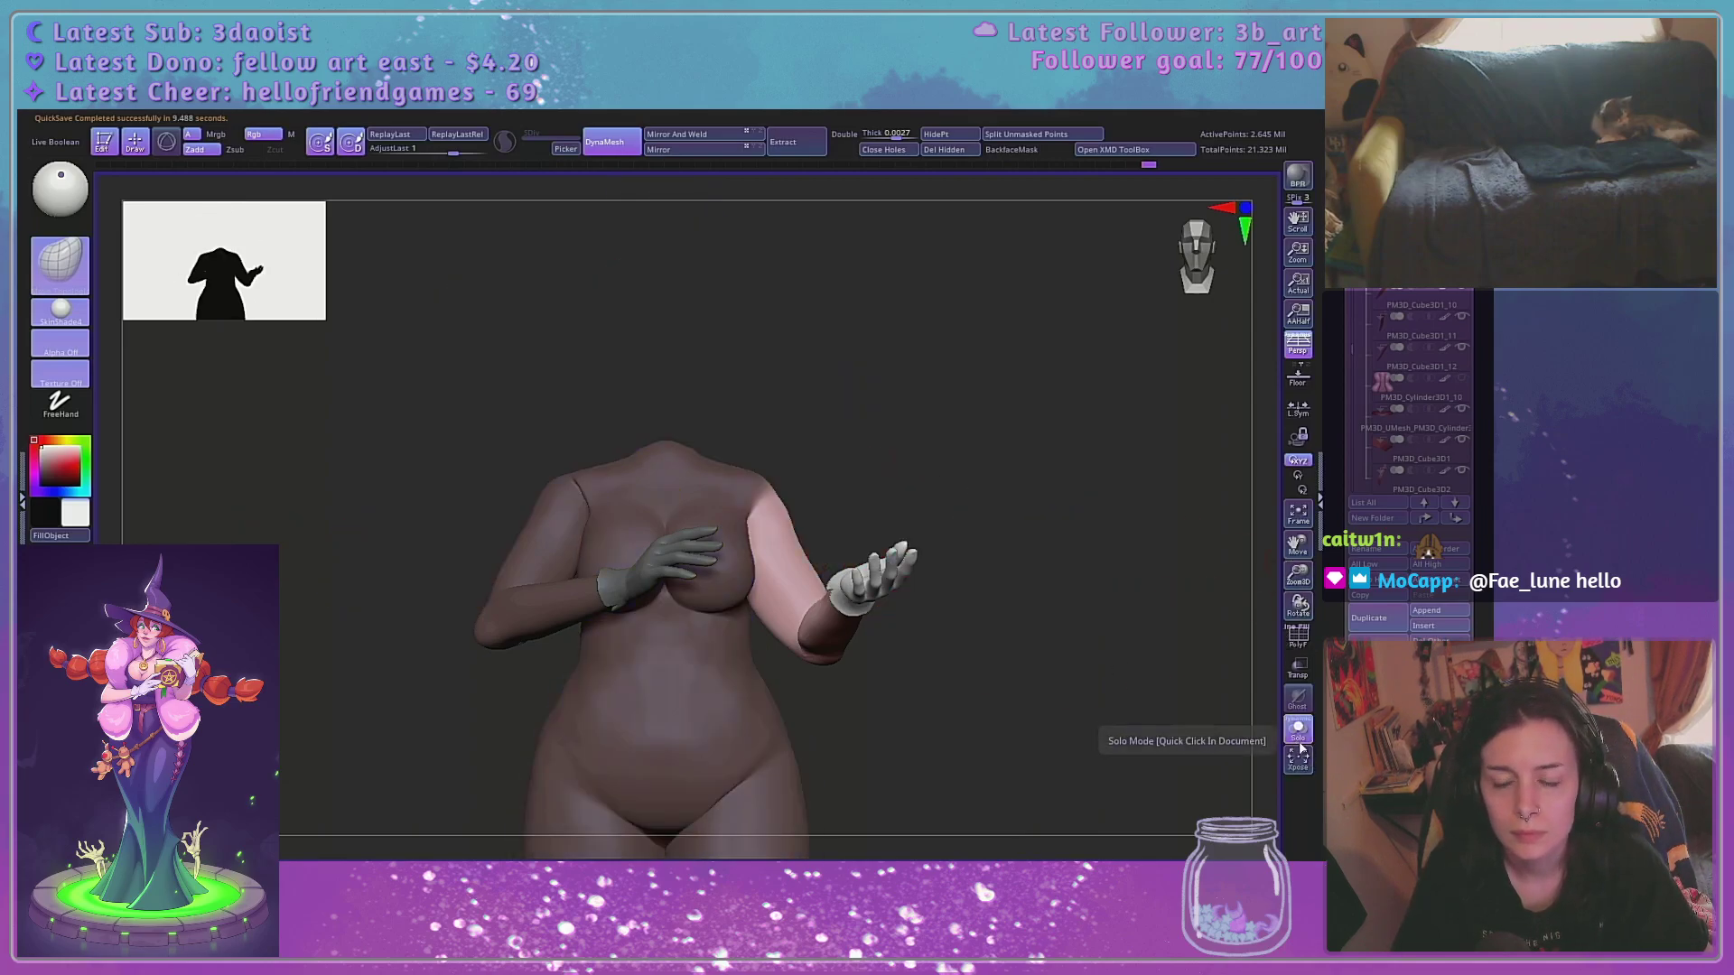
left_click(1298, 729)
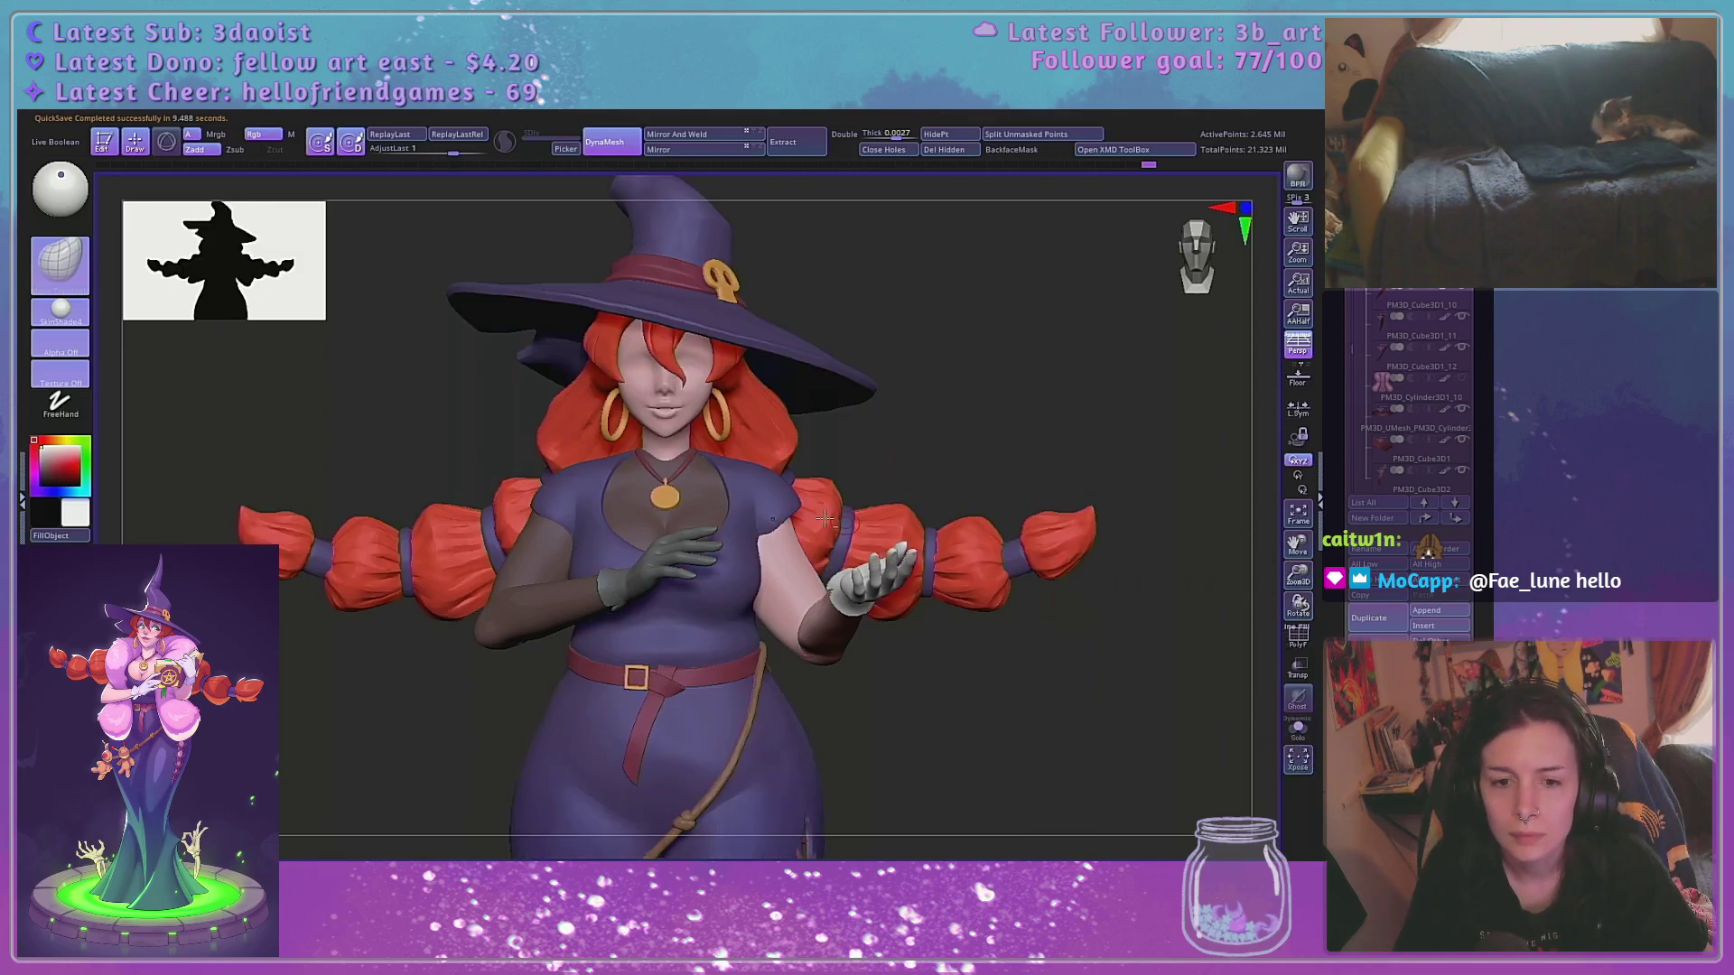
left_click(1300, 734)
left_click(1299, 733)
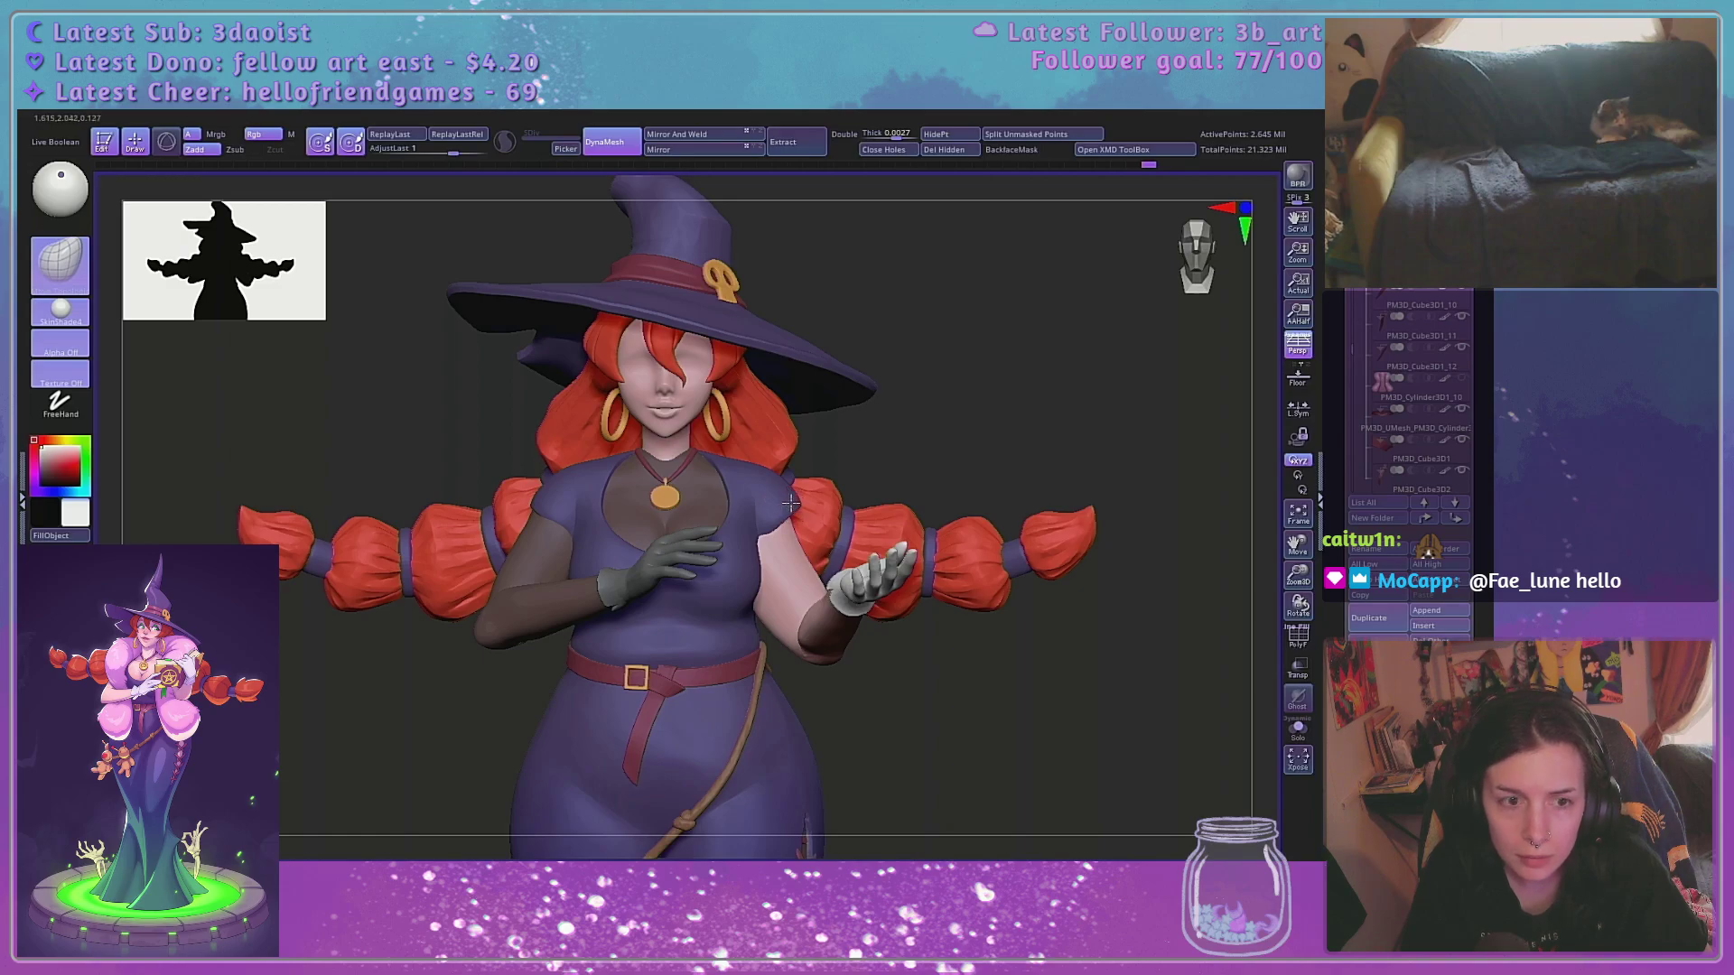
key("space")
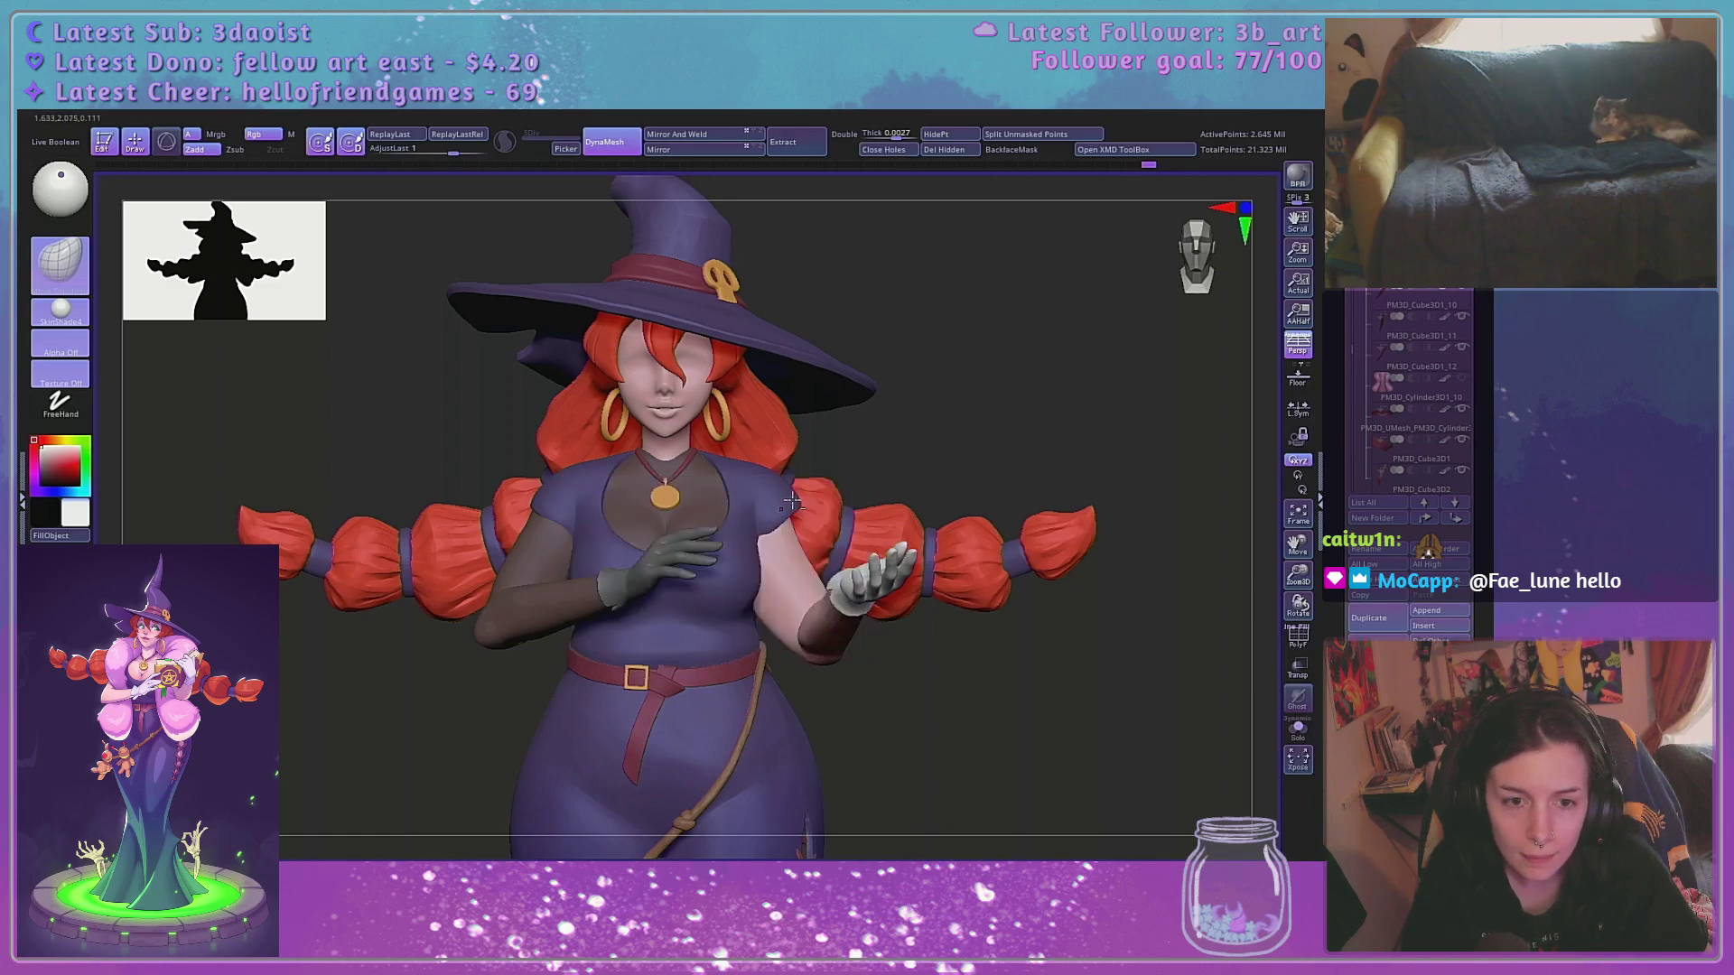
left_click_drag(1205, 521, 1174, 704, "alt")
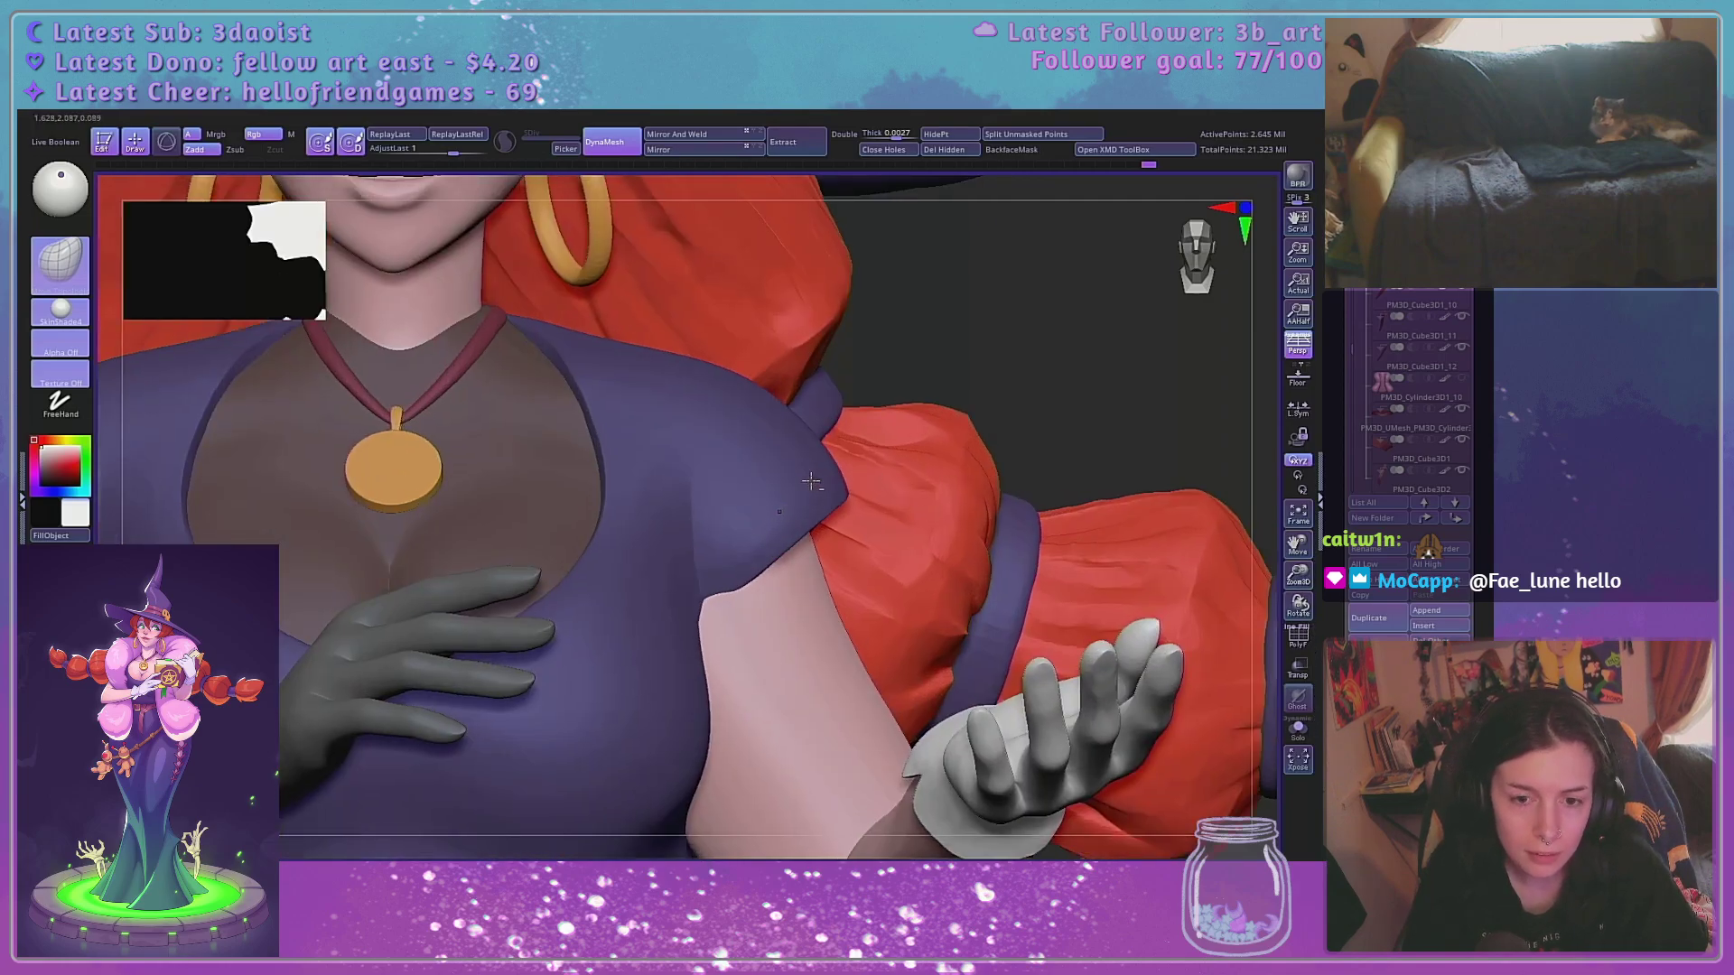
left_click(1298, 728)
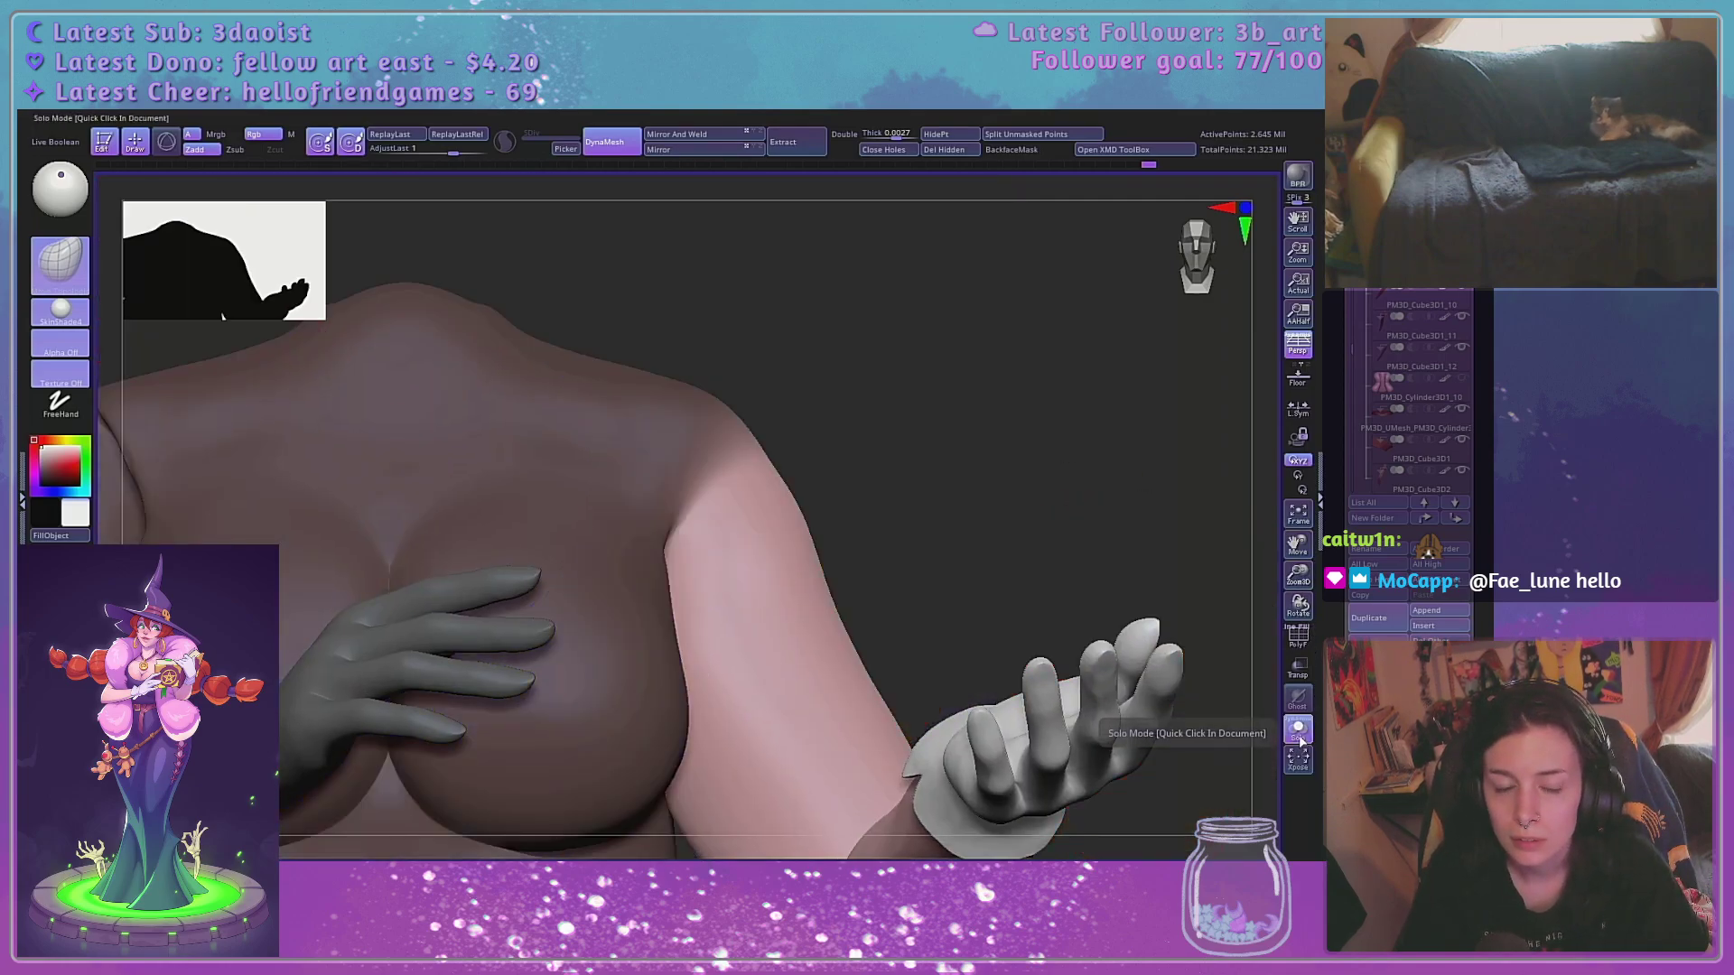
left_click(1298, 728)
key("space")
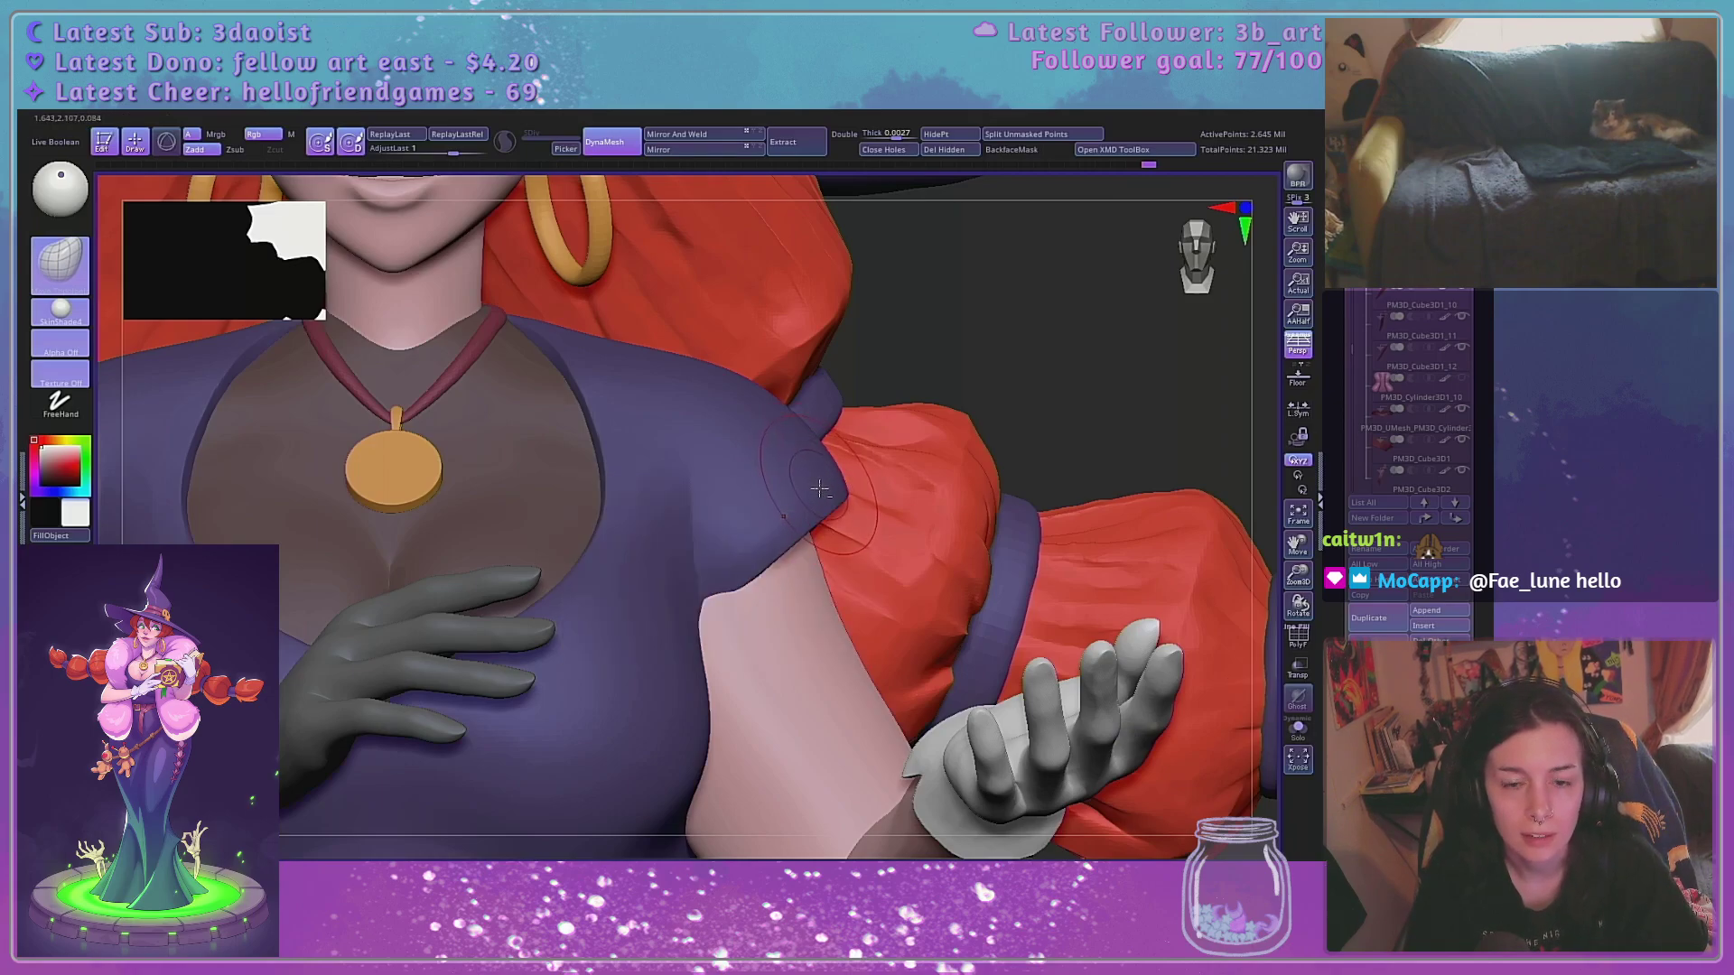
left_click(1298, 738)
left_click(1298, 738)
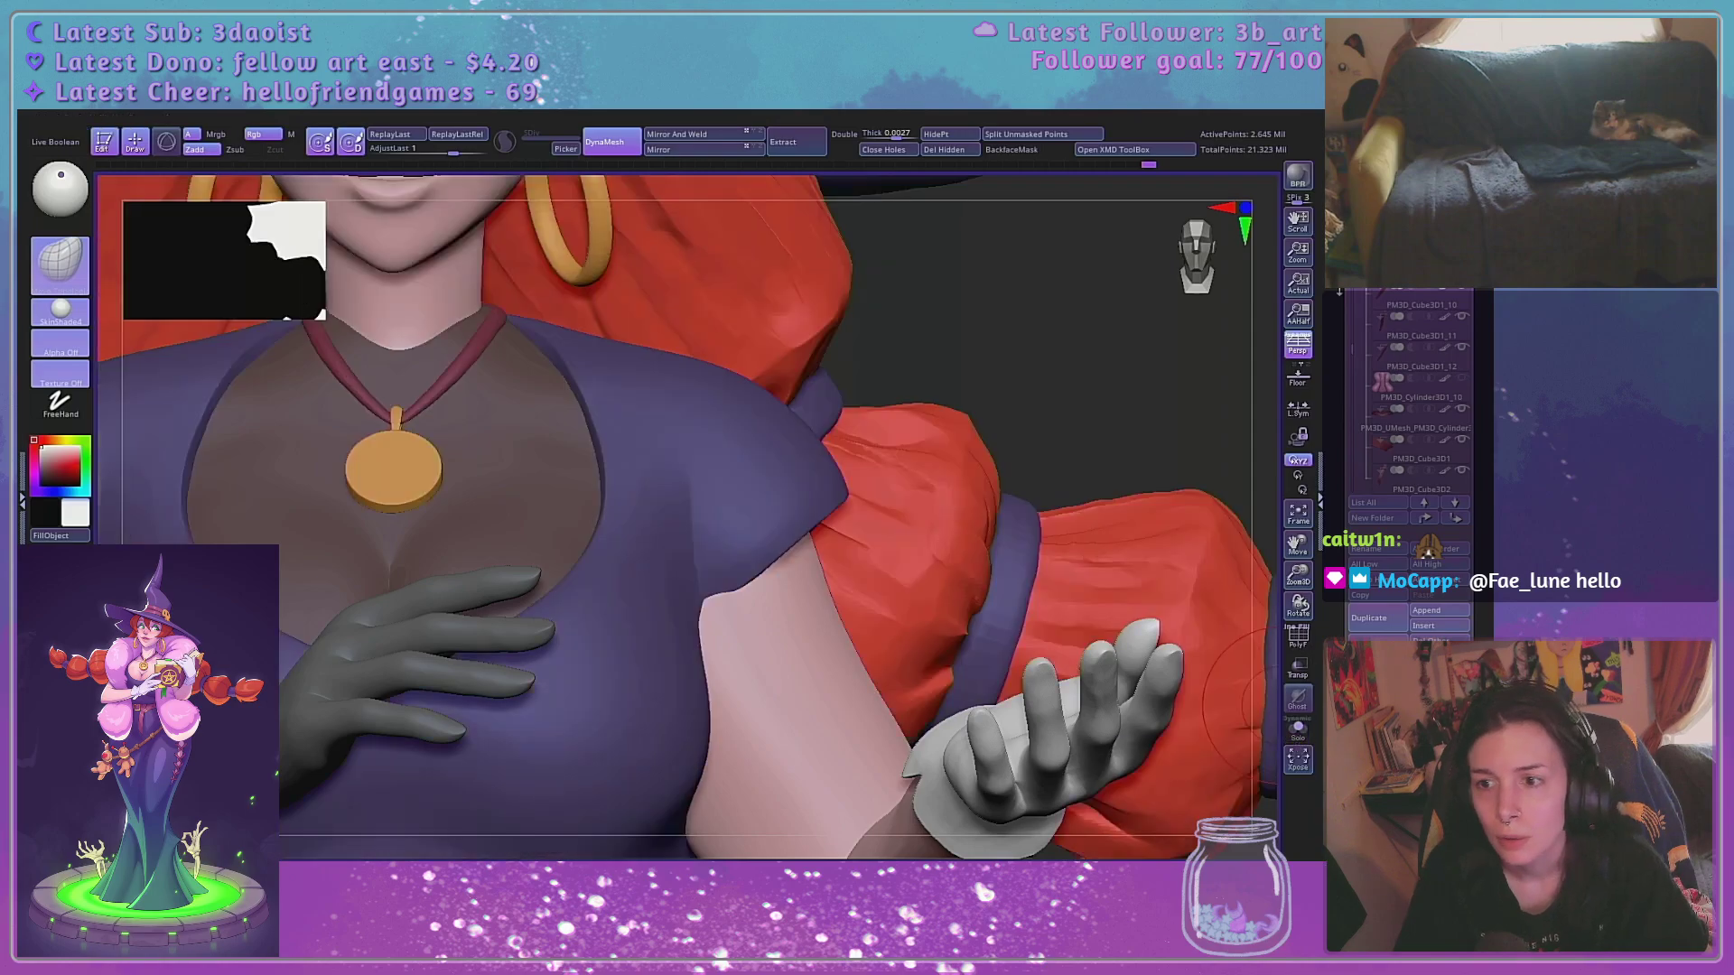
Make the dress subtool PM3D_UMesh_Extract4 active and isolate it
left_click_drag(1356, 361, 1348, 293)
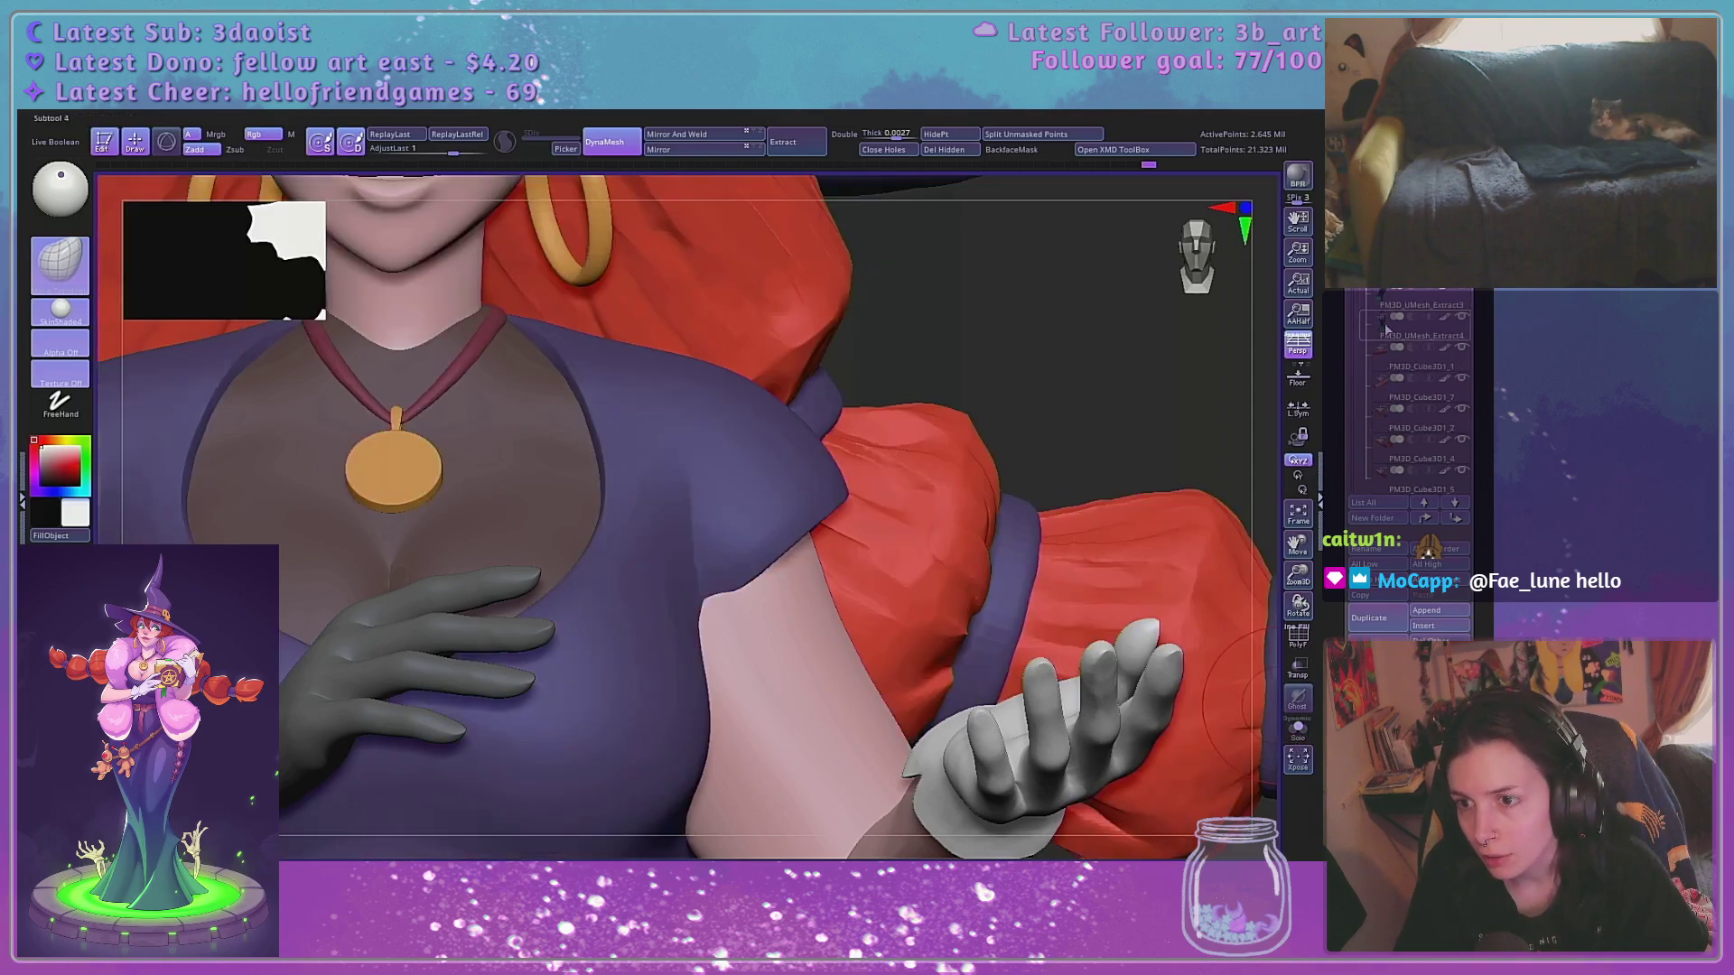
left_click(1388, 329)
left_click_drag(1083, 397, 1202, 426, "alt")
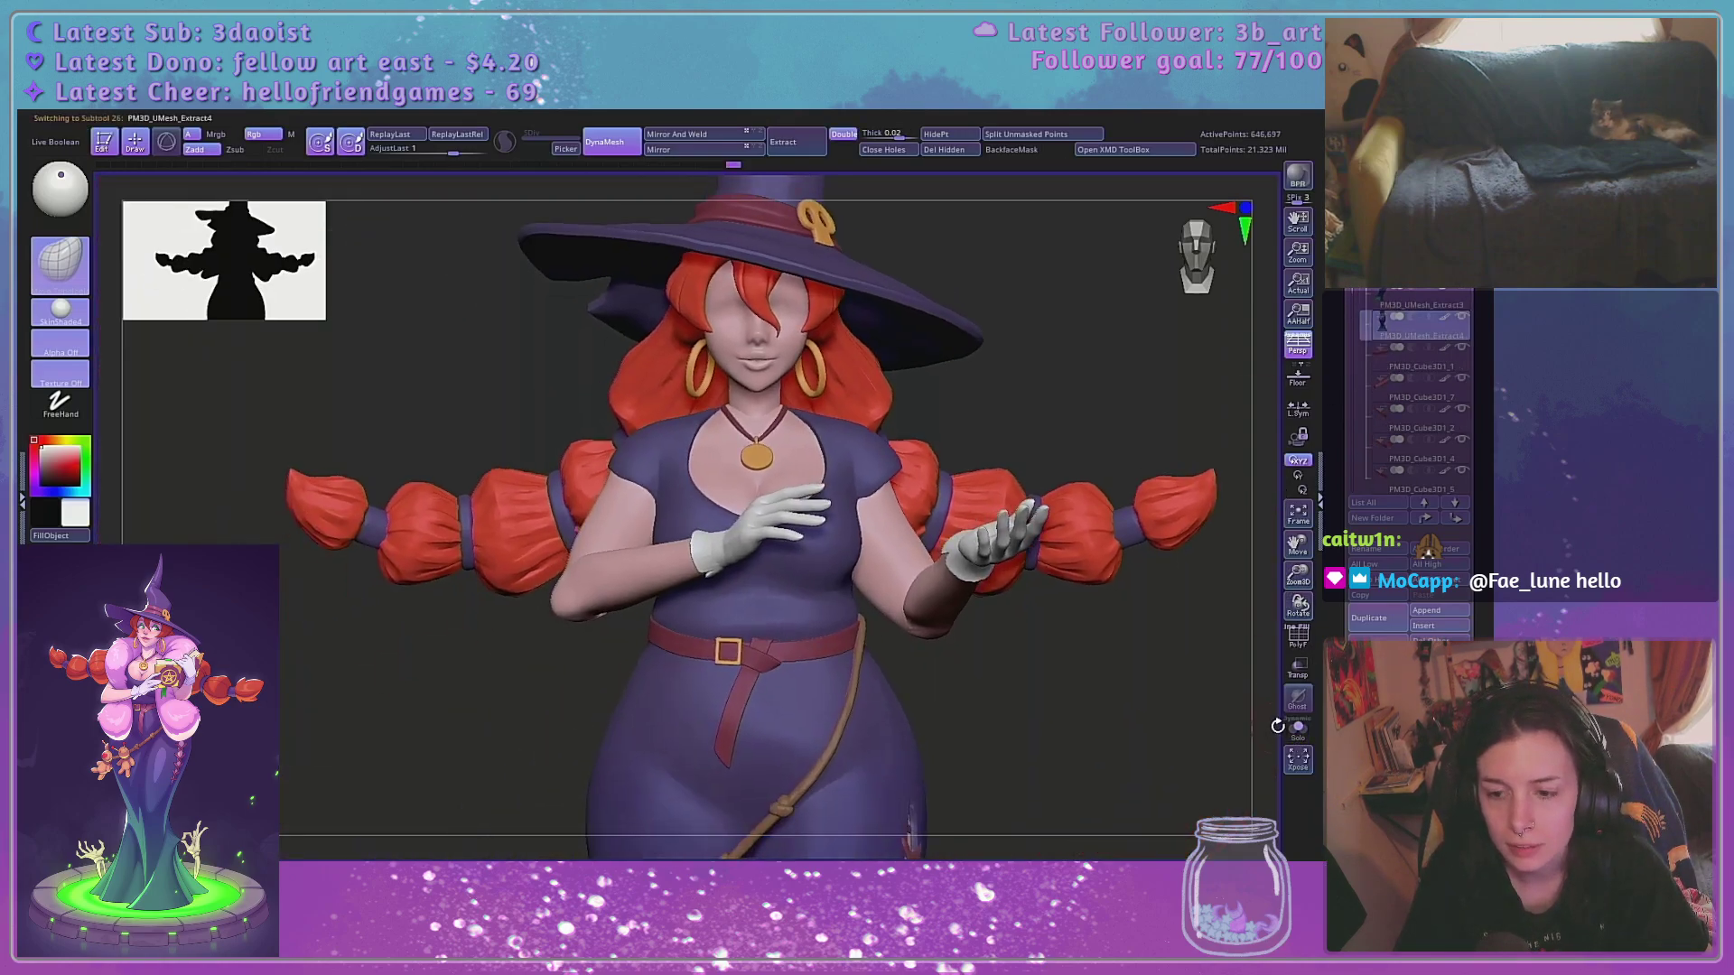
left_click(1297, 728)
left_click_drag(918, 410, 874, 434, "alt")
right_click(819, 477)
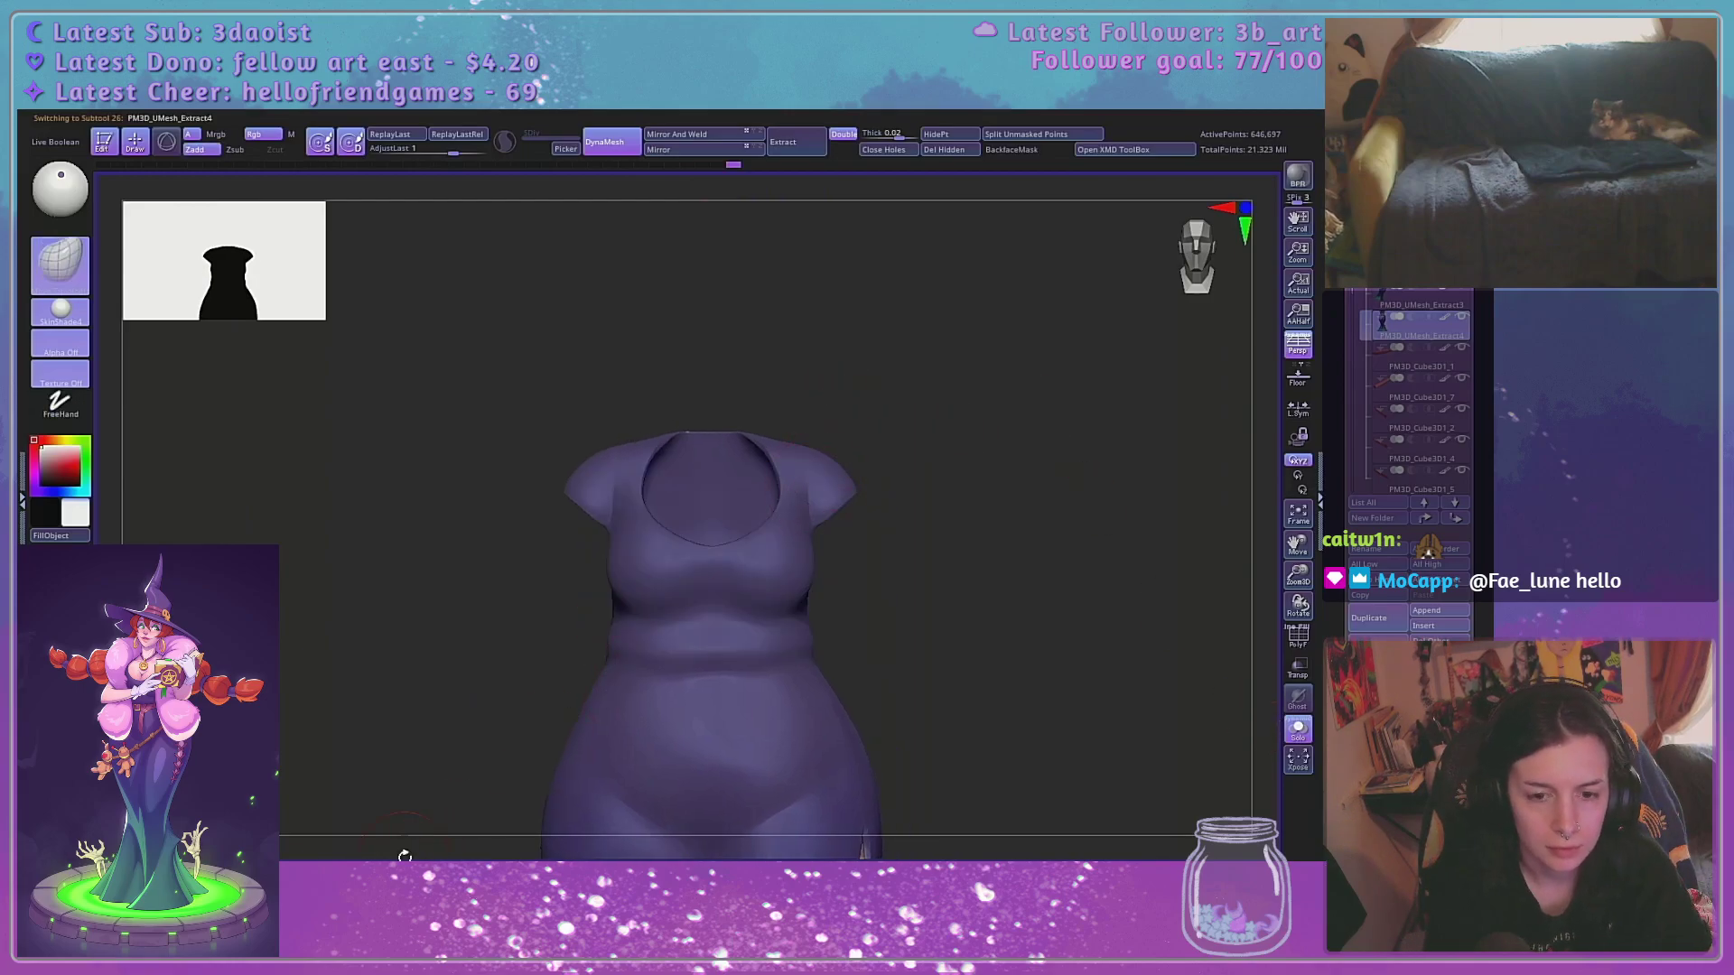
Mask the whole dress except its two cap sleeves and activate the gizmo
key("ctrl")
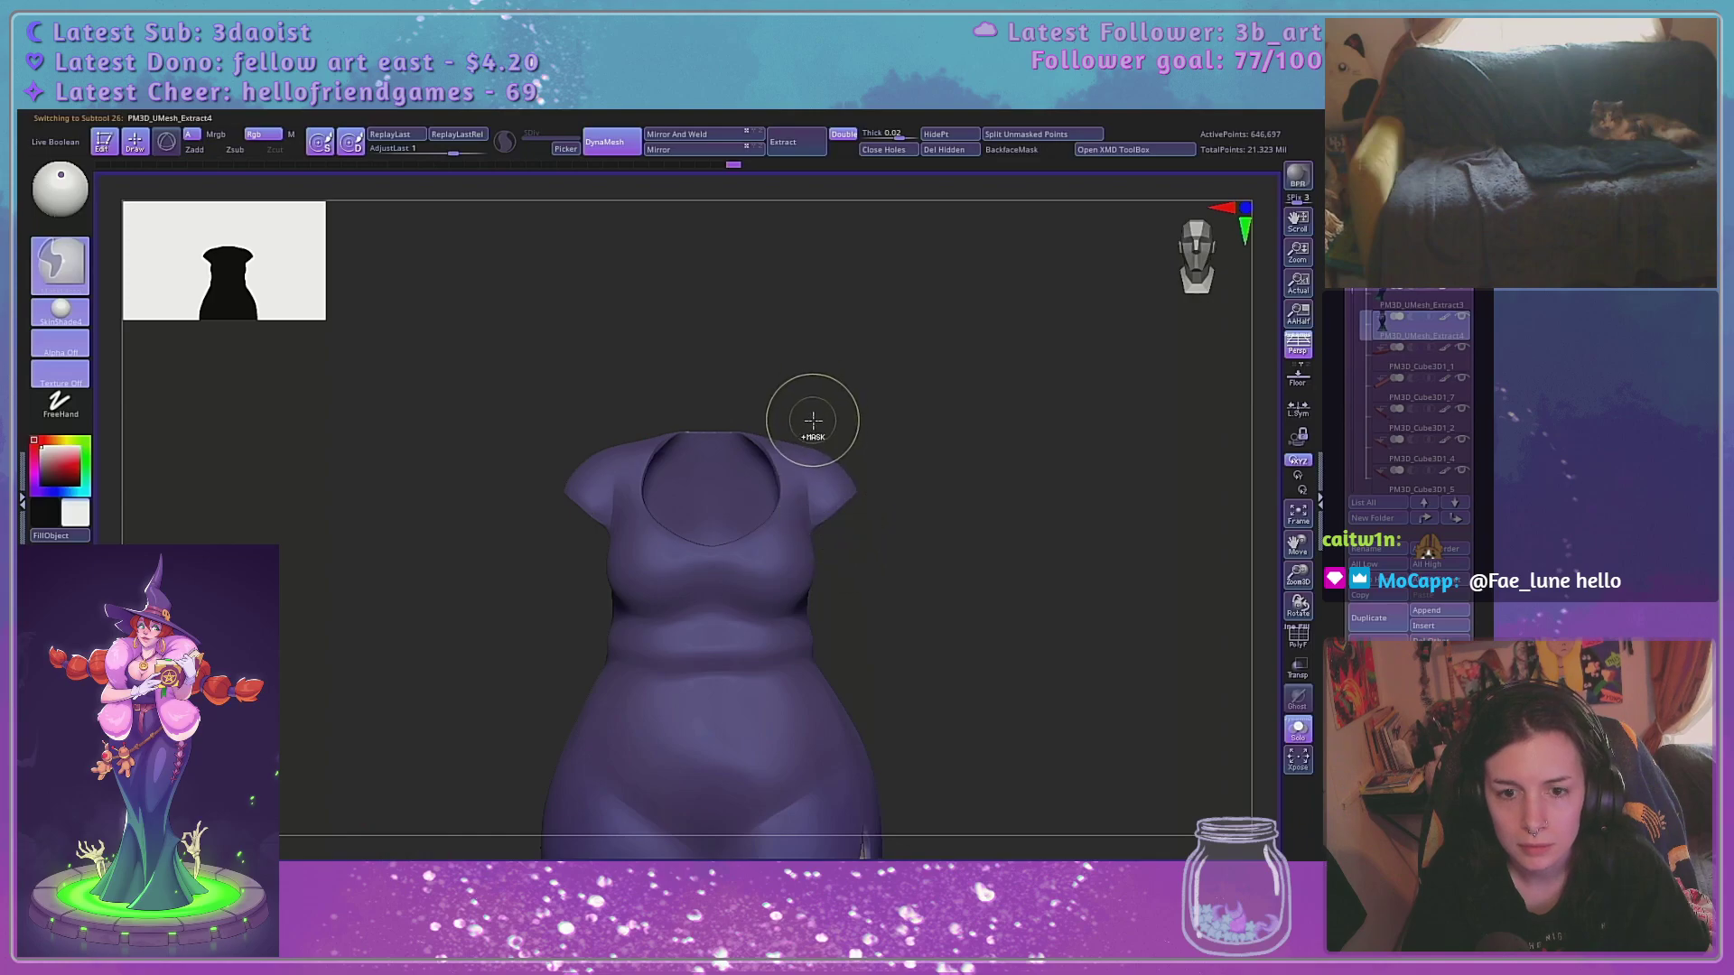
left_click_drag(812, 411, 808, 454, "ctrl")
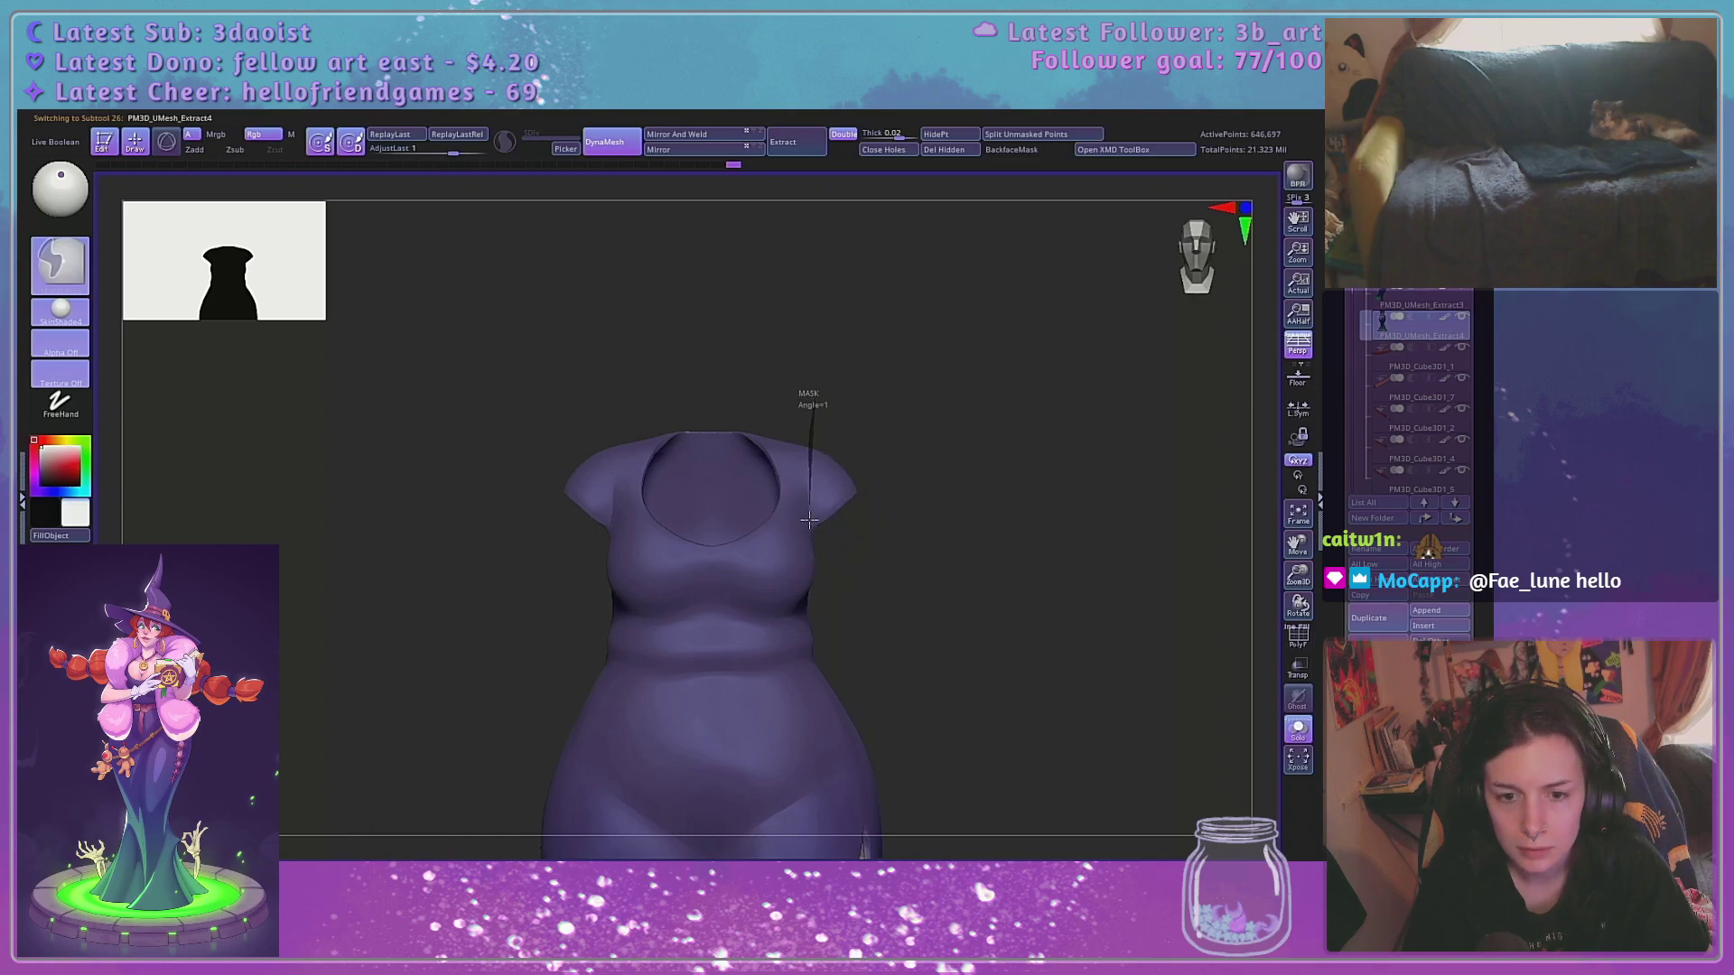
left_click_drag(809, 521, 988, 386, "ctrl")
left_click_drag(1123, 433, 1099, 403)
left_click(1095, 409, "ctrl")
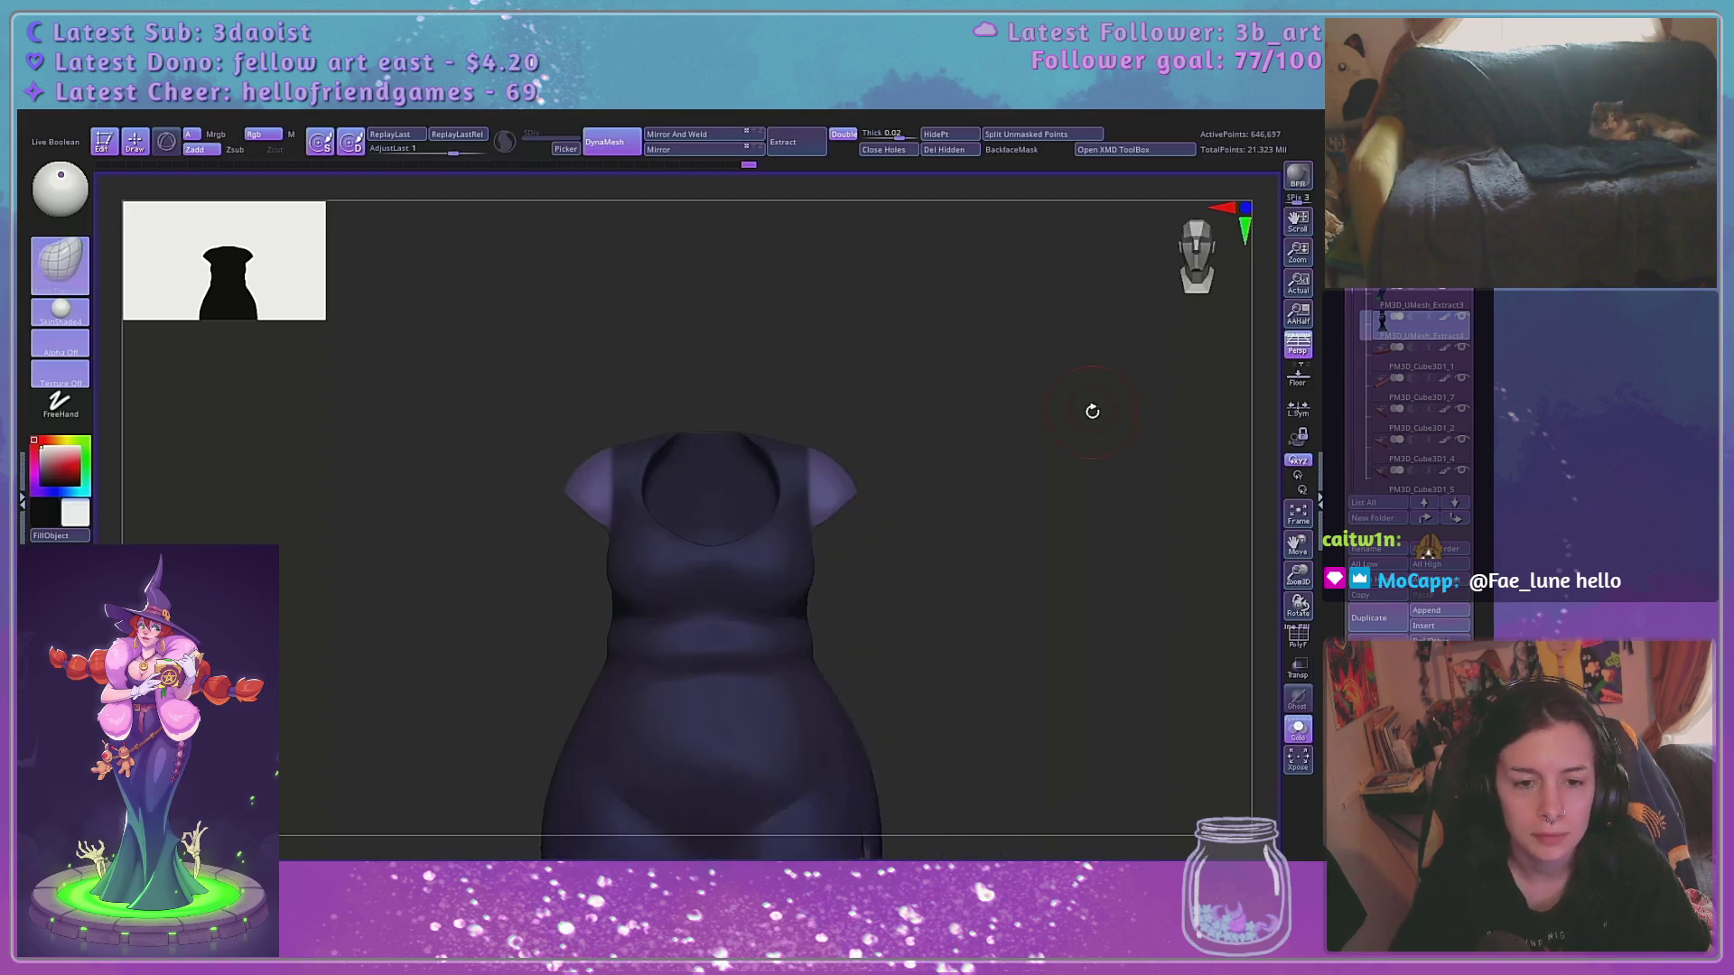
key("w")
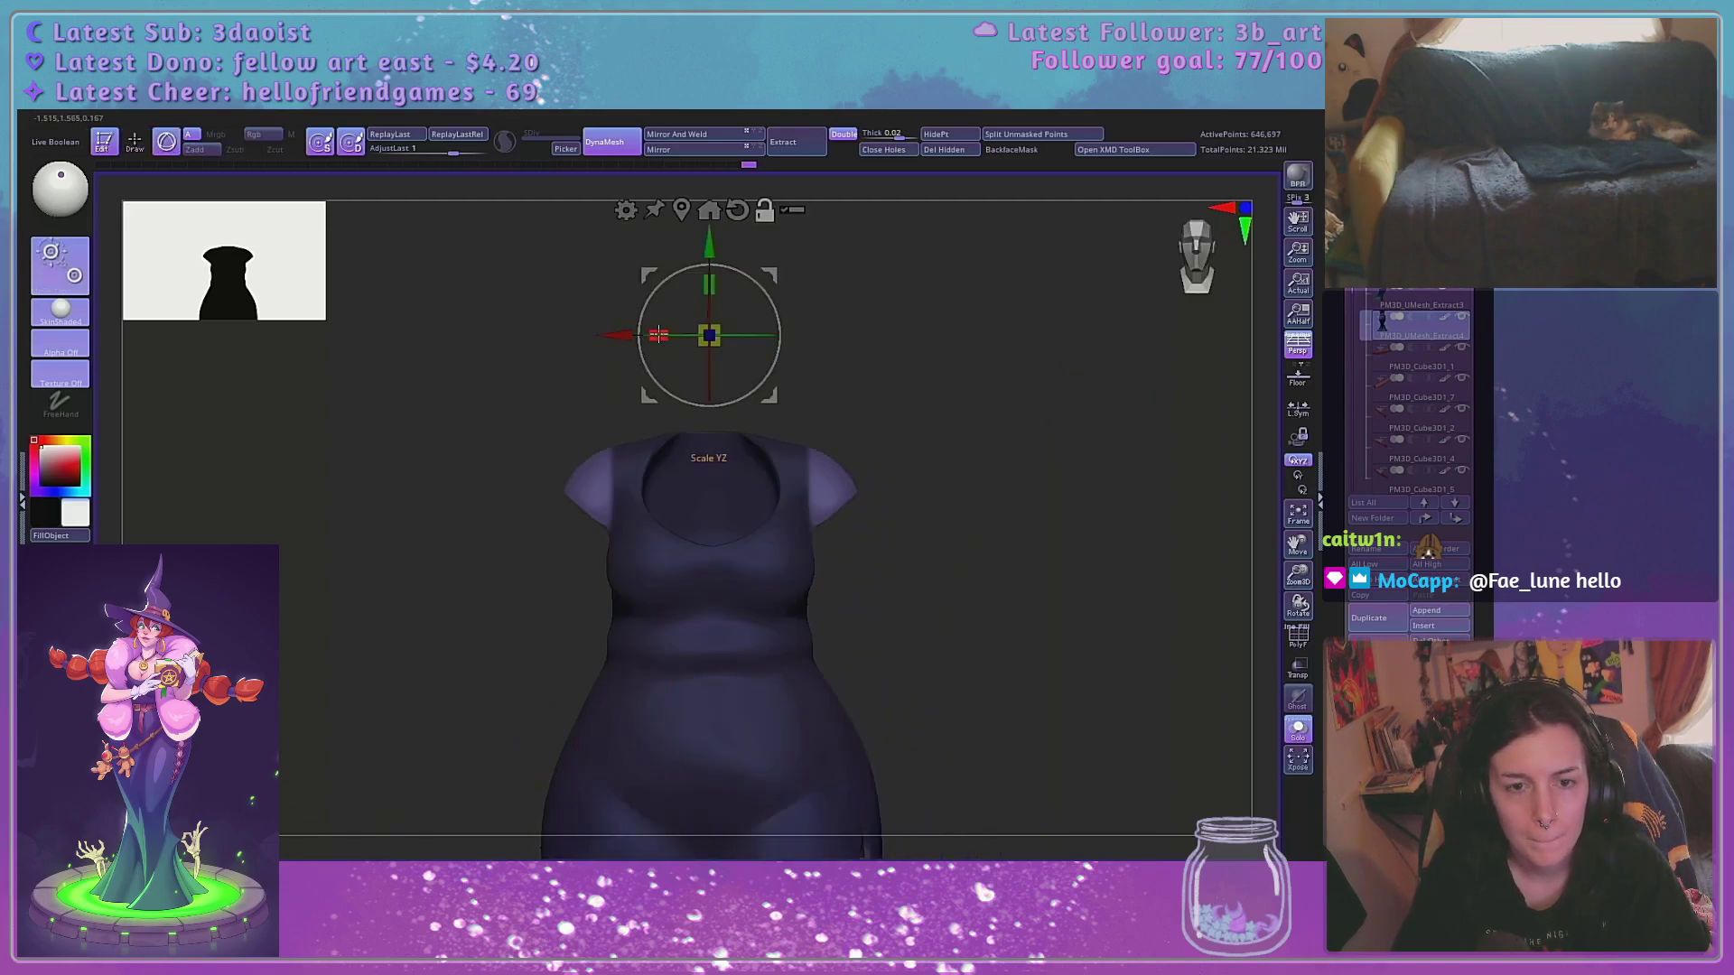
Scale the two cap sleeves flat along the X axis so they sit flush with the sides of the dress
left_click_drag(664, 334, 790, 329)
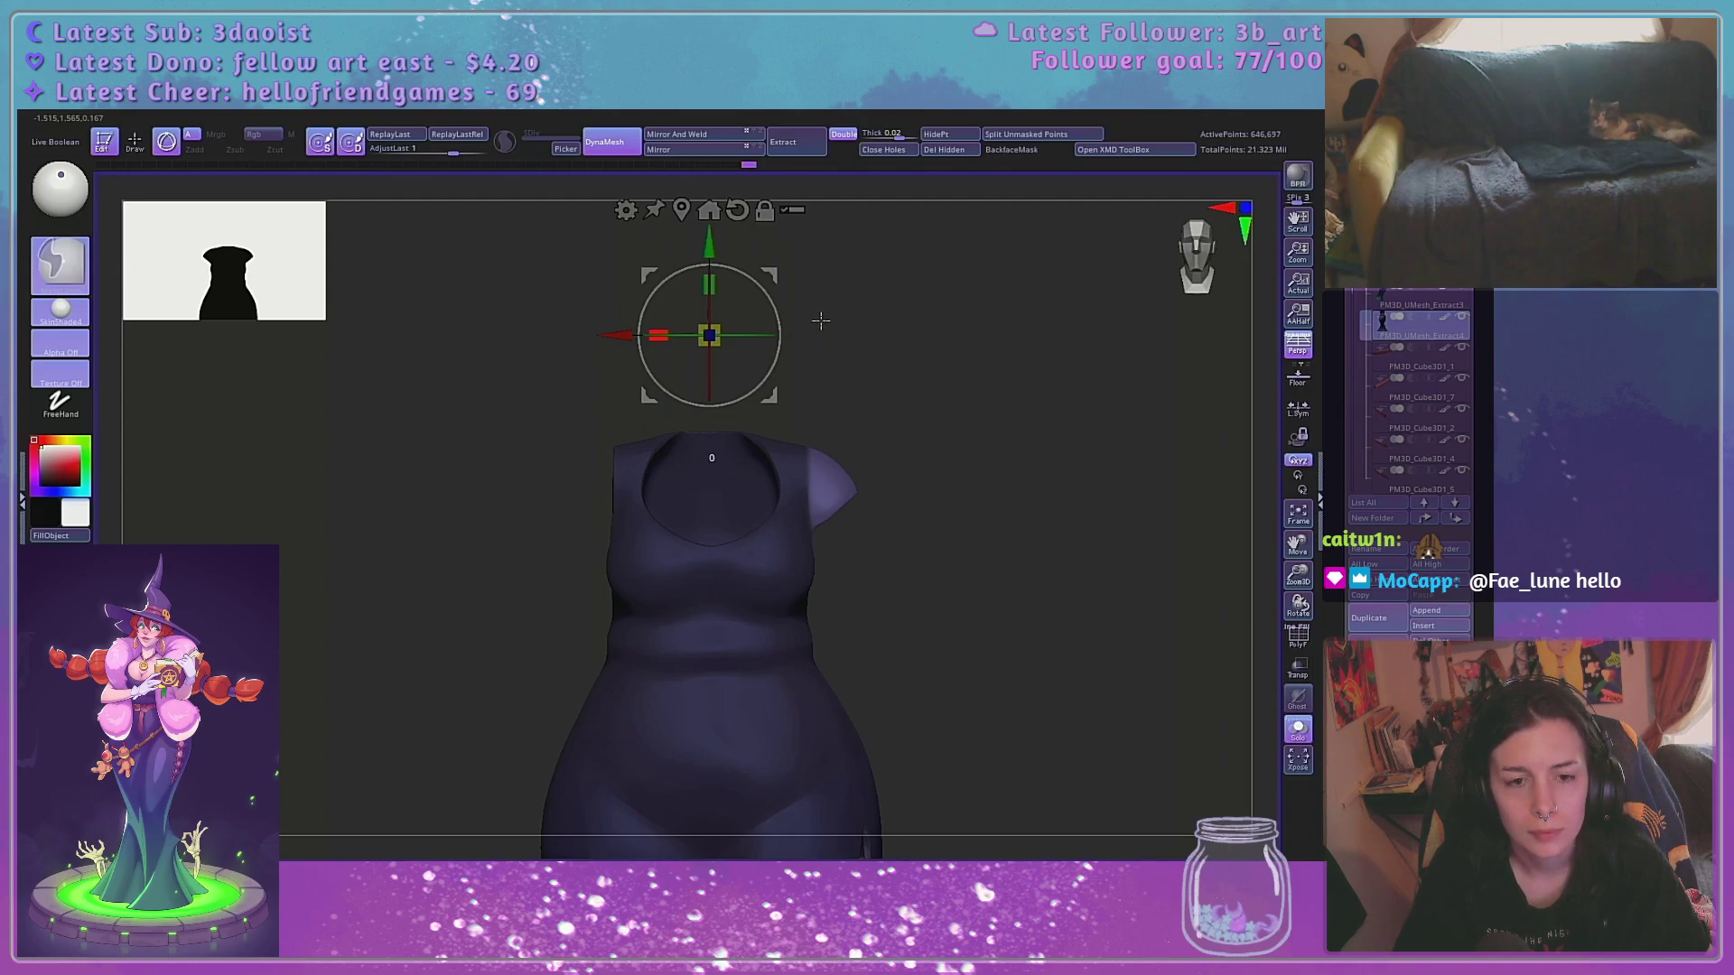
mouse_move(871, 360)
left_mouse_down()
mouse_move(983, 364)
mouse_move(909, 368)
left_mouse_up()
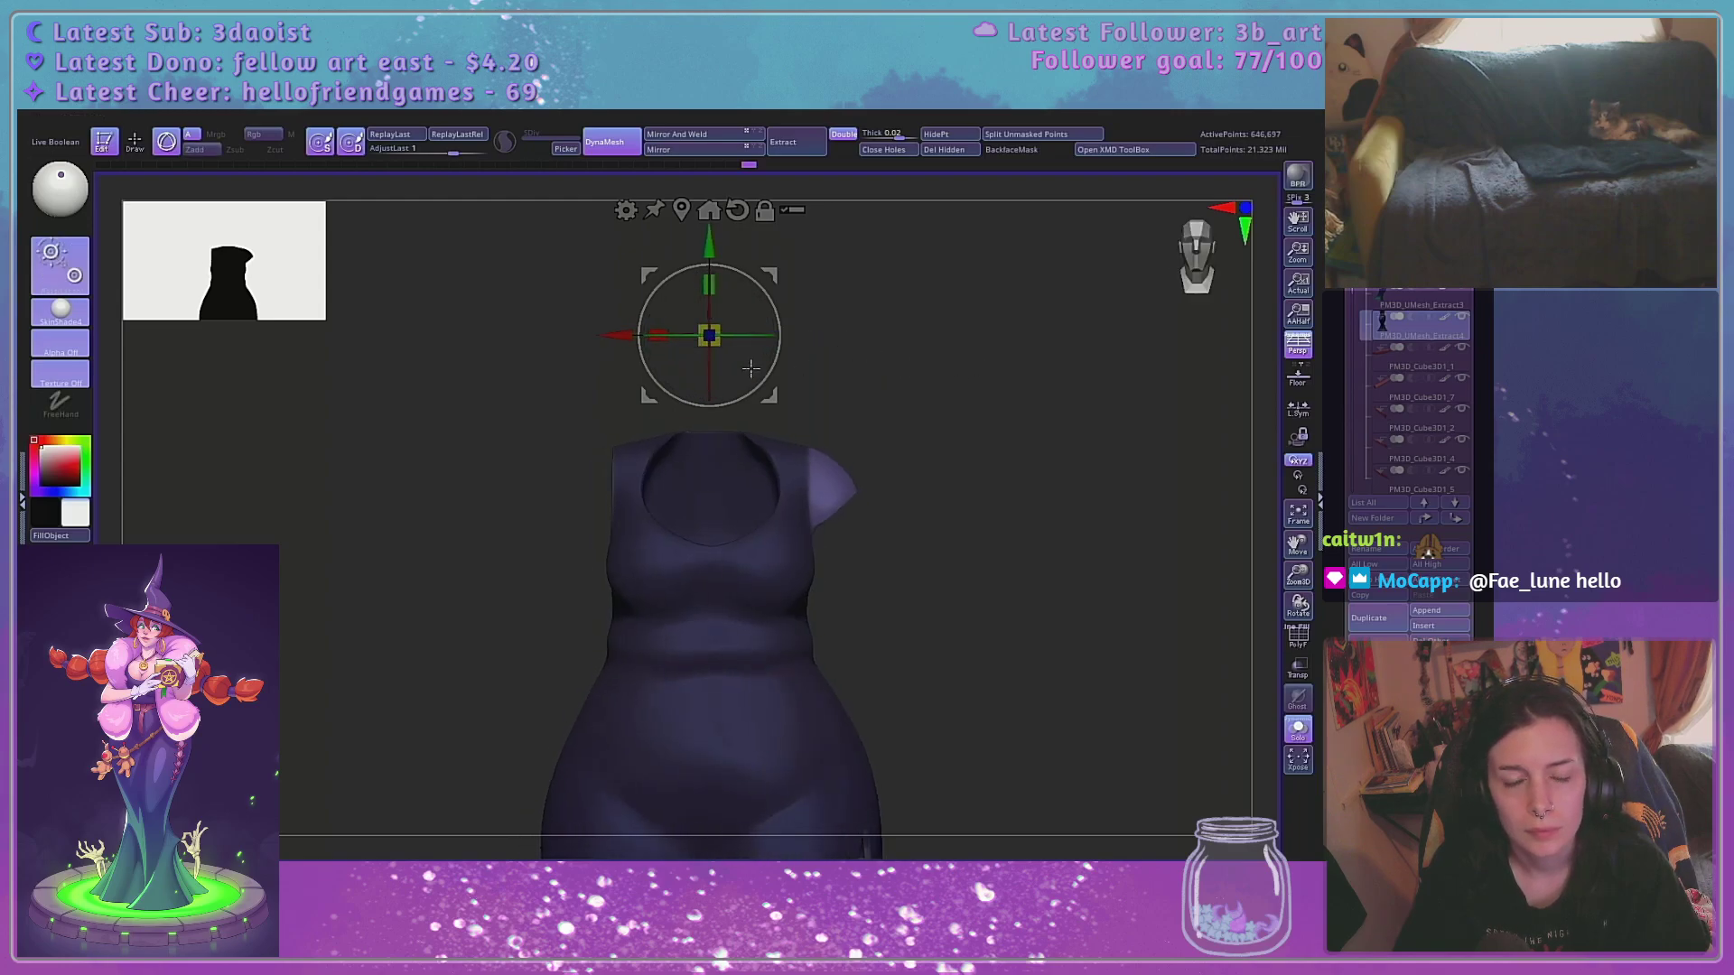
left_click_drag(662, 334, 522, 335, "ctrl")
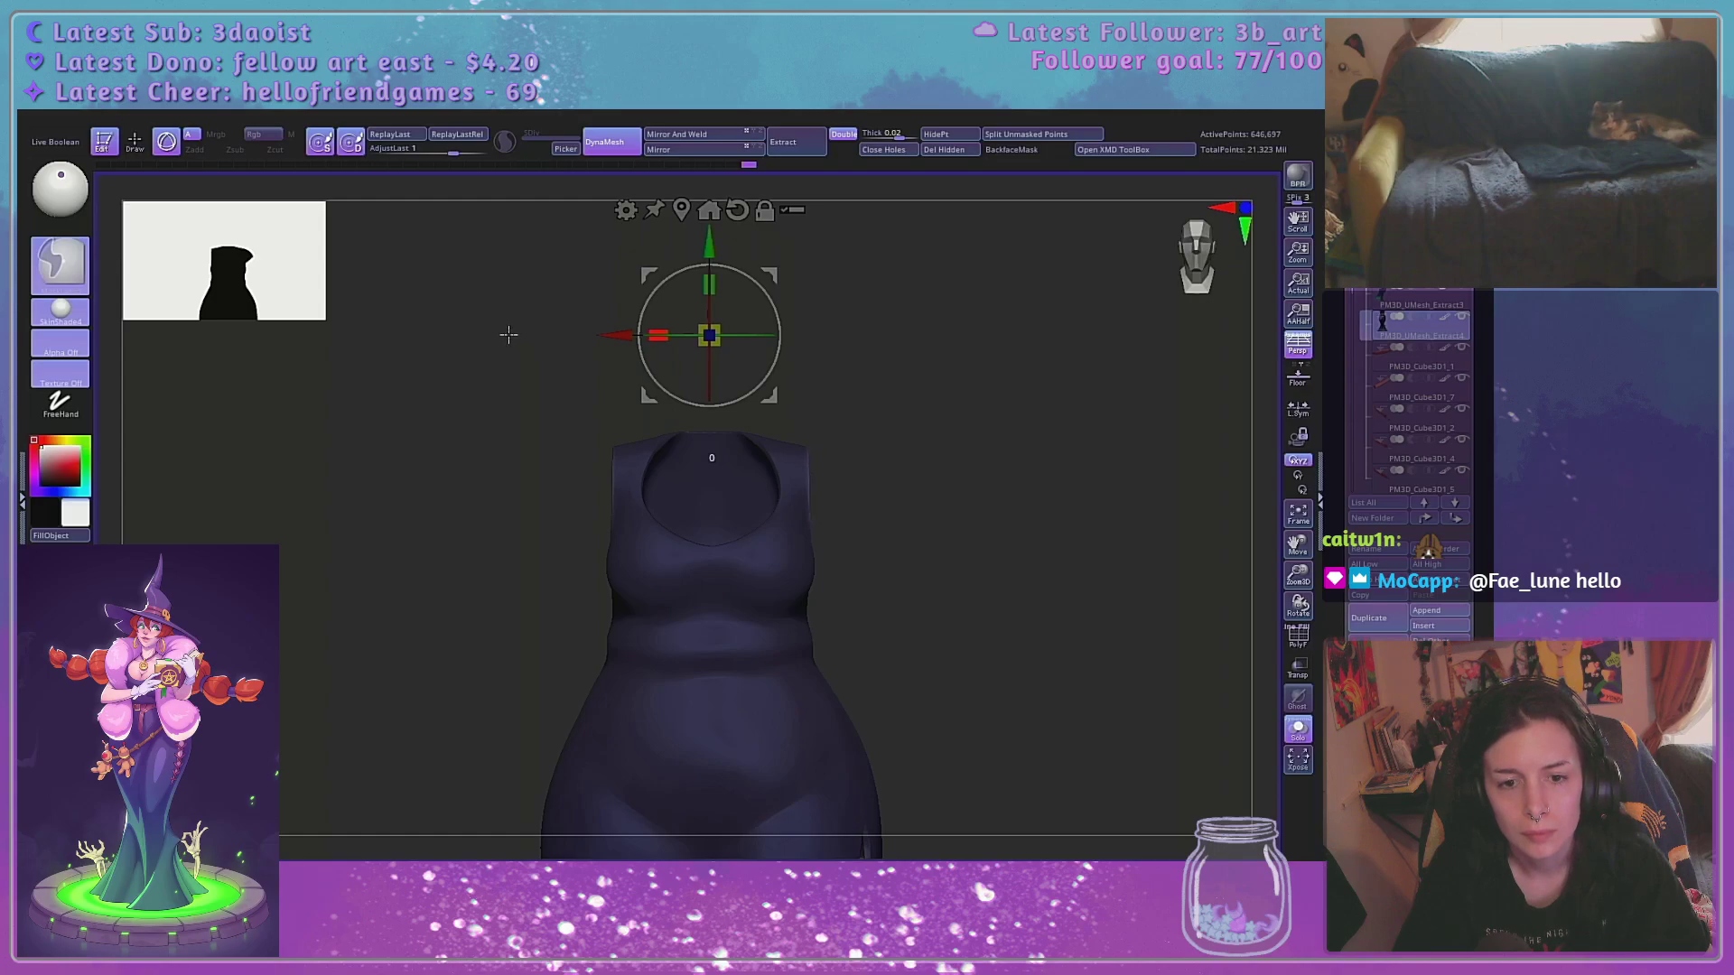
left_click_drag(833, 404, 918, 399)
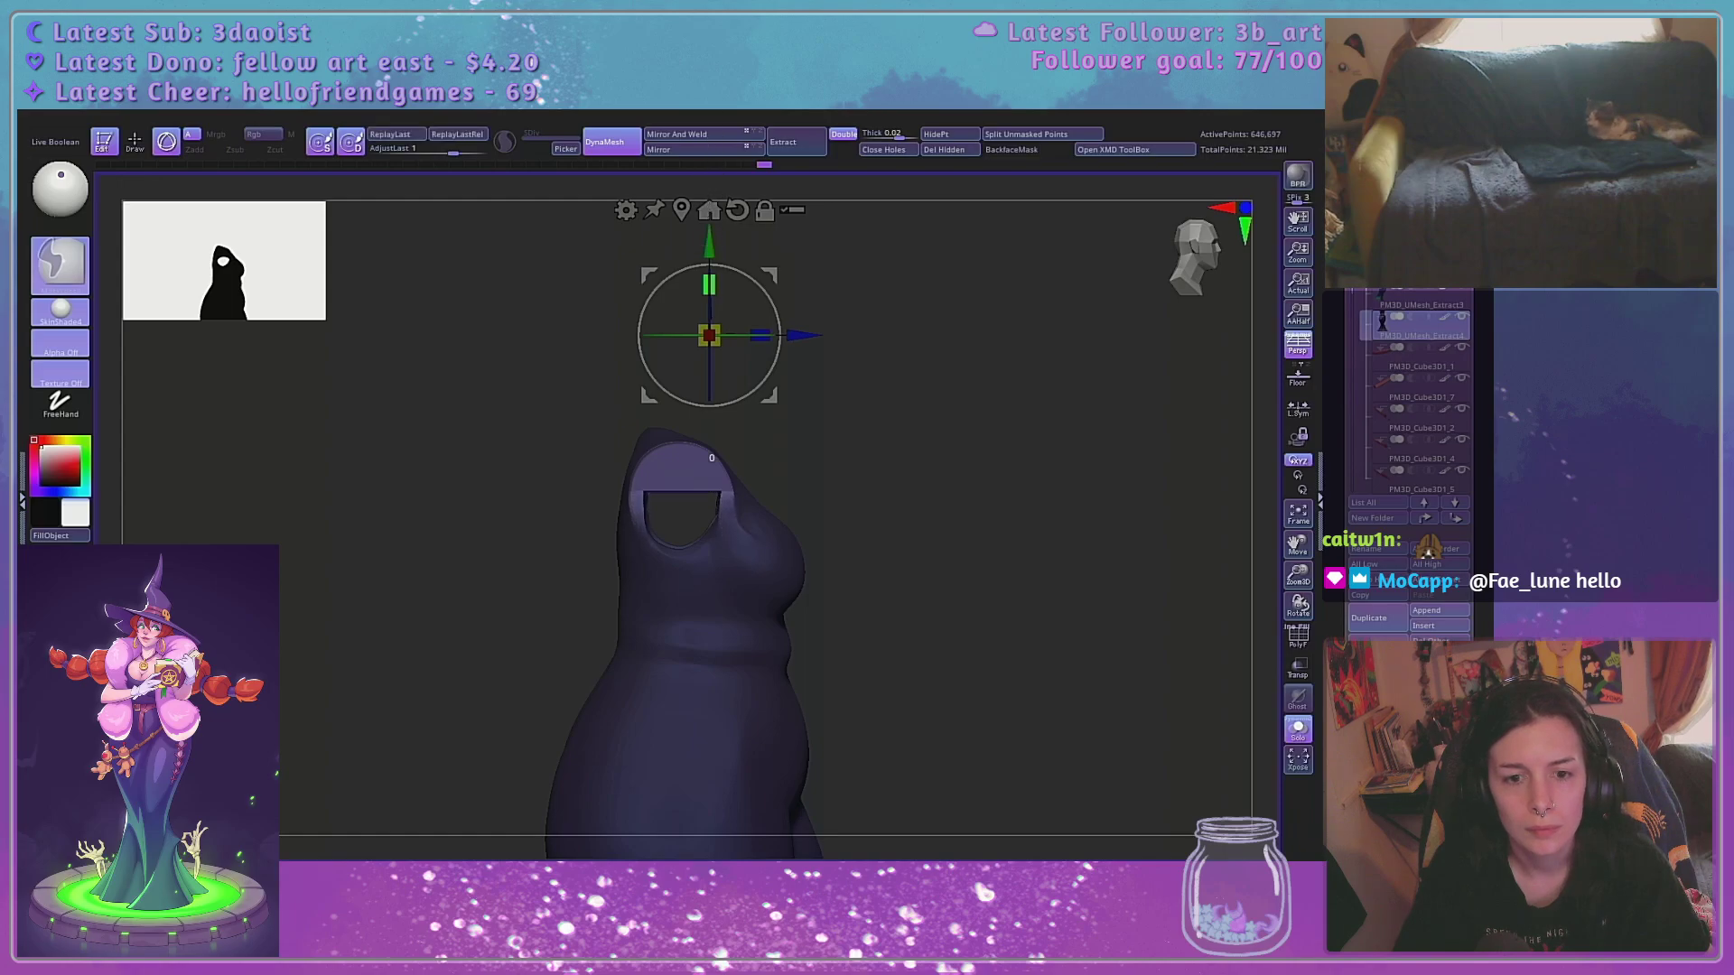
left_click_drag(712, 284, 673, 894)
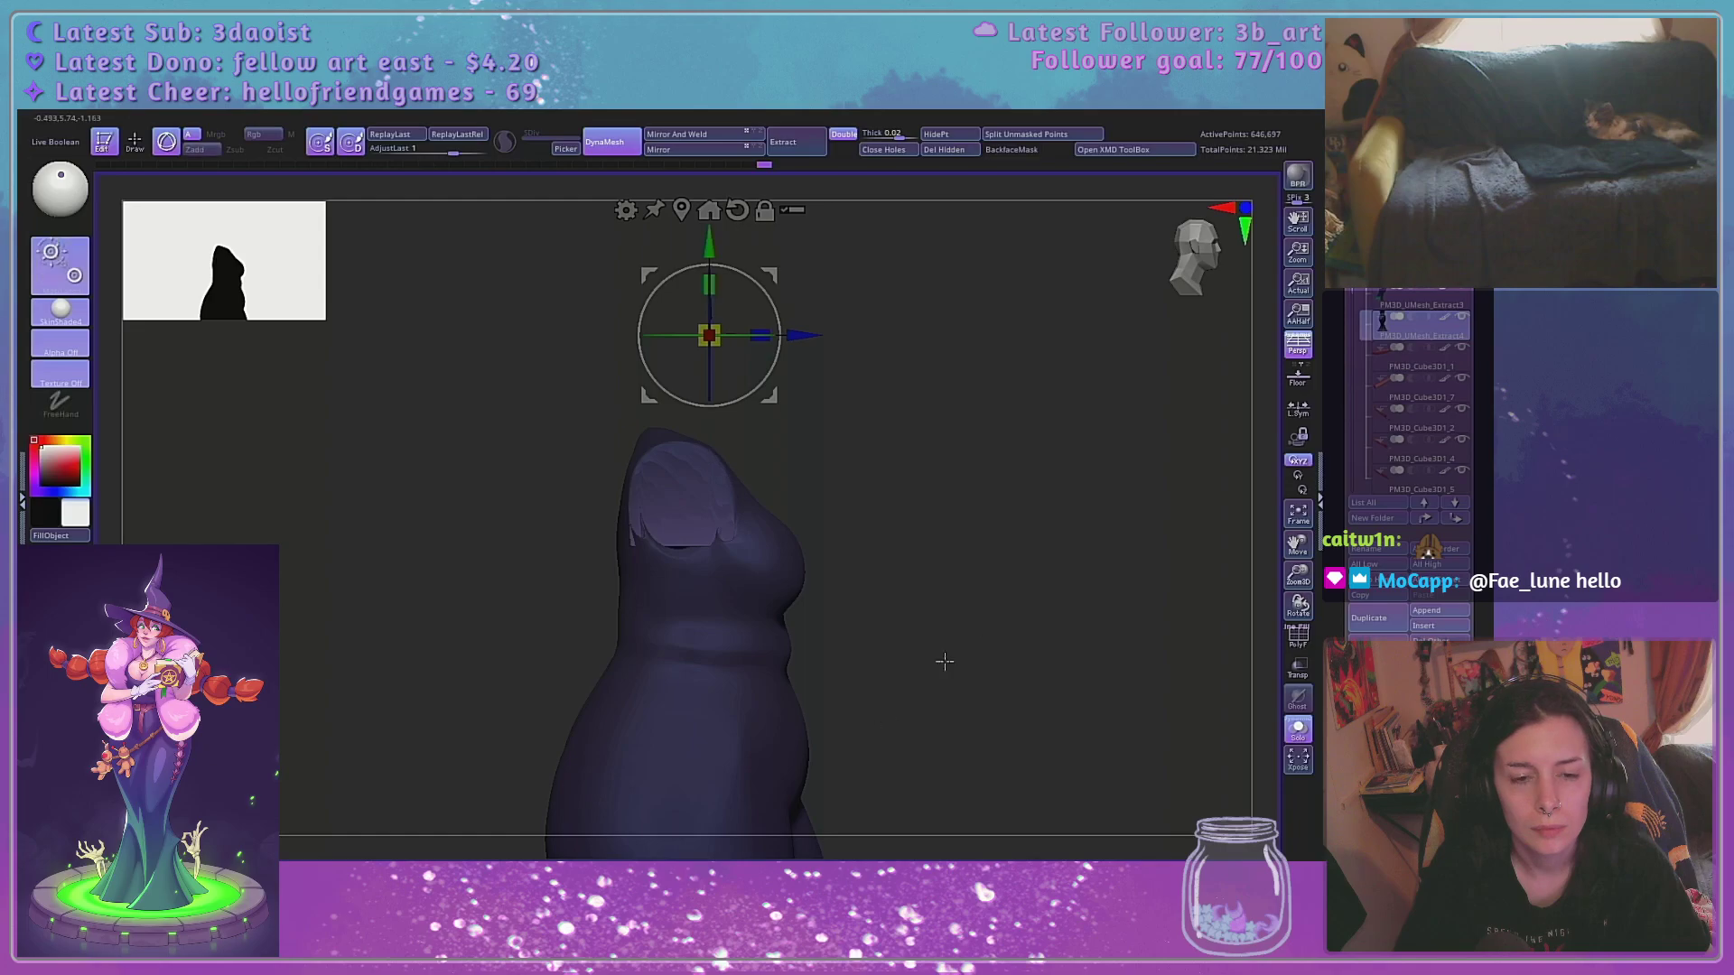
left_click_drag(944, 662, 925, 612)
mouse_move(979, 560)
left_mouse_down("alt")
mouse_move(1033, 608)
mouse_move(996, 611)
left_mouse_up("alt")
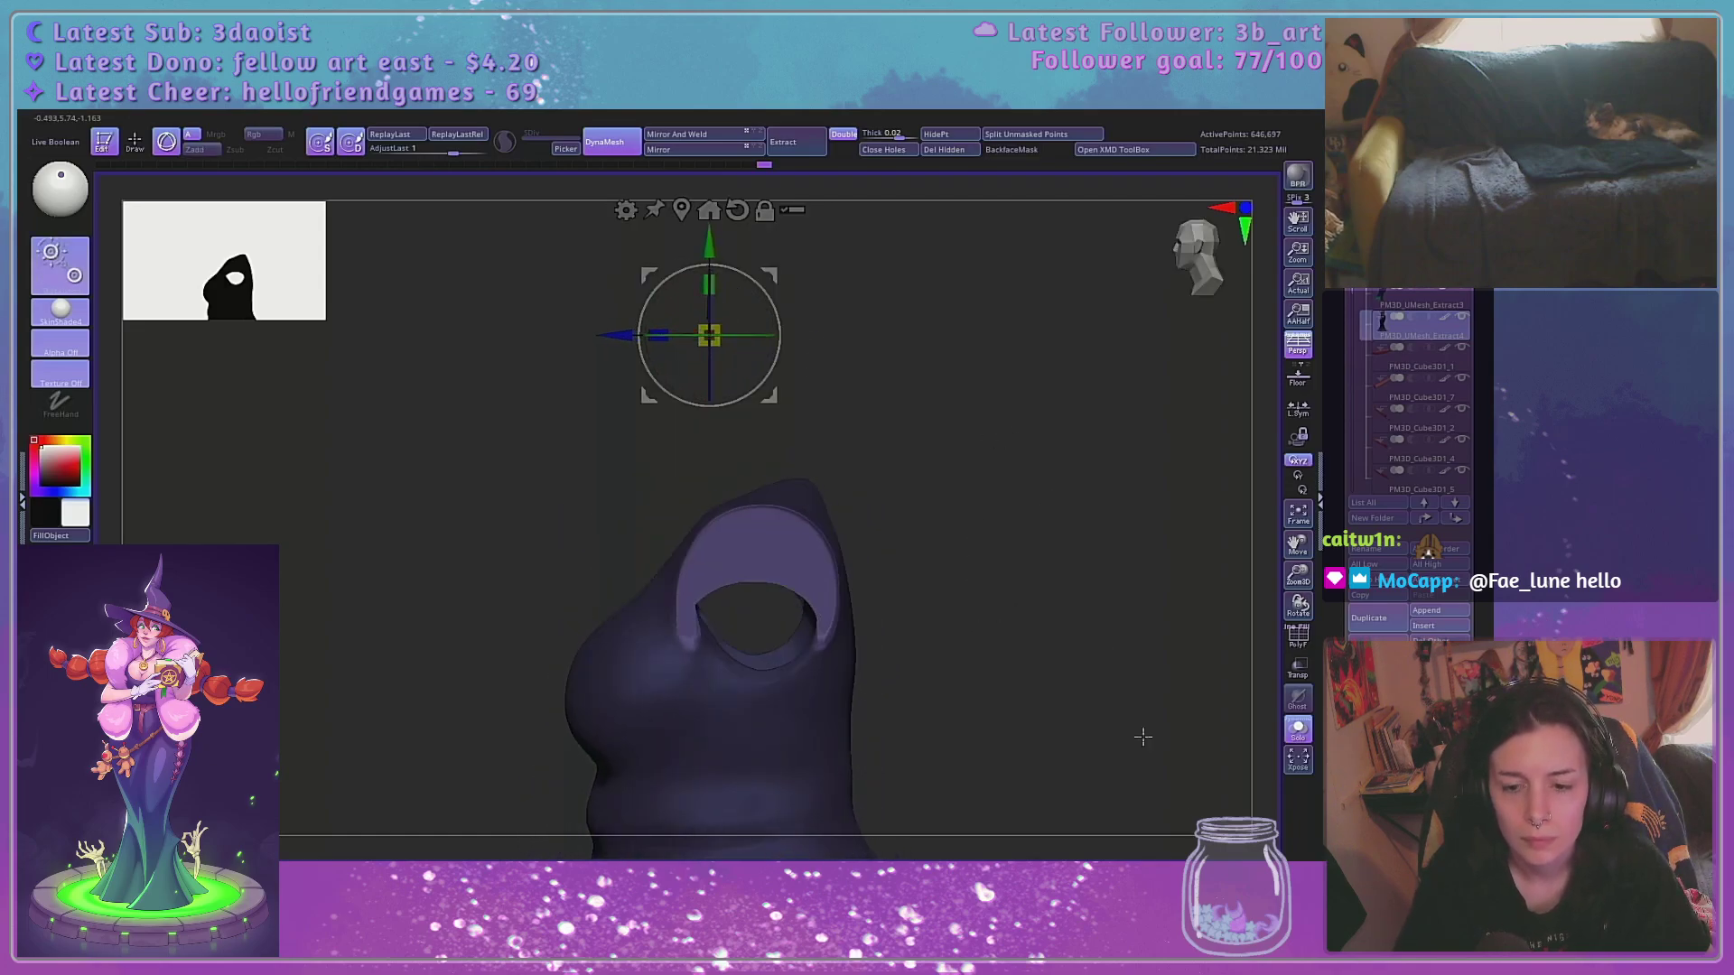
Smooth the flattened sleeve area above the armhole with a large brush
key("q")
left_click_drag(922, 561, 913, 495, "alt")
key("space")
left_click_drag(766, 488, 786, 488)
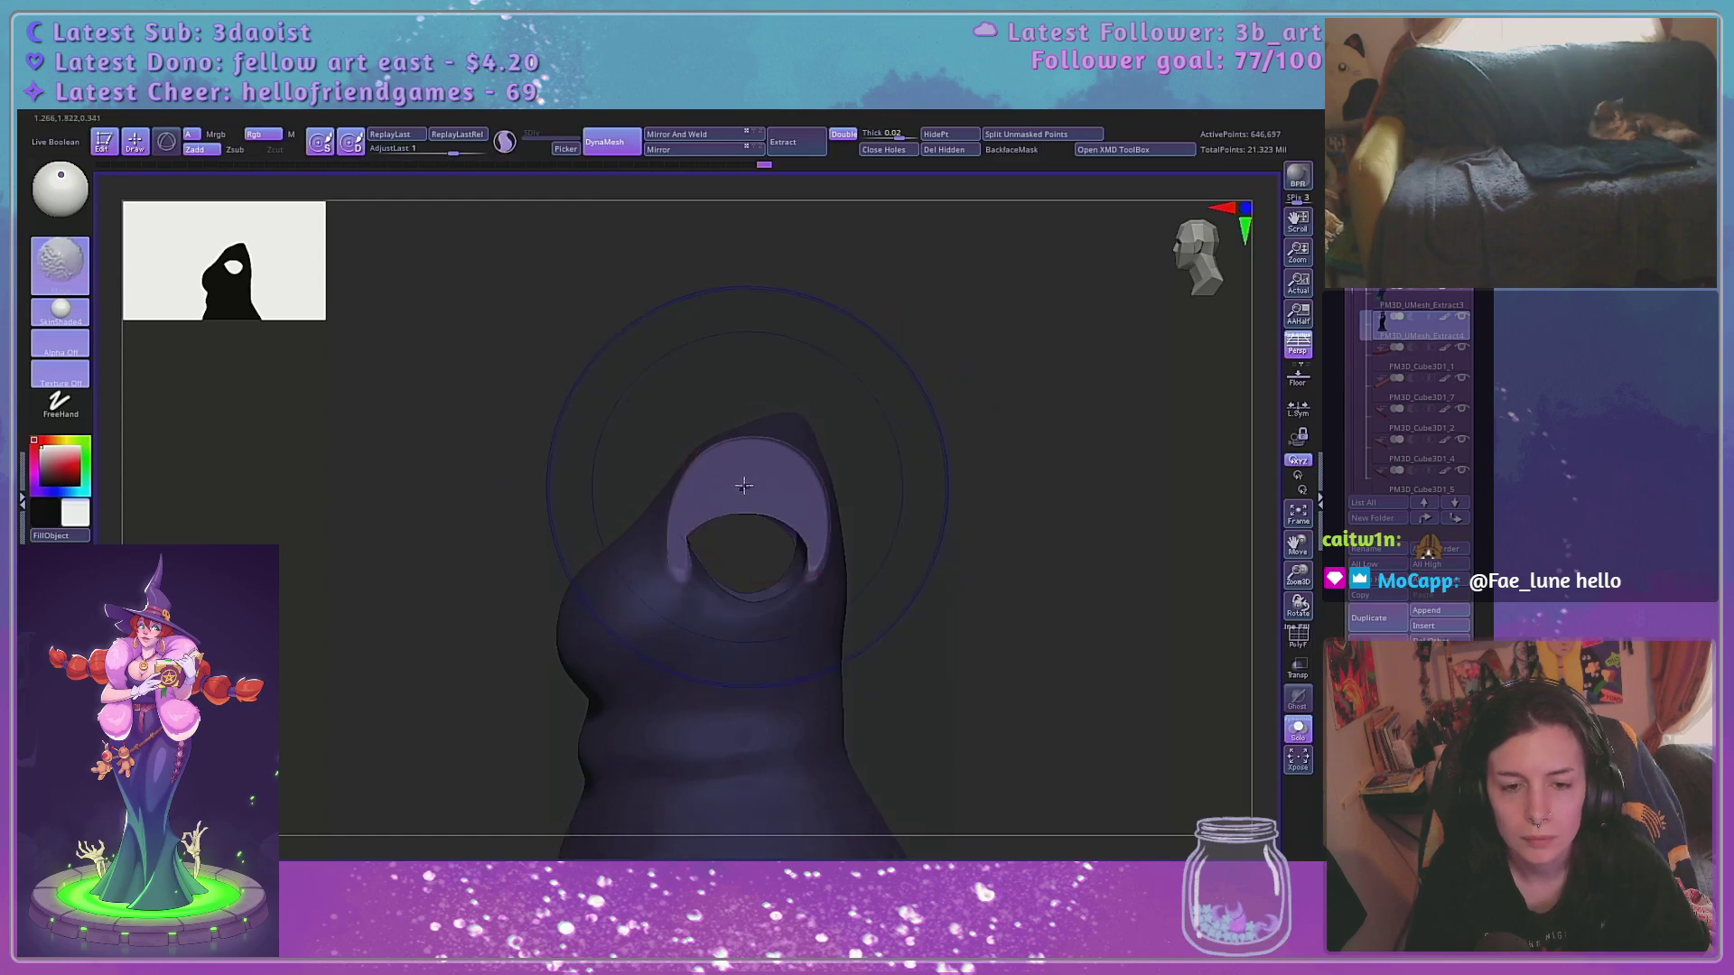
key("space")
left_click(785, 474)
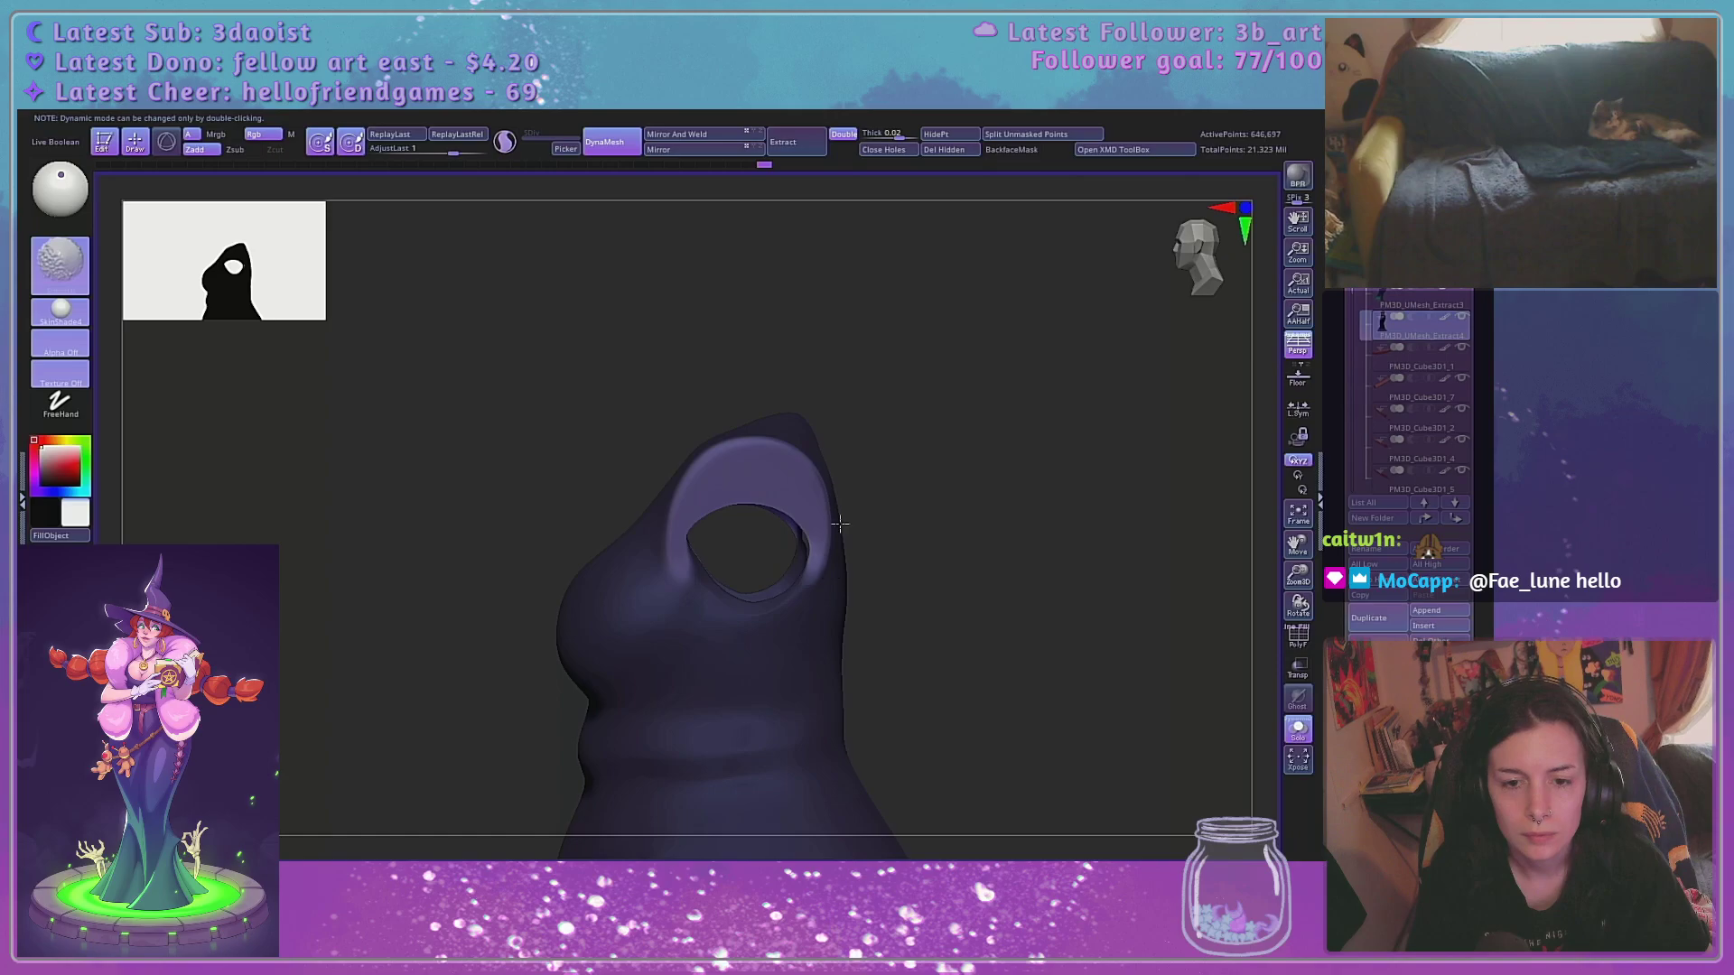
Try to raise the top edge of the armhole with the Move brush
left_click_drag(917, 495, 1042, 479)
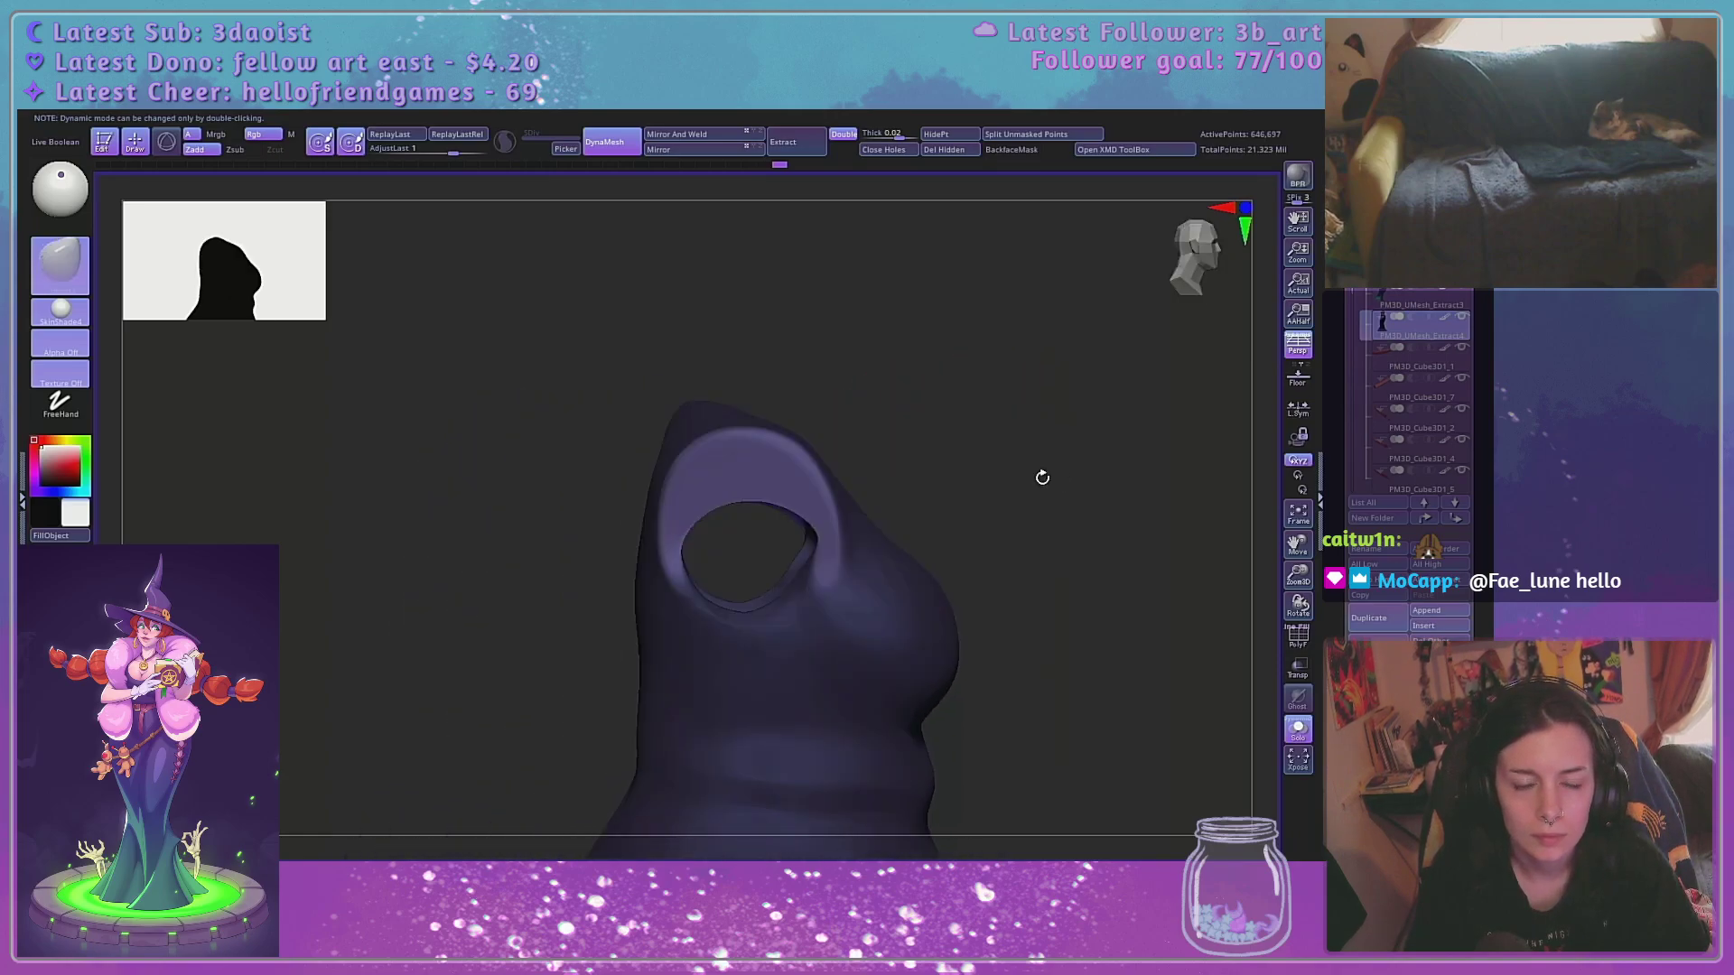
key("b")
key("m")
key("v")
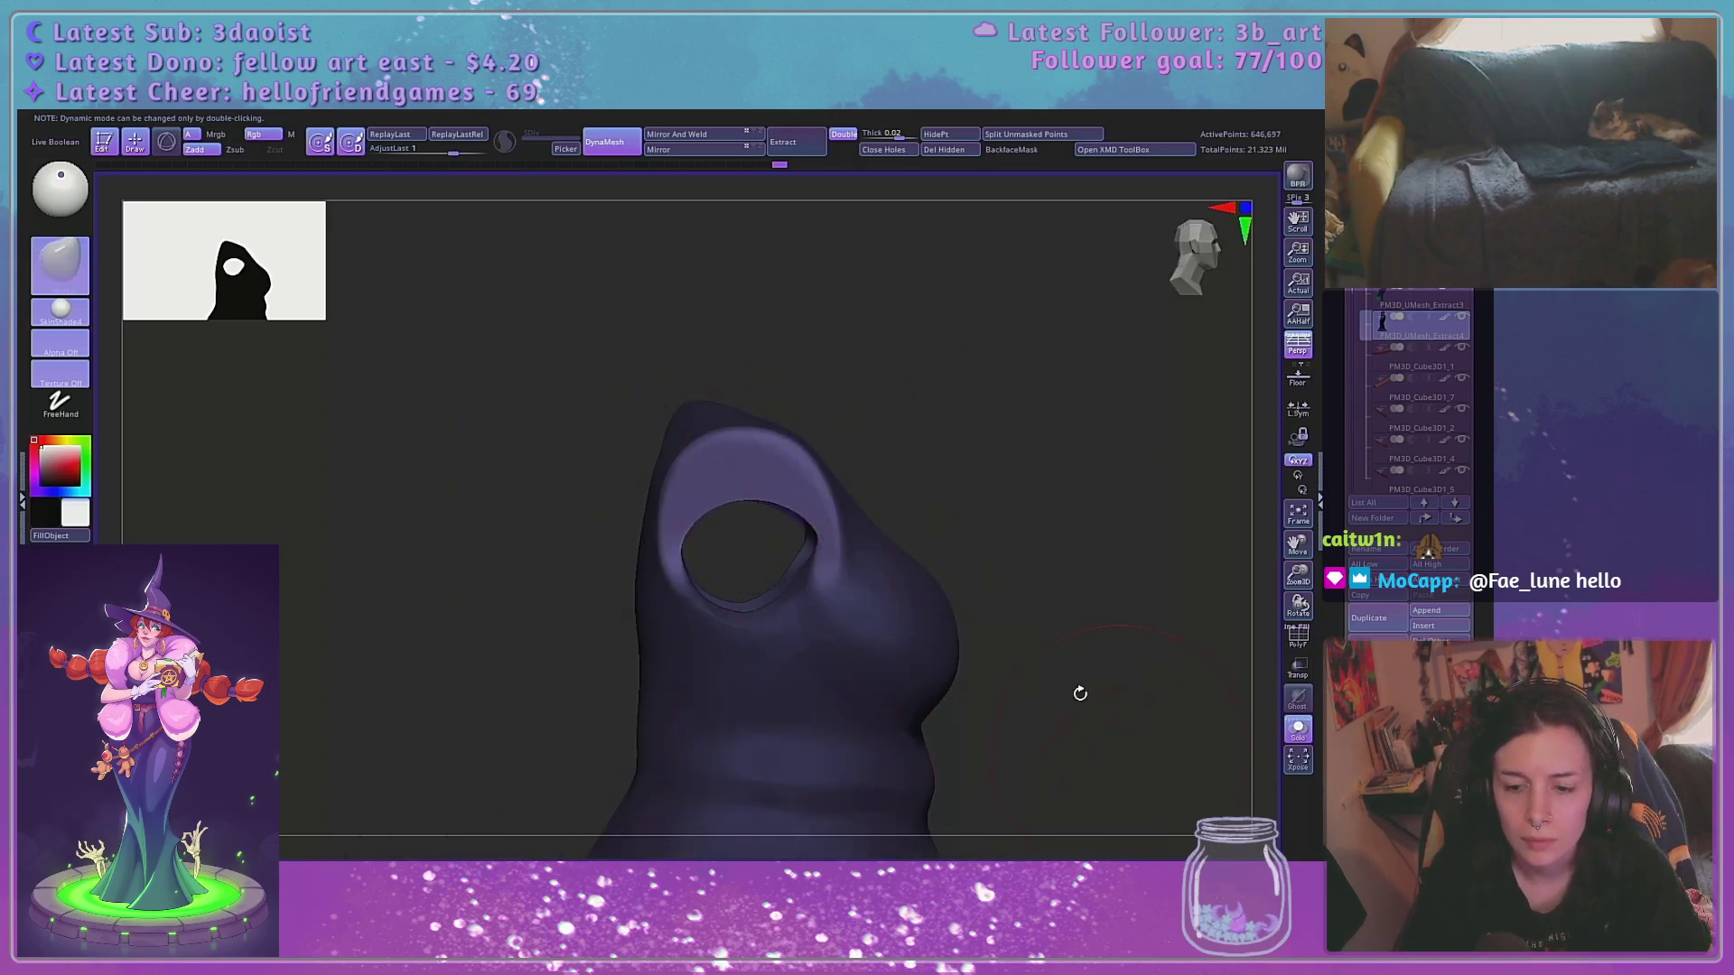
key("space")
left_click_drag(778, 496, 730, 457)
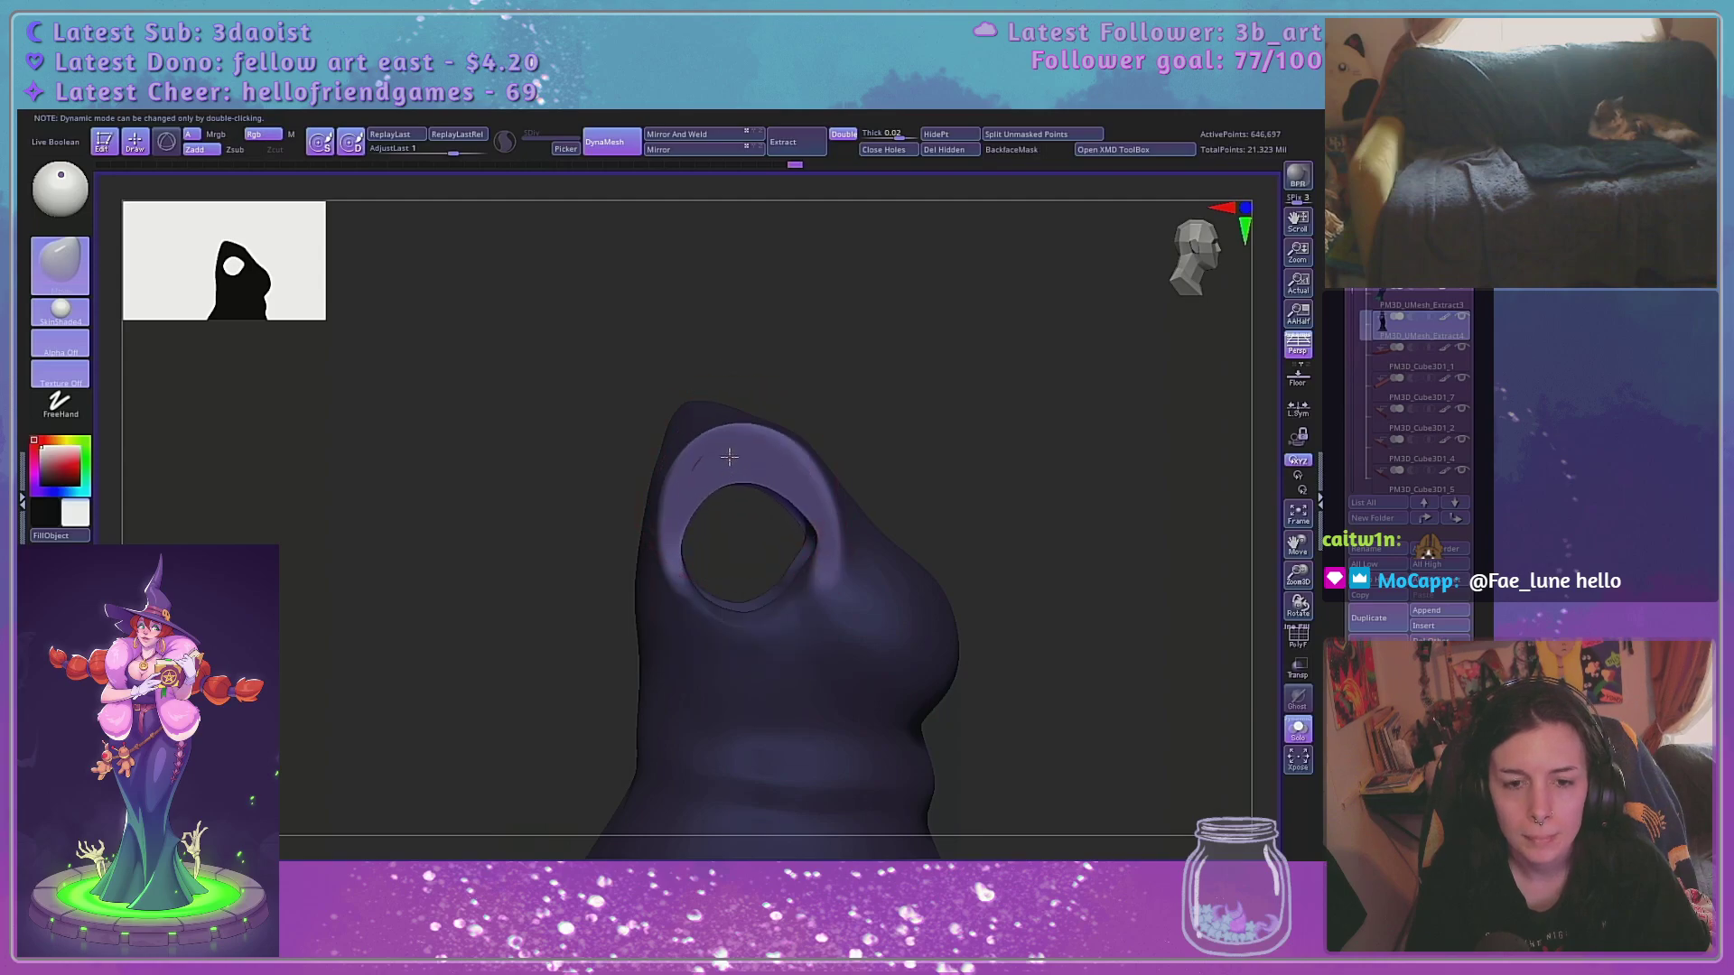
Widen the armhole upwards with the ClothMove brush, leaving a narrower band of fabric around its rim
left_click(61, 264)
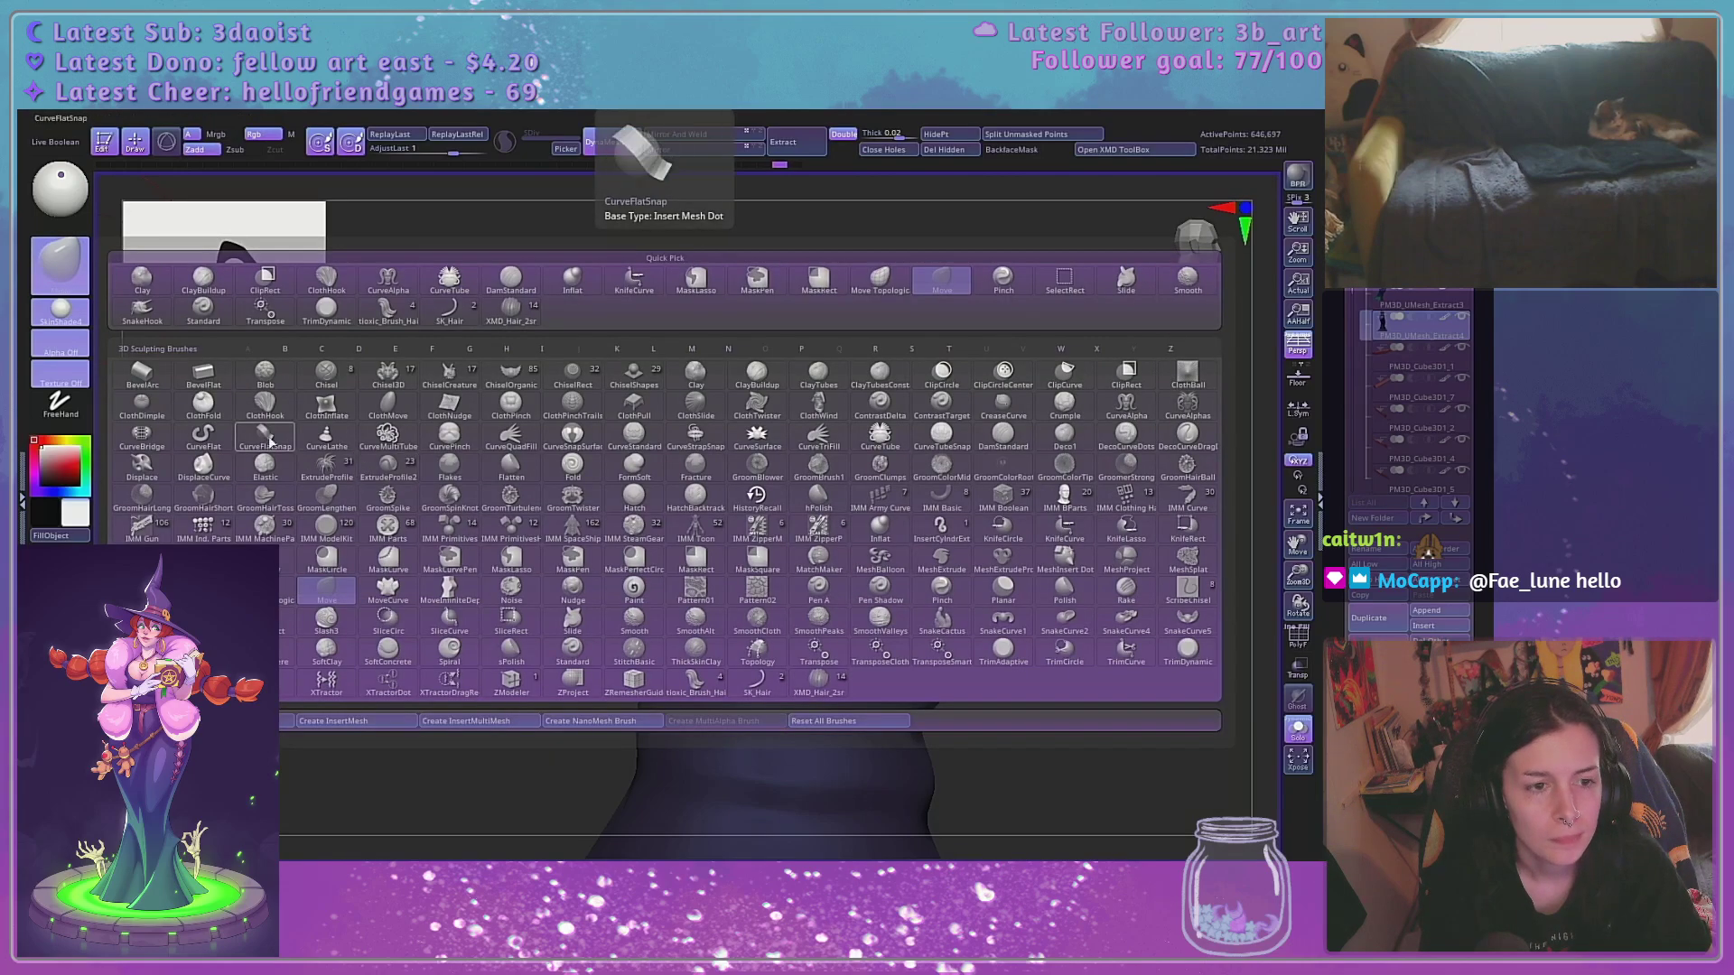
left_click(373, 417)
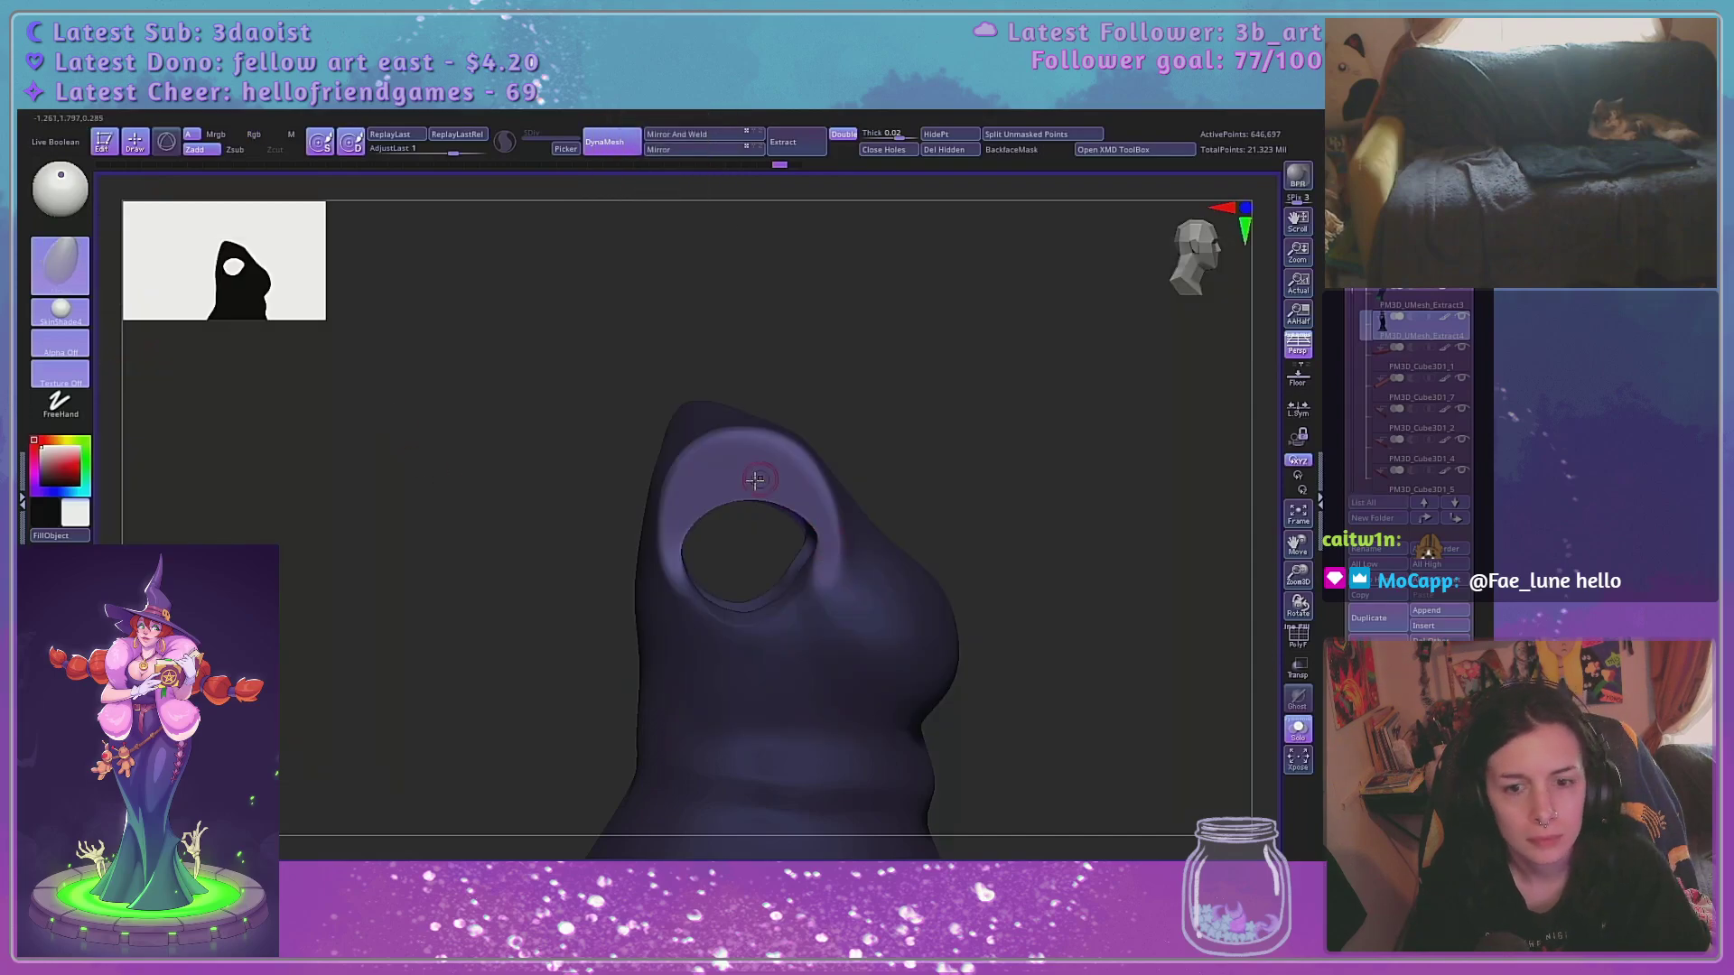
key("space")
mouse_move(791, 481)
left_mouse_down()
mouse_move(746, 464)
mouse_move(739, 485)
mouse_move(739, 456)
mouse_move(804, 490)
left_mouse_up()
key("ctrl+z")
key("space")
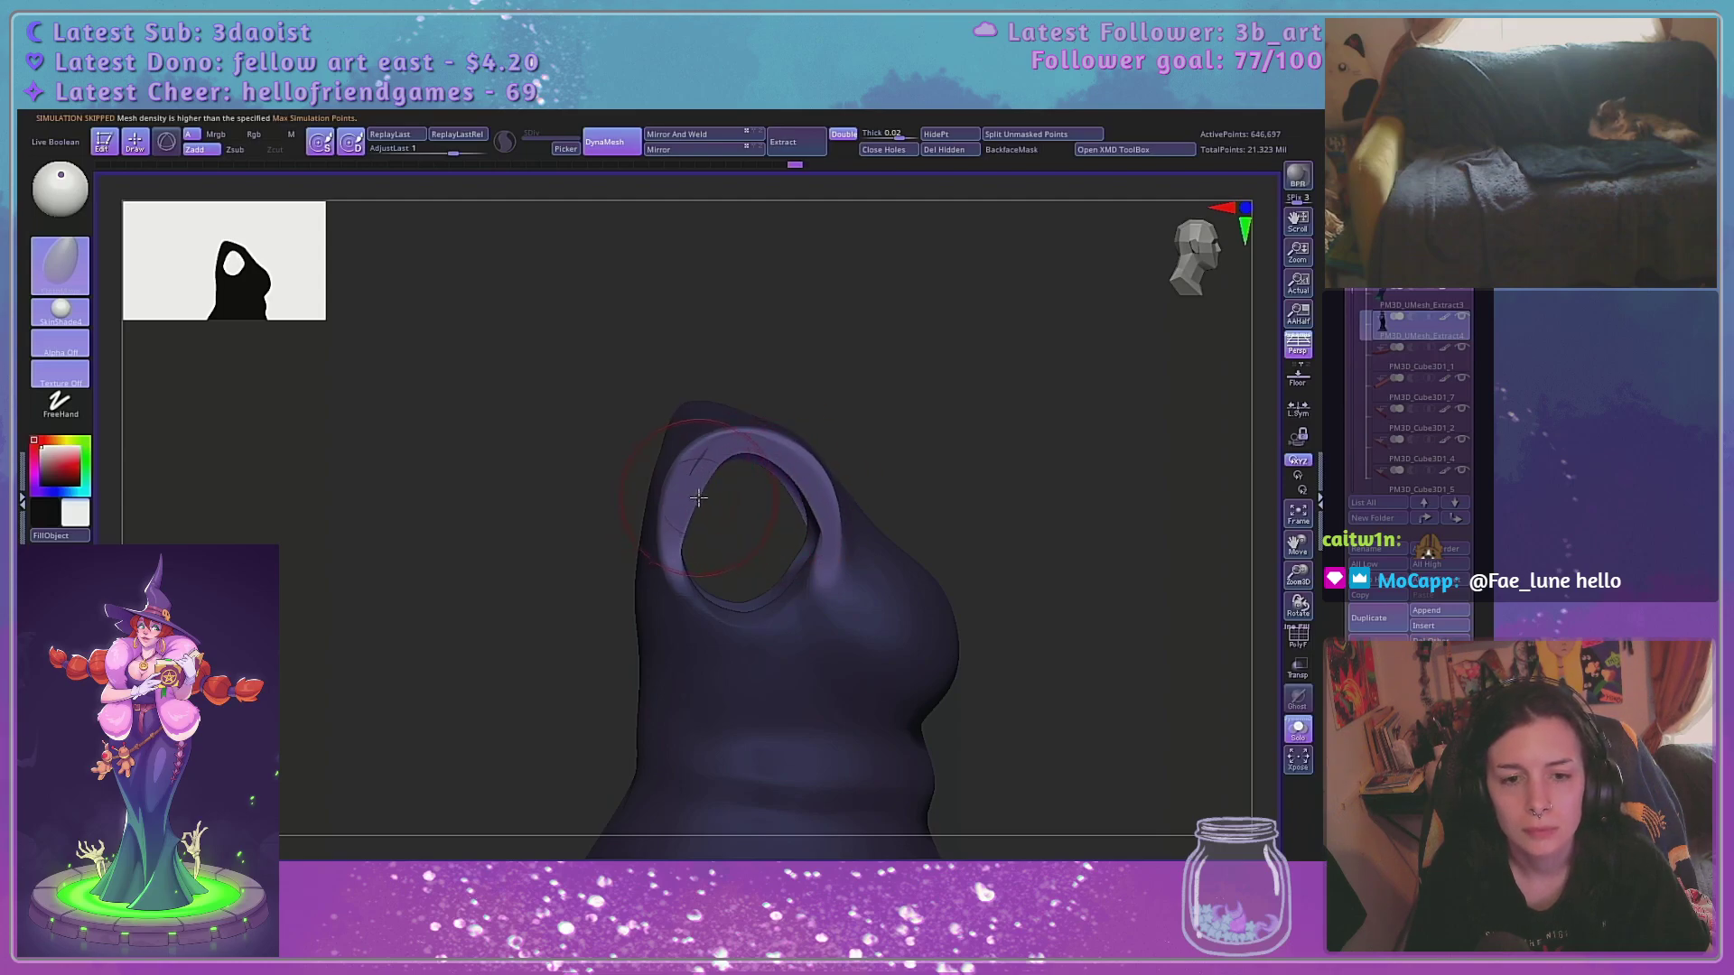
mouse_move(699, 498)
left_mouse_down()
mouse_move(683, 488)
mouse_move(729, 456)
left_mouse_up()
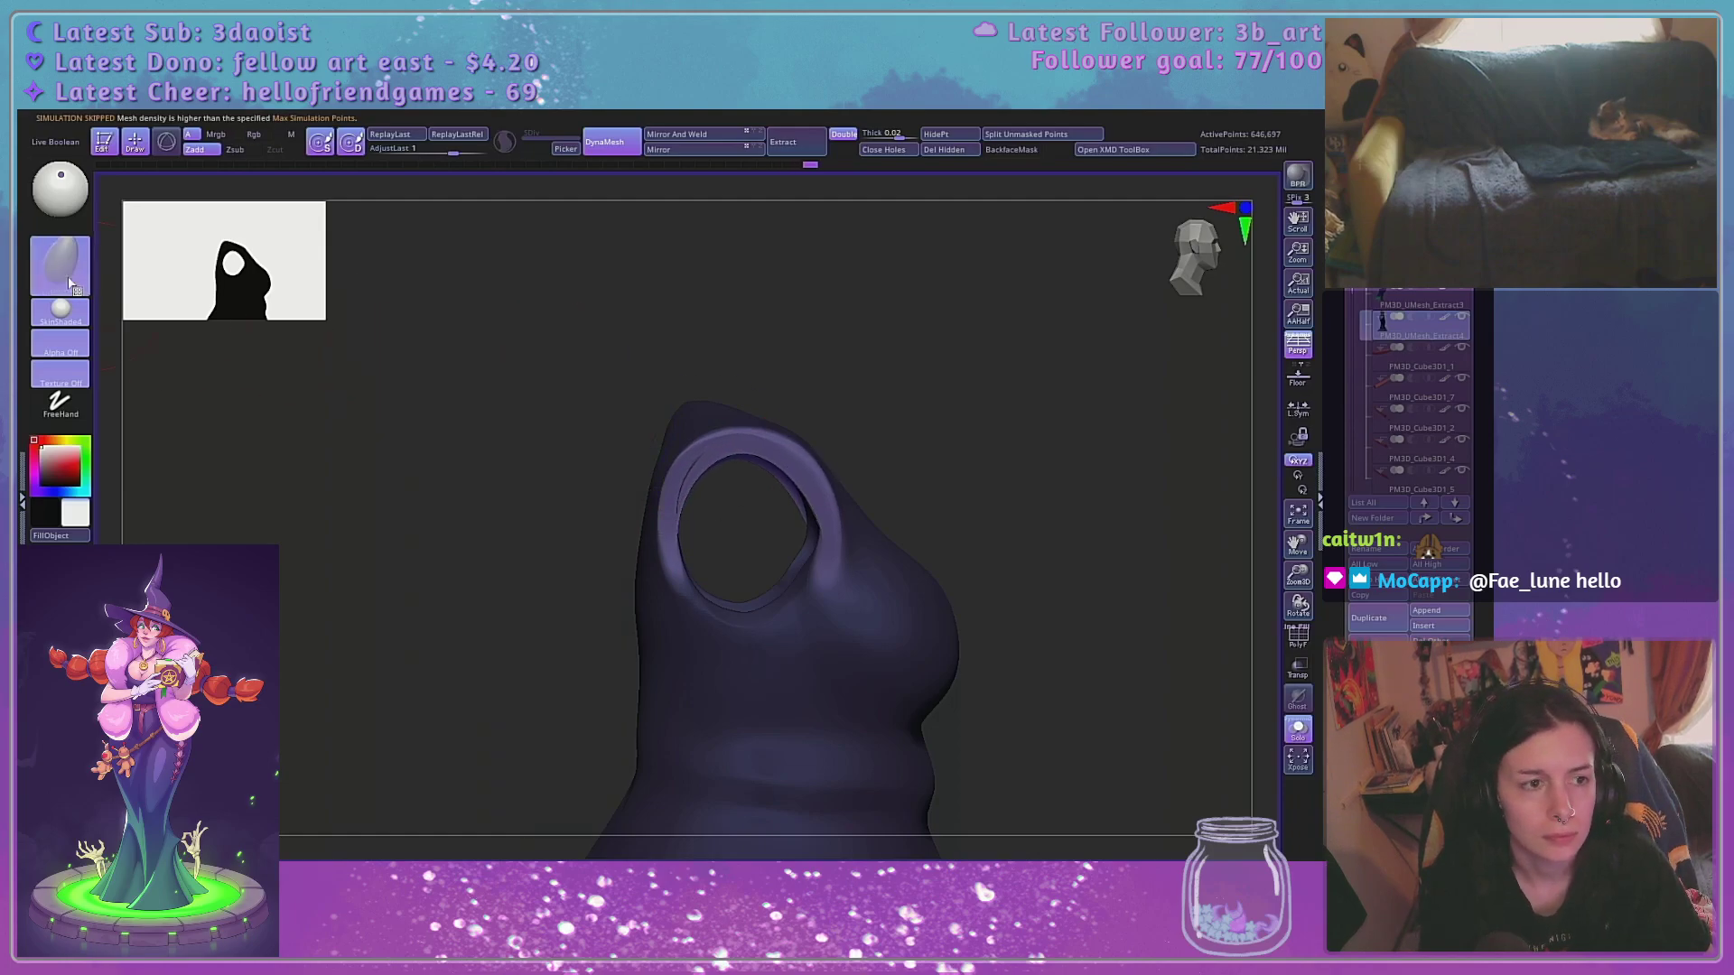
Smooth out the crease along the upper rim of the armhole
key("b")
key("m")
key("v")
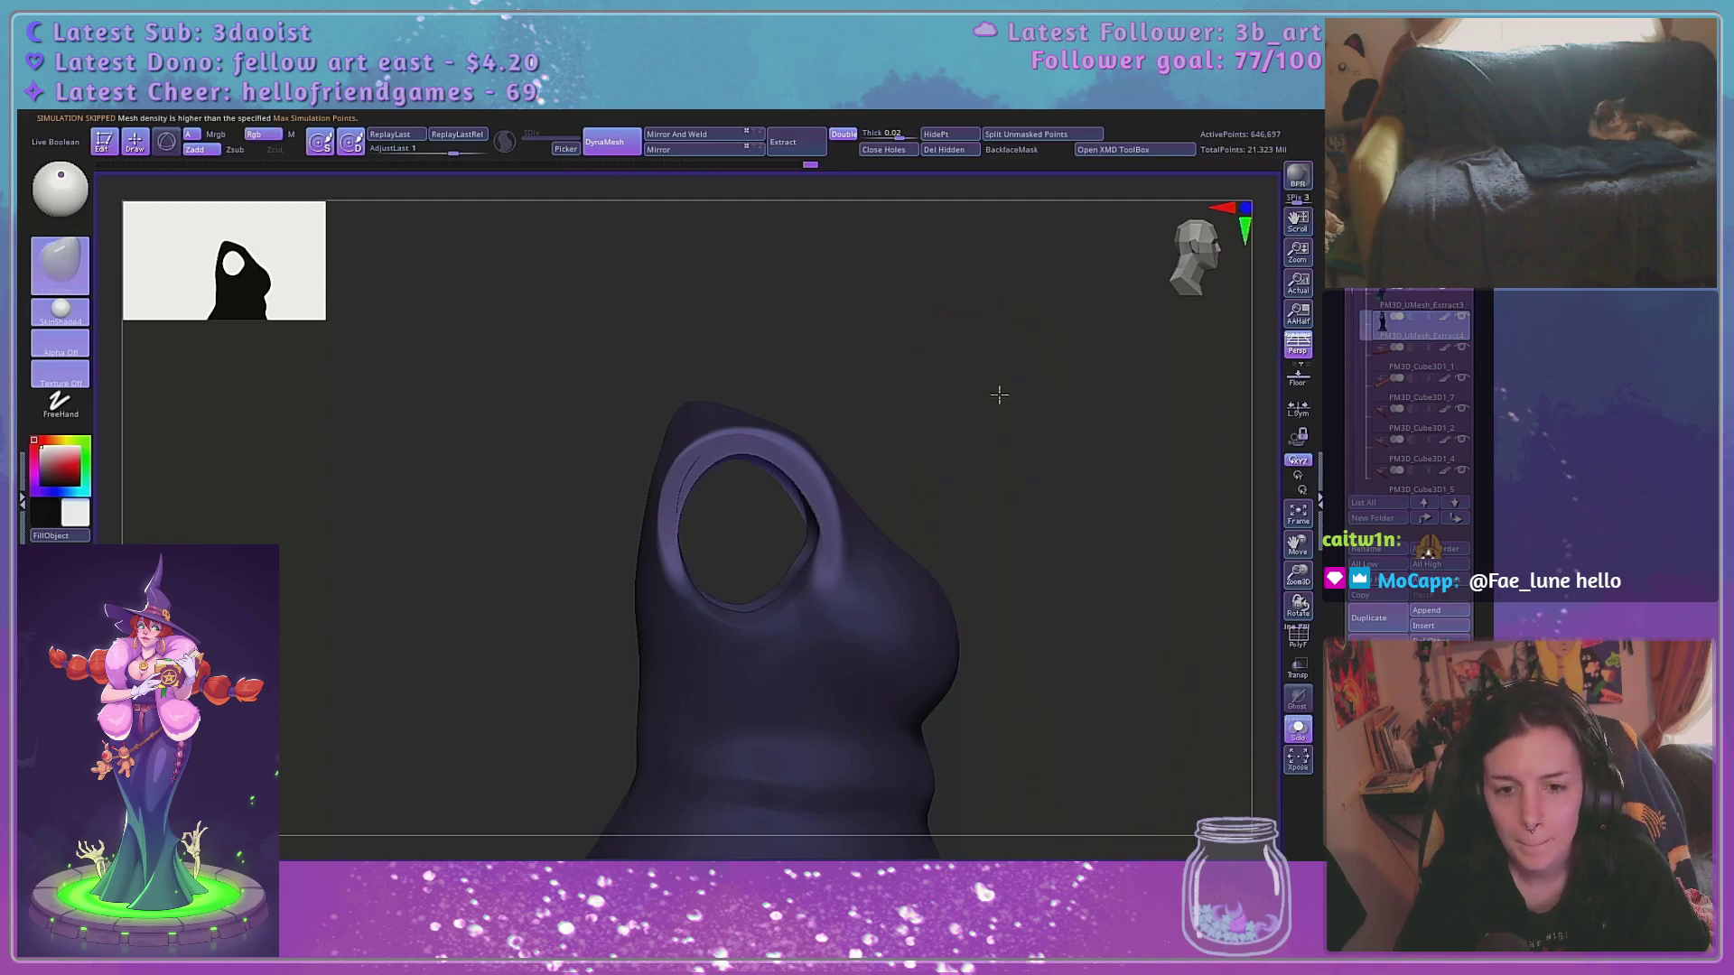
left_click_drag(999, 394, 1025, 334)
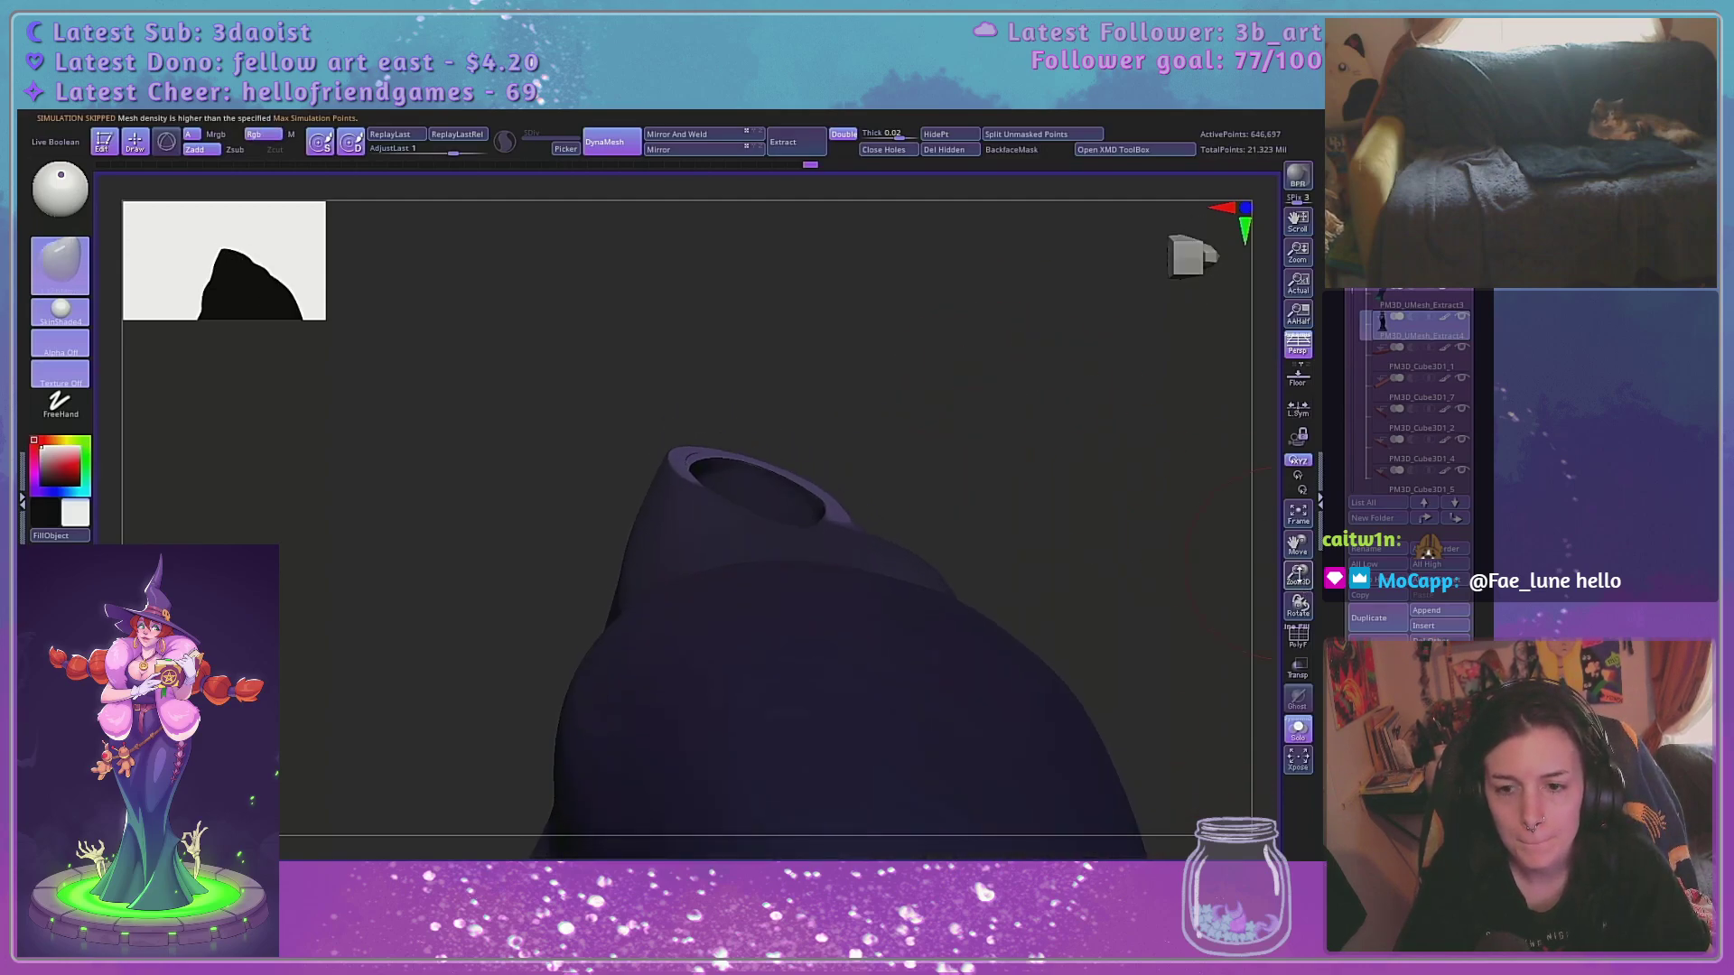
left_click_drag(1298, 576, 1292, 673)
key("space")
left_click_drag(944, 374, 796, 838)
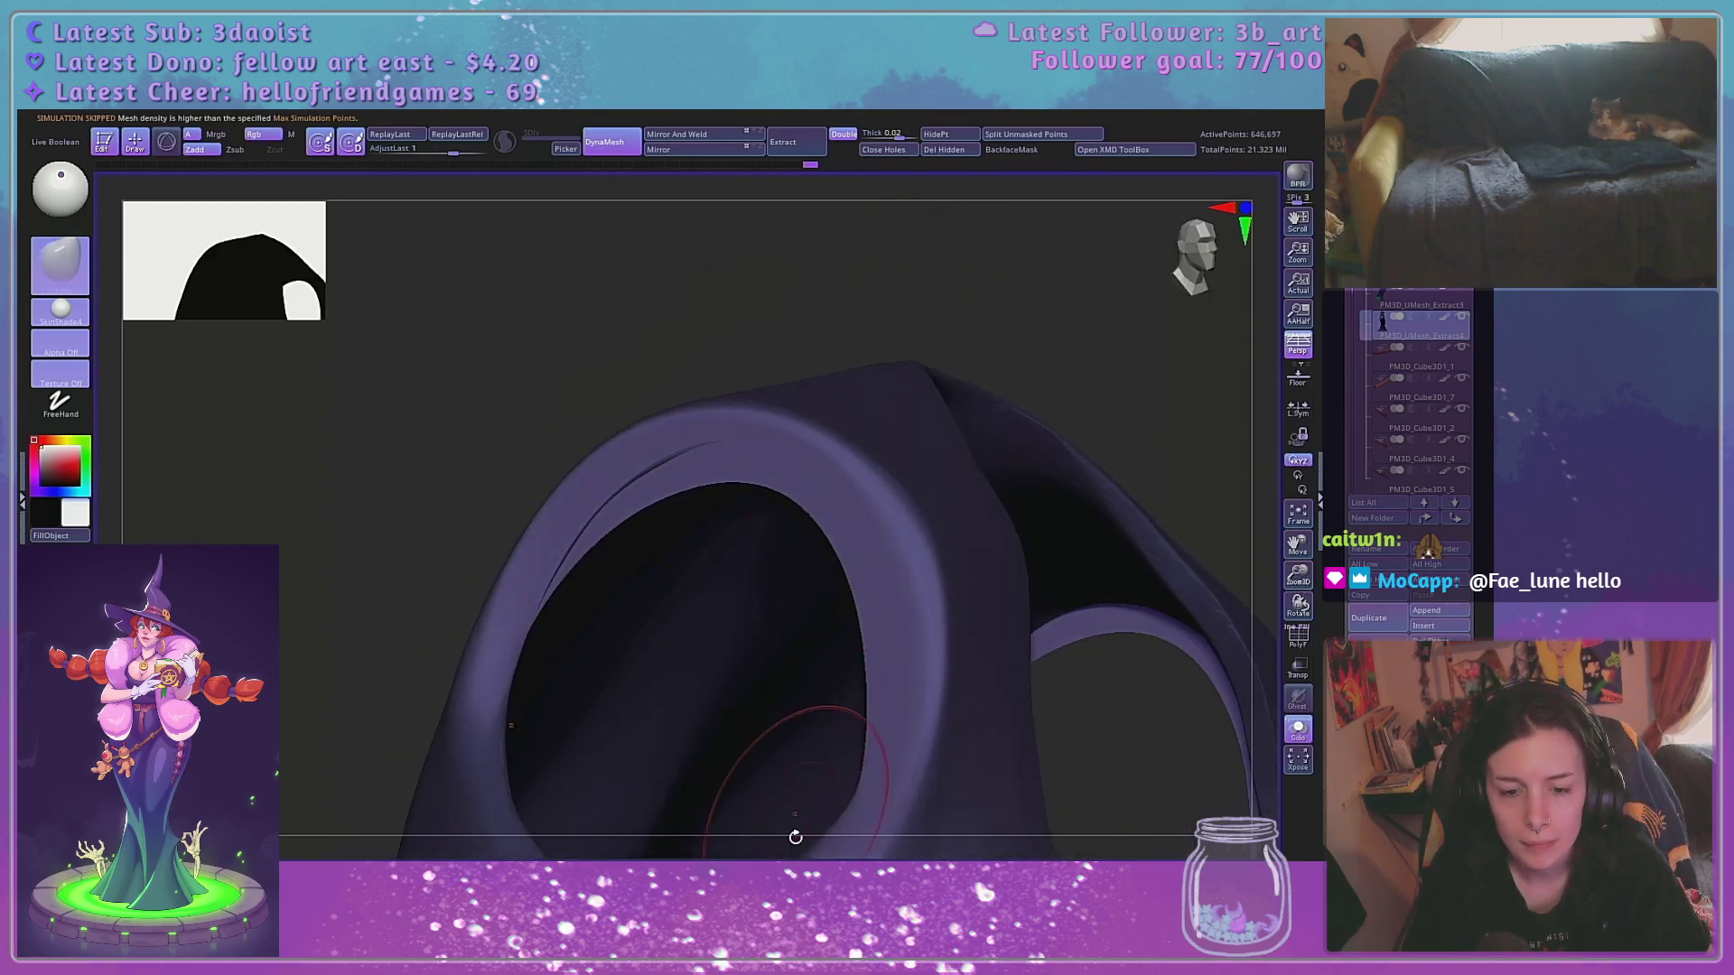
left_click_drag(794, 279, 689, 552)
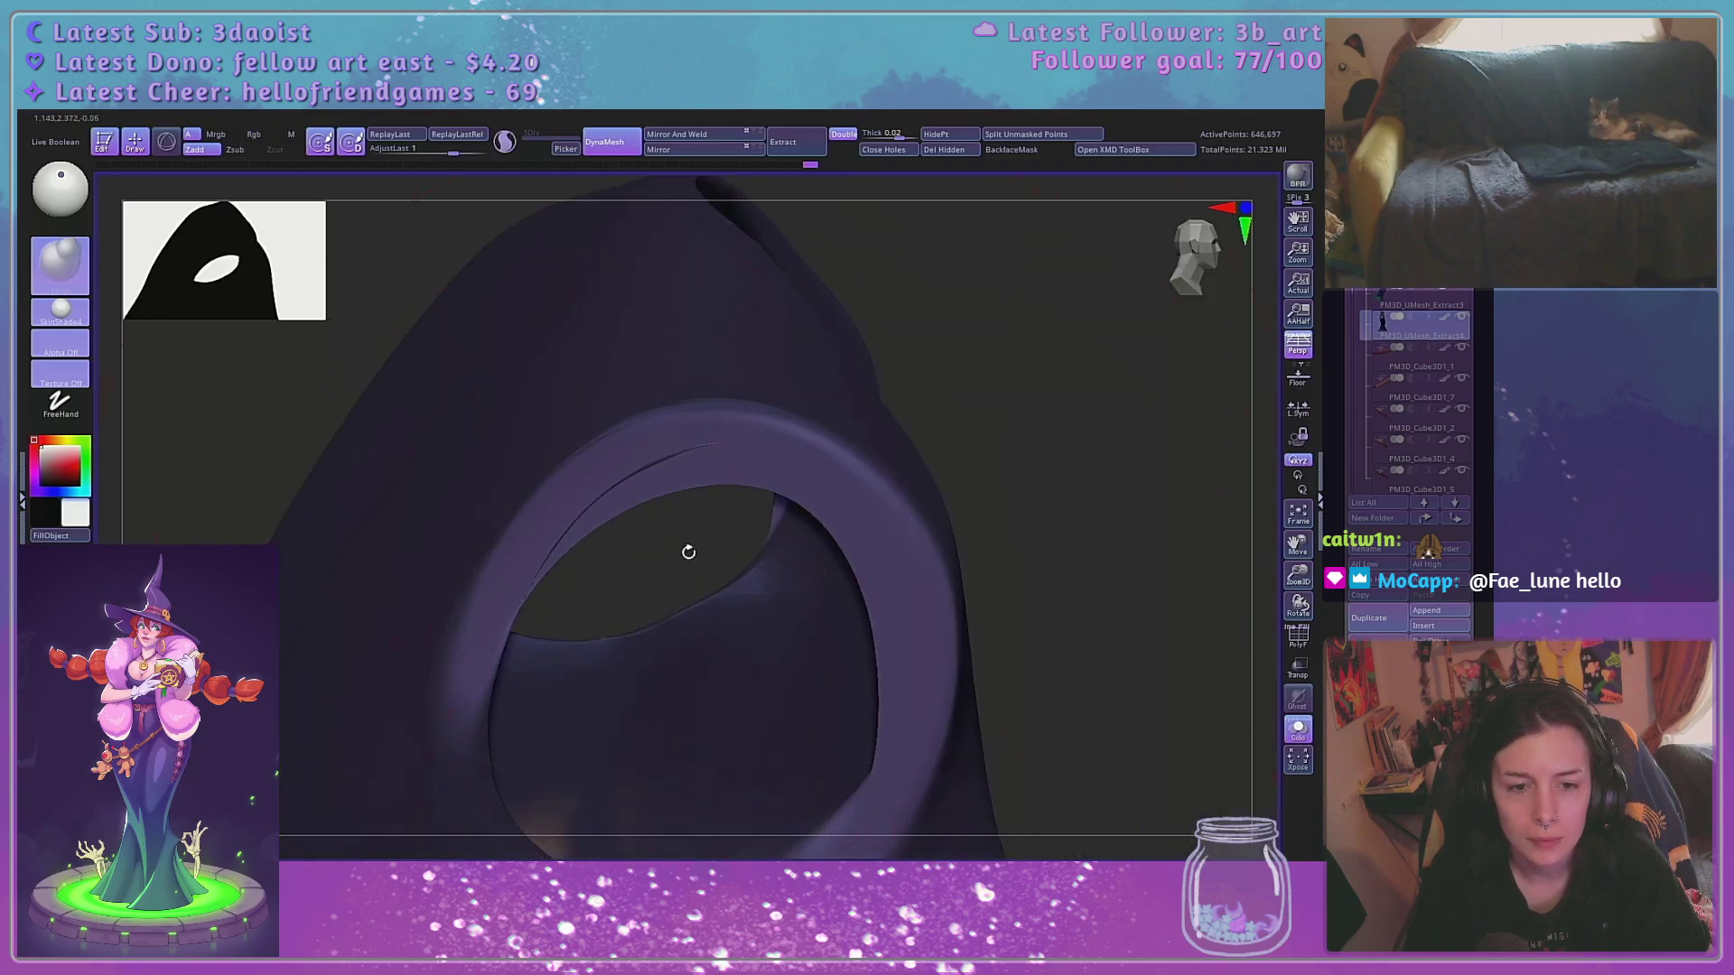
key("space")
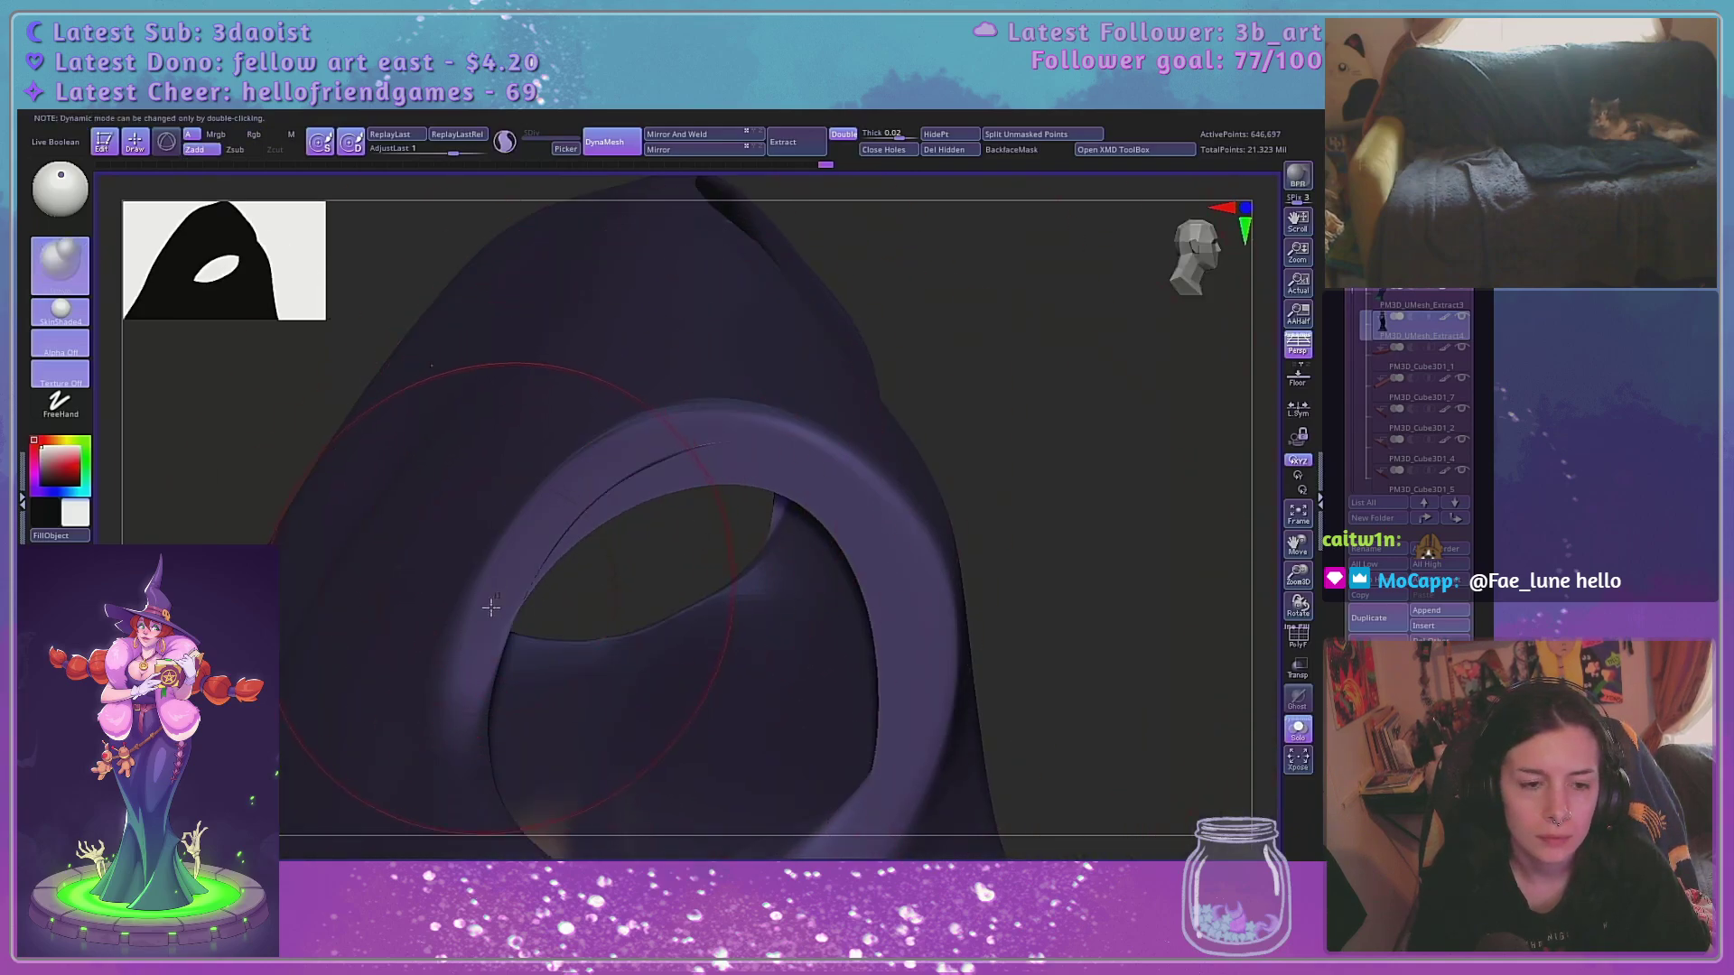
left_click_drag(528, 582, 637, 505)
left_click_drag(824, 515, 849, 558)
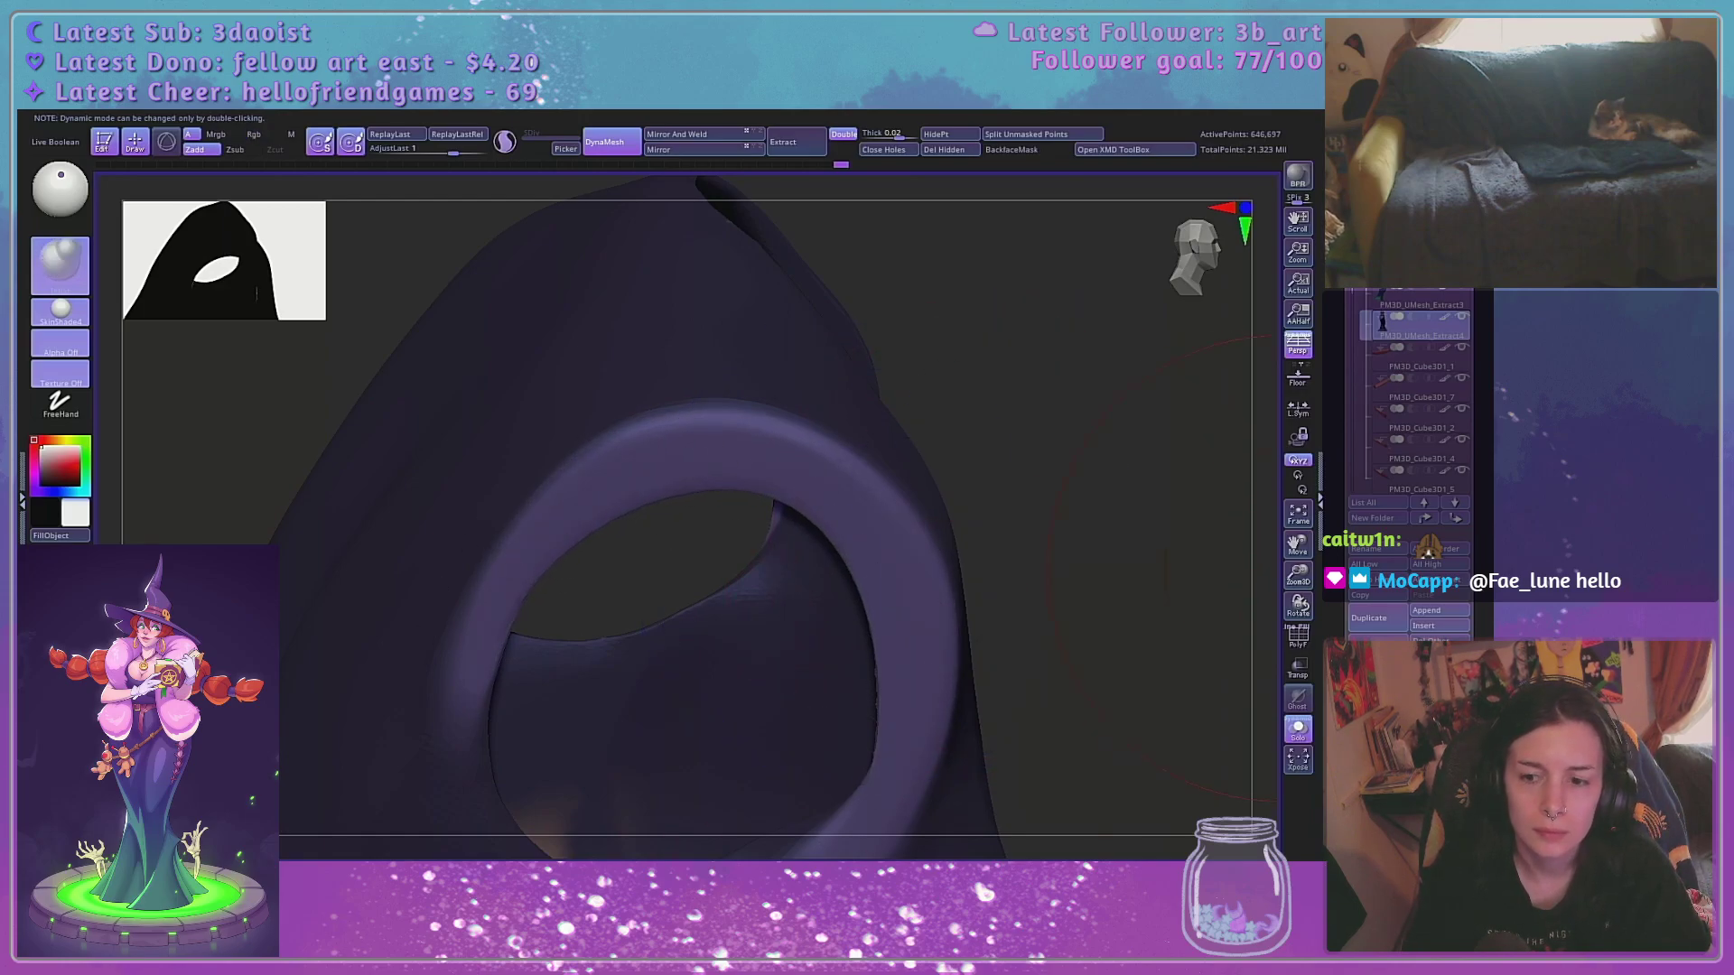
Clear the mask from the dress and smooth the transition between the armhole rim and the shoulder, front and back
mouse_move(1141, 560)
left_mouse_down("alt")
mouse_move(1189, 506)
mouse_move(926, 486)
left_mouse_up("alt")
mouse_move(1106, 416)
left_mouse_down("ctrl")
mouse_move(1142, 495)
mouse_move(969, 488)
left_mouse_up("ctrl")
key("space")
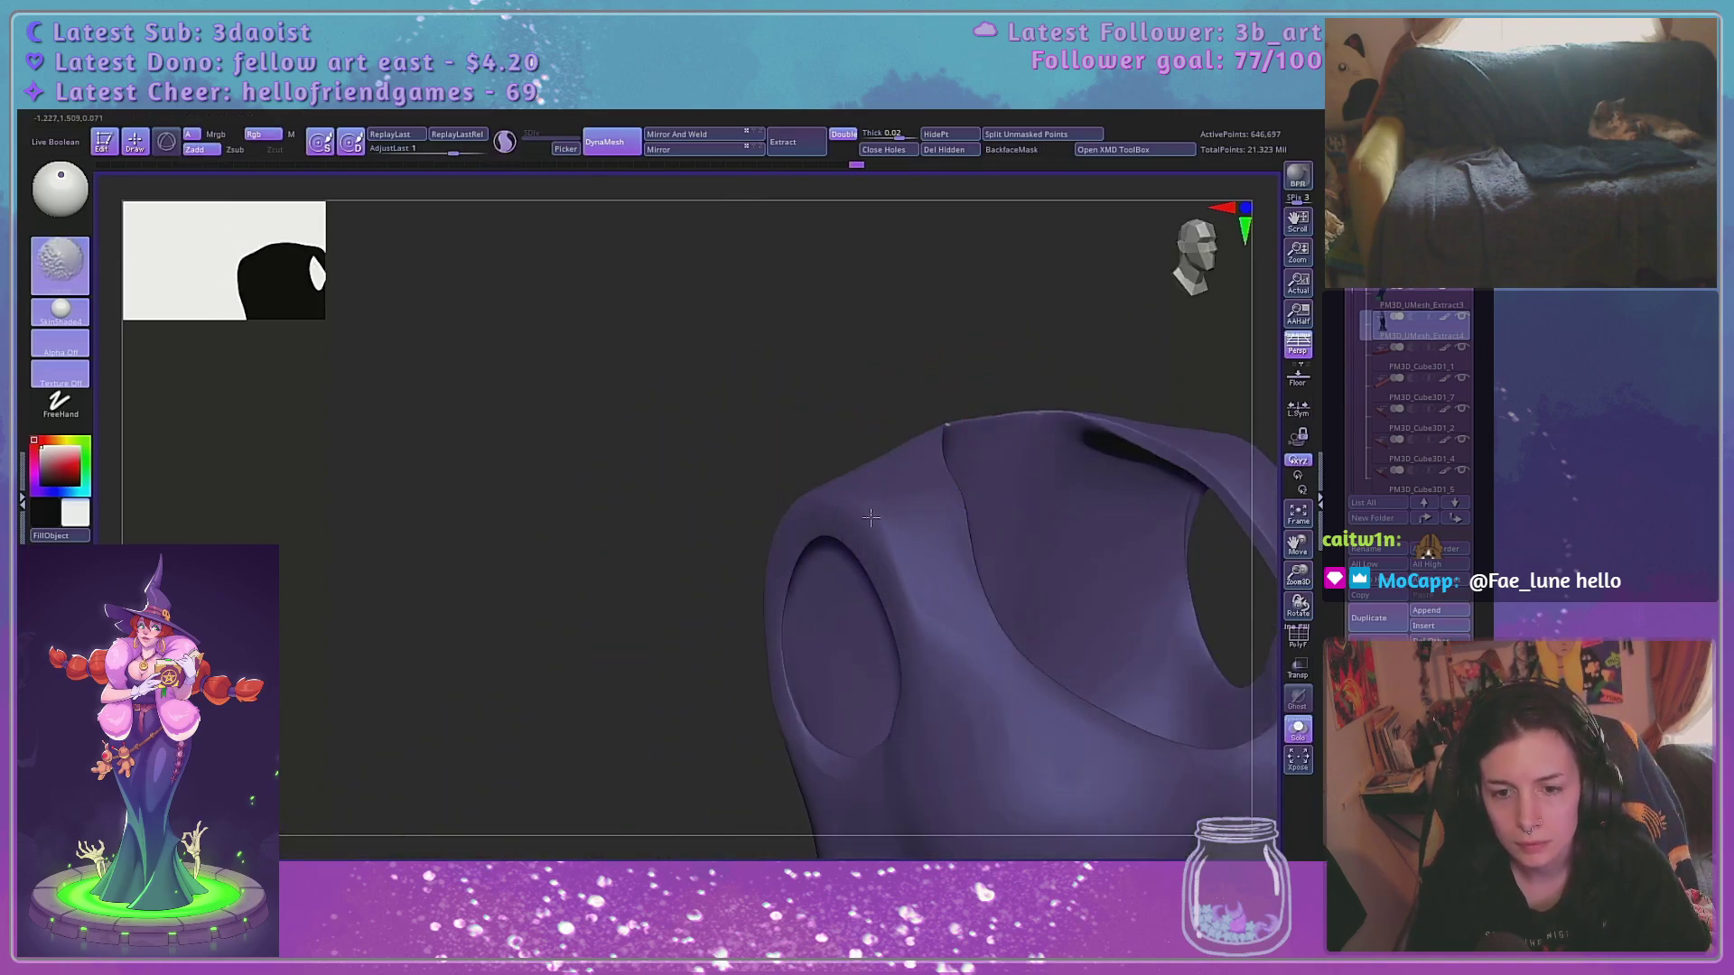
left_click_drag(832, 516, 845, 488)
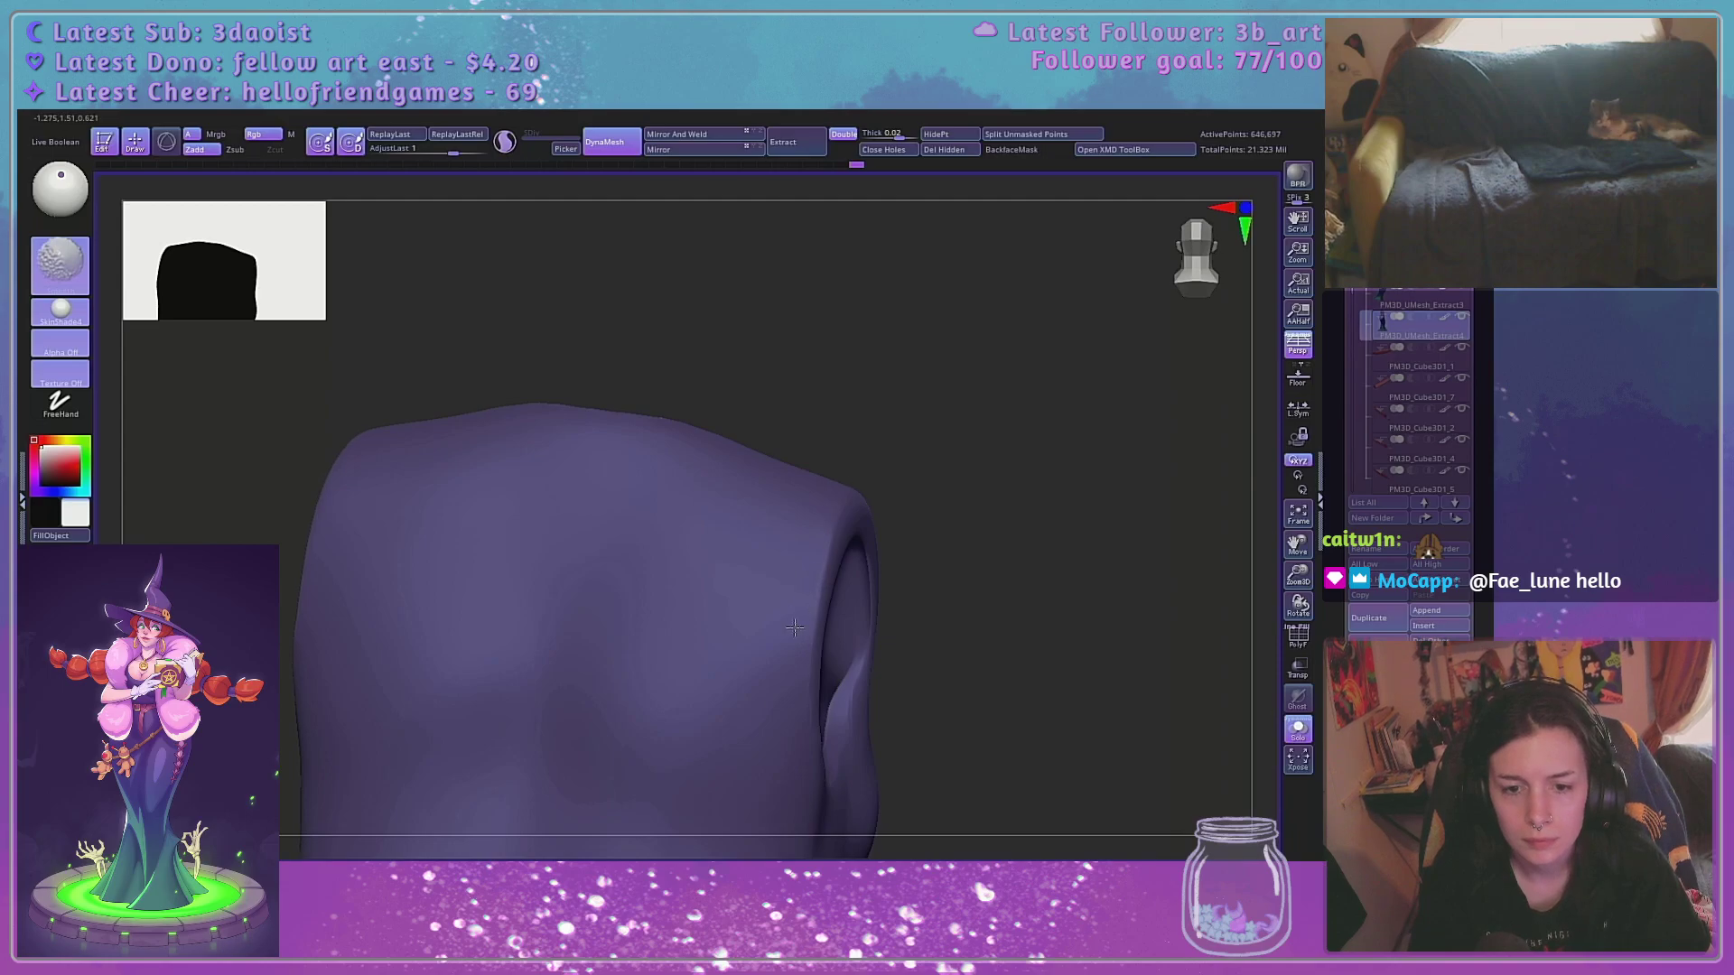
left_click_drag(803, 722, 955, 669)
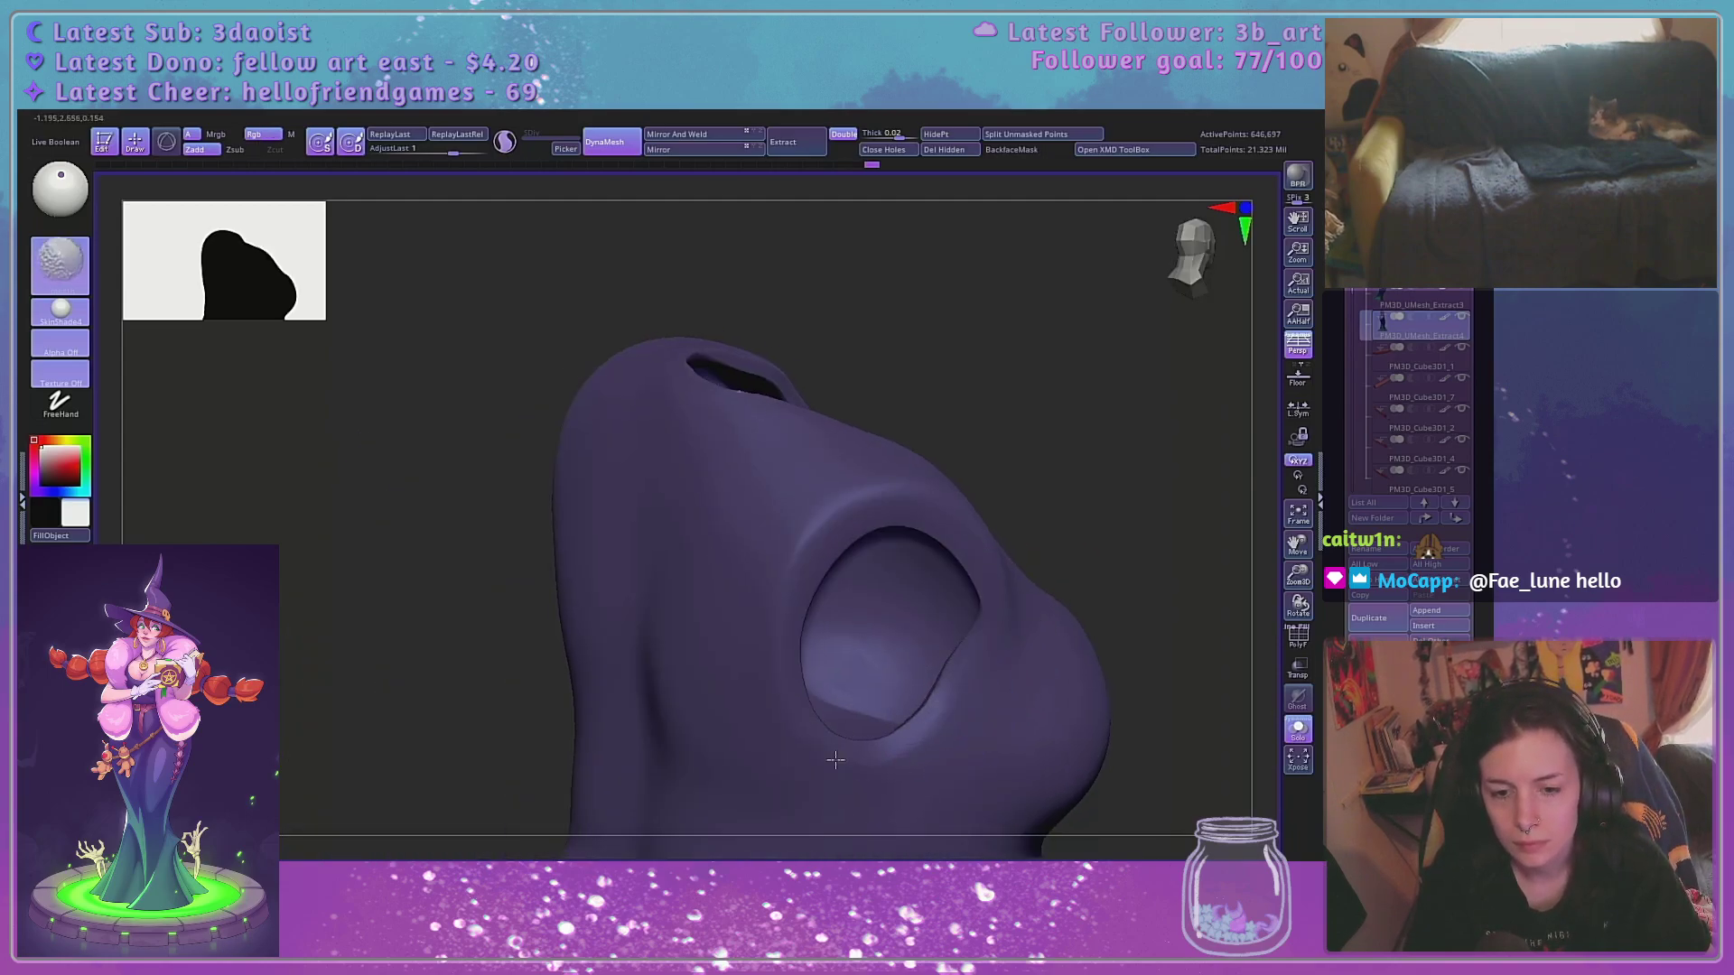
left_click_drag(1142, 488, 1173, 789)
Turn off perspective and round off the corner on the armhole's front lower edge
key("space")
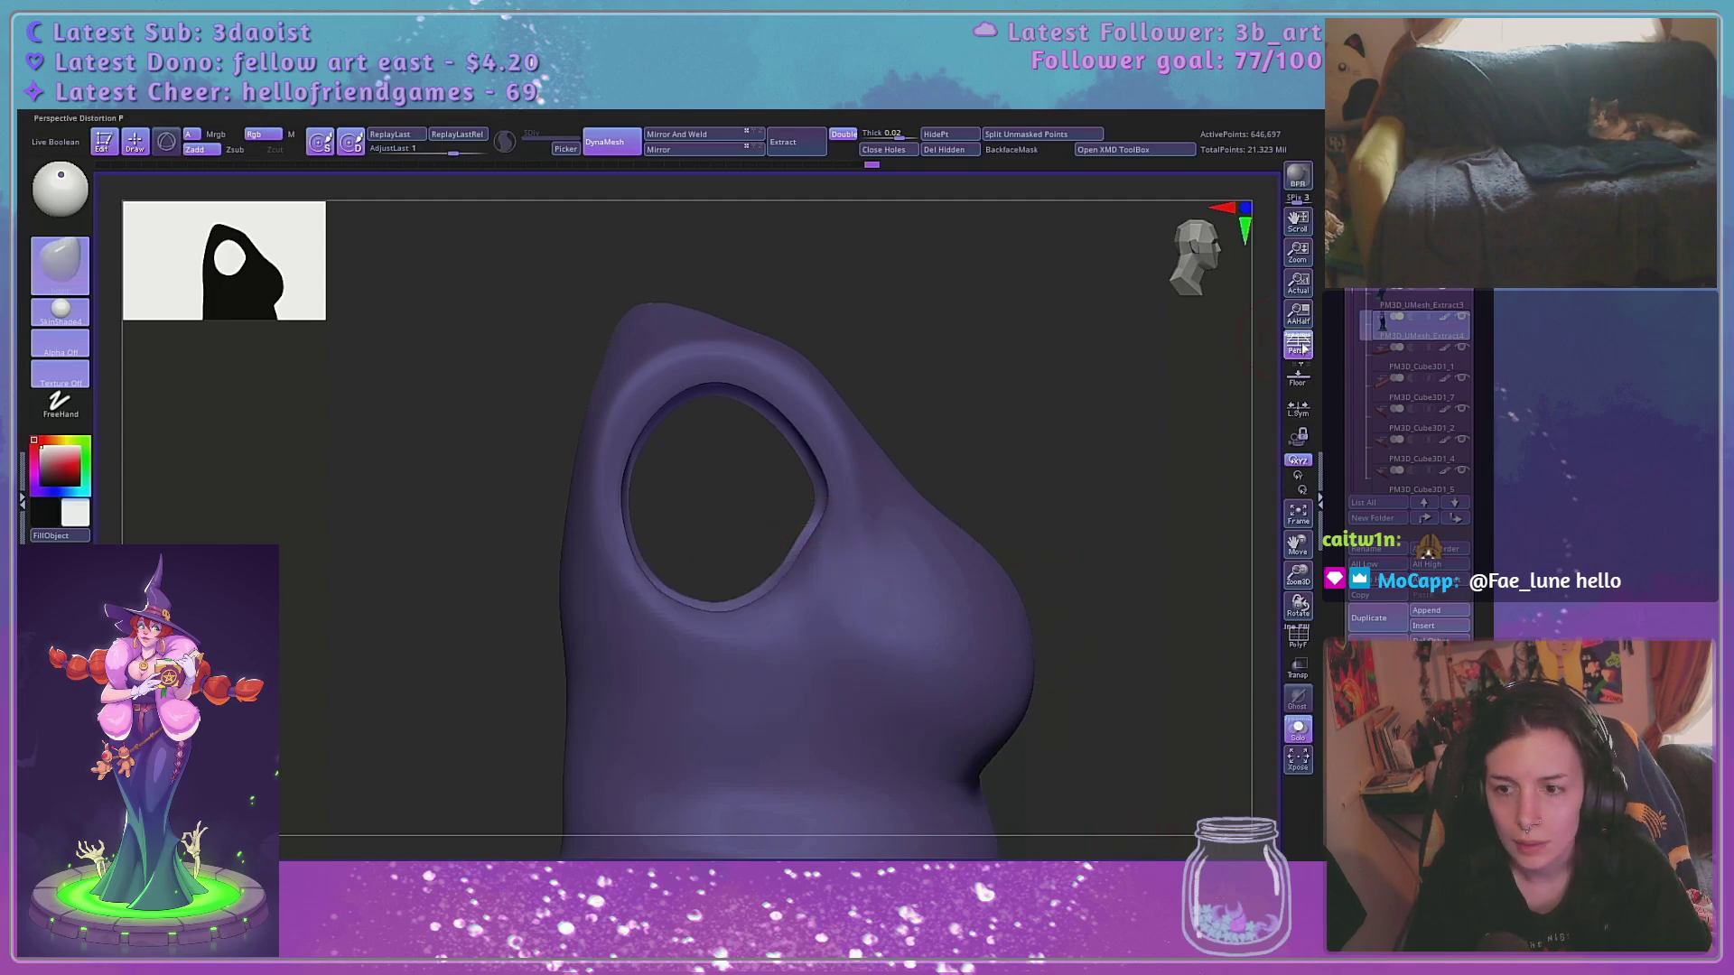
left_click(1298, 344)
key("space")
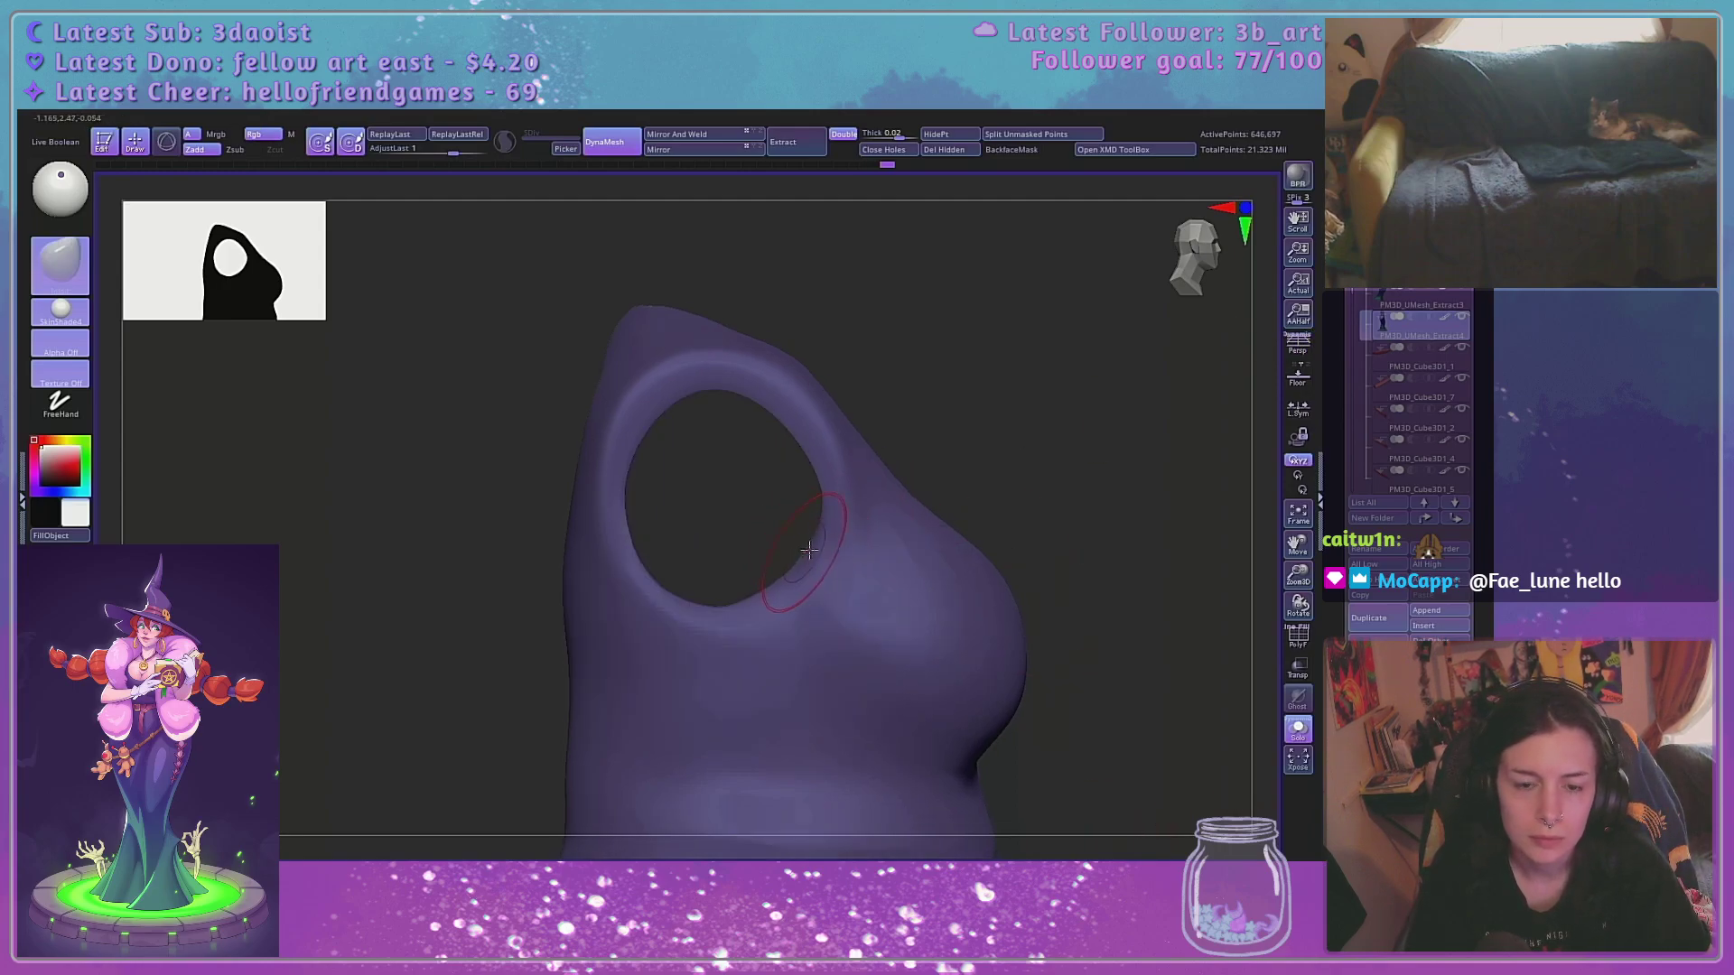
left_click_drag(809, 550, 767, 583, "shift")
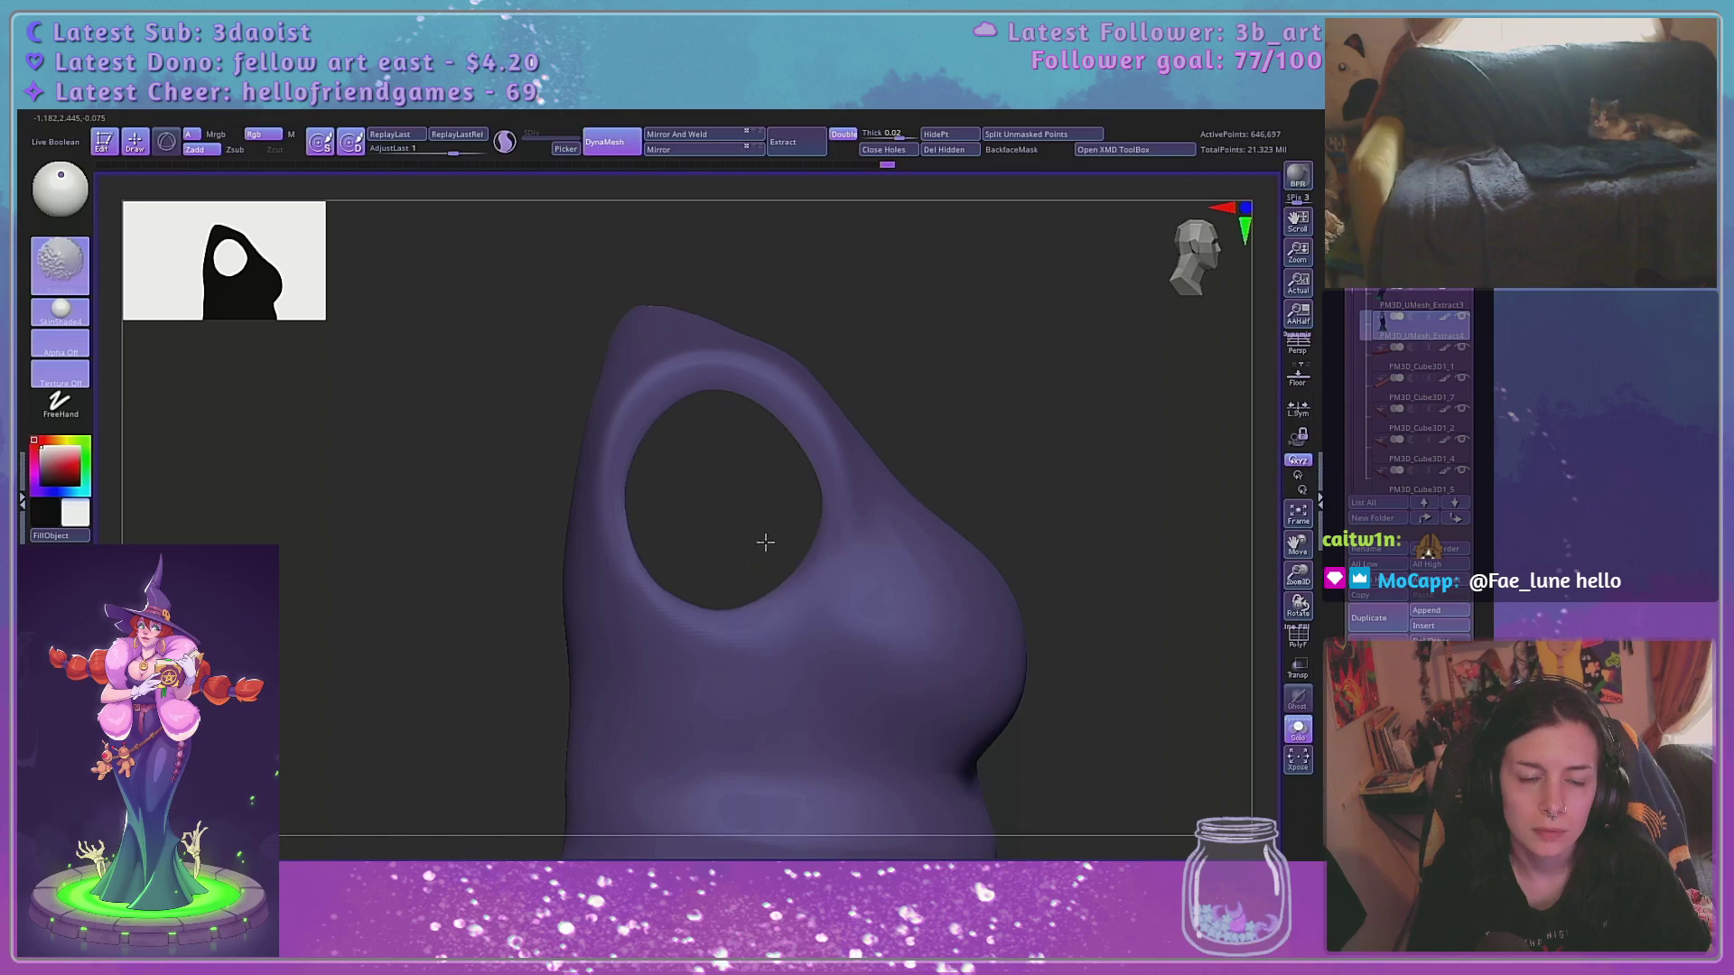
Bring back the full figure and turn on ghosted transparency to see the dress's armhole against the arm
left_click(1298, 729)
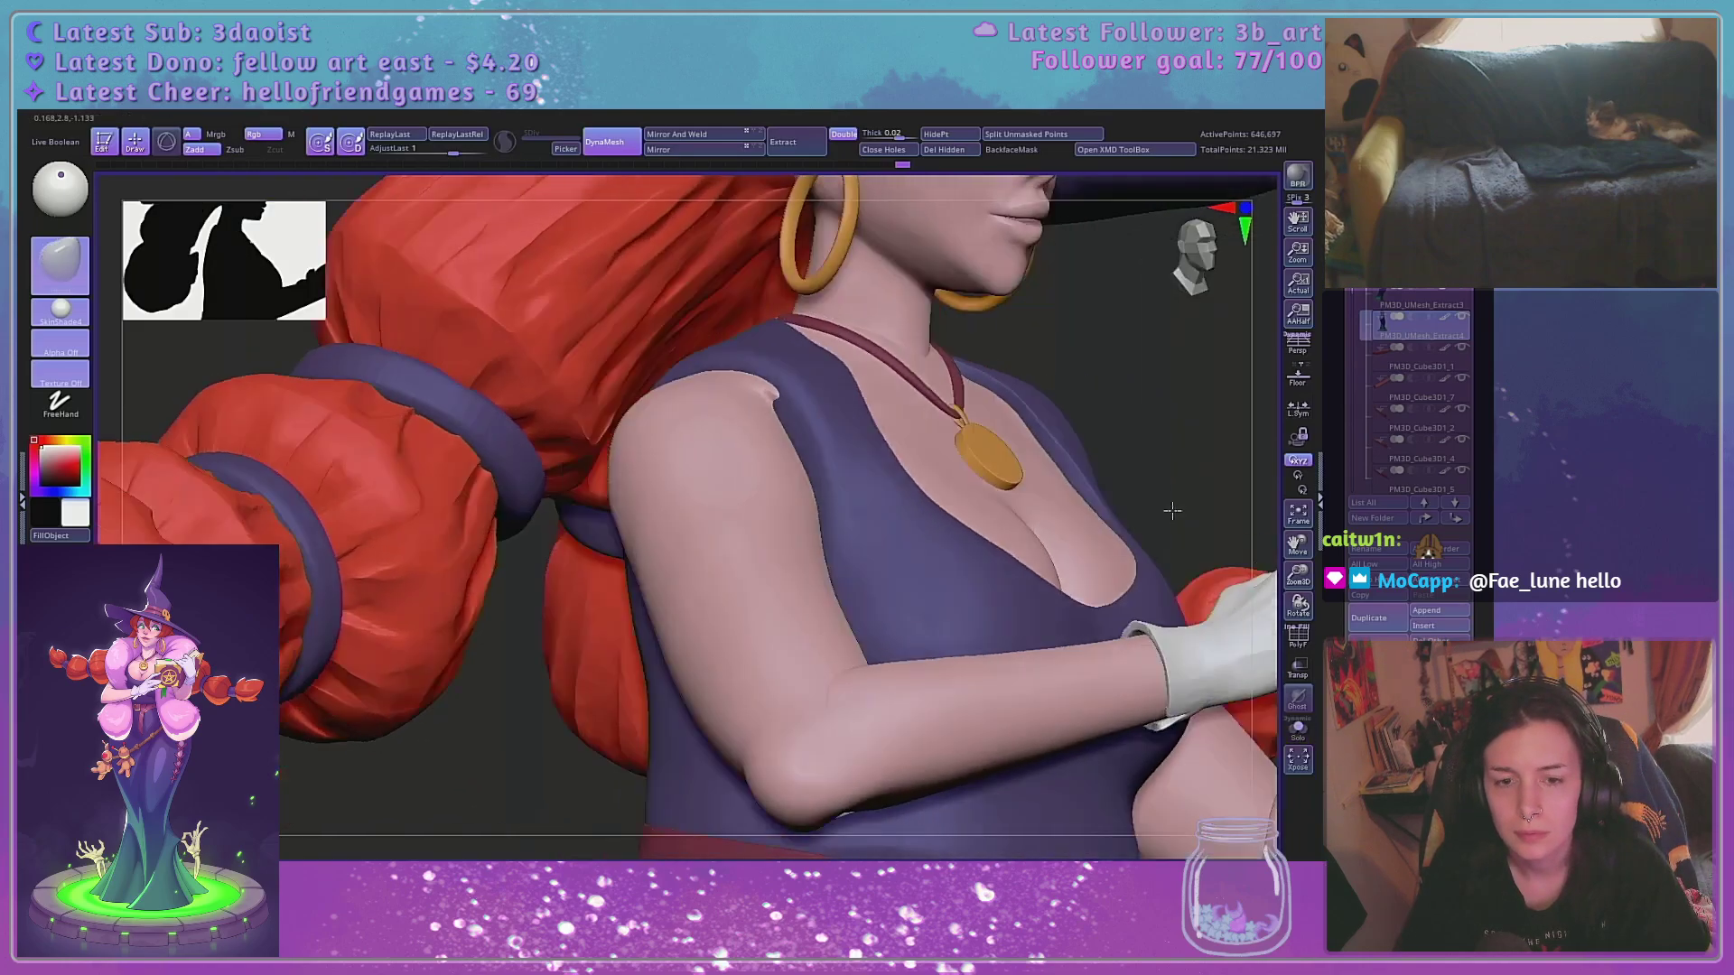
left_click_drag(1172, 511, 1192, 513)
left_click(1299, 670)
left_click_drag(1091, 452, 862, 445, "alt")
left_click_drag(826, 568, 794, 571)
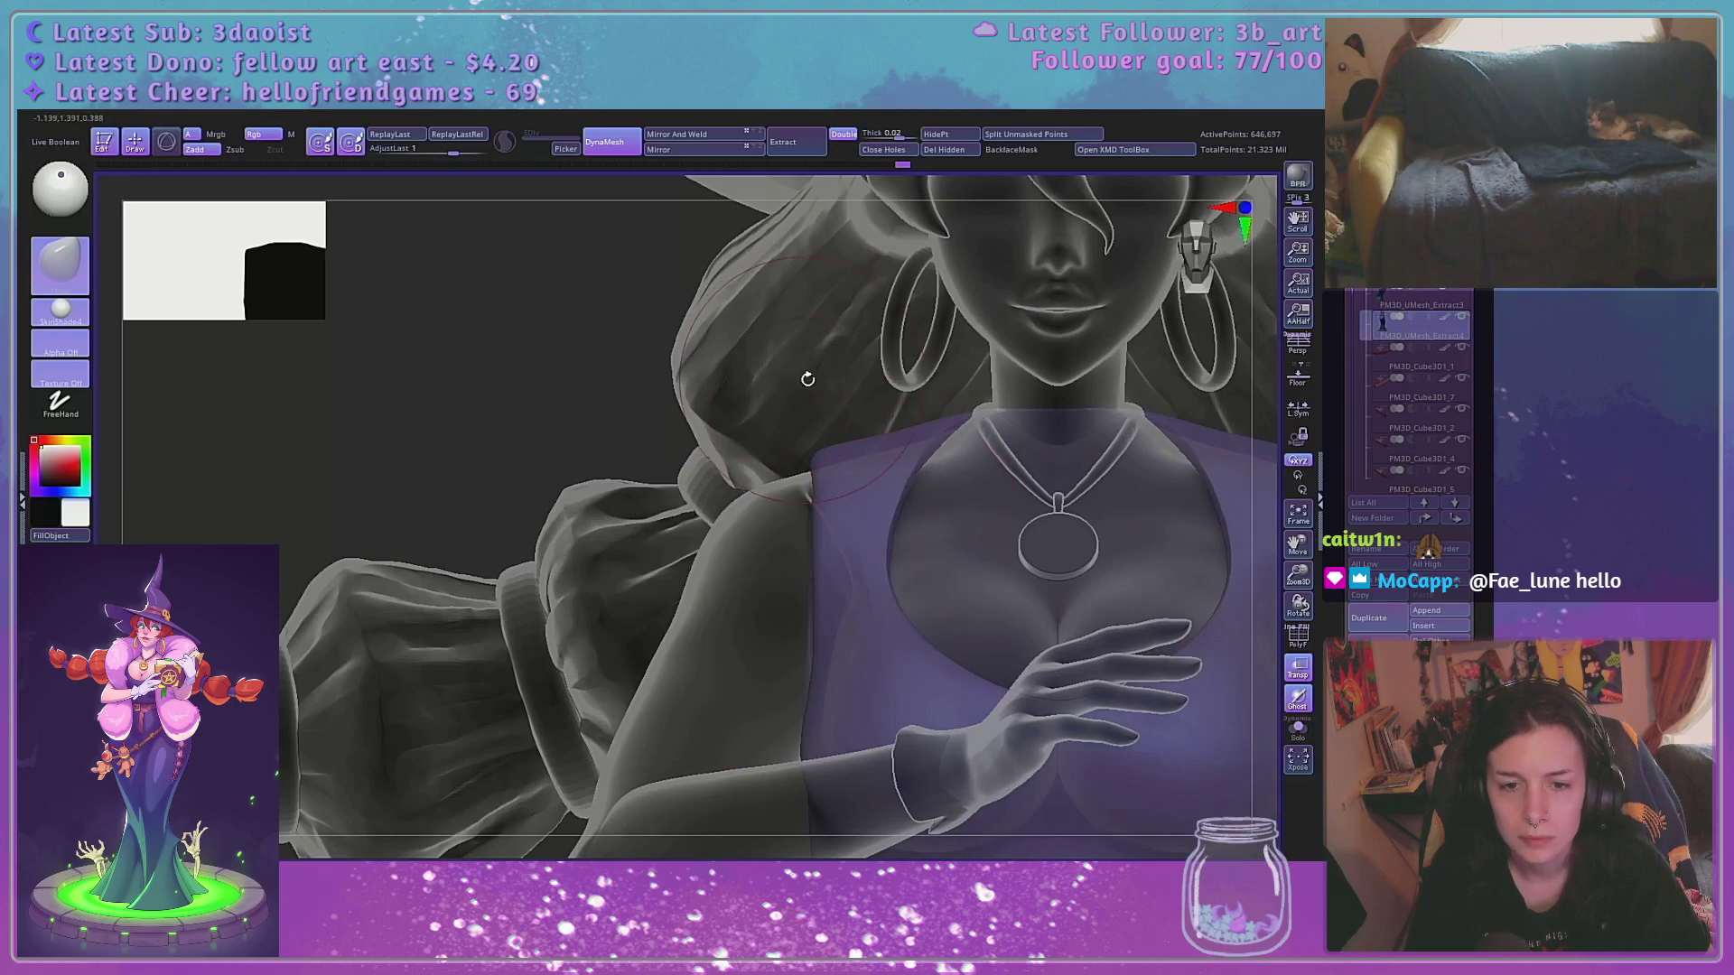
Reshape the armhole edge to follow the shoulder with the Move brush, and return to the opaque display
mouse_move(808, 379)
left_mouse_down()
mouse_move(795, 506)
mouse_move(1109, 508)
mouse_move(929, 438)
left_mouse_up()
key("space")
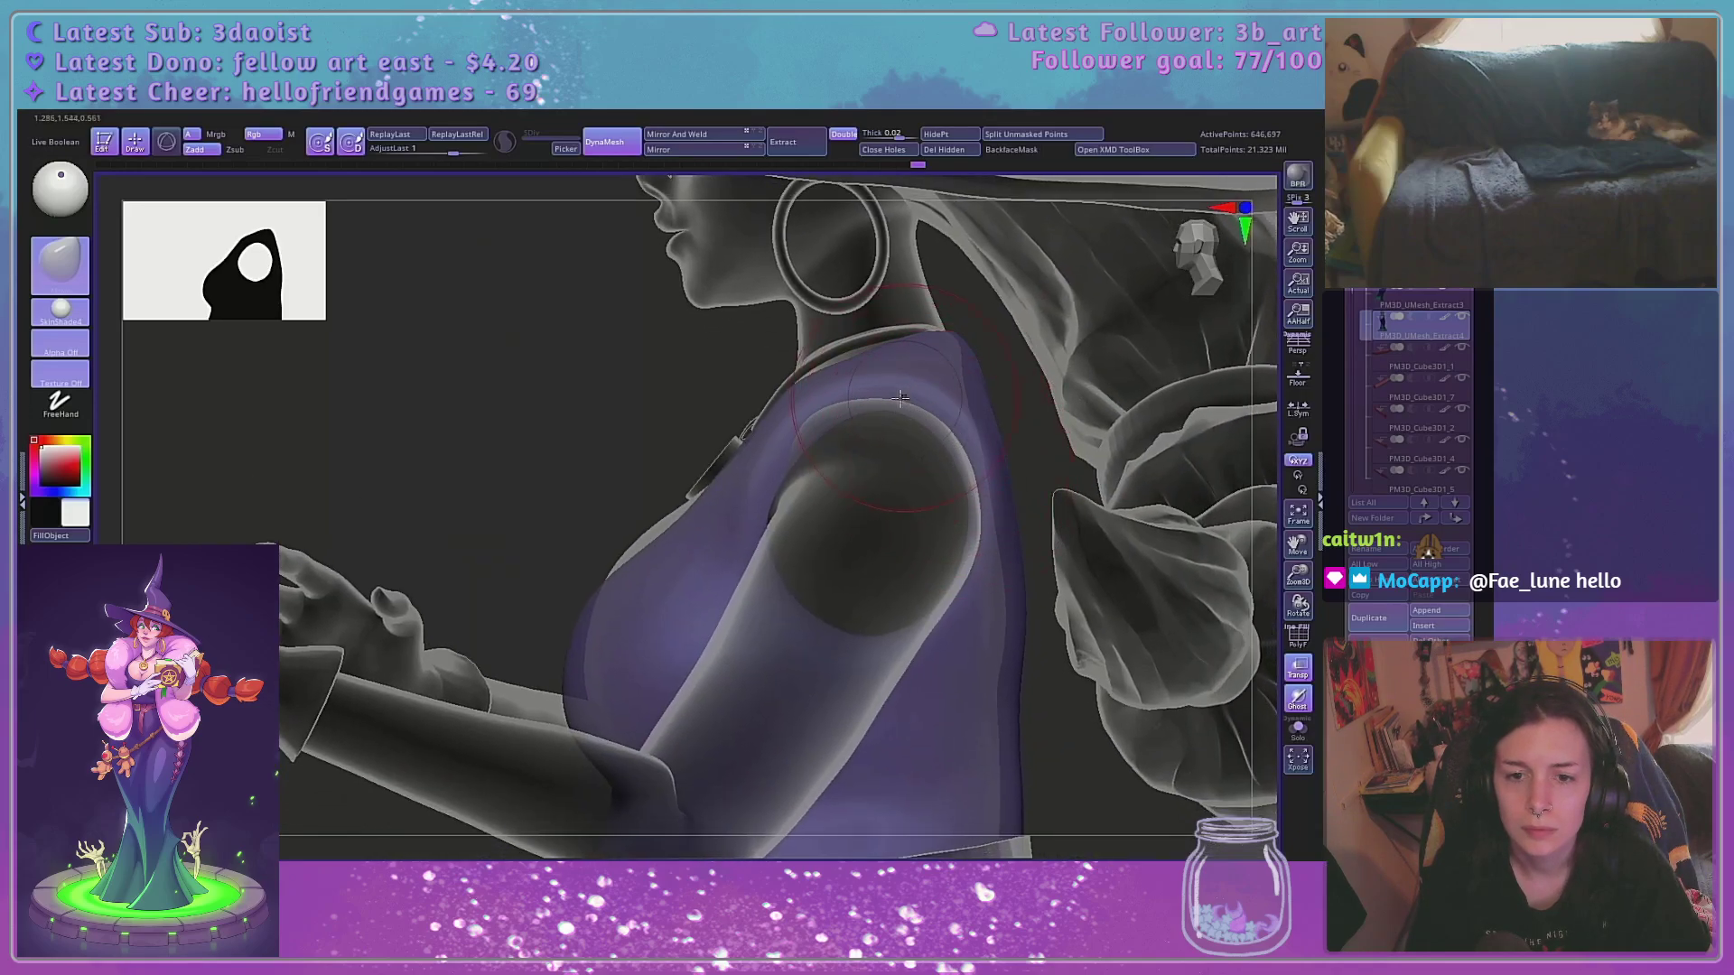
left_click_drag(1114, 426, 828, 511)
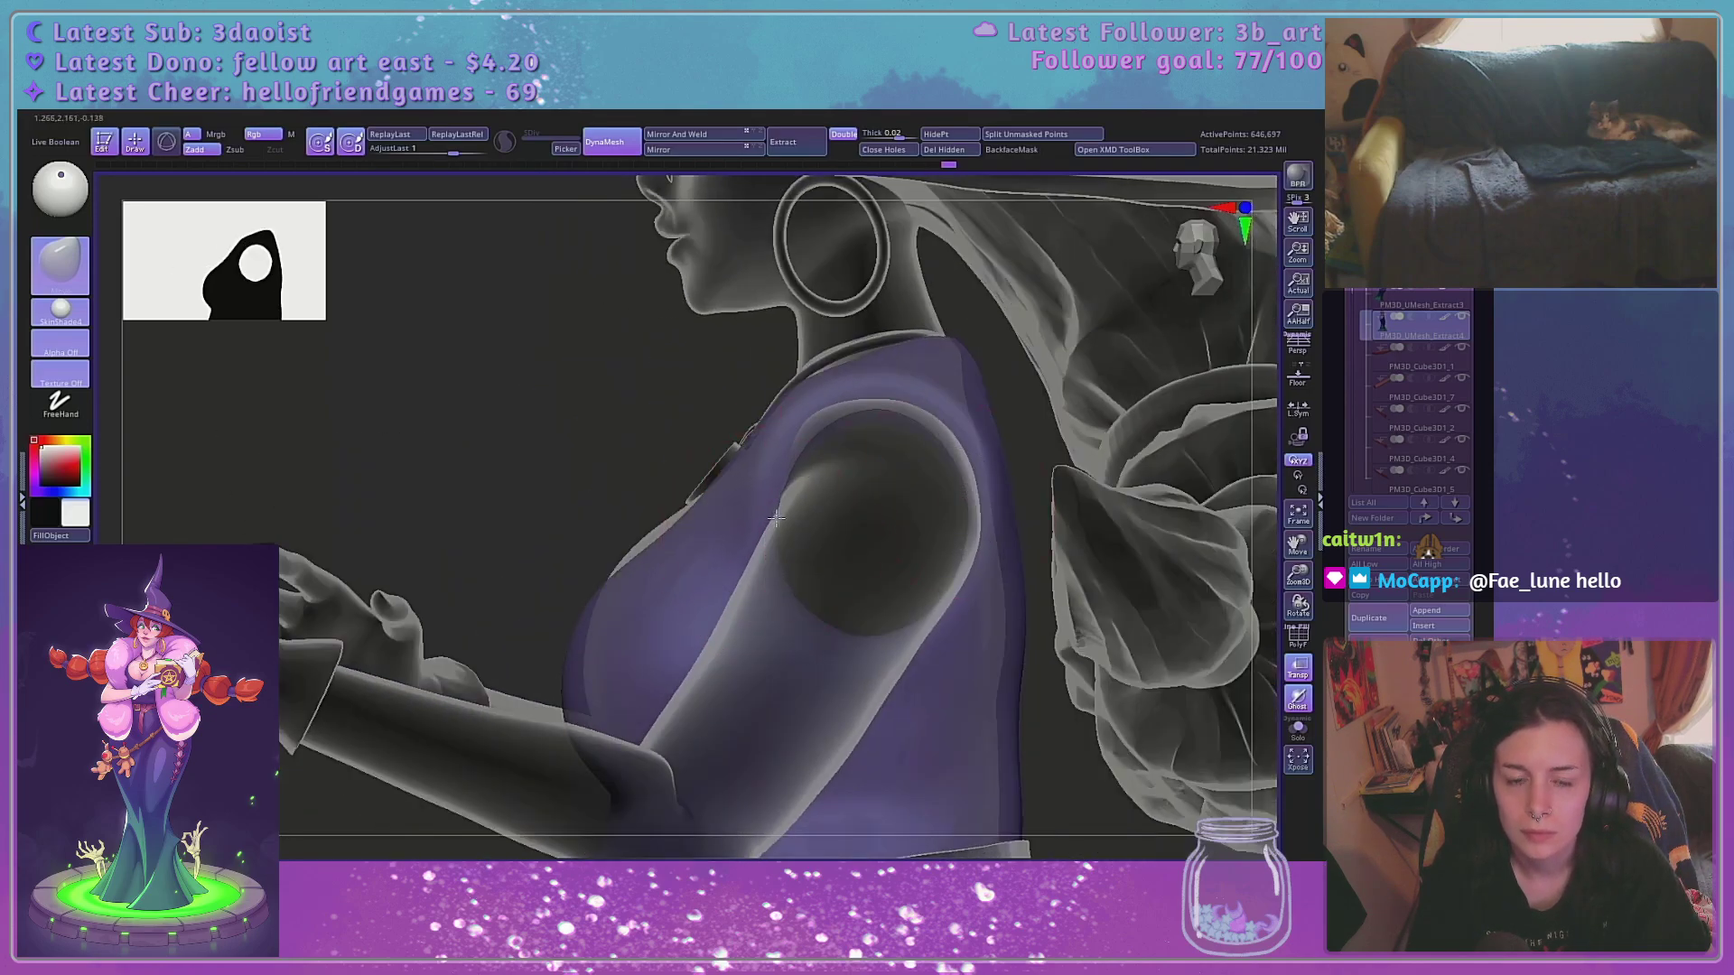
left_click_drag(966, 493, 1250, 673)
left_click(1298, 669)
Inspect the dress's armholes and shoulders from both sides and from the front
right_click_drag(1147, 632, 1059, 555)
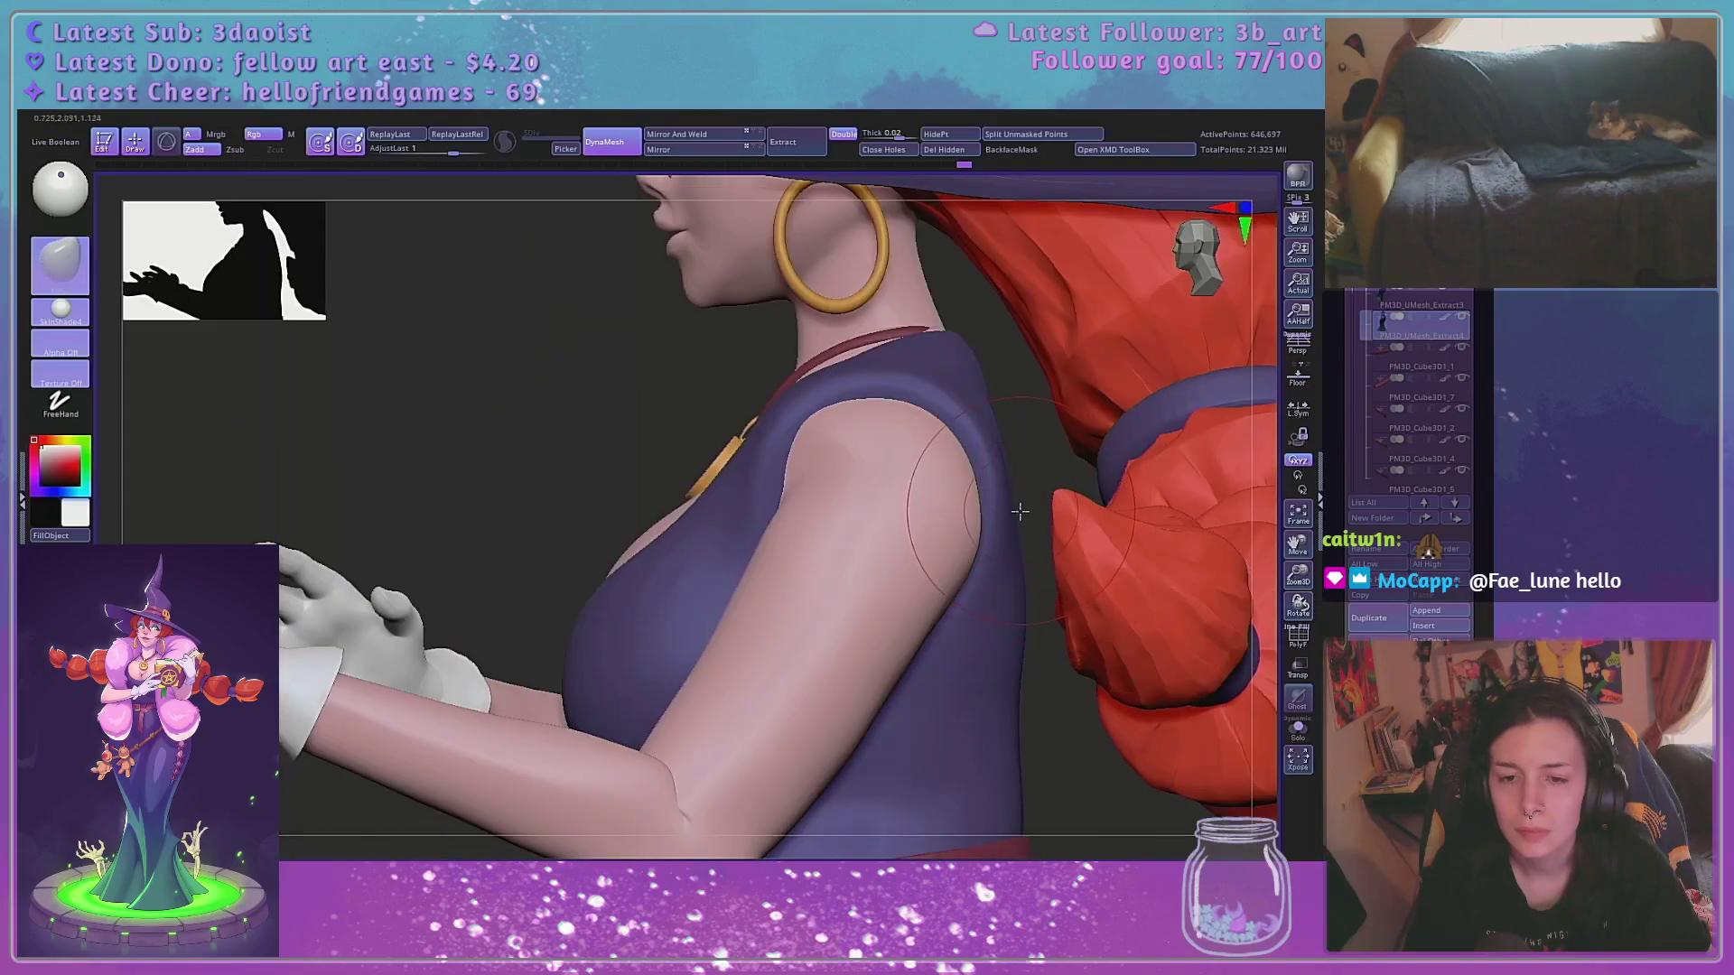
key("space")
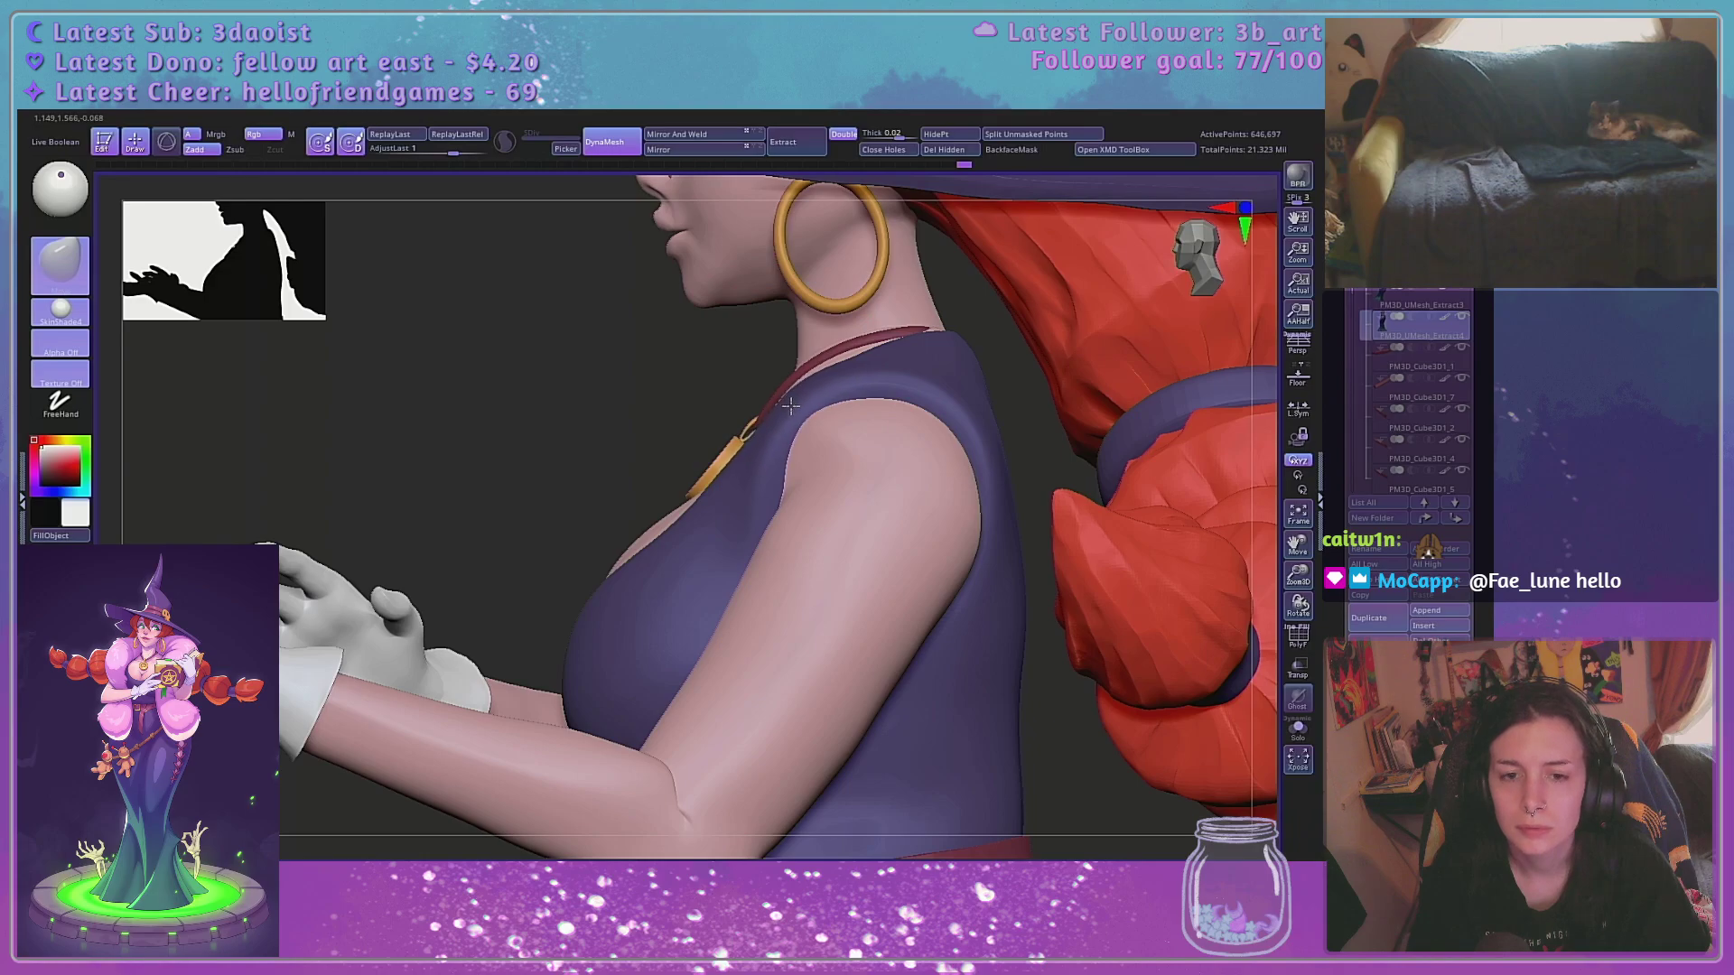
right_click_drag(751, 410, 1008, 458, "shift")
left_click_drag(894, 441, 891, 521)
right_click_drag(1038, 412, 1260, 397)
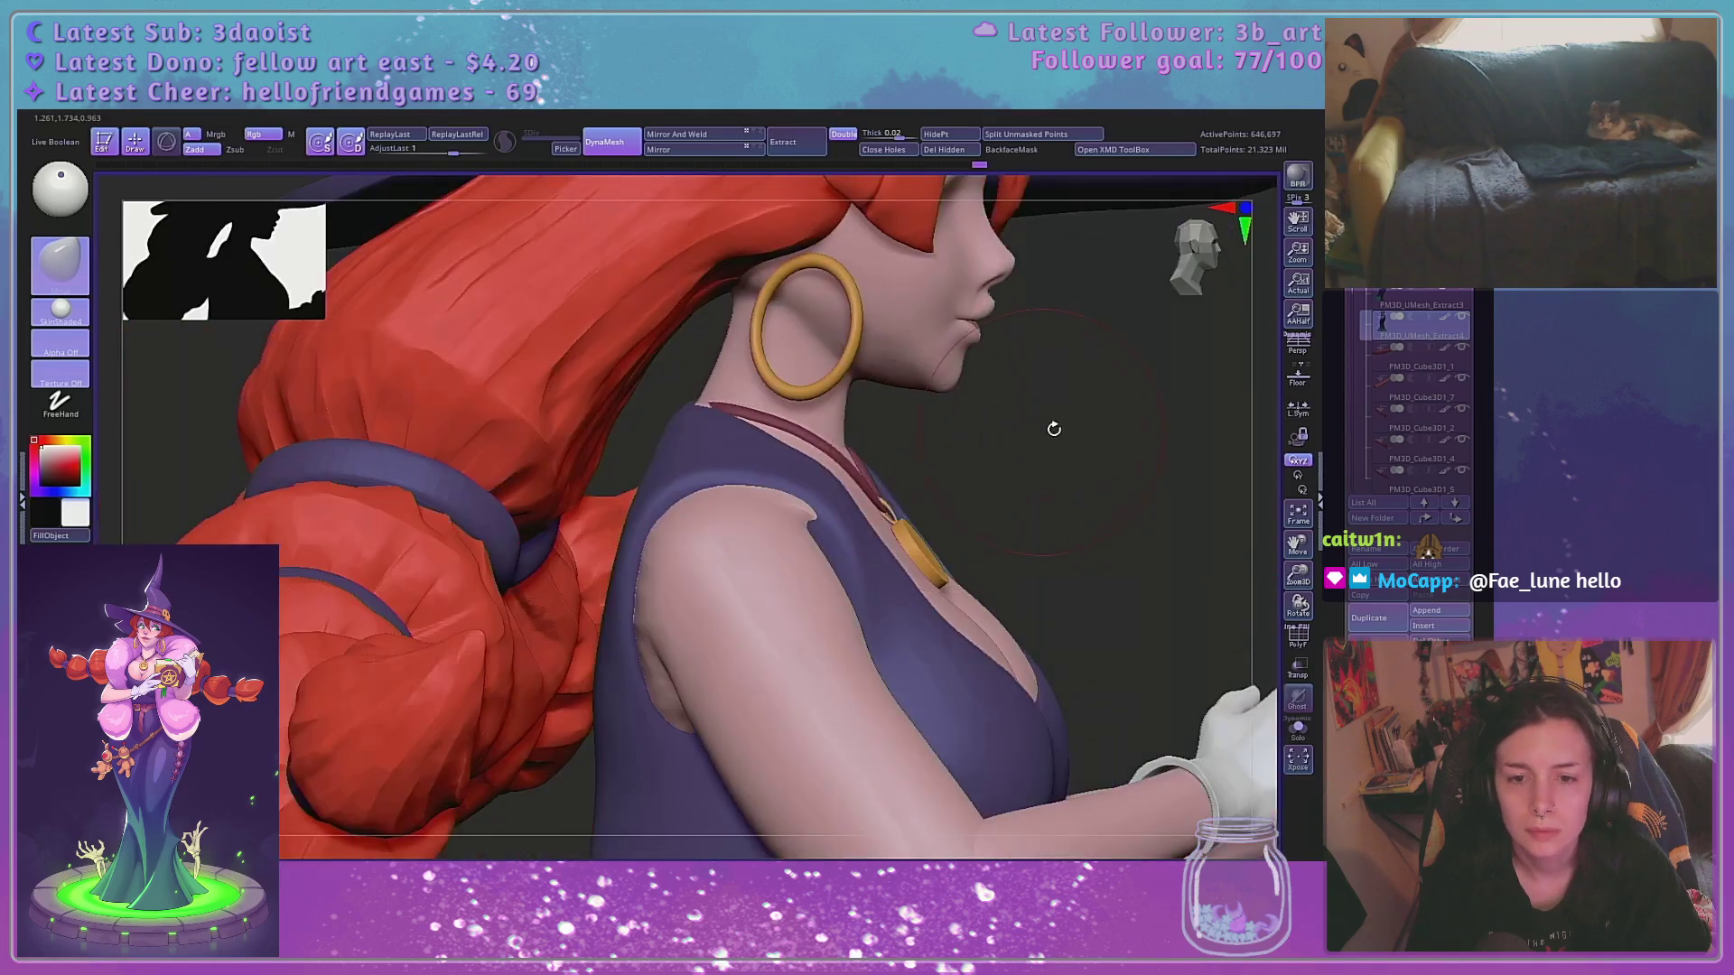
left_click_drag(1054, 429, 886, 525)
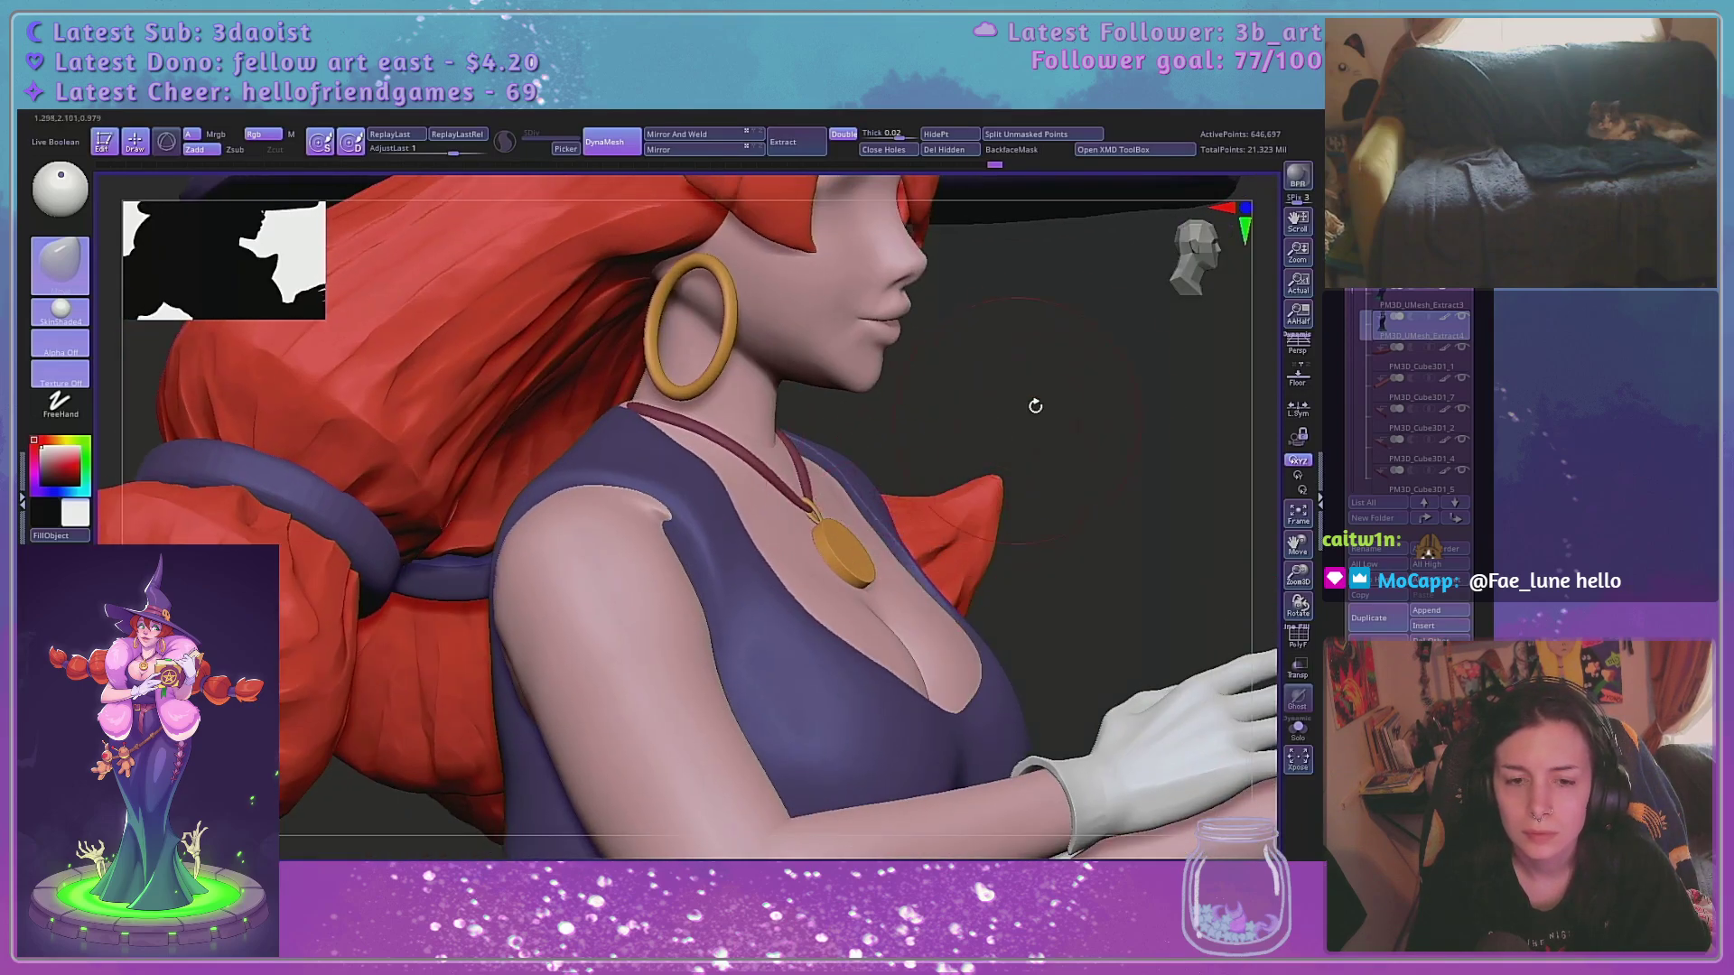
left_click_drag(1035, 406, 948, 408, "shift")
left_click_drag(1079, 505, 1046, 274, "alt")
Frame the whole figure and quick-save the project
left_click(1311, 521)
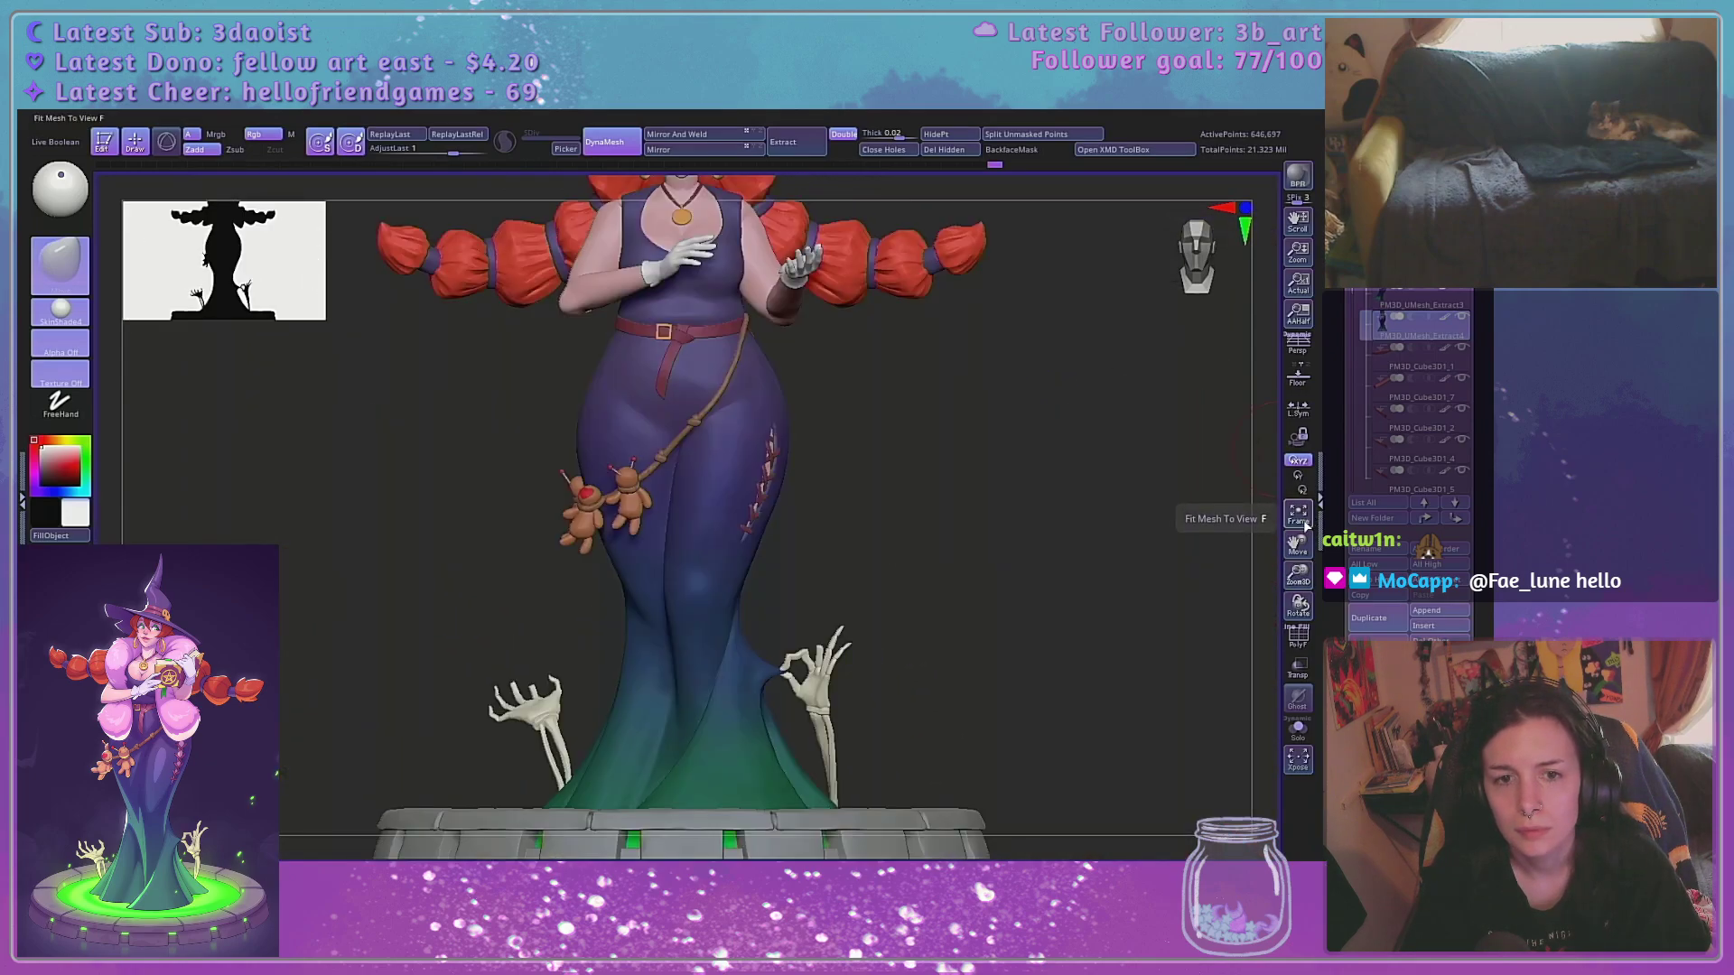
left_click(1300, 521)
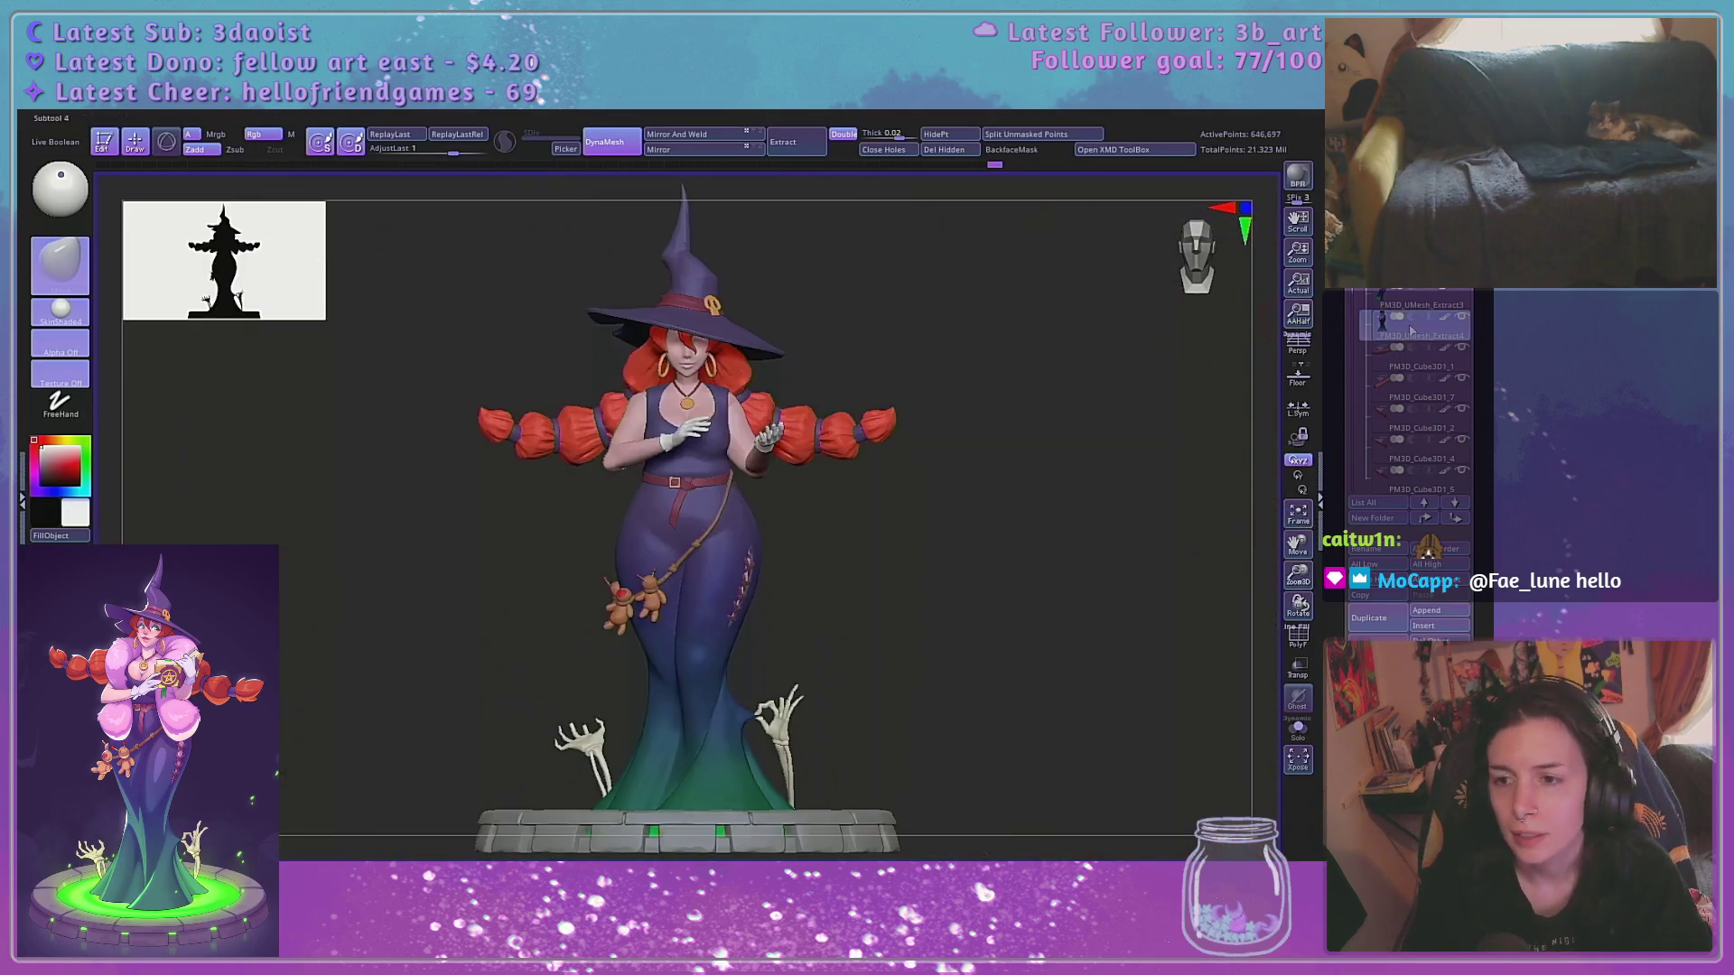
key("ctrl+s")
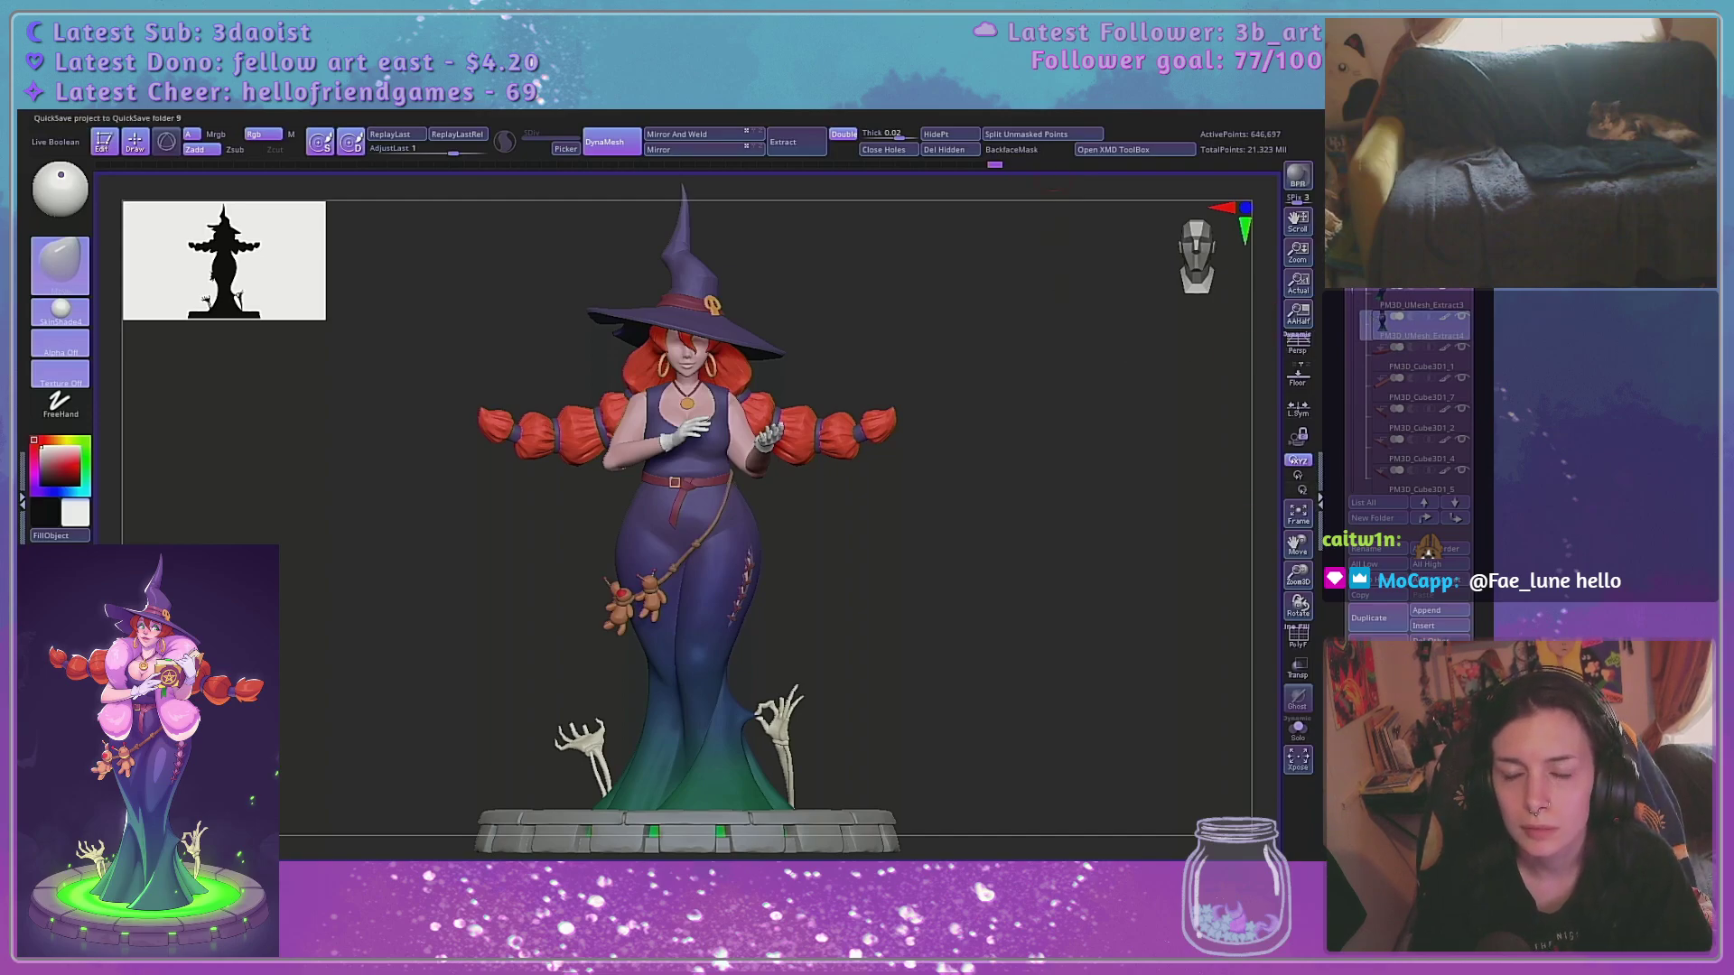
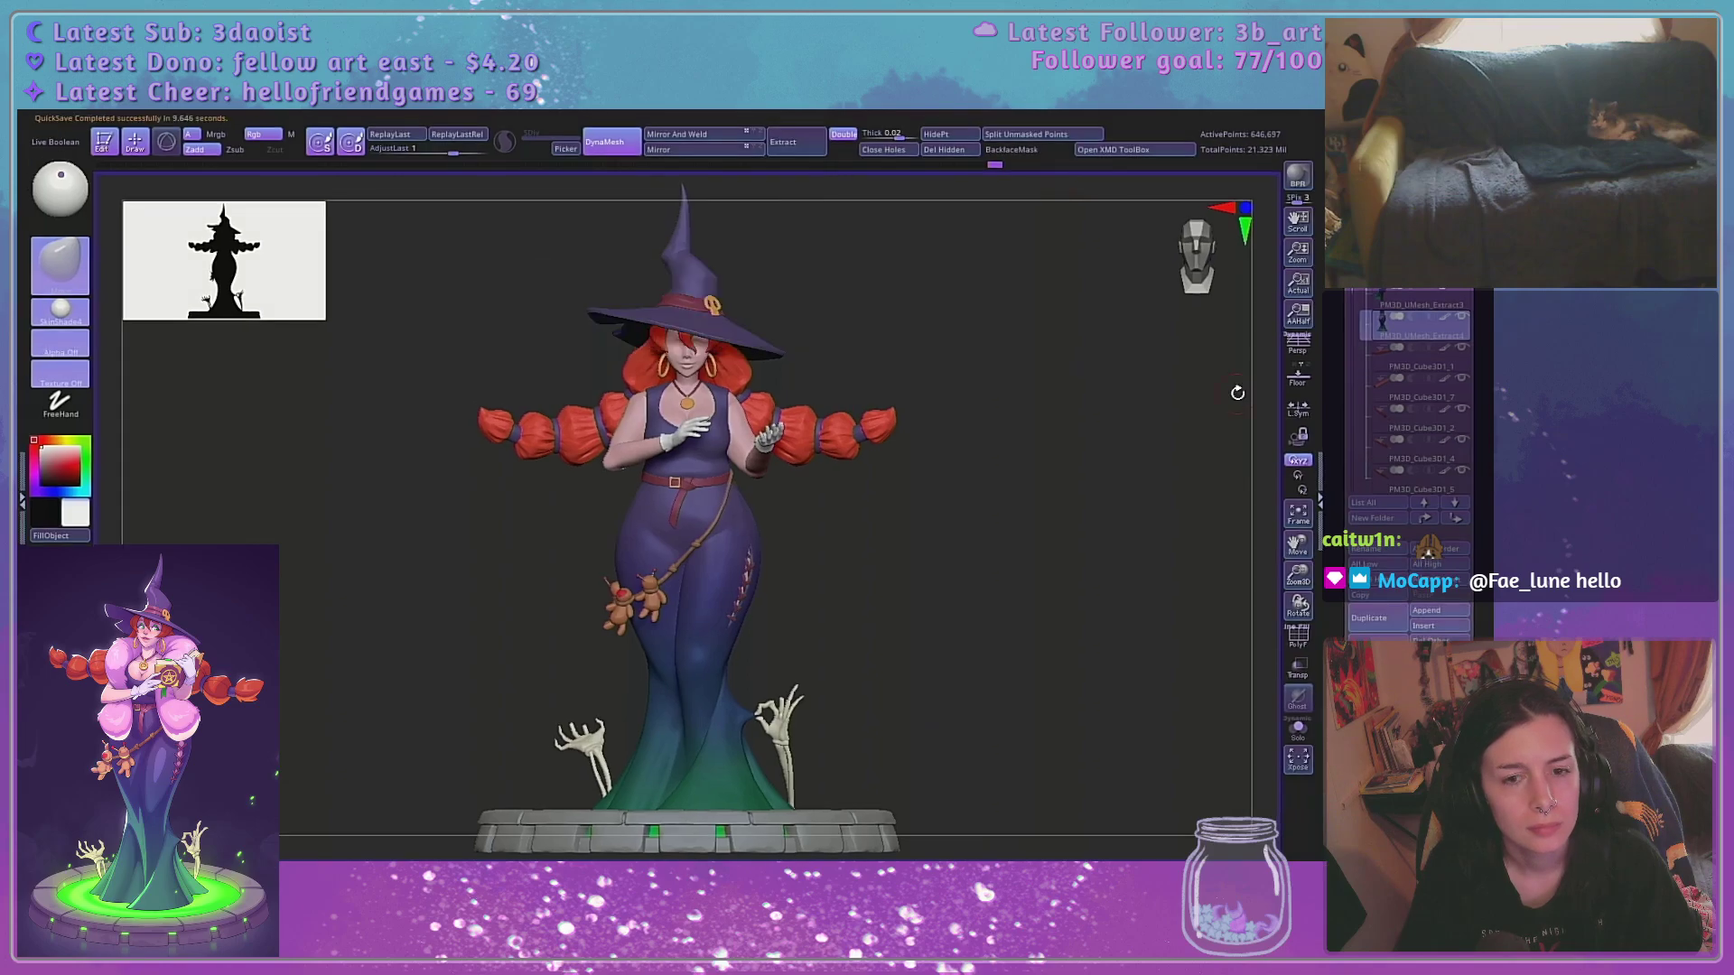
Turn on perspective, move in on the upper body, and activate the hidden pink coat subtool
left_click(1298, 346)
left_click_drag(1298, 575, 1299, 673)
left_click_drag(1137, 420, 1086, 620)
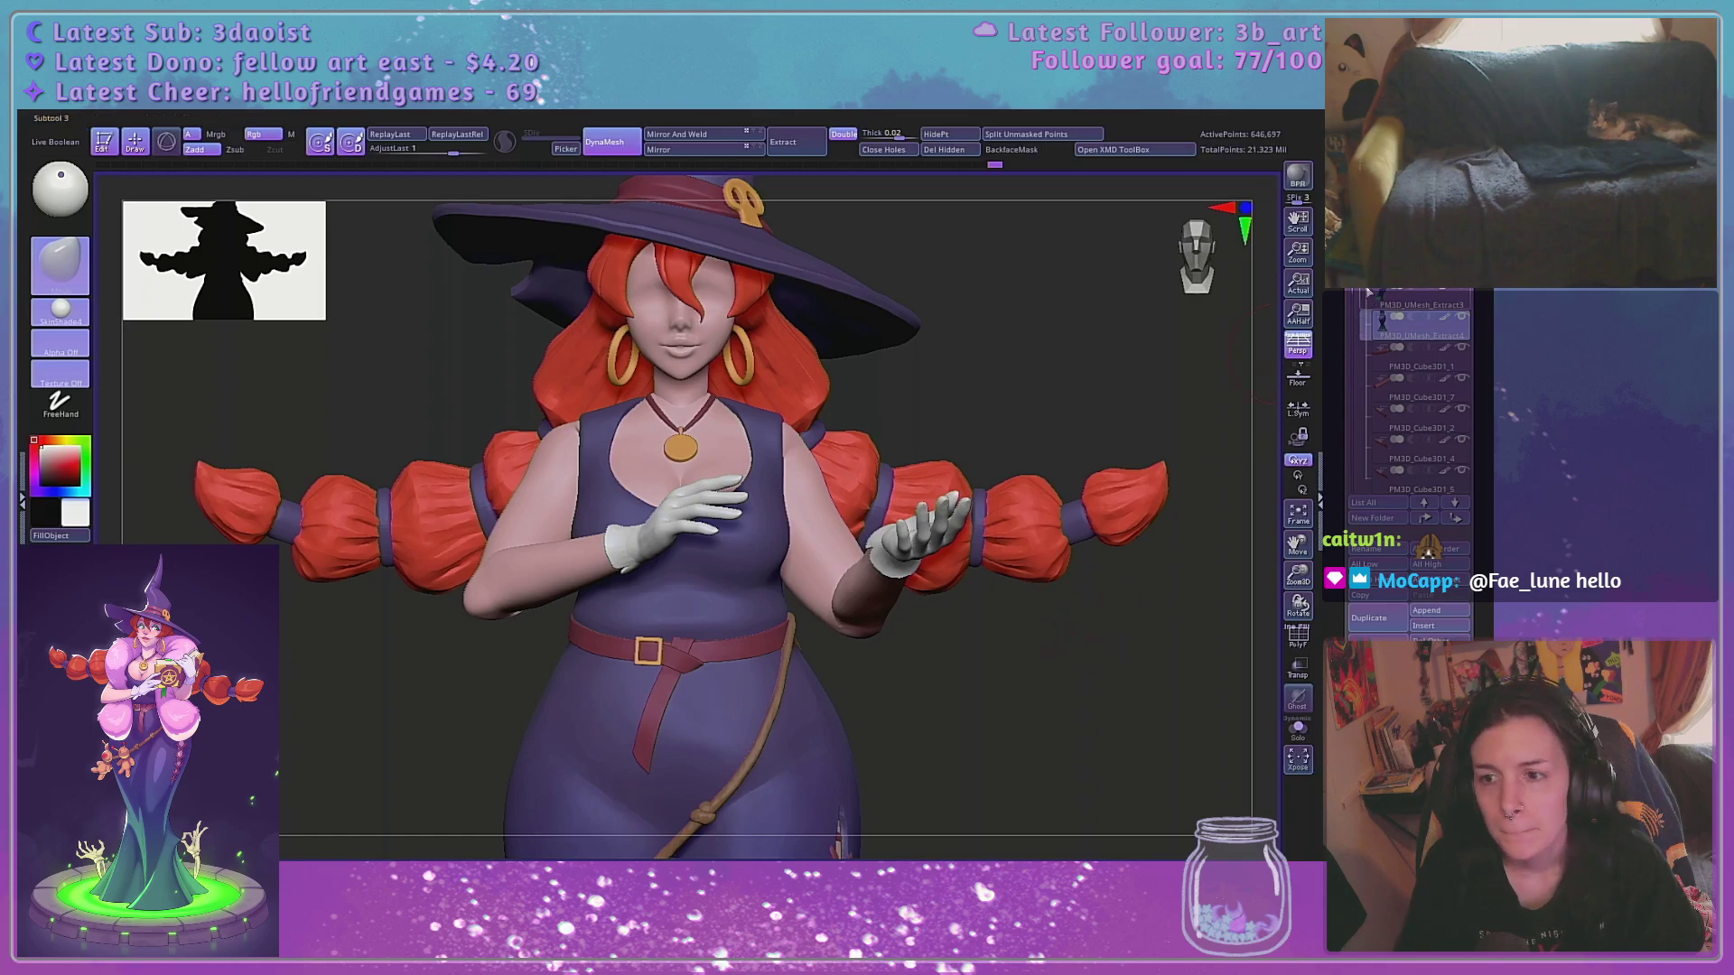
scroll(1390, 343, "down", 5)
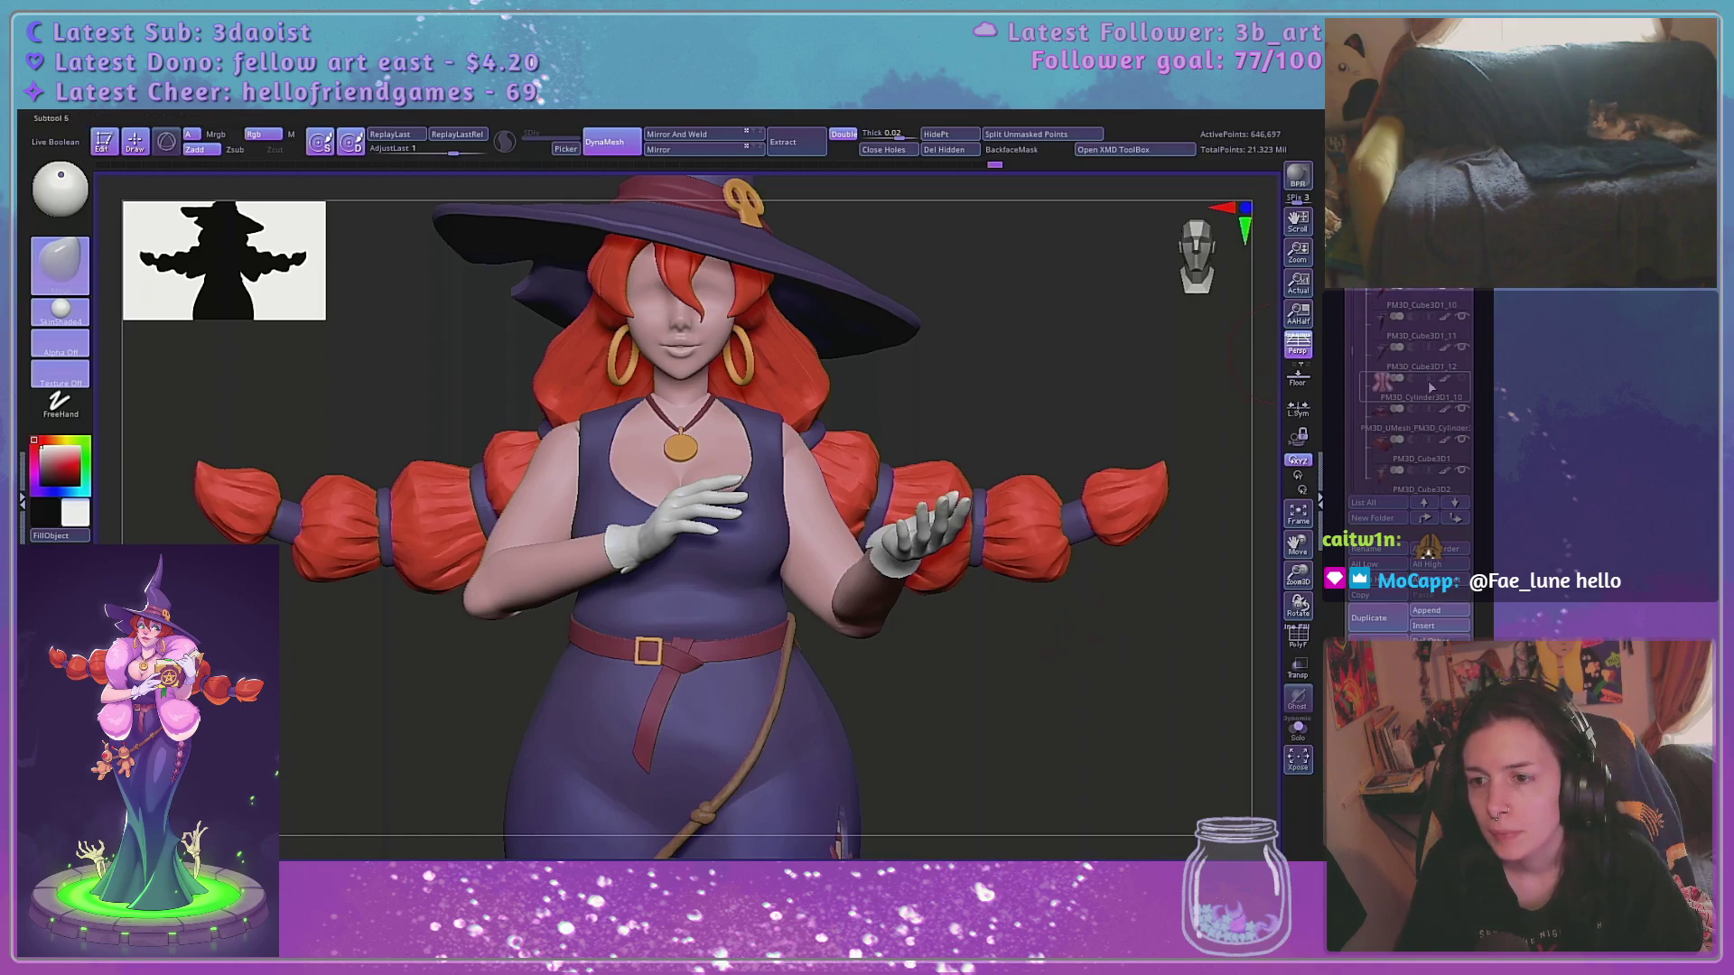
left_click(1431, 386)
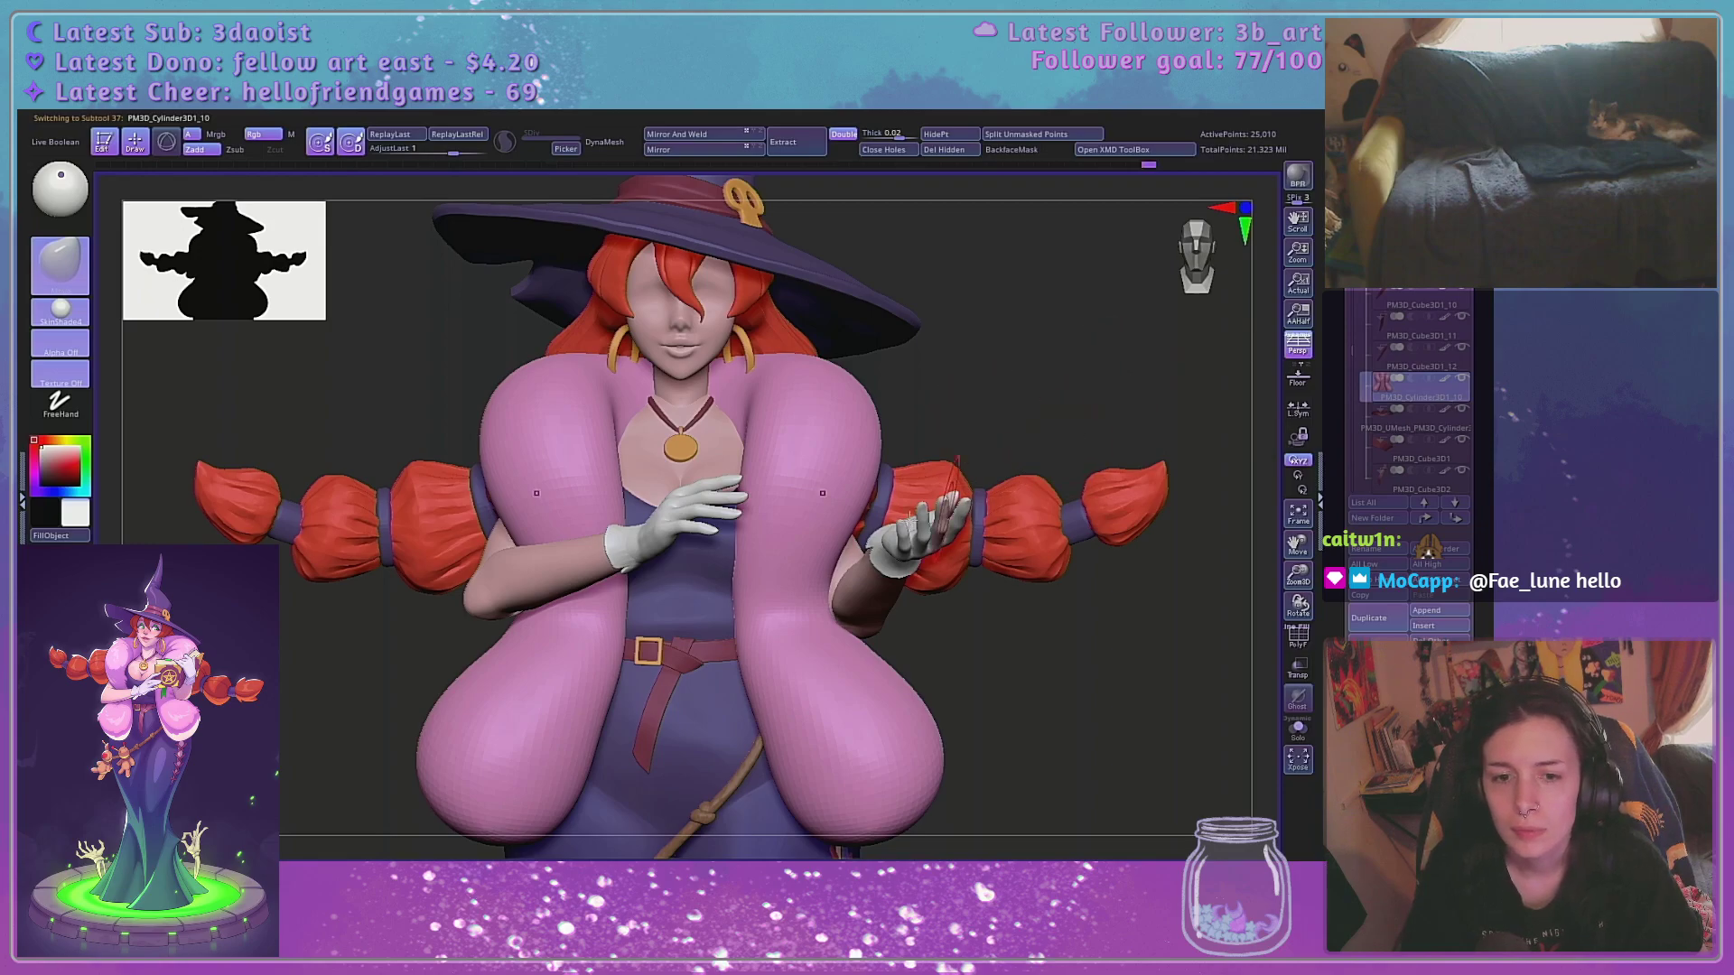
Pull in the pink coat's waist around the bent arms with the Move brush, checking from the front and side
key("space")
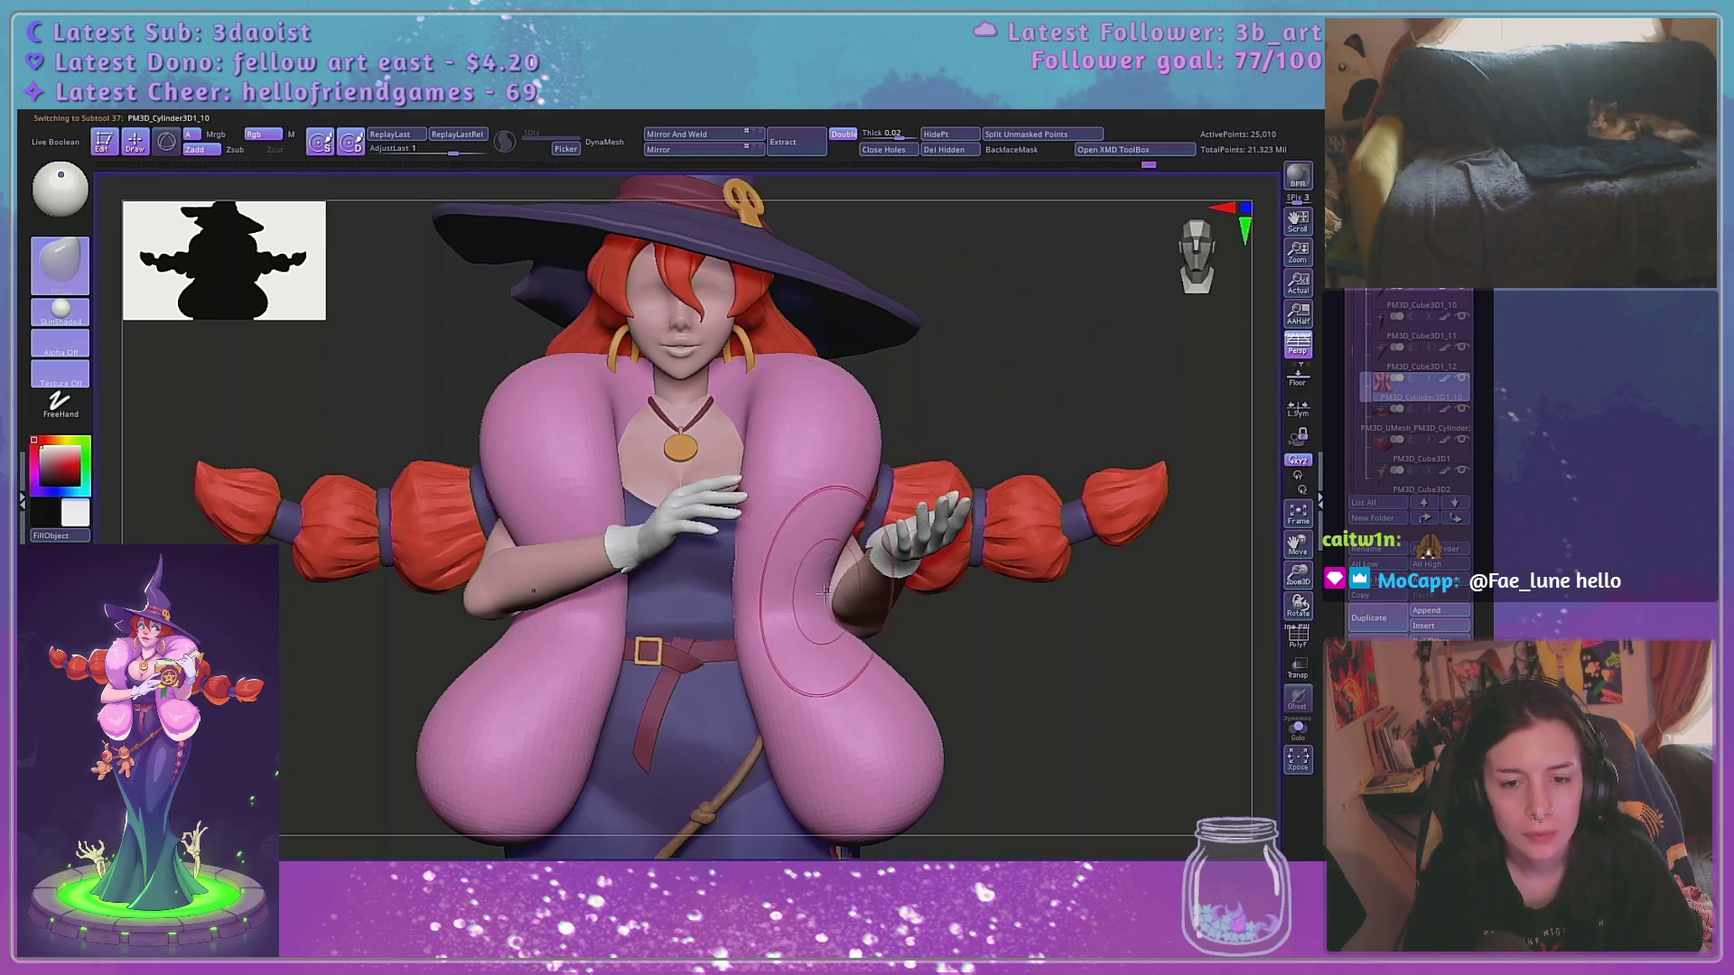
left_click_drag(1034, 397, 1063, 429)
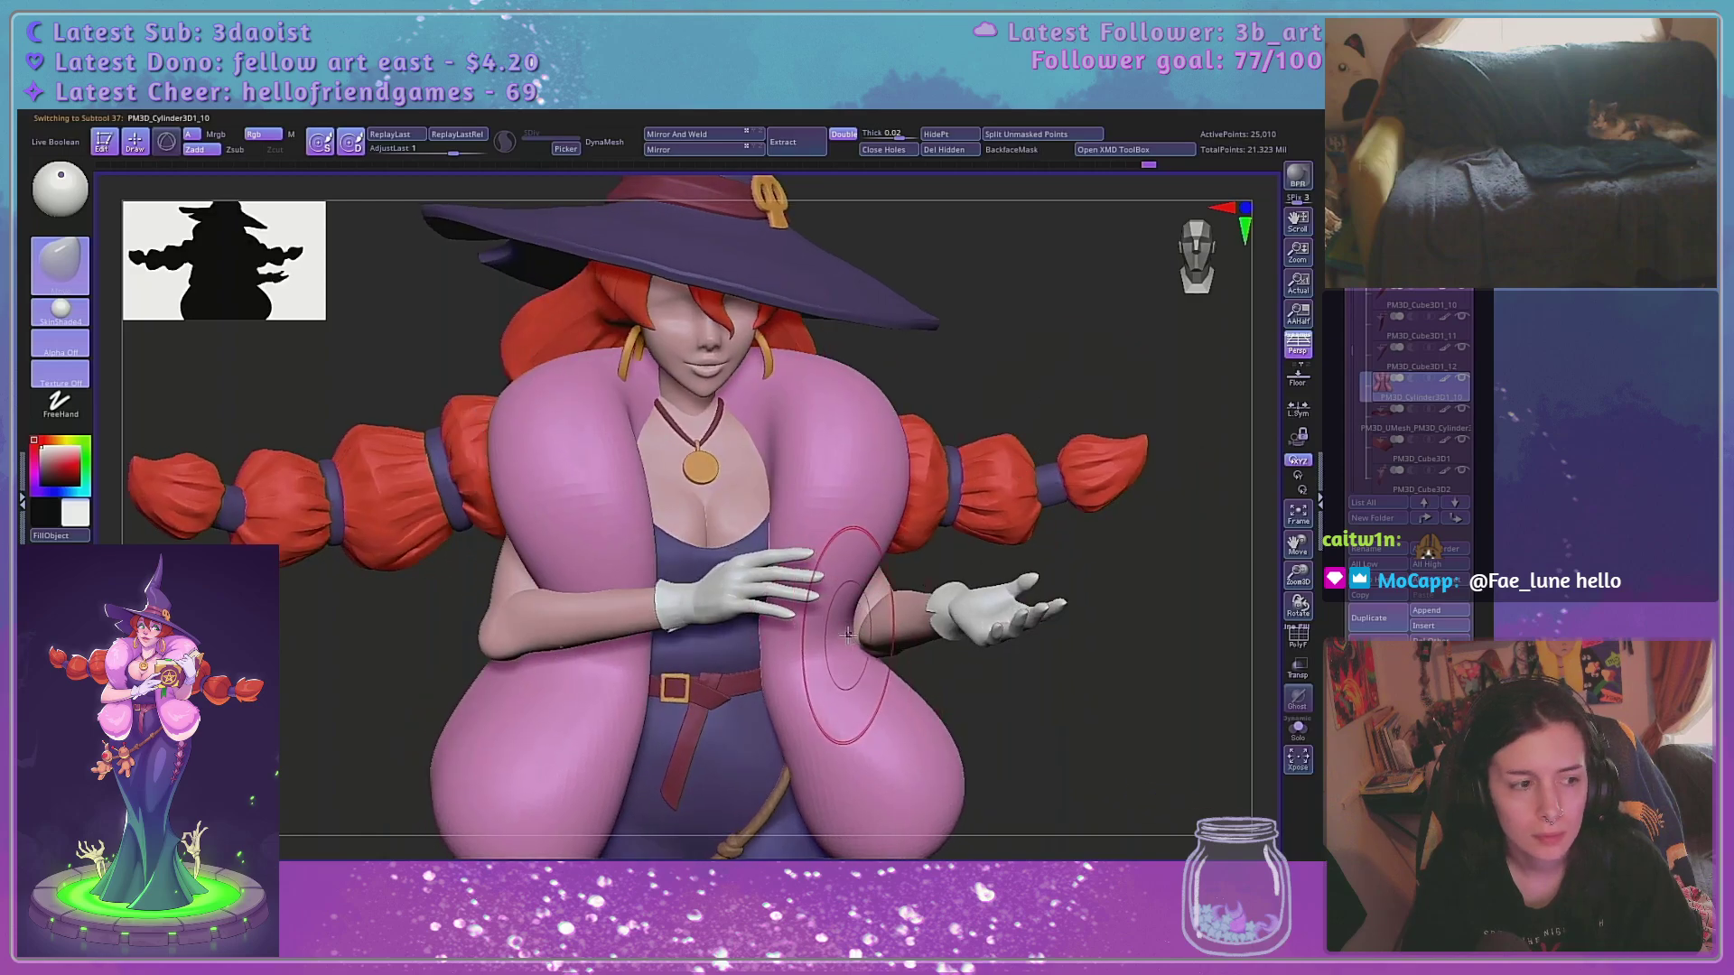
key("space")
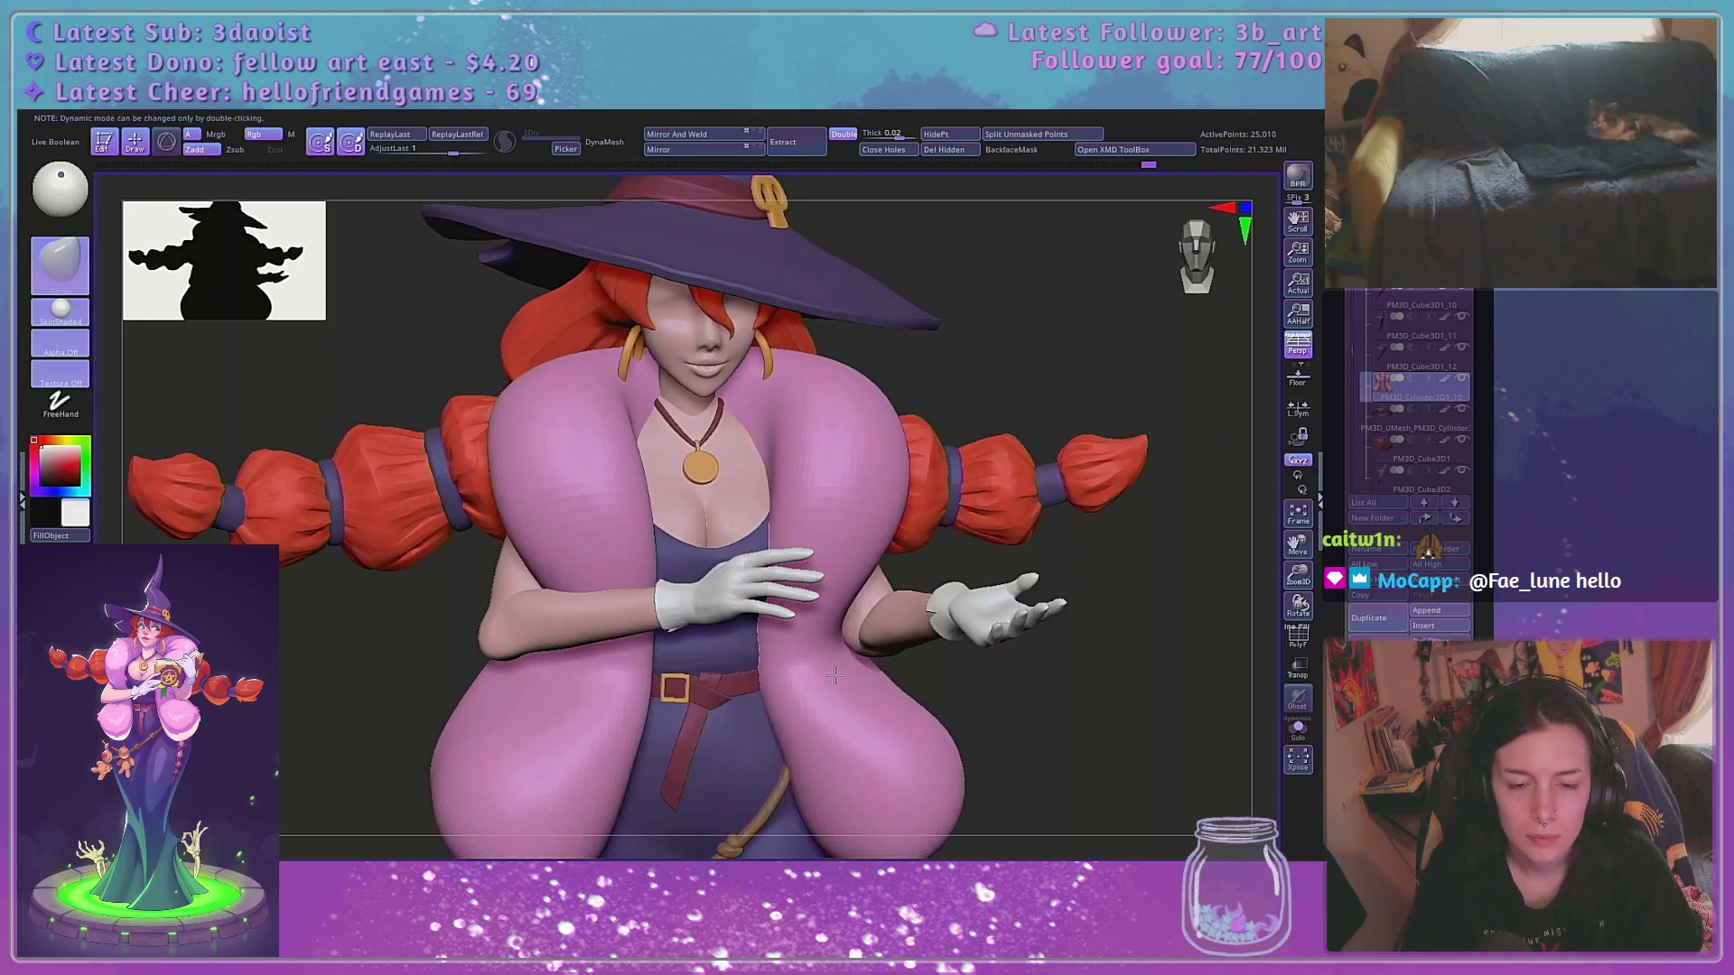
left_click_drag(835, 677, 844, 662)
right_click_drag(1018, 666, 813, 684)
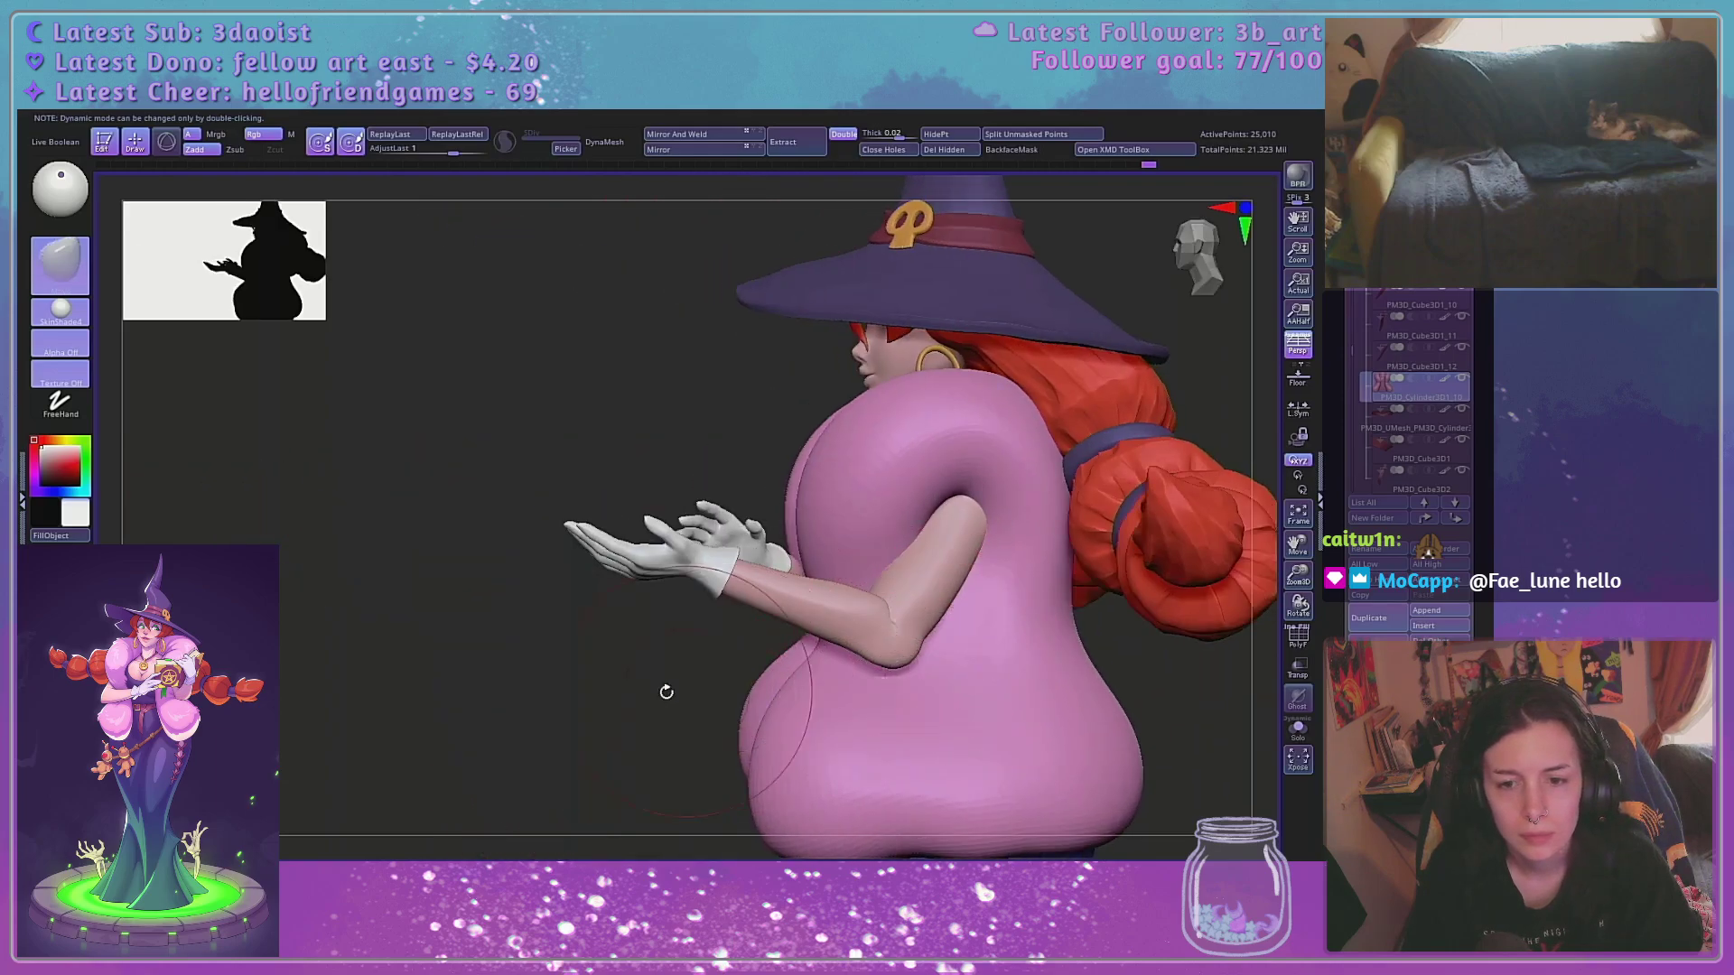
right_click_drag(583, 696, 852, 536)
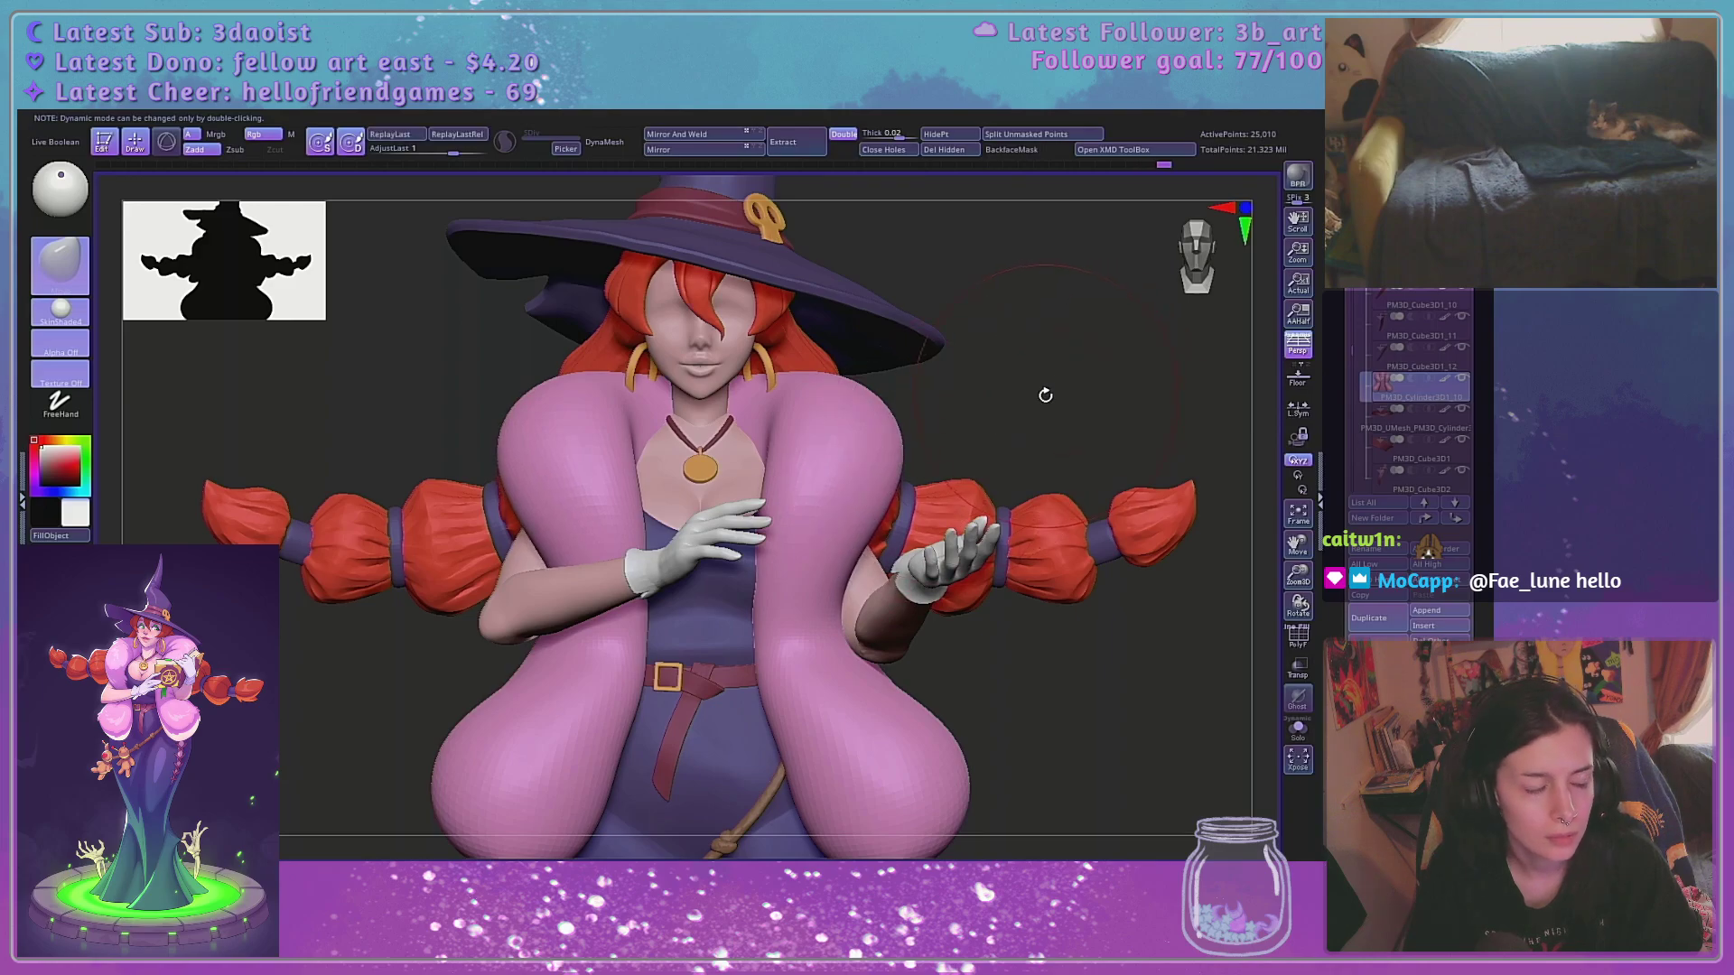
Push the coat's upper puffs slightly outward at the shoulders and compare the silhouette from further away
right_click_drag(1042, 391, 1031, 481)
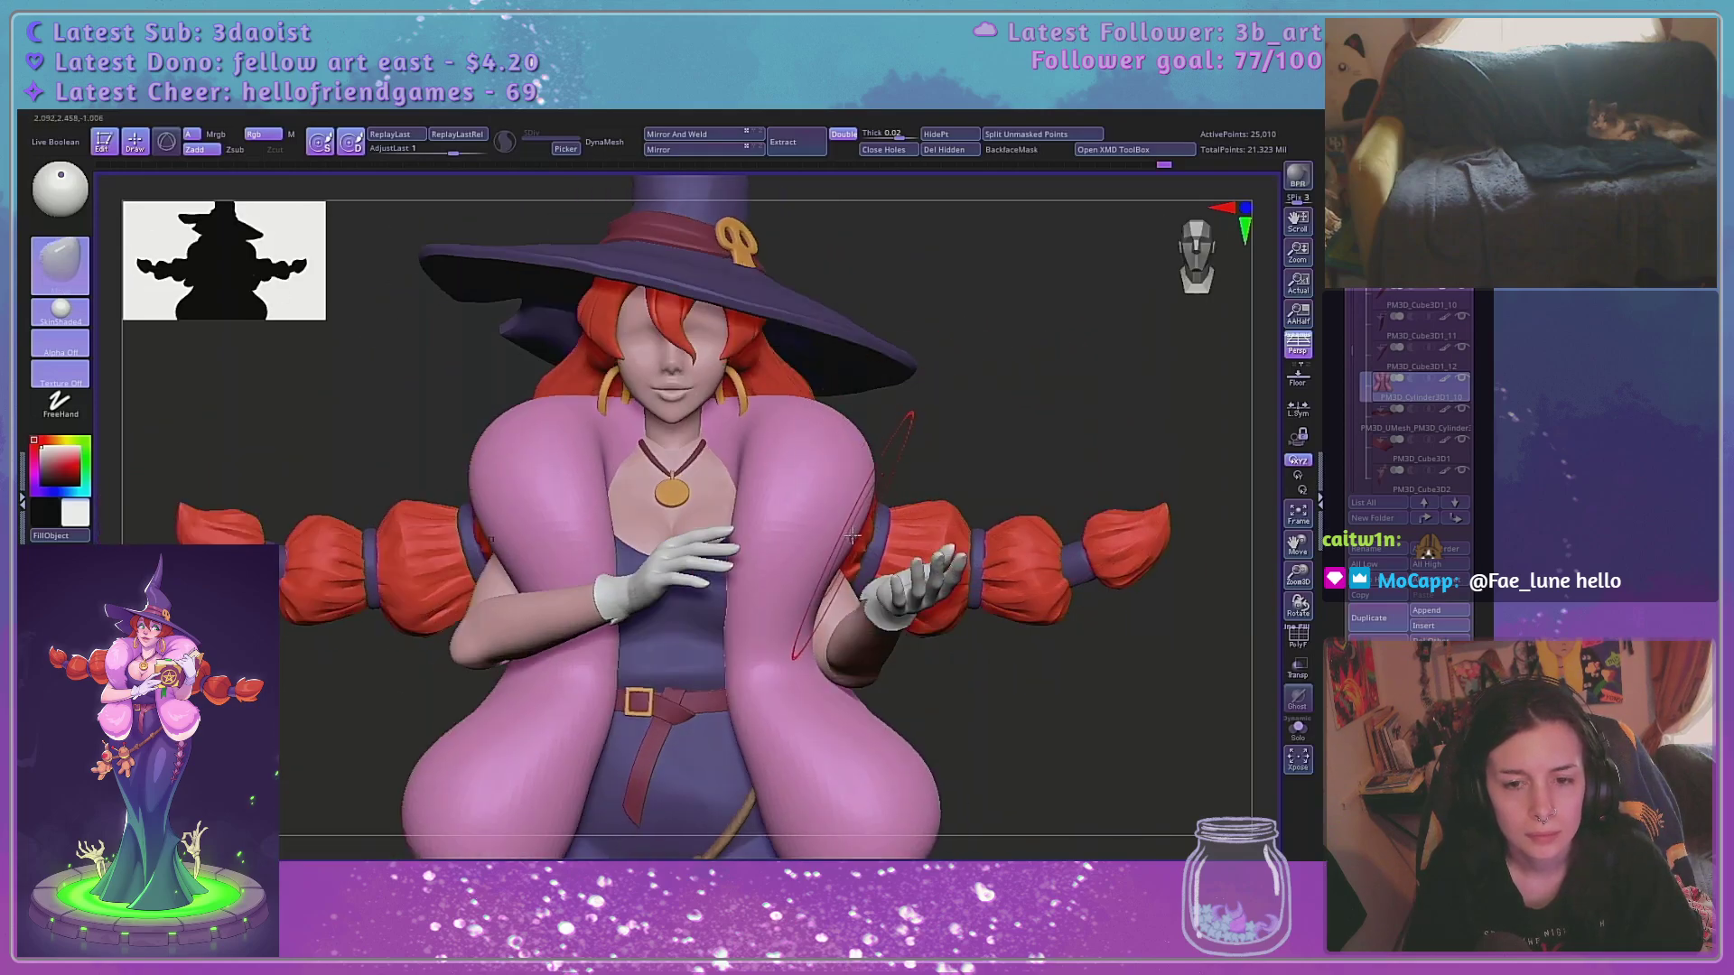
left_click_drag(862, 484, 874, 508)
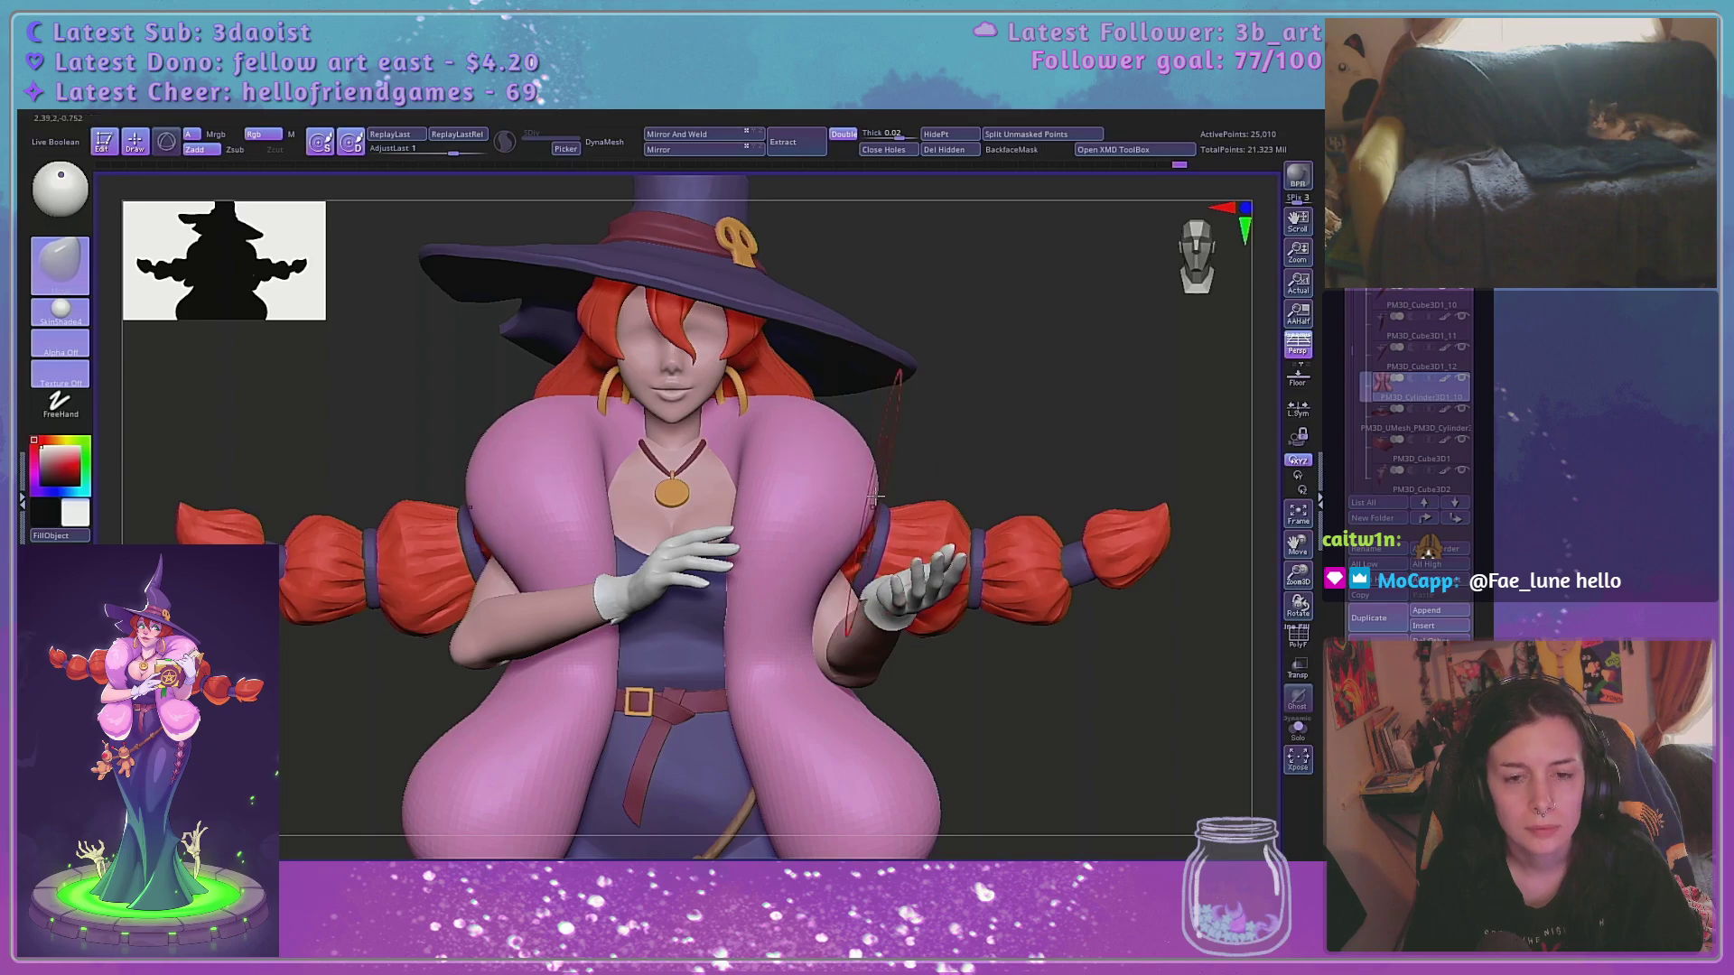
left_click_drag(1289, 581, 1131, 547)
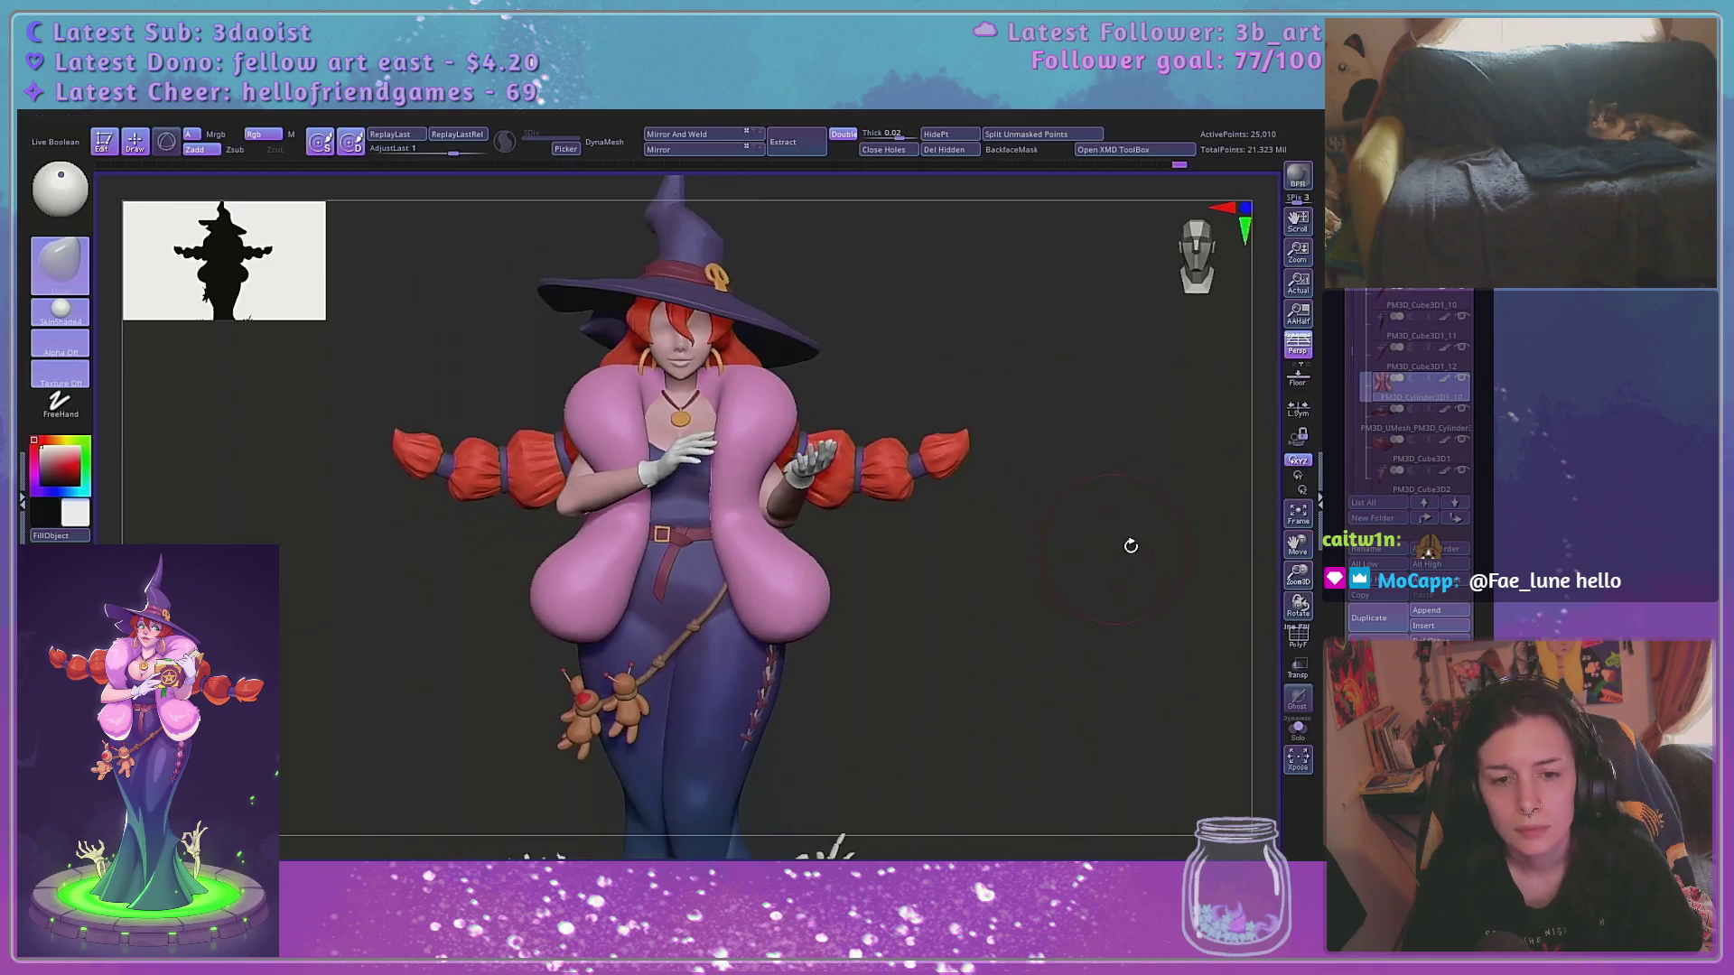
mouse_move(1295, 587)
left_mouse_down()
mouse_move(1115, 604)
mouse_move(1179, 600)
left_mouse_up()
Reshape the coat's lower puffs beside the hips into shorter, rounder forms with the Move brush
key("space")
left_click_drag(779, 637, 799, 629)
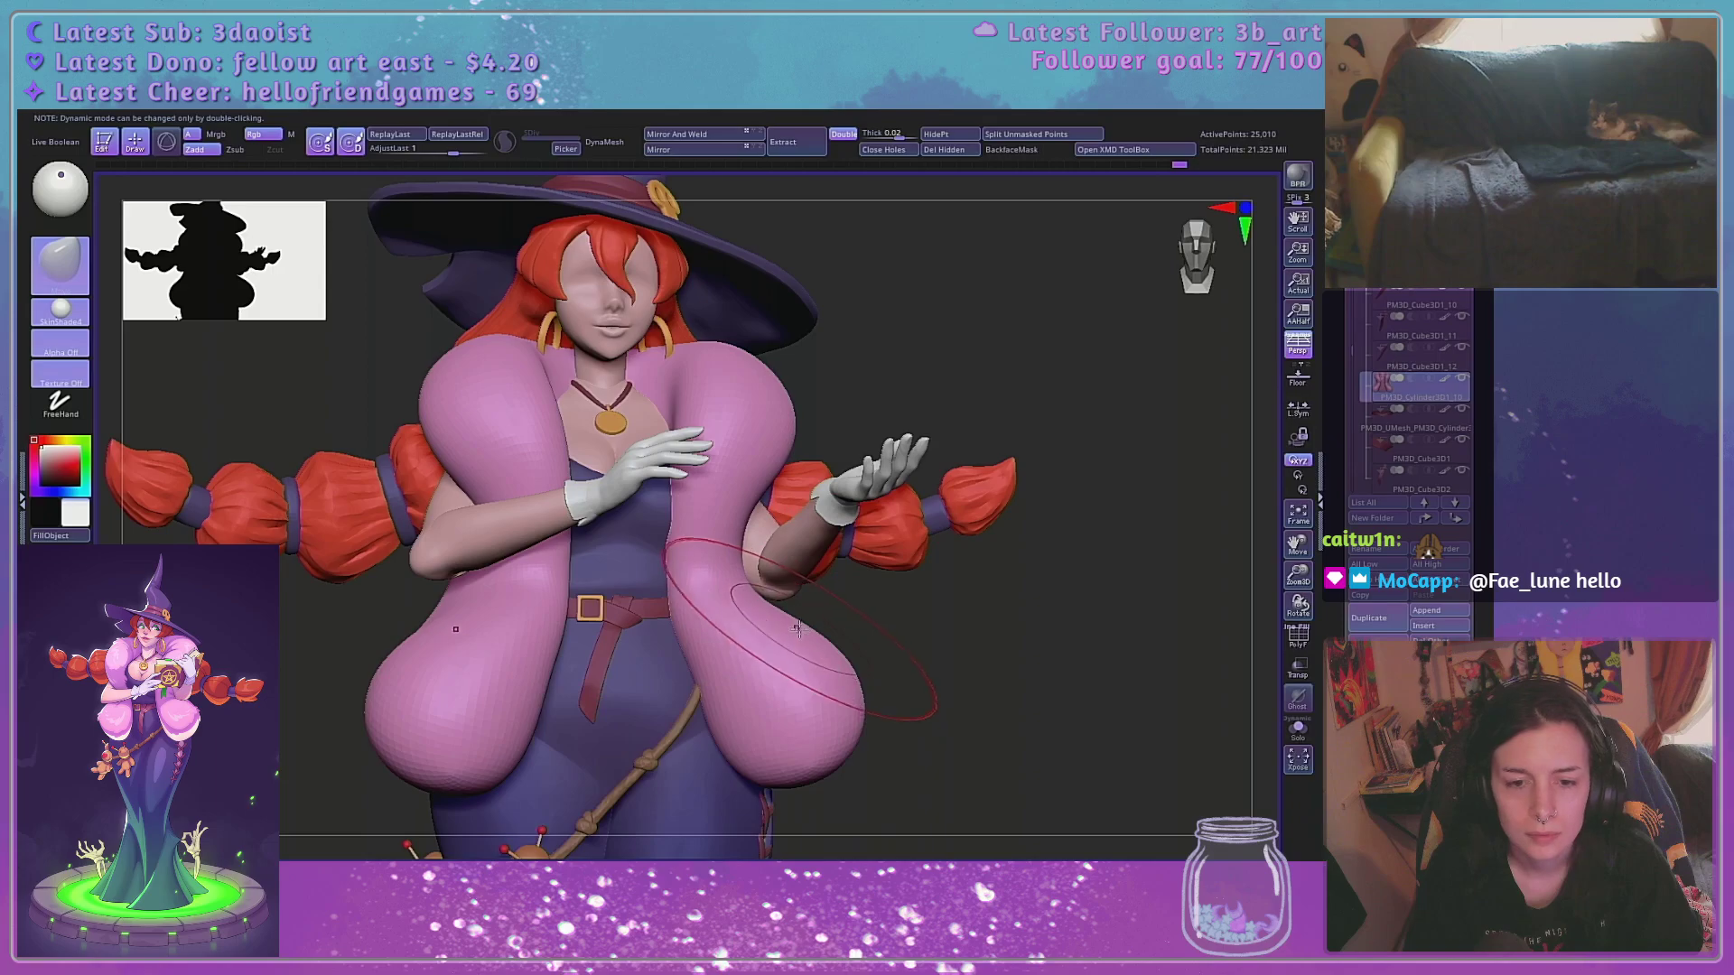
right_click_drag(801, 614, 351, 652)
key("space")
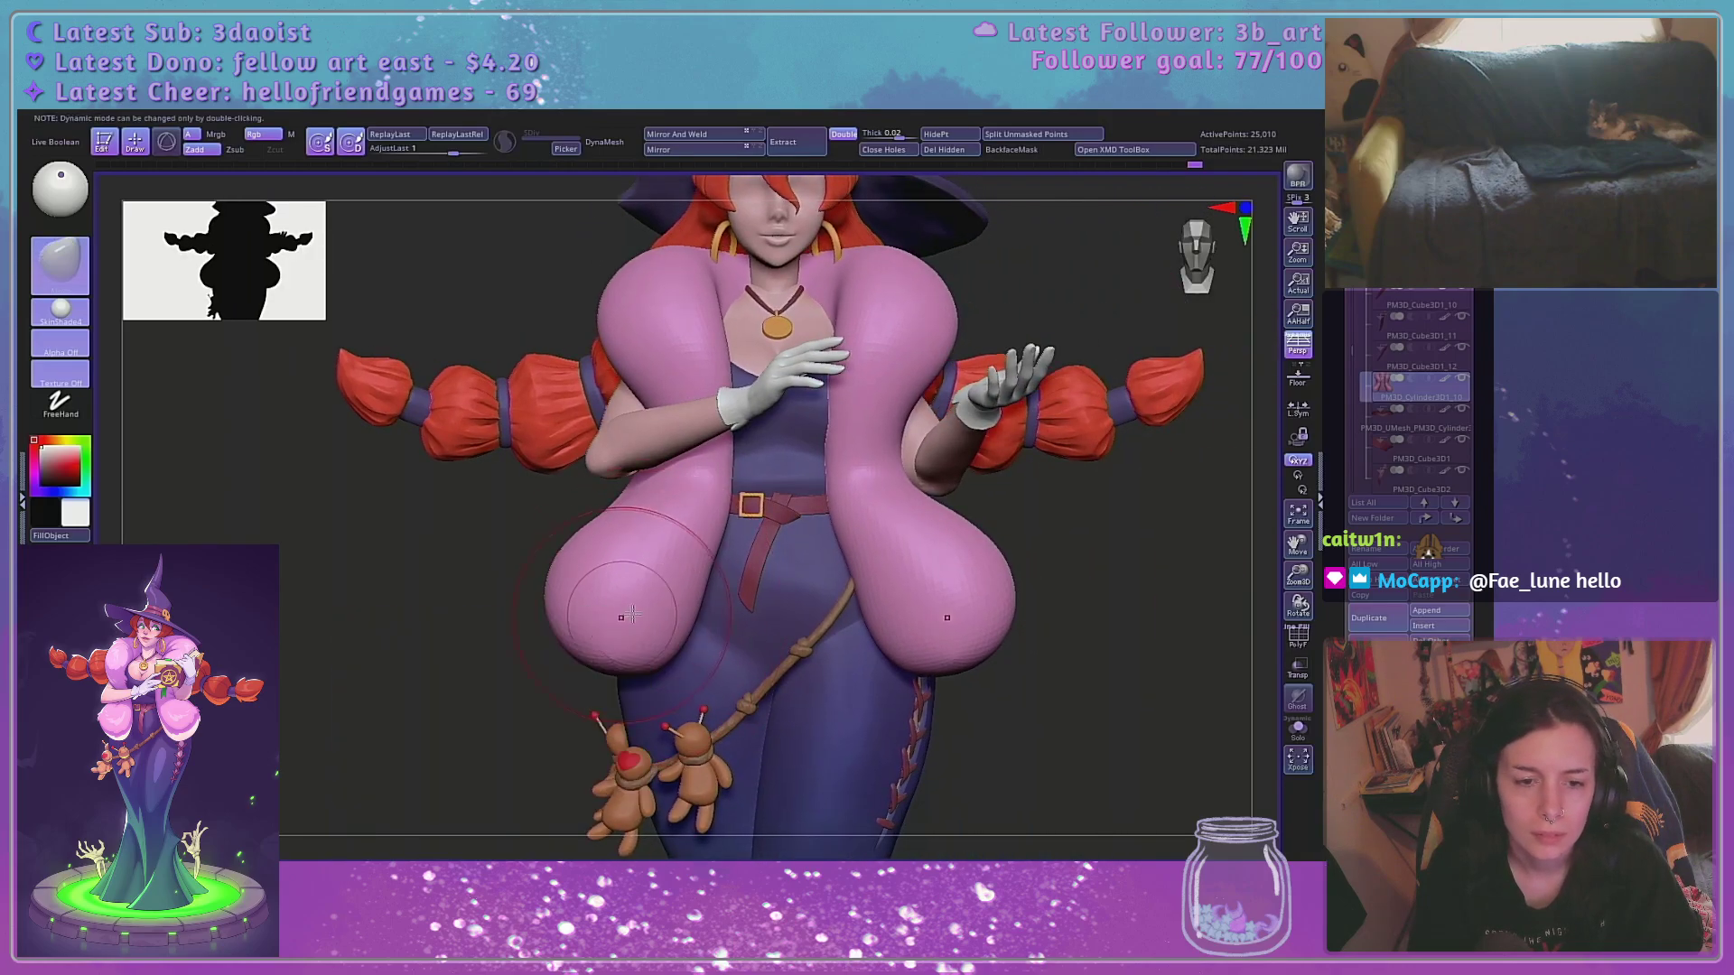
right_click_drag(635, 626, 854, 625)
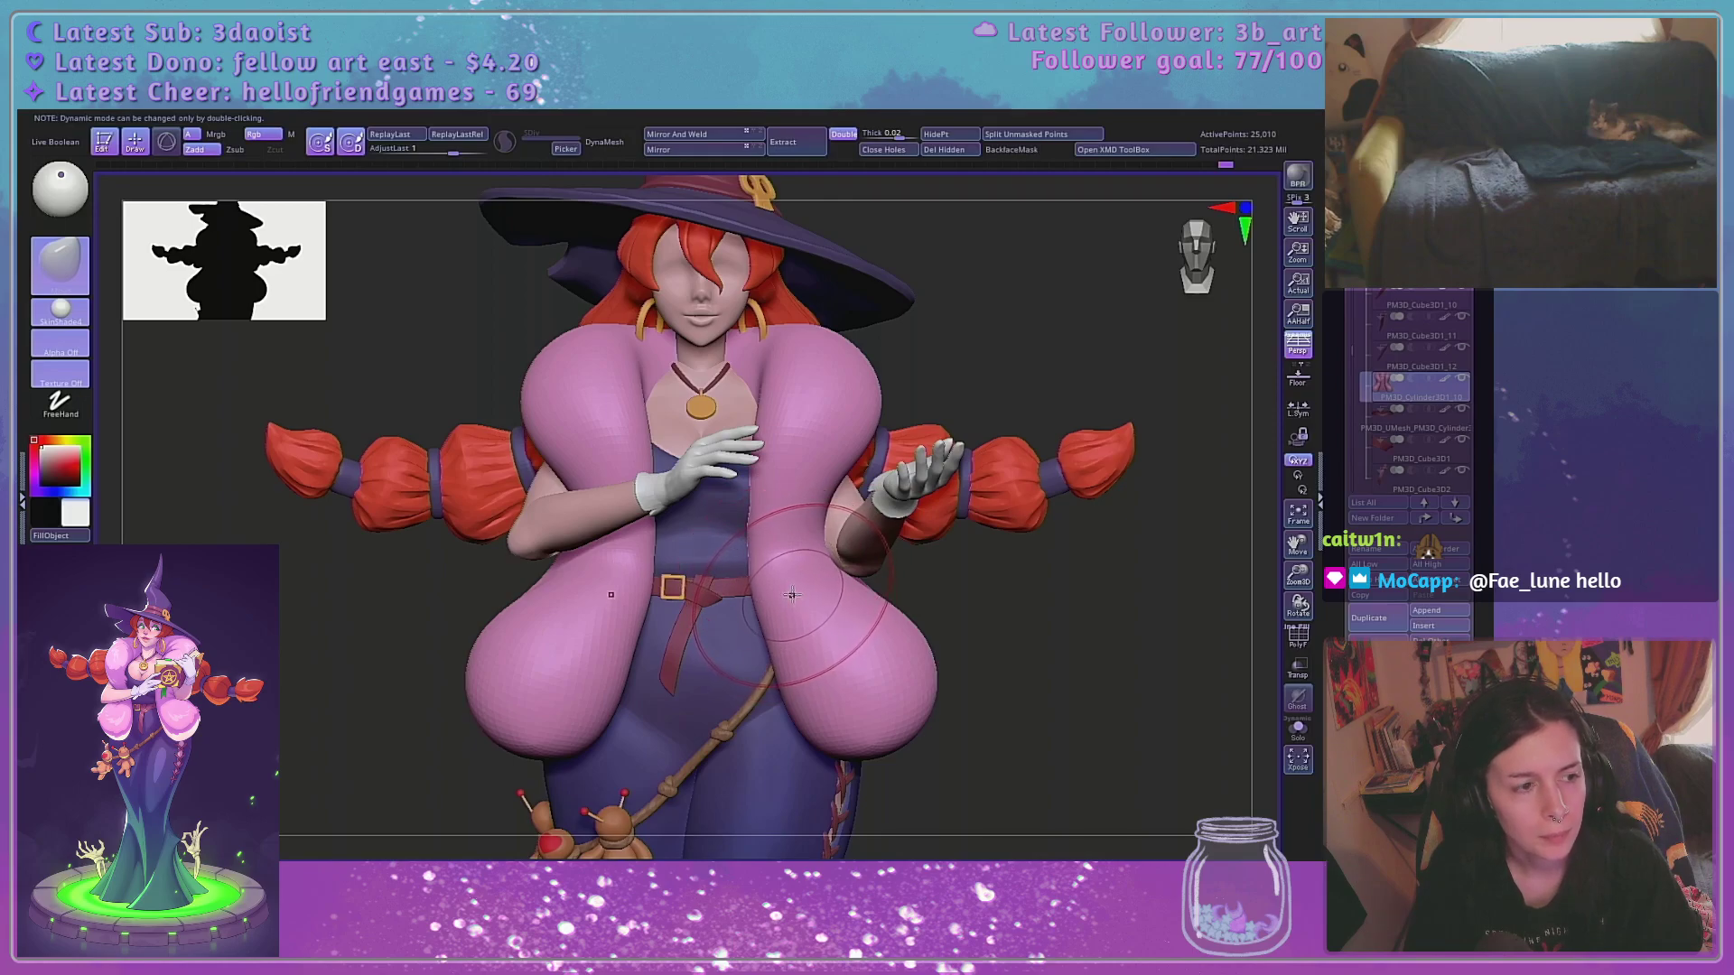
Isolate the coat, widen its neck opening with the Move brush, and bring back the full figure
left_click_drag(1111, 598, 1008, 623, "alt")
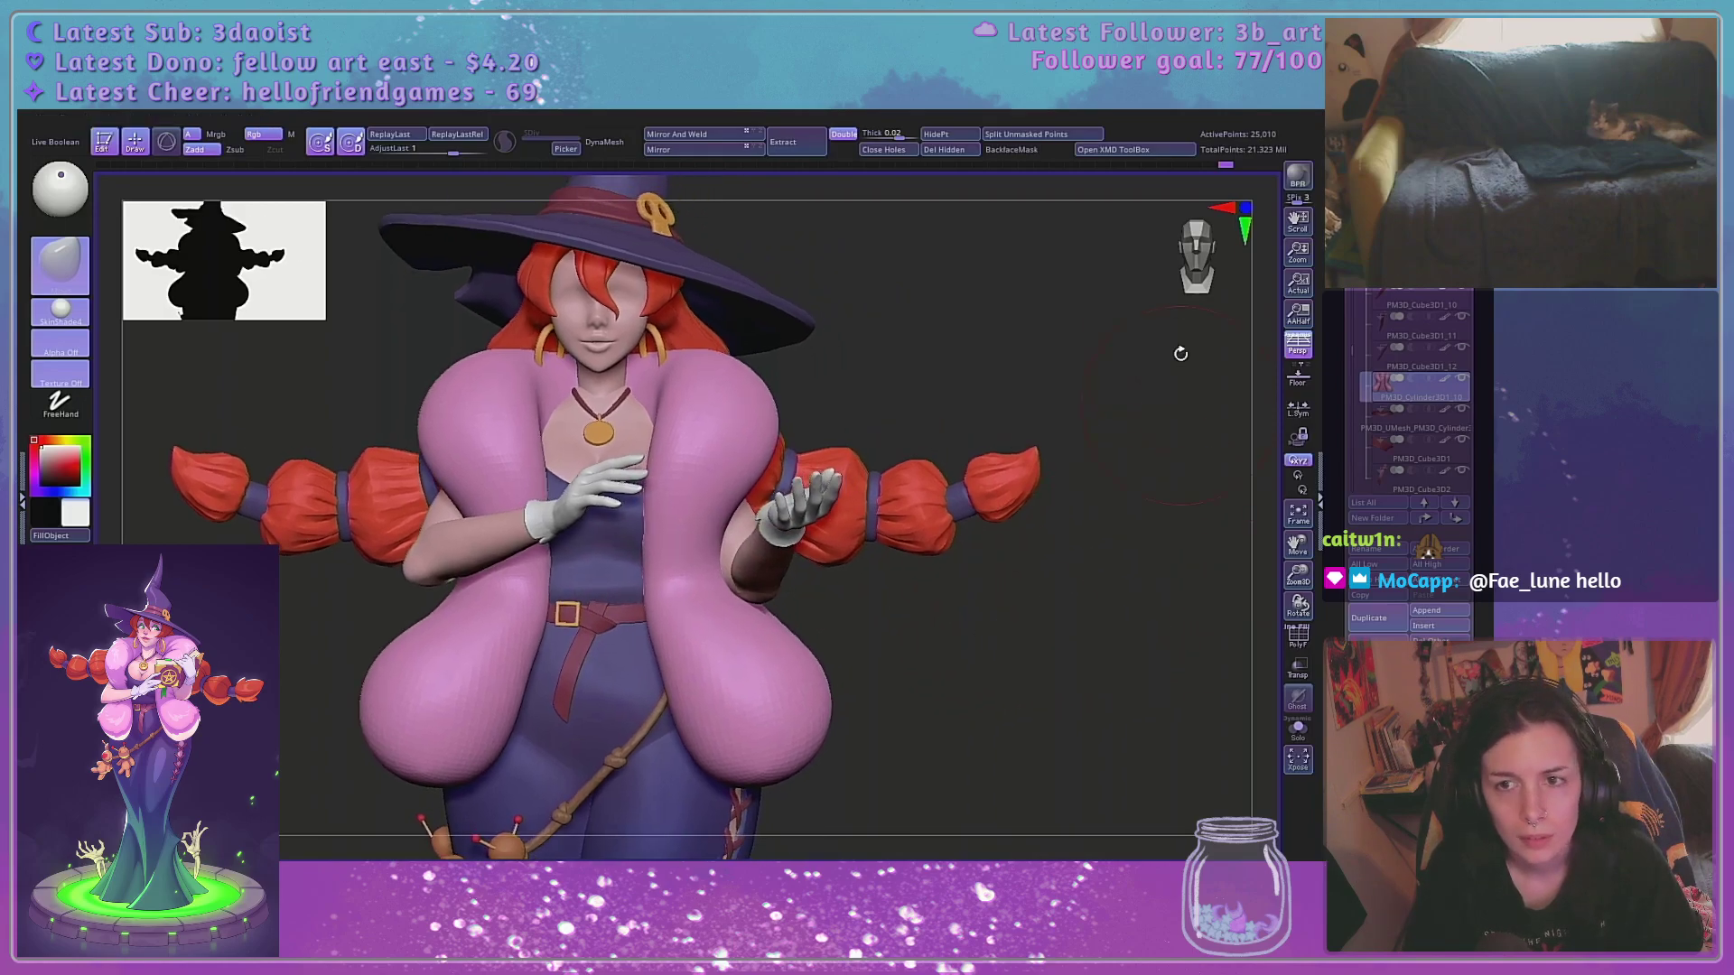
left_click_drag(921, 362, 1045, 459, "alt")
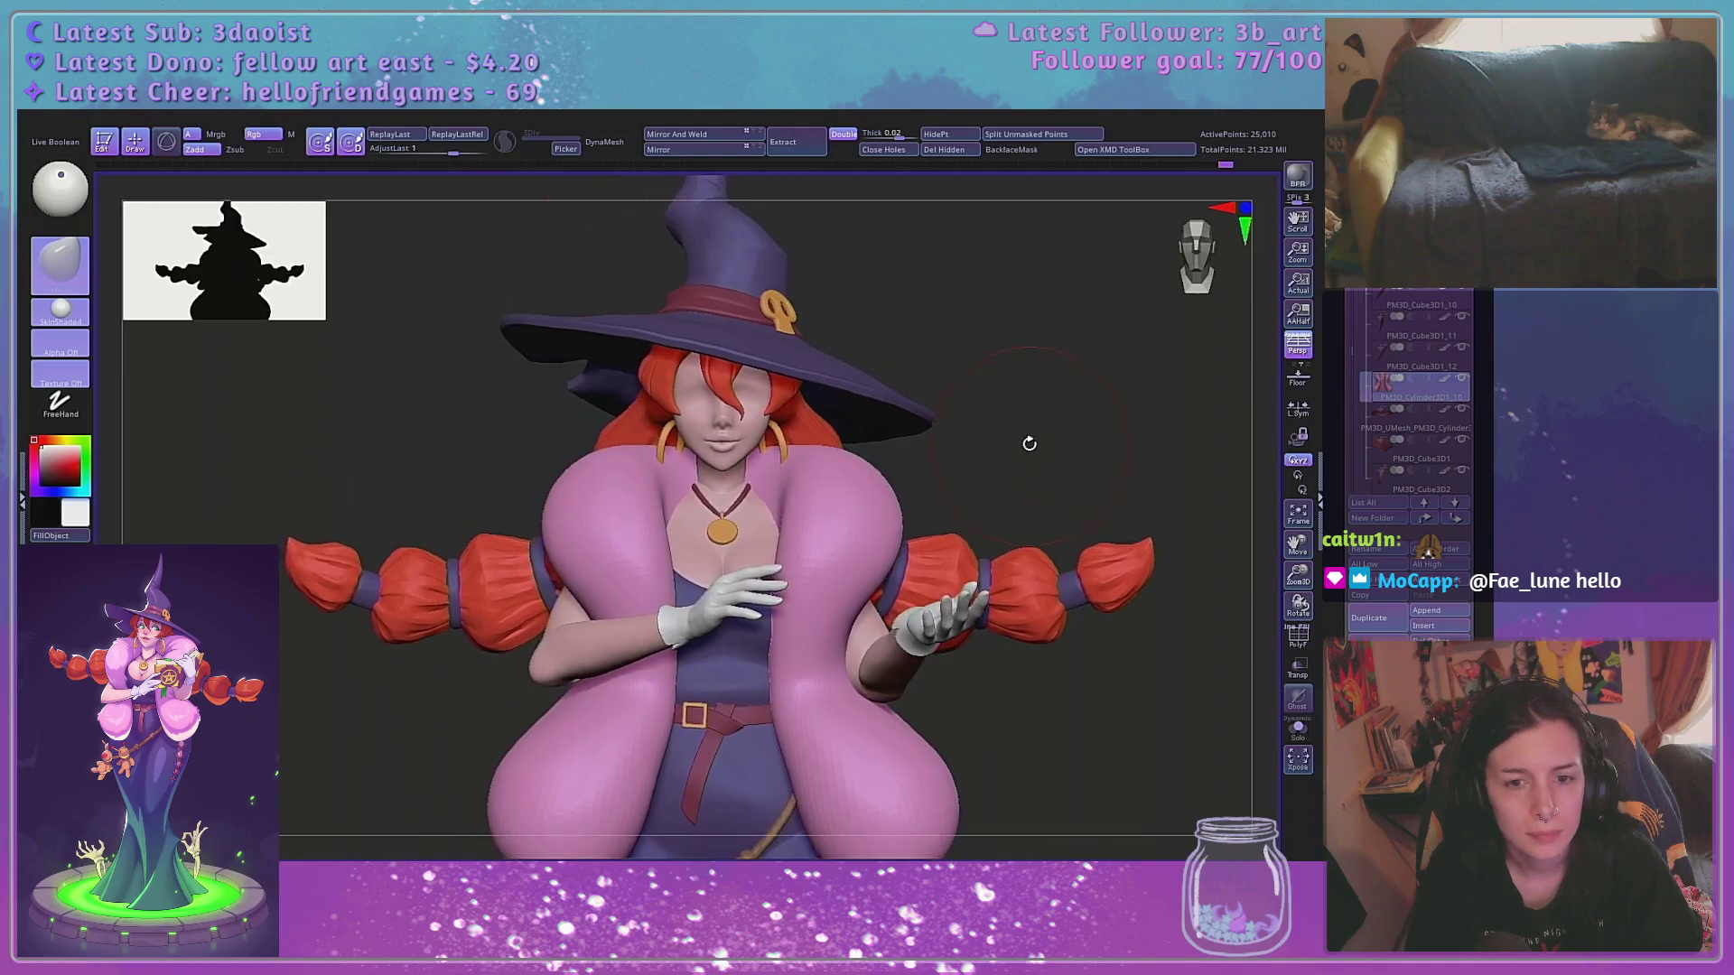
left_click(1299, 728)
mouse_move(1146, 422)
left_mouse_down()
mouse_move(1096, 523)
mouse_move(1022, 542)
left_mouse_up()
mouse_move(989, 460)
left_mouse_down()
mouse_move(1037, 367)
mouse_move(980, 384)
left_mouse_up()
key("space")
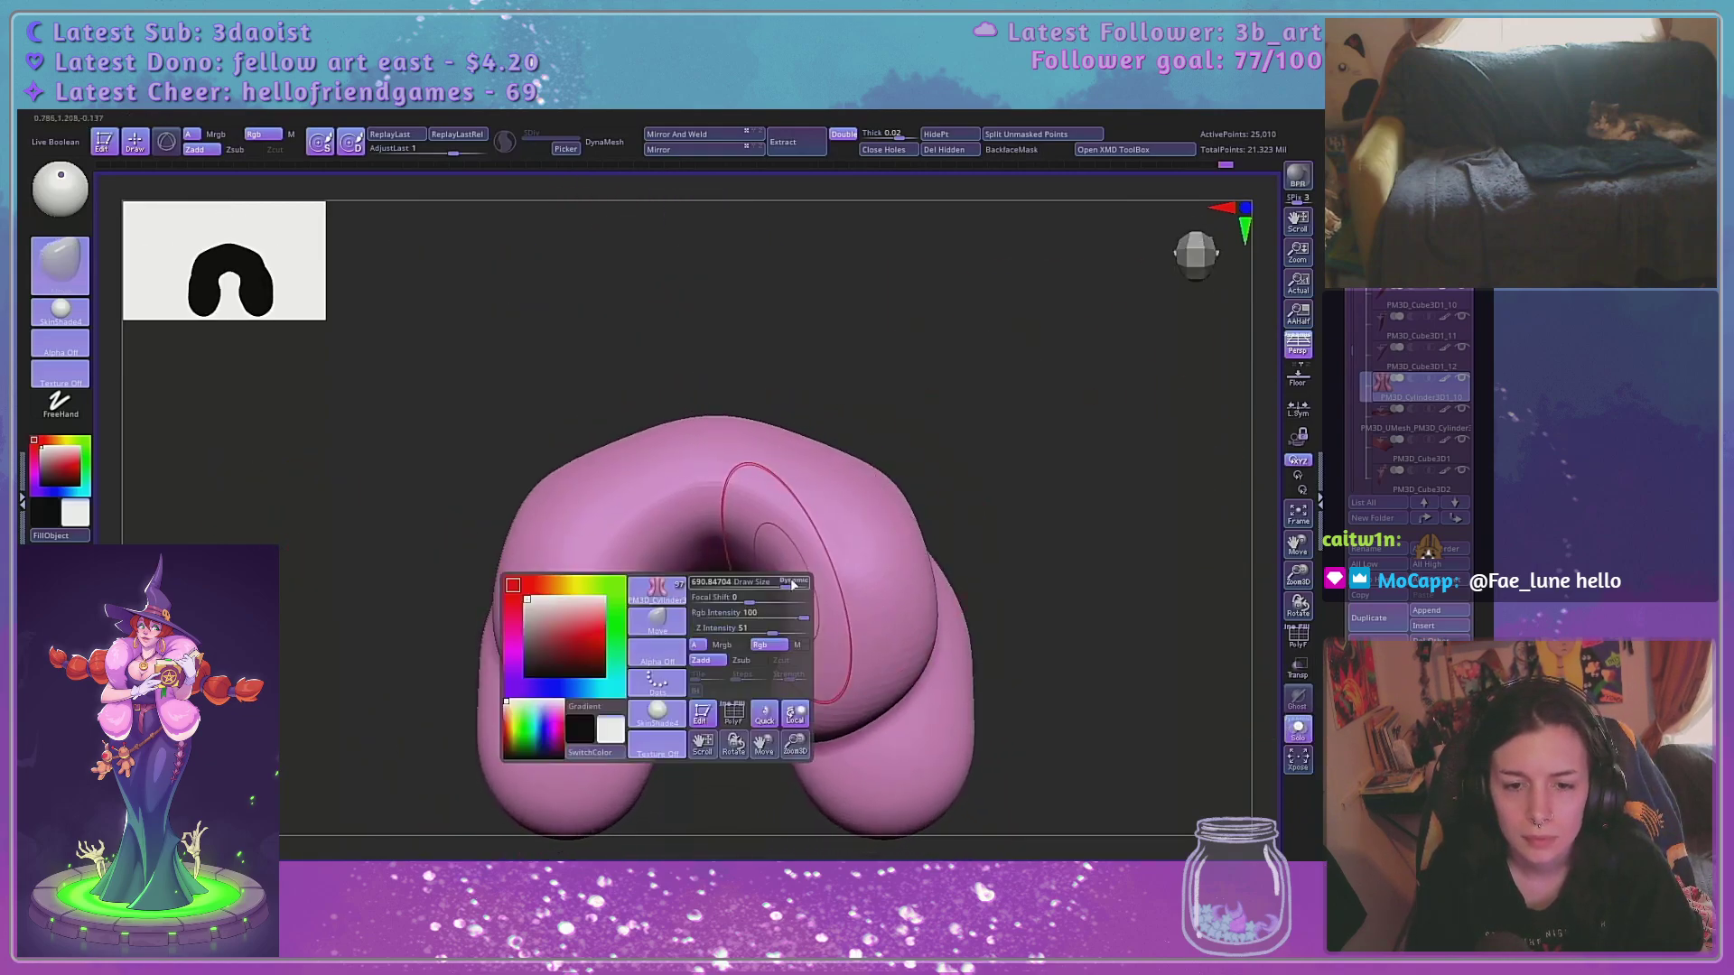
mouse_move(784, 585)
left_mouse_down()
mouse_move(769, 585)
mouse_move(777, 546)
mouse_move(796, 588)
left_mouse_up()
key("space")
left_click_drag(931, 370, 1026, 403)
left_click(1297, 731)
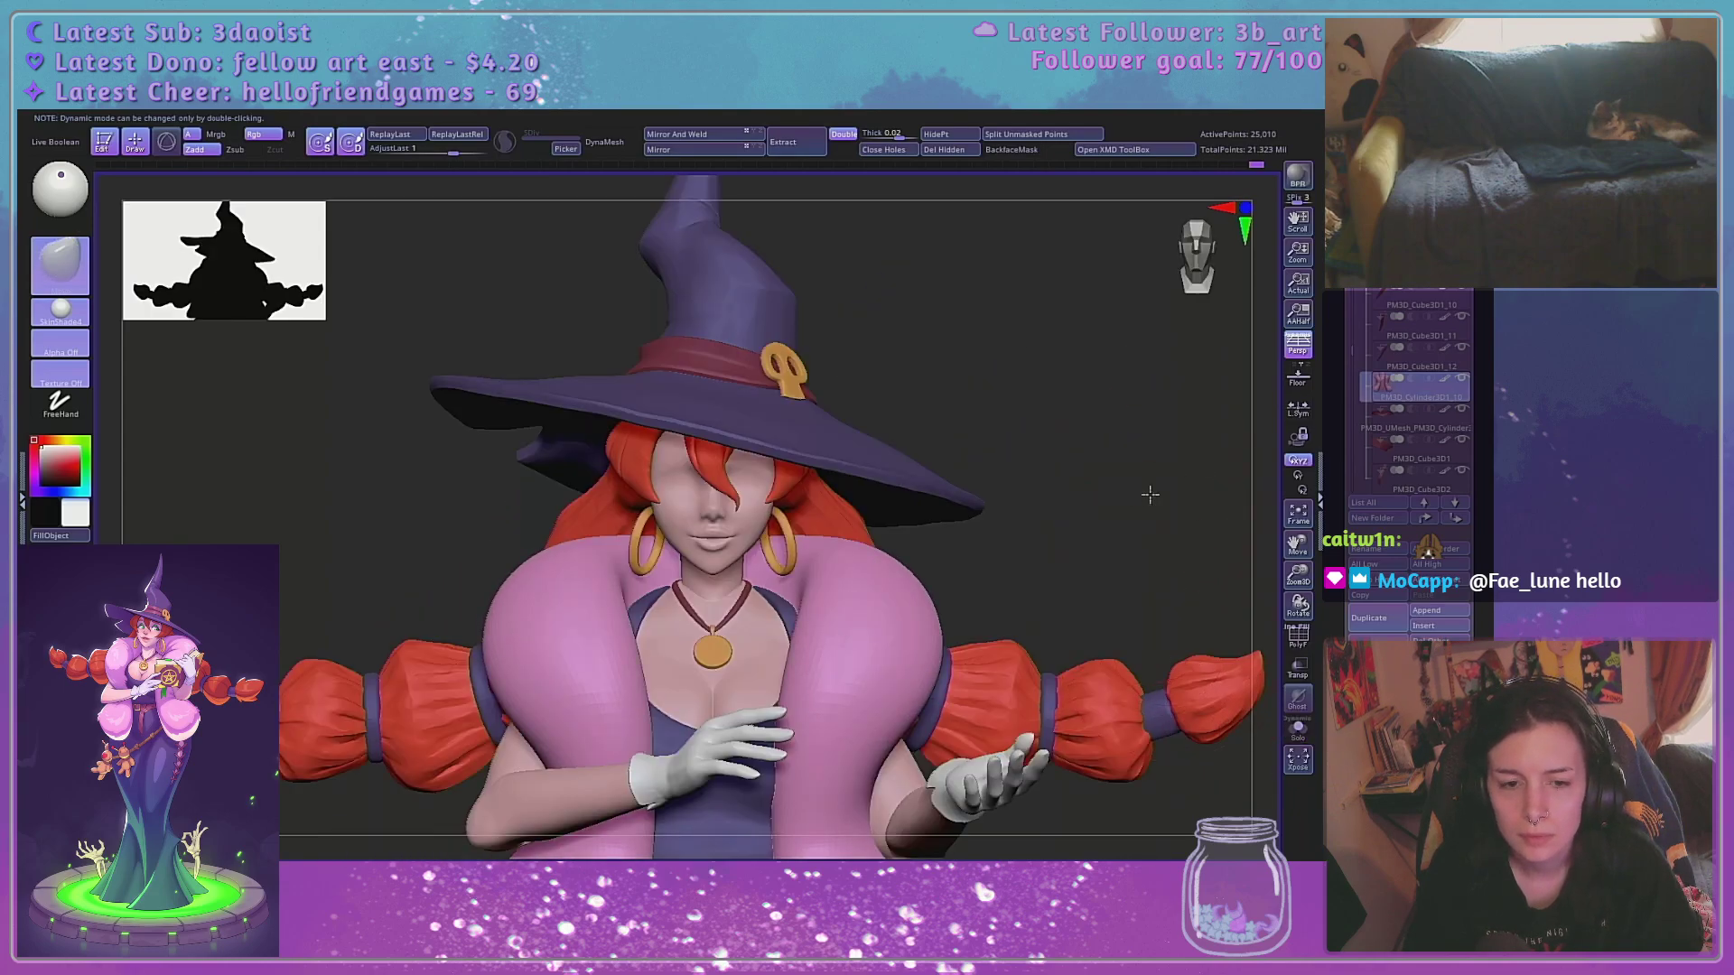
Refine the outline of the coat's shoulder puffs and lower puffs with the Move brush
mouse_move(1146, 495)
left_mouse_down()
mouse_move(1172, 495)
mouse_move(1133, 496)
left_mouse_up()
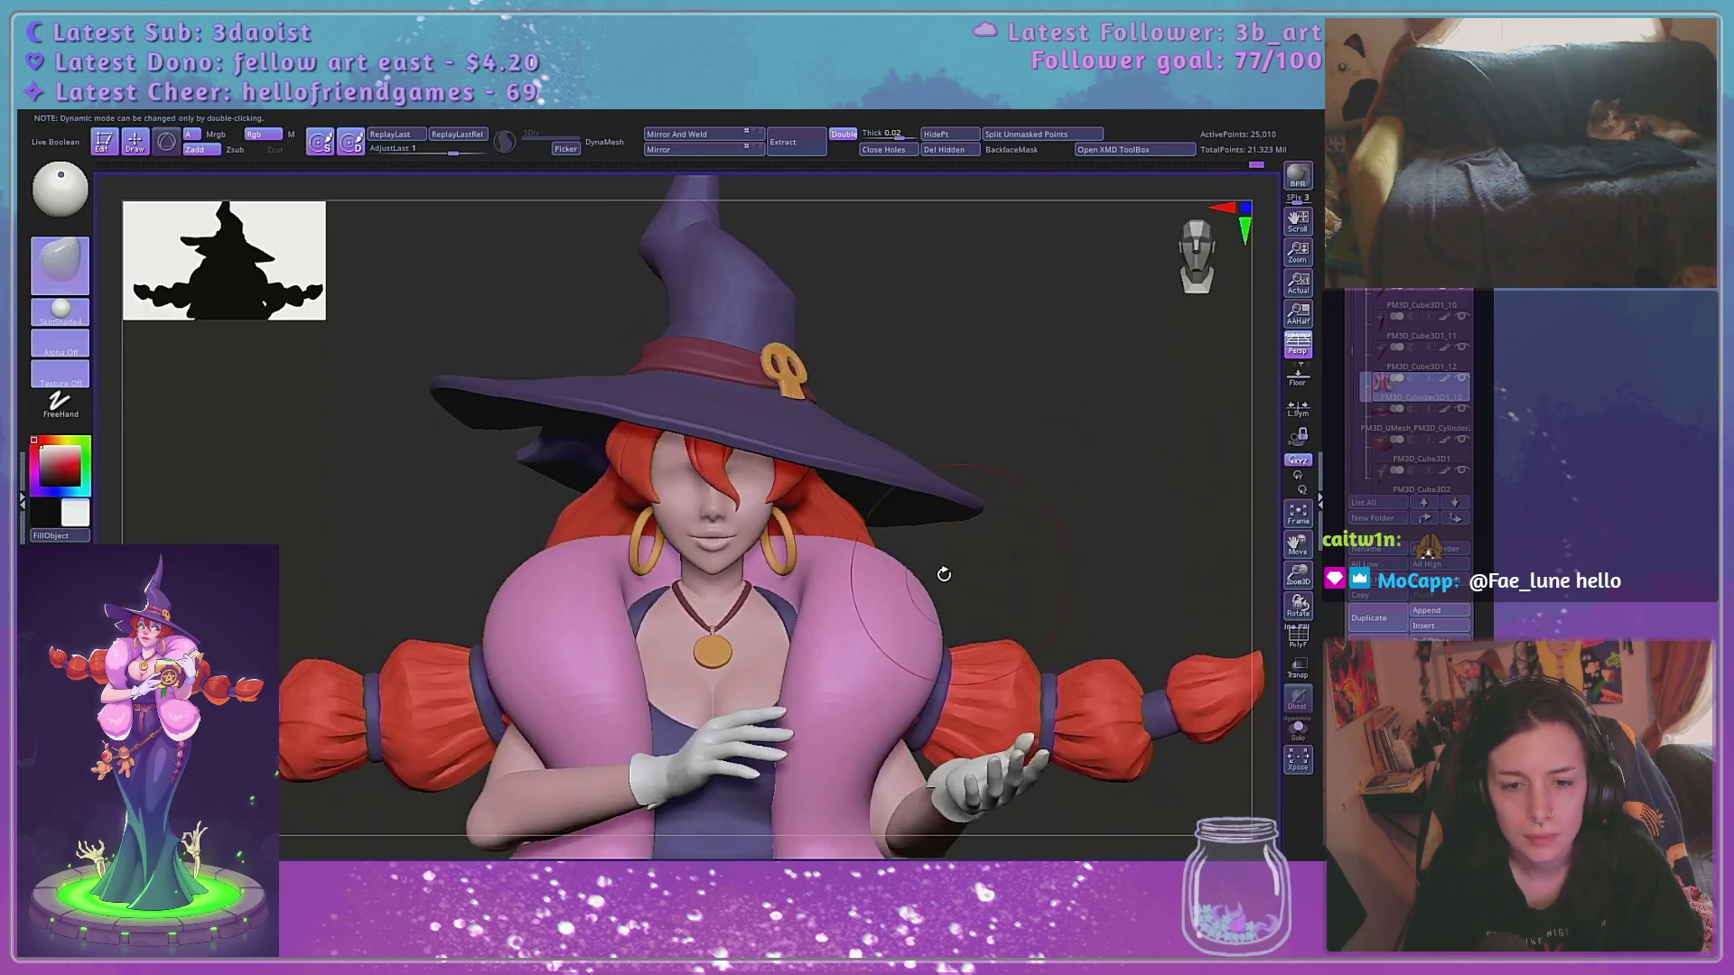
left_click_drag(1294, 579, 1289, 663)
left_click_drag(1149, 533, 1154, 437, "alt")
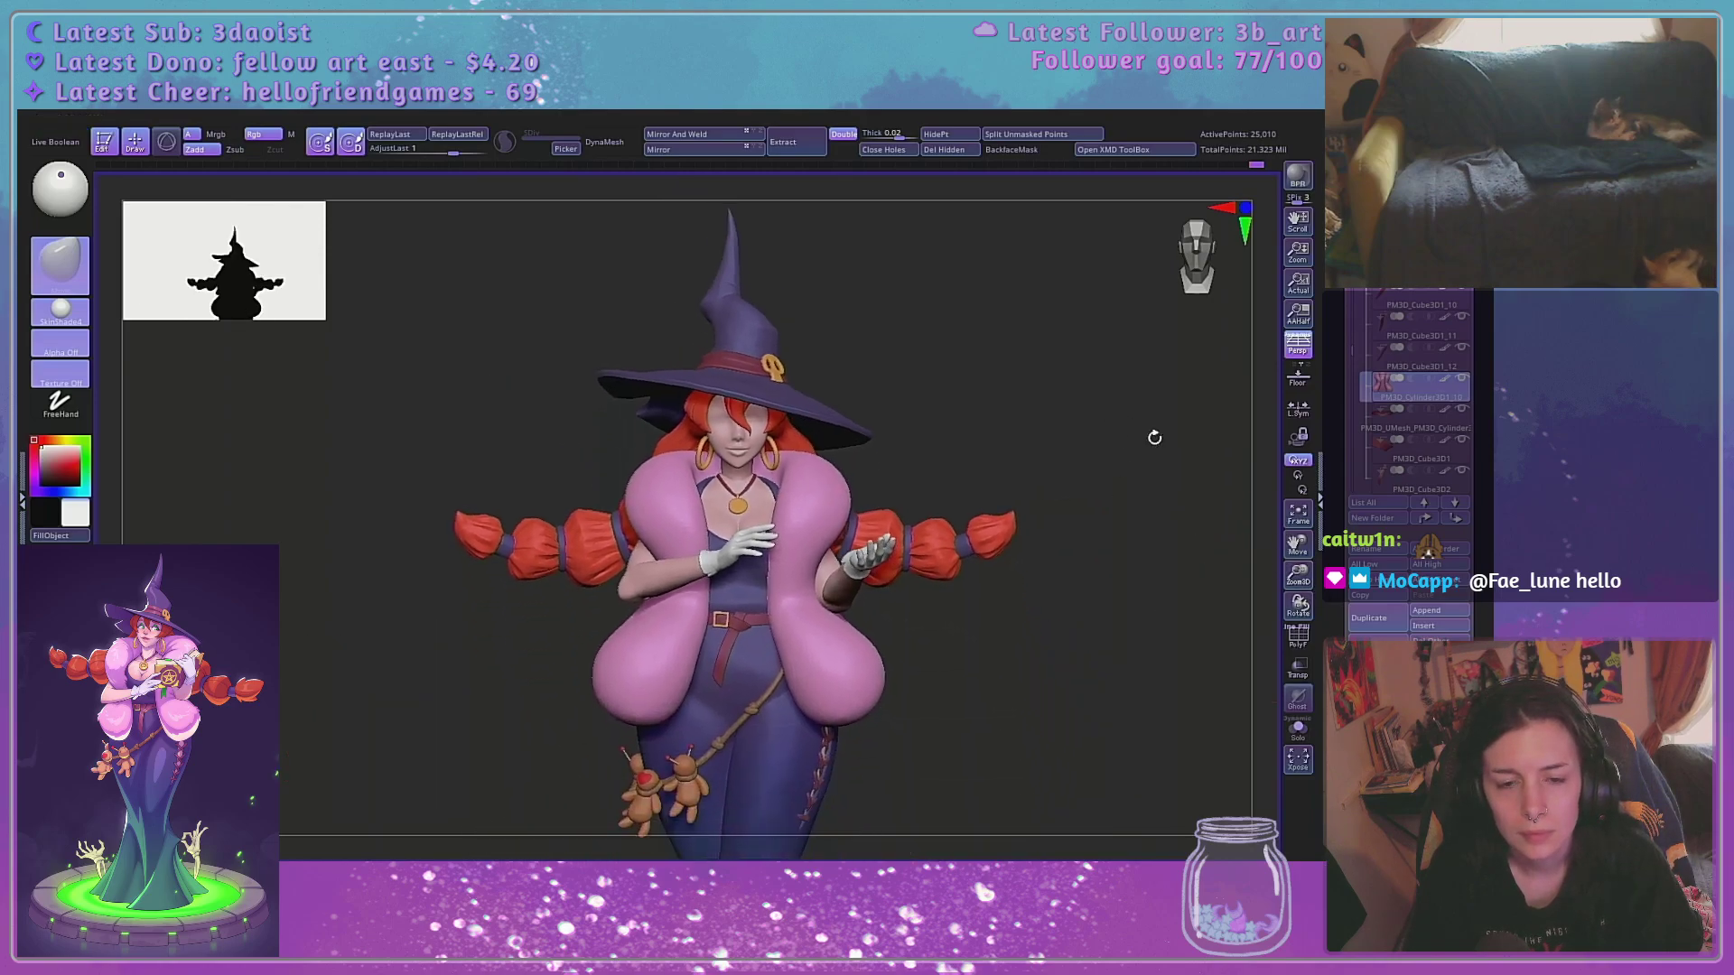
left_click_drag(1294, 585, 1293, 504)
right_click(802, 555)
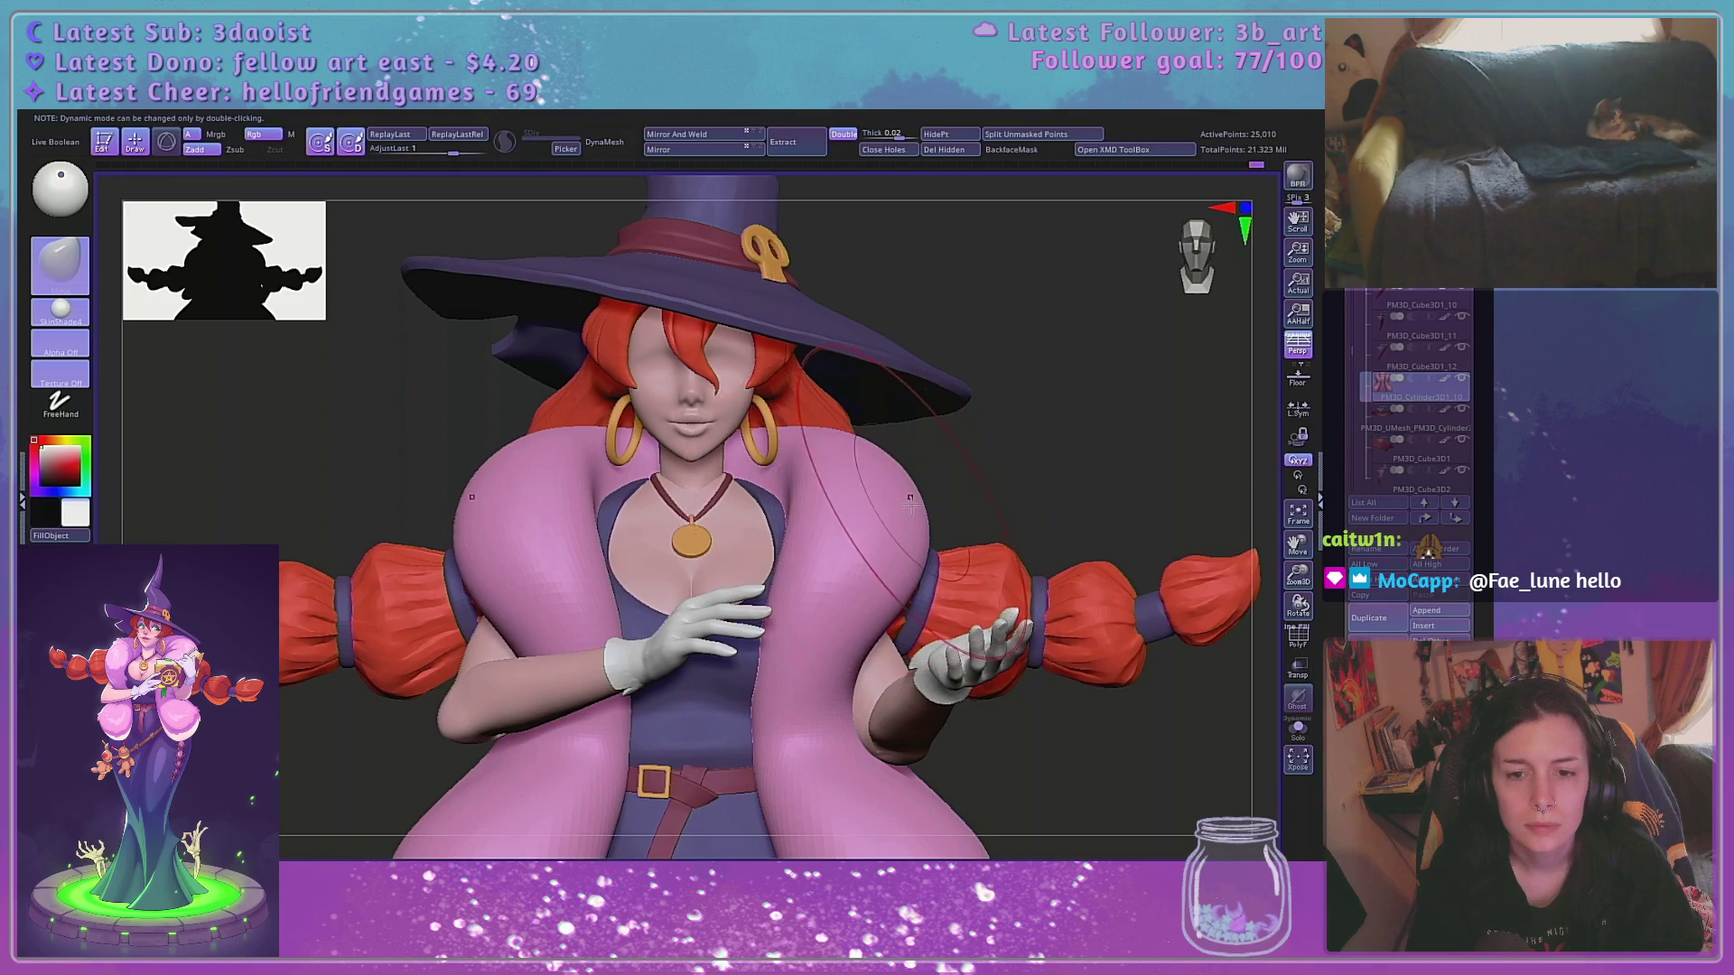
left_click_drag(1289, 575, 1288, 643)
left_click_drag(1172, 452, 1202, 431, "alt")
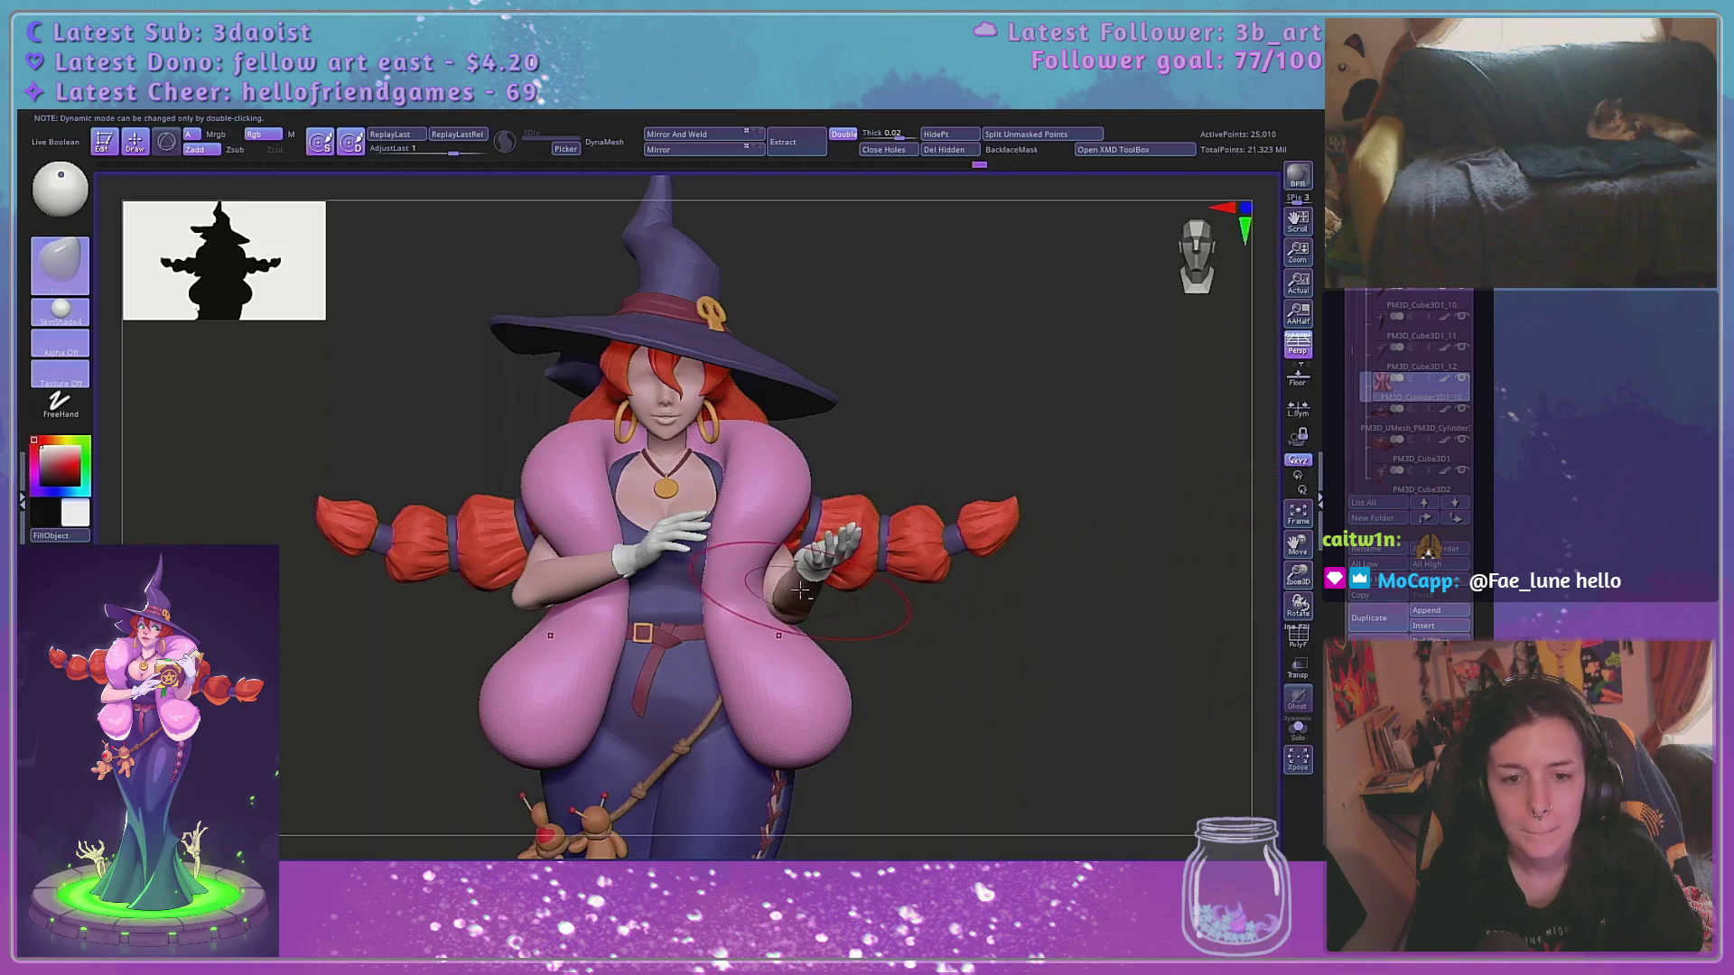
Show the surrounding parts as transparent ghosts, make the body the active subtool, and enlarge the brush
left_click(1299, 730)
left_click(1299, 730)
left_click(1298, 668)
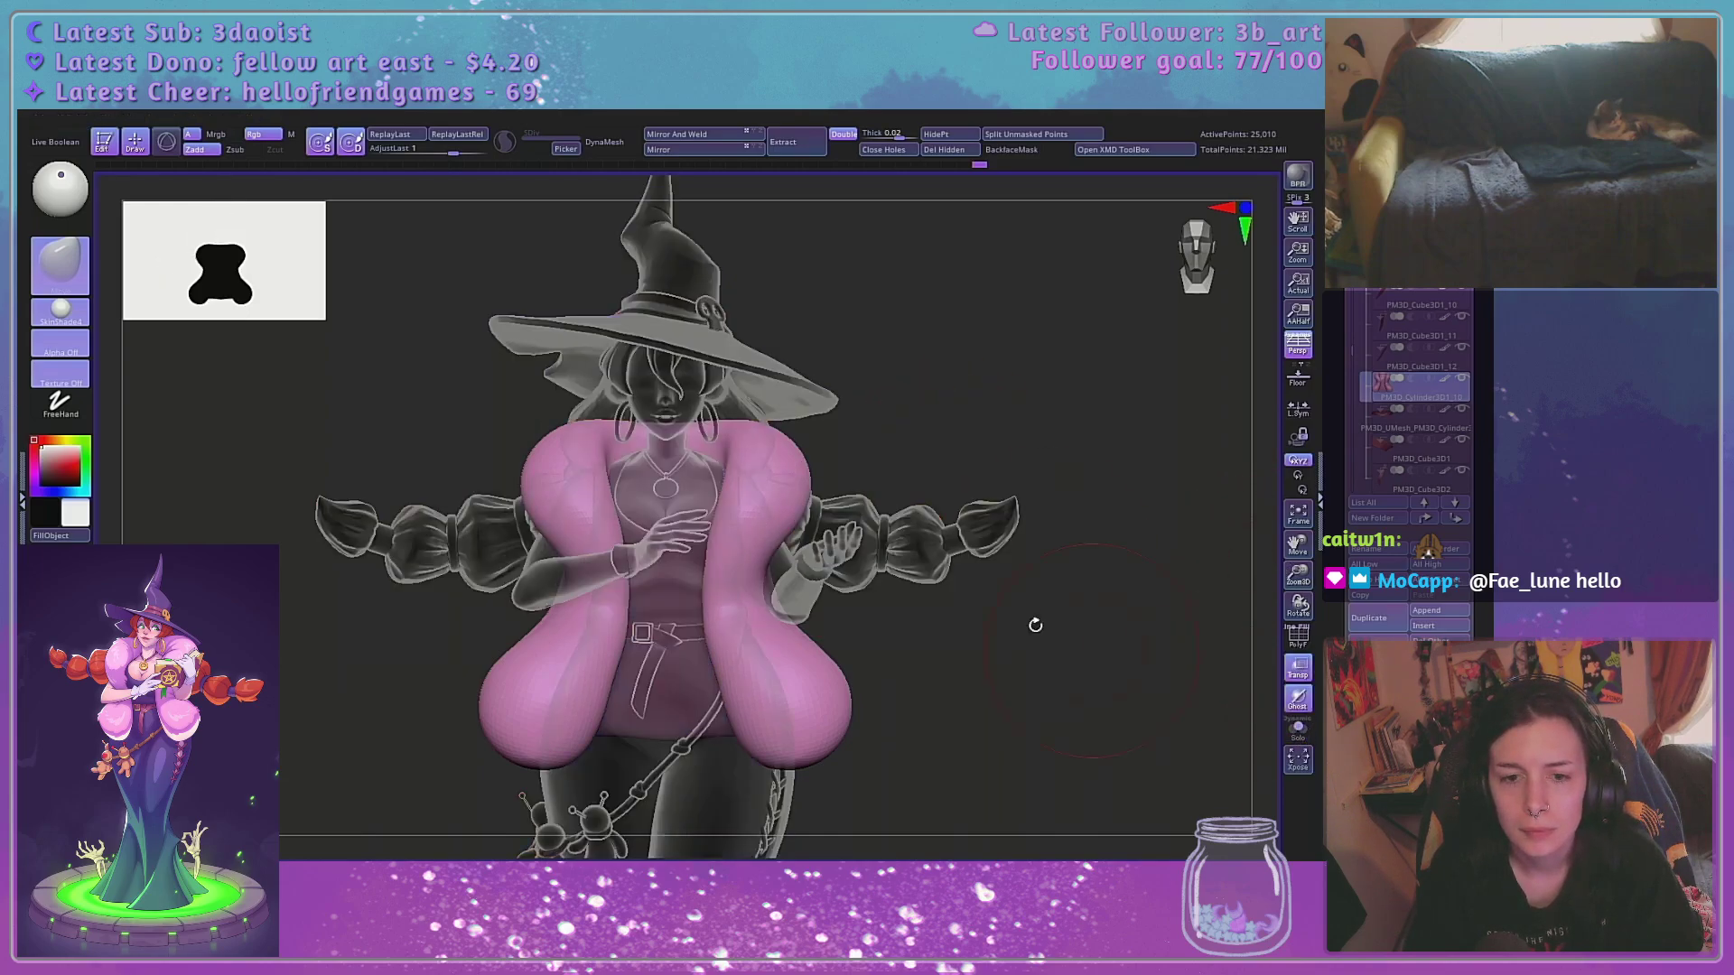
left_click(805, 591, "alt")
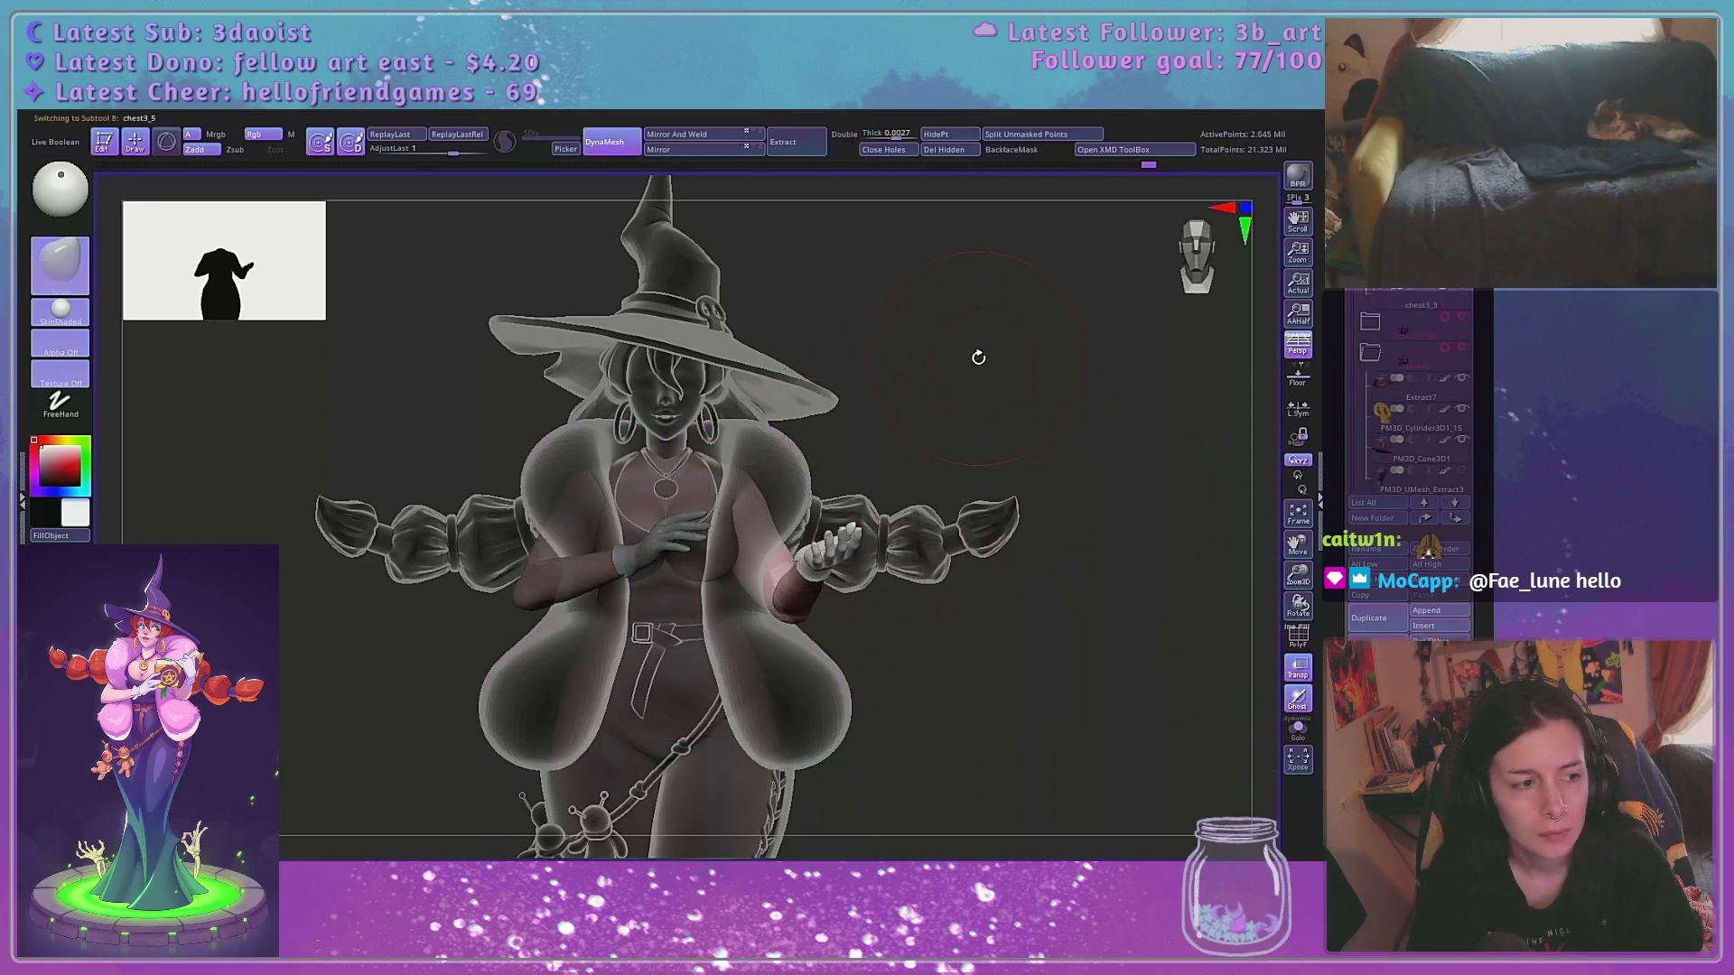
key("space")
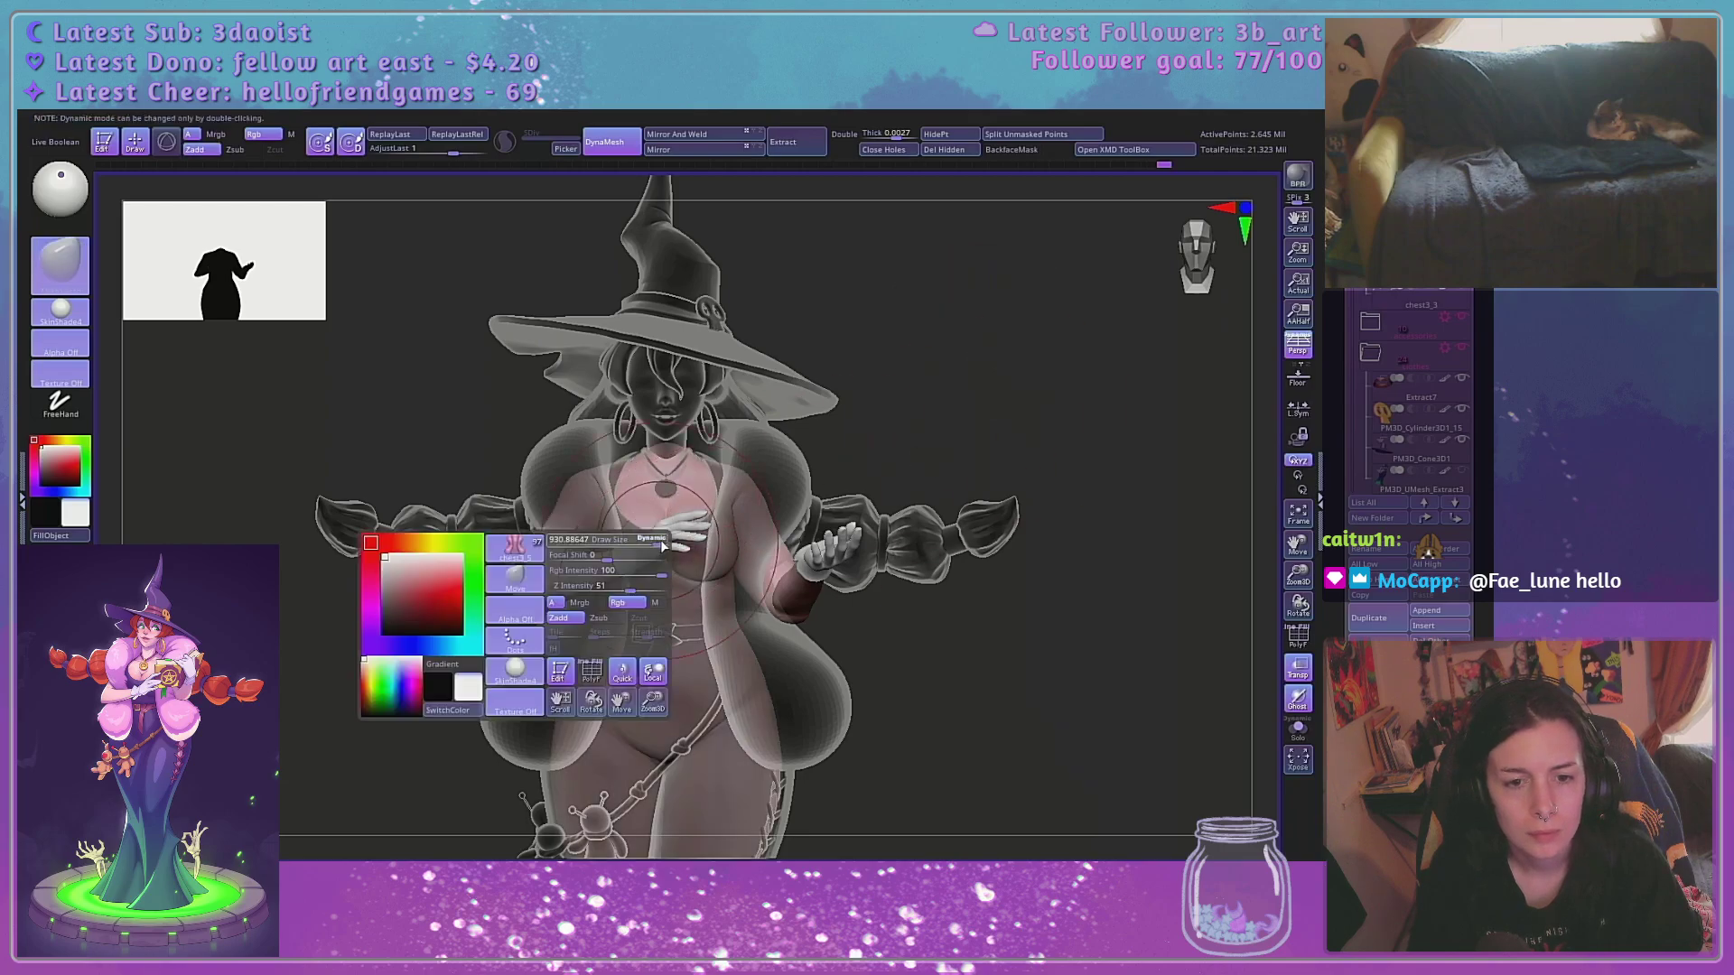
key("space")
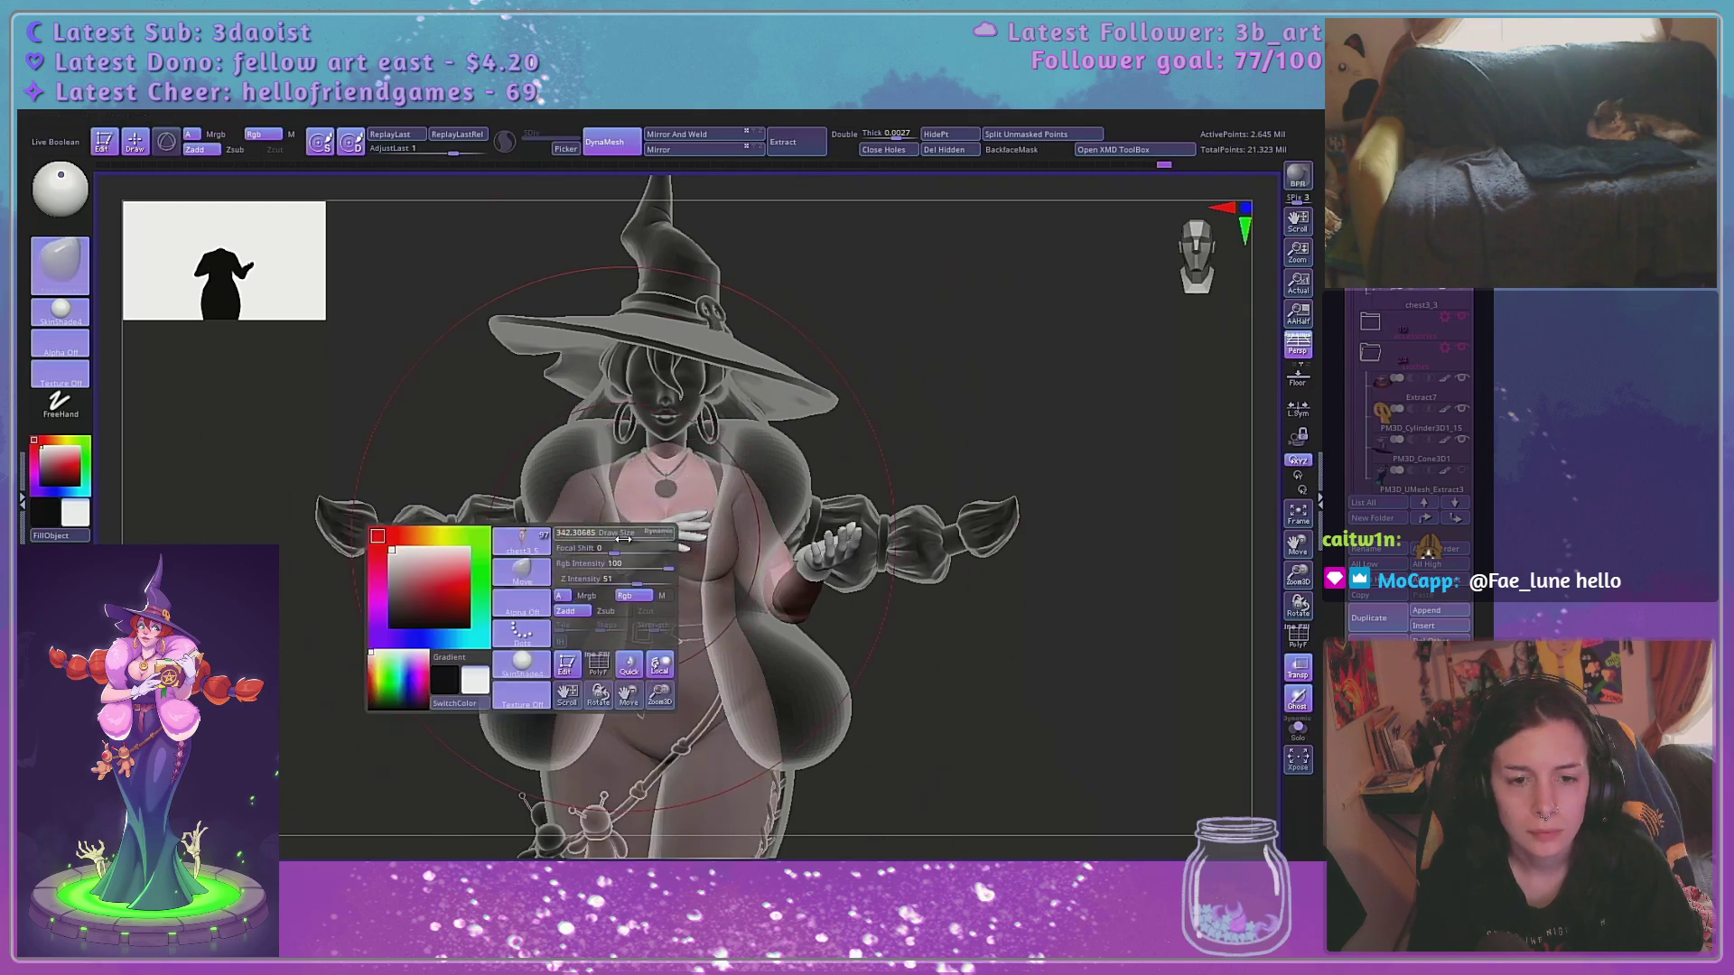
left_click_drag(670, 553, 678, 531)
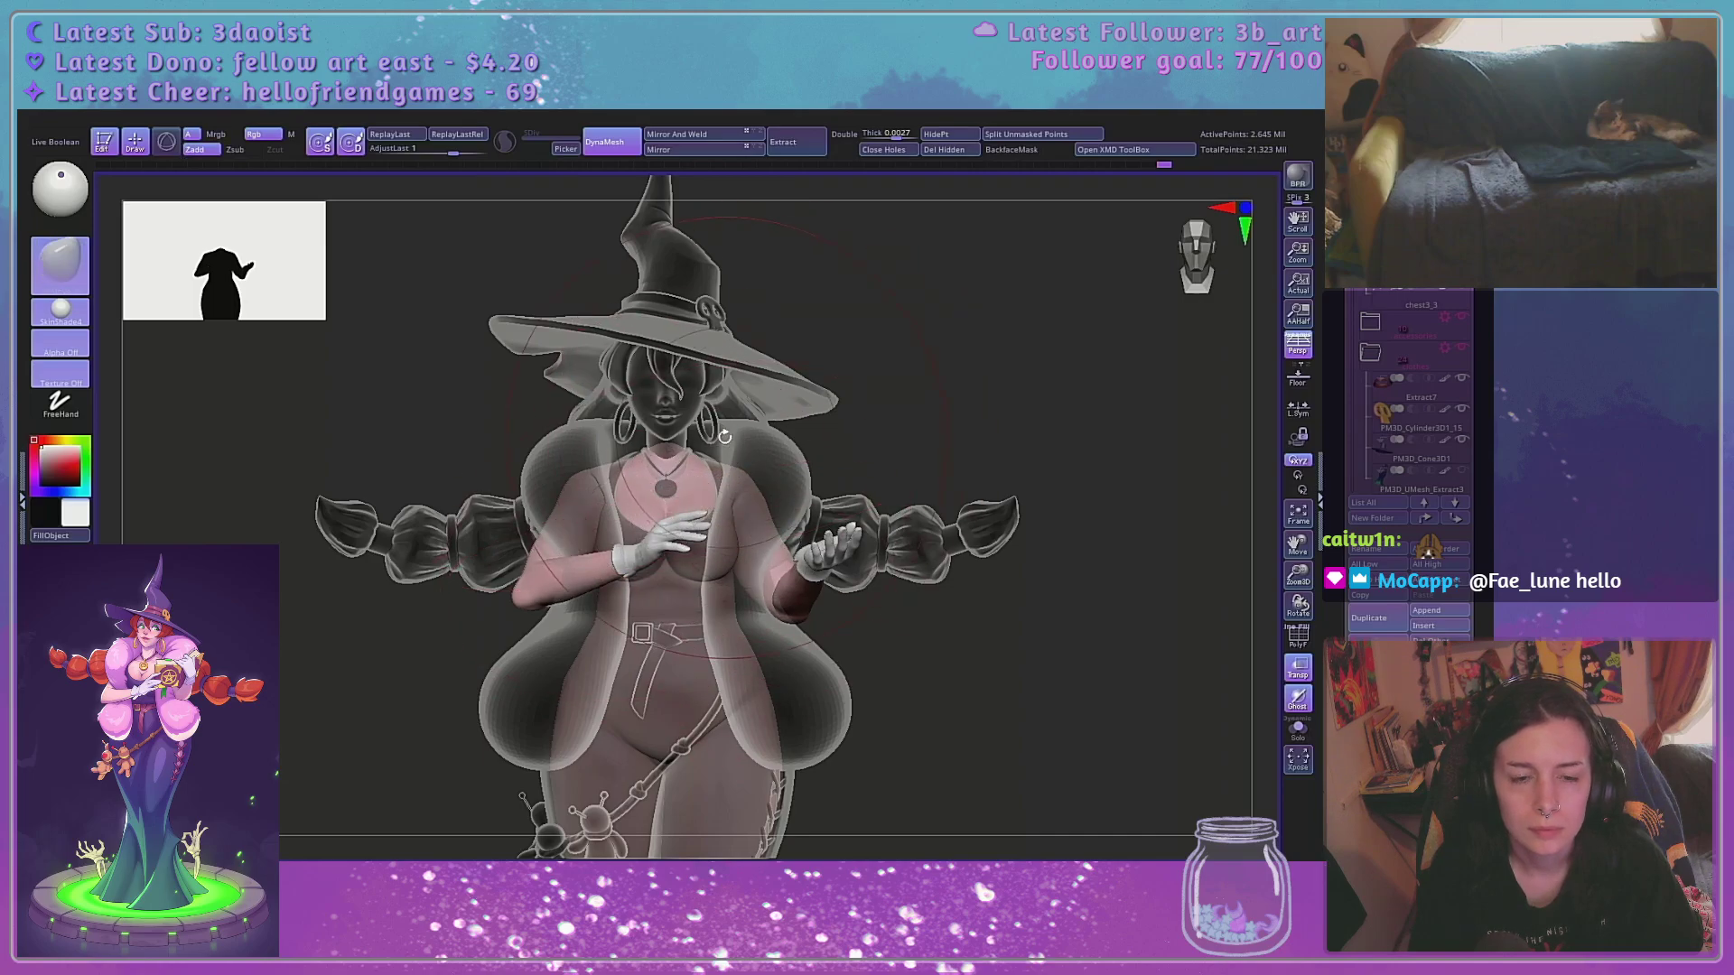
Mask the whole body except the witch's right arm from the lower upper arm to the hand
mouse_move(725, 437)
right_mouse_down()
mouse_move(860, 509)
mouse_move(592, 573)
mouse_move(505, 705)
mouse_move(682, 630)
right_mouse_up()
key("ctrl")
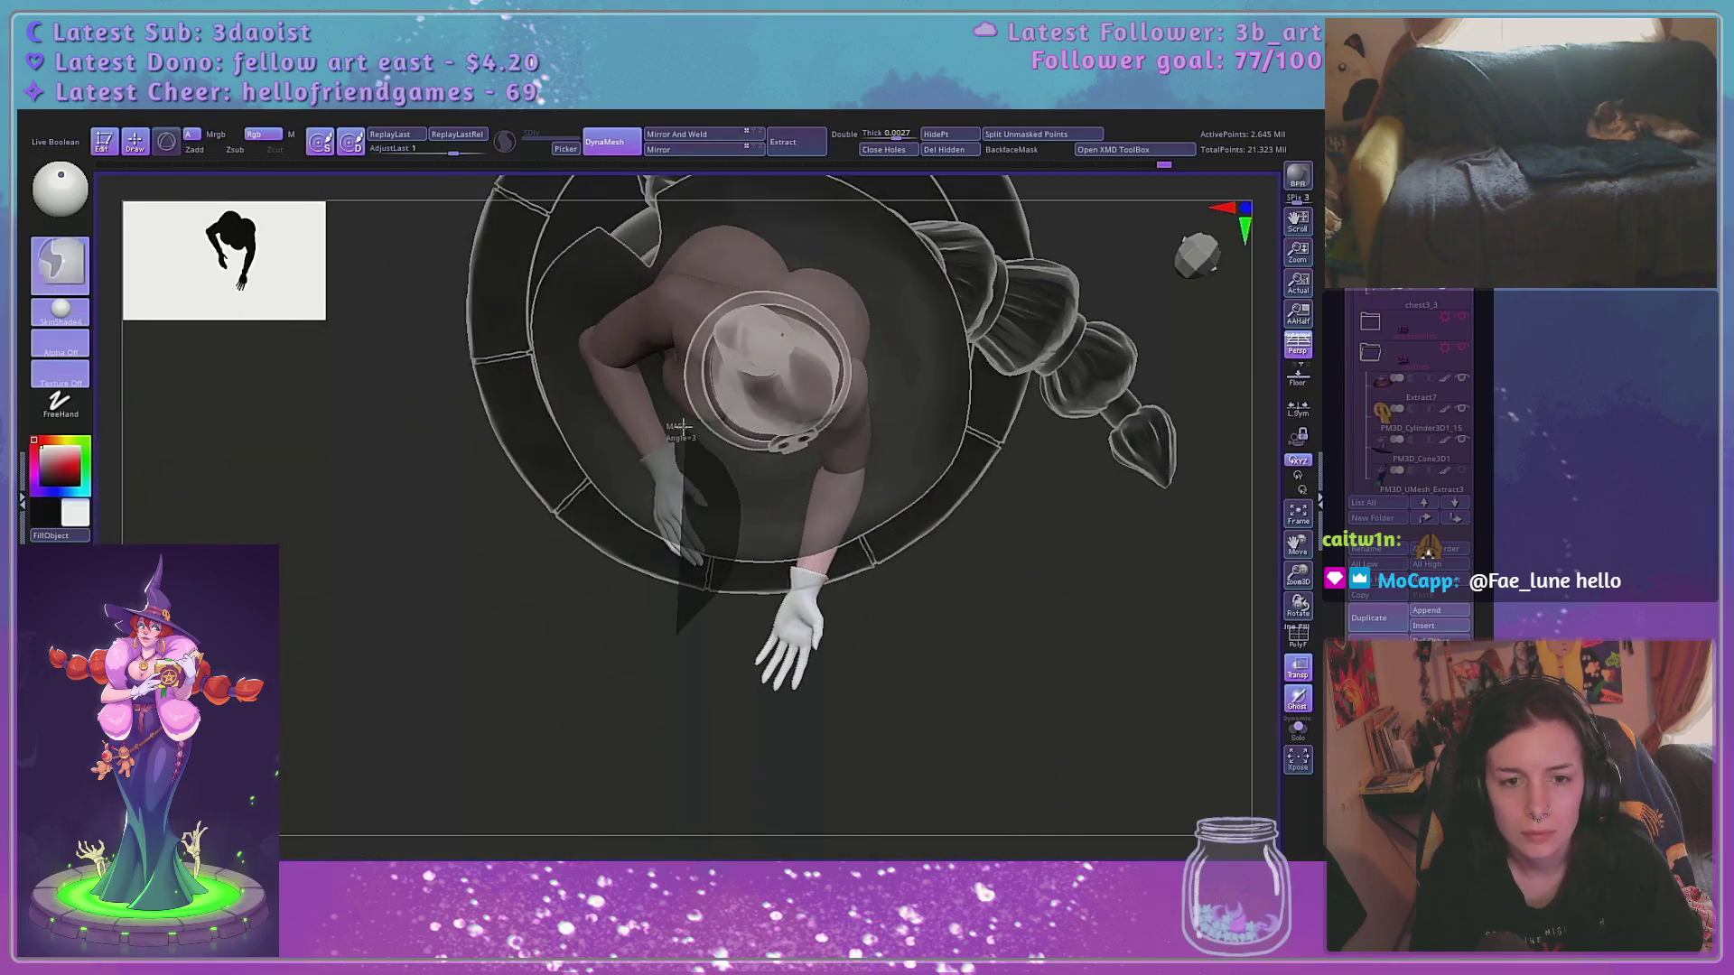
left_click_drag(637, 324, 464, 650, "ctrl")
right_click_drag(984, 632, 1061, 441)
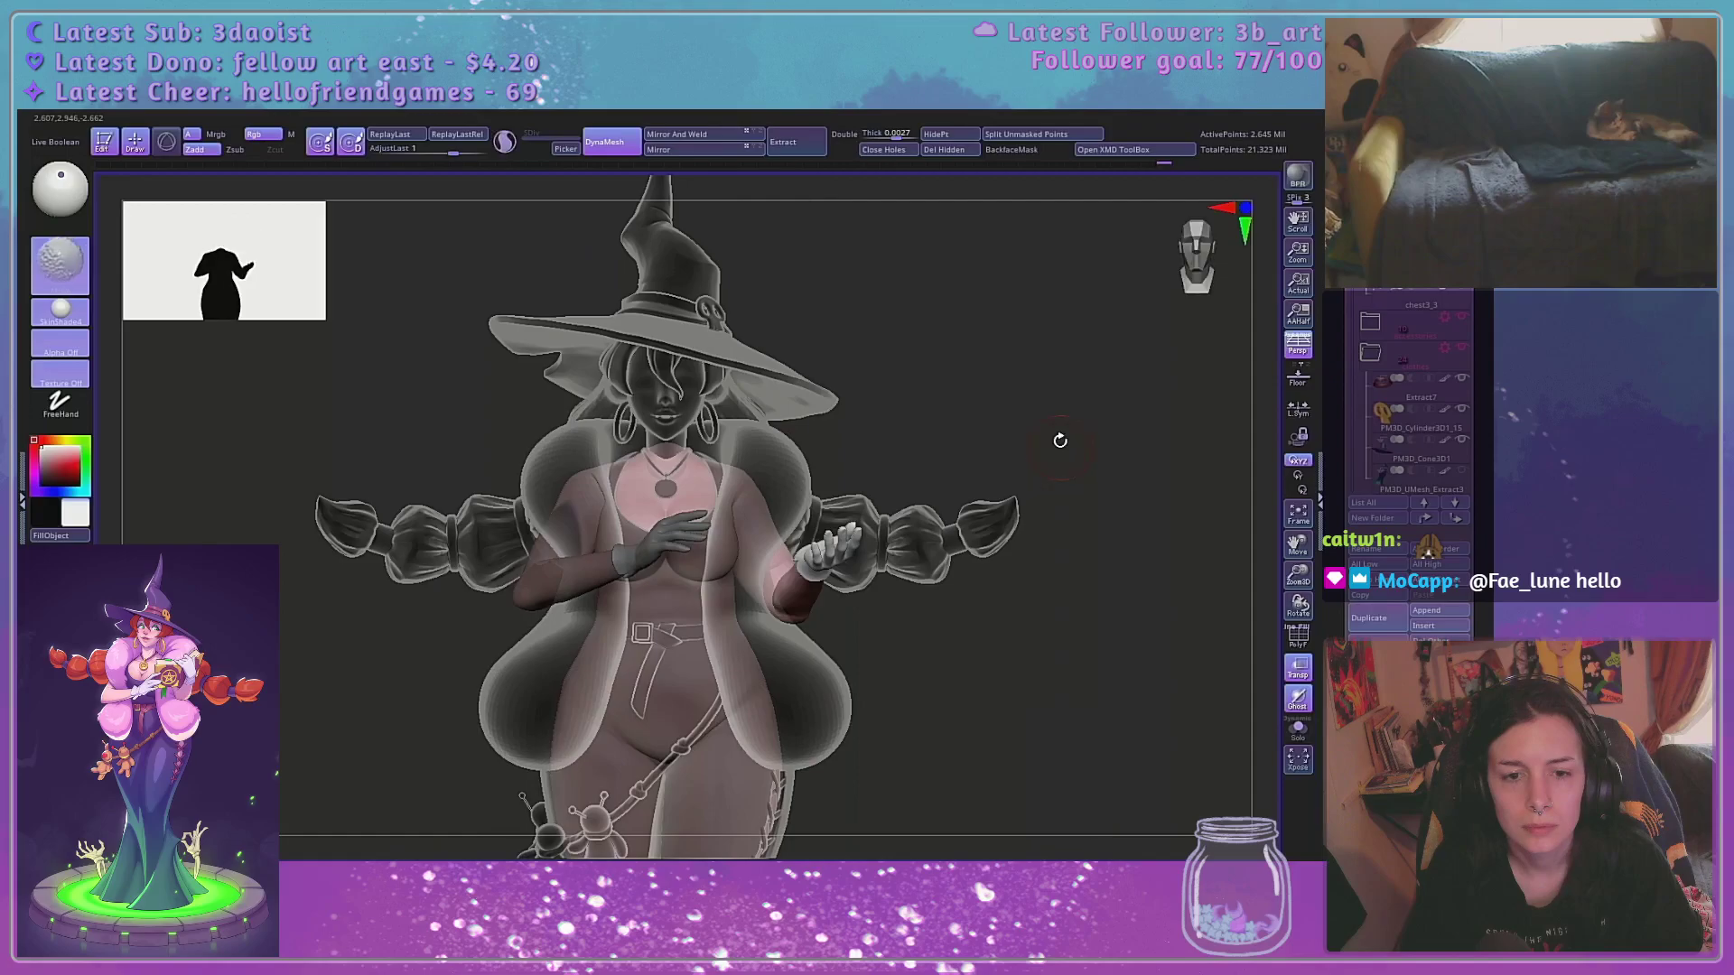
left_click(1039, 440, "ctrl")
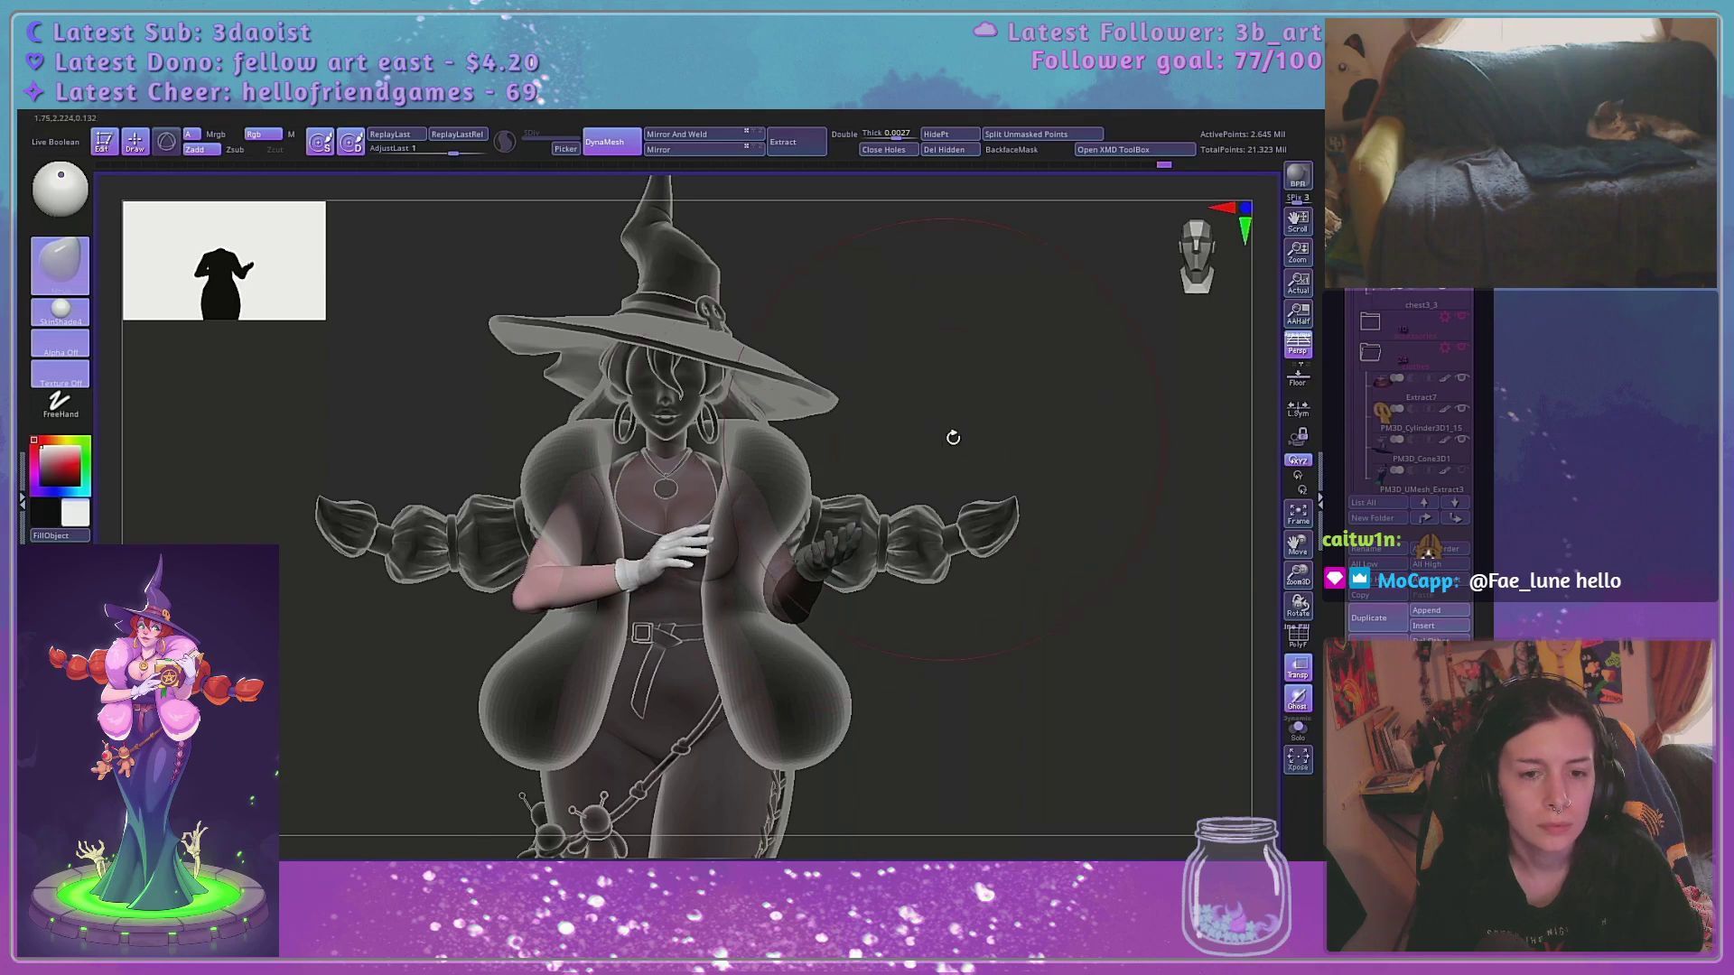
Isolate the body, then flatten and smooth the lumpy elbow of the unmasked right arm
right_click_drag(953, 437, 1060, 515)
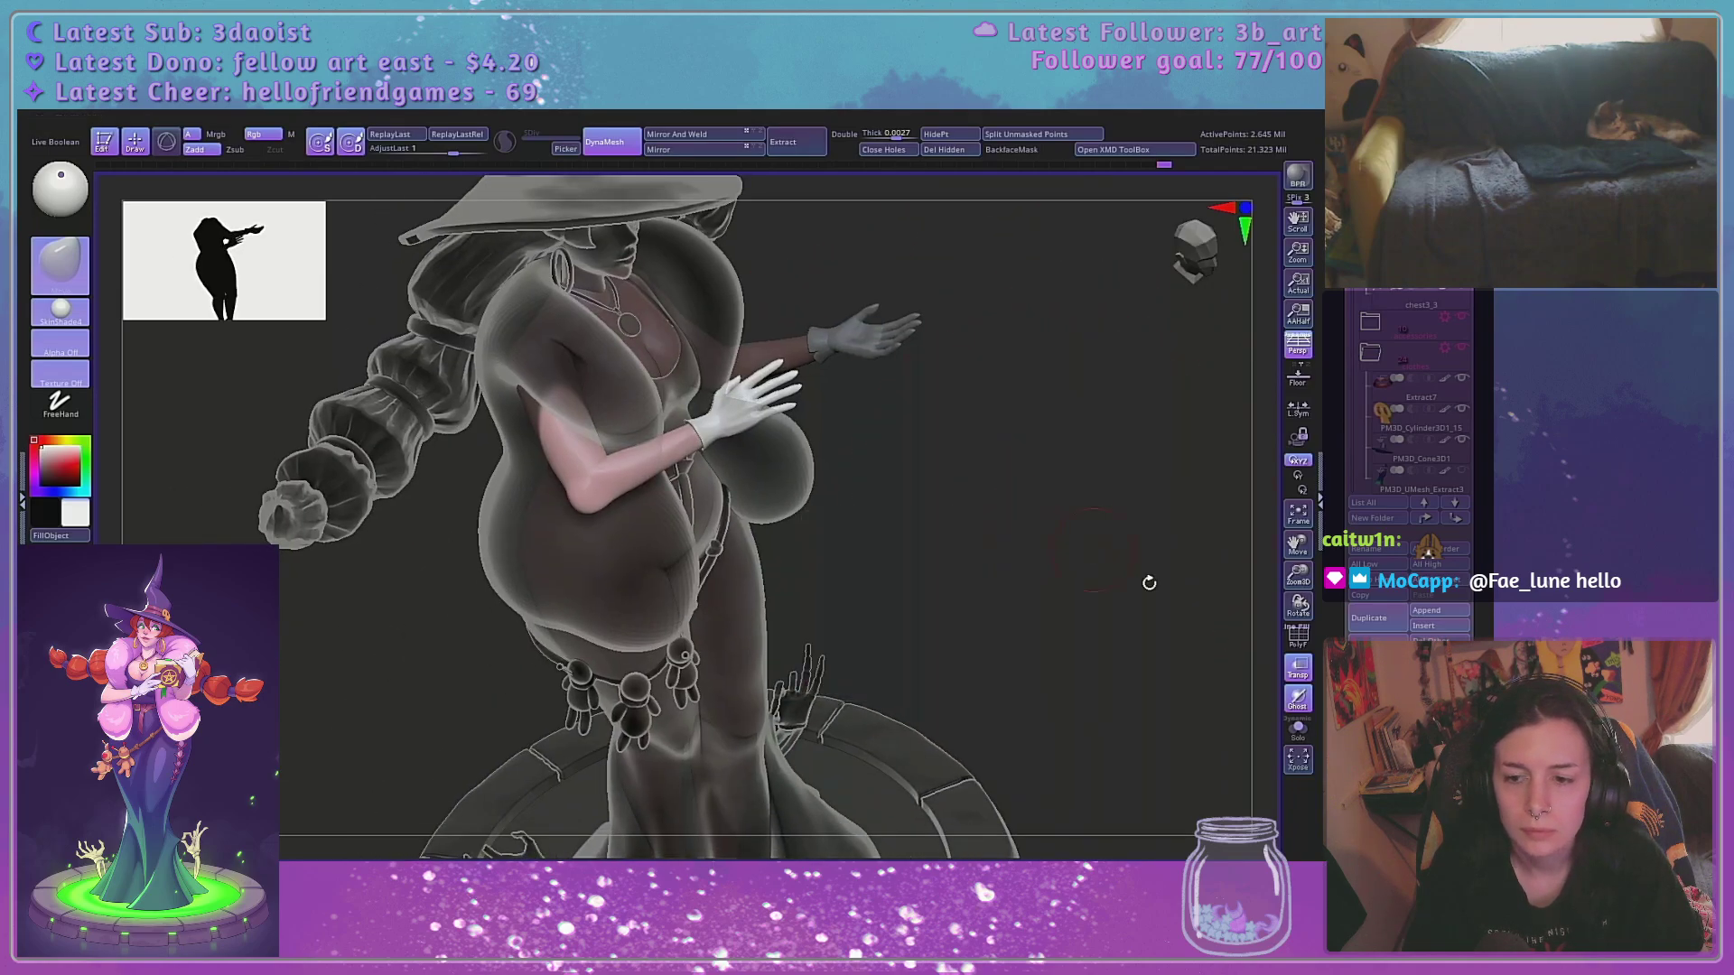
left_click(1298, 730)
right_click_drag(1038, 578, 1028, 475)
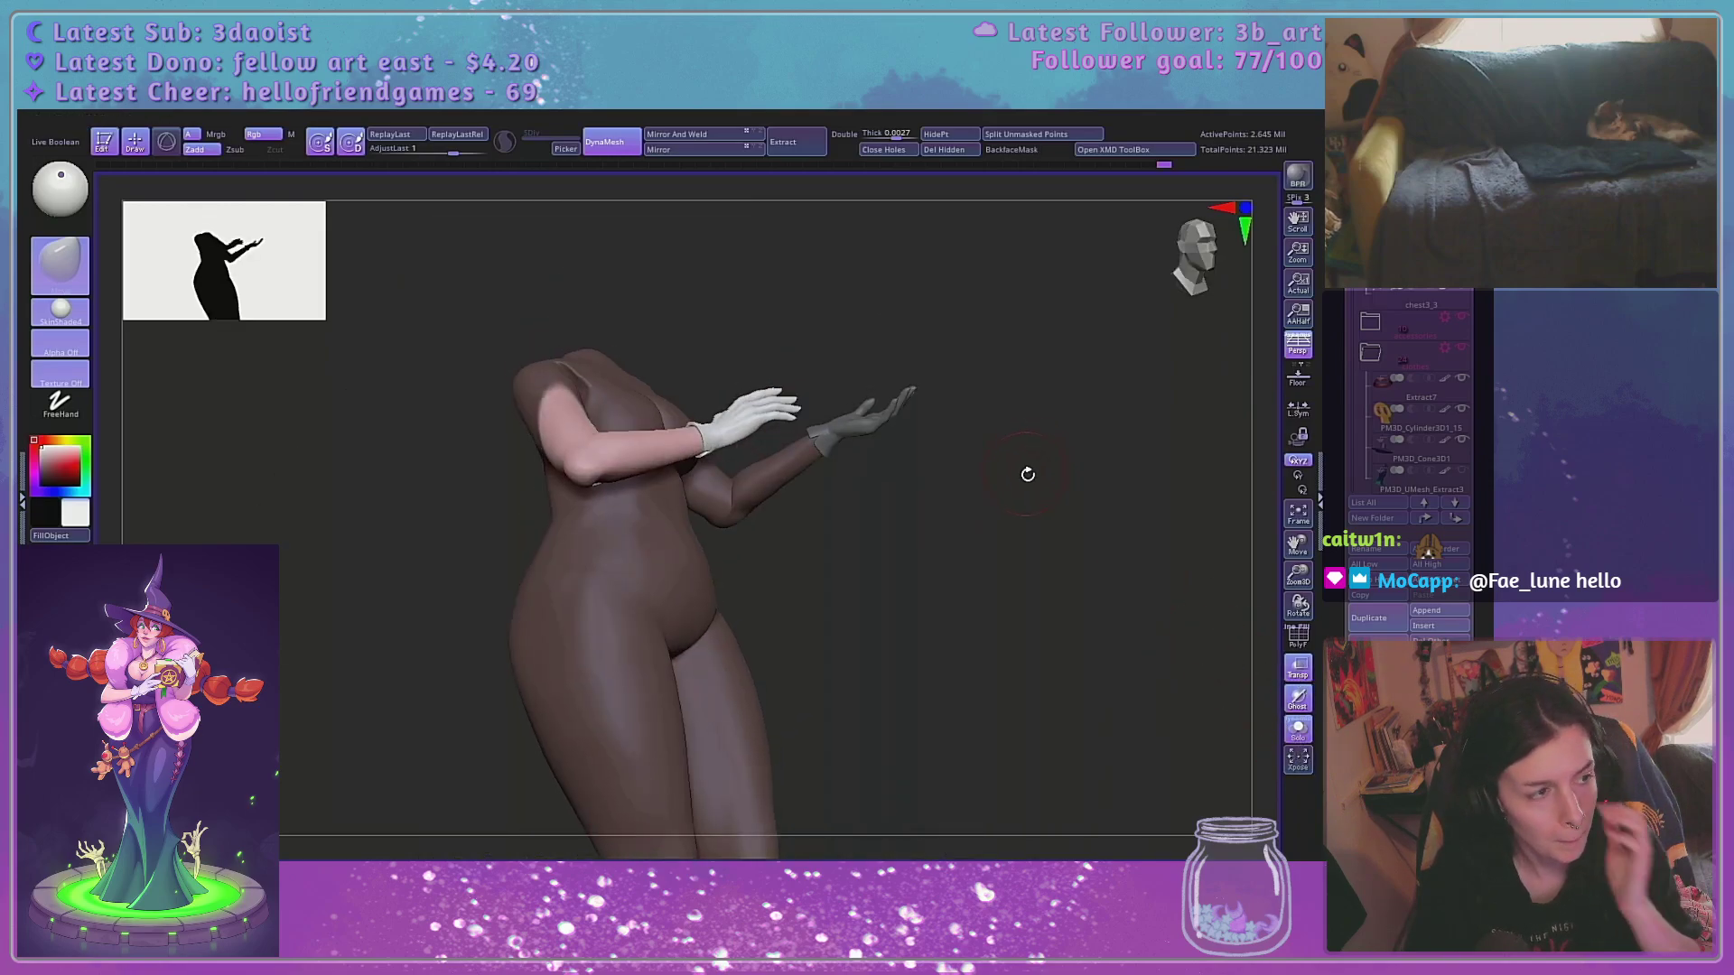
left_click_drag(1298, 574, 1181, 720)
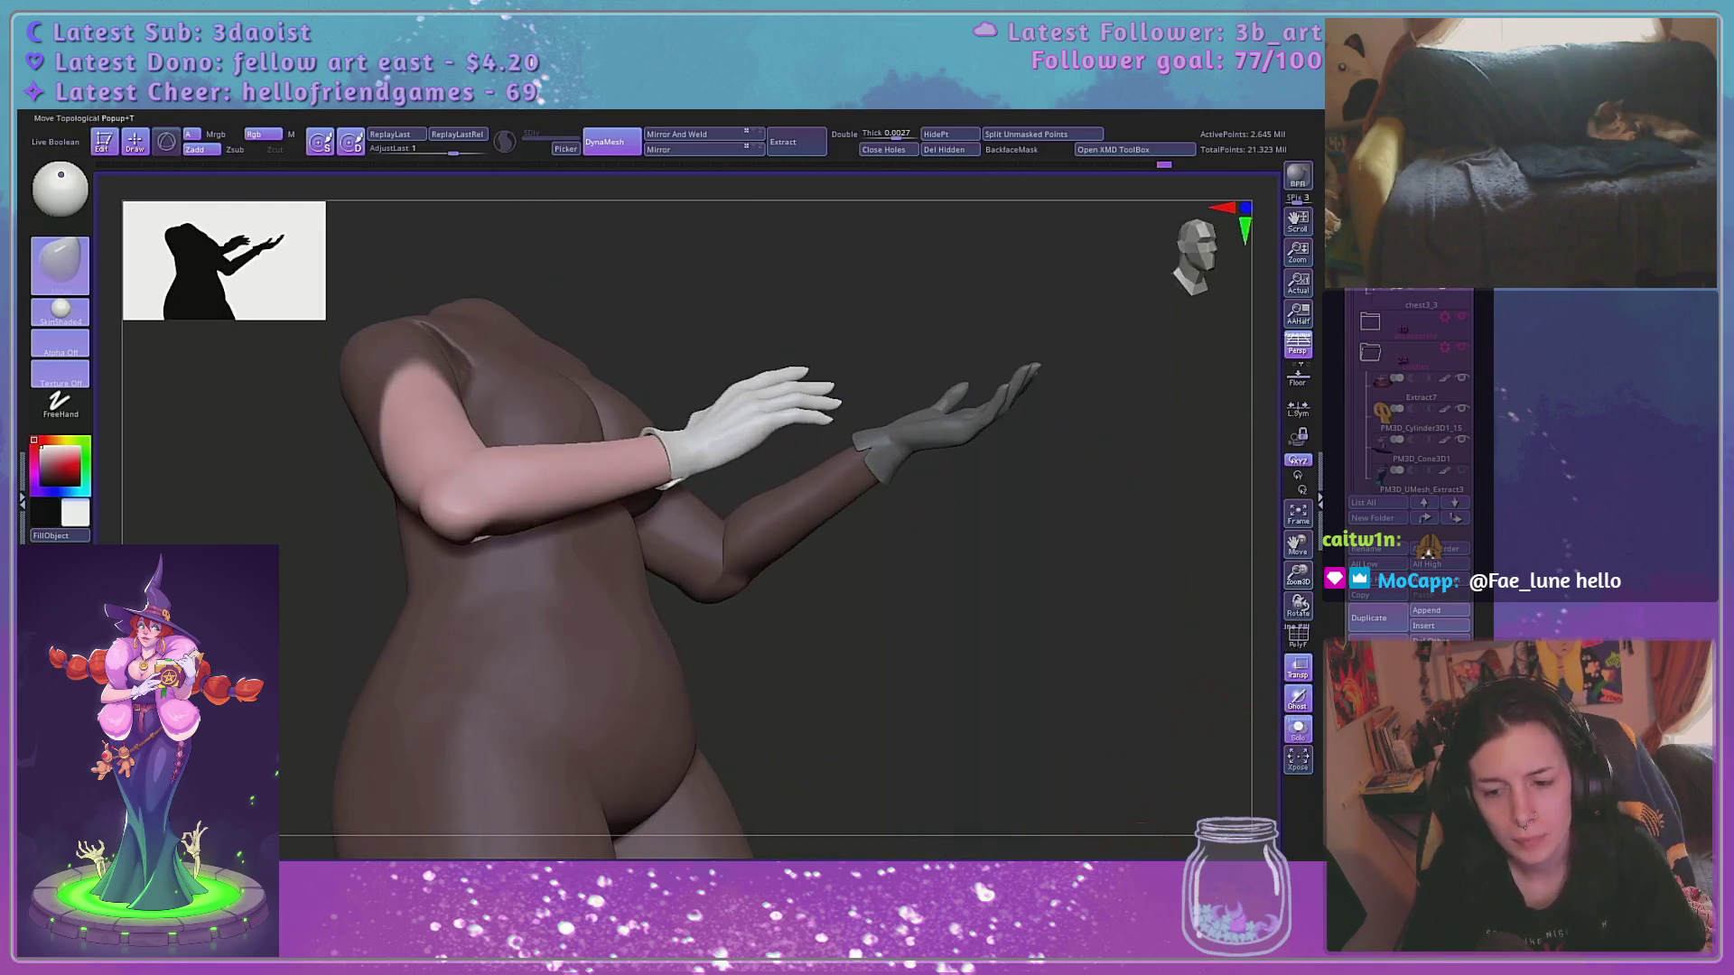
mouse_move(1174, 713)
right_mouse_down()
mouse_move(1103, 690)
mouse_move(975, 701)
mouse_move(979, 681)
mouse_move(688, 465)
mouse_move(960, 333)
mouse_move(903, 379)
right_mouse_up()
key("space")
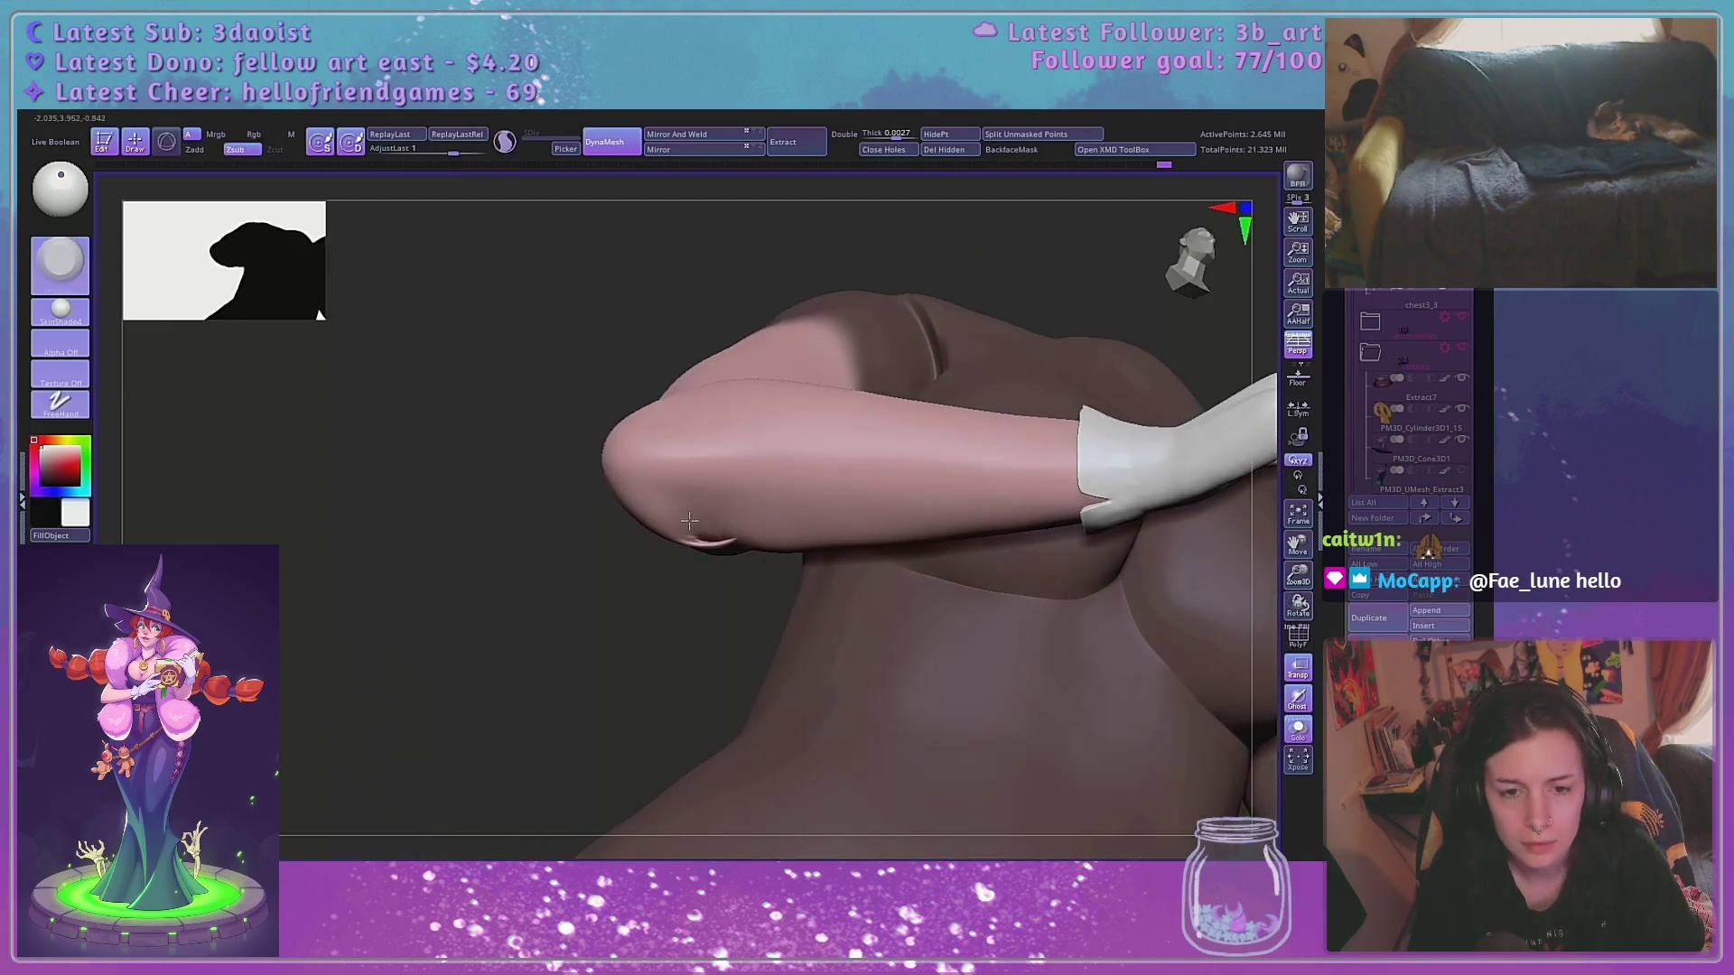
right_click_drag(647, 616, 701, 536)
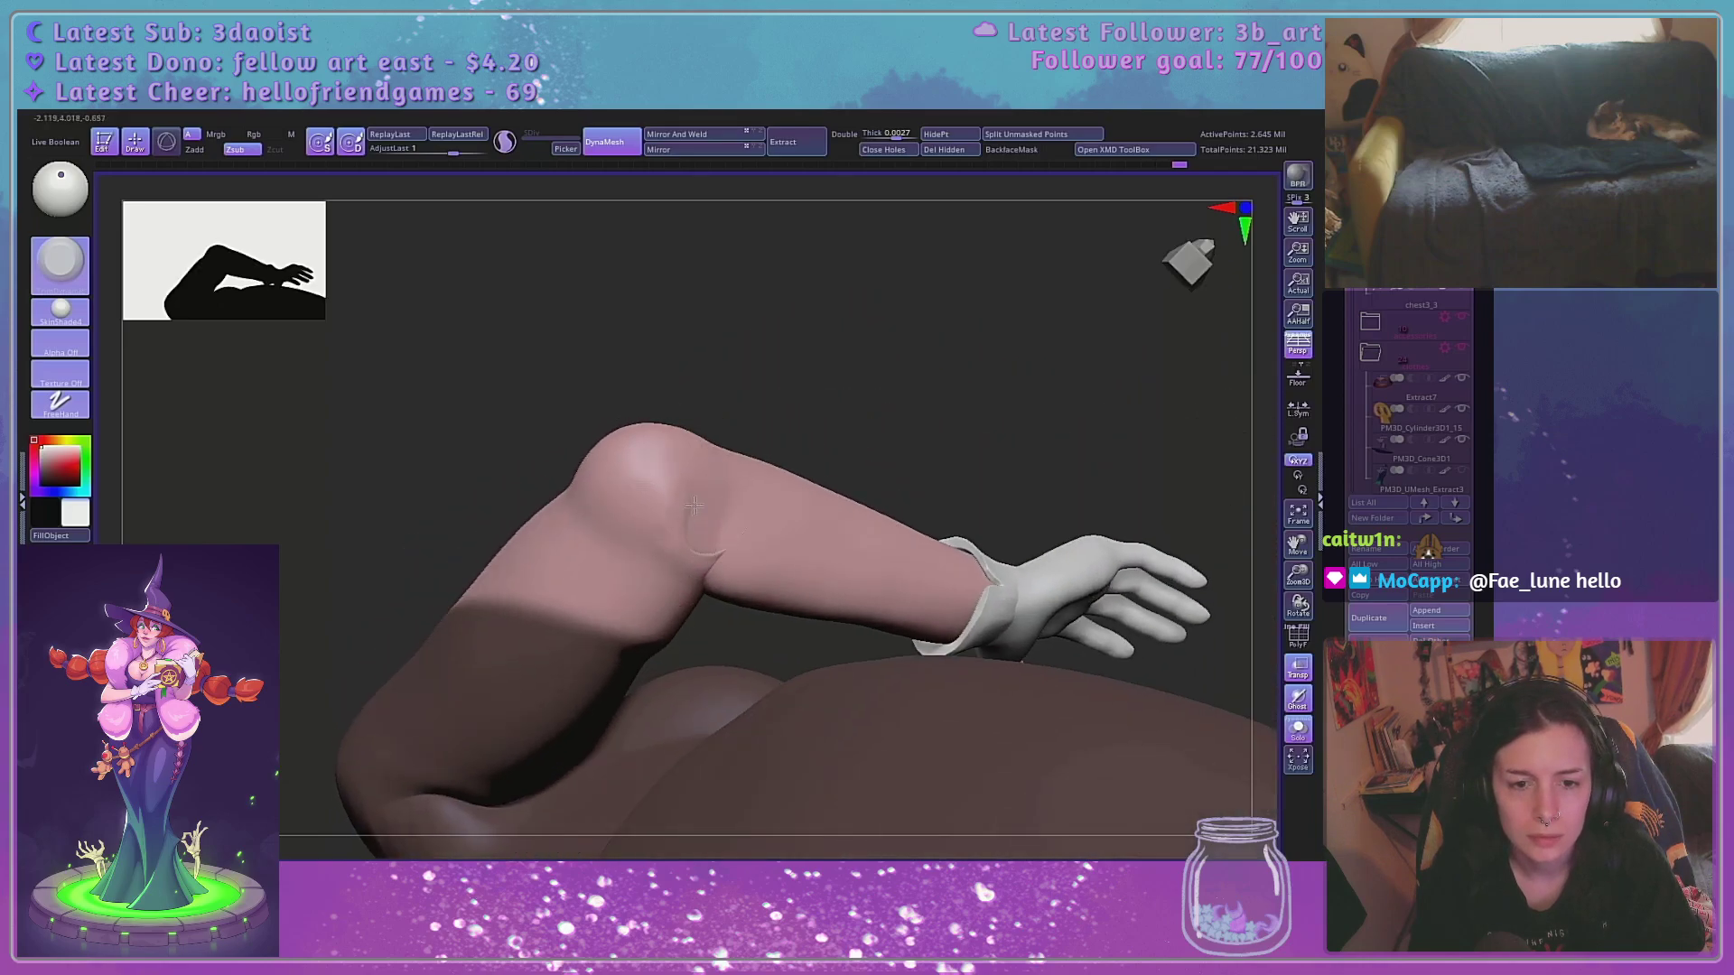
mouse_move(613, 522)
left_mouse_down()
mouse_move(653, 519)
mouse_move(674, 562)
mouse_move(625, 533)
left_mouse_up()
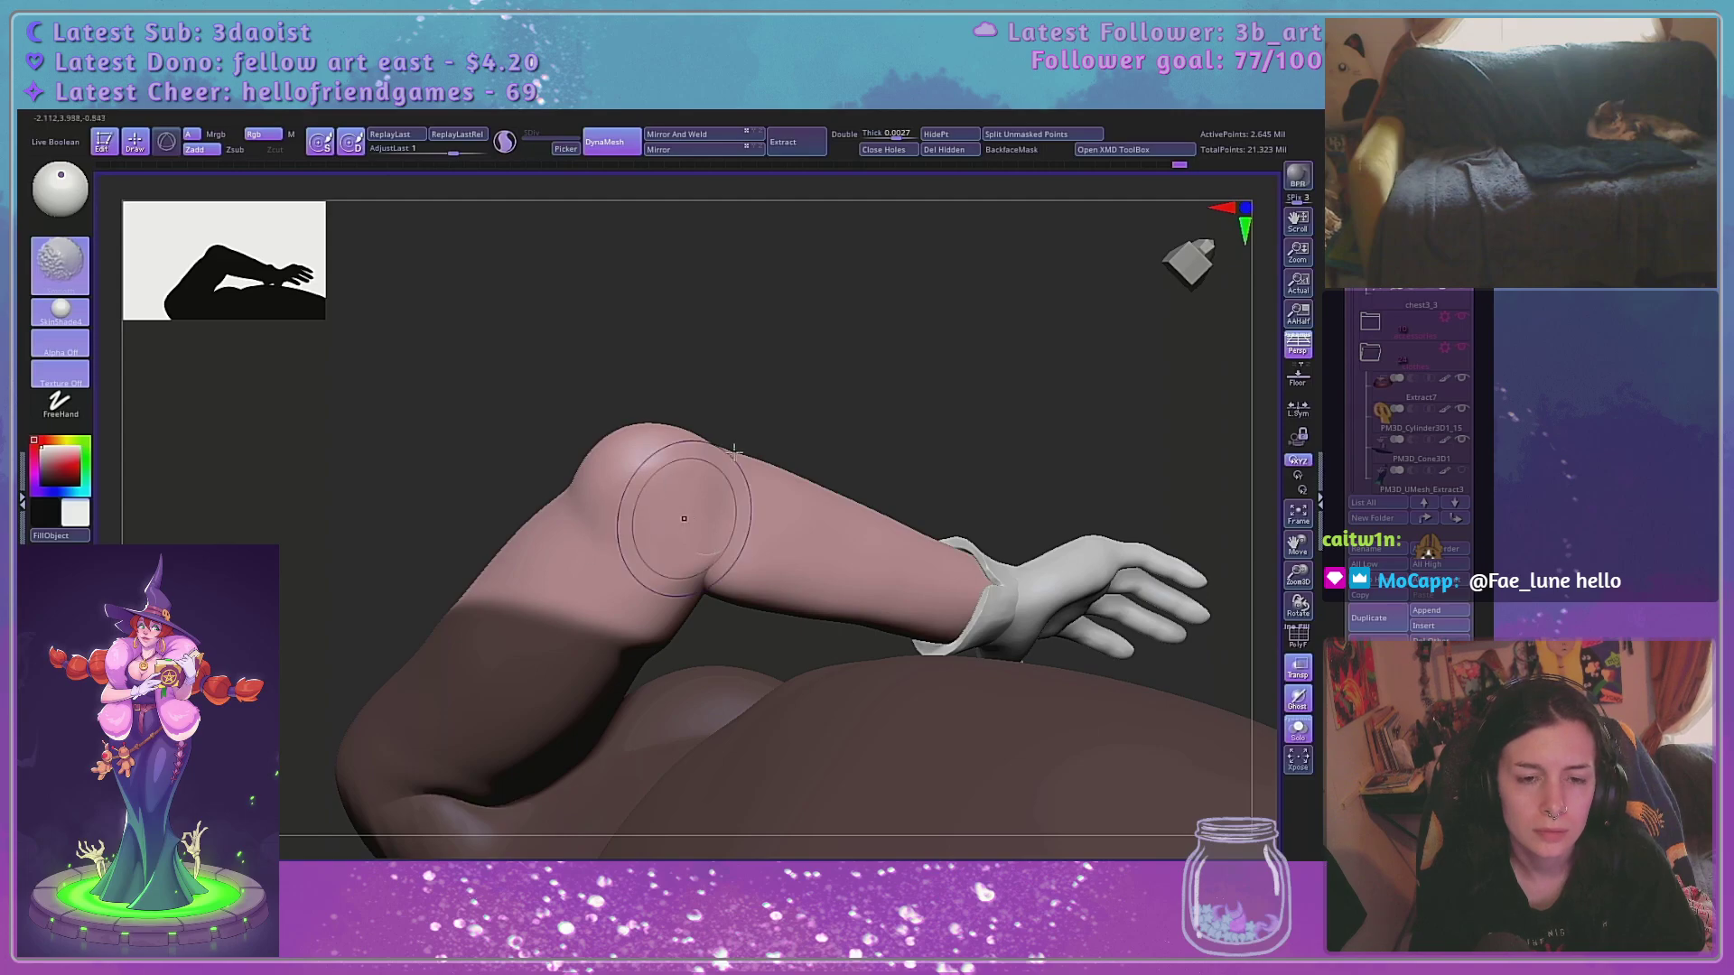
right_click_drag(685, 515, 676, 686)
right_click_drag(670, 511, 612, 485)
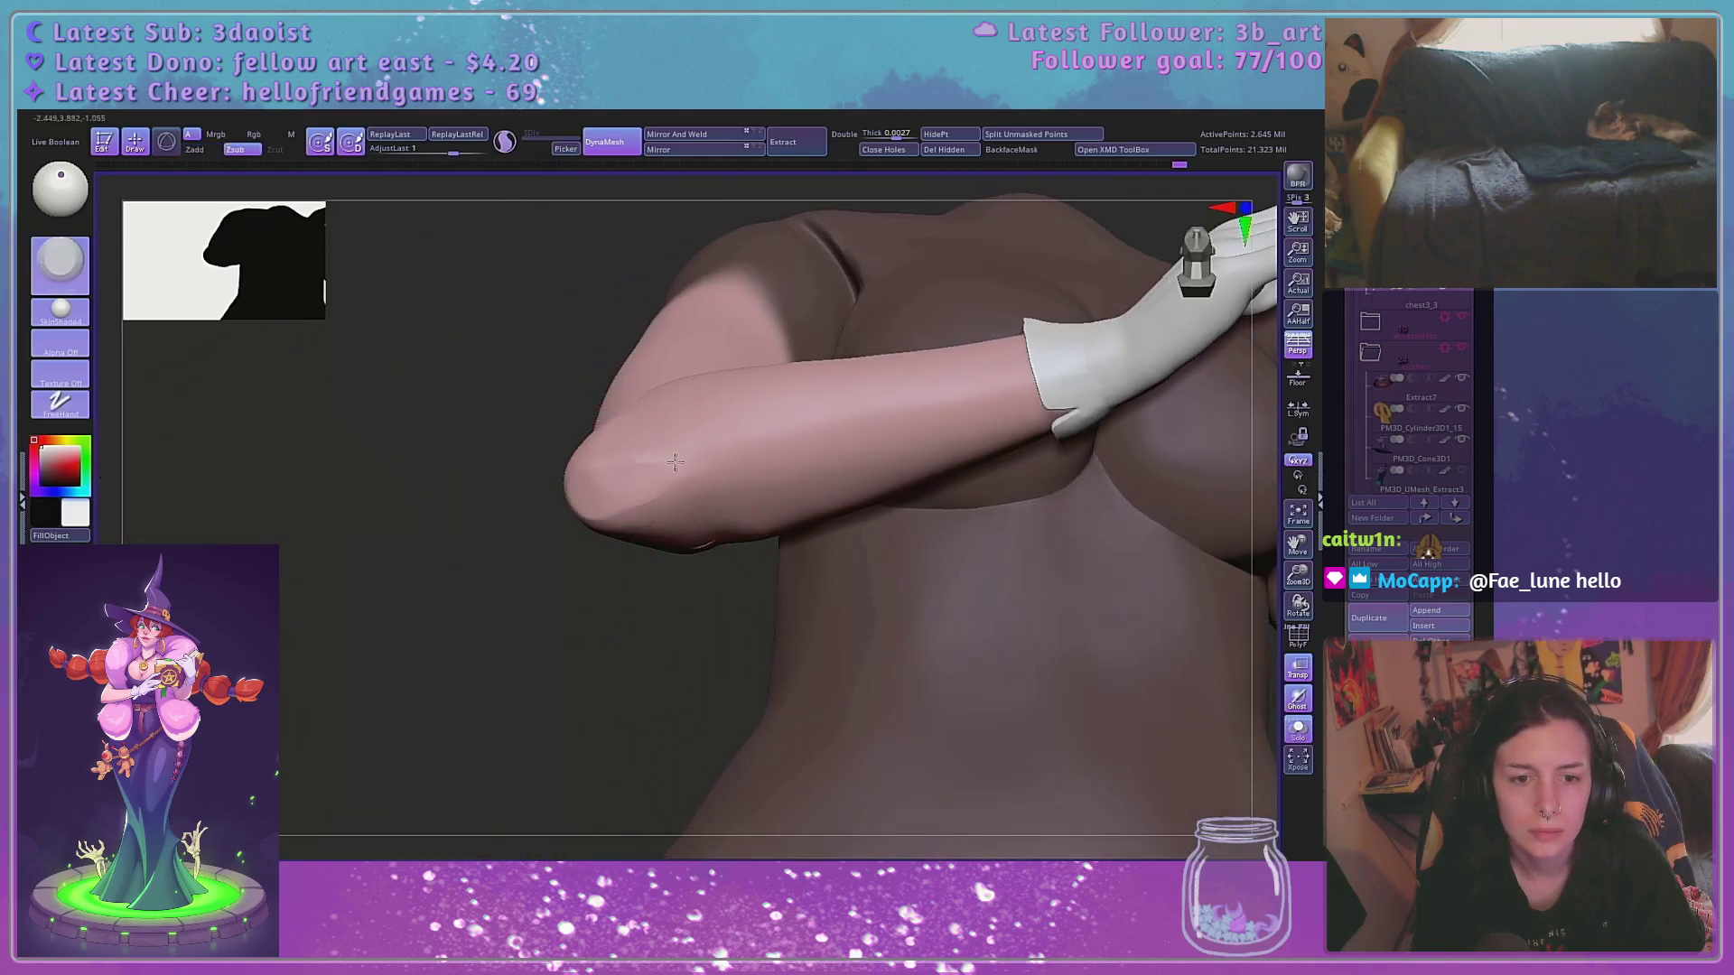
Adjust the brush size and flatten the back of the right elbow where it meets the upper arm
key("b")
key("c")
key("b")
mouse_move(680, 454)
right_mouse_down()
mouse_move(452, 651)
mouse_move(539, 623)
mouse_move(647, 496)
right_mouse_up()
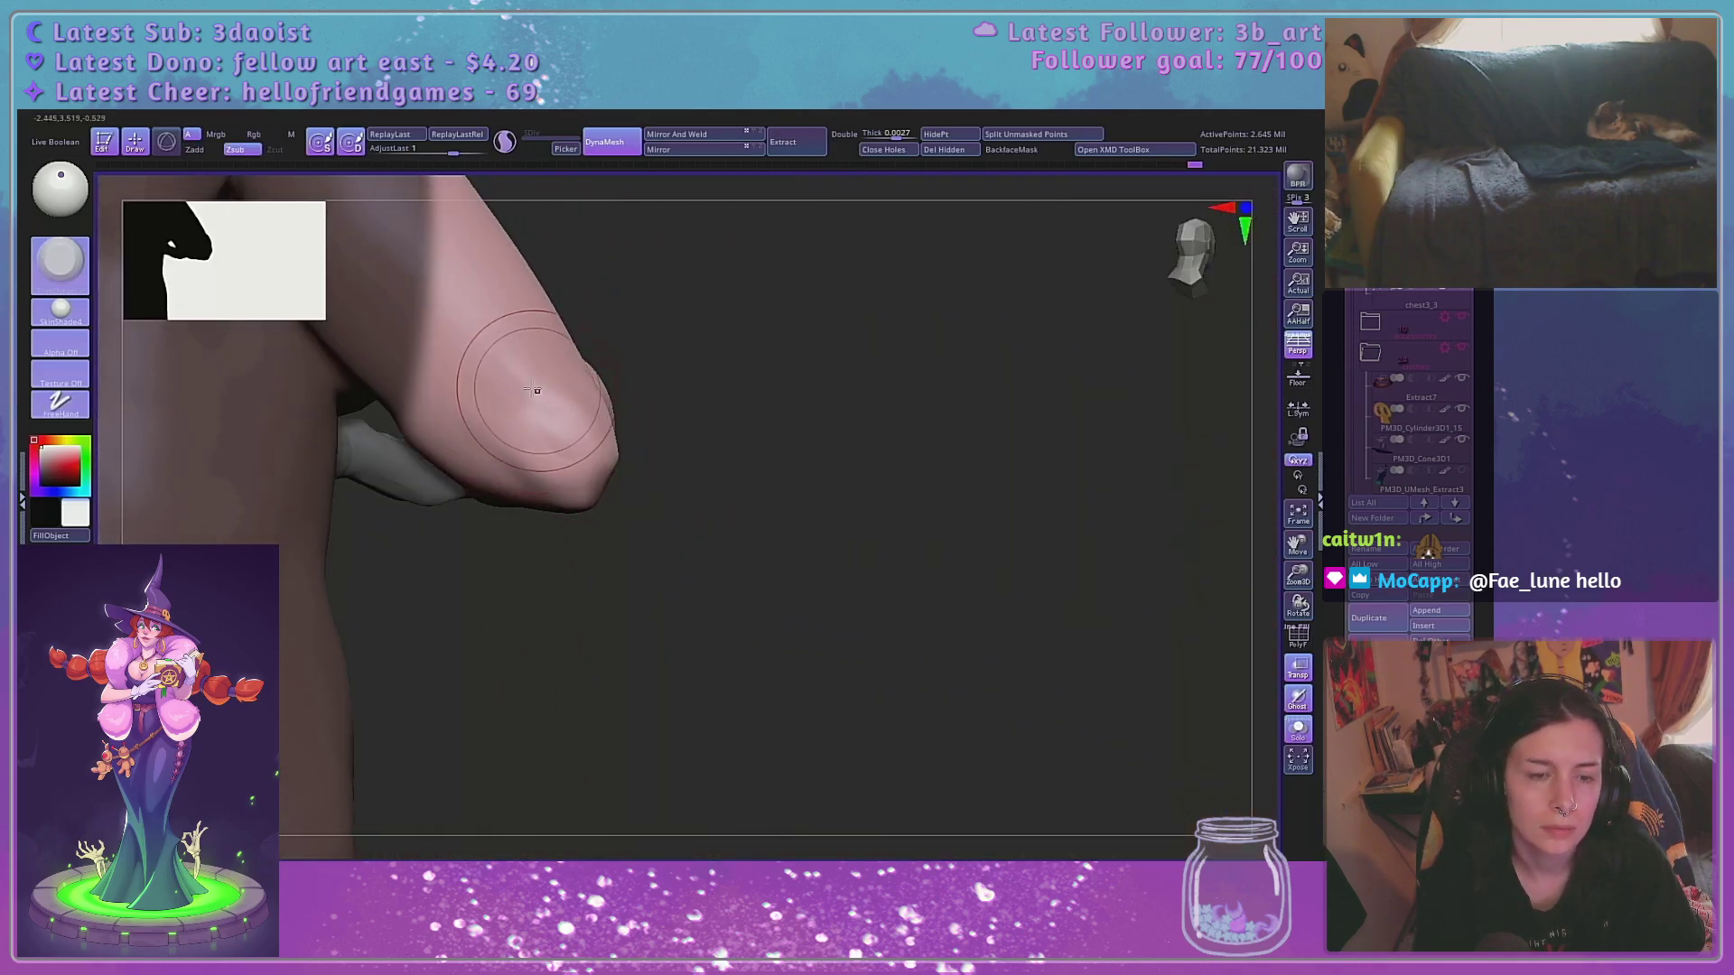
mouse_move(736, 355)
right_mouse_down()
mouse_move(804, 430)
mouse_move(795, 479)
right_mouse_up()
key("space")
left_click_drag(601, 552, 624, 601)
key("space")
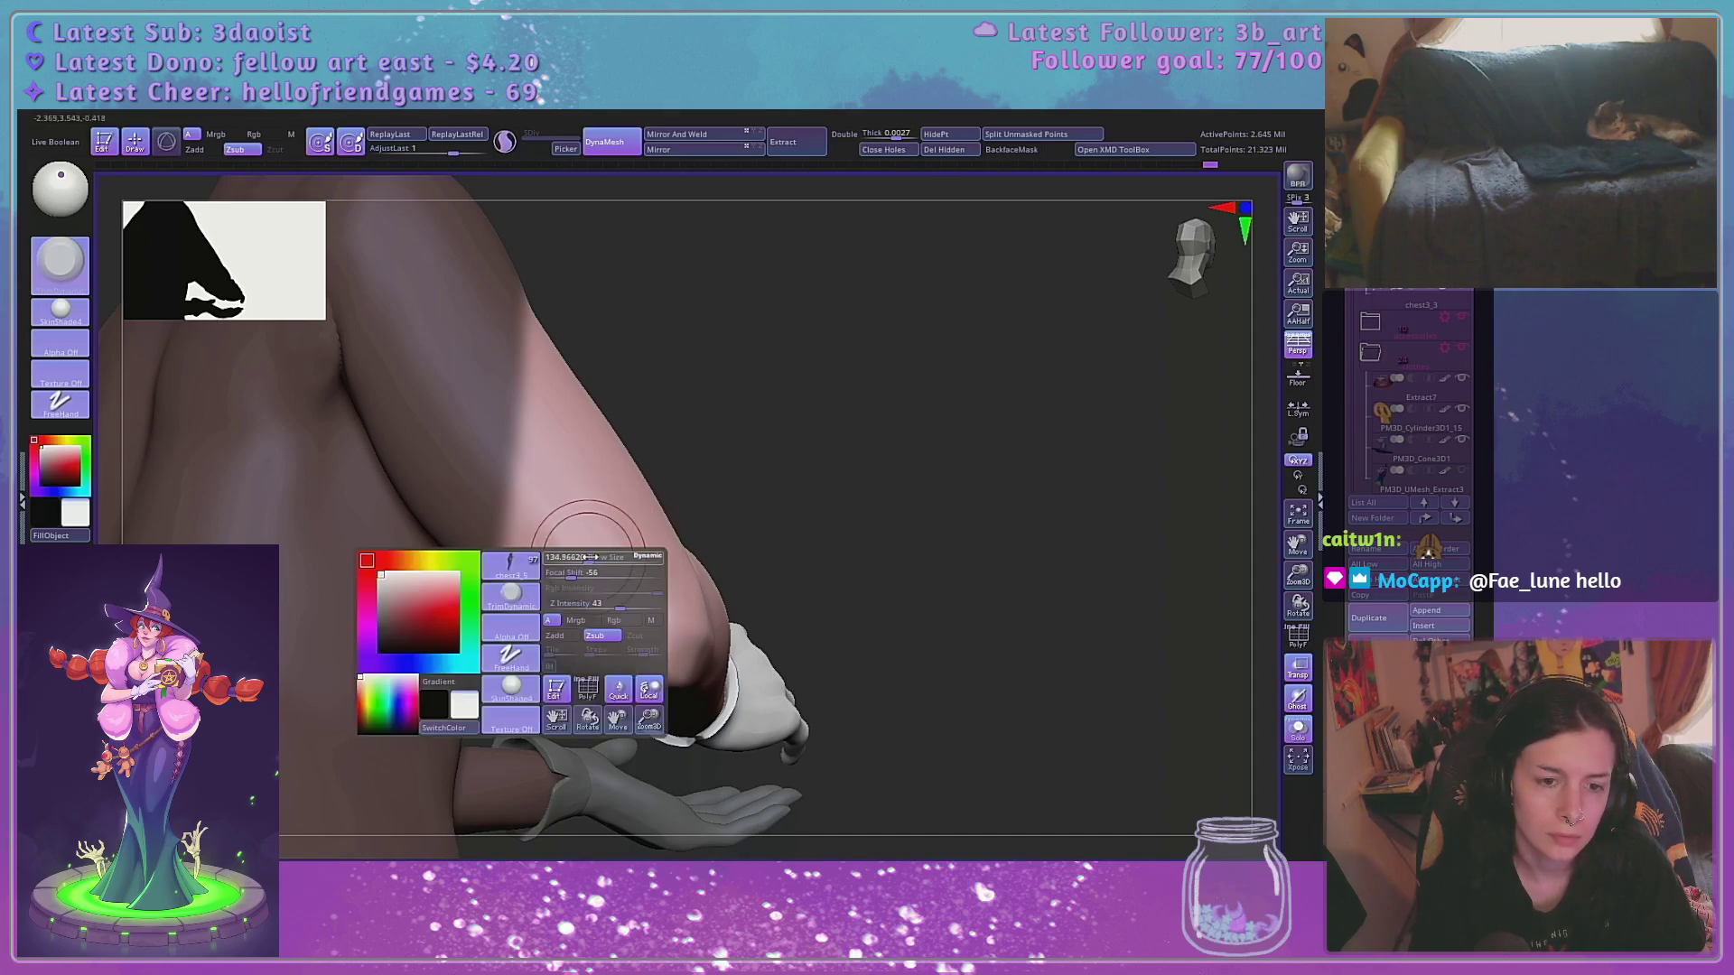
mouse_move(575, 520)
left_mouse_down()
mouse_move(640, 607)
mouse_move(634, 632)
mouse_move(571, 553)
left_mouse_up()
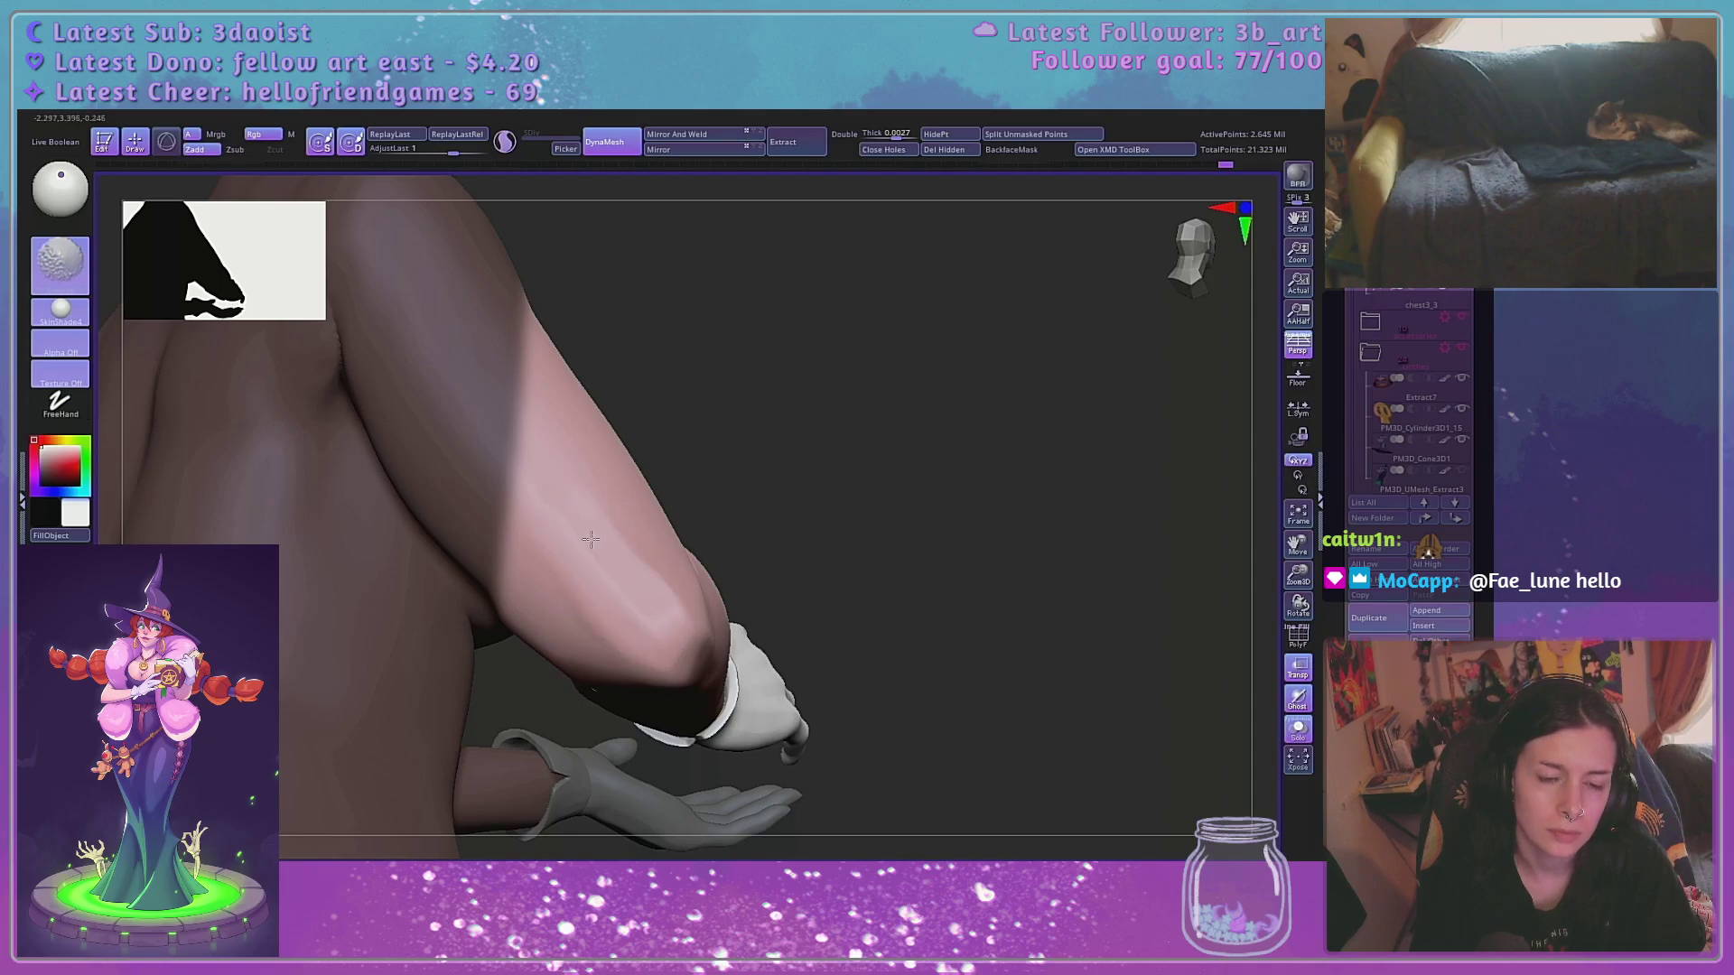
Smooth the back of the right upper arm and polish the outer side of the elbow
mouse_move(723, 542)
left_mouse_down()
mouse_move(591, 573)
mouse_move(578, 614)
left_mouse_up()
left_click_drag(944, 652, 908, 662)
mouse_move(635, 569)
left_mouse_down()
mouse_move(609, 607)
mouse_move(611, 573)
mouse_move(631, 607)
left_mouse_up()
left_click_drag(681, 667, 673, 664)
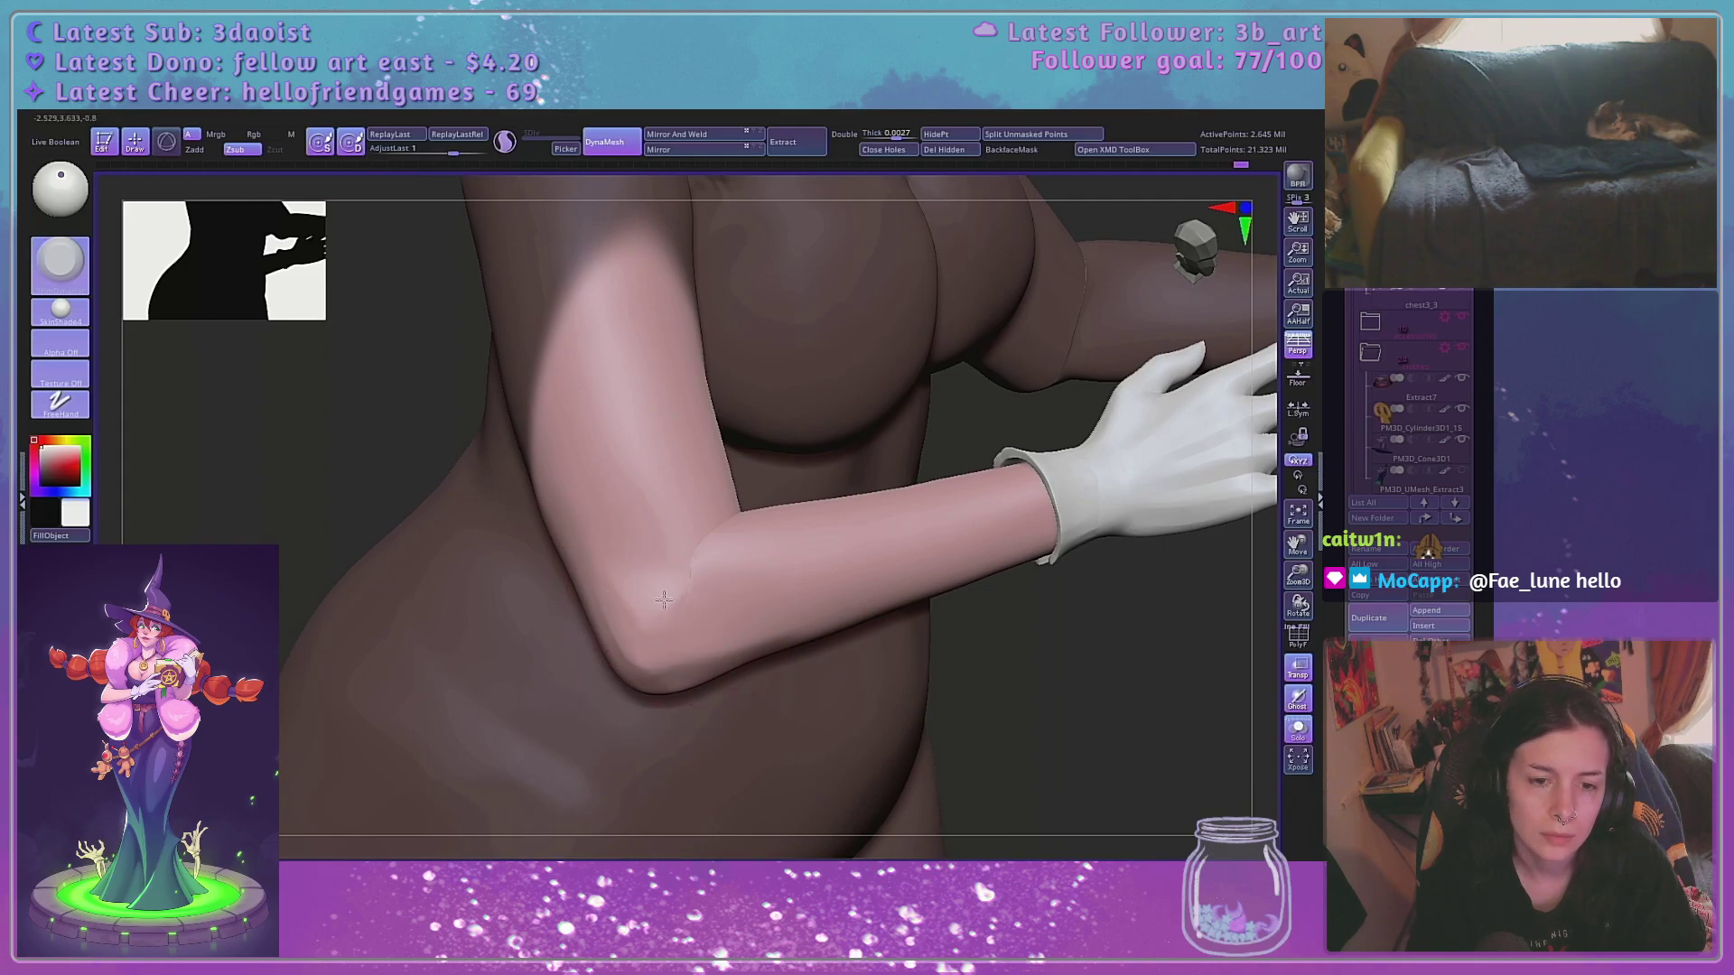
mouse_move(617, 597)
left_mouse_down()
mouse_move(658, 611)
mouse_move(666, 666)
left_mouse_up()
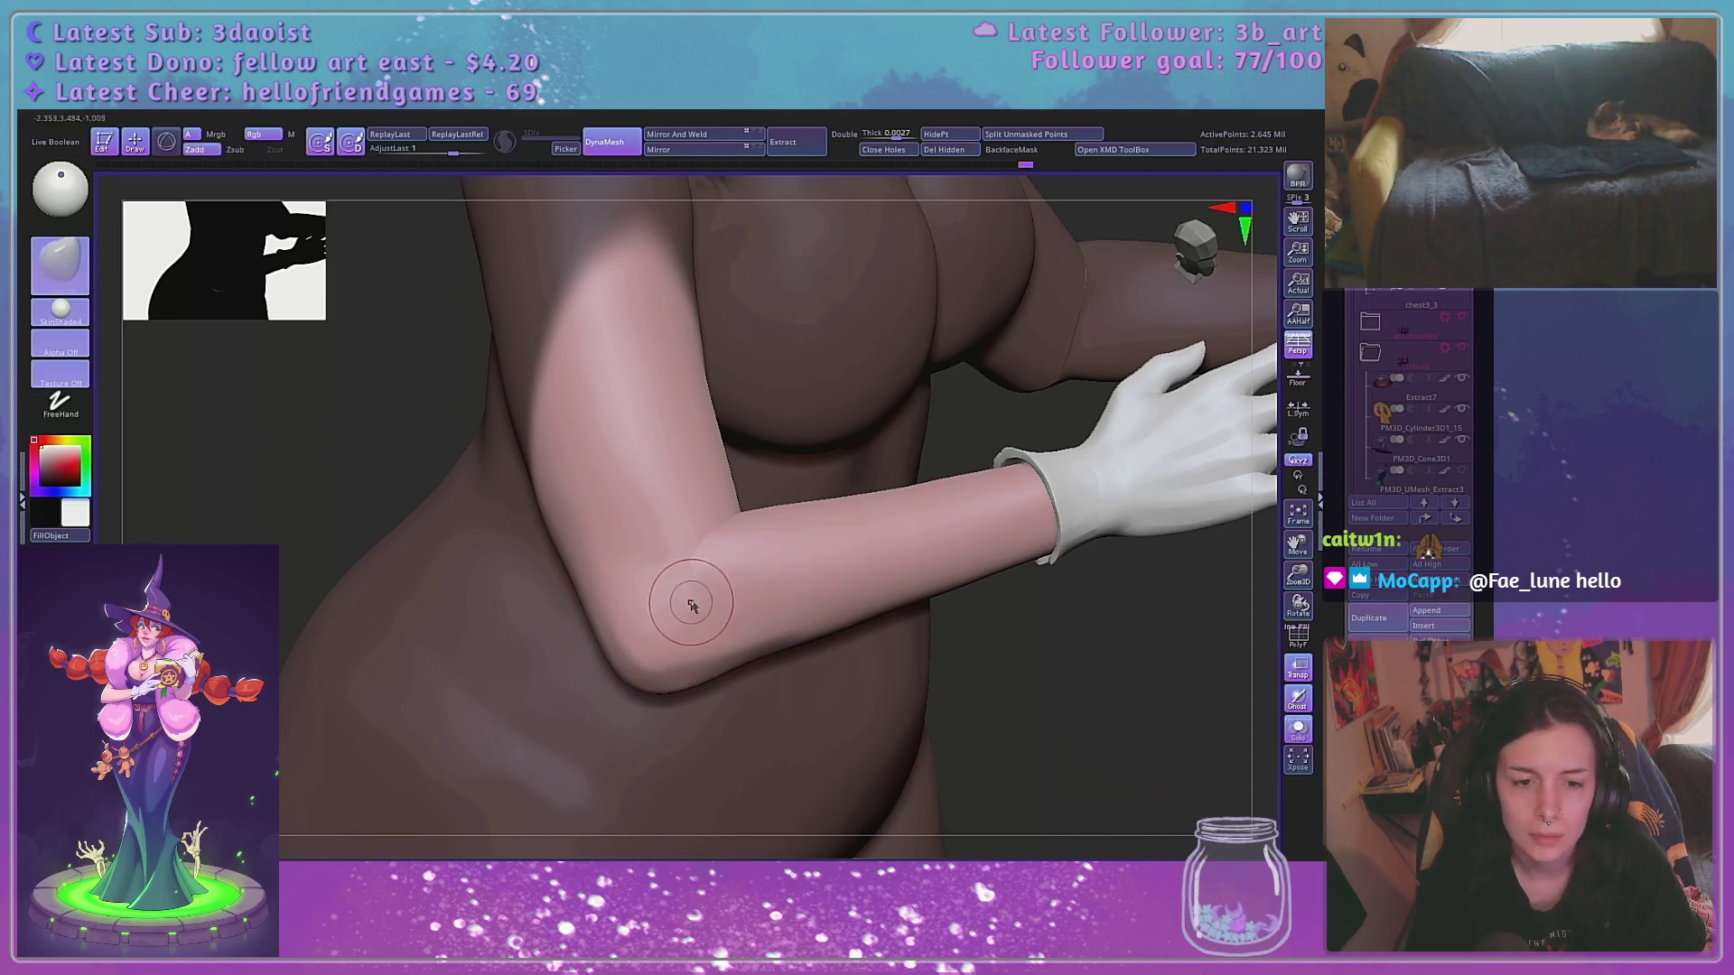
Refine the right elbow's tip and the underside of the adjoining forearm with small Move and smoothing strokes
key("space")
mouse_move(694, 606)
left_mouse_down()
mouse_move(645, 638)
mouse_move(667, 674)
left_mouse_up()
key("space")
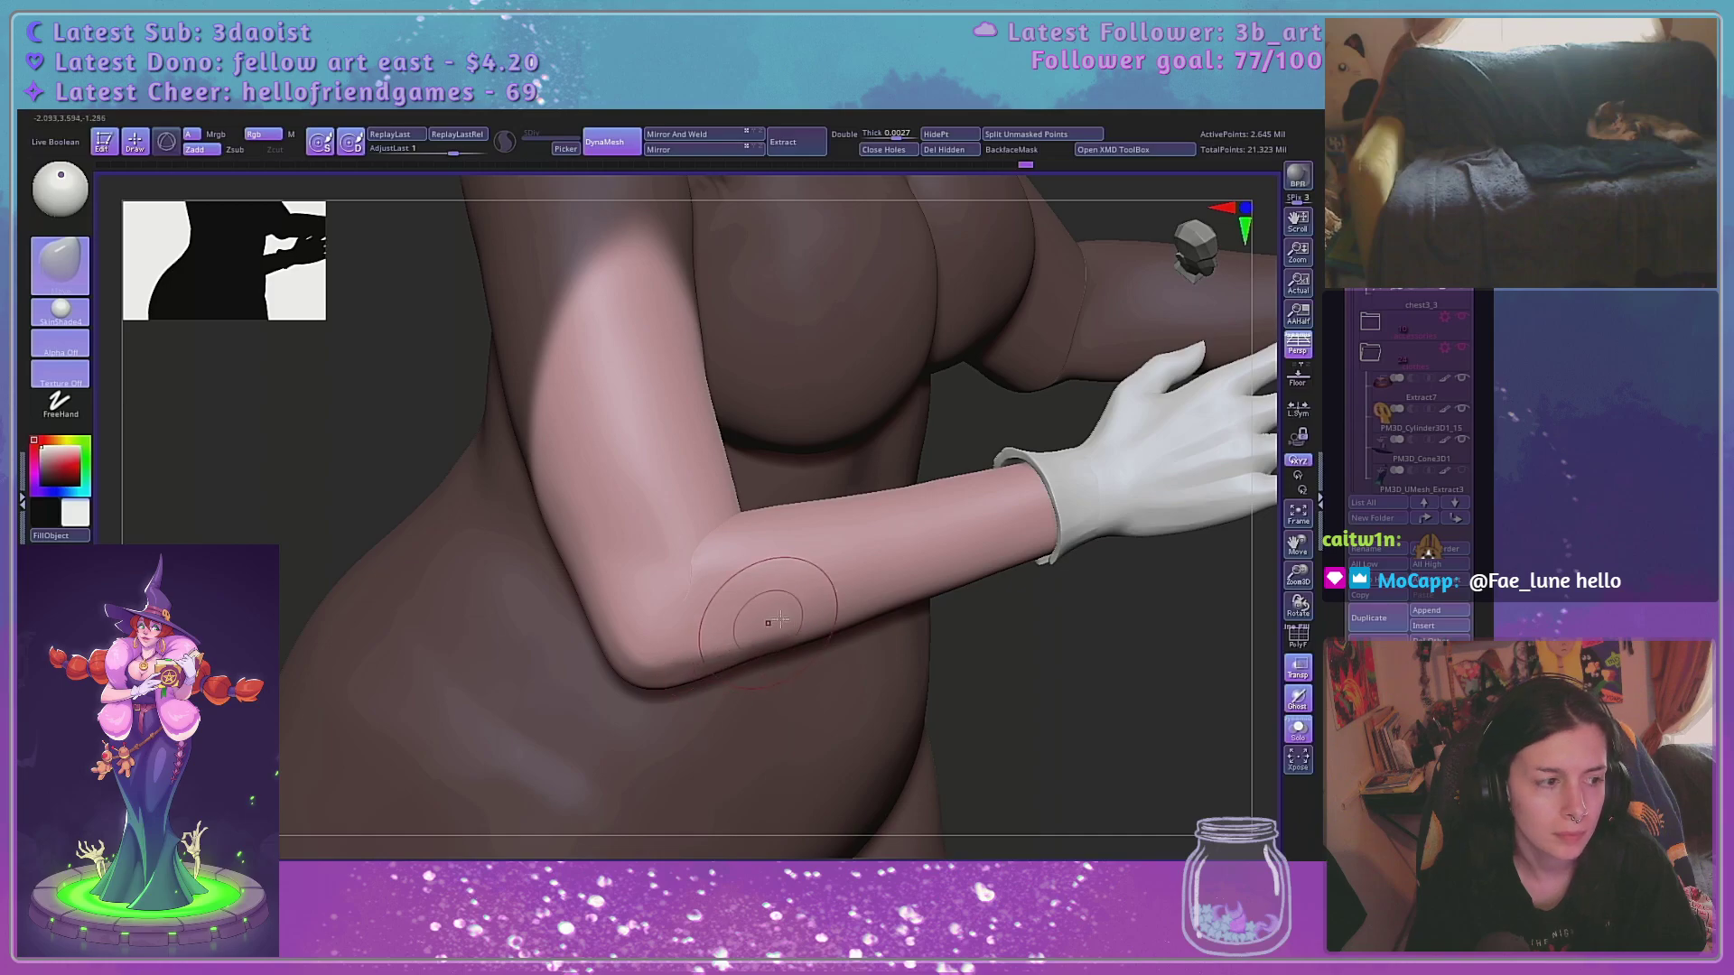
mouse_move(774, 627)
left_mouse_down("shift")
mouse_move(774, 657)
mouse_move(722, 605)
mouse_move(637, 627)
mouse_move(648, 641)
left_mouse_up("shift")
key("space")
key("space")
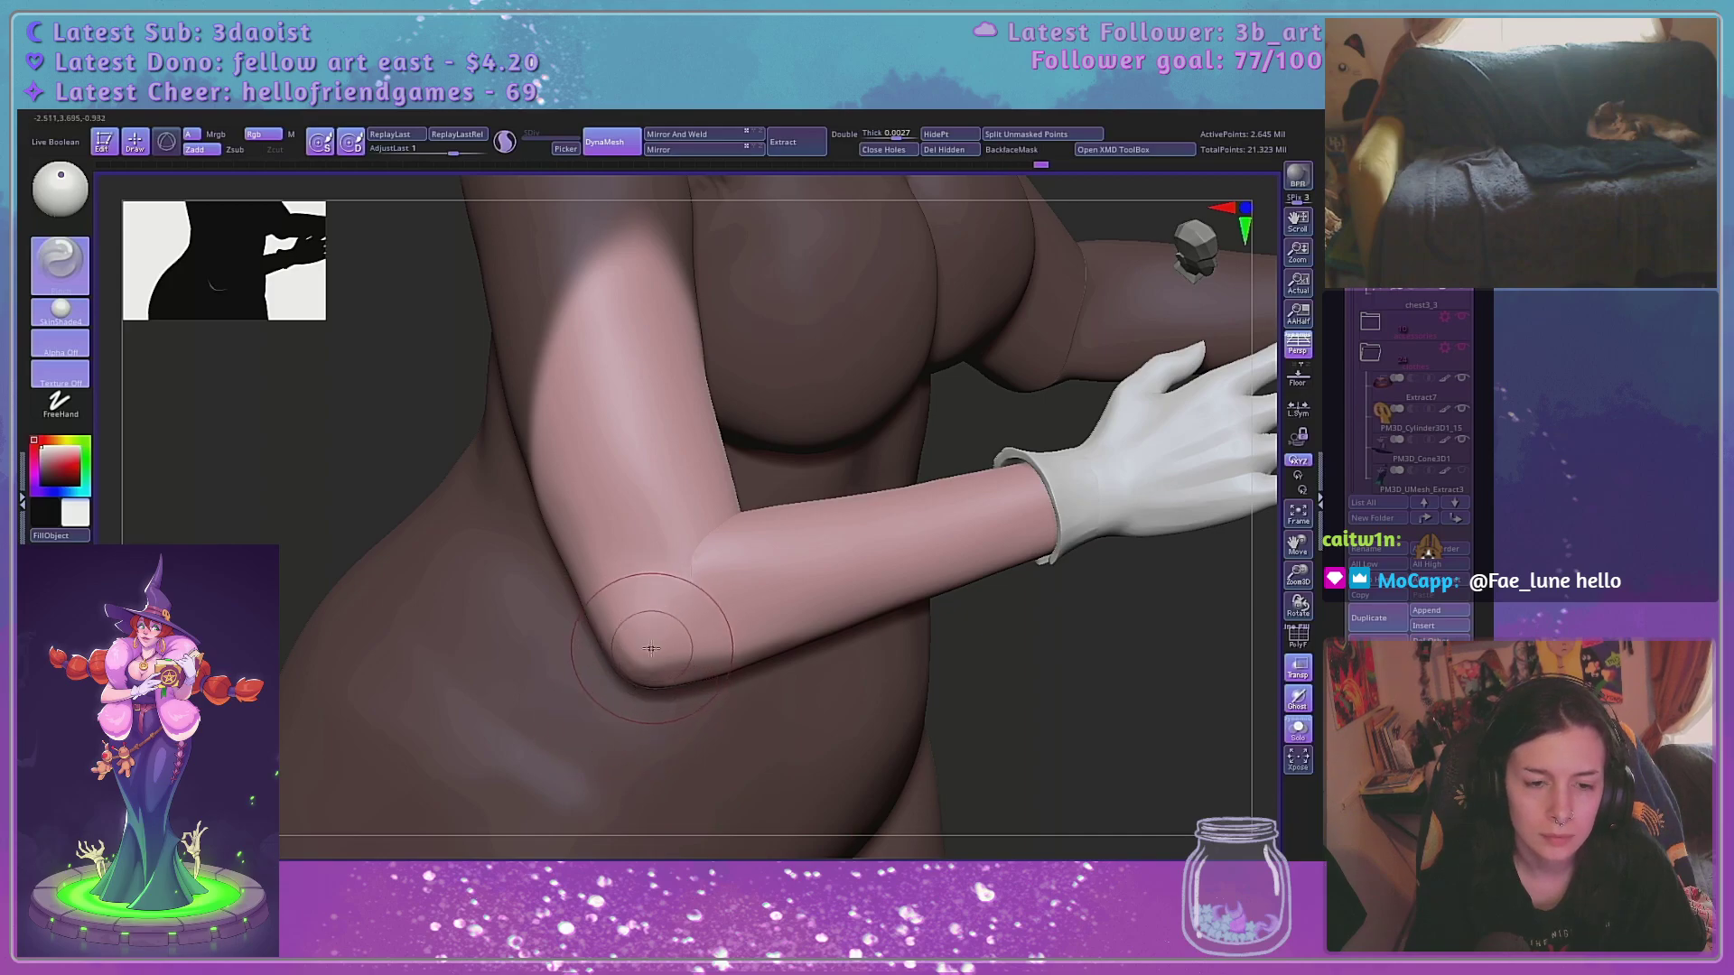
key("space")
left_click_drag(652, 648, 657, 641)
Reshape the right elbow's outline from behind with the Move brush and smooth its surface
left_click_drag(1051, 690, 1178, 588, "alt")
left_click_drag(1062, 648, 1123, 565)
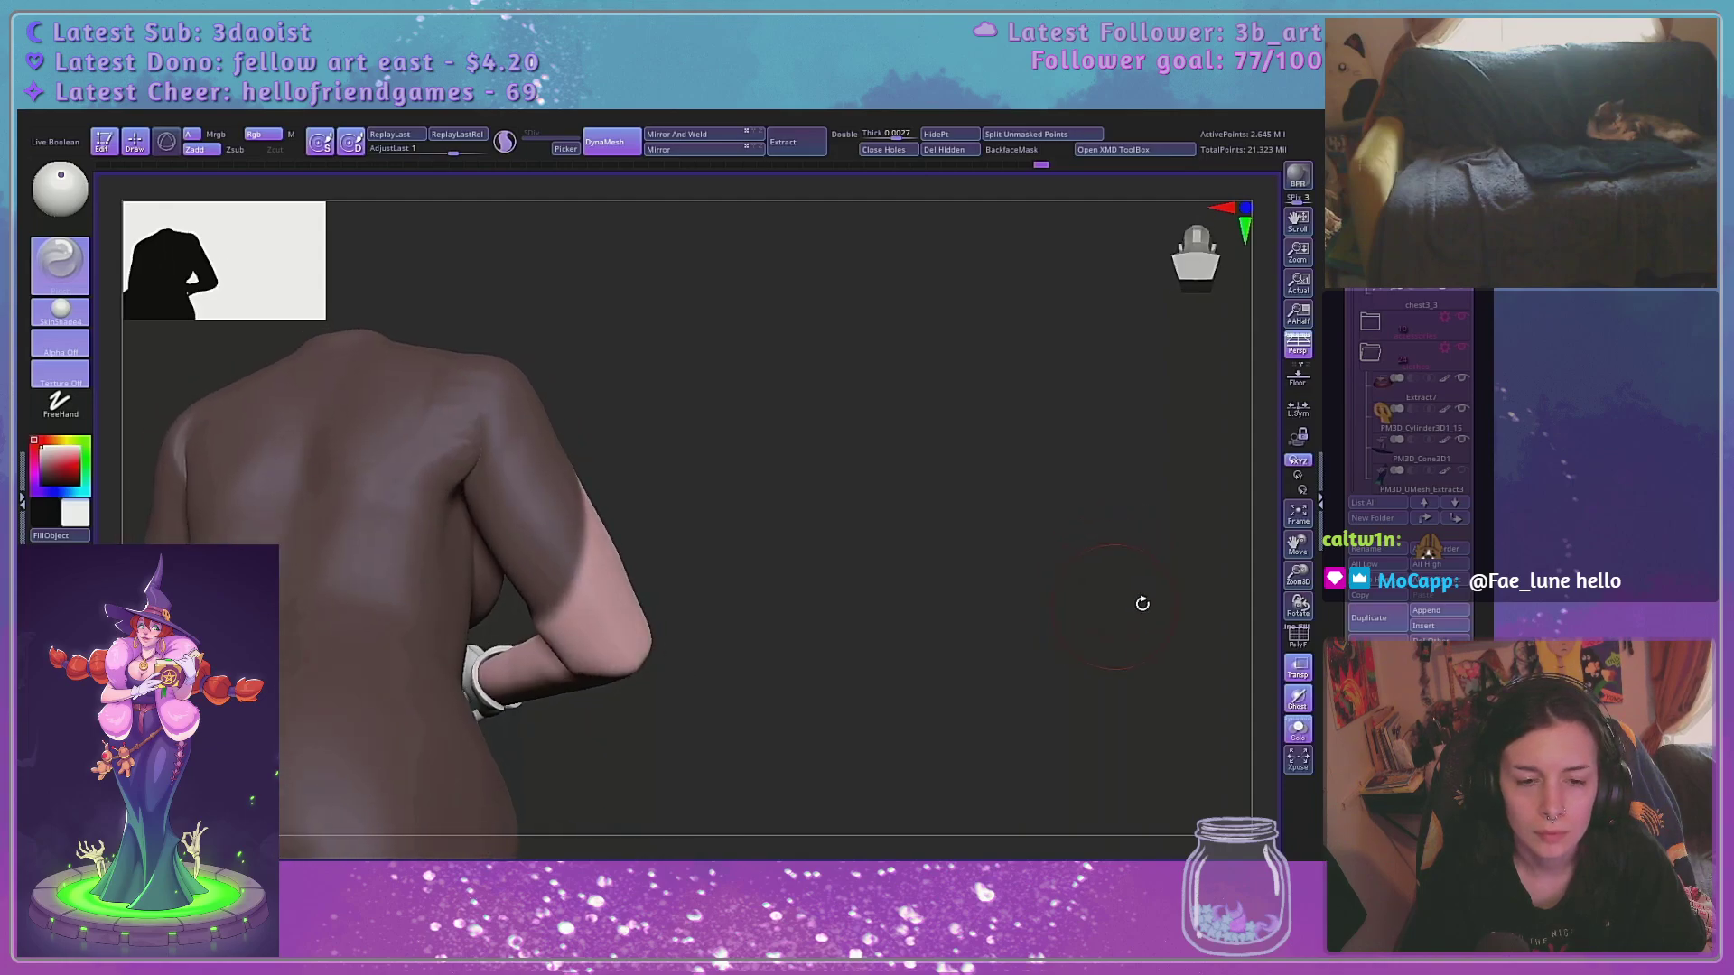
left_click_drag(1292, 596, 1274, 682, "alt")
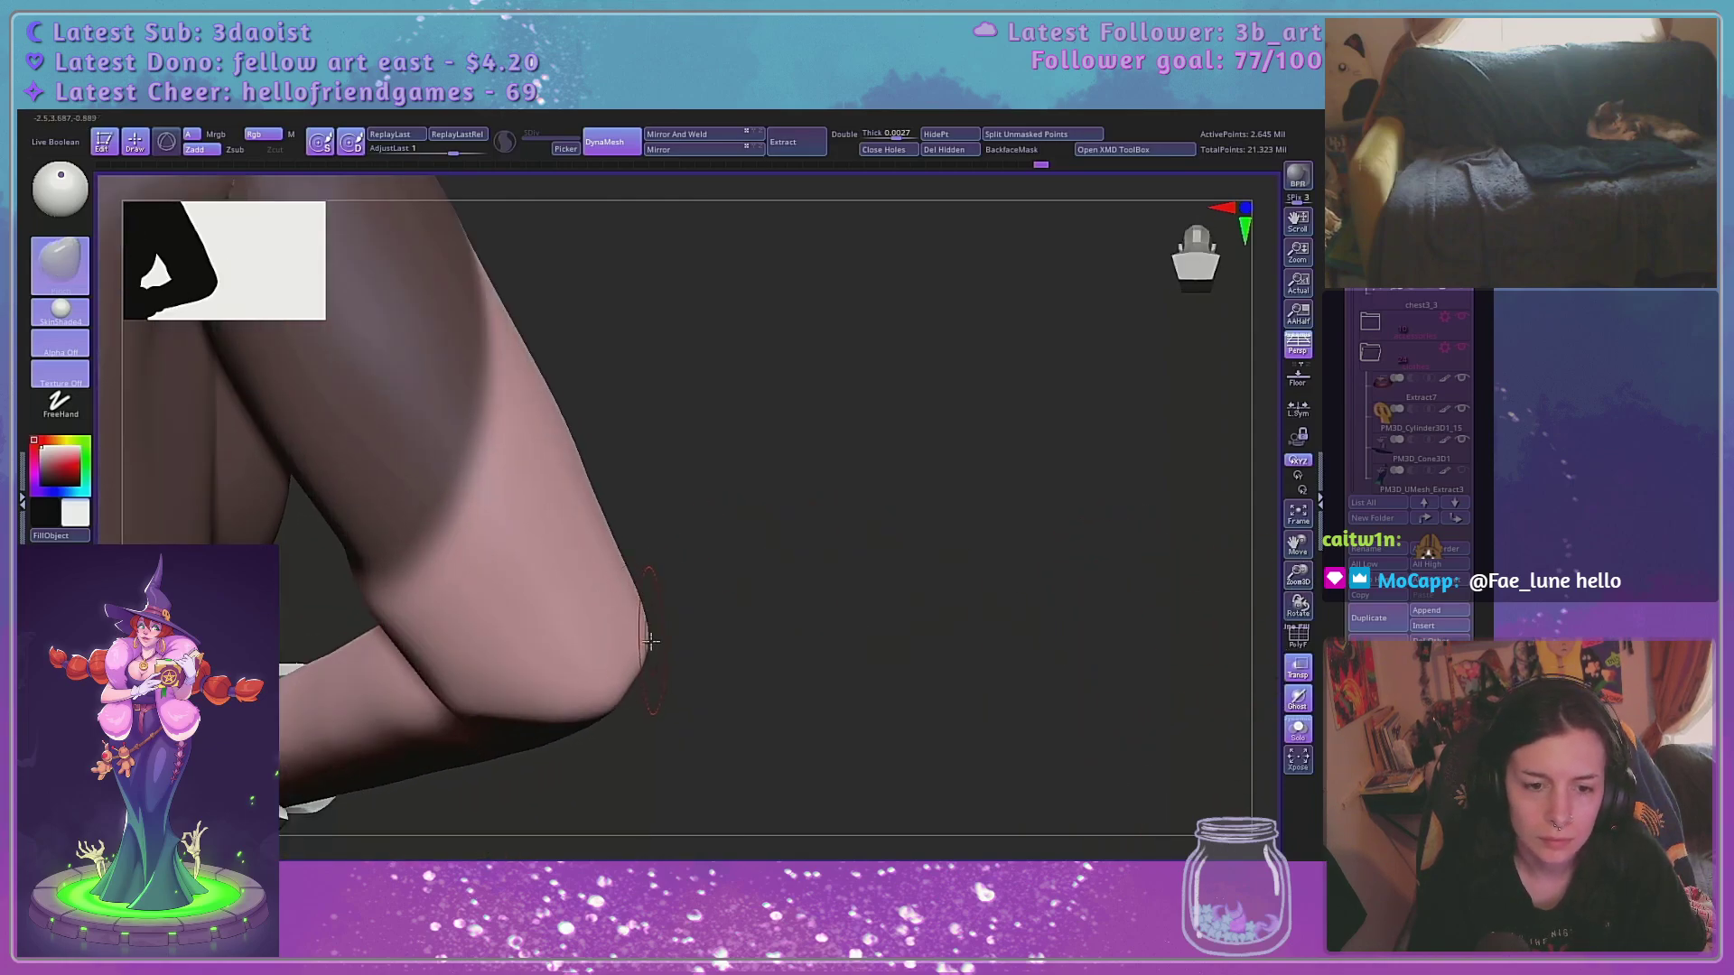
mouse_move(640, 643)
left_mouse_down()
mouse_move(697, 647)
mouse_move(647, 650)
left_mouse_up()
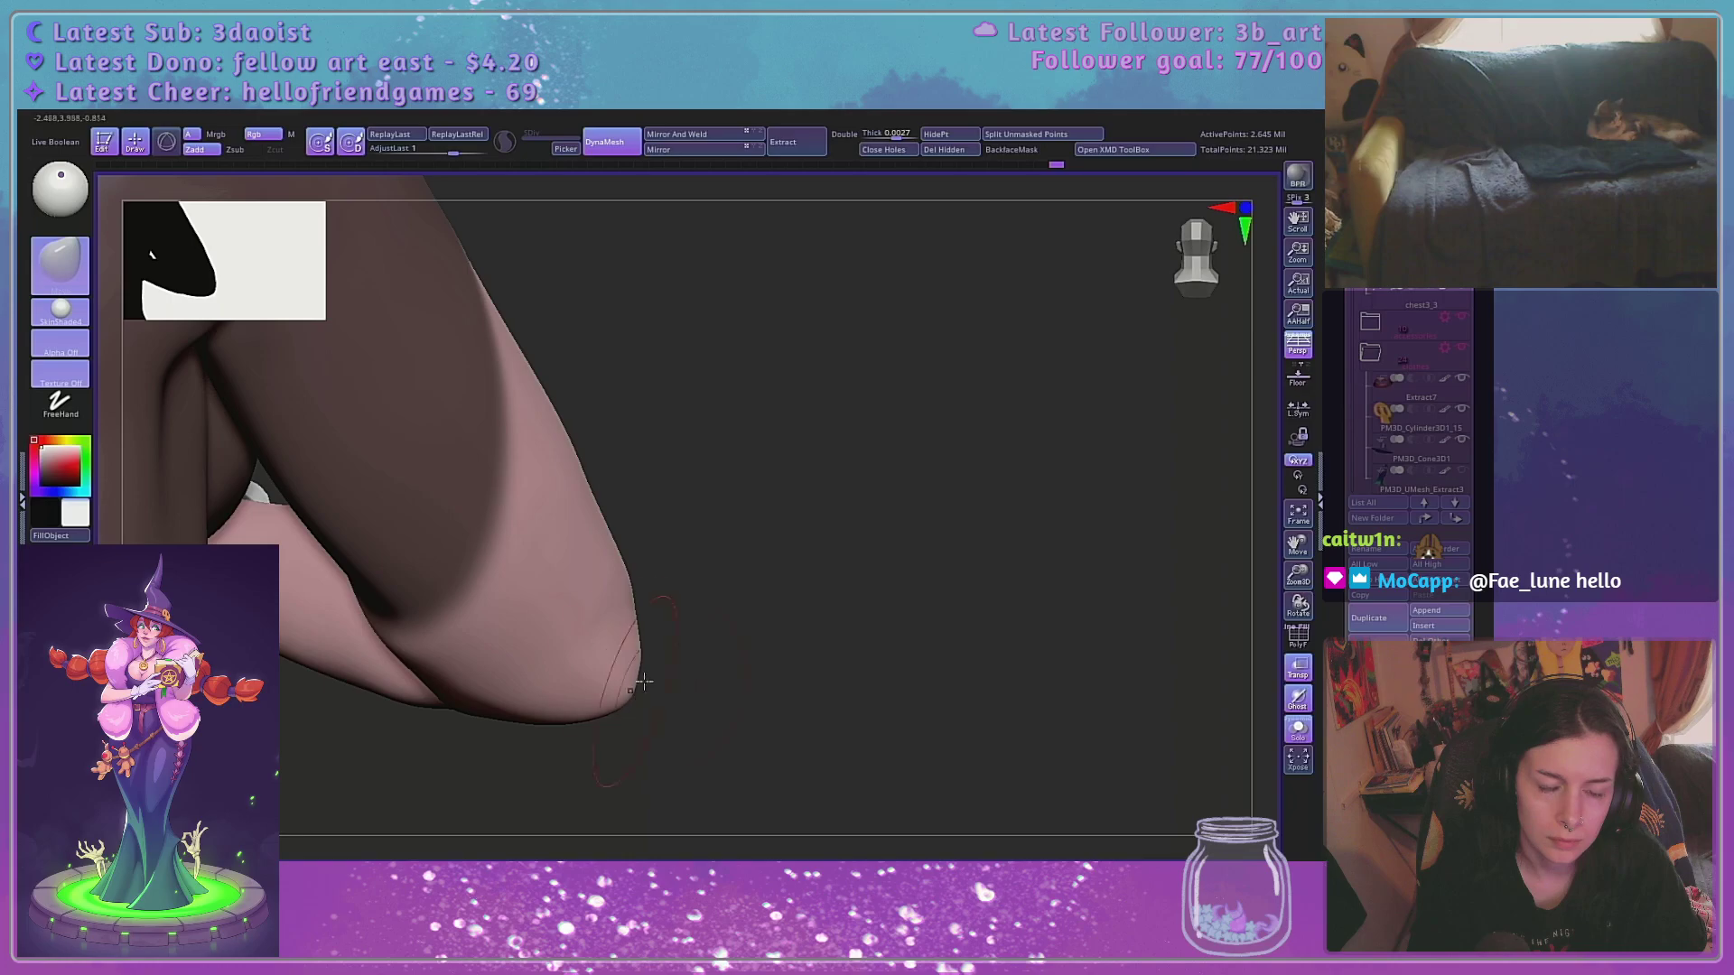
mouse_move(643, 682)
left_mouse_down()
mouse_move(647, 641)
mouse_move(637, 652)
mouse_move(615, 618)
mouse_move(607, 630)
left_mouse_up()
key("space")
key("space")
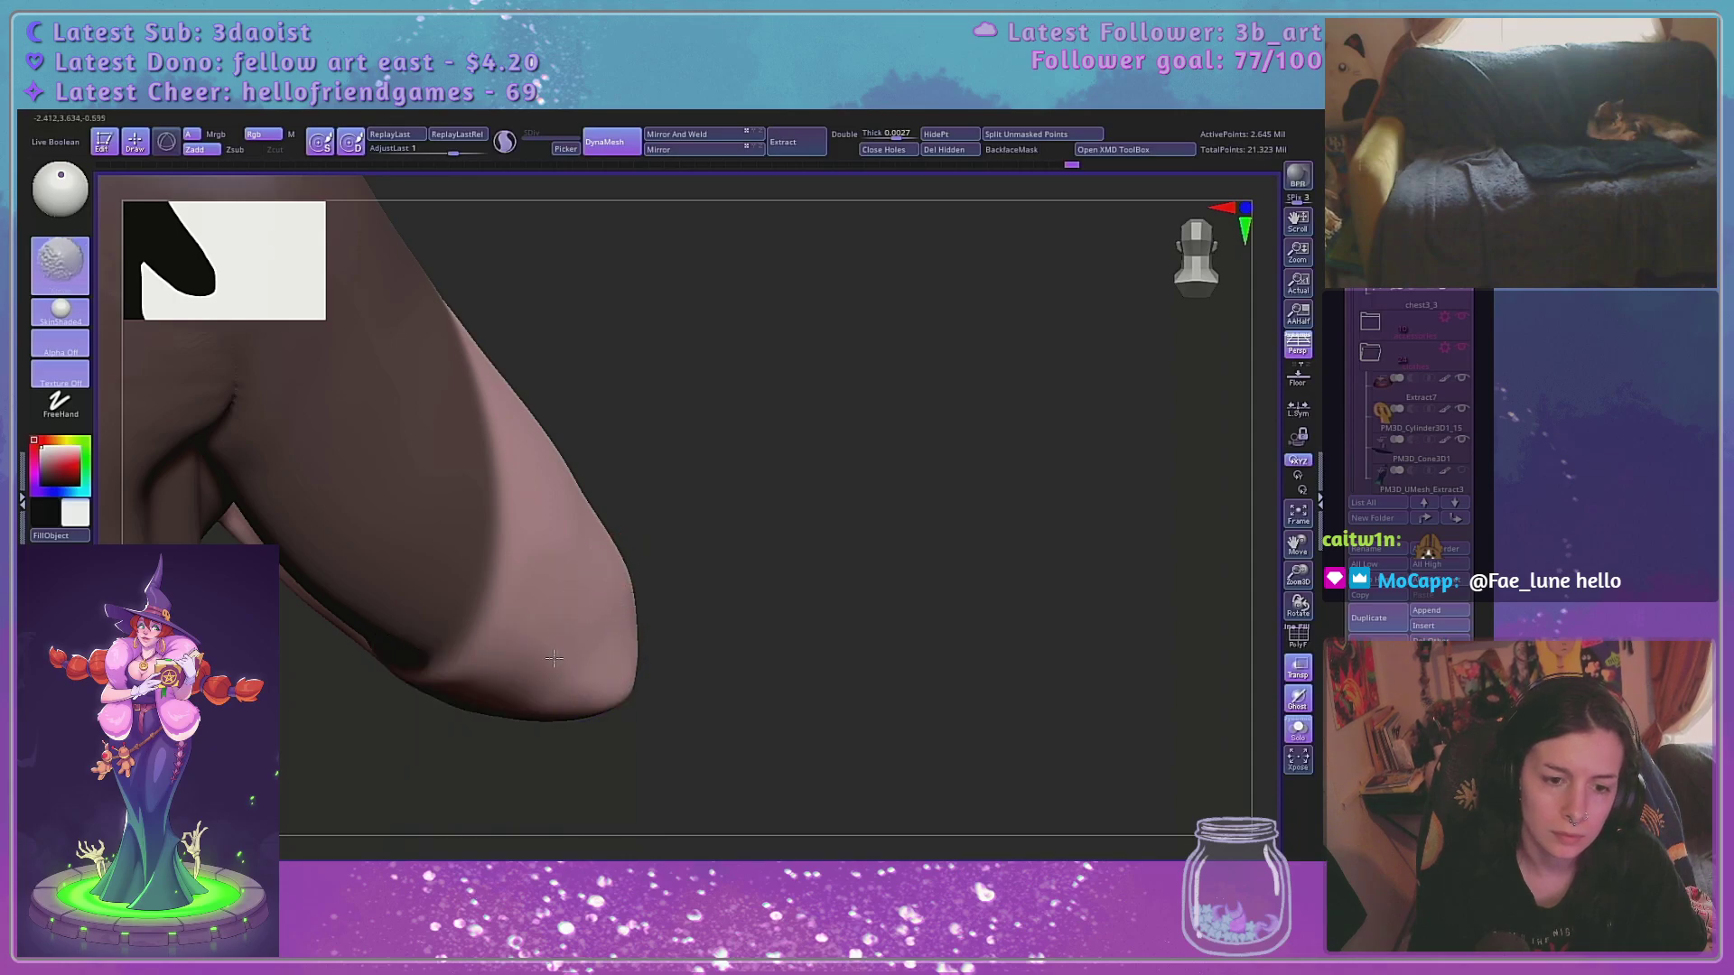
Examine the right elbow's surface under the MatCap Gray material and return to the SkinShade4 material
mouse_move(766, 581)
left_mouse_down()
mouse_move(809, 627)
mouse_move(735, 677)
mouse_move(753, 723)
mouse_move(798, 605)
mouse_move(774, 623)
left_mouse_up()
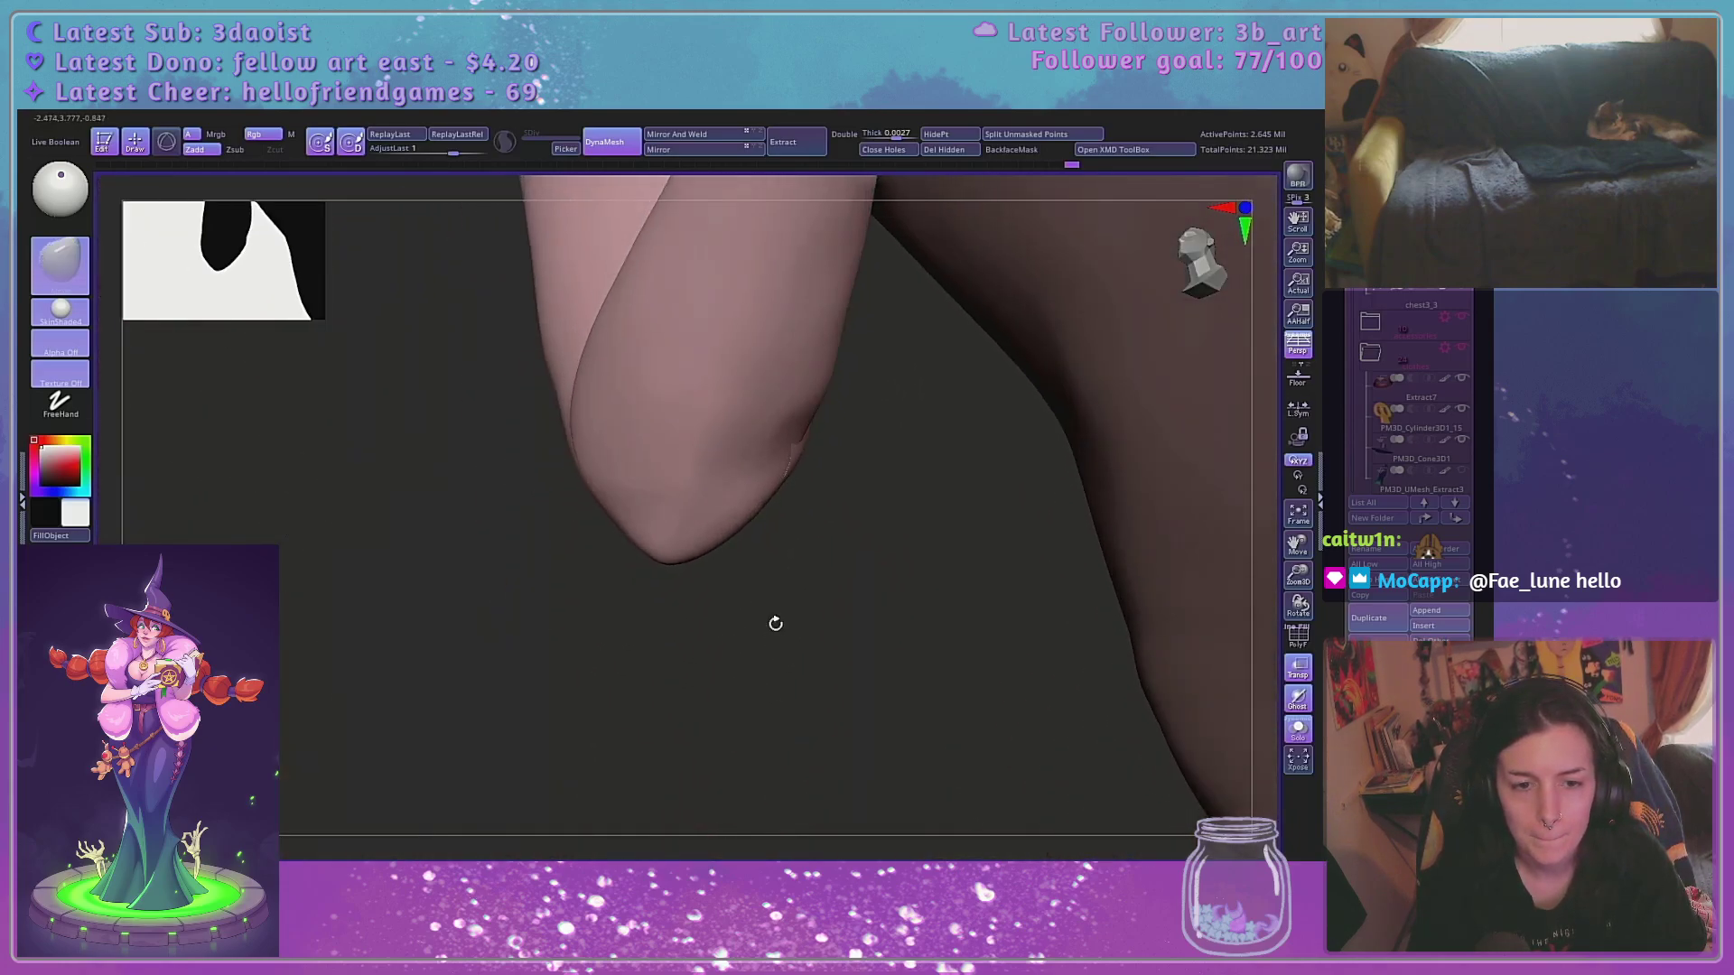
left_click(73, 320)
left_click(326, 350)
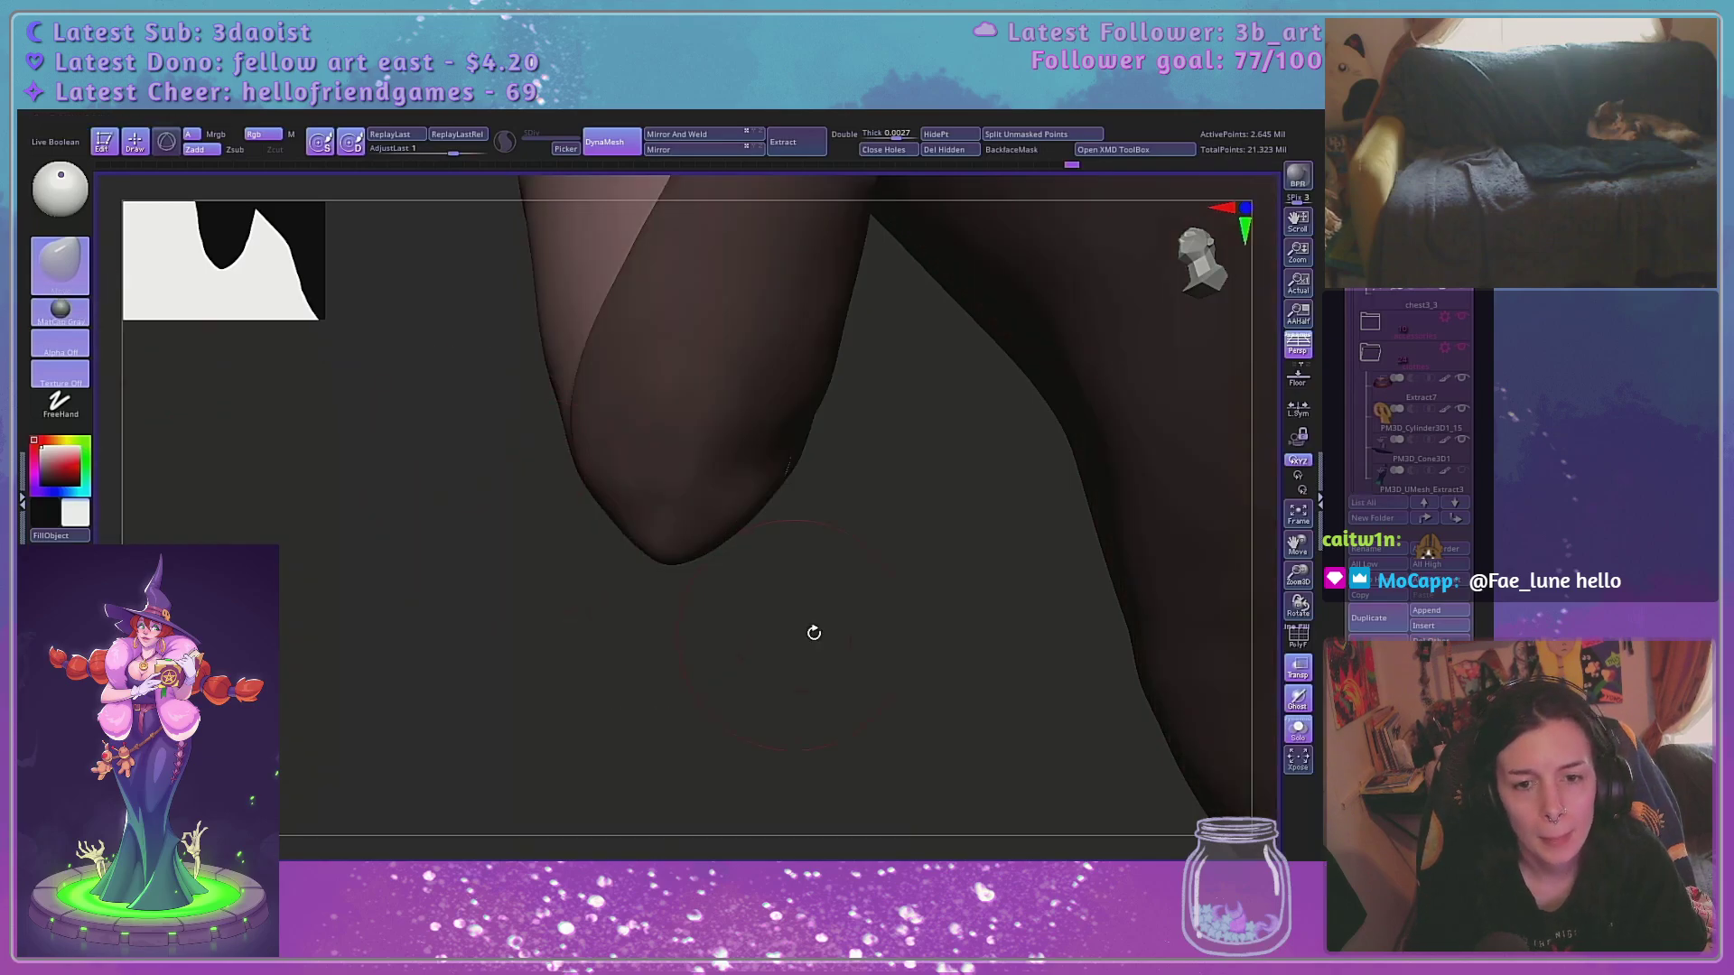
mouse_move(723, 592)
left_mouse_down()
mouse_move(759, 507)
mouse_move(759, 364)
left_mouse_up()
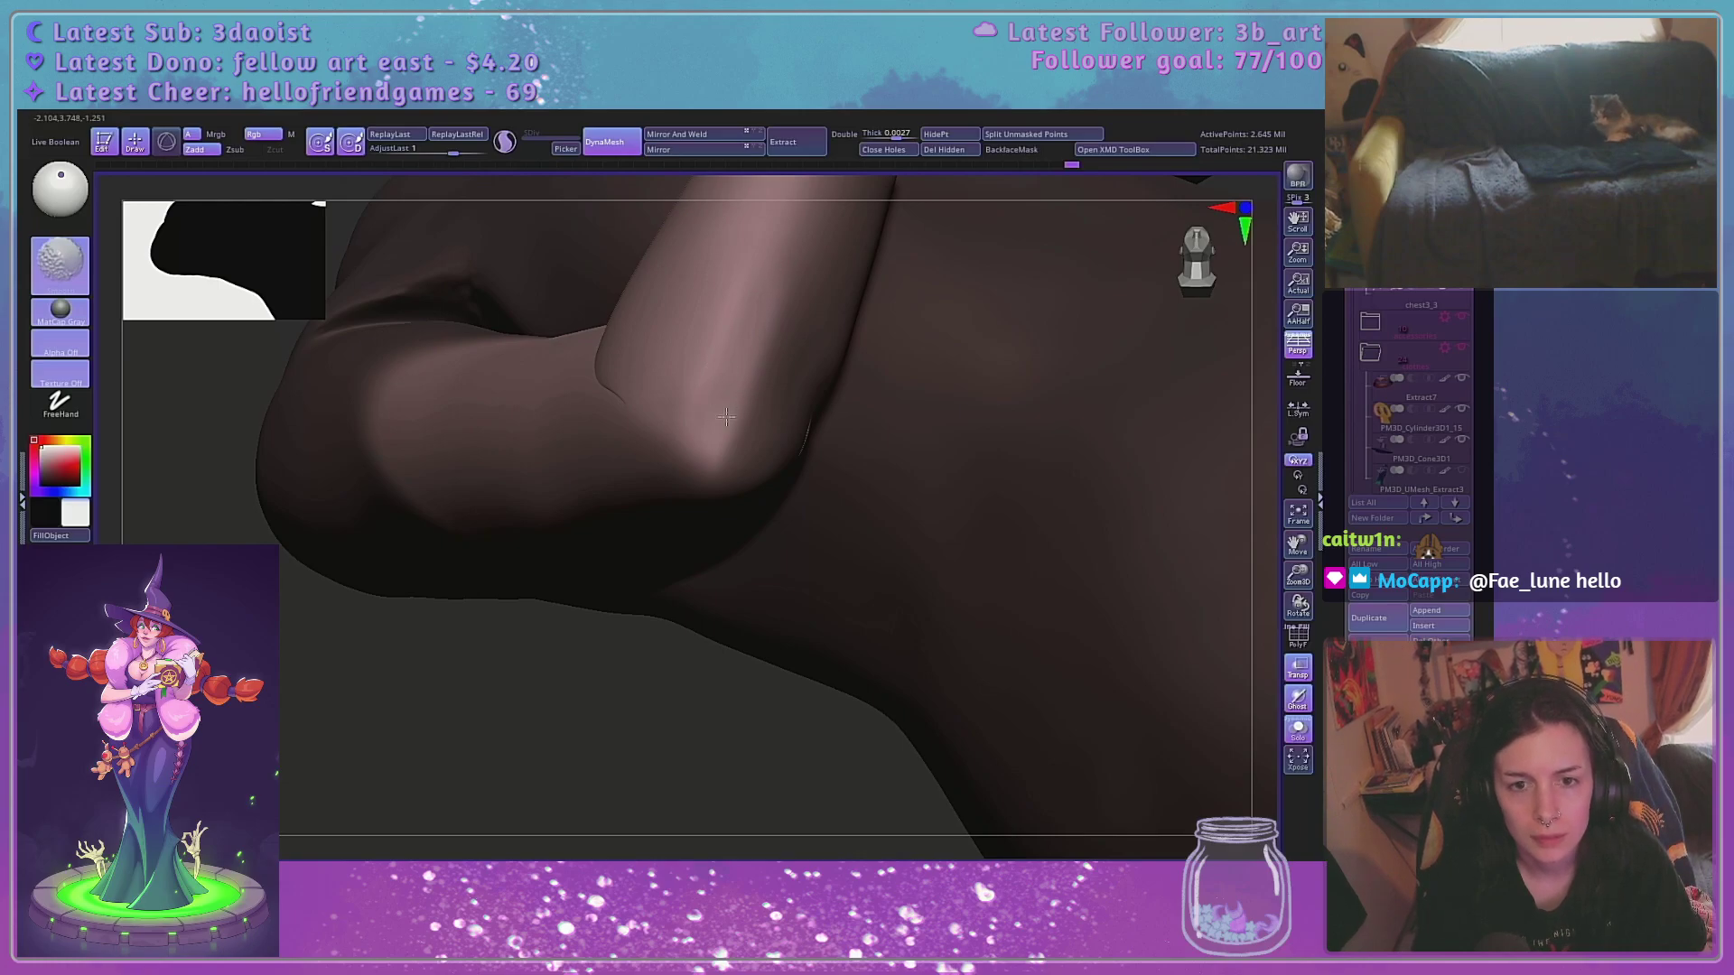
key("shift")
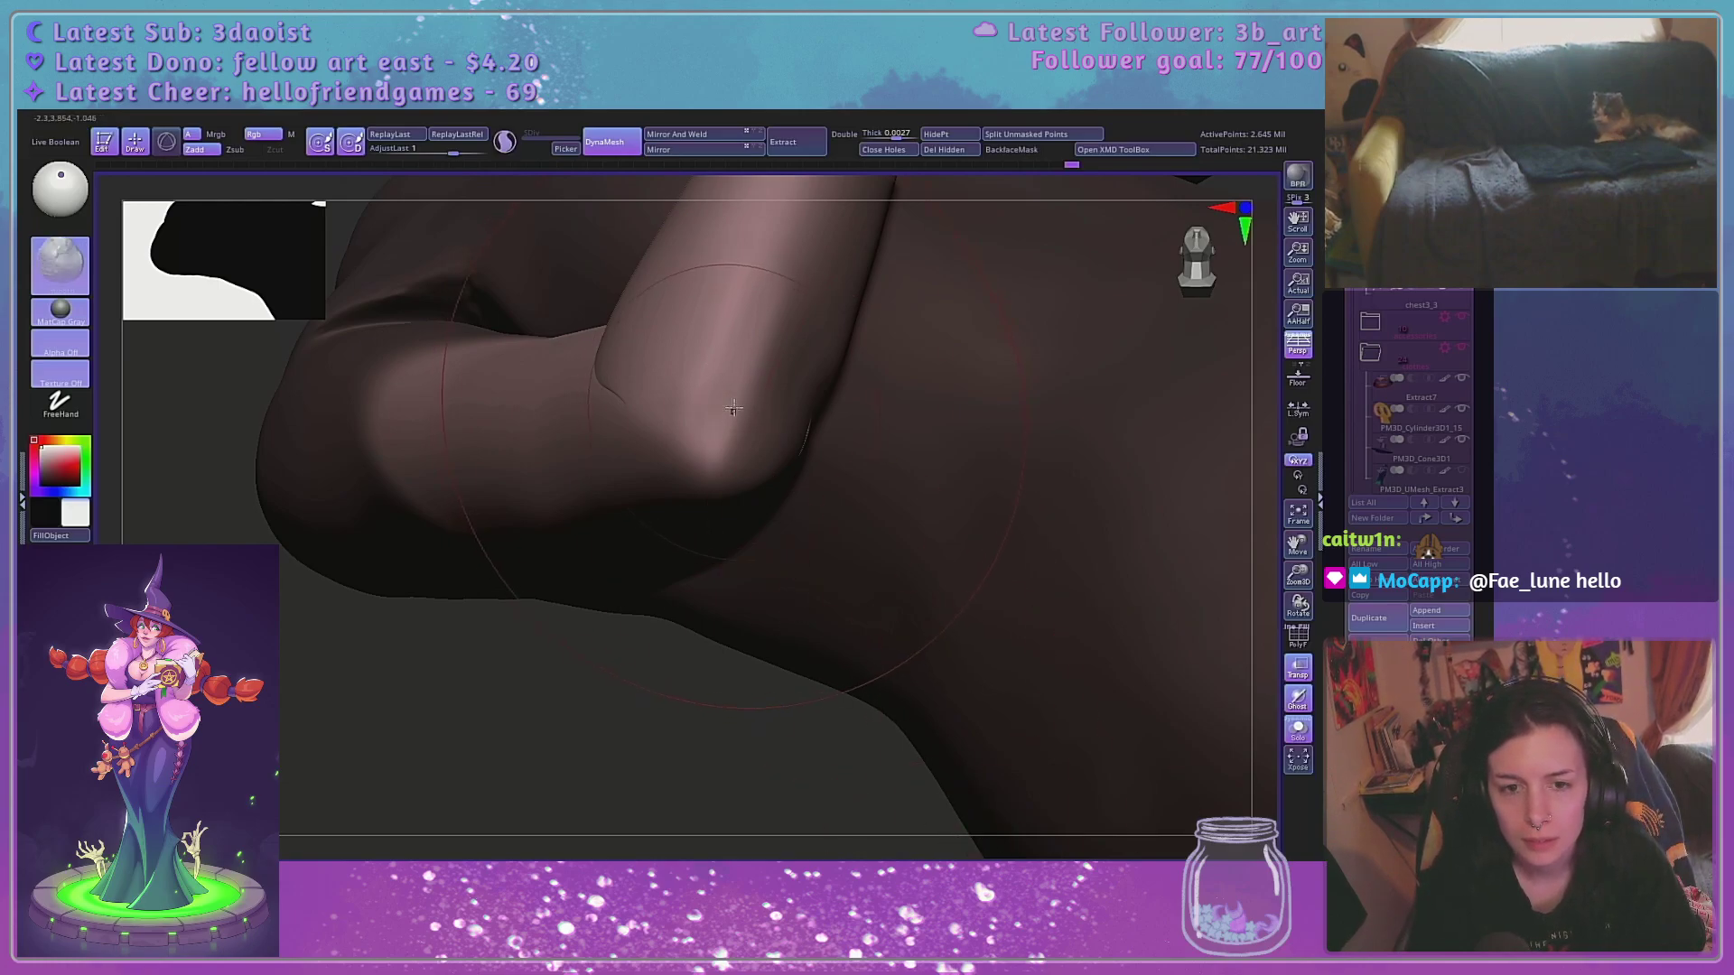
left_click(818, 870)
mouse_move(632, 754)
left_mouse_down()
mouse_move(708, 705)
mouse_move(700, 778)
left_mouse_up()
left_click_drag(729, 607, 689, 750, "alt")
left_click(69, 314)
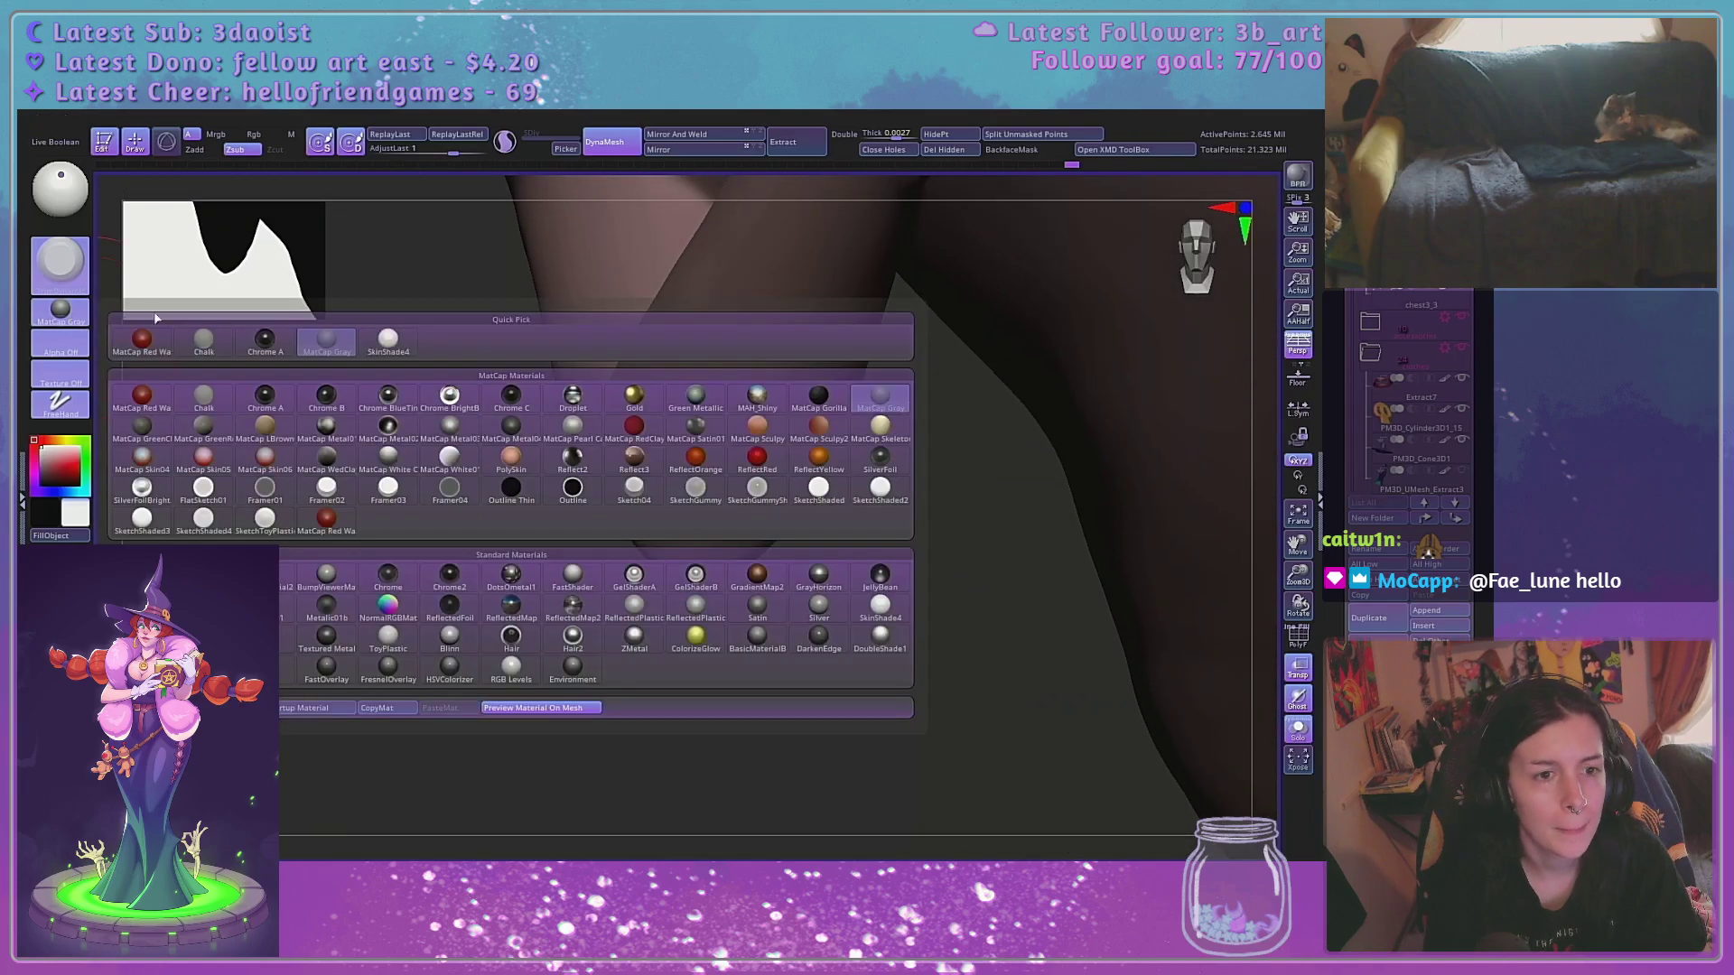
left_click(388, 342)
Build up the underside of the right elbow with fine clay strokes and smooth them into the skin
left_click_drag(593, 604, 691, 723)
key("s")
left_click_drag(706, 533, 692, 533)
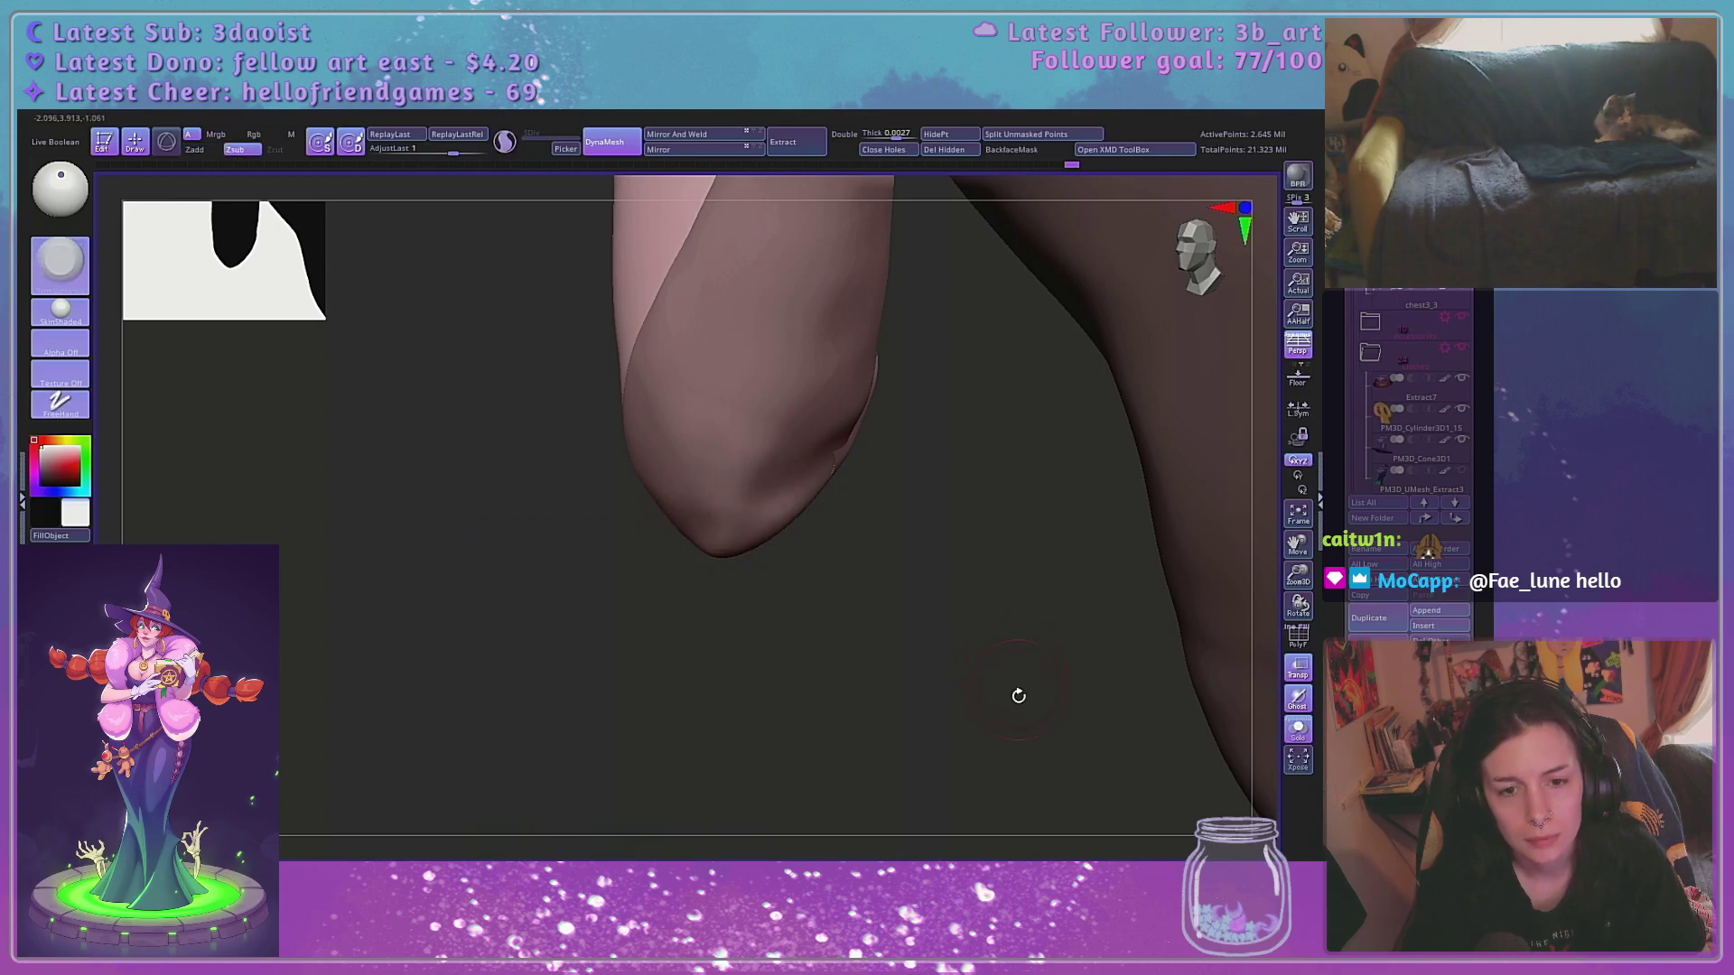
key("space")
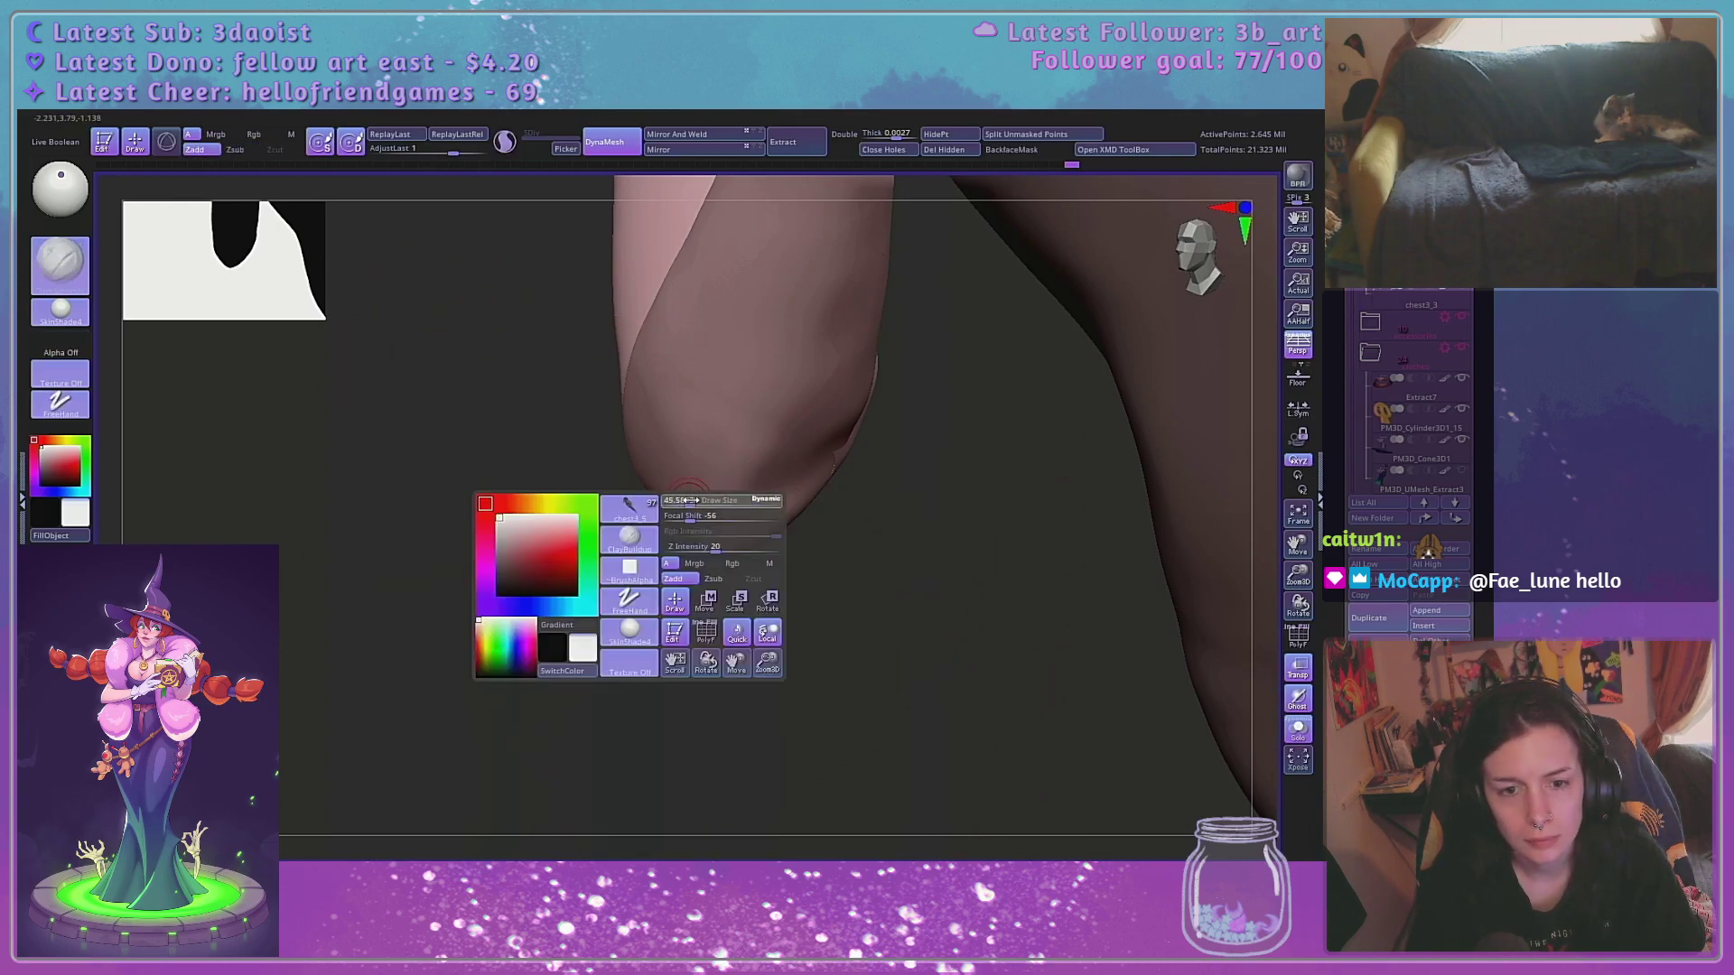
left_click_drag(691, 499, 694, 499)
left_click_drag(662, 584, 719, 512)
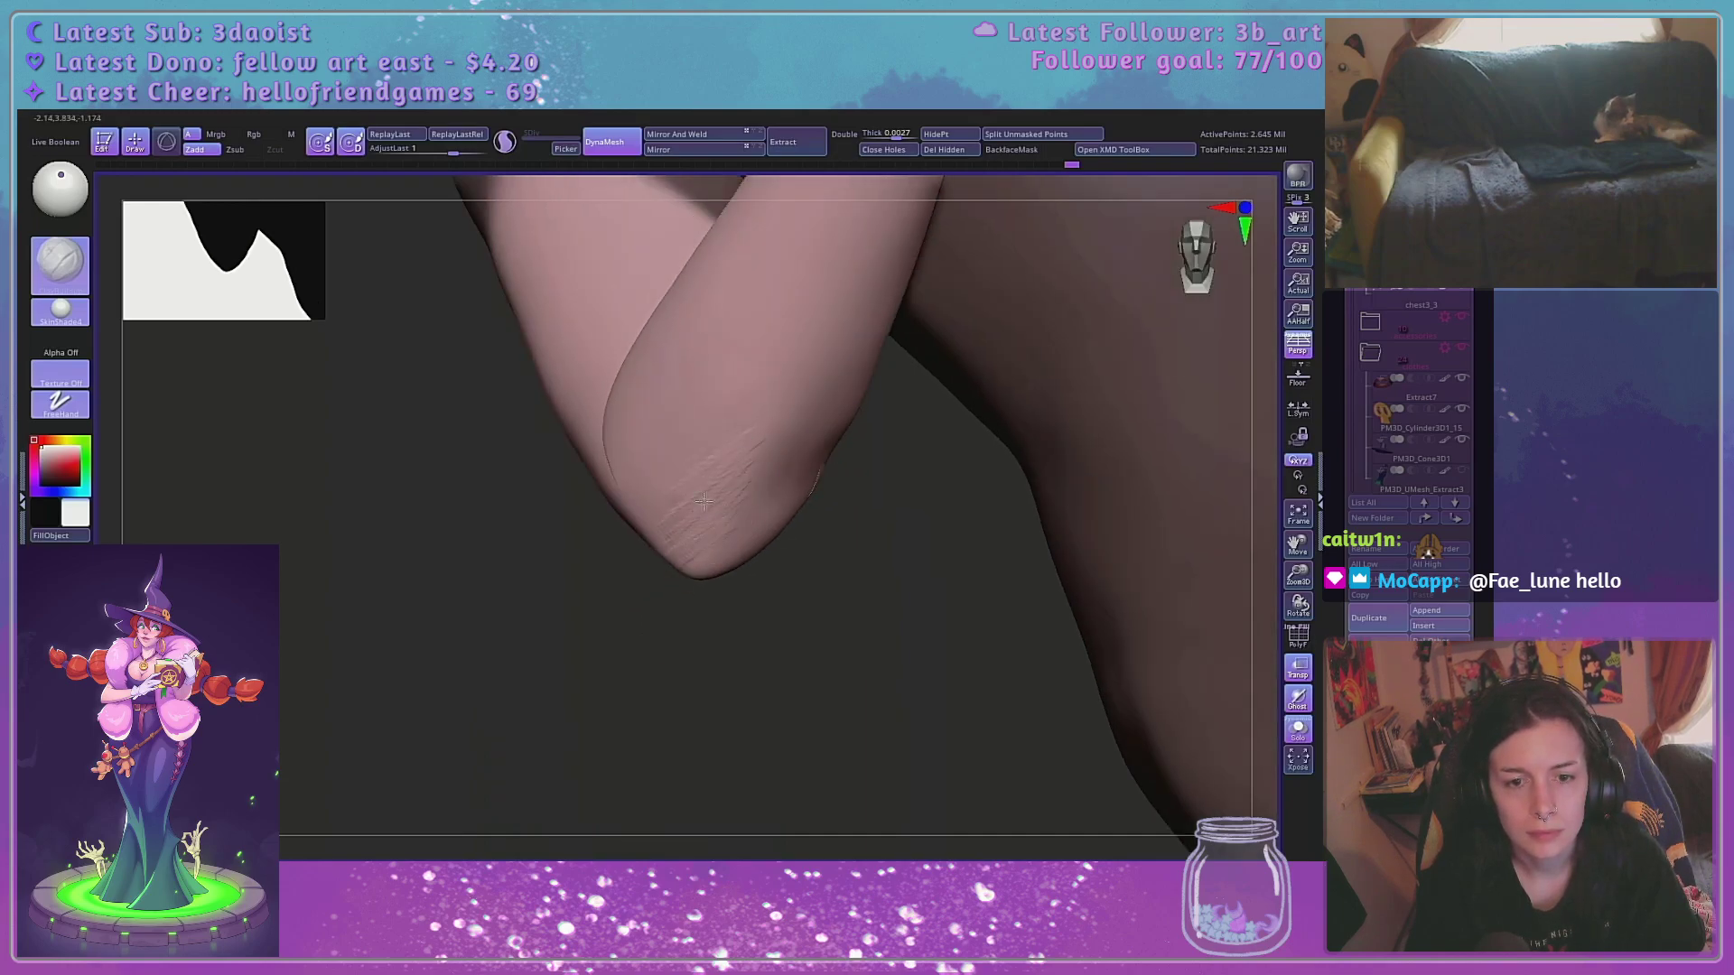
left_click_drag(704, 502, 693, 488, "shift")
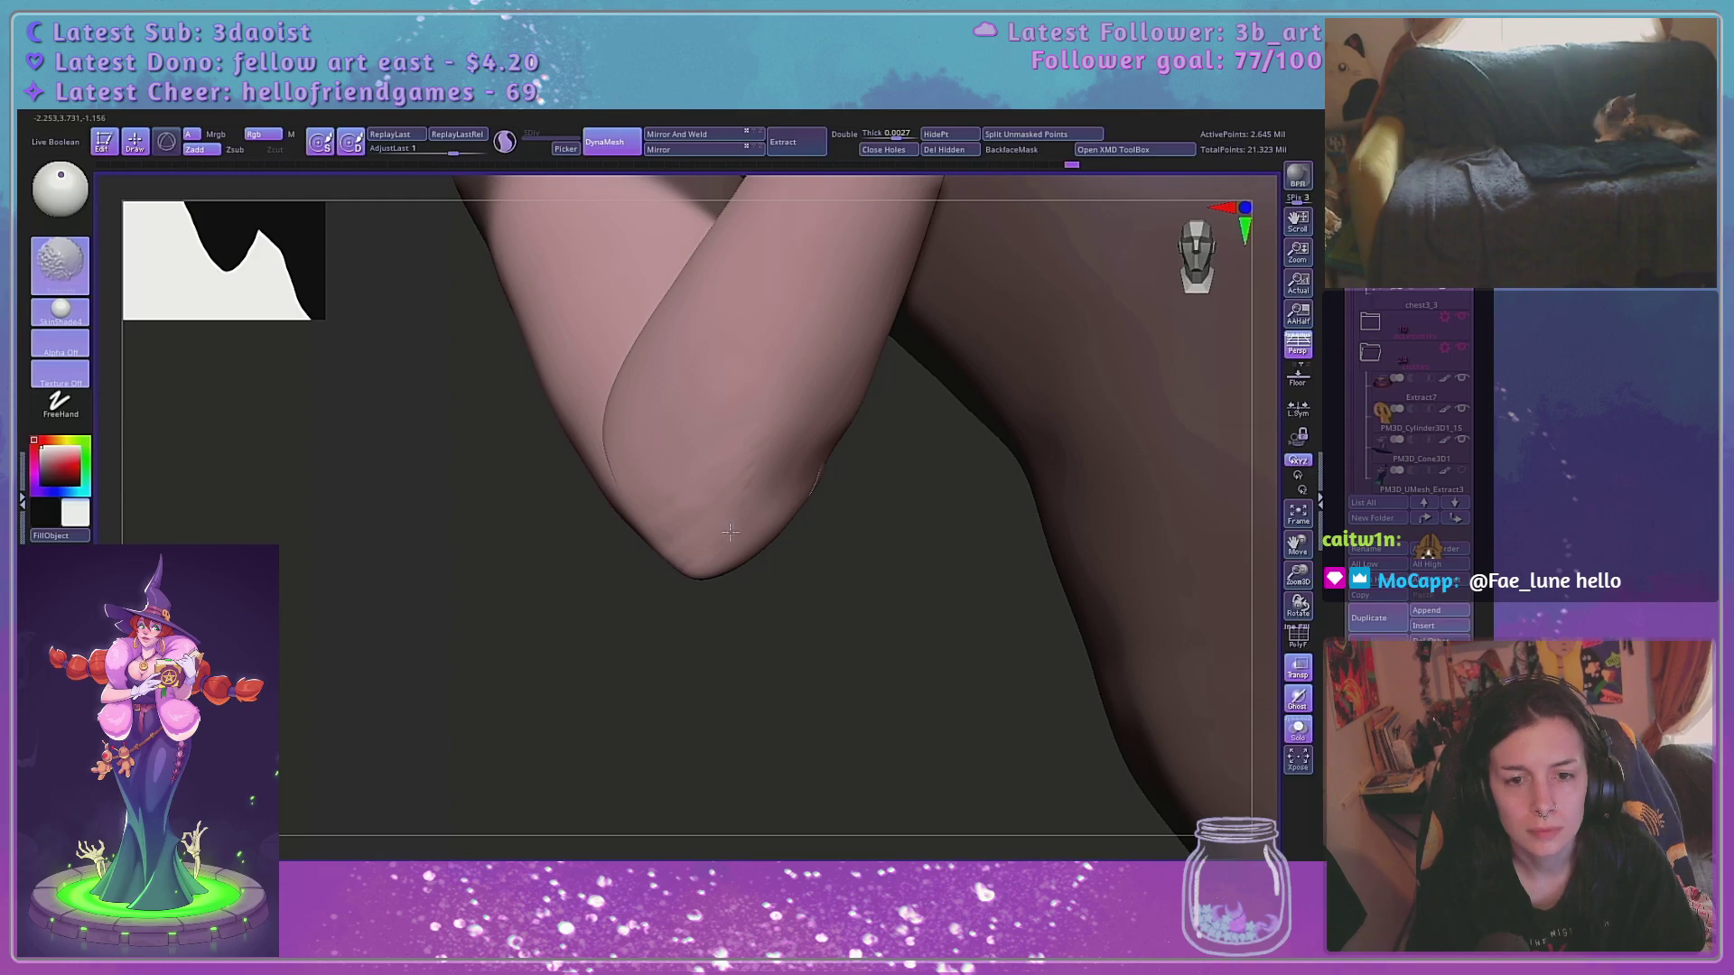
Build up the outer side of the right elbow with overlapping fine clay strokes around its tip and inner edge
key("space")
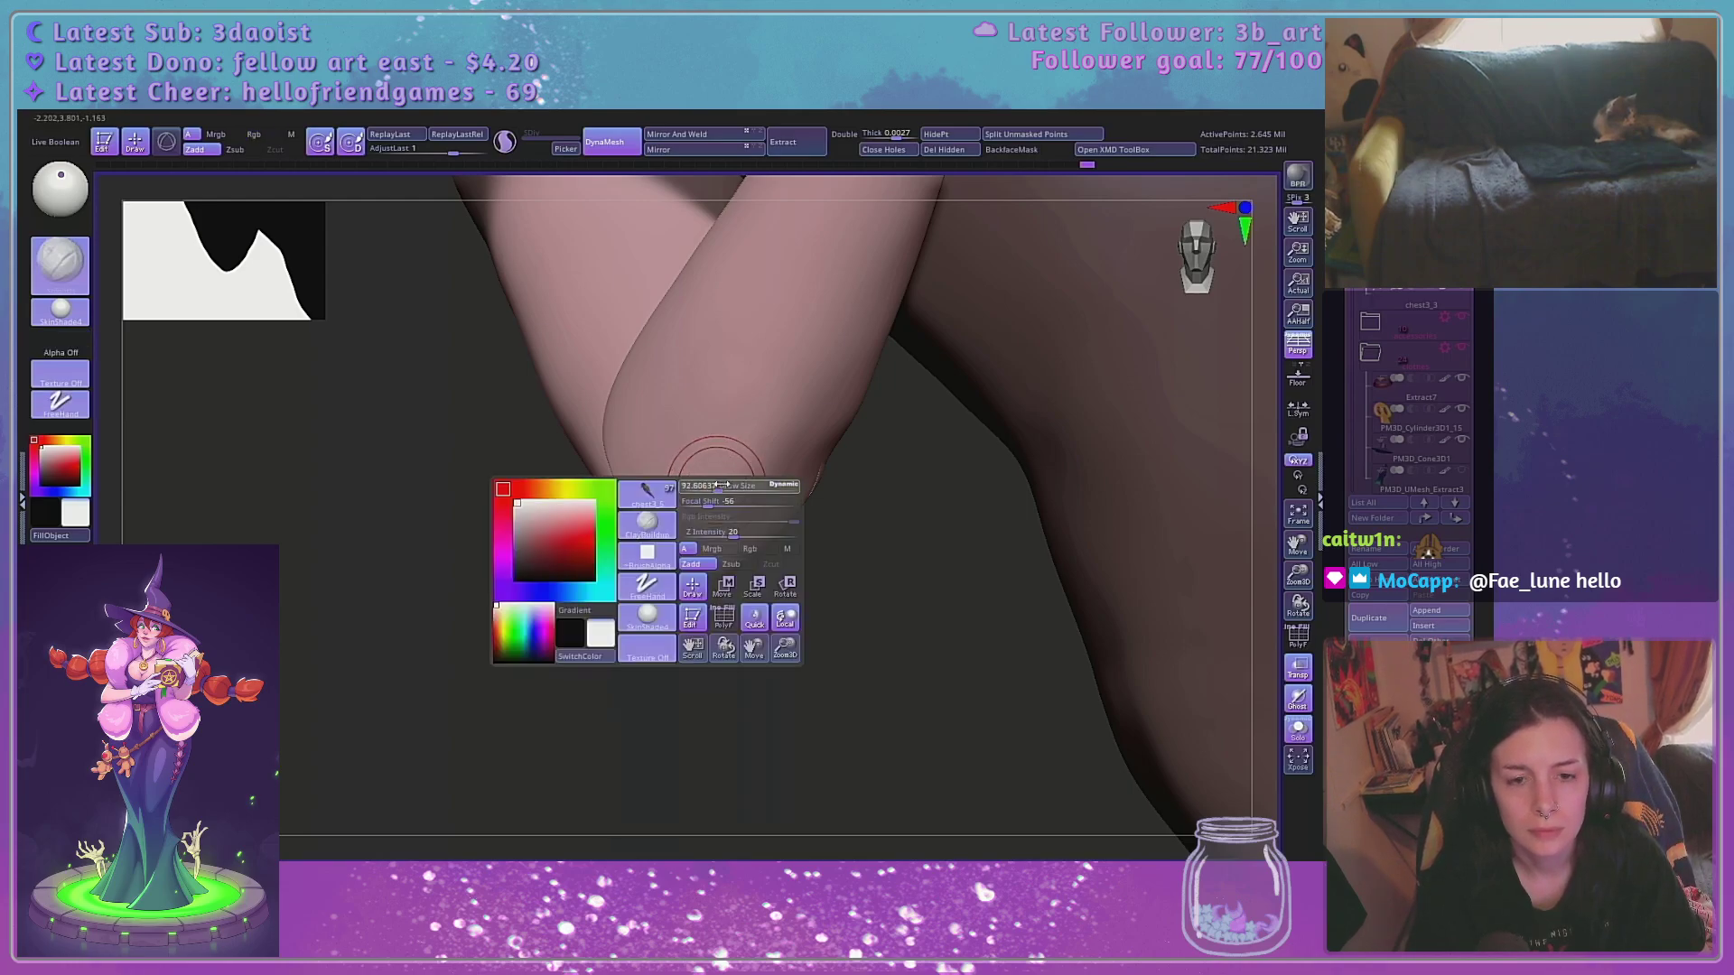
left_click_drag(631, 607, 608, 658)
mouse_move(760, 625)
left_mouse_down()
mouse_move(696, 647)
mouse_move(689, 607)
left_mouse_up()
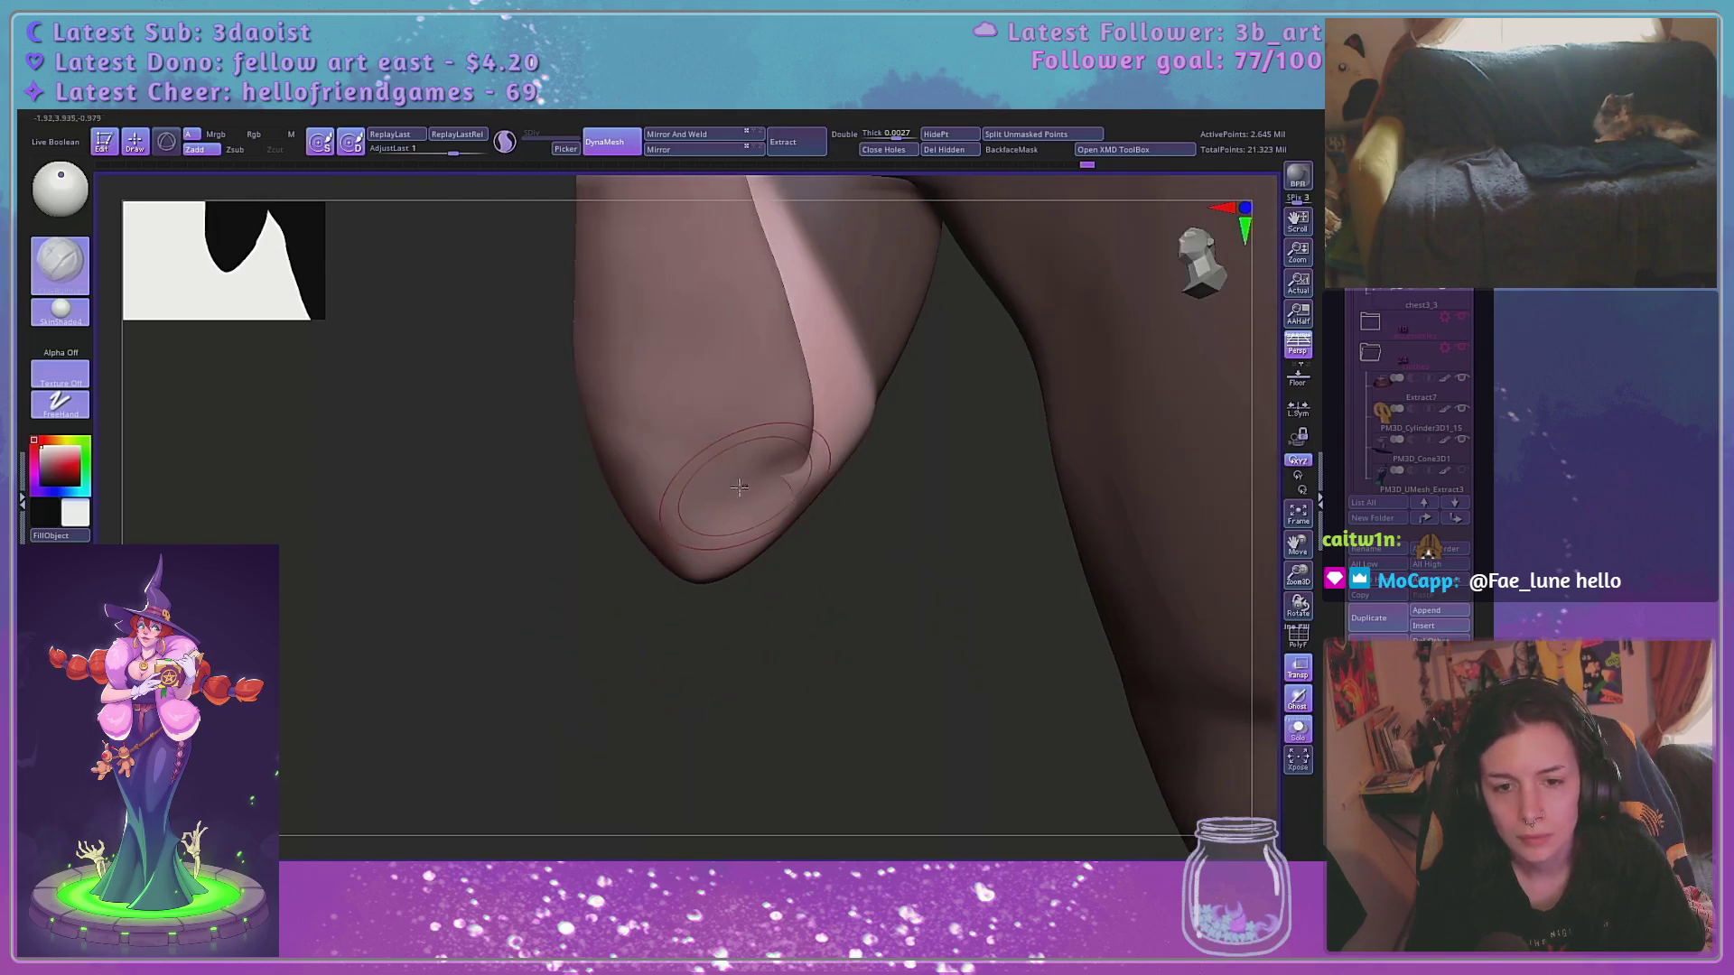
mouse_move(744, 490)
left_mouse_down()
mouse_move(685, 531)
mouse_move(720, 556)
left_mouse_up()
mouse_move(780, 467)
left_mouse_down()
mouse_move(691, 511)
mouse_move(695, 479)
left_mouse_up()
left_click_drag(757, 422, 713, 466)
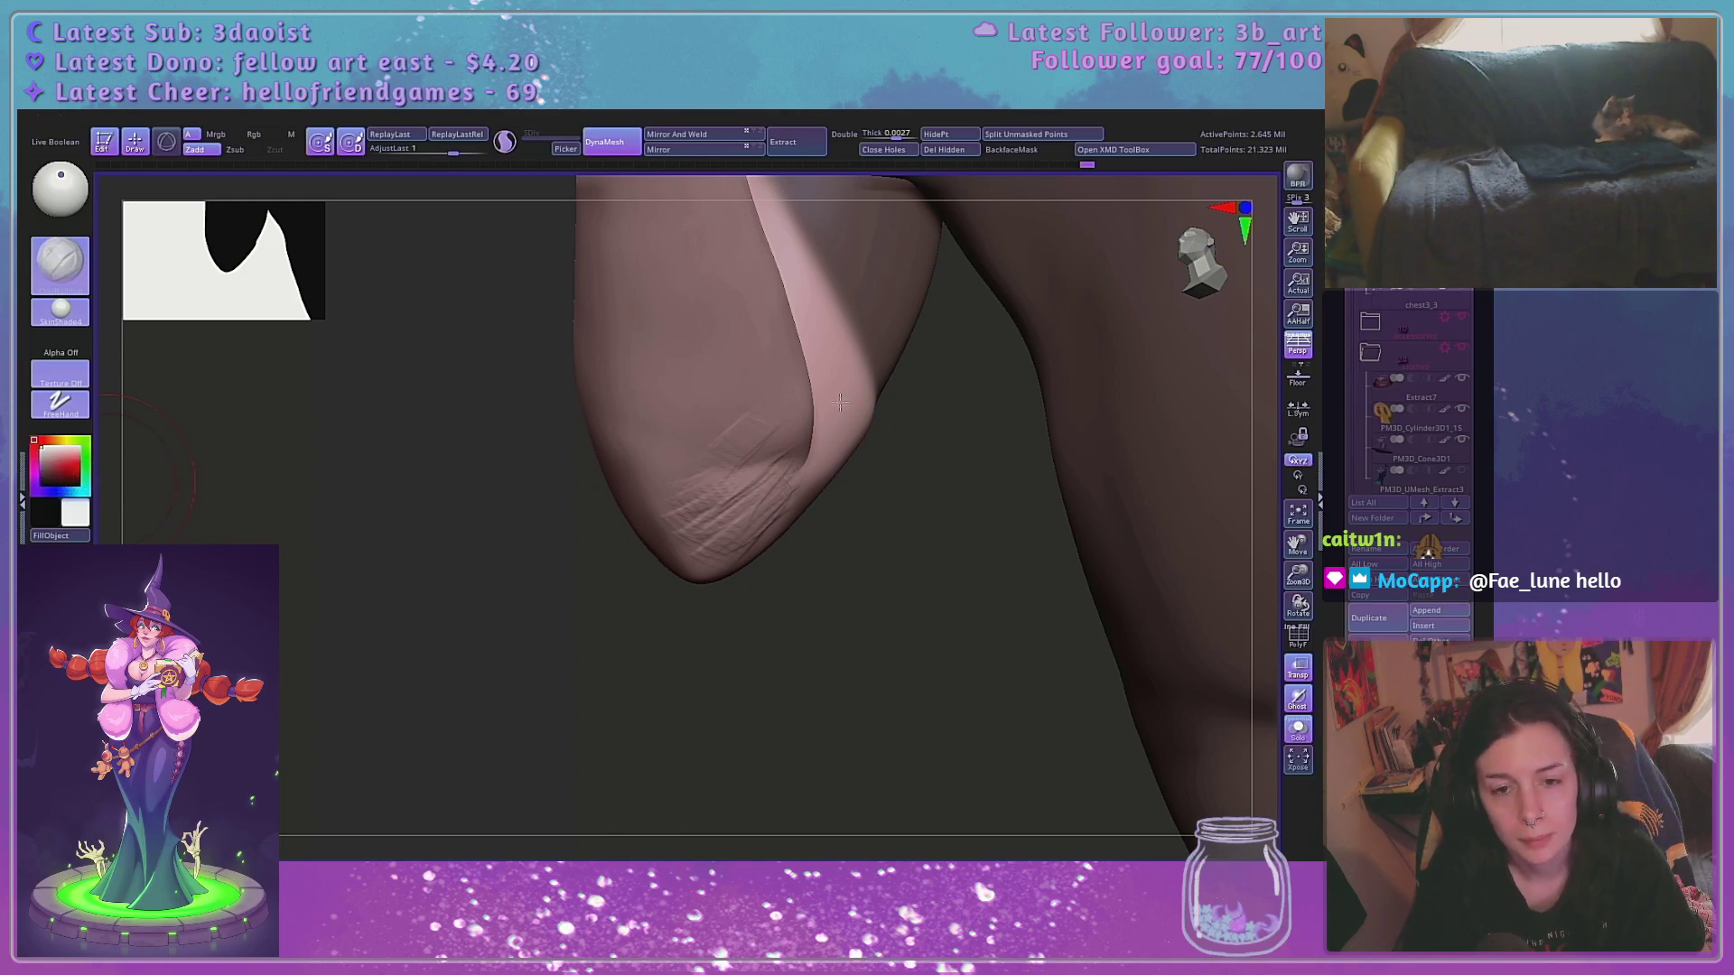
mouse_move(873, 583)
left_mouse_down()
mouse_move(859, 554)
mouse_move(725, 470)
mouse_move(762, 453)
left_mouse_up()
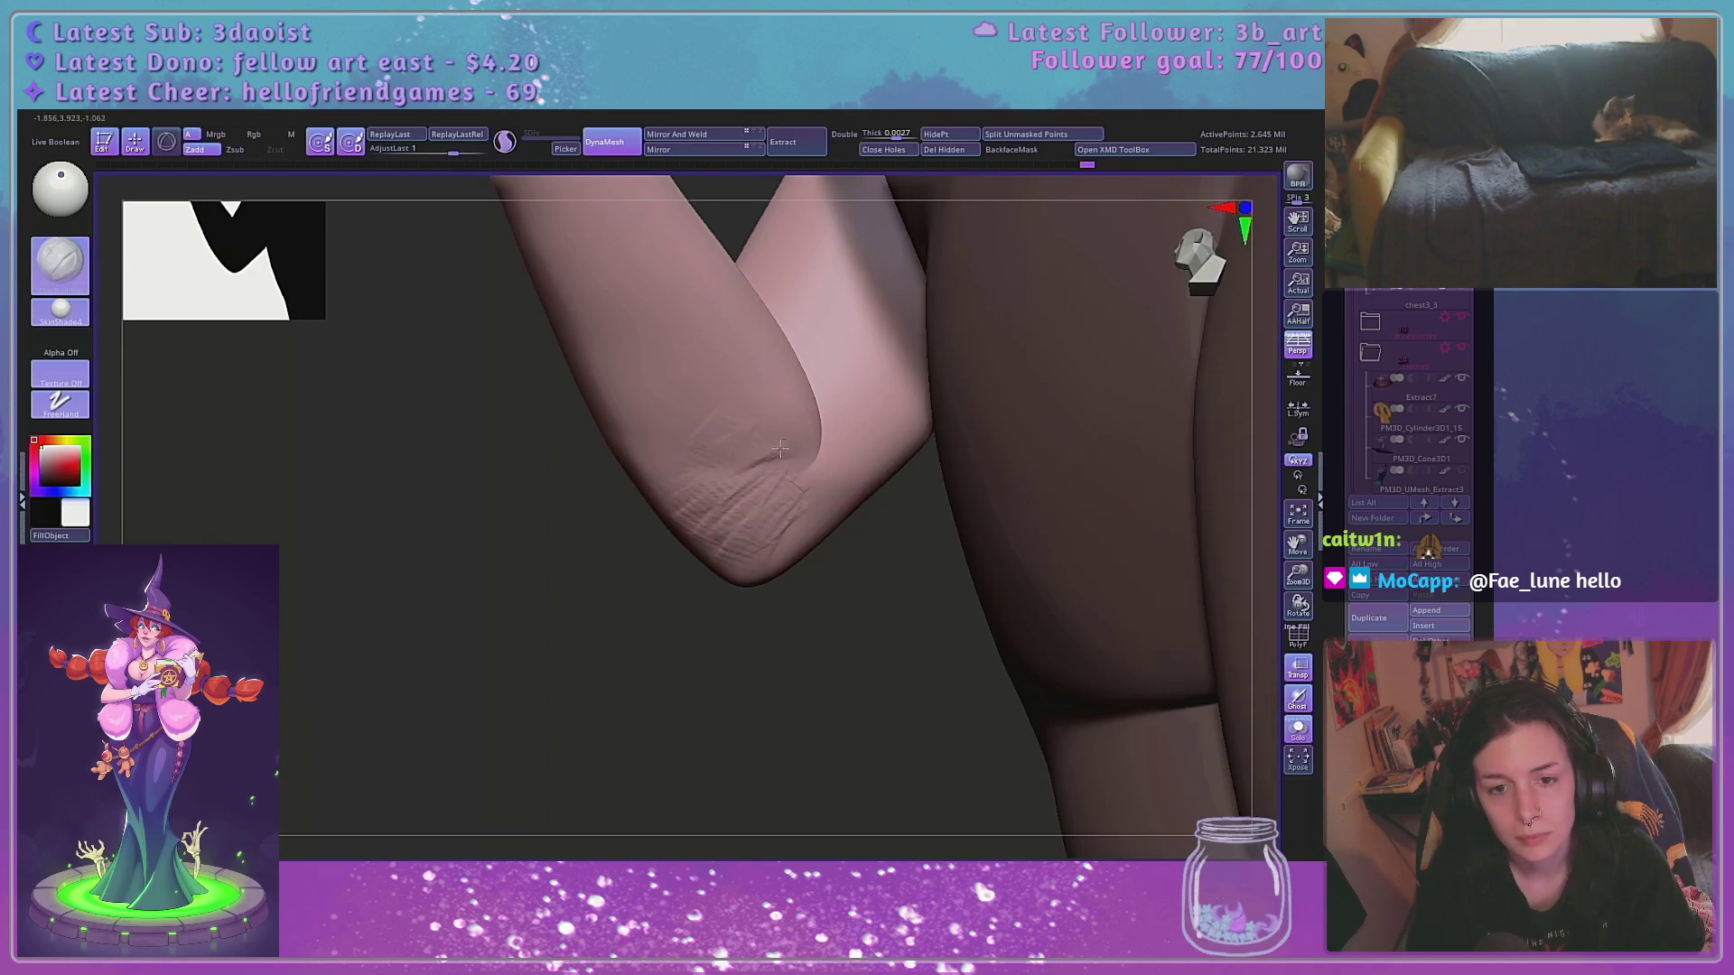
left_click_drag(790, 530, 779, 558)
Smooth the fresh clay strokes on the right elbow into the surrounding forearm and upper-arm skin
left_click_drag(764, 482, 758, 463, "shift")
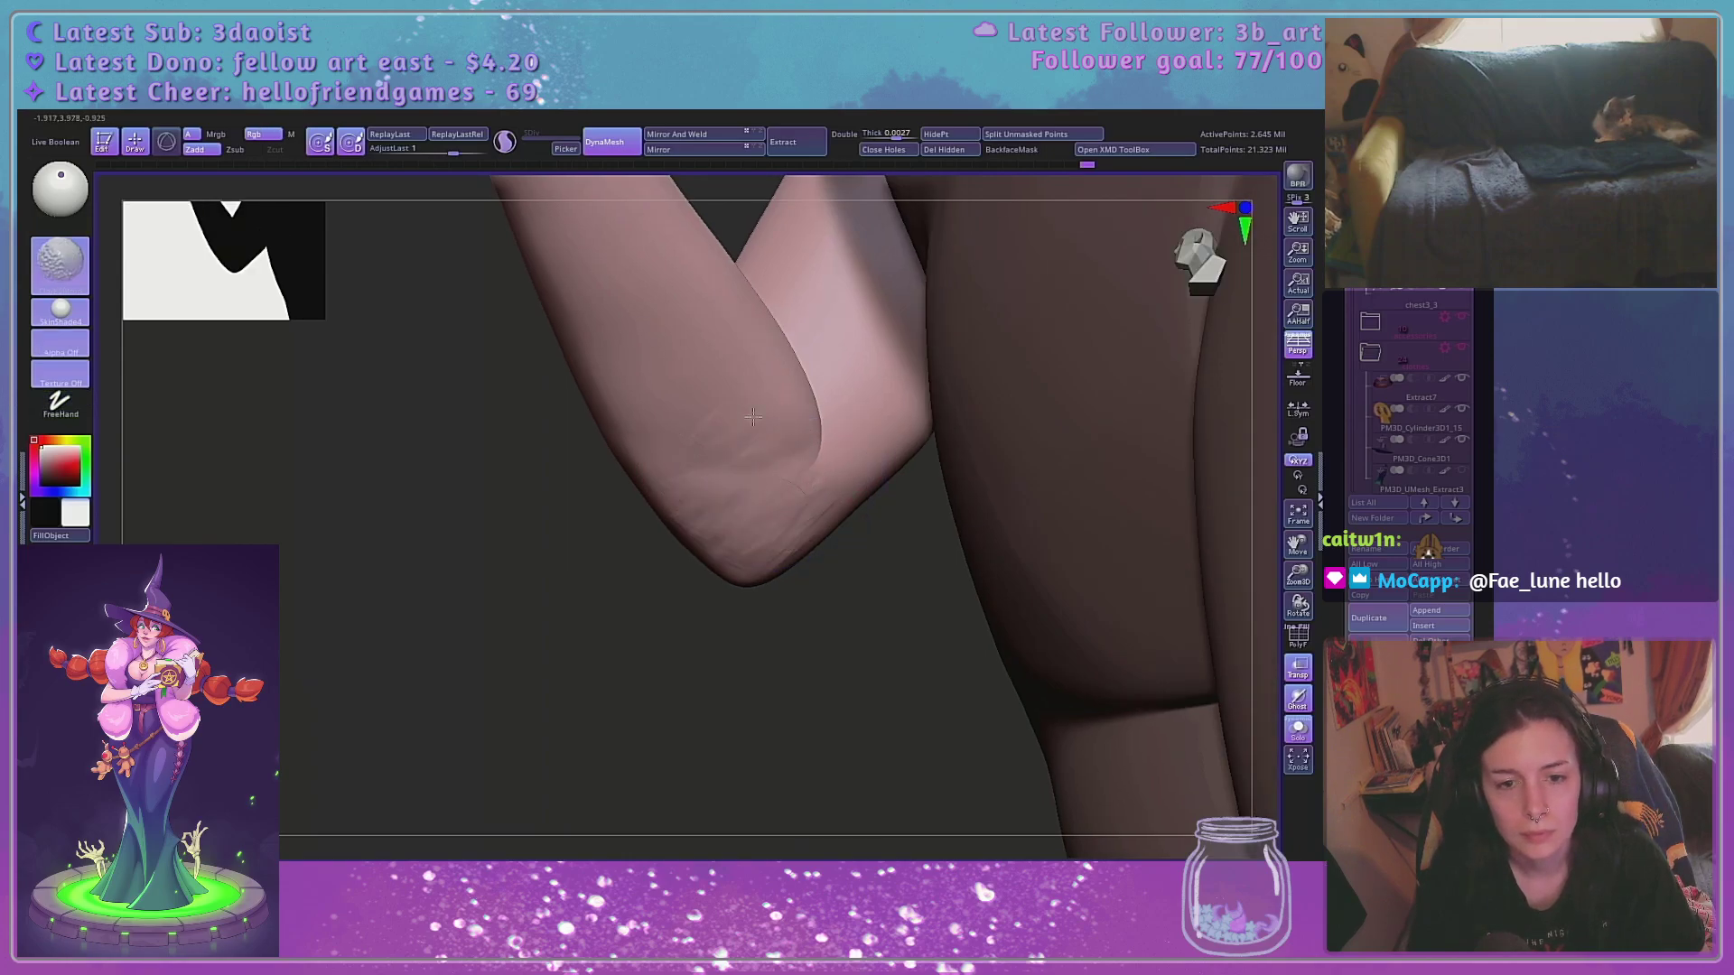
left_click_drag(725, 381, 714, 452, "shift")
left_click_drag(695, 649, 679, 643)
left_click_drag(714, 434, 657, 373, "shift")
left_click_drag(740, 508, 746, 515, "shift")
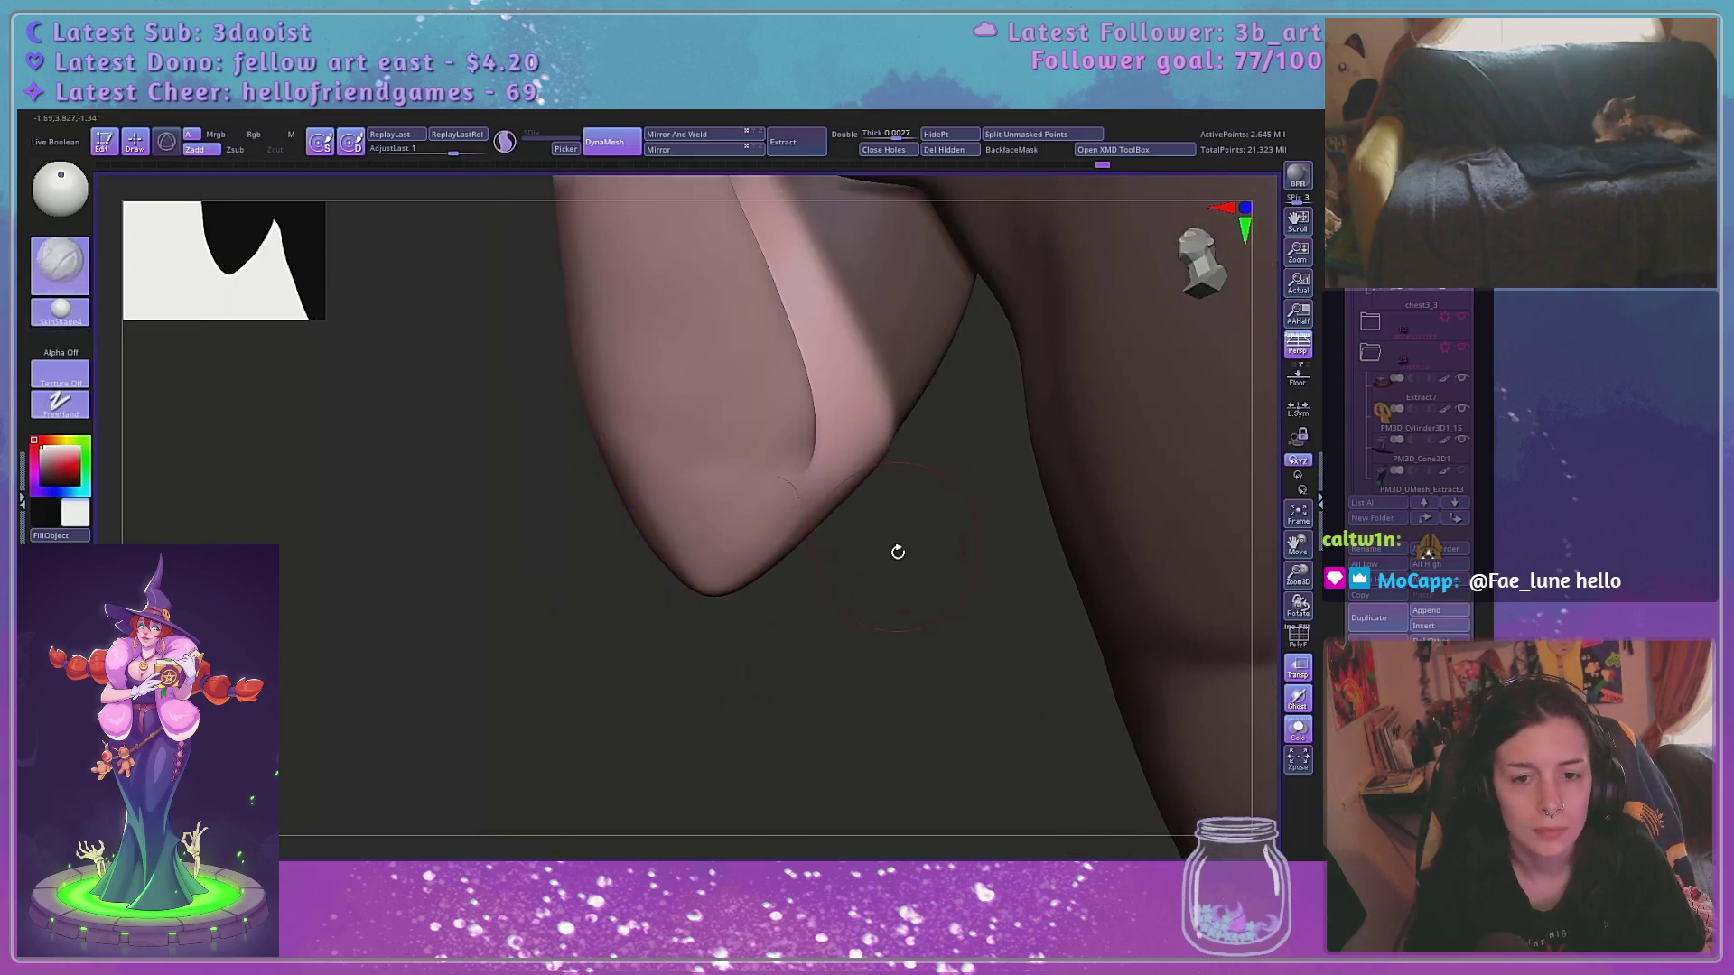
left_click_drag(897, 550, 941, 558)
left_click_drag(1060, 774, 879, 499, "shift")
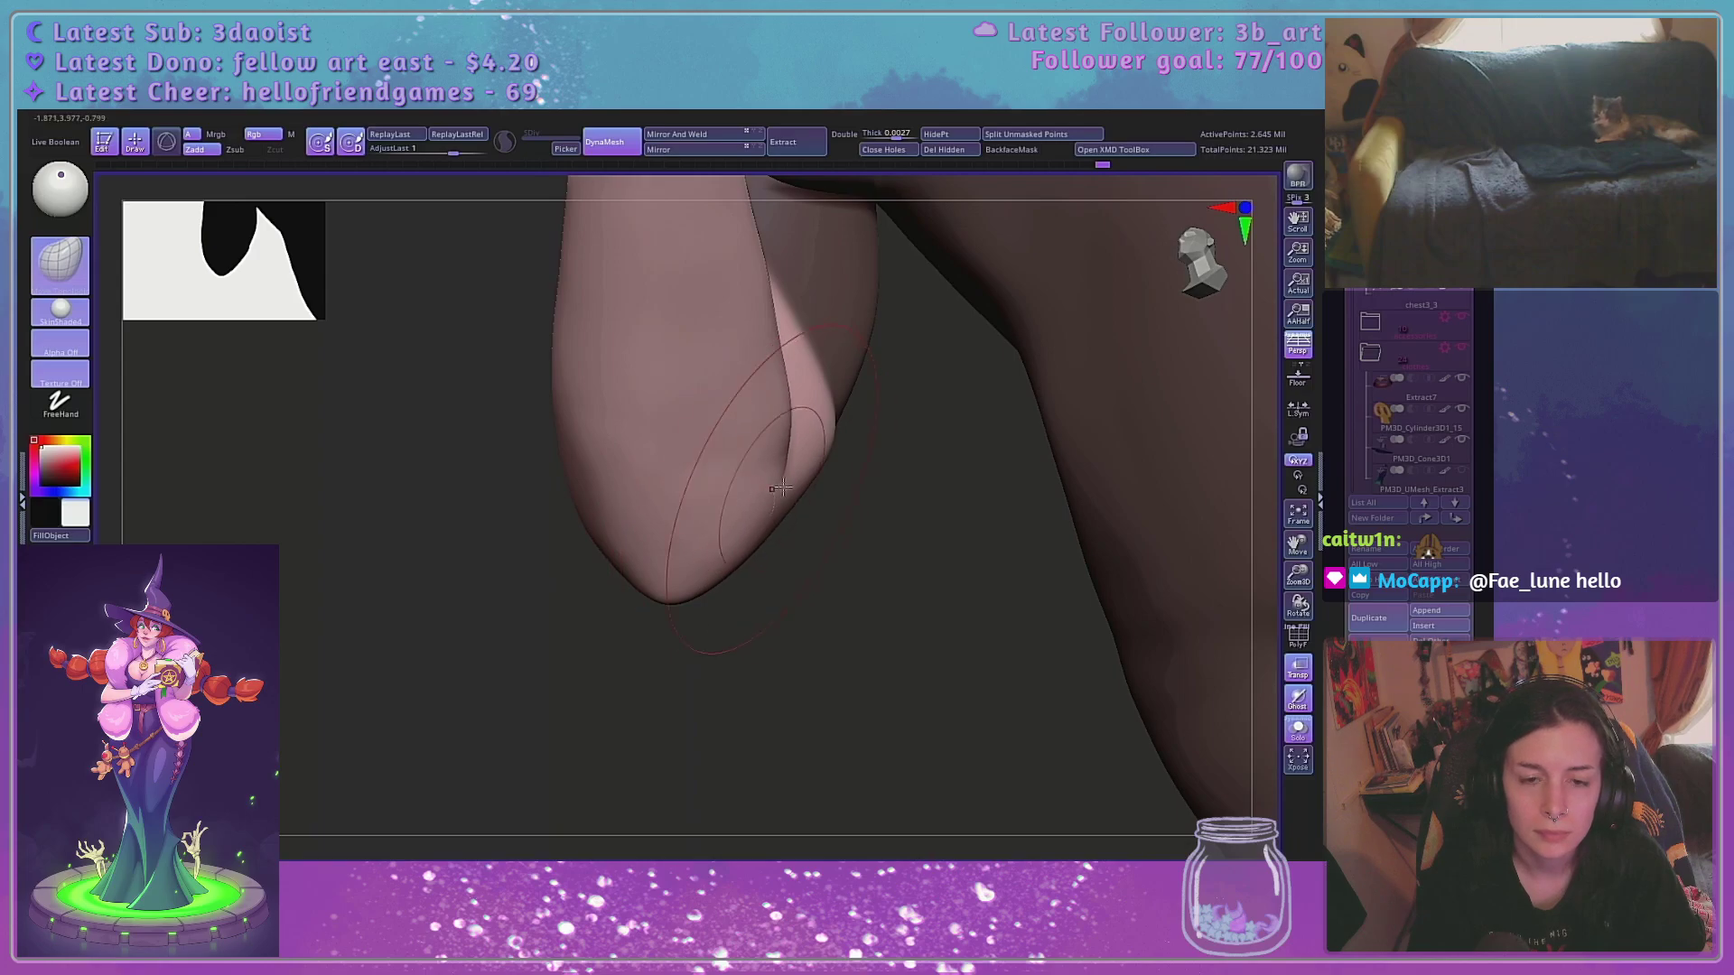
Nudge the contour beside the right elbow's tip with small Move strokes to even out its outline
left_click_drag(785, 490, 779, 490)
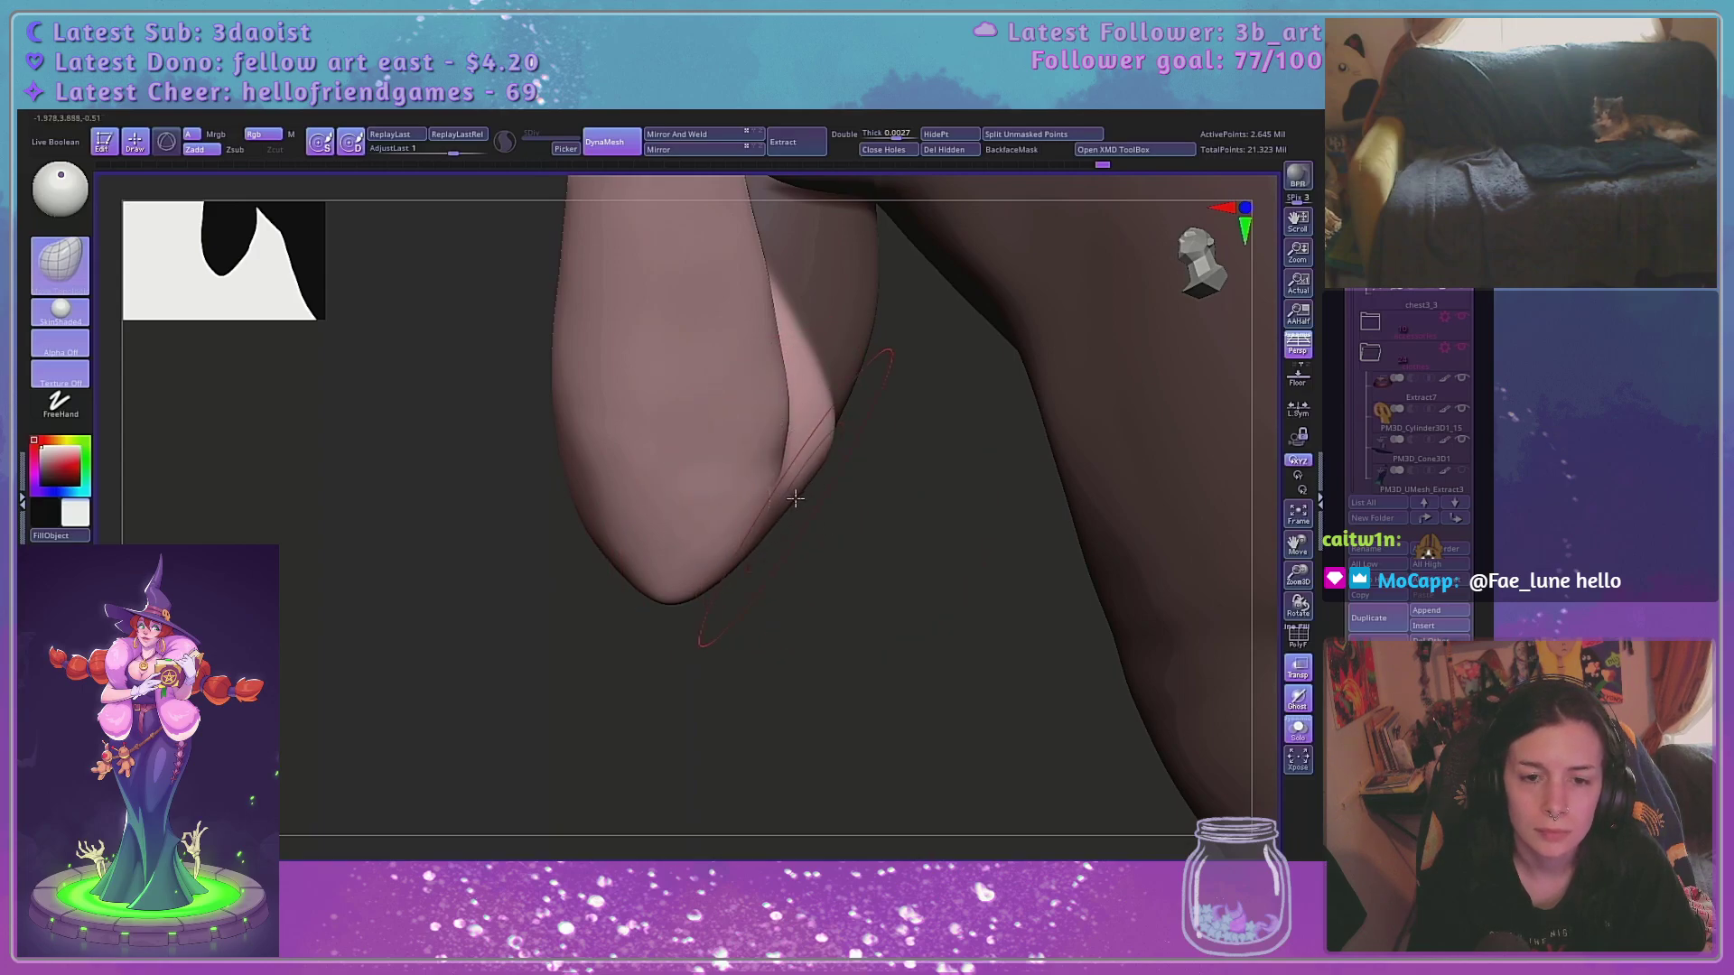
key("space")
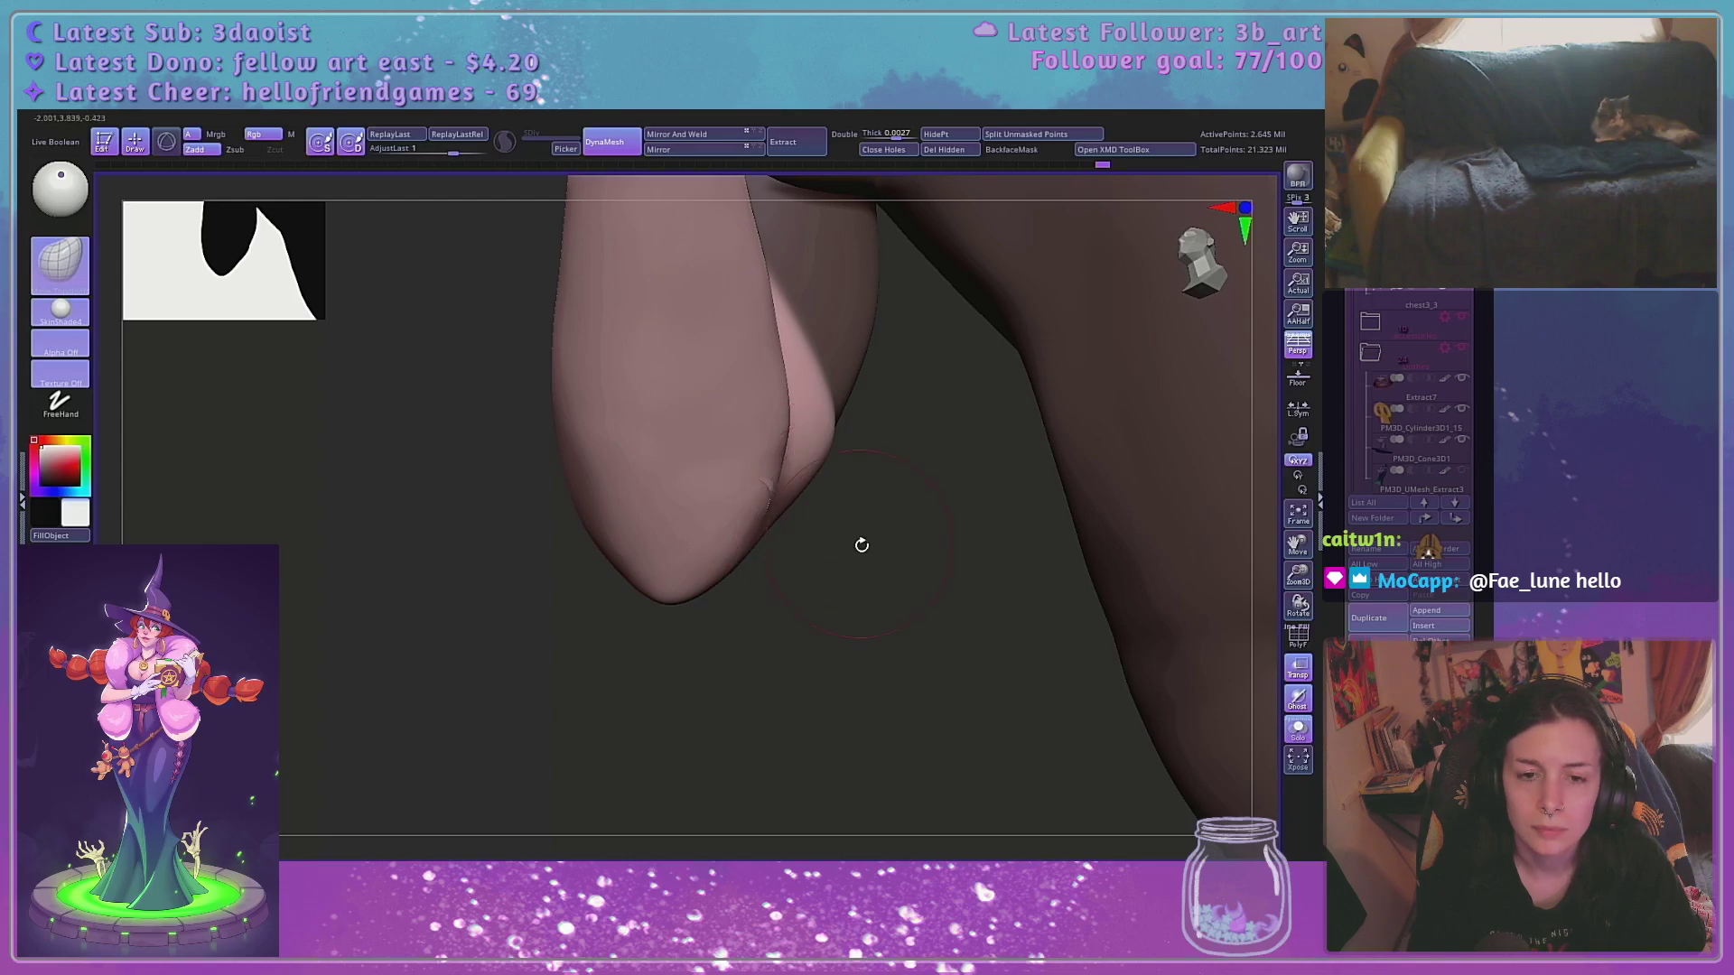
left_click_drag(862, 545, 801, 592)
left_click_drag(755, 654, 817, 647)
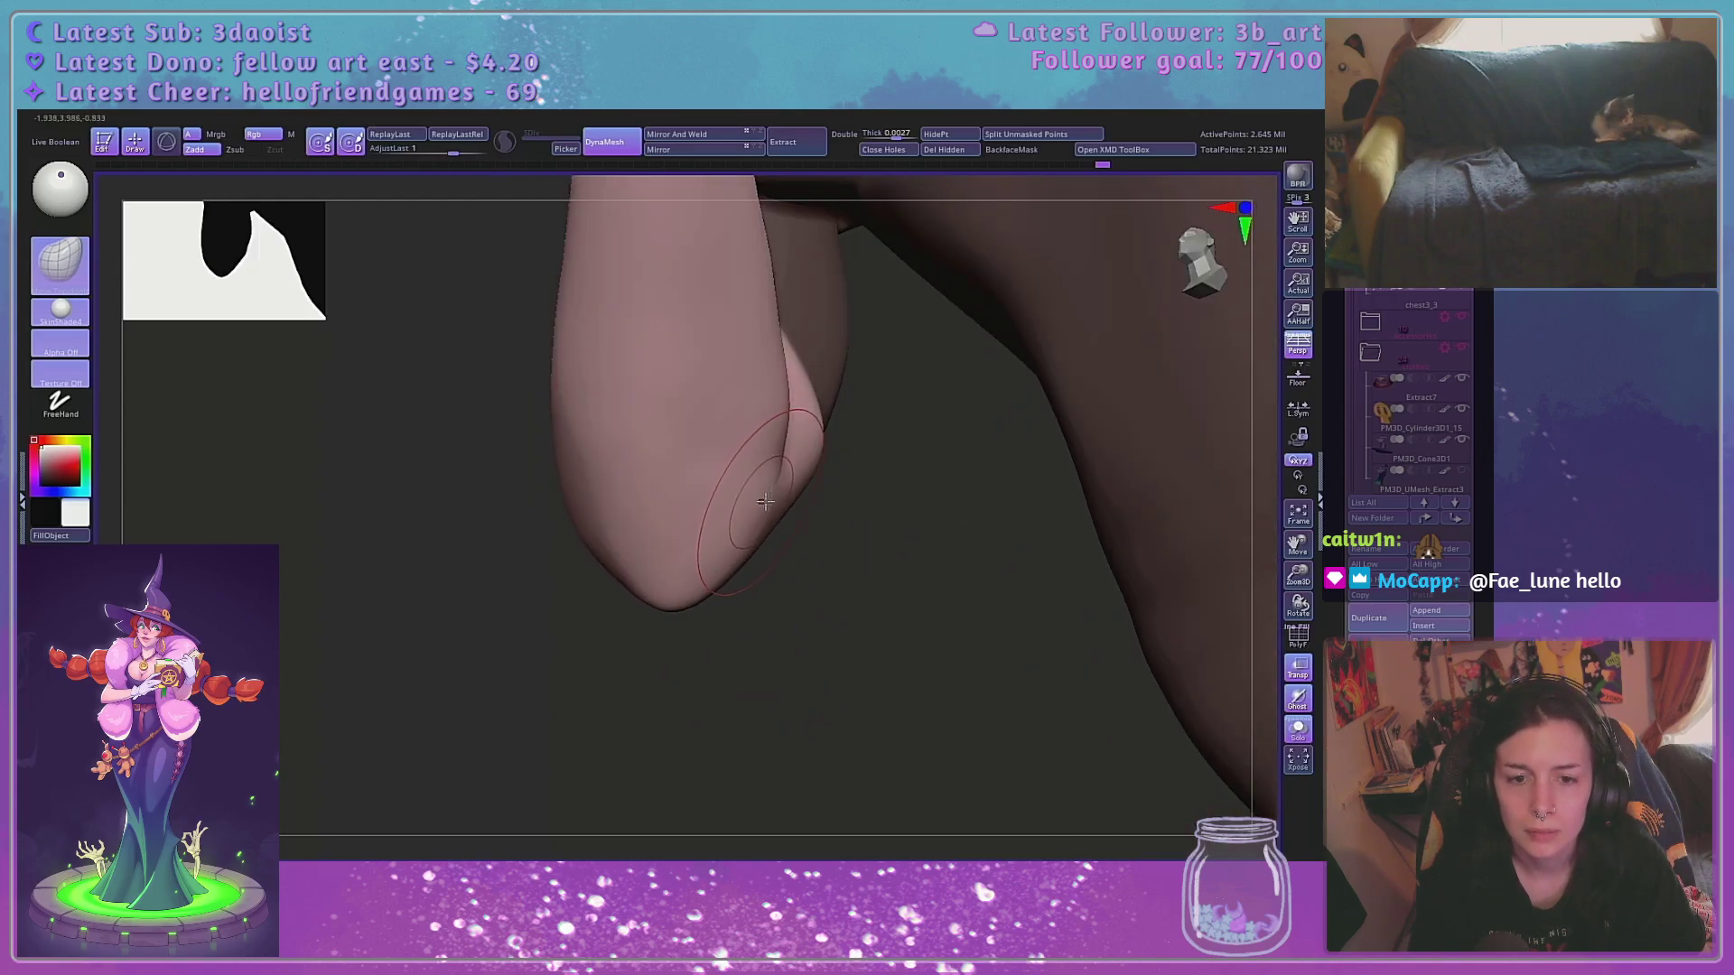
mouse_move(768, 502)
left_mouse_down()
mouse_move(795, 560)
mouse_move(776, 614)
mouse_move(790, 647)
mouse_move(886, 693)
mouse_move(832, 650)
mouse_move(856, 631)
mouse_move(833, 451)
left_mouse_up()
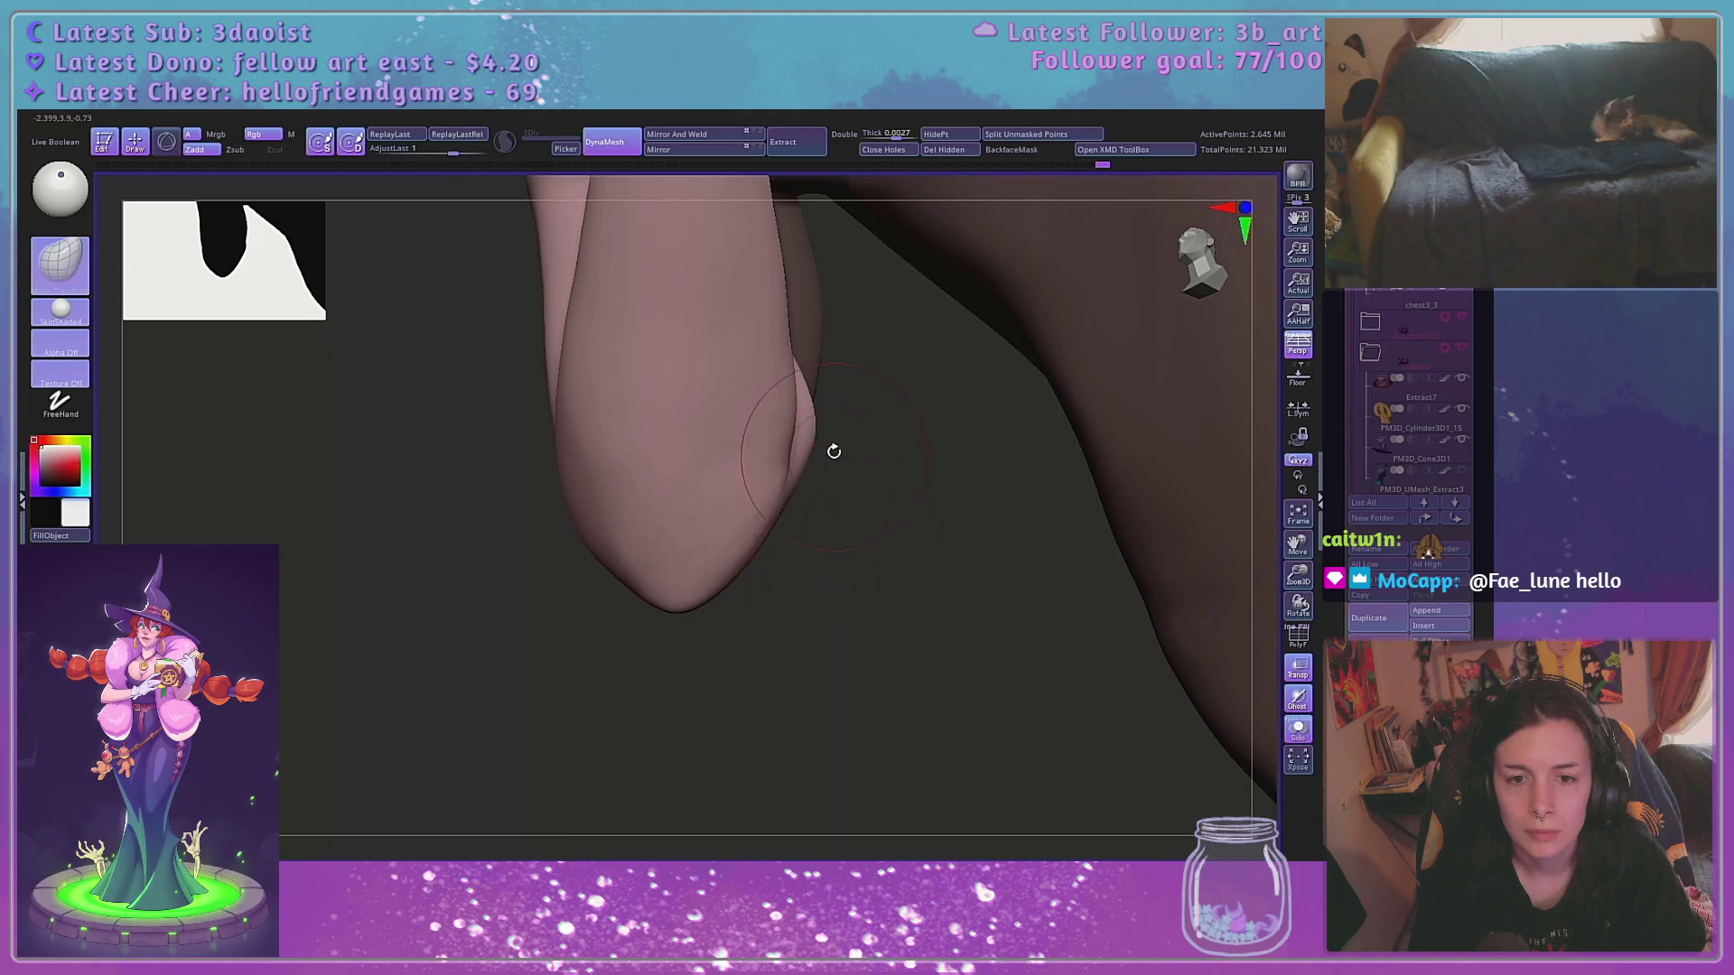
key("space")
key("space")
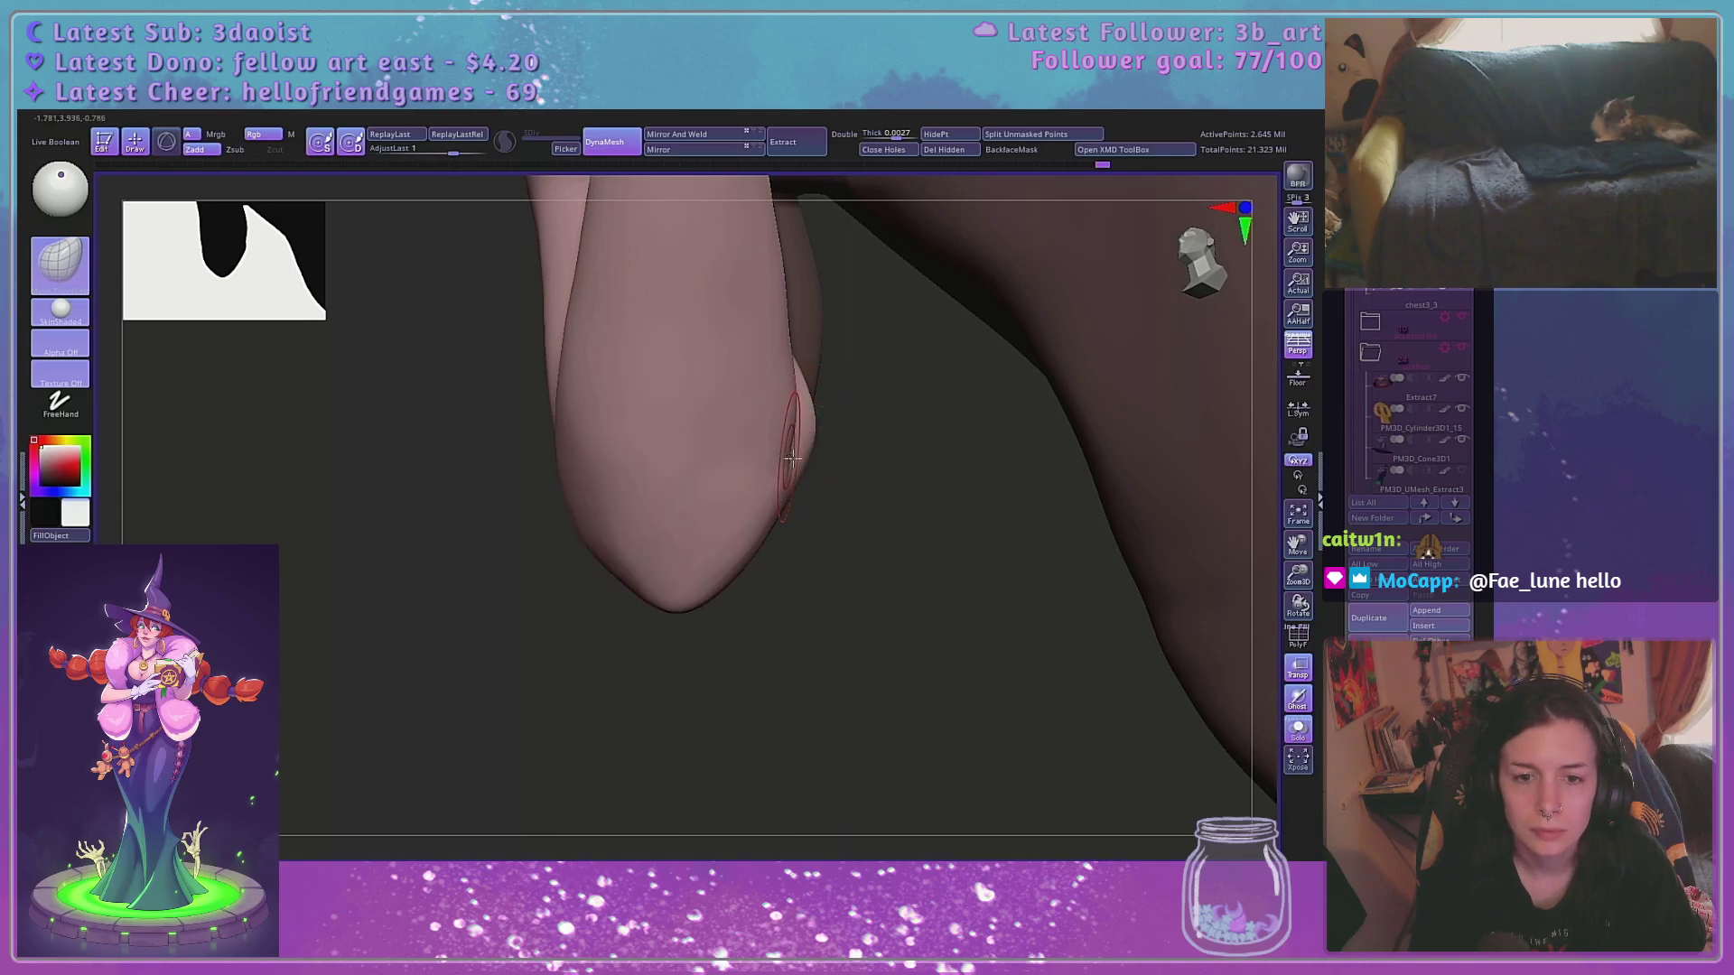
left_click_drag(883, 482, 899, 493)
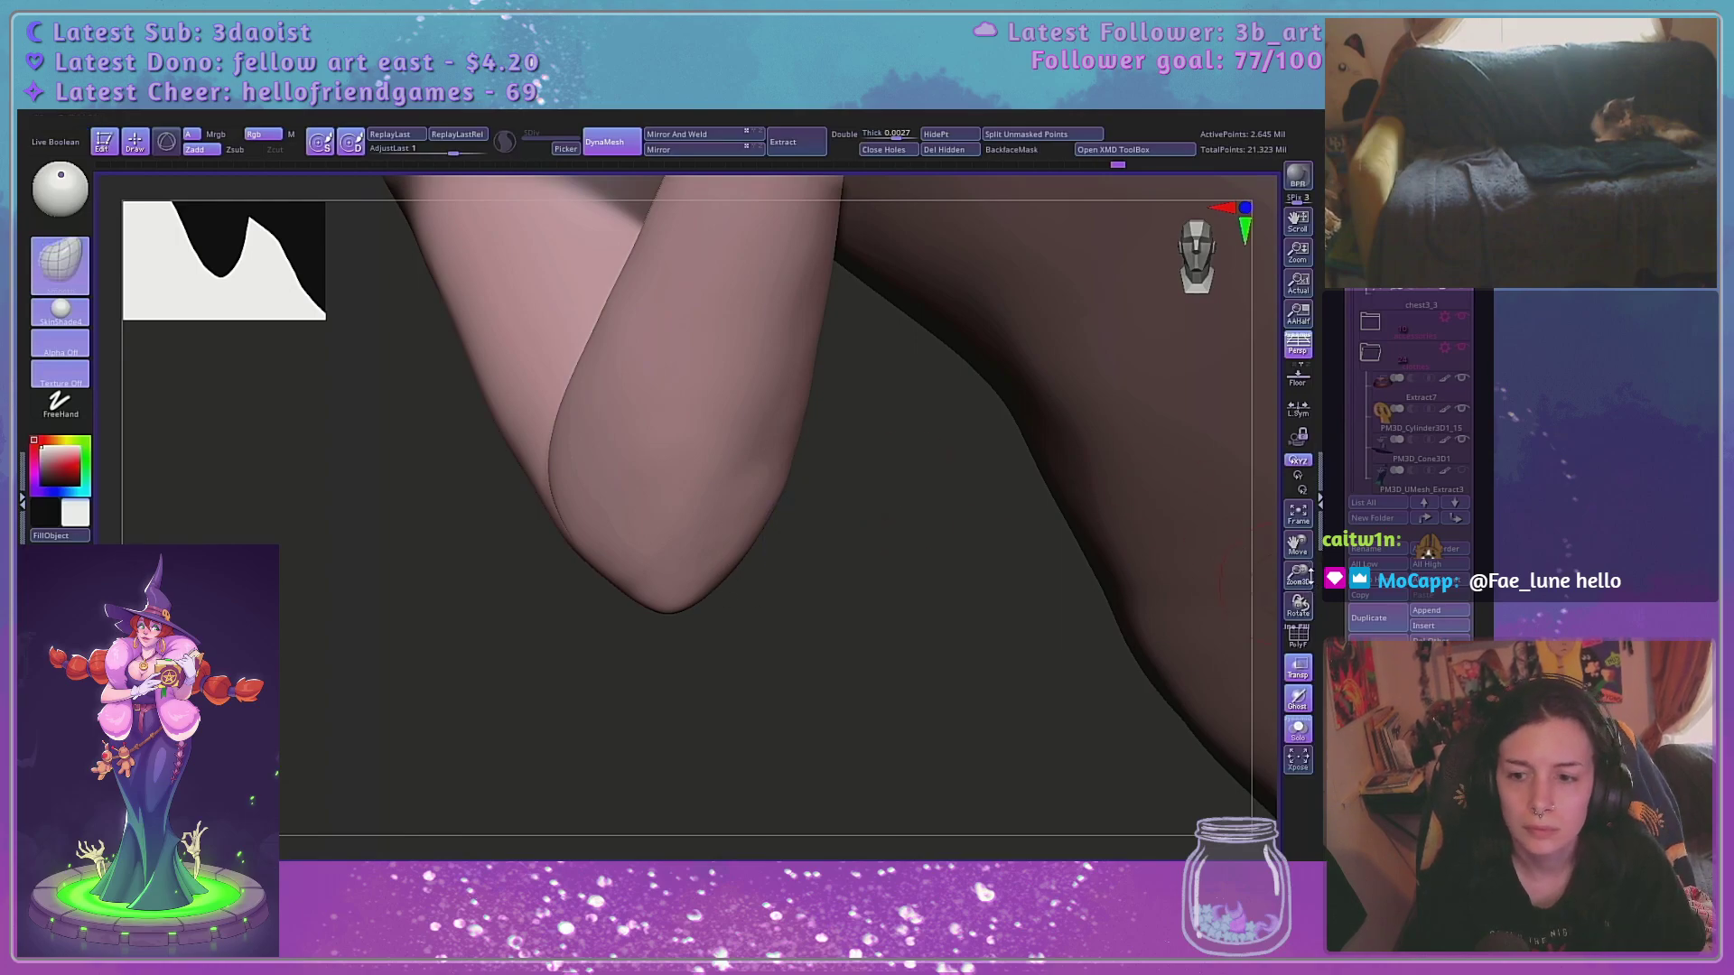
Smooth the skin behind the right shoulder, from the shoulder blade down to the back of the armpit
mouse_move(724, 596)
left_mouse_down()
mouse_move(979, 604)
mouse_move(858, 689)
mouse_move(851, 620)
mouse_move(741, 668)
mouse_move(632, 650)
mouse_move(658, 696)
mouse_move(839, 616)
mouse_move(1033, 445)
mouse_move(1026, 550)
mouse_move(1010, 547)
mouse_move(1098, 632)
mouse_move(1076, 647)
mouse_move(1149, 662)
mouse_move(1068, 577)
mouse_move(1169, 592)
mouse_move(1075, 685)
mouse_move(1214, 794)
mouse_move(1066, 529)
mouse_move(1091, 634)
left_mouse_up()
right_click(785, 589)
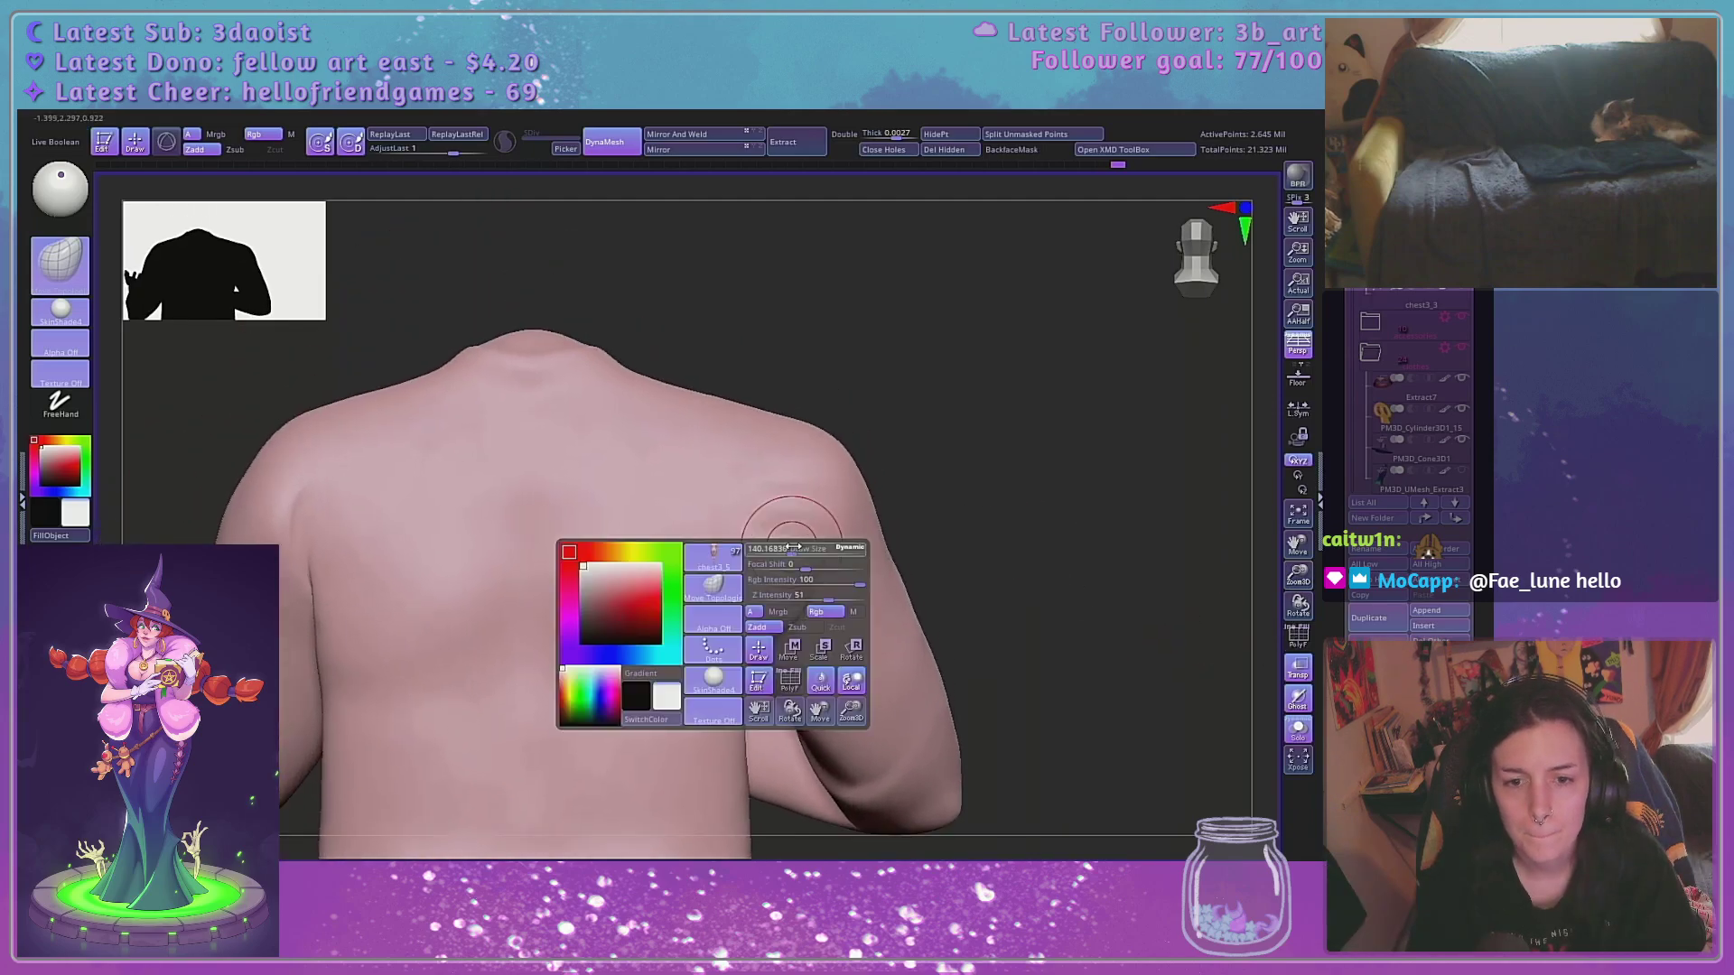
left_click(1298, 638)
left_click(1298, 638)
left_click_drag(806, 511, 766, 526, "shift")
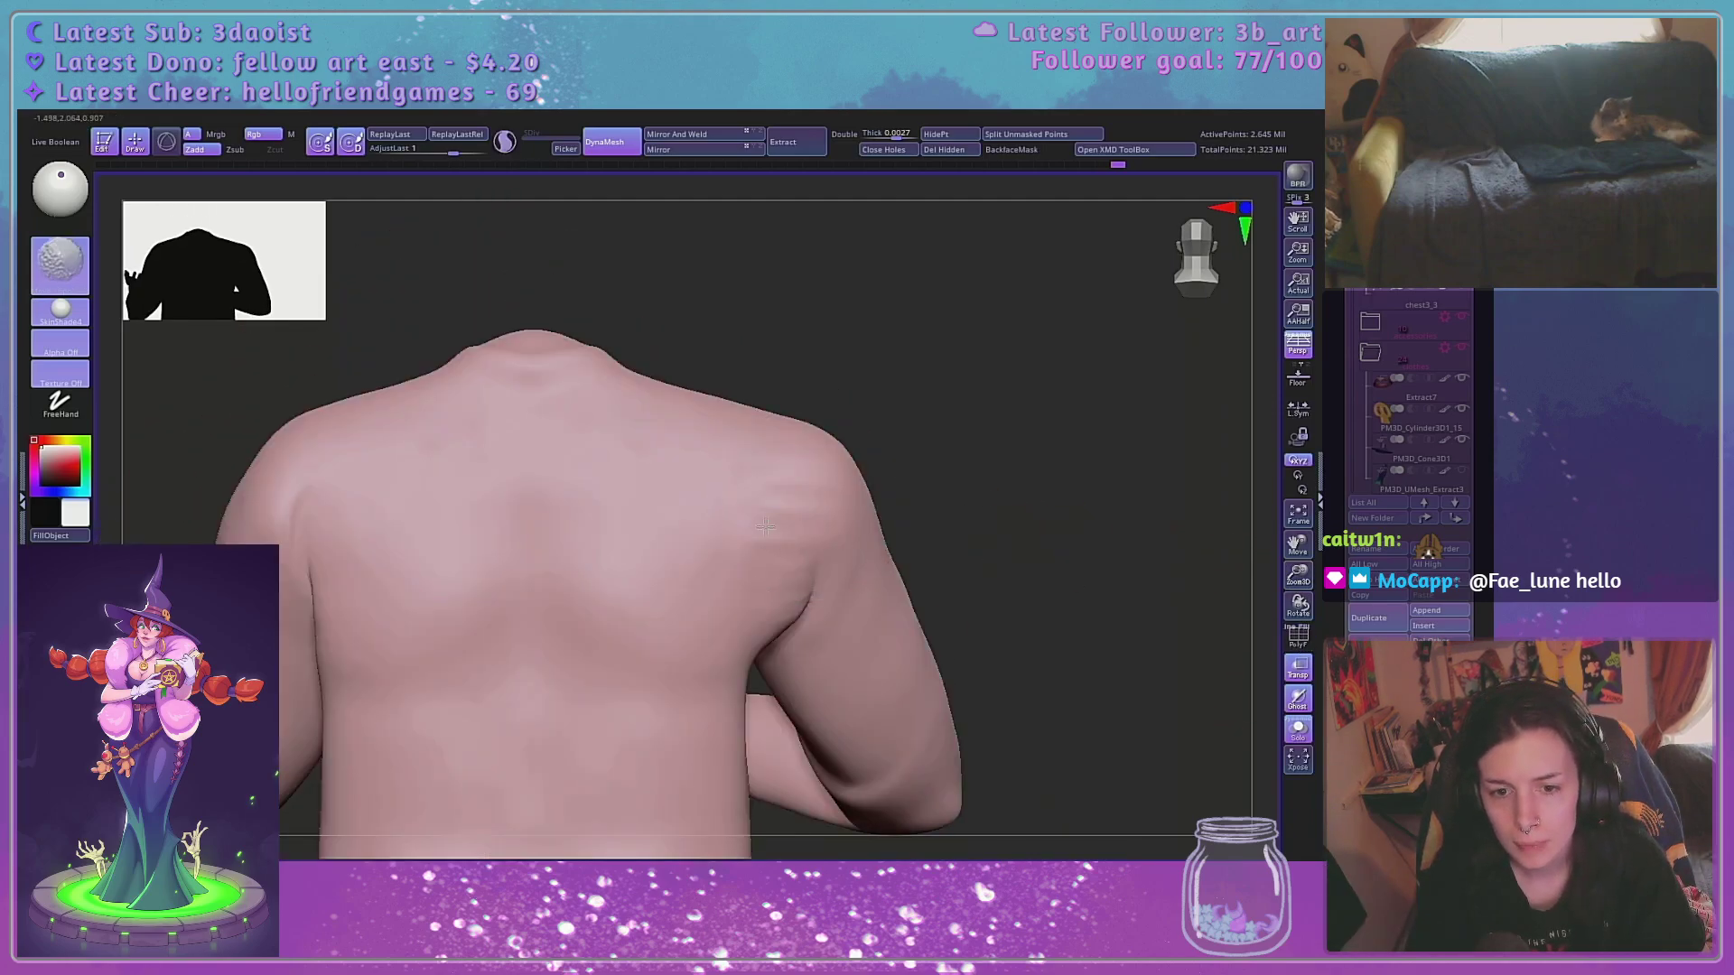
left_click_drag(766, 595, 768, 599, "shift")
right_click(768, 591)
left_click_drag(770, 511, 795, 544, "shift")
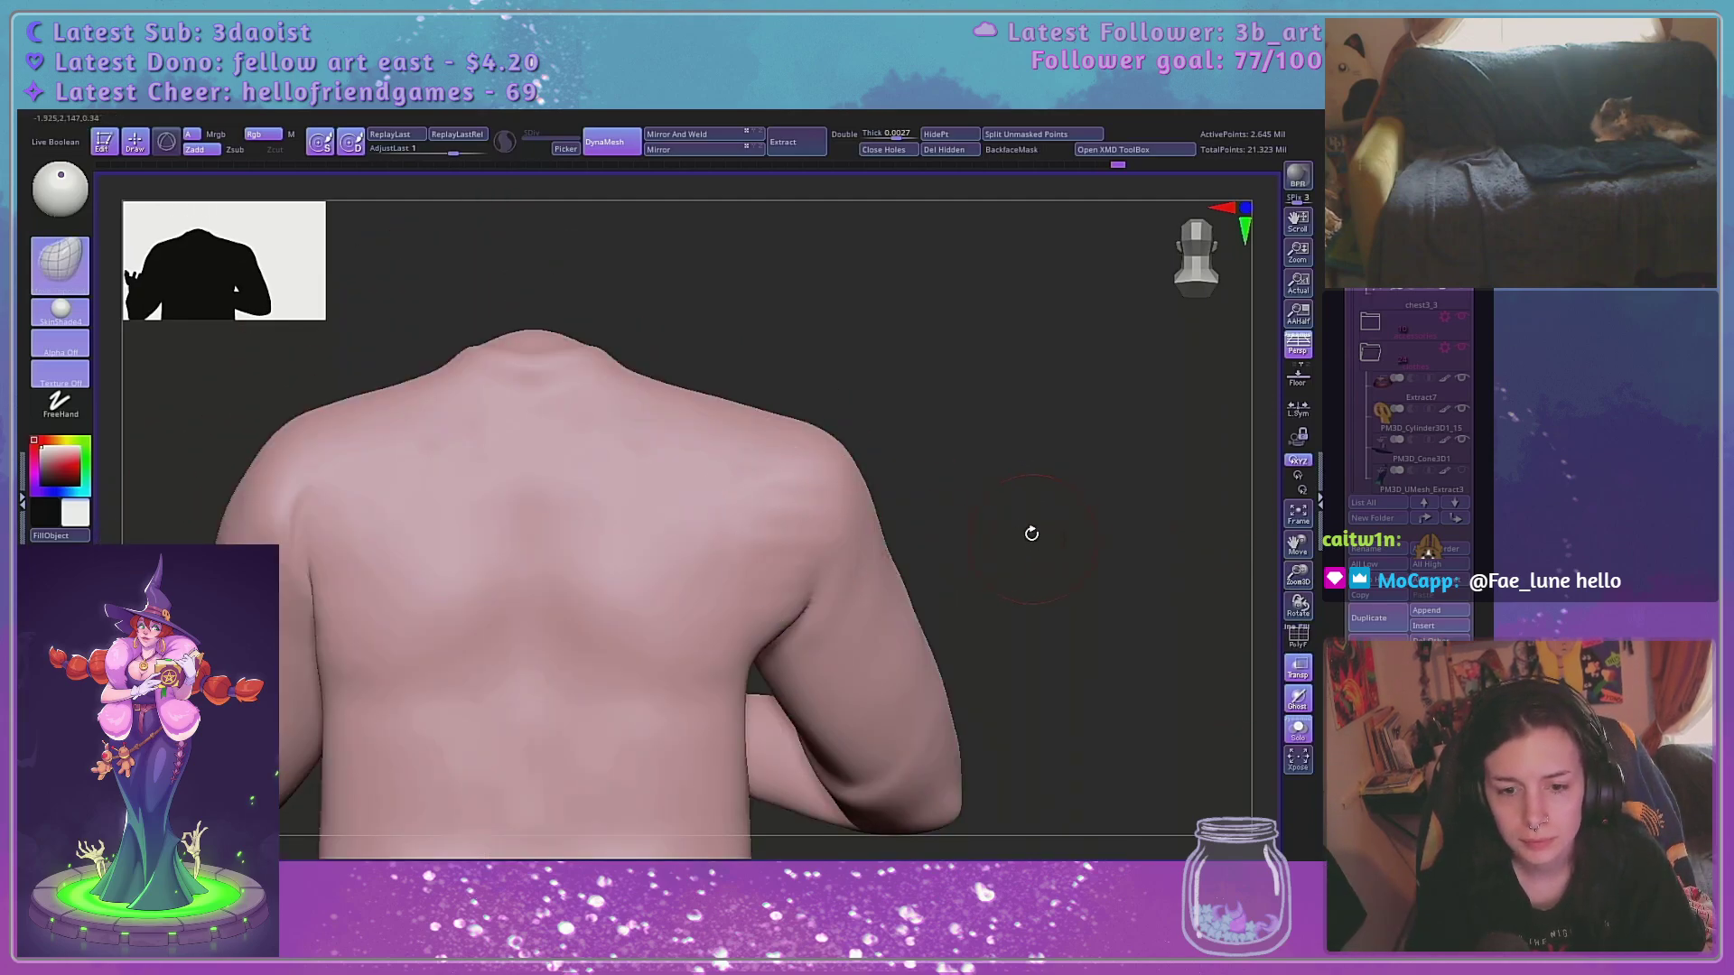
Isolate and mask the torso polygroup, restore the full body and invert the mask to protect the arms
left_click_drag(1044, 530, 1026, 478)
right_click(800, 582)
left_click(1298, 638)
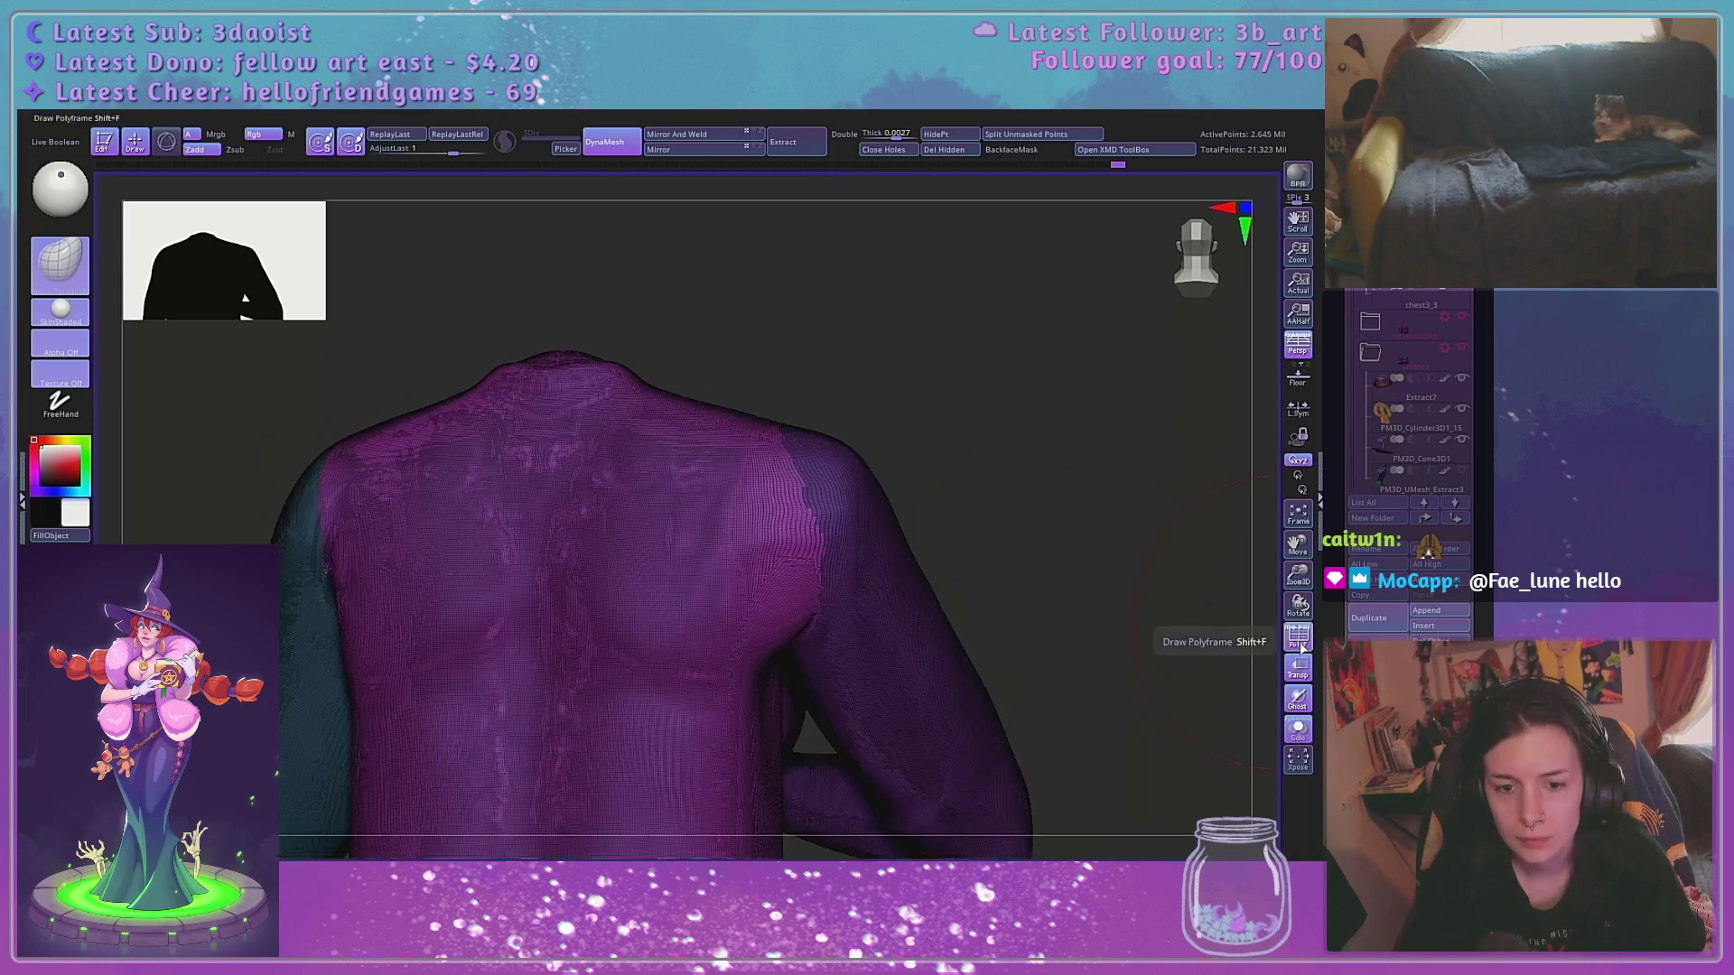
left_click(1298, 639)
left_click(752, 553, "ctrl+shift")
left_click_drag(1075, 412, 1100, 392, "ctrl")
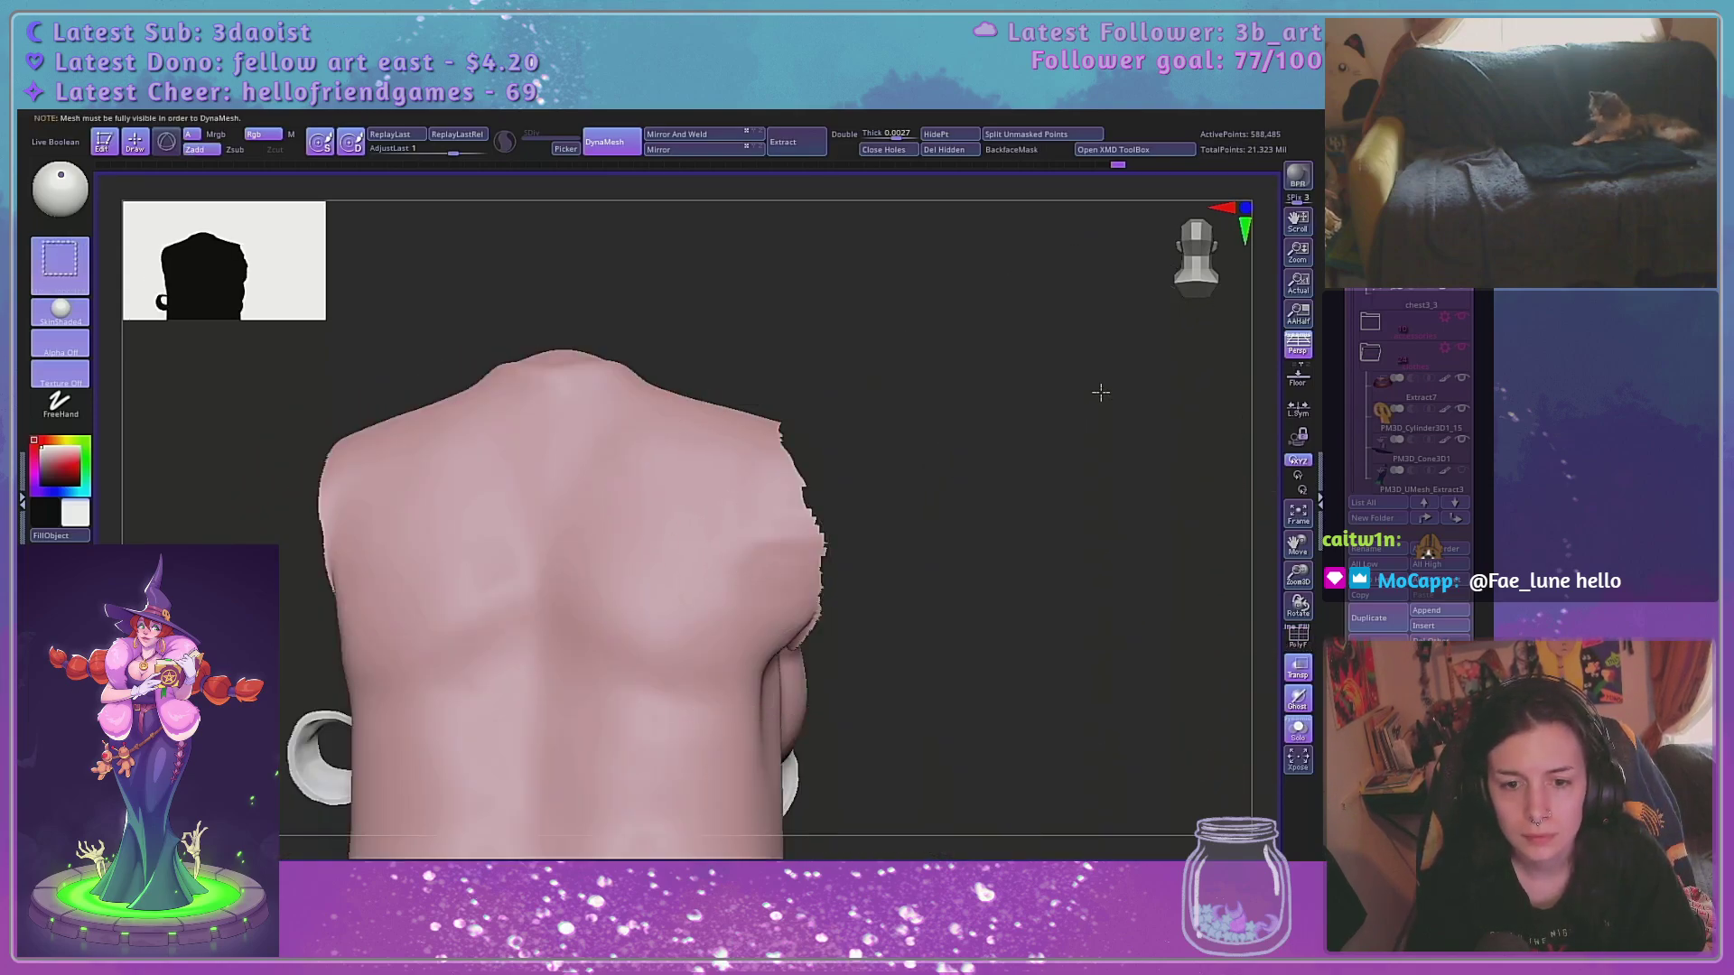
left_click(1099, 392, "ctrl+shift")
left_click(697, 542, "ctrl+shift")
left_click(1069, 386, "ctrl")
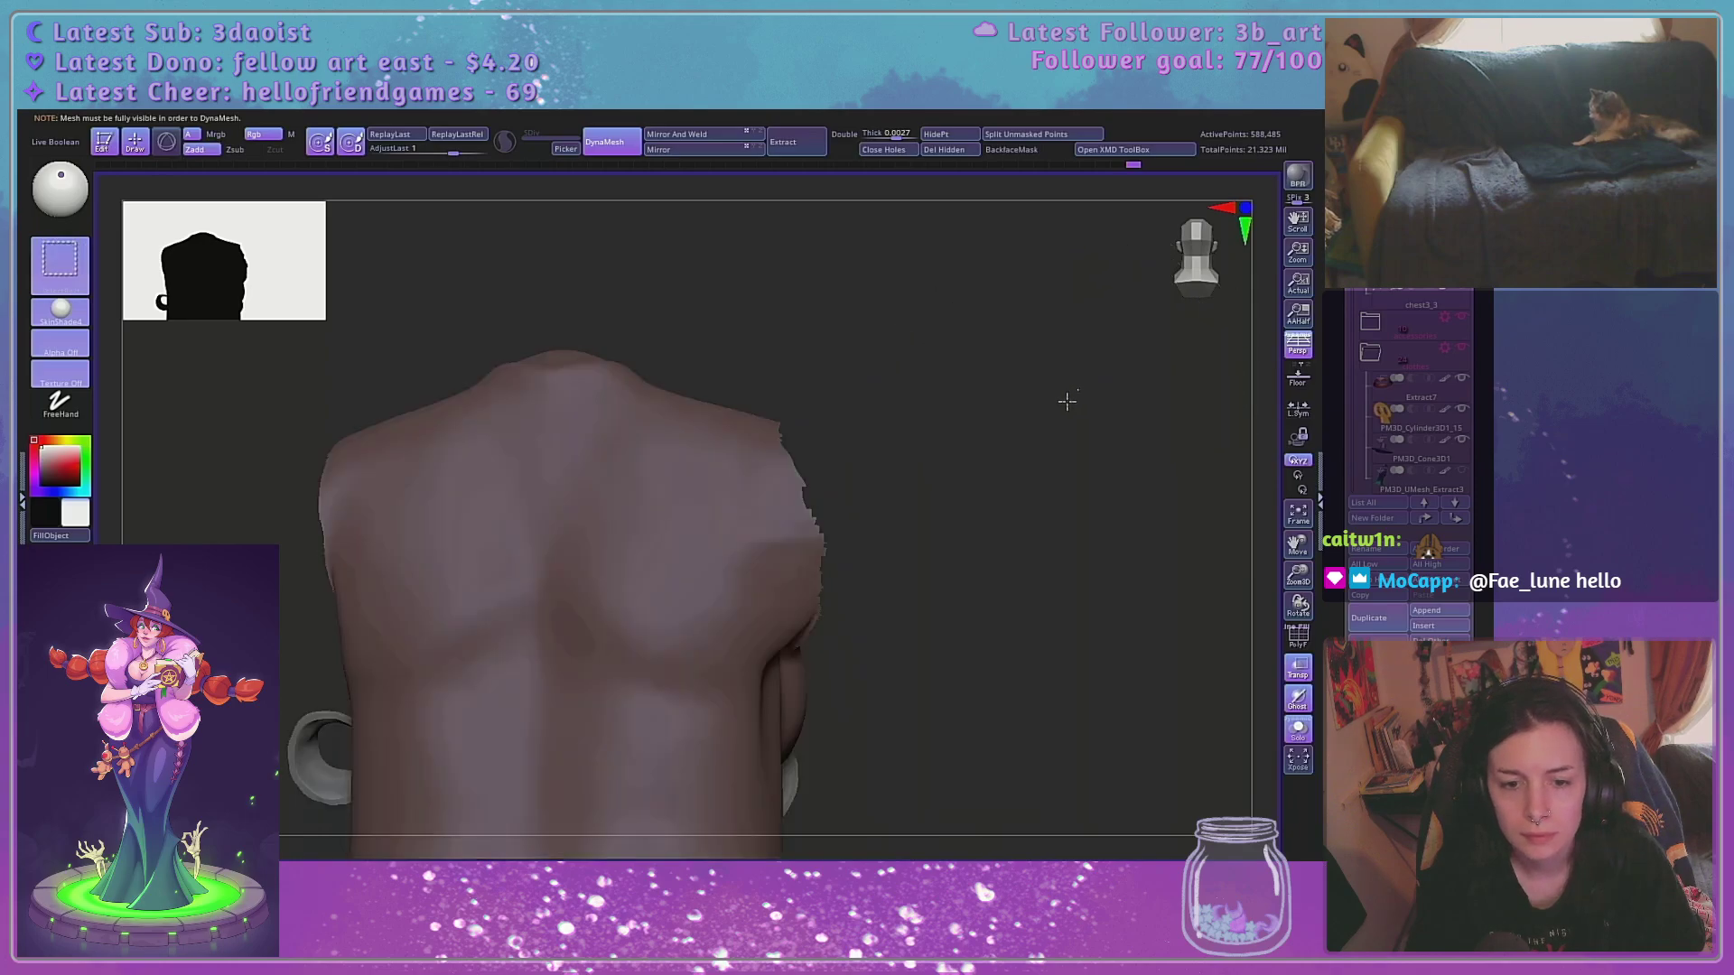
left_click(1098, 390, "ctrl+shift")
left_click(1056, 424, "ctrl")
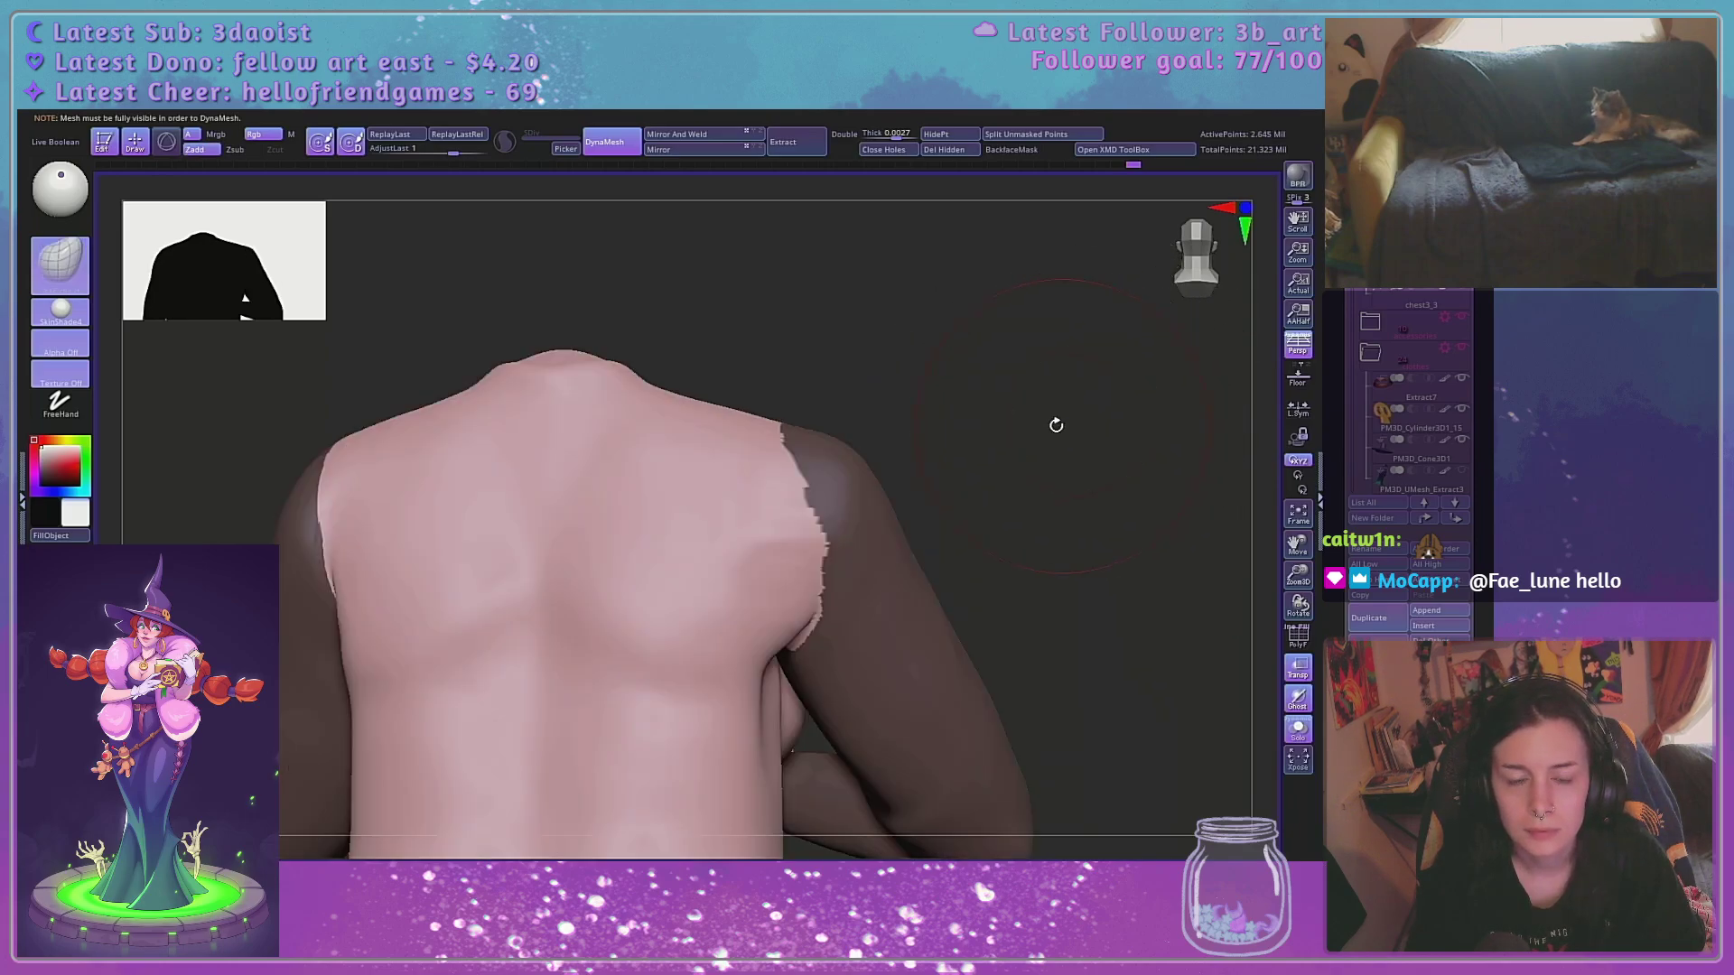
Blur the arm mask repeatedly to soften its edge around the shoulders
left_click(869, 581, "ctrl")
left_click(876, 582, "ctrl")
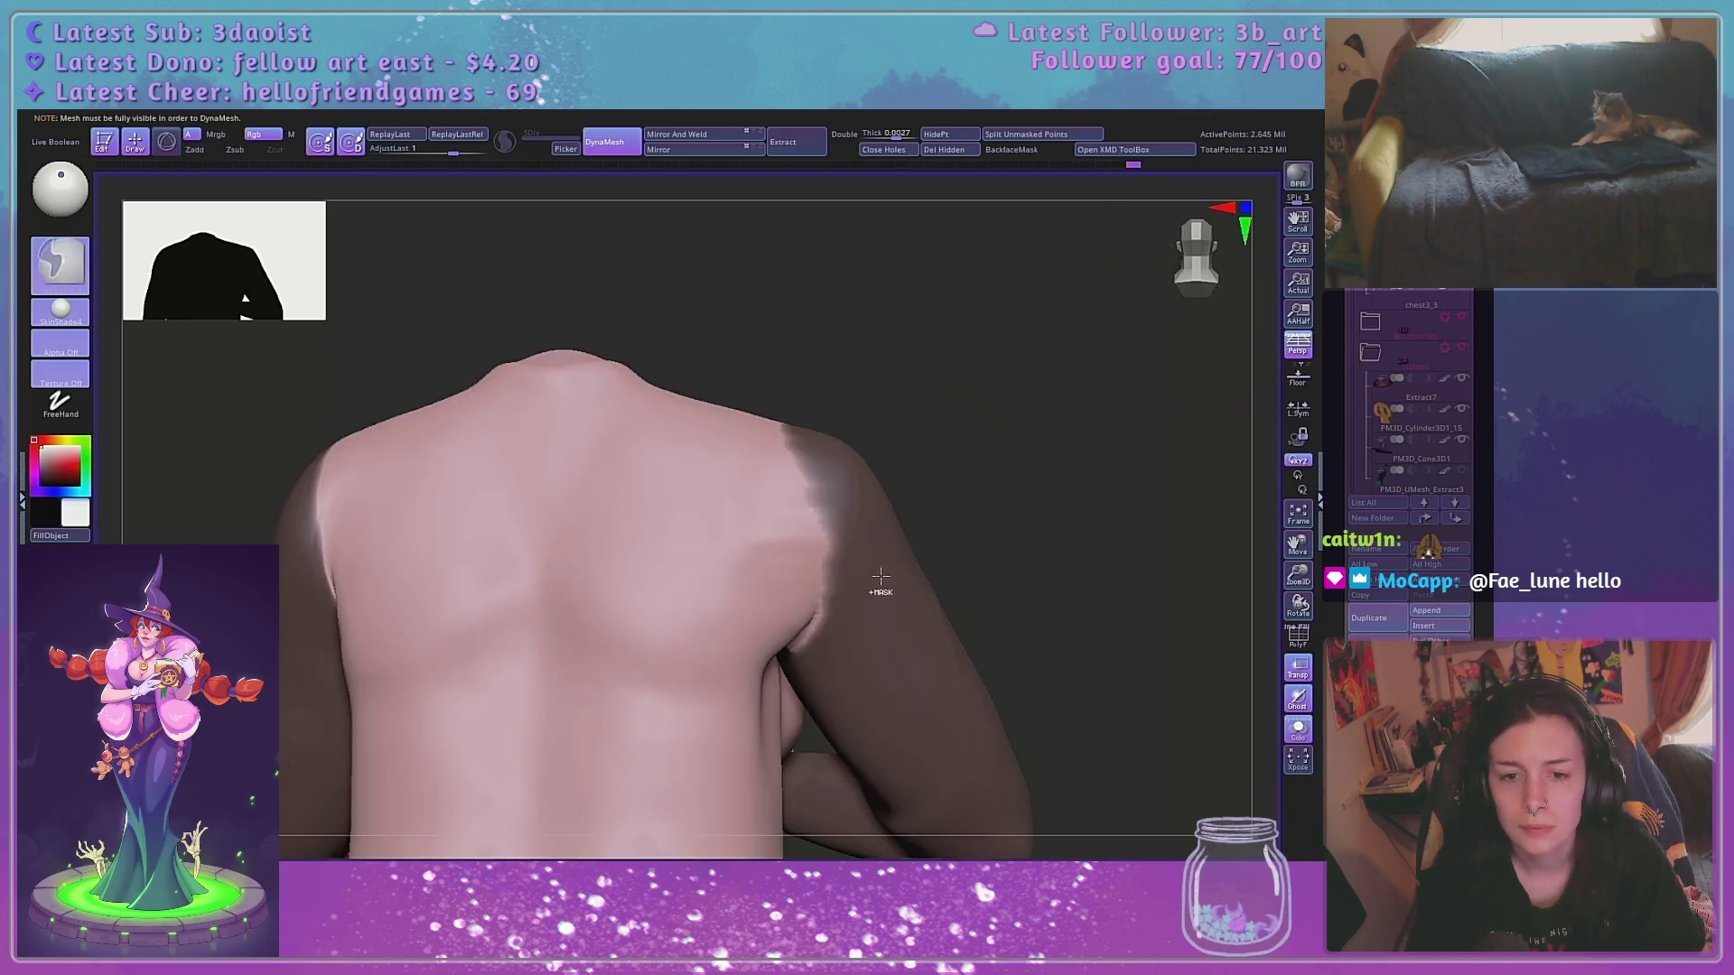
left_click(881, 578, "ctrl")
left_click(881, 579, "ctrl")
left_click(879, 576, "ctrl")
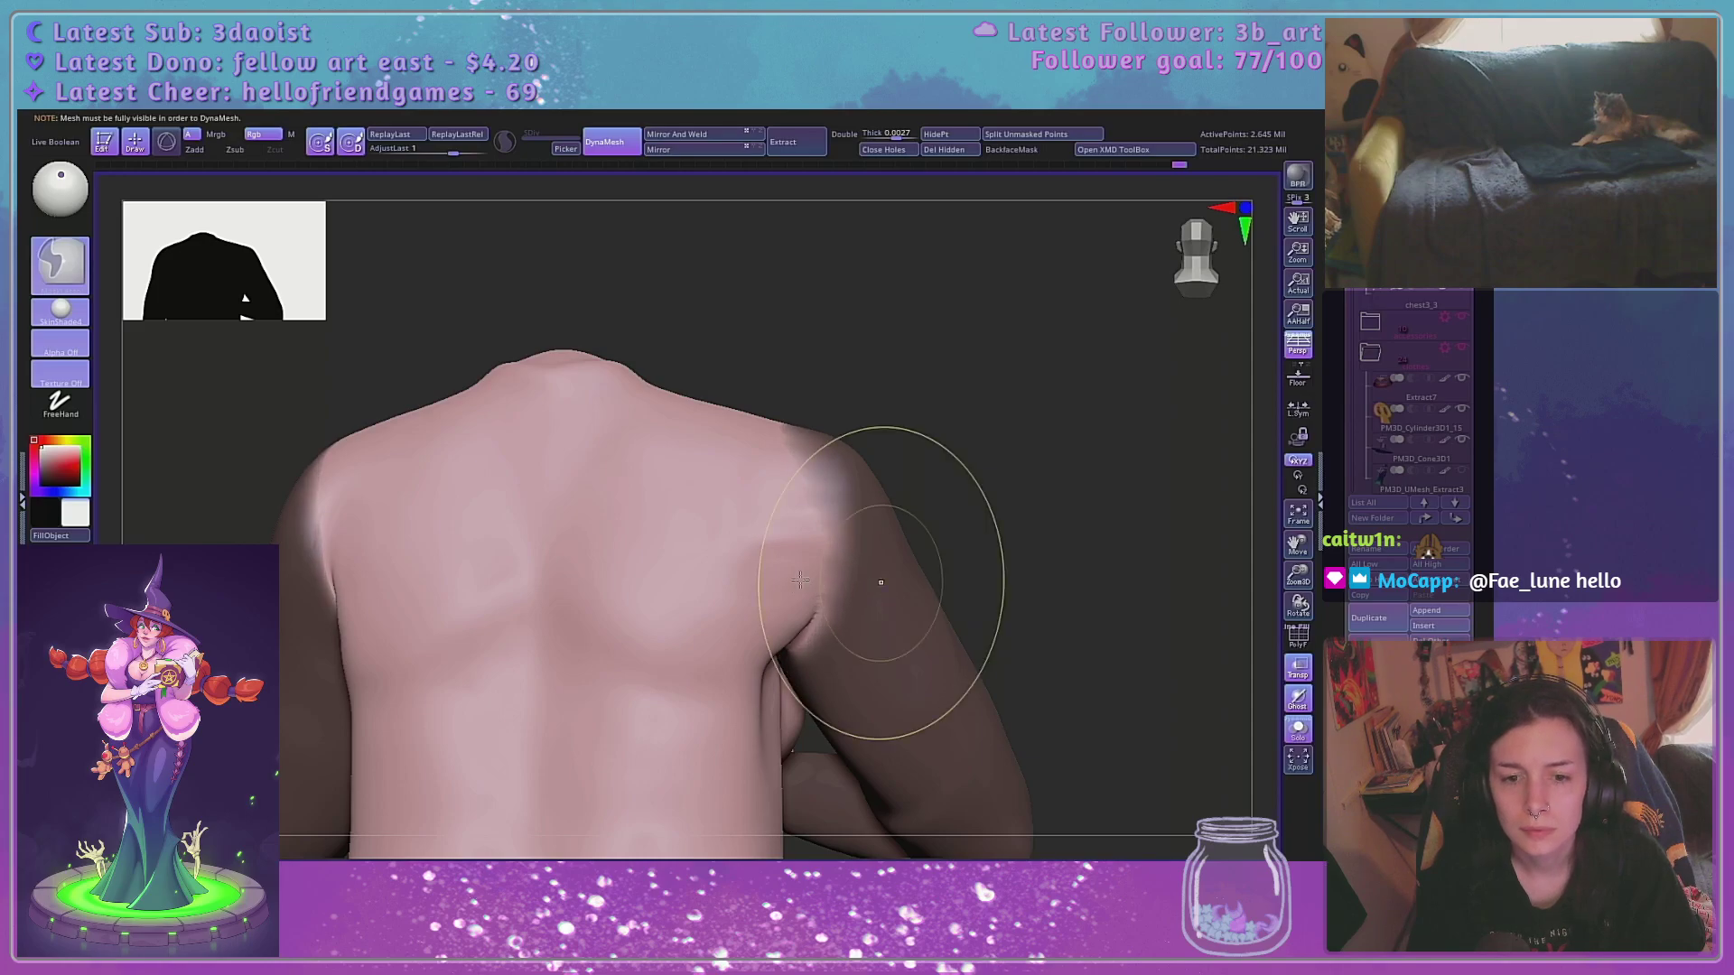
Reshape the back of the right armpit with the Move brush and smooth the skin beside the masked arm
left_click_drag(980, 464, 1011, 496)
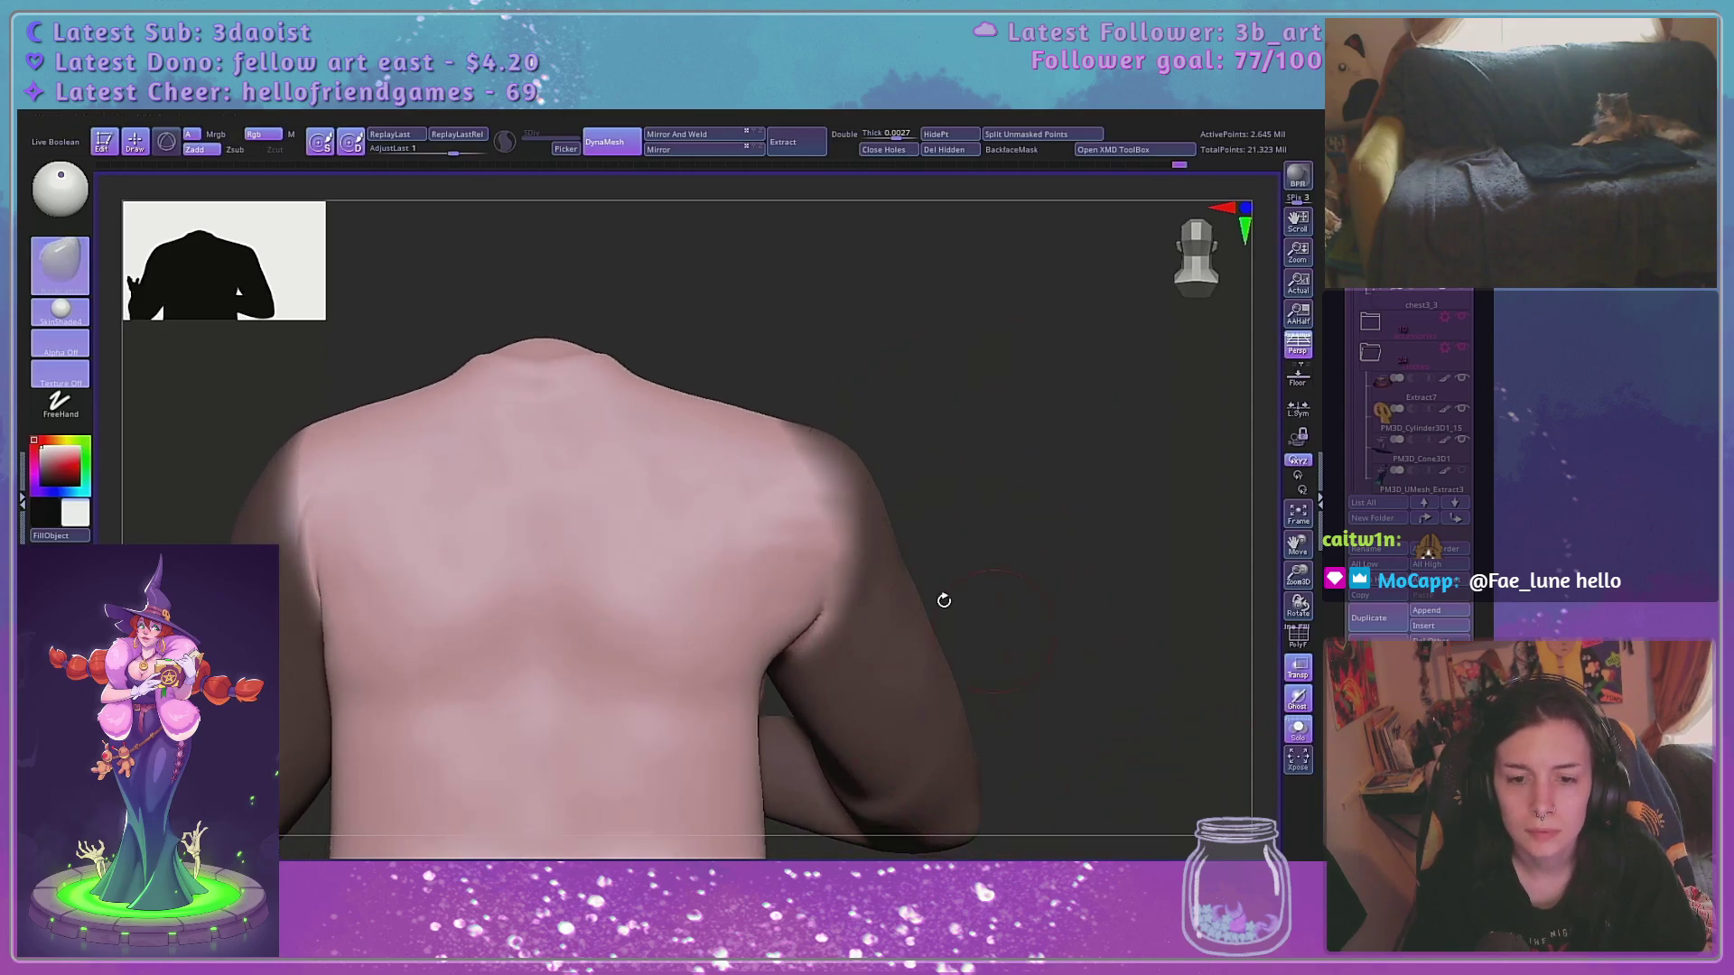
key("space")
mouse_move(780, 608)
left_mouse_down()
mouse_move(801, 608)
mouse_move(769, 593)
left_mouse_up()
key("ctrl+z")
key("space")
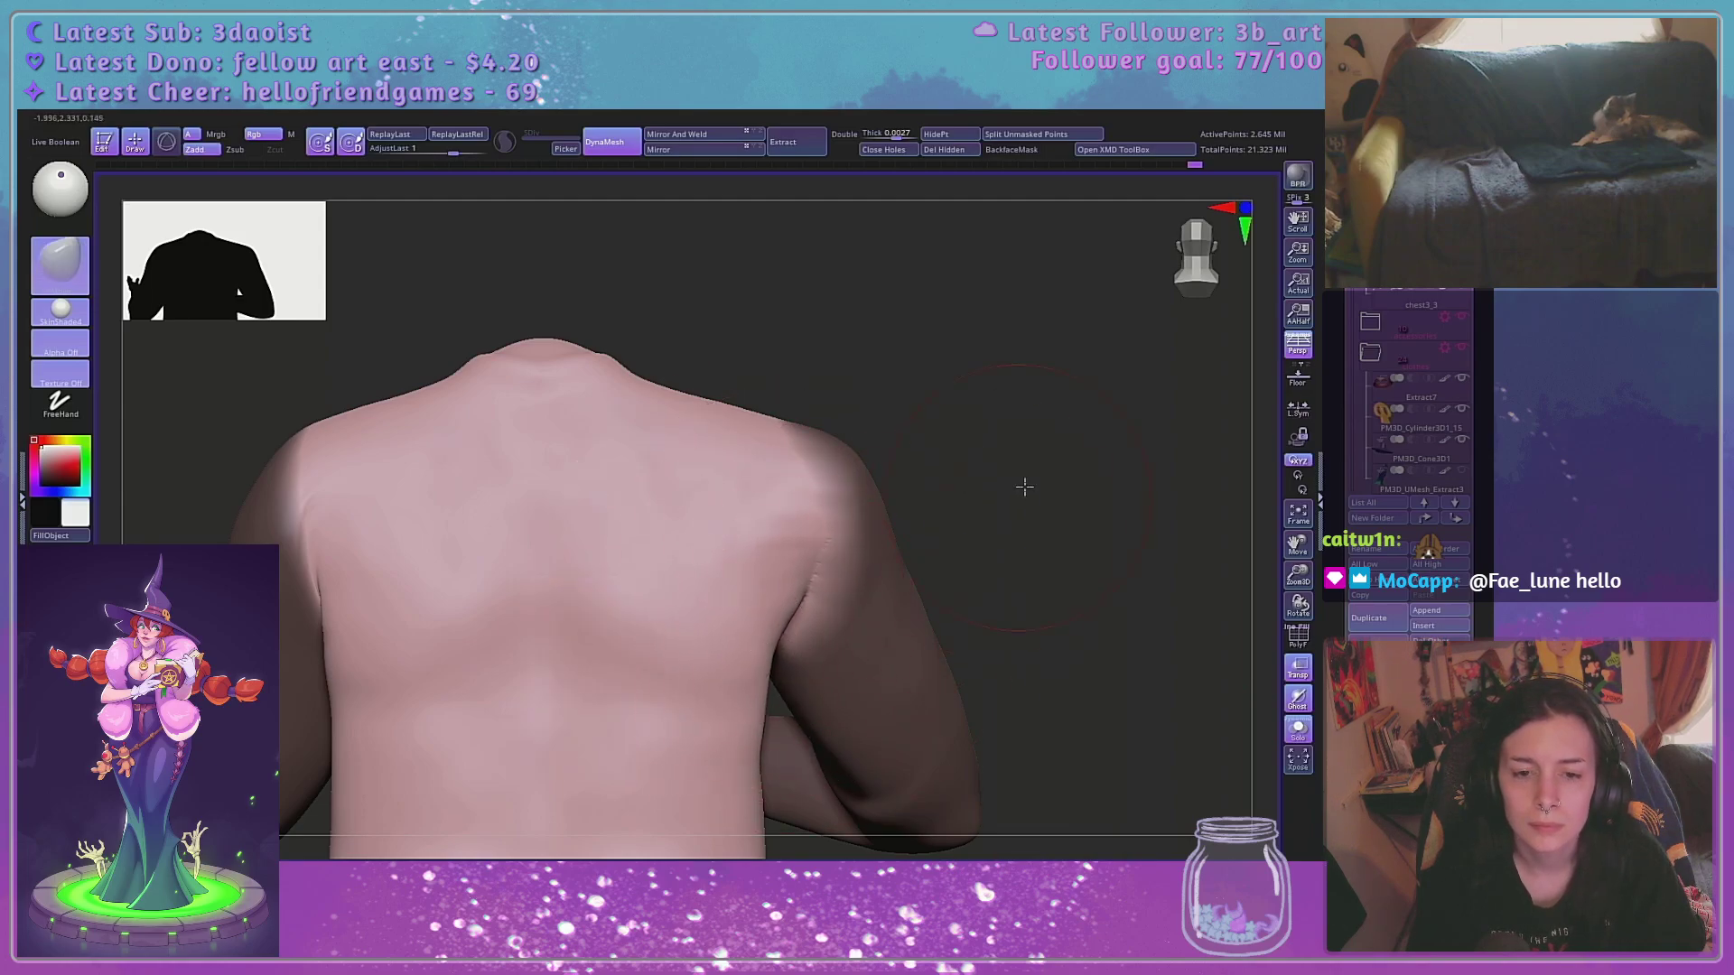
left_click_drag(1024, 488, 852, 596)
left_click_drag(1036, 454, 774, 607)
key("space")
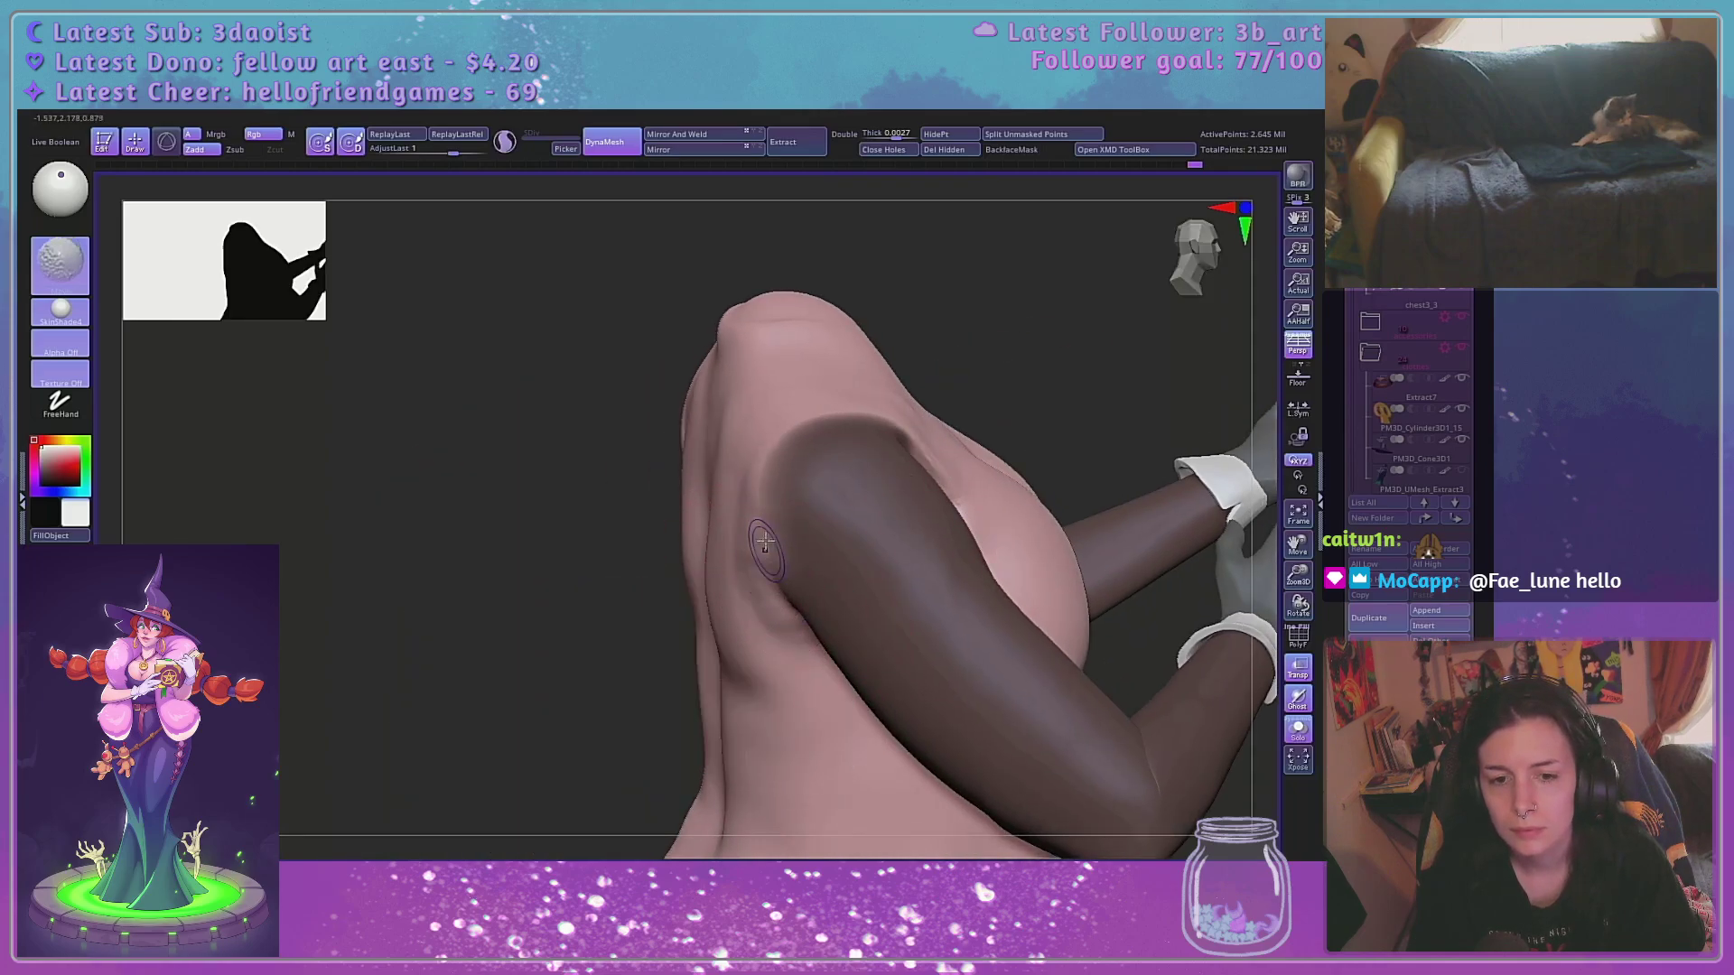
key("space")
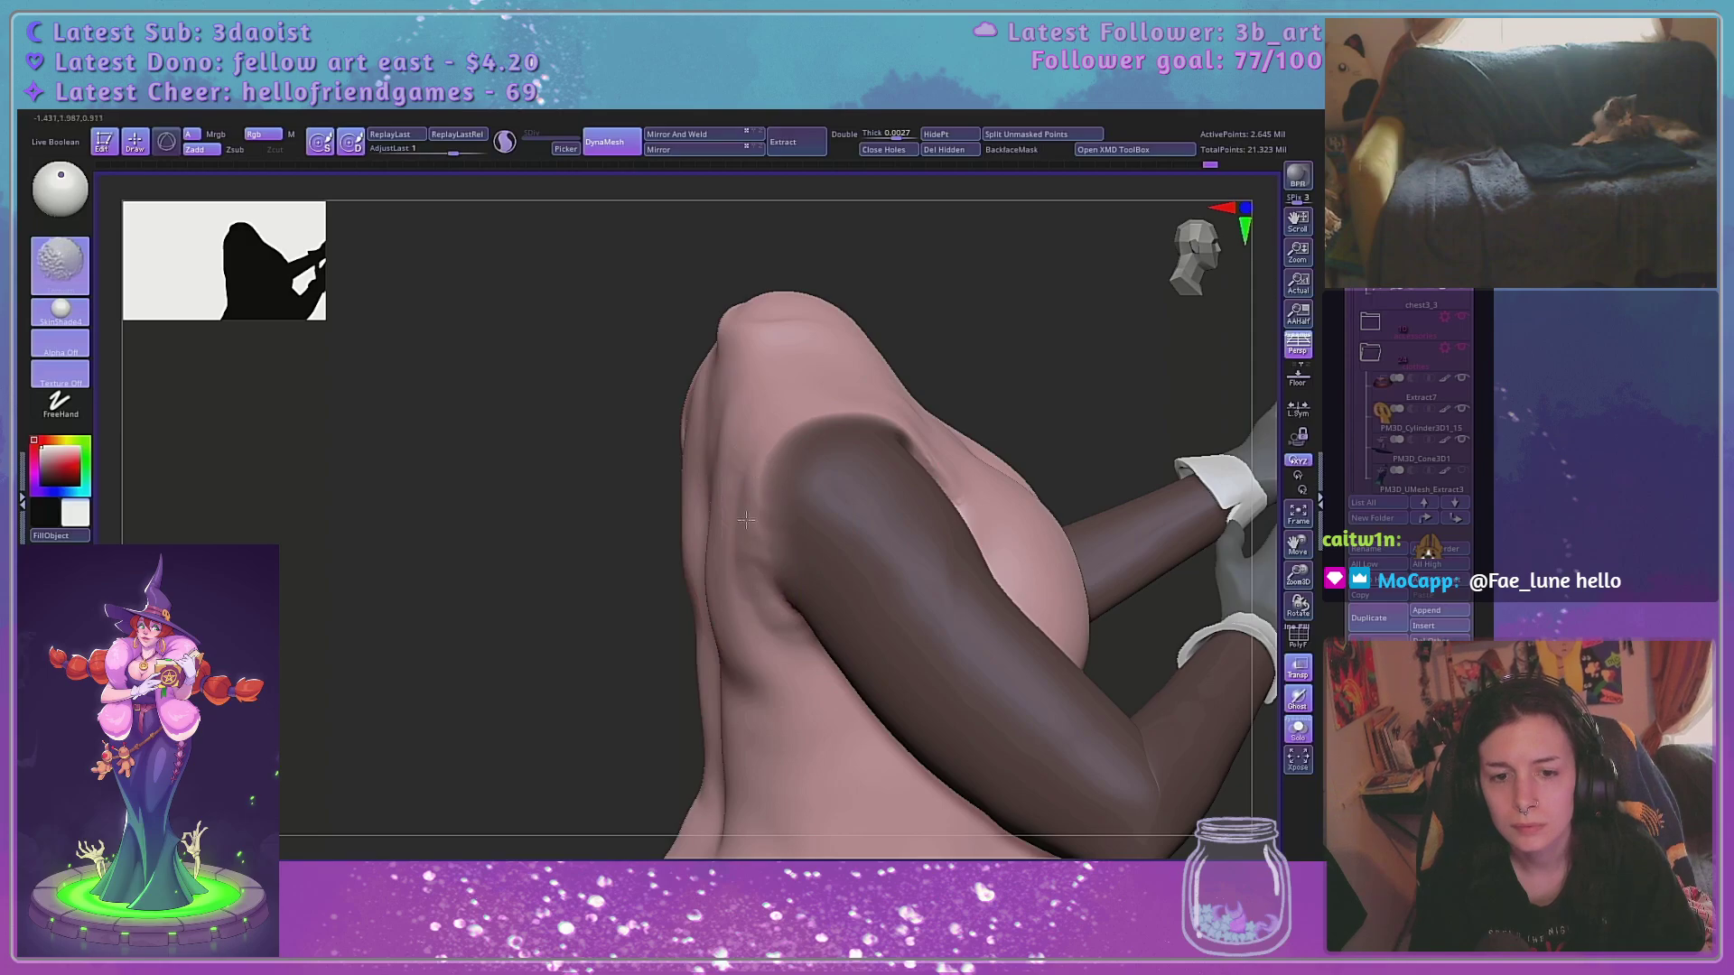
Adjust the upper back's contour behind the right shoulder with broad Move strokes
left_click_drag(632, 662, 581, 619)
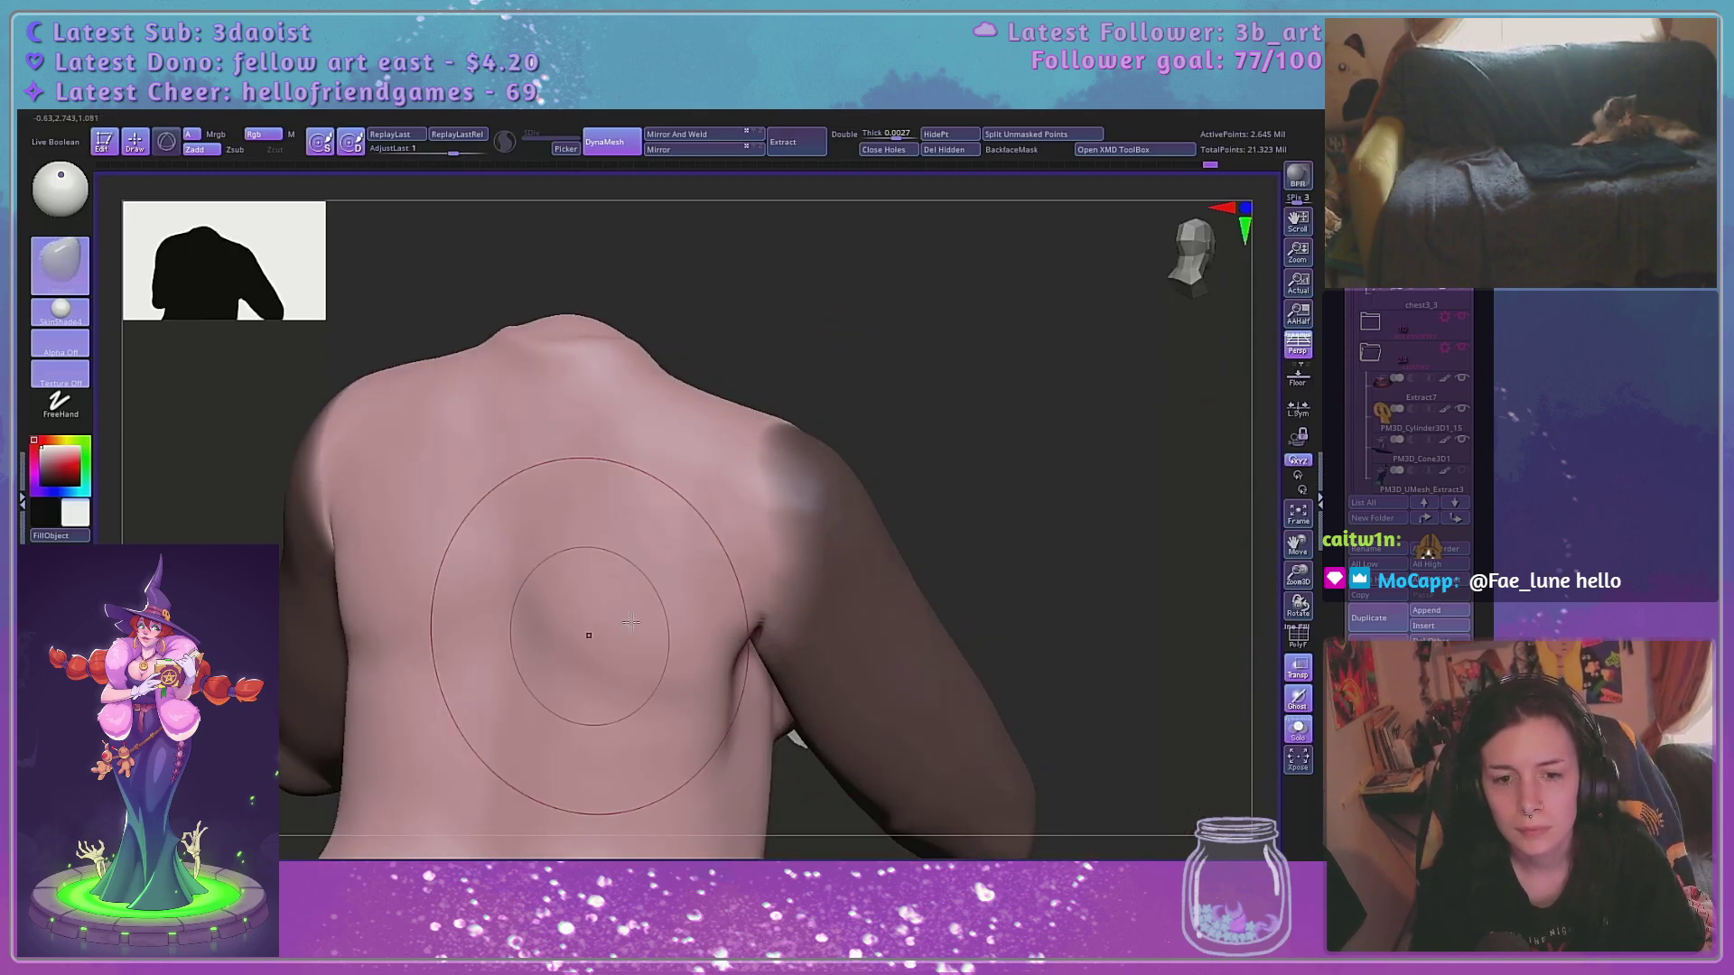
mouse_move(1012, 417)
left_mouse_down()
mouse_move(1053, 425)
mouse_move(1029, 597)
mouse_move(1111, 506)
left_mouse_up()
left_click_drag(1195, 575, 1223, 797)
key("space")
left_click_drag(779, 545, 733, 516)
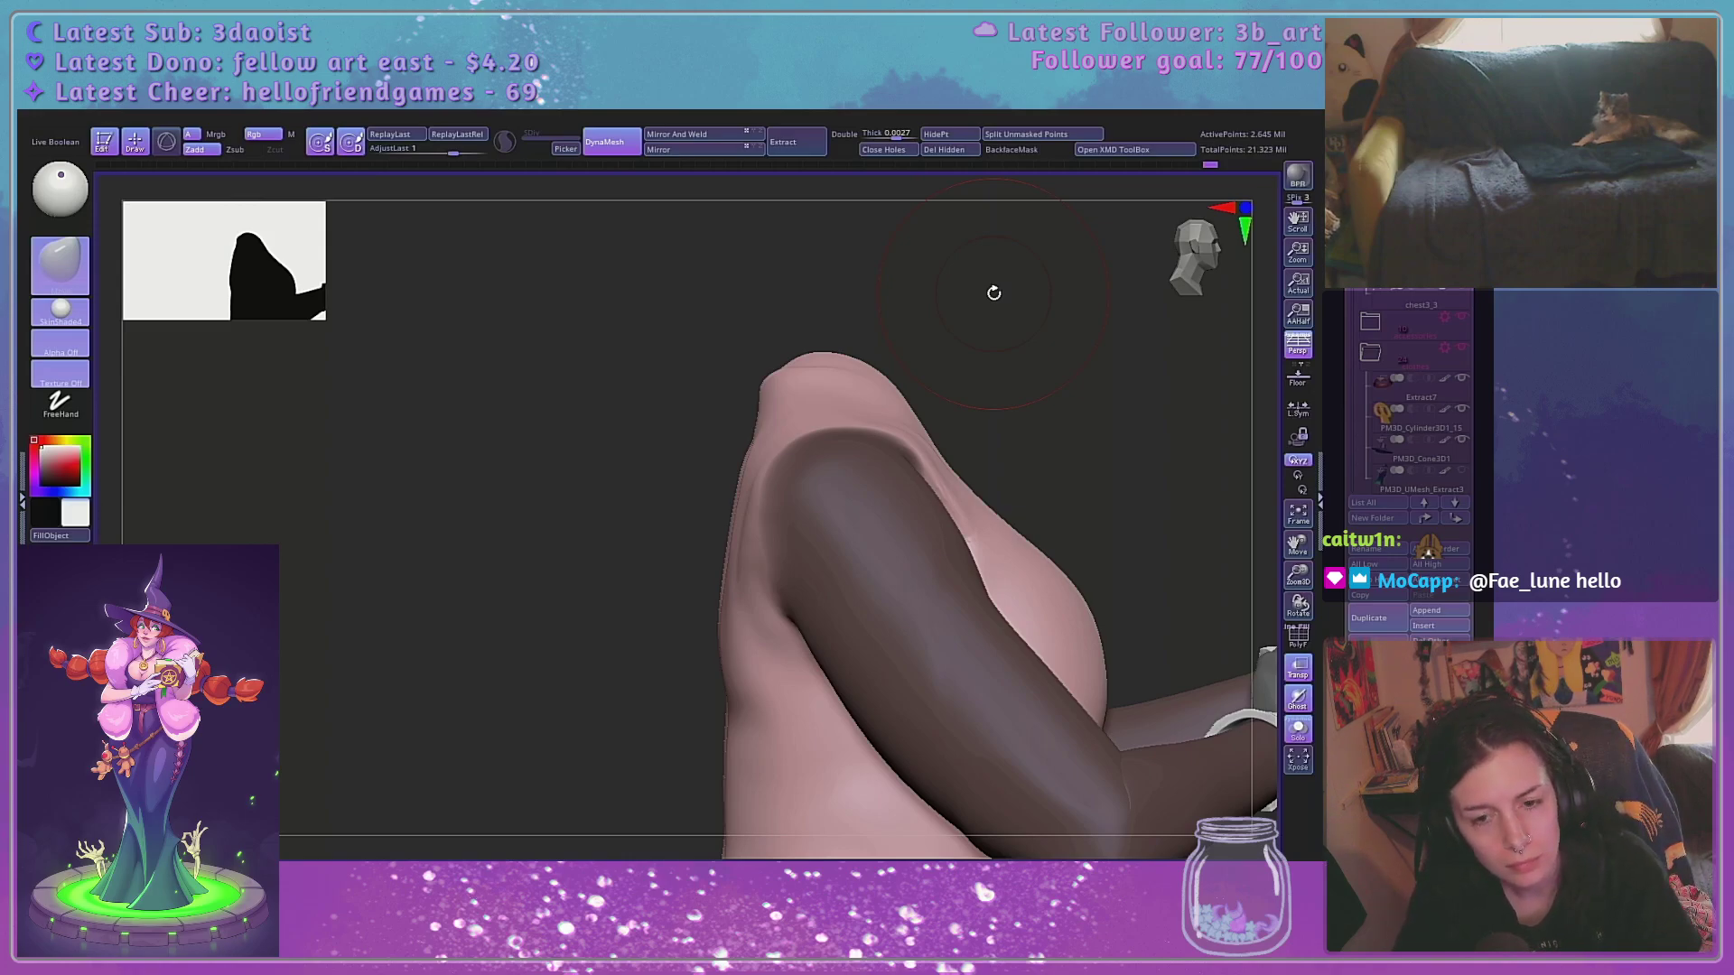
left_click_drag(1260, 583, 942, 485)
left_click_drag(1134, 437, 664, 563)
Refine the shoulder-blade area beside the masked right arm with smaller Move strokes and smoothing
key("space")
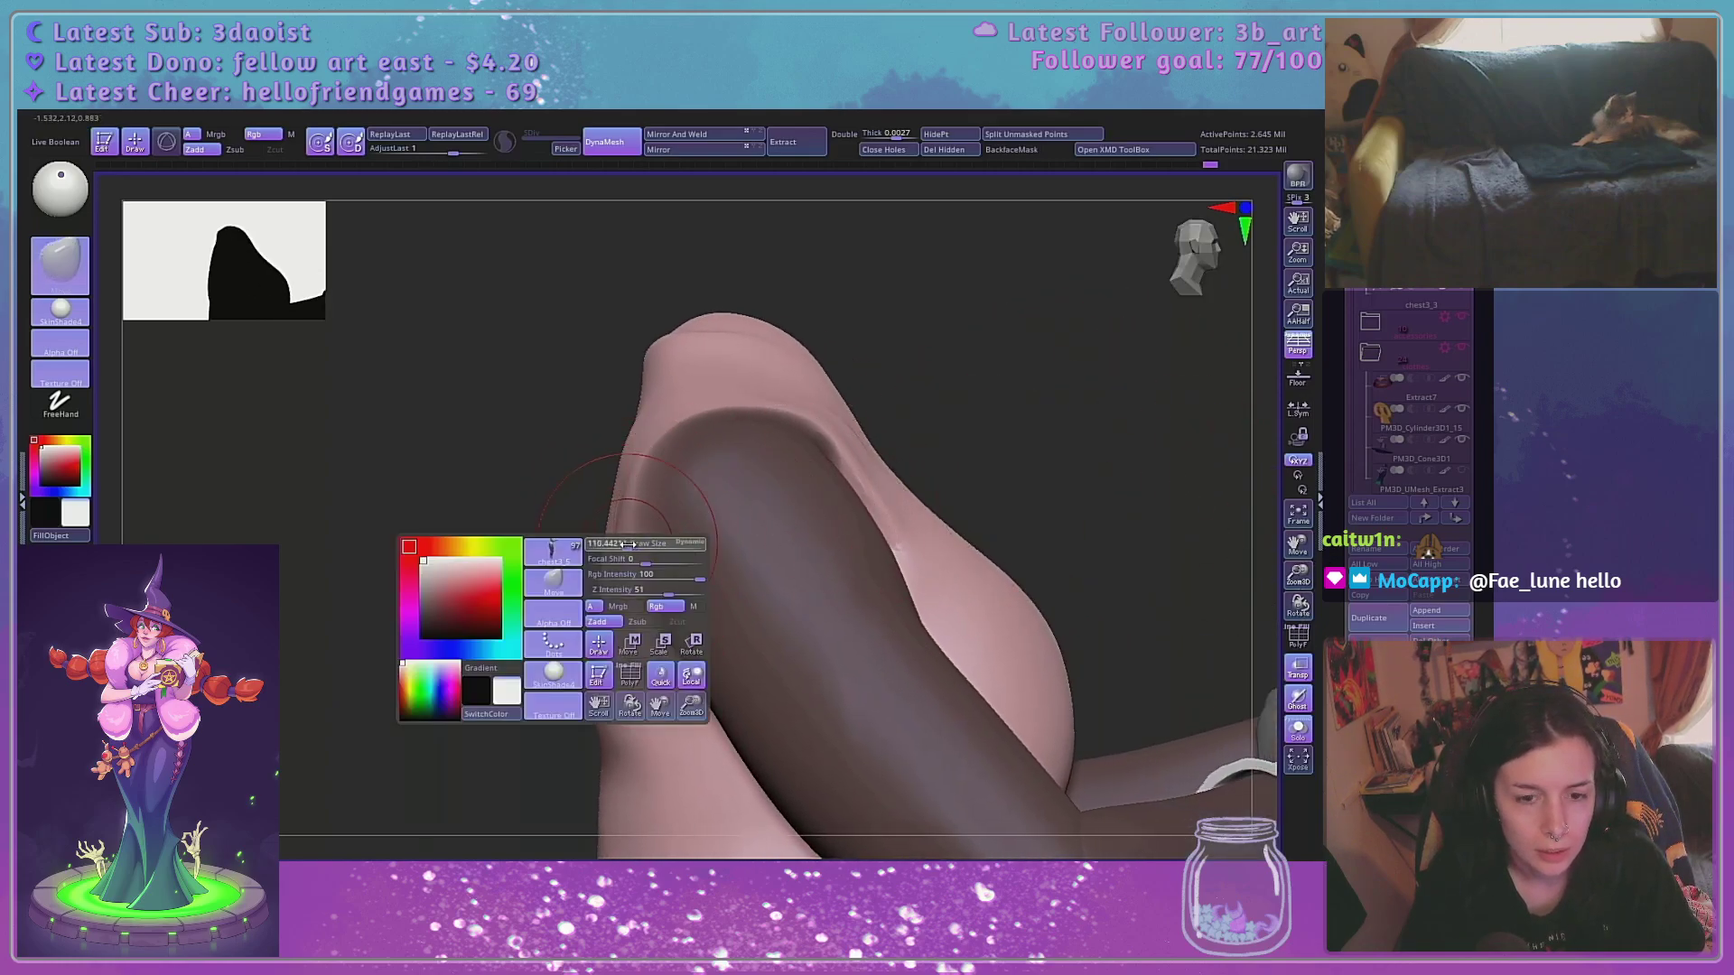
key("space")
left_click_drag(484, 523, 560, 529)
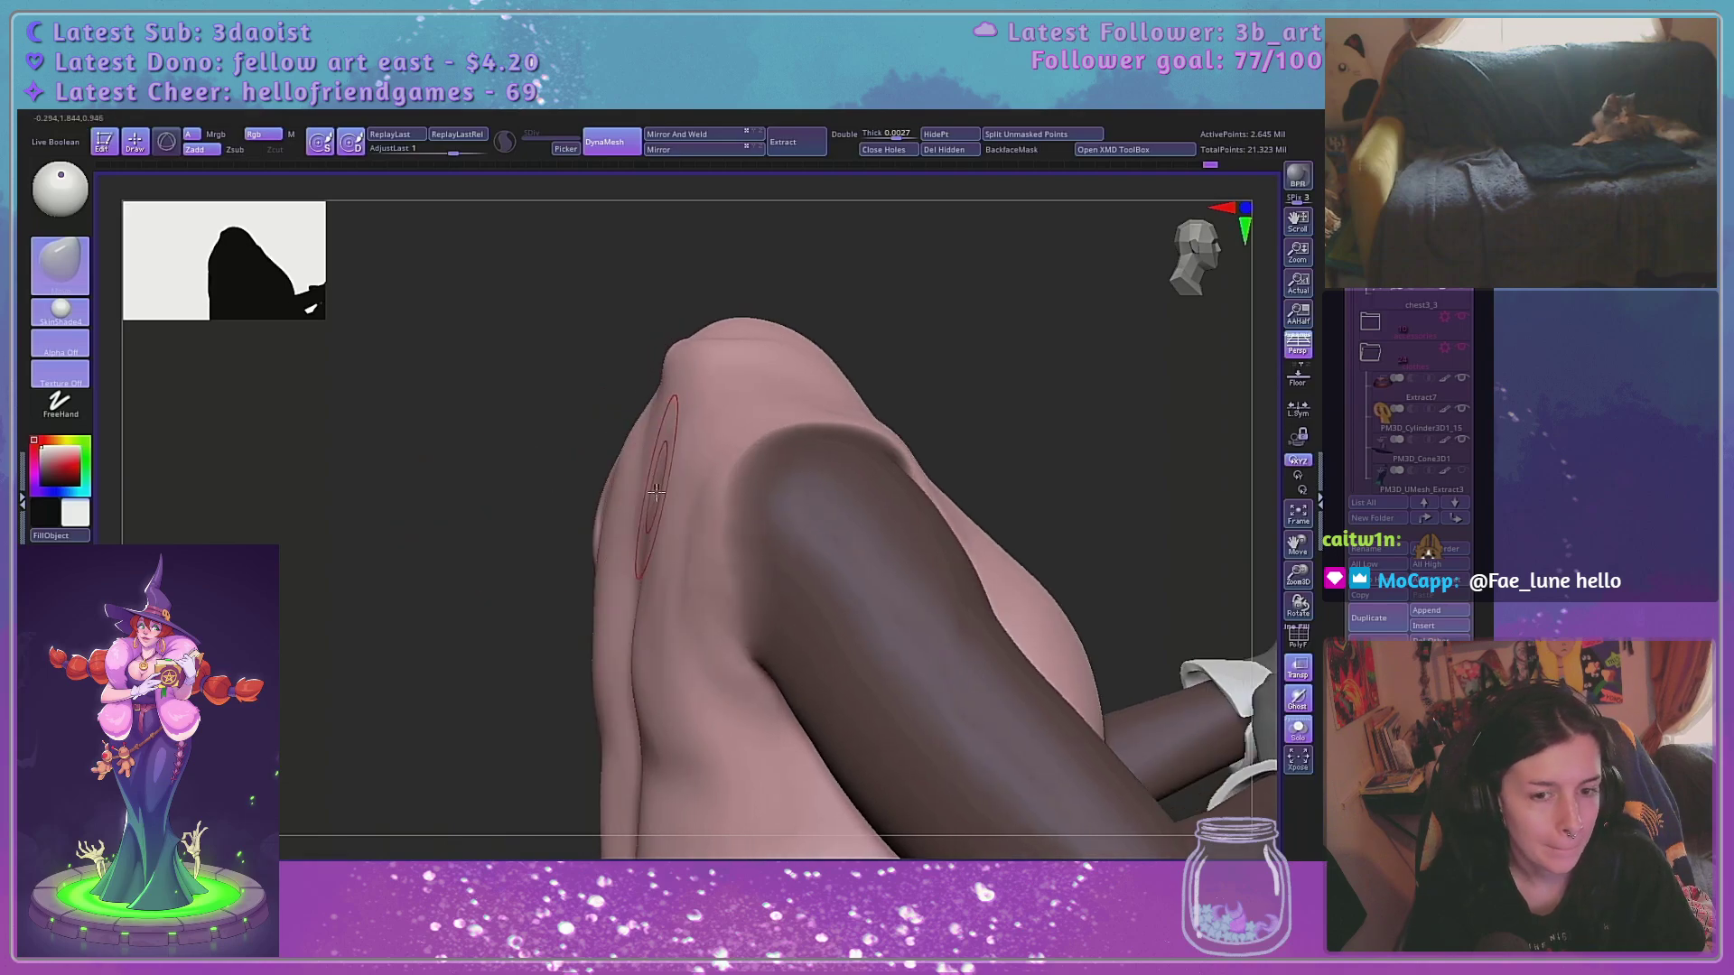
mouse_move(692, 533)
left_mouse_down()
mouse_move(677, 536)
mouse_move(688, 506)
left_mouse_up()
left_click_drag(991, 356, 1101, 362, "shift")
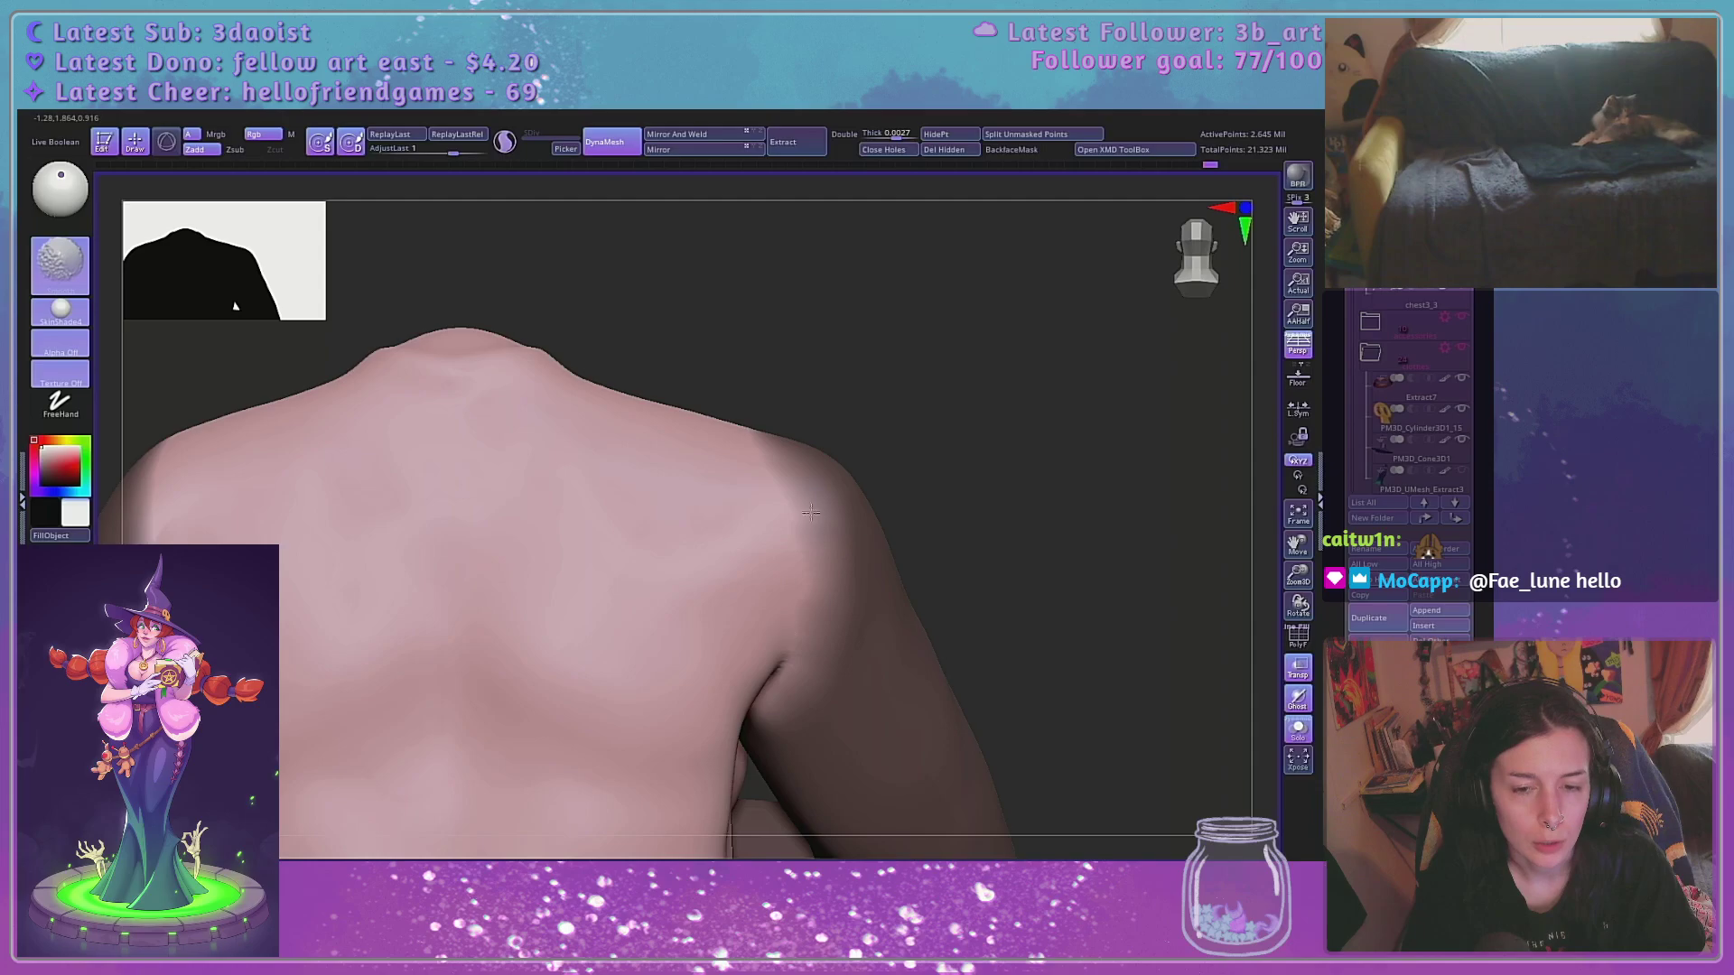
left_click_drag(1057, 426, 757, 593)
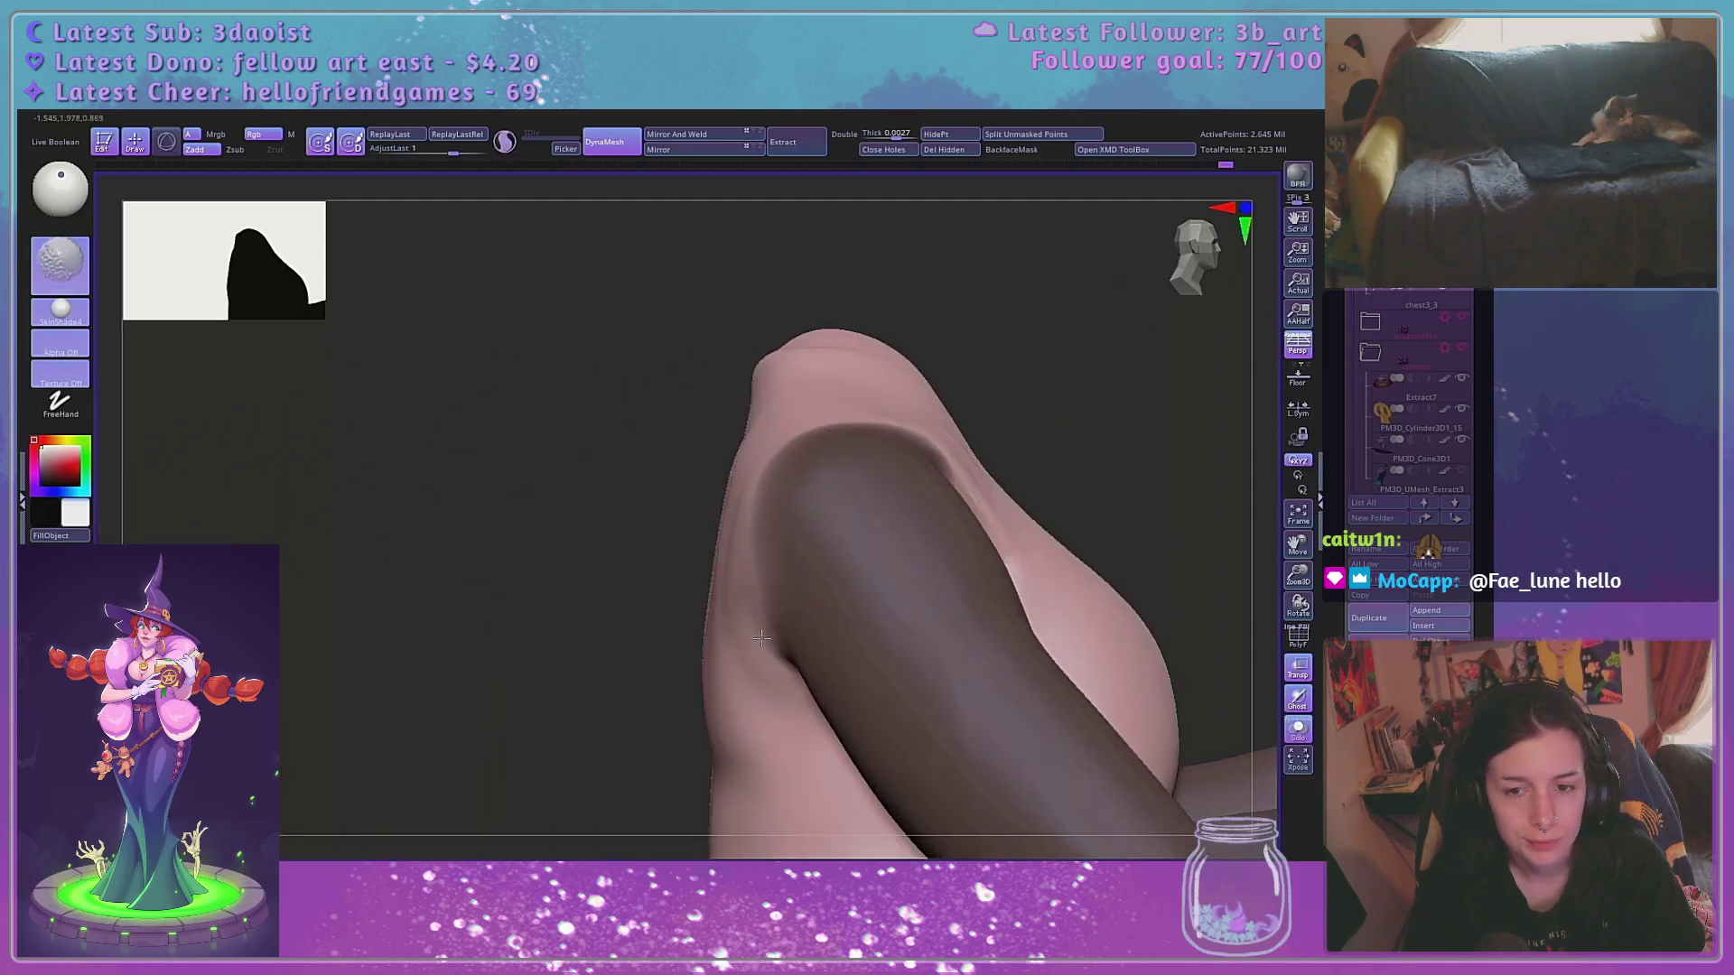
mouse_move(1011, 407)
left_mouse_down()
mouse_move(1057, 414)
mouse_move(840, 452)
left_mouse_up()
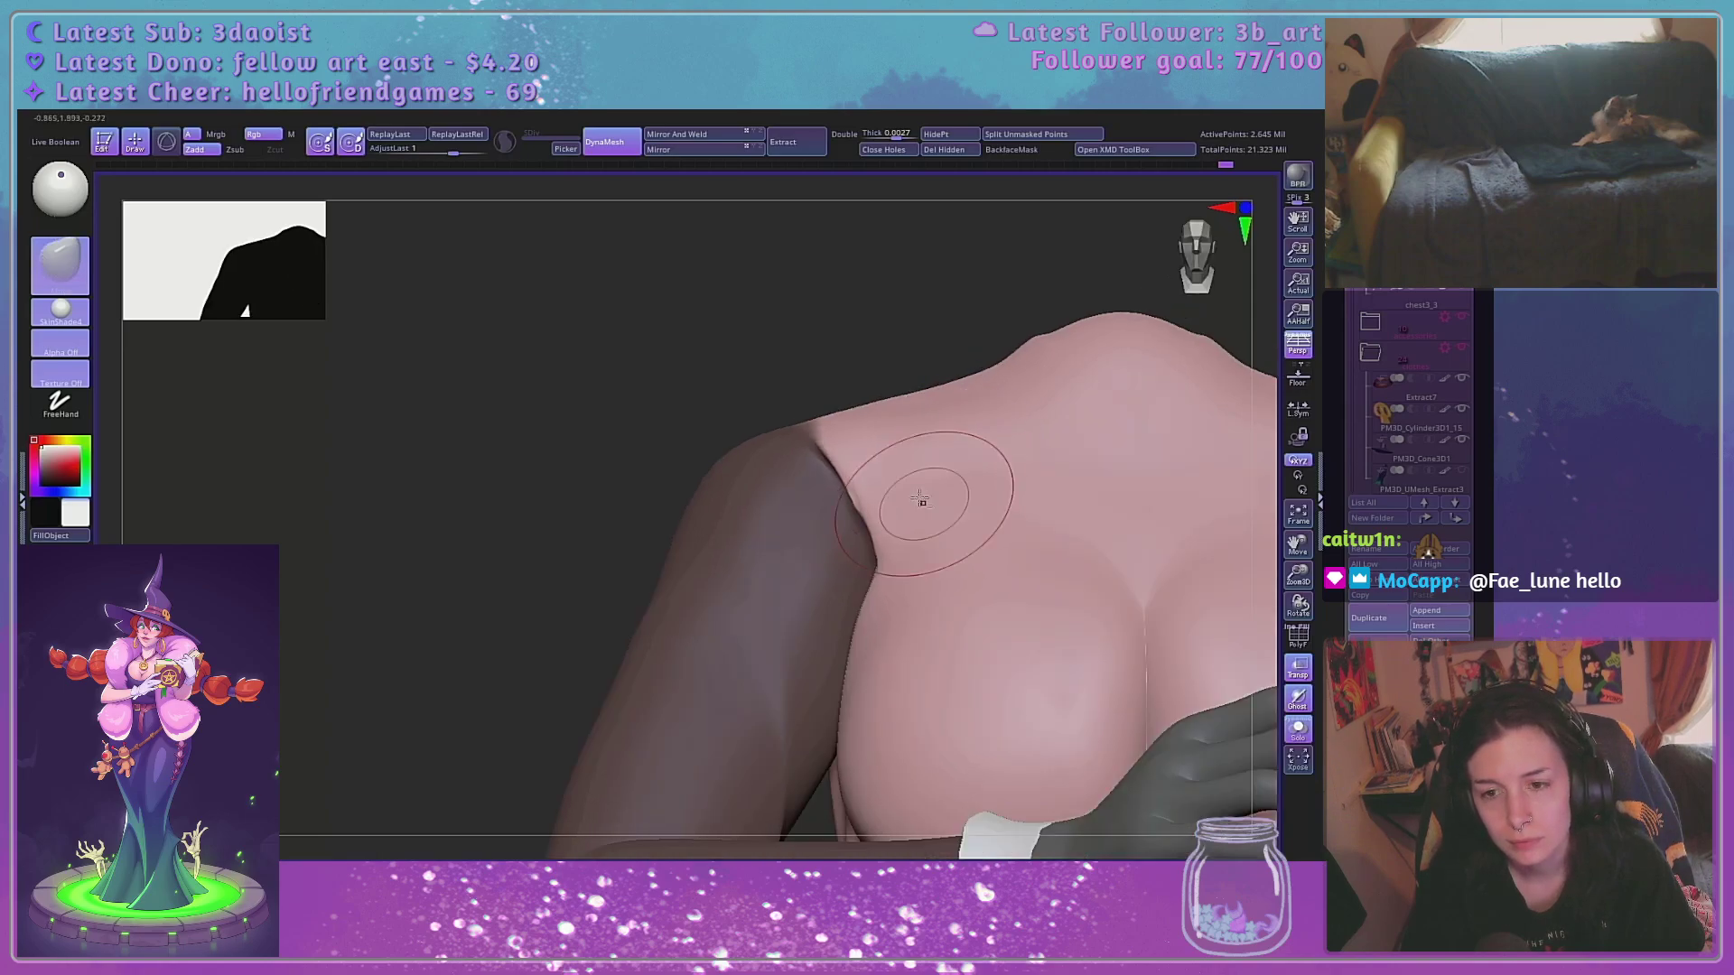
Clear the arm mask, then build up and smooth the dark crease at the front of the right armpit
left_click_drag(784, 322, 758, 344)
left_click_drag(557, 355, 578, 380, "ctrl")
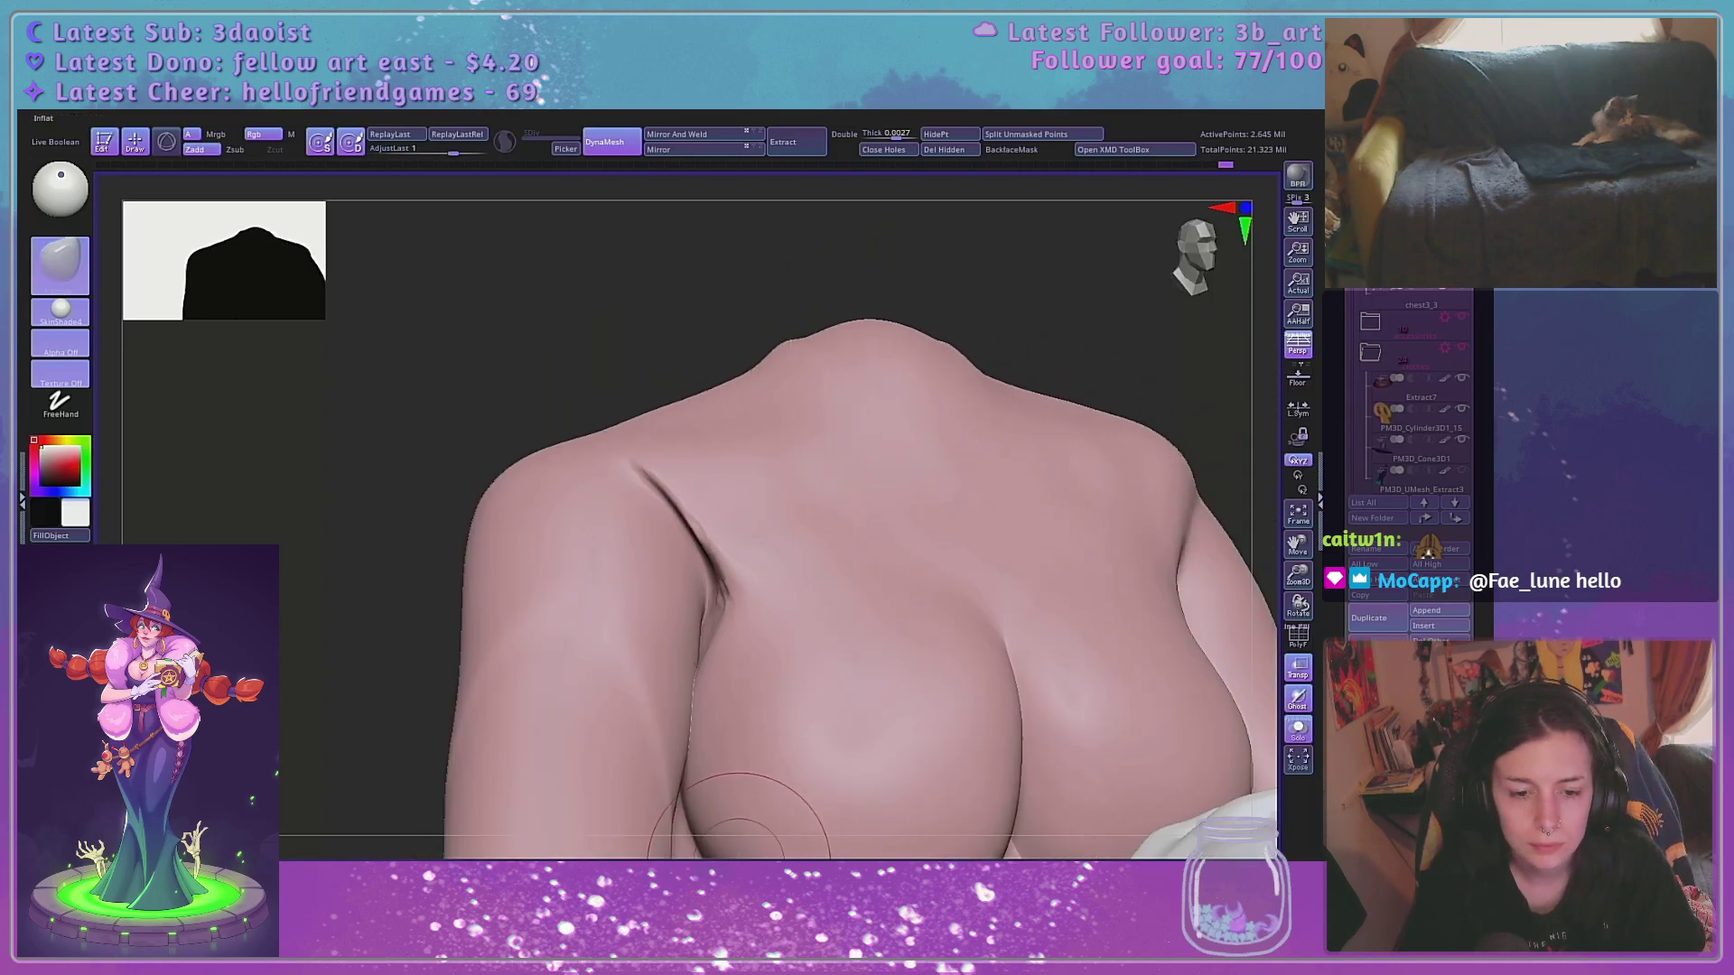
key("space")
key("space")
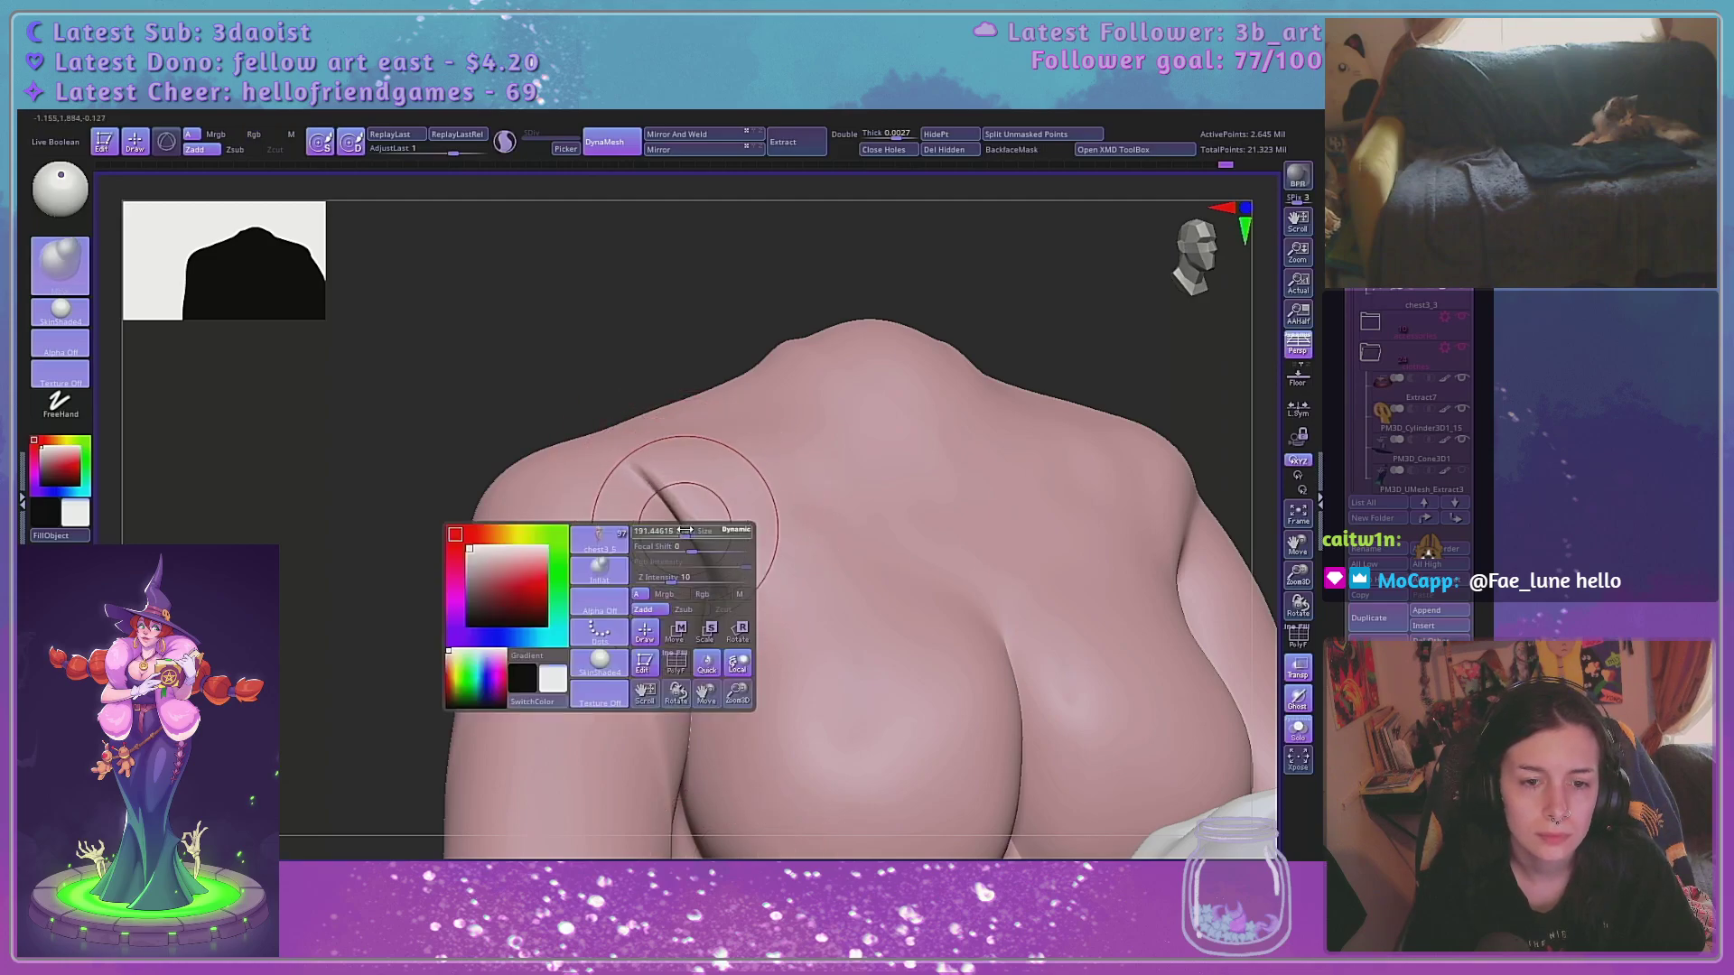
mouse_move(720, 573)
left_mouse_down()
mouse_move(728, 587)
mouse_move(712, 580)
mouse_move(737, 562)
left_mouse_up()
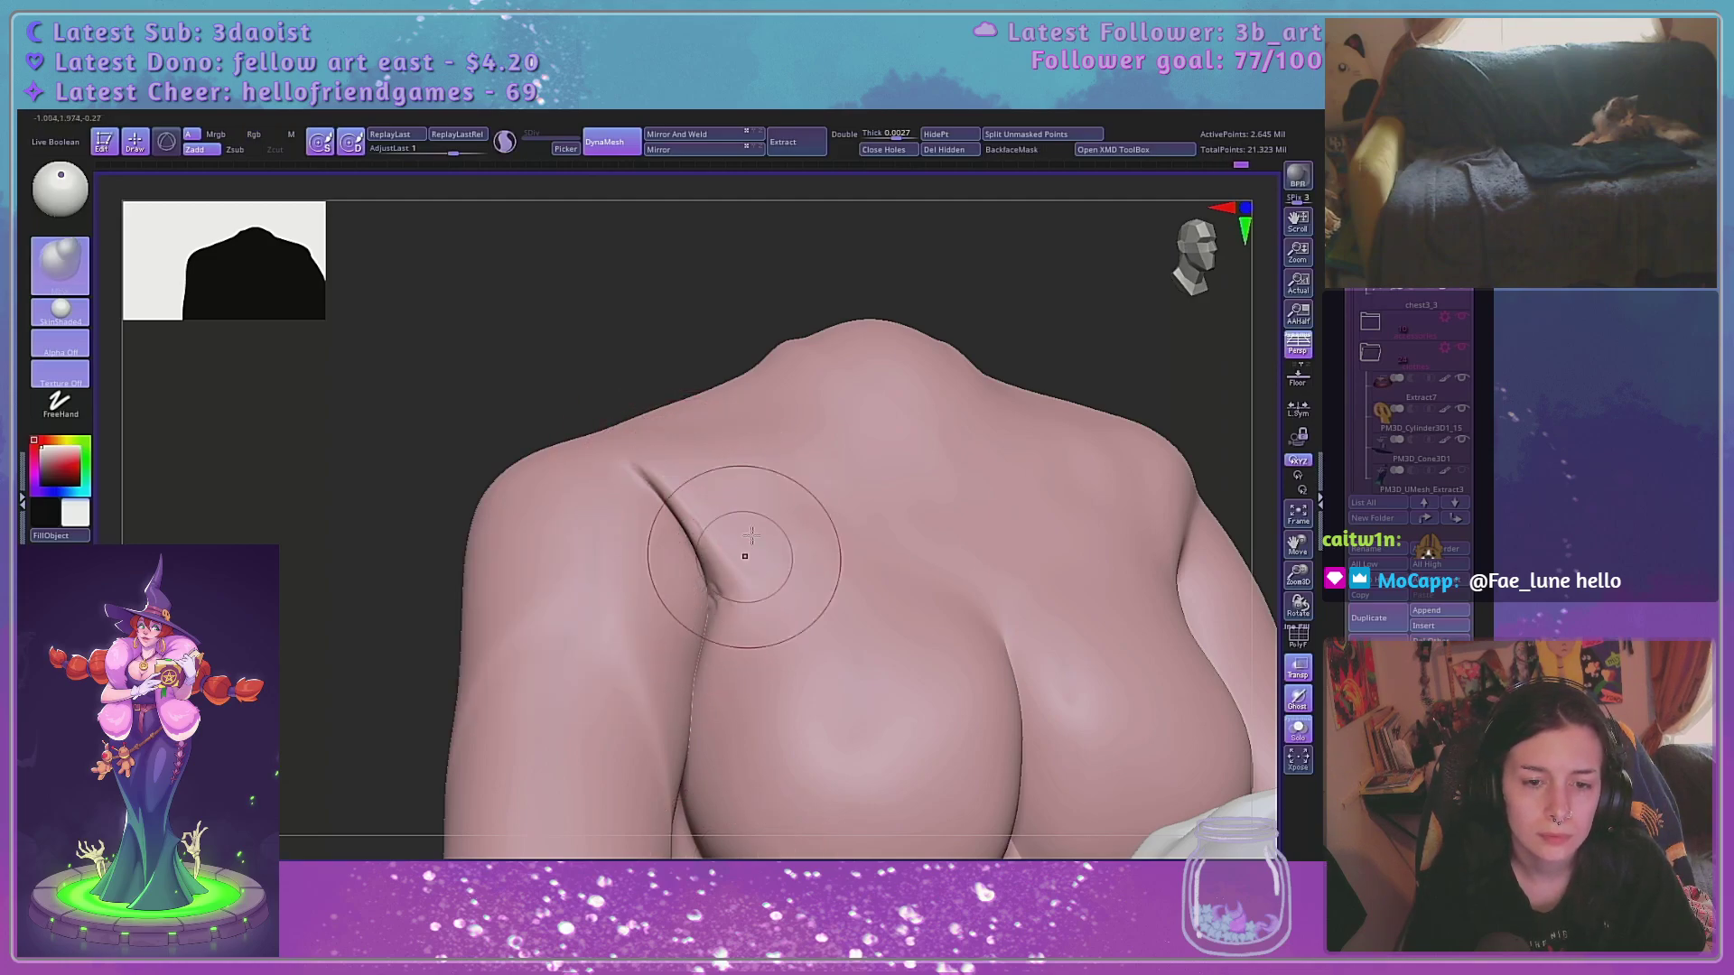
mouse_move(686, 493)
left_mouse_down("shift")
mouse_move(706, 571)
mouse_move(696, 536)
left_mouse_up("shift")
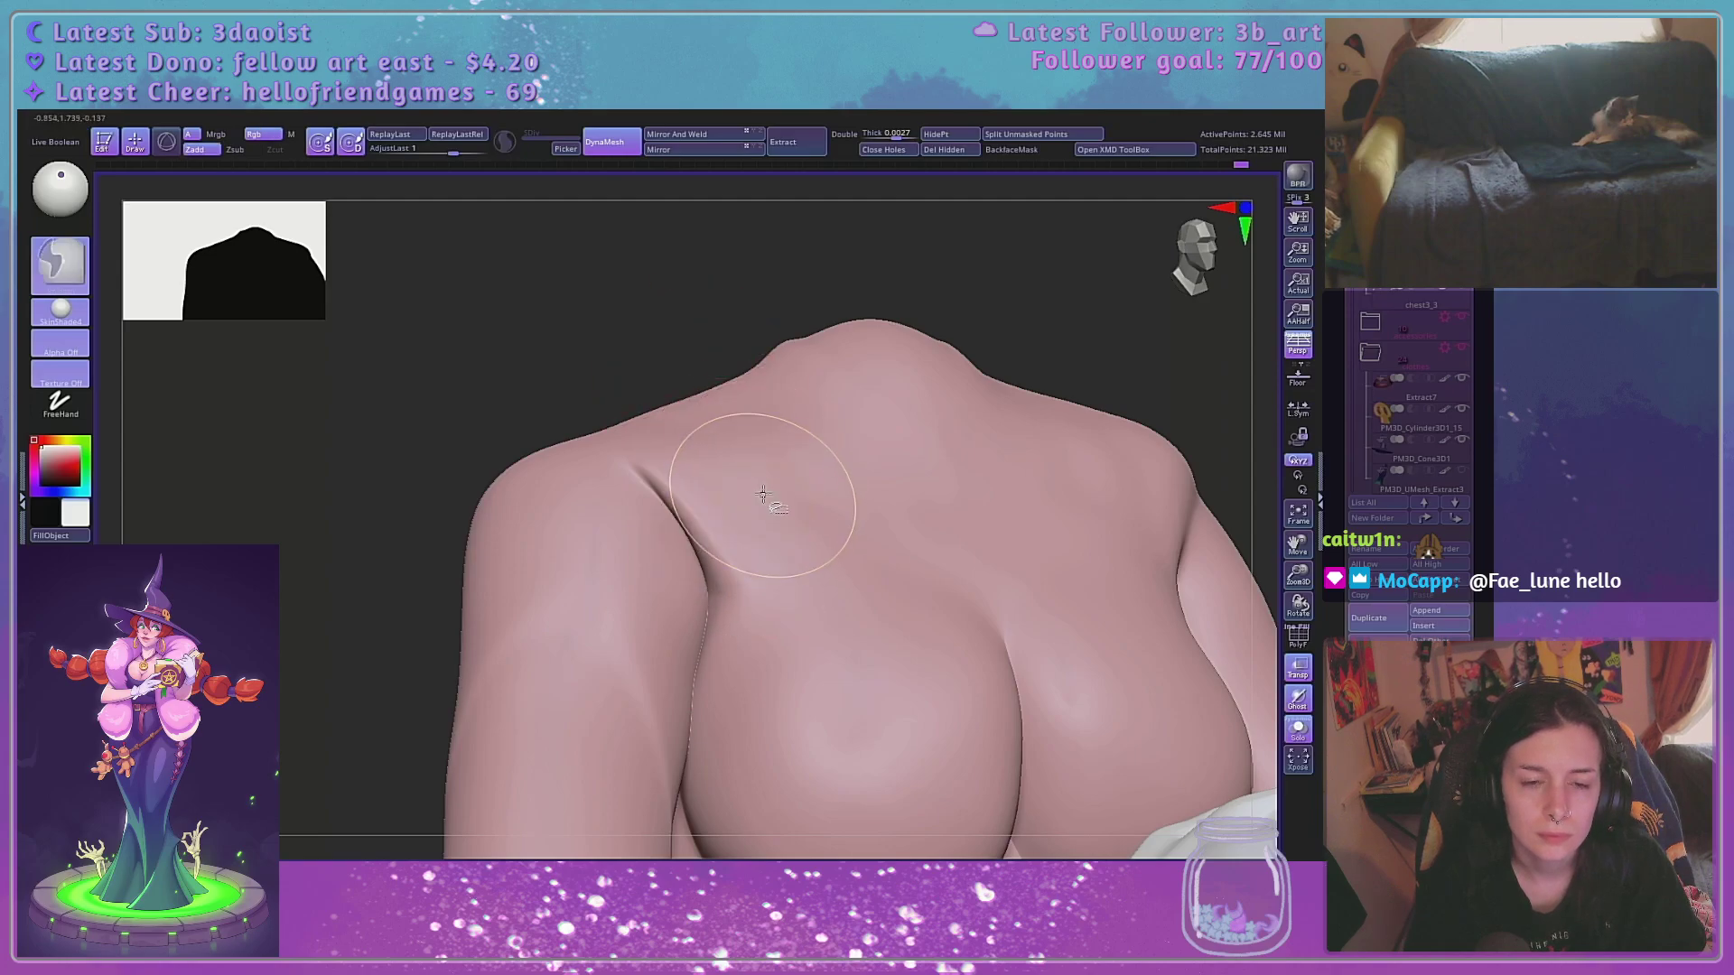
Isolate the torso without the right arm and reshape the edge of its shoulder opening with the Move brush
left_click(763, 495, "ctrl+shift")
left_click(668, 365, "ctrl+shift")
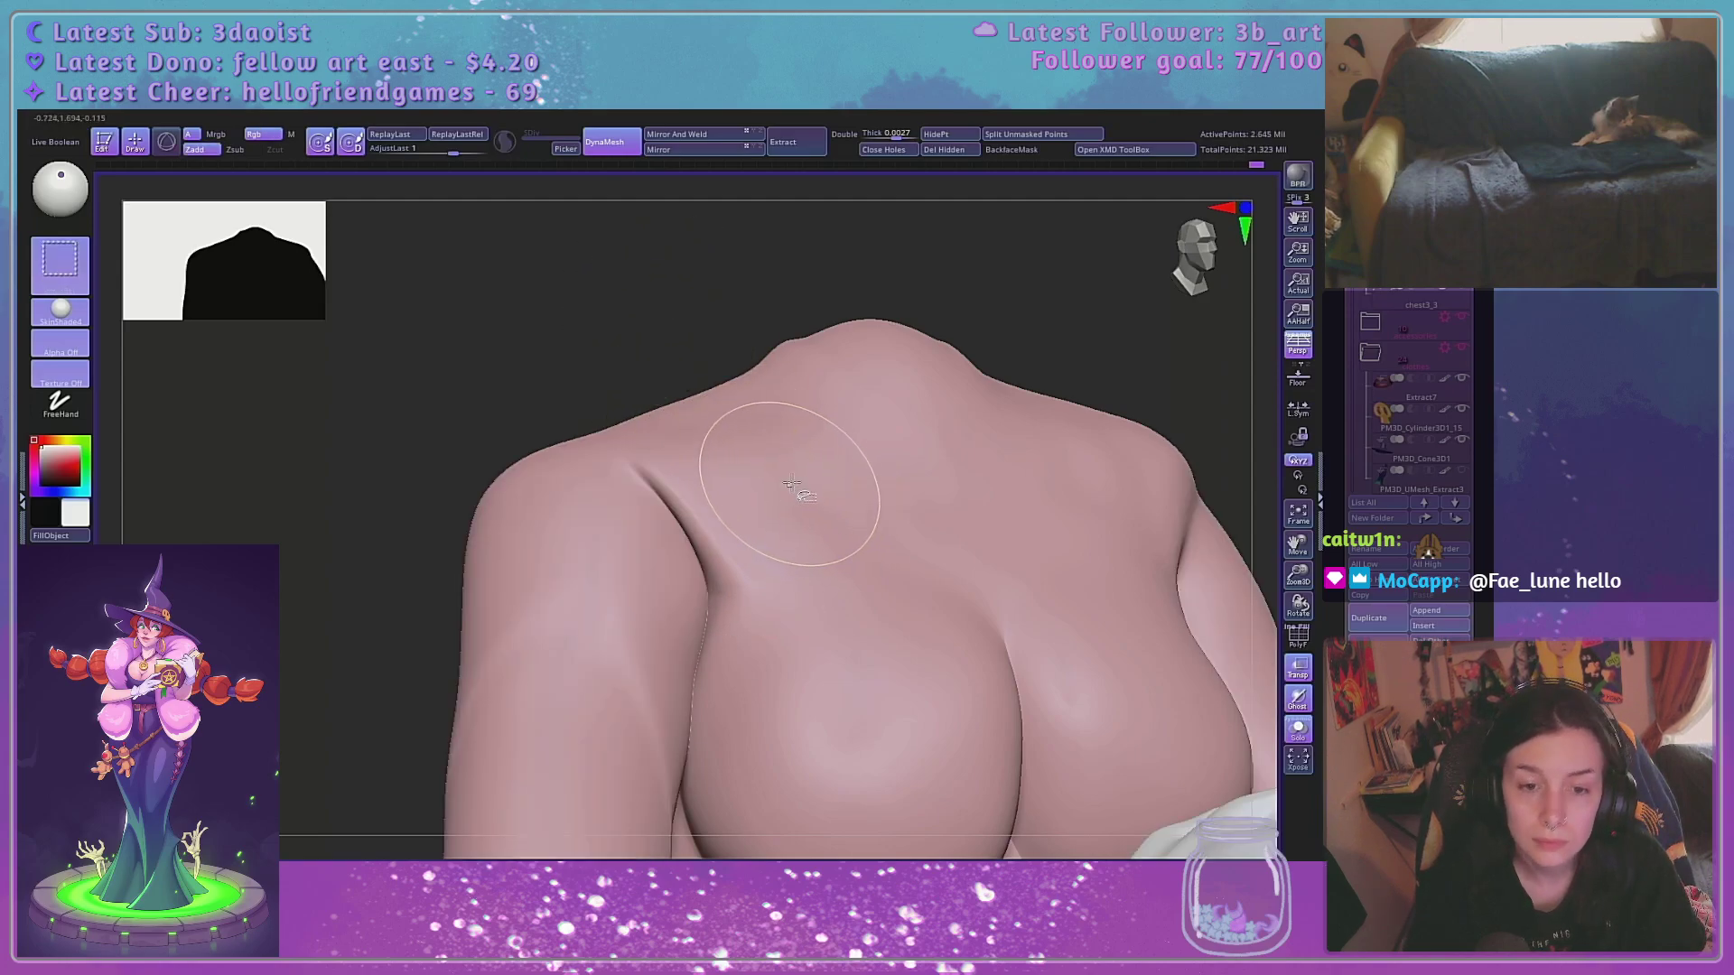
left_click(789, 484, "ctrl+shift")
left_click_drag(607, 452, 909, 527)
left_click_drag(1012, 506, 1102, 497)
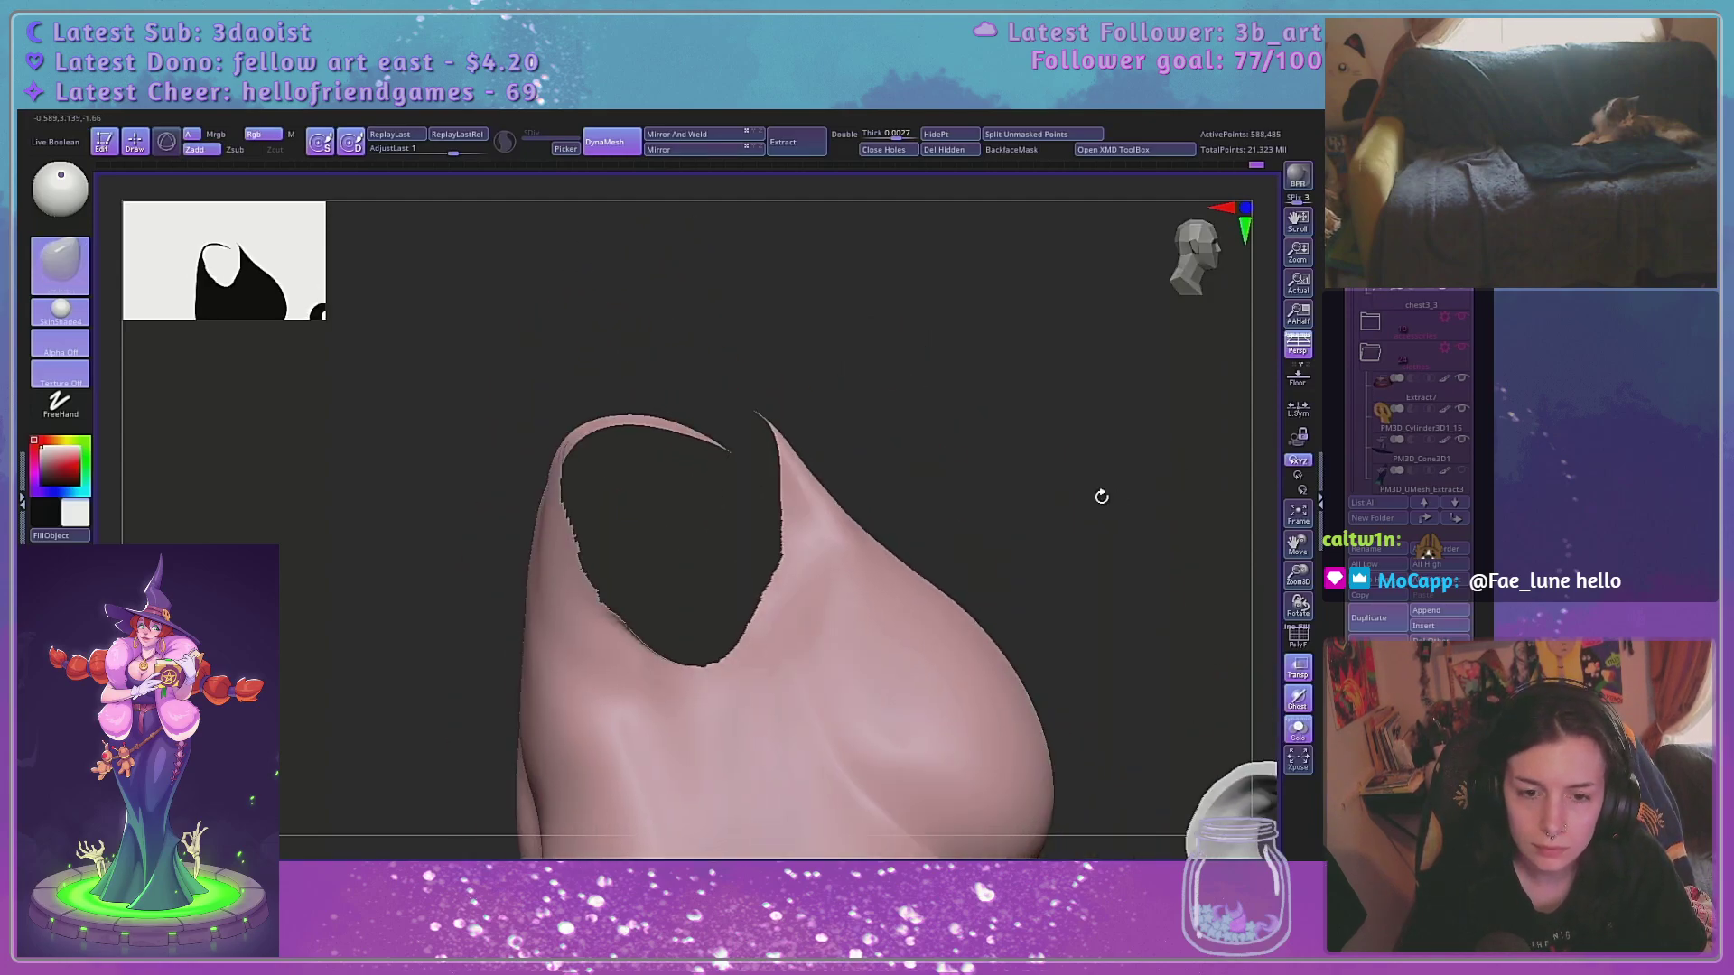
key("space")
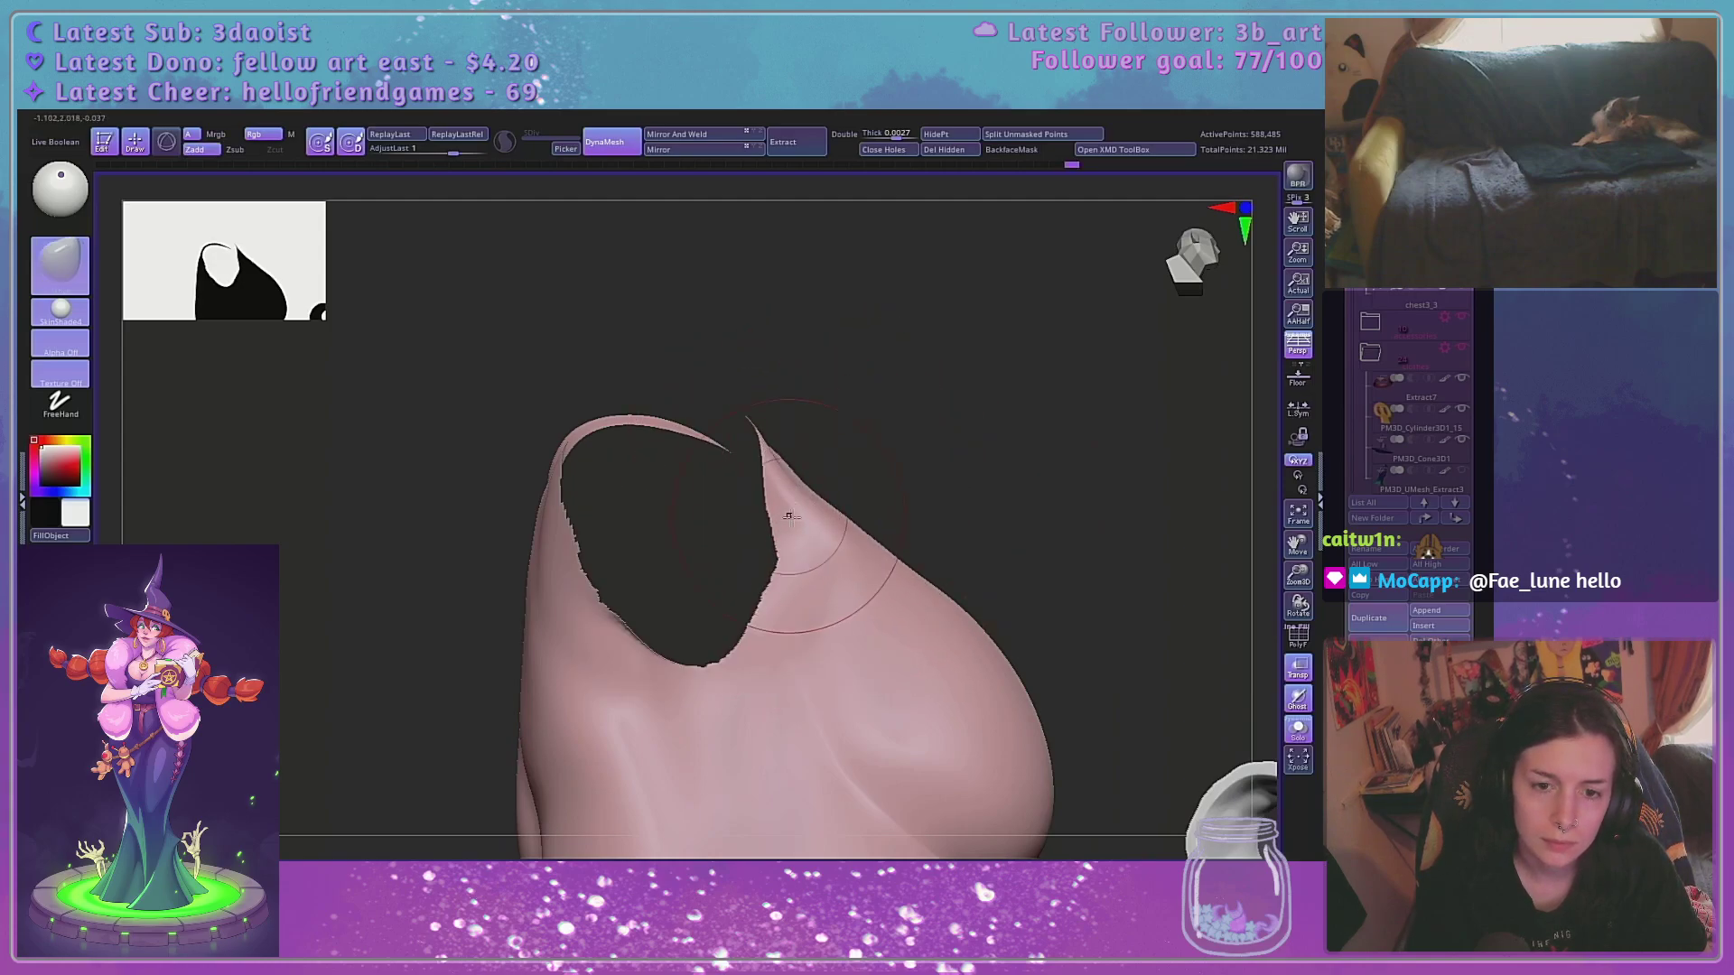
left_click_drag(1035, 362, 800, 467)
key("space")
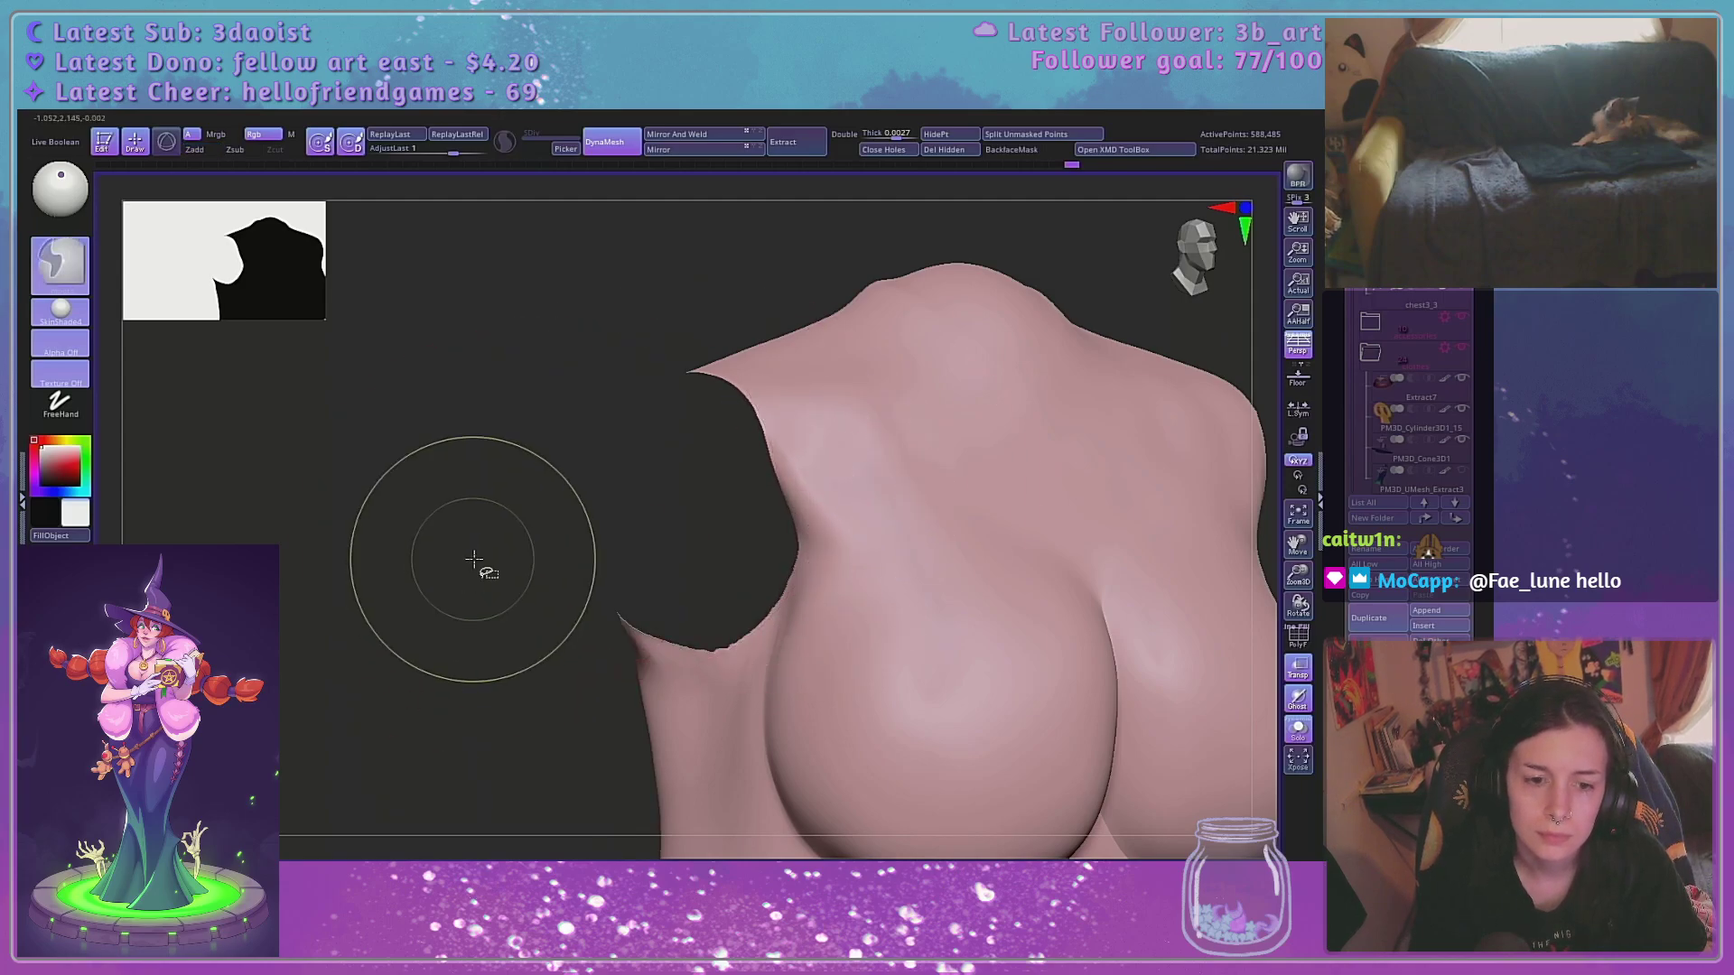
Isolate the right arm, smooth the upper edge where it joins the shoulder, and show the whole body again
left_click(571, 654, "ctrl+shift")
left_click_drag(423, 511, 461, 544)
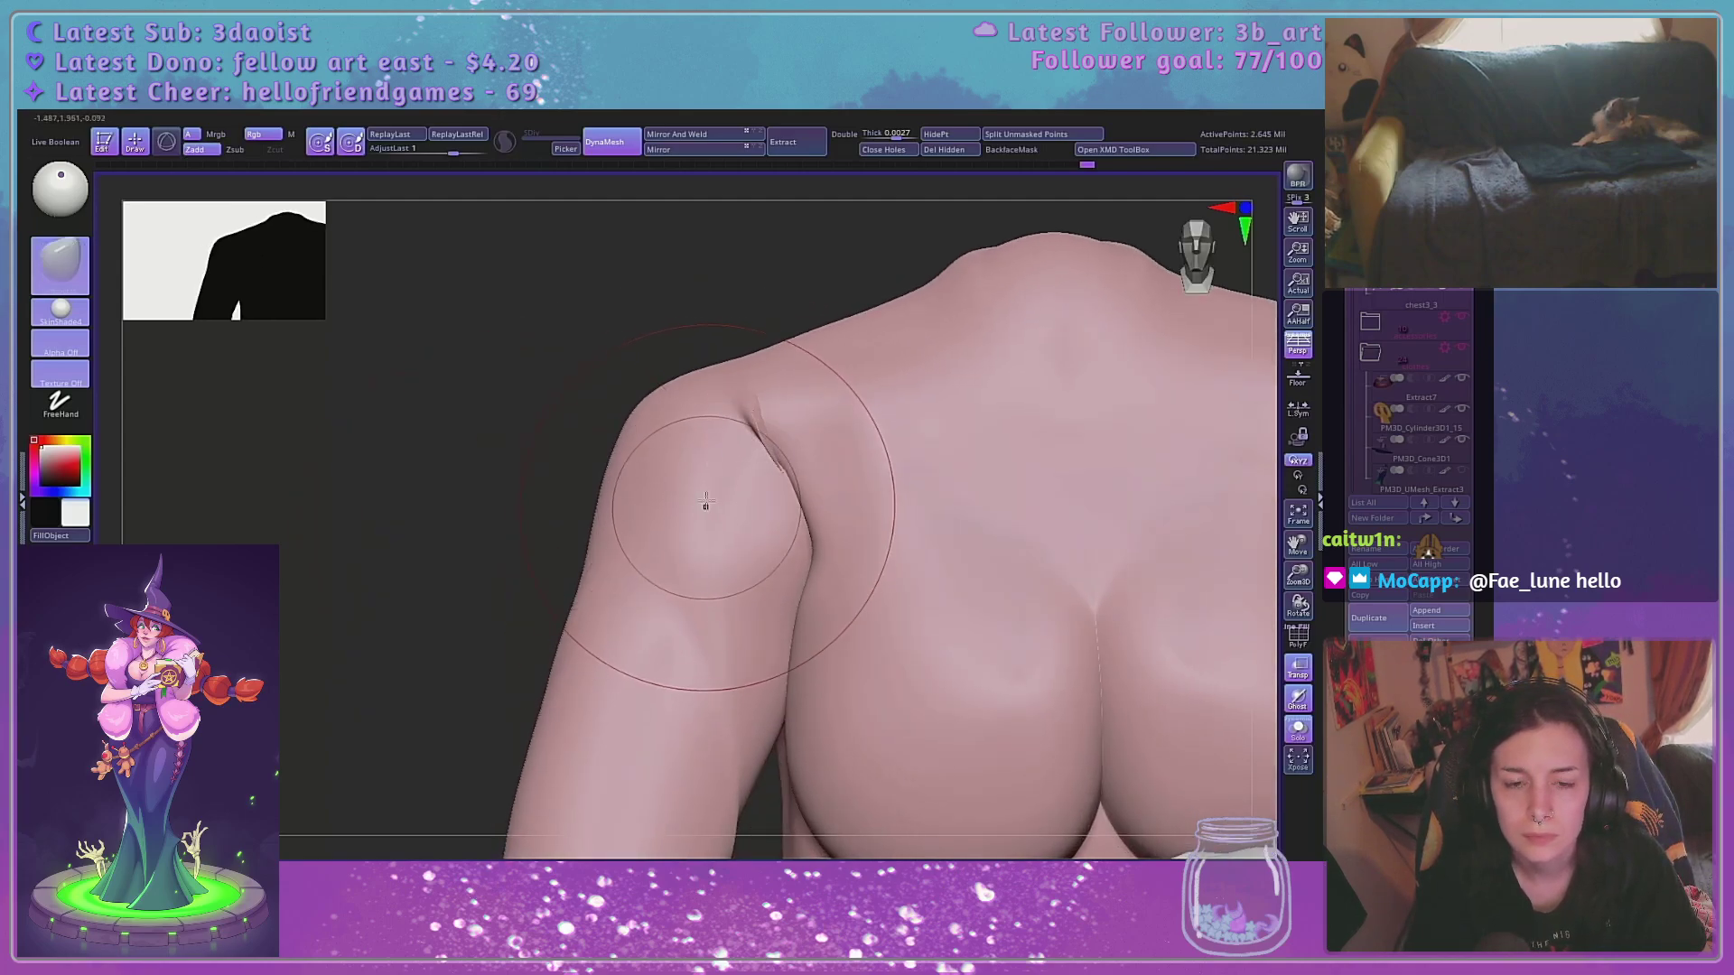
left_click(736, 519, "alt")
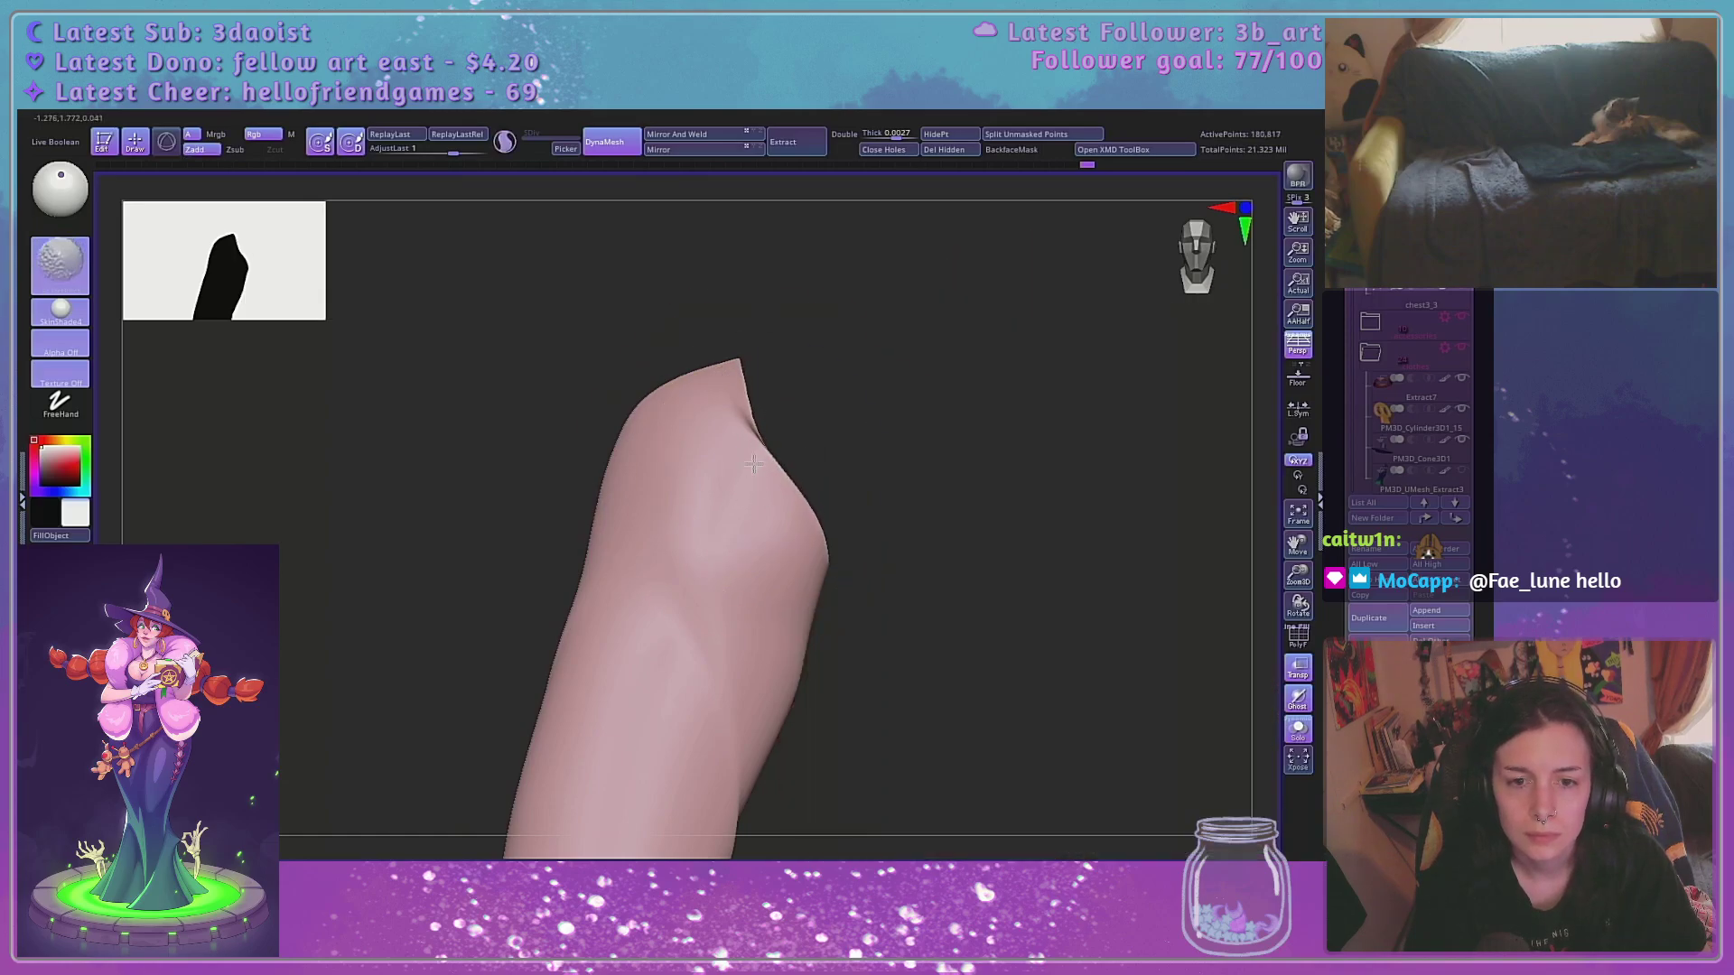
mouse_move(754, 463)
left_mouse_down()
mouse_move(858, 398)
mouse_move(770, 487)
left_mouse_up()
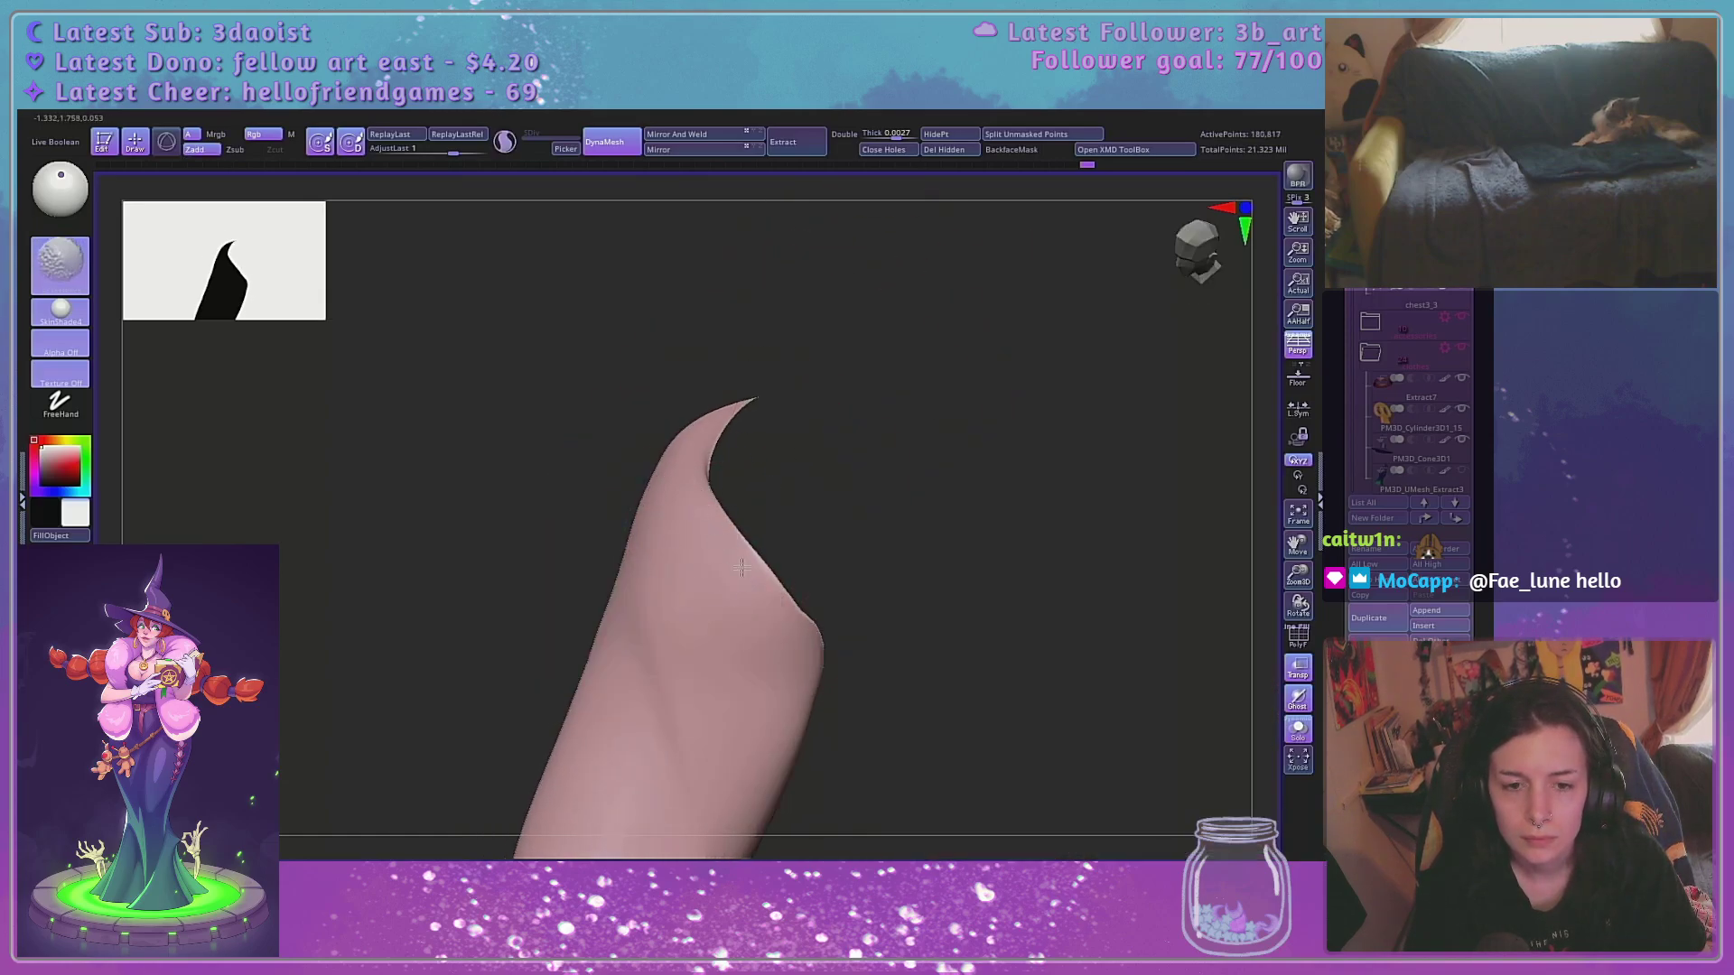
left_click_drag(741, 566, 762, 451)
left_click(839, 459, "ctrl+shift")
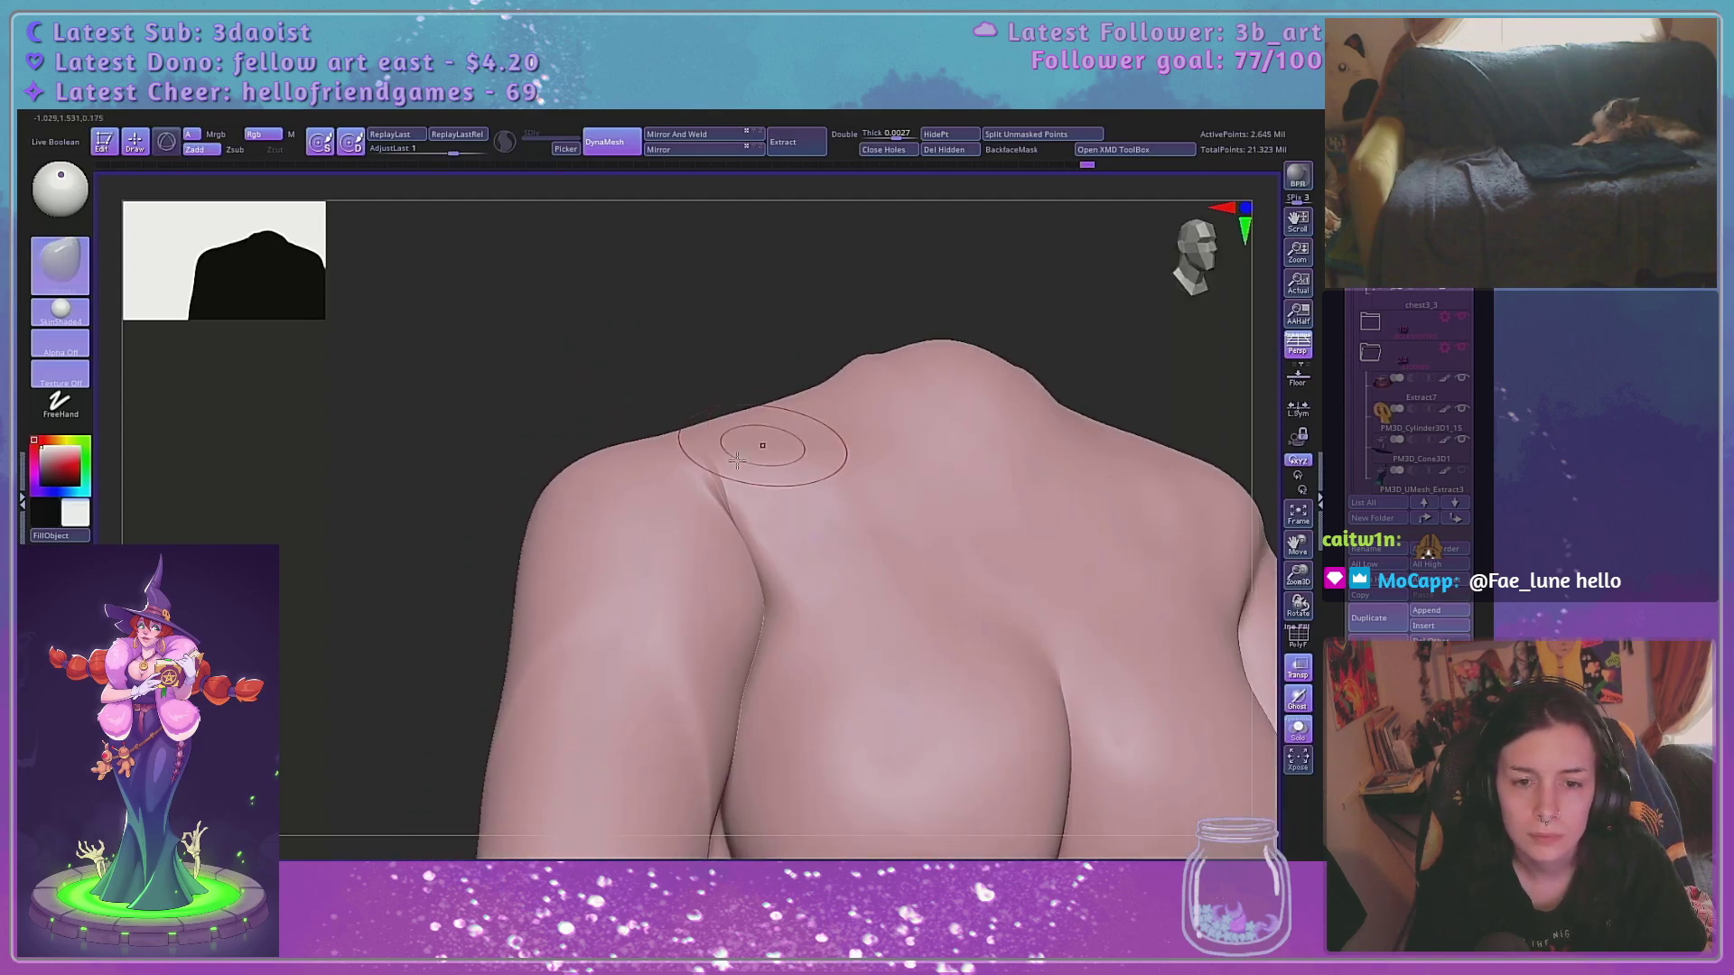
Inspect the torso's shoulder edge with the right arm hidden, and restore the full body's visibility
right_click_drag(731, 501, 790, 542)
left_click(782, 461, "ctrl+shift")
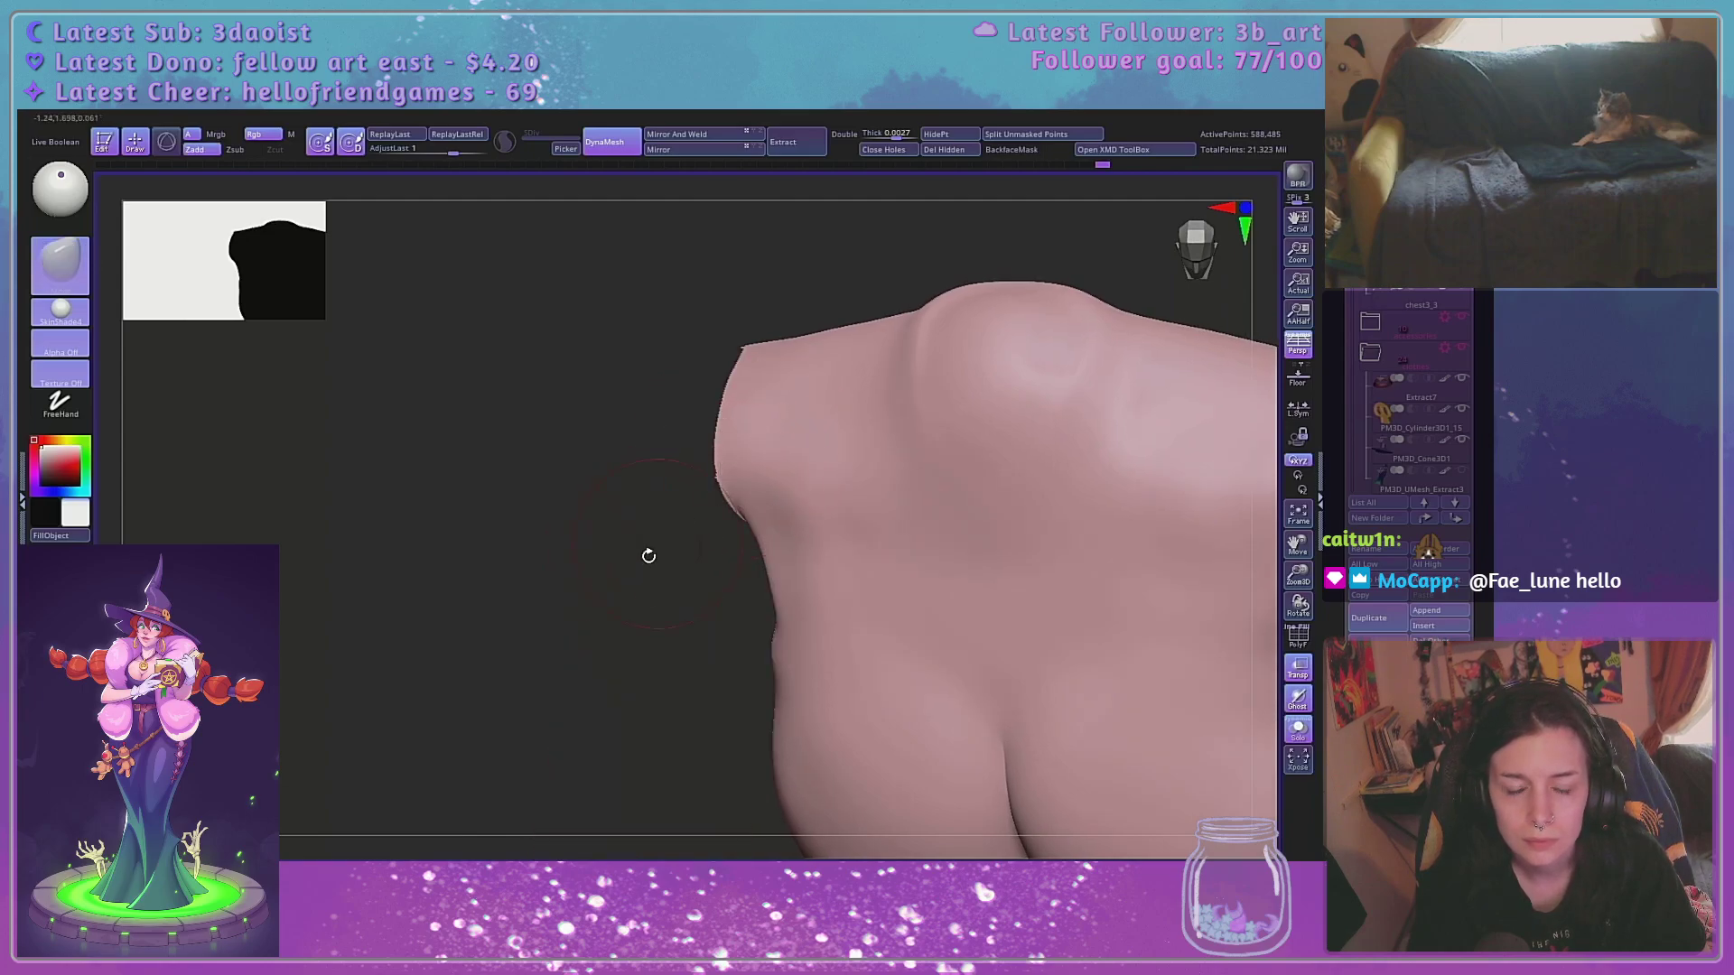
left_click_drag(649, 555, 722, 483)
left_click_drag(700, 304, 832, 325)
left_click(728, 321, "ctrl+shift")
Paint a mask over the upper end of the right armpit's front crease
left_click_drag(1298, 575, 1220, 619)
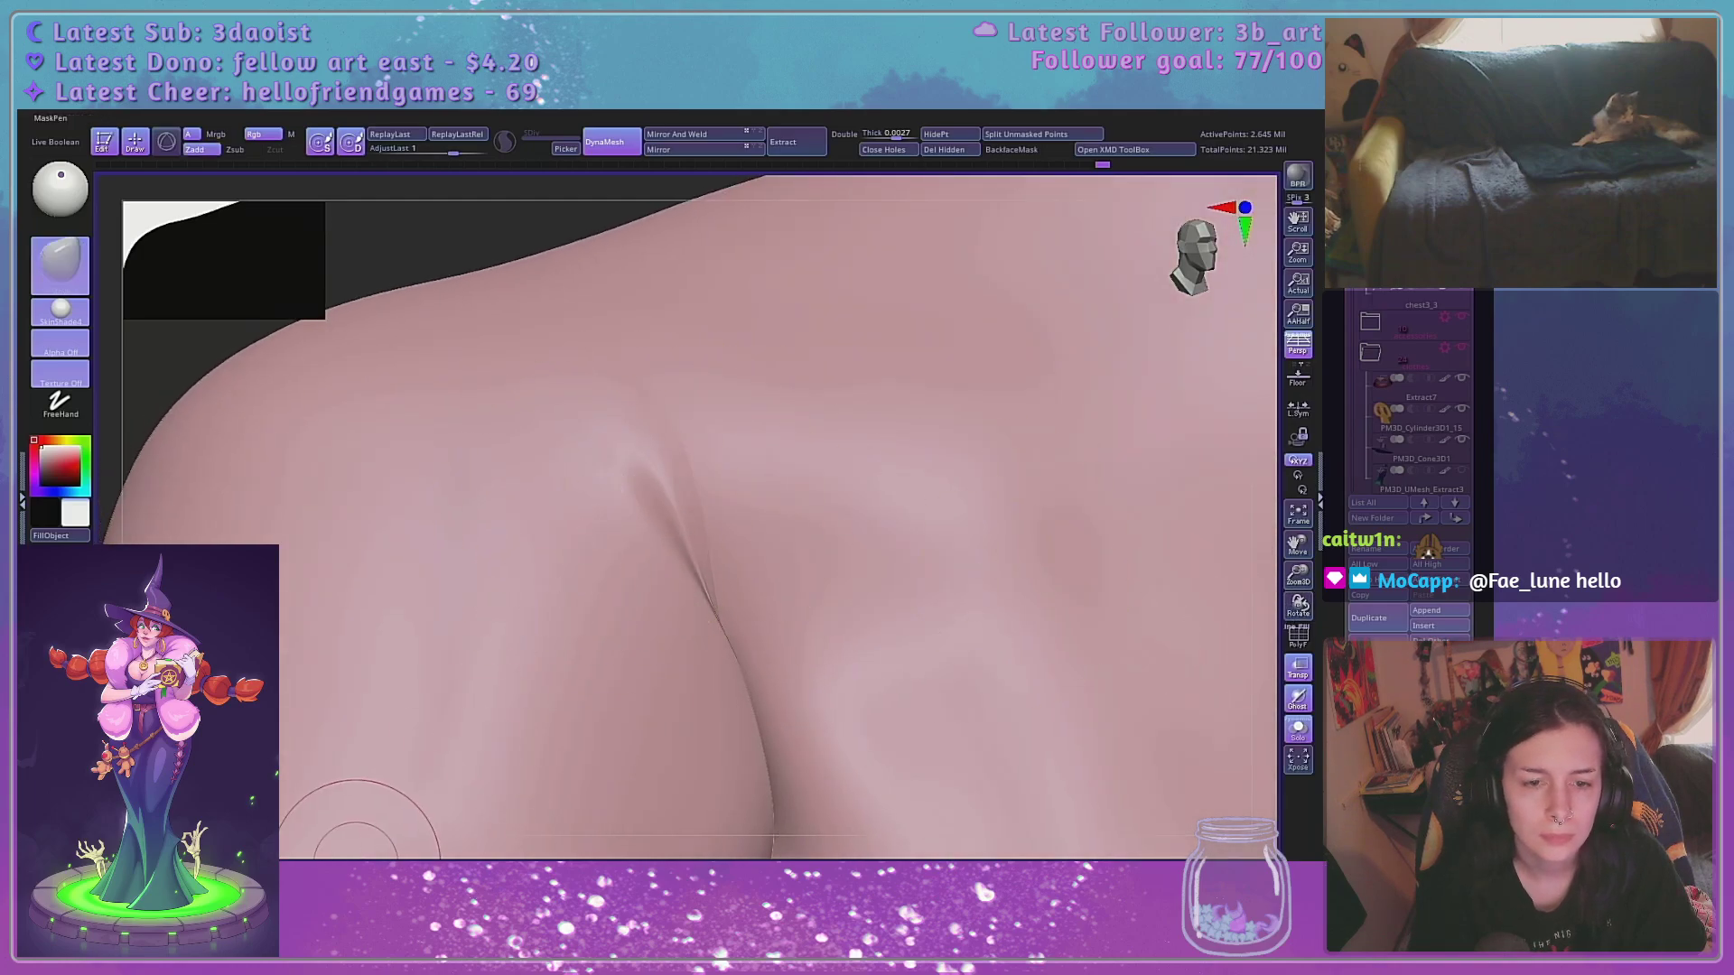
key("space")
left_click(669, 492)
left_click_drag(646, 459, 697, 562, "ctrl")
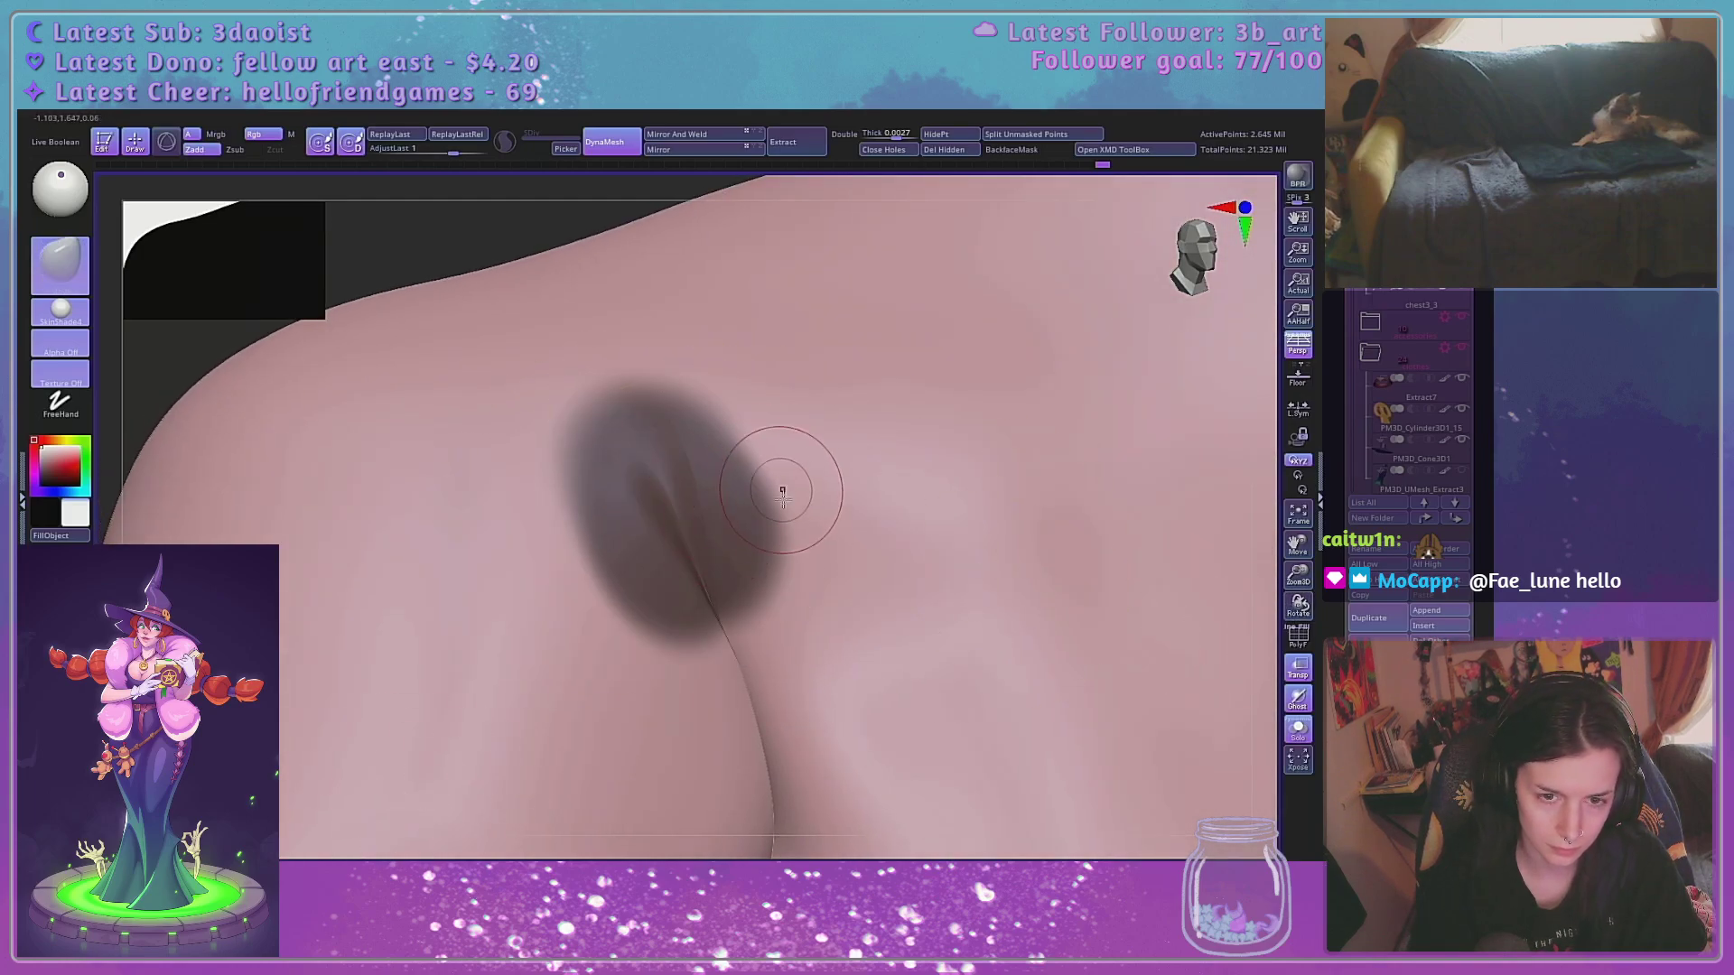
Trim both sides of the crease mask to a narrow wedge, adjusting the brush size for the erasing strokes
key("space")
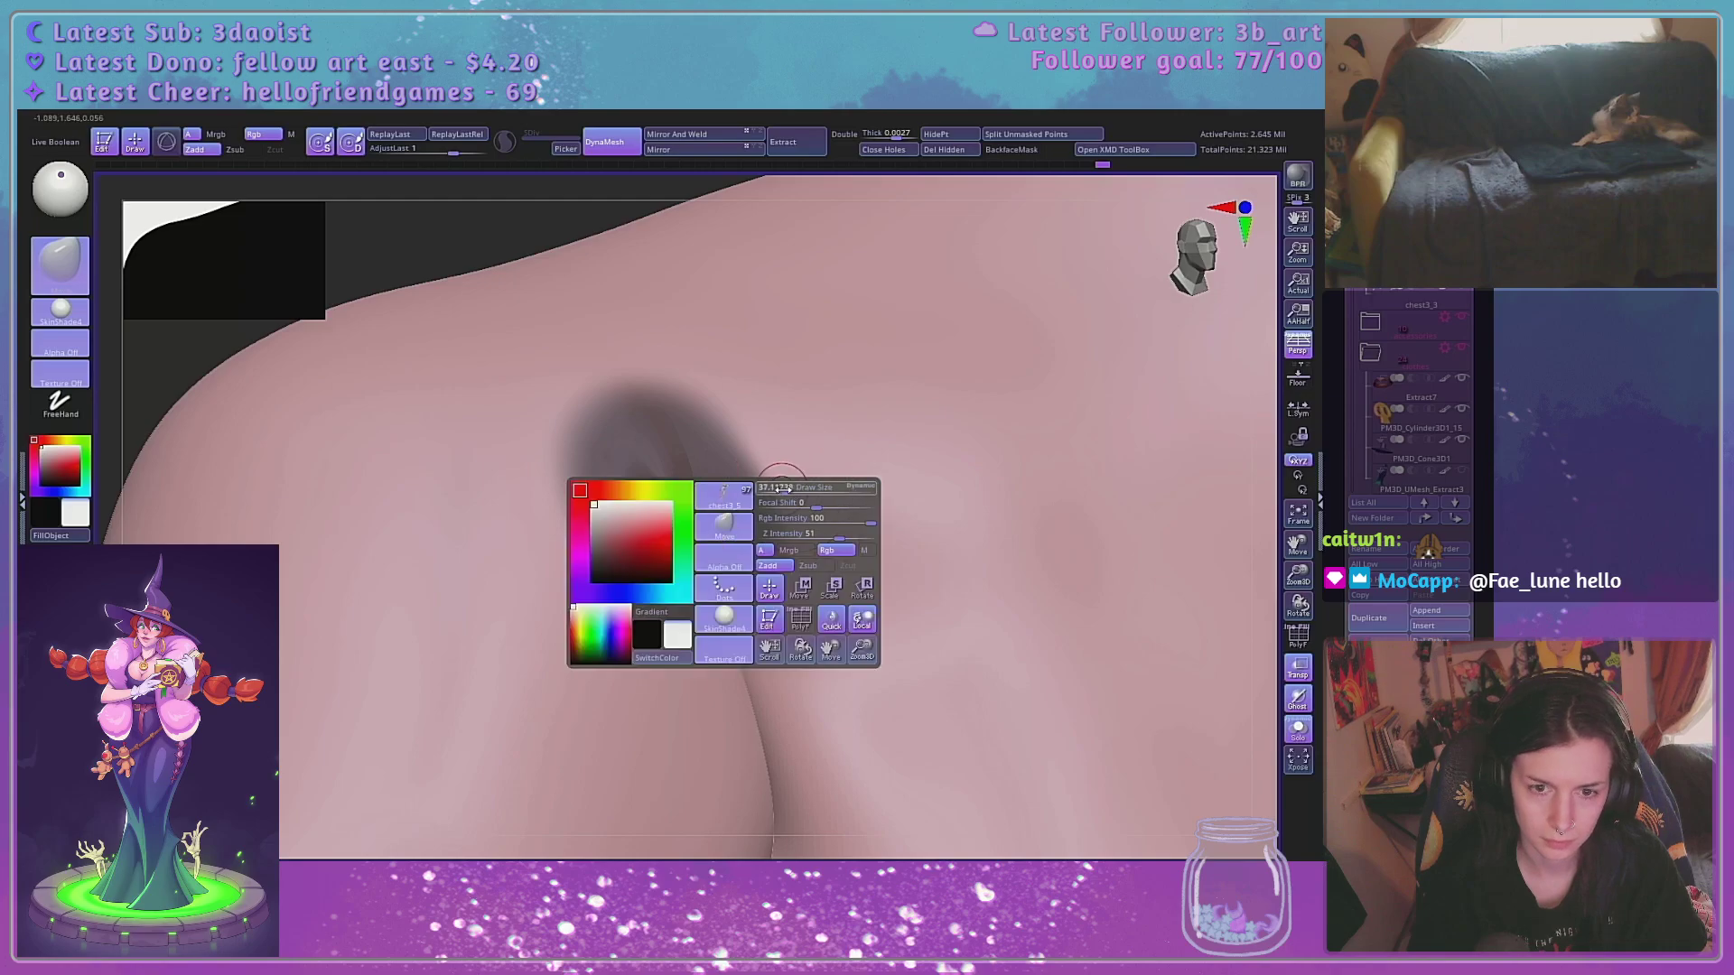
left_click_drag(783, 490, 791, 488)
mouse_move(728, 368)
left_mouse_down("ctrl+alt")
mouse_move(759, 538)
mouse_move(807, 616)
left_mouse_up("ctrl+alt")
key("space")
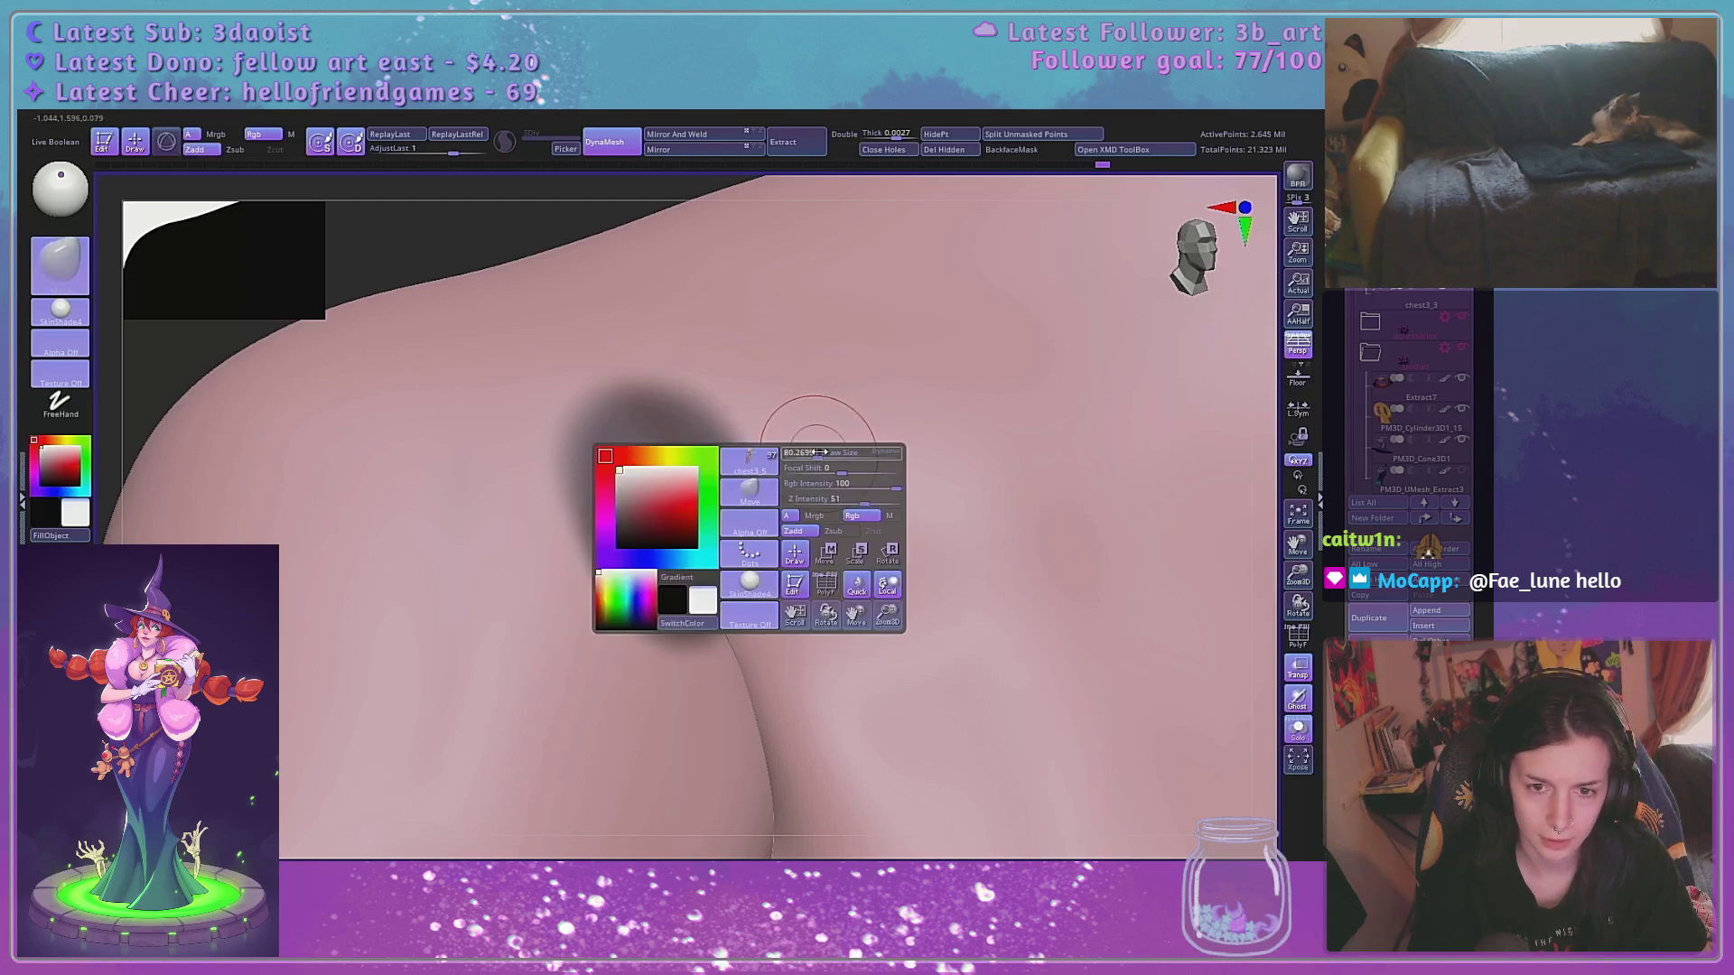
mouse_move(816, 453)
left_mouse_down()
mouse_move(914, 452)
mouse_move(855, 453)
left_mouse_up()
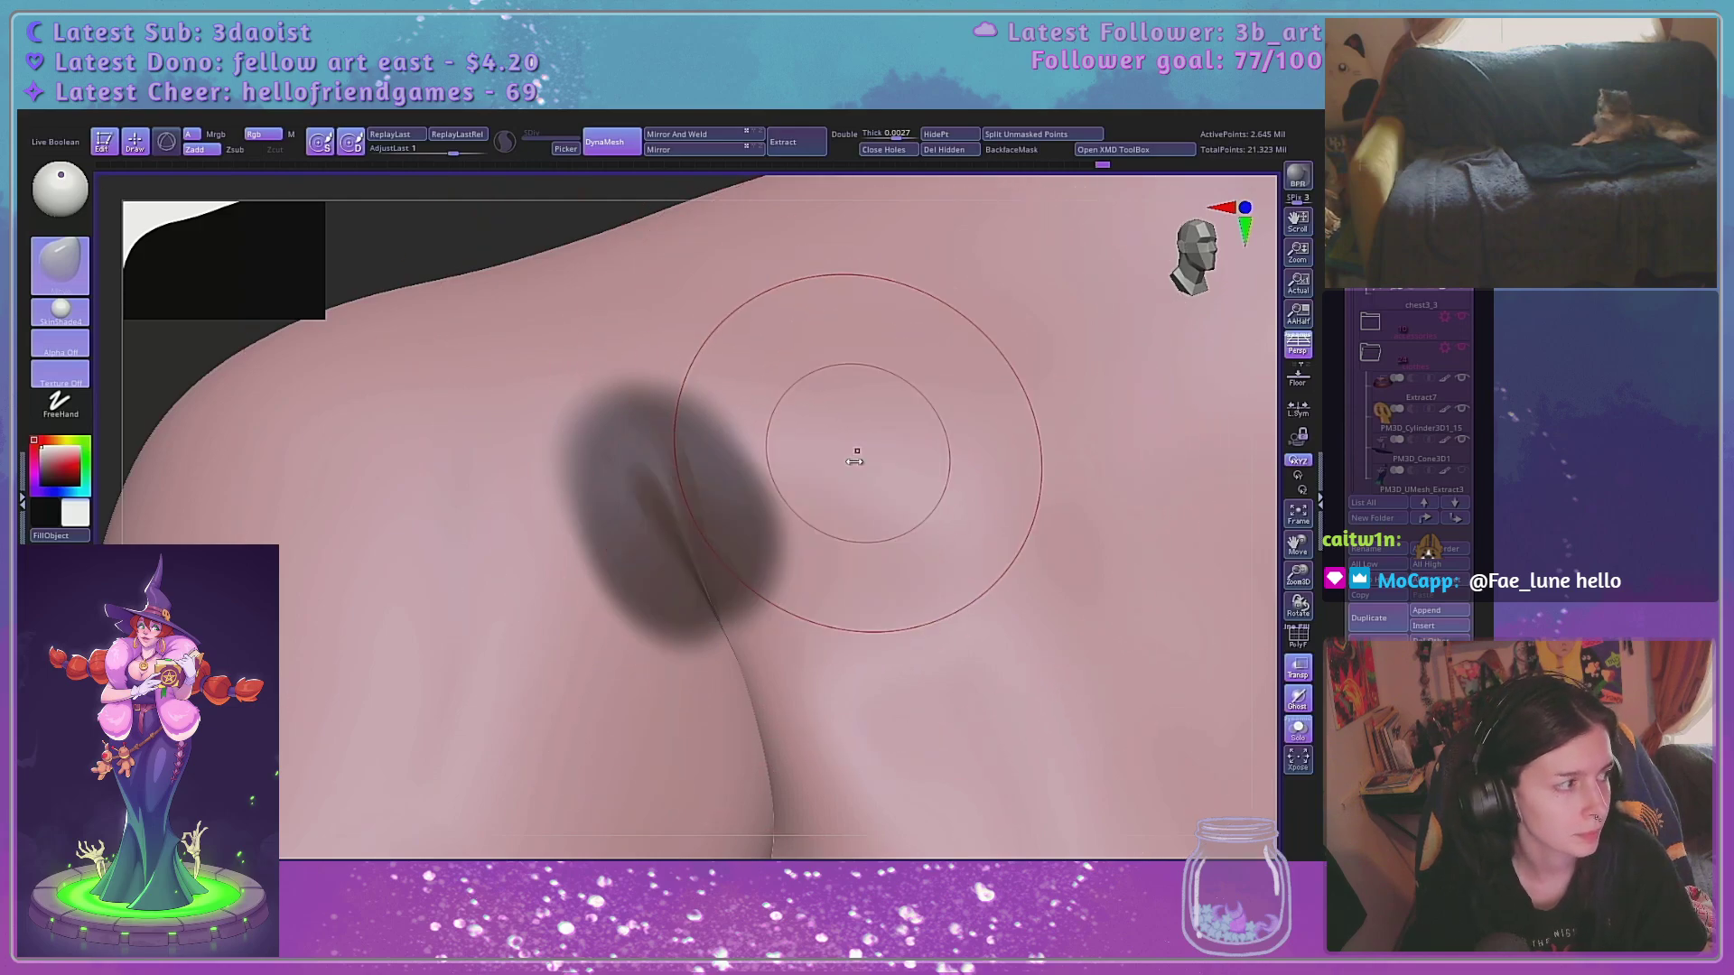
key("space")
mouse_move(755, 421)
left_mouse_down()
mouse_move(736, 418)
mouse_move(800, 578)
mouse_move(761, 370)
left_mouse_up()
left_click_drag(607, 579, 675, 656, "ctrl+alt")
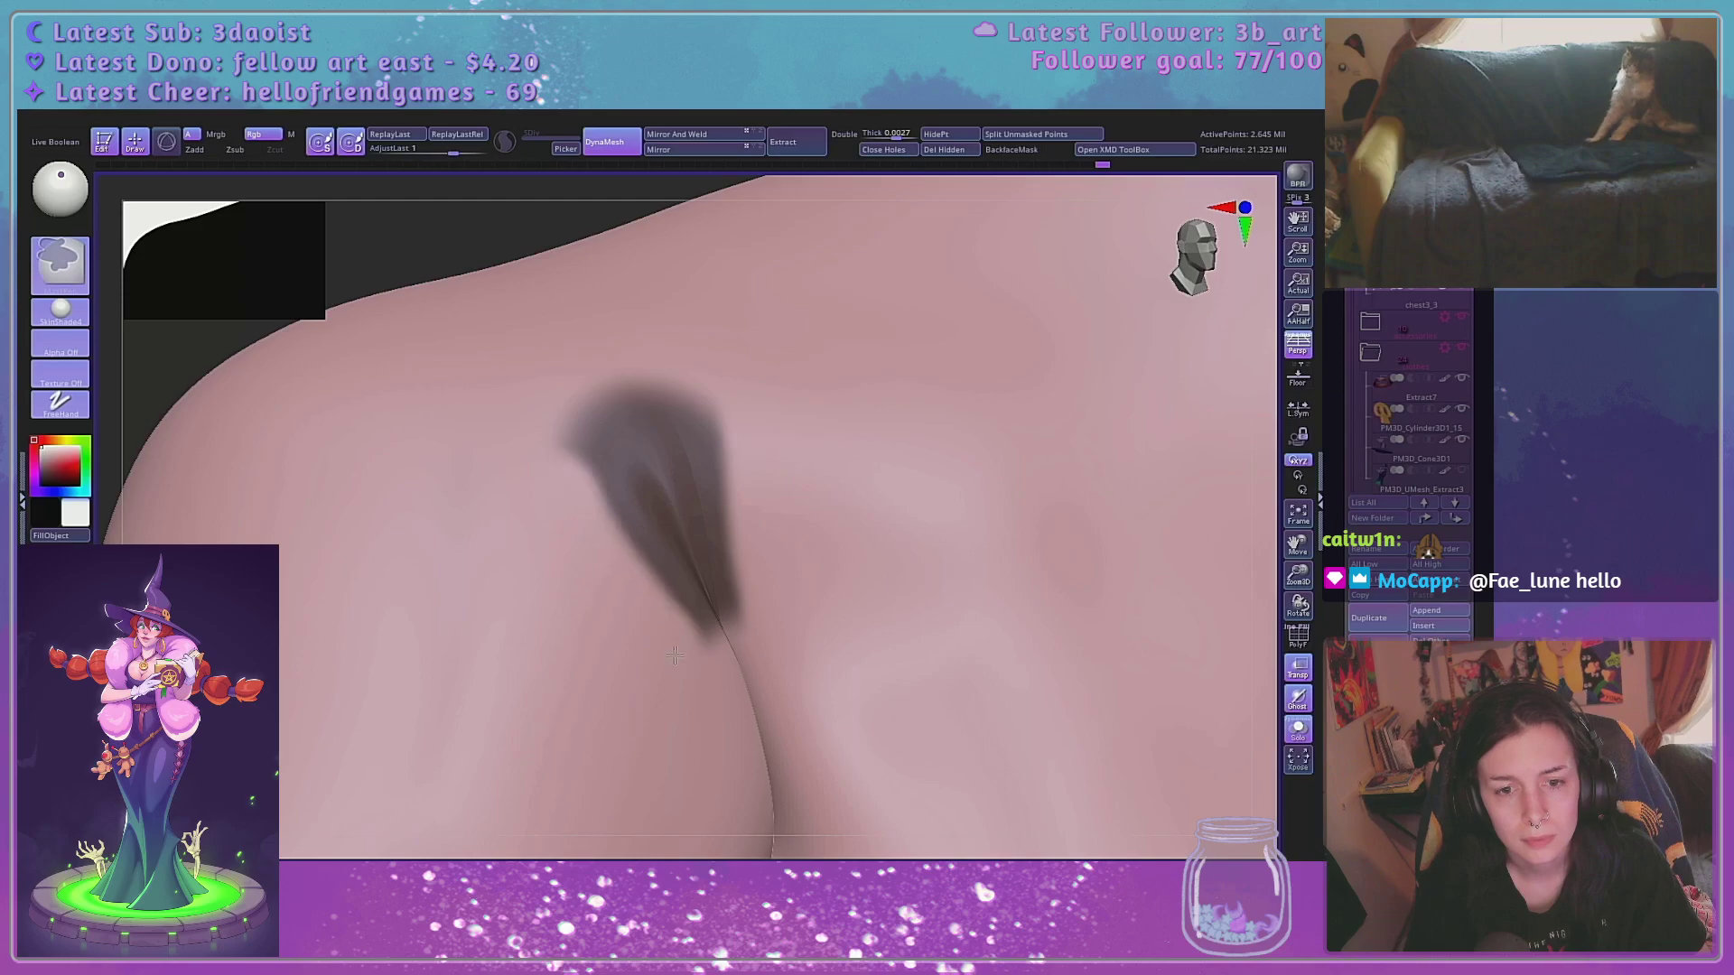
Invert the mask so only the armpit crease is editable, and blur its edge repeatedly
key("ctrl+i")
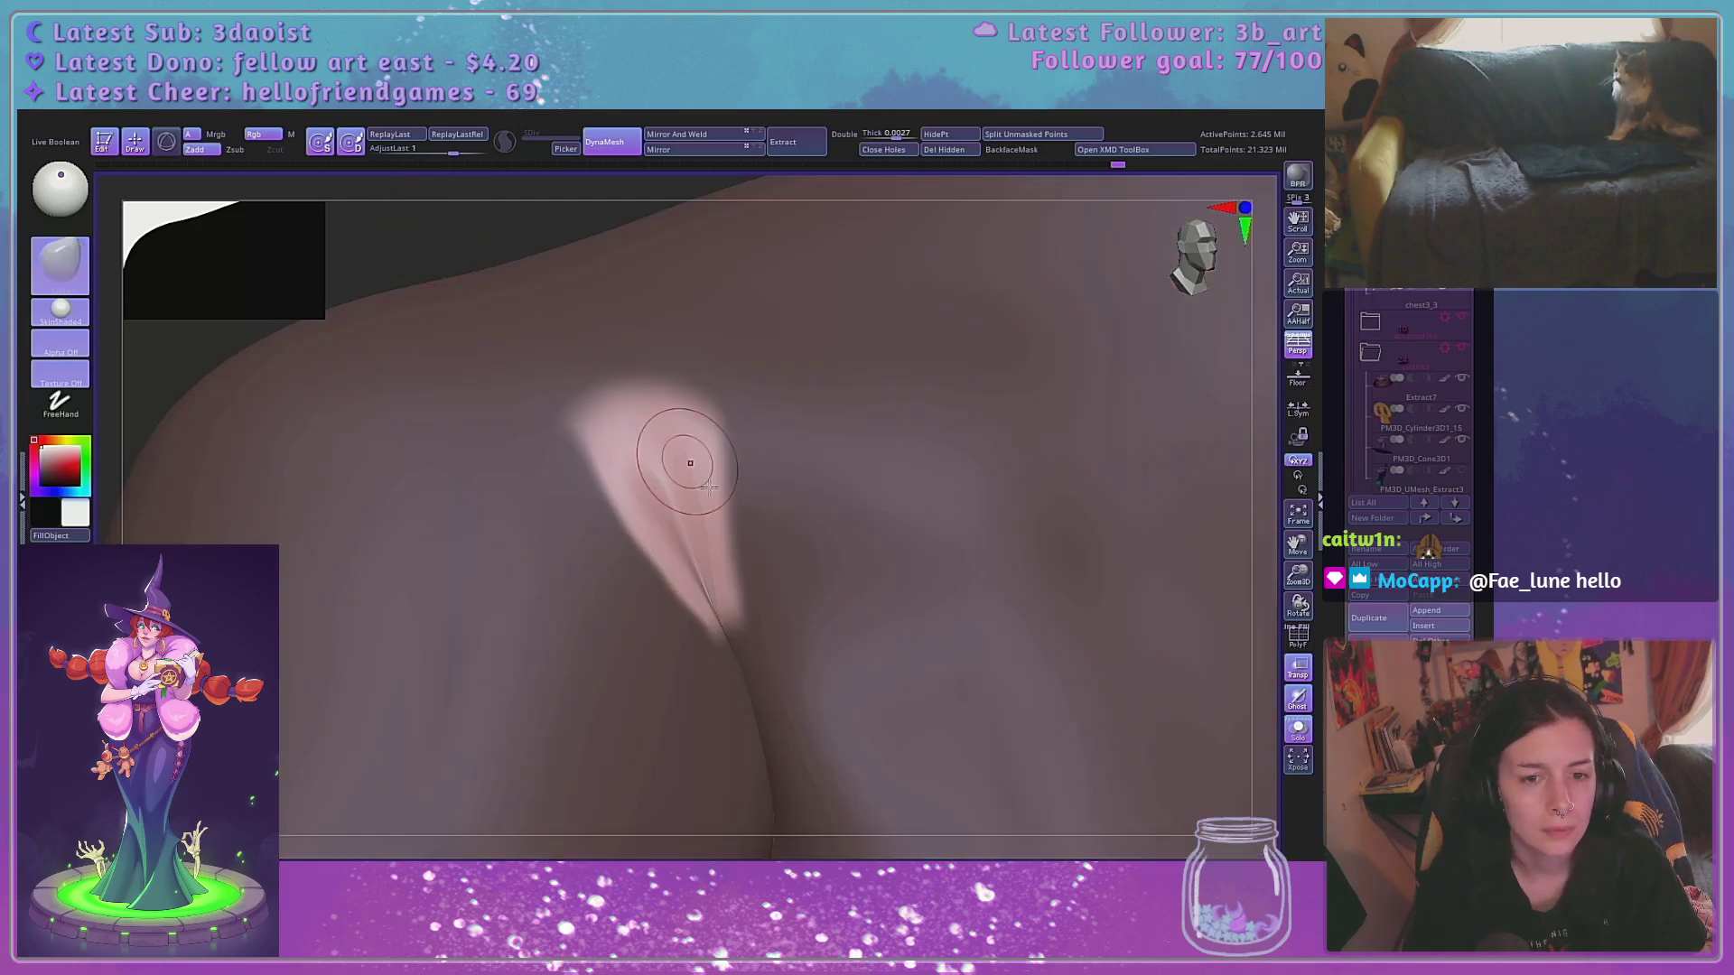
left_click(877, 445, "ctrl")
left_click(879, 446, "ctrl")
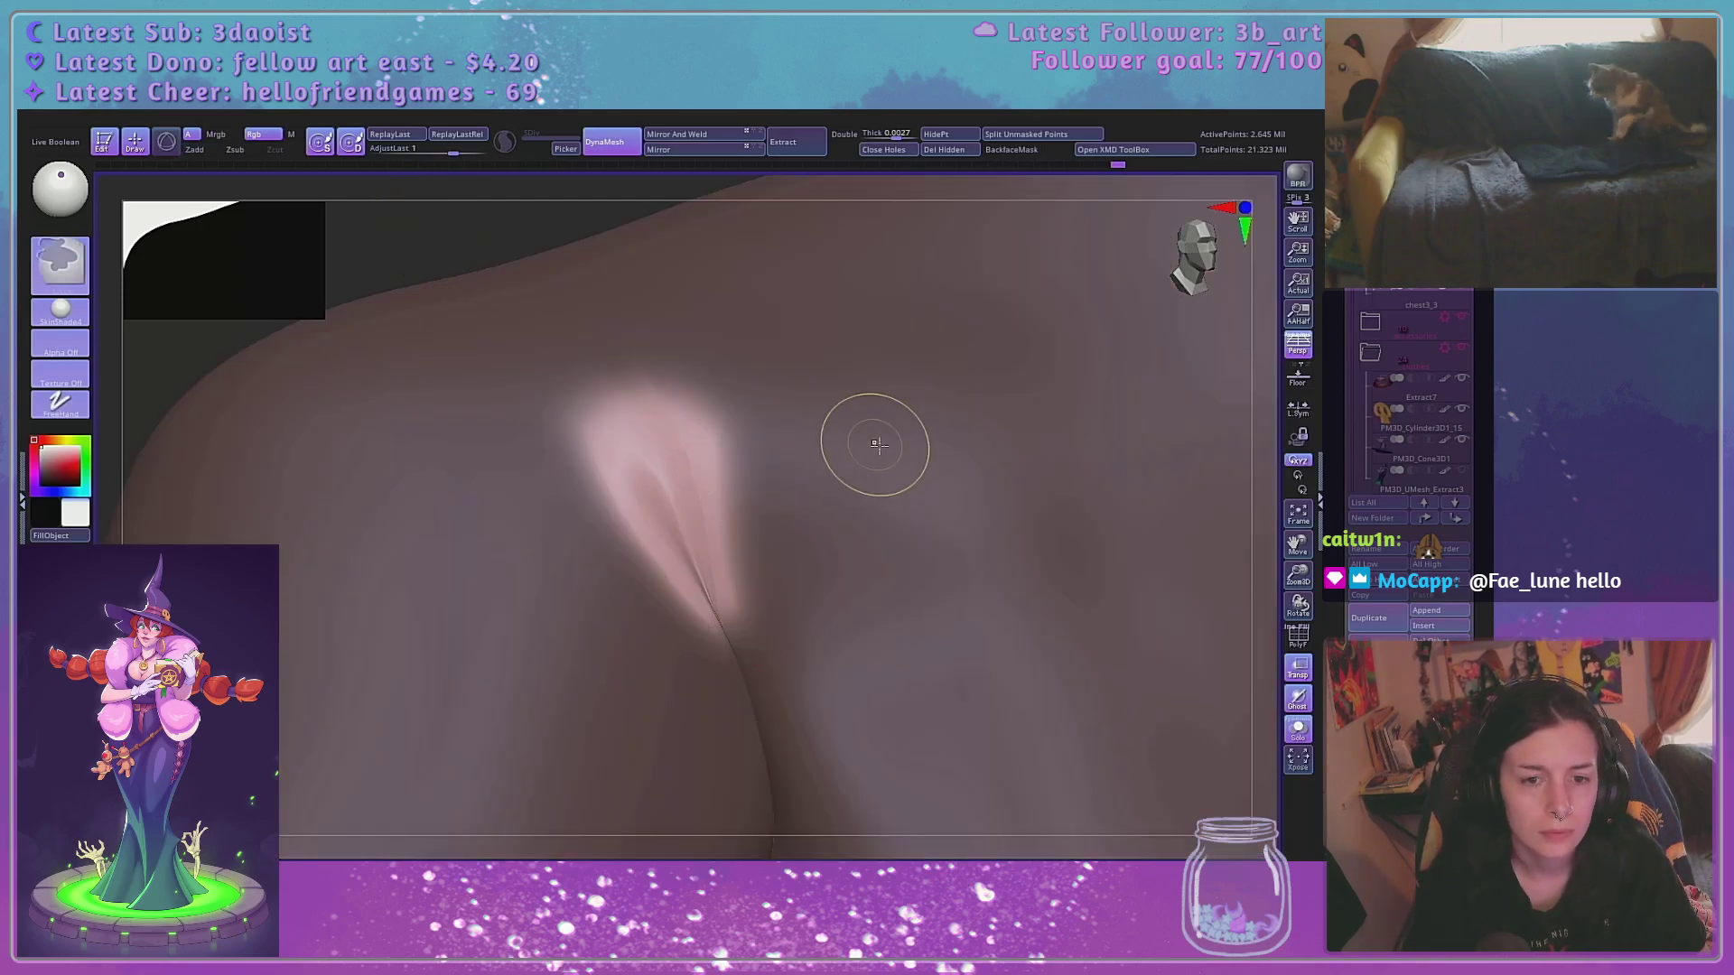
left_click(875, 450, "ctrl")
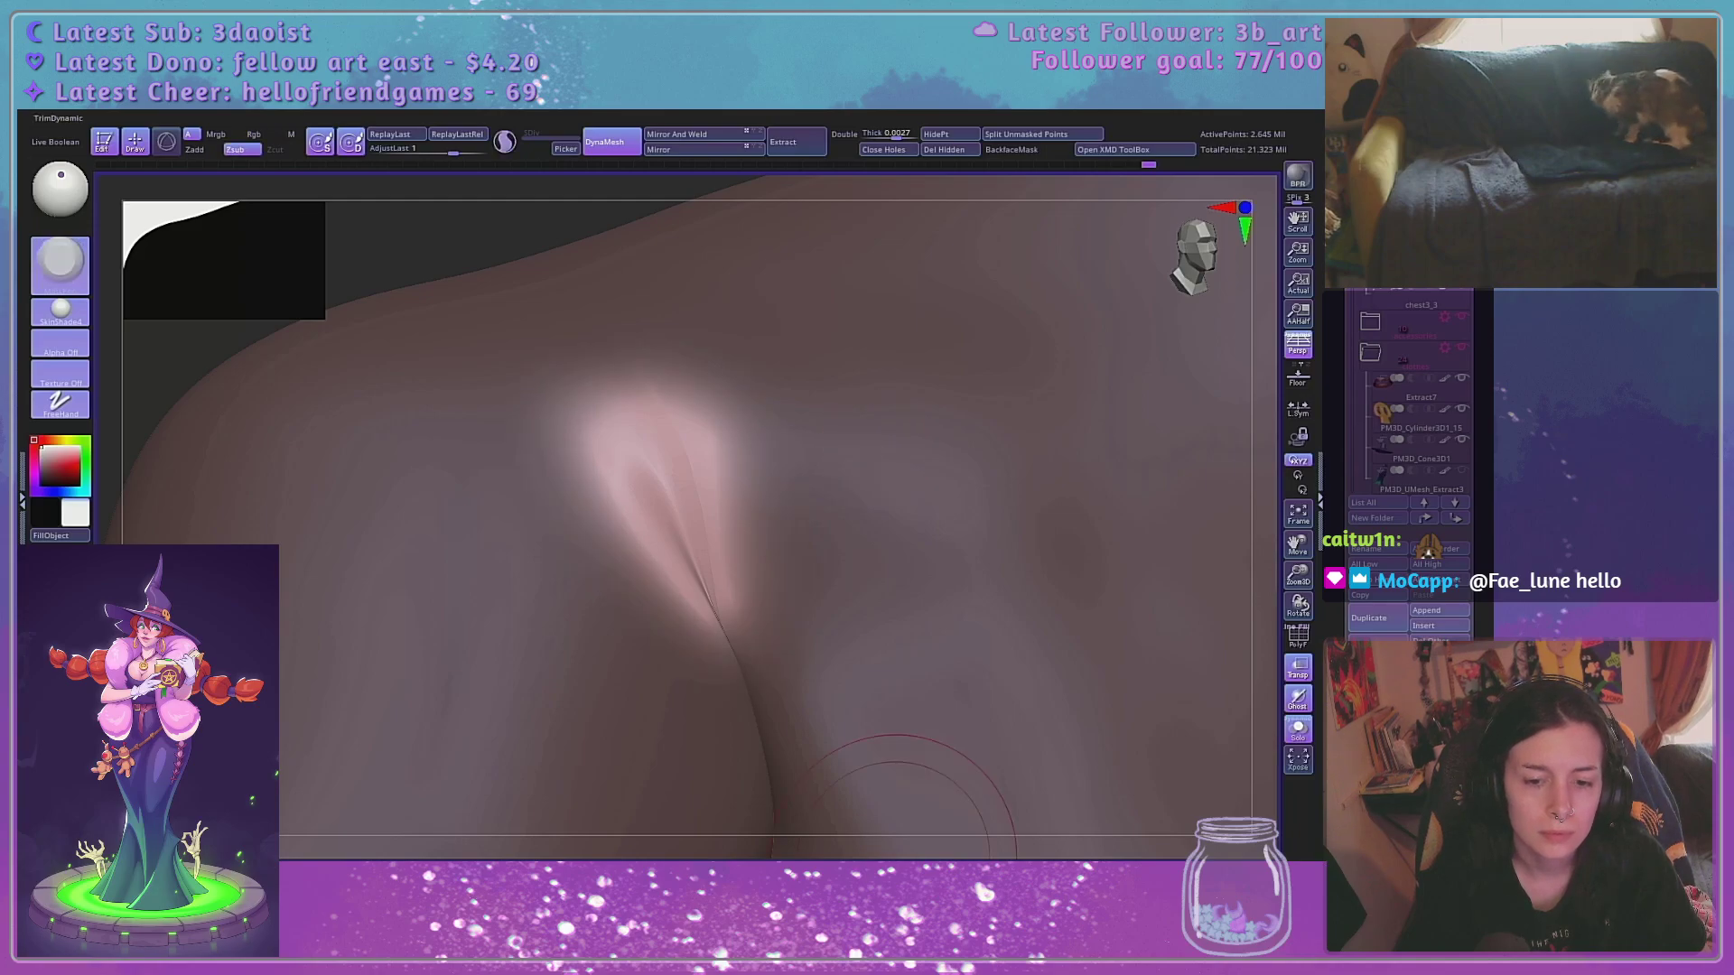
Fill and smooth the unmasked upper end of the armpit crease with the TrimDynamic brush
mouse_move(674, 503)
left_mouse_down("alt")
mouse_move(631, 435)
mouse_move(642, 421)
mouse_move(672, 461)
mouse_move(698, 564)
left_mouse_up("alt")
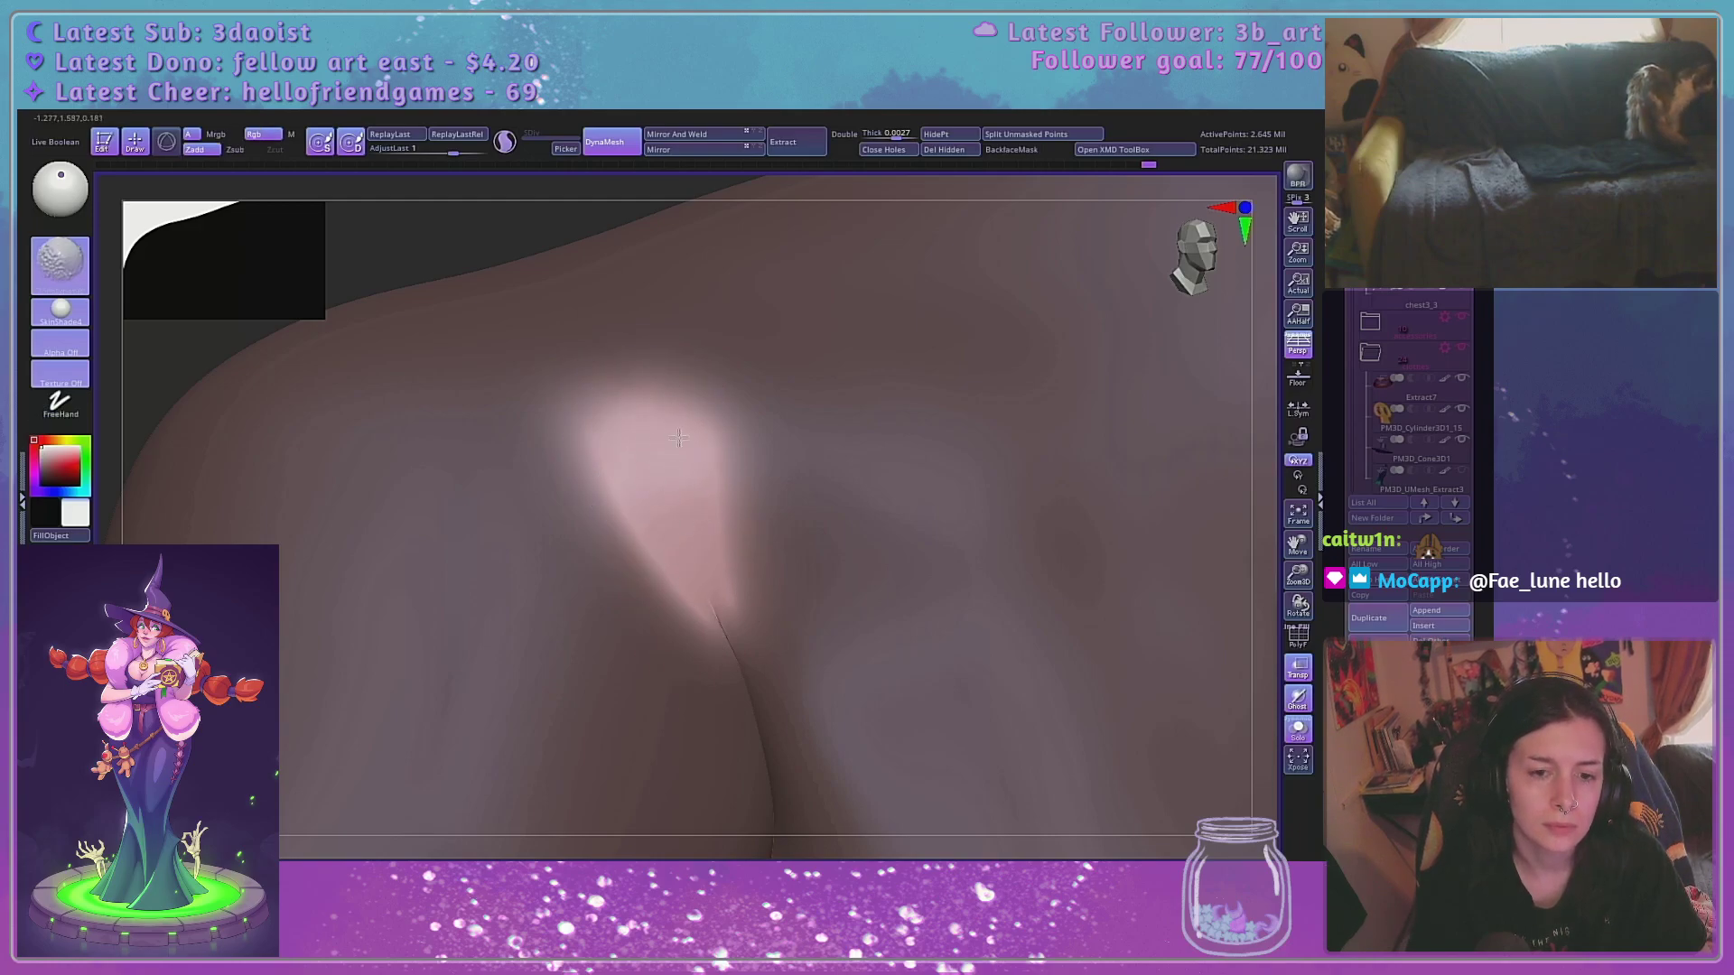
Smooth the unmasked patch around the armpit crease with a resized brush
left_click_drag(1264, 581, 1312, 594)
mouse_move(1188, 545)
left_mouse_down()
mouse_move(1213, 723)
mouse_move(1038, 587)
mouse_move(906, 445)
left_mouse_up()
key("space")
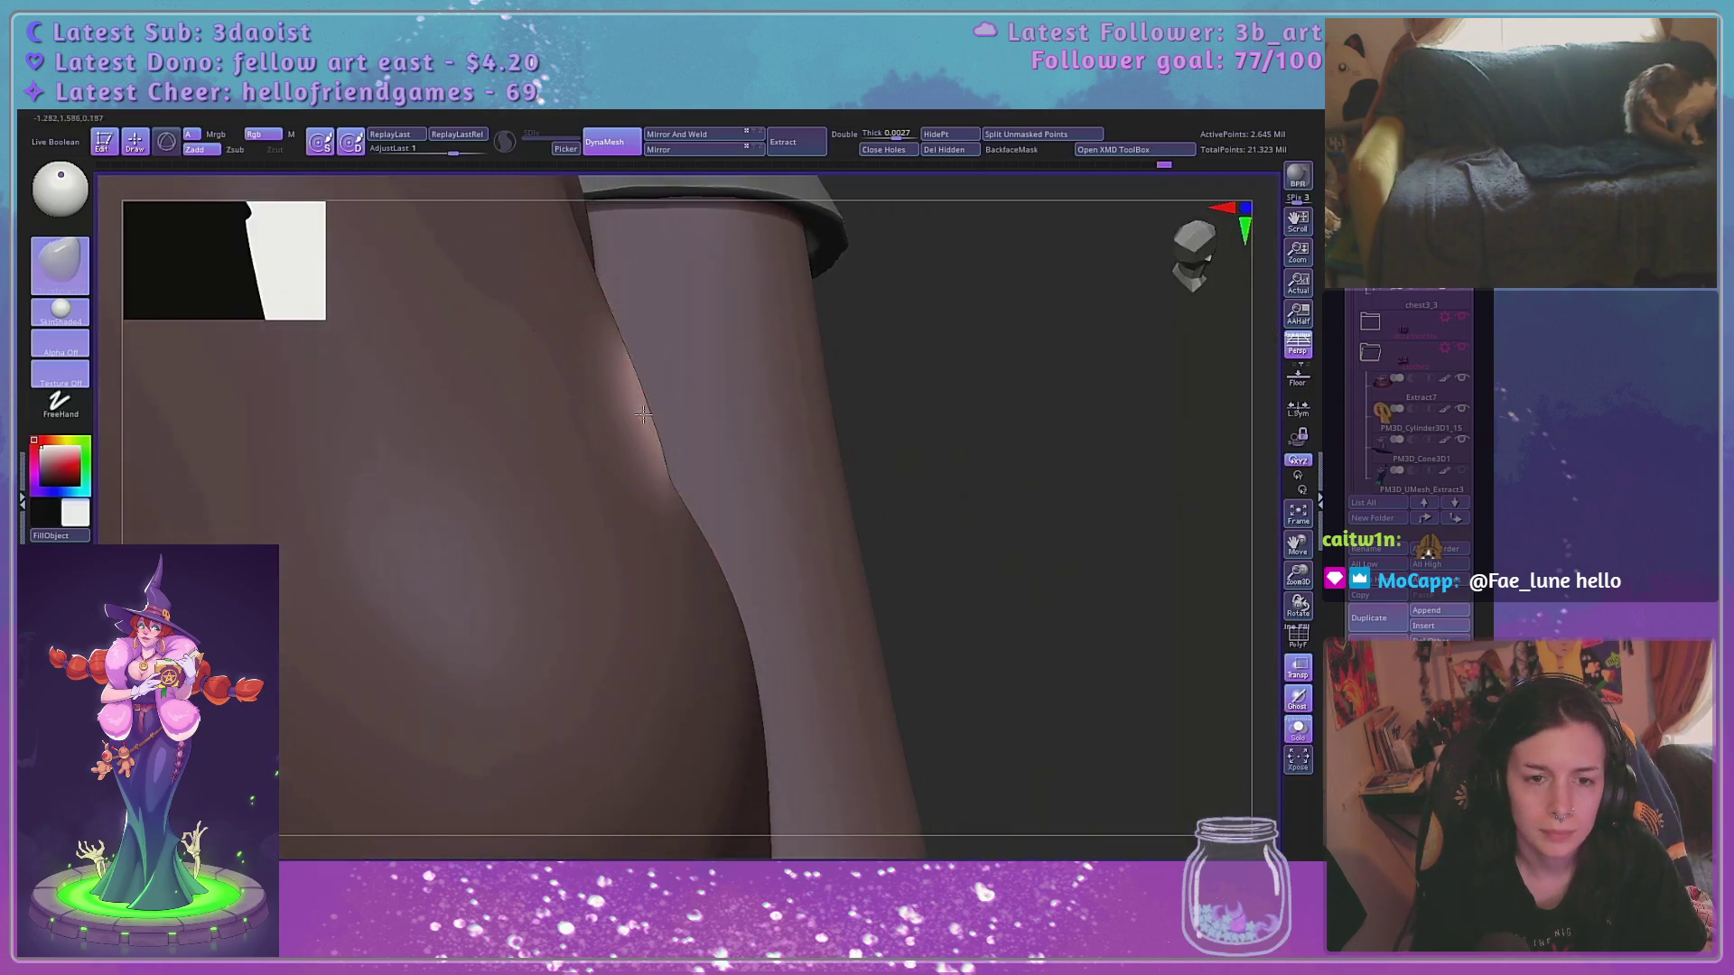
key("space")
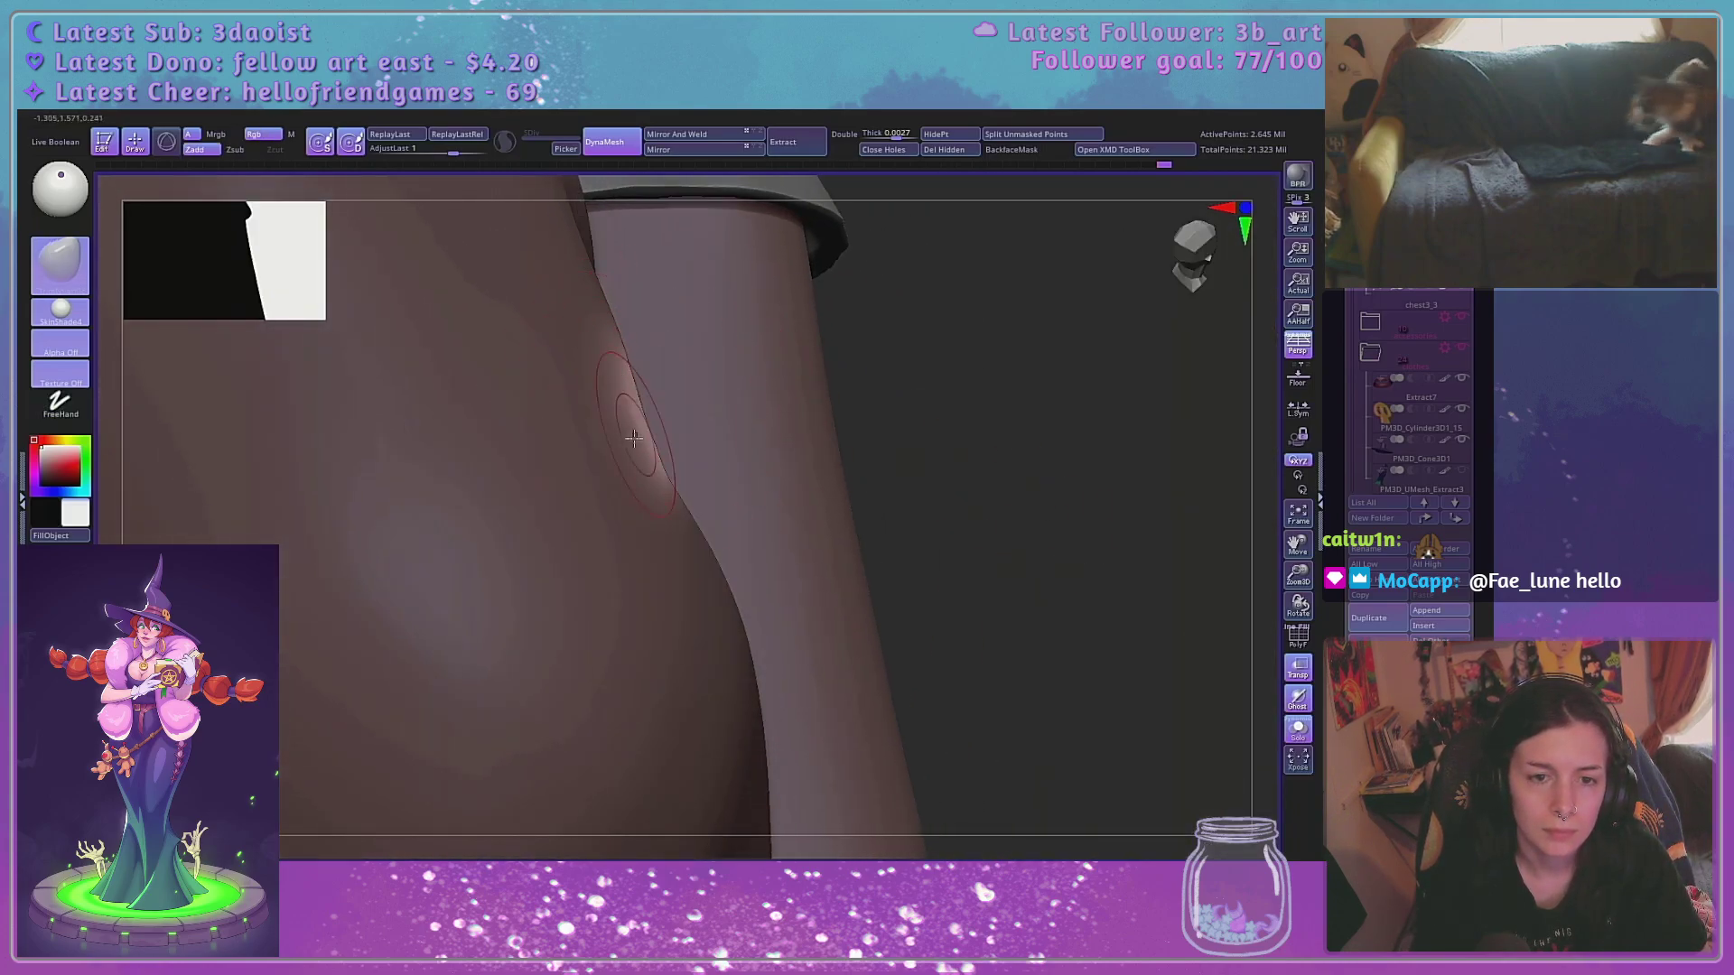
left_click_drag(634, 439, 633, 390, "shift")
left_click_drag(904, 365, 689, 414)
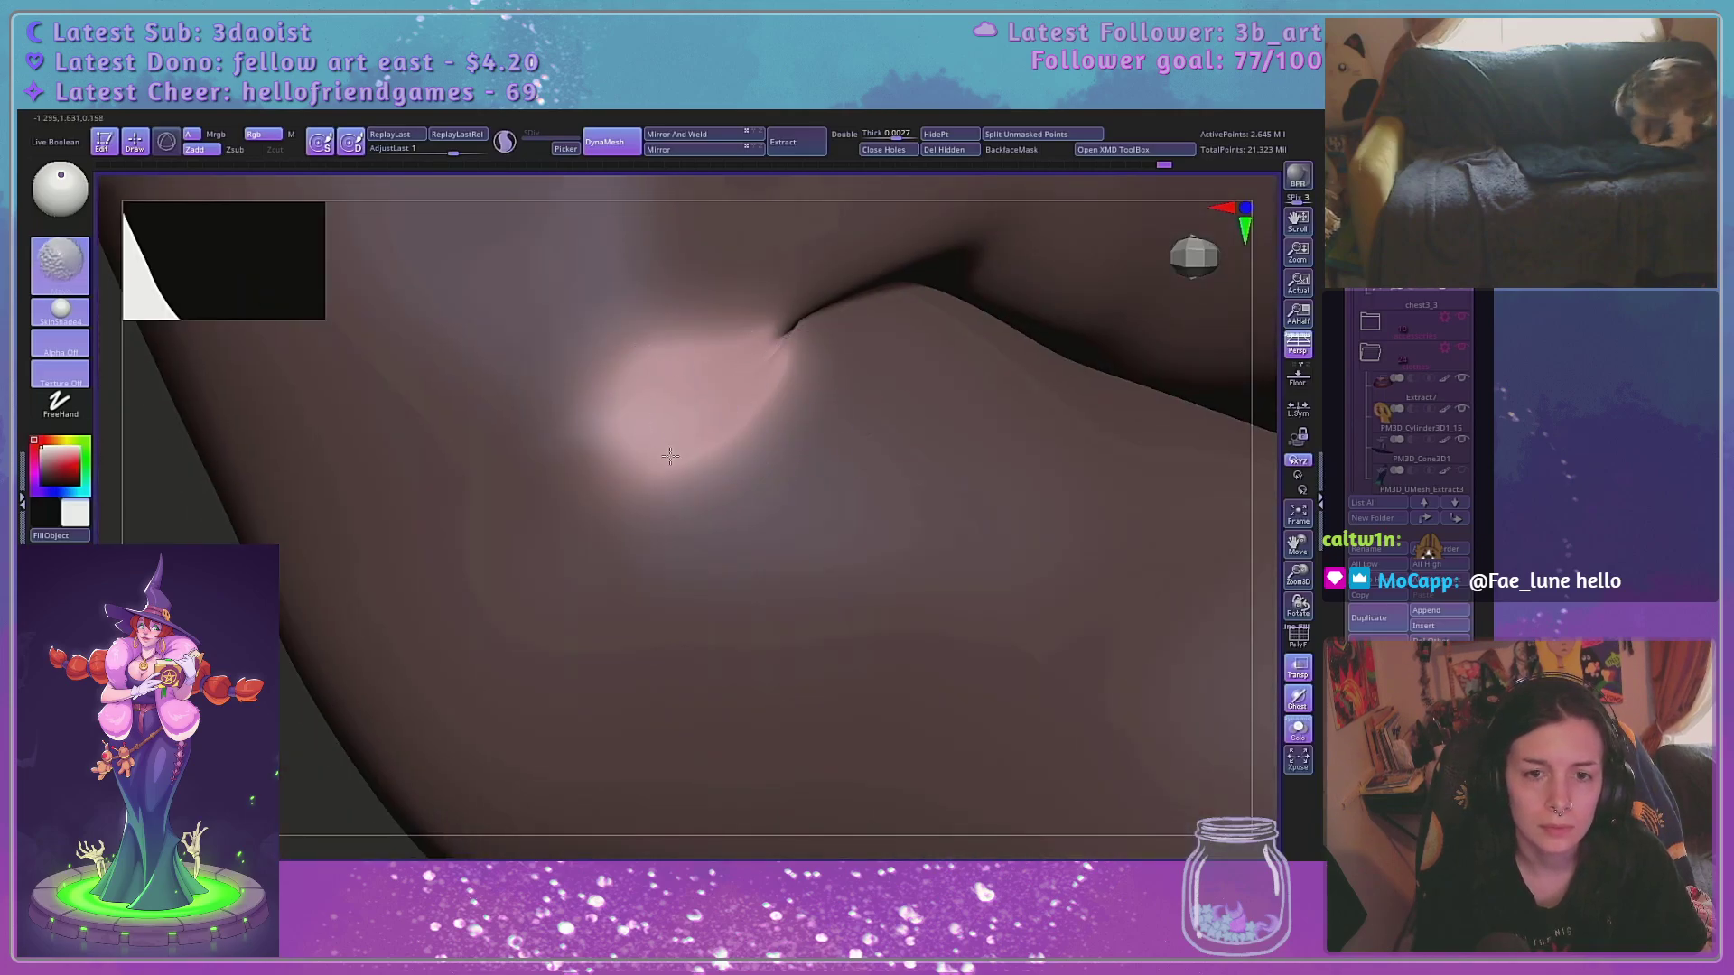
Clear the mask from the body mesh around the armpit
left_click_drag(1259, 588, 968, 479)
left_click_drag(694, 292, 768, 361, "ctrl")
left_click_drag(1139, 373, 1010, 379, "alt")
Enlarge the brush and isolate the arm that bends across the chest, hiding the rest of the body
right_click(955, 388)
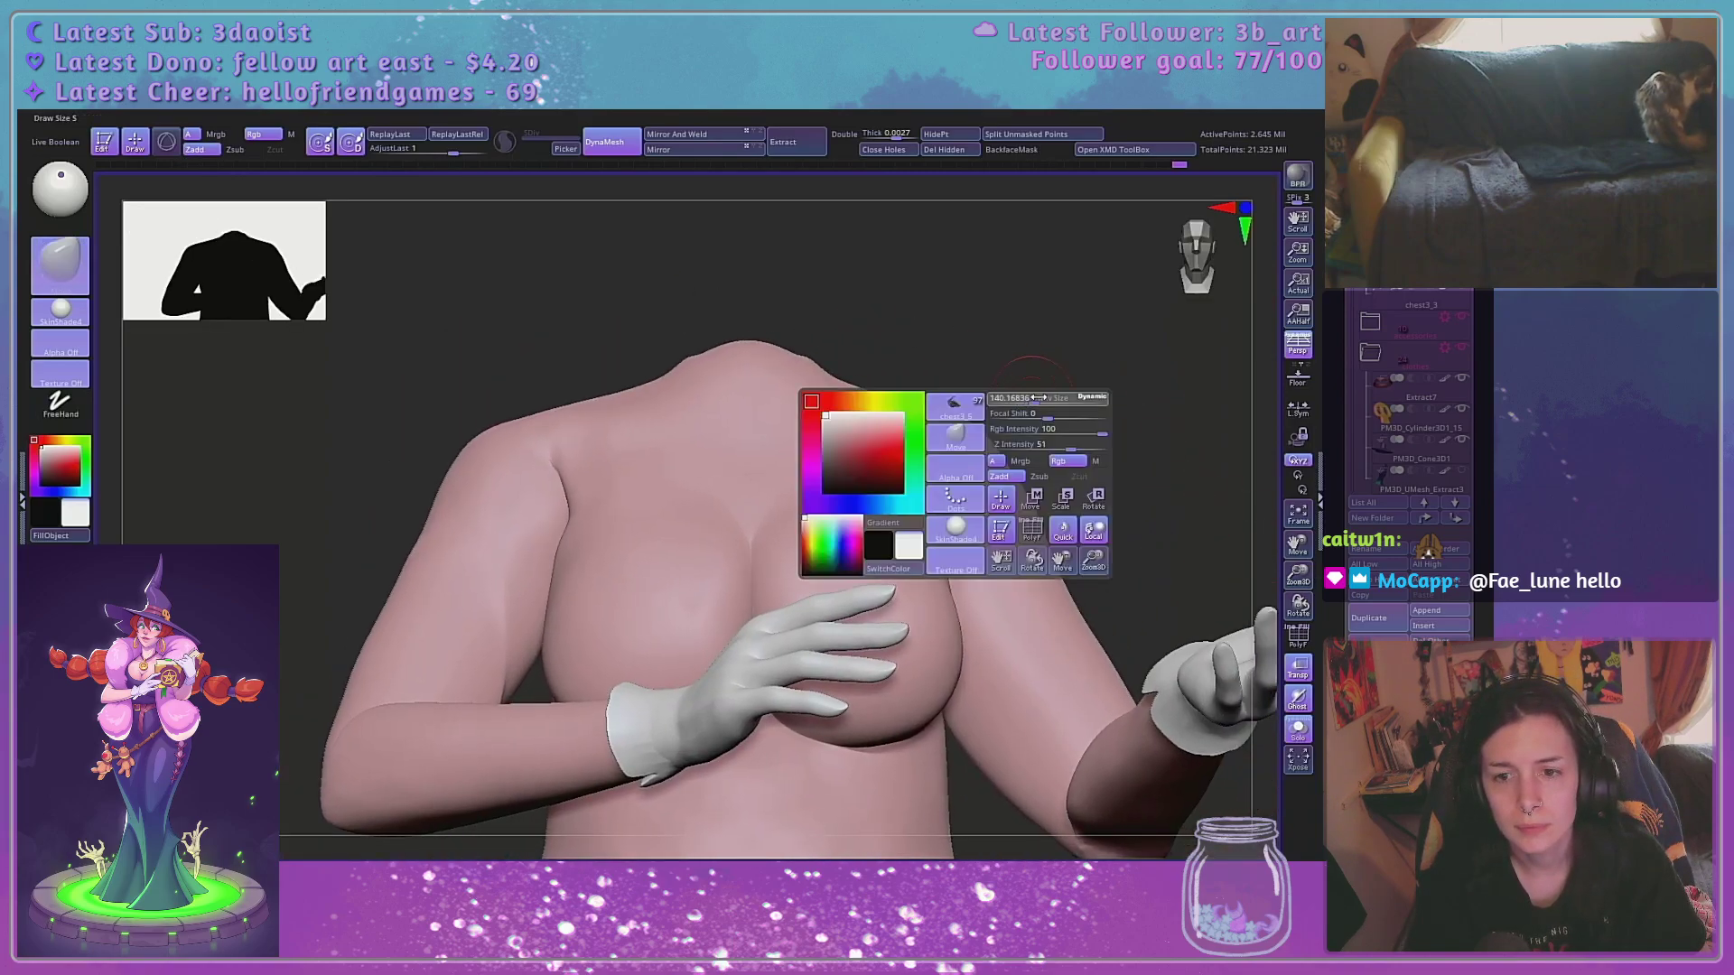
key("bracketright")
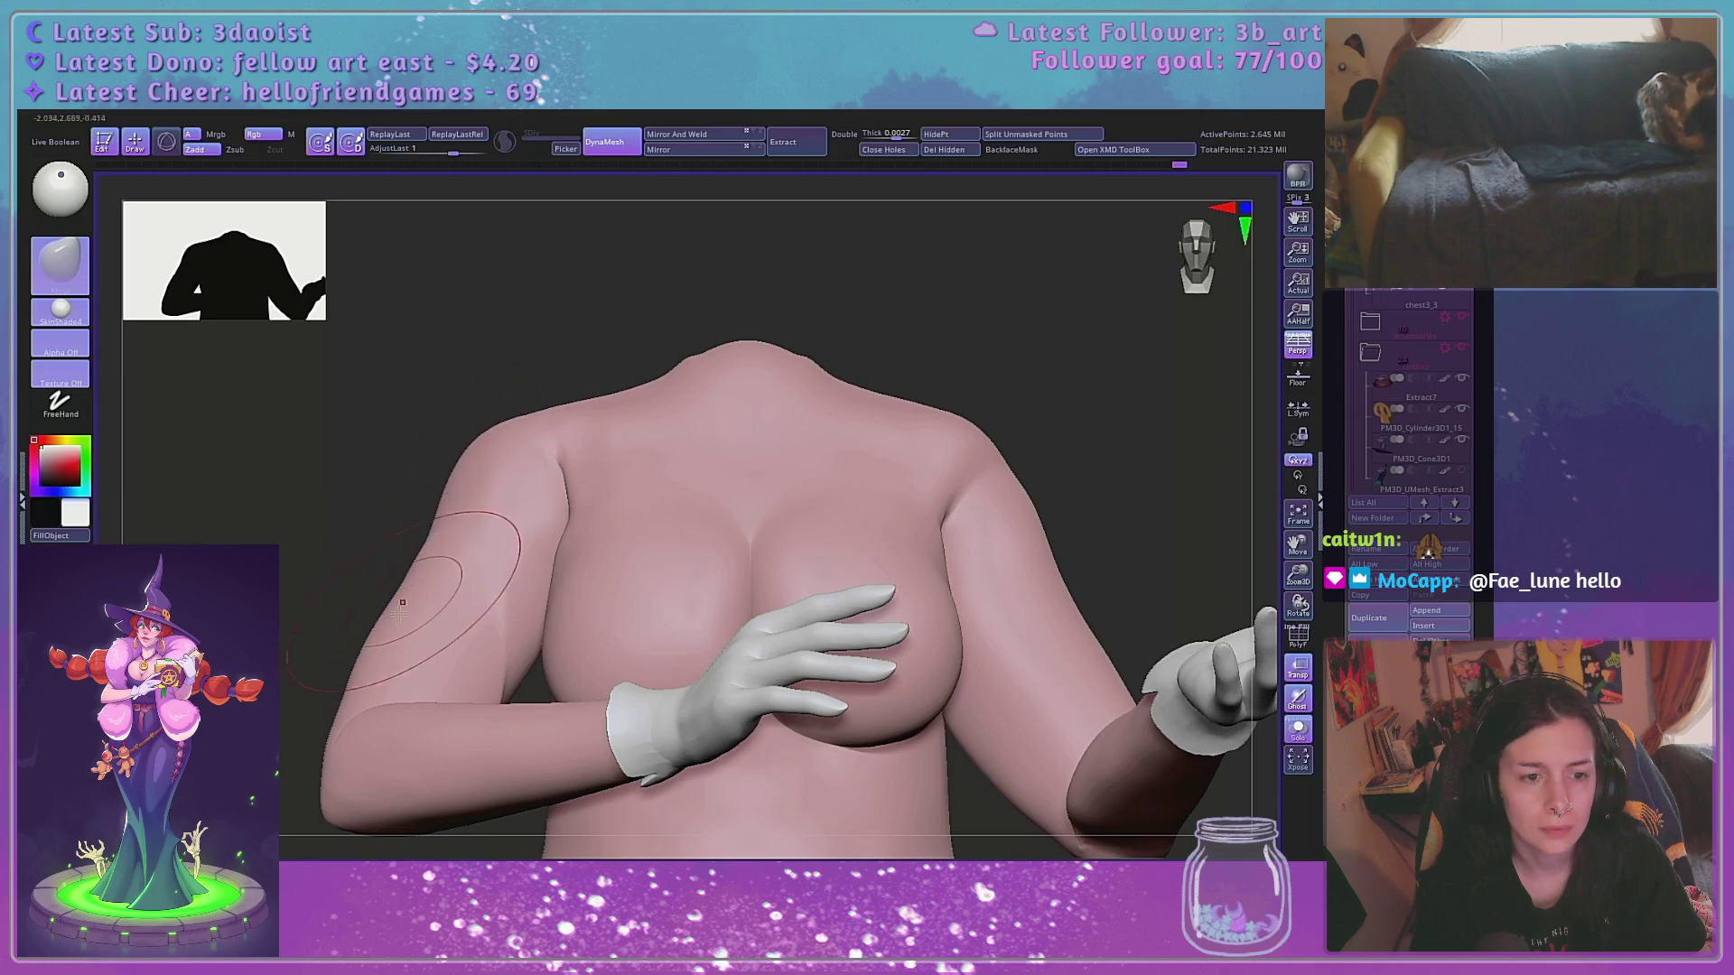
mouse_move(549, 349)
left_mouse_down()
mouse_move(516, 280)
mouse_move(538, 259)
mouse_move(553, 271)
left_mouse_up()
mouse_move(367, 801)
left_mouse_down()
mouse_move(410, 735)
mouse_move(487, 677)
left_mouse_up()
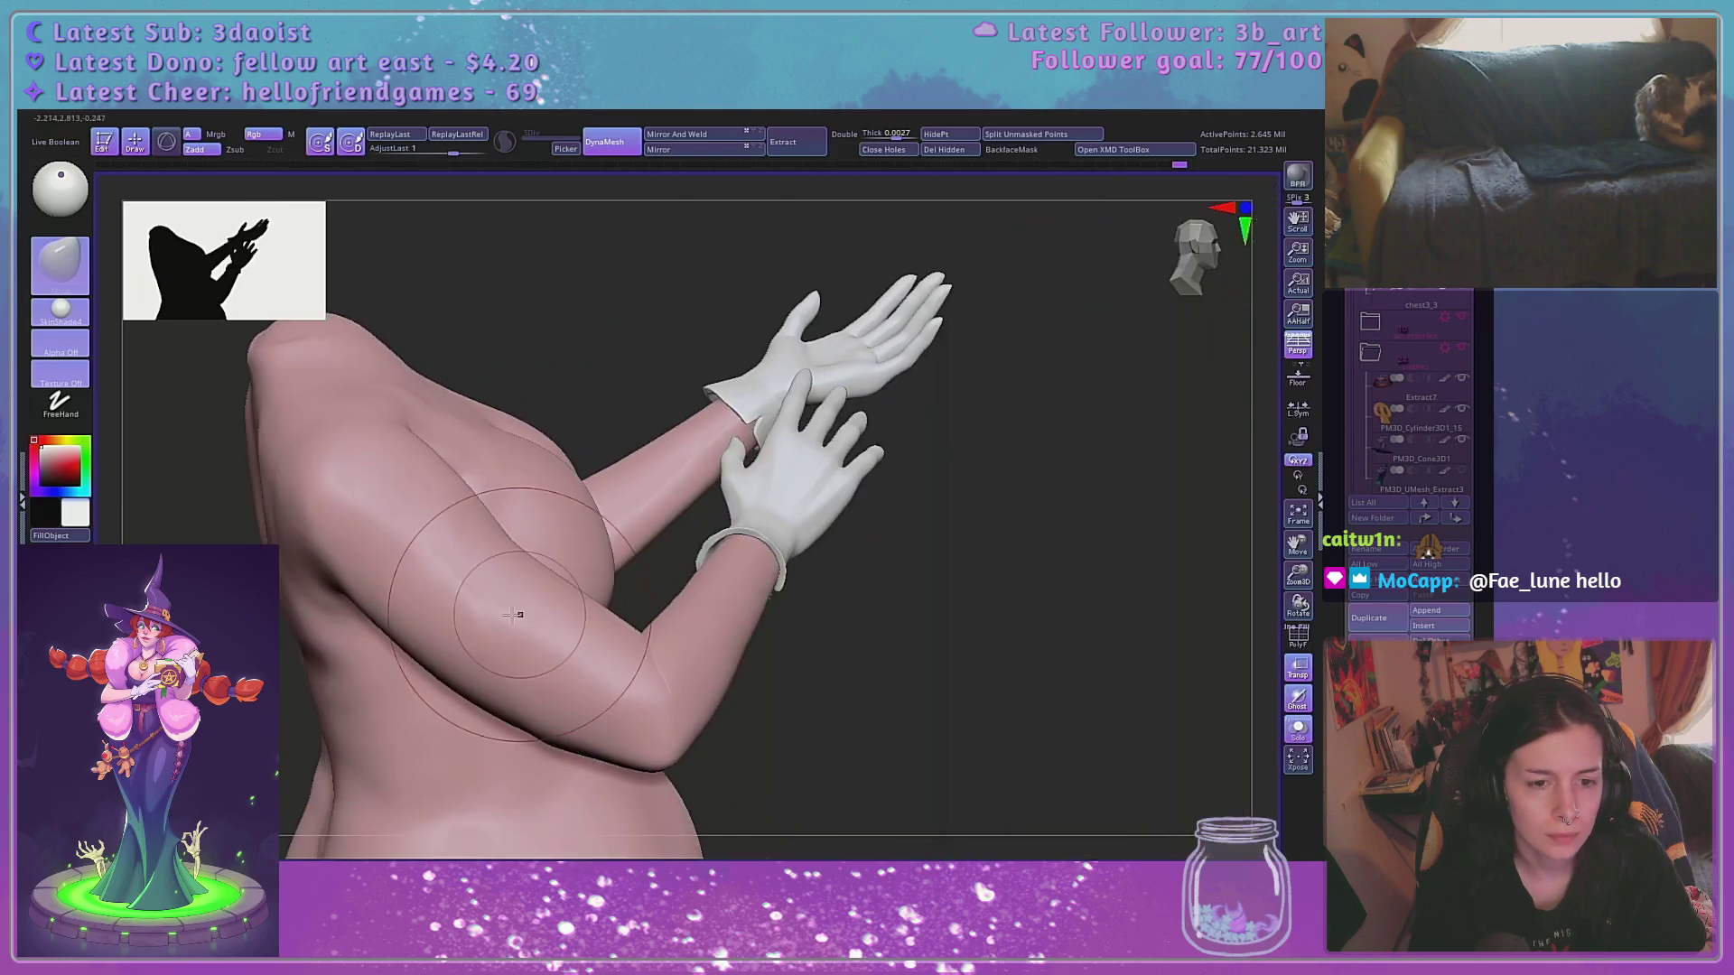
left_click(517, 615, "ctrl+shift")
left_click_drag(957, 522, 799, 682)
Choose the TrimDynamic brush, adjust its size and start flattening the outer side of the isolated upper arm
key("space")
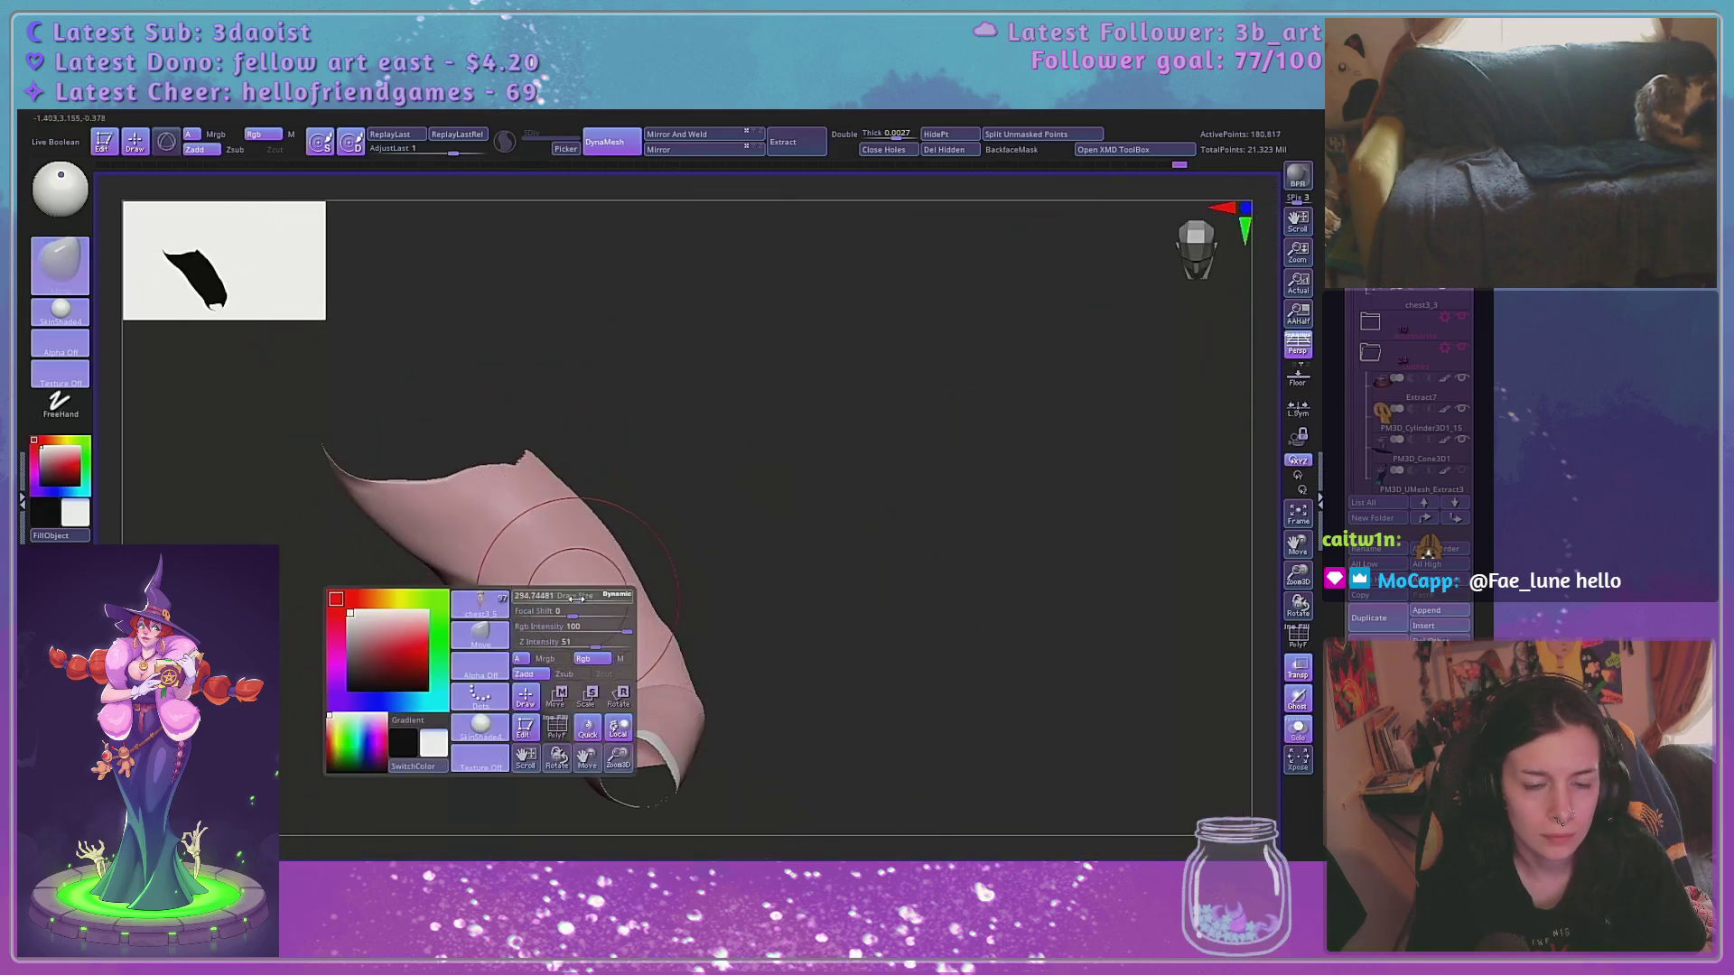
mouse_move(897, 575)
left_mouse_down()
mouse_move(935, 495)
mouse_move(1123, 530)
mouse_move(1056, 581)
mouse_move(963, 492)
mouse_move(999, 437)
mouse_move(1095, 459)
left_mouse_up()
left_click_drag(1295, 562, 1236, 602)
left_click_drag(902, 537, 966, 591, "alt")
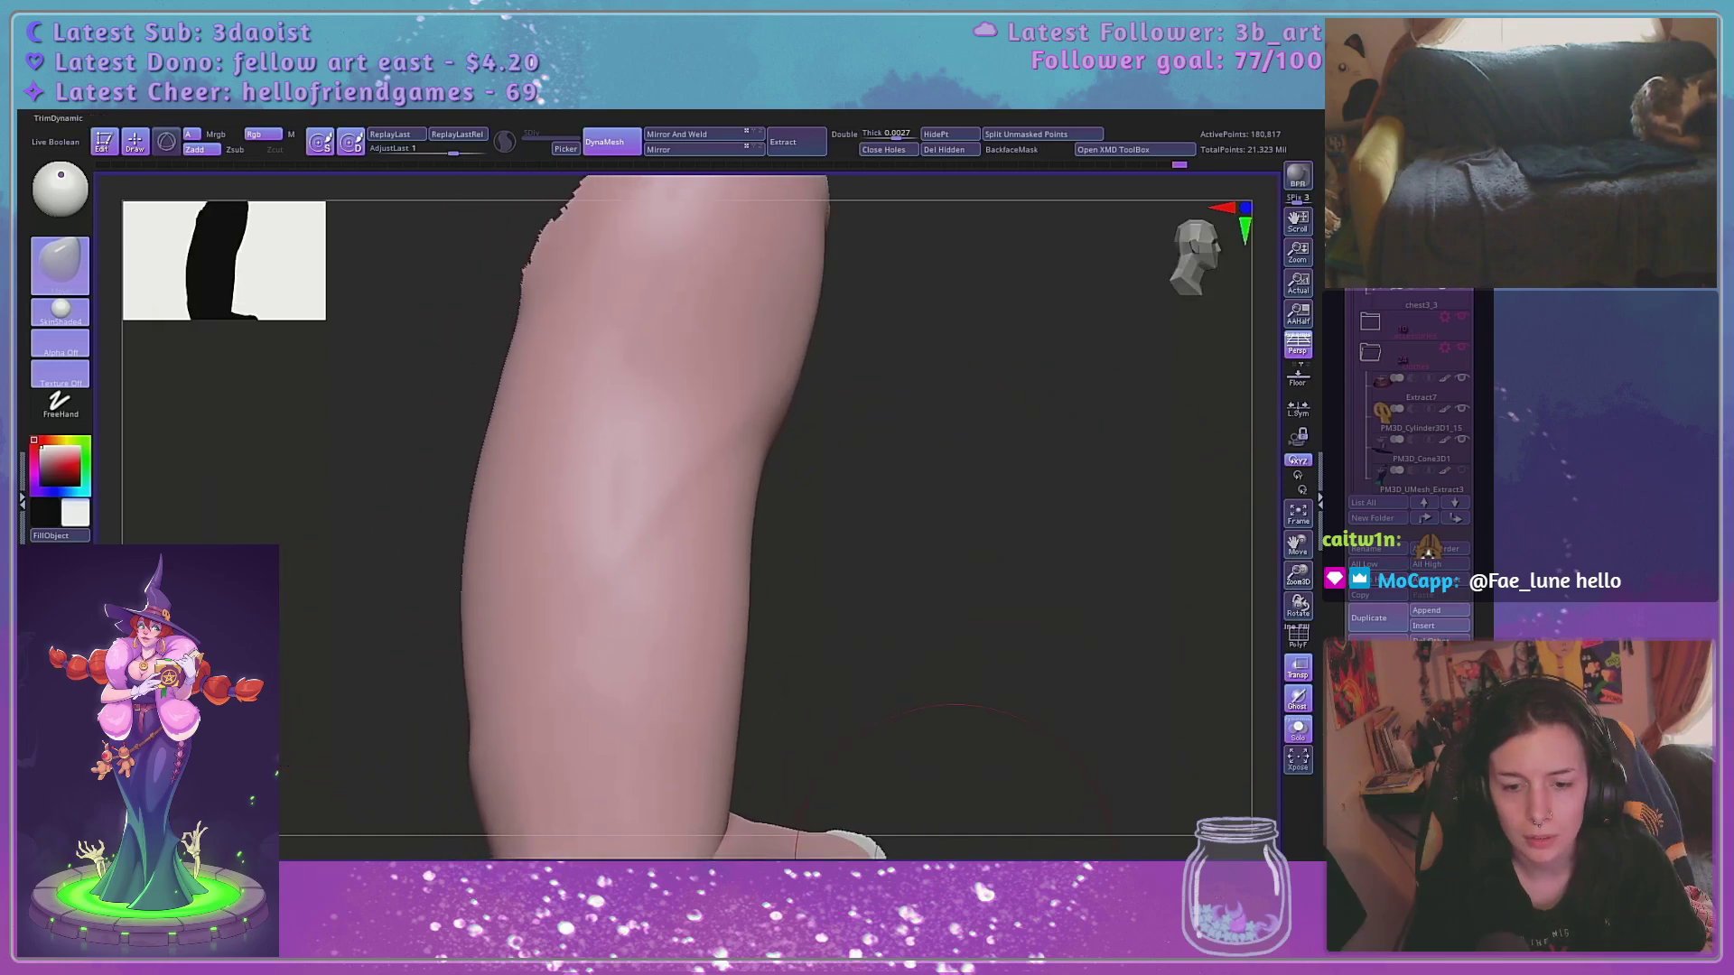
key("2")
key("space")
left_click_drag(656, 503, 668, 501)
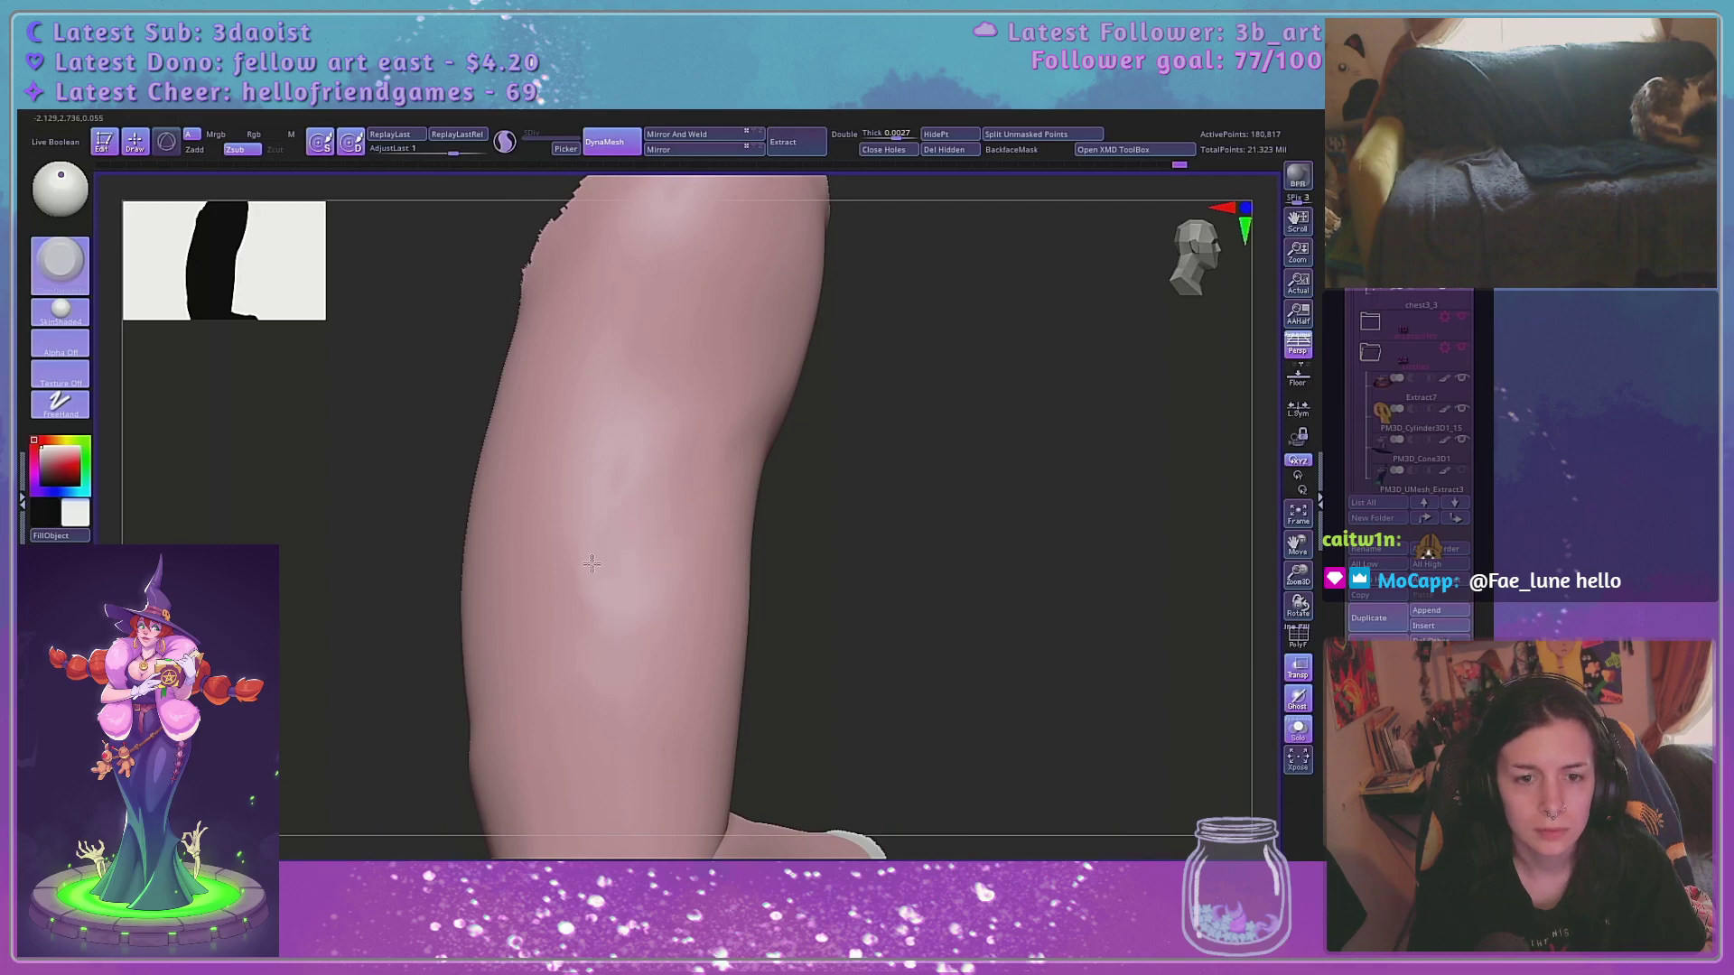
Flatten and smooth the lumps along the outer upper arm between shoulder and elbow
left_click_drag(910, 442, 959, 488)
left_click_drag(658, 461, 655, 569, "shift")
mouse_move(931, 479)
left_mouse_down()
mouse_move(969, 500)
mouse_move(979, 452)
left_mouse_up()
mouse_move(835, 506)
left_mouse_down()
mouse_move(844, 415)
mouse_move(768, 434)
left_mouse_up()
mouse_move(768, 406)
left_mouse_down("shift")
mouse_move(775, 474)
mouse_move(1045, 546)
mouse_move(1029, 503)
left_mouse_up("shift")
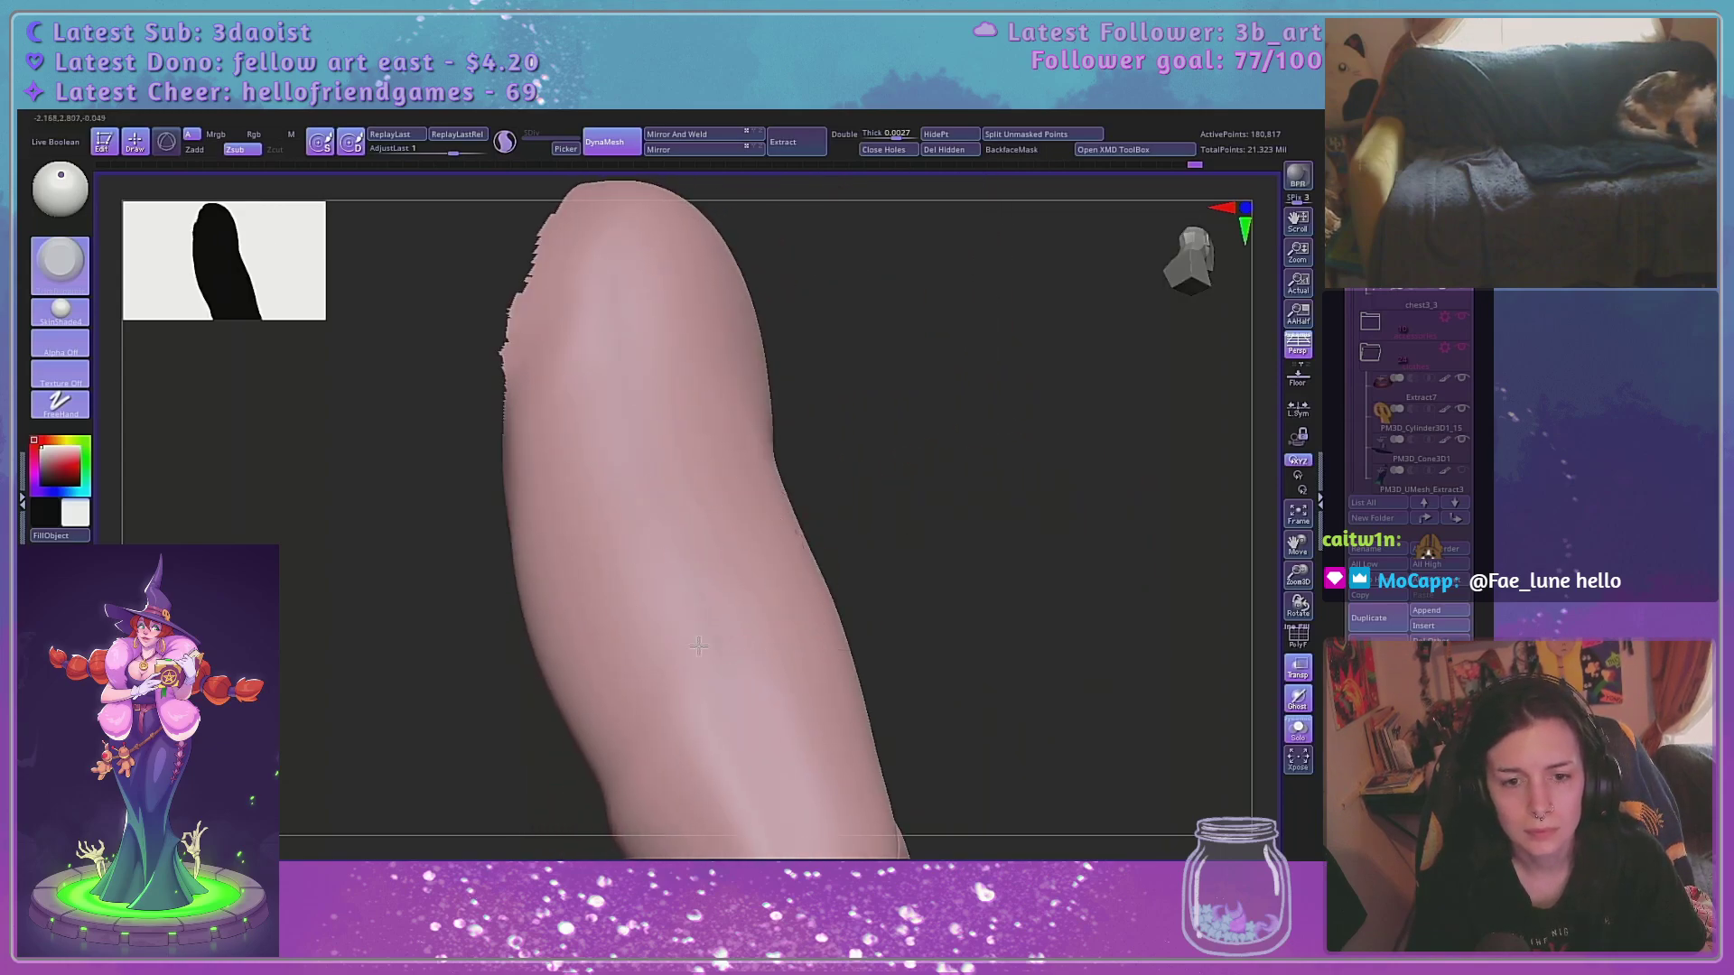
left_click_drag(699, 647, 764, 592)
left_click_drag(723, 632, 705, 607, "shift")
Plane and smooth the back of the upper arm just above the elbow, adjusting the brush size
mouse_move(957, 505)
left_mouse_down()
mouse_move(968, 468)
mouse_move(801, 572)
mouse_move(865, 478)
mouse_move(723, 608)
left_mouse_up()
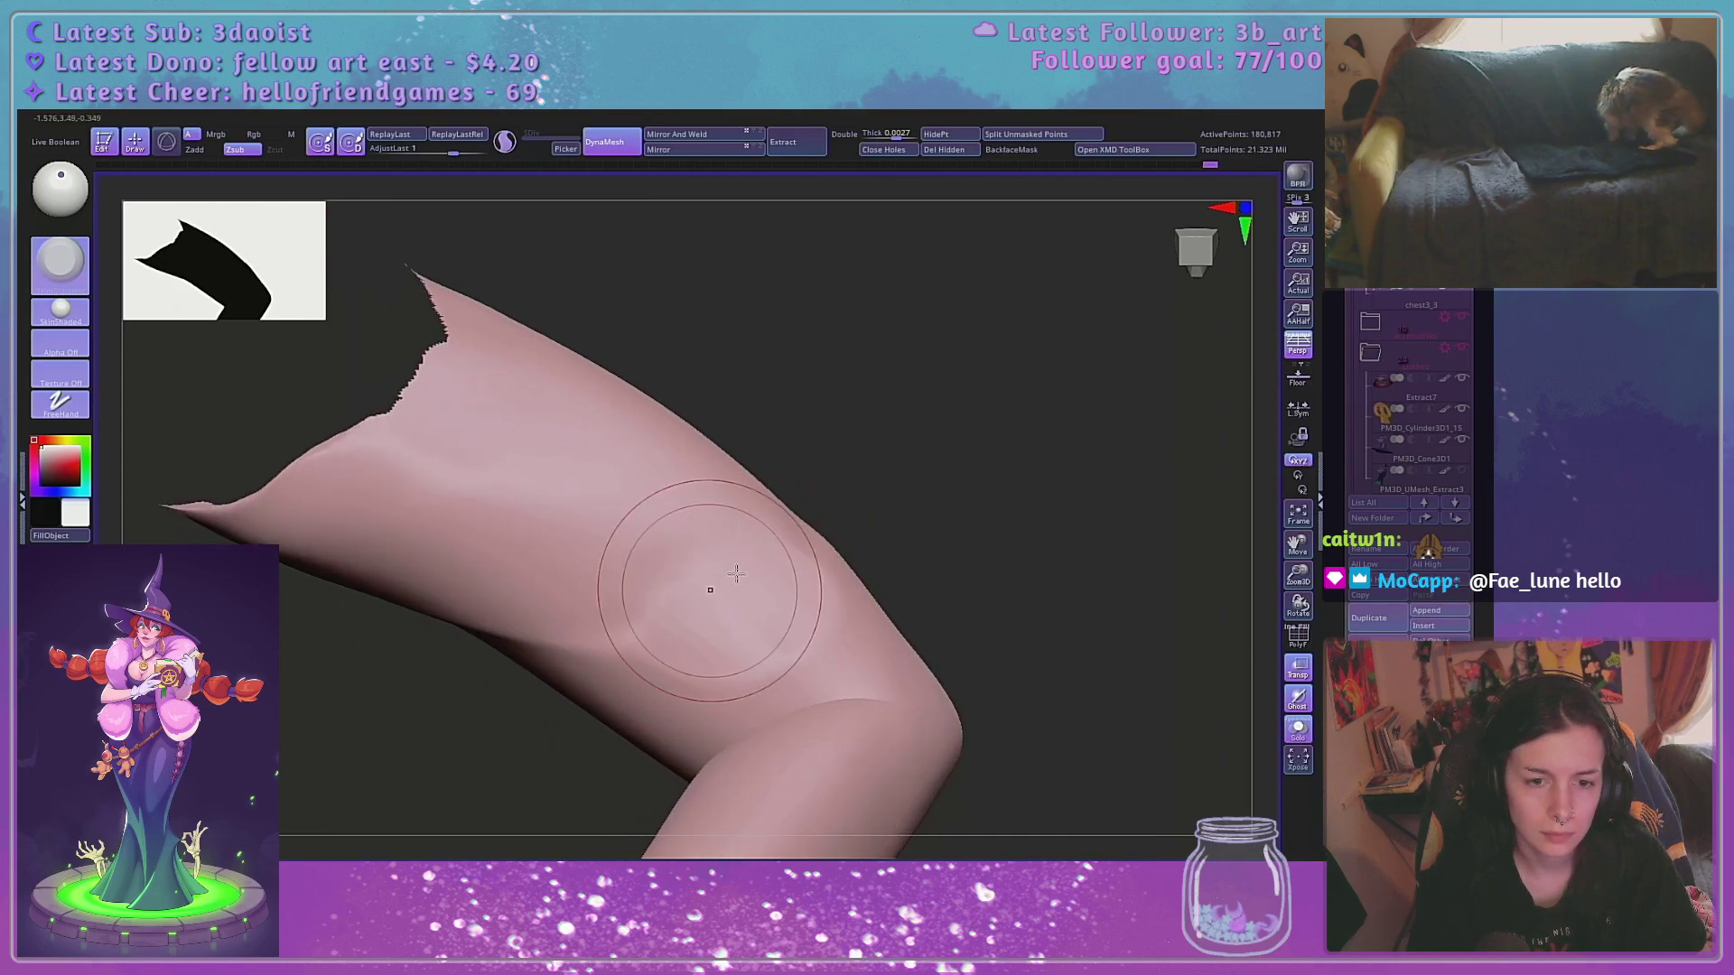
mouse_move(686, 576)
left_mouse_down()
mouse_move(624, 637)
mouse_move(668, 542)
left_mouse_up()
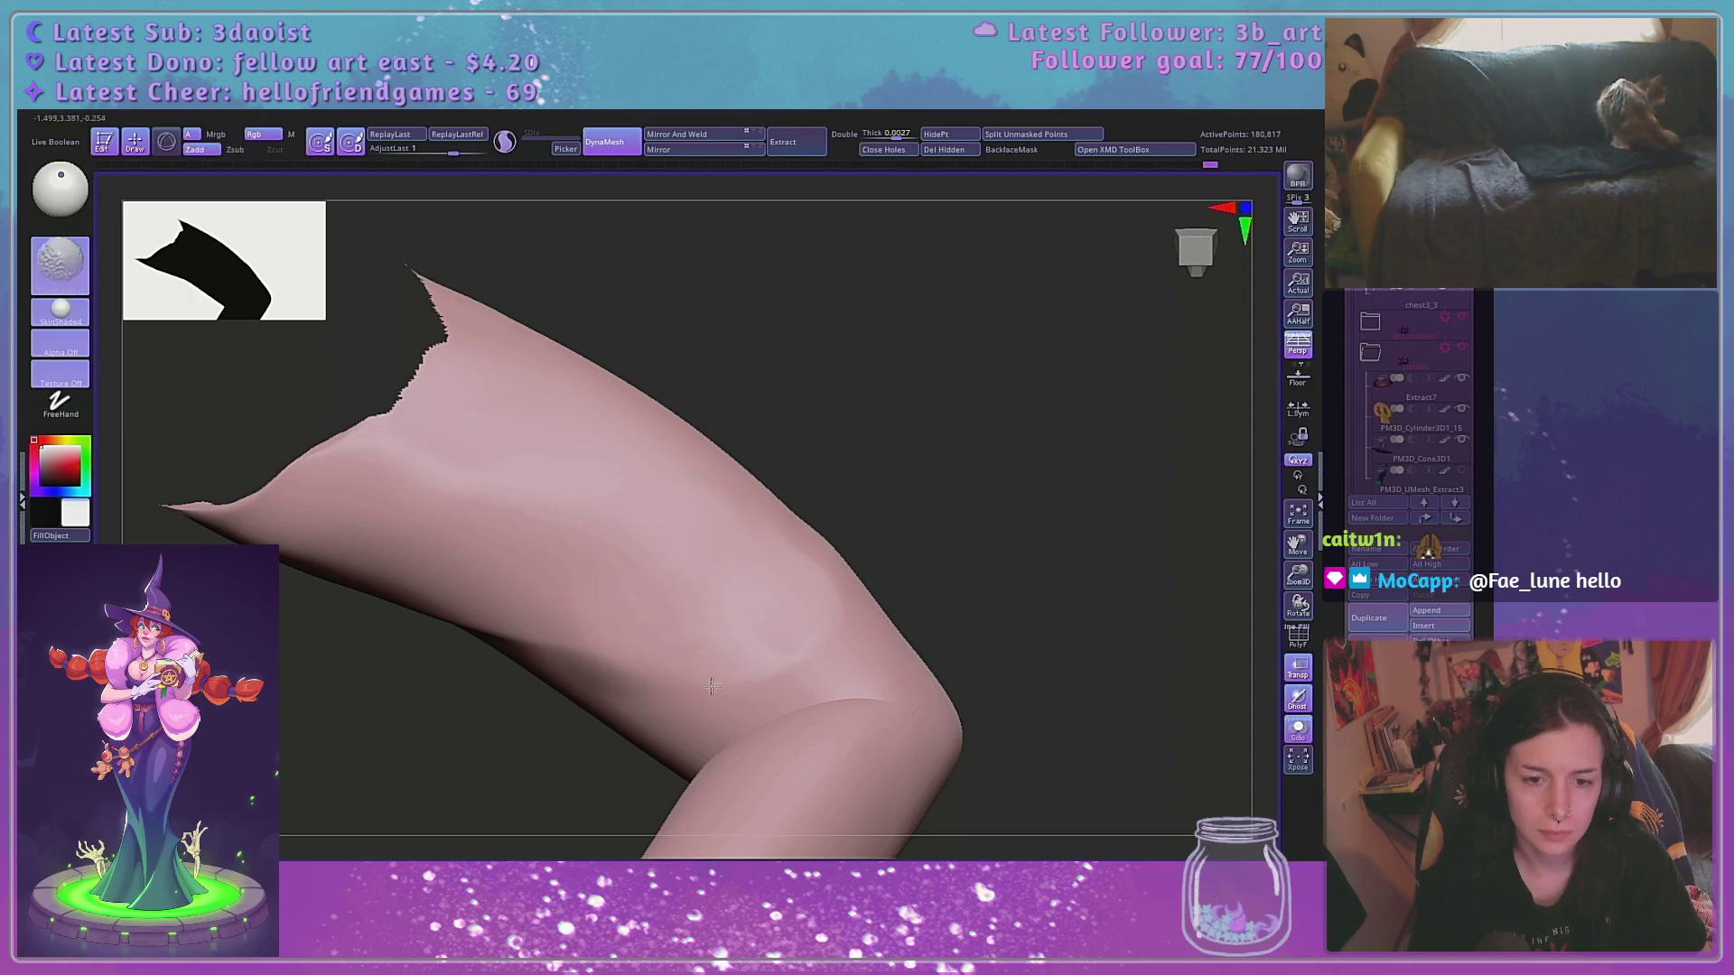
right_click(799, 637)
left_click_drag(817, 619, 854, 620)
left_click_drag(949, 520, 1016, 495)
left_click_drag(854, 607, 765, 669, "shift")
left_click_drag(731, 560, 691, 607, "shift")
Resize the brush and refine the surface along the back of the upper arm
right_click(678, 617)
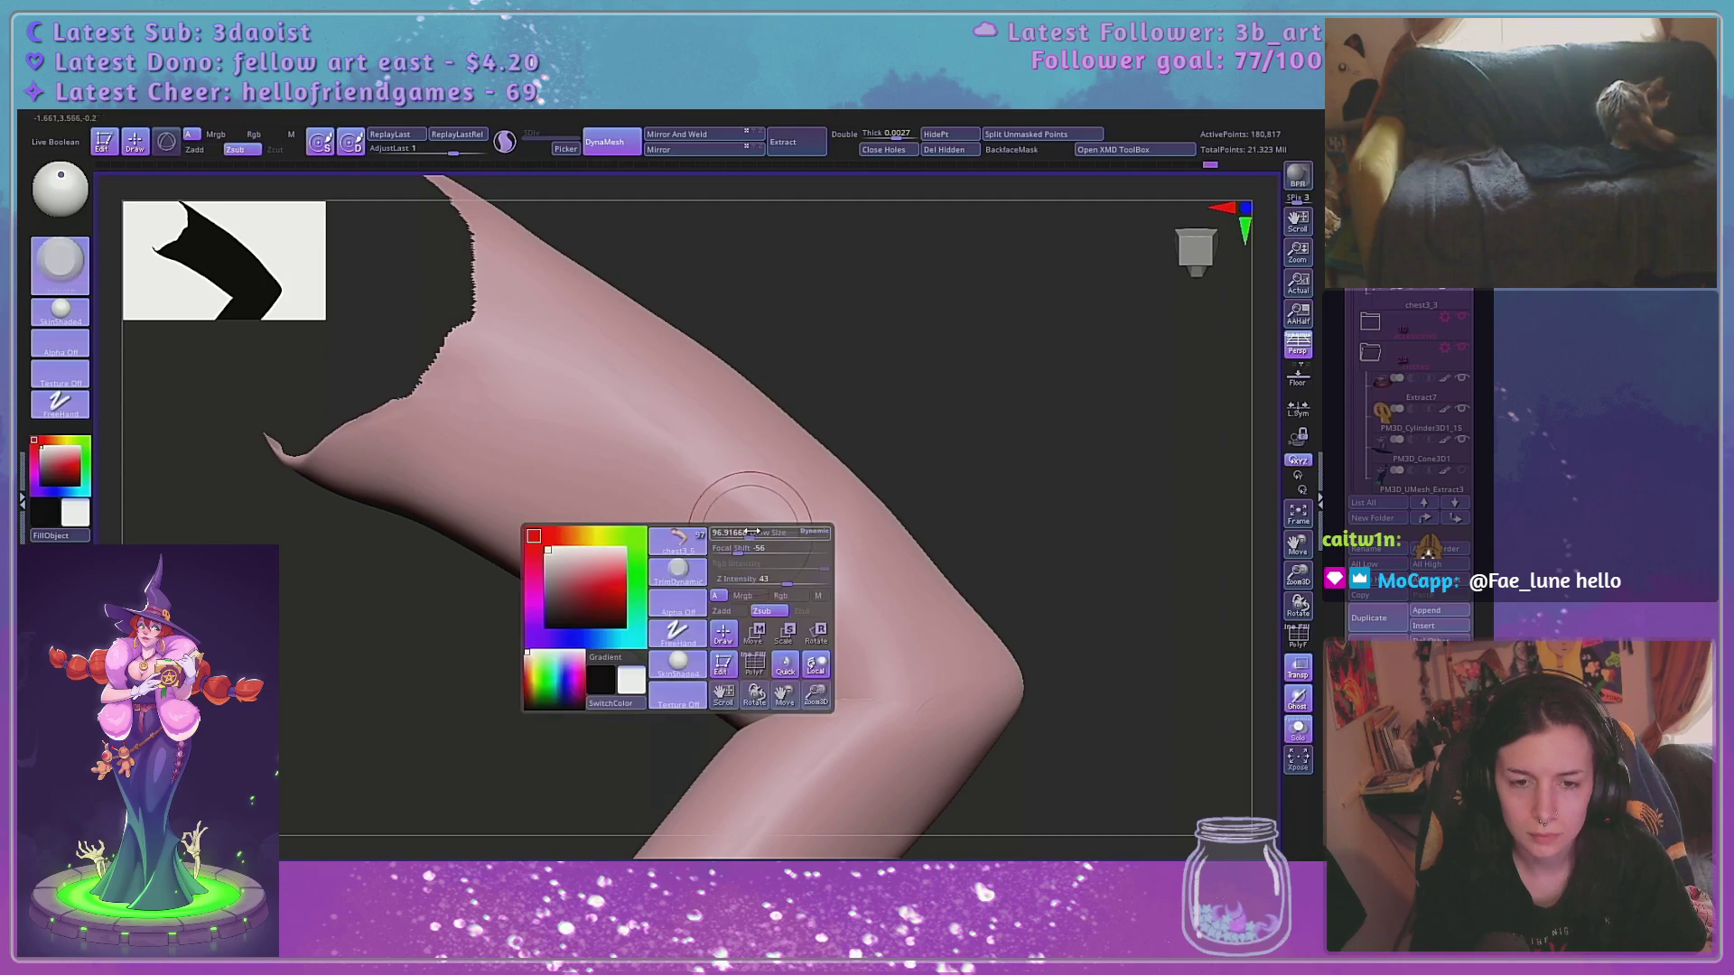
left_click_drag(792, 522, 736, 483)
key("b")
key("c")
key("b")
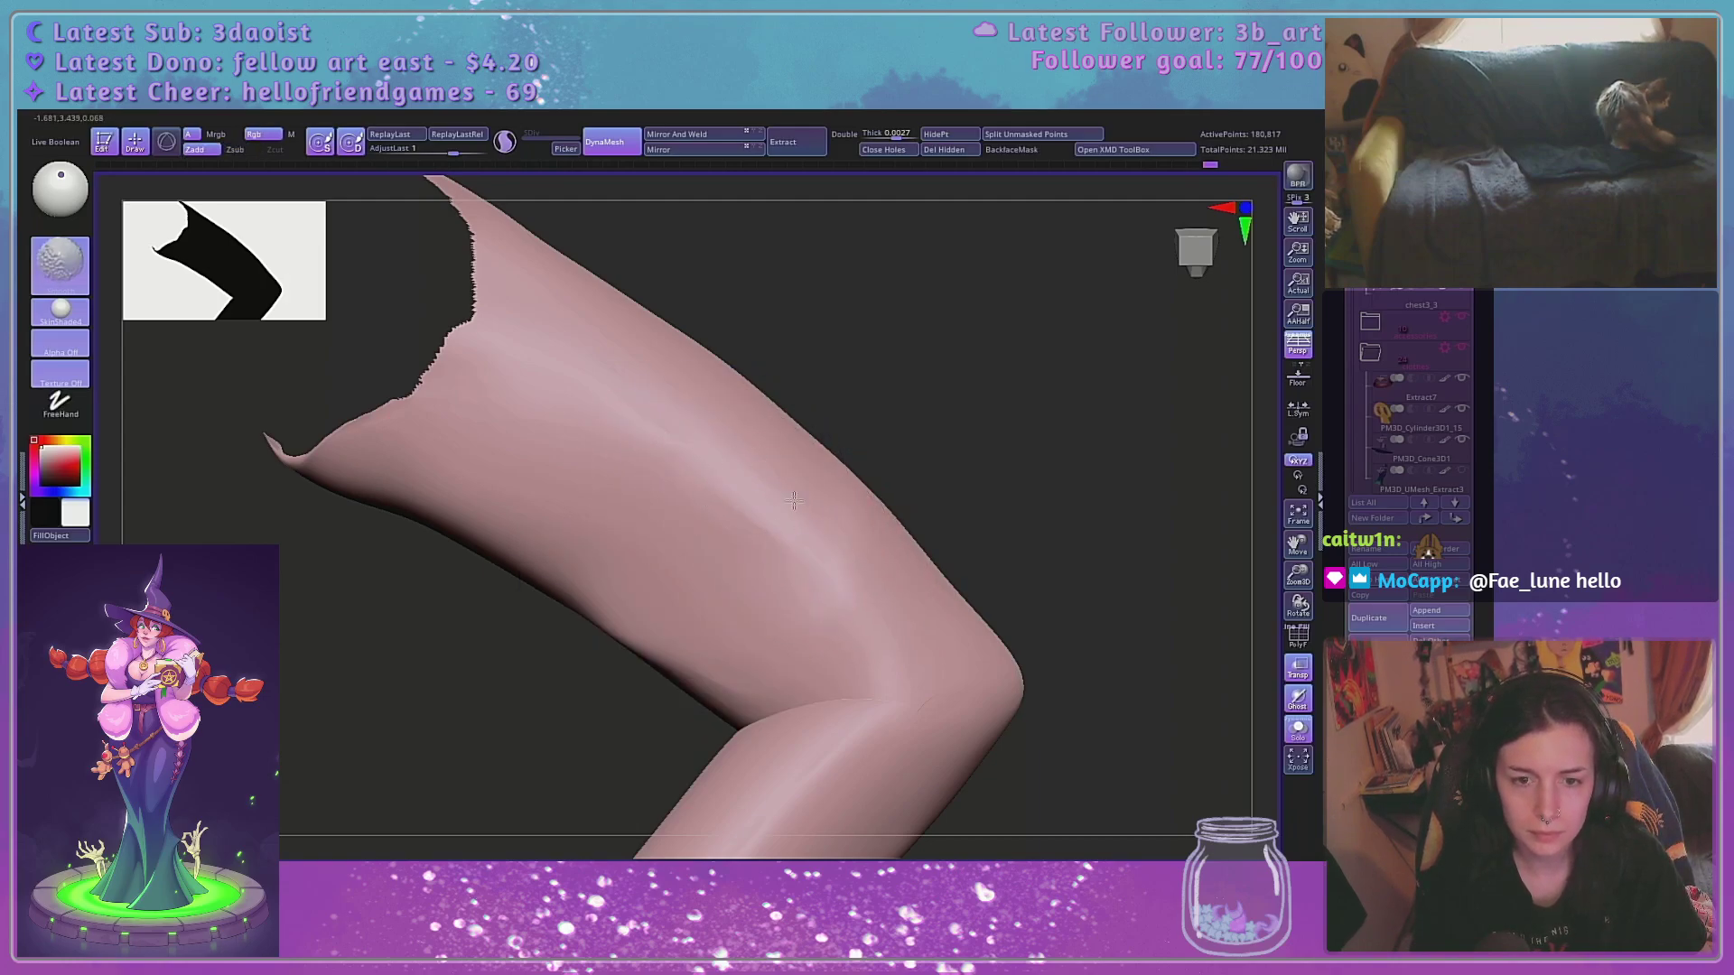
left_click_drag(1029, 387, 739, 465)
left_click_drag(578, 587, 767, 451)
mouse_move(889, 424)
left_mouse_down()
mouse_move(882, 468)
mouse_move(869, 411)
left_mouse_up()
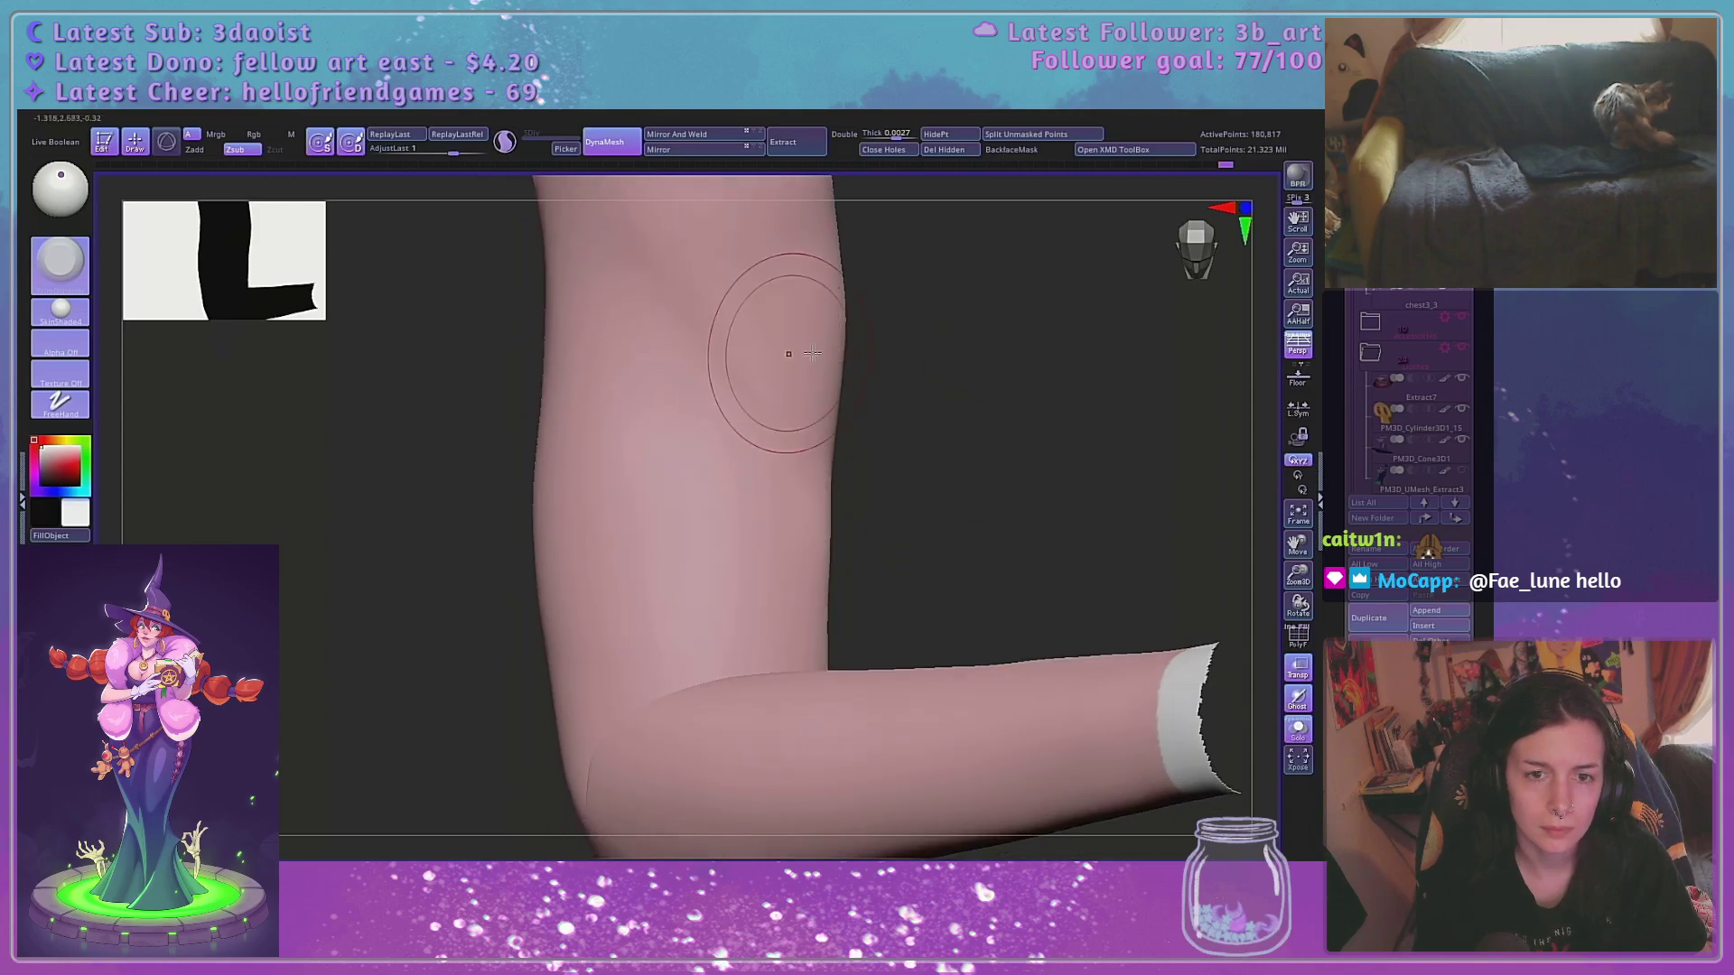
Flatten and smooth the front of the upper arm above the elbow bend
left_click_drag(788, 354, 910, 444)
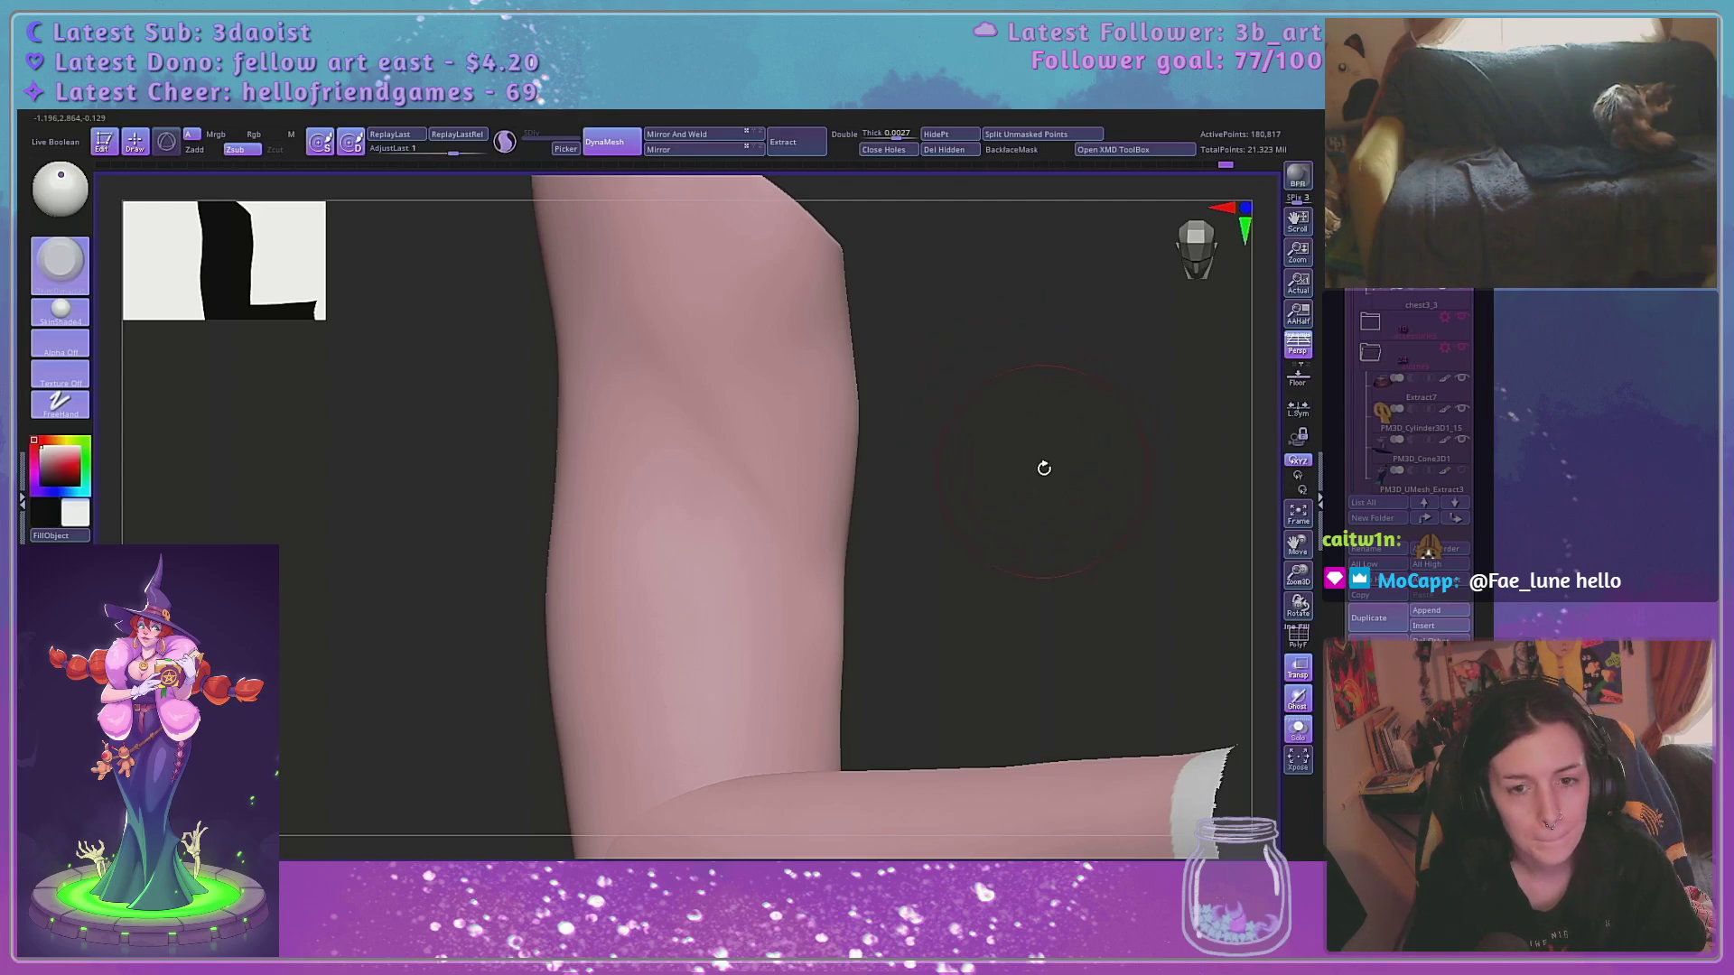
left_click_drag(1044, 468, 1045, 438)
key("shift")
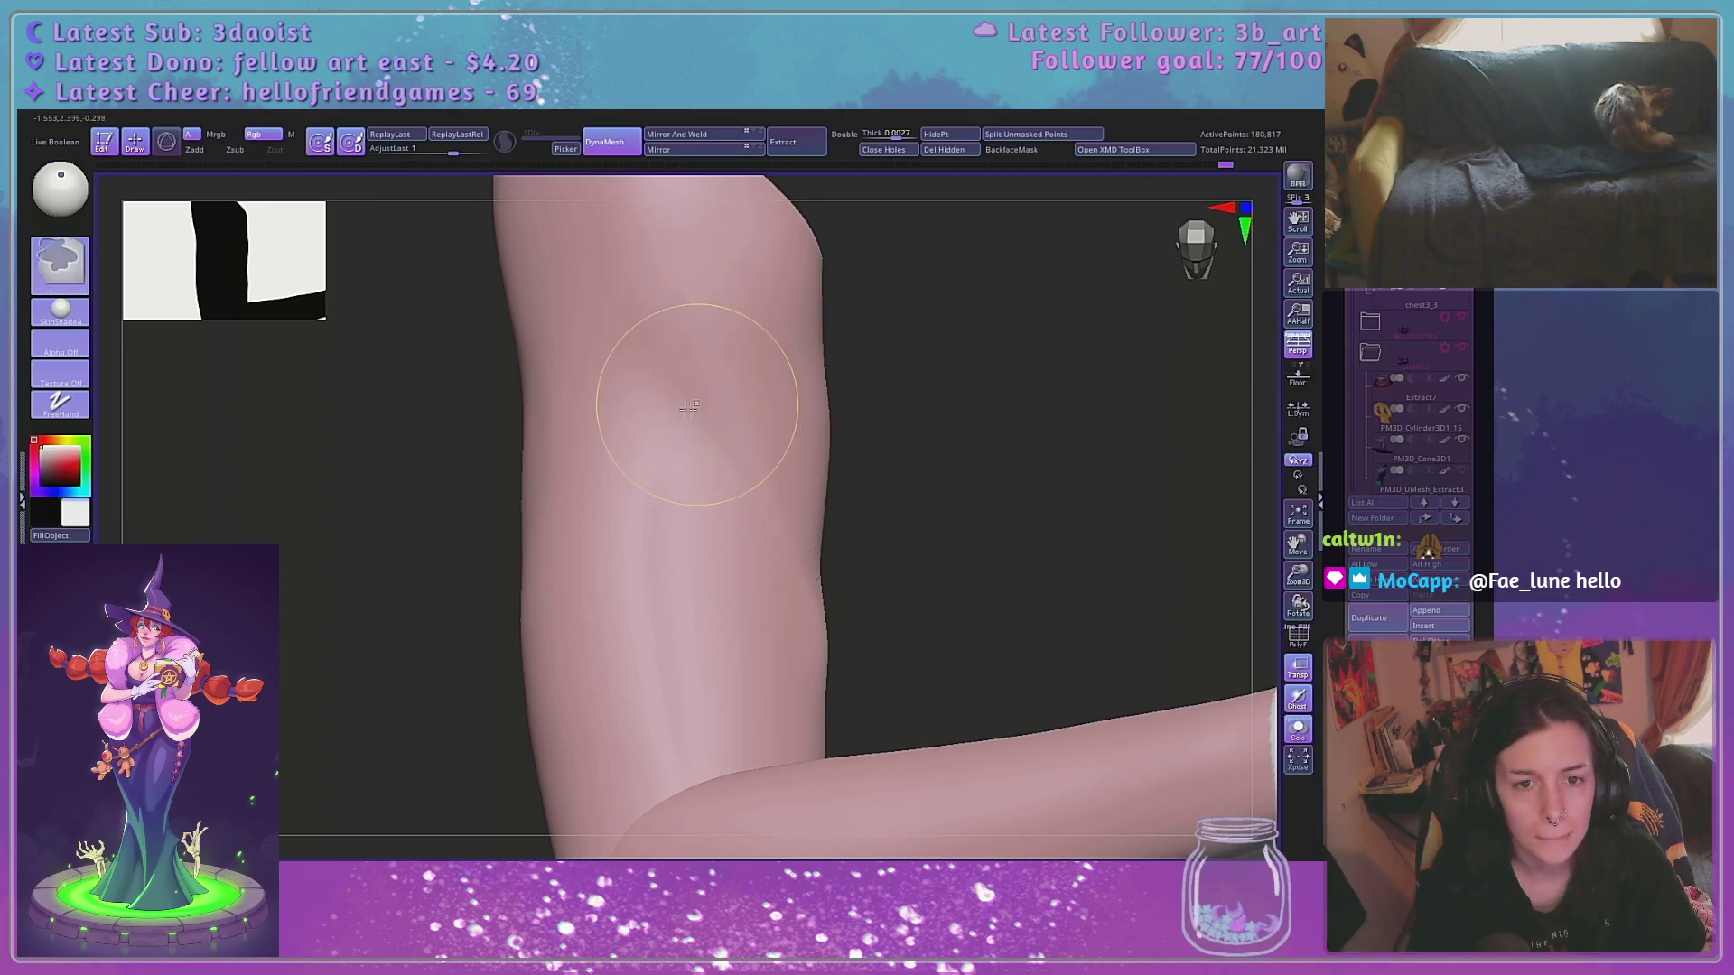
left_click_drag(890, 388, 980, 366)
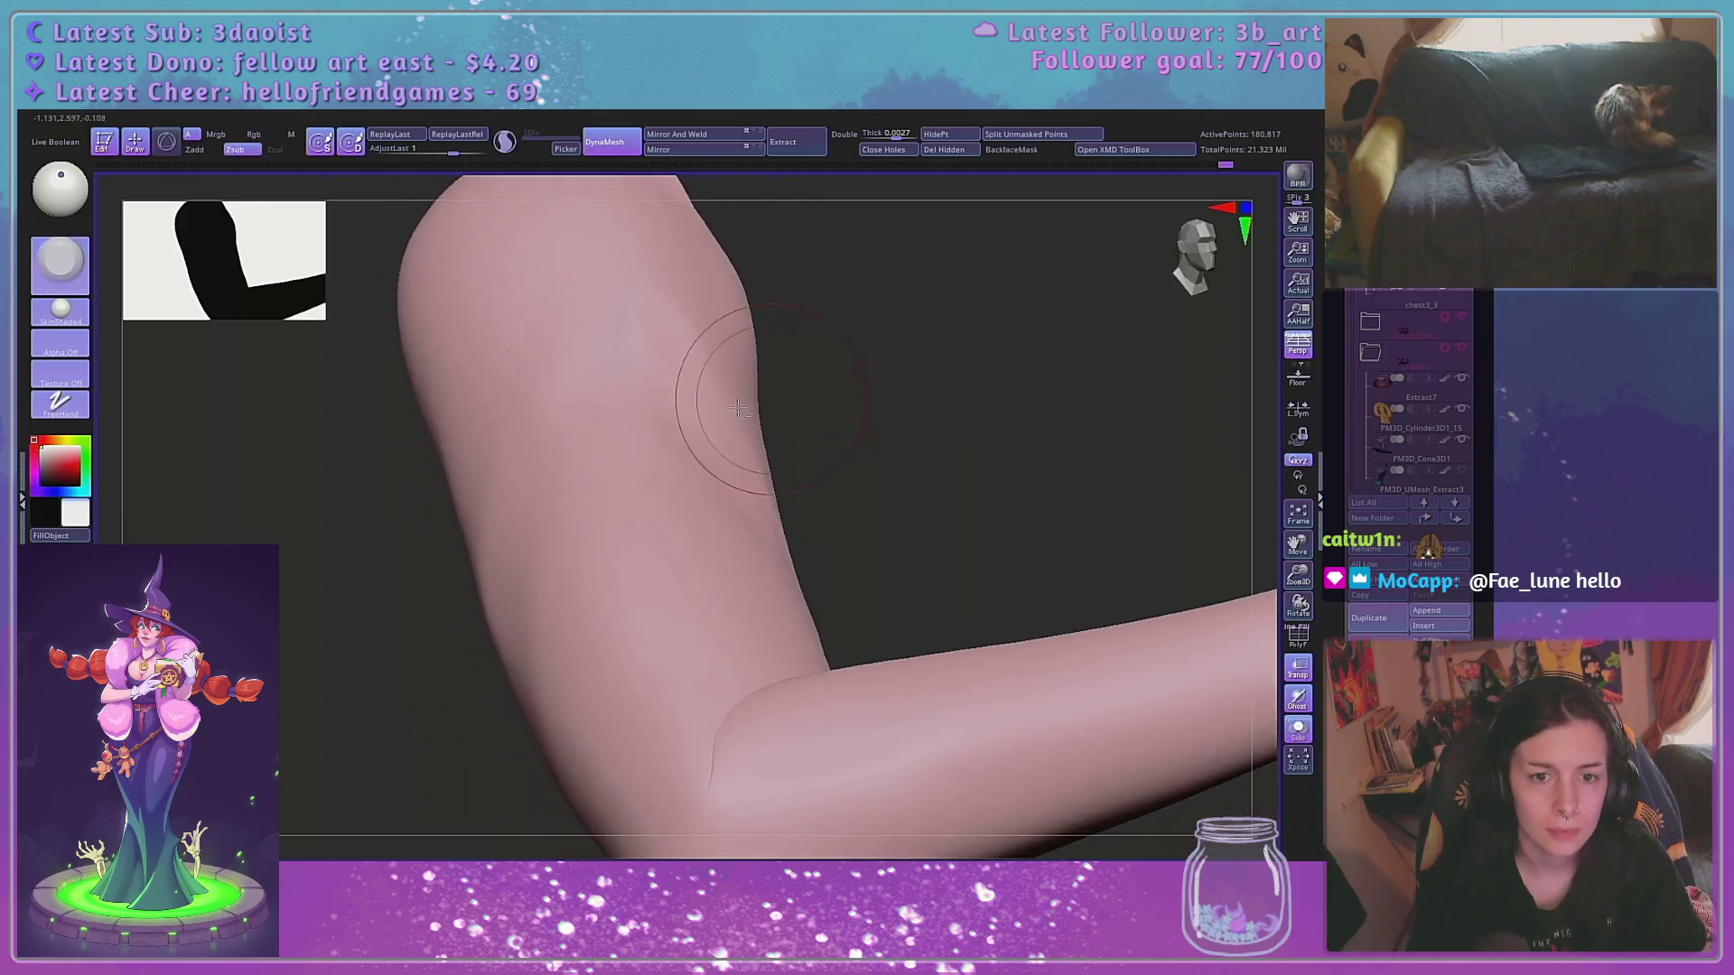
mouse_move(791, 371)
left_mouse_down()
mouse_move(763, 445)
mouse_move(734, 439)
left_mouse_up()
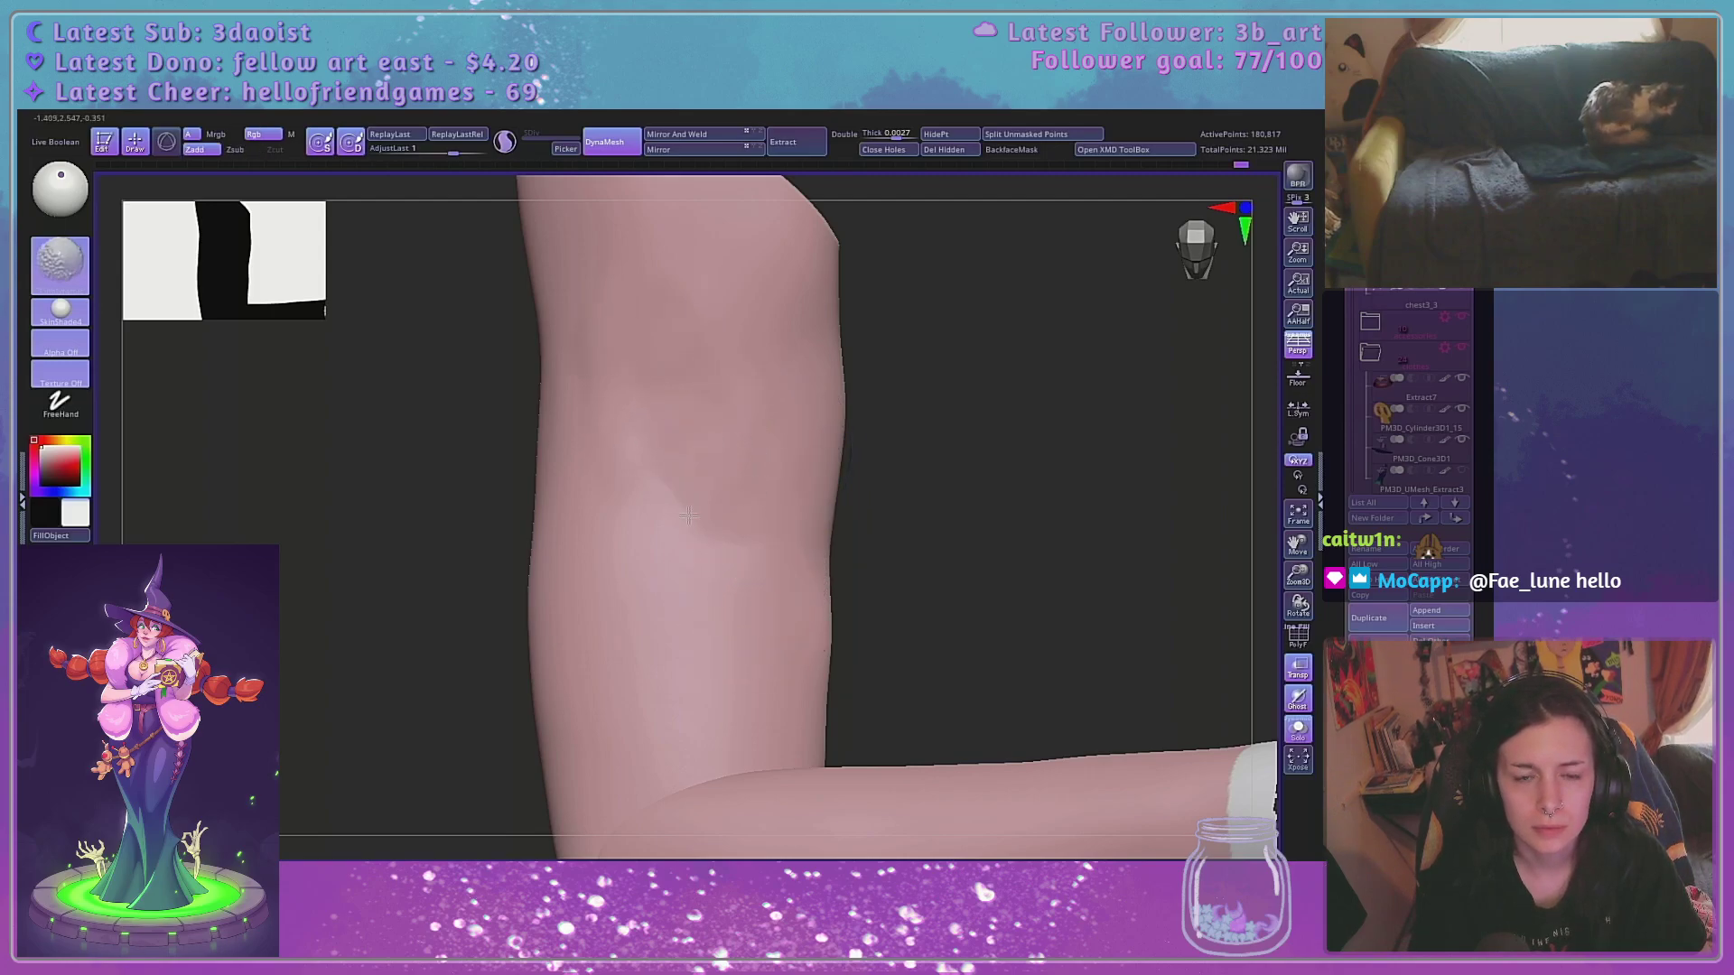
left_click_drag(688, 515, 724, 518, "shift")
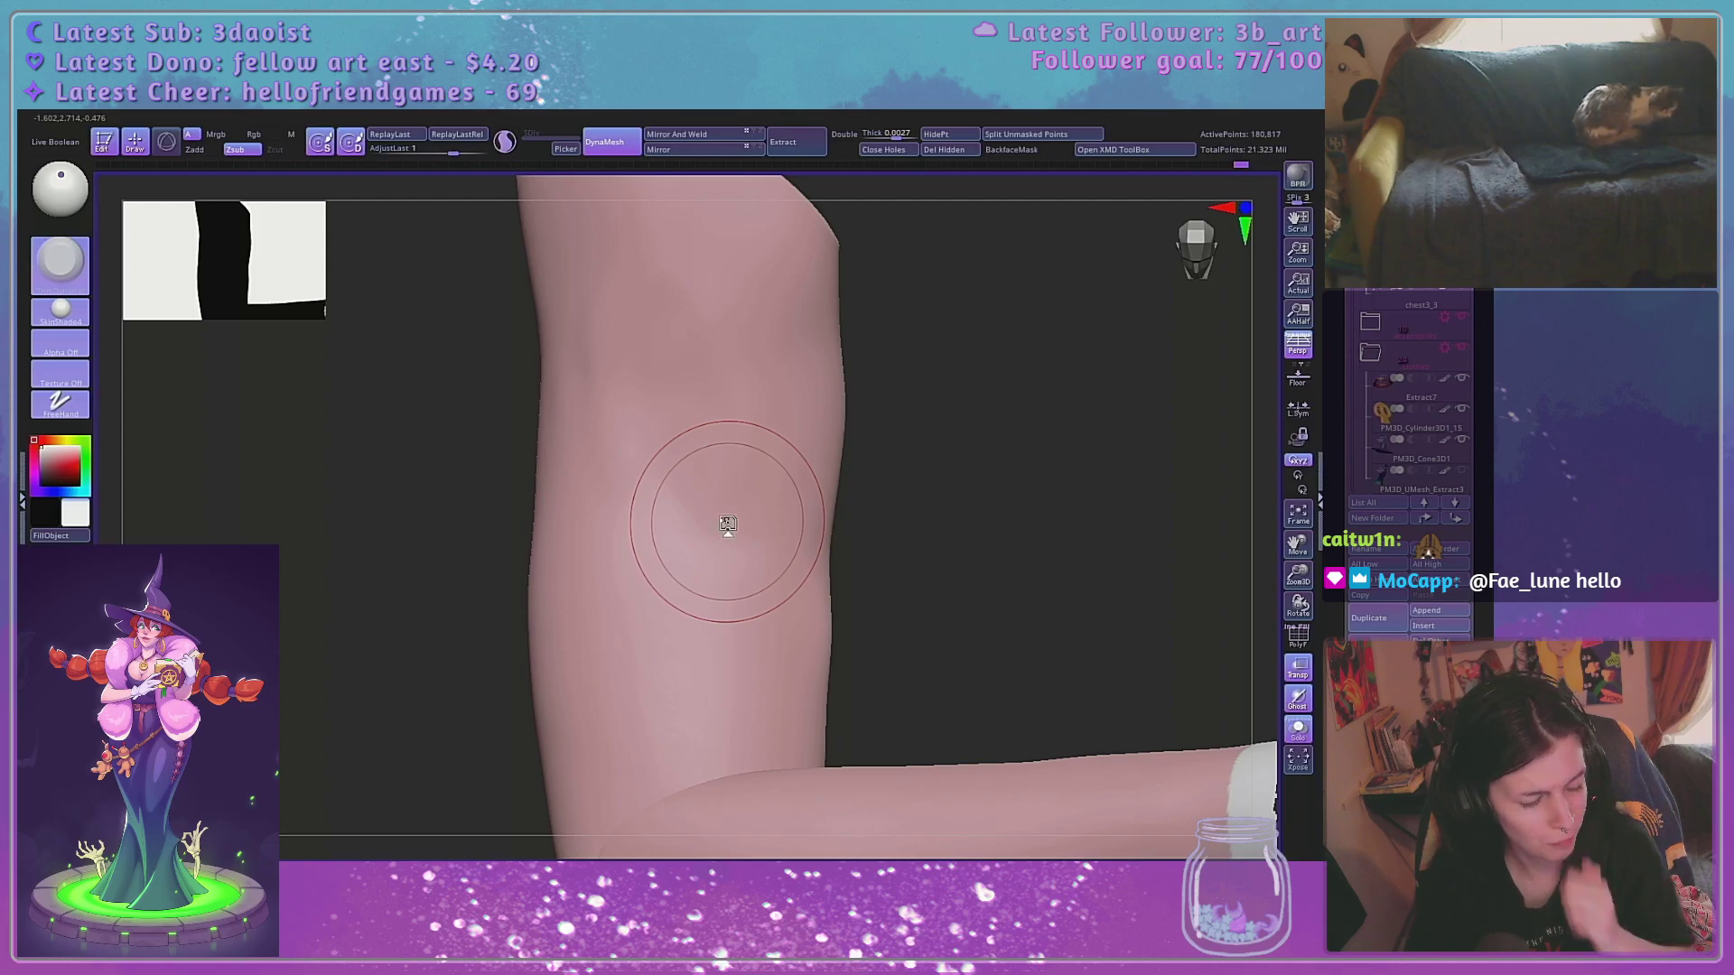
Even out the dents around the middle and inner side of the upper arm with TrimDynamic strokes
mouse_move(1000, 449)
left_mouse_down()
mouse_move(968, 460)
mouse_move(1034, 444)
left_mouse_up()
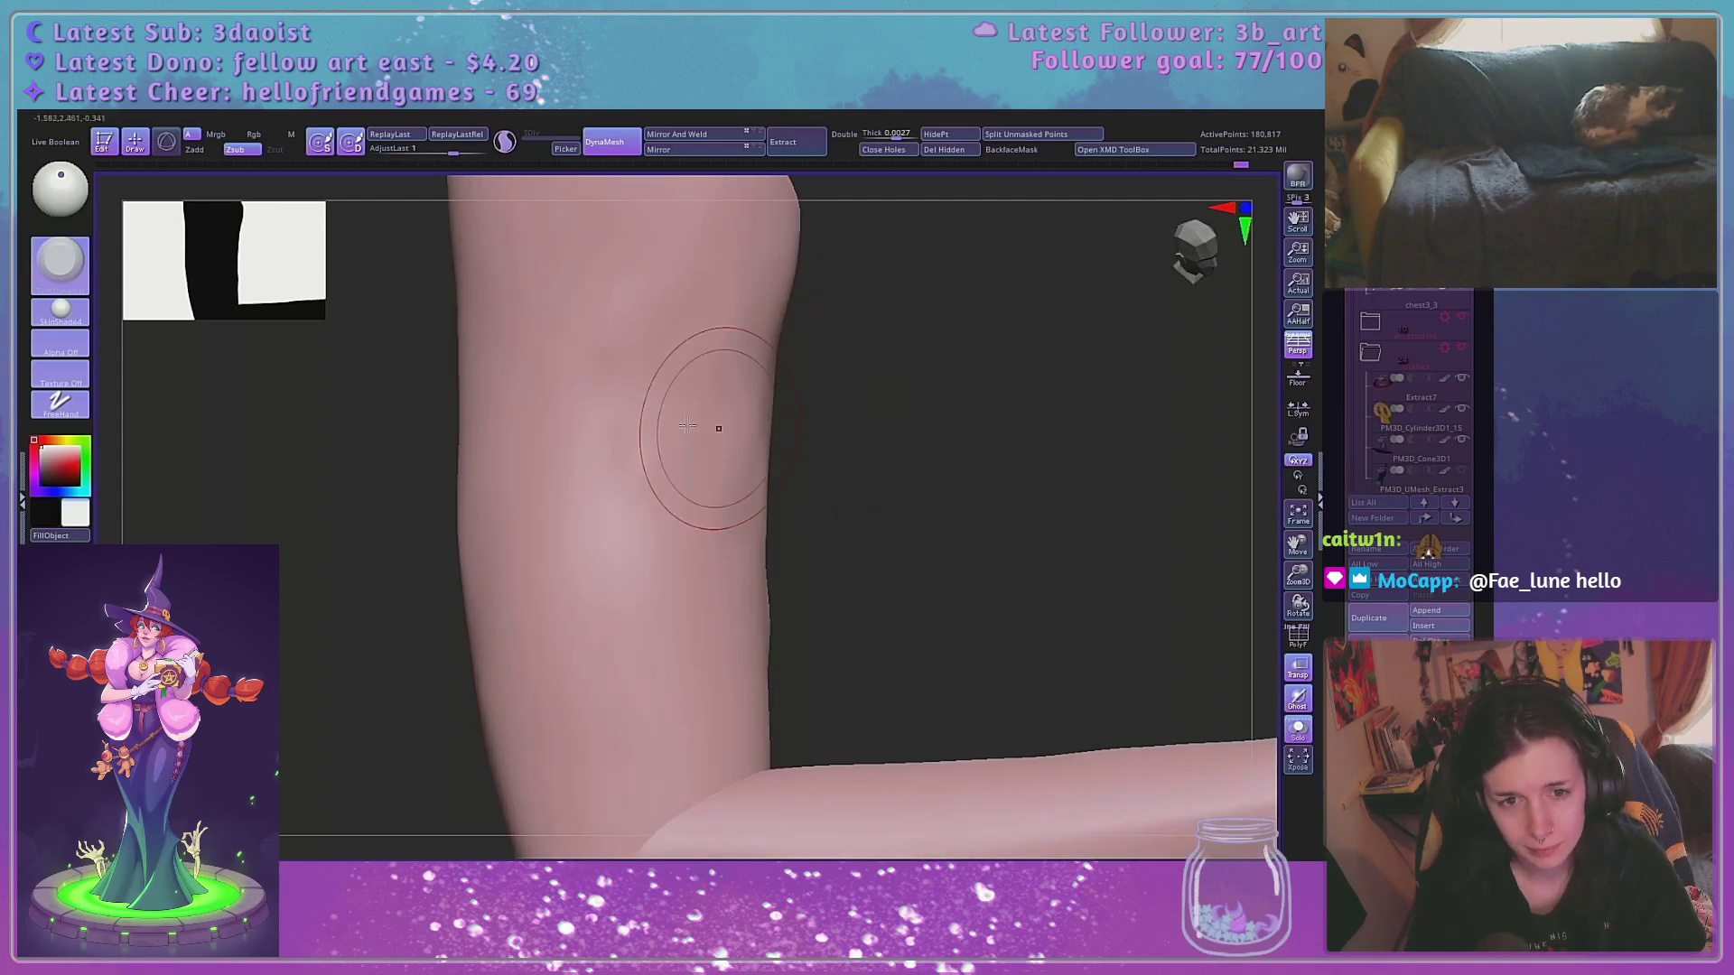
left_click_drag(720, 430, 657, 422)
mouse_move(836, 356)
left_mouse_down()
mouse_move(953, 361)
mouse_move(901, 422)
mouse_move(678, 438)
left_mouse_up()
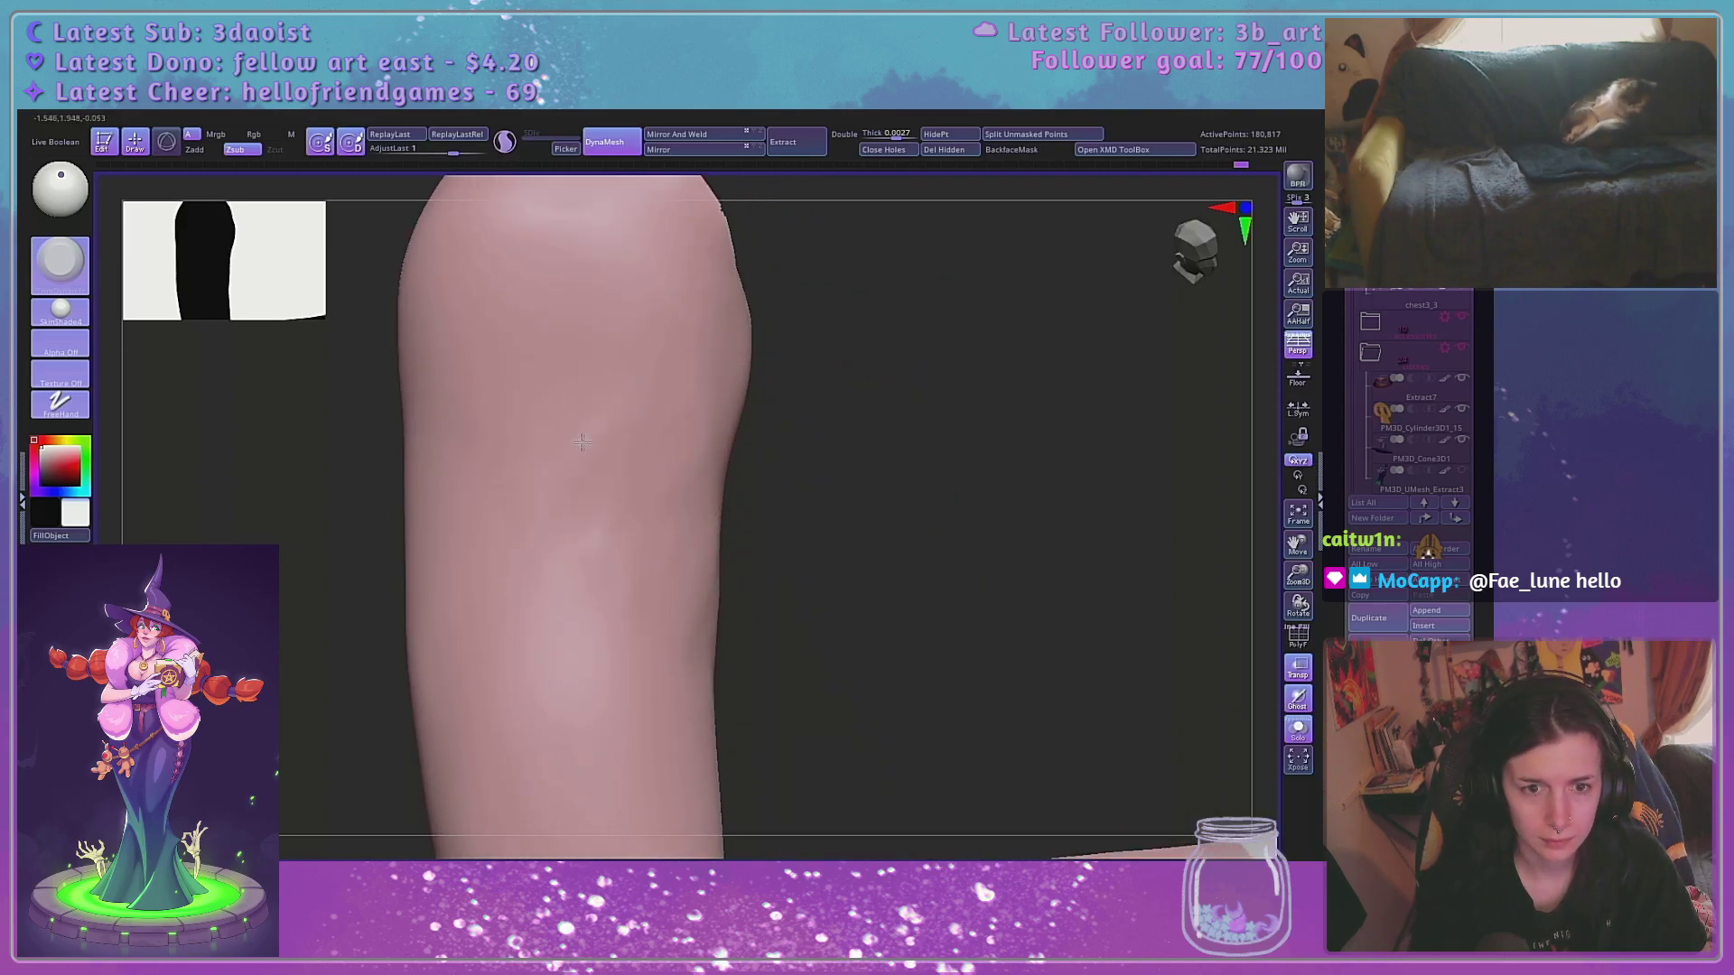
mouse_move(916, 450)
left_mouse_down()
mouse_move(1066, 433)
mouse_move(1047, 451)
left_mouse_up()
left_click_drag(682, 336, 704, 429)
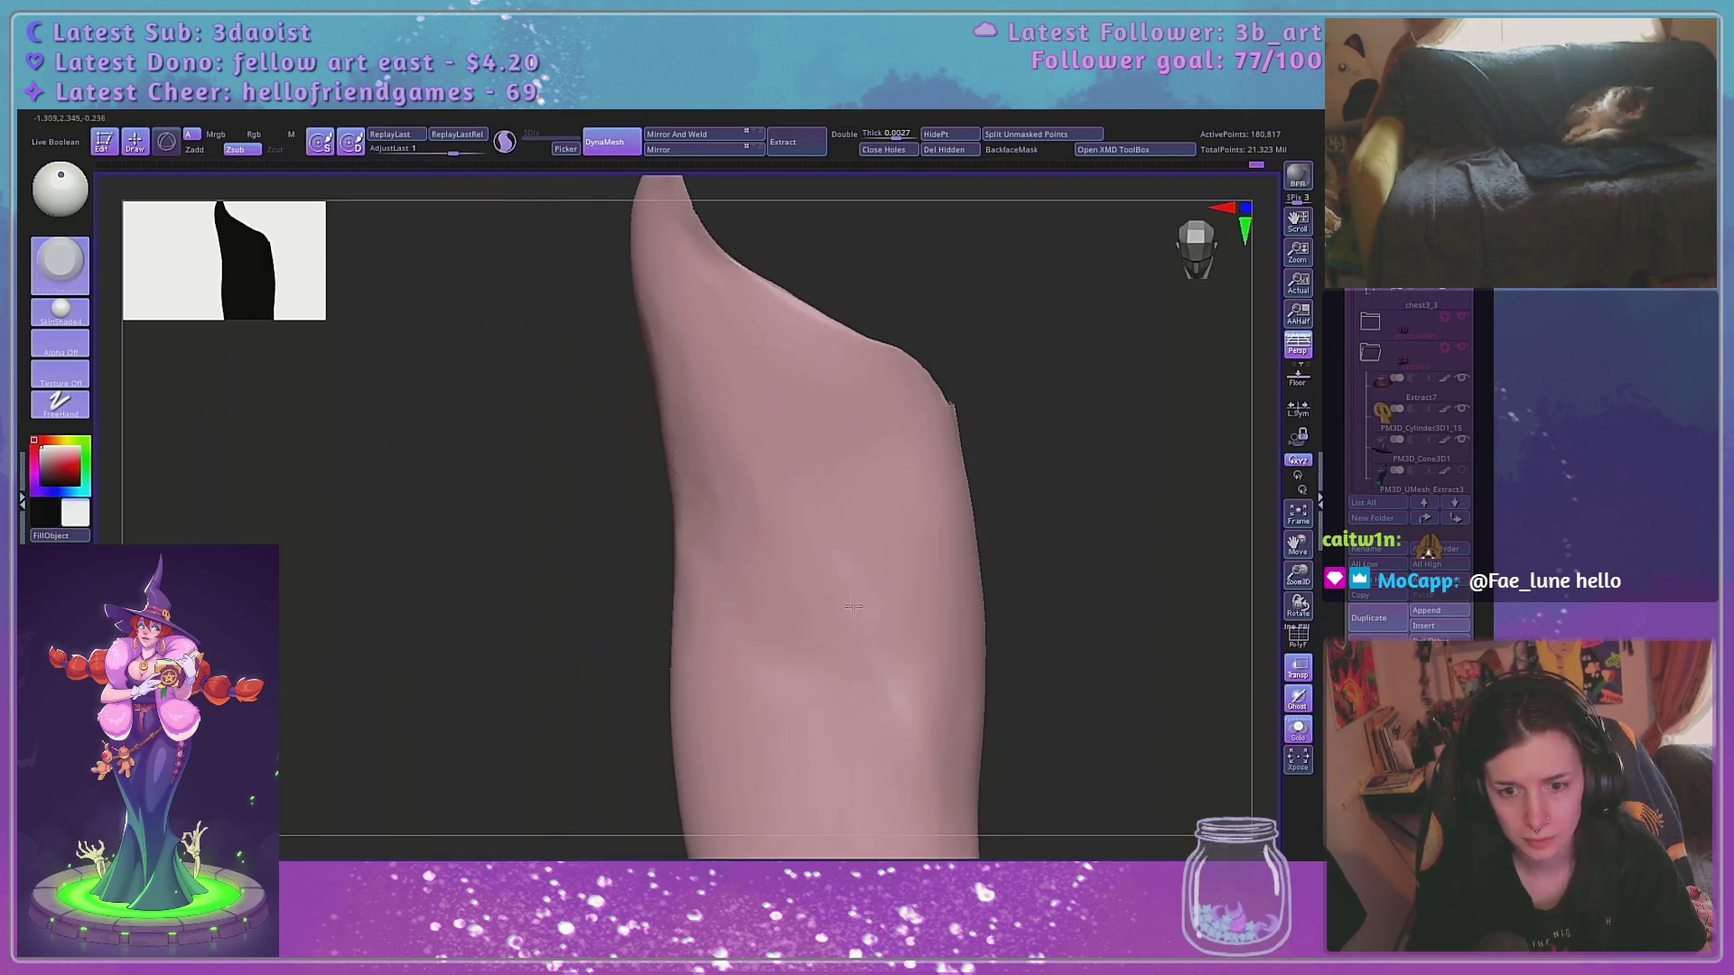
left_click_drag(969, 604, 920, 651)
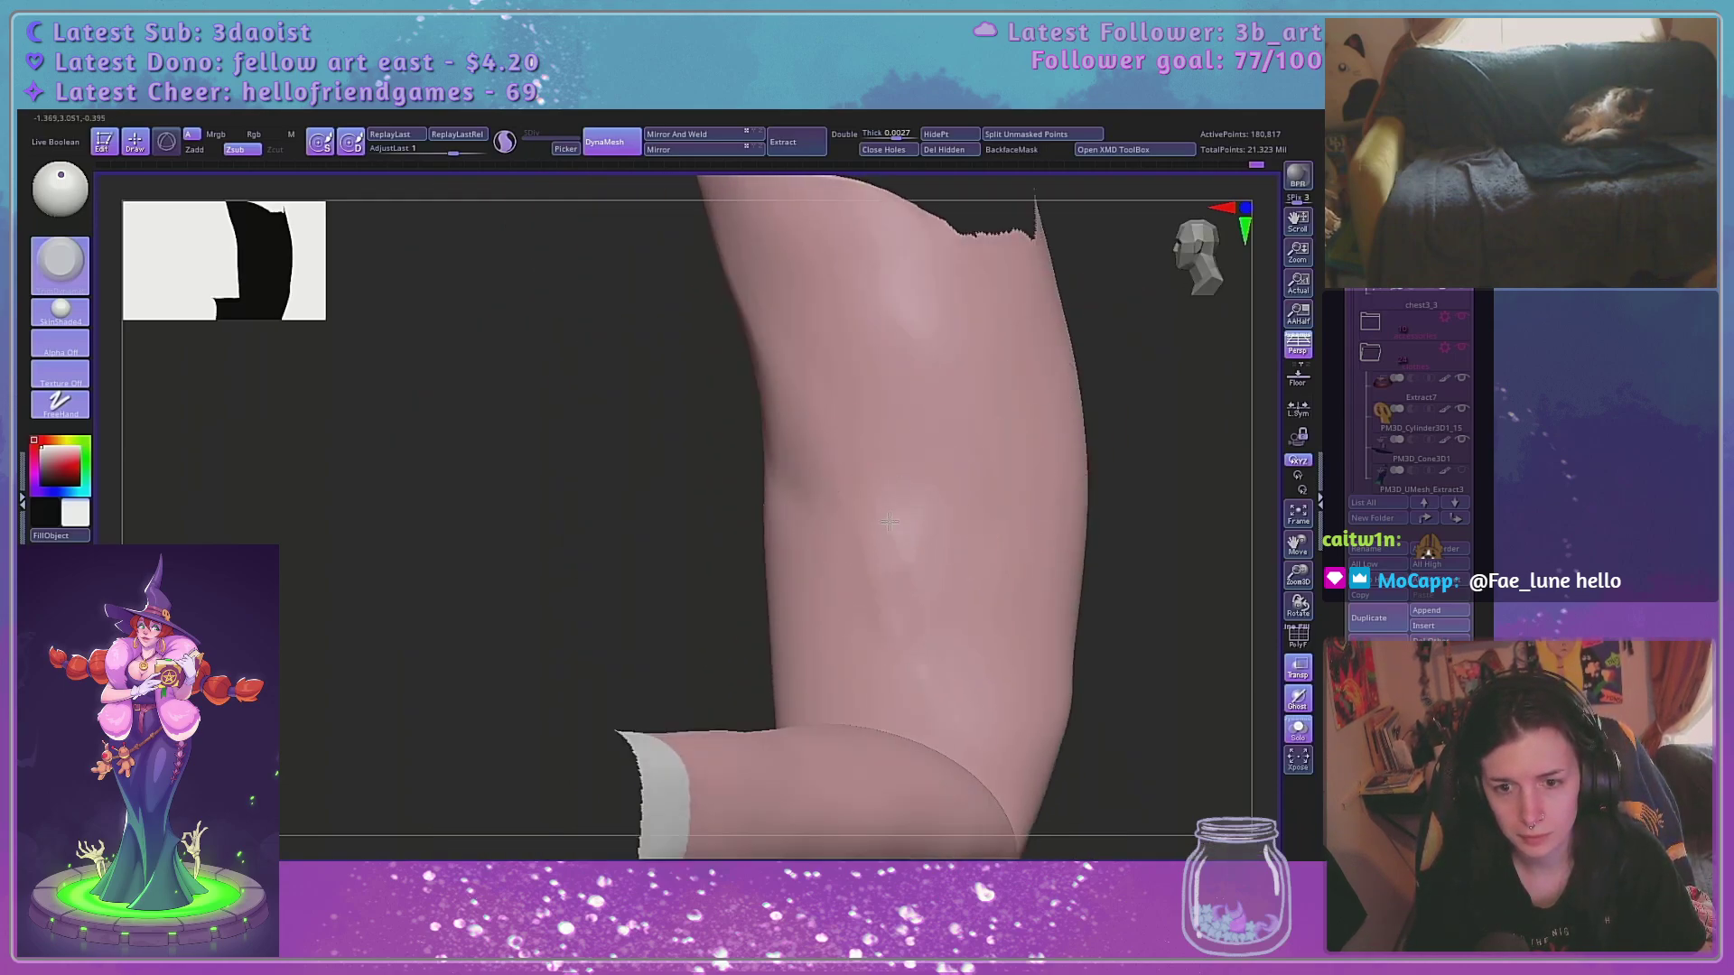
left_click_drag(770, 519, 781, 492)
mouse_move(1039, 428)
left_mouse_down()
mouse_move(1065, 419)
mouse_move(1043, 410)
left_mouse_up()
Switch to the Move brush, adjust its size and reshape the upper arm's contour above the elbow bend
key("b")
key("m")
key("v")
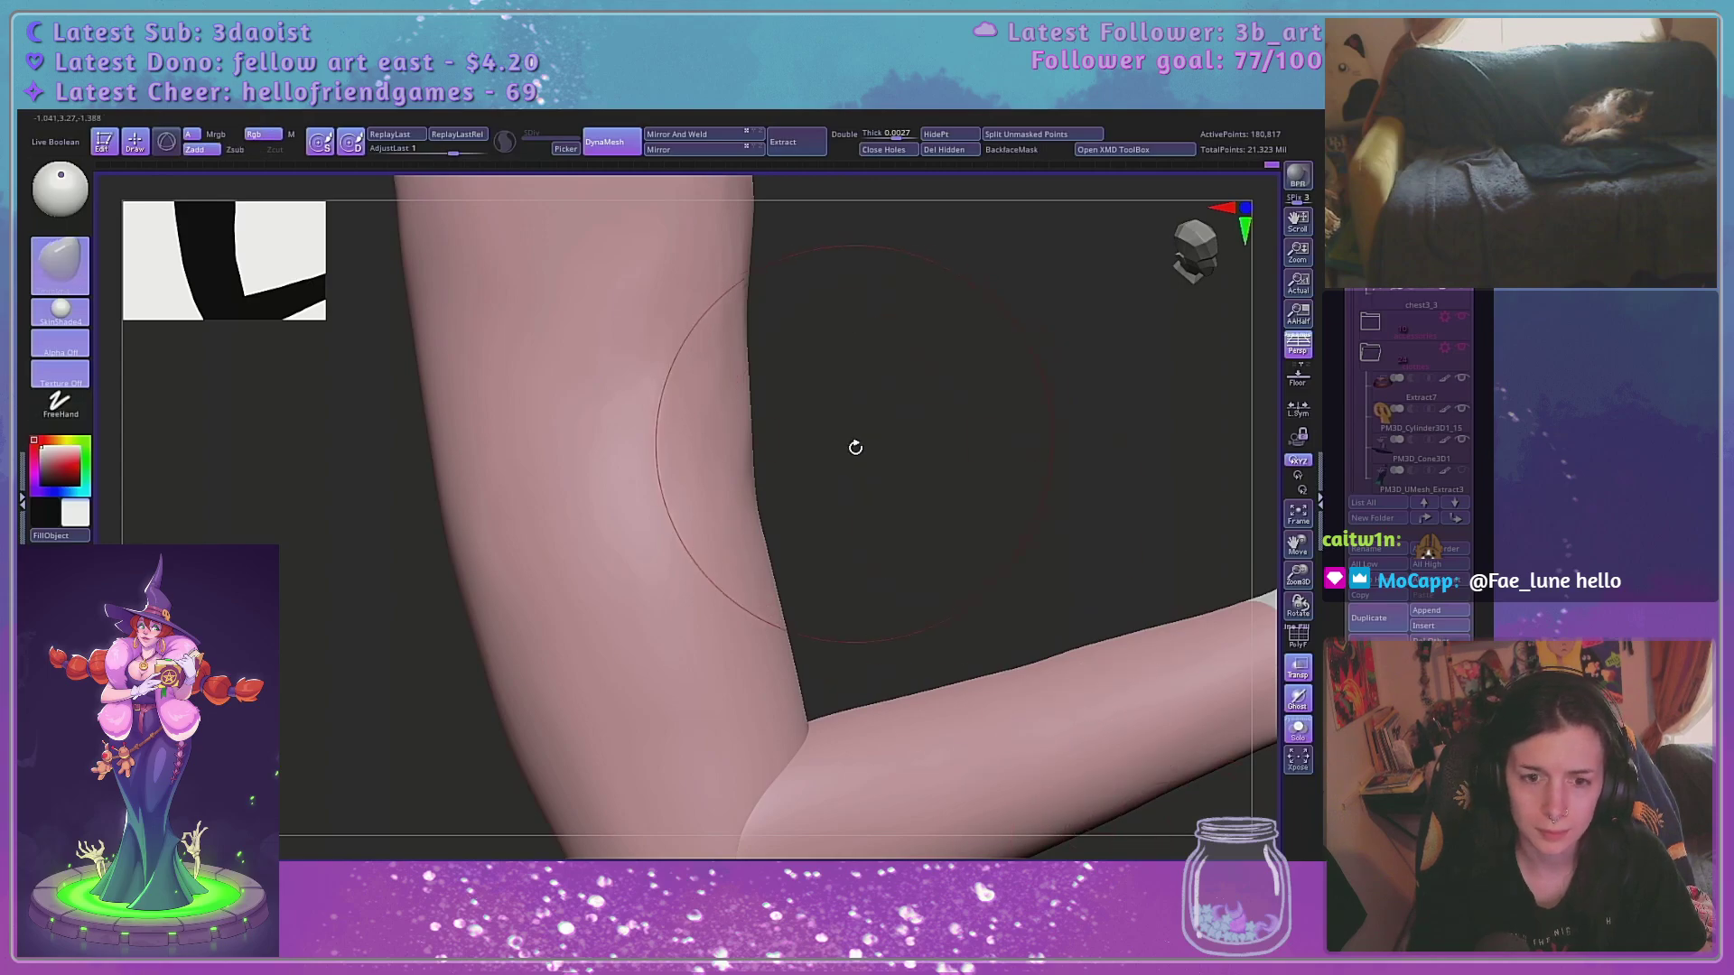
key("space")
mouse_move(847, 460)
left_mouse_down()
mouse_move(824, 462)
mouse_move(805, 487)
mouse_move(820, 495)
left_mouse_up()
key("space")
mouse_move(748, 538)
left_mouse_down()
mouse_move(766, 538)
mouse_move(745, 526)
left_mouse_up()
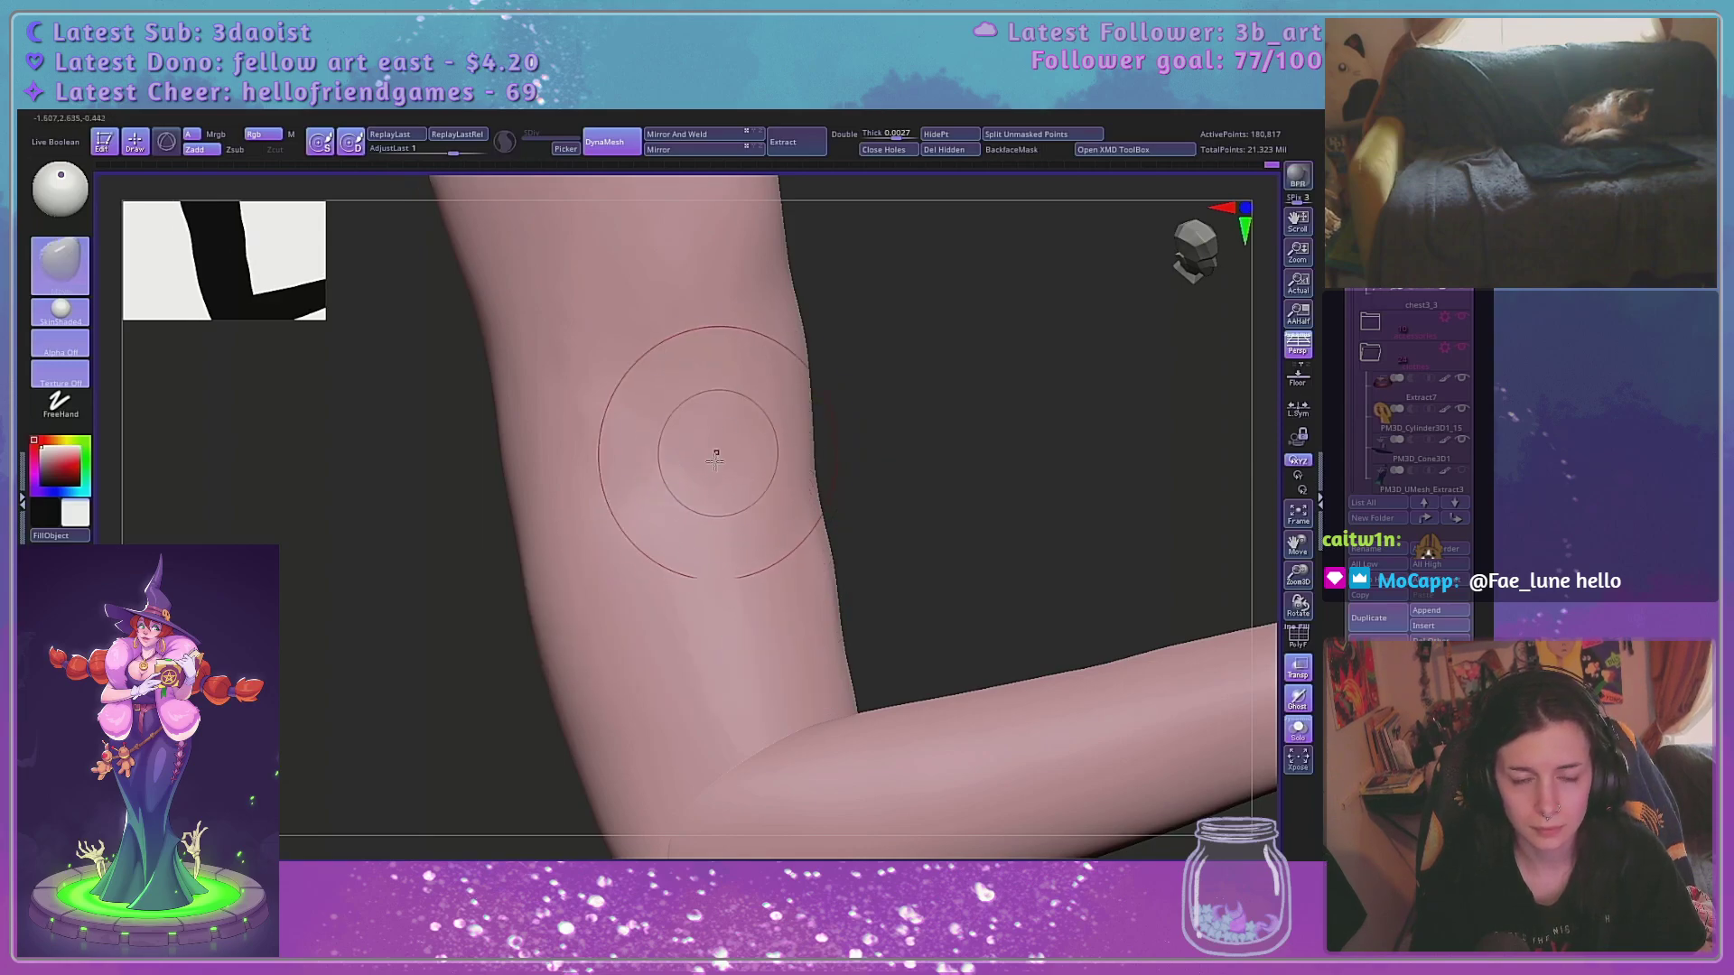
key("space")
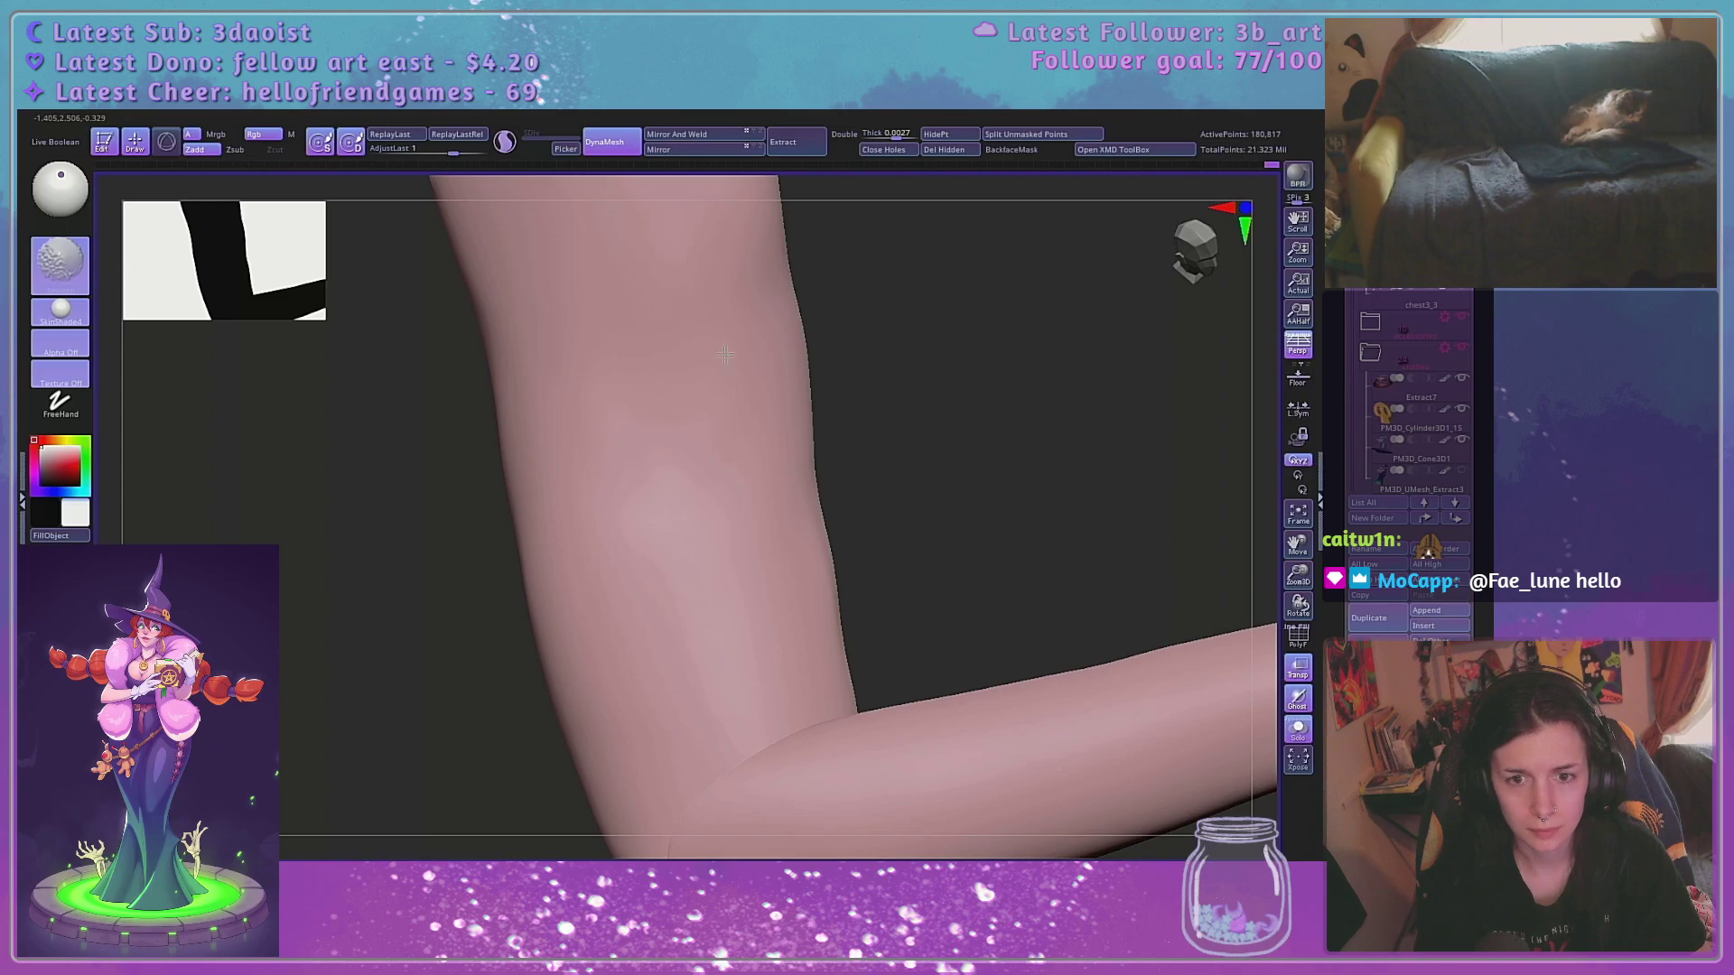
Straighten and smooth the inner contour of the upper arm between the armpit and the elbow bend
left_click_drag(910, 391, 825, 445)
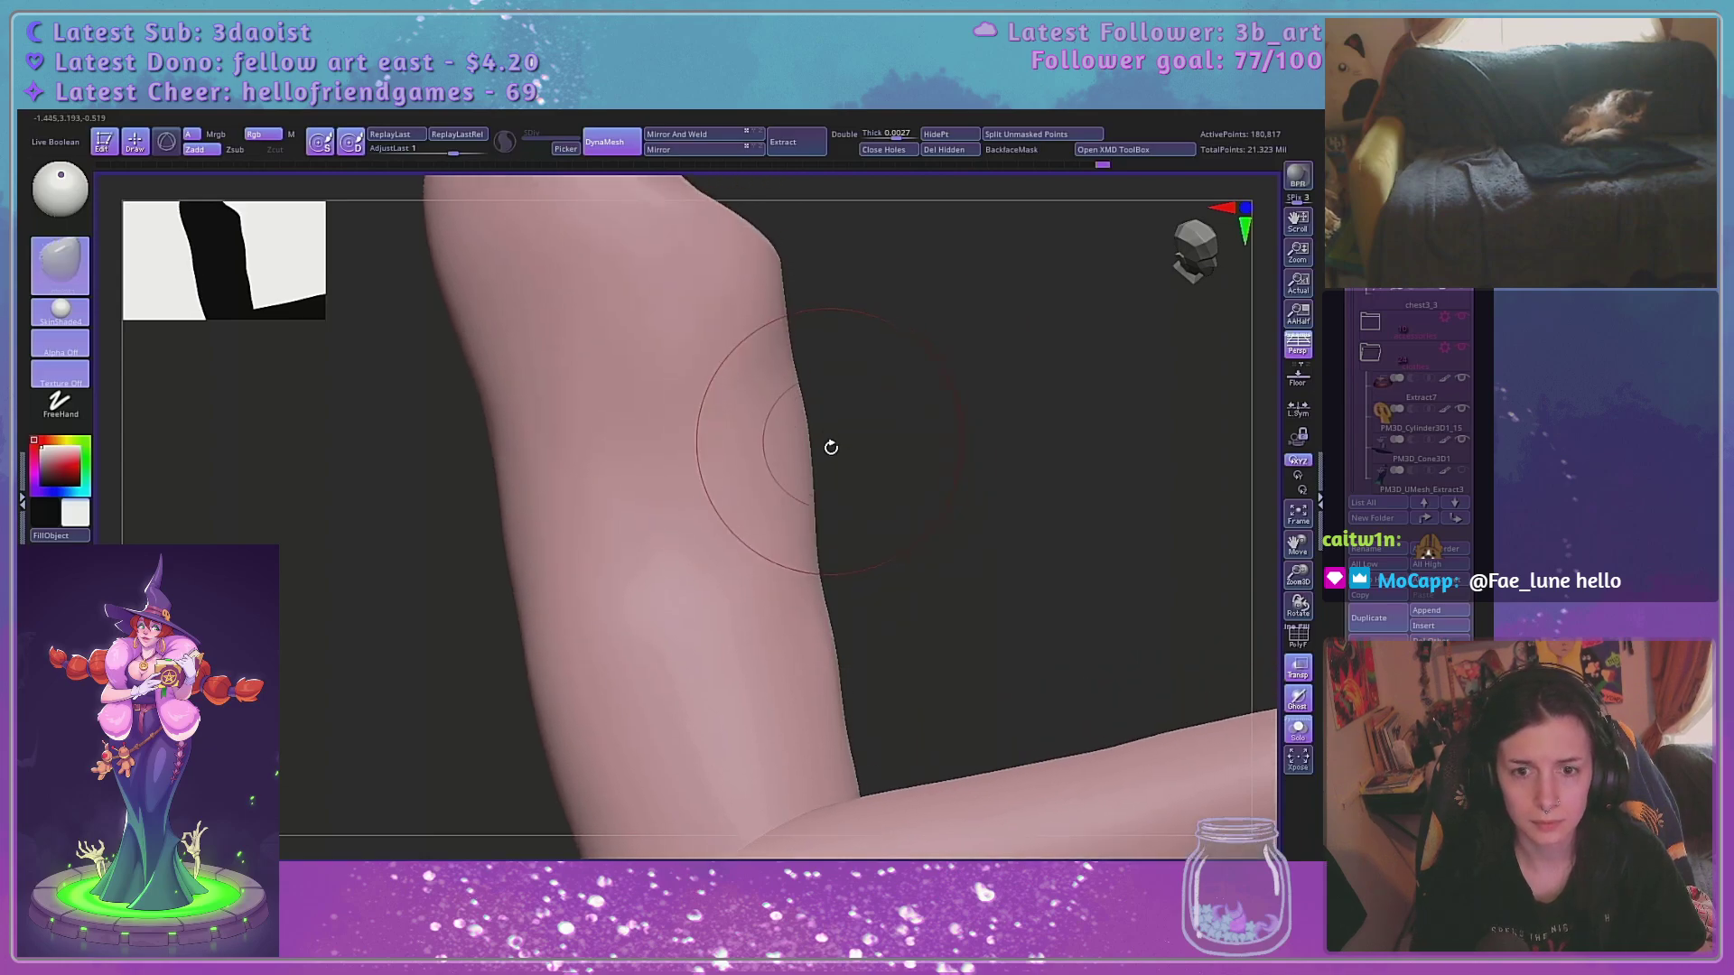
key("space")
left_click_drag(807, 540, 814, 540)
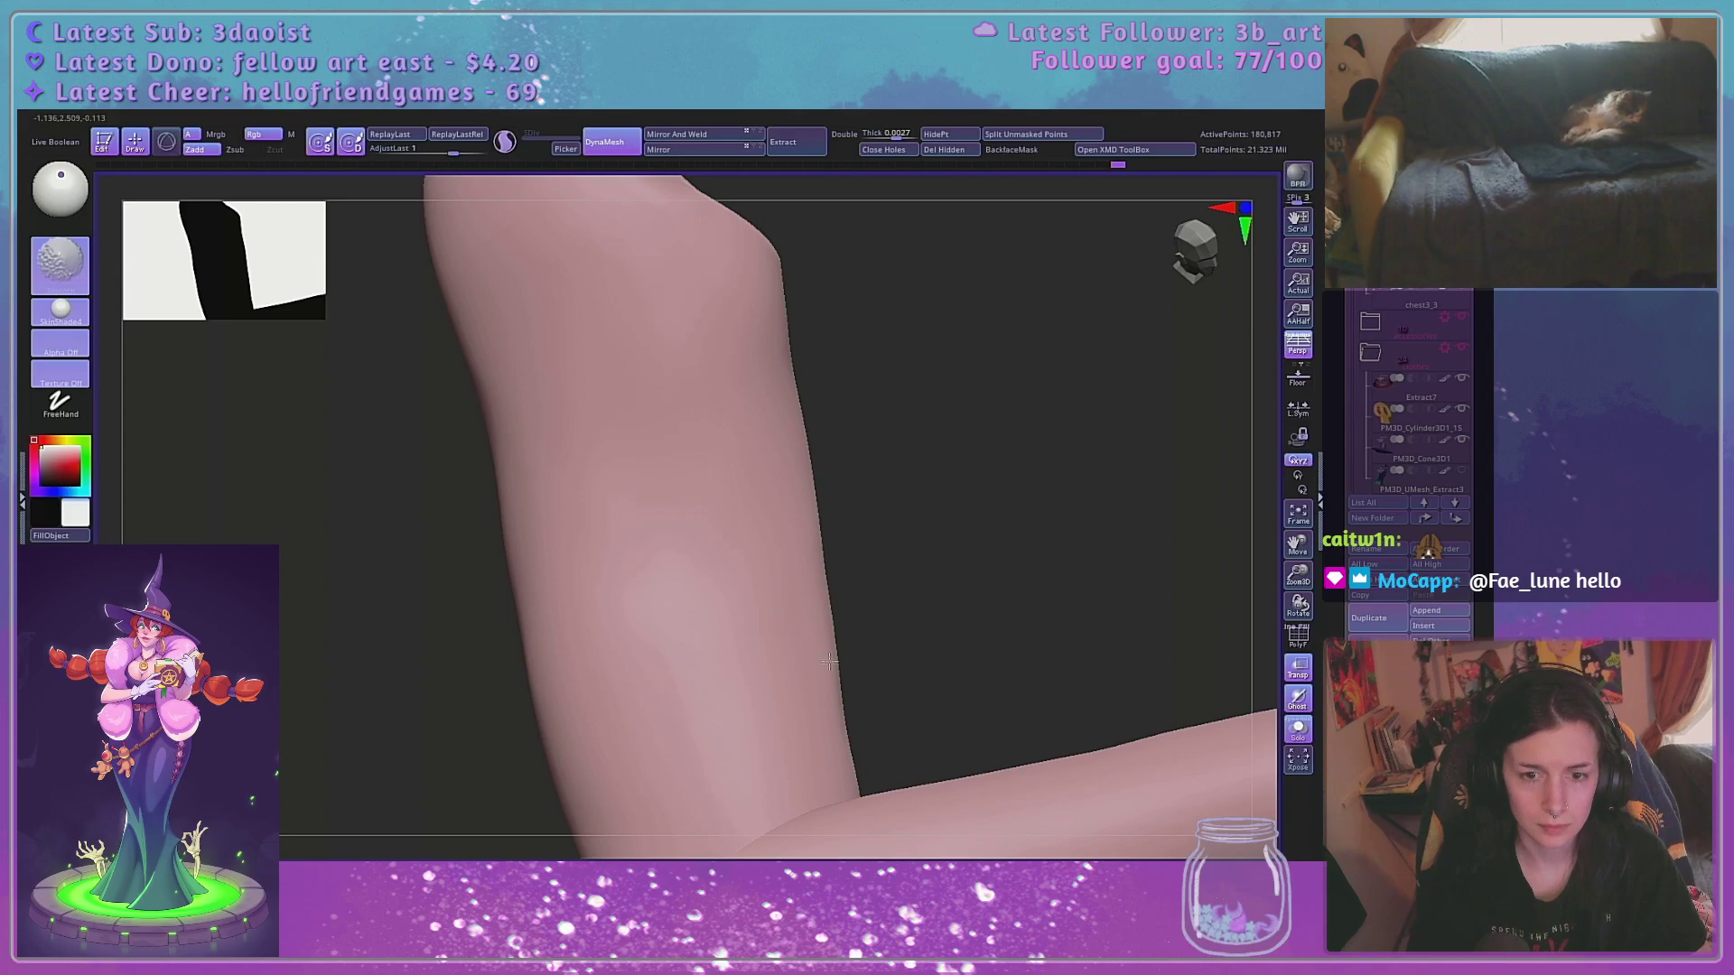
key("shift")
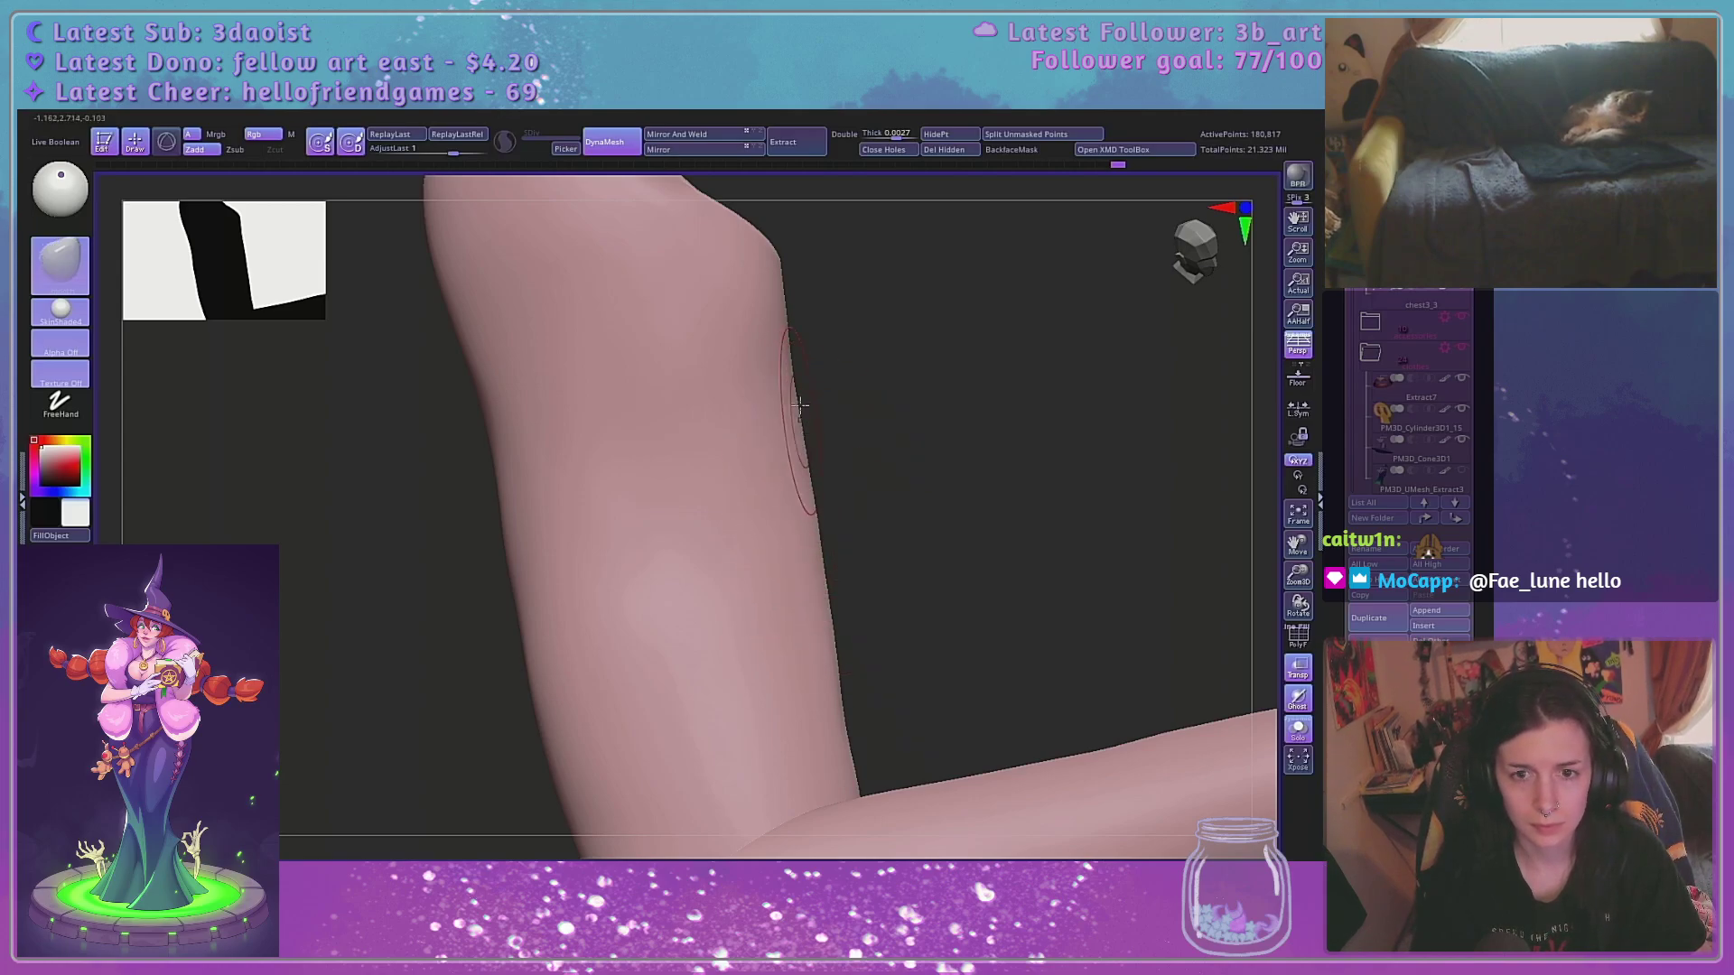
key("space")
key("space")
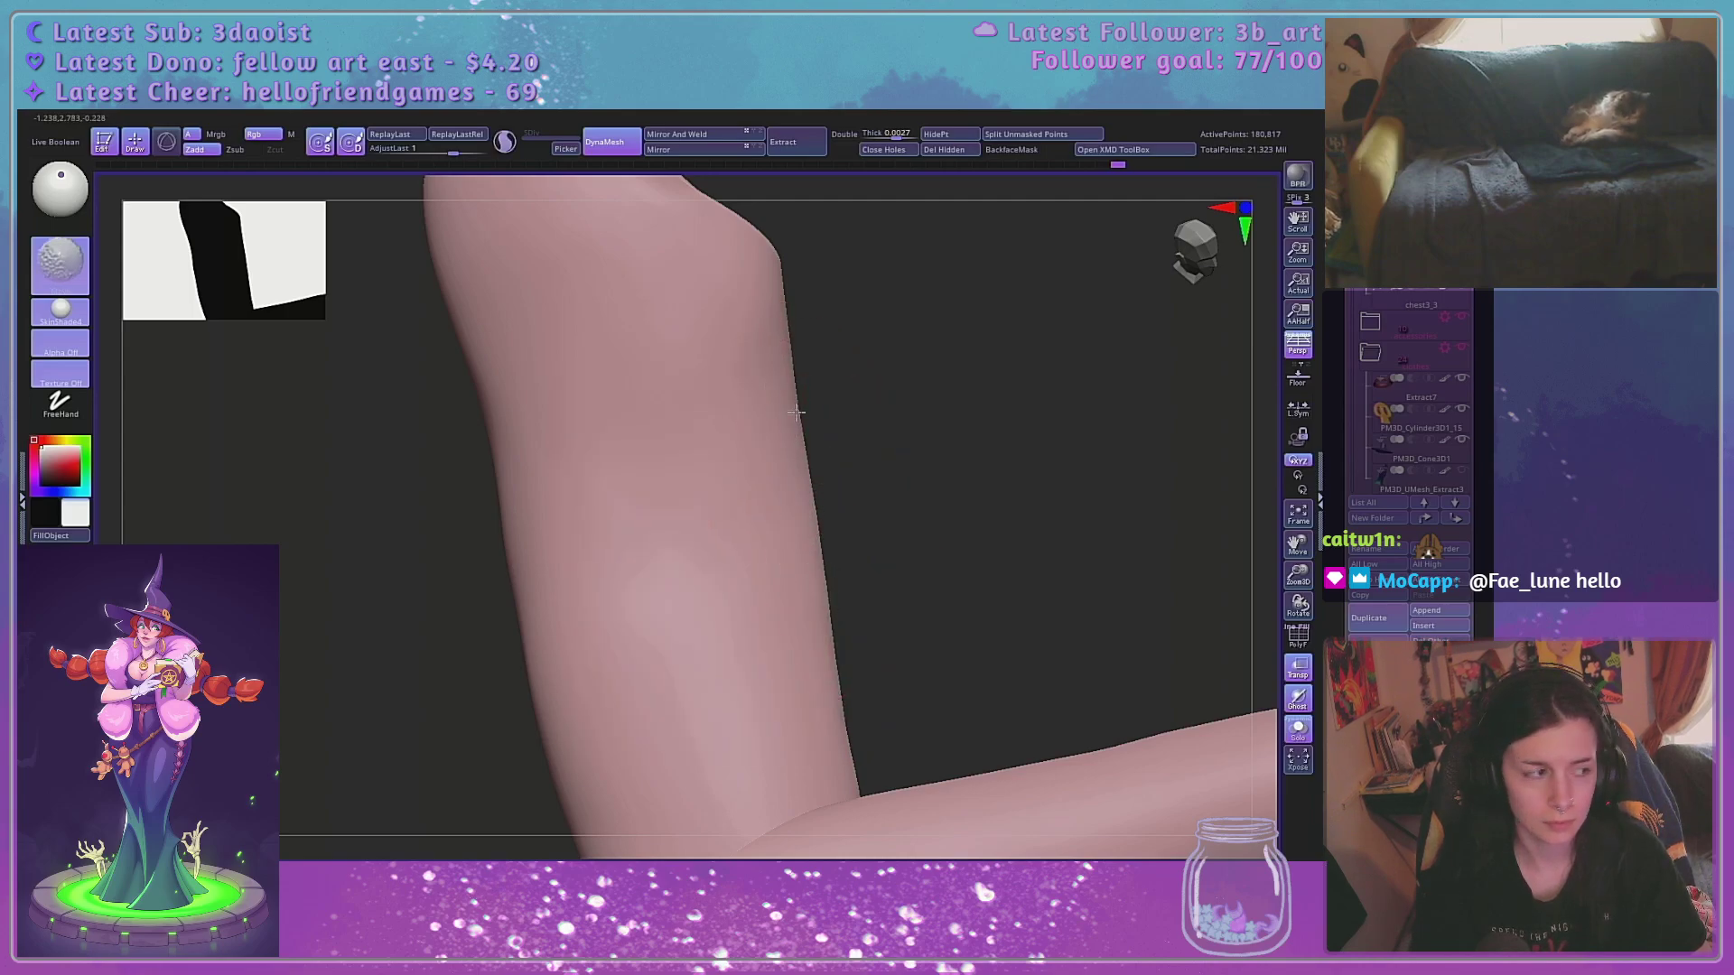
Reshape and smooth the back contour of the upper arm above the elbow with the Move brush
left_click_drag(1022, 424, 1003, 513)
key("f")
left_click_drag(1258, 534, 1233, 623)
left_click_drag(1306, 576, 1307, 650)
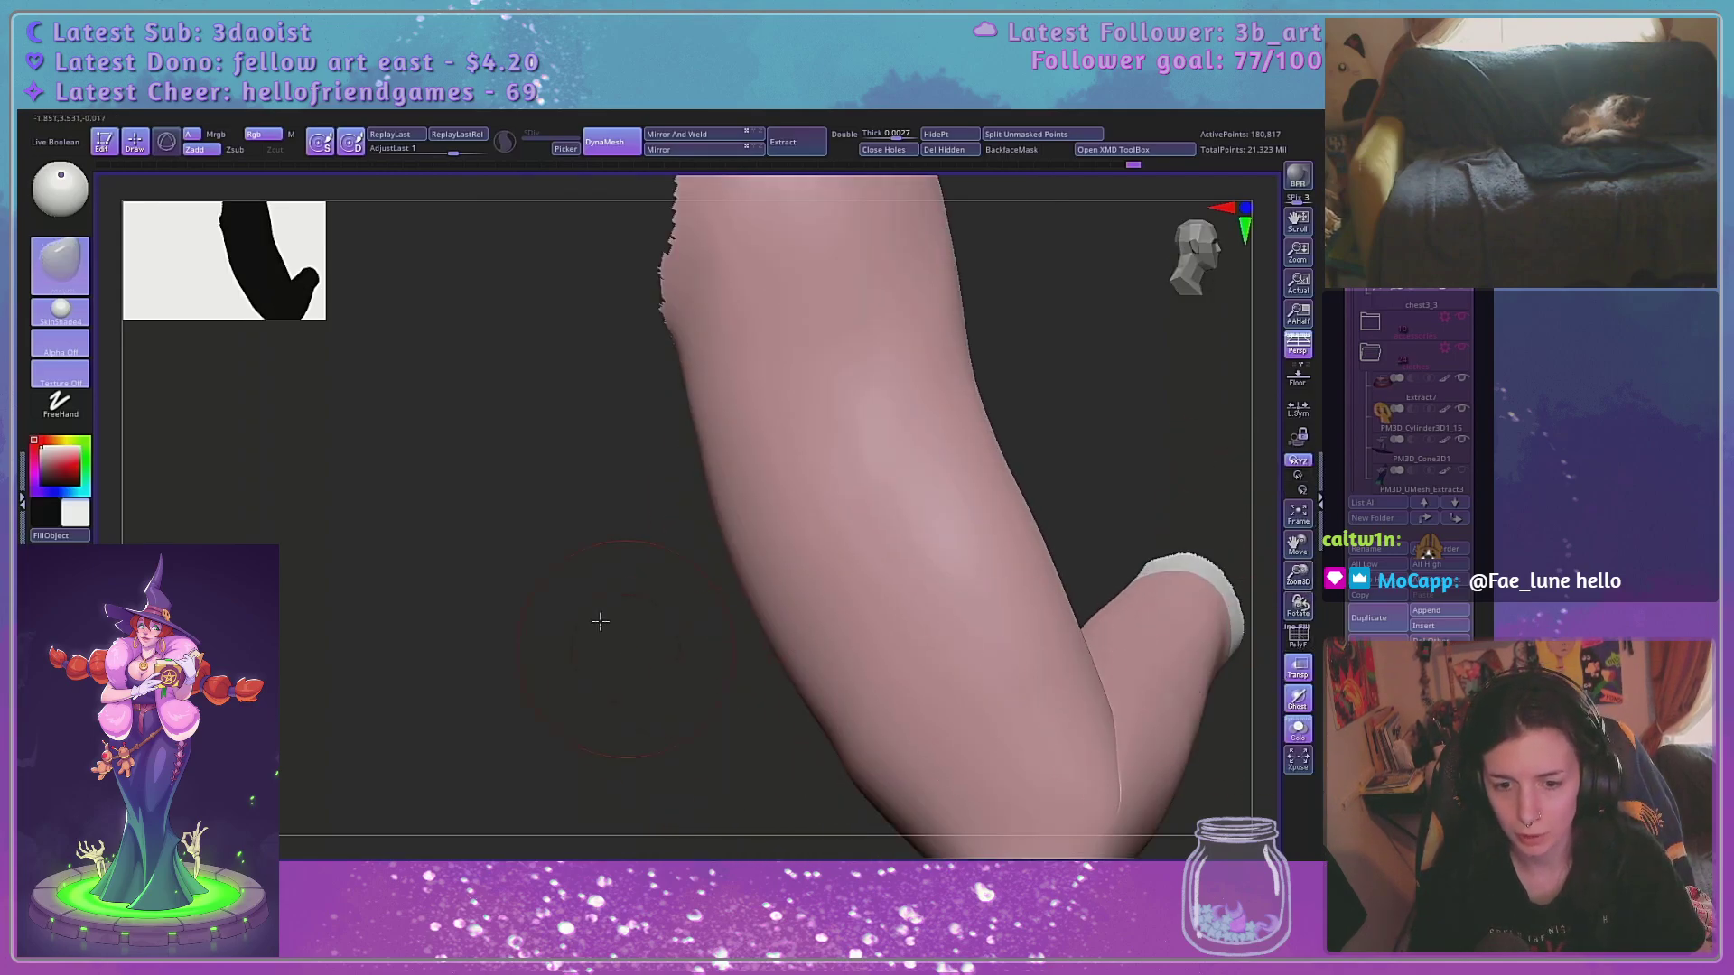
left_click_drag(600, 619, 556, 510, "alt")
key("space")
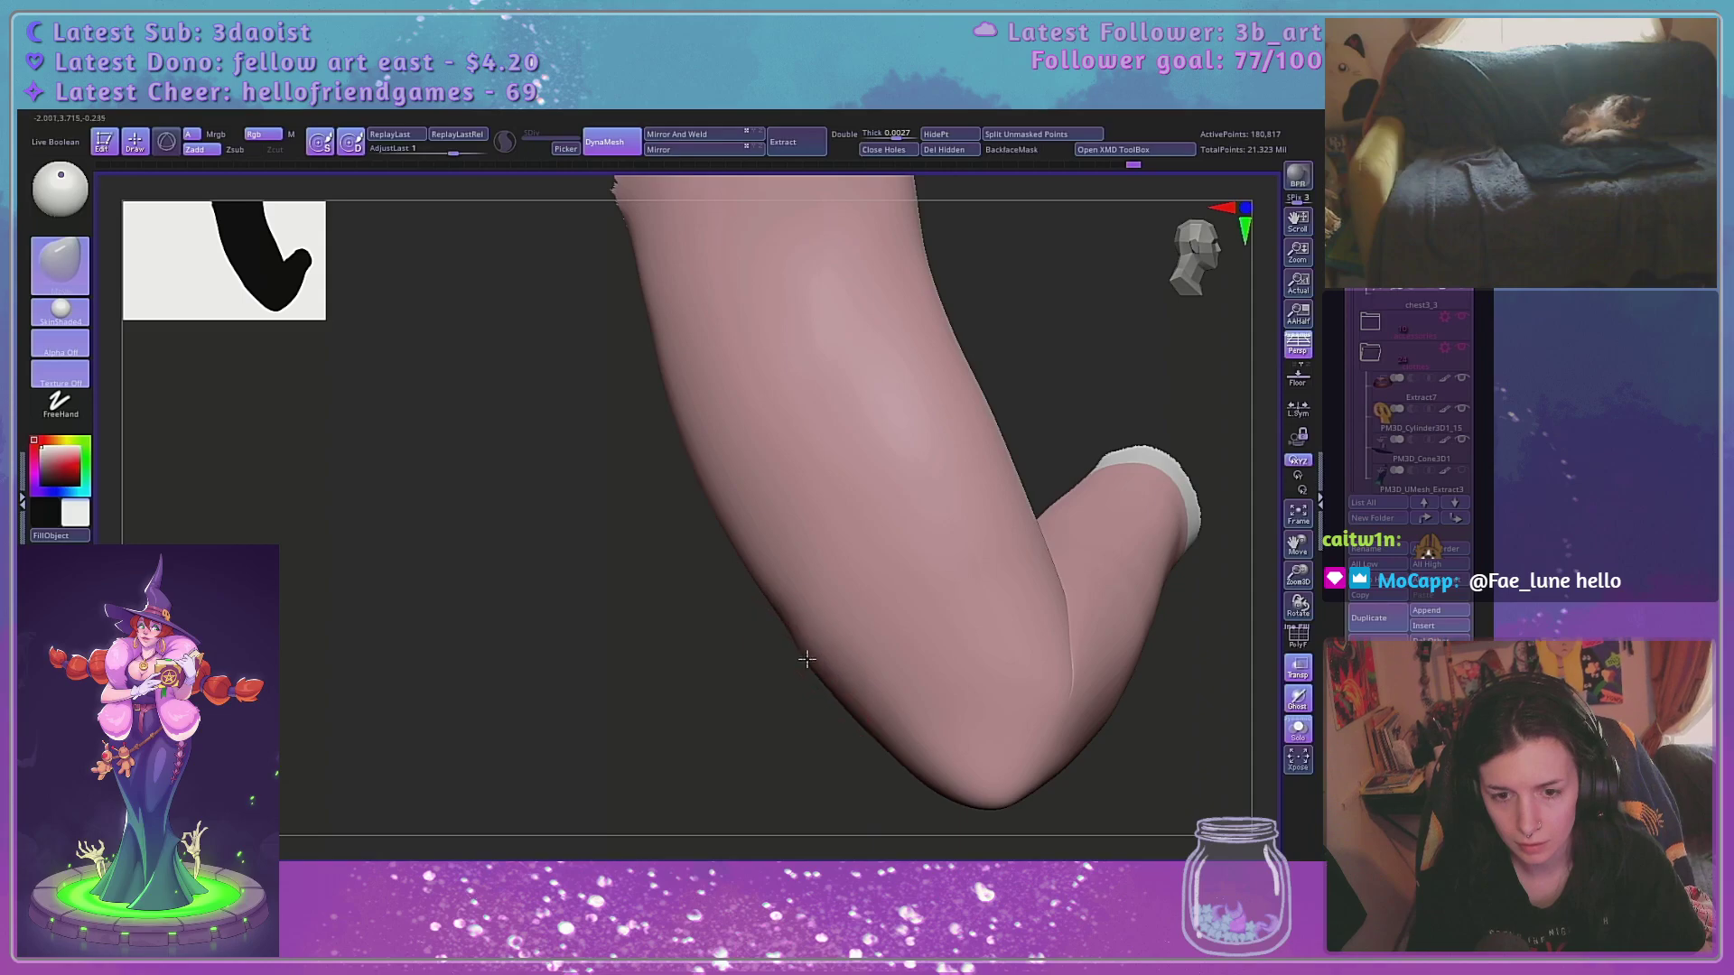
key("space")
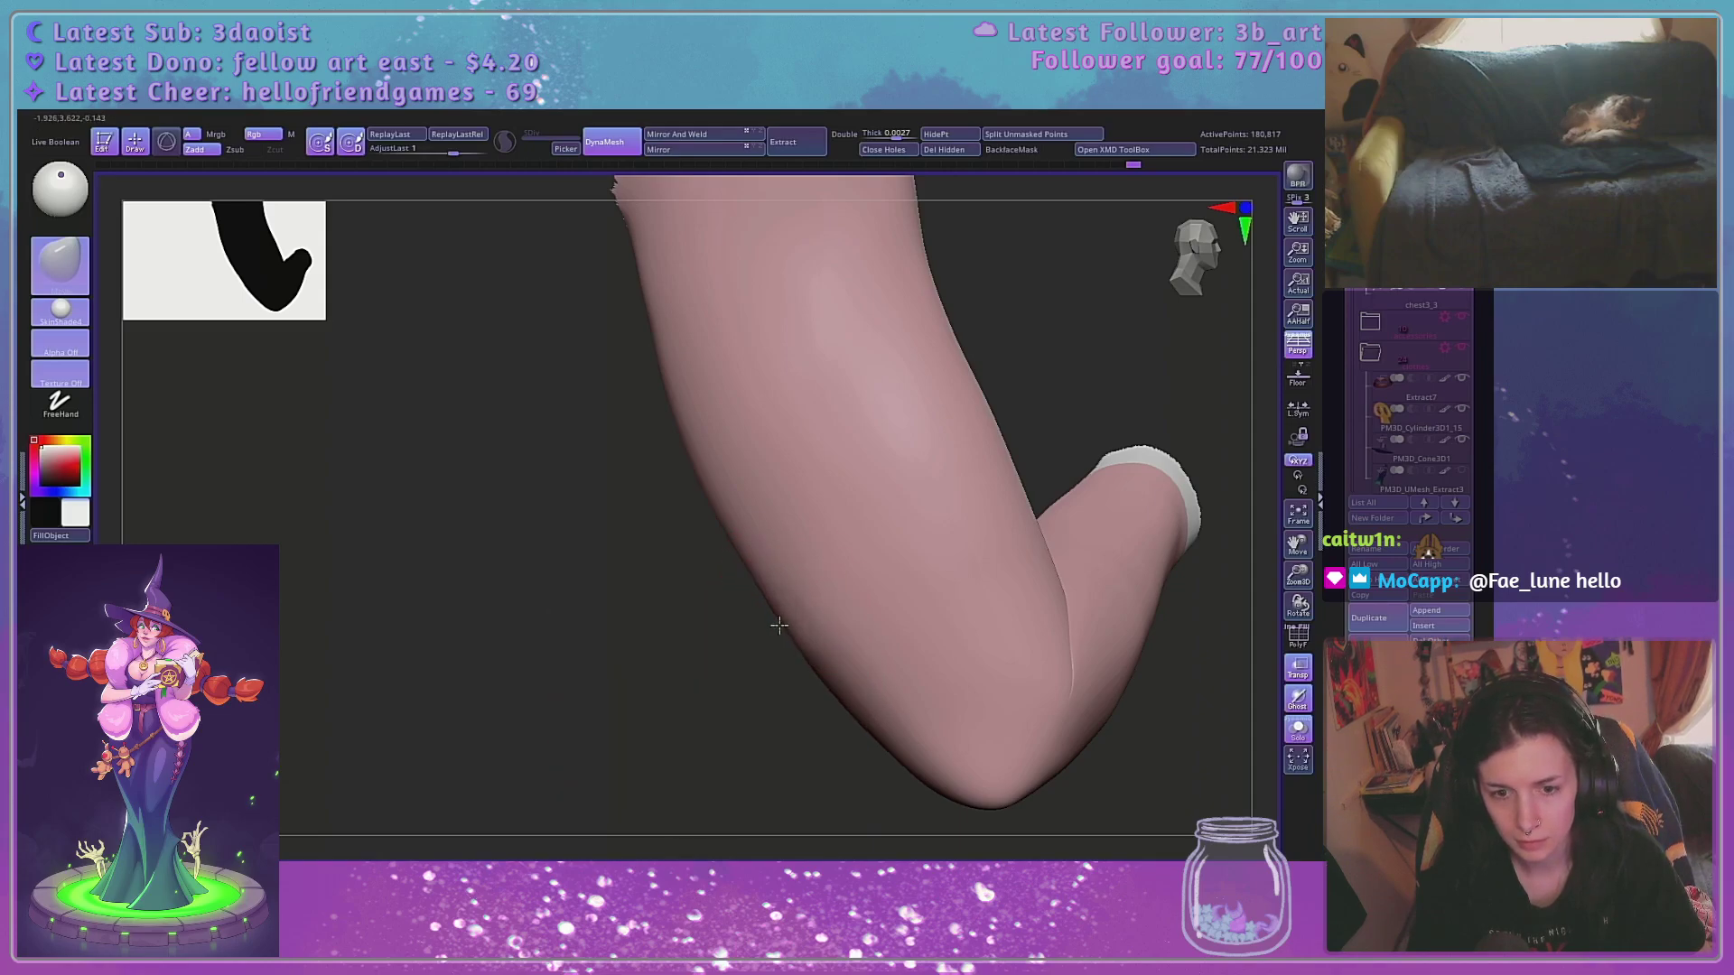
left_click_drag(578, 625, 777, 653)
left_click_drag(954, 581, 831, 627)
key("space")
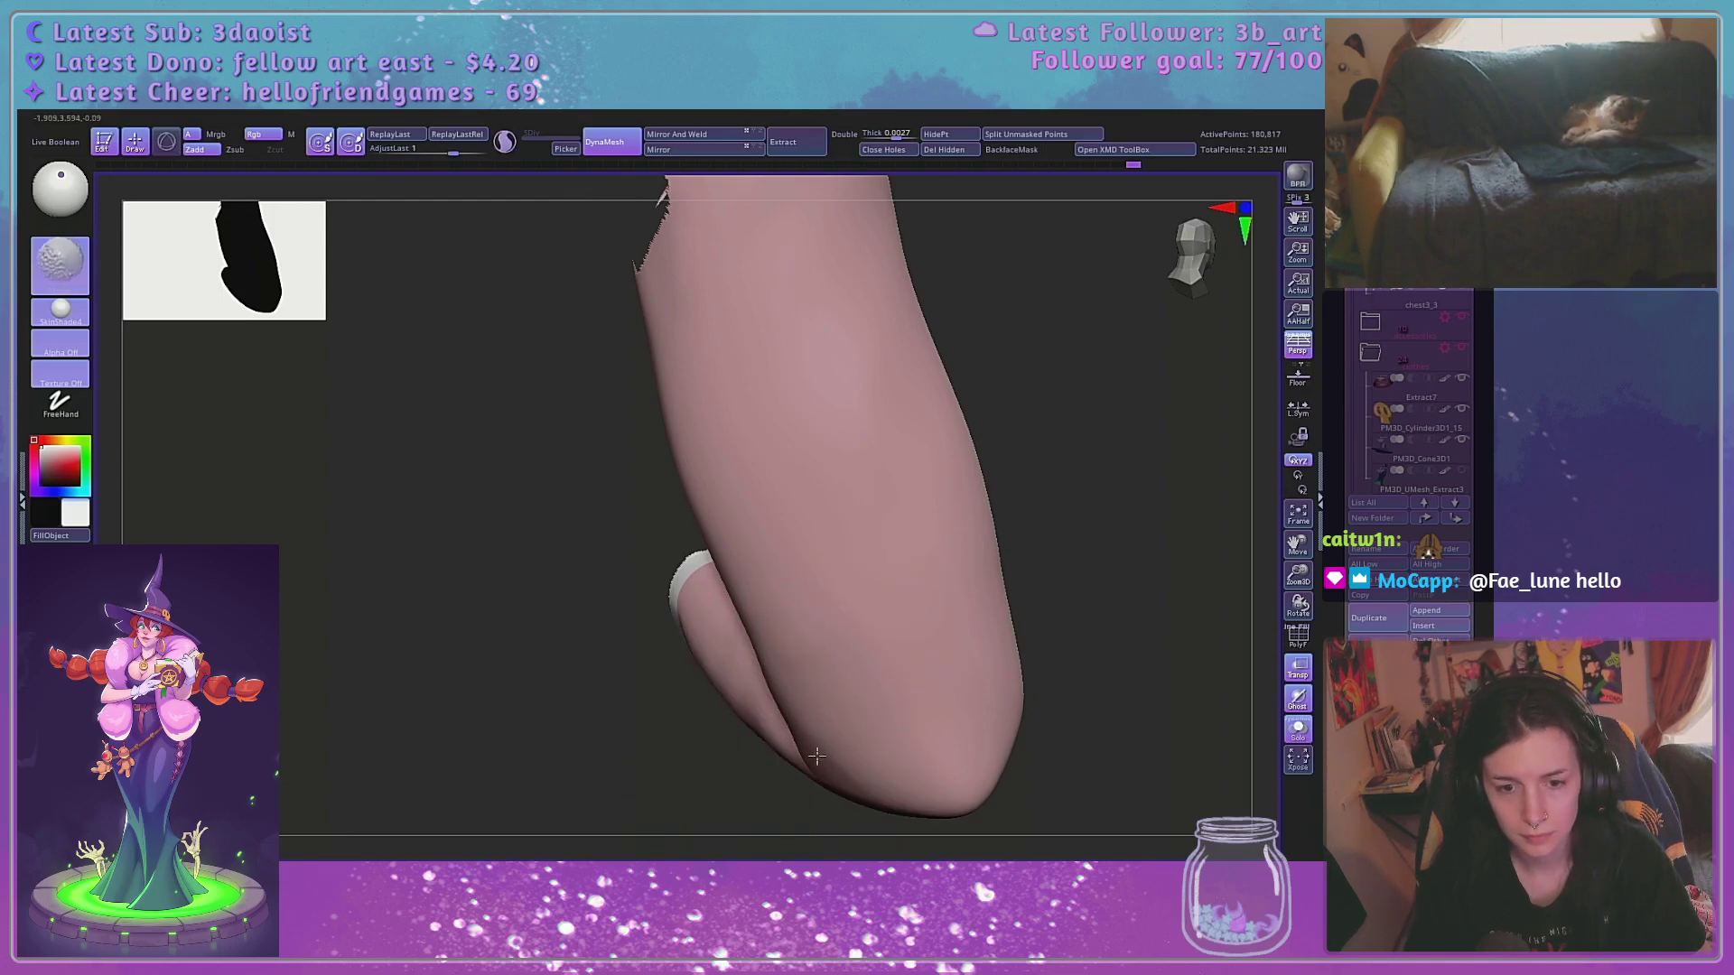
left_click_drag(711, 558, 760, 626)
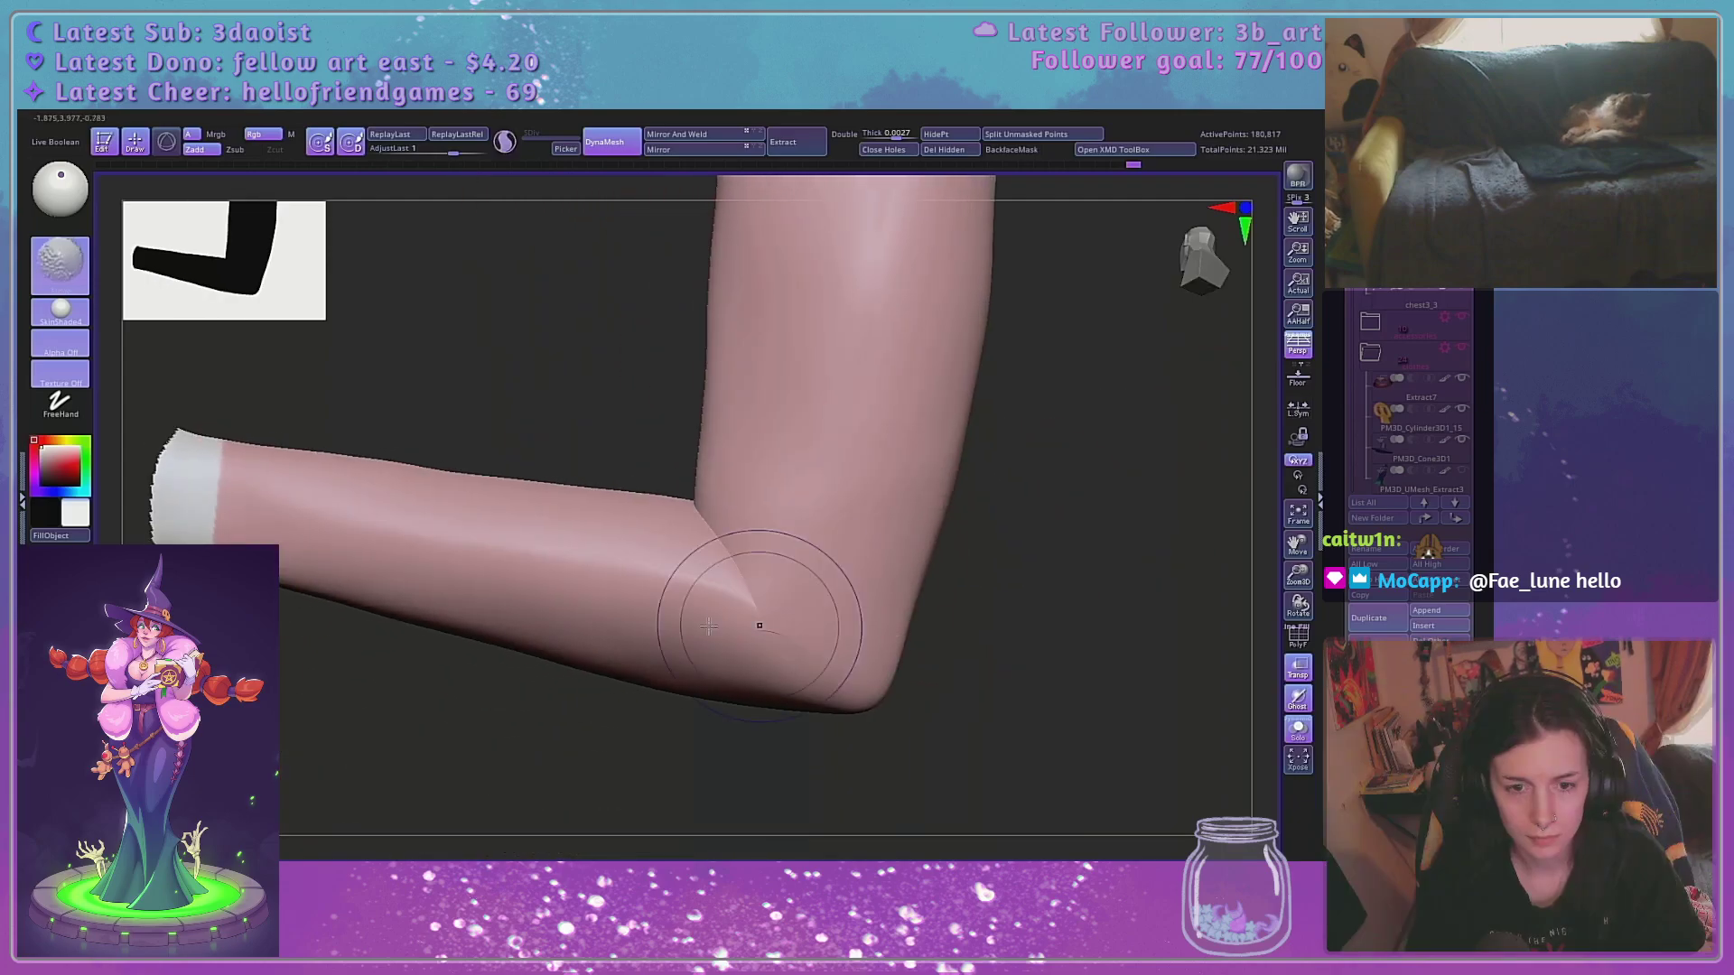
Even out the back contour of the upper arm as seen from above
left_click_drag(1138, 551, 1205, 657)
left_click_drag(1137, 611, 1117, 545)
mouse_move(1119, 613)
left_mouse_down()
mouse_move(1115, 487)
mouse_move(1107, 586)
left_mouse_up()
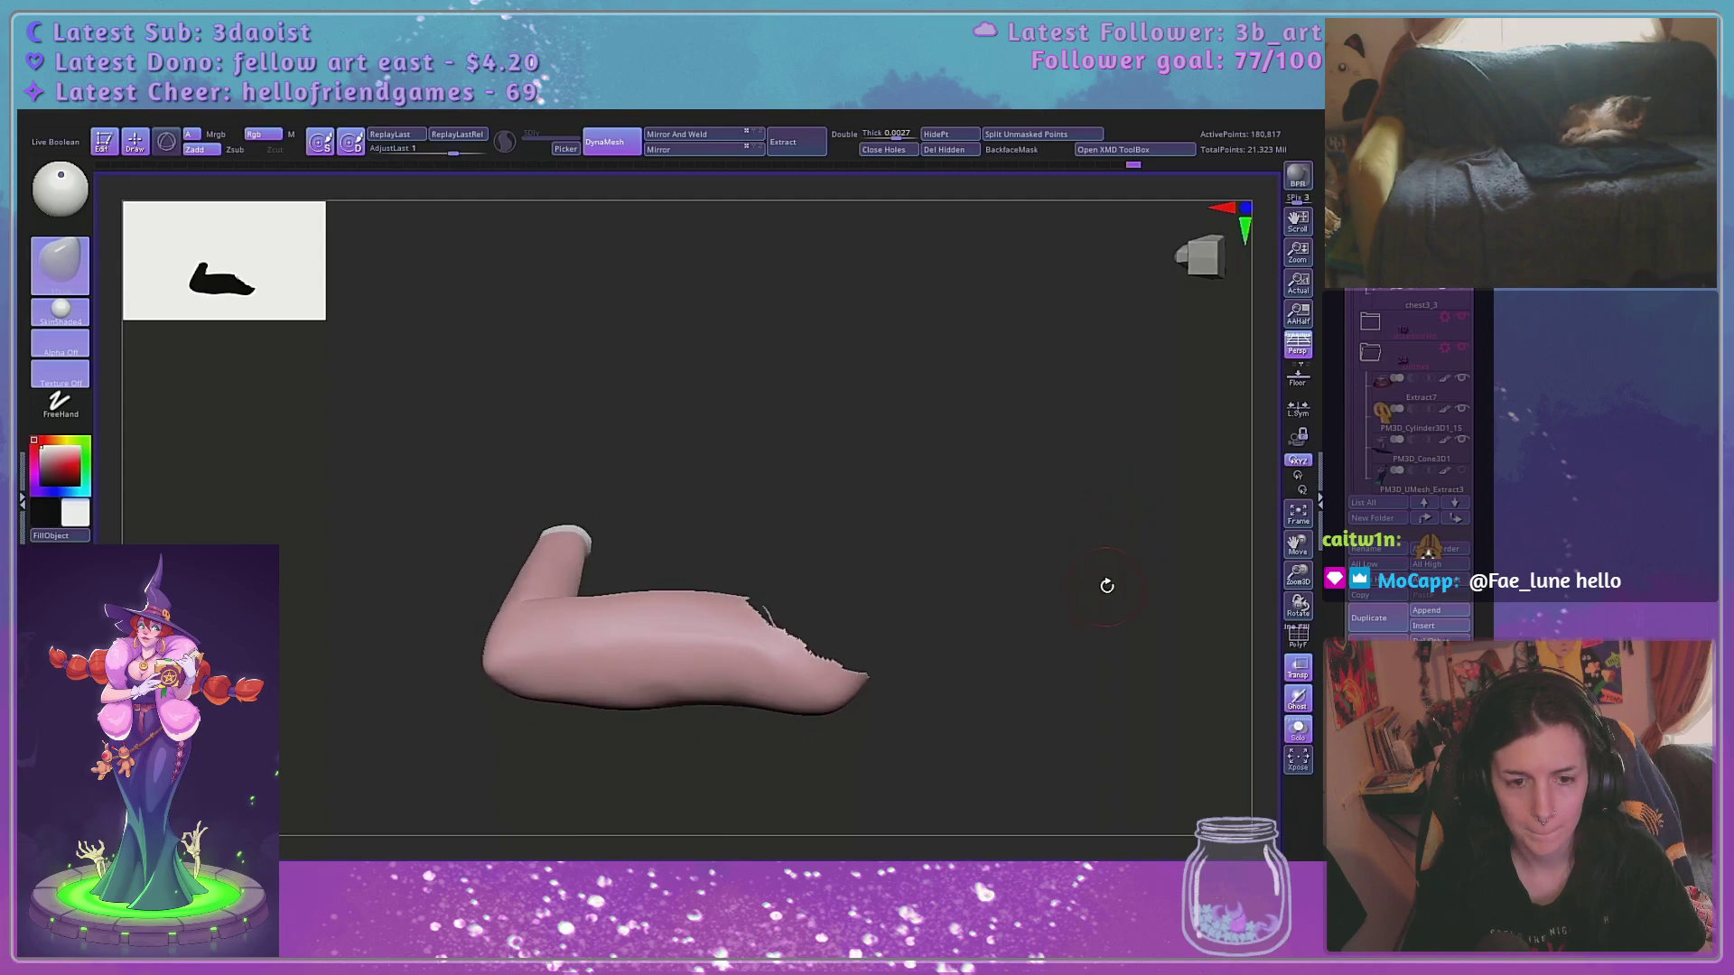
key("space")
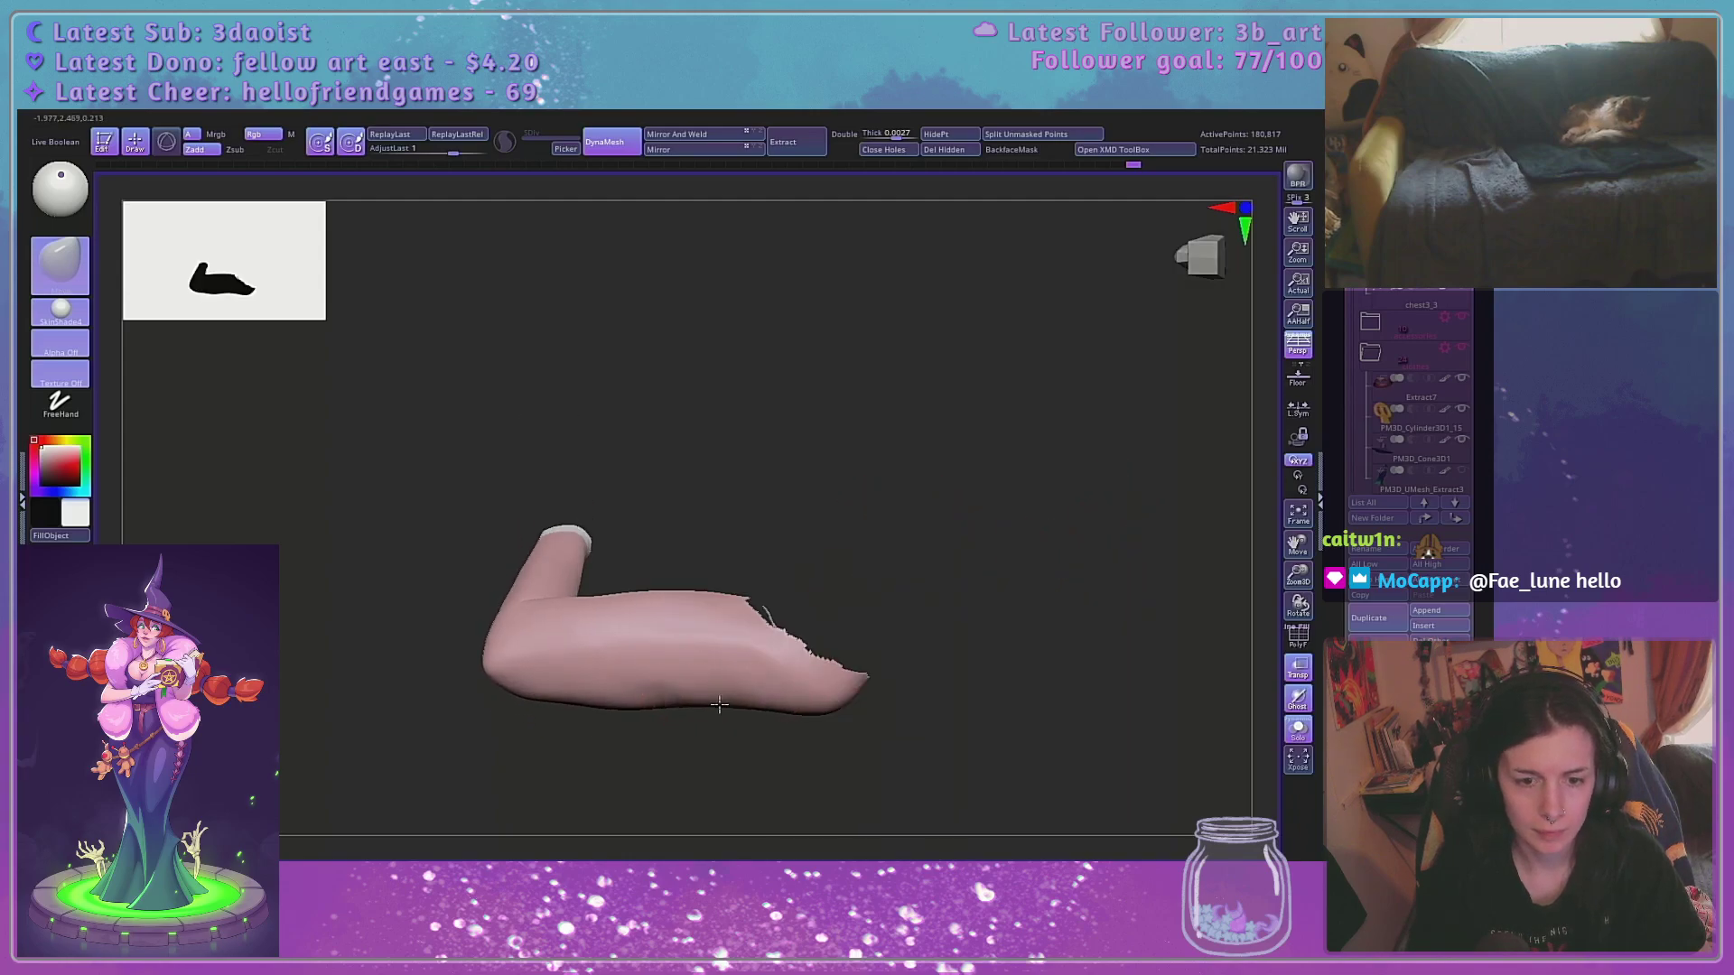
key("shift")
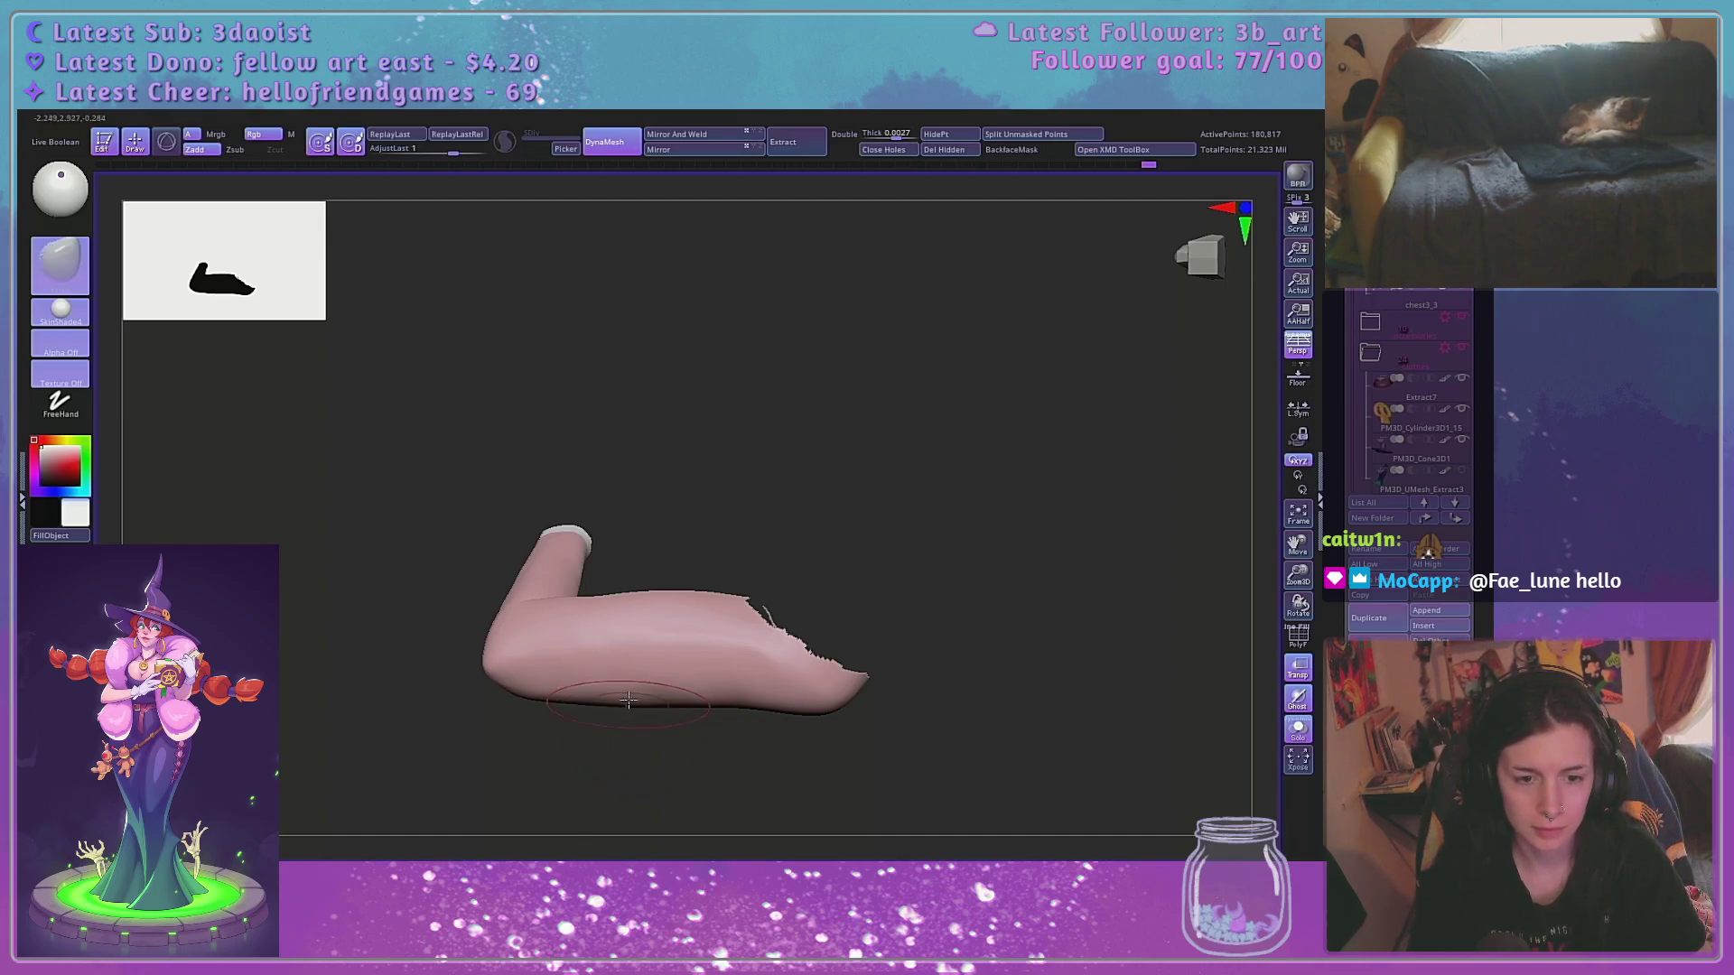
key("shift")
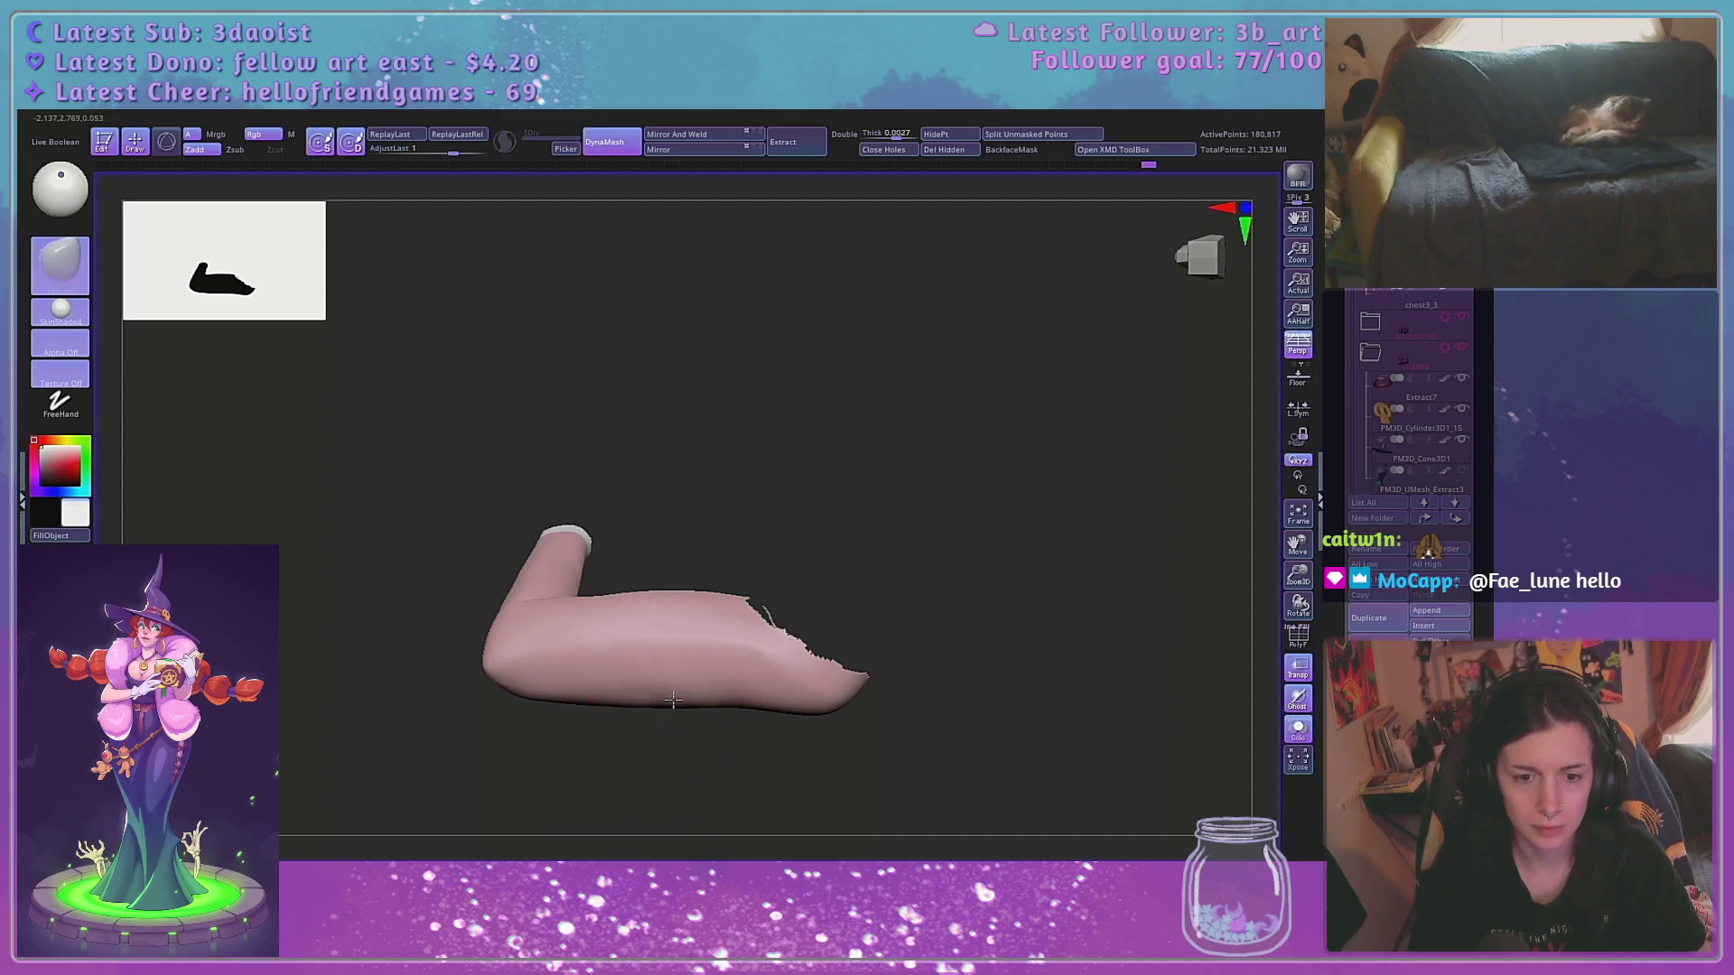
key("shift")
Unhide the rest of the body and isolate the torso polygroup, hiding the arms
left_click_drag(935, 537, 1073, 533)
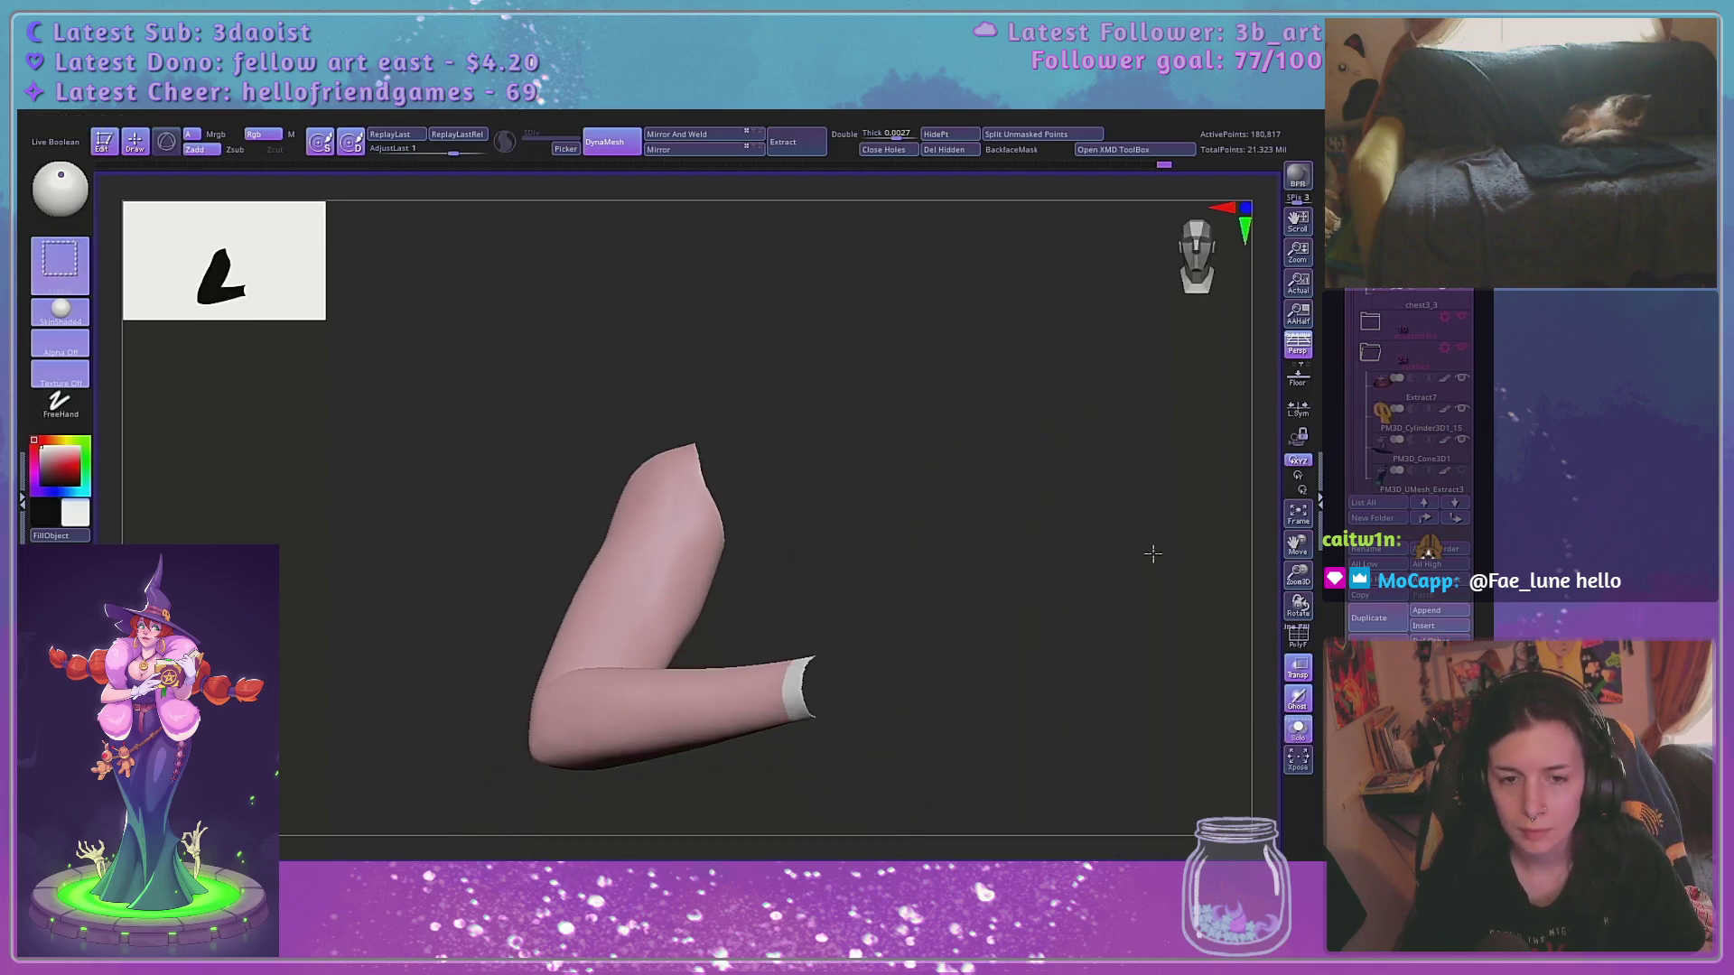
left_click(1149, 554, "ctrl+shift")
left_click_drag(1172, 434, 1126, 515)
left_click_drag(1298, 594, 1227, 561)
left_click_drag(735, 334, 586, 353, "alt")
key("space")
left_click_drag(687, 574, 640, 579)
left_click(761, 528, "ctrl+shift")
Refine and smooth the front edge of the armpit opening where it runs into the breast
key("space")
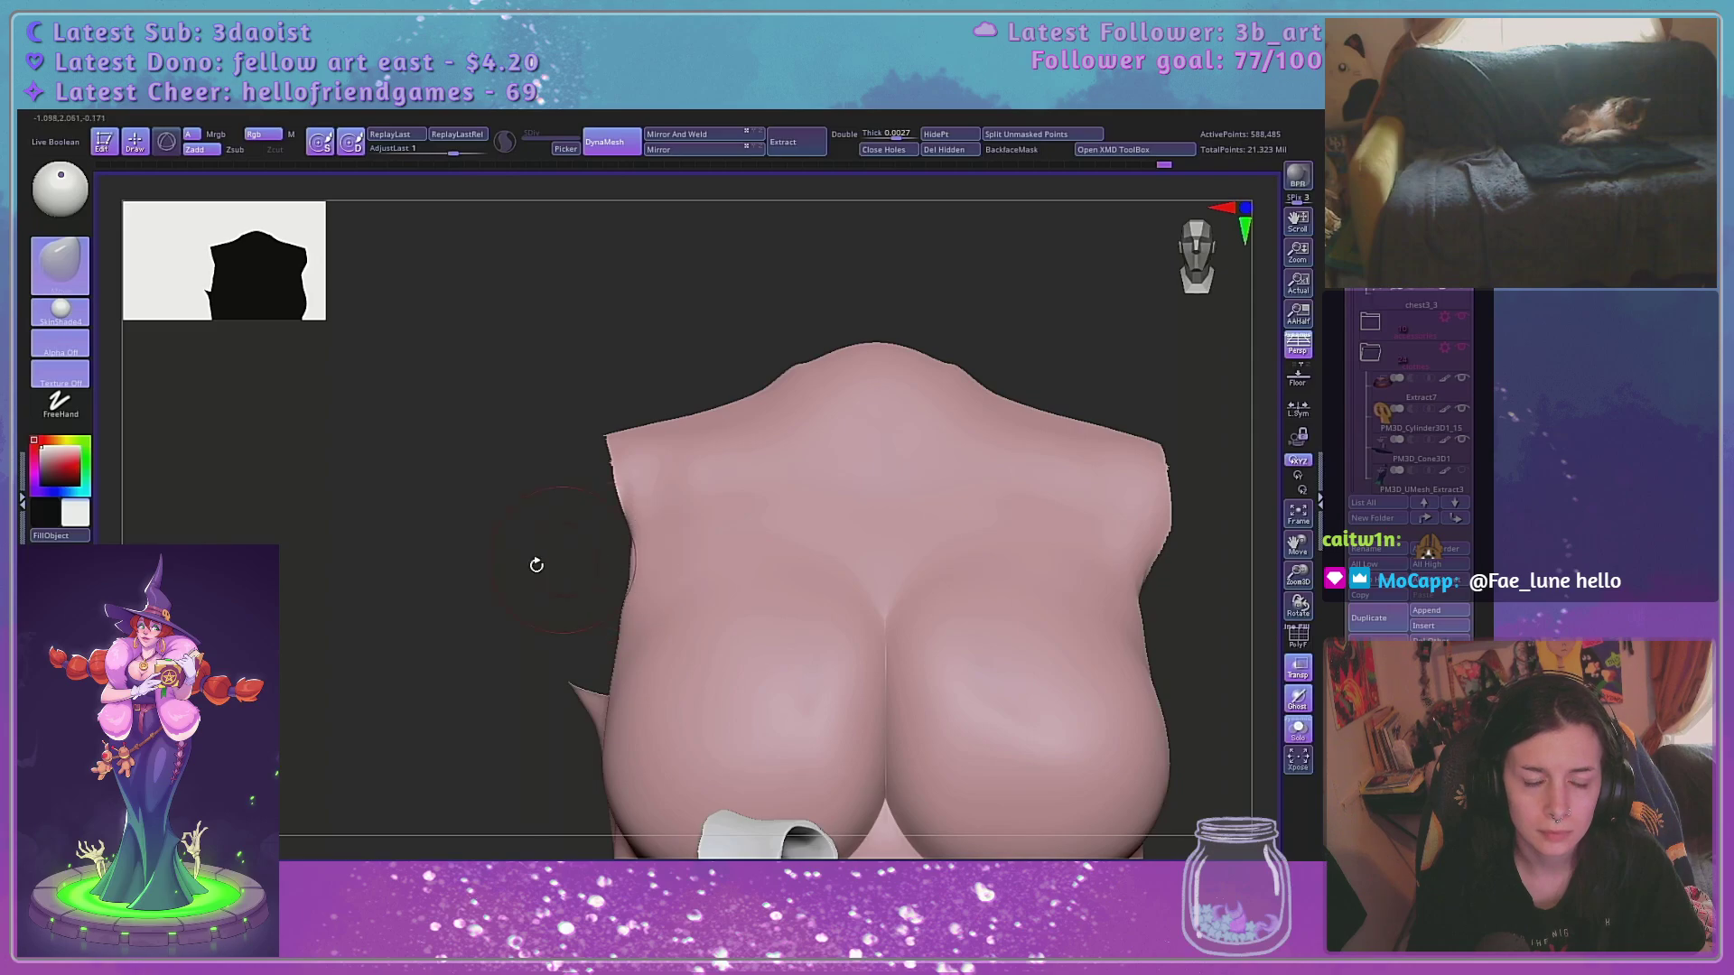
mouse_move(537, 565)
left_mouse_down()
mouse_move(645, 571)
mouse_move(568, 558)
mouse_move(612, 562)
left_mouse_up()
key("space")
key("space")
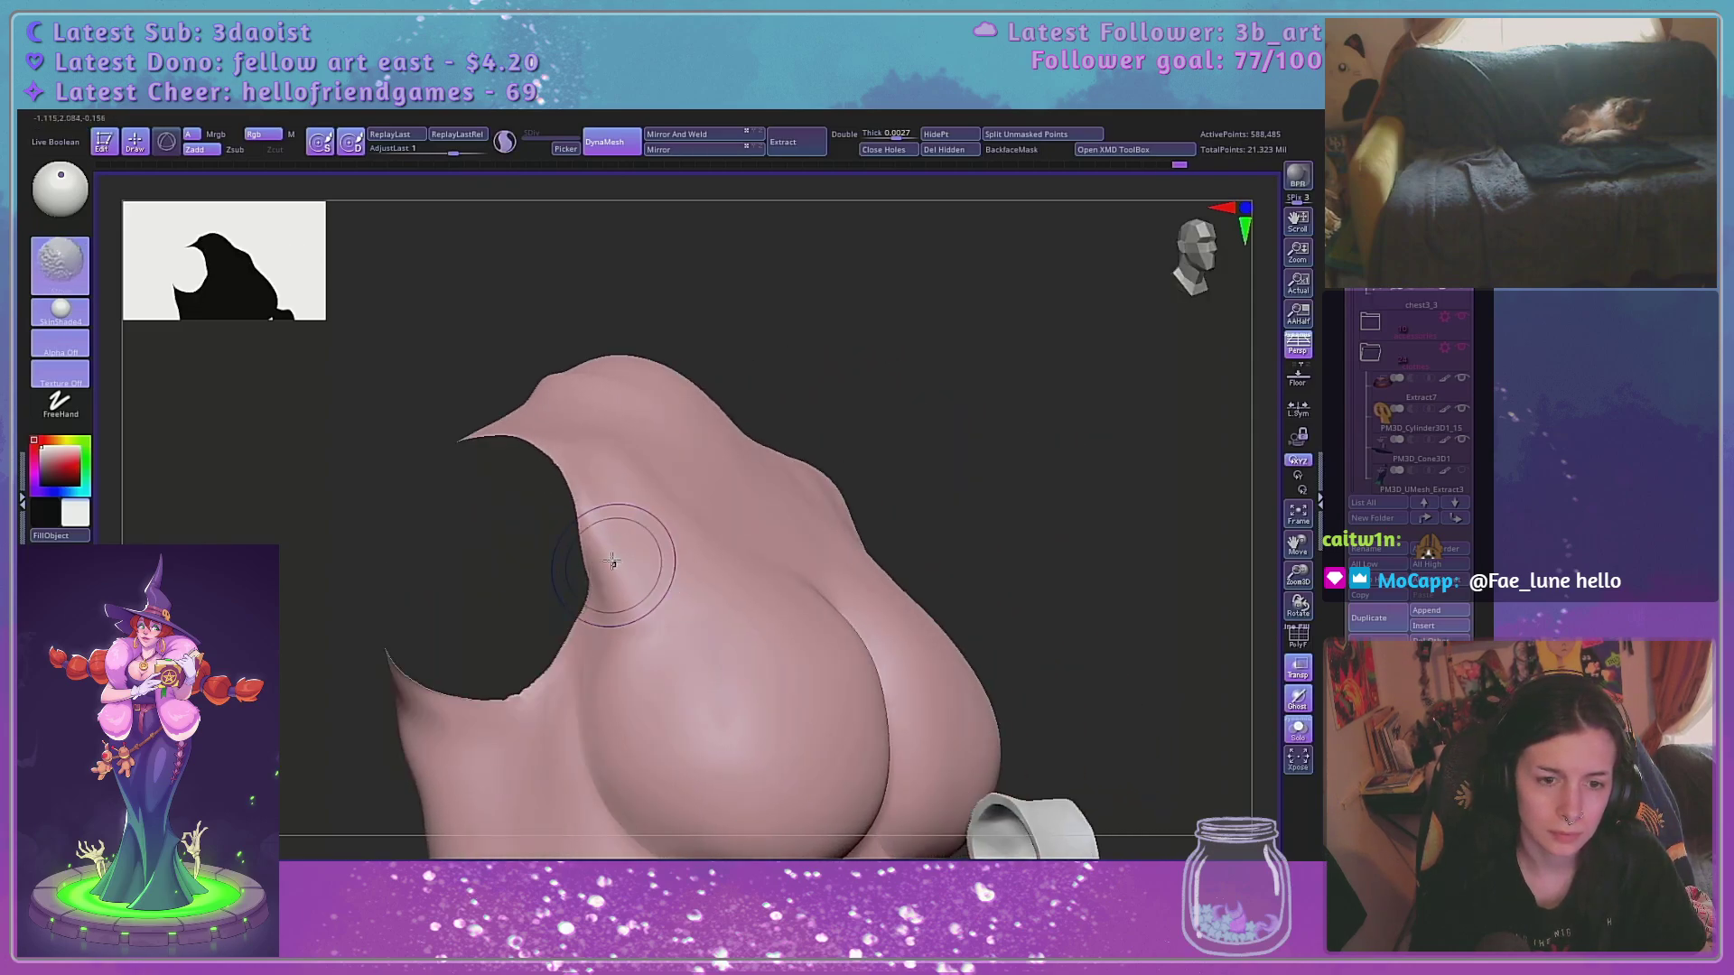
left_click_drag(930, 465, 991, 471)
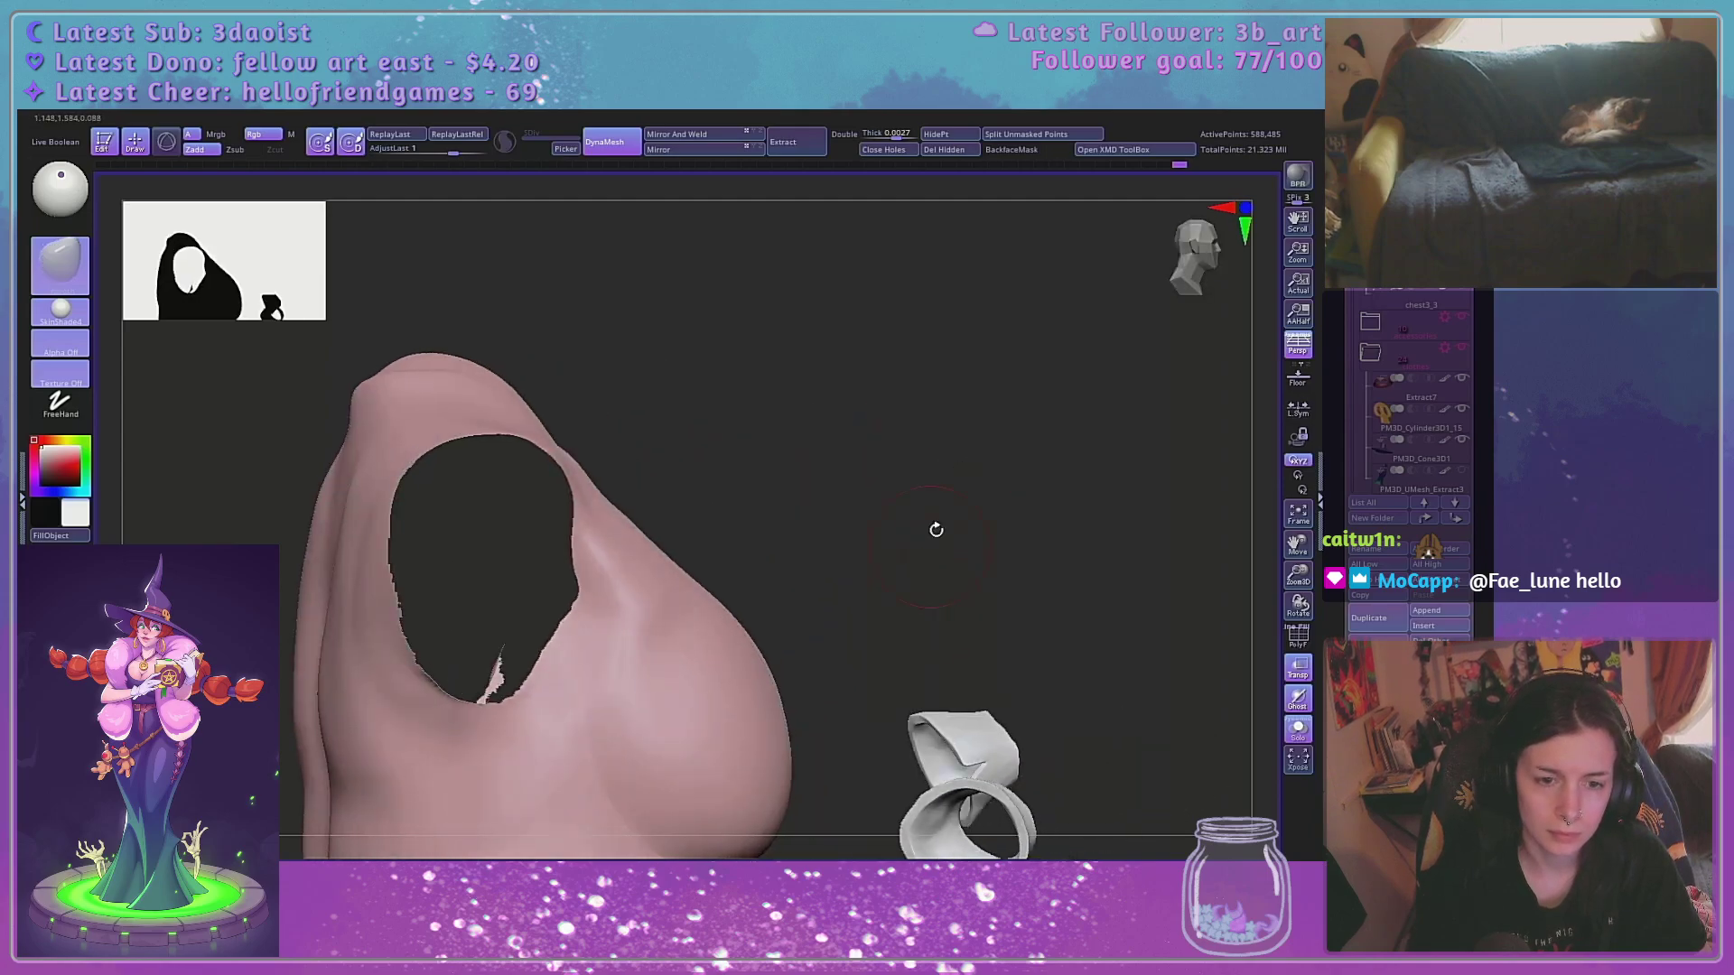
left_click_drag(936, 530, 908, 539)
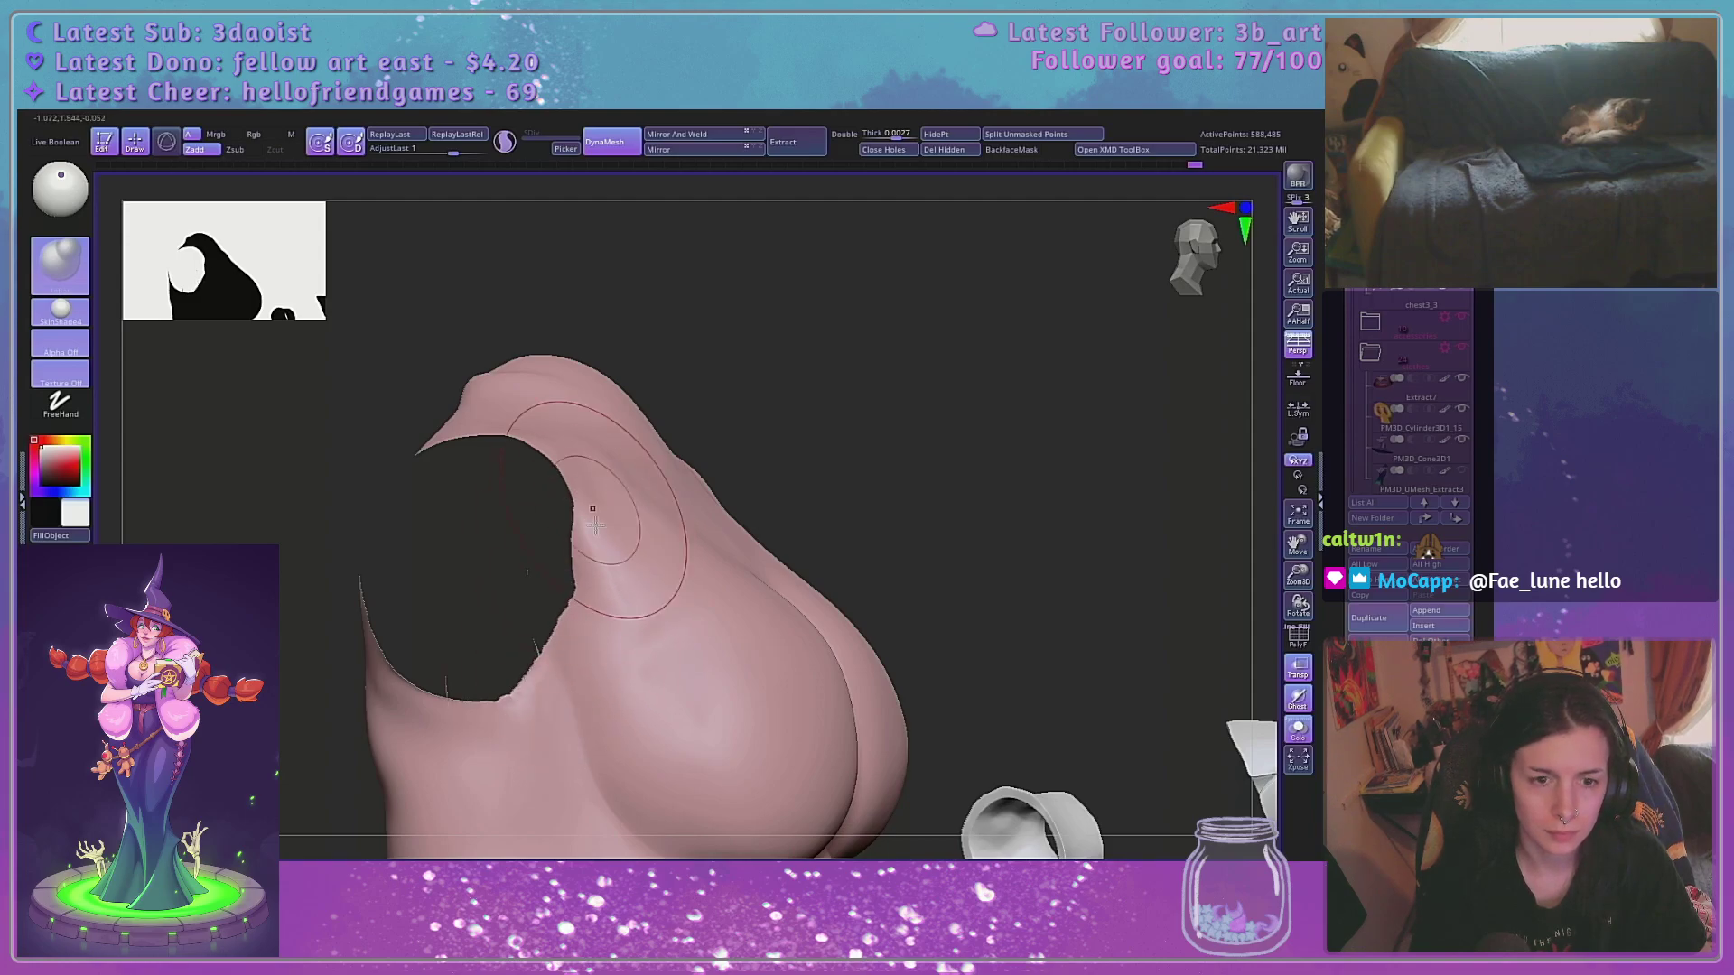
left_click_drag(595, 526, 595, 585, "shift")
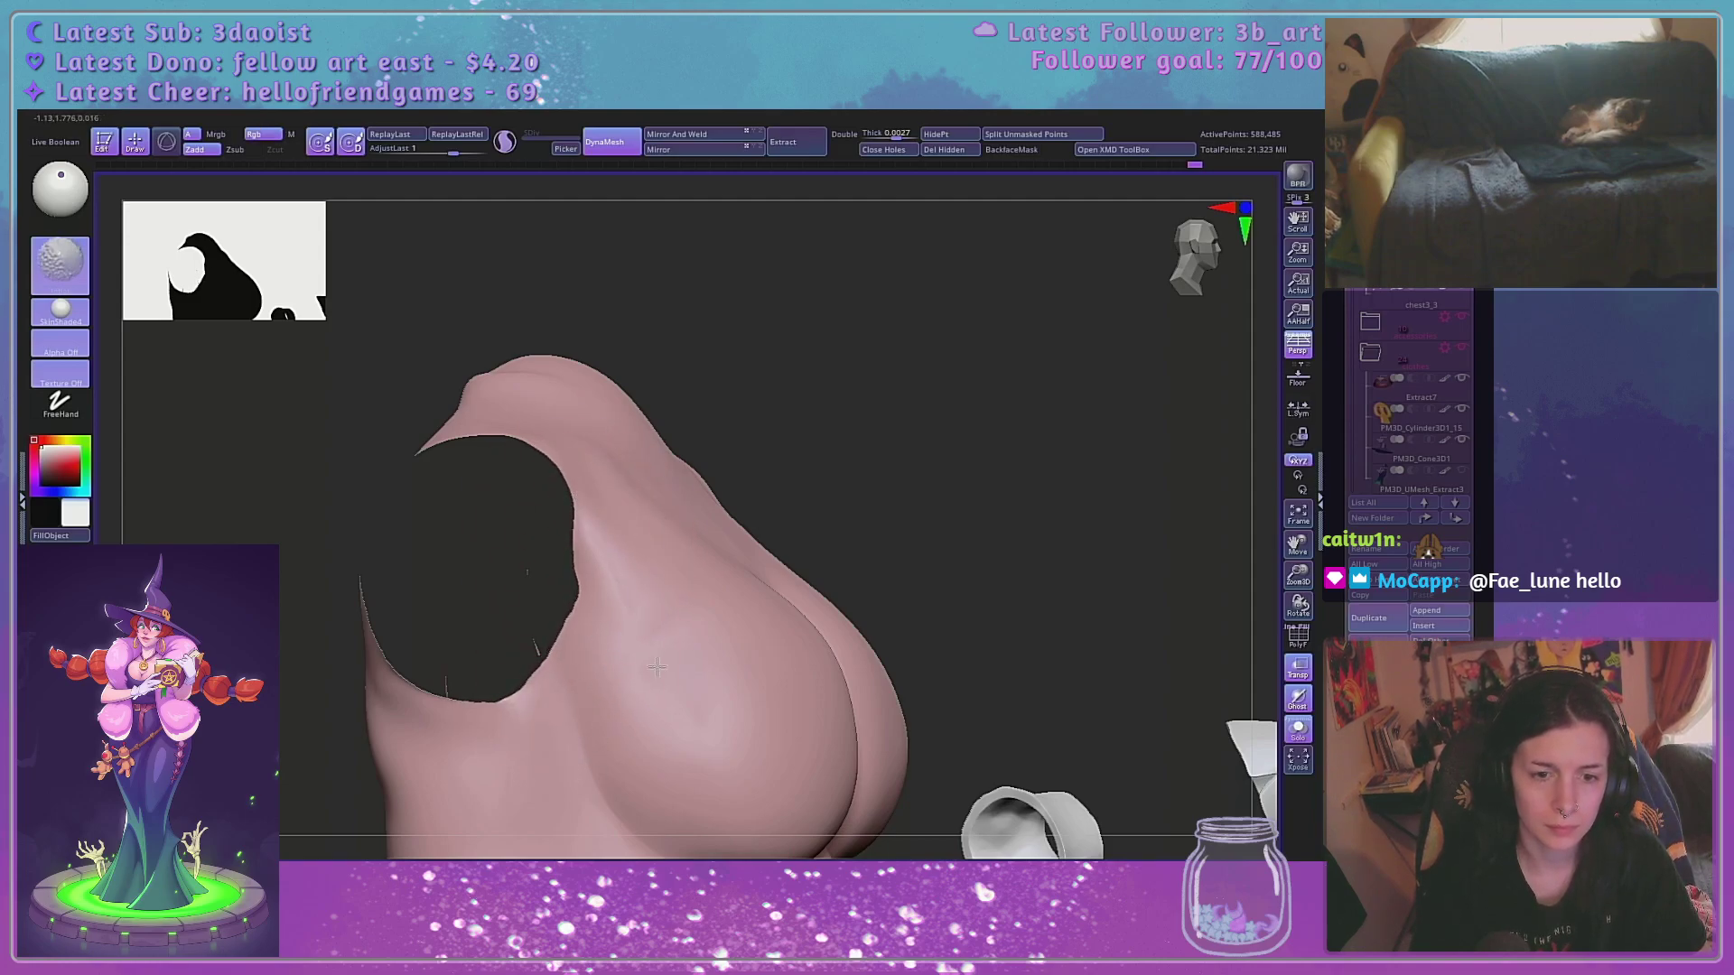
Switch to the Move brush and nudge the outer side of the breast slightly inward
left_click_drag(1026, 411, 917, 402)
key("b")
key("m")
key("v")
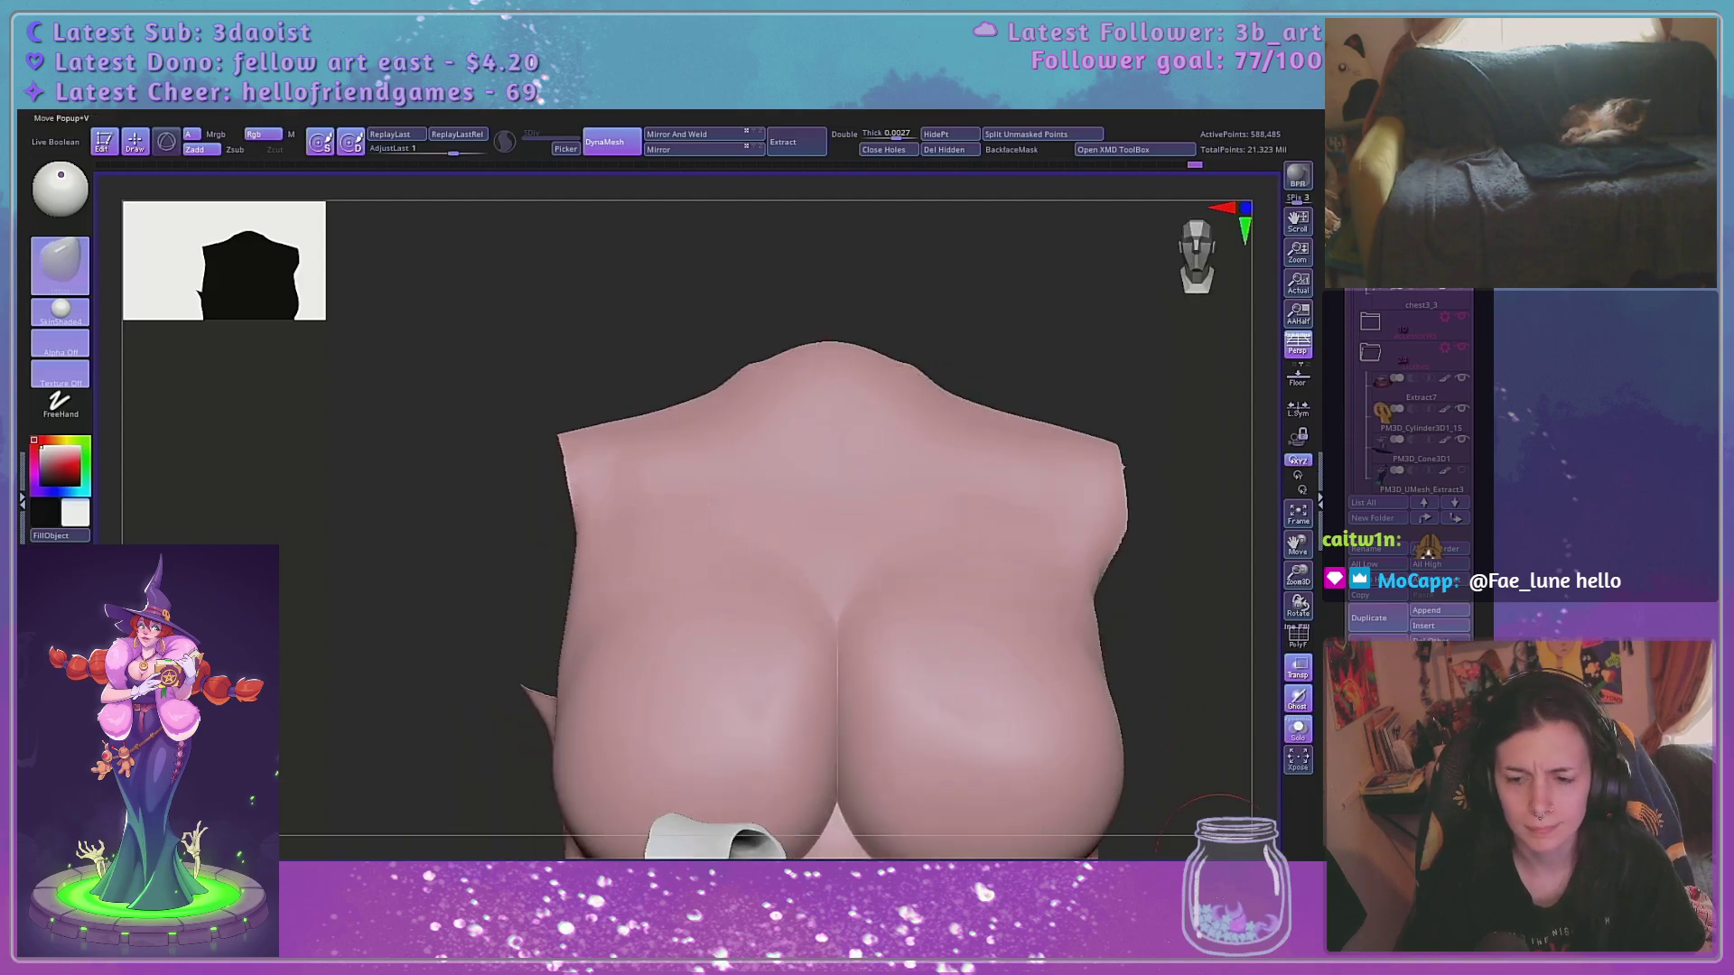
key("space")
left_click_drag(674, 604, 686, 604)
left_click_drag(557, 670, 568, 667)
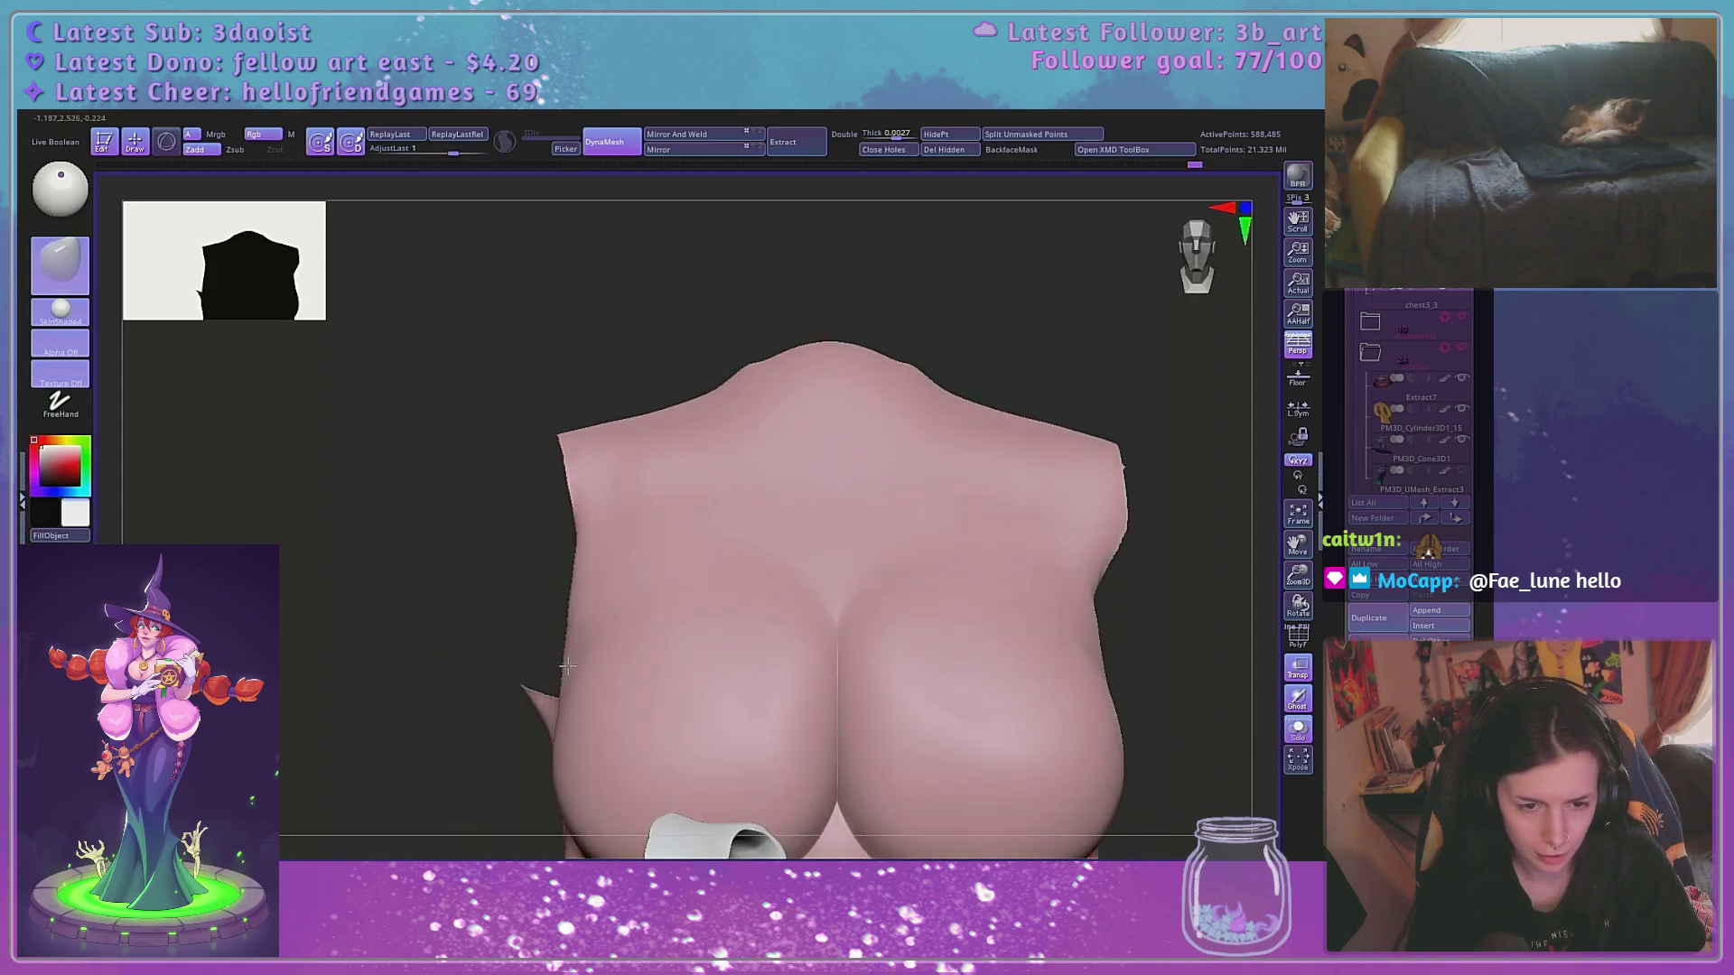
mouse_move(403, 677)
left_mouse_down()
mouse_move(554, 668)
mouse_move(492, 582)
mouse_move(547, 656)
mouse_move(530, 626)
left_mouse_up()
right_click(435, 663)
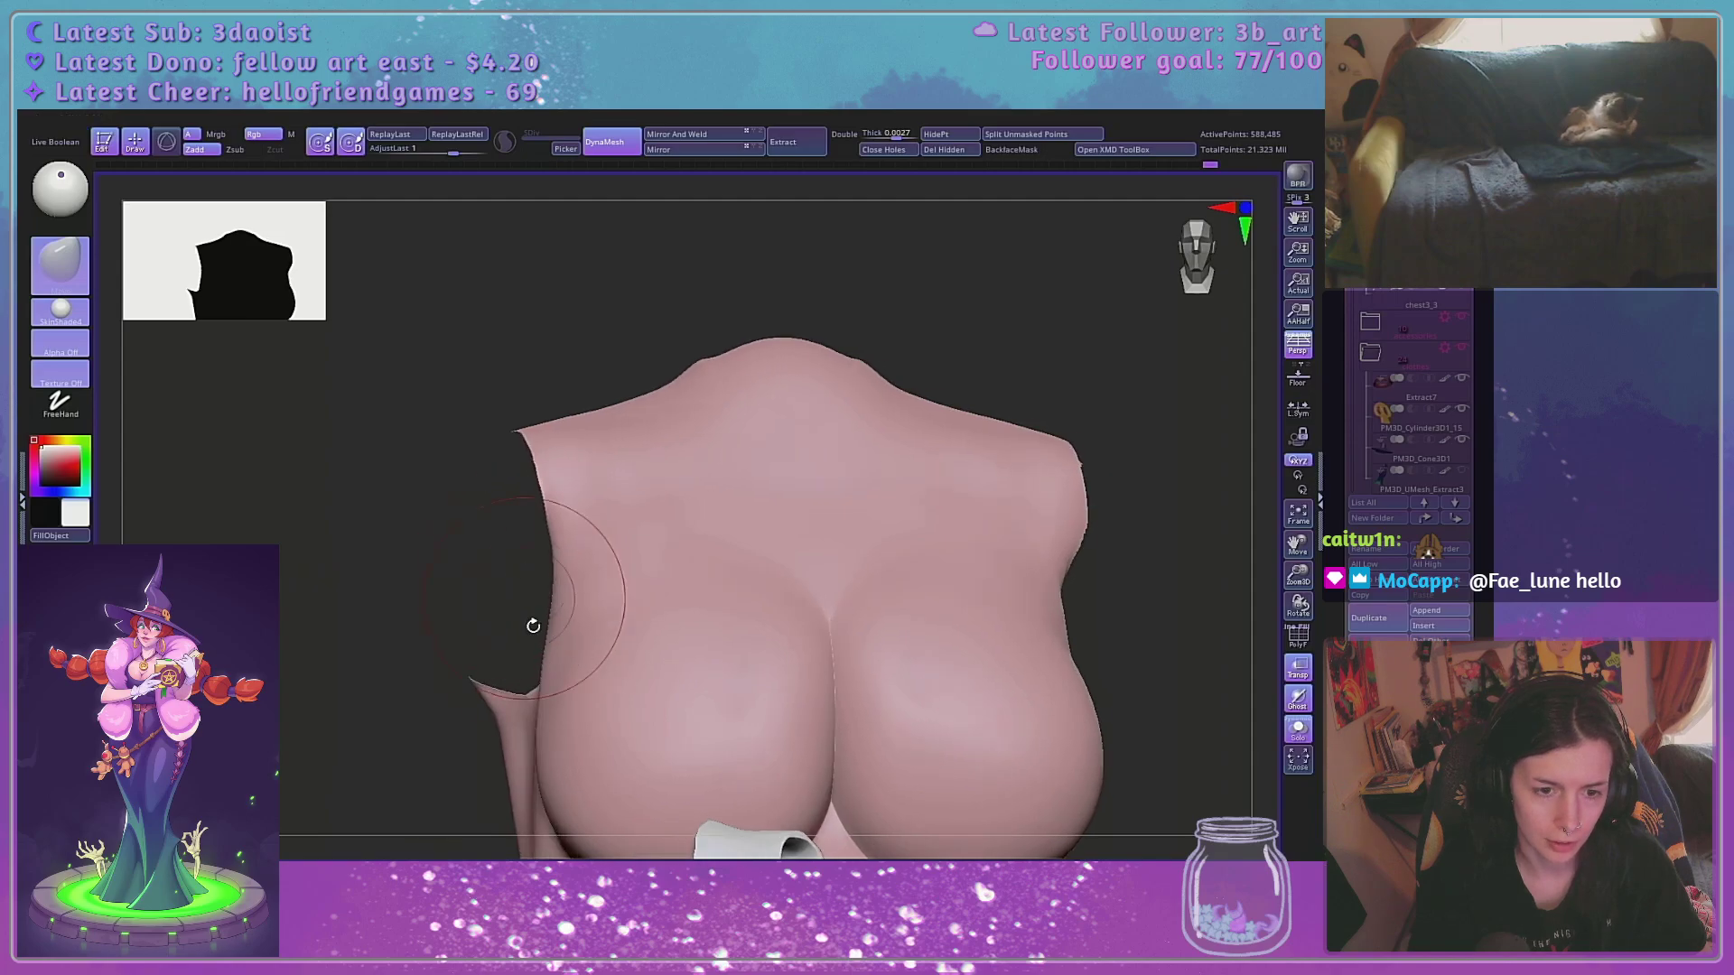
Reshape the outer breast below the armpit opening using small Move strokes
left_click(716, 853)
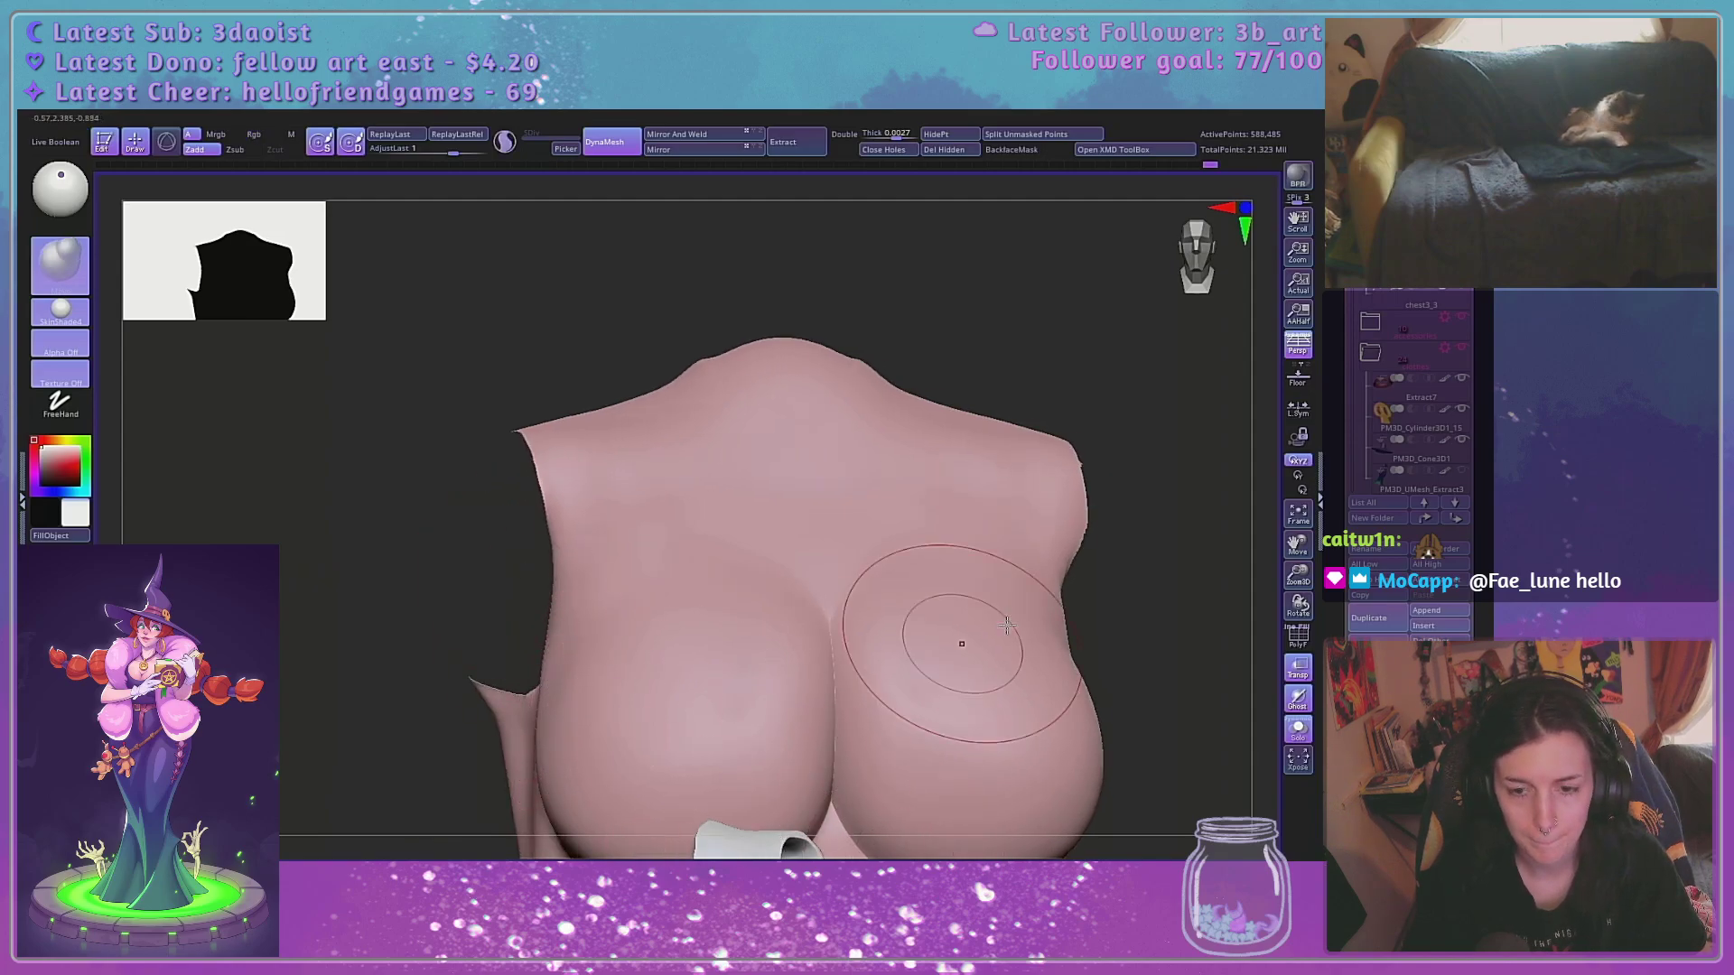
mouse_move(1167, 634)
left_mouse_down("alt")
mouse_move(1103, 495)
mouse_move(1179, 498)
left_mouse_up("alt")
left_click_drag(526, 589, 508, 607)
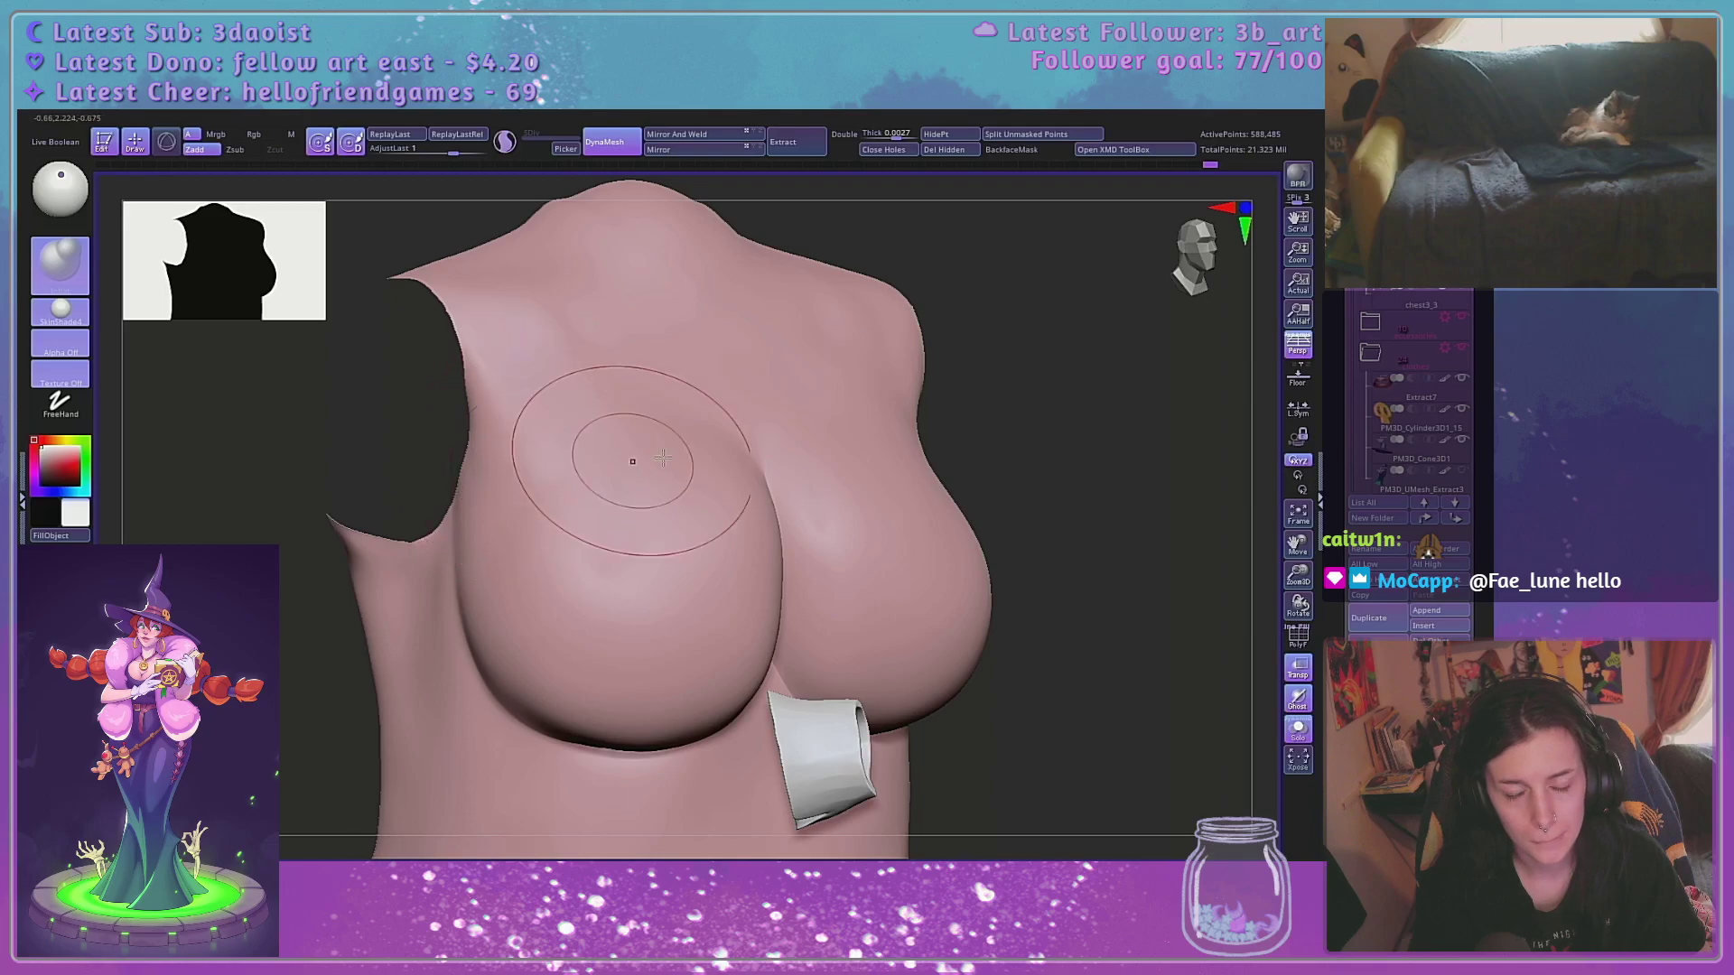
key("space")
left_click_drag(523, 499, 511, 500)
Pull in the upper outer breast contour from the front and smooth its transition to the armpit
left_click_drag(1020, 434, 1104, 419, "shift")
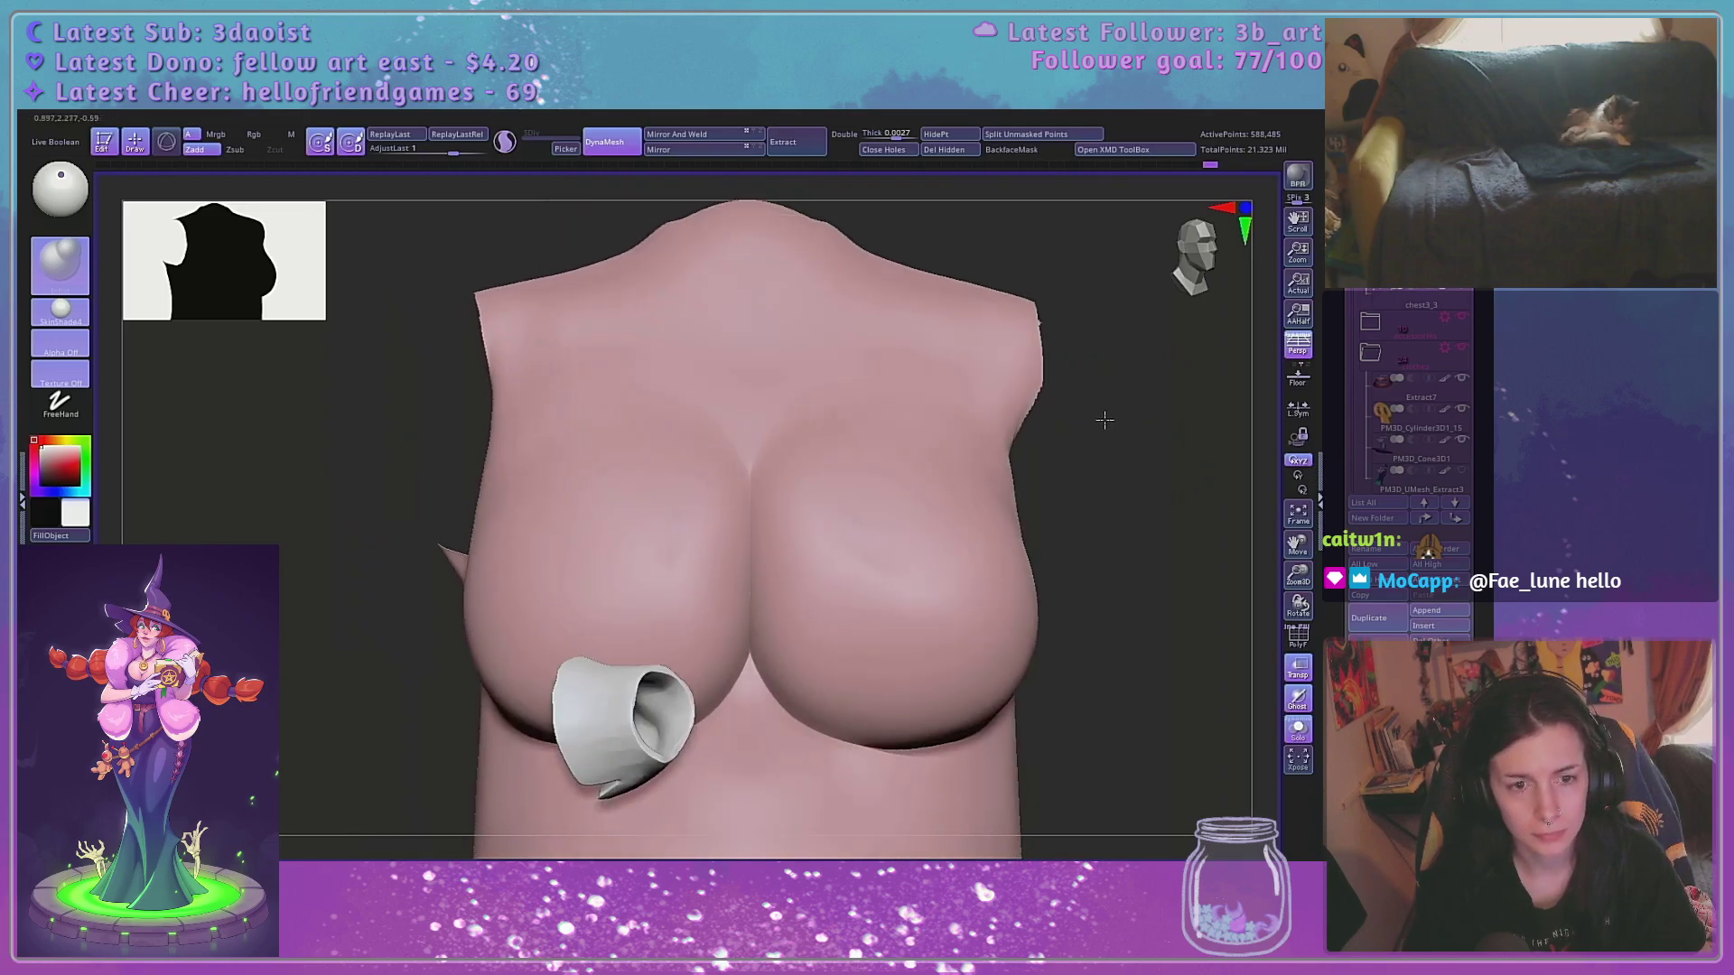
key("space")
left_click_drag(462, 547, 479, 547)
left_click(1190, 854)
mouse_move(1183, 840)
right_mouse_down()
mouse_move(1196, 530)
mouse_move(541, 445)
right_mouse_up()
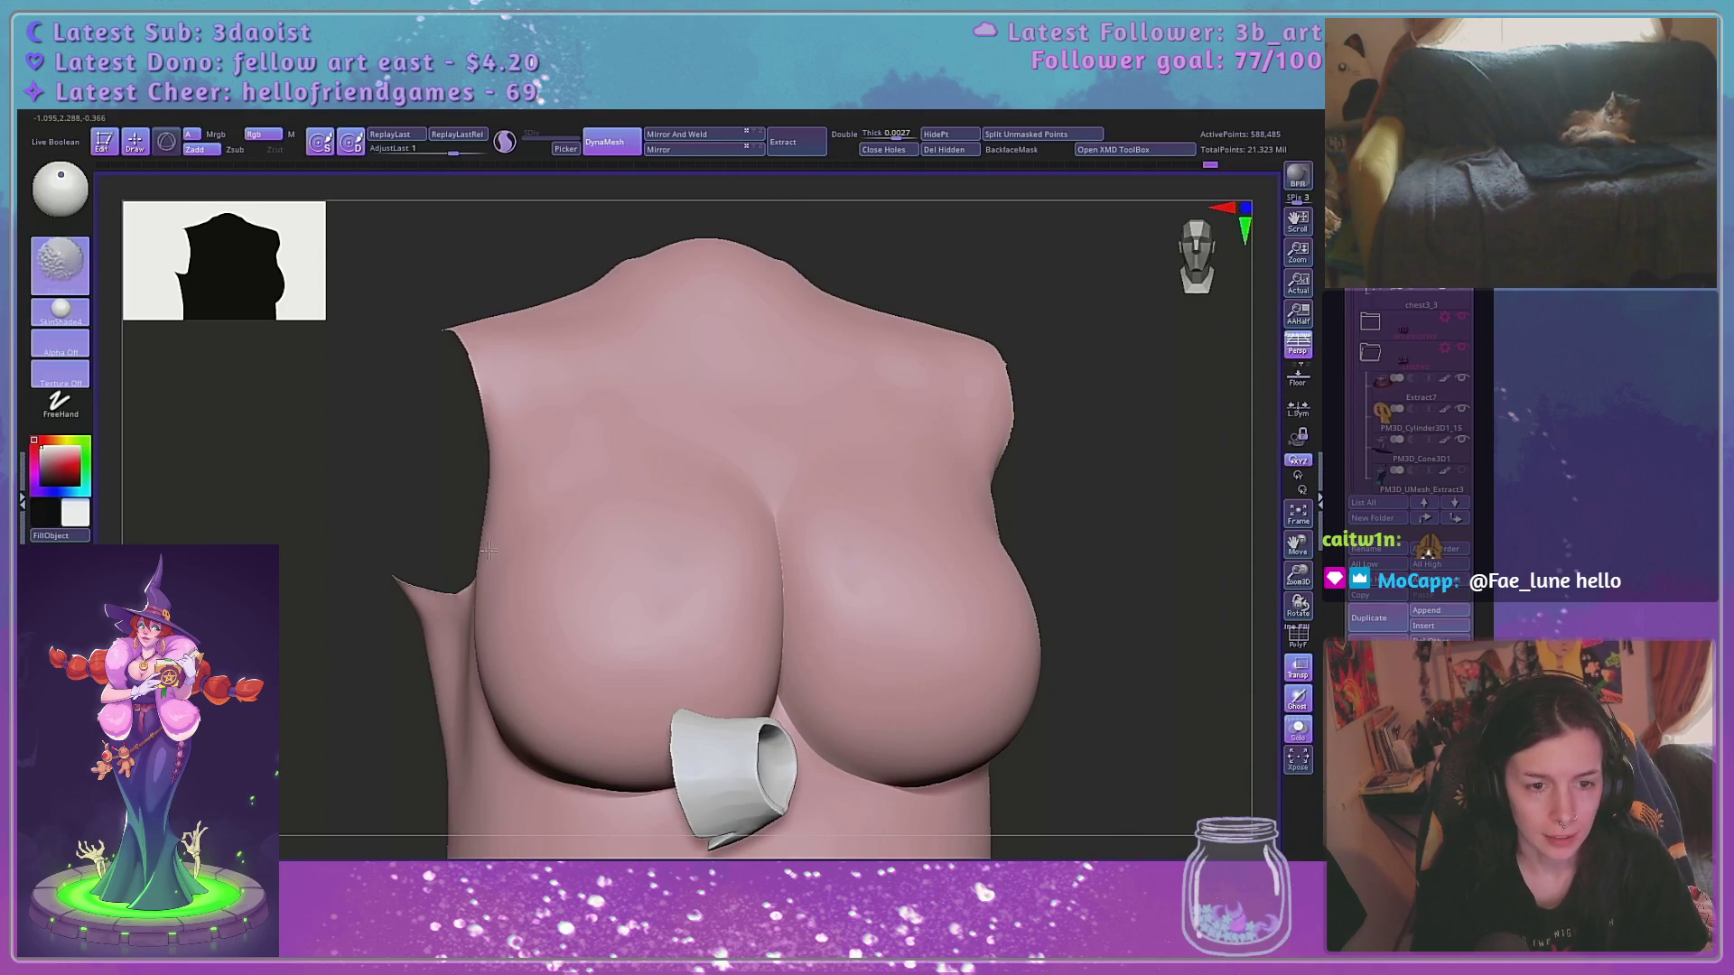
right_click_drag(434, 465, 475, 663)
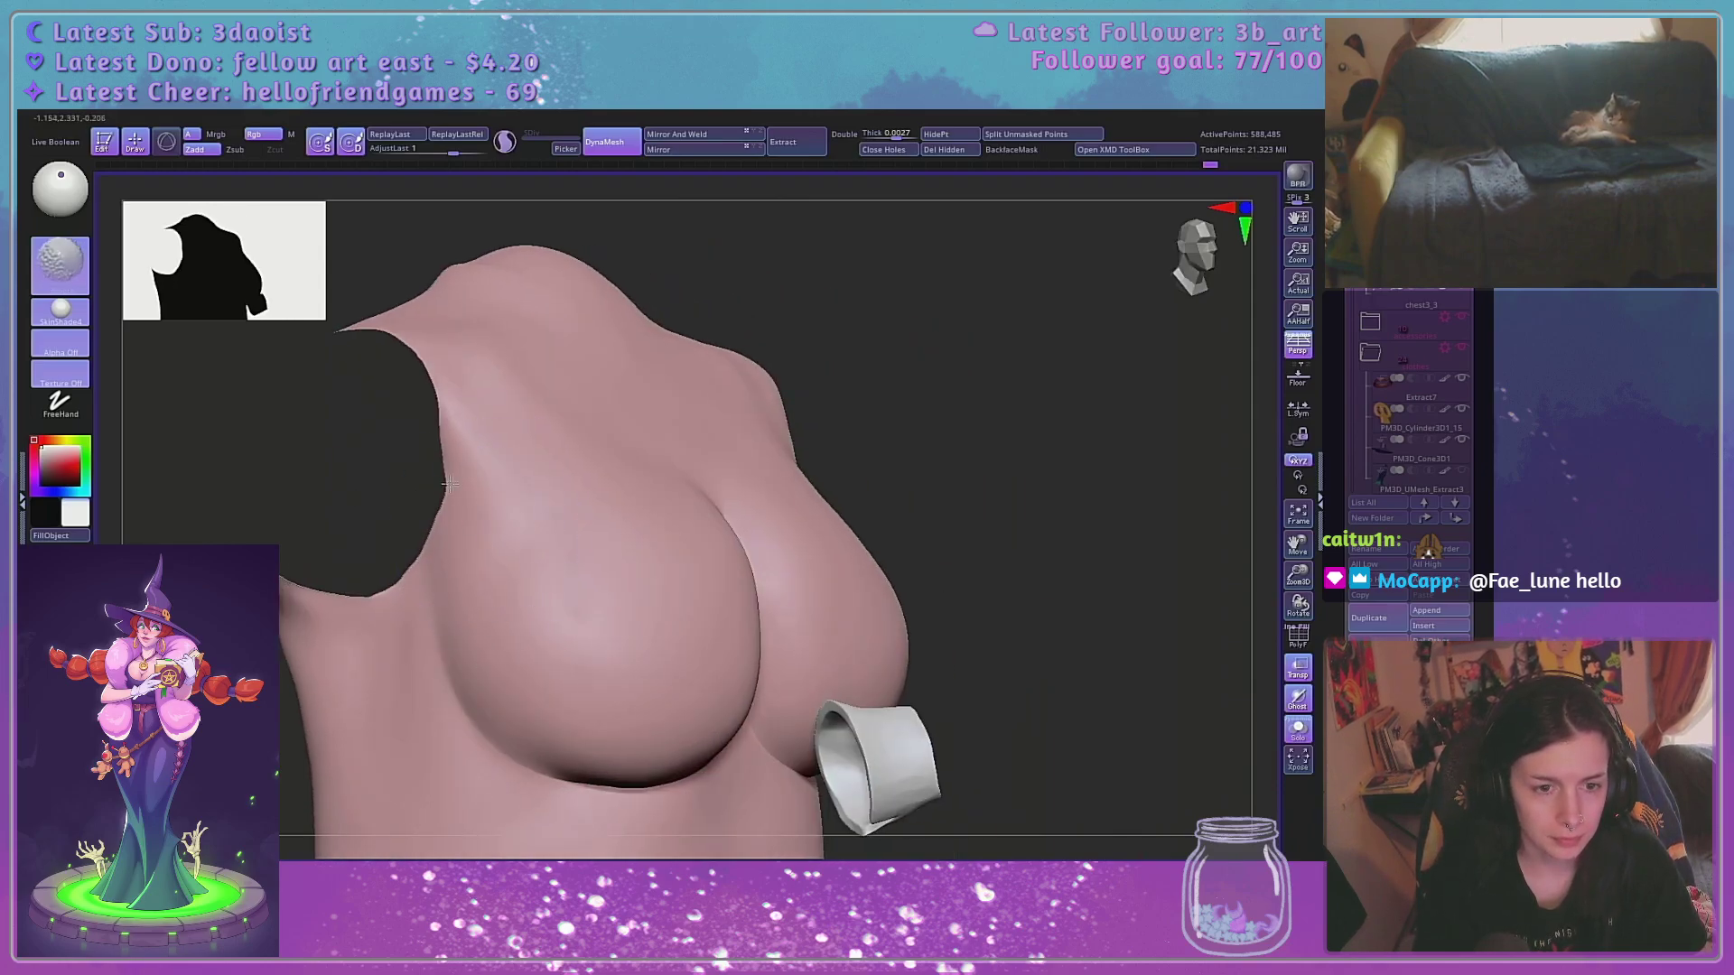
right_click_drag(1084, 415, 1088, 421)
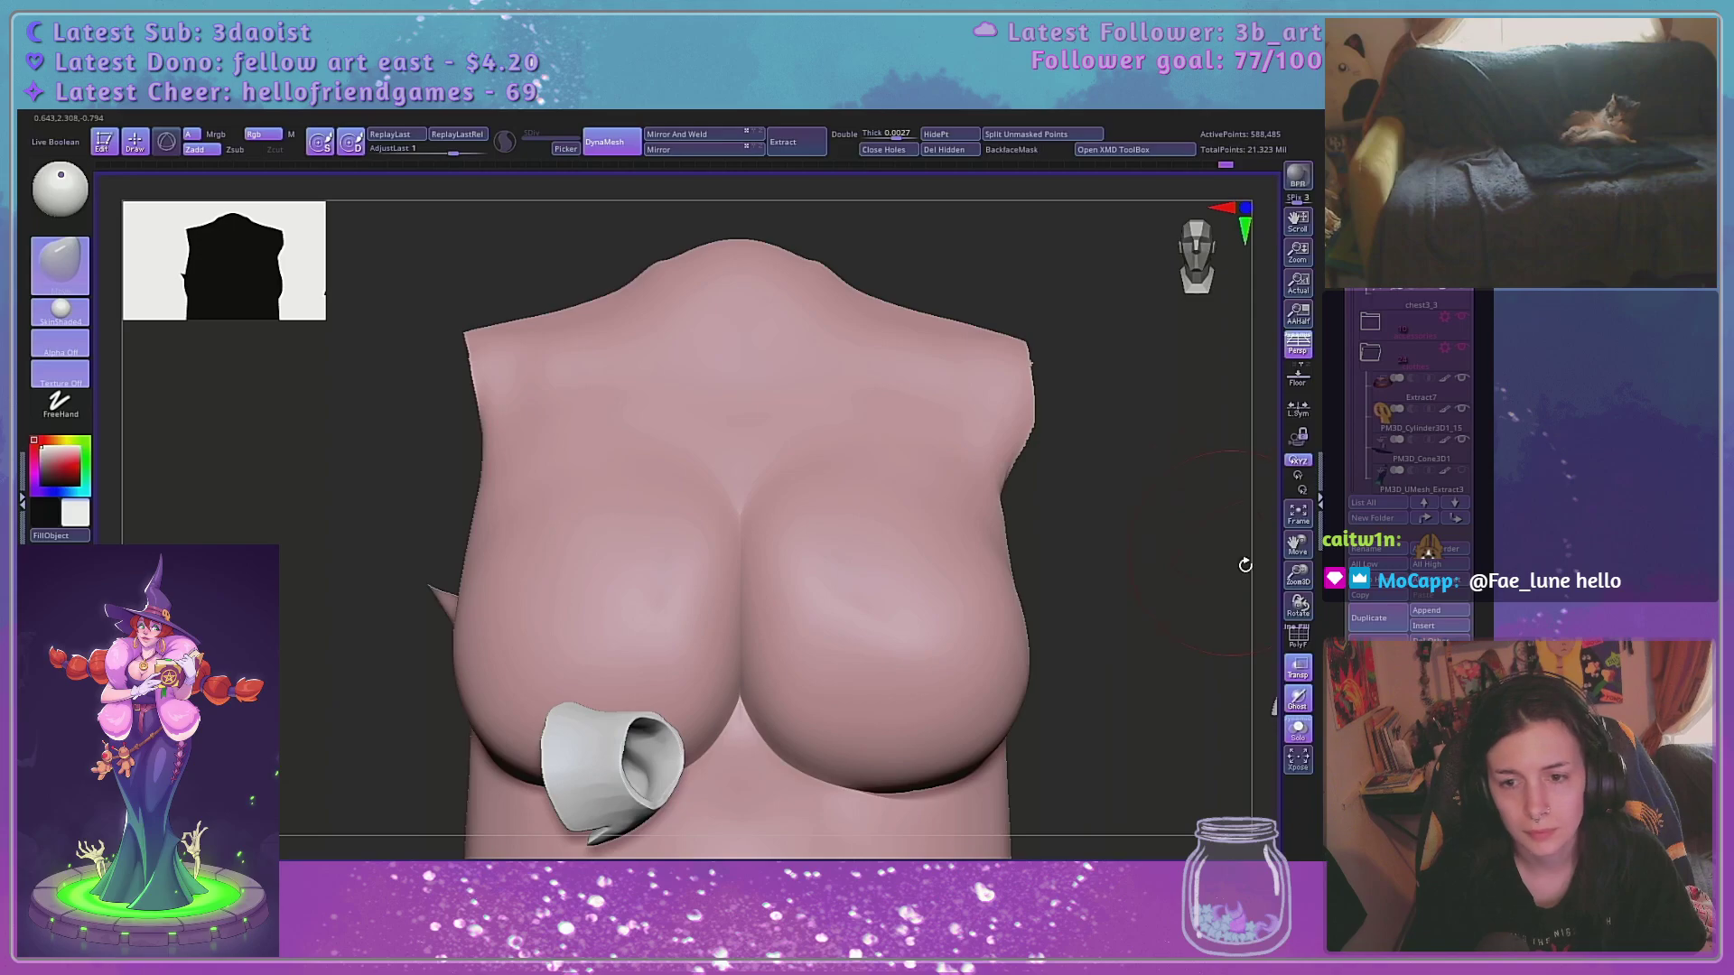
Turn off transparency, compare against the full costume, isolate the complete body with both arms and save the project
left_click(1297, 670)
left_click(1297, 670)
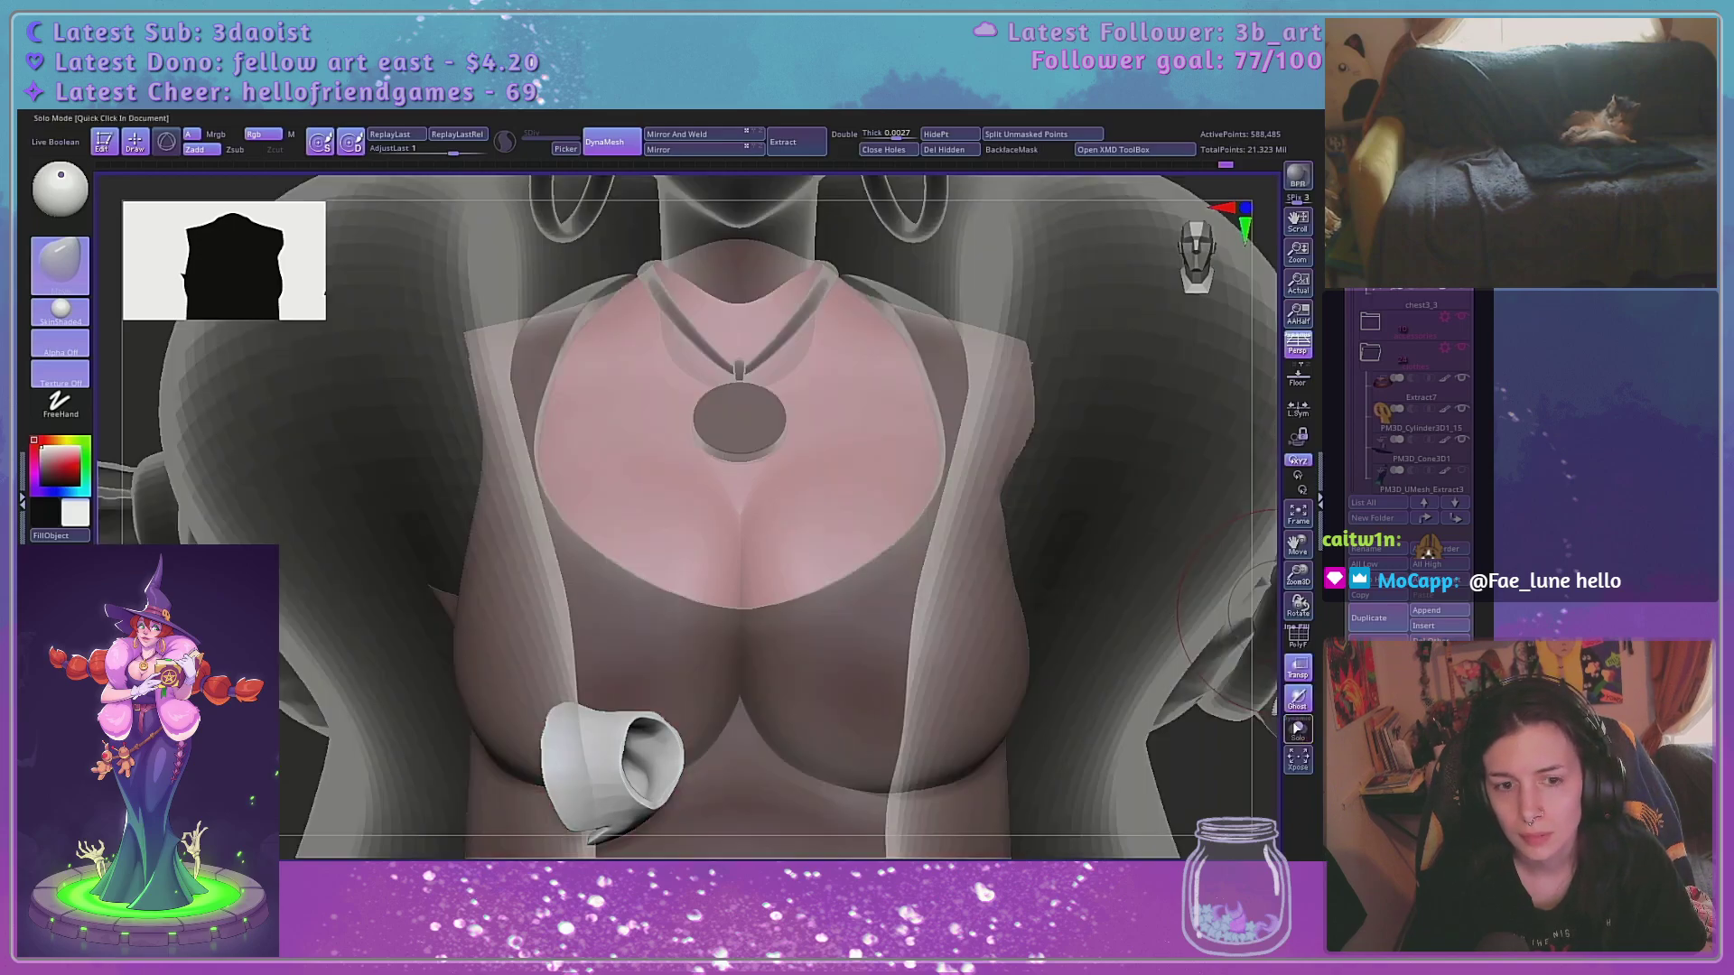
left_click(1297, 670)
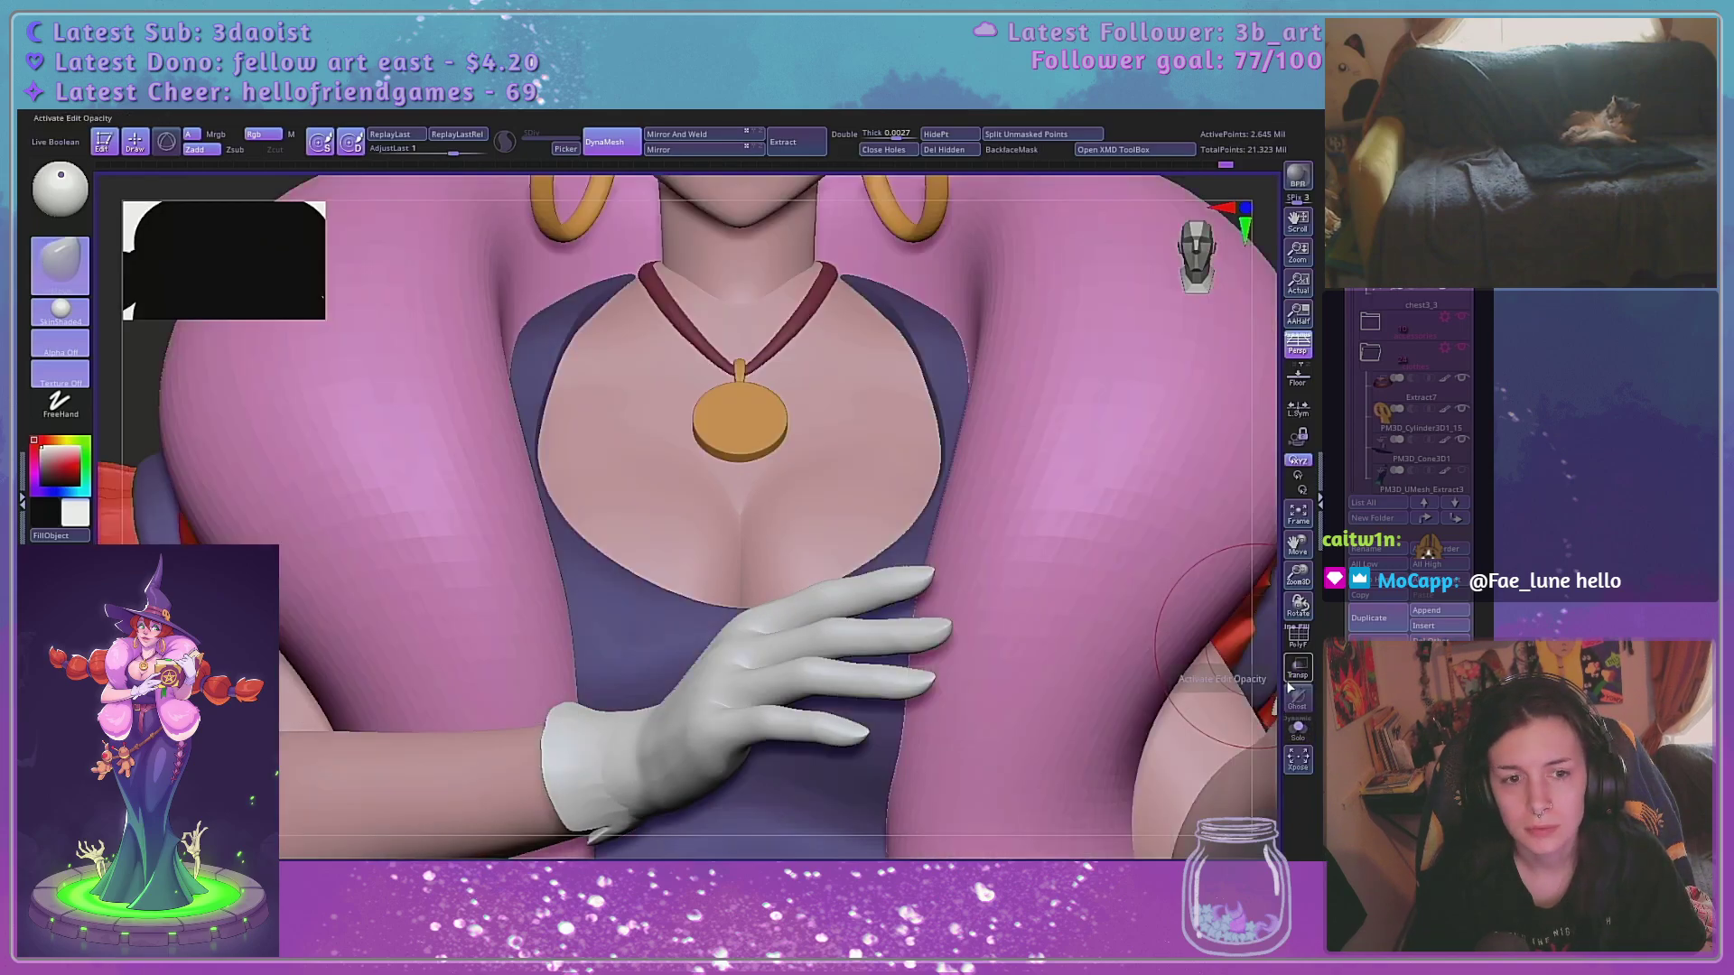
left_click(1285, 733)
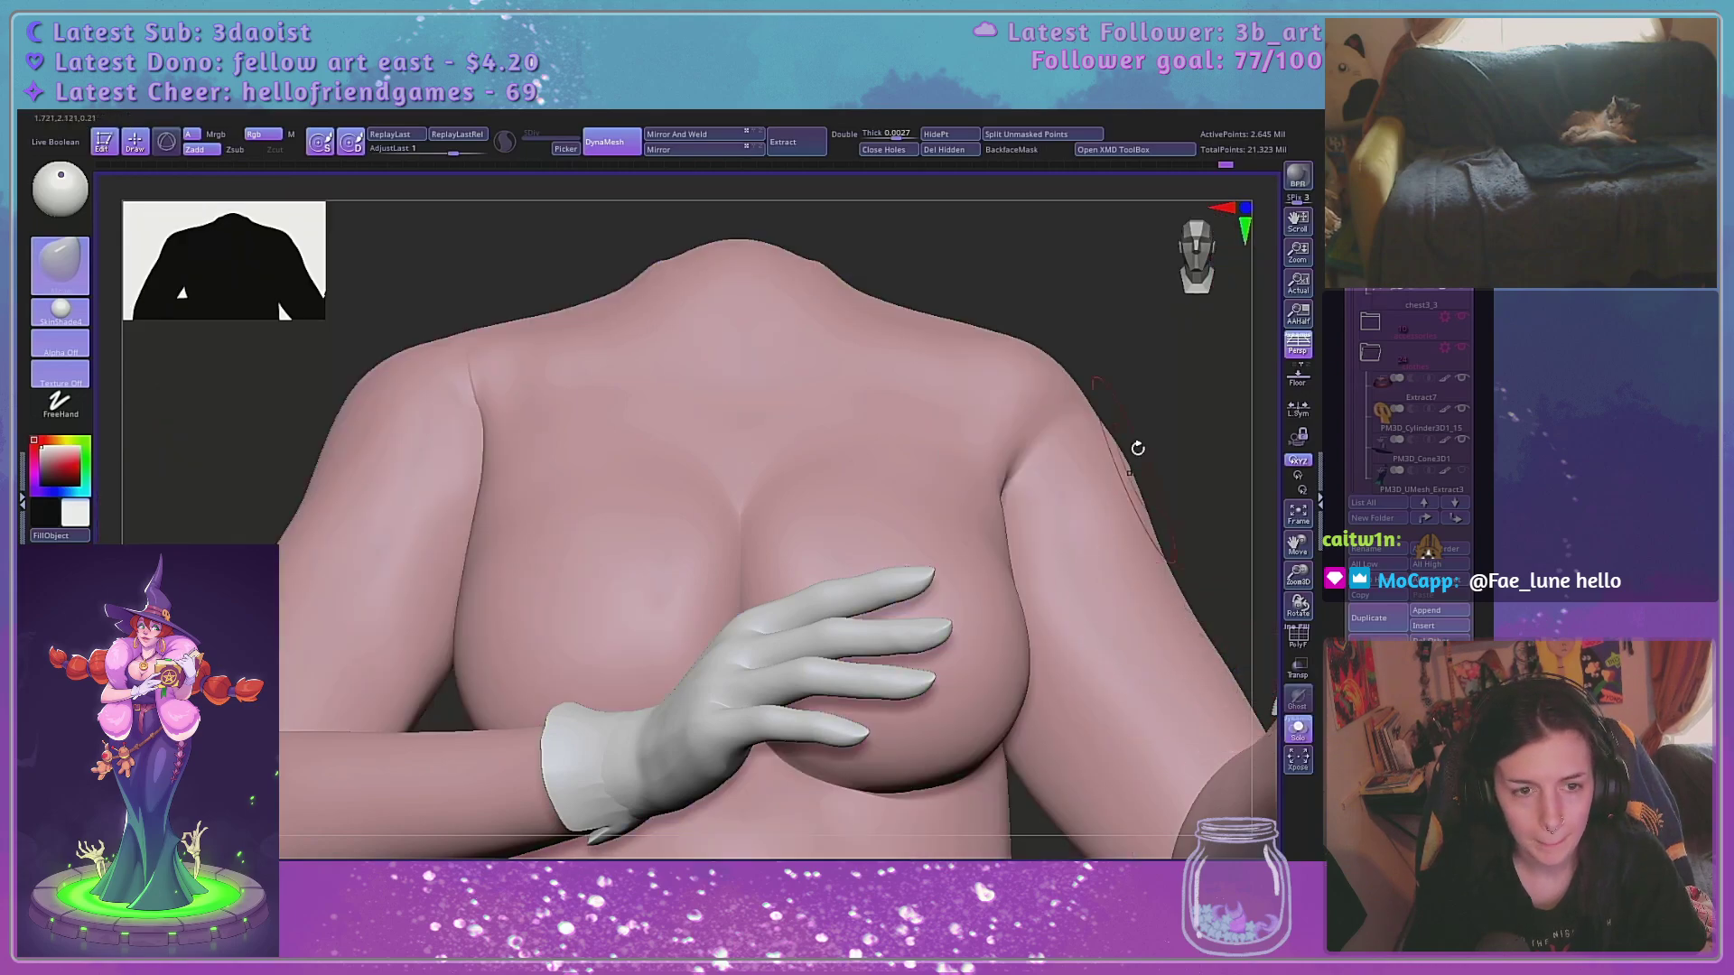
left_click_drag(1185, 410, 1222, 487)
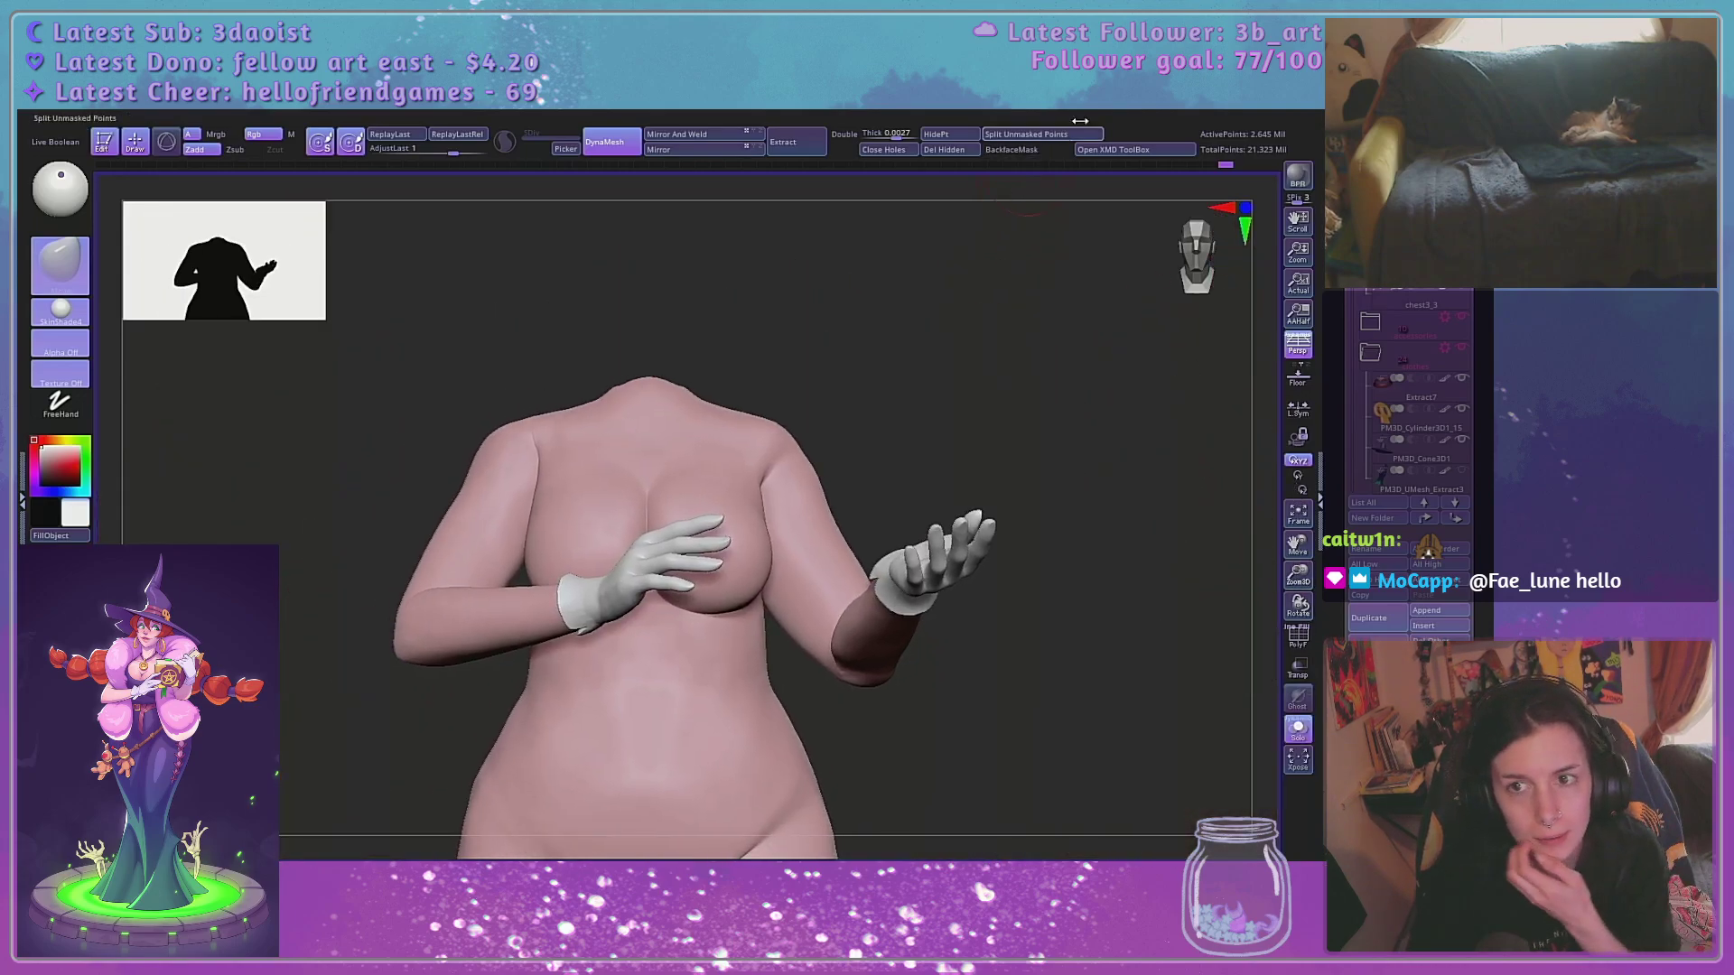
key("ctrl+s")
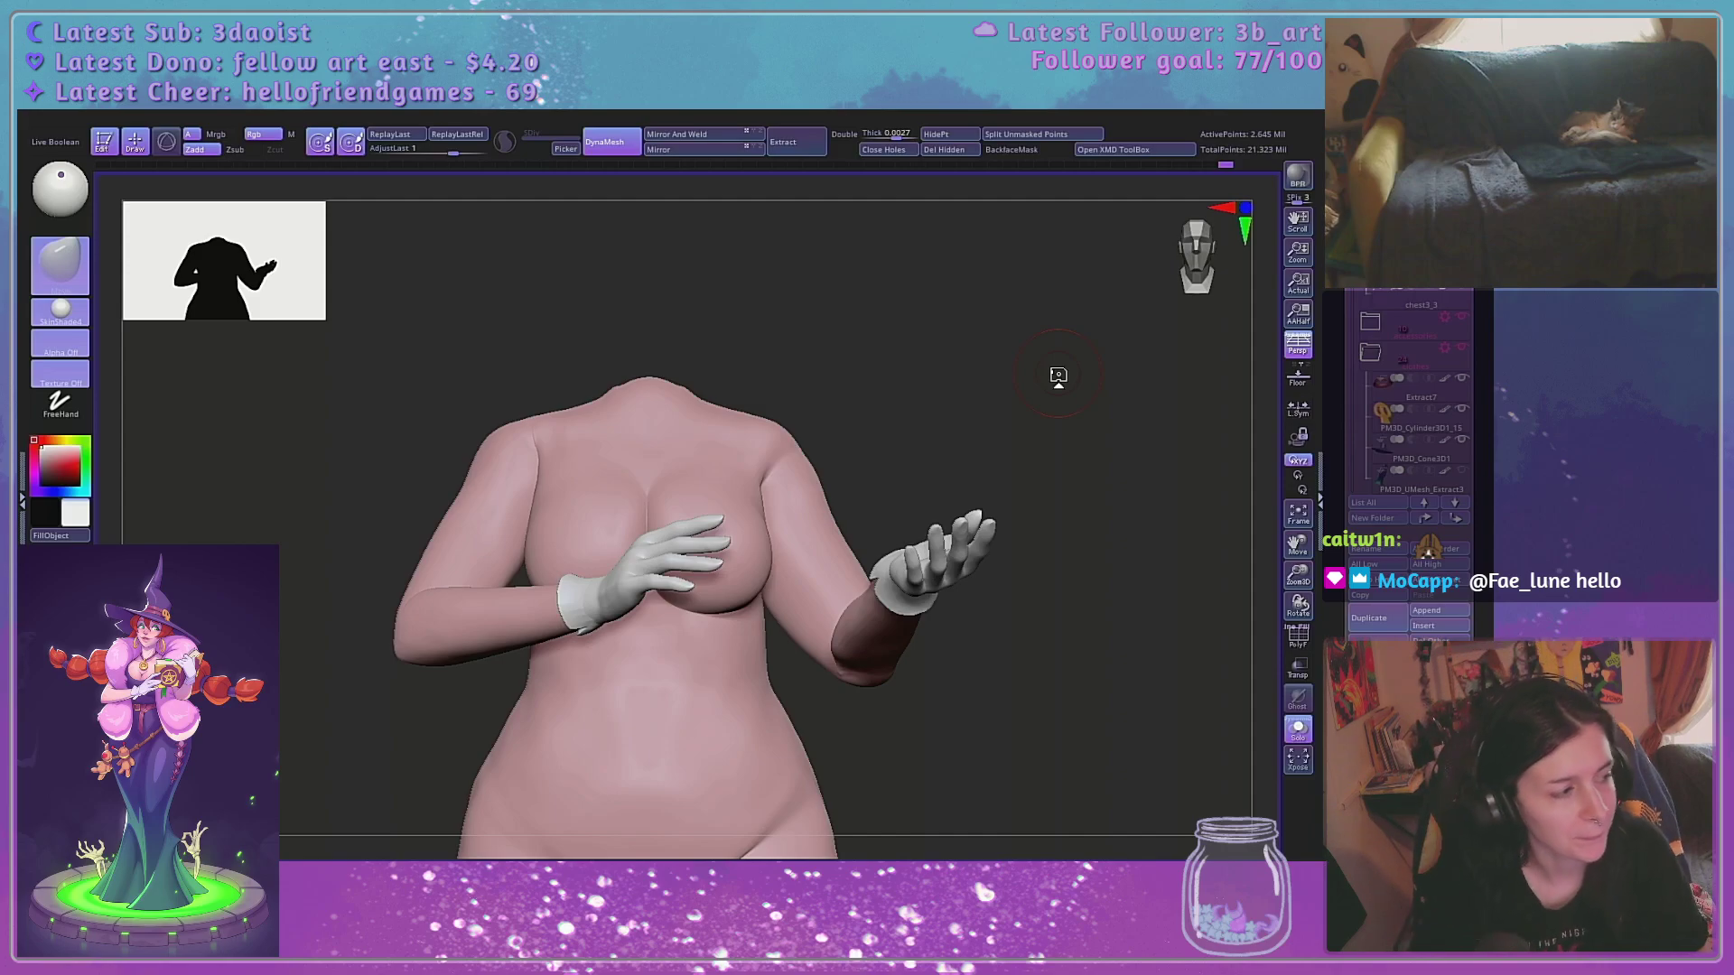
Smooth the front of the shoulder above the armpit crease on the side of the open, raised hand
left_click_drag(1027, 436, 999, 540, "alt")
left_click_drag(1297, 572, 1292, 582)
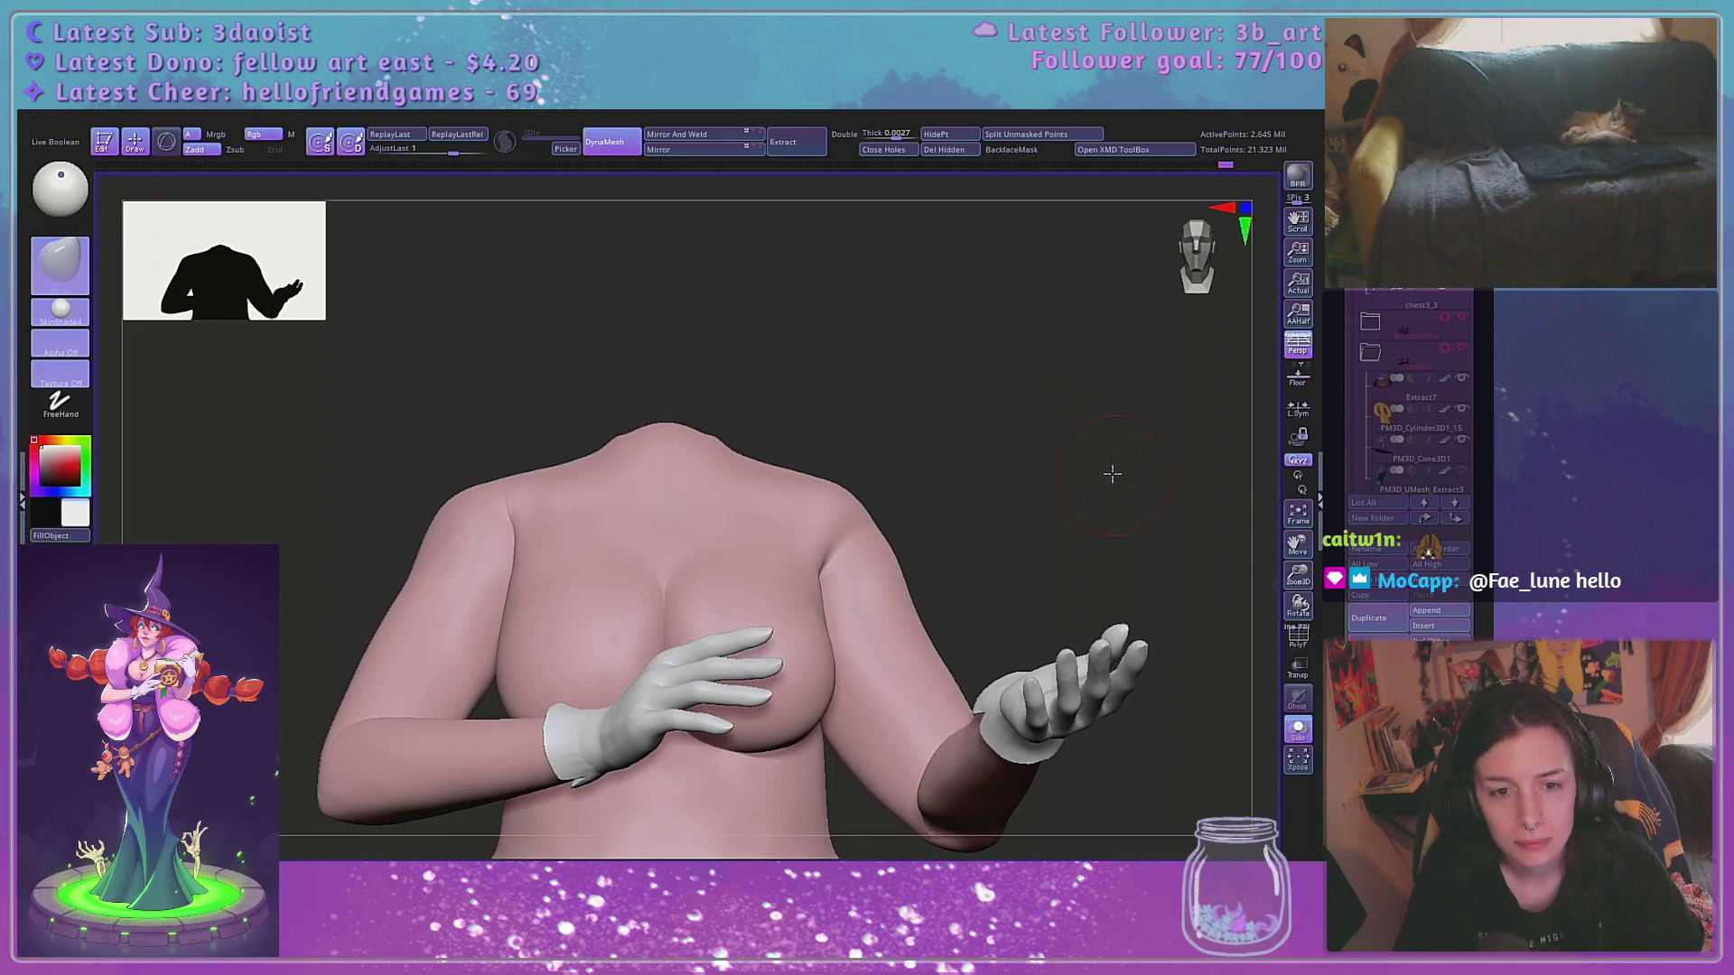
left_click_drag(1110, 477, 786, 561, "alt")
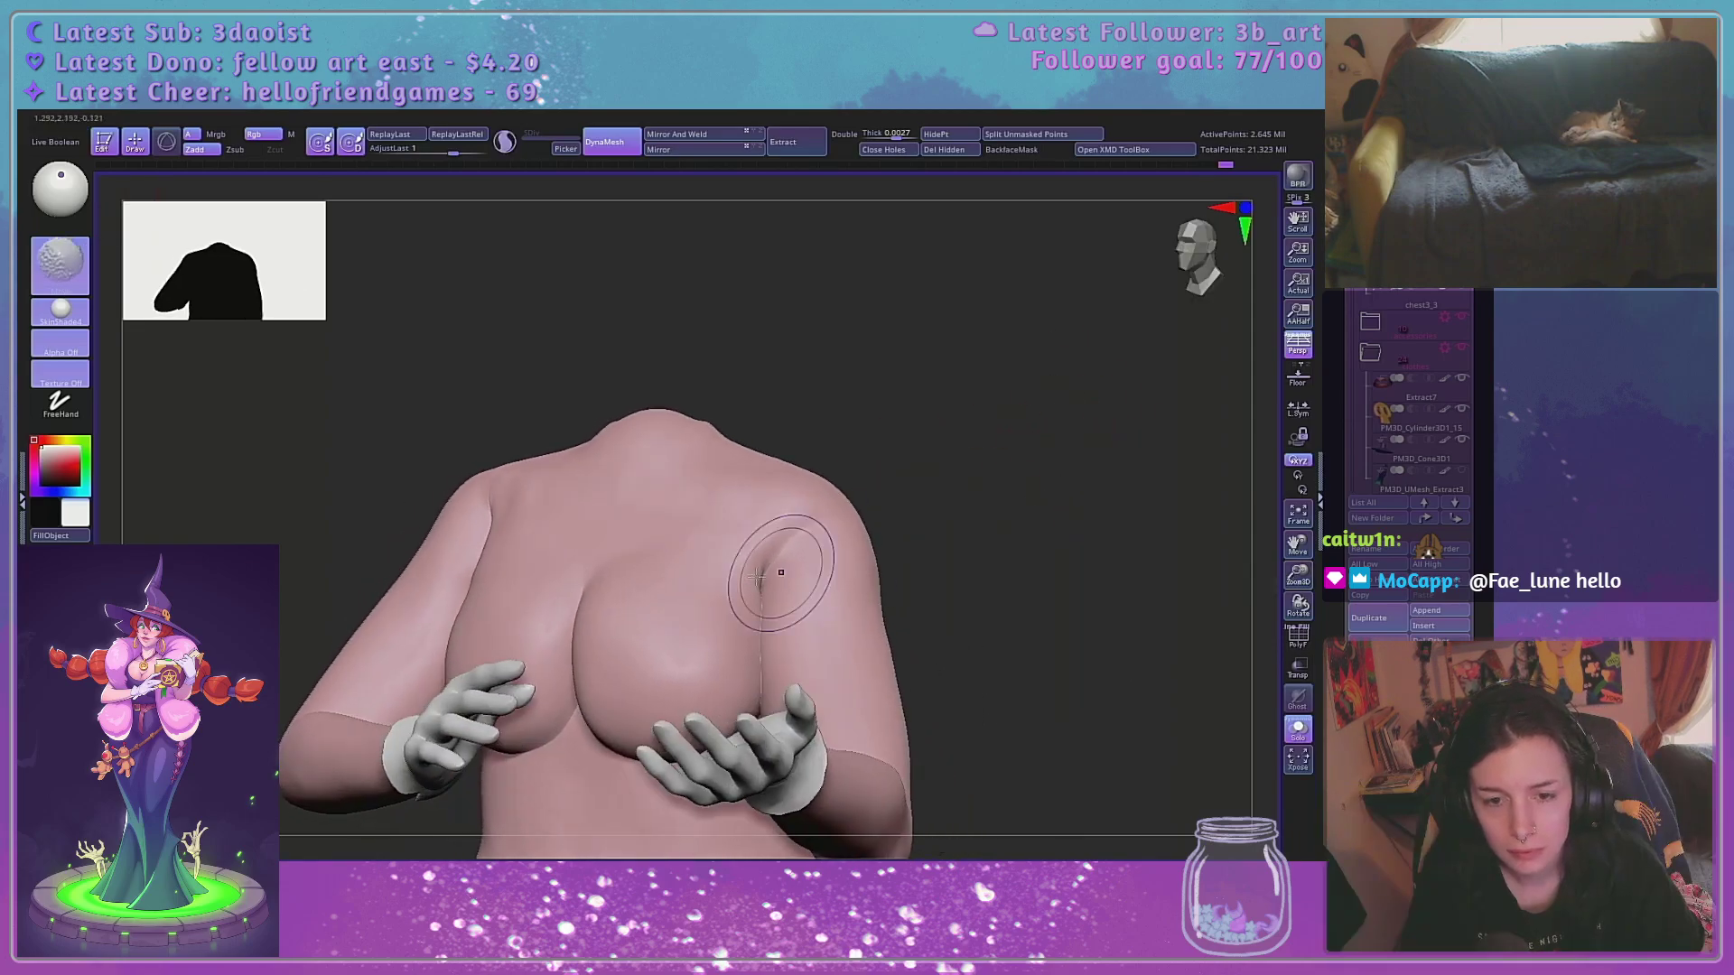
left_click_drag(960, 452, 1068, 488)
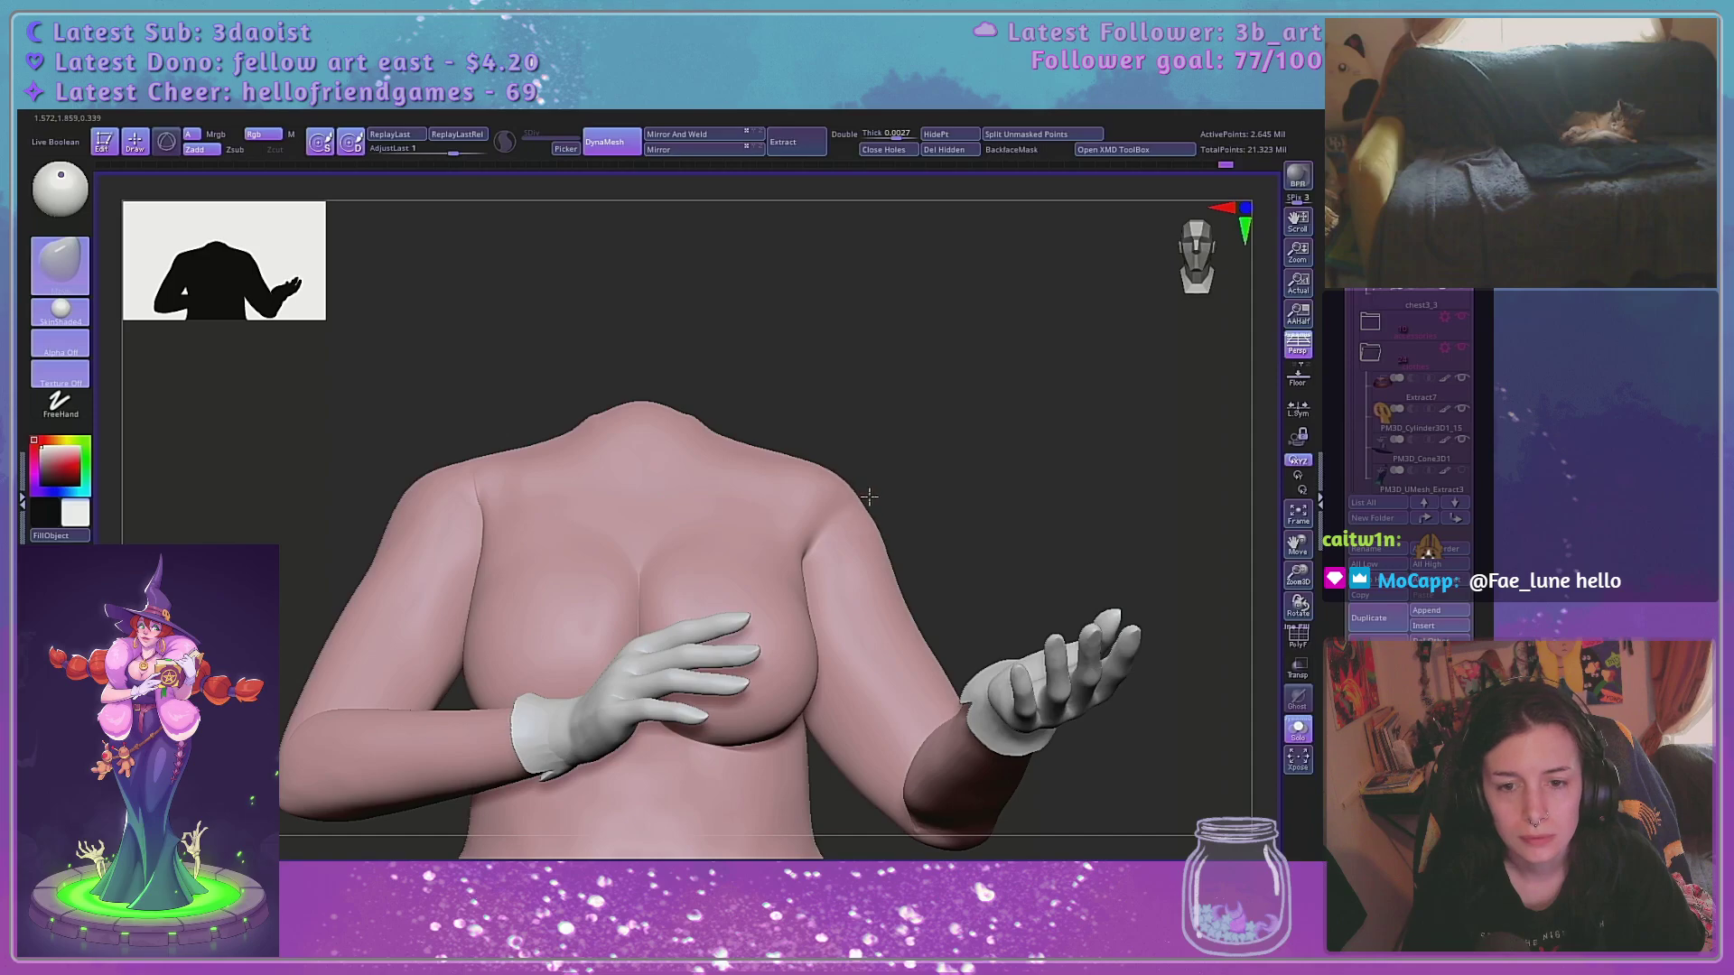
key("space")
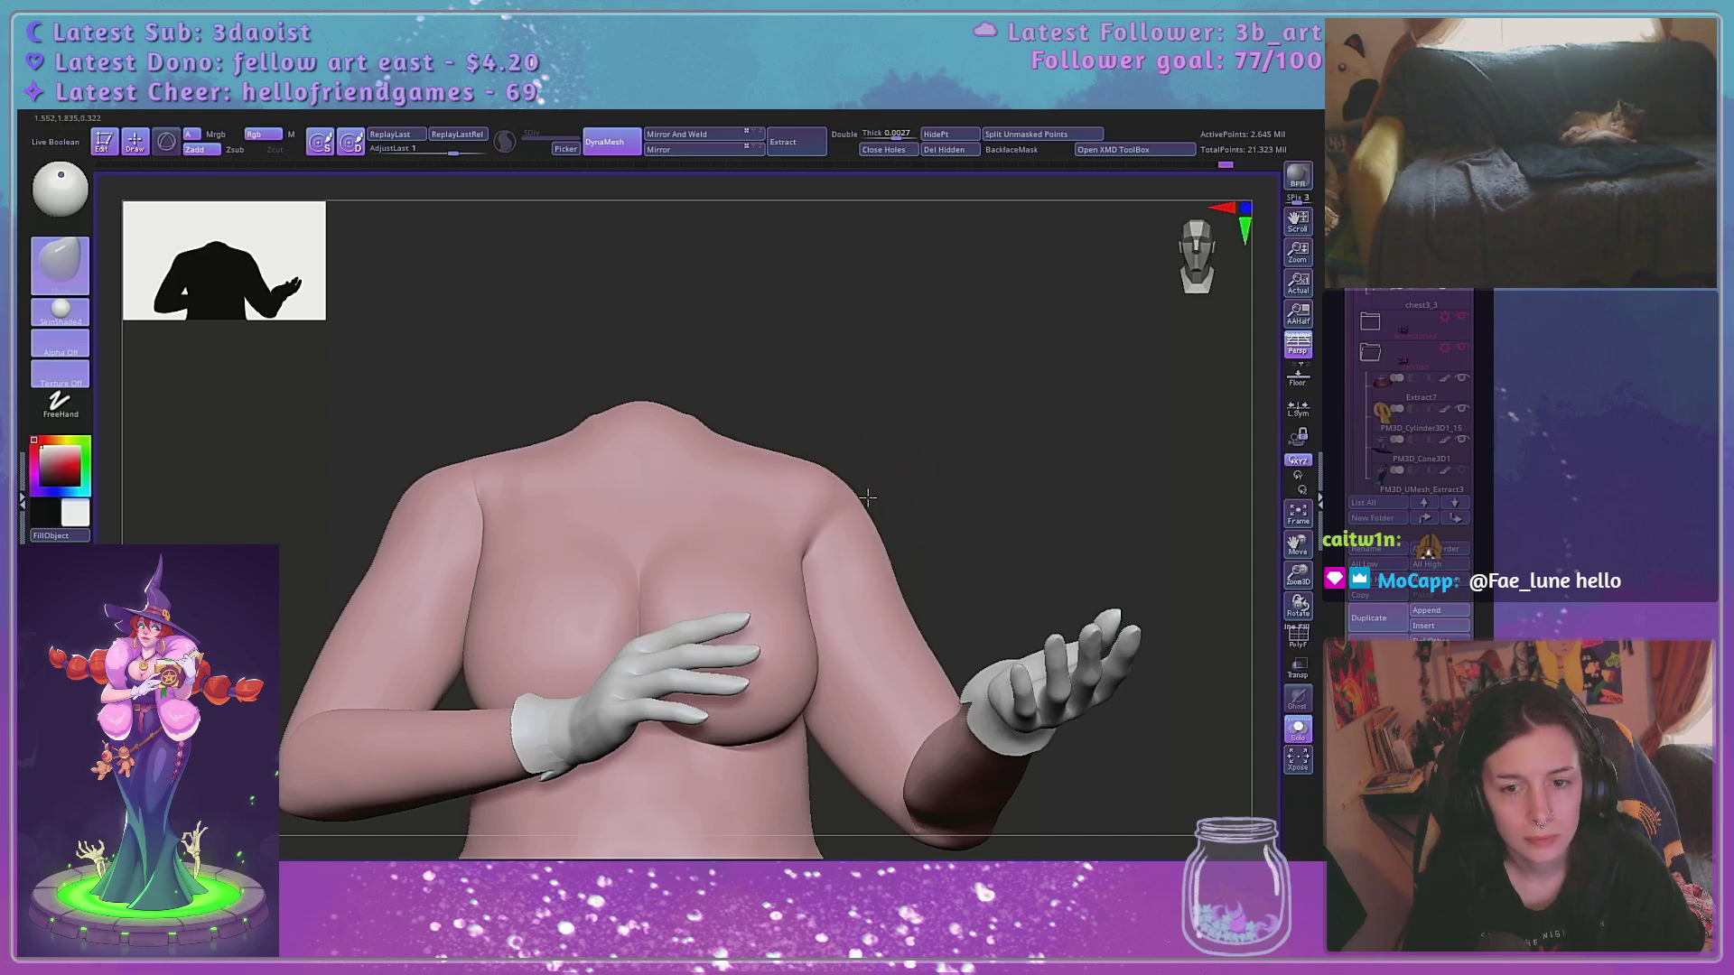
left_click_drag(865, 509, 868, 532, "shift")
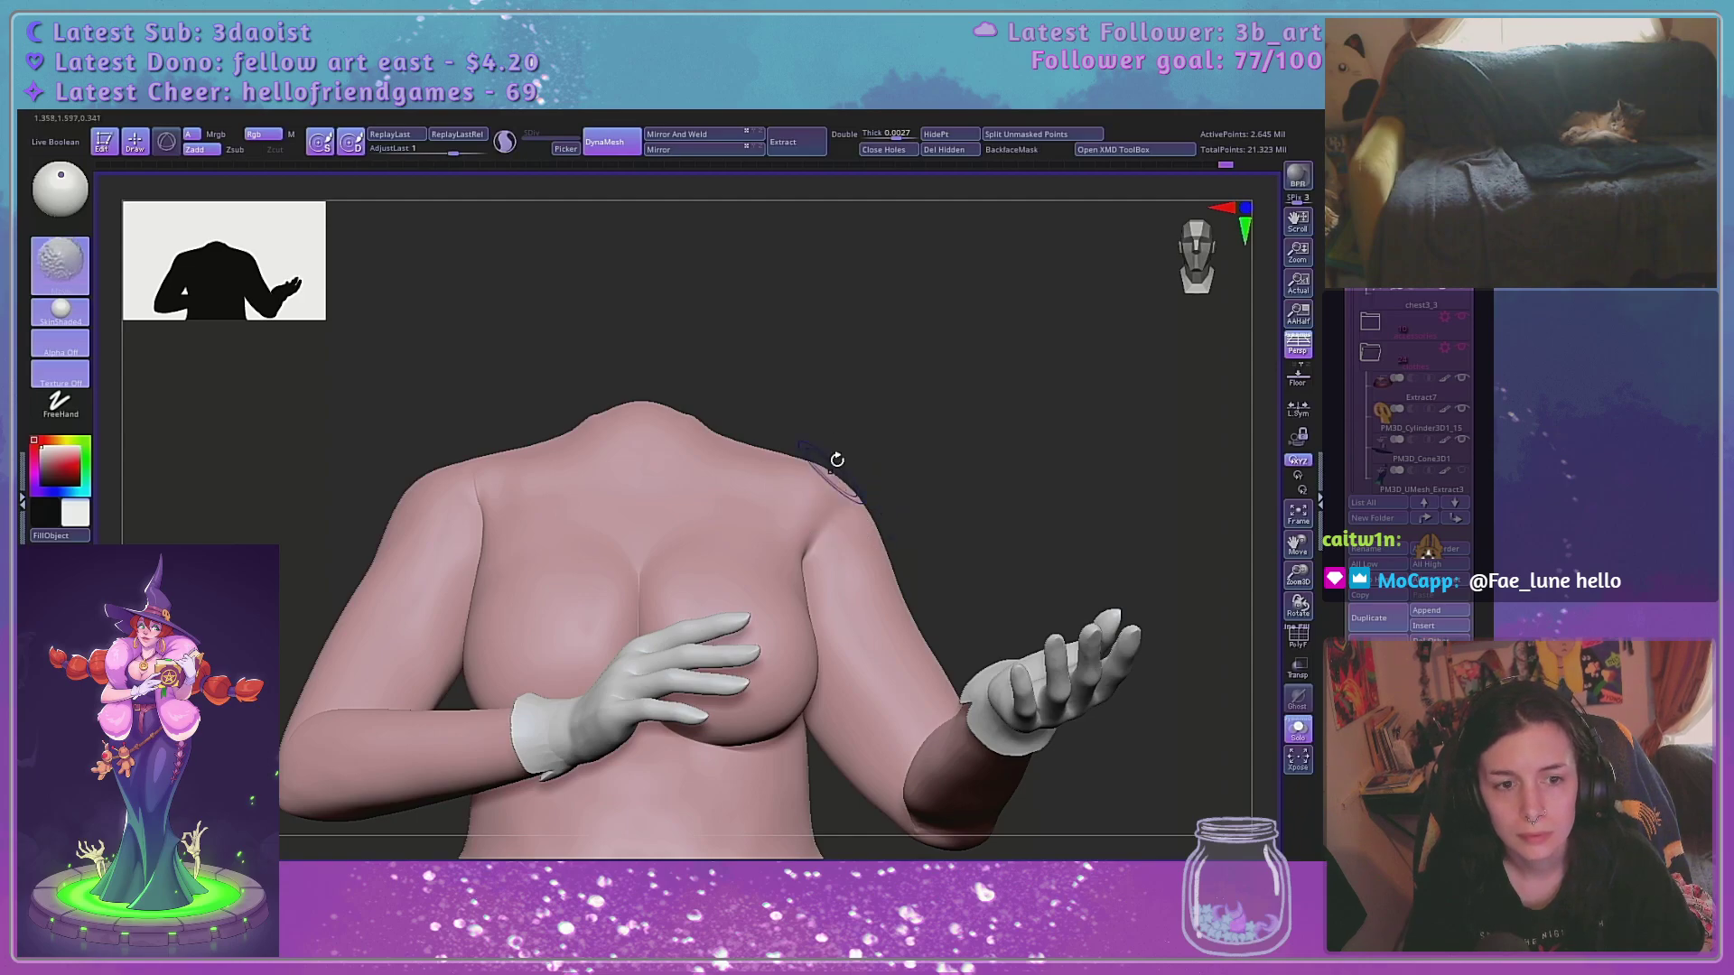
Nudge the upper contour of the same shoulder slightly with the Move brush and compare it from behind
key("space")
left_click_drag(819, 471, 817, 462)
mouse_move(1019, 439)
left_mouse_down()
mouse_move(1075, 376)
mouse_move(958, 469)
mouse_move(909, 463)
left_mouse_up()
key("space")
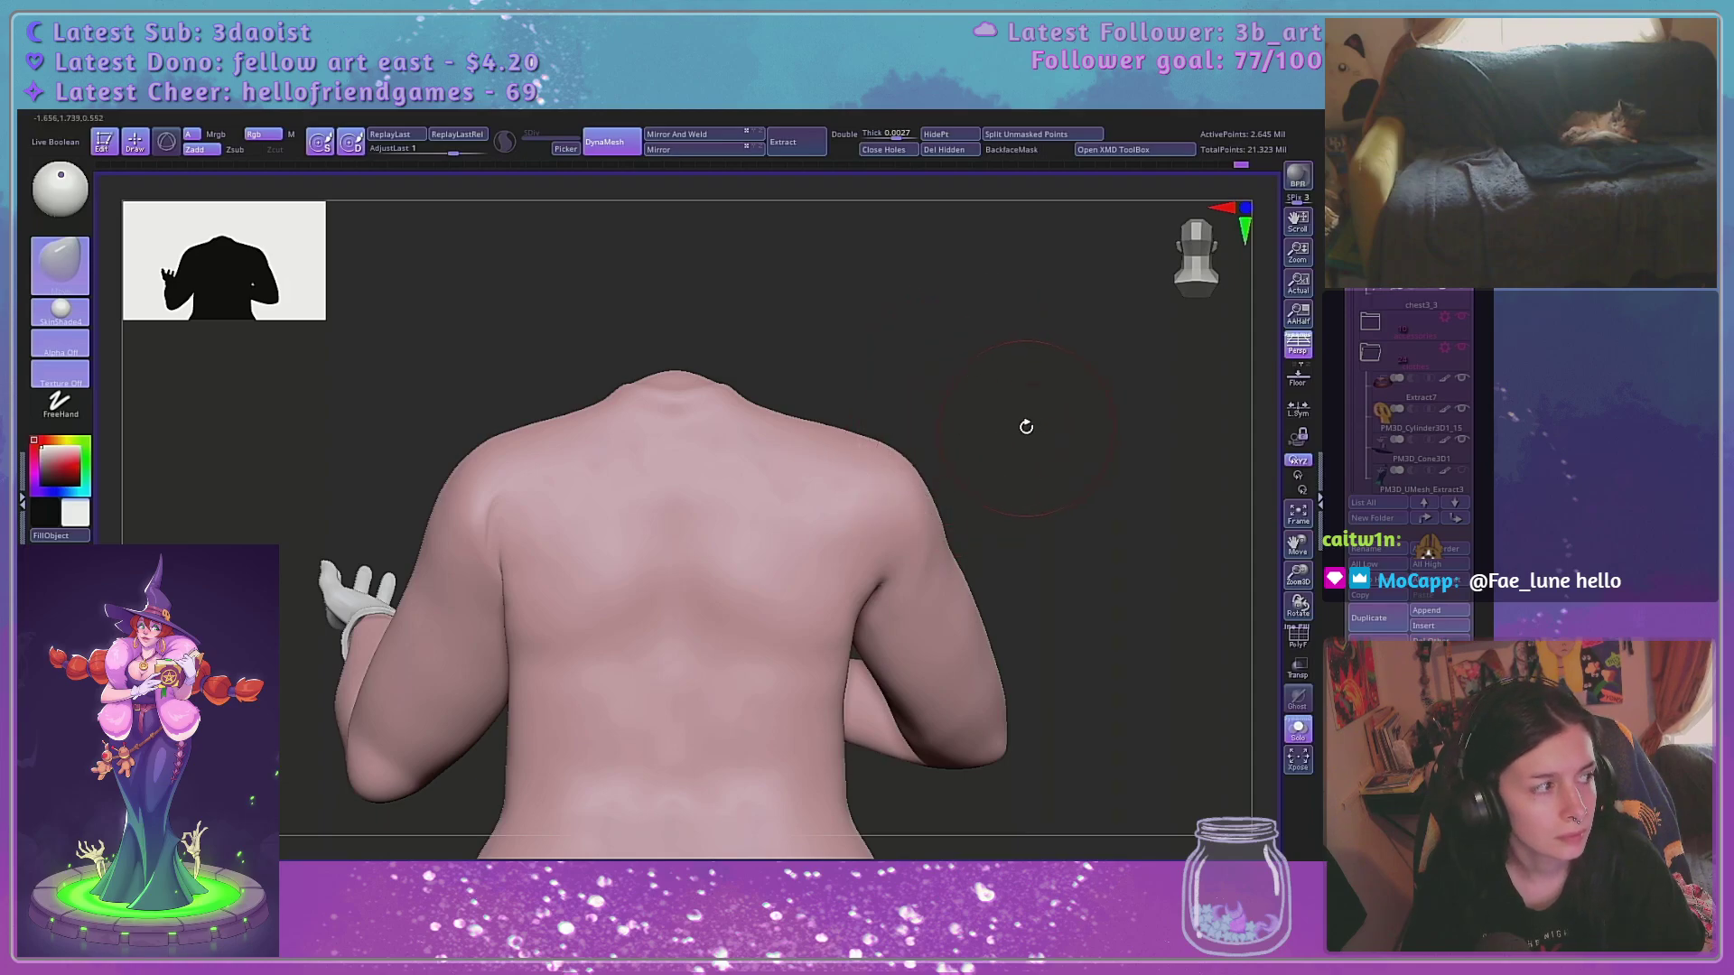
Refine the shoulder silhouette and the rear armpit edge from the back and side with small Move strokes
left_click_drag(1026, 426, 913, 537)
left_click_drag(922, 467, 905, 491)
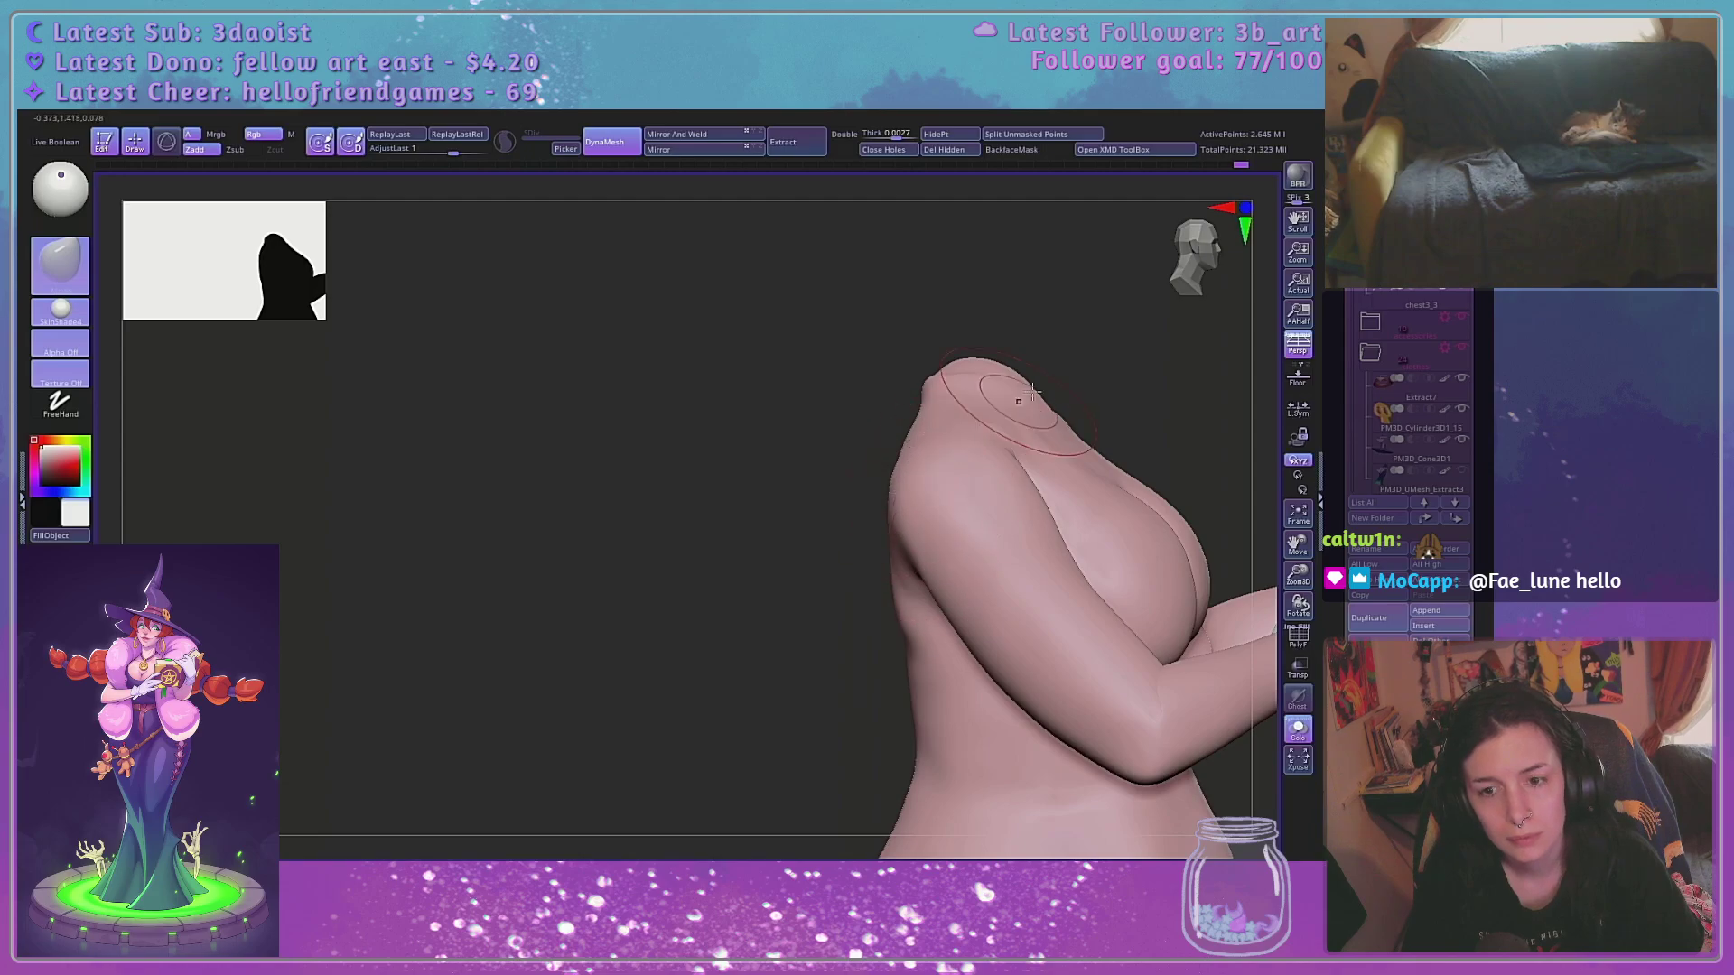
mouse_move(1024, 387)
left_mouse_down()
mouse_move(946, 506)
mouse_move(831, 507)
mouse_move(915, 458)
mouse_move(1087, 488)
mouse_move(1043, 484)
mouse_move(1120, 420)
mouse_move(1156, 424)
mouse_move(1223, 503)
mouse_move(1000, 460)
mouse_move(1010, 418)
left_mouse_up()
key("space")
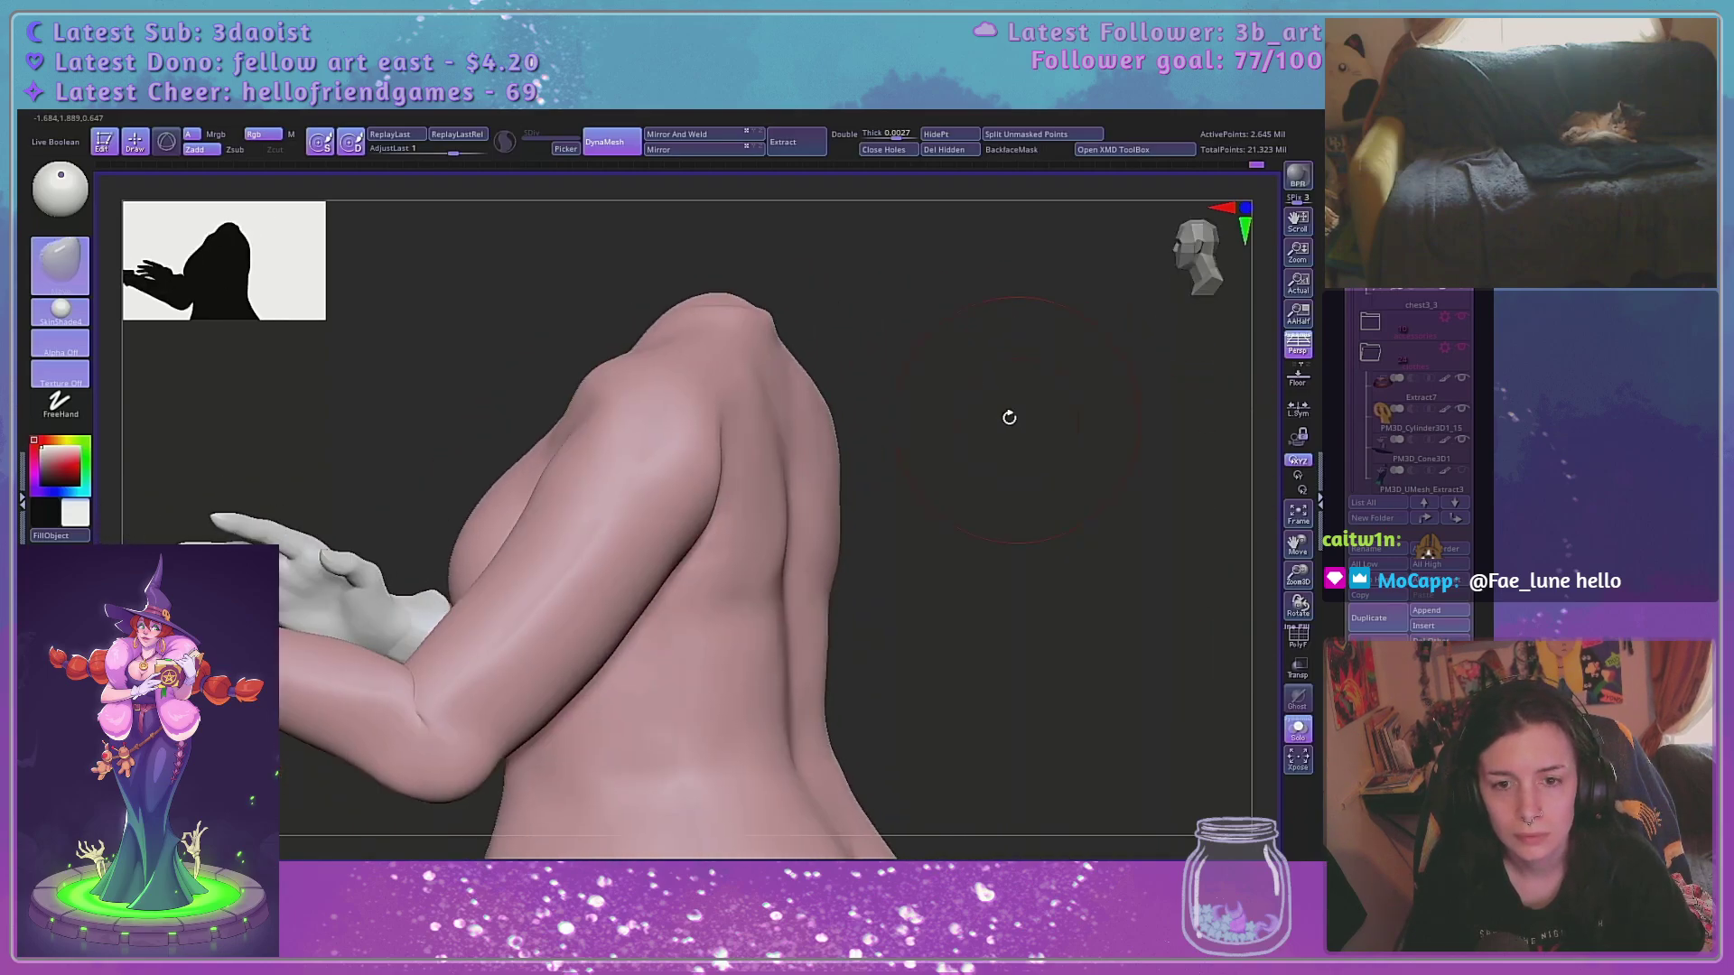
key("space")
left_click_drag(733, 474, 720, 475)
left_click_drag(1016, 464, 1057, 416)
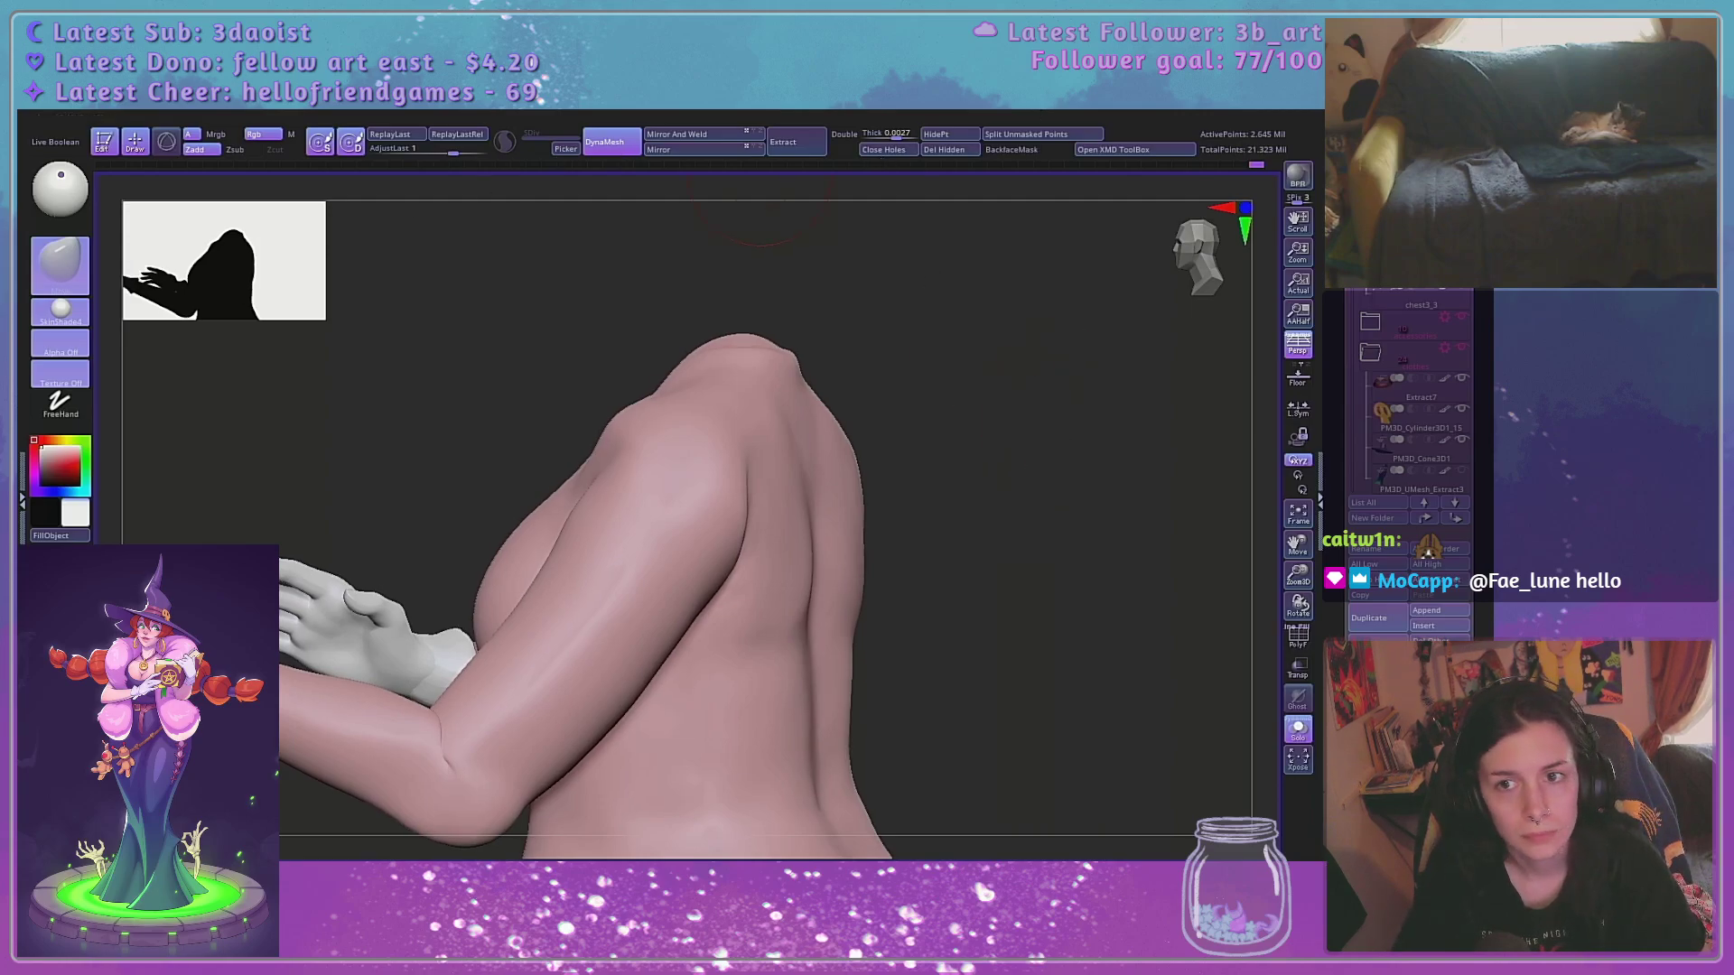
Soften the transition between the back of the shoulder and the shoulder blade, checking both sides
left_click_drag(825, 376, 1010, 413)
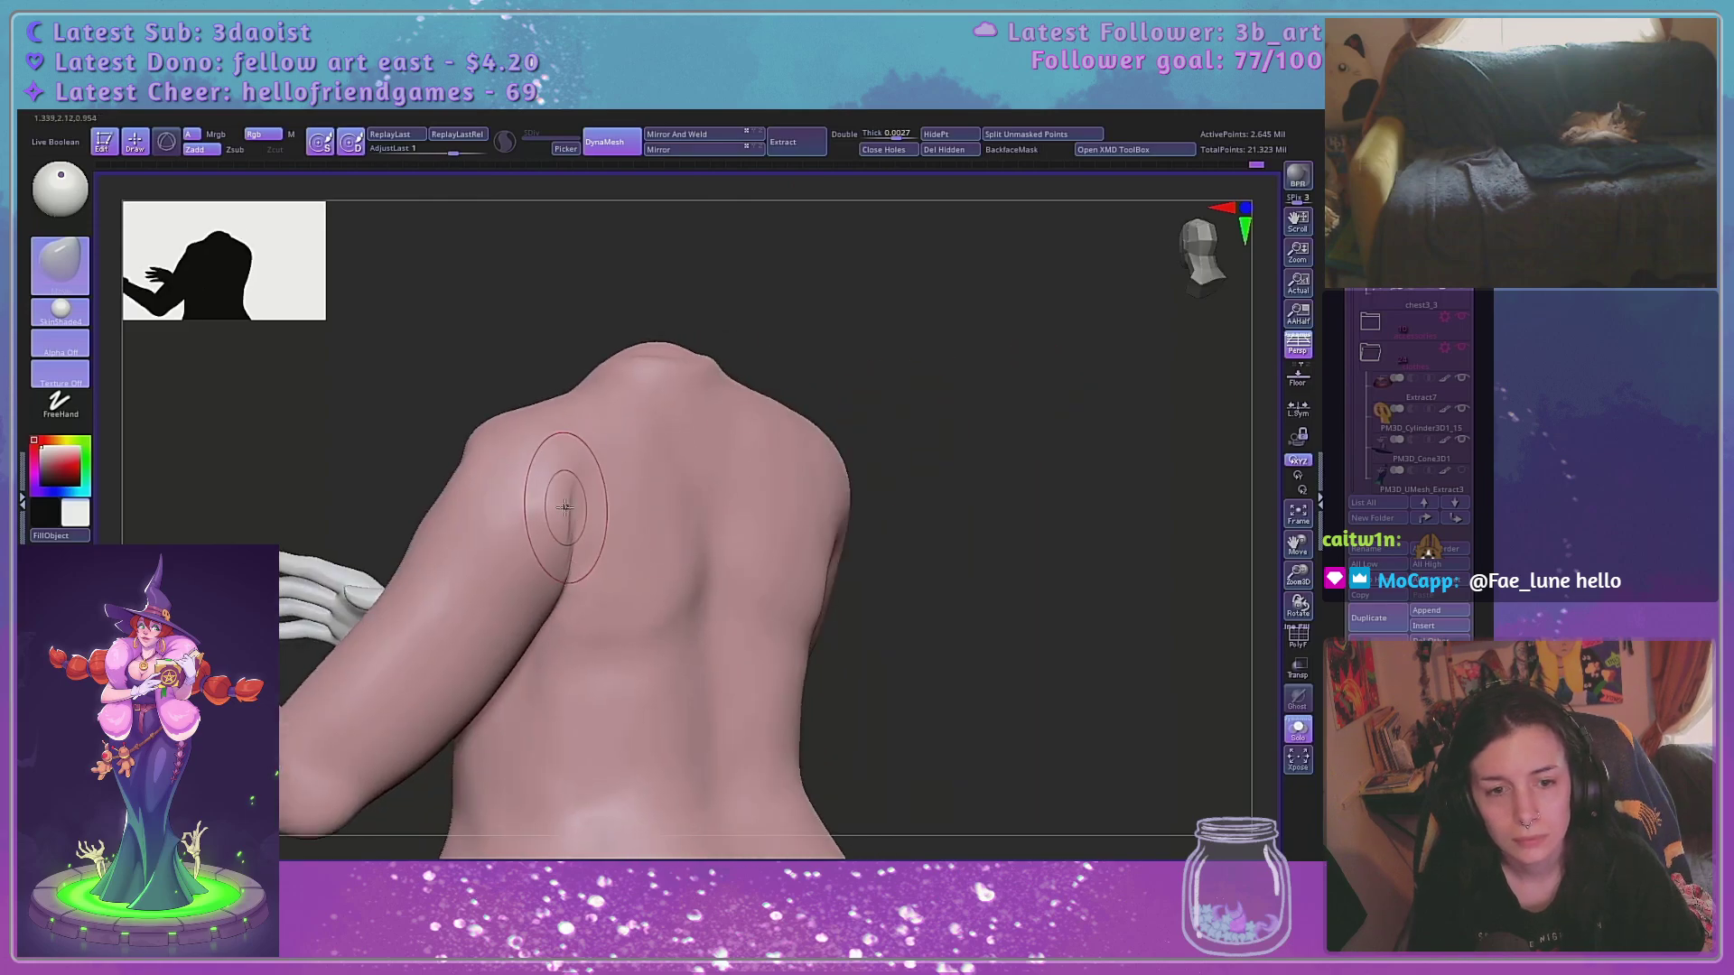
left_click_drag(569, 508, 588, 494)
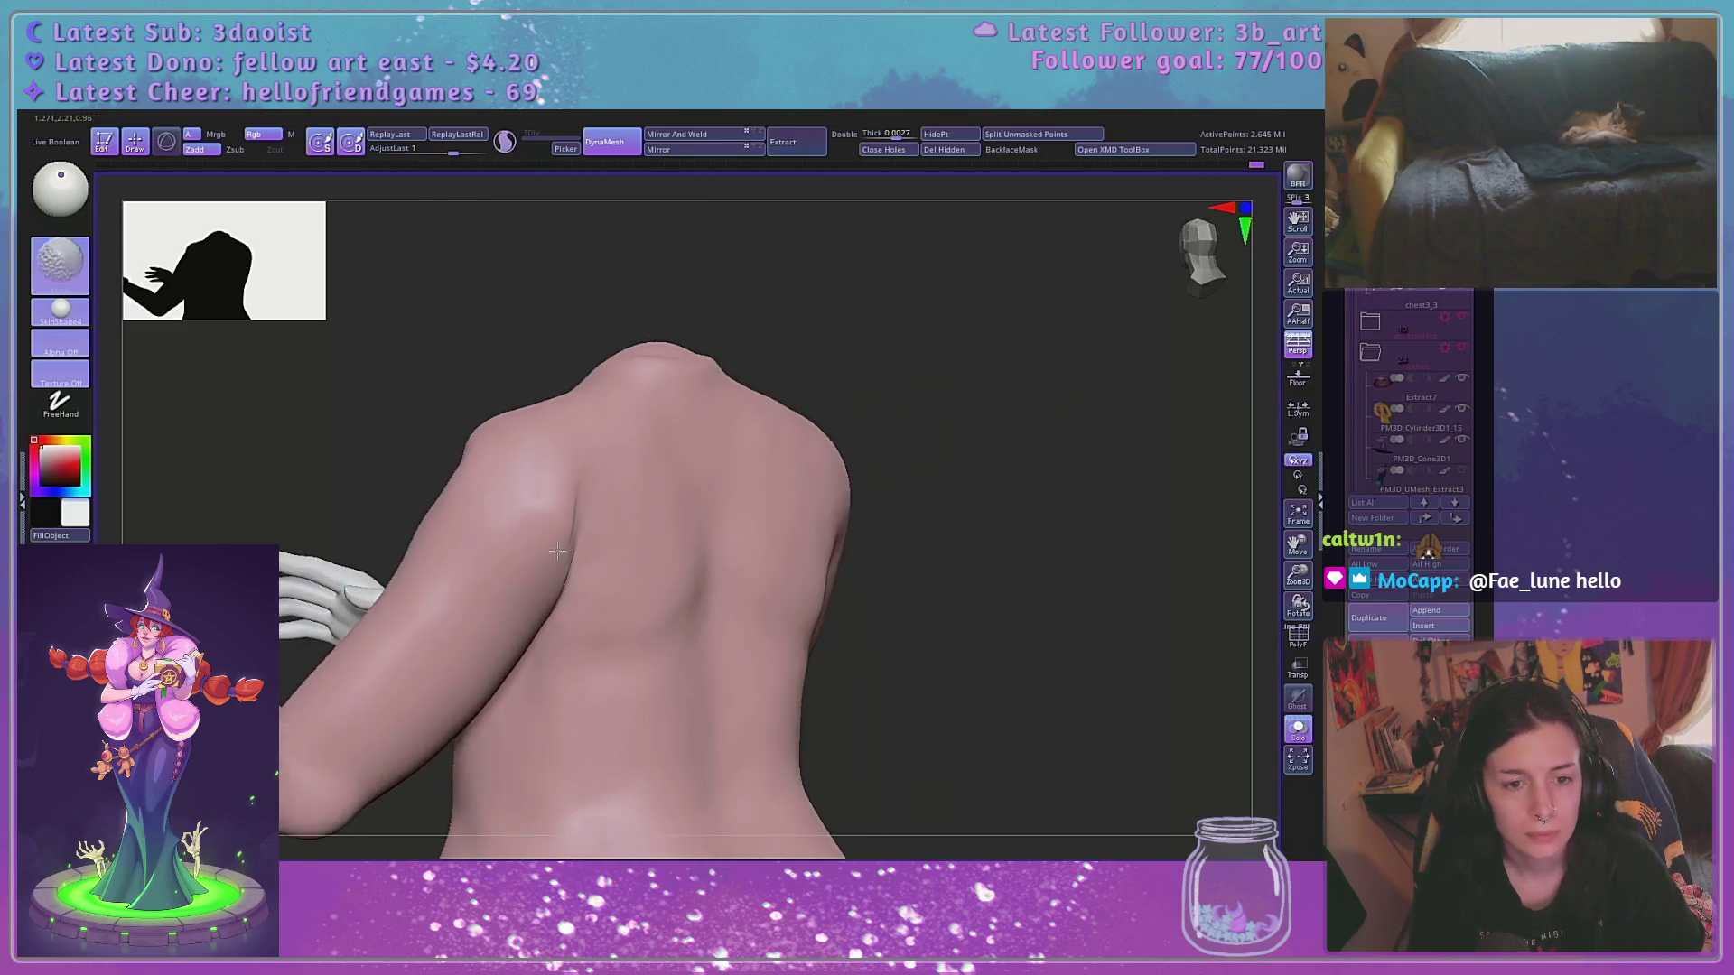
left_click_drag(597, 580, 603, 429)
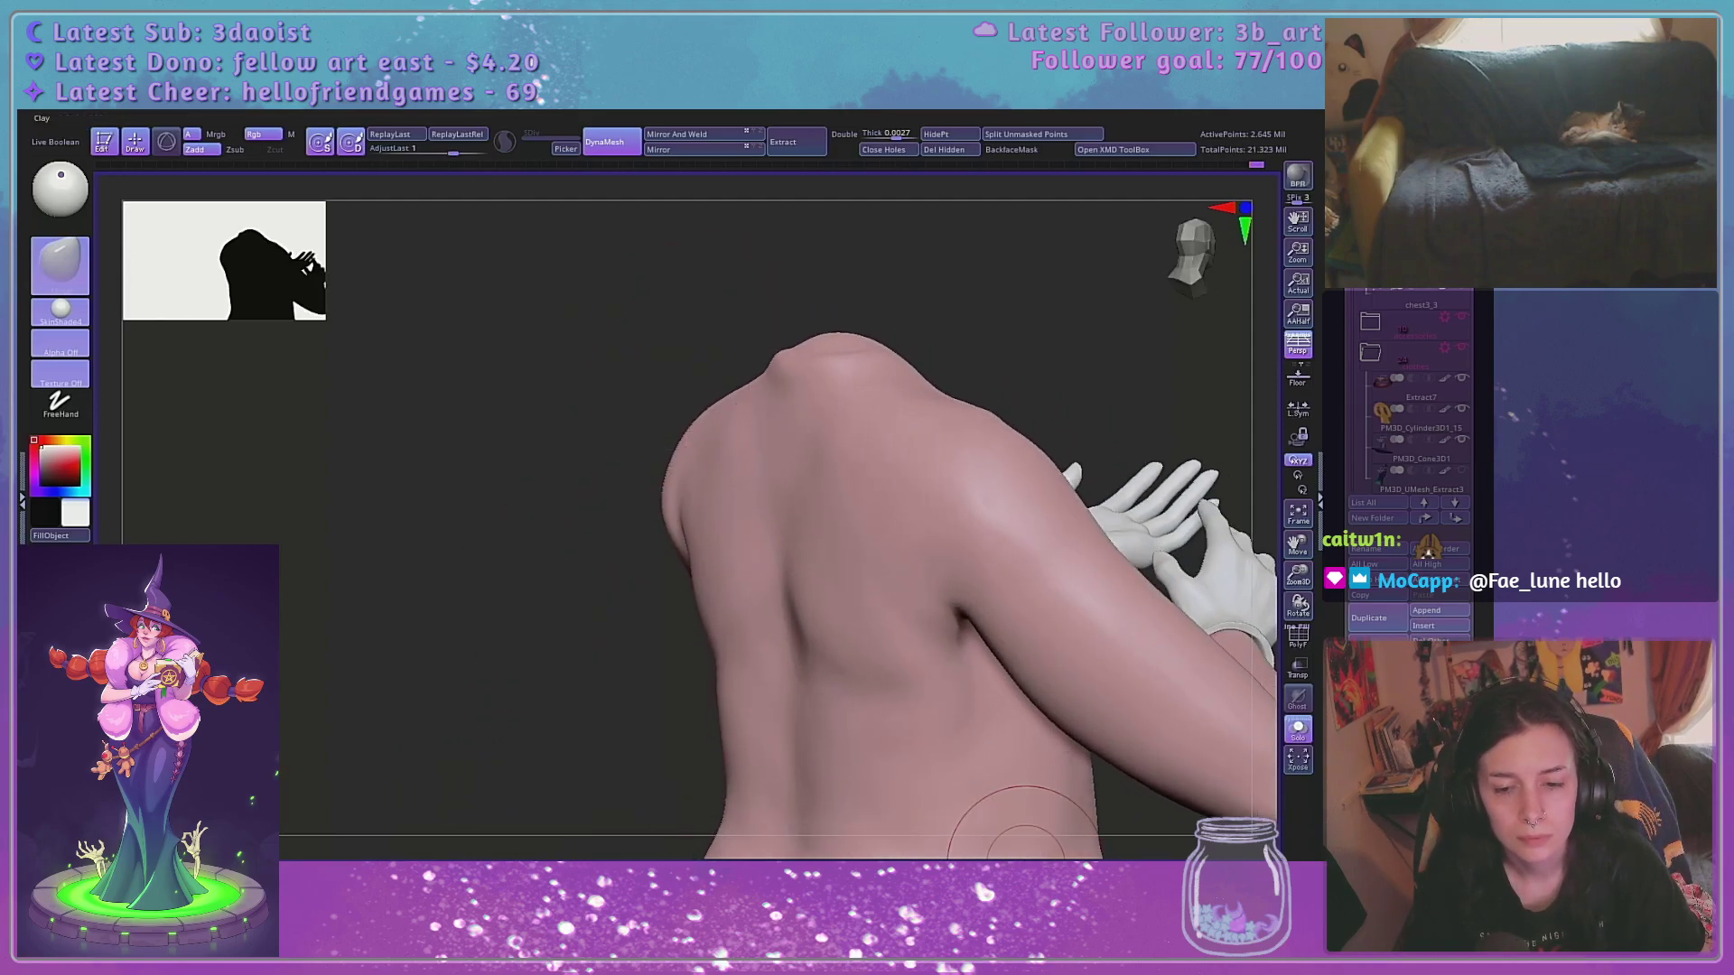
Switch to the Trim Dynamic brush, flatten the back of the shoulder and smooth it into the upper back
key("b")
key("t")
key("d")
left_click_drag(434, 578, 573, 599)
key("space")
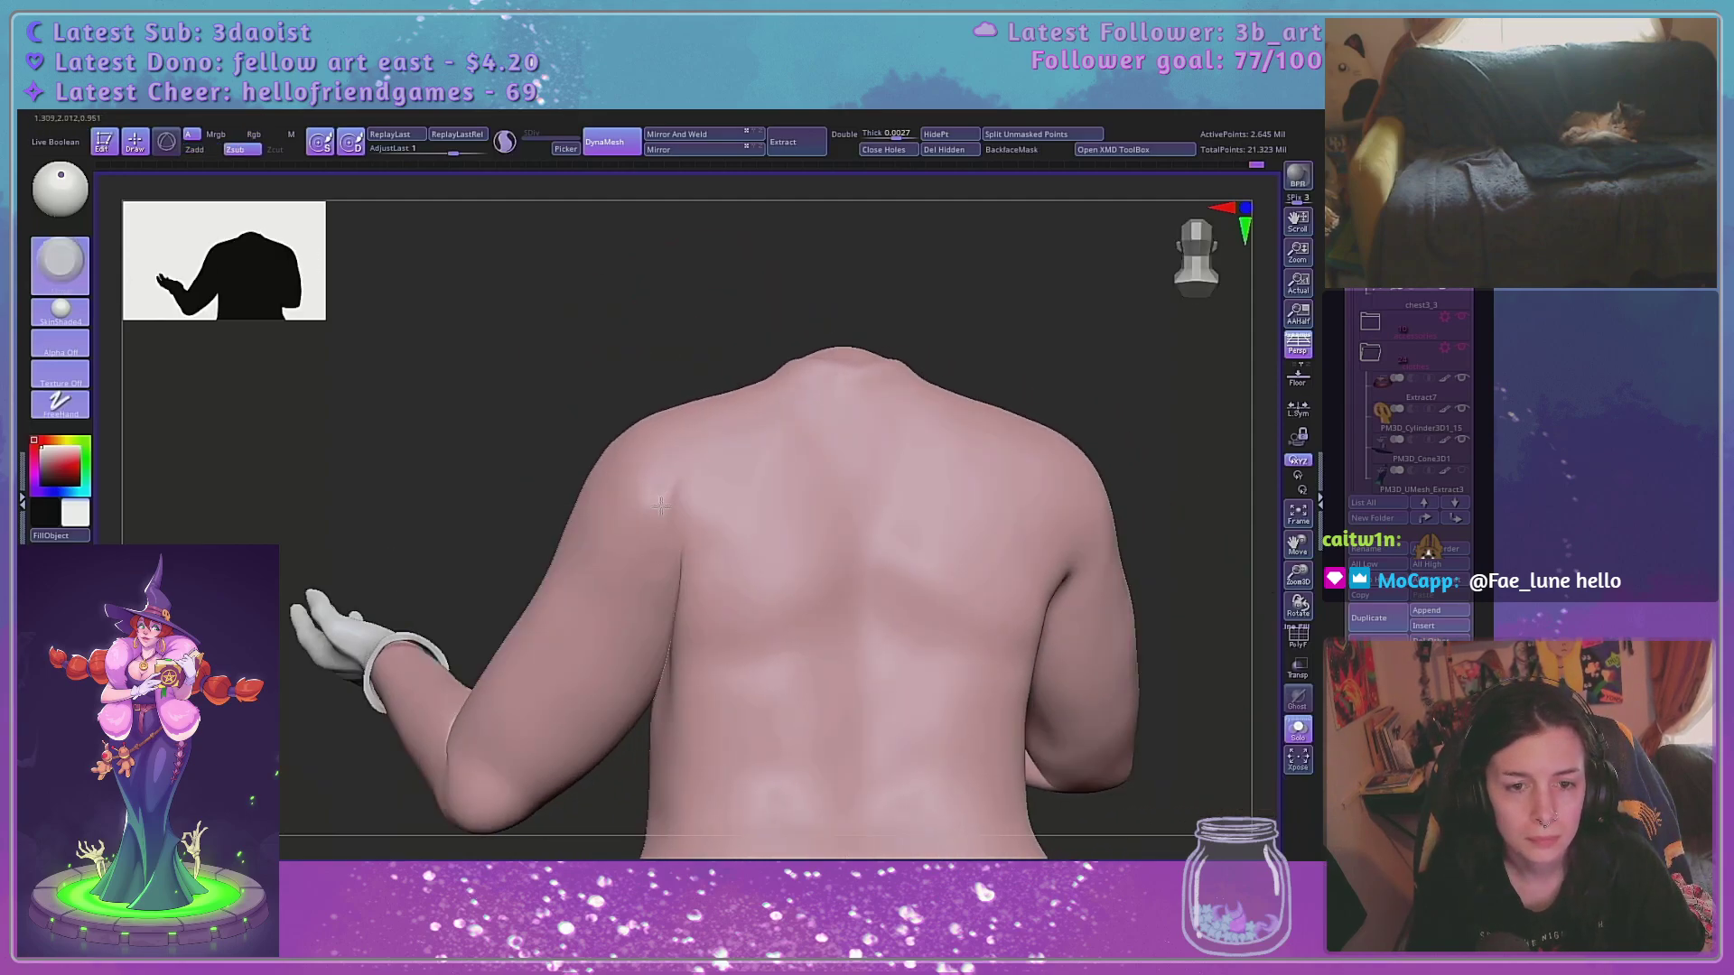
left_click_drag(648, 557, 664, 479)
mouse_move(682, 298)
left_mouse_down()
mouse_move(925, 352)
mouse_move(952, 341)
mouse_move(763, 325)
left_mouse_up()
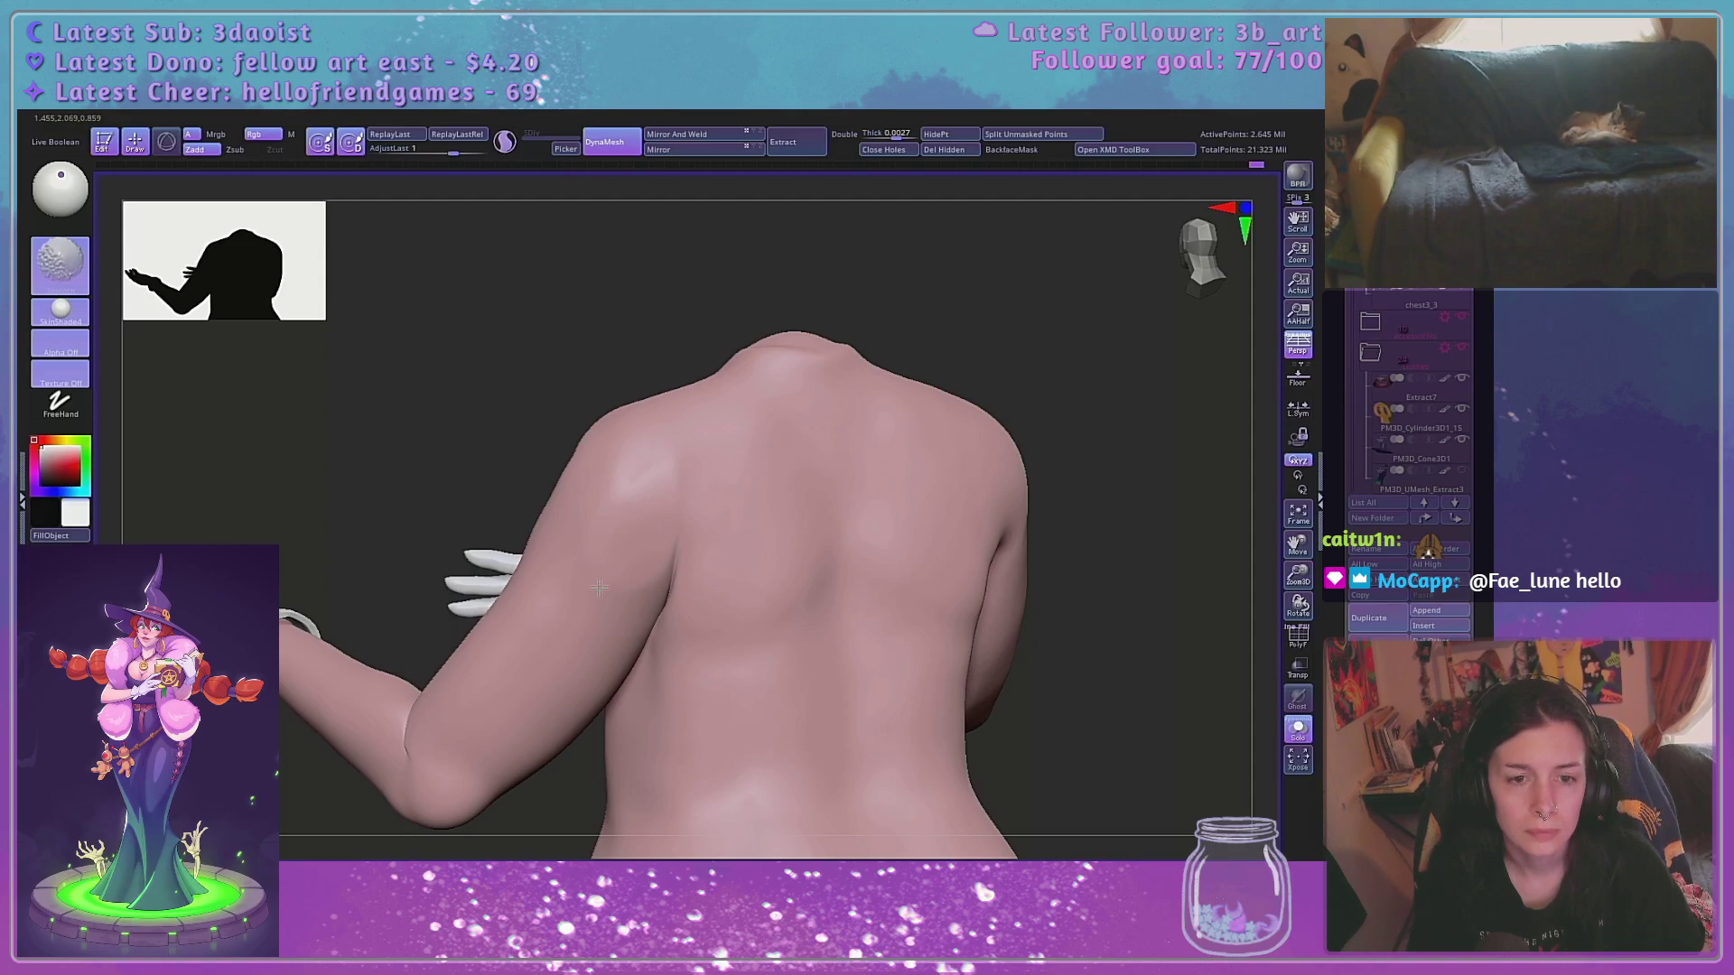
mouse_move(768, 302)
left_mouse_down()
mouse_move(1049, 371)
mouse_move(1006, 416)
mouse_move(1026, 550)
mouse_move(905, 513)
left_mouse_up()
key("shift")
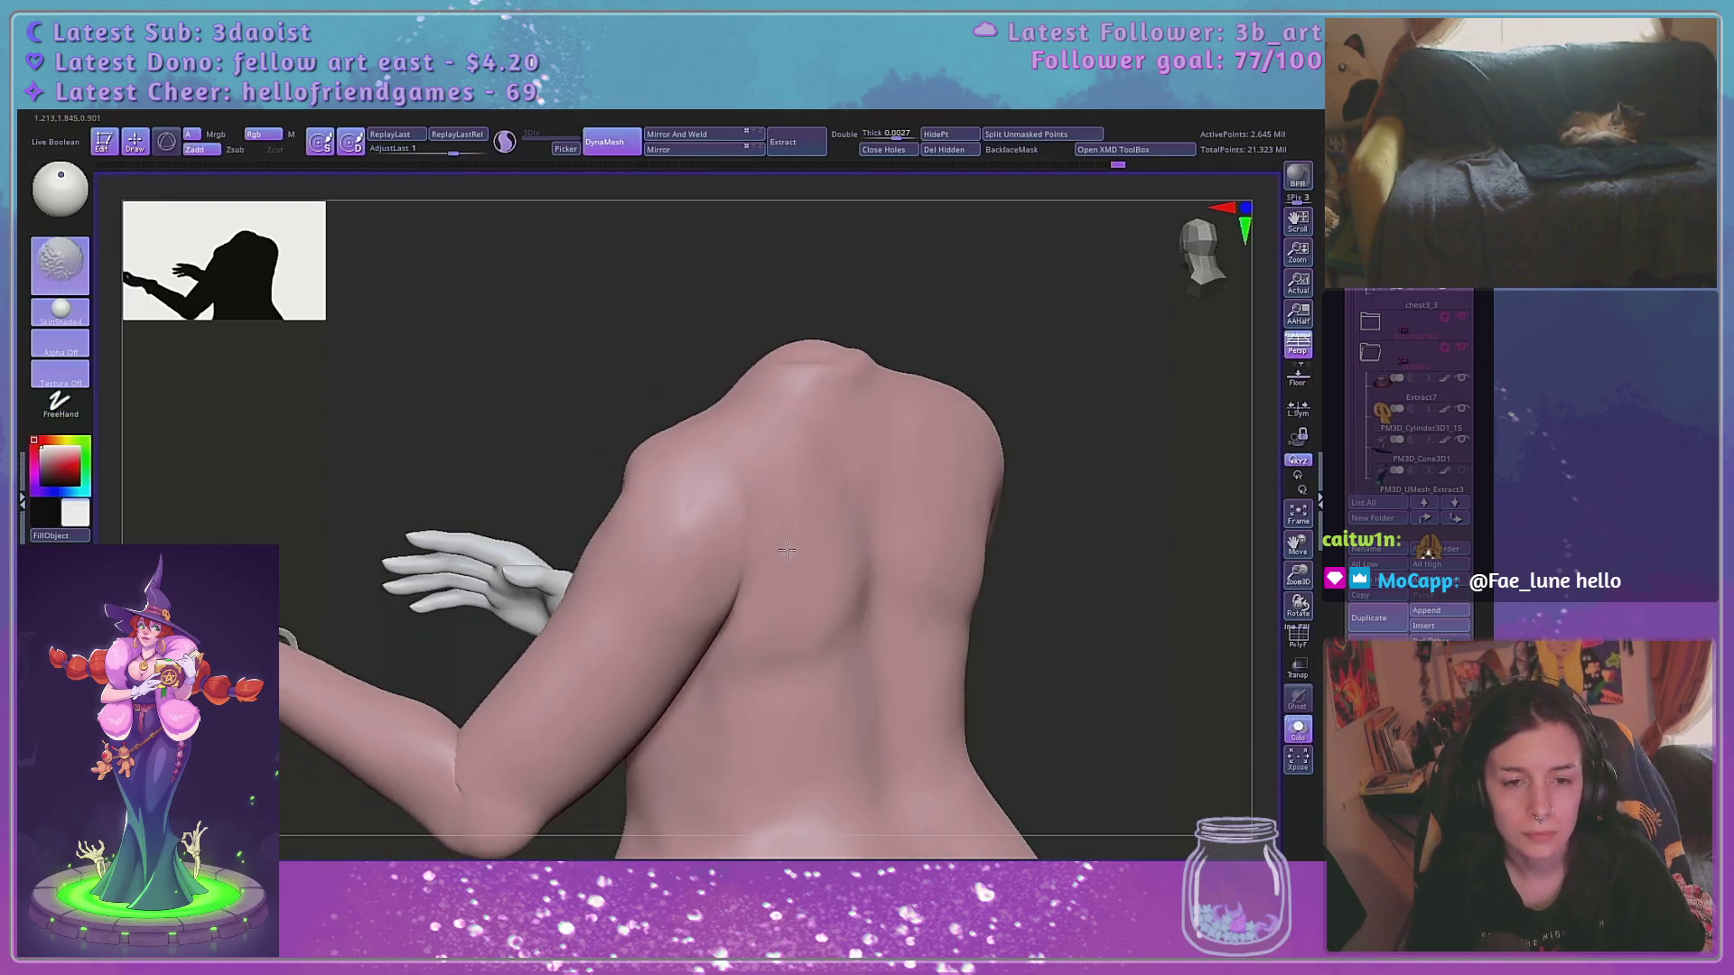
Mask everything except a spot on the front of the shoulder above the armpit, smooth that spot and clear the mask
left_click_drag(1186, 804, 1166, 528)
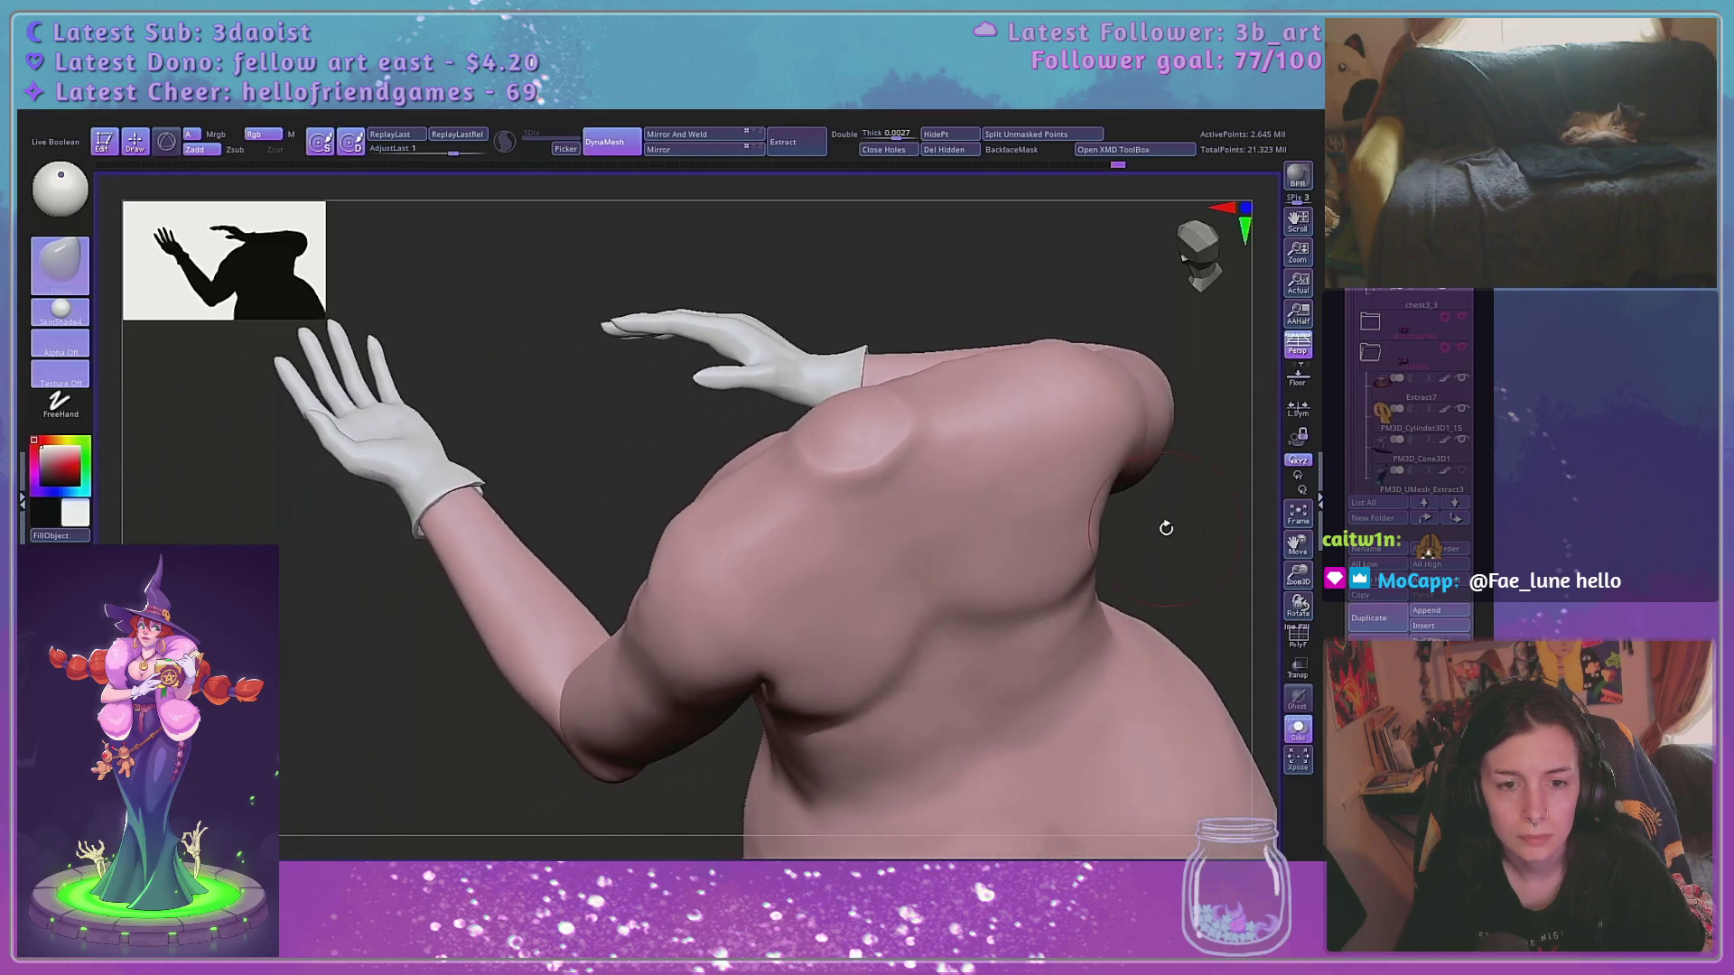
right_click(721, 539)
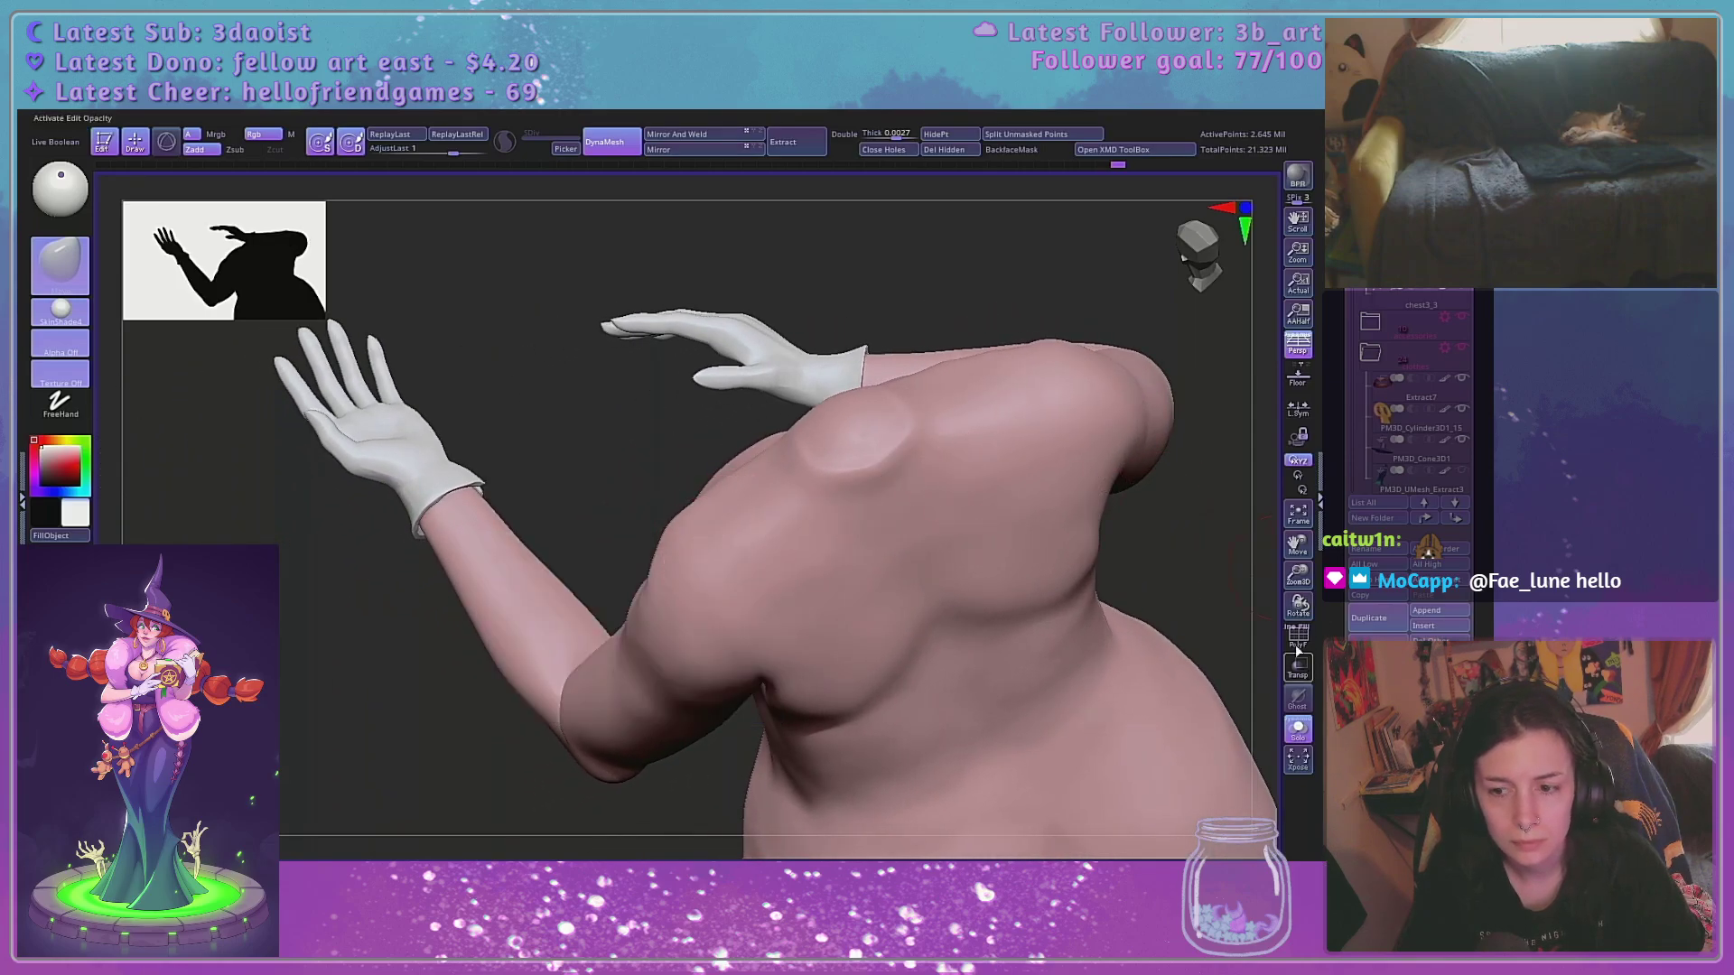
left_click(1297, 643)
left_click(1297, 644)
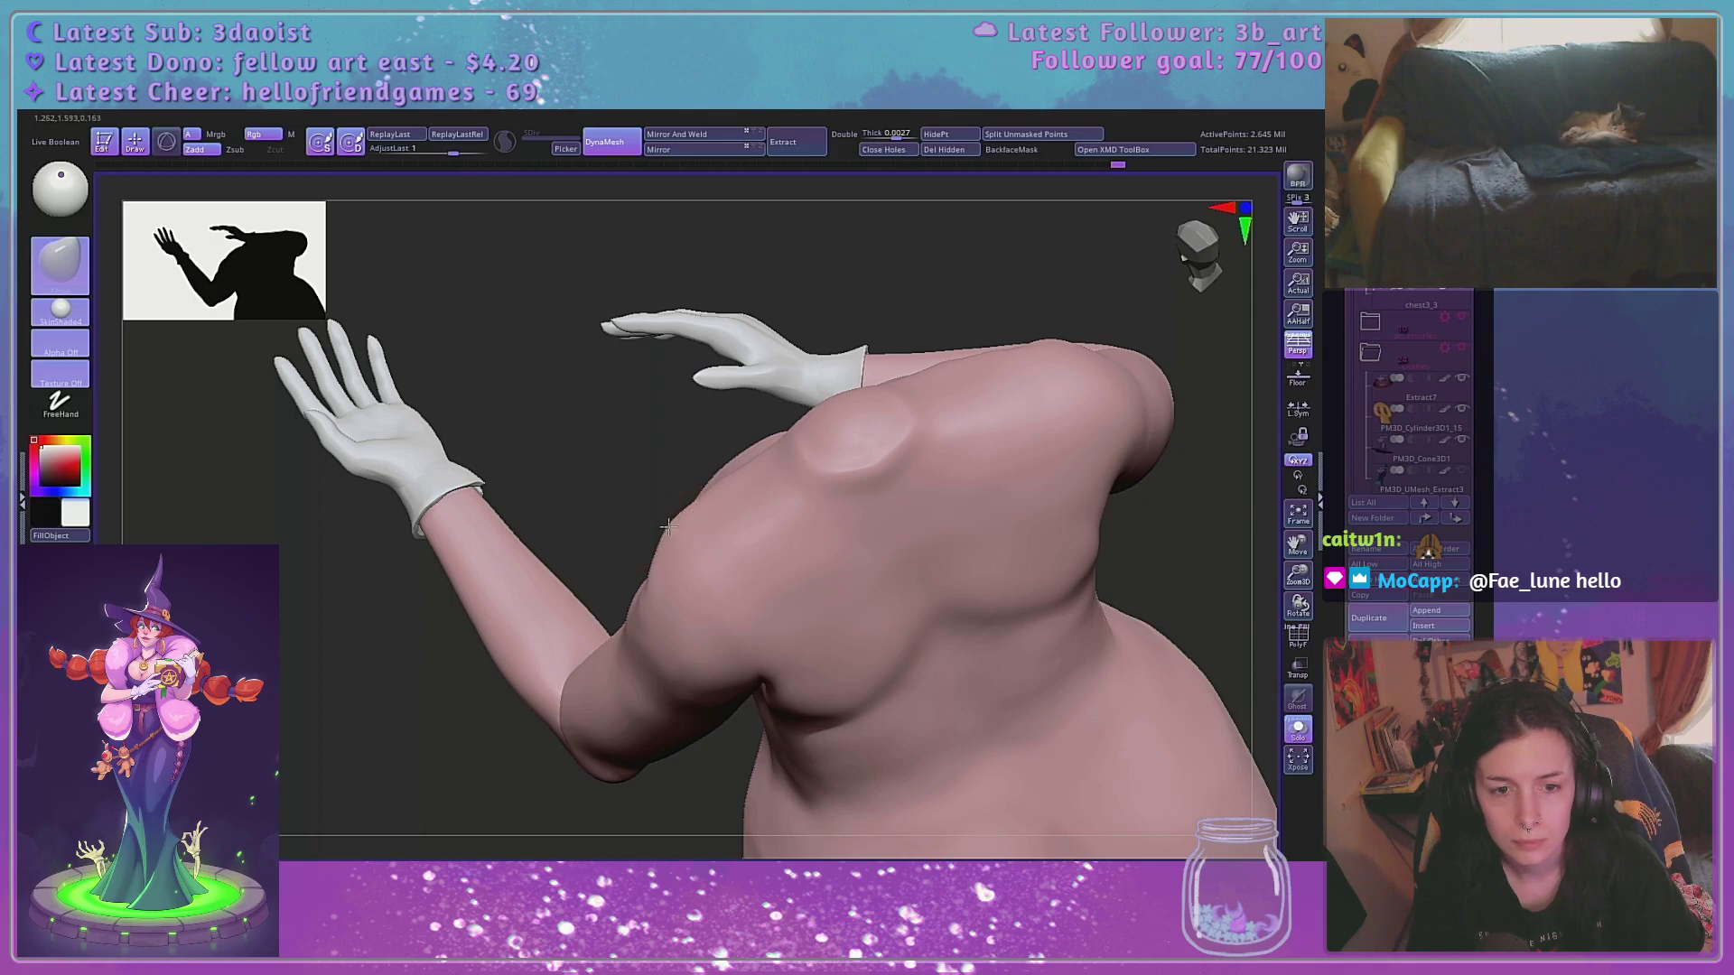
left_click_drag(608, 457, 662, 524)
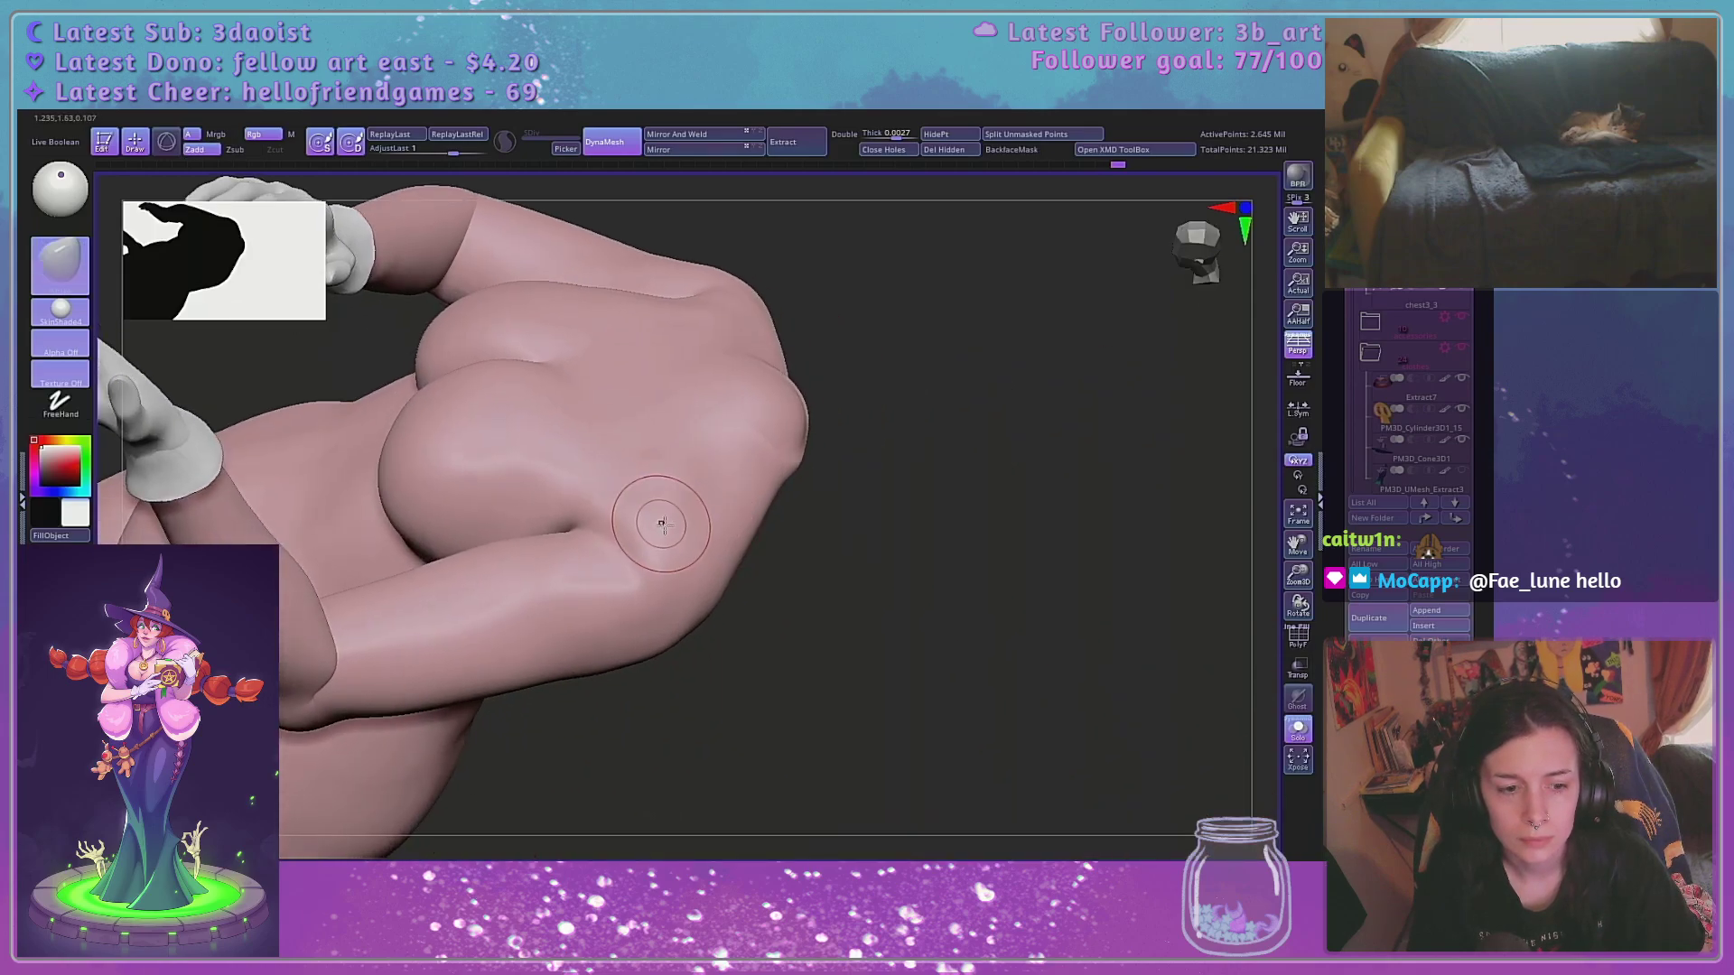
left_click(662, 523, "ctrl")
left_click(871, 511, "ctrl")
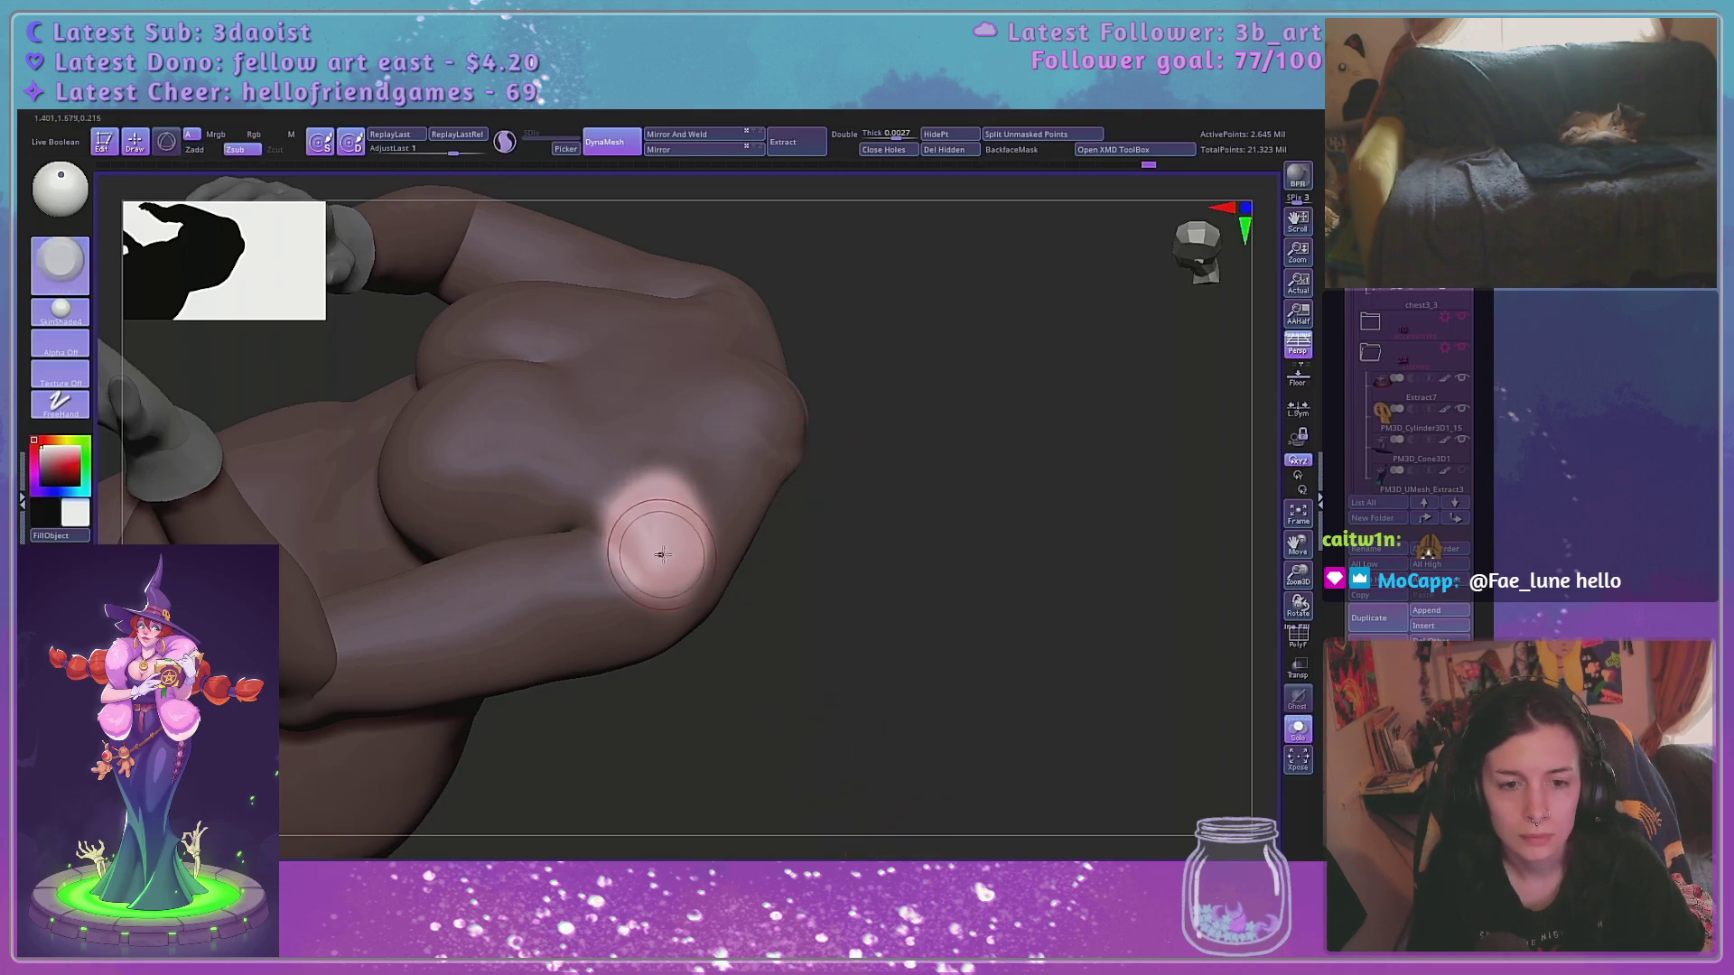
left_click_drag(659, 550, 642, 504, "shift")
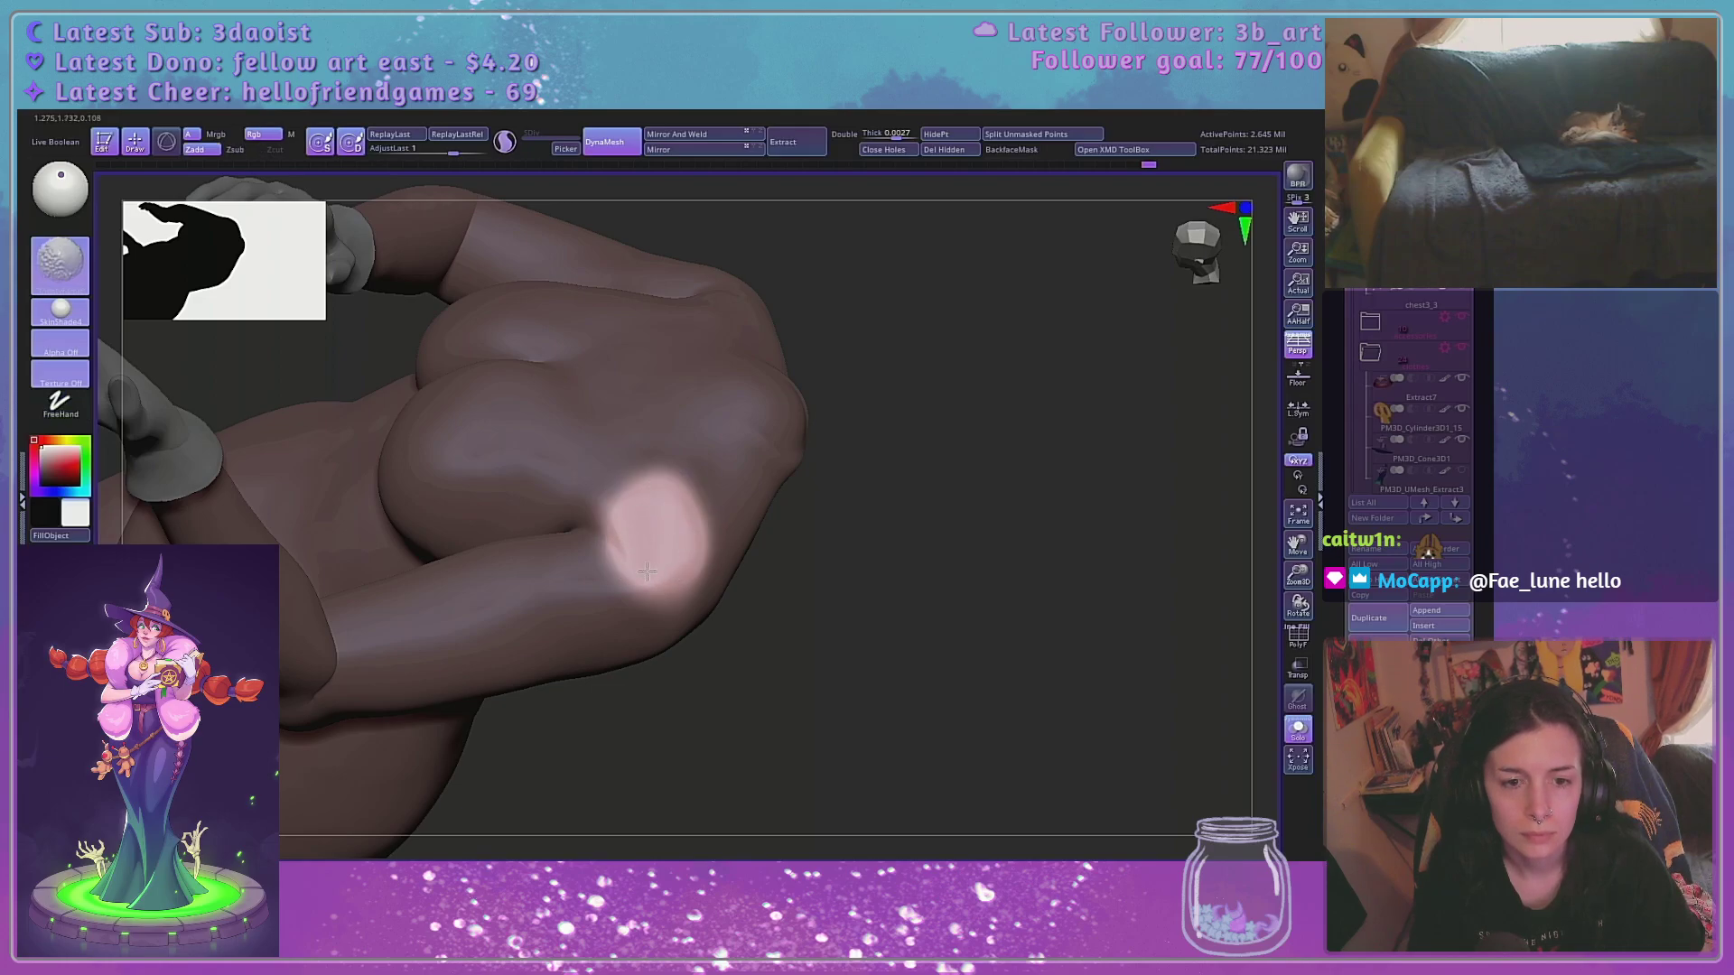
mouse_move(844, 569)
left_mouse_down()
mouse_move(991, 371)
mouse_move(1069, 503)
mouse_move(940, 539)
mouse_move(747, 480)
left_mouse_up()
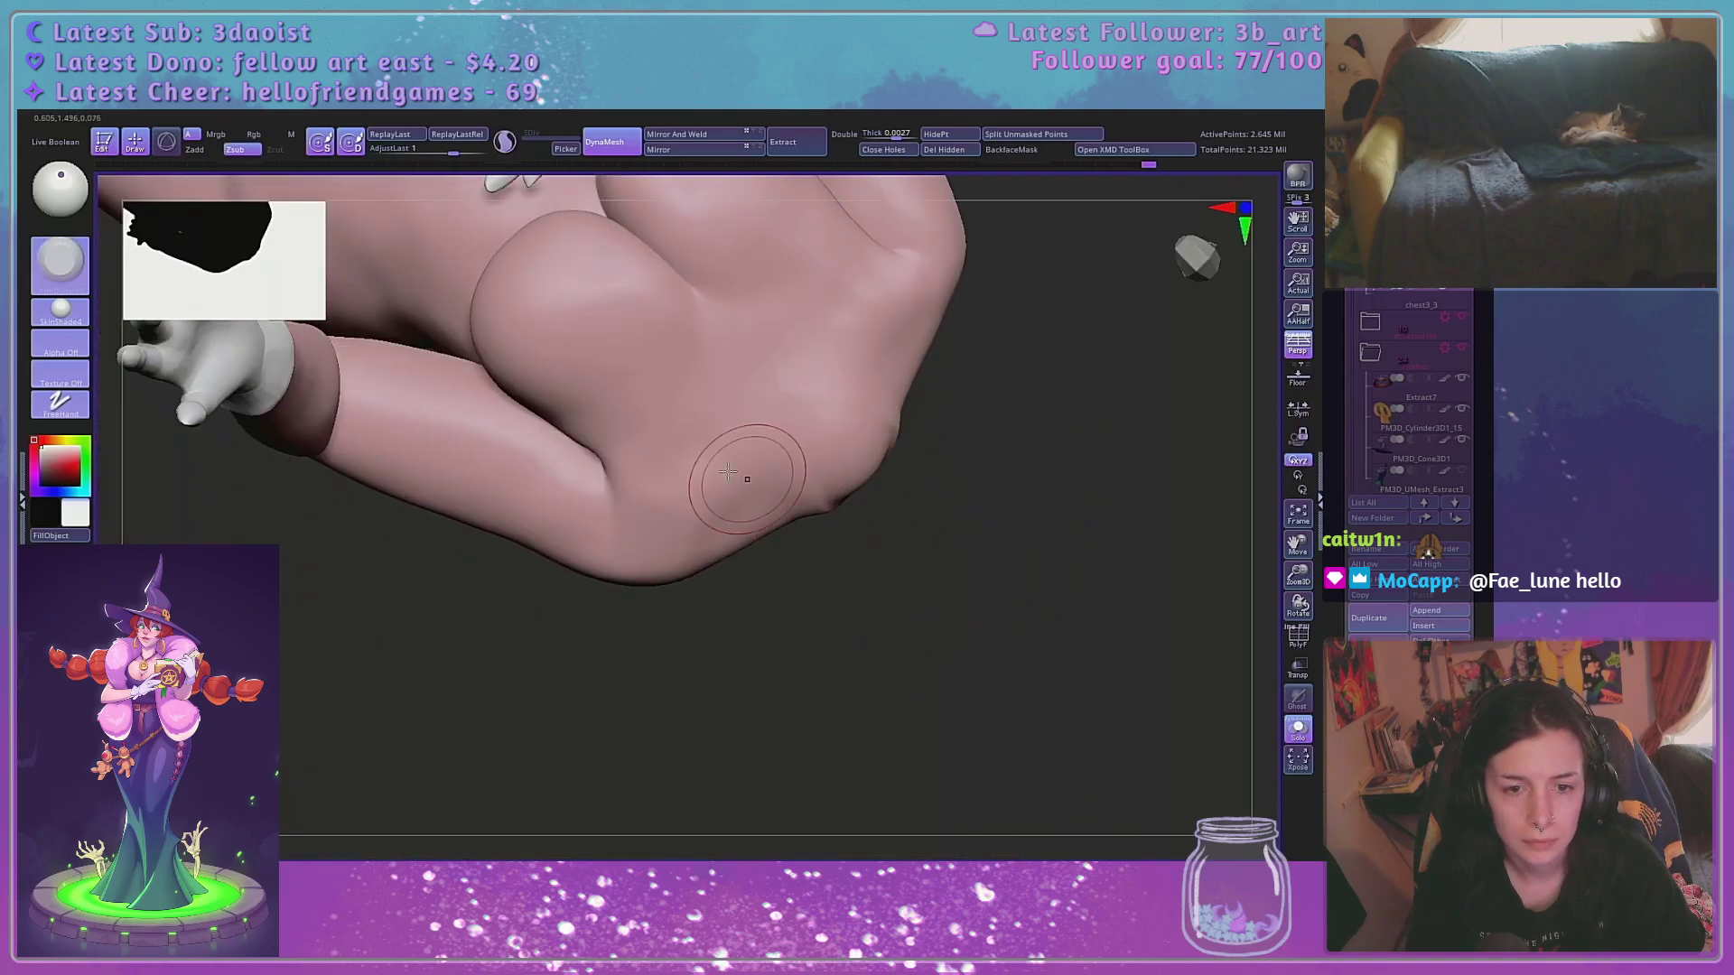
Trim and smooth the upper chest where it meets the front of both shoulders
key("space")
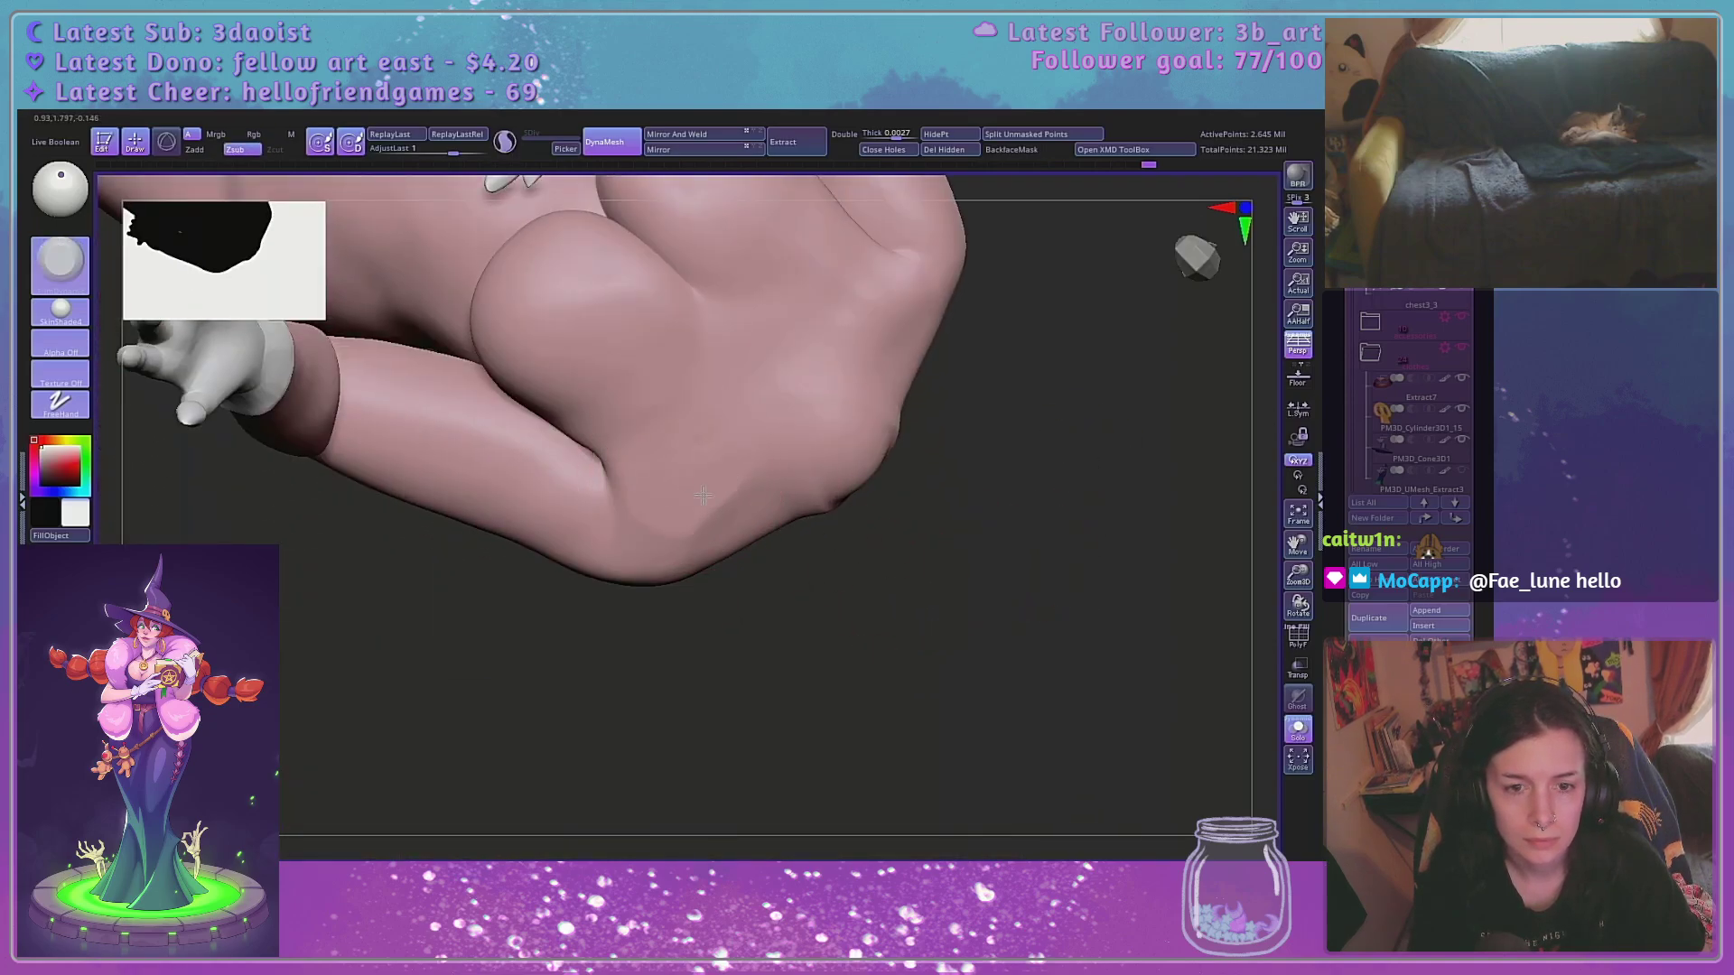
left_click_drag(729, 446, 688, 449, "shift")
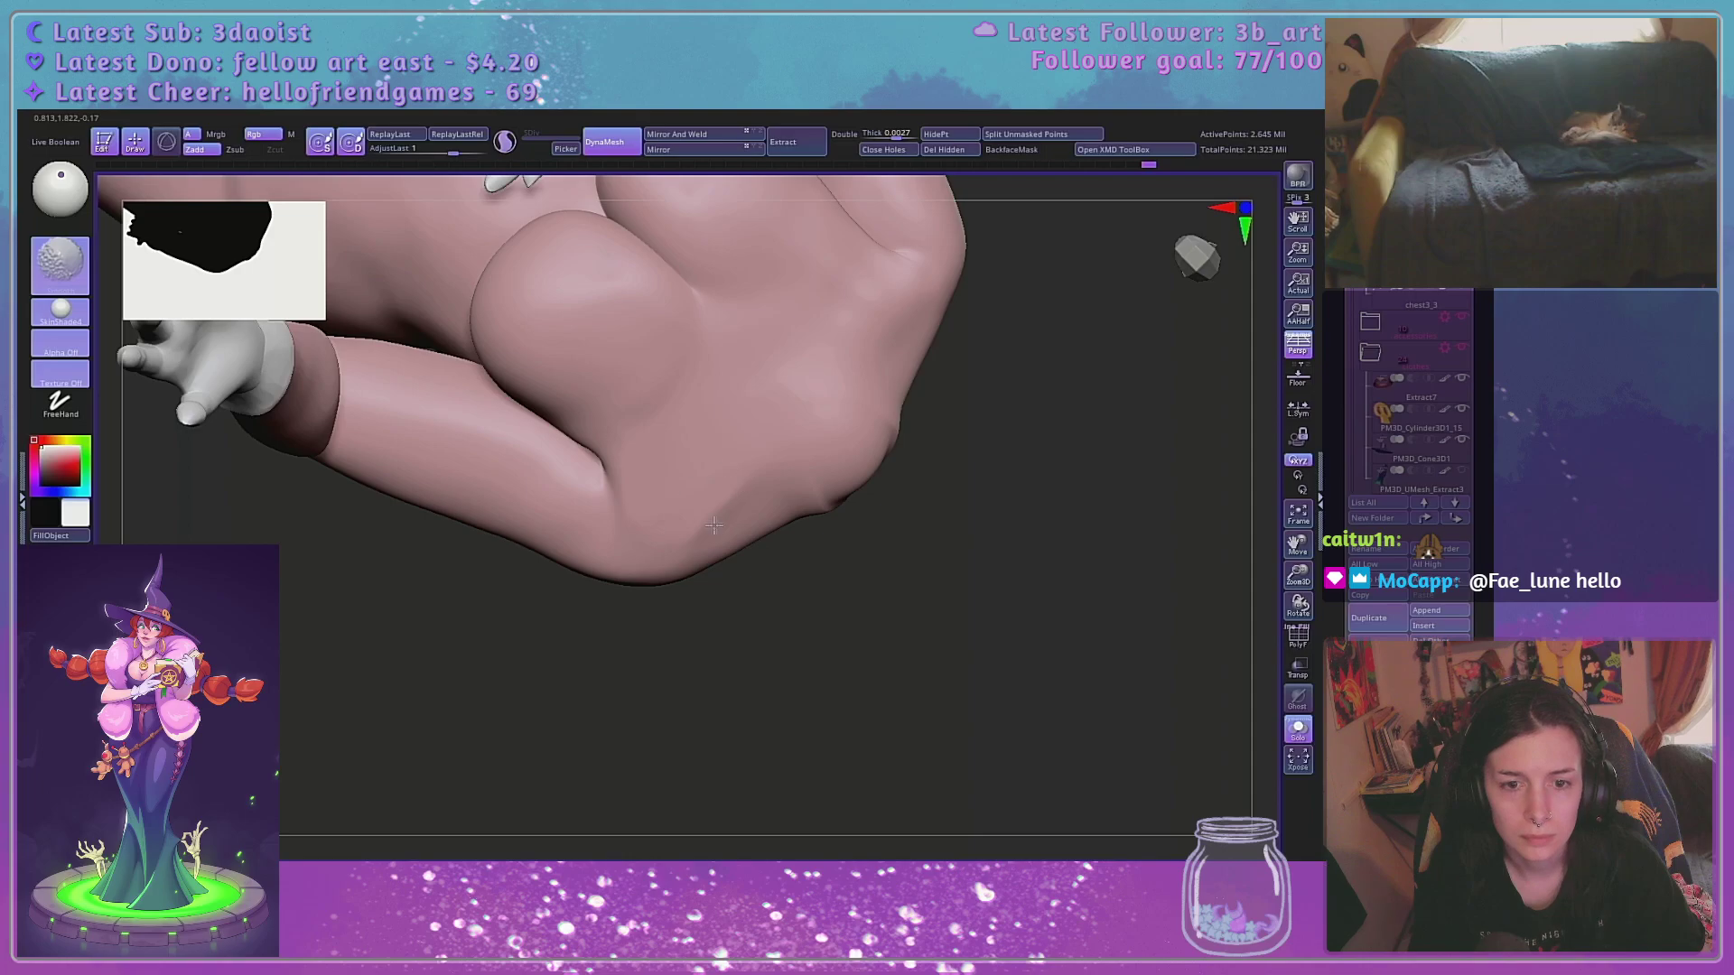
mouse_move(643, 511)
left_mouse_down()
mouse_move(1026, 491)
mouse_move(1111, 421)
mouse_move(1045, 348)
mouse_move(1084, 533)
mouse_move(1045, 414)
mouse_move(1077, 435)
mouse_move(1065, 452)
mouse_move(1092, 454)
mouse_move(782, 430)
left_mouse_up()
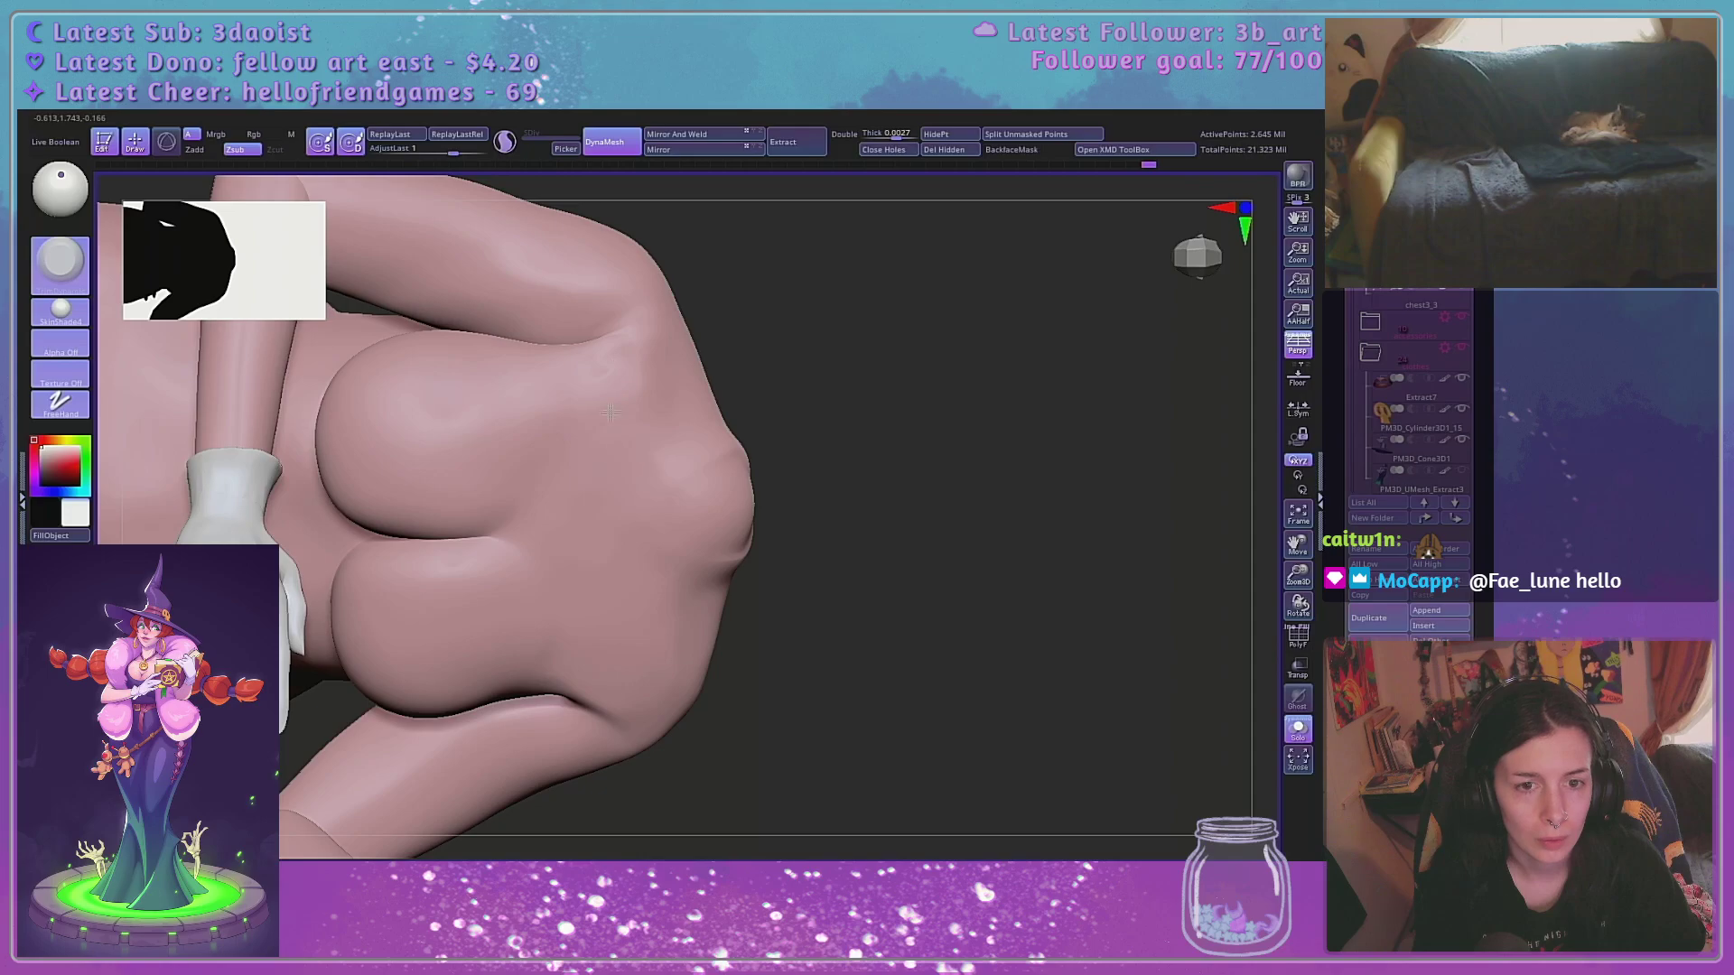
mouse_move(599, 421)
left_mouse_down()
mouse_move(580, 443)
mouse_move(590, 484)
left_mouse_up()
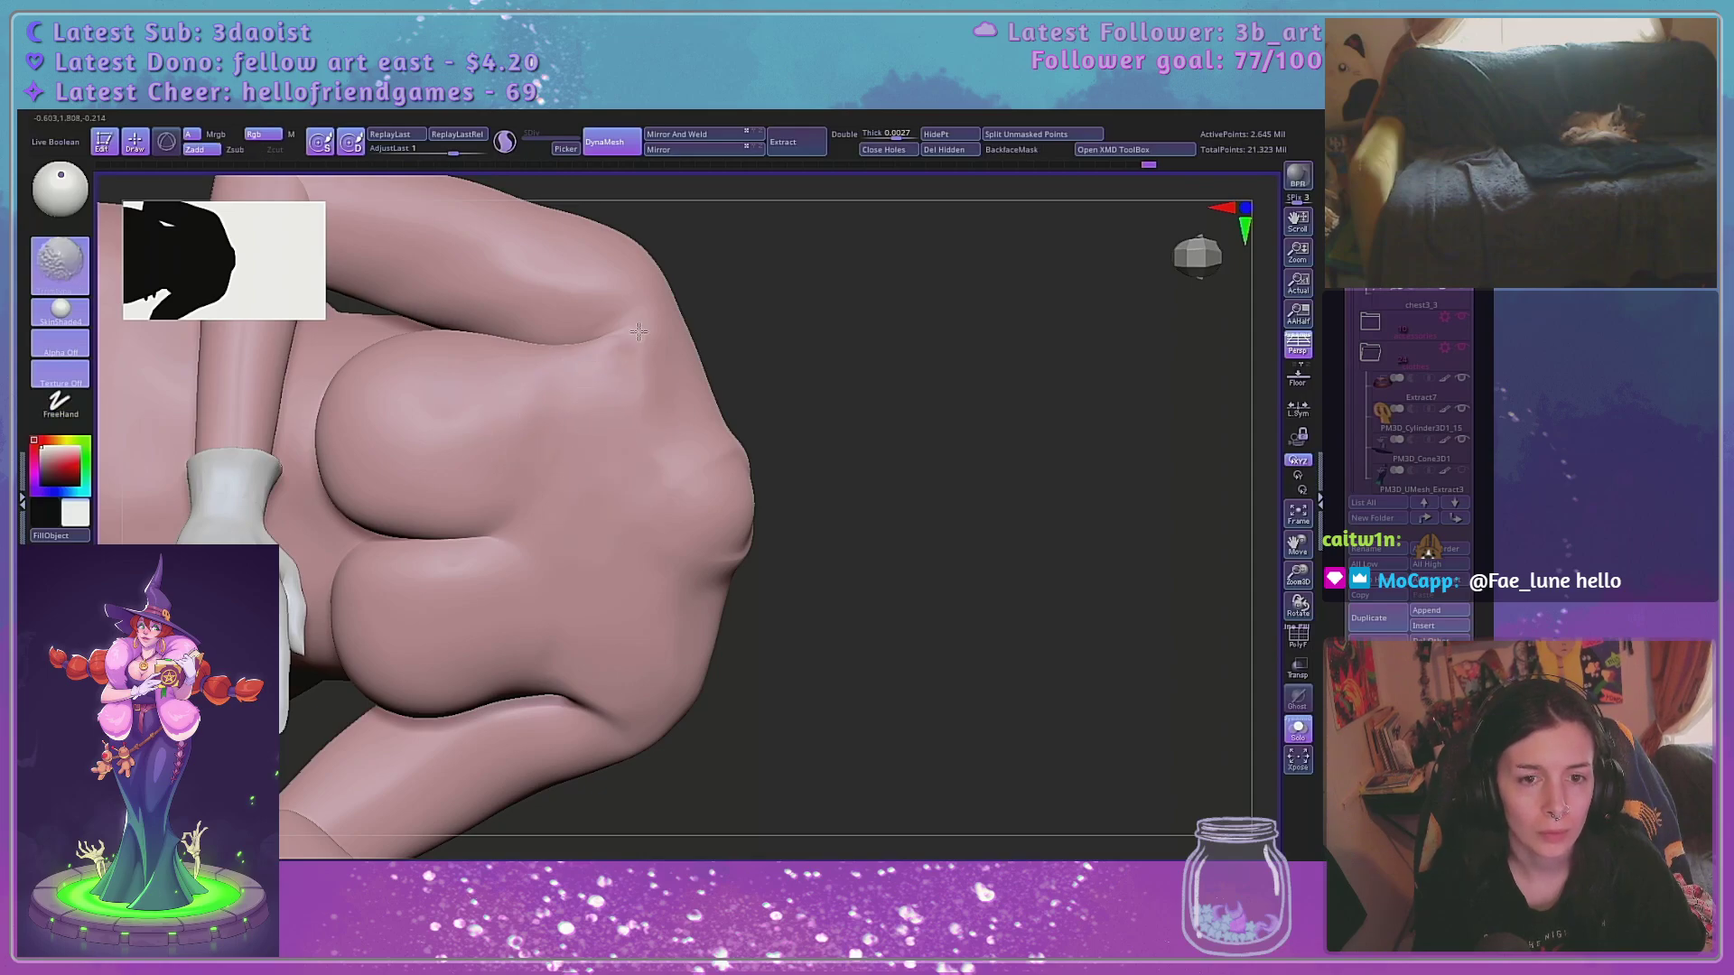
left_click_drag(1039, 448, 1120, 417)
mouse_move(1196, 669)
left_mouse_down()
mouse_move(1214, 686)
mouse_move(1080, 500)
mouse_move(1111, 464)
mouse_move(1030, 458)
mouse_move(869, 496)
left_mouse_up()
Switch to the Clay Buildup brush, build up and smooth the shoulder cap, and review the body from several angles
key("b")
key("c")
key("b")
key("space")
mouse_move(613, 406)
left_mouse_down()
mouse_move(631, 405)
mouse_move(545, 426)
mouse_move(804, 431)
left_mouse_up()
key("space")
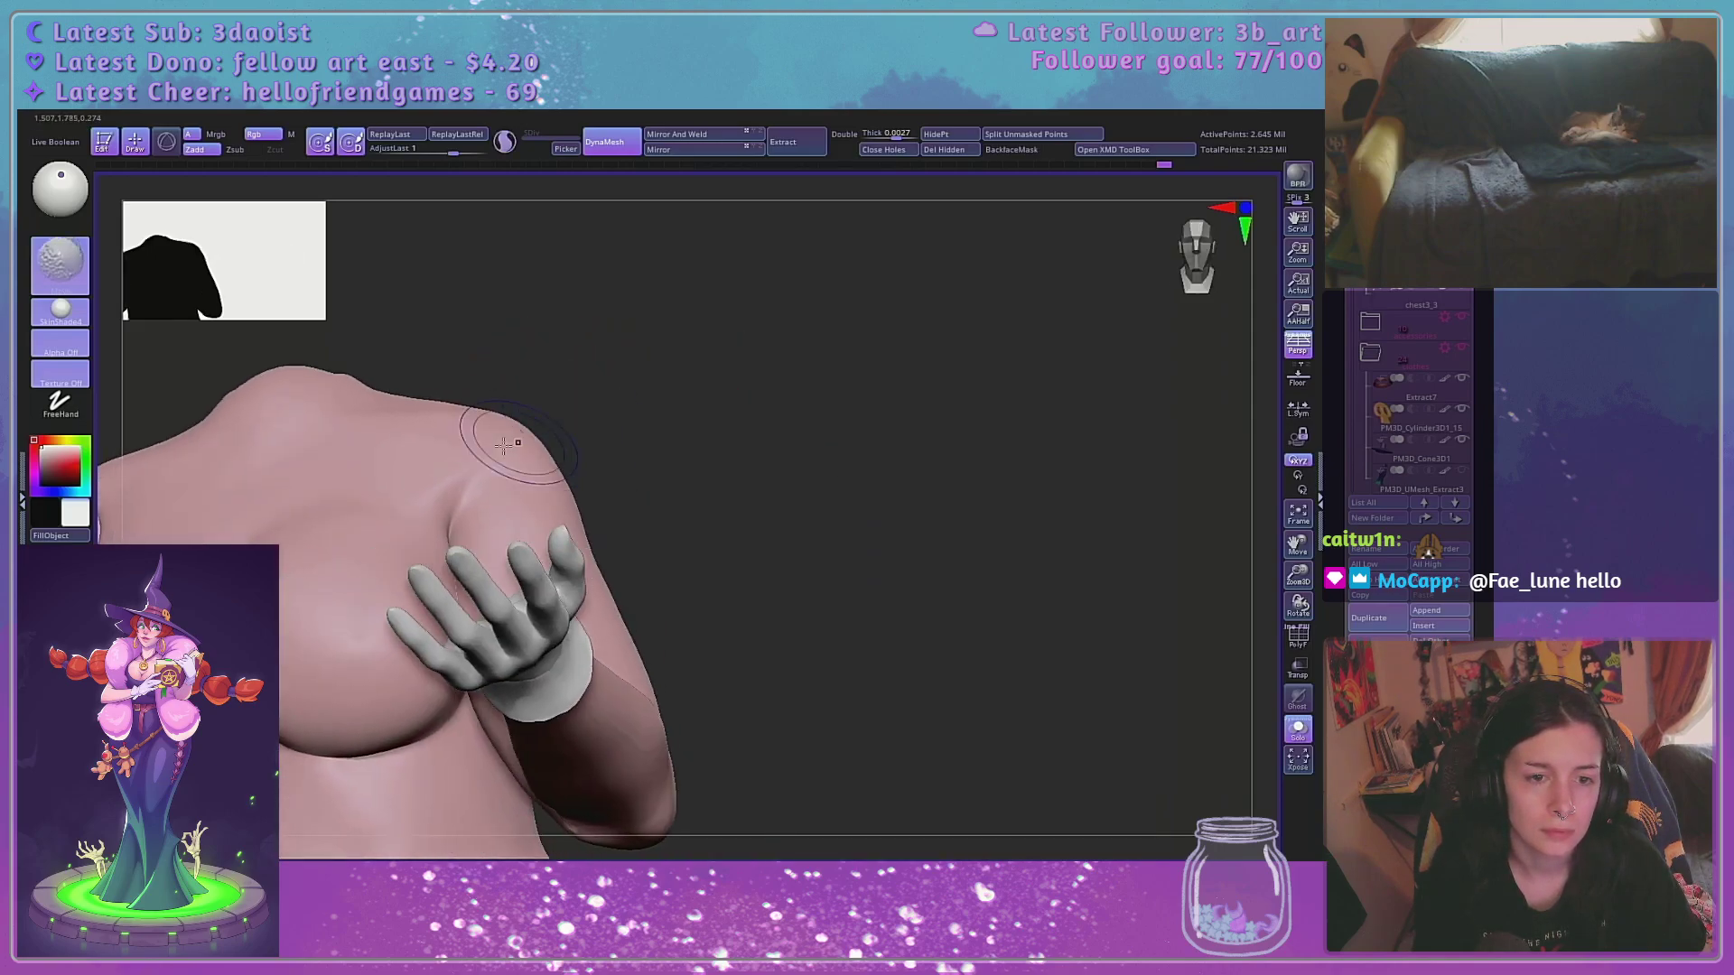
right_click_drag(533, 477, 534, 399)
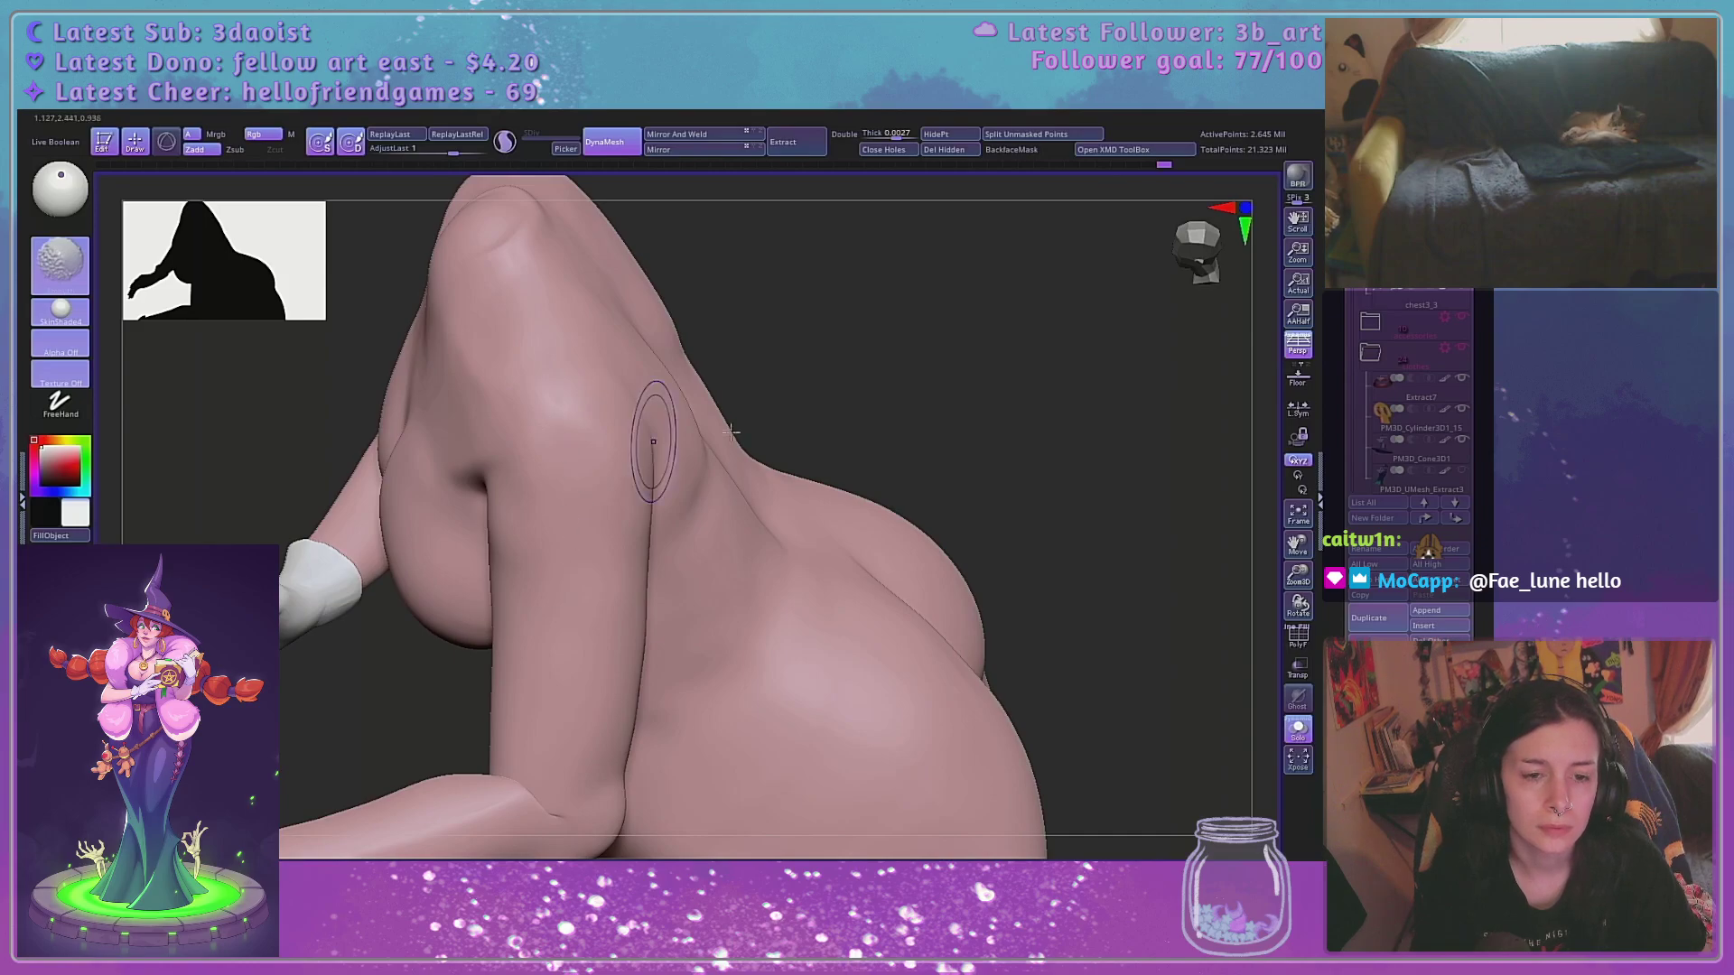
right_click_drag(731, 432, 1116, 529)
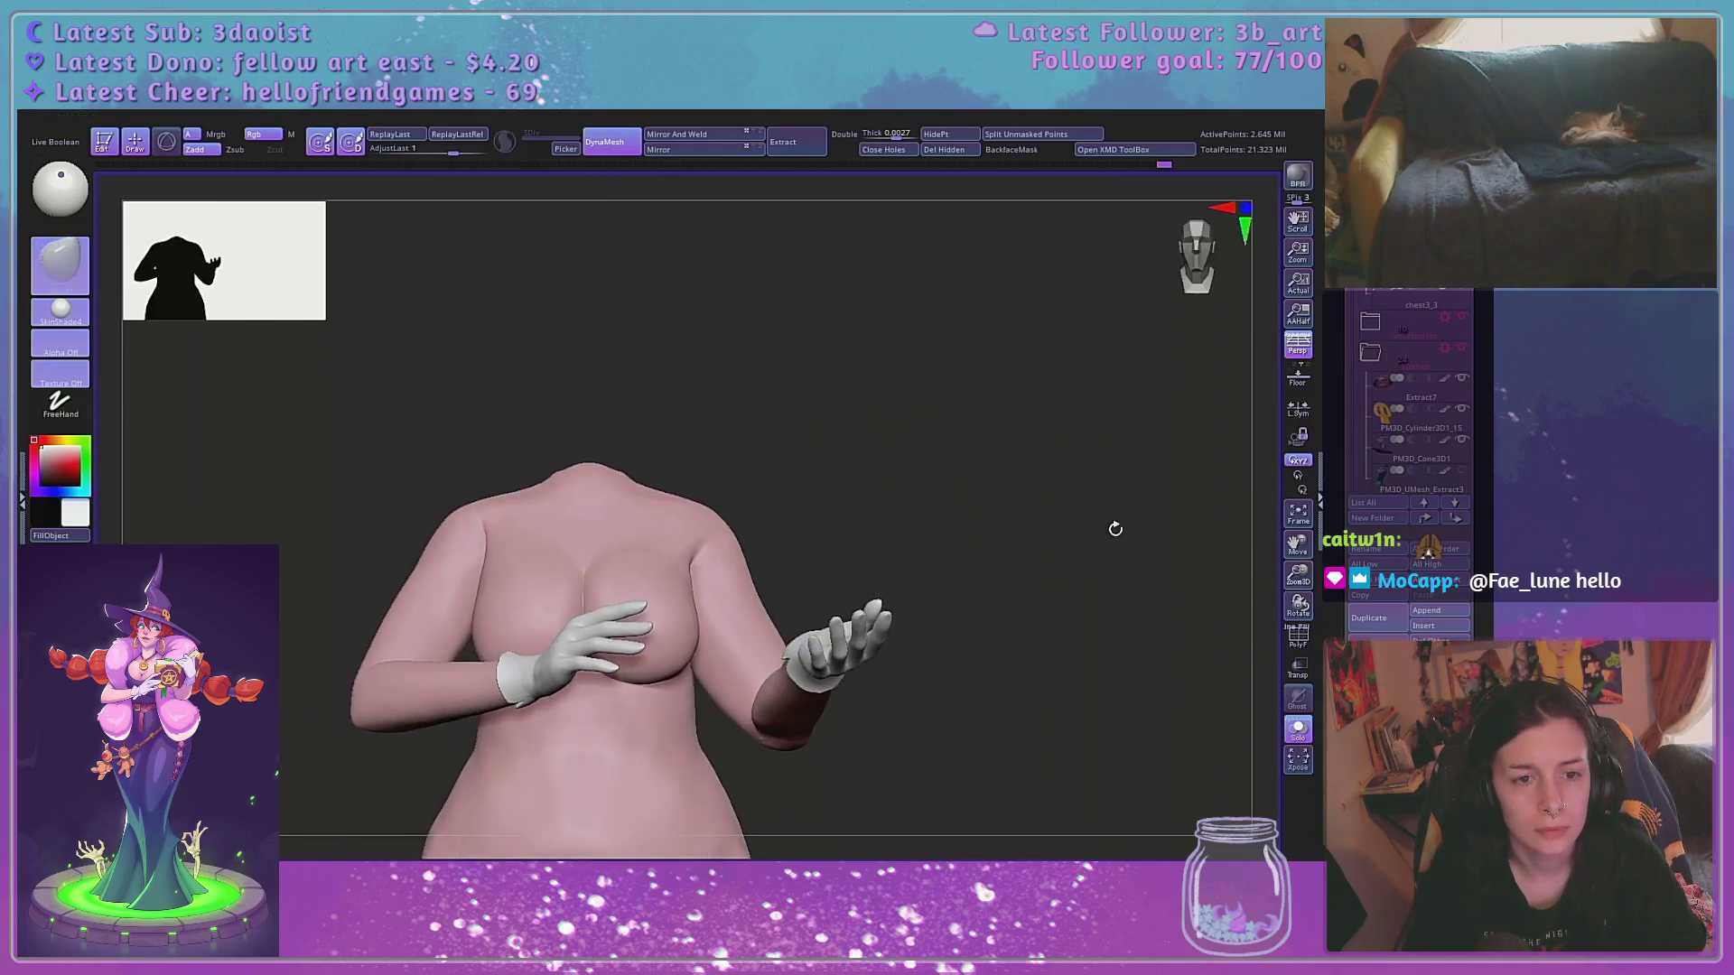
right_click_drag(914, 511, 1014, 386, "alt")
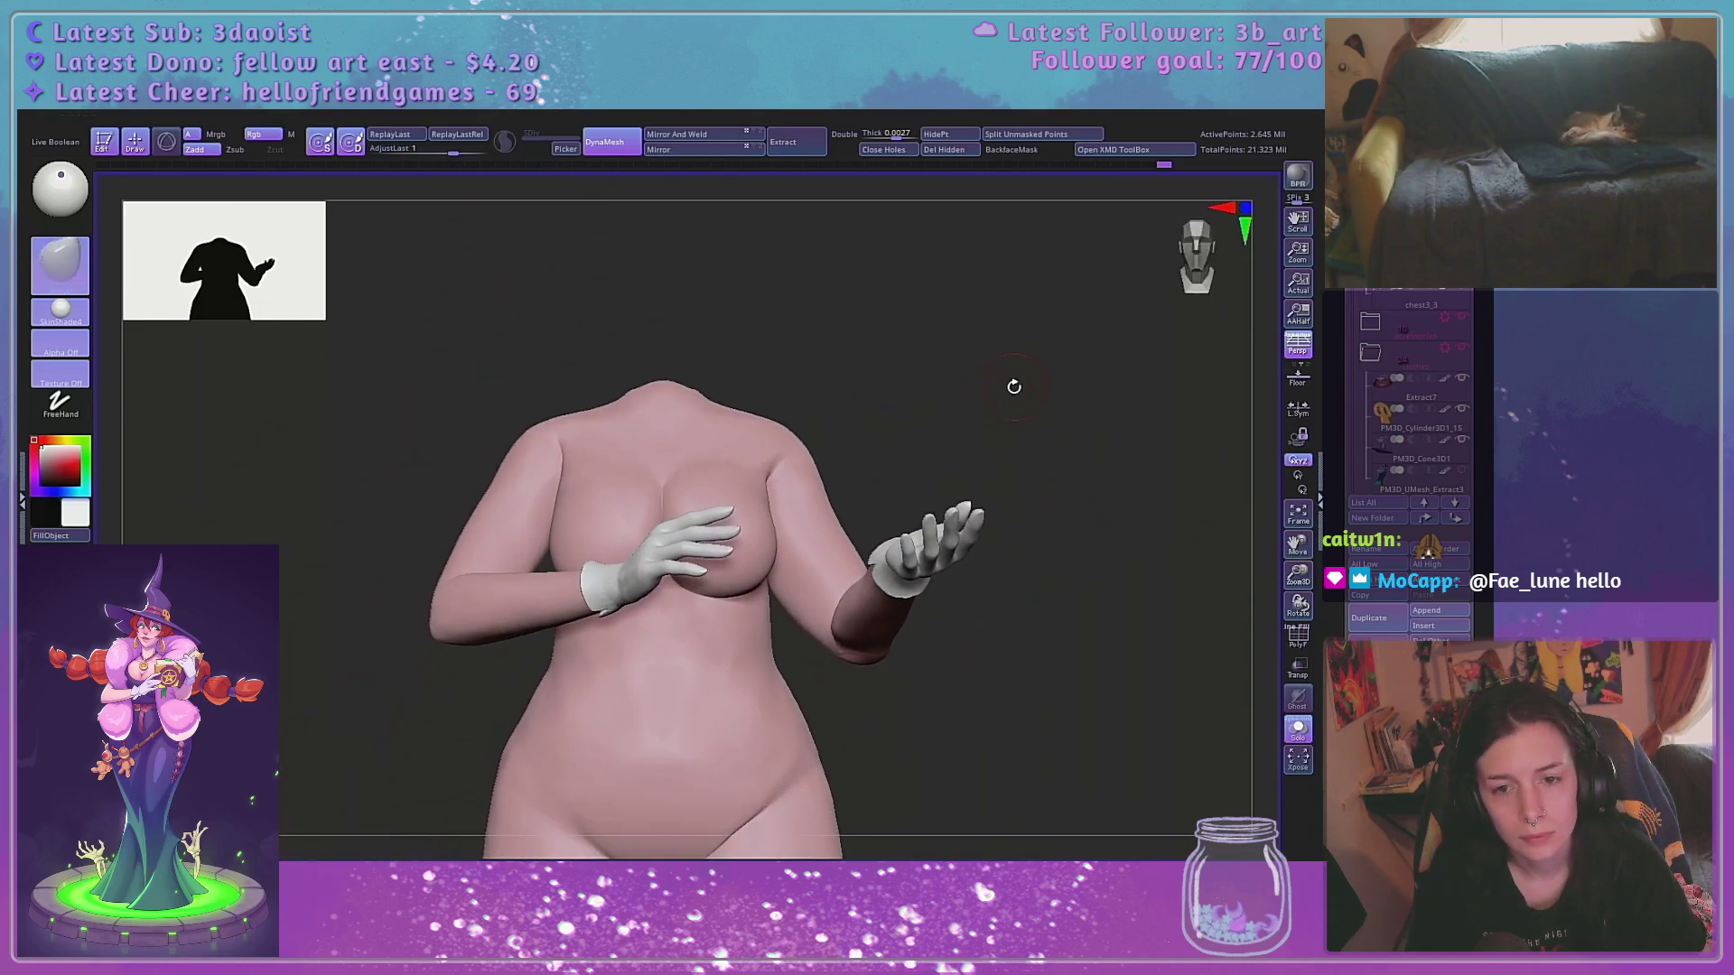
Isolate the bent arm, then smooth its inner elbow crease and the upper arm surface
right_click(863, 471)
right_click_drag(827, 509, 903, 445)
left_click(852, 499, "ctrl+shift")
mouse_move(853, 496)
right_mouse_down()
mouse_move(1064, 499)
mouse_move(1037, 487)
mouse_move(1110, 472)
mouse_move(984, 484)
mouse_move(1088, 583)
mouse_move(1109, 474)
mouse_move(1161, 520)
mouse_move(1092, 478)
right_mouse_up()
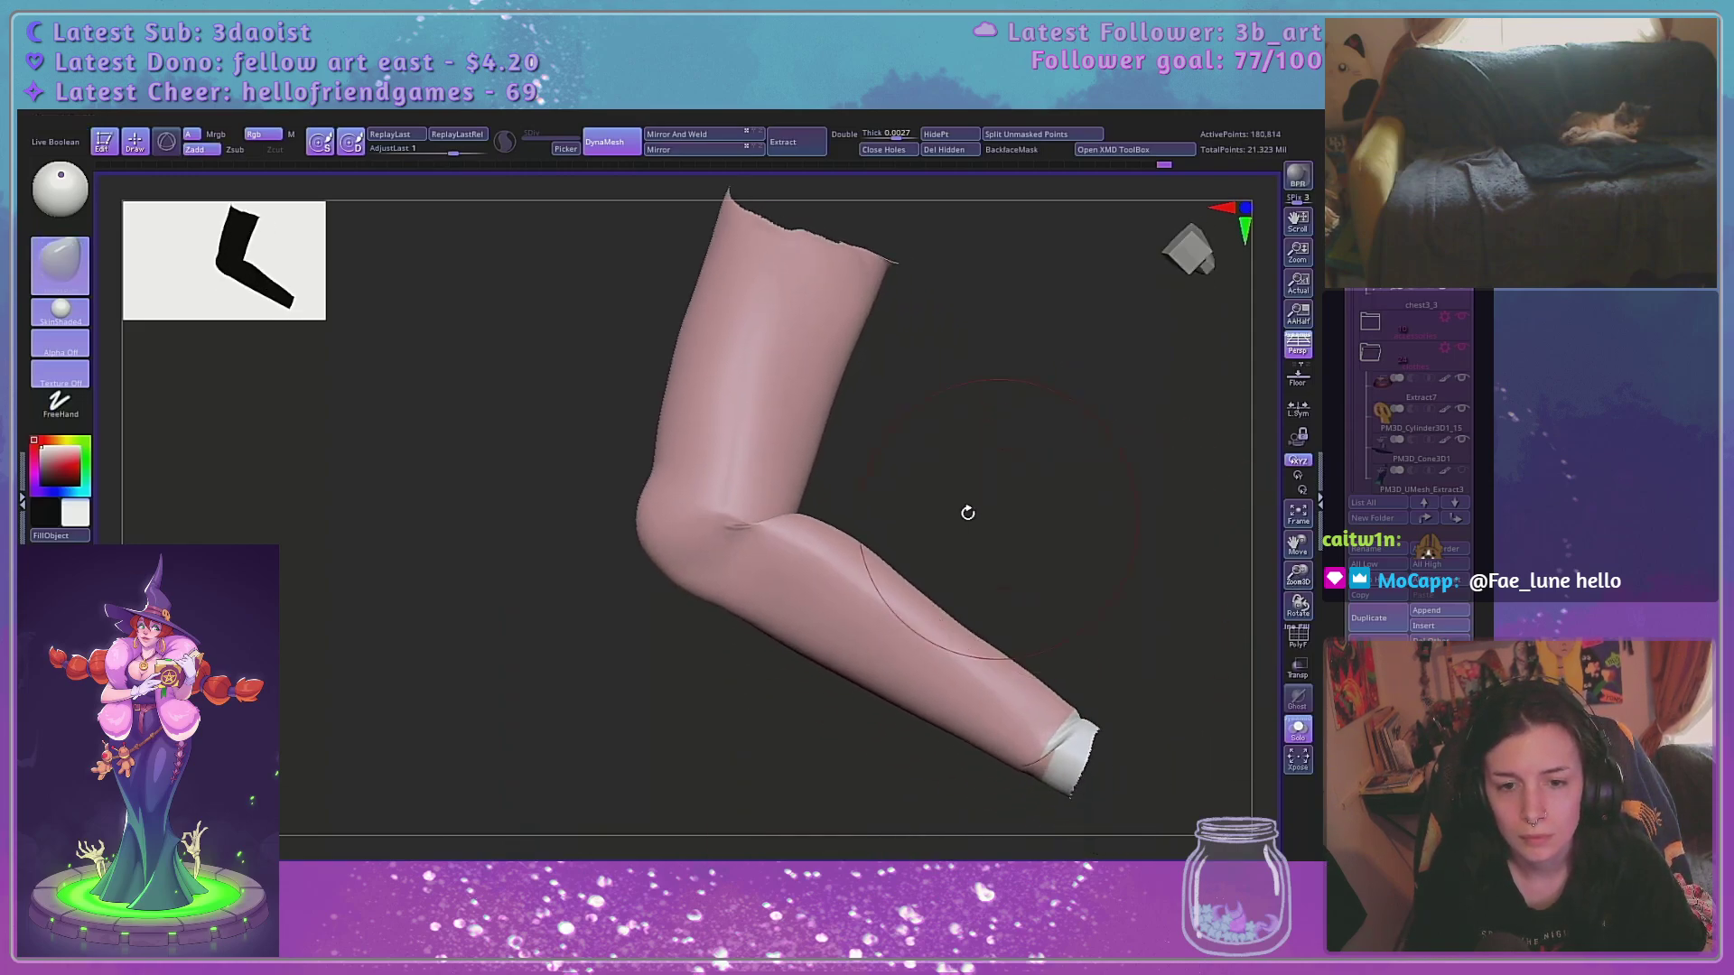
right_click(756, 511)
left_click_drag(731, 545, 738, 555, "shift")
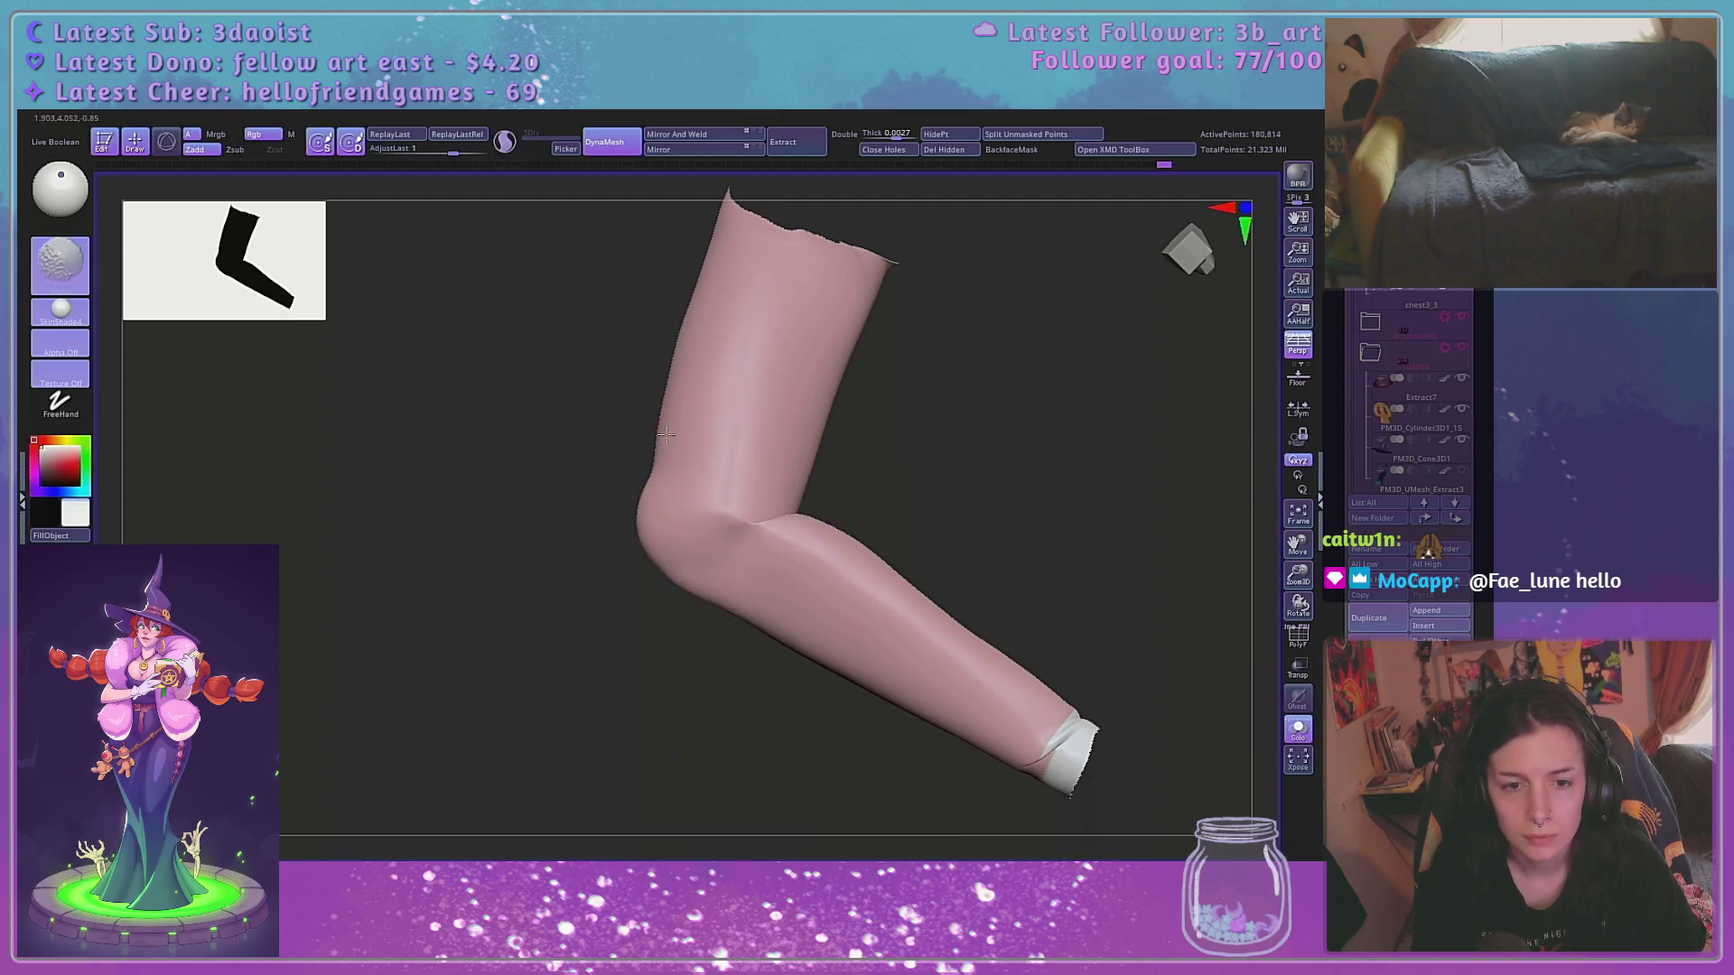
left_click_drag(666, 435, 788, 462, "shift")
Smooth the forearm surface close to the glove cuff on the isolated arm
mouse_move(952, 545)
right_mouse_down()
mouse_move(975, 491)
mouse_move(939, 499)
right_mouse_up()
mouse_move(867, 542)
right_mouse_down()
mouse_move(903, 502)
mouse_move(893, 530)
right_mouse_up()
right_click_drag(894, 529, 914, 476, "alt")
right_click(527, 588)
left_click_drag(524, 592, 555, 629, "shift")
Mask the glove cuff at the wrist end of the isolated forearm
left_click(1313, 561)
left_click_drag(1299, 574, 1264, 623)
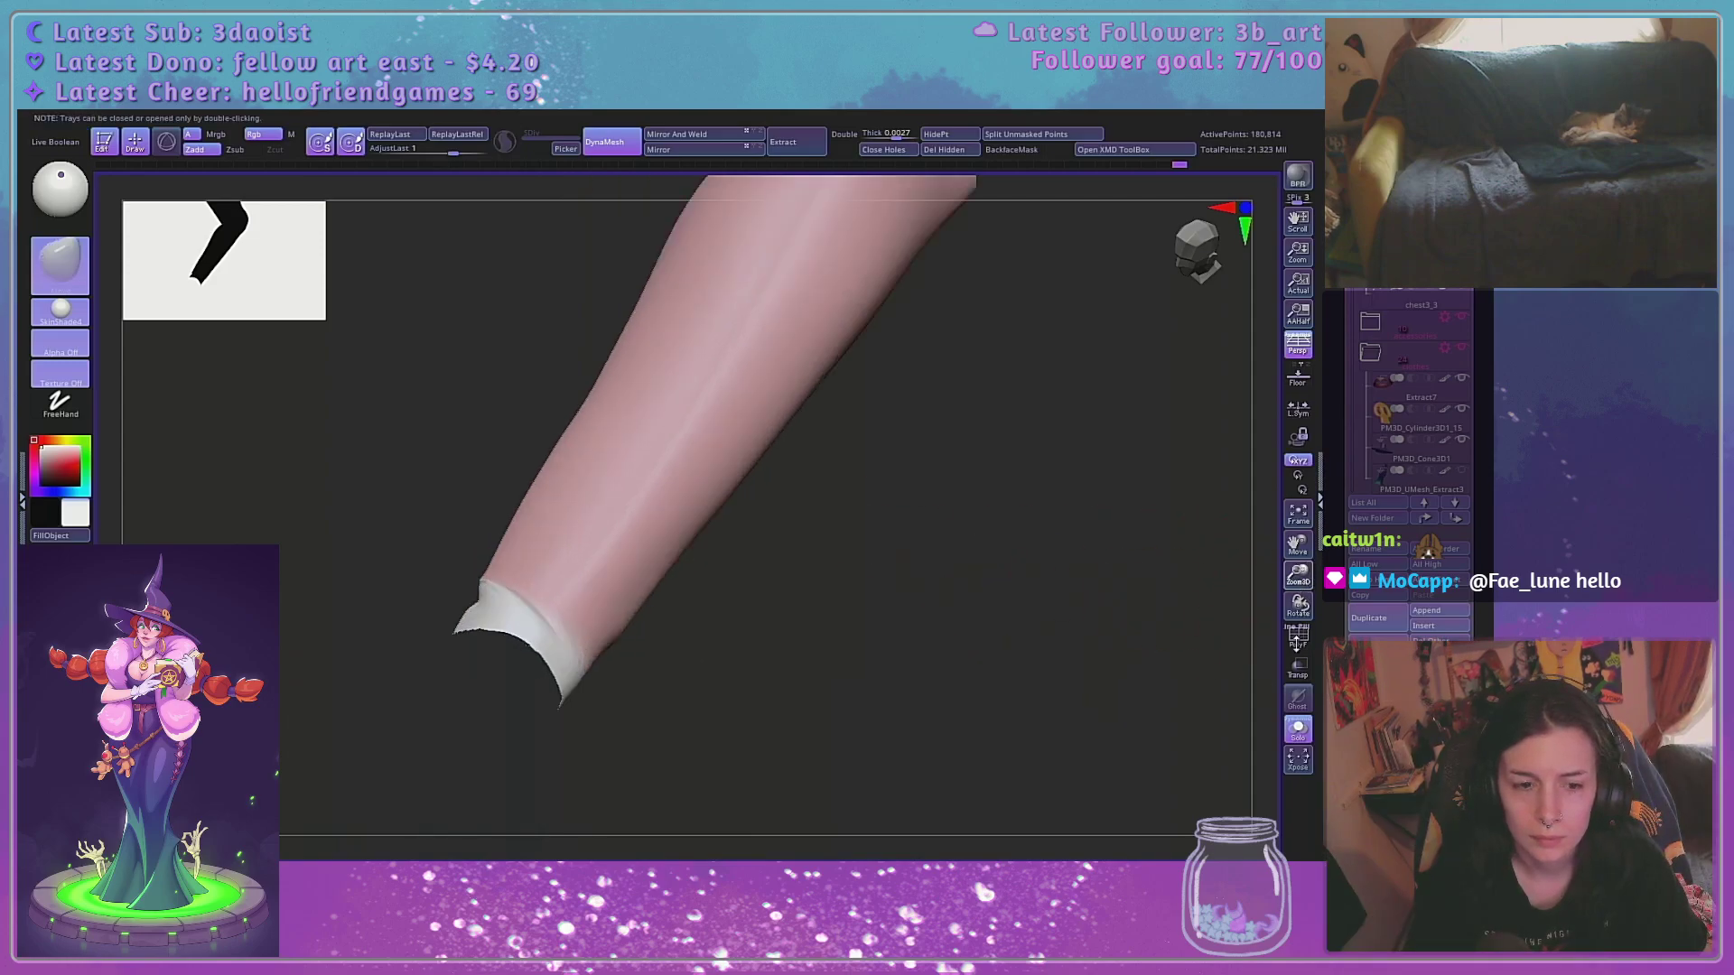
right_click_drag(879, 591, 1027, 551, "alt")
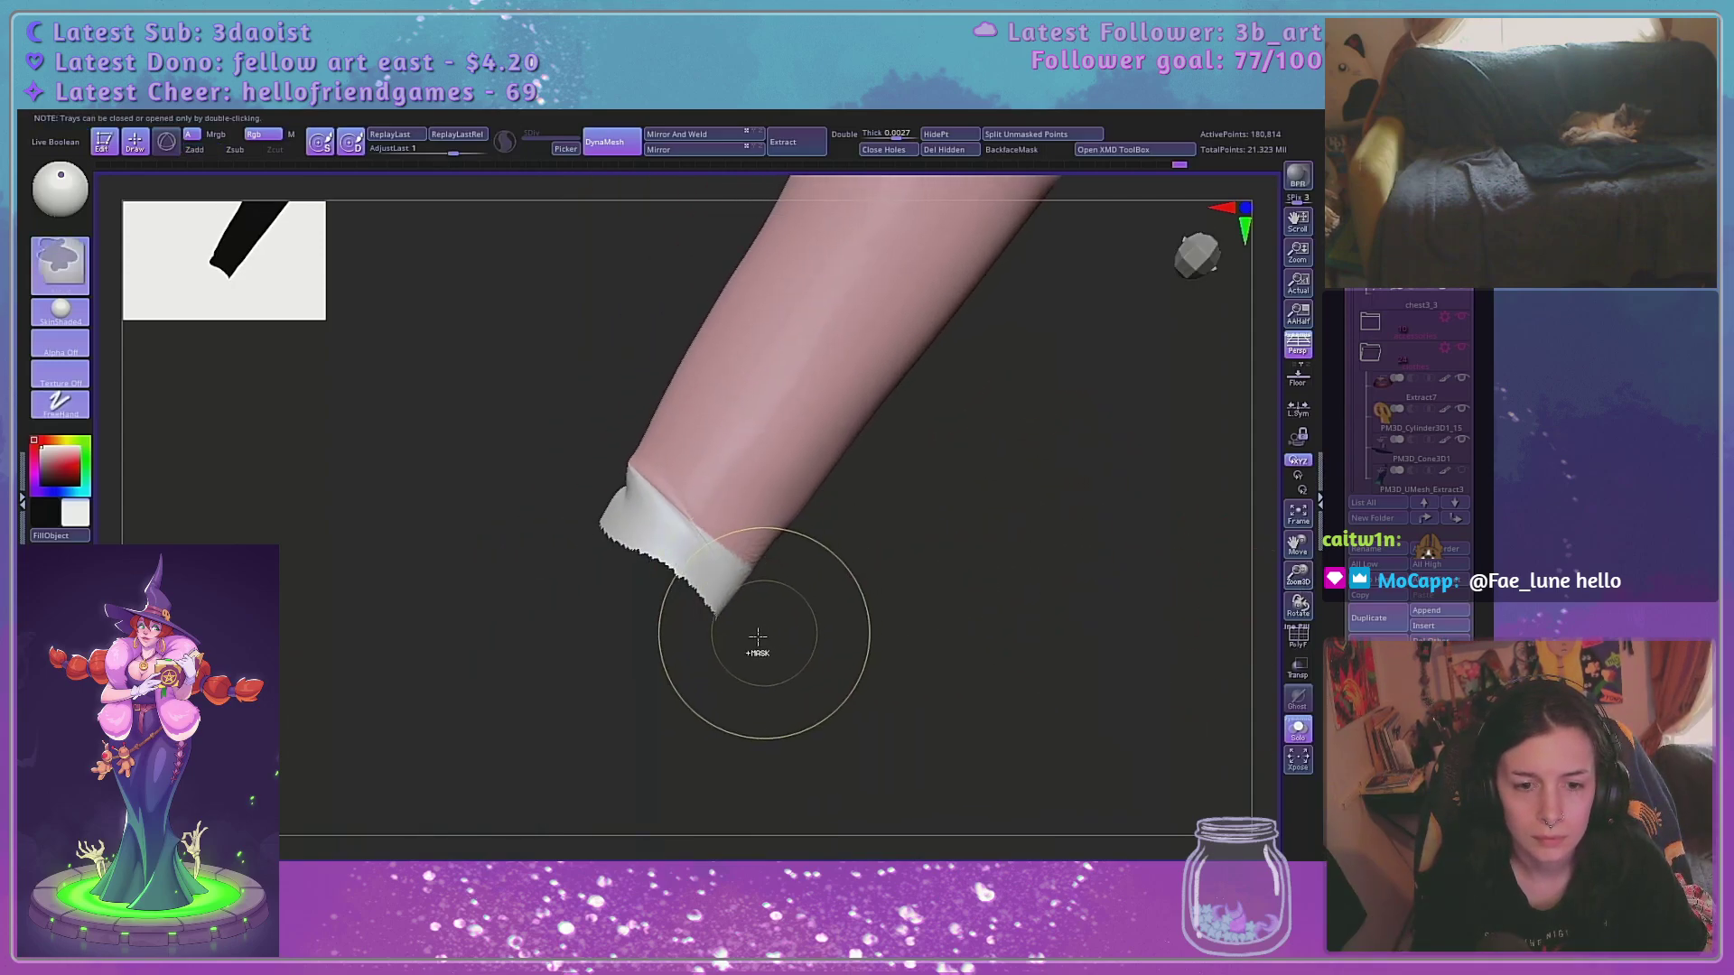
mouse_move(748, 616)
left_mouse_down("ctrl")
mouse_move(698, 573)
mouse_move(442, 518)
mouse_move(829, 671)
mouse_move(976, 565)
mouse_move(681, 488)
left_mouse_up("ctrl")
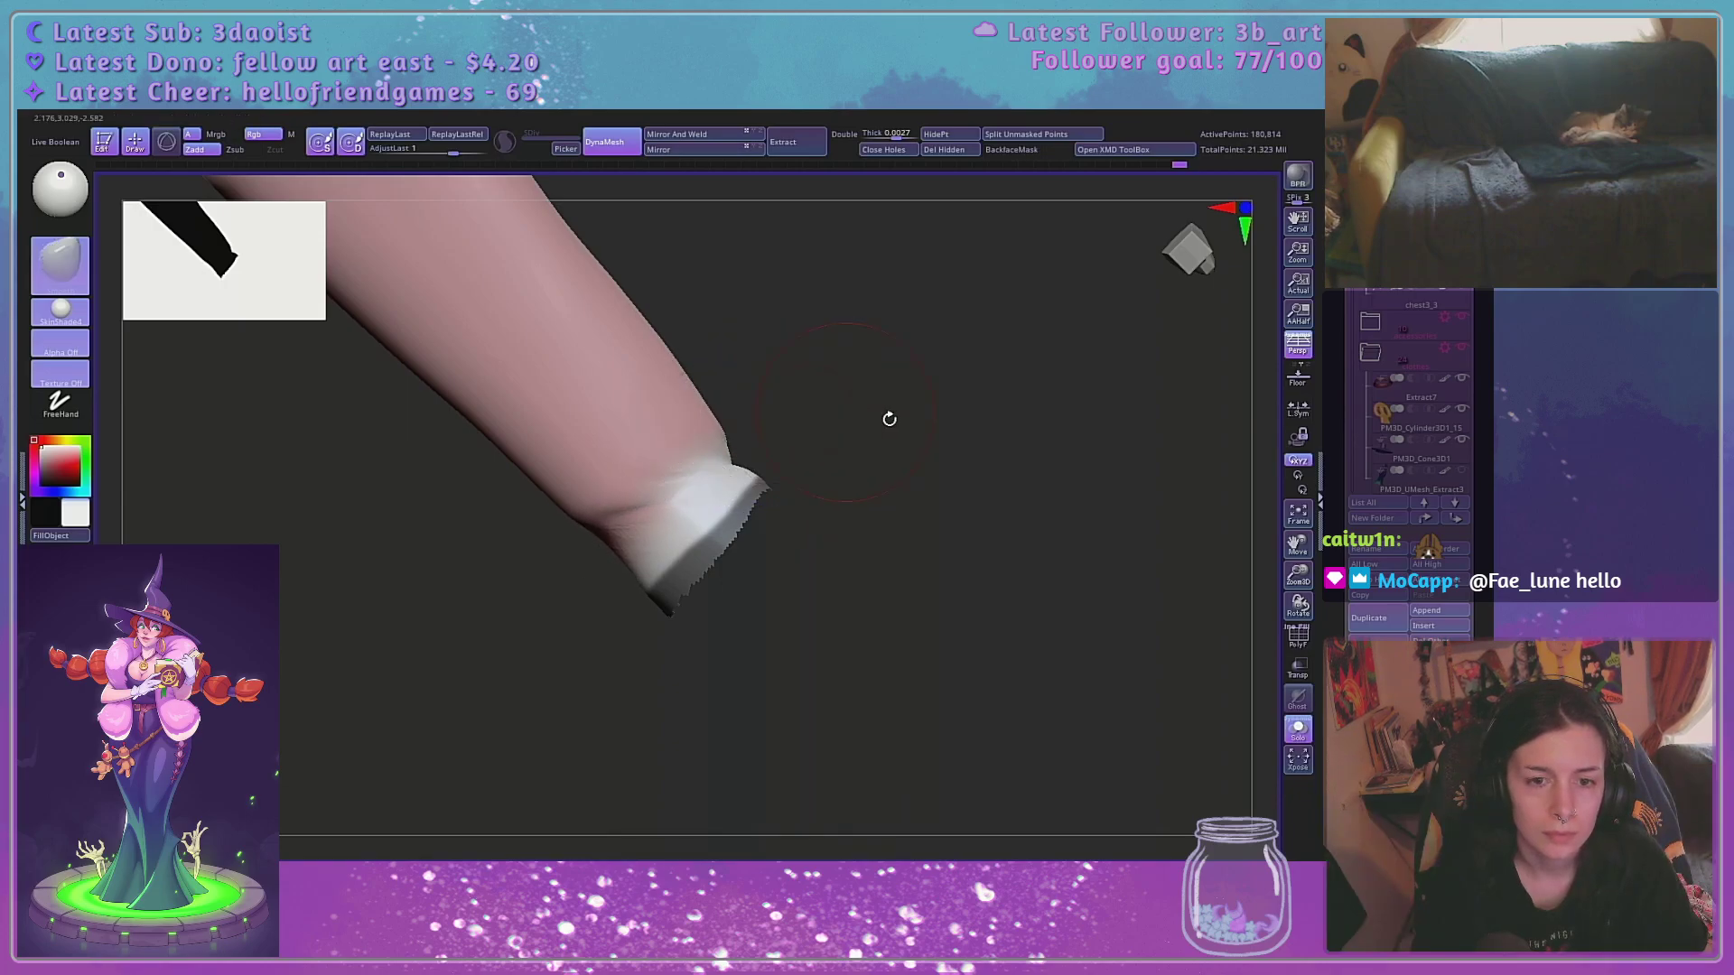
Smooth the wrist crease where the forearm meets the white glove cuff
left_click_drag(886, 414, 693, 549)
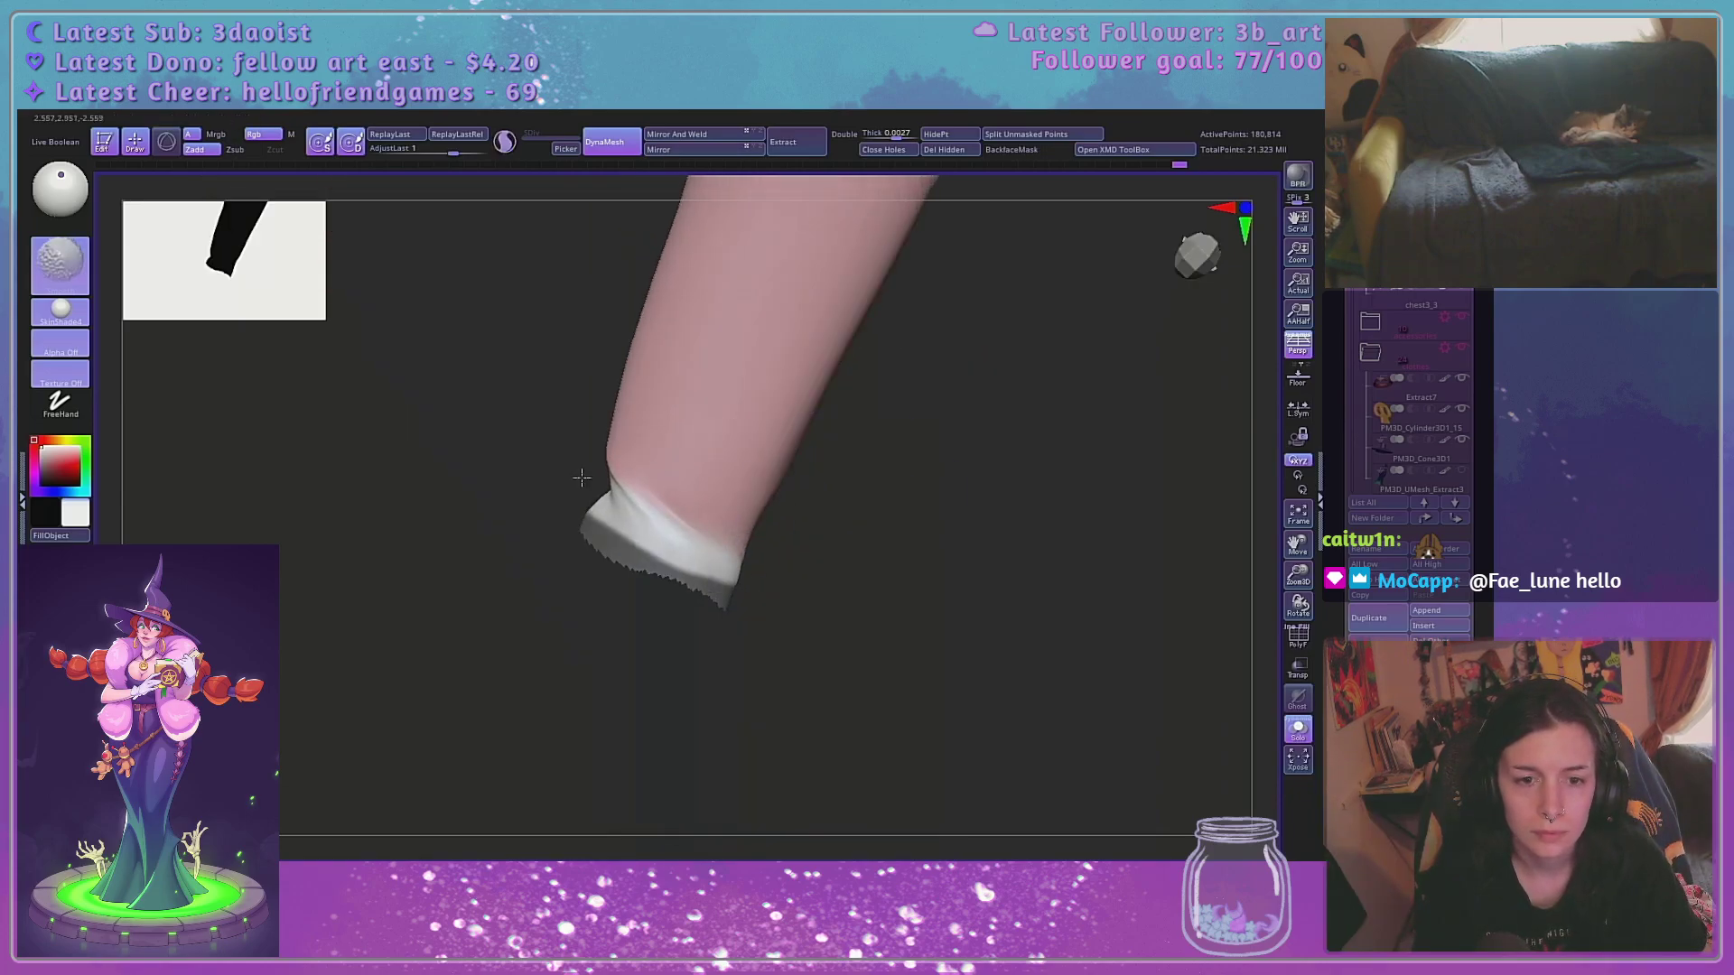
left_click_drag(582, 478, 768, 550, "shift")
key("space")
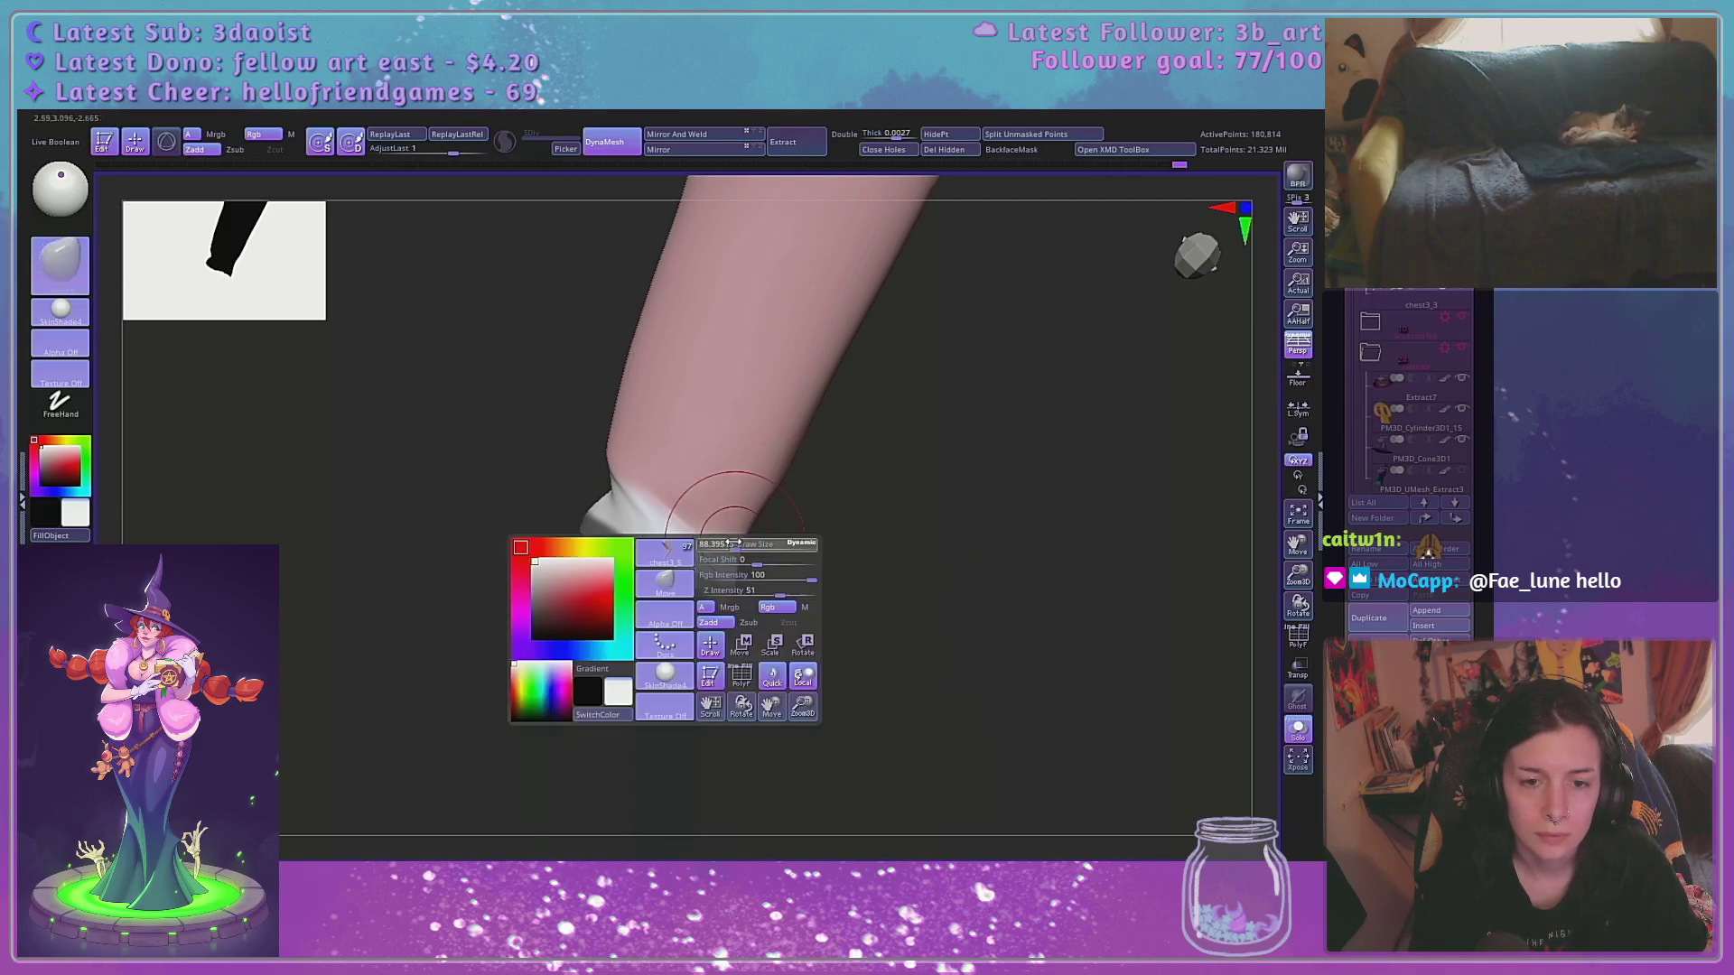
key("space")
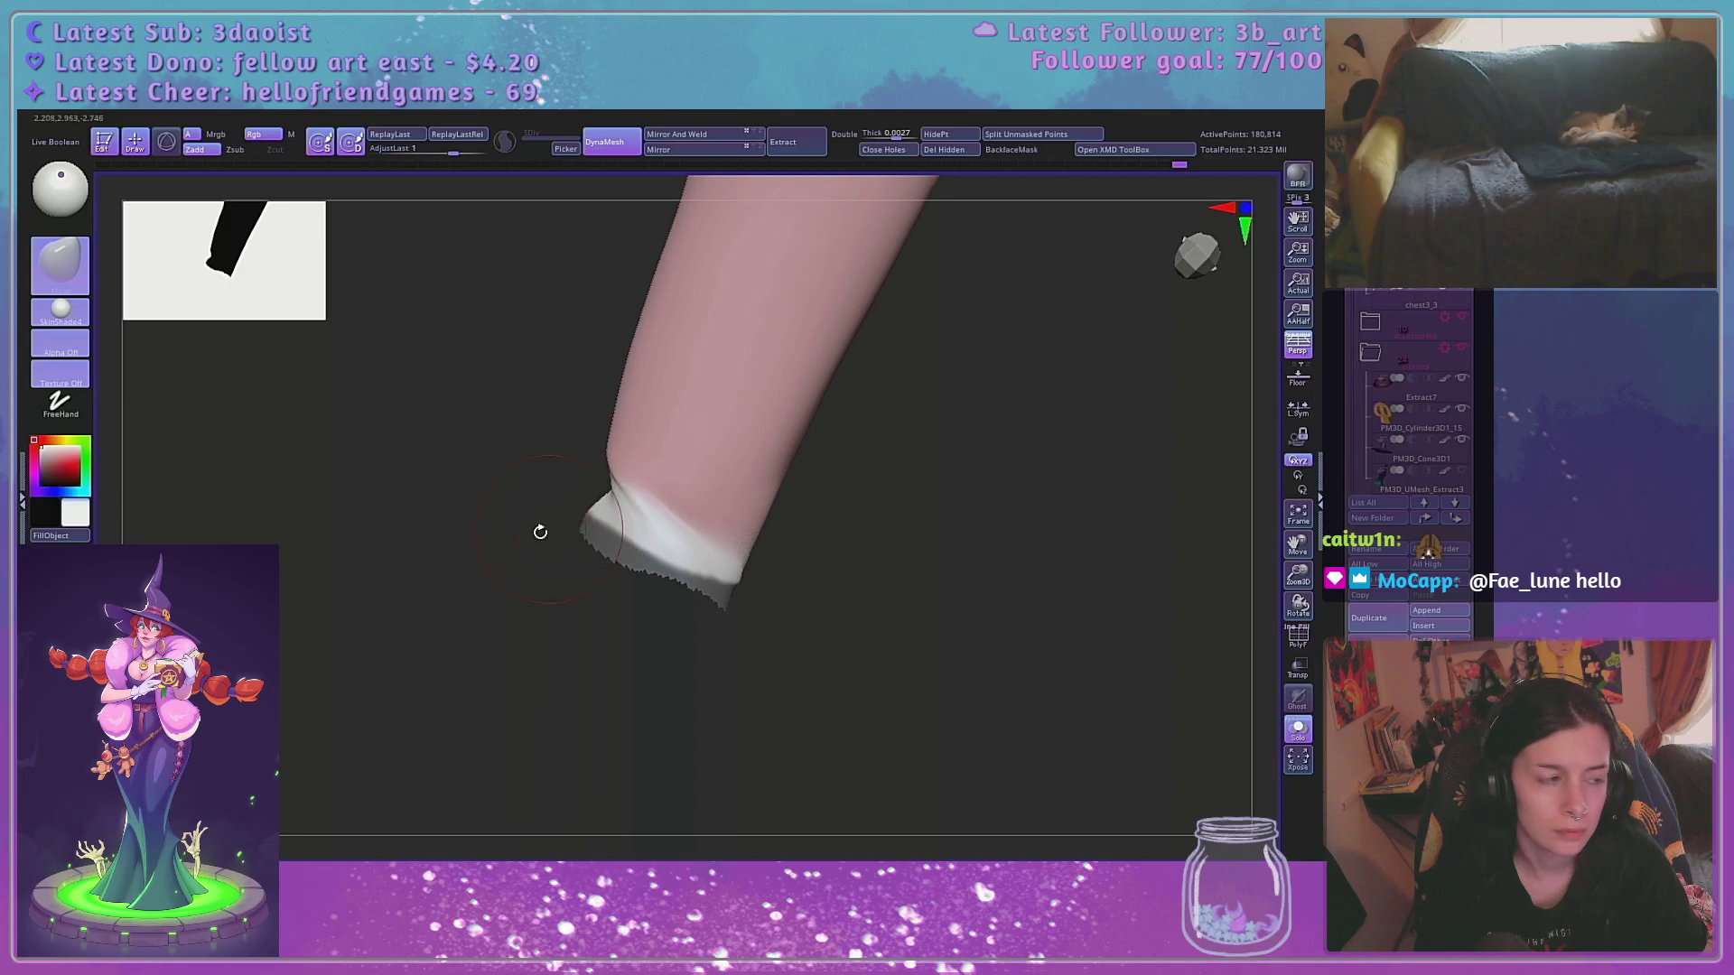
Adjust the Move brush size and reshape both sides of the wrist so the cuff follows the forearm's outline
left_click_drag(523, 476, 554, 484)
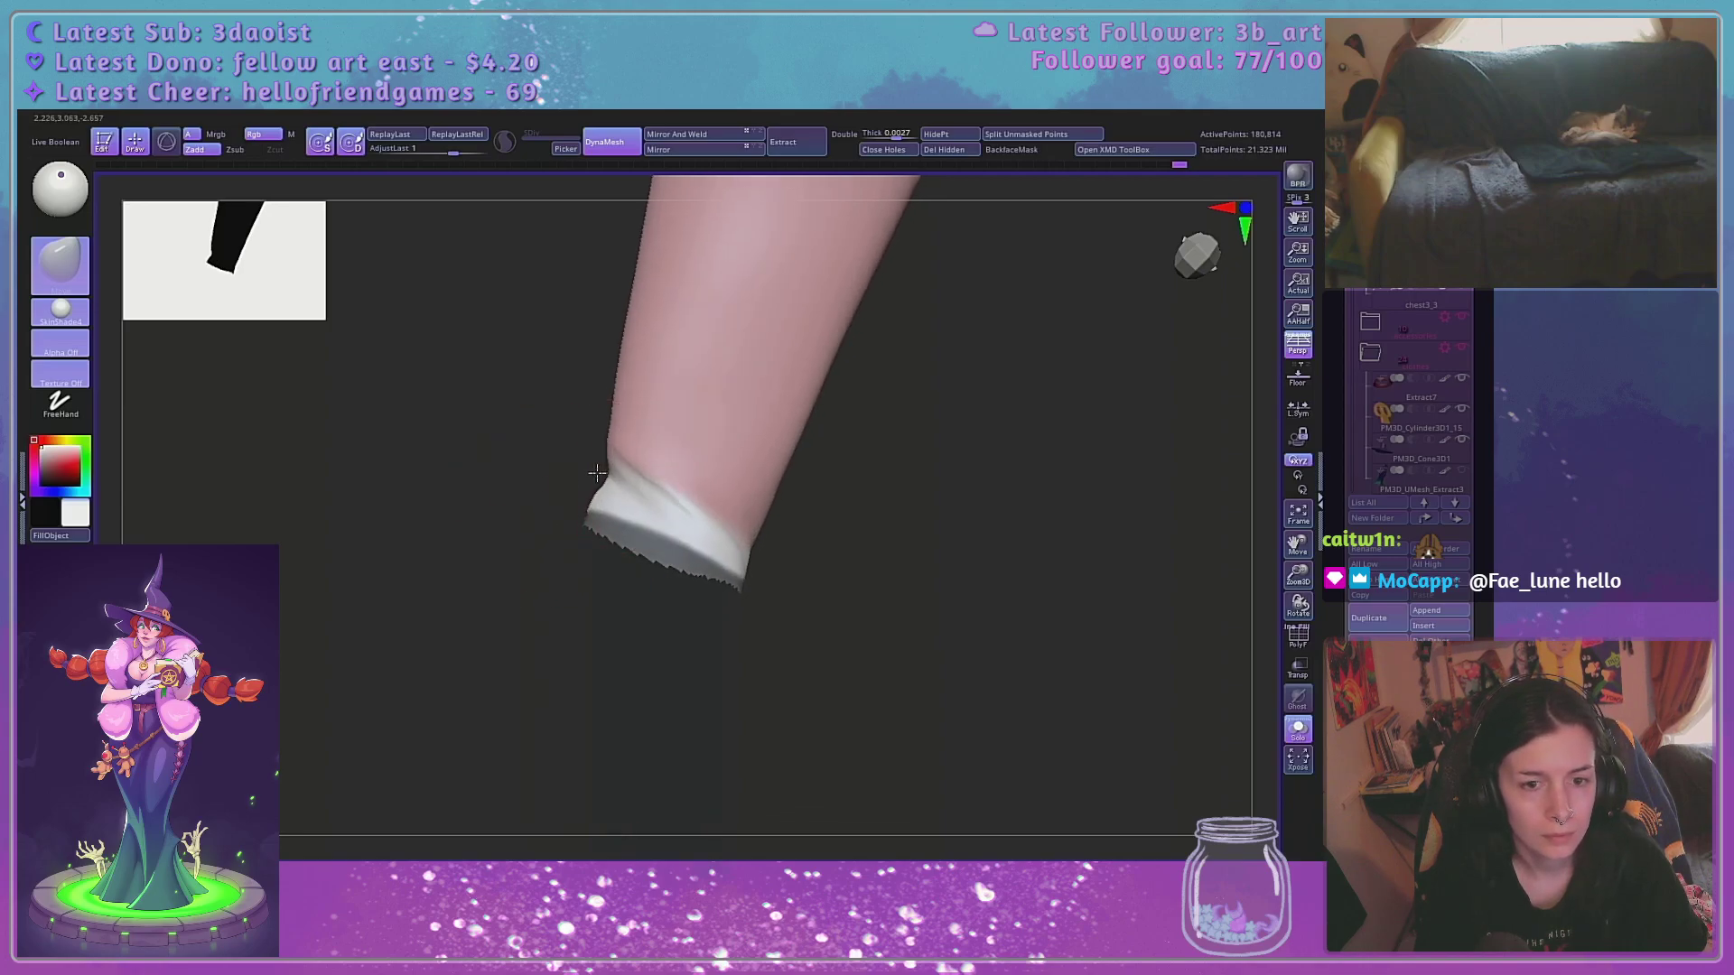
key("space")
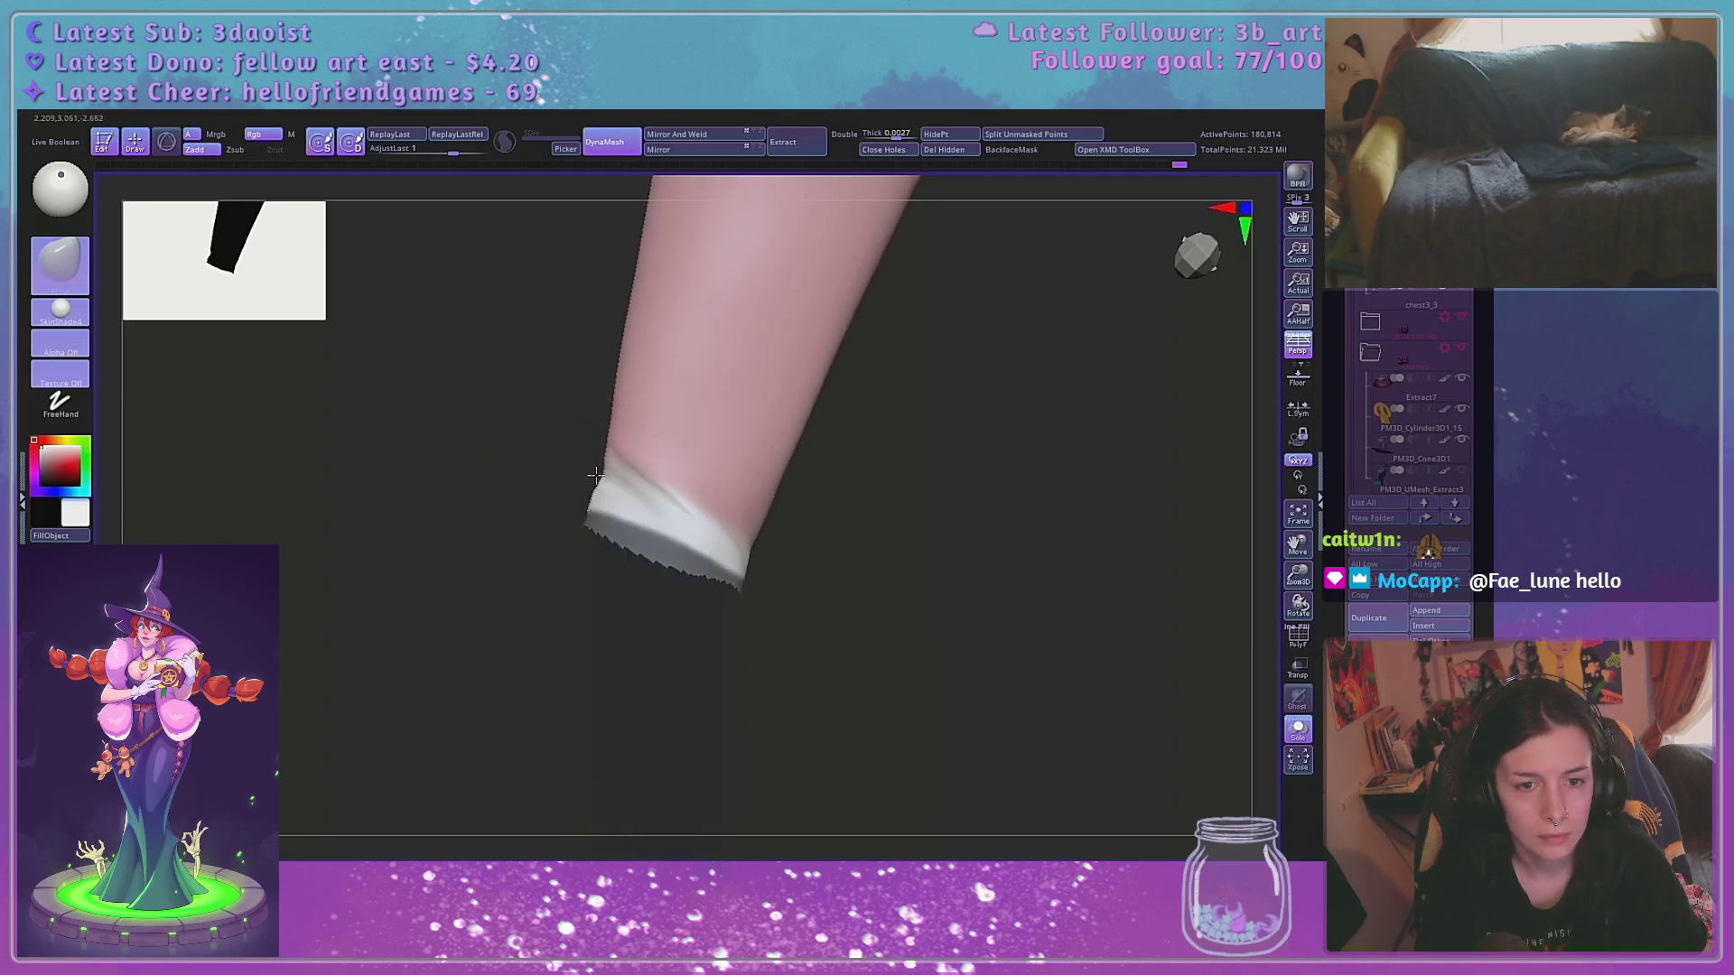
key("space")
mouse_move(572, 484)
left_mouse_down()
mouse_move(542, 485)
mouse_move(595, 483)
mouse_move(499, 488)
left_mouse_up()
key("space")
key("space")
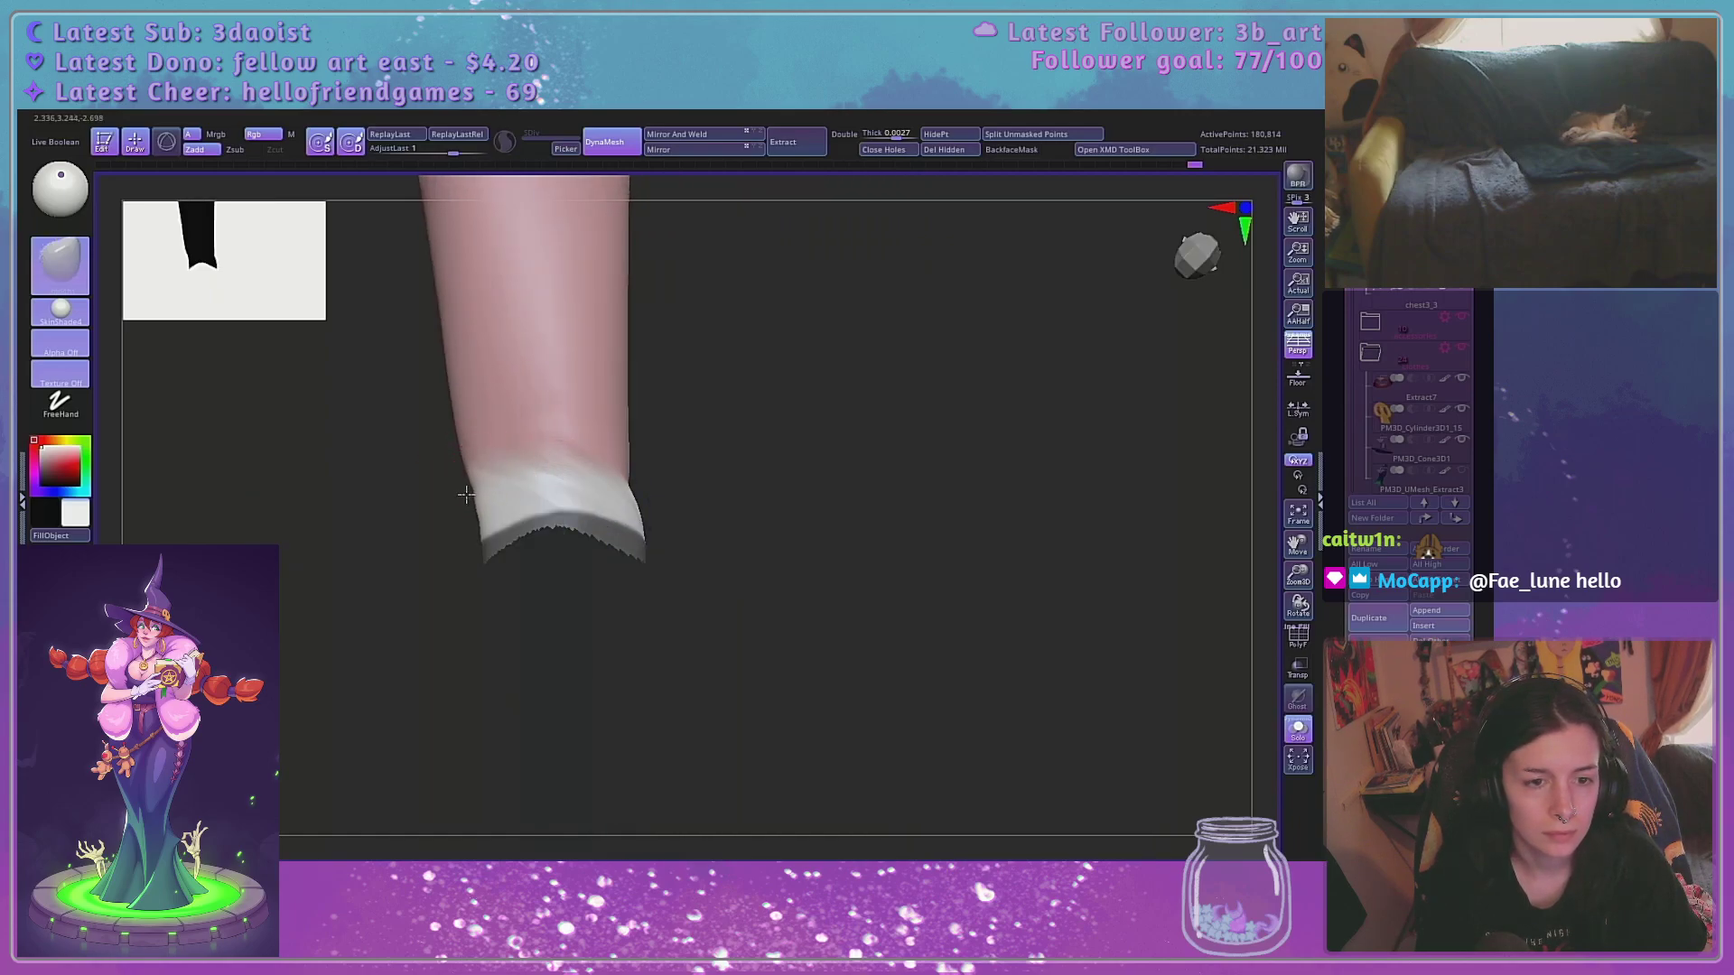
key("space")
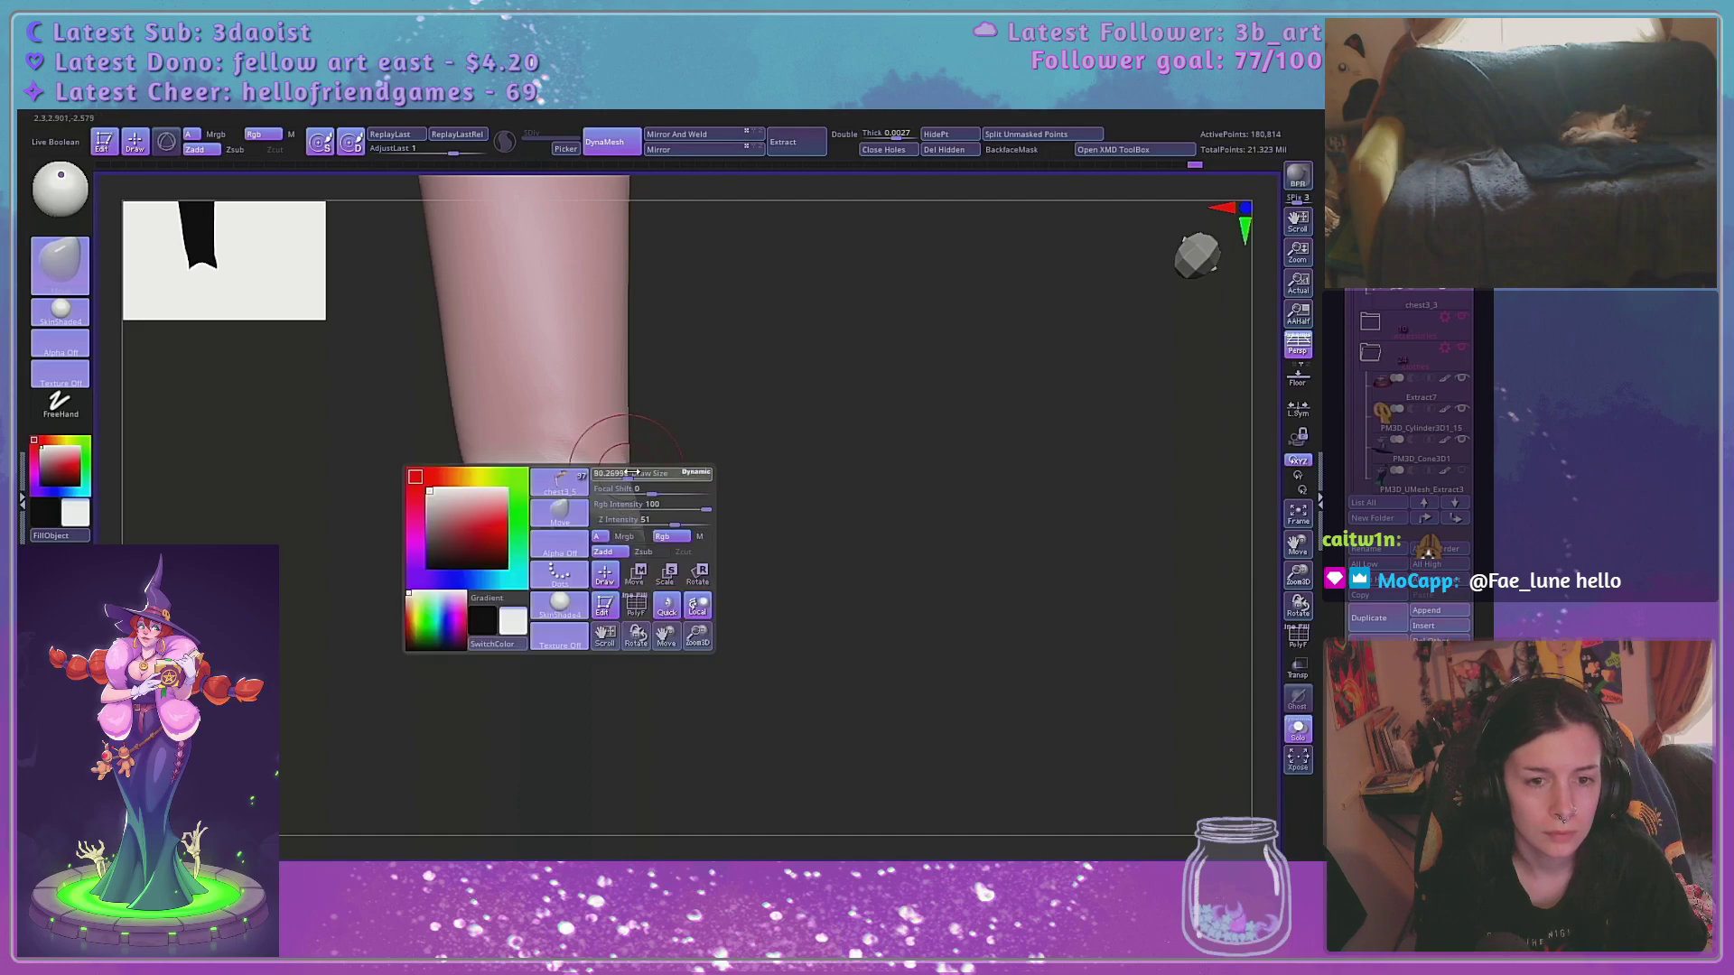
key("space")
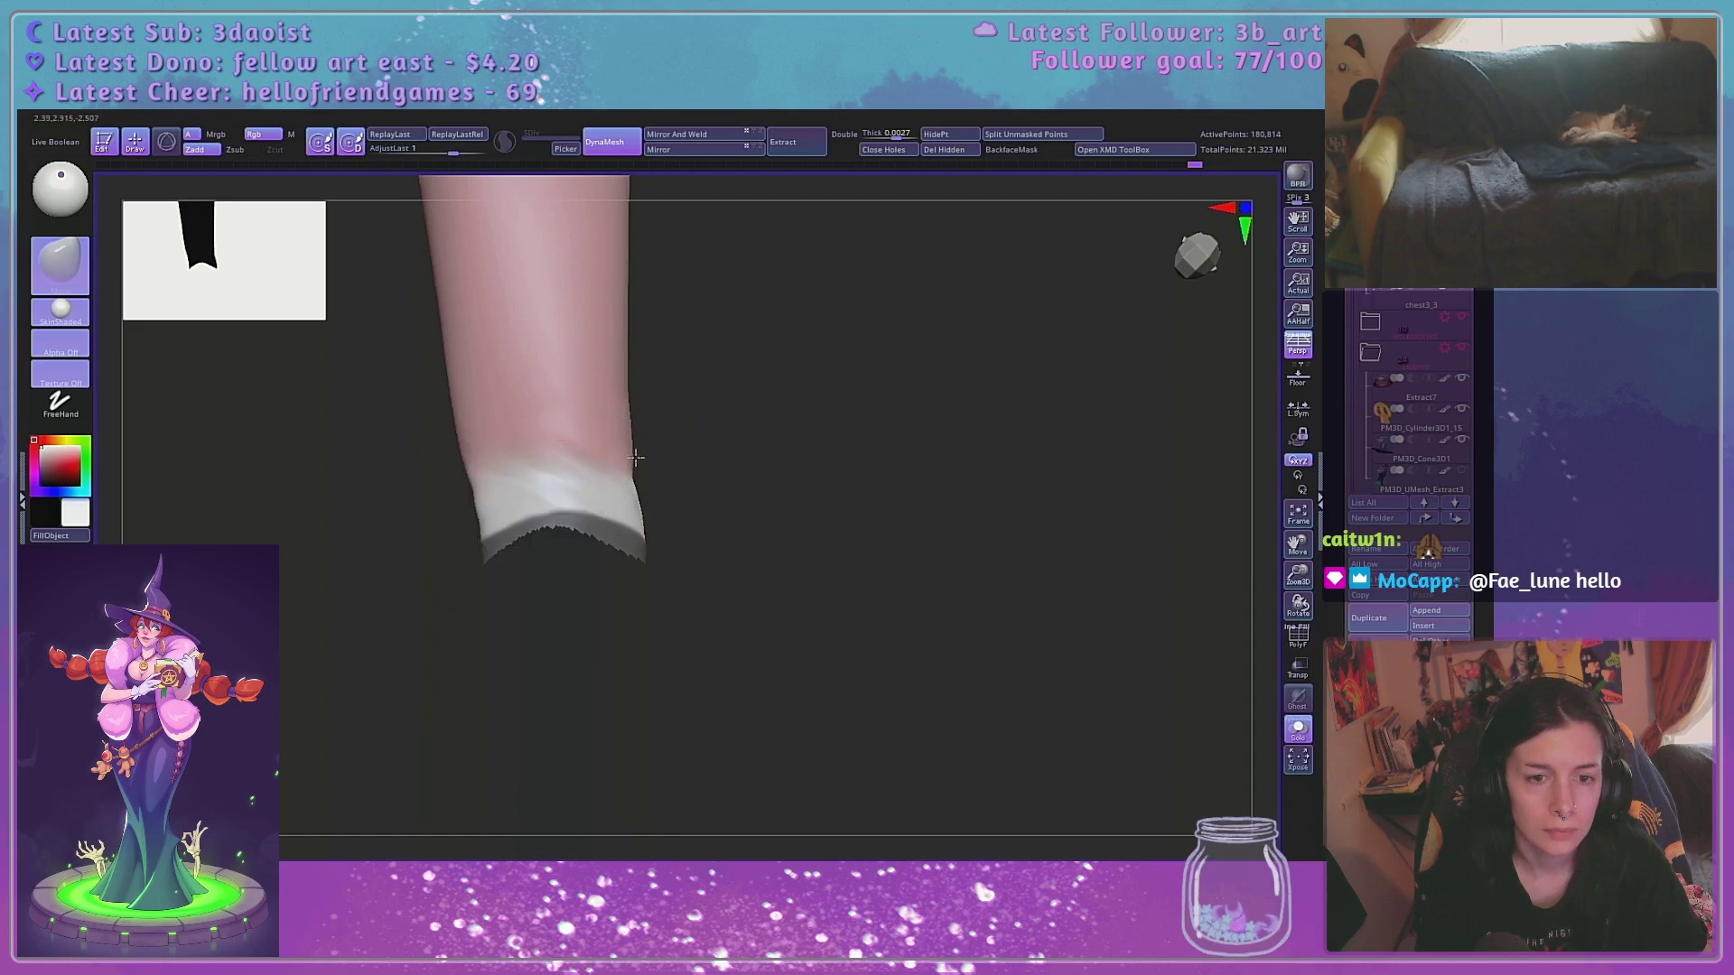
key("space")
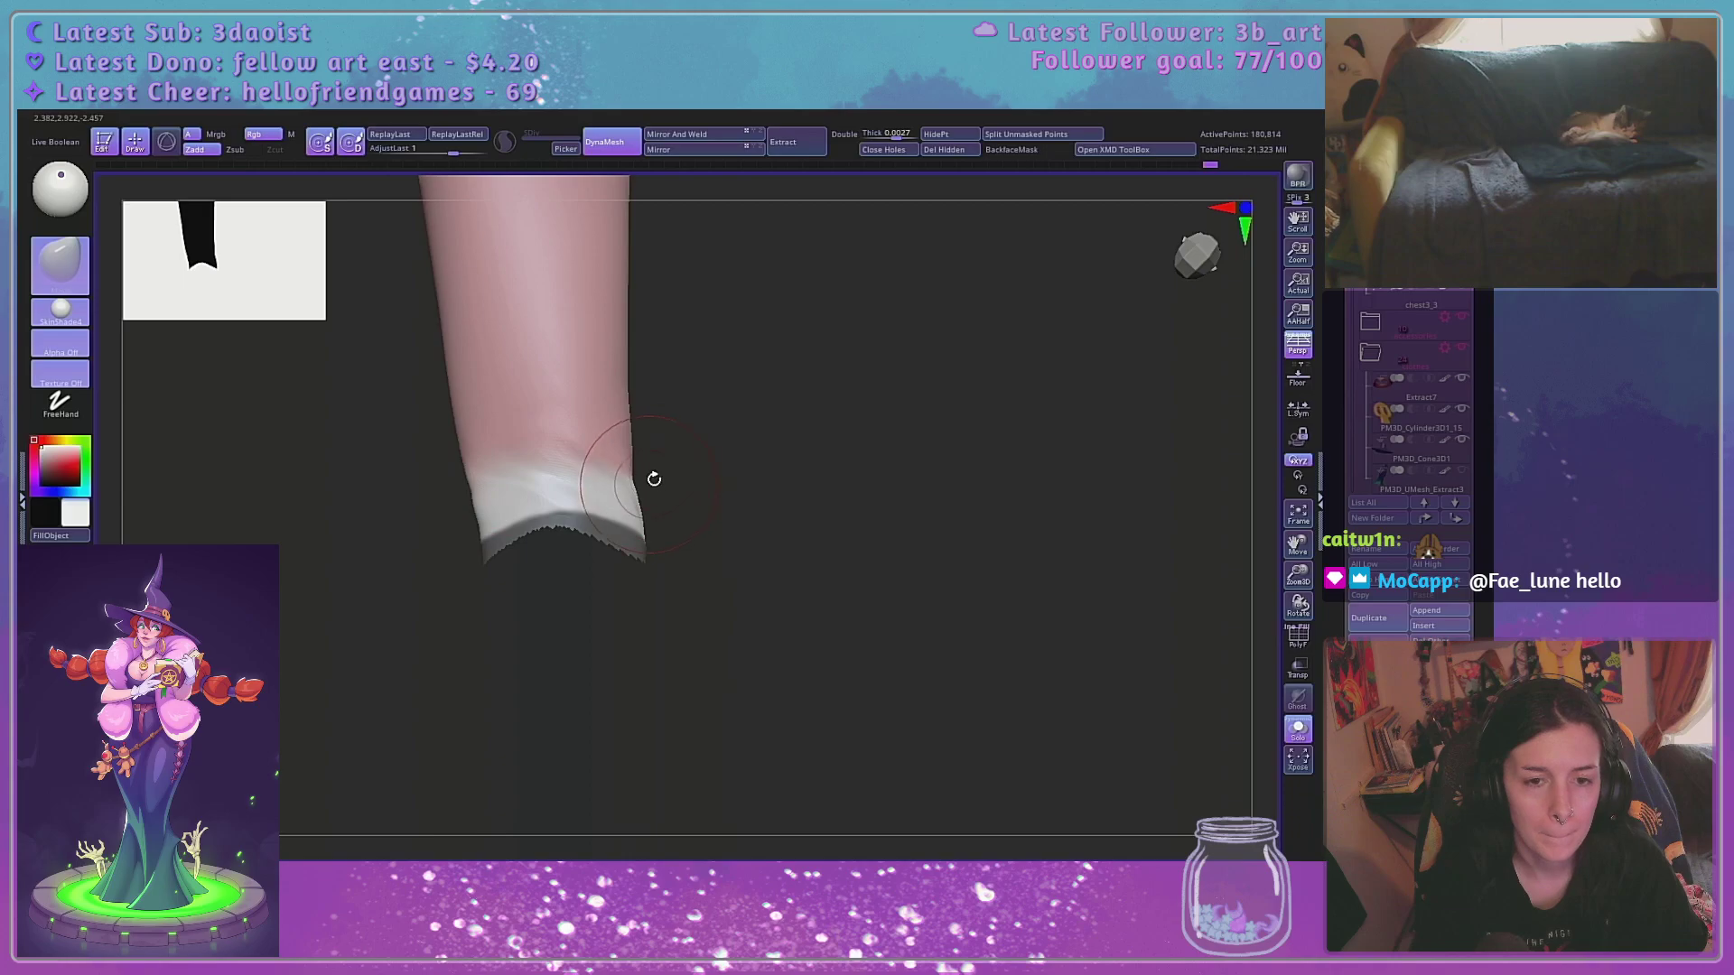
Smooth the outer side of the wrist along the glove cuff from two angles
left_click_drag(650, 476, 755, 497)
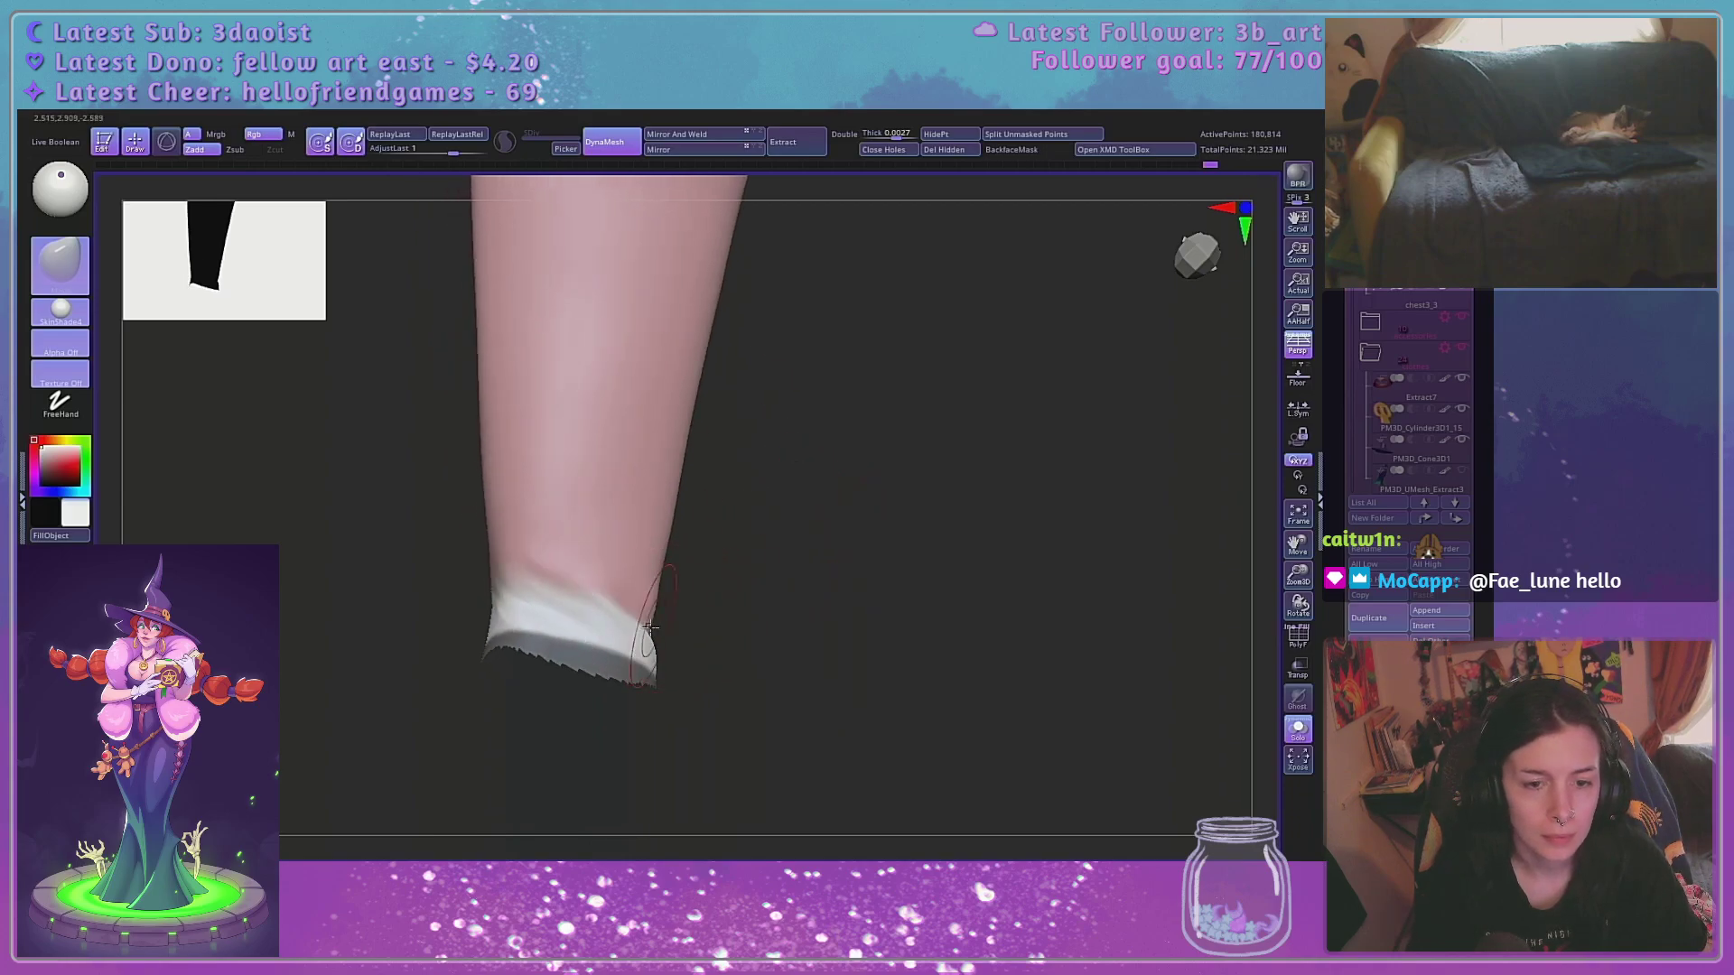
left_click_drag(641, 603, 658, 593, "shift")
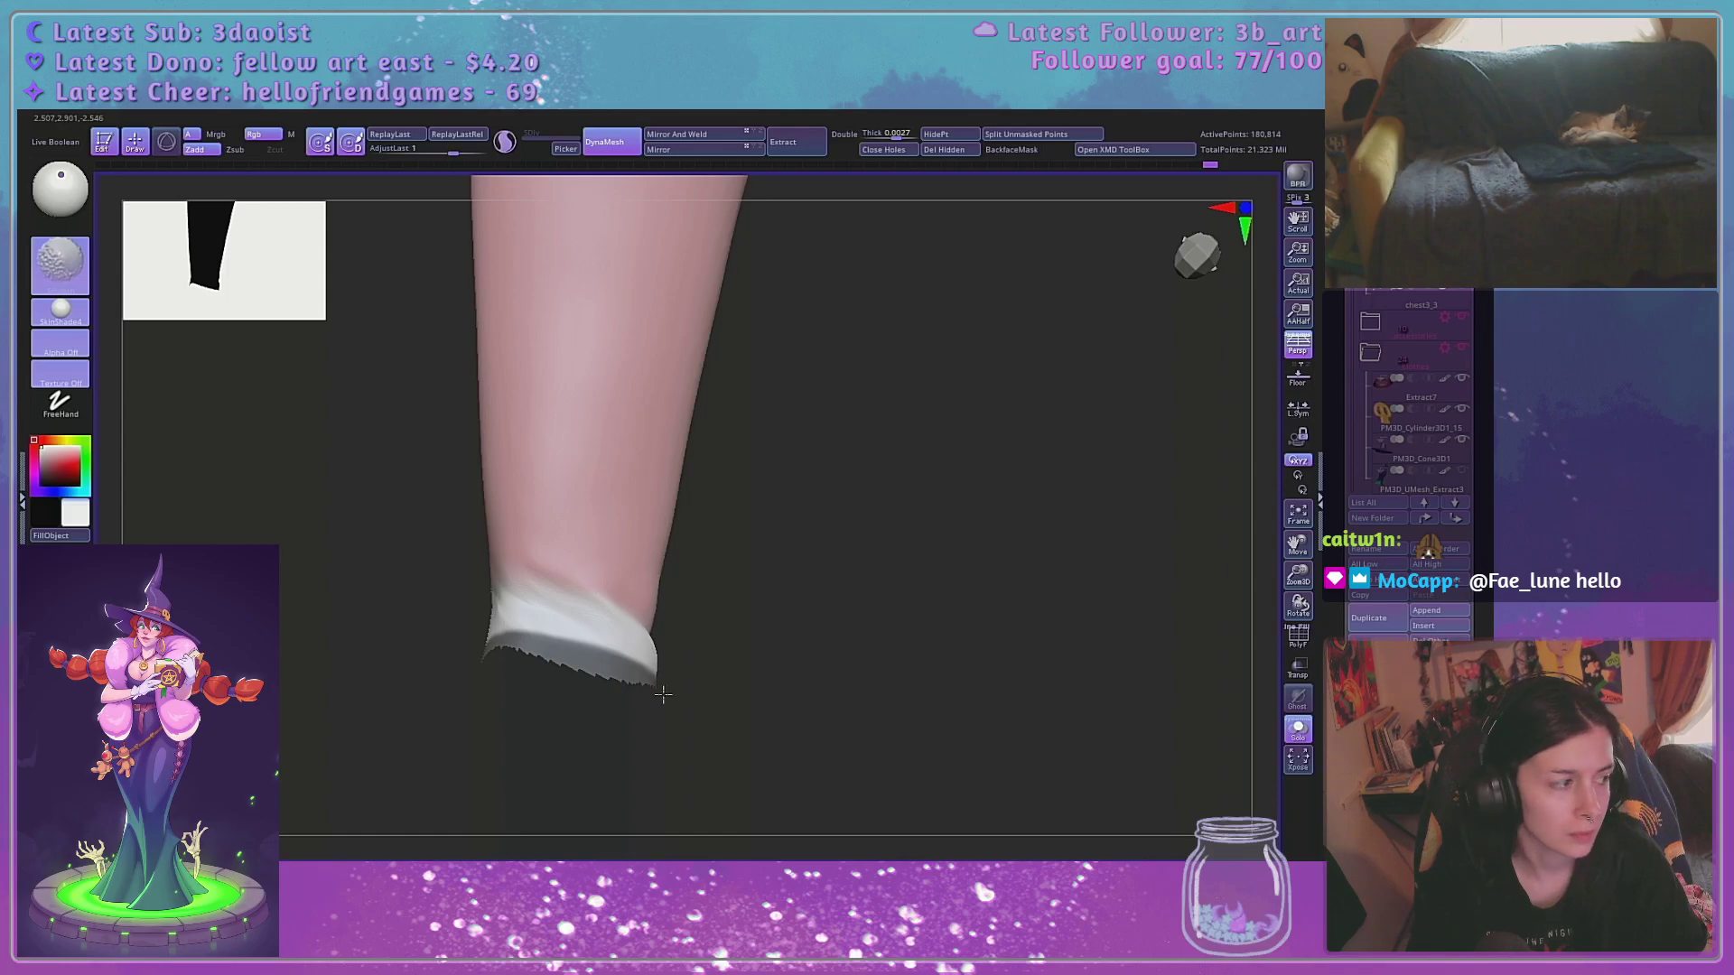
left_click_drag(789, 600, 645, 587)
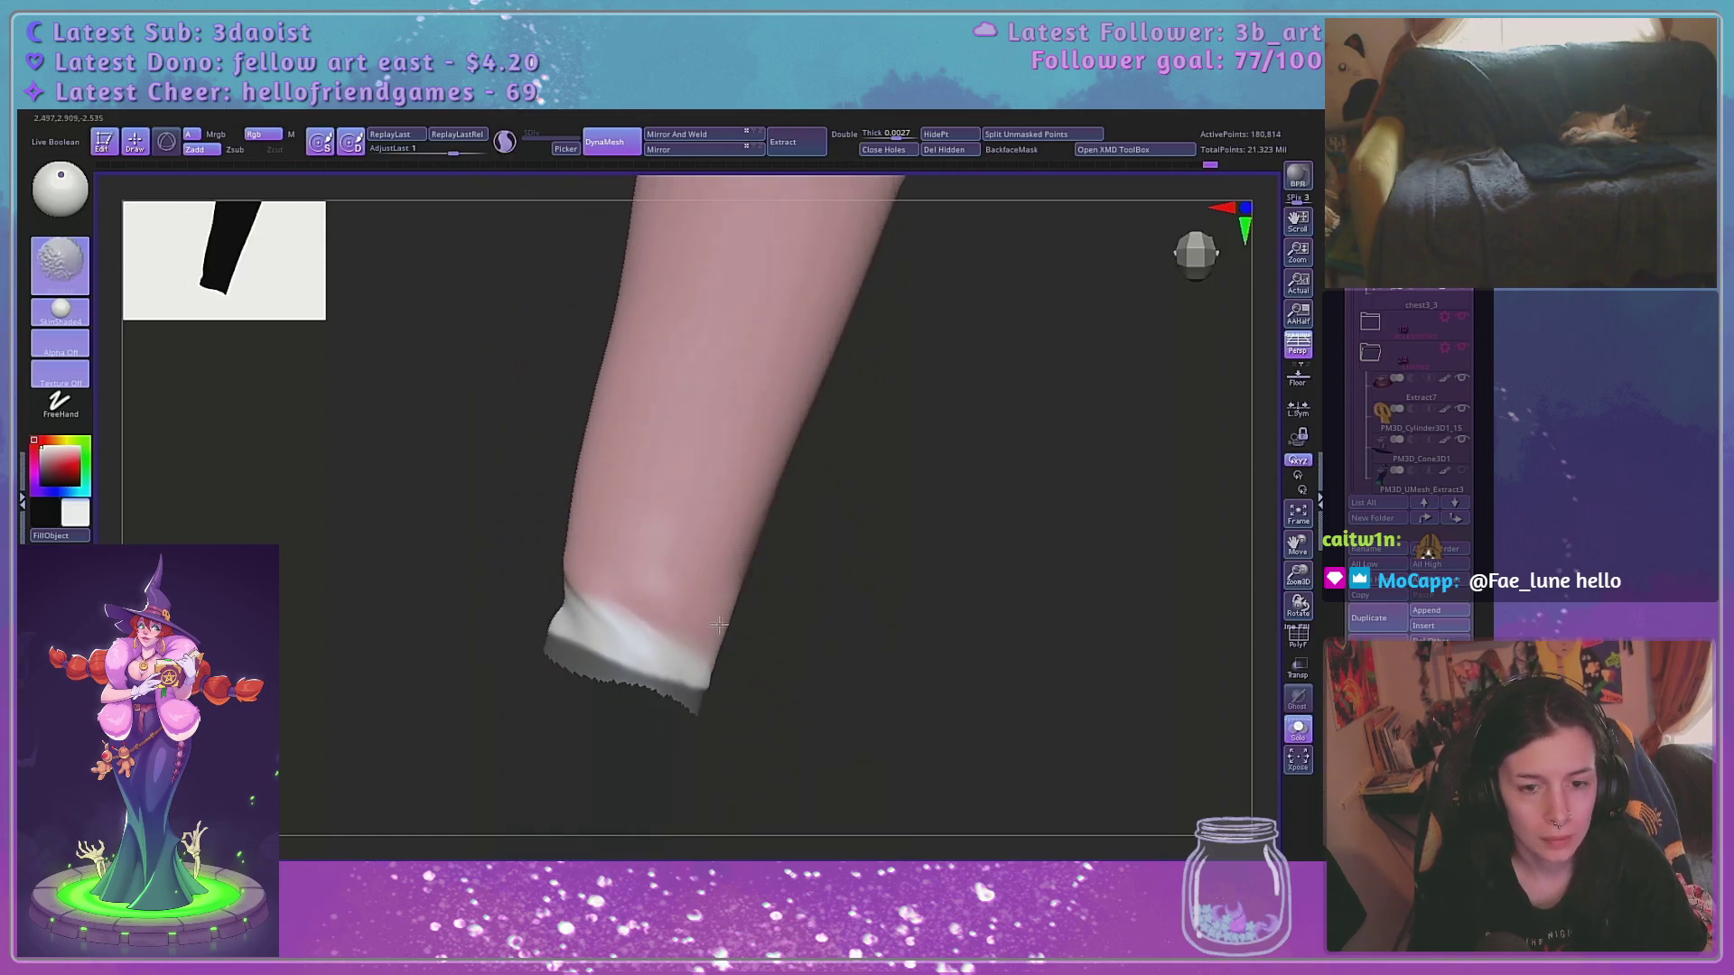
left_click_drag(827, 679, 834, 594)
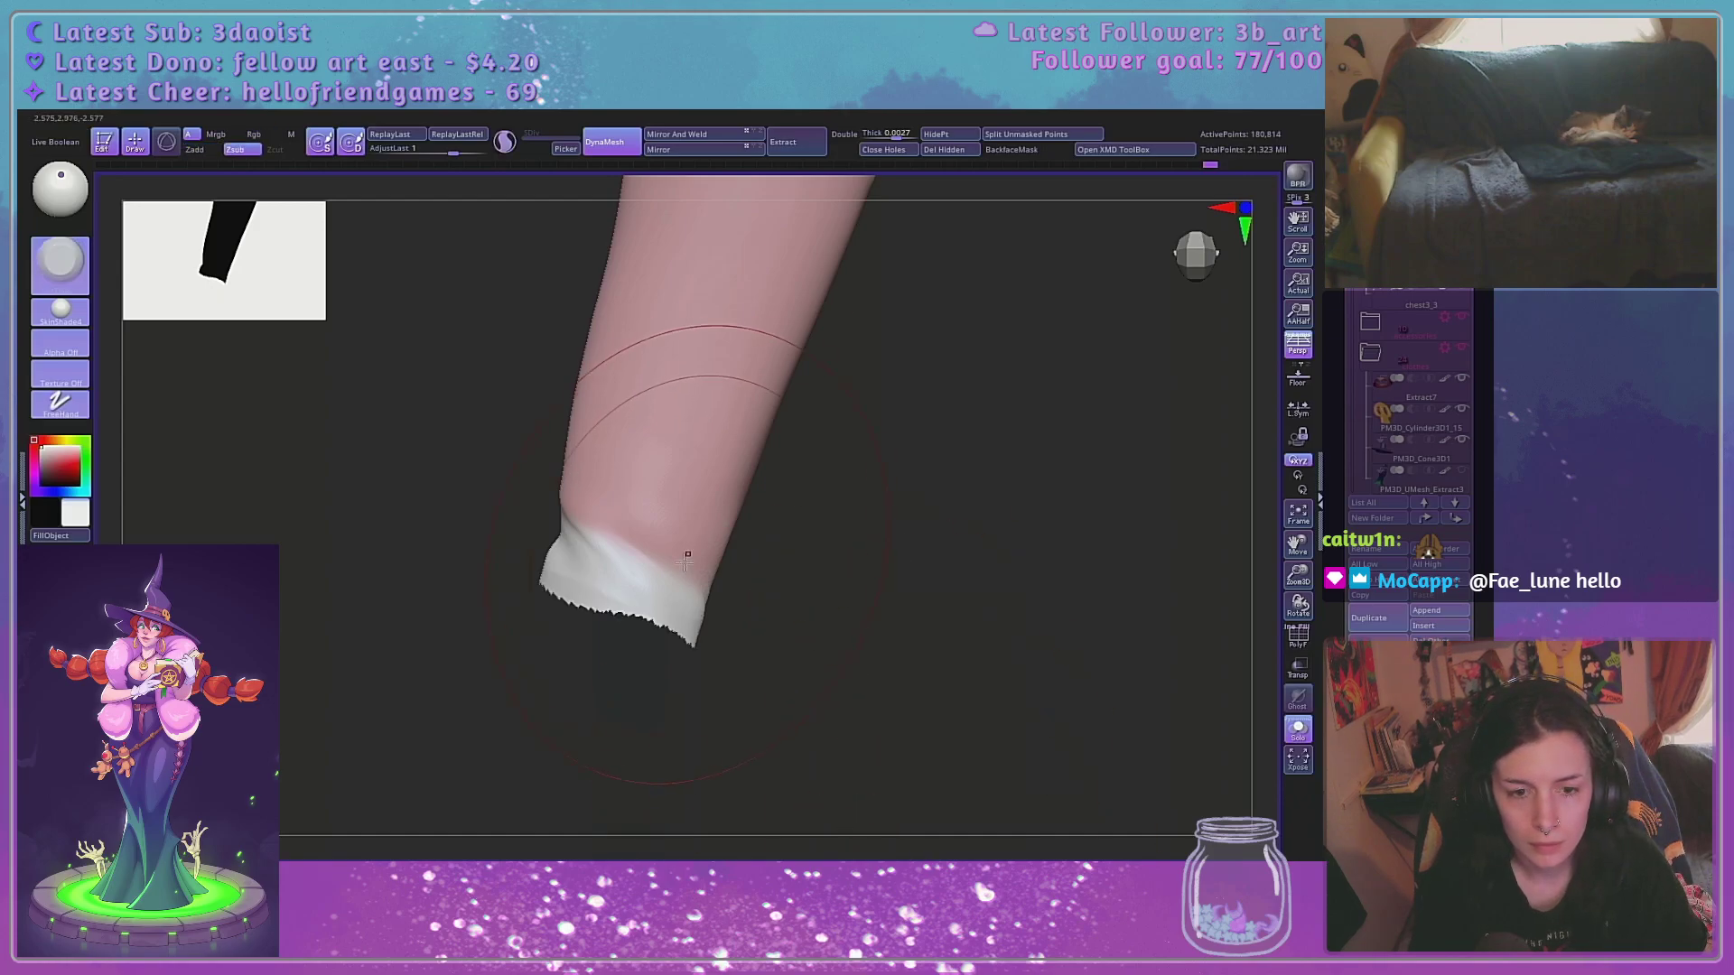
Switch to a flattening brush and level the surface across the forearm and cuff transition at the wrist
key("space")
left_click(1298, 637)
left_click(1298, 639)
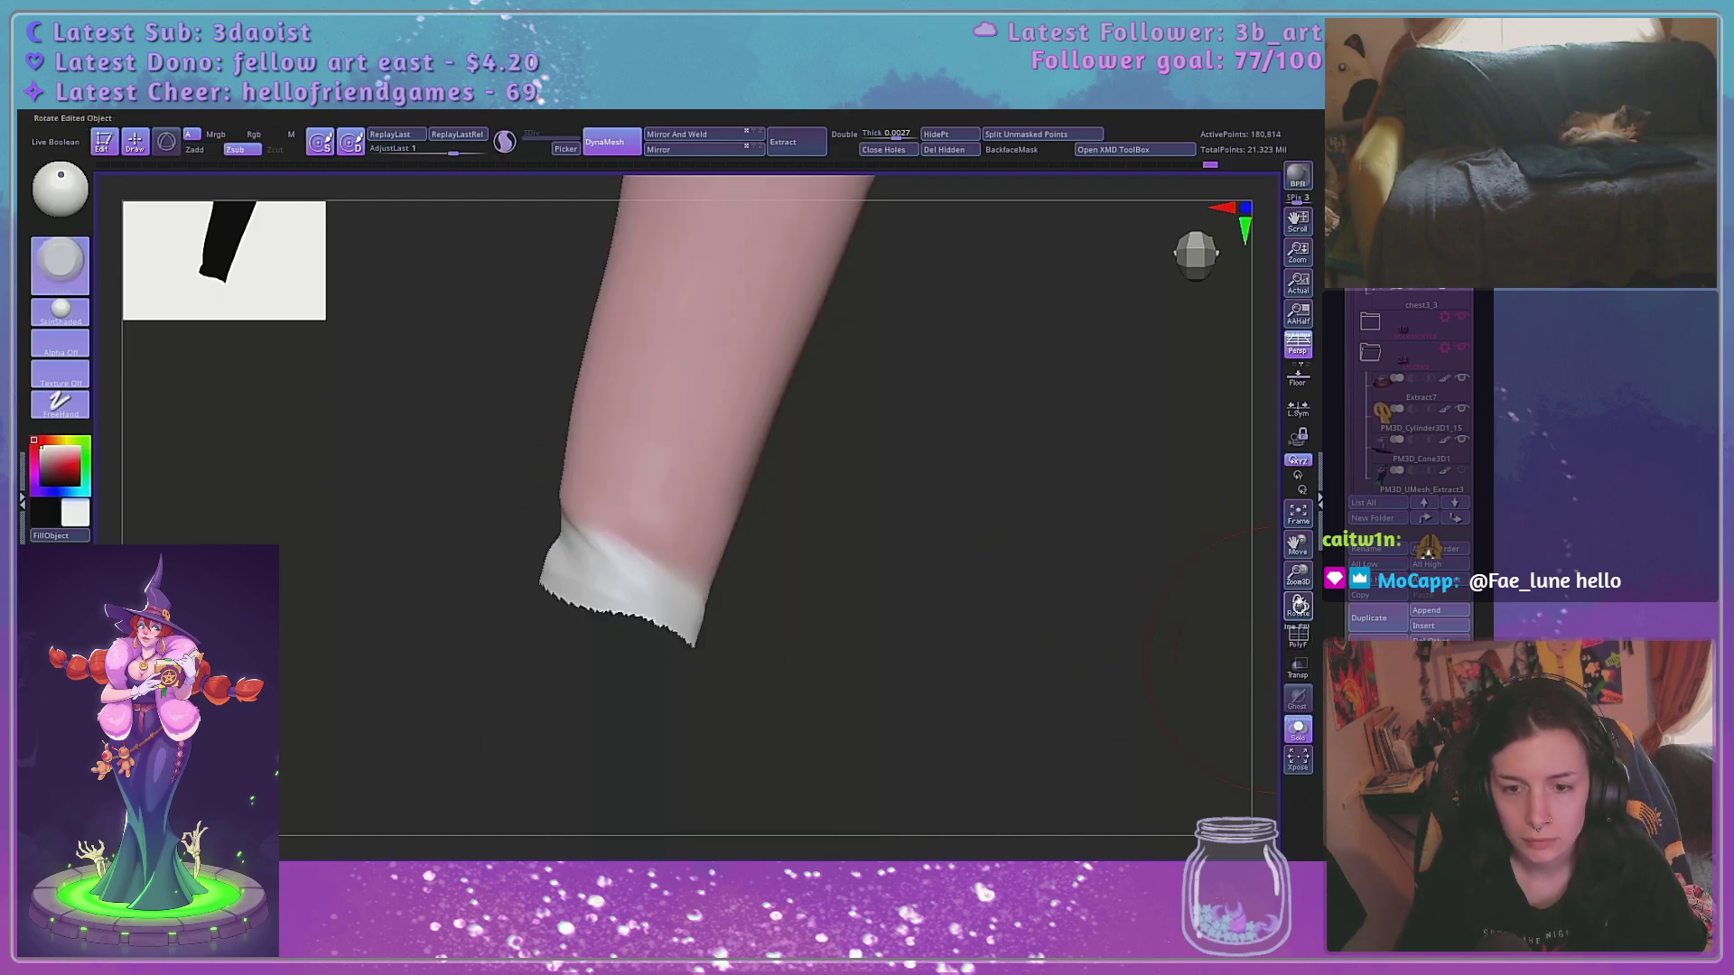
left_click_drag(1298, 579, 1254, 588)
key("space")
mouse_move(649, 556)
left_mouse_down()
mouse_move(623, 546)
mouse_move(642, 573)
left_mouse_up()
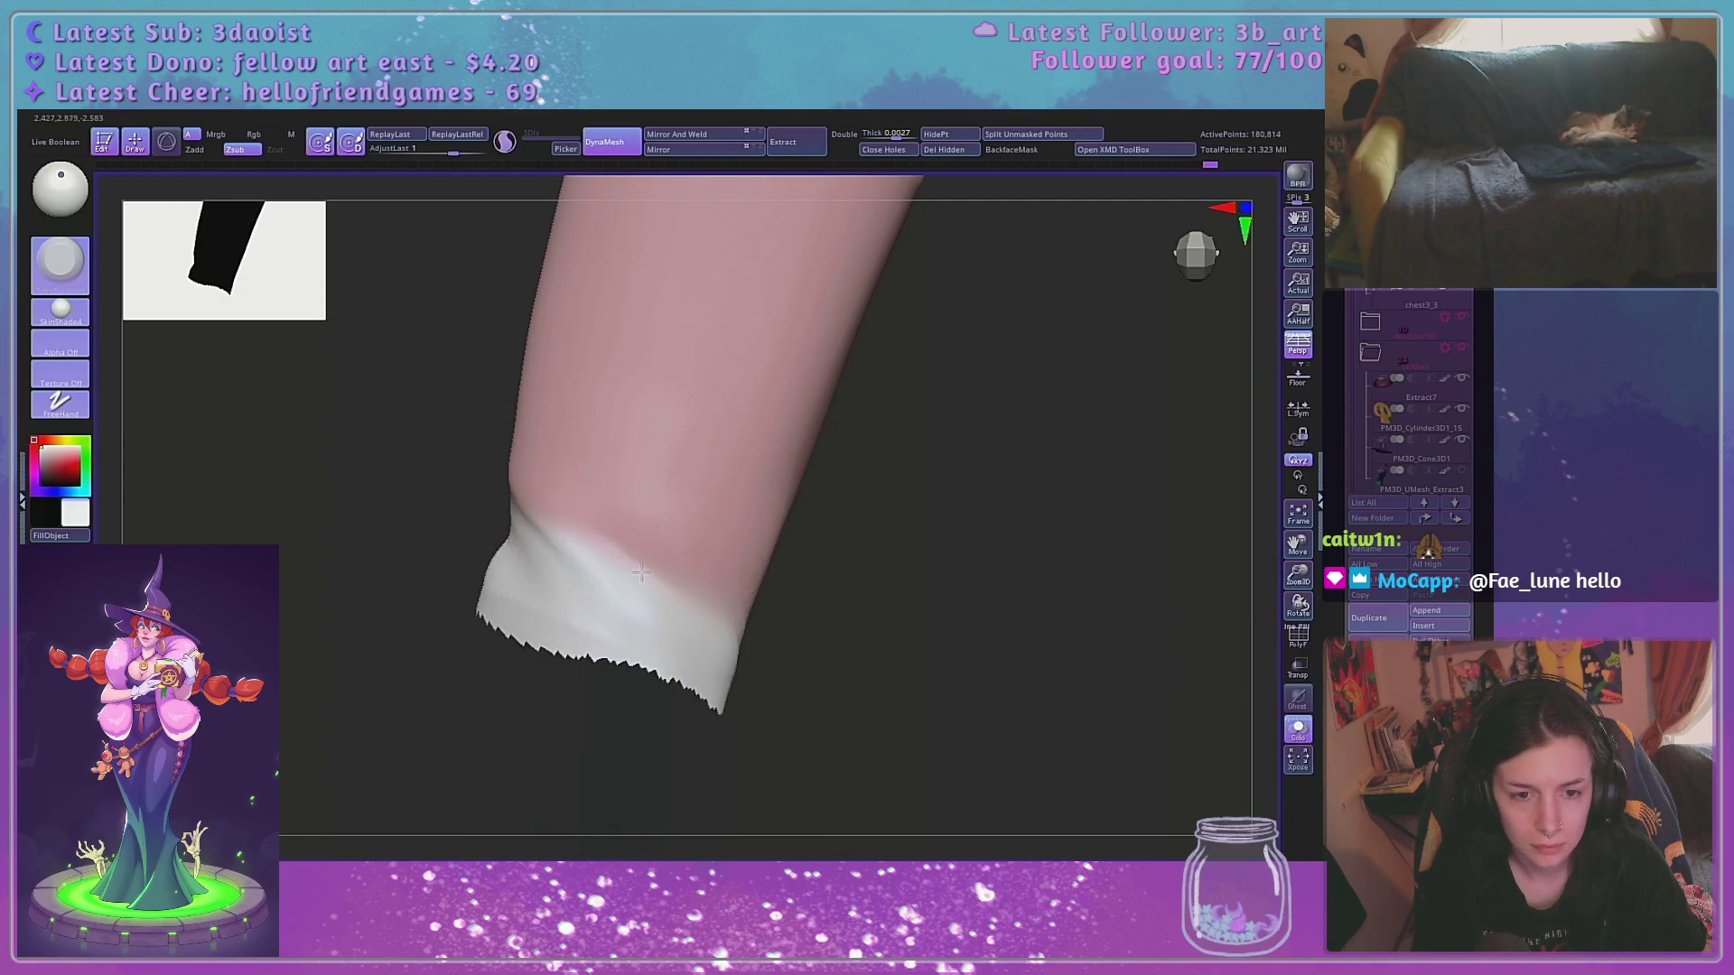
left_click_drag(903, 611, 786, 607)
mouse_move(768, 556)
left_mouse_down()
mouse_move(809, 606)
mouse_move(802, 573)
left_mouse_up()
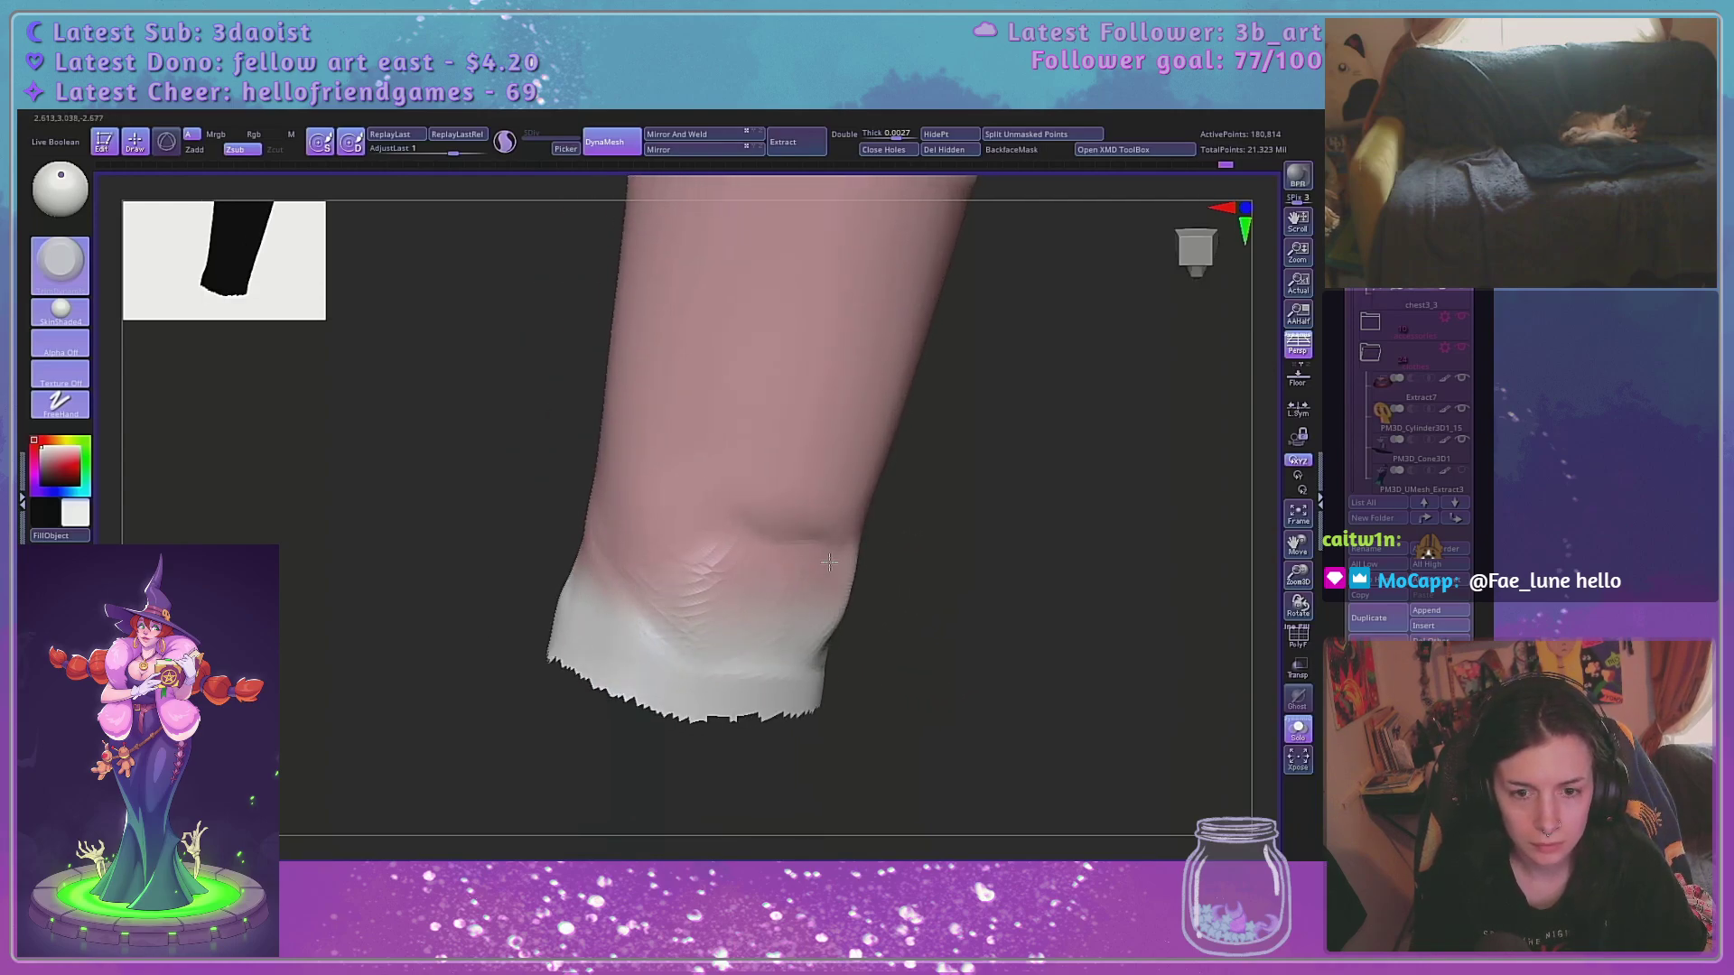
Flatten the bumps and wrinkled ridges around the remaining sides of the wrist cuff
left_click_drag(770, 653, 795, 607)
left_click_drag(959, 569, 883, 569)
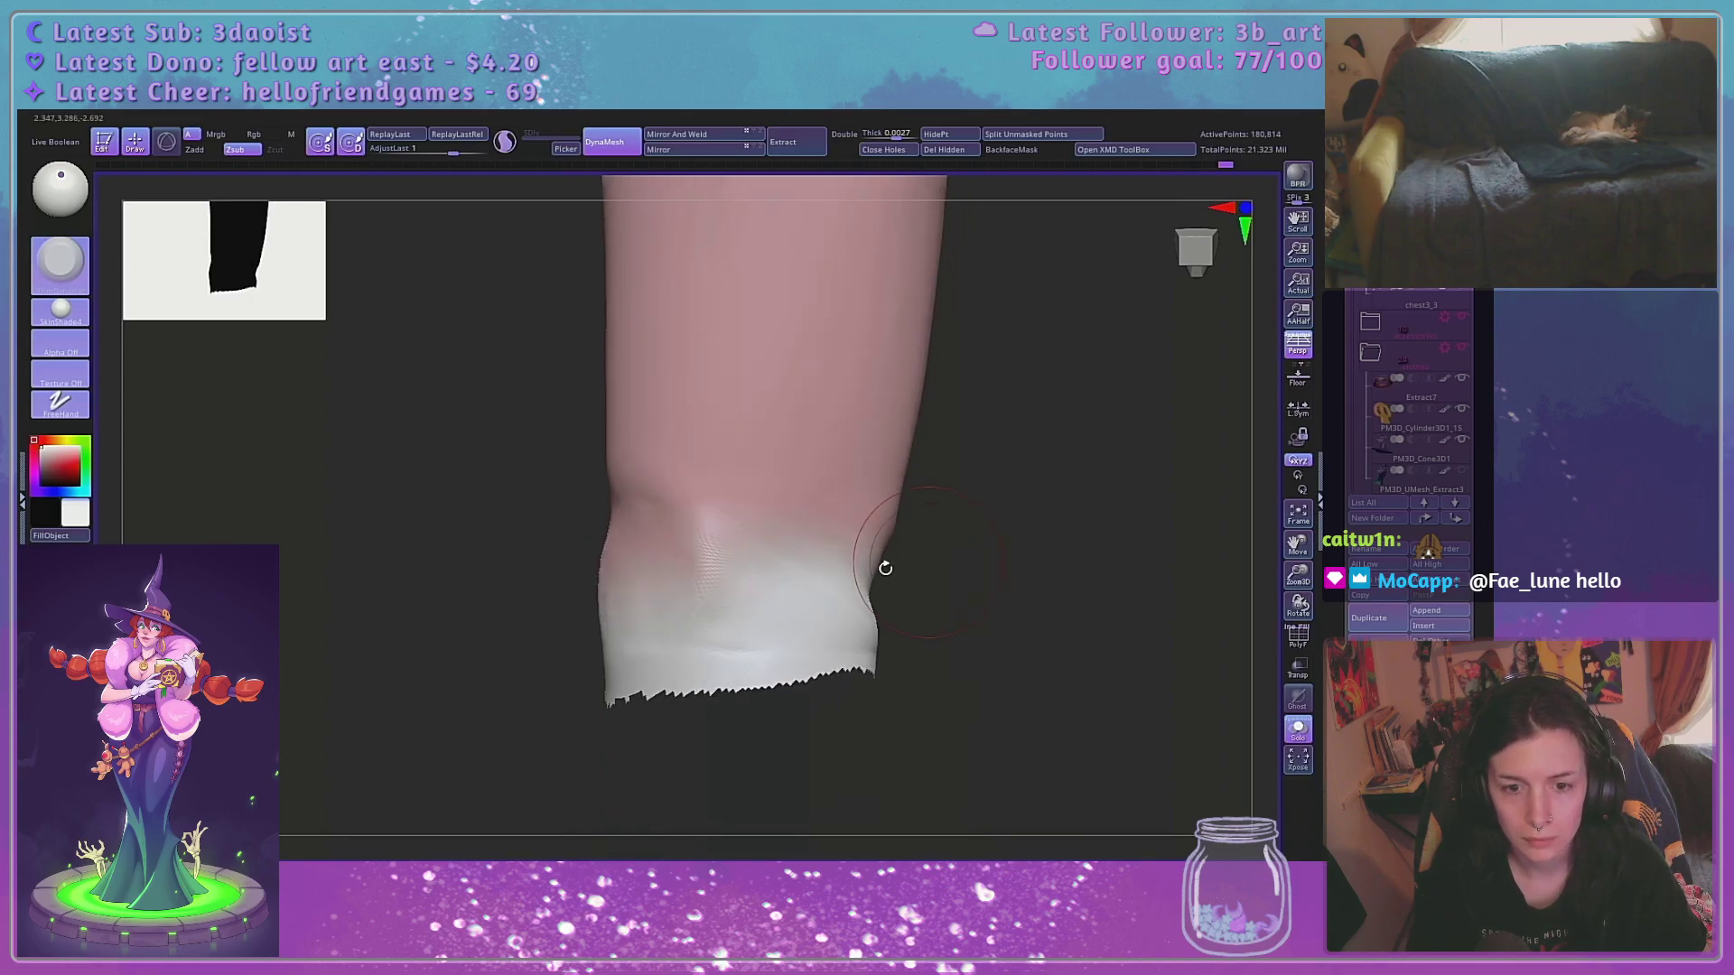
left_click_drag(683, 583, 655, 587)
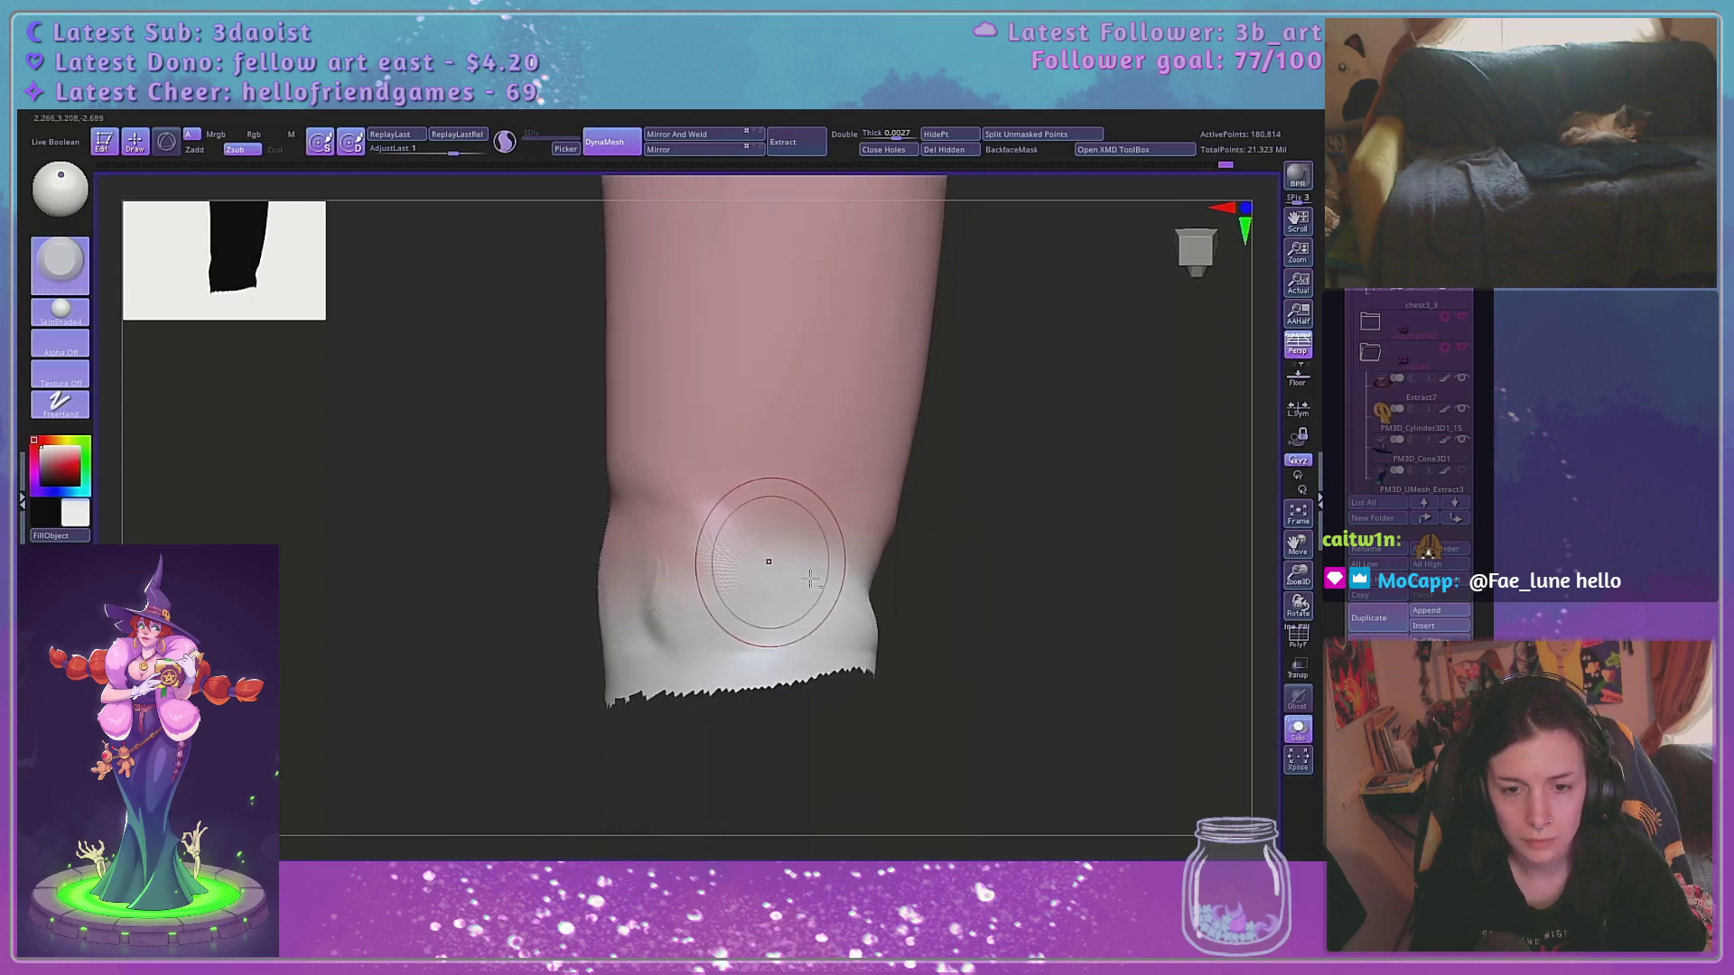
right_click_drag(945, 561, 902, 581)
left_click_drag(906, 606, 786, 580)
right_click_drag(735, 553, 805, 568)
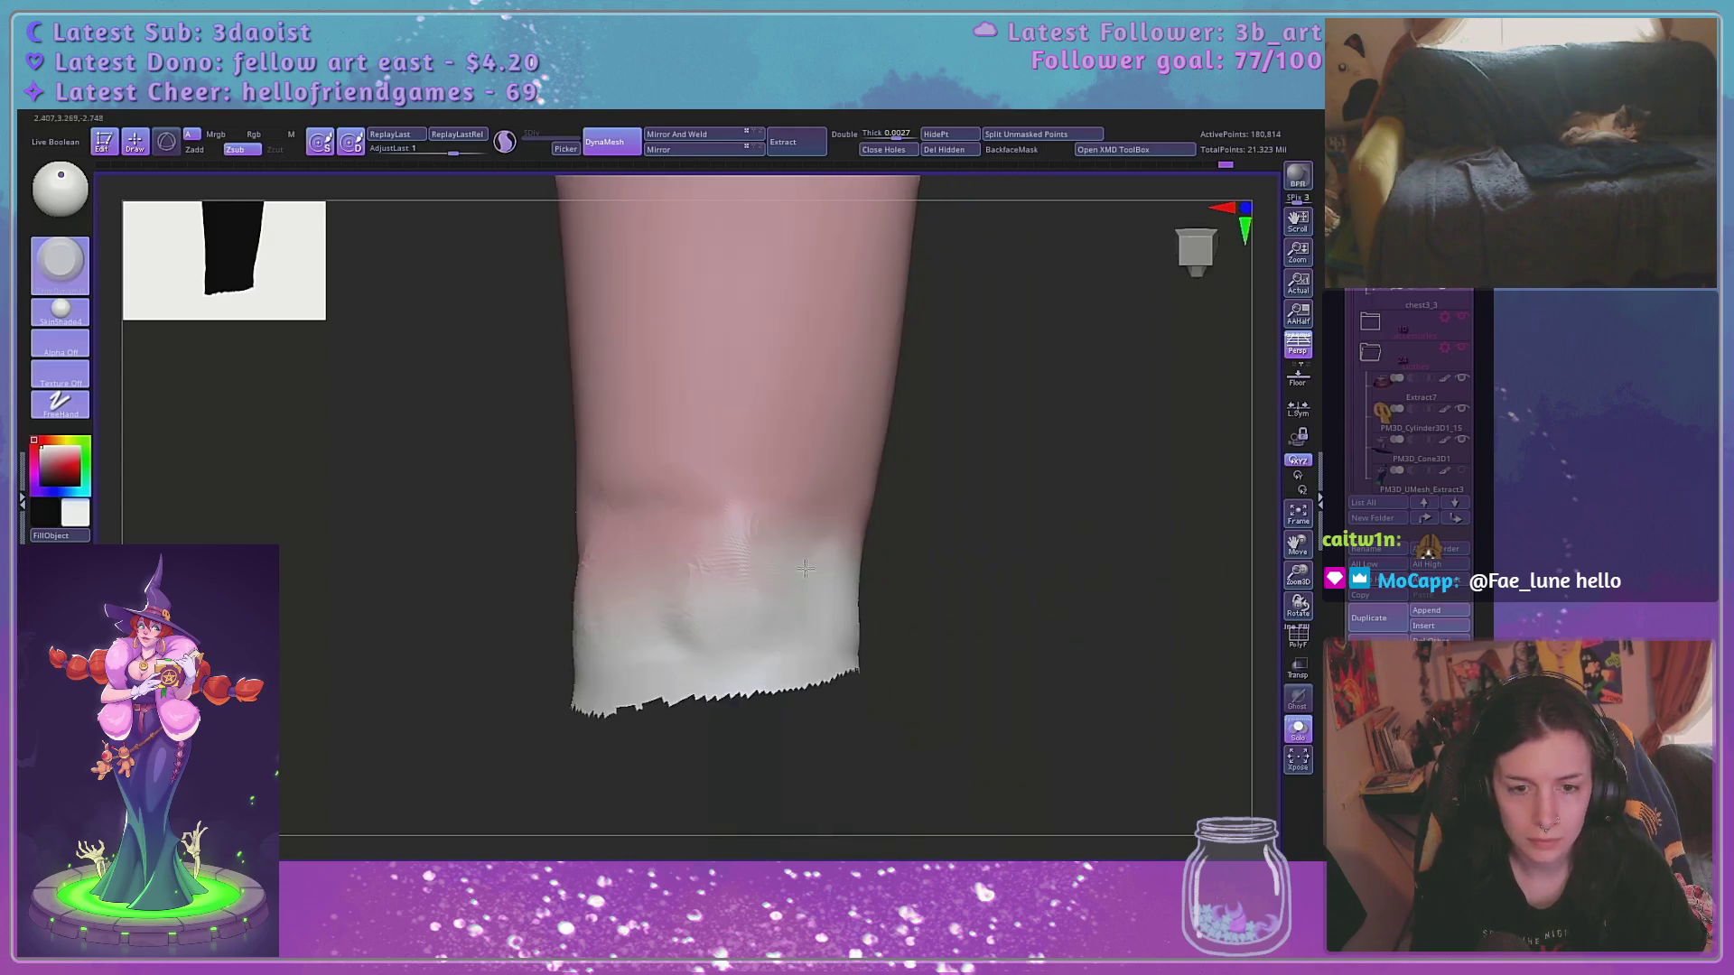
right_click_drag(669, 552, 940, 540)
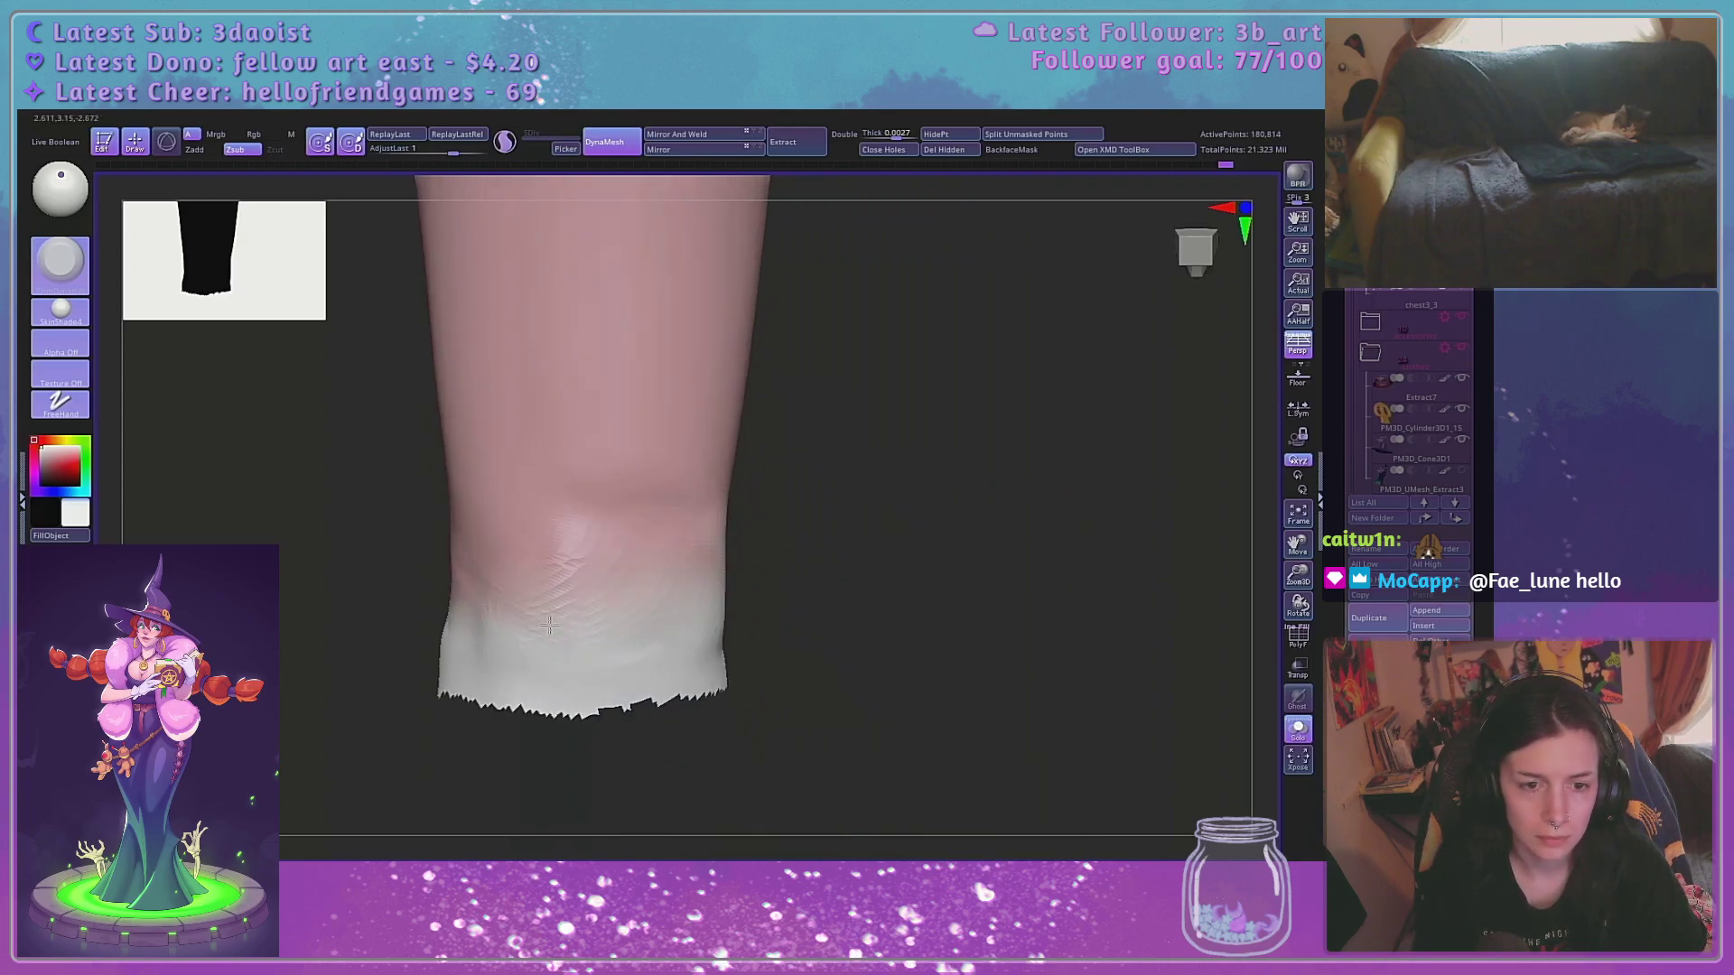
mouse_move(673, 432)
right_mouse_down()
mouse_move(941, 503)
mouse_move(750, 546)
mouse_move(997, 515)
mouse_move(728, 545)
mouse_move(794, 620)
right_mouse_up()
Enlarge the flattening brush and even out the creased patch at the side of the wrist cuff
key("space")
mouse_move(791, 603)
left_mouse_down()
mouse_move(899, 645)
mouse_move(920, 623)
left_mouse_up()
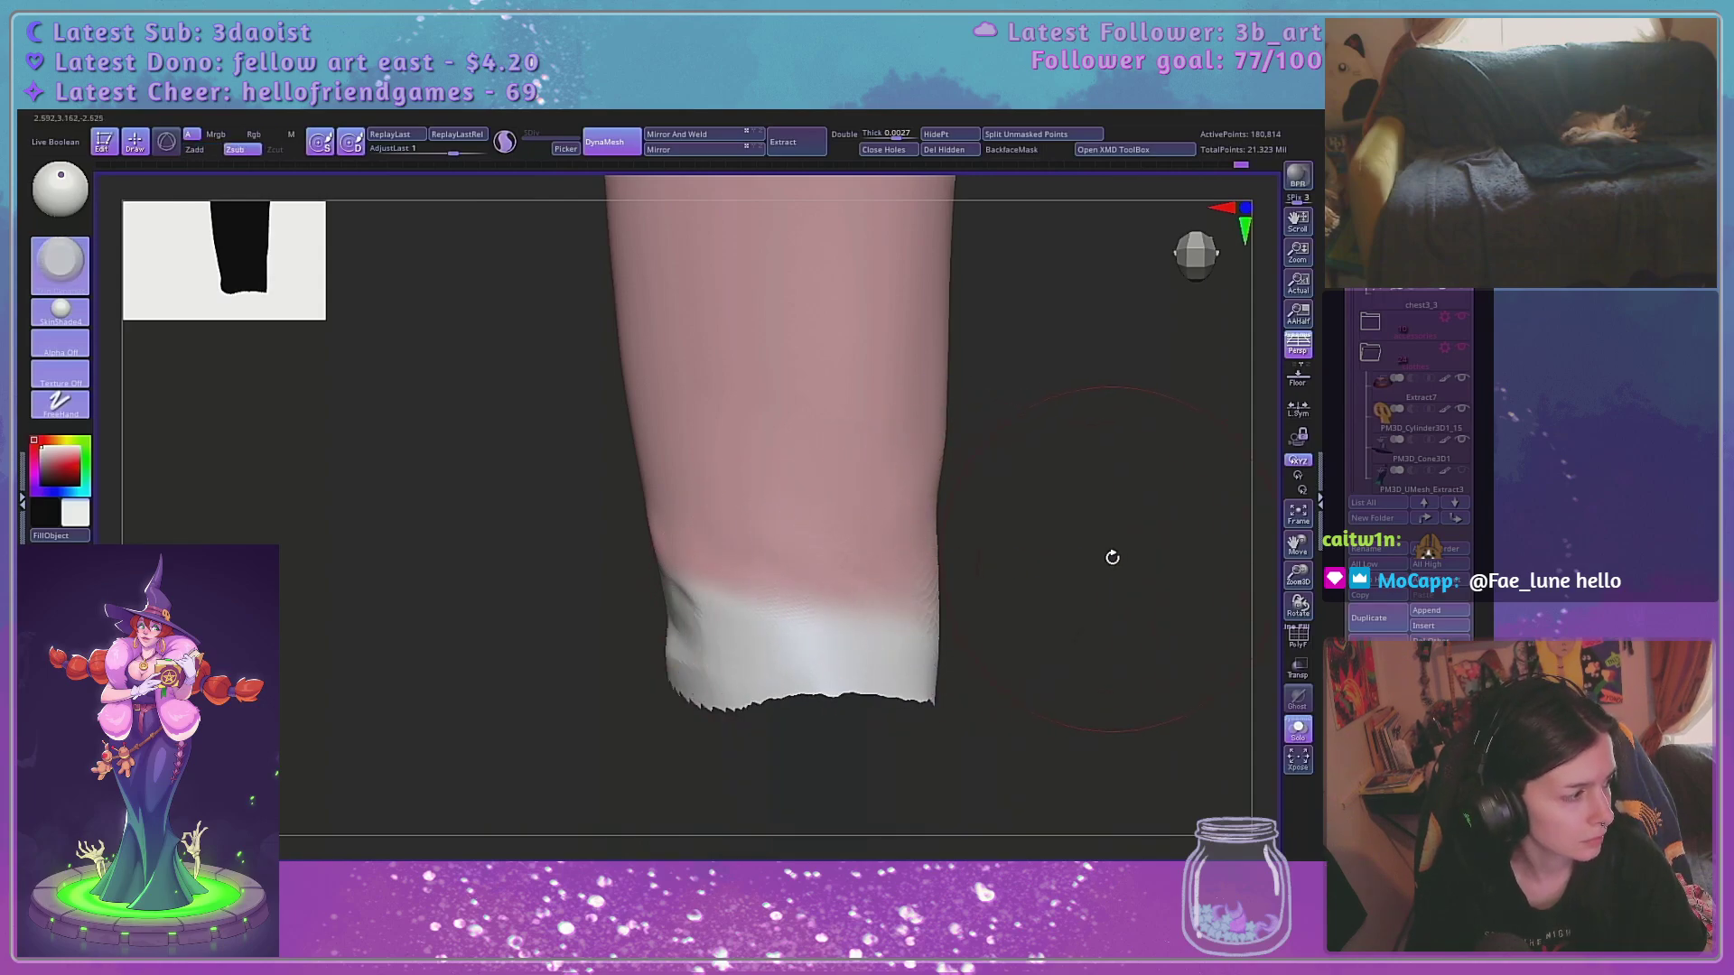
right_click_drag(1111, 557, 1061, 544, "alt")
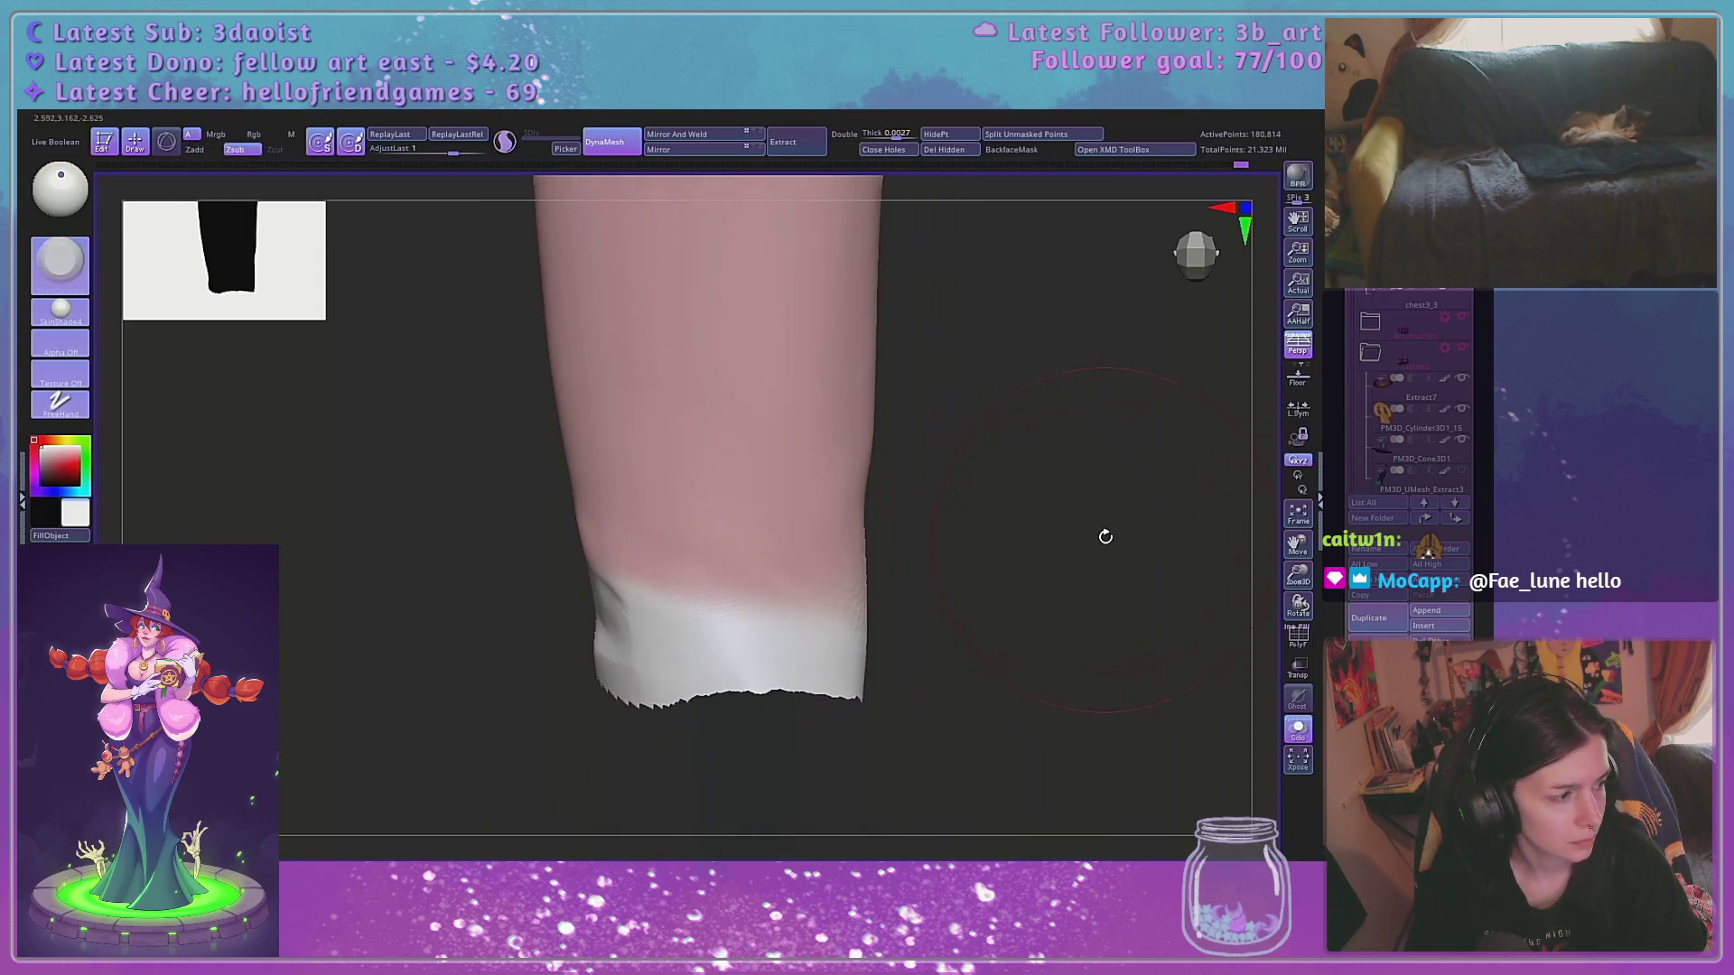
left_click_drag(1106, 537, 1039, 535)
left_click_drag(890, 587, 867, 605, "shift")
right_click_drag(978, 603, 1072, 542)
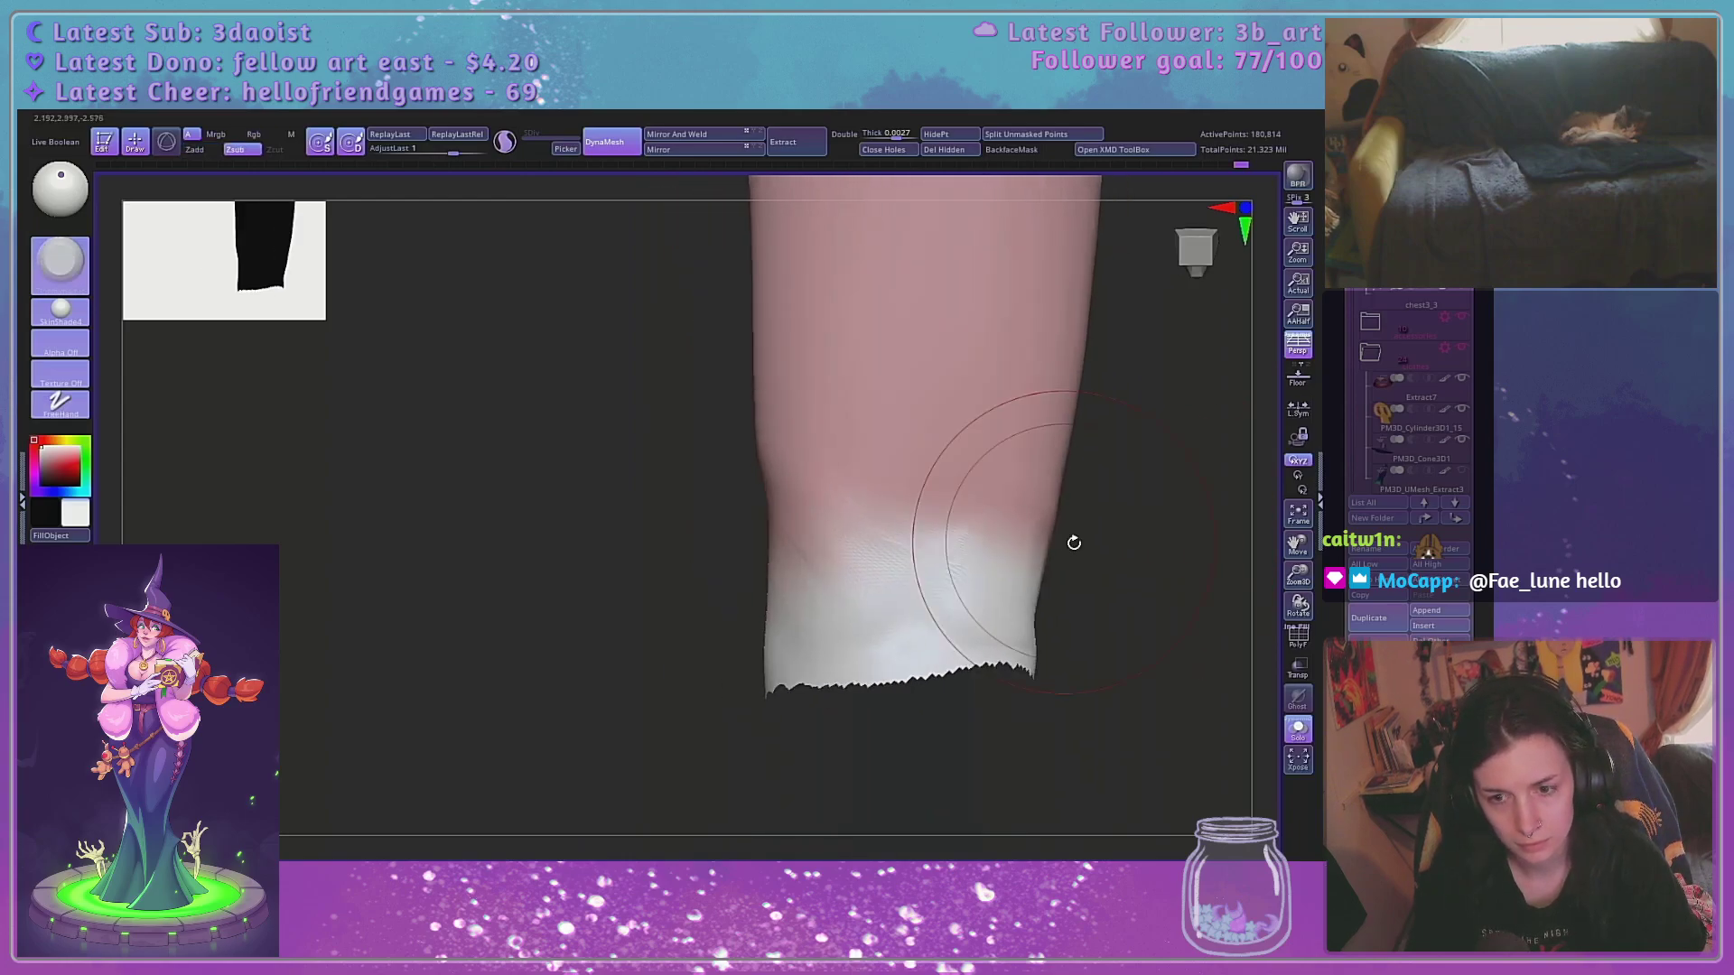
Smooth the glove cuff and its jagged open rim around the wrist
right_click_drag(1092, 620, 1120, 536, "shift")
left_click_drag(1122, 536, 1041, 540)
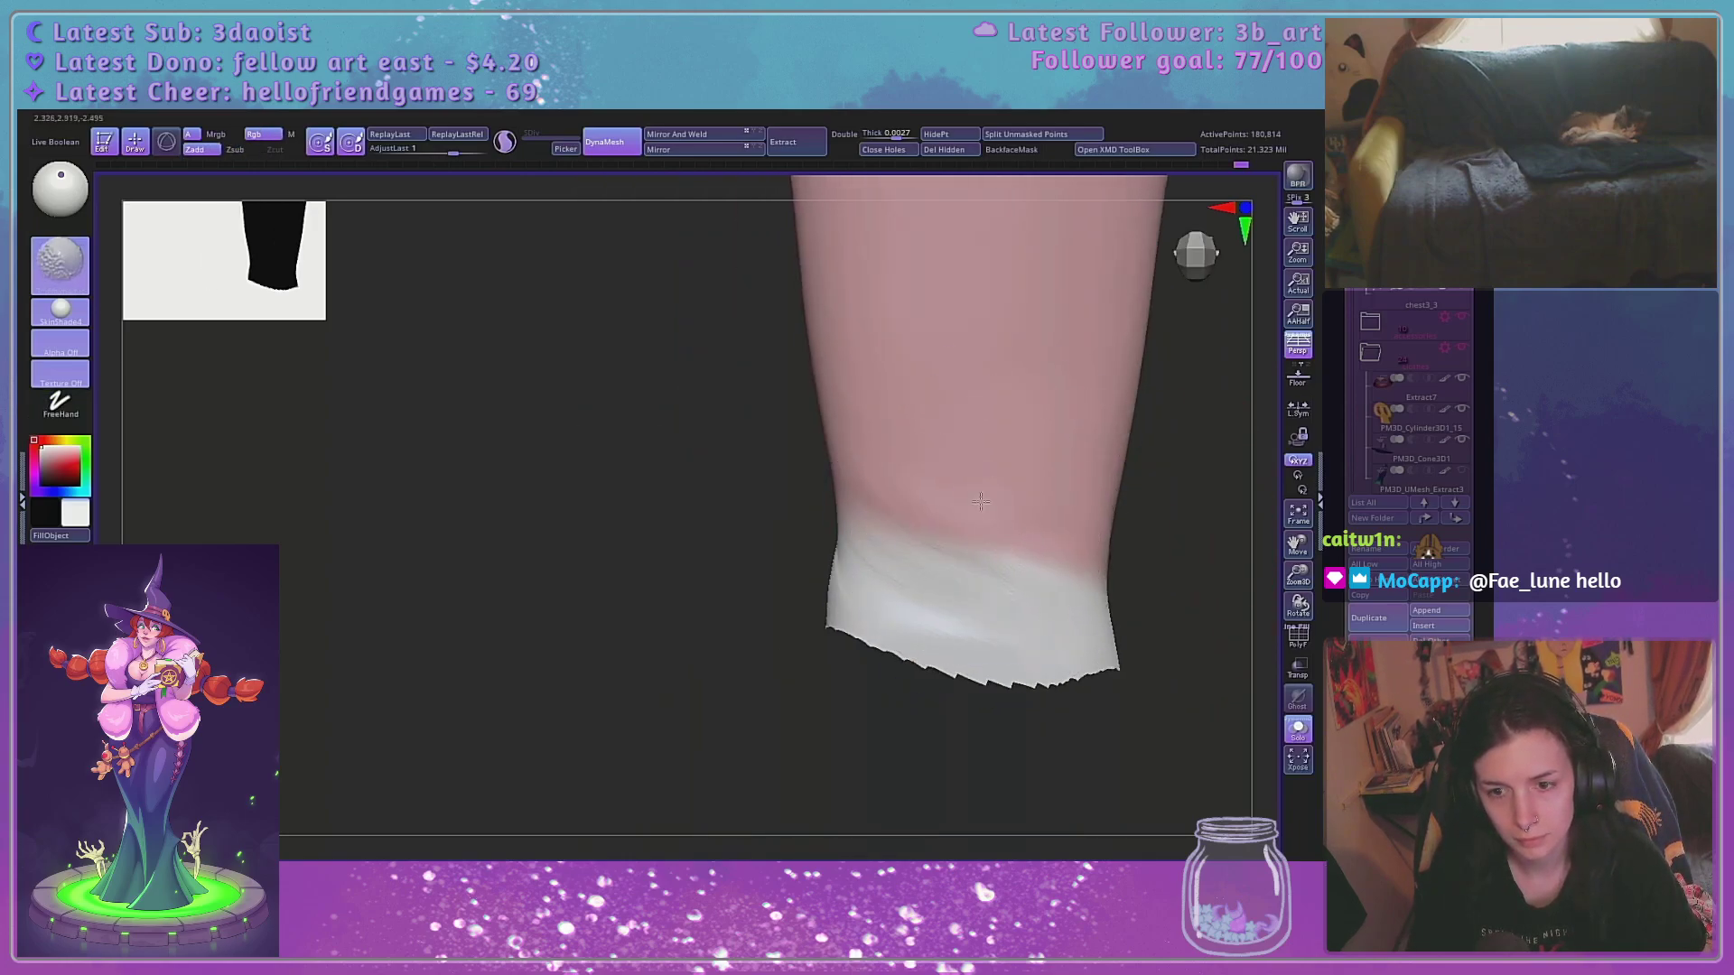
left_click_drag(1084, 623, 922, 605, "shift")
left_click_drag(635, 604, 735, 607, "shift")
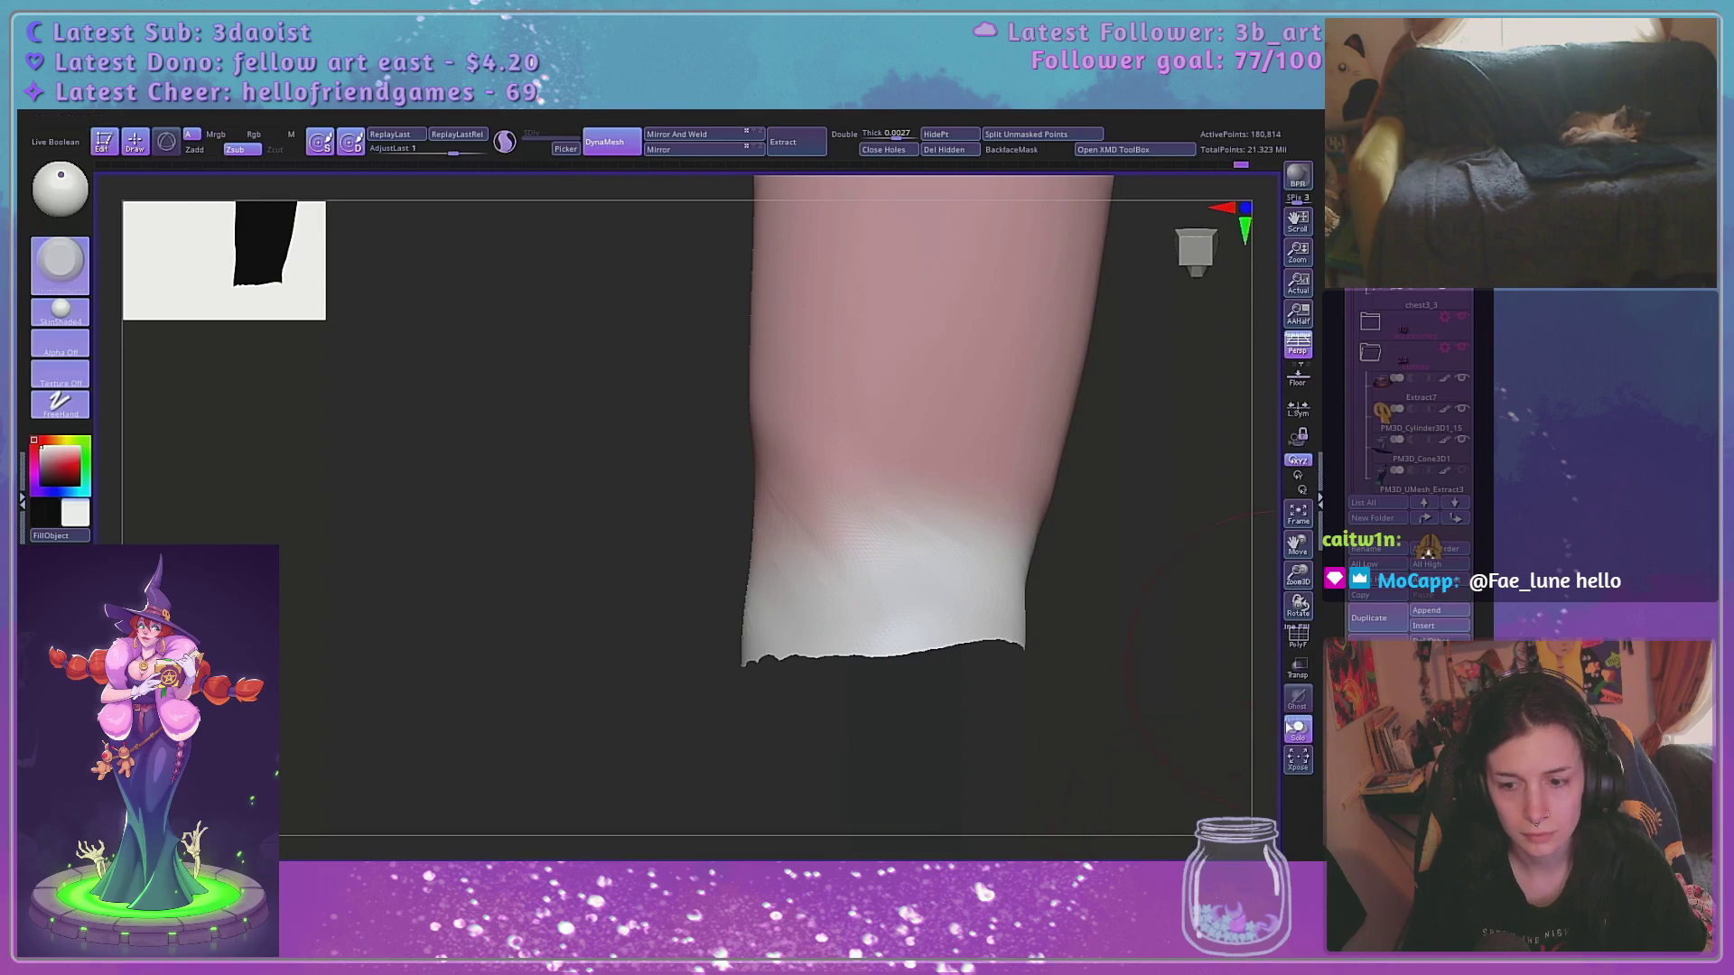
Switch to the Move brush and adjust the side contours of the wrist to taper evenly into the cuff
mouse_move(1297, 578)
left_mouse_down("shift")
mouse_move(1300, 553)
mouse_move(1266, 591)
left_mouse_up("shift")
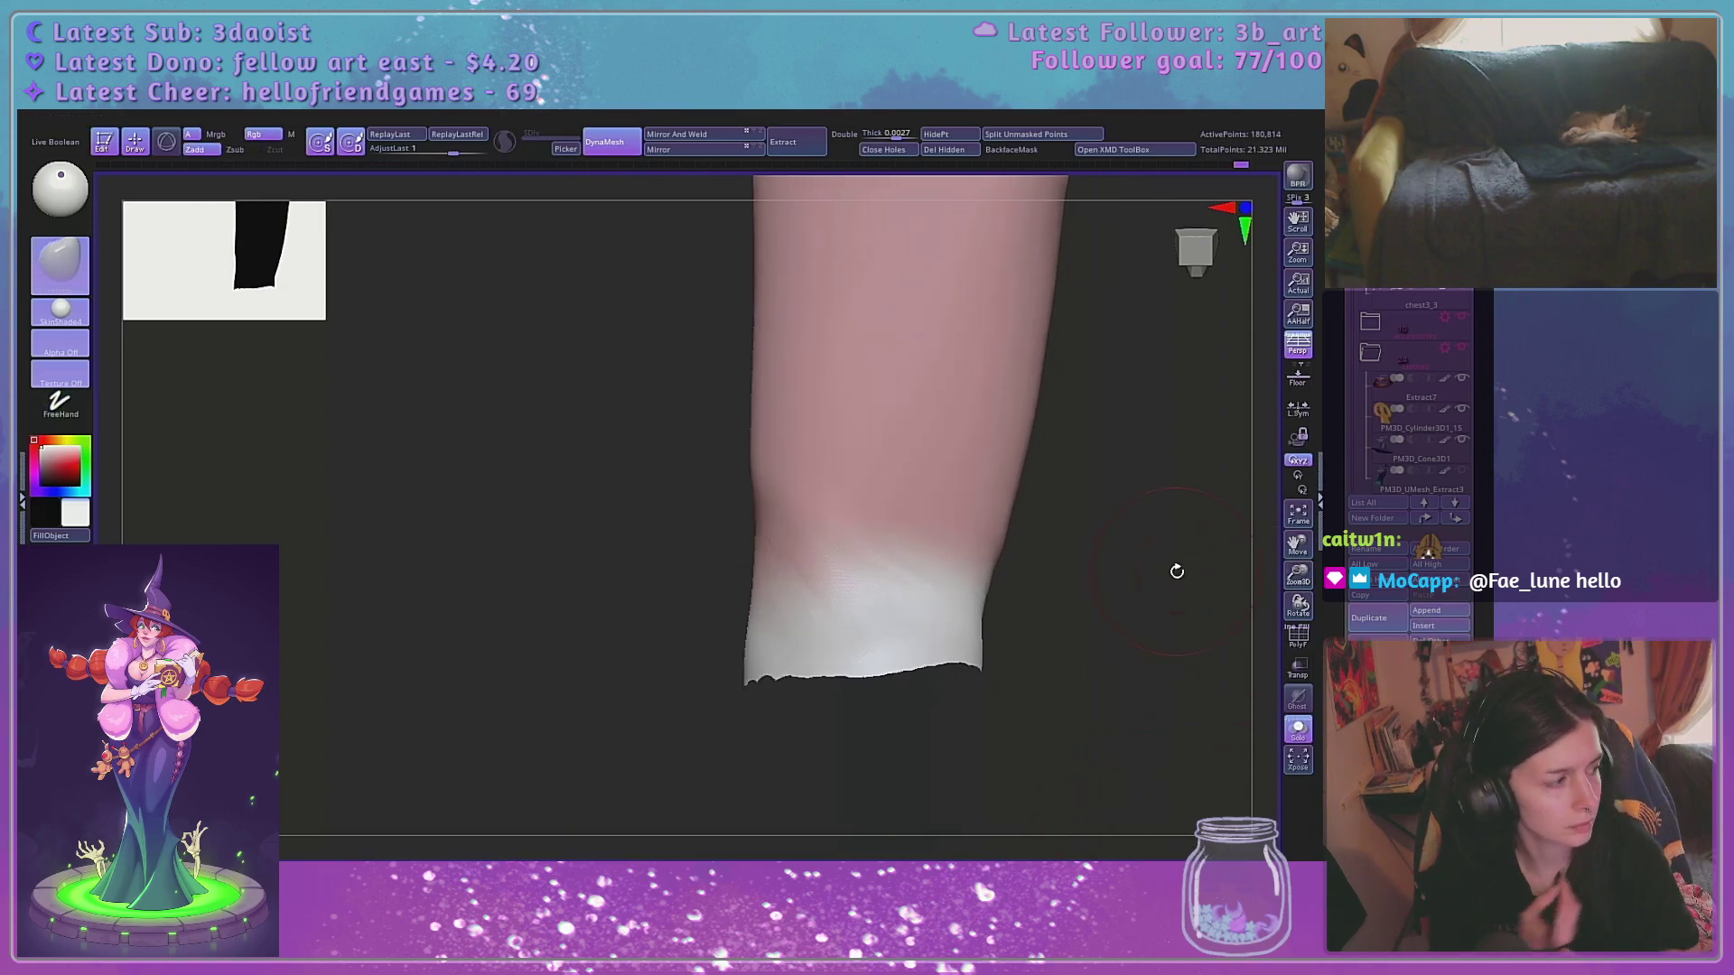
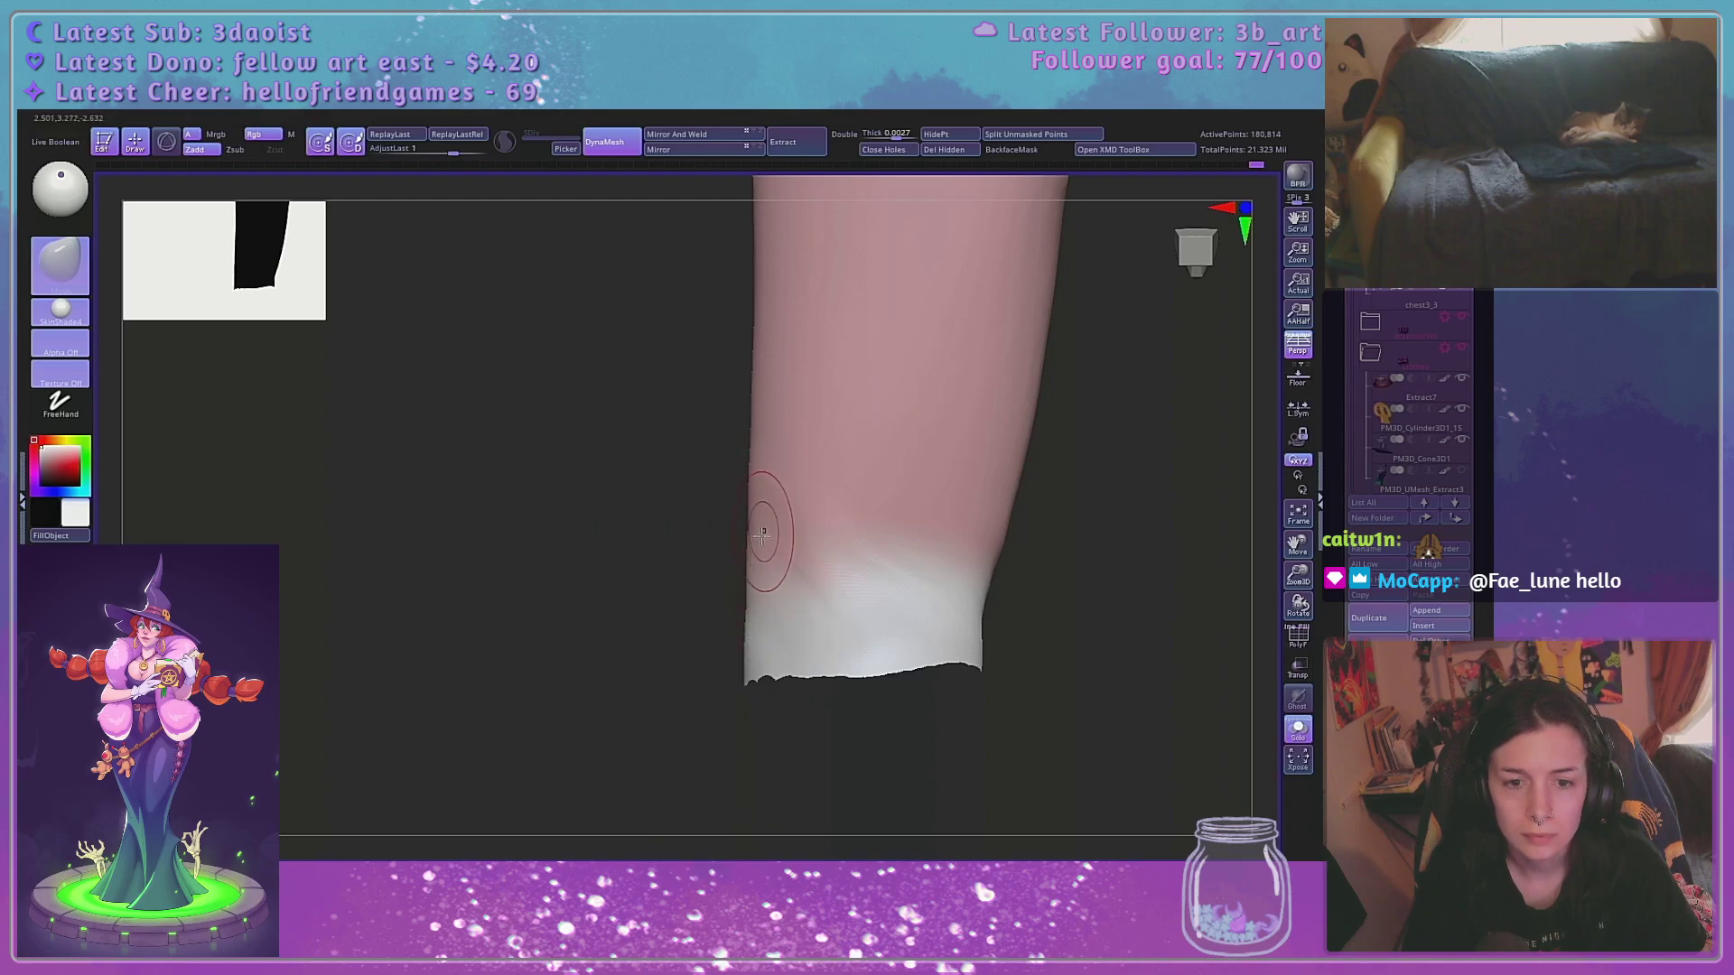
key("space")
key("space")
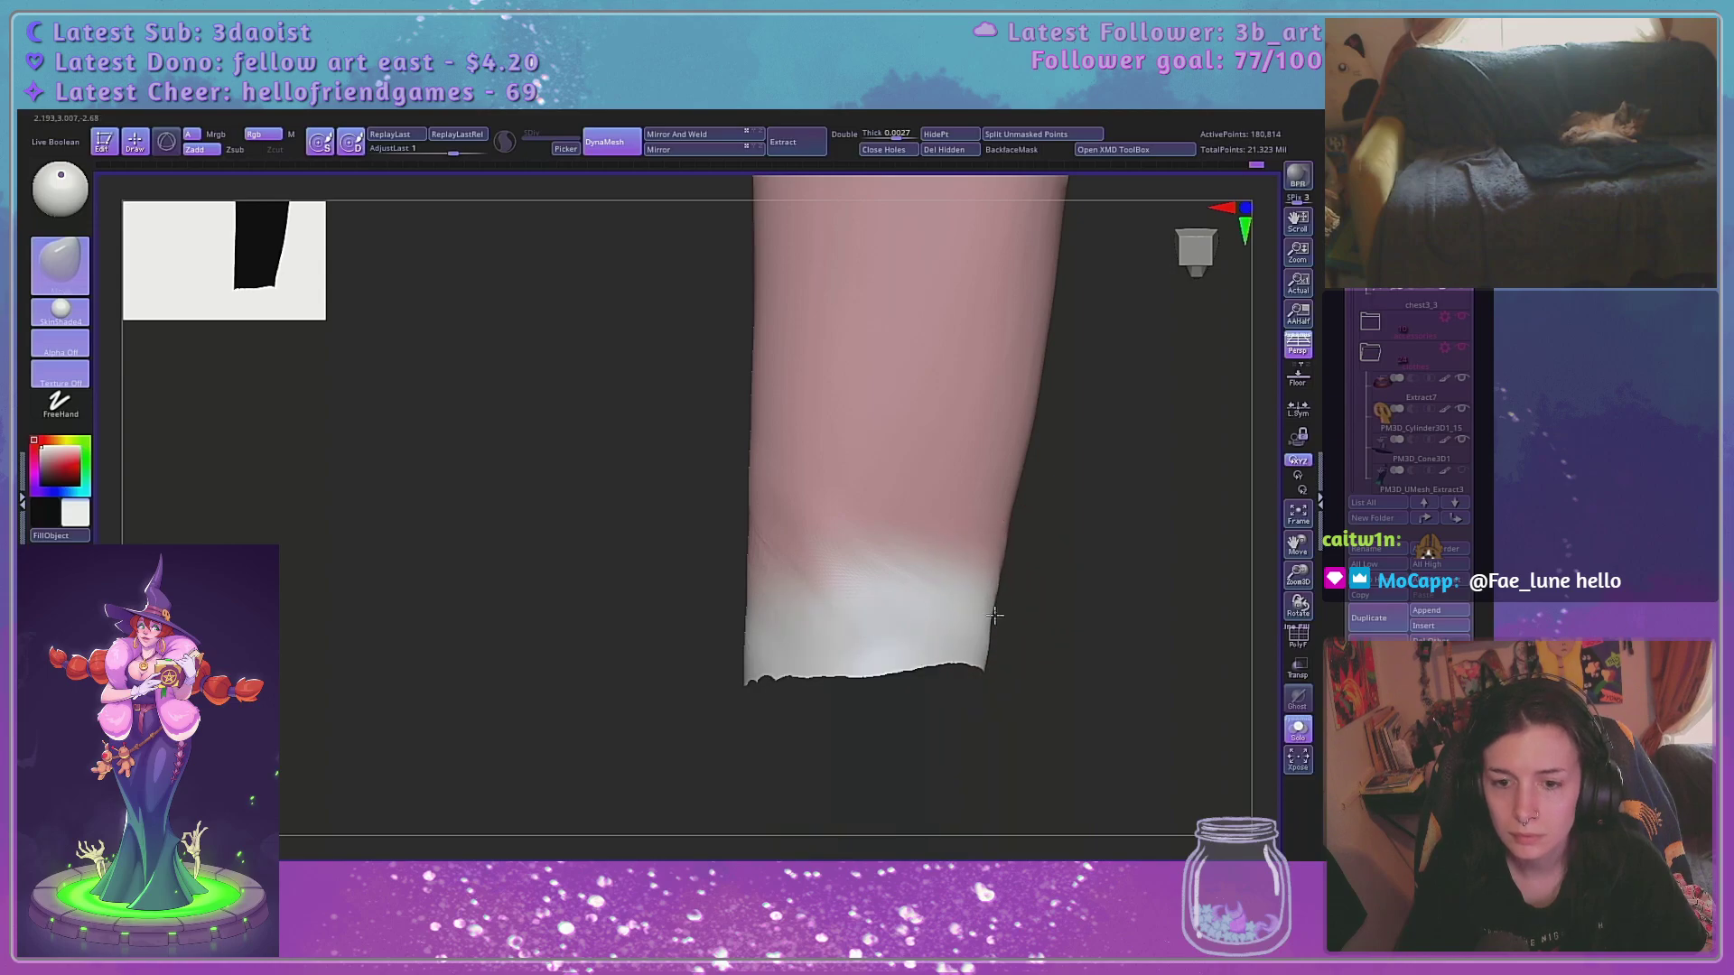
key("space")
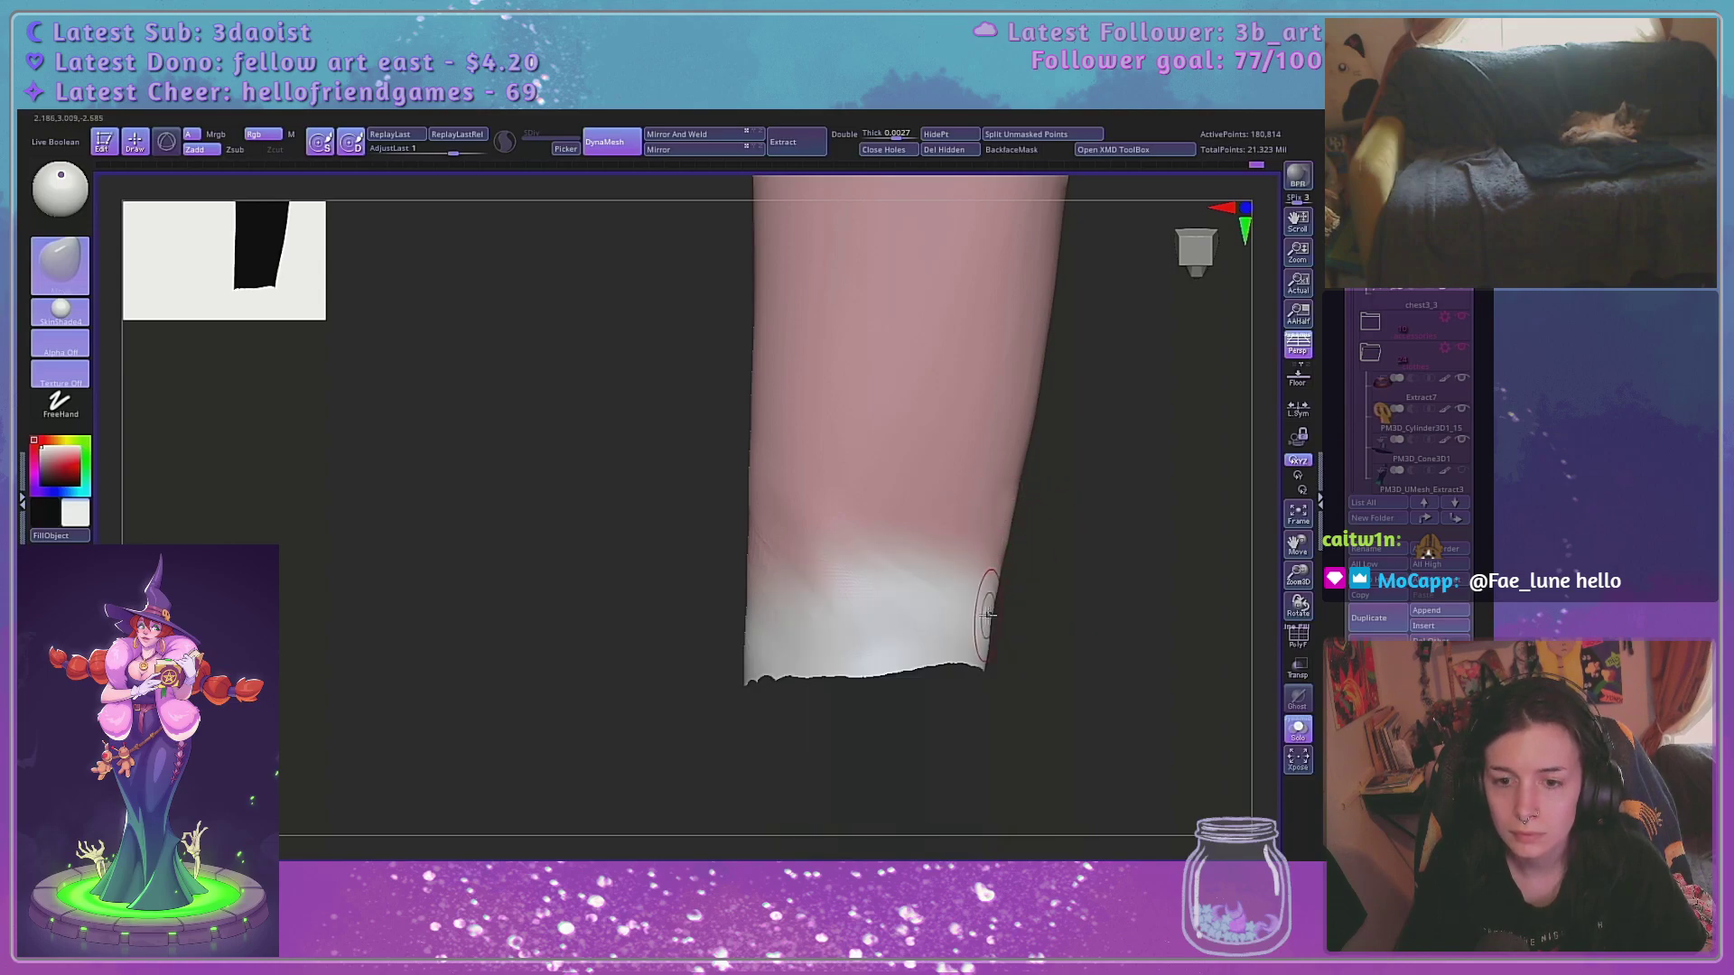
left_click_drag(991, 620, 951, 633)
key("space")
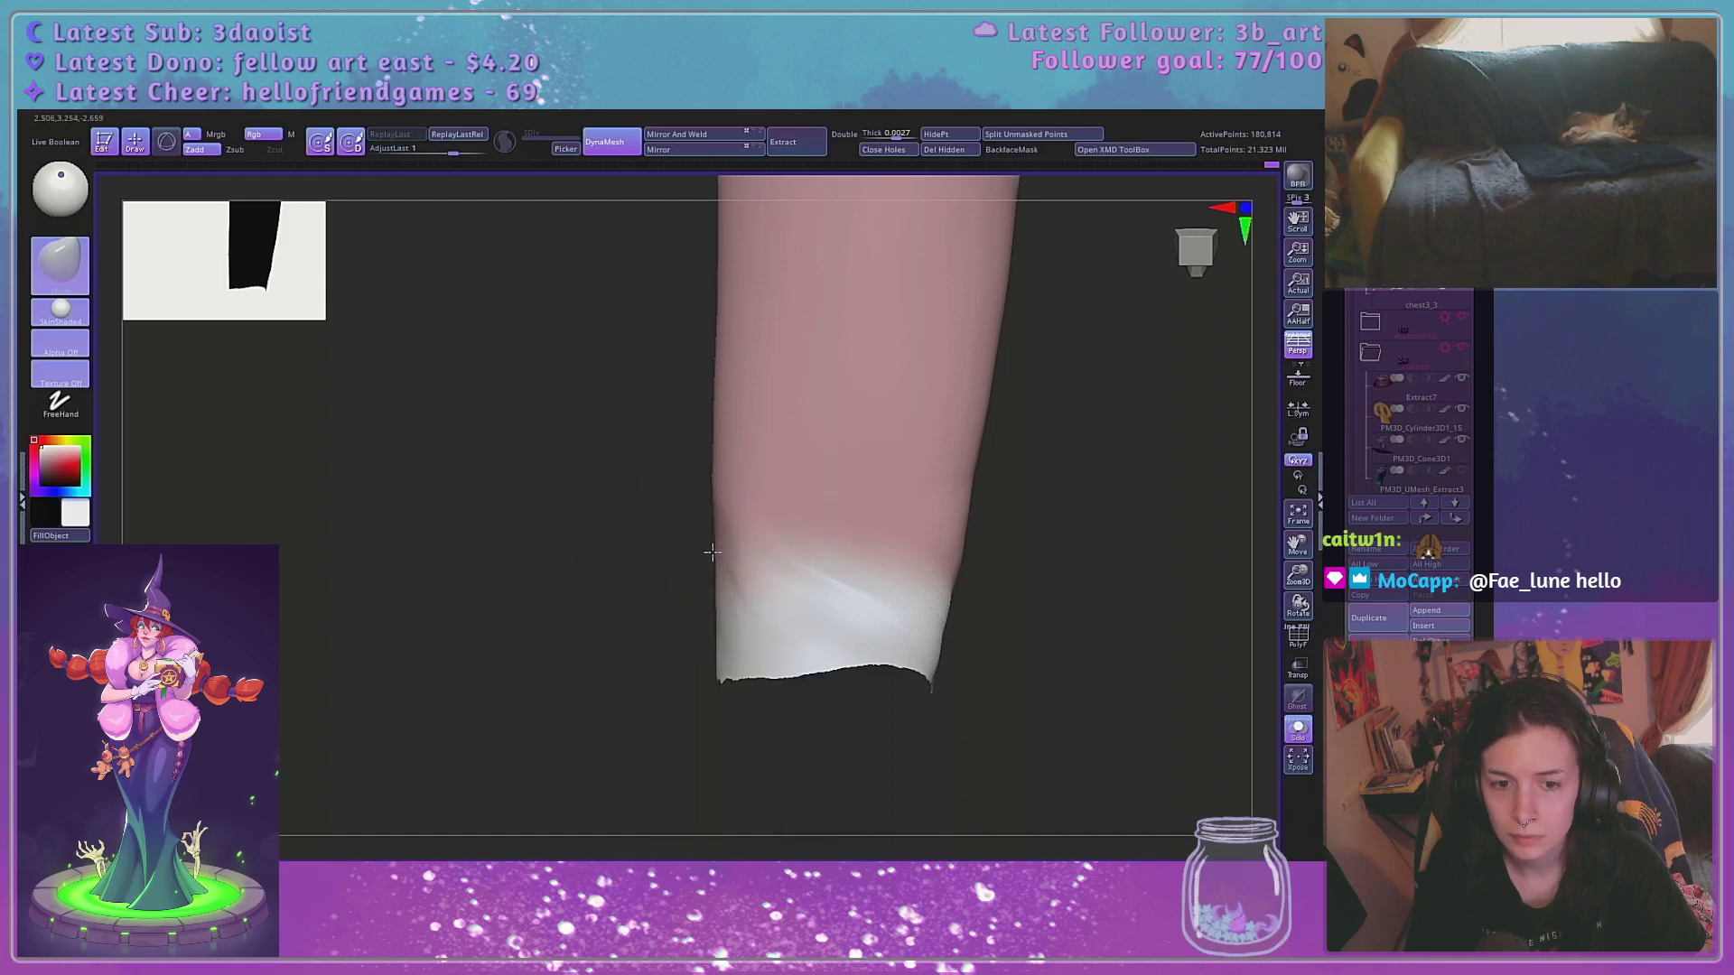
Switch to the Clay Buildup brush, fill the dented side of the wrist cuff, and blend it into the forearm
left_click_drag(1072, 539, 1048, 550)
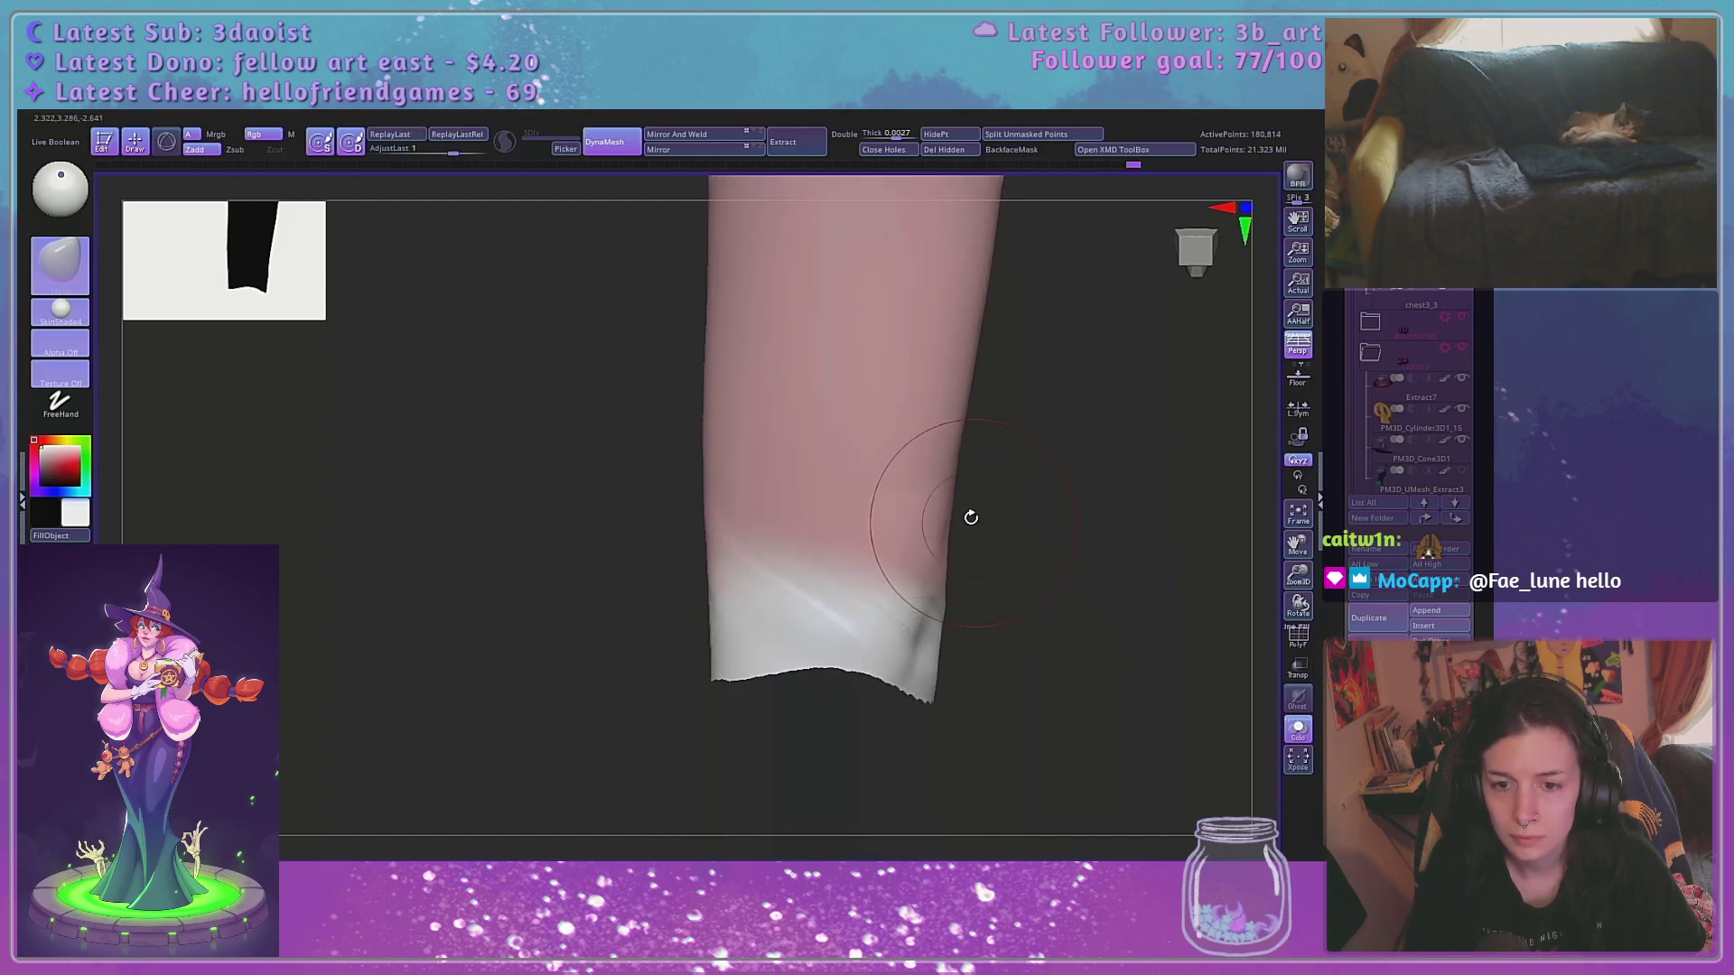
left_click_drag(955, 660, 1015, 623, "alt")
key("space")
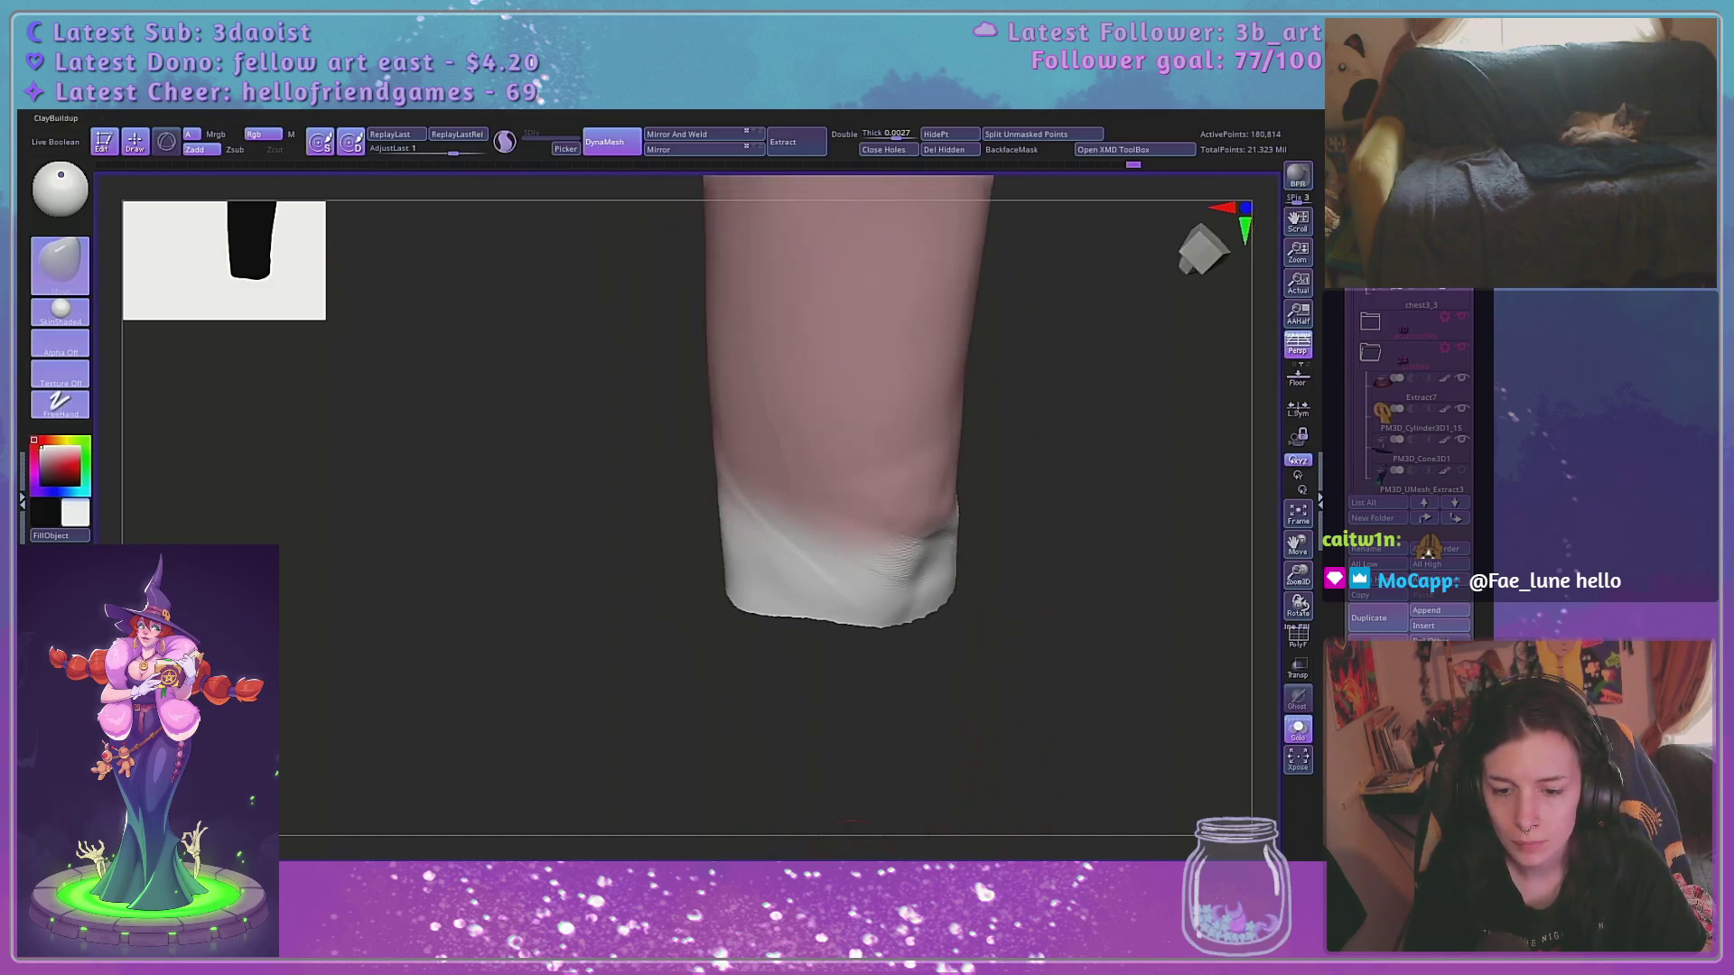
left_click_drag(922, 714, 980, 673)
key("space")
left_click_drag(968, 604, 948, 604)
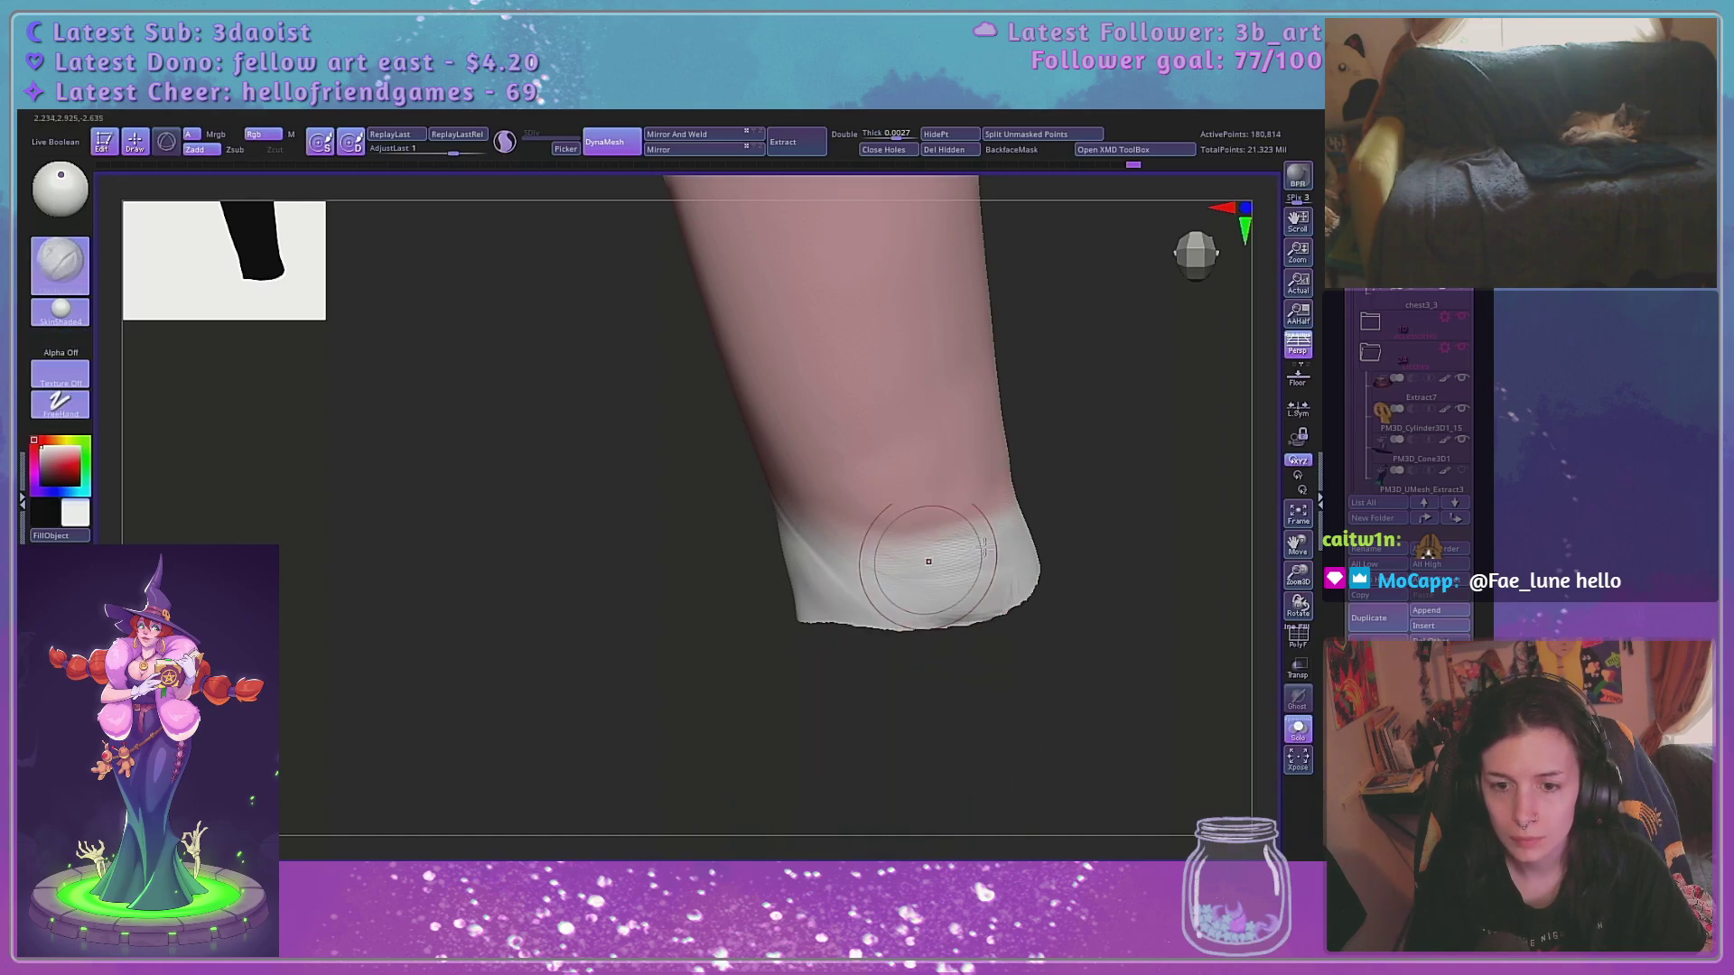
left_click_drag(918, 569, 1018, 515)
left_click_drag(944, 403, 999, 476)
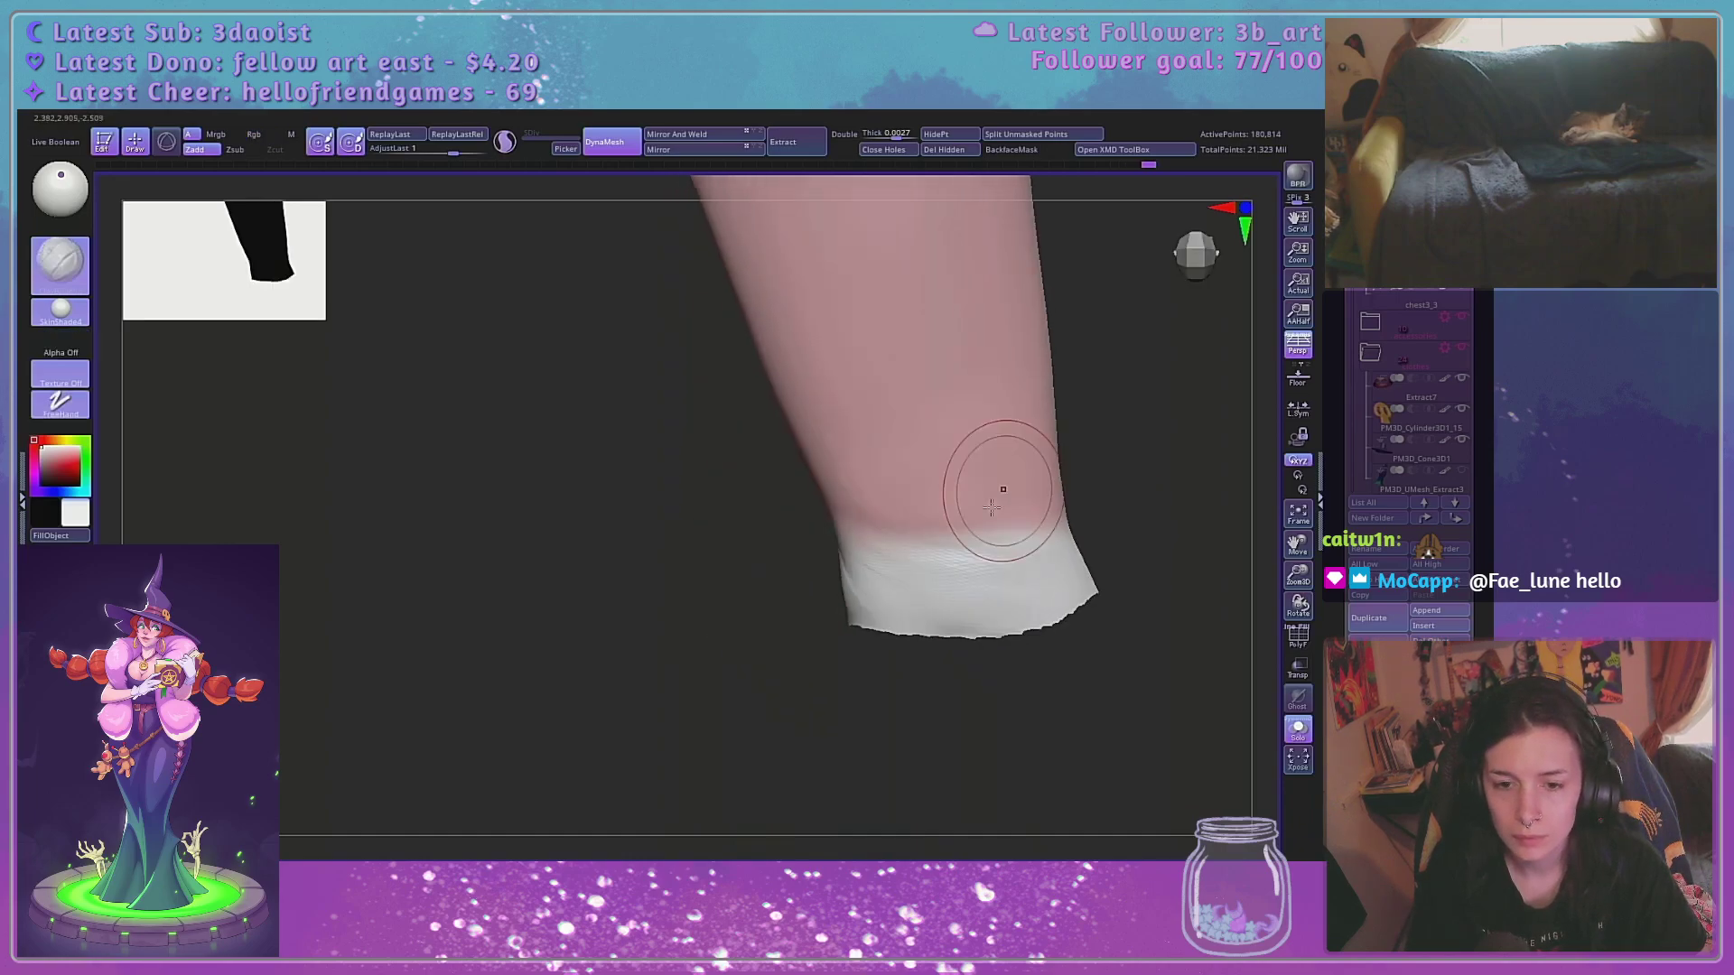
left_click_drag(930, 728, 1067, 671)
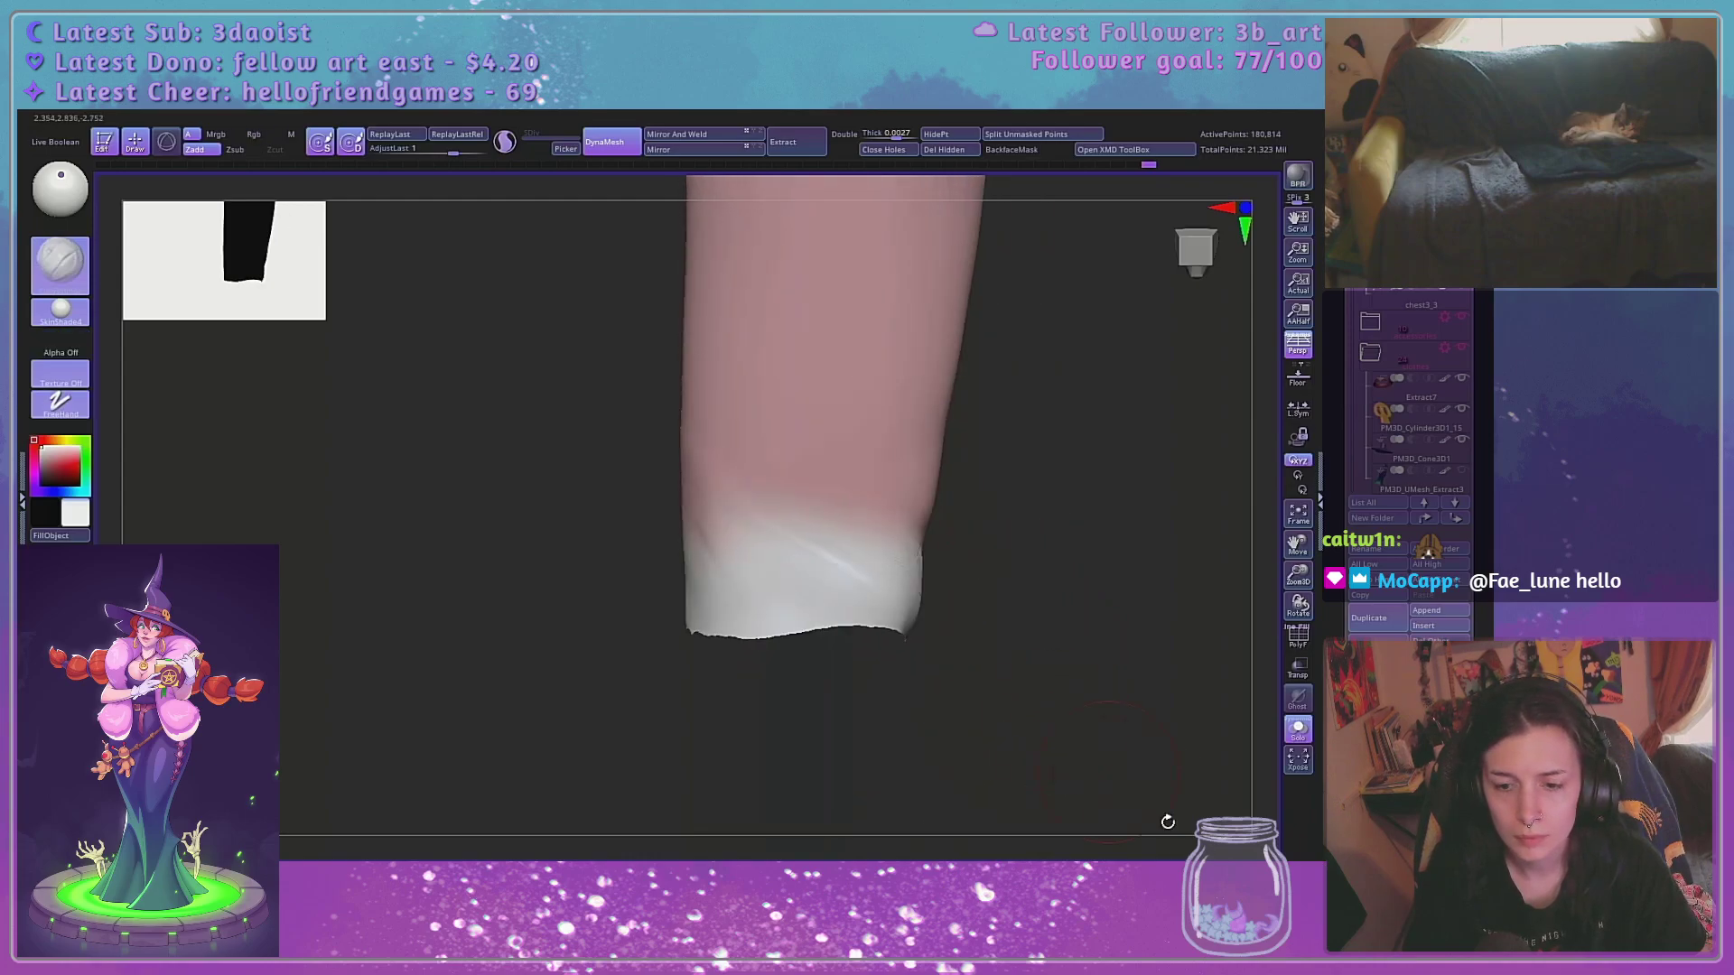
Switch to the Move brush and refine the outline where the forearm meets the wrist cuff
key("shift")
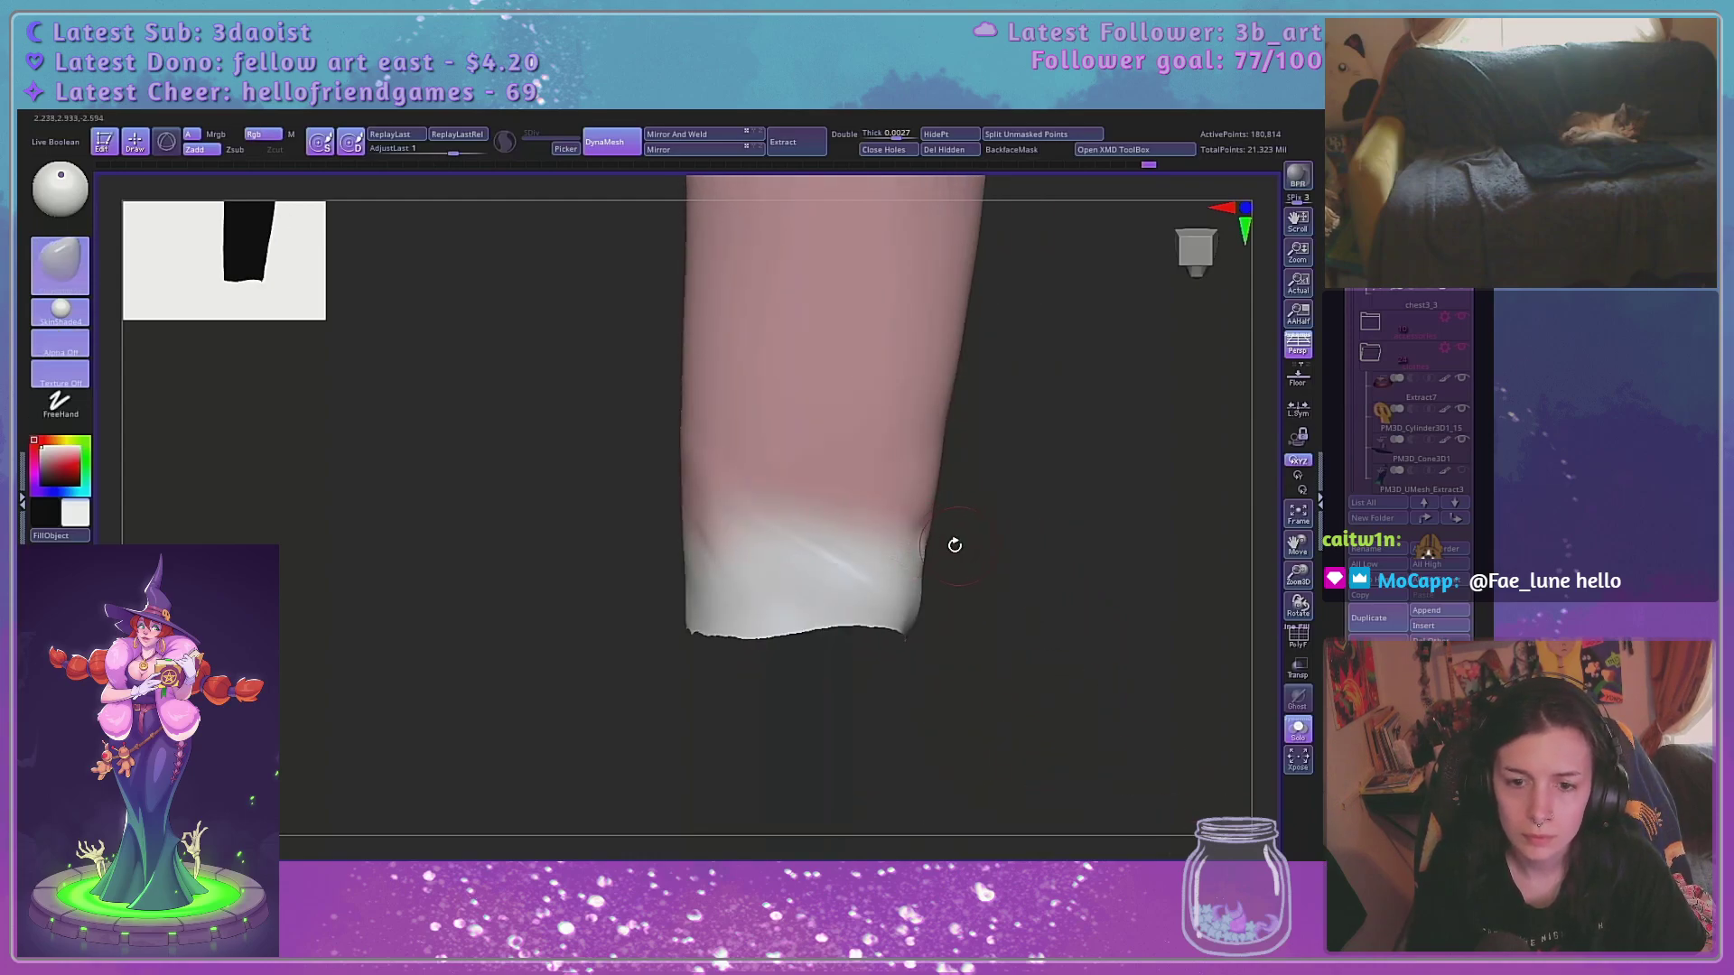
mouse_move(998, 539)
left_mouse_down()
mouse_move(958, 546)
mouse_move(1038, 514)
mouse_move(957, 515)
left_mouse_up()
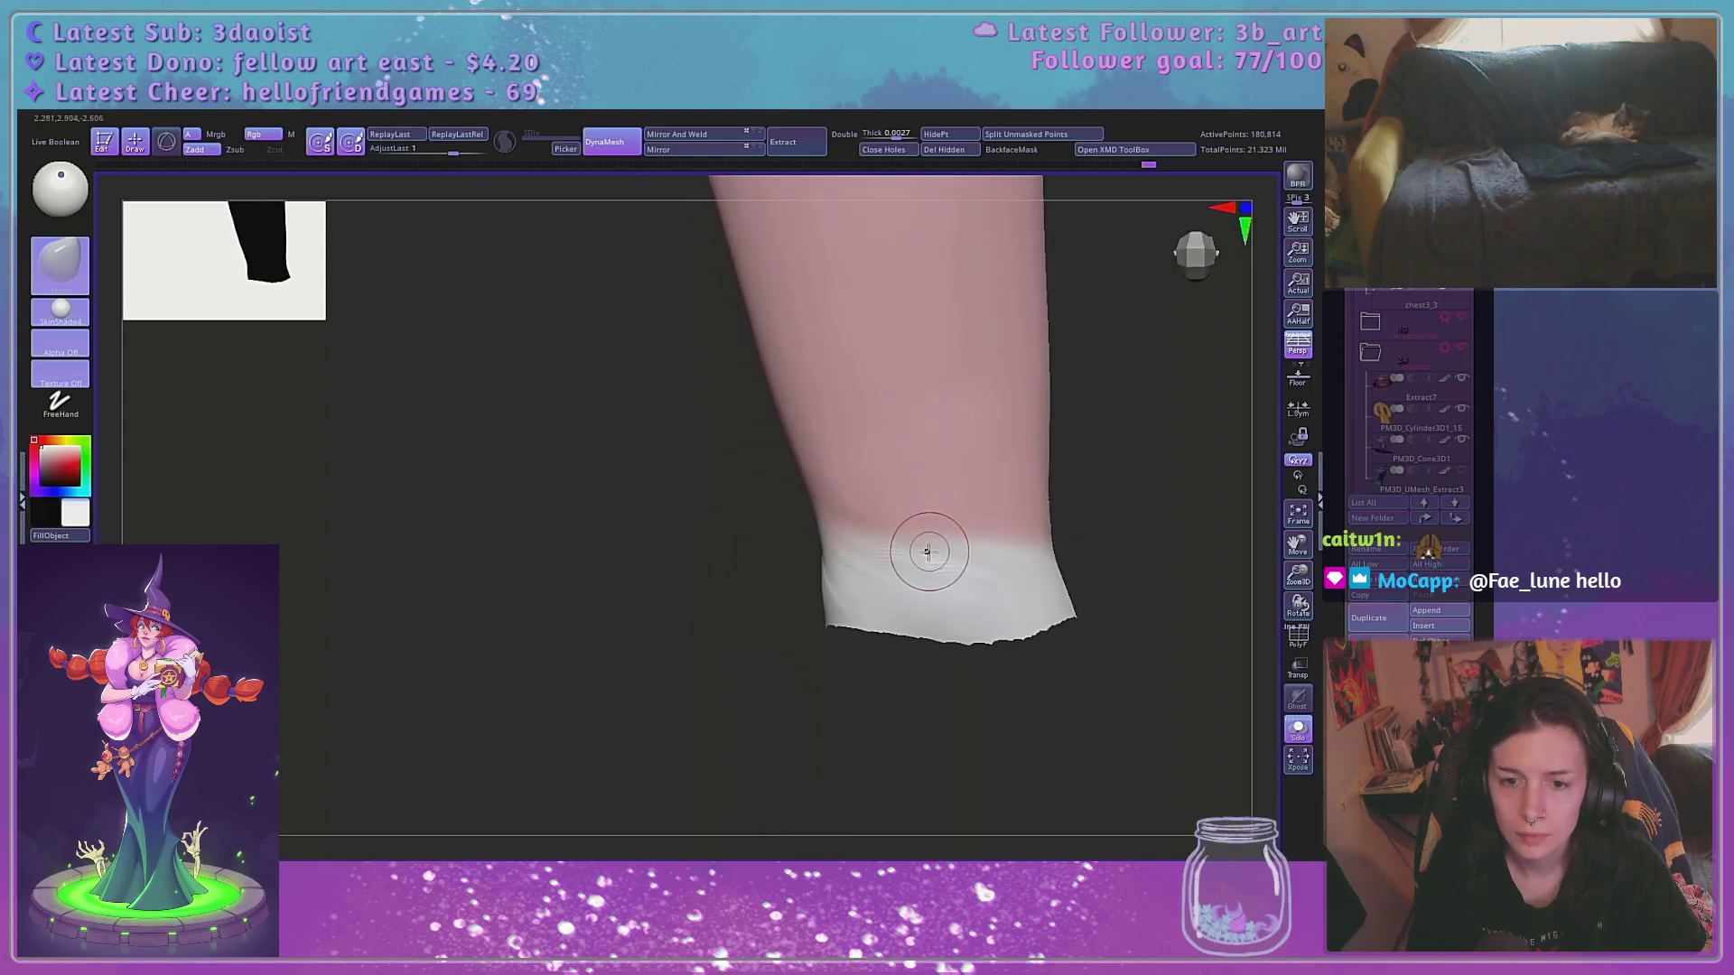
right_click(870, 596)
left_click_drag(774, 581, 708, 570)
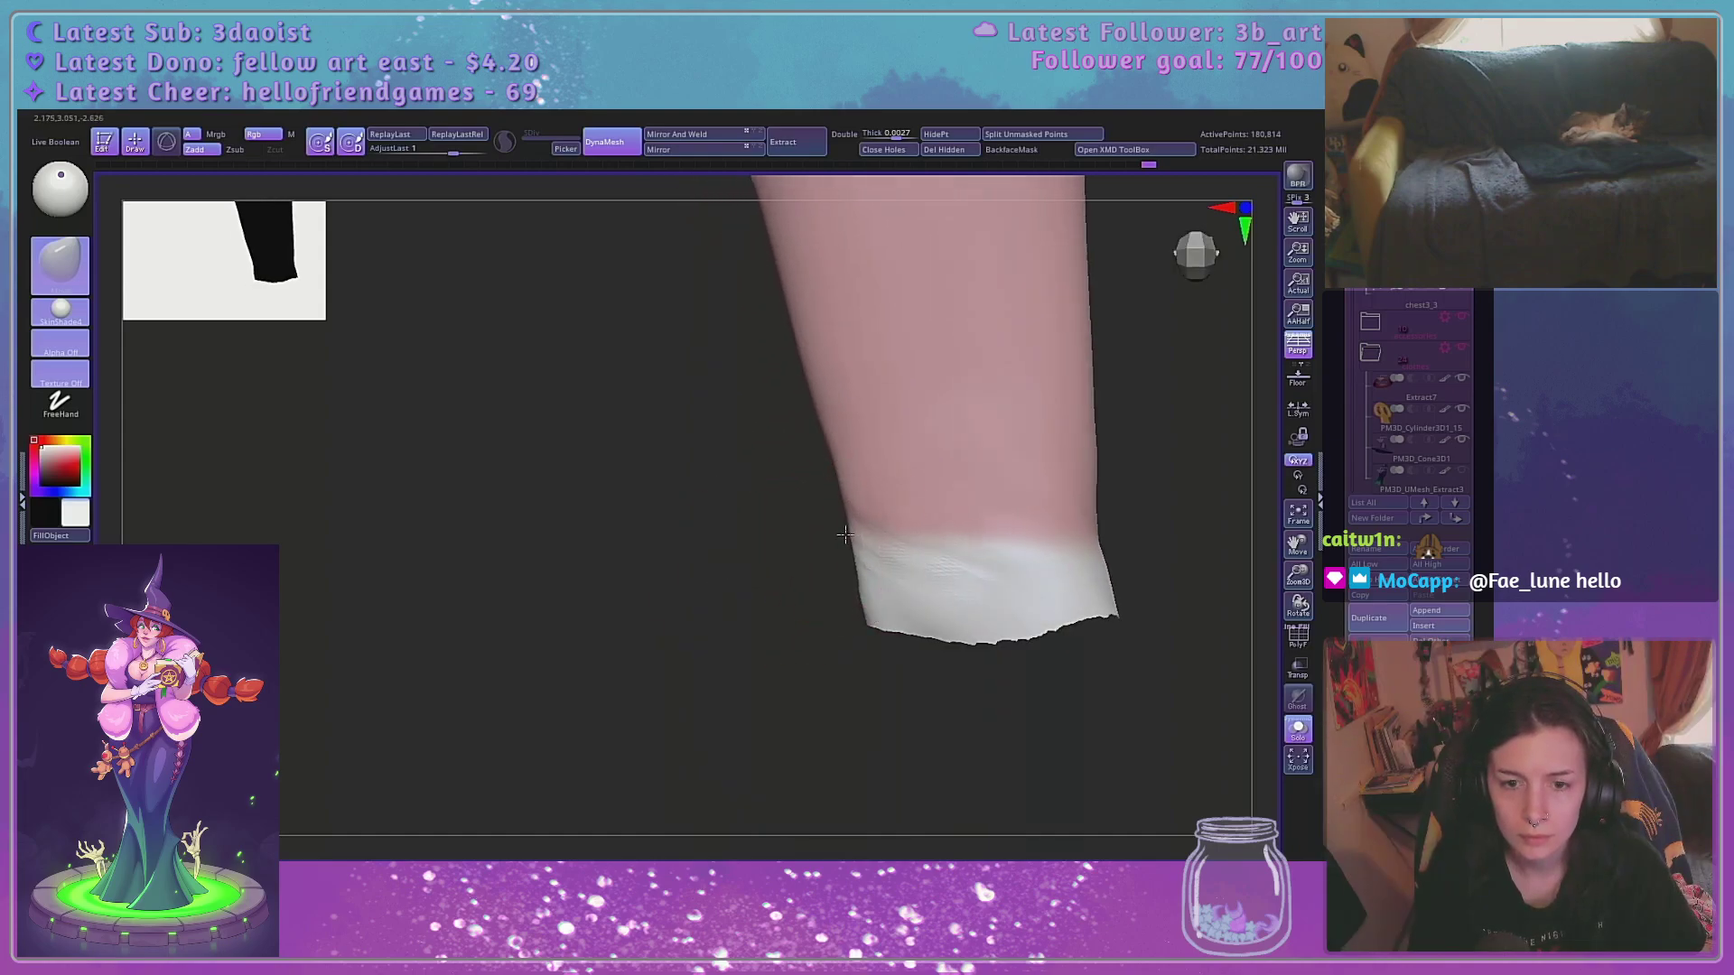
key("space")
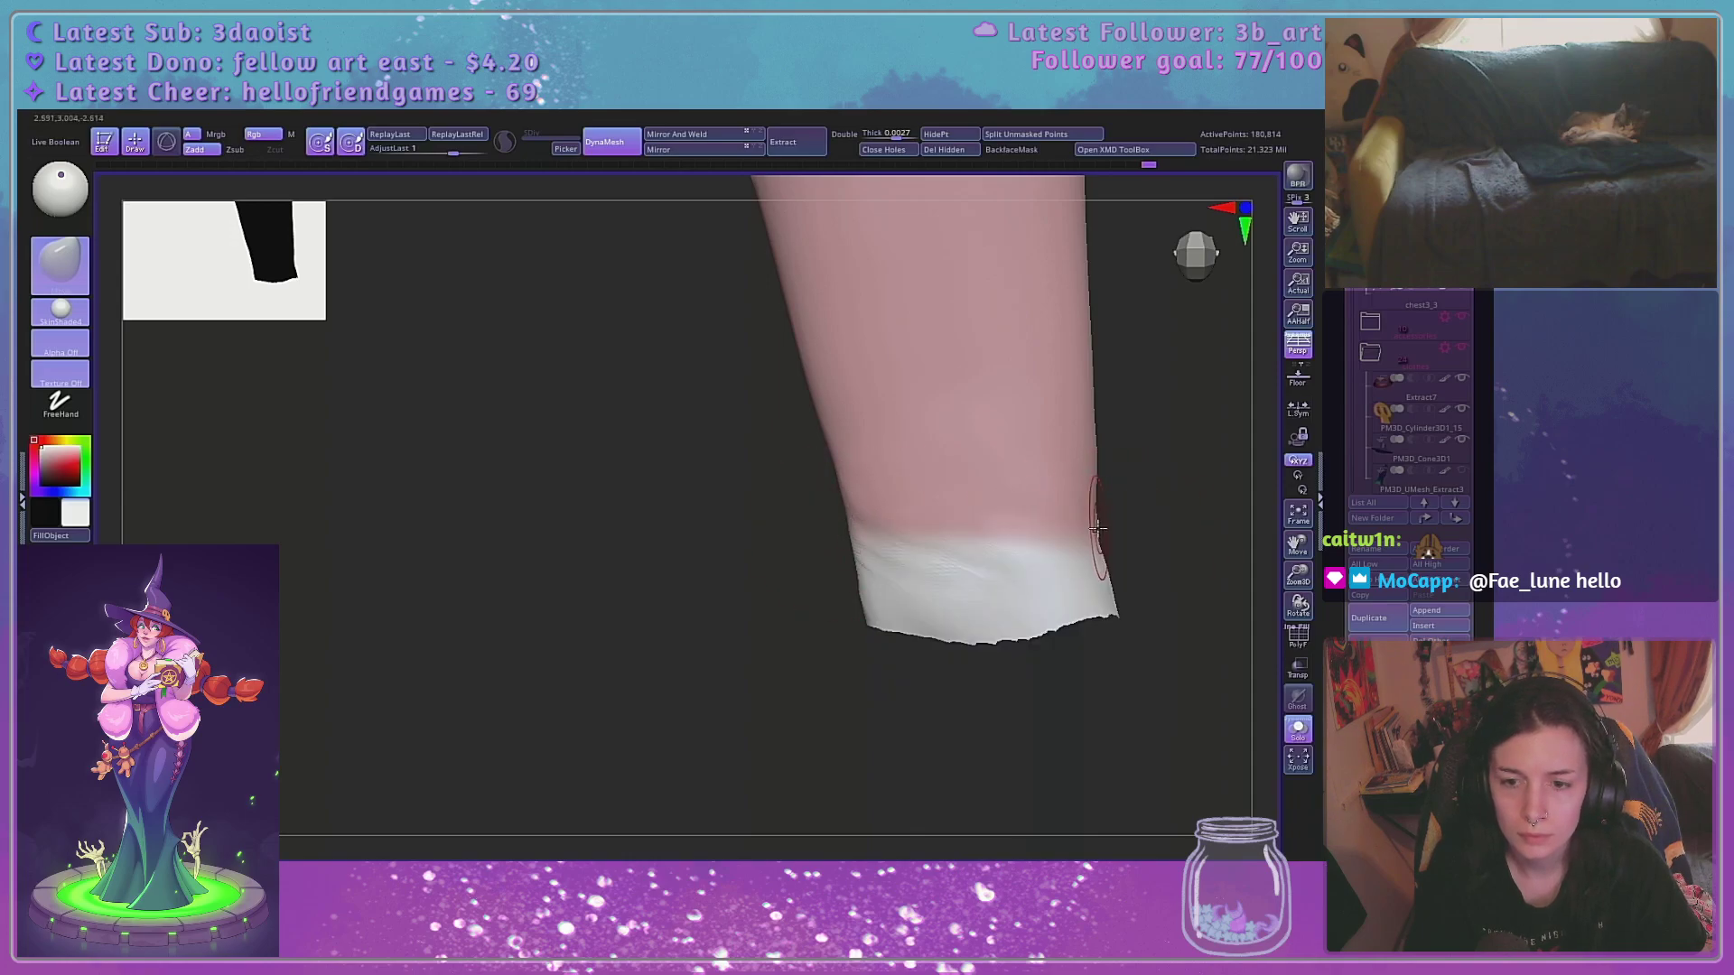
key("space")
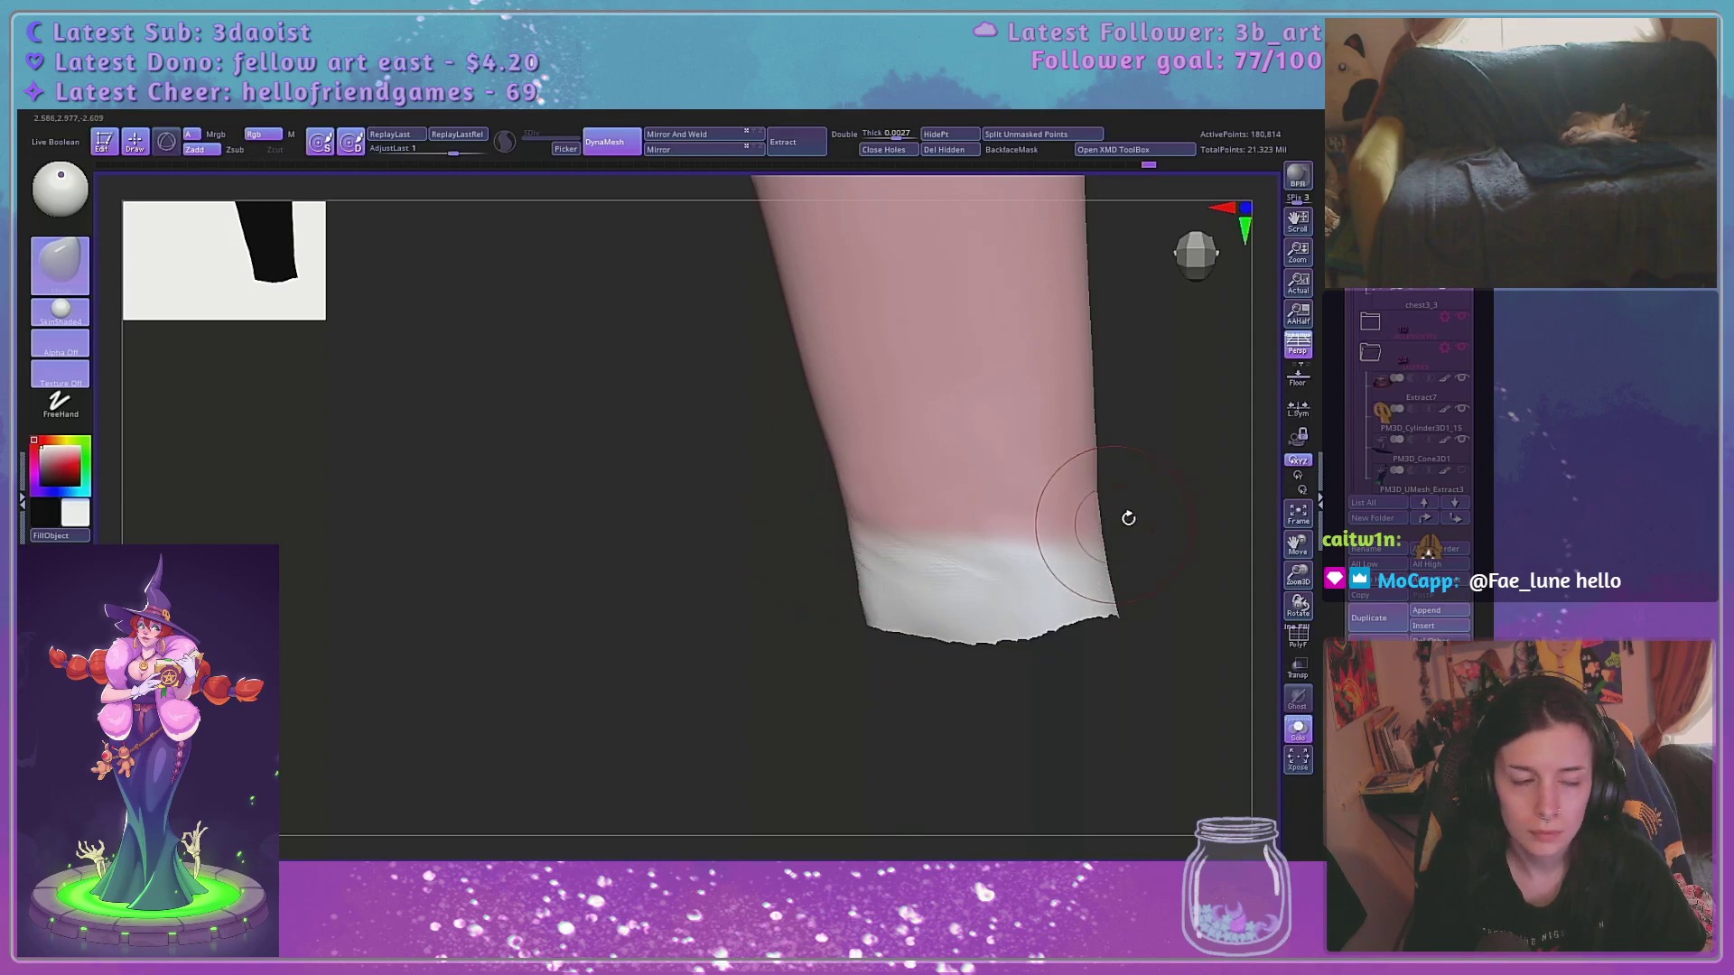
left_click_drag(1165, 513, 1104, 519)
left_click_drag(1147, 485, 1042, 518)
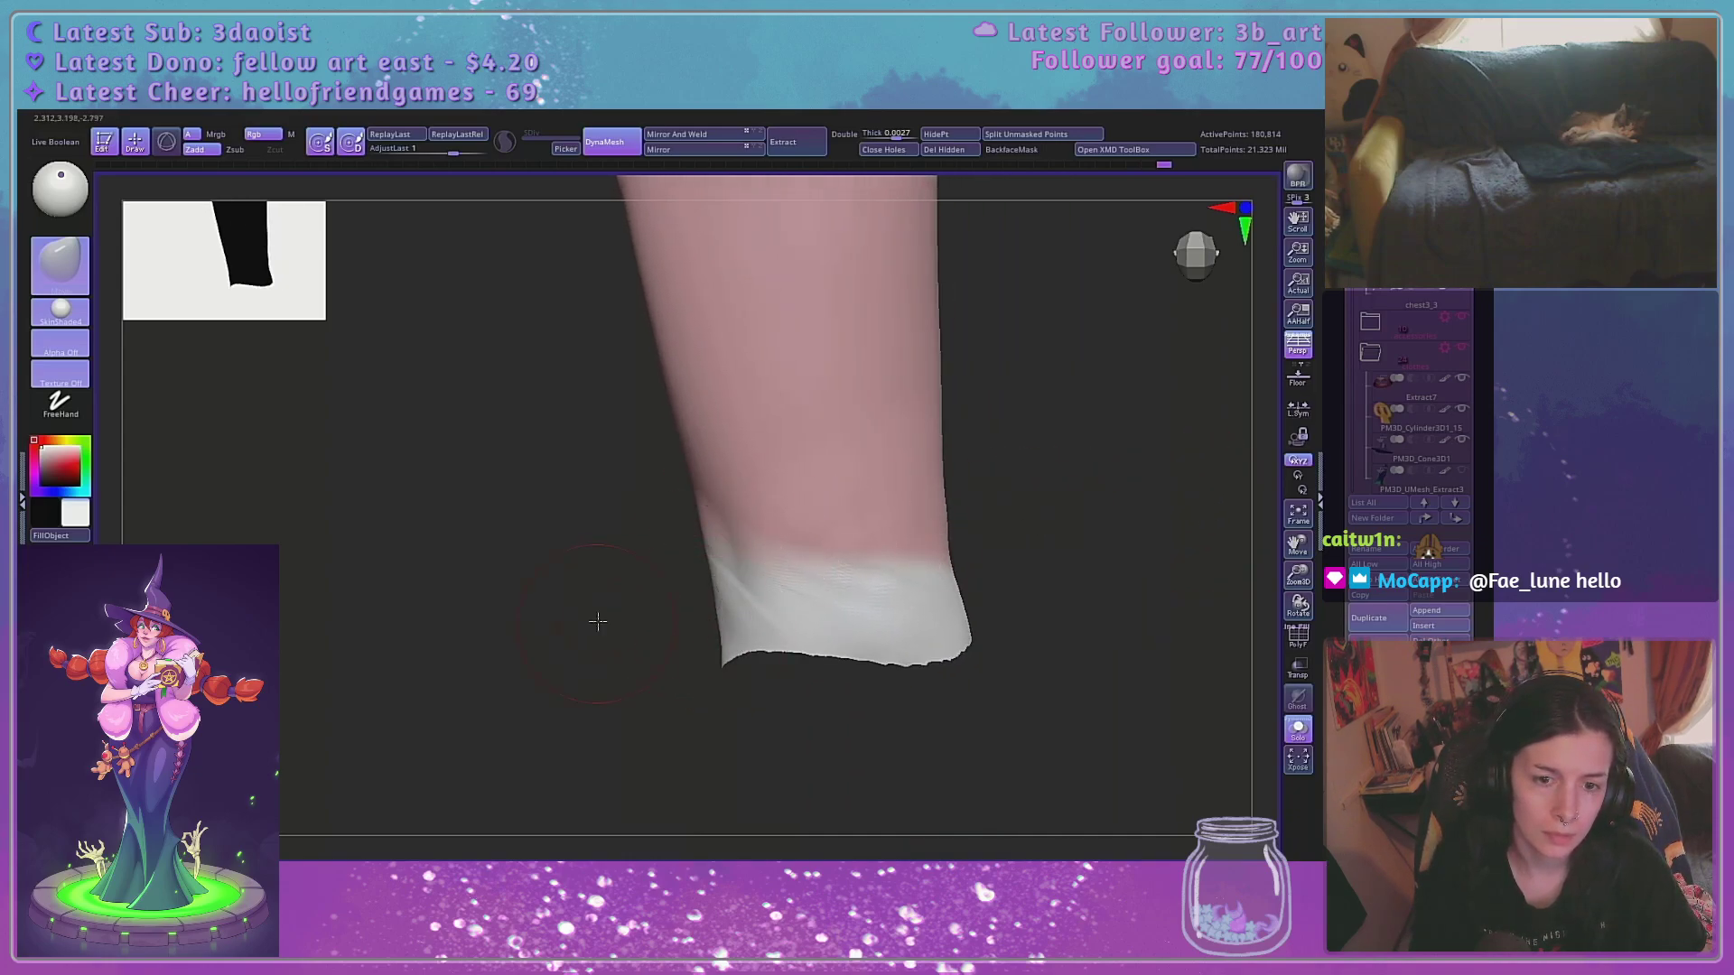
Resize the Move brush and even out the cuff's side contours from the remaining angles around the wrist
left_click_drag(598, 621, 737, 563)
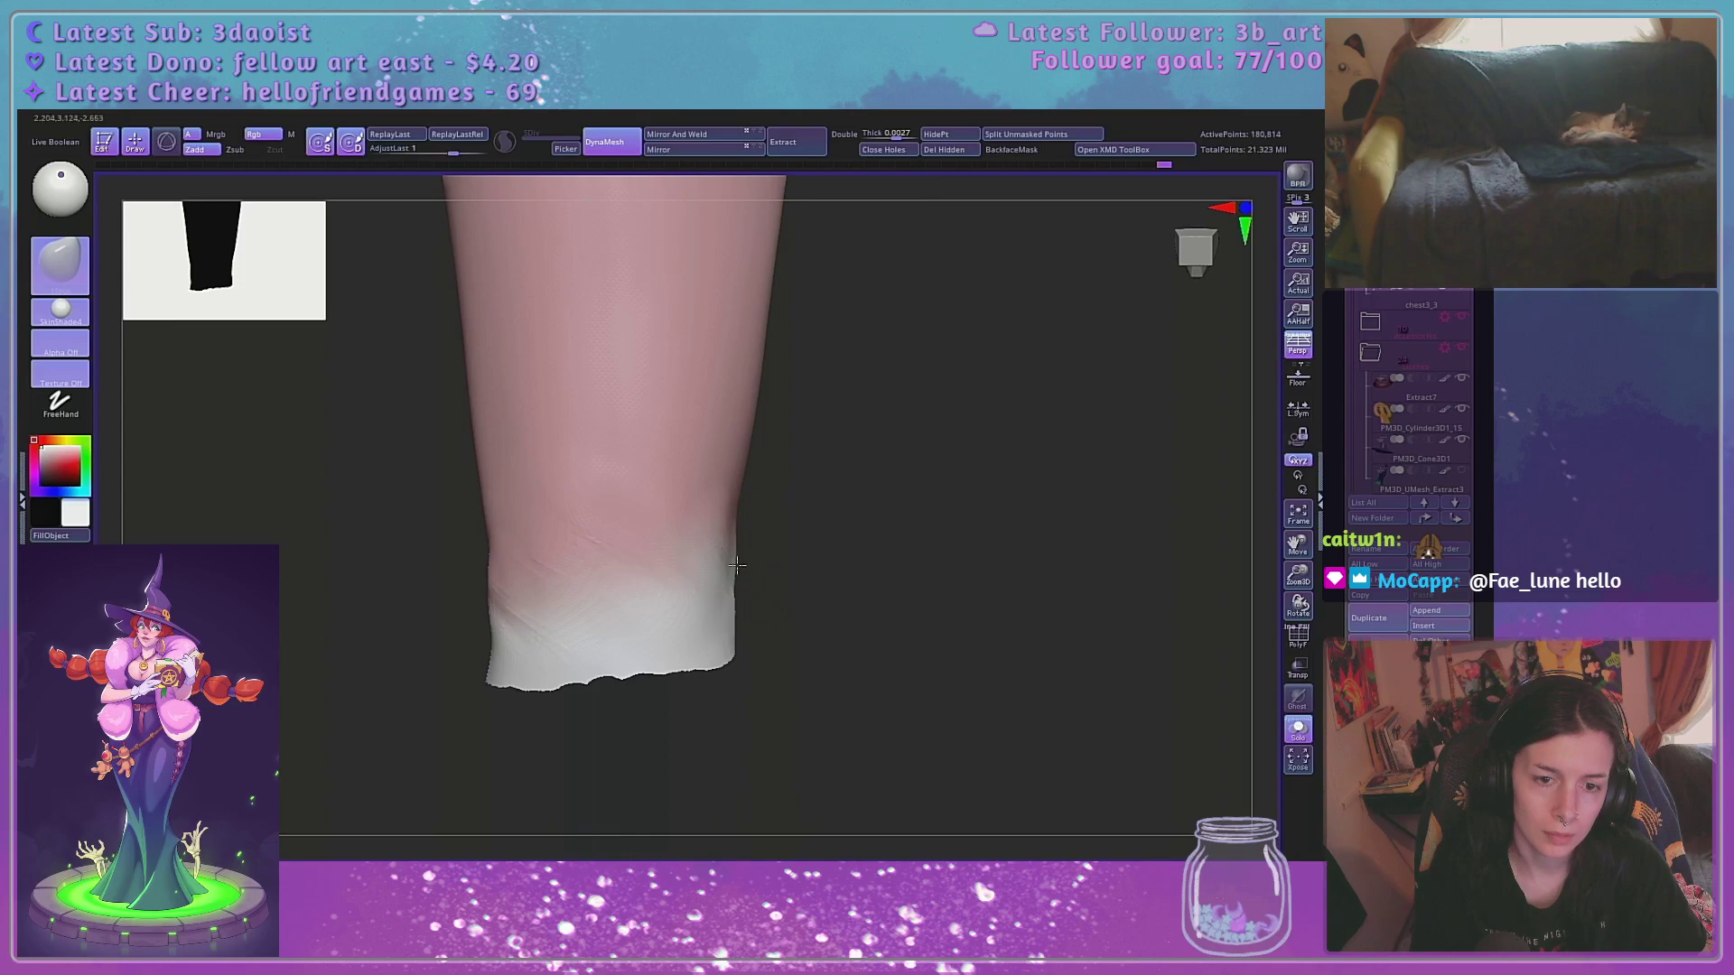
key("space")
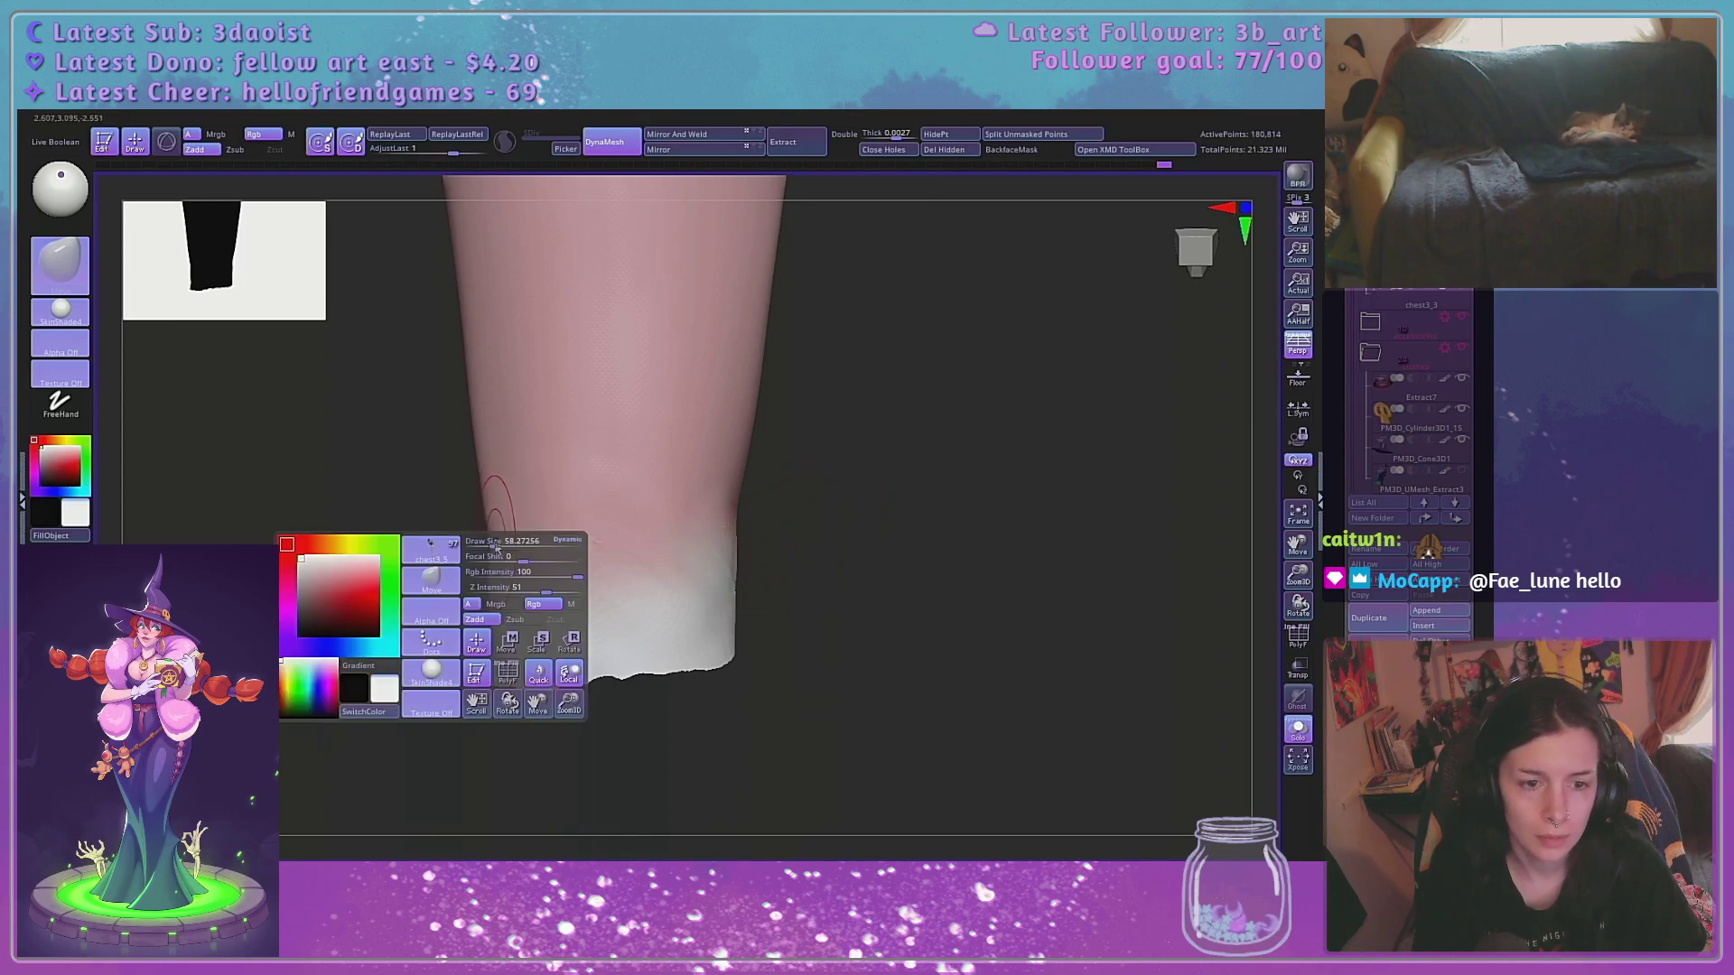
key("space")
key("space")
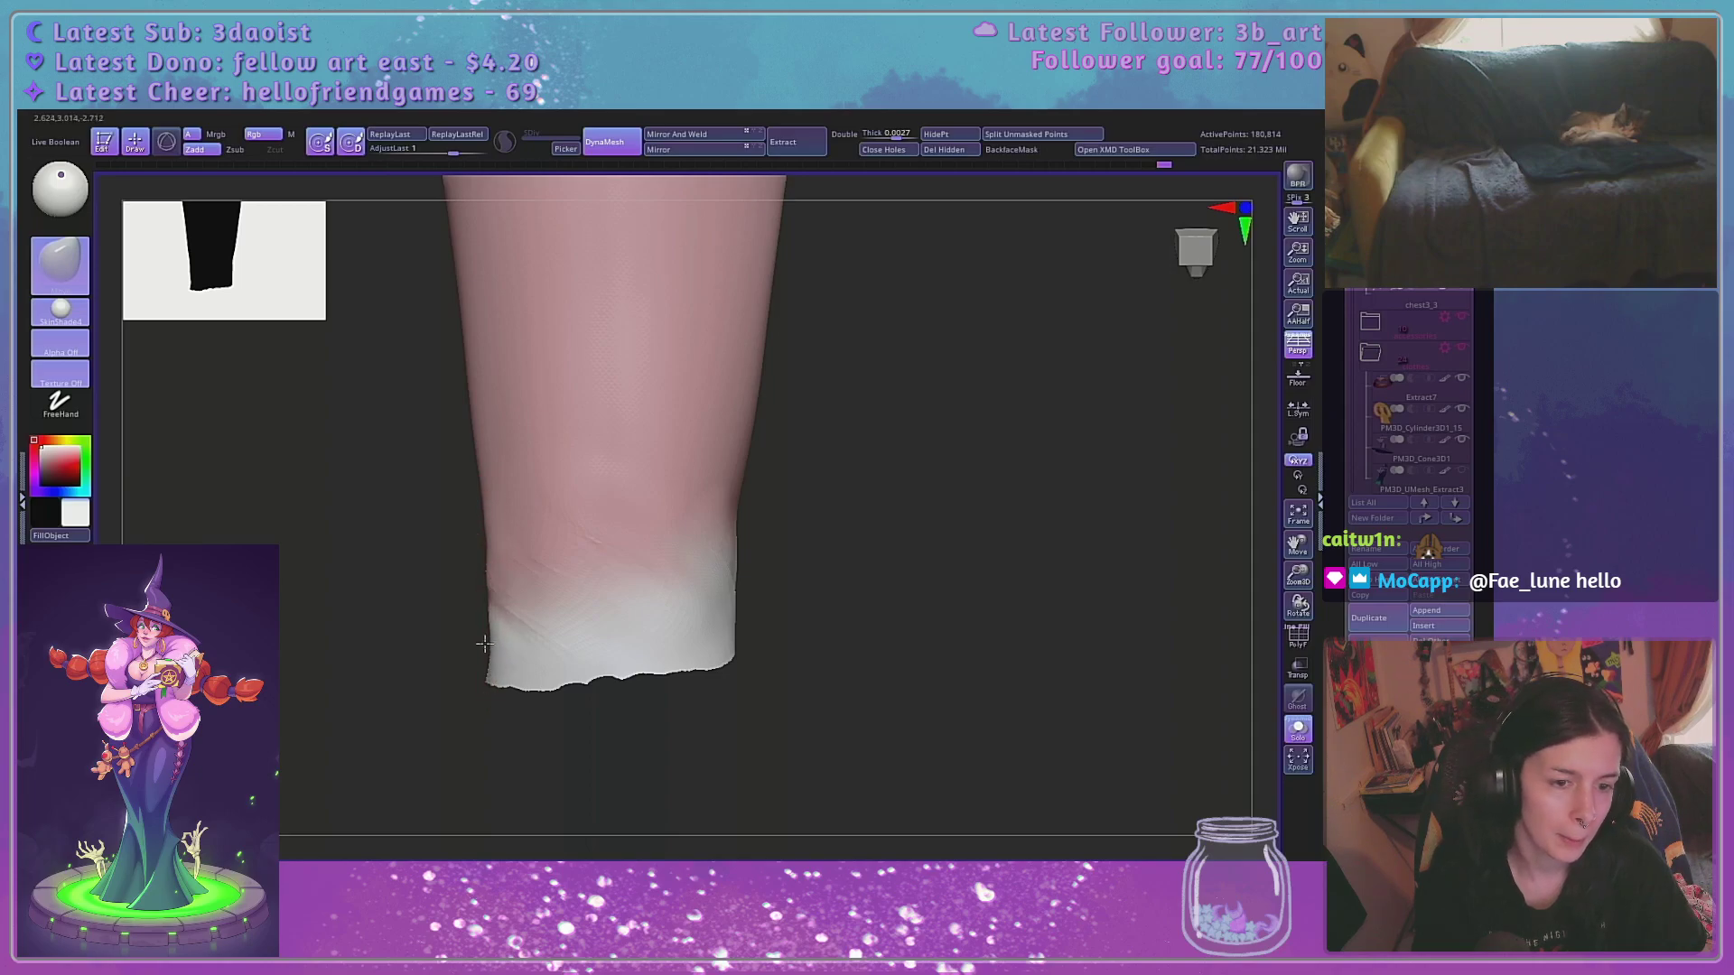
left_click_drag(479, 644, 451, 632)
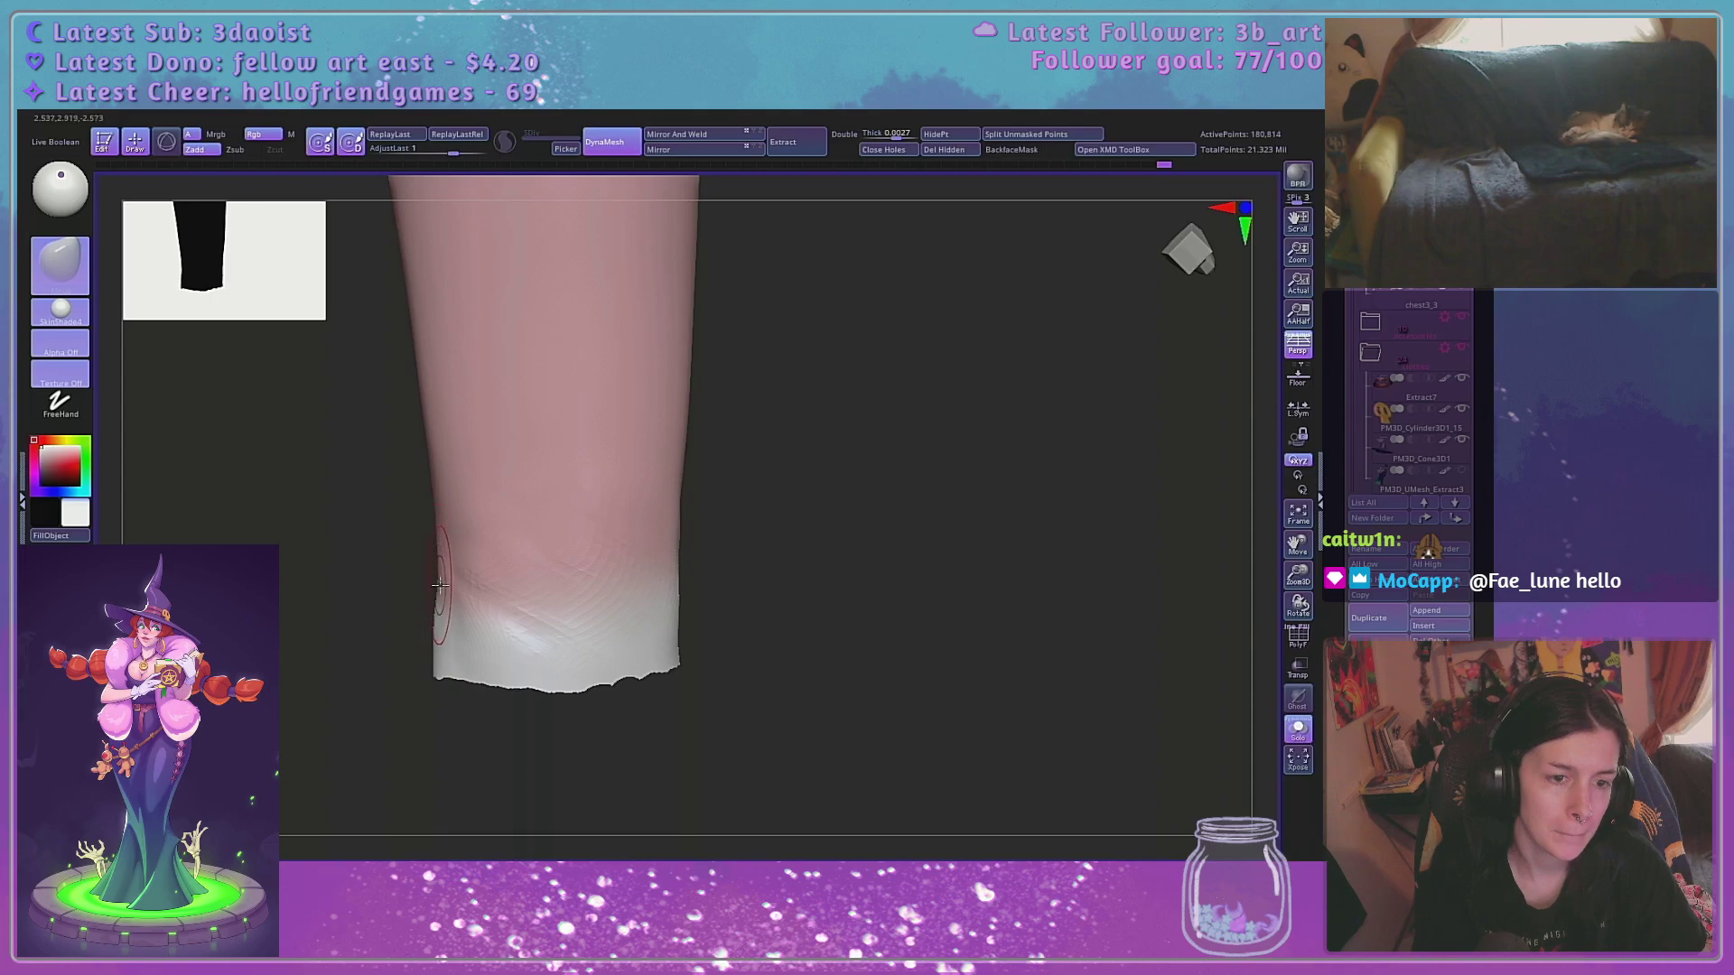
left_click_drag(767, 527, 994, 527)
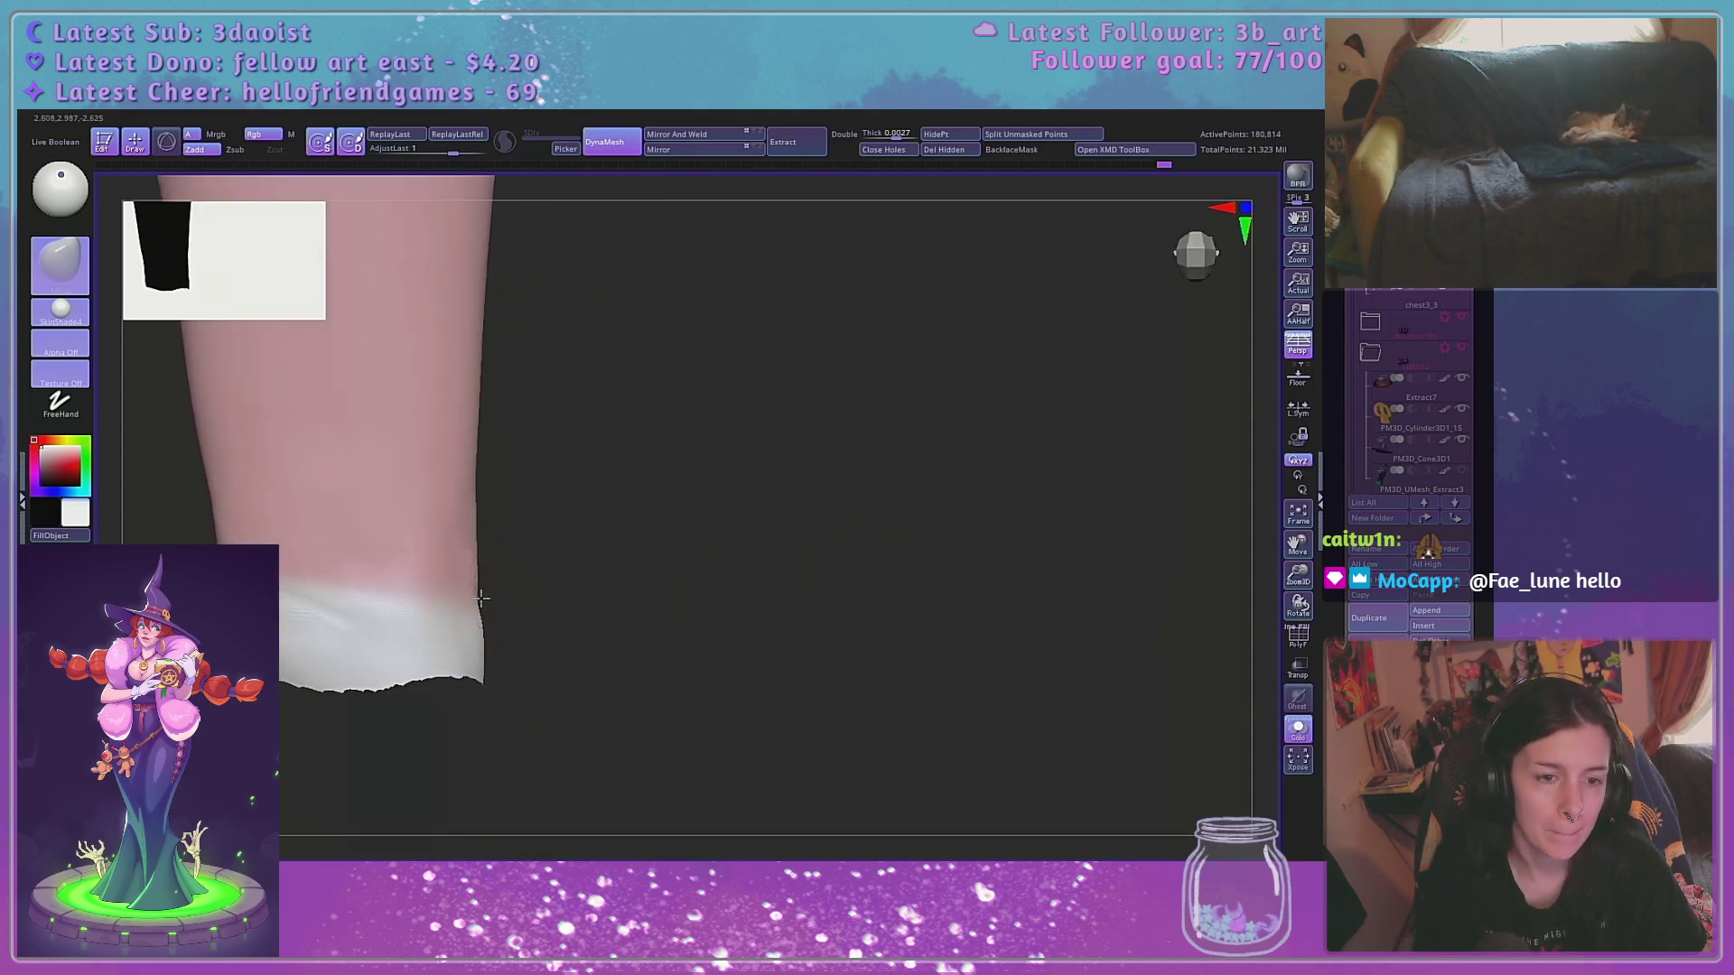
left_click_drag(771, 532, 1133, 555)
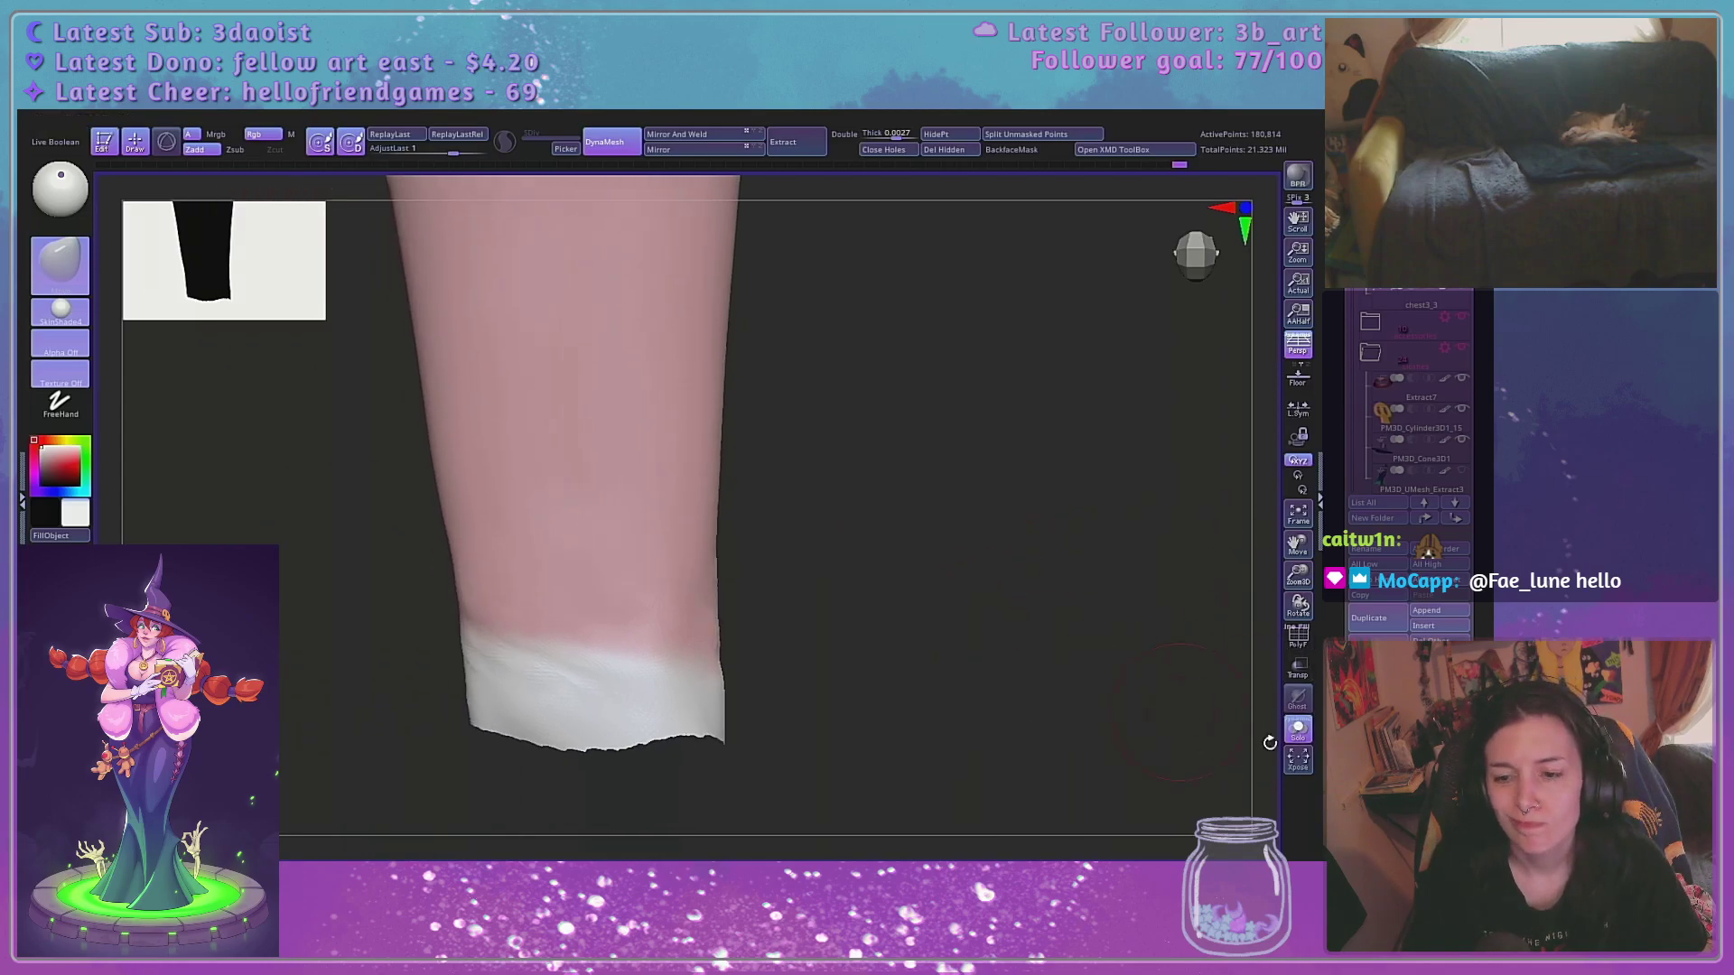
Check the wrist against the full character, return to the solo view, and isolate the arm around the elbow
left_click(1298, 730)
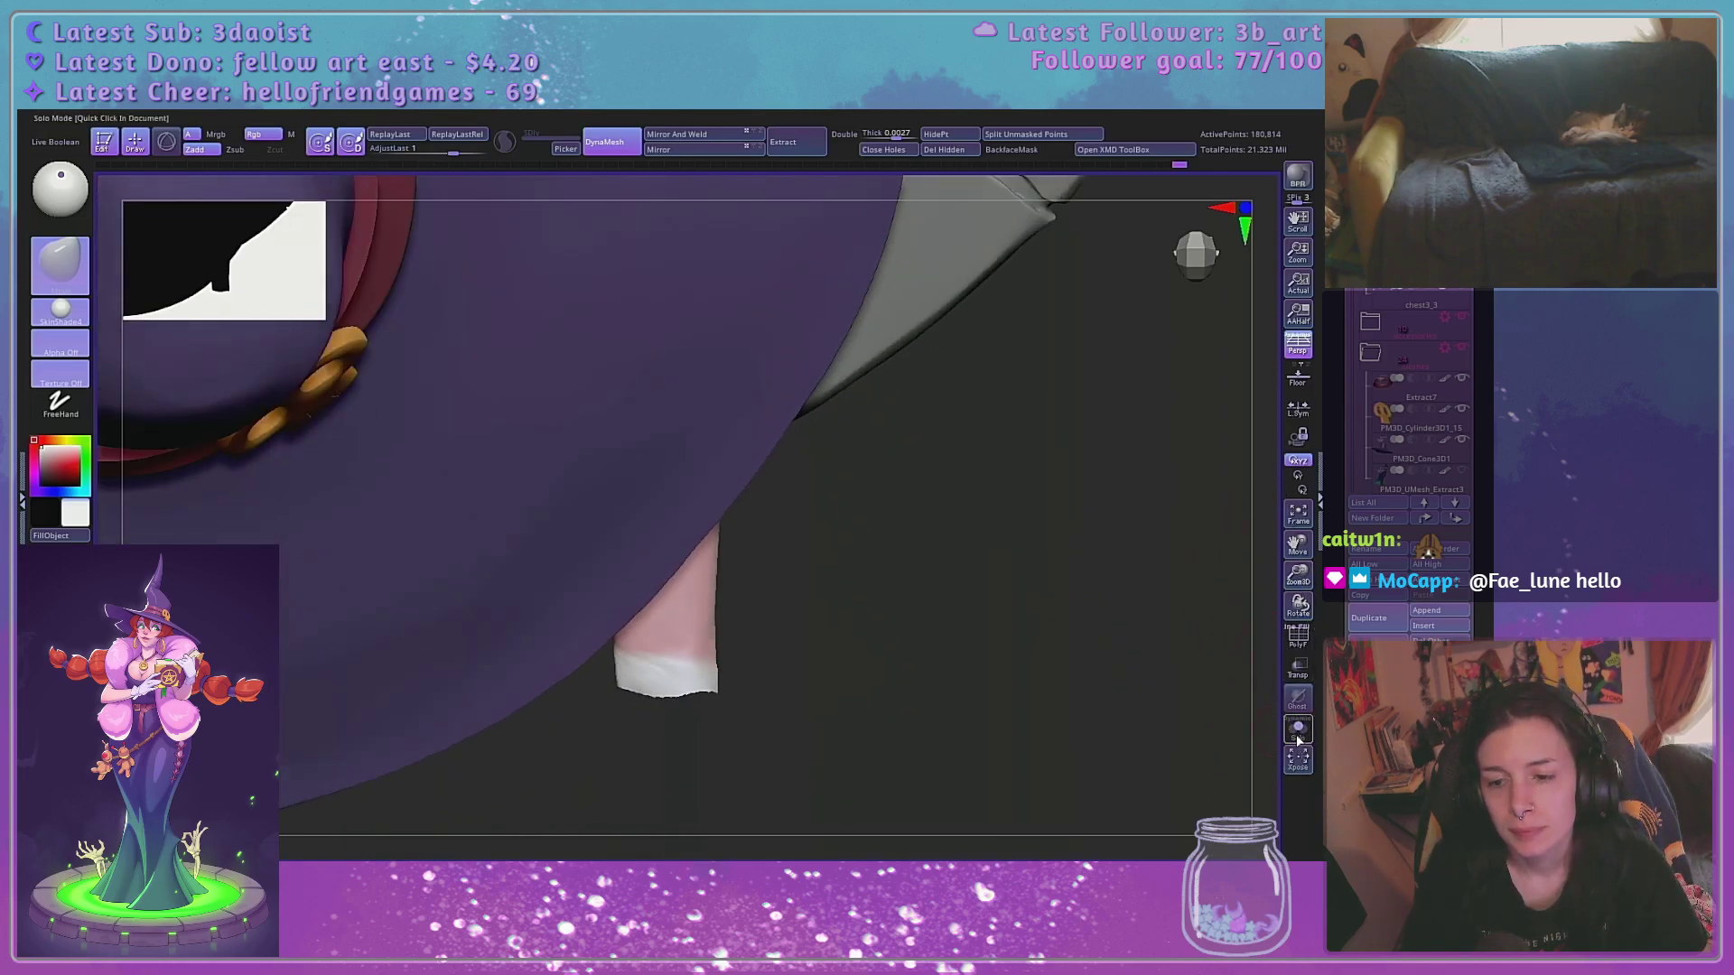
left_click(1298, 730)
left_click_drag(1142, 681, 1231, 450)
left_click(1092, 514, "ctrl+shift")
left_click_drag(1298, 577, 1179, 459)
left_click(793, 543, "ctrl+shift")
left_click_drag(1298, 576, 1290, 632)
mouse_move(1075, 668)
left_mouse_down("alt")
mouse_move(1111, 565)
mouse_move(1069, 503)
mouse_move(1129, 631)
mouse_move(1093, 634)
left_mouse_up("alt")
left_click_drag(874, 639, 769, 586)
Enlarge the flattening brush and polish the planes around the bony tip of the elbow
key("space")
key("space")
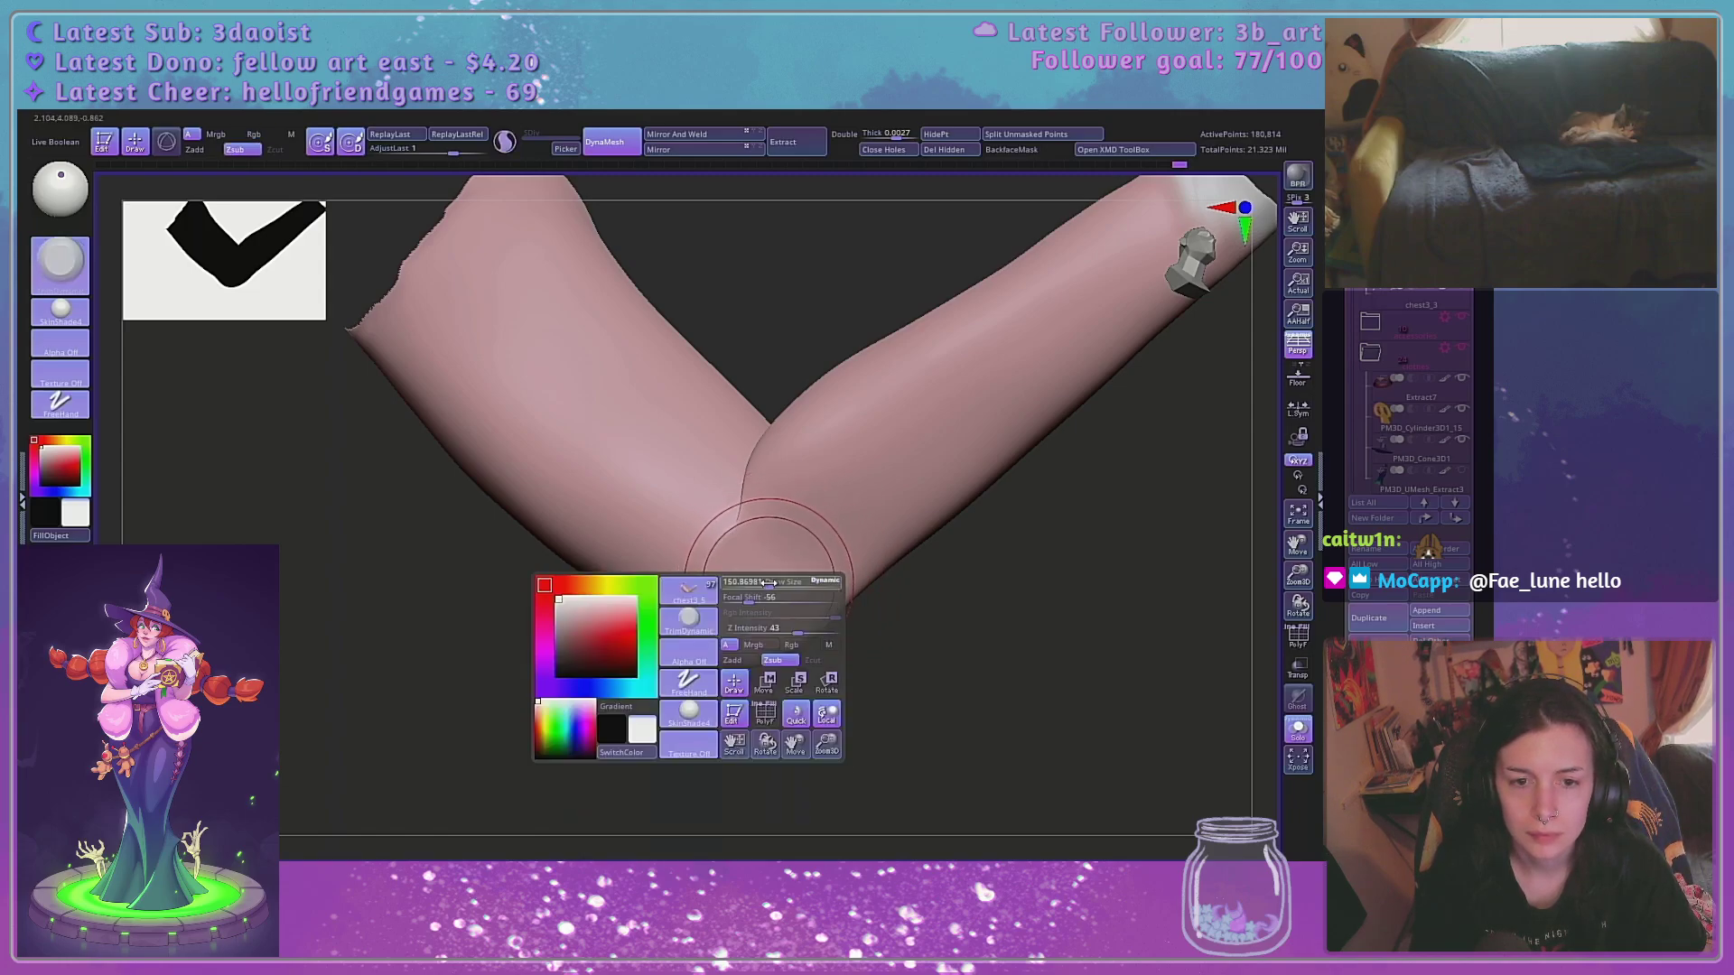
mouse_move(855, 699)
left_mouse_down()
mouse_move(806, 675)
mouse_move(842, 623)
left_mouse_up()
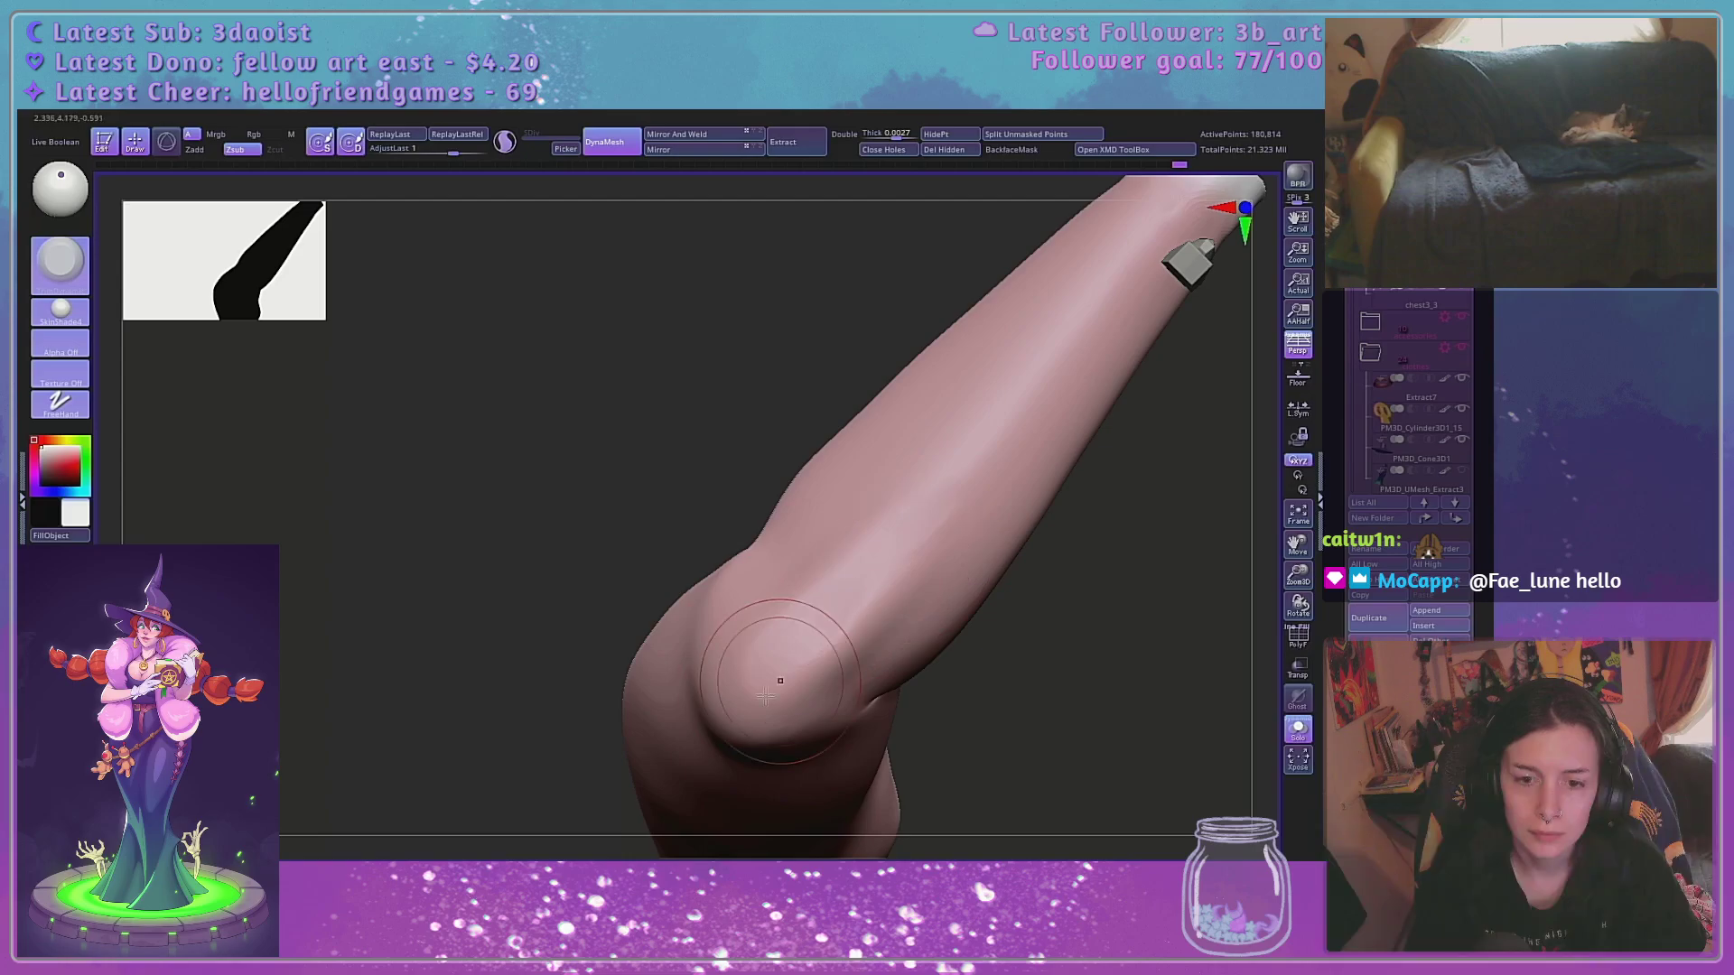
left_click_drag(1095, 588, 820, 671)
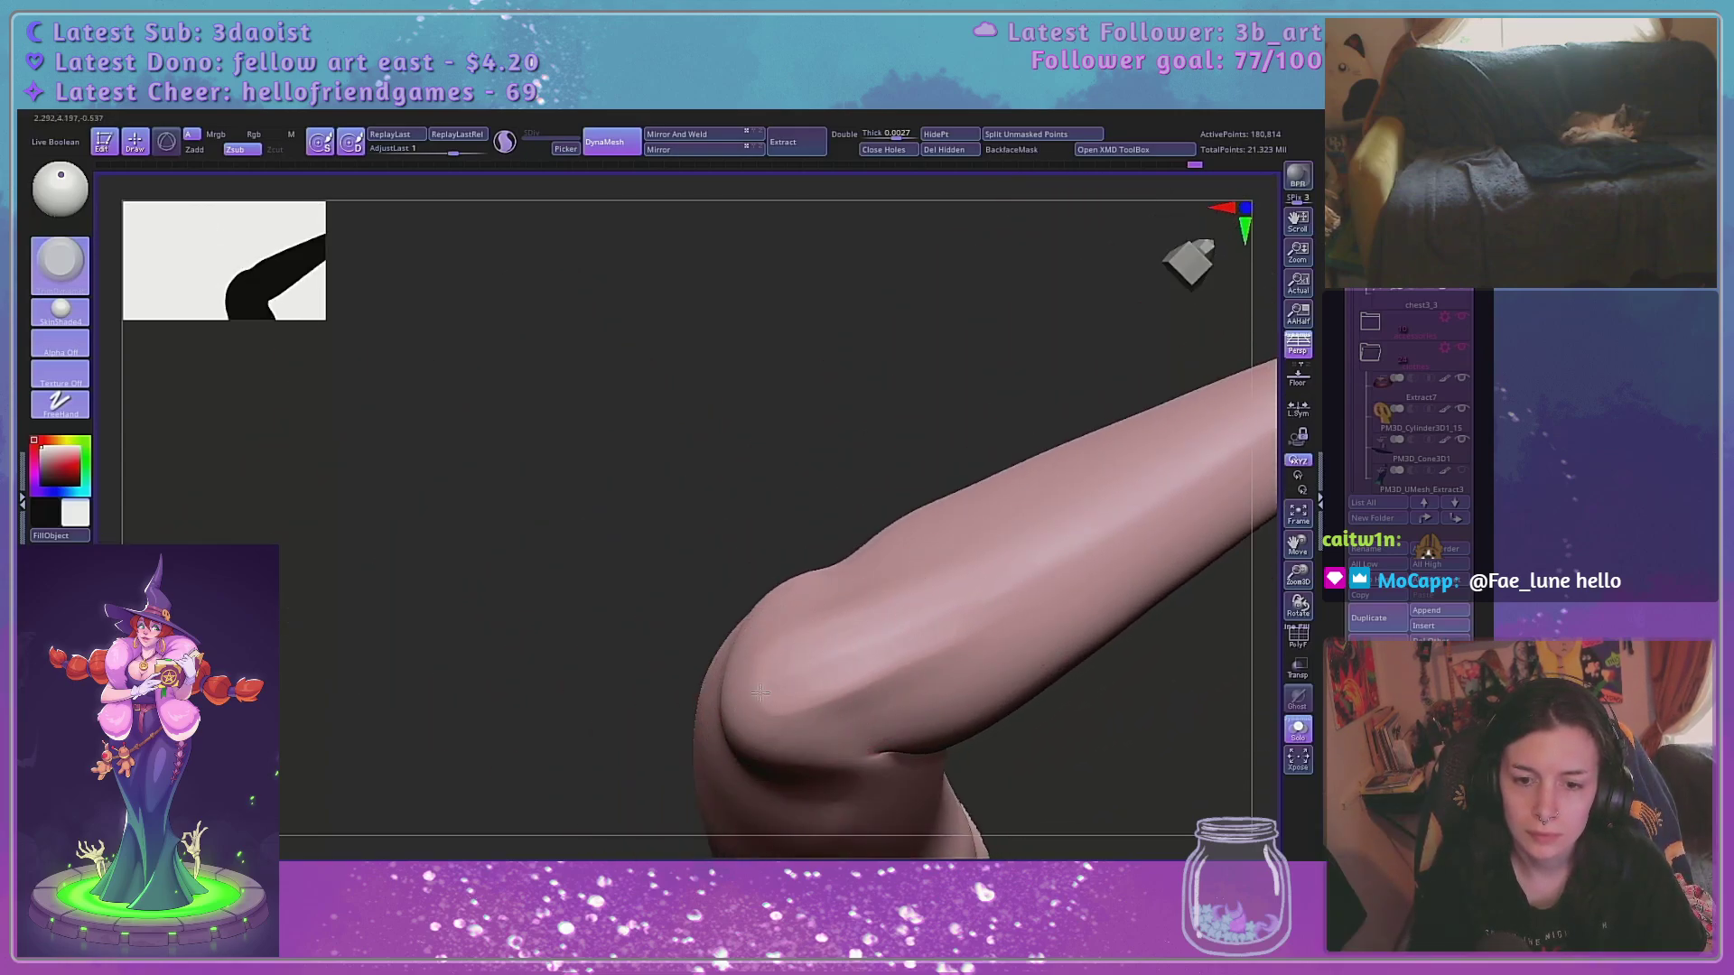
left_click_drag(1163, 747, 840, 545)
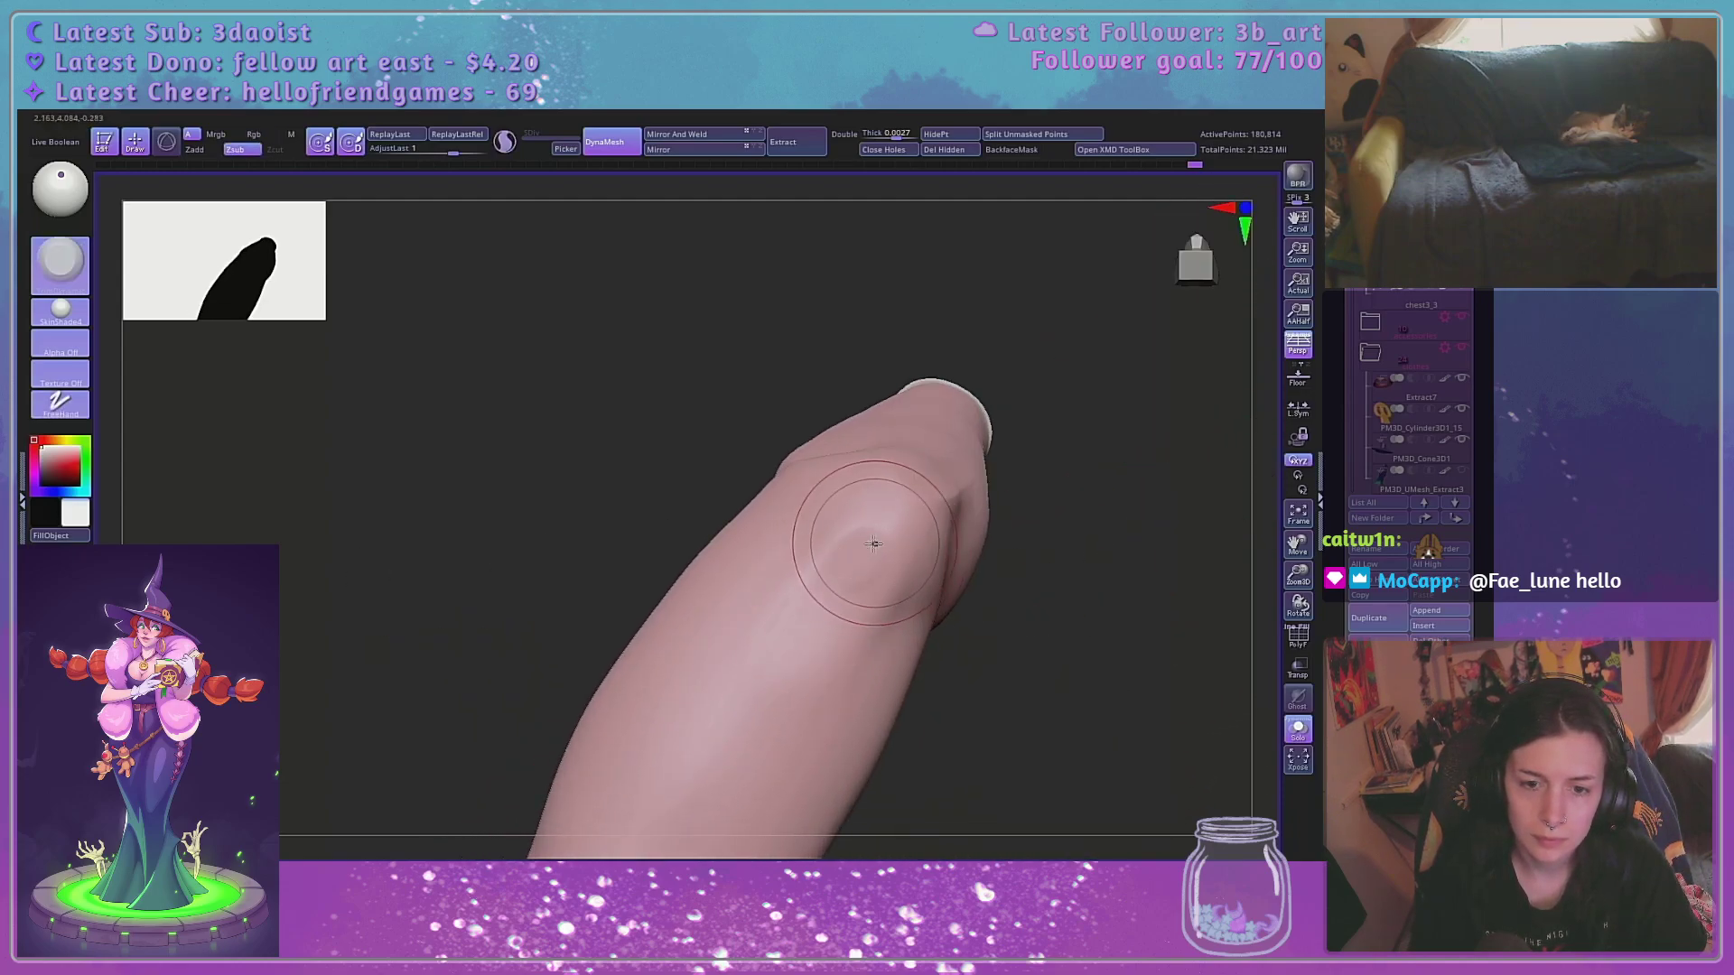
mouse_move(798, 676)
left_mouse_down()
mouse_move(744, 693)
mouse_move(709, 733)
mouse_move(844, 631)
left_mouse_up()
left_click_drag(1002, 578, 1051, 592)
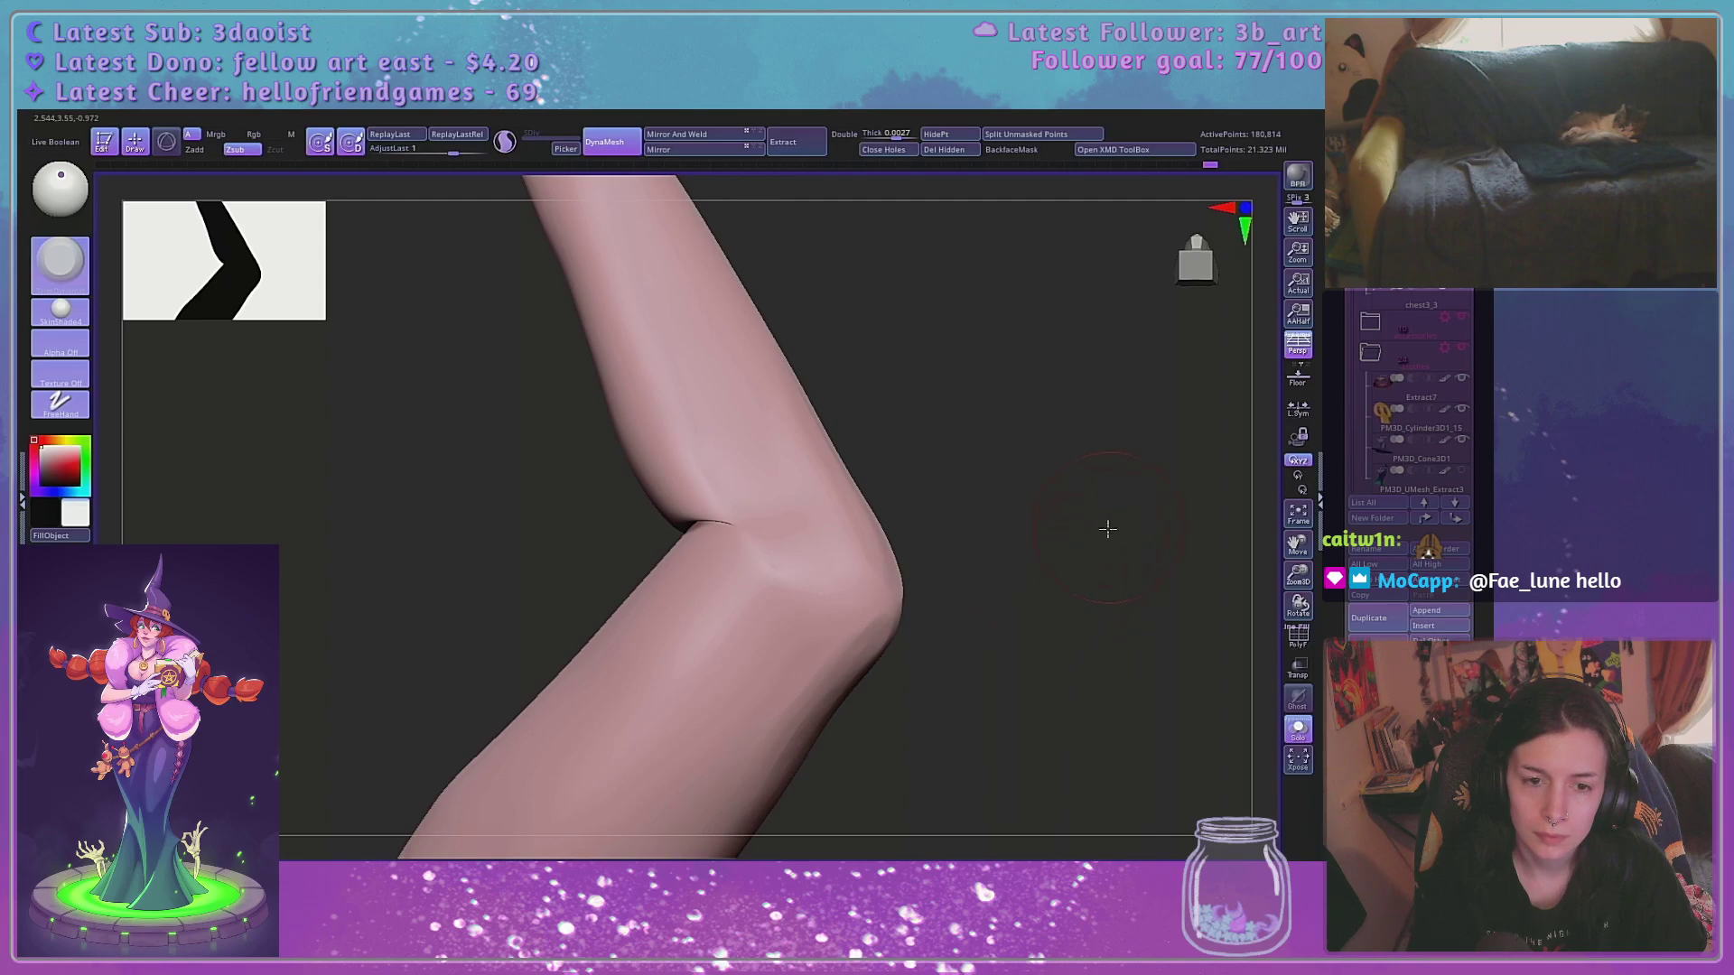
Switch to the Move brush, adjust its size, and reshape the silhouette of the bent elbow
mouse_move(1107, 529)
left_mouse_down()
mouse_move(1053, 584)
mouse_move(912, 651)
mouse_move(759, 689)
mouse_move(1008, 633)
mouse_move(1161, 778)
left_mouse_up()
key("b")
key("m")
key("v")
mouse_move(1006, 510)
left_mouse_down("alt")
mouse_move(1014, 561)
mouse_move(964, 507)
left_mouse_up("alt")
key("s")
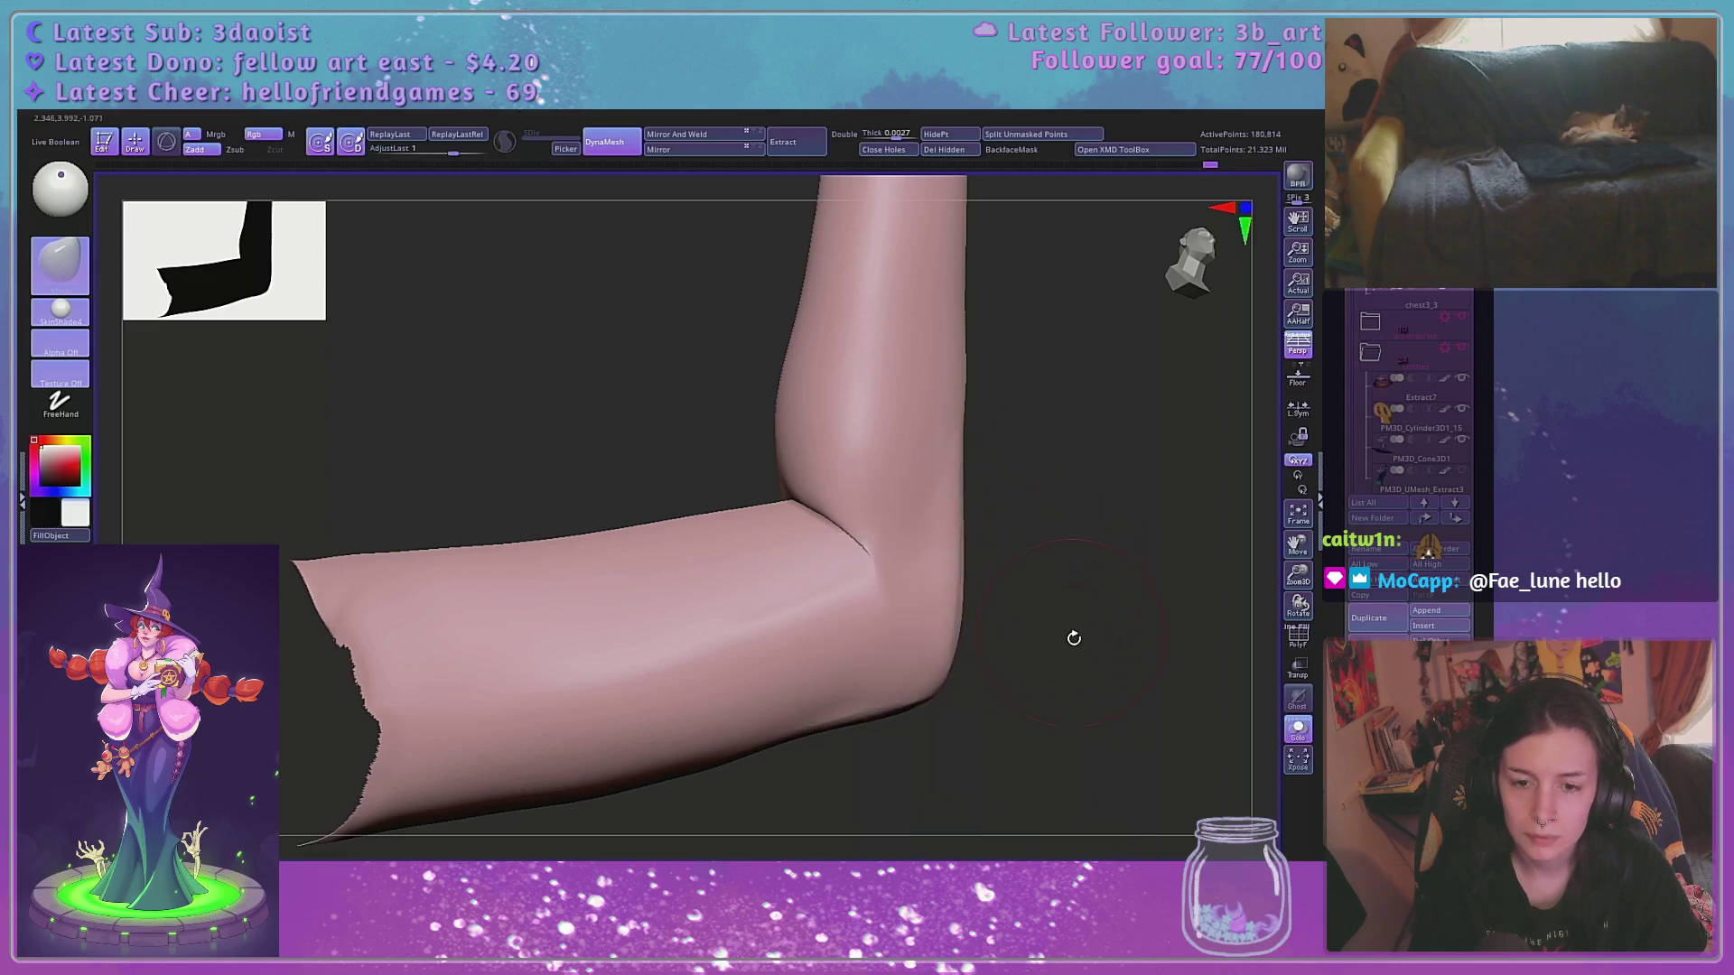
left_click_drag(1074, 638, 959, 574)
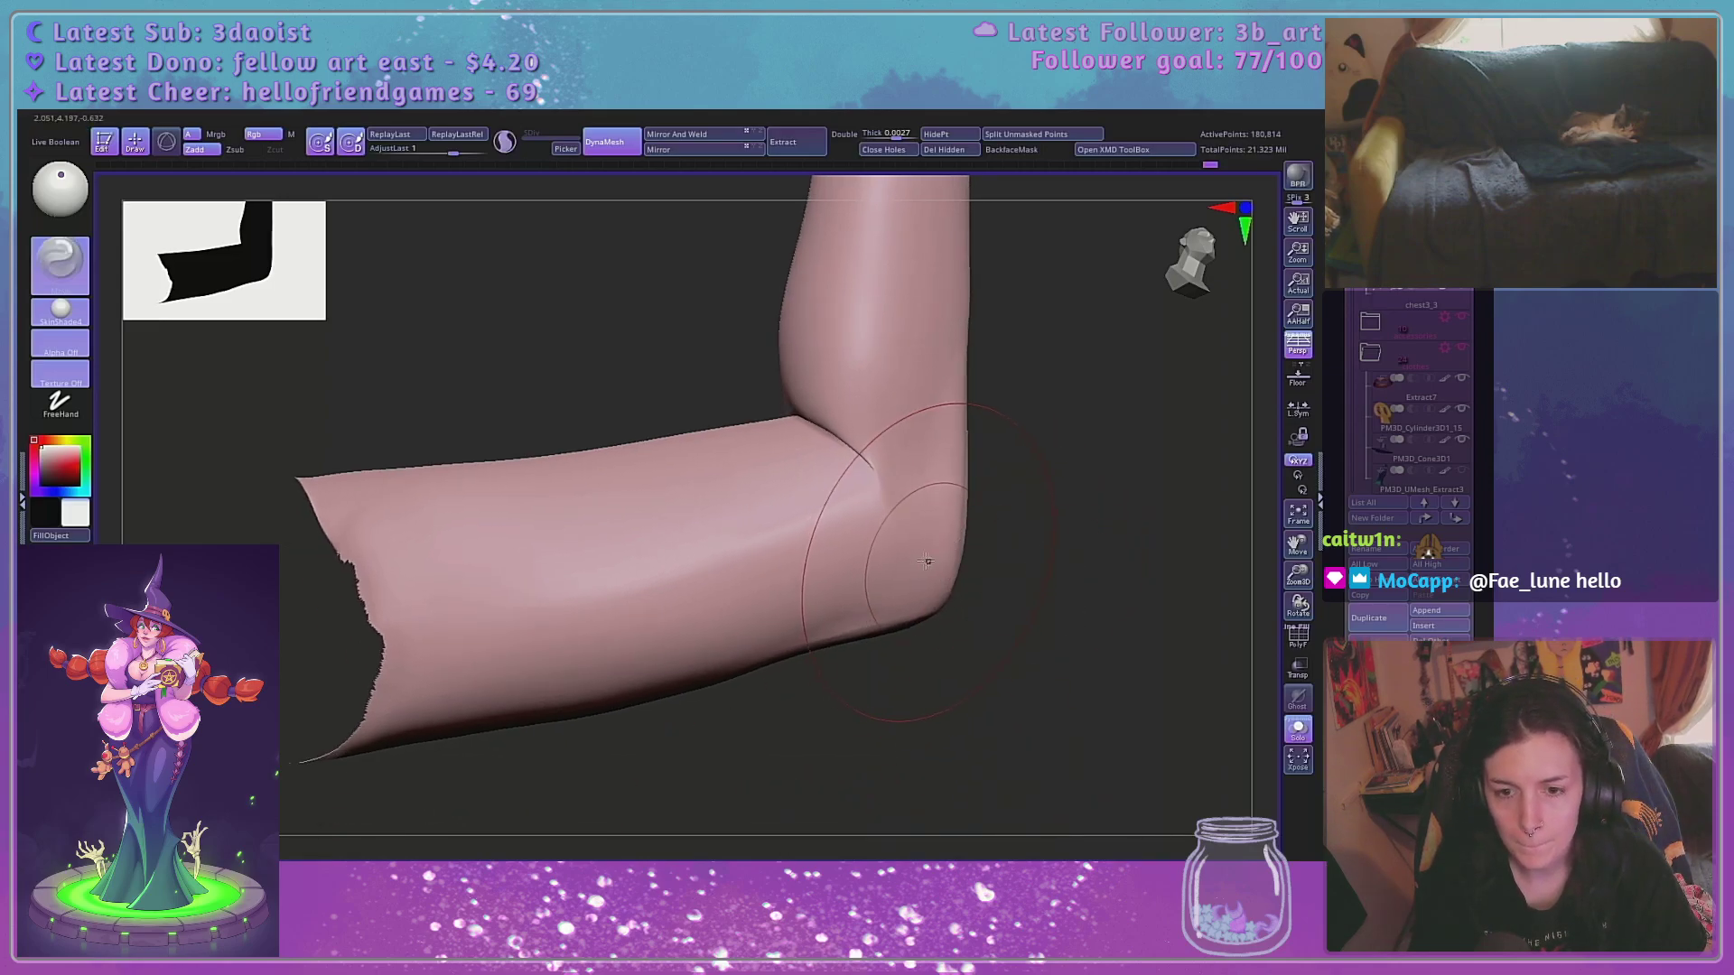
left_click_drag(1082, 627, 935, 561)
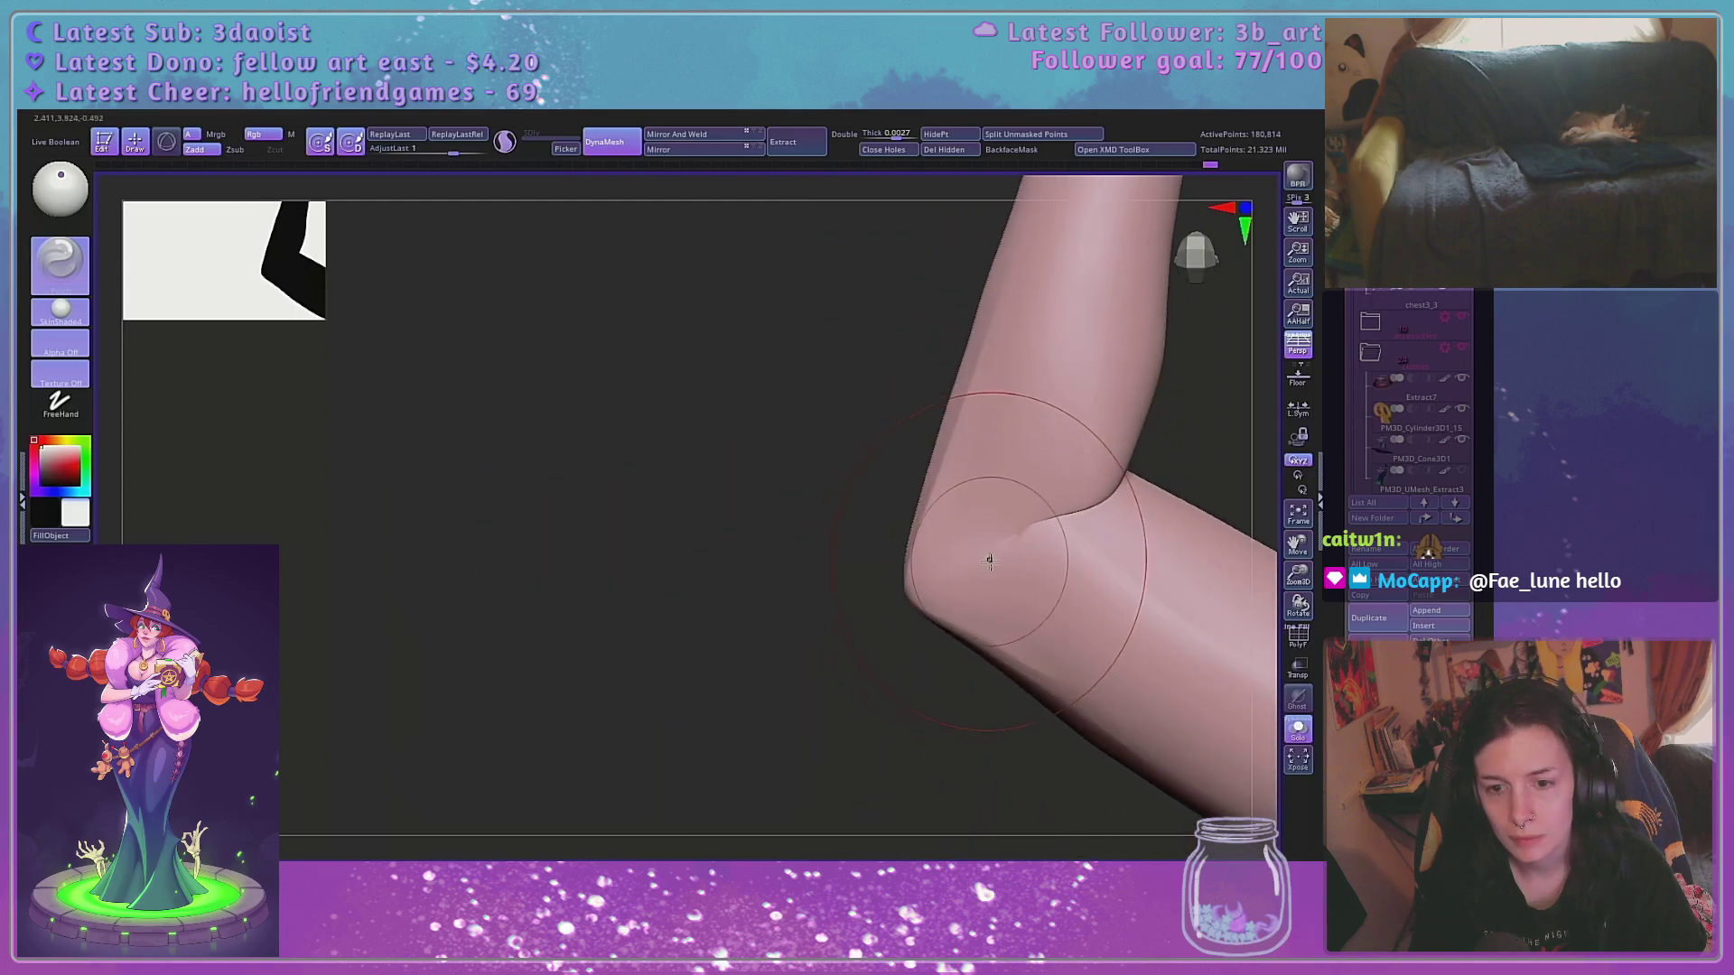
left_click_drag(867, 623, 1161, 805)
Reduce the Move brush size, reshape the dented outer contour beside the elbow tip, and smooth it into the forearm
key("space")
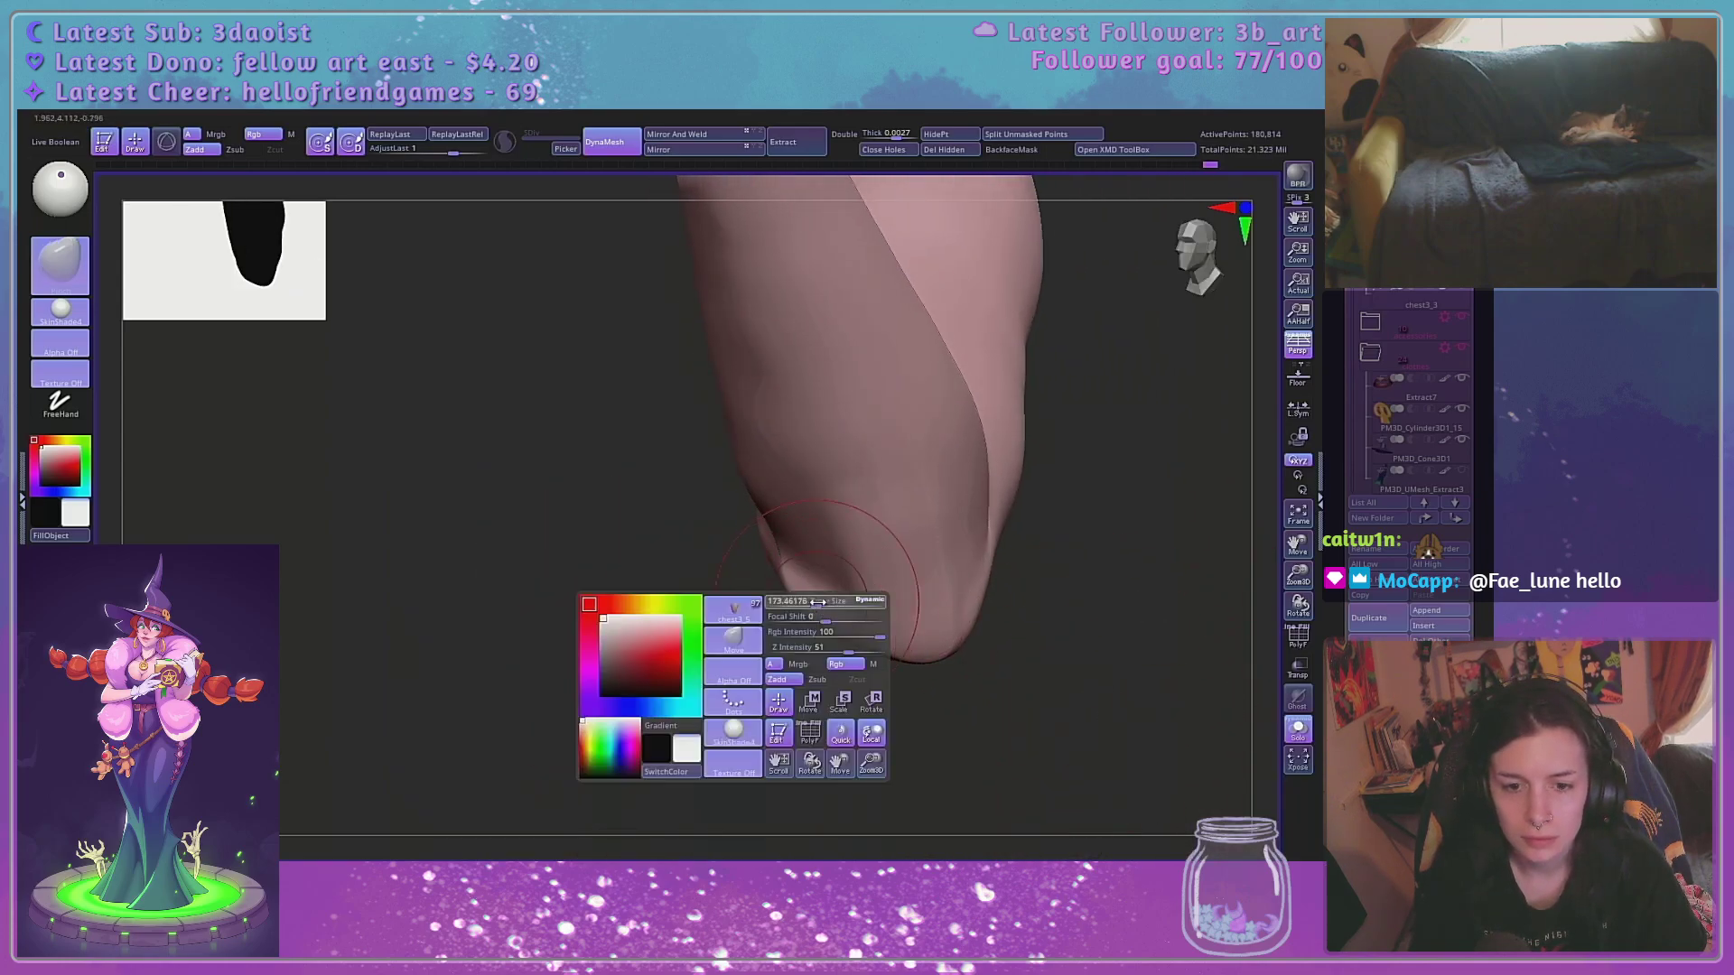
key("space")
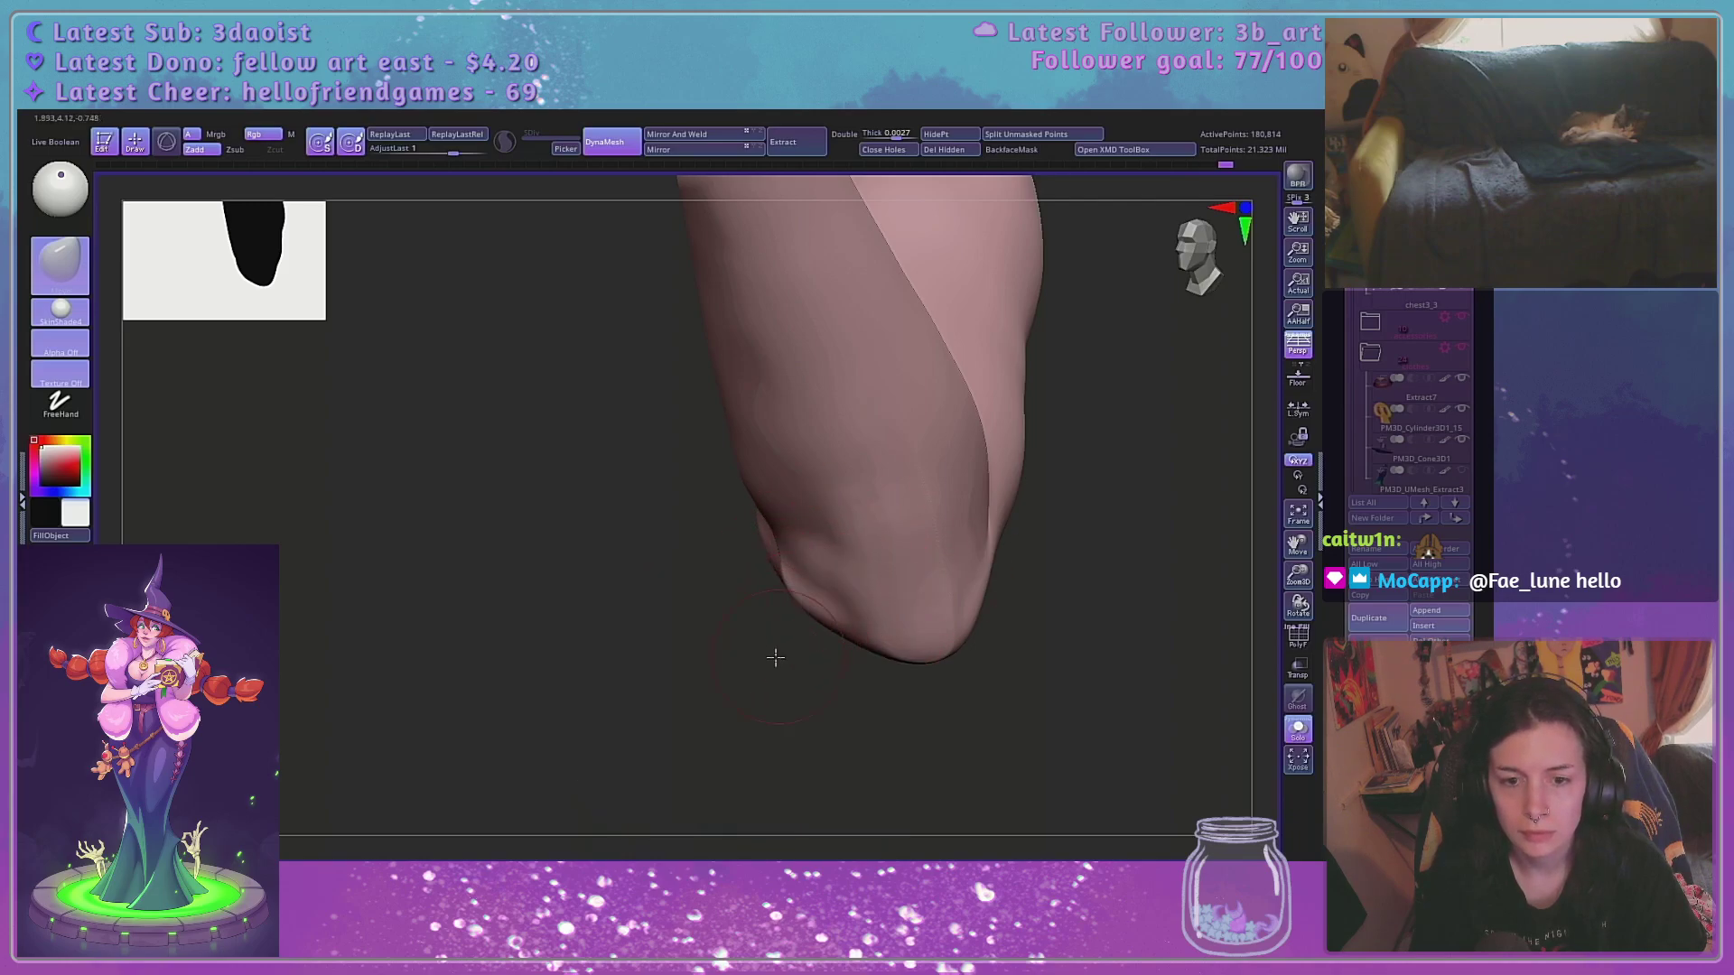
left_click_drag(775, 658, 815, 542)
key("space")
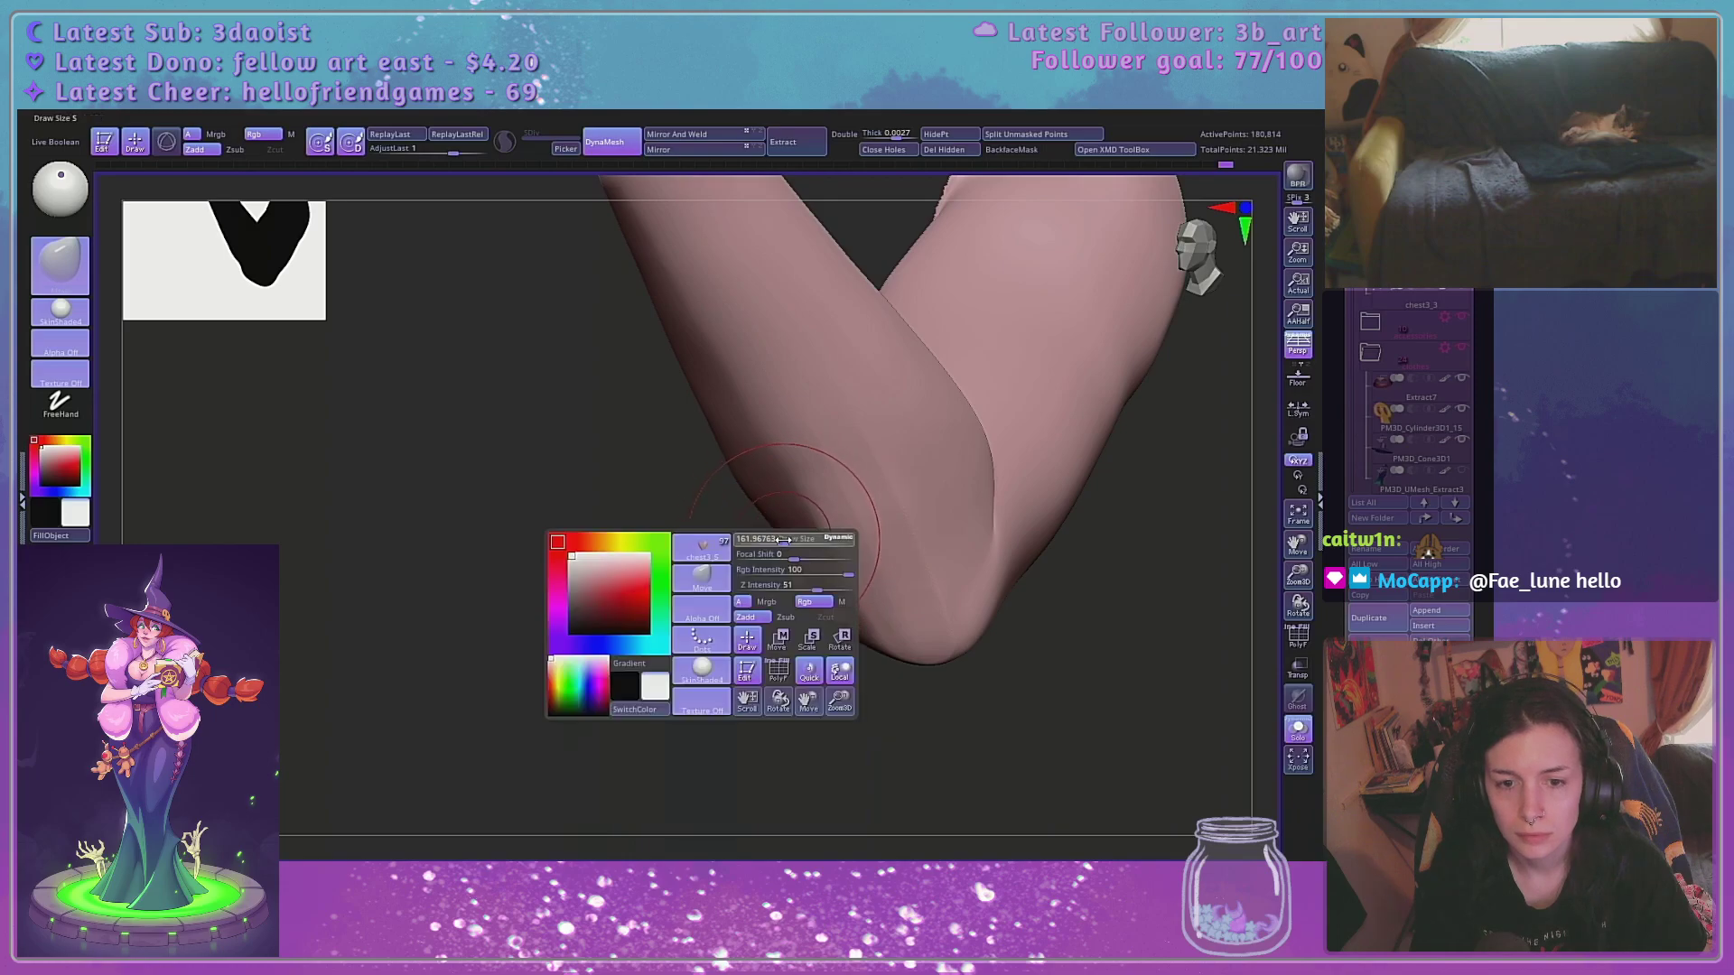
right_click(728, 638)
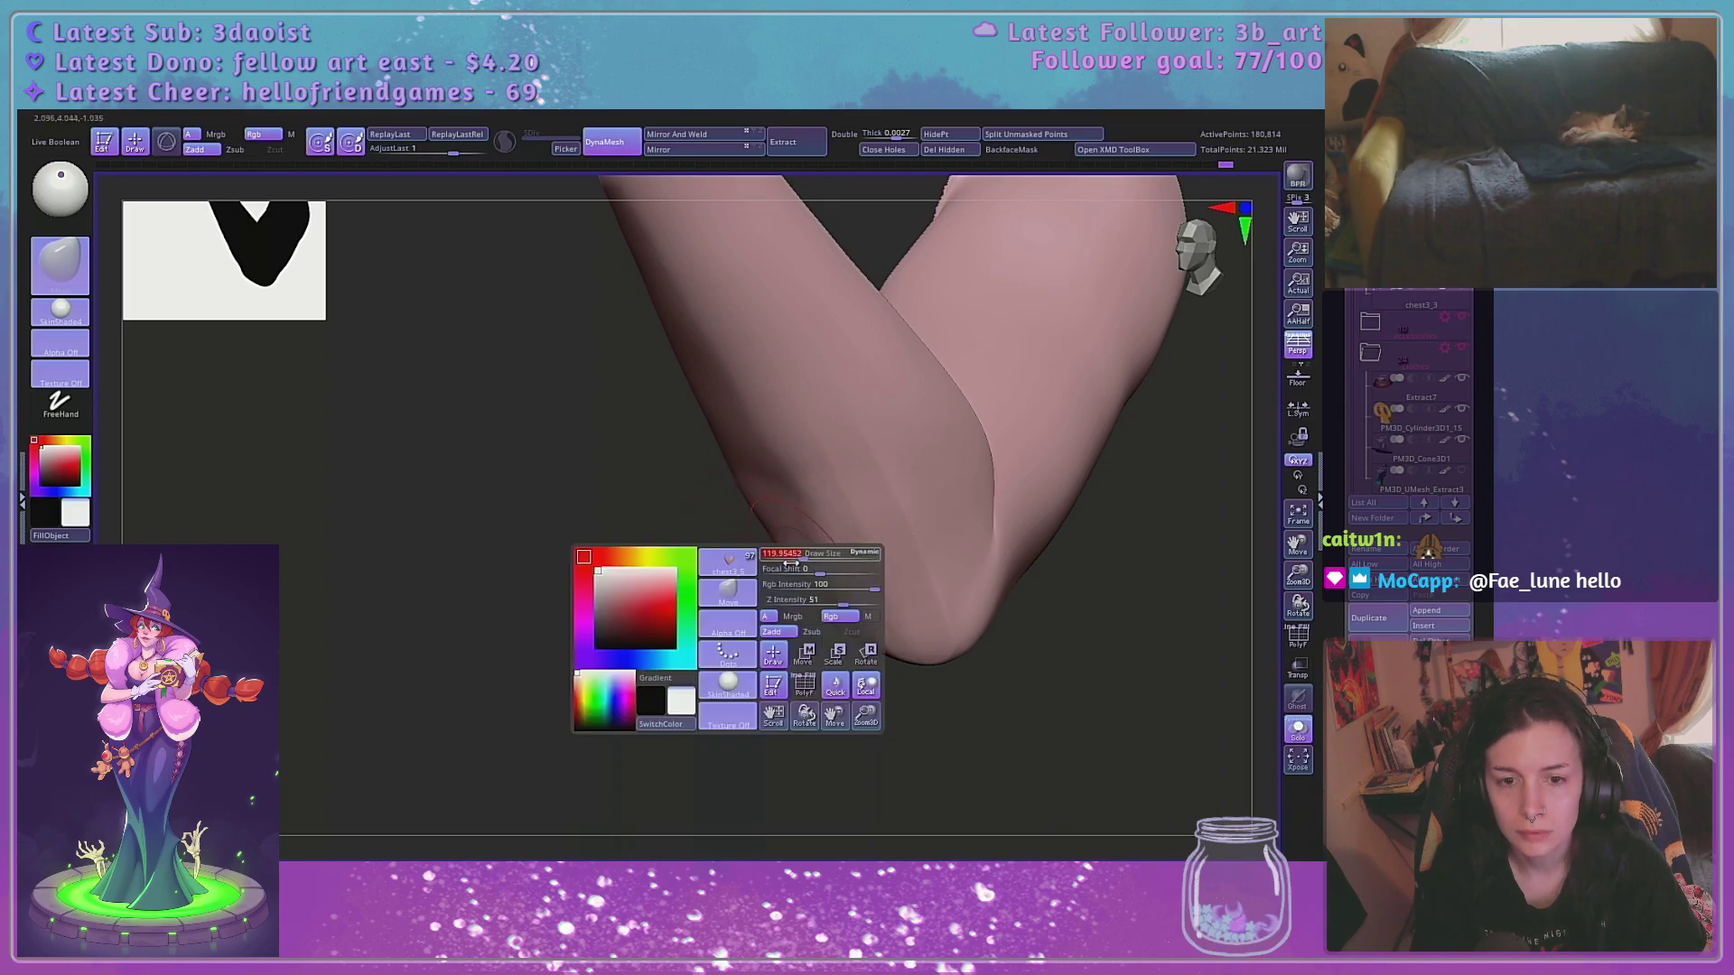
left_click_drag(728, 639, 779, 623)
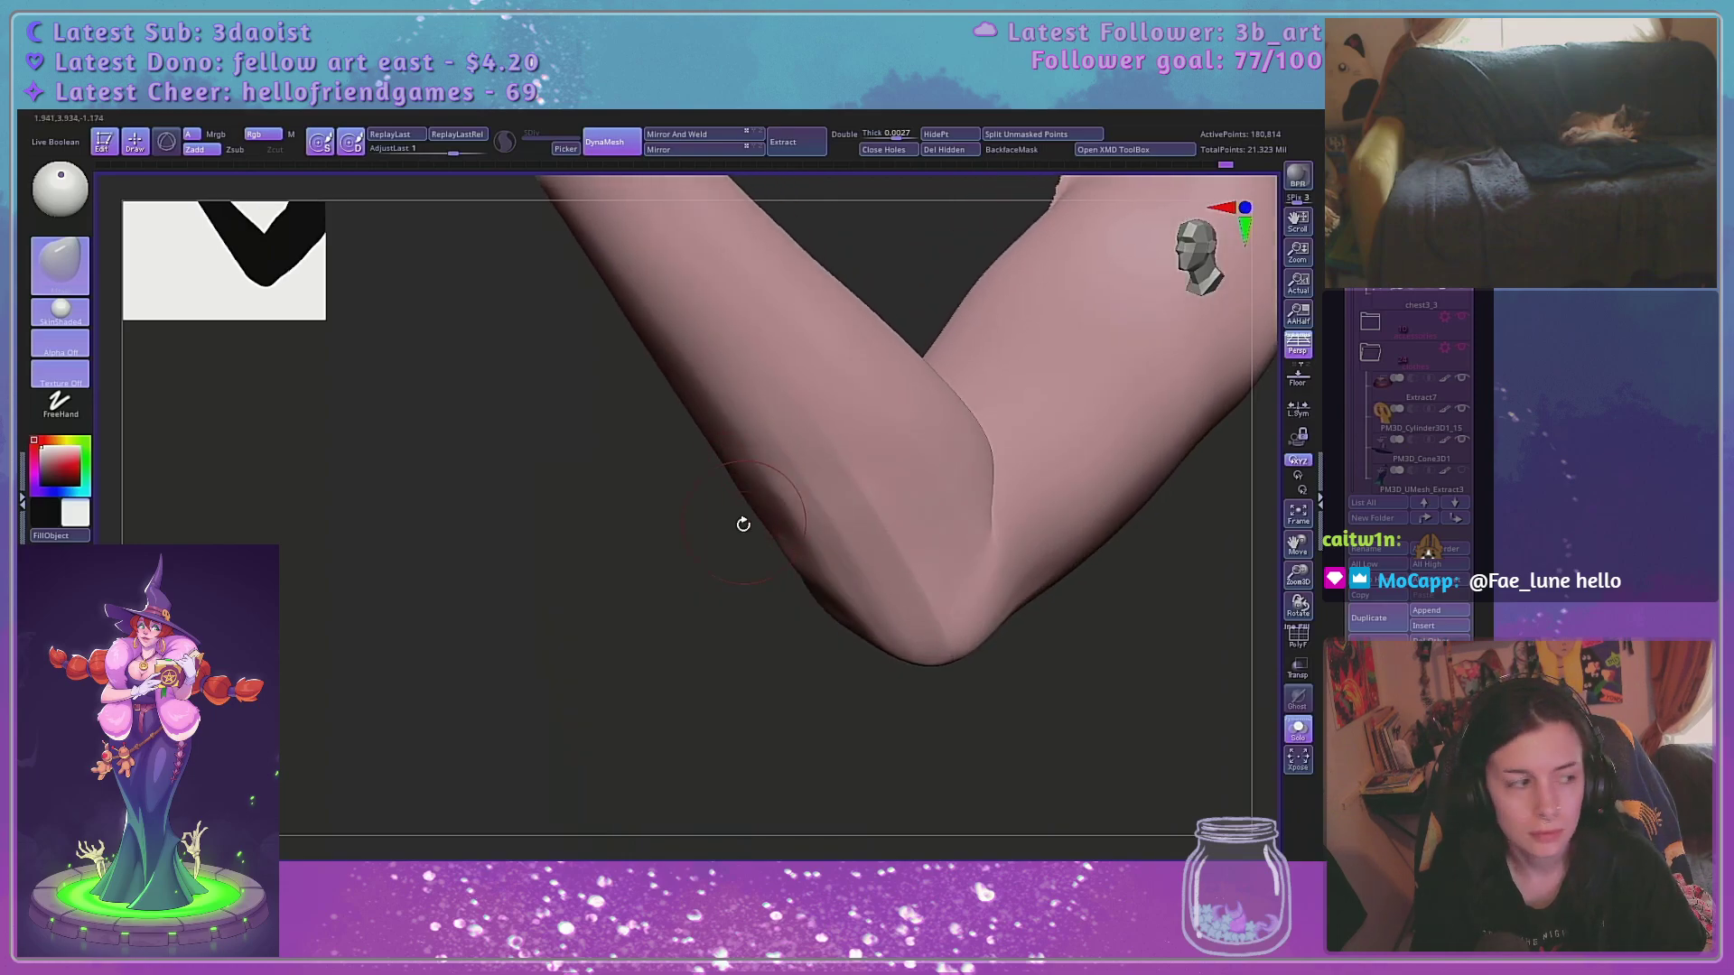
right_click_drag(779, 545, 906, 421)
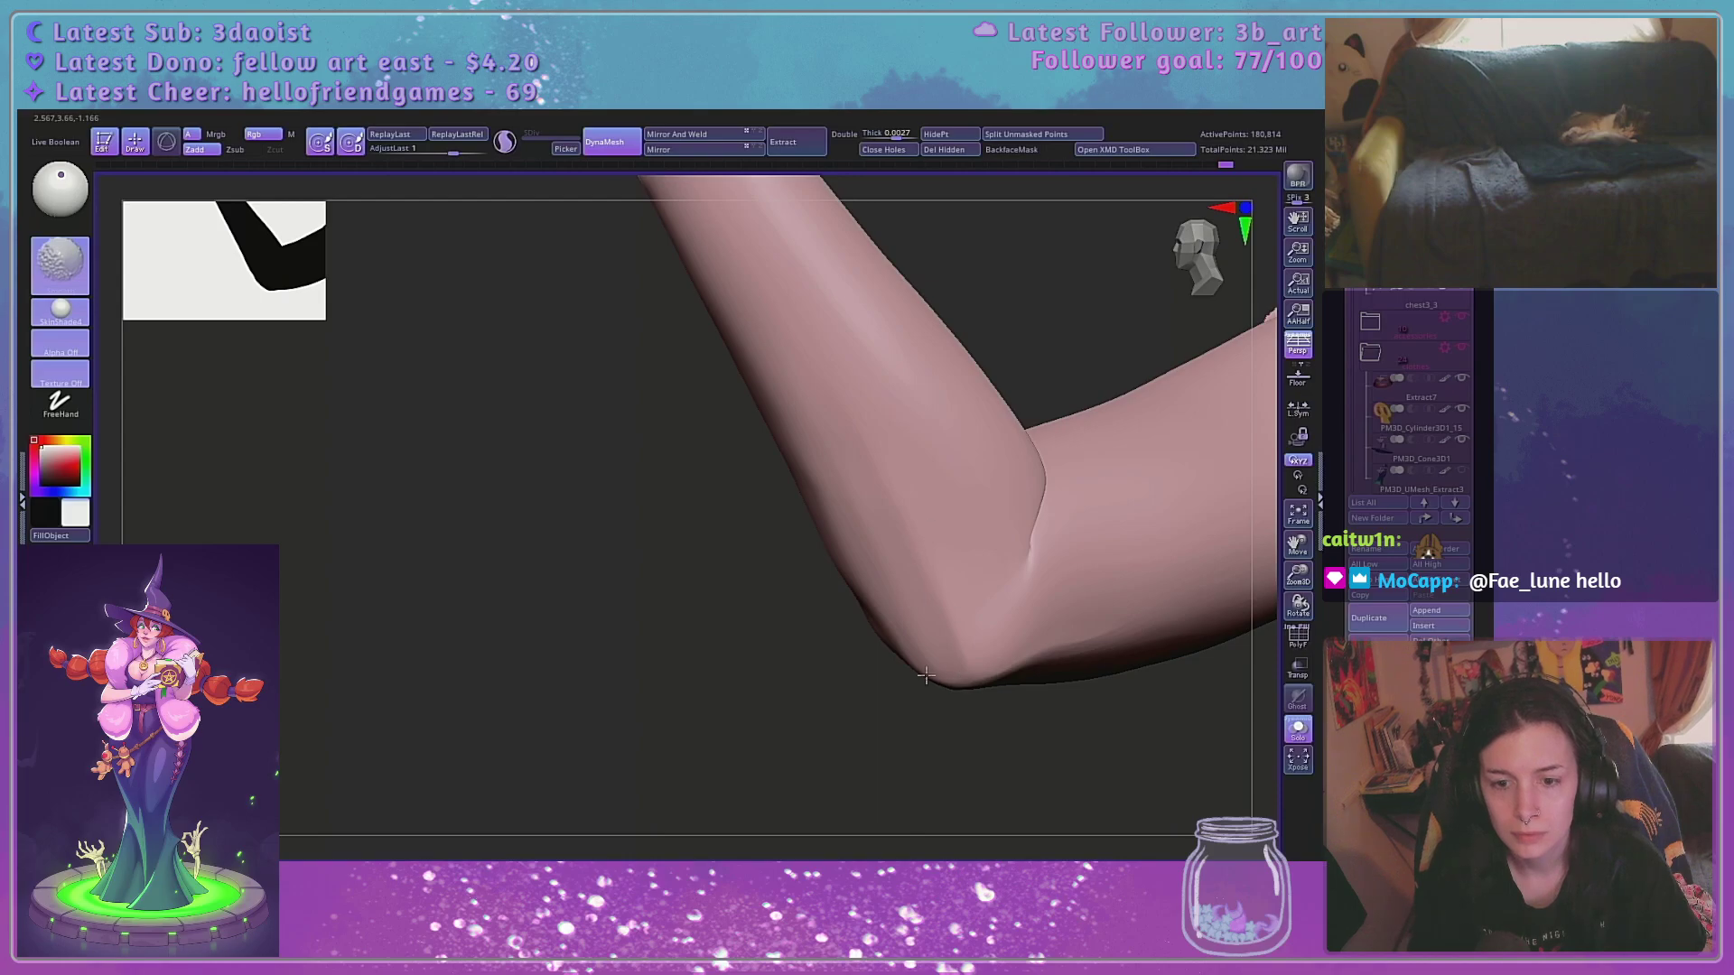
right_click_drag(1106, 763, 943, 492)
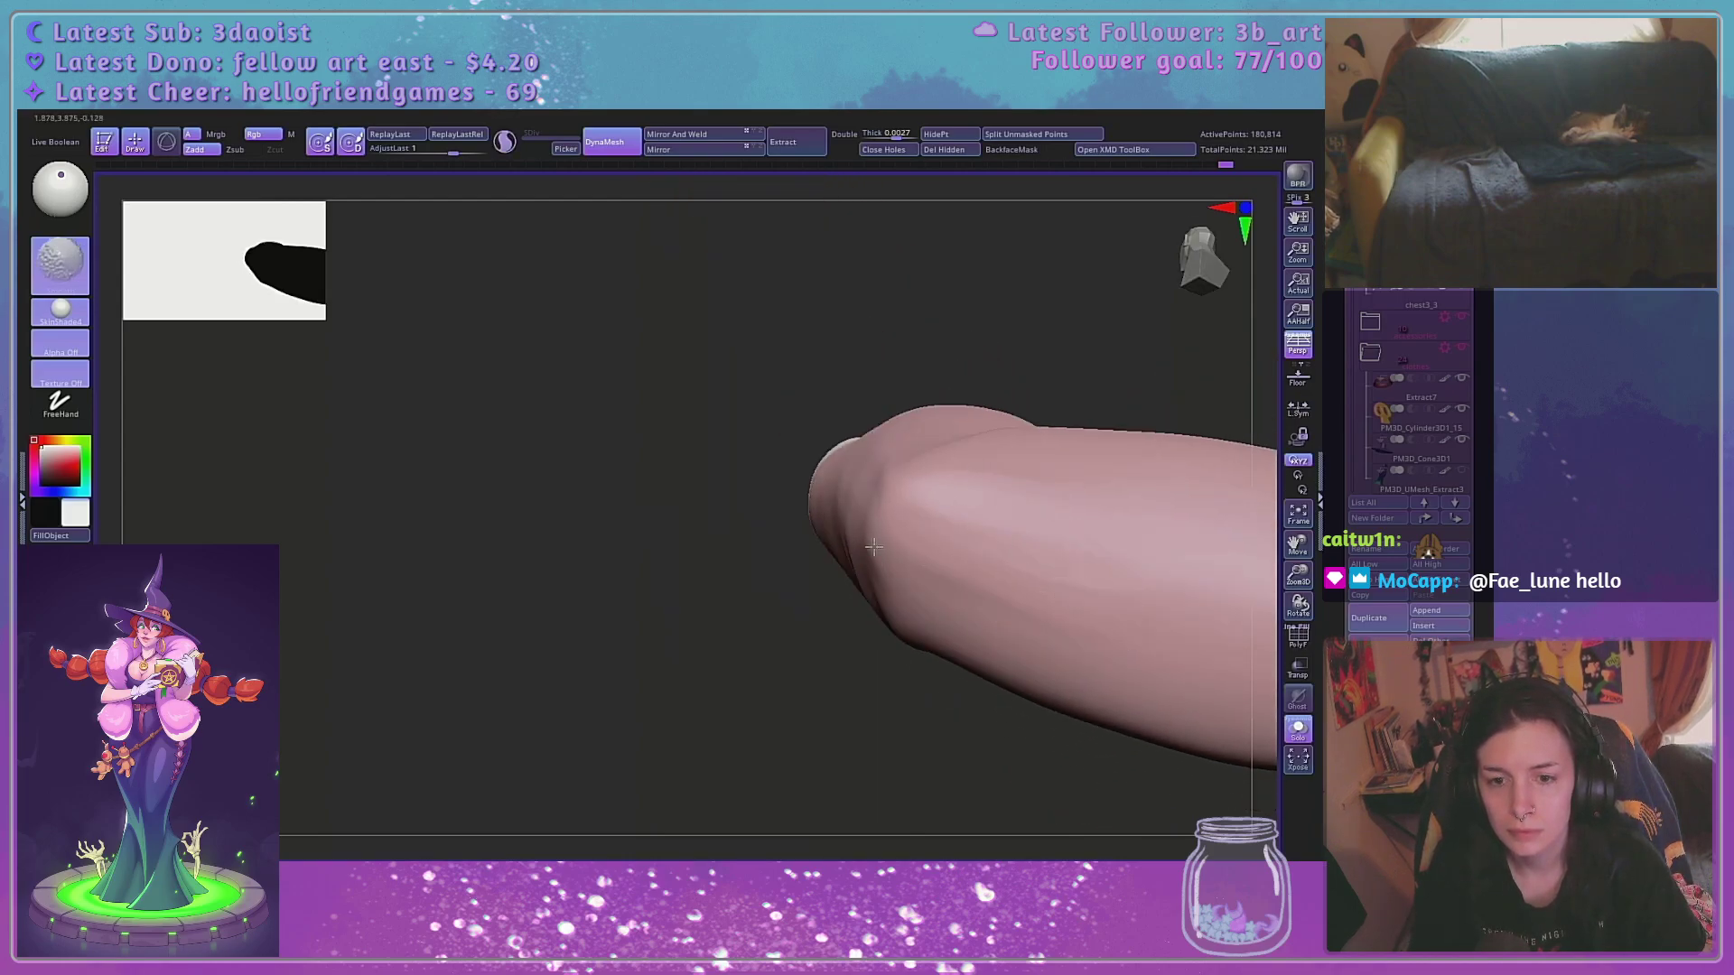
Switch to the hPolish brush and flatten the back of the elbow between its tip and the inner fold
right_click_drag(913, 751, 935, 795)
key("b")
key("h")
key("p")
left_click_drag(872, 600, 875, 682)
right_click(790, 708)
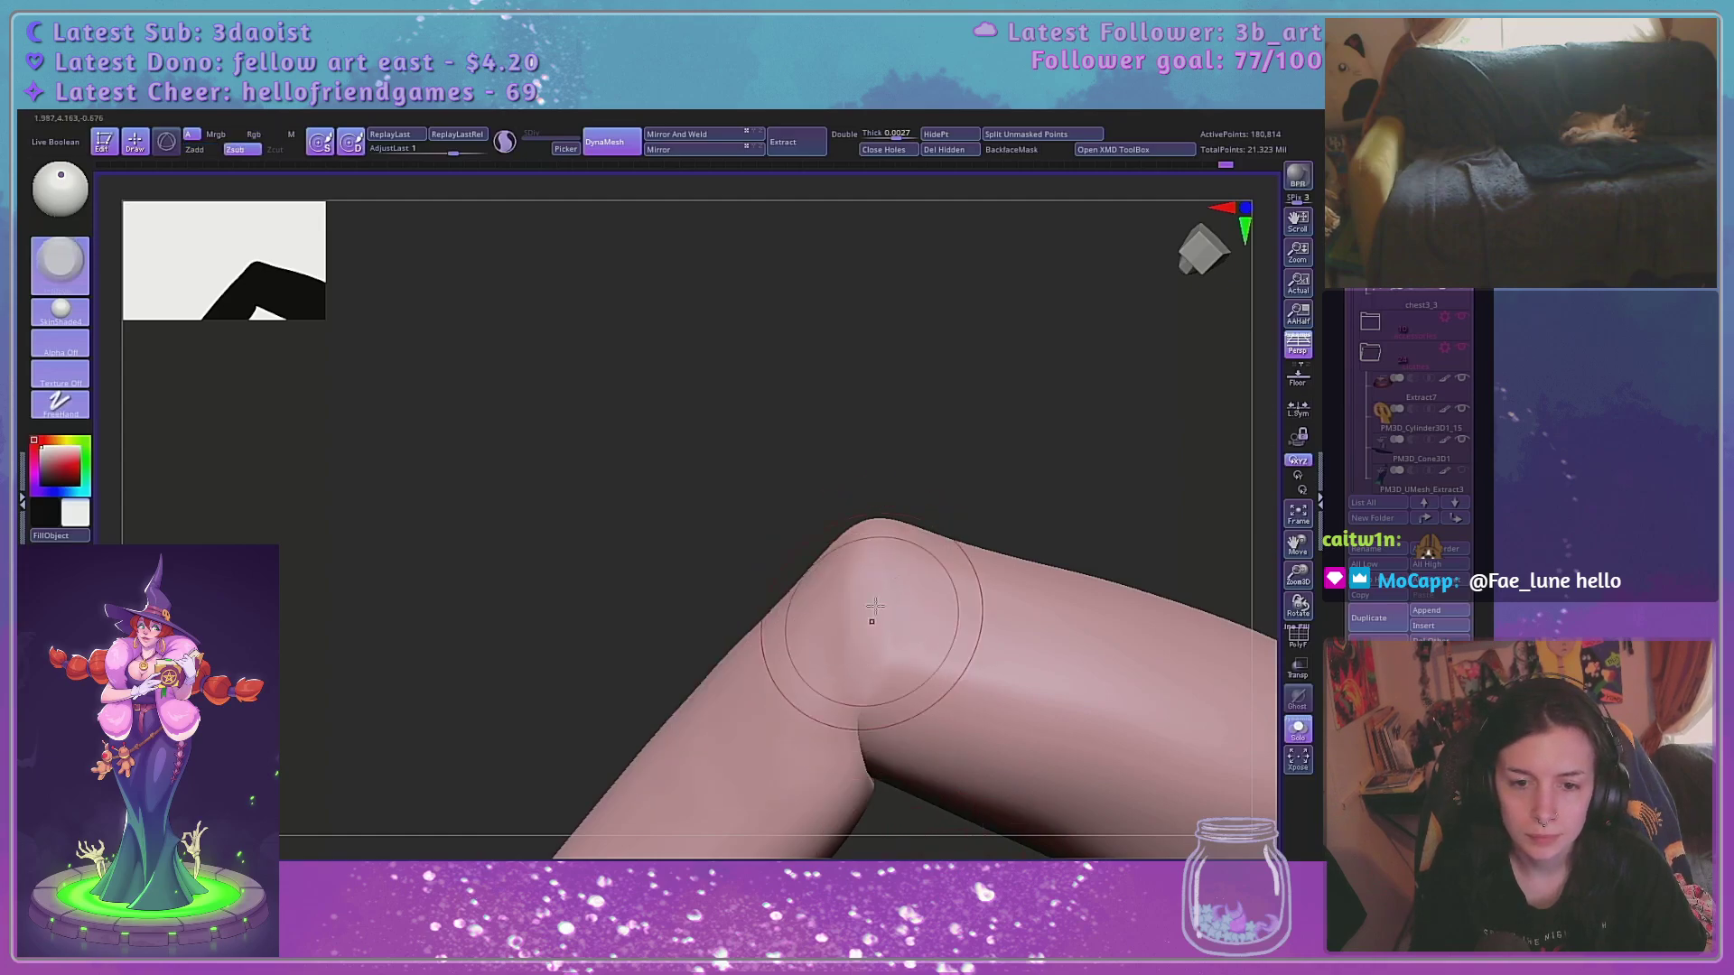
left_click_drag(871, 614, 881, 689)
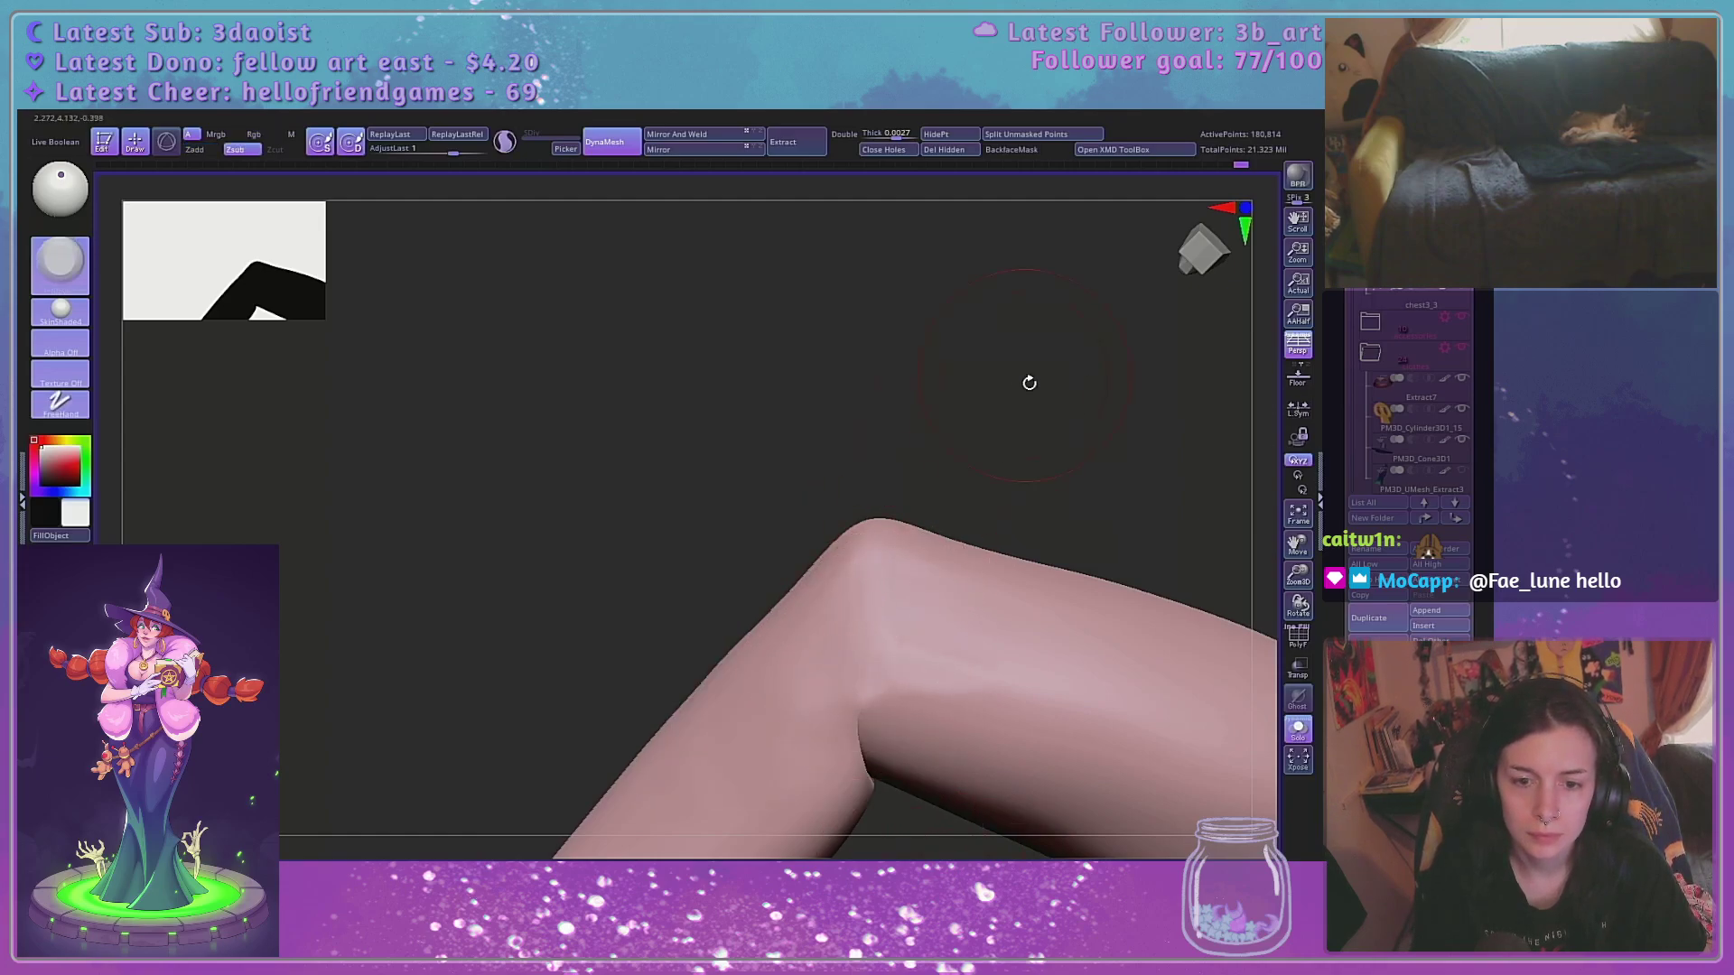
Smooth and polish the elbow surface so it blends into the forearm and upper arm
right_click_drag(1029, 383, 922, 581)
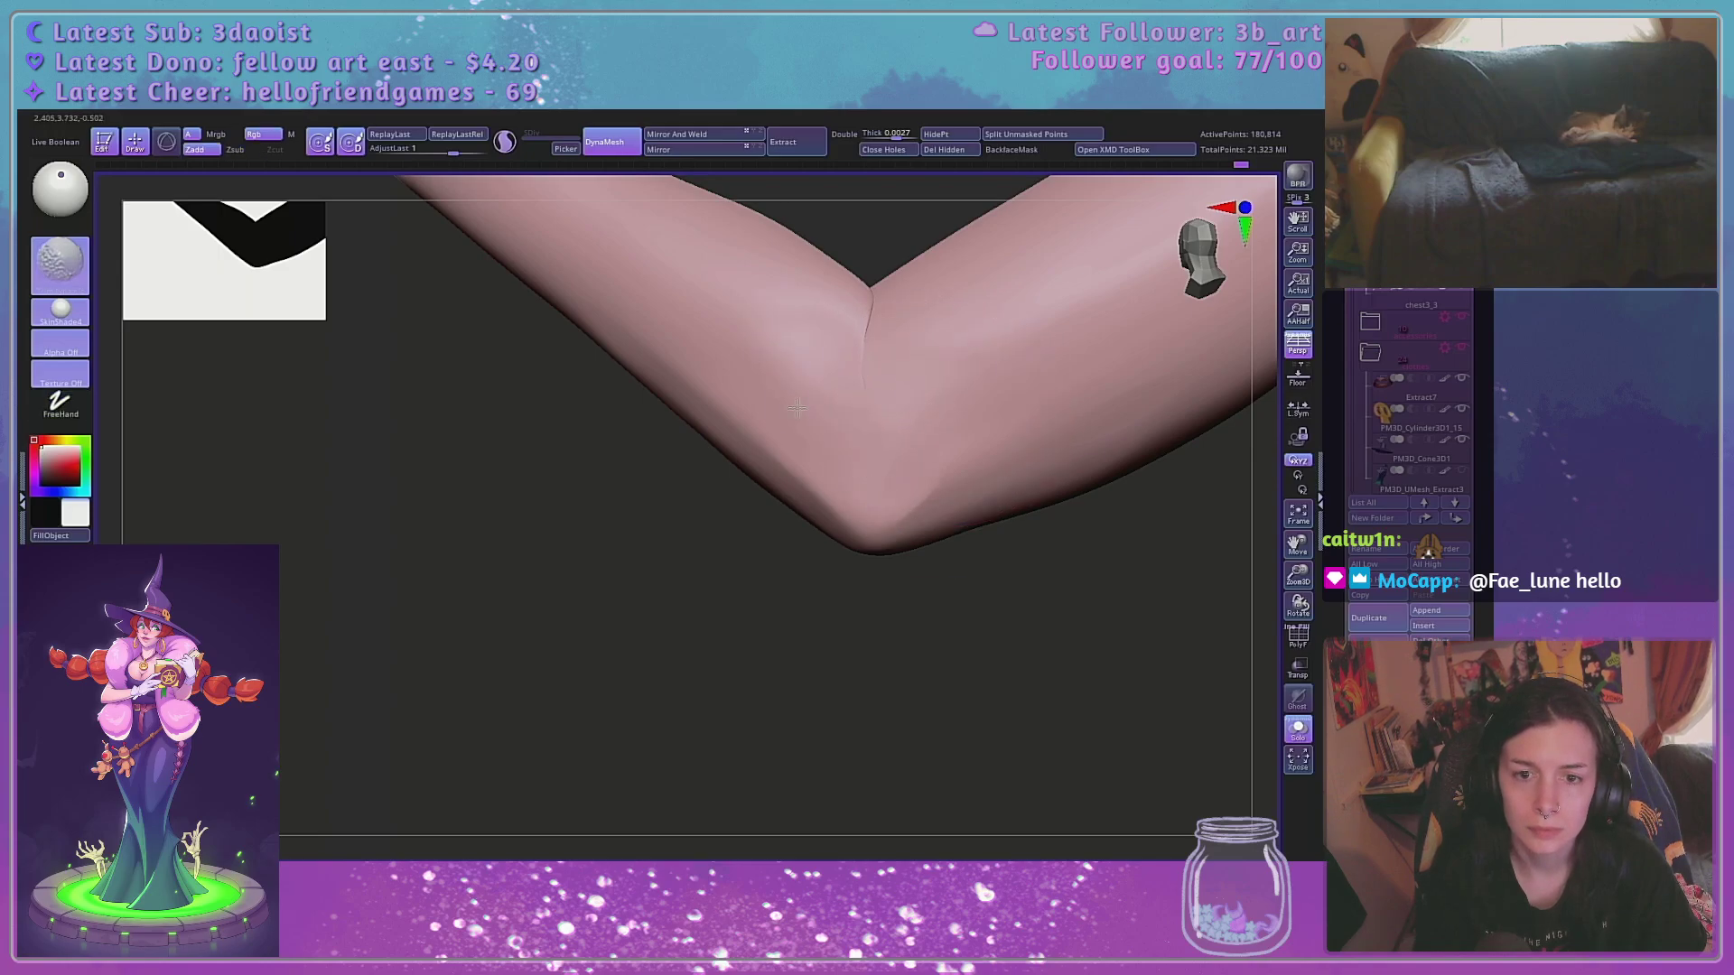
right_click_drag(975, 706, 962, 415)
mouse_move(962, 413)
left_mouse_down("shift")
mouse_move(932, 442)
mouse_move(1003, 461)
left_mouse_up("shift")
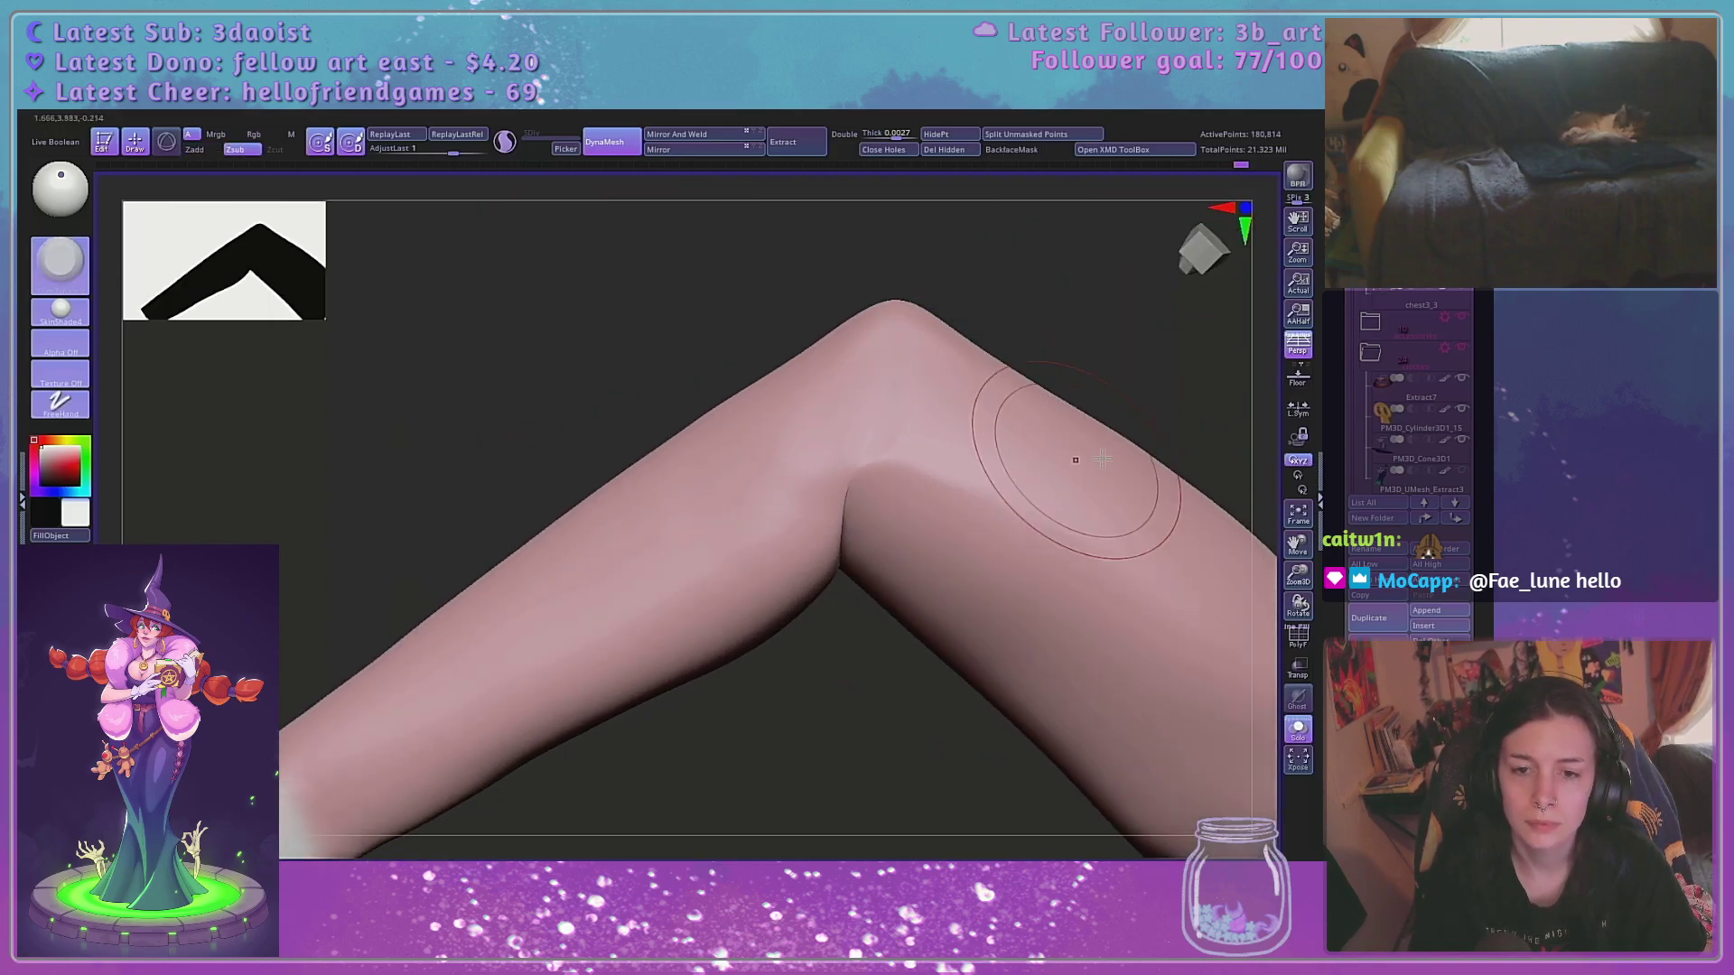
left_click_drag(872, 423, 980, 454)
mouse_move(839, 461)
left_mouse_down()
mouse_move(872, 457)
mouse_move(871, 412)
left_mouse_up()
Switch to the Move brush, adjust its size, and reshape and smooth the end of the forearm beside the inner elbow fold
left_click_drag(1294, 580, 1233, 507)
right_click_drag(1209, 510, 1063, 823)
right_click_drag(980, 760, 957, 694, "alt")
key("b")
key("m")
key("v")
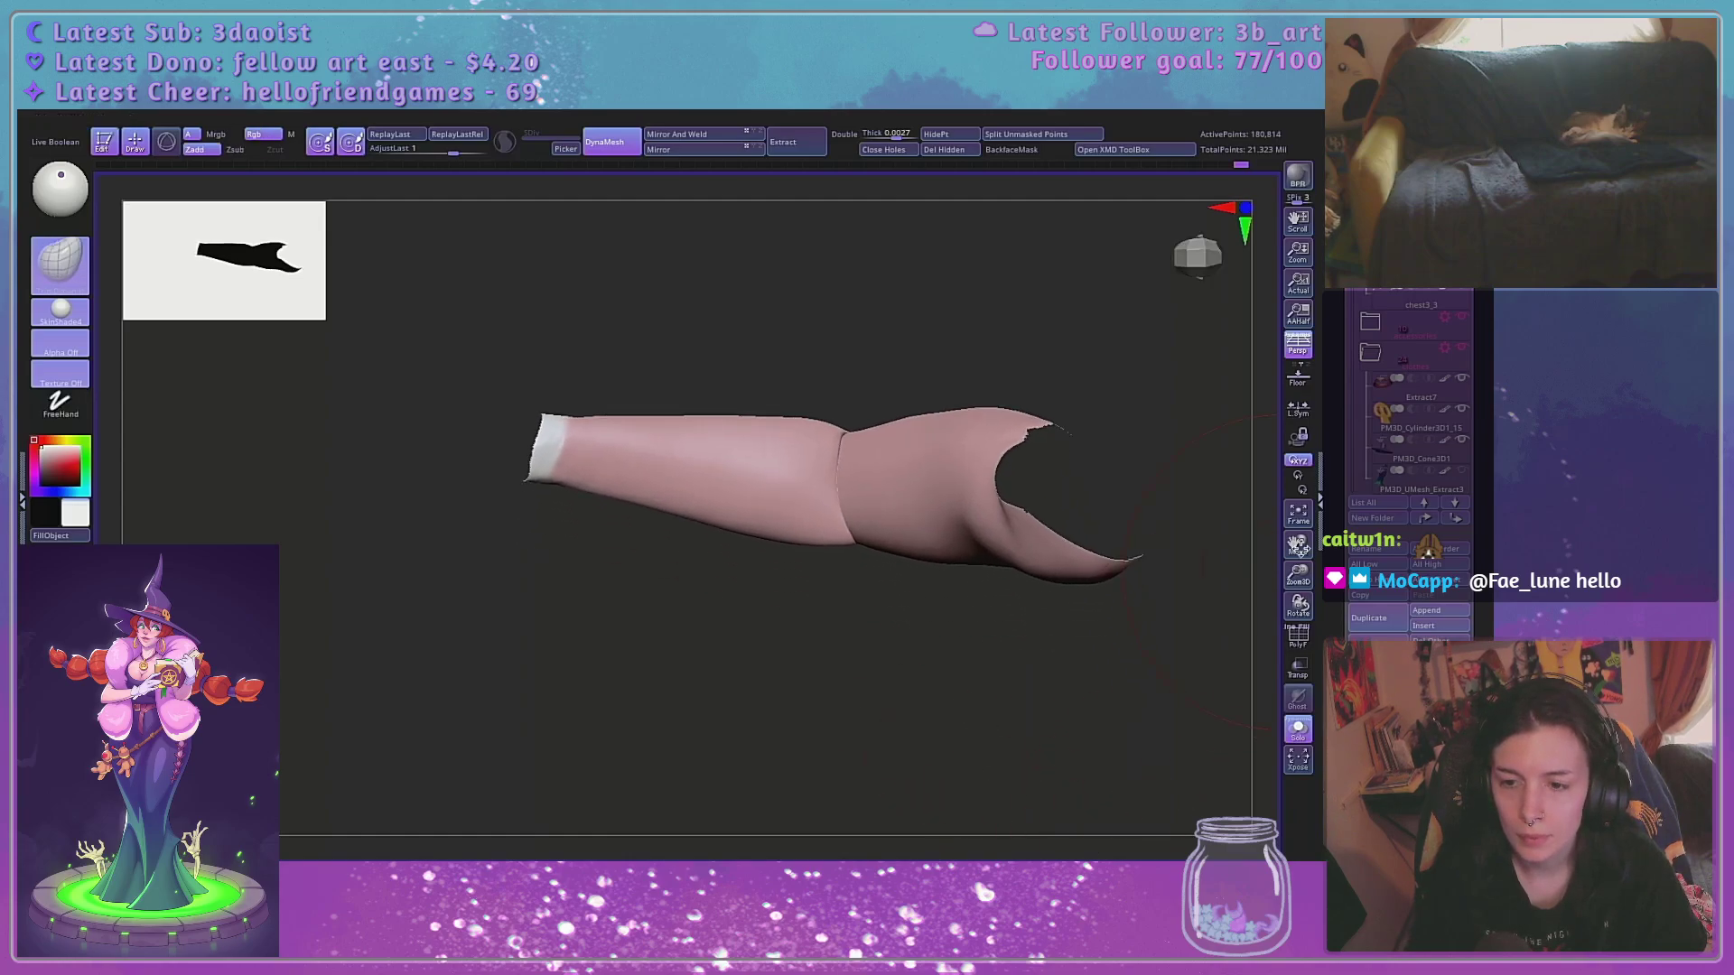
left_click_drag(1296, 577, 1260, 651)
right_click_drag(1087, 664, 836, 663)
key("space")
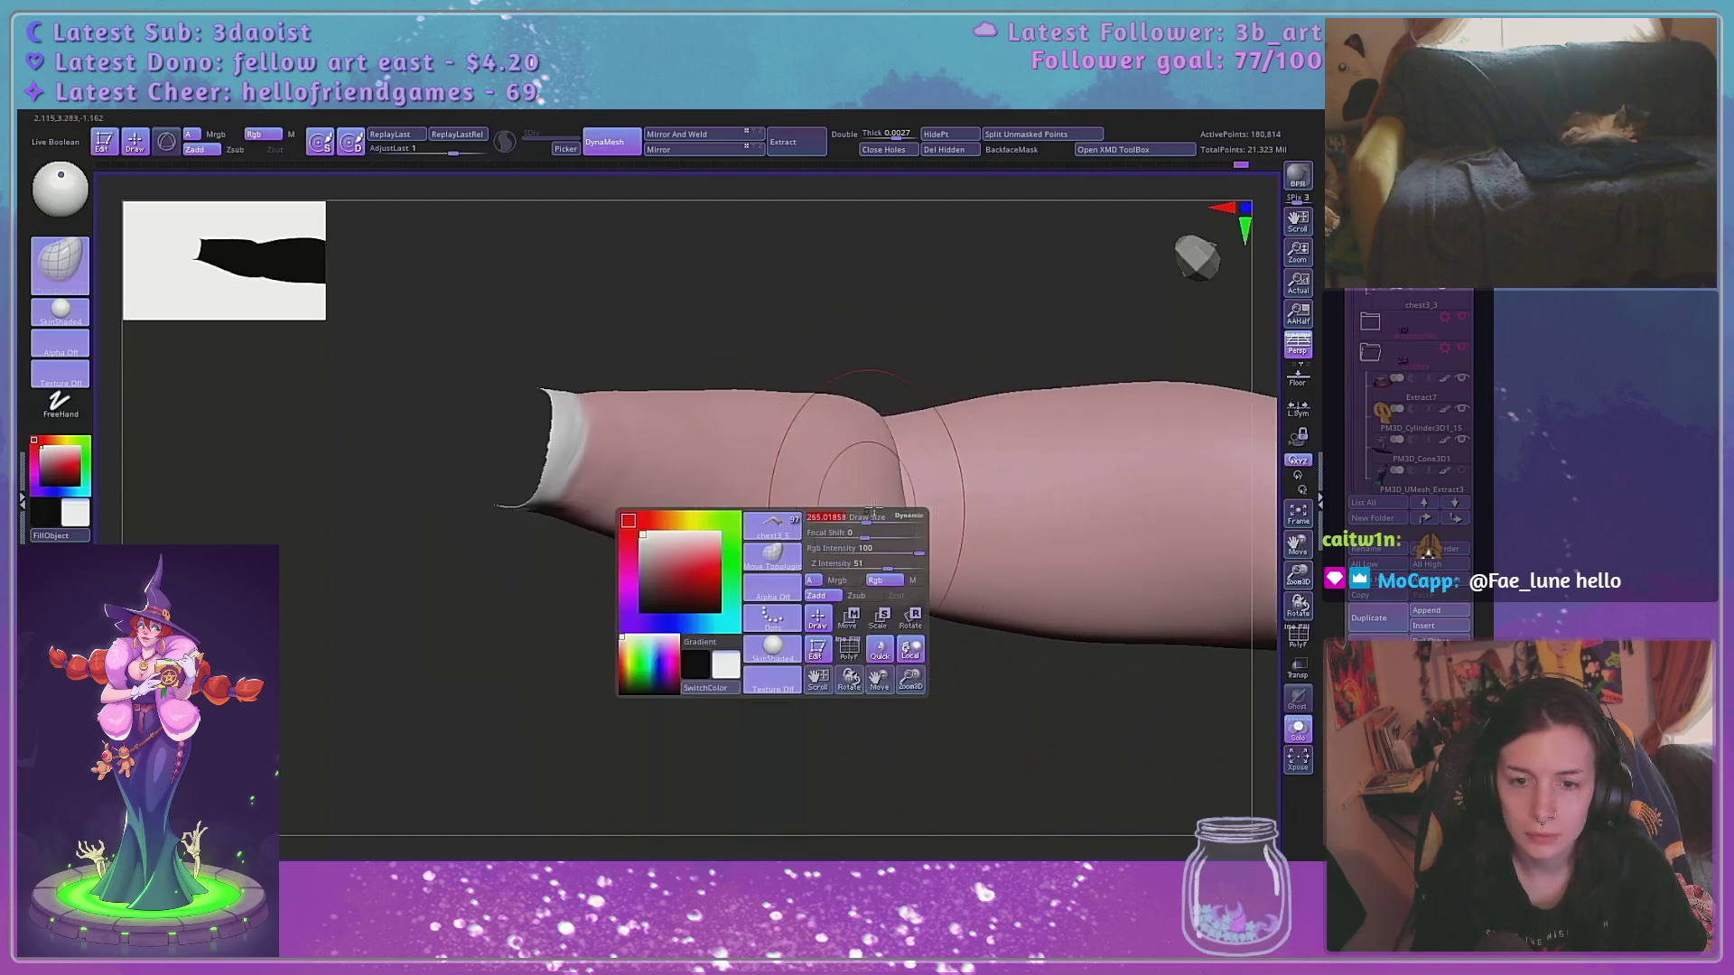
right_click_drag(942, 431, 921, 593)
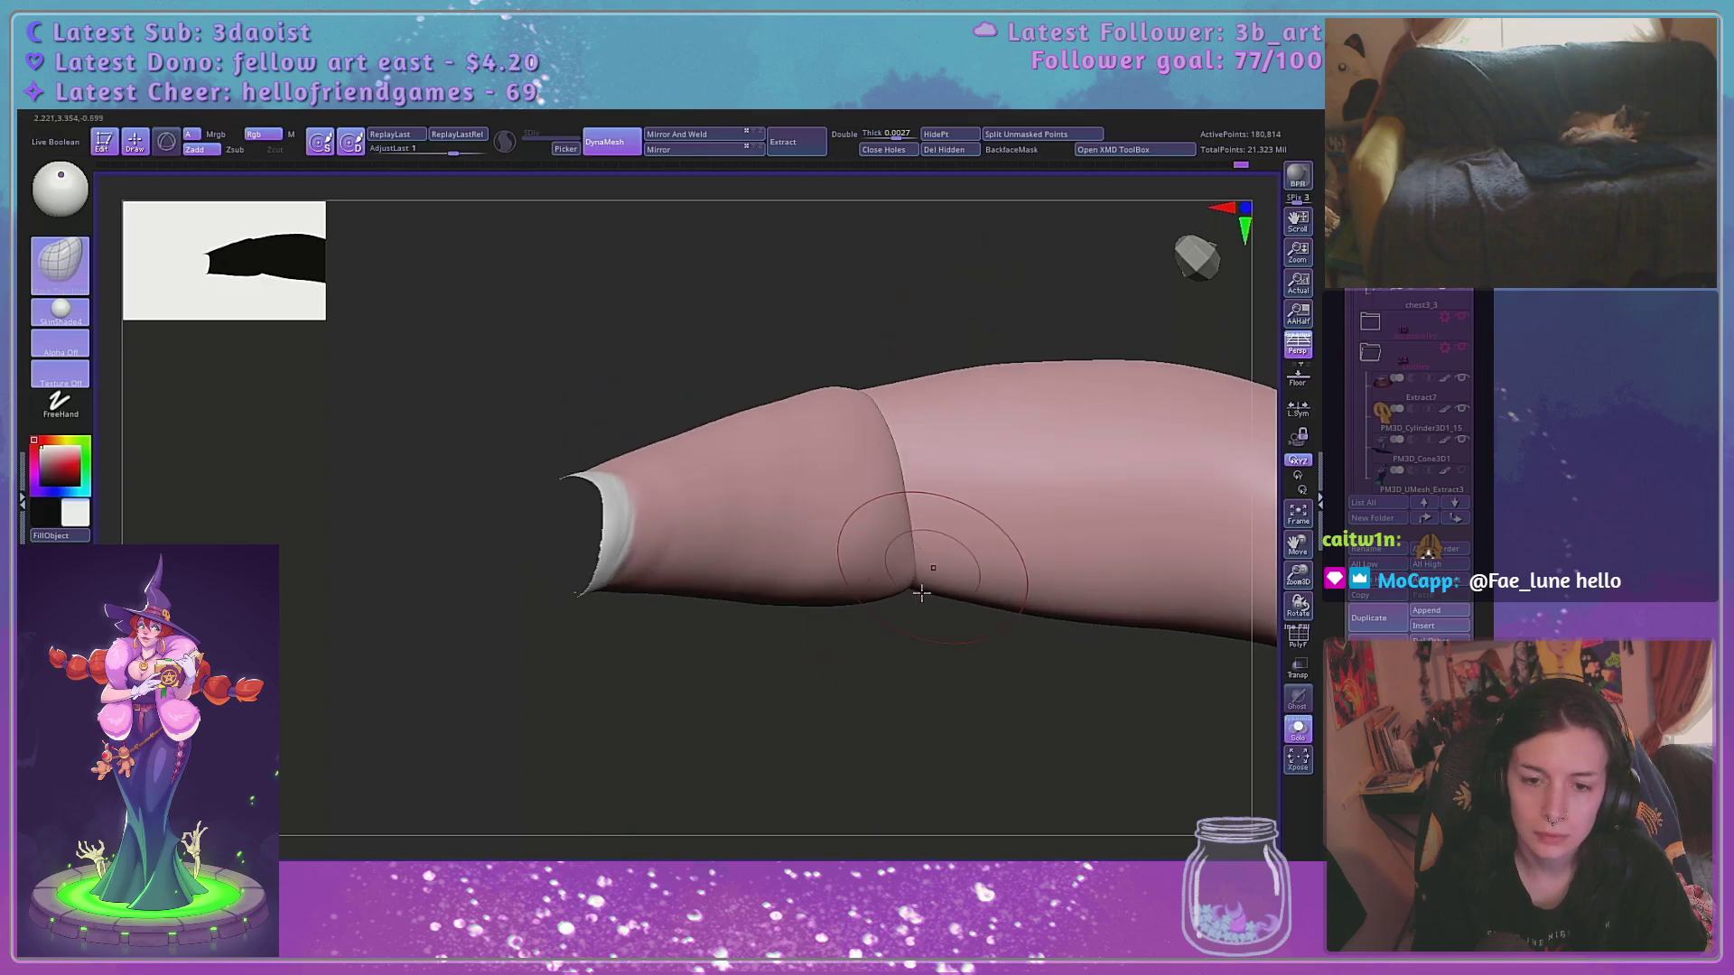
left_click_drag(895, 582, 890, 607, "shift")
right_click_drag(886, 615, 860, 693, "alt")
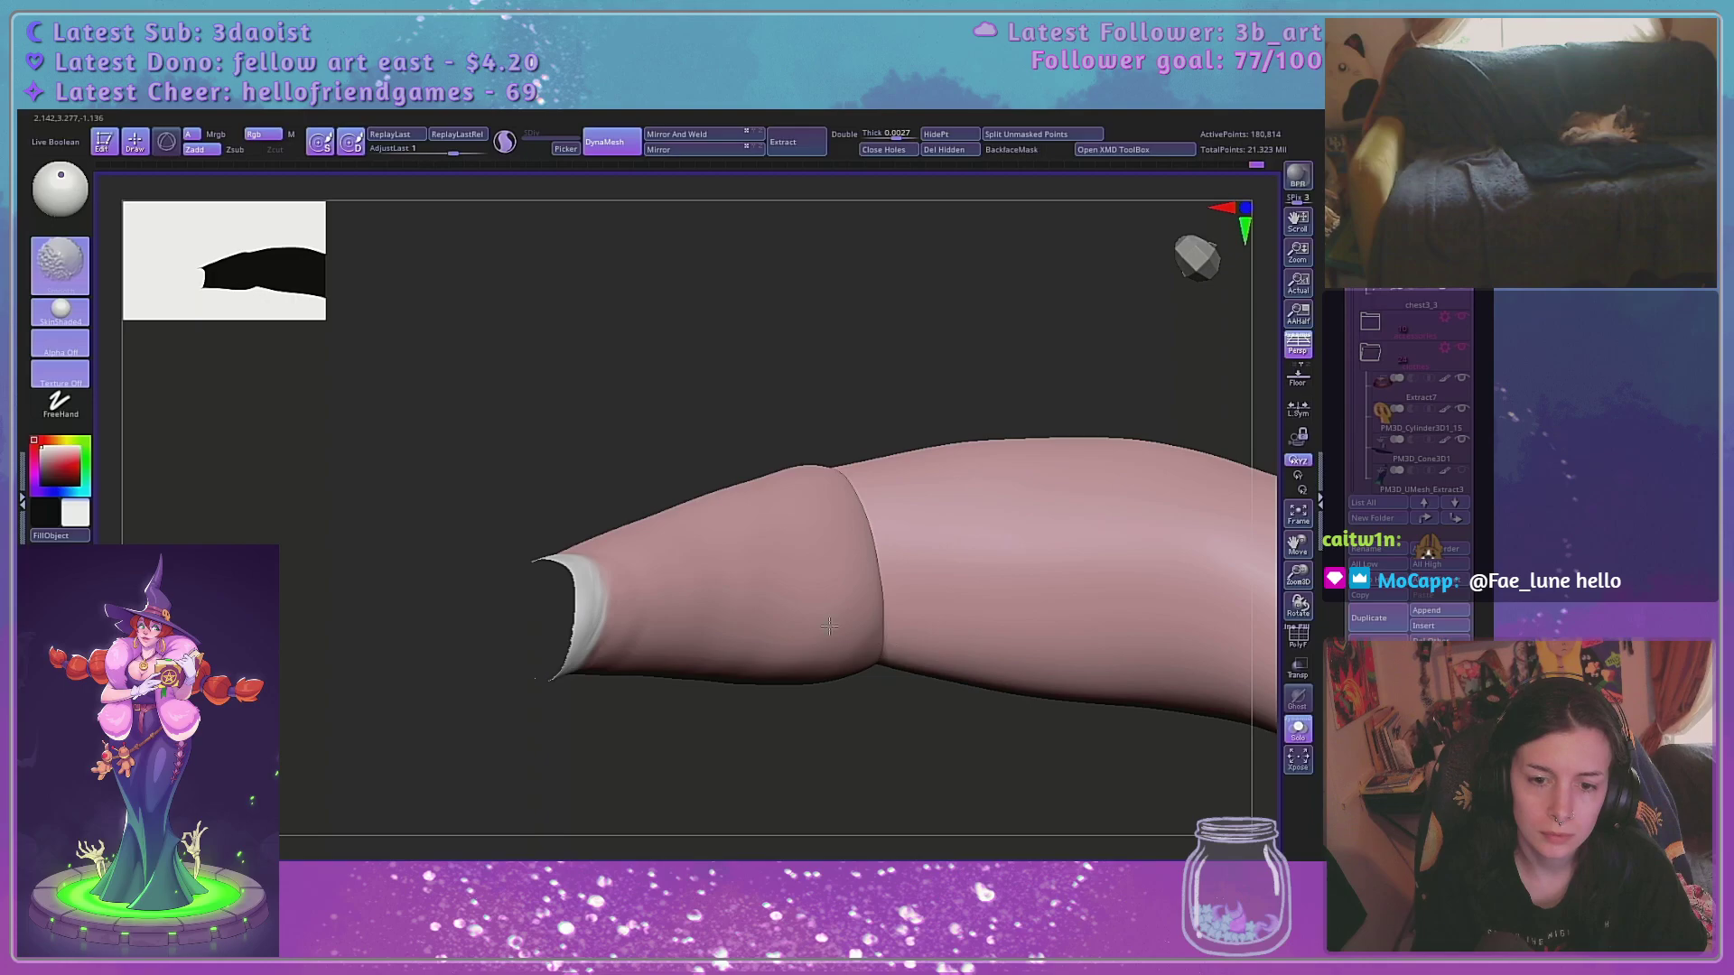
Reshape the forearm contour just below the inner elbow fold with the Move brush
key("b")
key("m")
key("v")
right_click_drag(1019, 354, 1019, 618)
mouse_move(956, 690)
right_mouse_down()
mouse_move(930, 587)
mouse_move(1004, 542)
right_mouse_up()
left_click(1298, 638)
left_click(1298, 649)
right_click_drag(1005, 542, 975, 658, "ctrl")
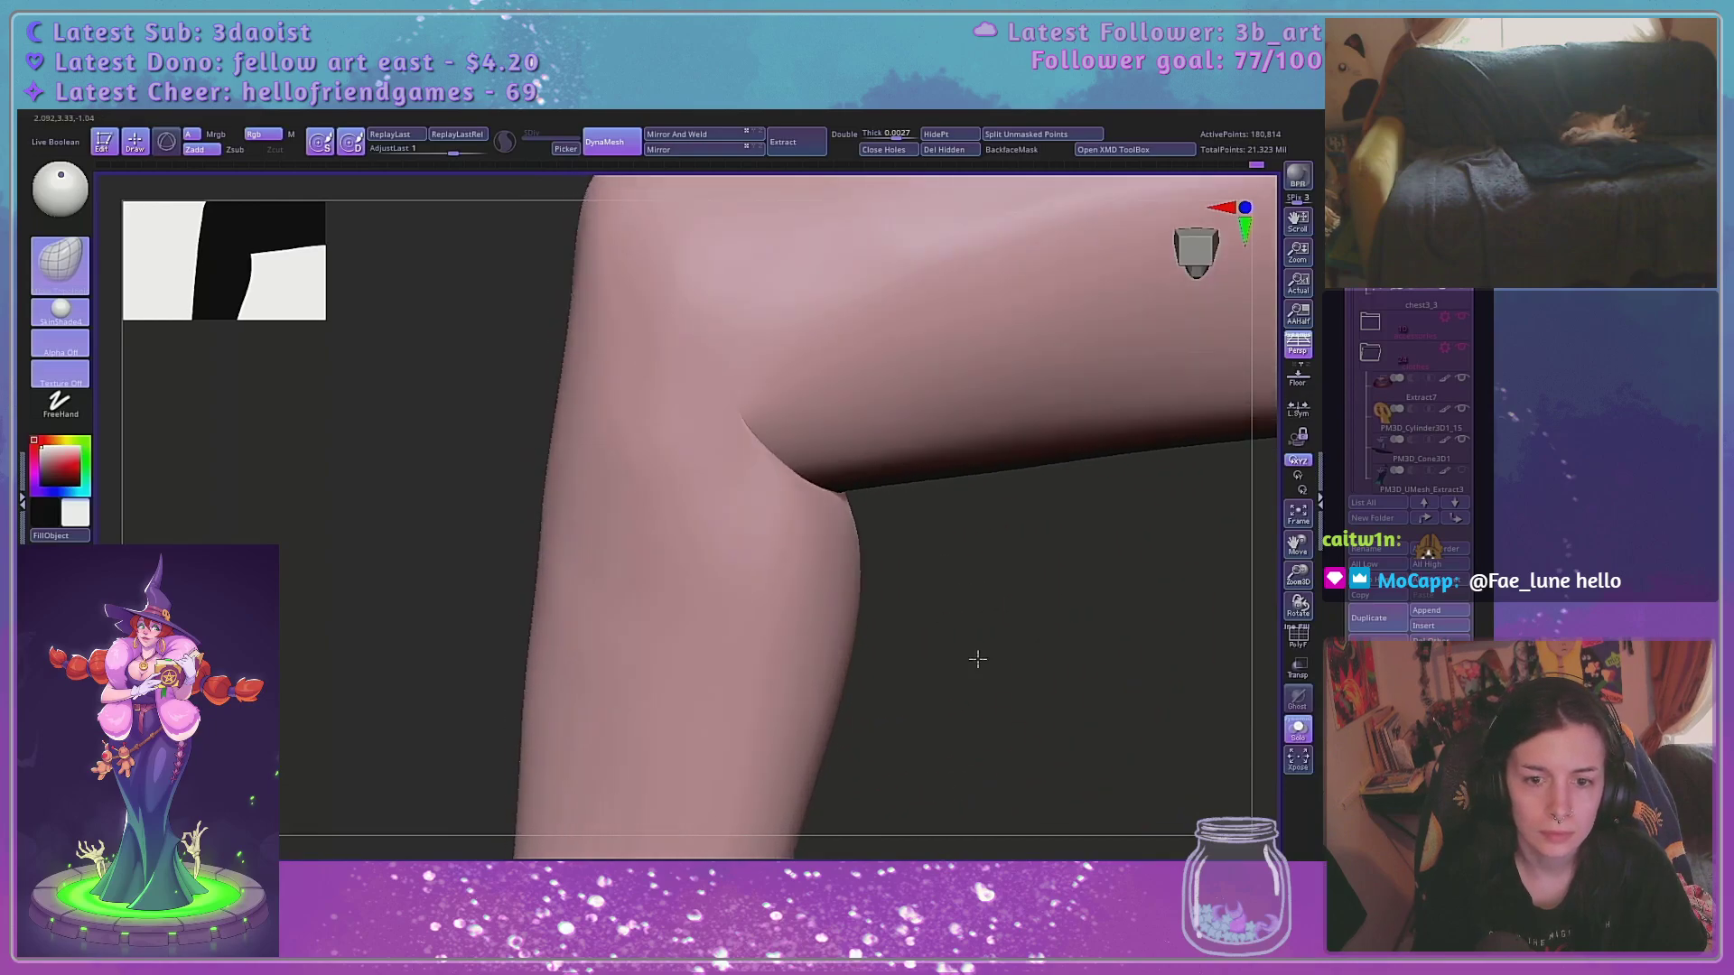
right_click_drag(872, 506, 929, 604)
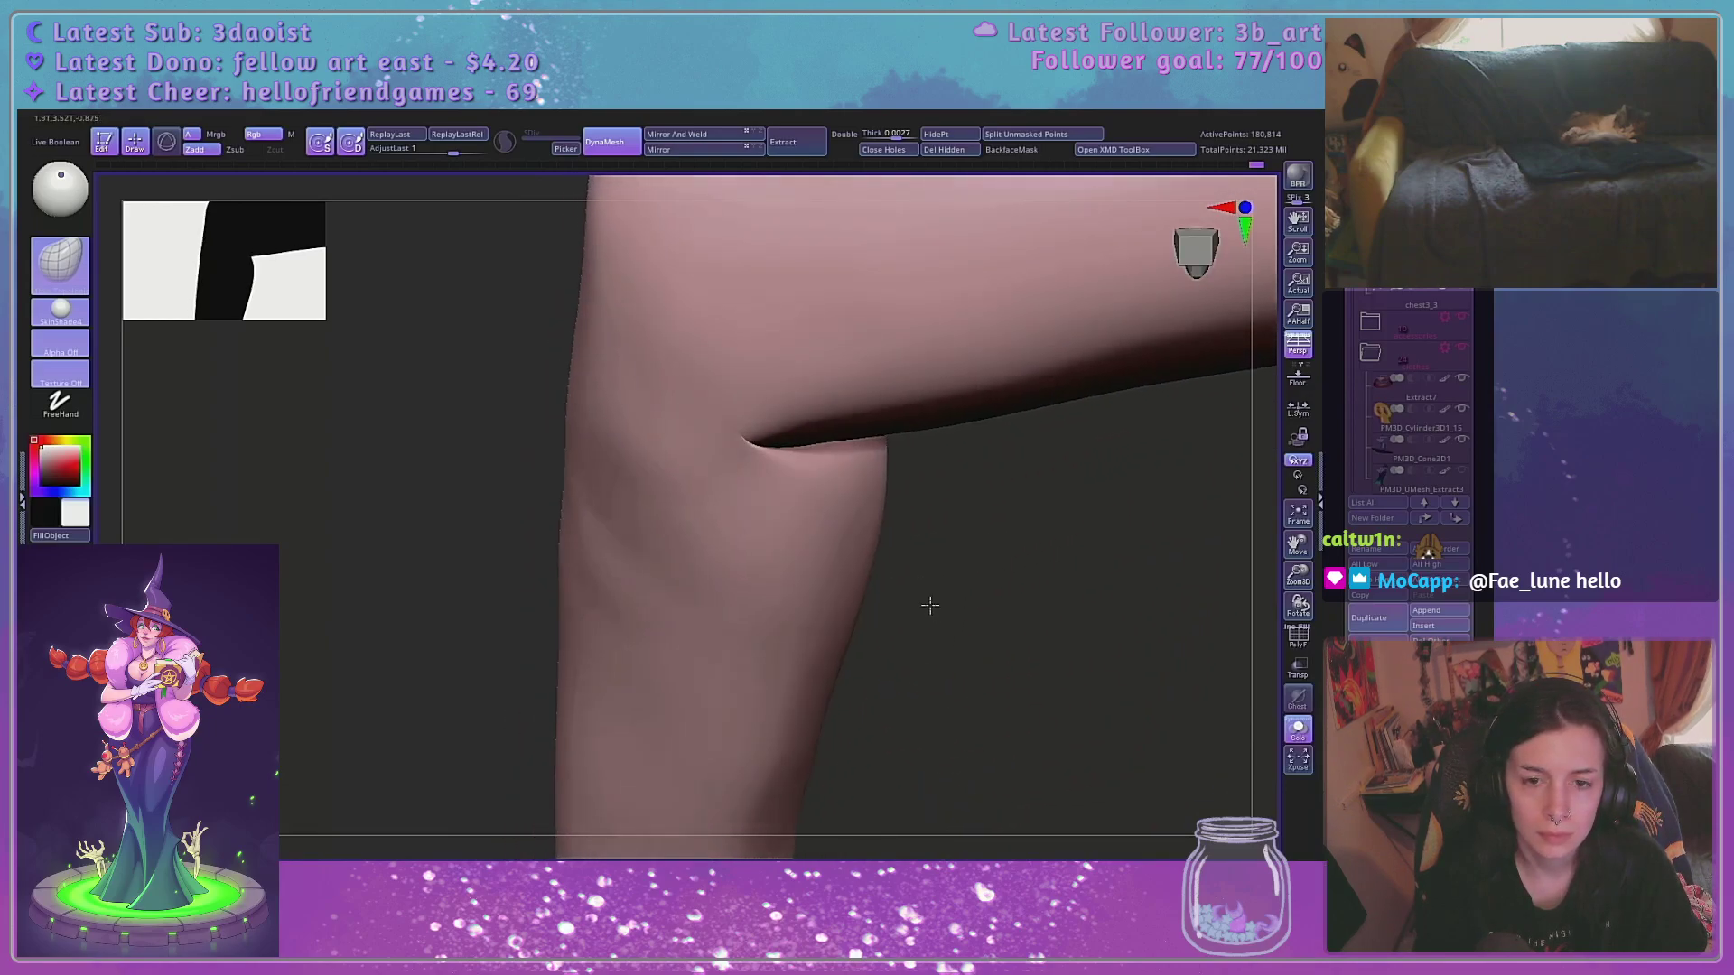
Adjust the brush size and build up the flesh of the forearm along the inner elbow fold
right_click(740, 567)
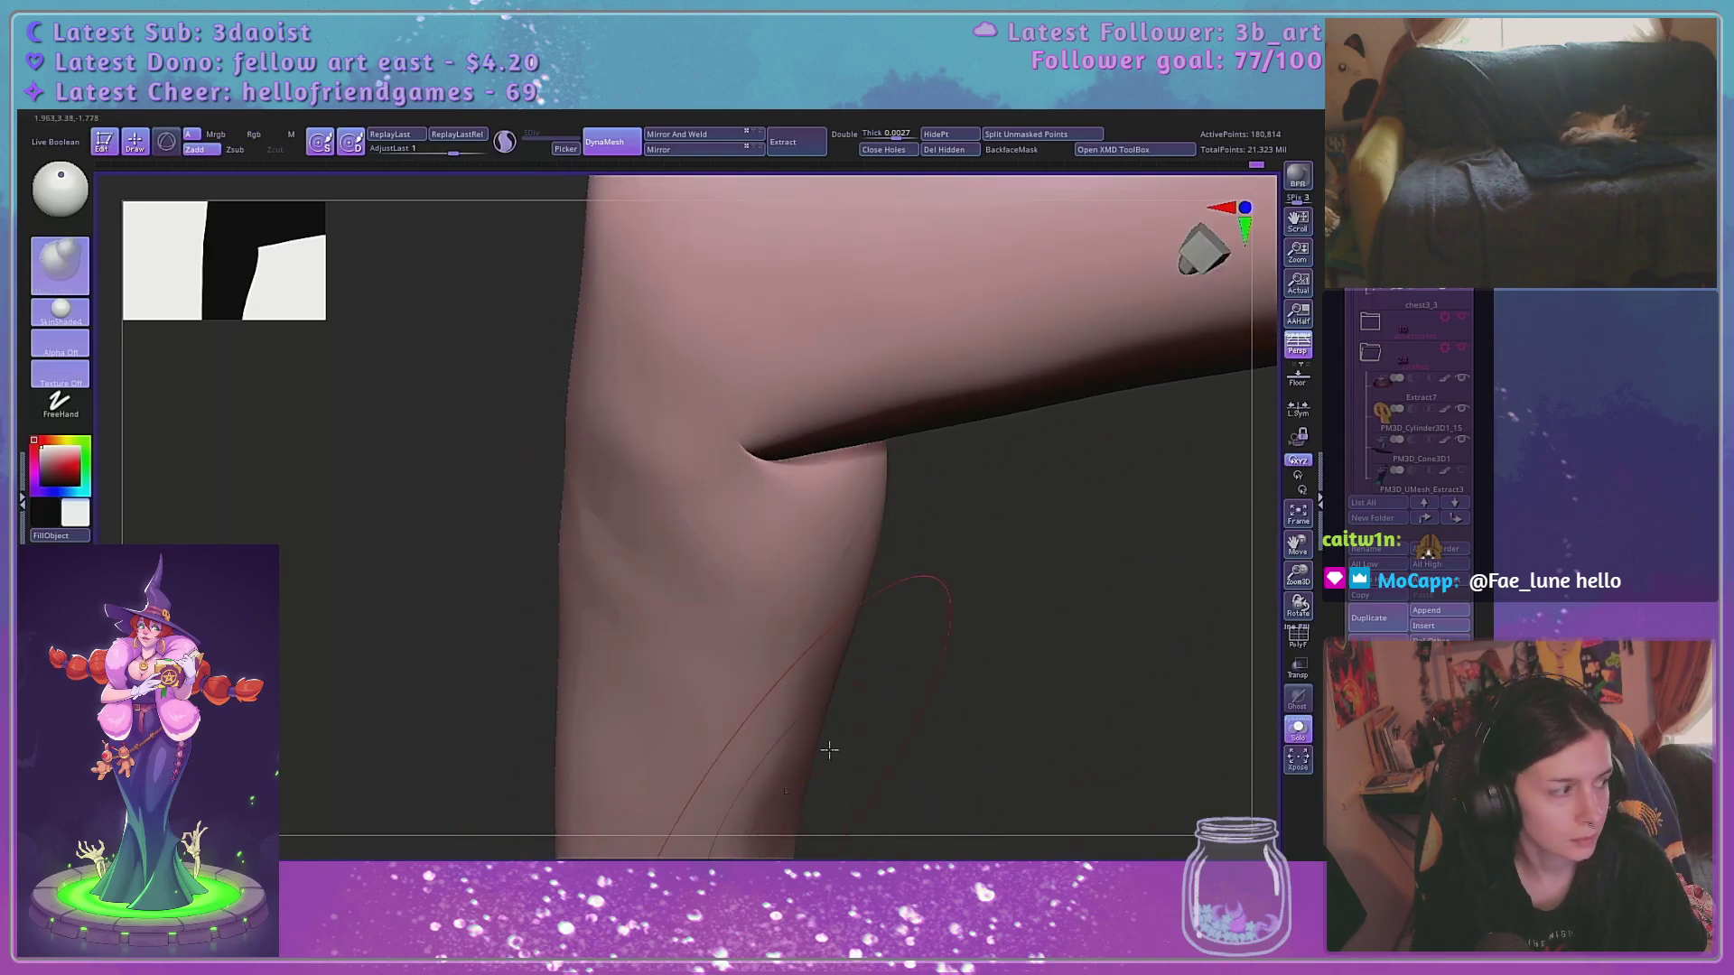
mouse_move(735, 854)
right_mouse_down()
mouse_move(1002, 650)
mouse_move(794, 561)
right_mouse_up()
key("space")
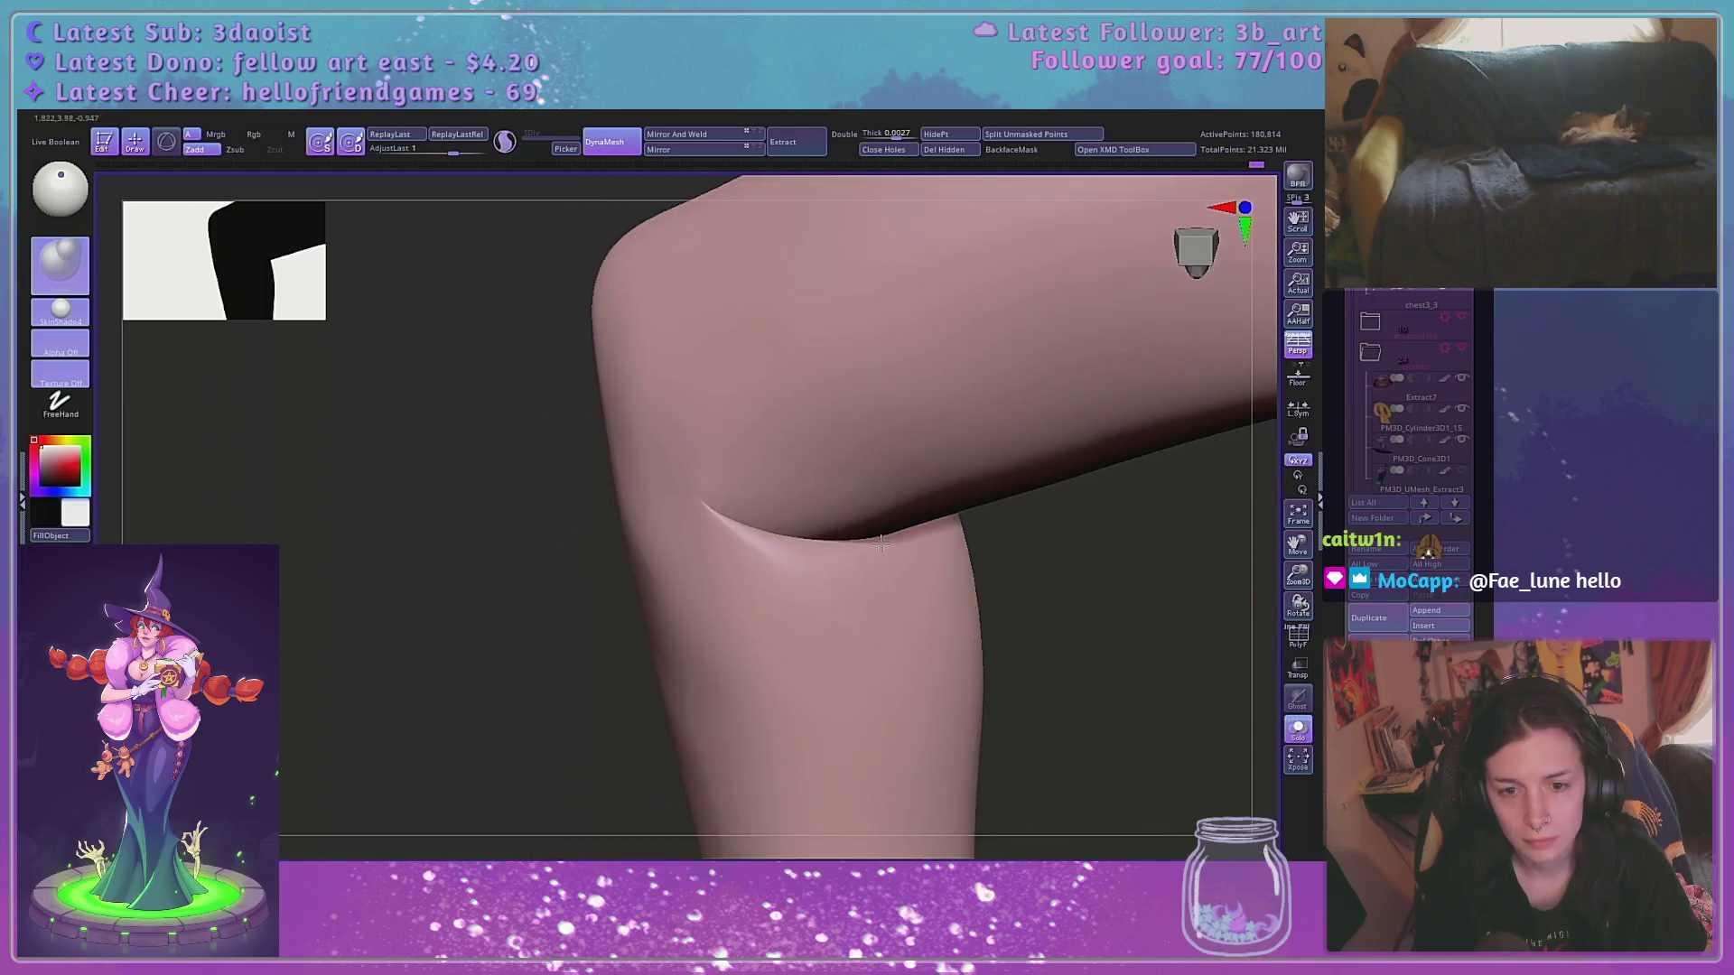
right_click_drag(899, 503, 948, 542)
right_click_drag(1107, 517, 1115, 503)
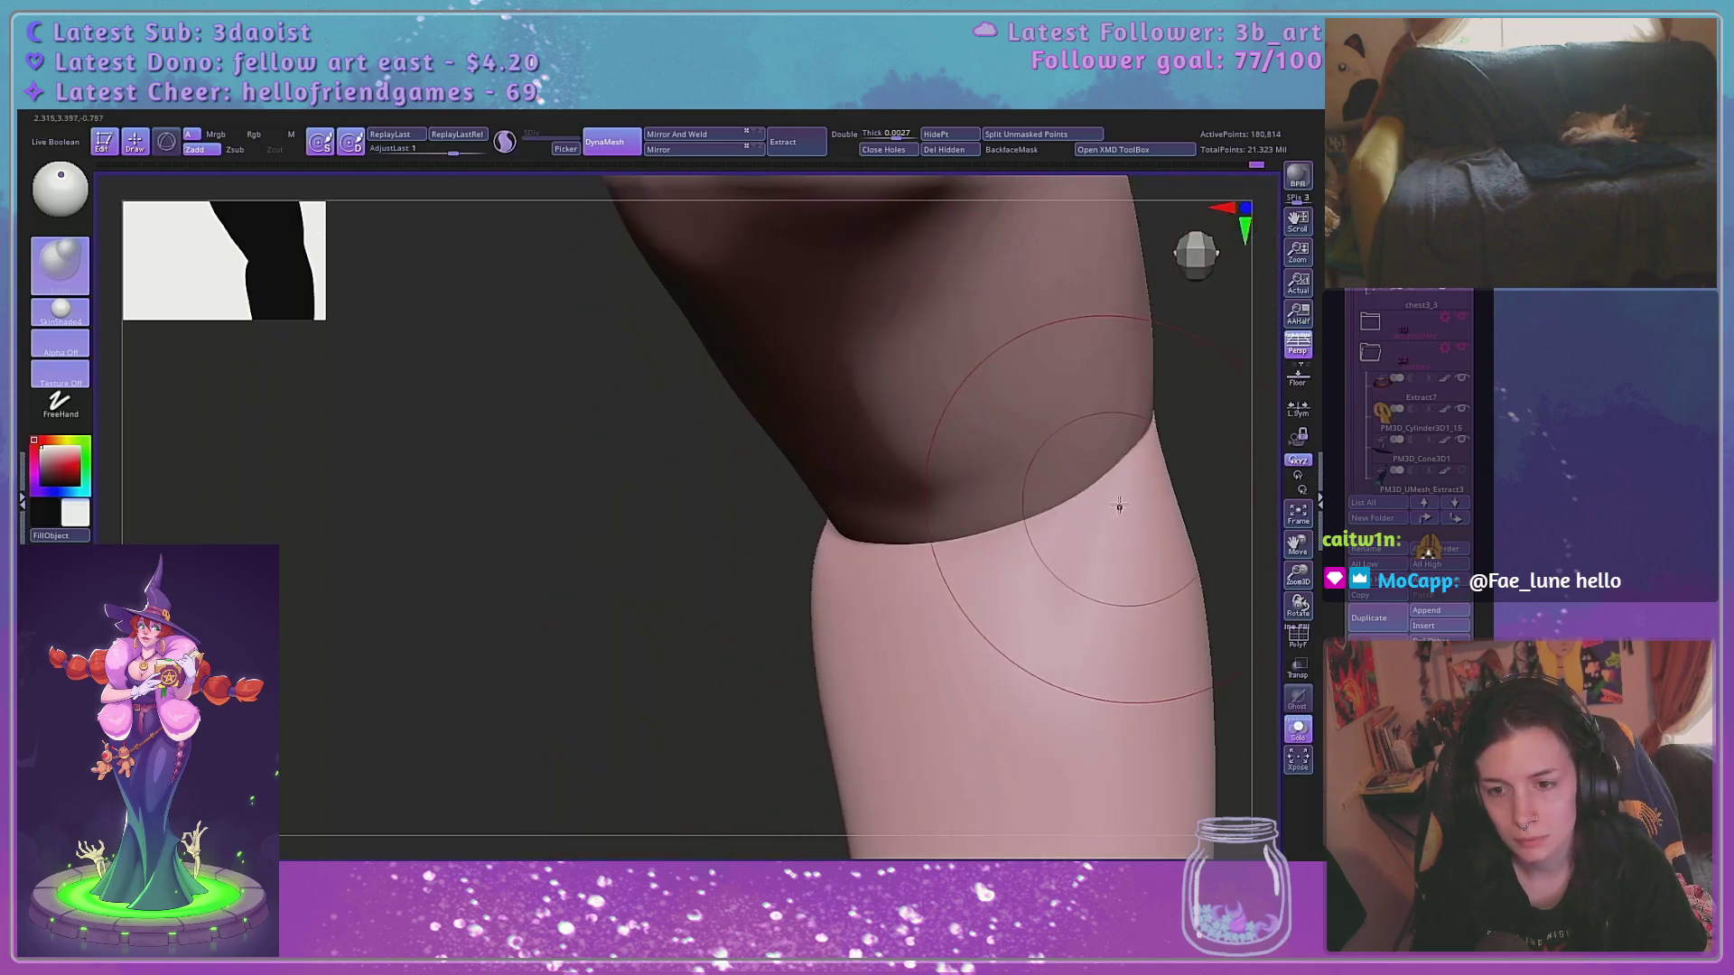
Polish and smooth the upper forearm surface where it meets the elbow fold
right_click_drag(1169, 449, 891, 835)
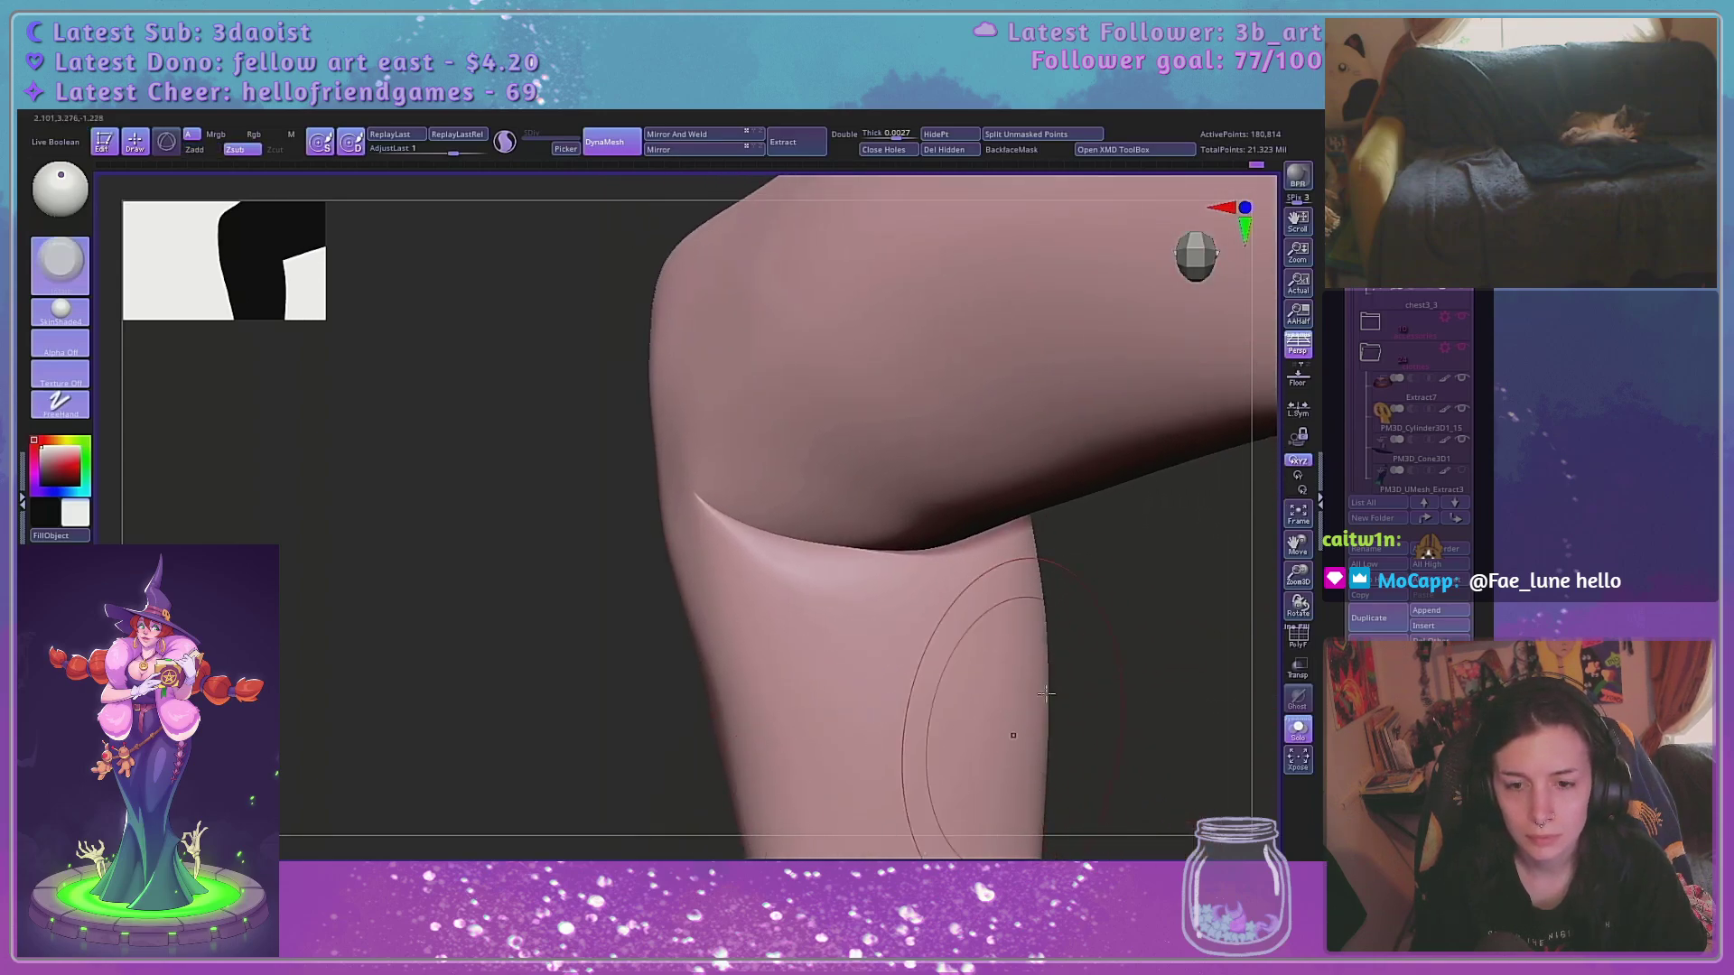
mouse_move(967, 678)
right_mouse_down()
mouse_move(1026, 495)
mouse_move(1192, 530)
mouse_move(1140, 552)
mouse_move(864, 409)
right_mouse_up()
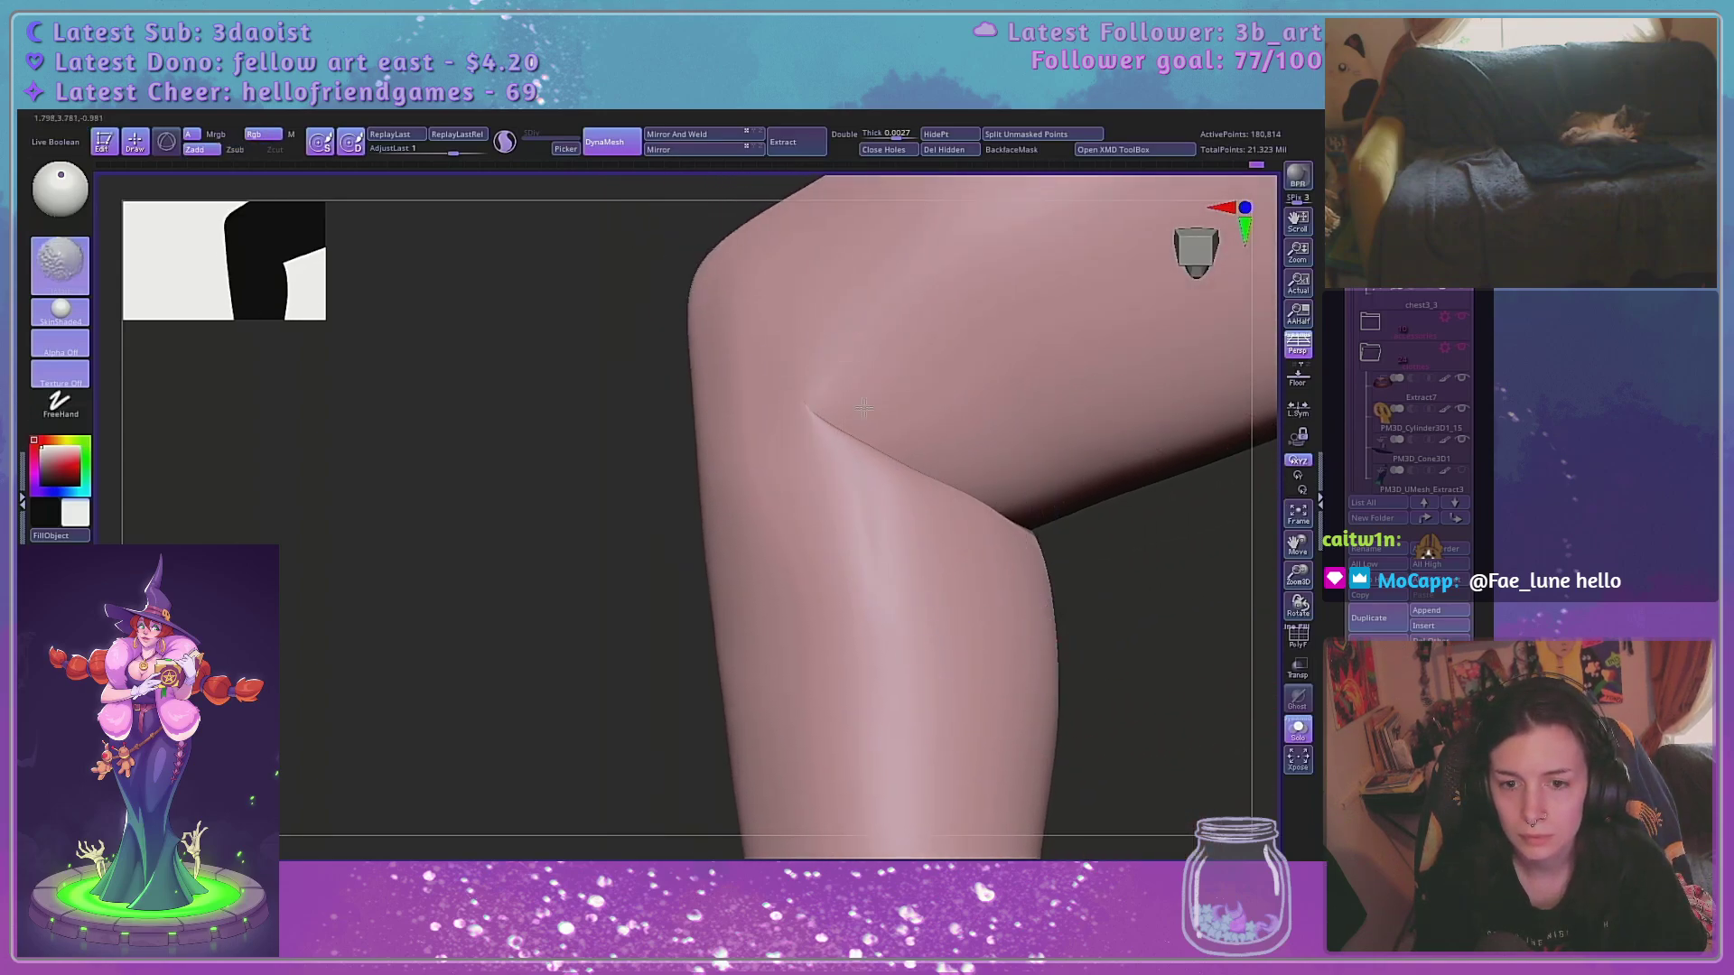
right_click_drag(1062, 579, 1161, 503)
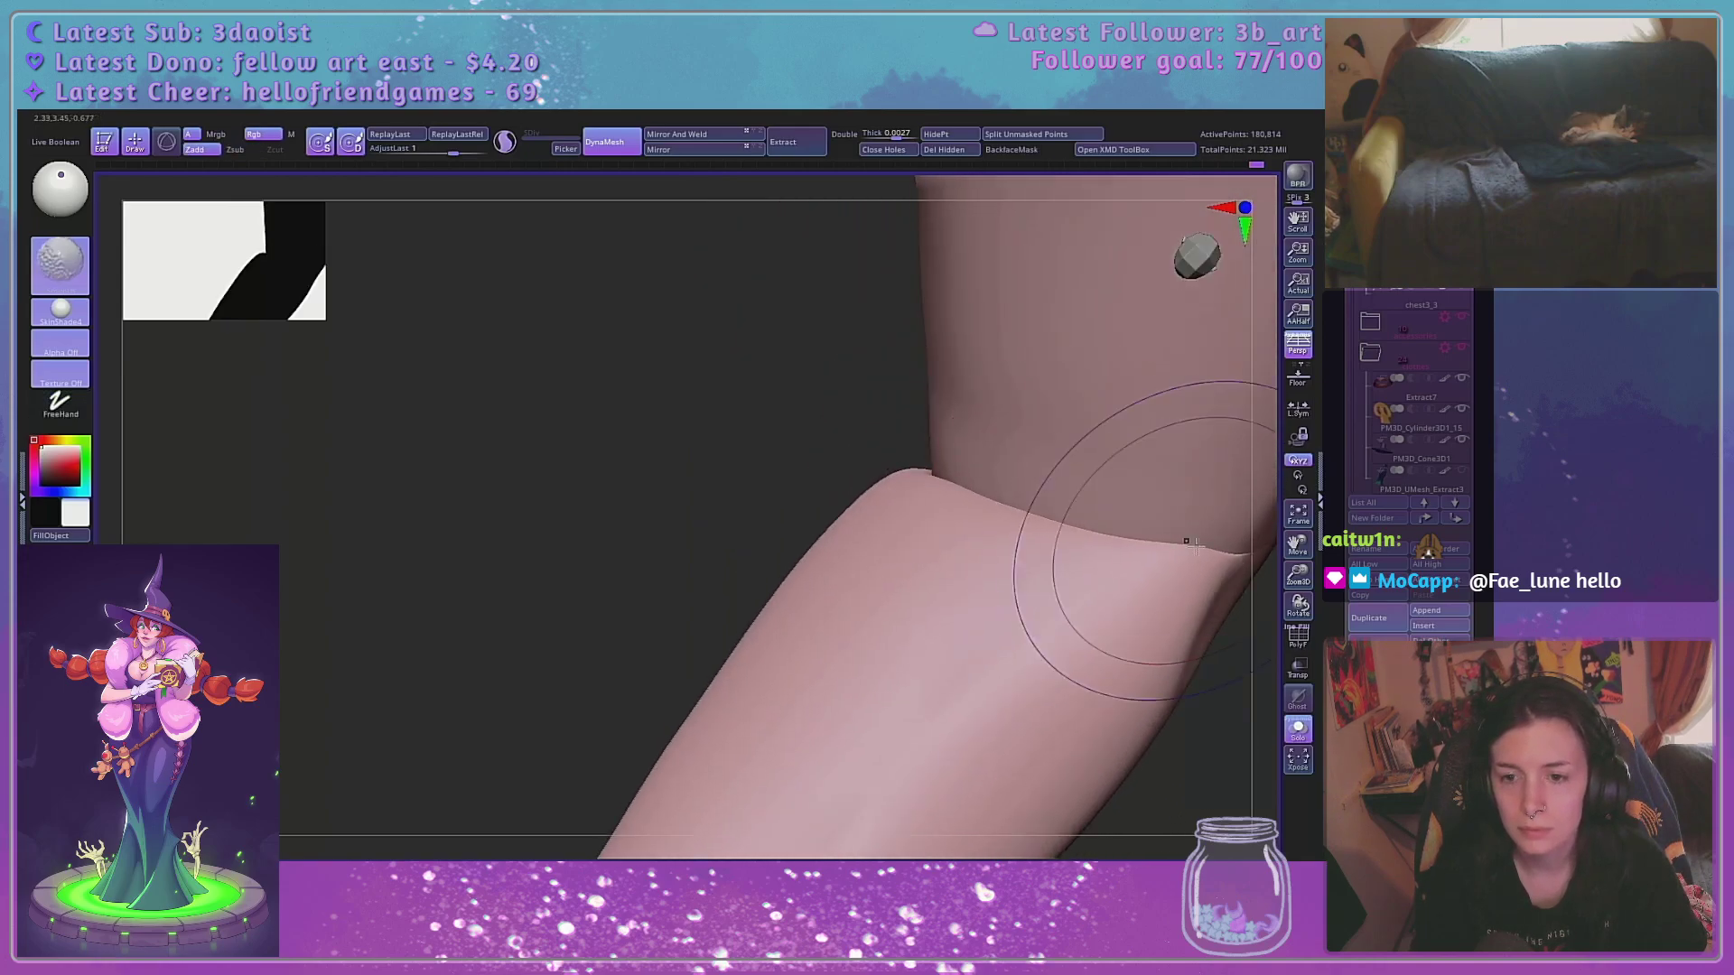
right_click_drag(787, 452, 751, 430)
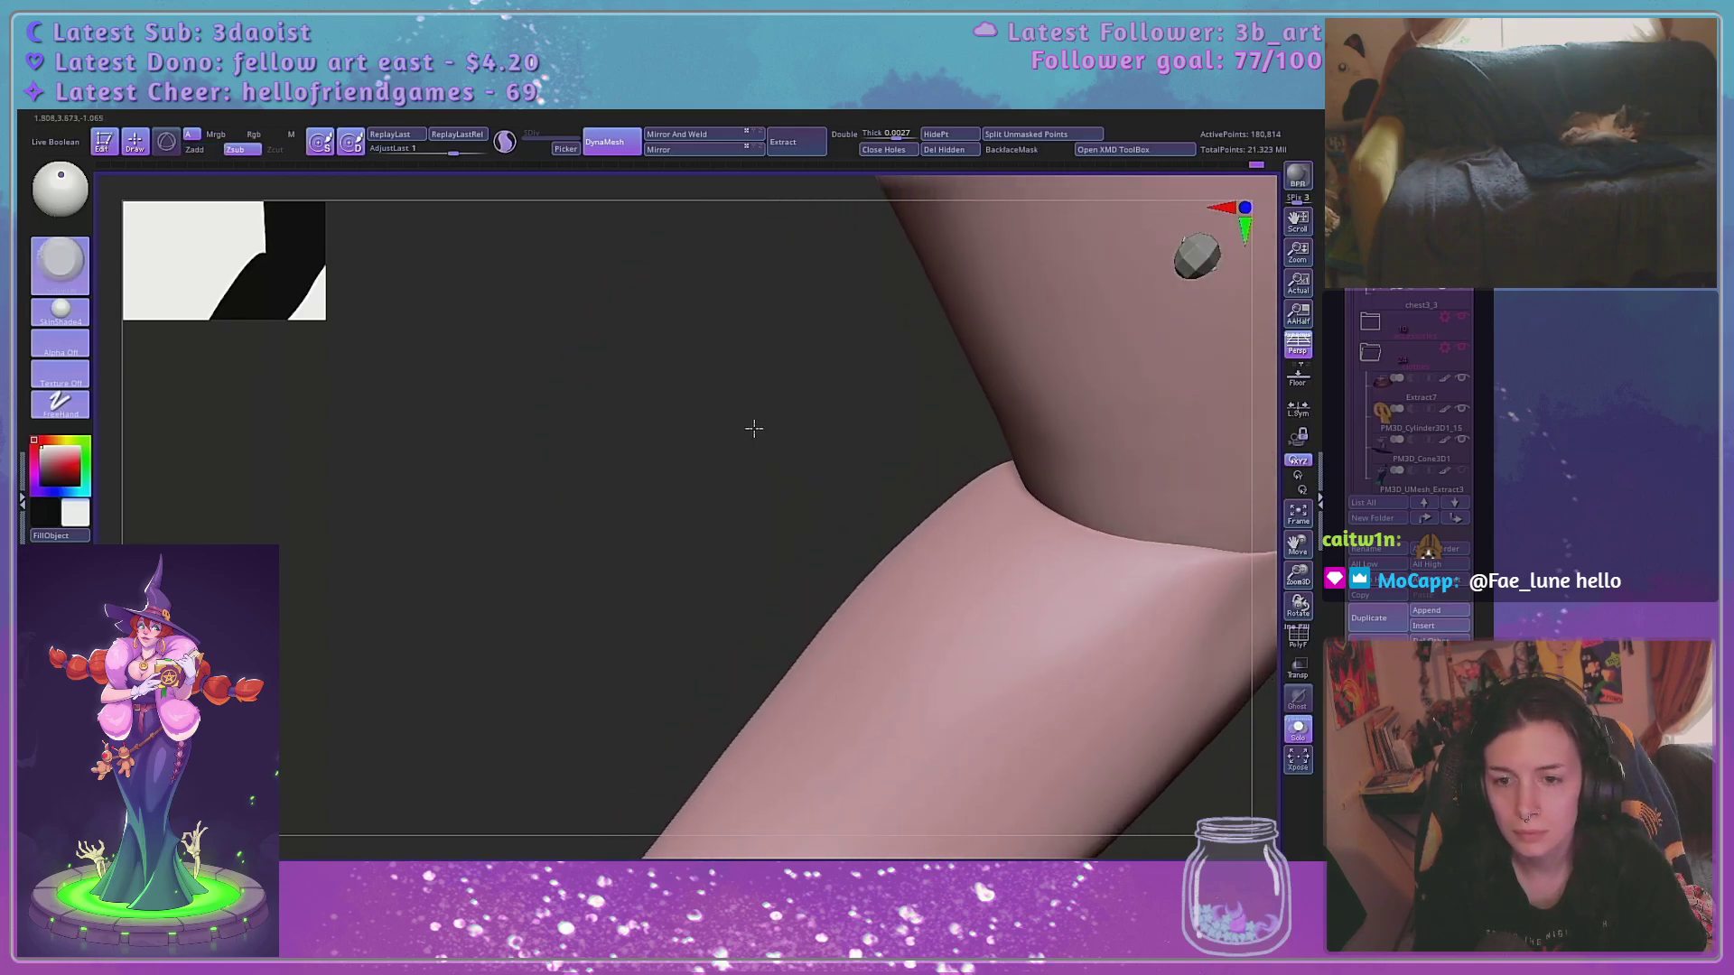
Resize the brush and refine the bent elbow's contour around the inner fold with the Move brush
key("space")
mouse_move(939, 465)
left_mouse_down()
mouse_move(967, 461)
mouse_move(930, 460)
left_mouse_up()
key("space")
right_click_drag(886, 449, 1056, 483)
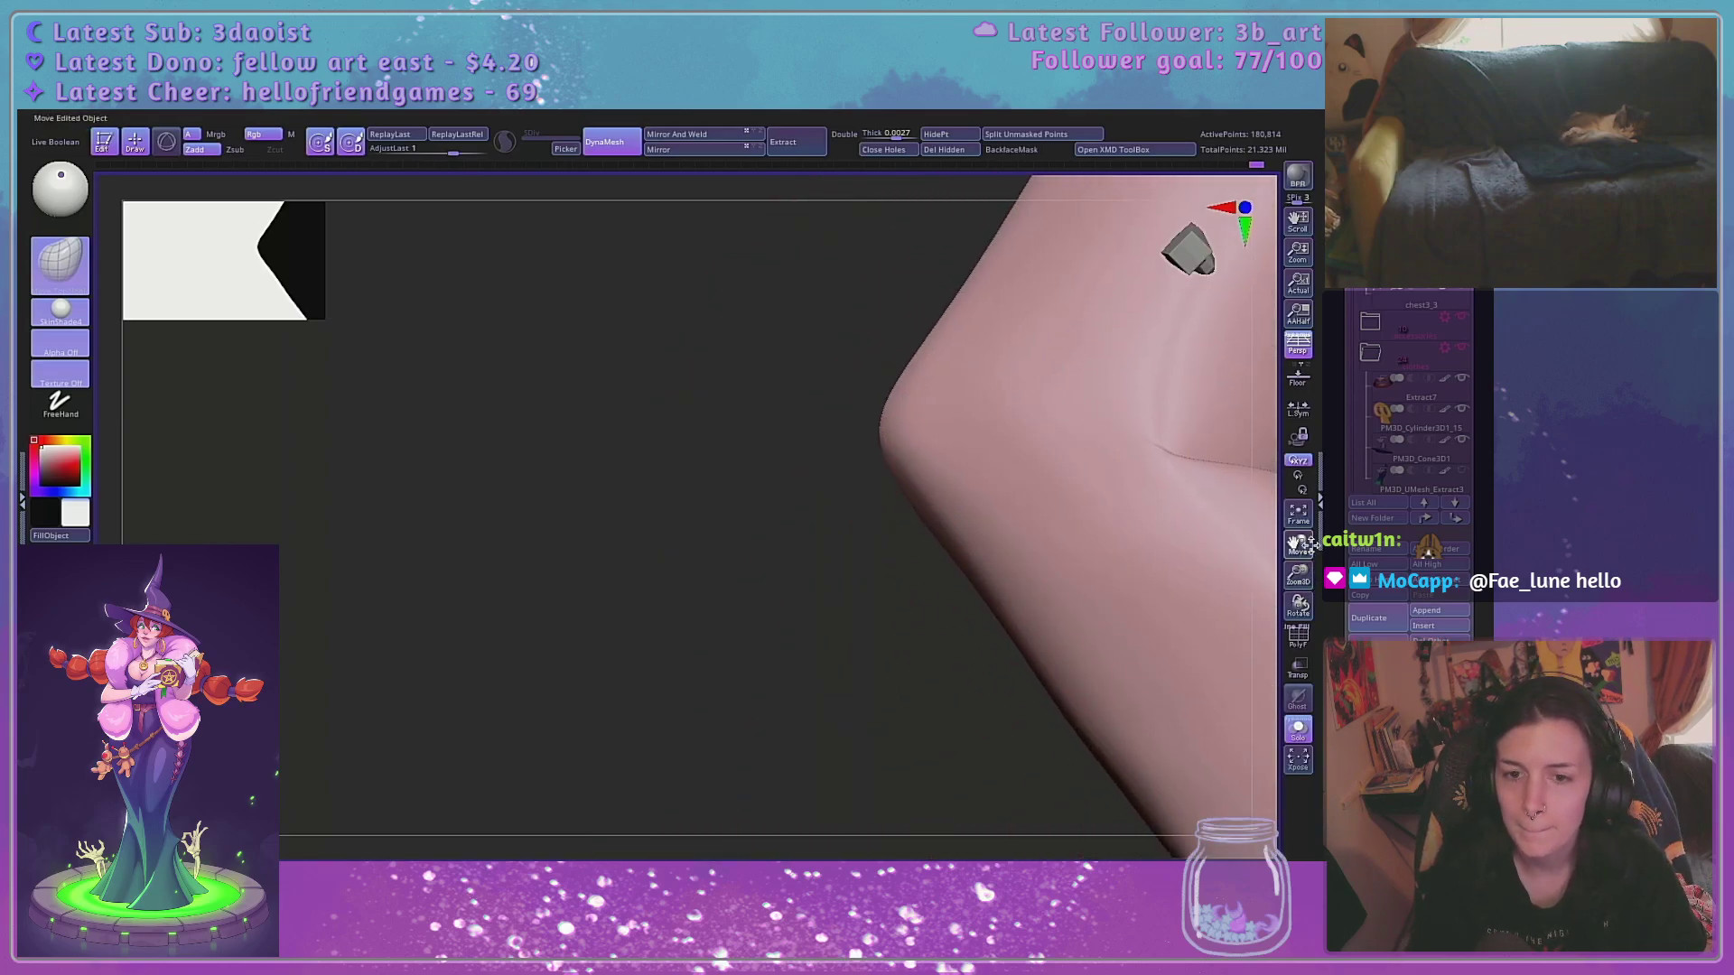
left_click_drag(1298, 544, 479, 634)
right_click_drag(1284, 562, 1094, 452)
Turn off perspective and mask a band of the upper arm around the elbow, ending at the inner fold
left_click(1299, 346)
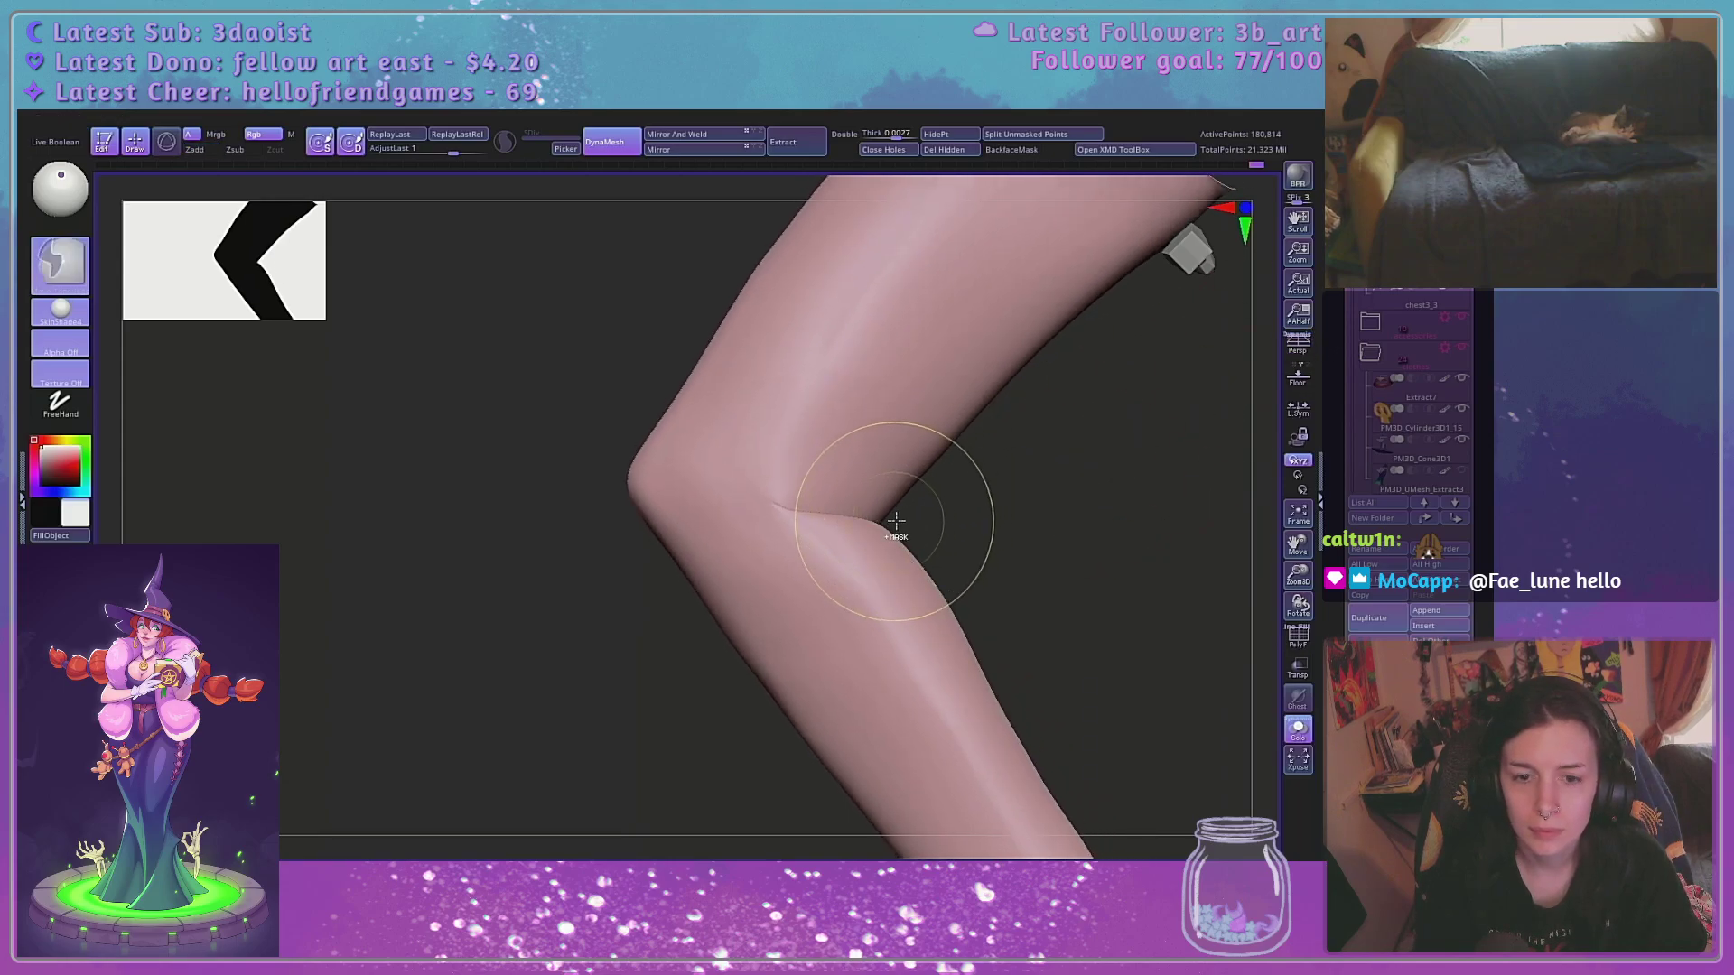
left_click_drag(893, 523, 854, 520, "ctrl")
mouse_move(681, 479)
left_mouse_down("ctrl")
mouse_move(1130, 414)
mouse_move(1016, 492)
left_mouse_up("ctrl")
mouse_move(1092, 503)
right_mouse_down()
mouse_move(1114, 515)
mouse_move(1123, 561)
right_mouse_up()
left_click_drag(1260, 585, 1092, 534)
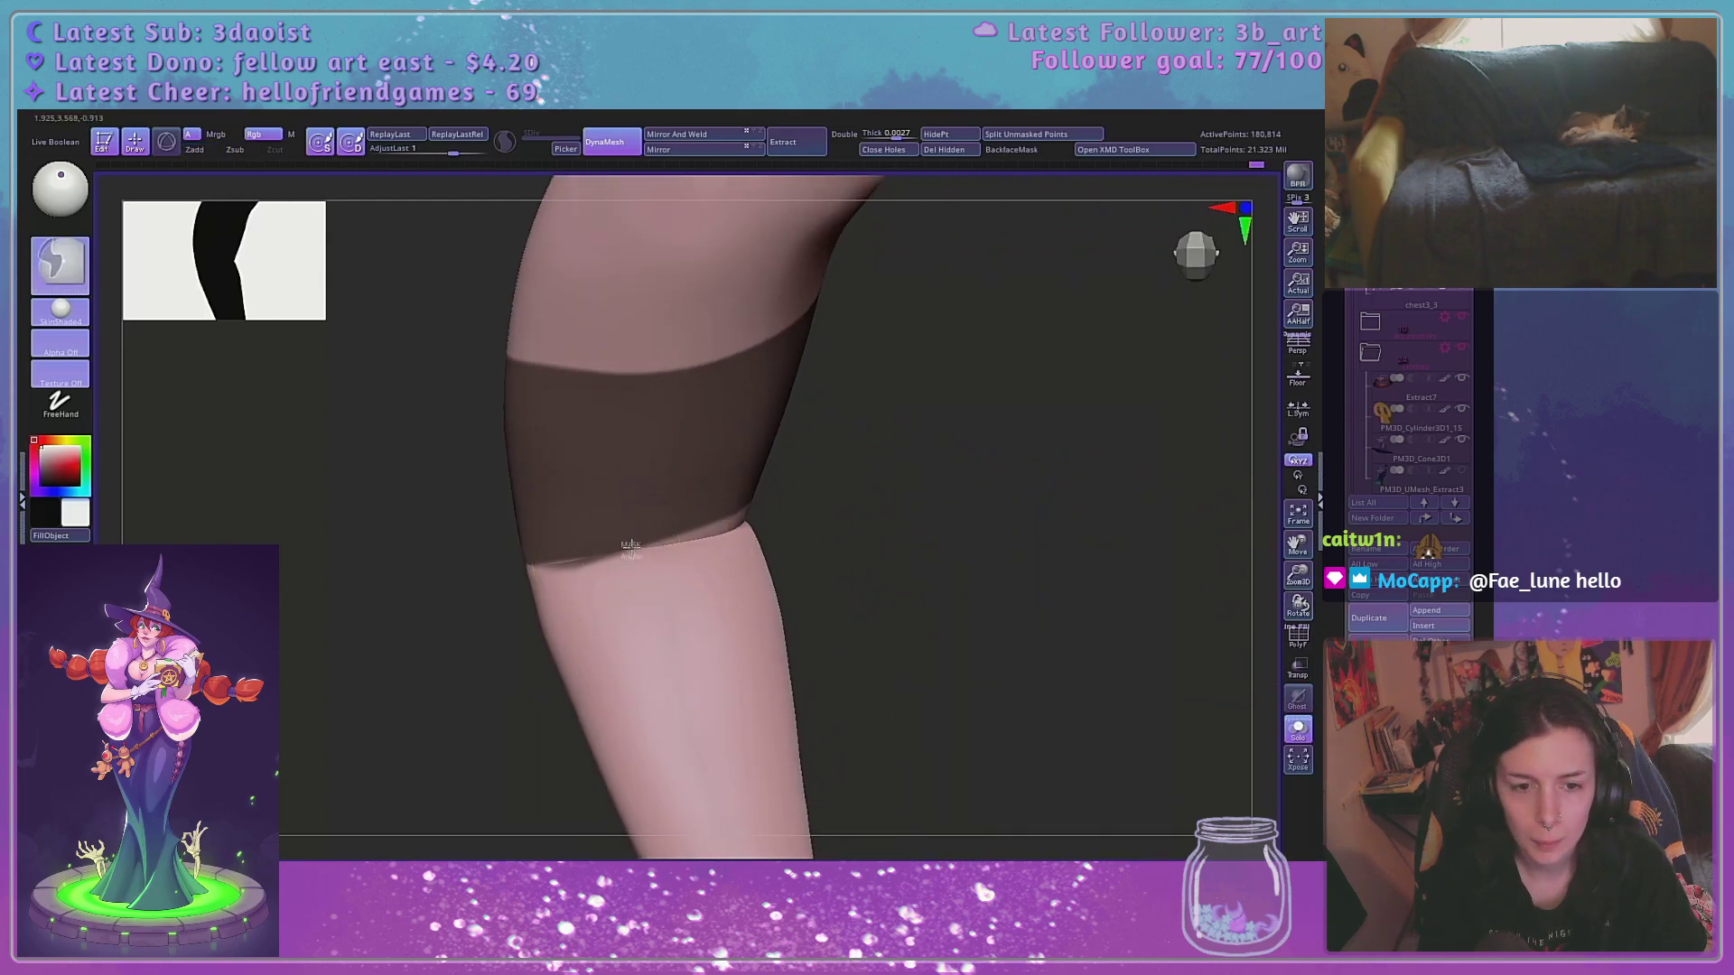
mouse_move(722, 534)
left_mouse_down("ctrl")
mouse_move(623, 461)
mouse_move(620, 484)
left_mouse_up("ctrl")
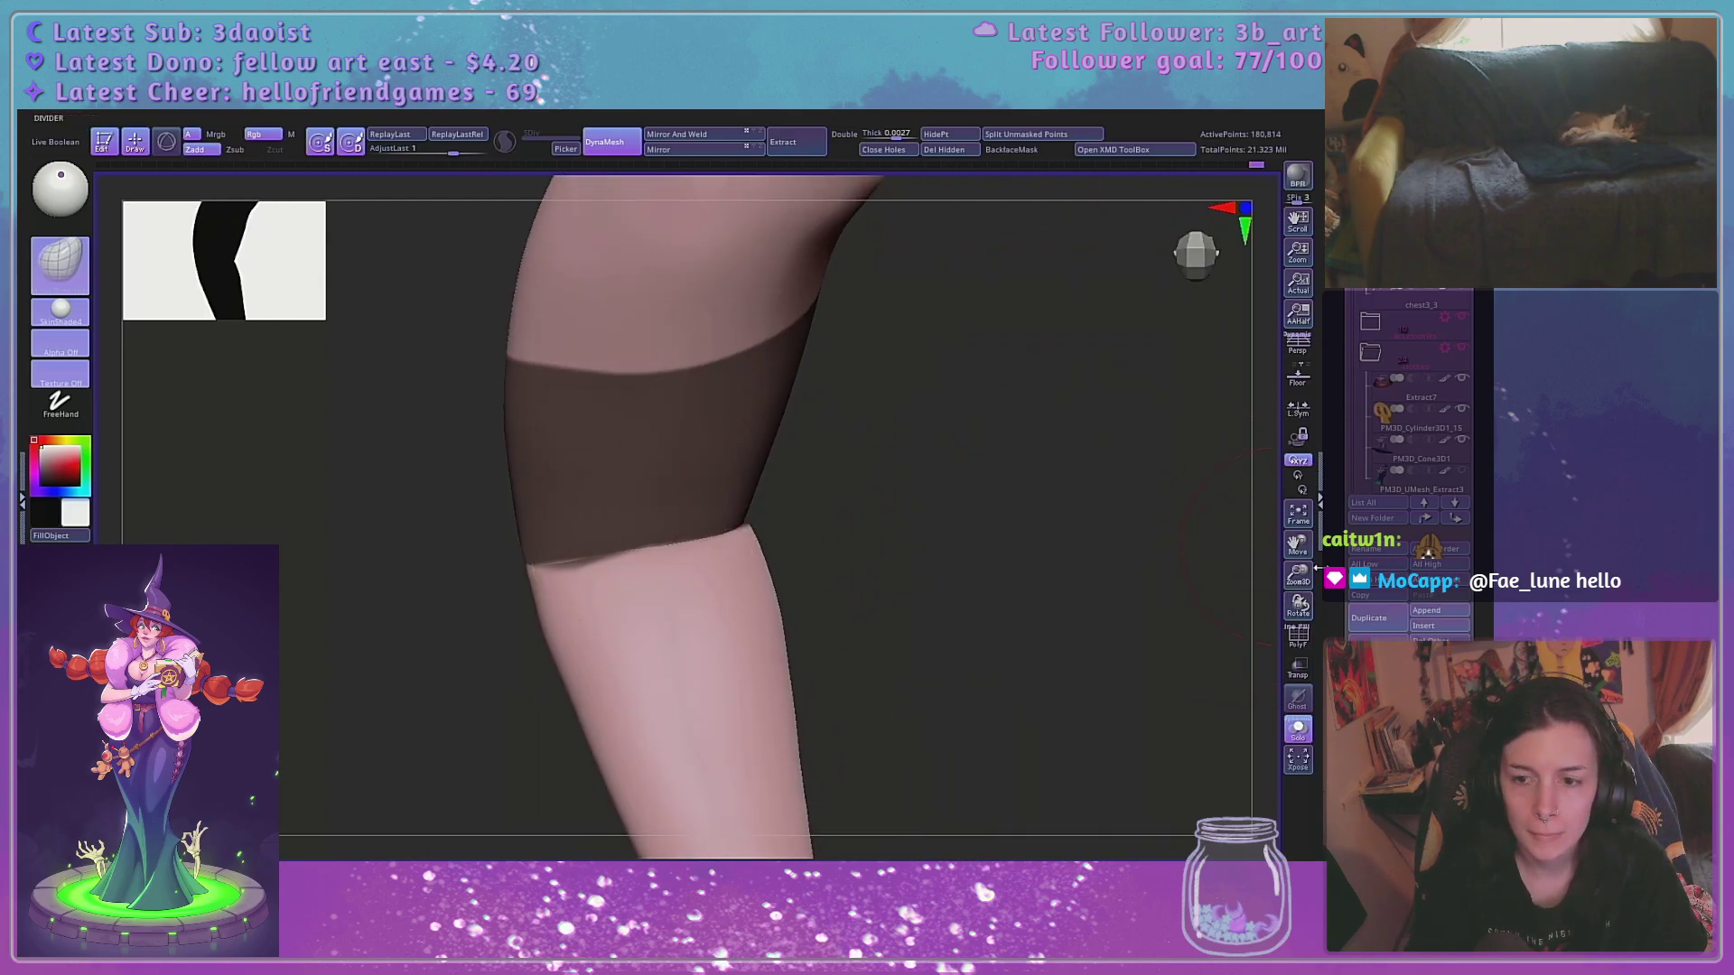
Reduce the brush size and clean up the mask's lower edge along the elbow fold
left_click_drag(1054, 440, 1265, 600, "alt")
mouse_move(973, 552)
left_mouse_down("alt")
mouse_move(1091, 495)
mouse_move(978, 488)
left_mouse_up("alt")
key("space")
left_click_drag(832, 515, 786, 515)
key("ctrl")
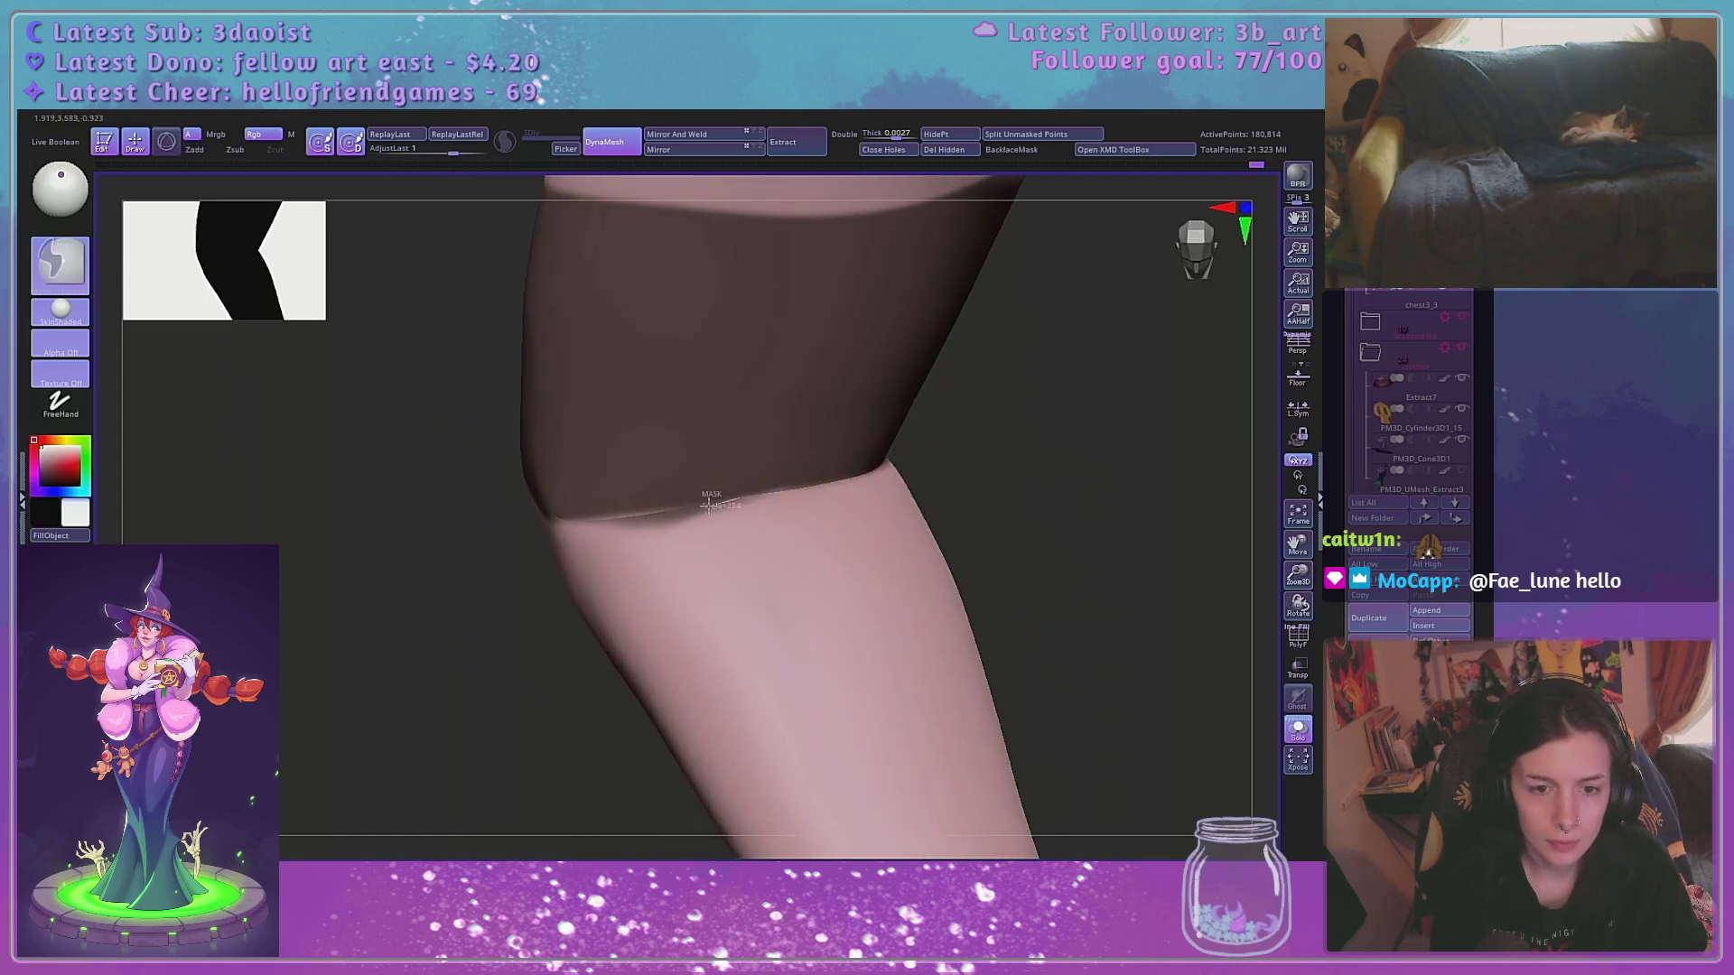
left_click_drag(530, 541, 813, 553, "ctrl+alt")
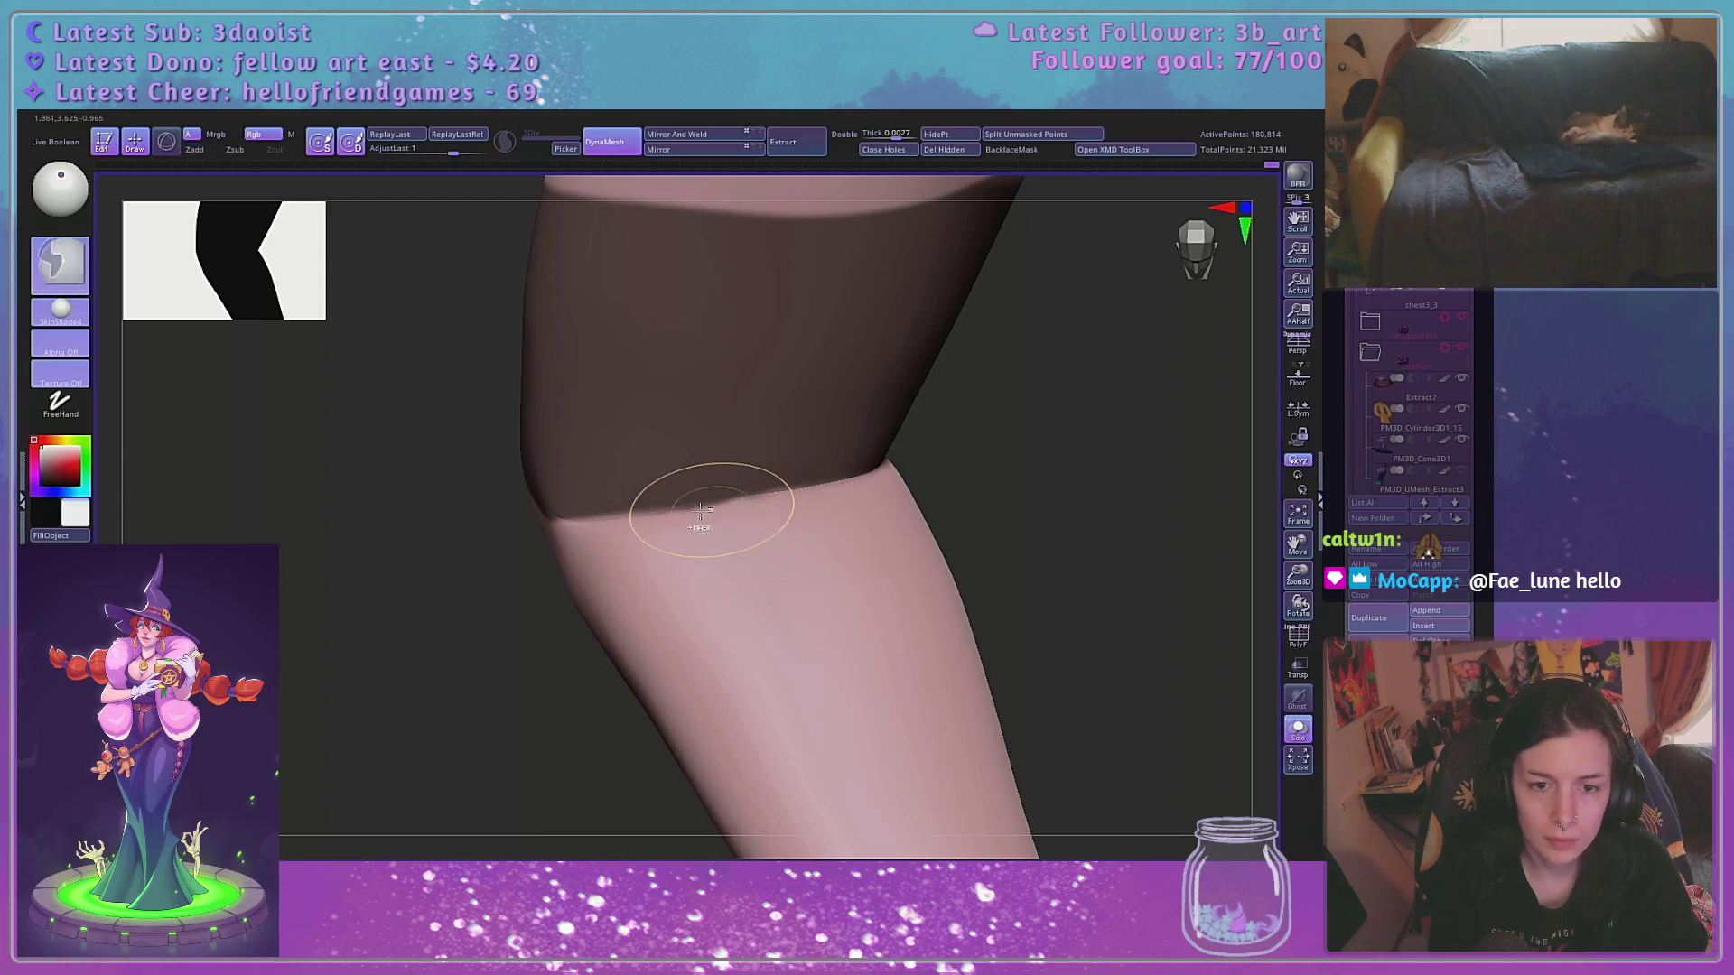
mouse_move(612, 518)
left_mouse_down("ctrl")
mouse_move(521, 495)
mouse_move(535, 479)
left_mouse_up("ctrl")
mouse_move(800, 487)
left_mouse_down("ctrl")
mouse_move(744, 462)
mouse_move(715, 502)
mouse_move(552, 513)
left_mouse_up("ctrl")
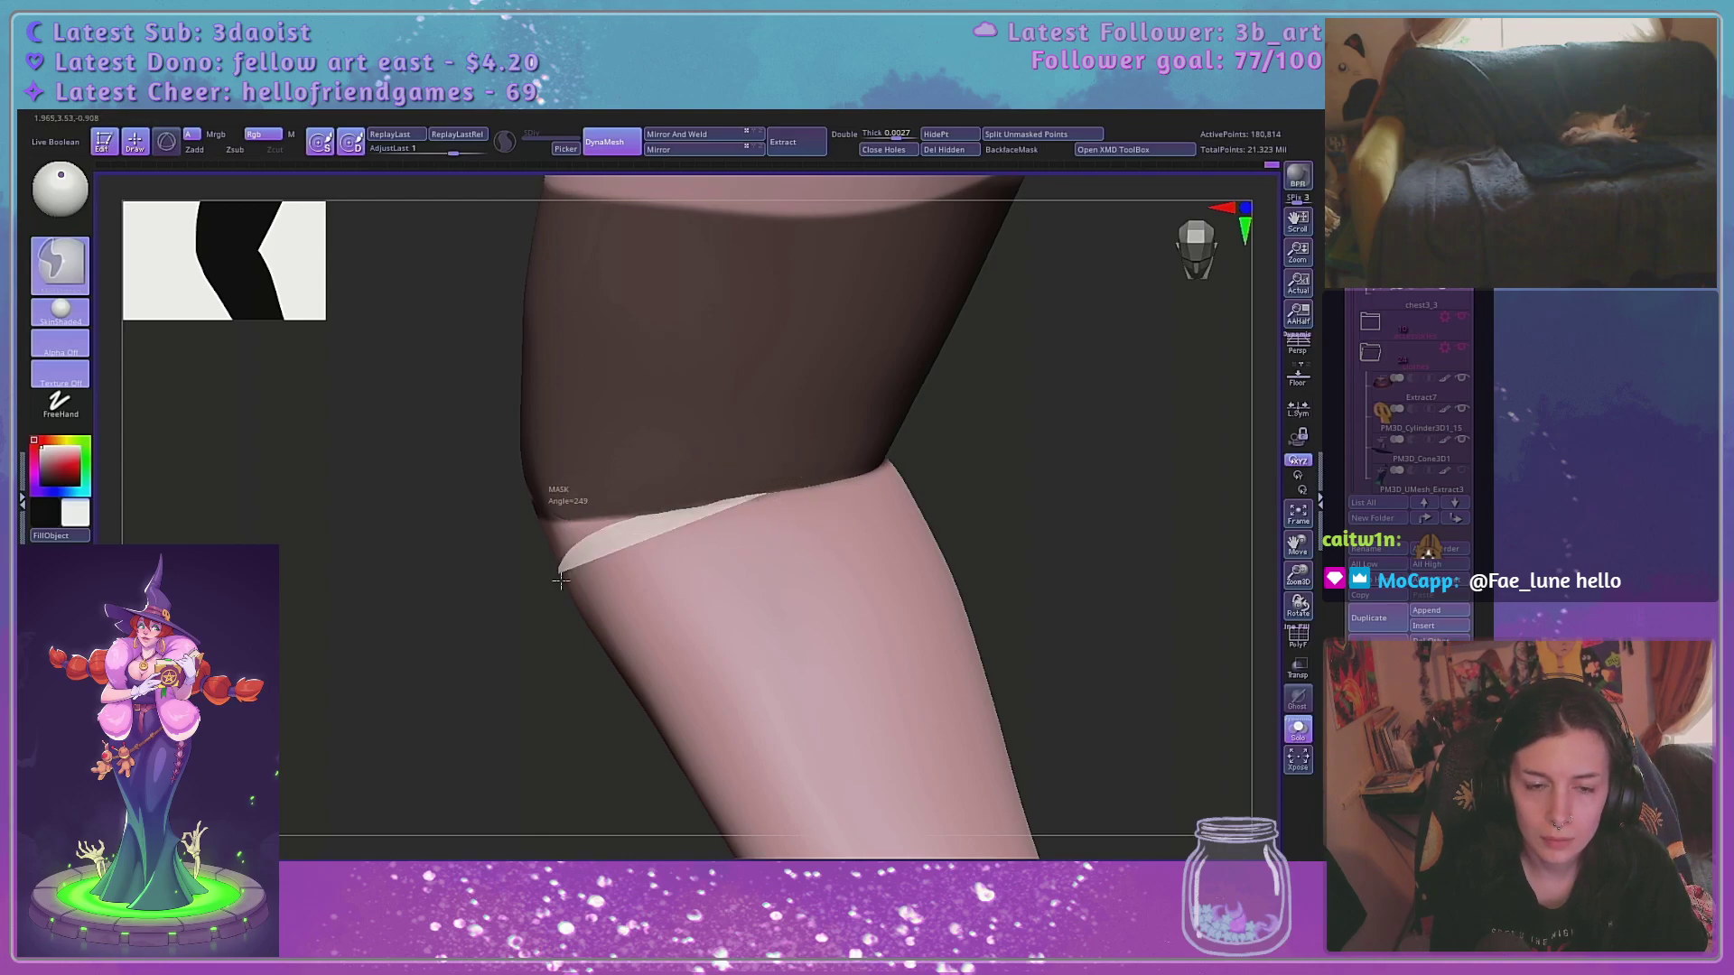
Extend the mask over the elbow tip and close its gap beside the fold
mouse_move(1087, 515)
left_mouse_down()
mouse_move(1075, 468)
mouse_move(1035, 467)
mouse_move(1135, 476)
mouse_move(1081, 468)
mouse_move(1081, 503)
left_mouse_up()
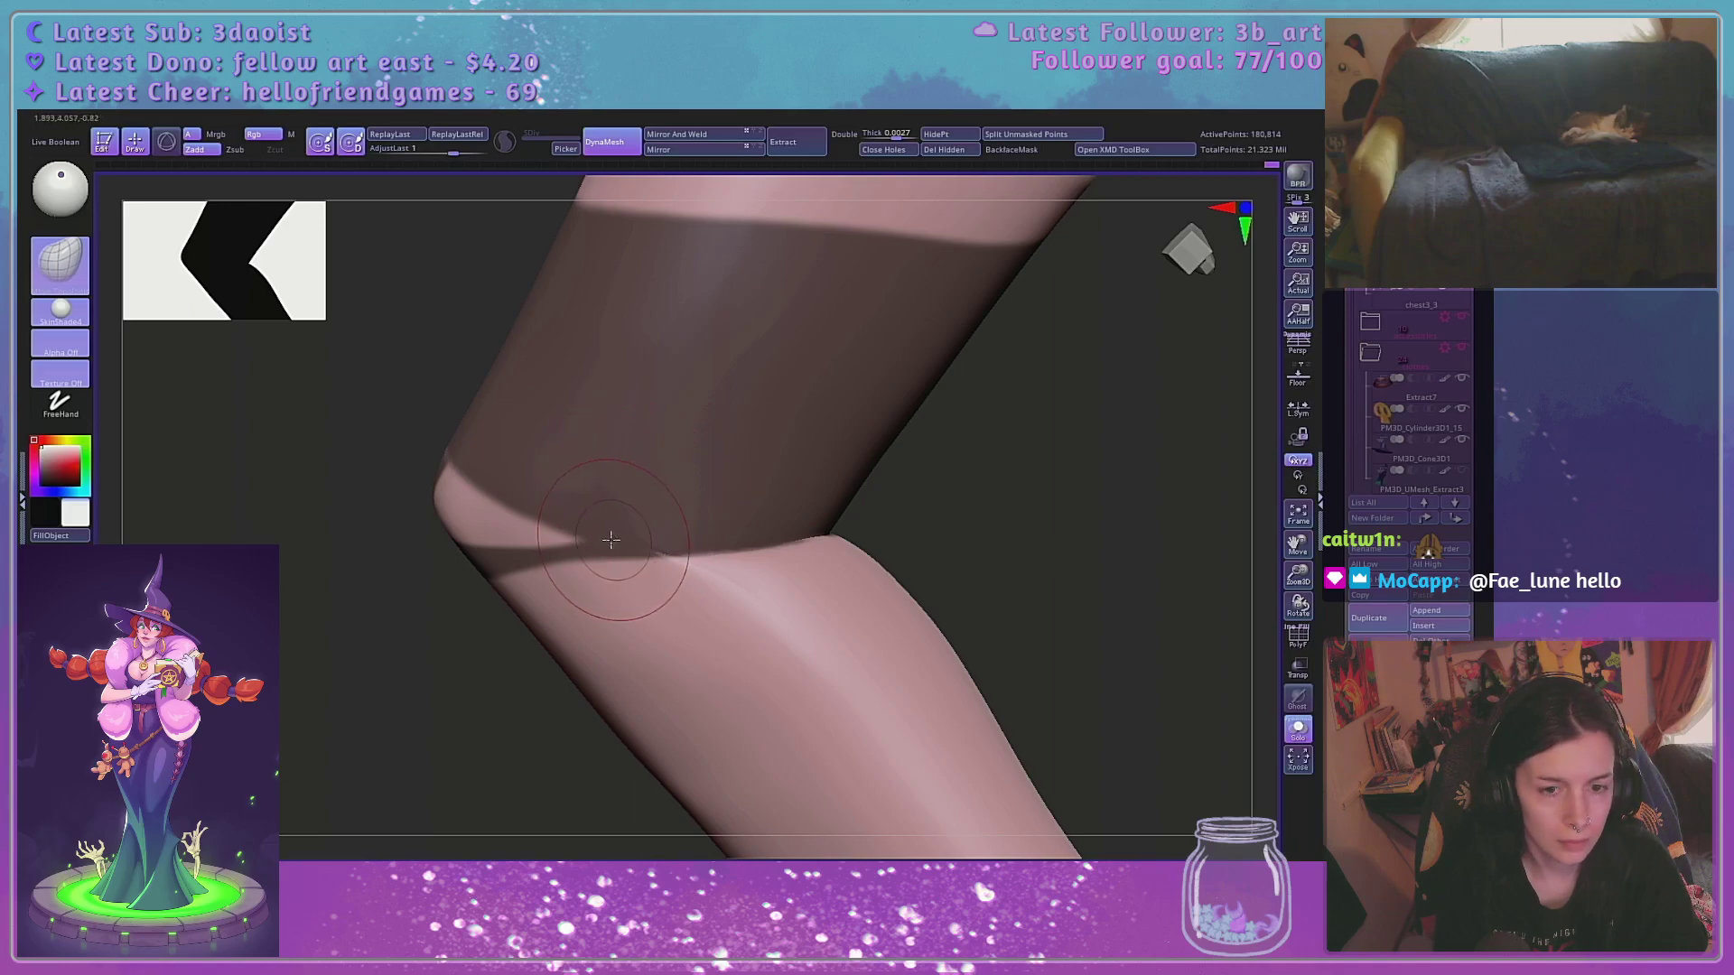
mouse_move(615, 540)
left_mouse_down("ctrl")
mouse_move(581, 542)
mouse_move(531, 337)
mouse_move(552, 344)
left_mouse_up("ctrl")
mouse_move(1172, 511)
left_mouse_down()
mouse_move(1188, 512)
mouse_move(1056, 503)
left_mouse_up()
left_click_drag(952, 503, 1084, 657)
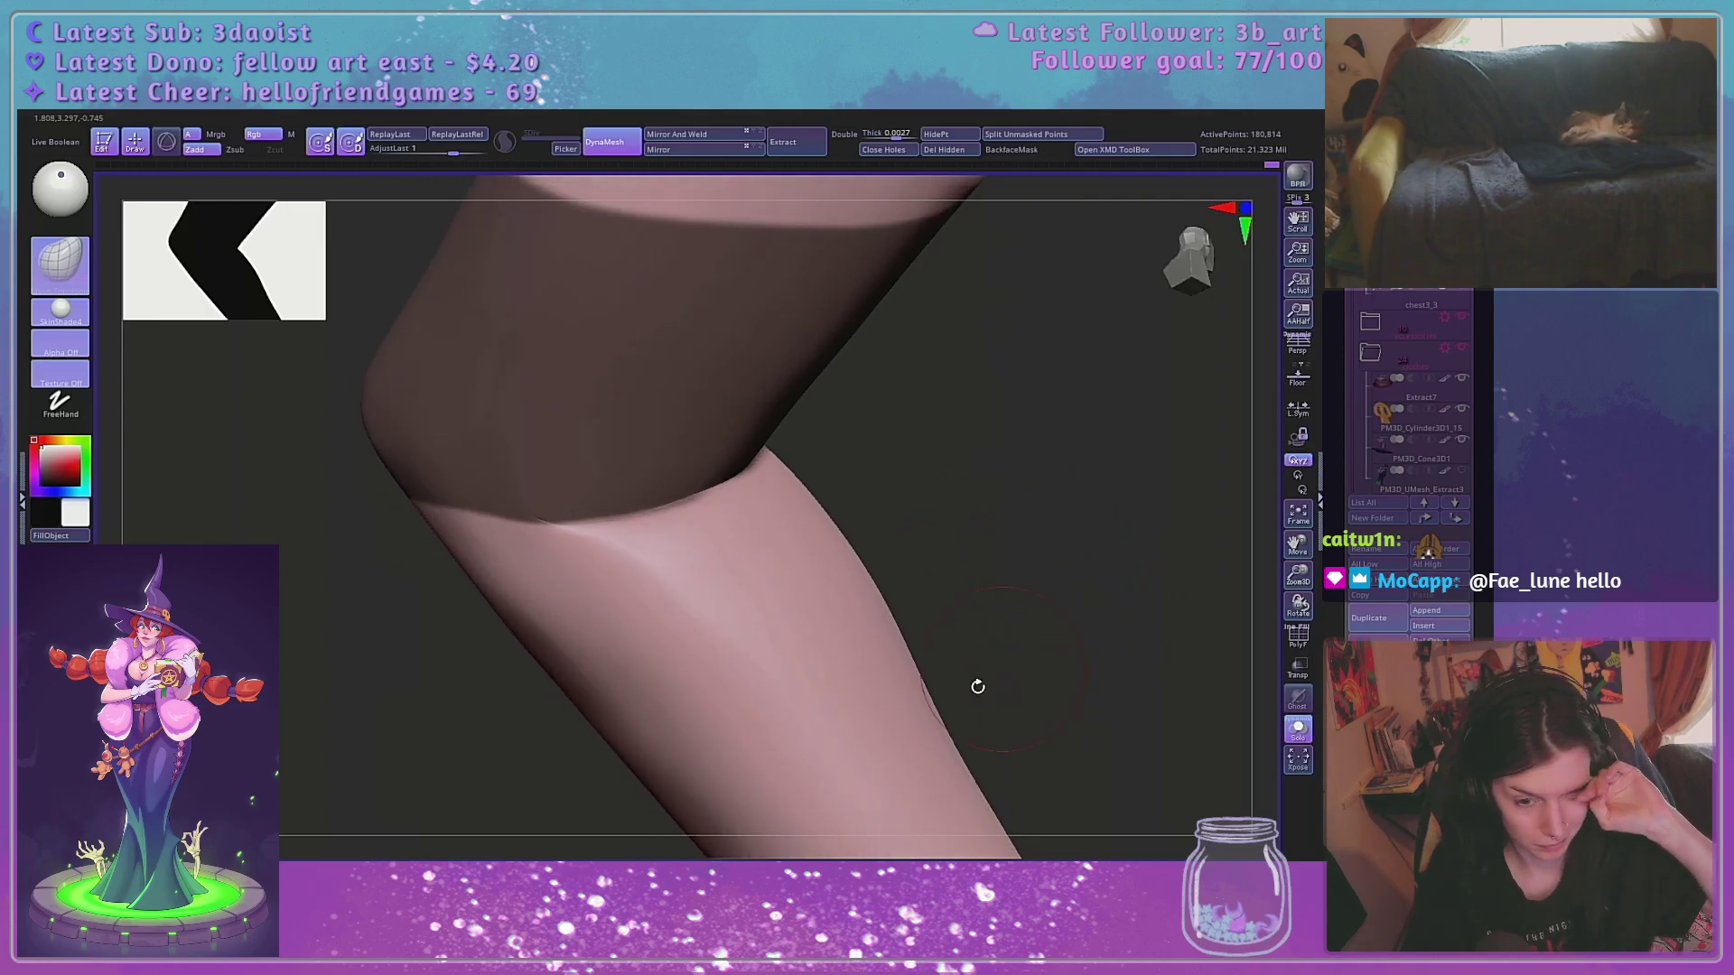
Switch to the TrimDynamic brush, adjust its size, and flatten the ridge on the unmasked forearm below the fold
key("b")
key("t")
key("d")
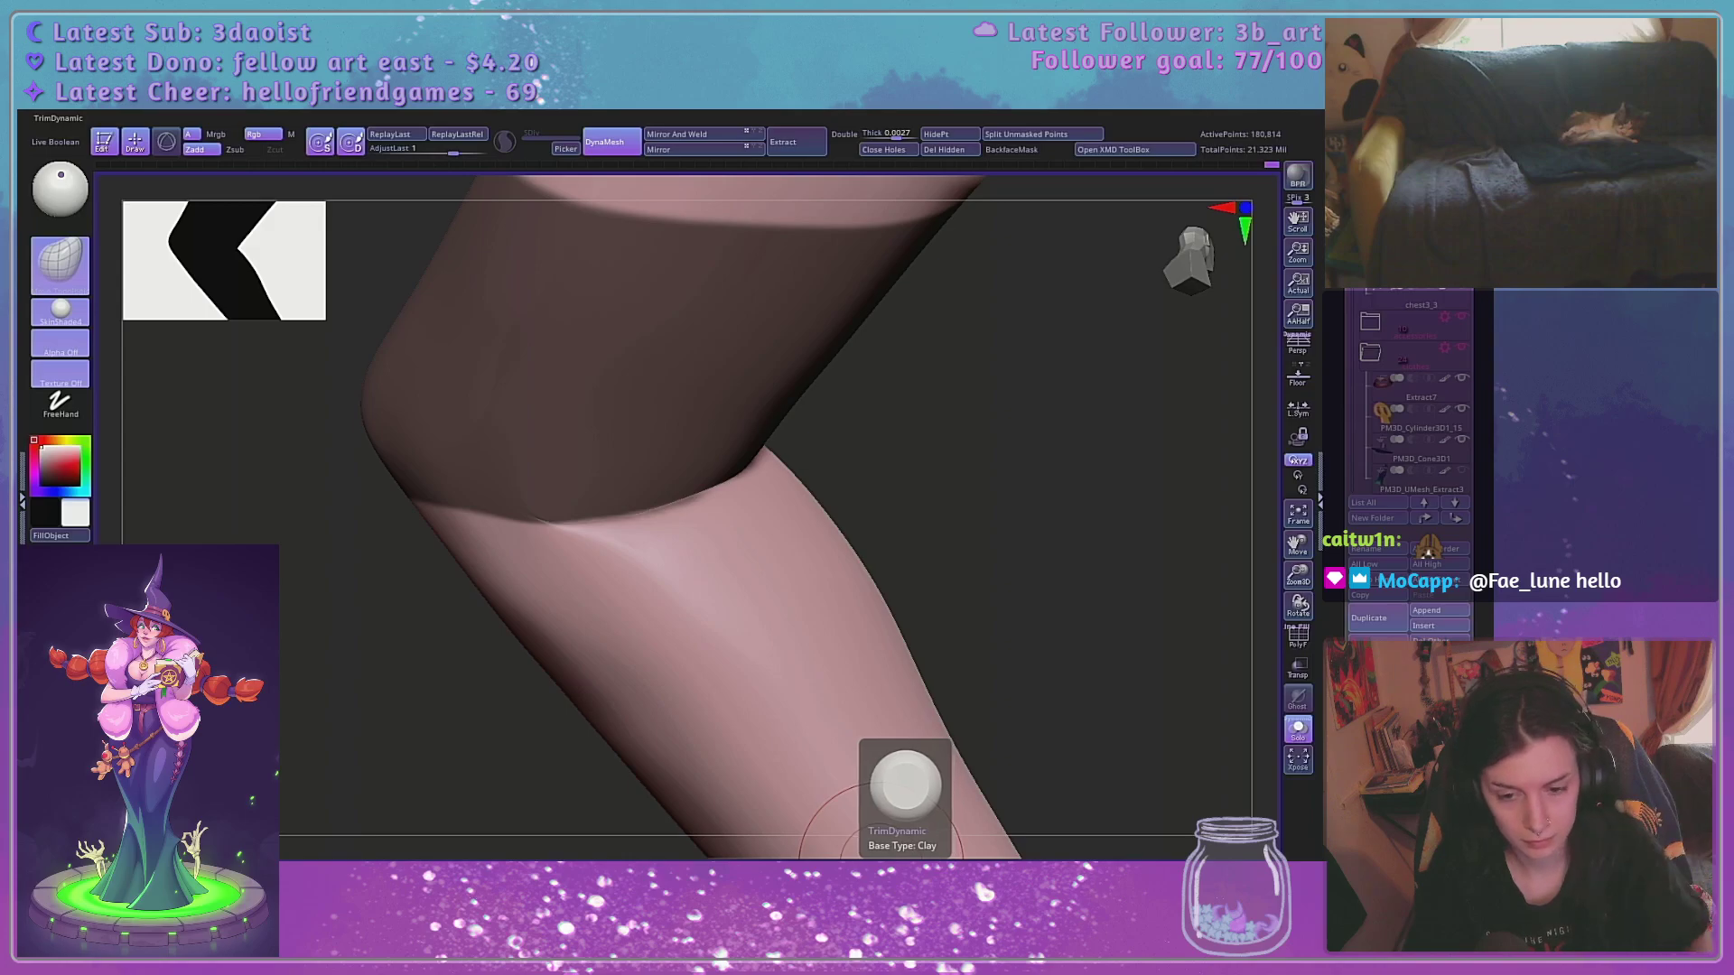
mouse_move(1027, 522)
left_mouse_down()
mouse_move(1014, 563)
mouse_move(836, 573)
left_mouse_up()
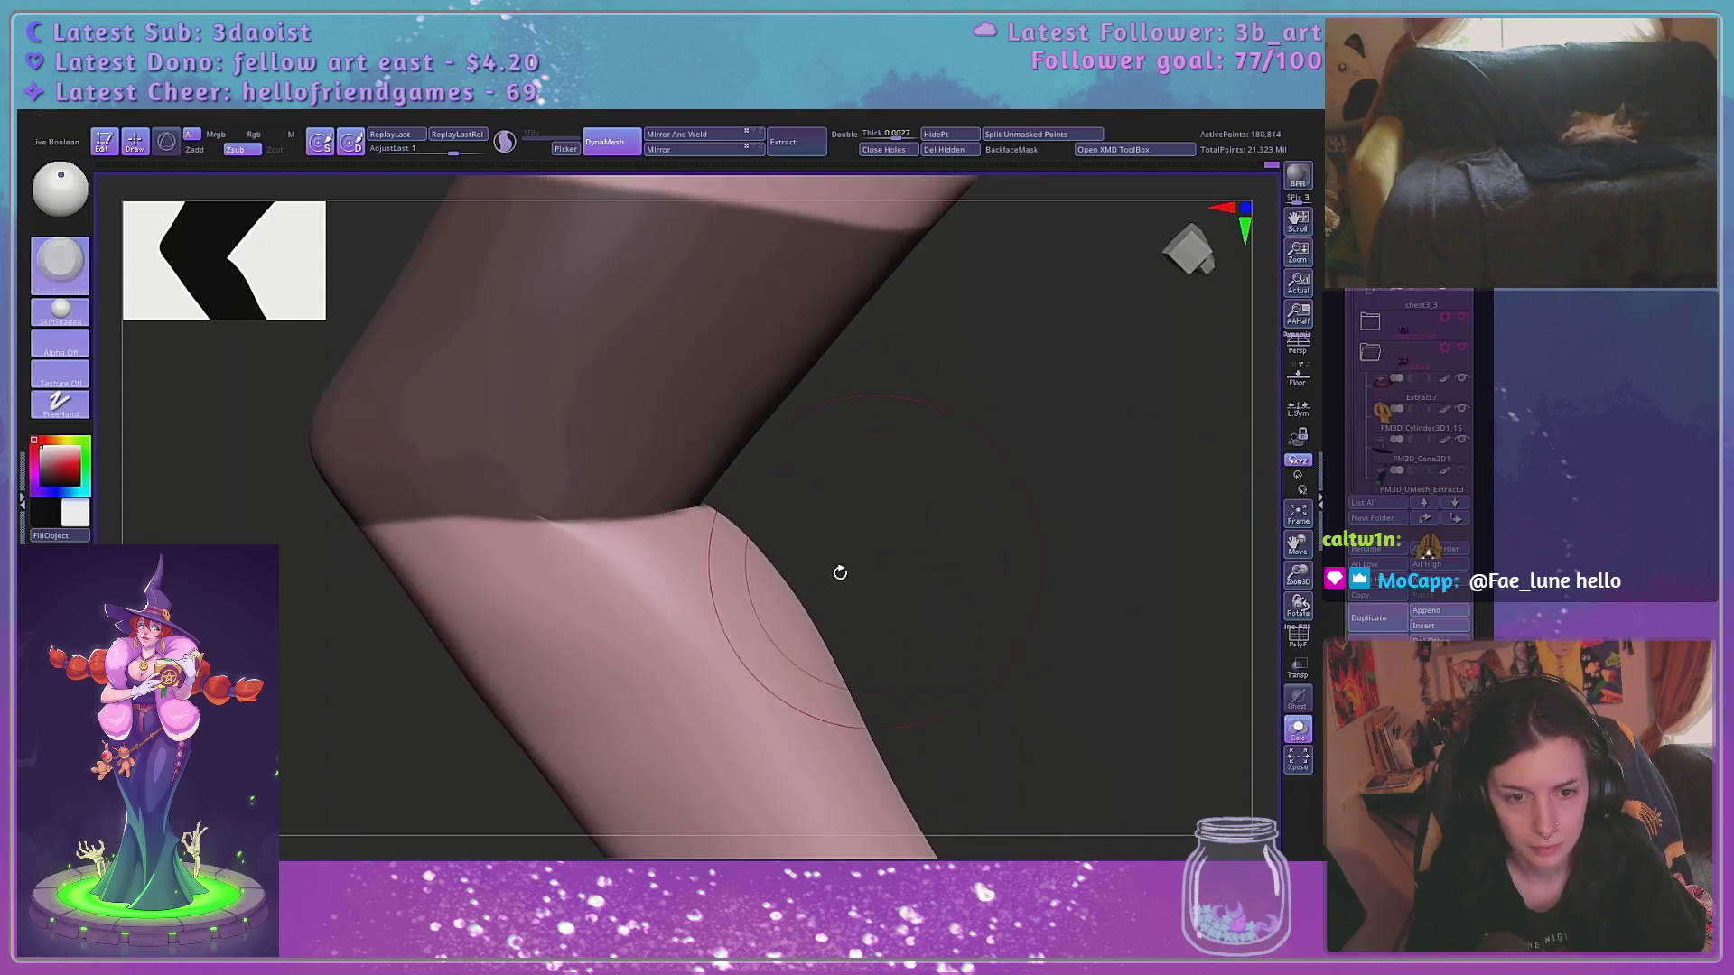
key("space")
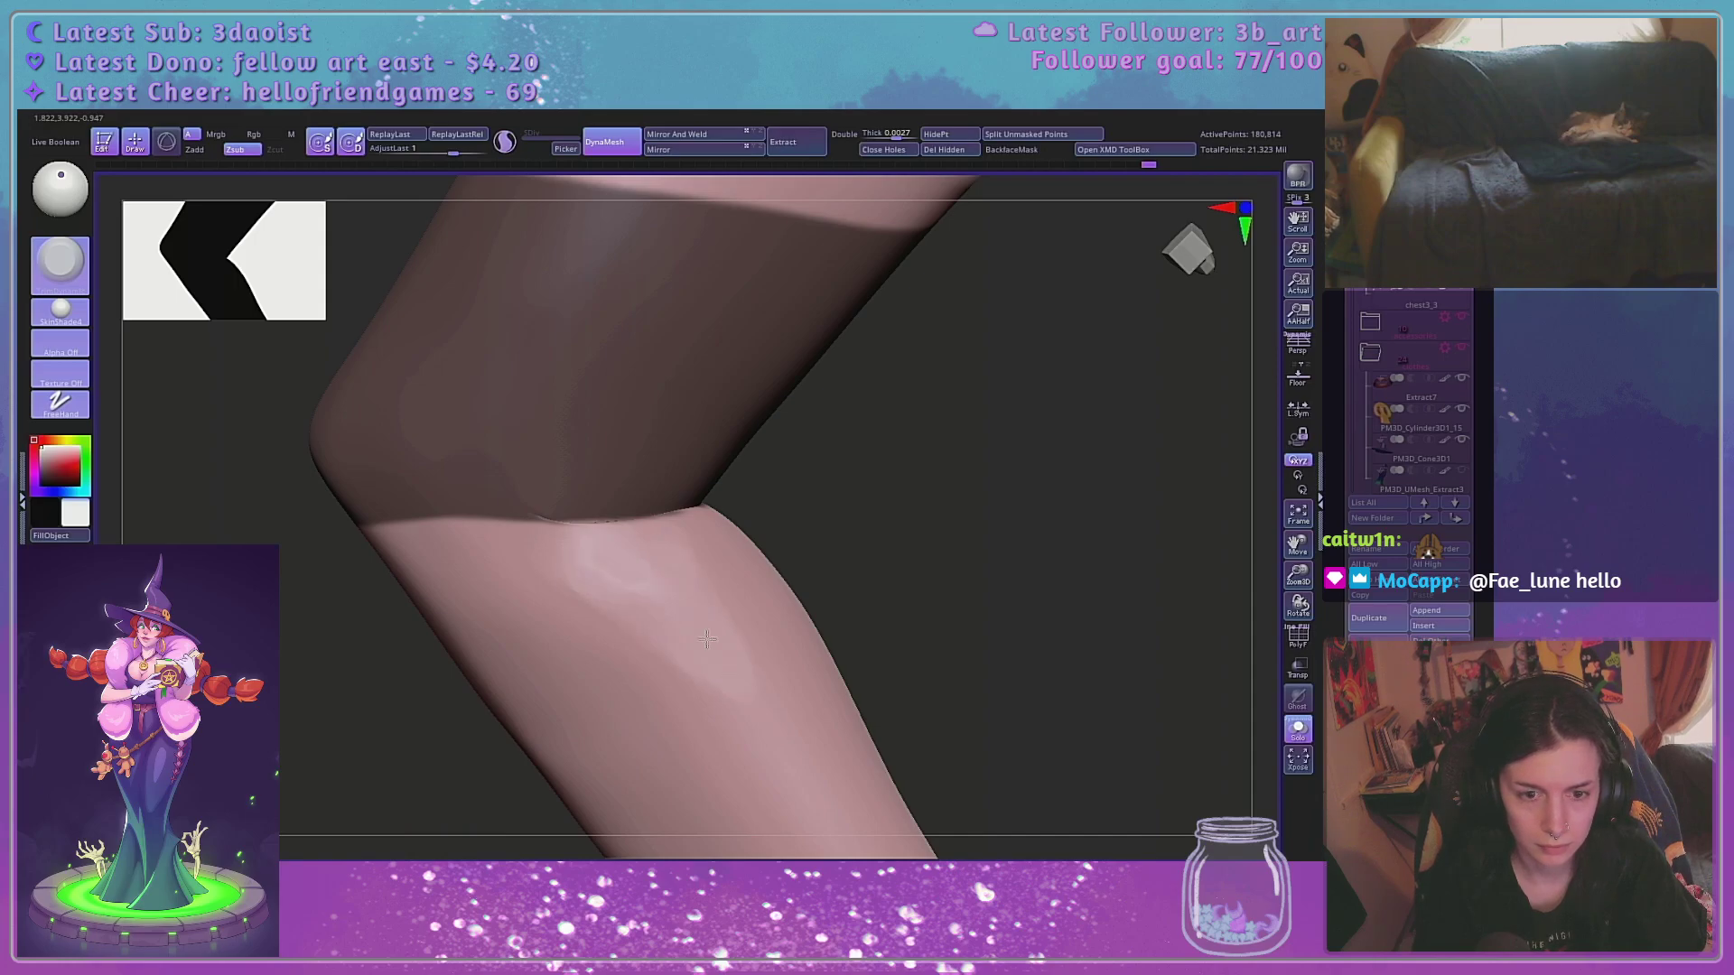
left_click_drag(1034, 495, 716, 600)
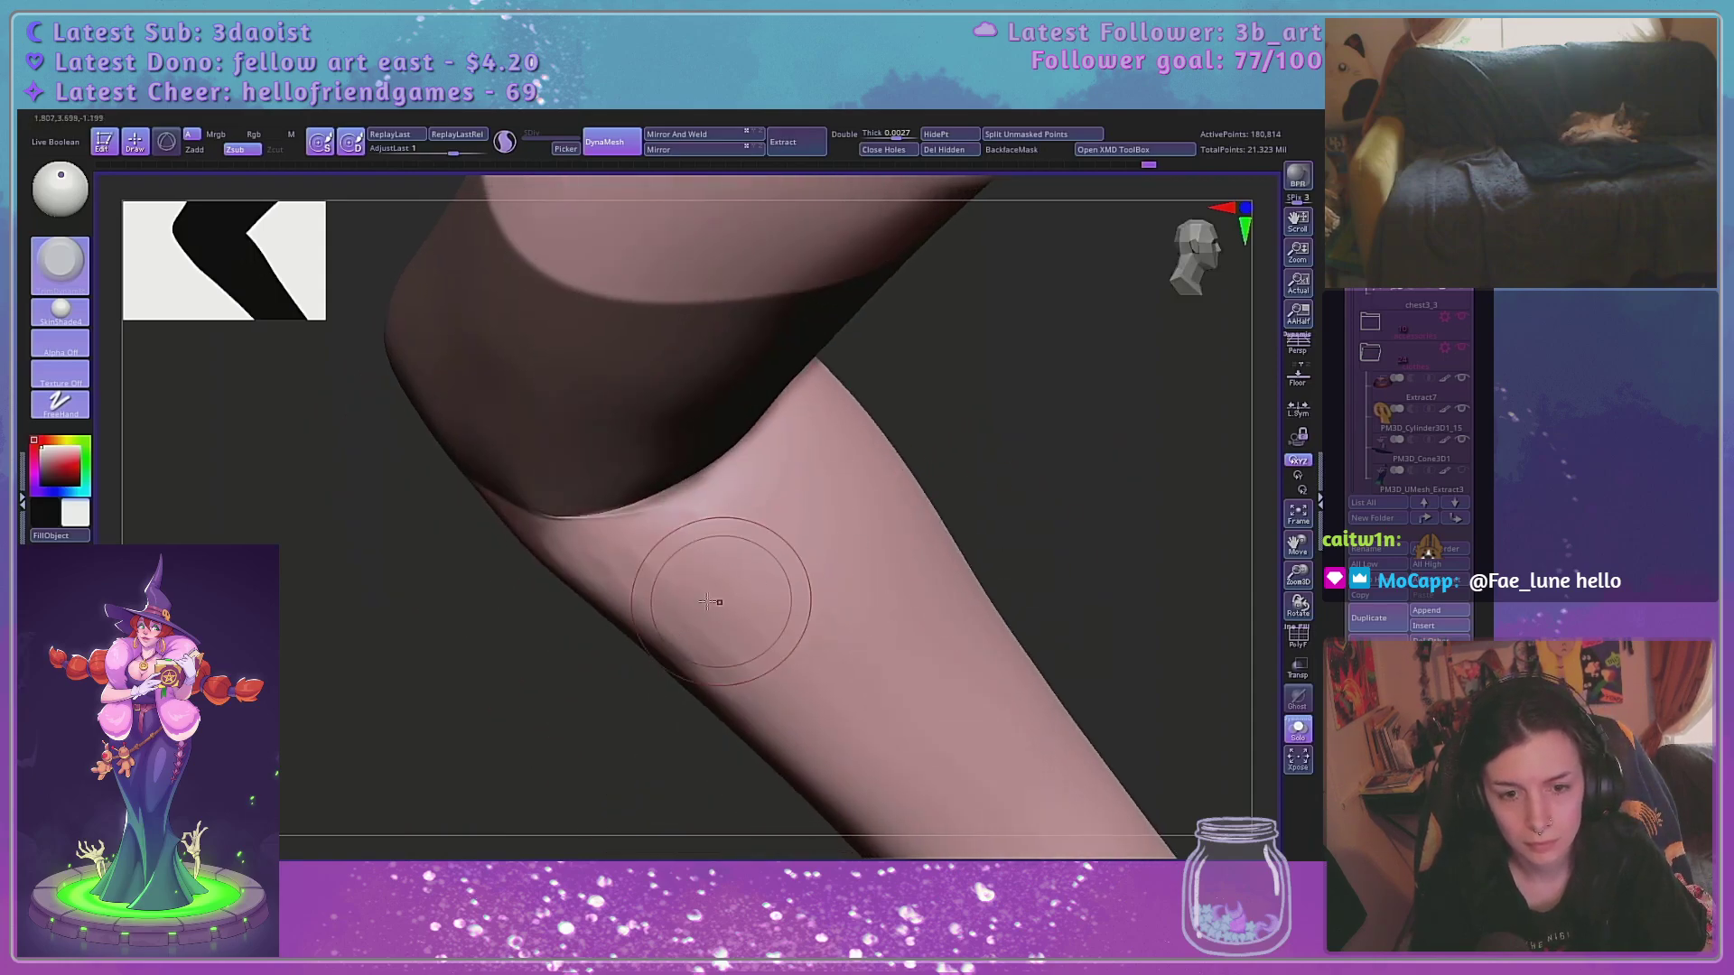
left_click_drag(511, 650, 600, 581)
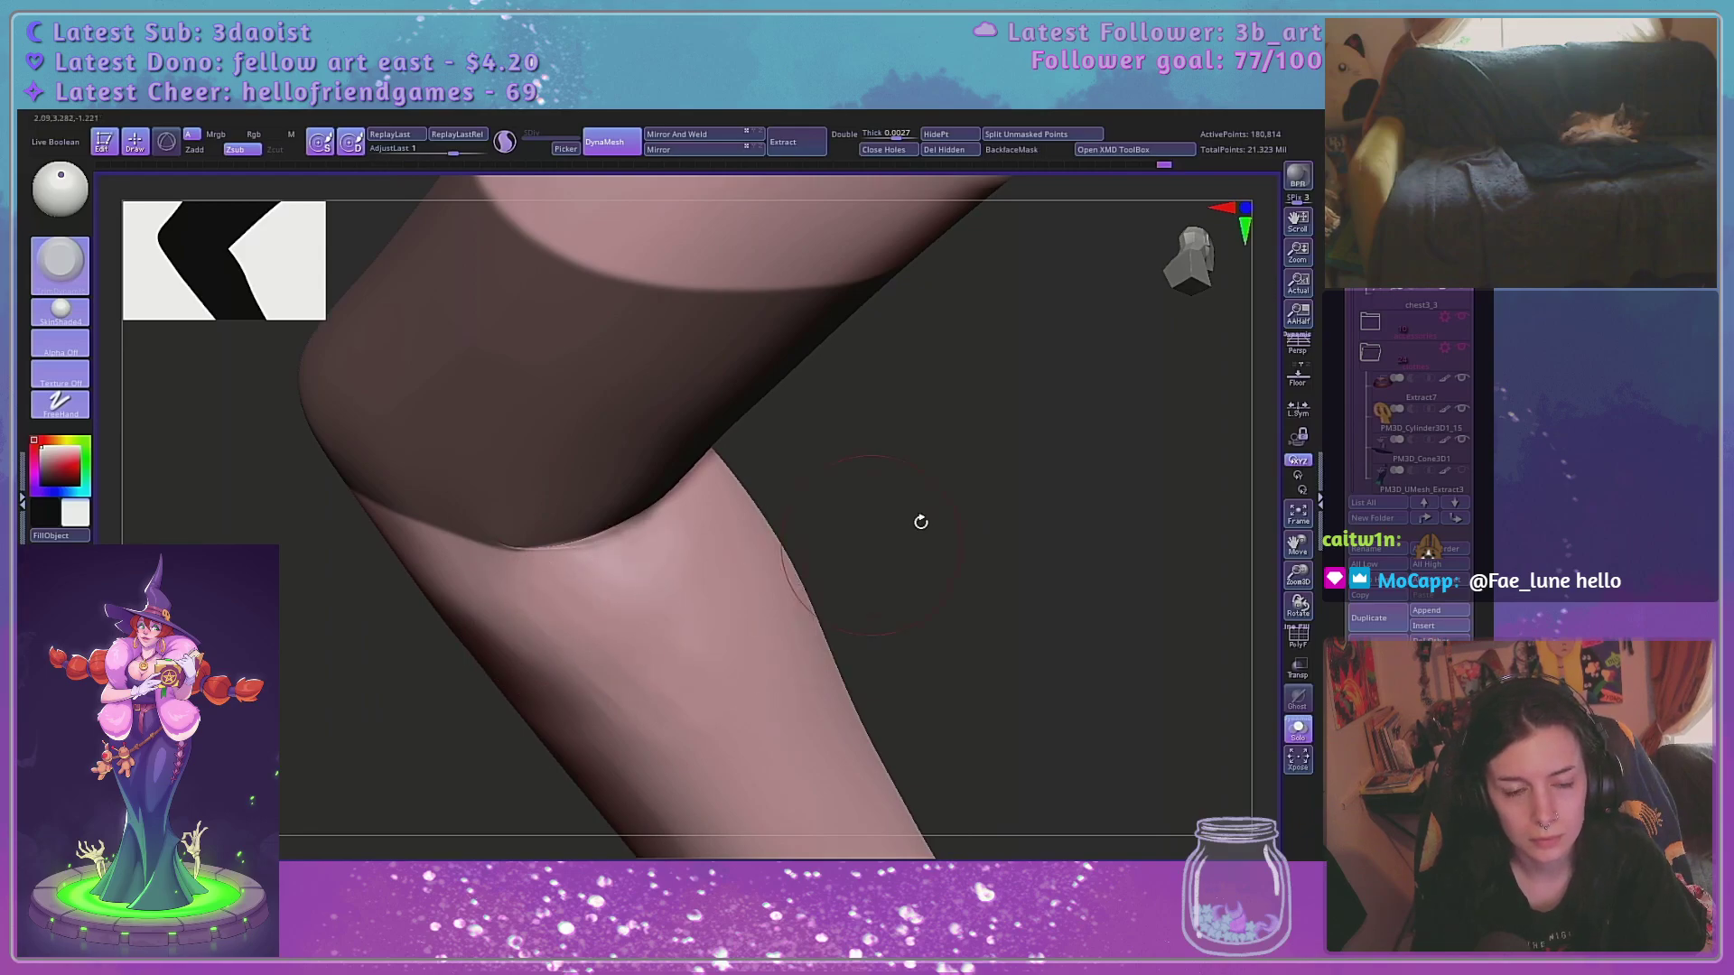
Trim and smooth the unmasked forearm surface so the ridge softens below the mask edge
left_click_drag(920, 522, 678, 580)
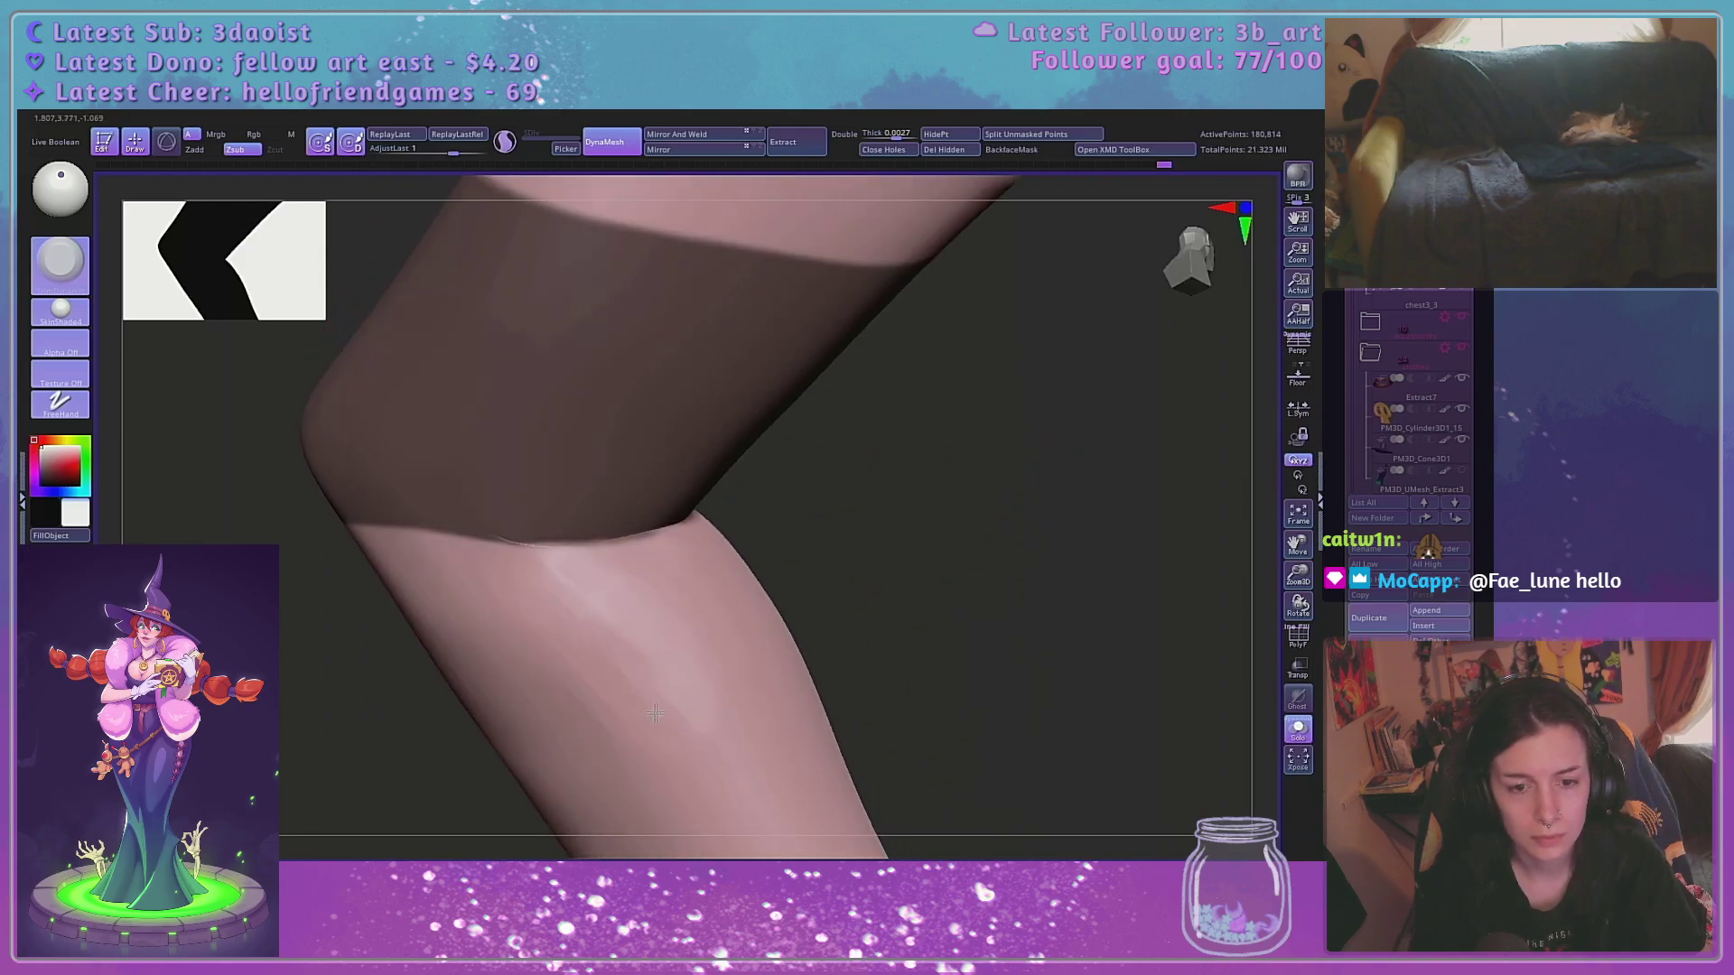
left_click_drag(656, 713, 633, 733)
left_click_drag(661, 632, 611, 587, "shift")
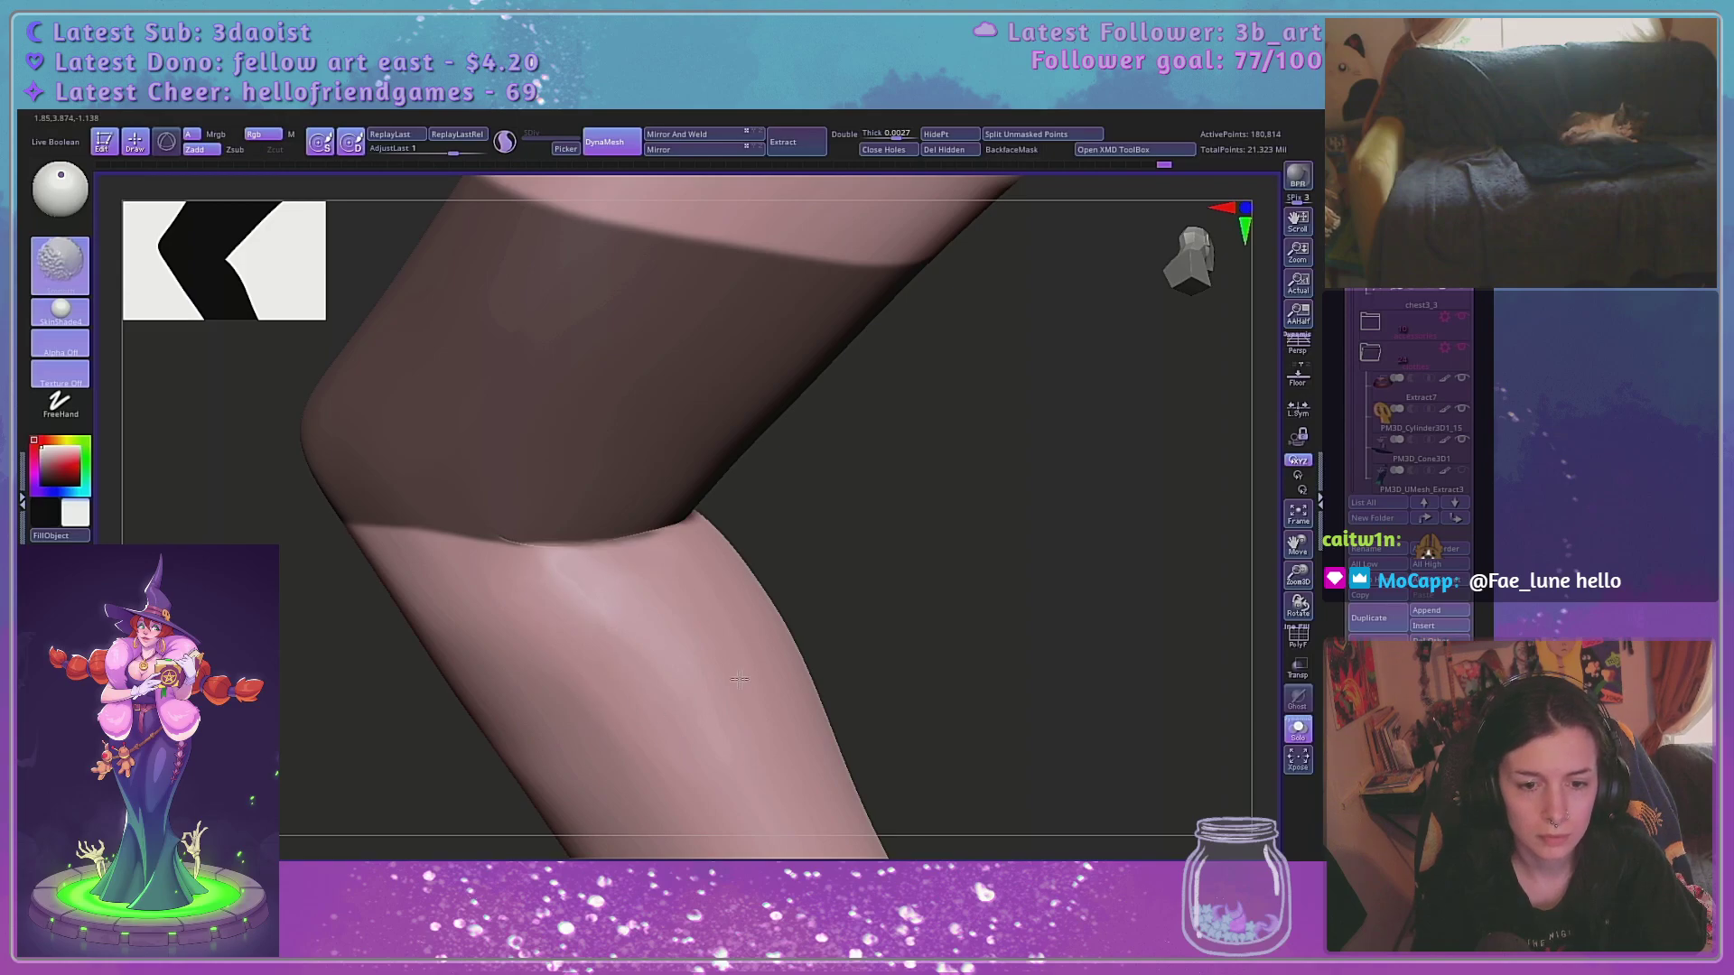
mouse_move(1009, 457)
left_mouse_down()
mouse_move(984, 521)
mouse_move(666, 611)
left_mouse_up()
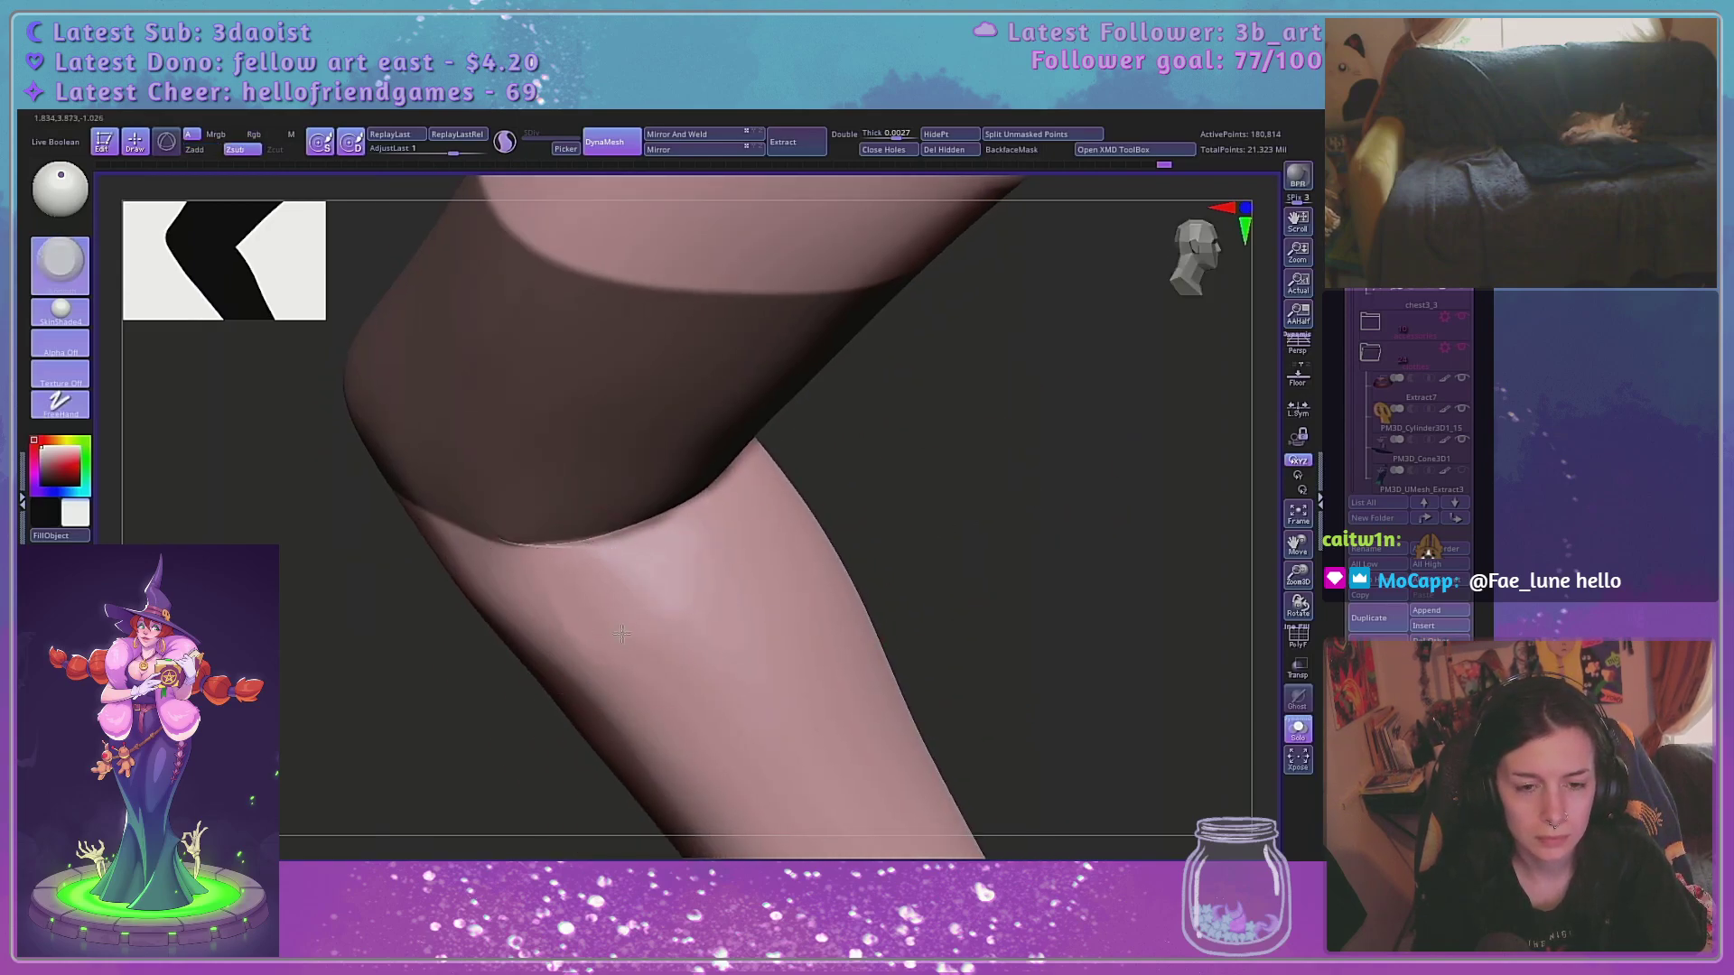
key("shift")
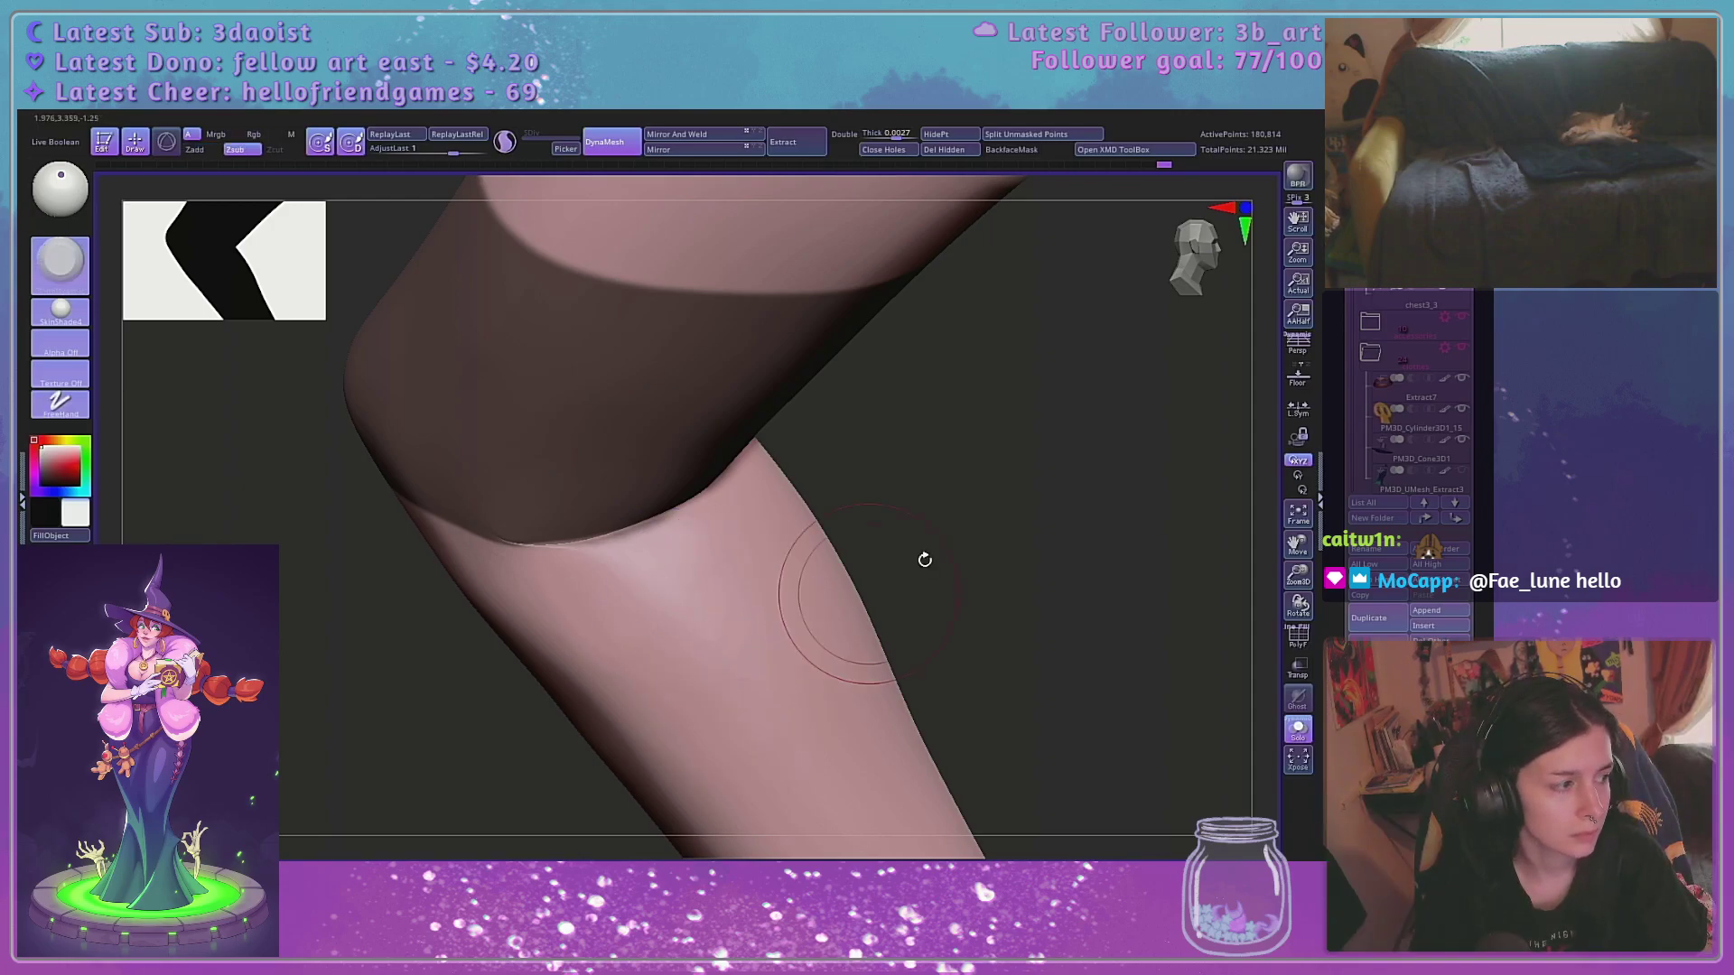
mouse_move(921, 561)
left_mouse_down("shift")
mouse_move(1030, 580)
mouse_move(1037, 554)
mouse_move(1030, 601)
mouse_move(976, 613)
mouse_move(755, 458)
mouse_move(770, 481)
left_mouse_up("shift")
Resize the TrimDynamic brush, then flatten and smooth the other side of the upper forearm beside the masked elbow
key("space")
key("space")
left_click_drag(740, 573, 769, 580)
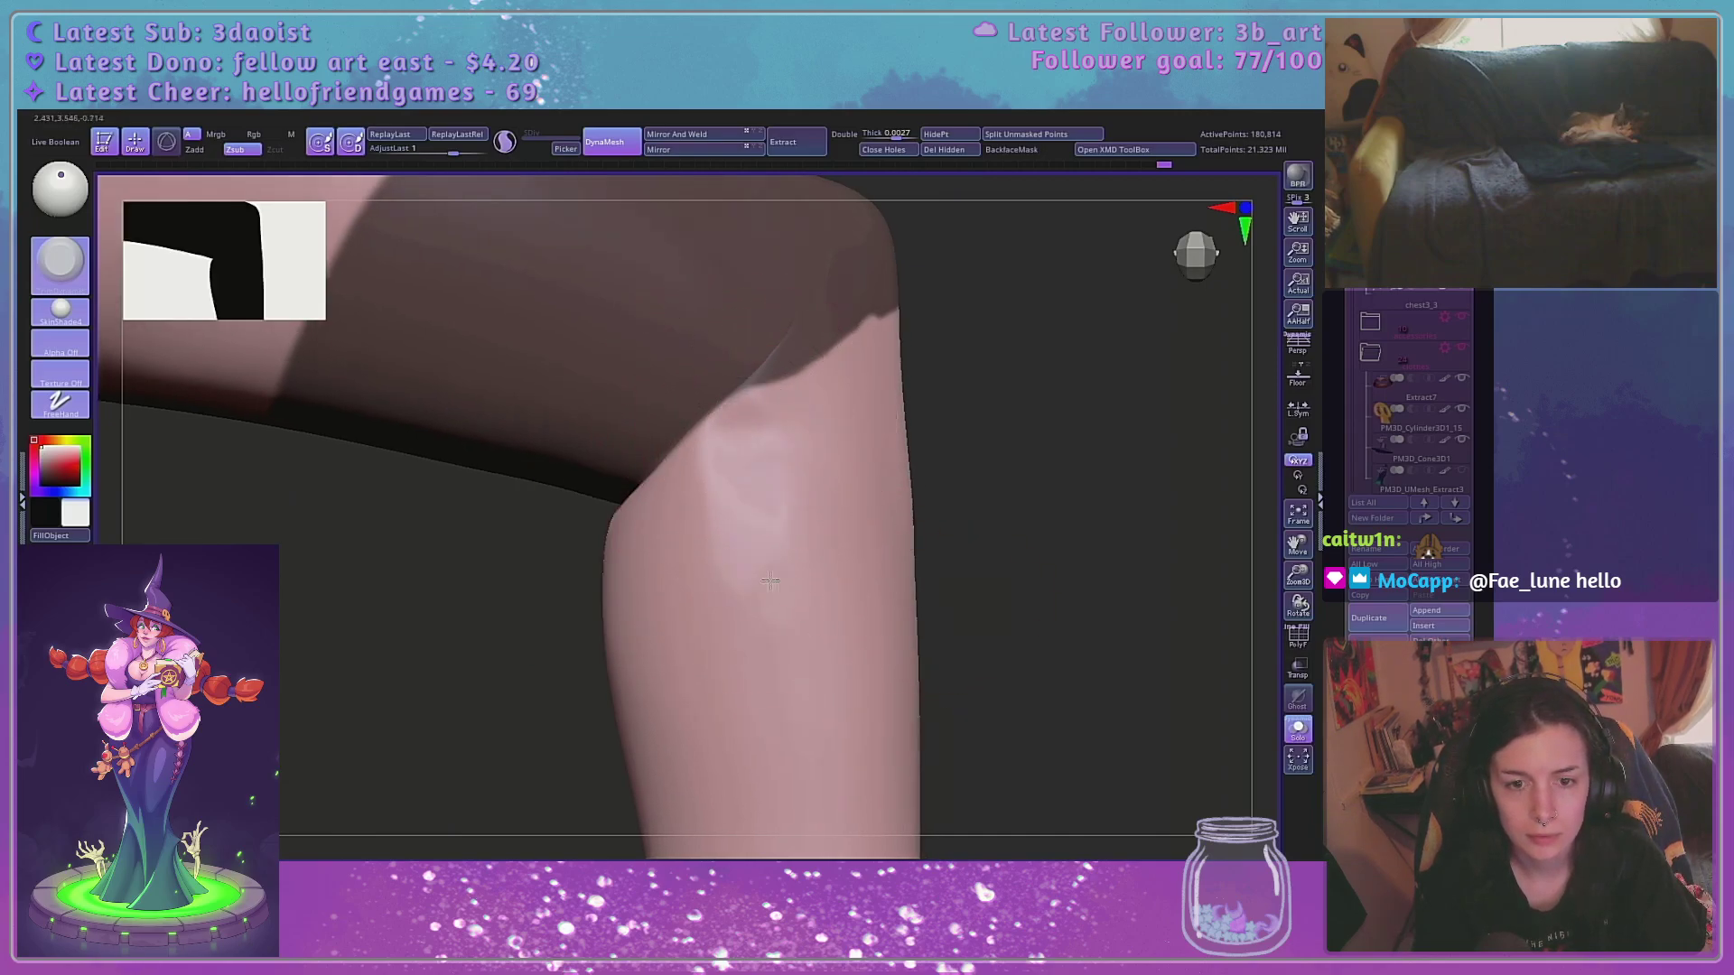
key("space")
left_click_drag(761, 509, 772, 510)
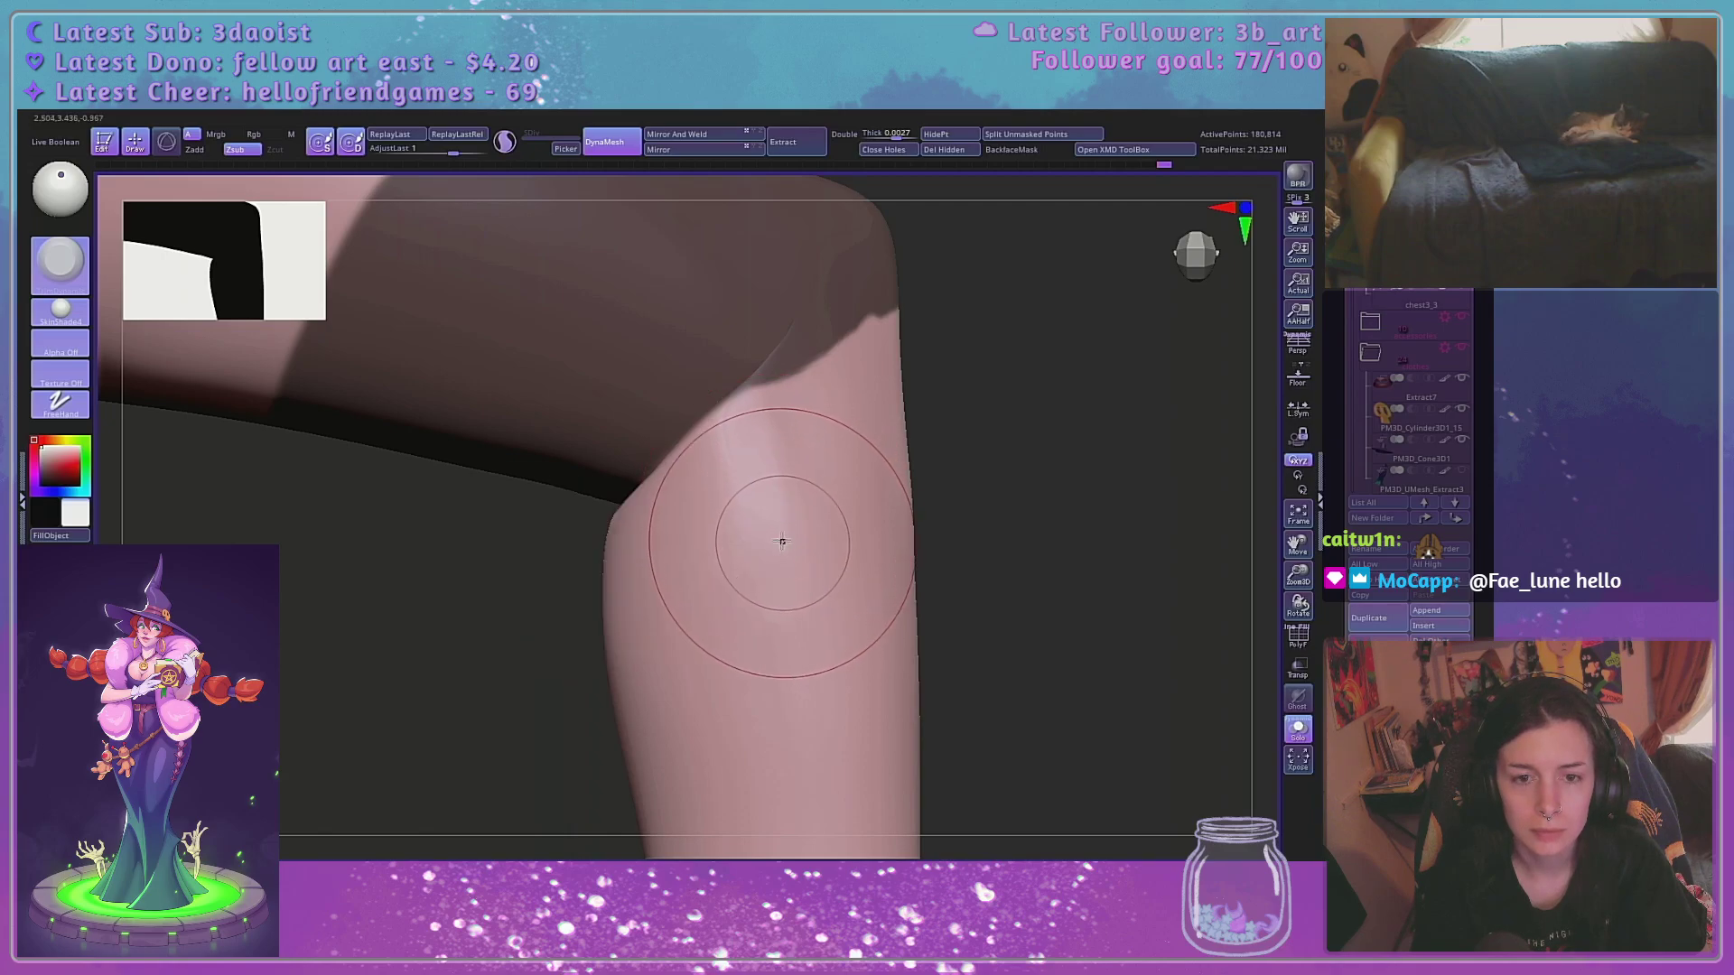
left_click_drag(783, 542, 770, 464)
left_click_drag(1021, 398, 1050, 390)
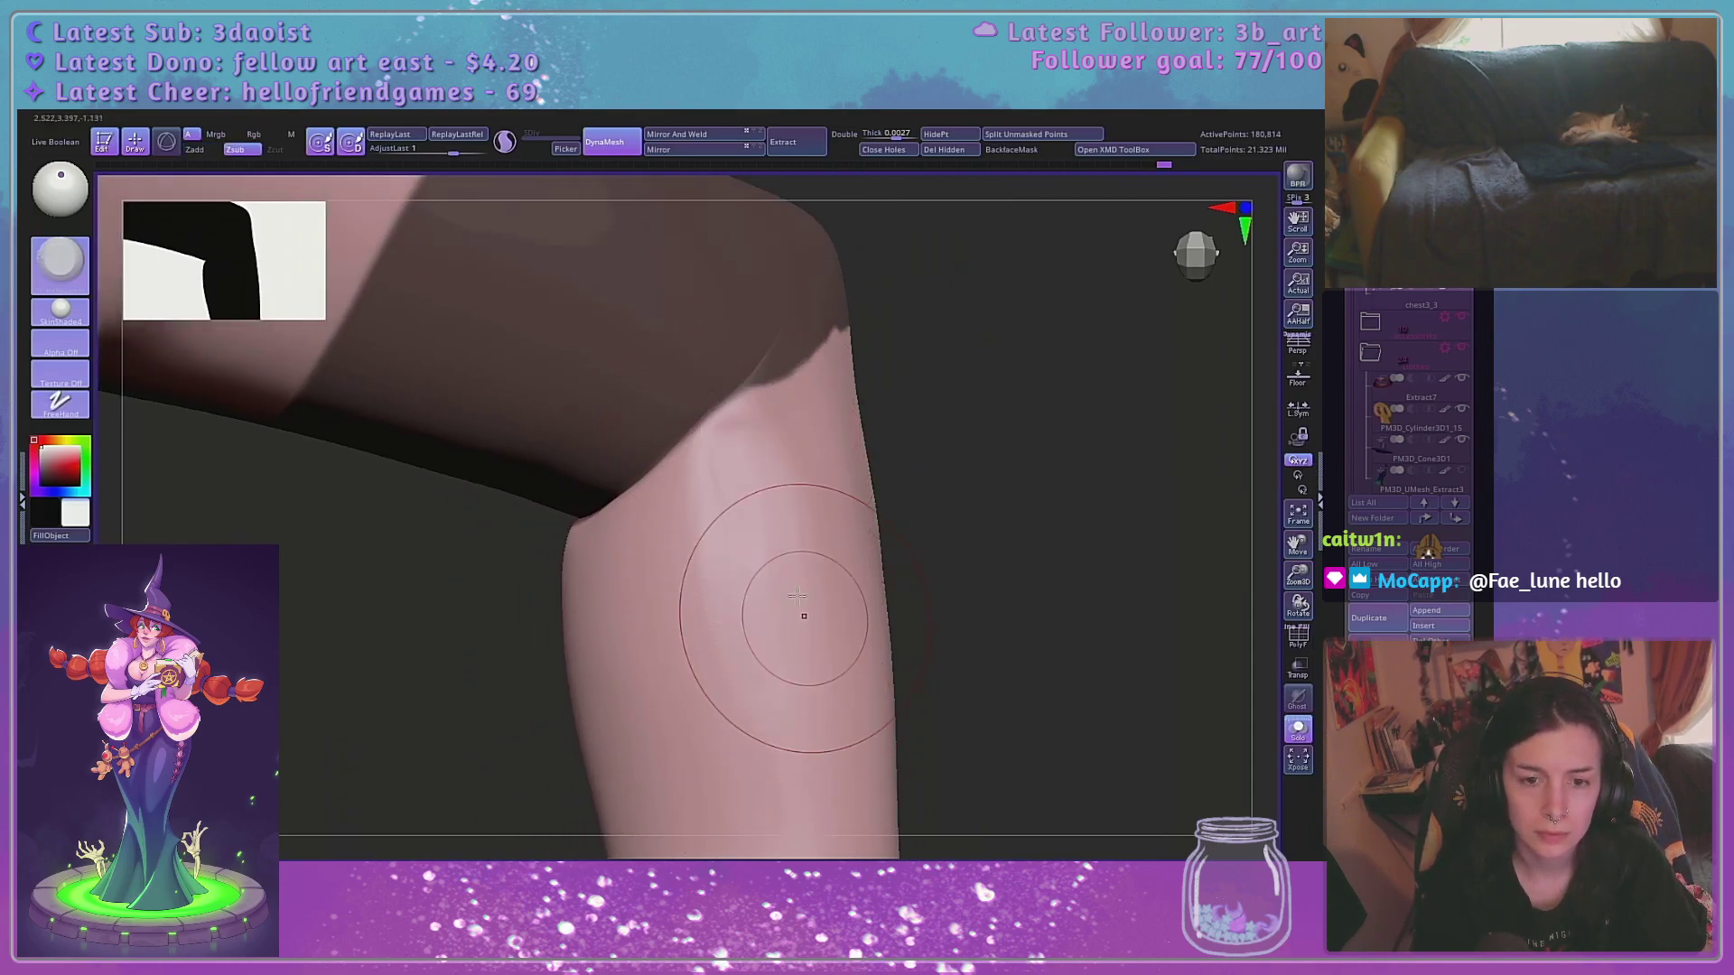
left_click_drag(722, 479, 731, 614, "shift")
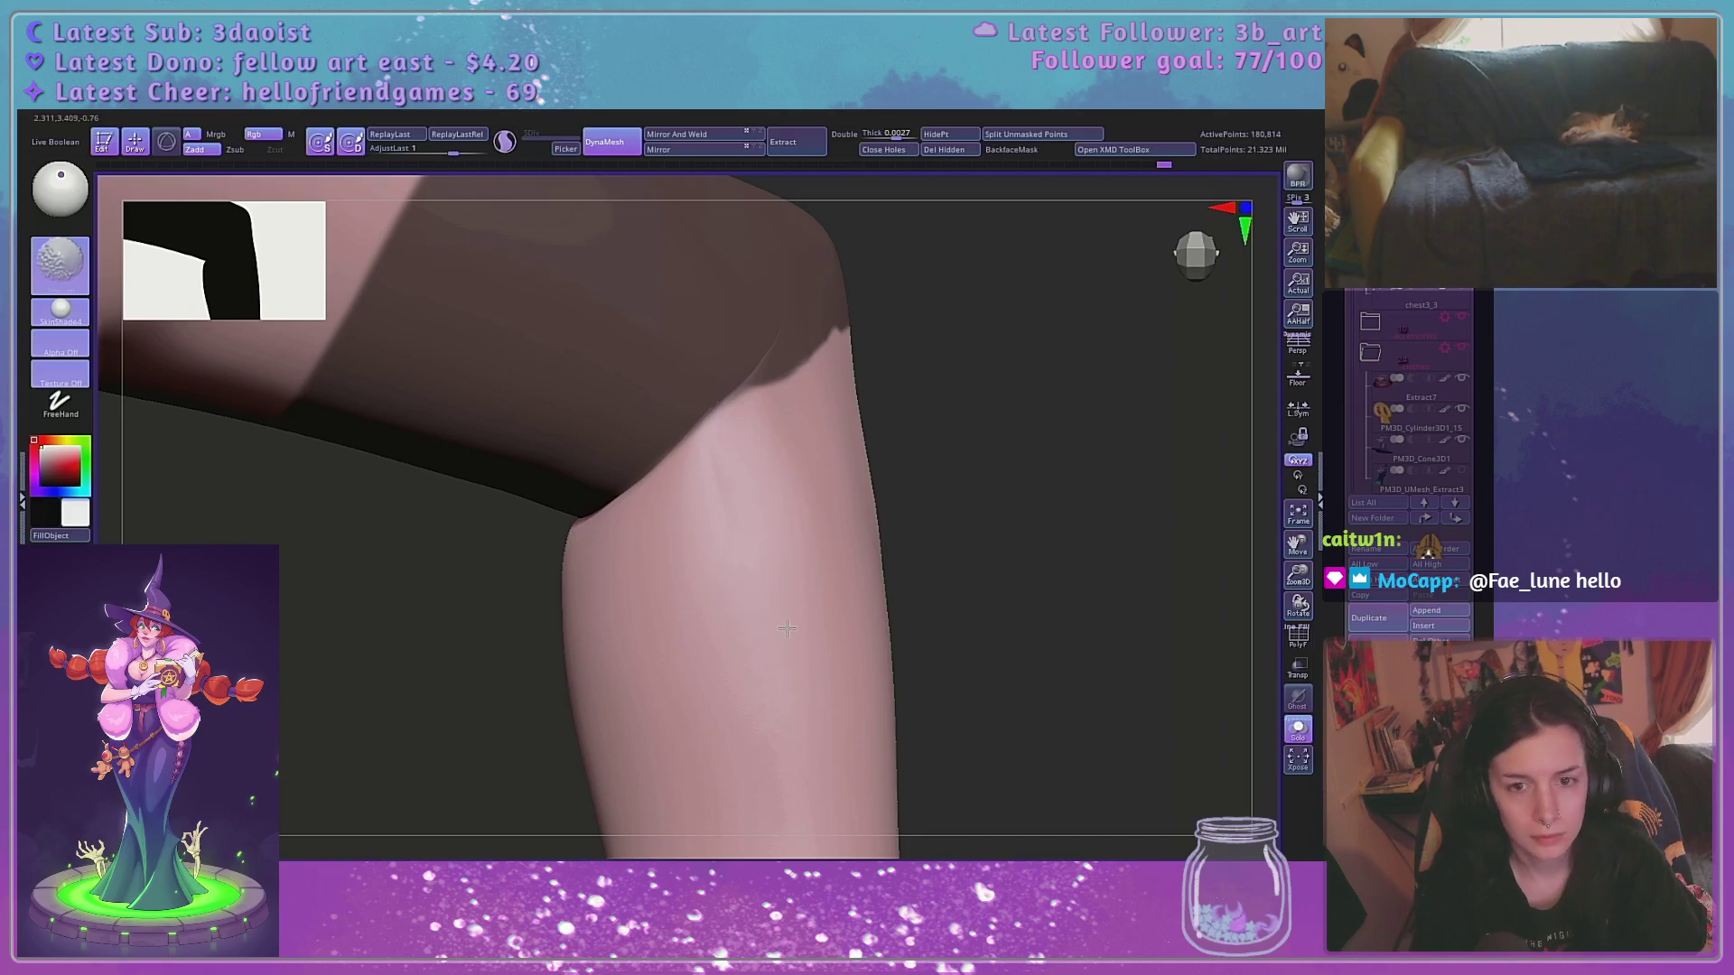
Smooth the upper forearm, switch to the Move brush, and adjust the forearm outline just below the mask edge
left_click_drag(738, 519, 777, 555, "shift")
left_click_drag(930, 524, 1025, 424)
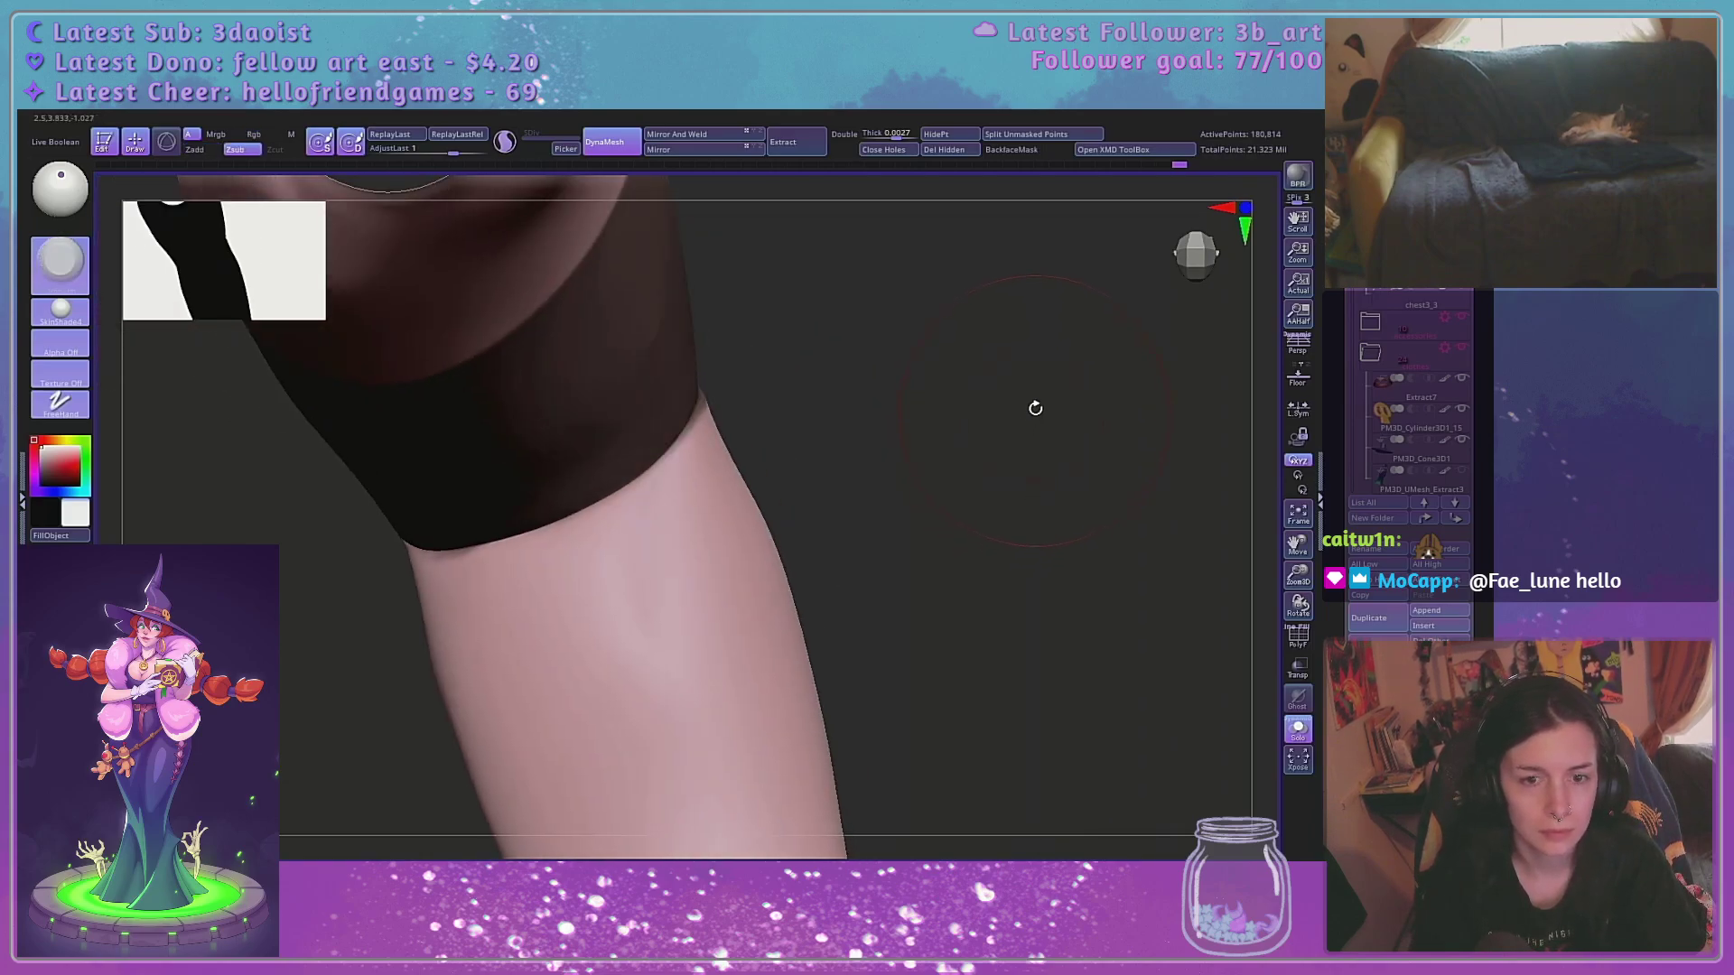
key("v")
key("space")
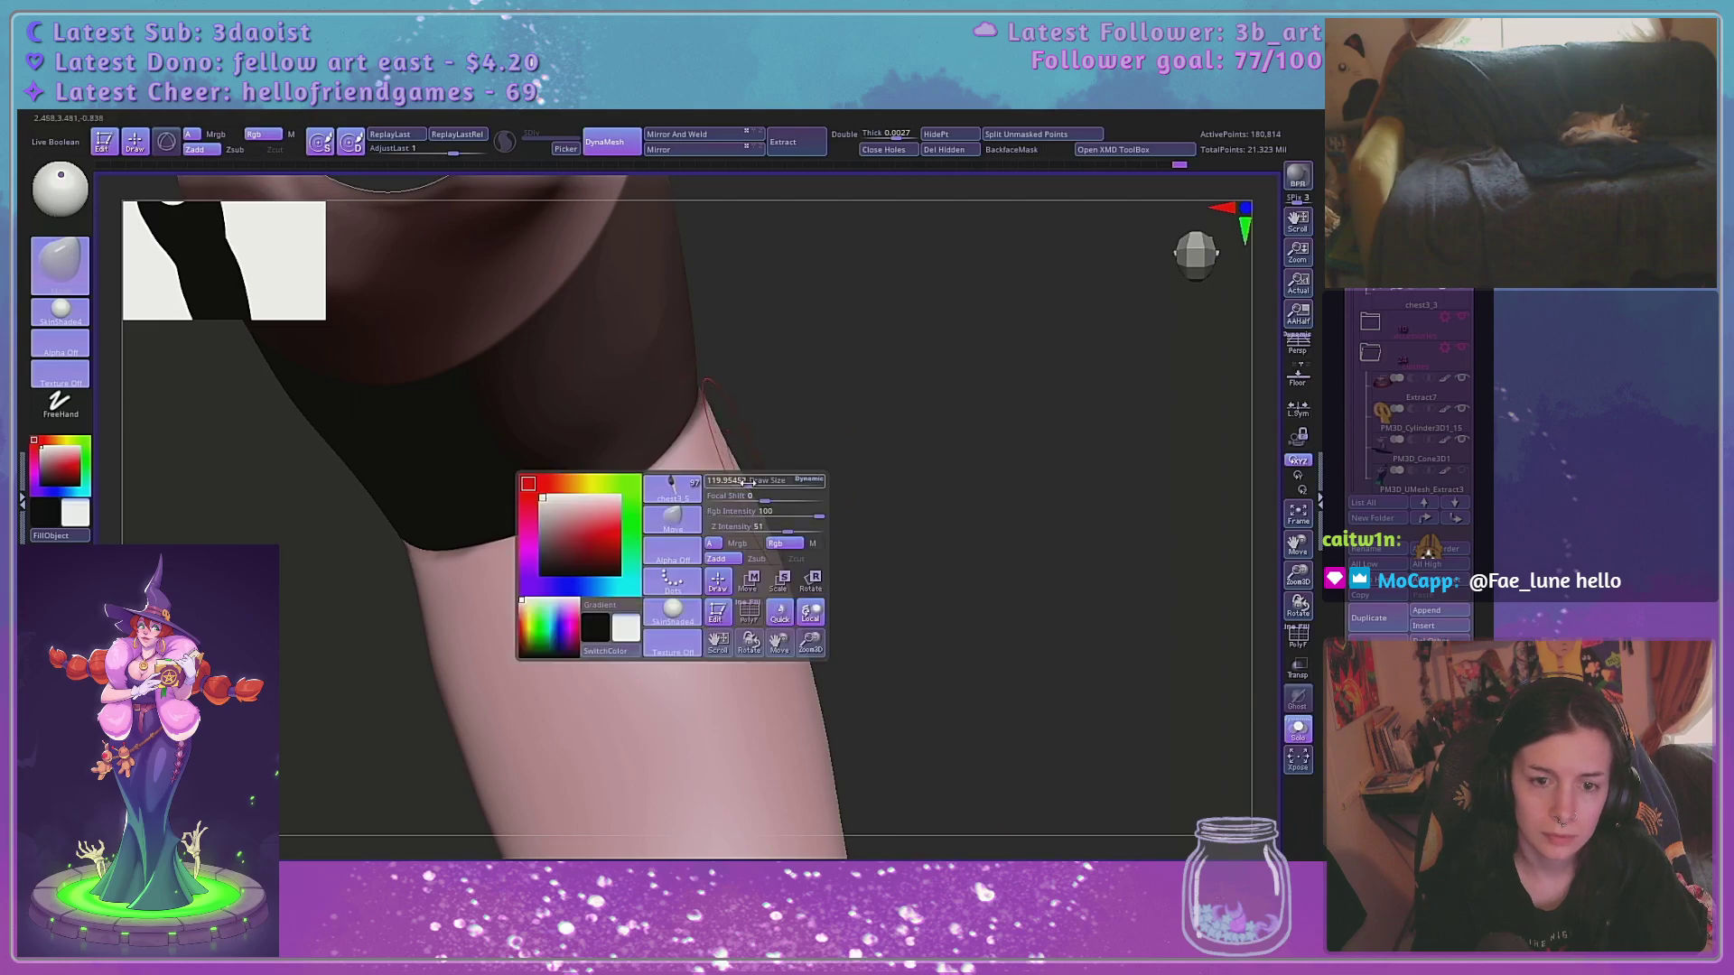
mouse_move(784, 482)
left_mouse_down()
mouse_move(769, 481)
mouse_move(775, 519)
mouse_move(721, 442)
left_mouse_up()
key("space")
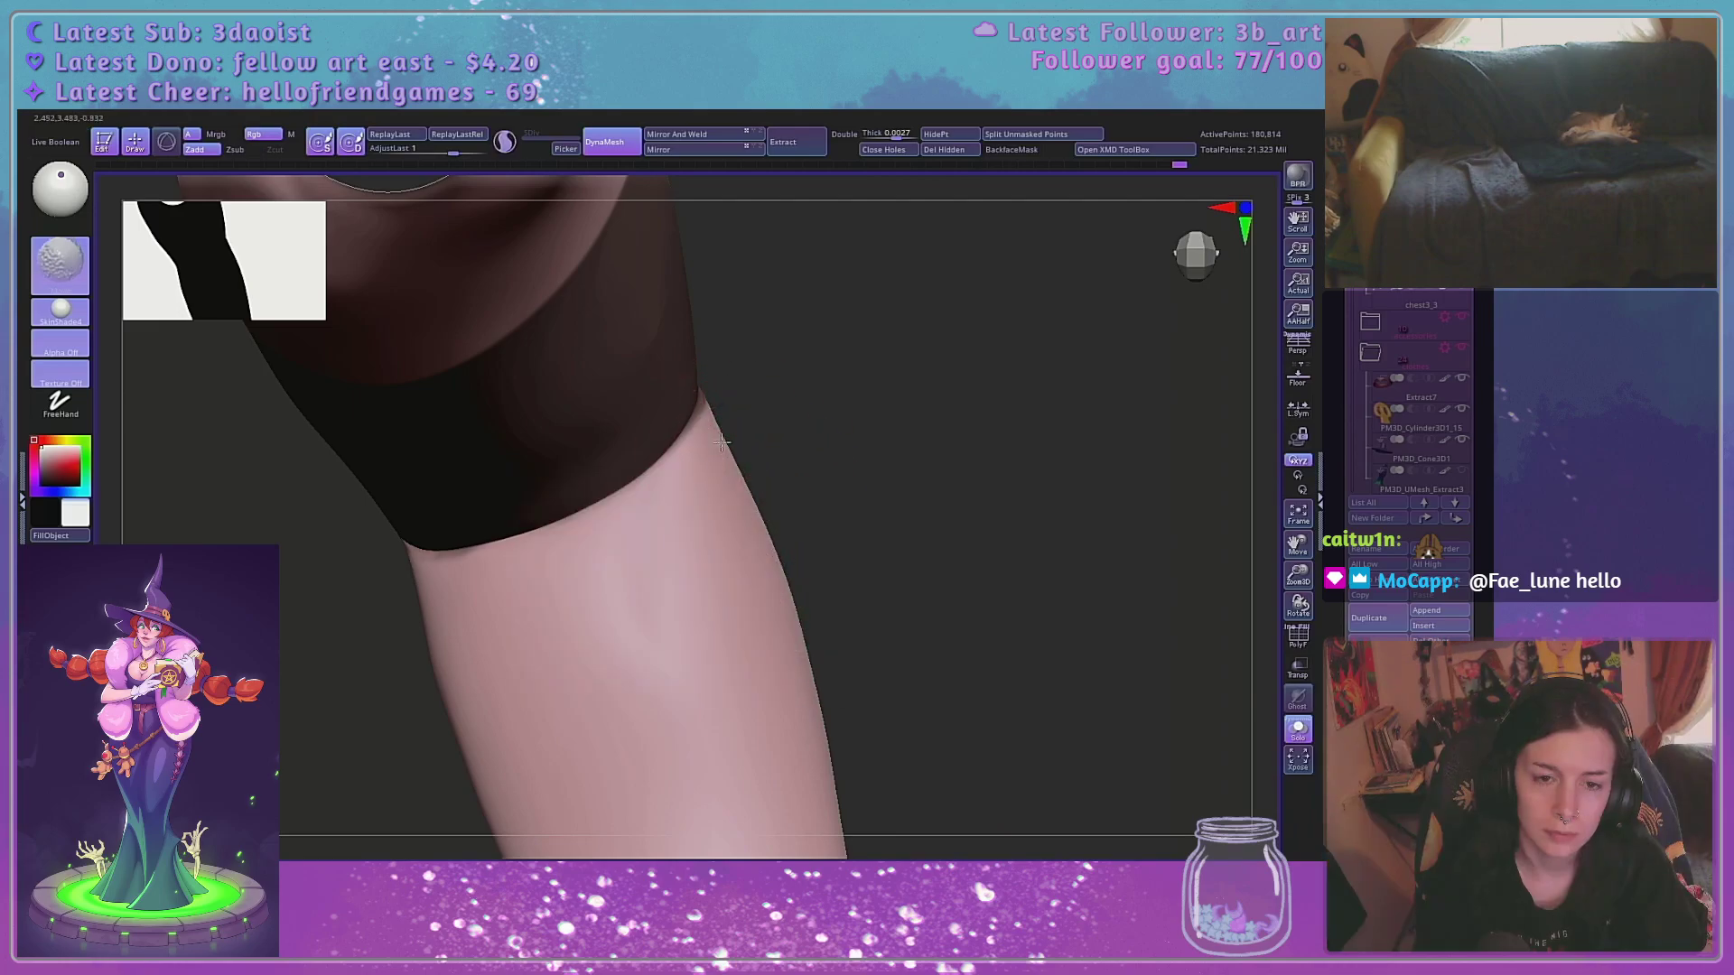
Enable BackfaceMask, resize the Move brush, and reshape the unmasked forearm around the elbow fold
left_click_drag(830, 556, 930, 519)
left_click(1005, 151)
key("space")
mouse_move(721, 635)
left_mouse_down()
mouse_move(917, 433)
mouse_move(720, 646)
left_mouse_up()
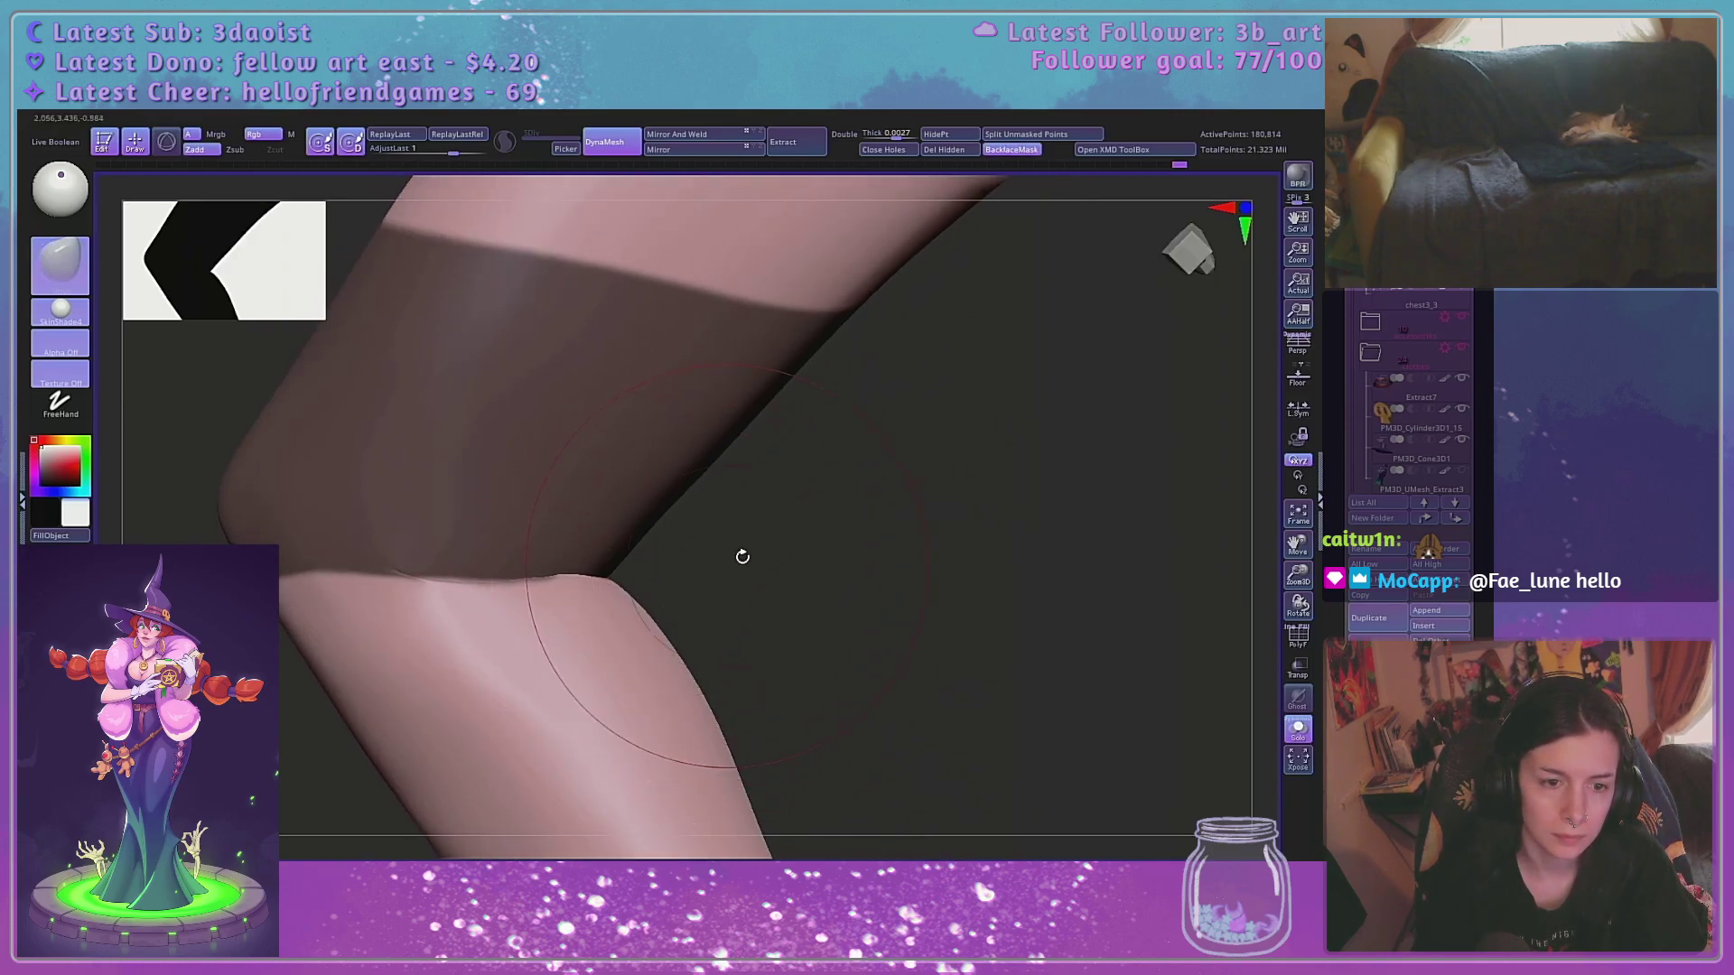
left_click_drag(740, 554, 743, 593)
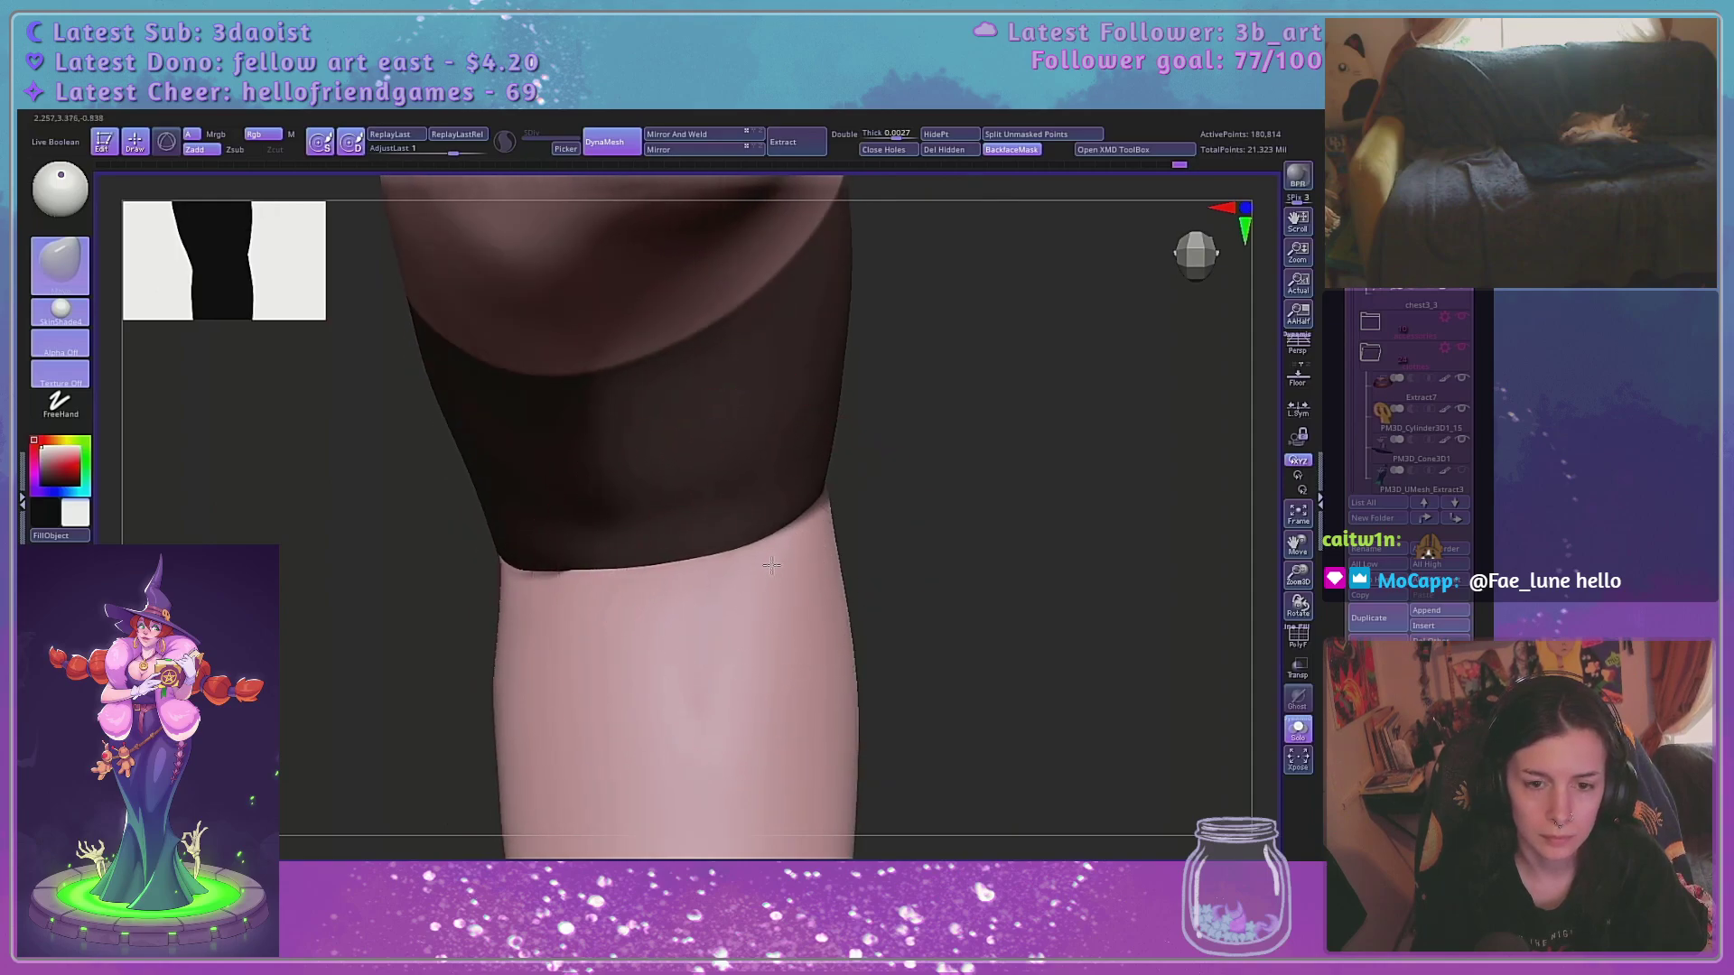
left_click_drag(503, 581, 516, 614)
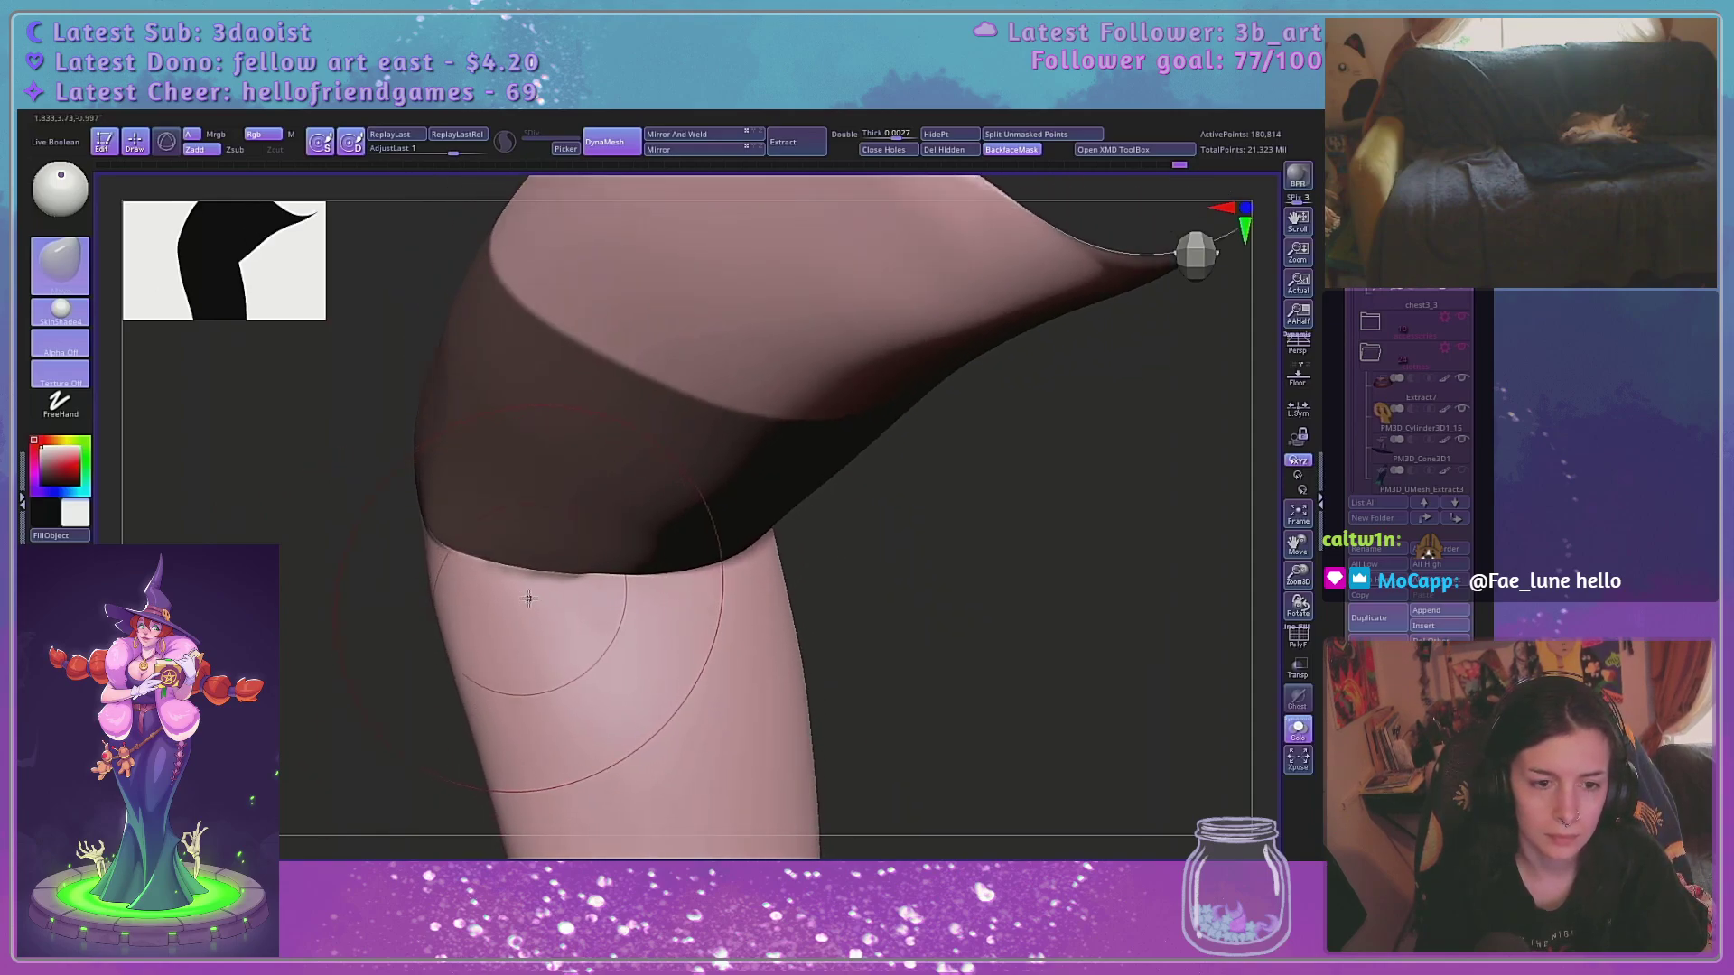
left_click_drag(353, 735, 523, 611)
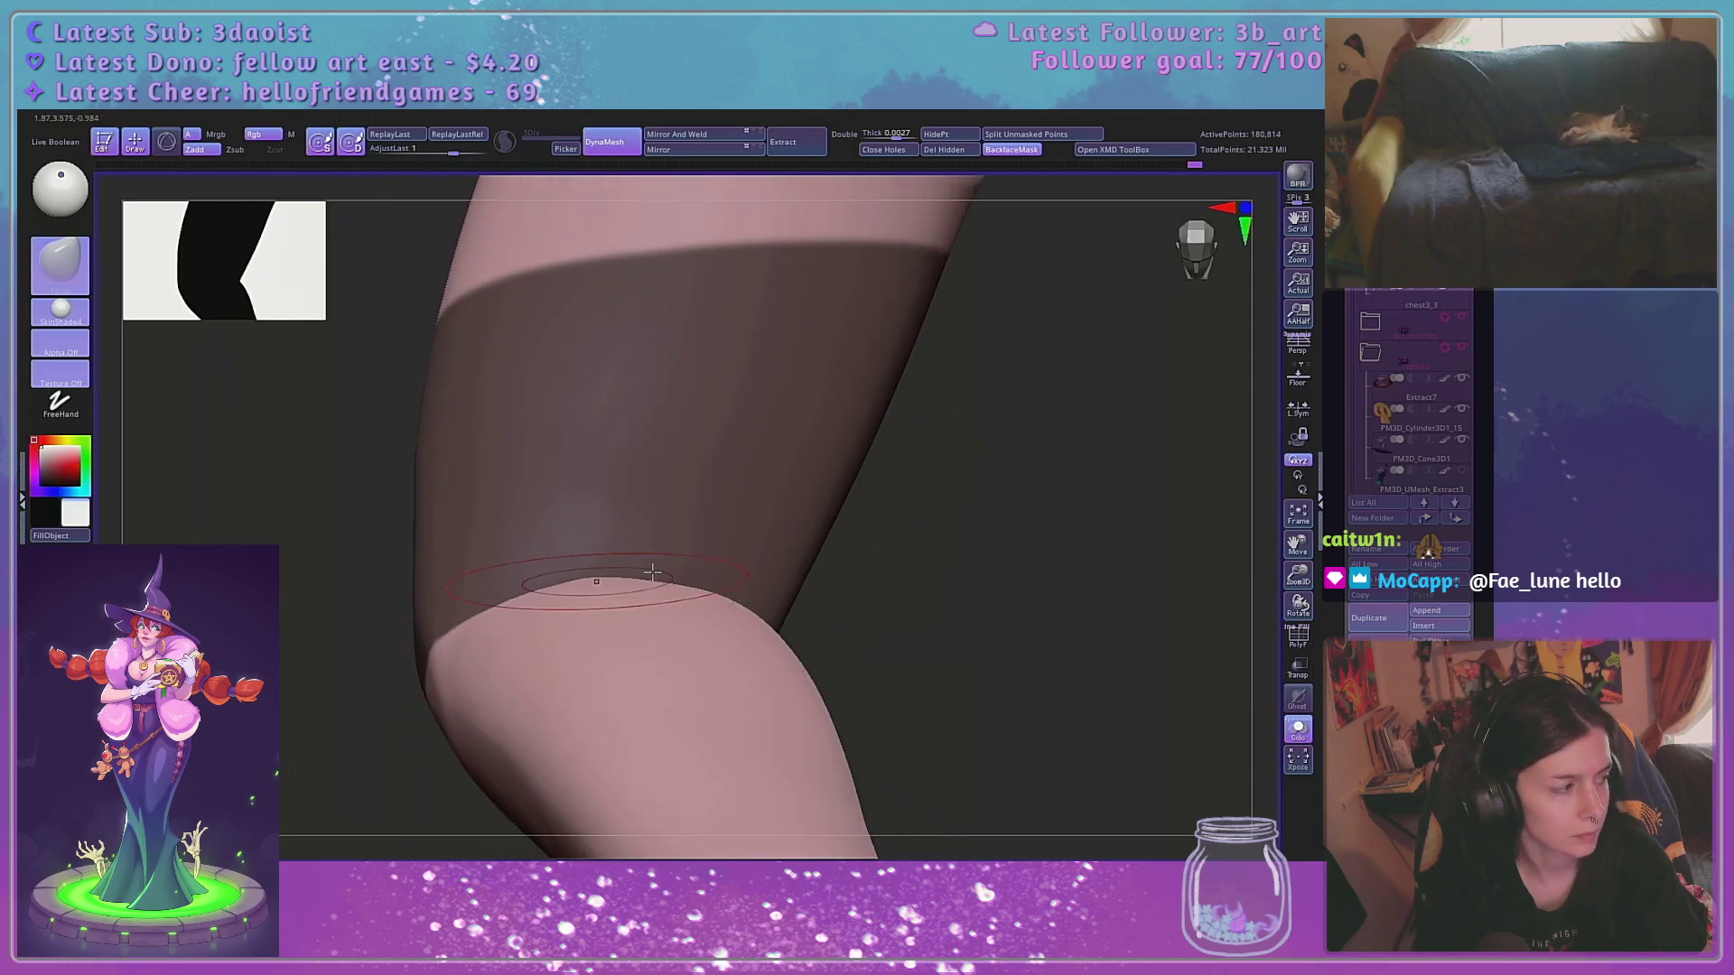
left_click_drag(652, 570, 1102, 565)
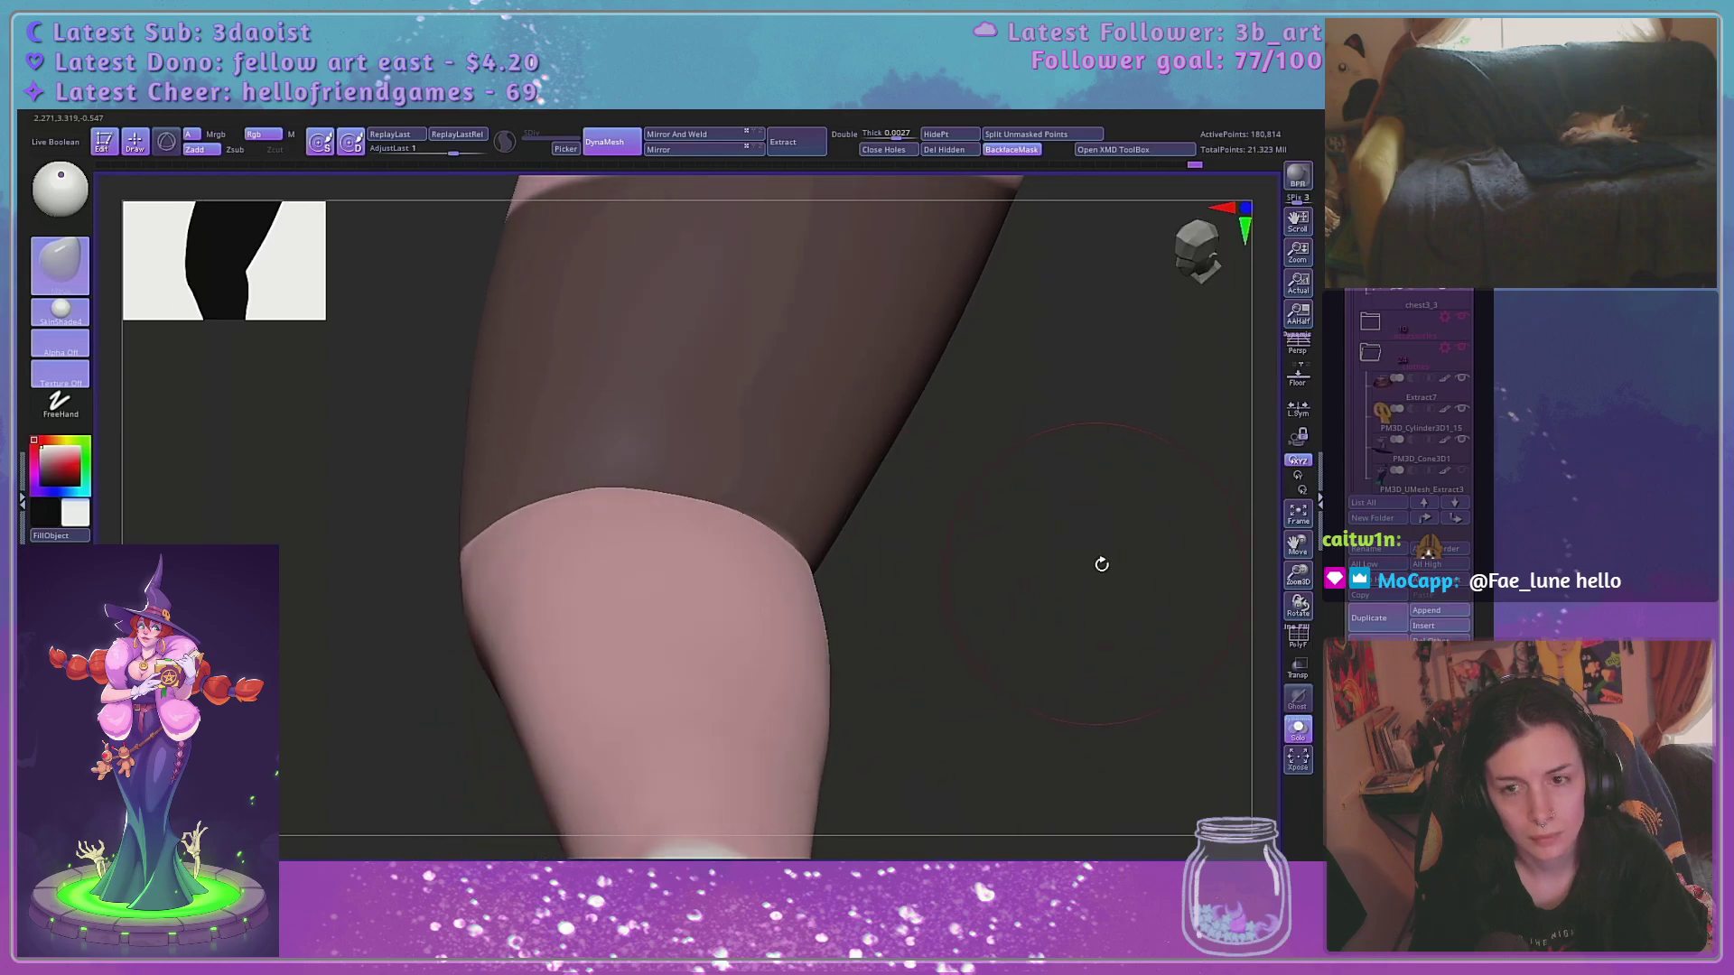
Clear the arm mask and smooth the end of the elbow crease where it fades into the arm
mouse_move(1301, 548)
left_mouse_down()
mouse_move(1192, 561)
mouse_move(1029, 627)
mouse_move(1072, 581)
mouse_move(1054, 546)
left_mouse_up()
left_click_drag(1055, 545, 1021, 506)
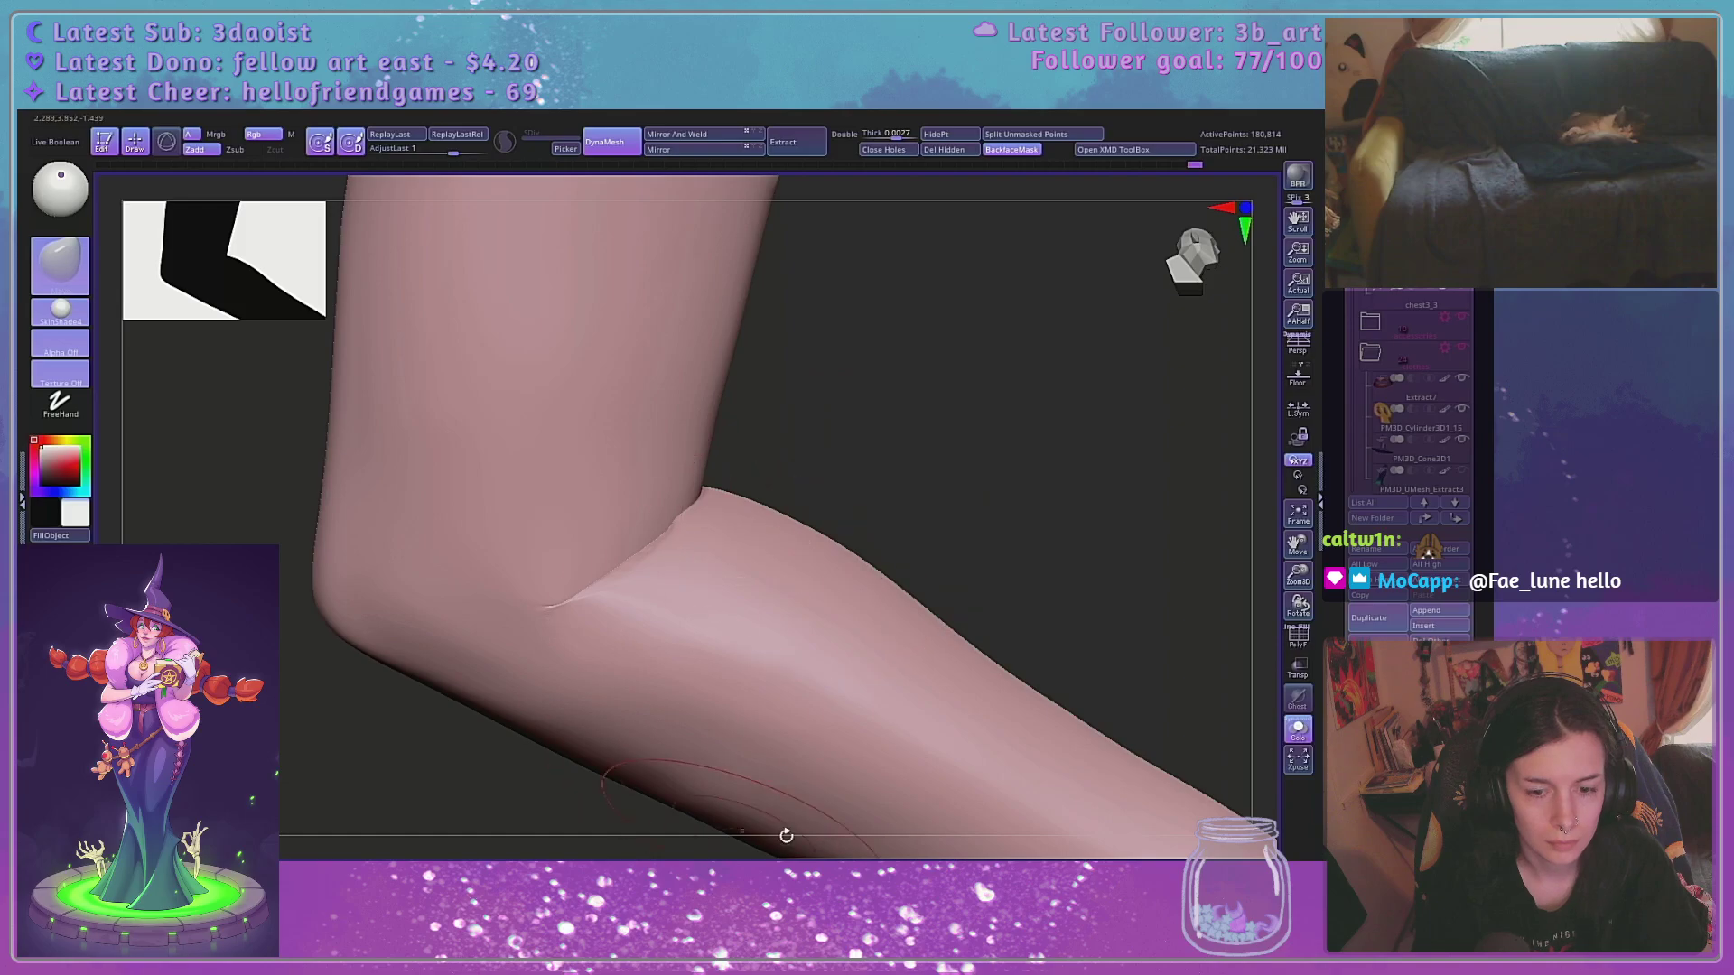
left_click(879, 867)
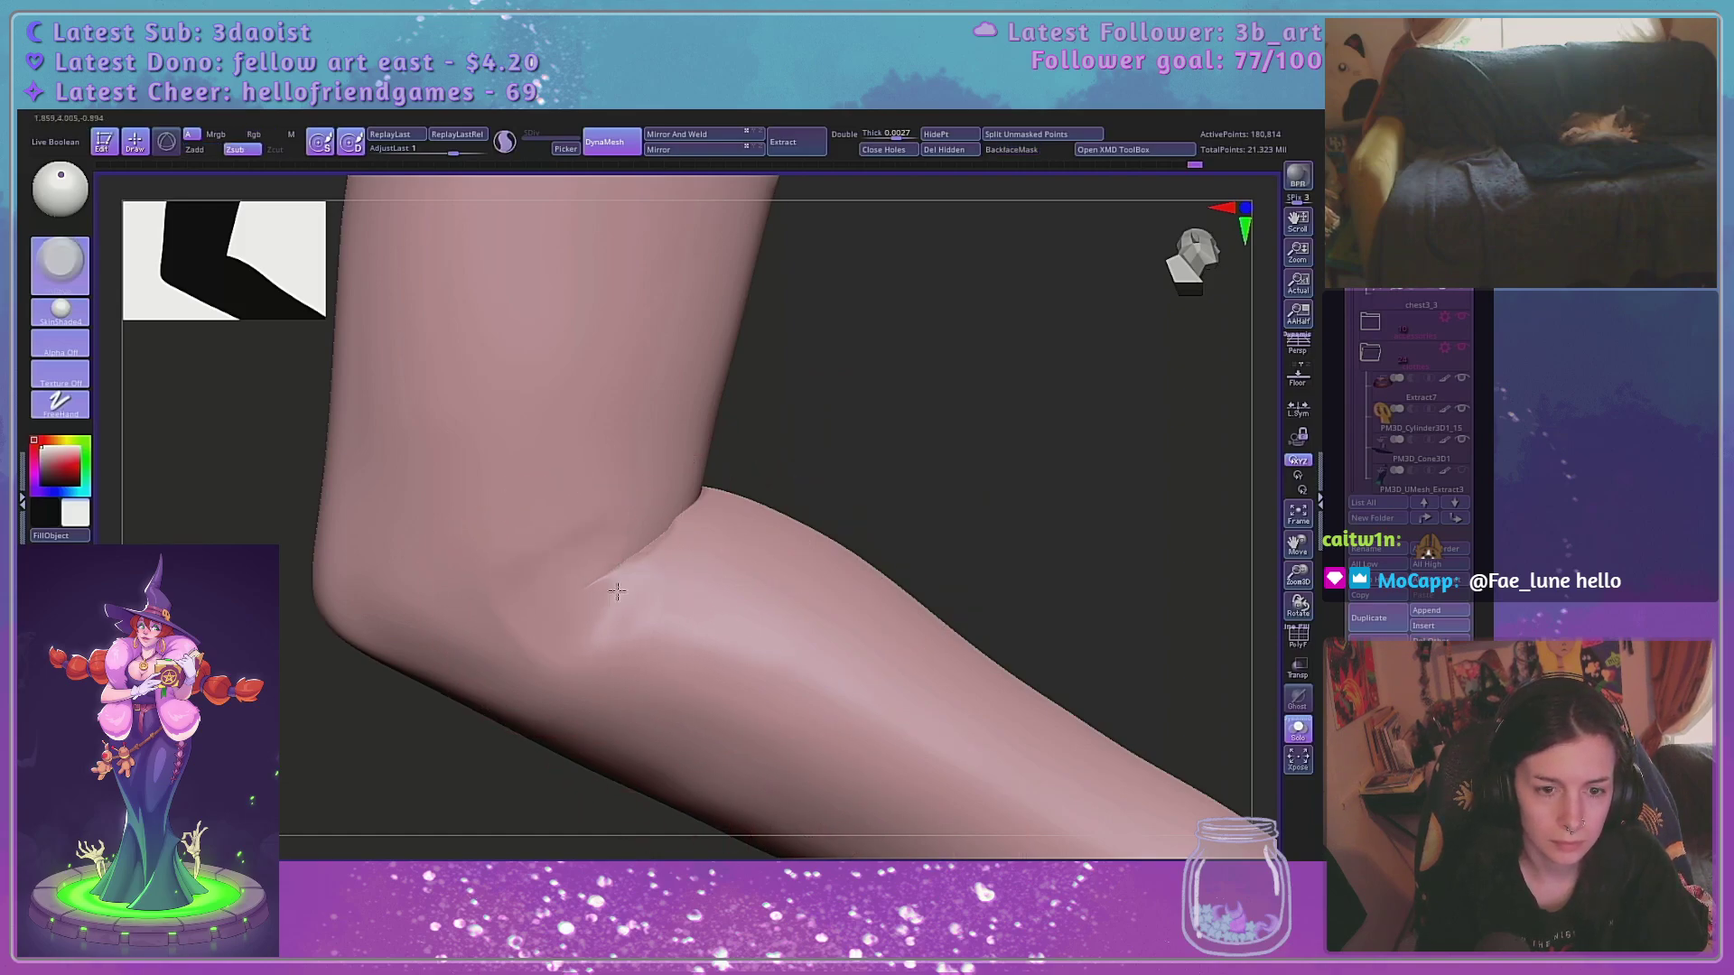
left_click_drag(464, 755, 782, 514)
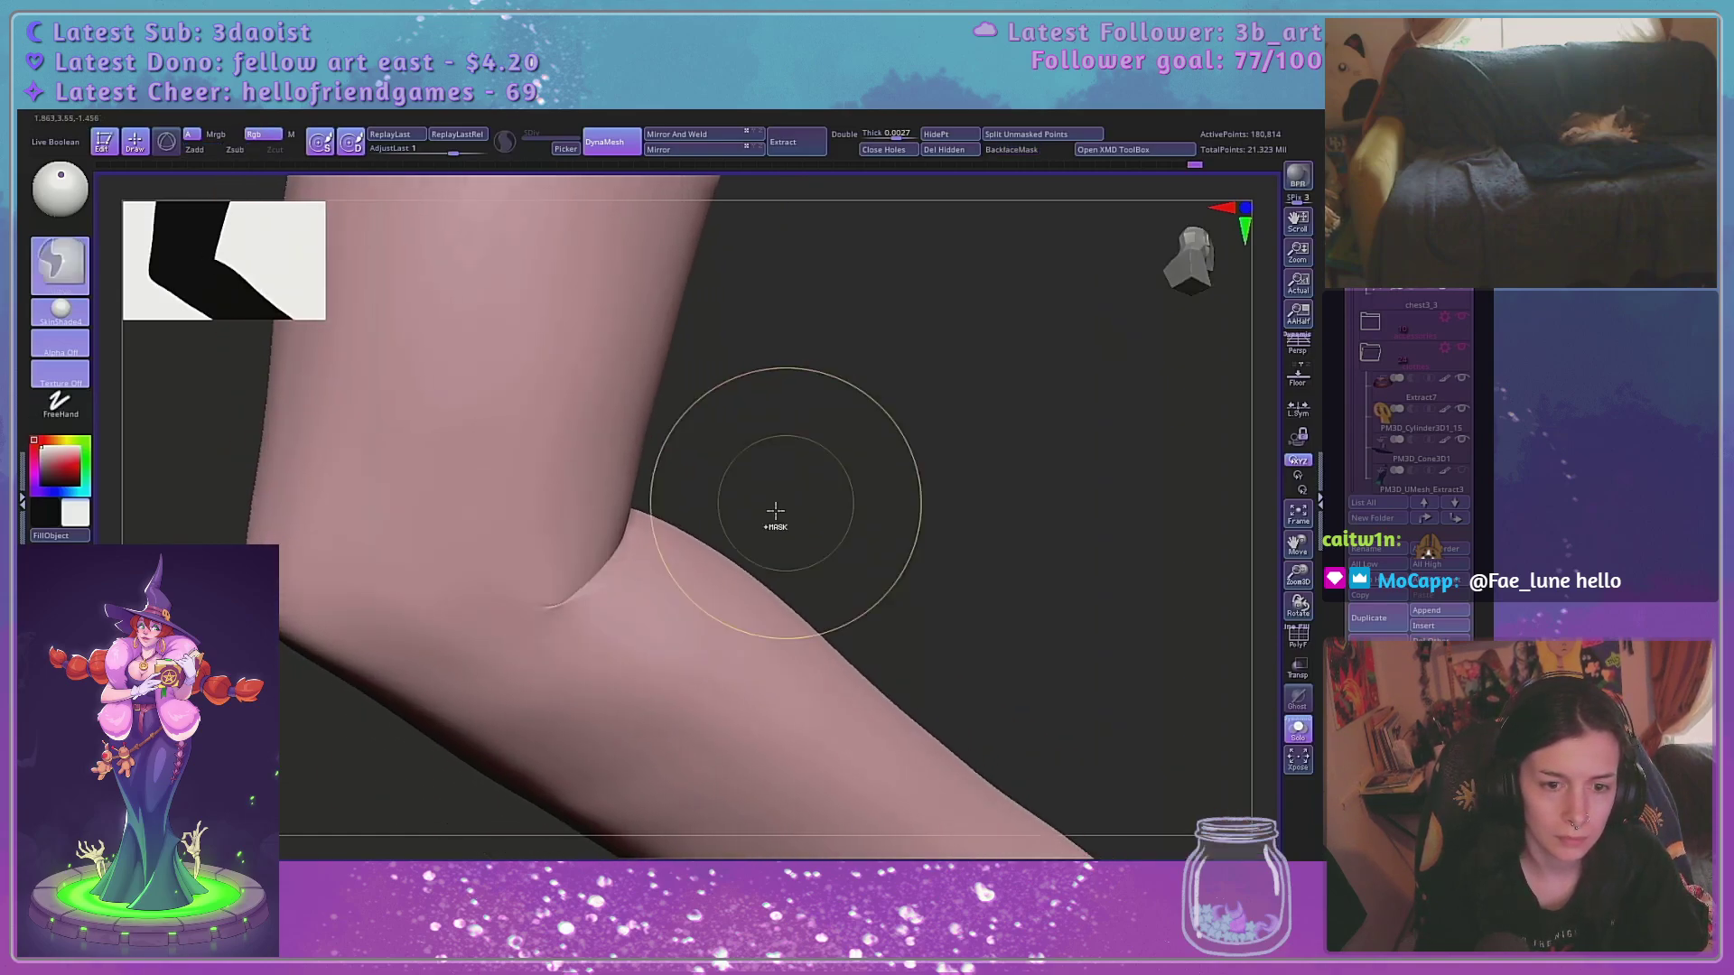
key("space")
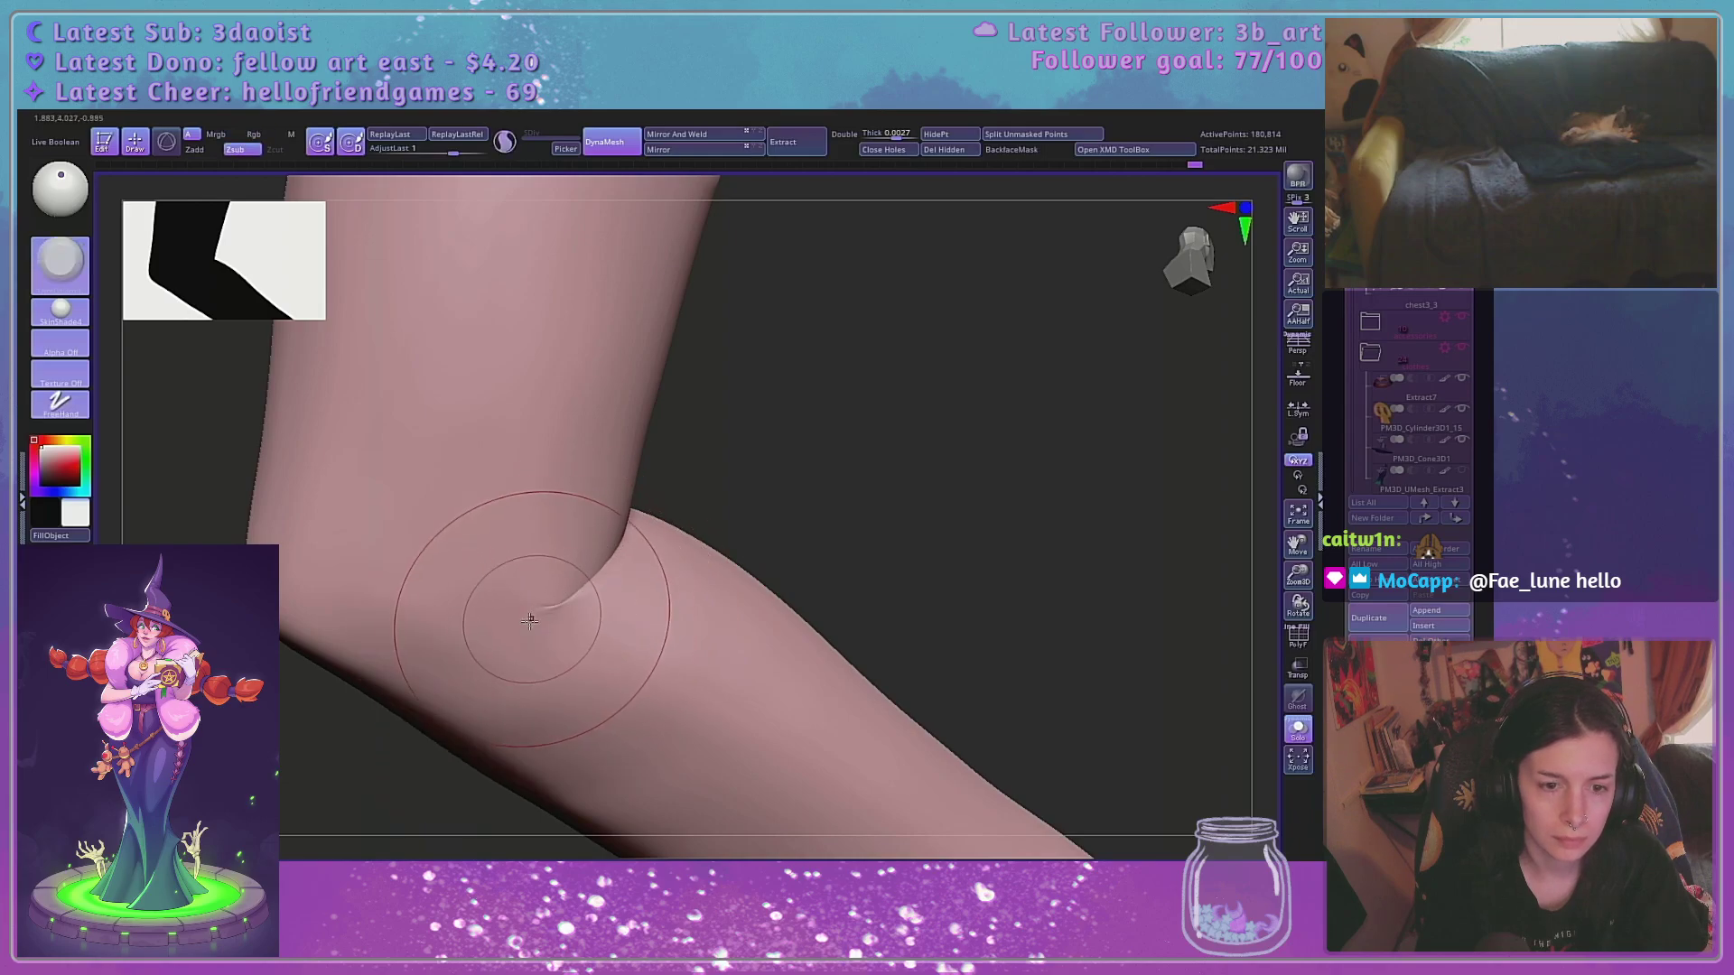
mouse_move(662, 643)
left_mouse_down()
mouse_move(540, 643)
mouse_move(680, 644)
mouse_move(652, 636)
left_mouse_up()
left_click_drag(817, 553, 755, 441)
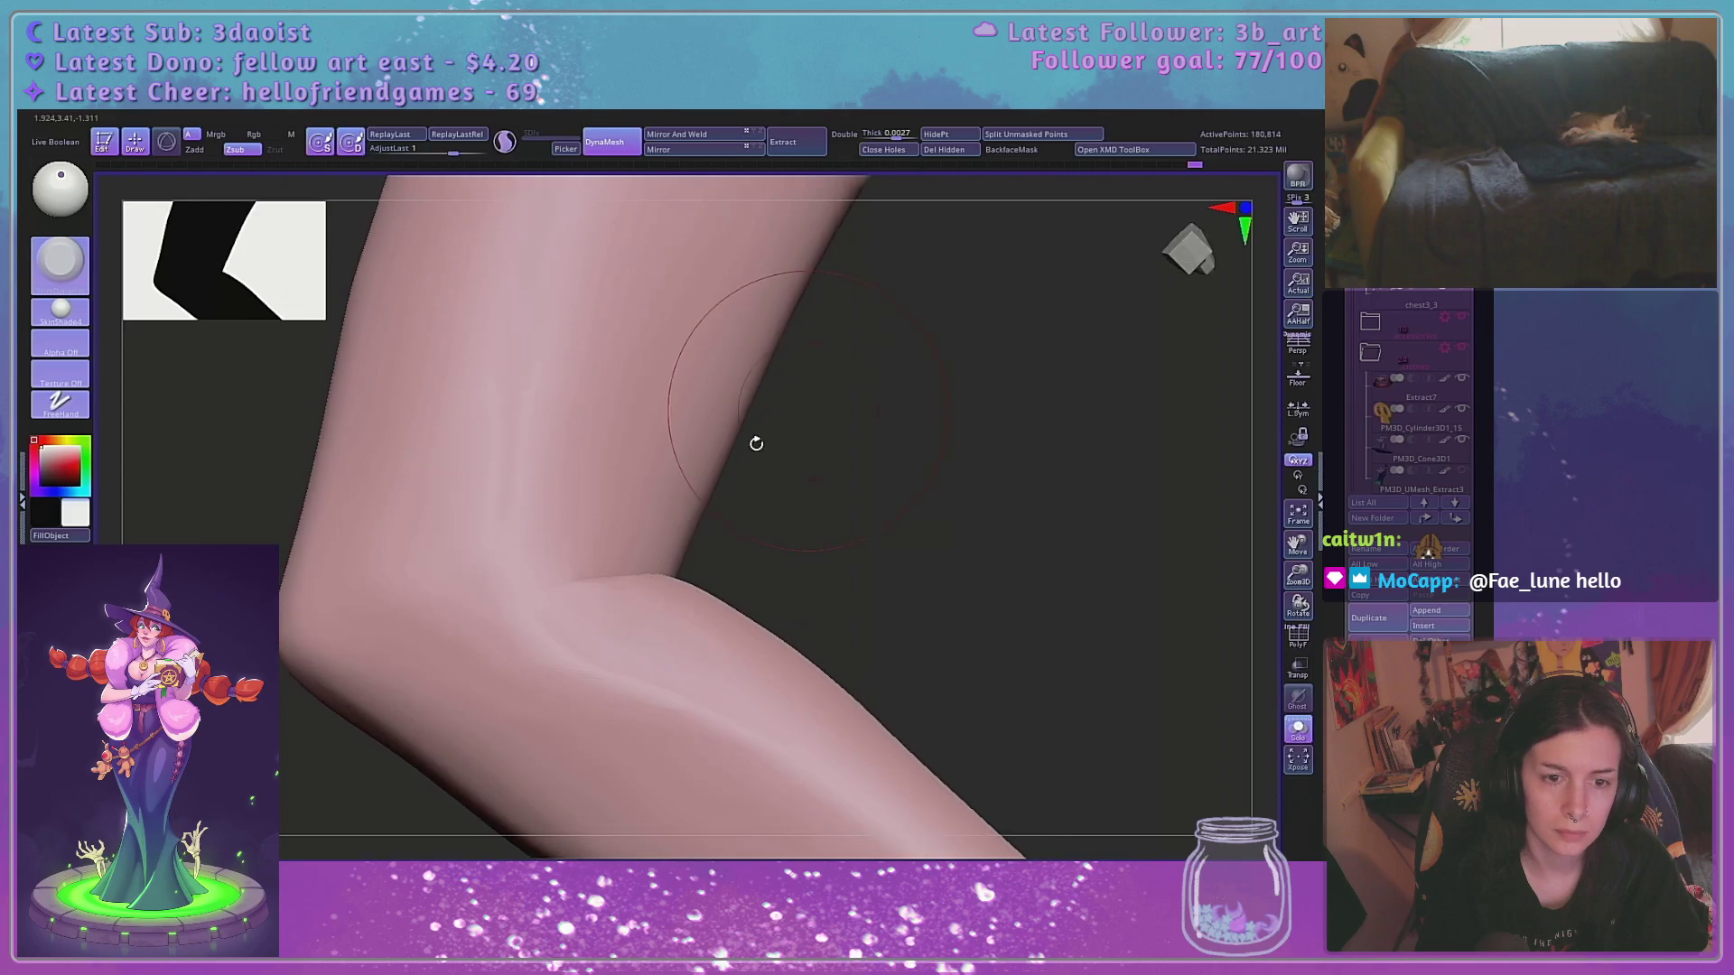
Smooth the ridge running from the upper arm across the elbow into the forearm
left_click_drag(516, 516, 571, 392)
left_click_drag(488, 470, 515, 393)
mouse_move(473, 632)
left_mouse_down()
mouse_move(561, 587)
mouse_move(515, 625)
mouse_move(697, 722)
left_mouse_up()
mouse_move(519, 600)
left_mouse_down()
mouse_move(560, 587)
mouse_move(533, 588)
left_mouse_up()
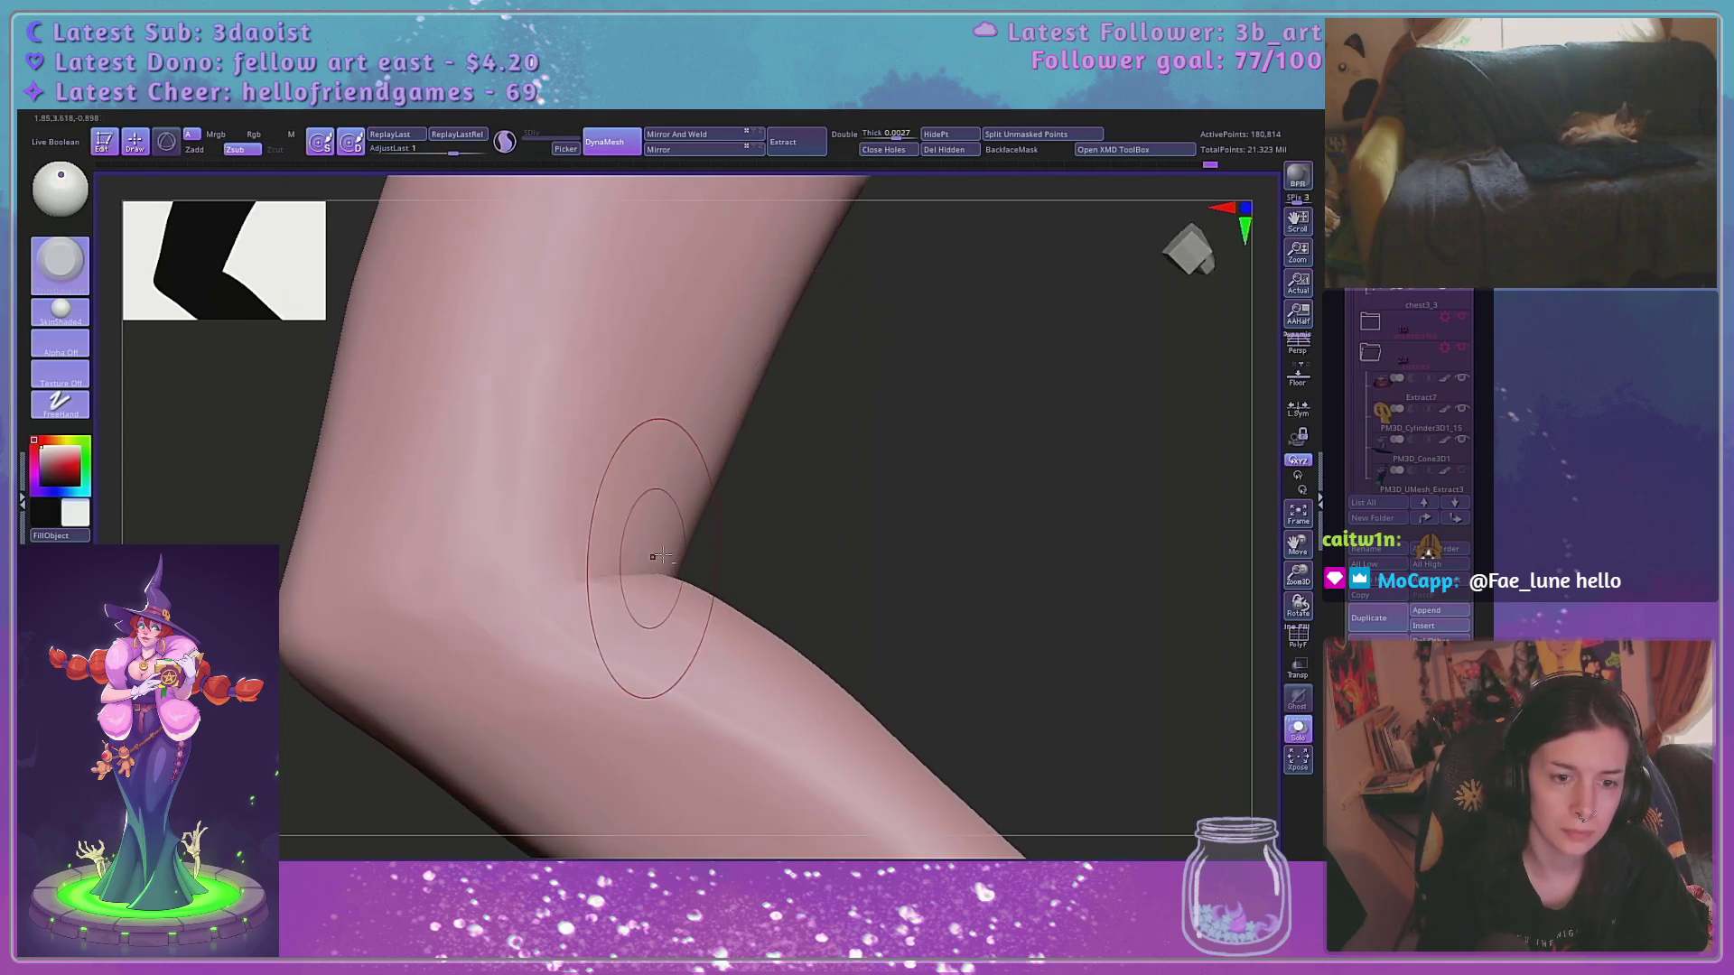
mouse_move(736, 553)
left_mouse_down()
mouse_move(817, 546)
mouse_move(758, 560)
left_mouse_up()
left_click_drag(433, 694, 364, 735)
Turn off BackfaceMask, resize the Move brush, and reshape the outer silhouette of the arm around the elbow
left_click(1129, 876)
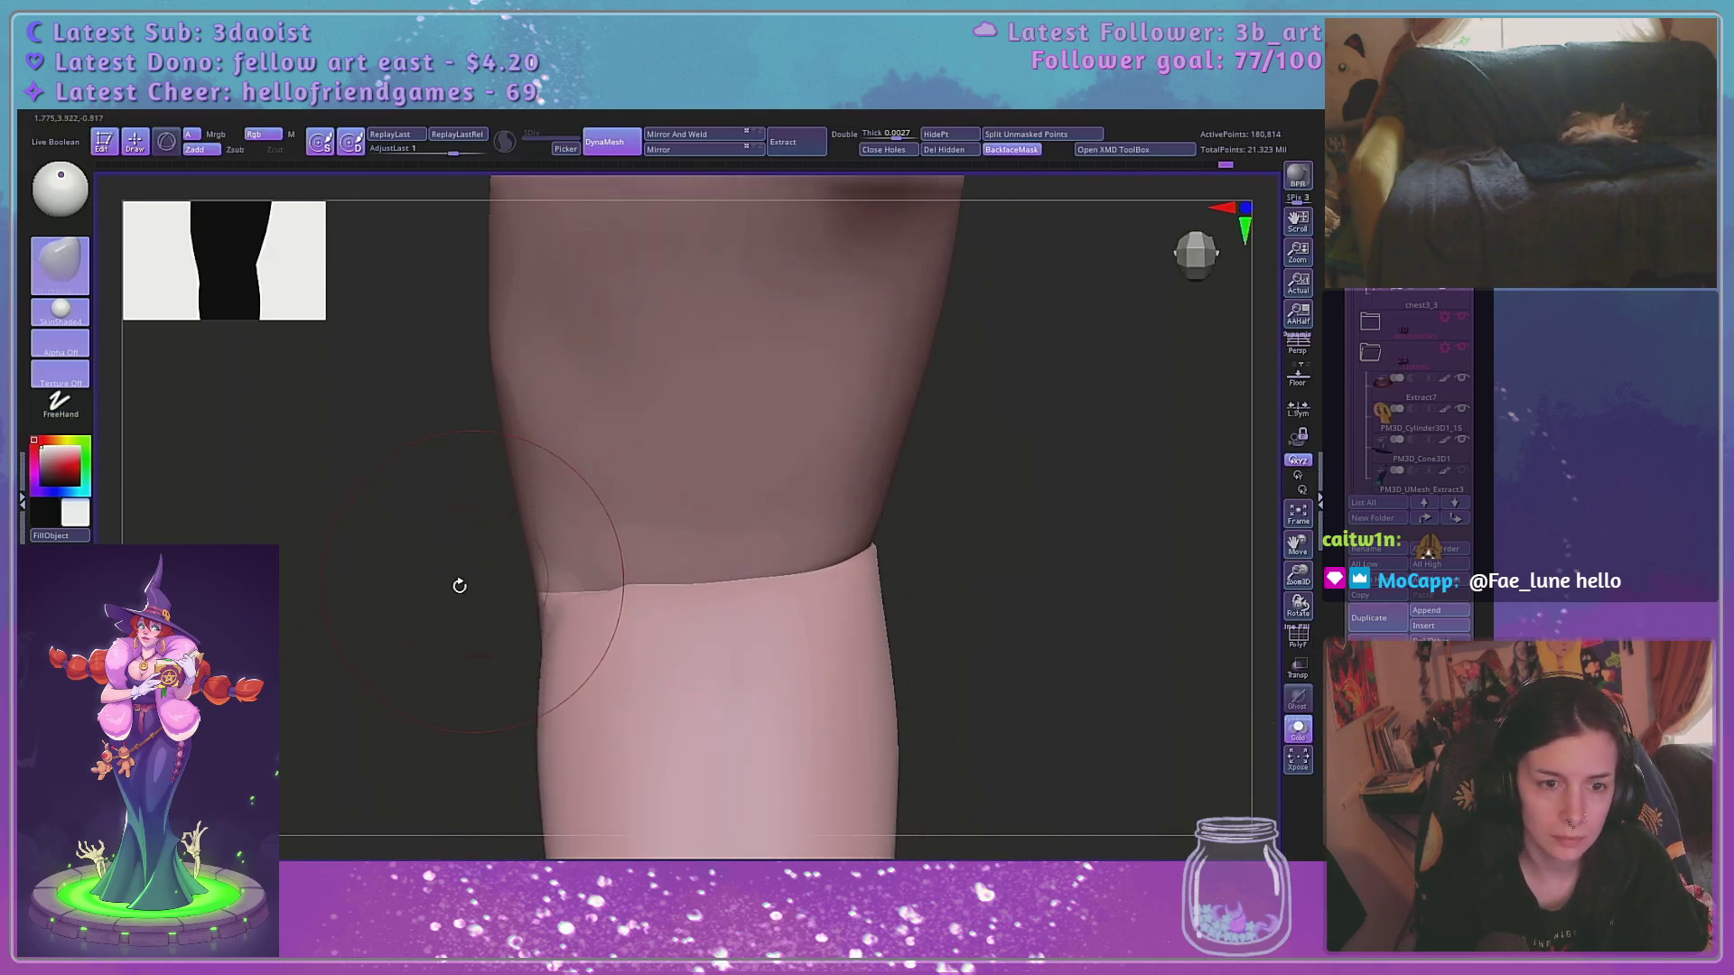
left_click_drag(459, 585, 441, 584)
right_click(524, 462)
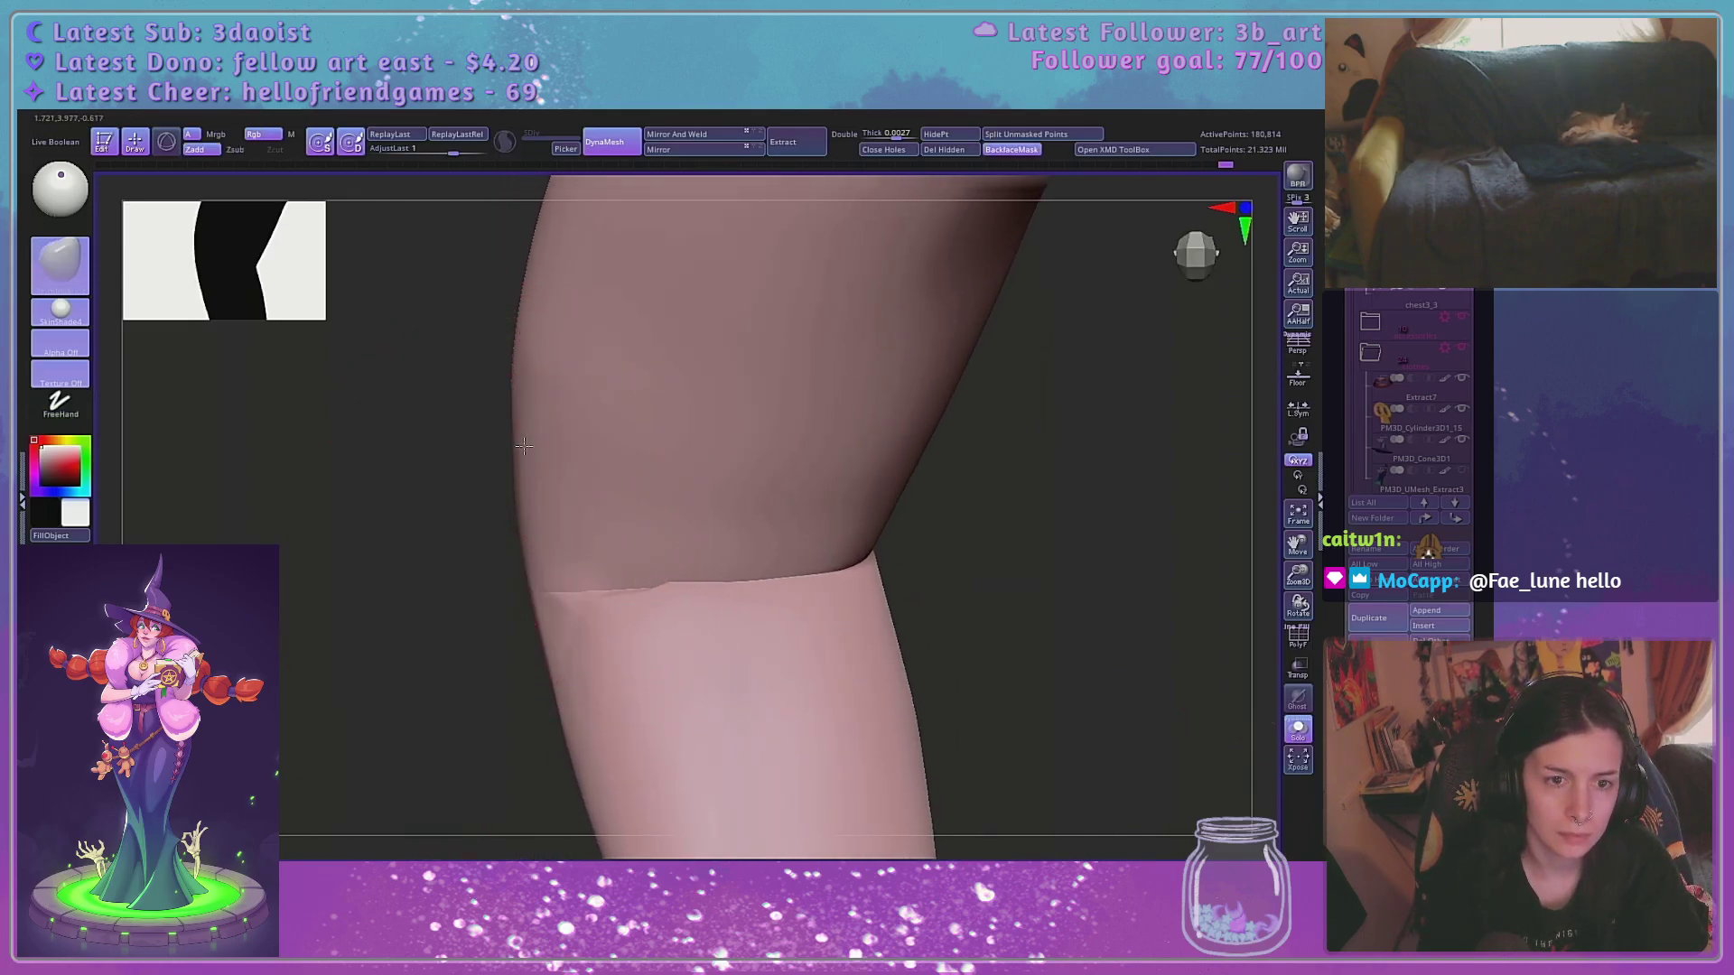
left_click(1013, 154)
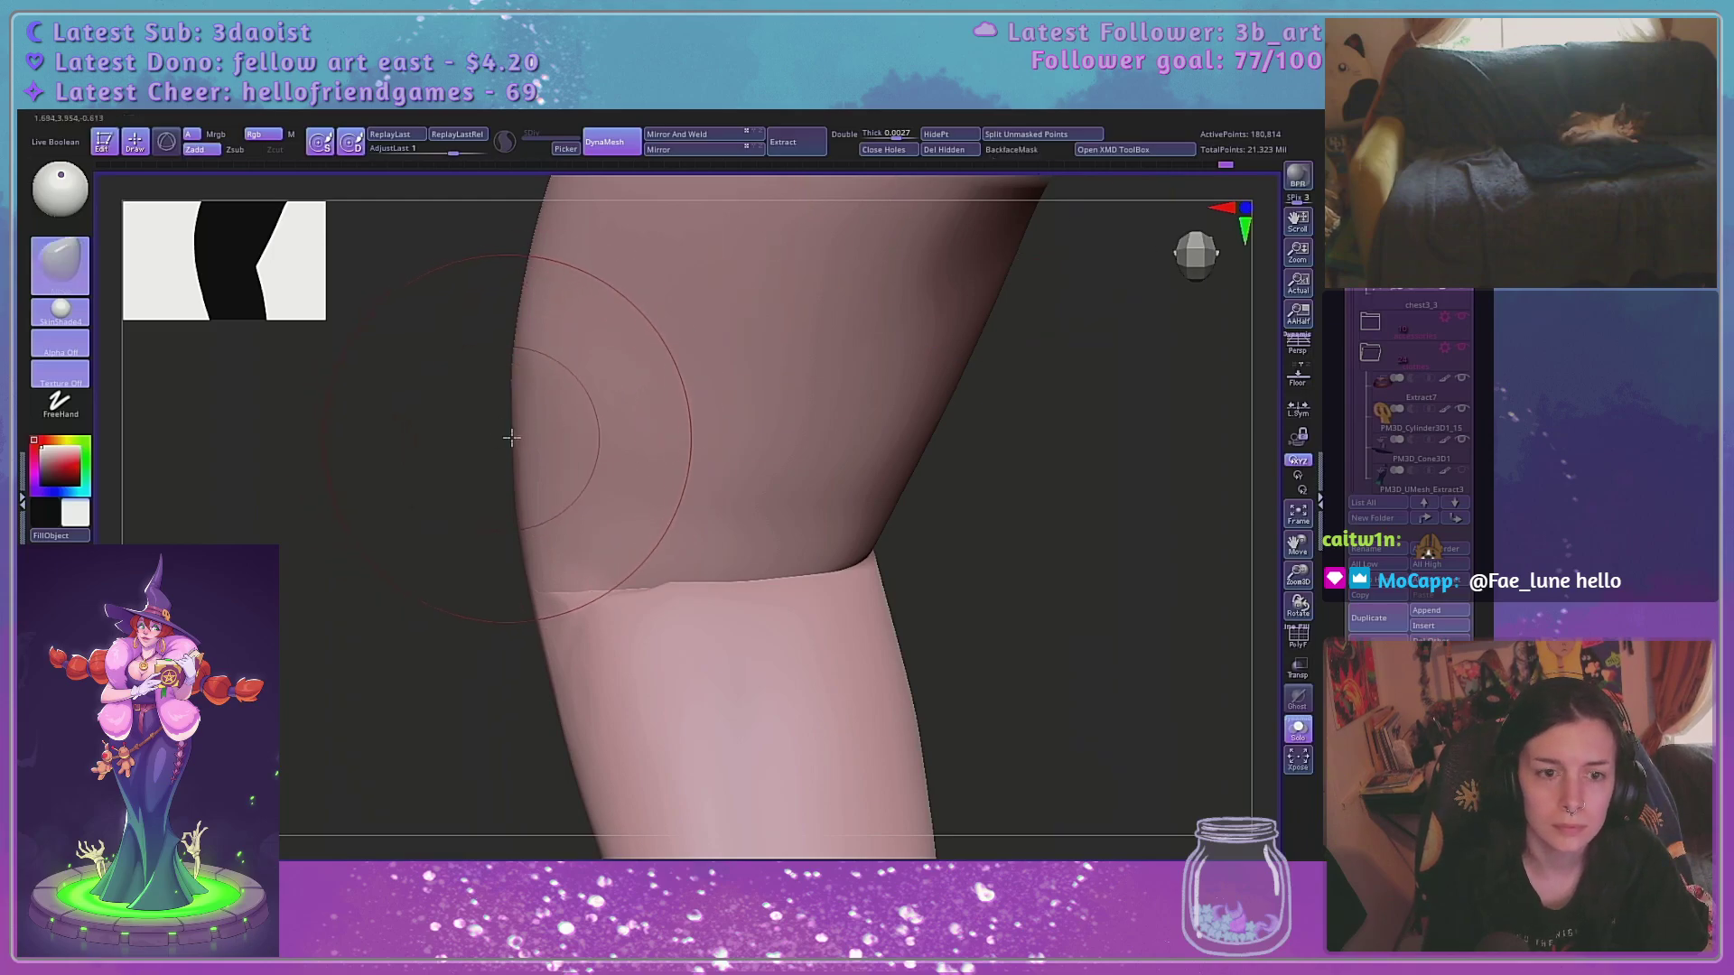
left_click_drag(514, 436, 523, 438)
left_click_drag(516, 327, 525, 364)
key("space")
left_click_drag(418, 565, 432, 548)
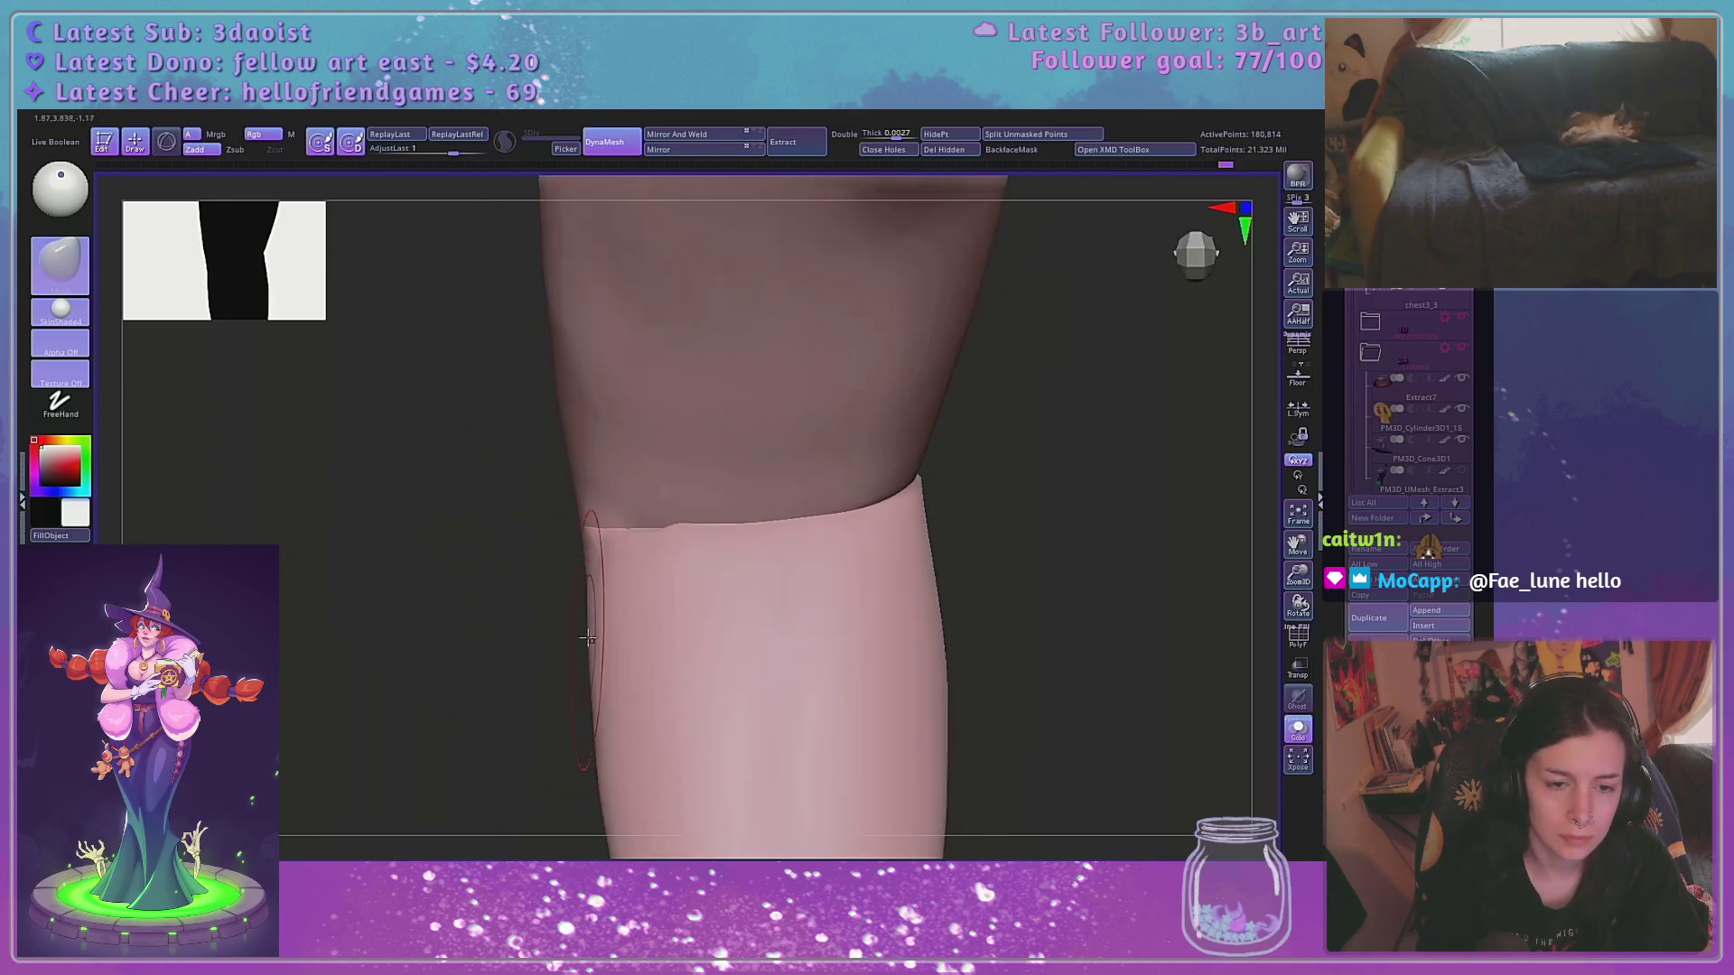
left_click_drag(577, 565, 581, 561)
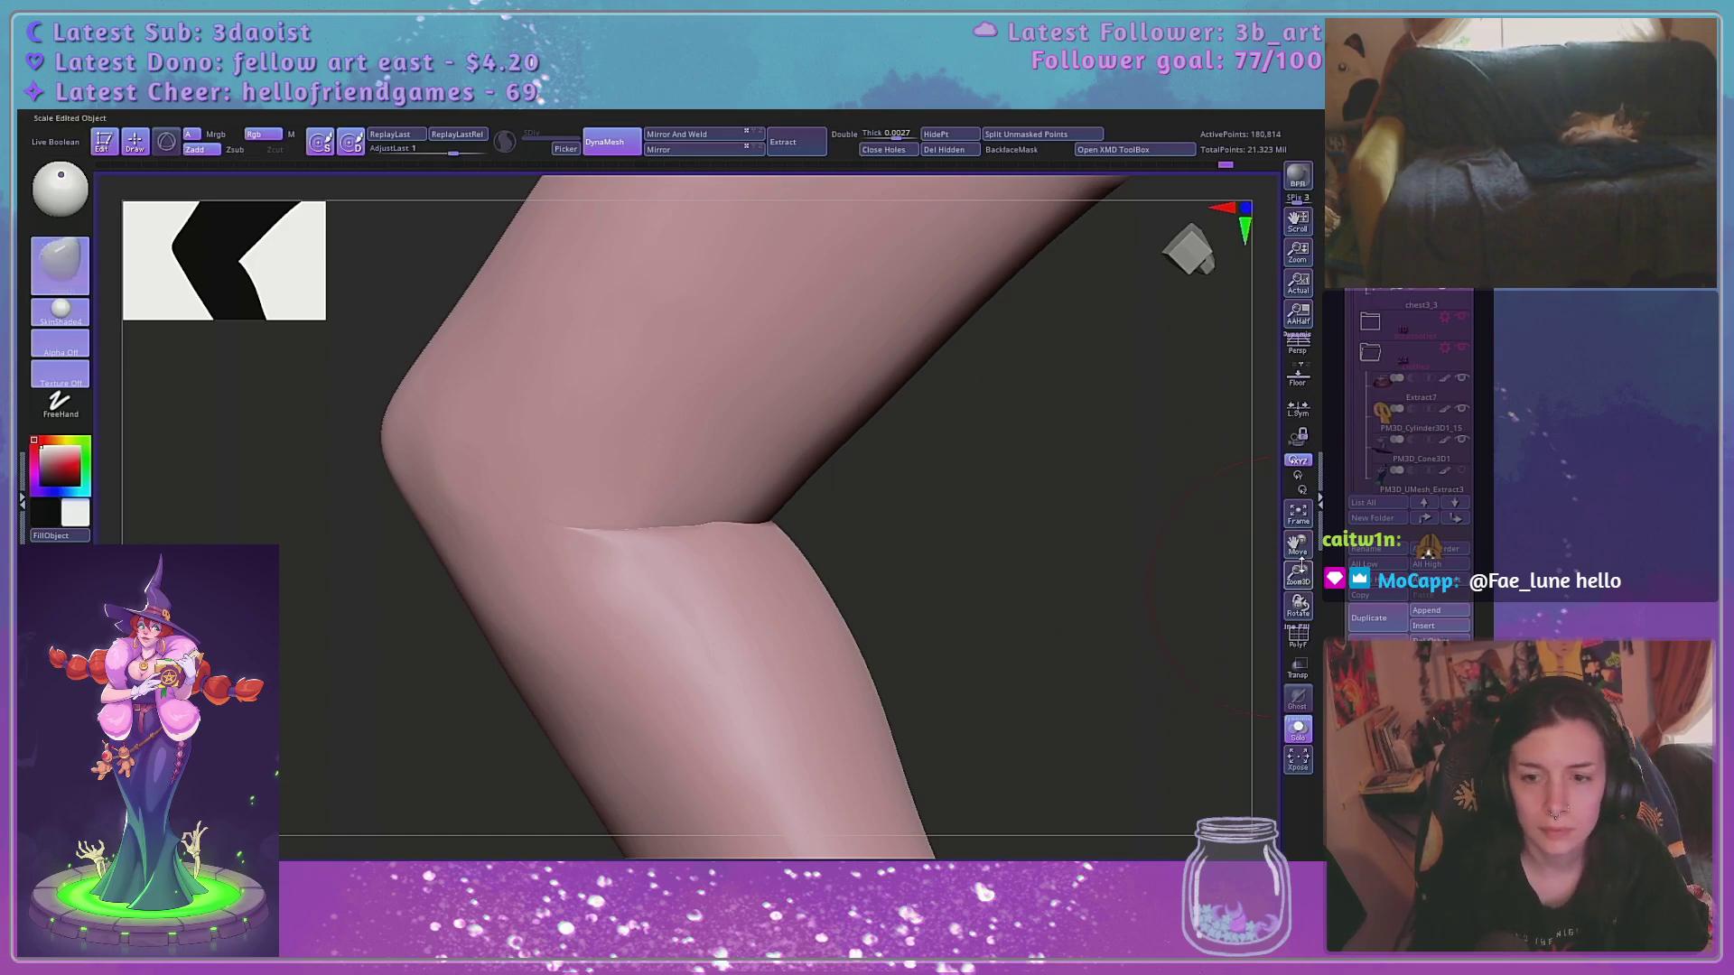
Turn on perspective and unhide the rest of the body around the isolated arm
left_click_drag(1264, 565, 1223, 376)
left_click(1299, 349)
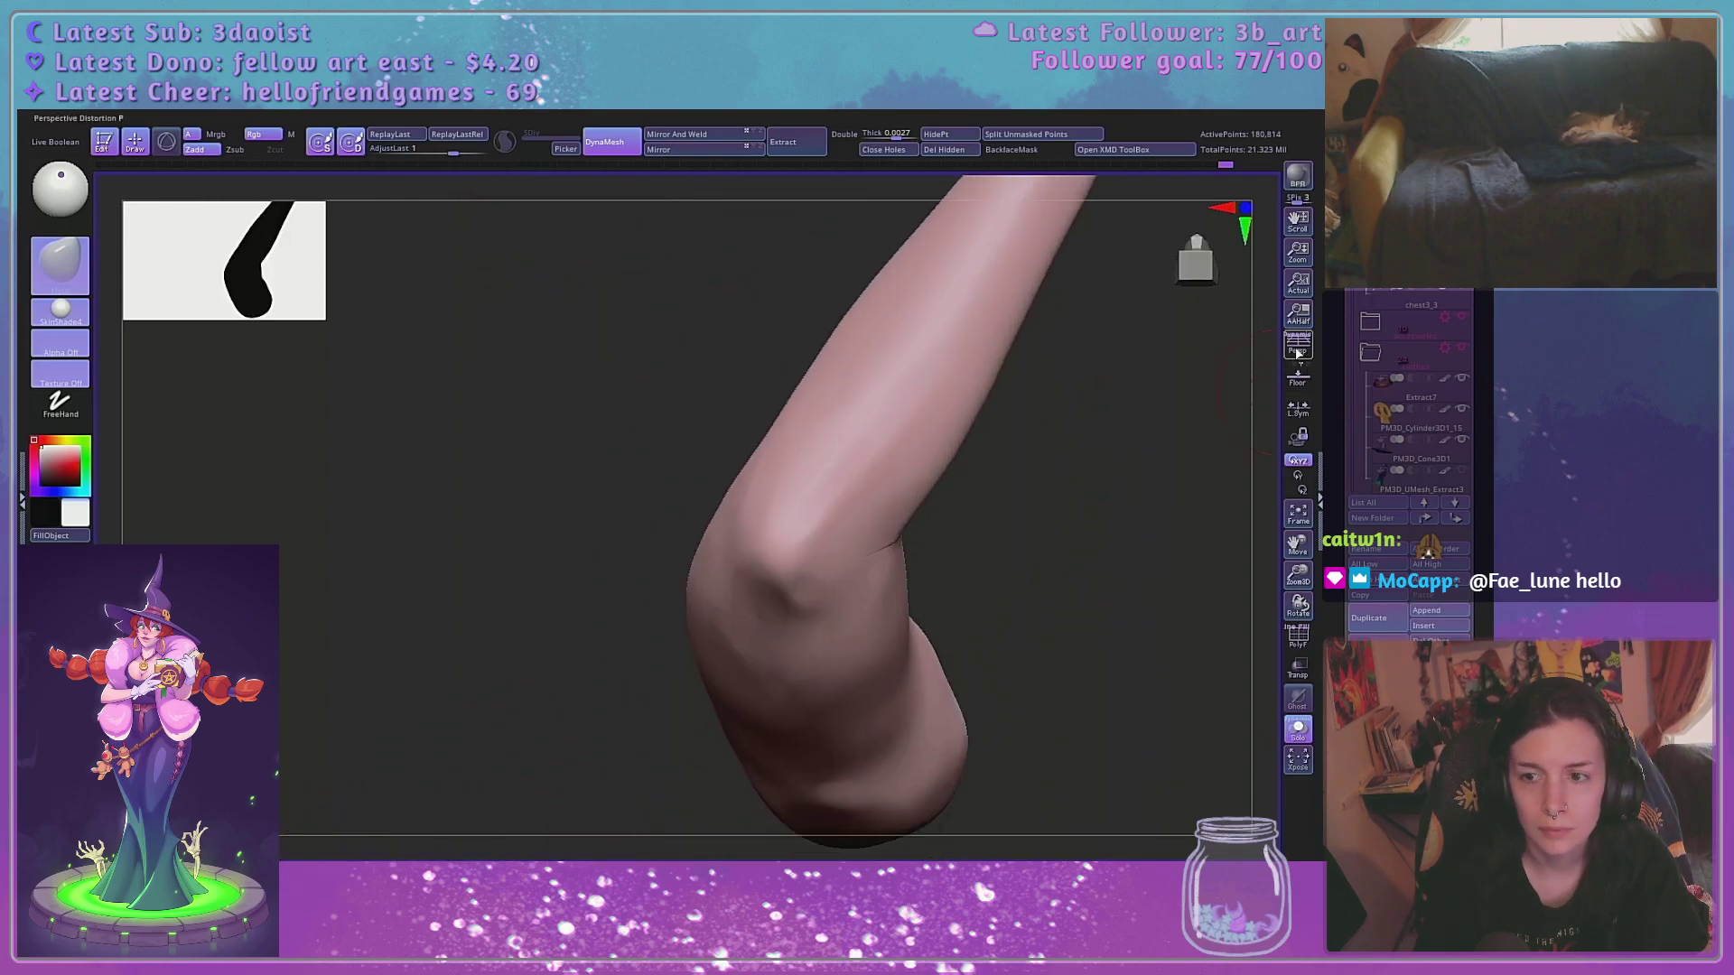
mouse_move(1155, 489)
left_mouse_down()
mouse_move(1134, 572)
mouse_move(1157, 569)
mouse_move(1073, 606)
mouse_move(1126, 596)
mouse_move(1084, 584)
mouse_move(1119, 554)
mouse_move(1027, 622)
mouse_move(1120, 581)
left_mouse_up()
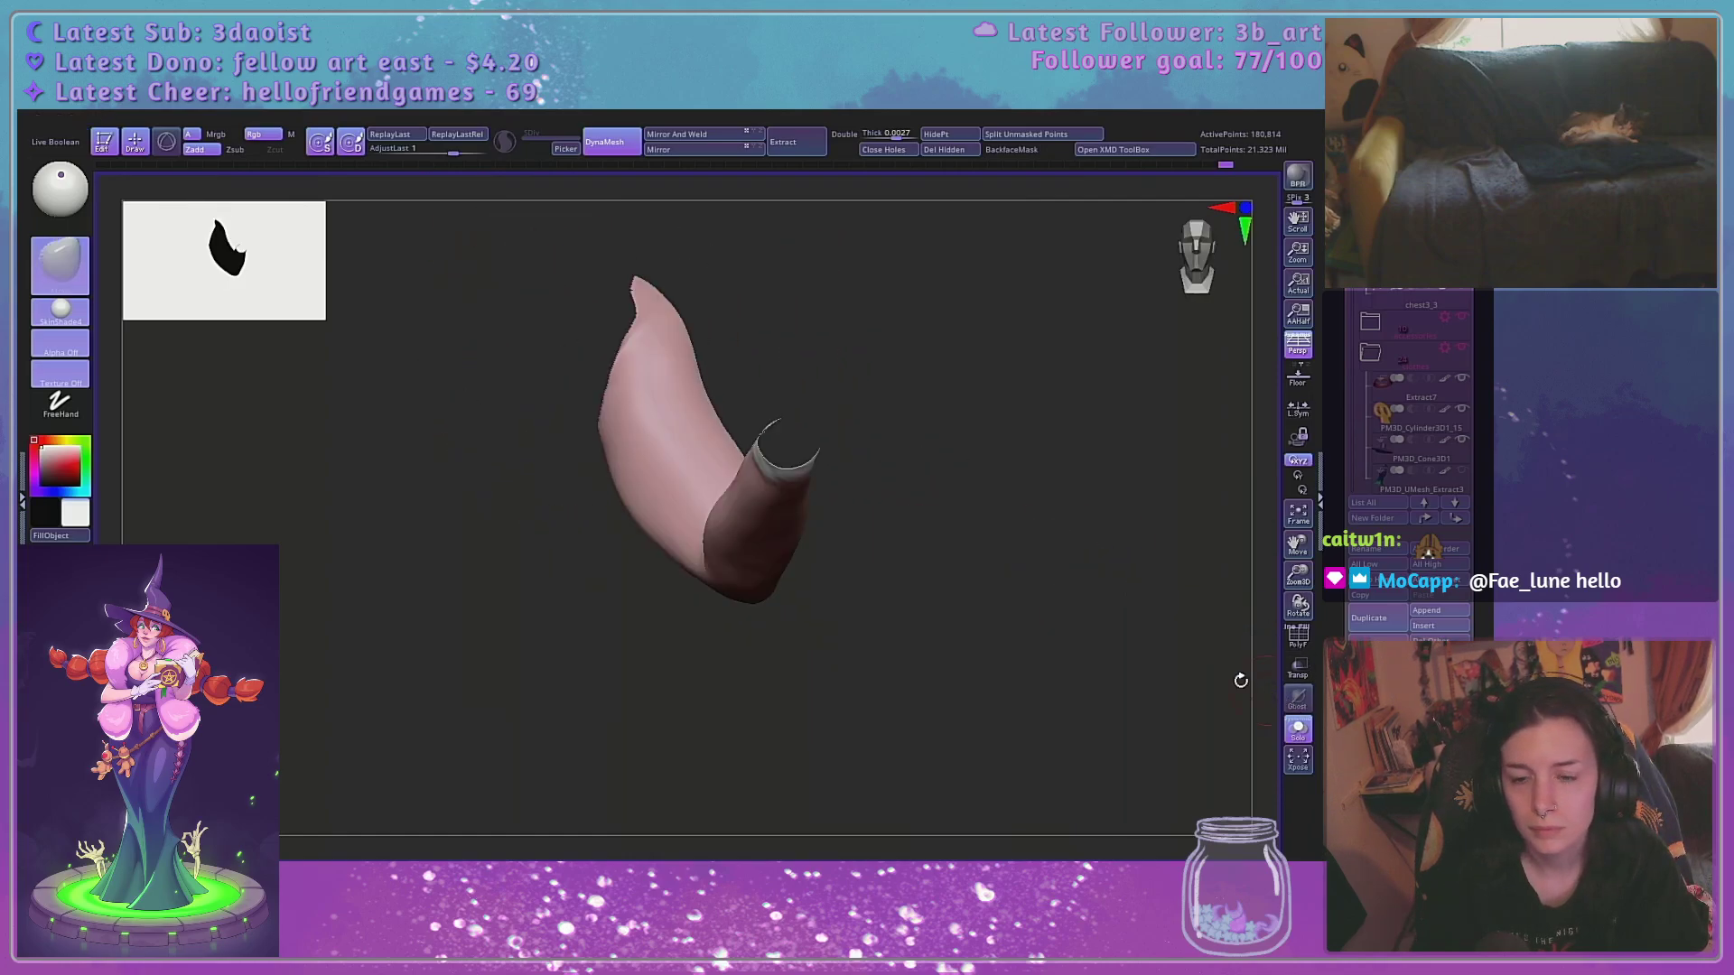
key("ctrl+shift")
left_click(1203, 606, "ctrl+shift")
left_click_drag(999, 607, 961, 513)
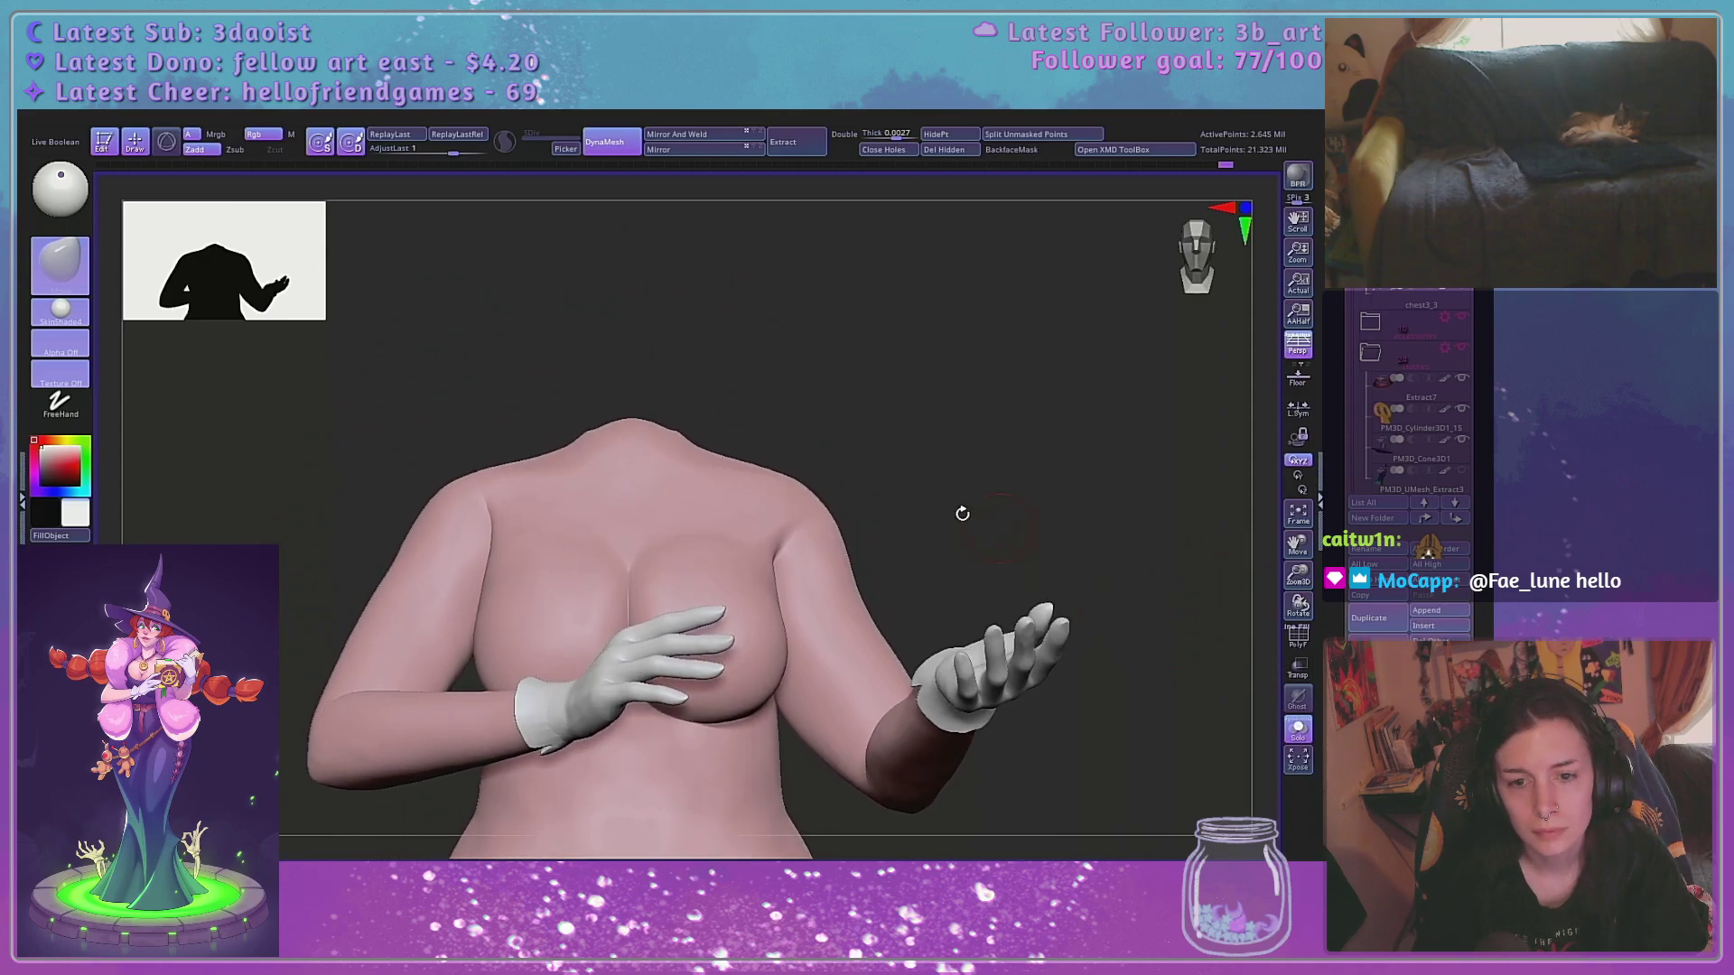
Switch to the Move Topological brush, adjust its size, and reshape the chest beside the armpit crease
key("b")
key("m")
key("t")
right_click(795, 541)
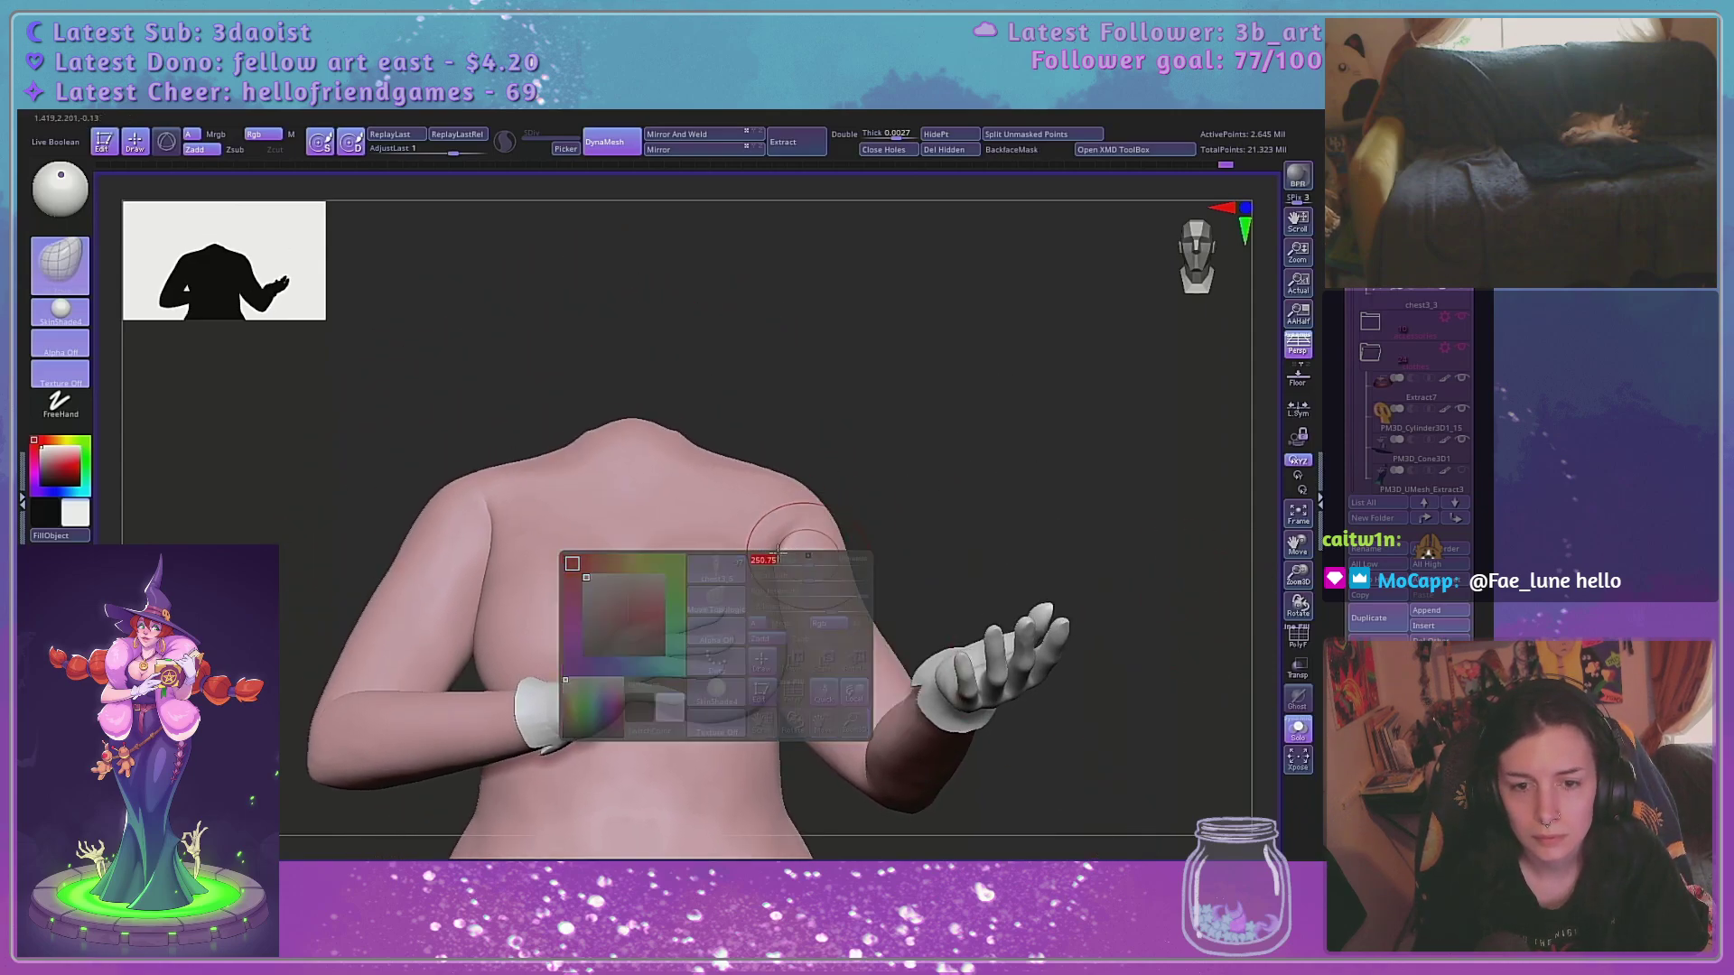
left_click_drag(777, 553, 786, 563)
left_click_drag(965, 464, 854, 510)
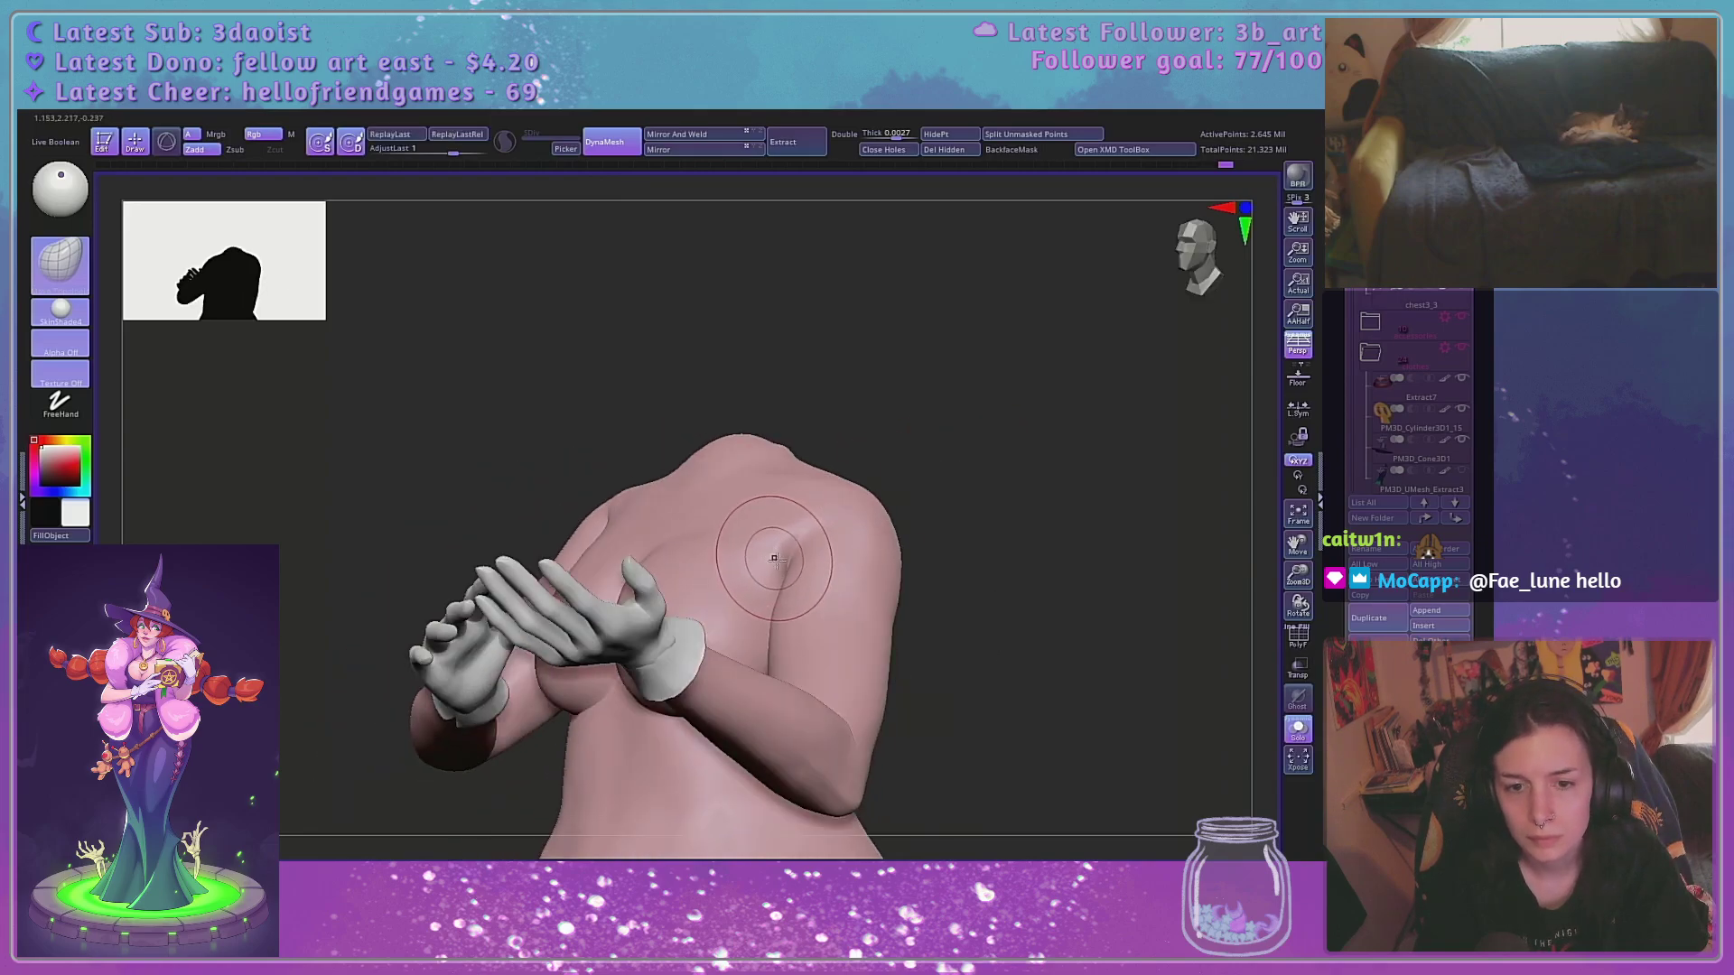
left_click_drag(777, 558, 799, 568)
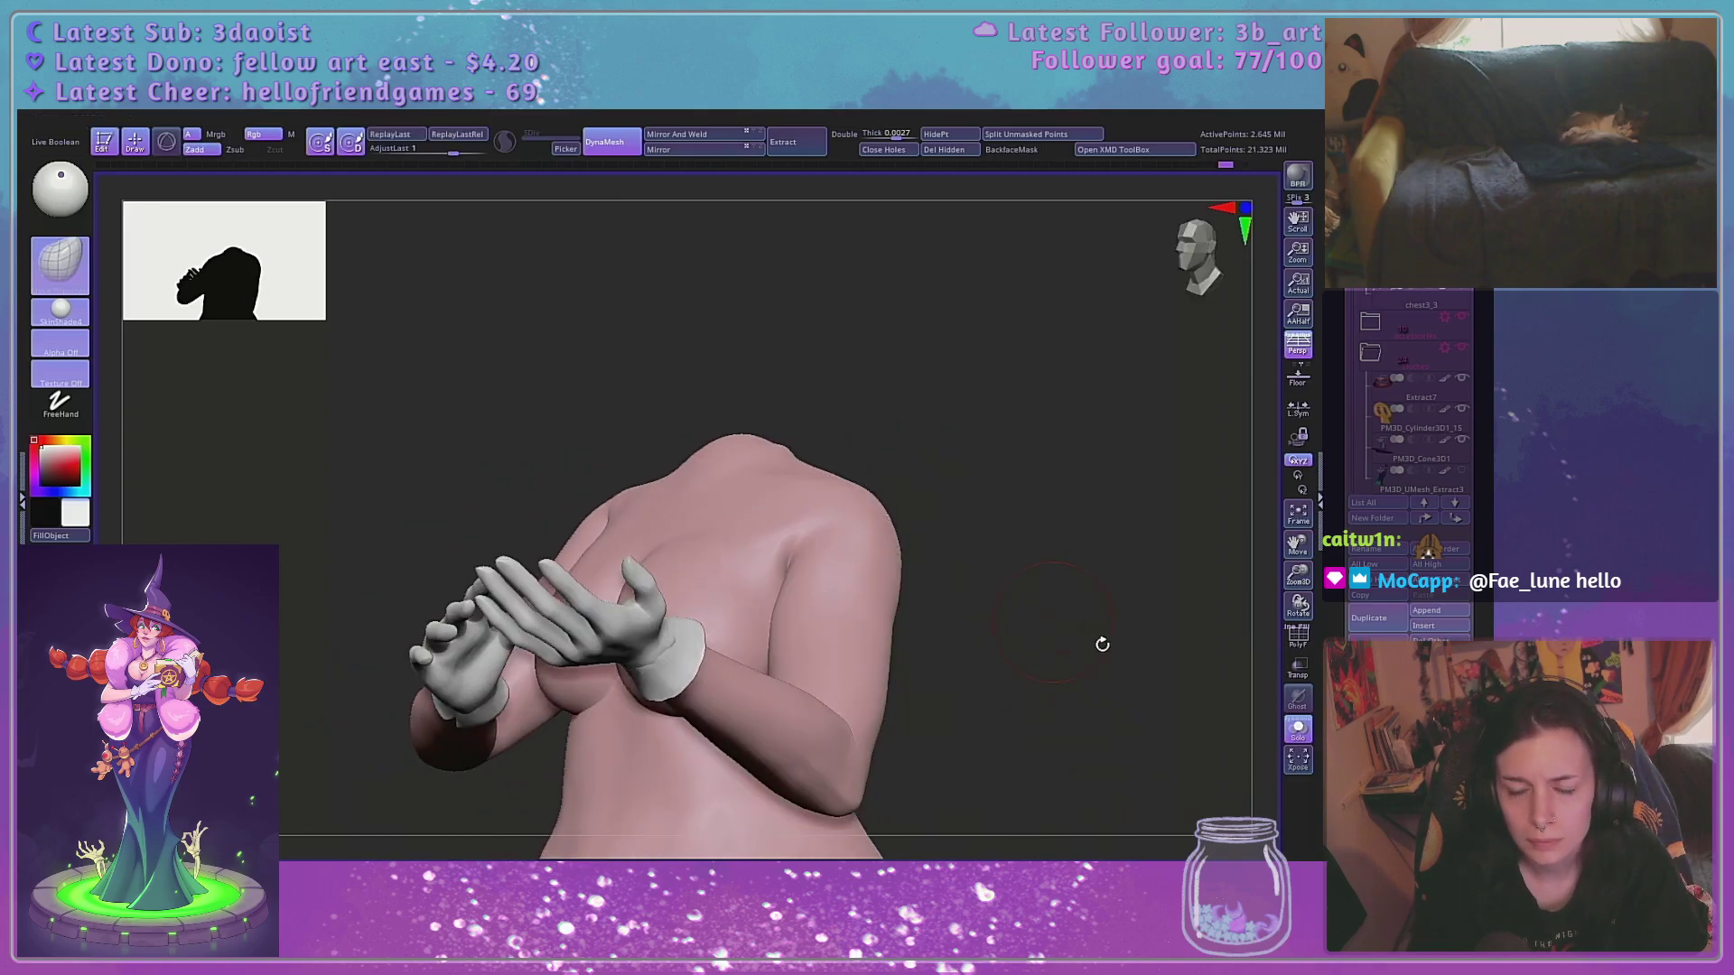
Display polygroups, isolate the torso group to mask it, unhide everything, and invert the mask onto the arms and hands
left_click(1300, 644)
left_click_drag(1121, 503, 1103, 630, "alt")
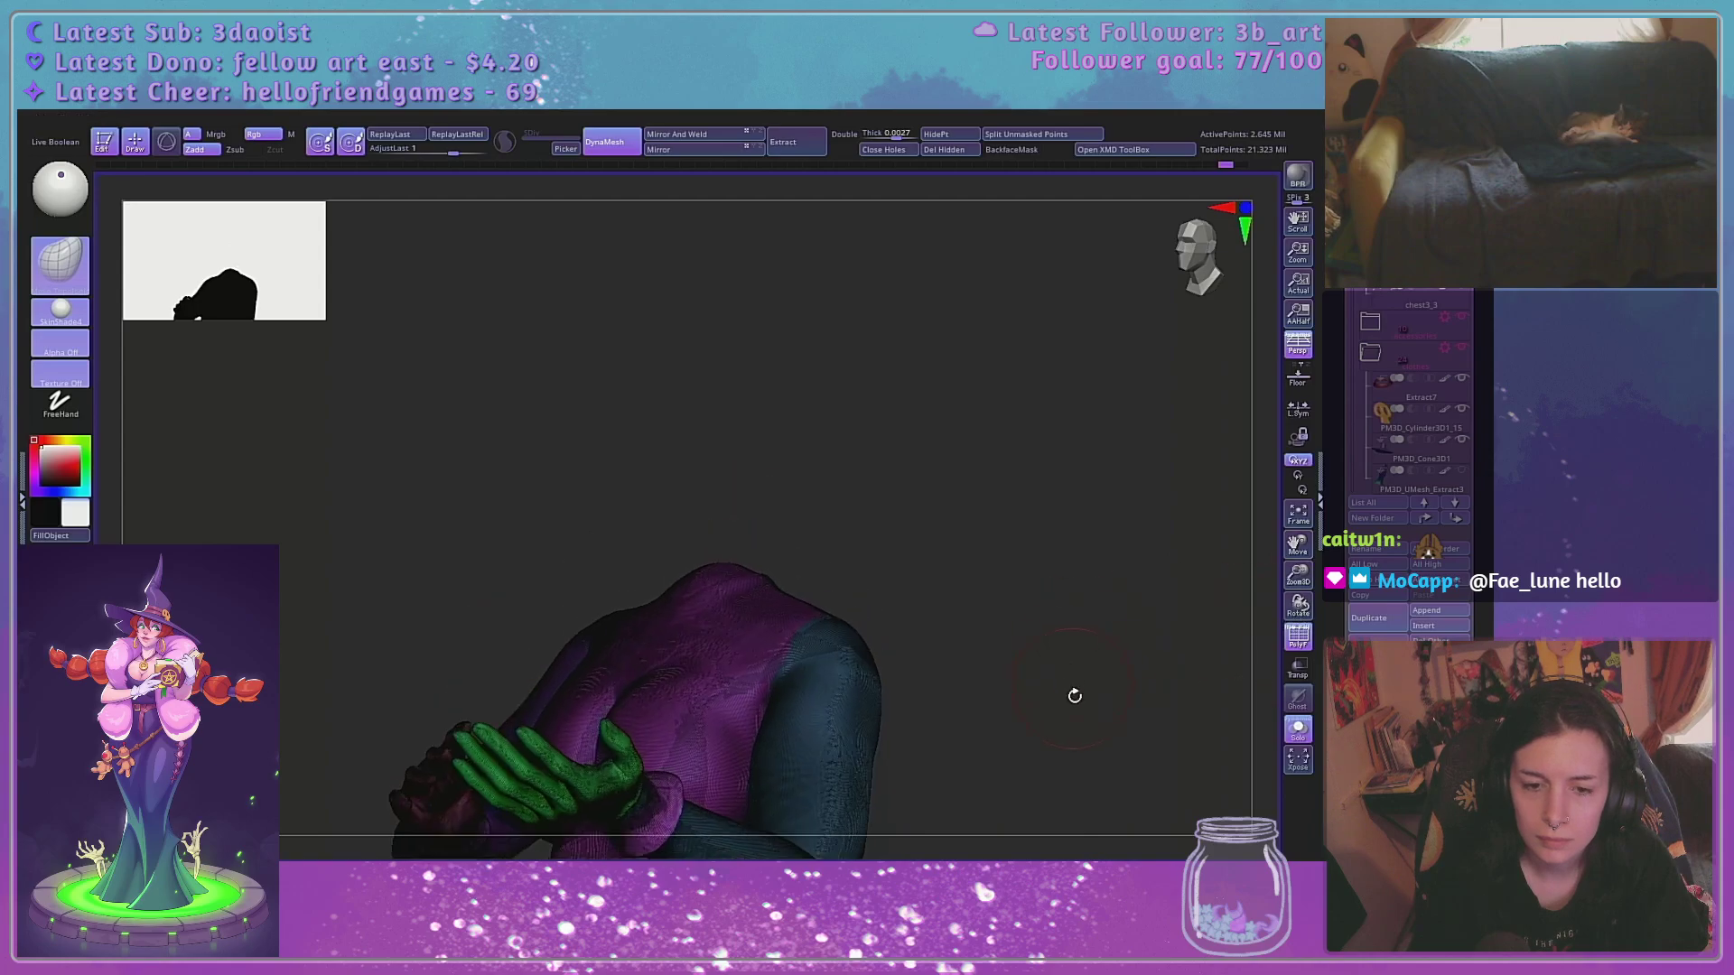
left_click_drag(1076, 696, 1095, 524, "alt")
left_click(734, 528, "ctrl+shift")
left_click(1148, 546, "ctrl")
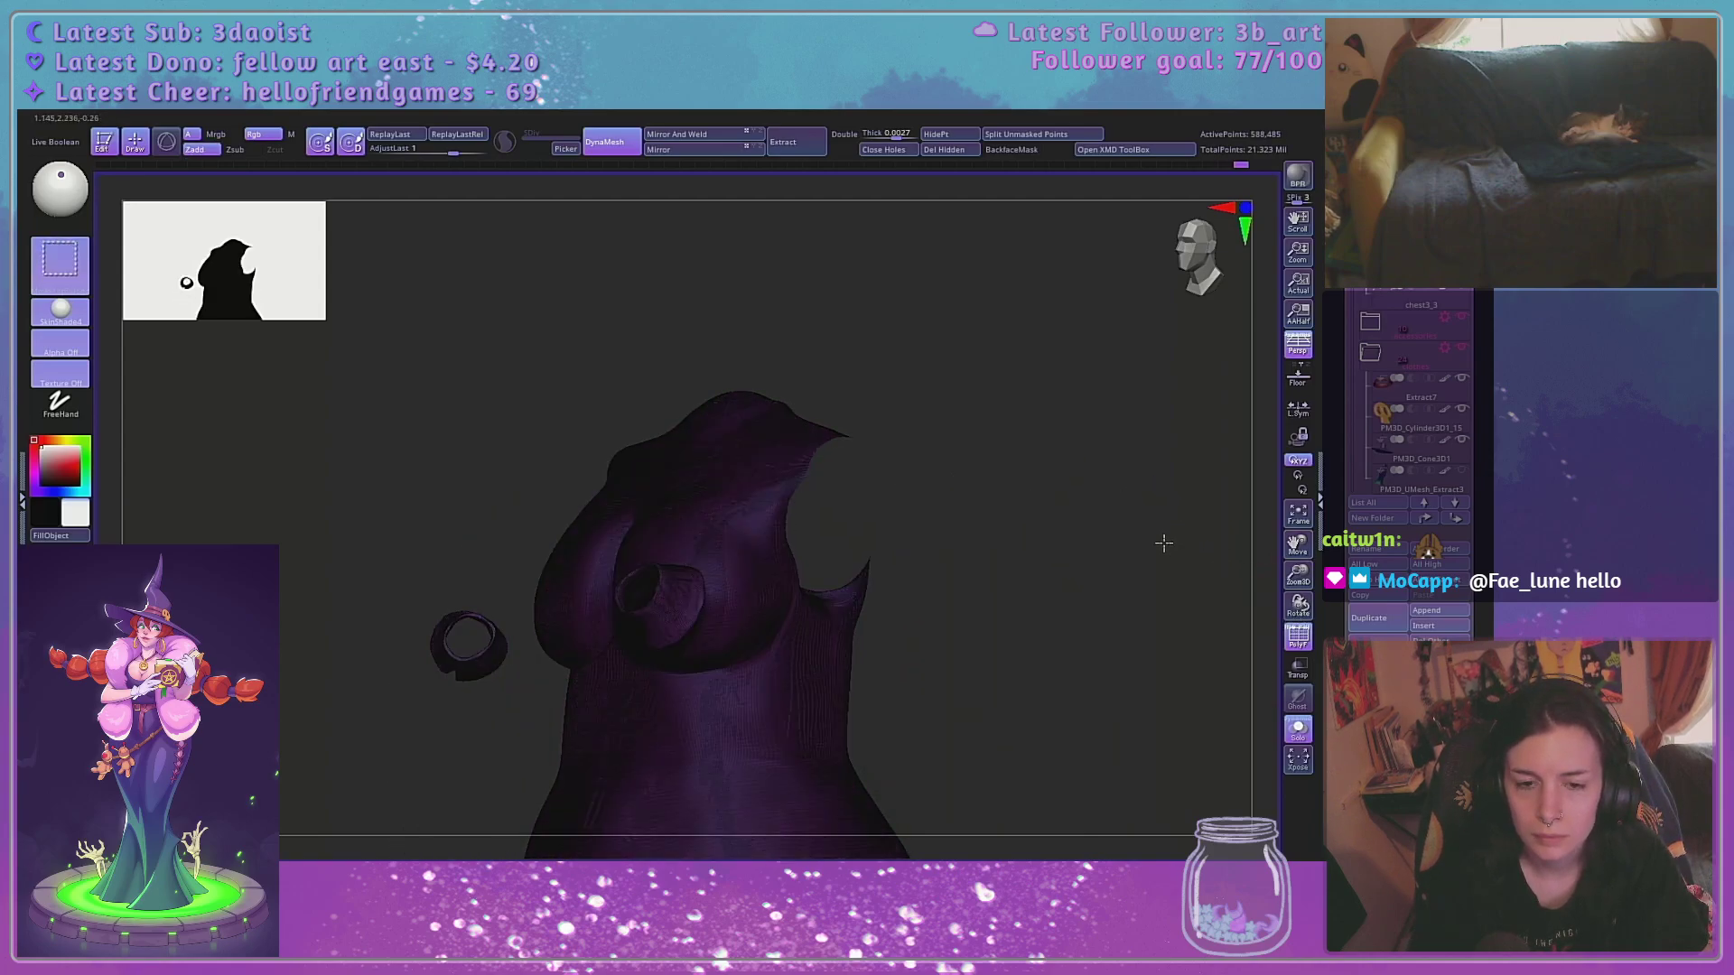
left_click(1165, 545, "ctrl+shift")
left_click(1087, 518, "ctrl")
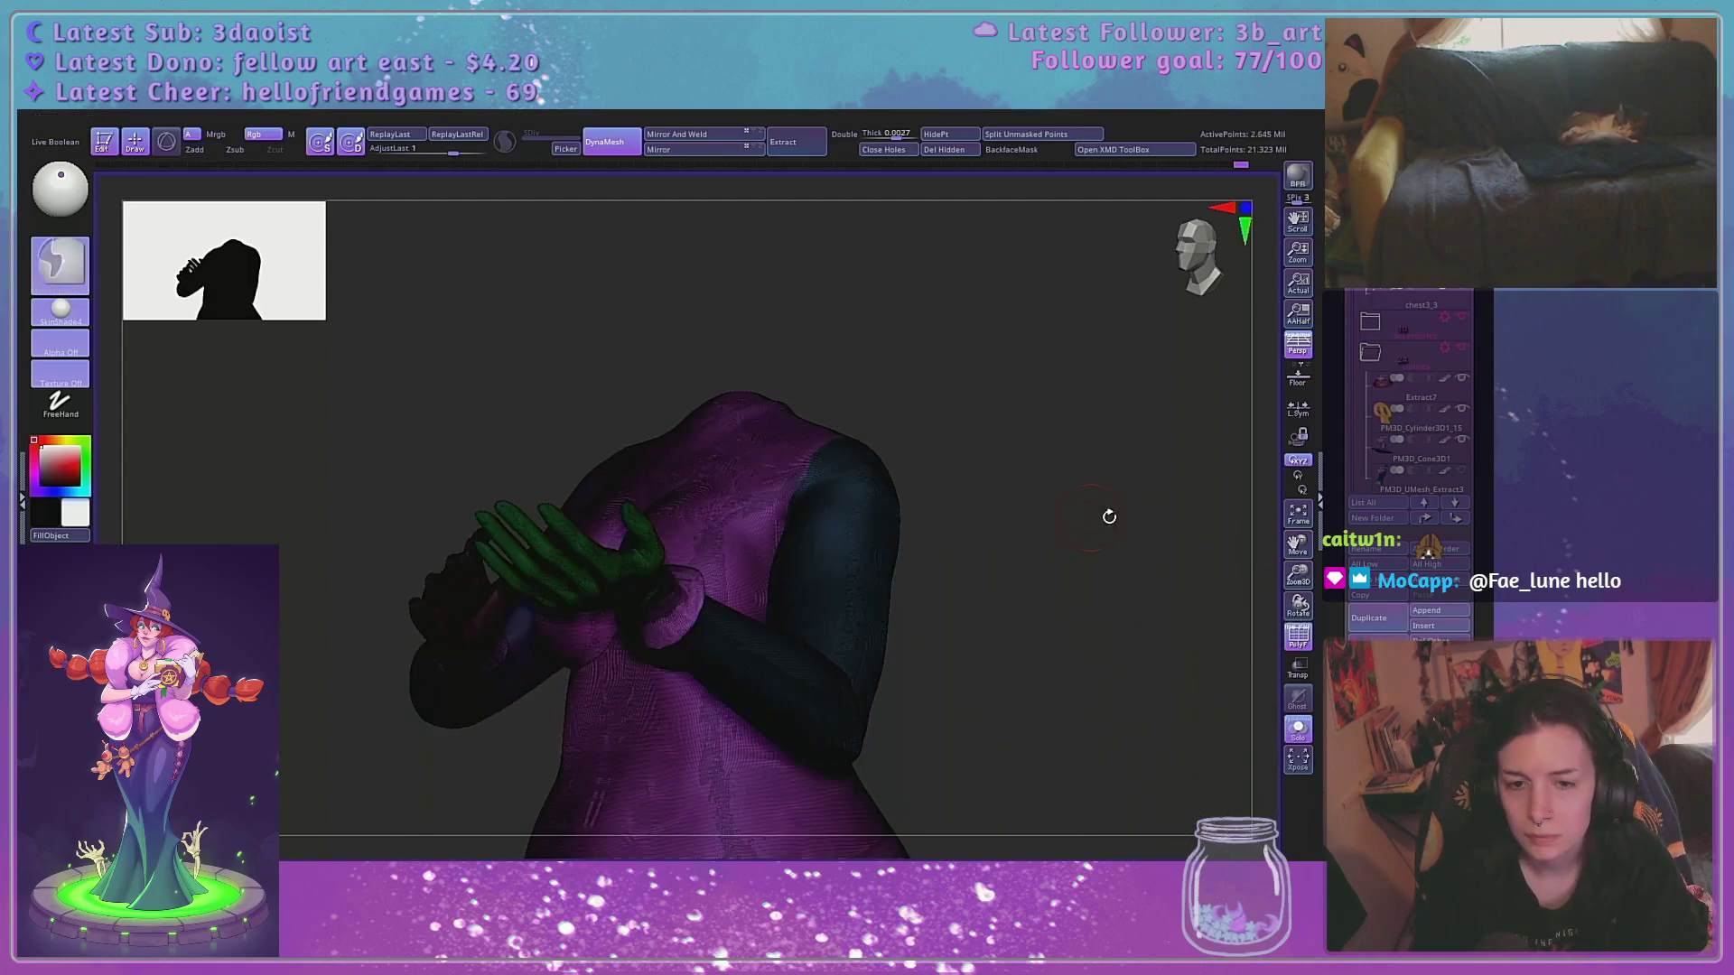
left_click(1301, 638)
Switch to the Move brush, soften the mask at the shoulder, and reshape the chest edge beside the masked arm
right_click(829, 529)
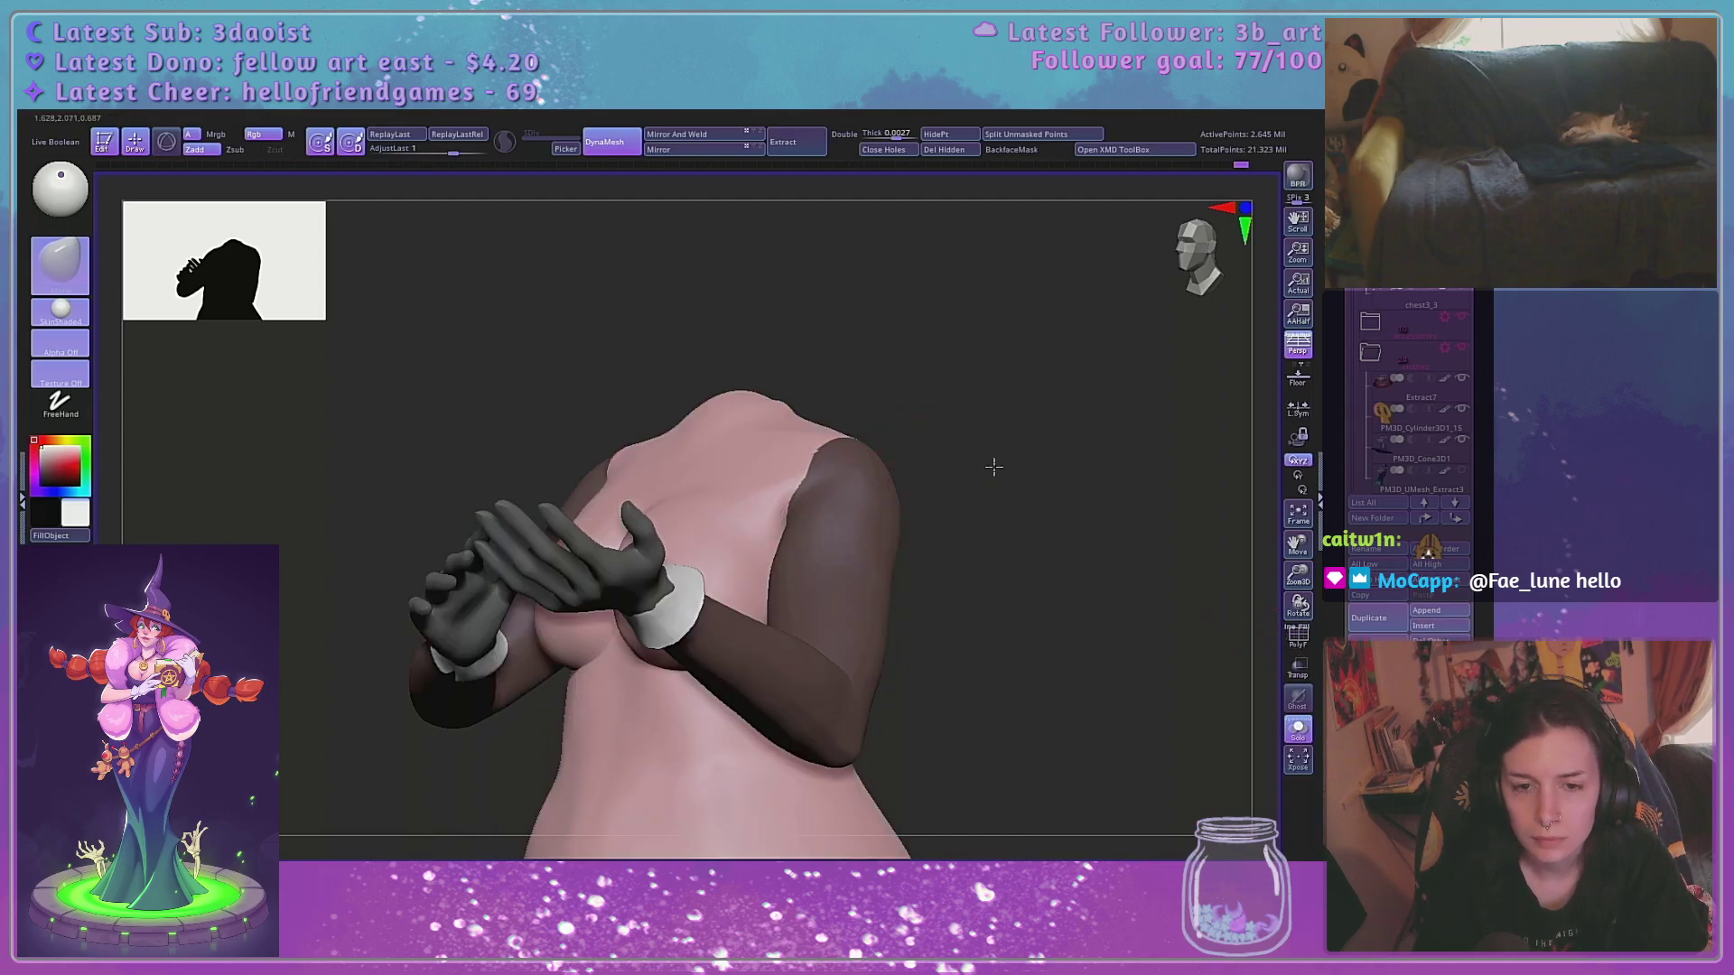
left_click_drag(966, 476, 1027, 460)
left_click(1370, 148)
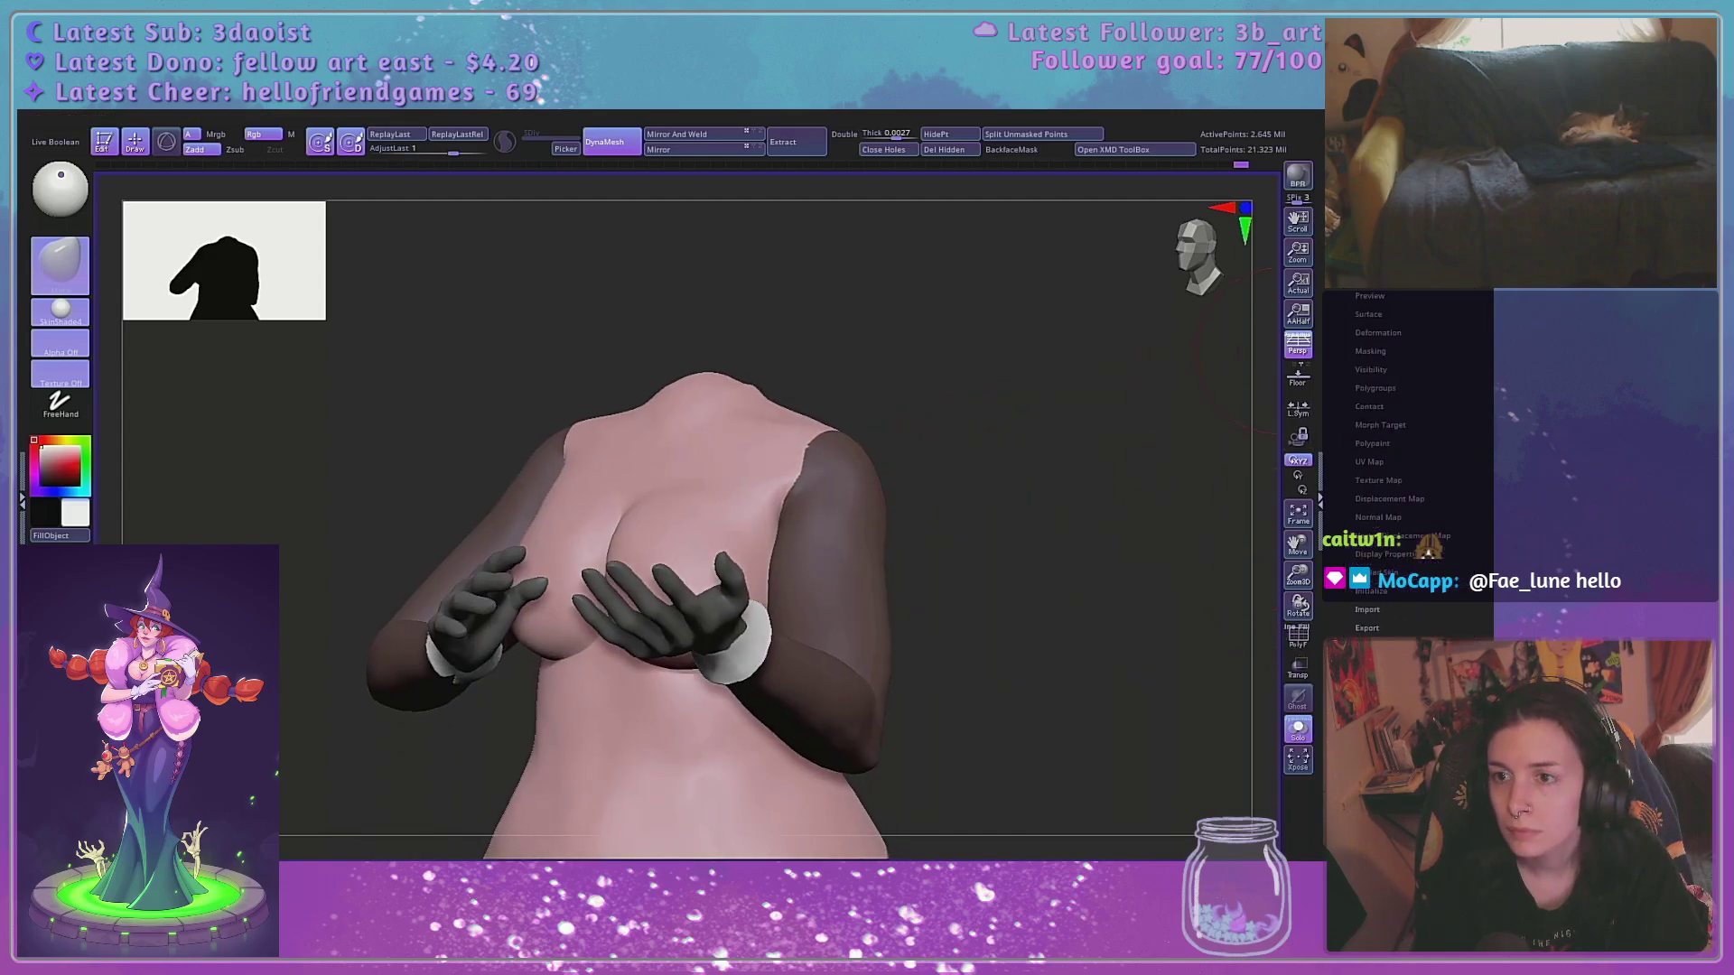
left_click_drag(1183, 533, 1120, 533)
key("b")
key("m")
key("v")
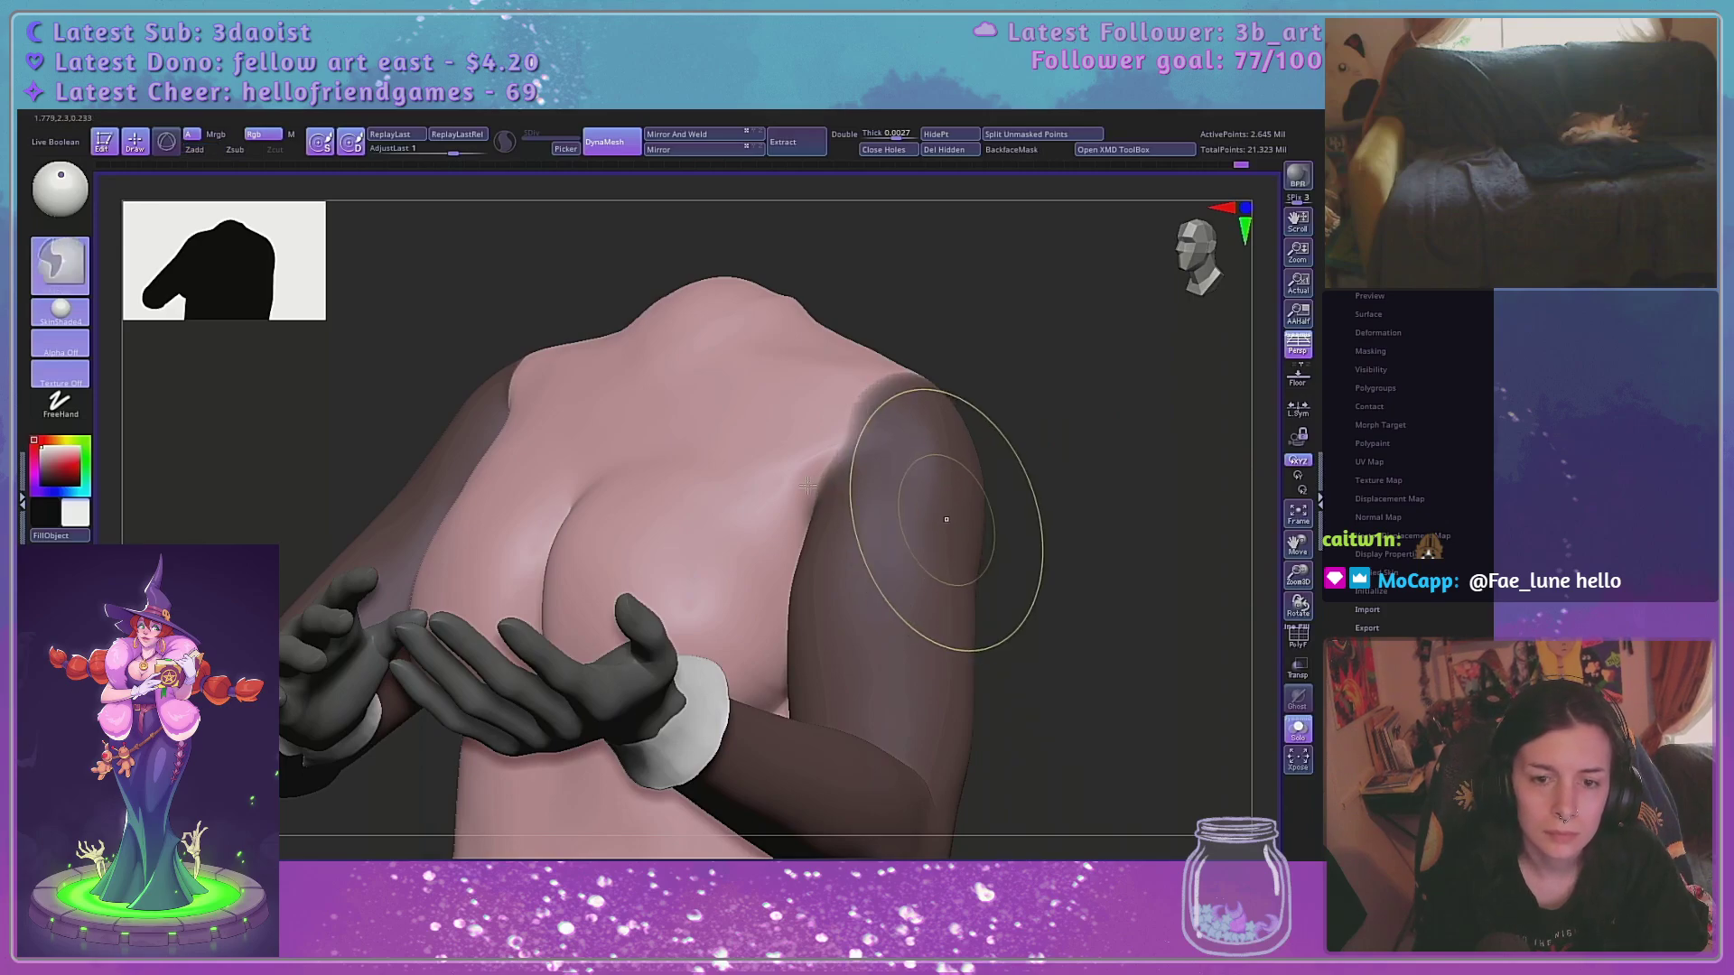
left_click(947, 518, "ctrl")
key("space")
left_click_drag(840, 499, 827, 500)
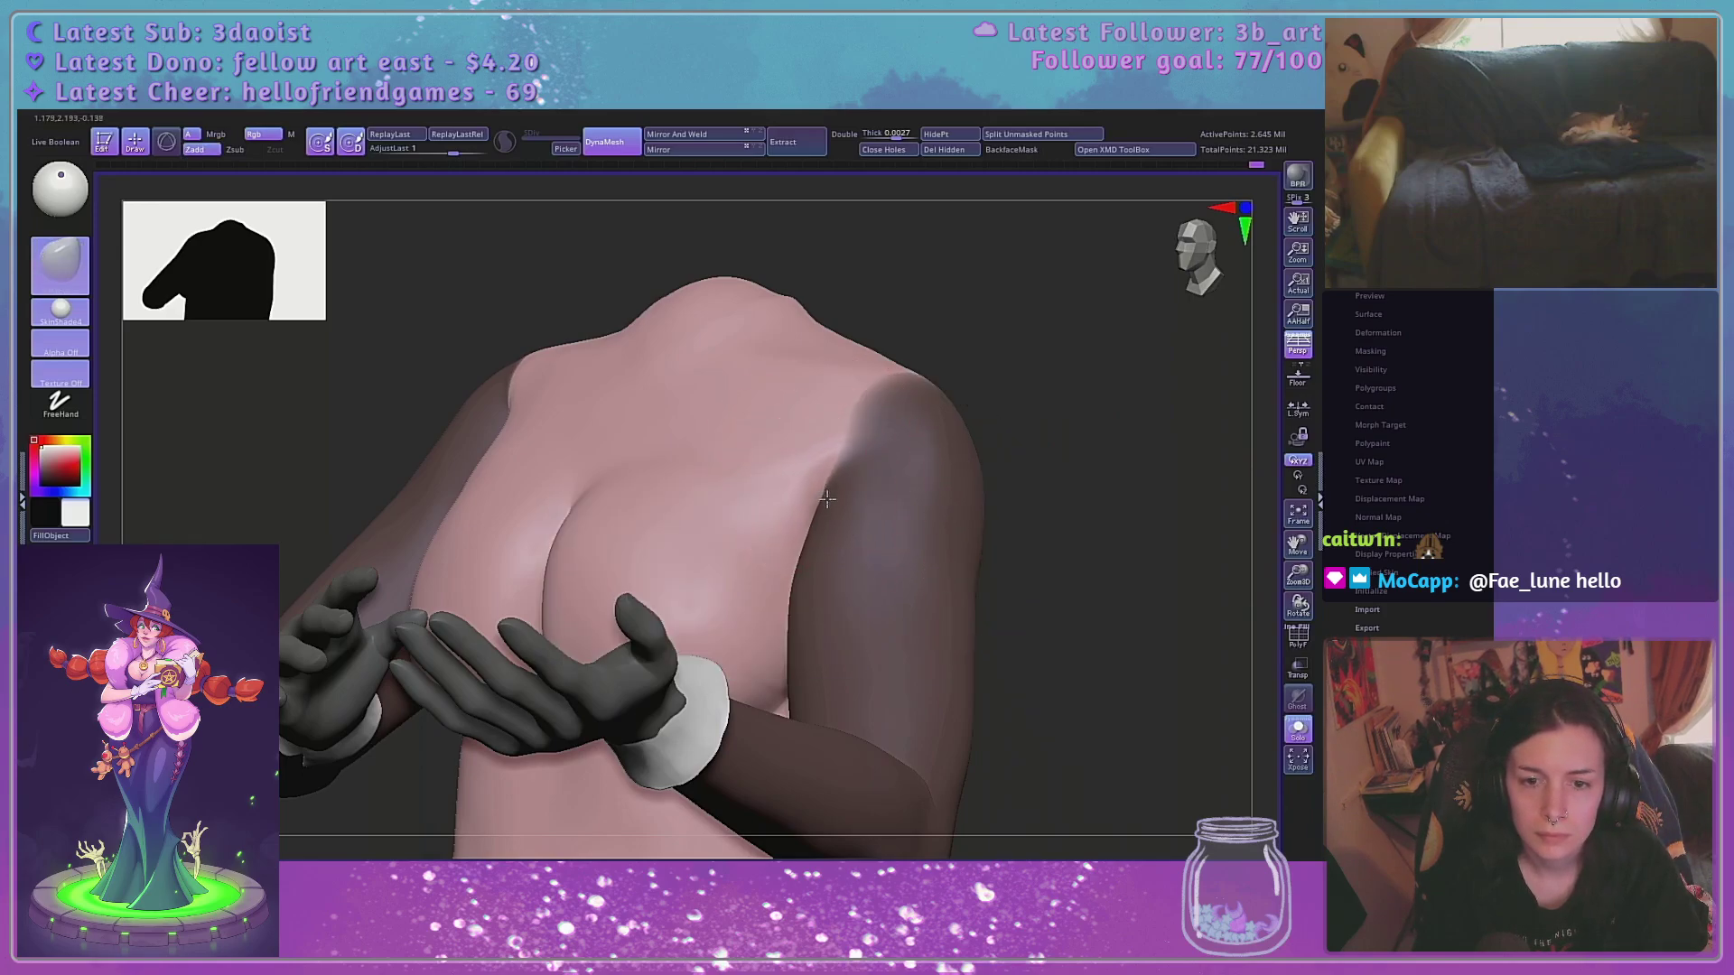
Clear the arm mask, then smooth and reshape the transition between the chest and shoulder at the armpit
mouse_move(1015, 411)
left_mouse_down()
mouse_move(1042, 430)
mouse_move(1029, 461)
mouse_move(849, 456)
left_mouse_up()
key("shift")
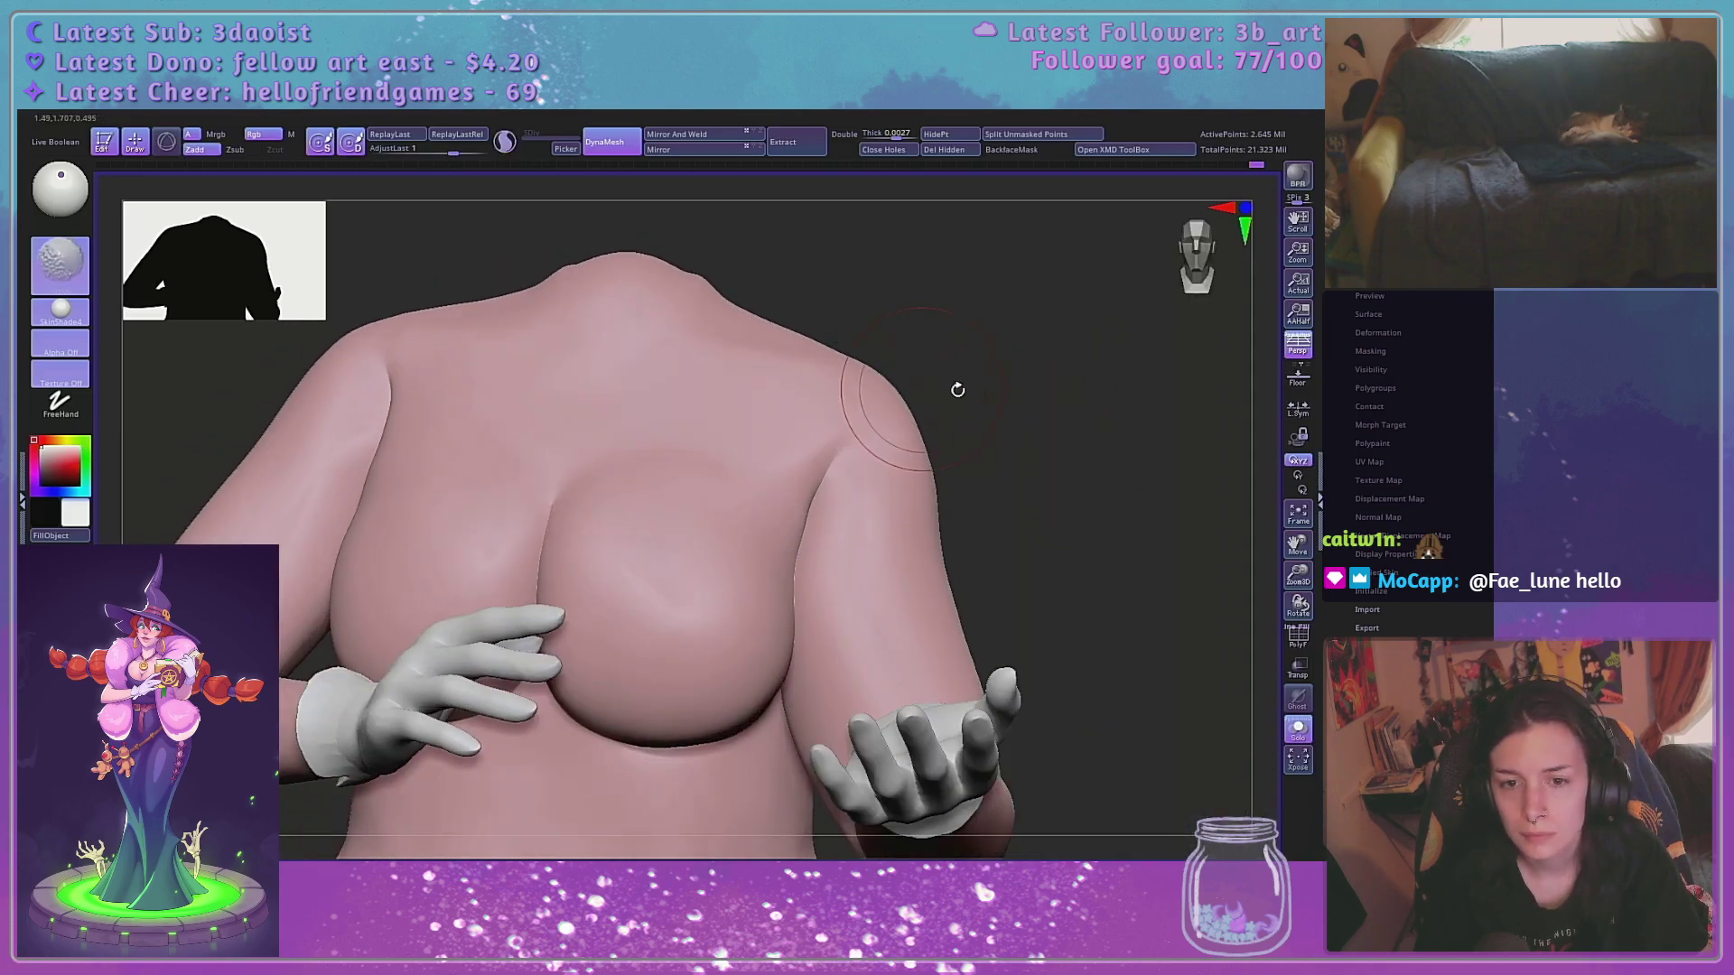
mouse_move(957, 390)
left_mouse_down()
mouse_move(1091, 379)
mouse_move(1154, 484)
left_mouse_up()
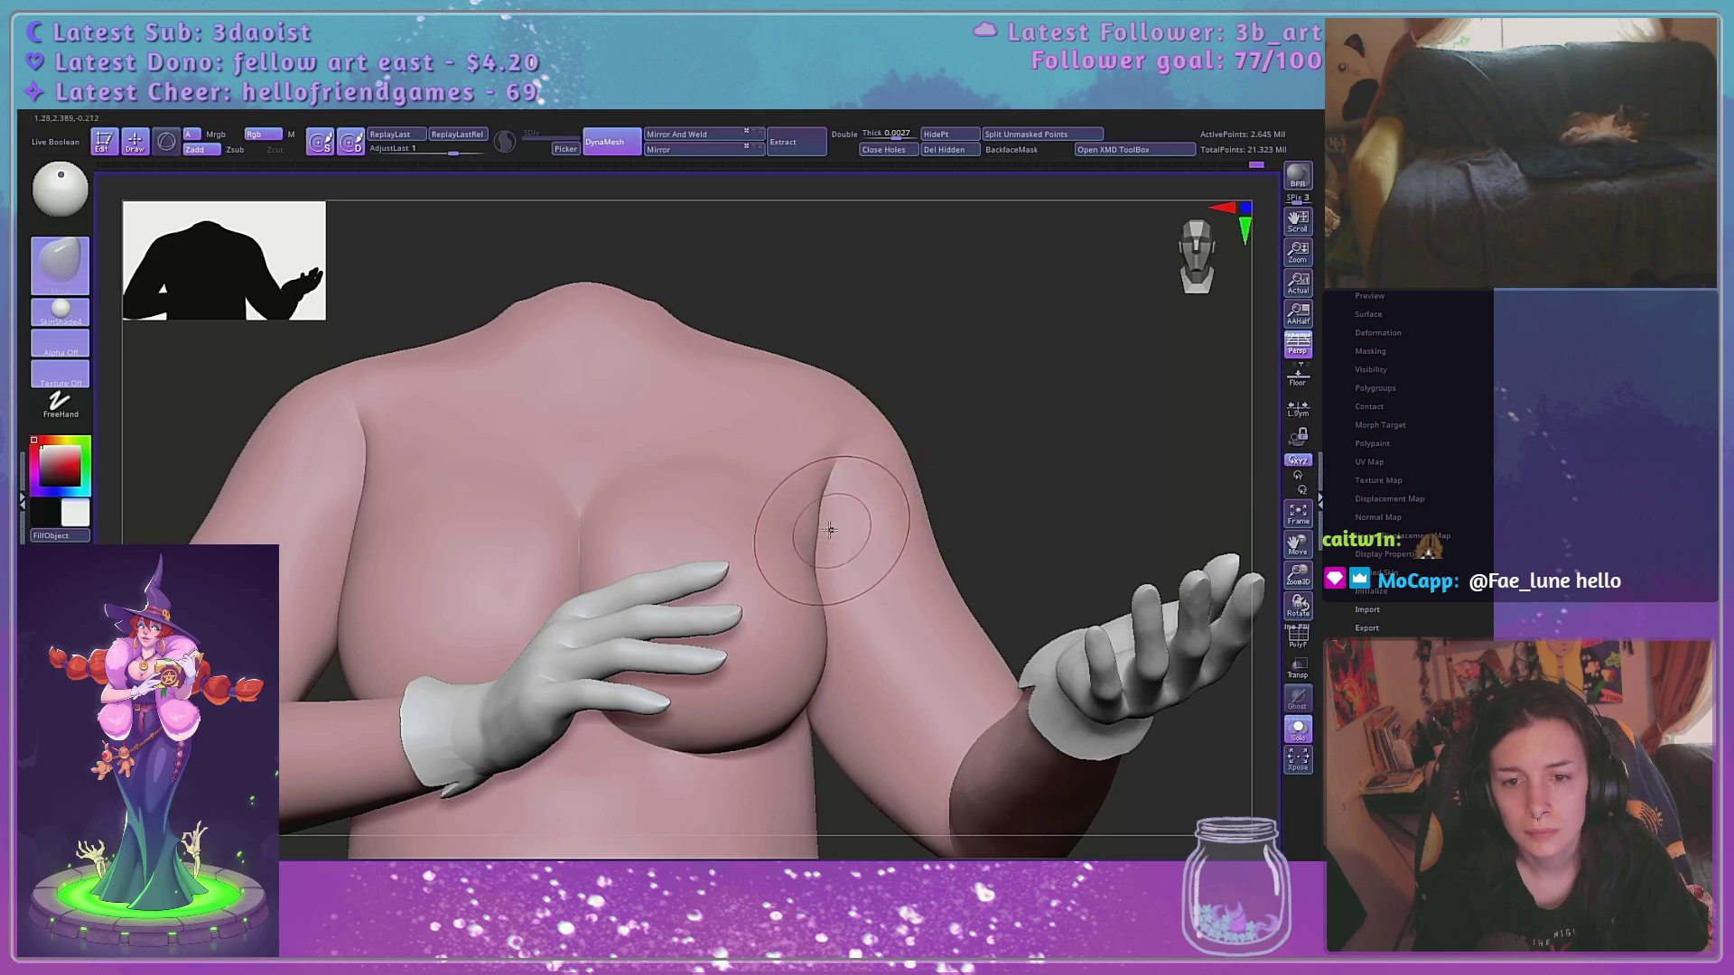
key("space")
left_click_drag(830, 528, 820, 524)
mouse_move(1111, 397)
left_mouse_down()
mouse_move(1016, 425)
mouse_move(805, 549)
left_mouse_up()
mouse_move(828, 484)
left_mouse_down()
mouse_move(1123, 375)
mouse_move(1053, 407)
left_mouse_up()
Resize the brush, adjust the upper end of the armpit crease, and reselect the Move brush
key("space")
mouse_move(815, 561)
left_mouse_down()
mouse_move(833, 553)
mouse_move(834, 469)
left_mouse_up()
key("b")
key("m")
key("v")
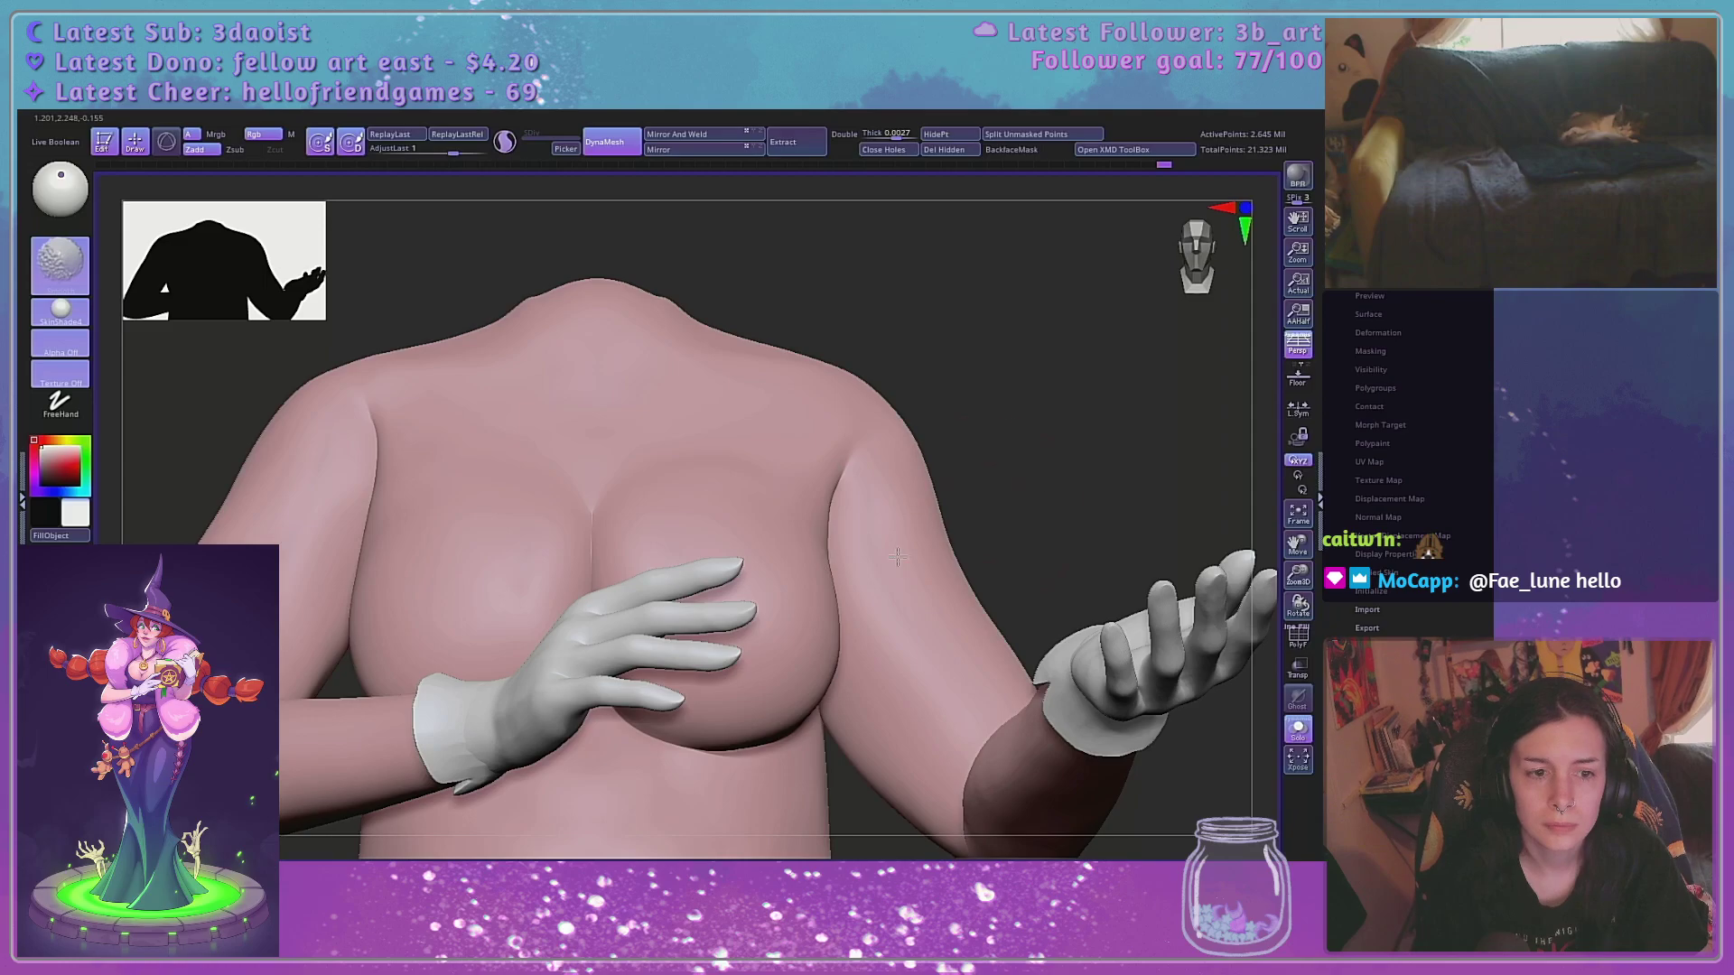
Turn off solo display to show all the witch's parts, frame the whole figure, and review it from the front
left_click_drag(1260, 596, 1153, 352, "alt")
left_click(1297, 728)
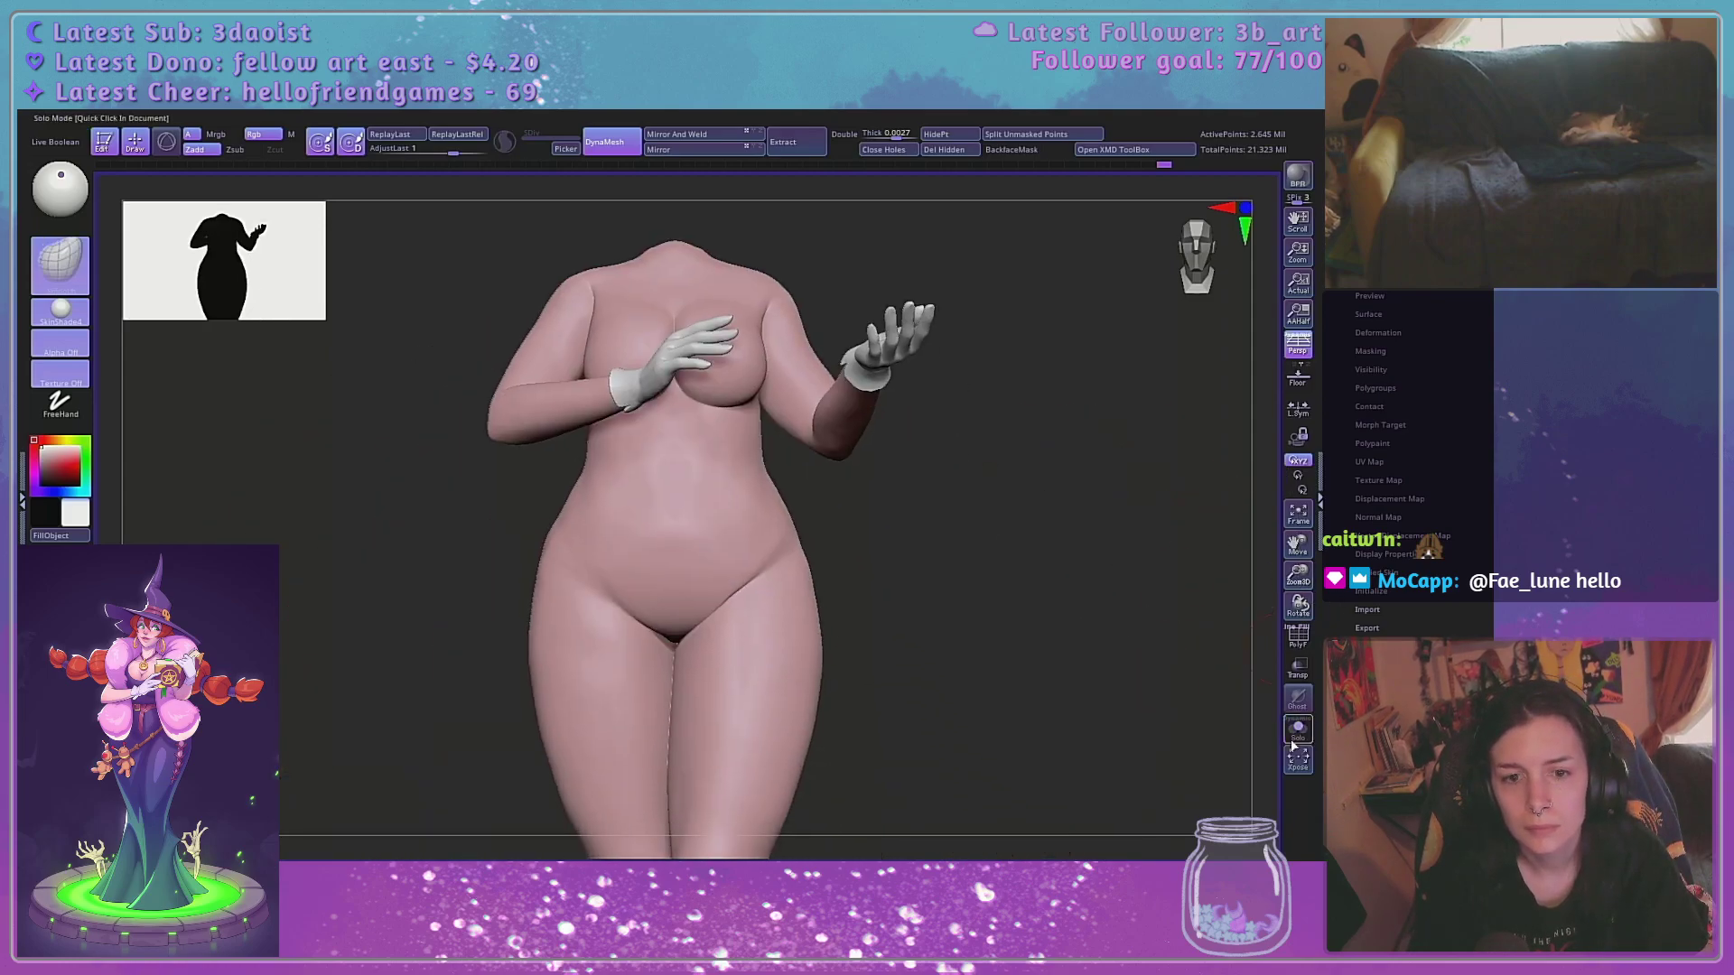
left_click(1297, 511)
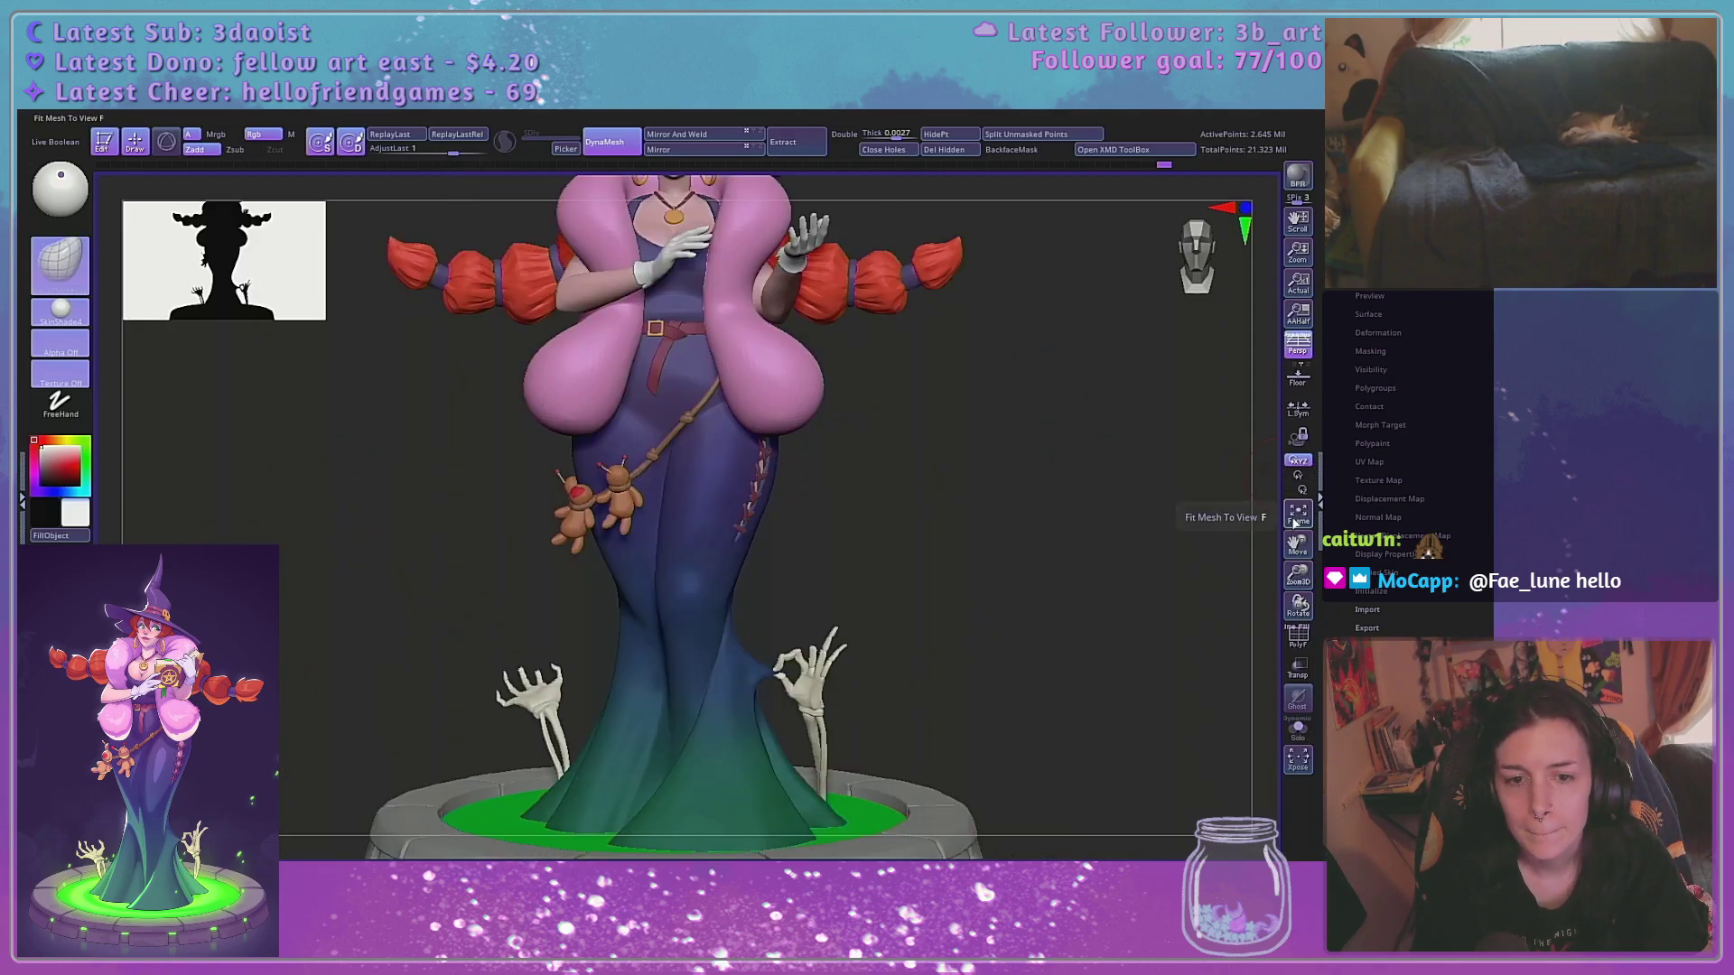
left_click(1295, 521)
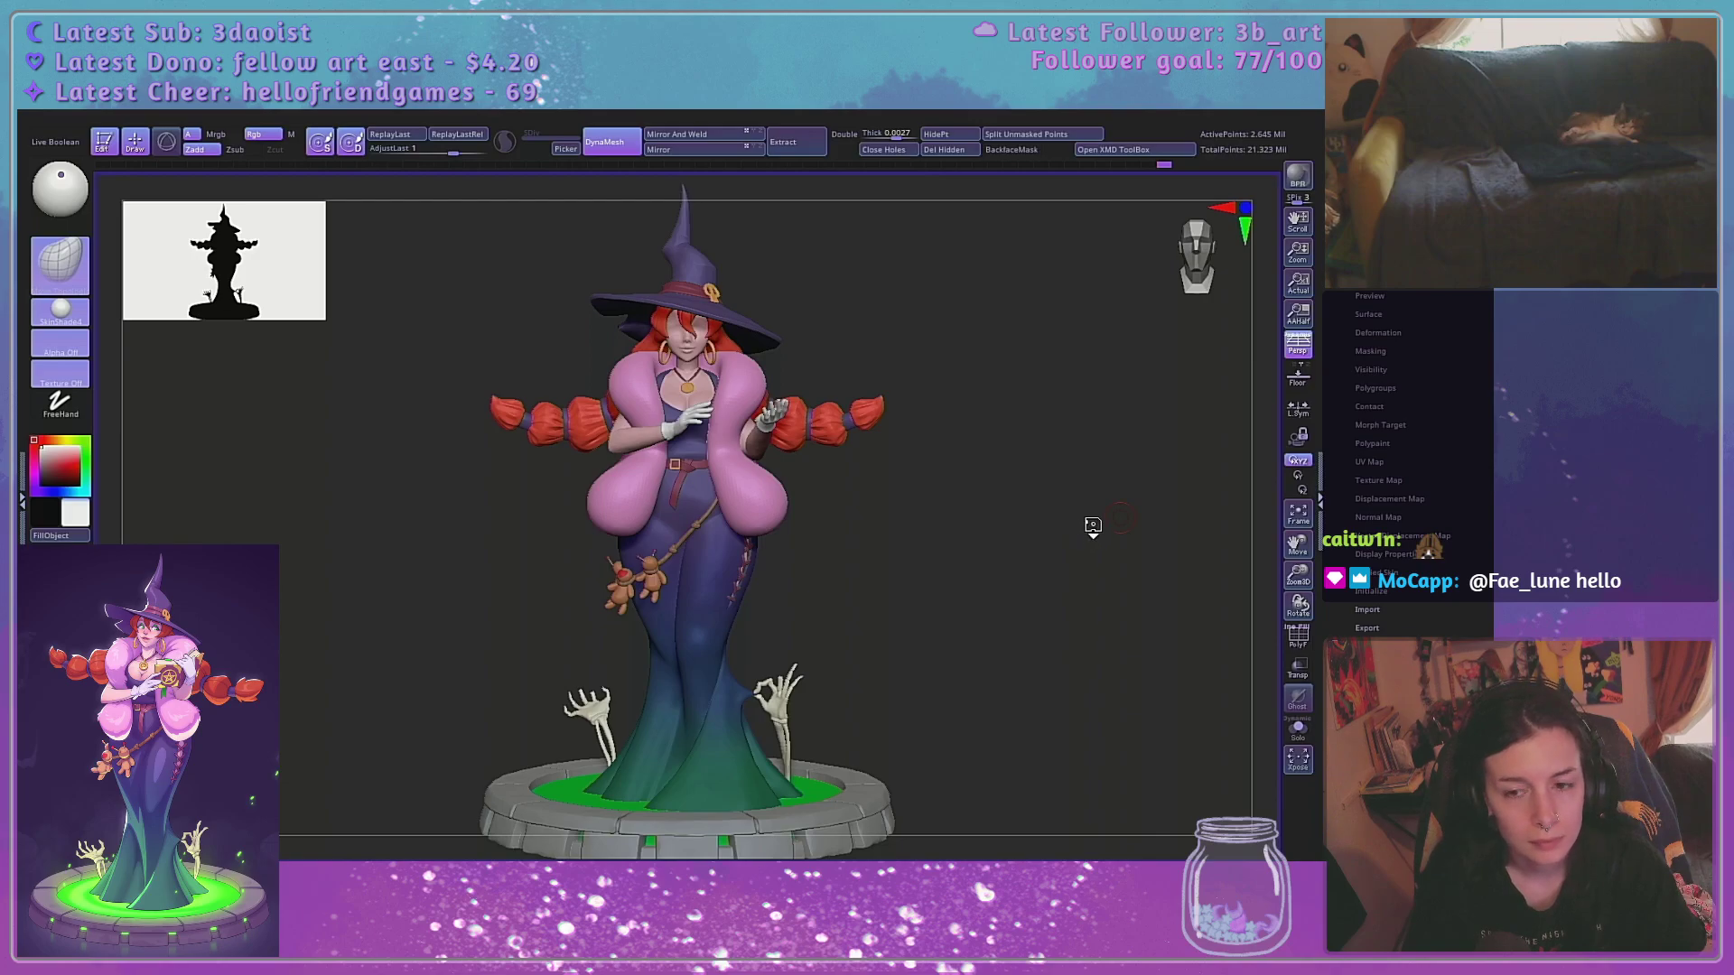
mouse_move(1093, 525)
left_mouse_down()
mouse_move(1033, 546)
mouse_move(1100, 527)
mouse_move(1081, 529)
left_mouse_up()
key("shift")
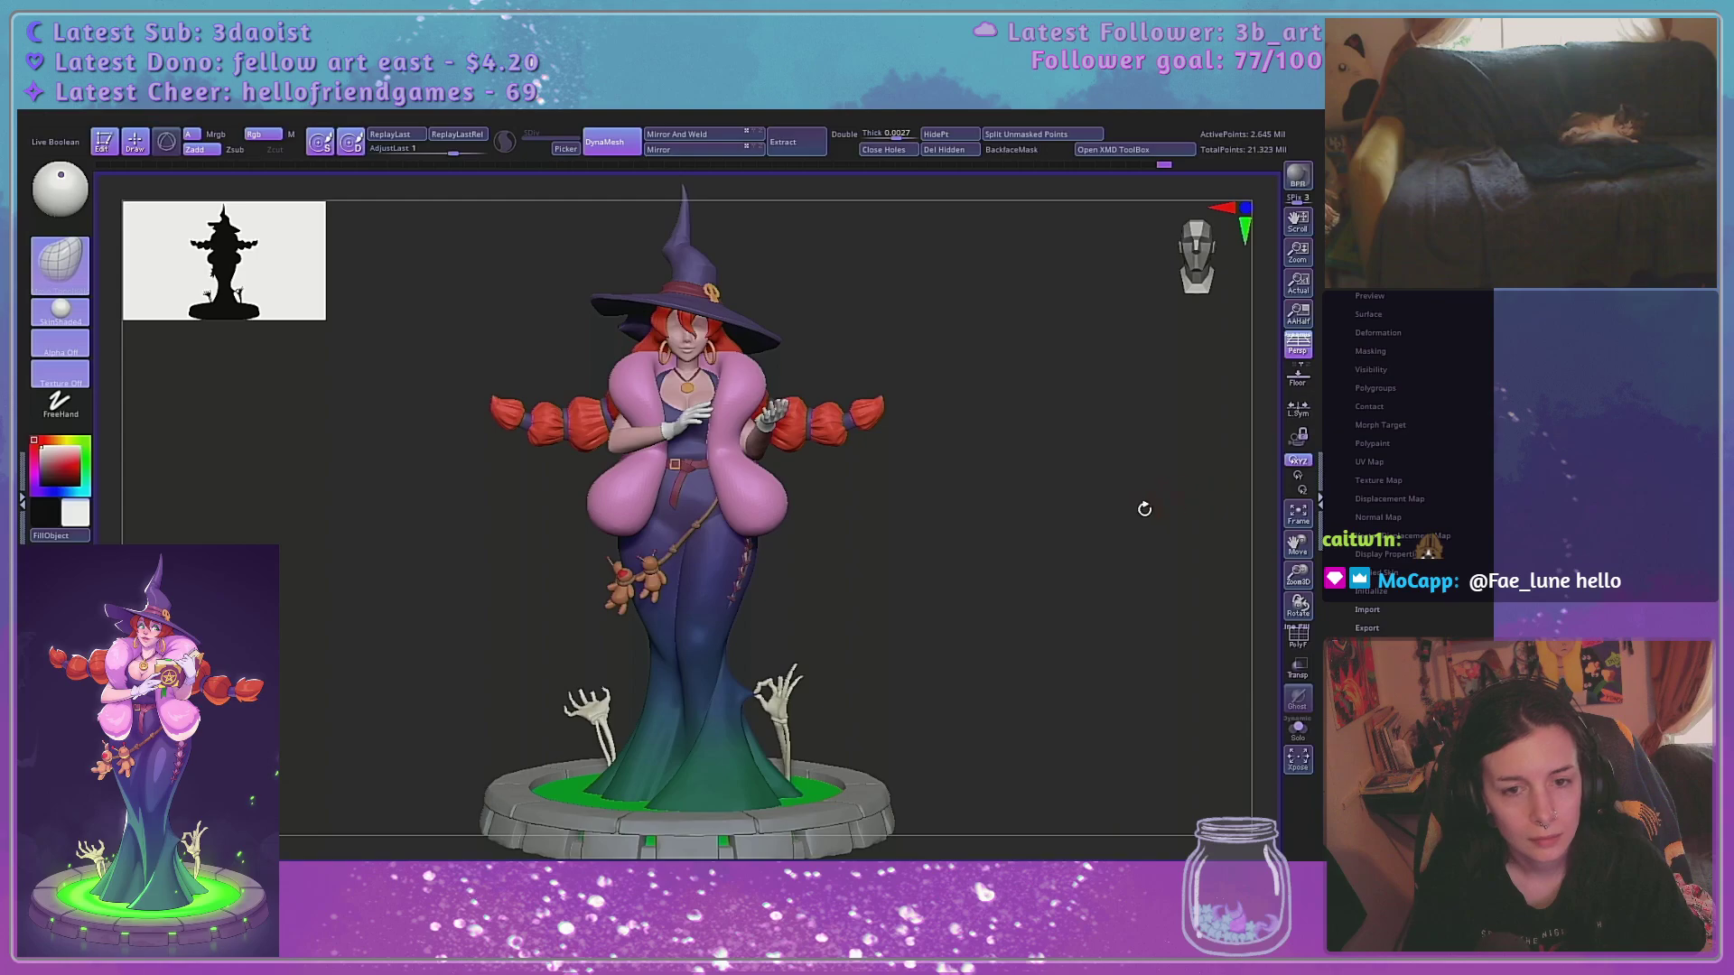
left_click_drag(1141, 507, 1138, 631)
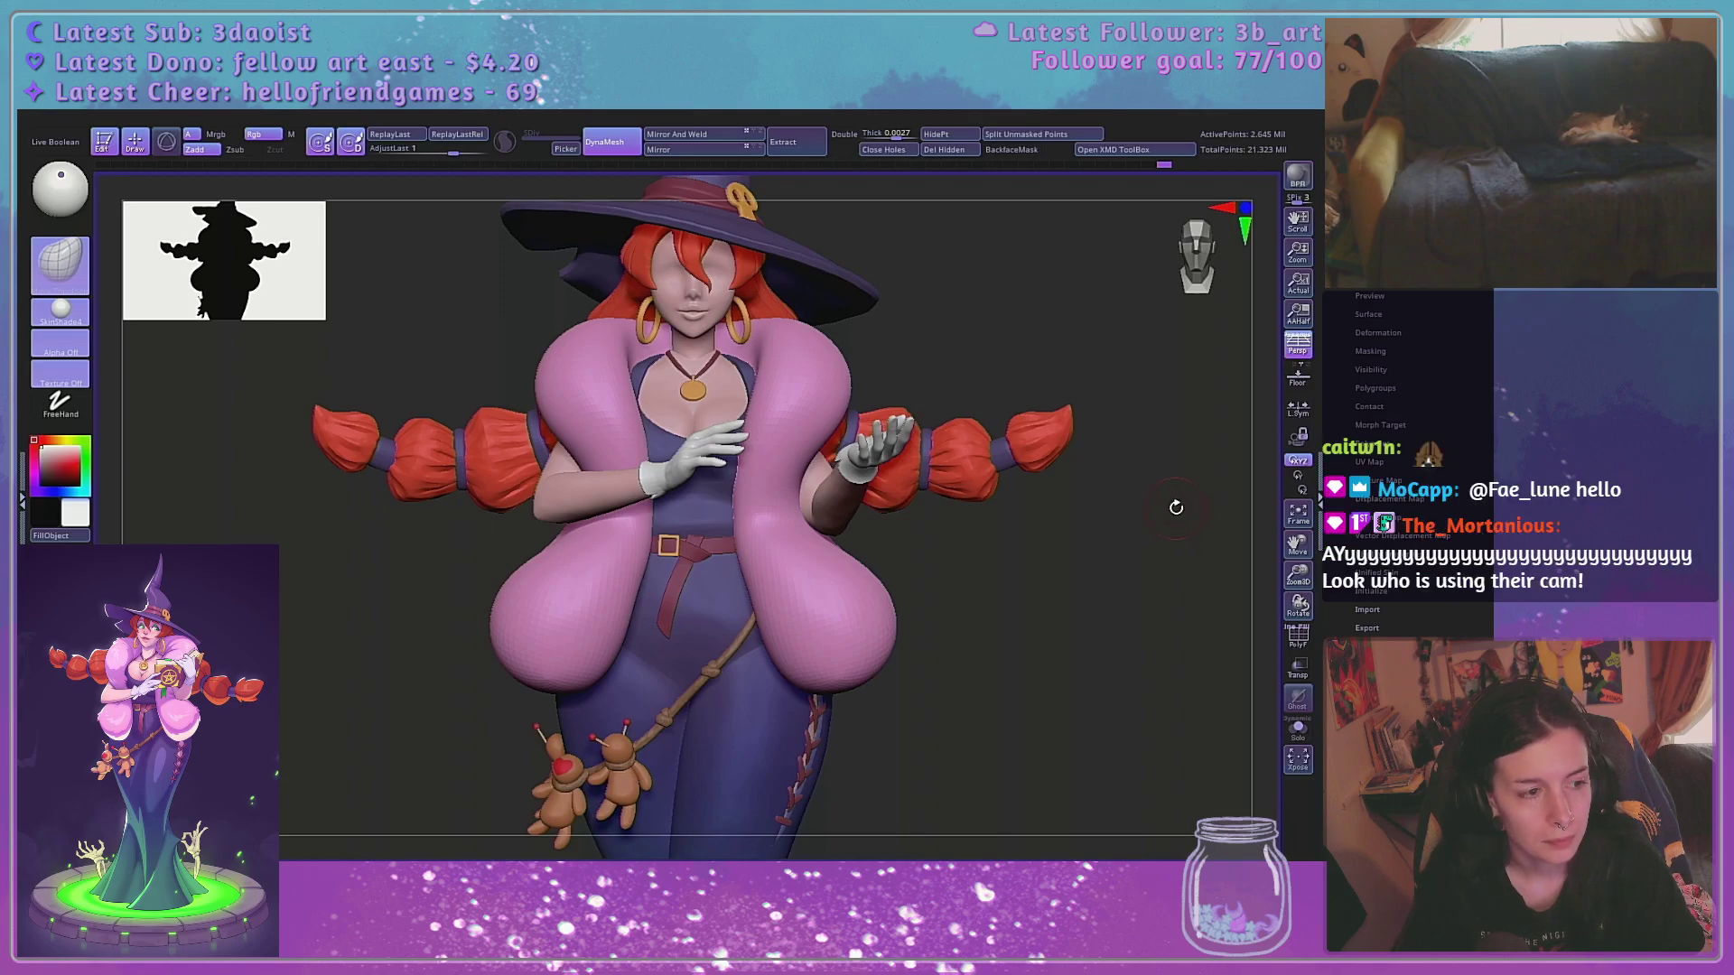
Select the PM3D_Cylinder3D1_12 subtool and insert a cube as a new subtool after it
left_click(1369, 149)
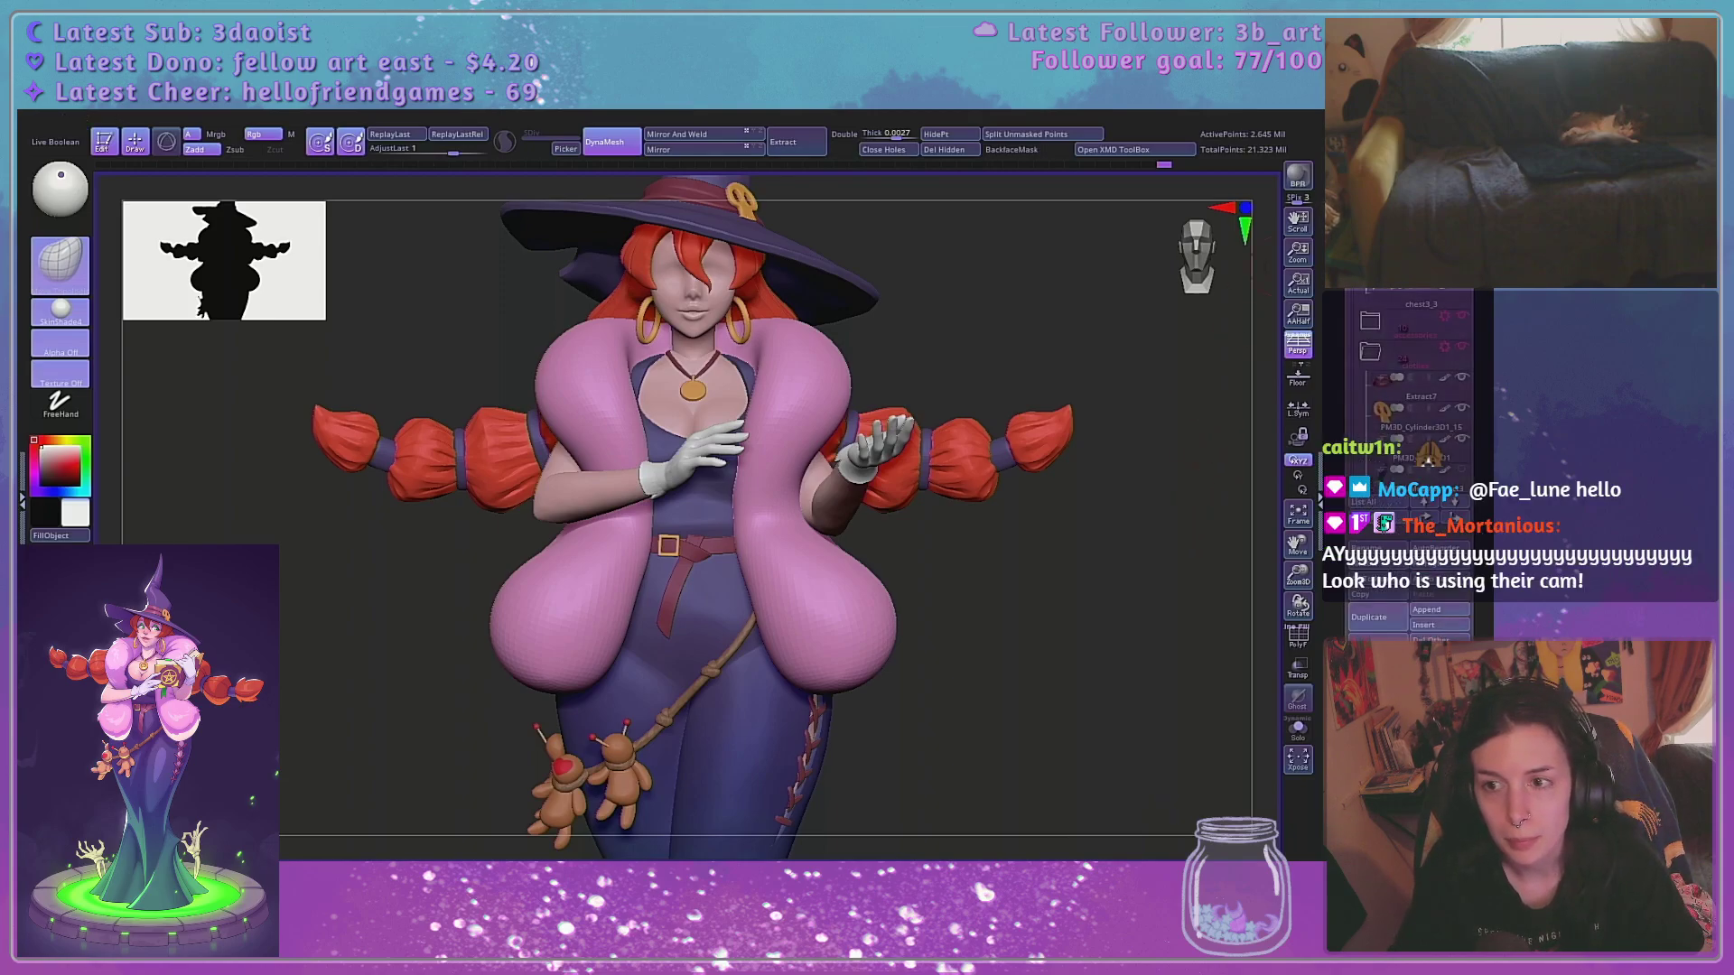
left_click_drag(1354, 242, 1354, 262)
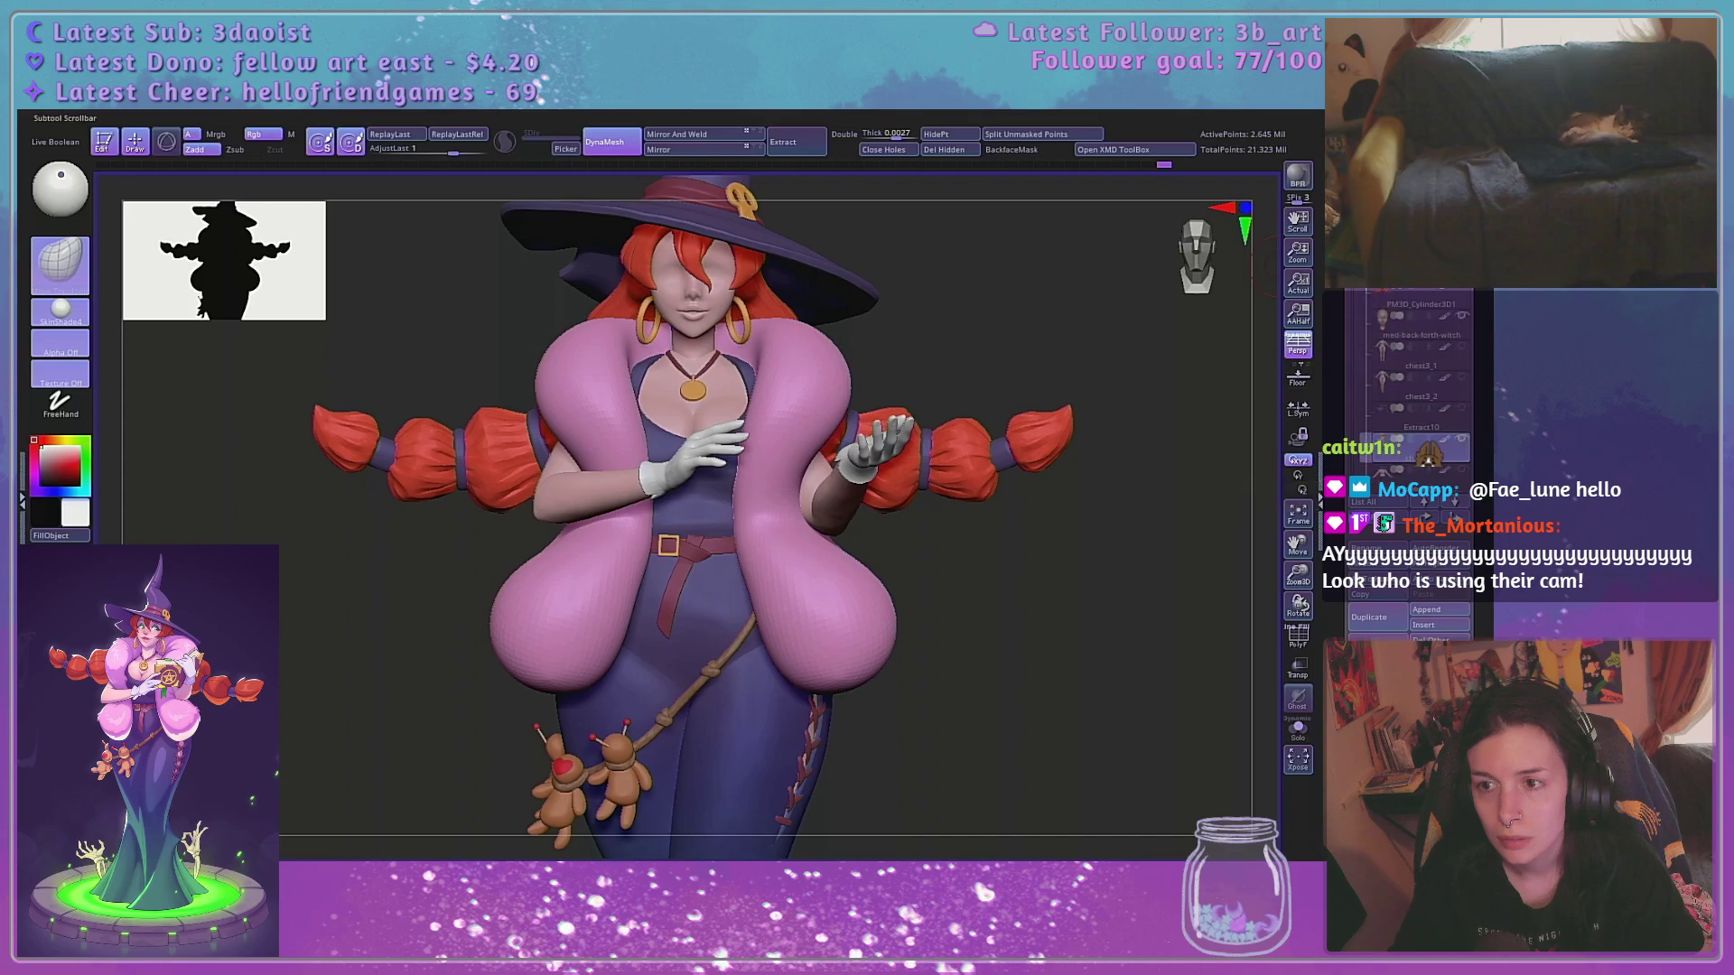
scroll(1409, 415, "down", 4)
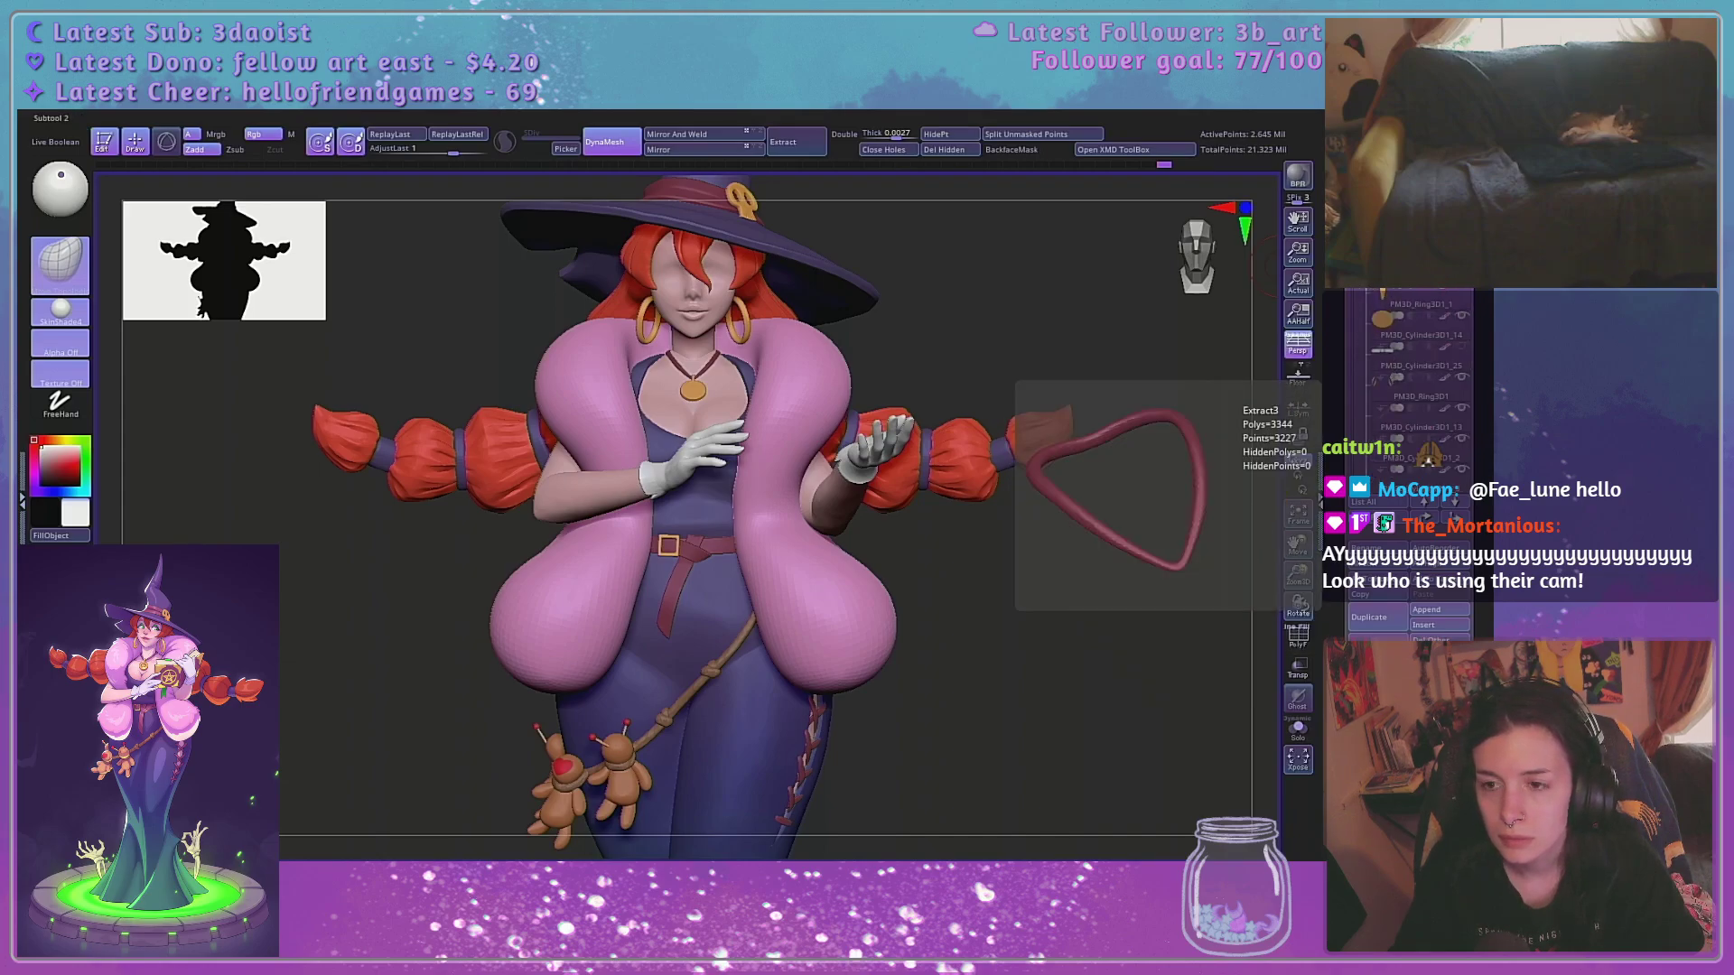
scroll(1446, 436, "down", 3)
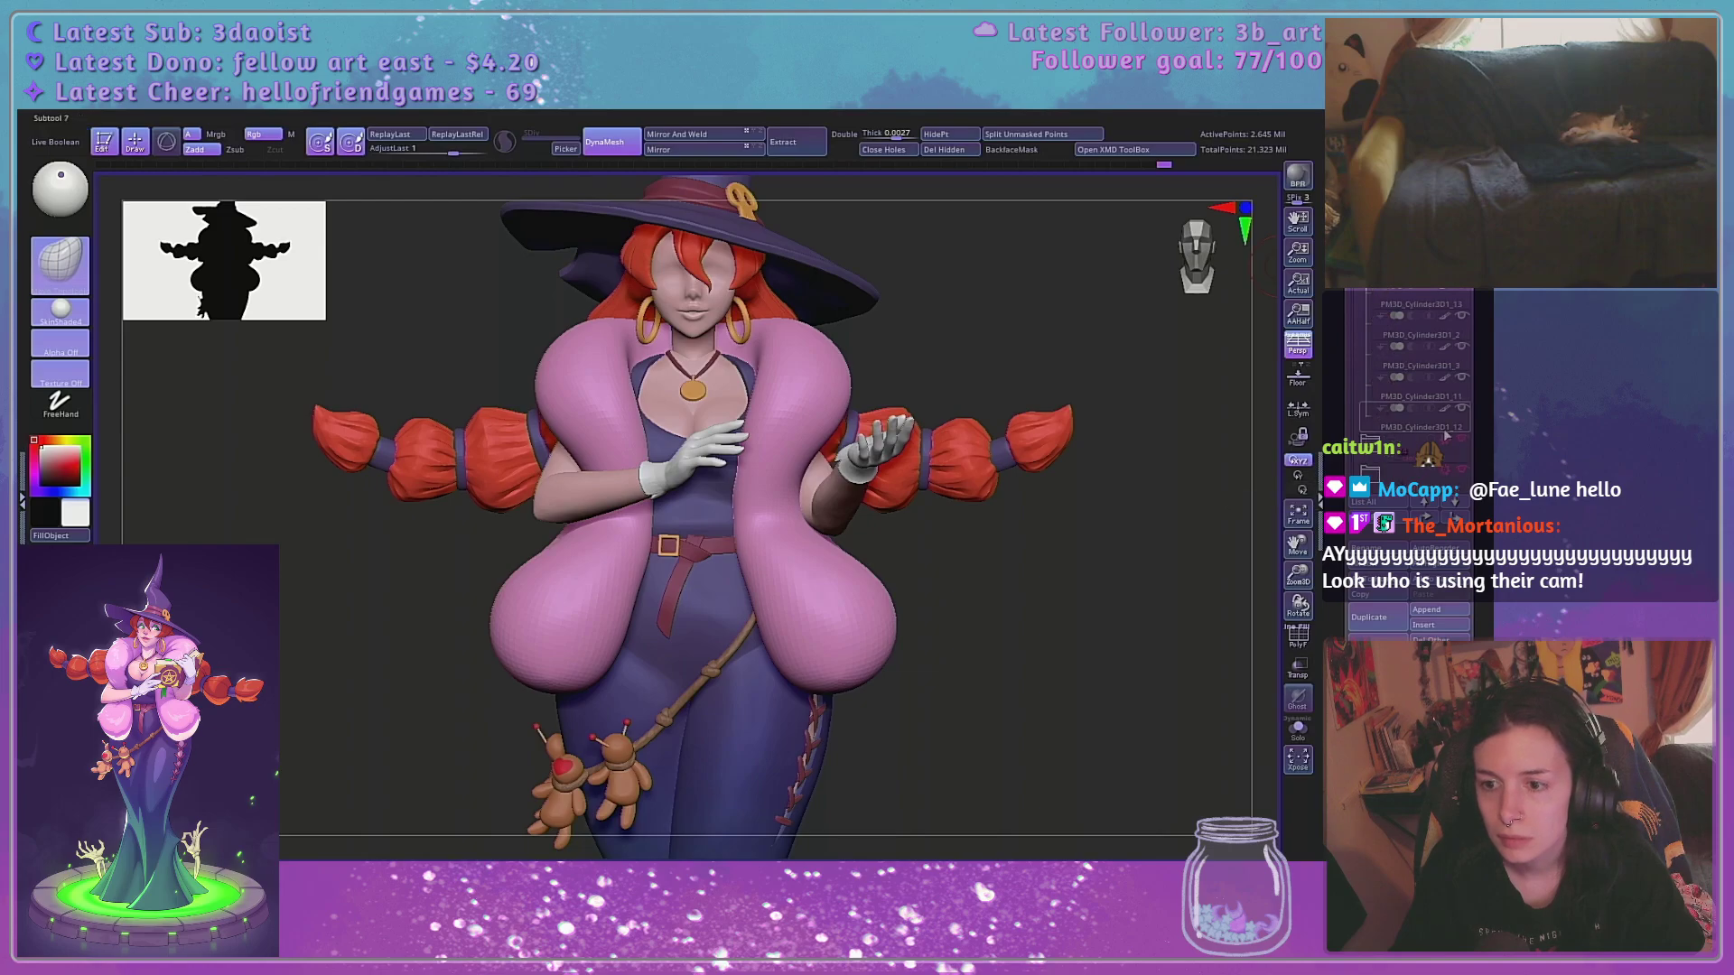
left_click(1446, 428)
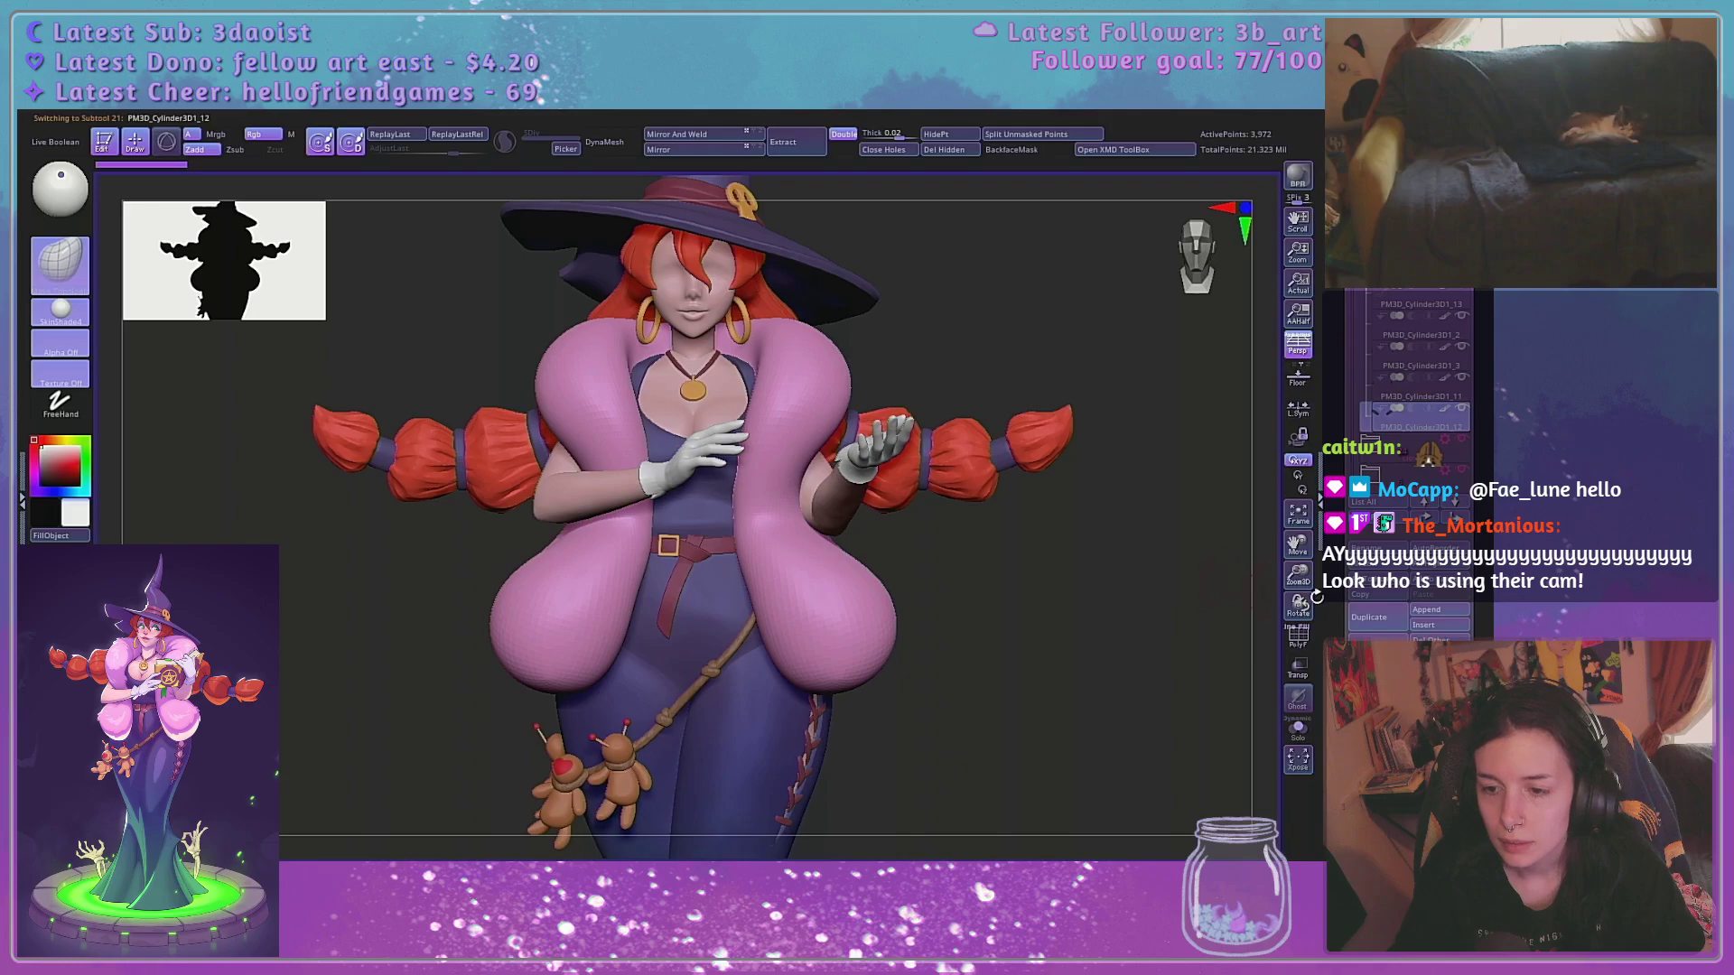
left_click(1431, 625)
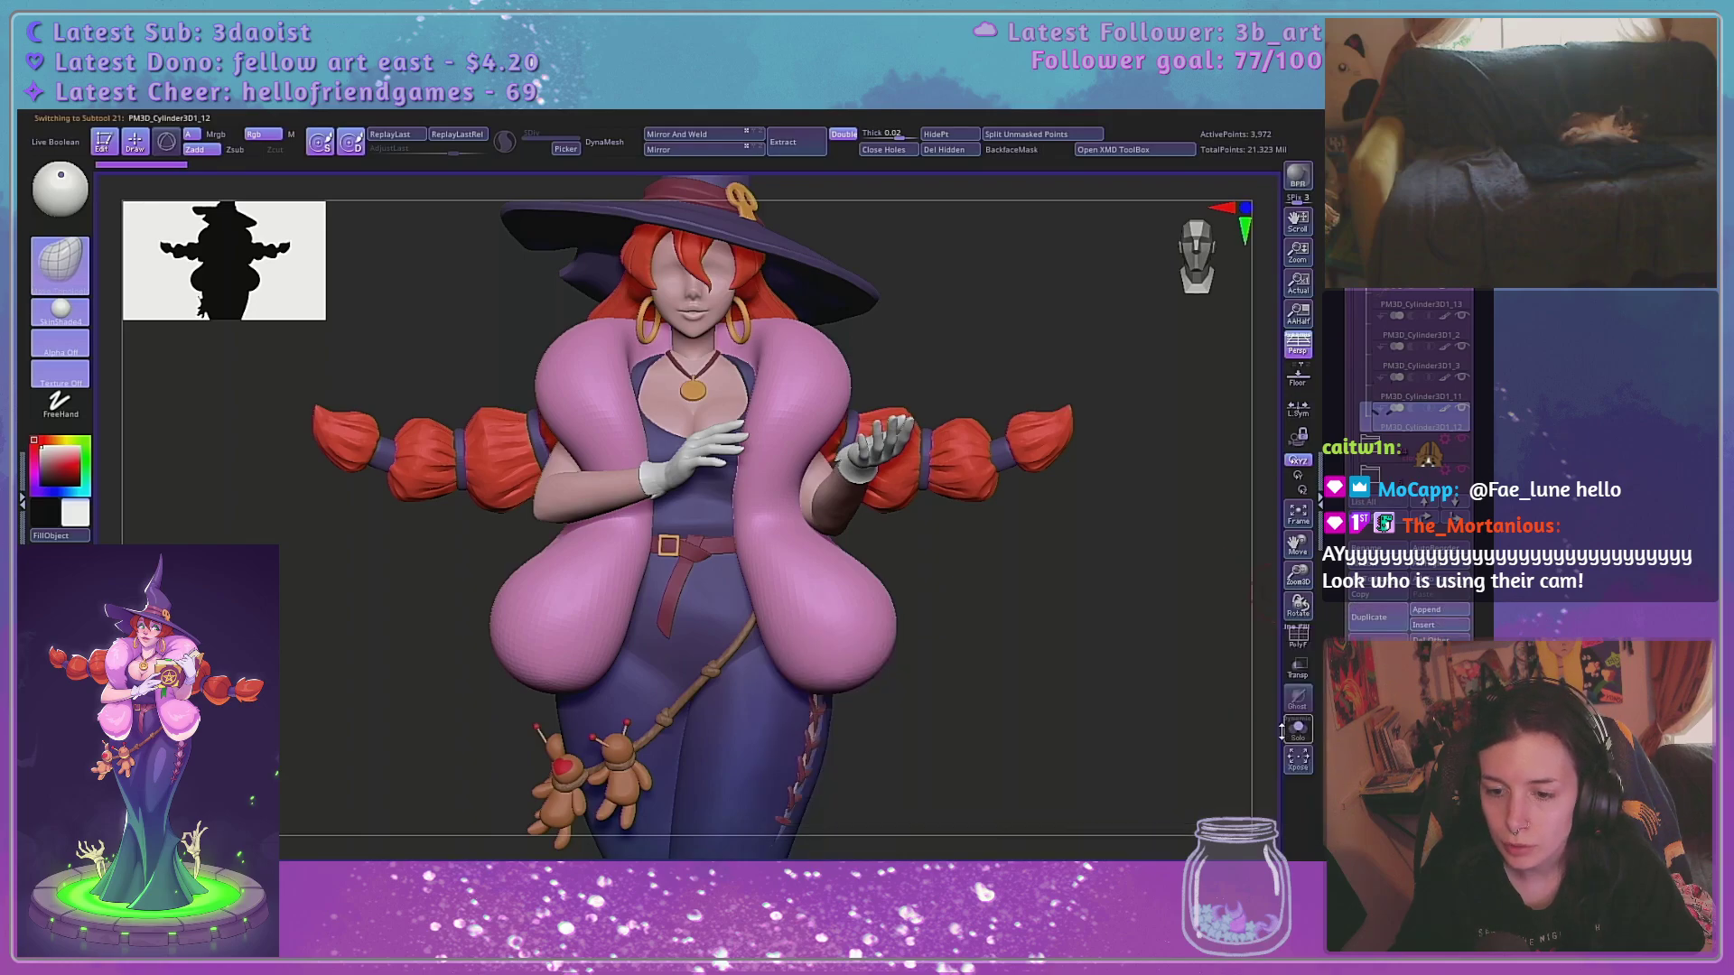
left_click(1434, 625)
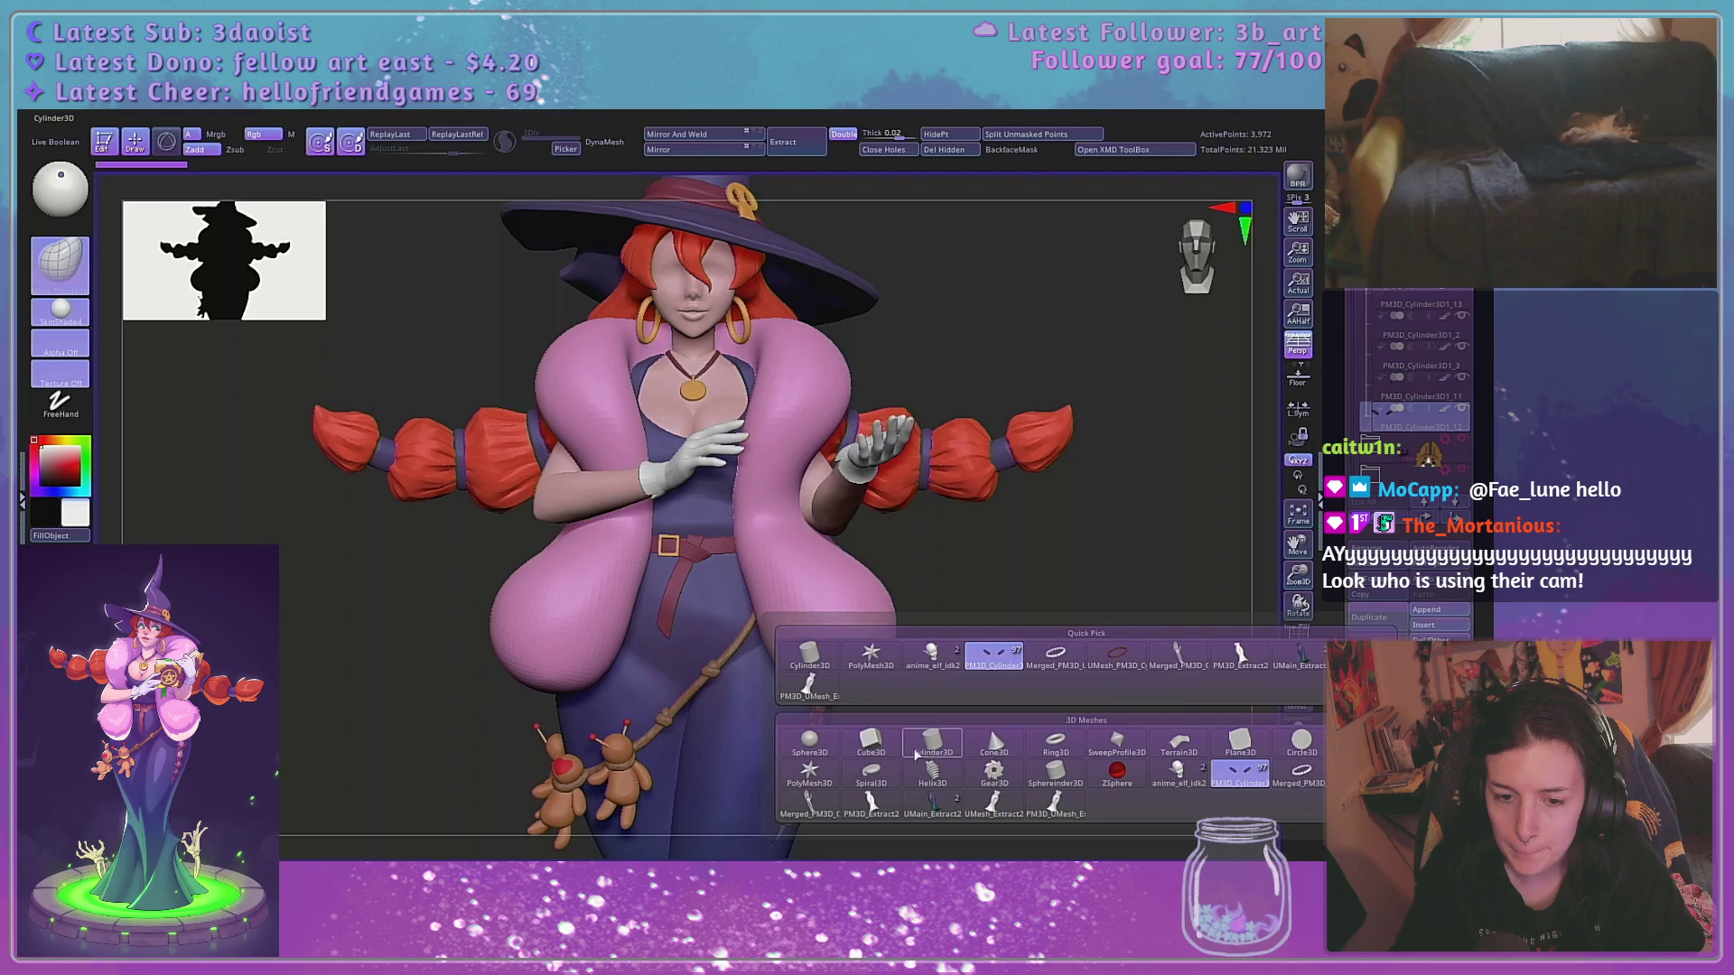
left_click(871, 743)
left_click_drag(1089, 589, 1076, 631)
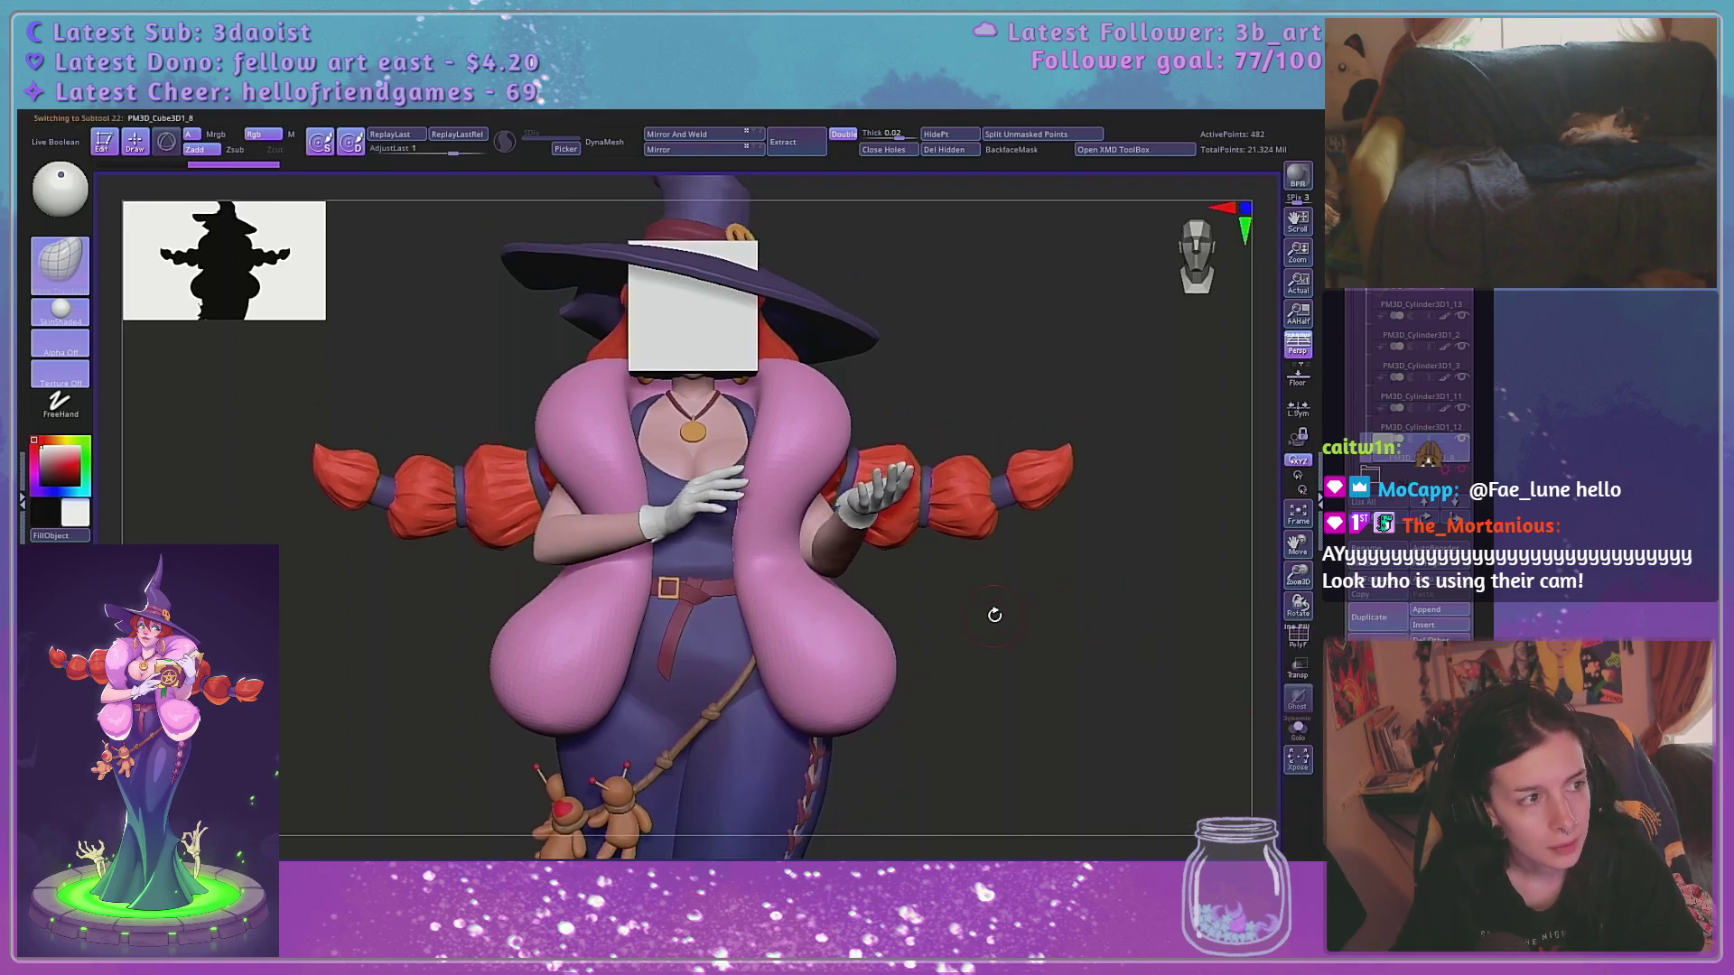
Display the cube's polyframe, make the other subtools transparent, and move the cube down from the face to chest height
left_click(1298, 637)
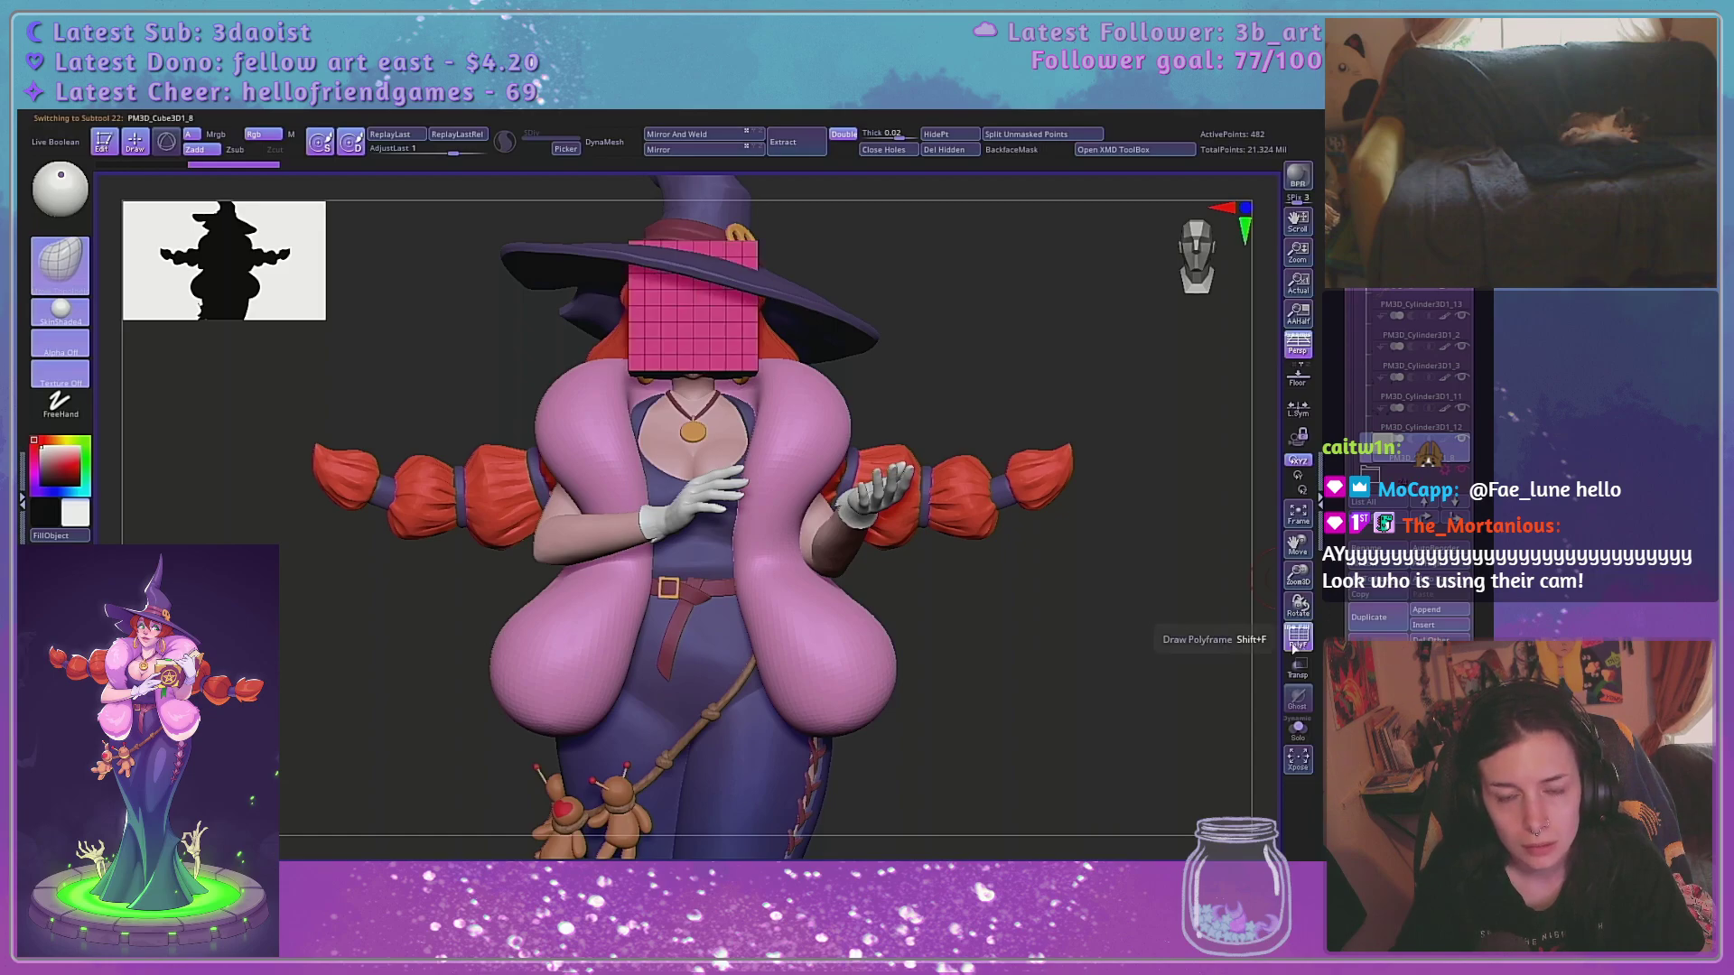
left_click(1298, 669)
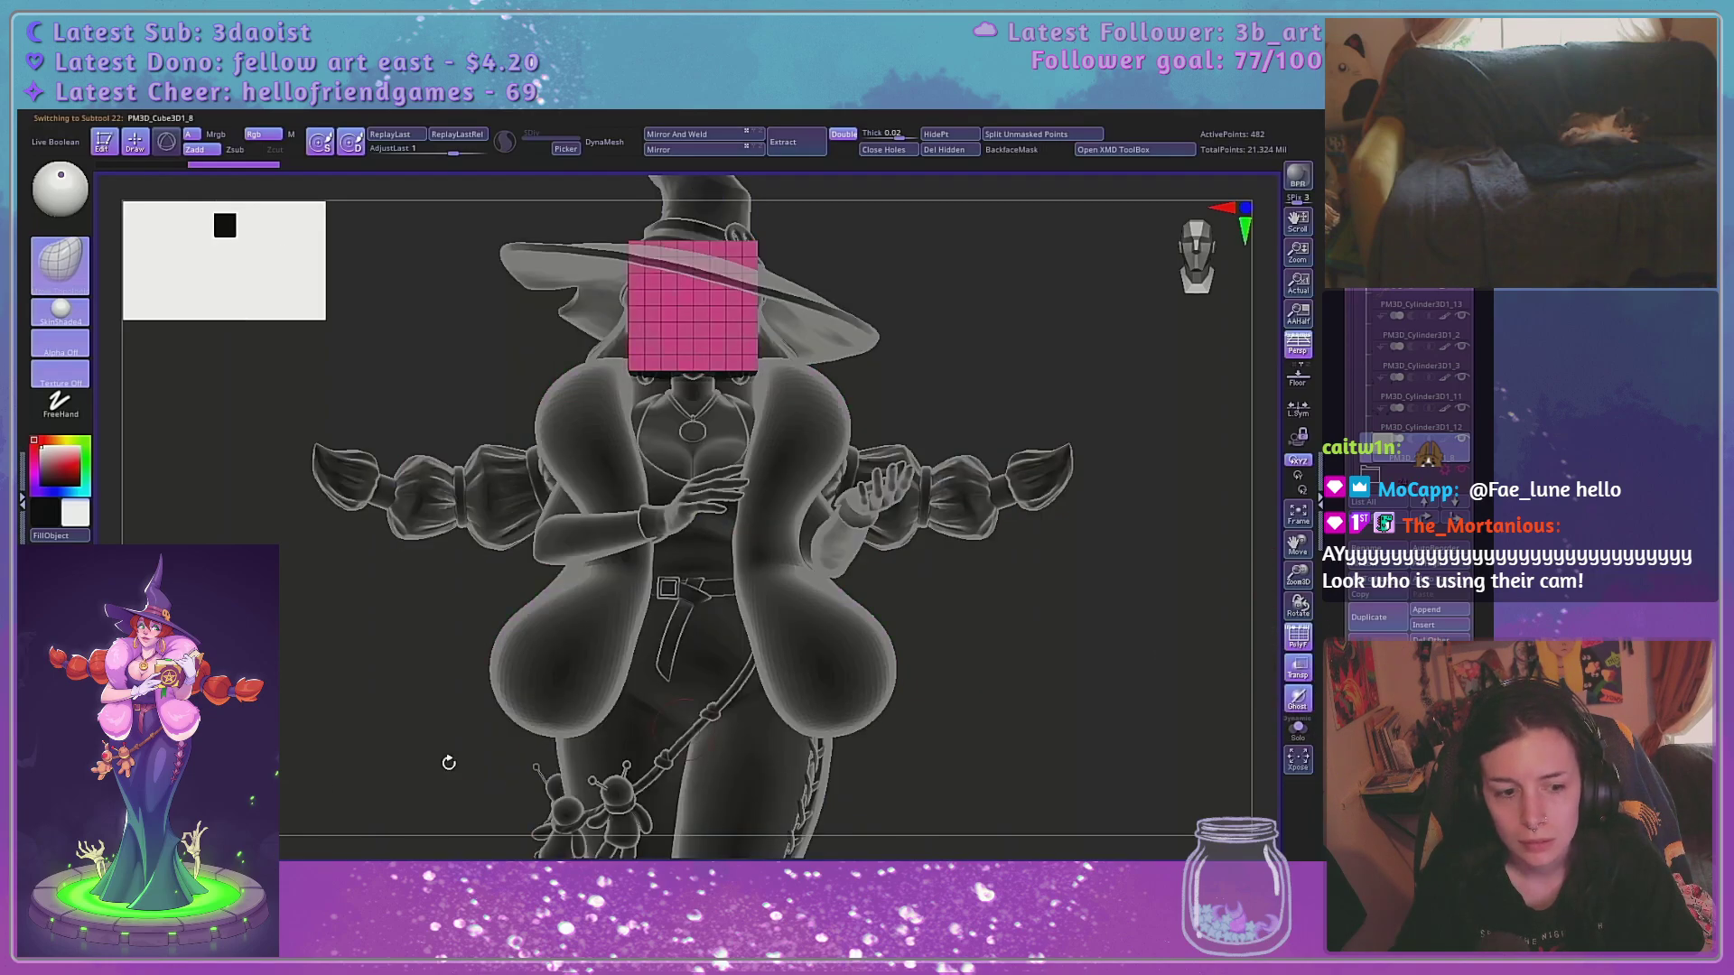
key("w")
left_click_drag(694, 212, 695, 383)
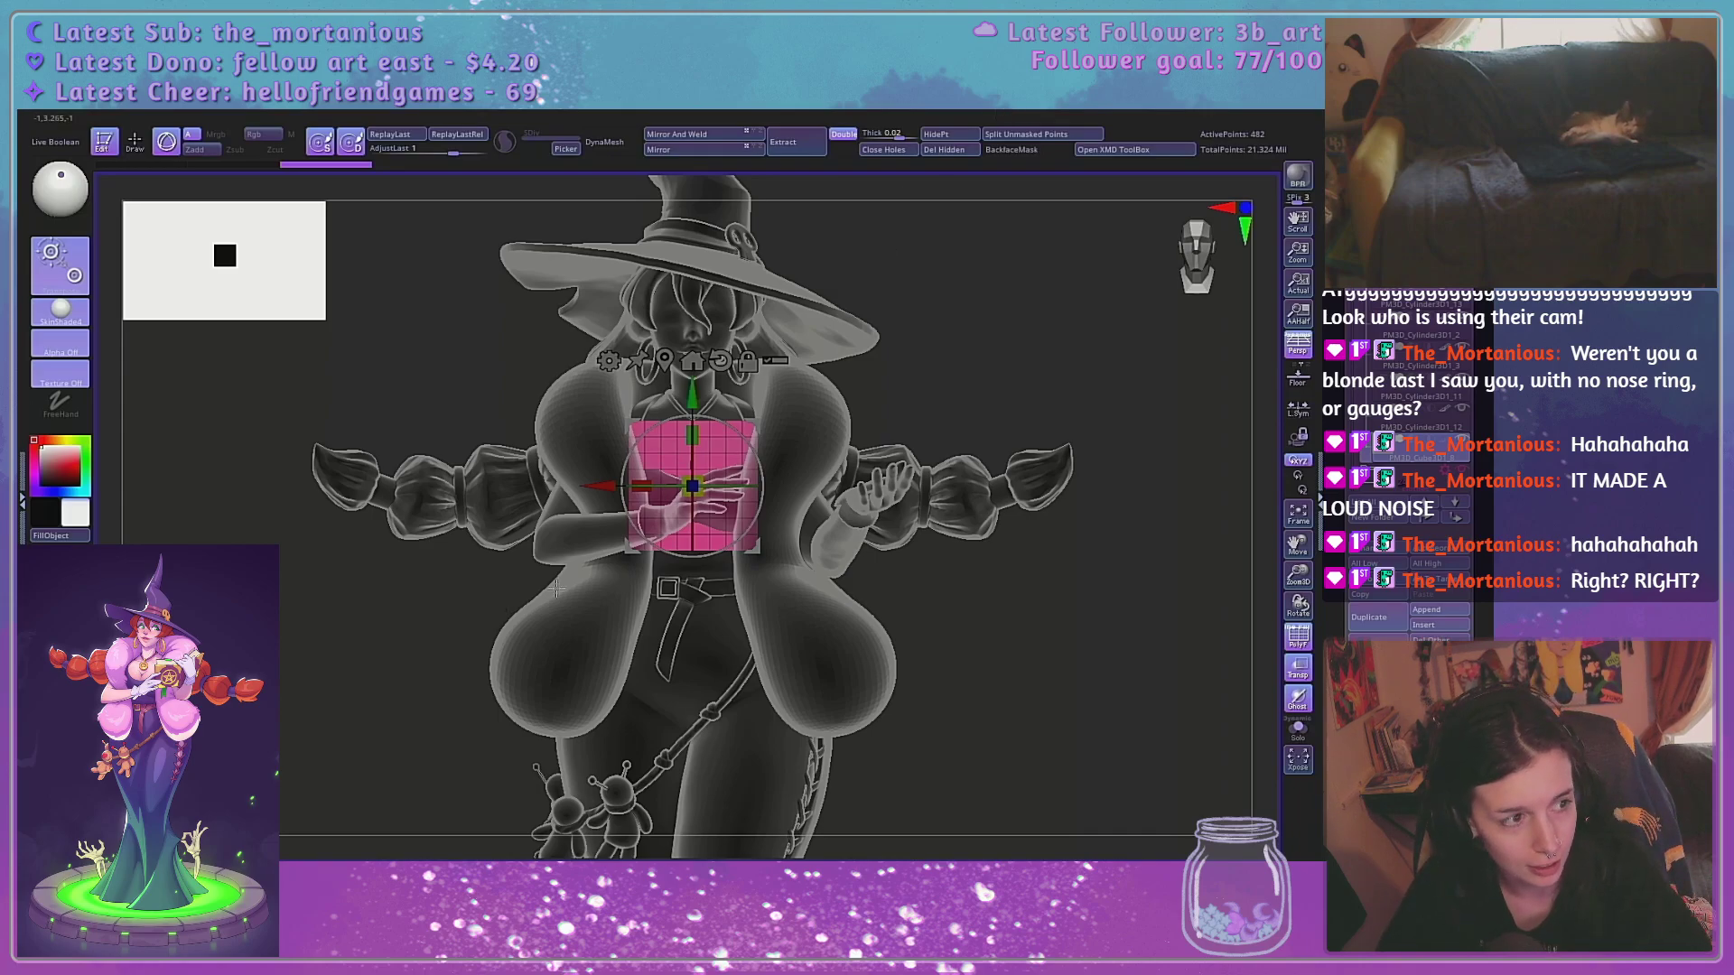
Stretch the cube sideways across the torso and flatten its depth into a thin upright slab
left_click_drag(1298, 578, 1283, 615)
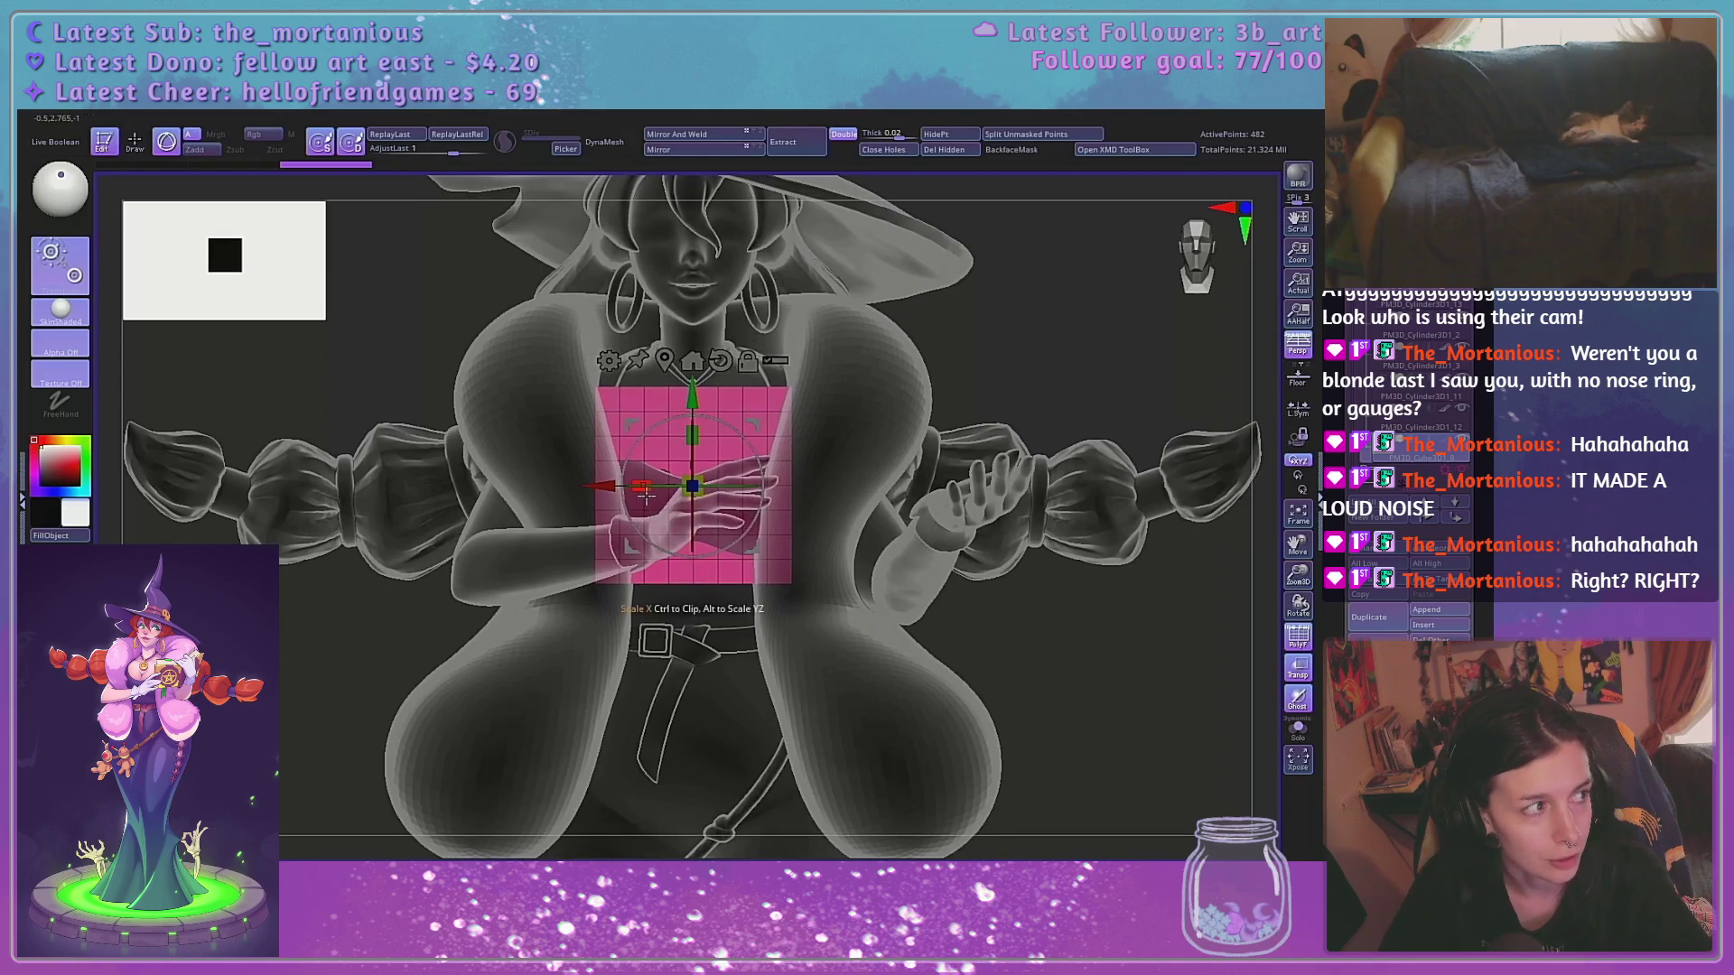
left_click_drag(643, 490, 441, 494)
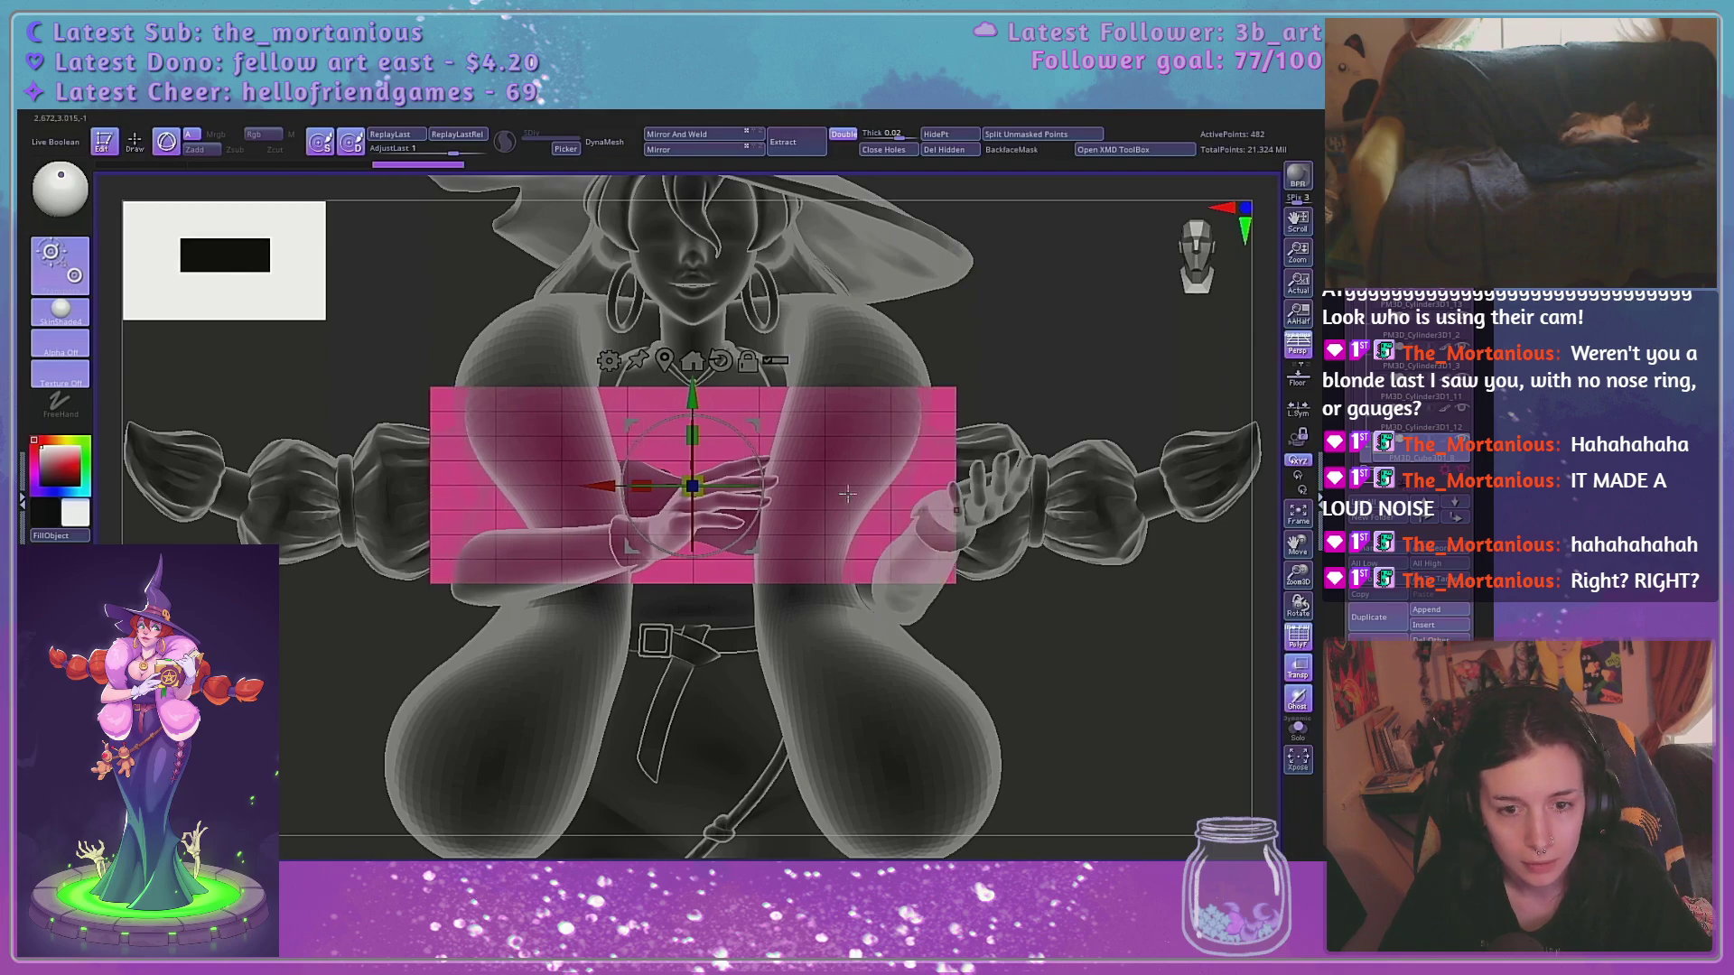
right_click_drag(909, 485, 673, 482)
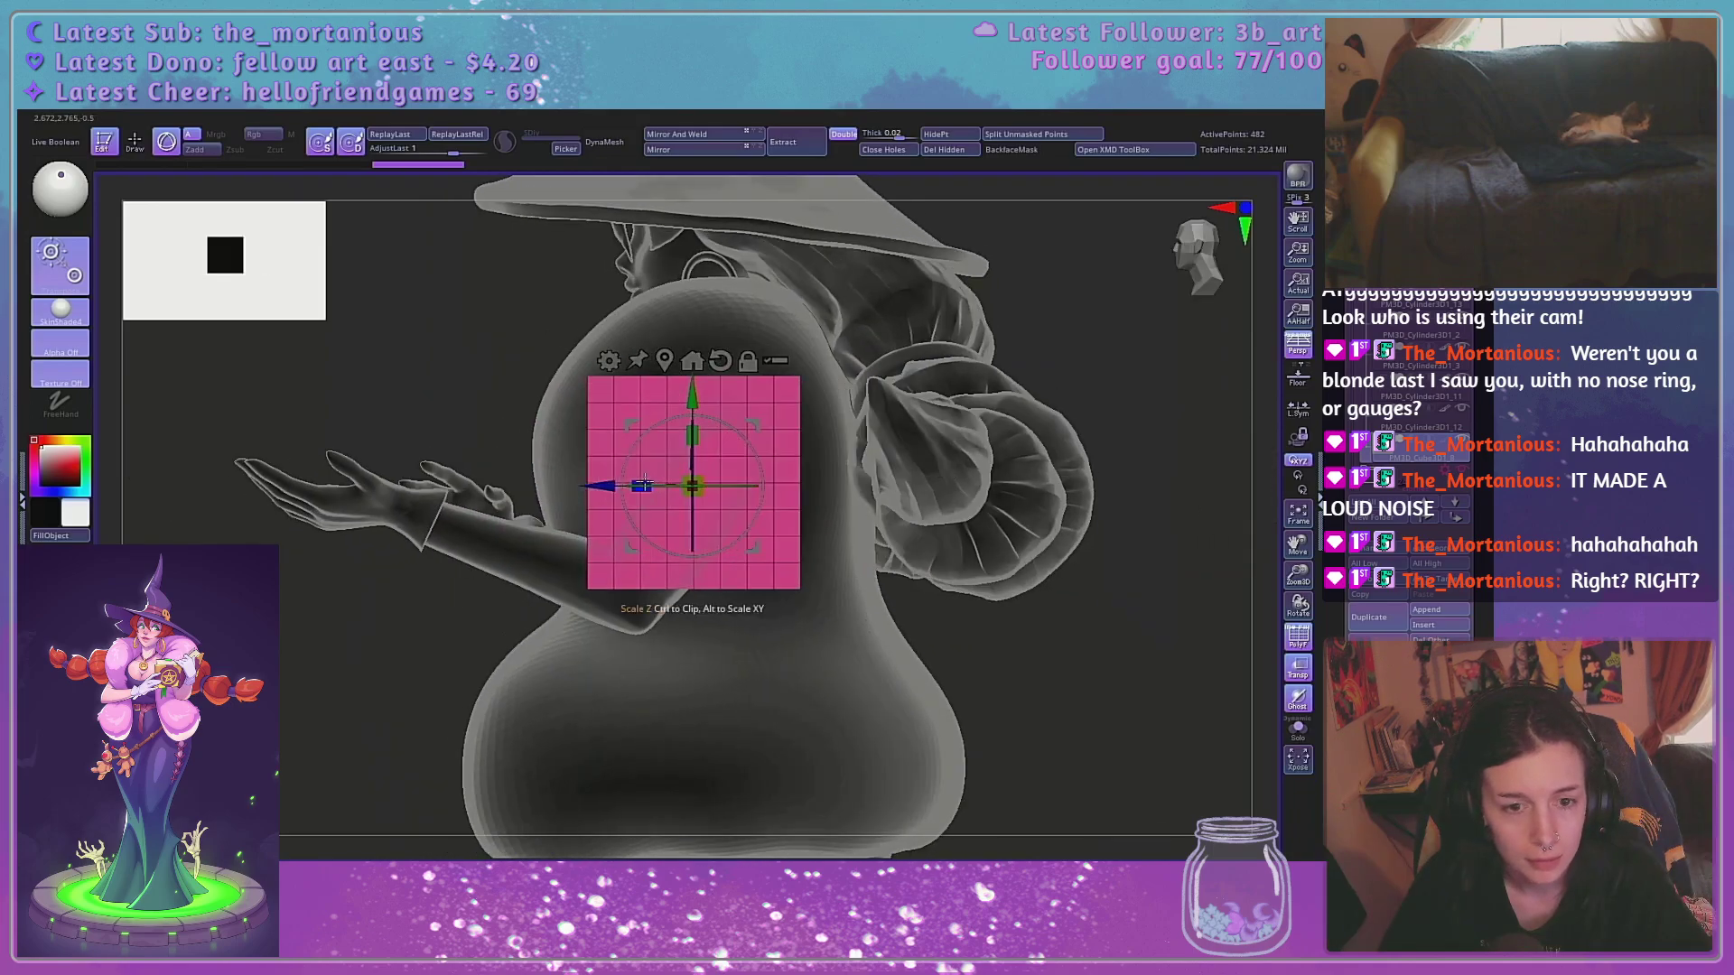
left_click_drag(642, 485, 838, 485)
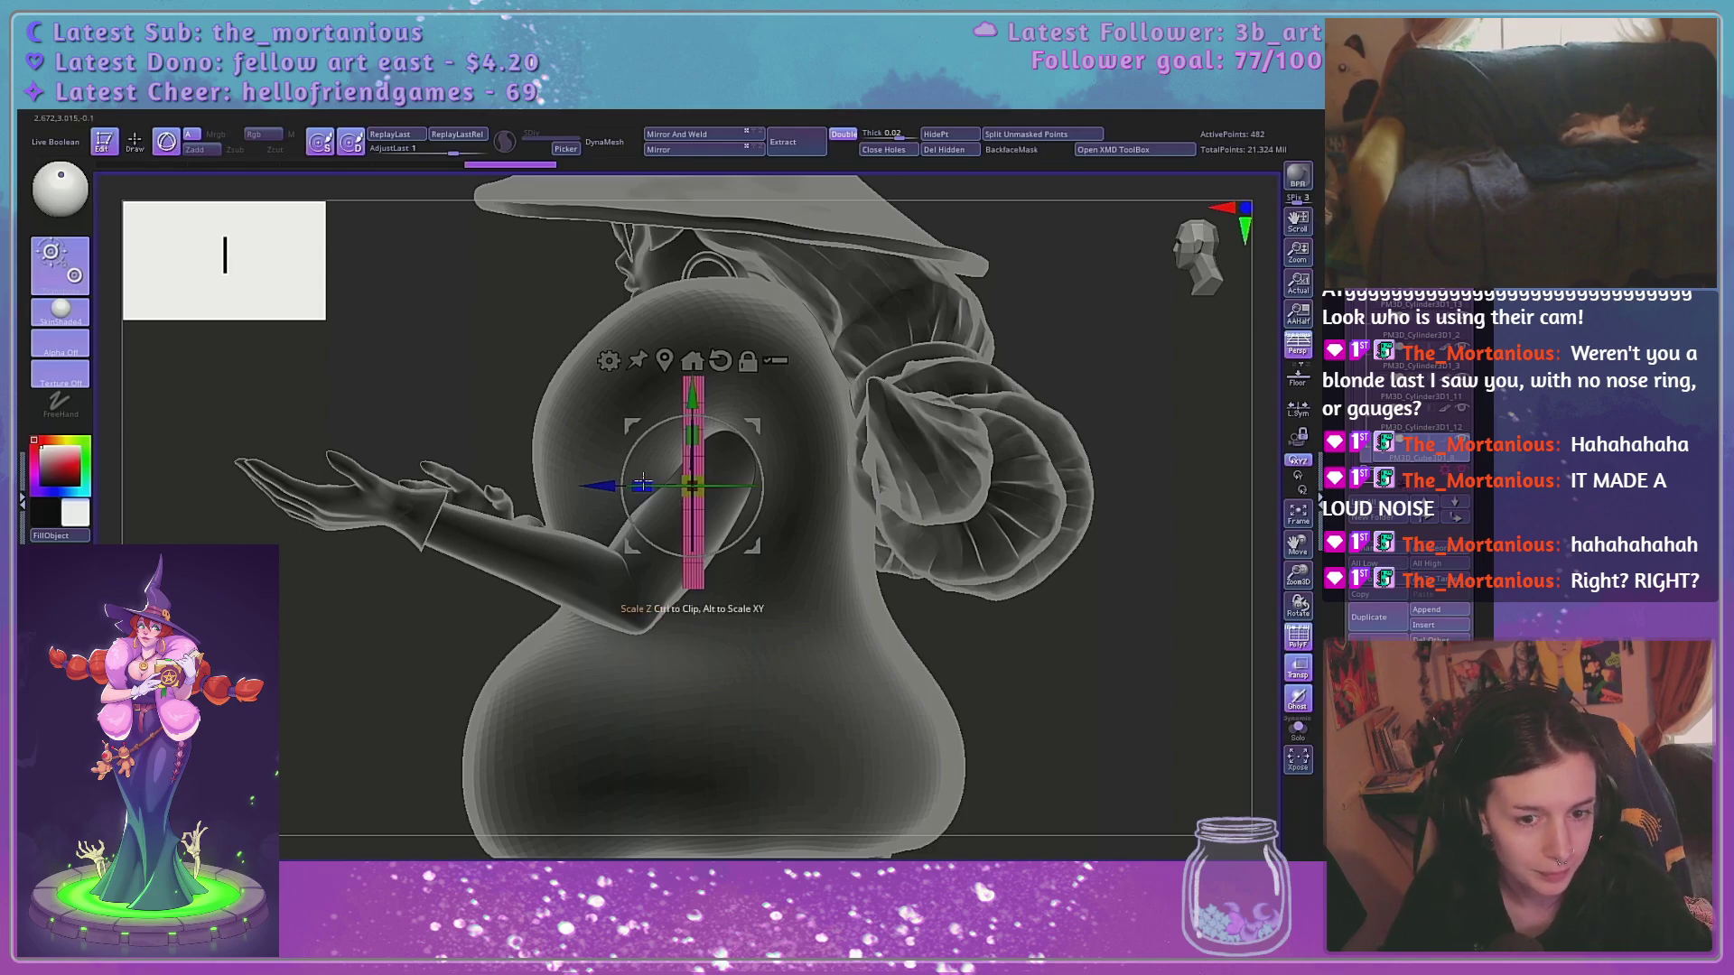
left_click_drag(642, 485, 599, 477)
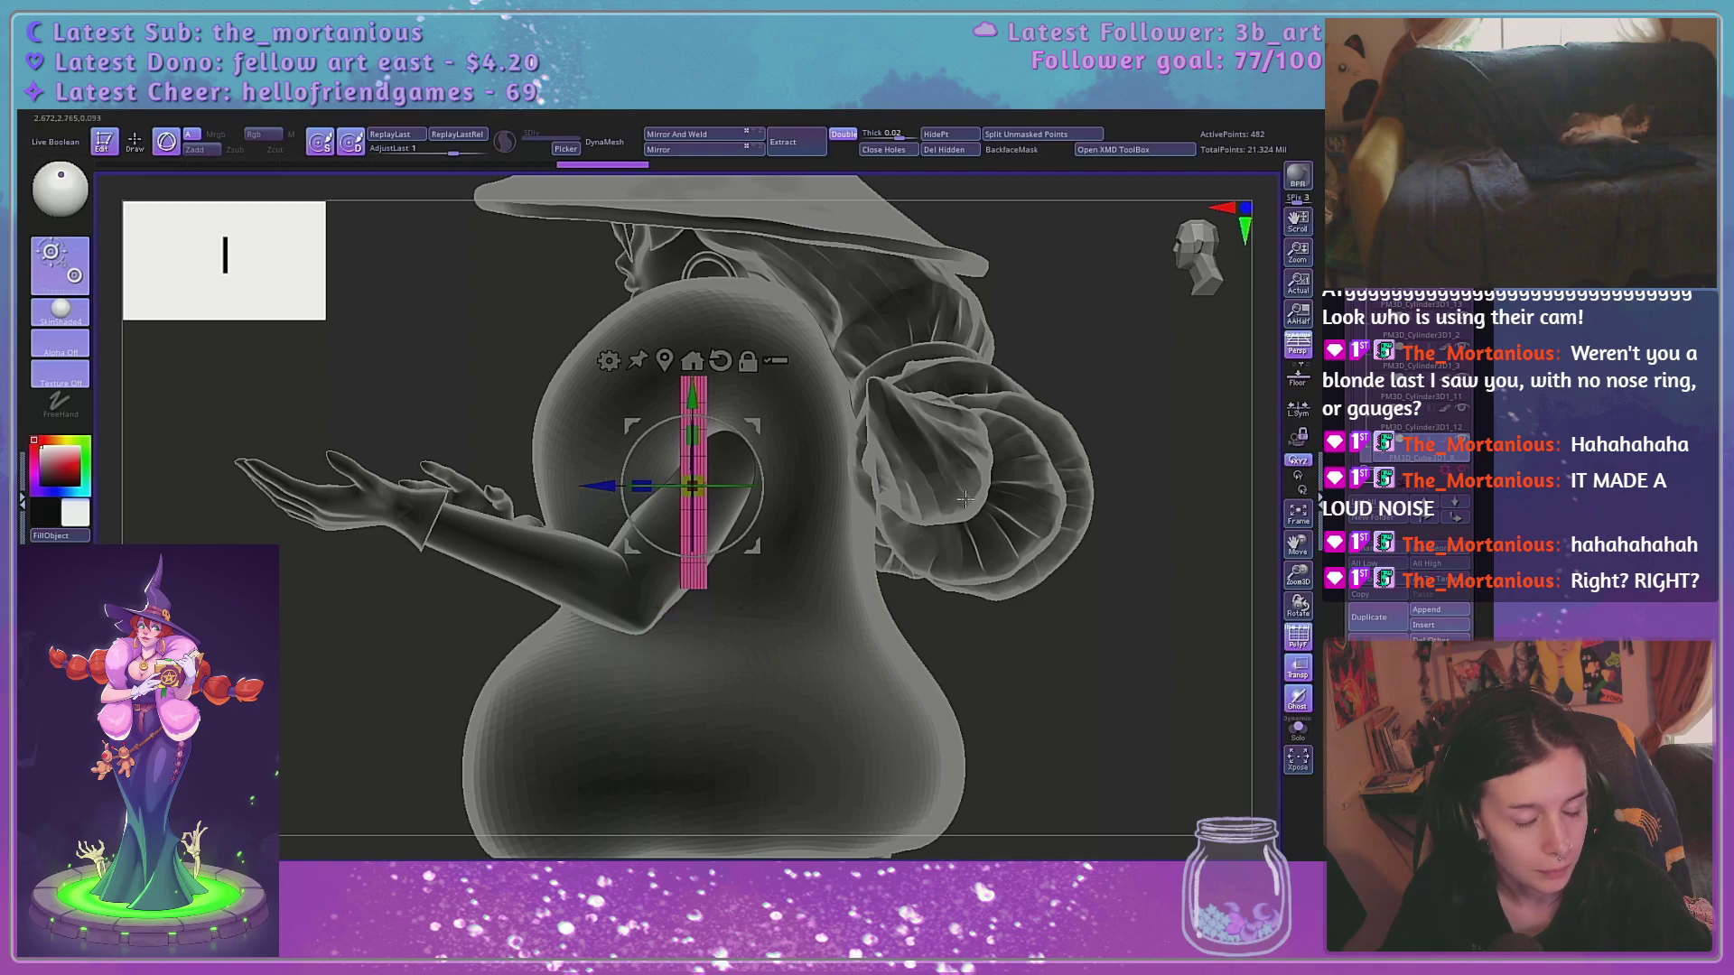
Nudge the slab slightly forward and narrow its width to fit between the two arms
left_click_drag(930, 473, 1009, 475, "shift")
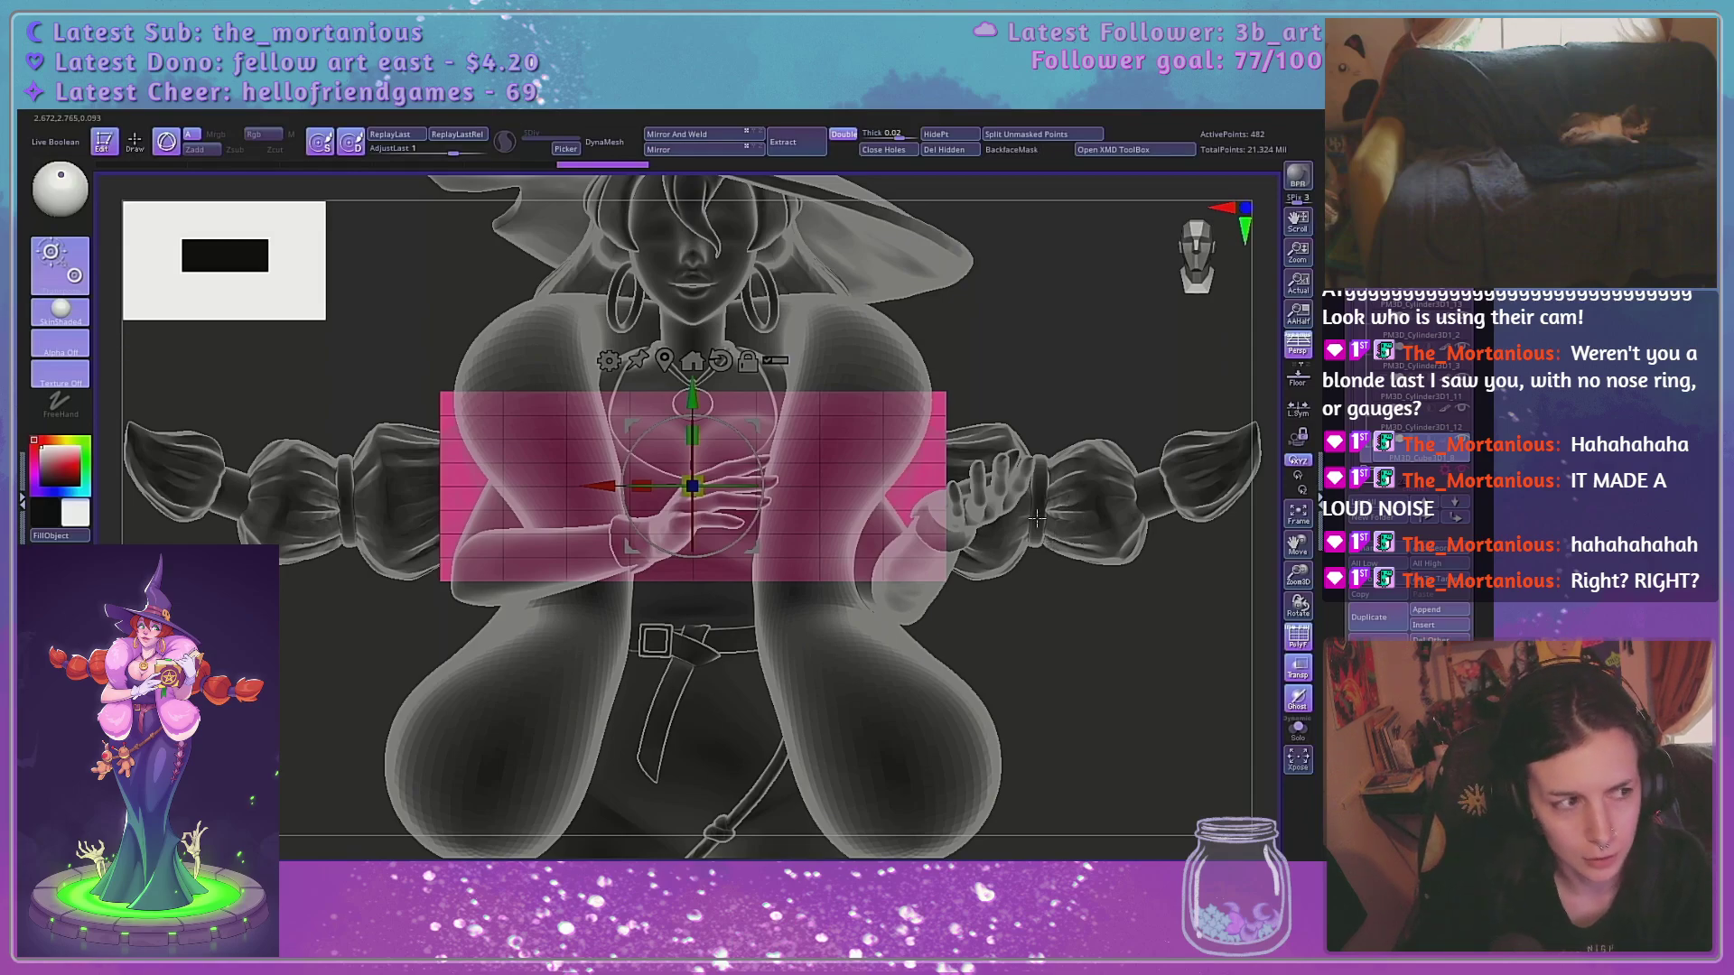
left_click_drag(1048, 537, 1129, 600)
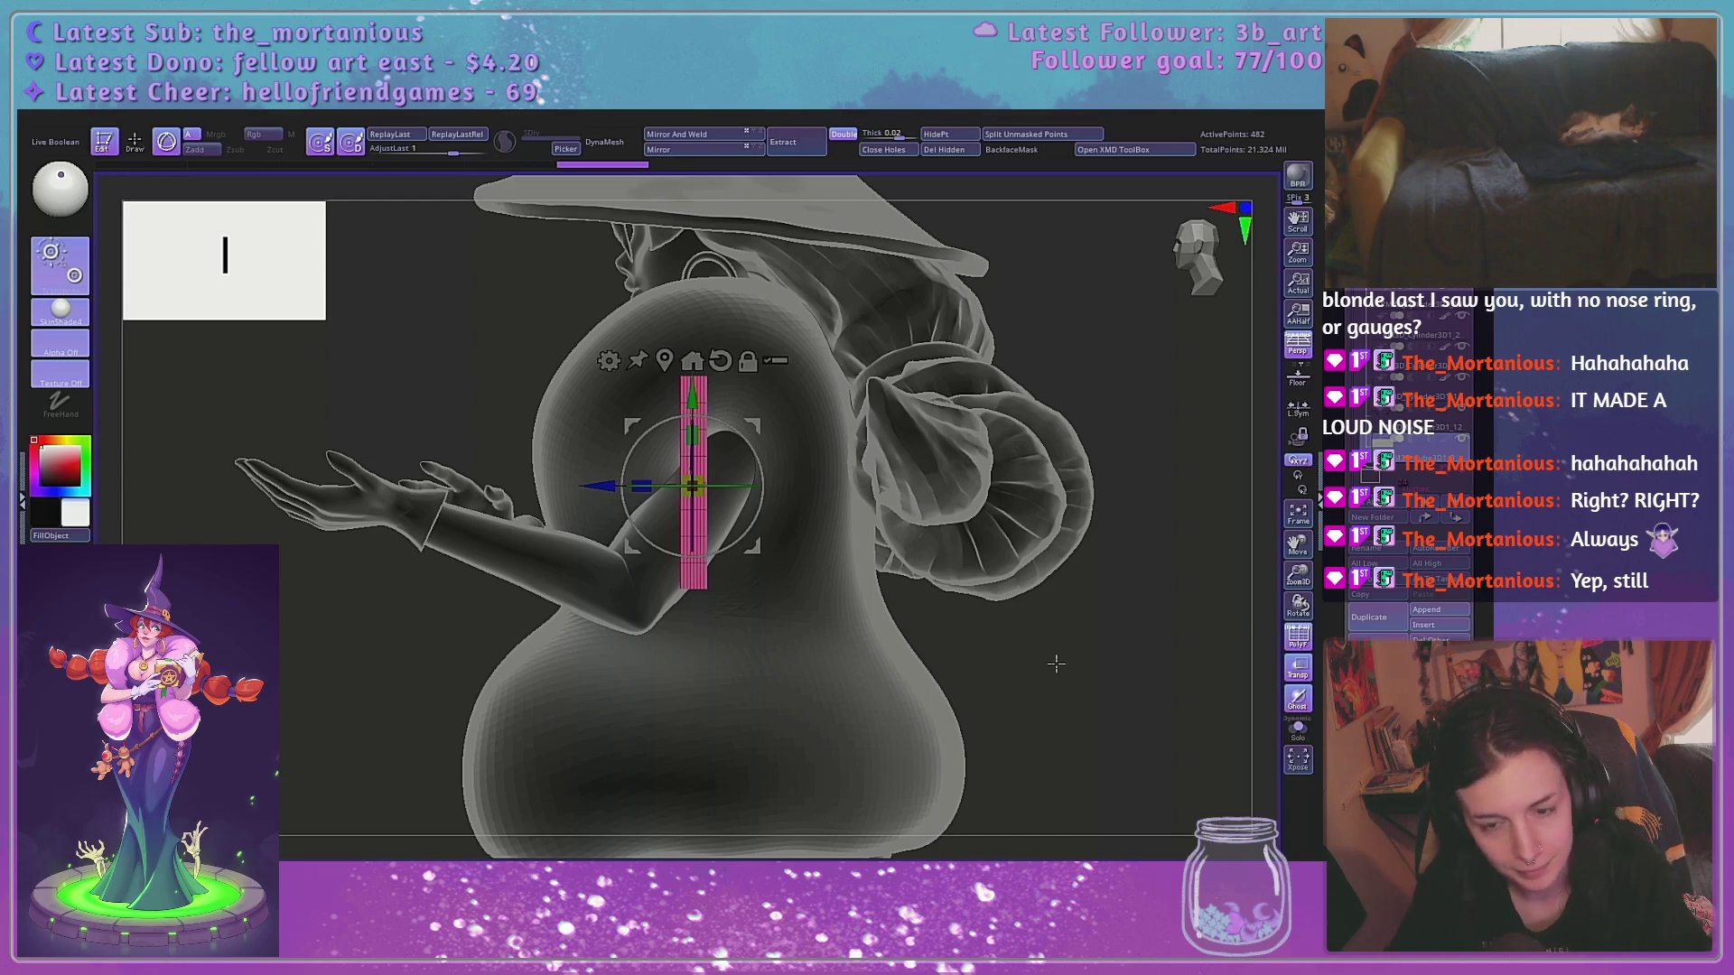
left_click_drag(1044, 586, 1002, 592, "shift")
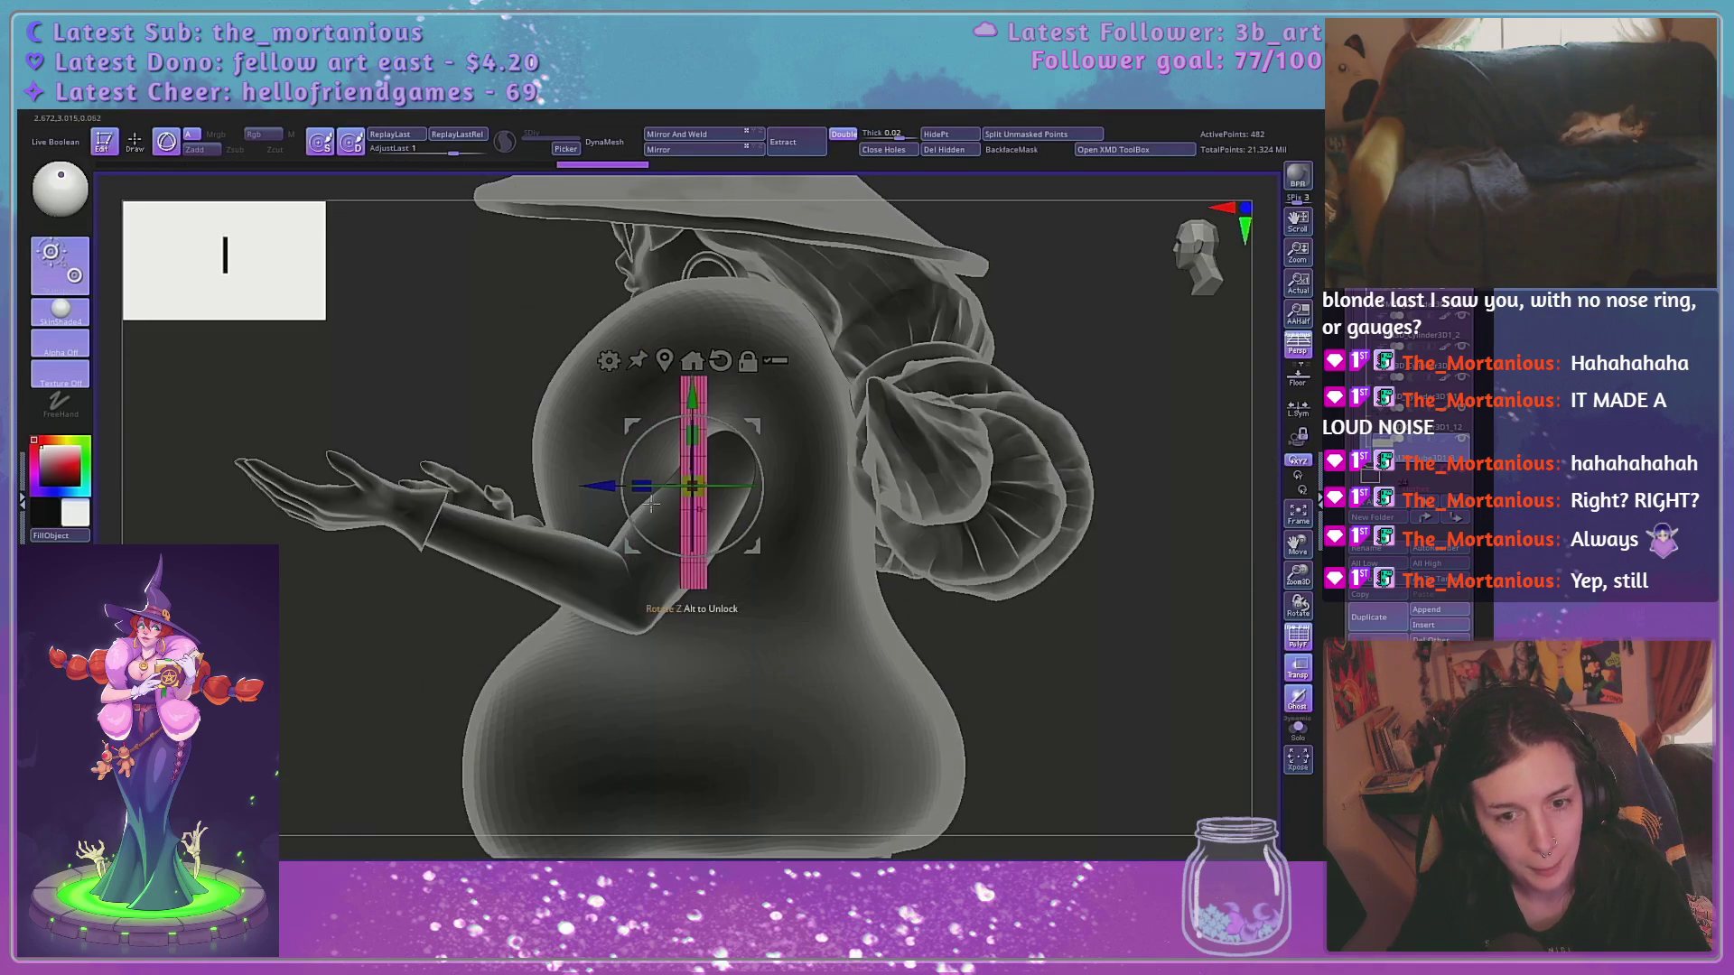
left_click_drag(650, 504, 633, 504)
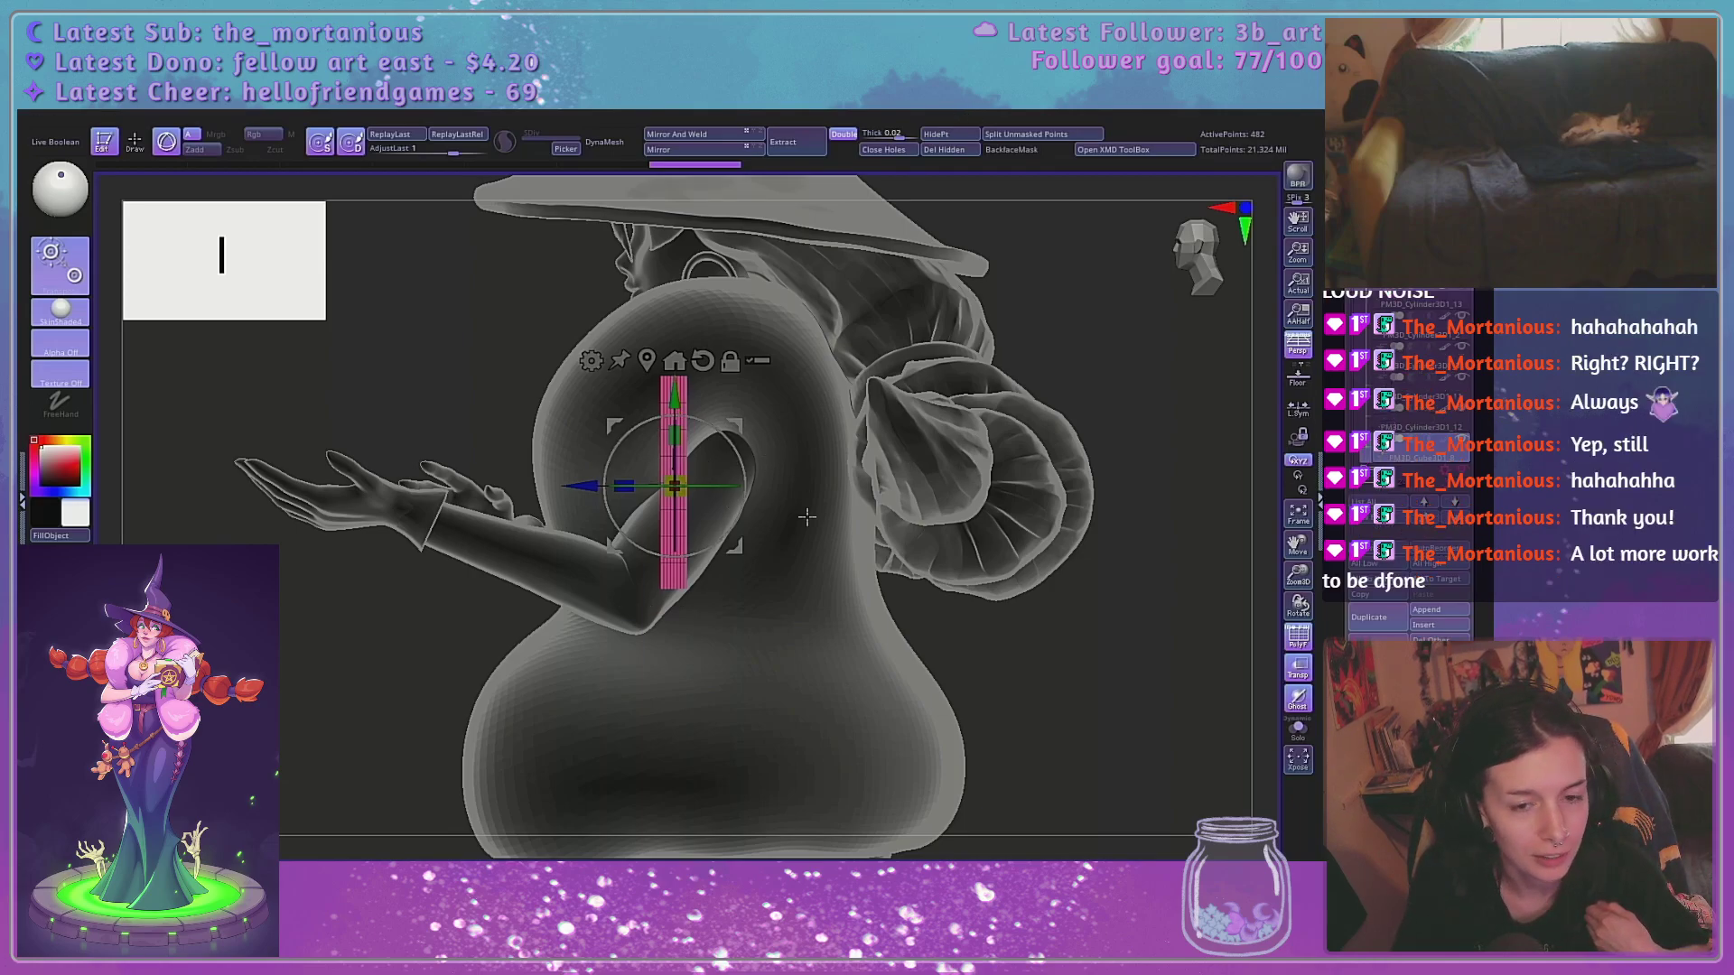
left_click_drag(831, 460, 851, 472)
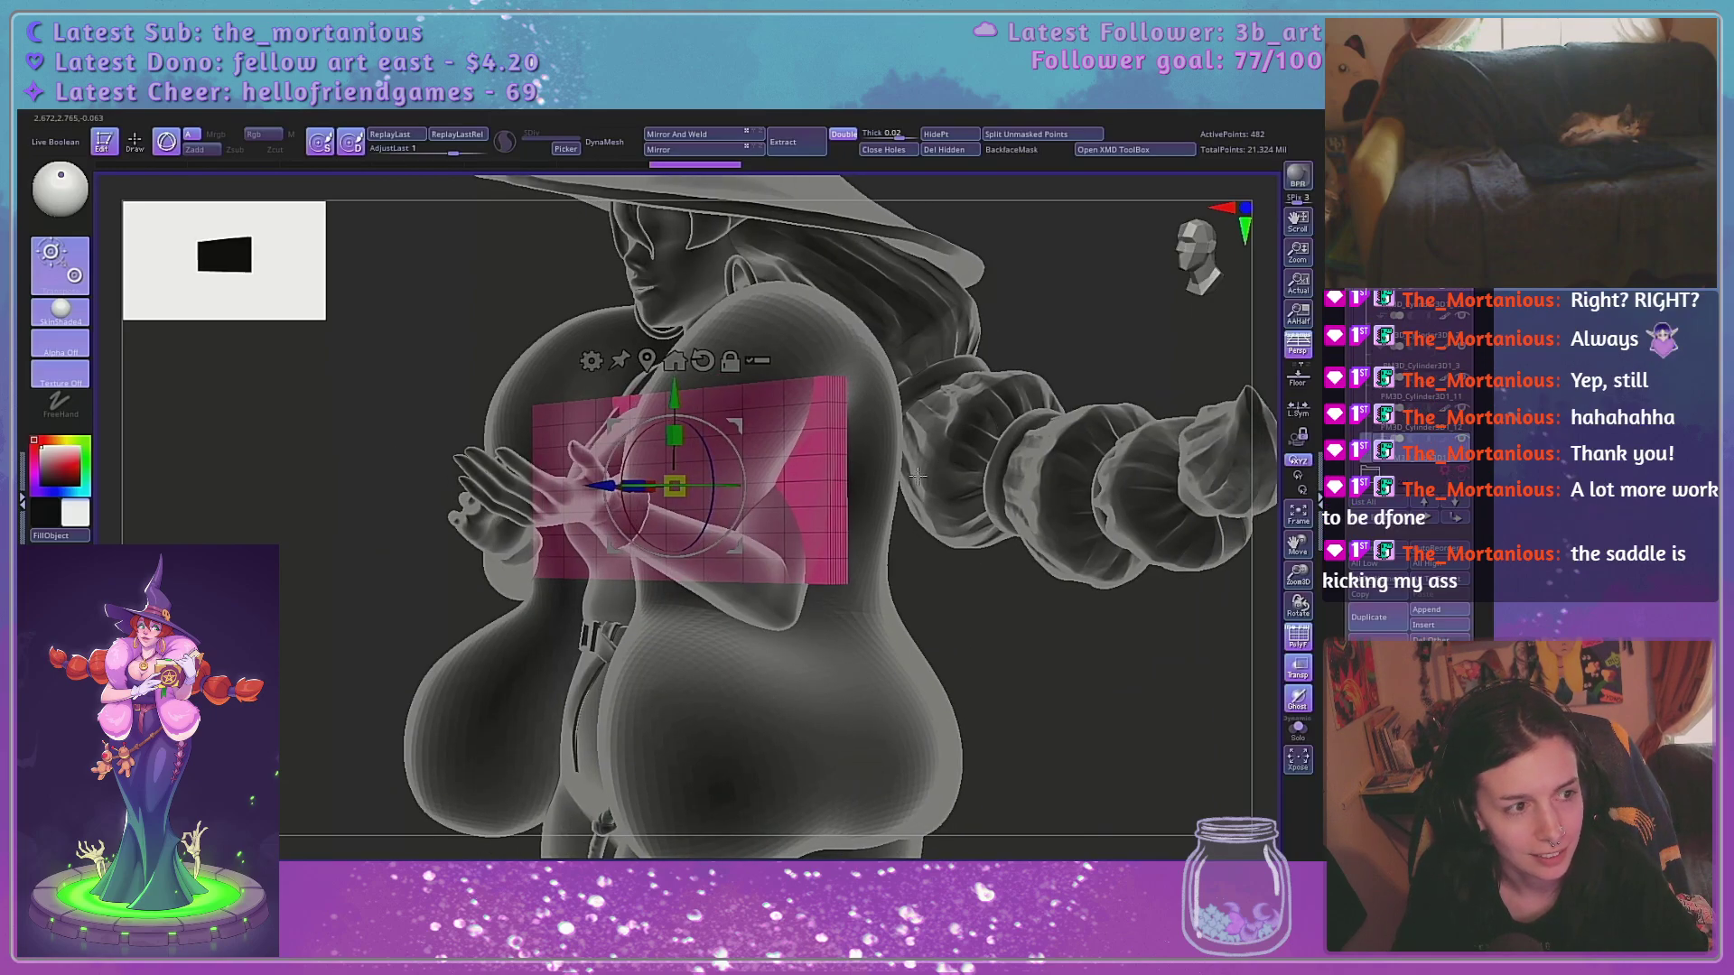
left_click_drag(926, 474, 947, 478)
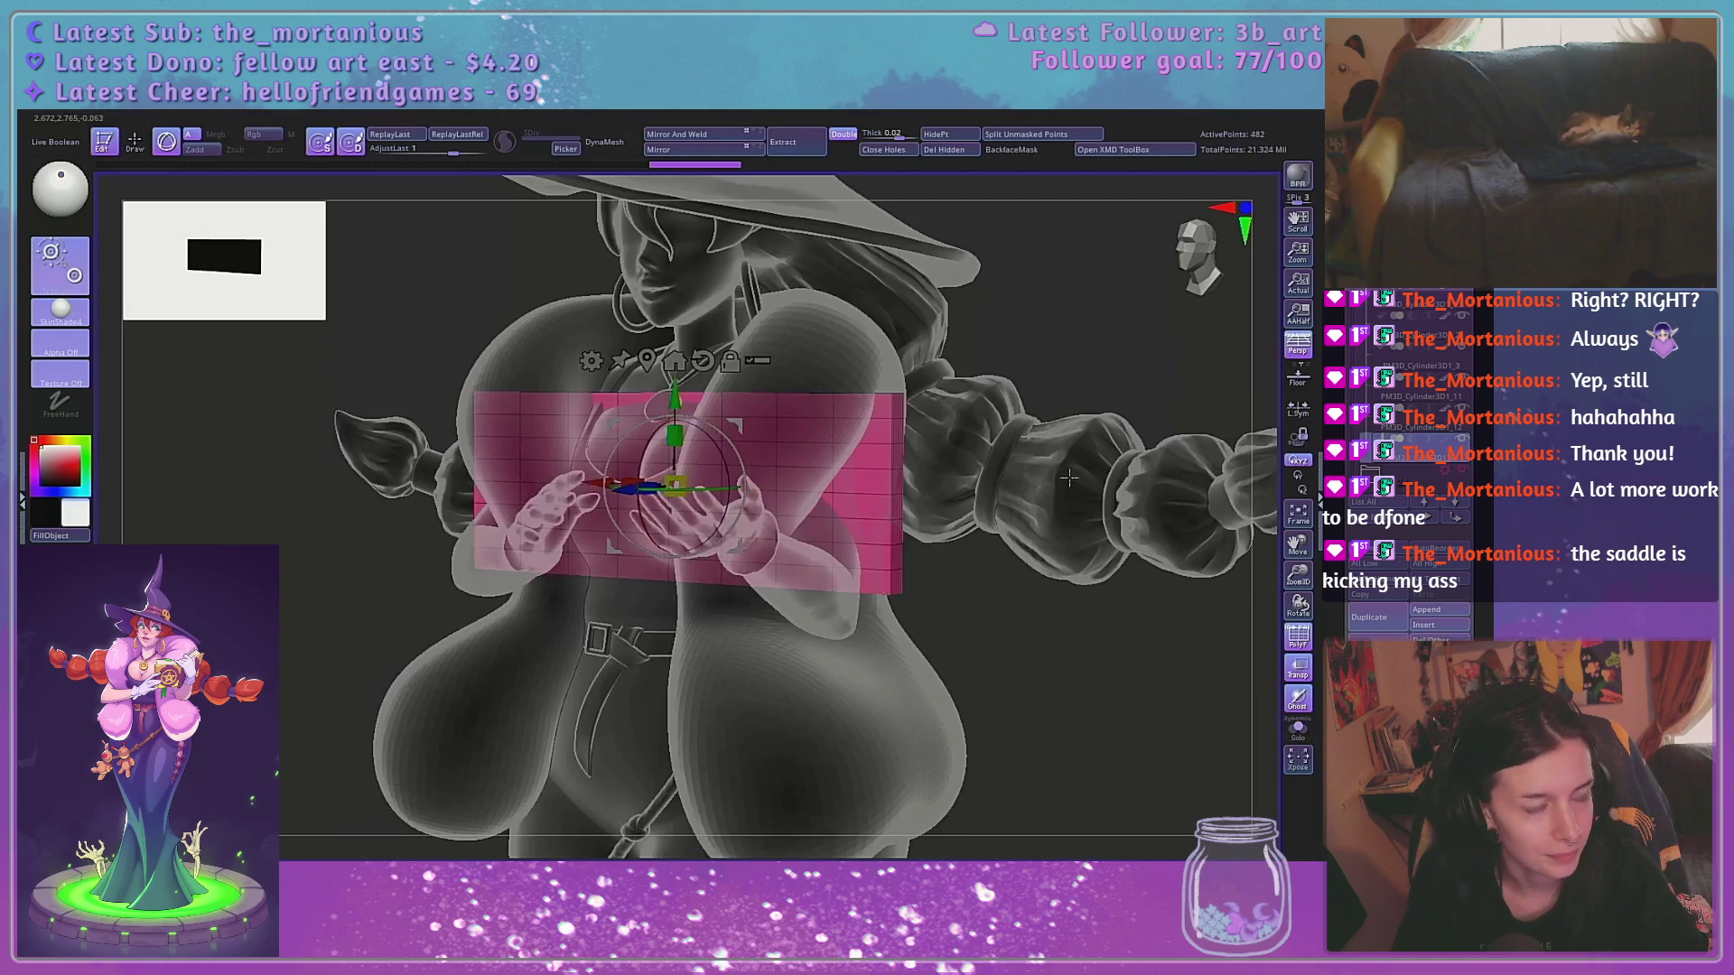
left_click_drag(1084, 481, 931, 463)
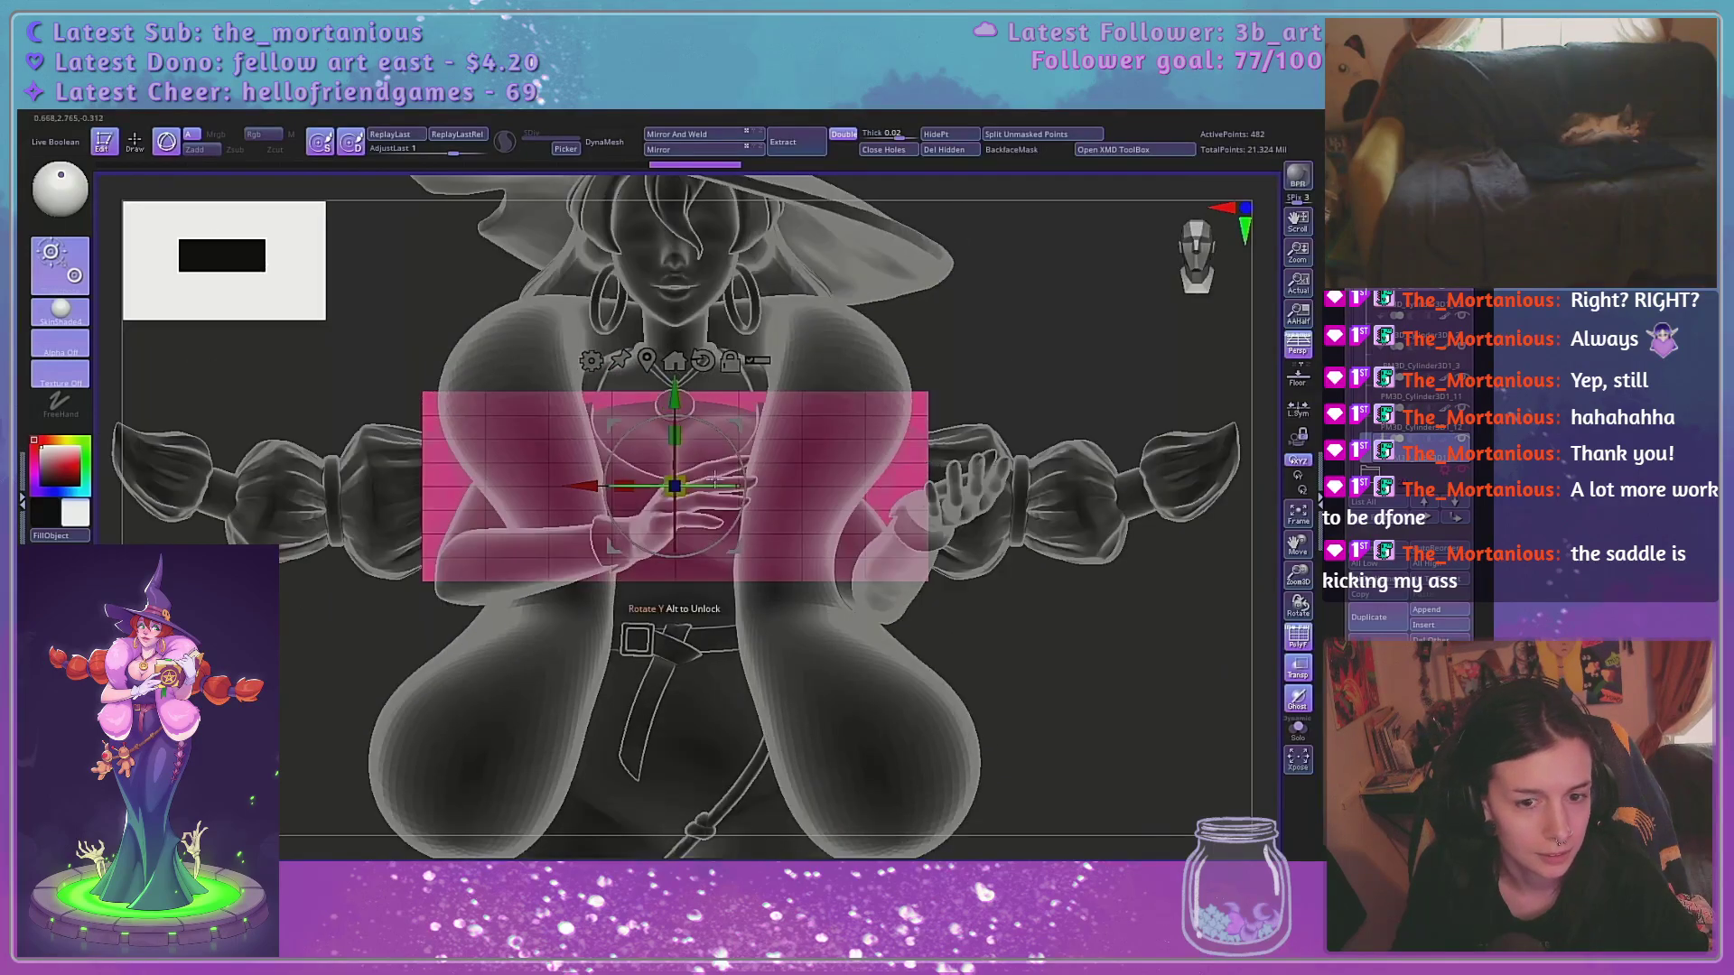
left_click_drag(624, 486, 690, 478)
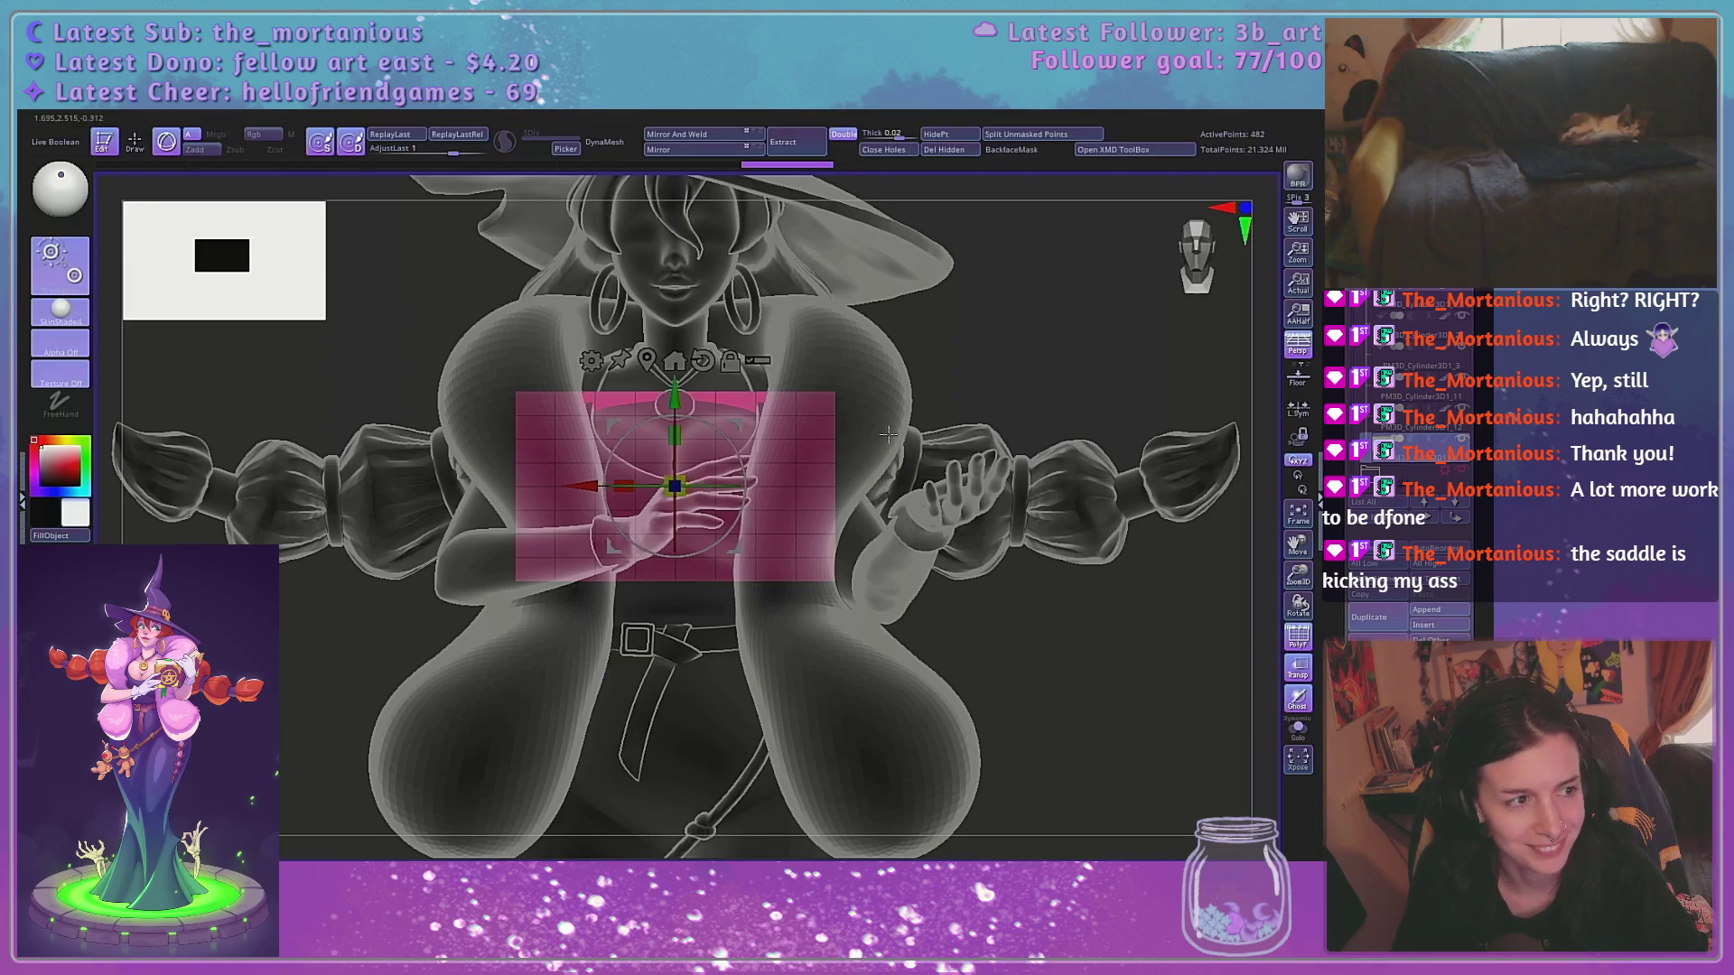
Bring the slab forward in front of the chest beside the raised hand, and check its placement from above and the side
mouse_move(888, 435)
left_mouse_down()
mouse_move(574, 486)
mouse_move(421, 486)
mouse_move(903, 464)
left_mouse_up()
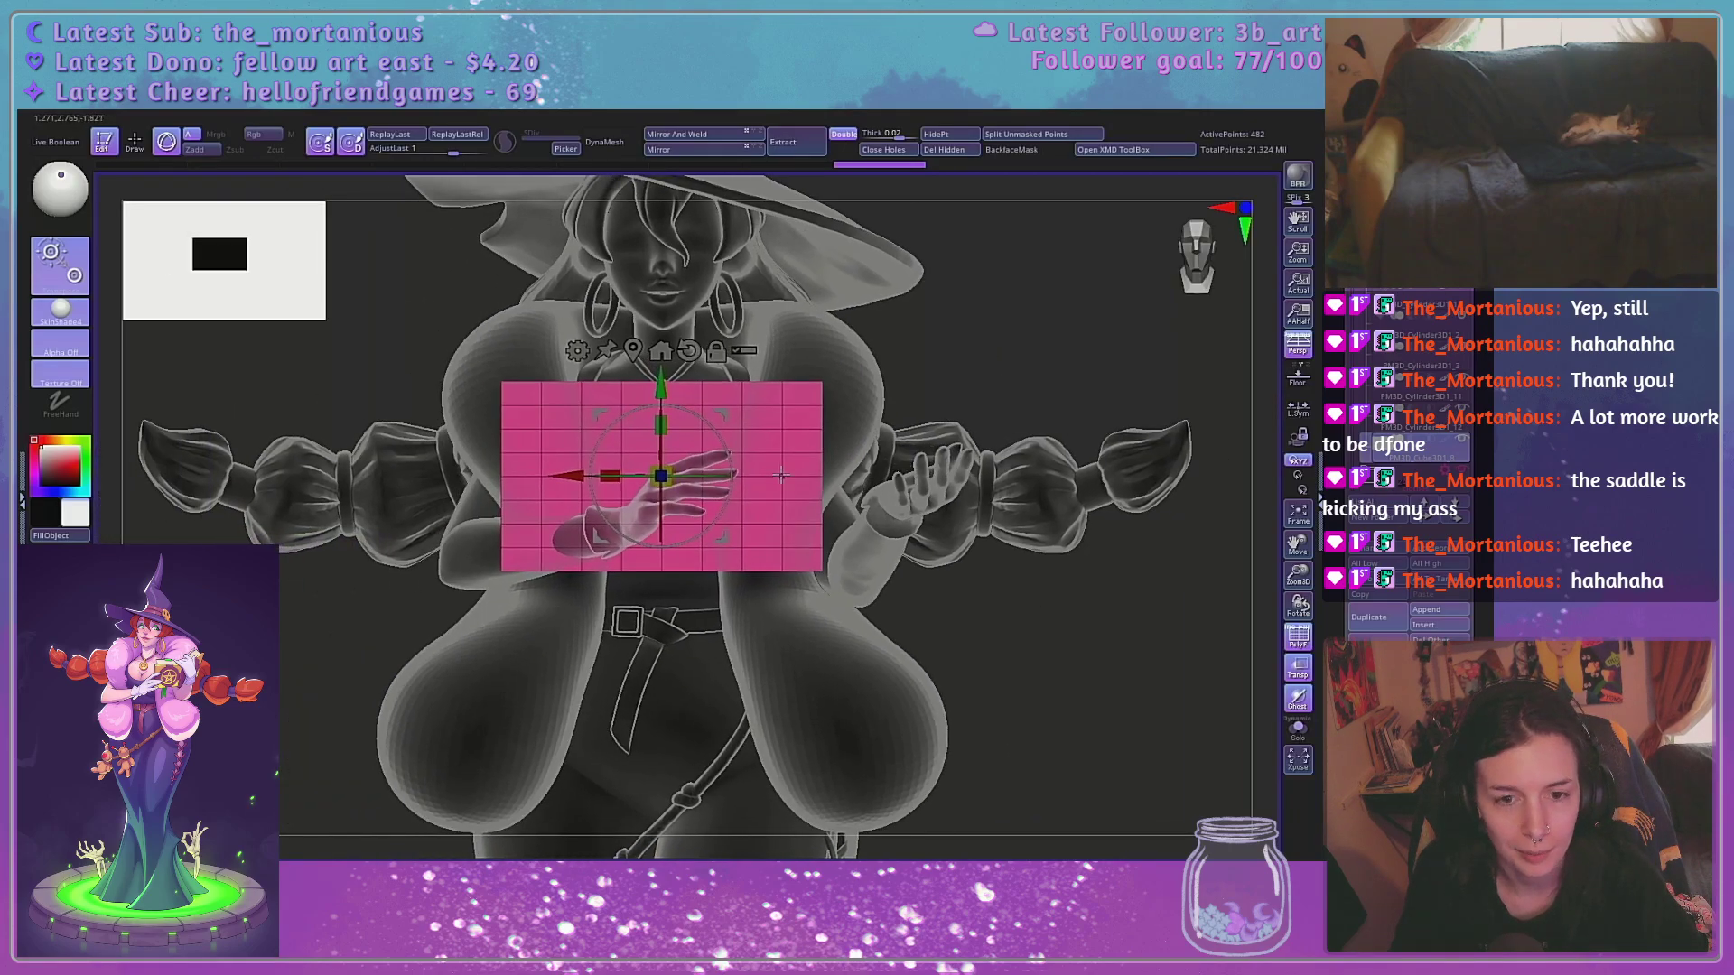
key("q")
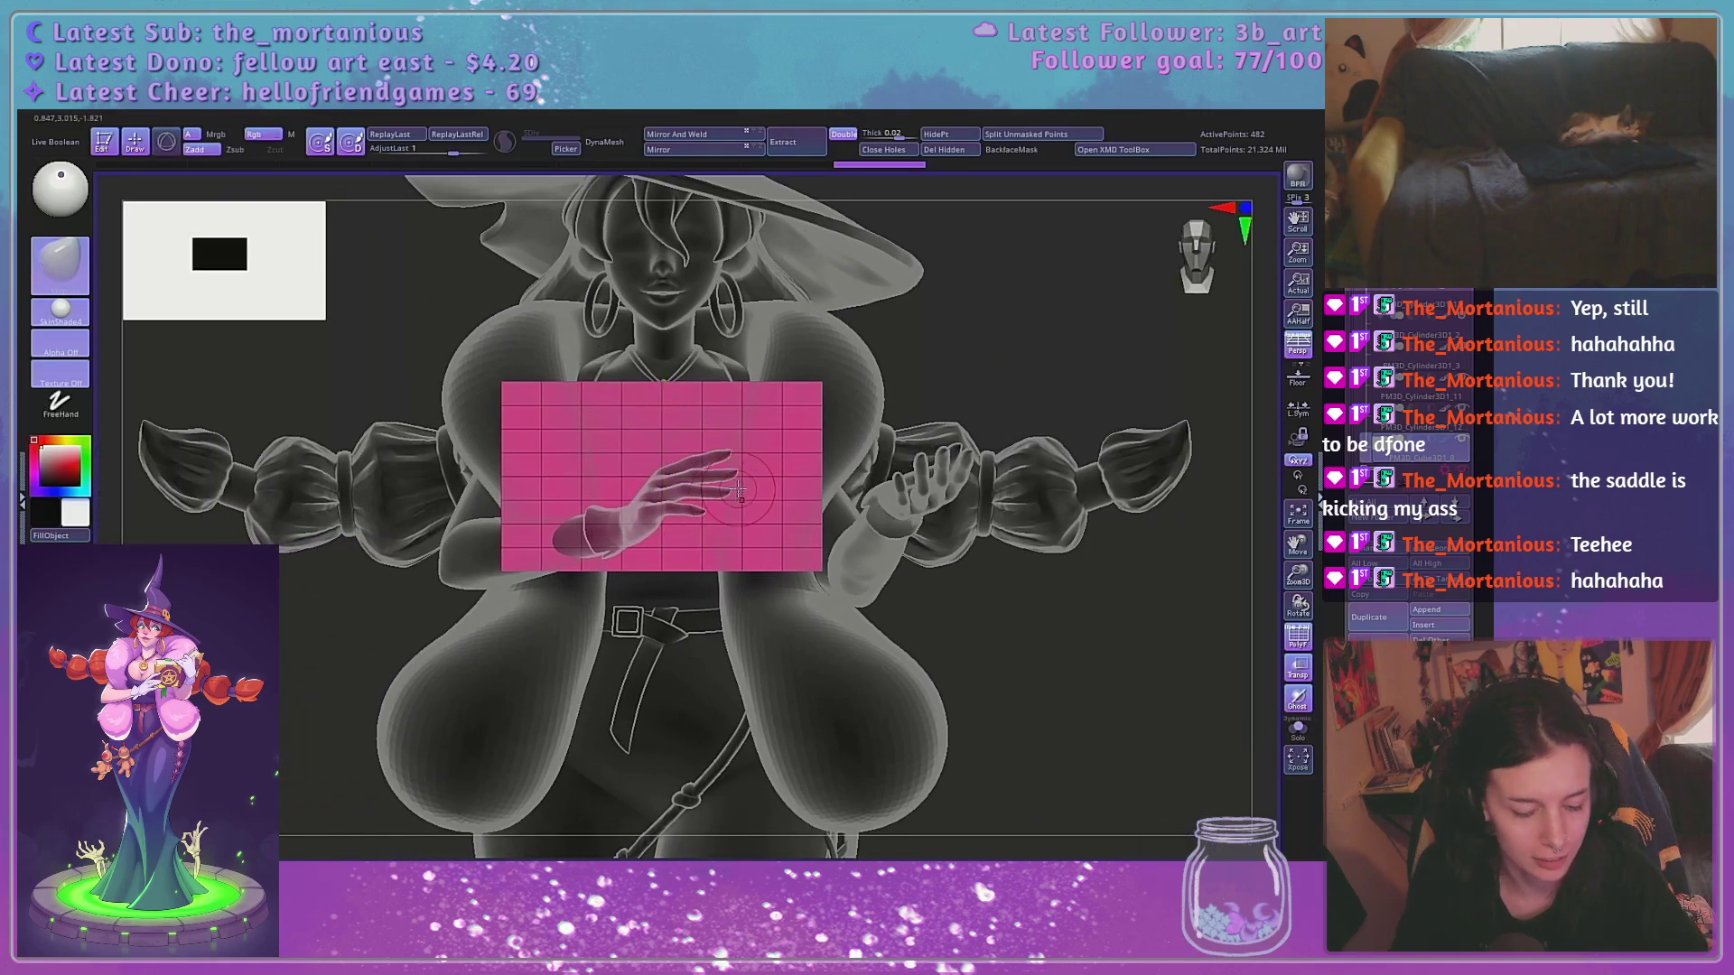
key("w")
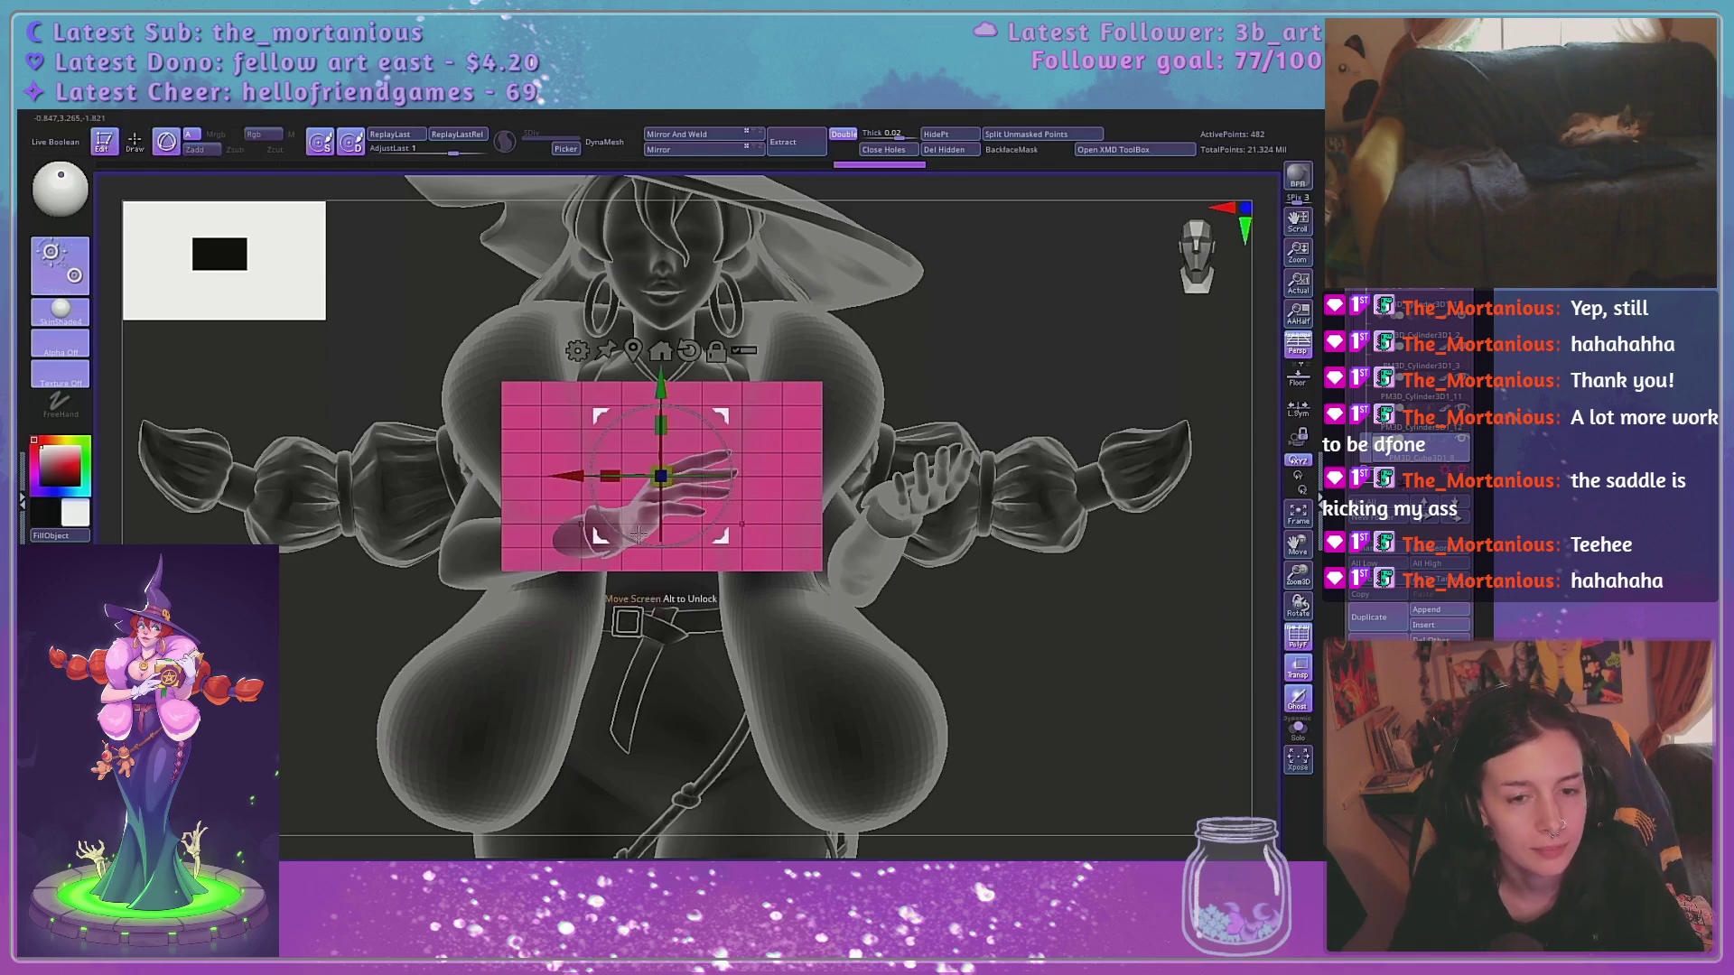
left_click_drag(961, 460, 980, 556, "alt")
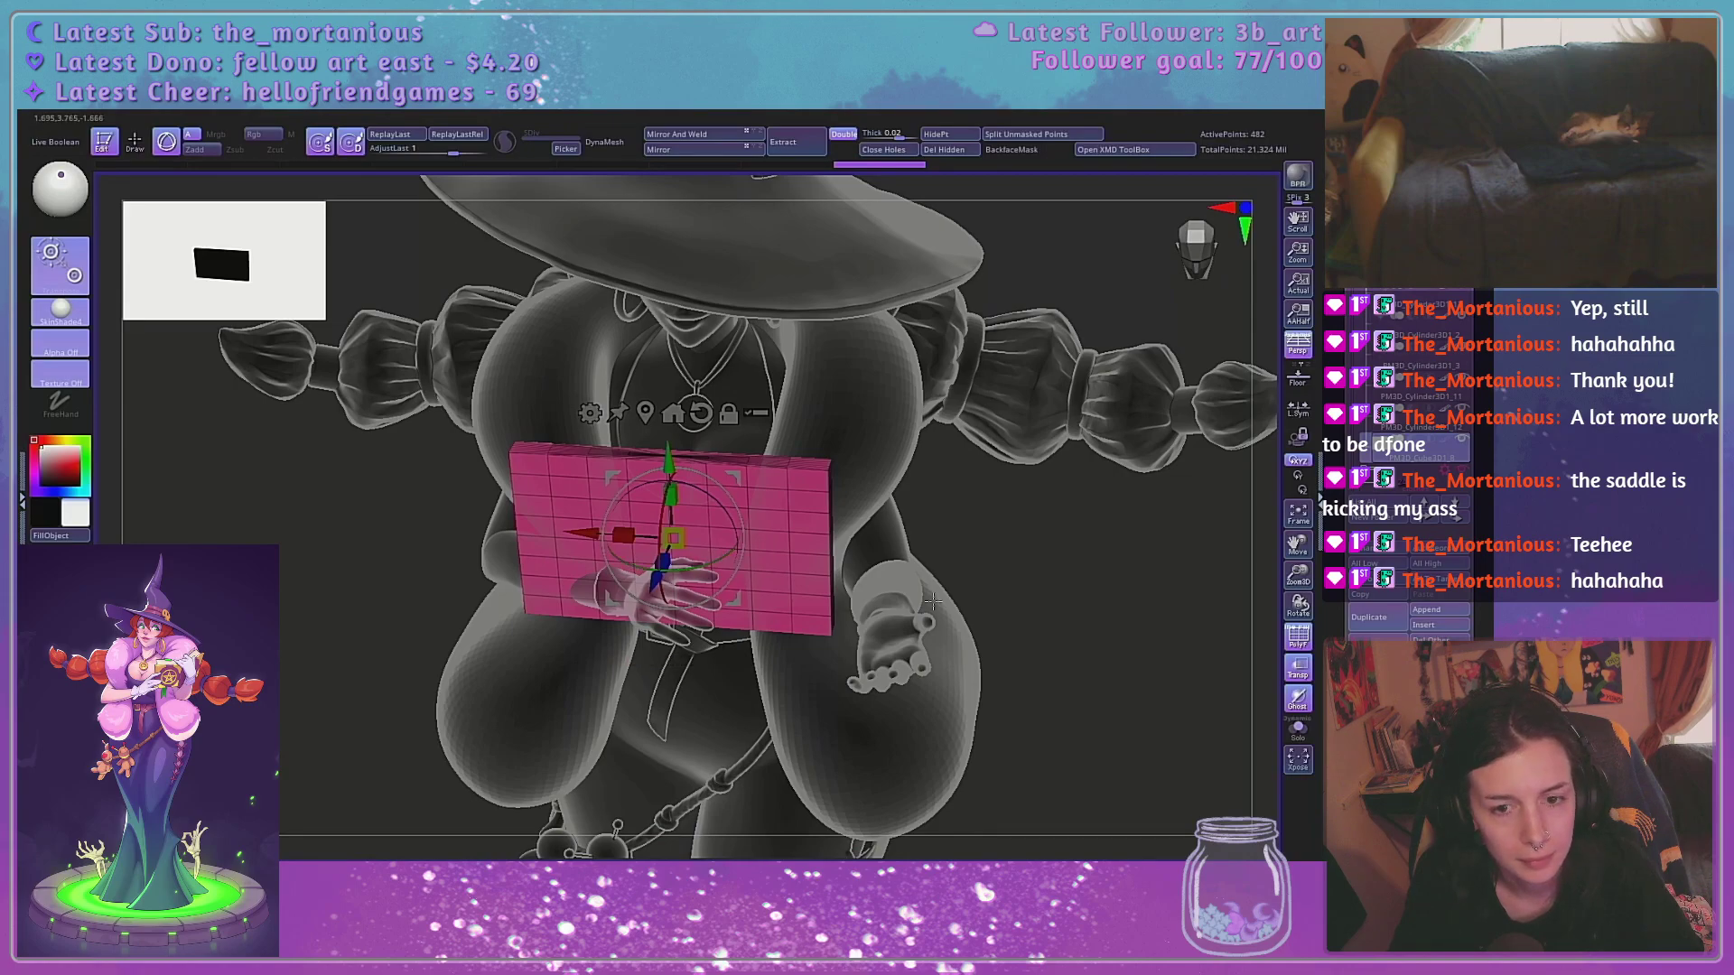
left_click_drag(889, 541, 693, 567, "shift")
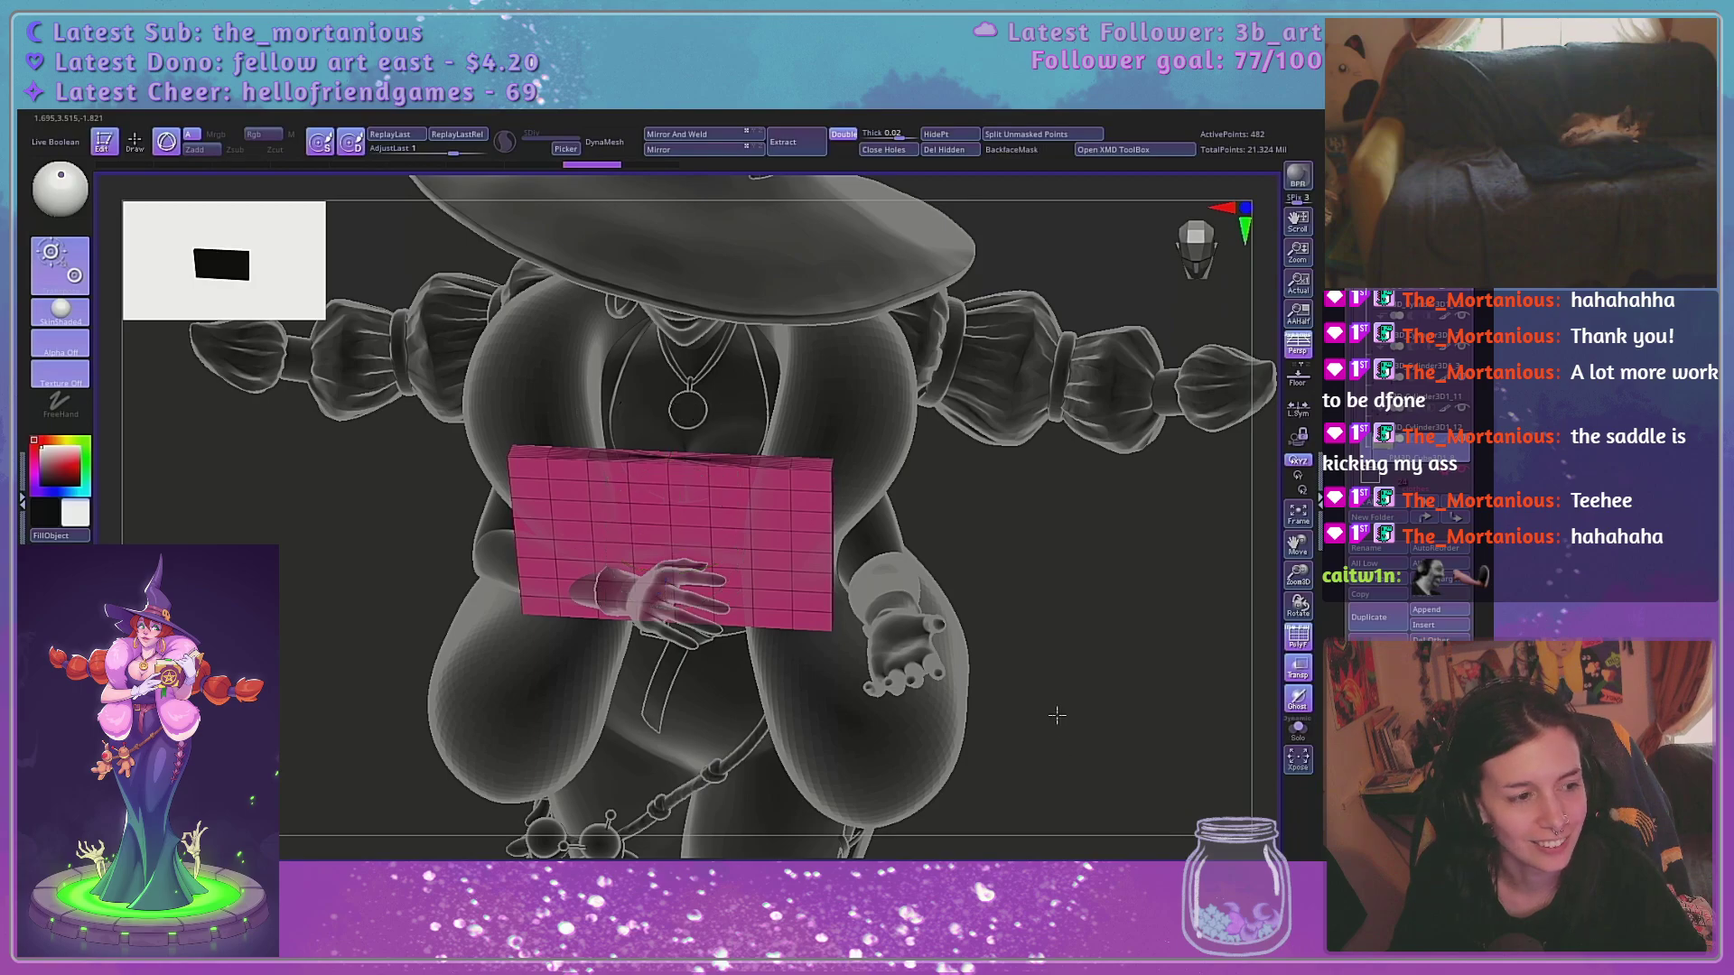
mouse_move(1053, 713)
left_mouse_down()
mouse_move(1038, 658)
mouse_move(973, 657)
mouse_move(1020, 723)
left_mouse_up()
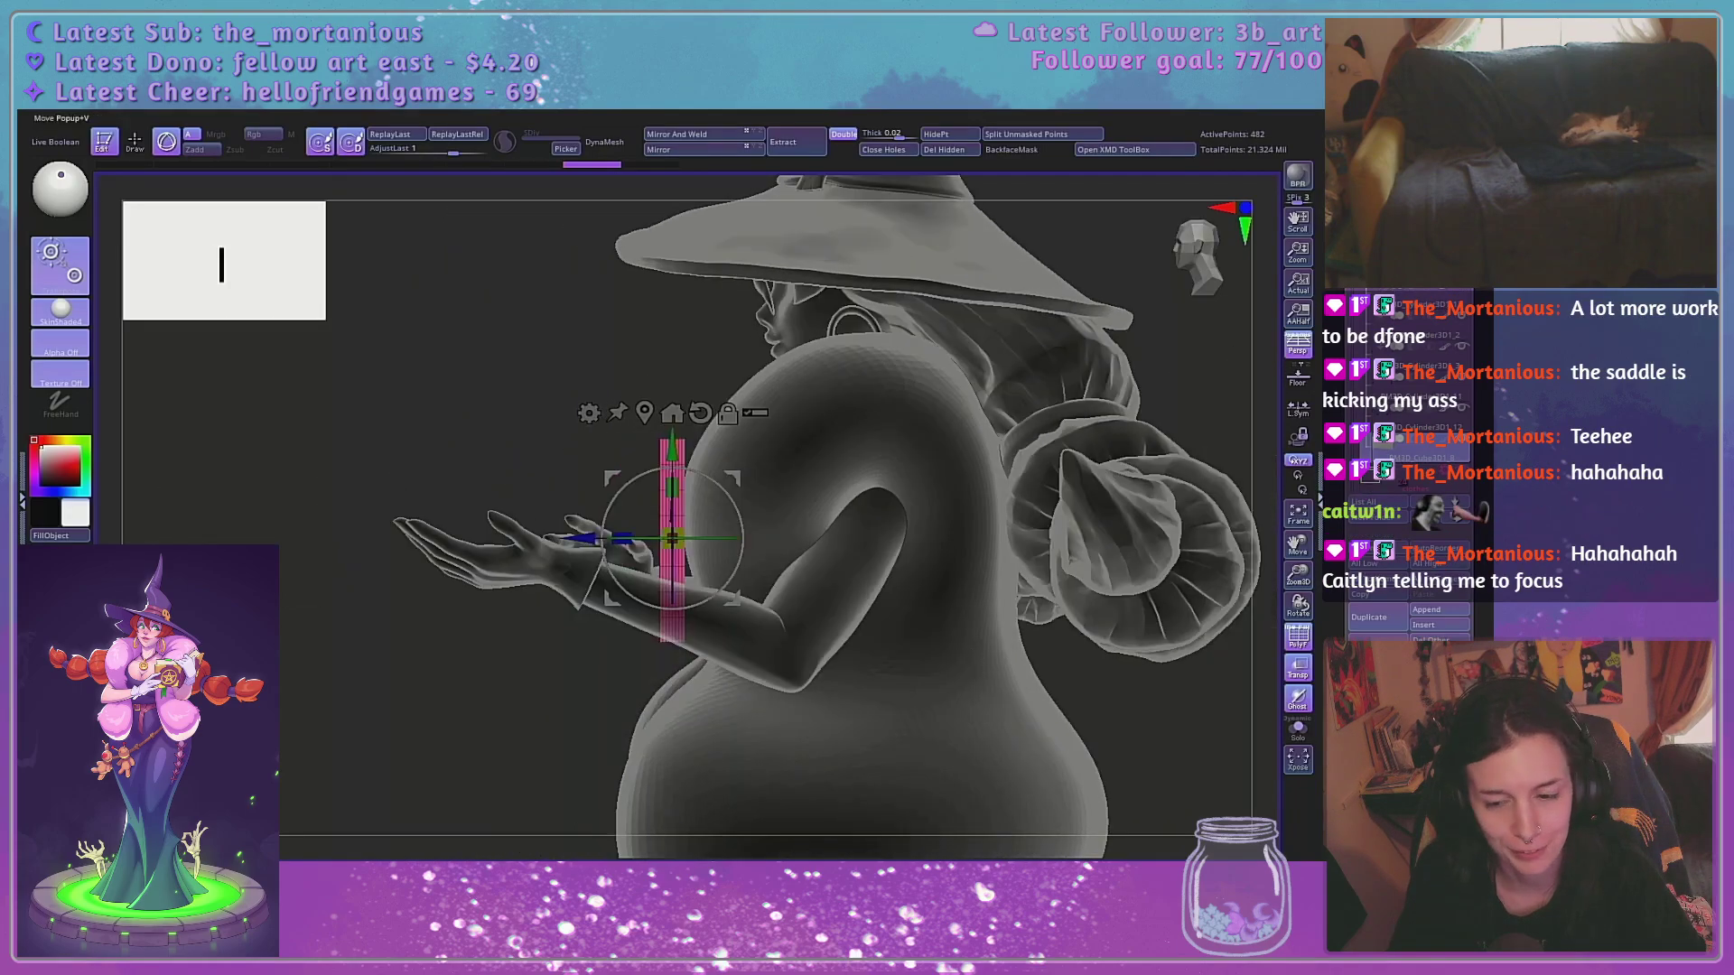
Scale the slab's depth down to a much thinner sheet, and thicken it back slightly
key("q")
key("w")
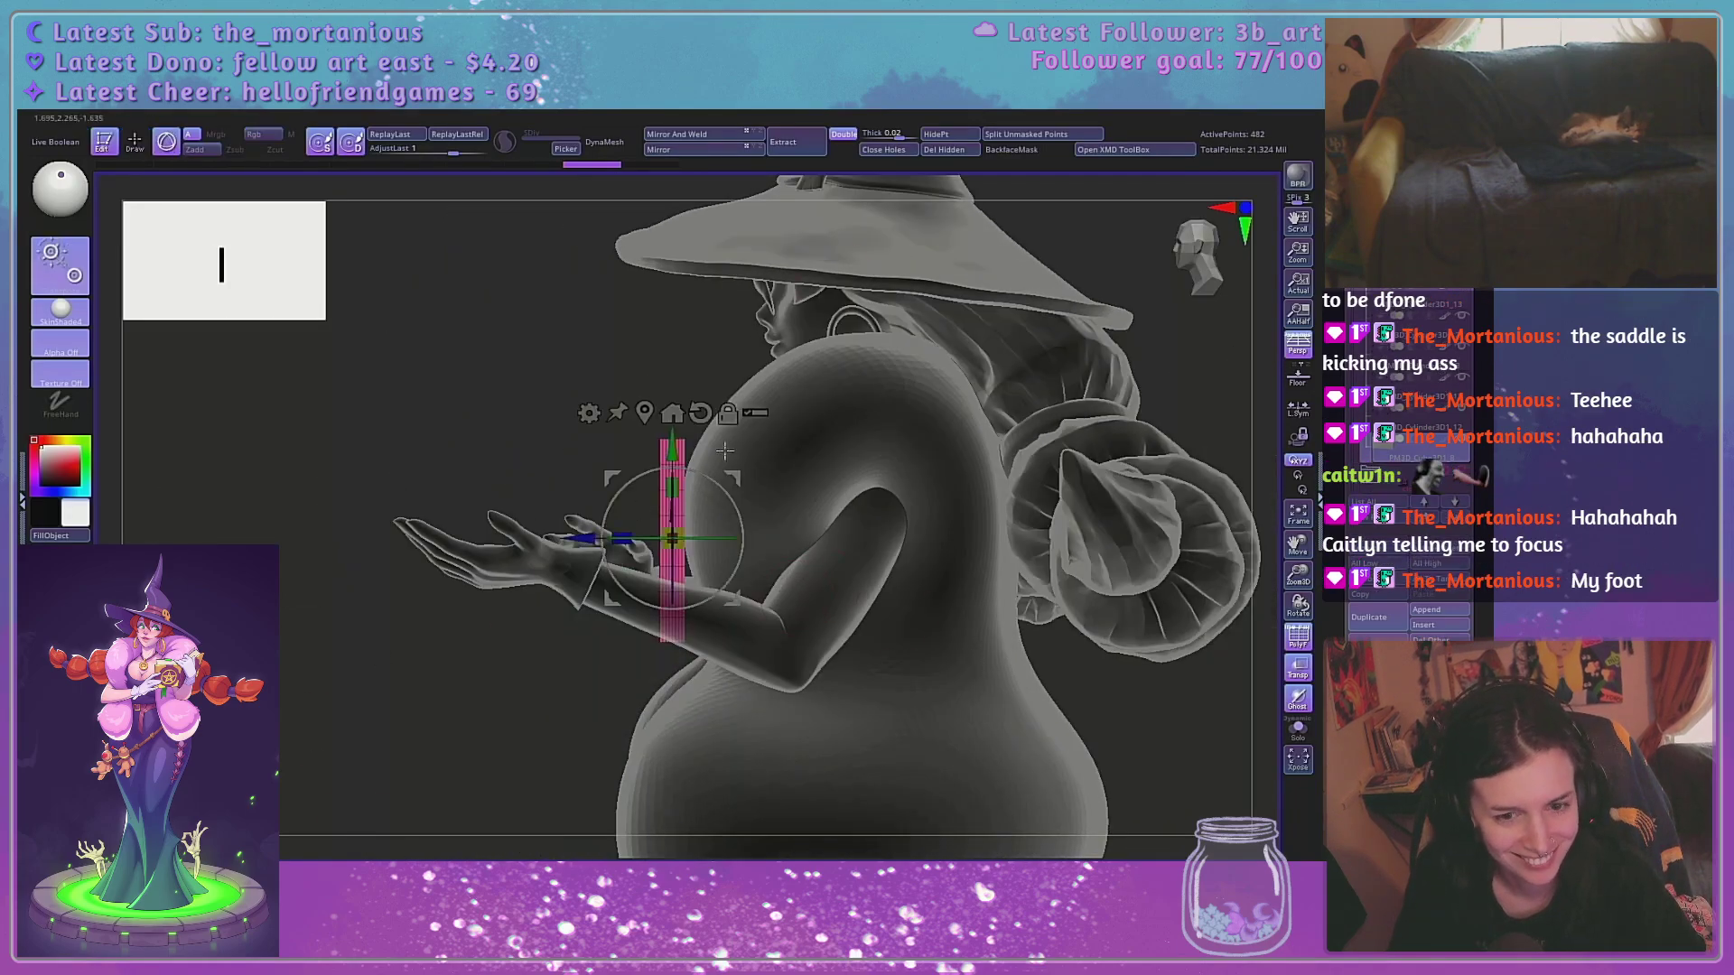
left_click_drag(675, 537, 713, 531)
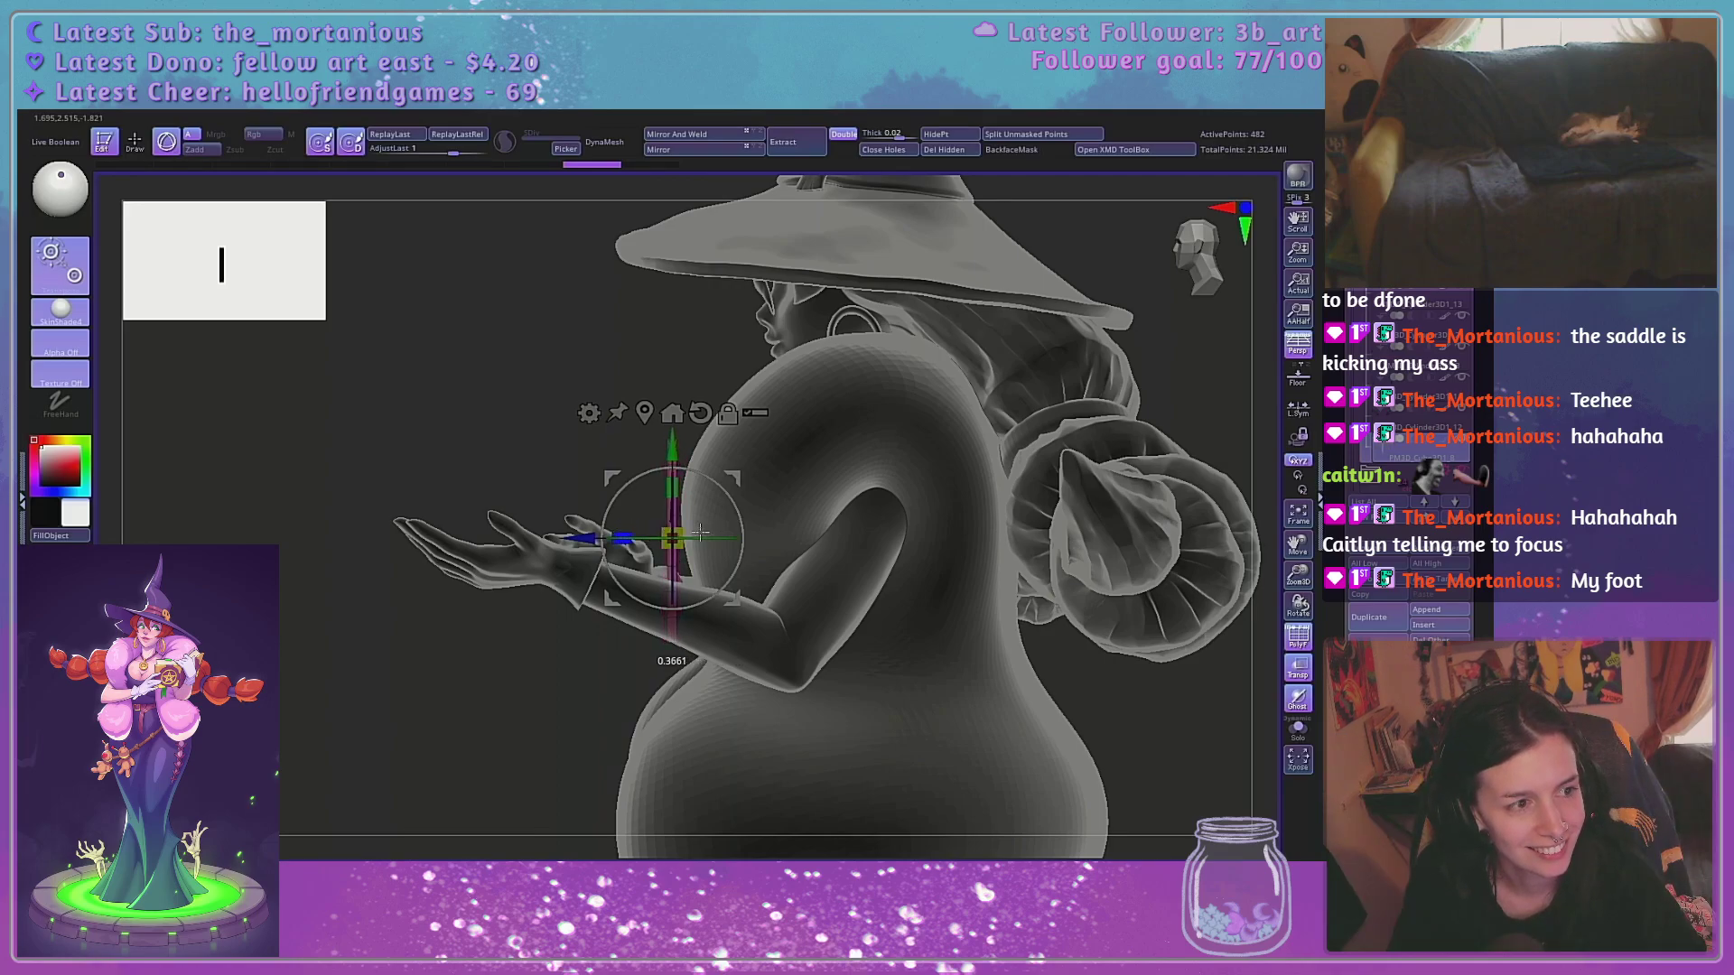
left_click_drag(698, 533, 706, 531)
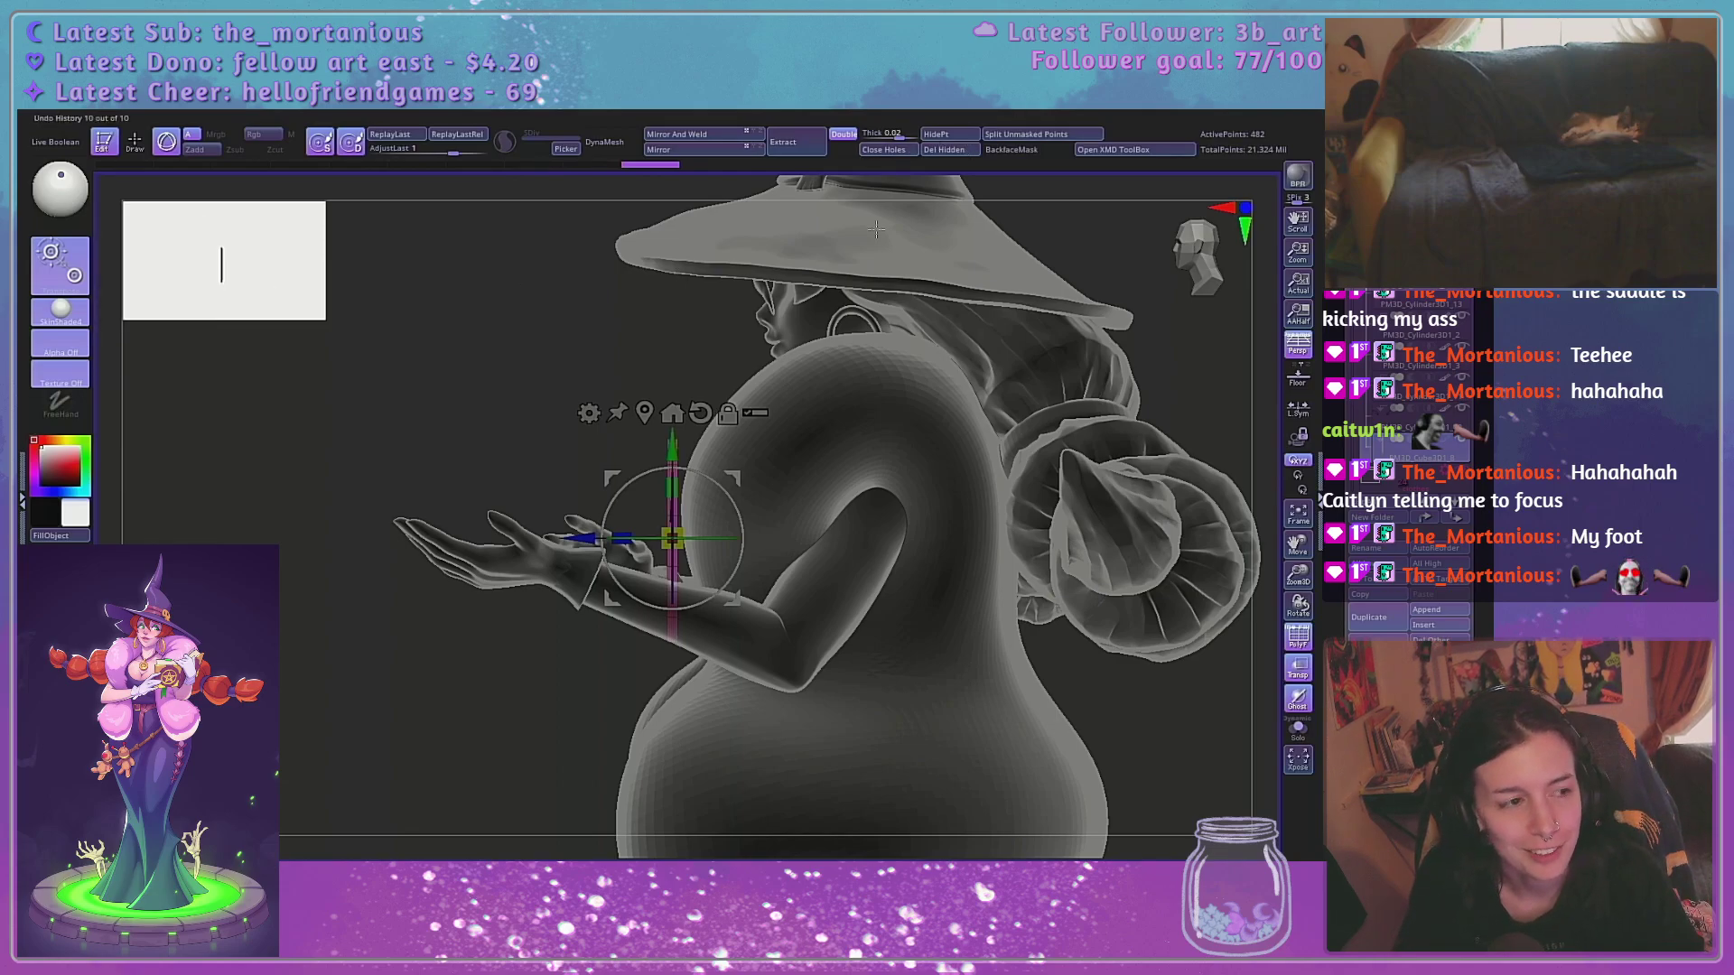
right_click_drag(798, 461, 769, 490)
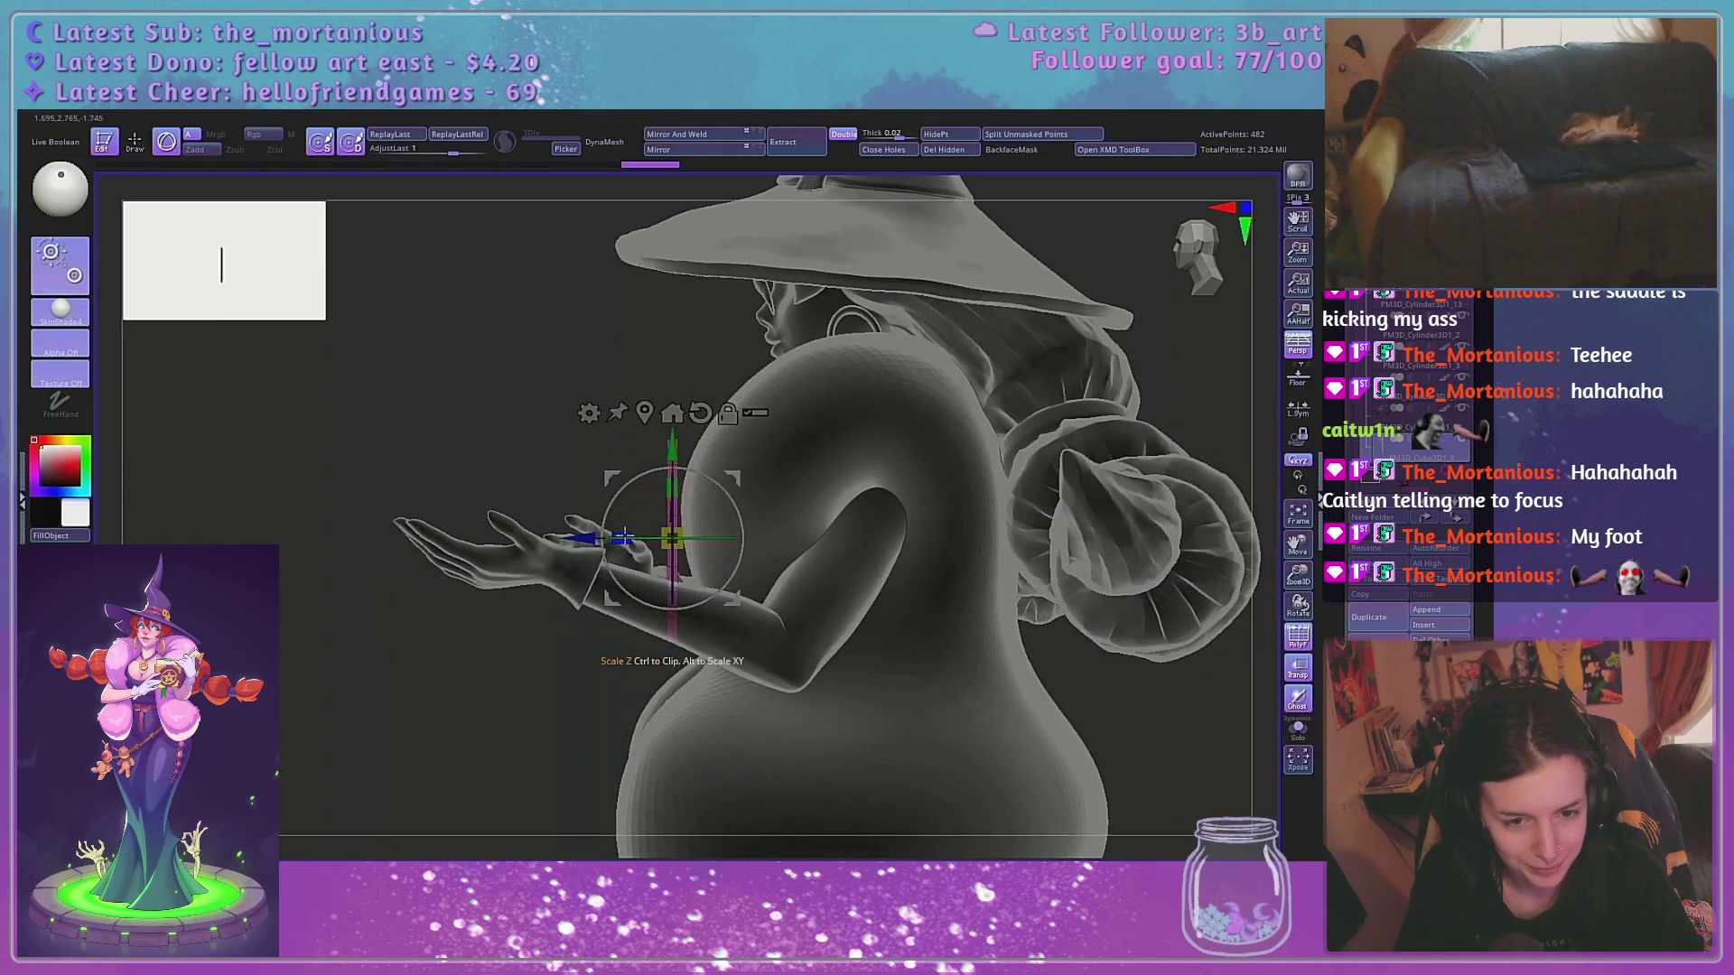
left_click_drag(622, 539, 576, 537)
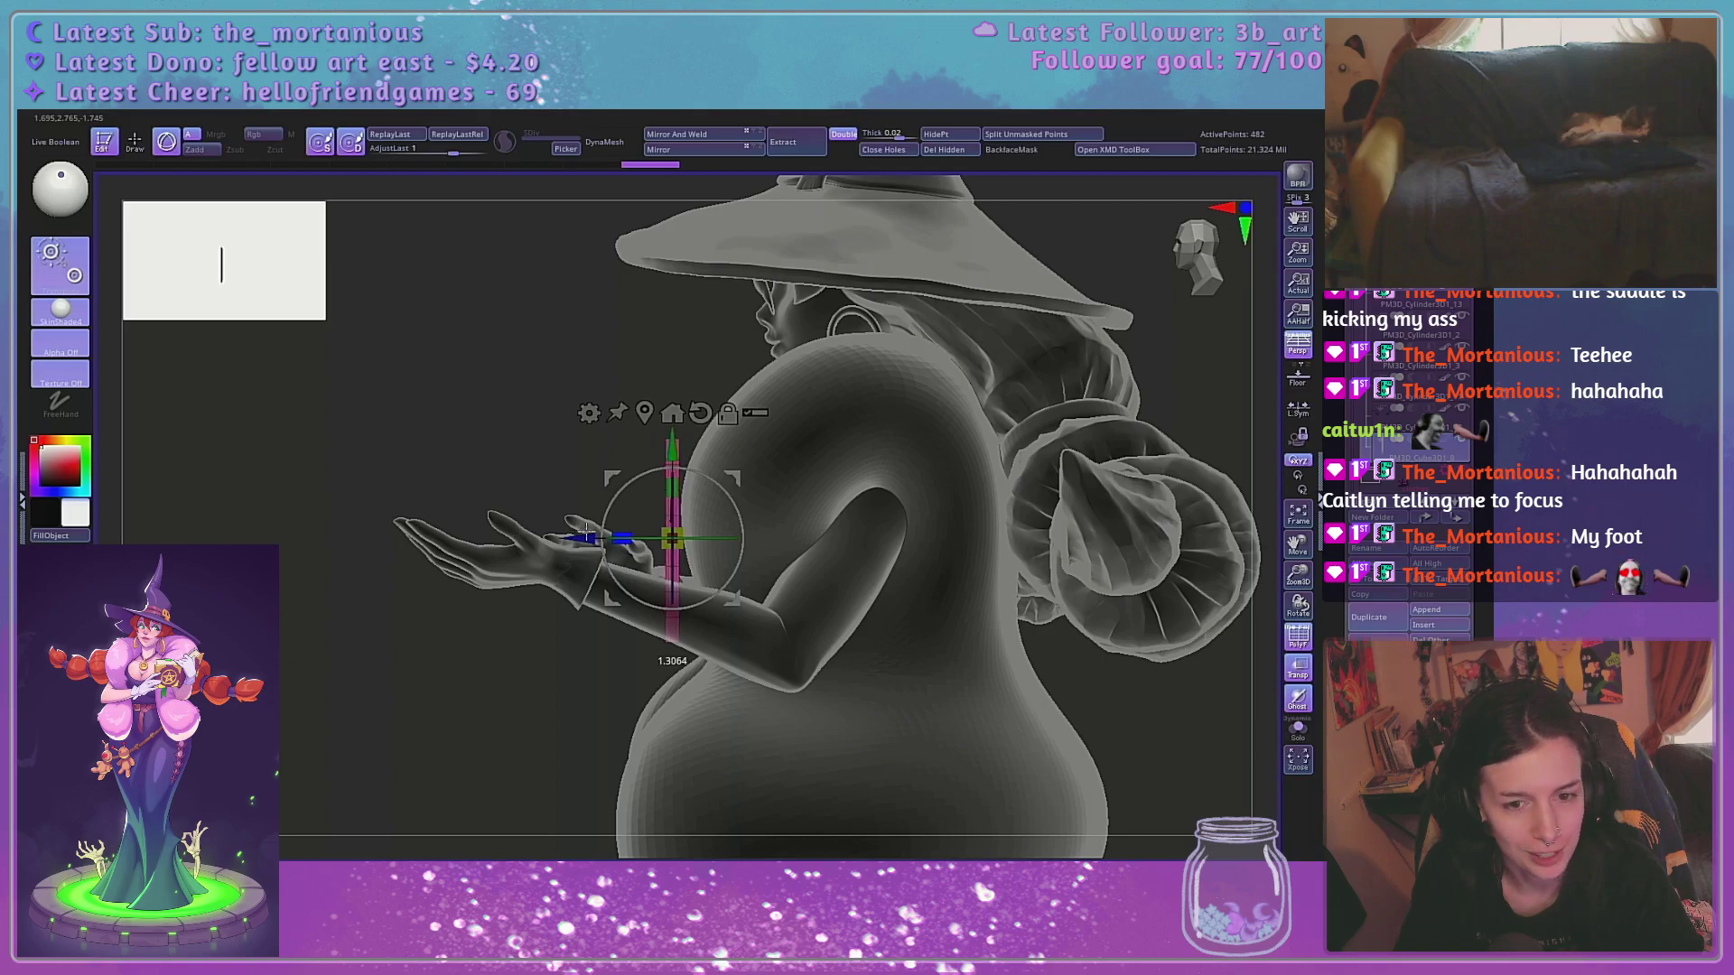
left_click_drag(591, 531, 590, 532)
right_click_drag(592, 531, 907, 500, "shift")
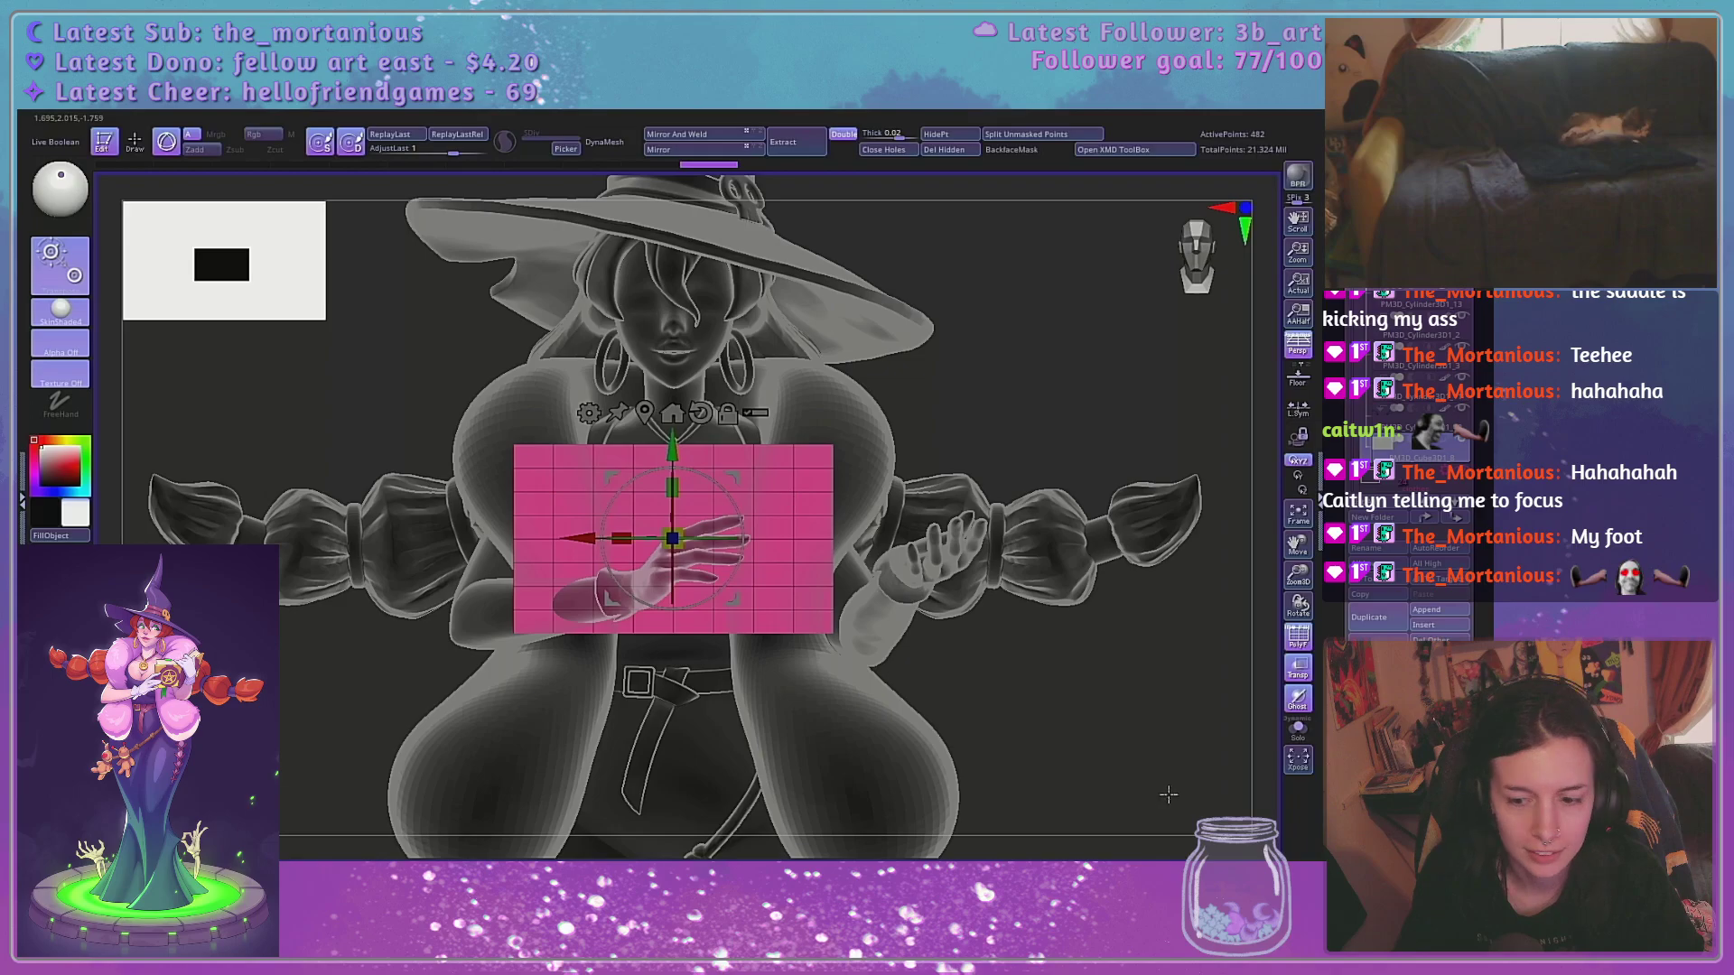
Shift the gizmo pivot sideways off the slab's centre and switch off perspective
key("q")
mouse_move(986, 421)
left_mouse_down()
mouse_move(976, 576)
mouse_move(964, 472)
mouse_move(1065, 713)
left_mouse_up()
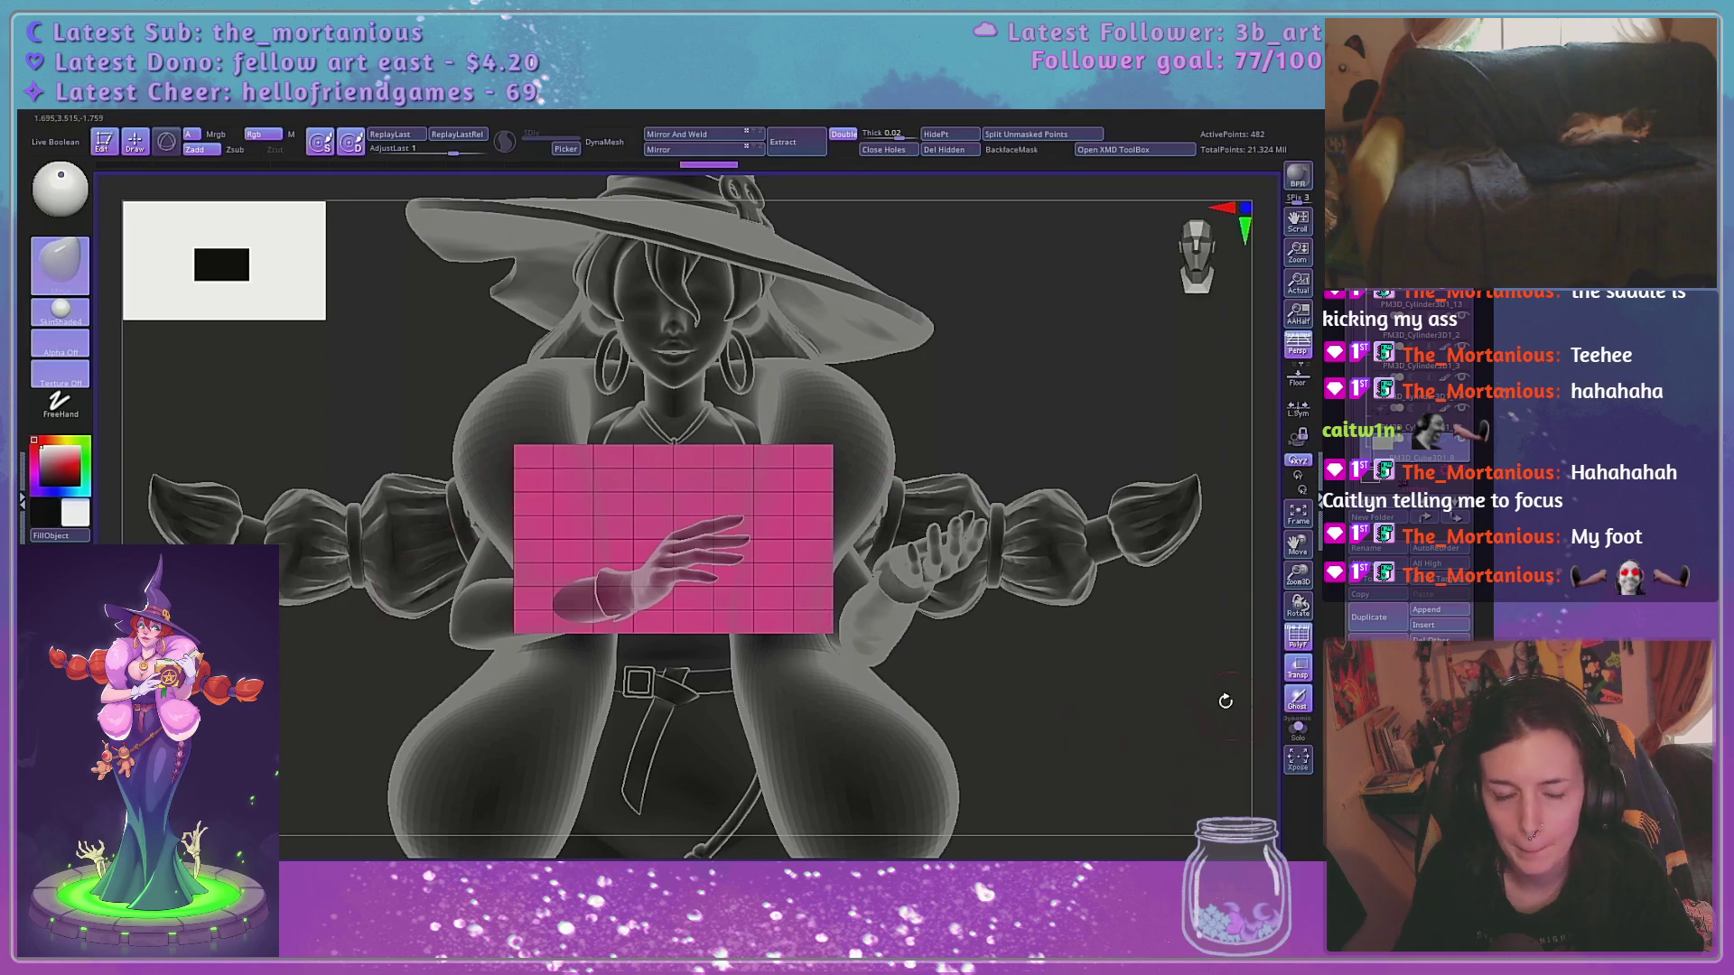
key("w")
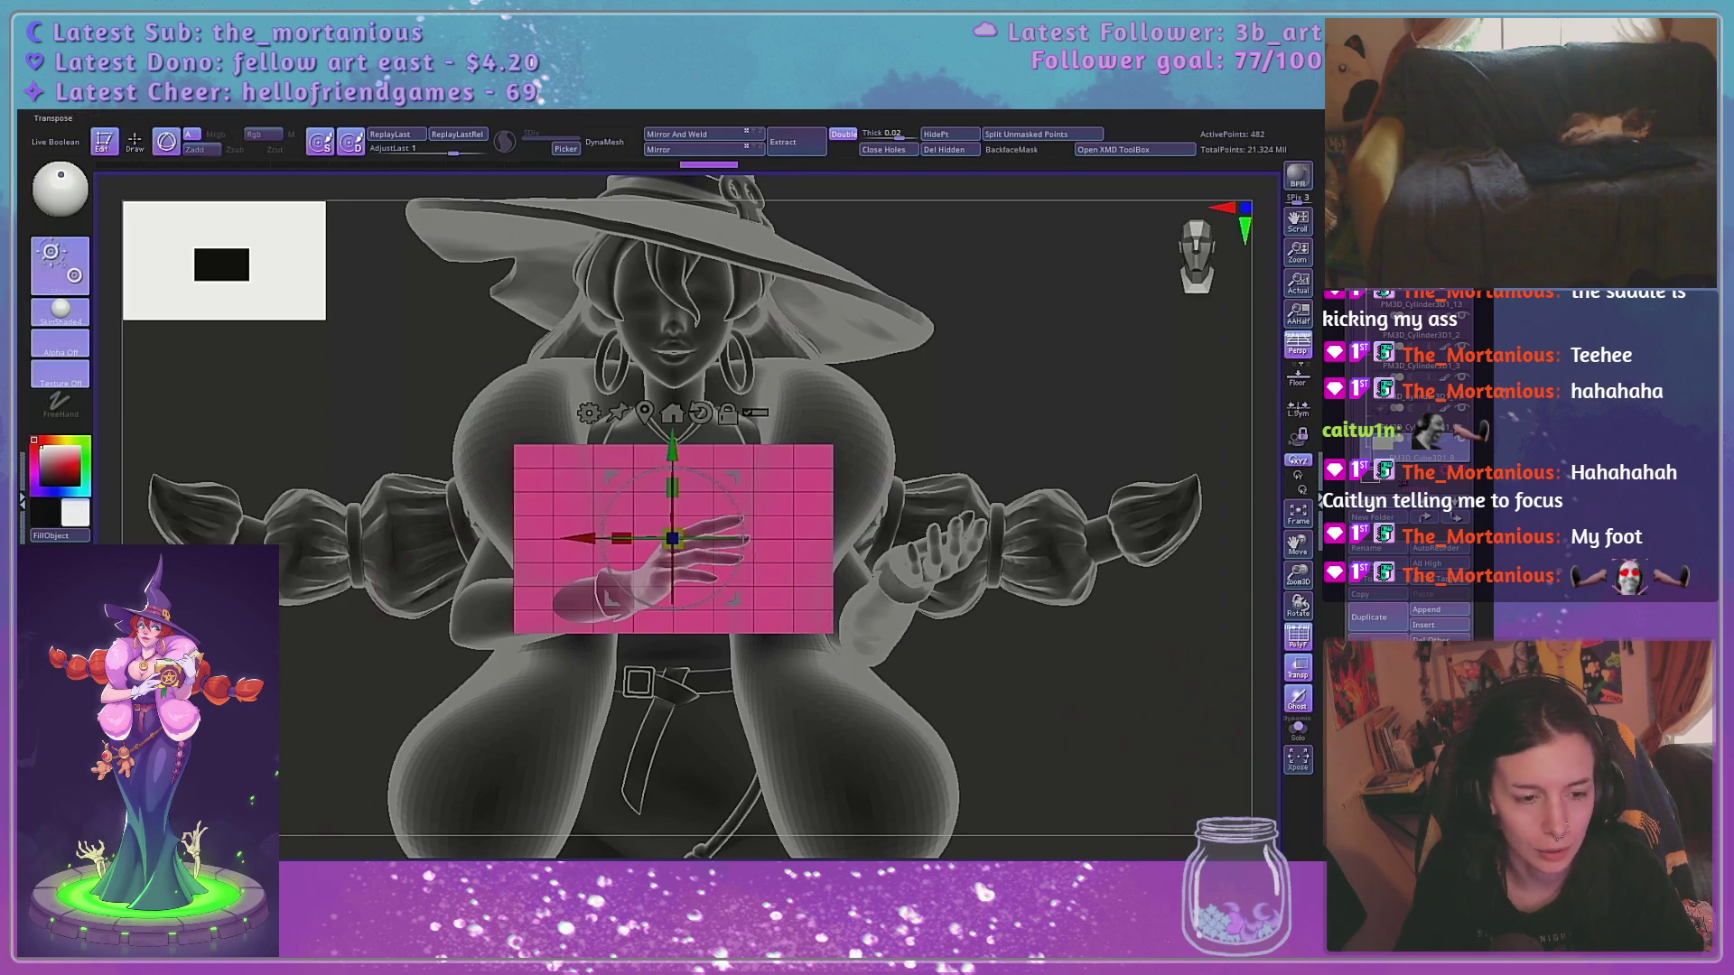
left_click_drag(563, 540, 604, 539, "alt")
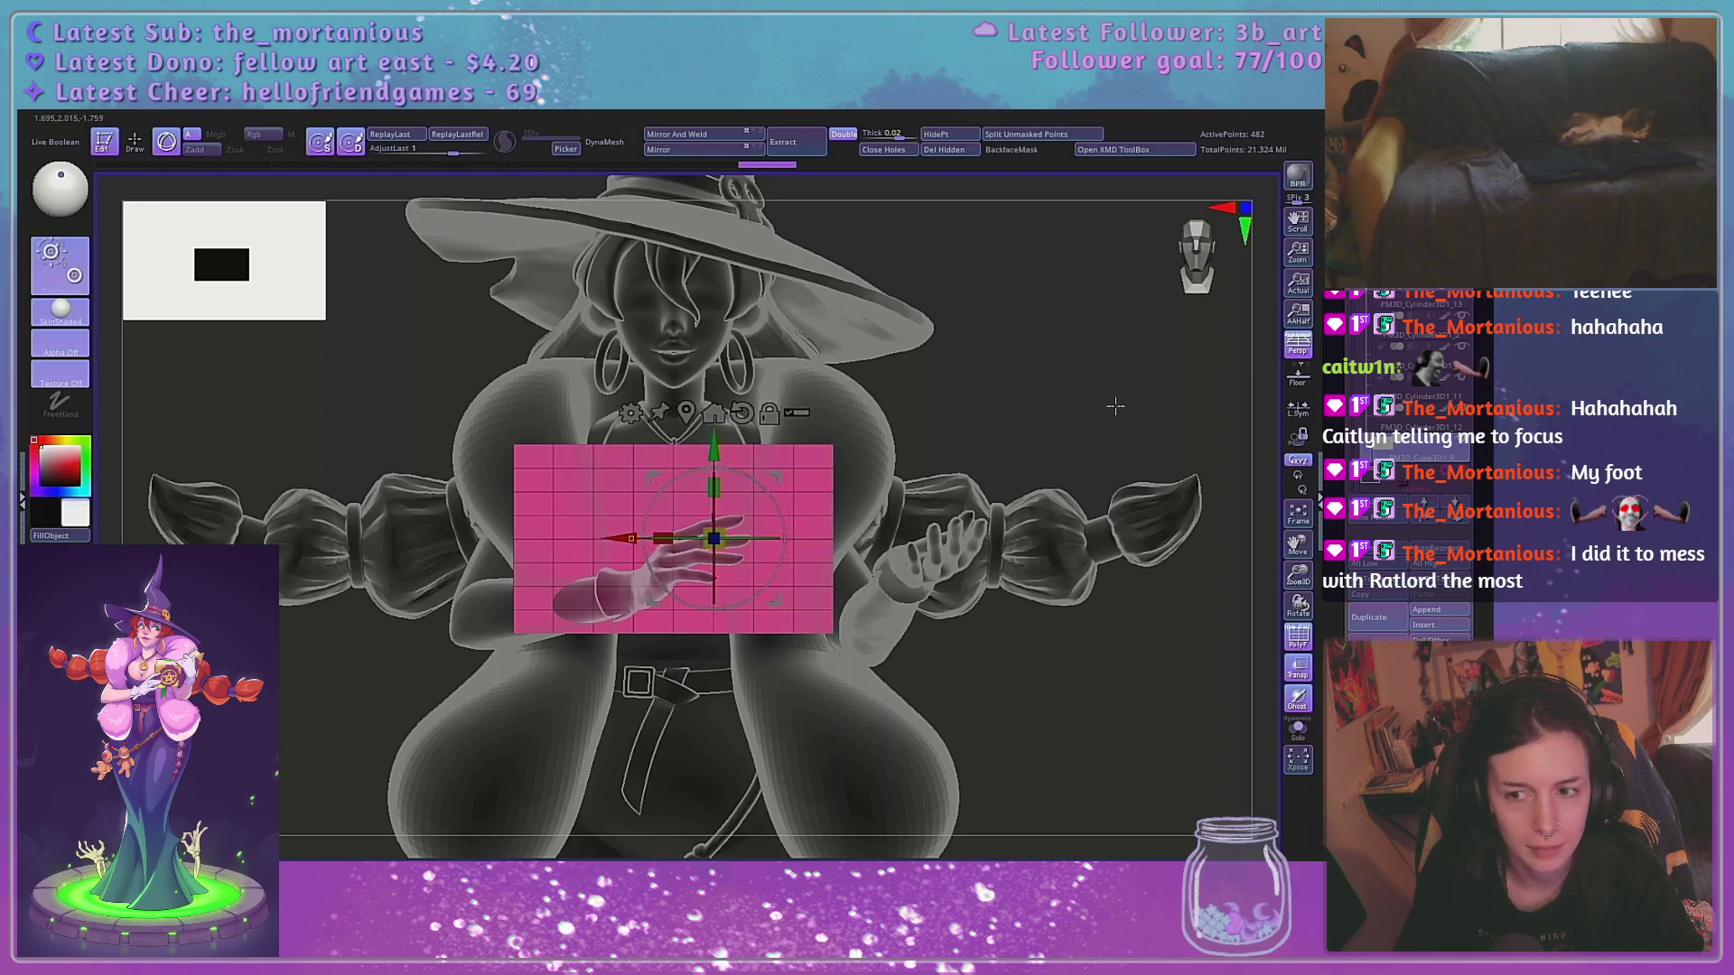
left_click(1297, 344)
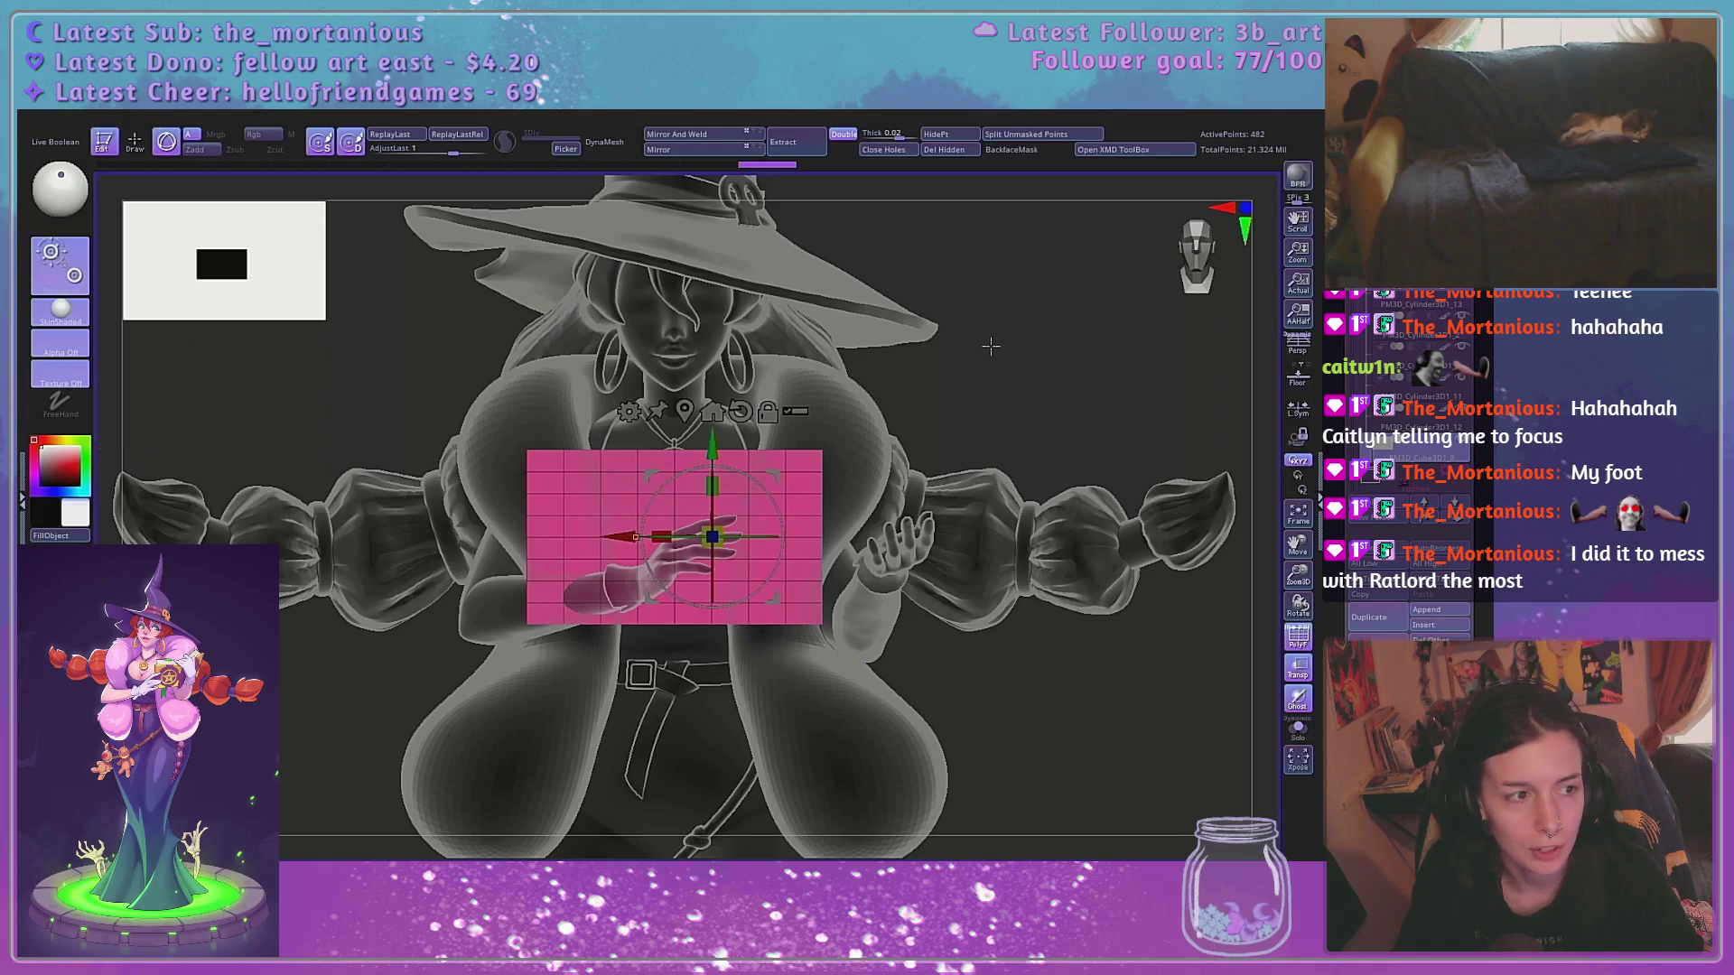
Try rotating the slab's mirrored halves around the vertical axis from the offset pivot
left_click_drag(991, 346, 994, 406)
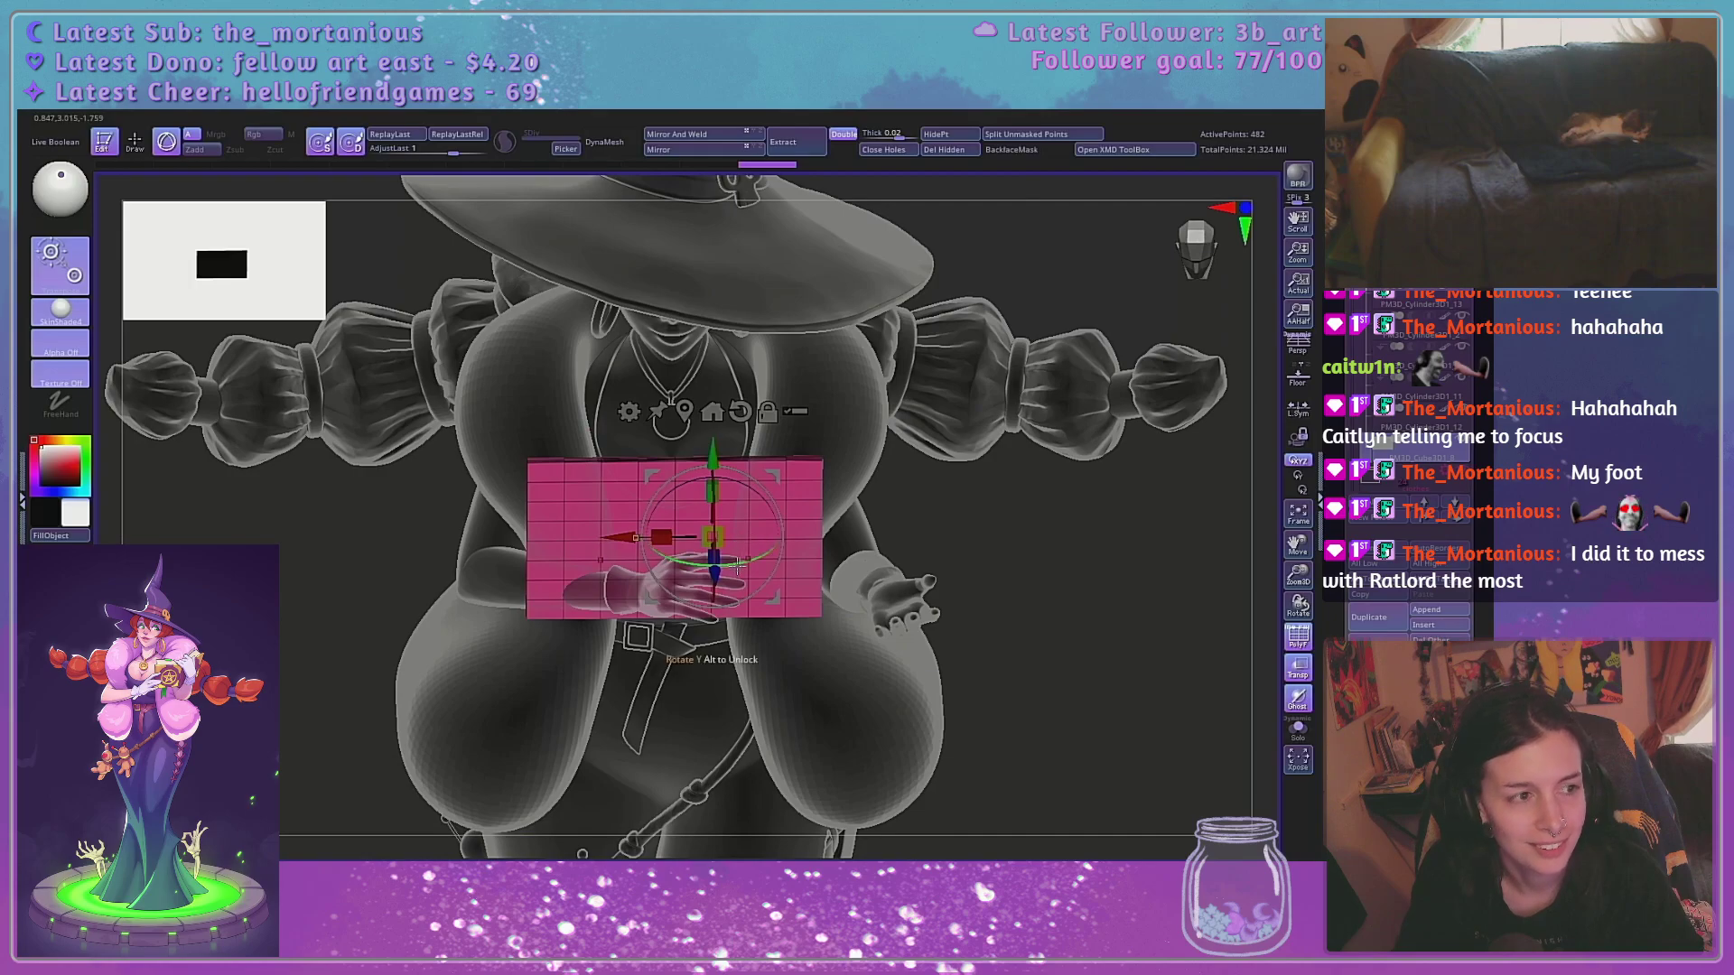
left_click_drag(738, 566, 1033, 474)
key("ctrl+z")
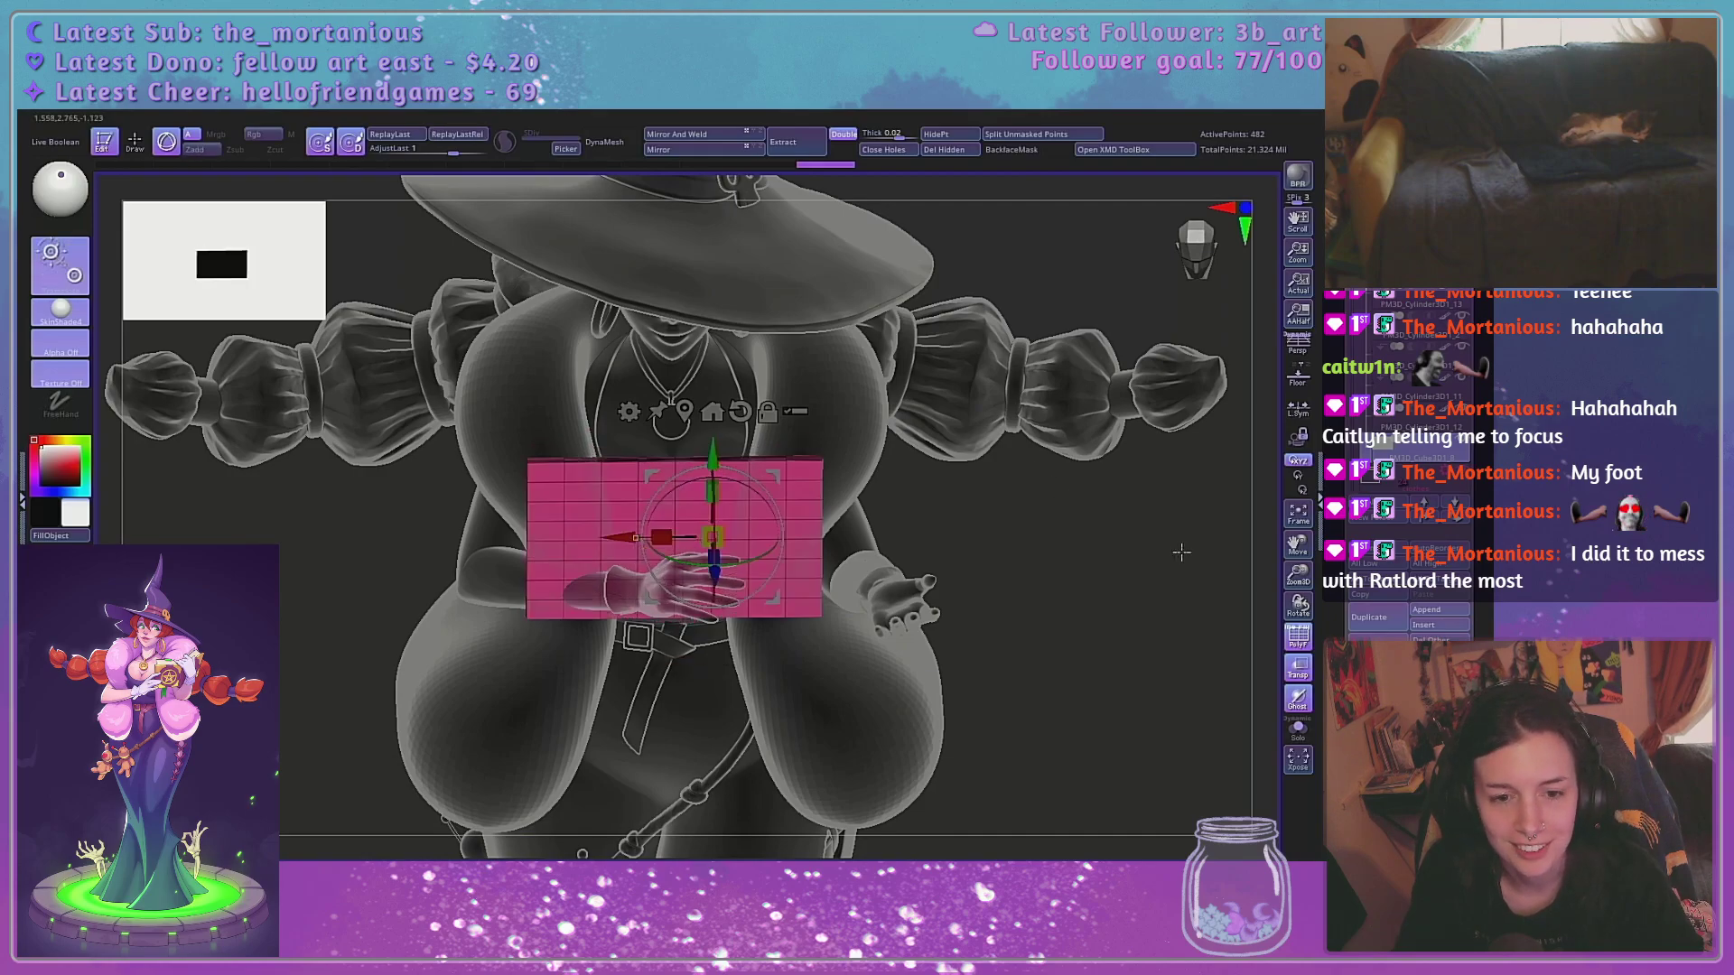
key("ctrl+z")
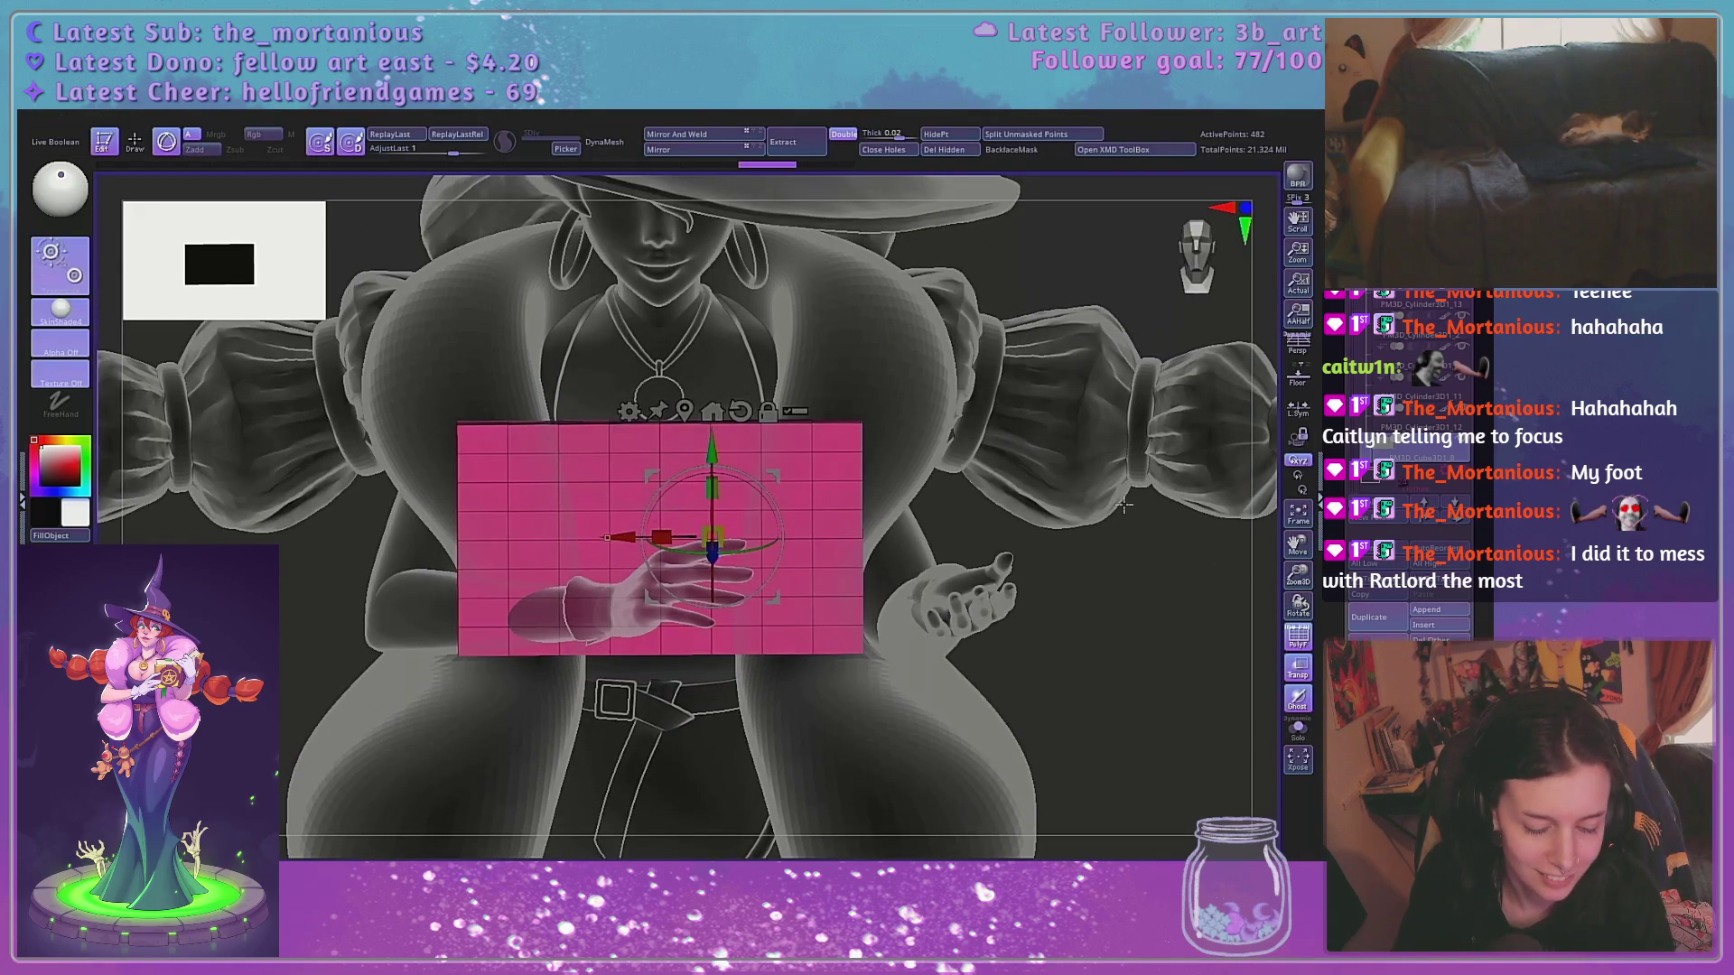
left_click(1123, 506, "ctrl")
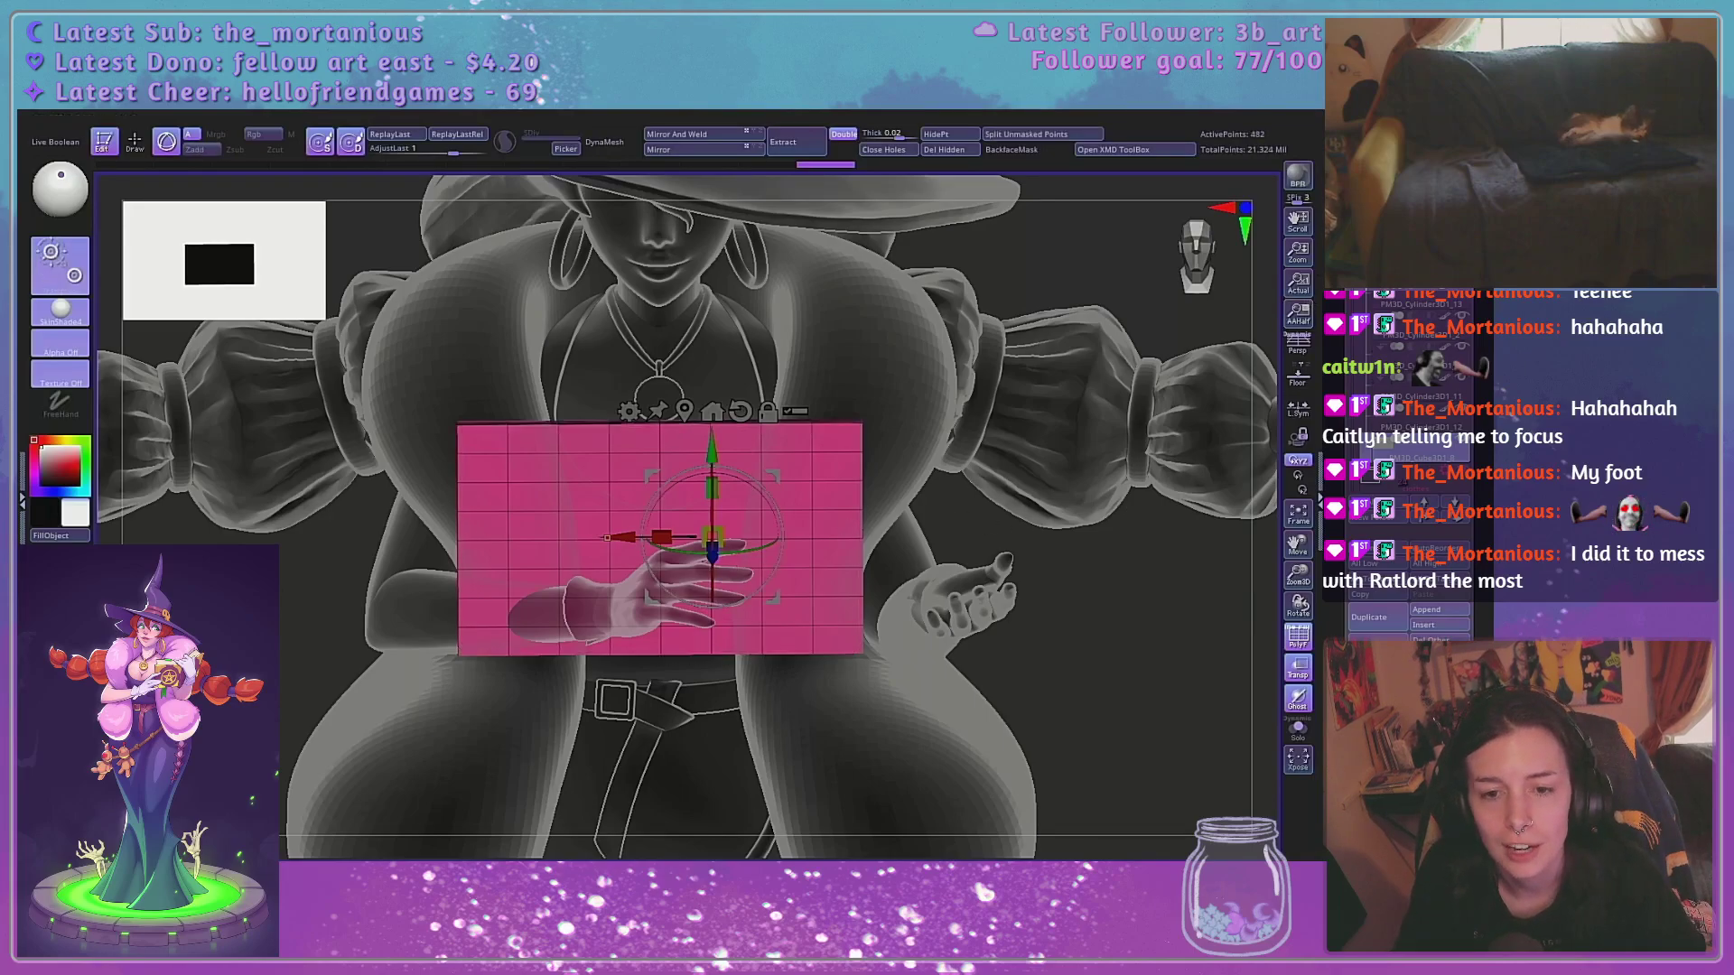
key("ctrl+z")
Subdivide the slab to level 2 with subdivision smoothing turned off so its corners stay sharp
left_click(1372, 144)
left_click(1373, 162)
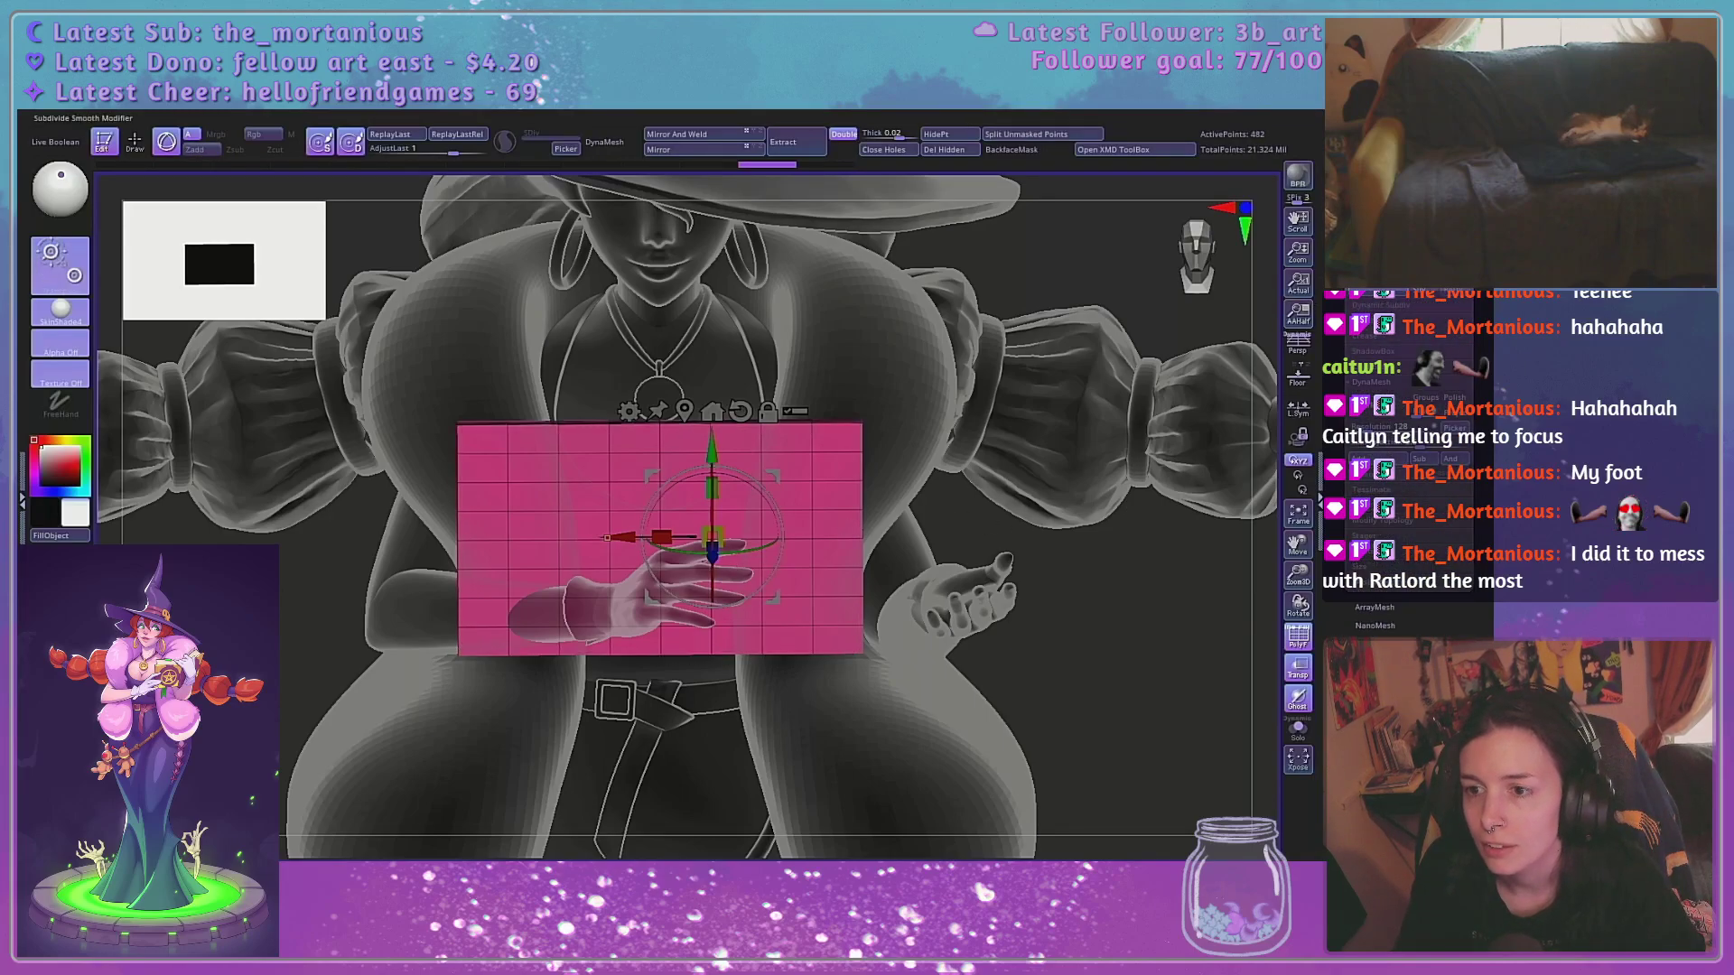
key("ctrl+shift+z")
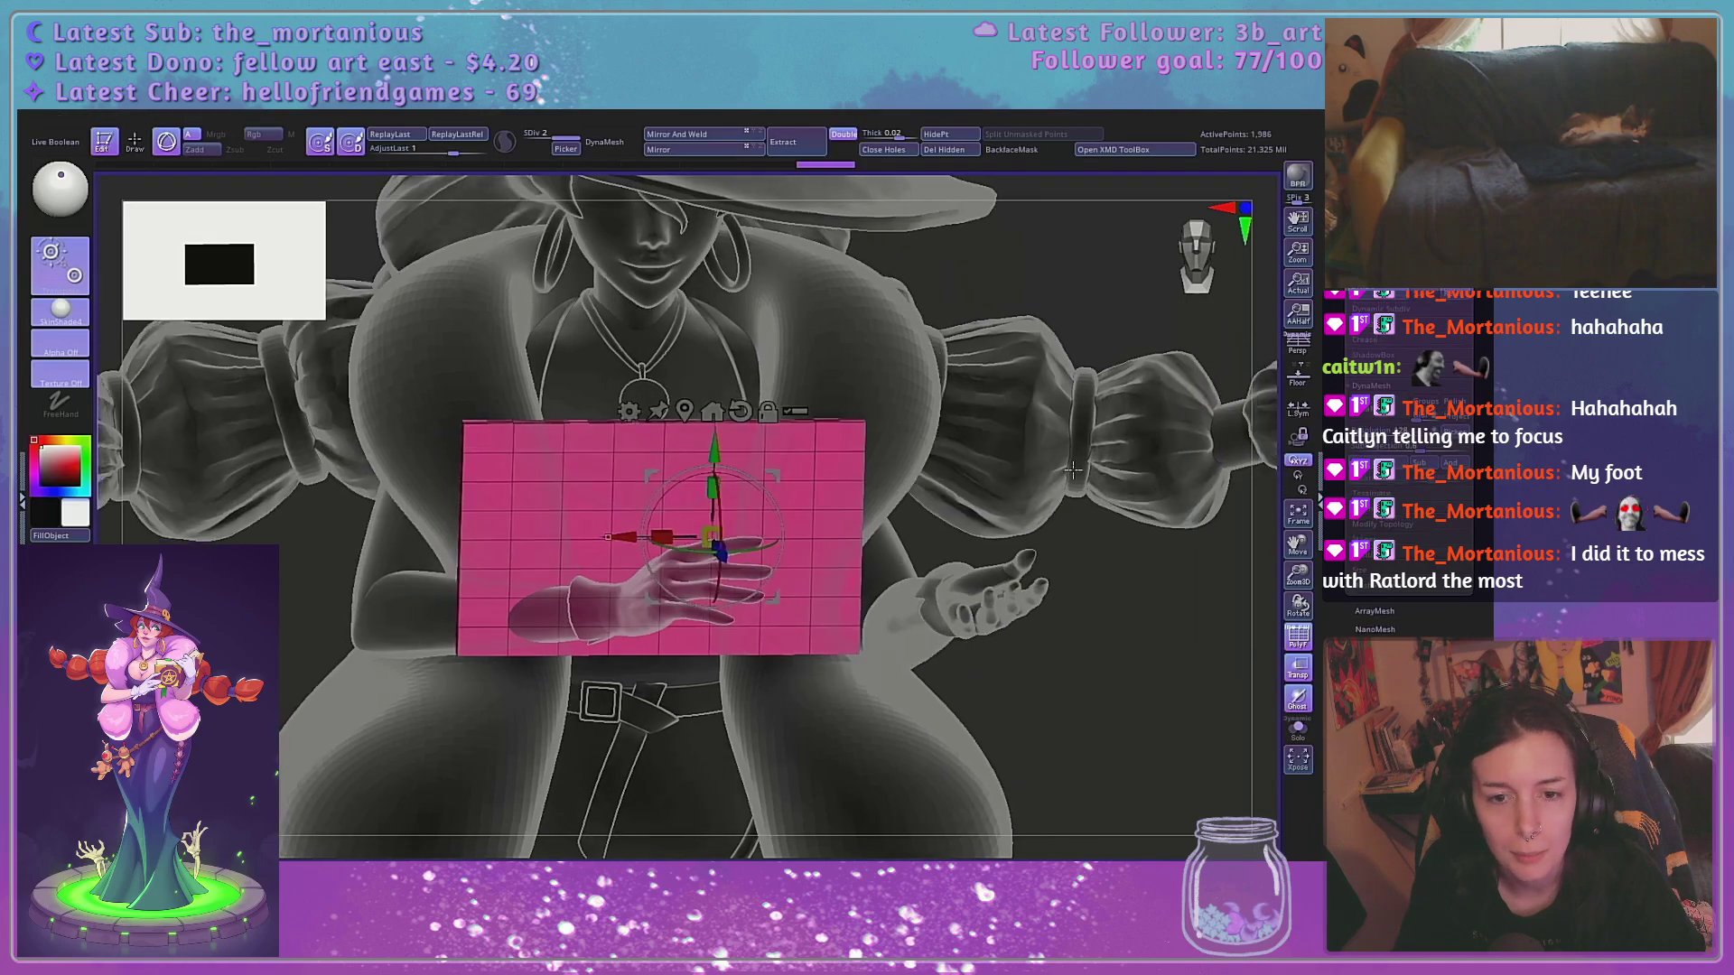
key("shift+f")
key("shift+f")
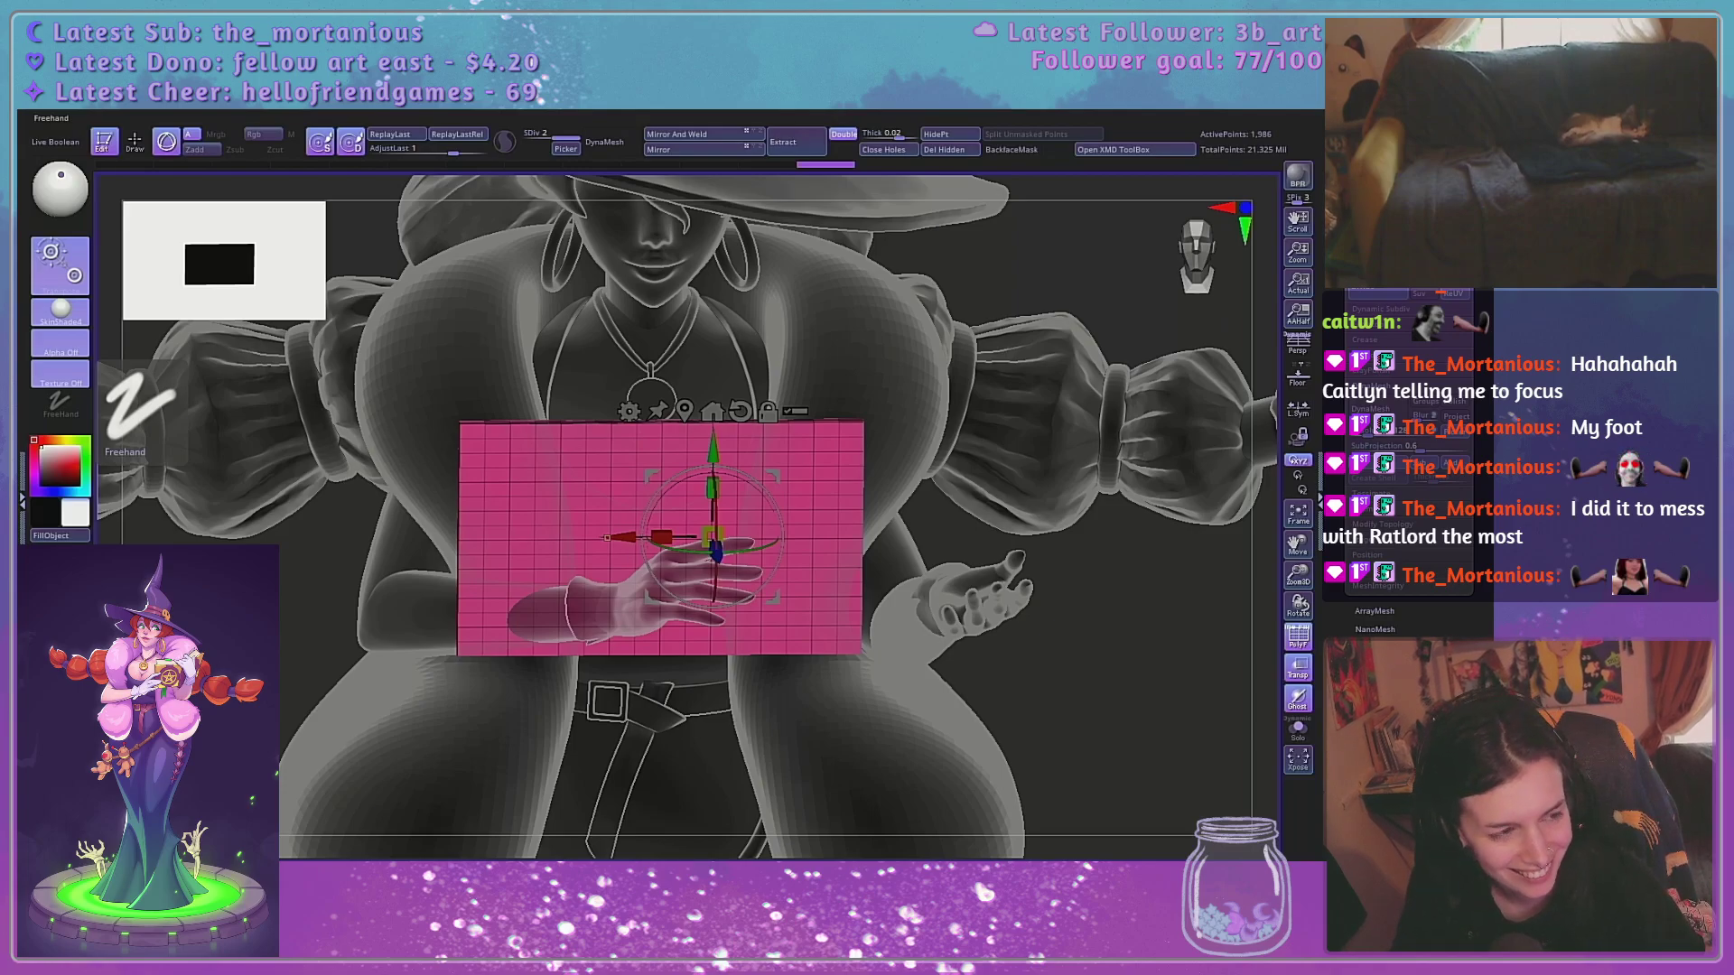
Try folding the subdivided slab into a V, first from the current pivot and again with the pivot closer to the centre
left_click_drag(1028, 560, 974, 480)
left_click_drag(748, 556, 784, 547)
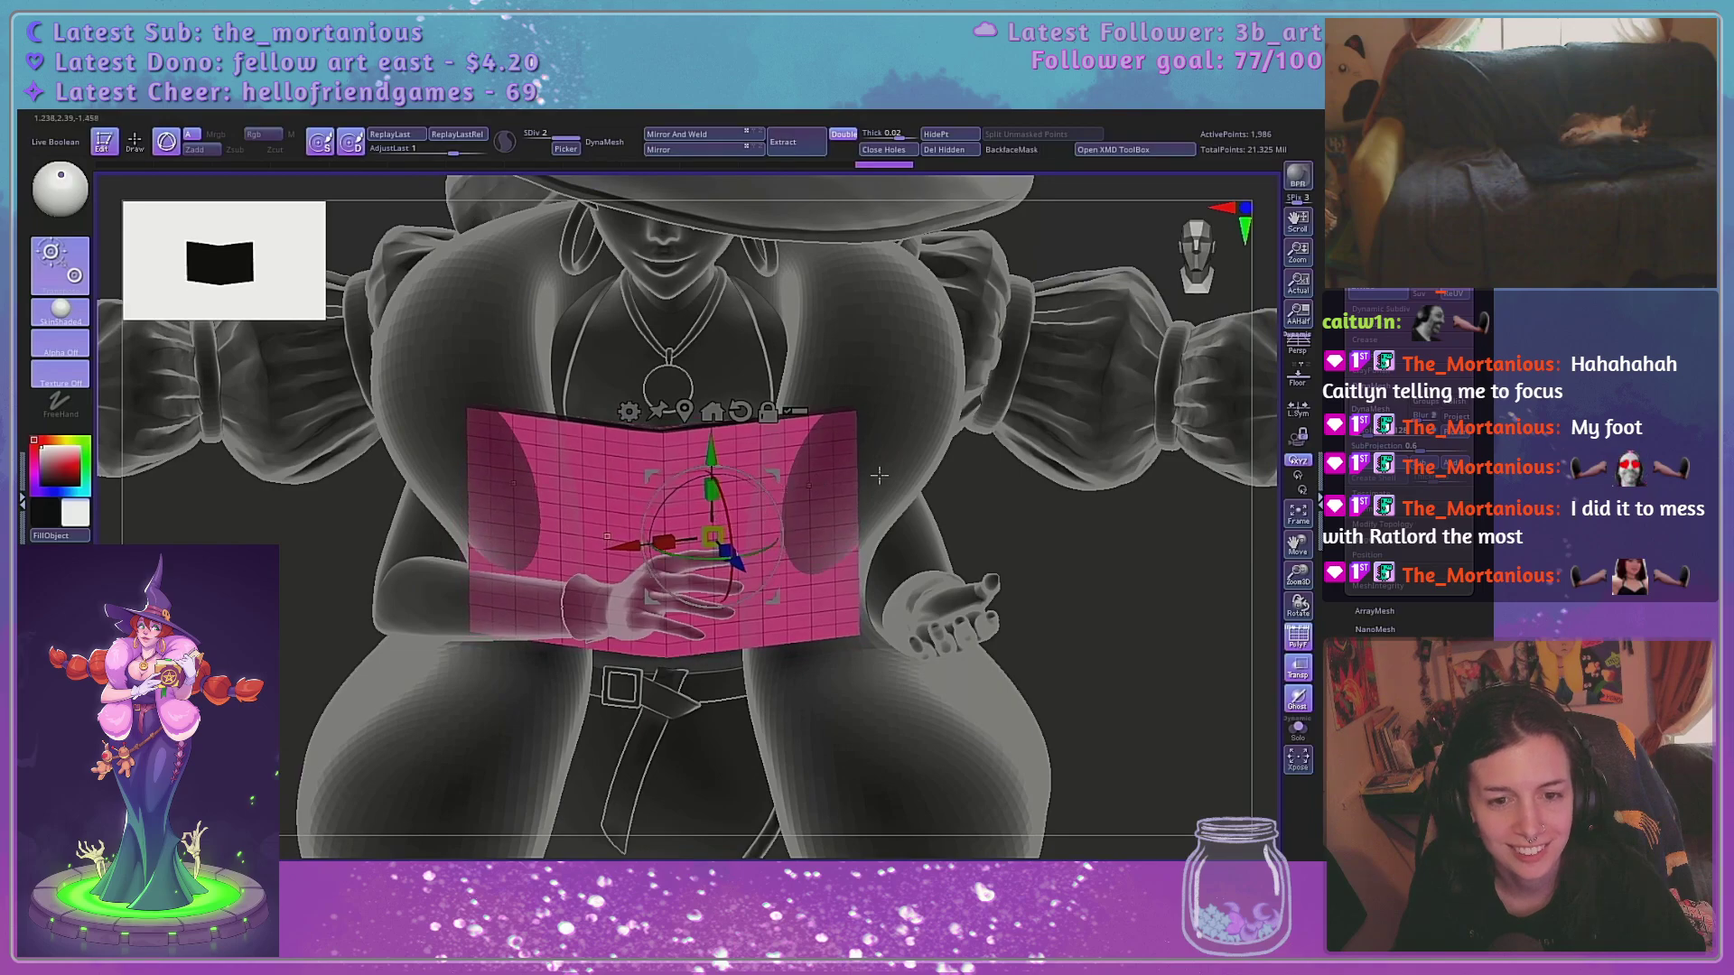
key("ctrl+z")
left_click_drag(949, 465, 935, 547)
left_click_drag(614, 532, 591, 531, "alt")
left_click_drag(712, 584, 830, 560)
key("ctrl+z")
key("ctrl+z")
Subdivide the slab to level 3 and try a steep fold of its two halves toward the chest
key("ctrl+d")
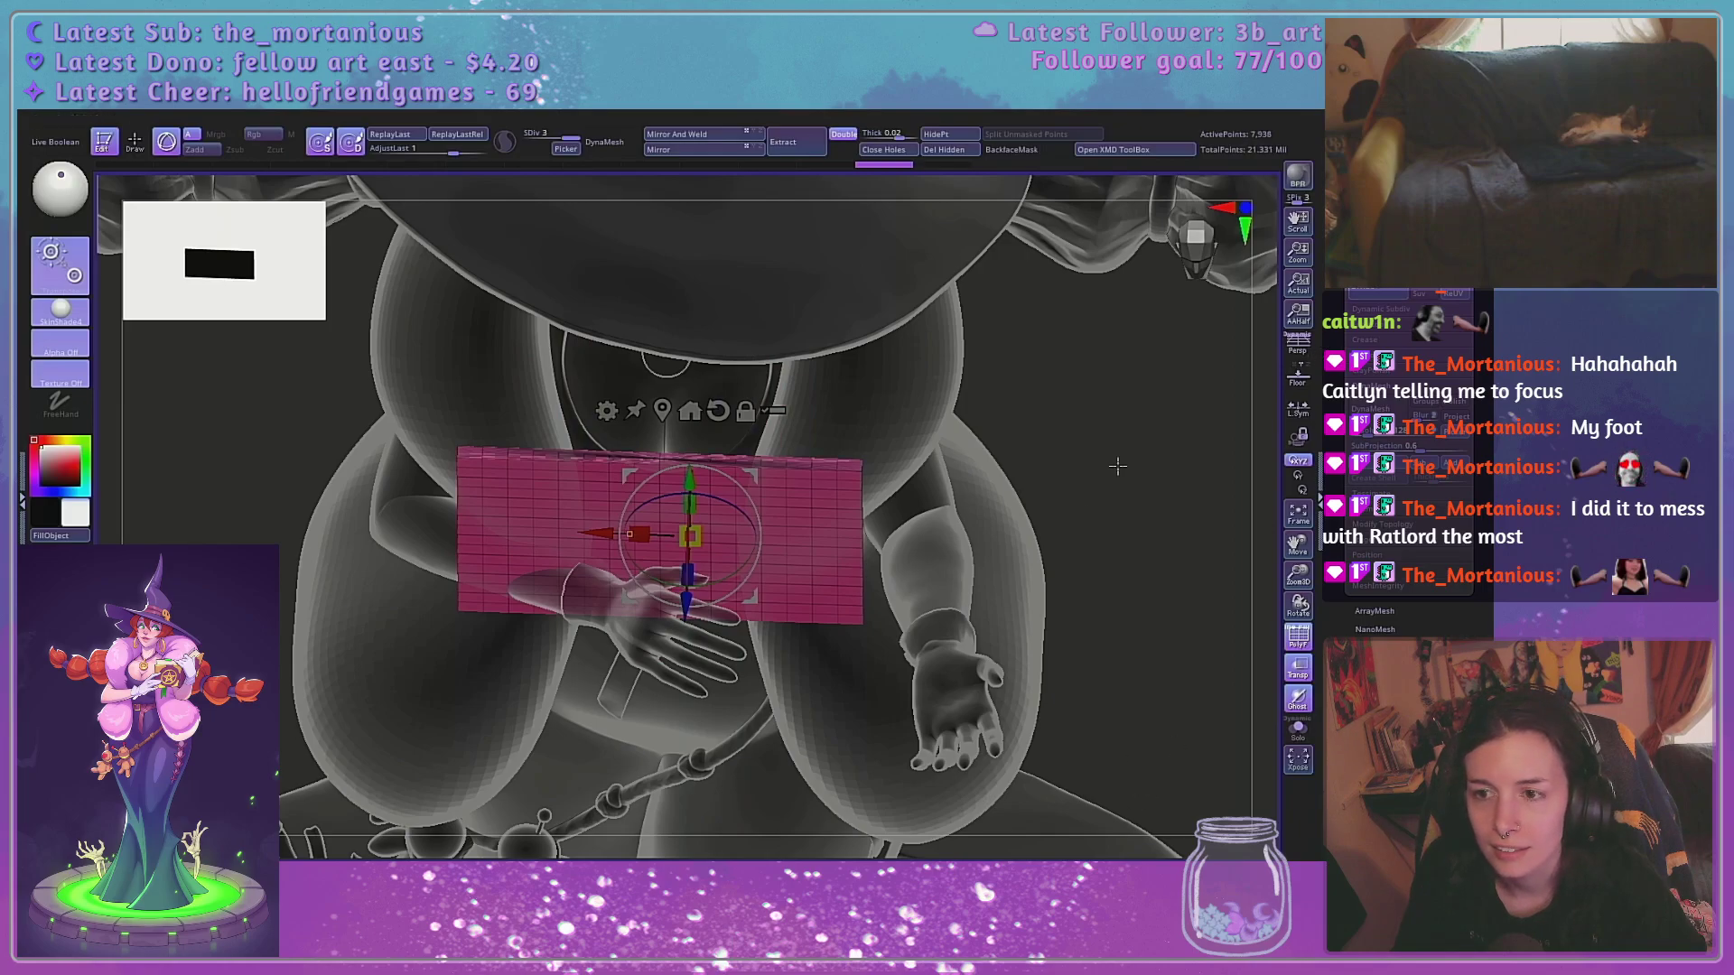
left_click_drag(1095, 488, 1091, 453)
left_click_drag(695, 567, 836, 375)
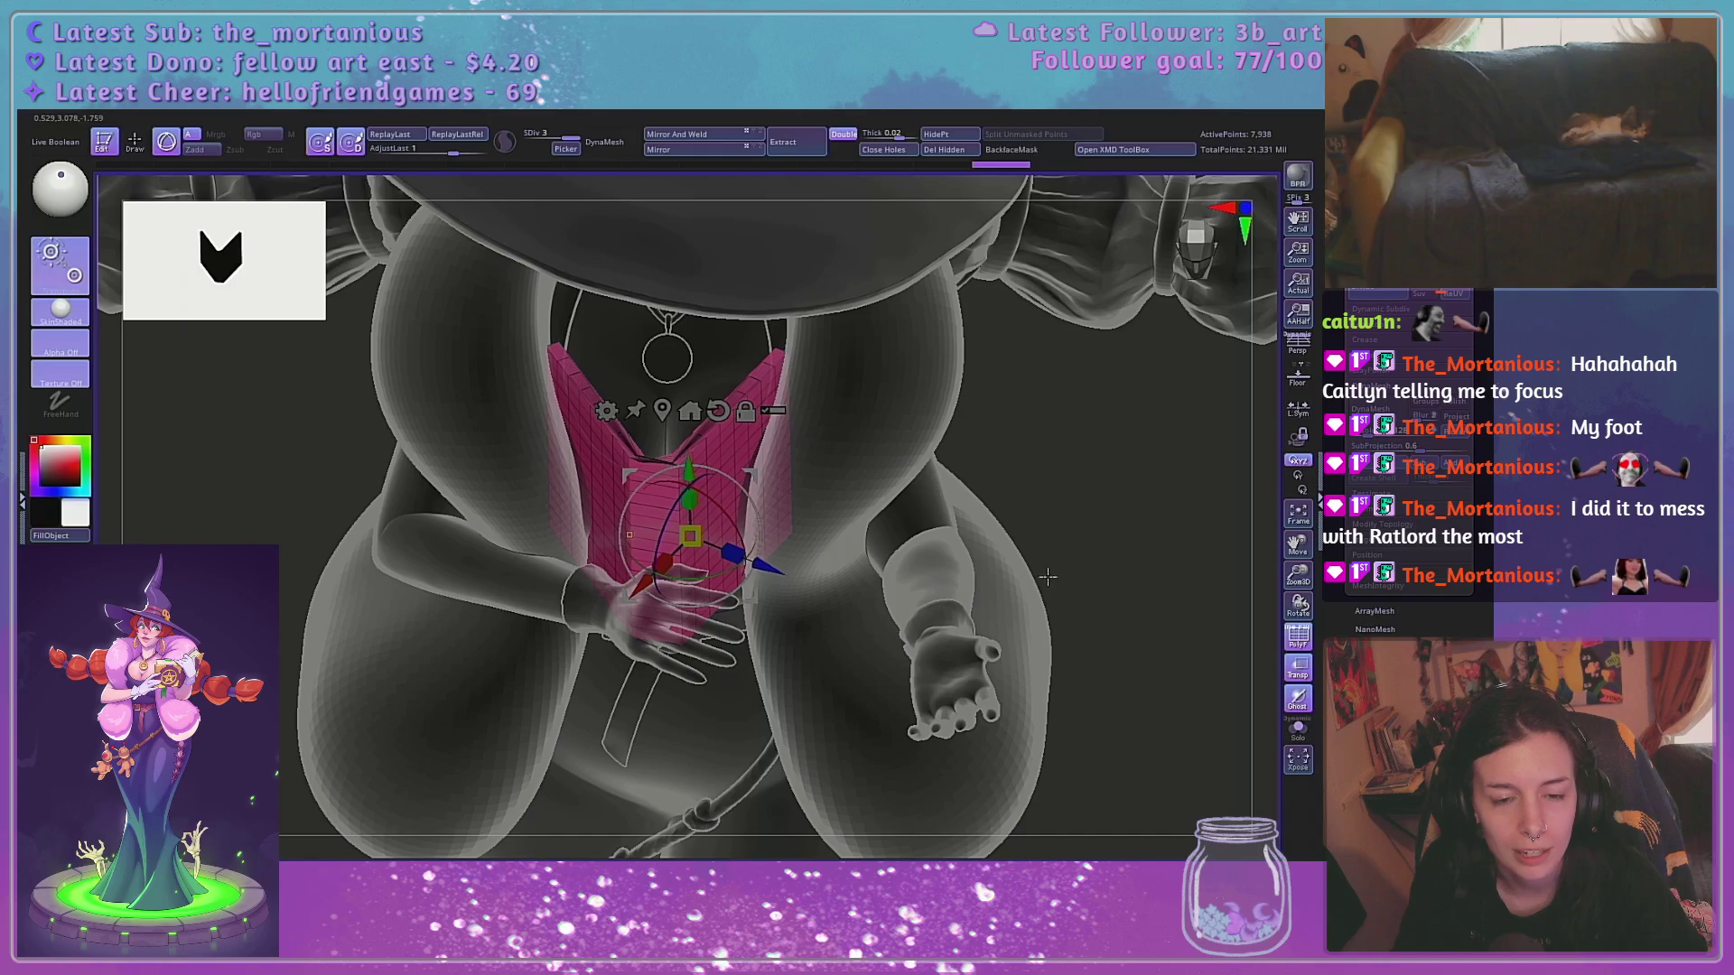
key("ctrl+z")
Try folding the level 3 slab with the pivot shifted onto its centre line
left_click_drag(1032, 504, 1040, 490, "shift")
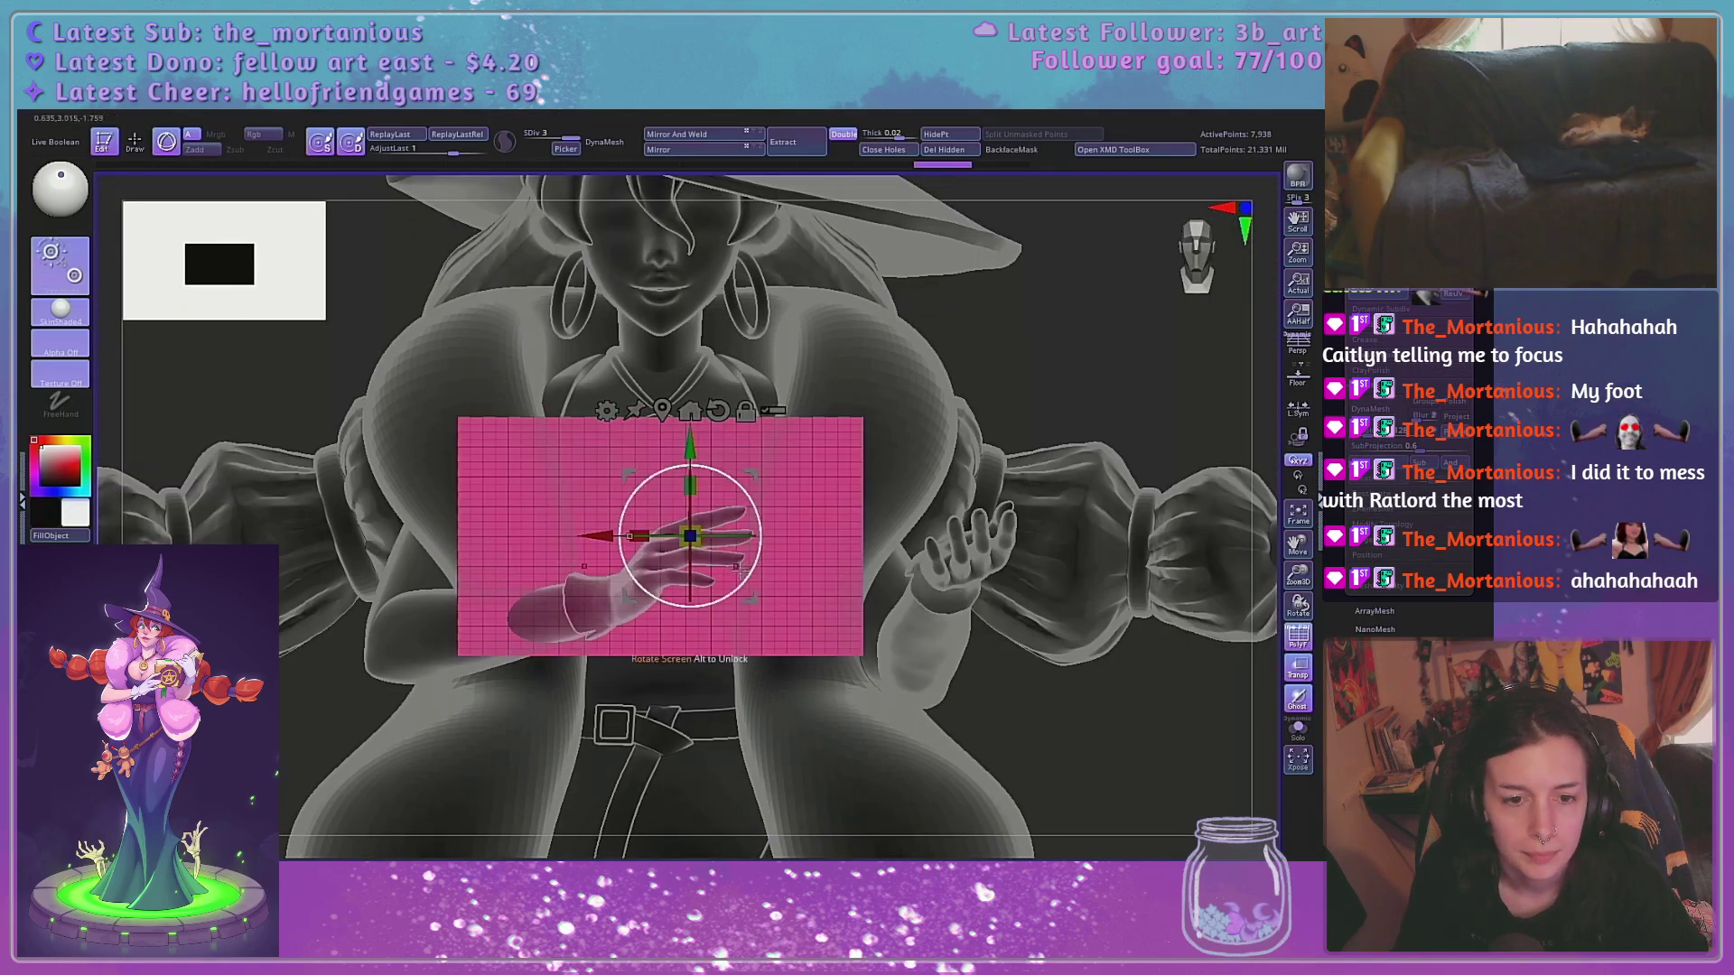
left_click_drag(578, 537, 571, 534)
left_click_drag(1042, 504, 1025, 636)
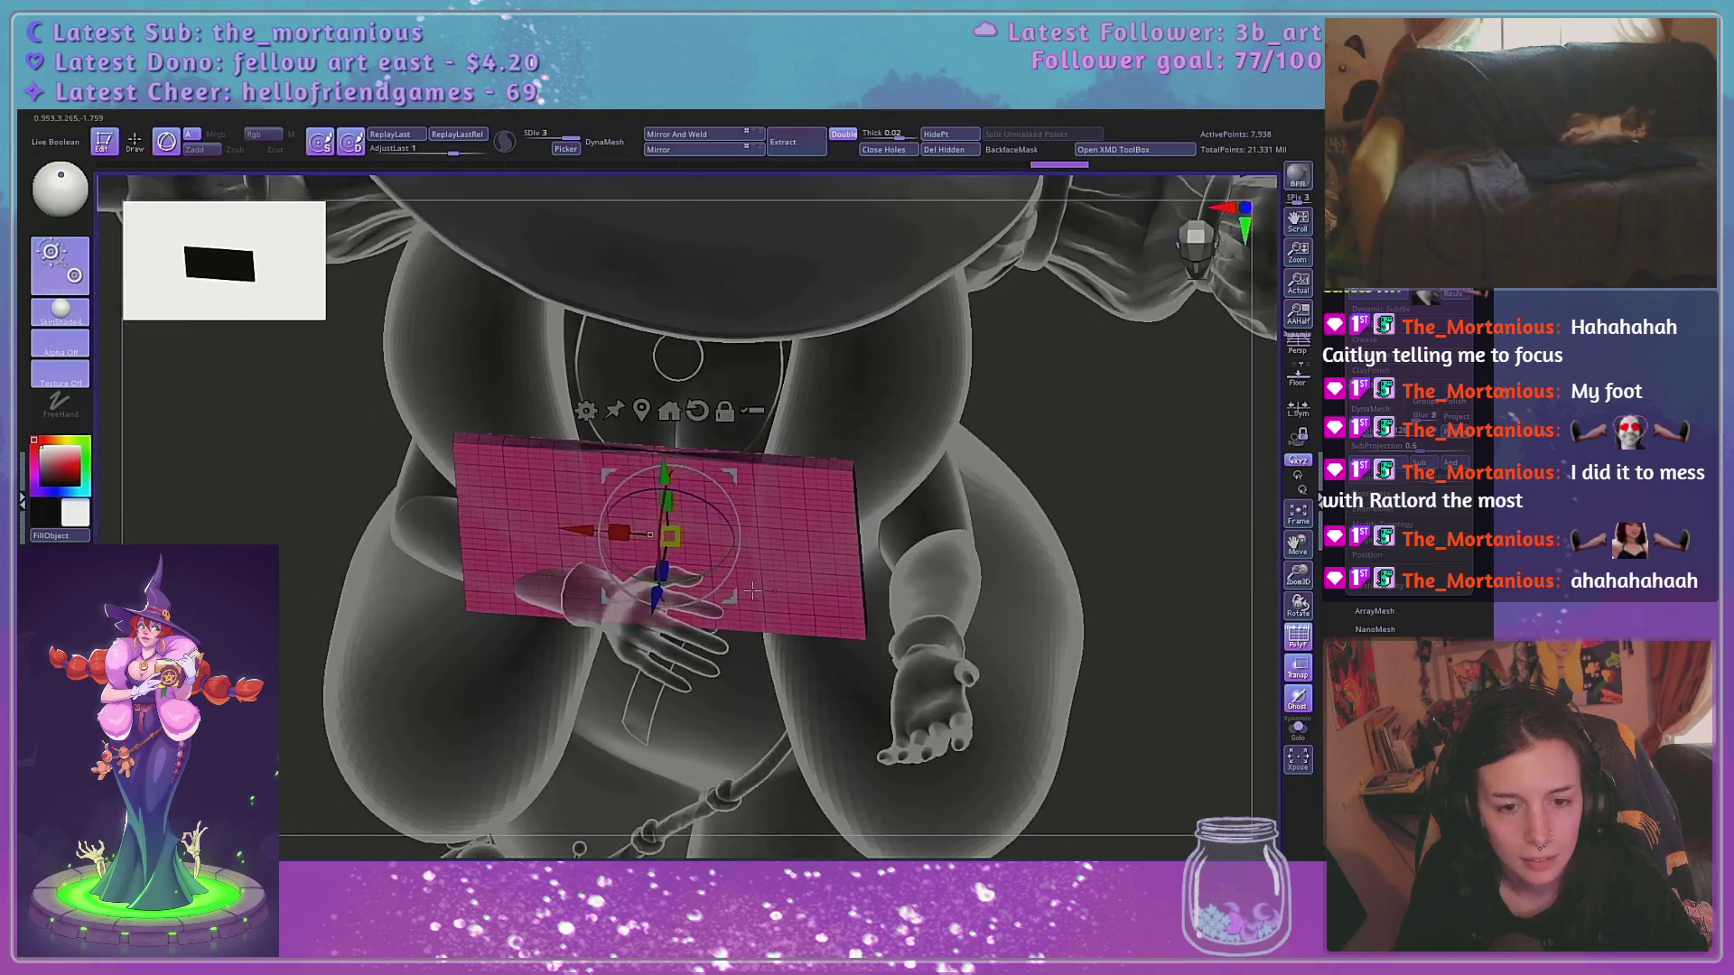
left_click_drag(678, 583, 800, 481)
left_click_drag(993, 723, 984, 658)
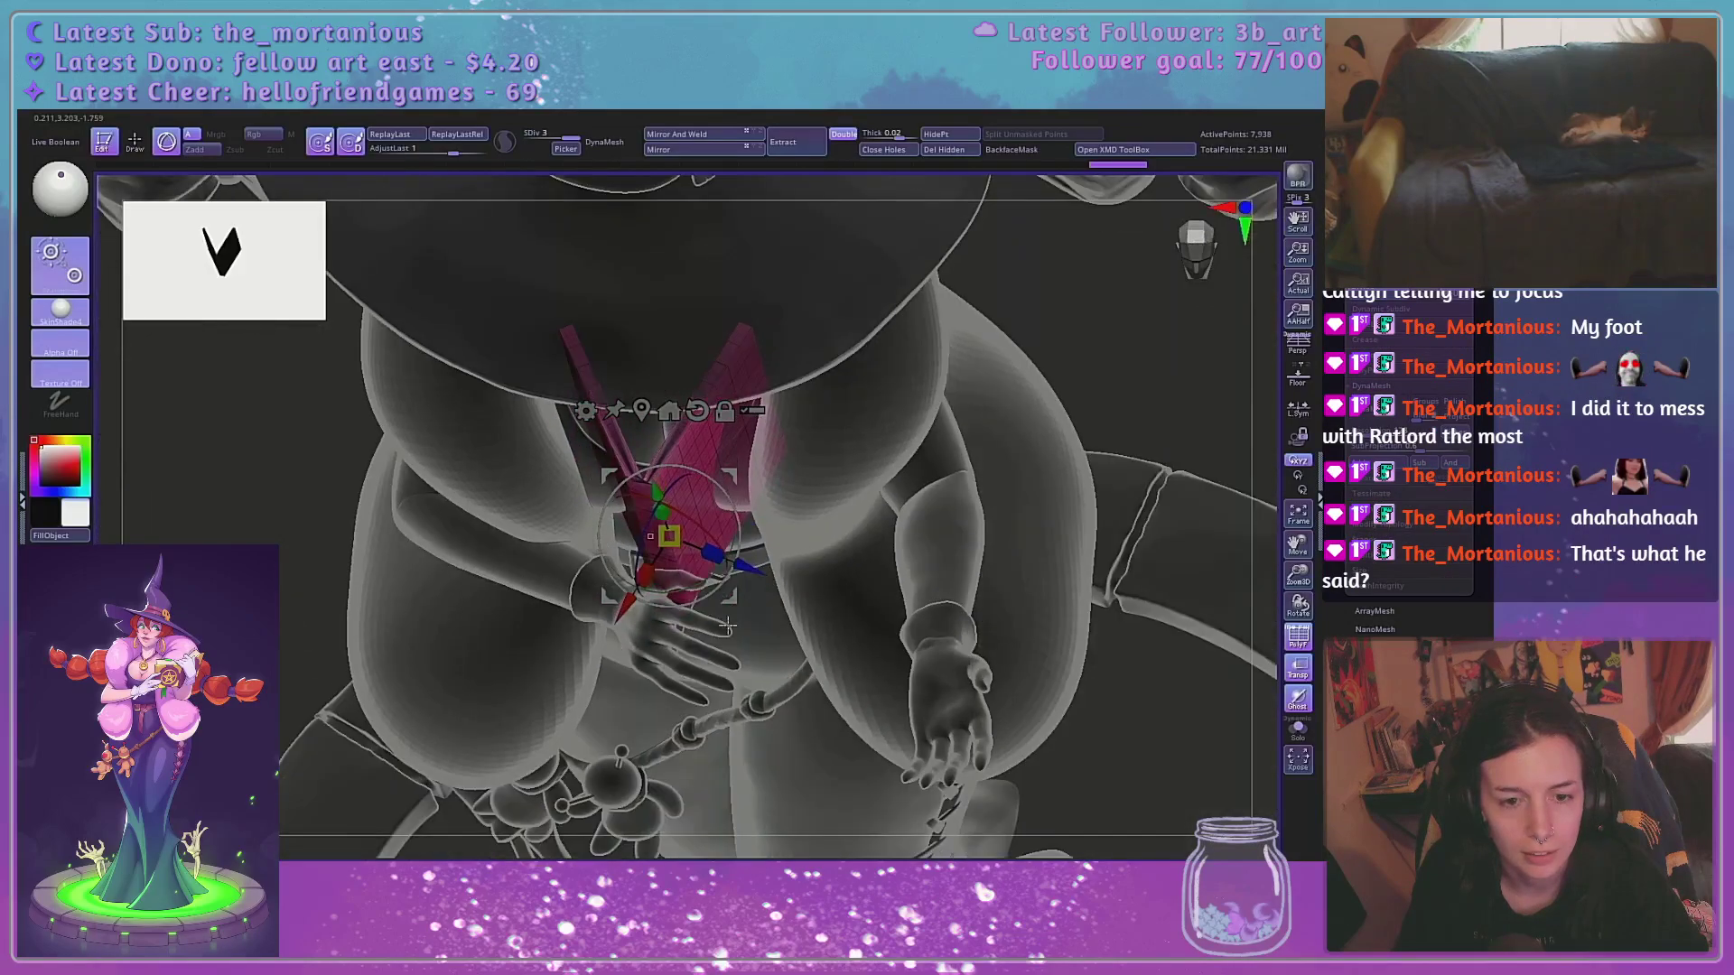
key("ctrl+z")
Try bending the slab around the vertical axis with the gizmo's sideways direction reversed
left_click_drag(950, 551, 955, 469)
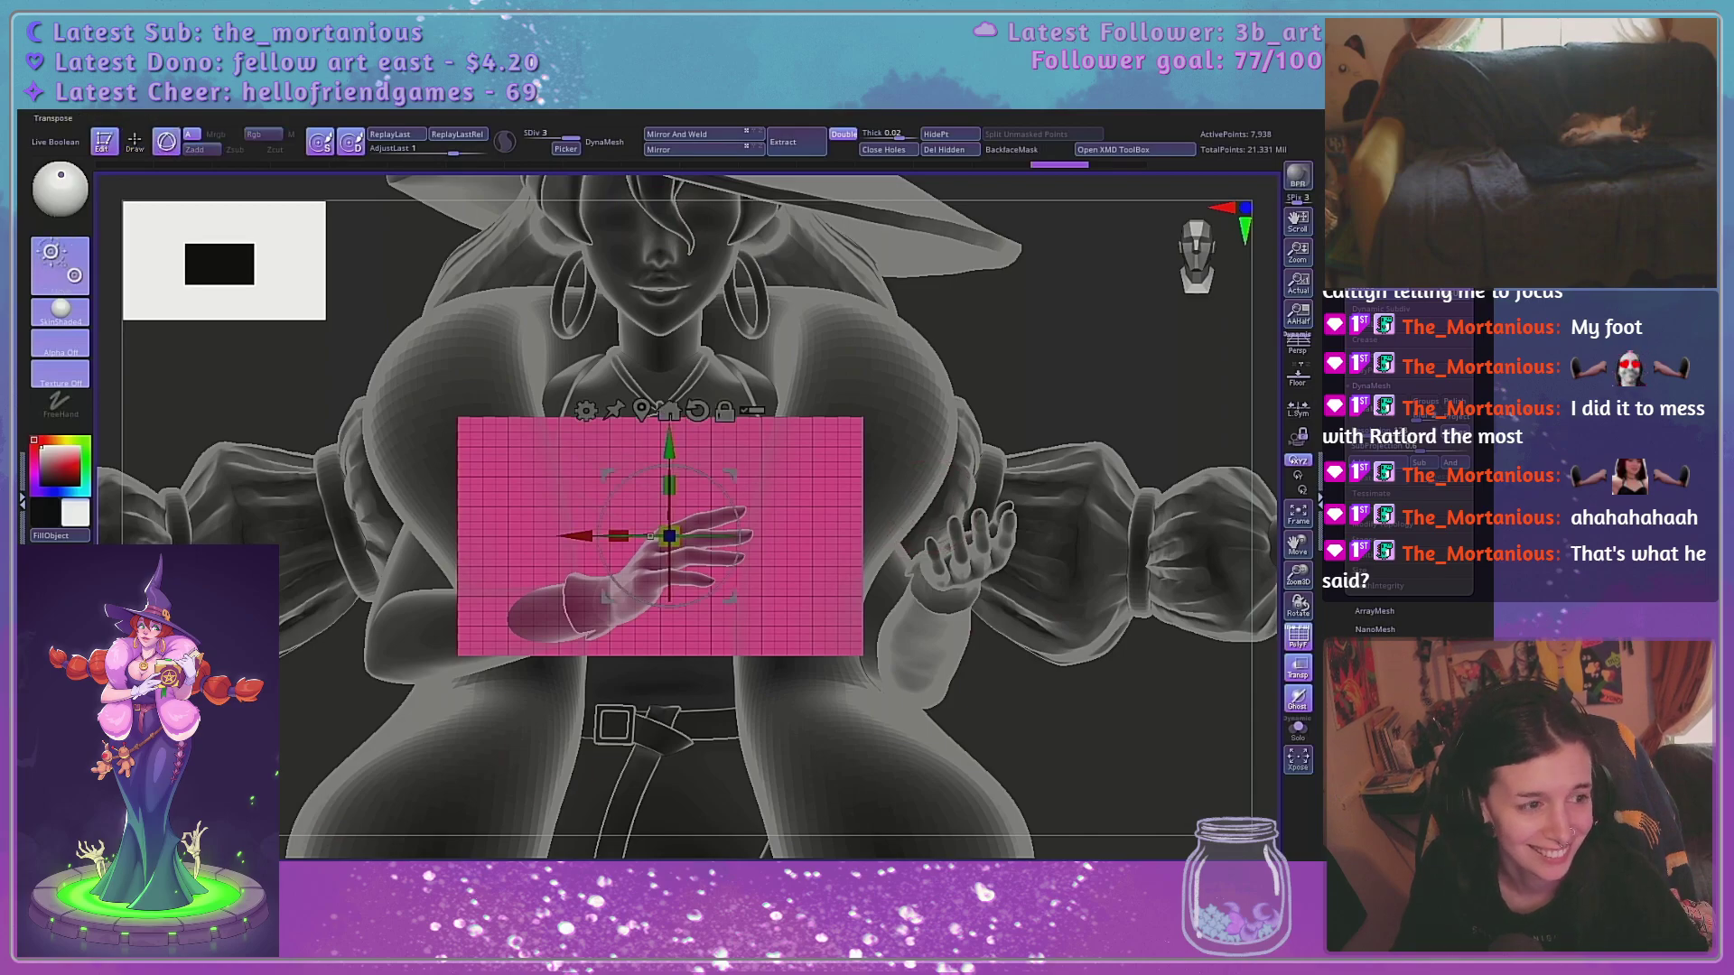
left_click_drag(941, 456, 930, 642)
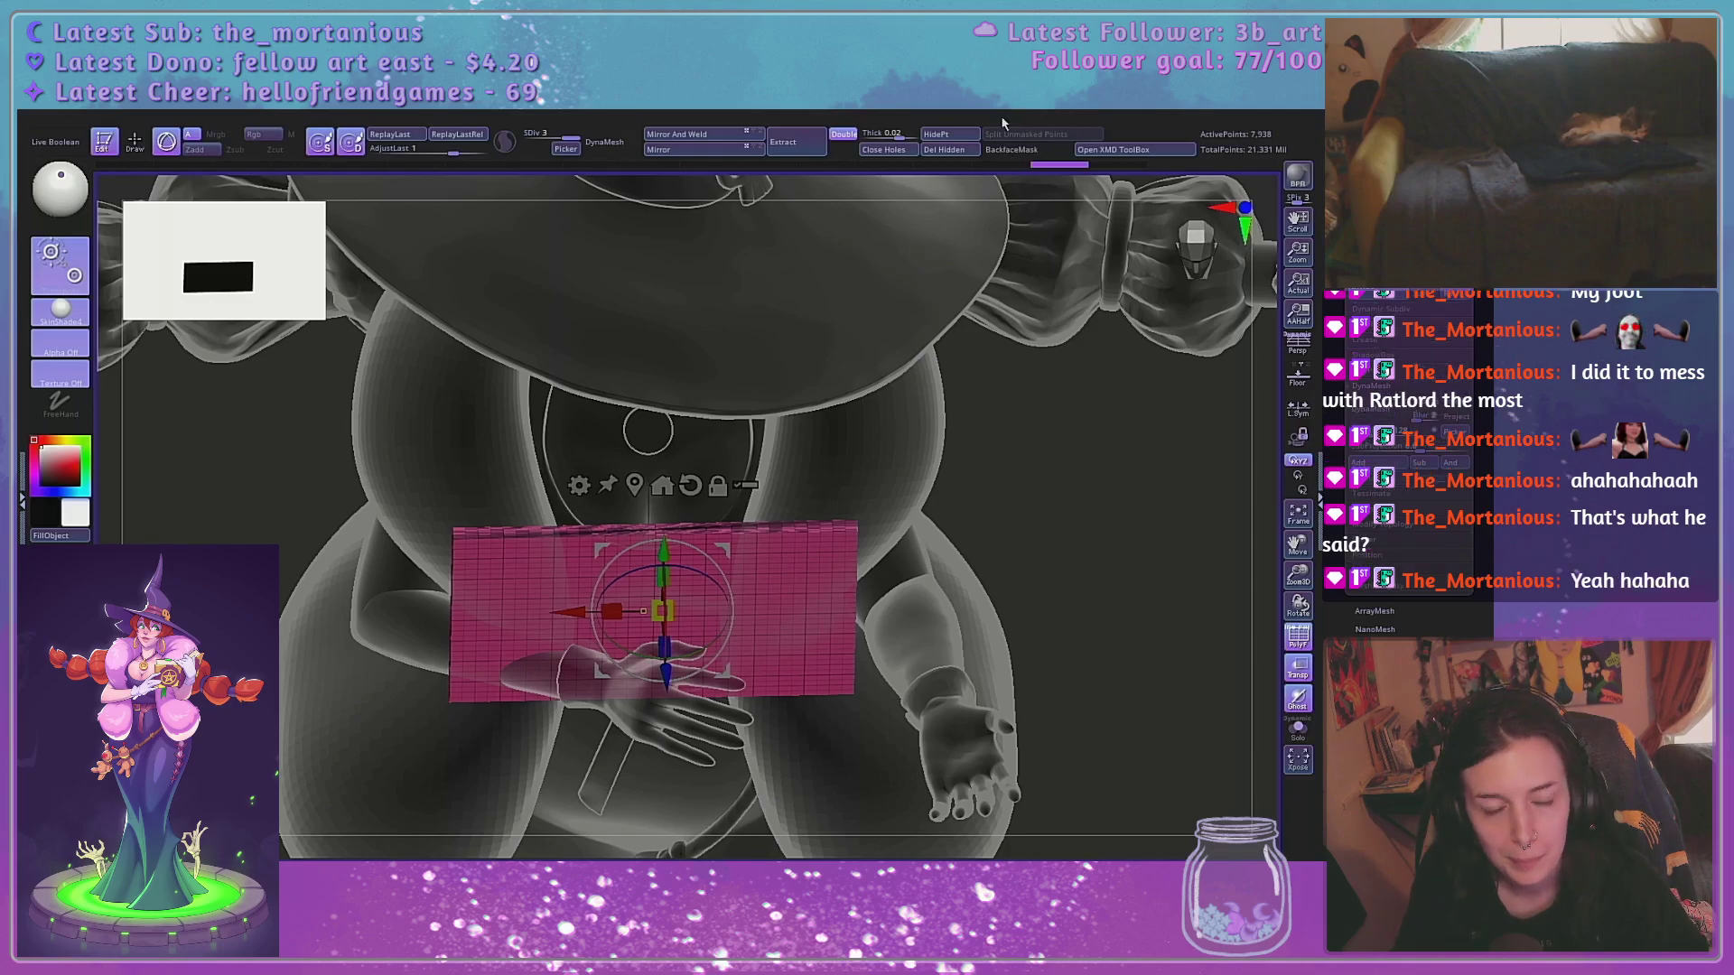
left_click_drag(909, 476, 1220, 669)
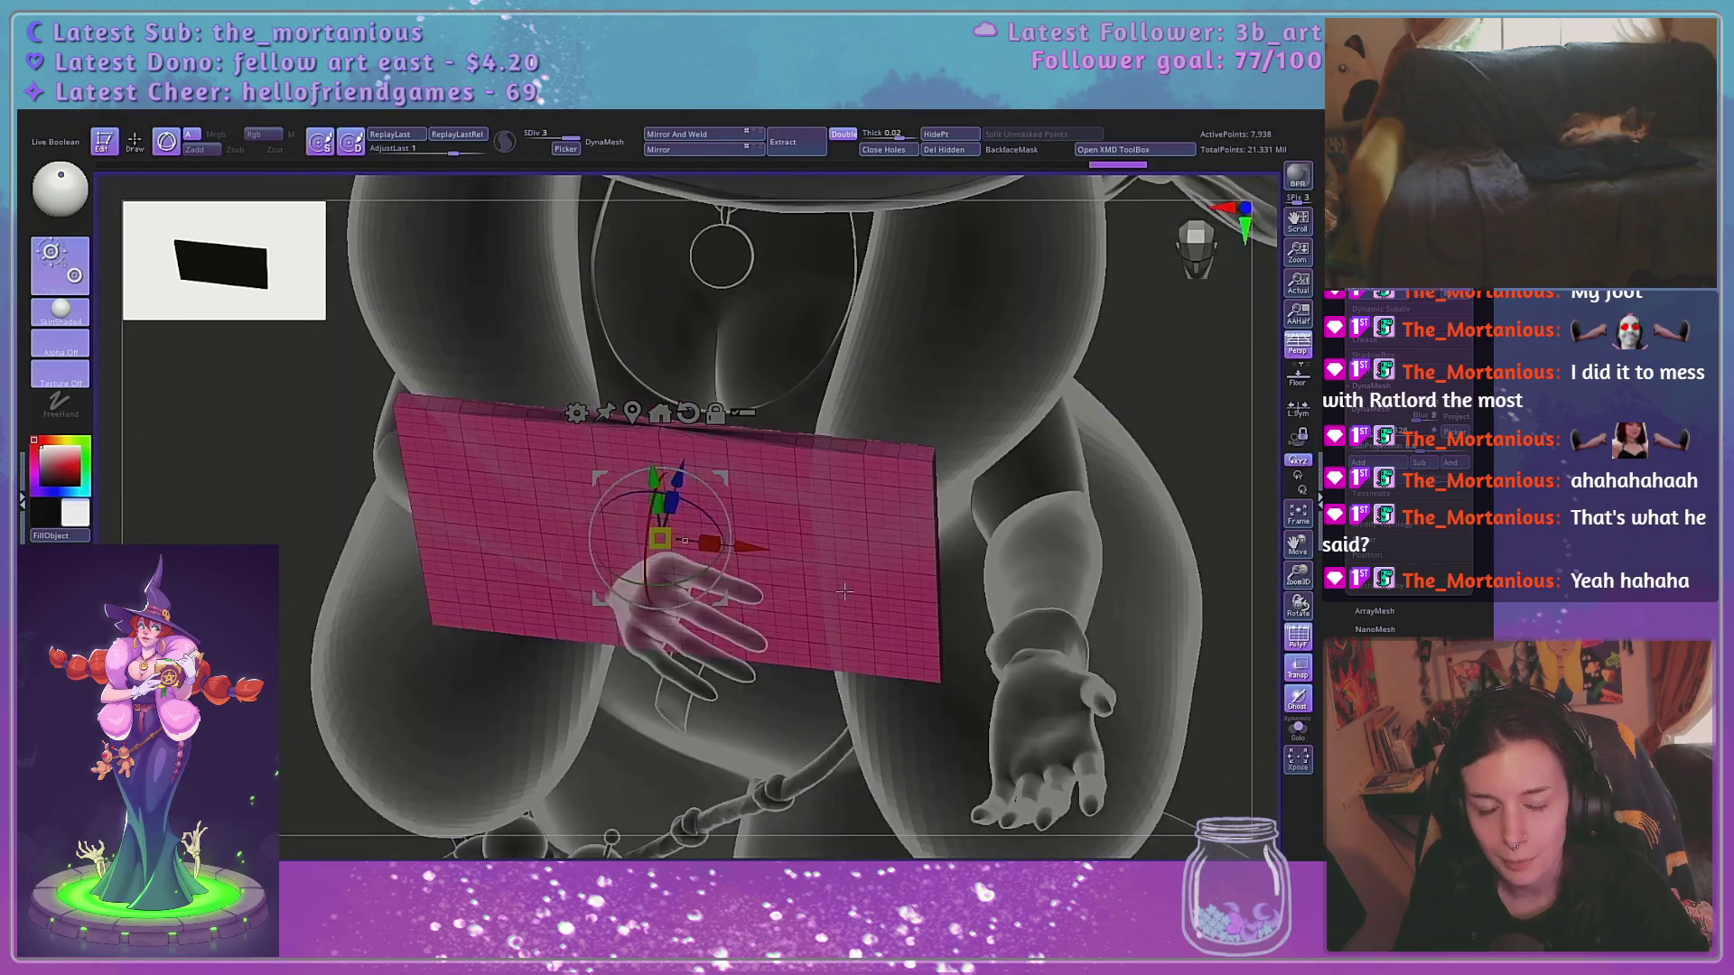
left_click_drag(724, 566, 856, 571)
key("ctrl+z")
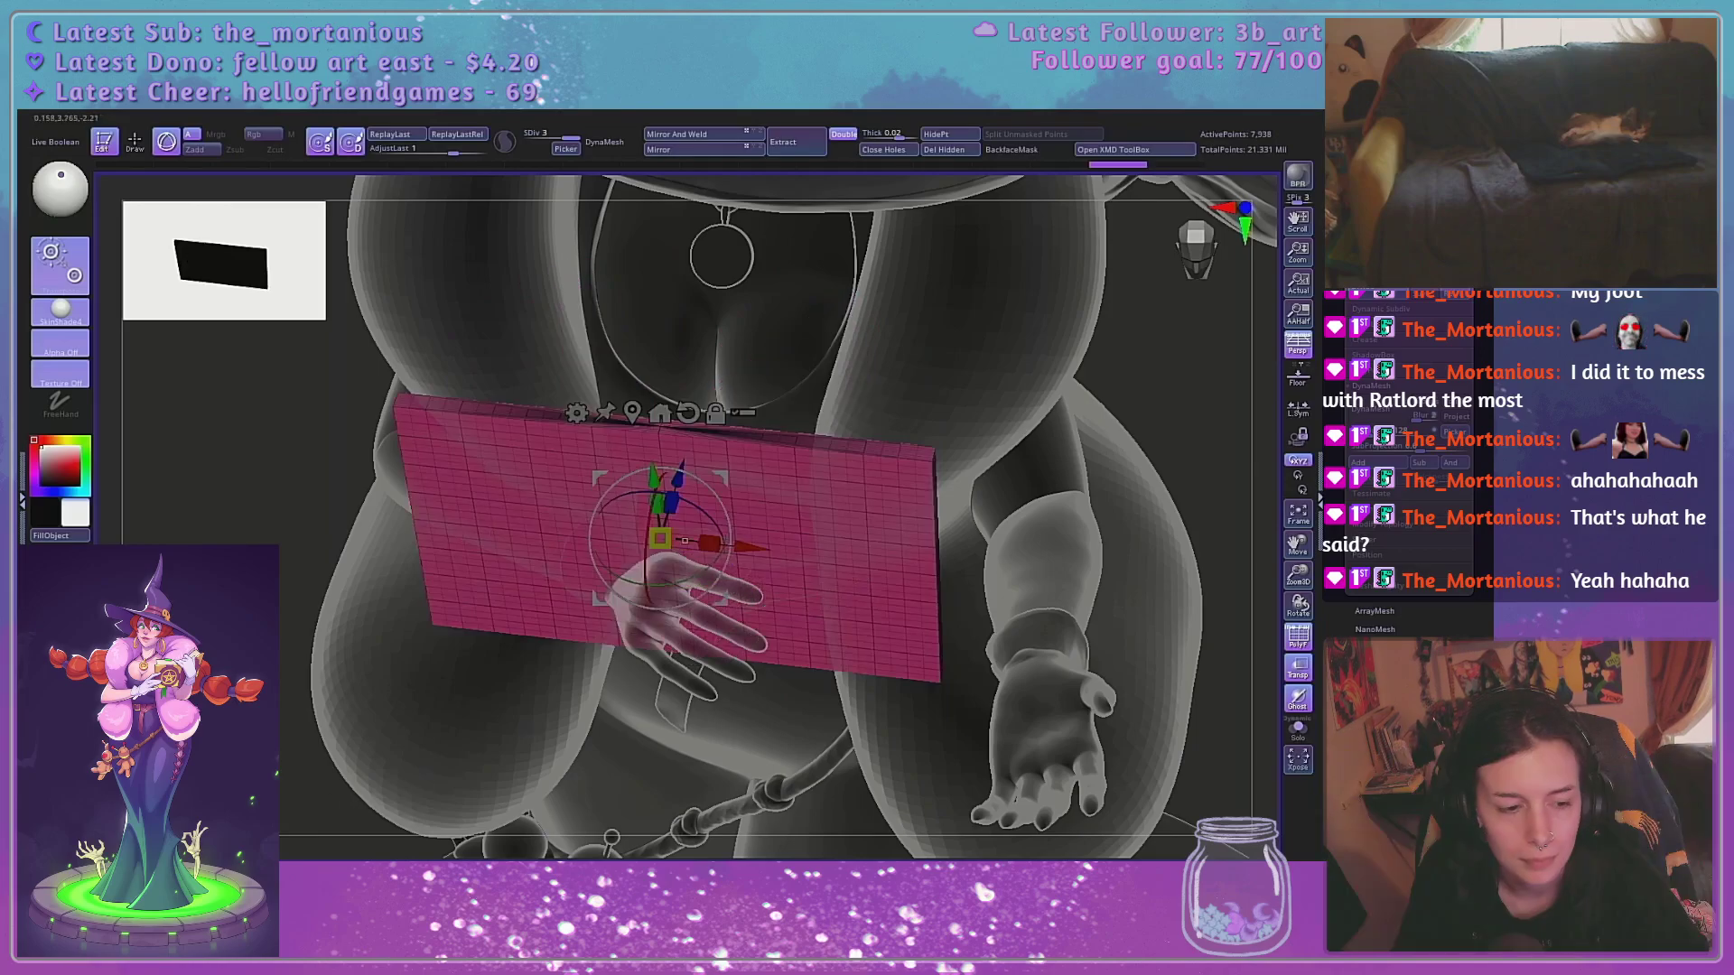
left_click_drag(1000, 500, 575, 708)
left_click_drag(804, 637, 816, 533)
key("ctrl+z")
left_click_drag(1071, 443, 1083, 501, "shift")
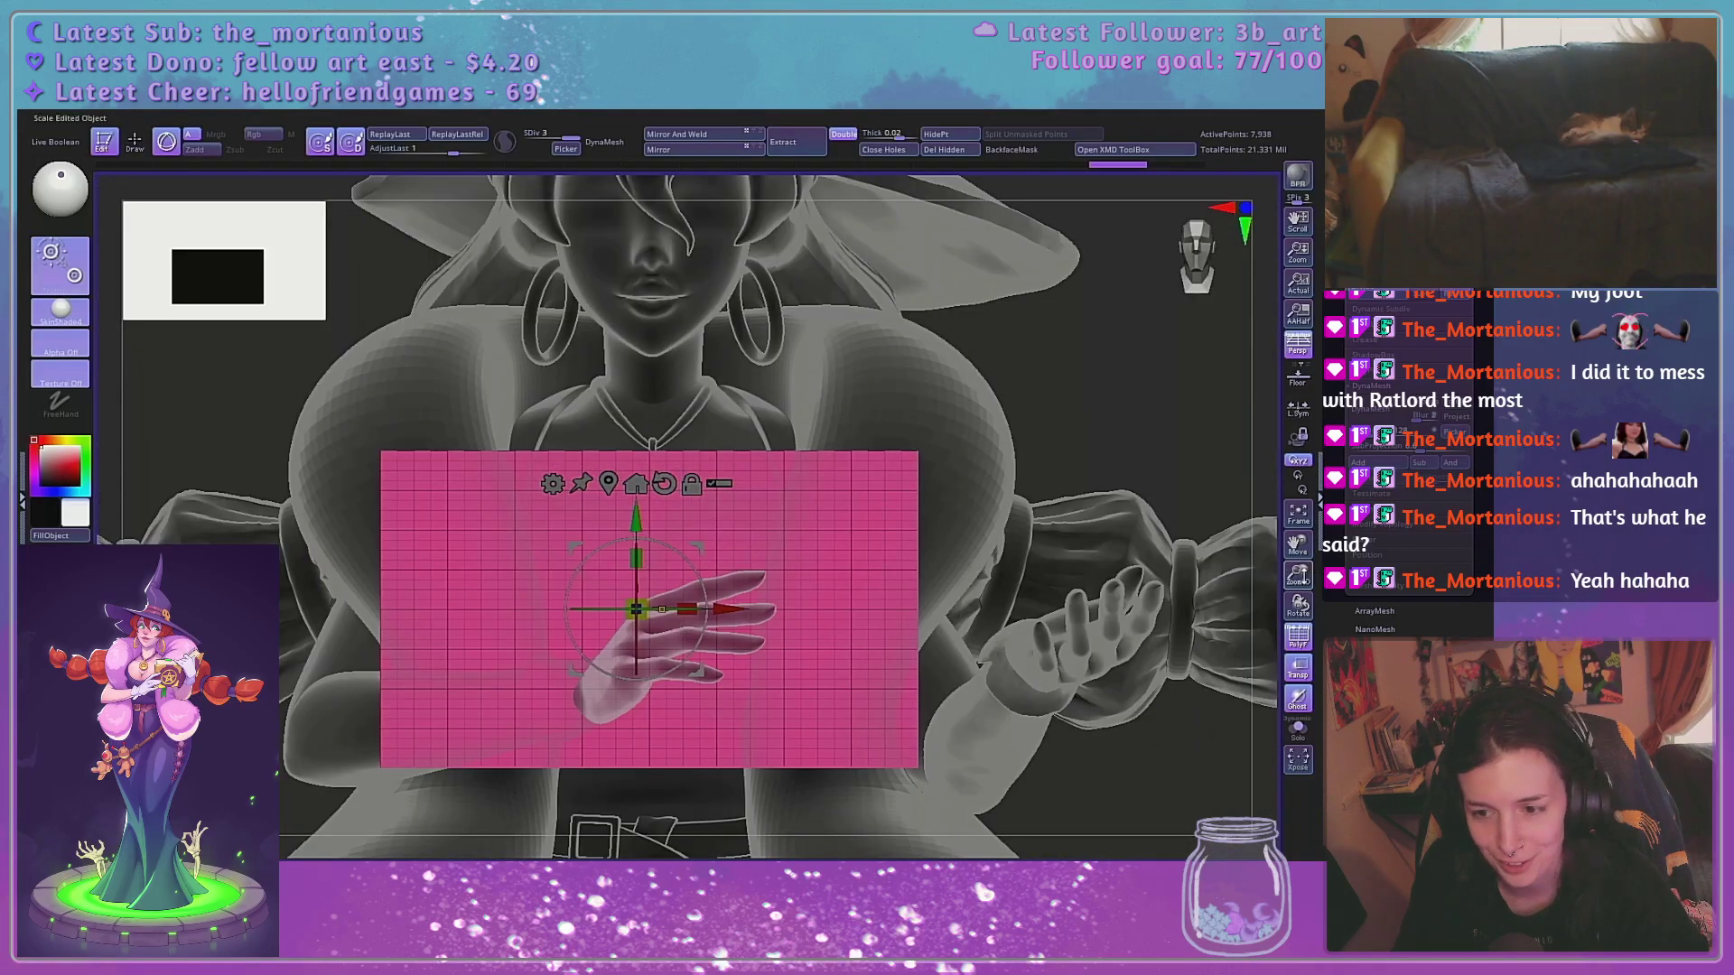
Restore the gizmo's direction and place its pivot slightly to one side of the slab's centre
mouse_move(1290, 575)
left_mouse_down()
mouse_move(1260, 542)
mouse_move(1291, 637)
left_mouse_up()
key("q")
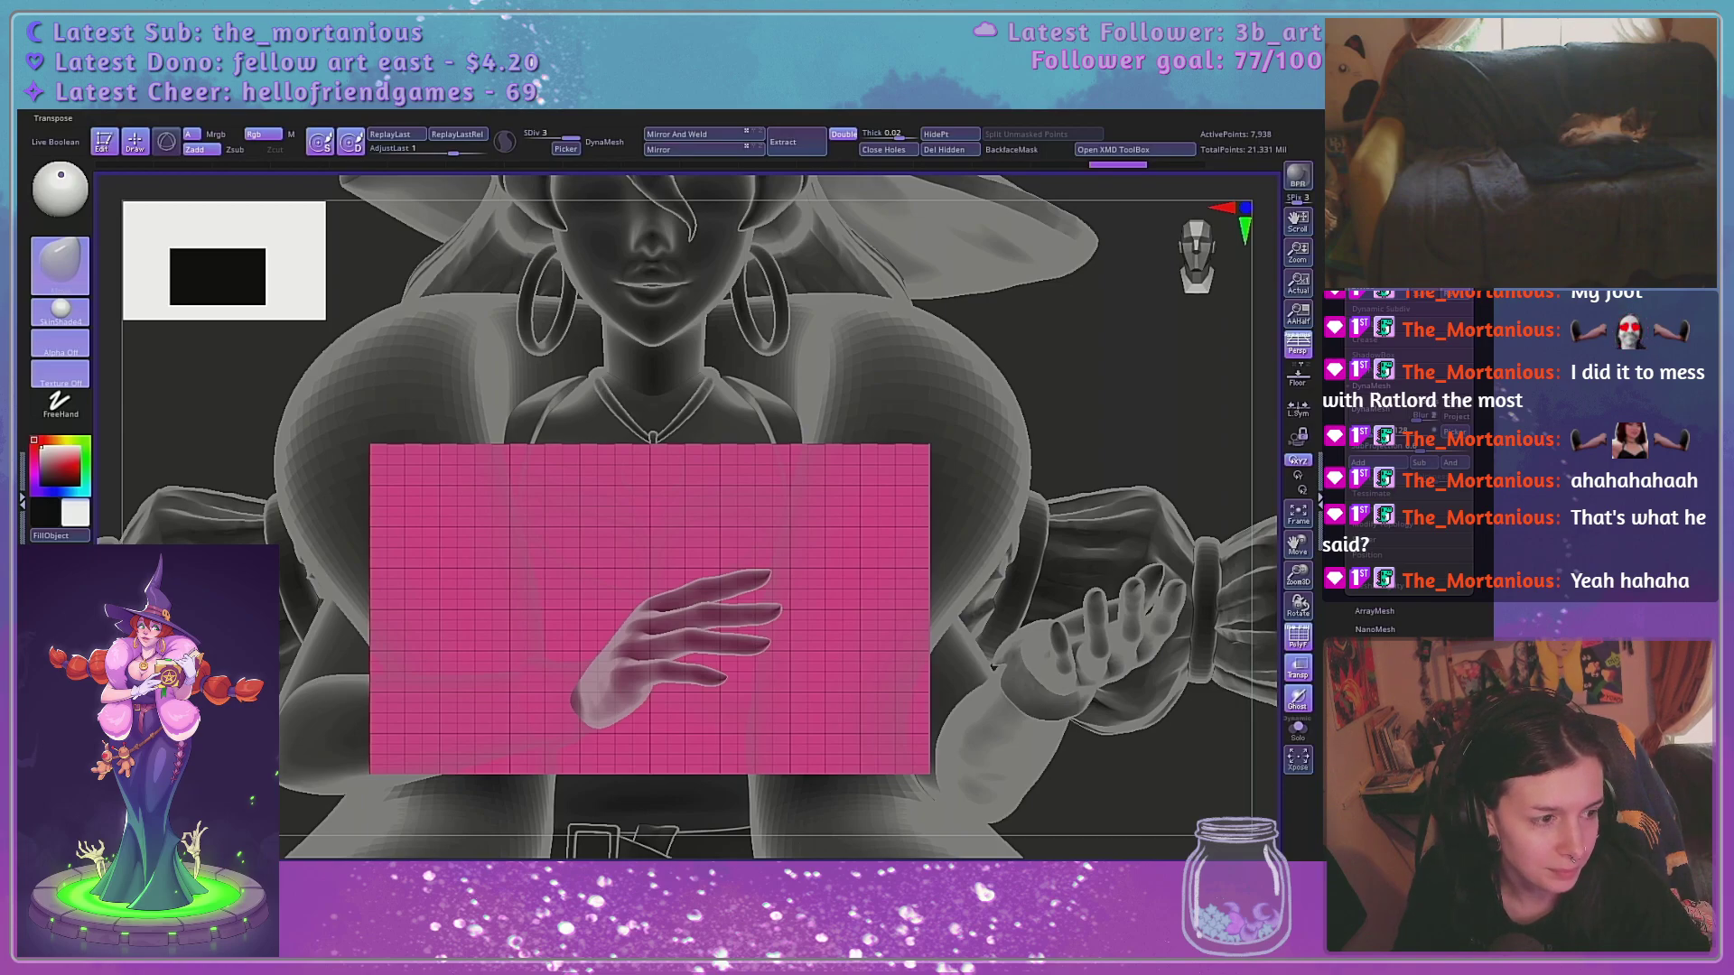
key("w")
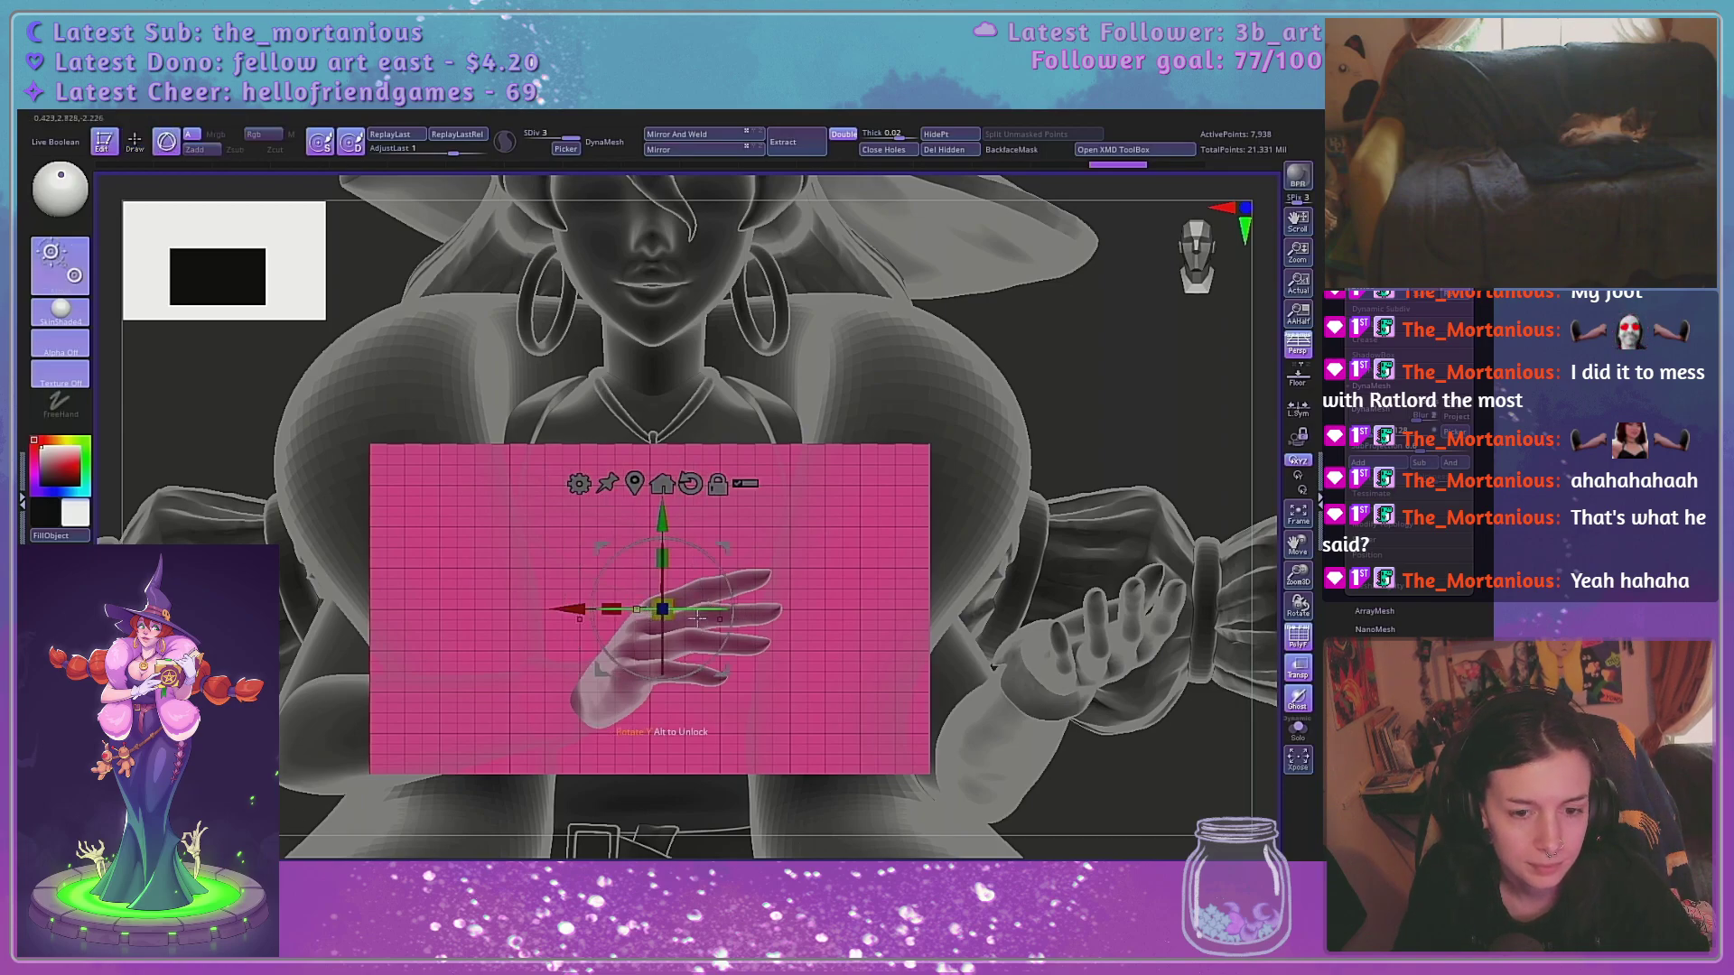
left_click_drag(564, 607, 586, 607, "alt")
Try folding the slab sharply into a V around the repositioned pivot
left_click_drag(1086, 267, 1075, 407)
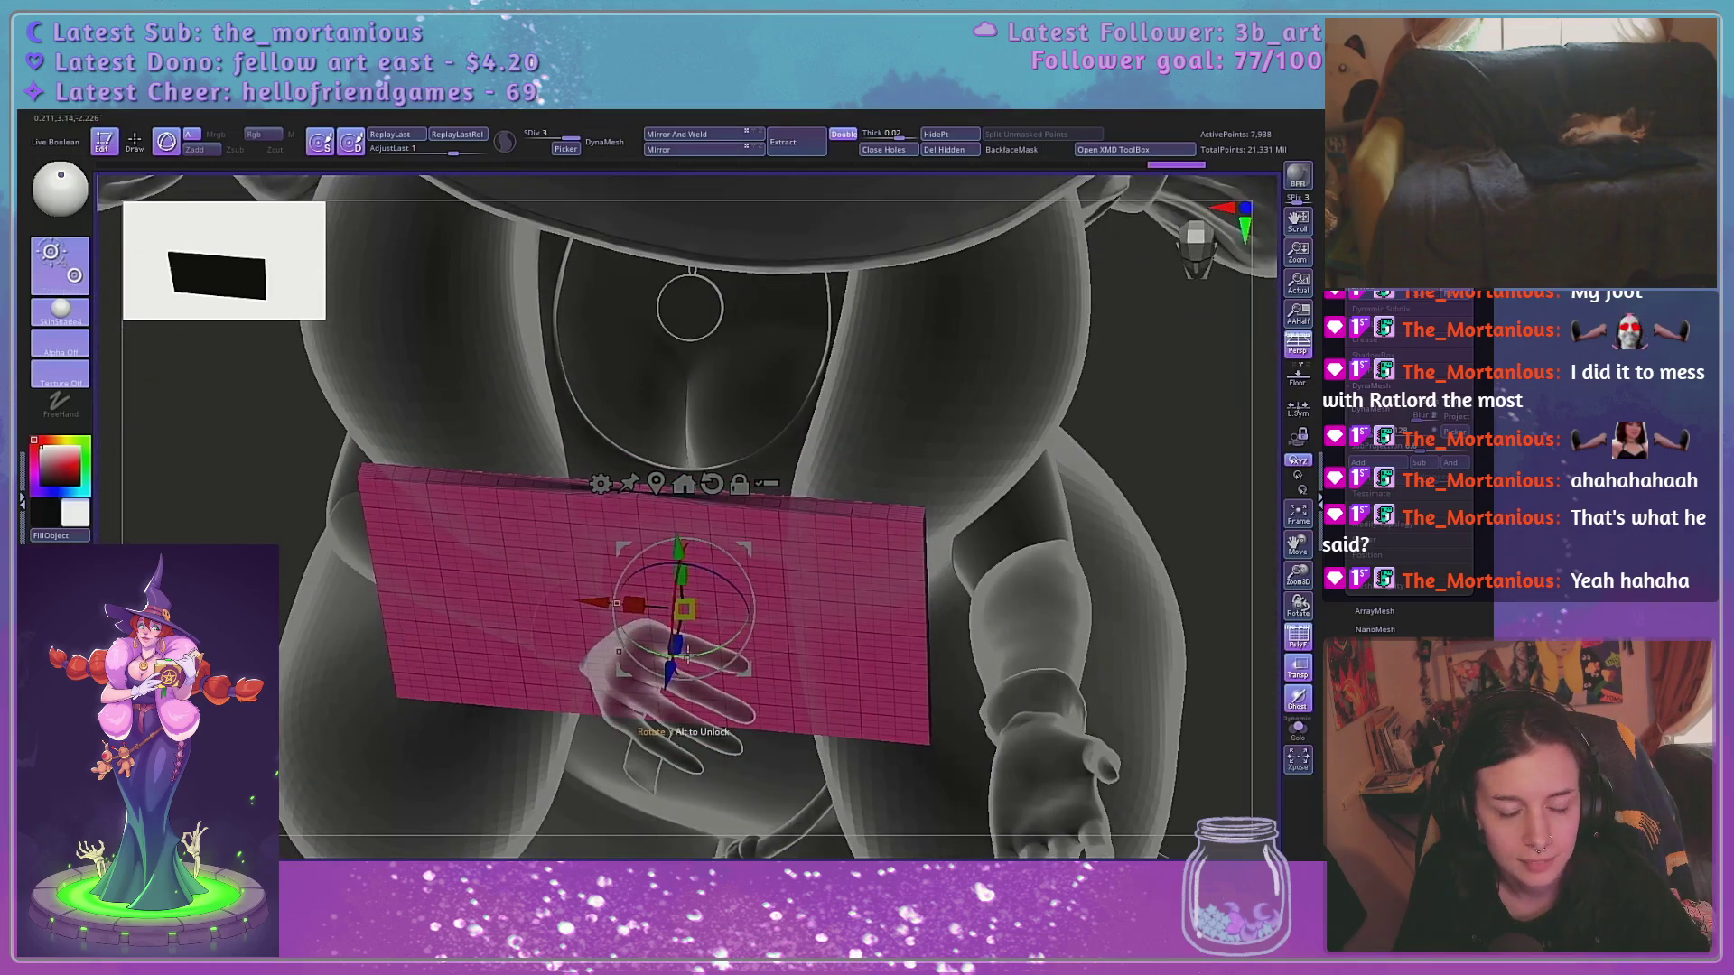
left_click_drag(687, 656, 771, 630)
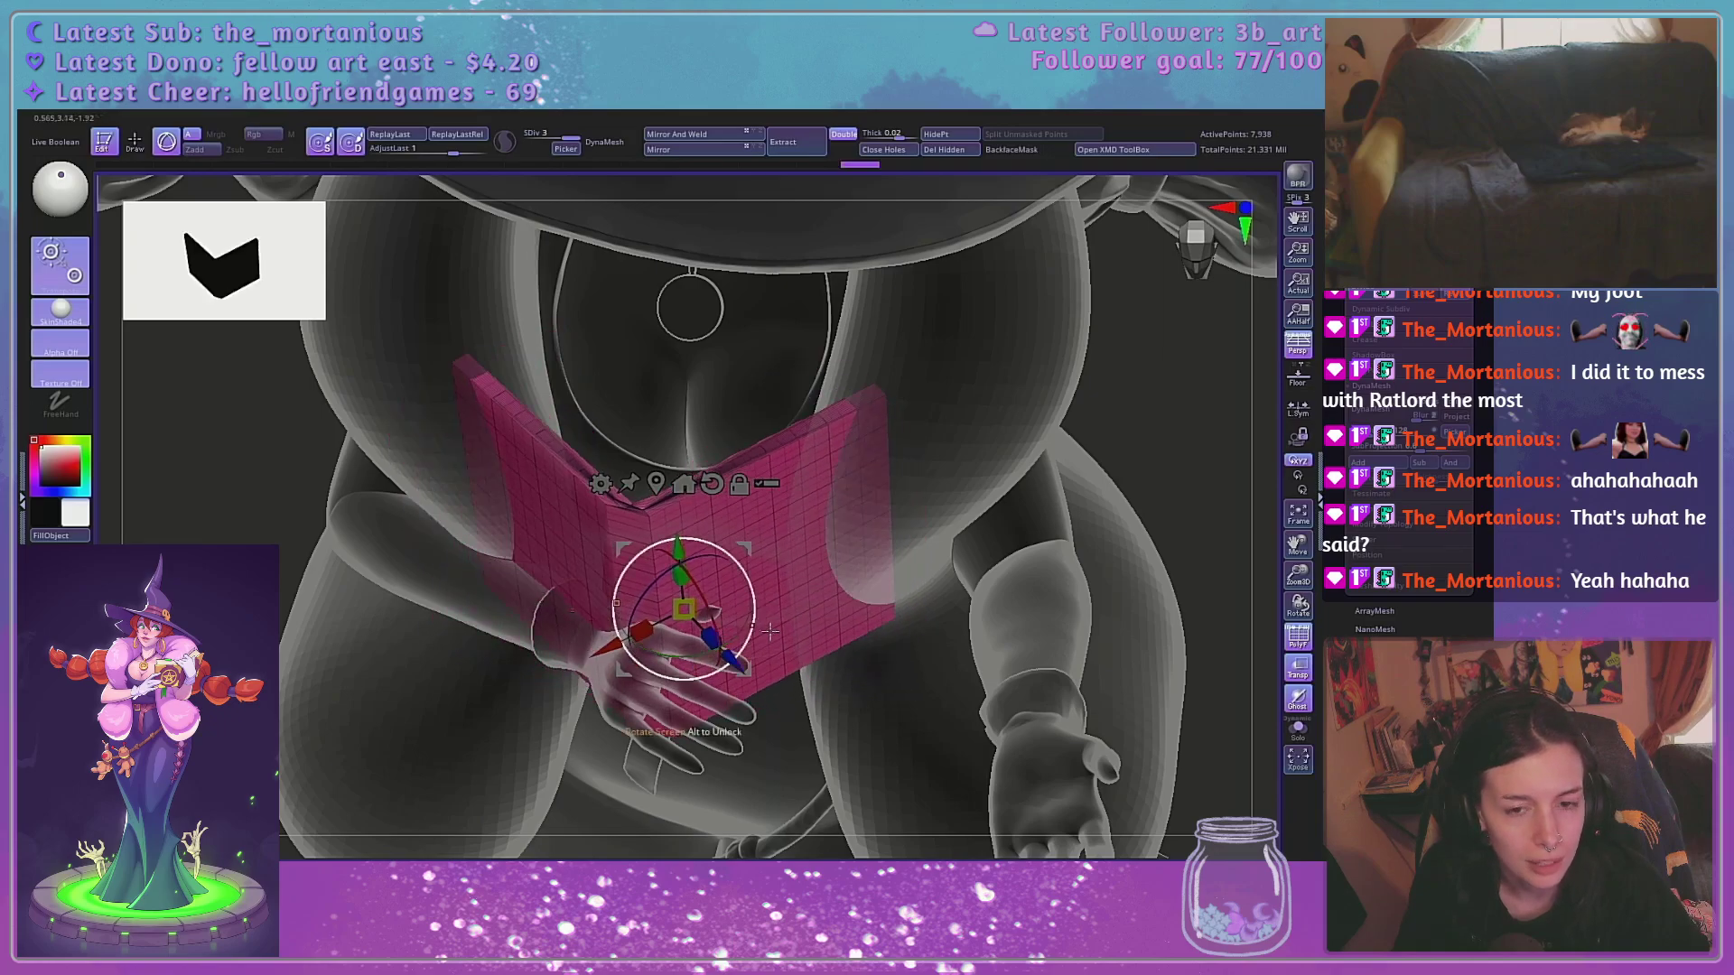
key("ctrl+z")
key("ctrl+z")
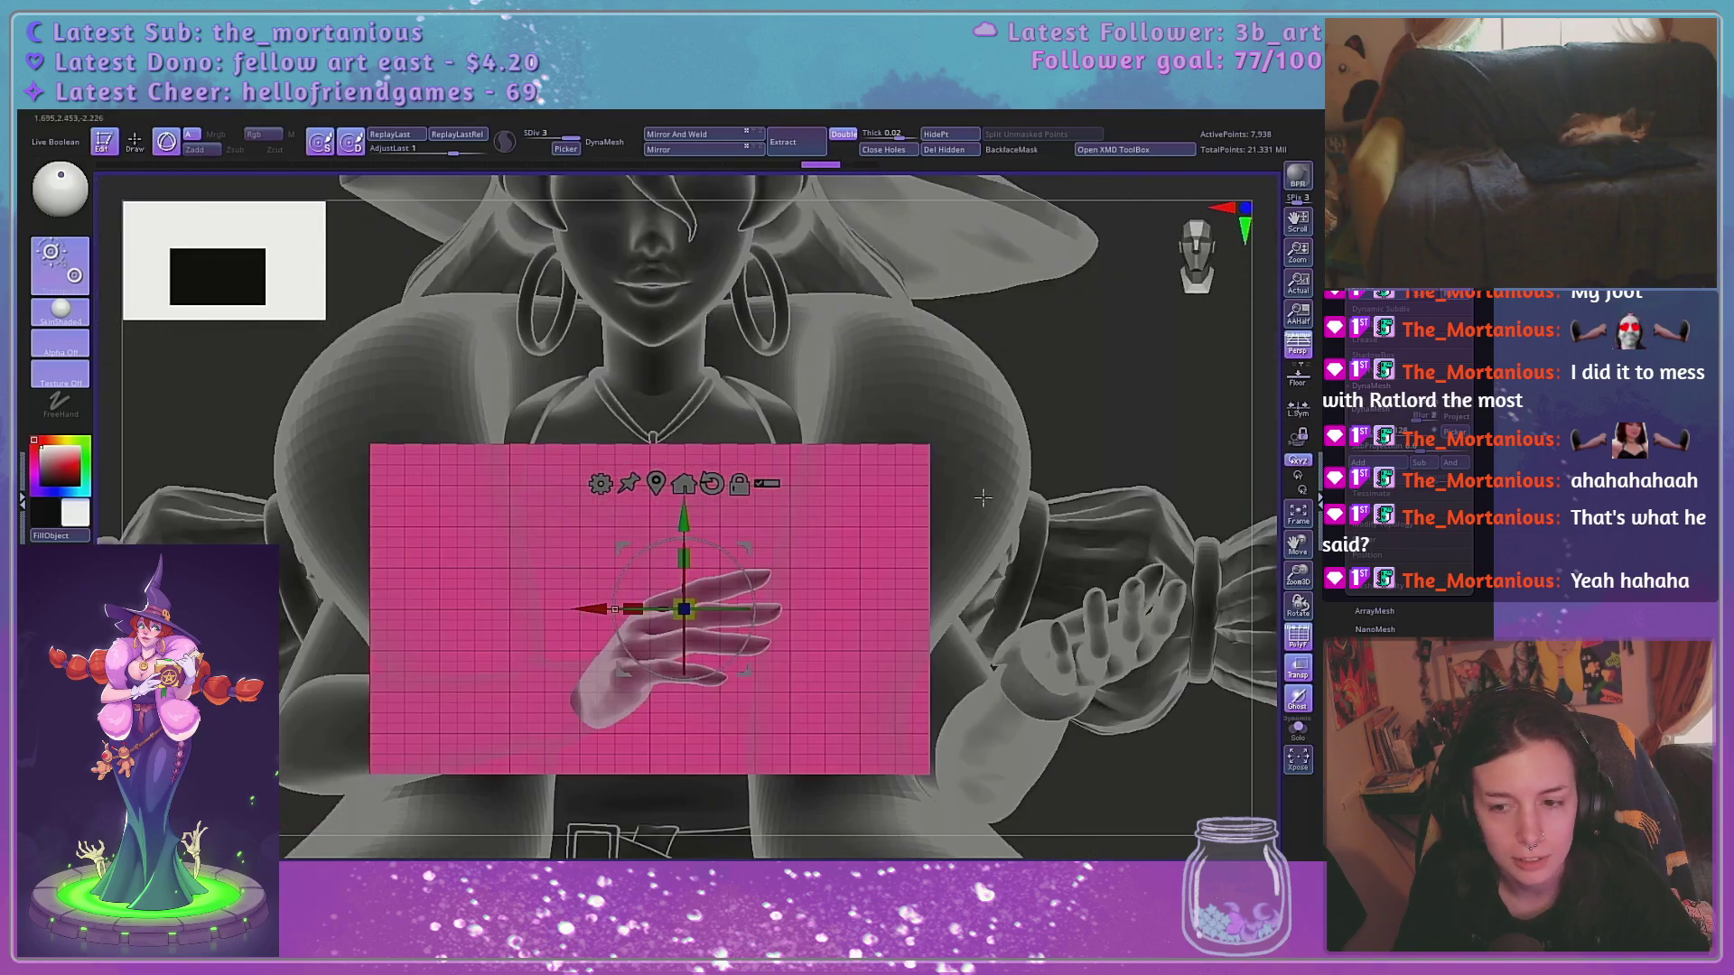
Try folding the slab into a V by about 29 degrees around the current pivot
left_click_drag(983, 498, 1039, 551)
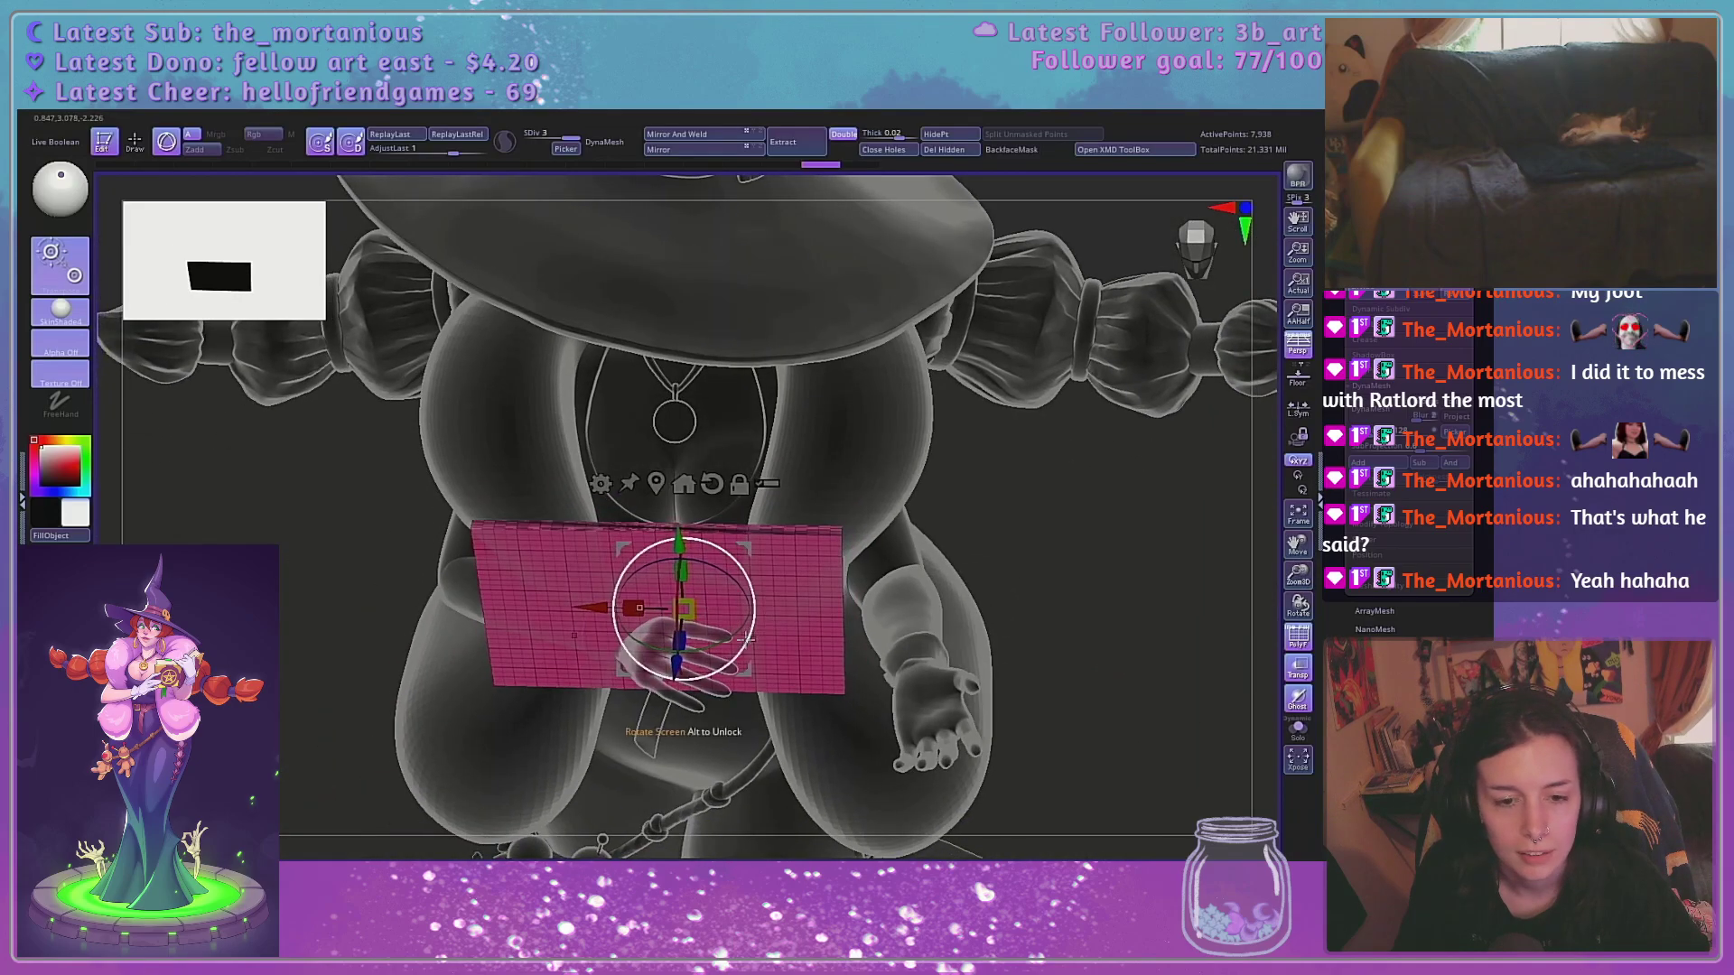
left_click_drag(748, 638, 754, 589)
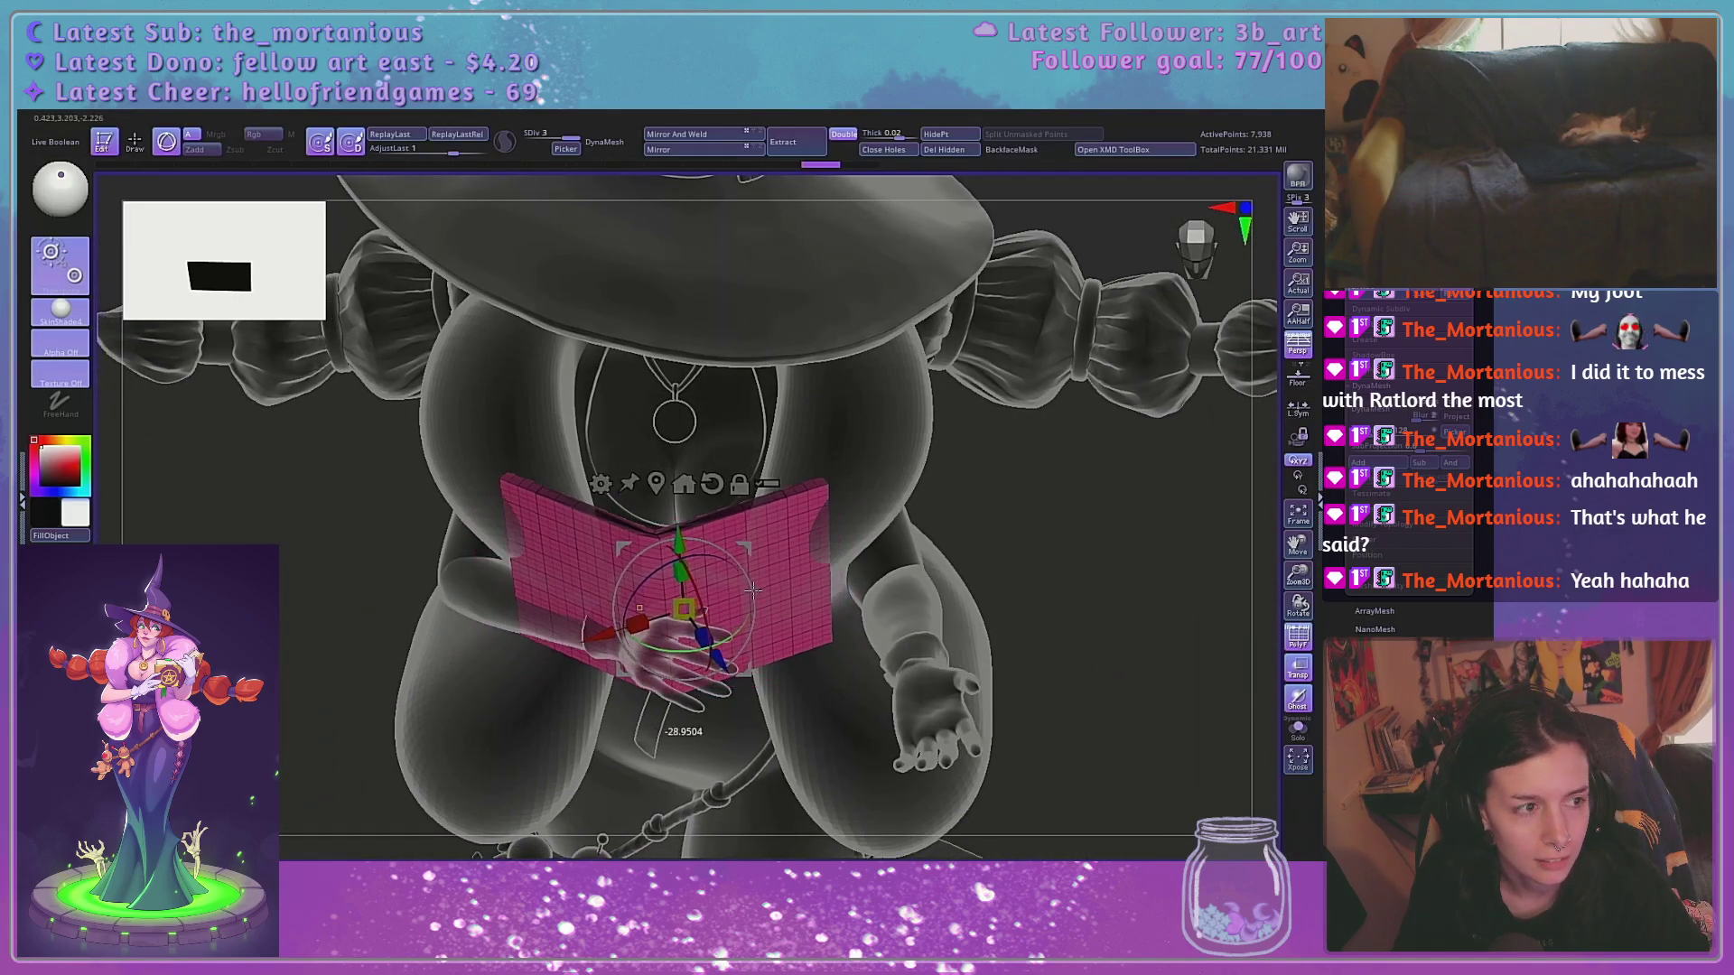
key("ctrl+z")
key("ctrl+z")
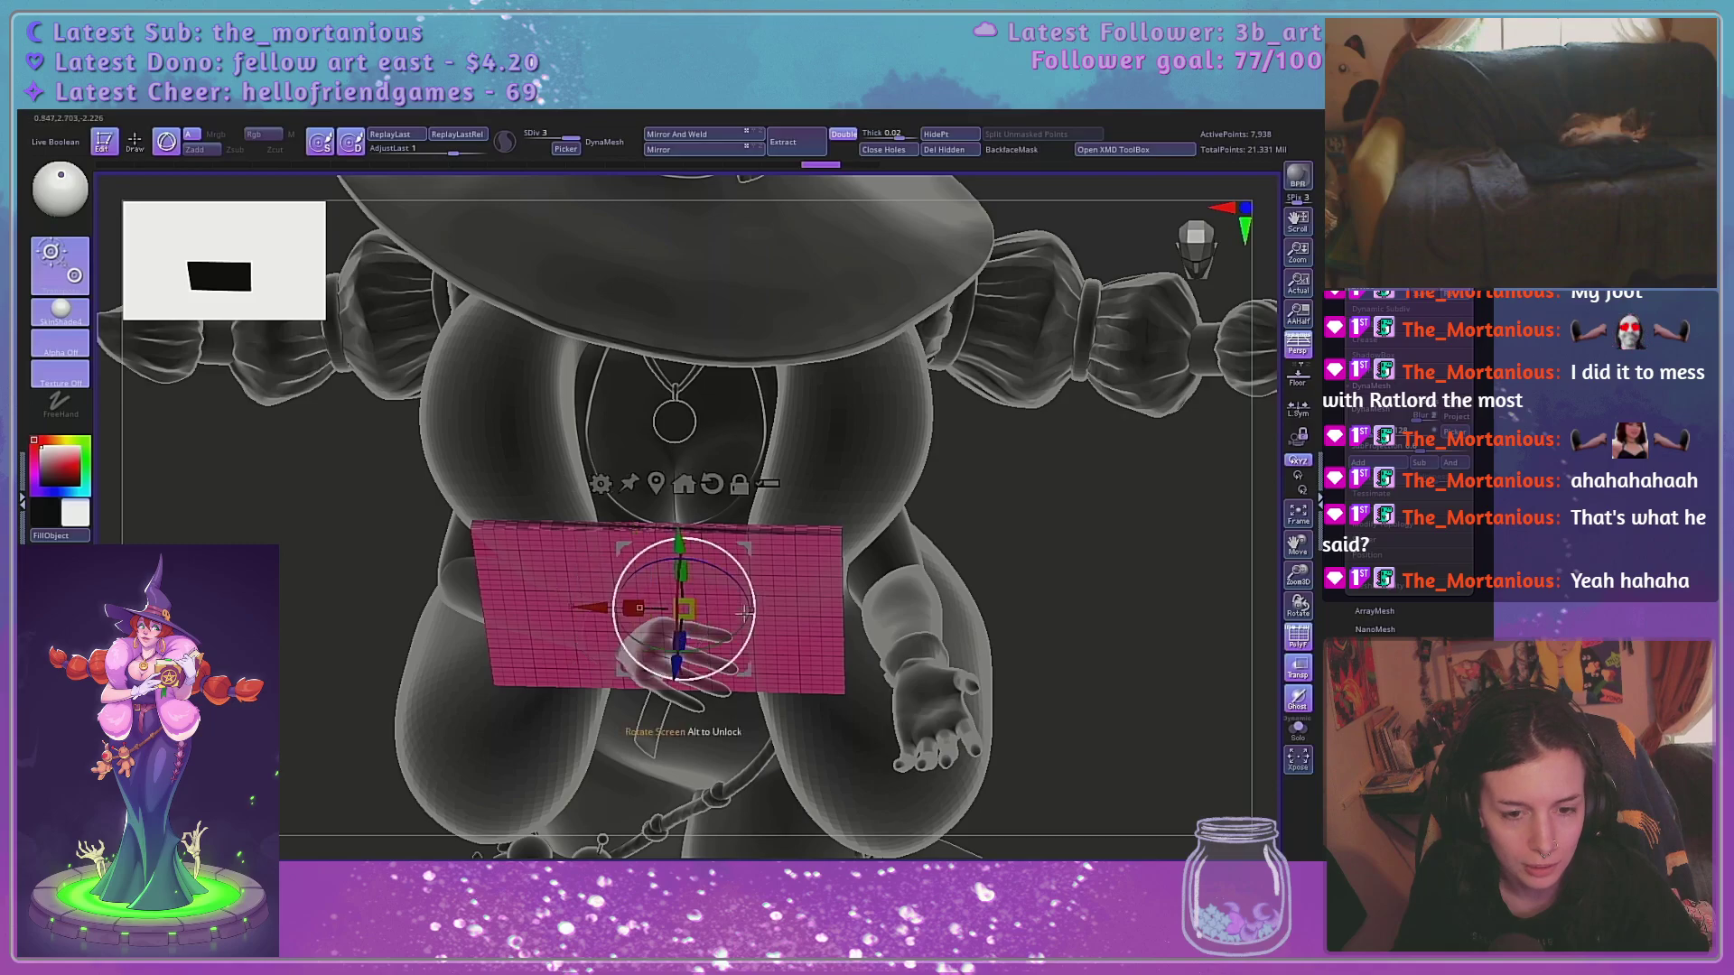
Shift the gizmo's pivot slightly further to the side and fold the slab's two halves into a moderate V
left_click_drag(579, 608, 594, 608, "alt")
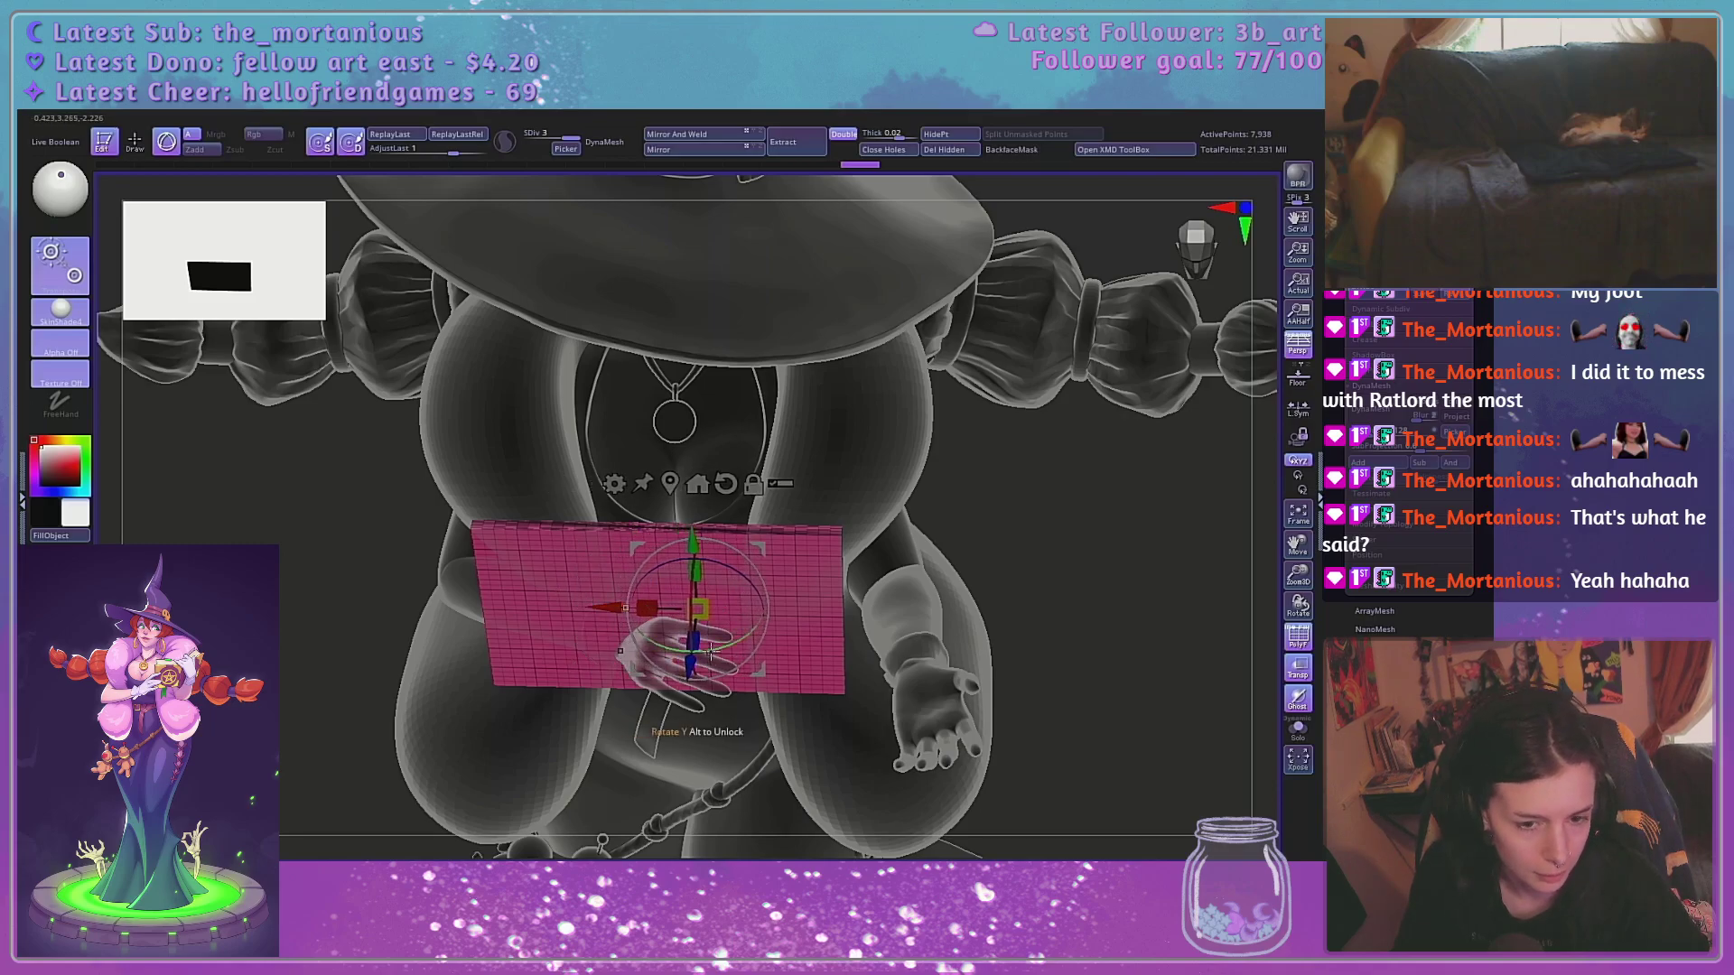
mouse_move(741, 641)
left_mouse_down()
mouse_move(776, 620)
mouse_move(764, 628)
left_mouse_up()
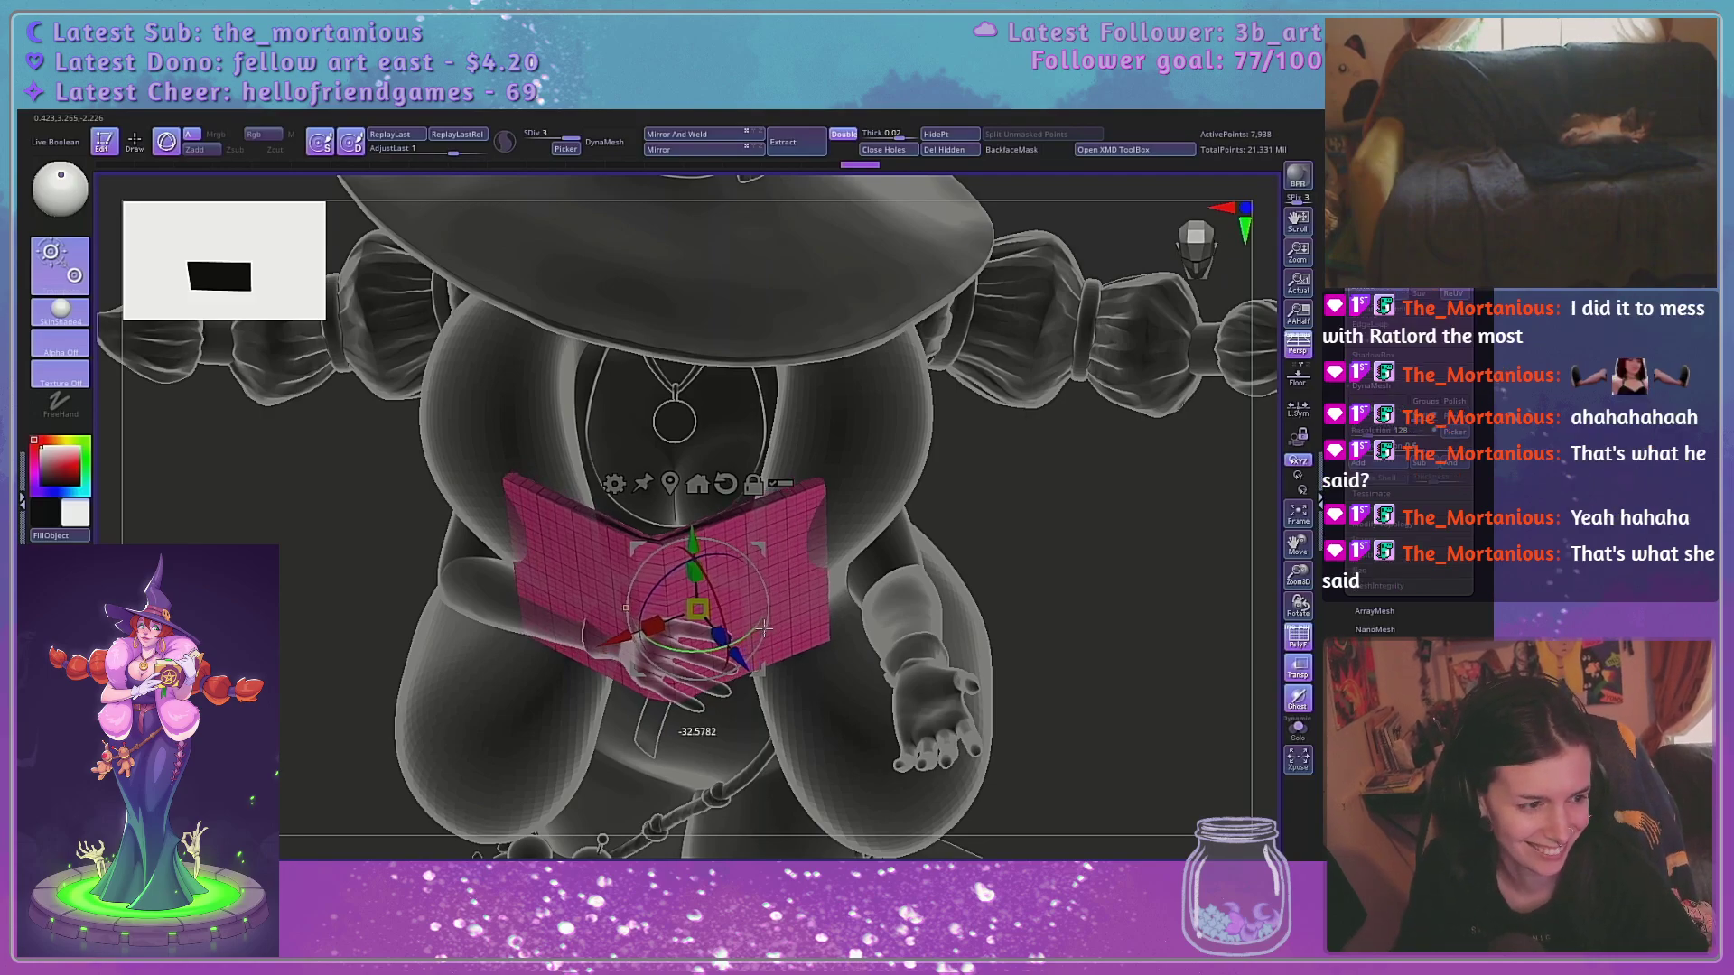
left_click_drag(764, 629, 760, 630)
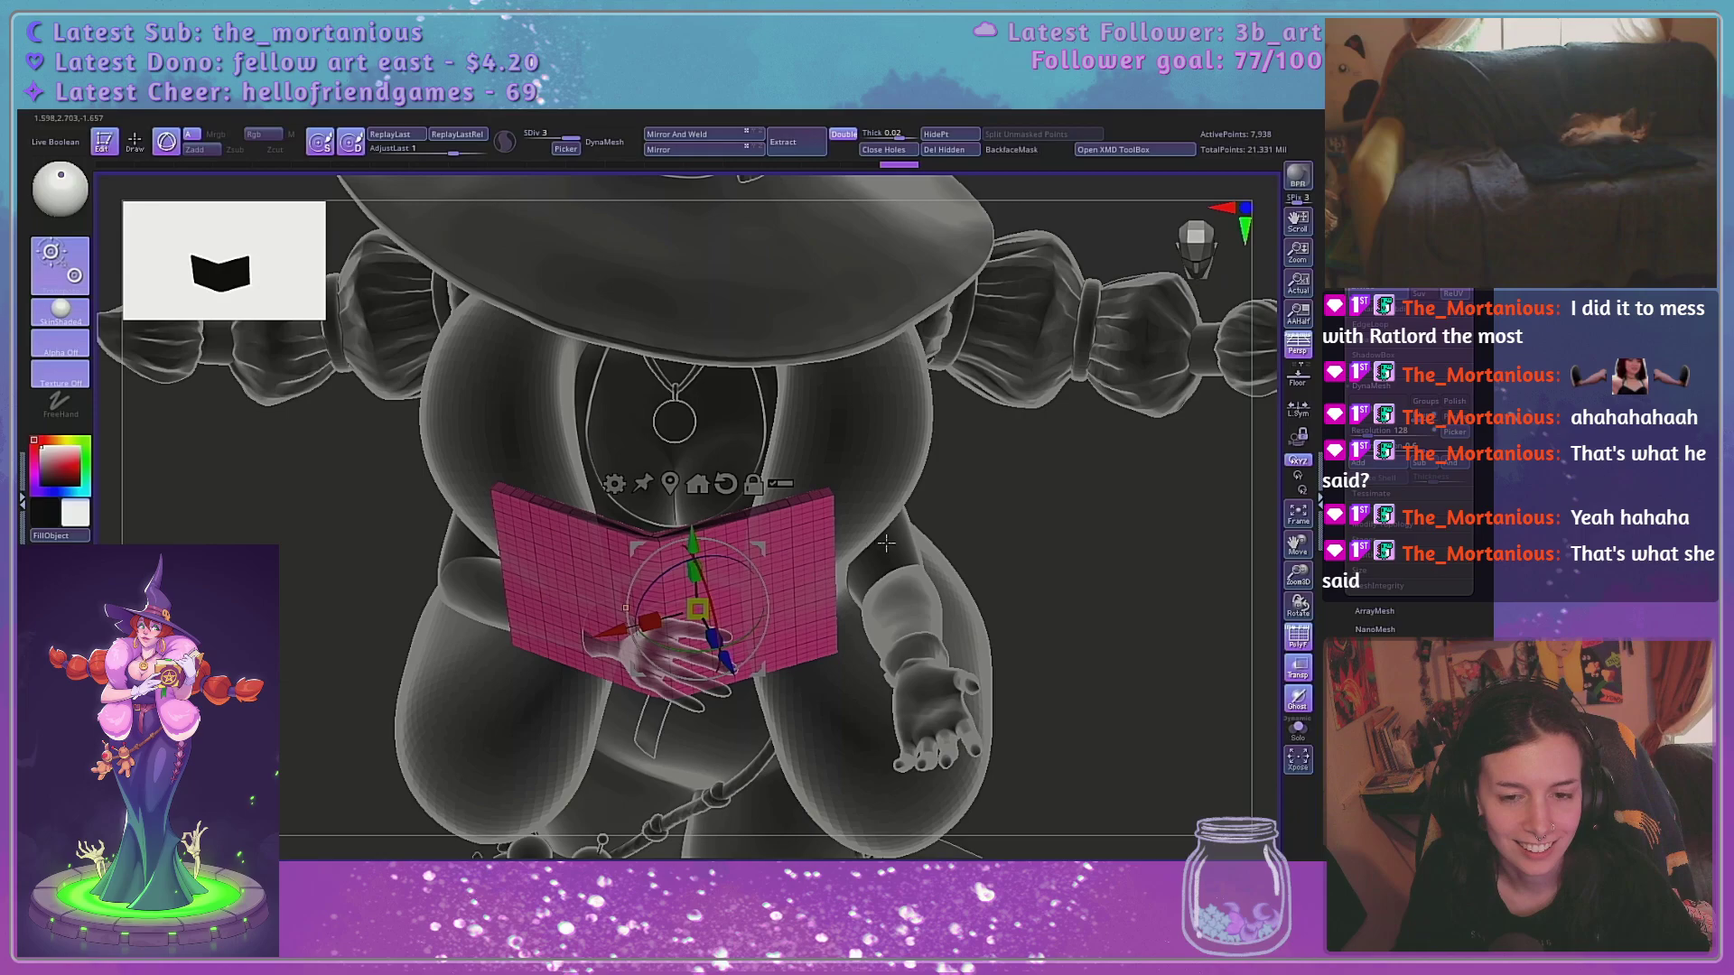
right_click_drag(773, 567, 776, 604)
mouse_move(751, 638)
left_mouse_down()
mouse_move(734, 657)
mouse_move(744, 643)
left_mouse_up()
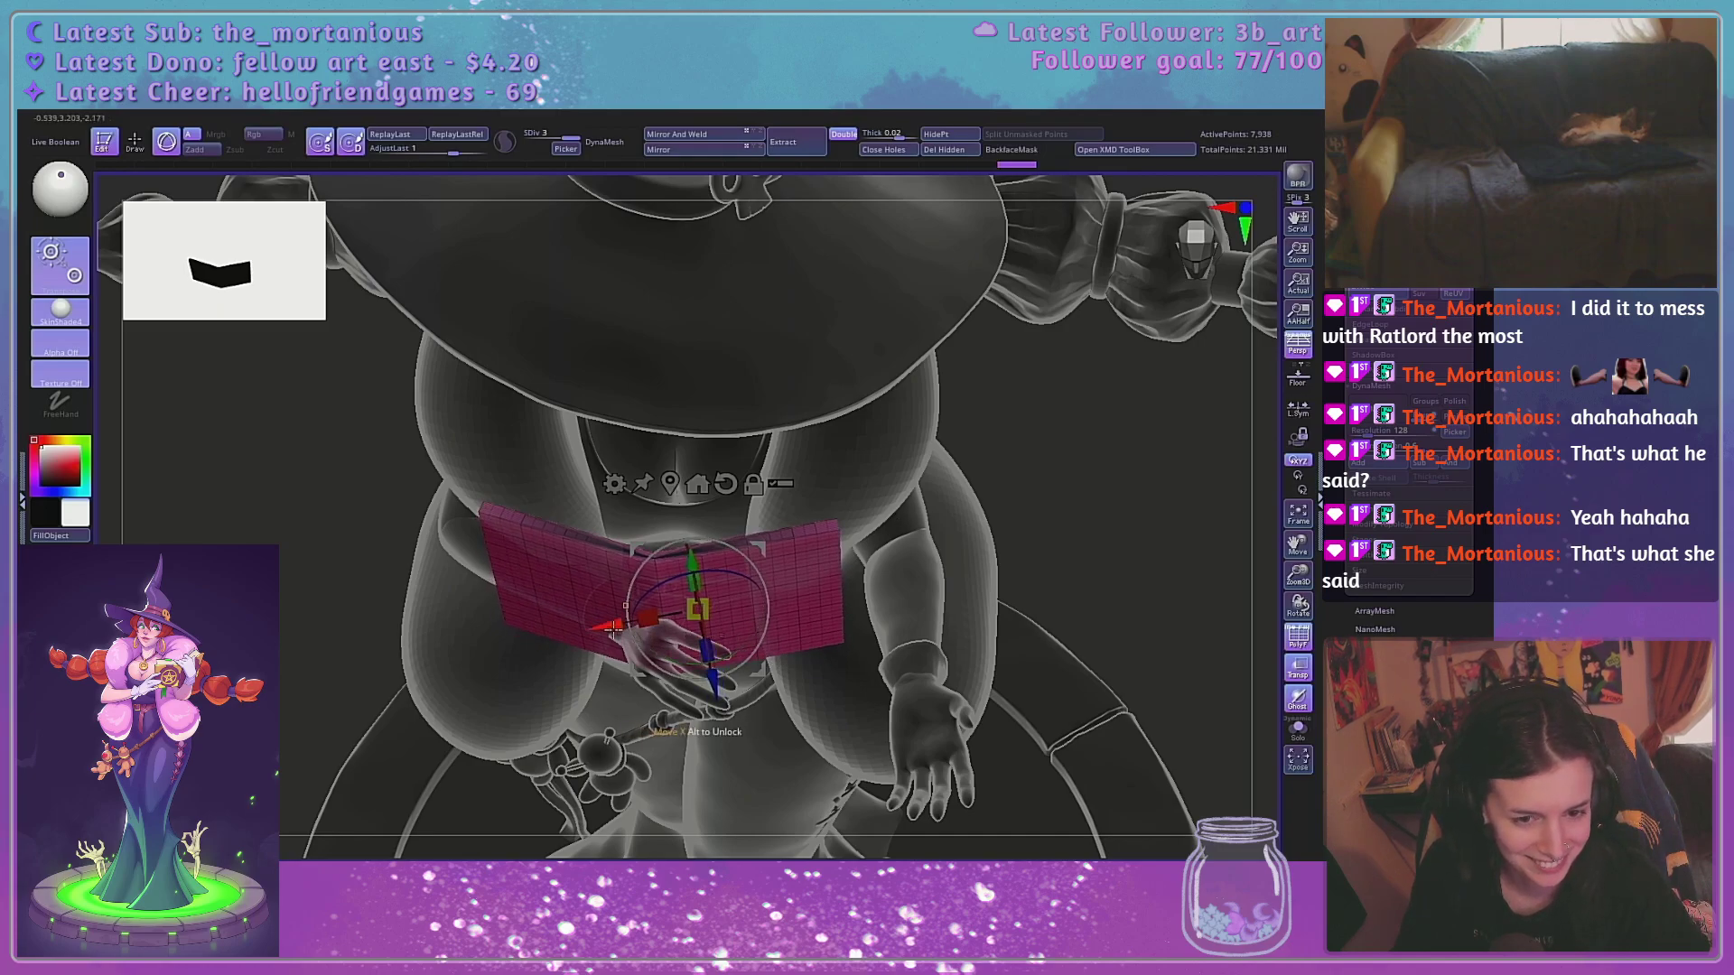
Adjust the sideways spacing of the slab's two mirrored halves so they meet in a tighter V at the spine
left_click_drag(616, 629, 608, 630)
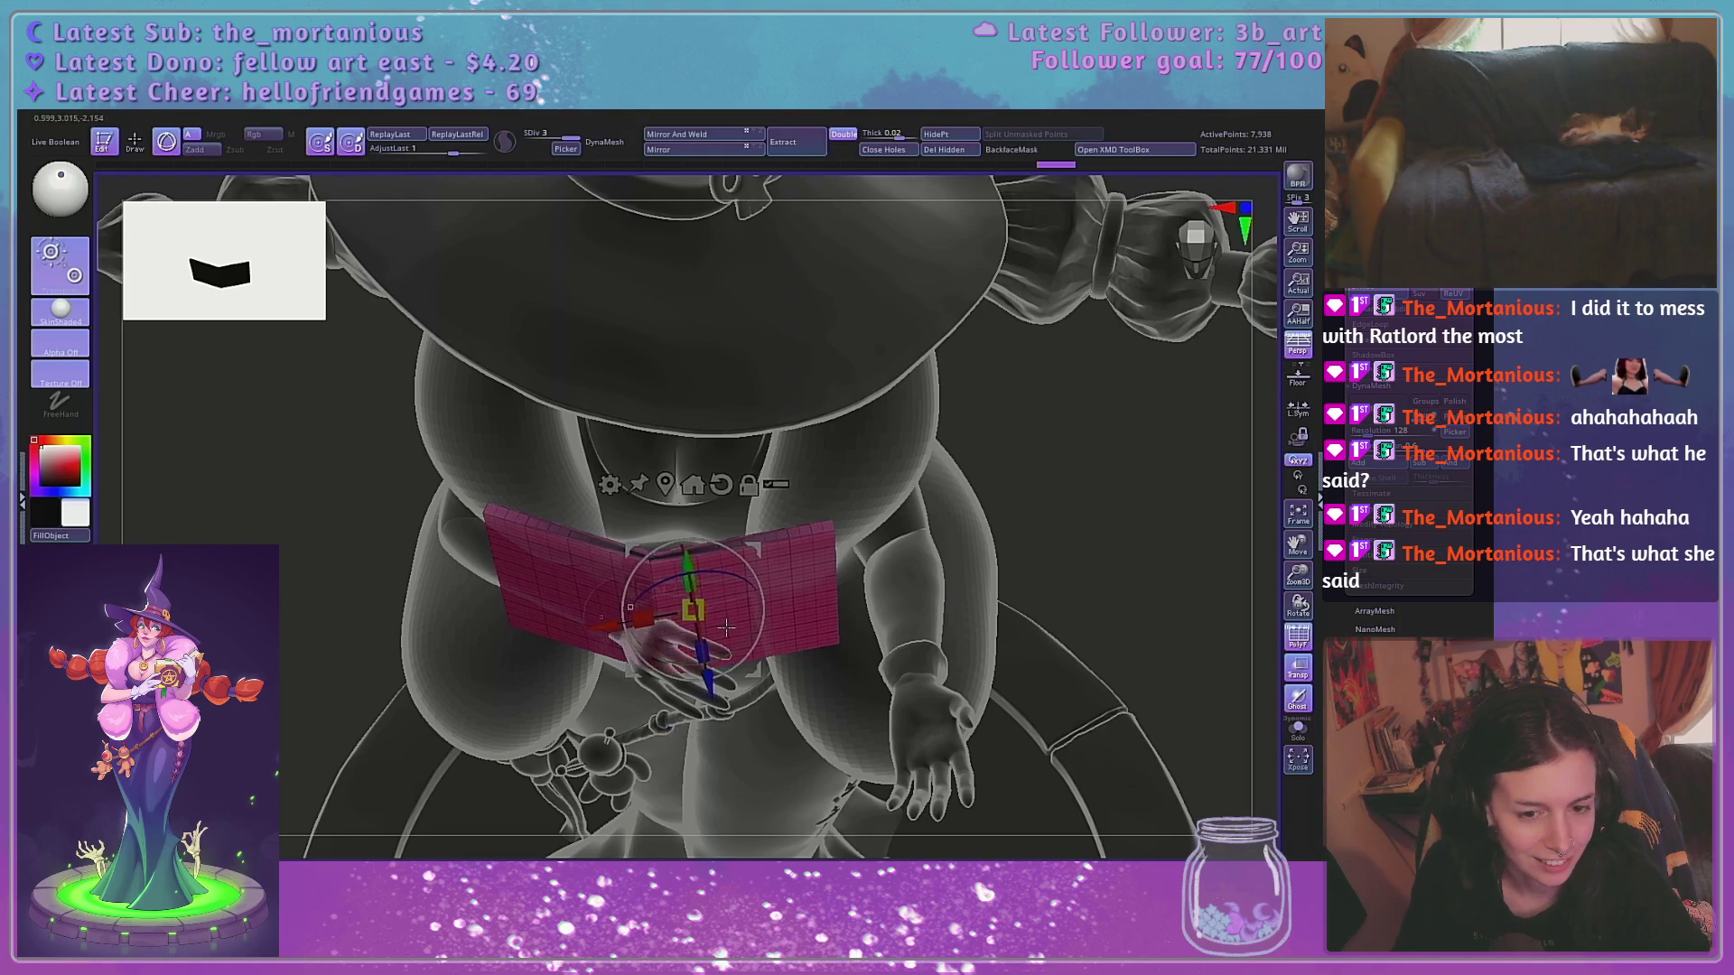
left_click_drag(885, 531, 919, 607)
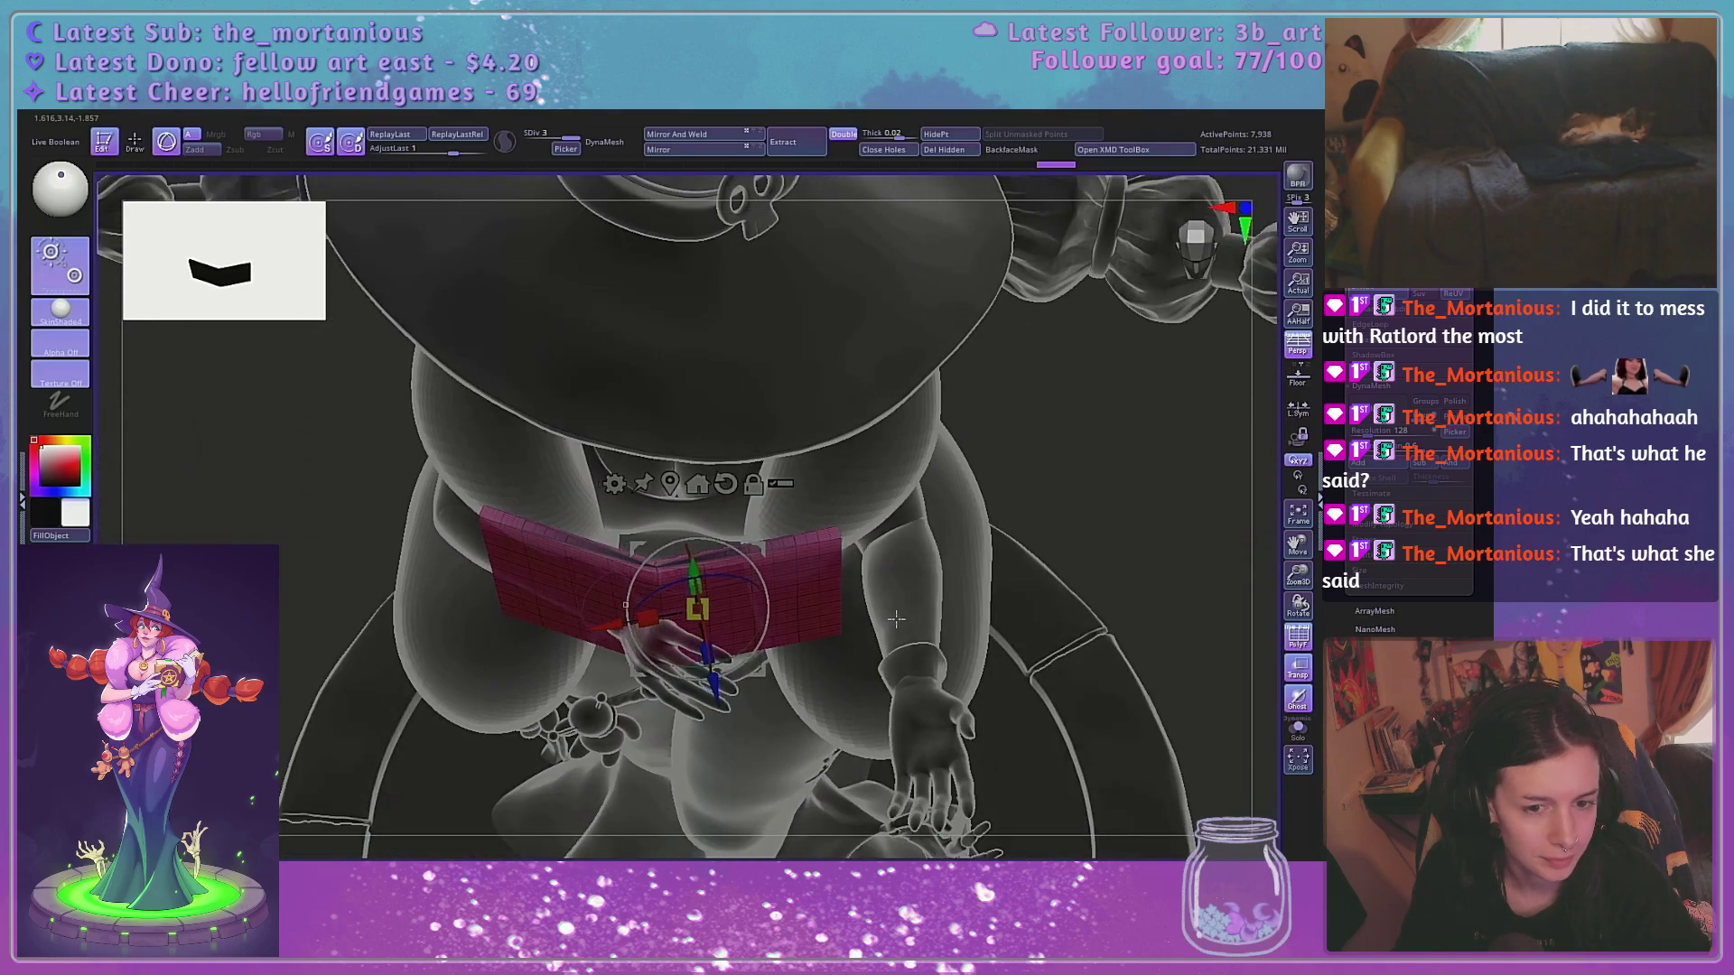
left_click_drag(596, 627, 633, 623)
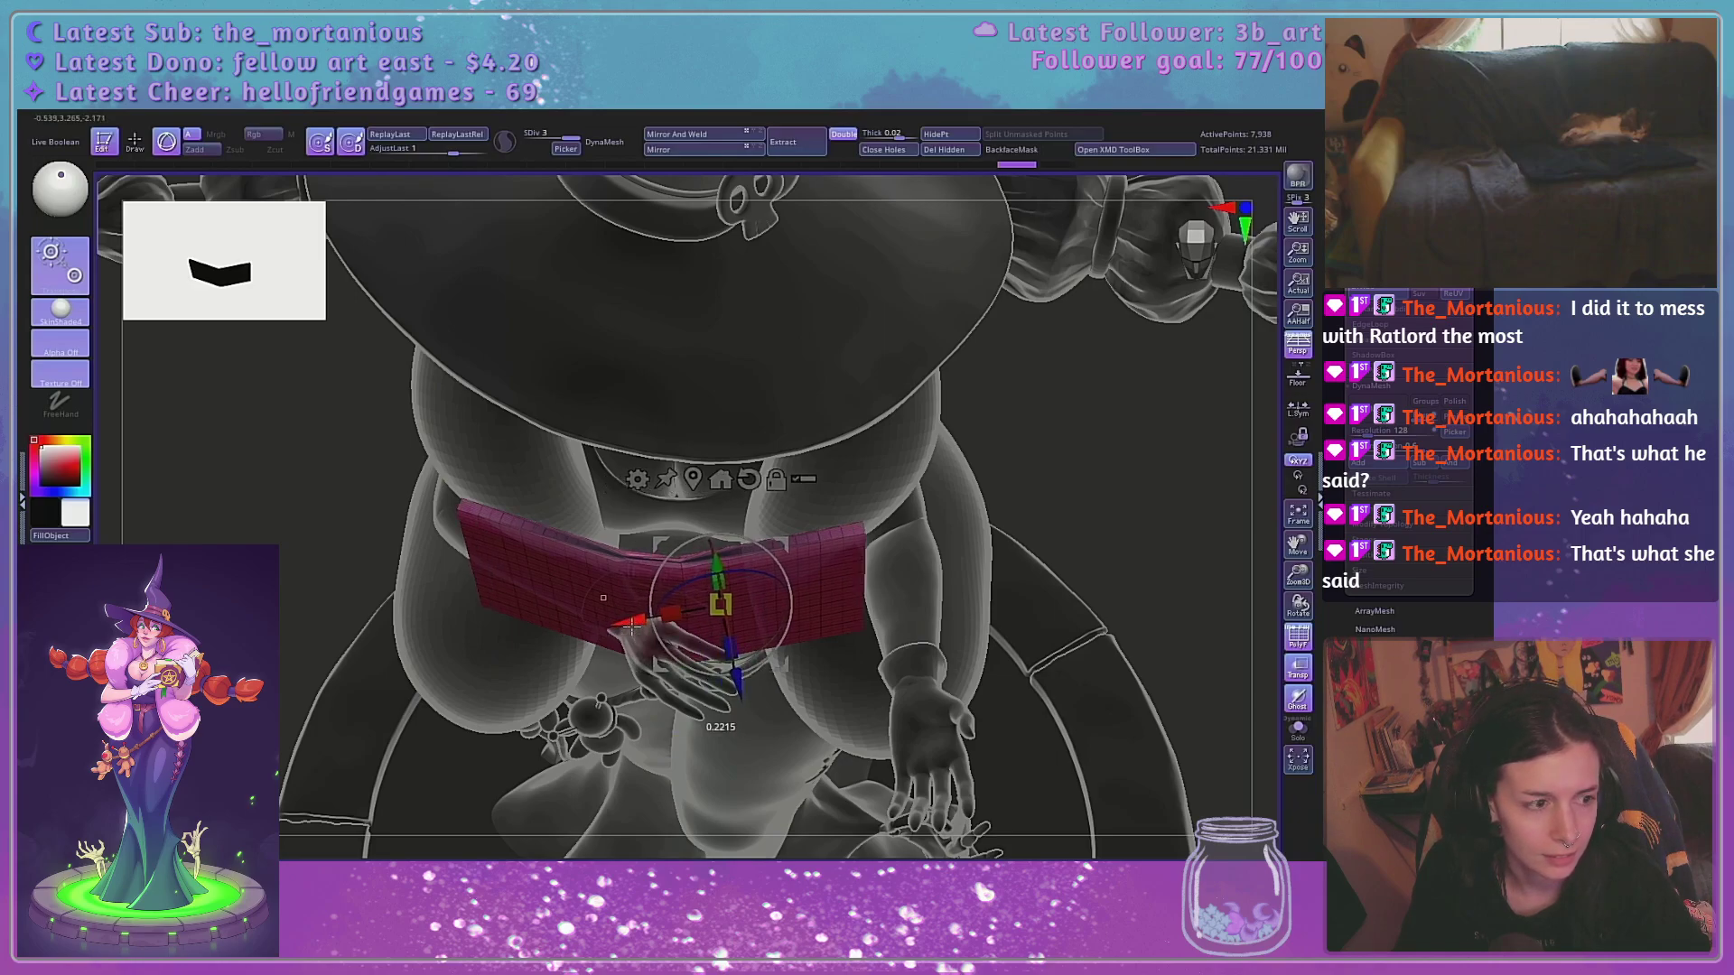
mouse_move(632, 626)
left_mouse_down()
mouse_move(659, 637)
mouse_move(621, 639)
left_mouse_up()
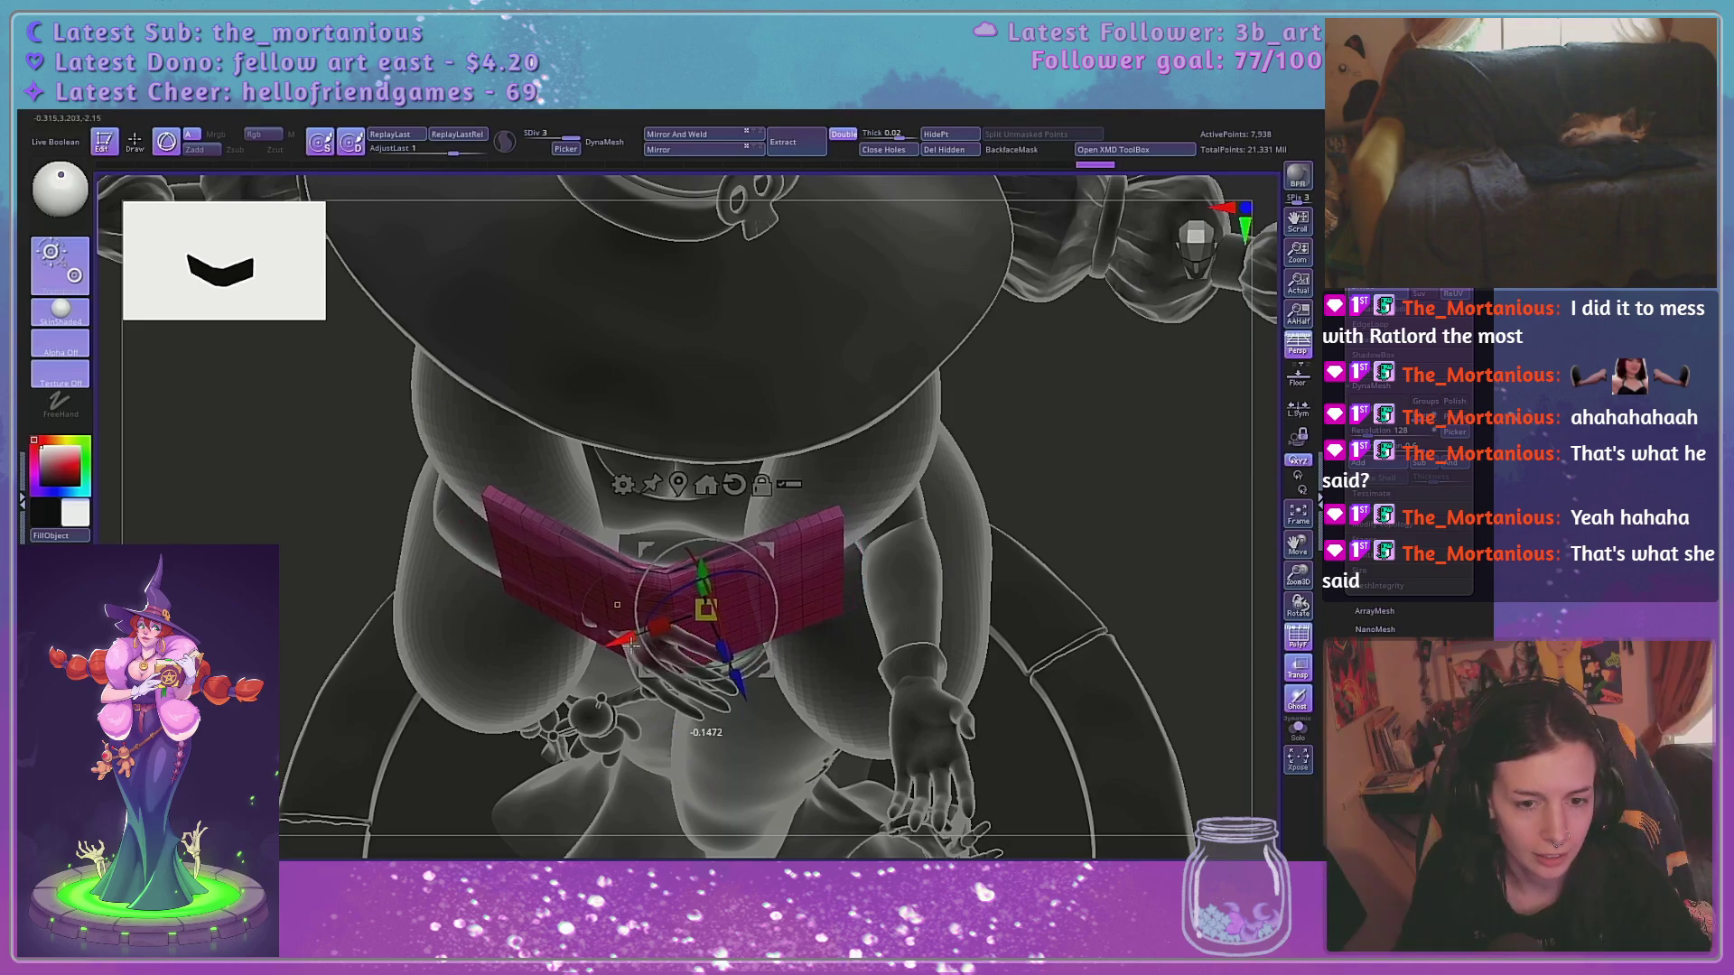
left_click_drag(866, 573, 918, 490)
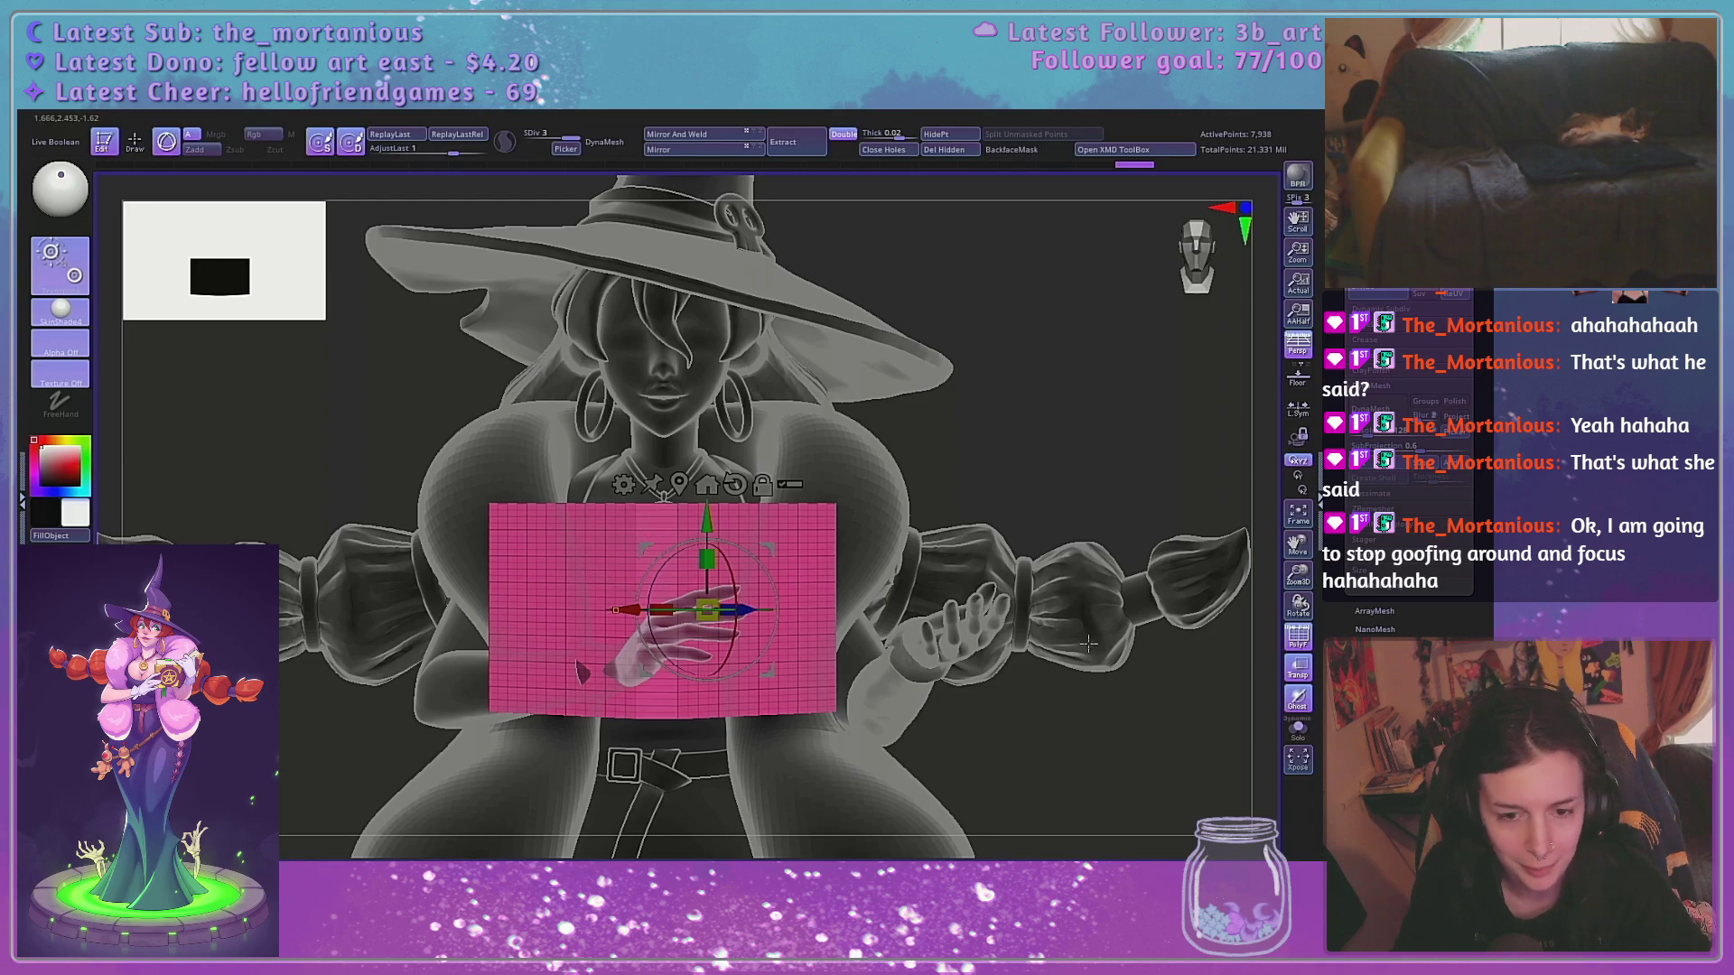
Deepen the slab's fold slightly and nudge its halves sideways by about 0.004 to refine the open-book shape
left_click_drag(1088, 644, 1112, 551, "alt")
left_click_drag(1299, 576, 1183, 618)
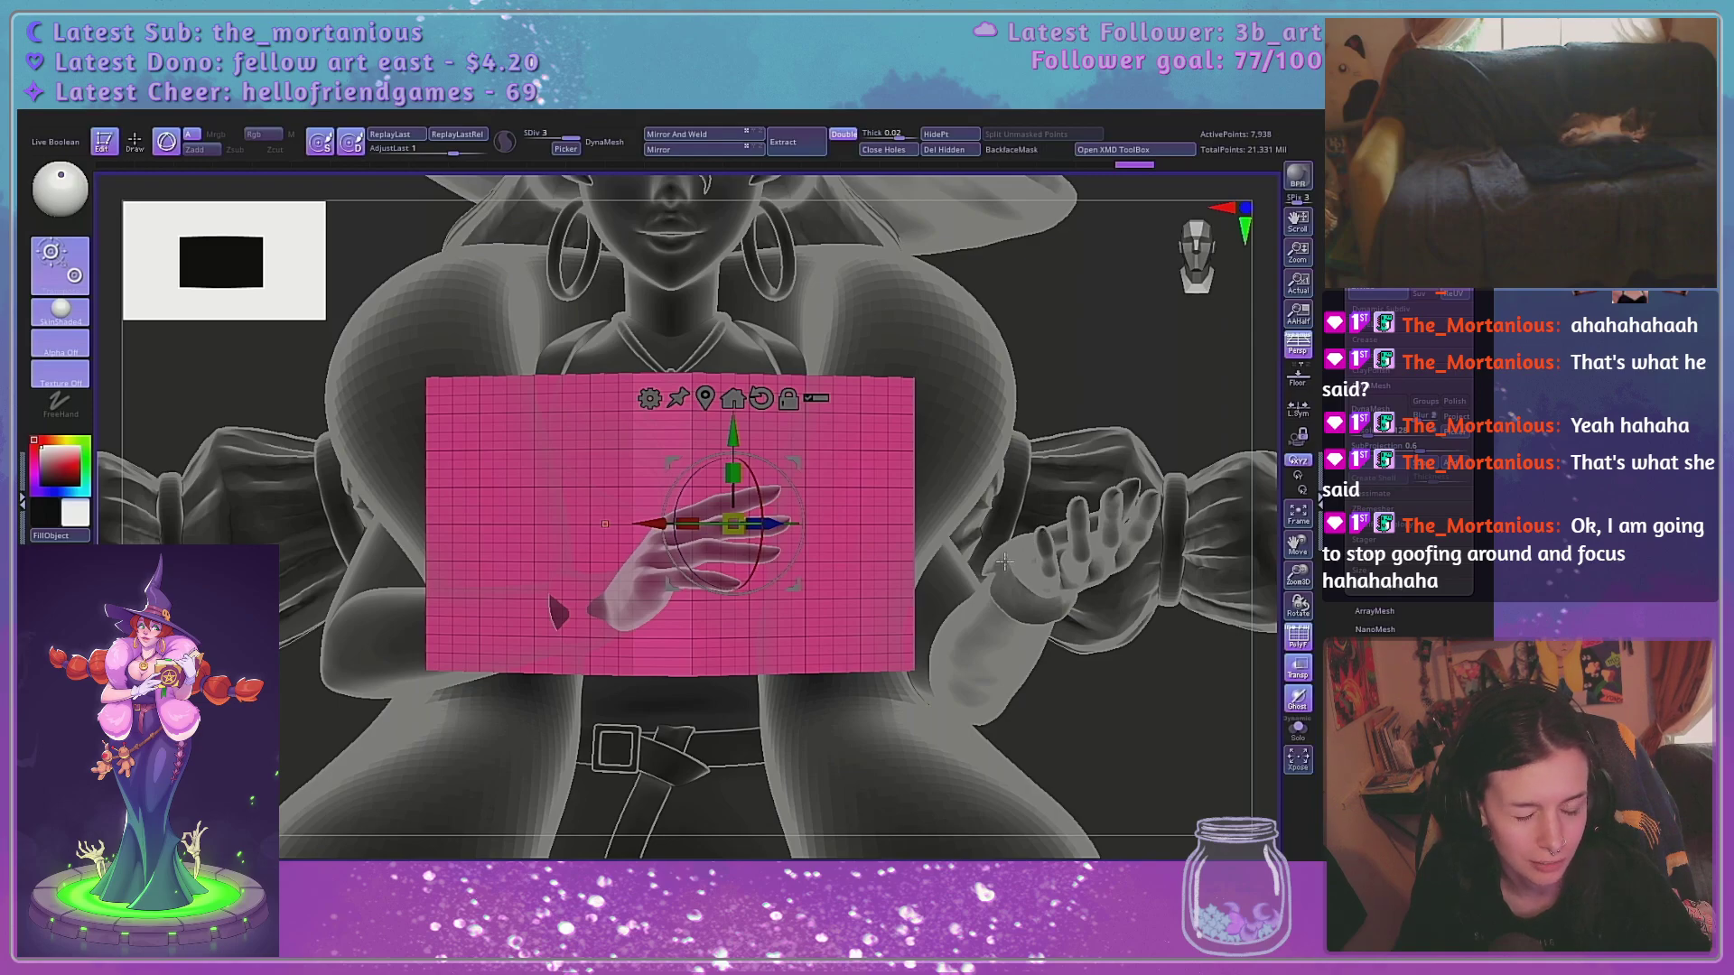
left_click_drag(1004, 561, 1026, 540)
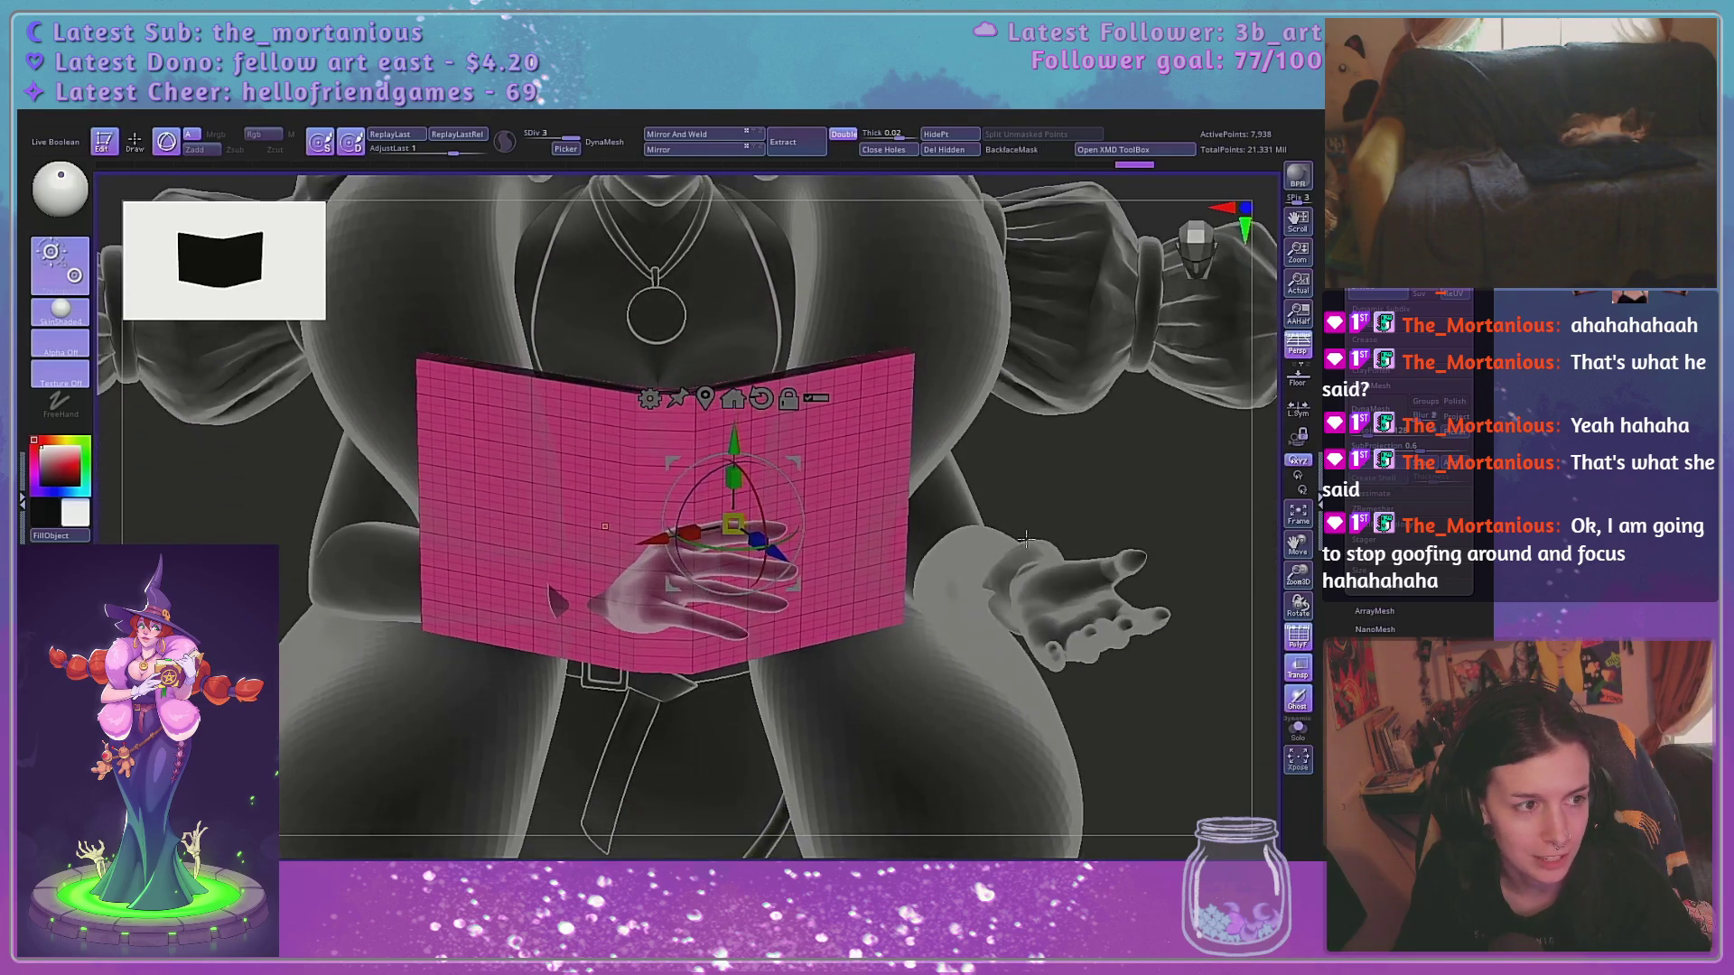
left_click_drag(1053, 457, 1039, 591, "alt")
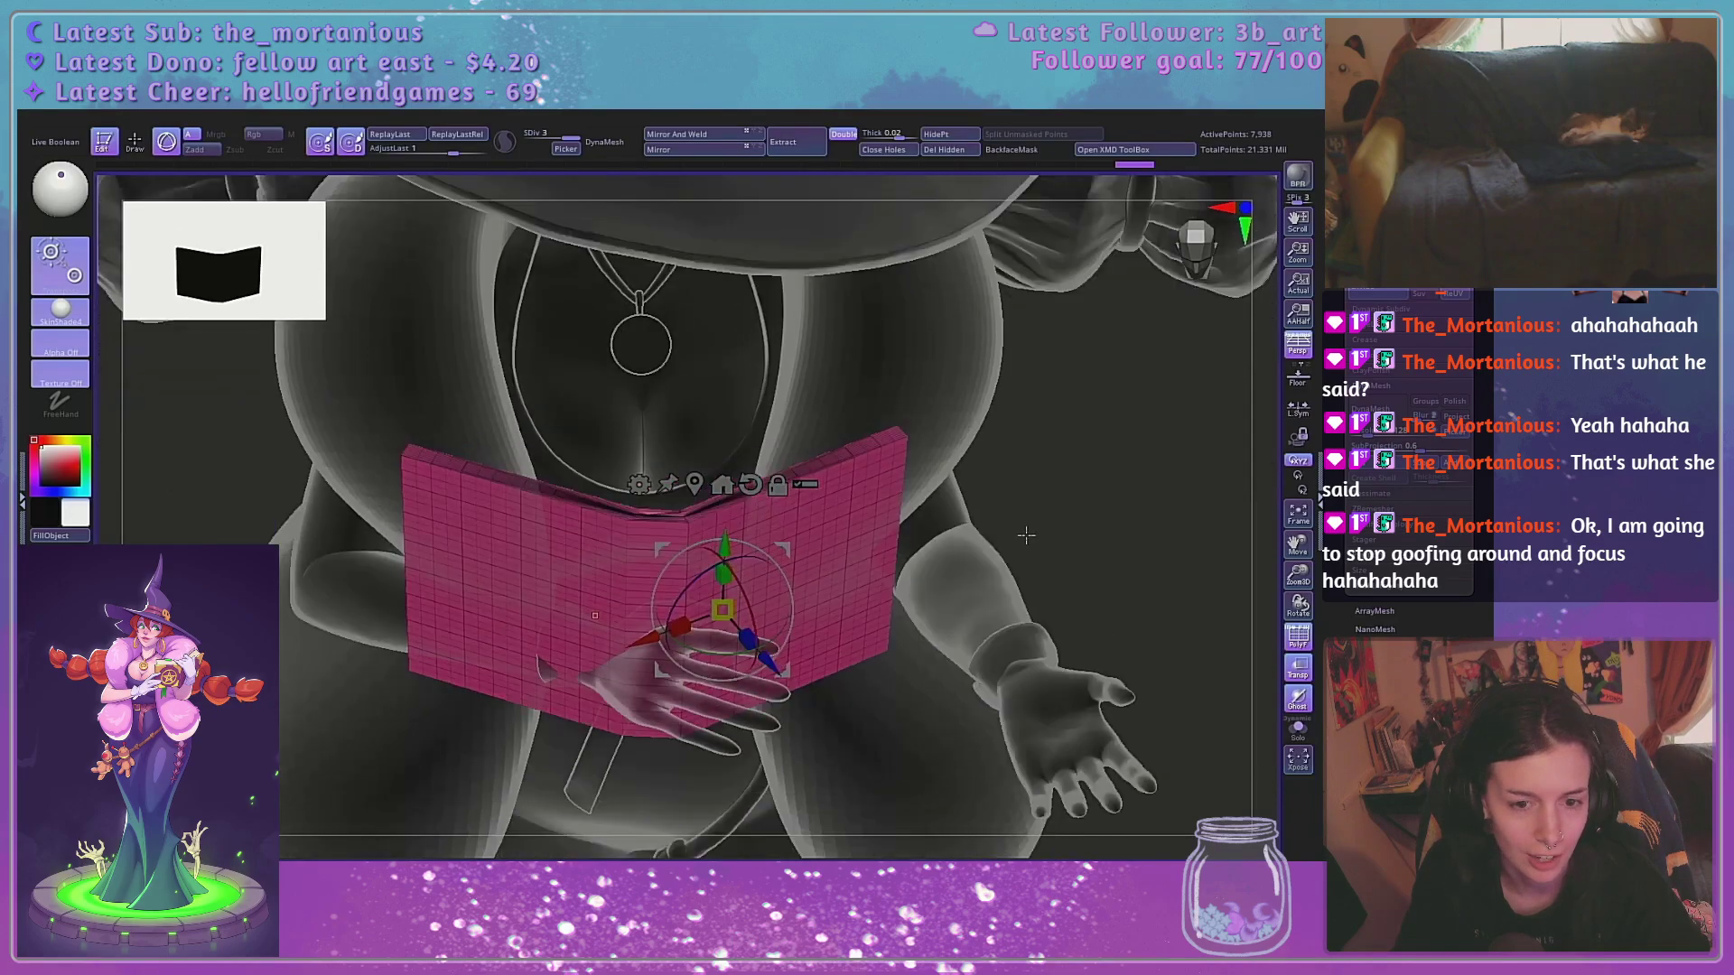
left_click_drag(703, 657, 715, 658)
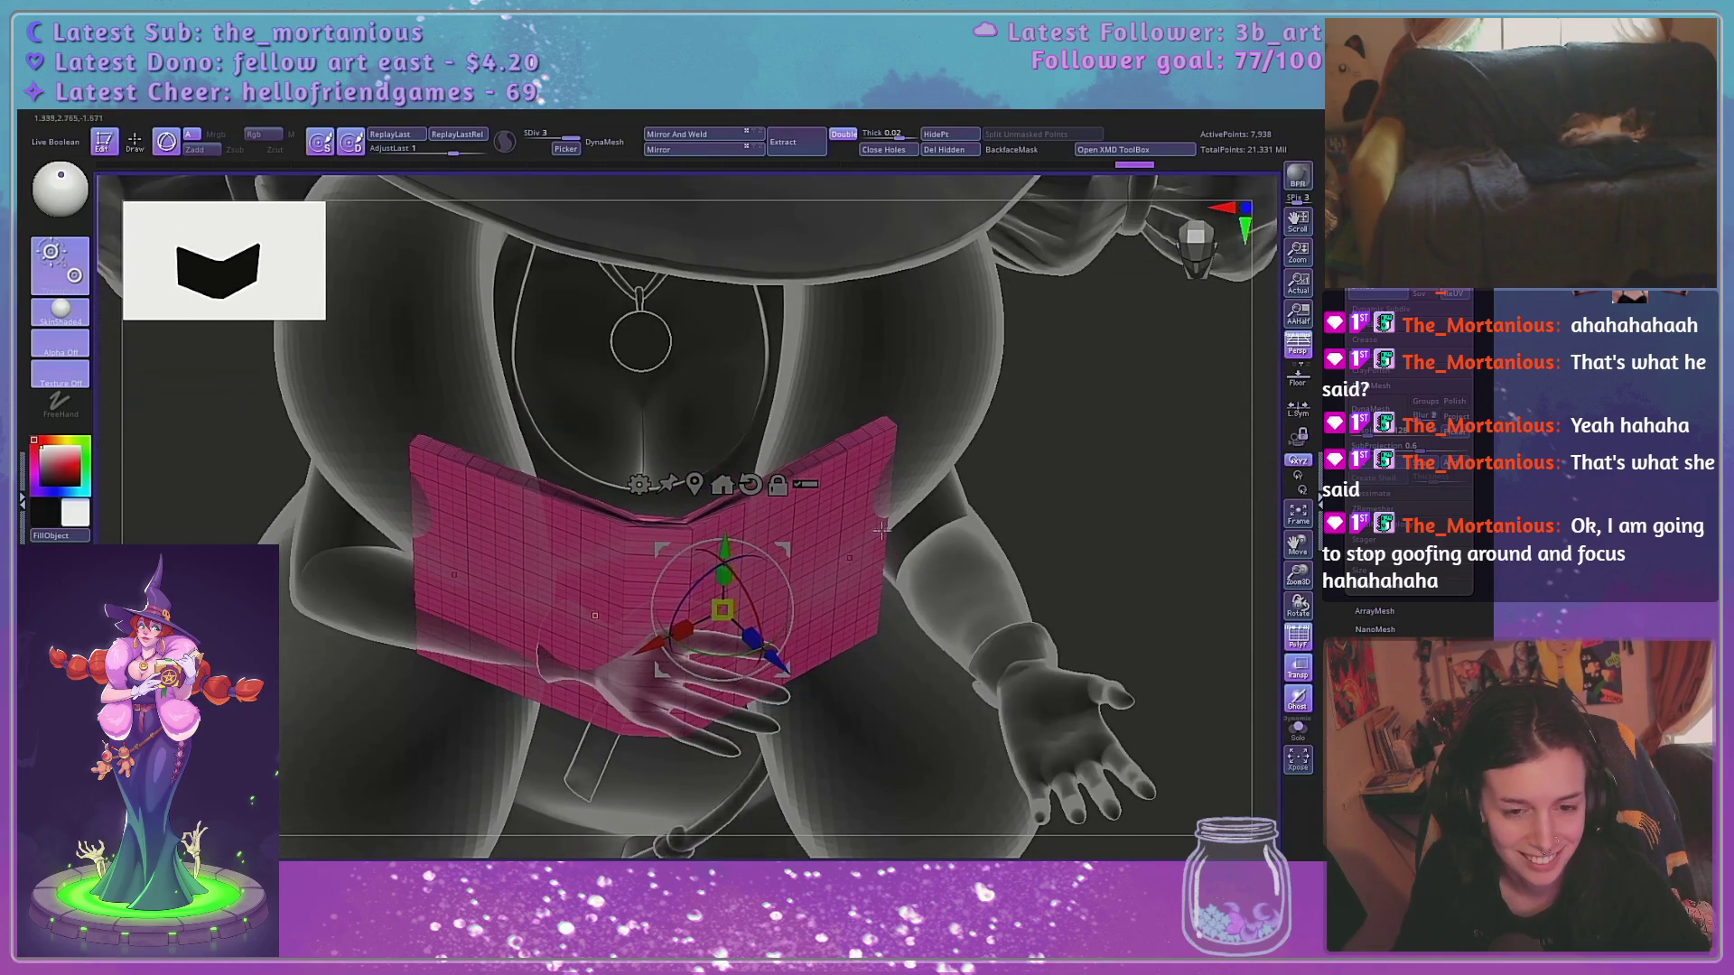
left_click_drag(918, 492, 913, 562)
left_click_drag(650, 657, 659, 658)
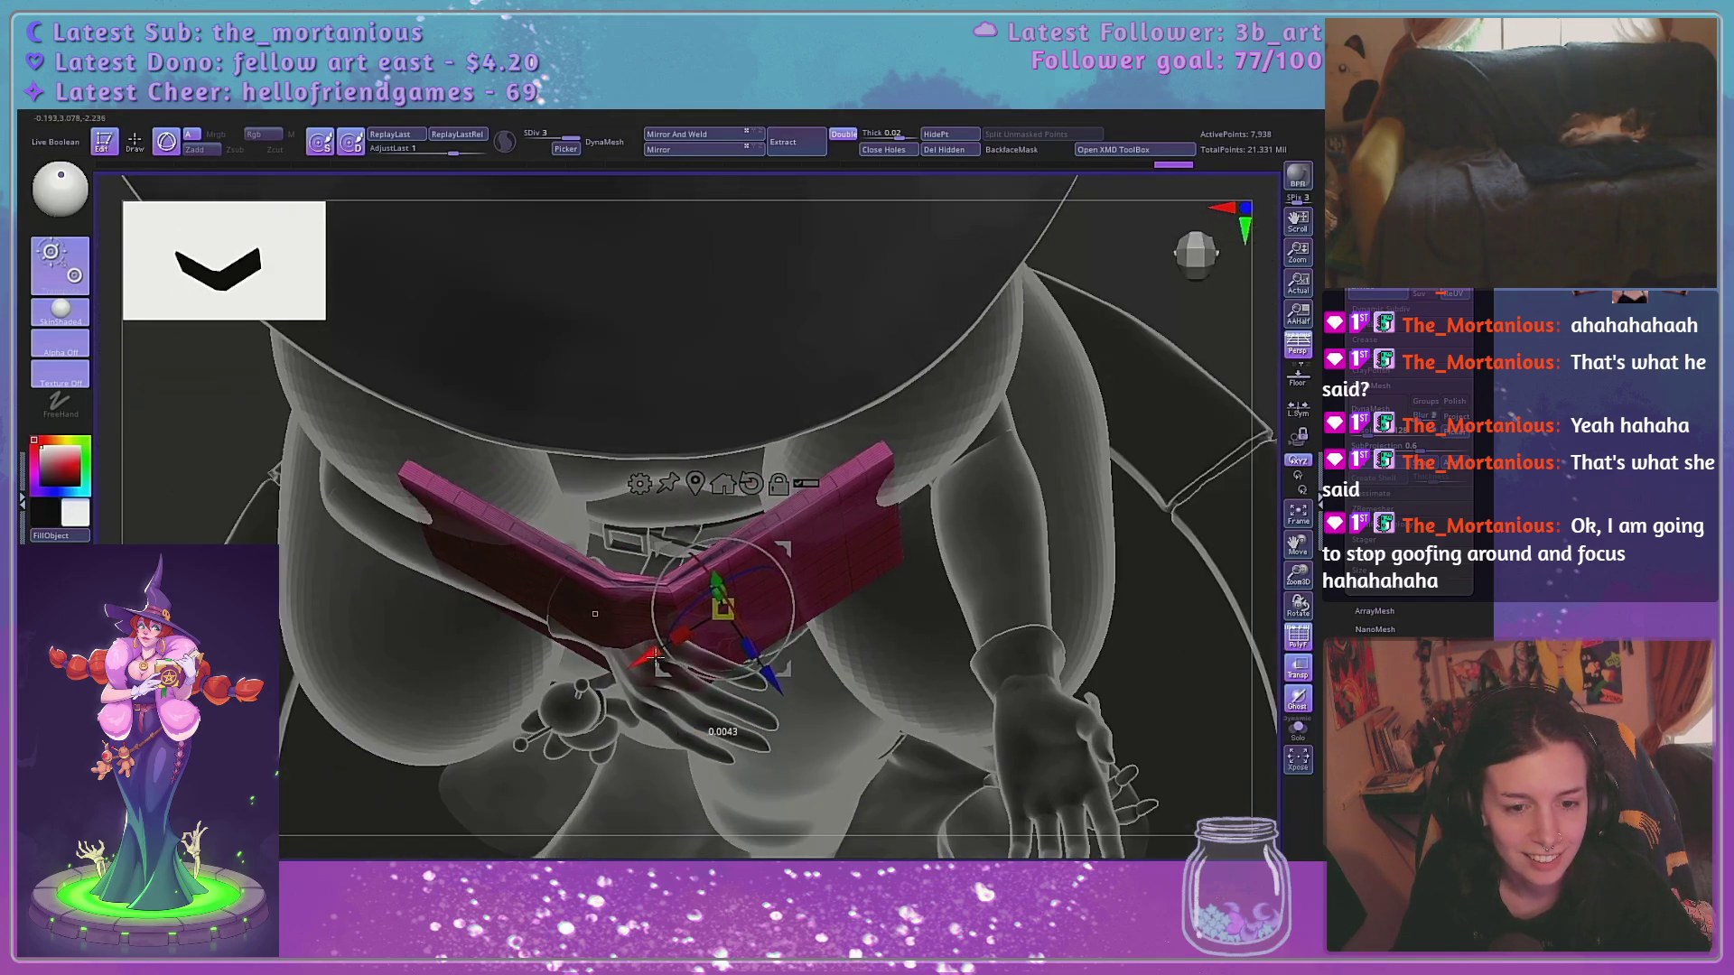
left_click_drag(905, 652, 898, 575)
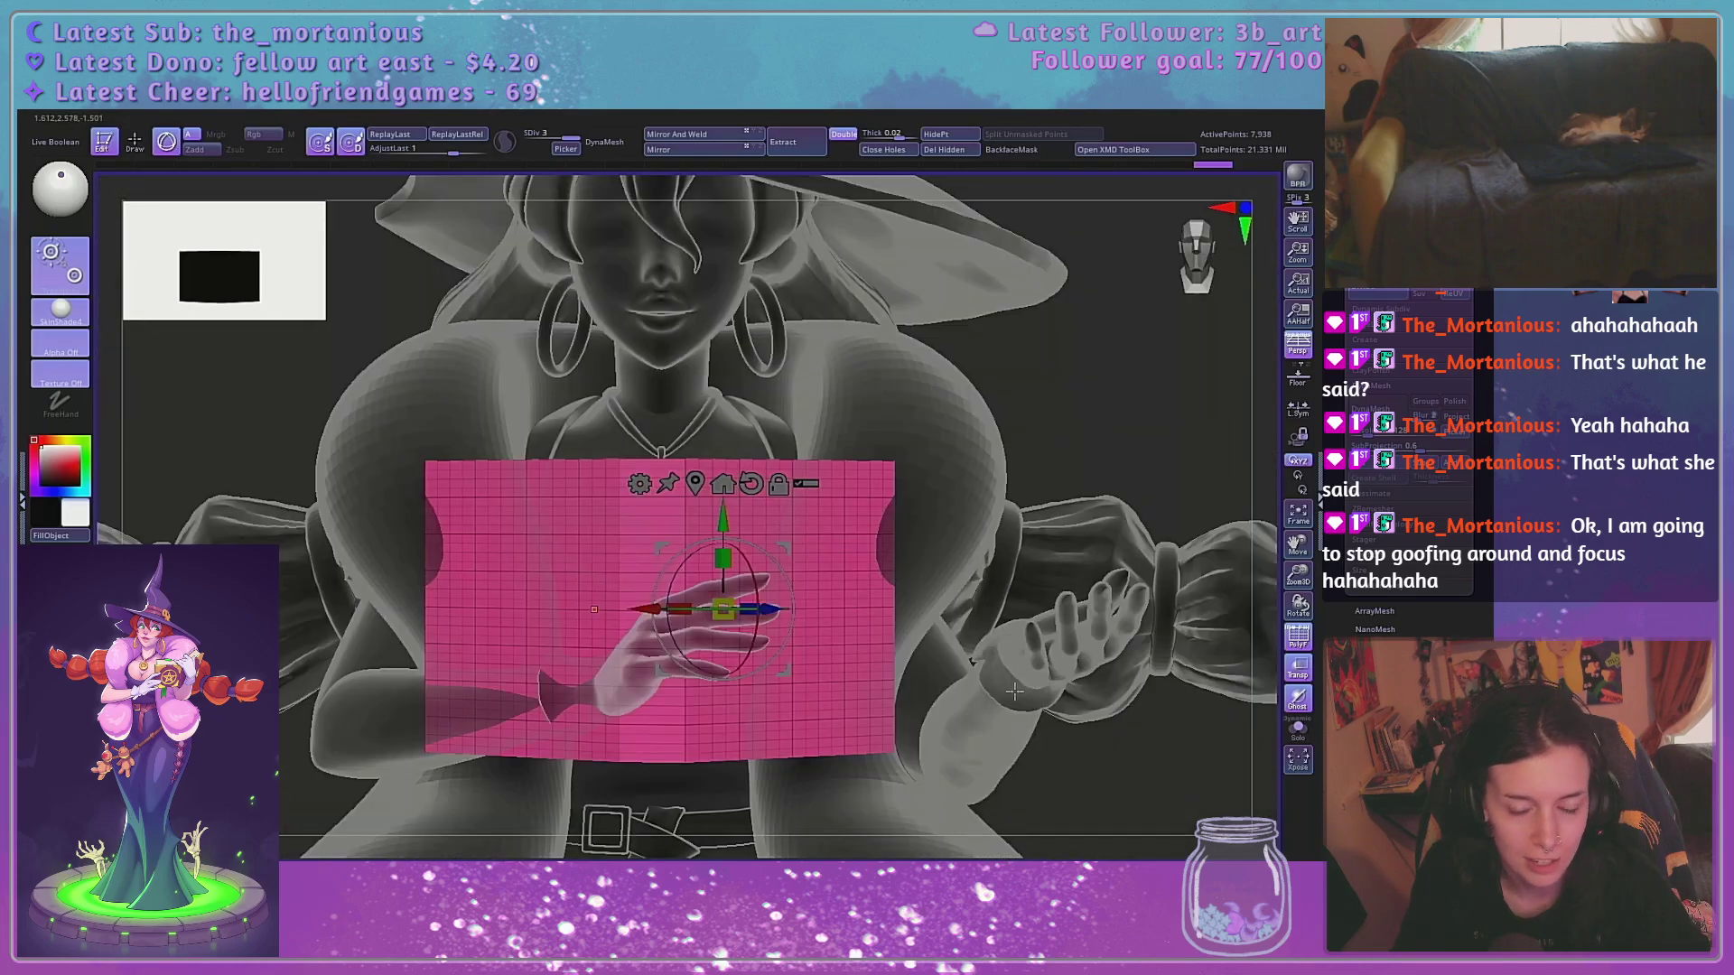
Examine the open-book slab against the chest and hands, with the polyframe hidden and shown
key("q")
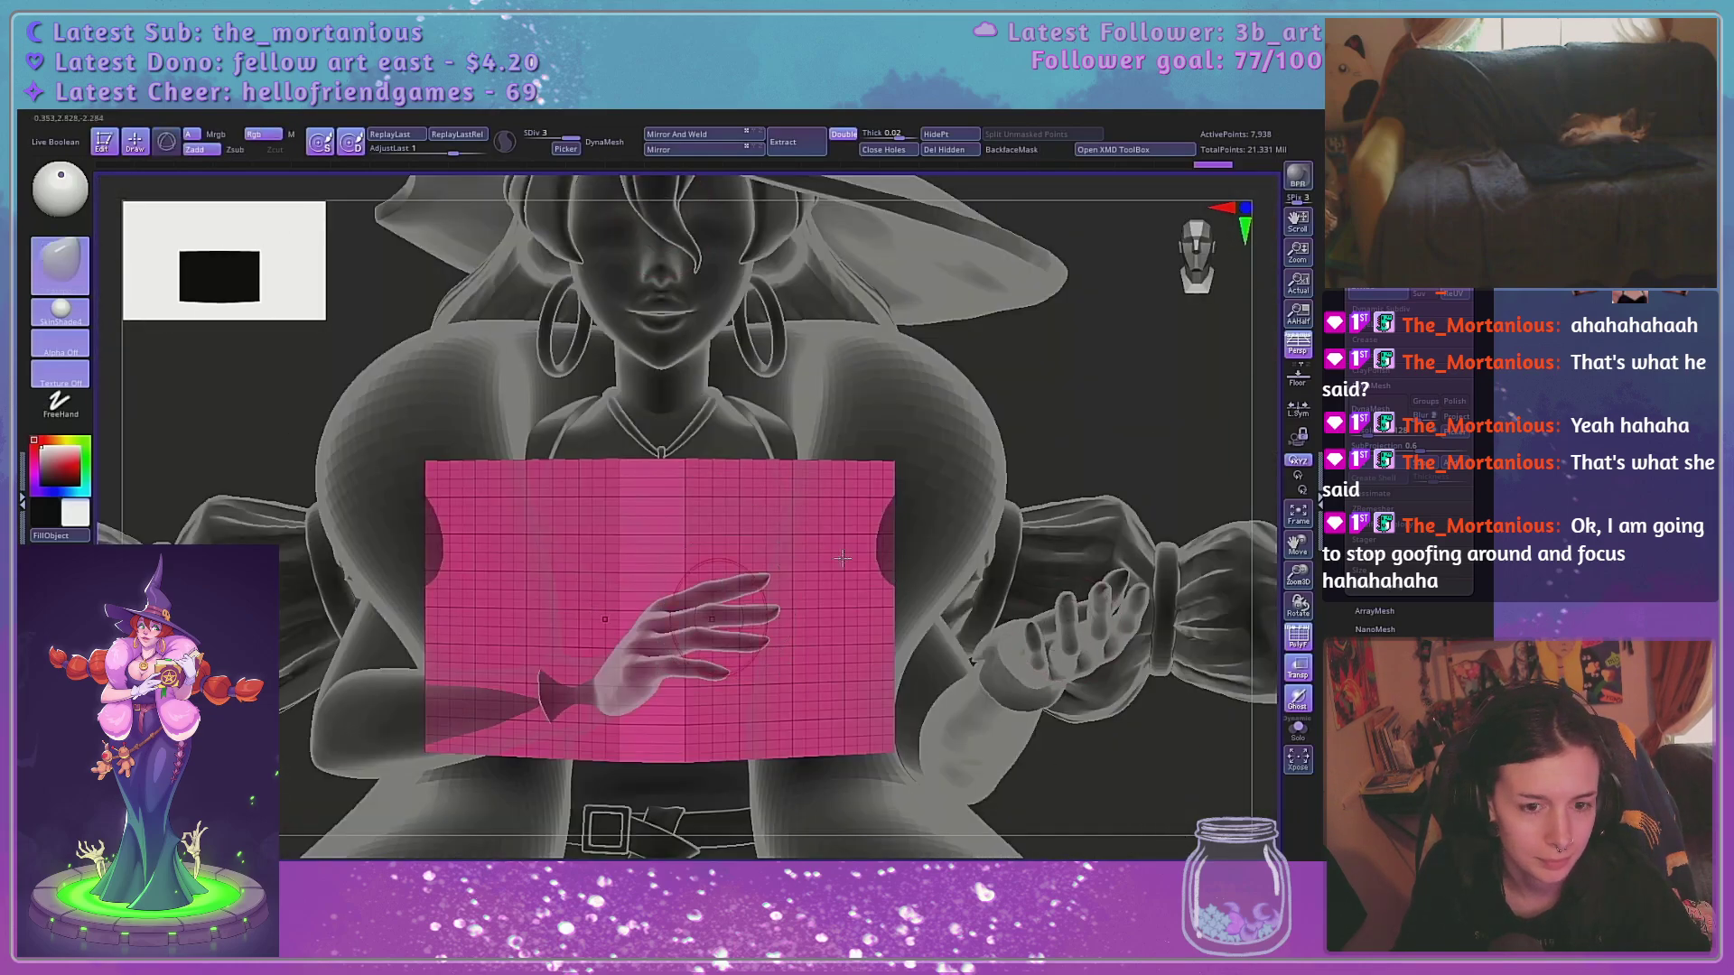
left_click(1298, 637)
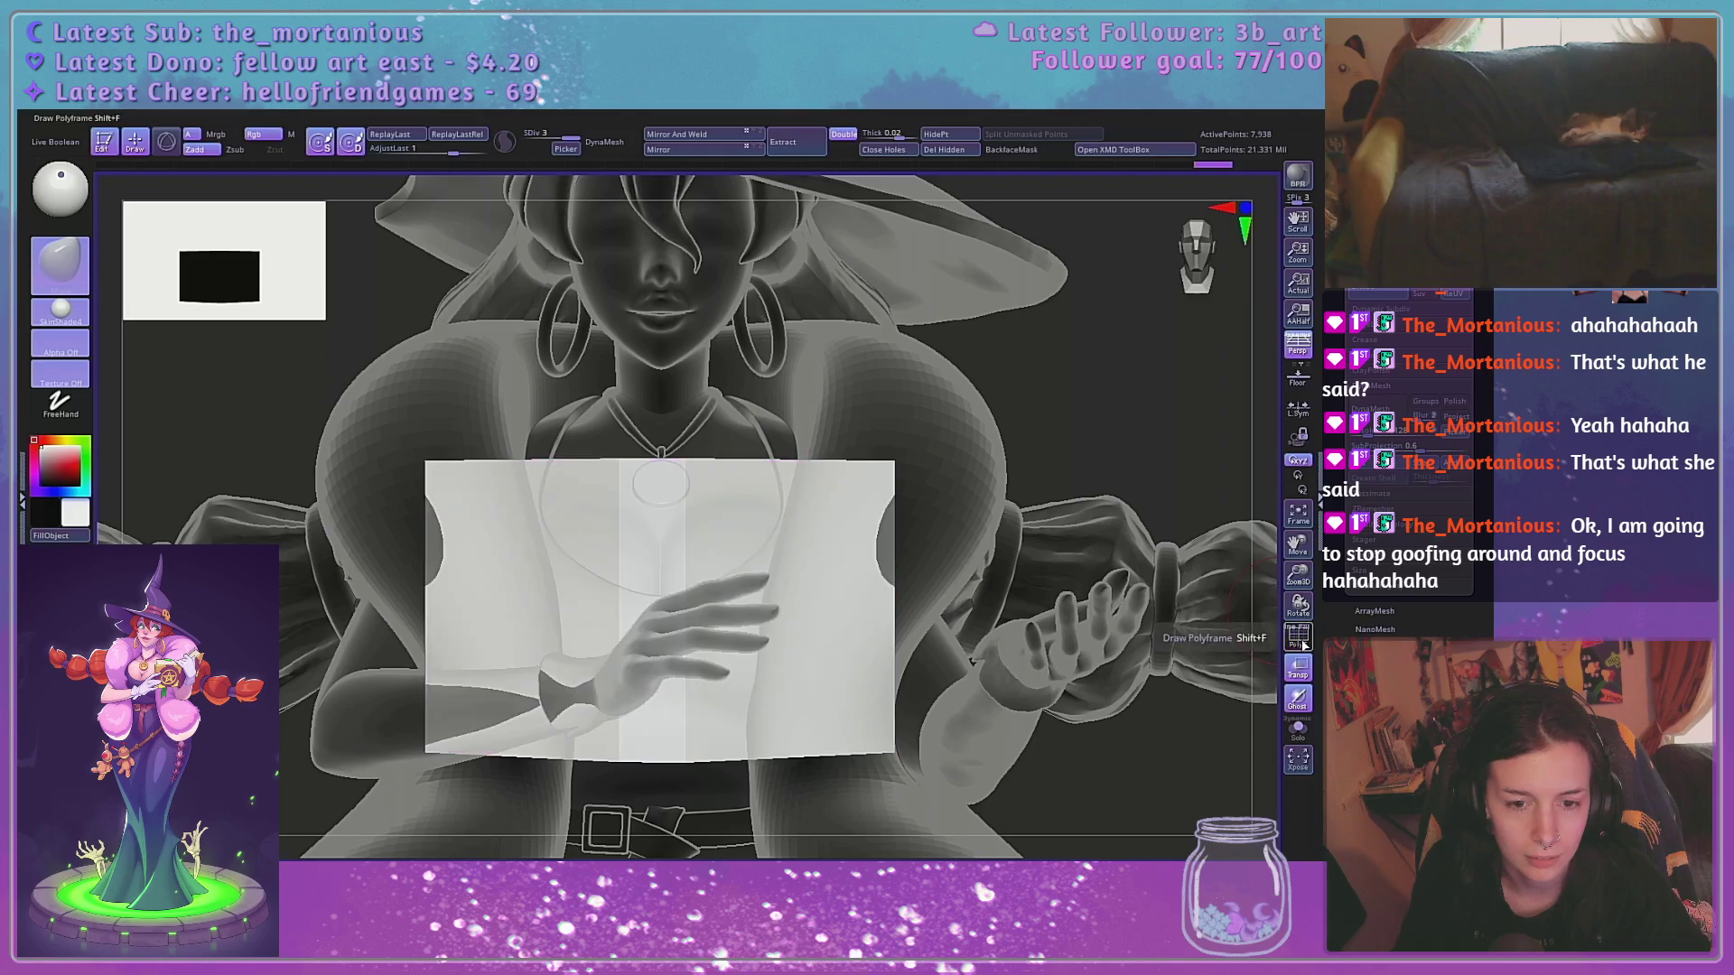
left_click(1298, 637)
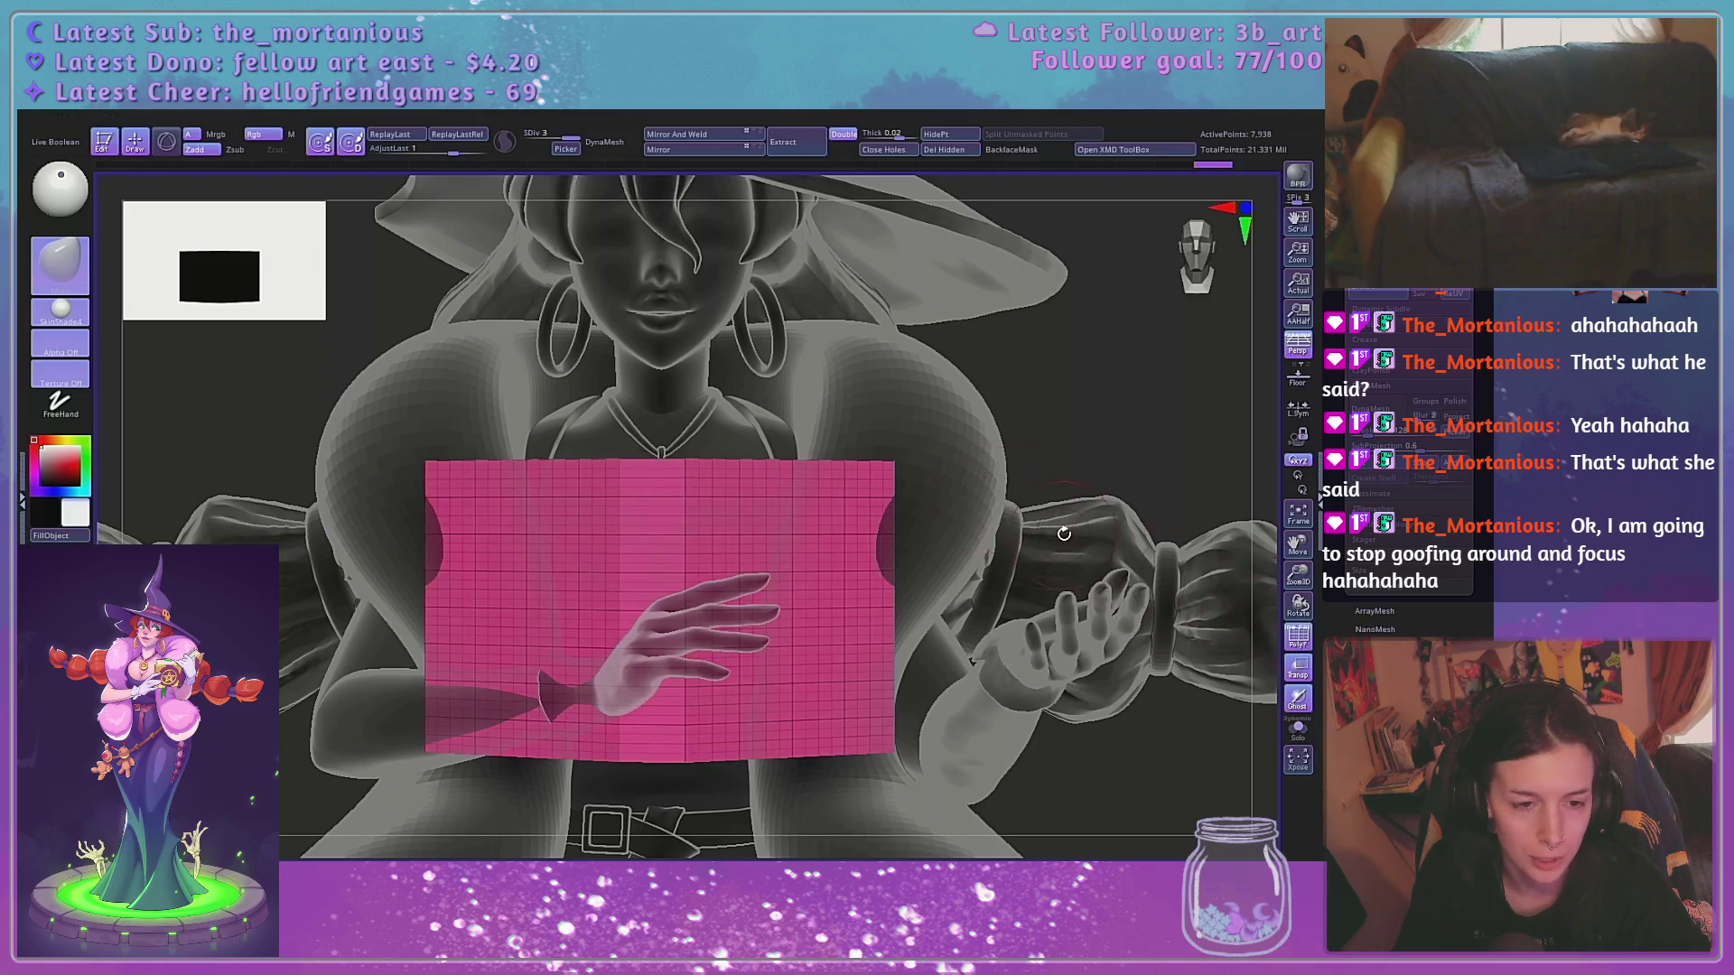
left_click_drag(1063, 508, 912, 407)
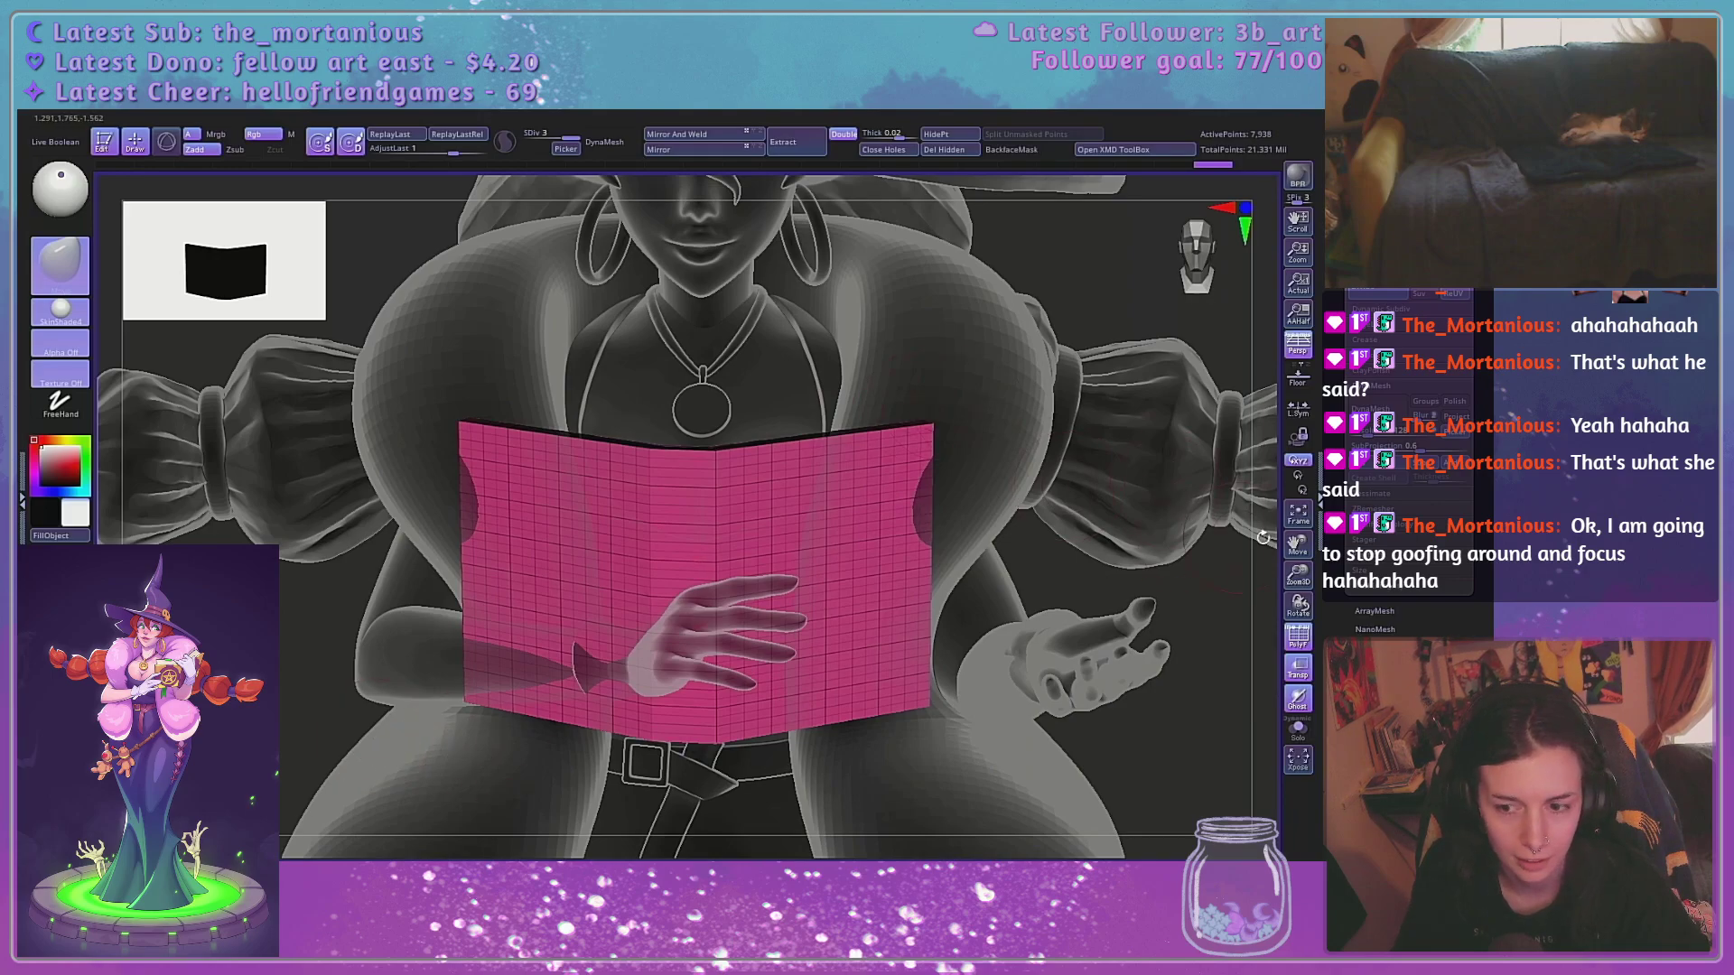
left_click_drag(1256, 537, 940, 411, "alt")
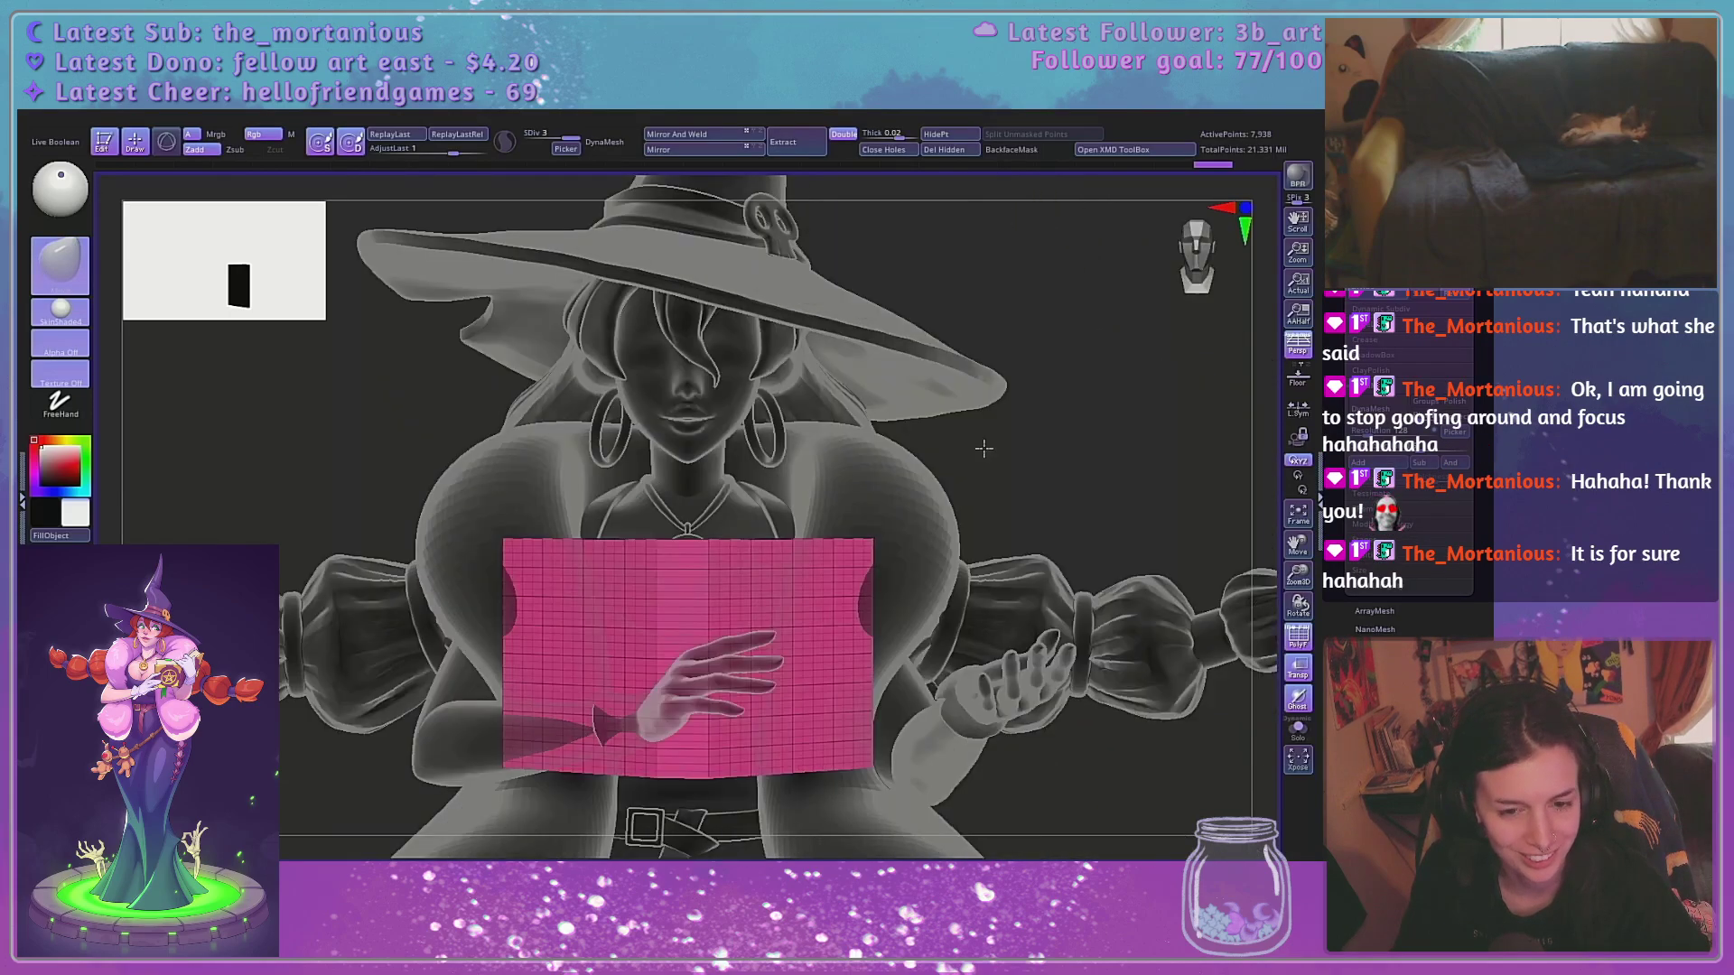
left_click_drag(1035, 484, 1071, 482)
Bring up the transform gizmo on the folded slab for adjustment from above
key("shift")
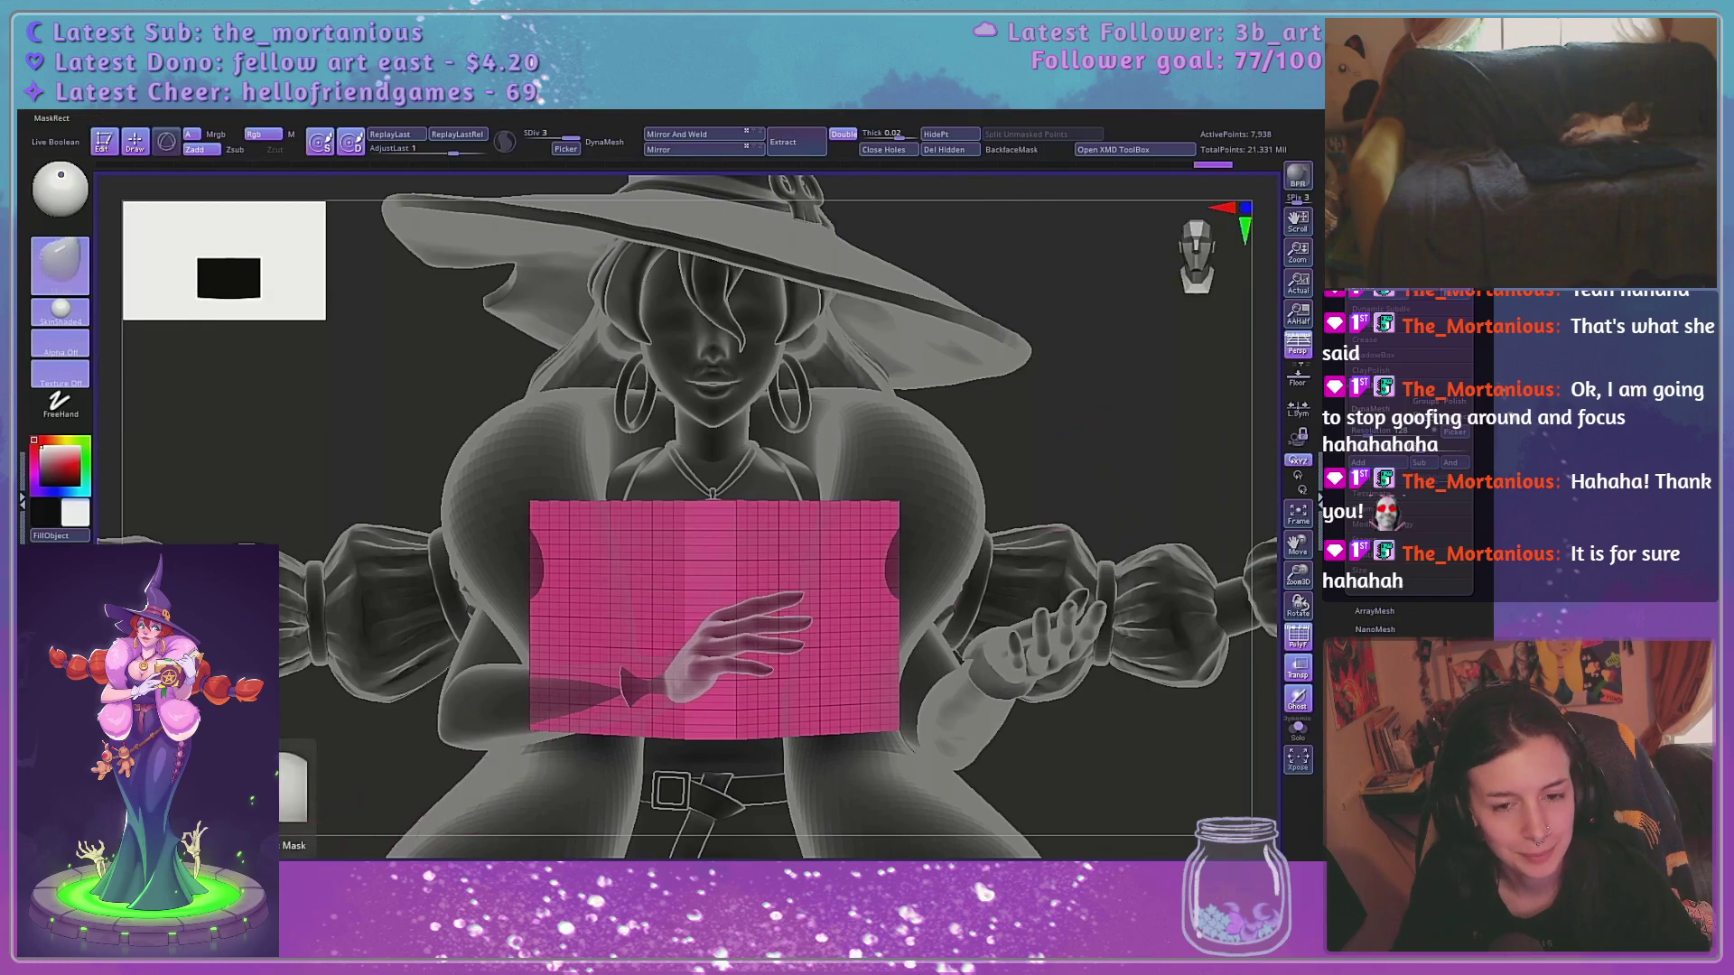
left_click_drag(964, 638, 650, 591)
key("w")
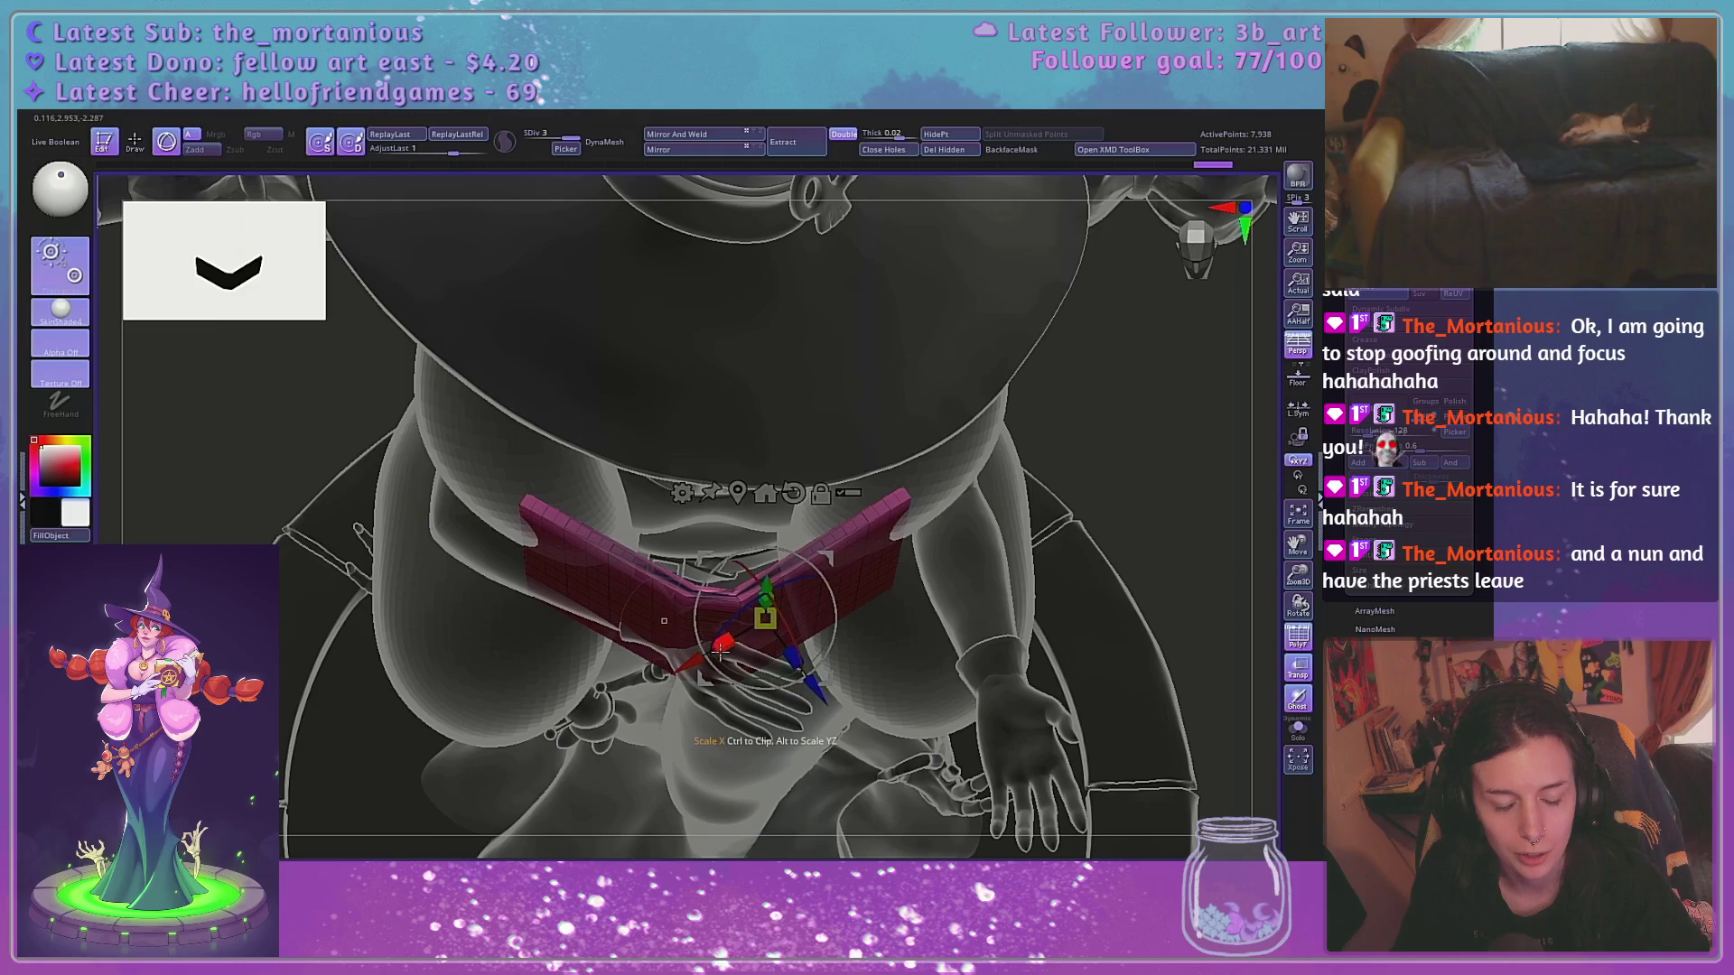
Turn off transparency and examine how the open book sits against the witch's torso and hand
left_click_drag(991, 645, 980, 688, "alt")
key("q")
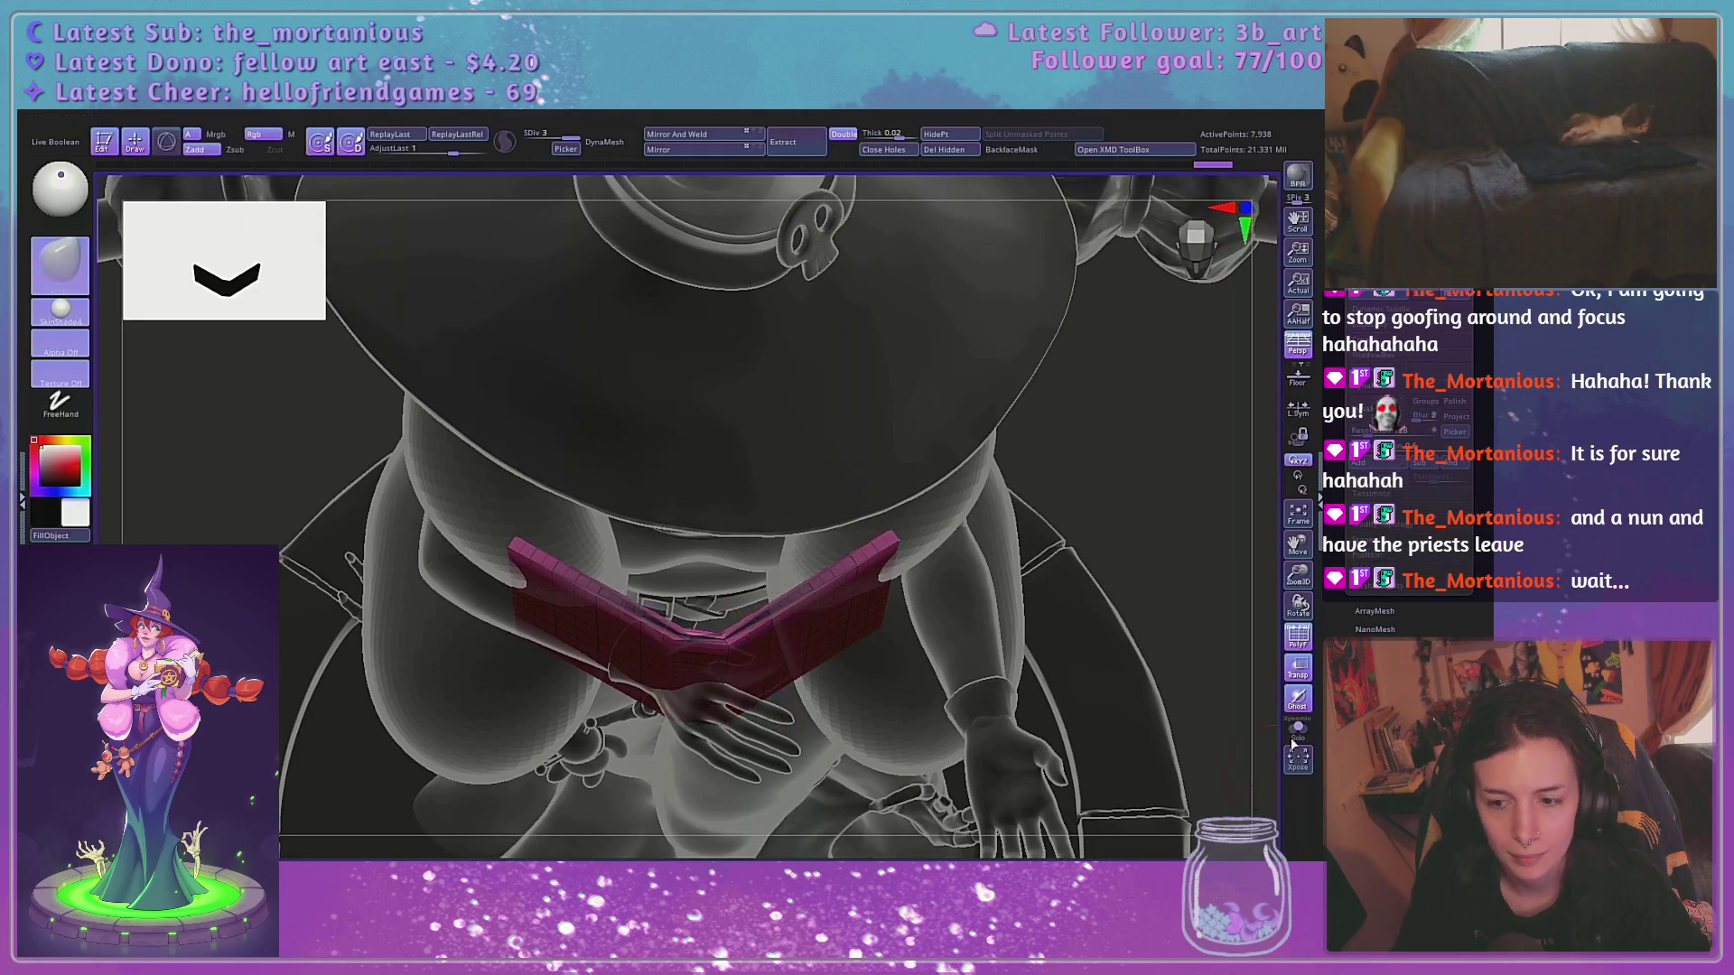
left_click(1297, 668)
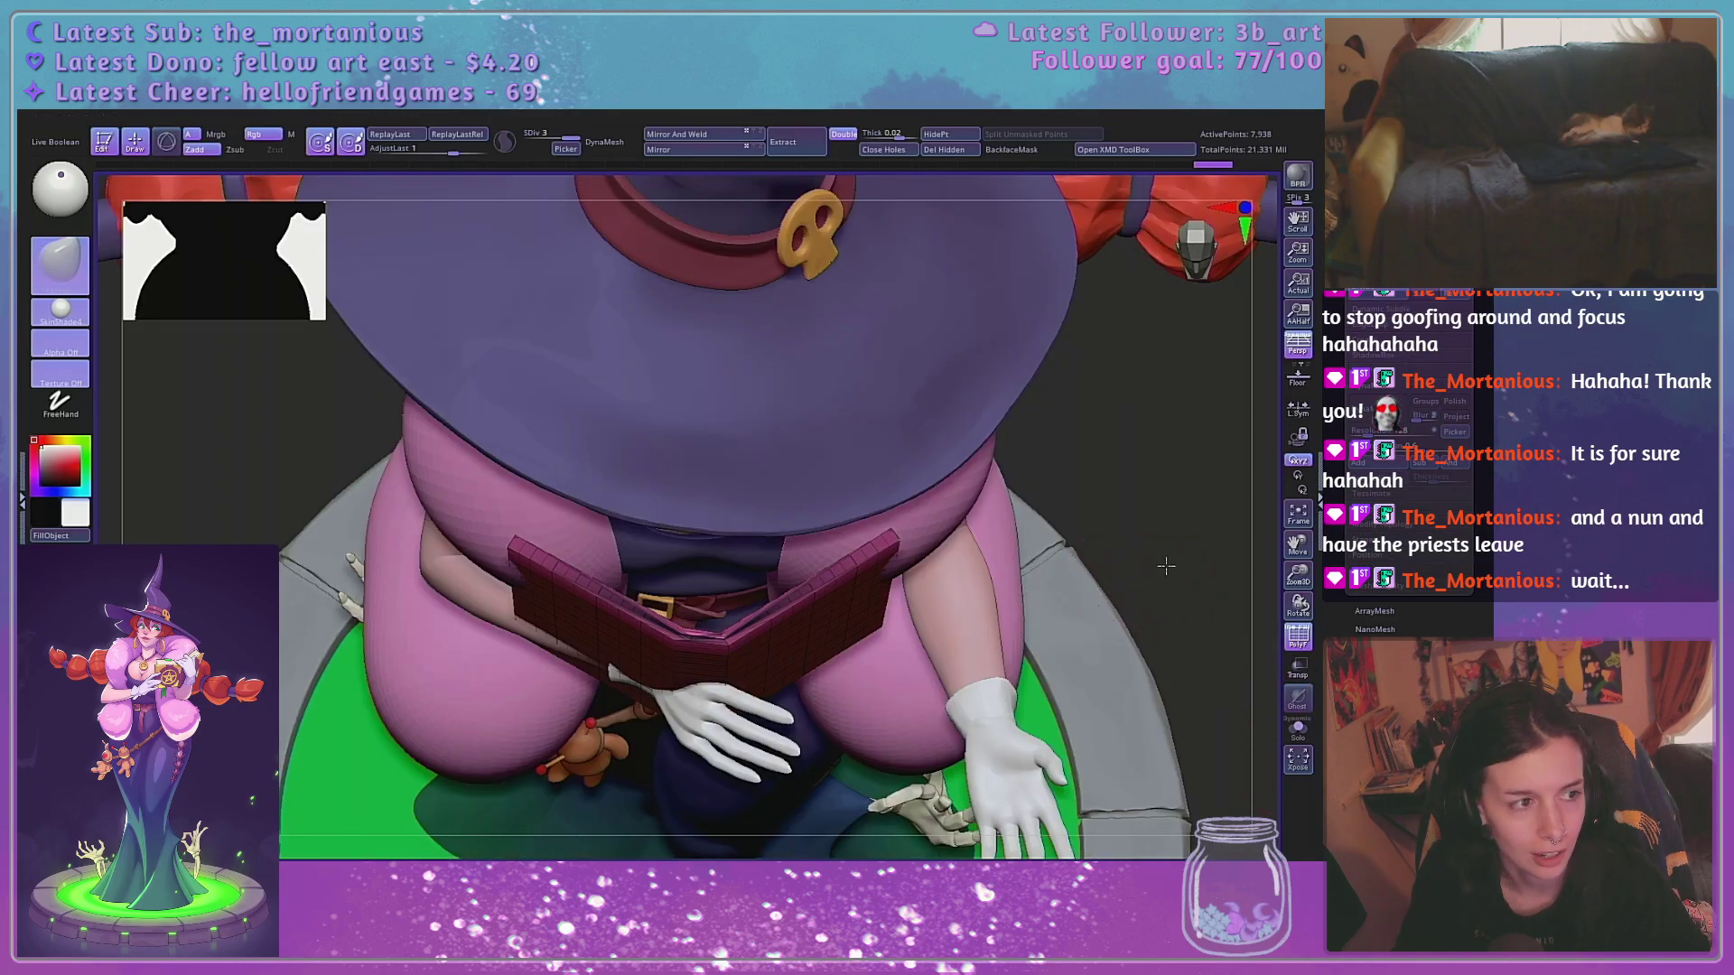
left_click_drag(1166, 566, 1165, 521)
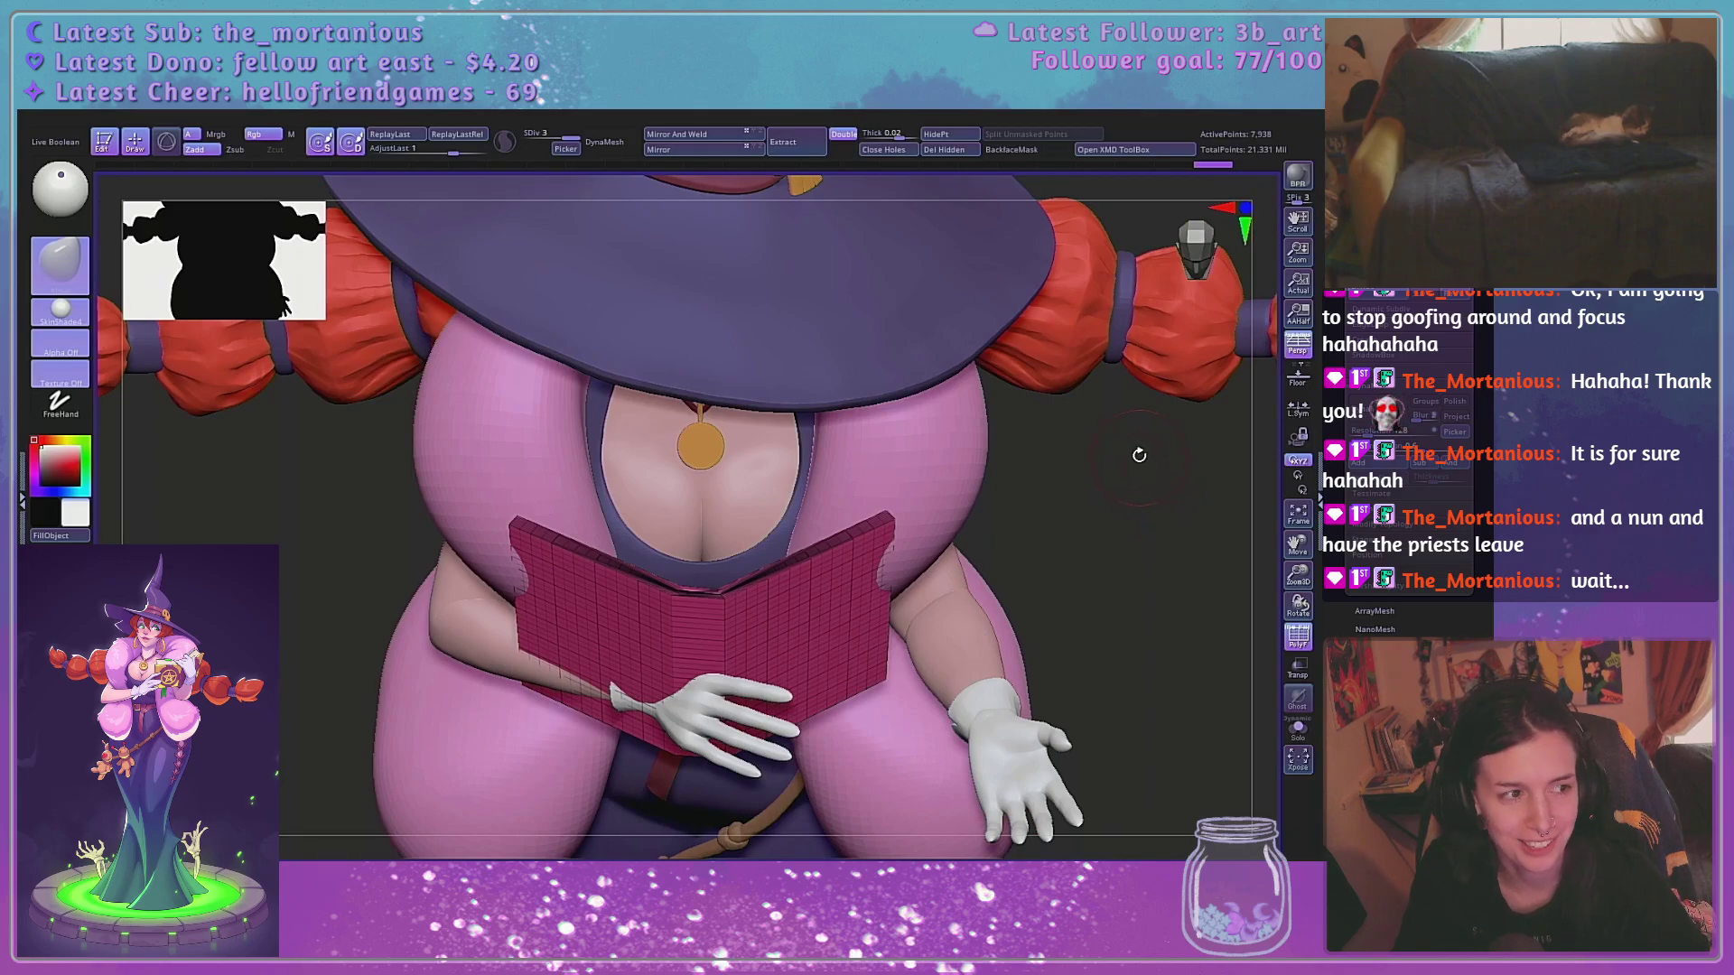
left_click_drag(1129, 449, 1102, 476)
Centre the transform gizmo on the open book and move it about 0.25 units forward along Z, away from the torso
key("w")
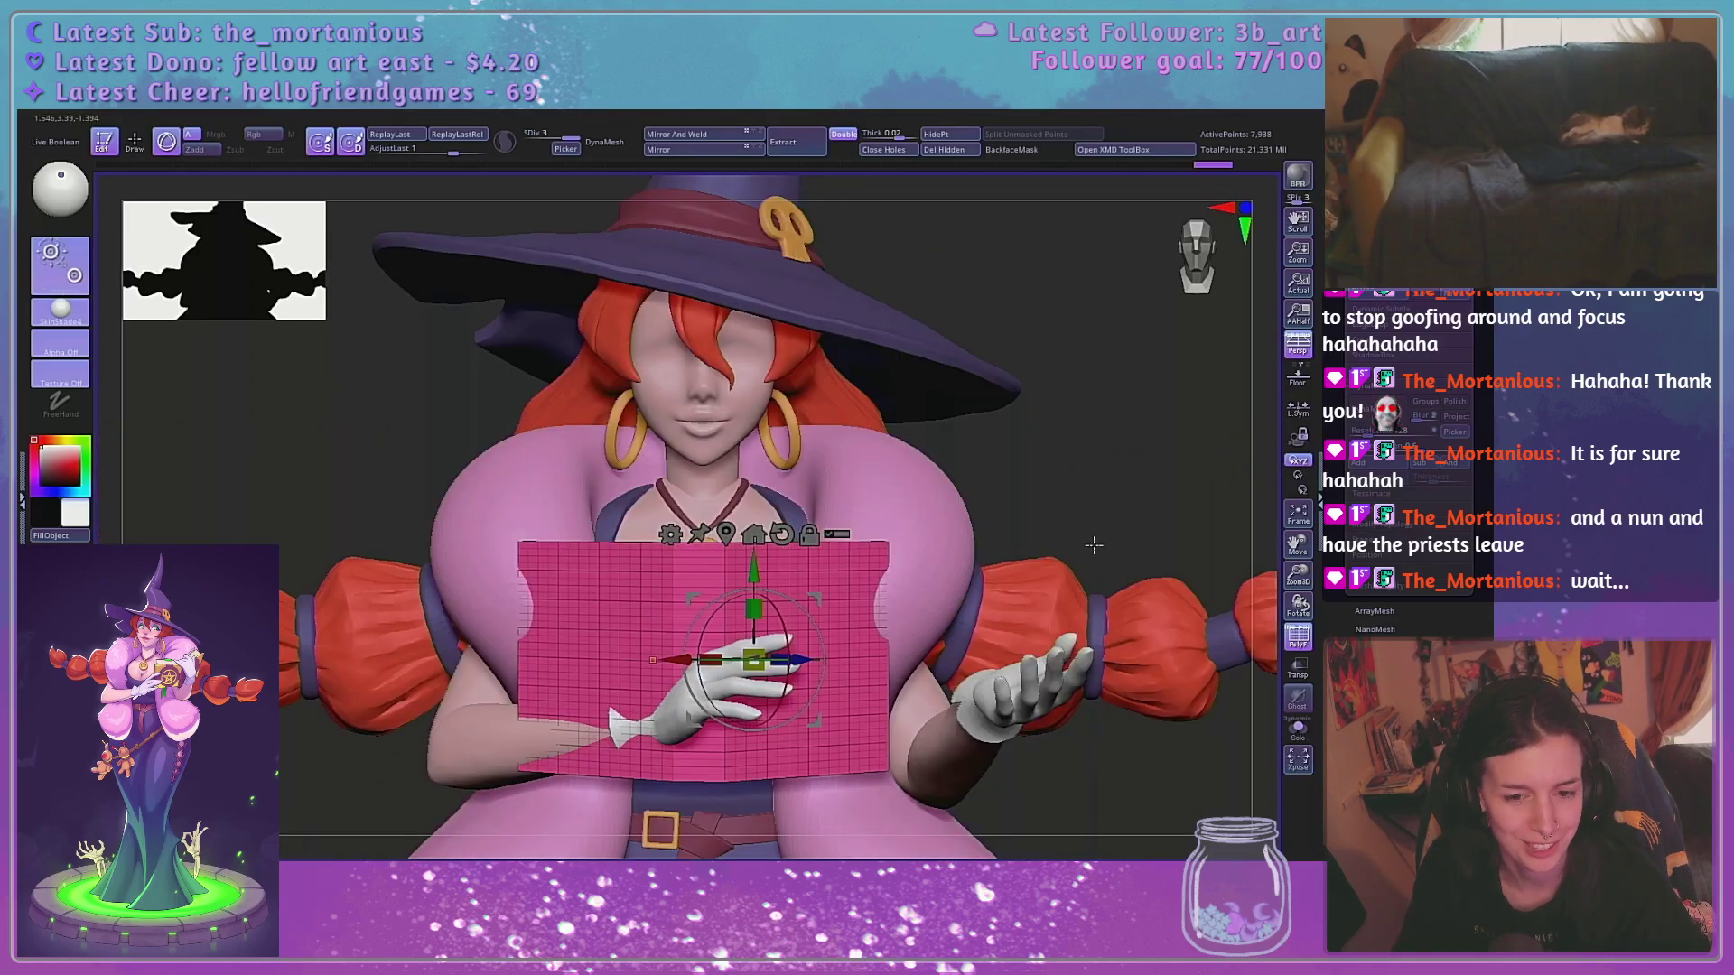
left_click_drag(1094, 545, 1112, 484, "alt")
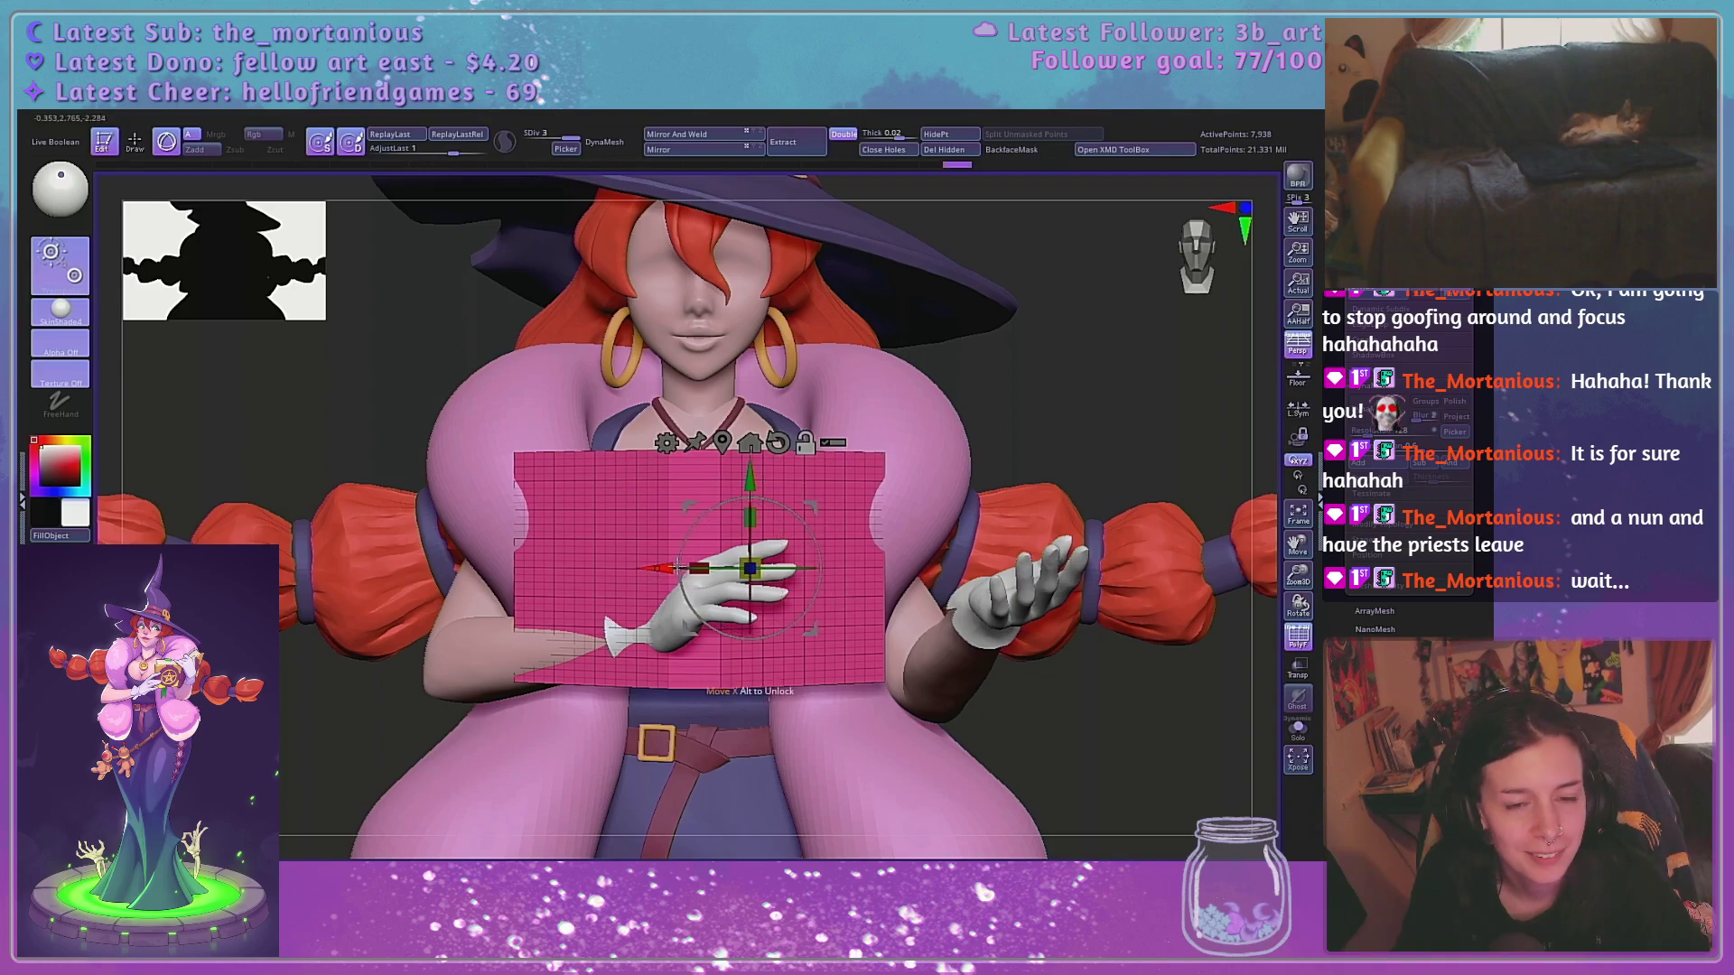
left_click(722, 442)
left_click_drag(999, 375, 997, 510)
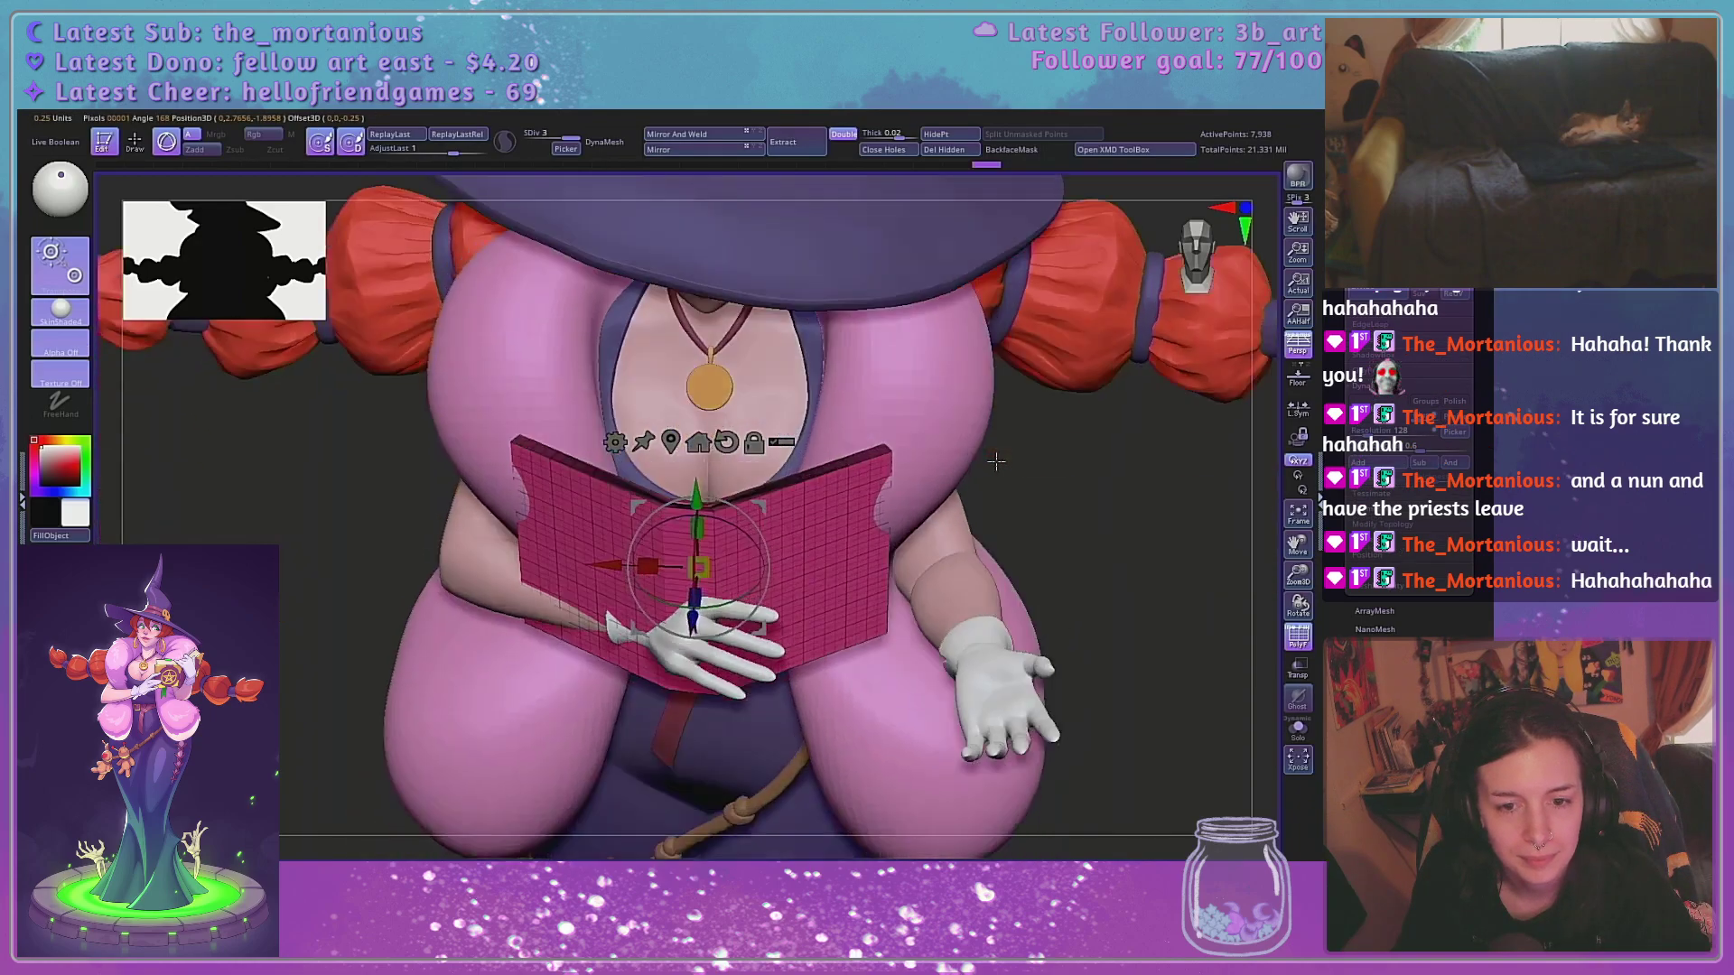
left_click_drag(691, 624, 685, 678)
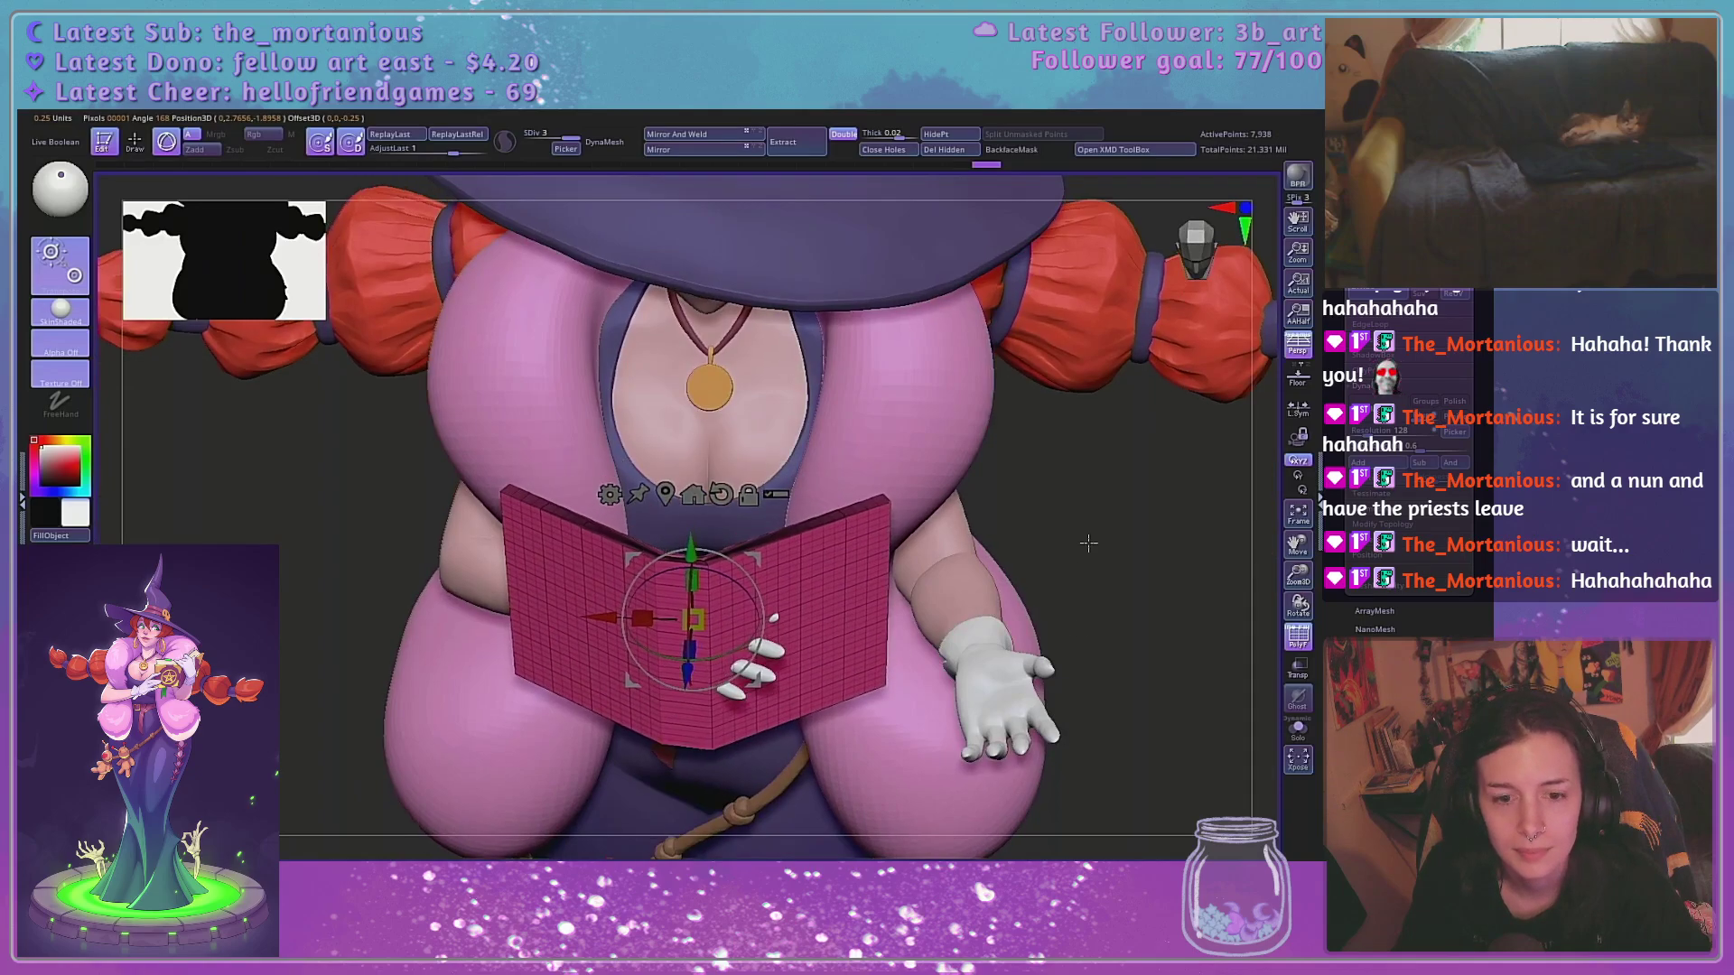
Hide the book's polygon wireframe and turn on transparency to see the hand behind it
left_click_drag(1235, 667, 1259, 610, "shift")
left_click(1298, 638)
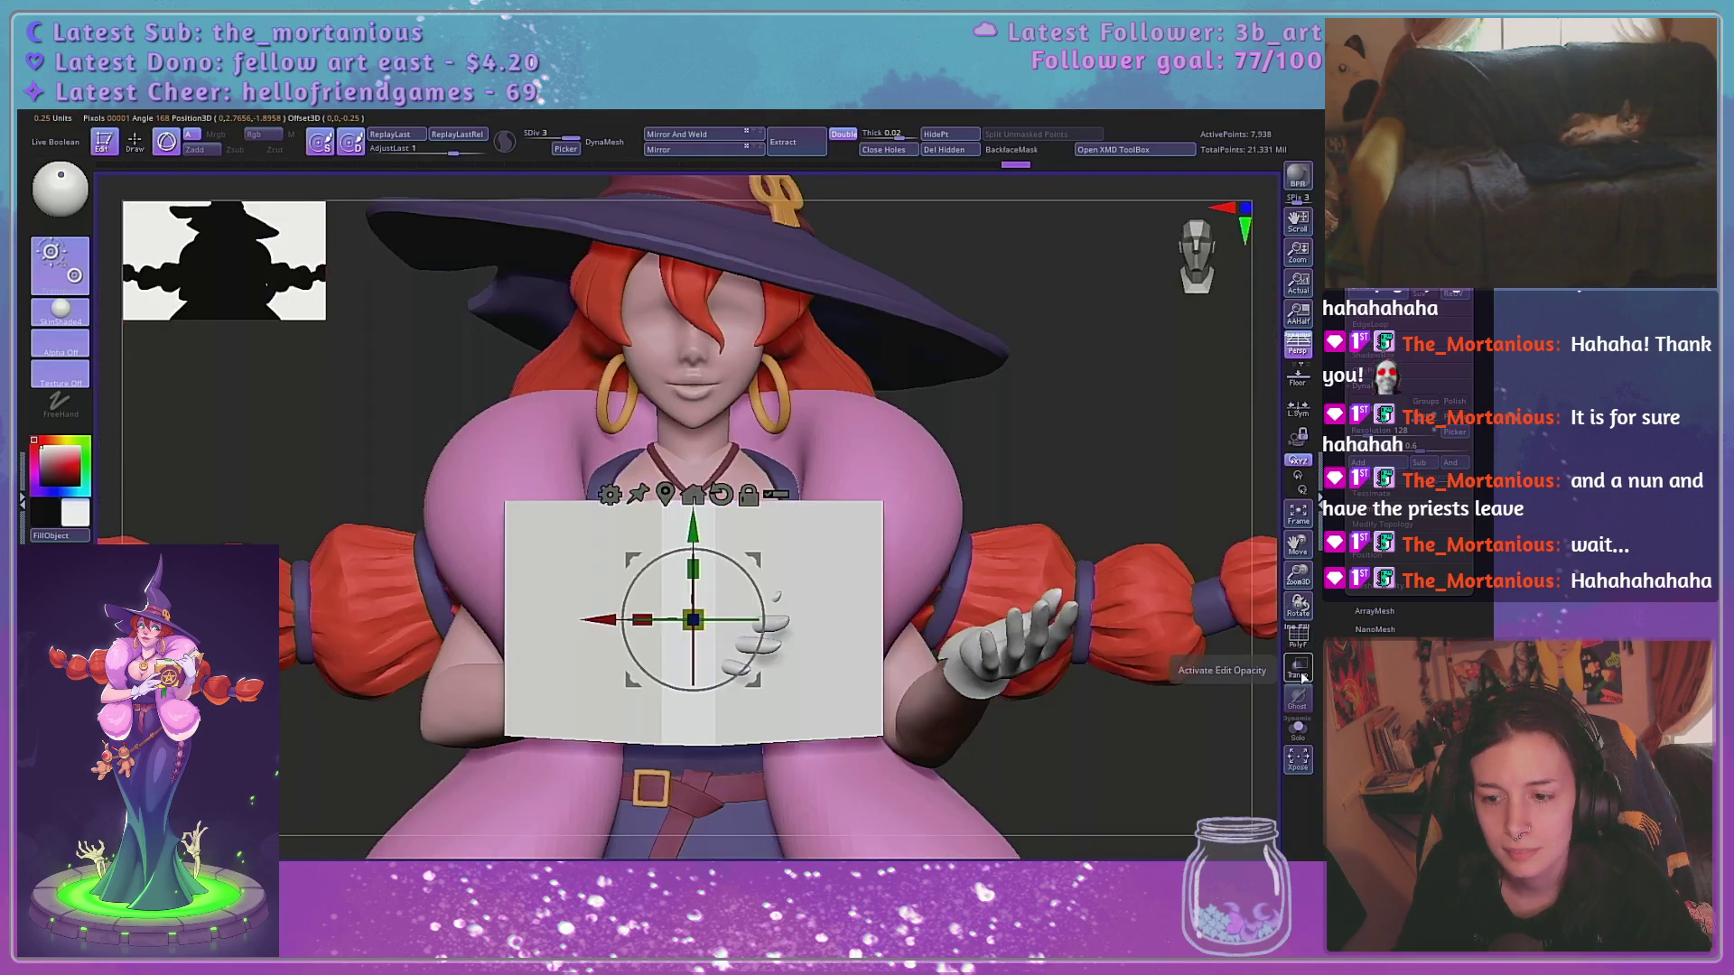
left_click(1298, 669)
left_click_drag(1297, 554, 1297, 487)
left_click_drag(1084, 580, 1096, 532, "alt")
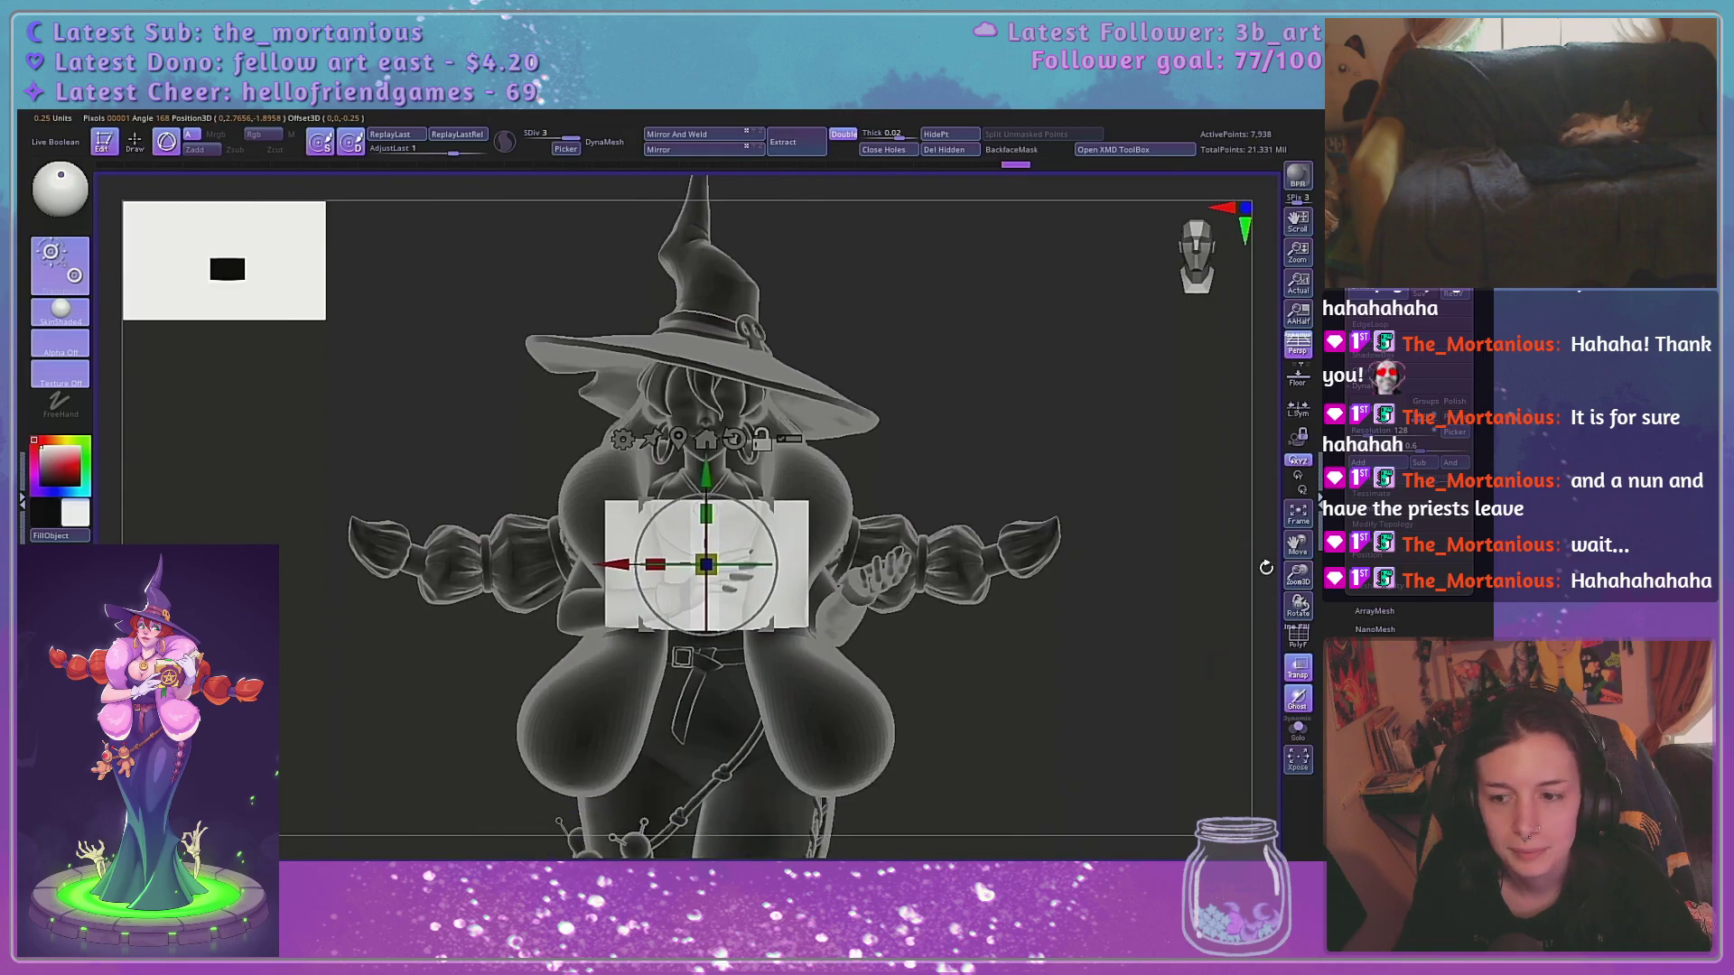
left_click_drag(1298, 575, 1298, 646)
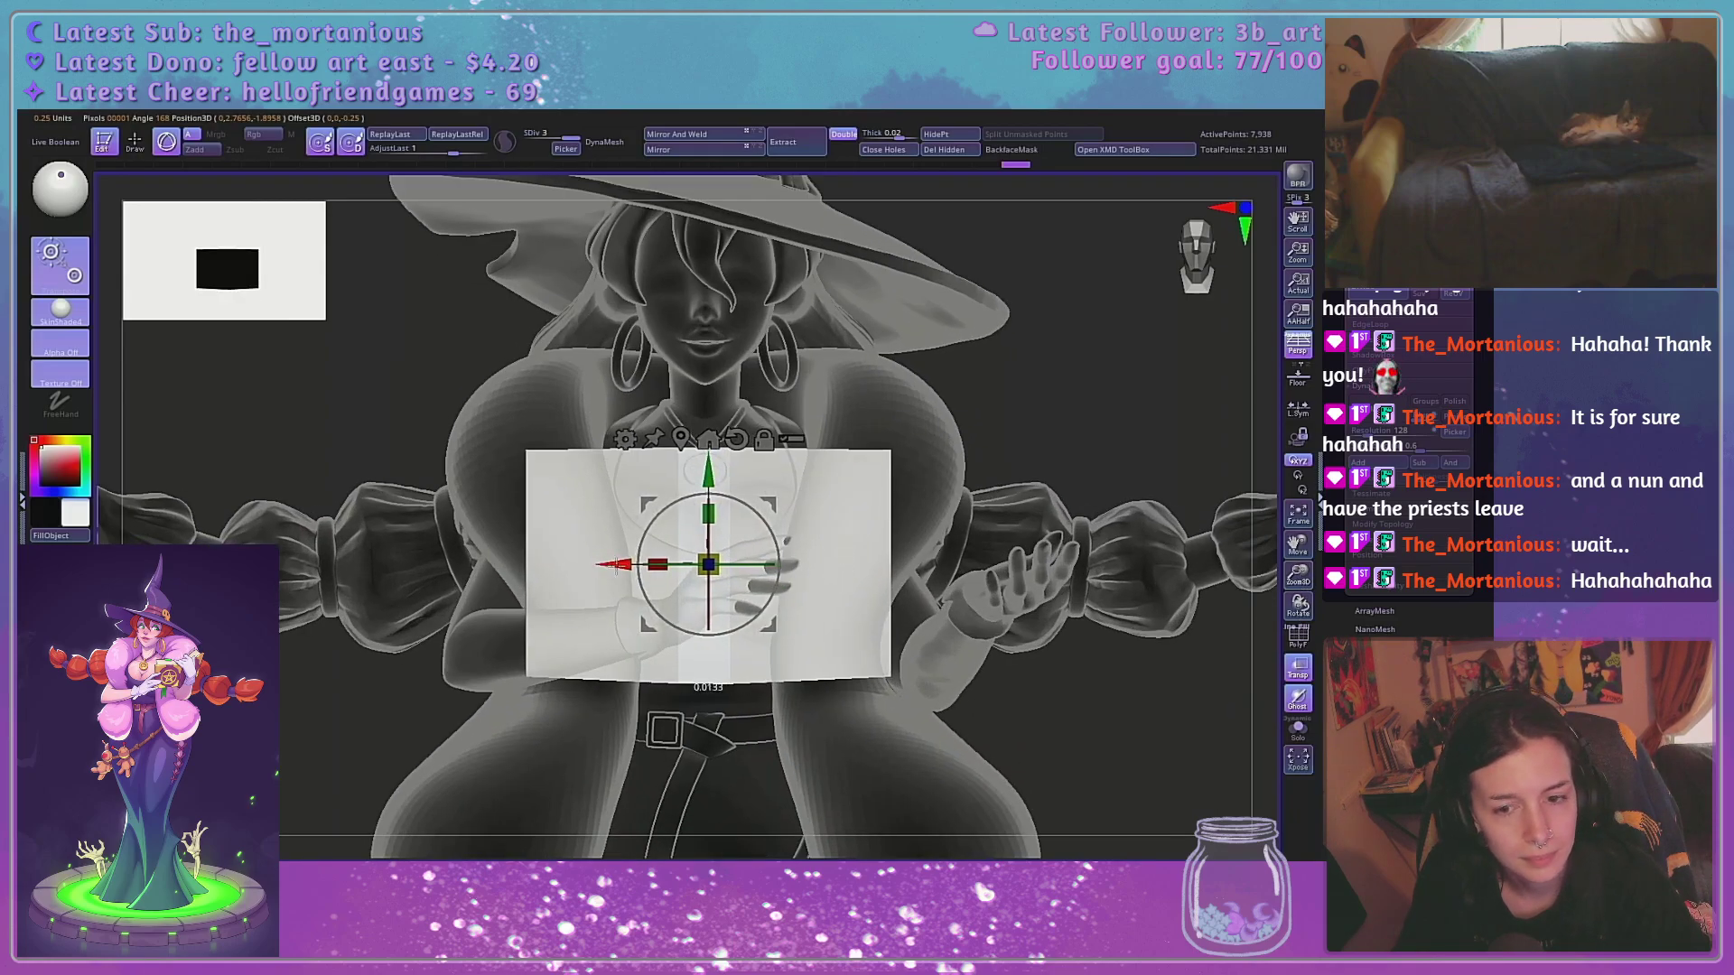
Try moving the book sideways along X, undo the move, and mirror and weld the book's mesh
left_click_drag(614, 561, 823, 561)
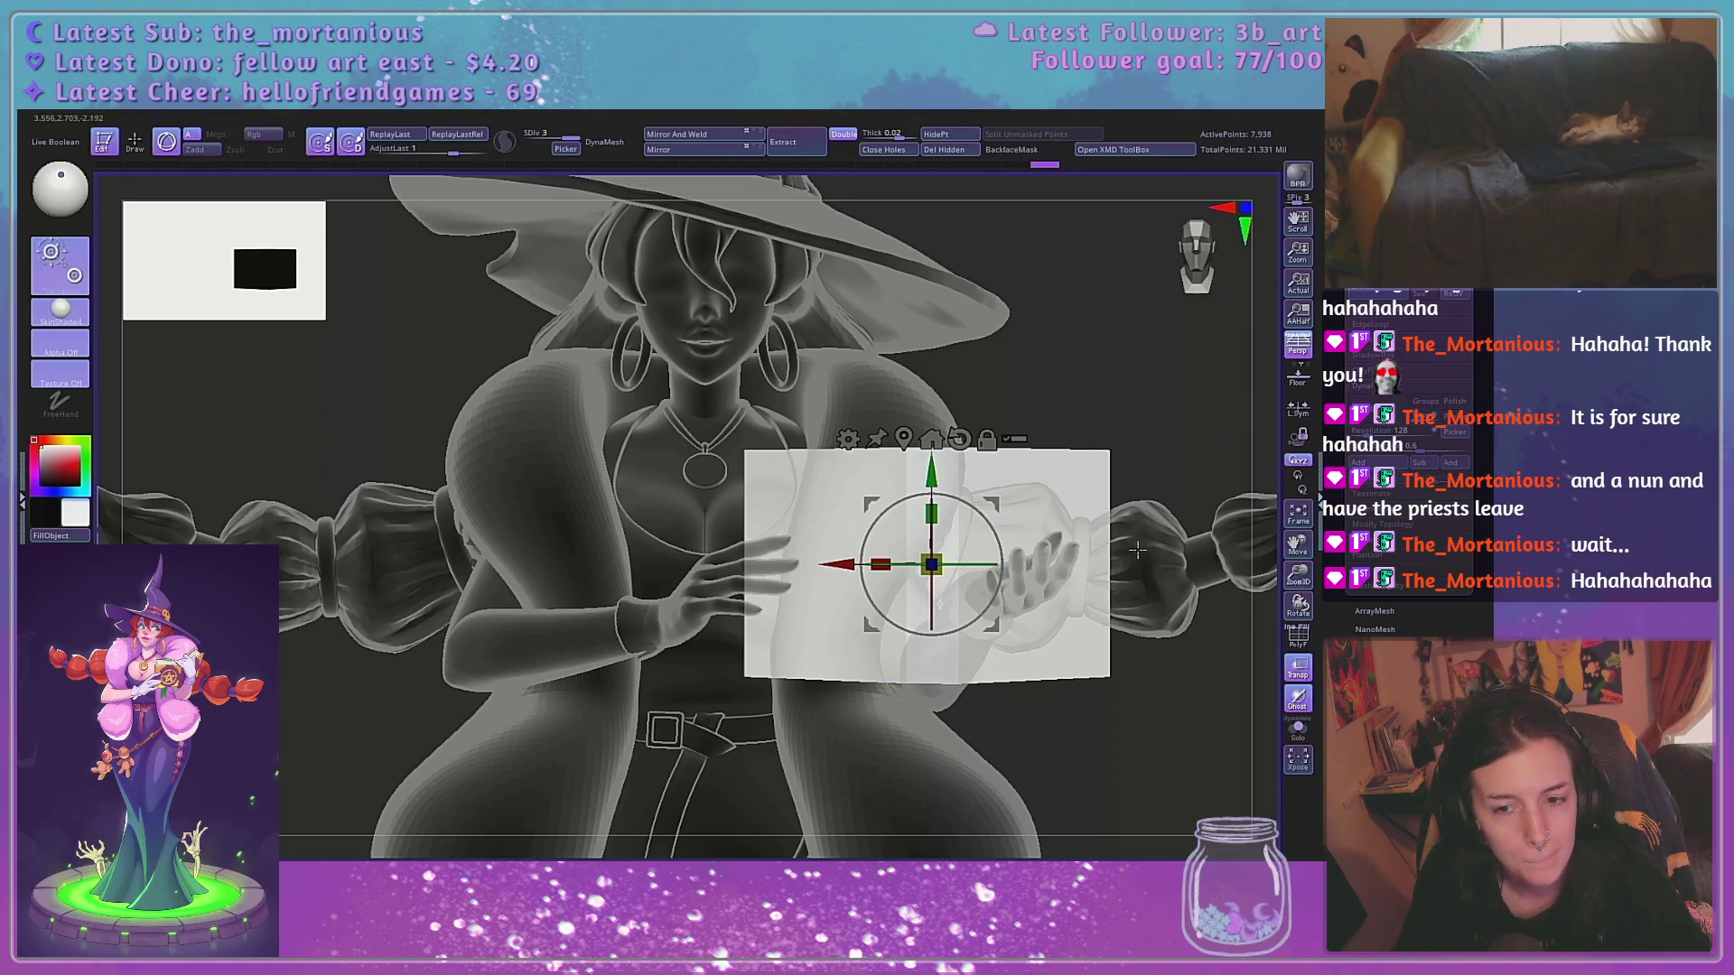
key("ctrl+z")
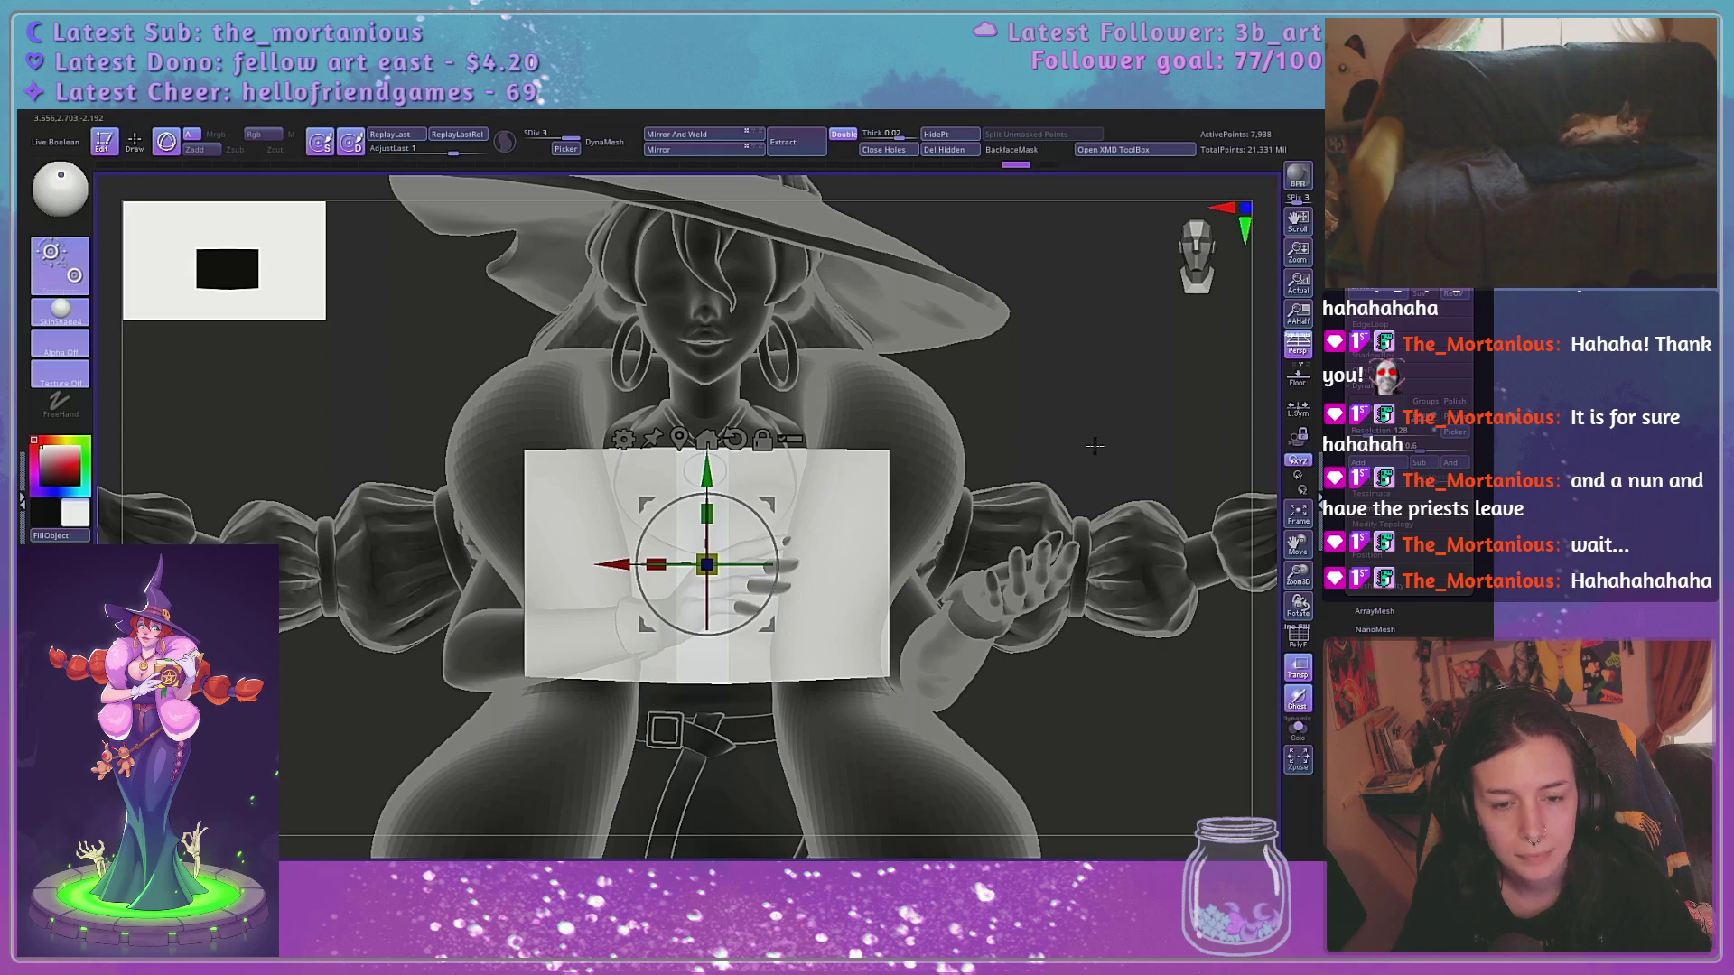
left_click_drag(1094, 445, 1095, 603)
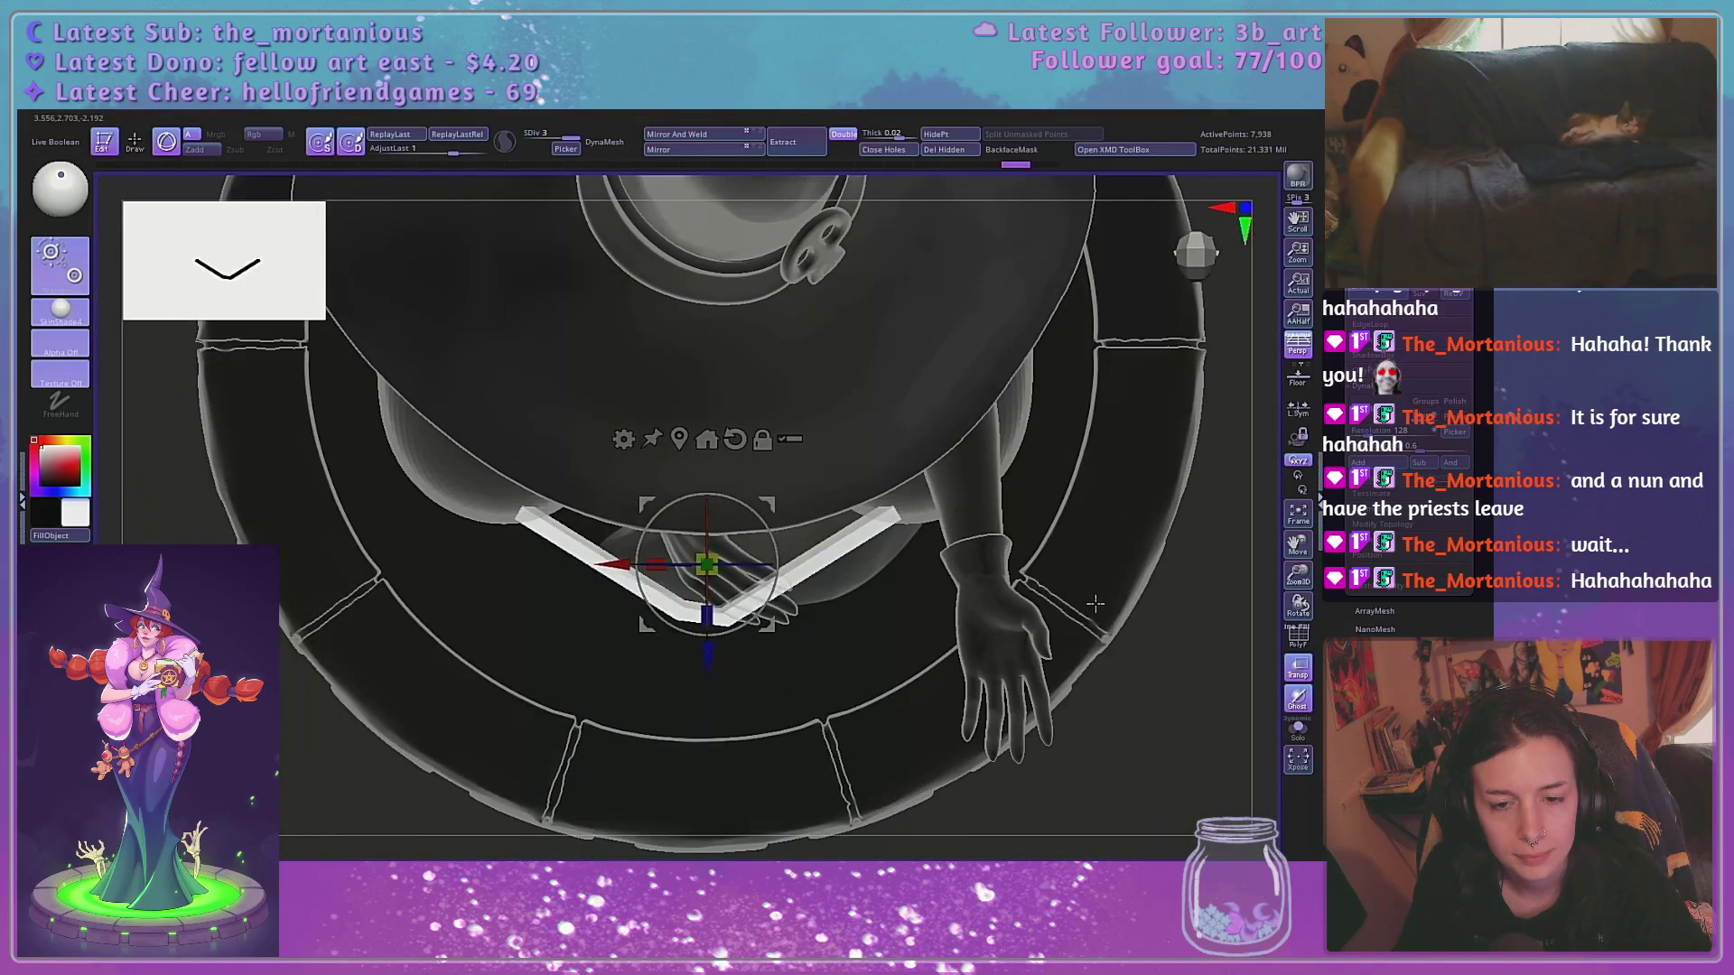
left_click(682, 134)
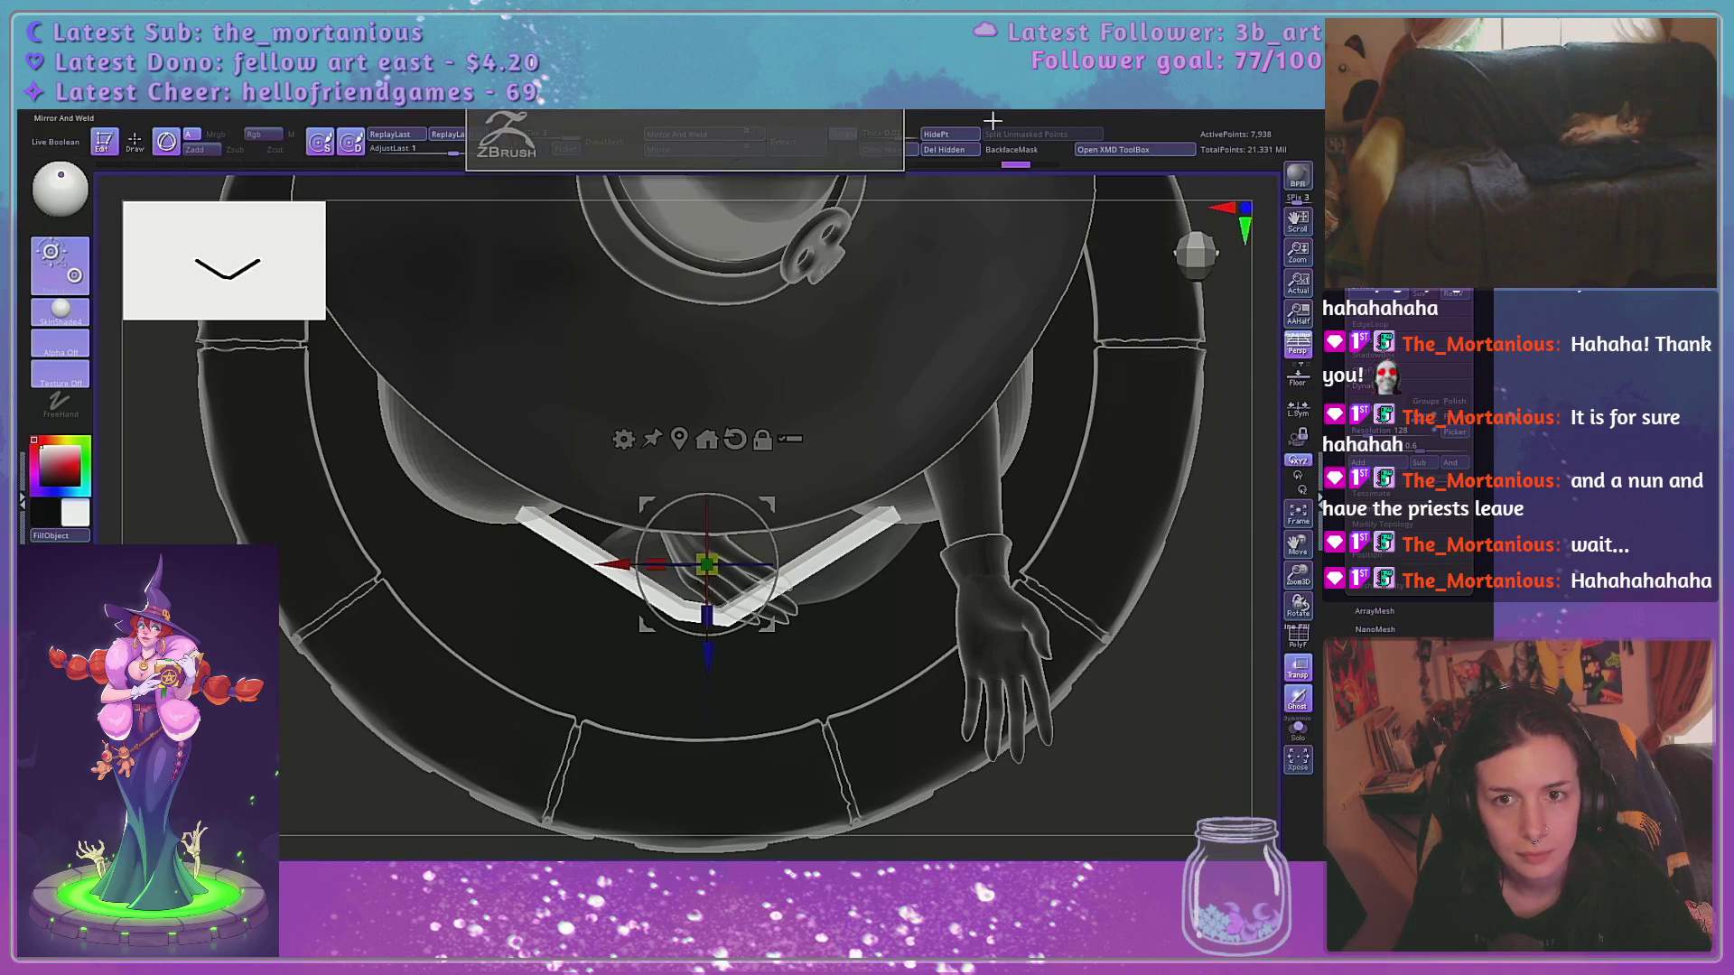
left_click(1377, 216)
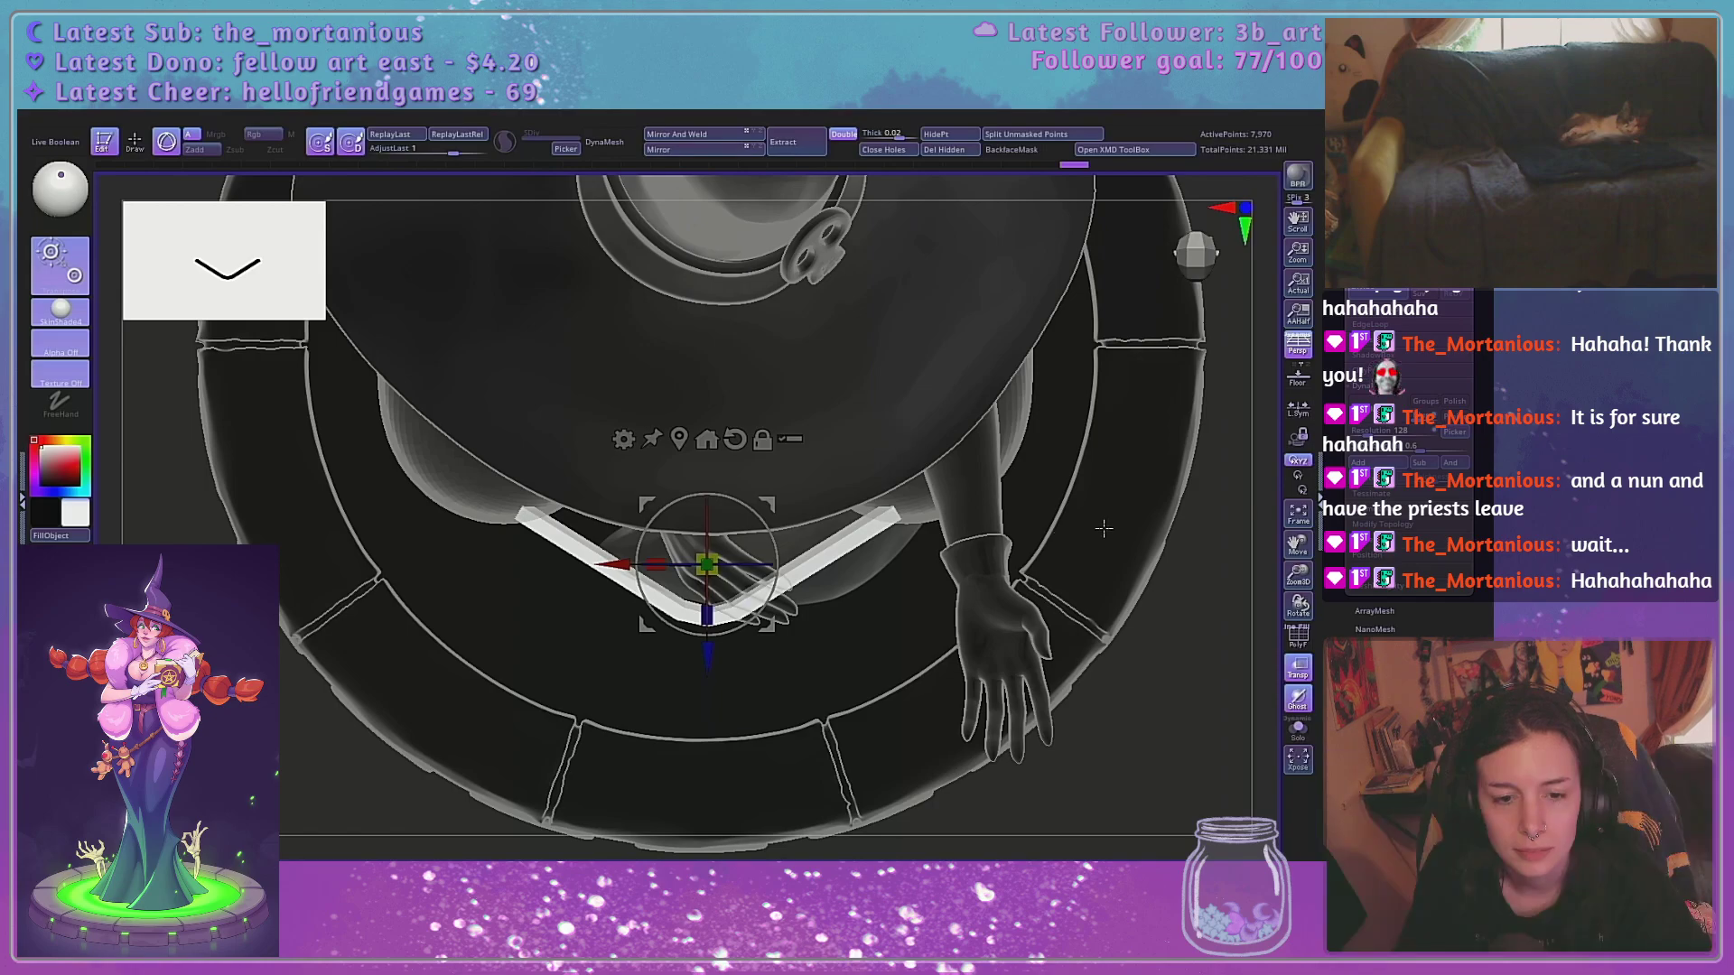
Turn off transparency and examine the book's placement over the fingers from close up and from a distance
left_click_drag(1104, 528, 1047, 452)
left_click_drag(1299, 578, 1298, 665)
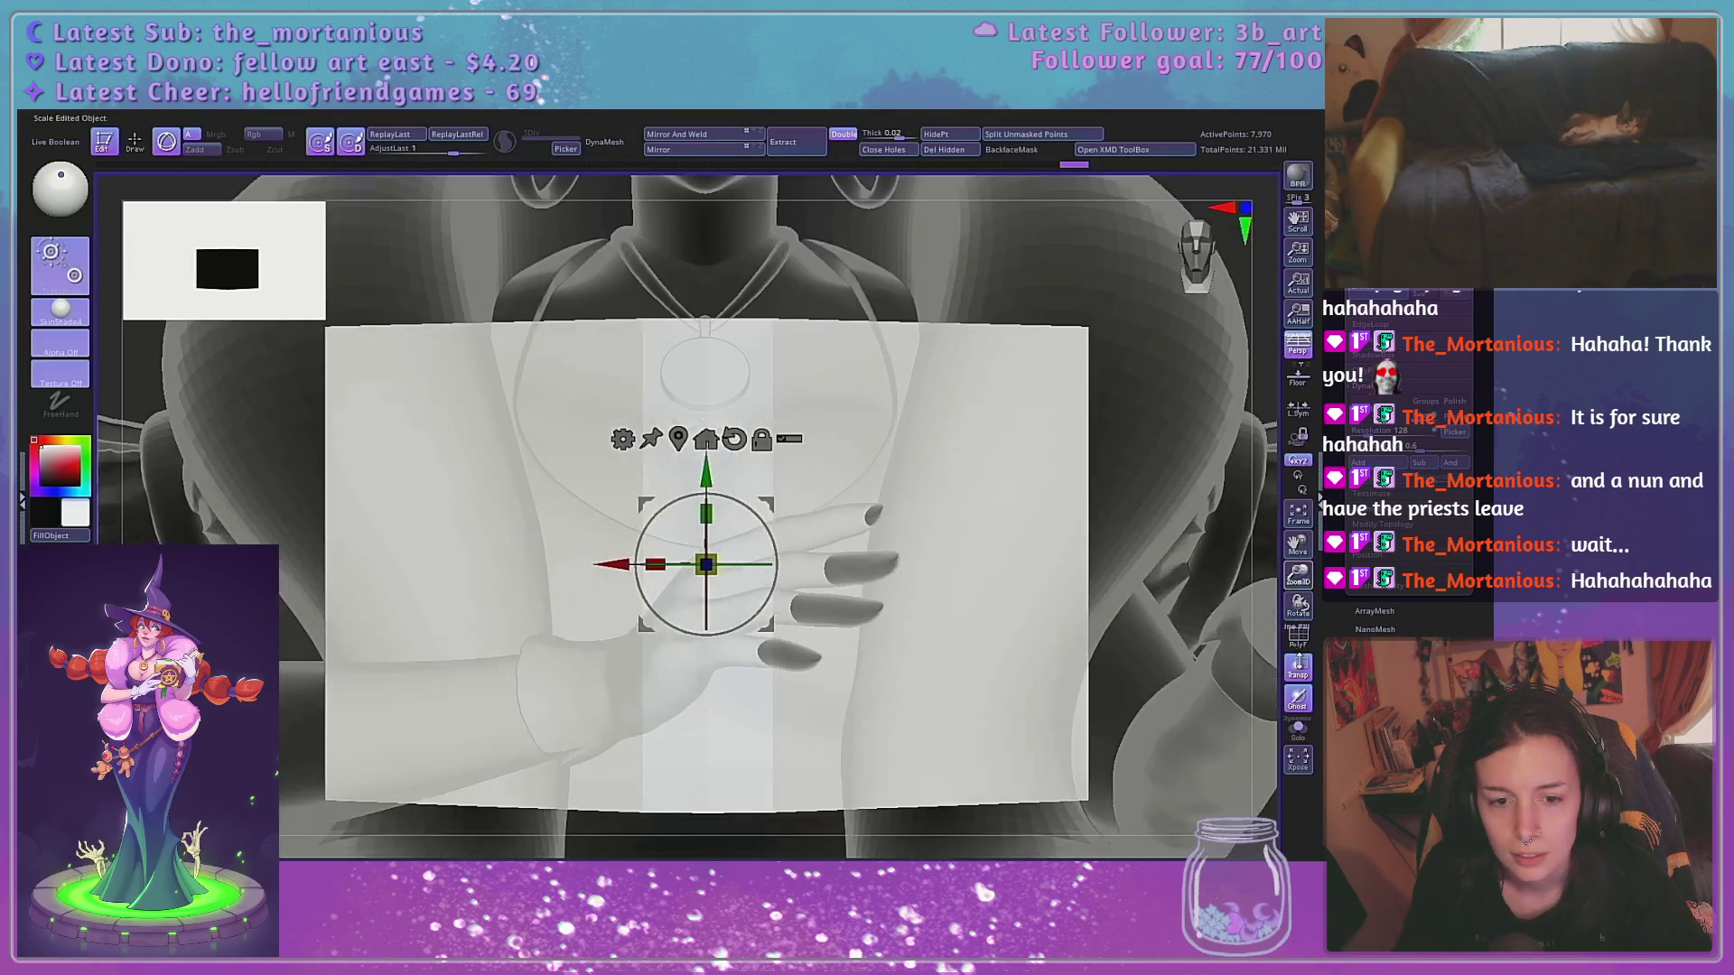
left_click_drag(1301, 578, 1300, 592)
left_click(1300, 673)
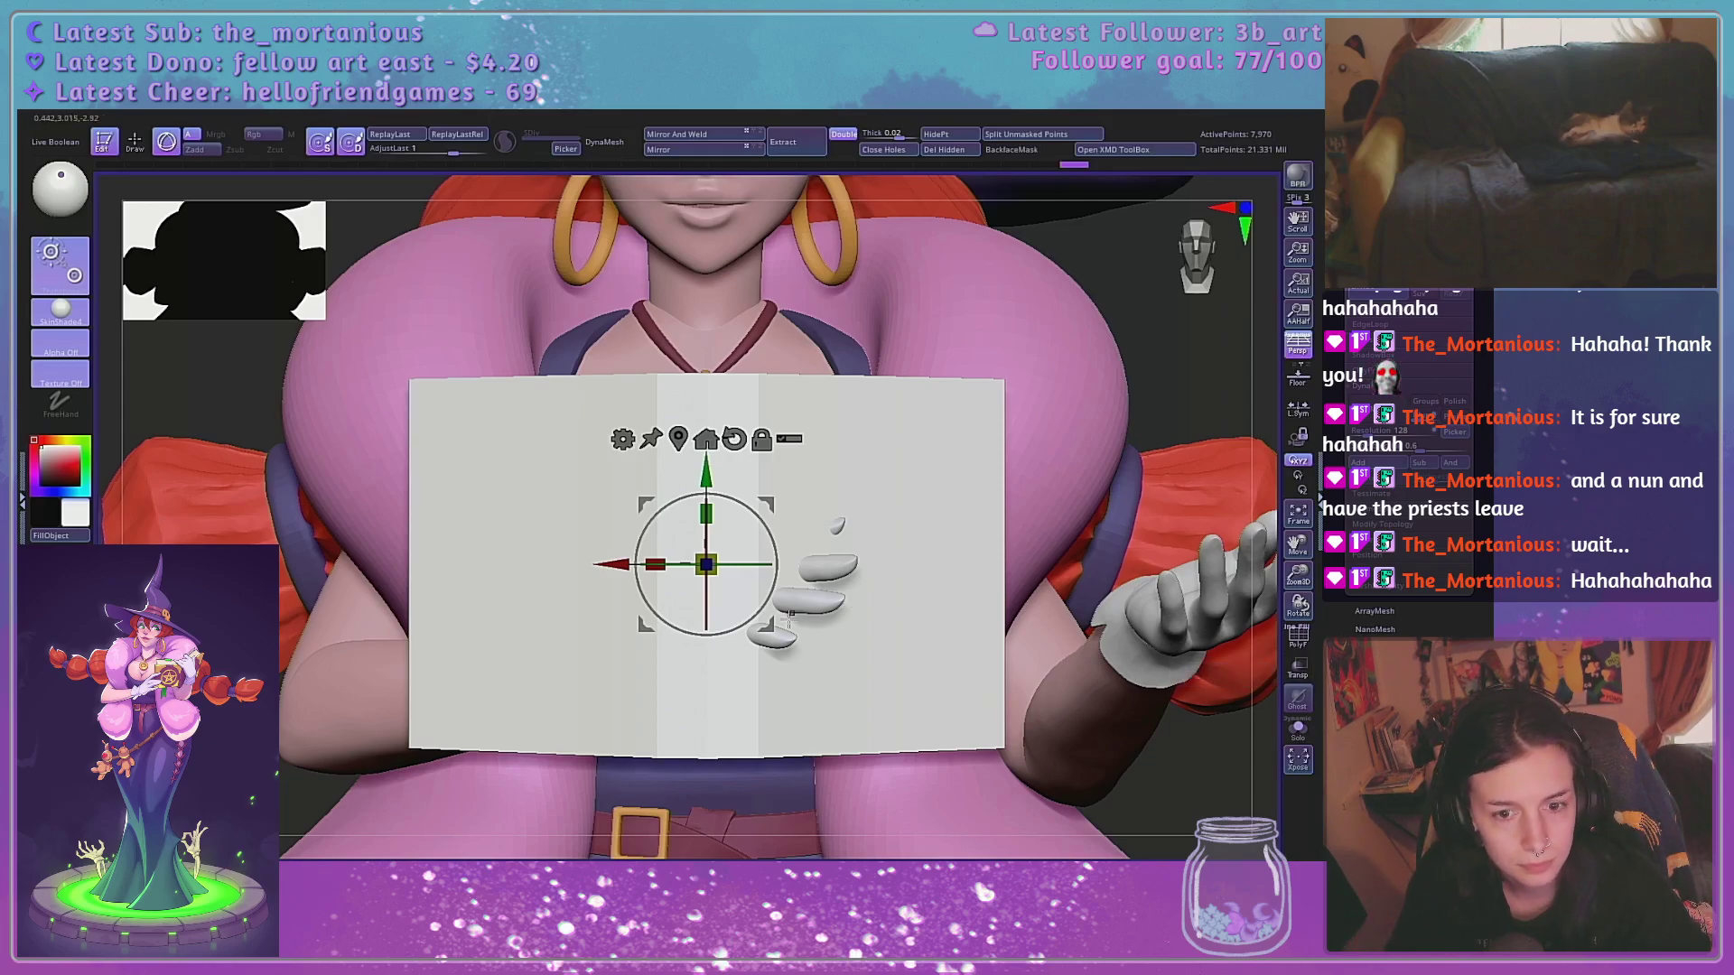
left_click_drag(1160, 375, 1166, 566)
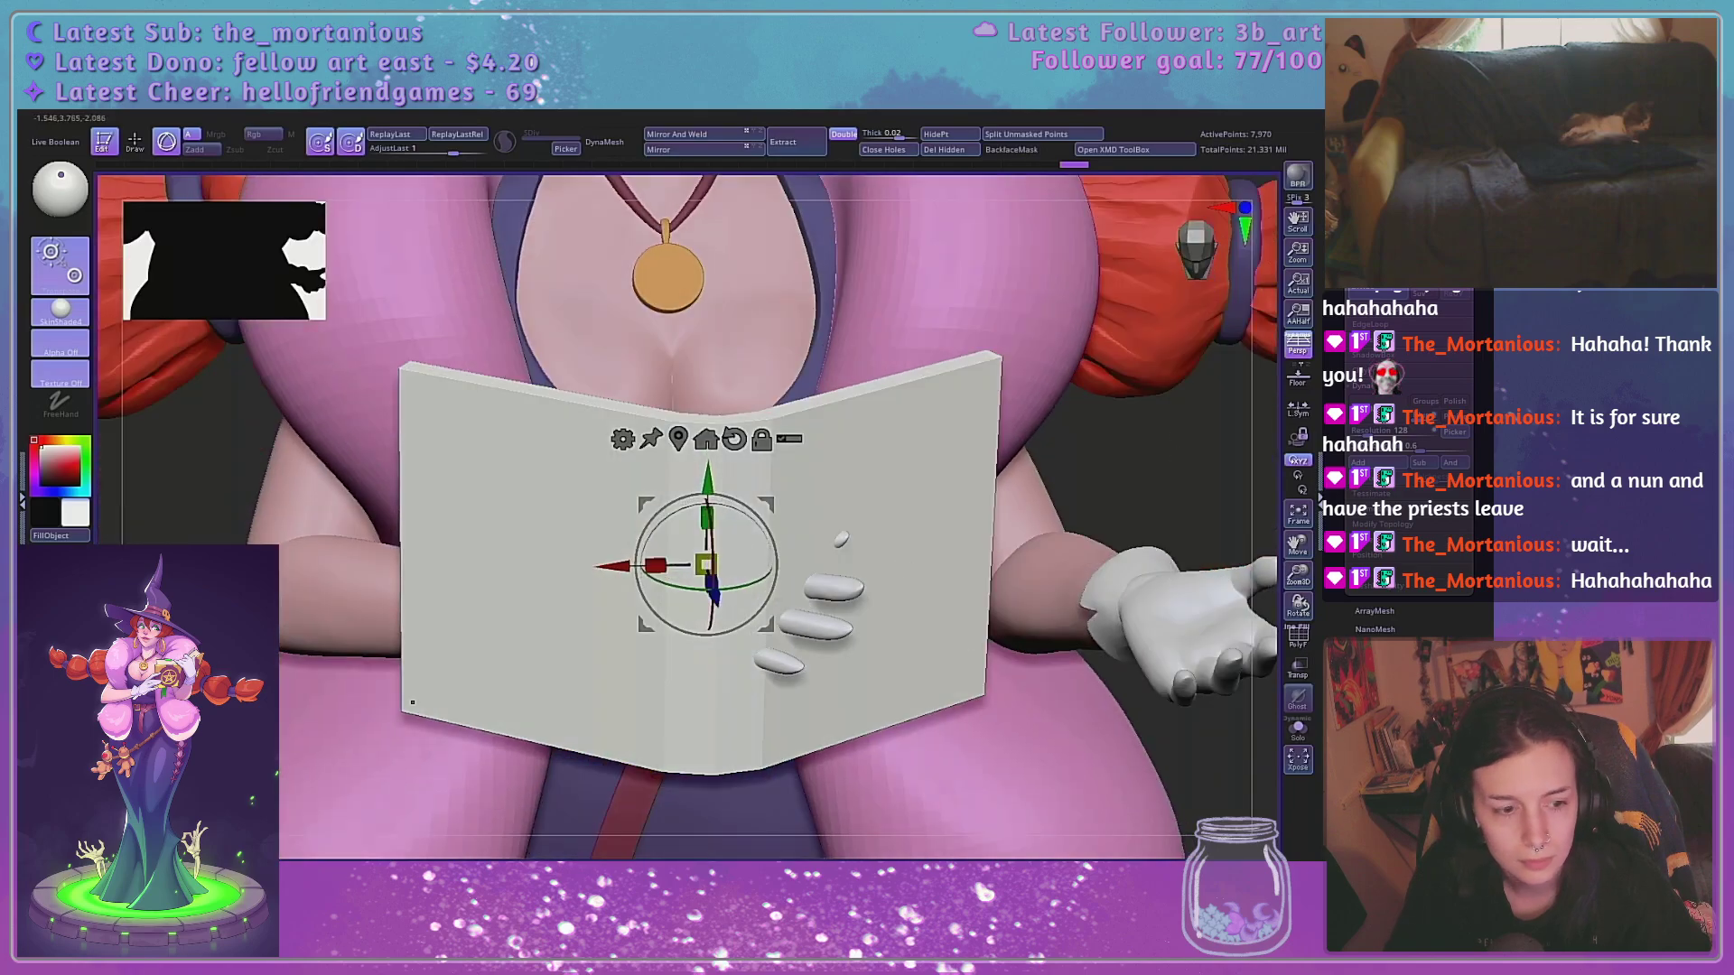
left_click_drag(1298, 576, 1165, 533)
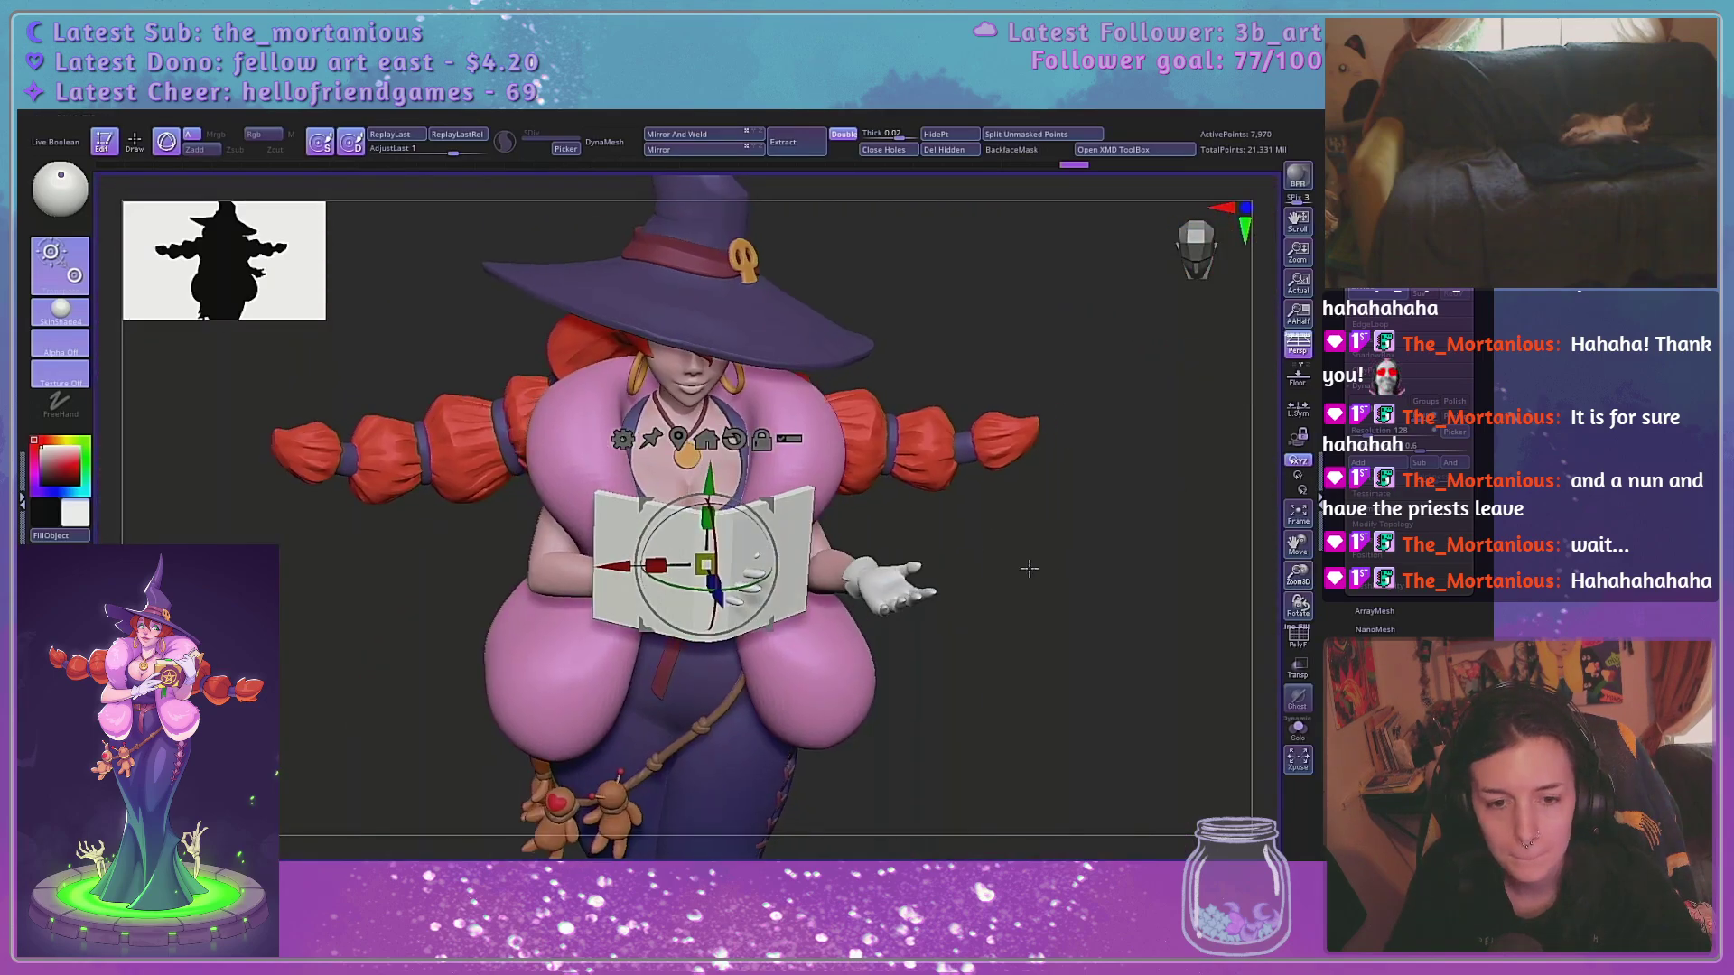
left_click_drag(1030, 569, 1174, 623)
left_click_drag(766, 623, 803, 647)
left_click_drag(1147, 496, 1020, 425)
Activate X symmetry for the book and try to apply posable symmetry to it
mouse_move(821, 114)
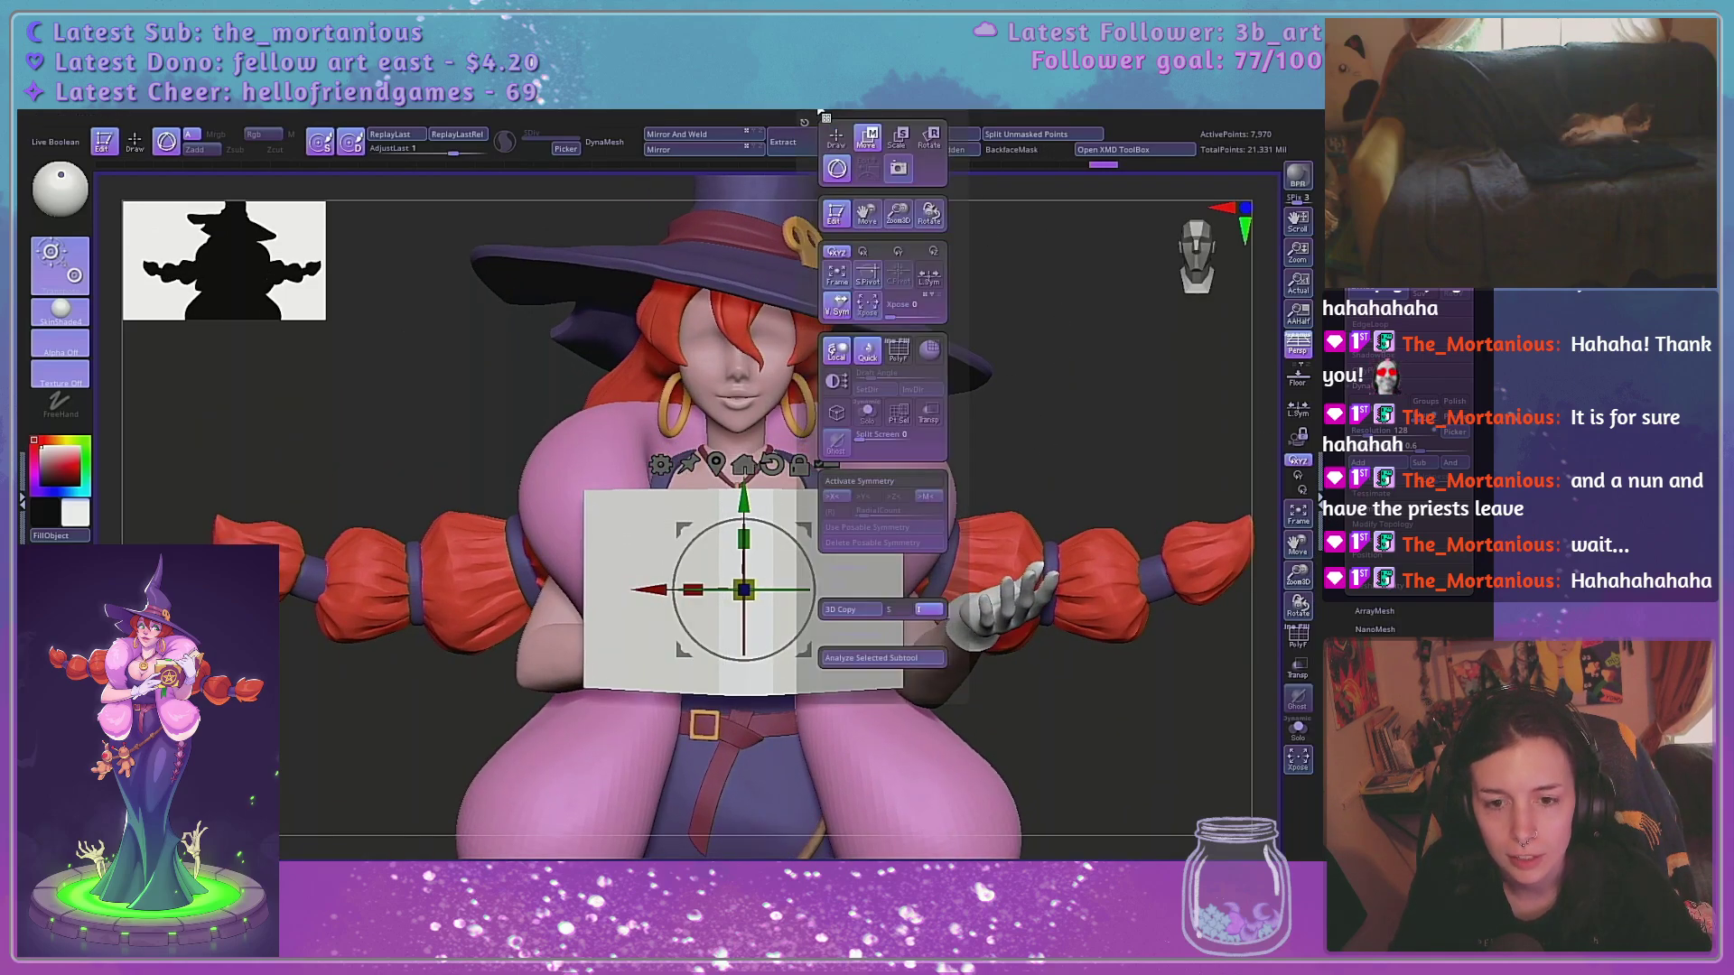
left_click(870, 480)
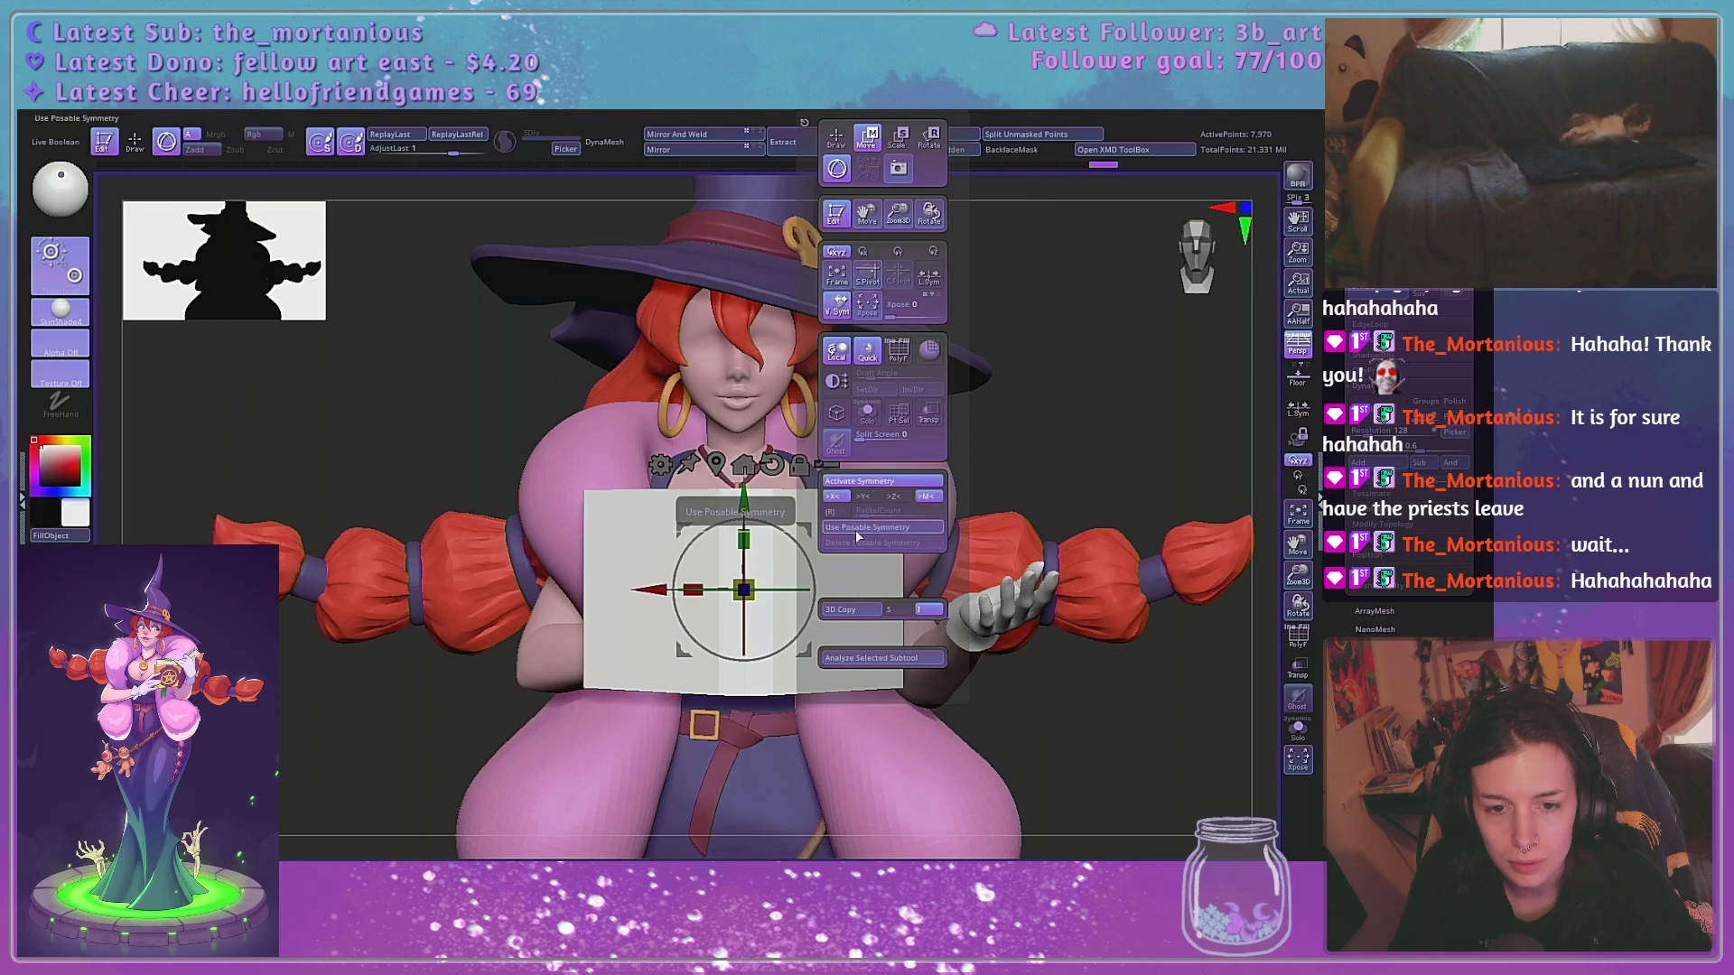
left_click(867, 527)
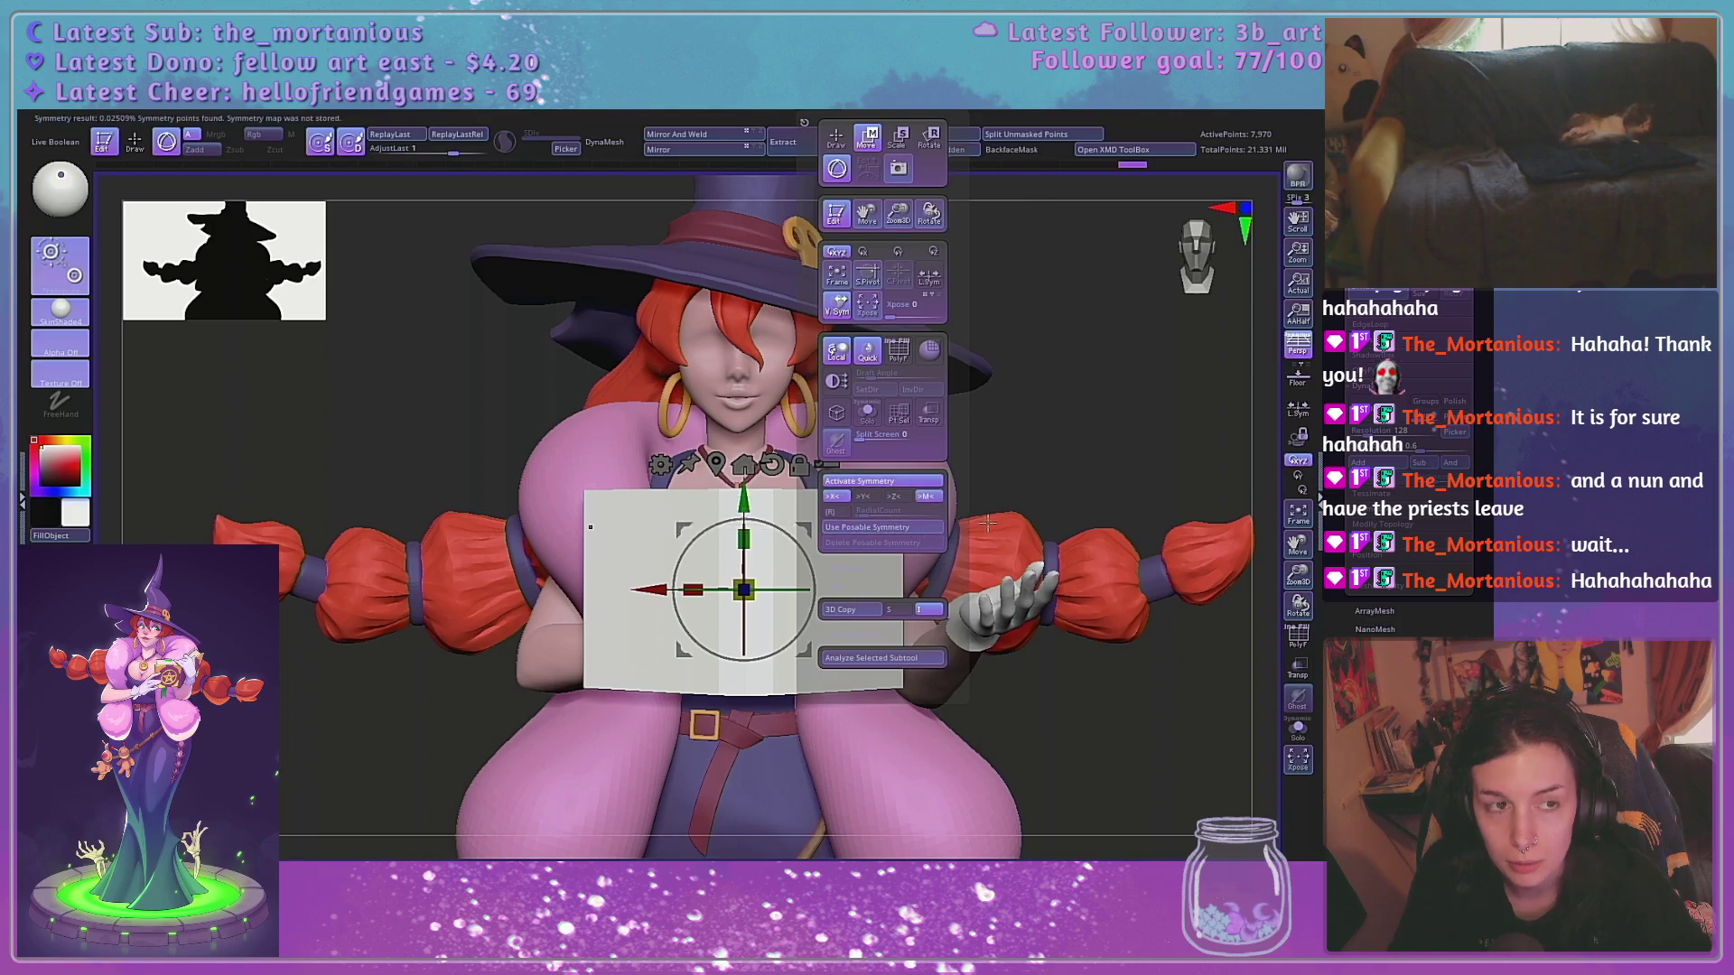
left_click_drag(1051, 451, 945, 384, "alt")
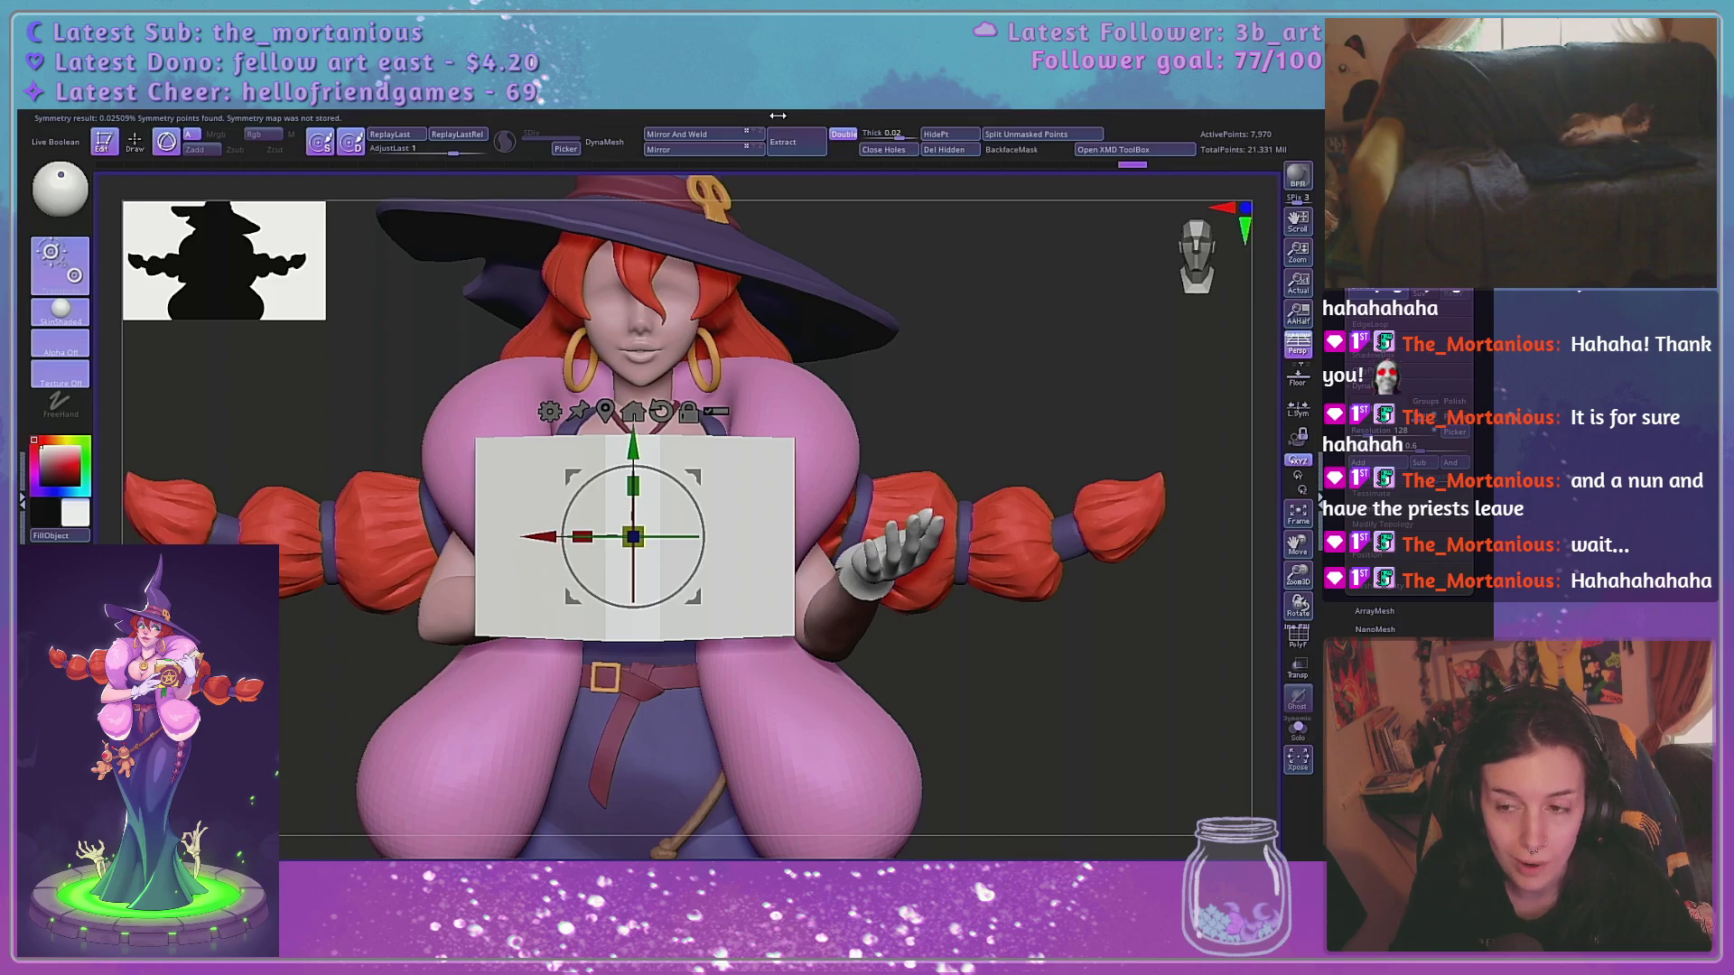
left_click(719, 113)
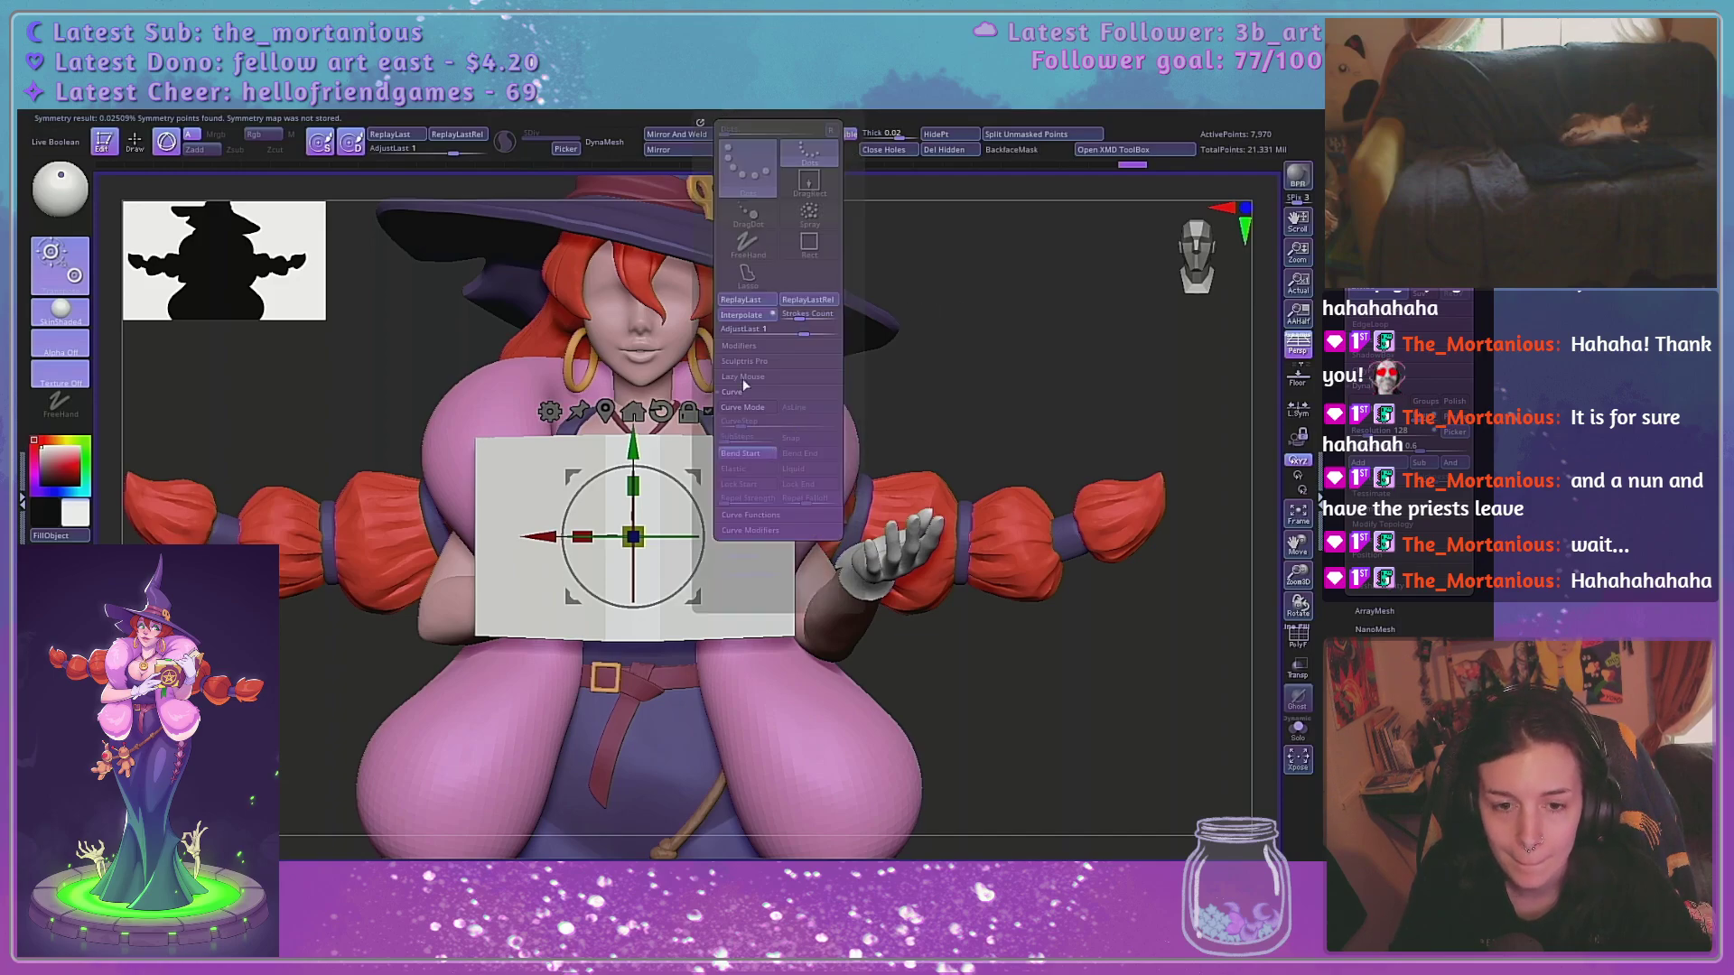
mouse_move(817, 114)
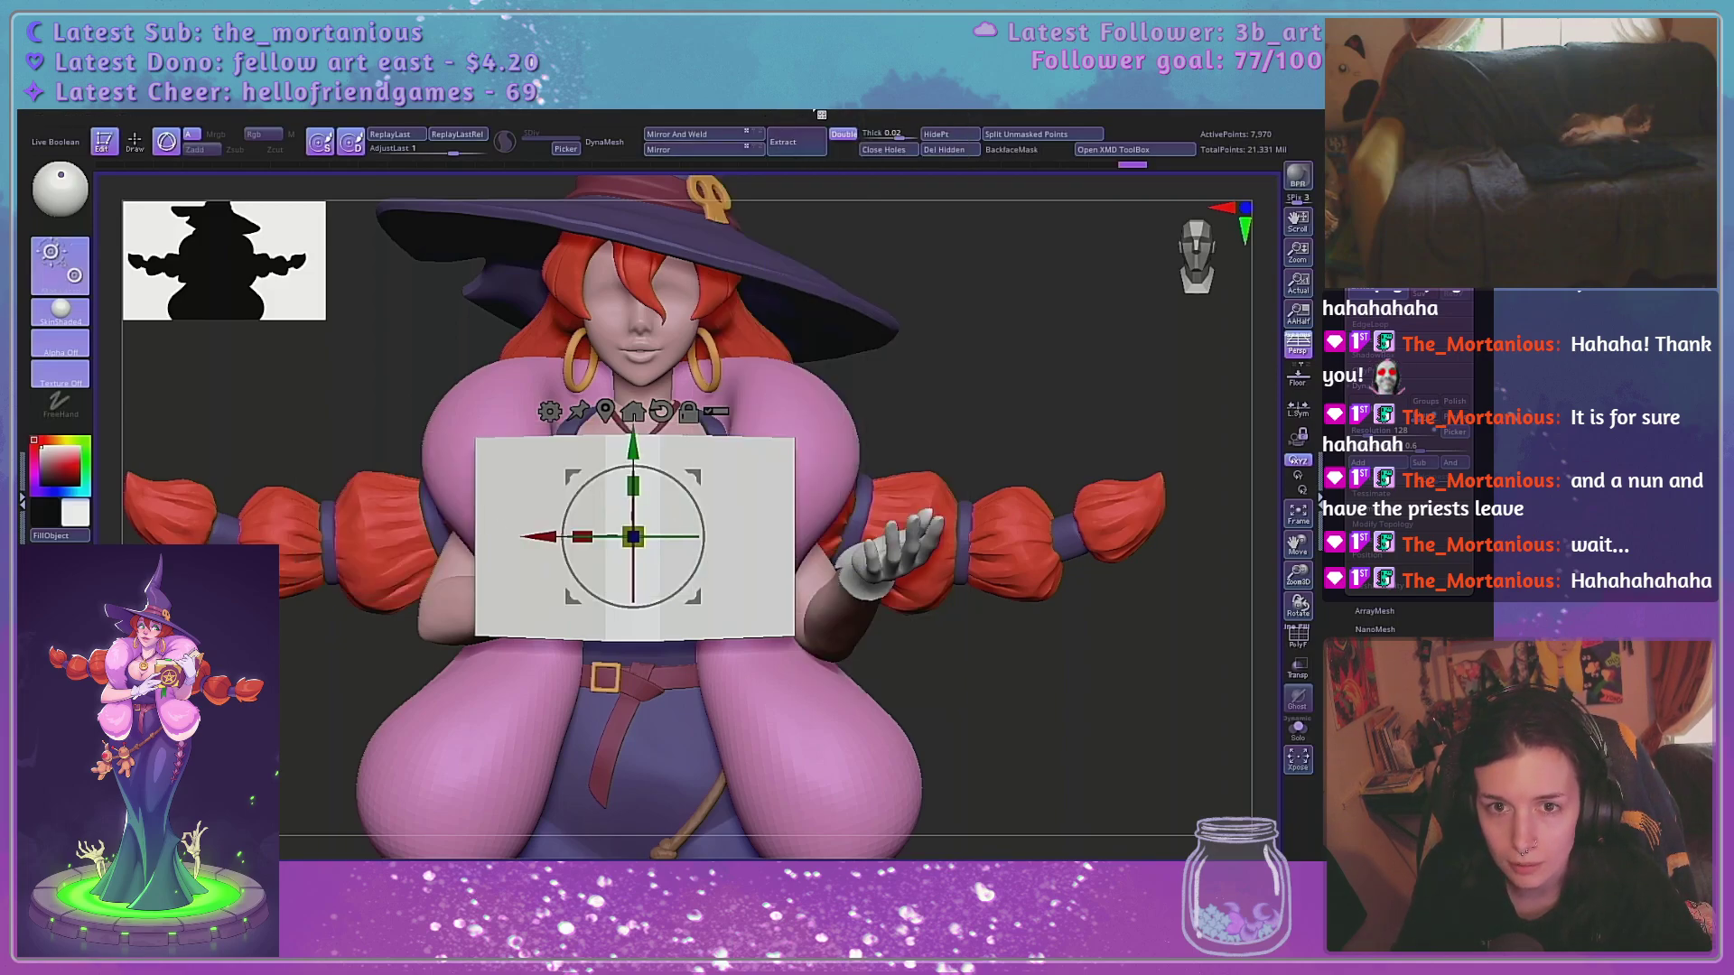
mouse_move(815, 111)
left_click(917, 524)
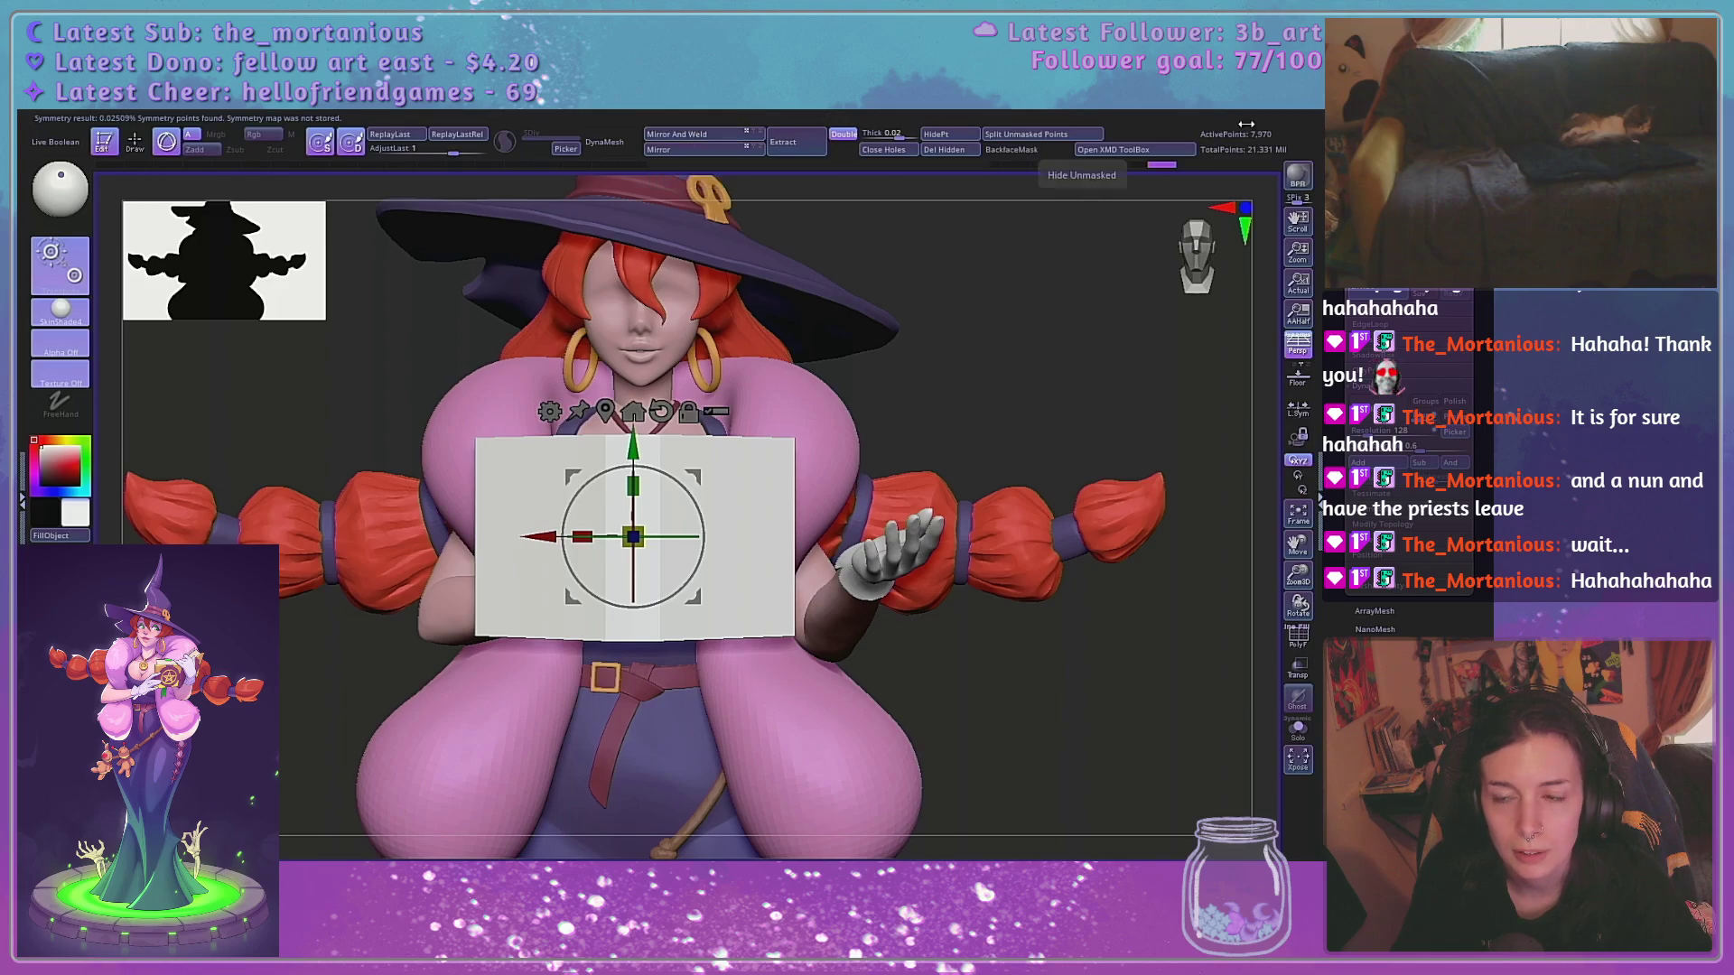
Remesh the book with ZRemesher using the Double and Adapt options
left_click(1374, 172)
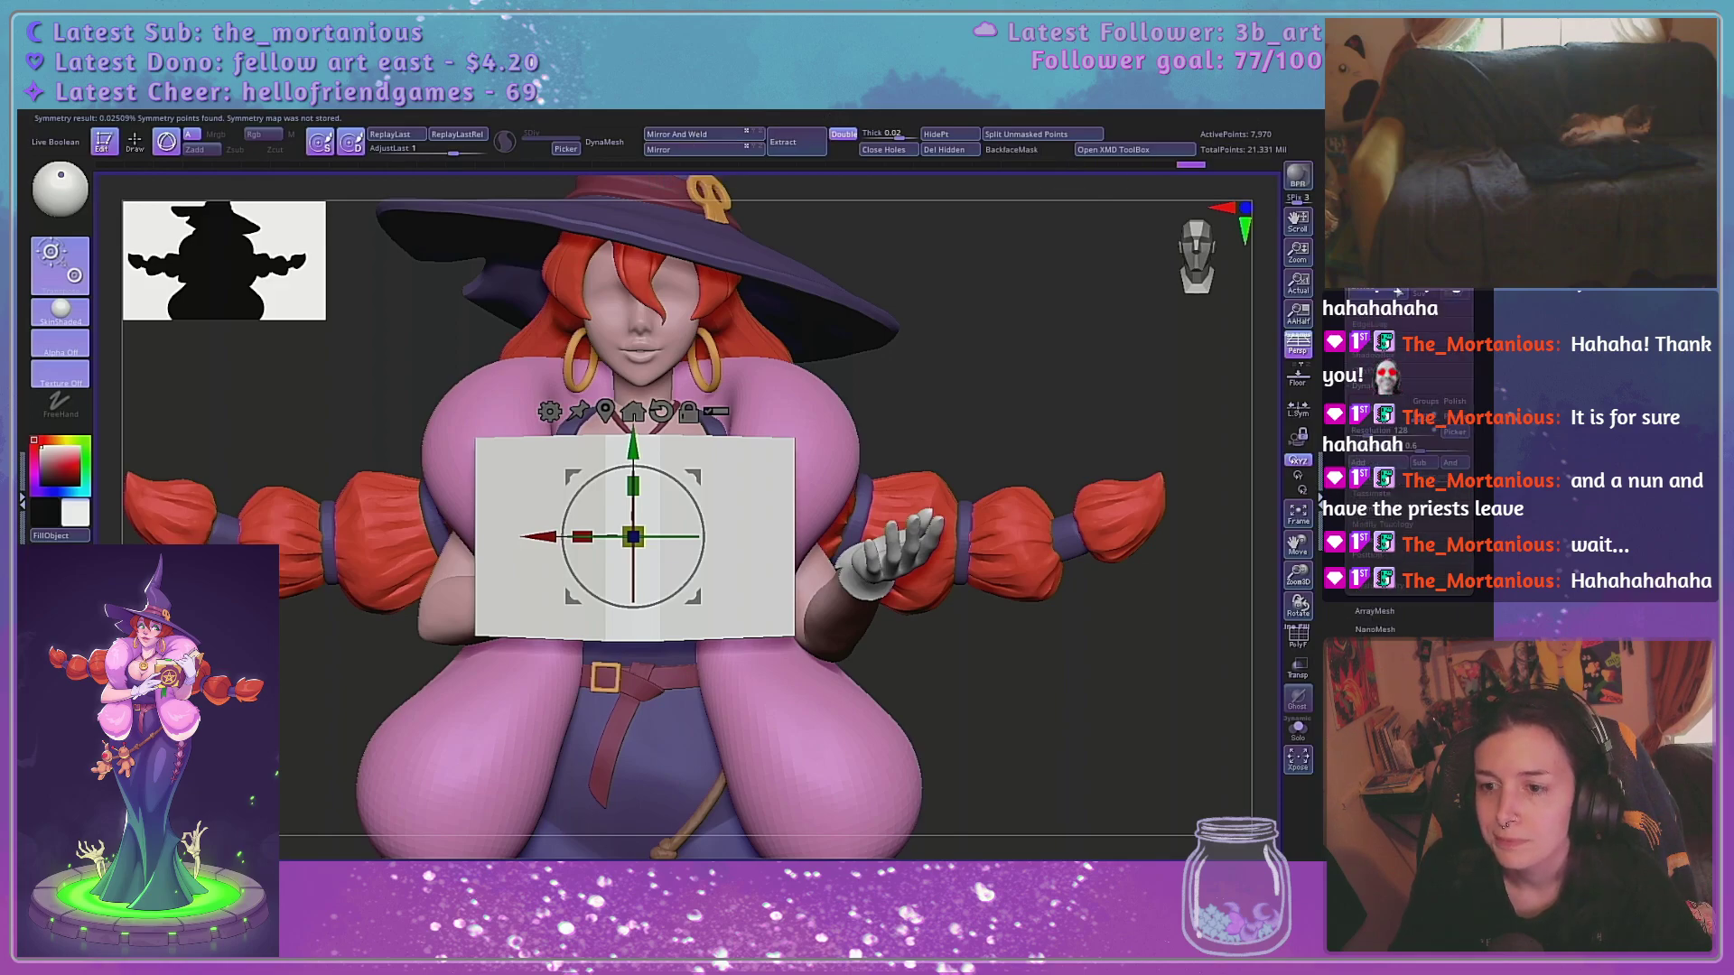
scroll(1409, 443, "up", 5)
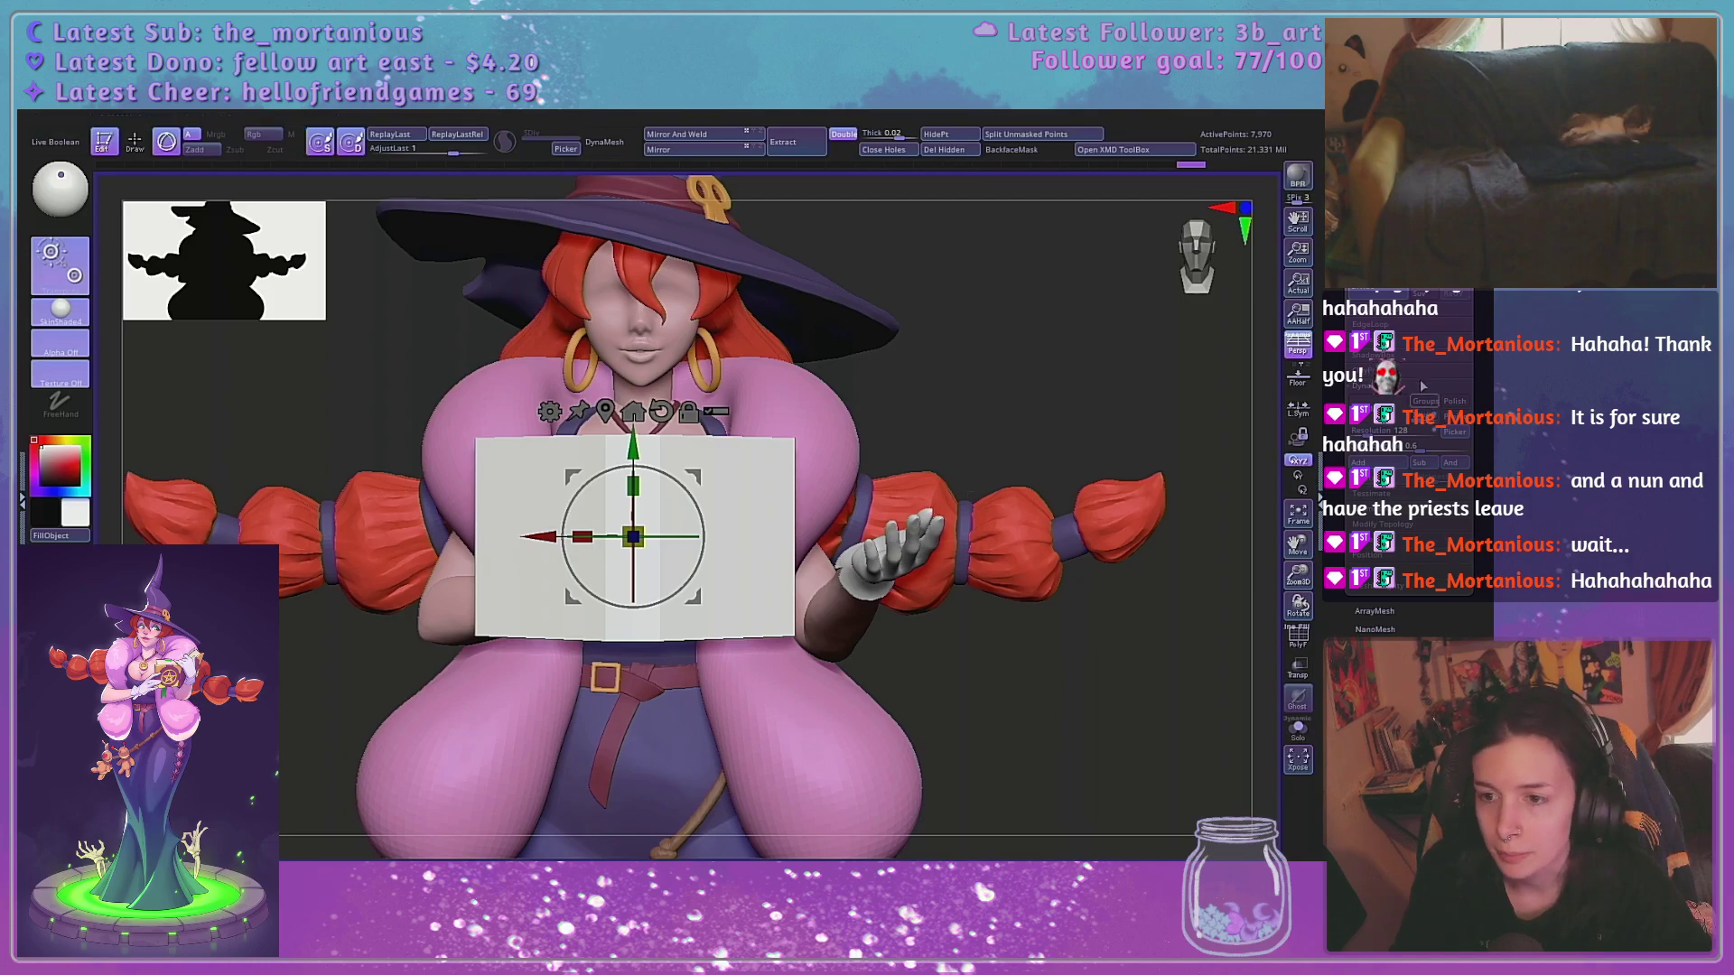
left_click(1366, 385)
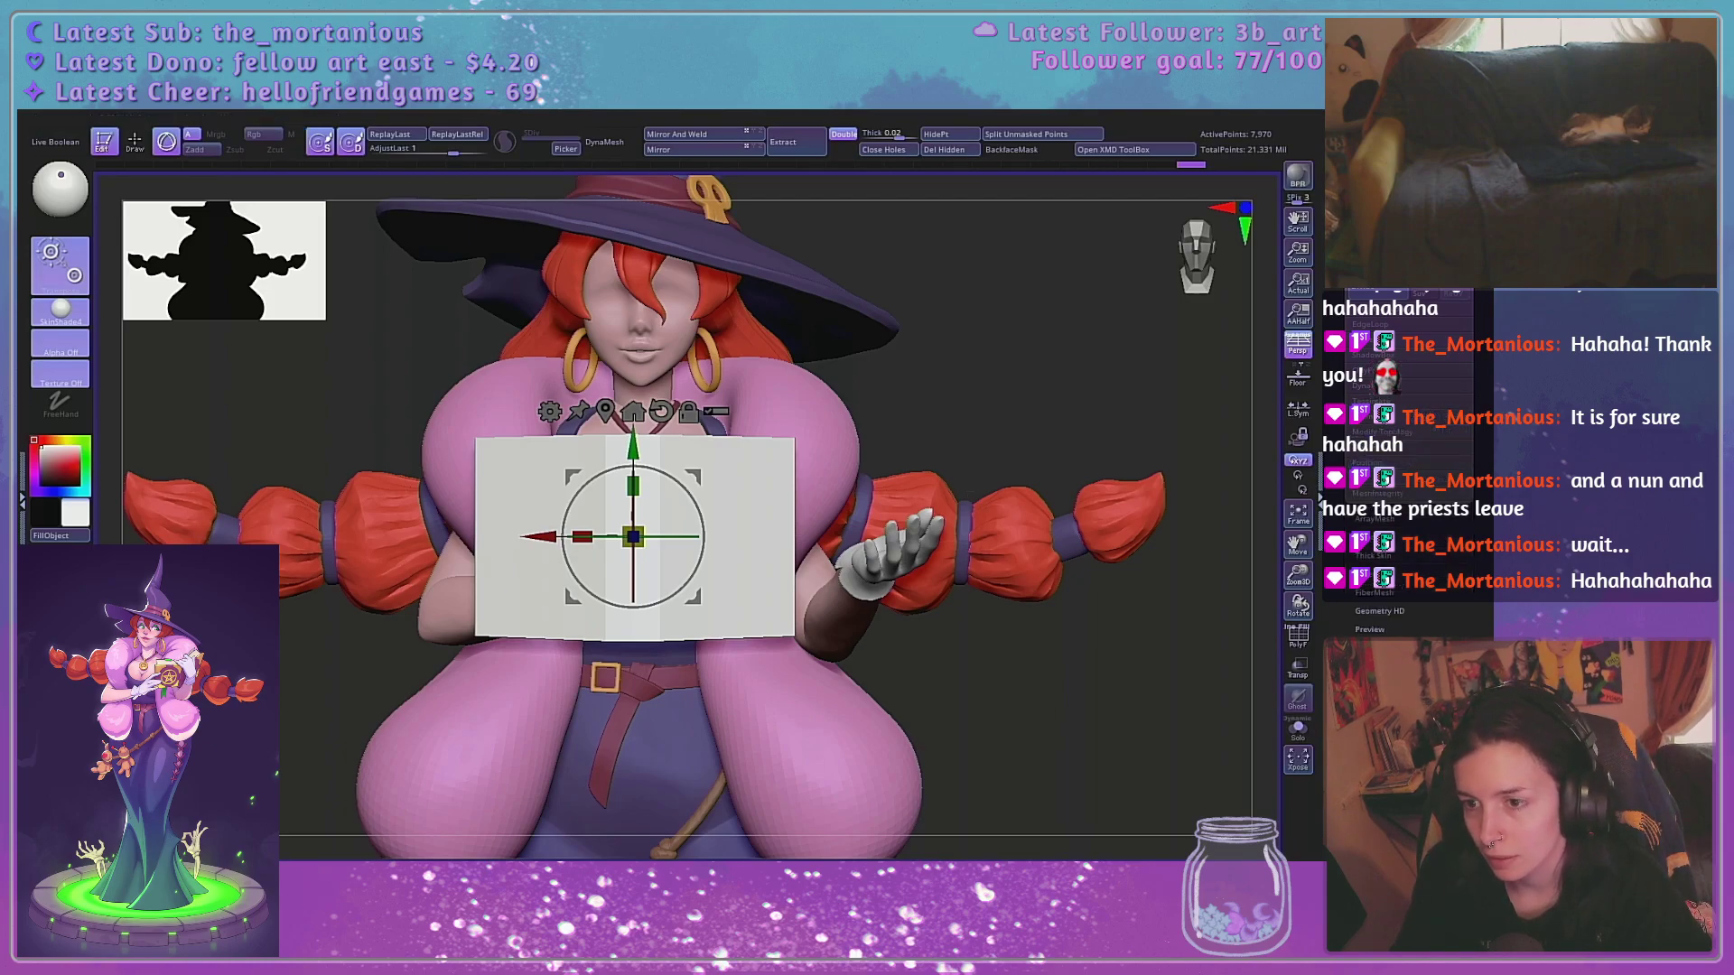
left_click(1373, 416)
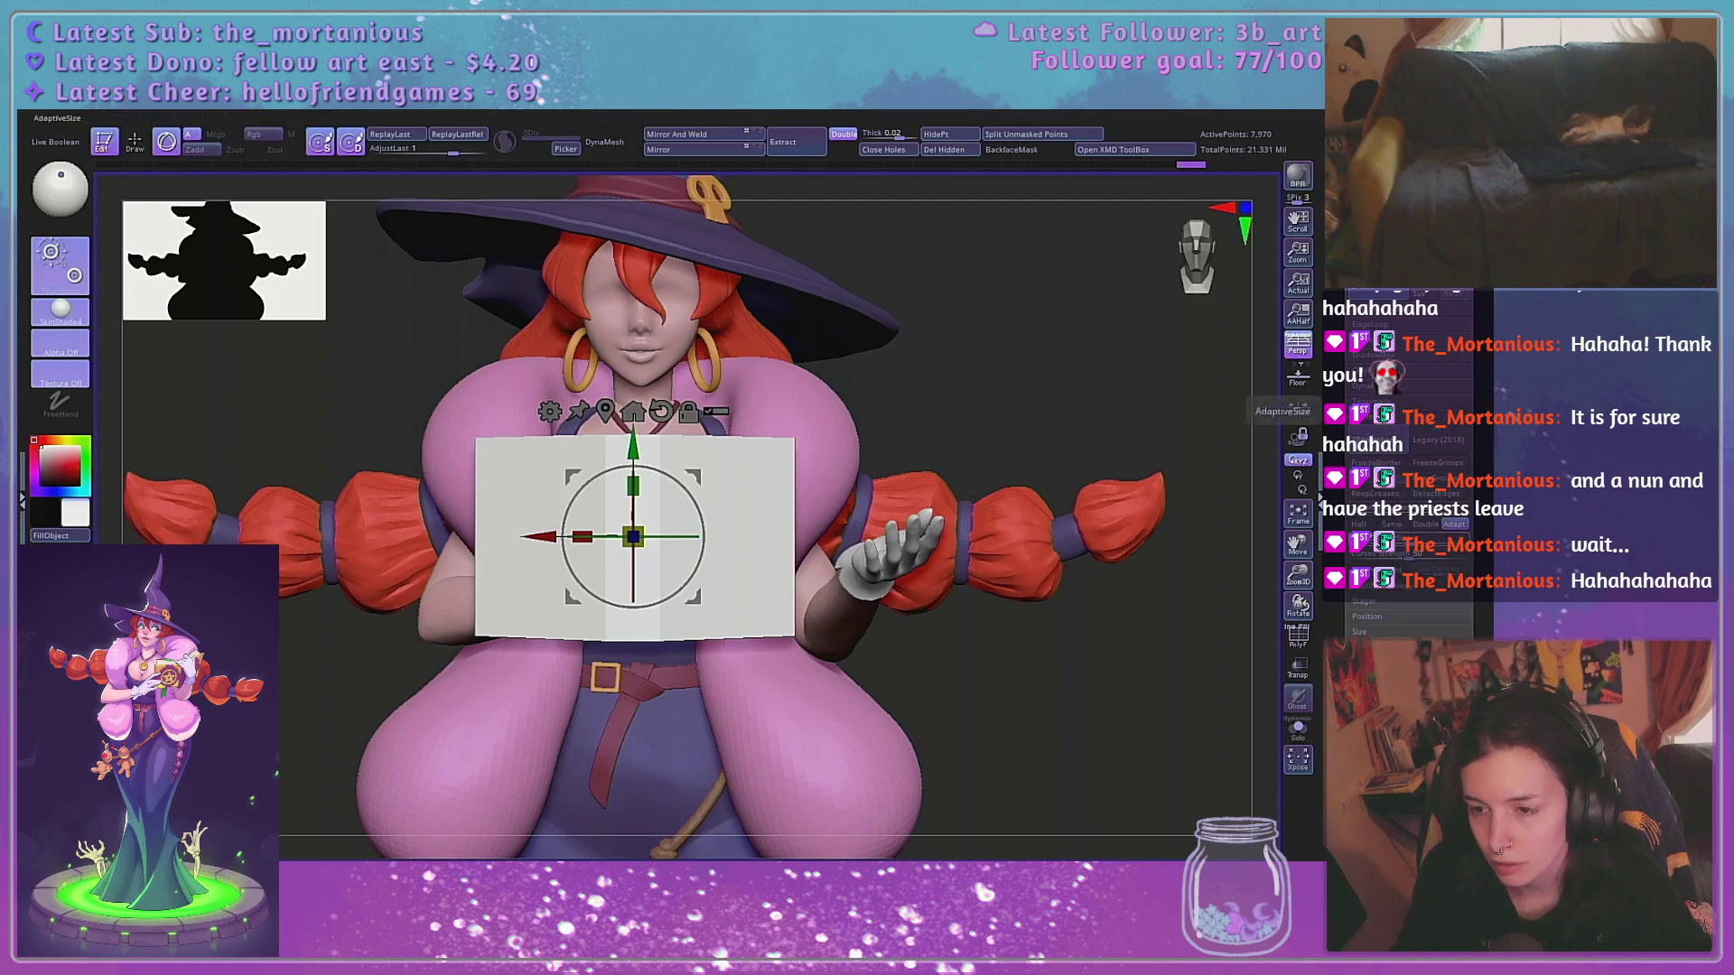
left_click(1392, 524)
left_click(1298, 637)
left_click(1299, 637)
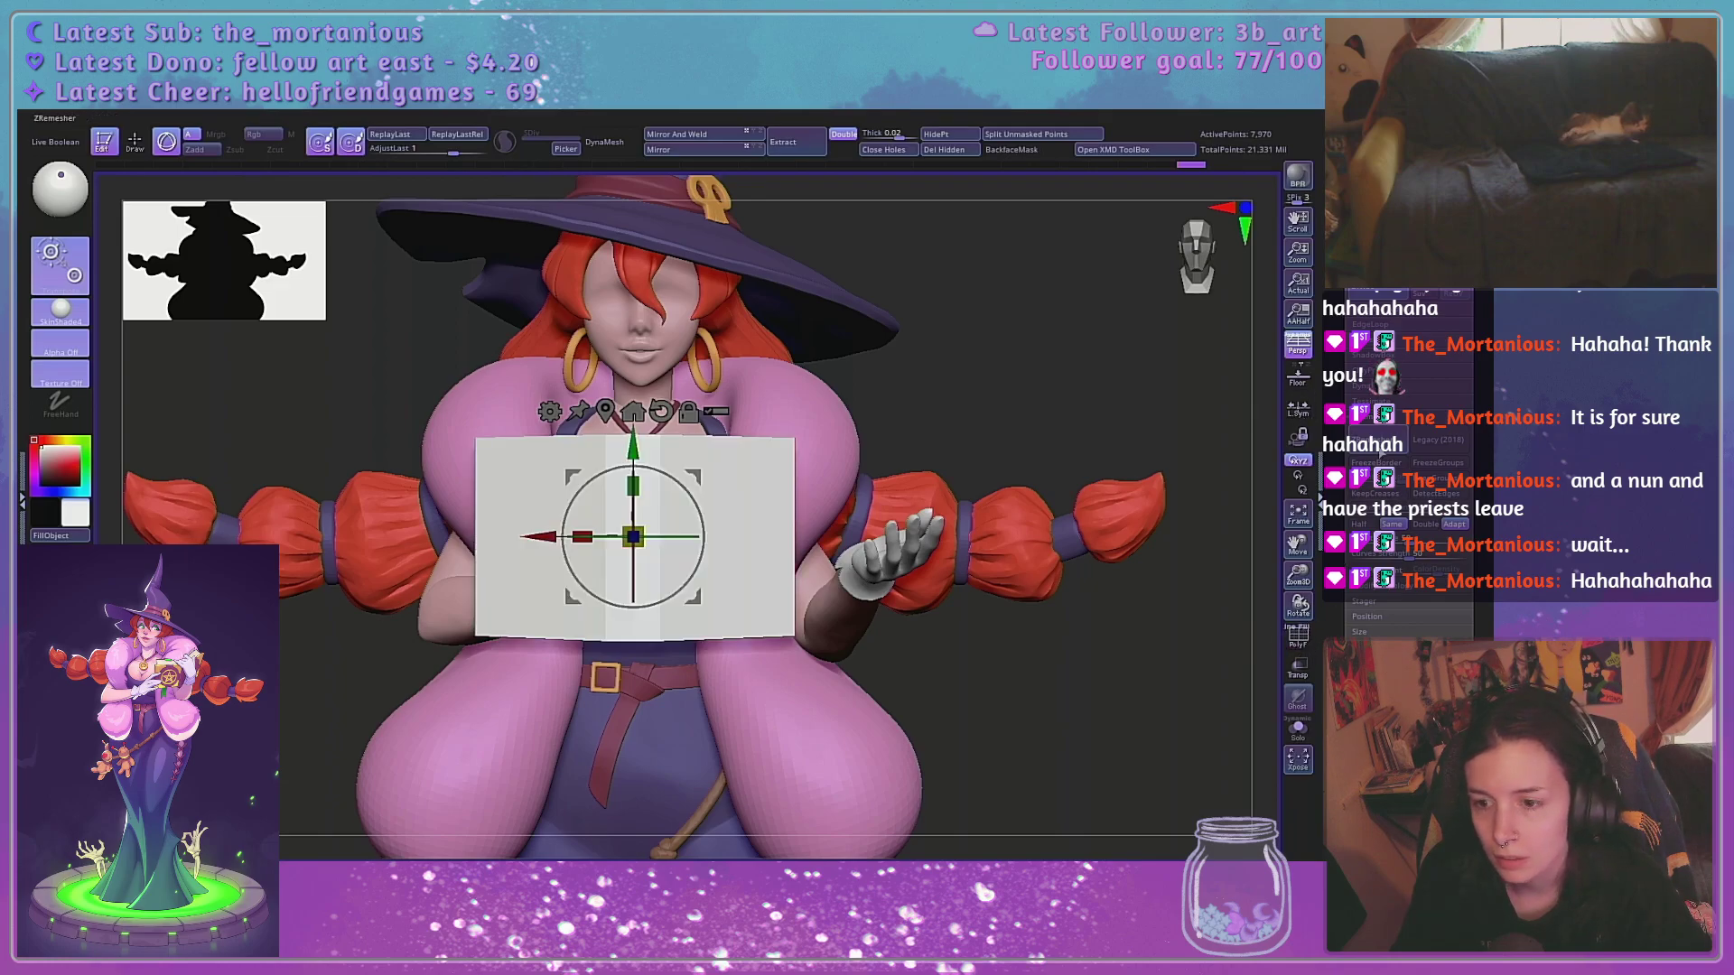
left_click(1425, 524)
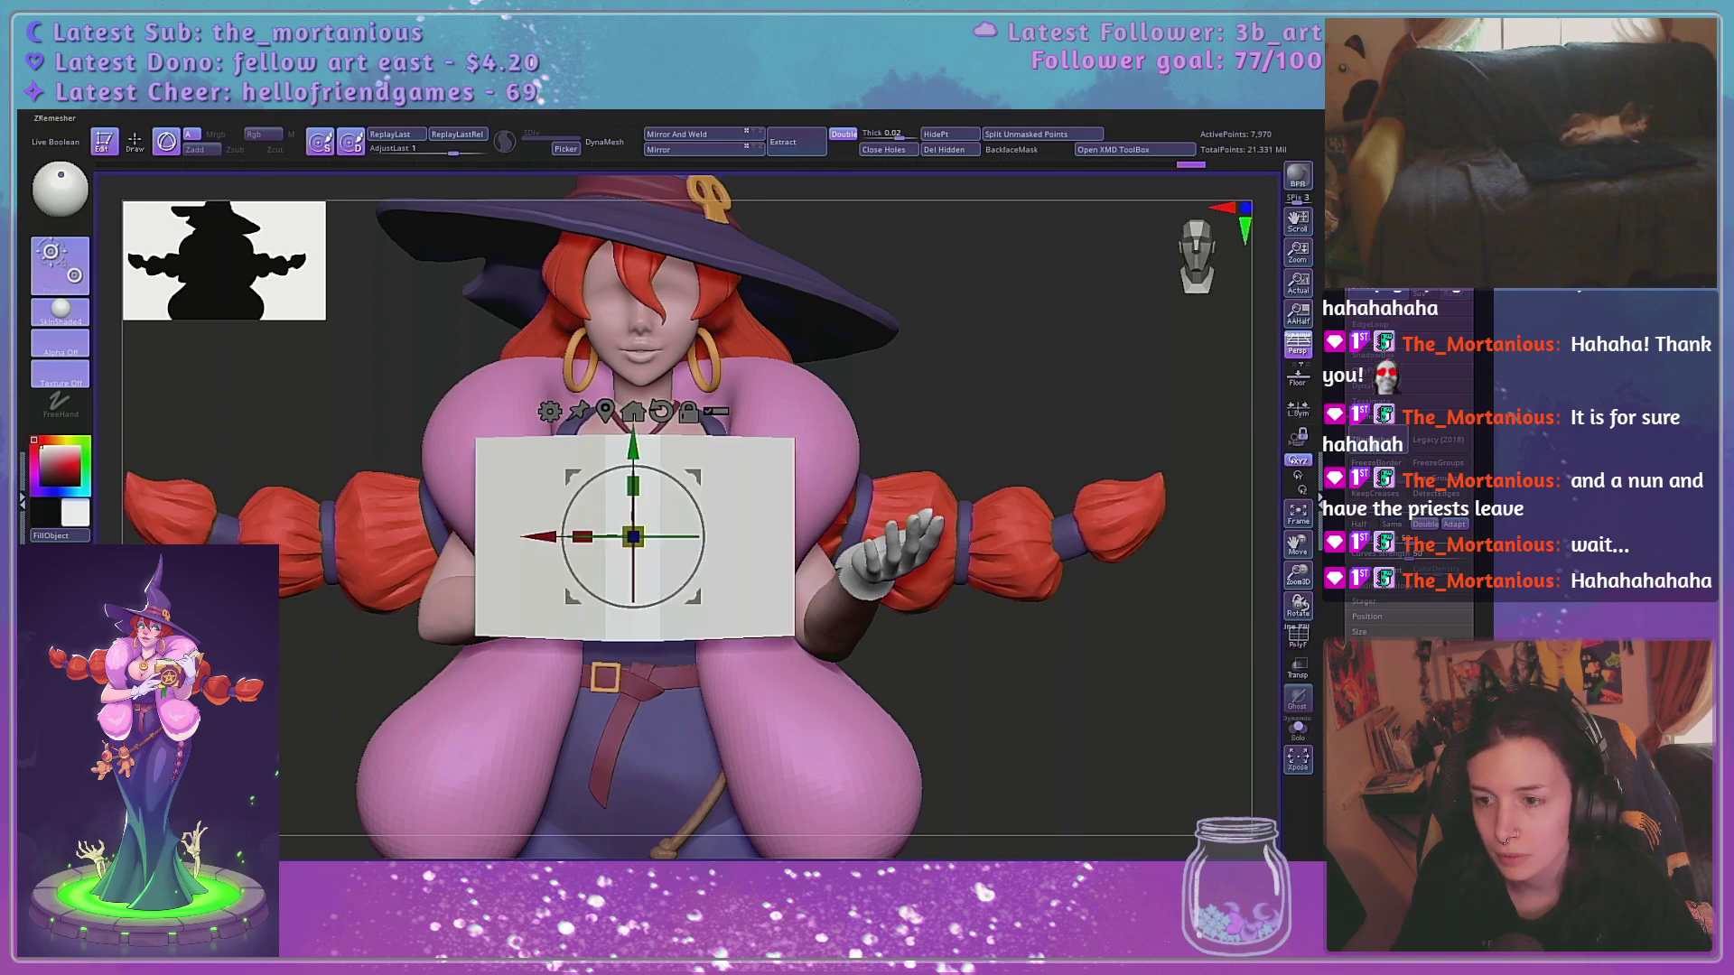
left_click(1376, 440)
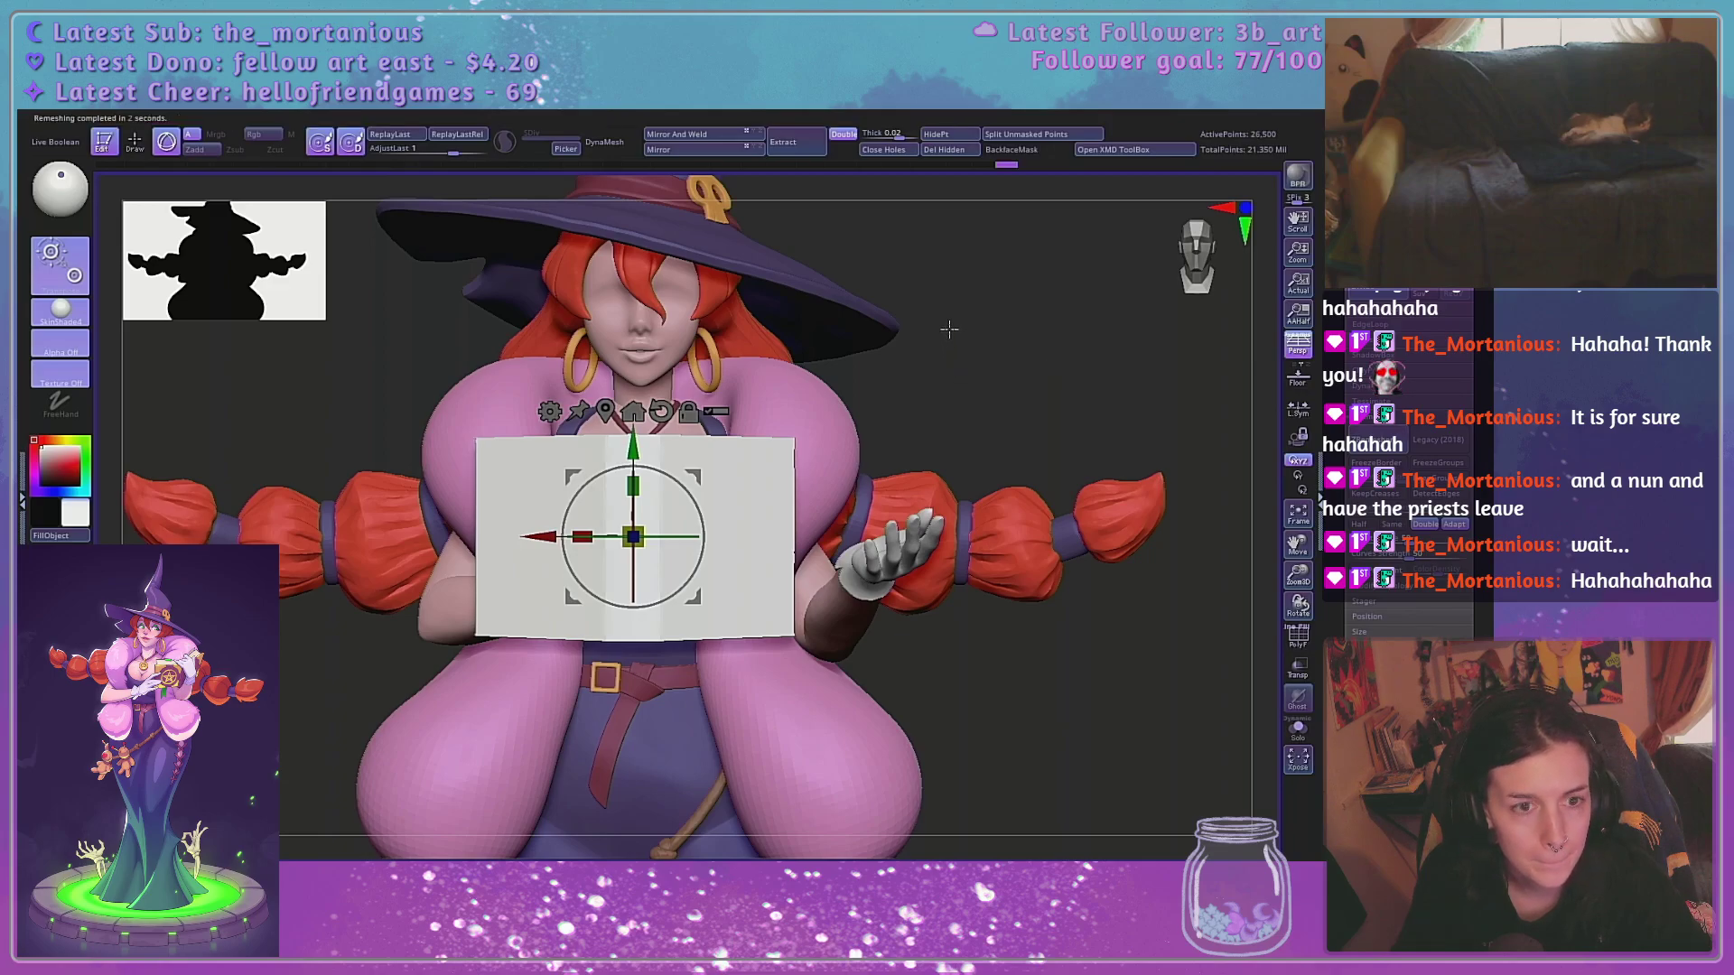
Undo the book's remesh to compare its spine curvature, and run ZRemesher again with the same options
left_click_drag(1164, 604, 1251, 648)
key("ctrl+z")
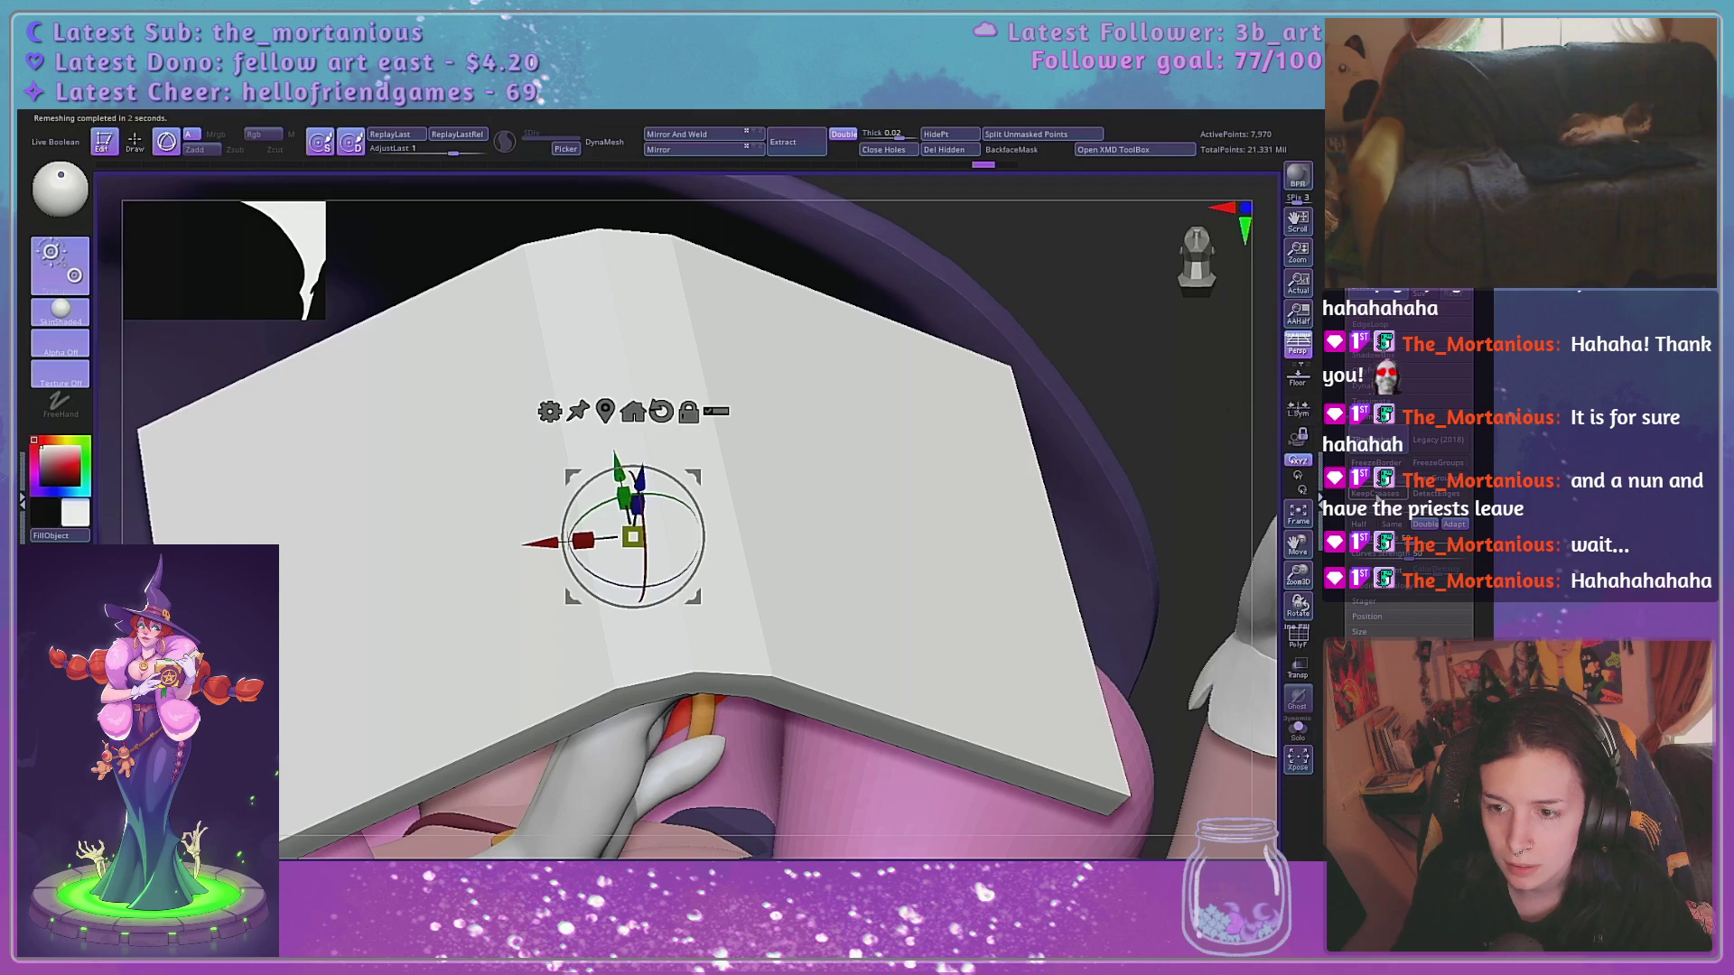
left_click(1378, 440)
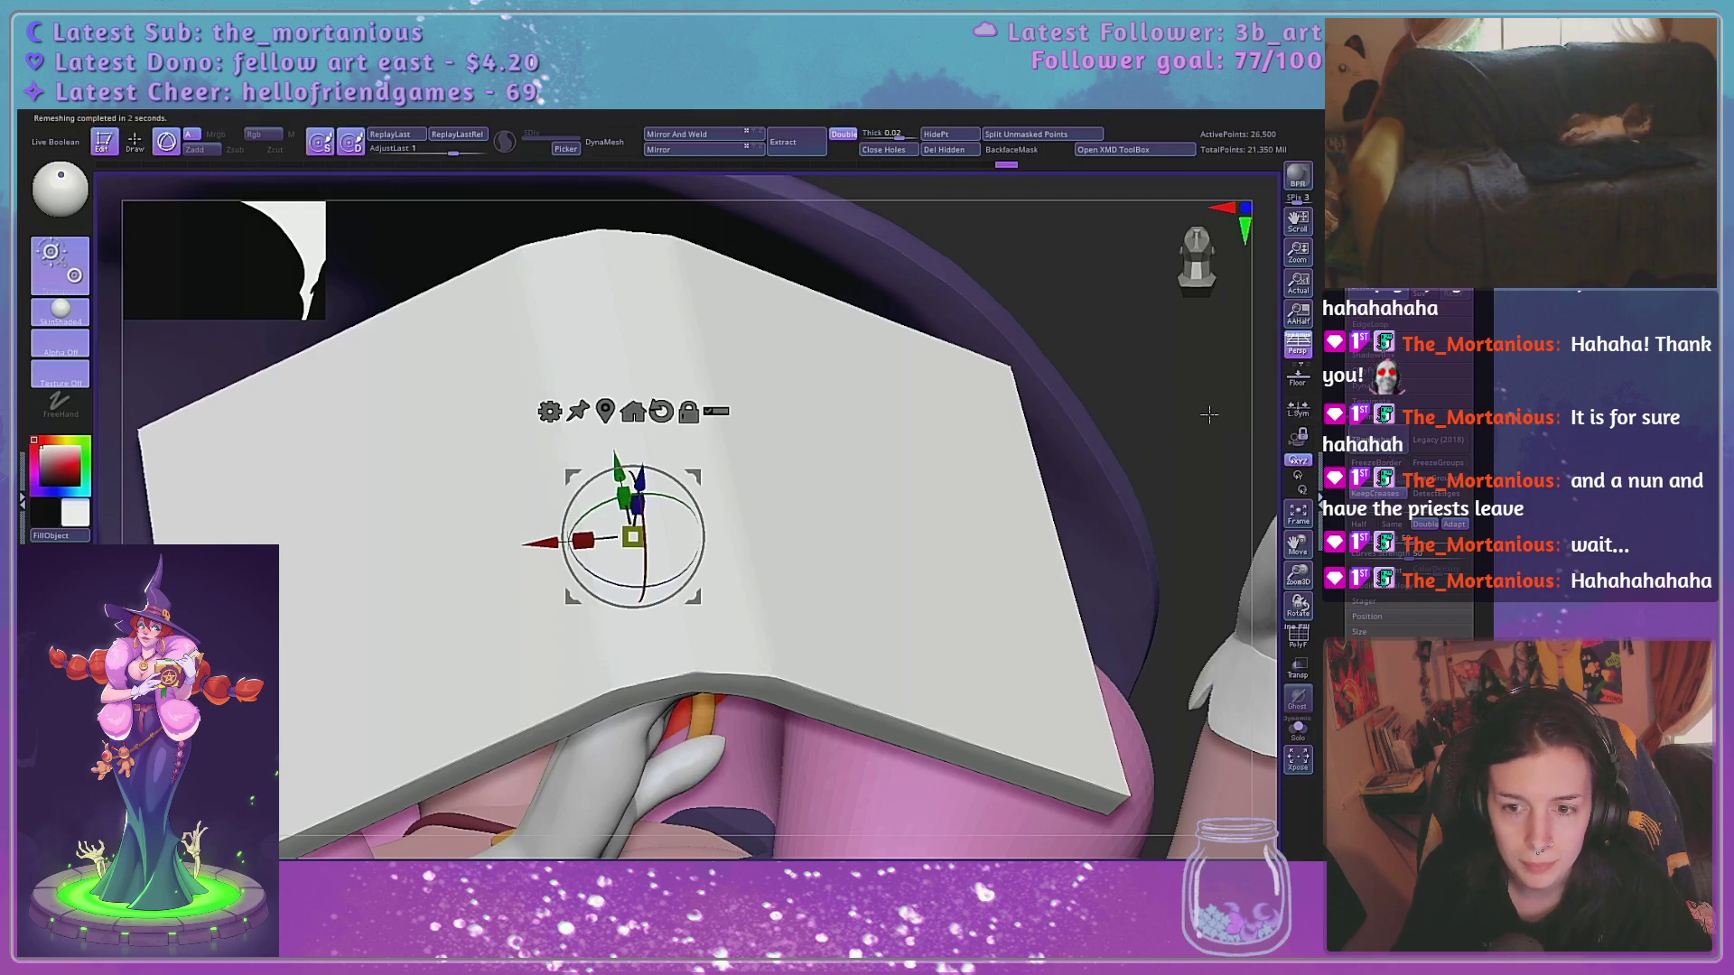
Show the polyframe to examine the mesh along the book's spine edge and undo the last ZRemesher pass
left_click_drag(1190, 560, 1012, 479)
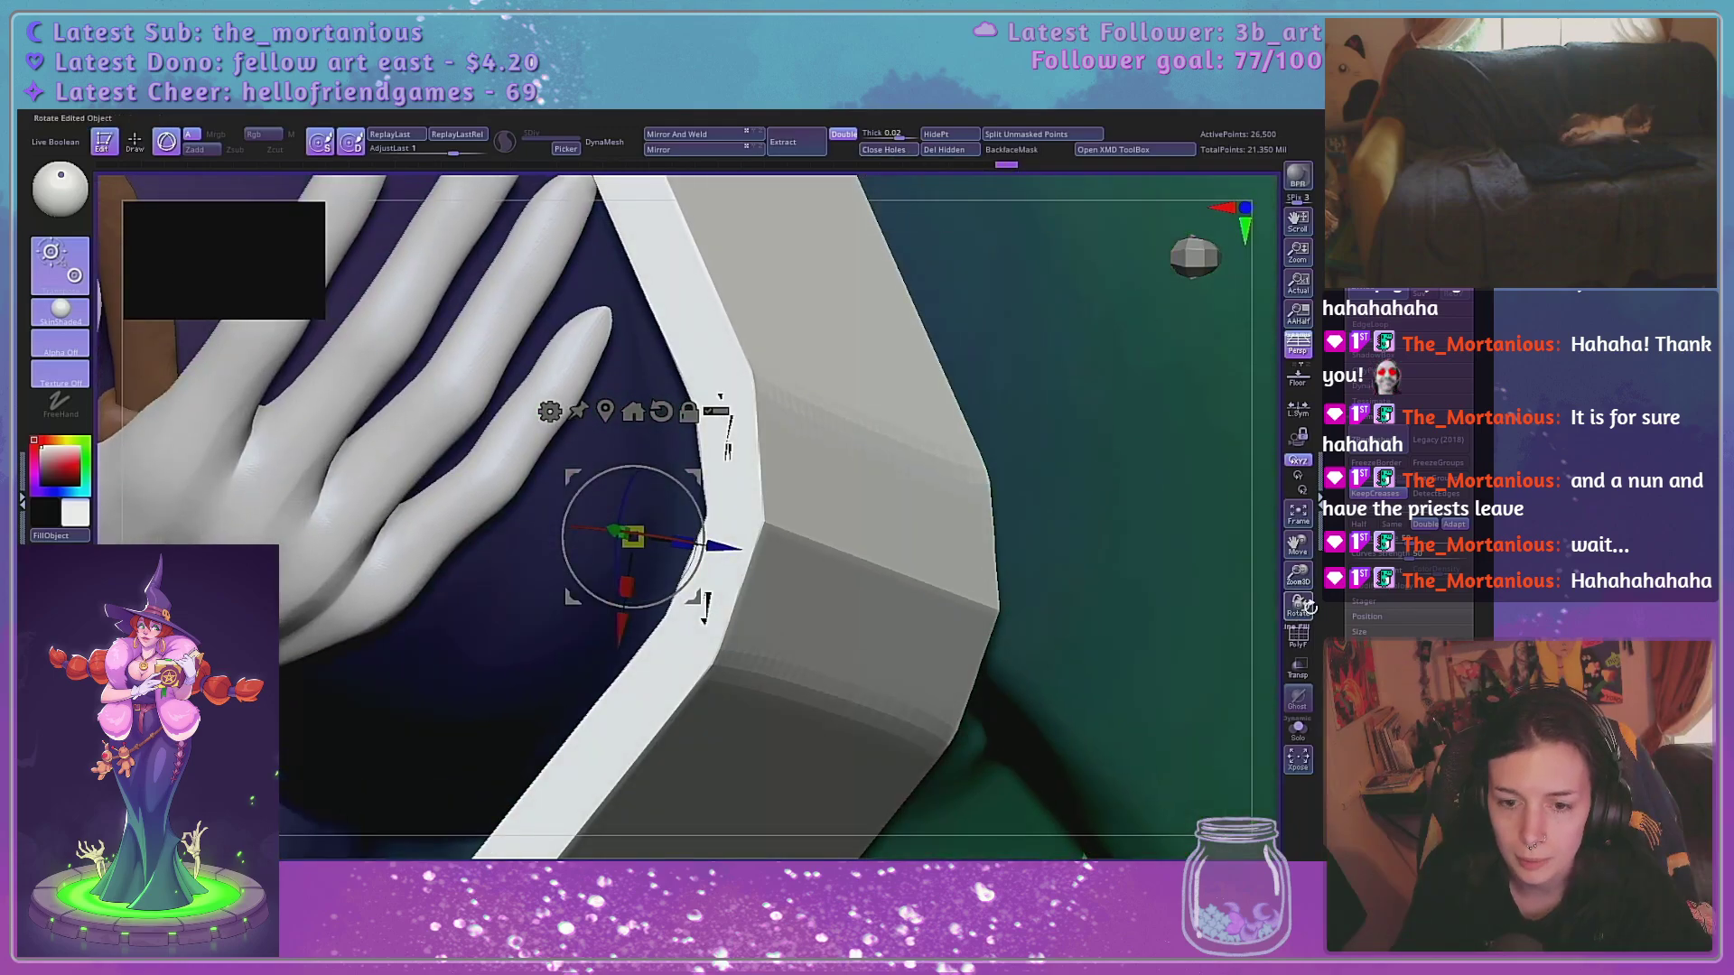
left_click_drag(1299, 603, 1321, 599)
left_click(1306, 647)
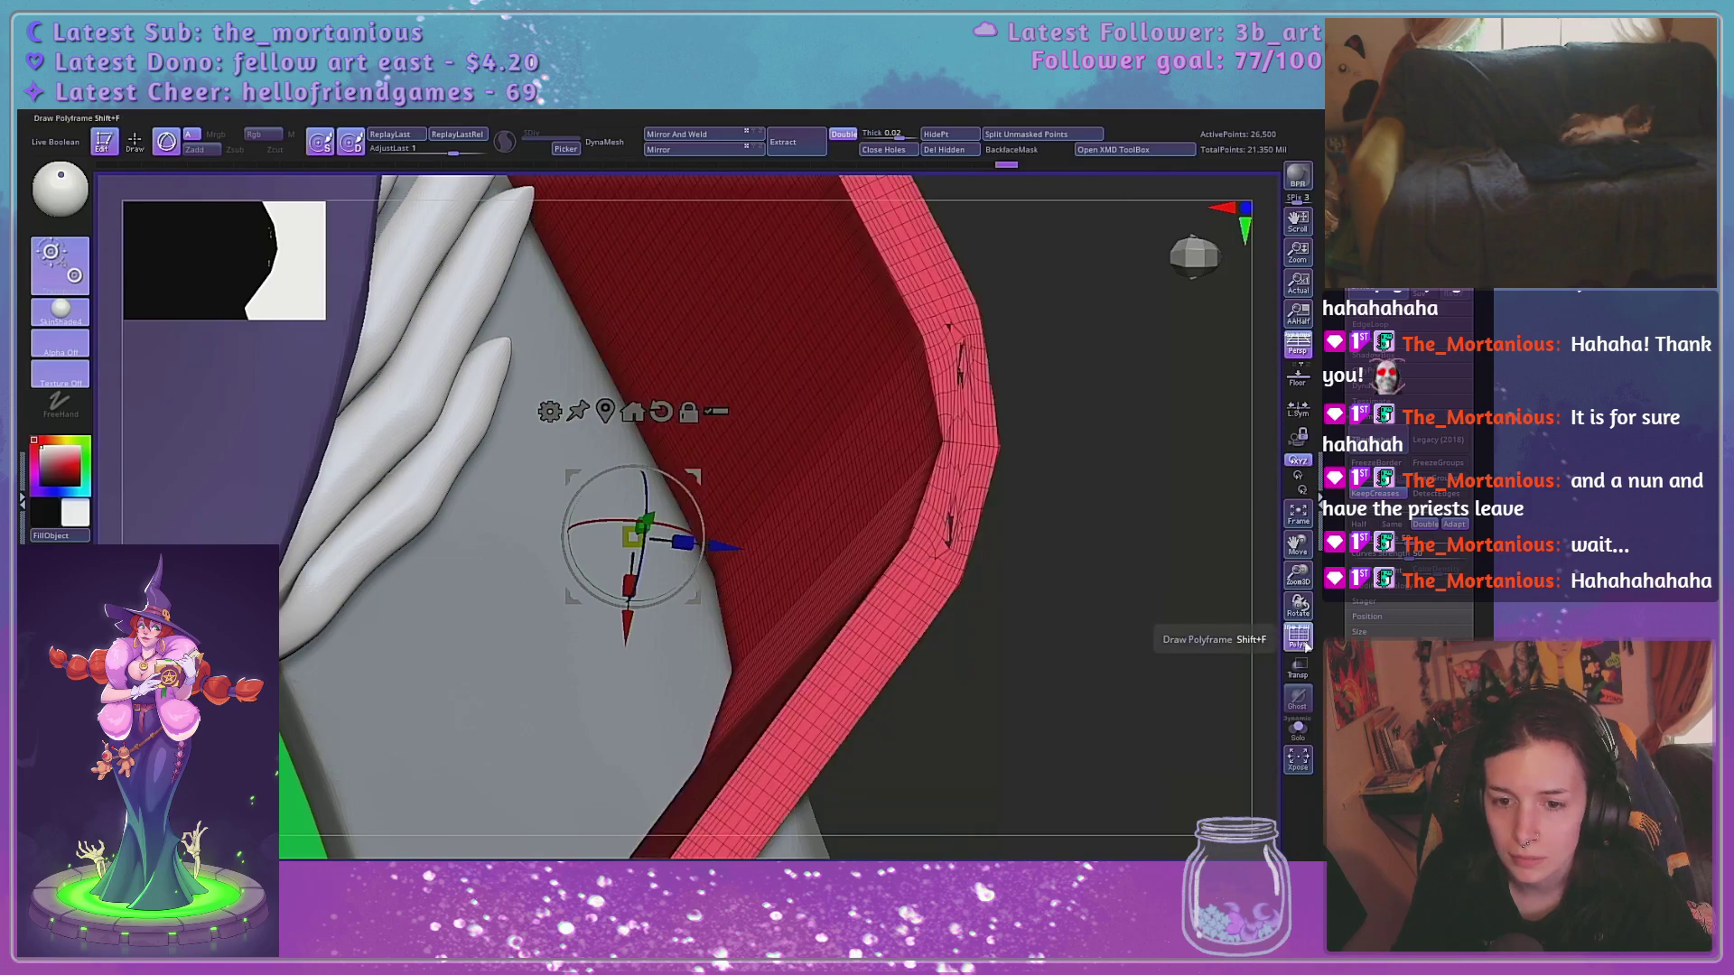
left_click_drag(1062, 345, 917, 379)
key("ctrl+z")
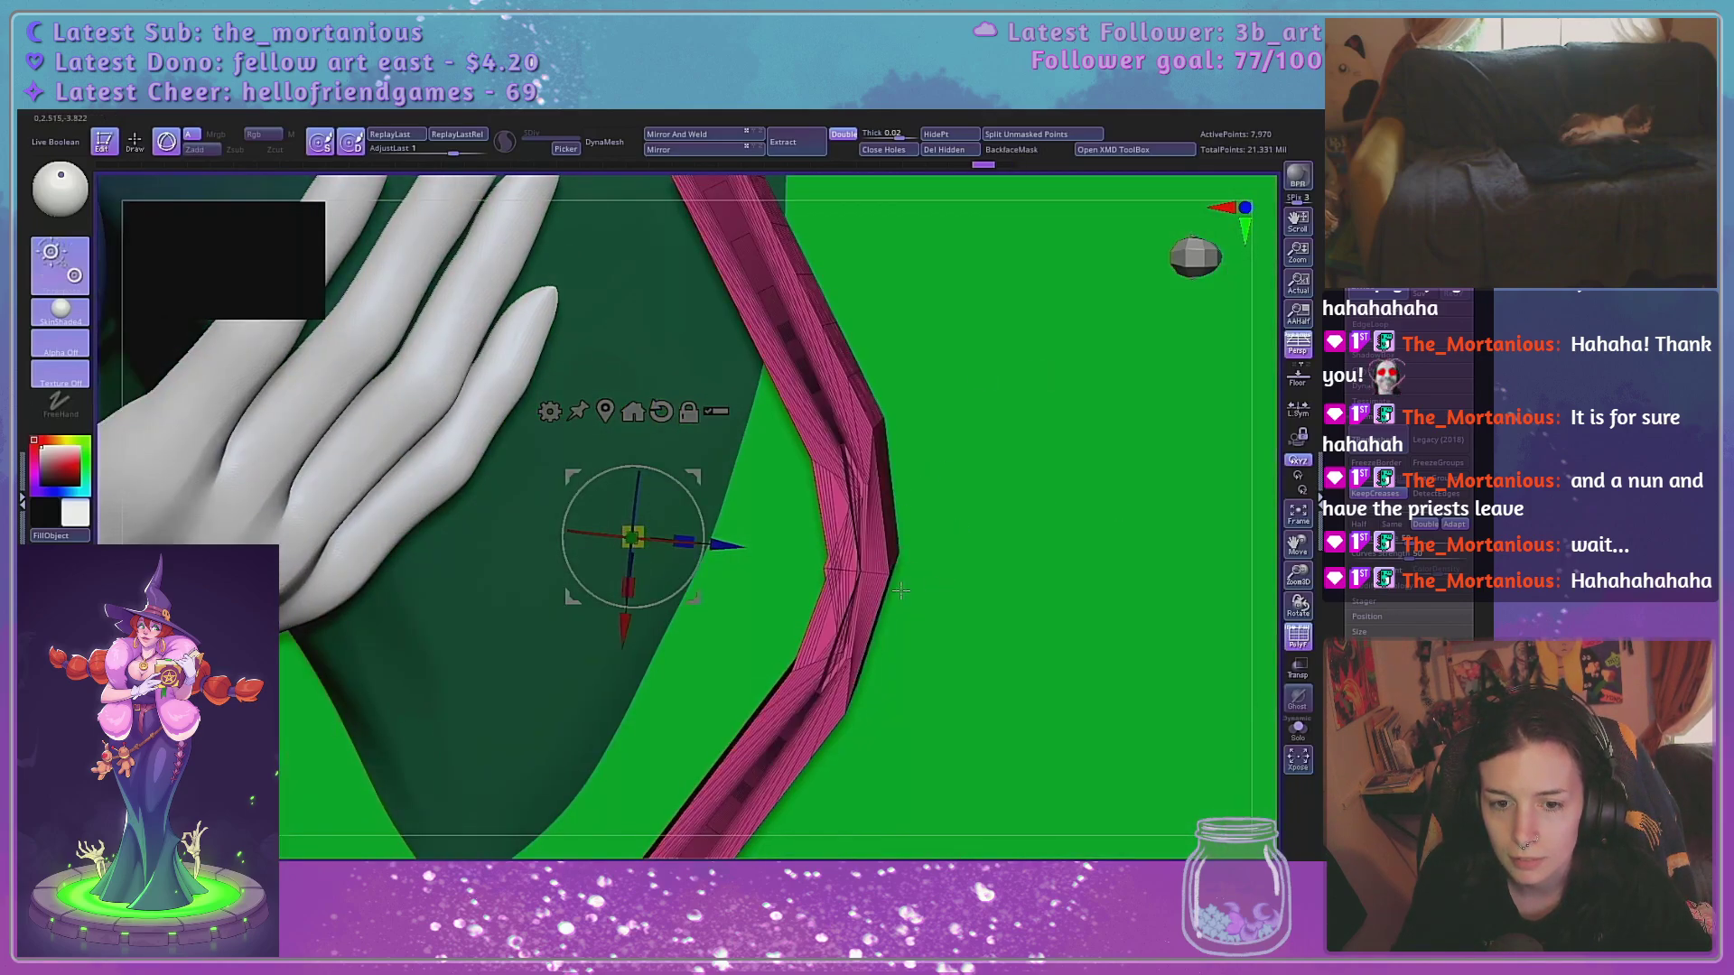
Subdivide the book's mesh, try ZRemesher on the denser version and undo that remesh after checking the spine edge
left_click_drag(1272, 596, 1255, 563)
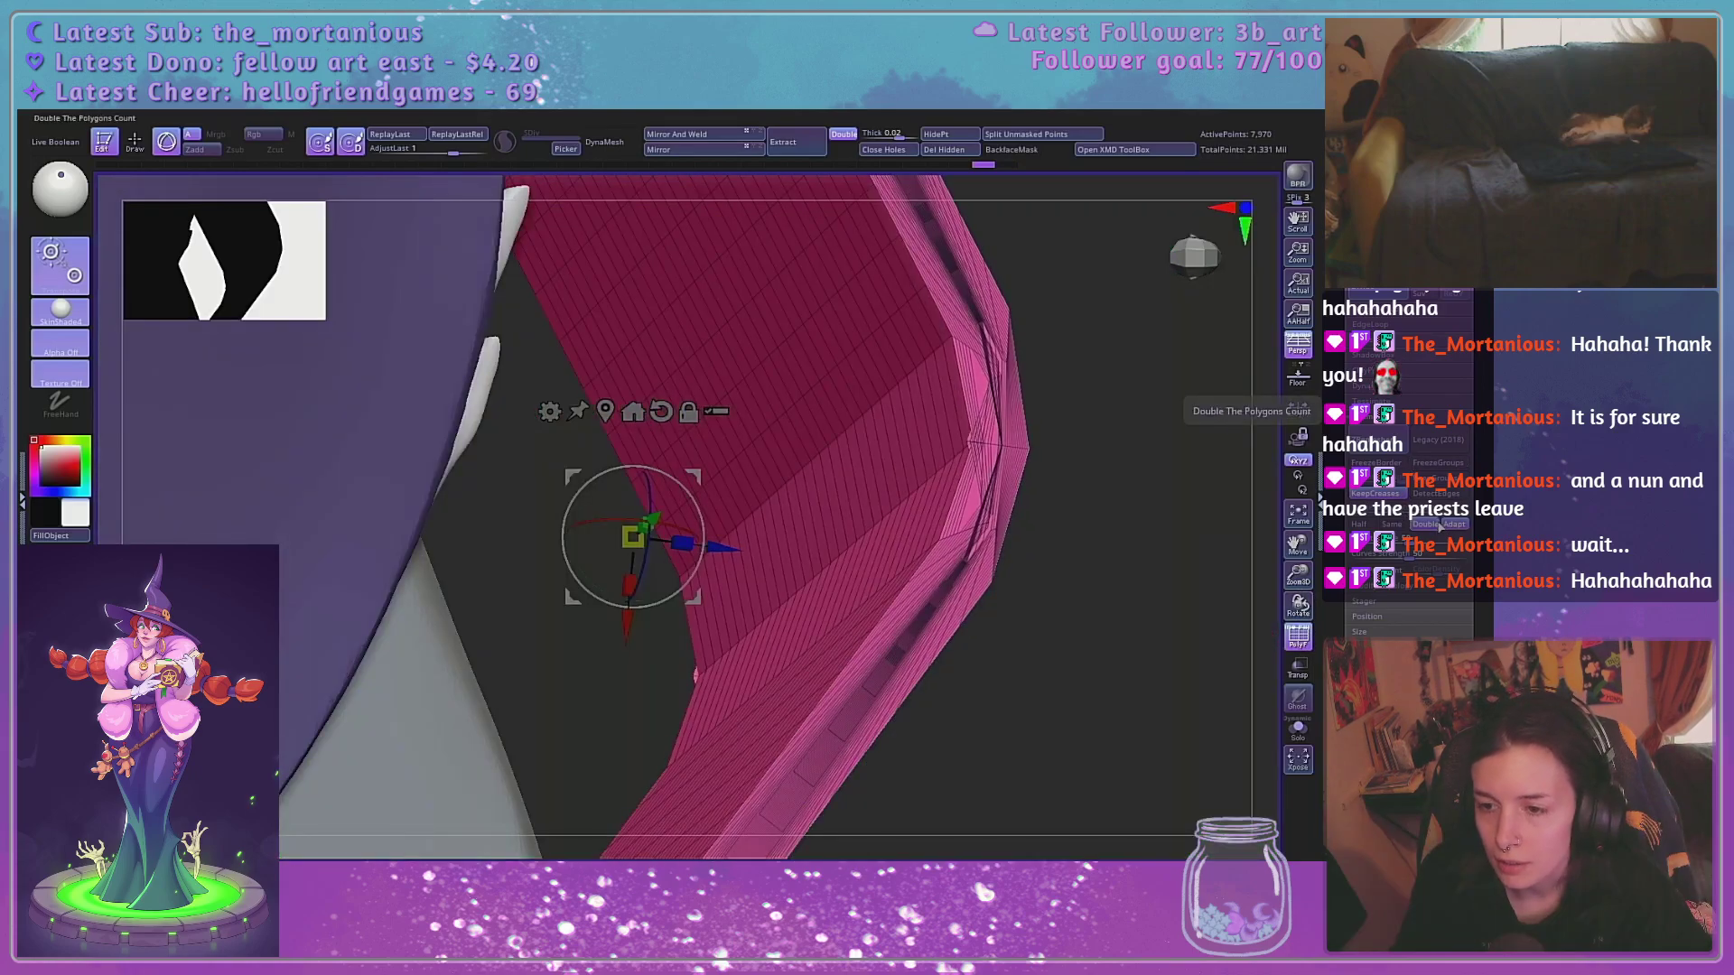
left_click(1335, 412)
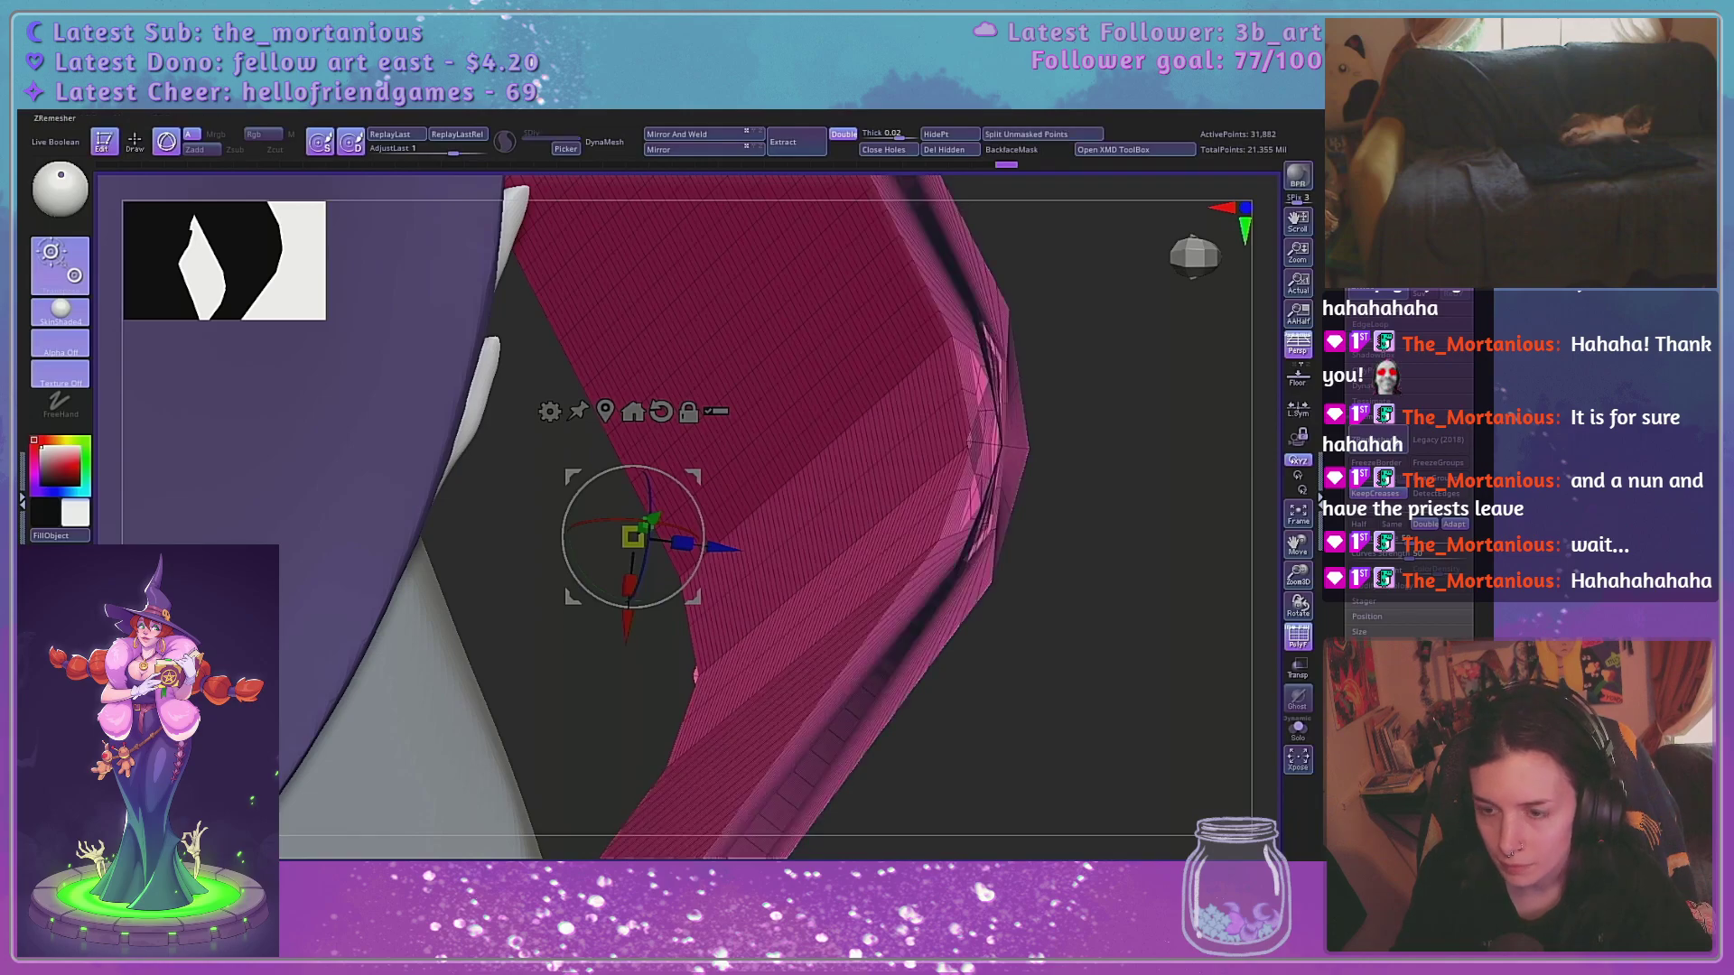
left_click(1378, 439)
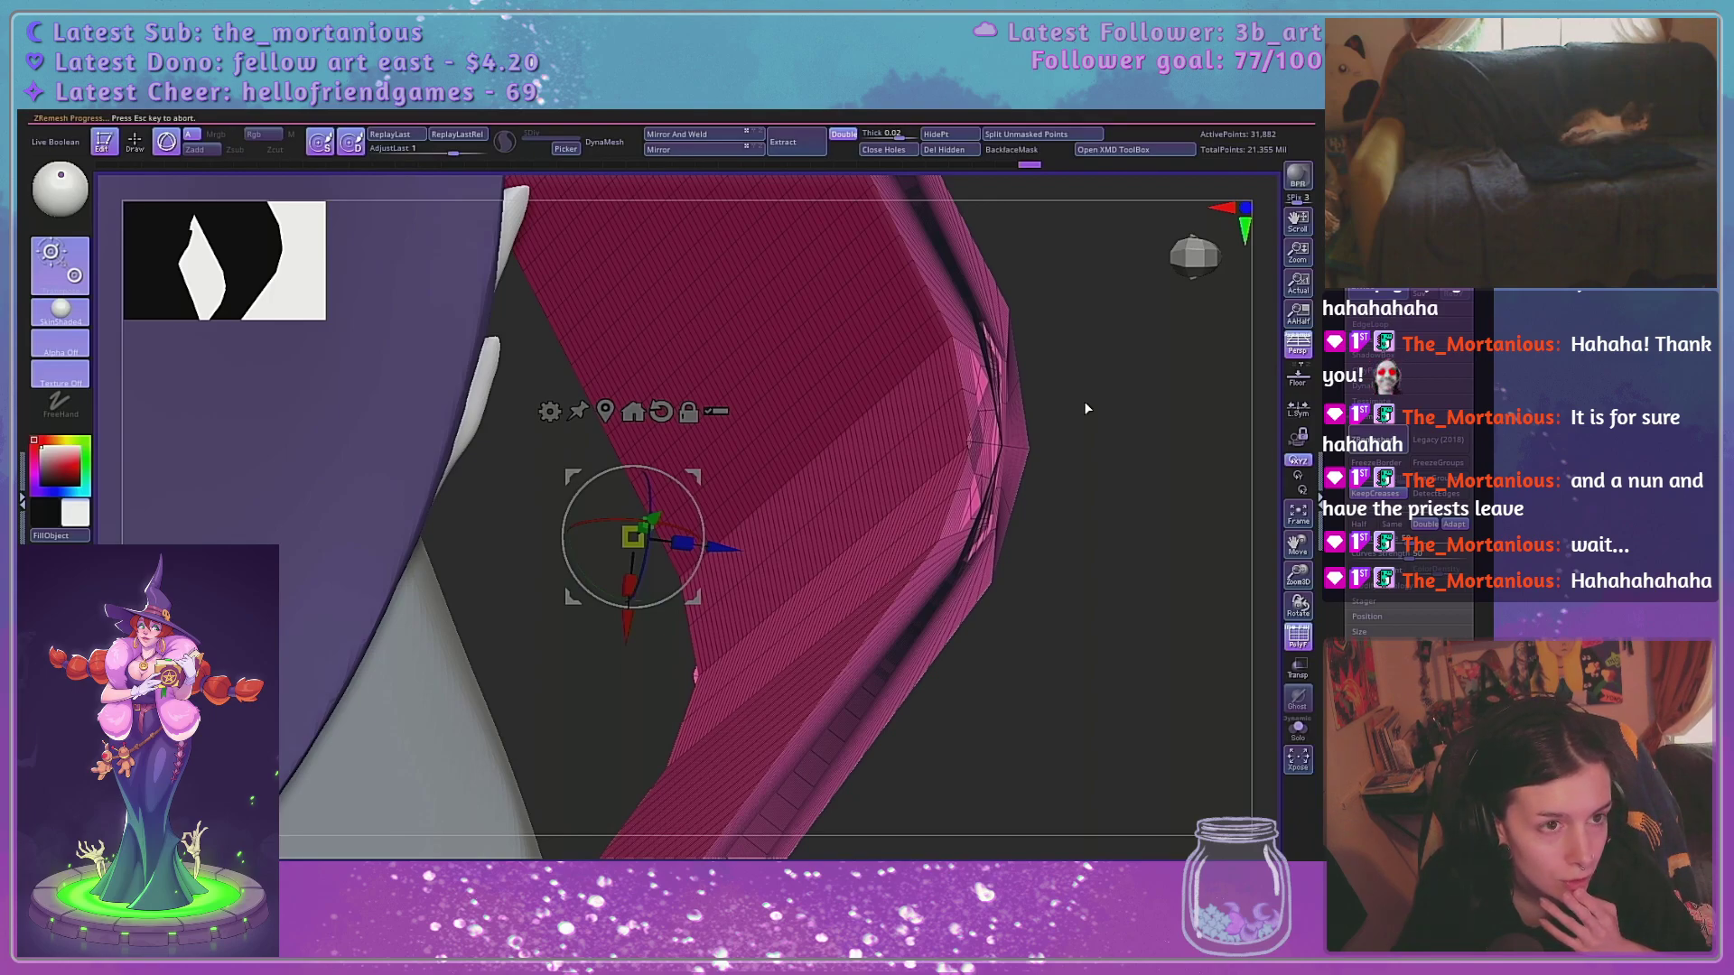
left_click(1298, 637)
left_click(1298, 638)
left_click_drag(1268, 611, 1046, 474)
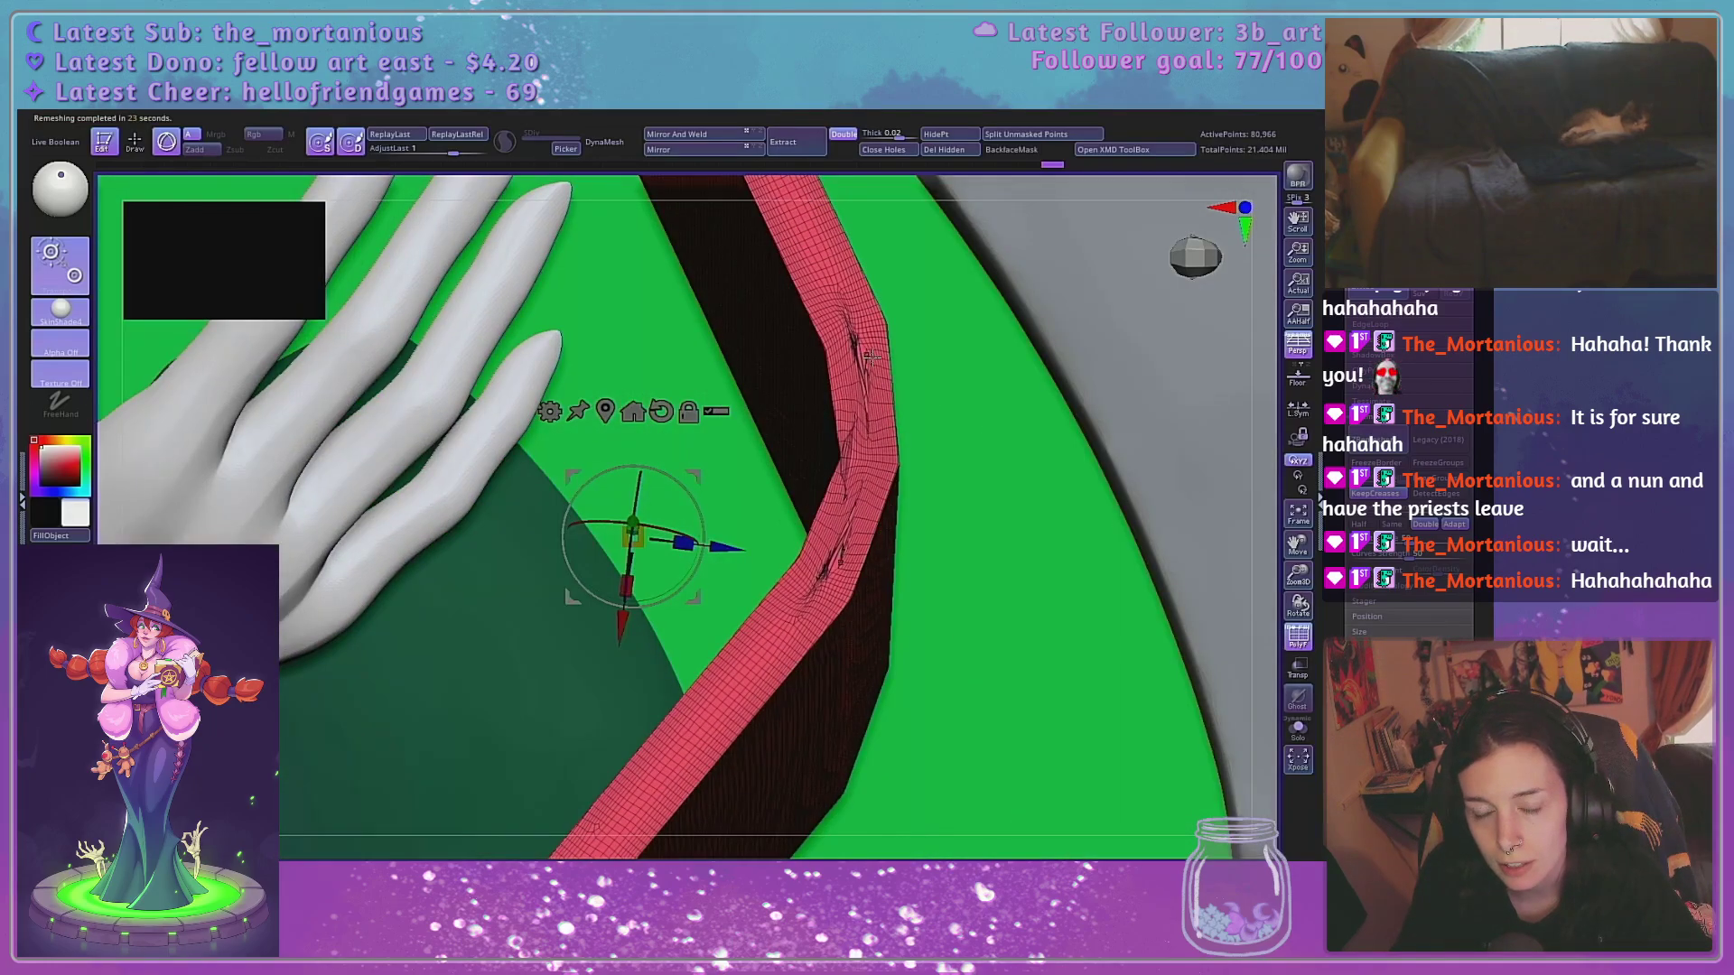
key("ctrl+z")
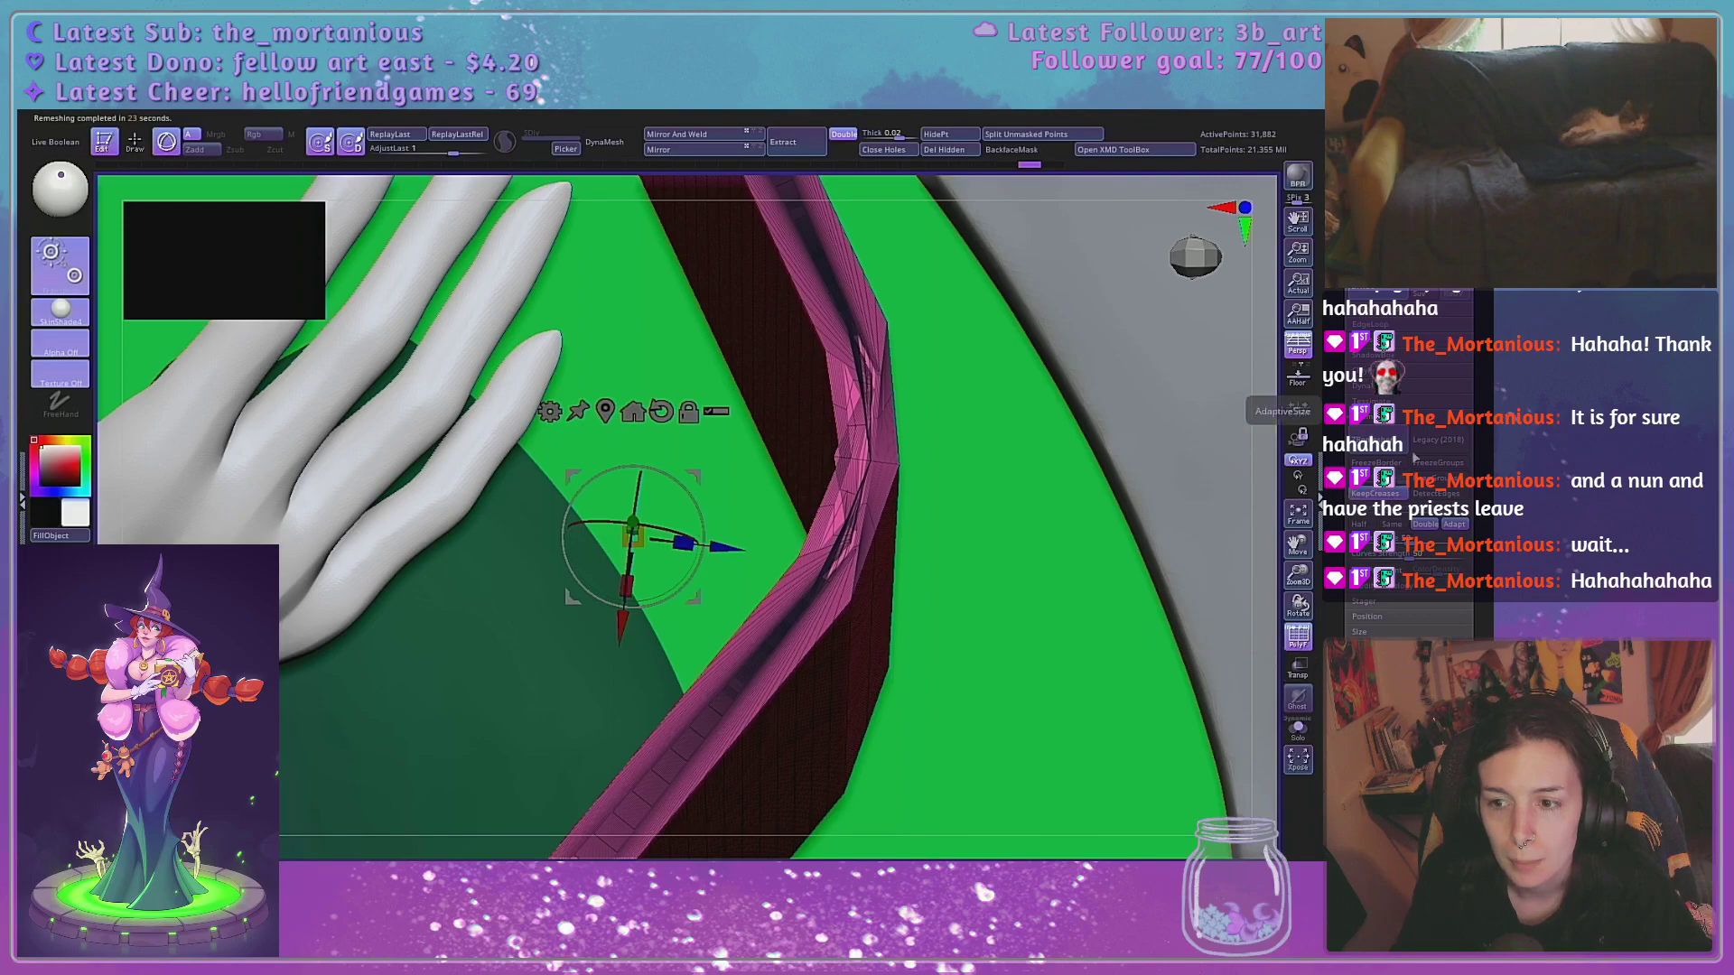
Turn on transparency and rebuild the book's mesh with DynaMesh
left_click(1373, 416)
left_click(1372, 386)
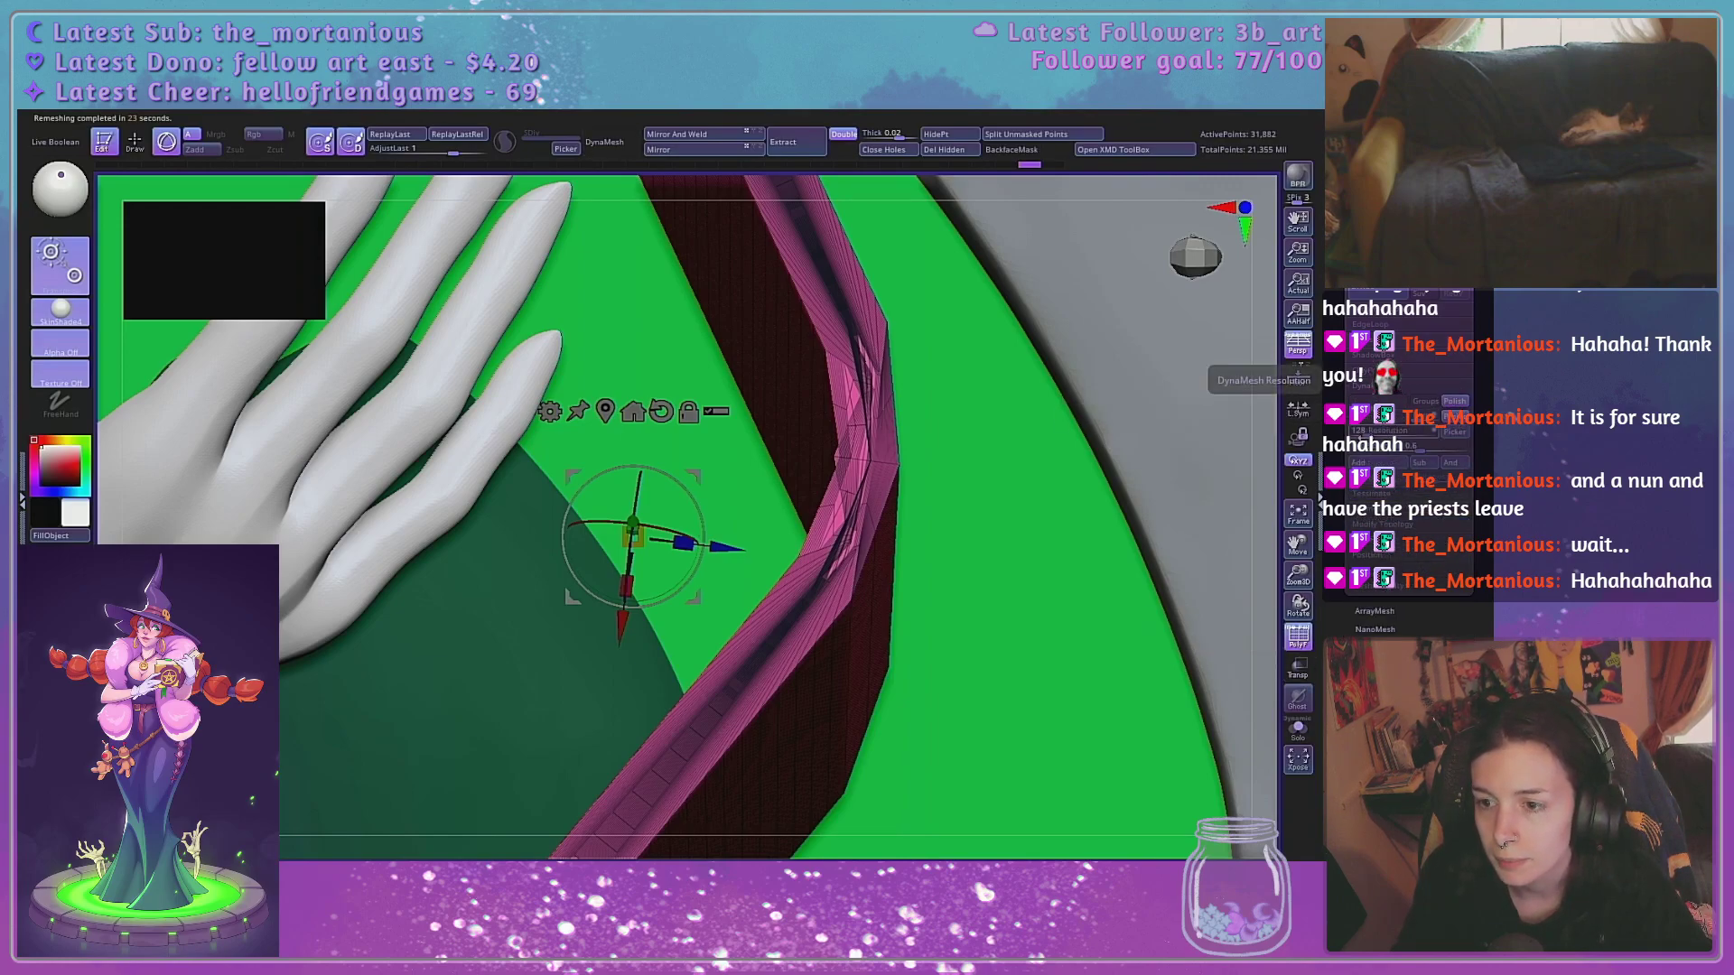
left_click_drag(1299, 607, 1309, 587)
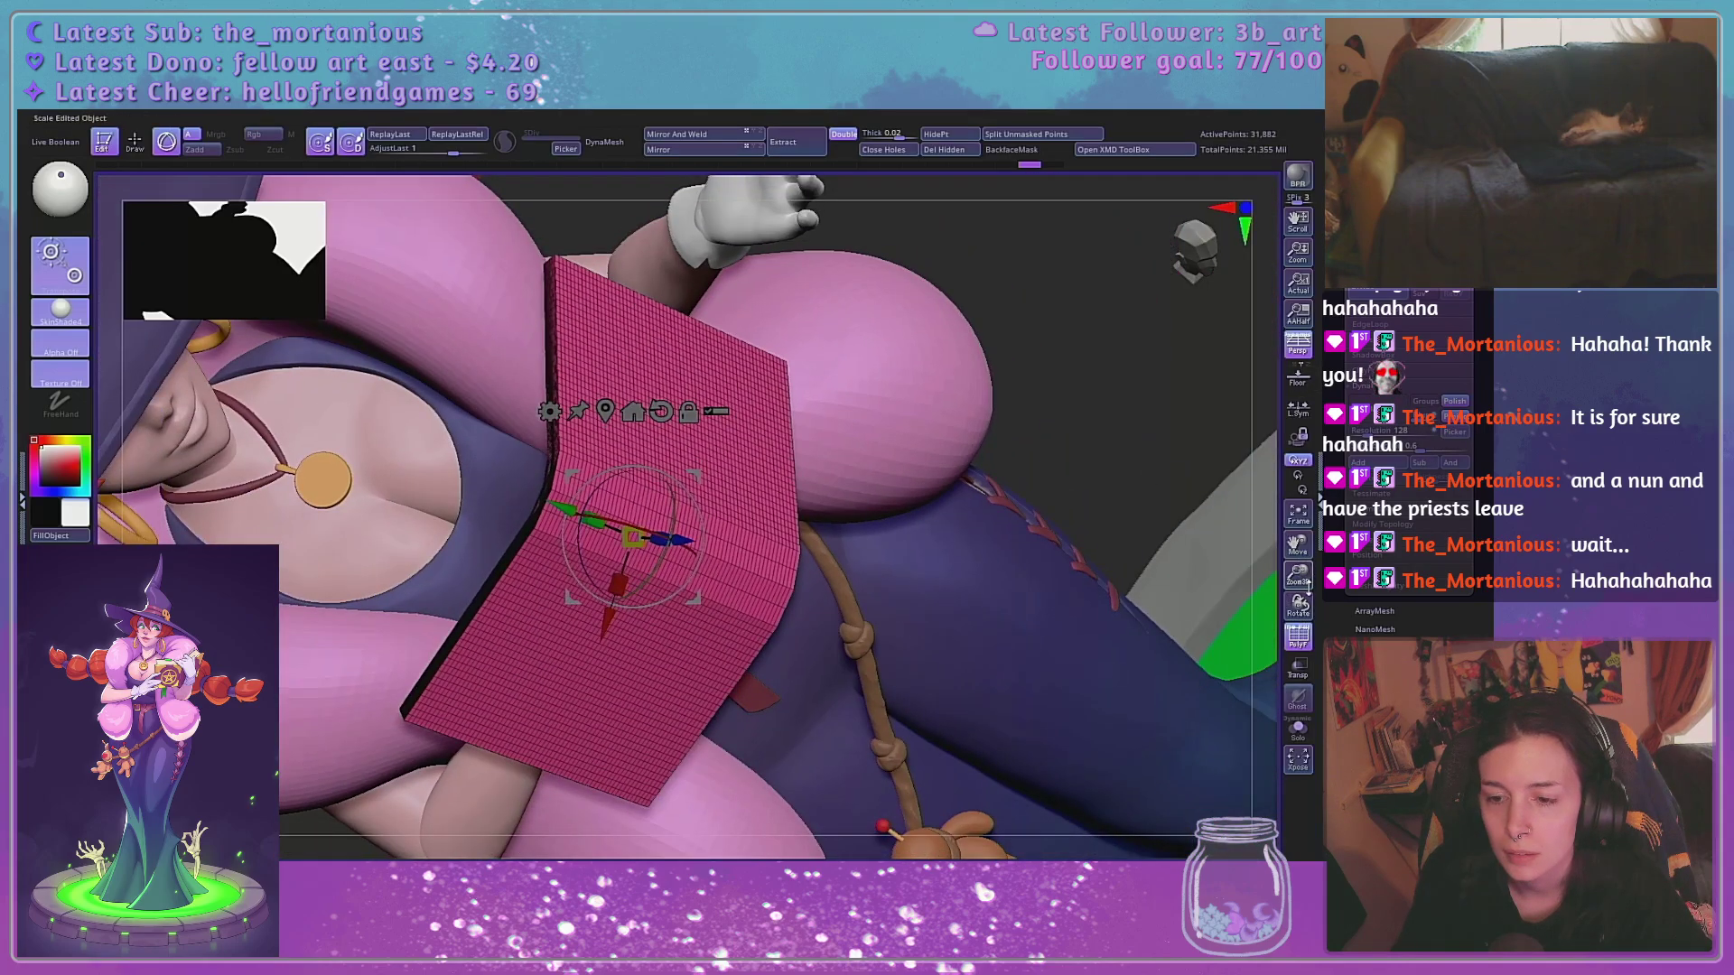
left_click(1299, 669)
mouse_move(1138, 399)
left_mouse_down()
mouse_move(1157, 425)
mouse_move(1118, 402)
left_mouse_up()
left_click(611, 141)
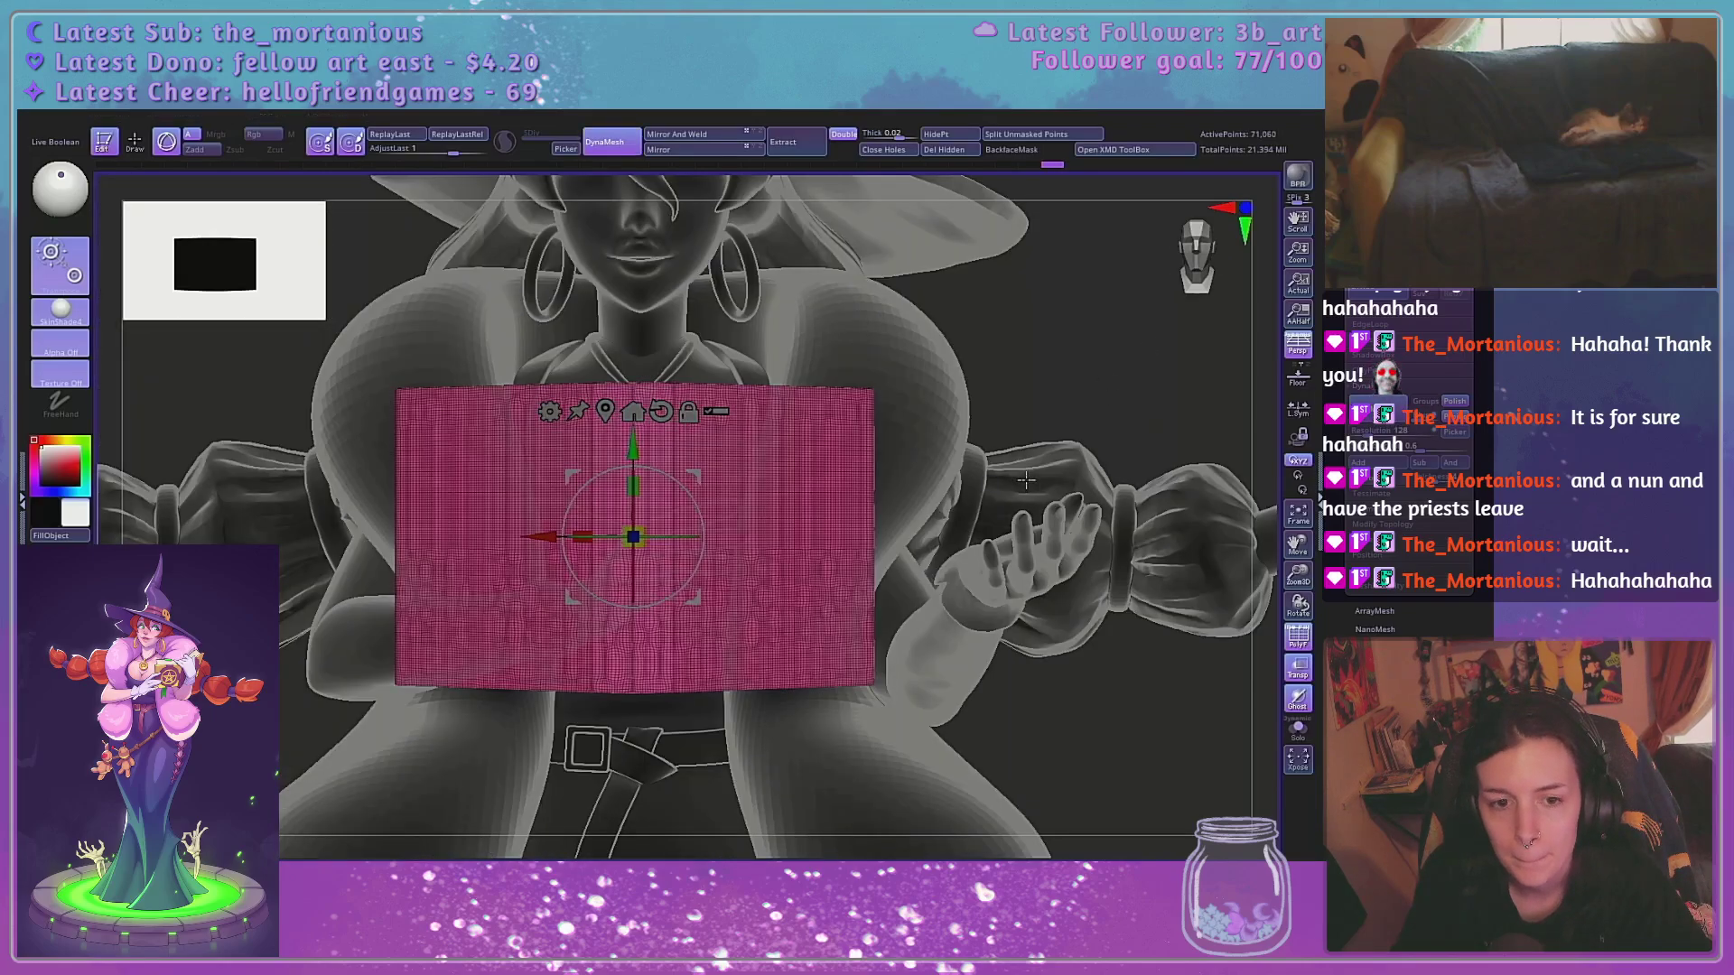
Compare the DynaMeshed book with and without the polyframe, and apply Mirror And Weld to it
left_click(1298, 637)
left_click_drag(1136, 702, 1172, 687)
mouse_move(1111, 591)
left_mouse_down()
mouse_move(1123, 763)
mouse_move(1134, 542)
mouse_move(1111, 553)
left_mouse_up()
key("q")
key("w")
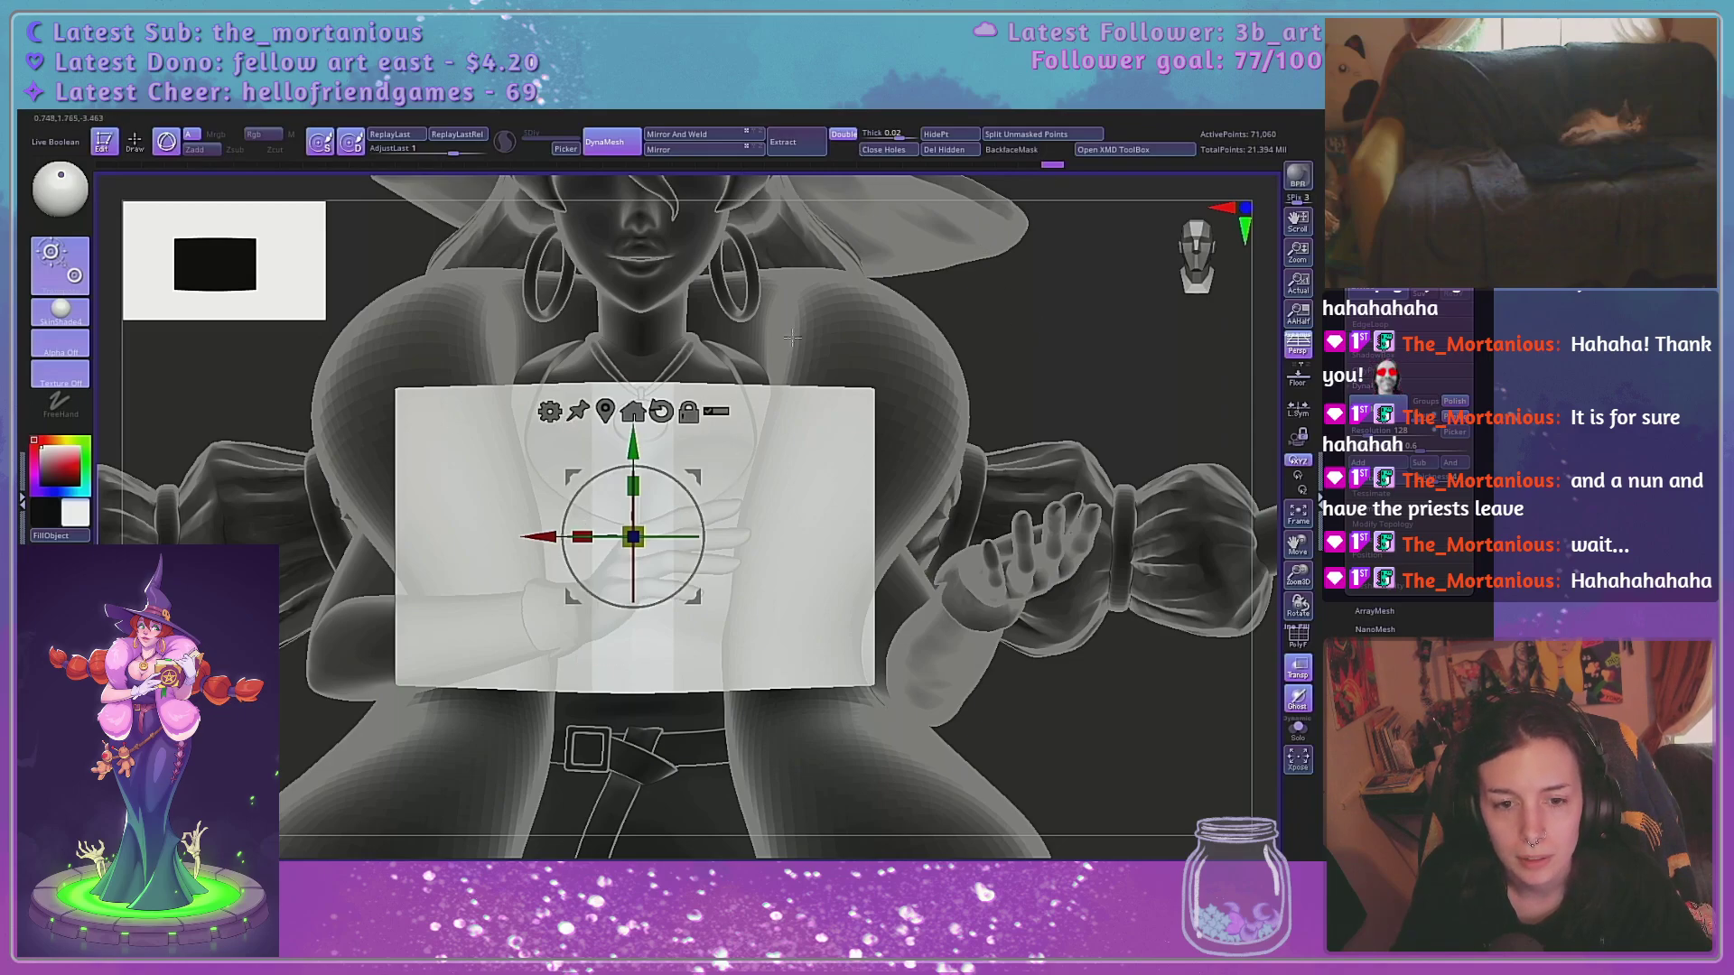
left_click(1301, 638)
left_click(1300, 638)
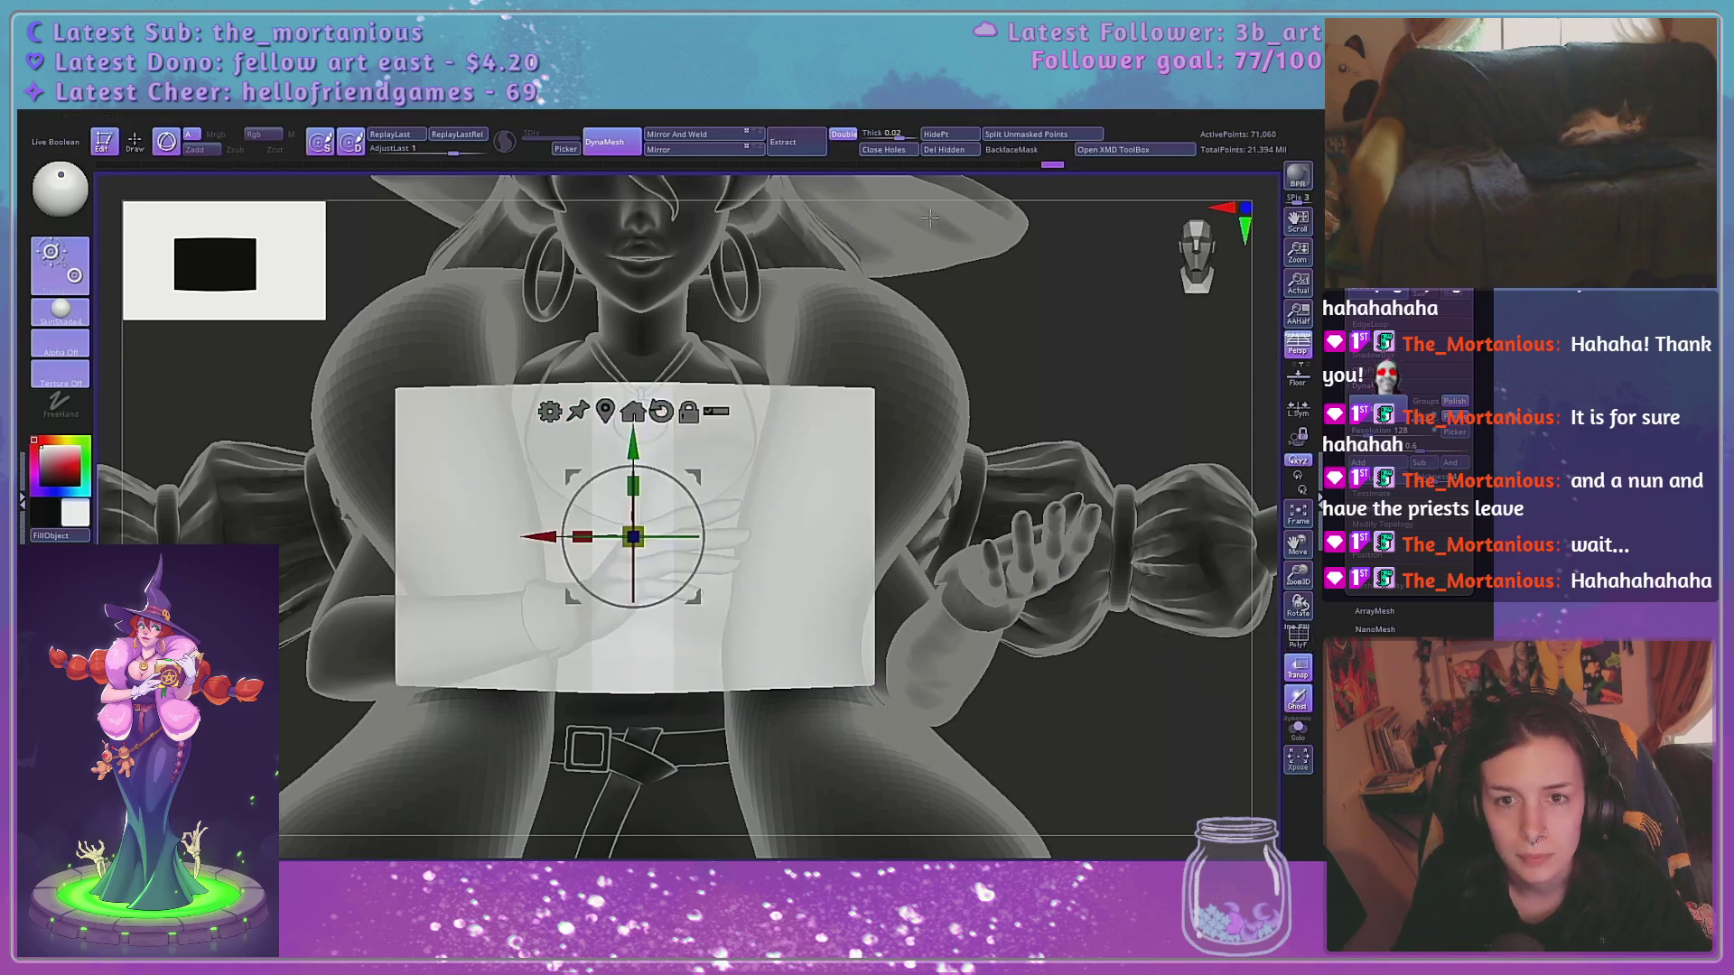
left_click(1300, 637)
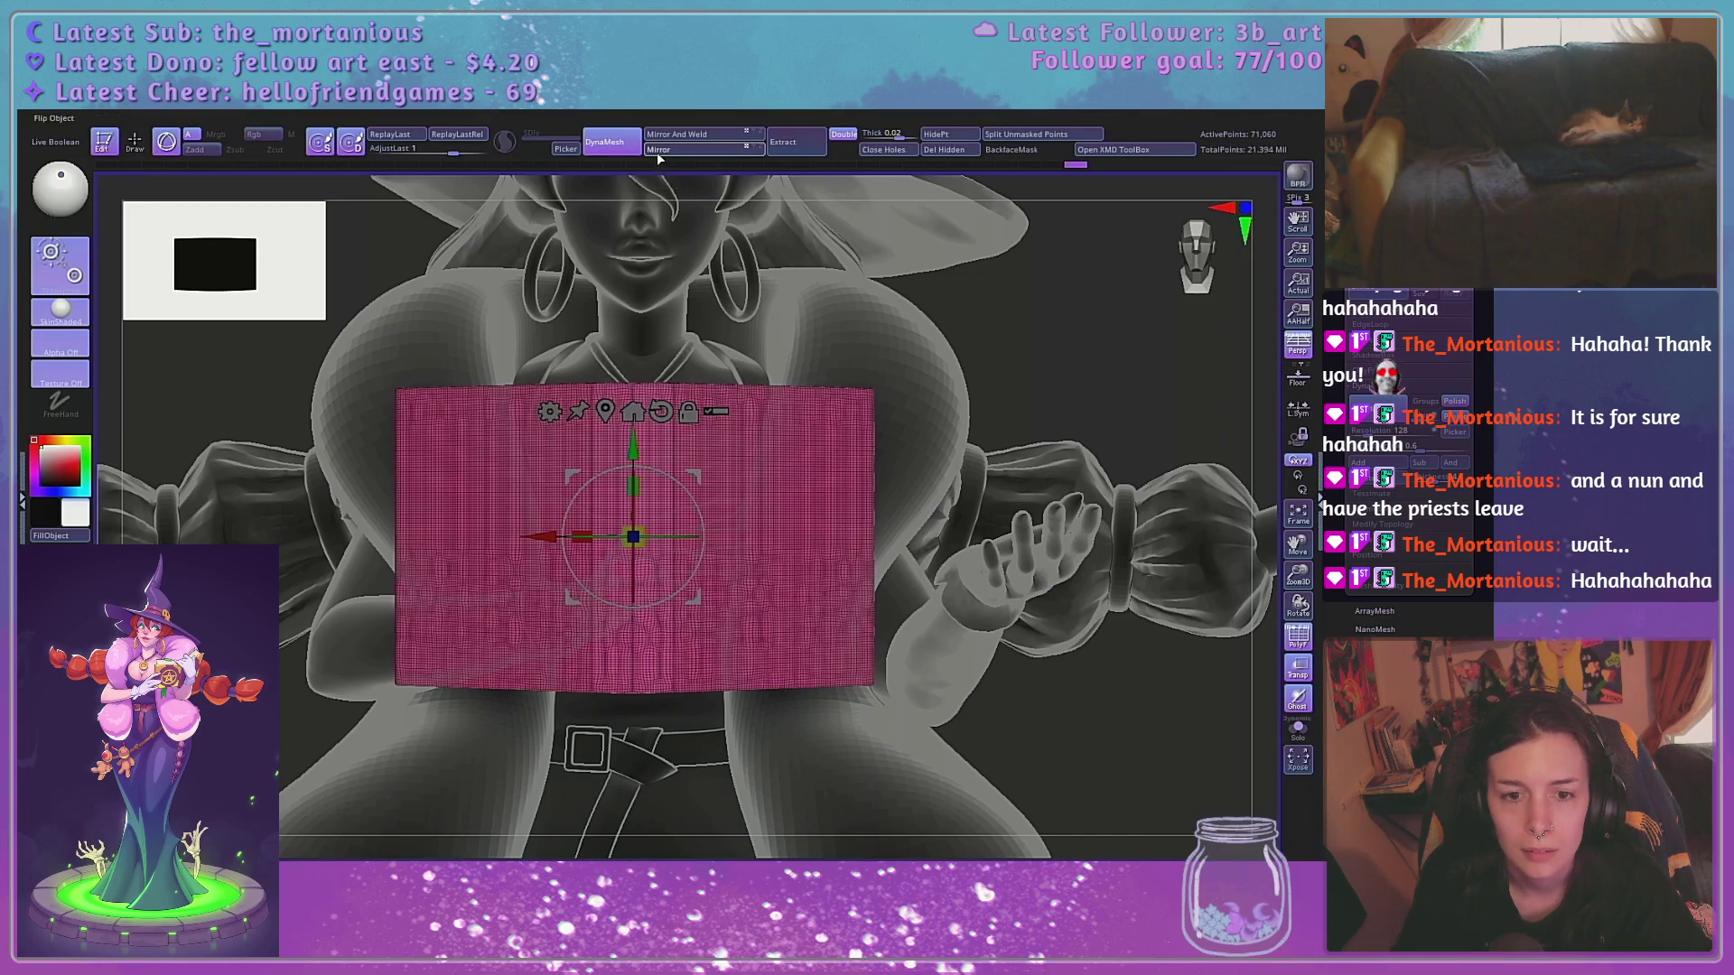
left_click(669, 135)
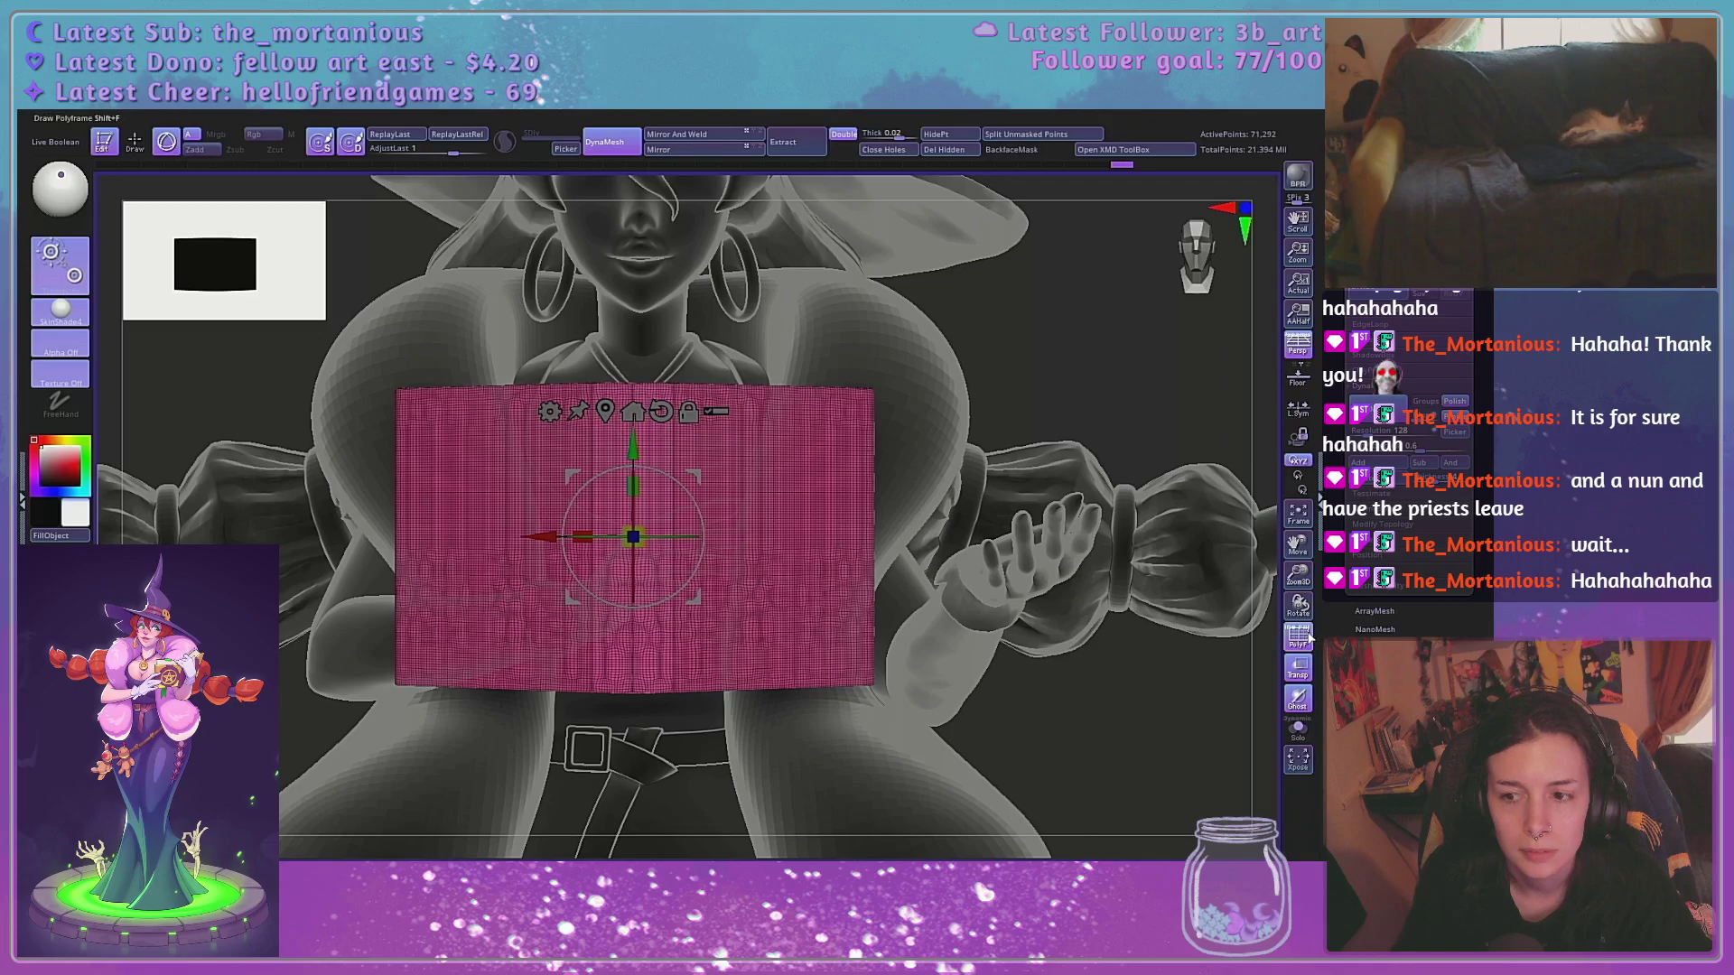
Remesh the book with ZRemesher using the Same and Adapt options
left_click(1363, 386)
left_click(1373, 416)
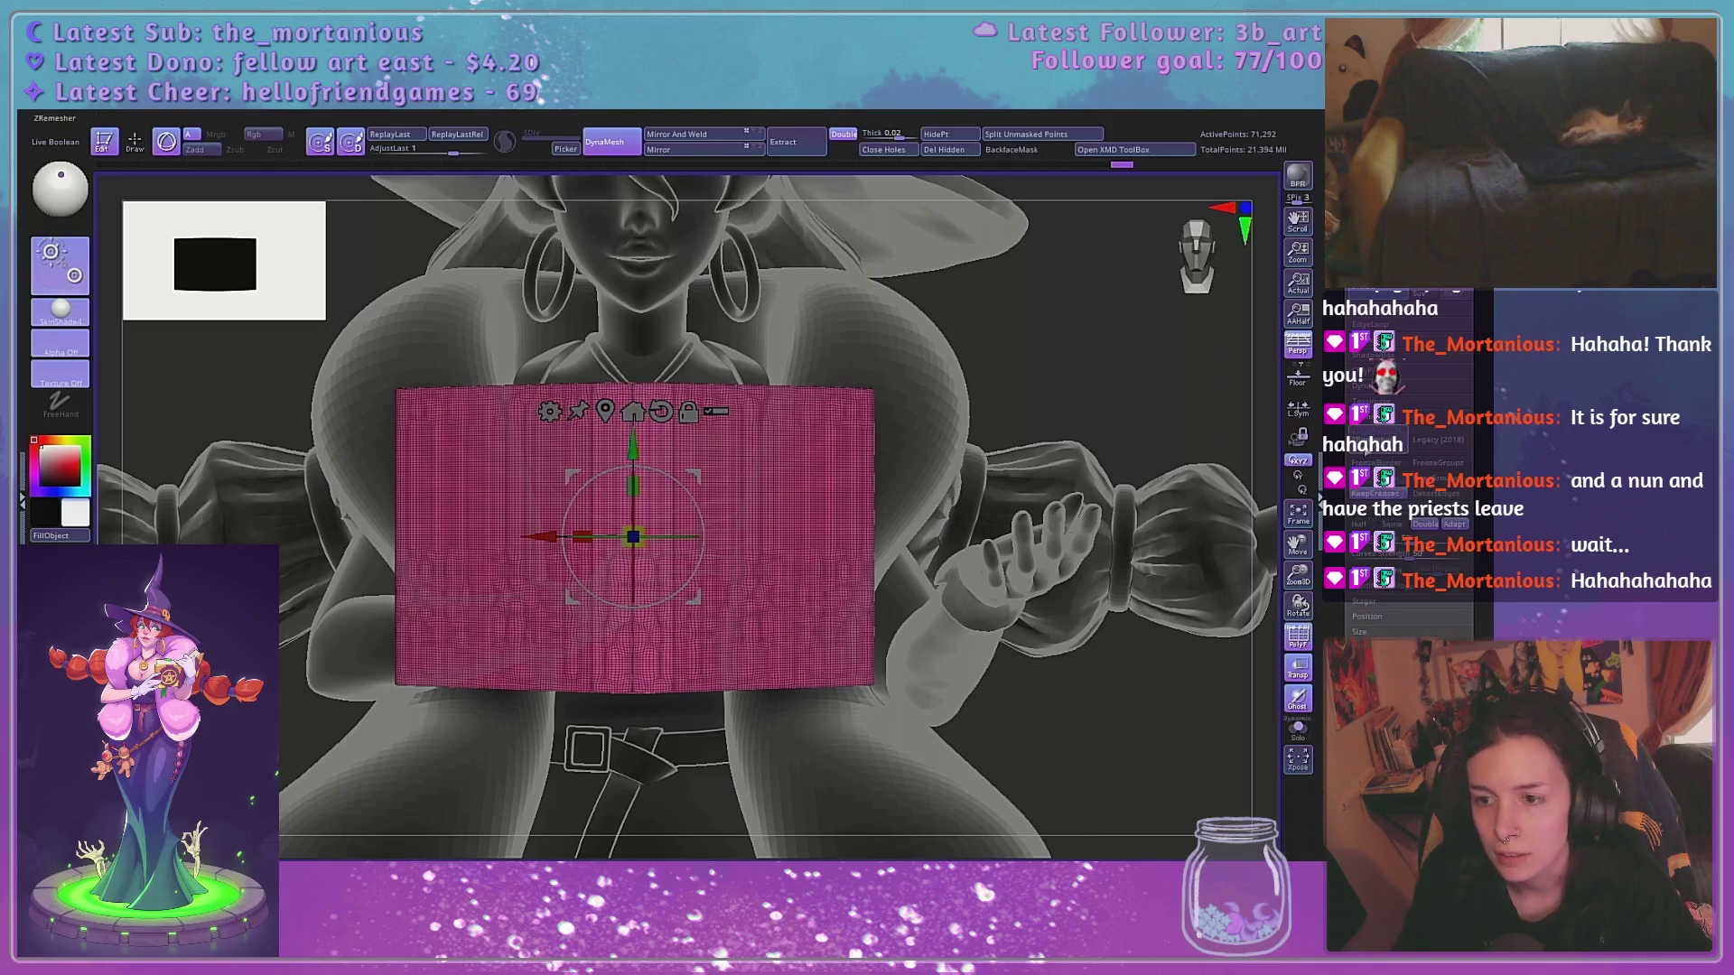
mouse_move(1298, 606)
left_mouse_down()
mouse_move(1304, 665)
mouse_move(1301, 603)
mouse_move(1303, 632)
left_mouse_up()
left_click(1393, 524)
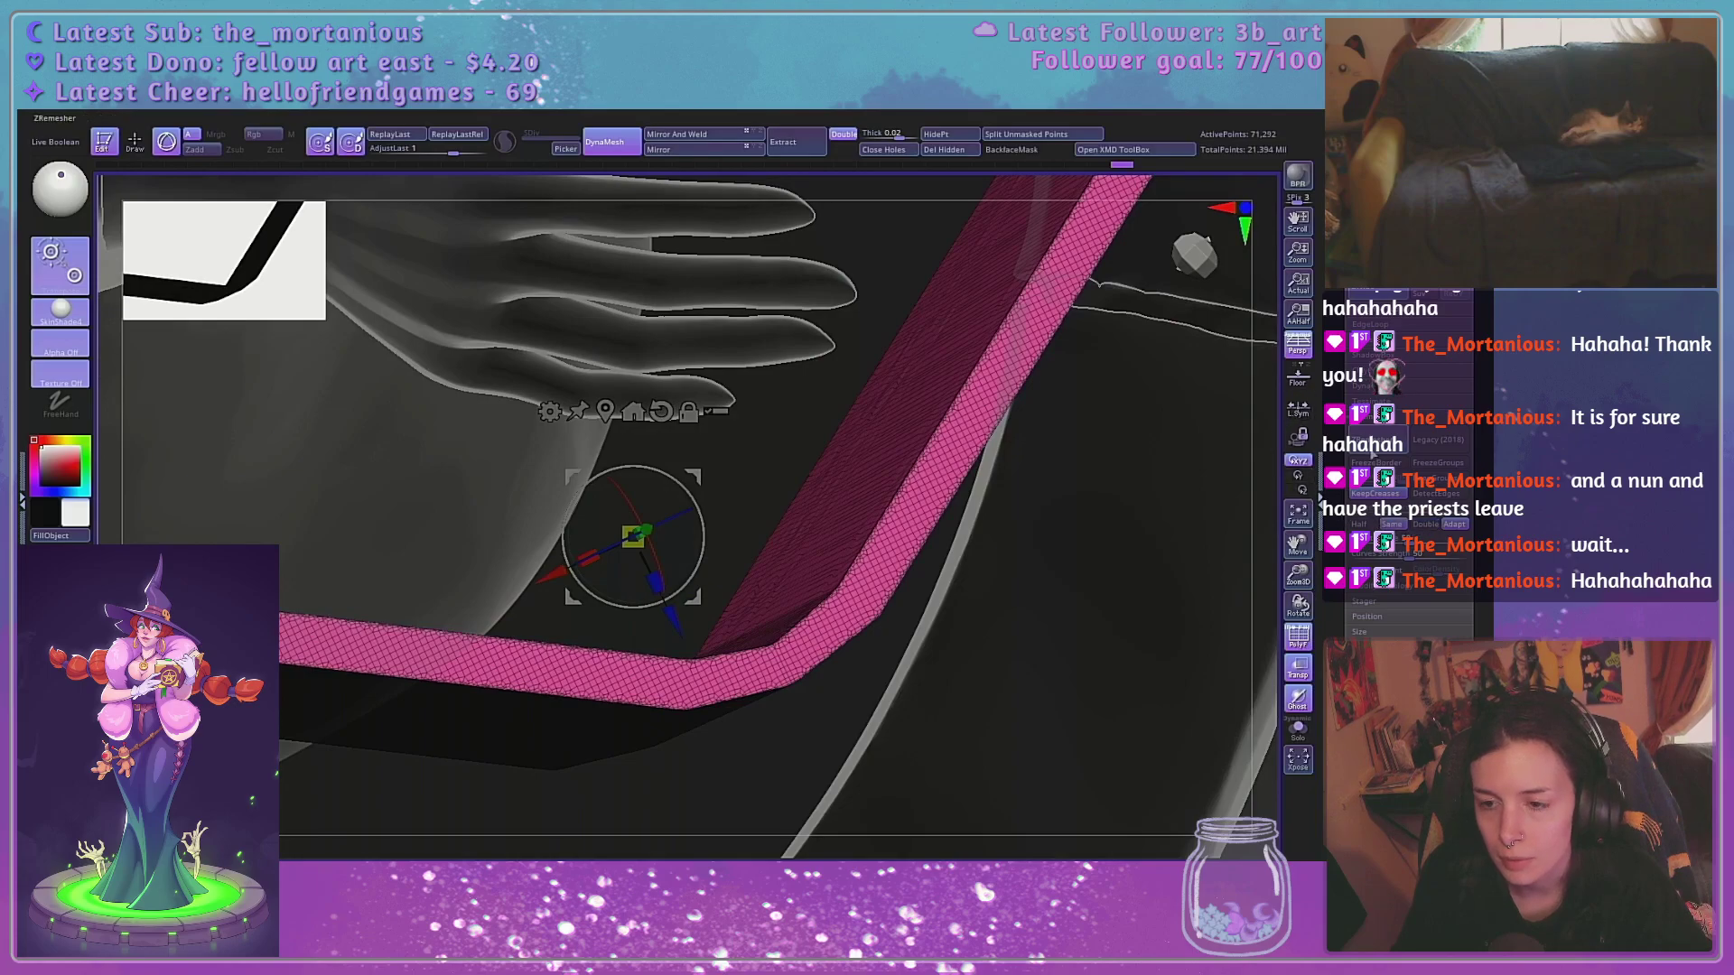
left_click(1368, 440)
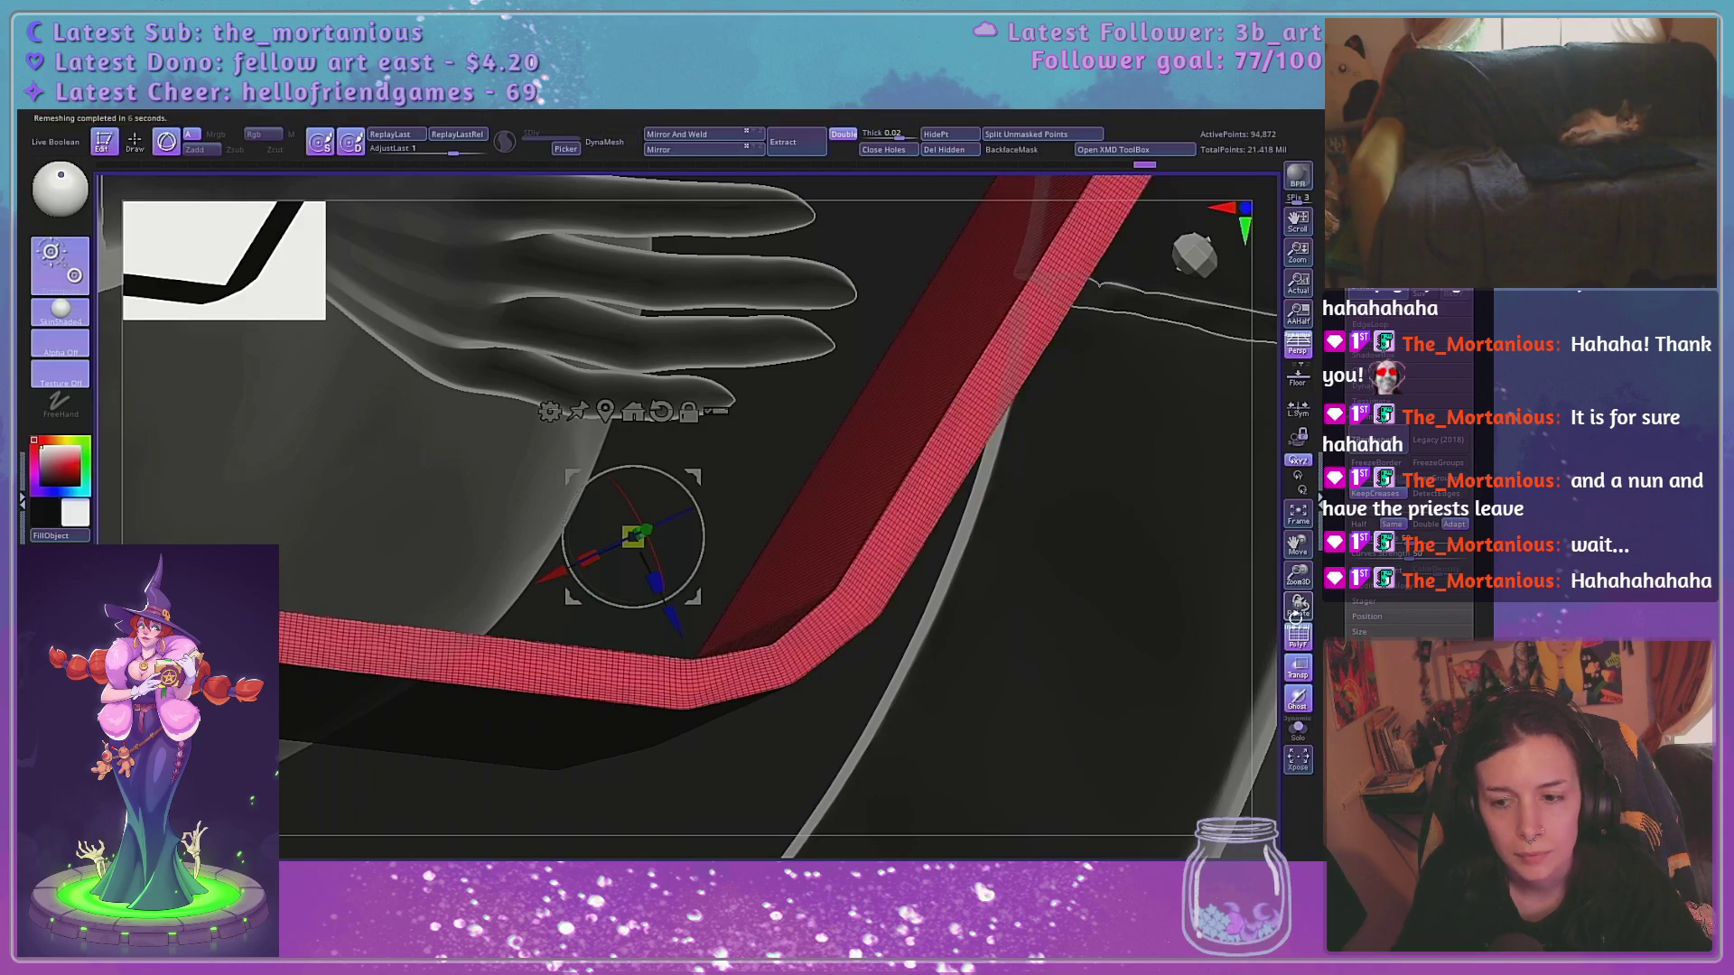
Hide the polyframe, turn off transparency and view the book on the whole upper body from the front
left_click(1299, 638)
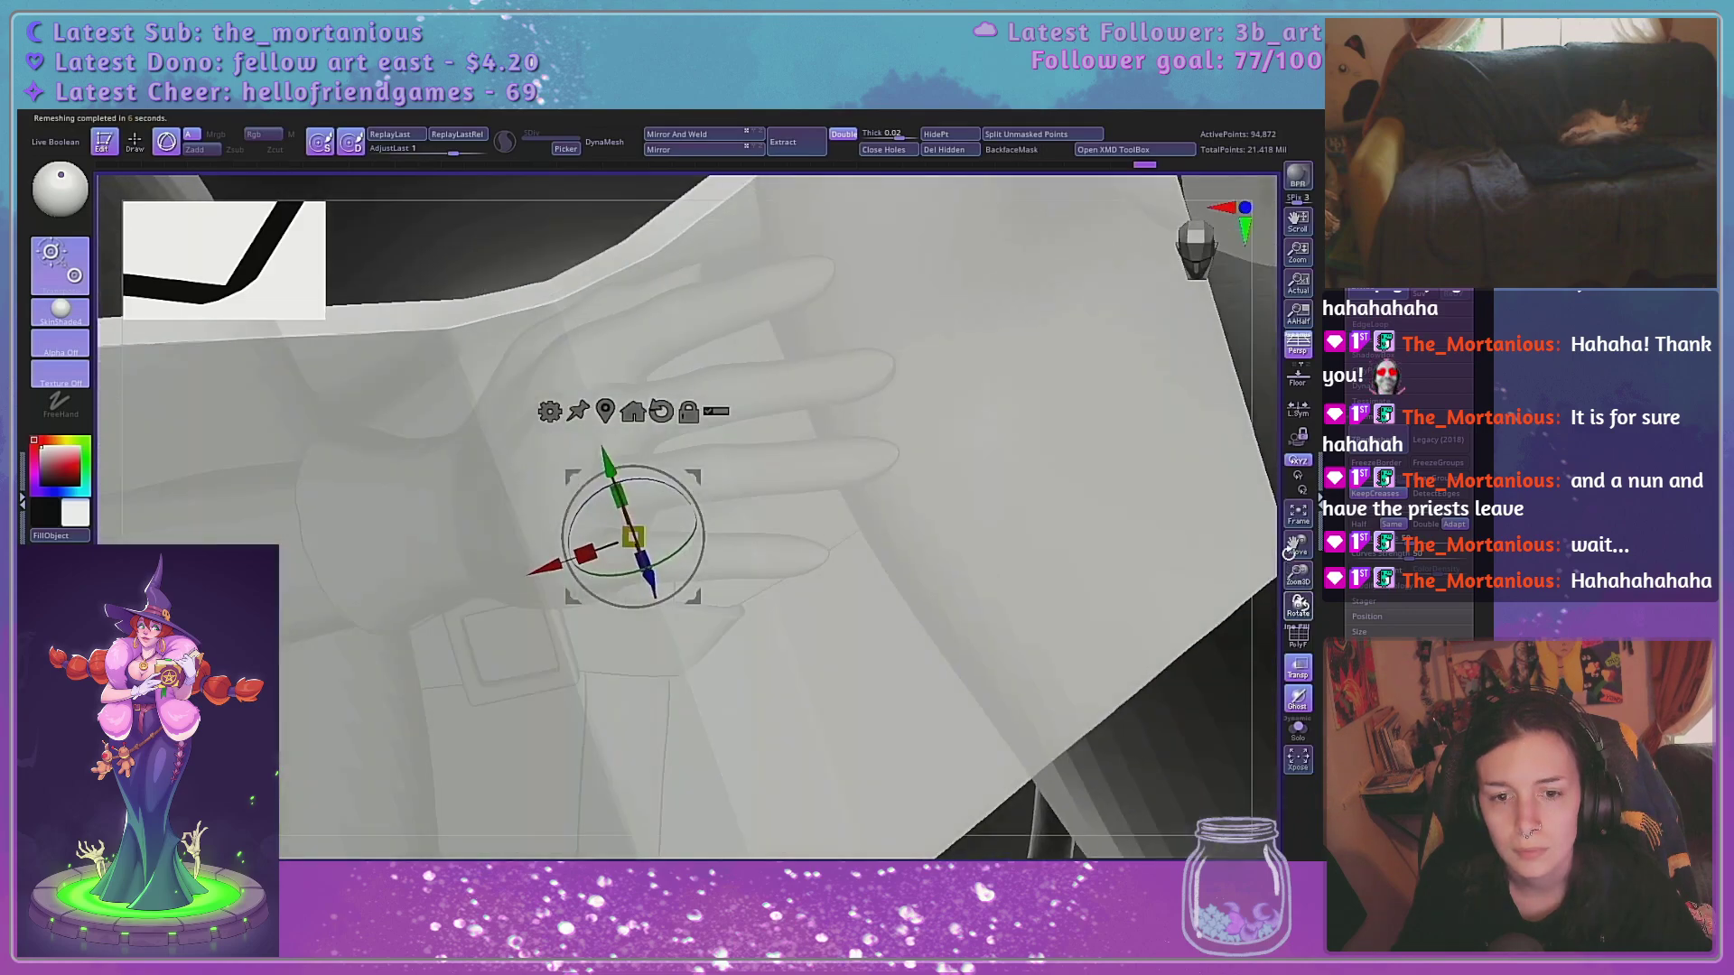
left_click(1299, 669)
right_click_drag(1117, 632, 1107, 459, "ctrl")
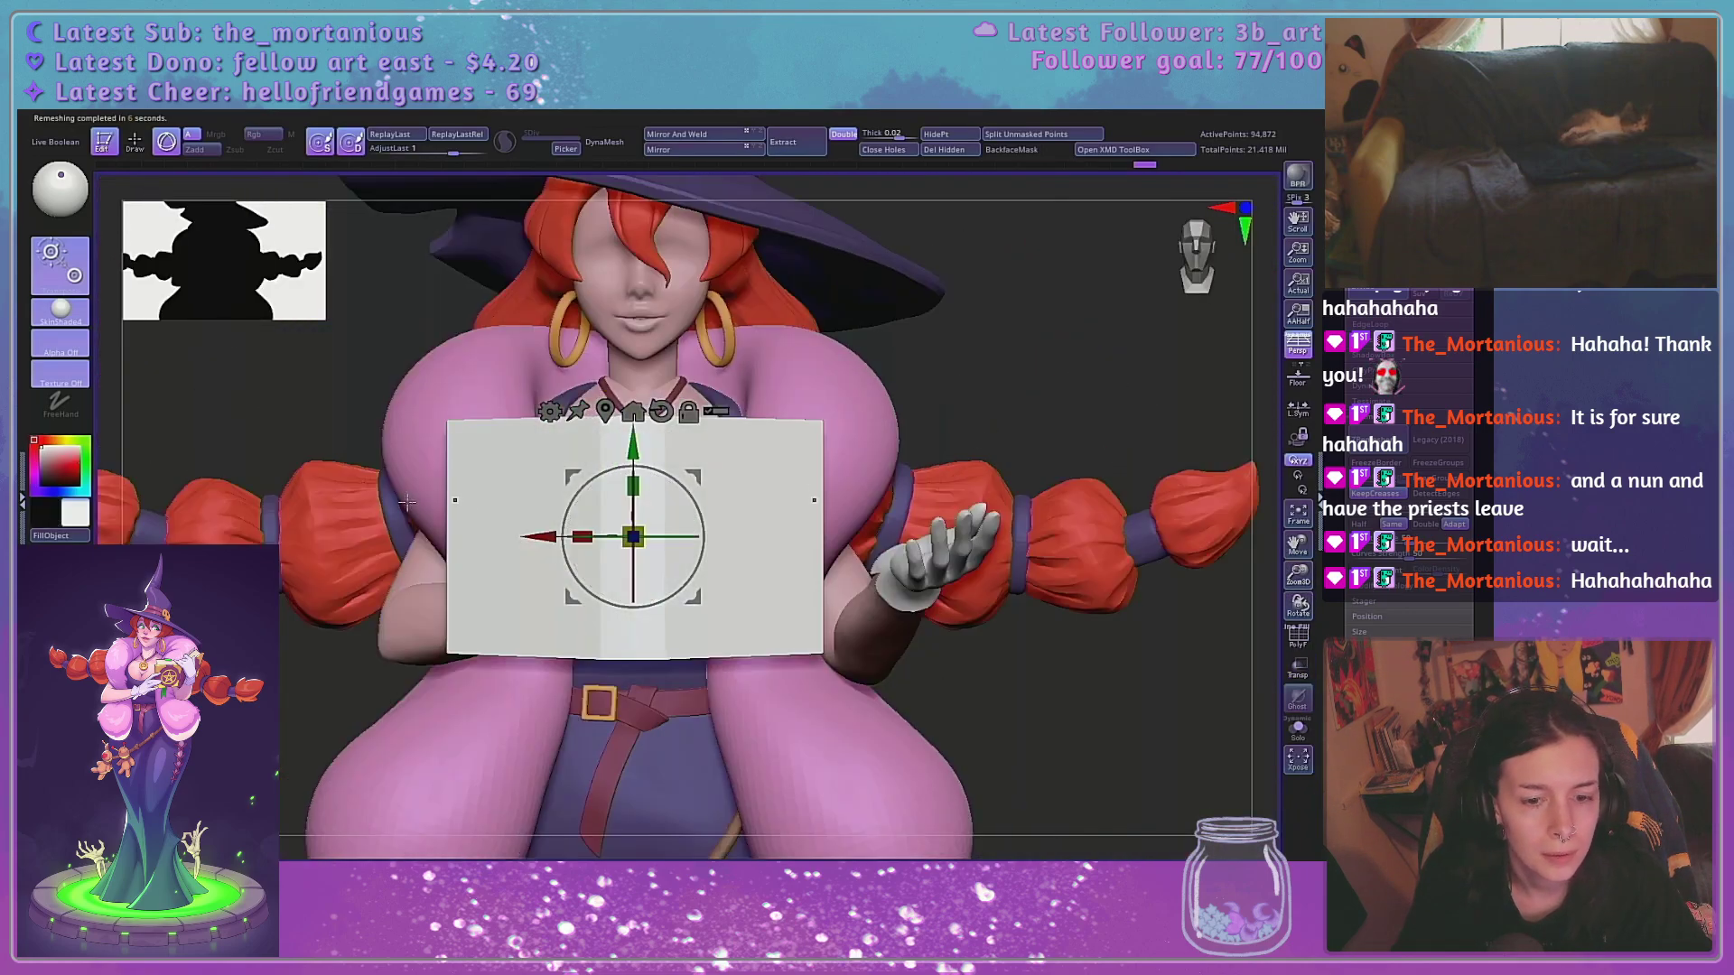
Try the Framer03 and Framer02 materials on the character
left_click(60, 312)
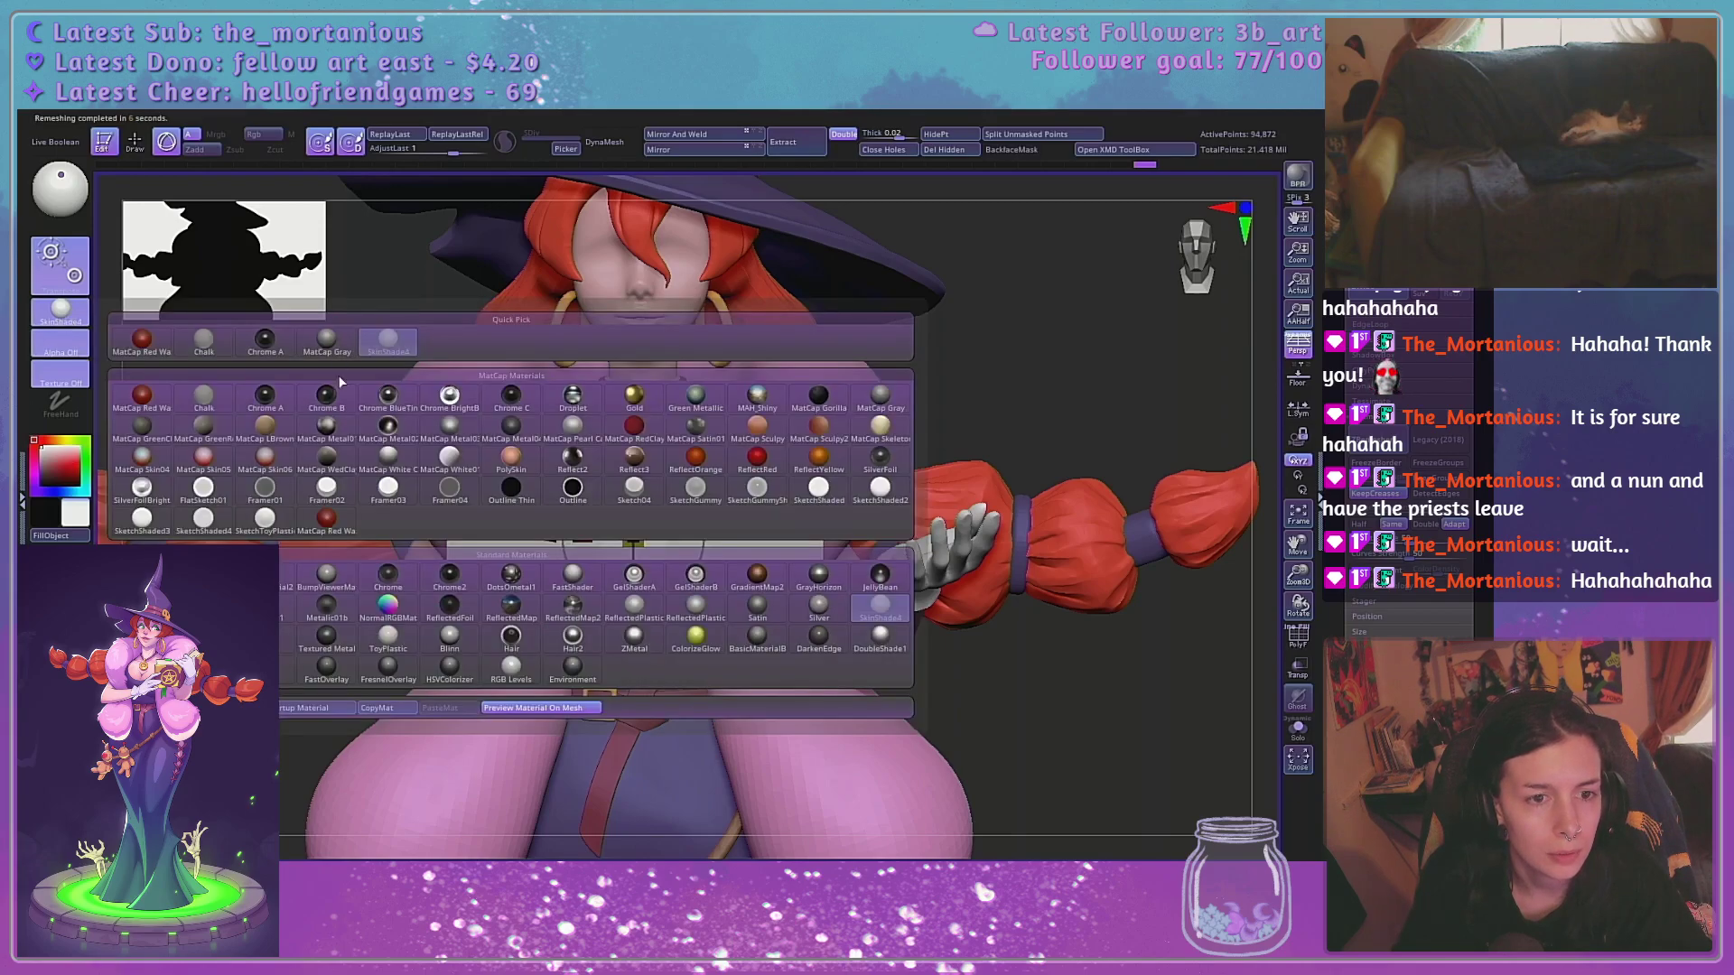
left_click(376, 503)
right_click_drag(1058, 590, 1043, 450, "alt")
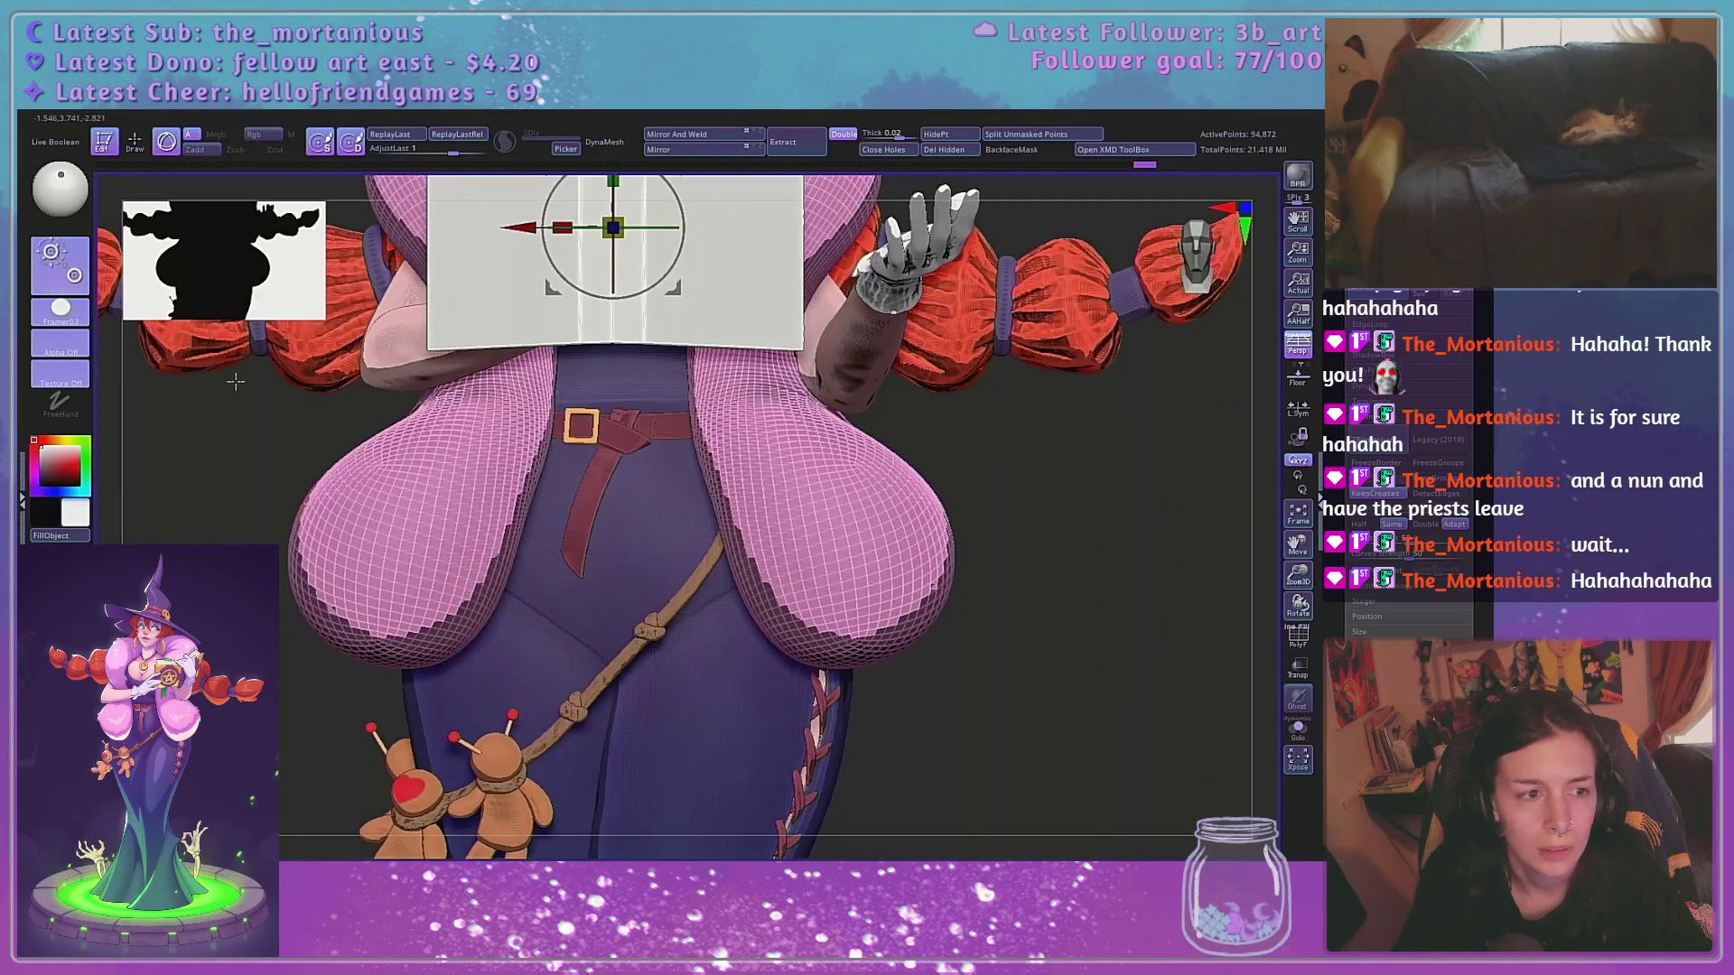
left_click(63, 312)
left_click(315, 492)
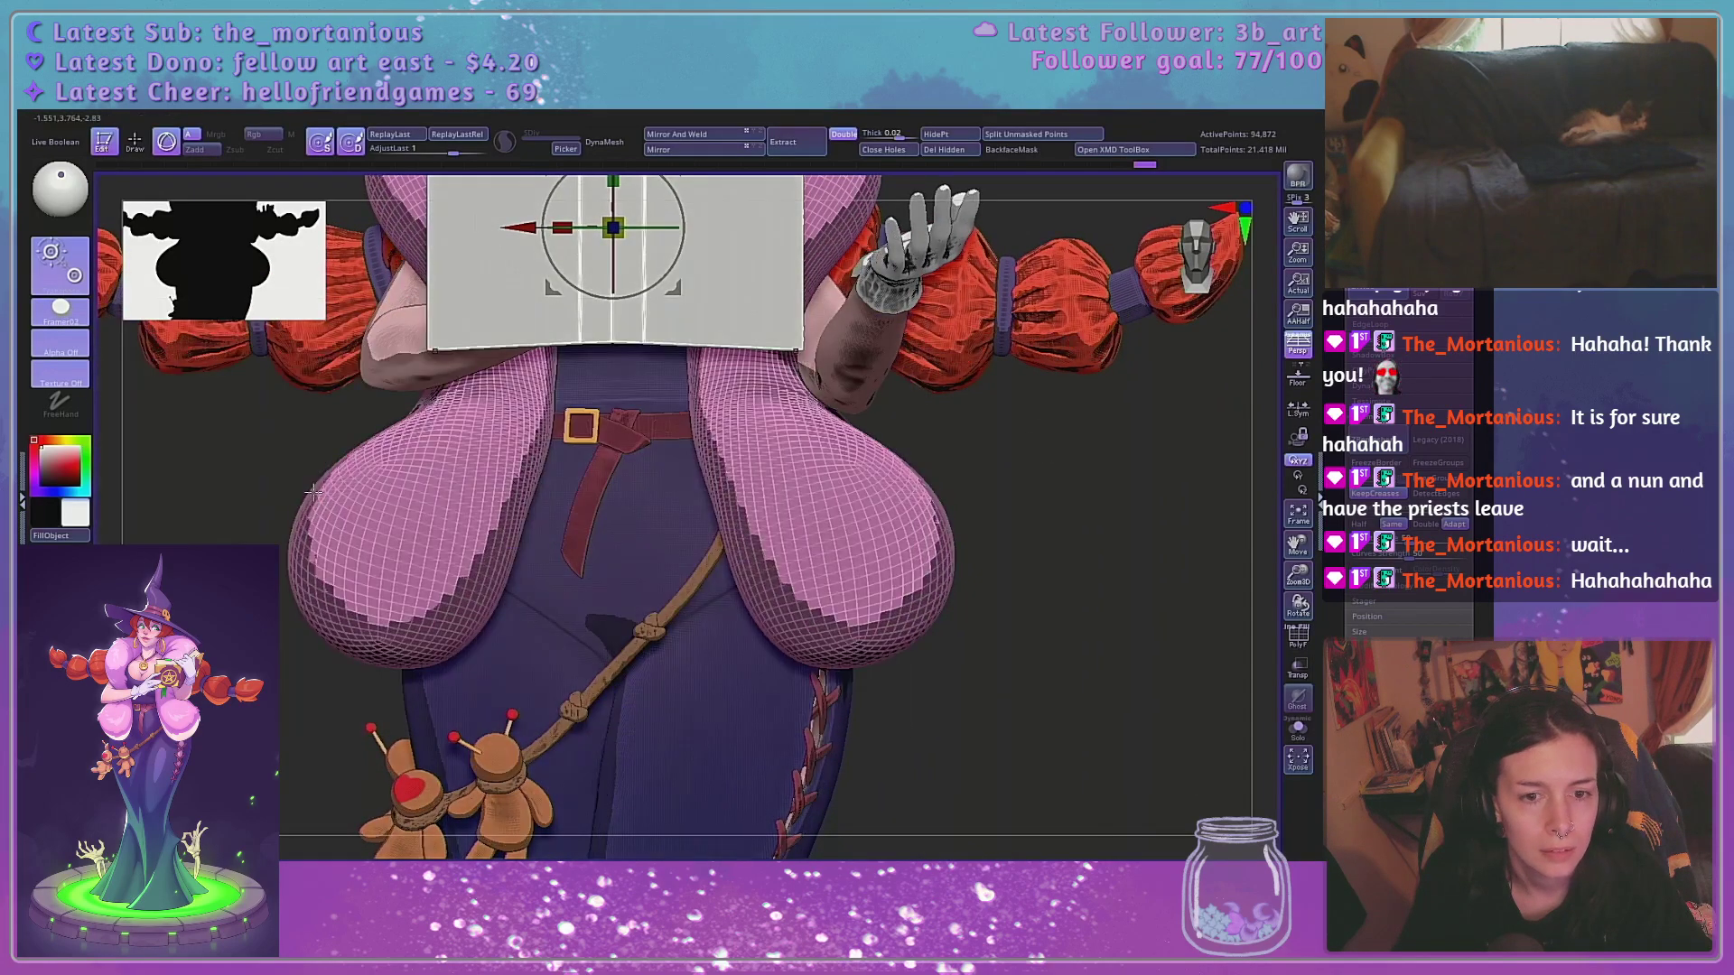
Load the saved anime shade material from the LightBox material library to preview the character with it
left_click(48, 317)
left_click(214, 502)
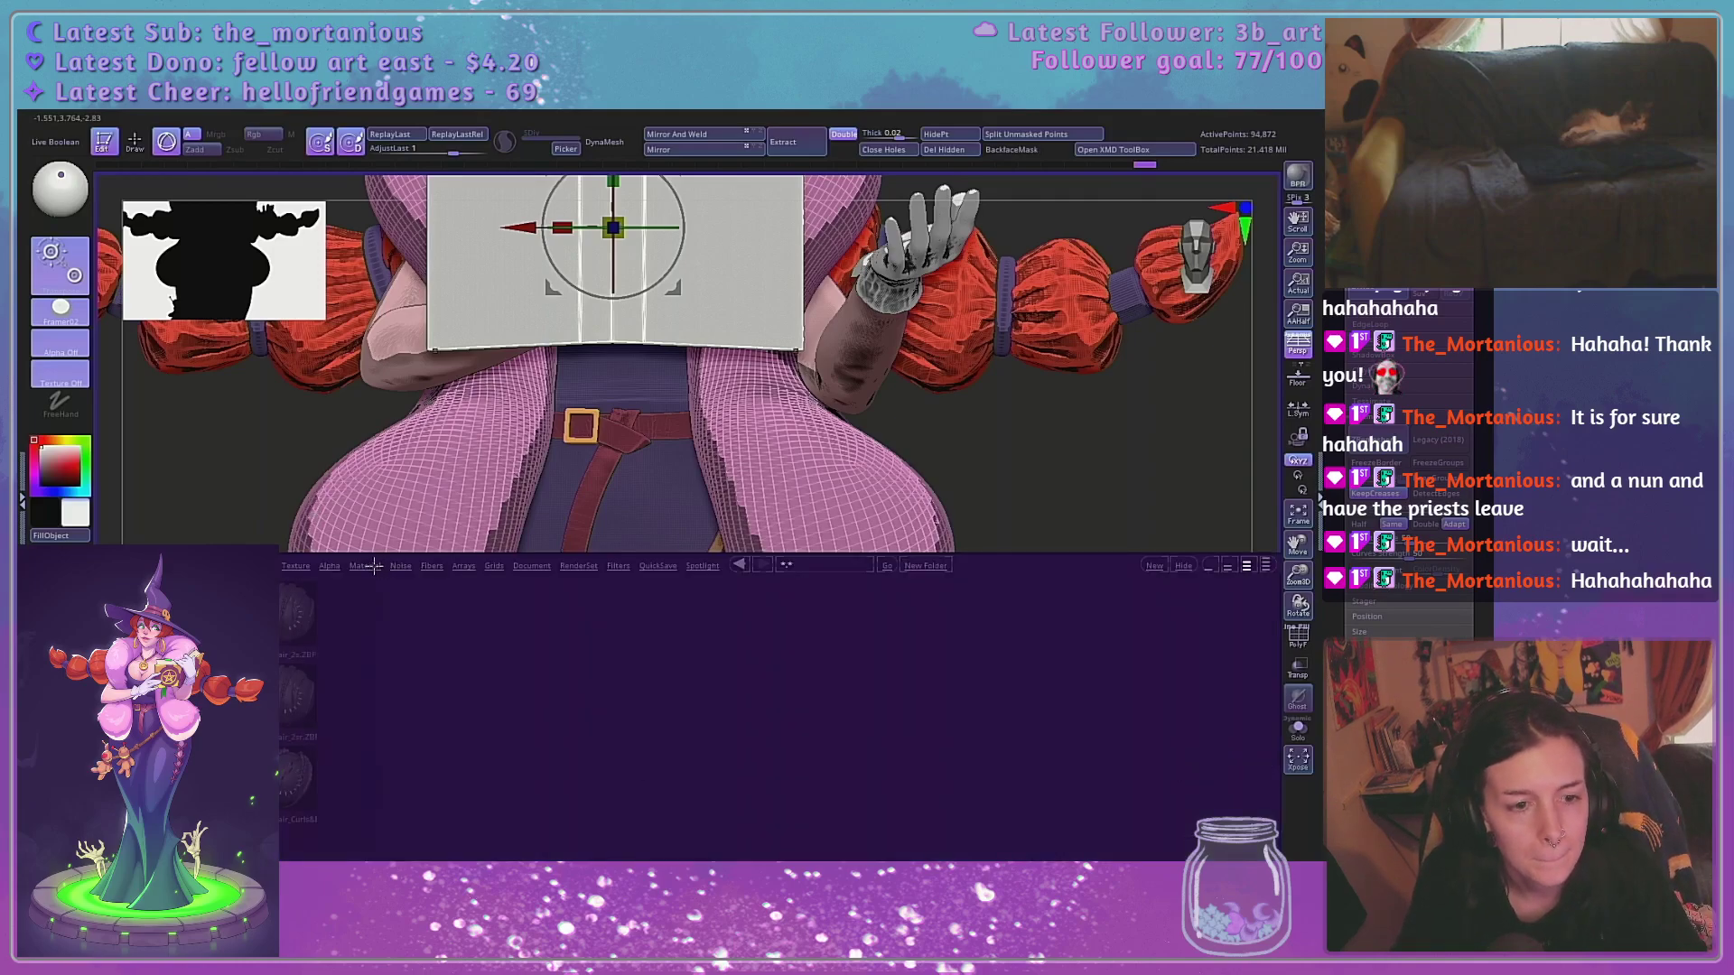
left_click(366, 567)
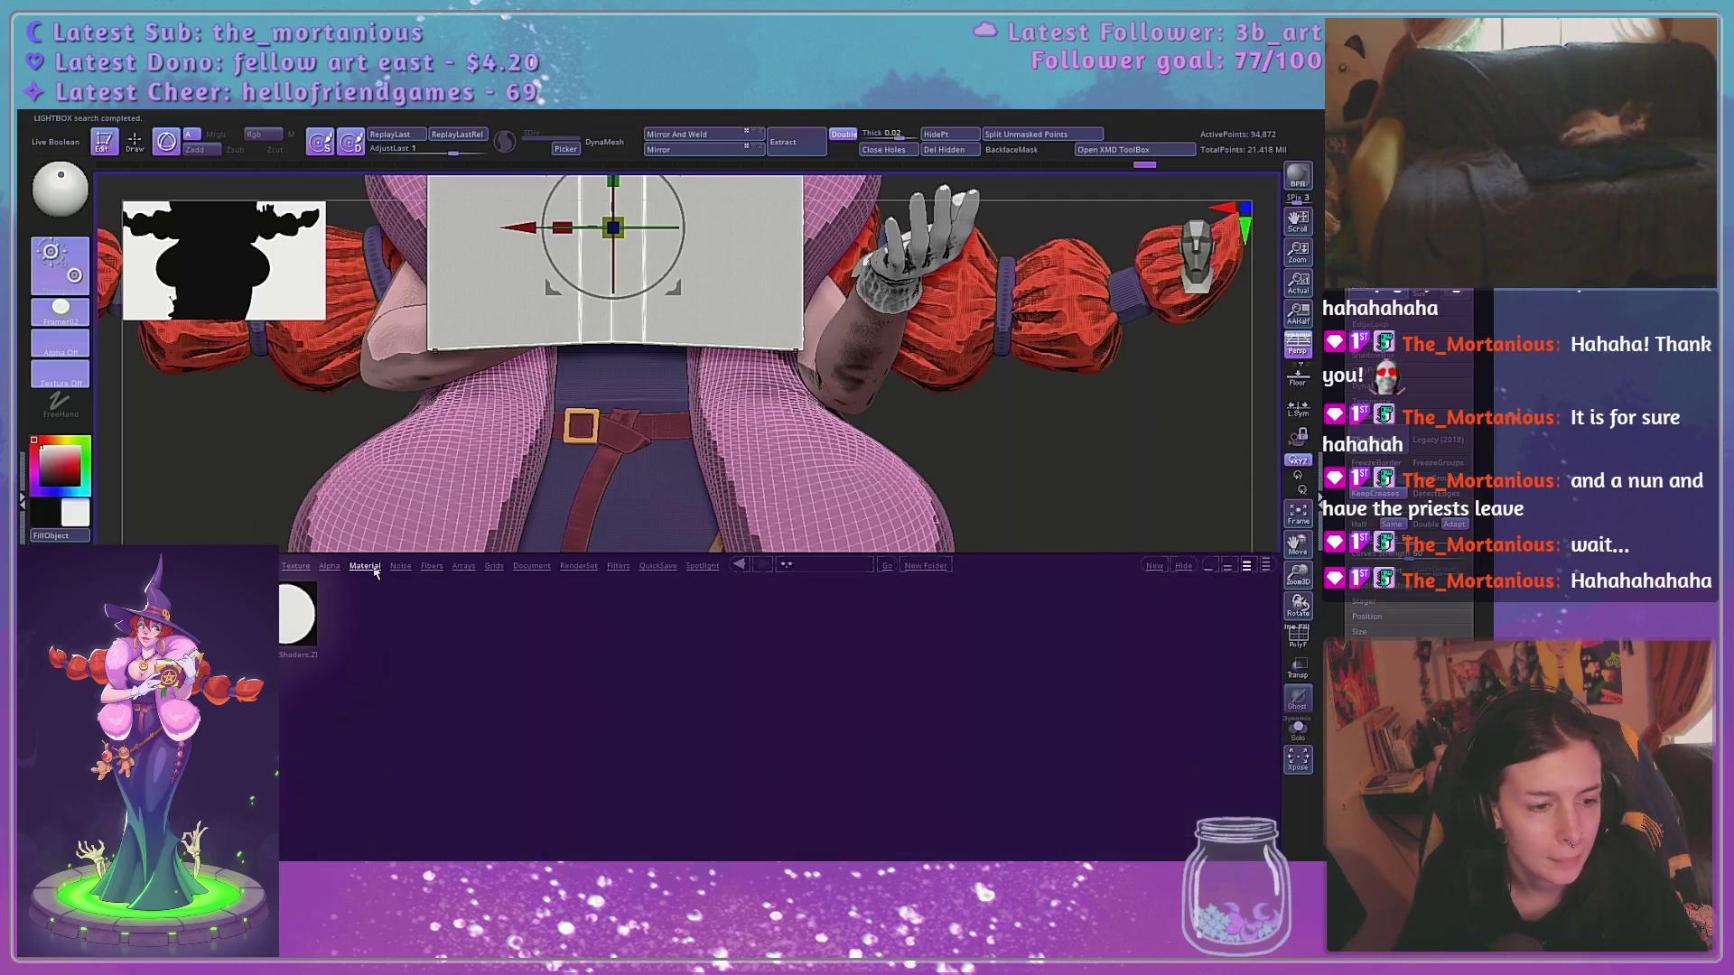
double_click(296, 614)
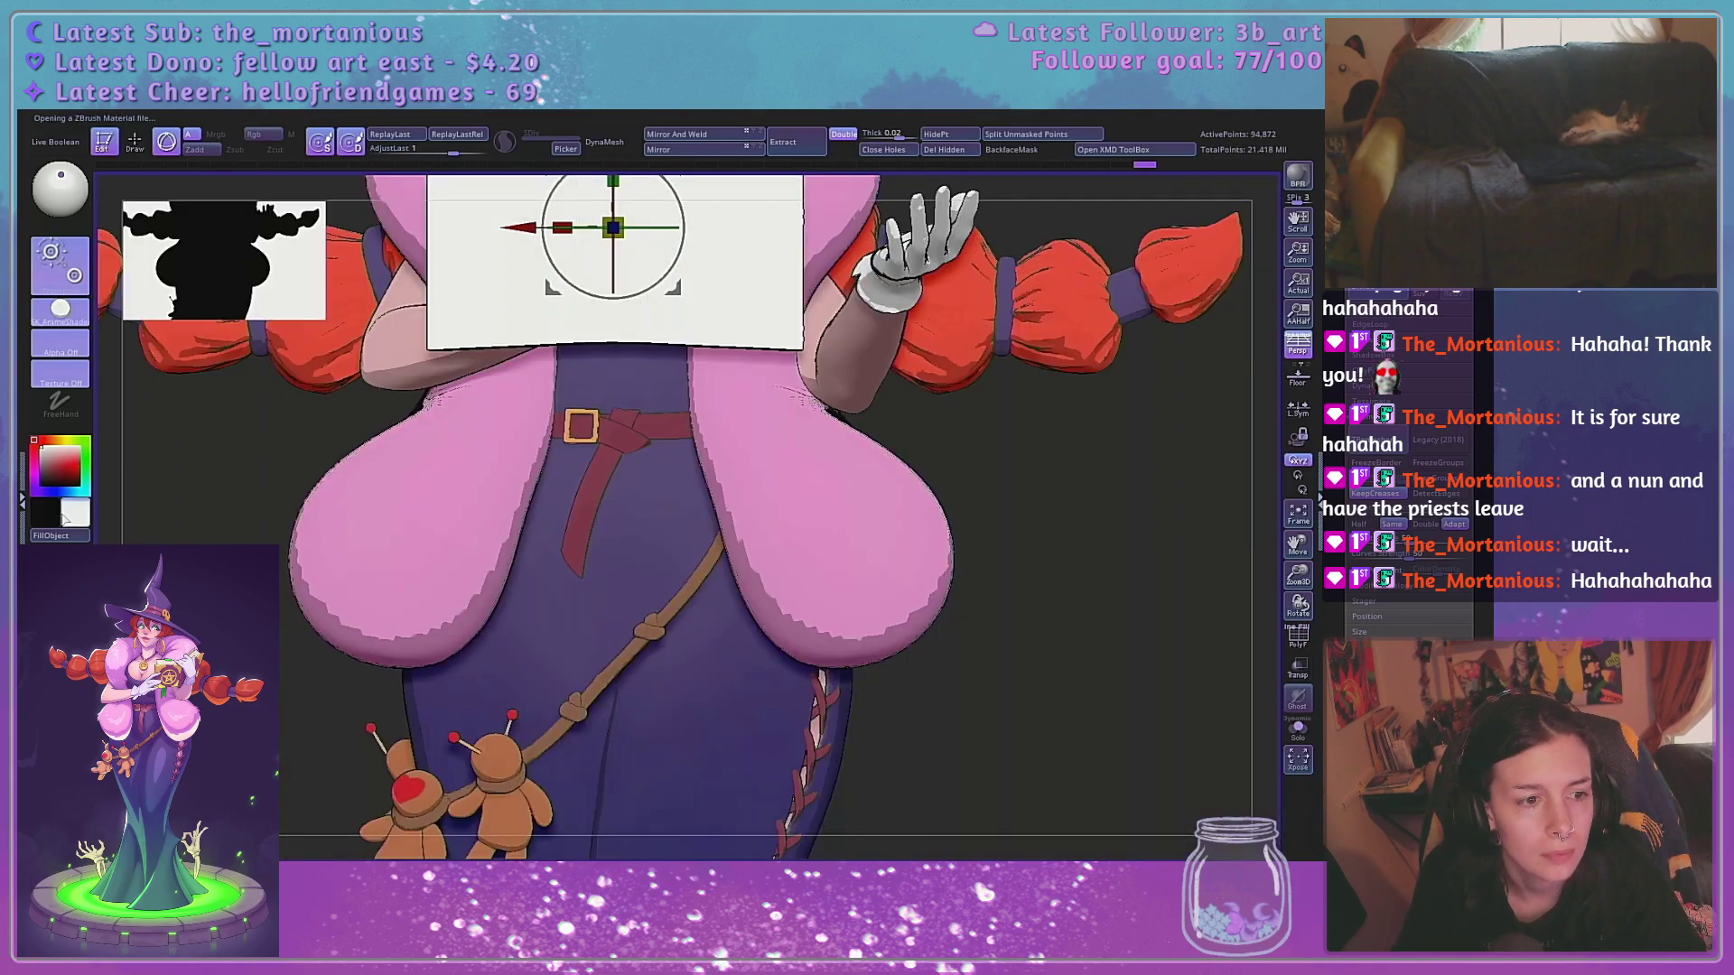
Fill the book with the dark red sampled from the belt and switch the material back to SkinShade4
mouse_move(72, 516)
left_mouse_down()
mouse_move(624, 393)
mouse_move(617, 441)
left_mouse_up()
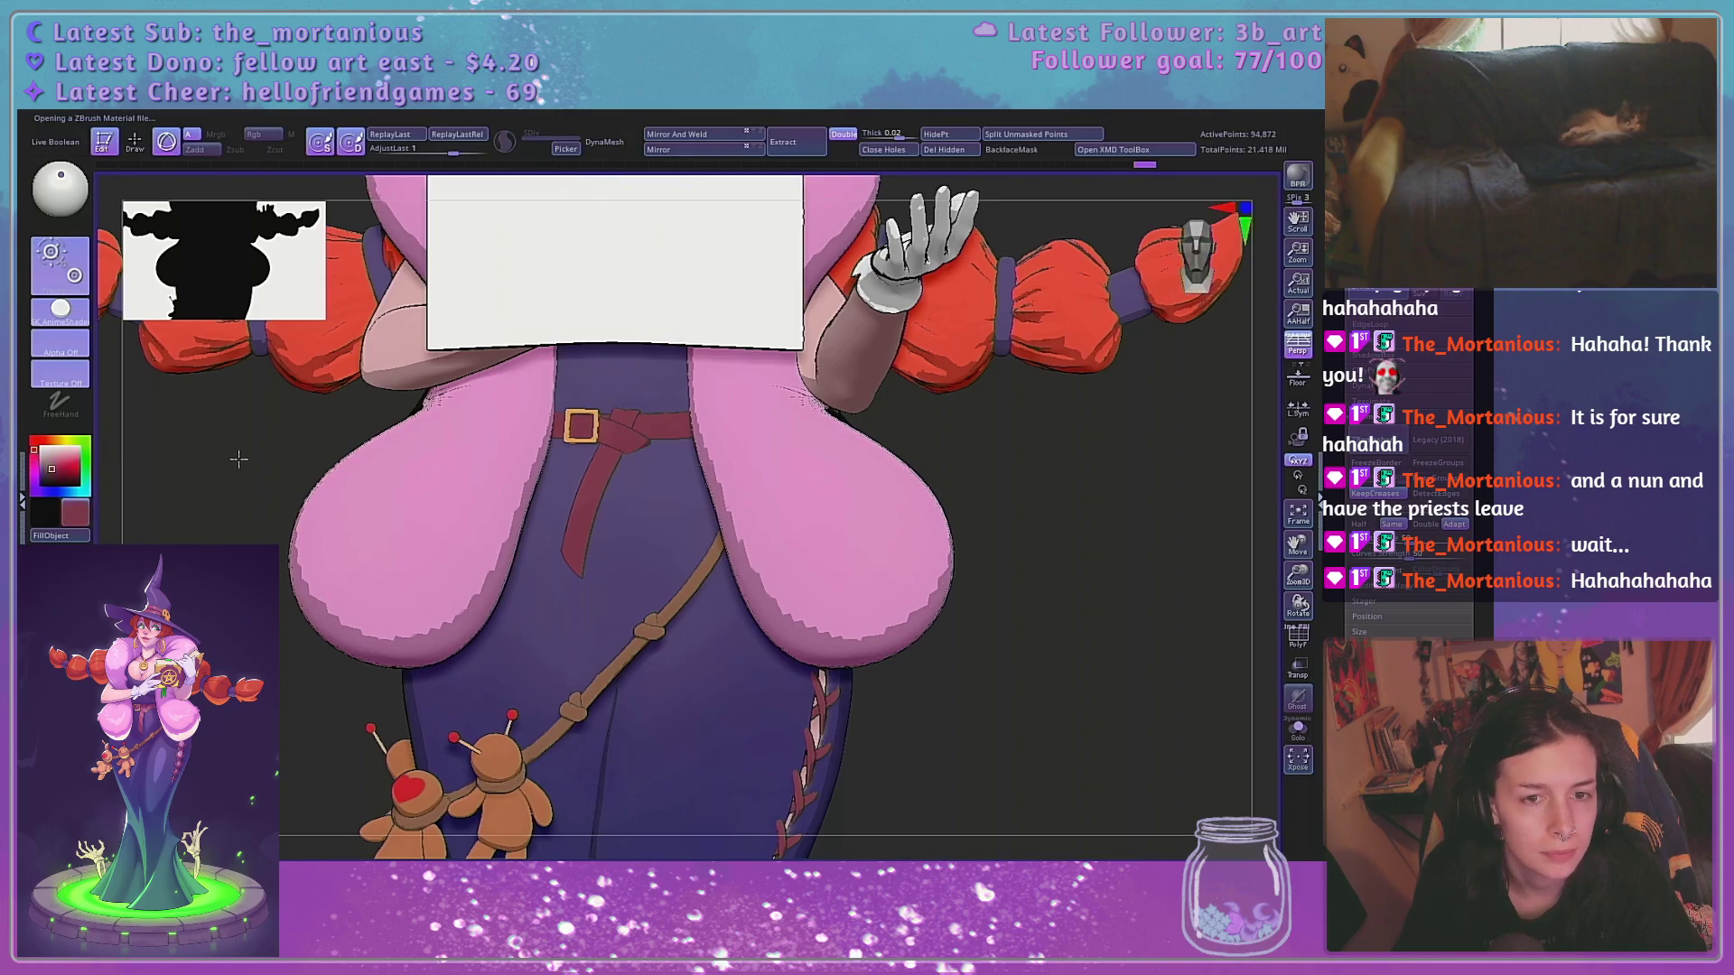
left_click(60, 536)
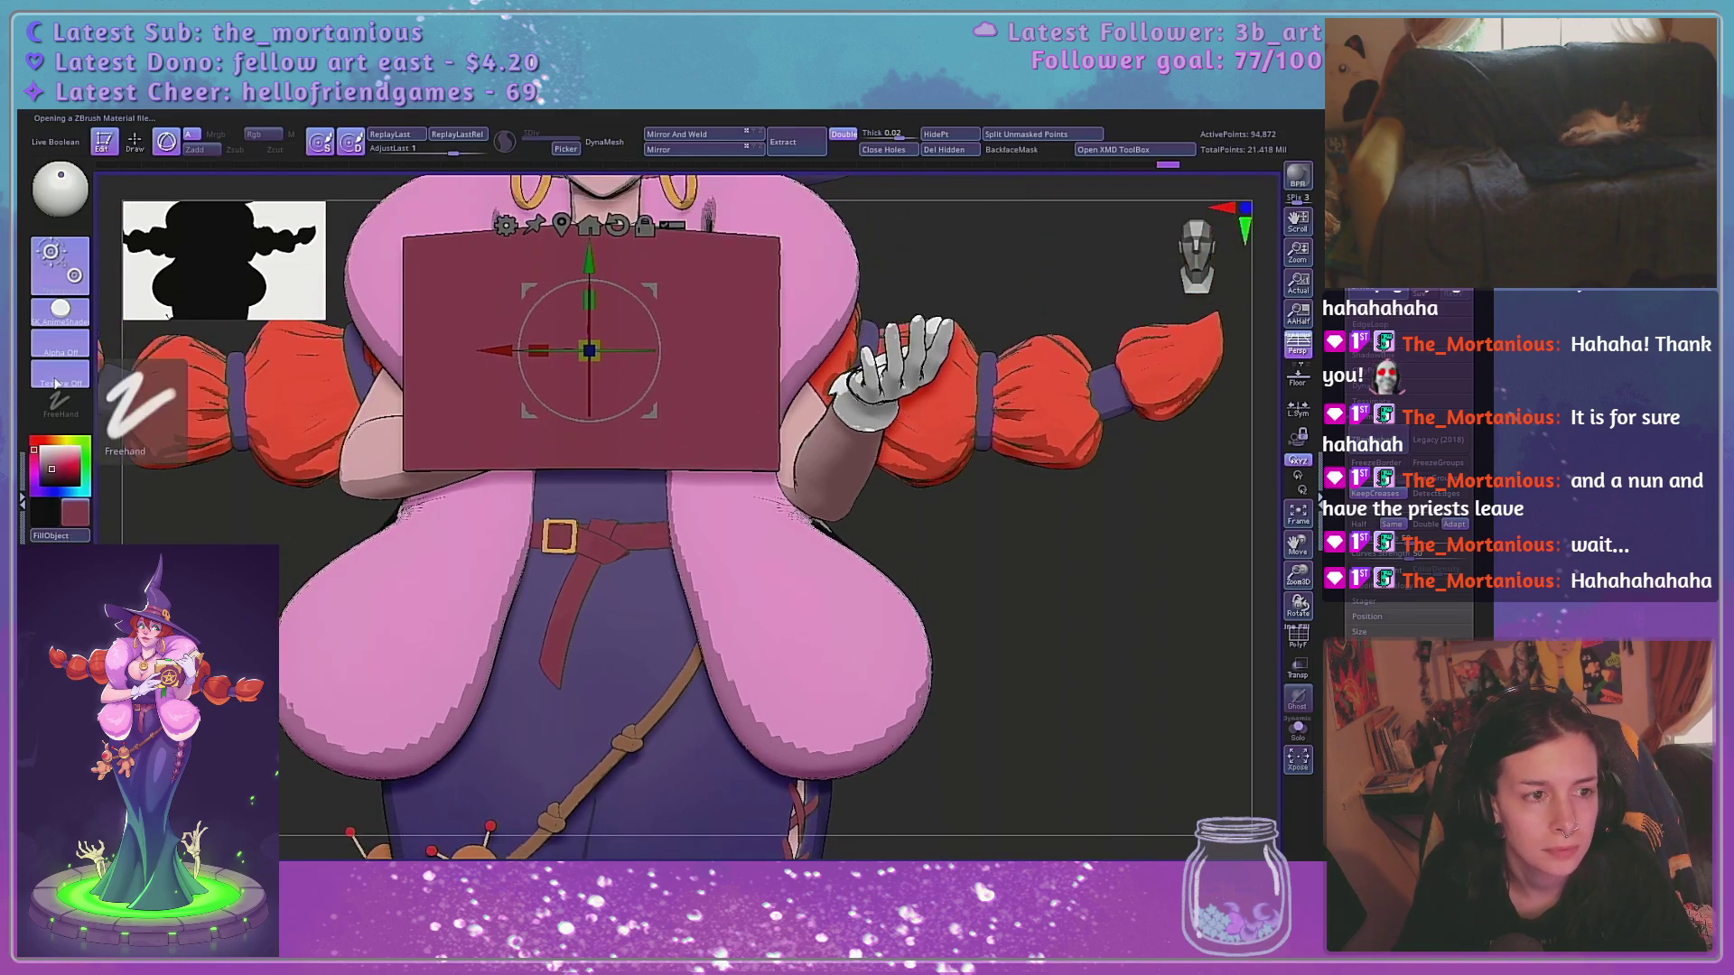
left_click(61, 310)
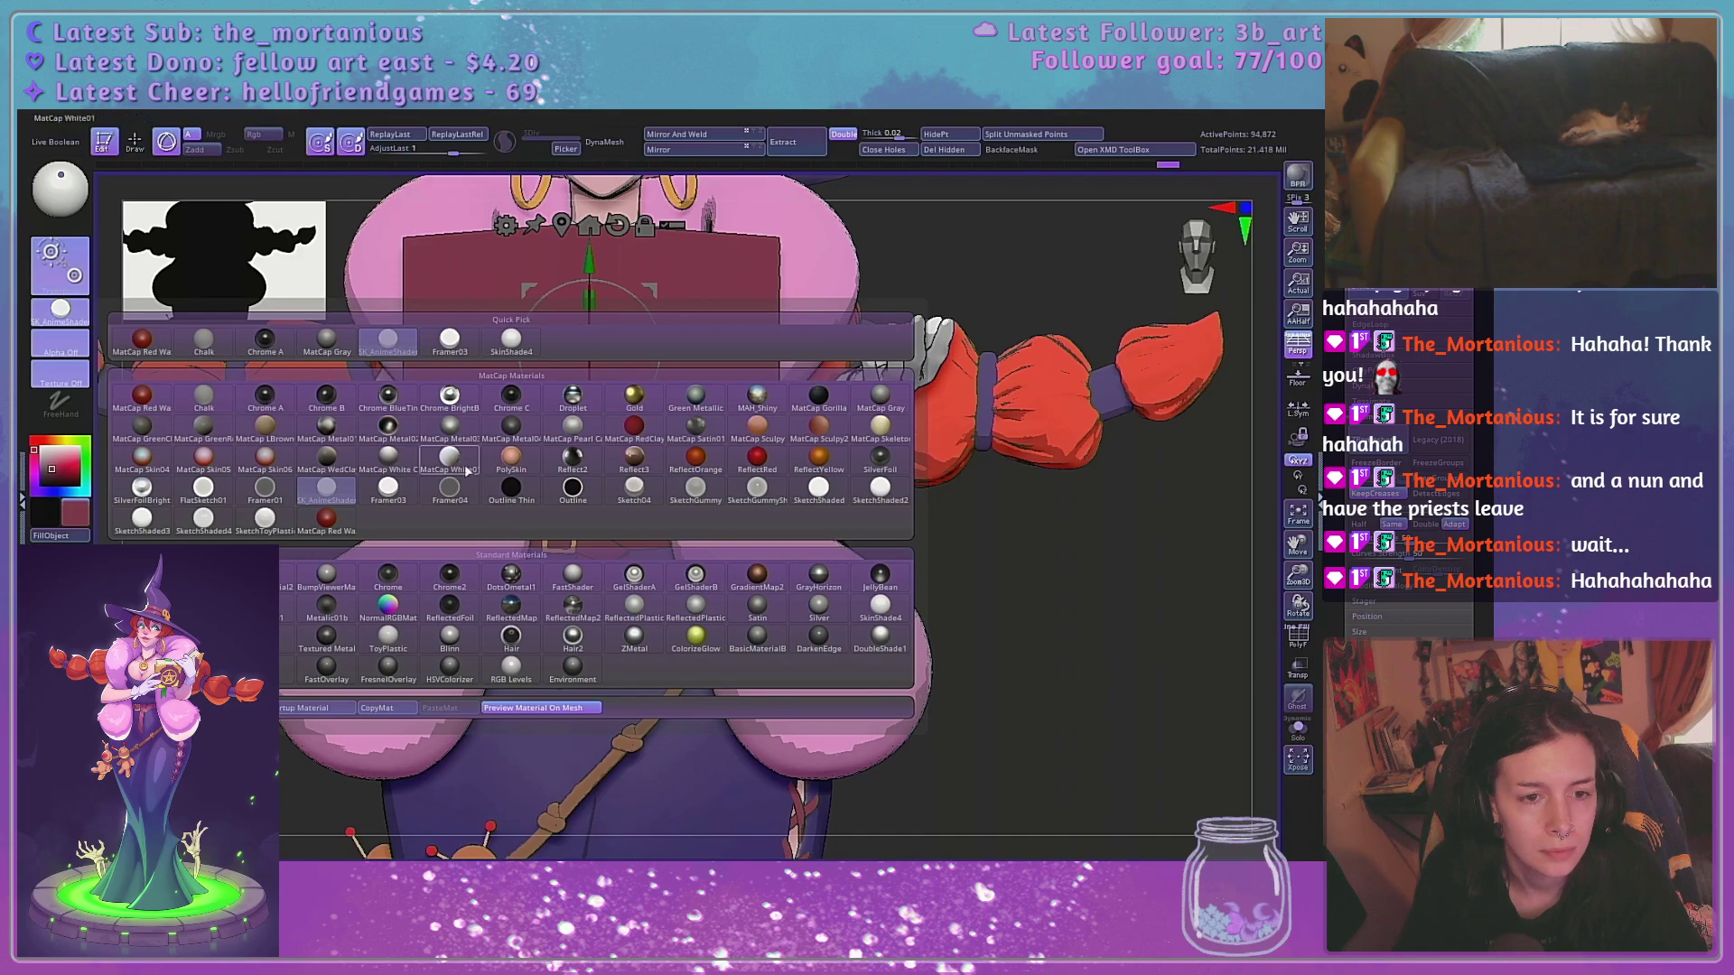
left_click(511, 339)
left_click_drag(1061, 601, 1045, 634, "alt")
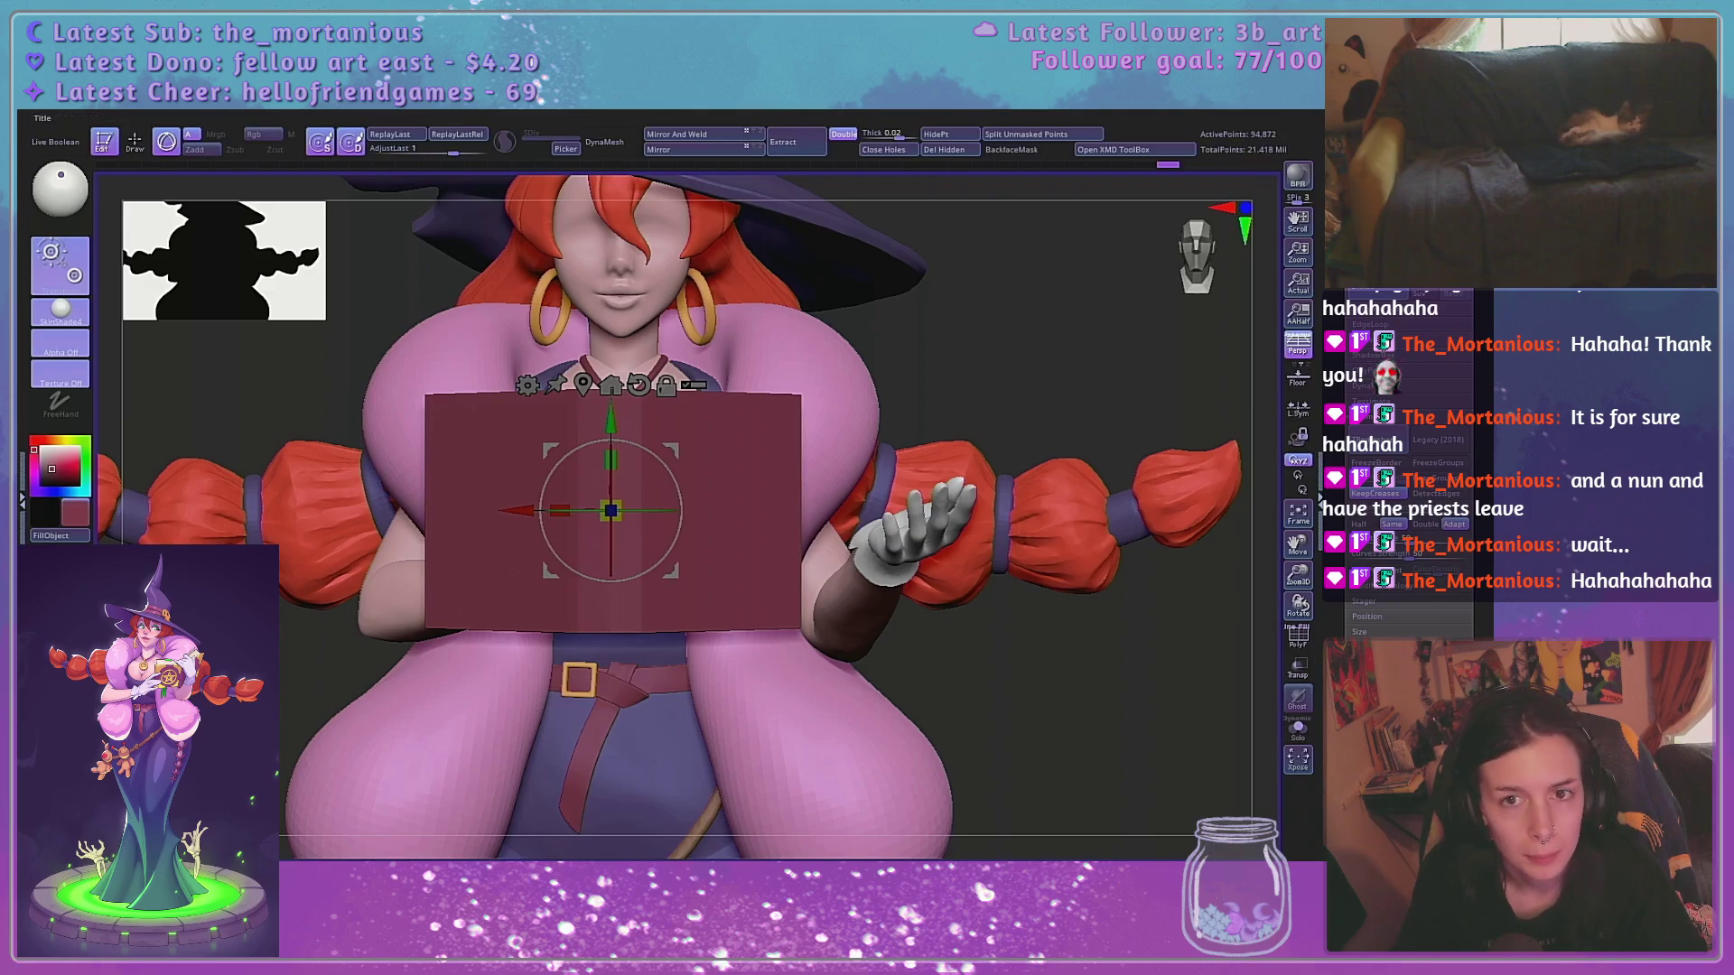
Check the book's polygon density with the polyframe on and undo the ZRemesher pass made with the Same option
left_click(1302, 643)
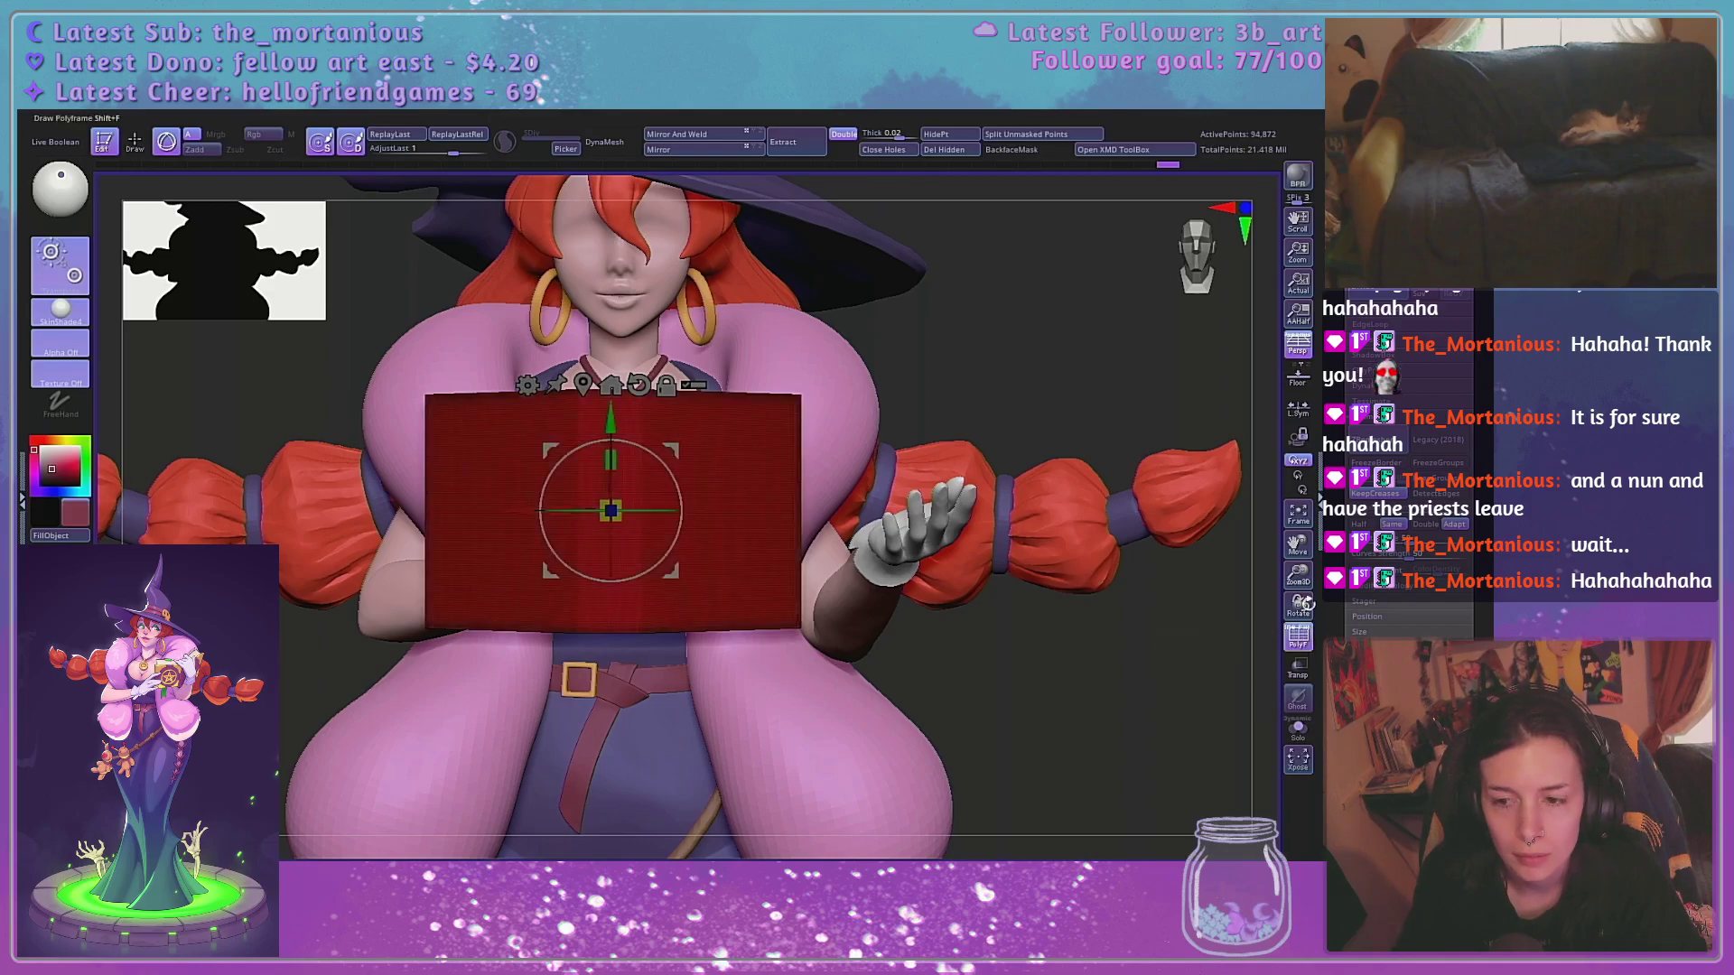
mouse_move(1299, 576)
left_mouse_down()
mouse_move(1312, 723)
mouse_move(1291, 571)
left_mouse_up()
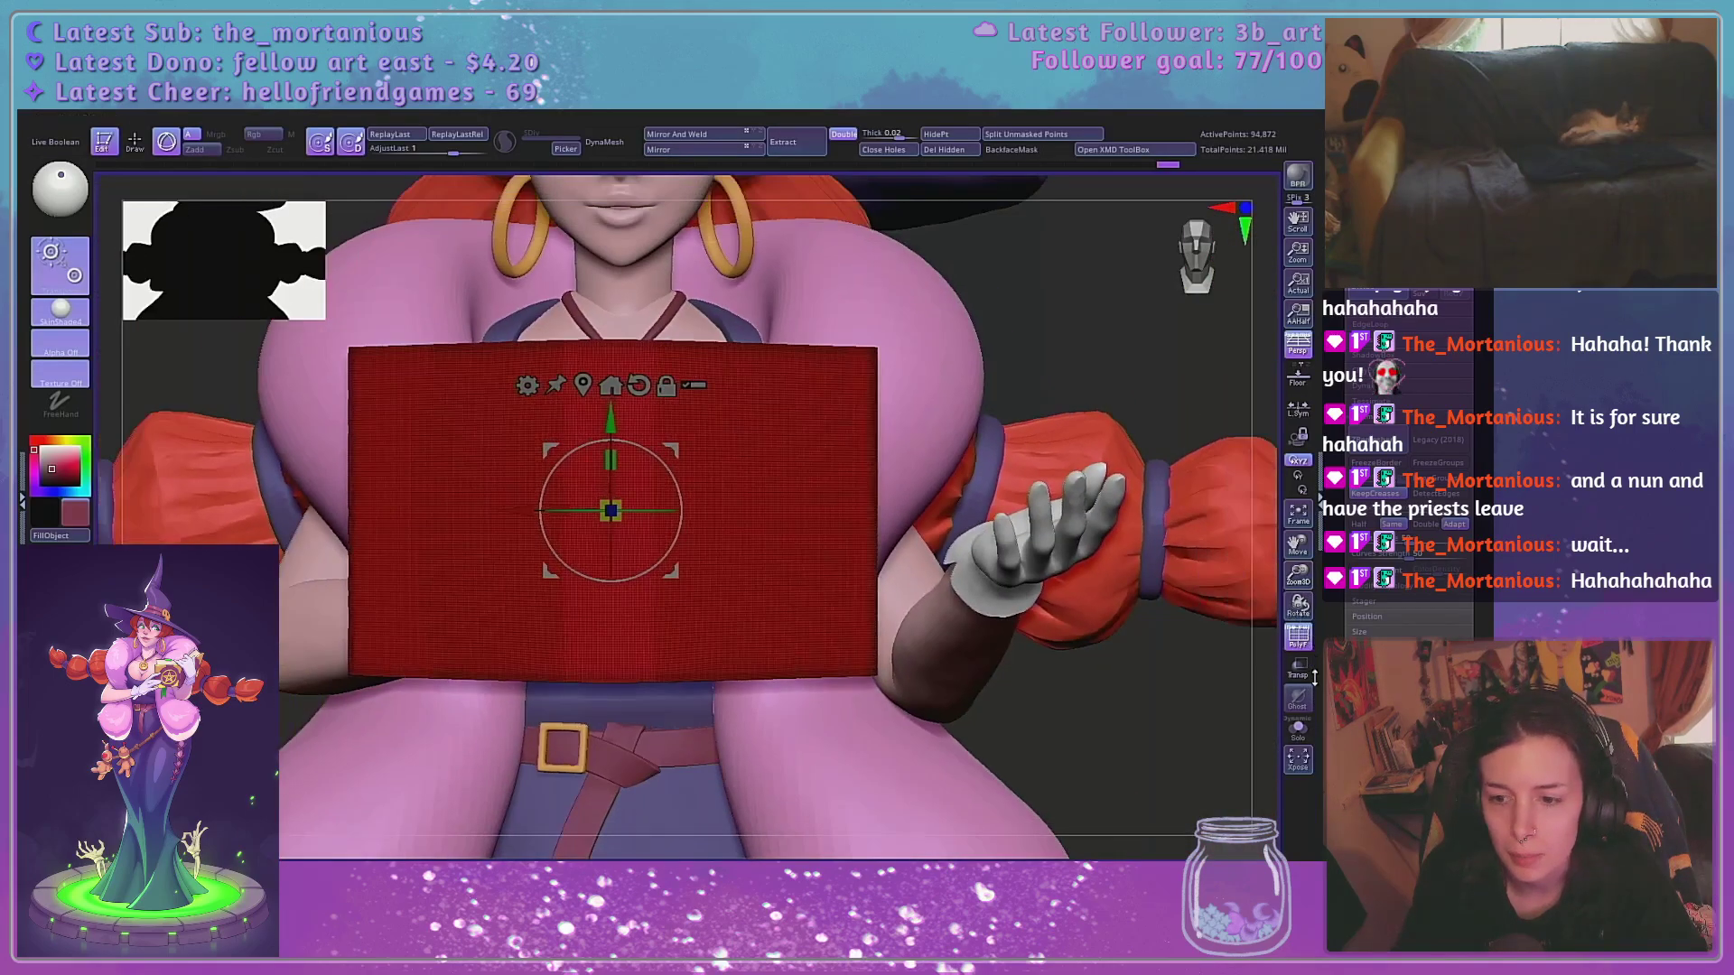
left_click(1300, 640)
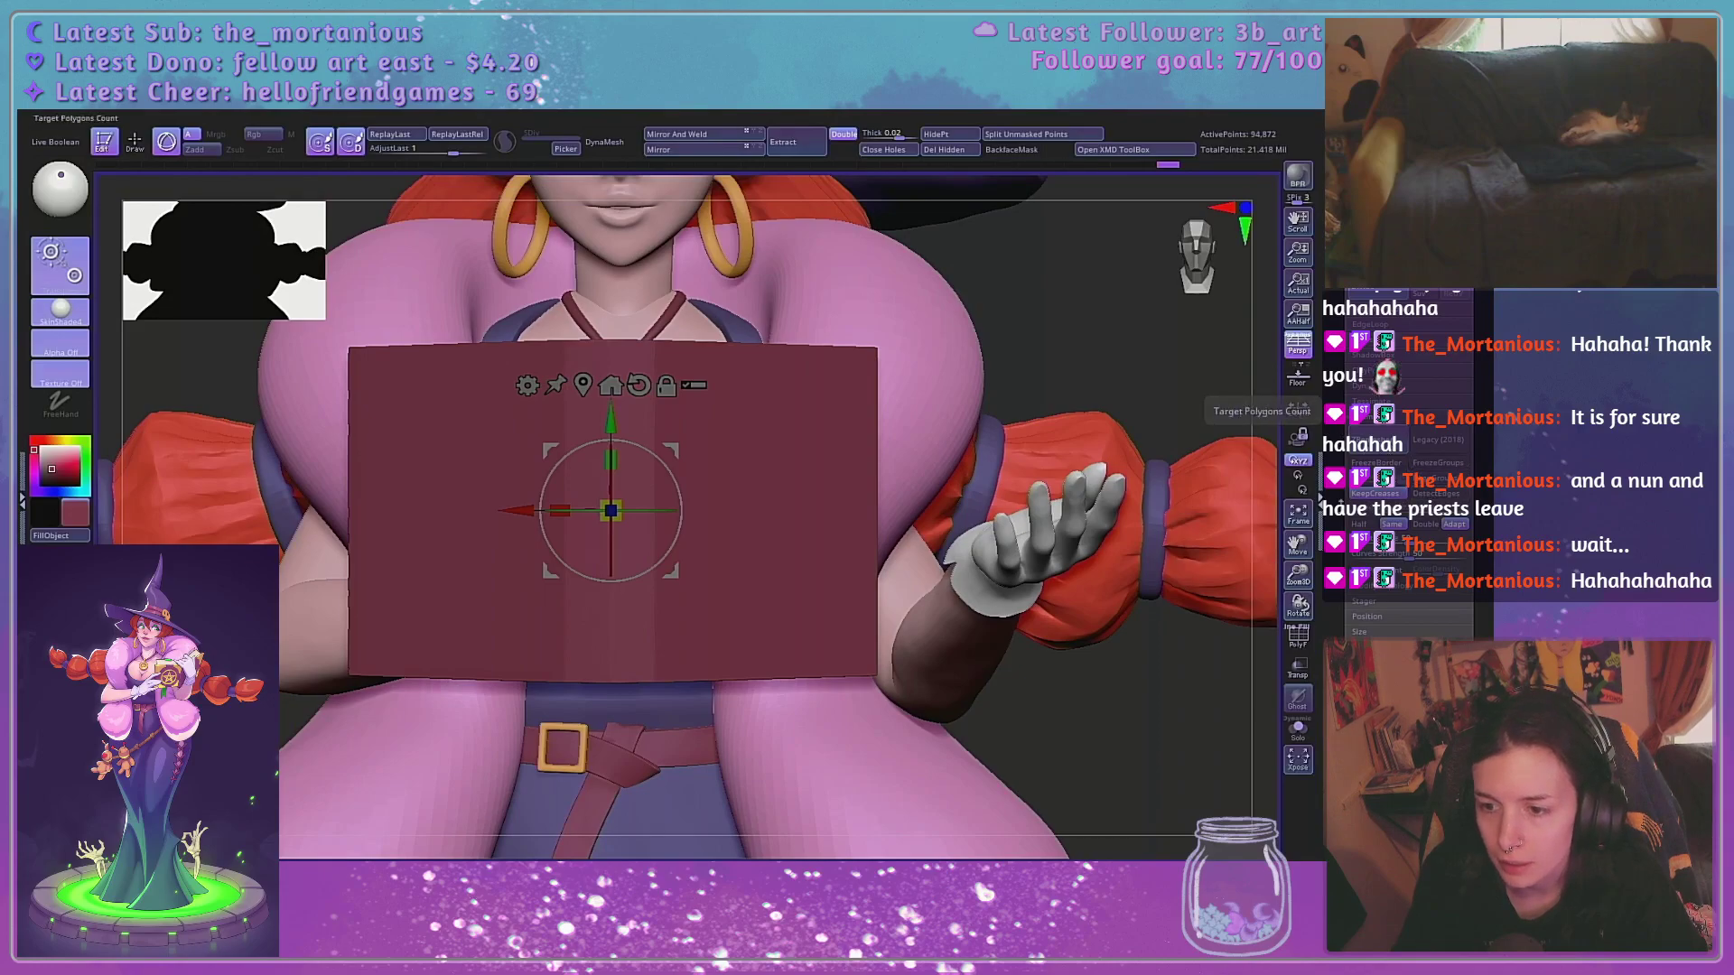
left_click(1297, 637)
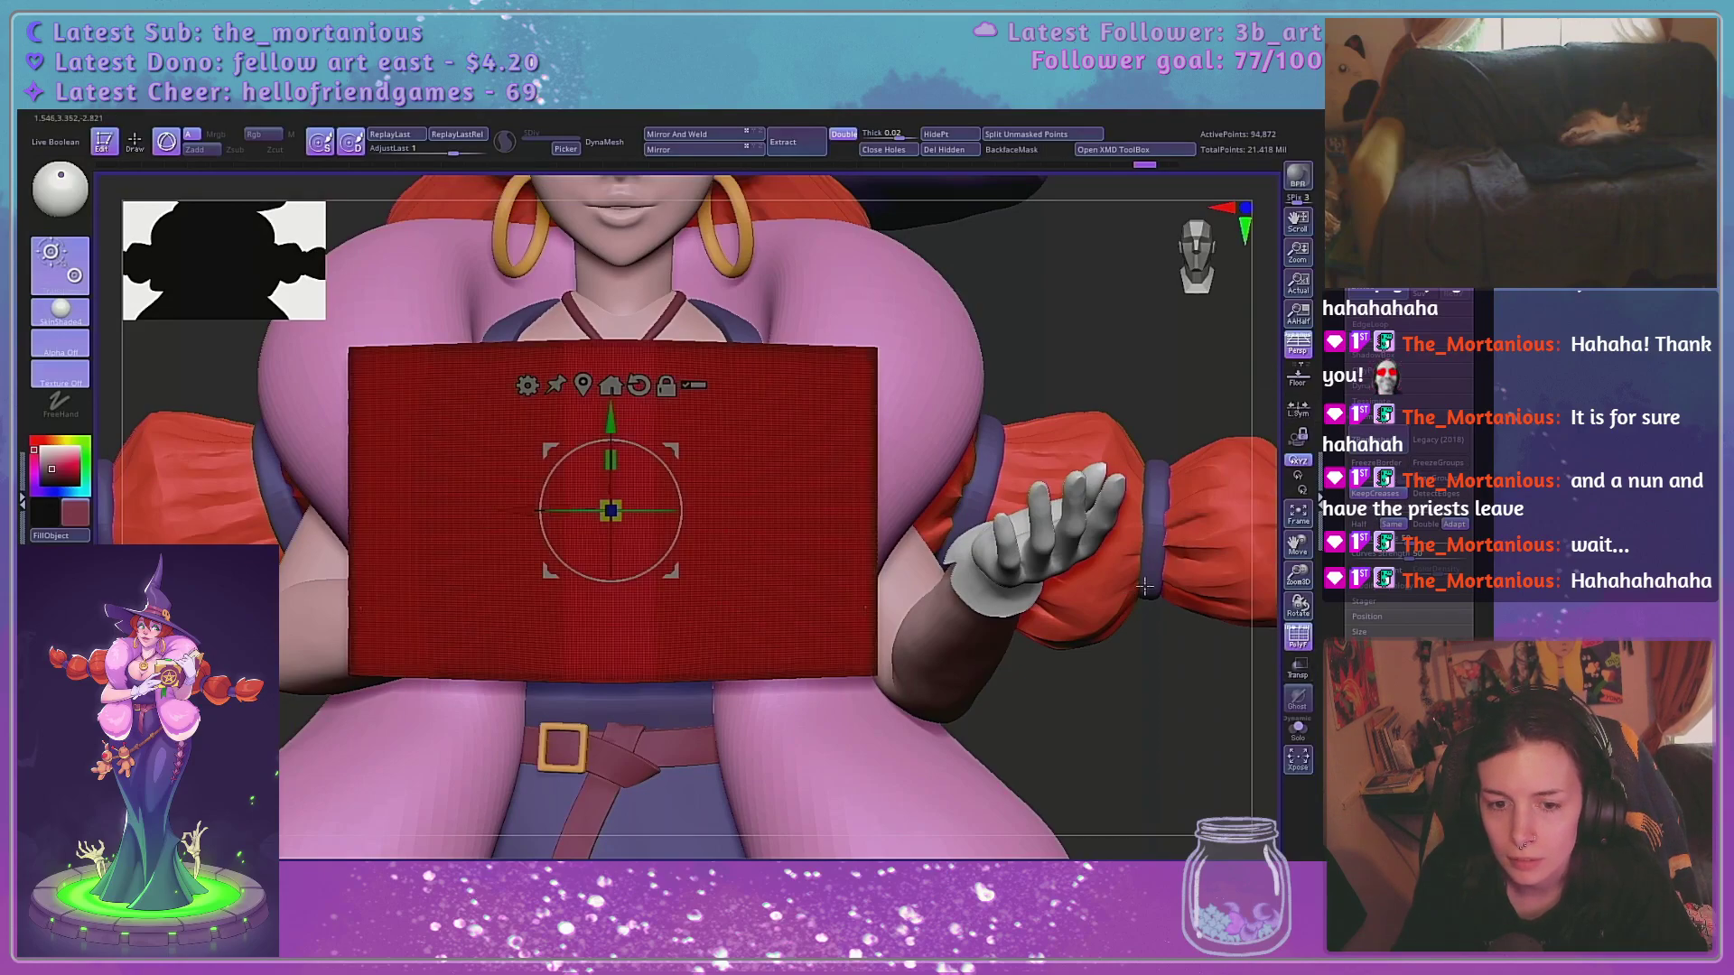
key("ctrl+z")
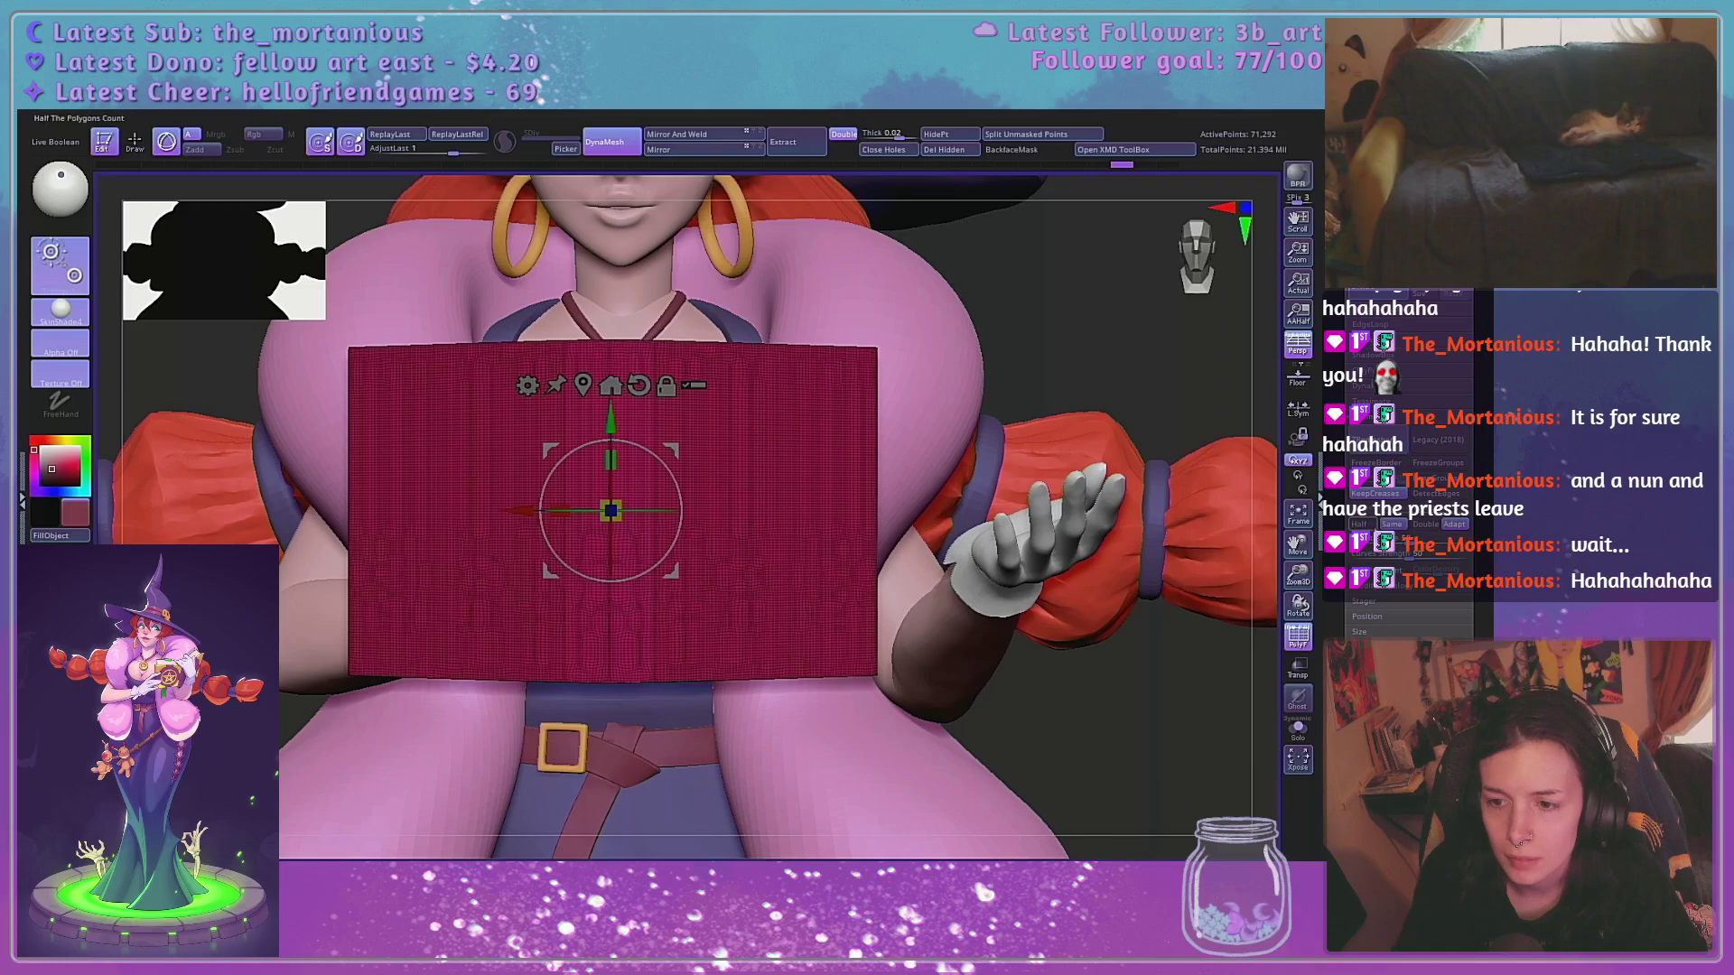
Run ZRemesher twice on the book with the Half option to reduce its polygon count, and turn the polyframe off
left_click(1357, 524)
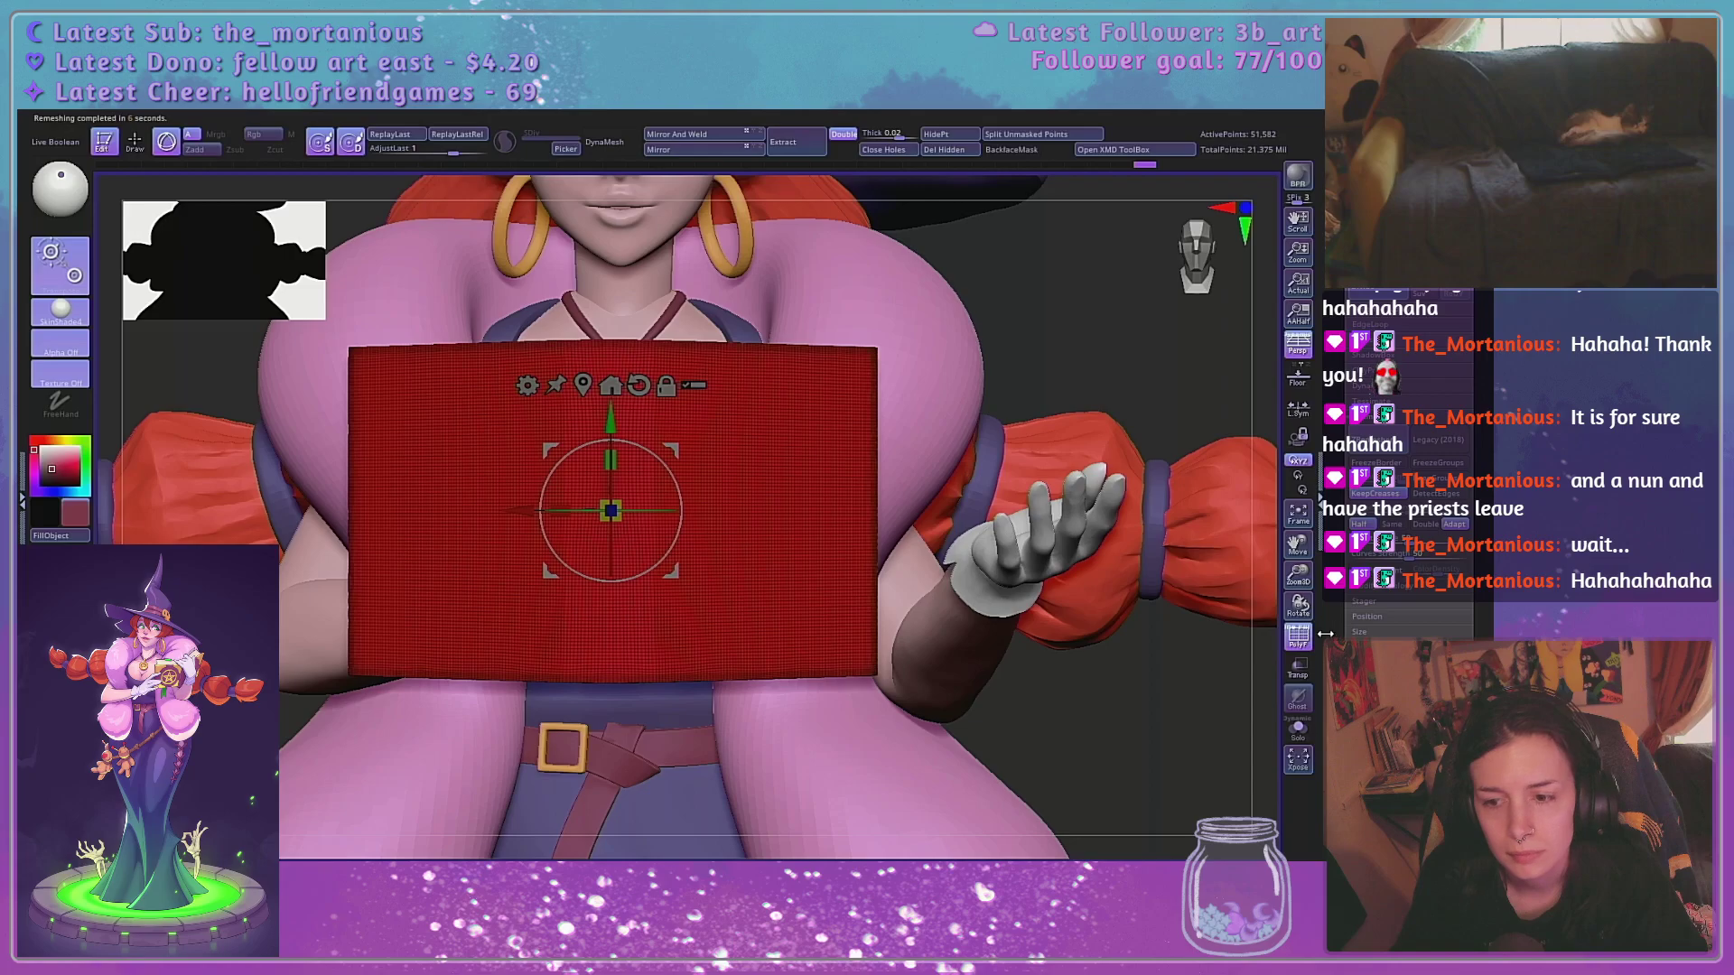
left_click(1297, 636)
left_click_drag(1171, 643, 1330, 560)
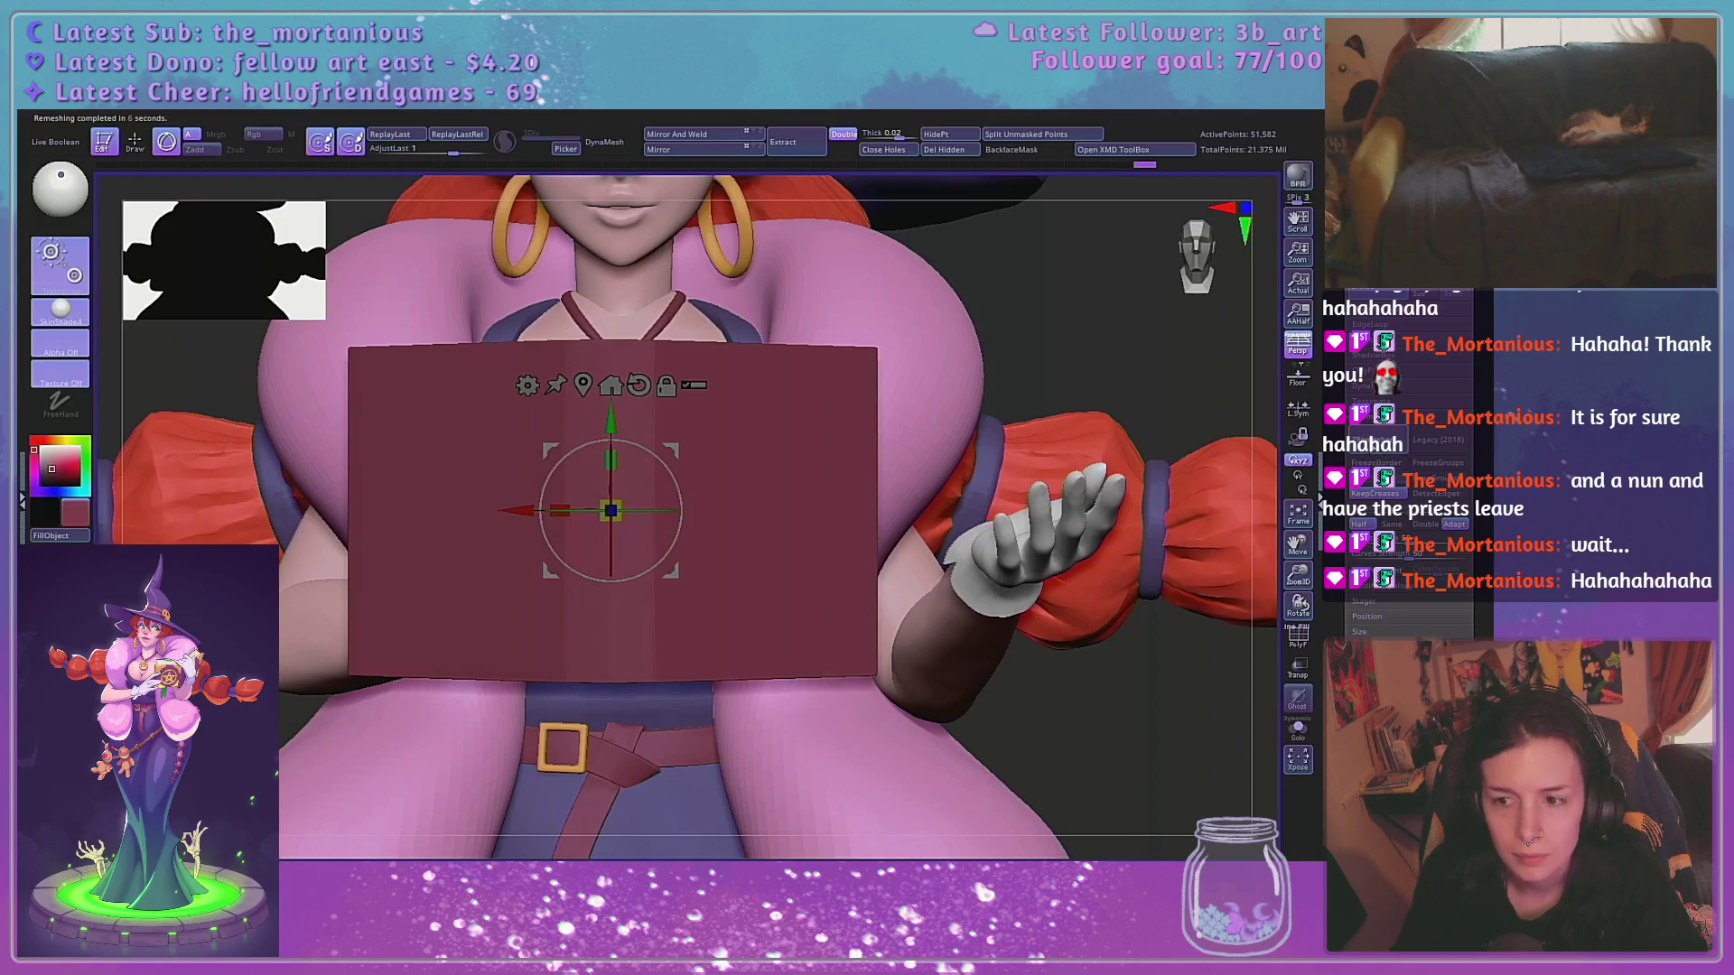
left_click(1378, 440)
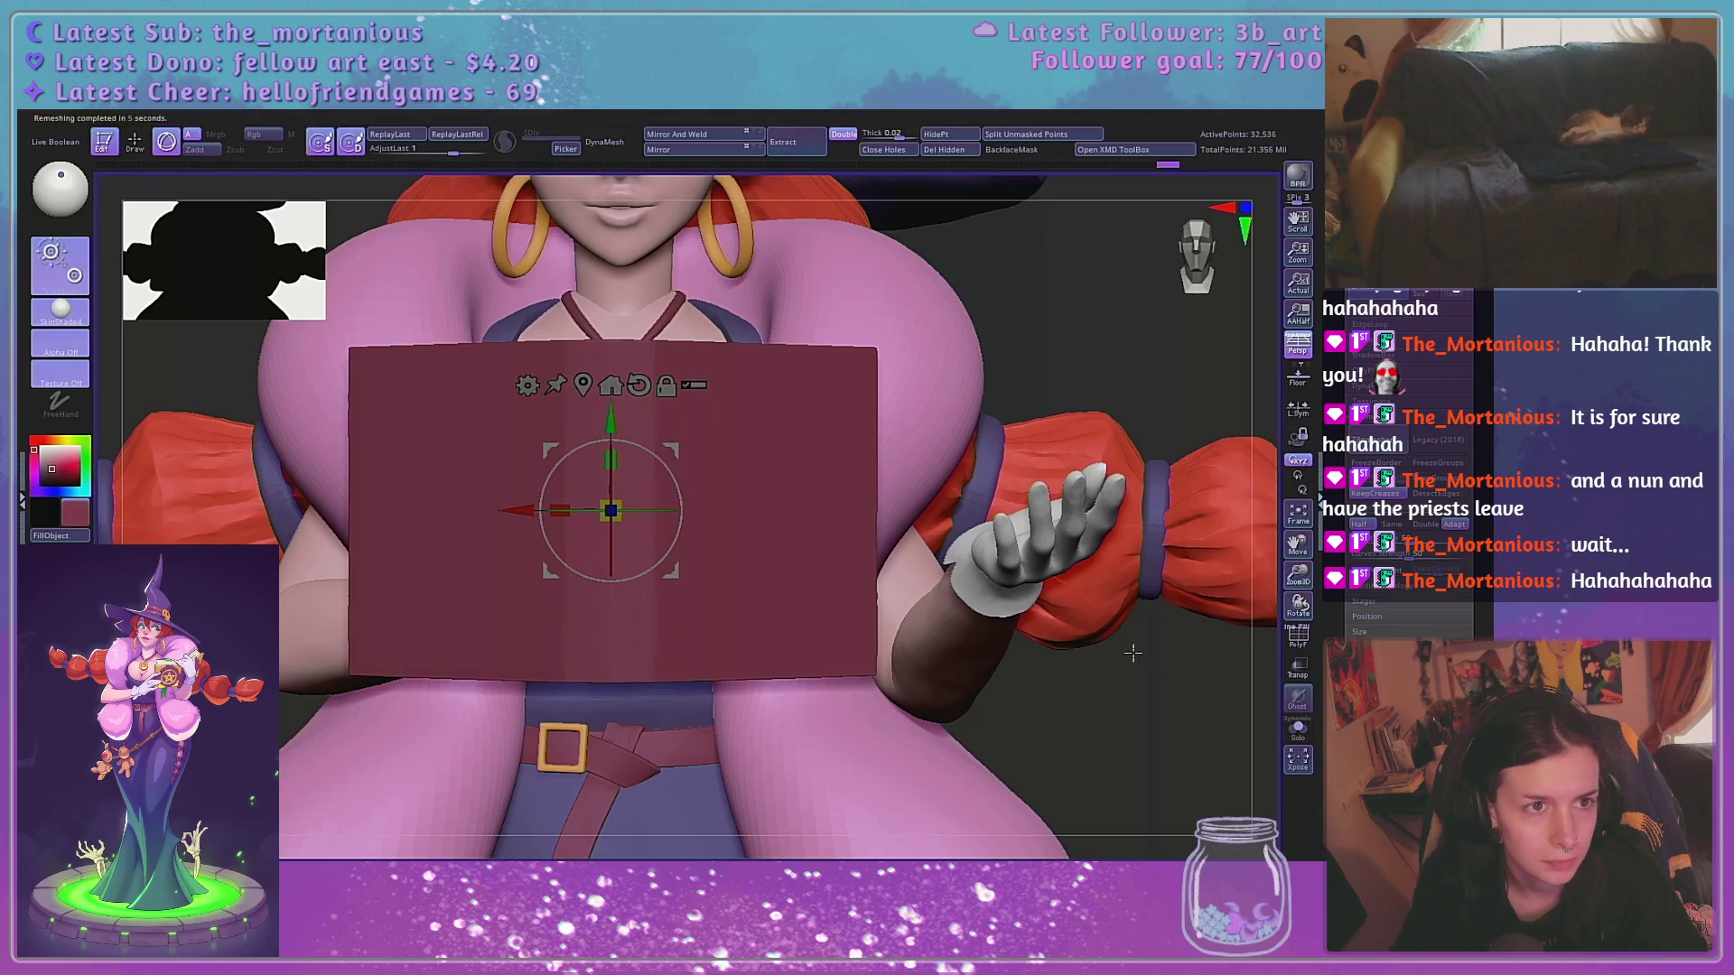
left_click(1299, 638)
left_click(1299, 638)
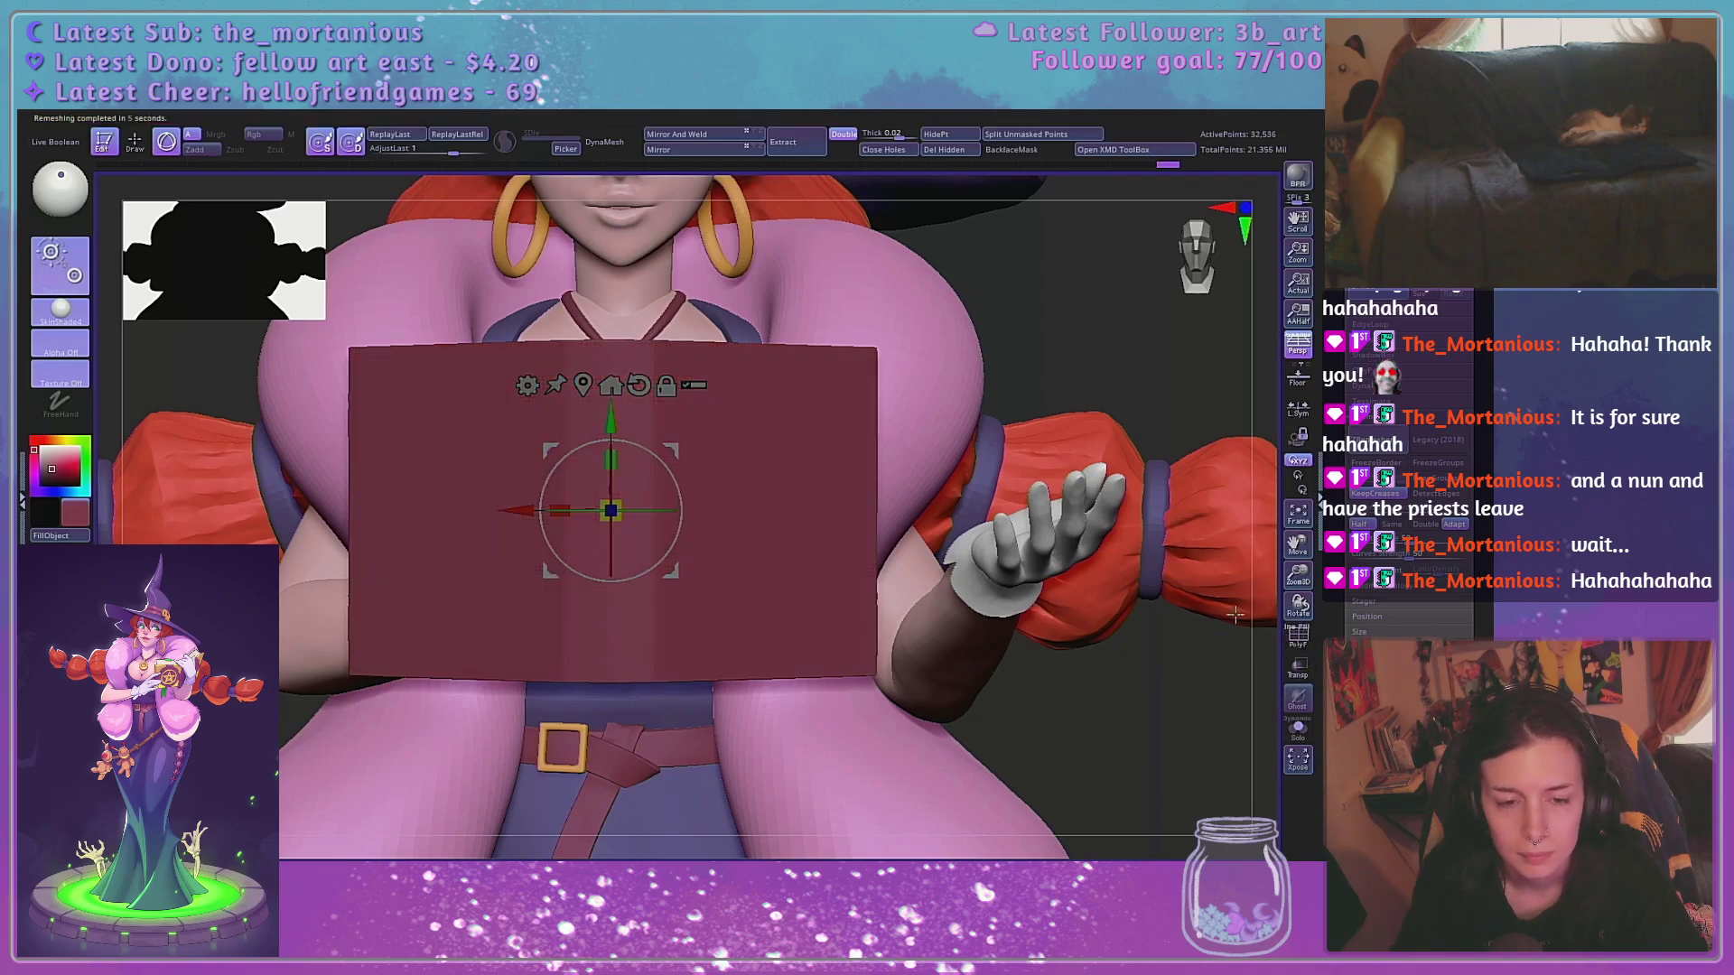
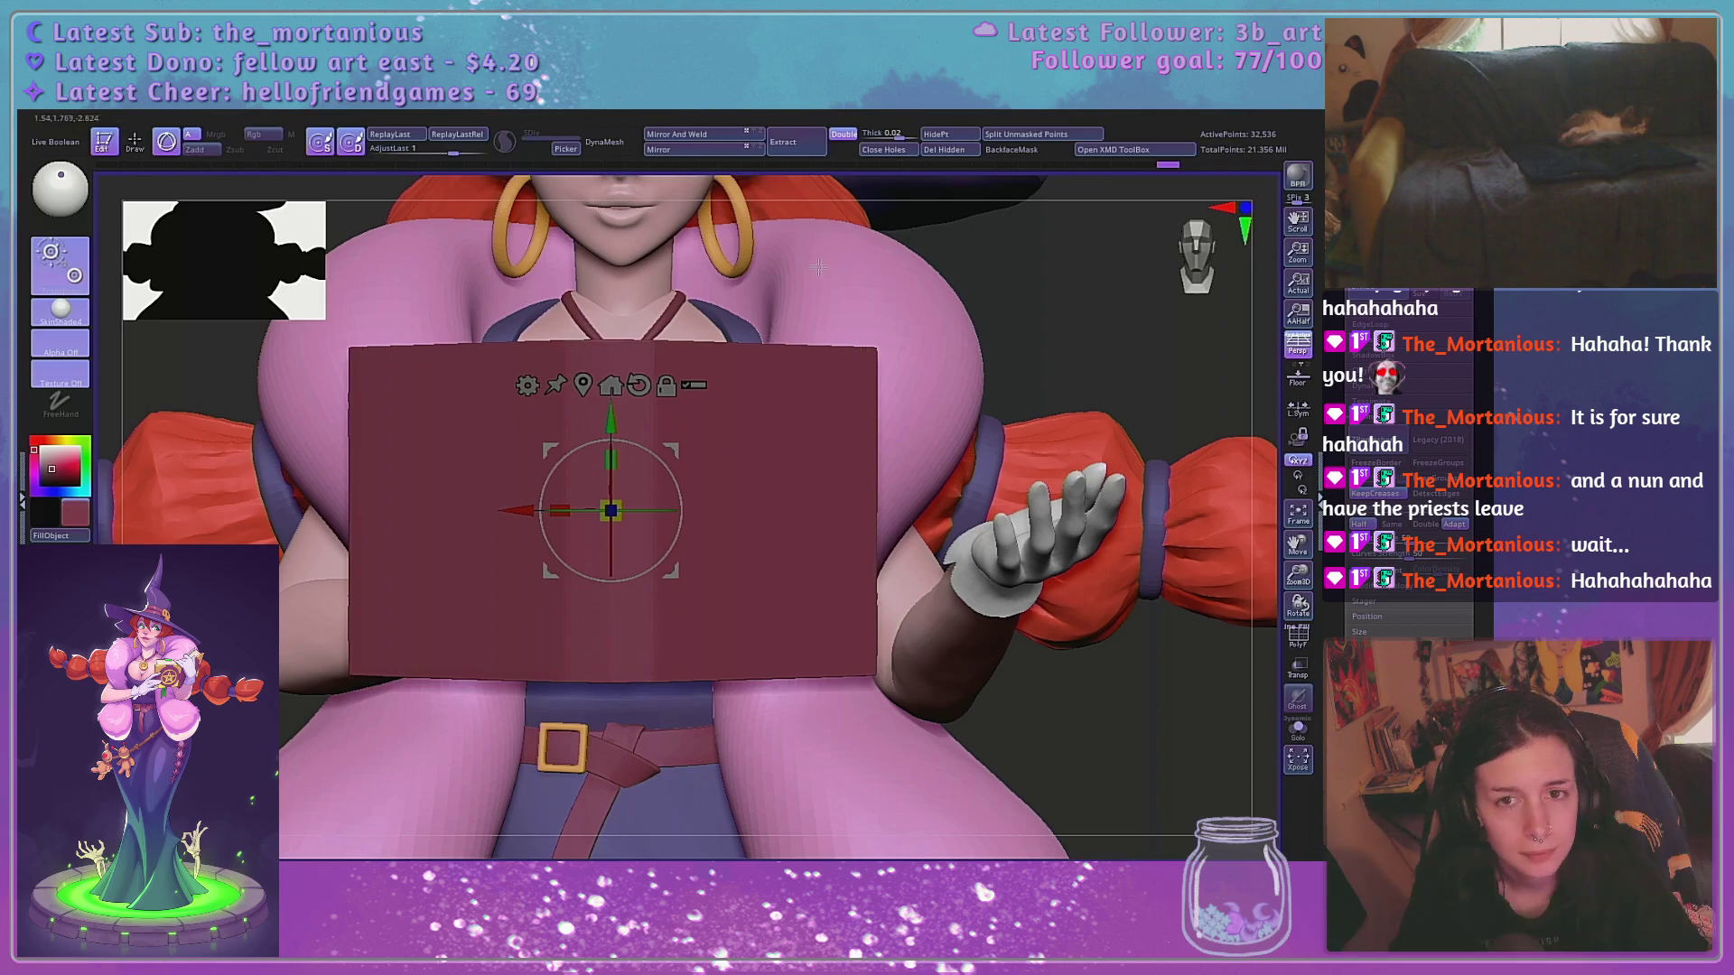
Enable posable symmetry on the book and test it briefly with the sculpting brush before returning to the move gizmo
key("space")
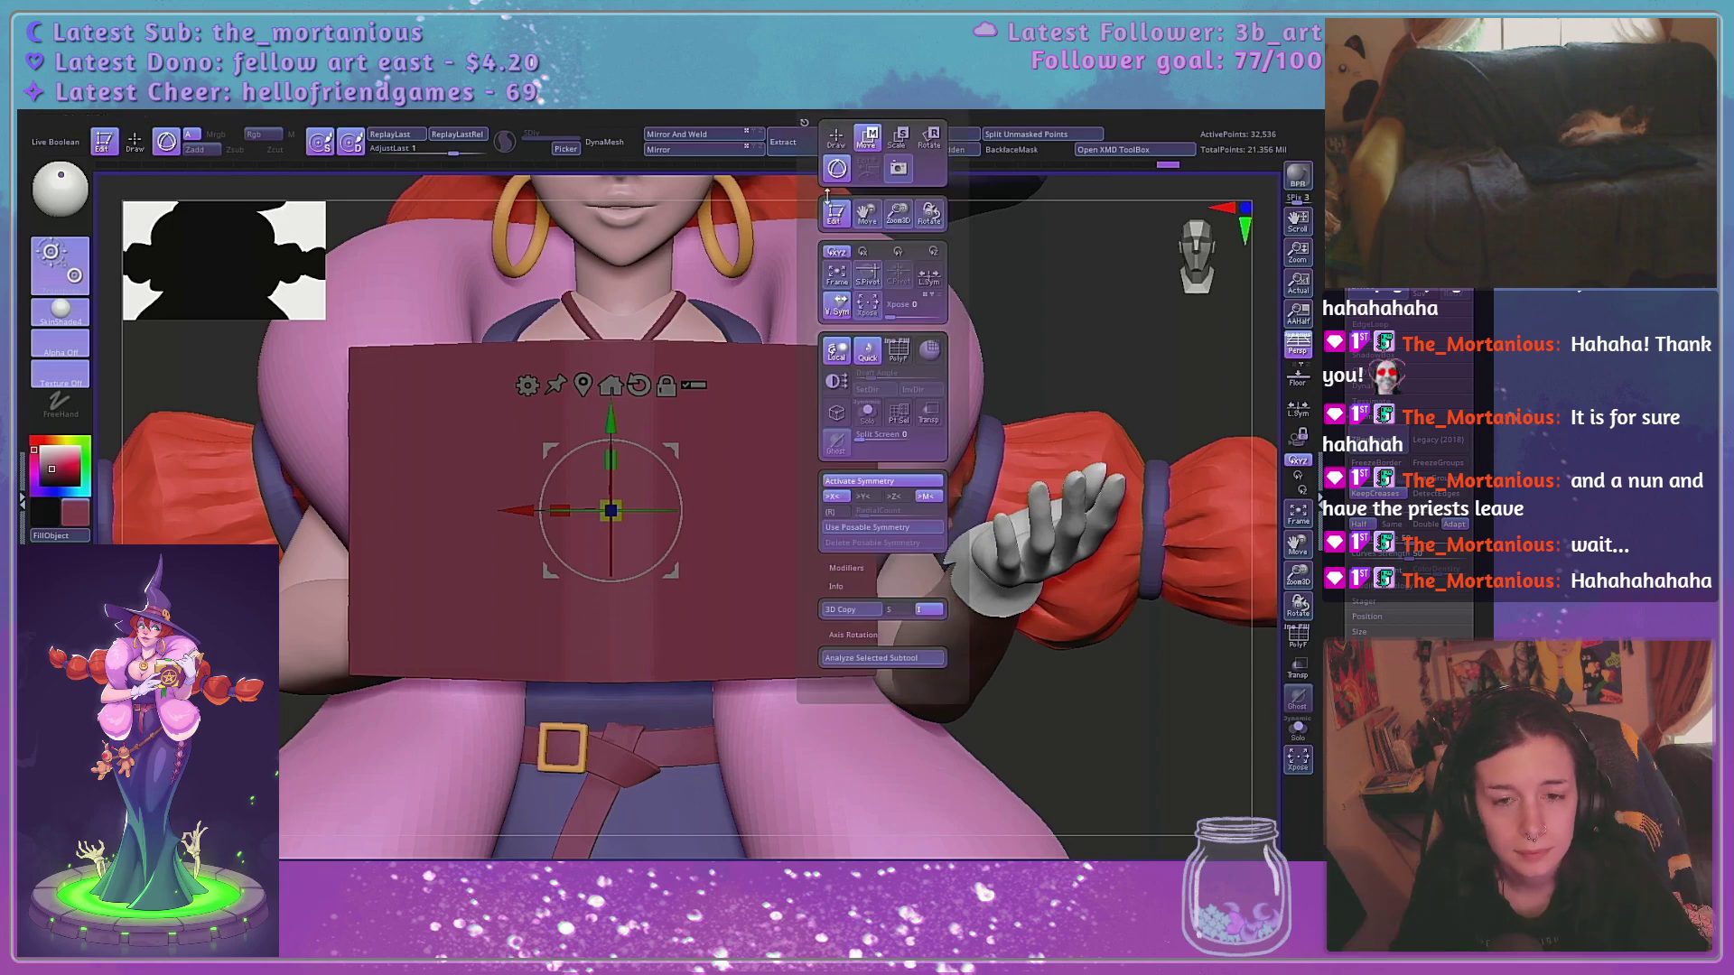
left_click(874, 528)
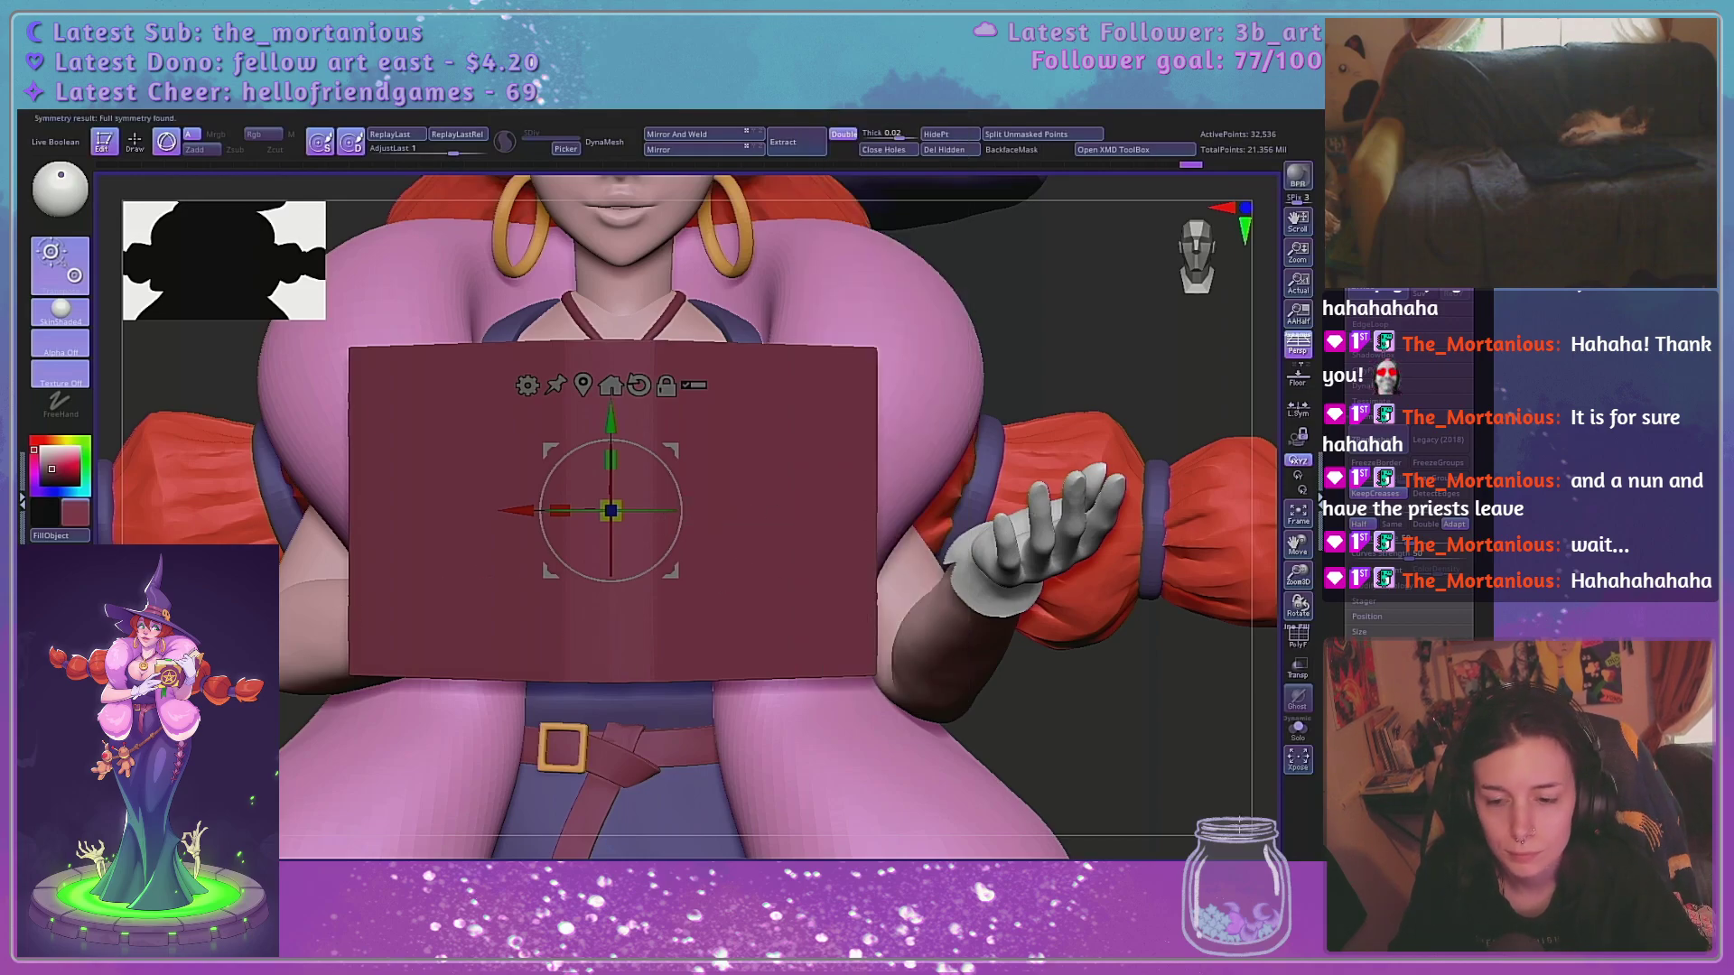
key("q")
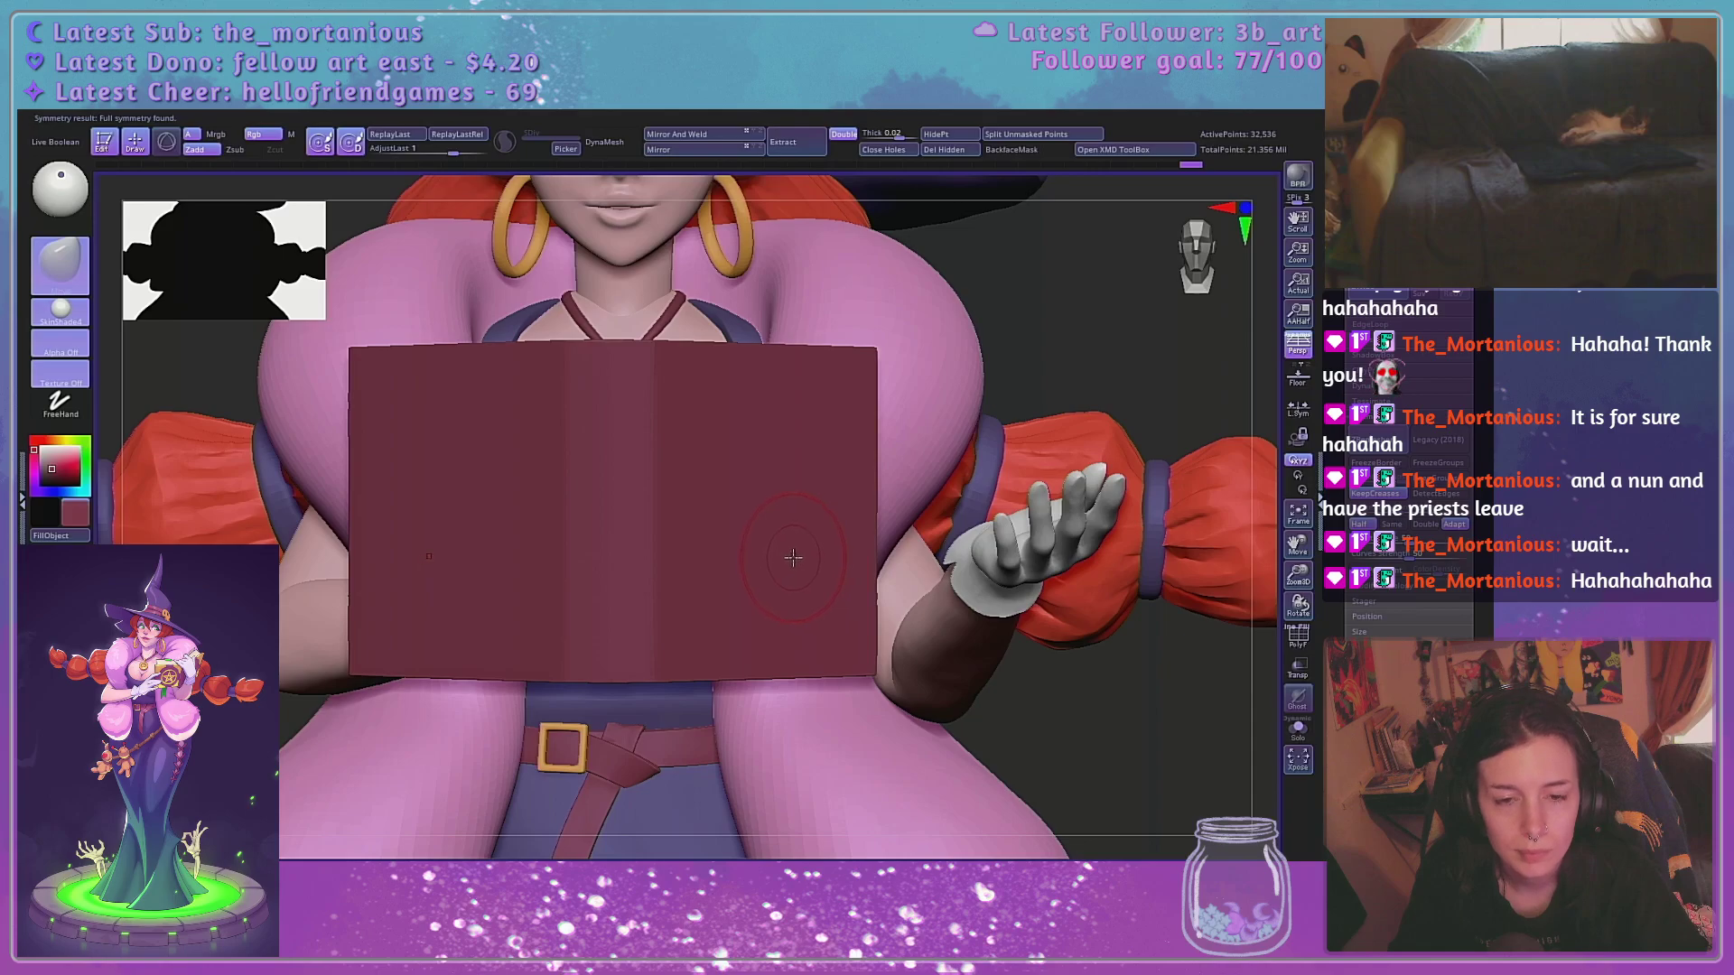
key("w")
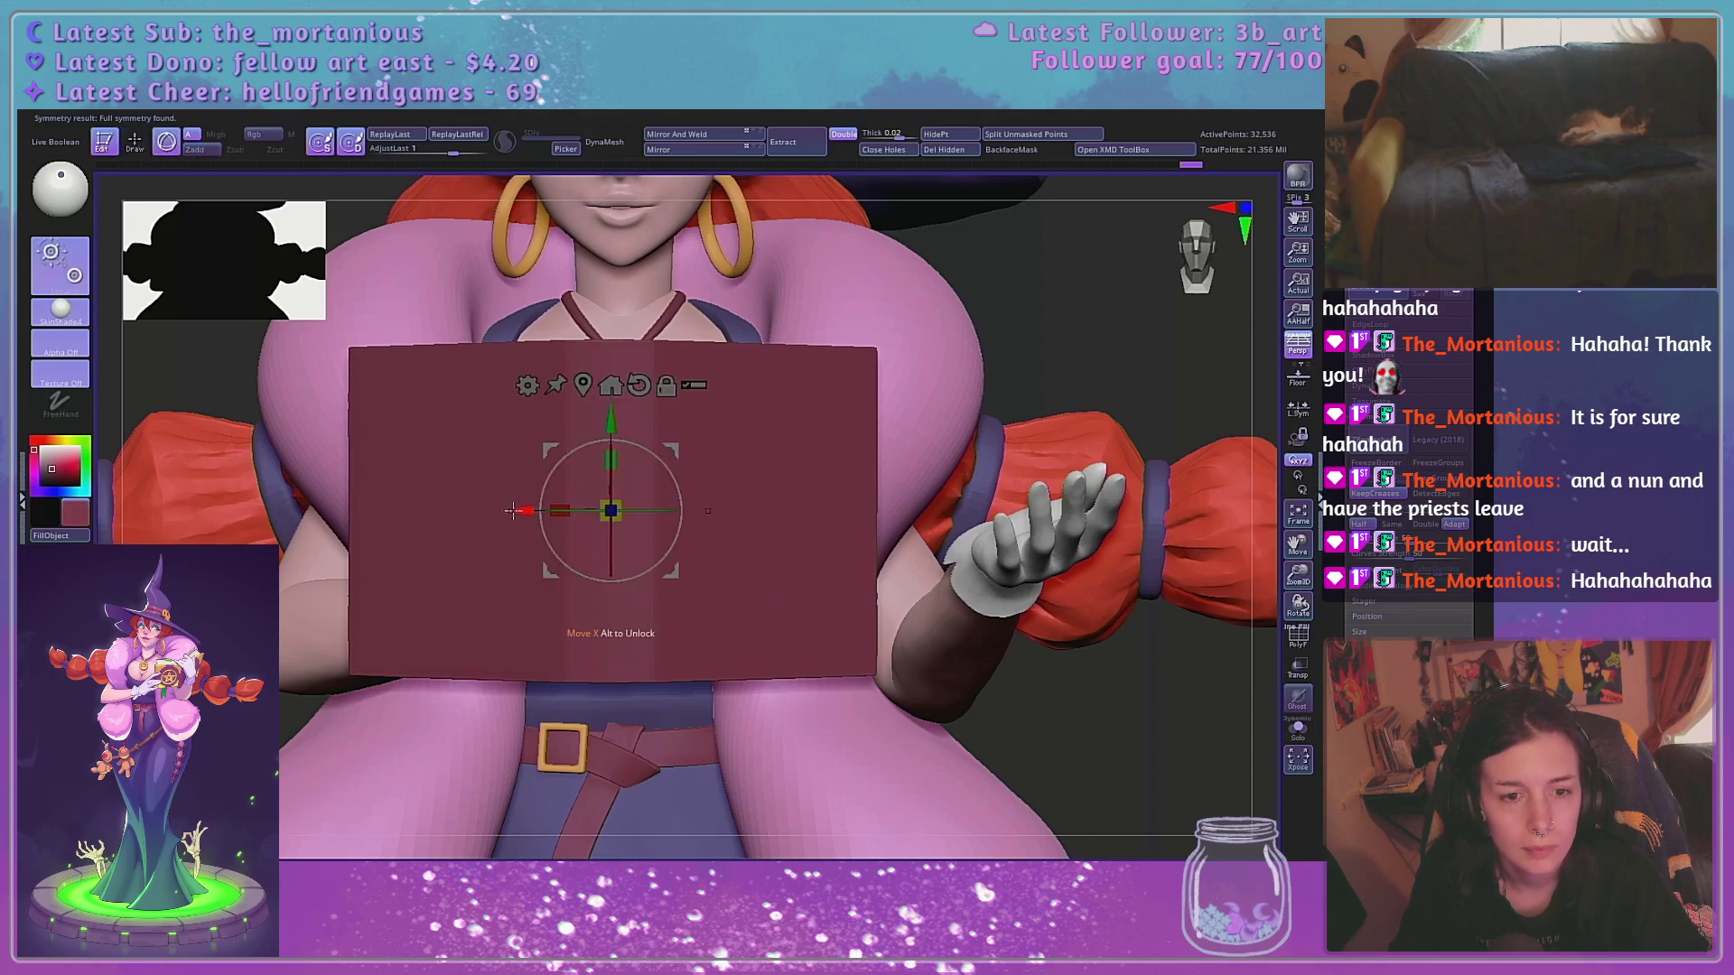
Move the book sideways along its X axis to the character's raised open hand
left_click_drag(512, 511, 798, 511)
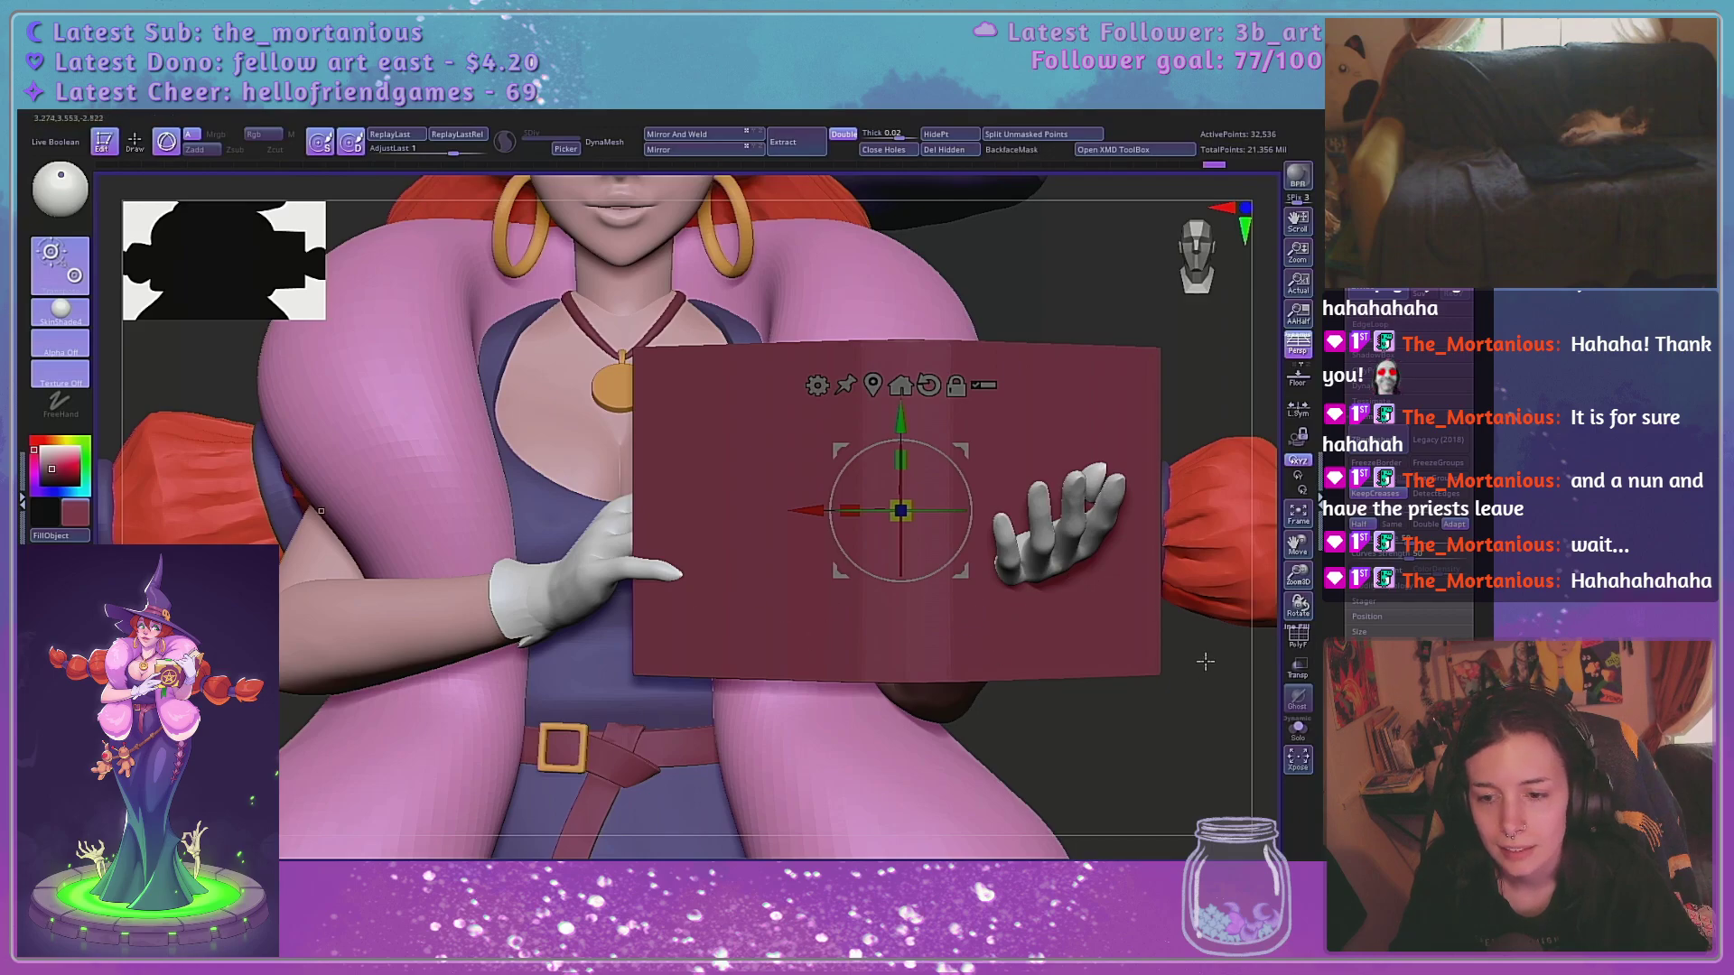
left_click_drag(1205, 661, 966, 808, "alt")
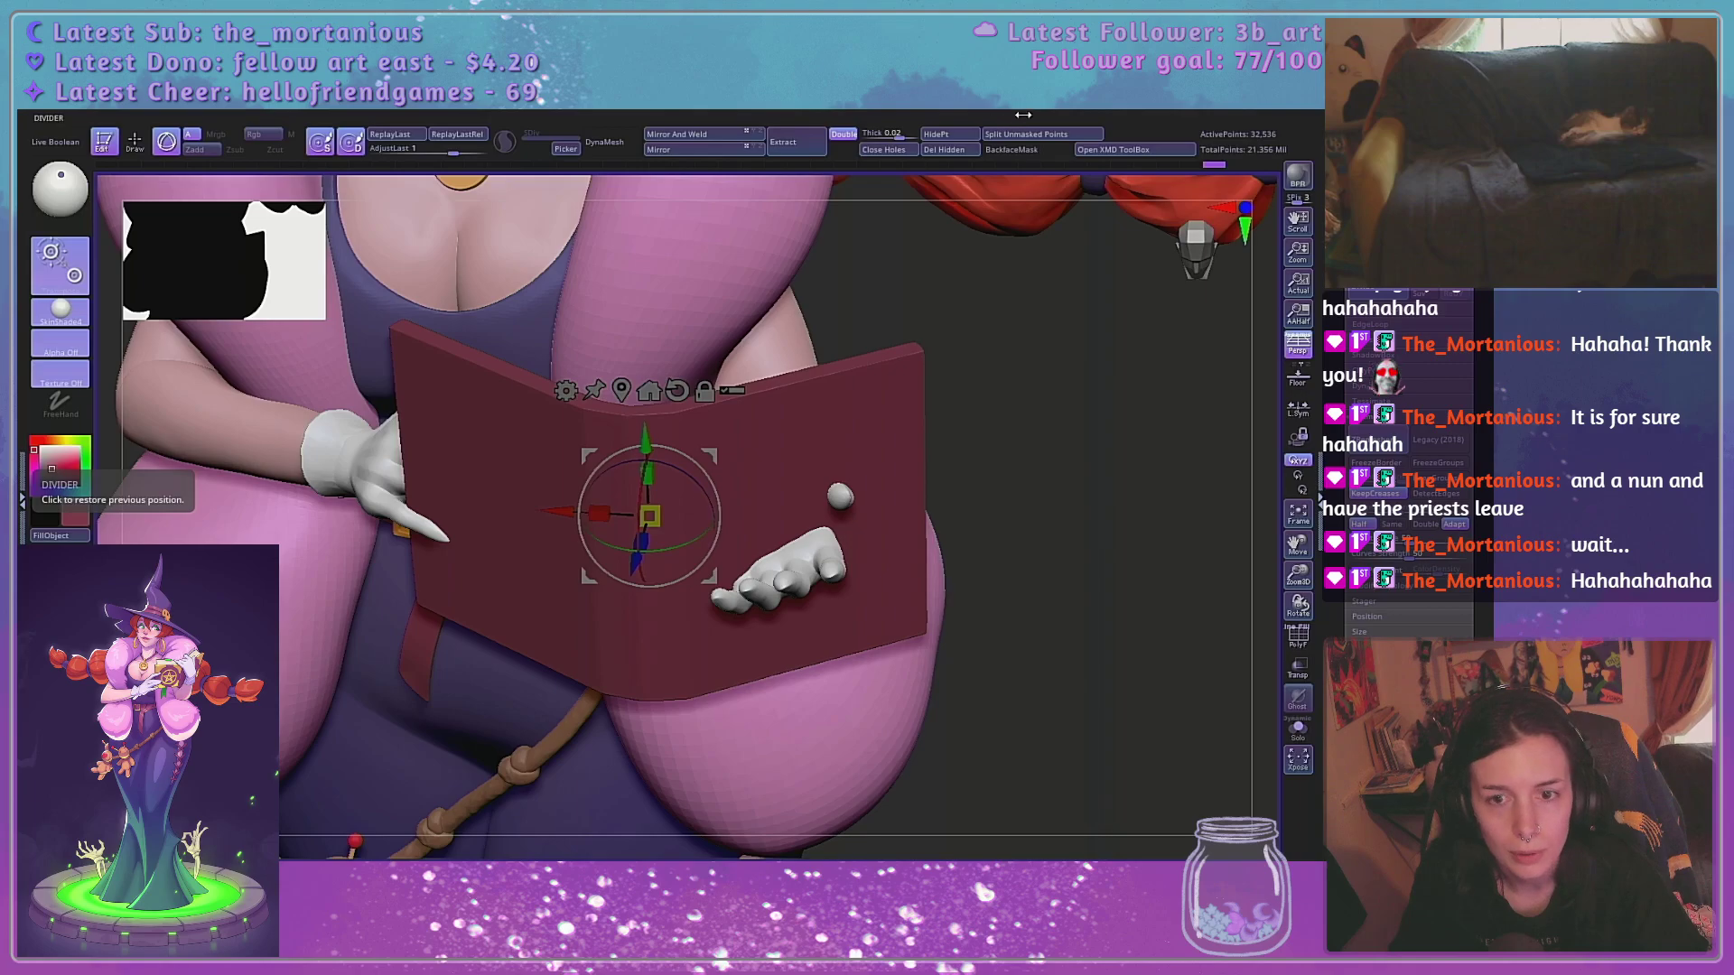
left_click_drag(1142, 426, 1054, 358)
left_click_drag(1298, 576, 1084, 591)
left_click_drag(1065, 665, 1256, 622, "alt")
left_click_drag(744, 472, 790, 471)
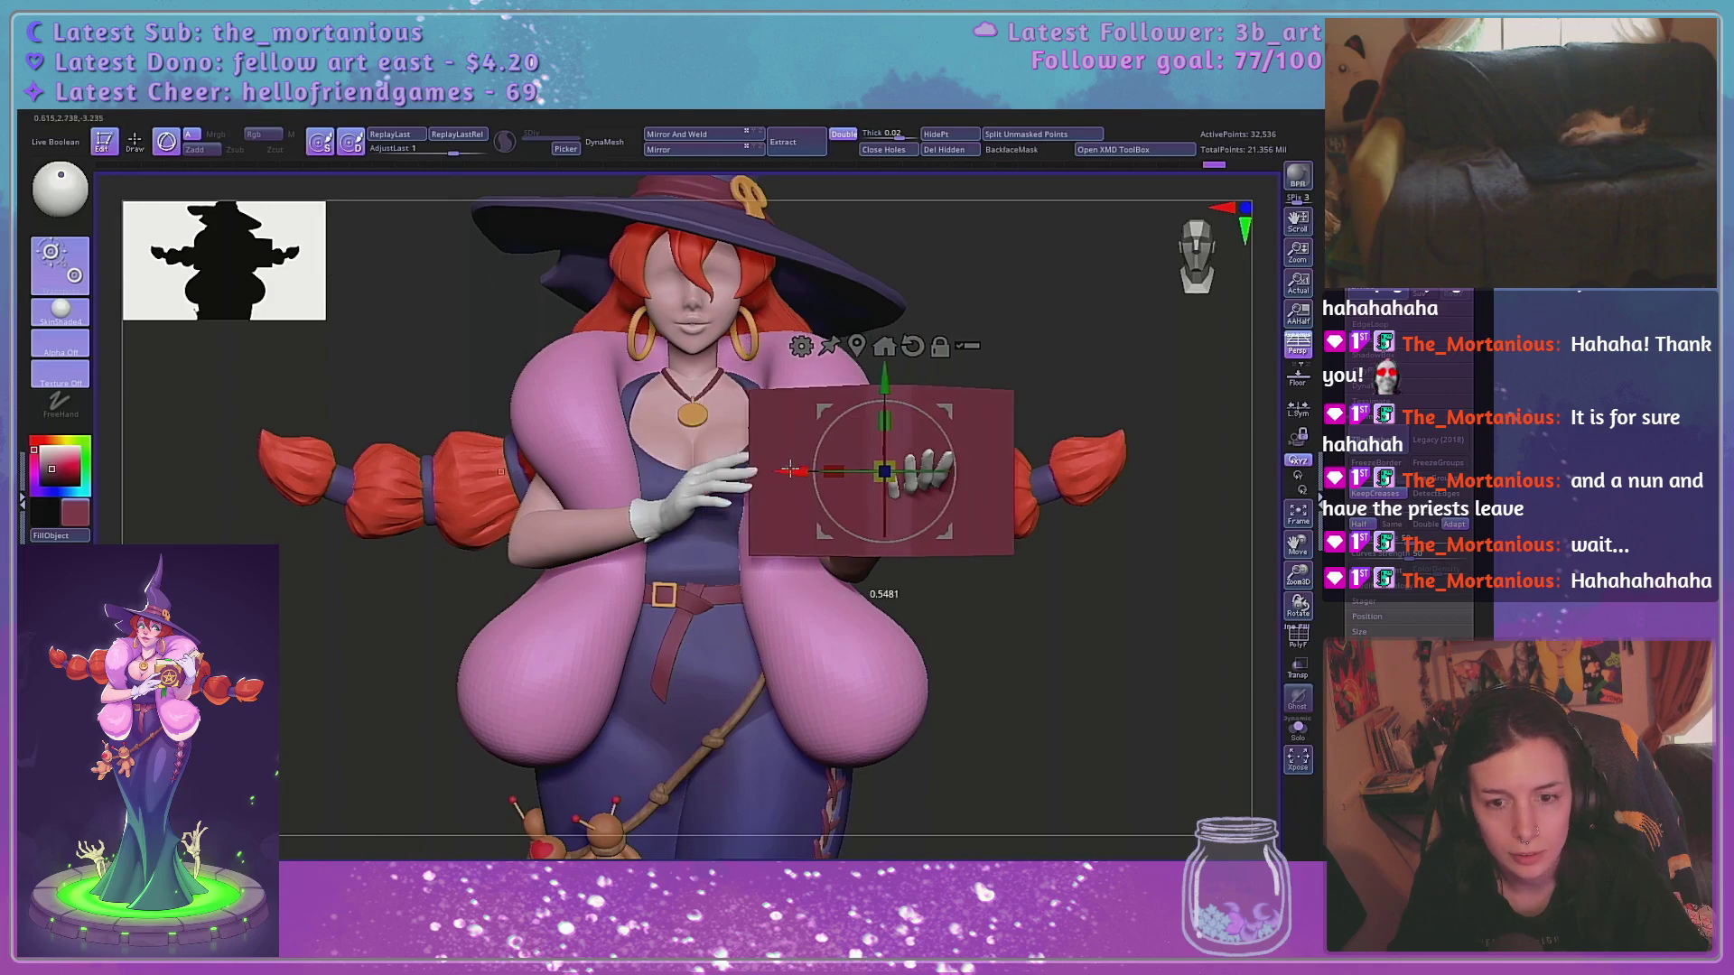
Turn on transparency and move the book back along its depth axis towards the body, above the forearm
left_click(1298, 668)
left_click_drag(1165, 629, 1095, 627, "alt")
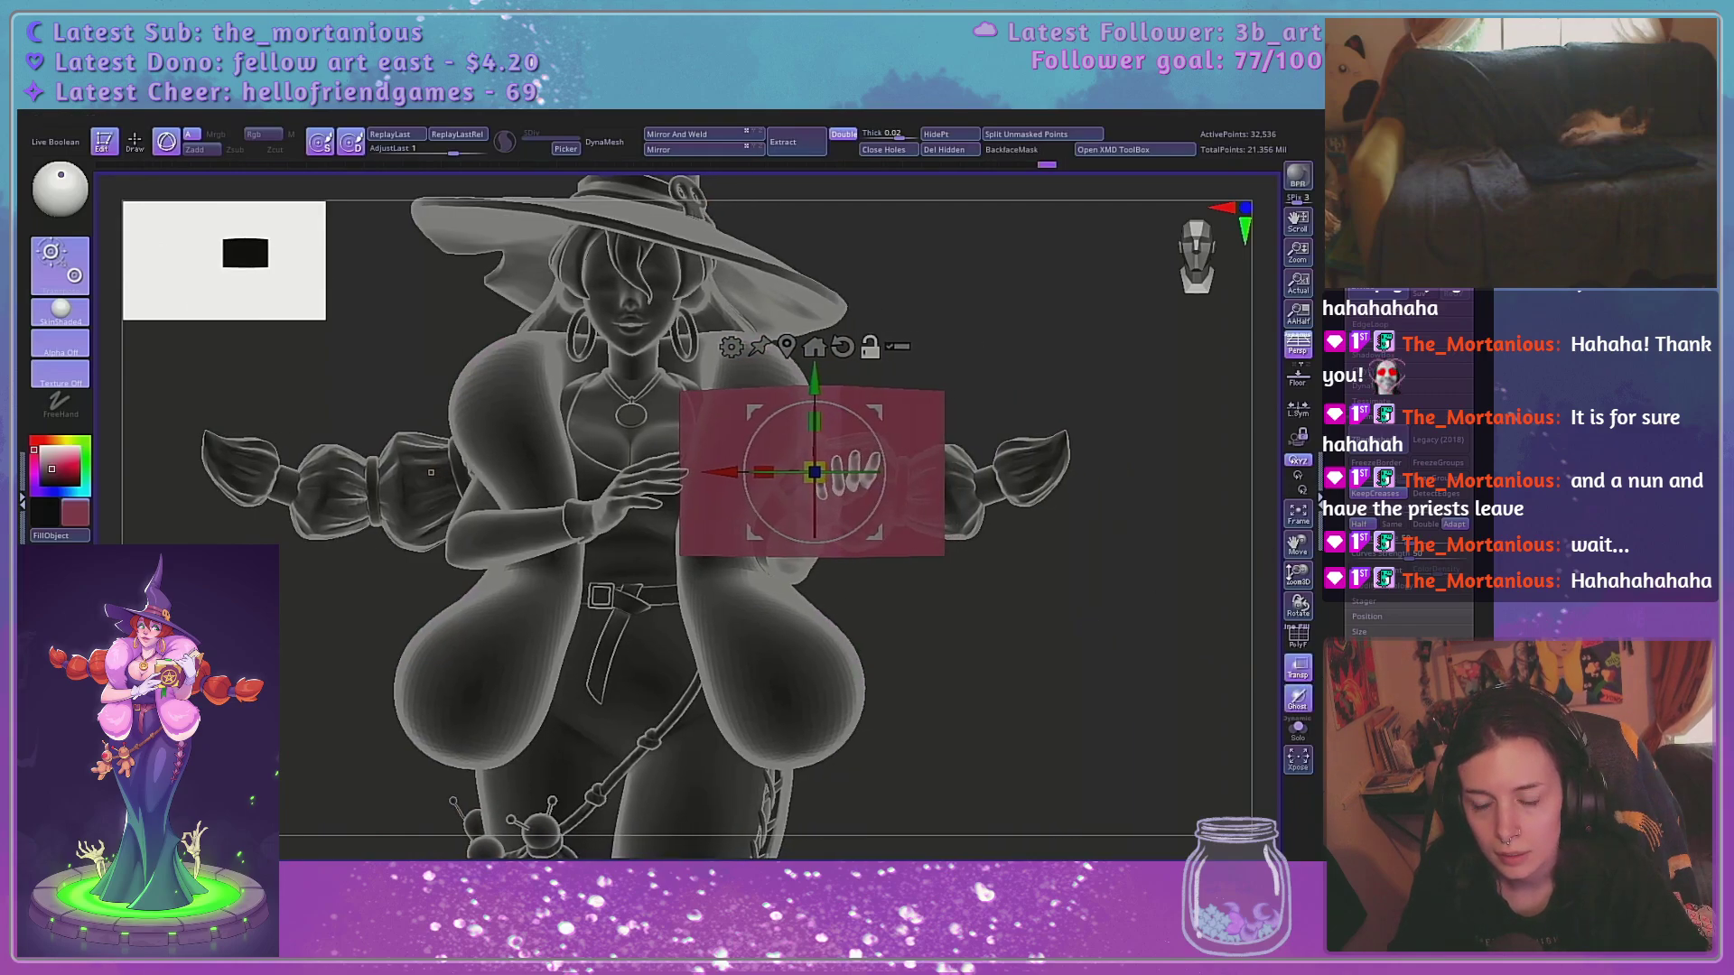
left_click_drag(1298, 577, 1157, 611)
left_click_drag(1098, 670, 1153, 632)
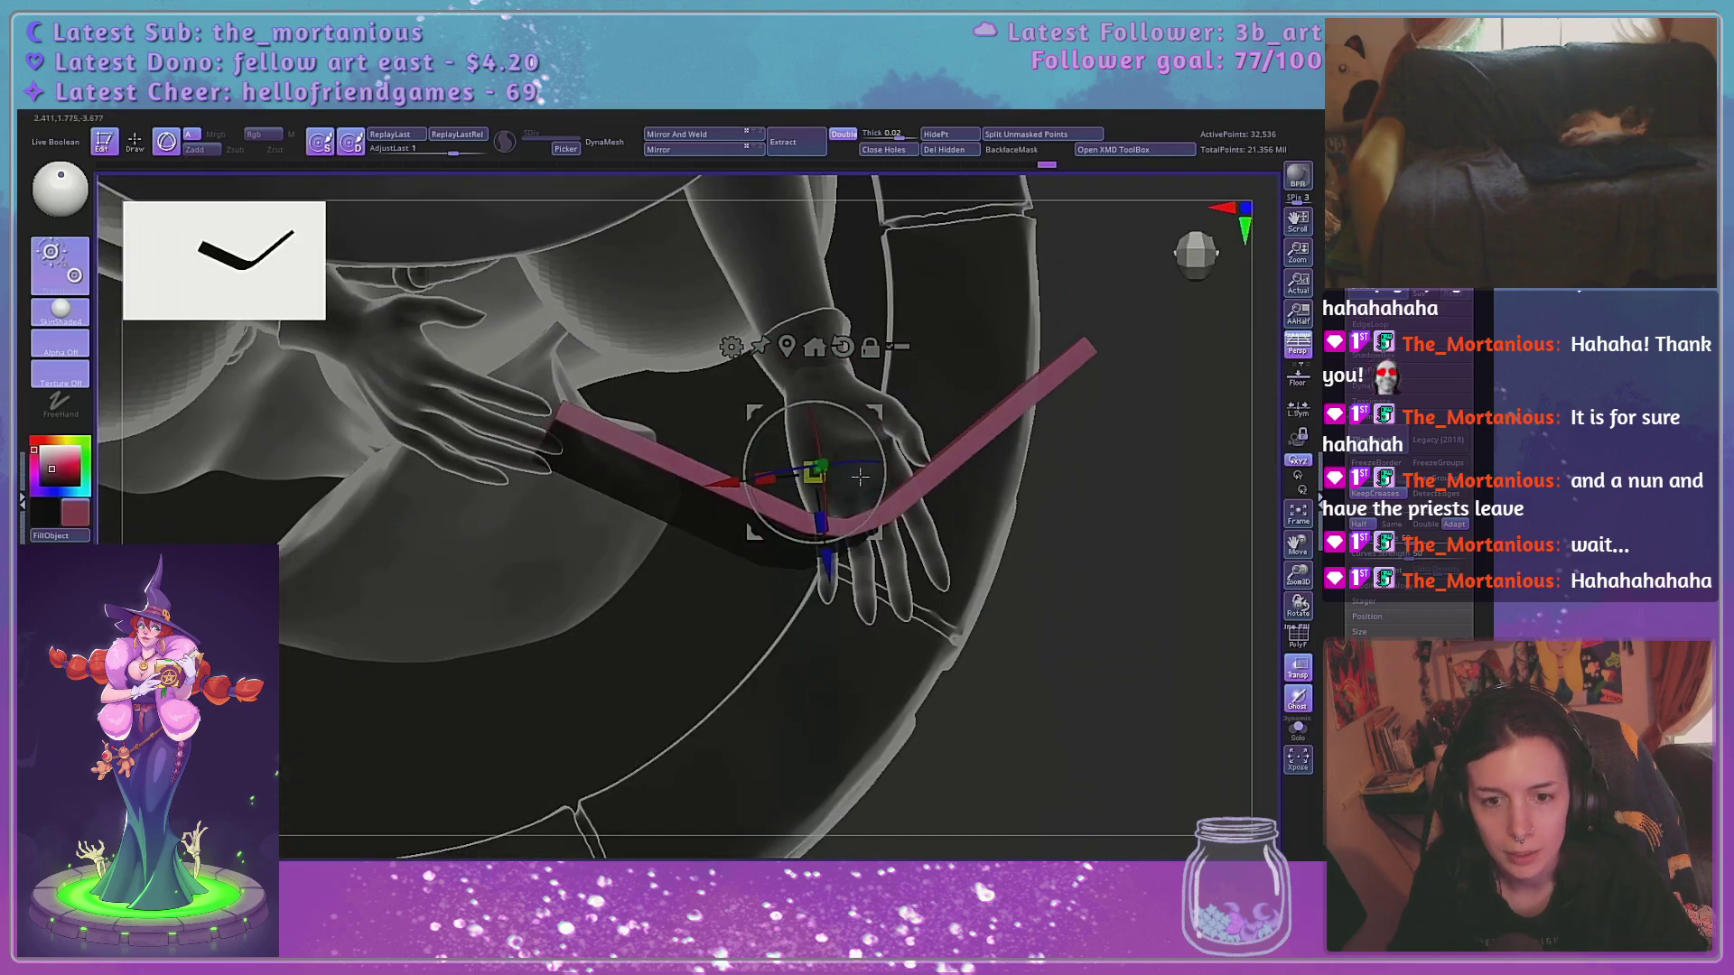
left_click_drag(827, 564, 788, 294)
Disable perspective and tilt the book forward in side view, nudging it into place above the forearm
left_click_drag(1119, 373, 1019, 444)
left_click_drag(541, 582, 403, 805, "alt")
left_click(1298, 344)
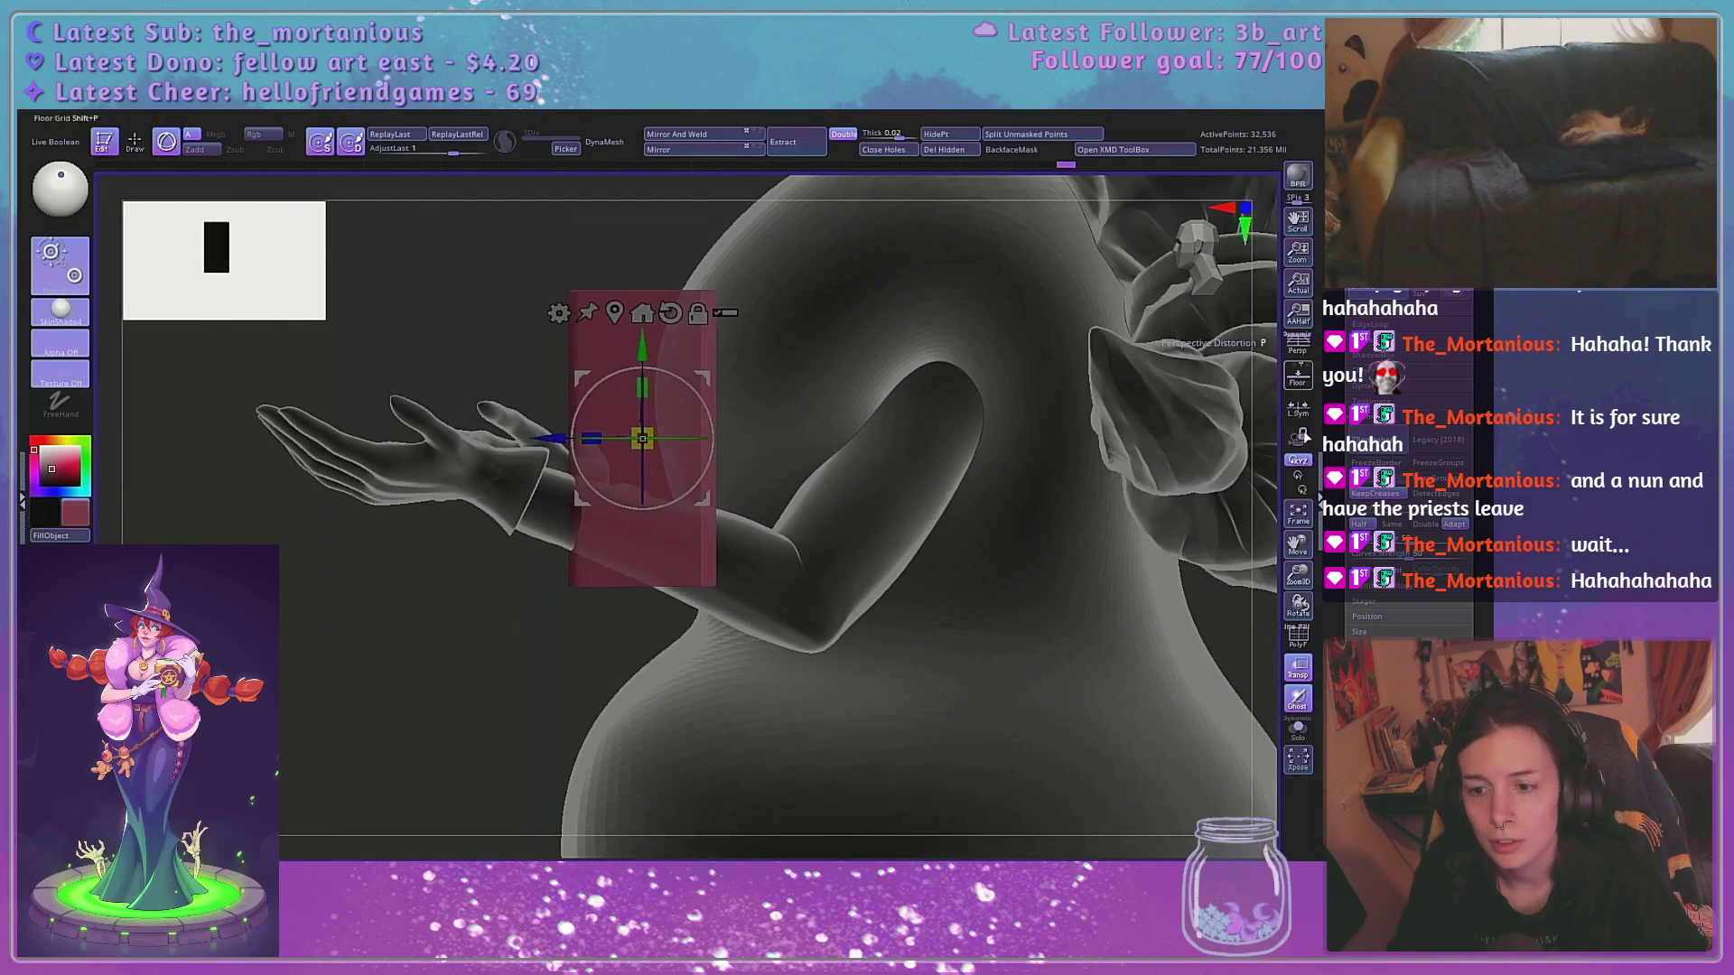
left_click_drag(1298, 578, 1357, 602)
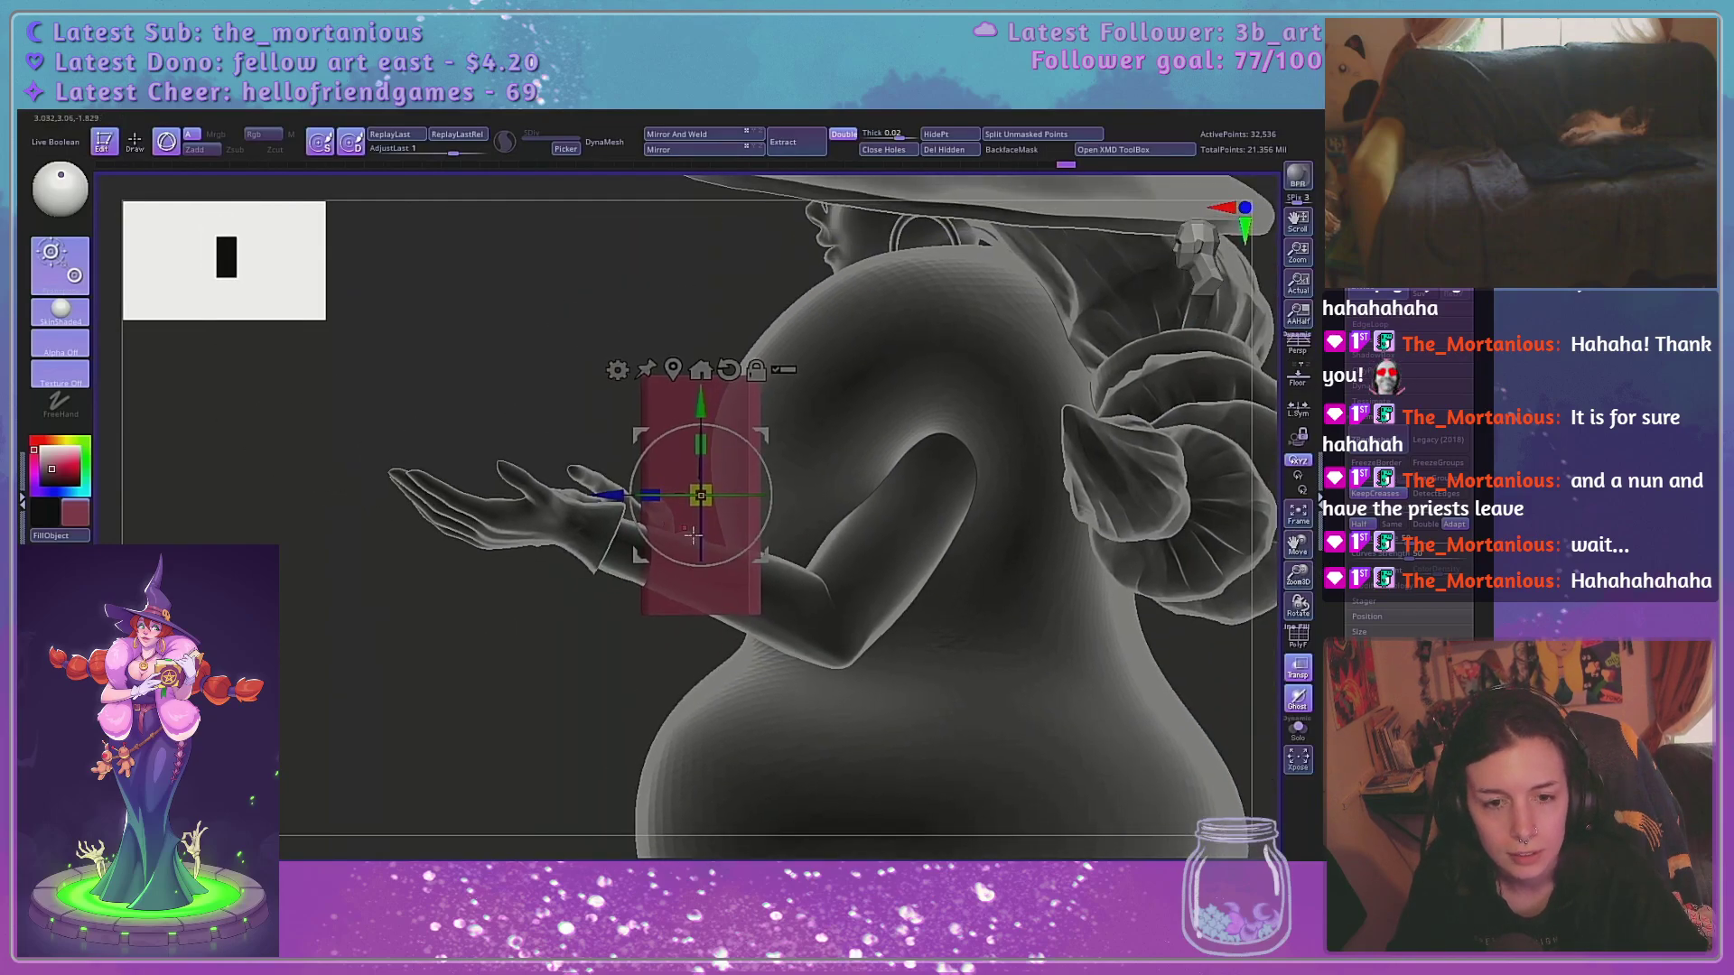
left_click_drag(692, 535, 768, 522)
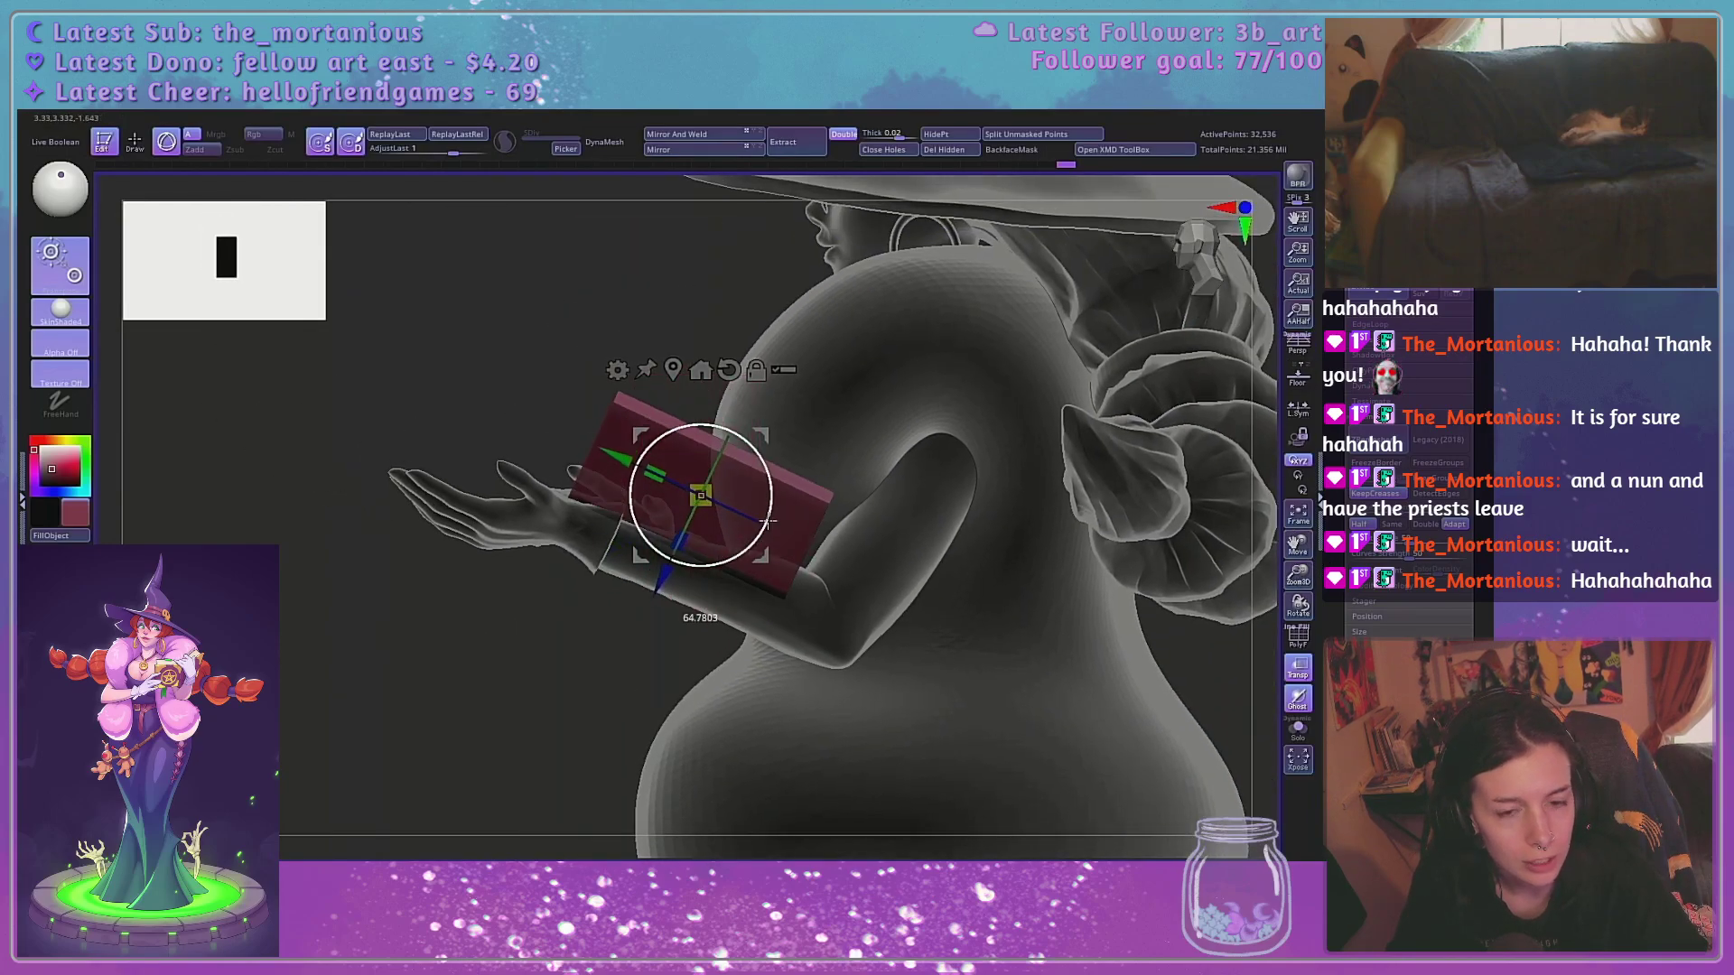
left_click_drag(667, 576, 693, 552)
left_click_drag(631, 422, 641, 427)
mouse_move(795, 490)
left_mouse_down()
mouse_move(728, 510)
mouse_move(729, 447)
mouse_move(775, 493)
left_mouse_up()
left_click_drag(755, 413, 768, 414)
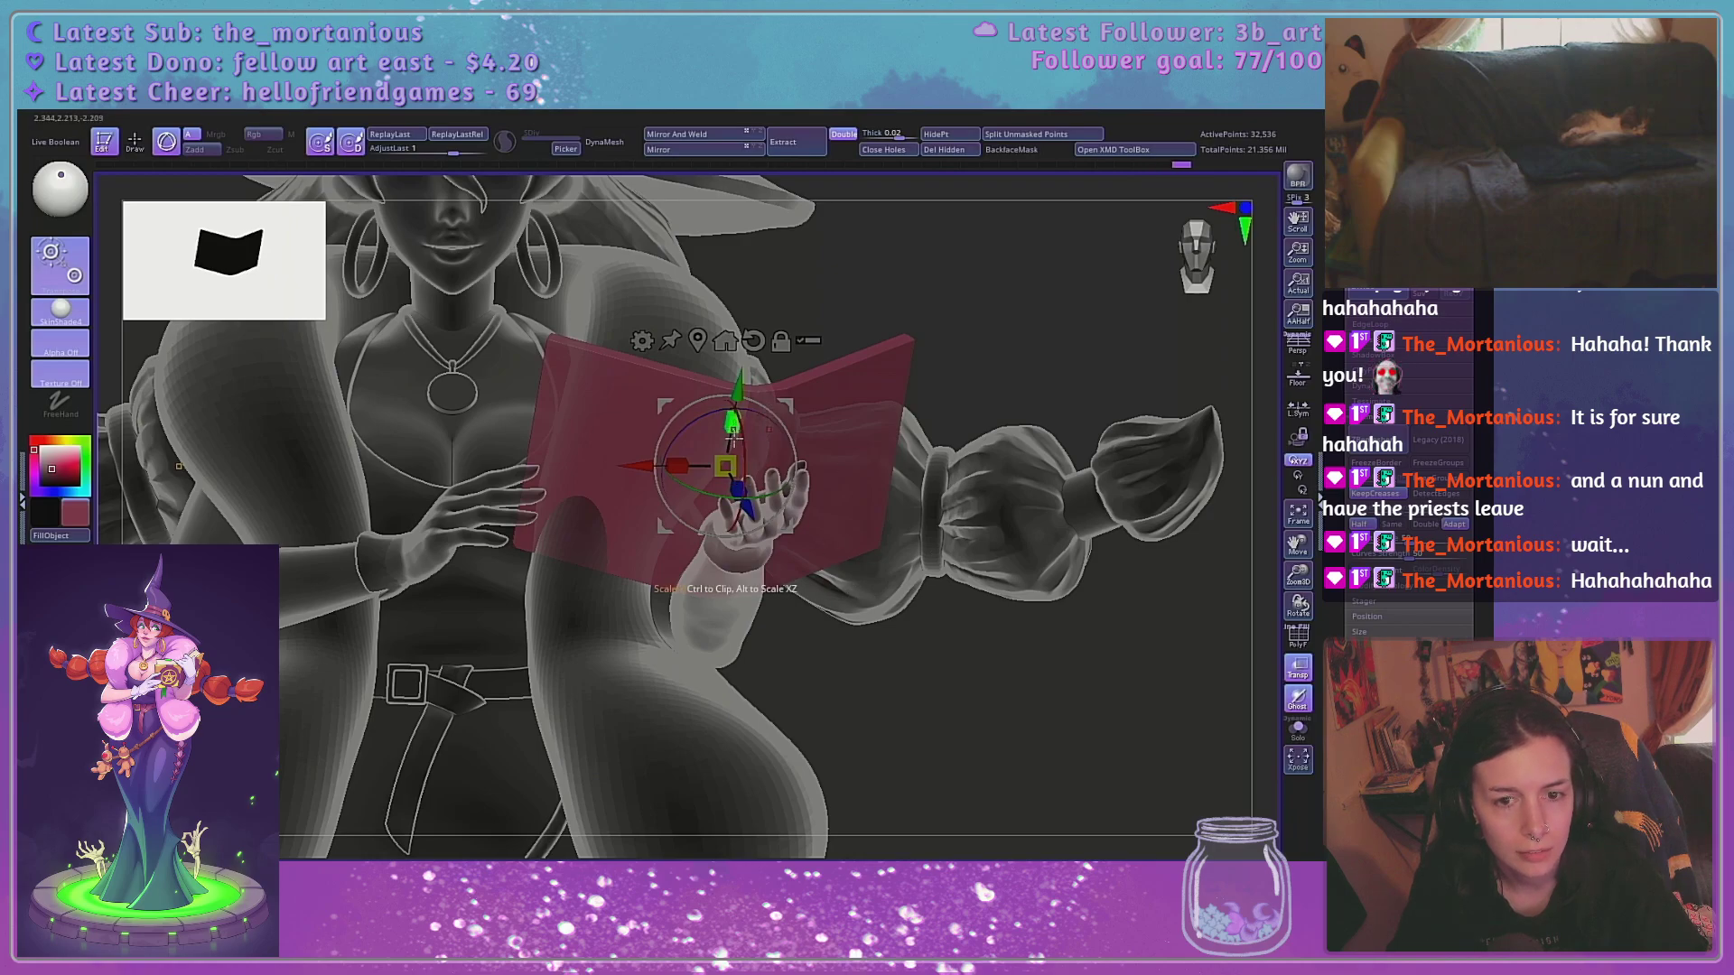
Scale the book down slightly and shift only the gizmo's pivot along the depth axis onto the spine
left_click_drag(736, 458, 685, 466)
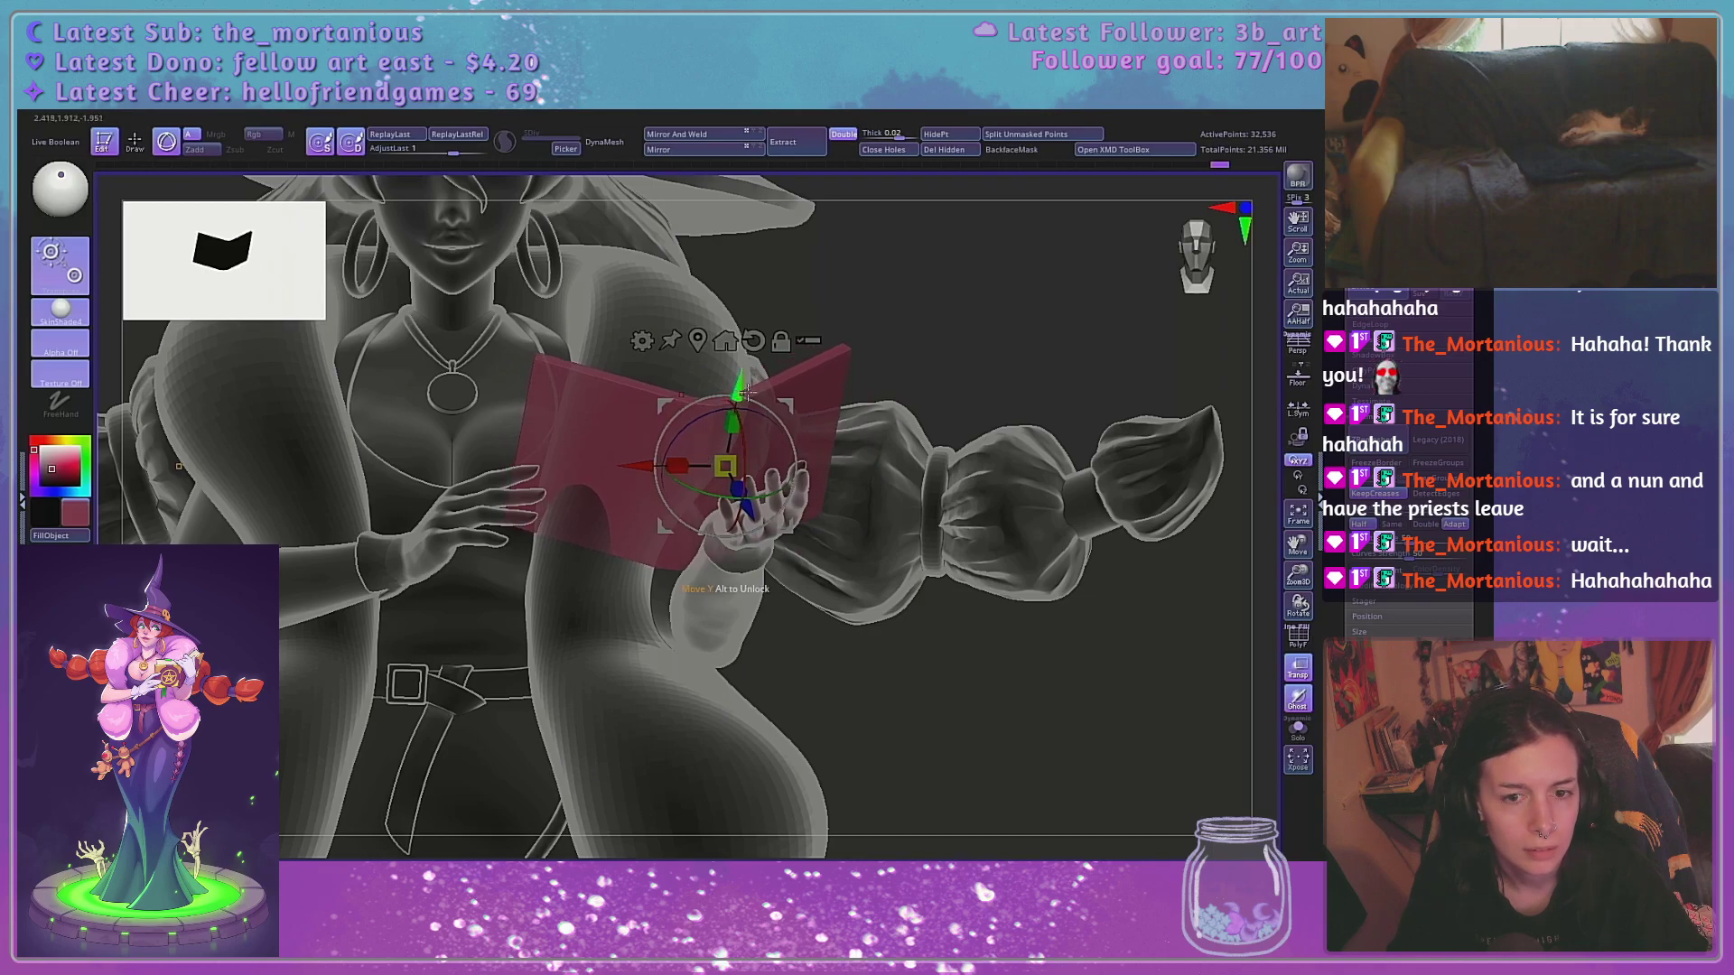
right_click_drag(736, 280, 725, 342)
left_click(697, 341, "alt")
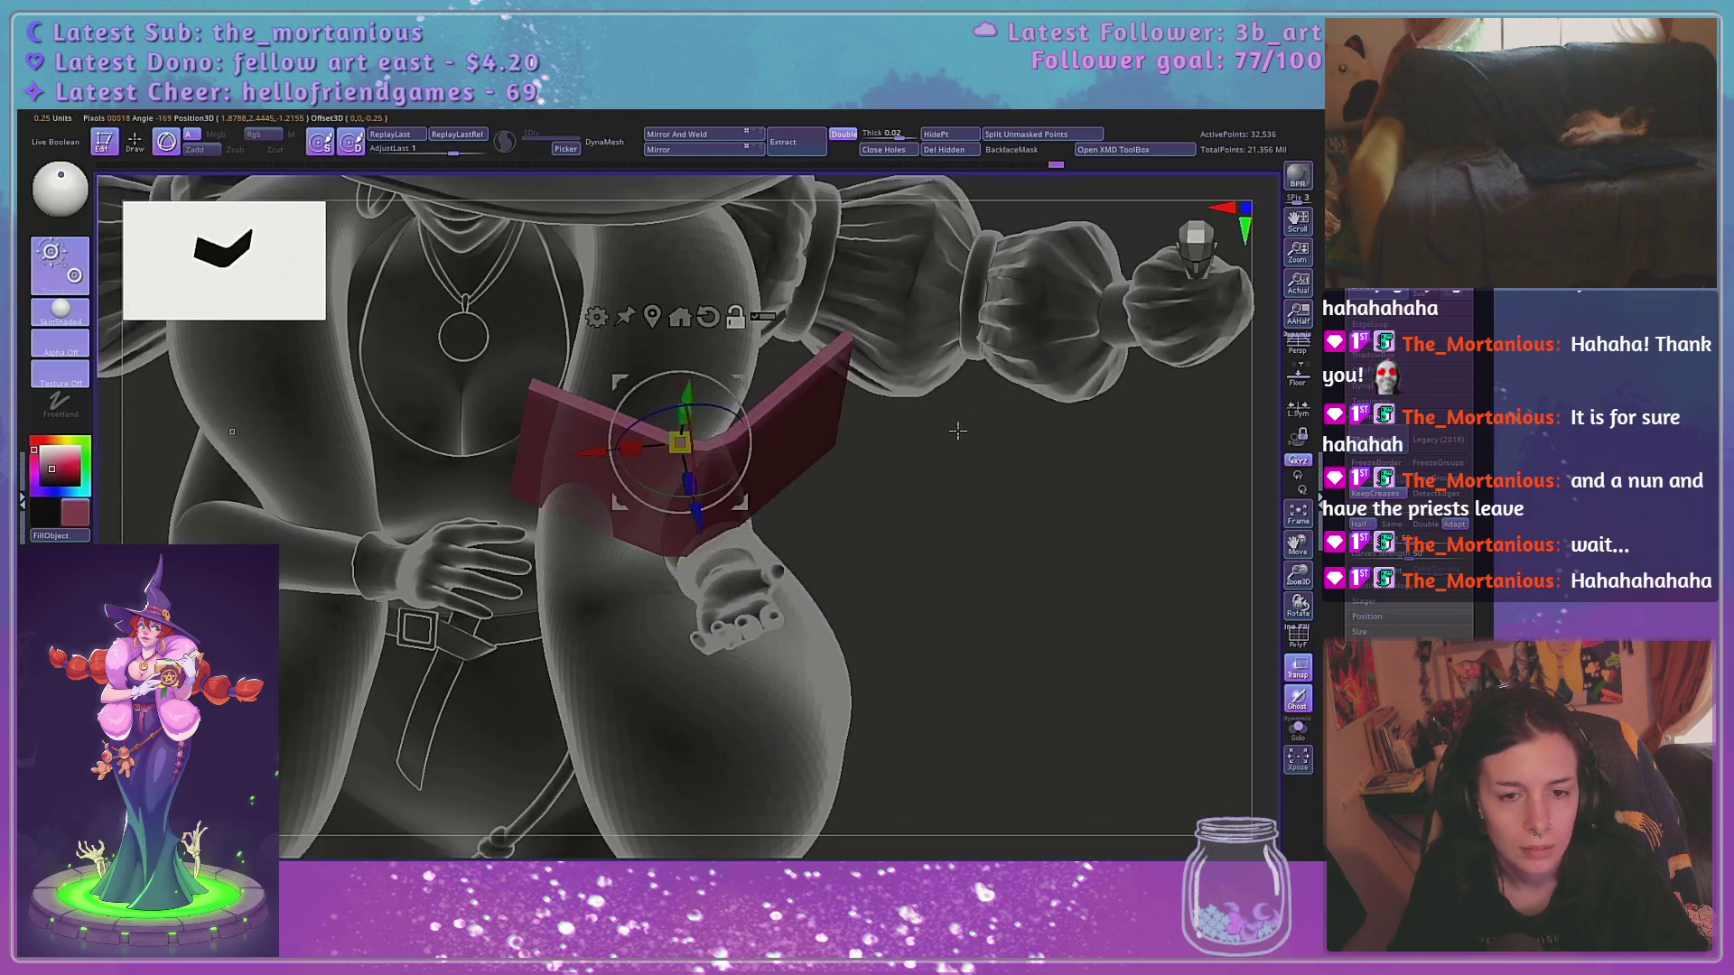
left_click_drag(957, 432, 955, 507)
left_click_drag(695, 529, 709, 606, "alt")
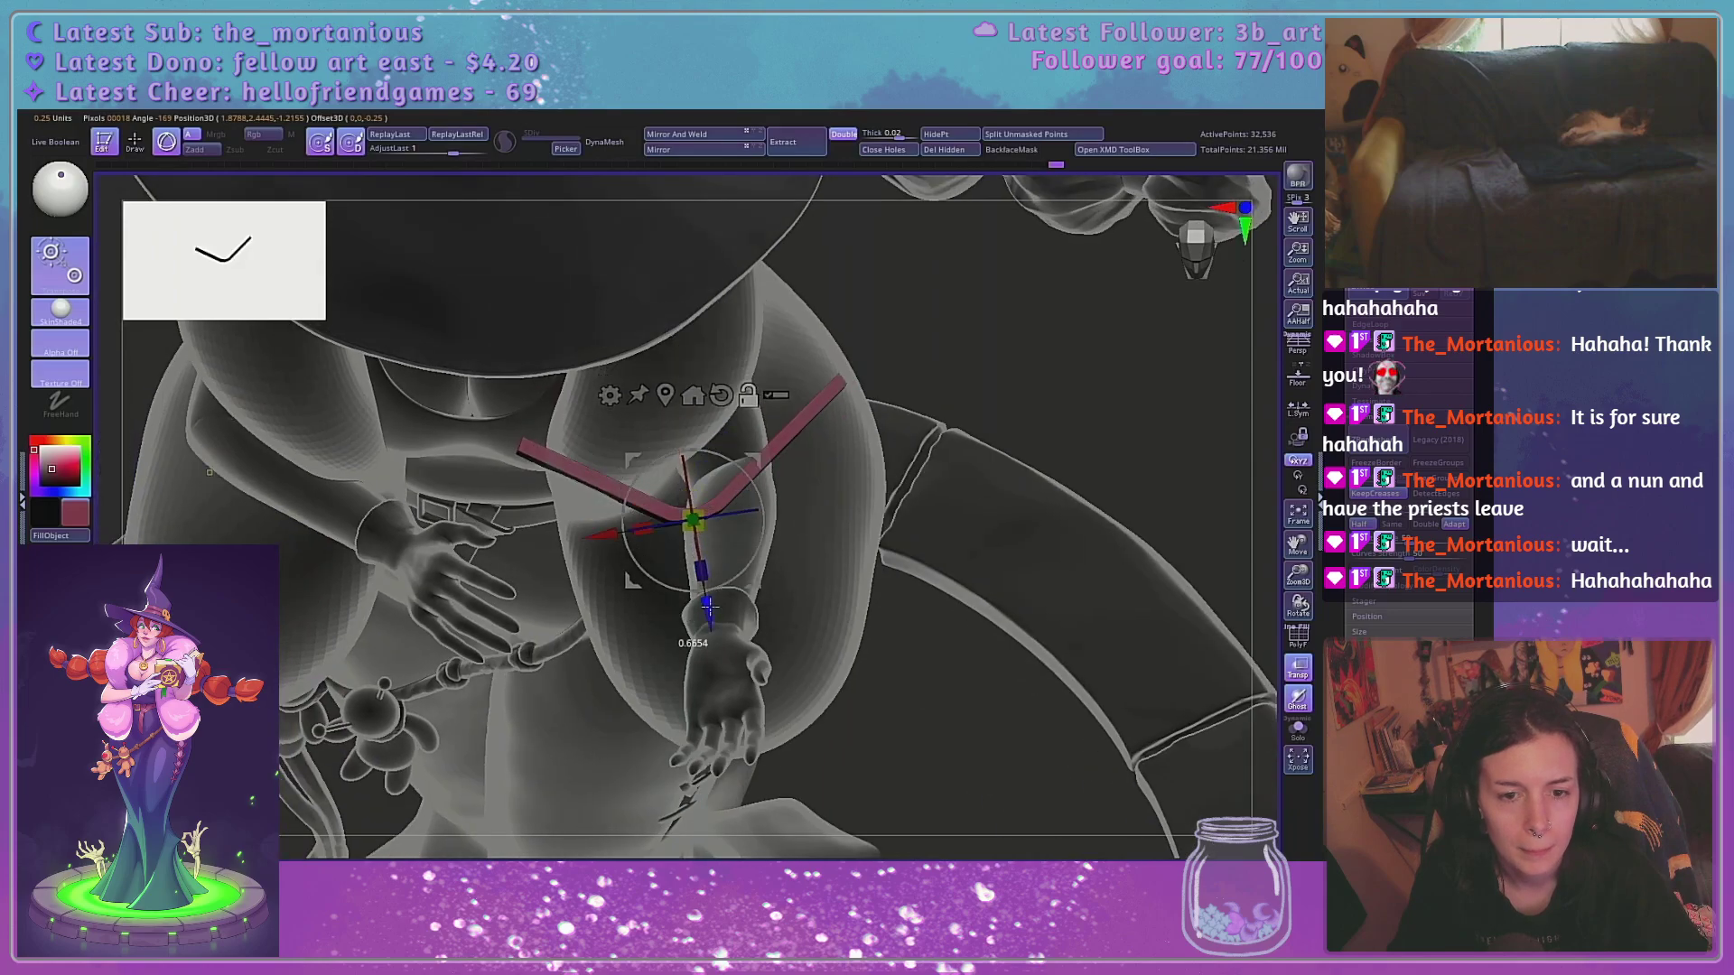
Tilt the book further forward about its X axis and lower it slightly between the two hands
right_click_drag(1007, 349, 764, 491)
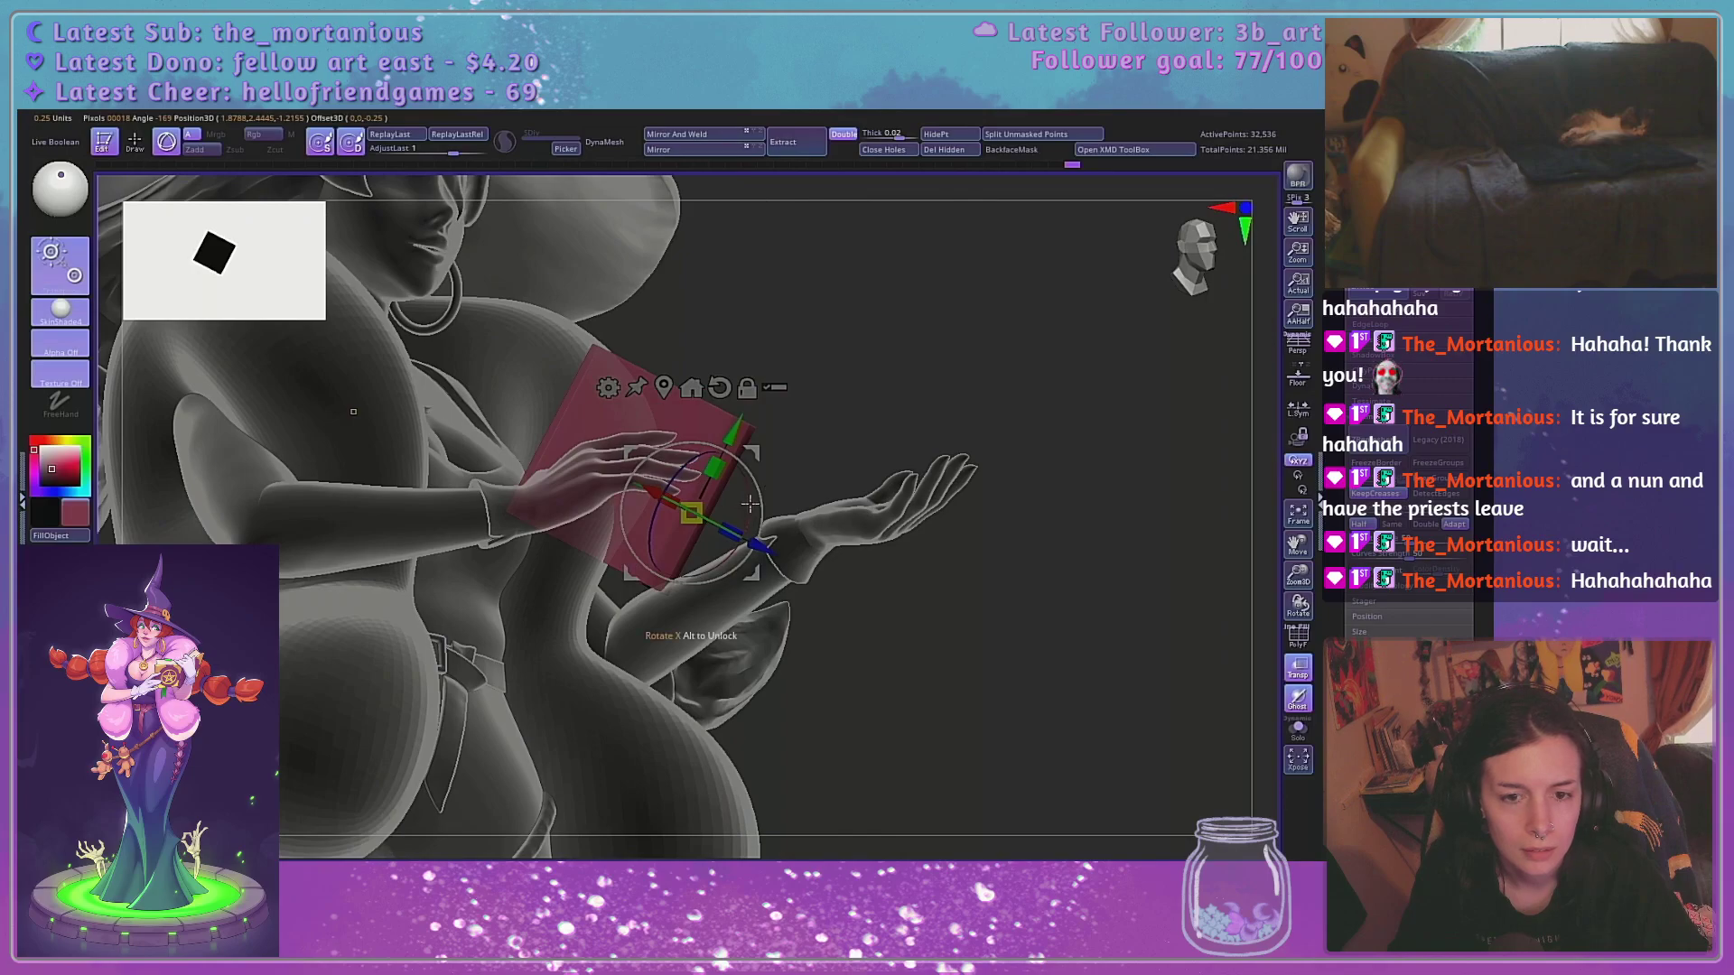
left_click_drag(749, 504, 733, 581)
left_click_drag(726, 457, 721, 467)
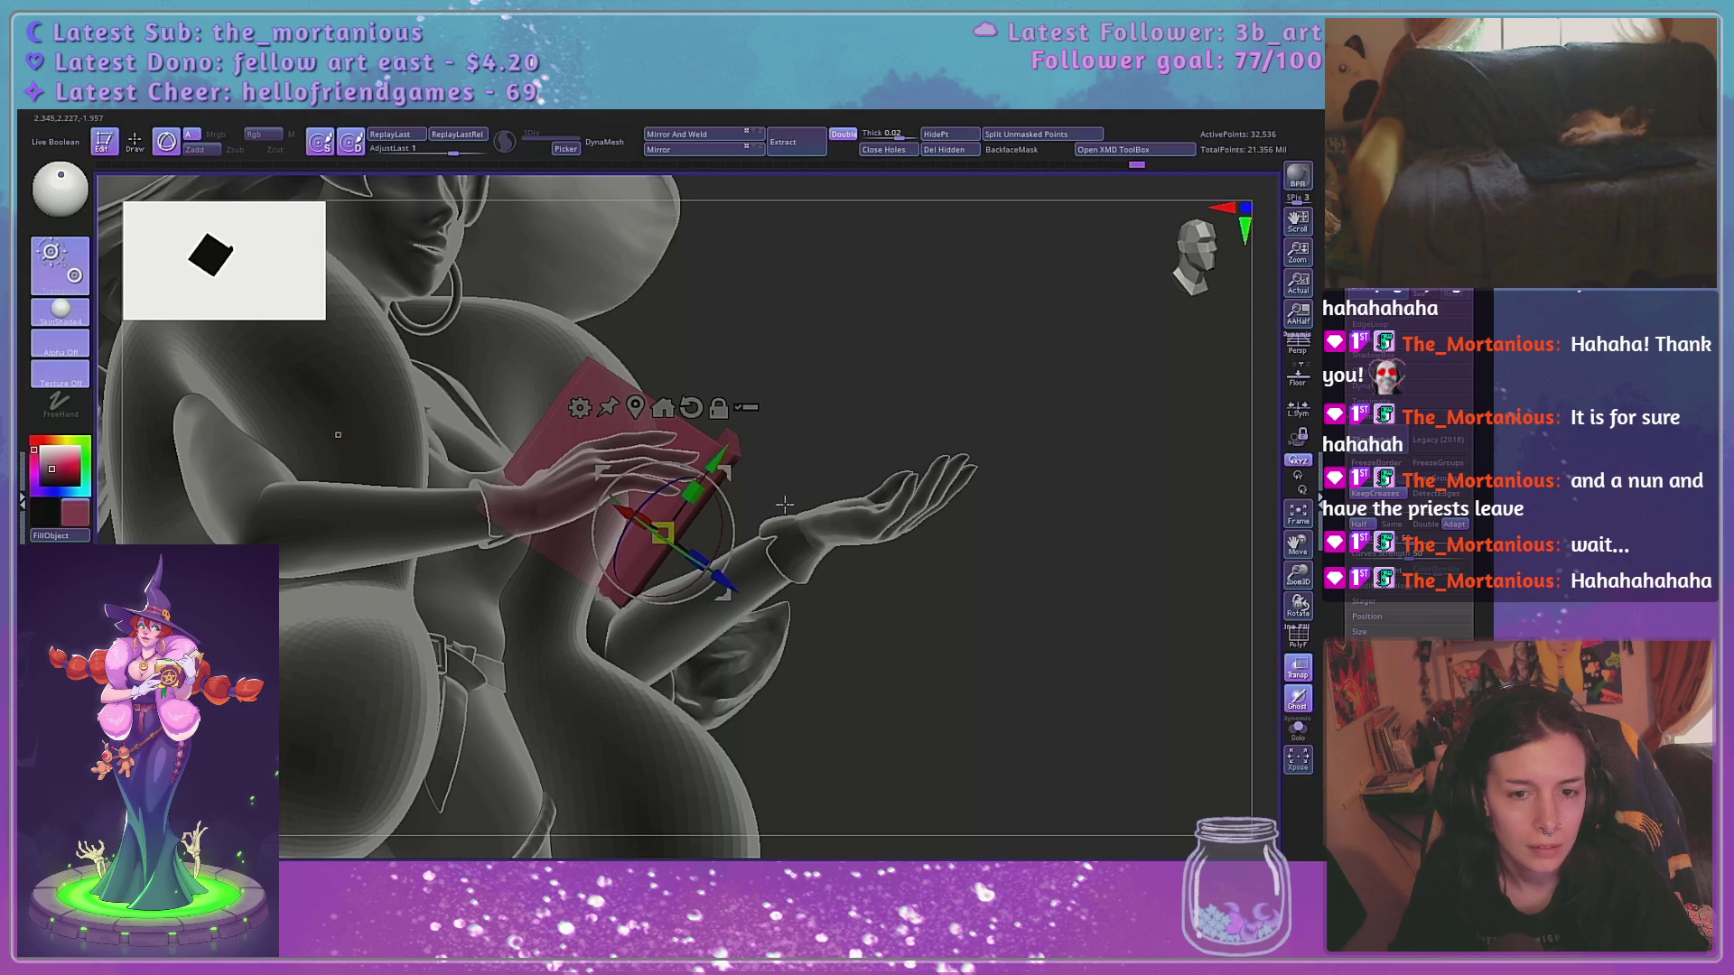
left_click_drag(848, 405, 827, 404)
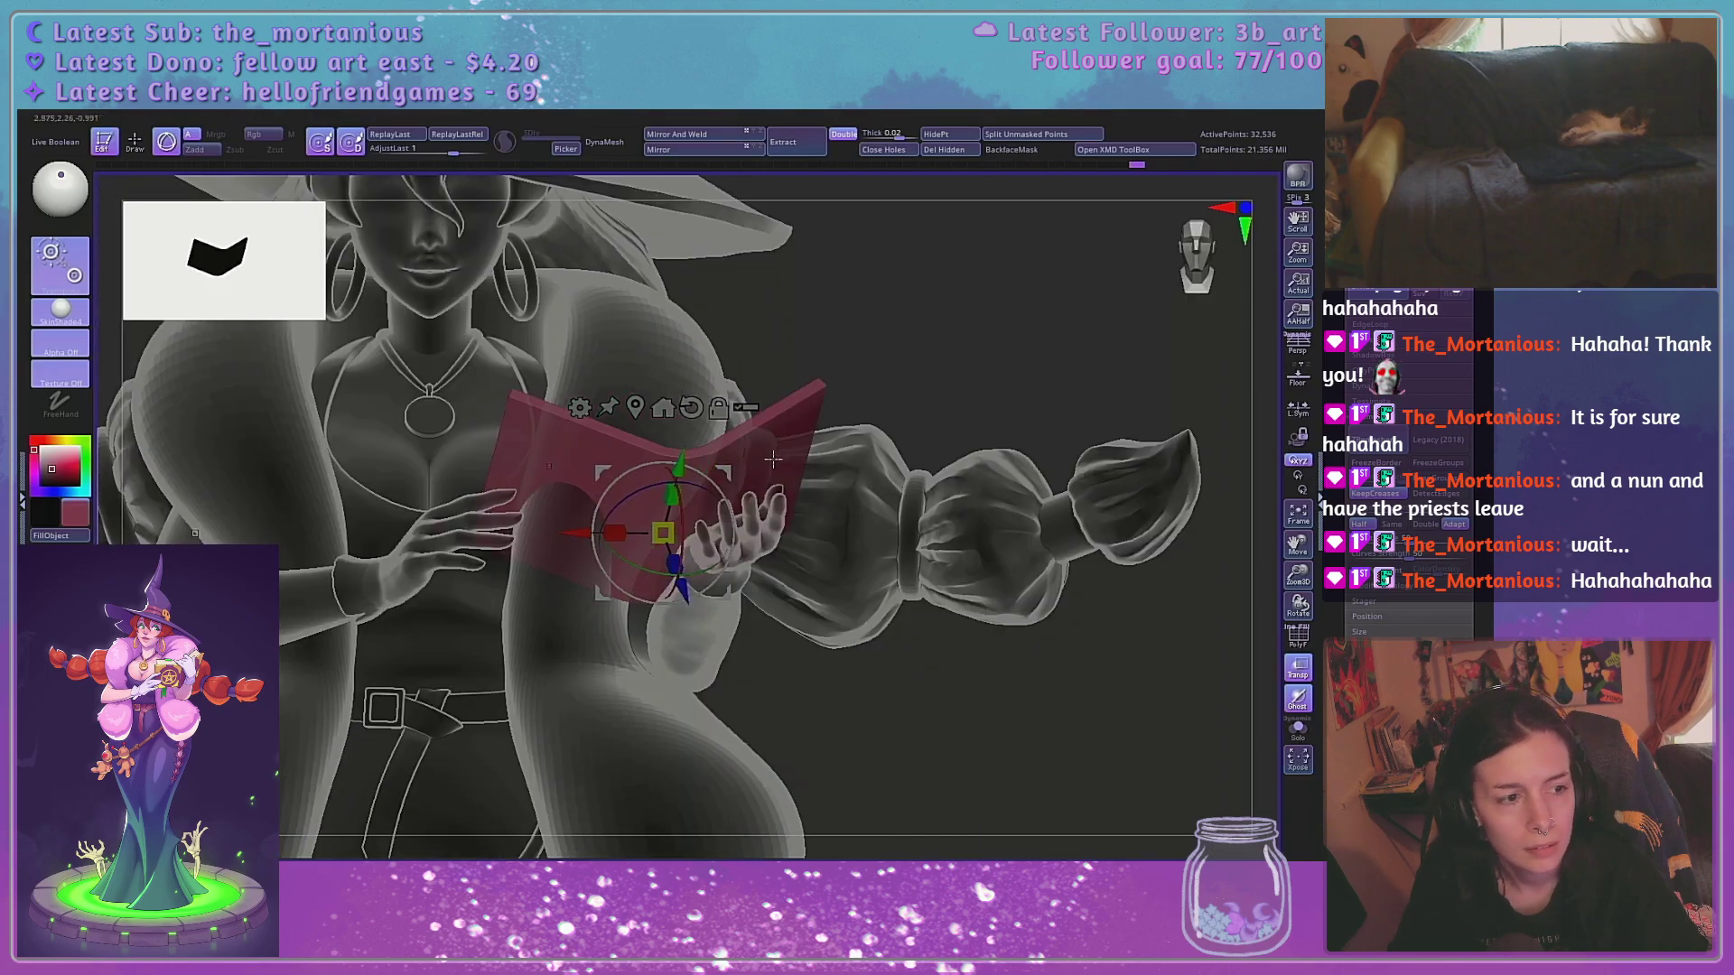
Turn the book about 13° around its vertical axis and fine-tune its placement against the open palm
left_click_drag(666, 574, 680, 572)
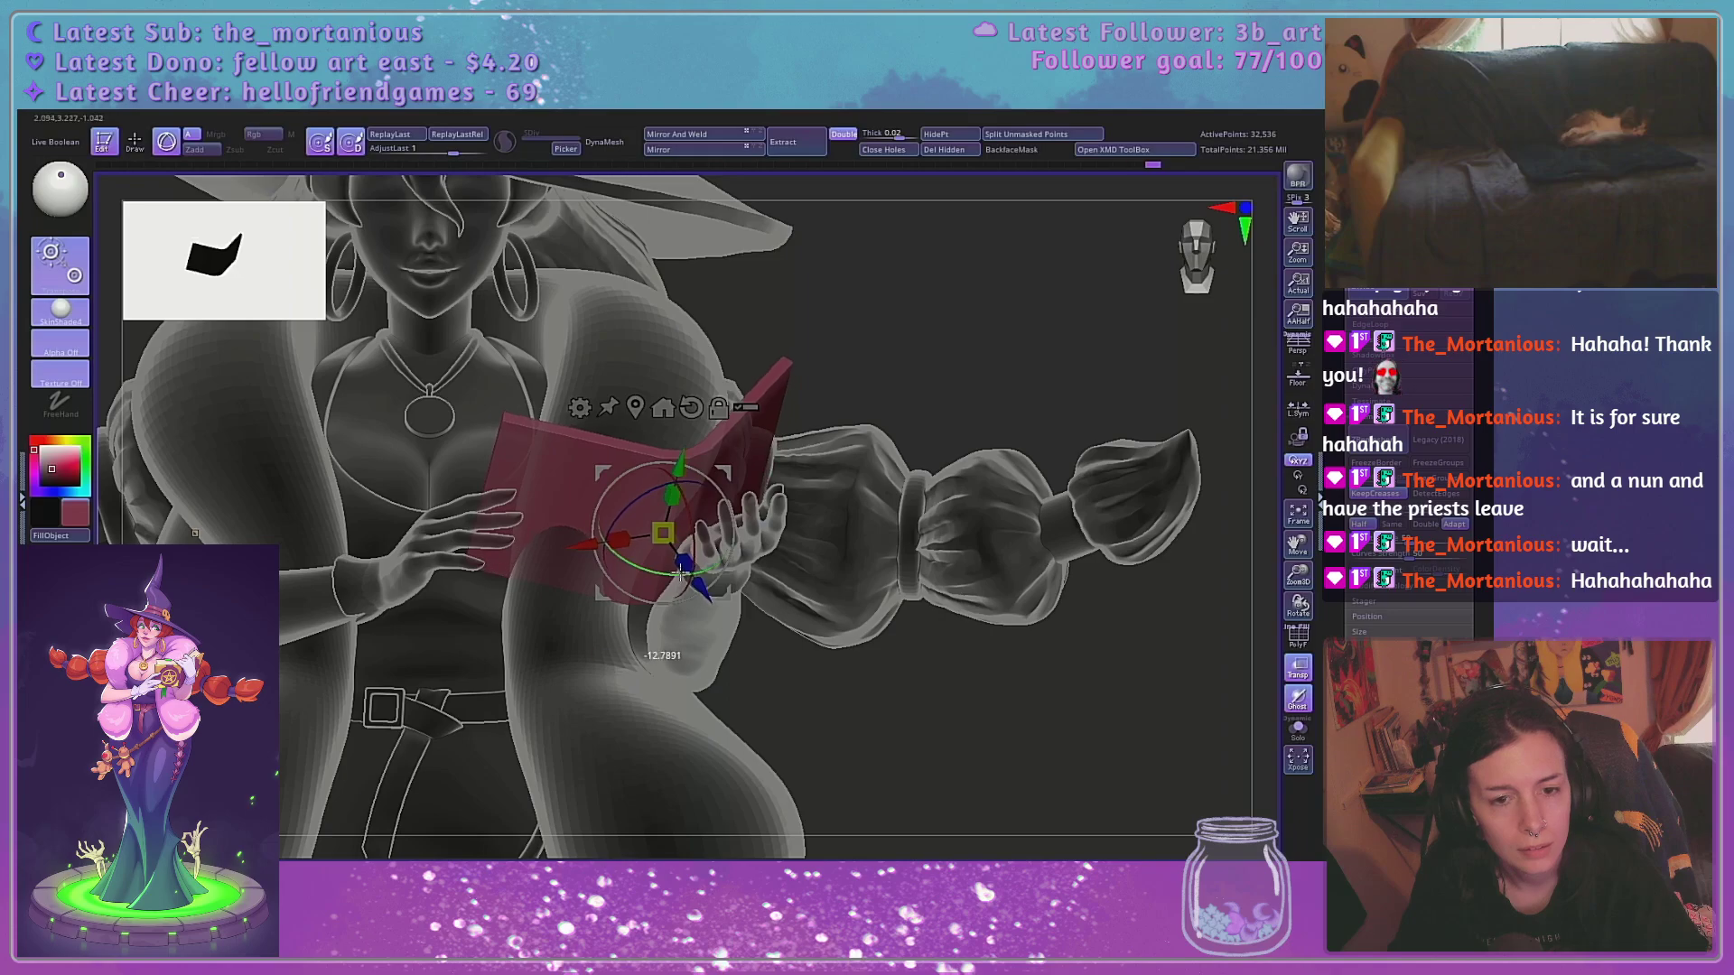
left_click_drag(820, 666, 850, 677)
mouse_move(705, 466)
left_mouse_down()
mouse_move(724, 444)
mouse_move(732, 459)
left_mouse_up()
left_click_drag(747, 568, 756, 577)
left_click_drag(874, 632, 931, 647)
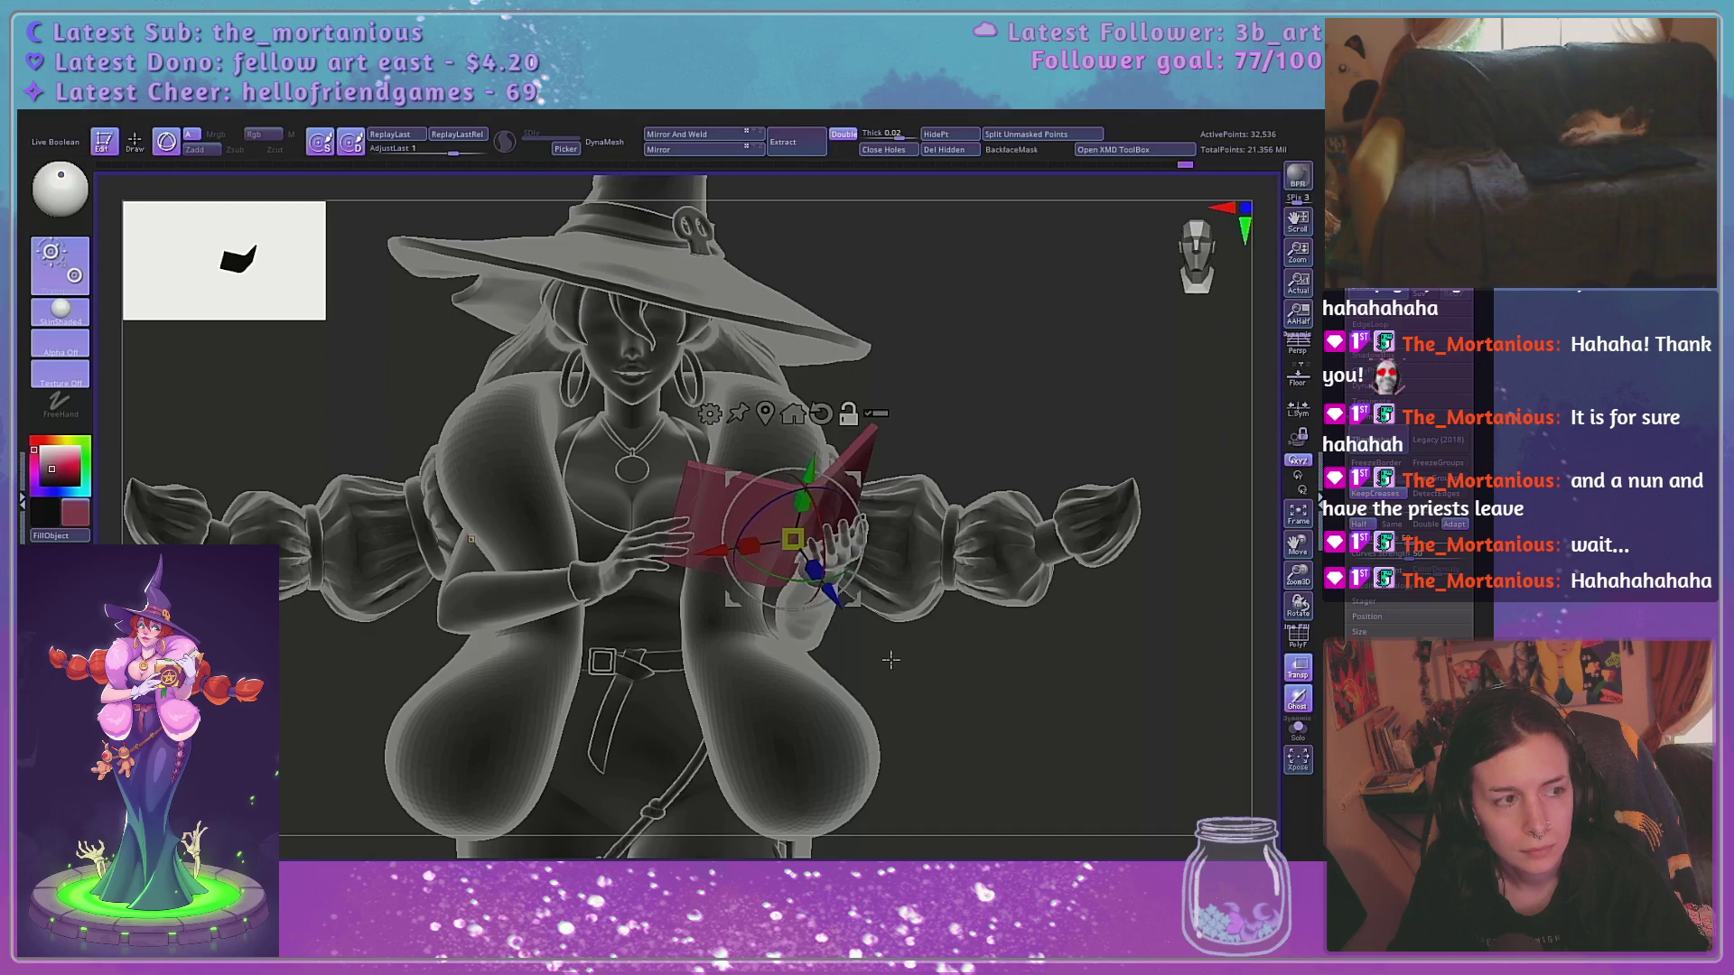
Raise the book slightly, rotate it by about 2°, and switch off transparency to view it on the shaded character
left_click_drag(810, 468, 817, 439)
left_click_drag(833, 520, 934, 470)
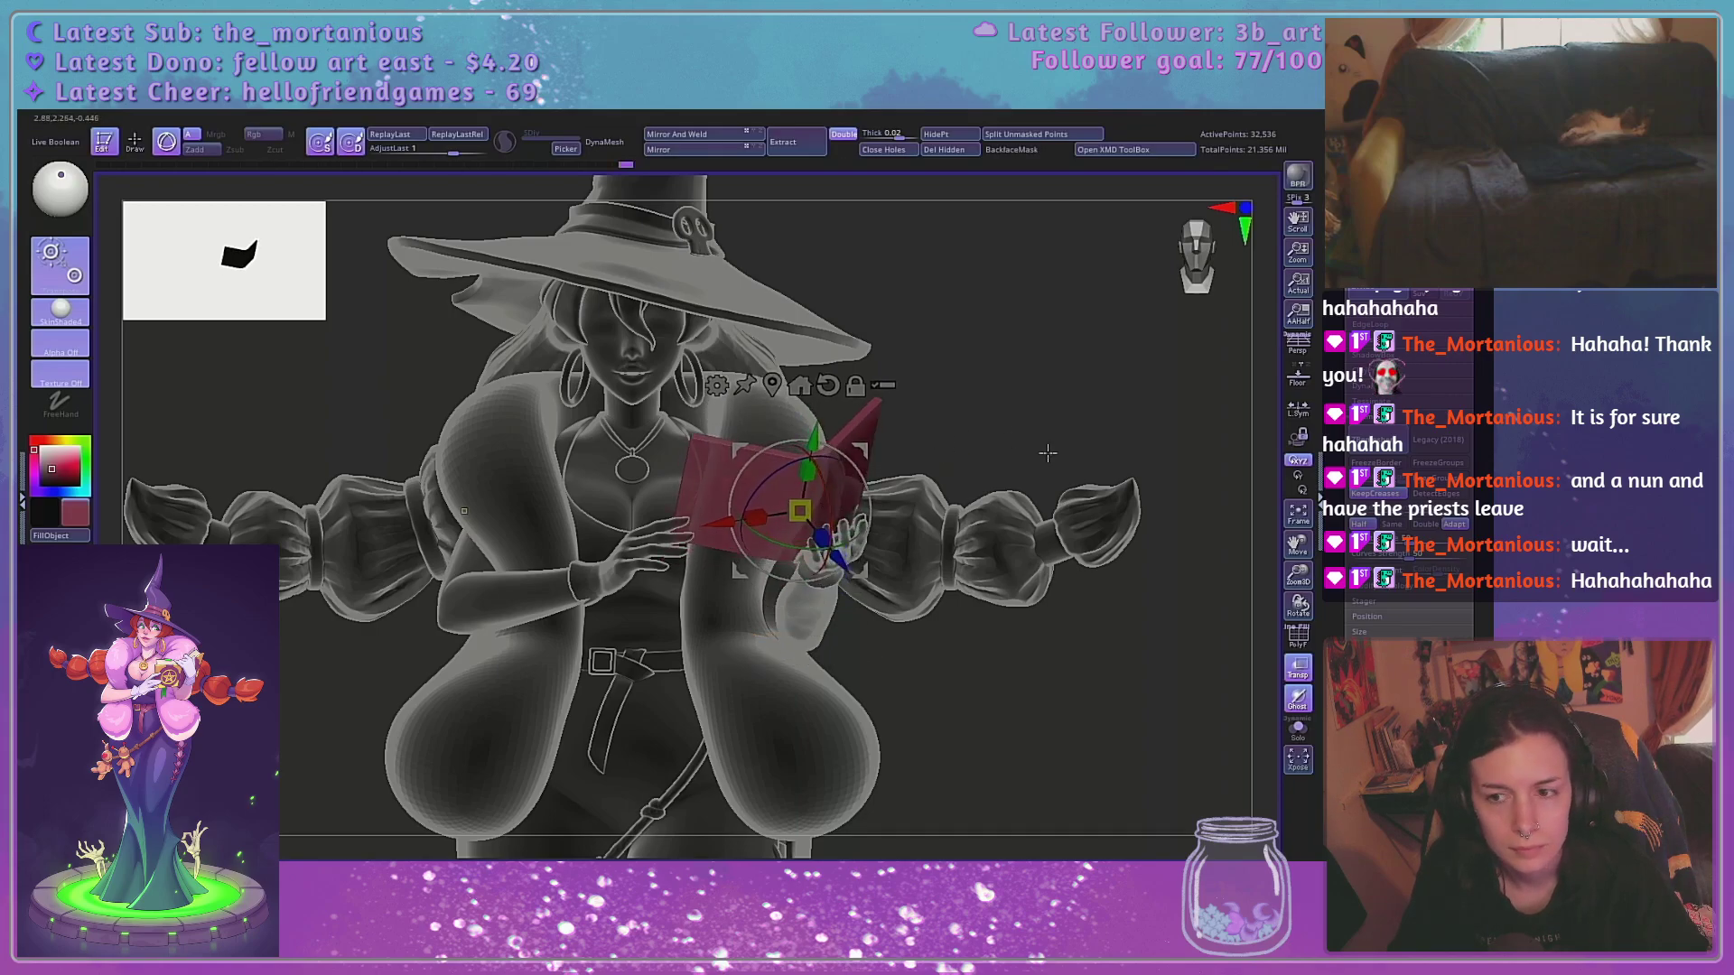
left_click_drag(763, 494, 769, 489)
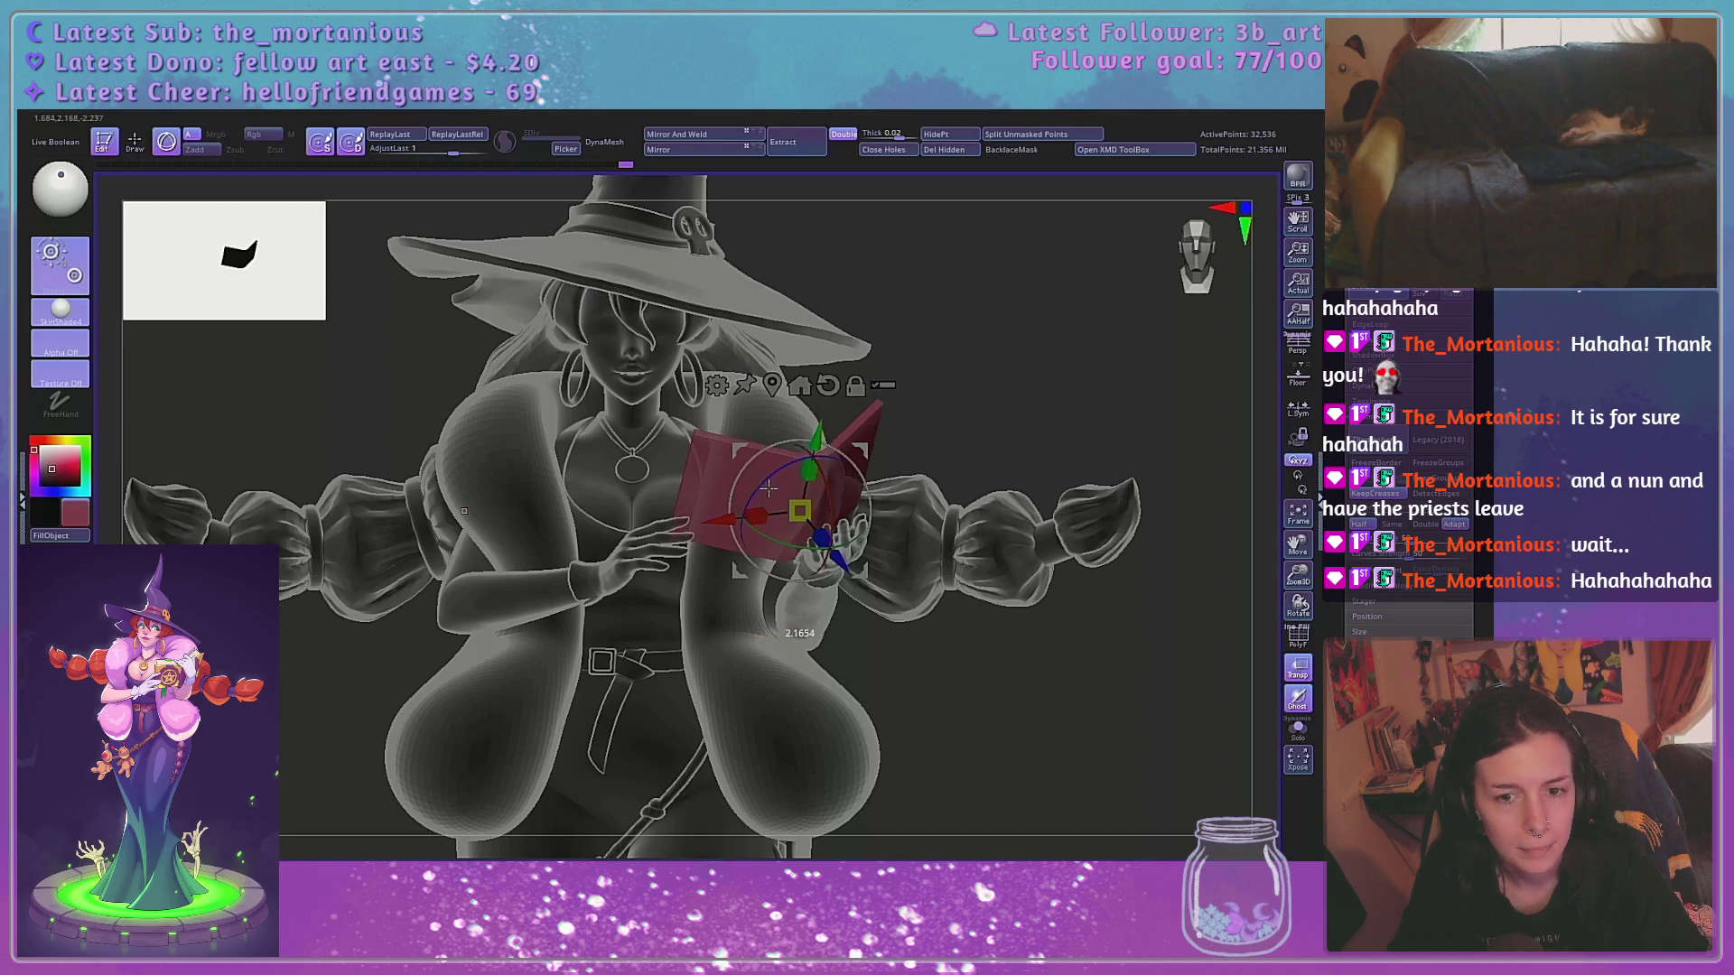
left_click(1298, 669)
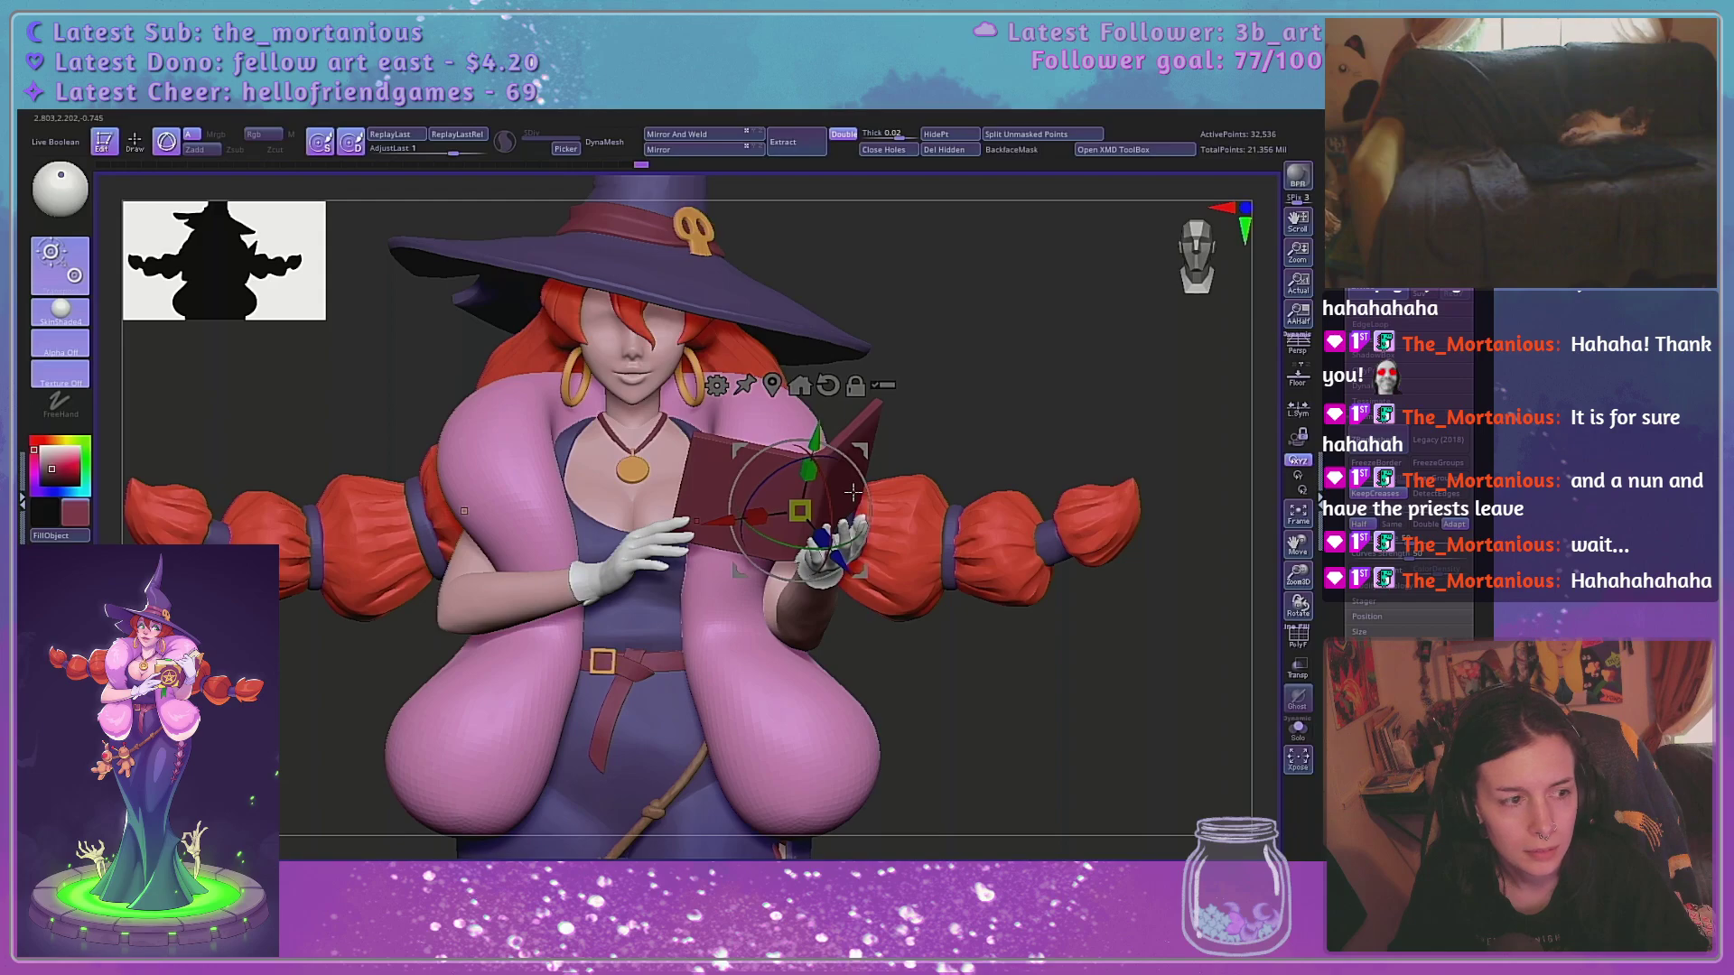
Nudge the book along its depth, sideways and vertical axes so it settles into the open hand
left_click_drag(817, 490, 769, 475)
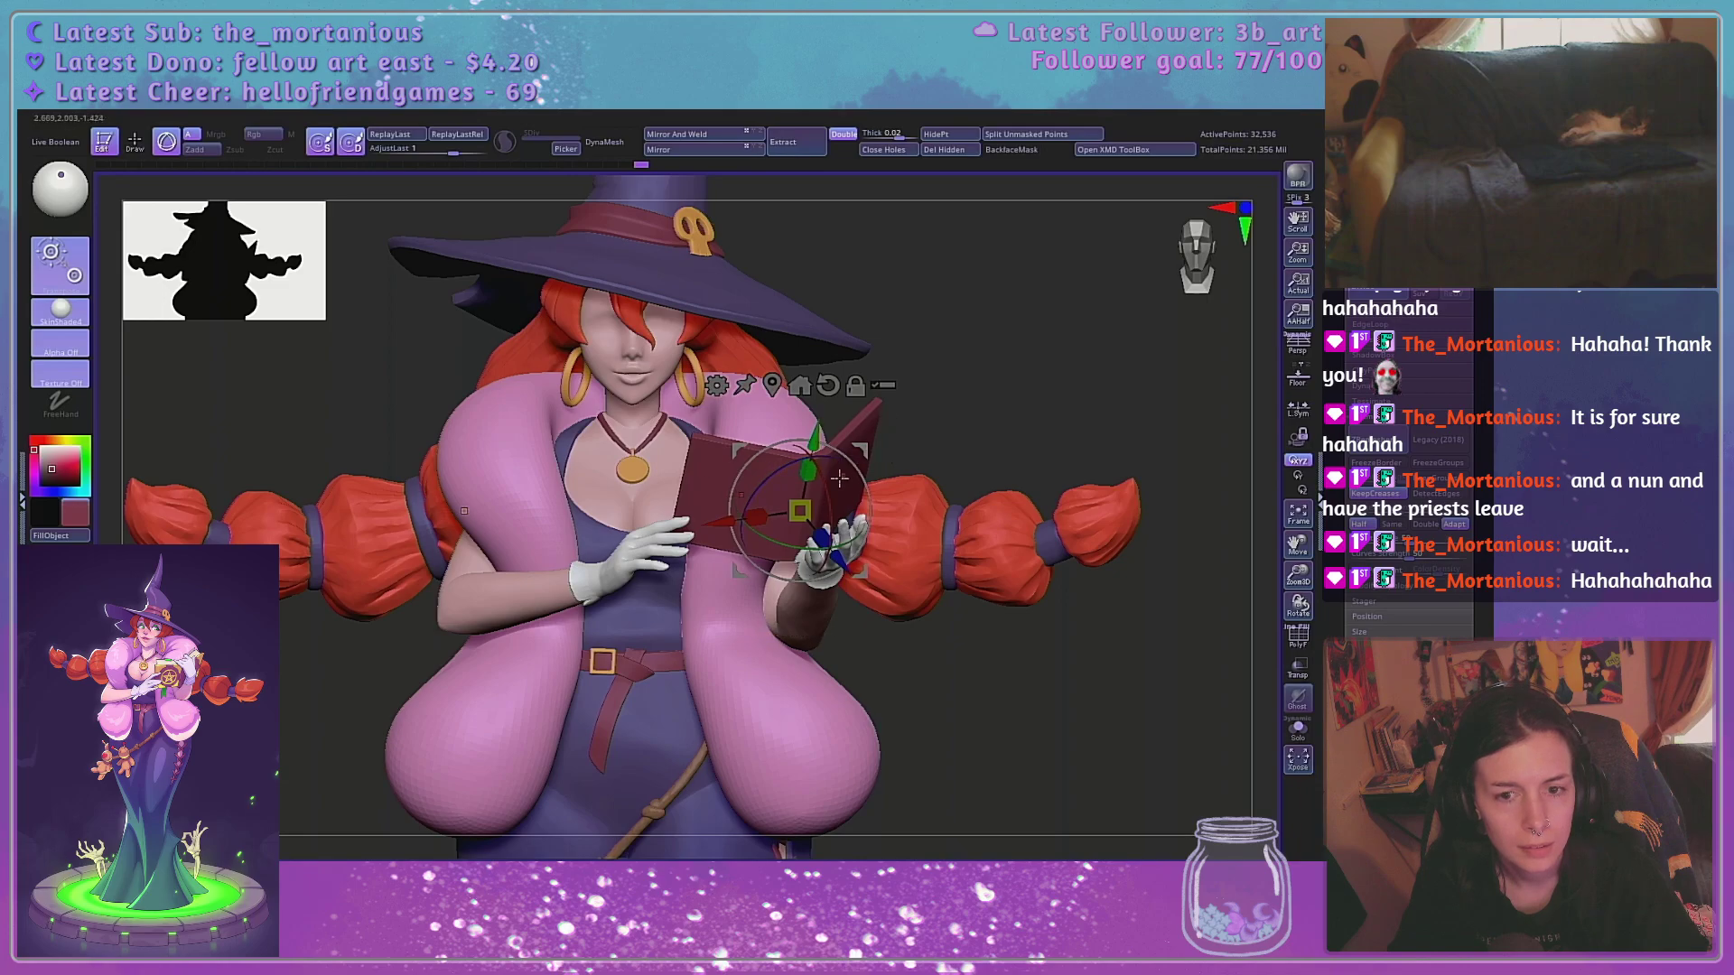
left_click_drag(842, 561, 850, 570)
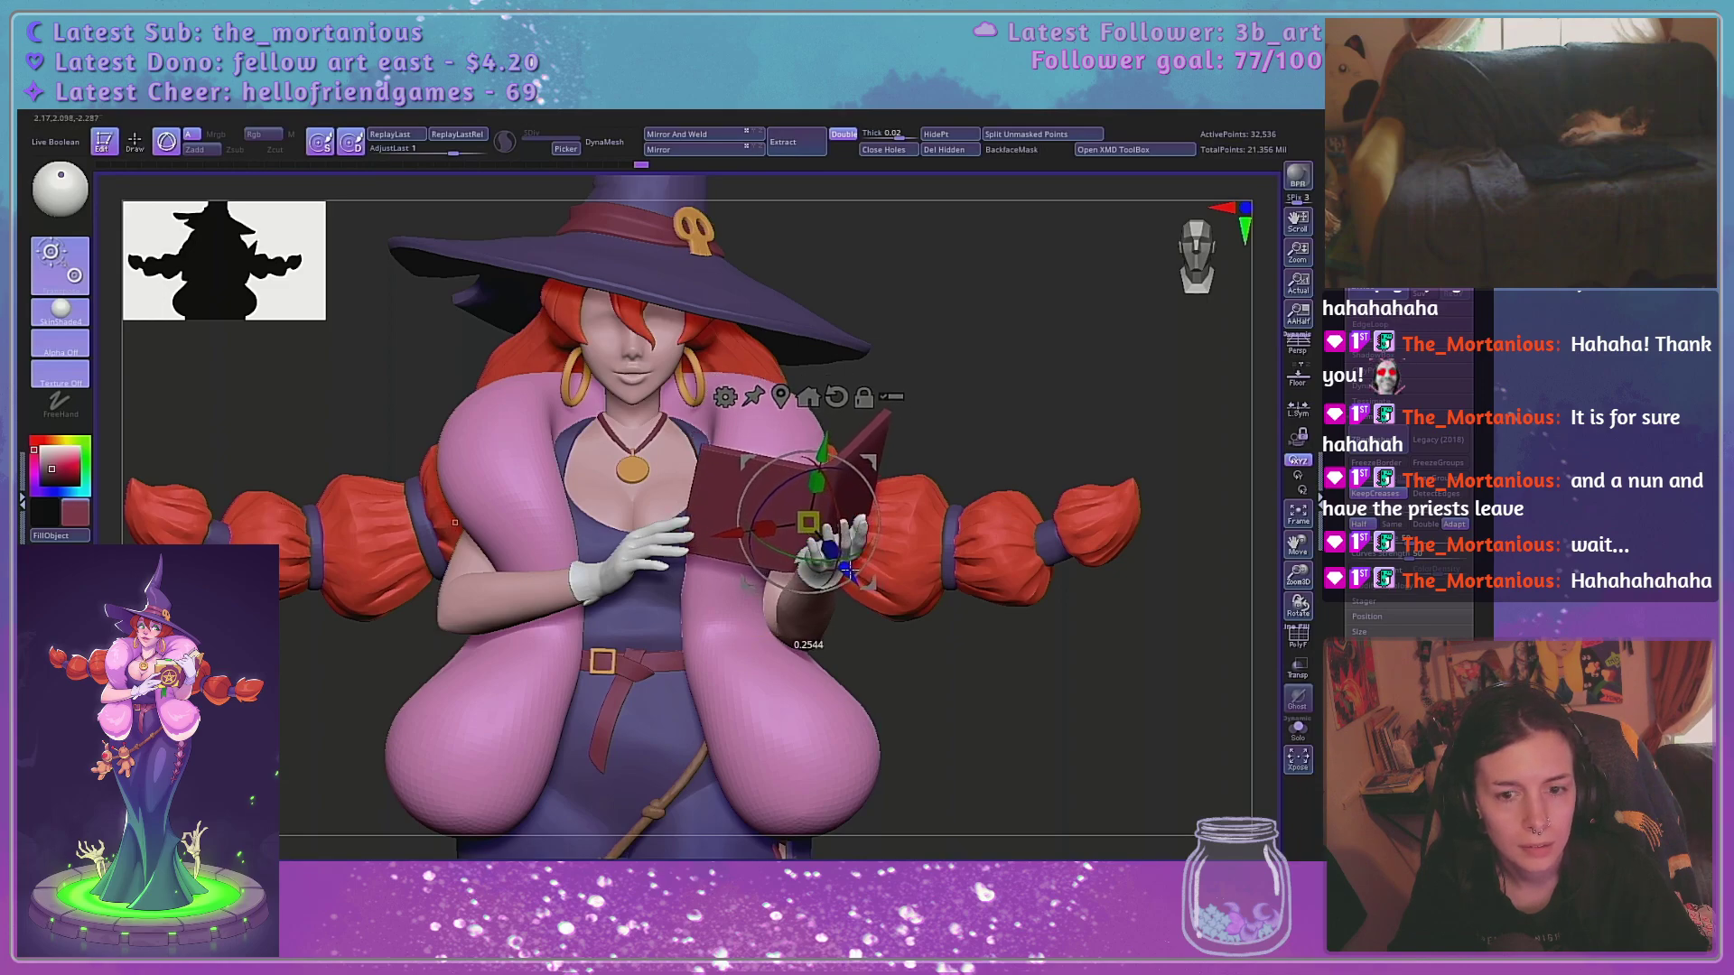
left_click_drag(730, 534, 723, 535)
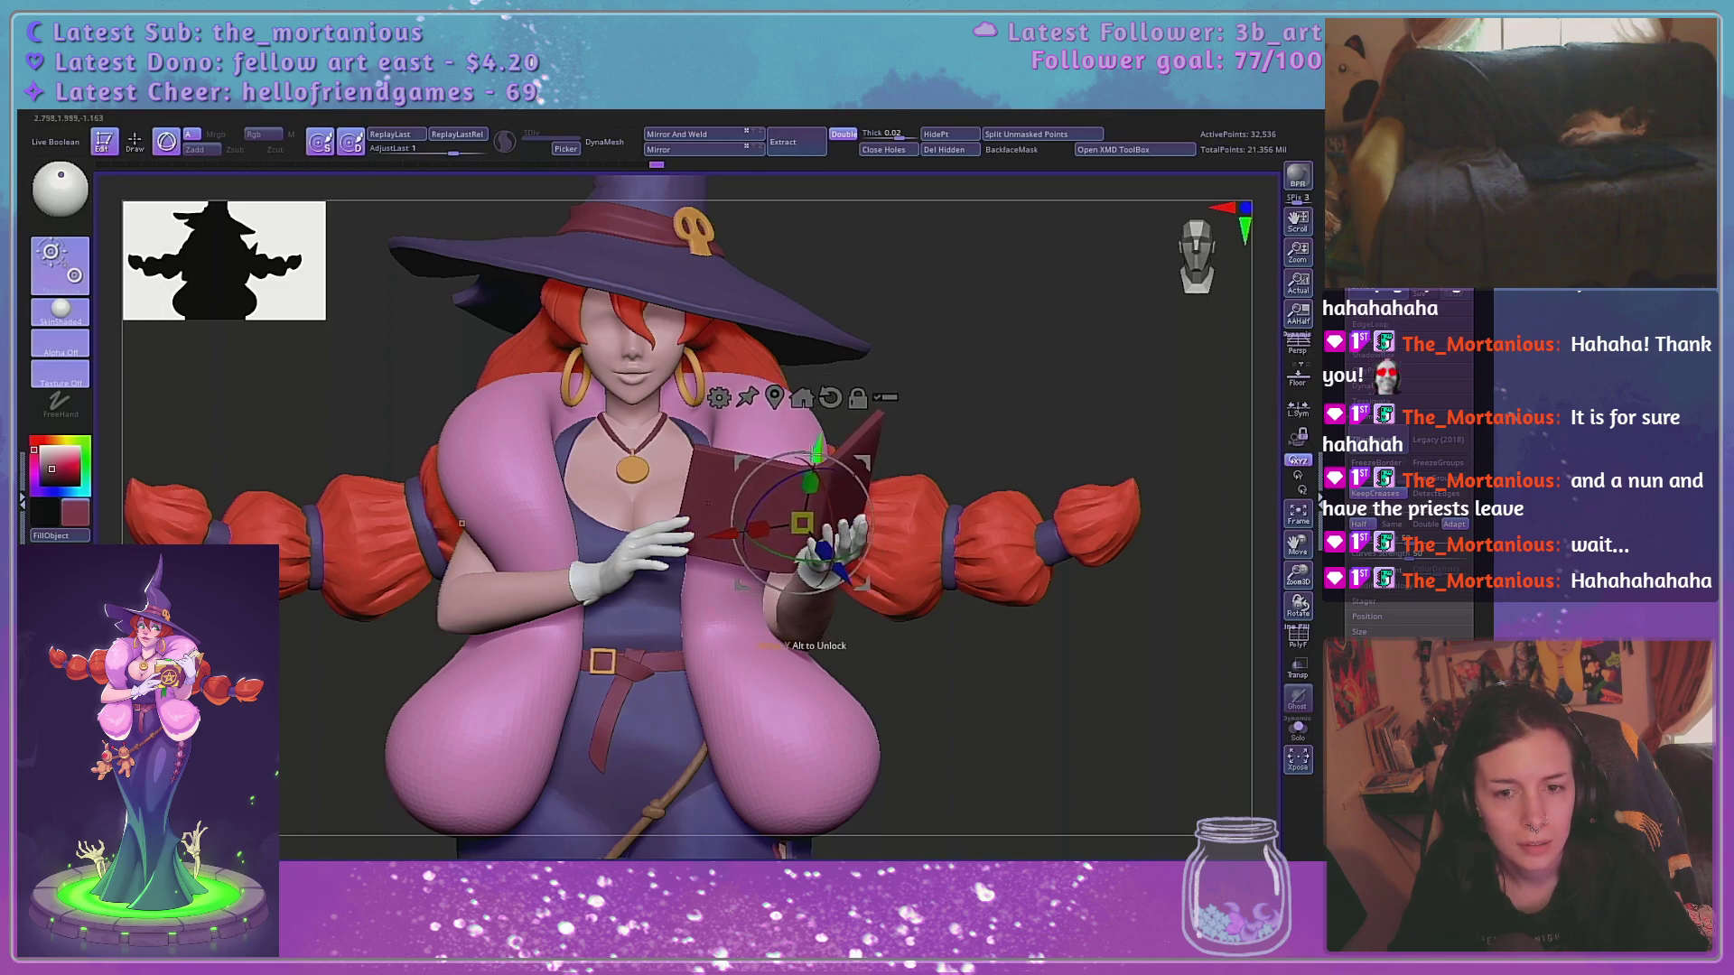
left_click_drag(816, 450, 813, 466)
Turn transparency back on, scale the book up slightly, and check its fit between the hands from below and above
left_click_drag(1019, 632, 807, 484)
left_click(1298, 669)
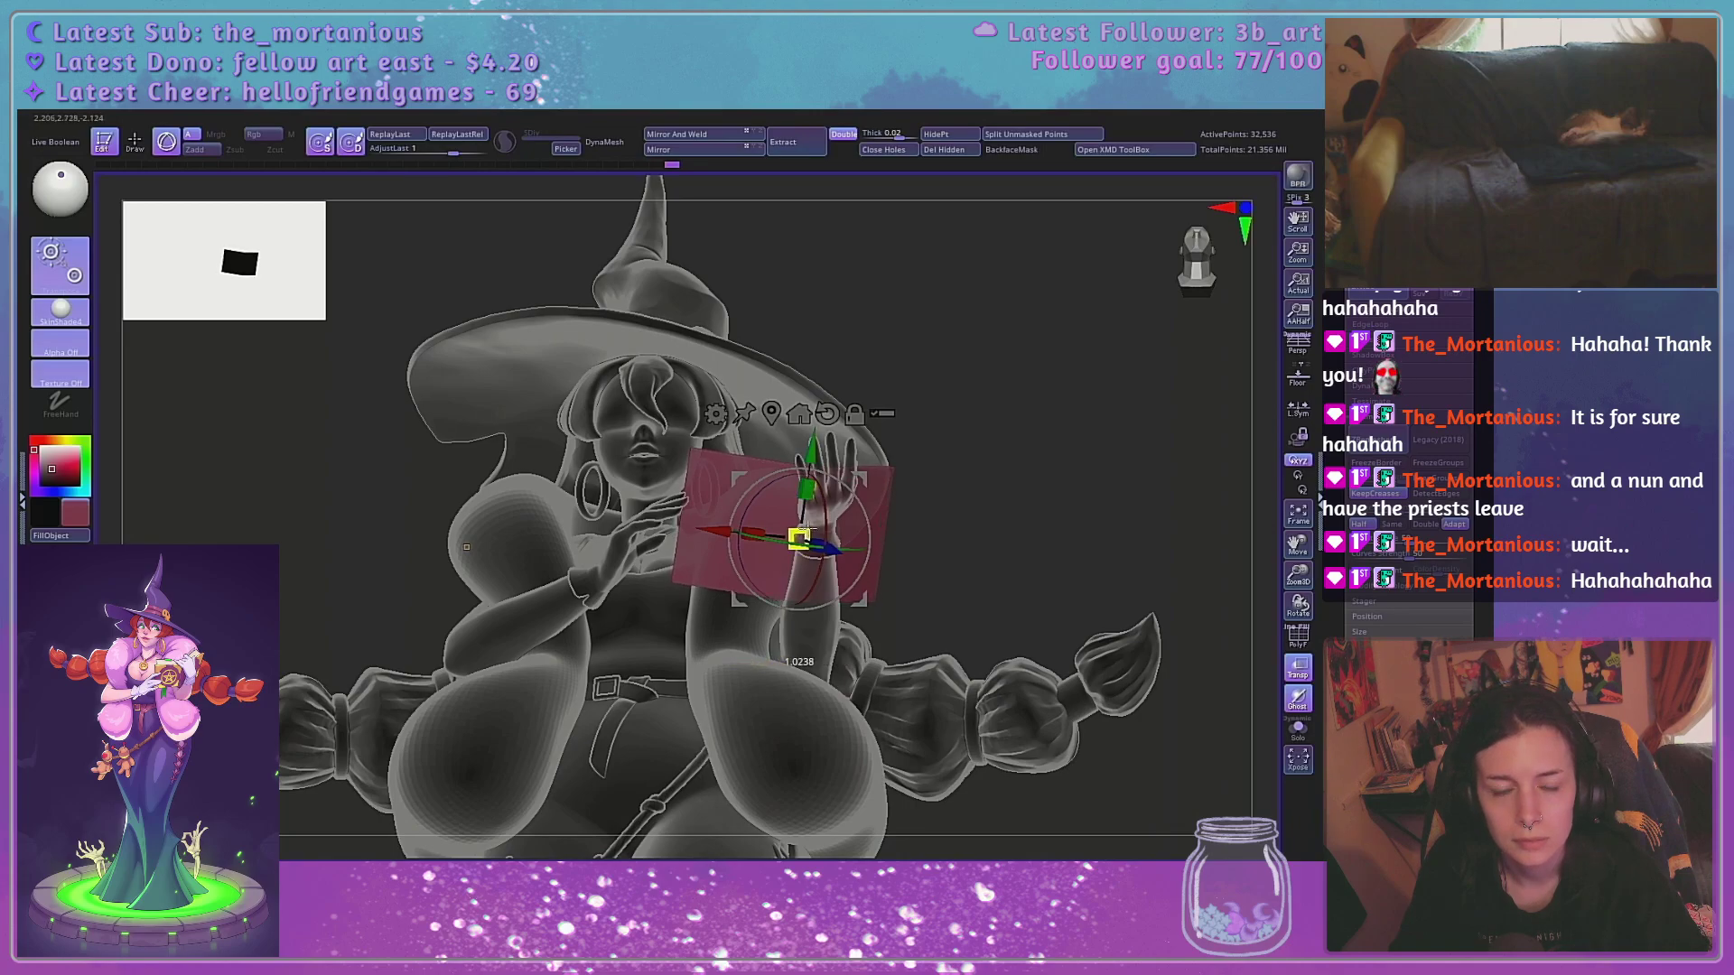
left_click_drag(980, 511, 1039, 623)
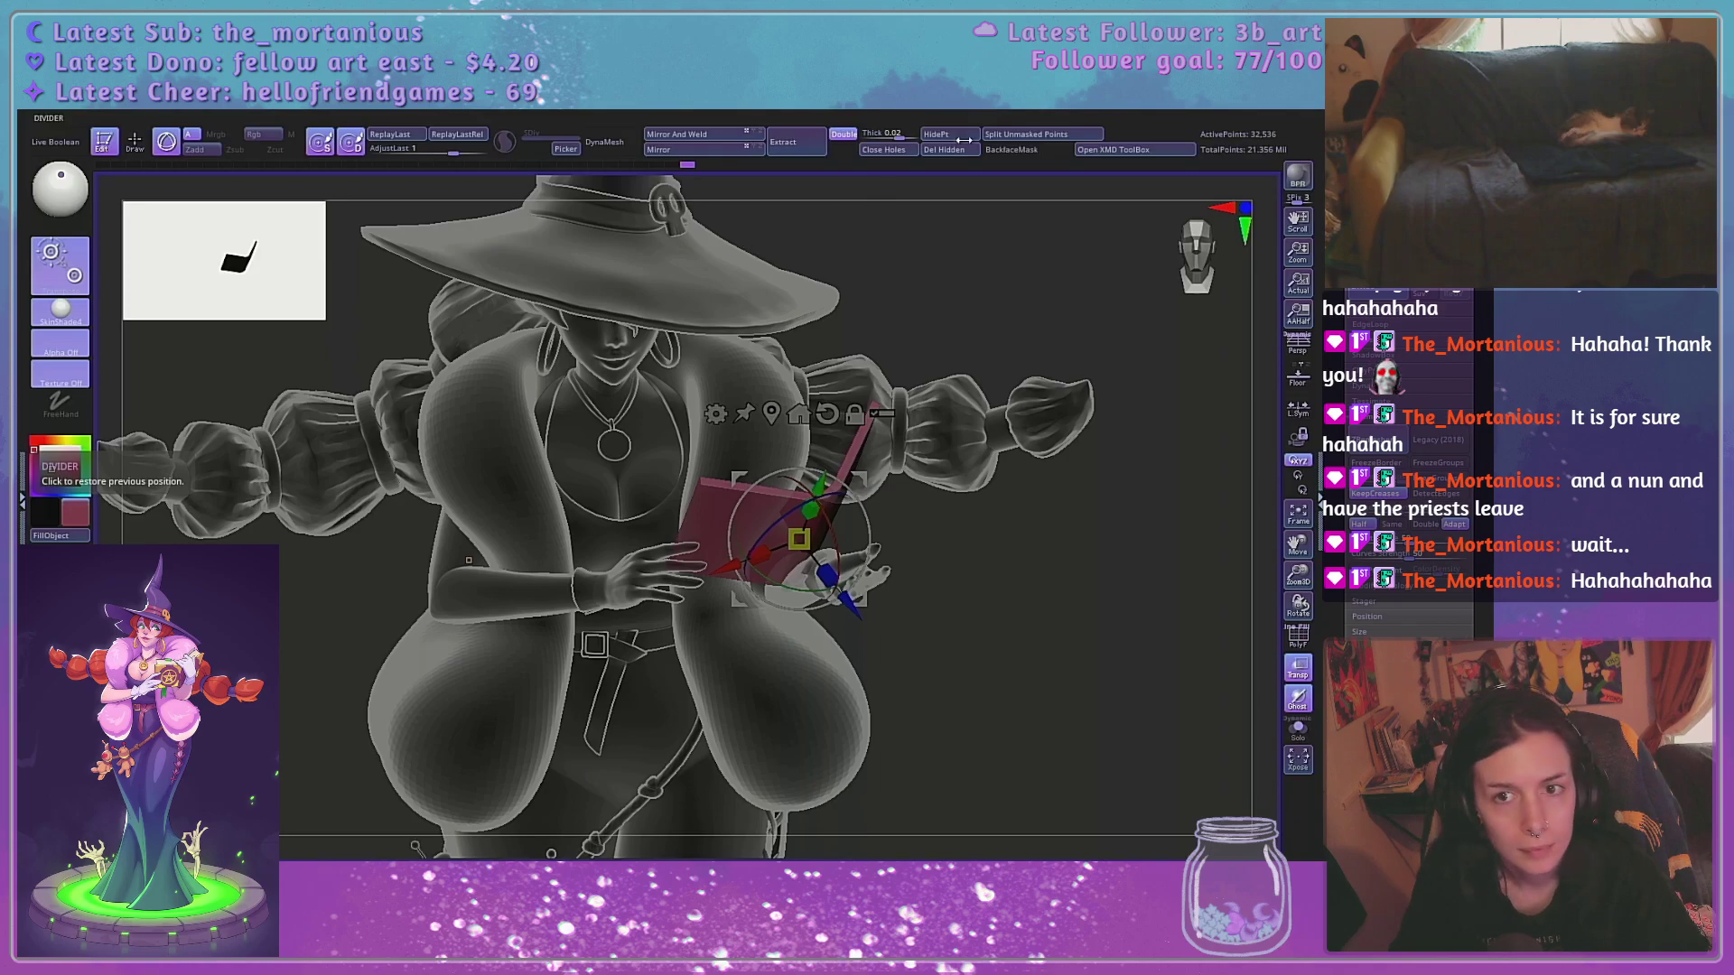
left_click_drag(1026, 607, 1025, 560)
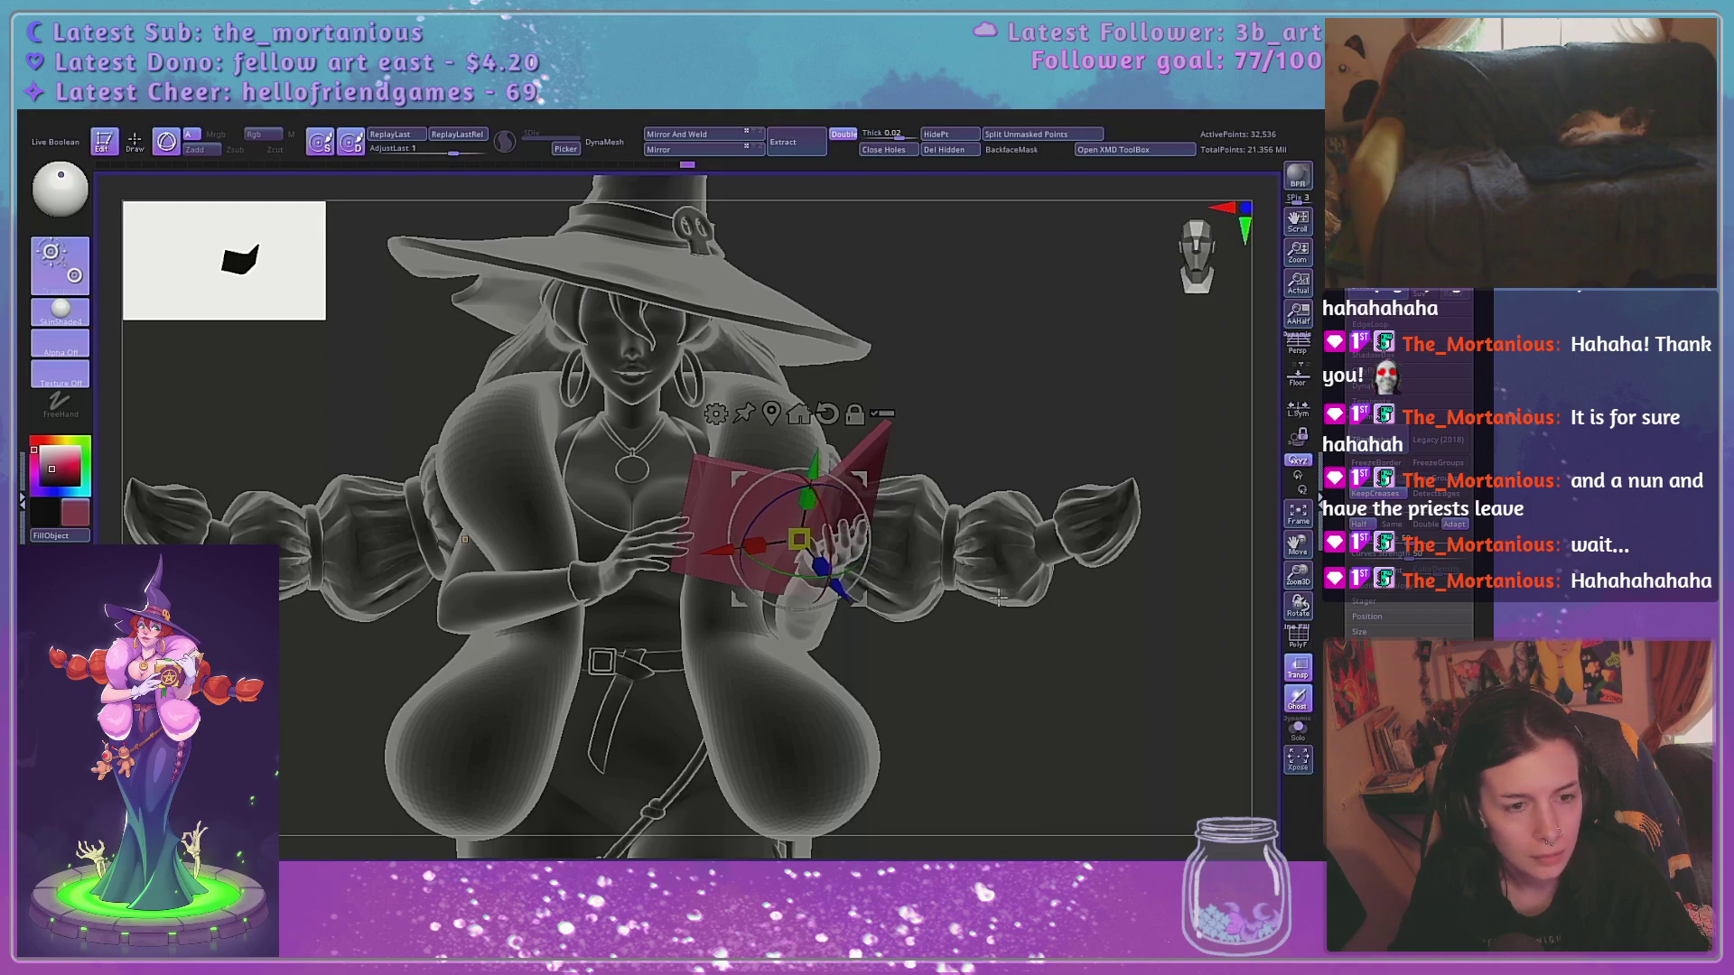
Turn the book 12° around its vertical axis and nudge it slightly to fit between the hands
left_click_drag(753, 519, 800, 578)
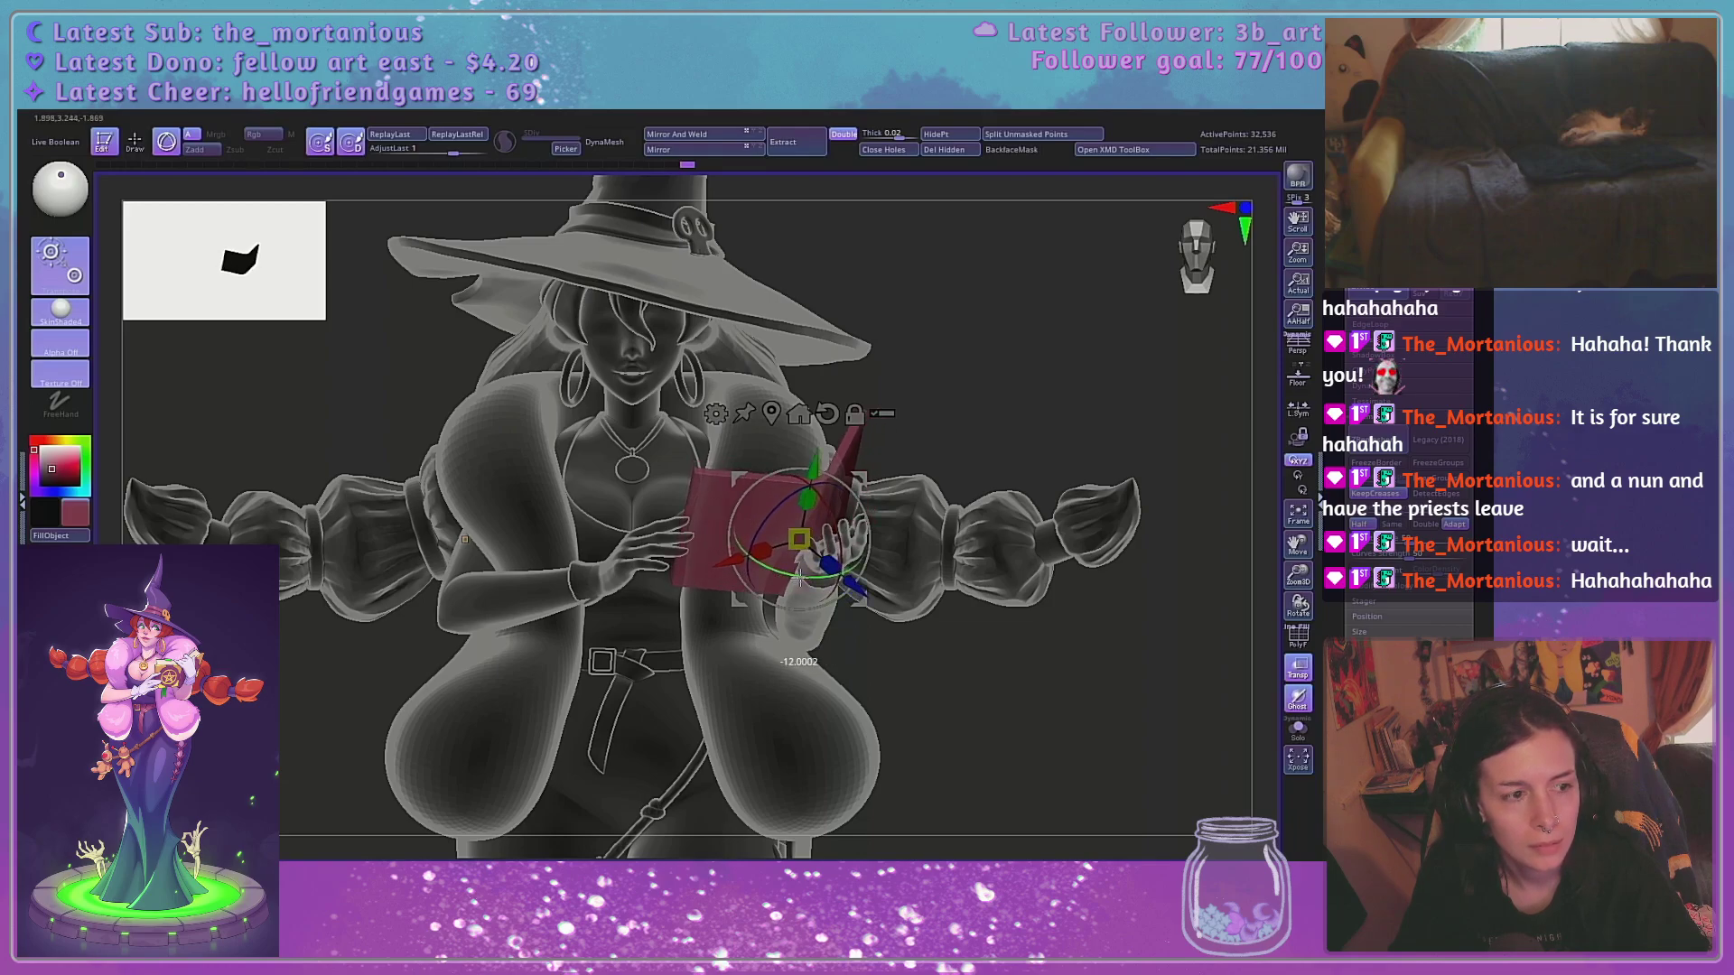
left_click_drag(980, 658, 1056, 623)
left_click_drag(853, 489, 818, 495)
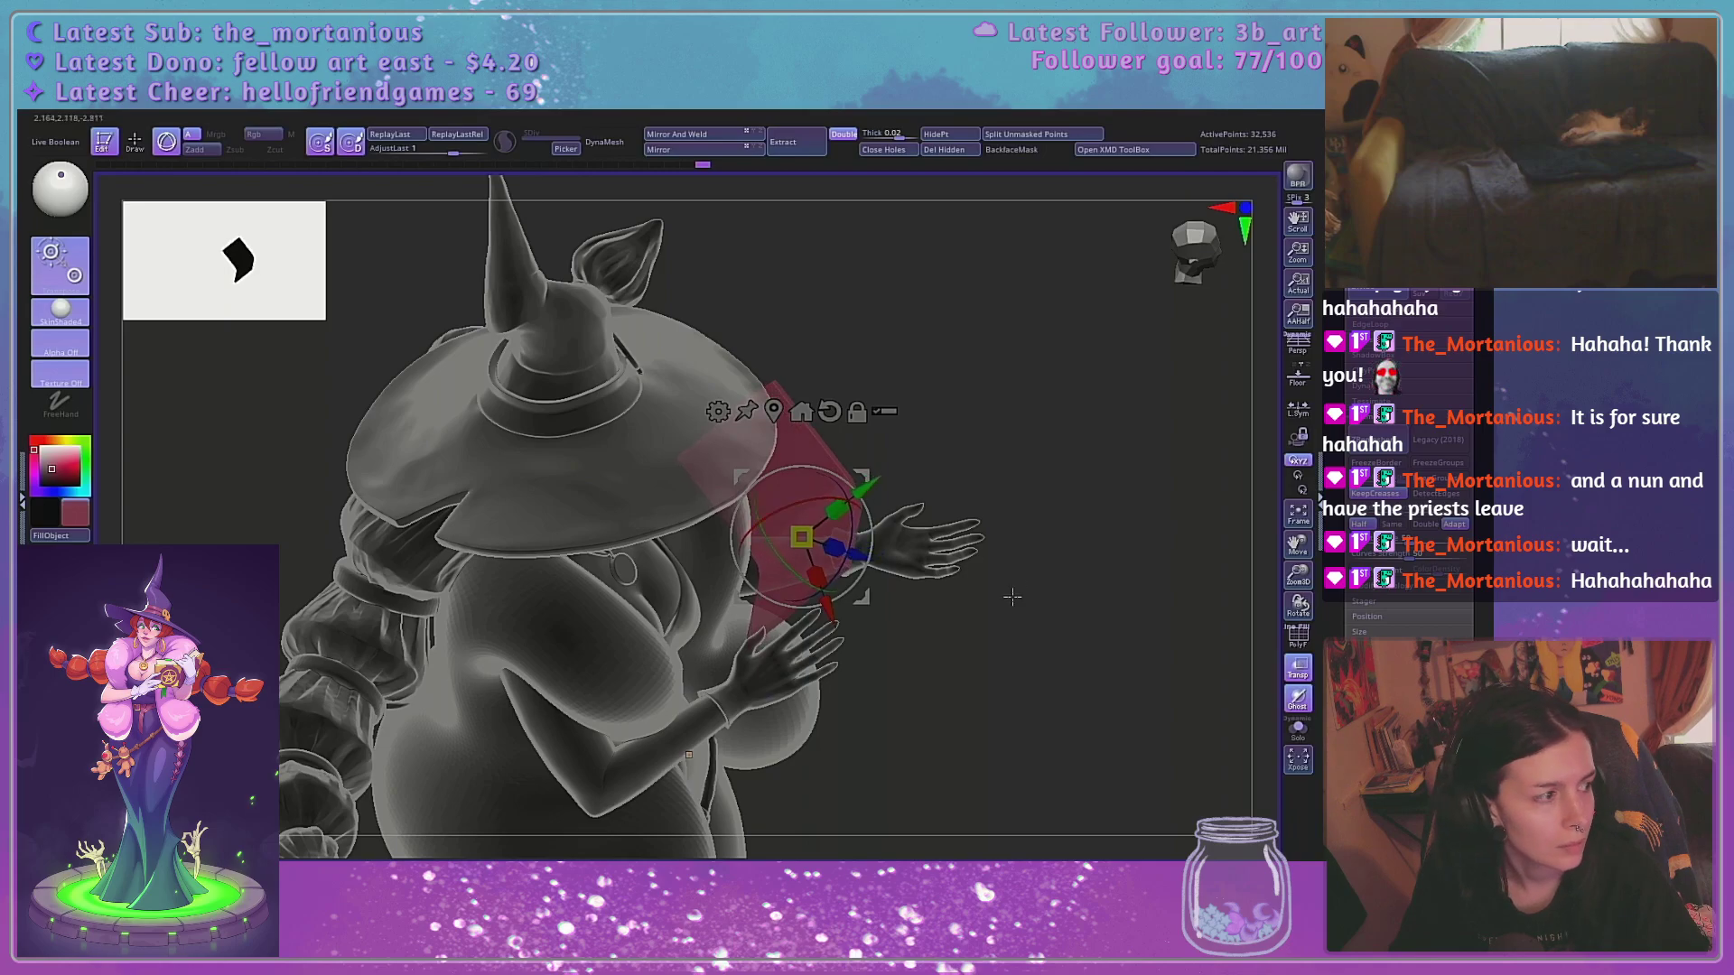
left_click_drag(1019, 578, 1169, 540)
left_click_drag(1048, 438, 1062, 476)
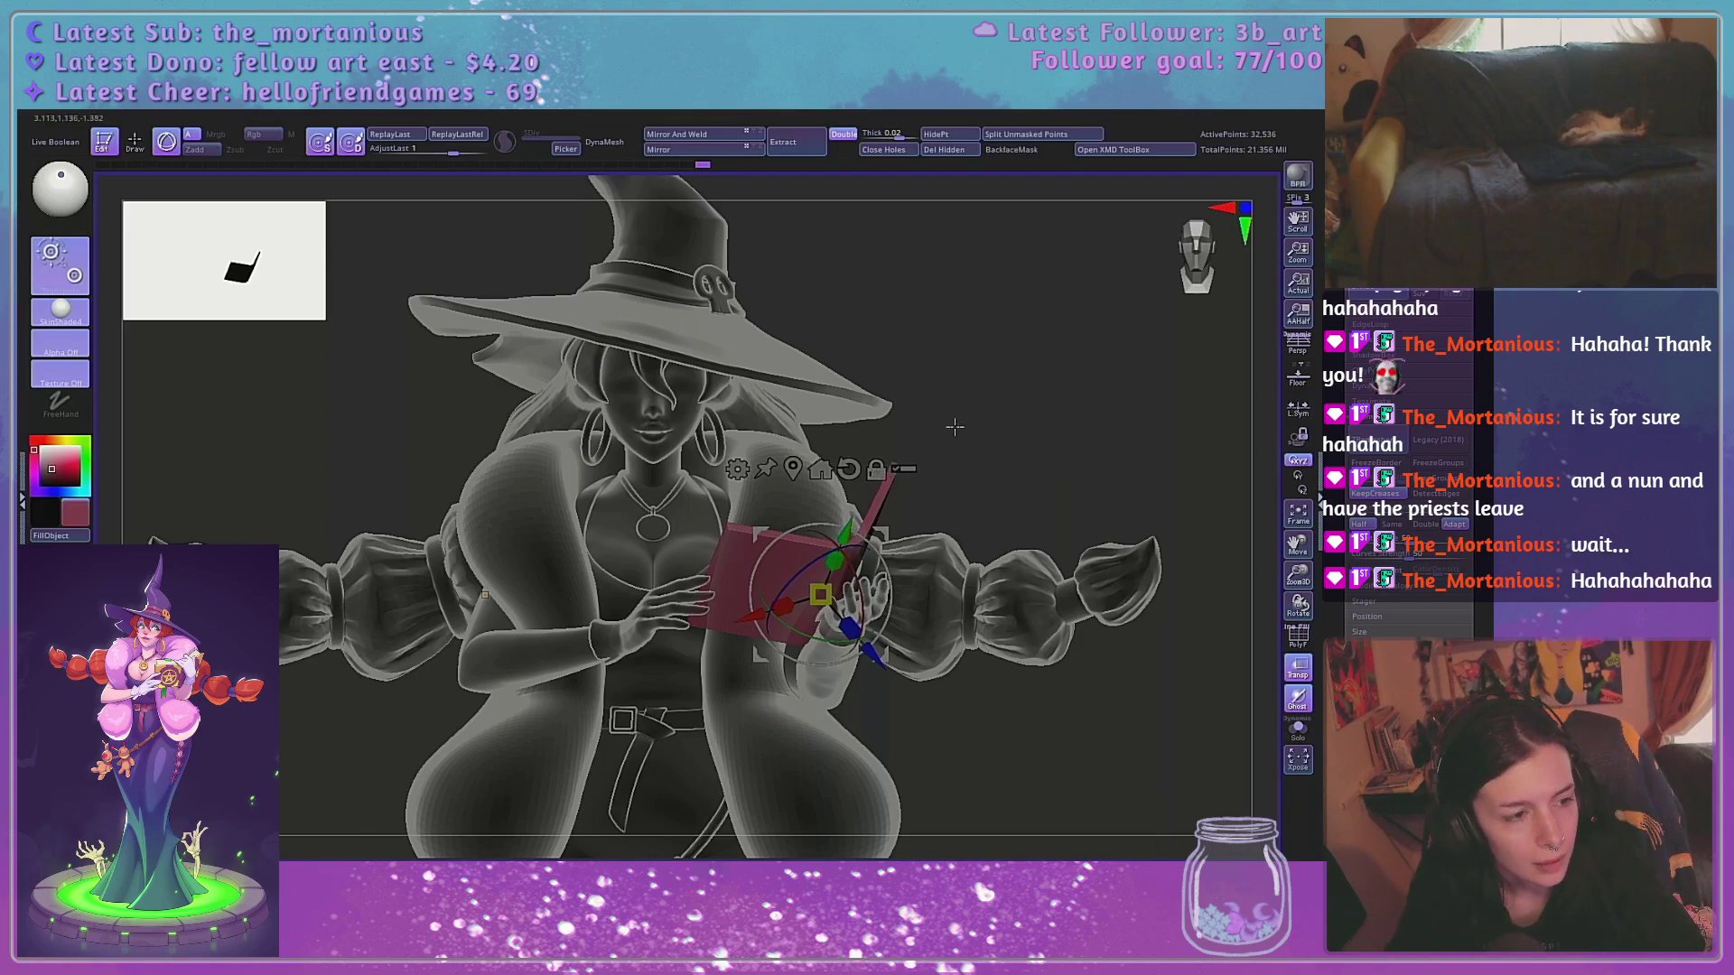
Duplicate the book, colour the copy white and nudge it slightly along its depth axis
left_click(1367, 171)
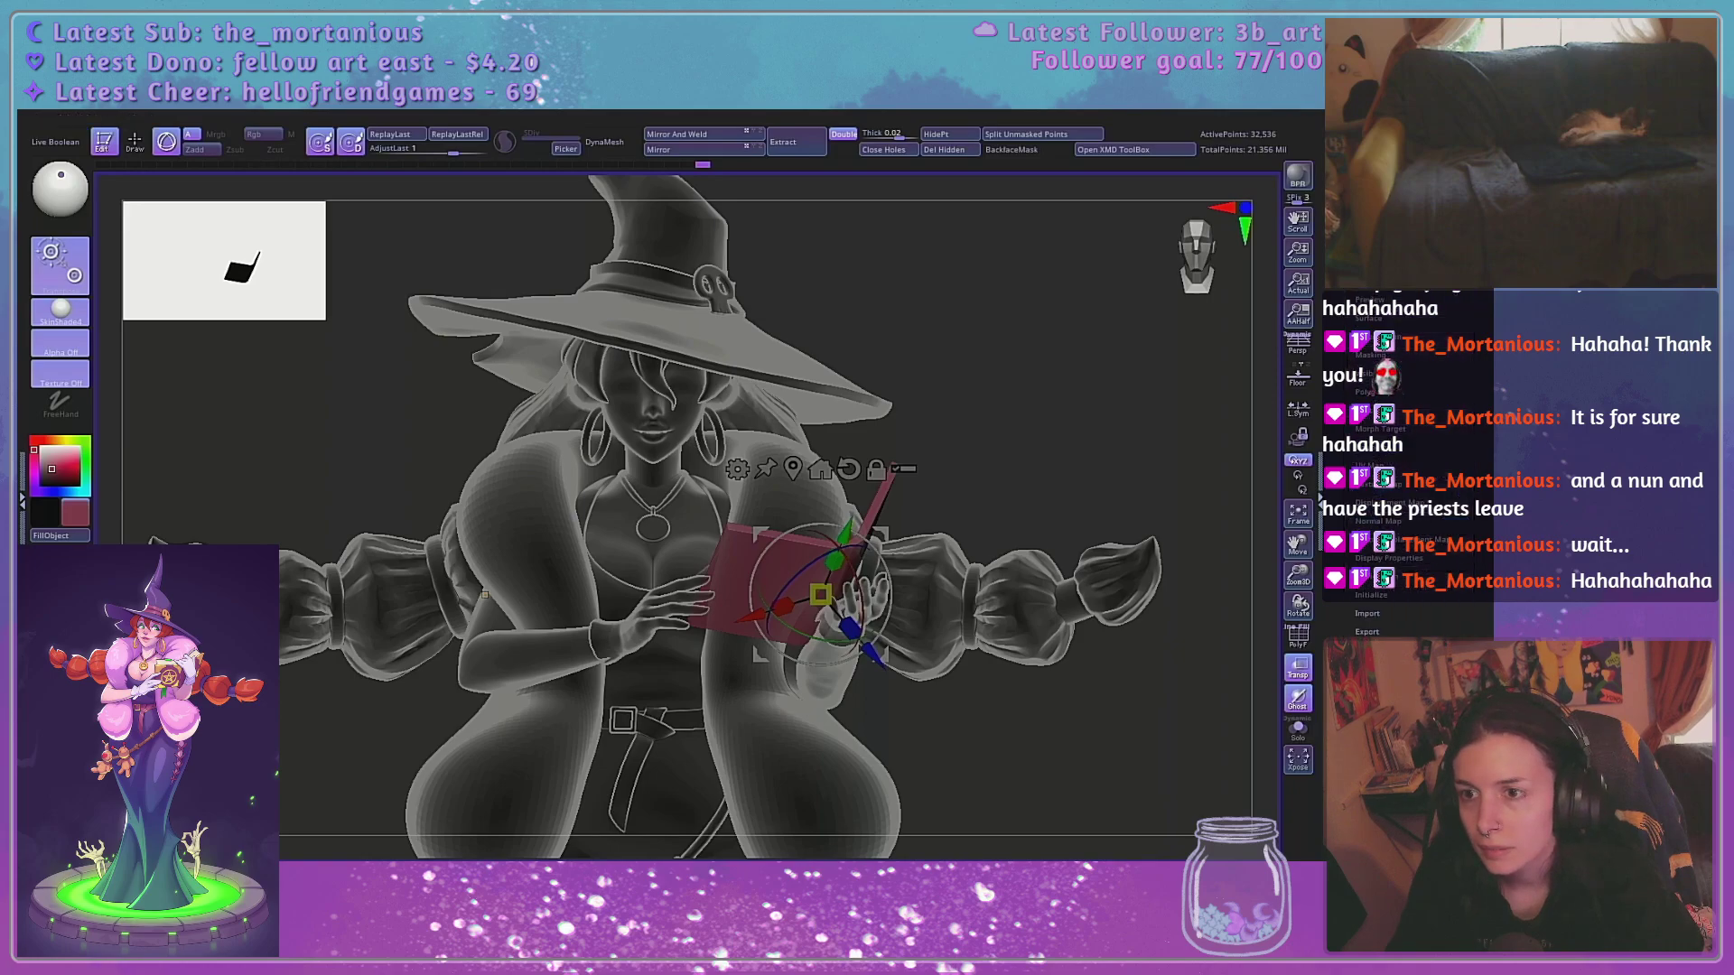
left_click(1366, 156)
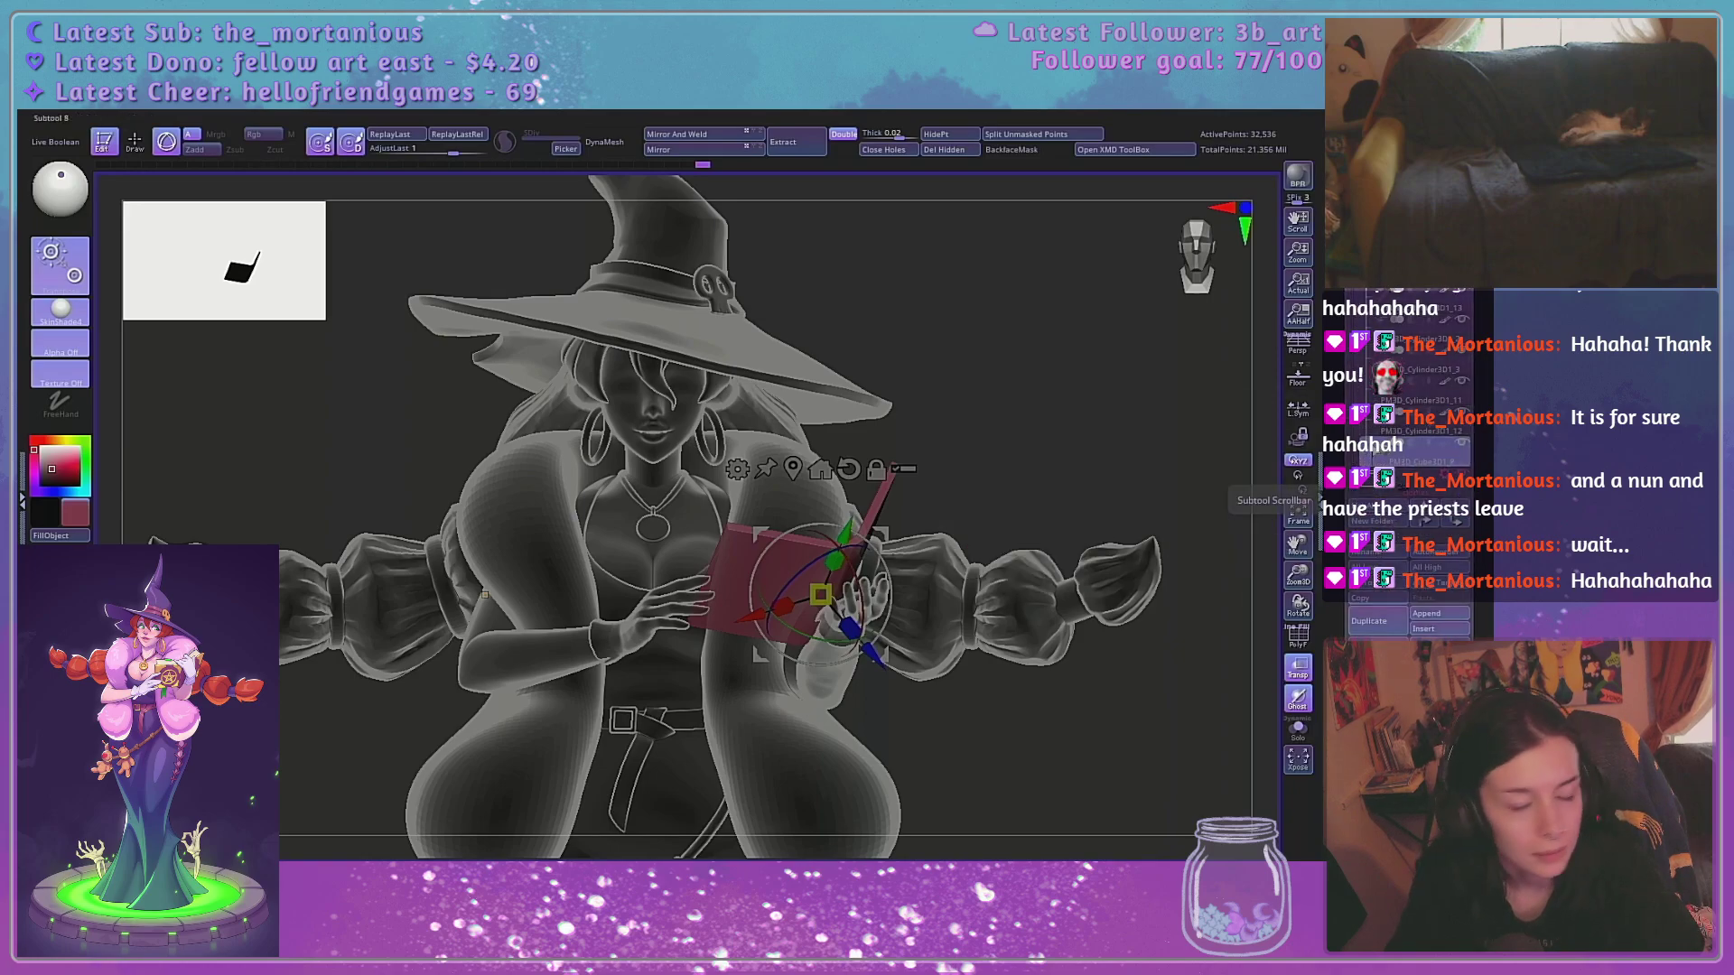
left_click(1376, 625)
left_click(1375, 624)
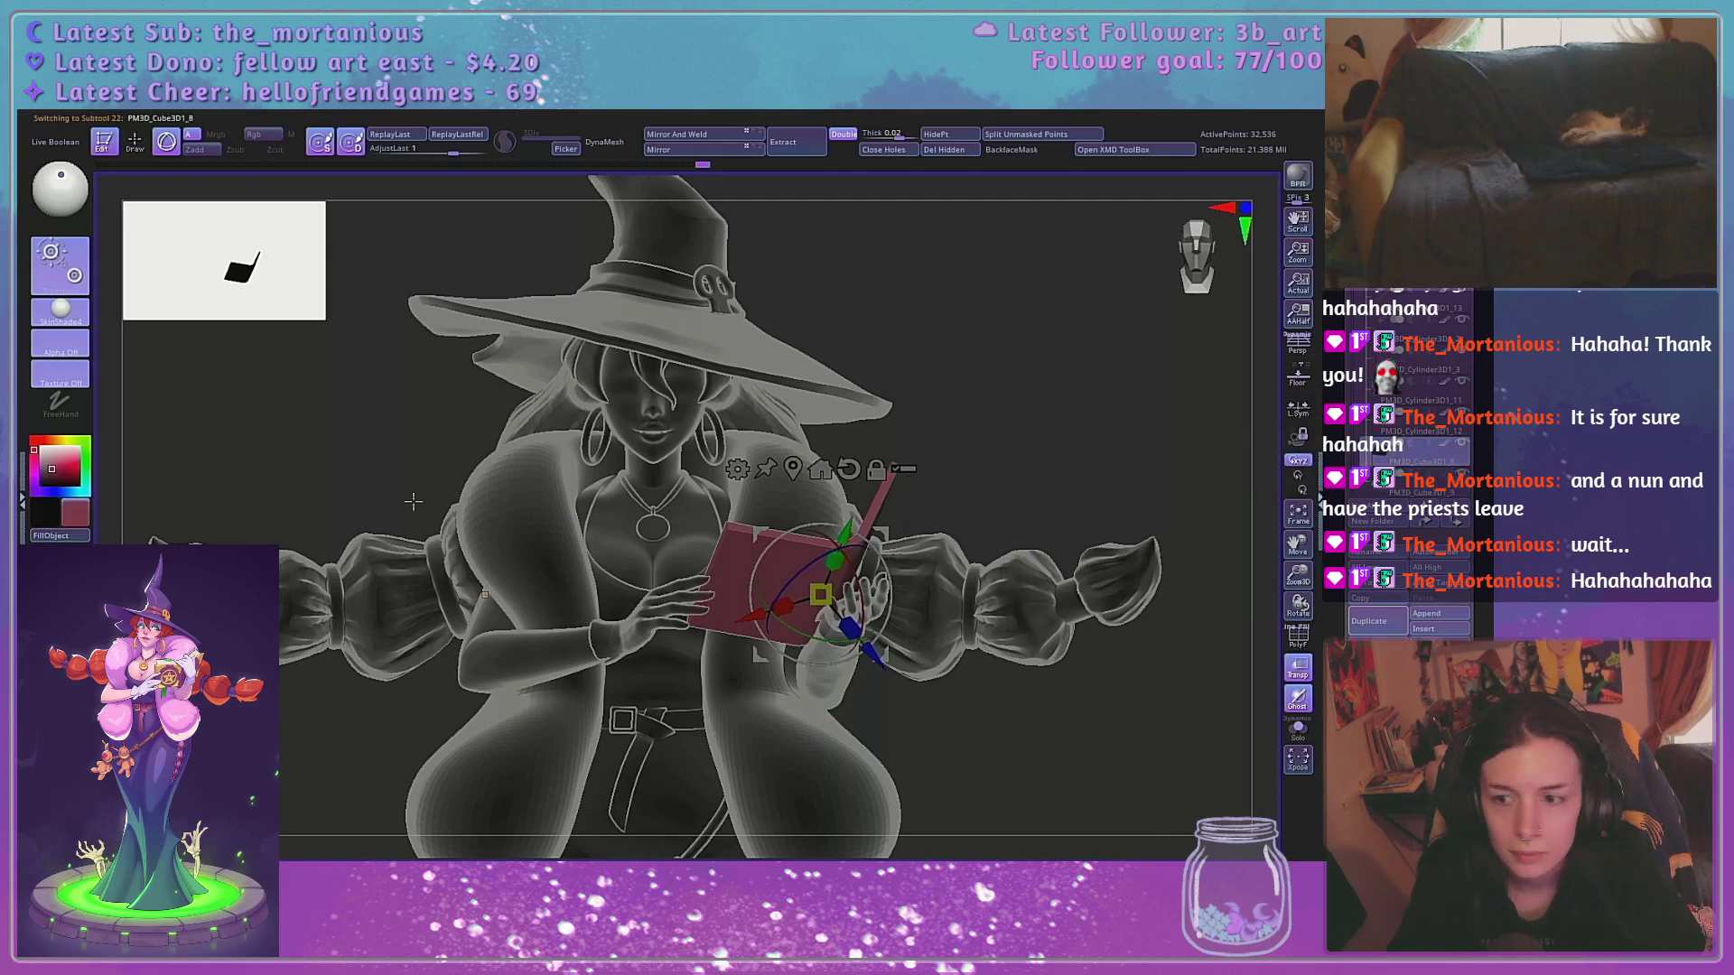
key("Down")
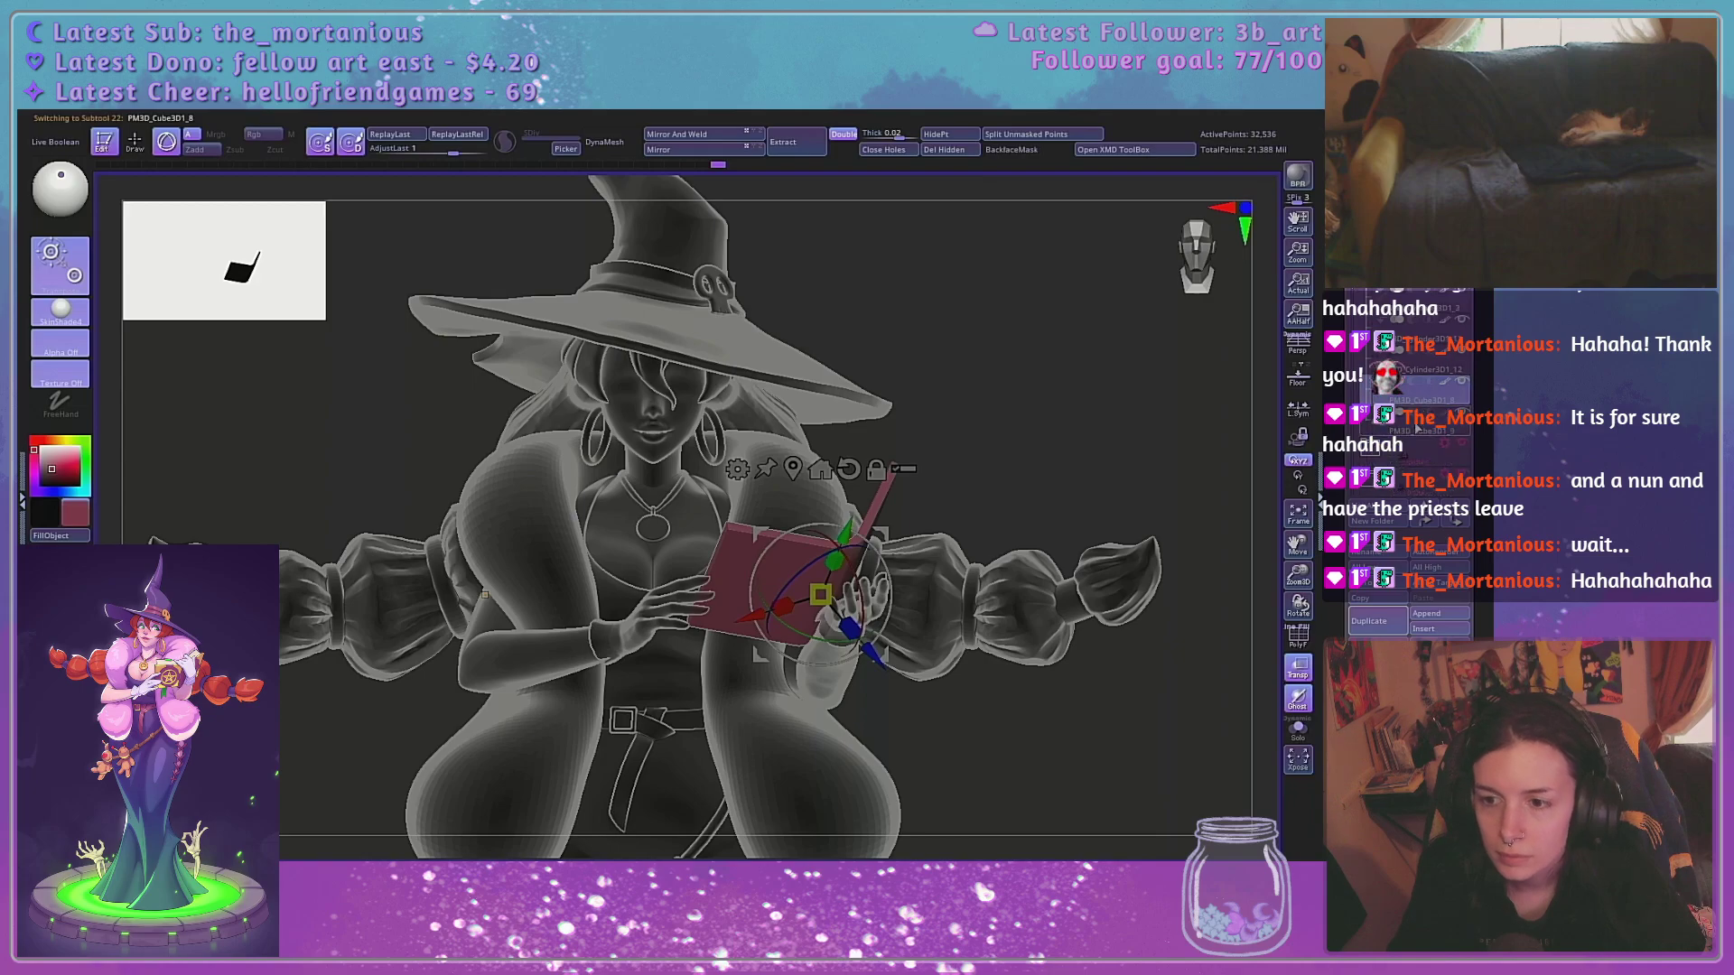
left_click_drag(58, 465, 33, 435)
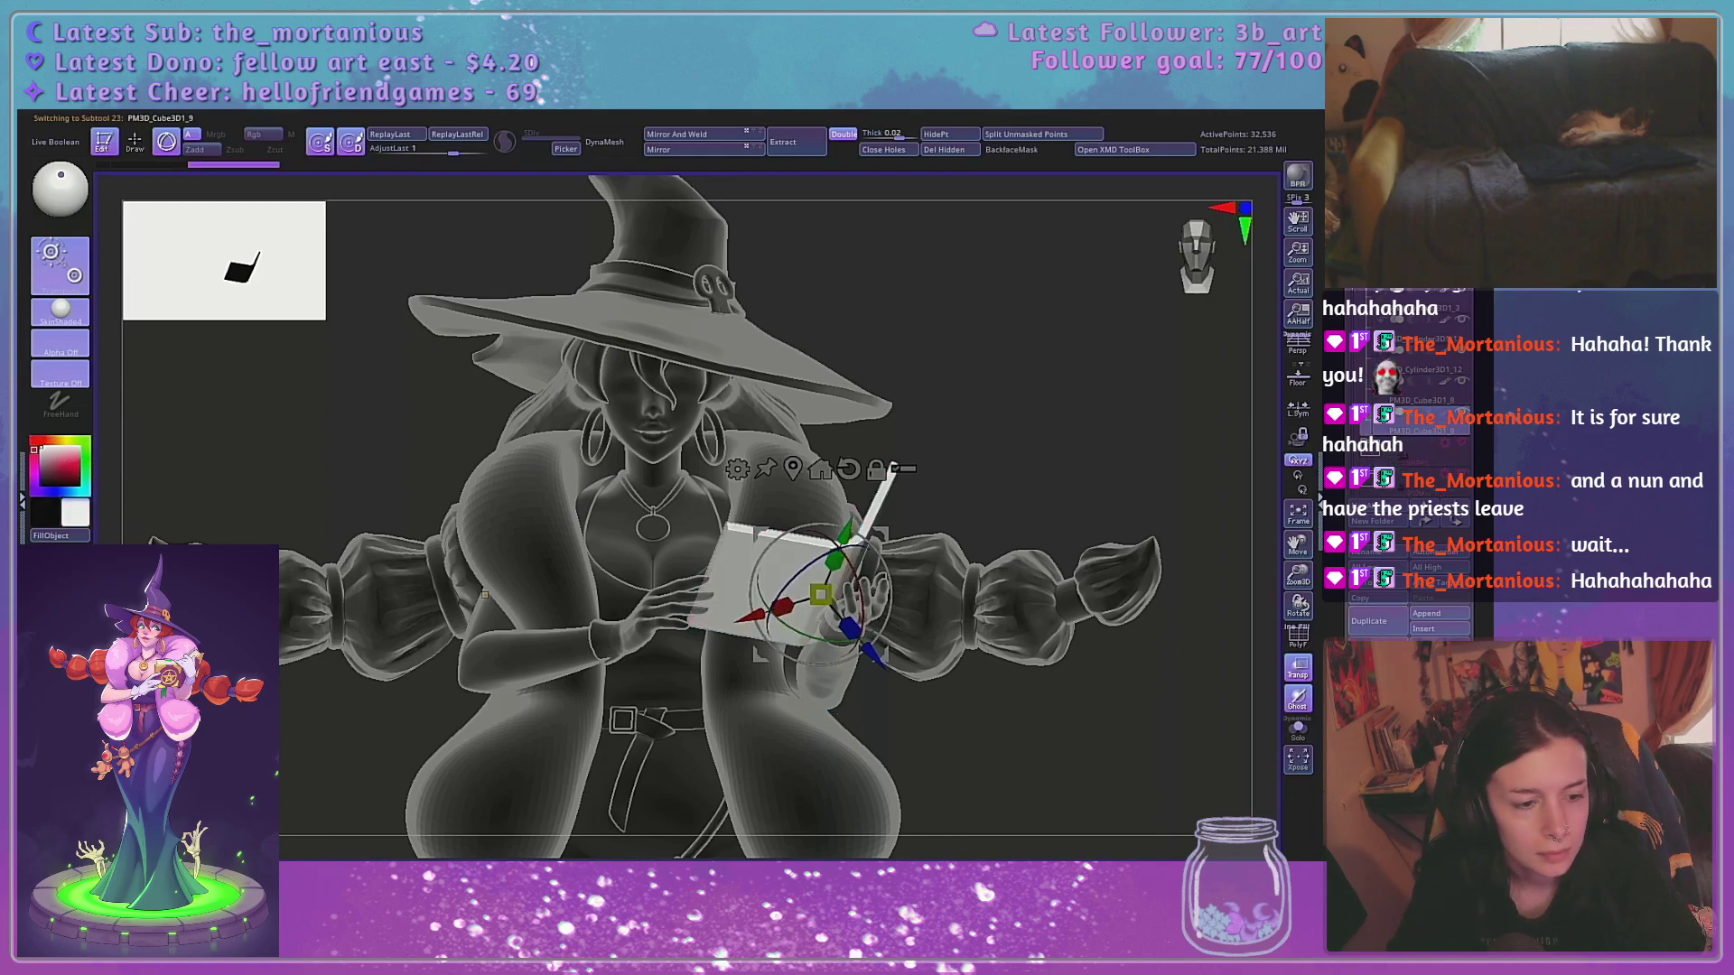
left_click_drag(873, 656, 869, 657)
Try to scale the white copy down so it sits inside the book cover
left_click_drag(1197, 469, 1204, 574, "alt")
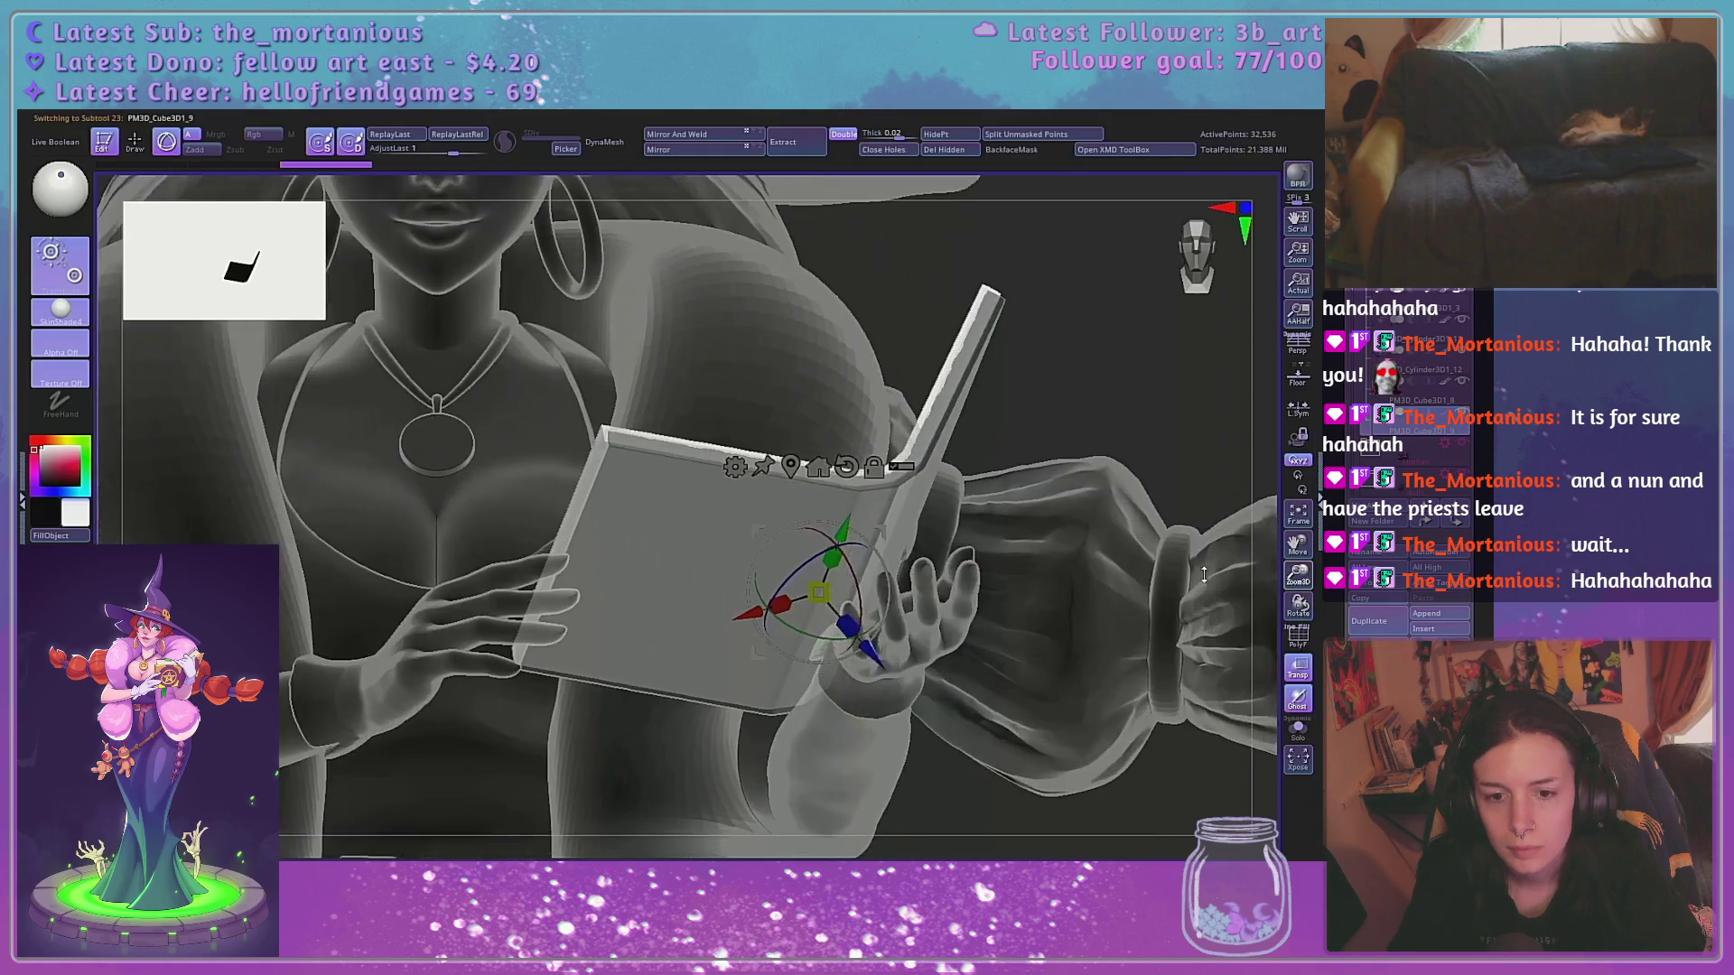
left_click_drag(1125, 483, 1104, 579)
left_click_drag(846, 634, 873, 681)
key("ctrl+z")
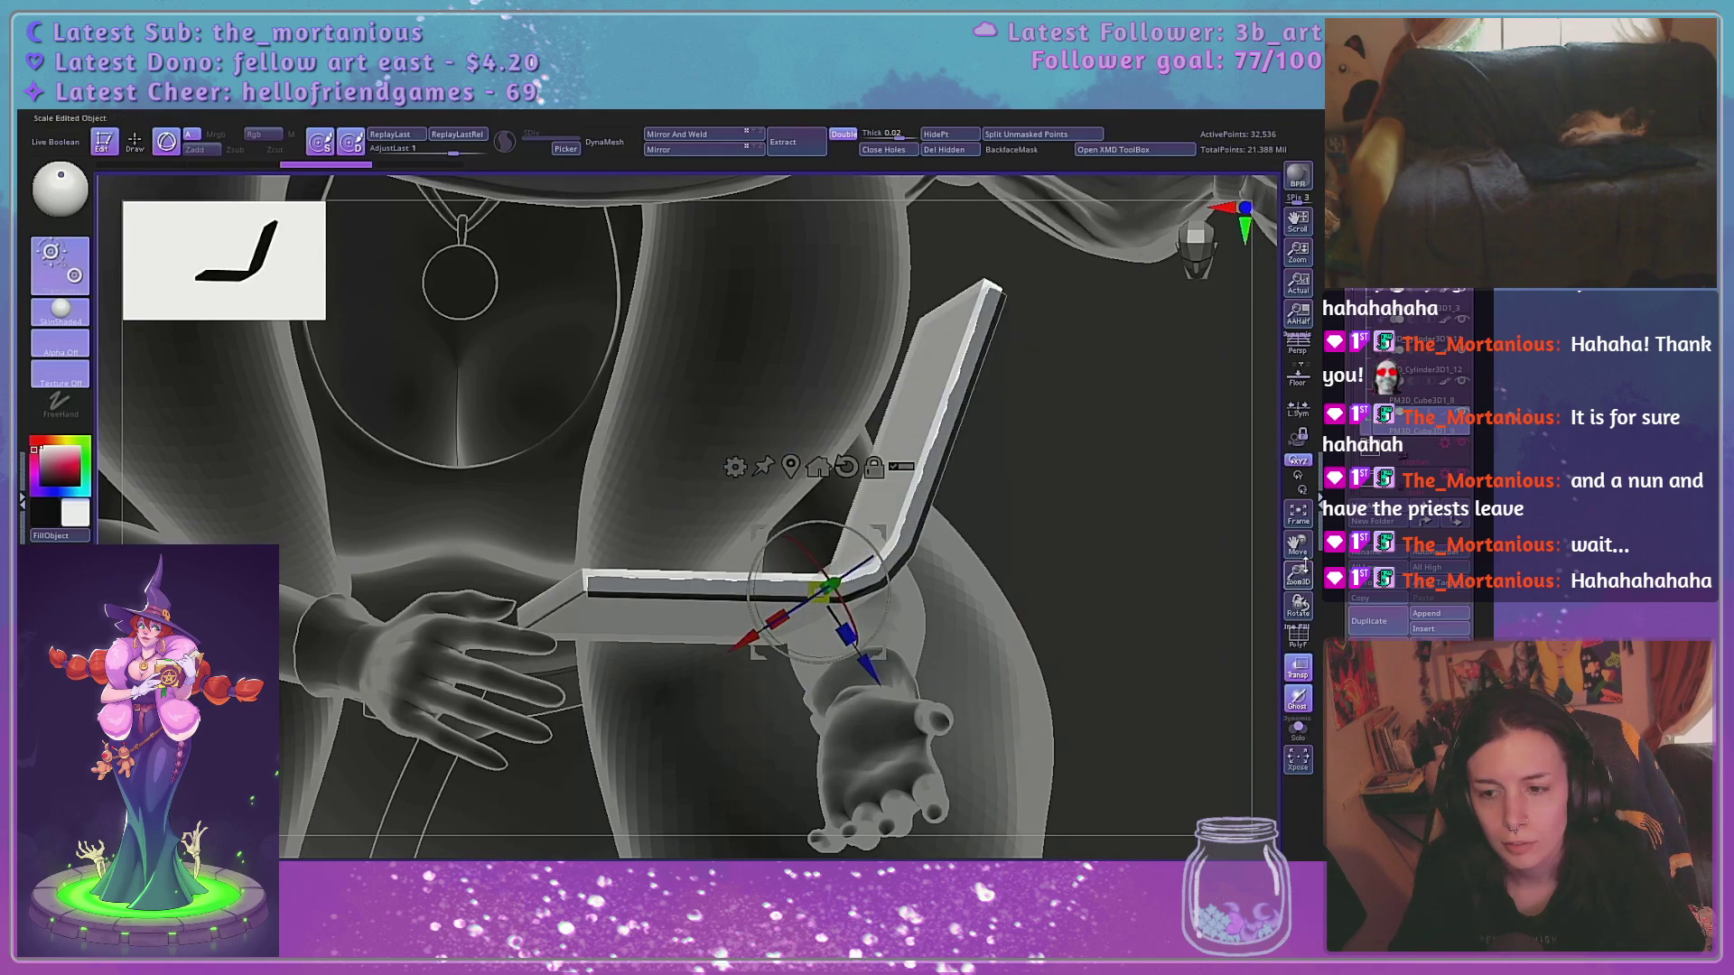
left_click_drag(1305, 565, 1302, 529)
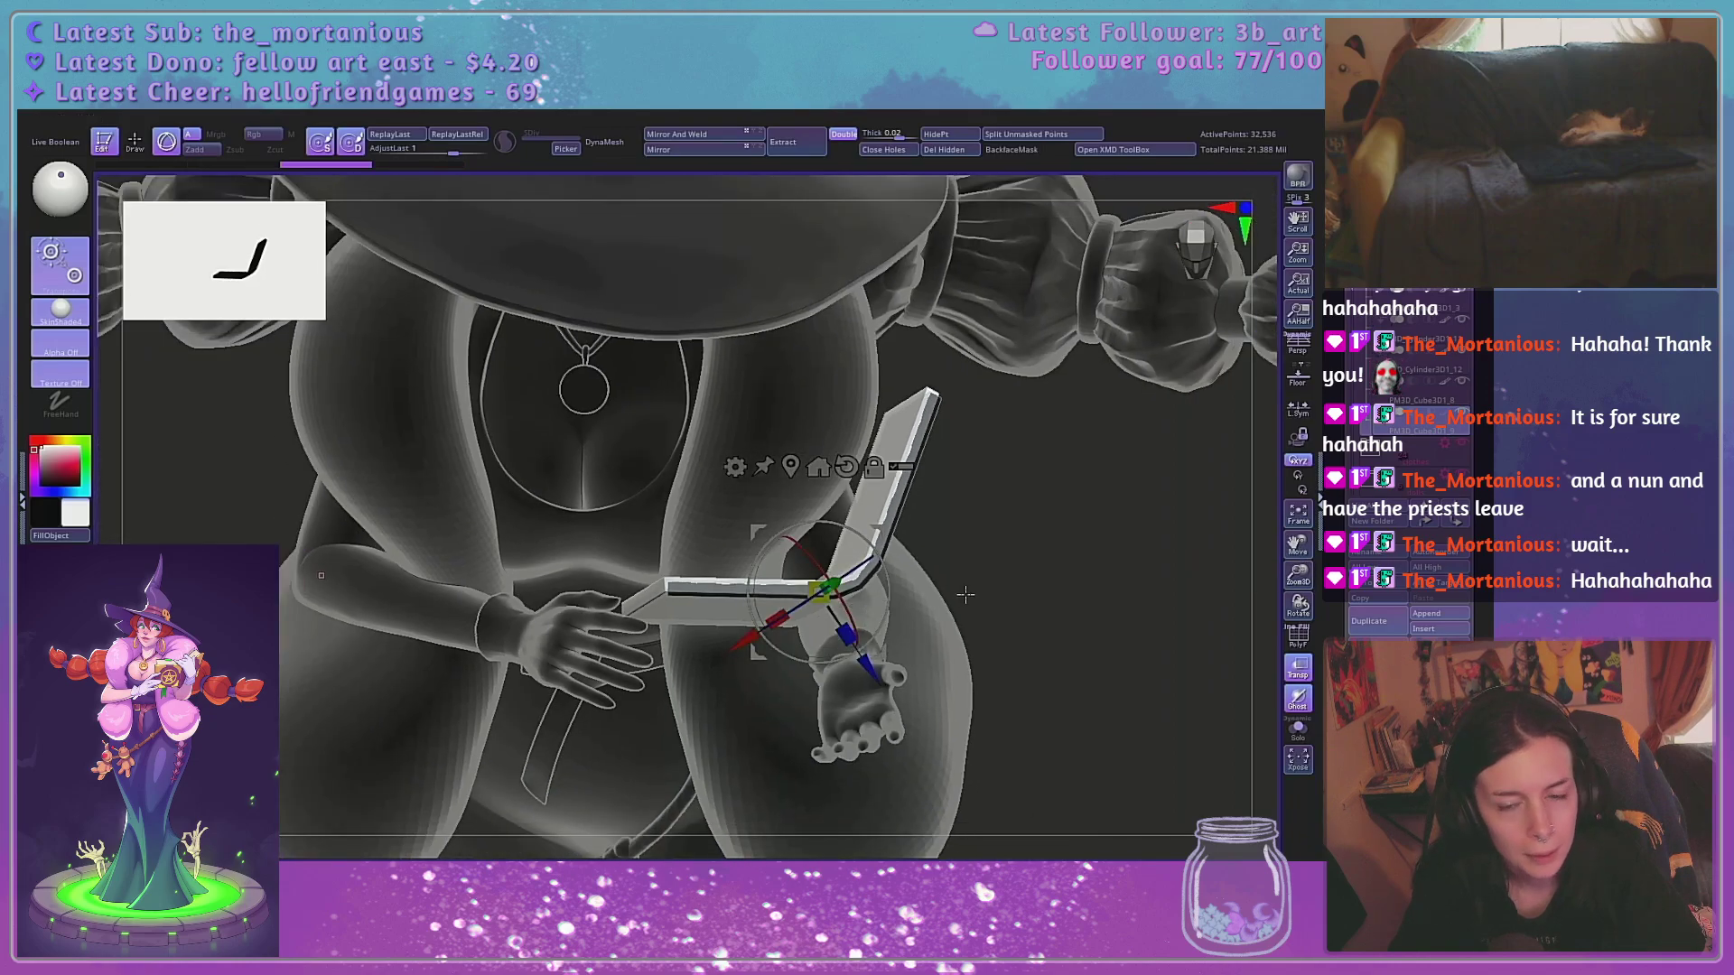
left_click_drag(965, 595, 984, 661, "alt")
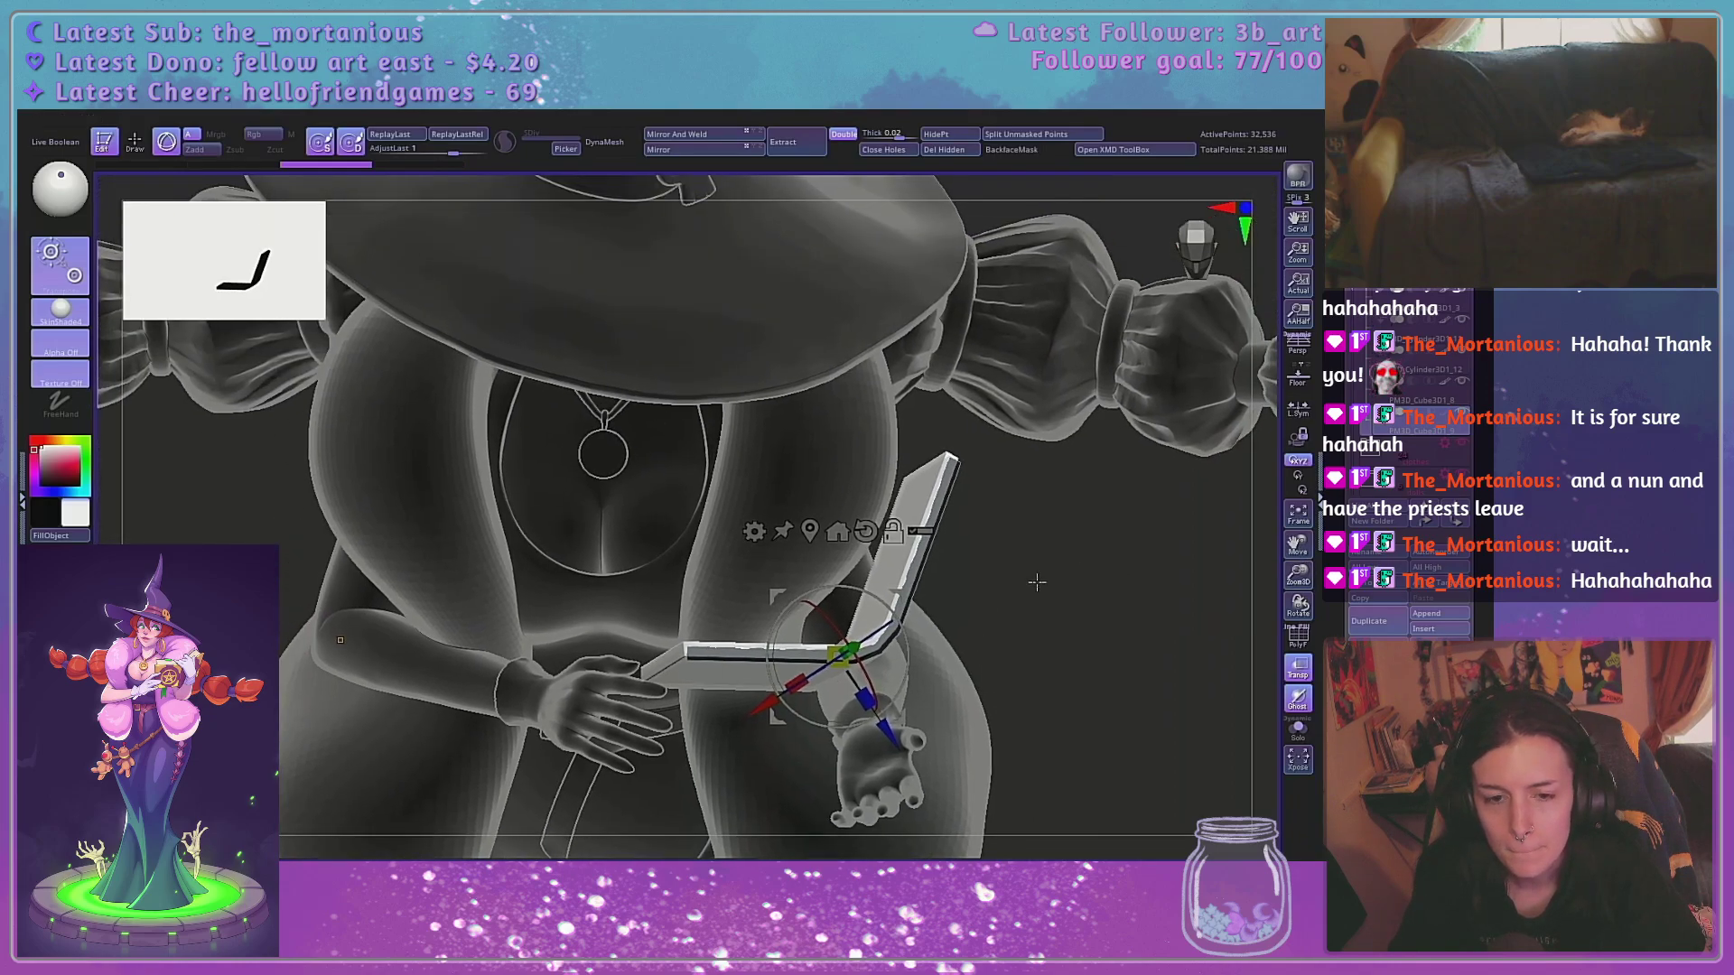
left_click_drag(839, 664, 800, 653)
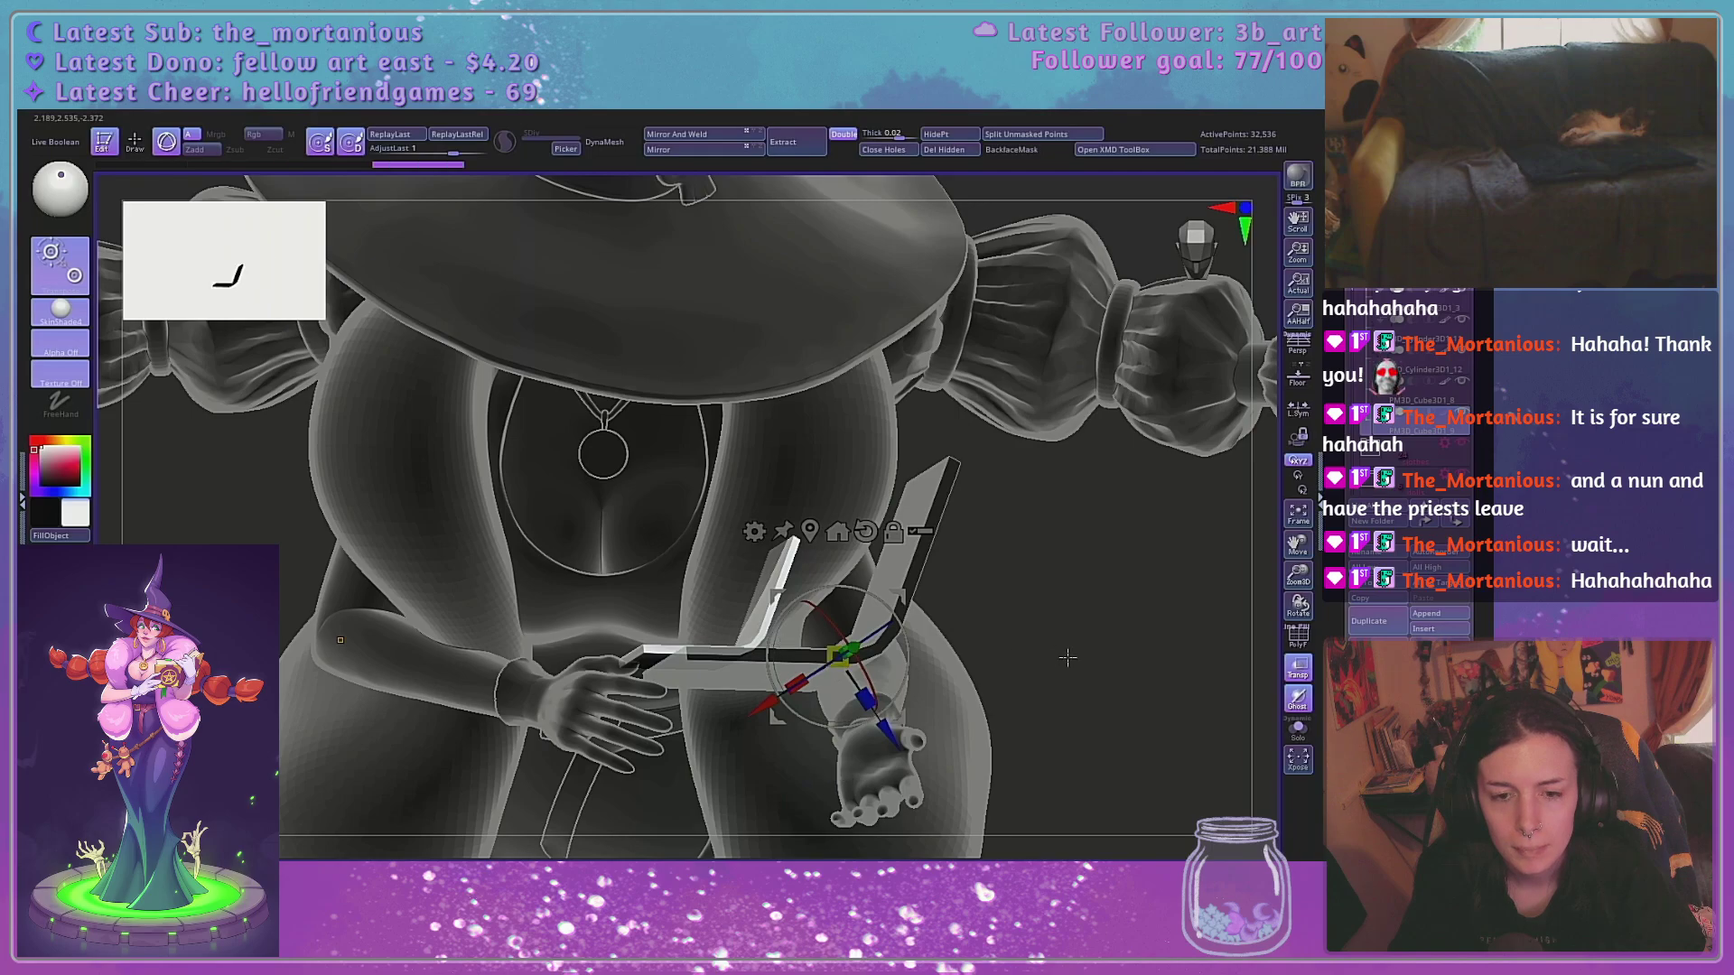
left_click_drag(1053, 675, 1145, 560)
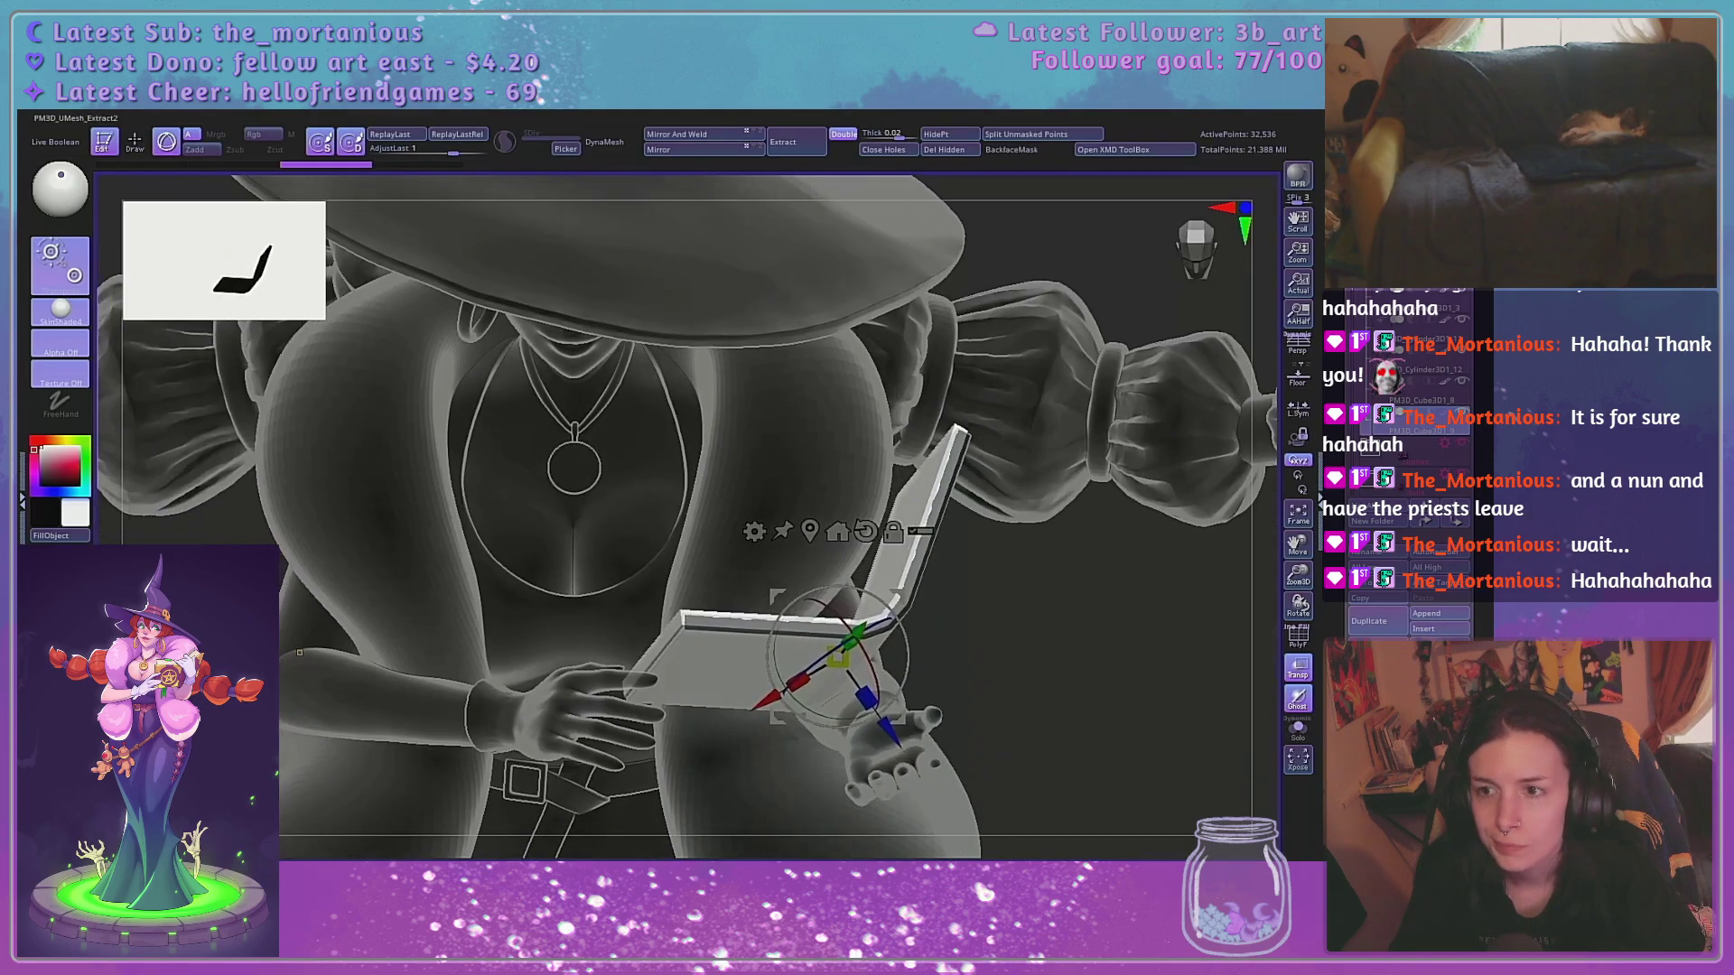
Try to thicken the white copy with the Inflate deformation
left_click(1377, 795)
left_click(1391, 593)
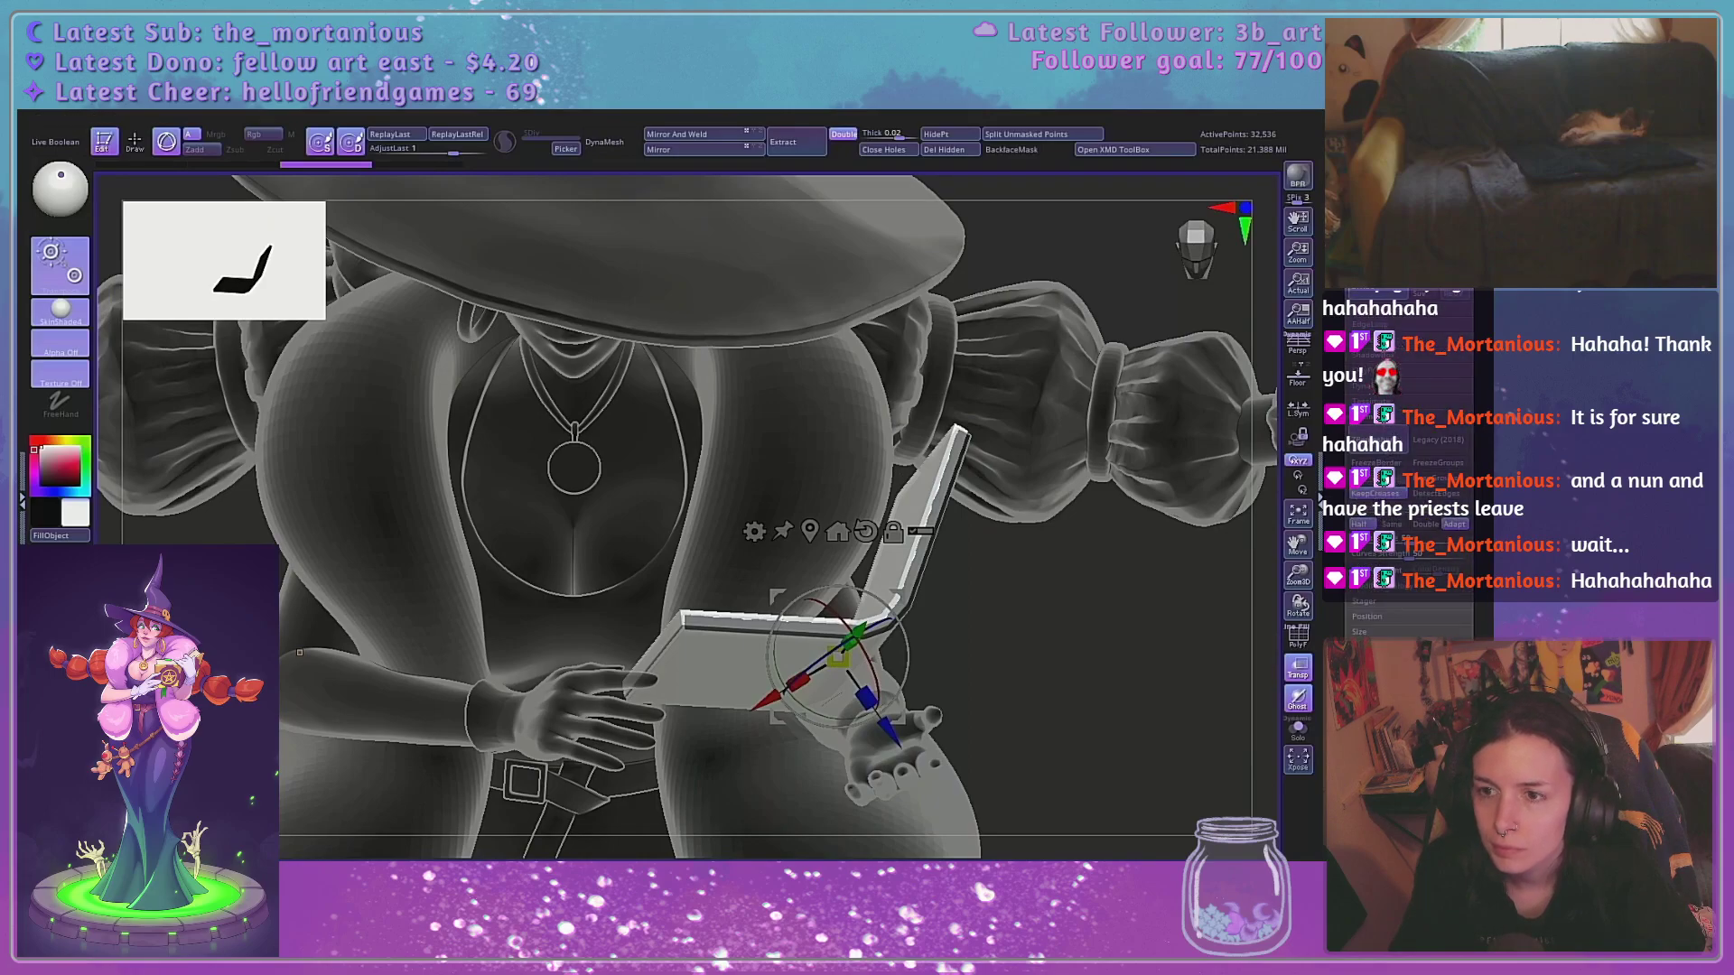
left_click(1374, 171)
left_click(1375, 337)
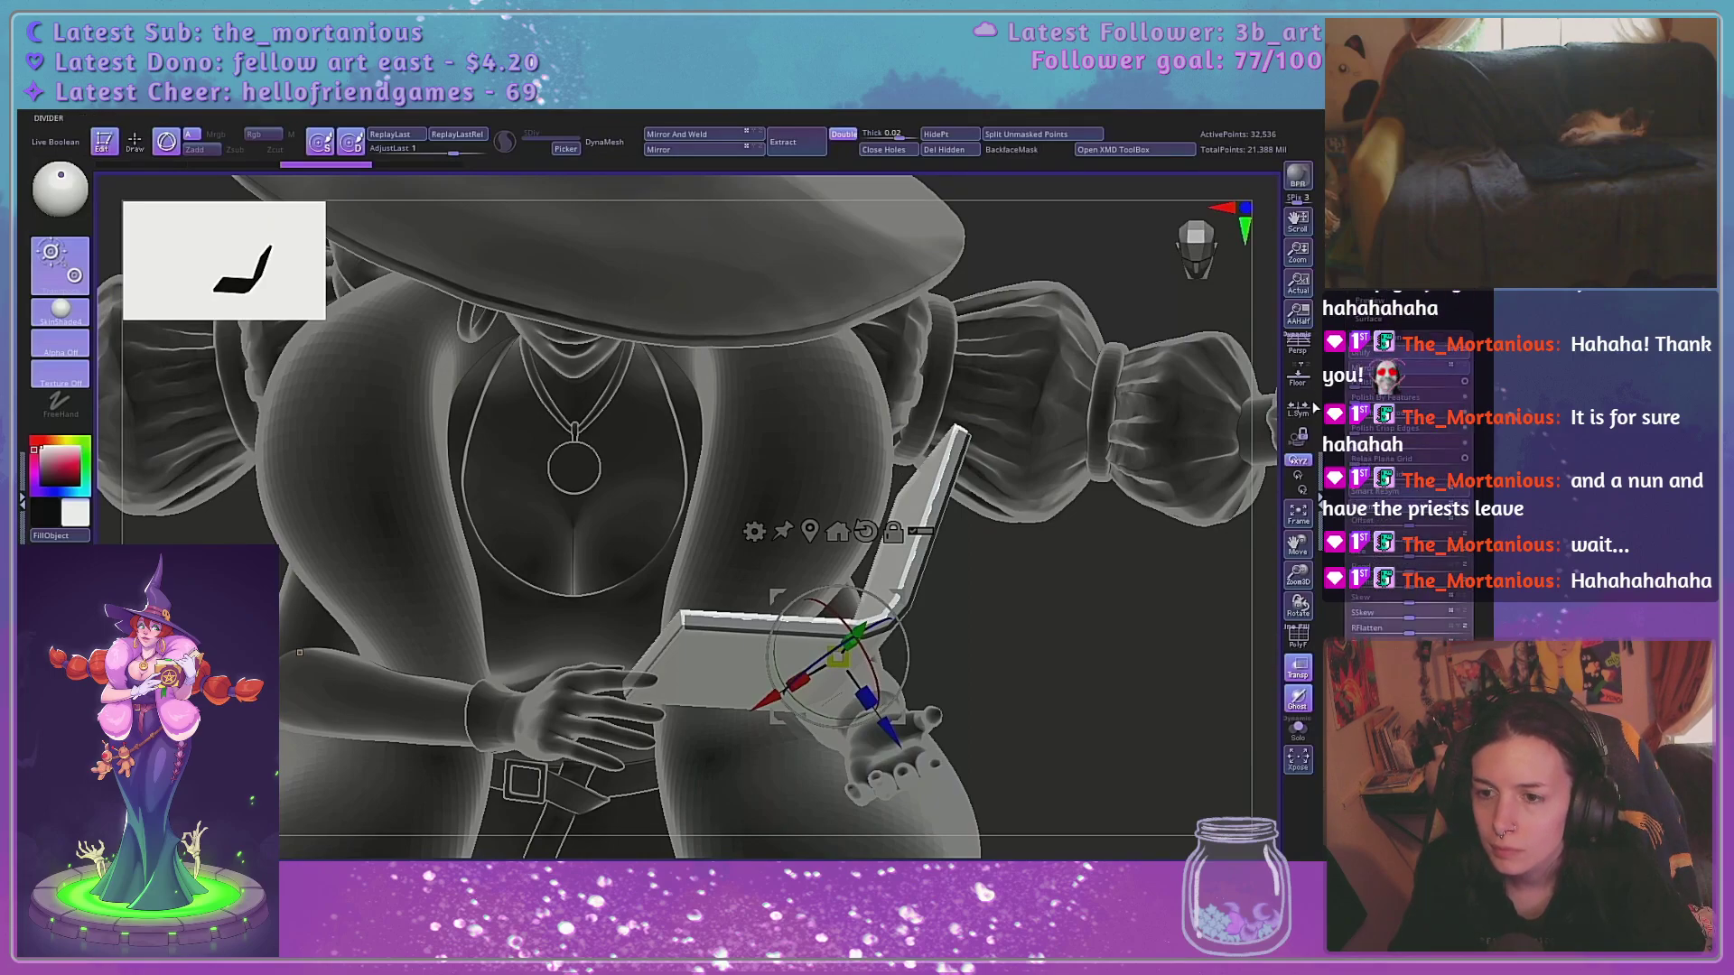
left_click_drag(1333, 400, 1332, 173)
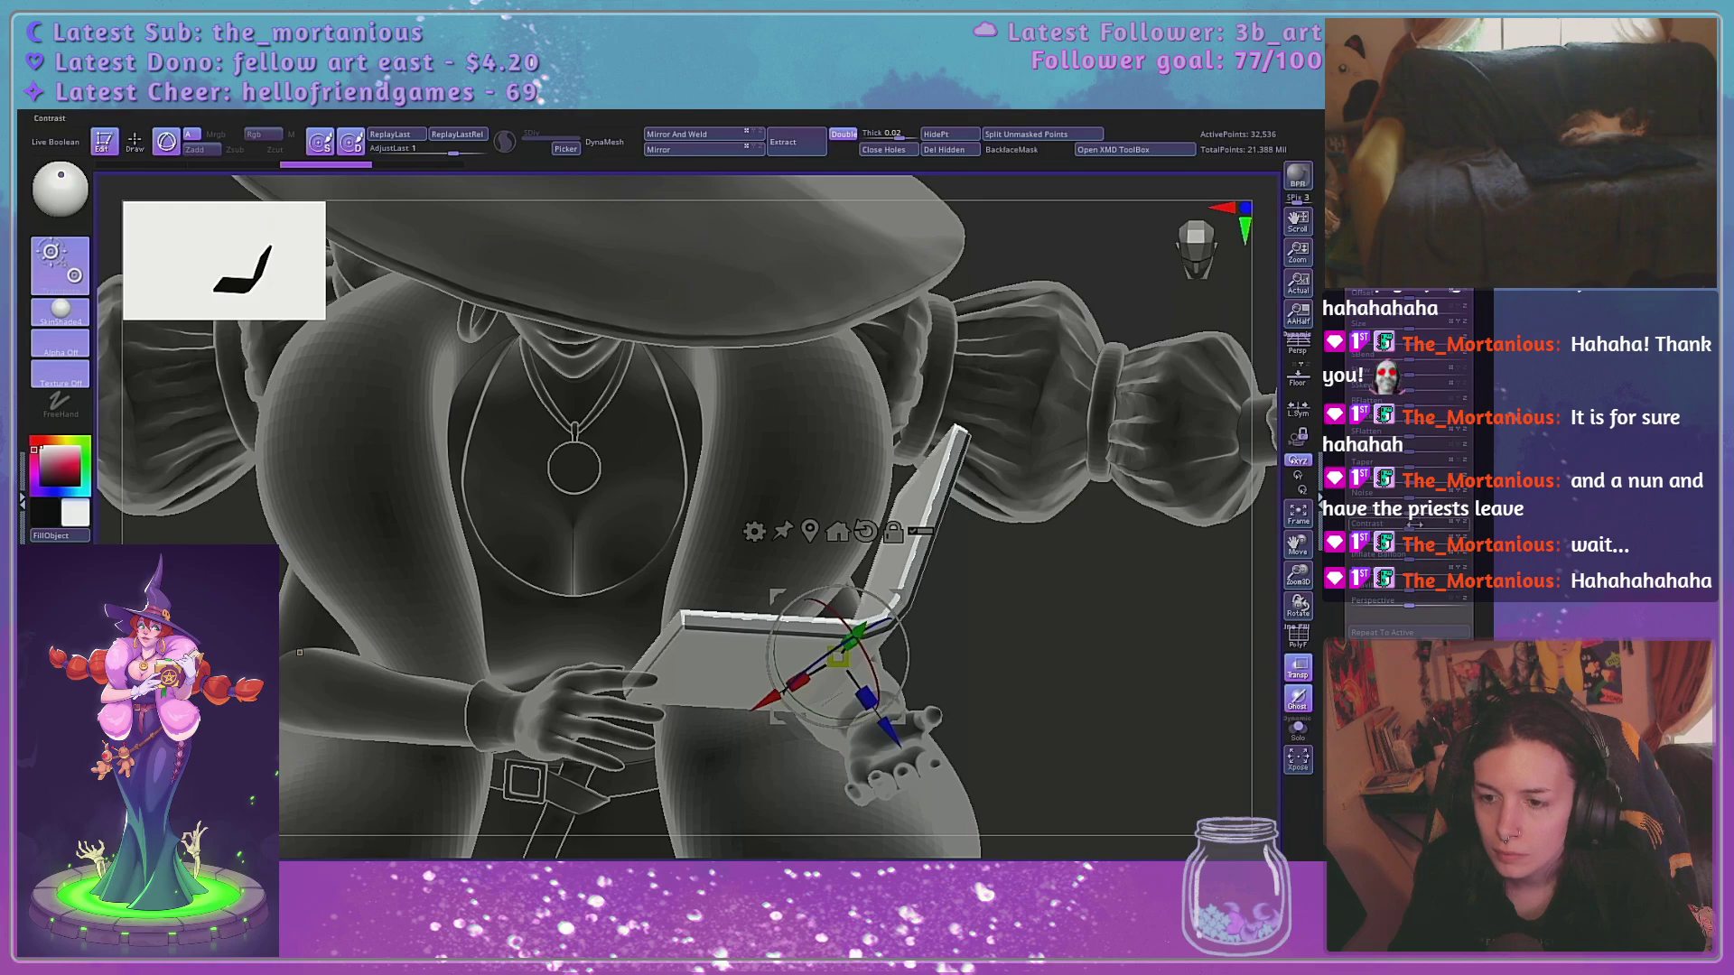
left_click_drag(1414, 527, 1474, 521)
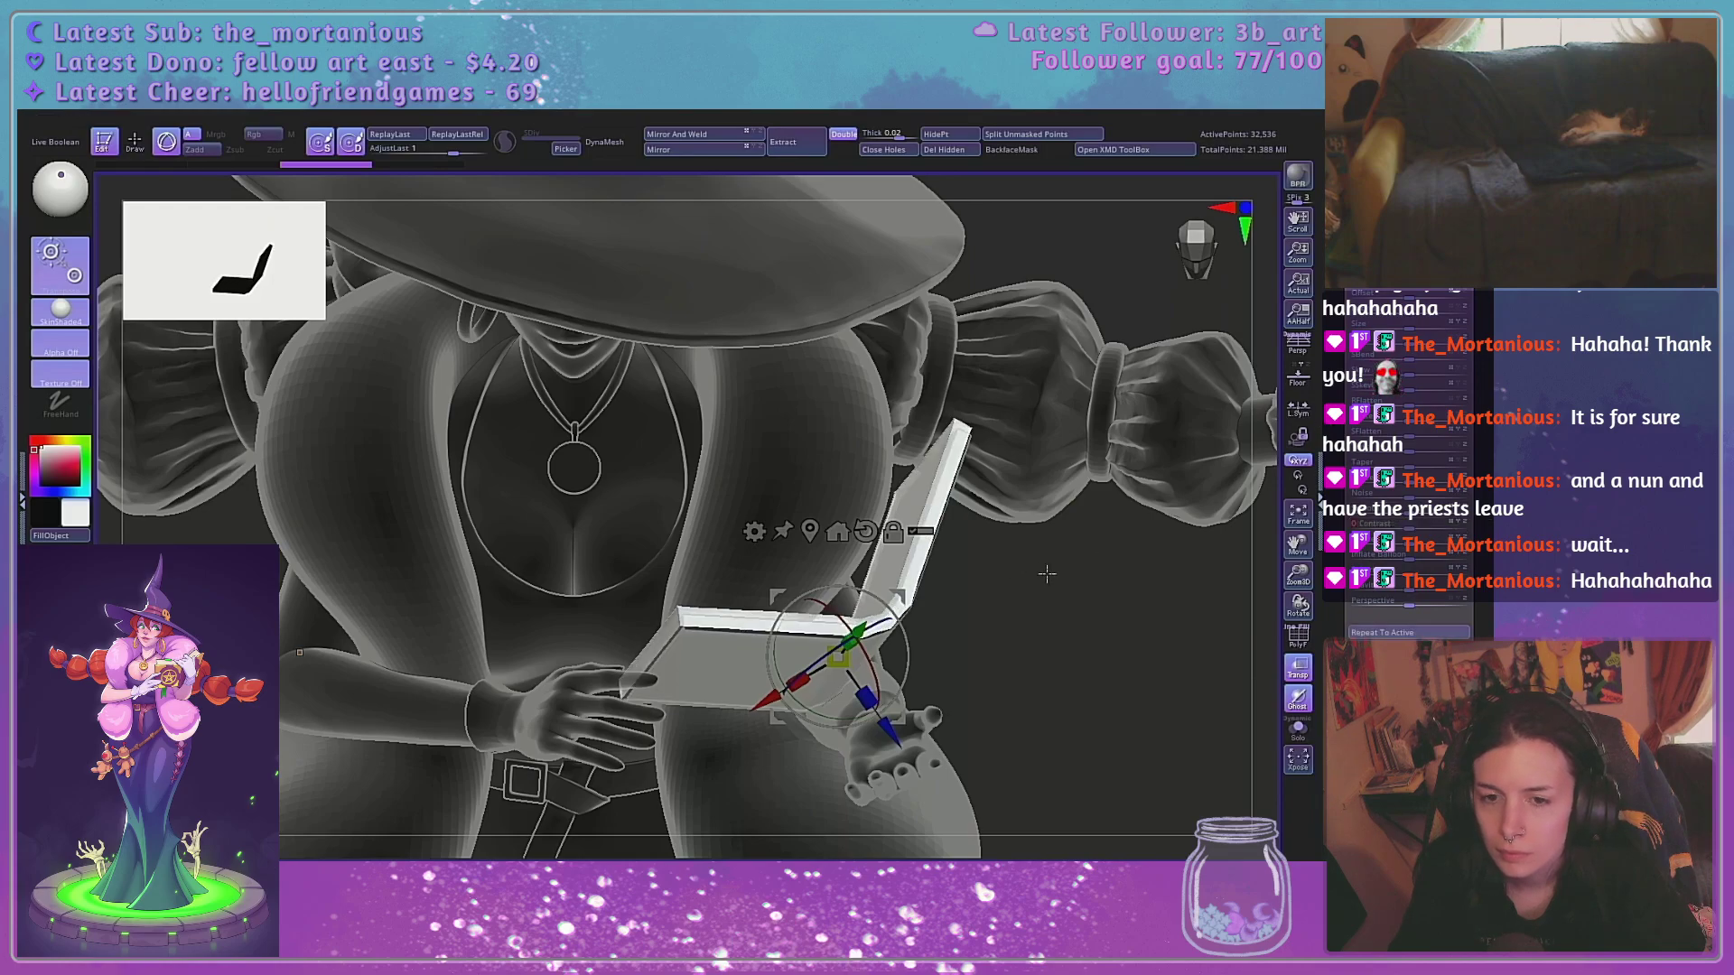
key("ctrl+z")
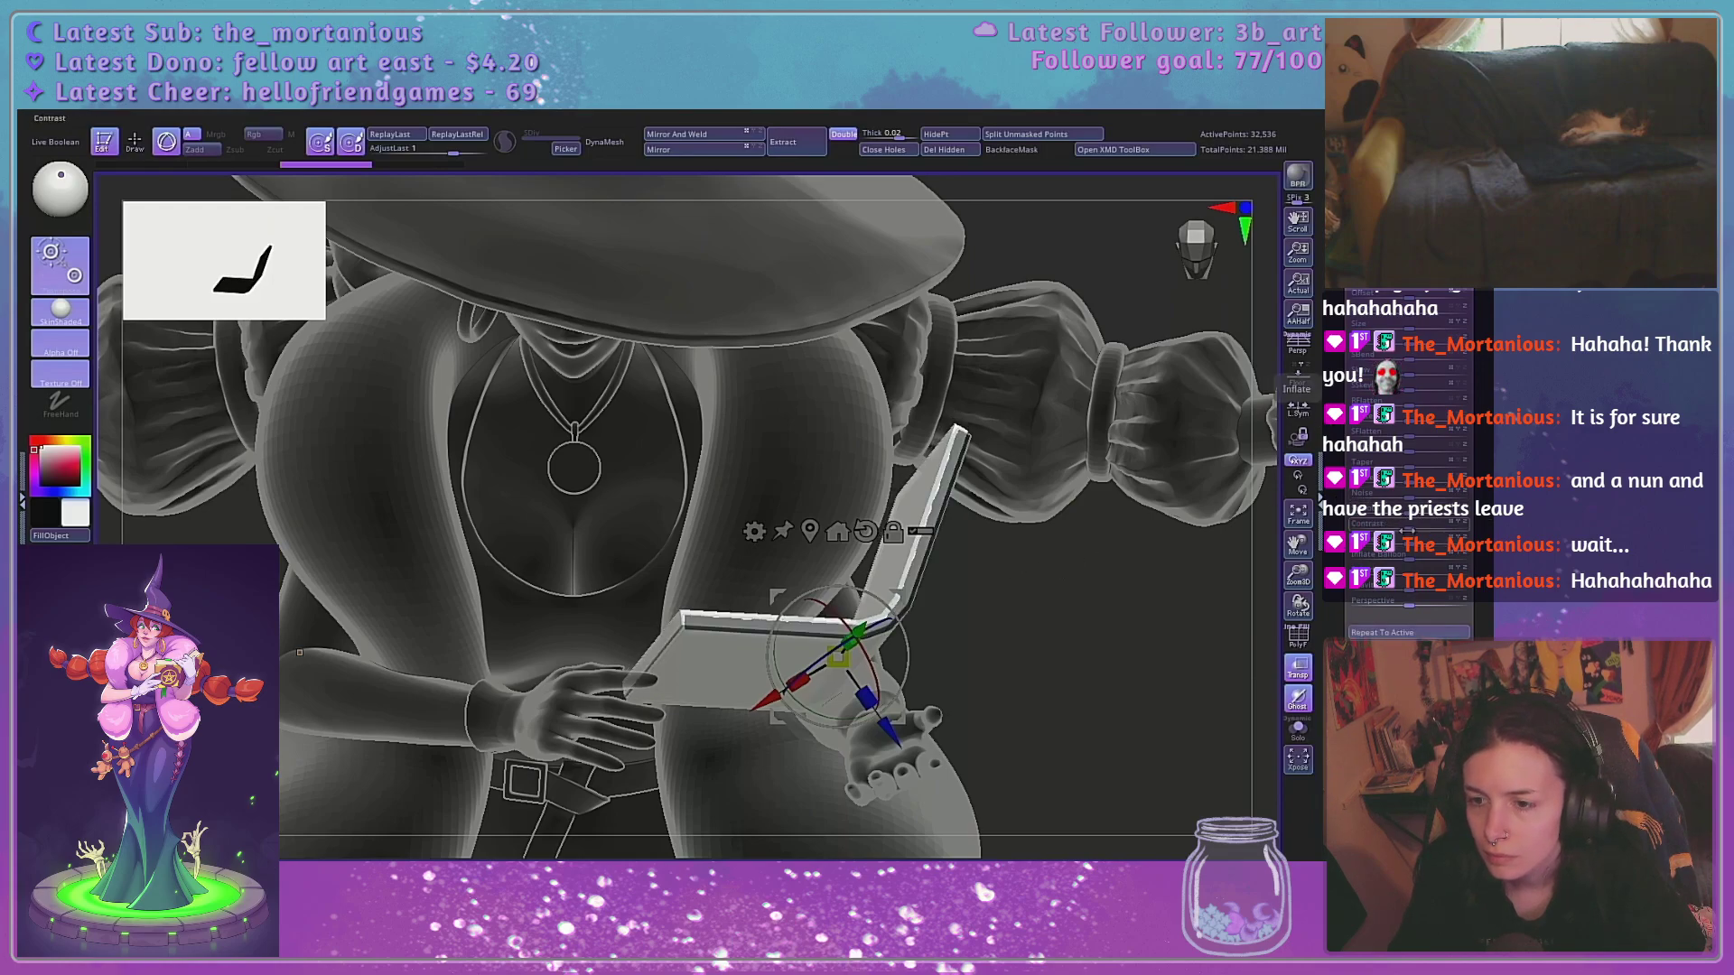
key("ctrl+z")
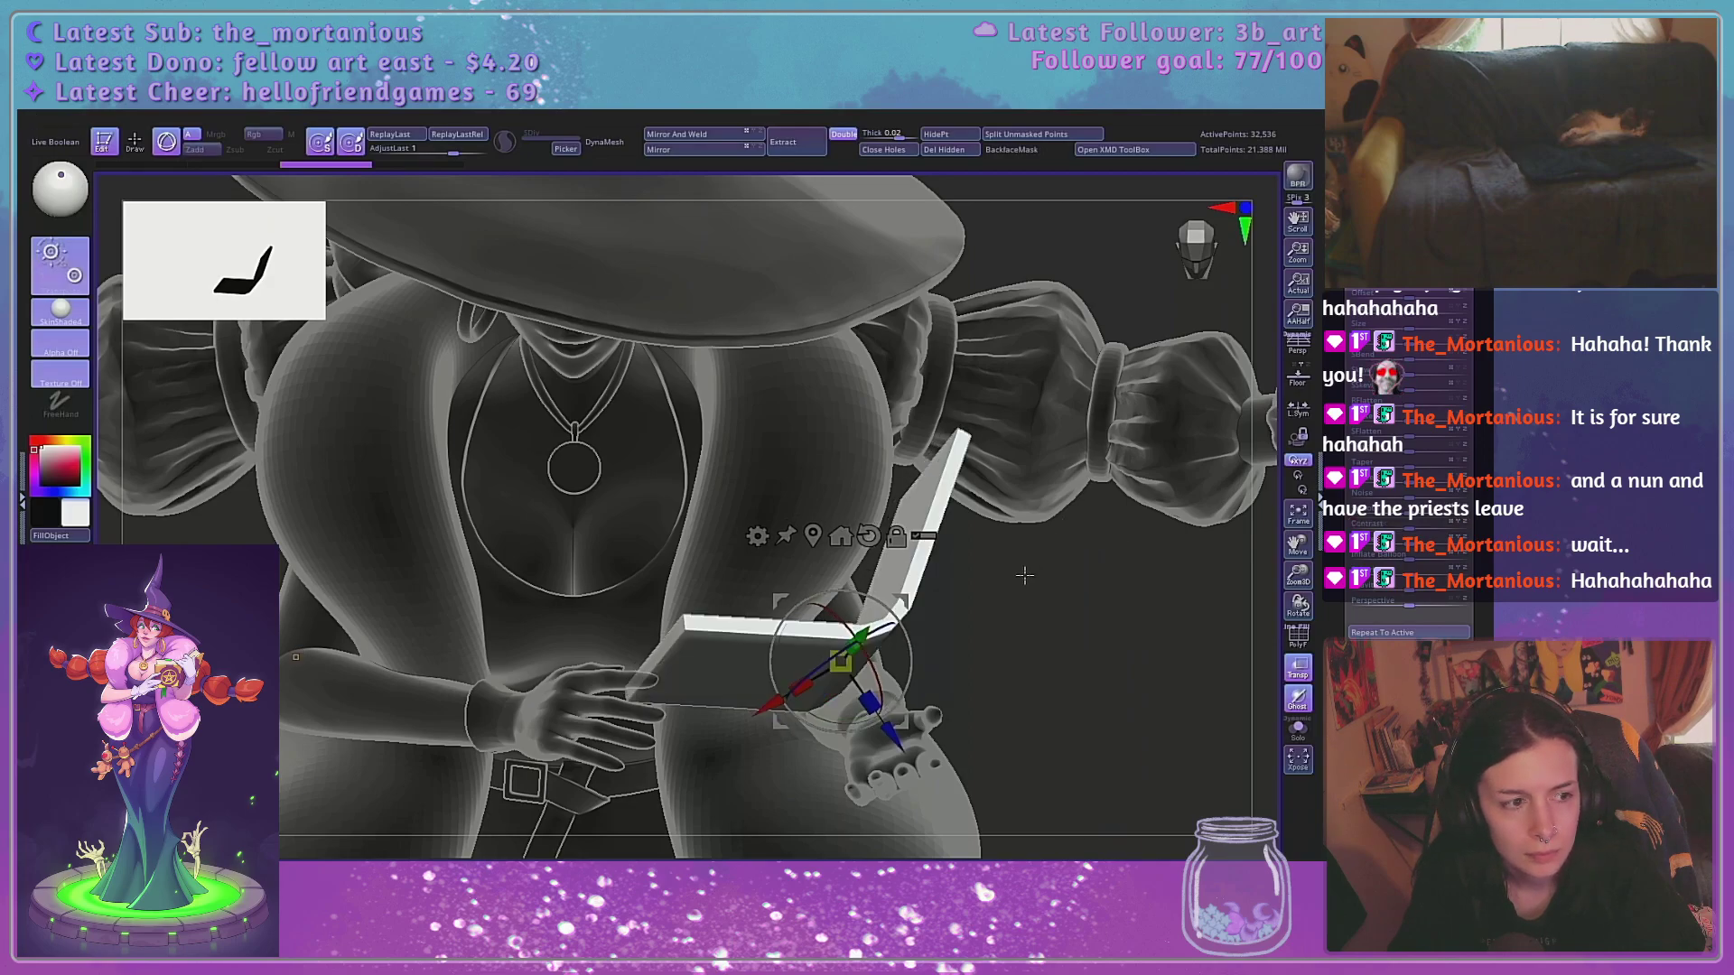
key("ctrl+z")
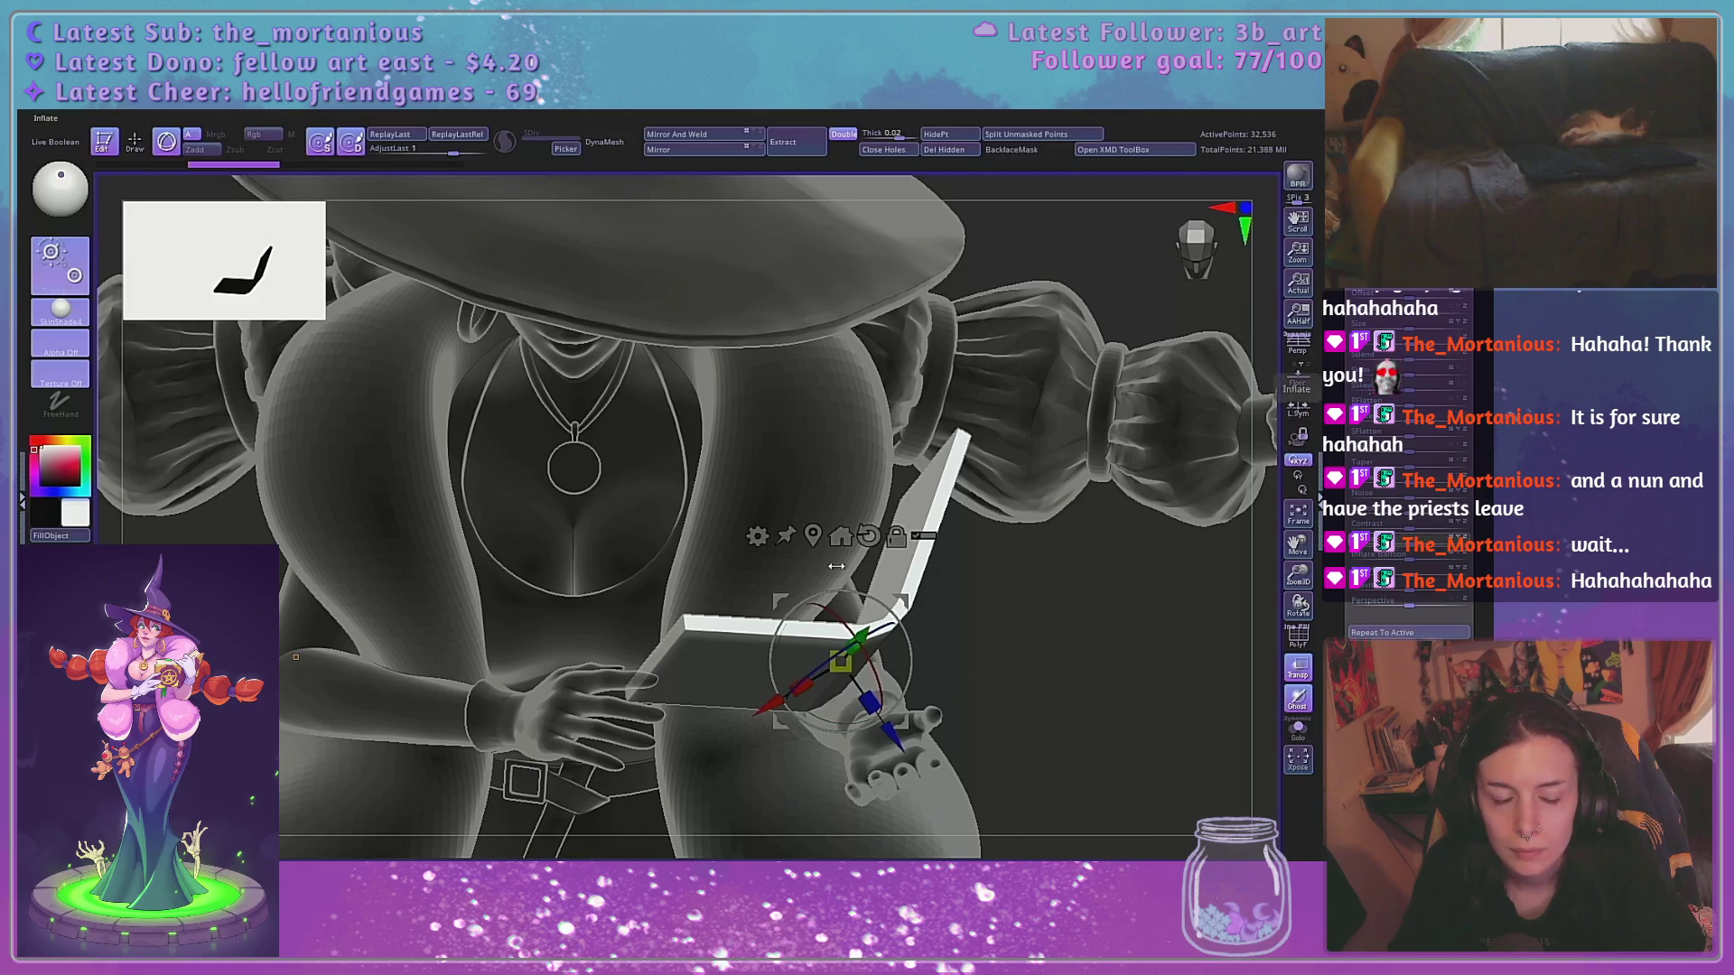
Dismiss the abnormal-termination note and restore the most recent QuickSave, QS_41470.zpr
key("super+d")
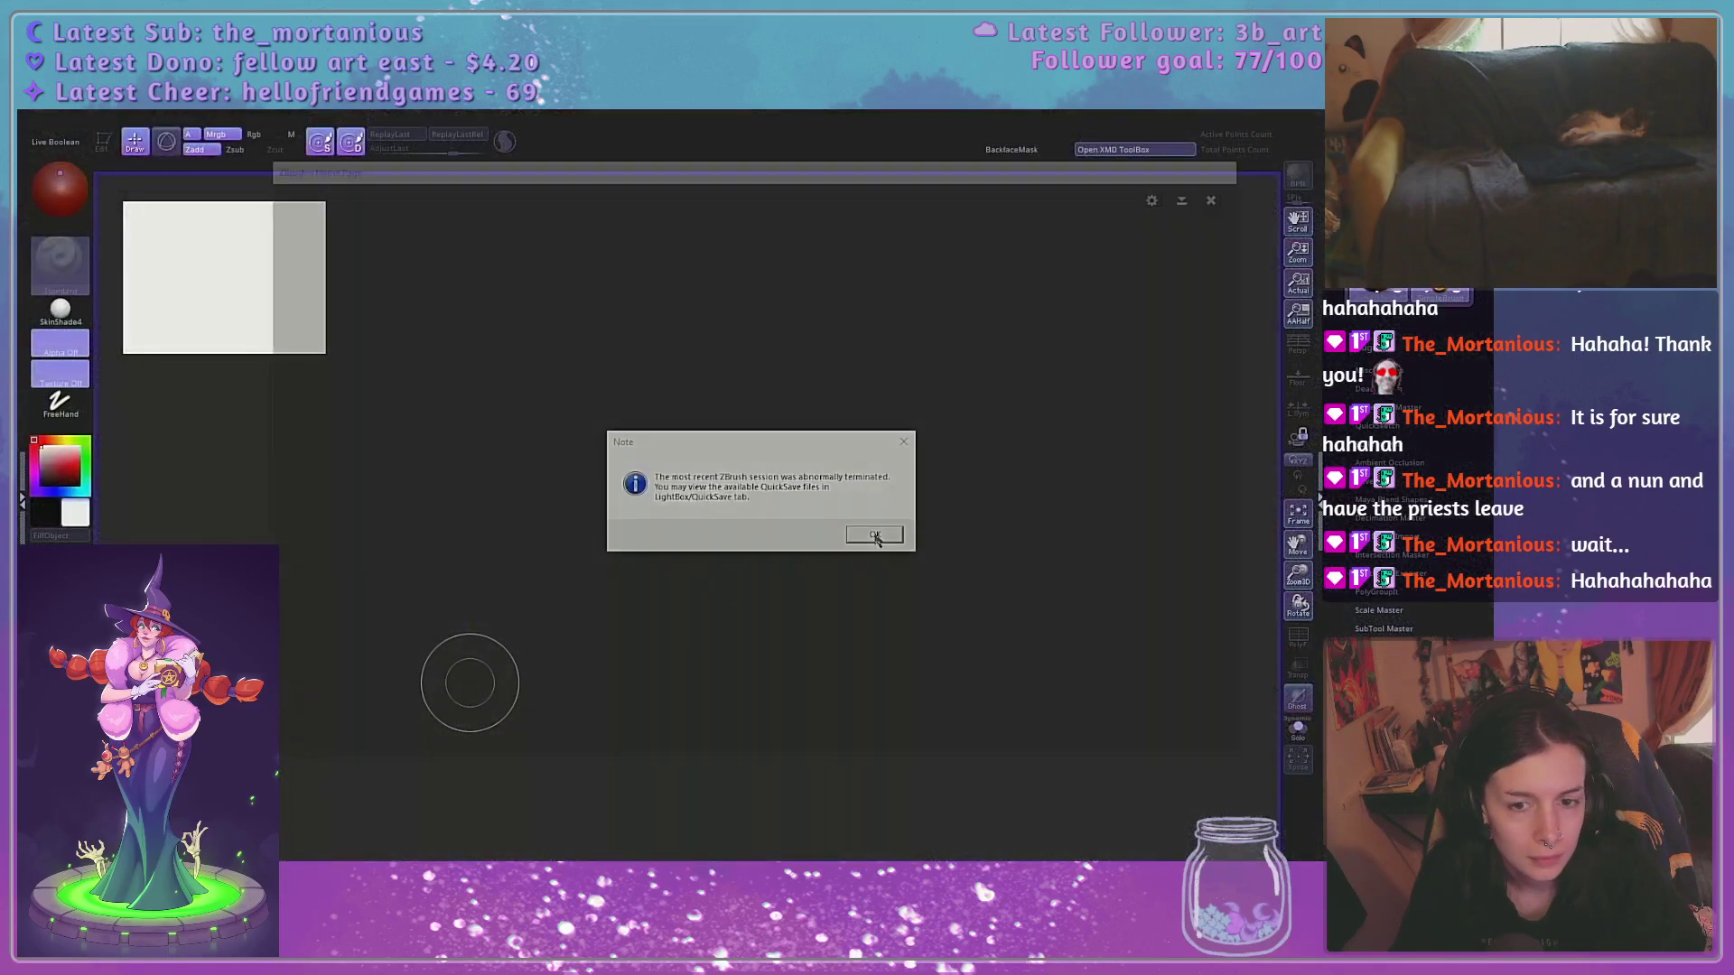
left_click(875, 534)
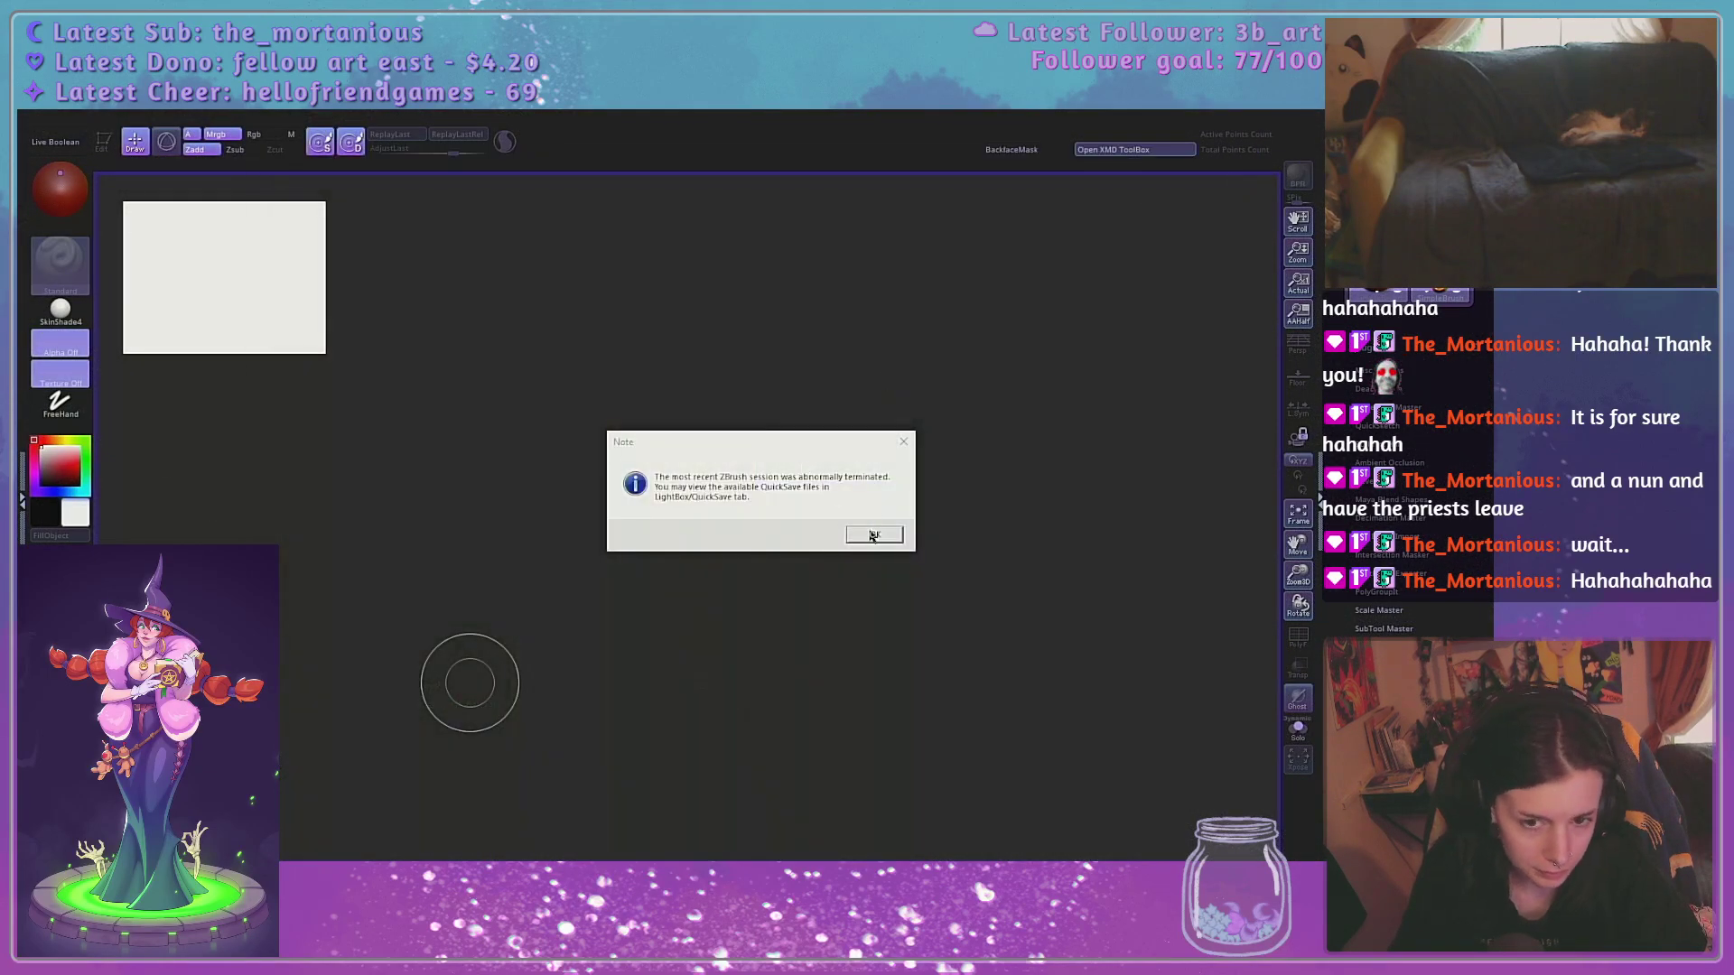
left_click(874, 535)
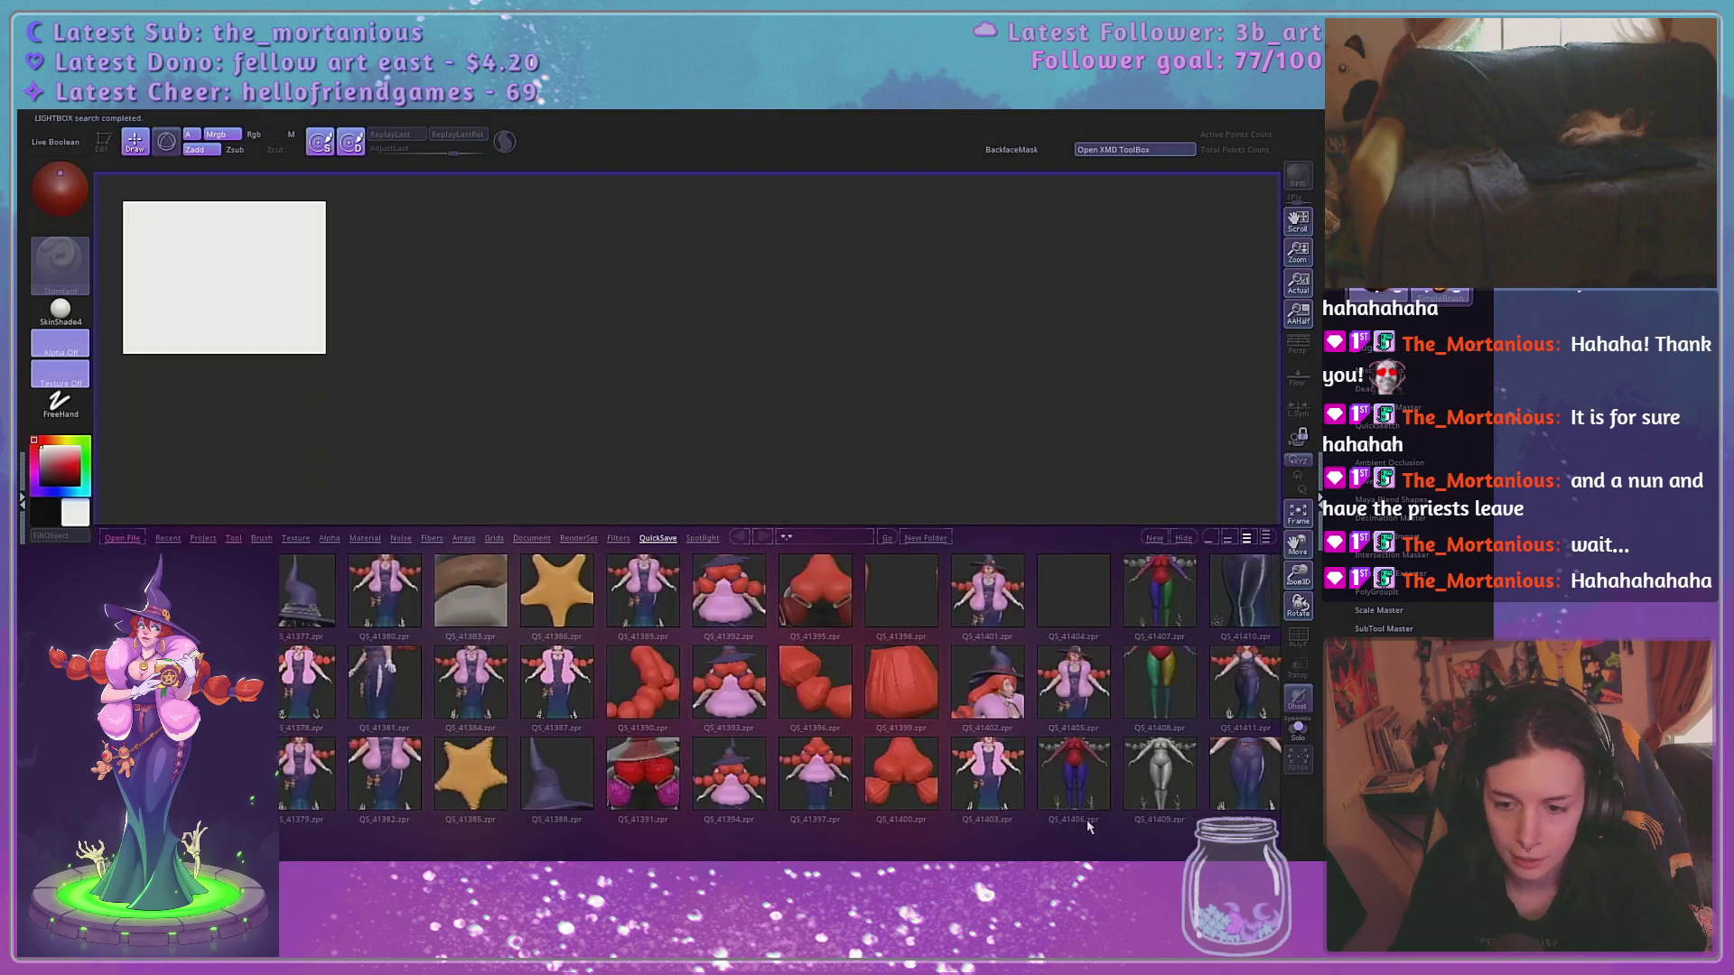
left_click_drag(1089, 827, 755, 813)
left_click_drag(1075, 824, 669, 839)
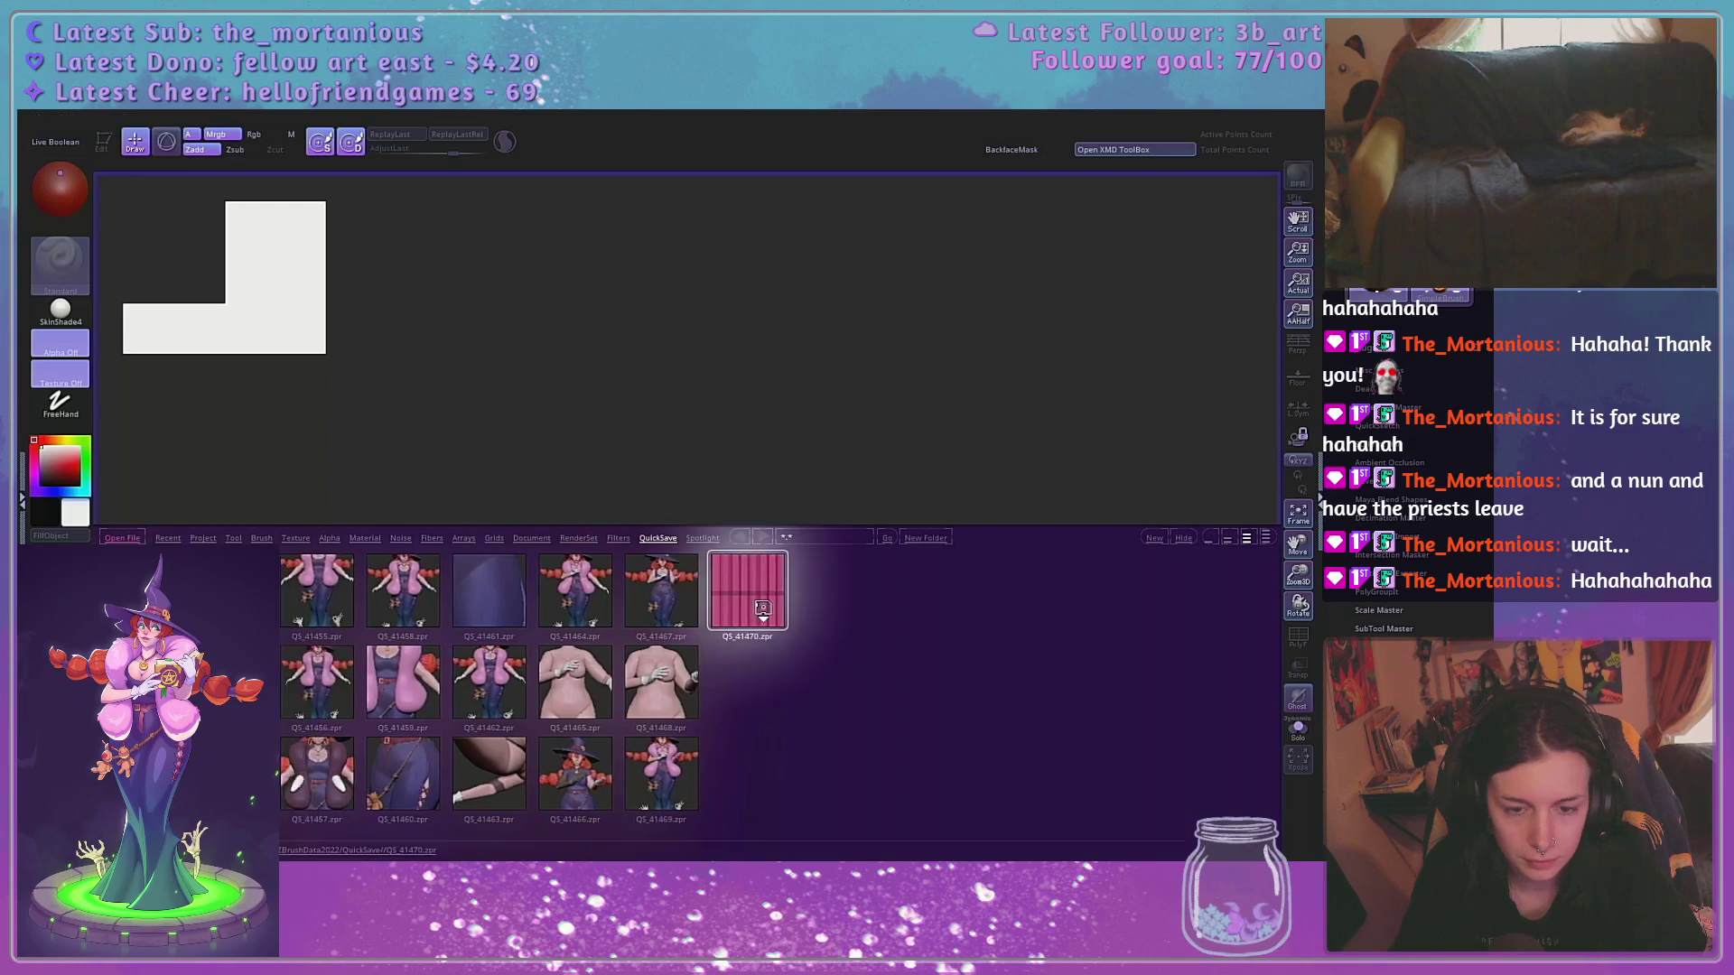
double_click(764, 609)
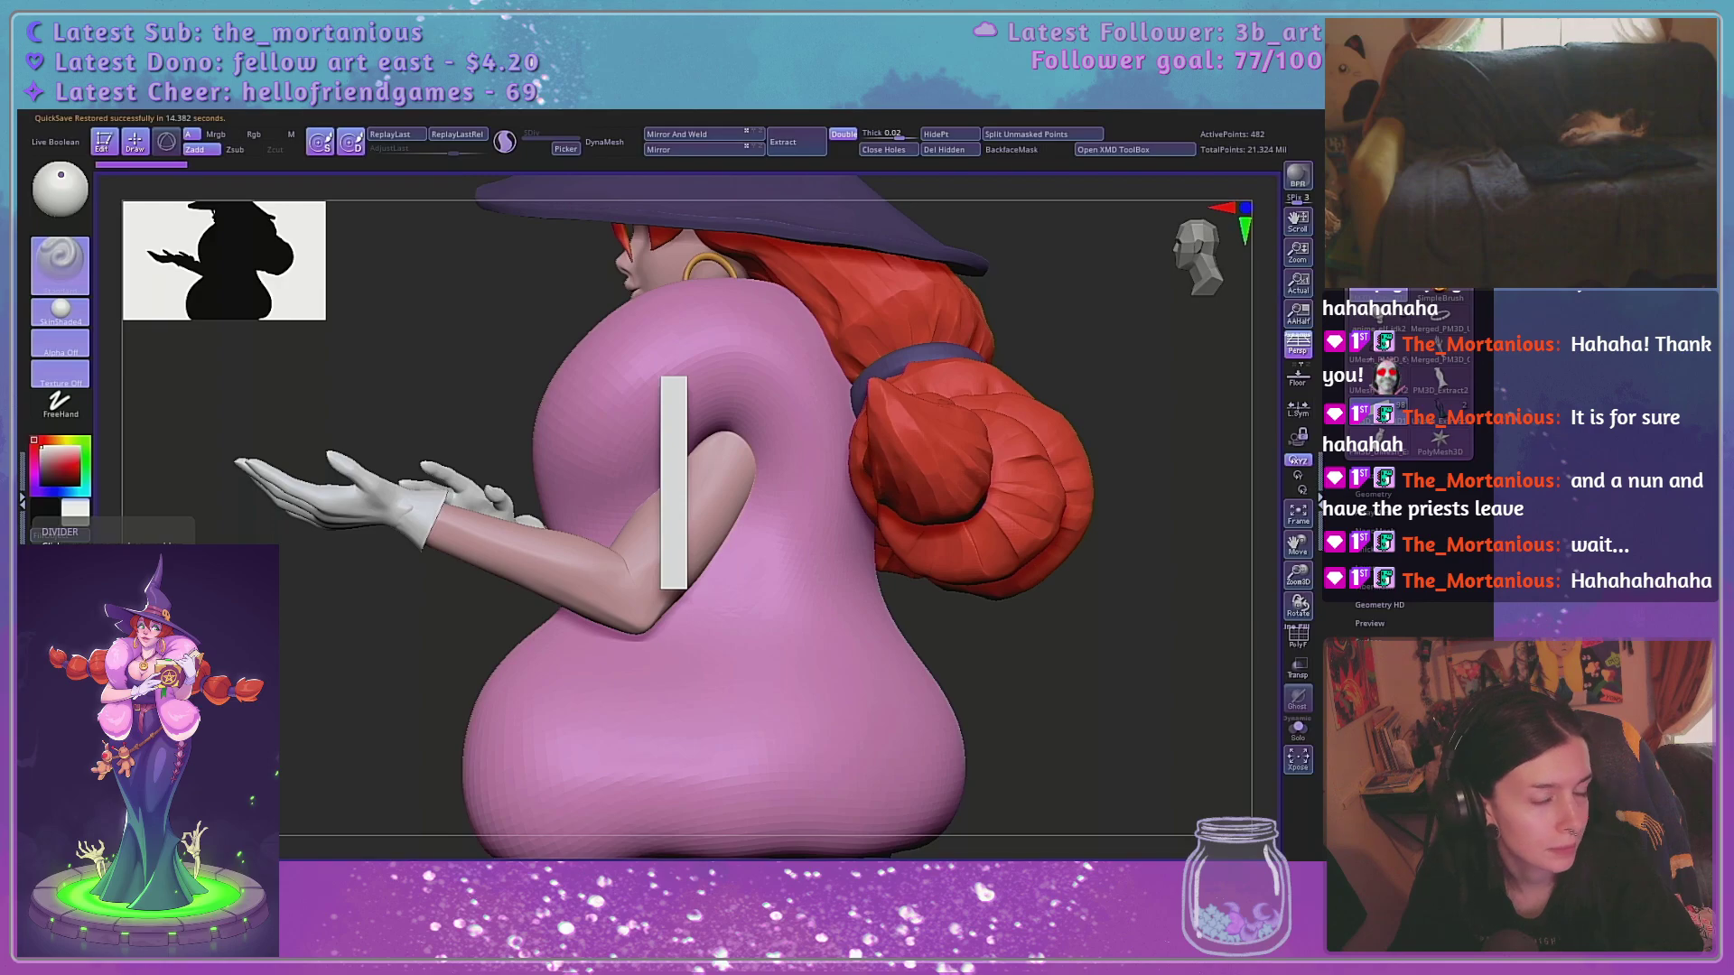
Isolate the flat book slab in front view with its polyframe shown, and activate the Move gizmo
left_click_drag(1122, 402, 1196, 395)
left_click(1298, 637)
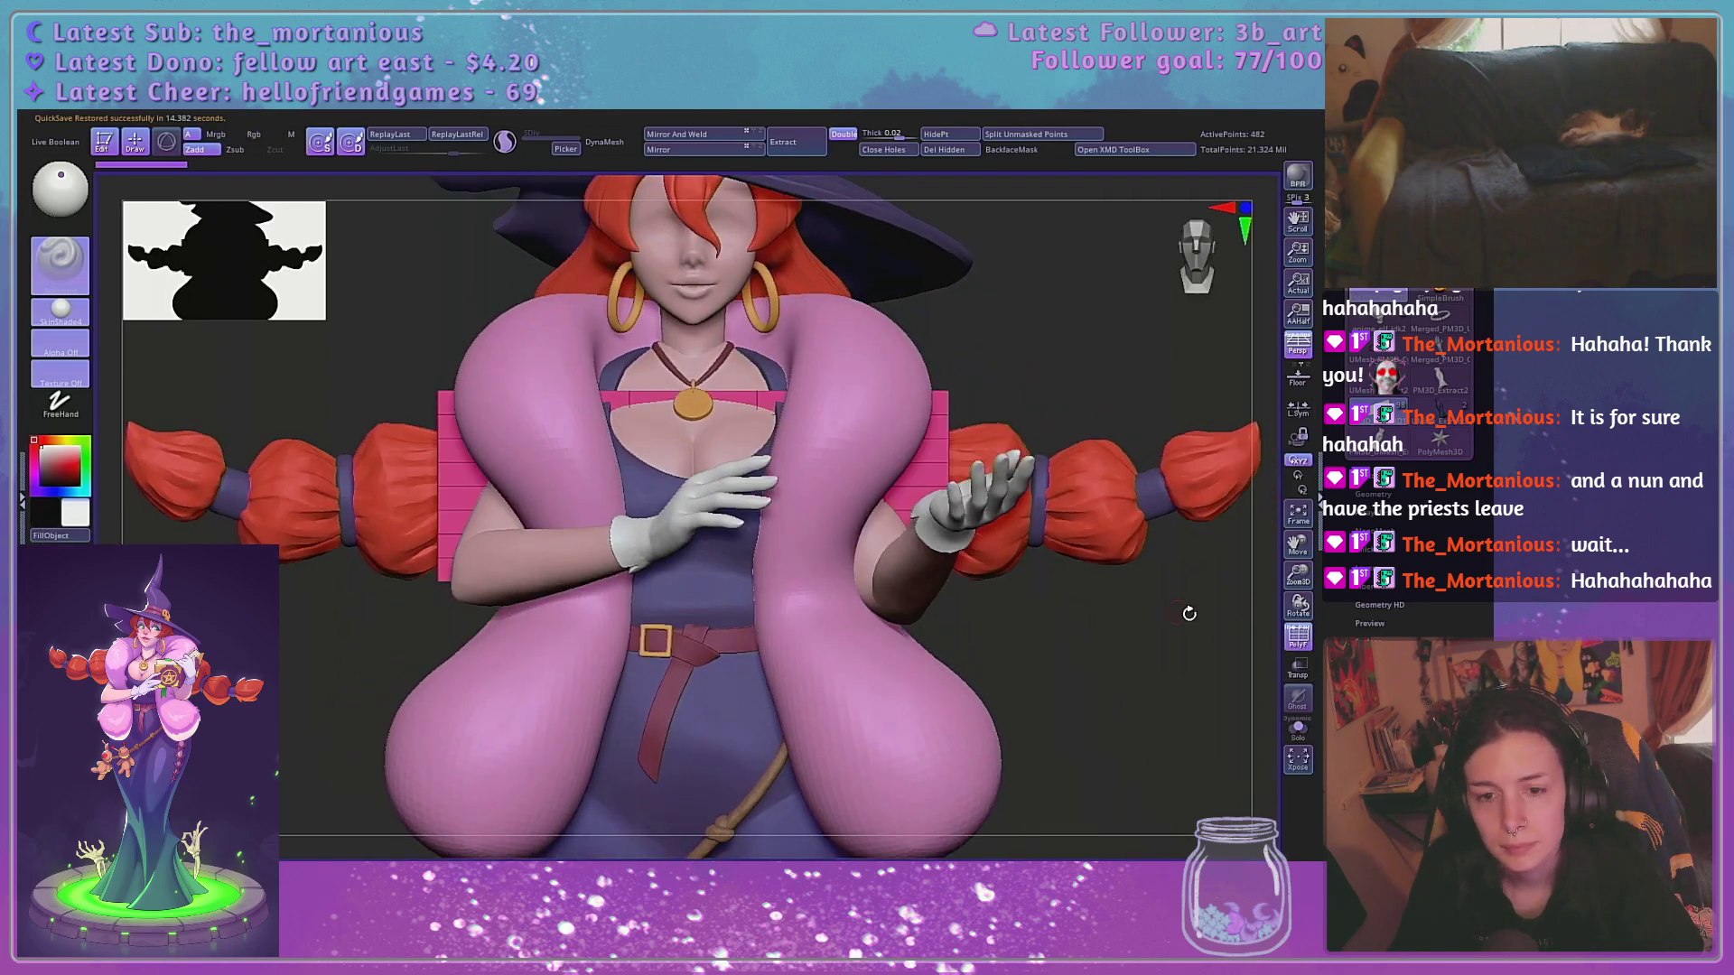
left_click(1298, 733)
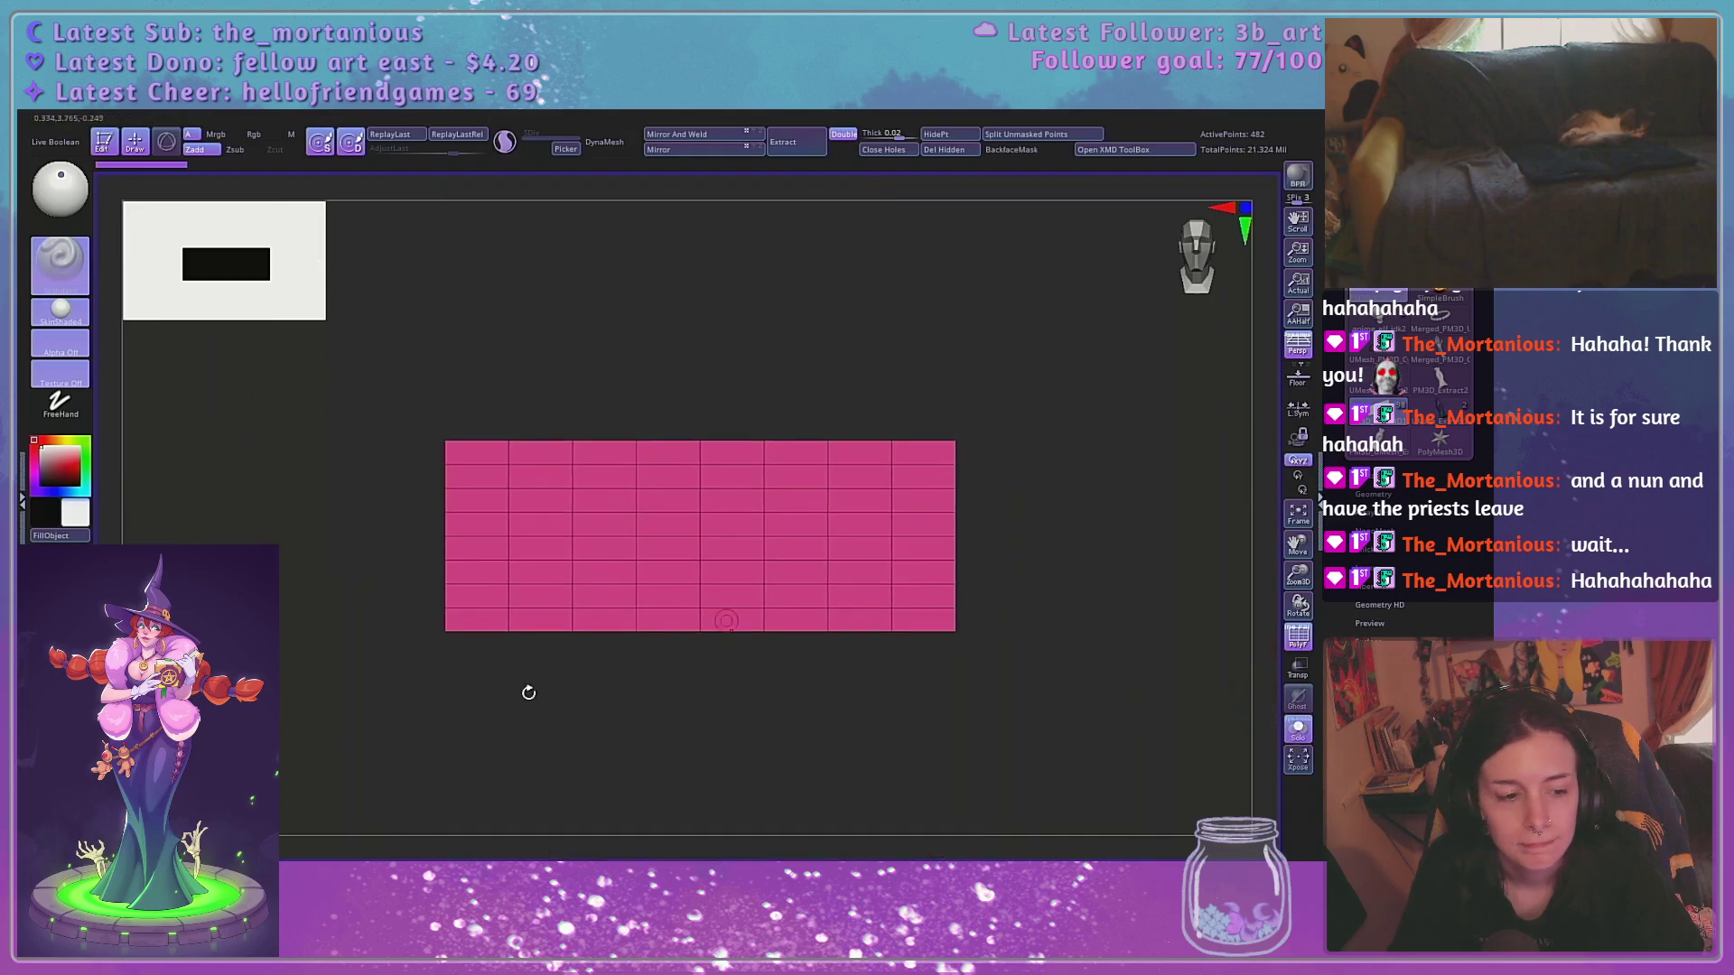
key("w")
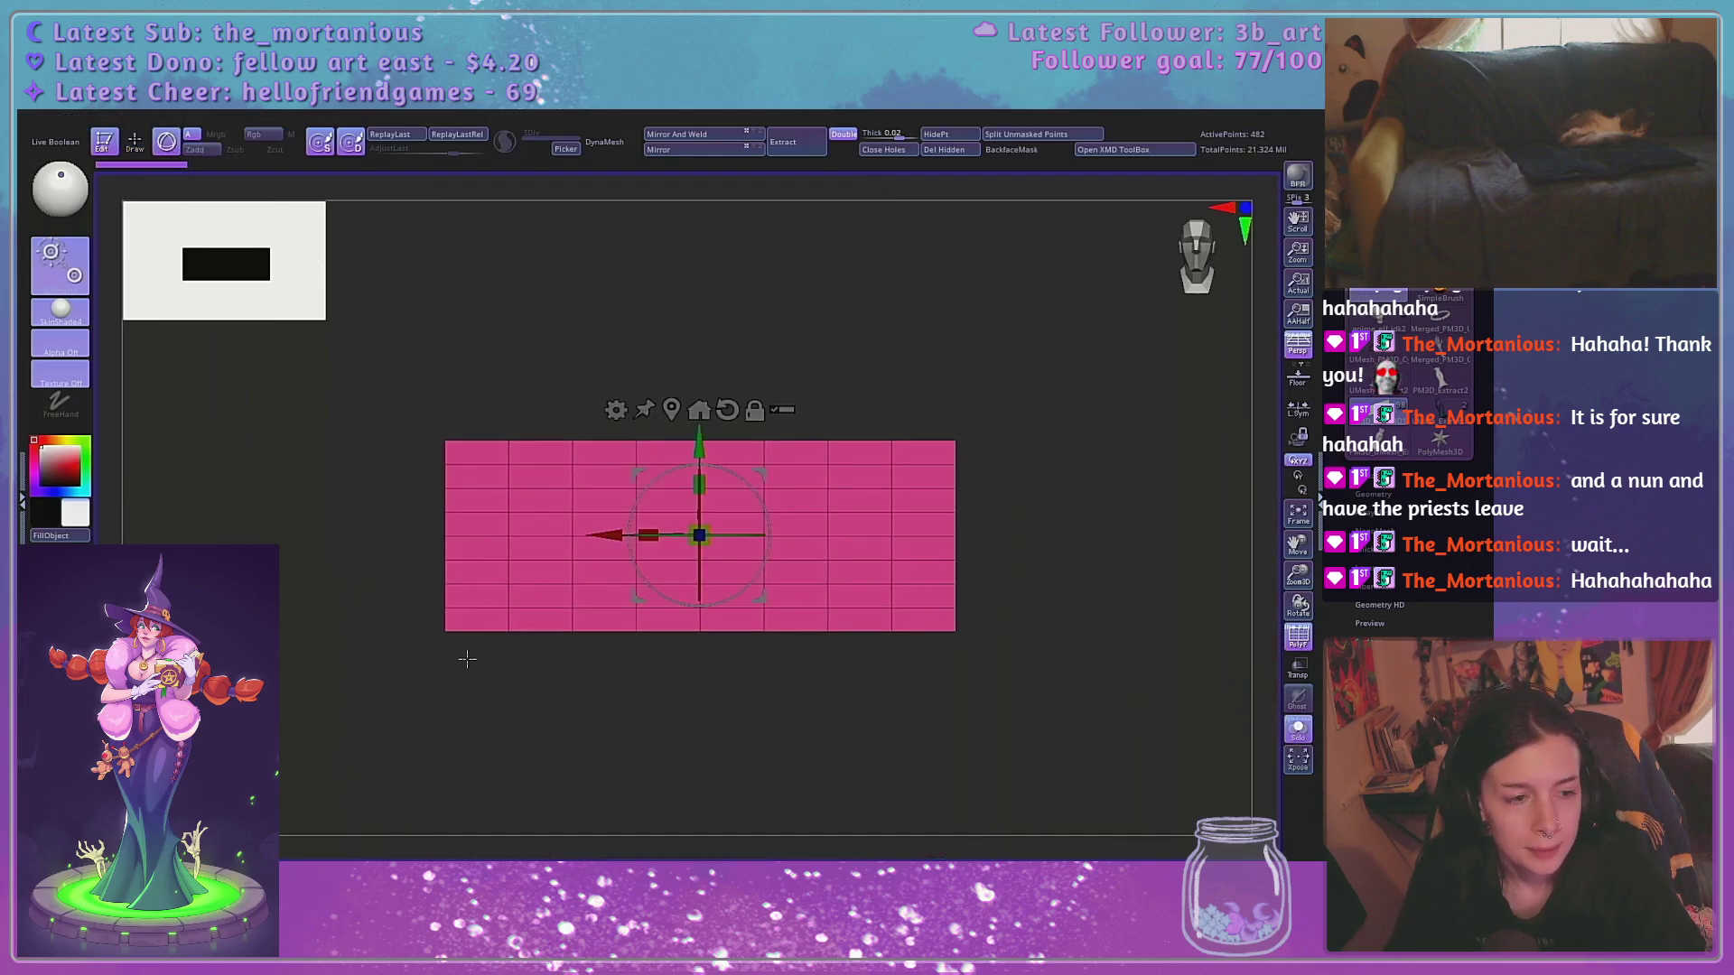
left_click_drag(605, 536, 659, 538)
Try to subdivide the slab twice with smoothing on
key("ctrl+d")
key("ctrl+d")
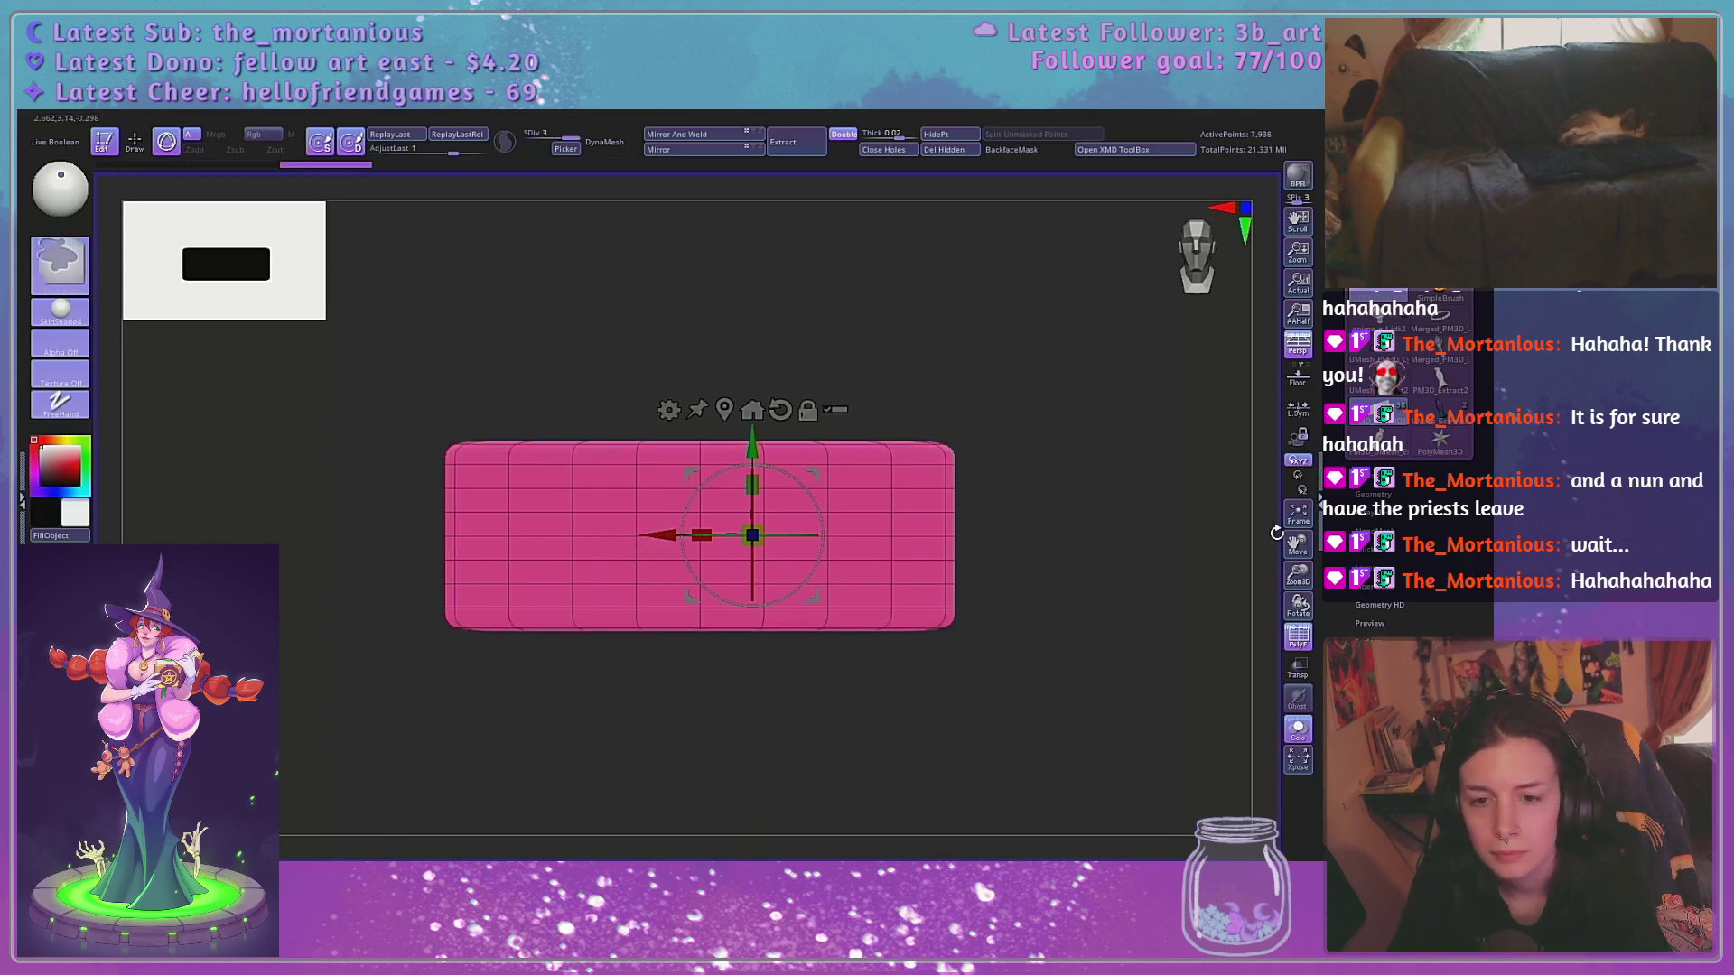
key("ctrl+z")
key("ctrl+z")
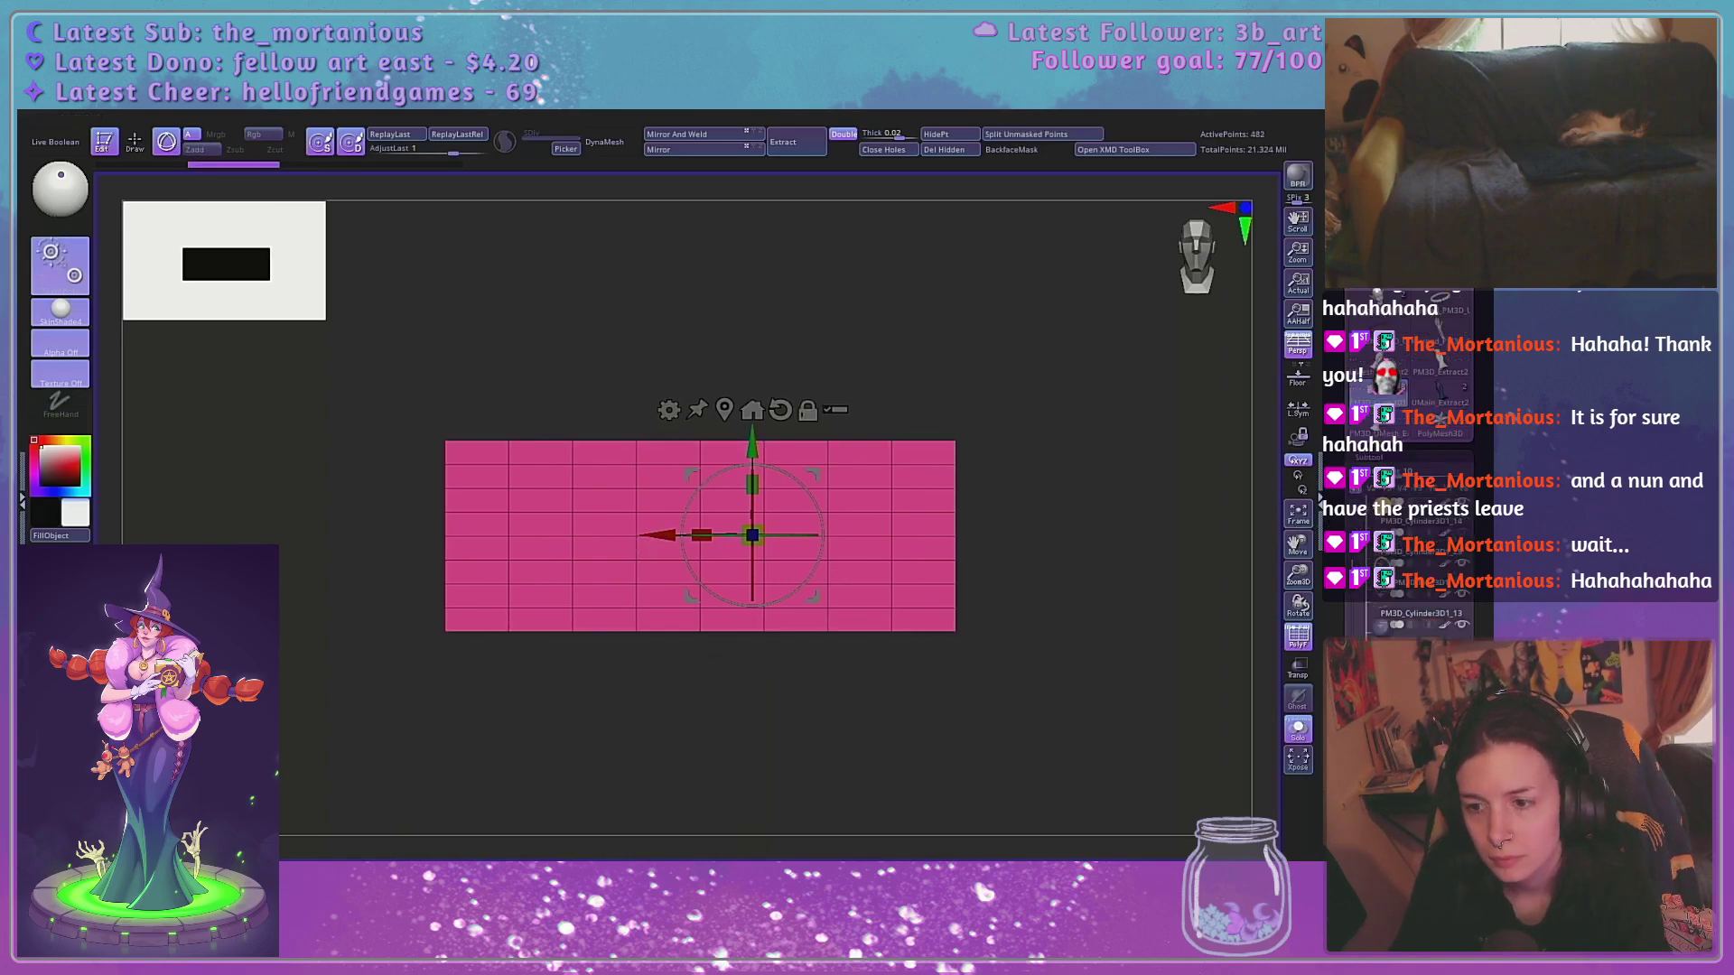
Subdivide the slab twice with smoothing off to keep its sharp corners, and check the result on the polyframe
left_click(1375, 155)
left_click(1374, 173)
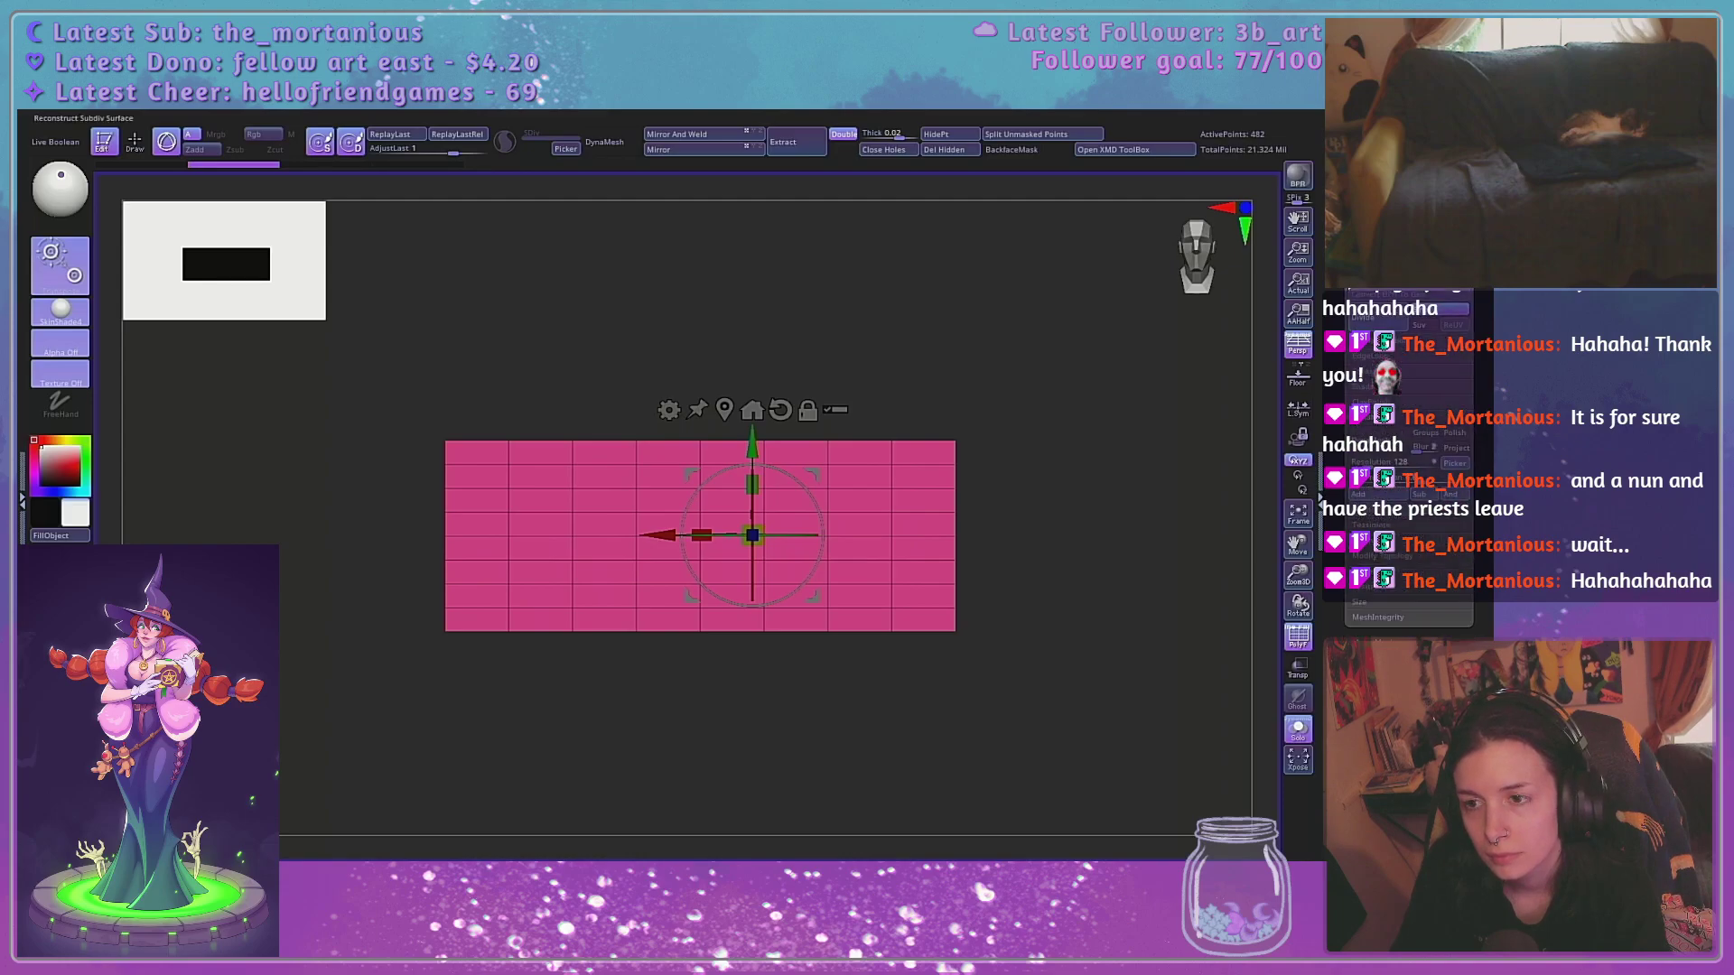
left_click(1413, 292)
left_click(1395, 292)
left_click(1395, 292)
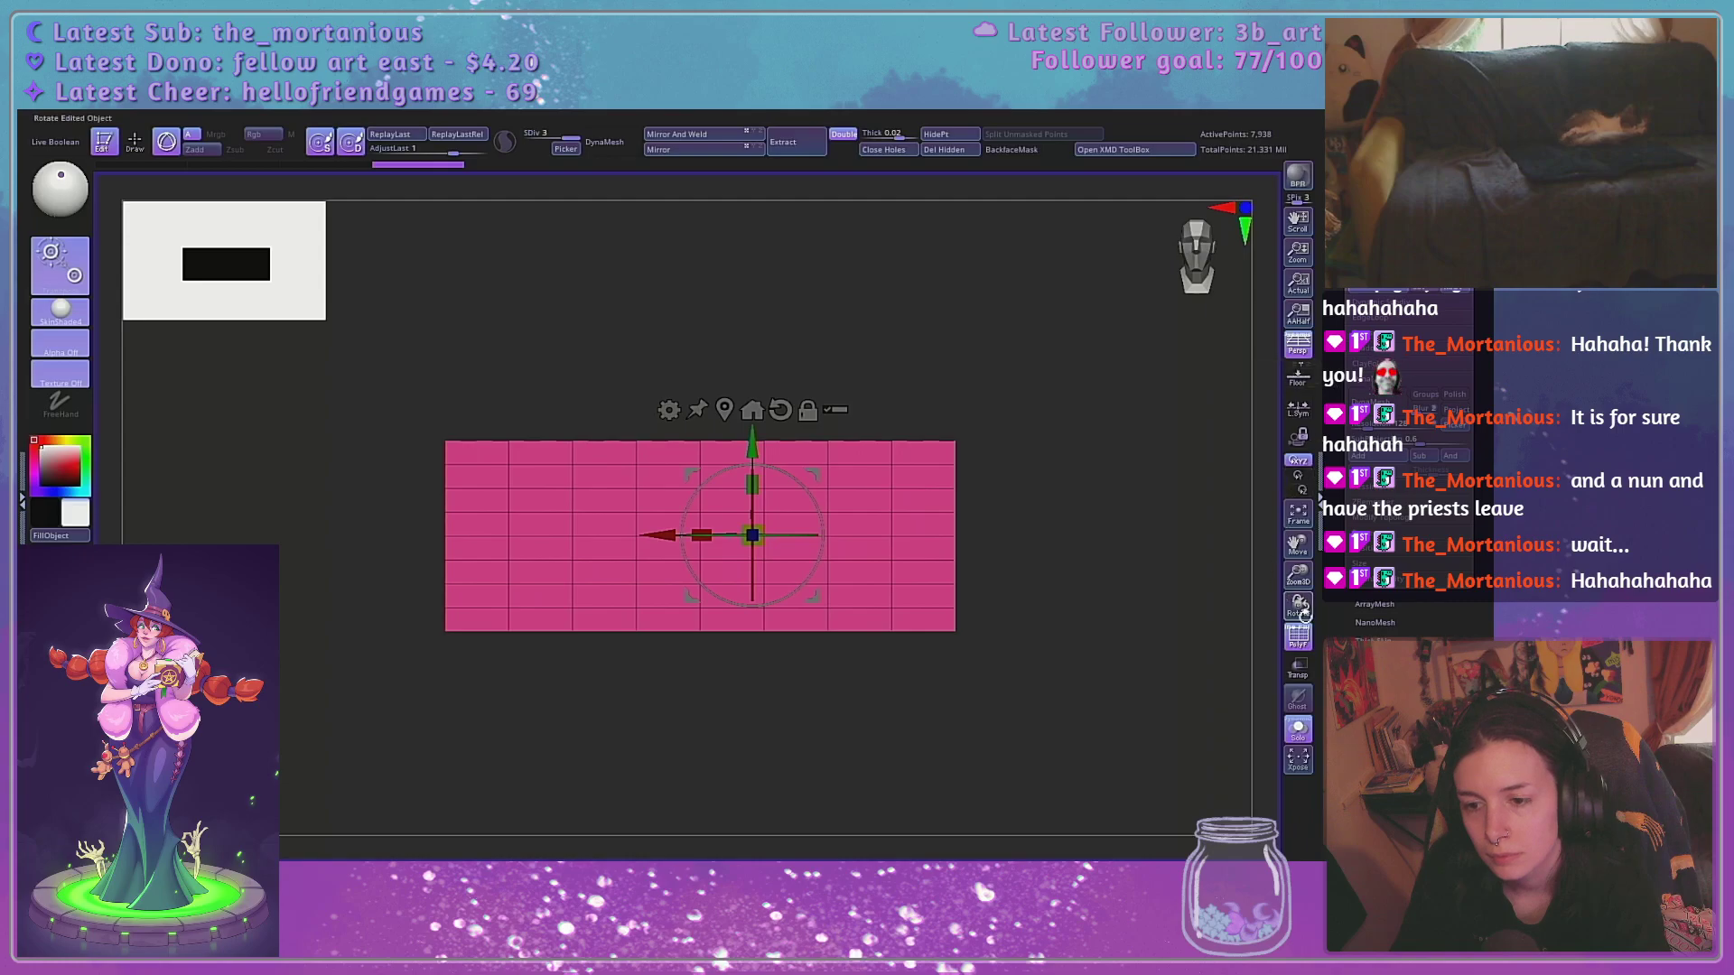
left_click(1301, 644)
left_click(1301, 644)
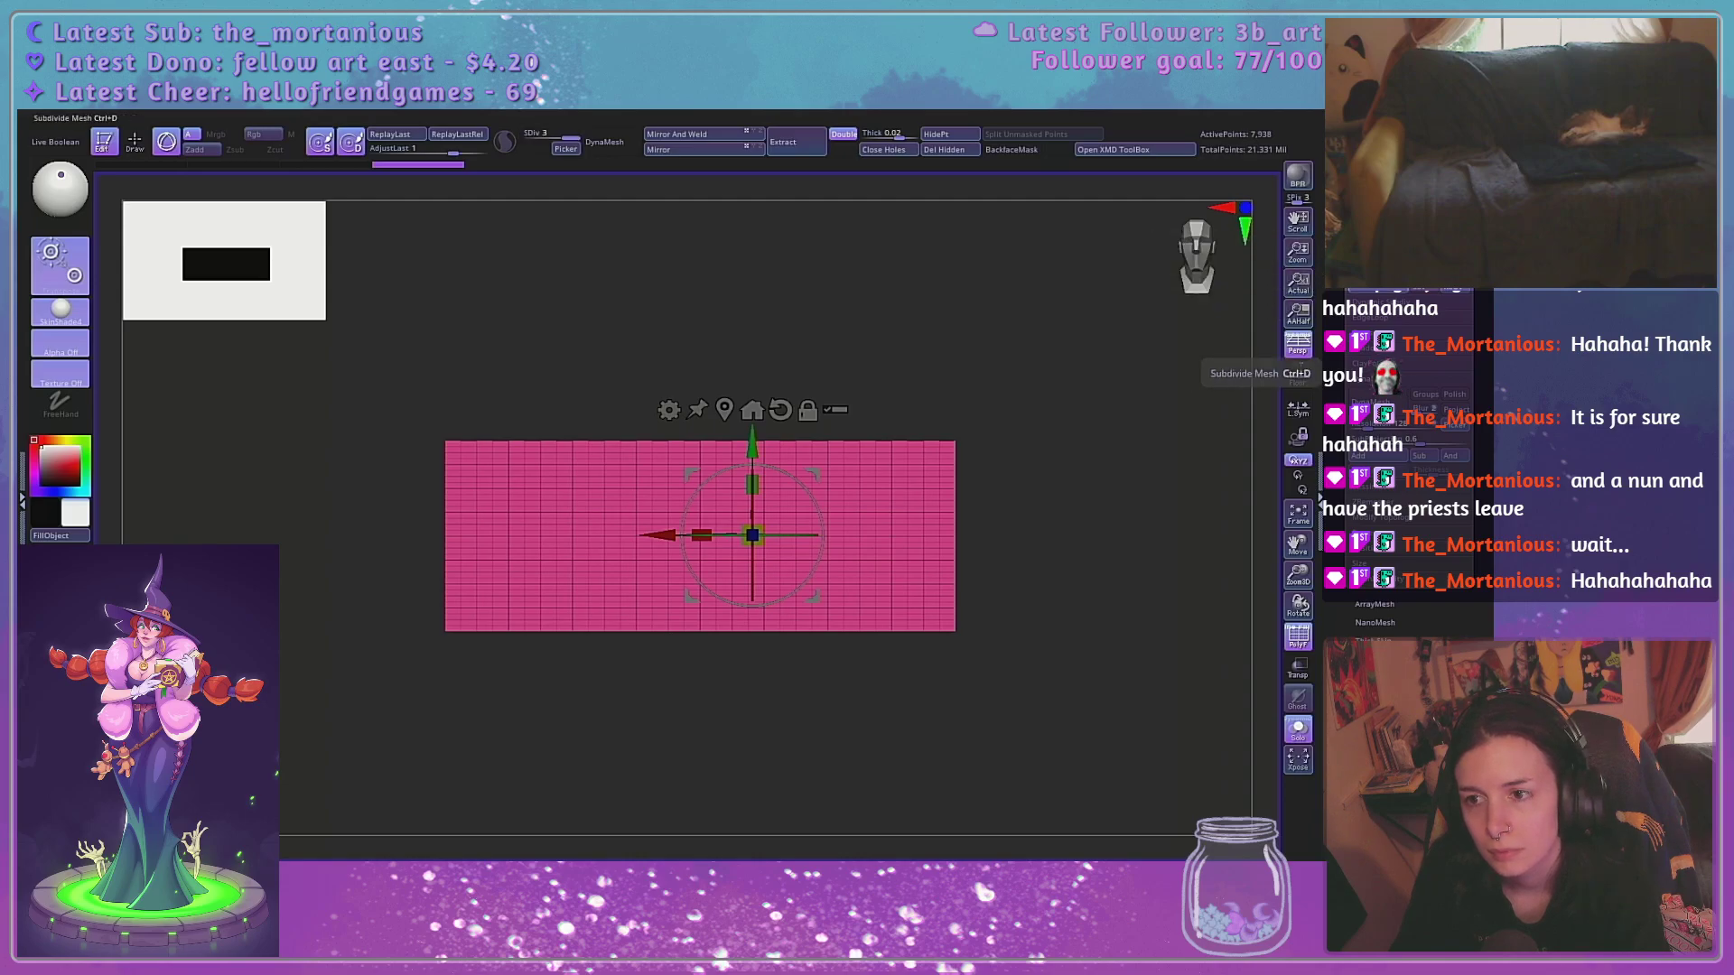
Subdivide the slab once more without smoothing and delete its lower subdivision levels
left_click(1374, 285)
left_click(1377, 225)
left_click_drag(1109, 359, 1135, 388, "ctrl")
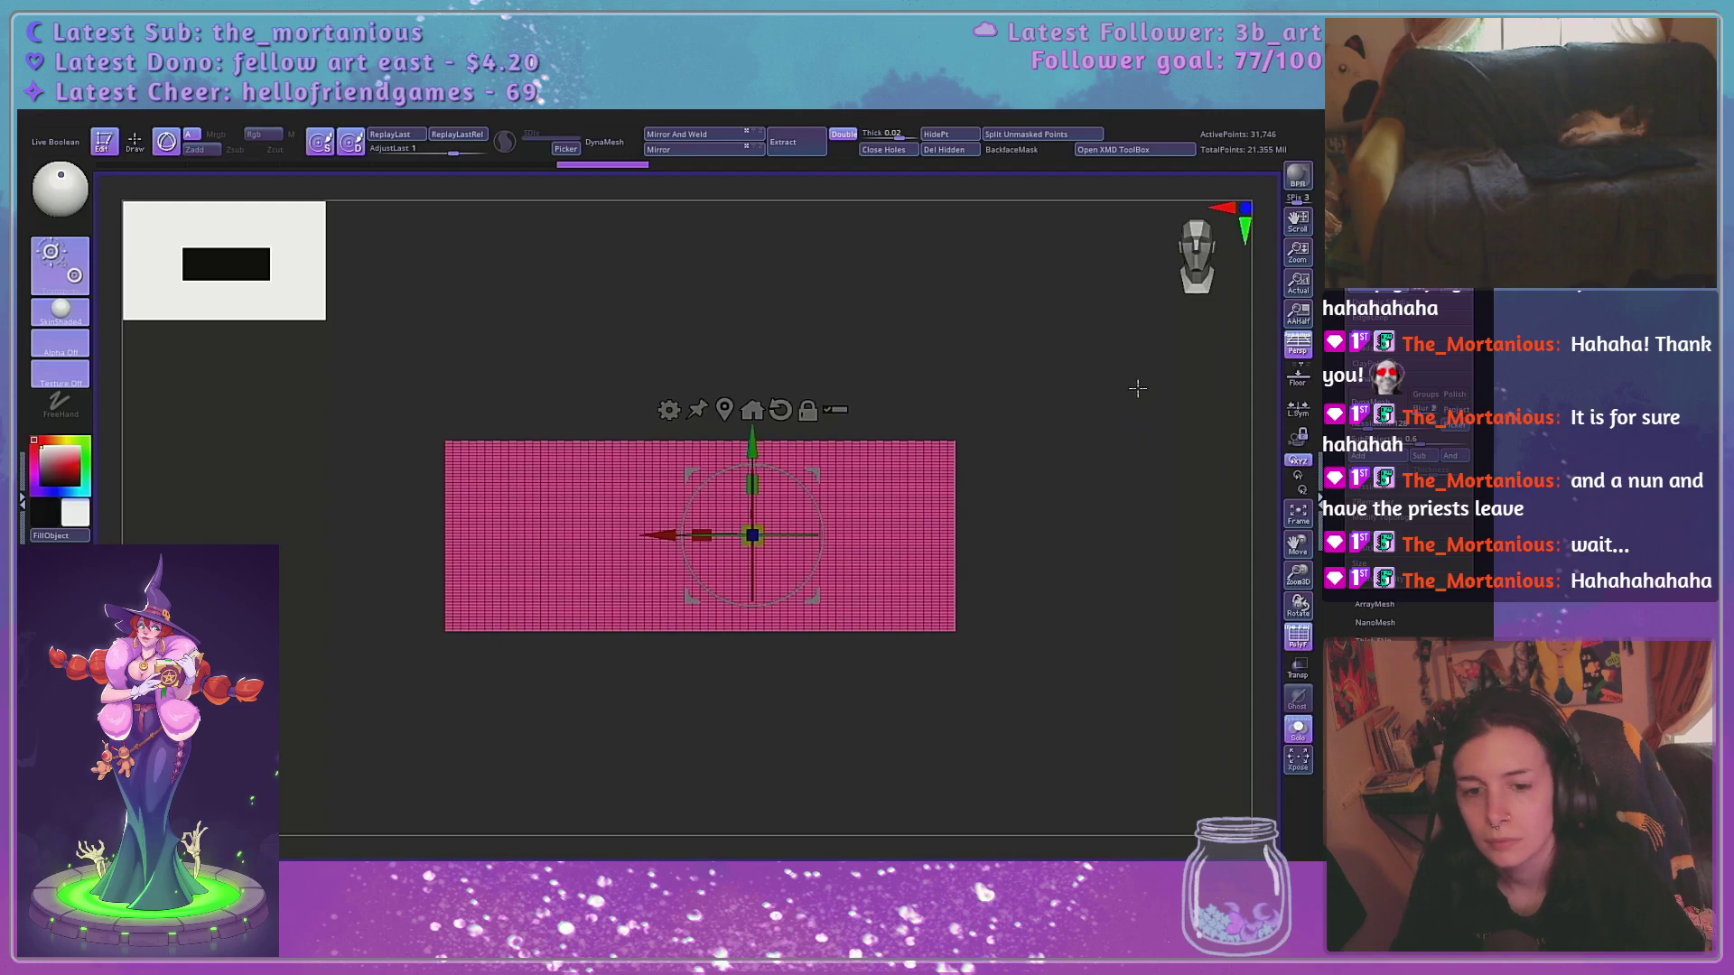
Remesh the book slab with ZRemesher into an even, dense quad grid, and check its thin edge
left_click(1374, 165)
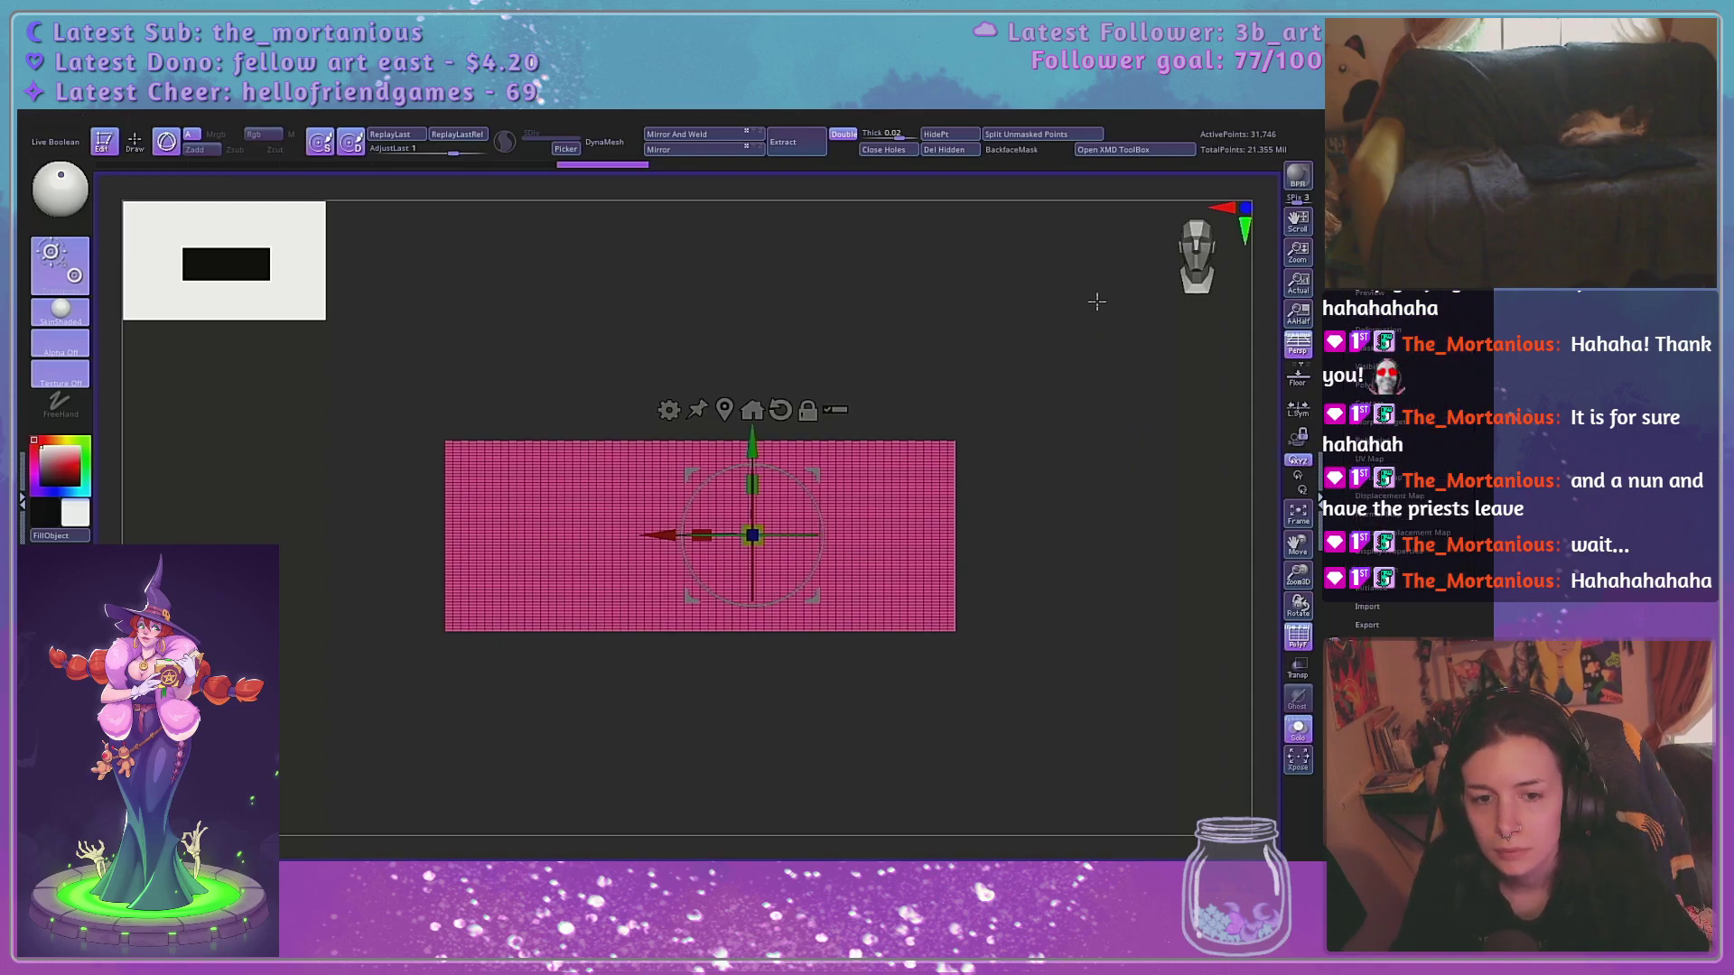
left_click_drag(1033, 371, 1019, 522)
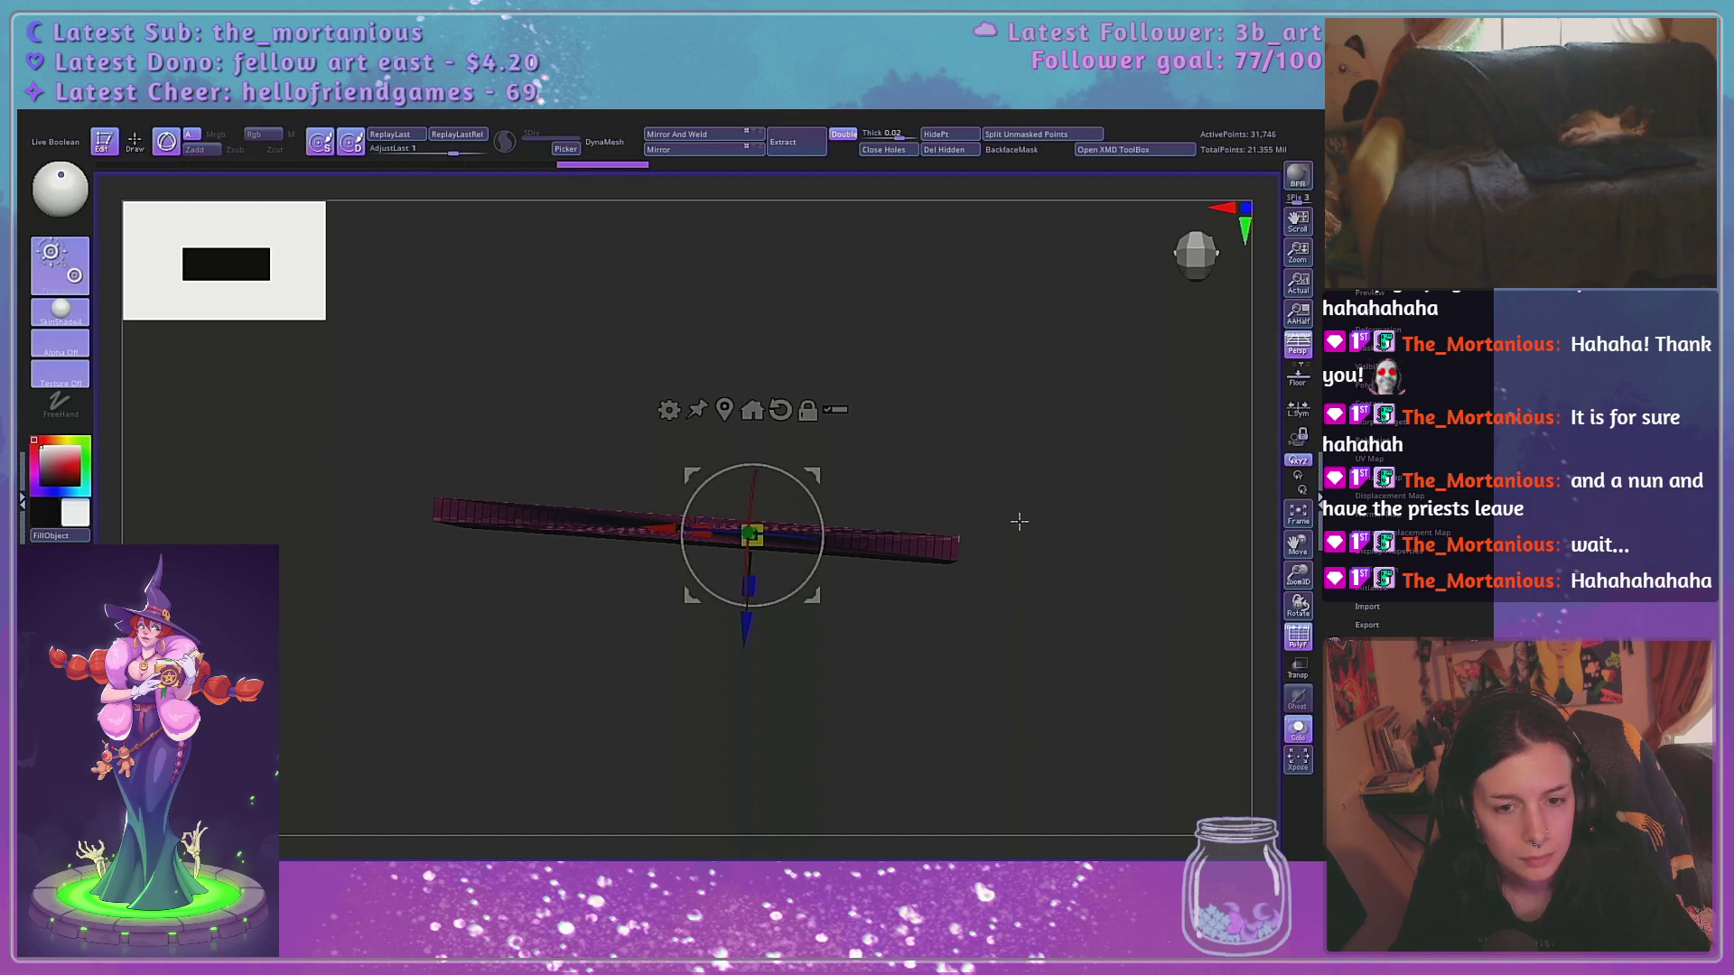
left_click_drag(1018, 520, 1021, 309)
left_click_drag(873, 357, 967, 520, "alt")
left_click_drag(1298, 578, 1292, 625)
left_click_drag(1066, 668, 1097, 710, "alt")
left_click(1375, 164)
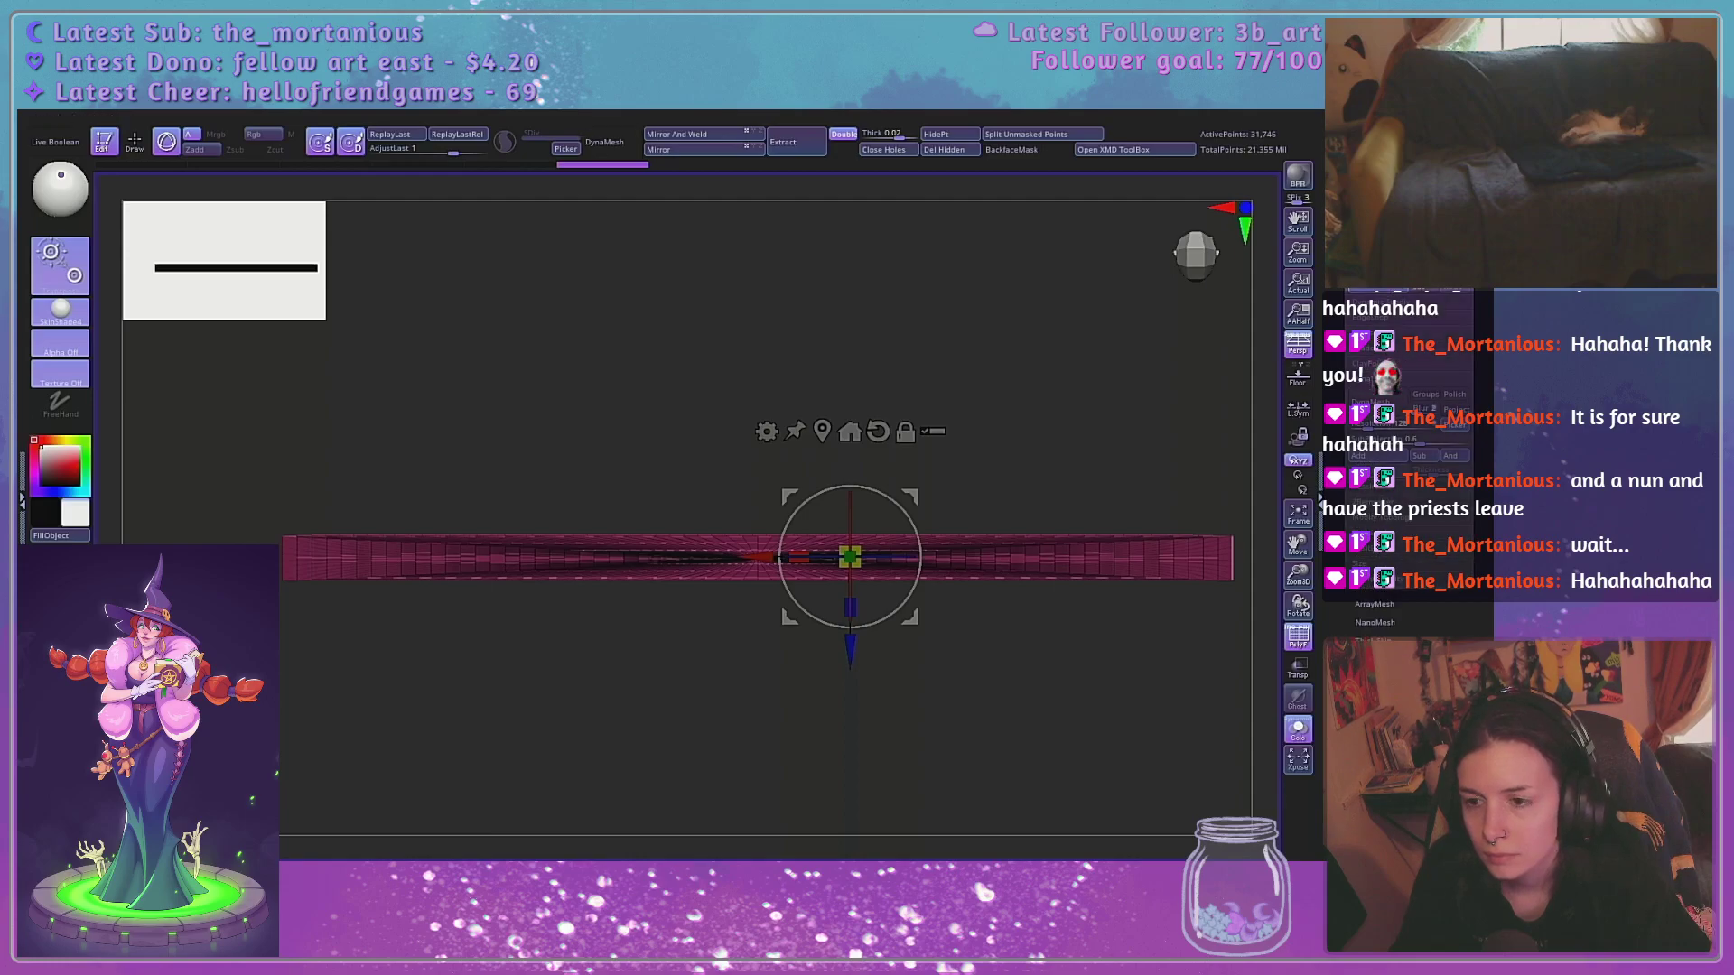
left_click(1370, 379)
left_click(1371, 410)
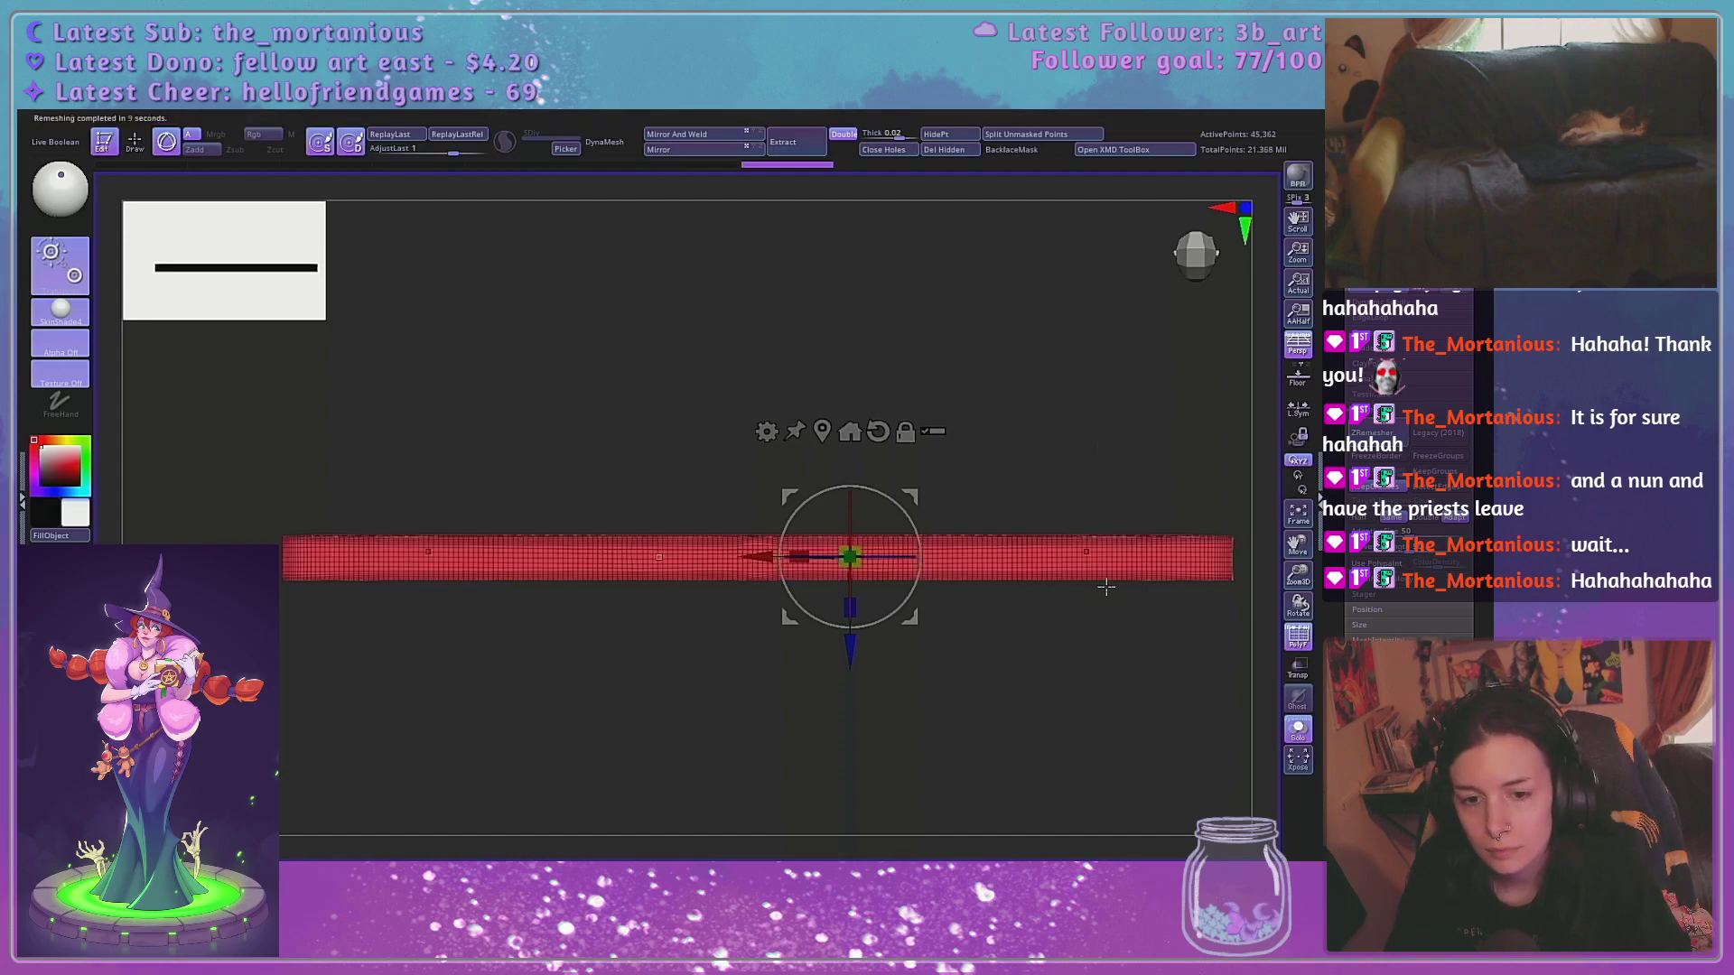
left_click_drag(1121, 665, 1120, 551)
left_click_drag(1031, 337, 1006, 428, "shift")
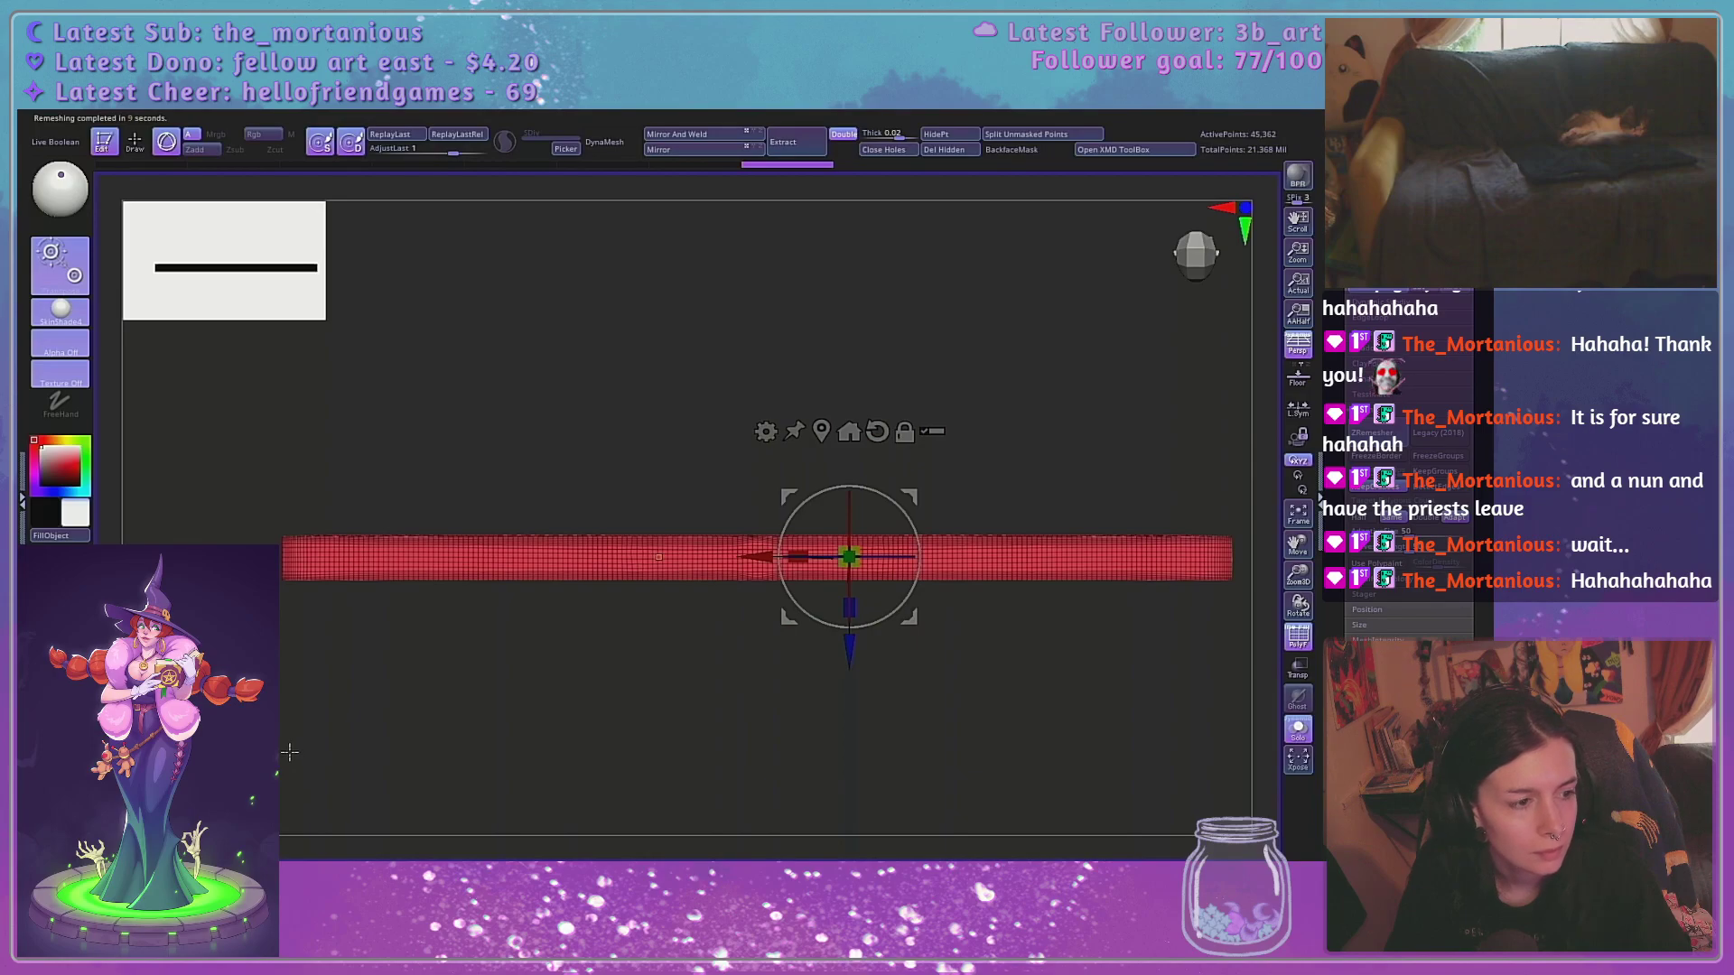
Duplicate the remeshed slab as a second subtool
left_click_drag(468, 744, 462, 755, "alt")
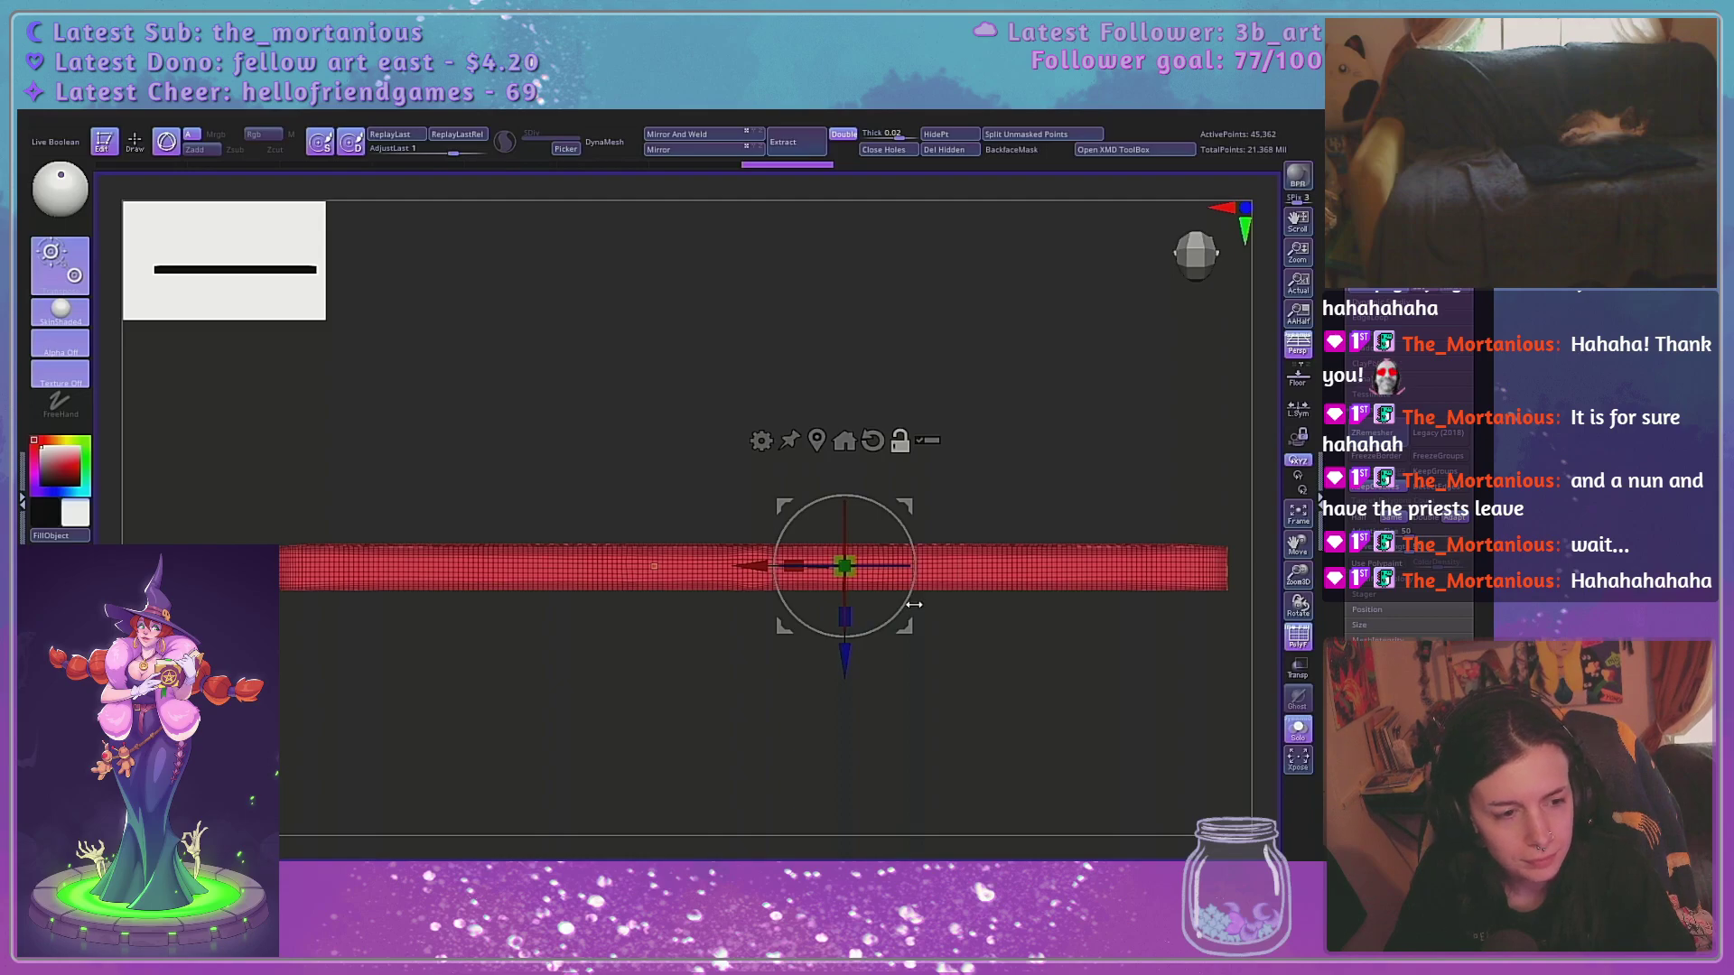
left_click(1368, 184)
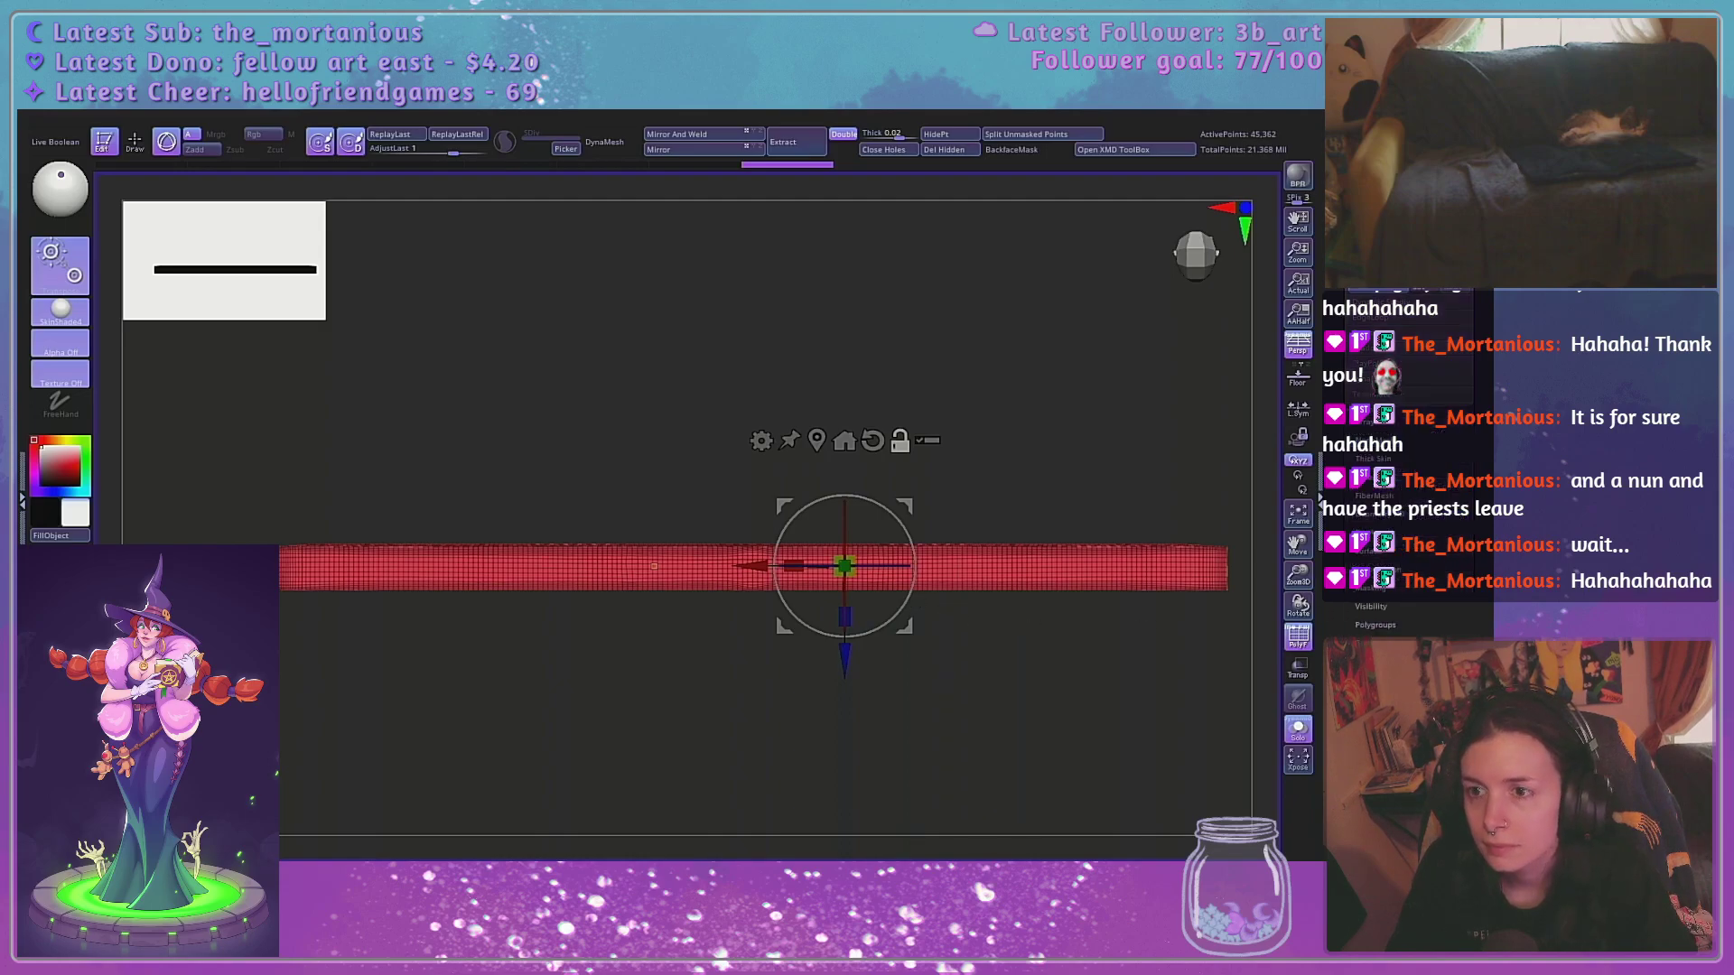
left_click(1372, 499)
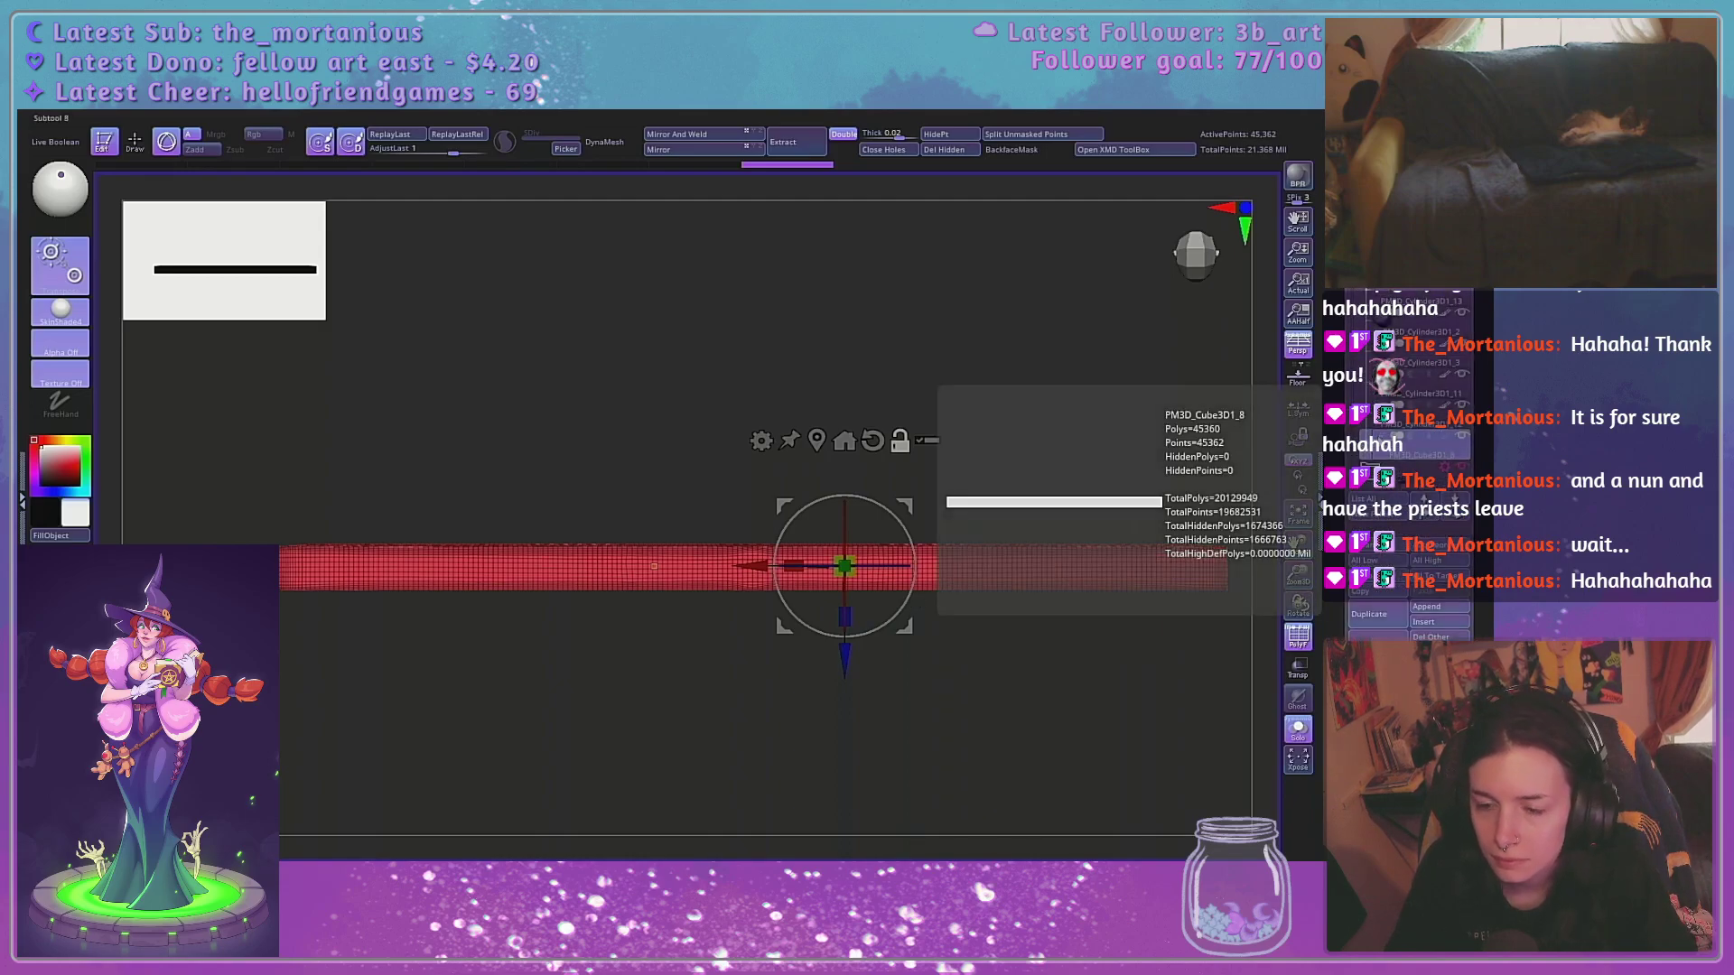
left_click(1383, 620)
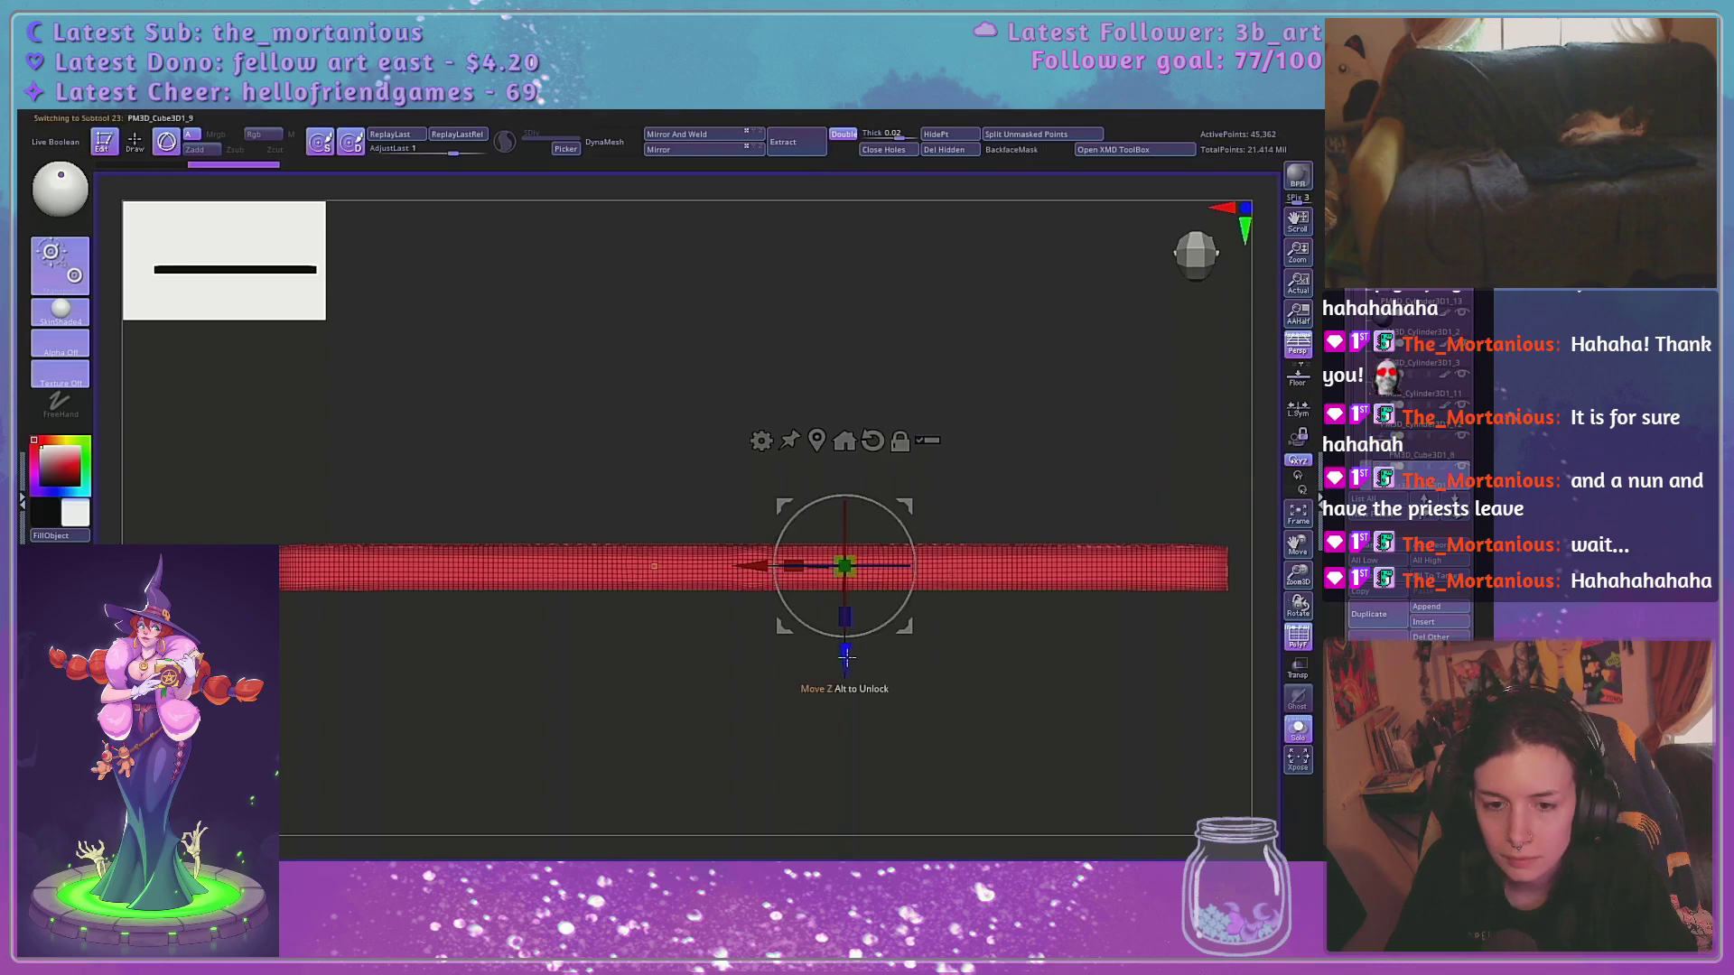
Turn off Solo to show the whole witch again, and delete the duplicate slab
left_click(1298, 728)
left_click_drag(1298, 605, 1272, 572)
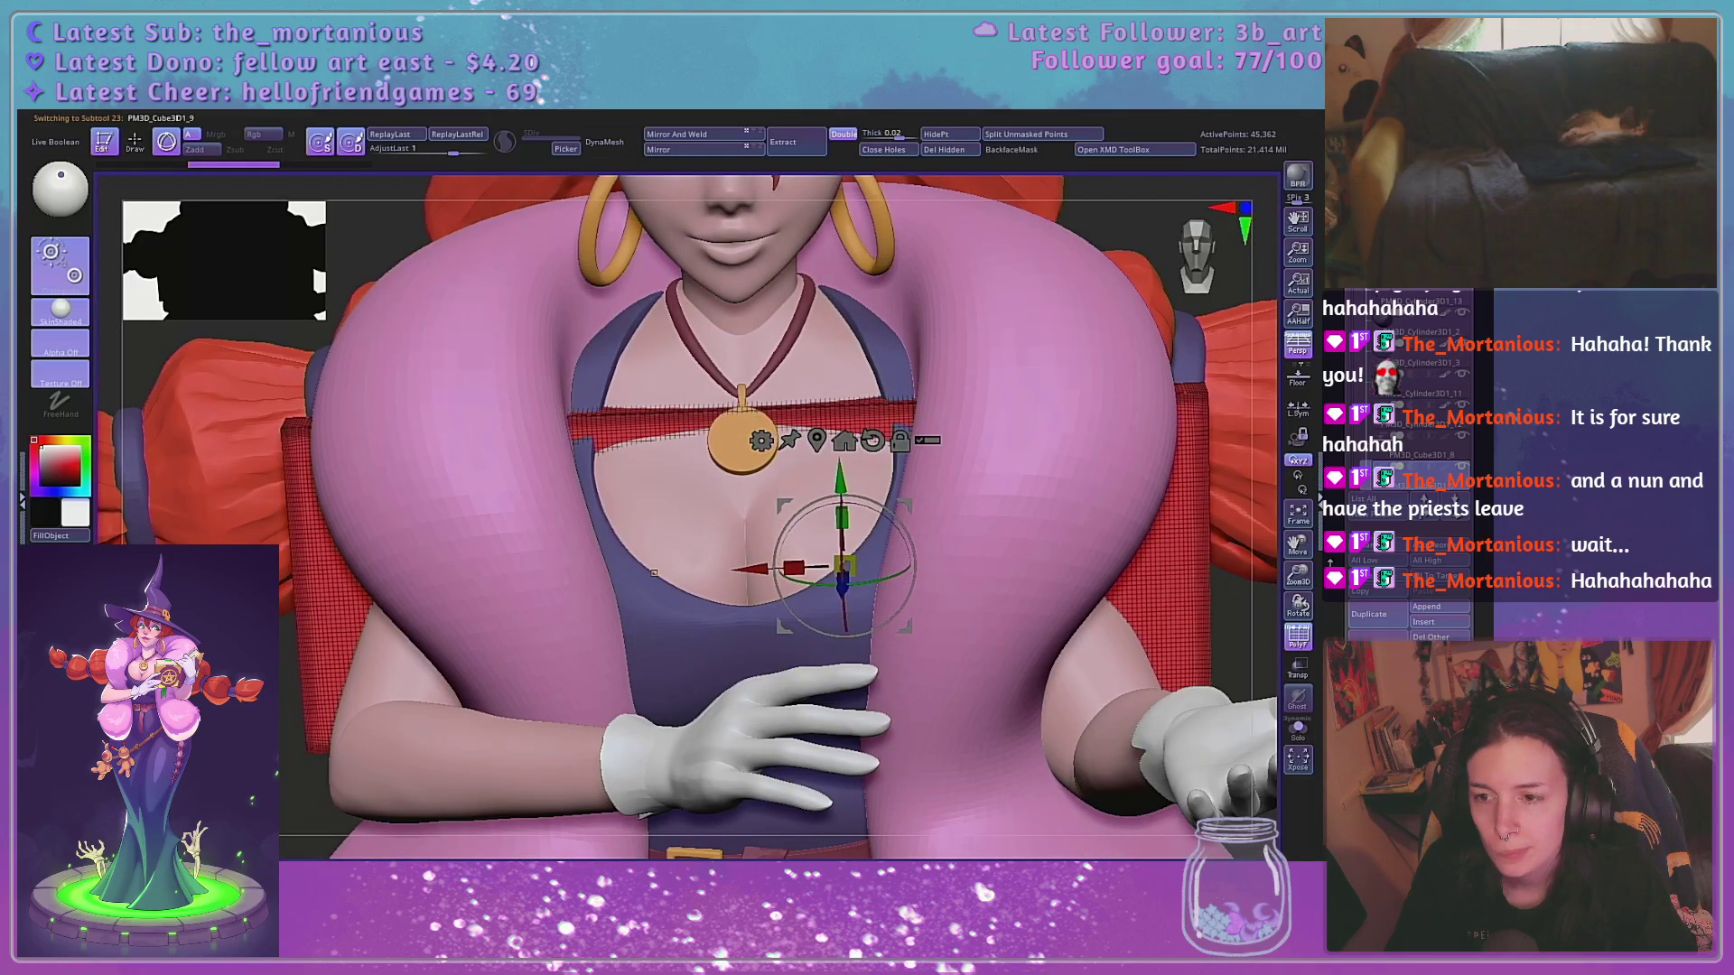
key("ctrl+z")
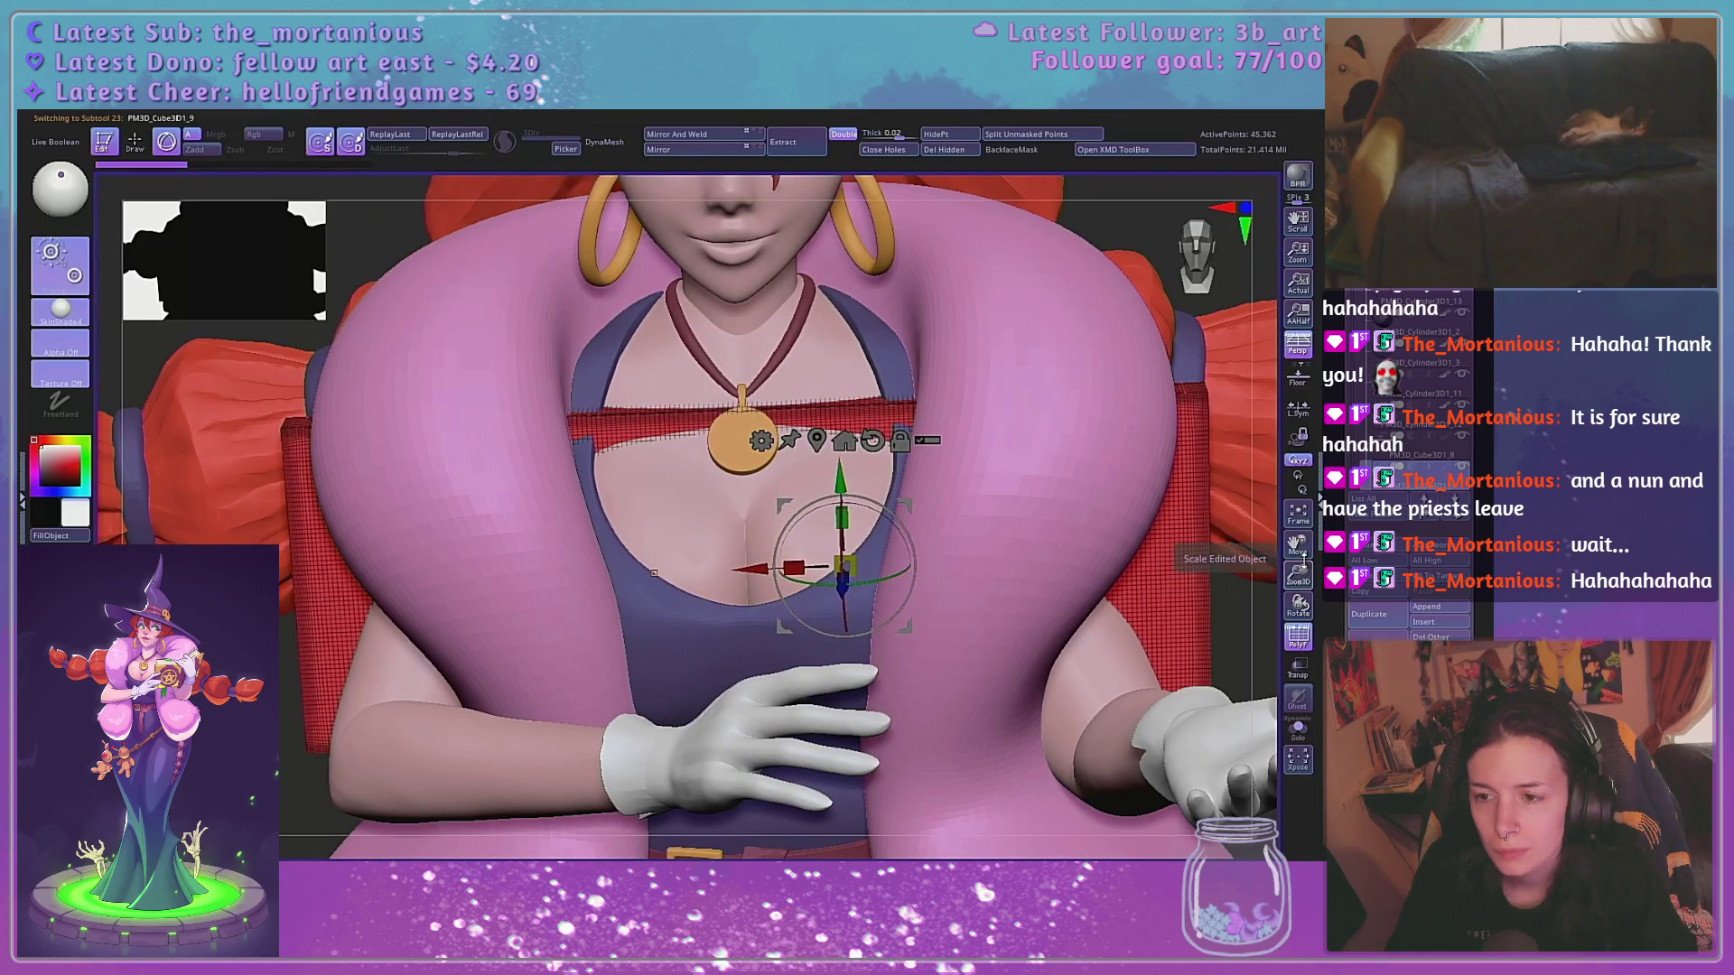
mouse_move(1396, 478)
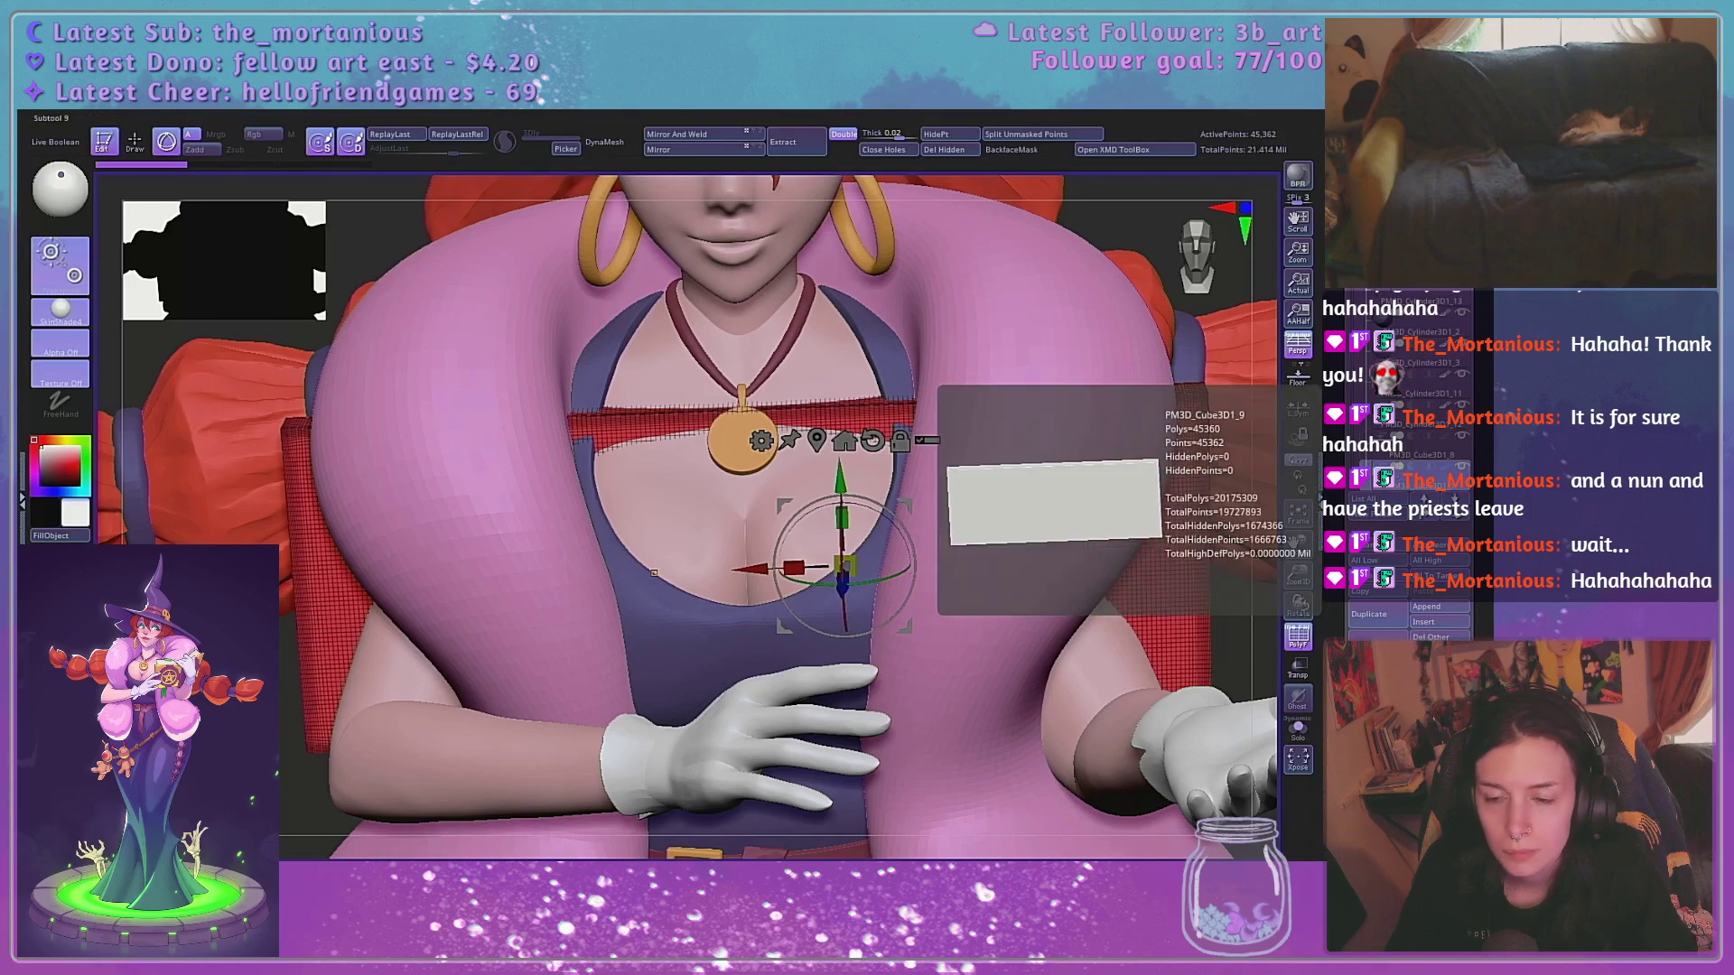
left_click(1405, 456)
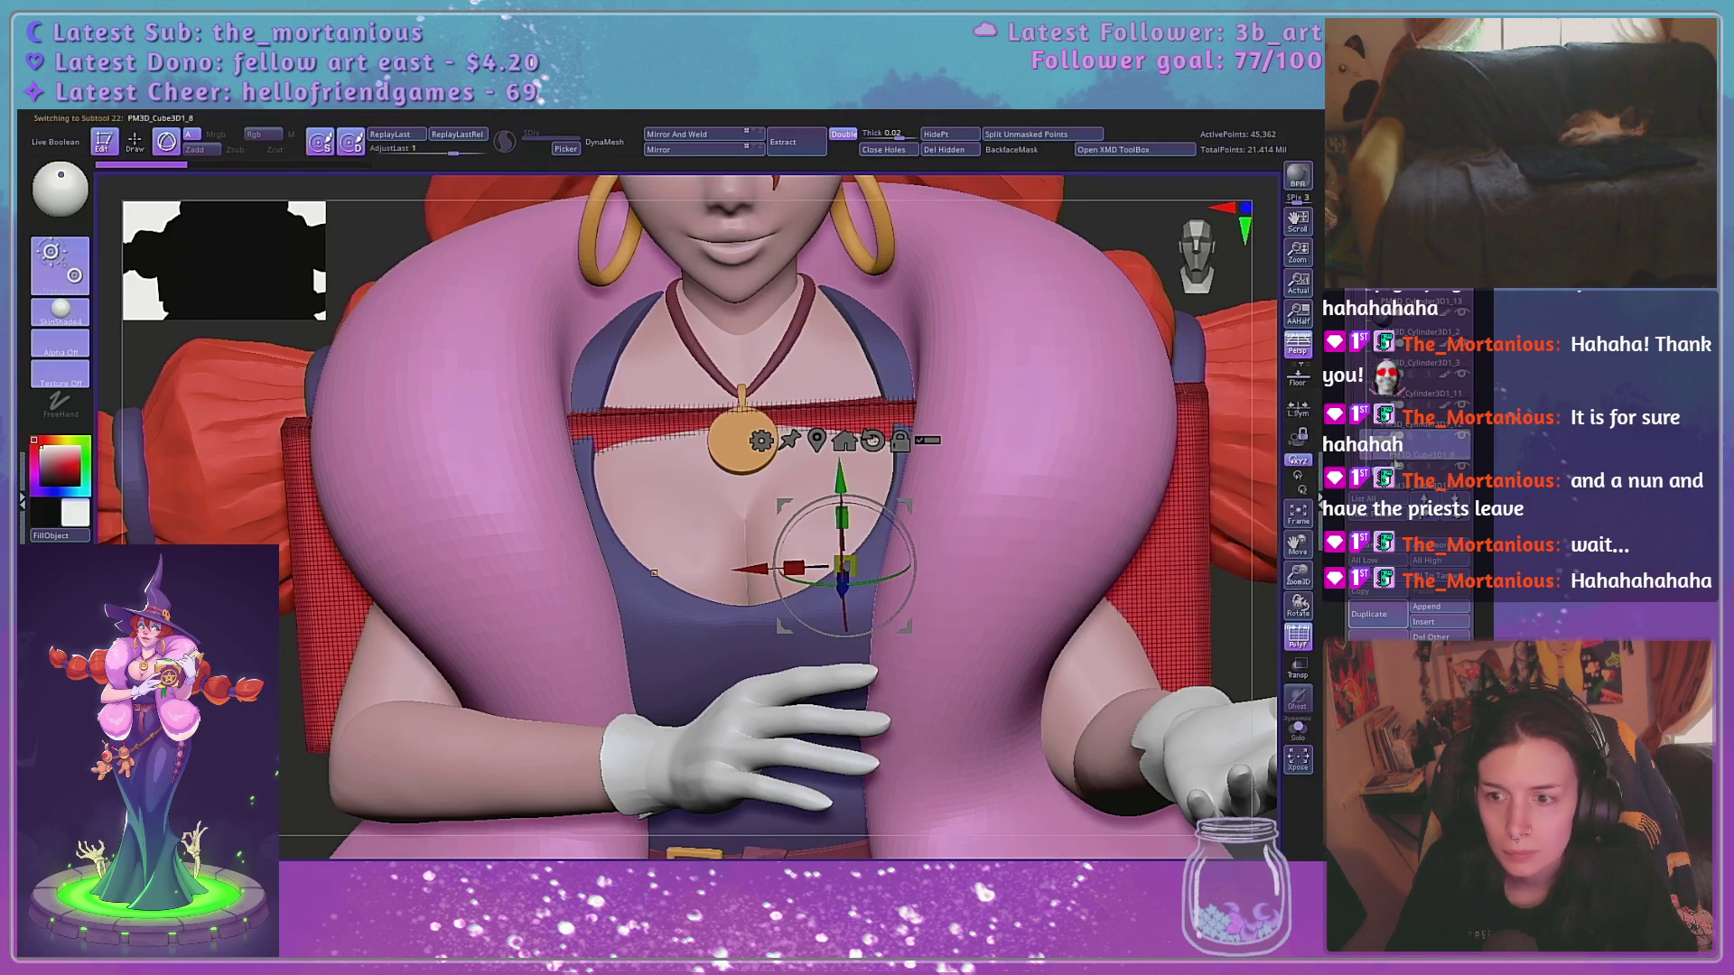
left_click(1396, 479)
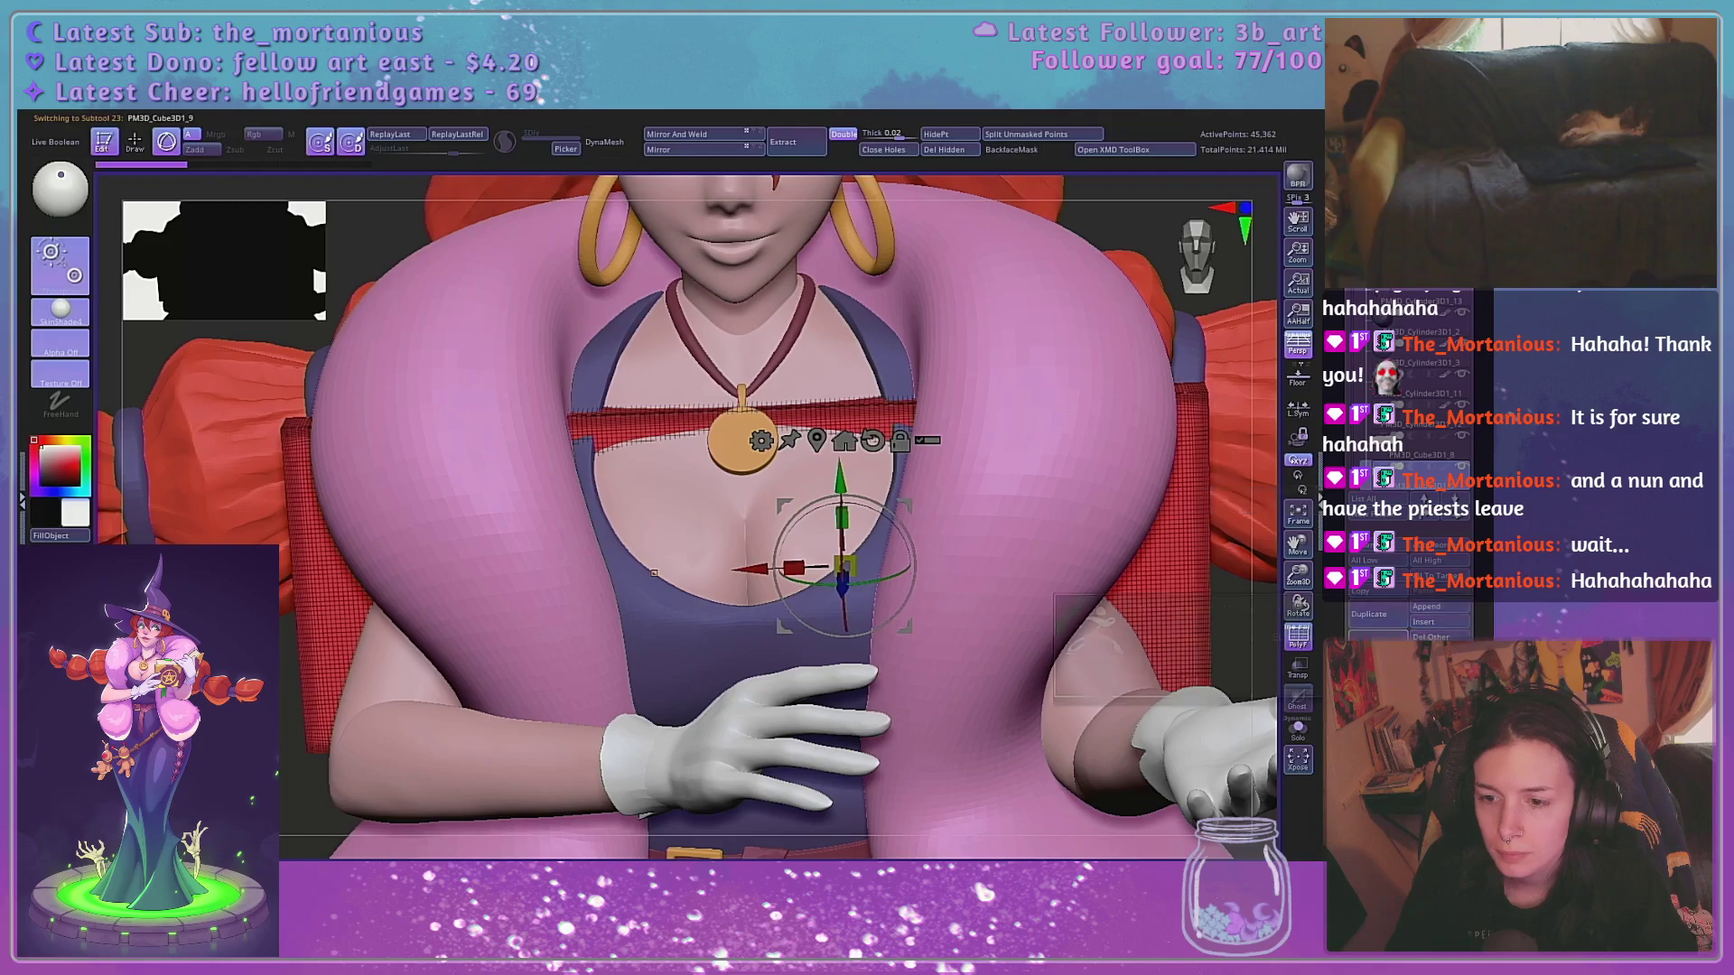
left_click(1219, 681)
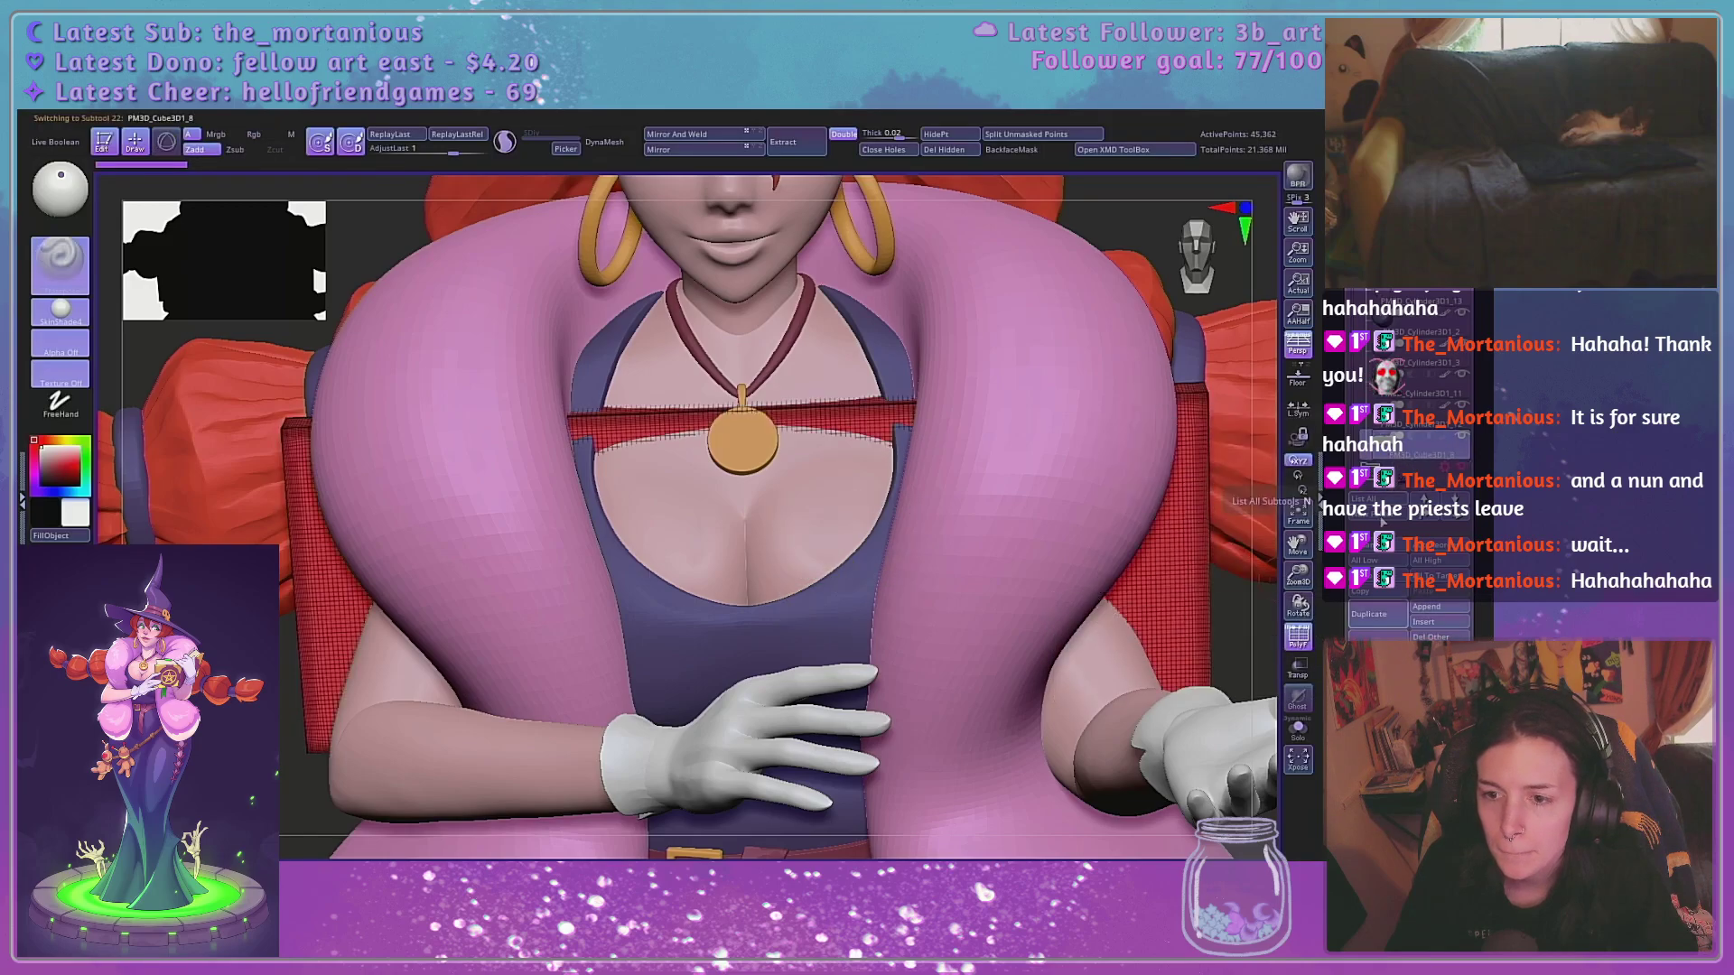
Move the remaining slab further forward along its depth axis, well clear of the witch's outstretched hands
mouse_move(1298, 577)
left_mouse_down()
mouse_move(1165, 555)
mouse_move(1221, 542)
left_mouse_up()
key("w")
left_click_drag(959, 576, 1248, 577)
left_click_drag(1080, 708, 805, 619, "alt")
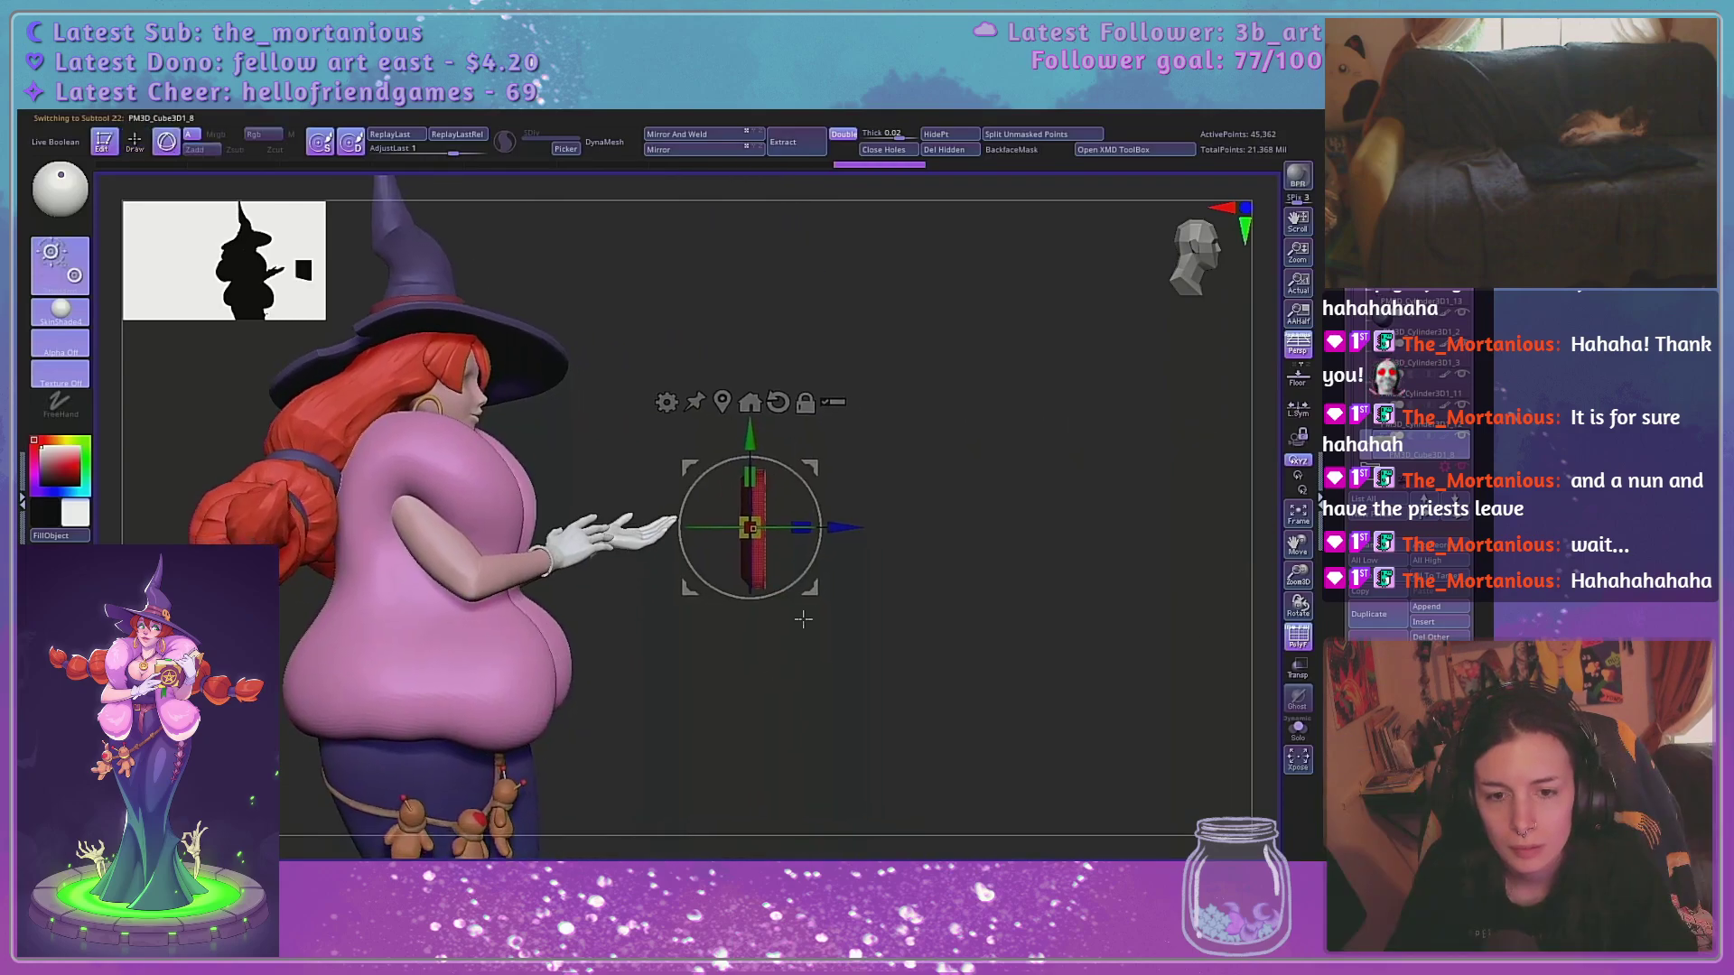
left_click_drag(846, 526, 968, 523)
Duplicate the slab and move the copy about -0.24 along Z so it sits directly against the original
left_click_drag(1088, 553, 1084, 608, "shift")
key("f")
left_click_drag(1320, 685, 1052, 720, "alt")
left_click(1371, 617)
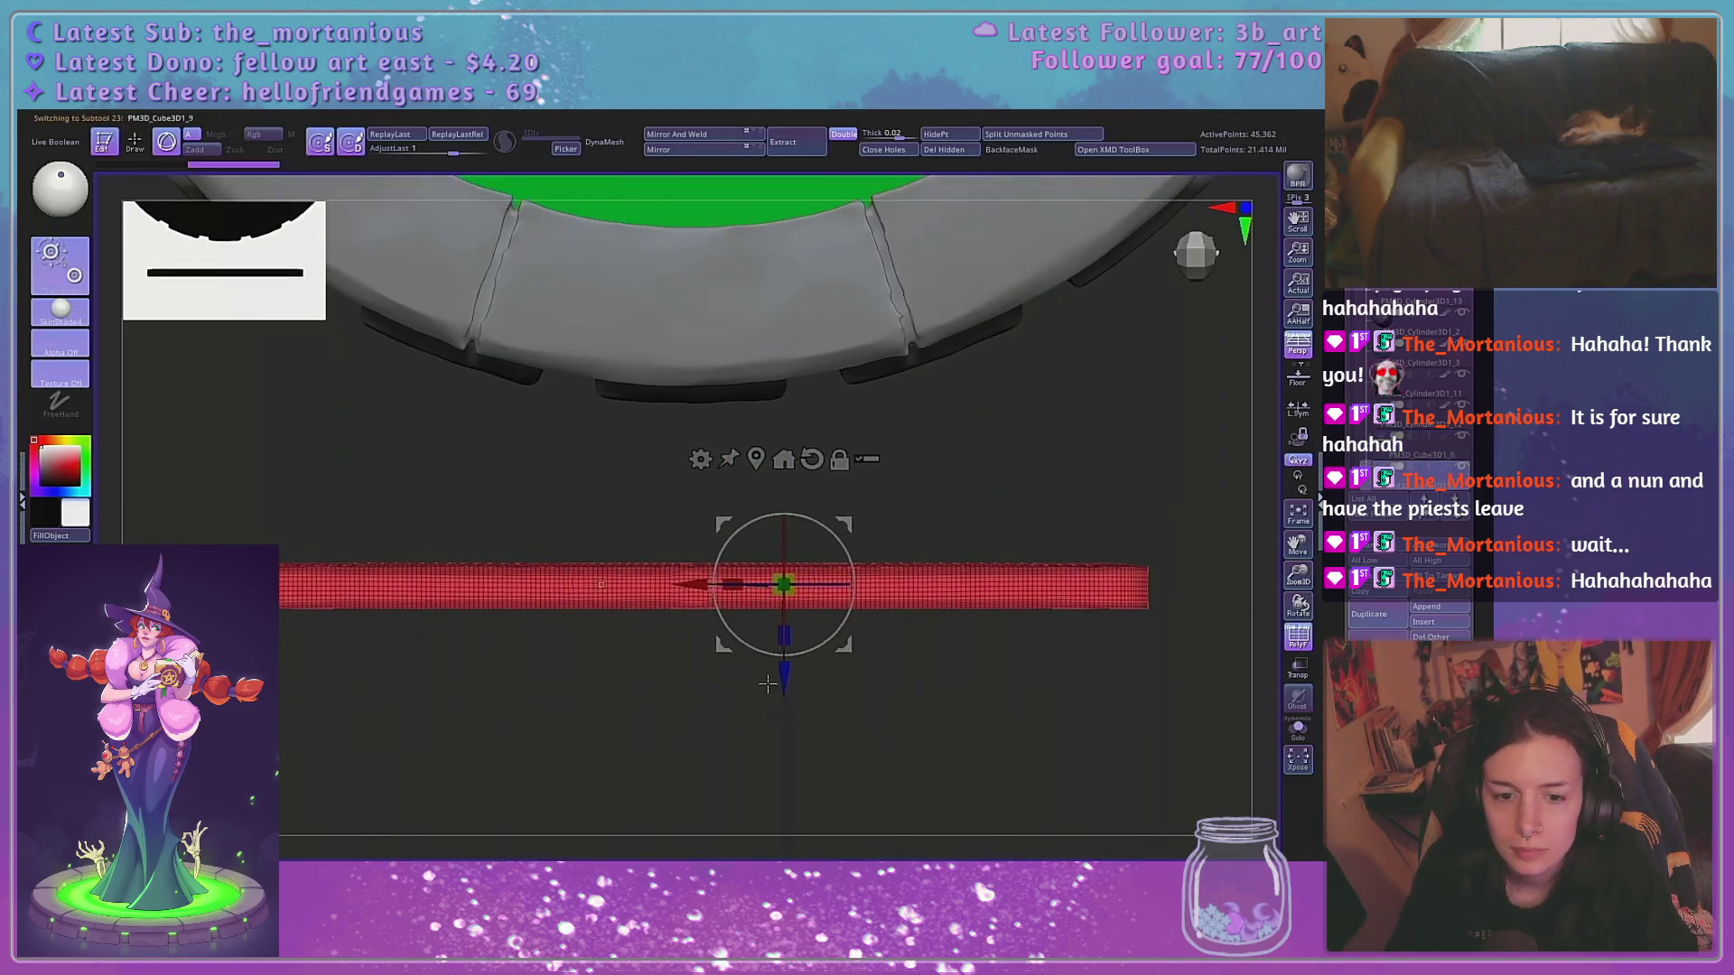
left_click_drag(770, 685, 766, 646)
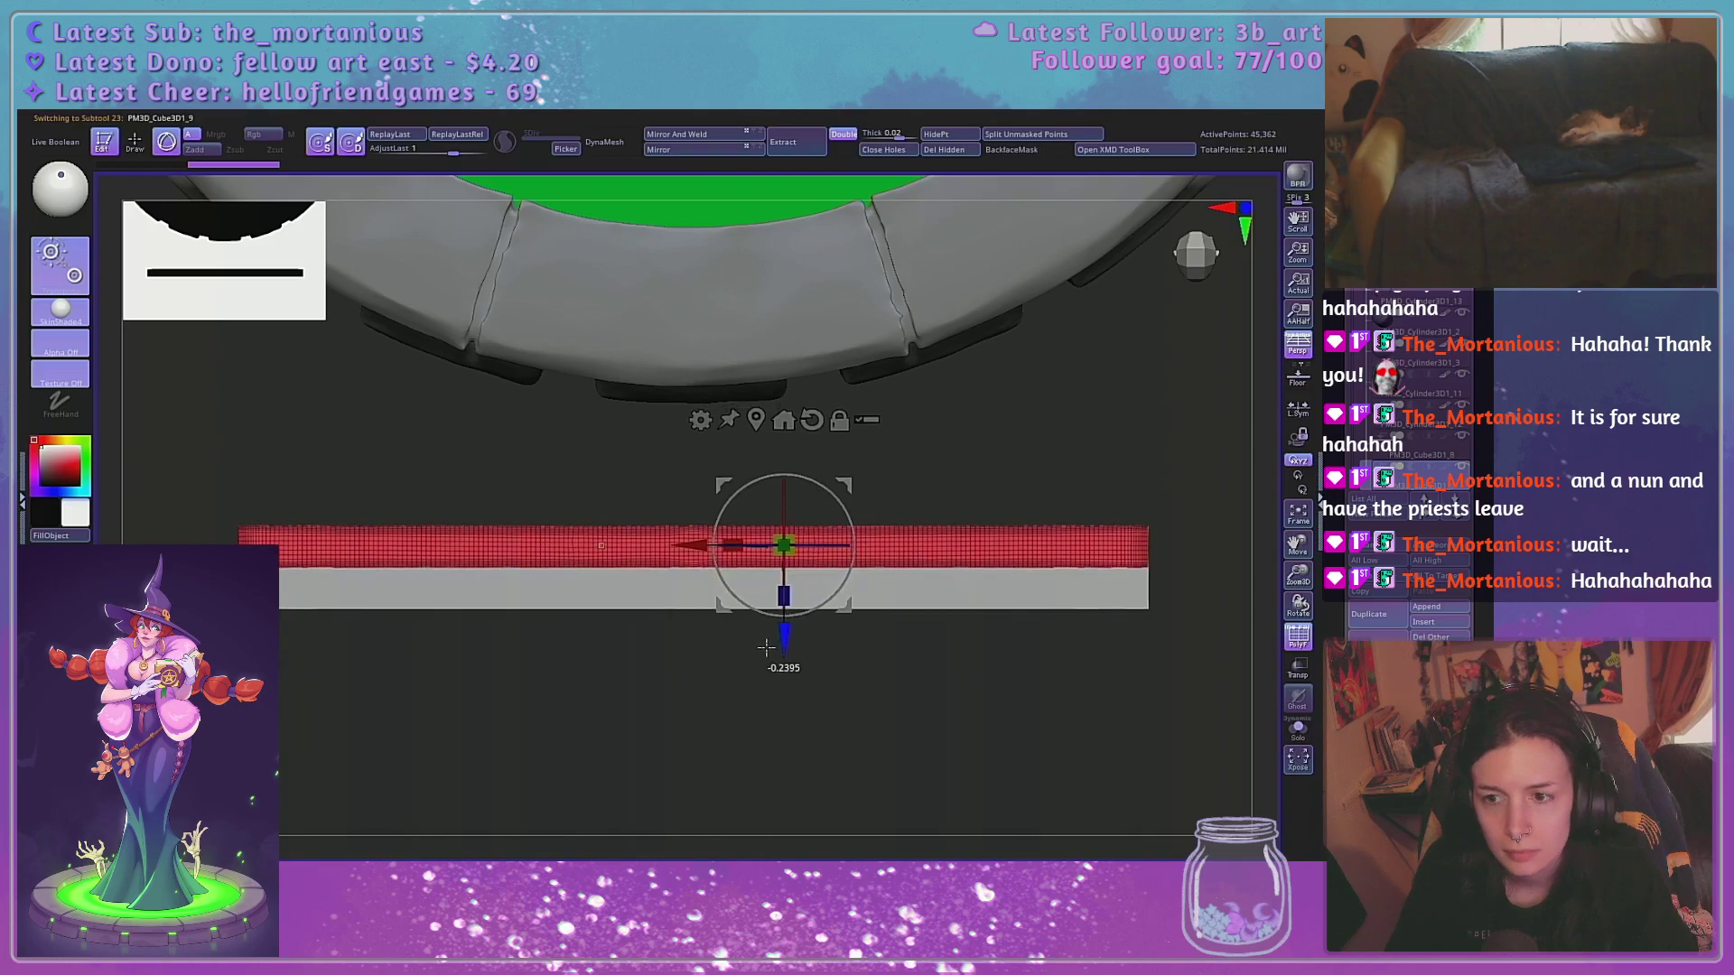
With perspective off and transparency on, scale the copy down inside the original's outline, shift it about 0.12 sideways to centre it, and slightly adjust its height
left_click(1298, 349)
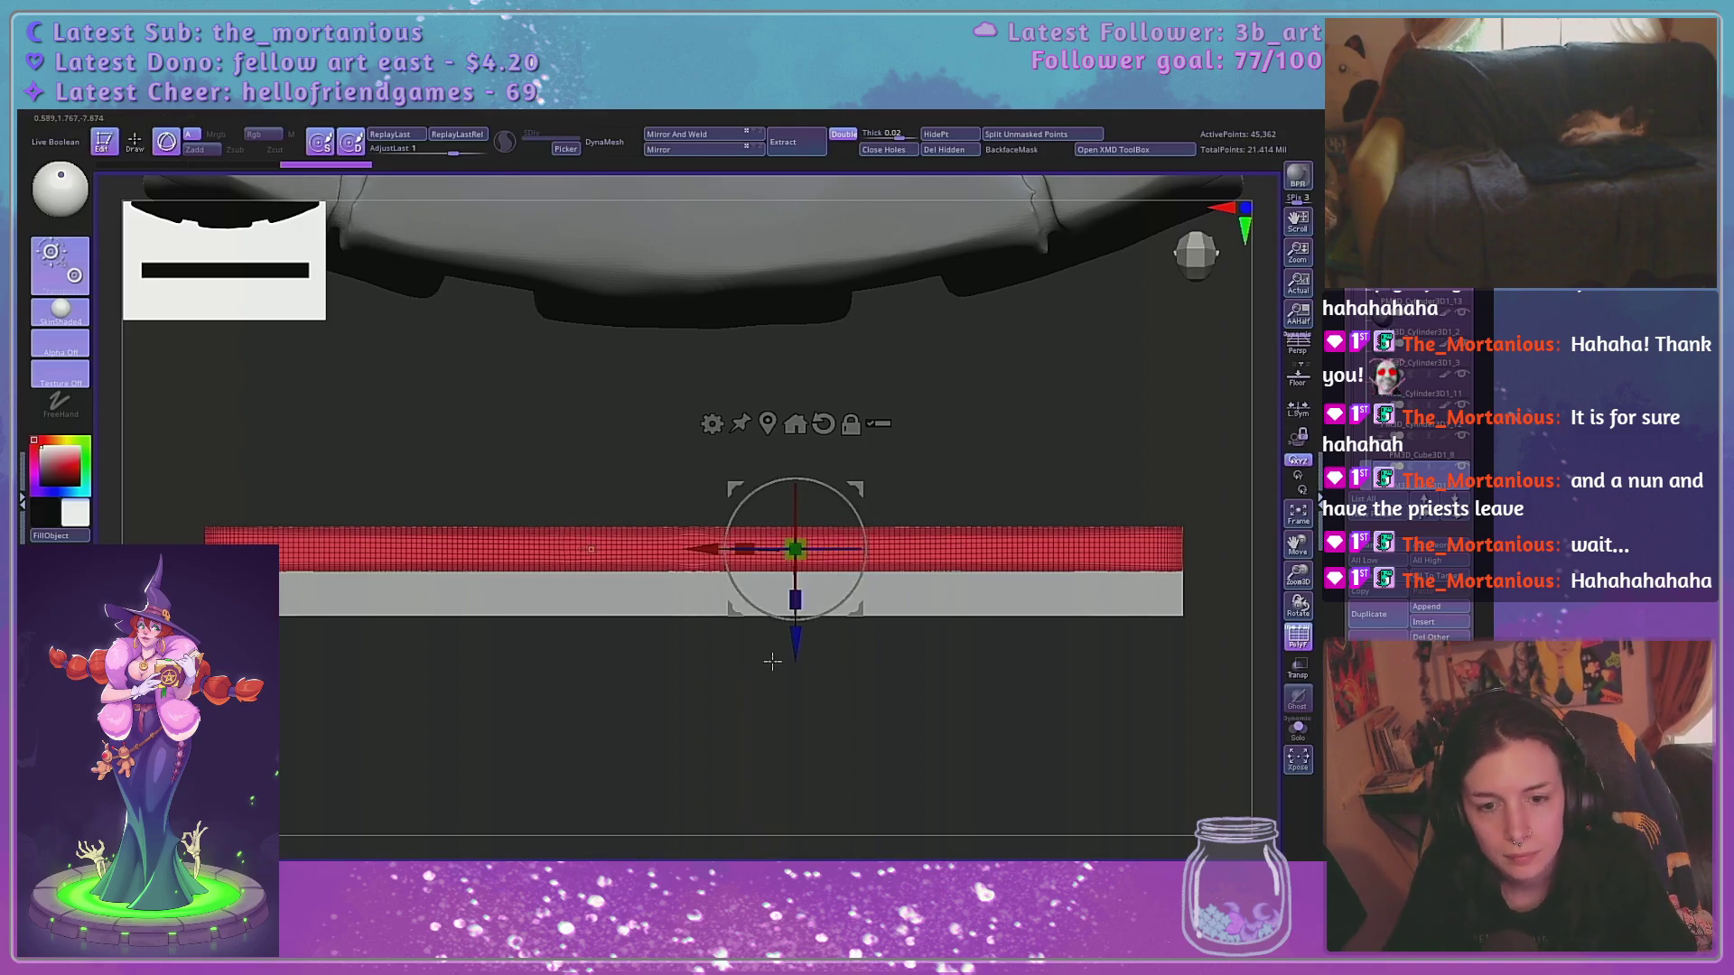
left_click_drag(1004, 397, 1154, 520)
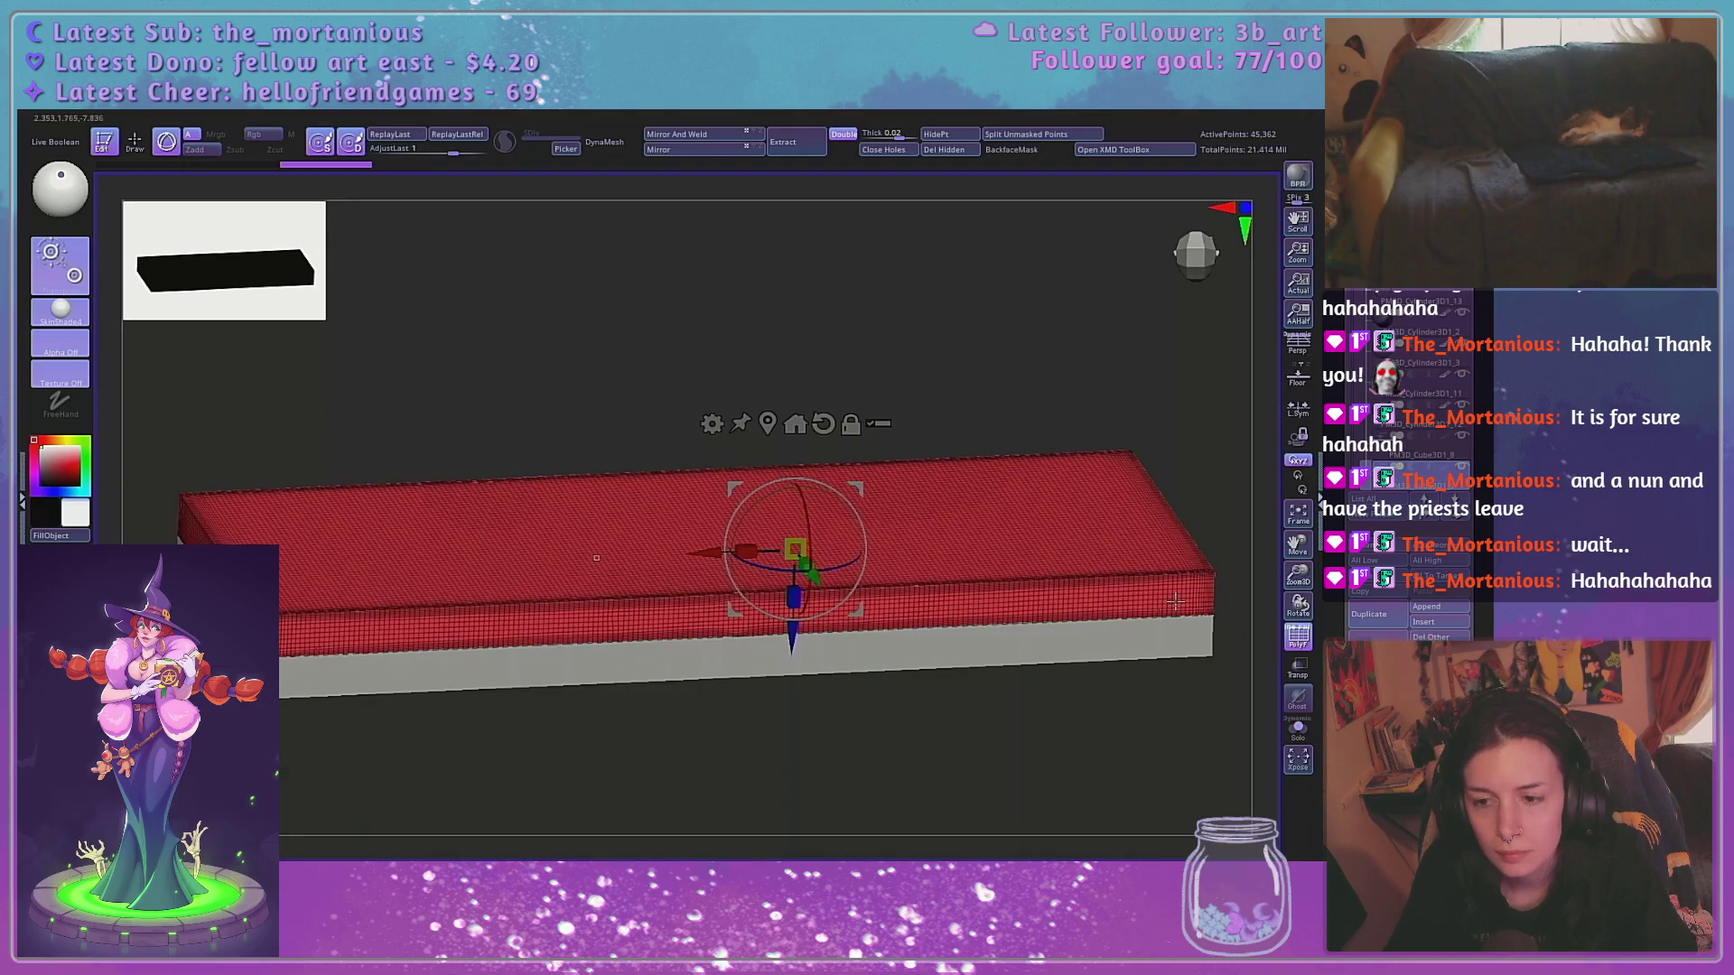
left_click(1297, 669)
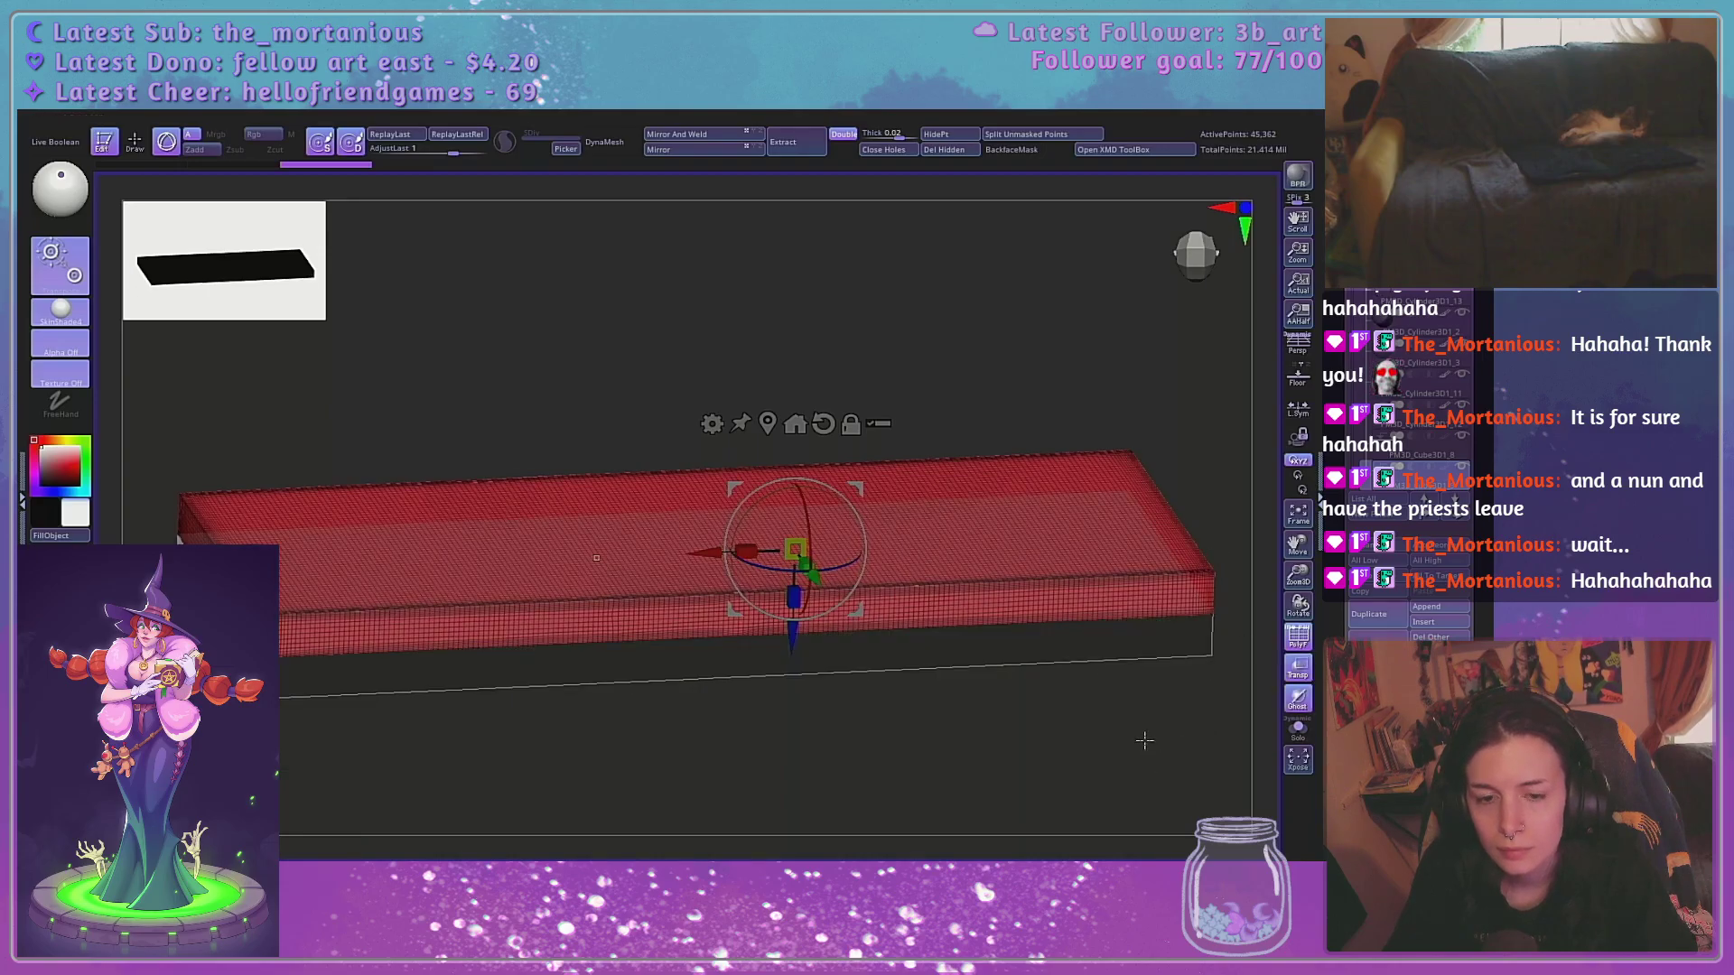
left_click_drag(1144, 741, 1073, 493)
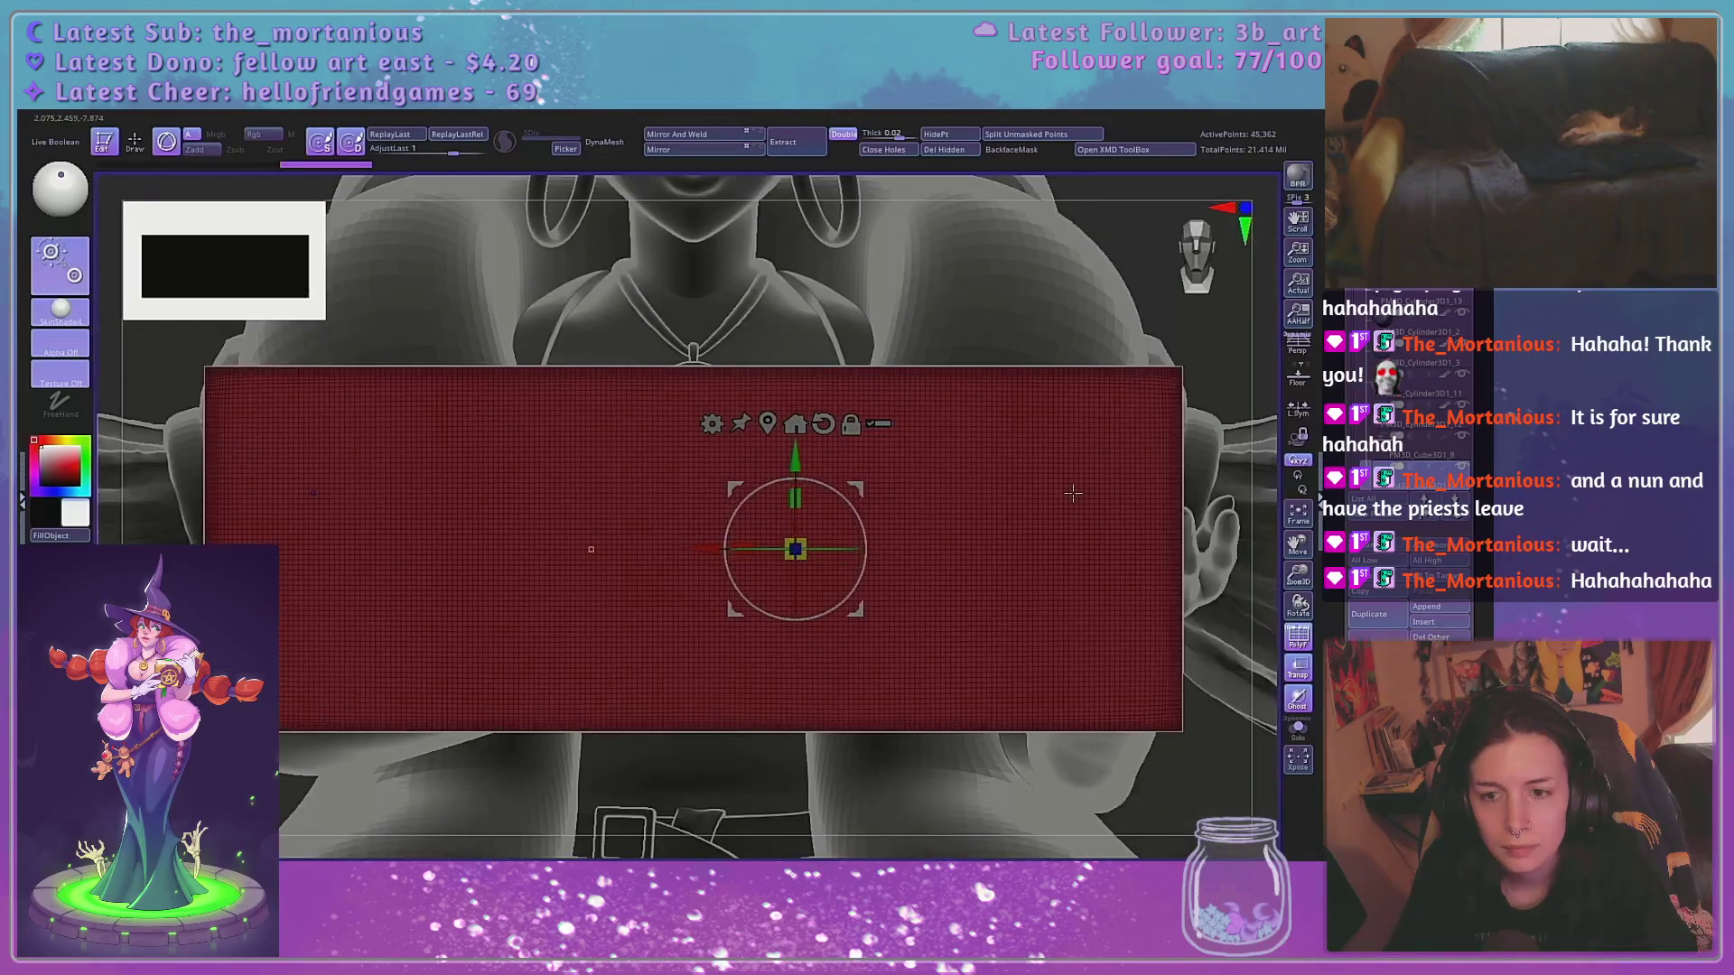
left_click_drag(795, 550, 726, 547)
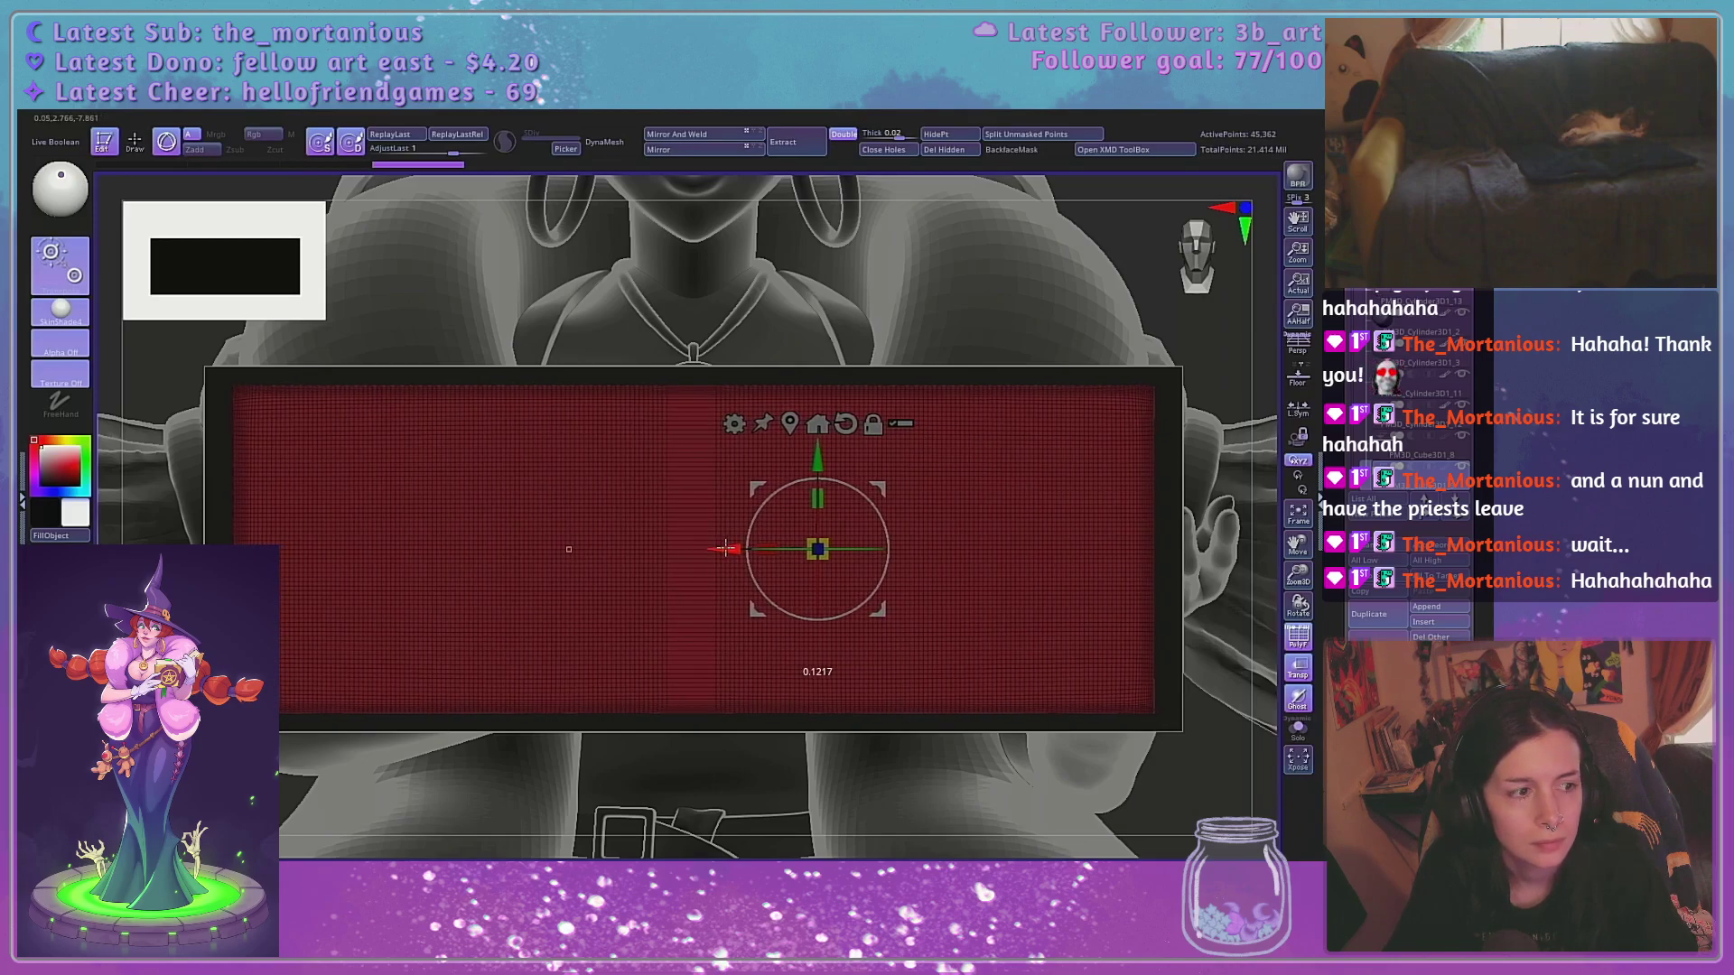
left_click_drag(726, 549, 726, 548)
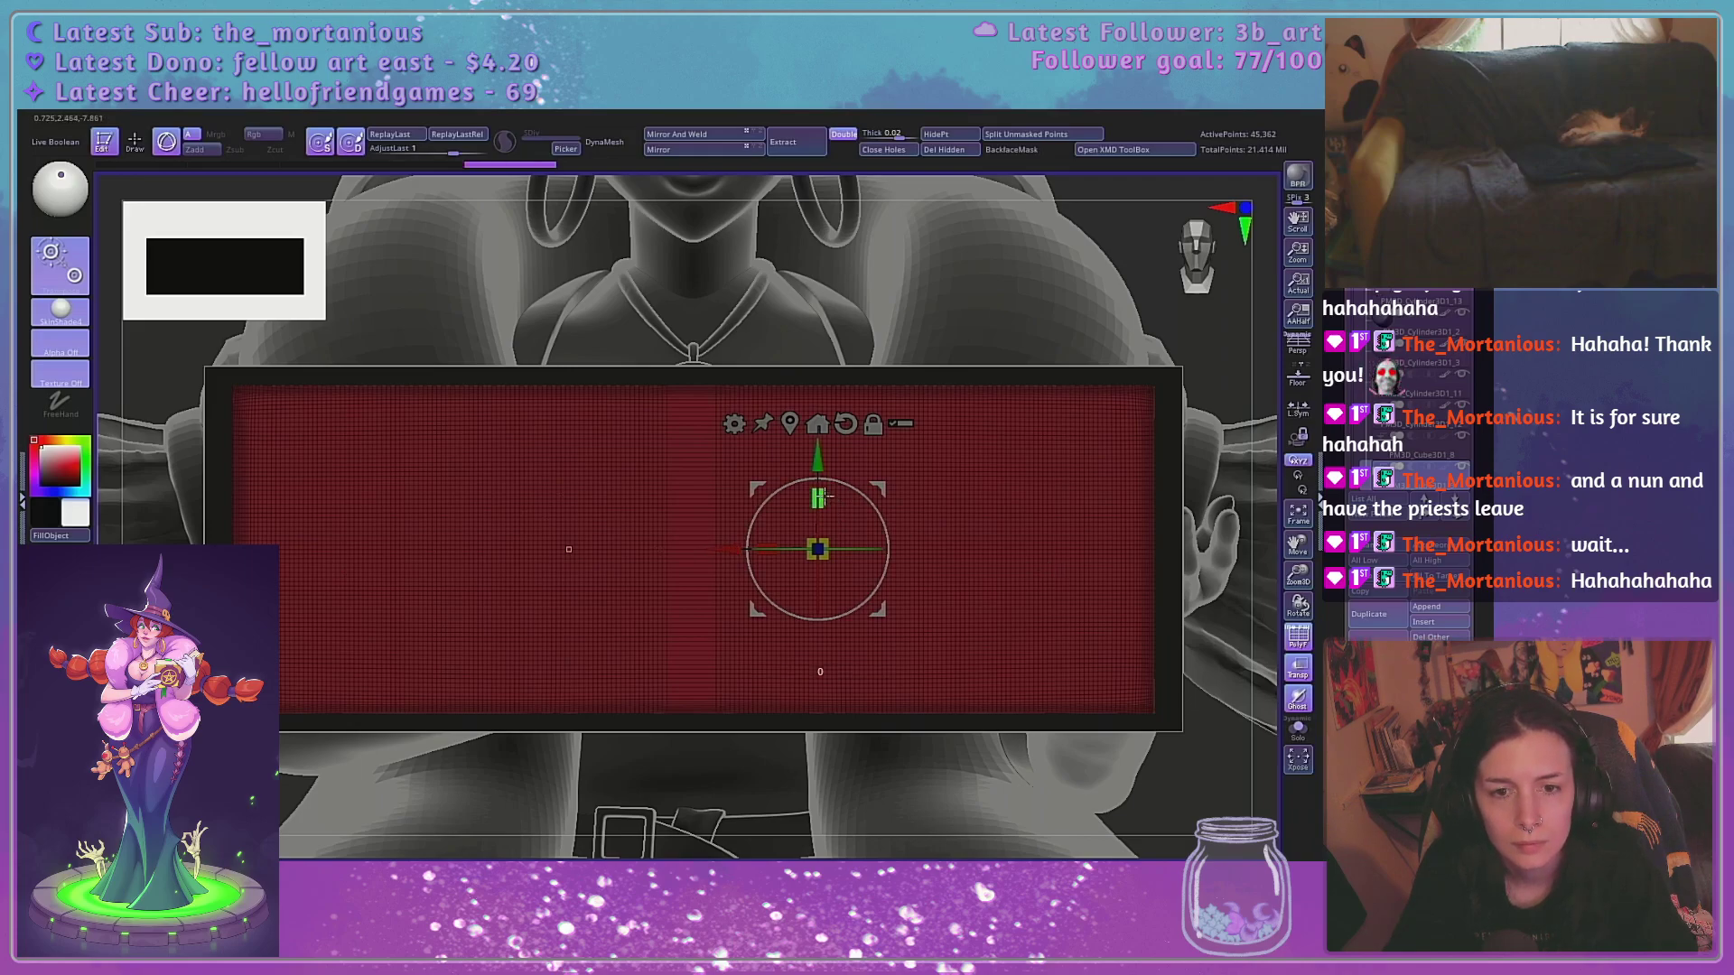
left_click_drag(824, 495, 827, 490)
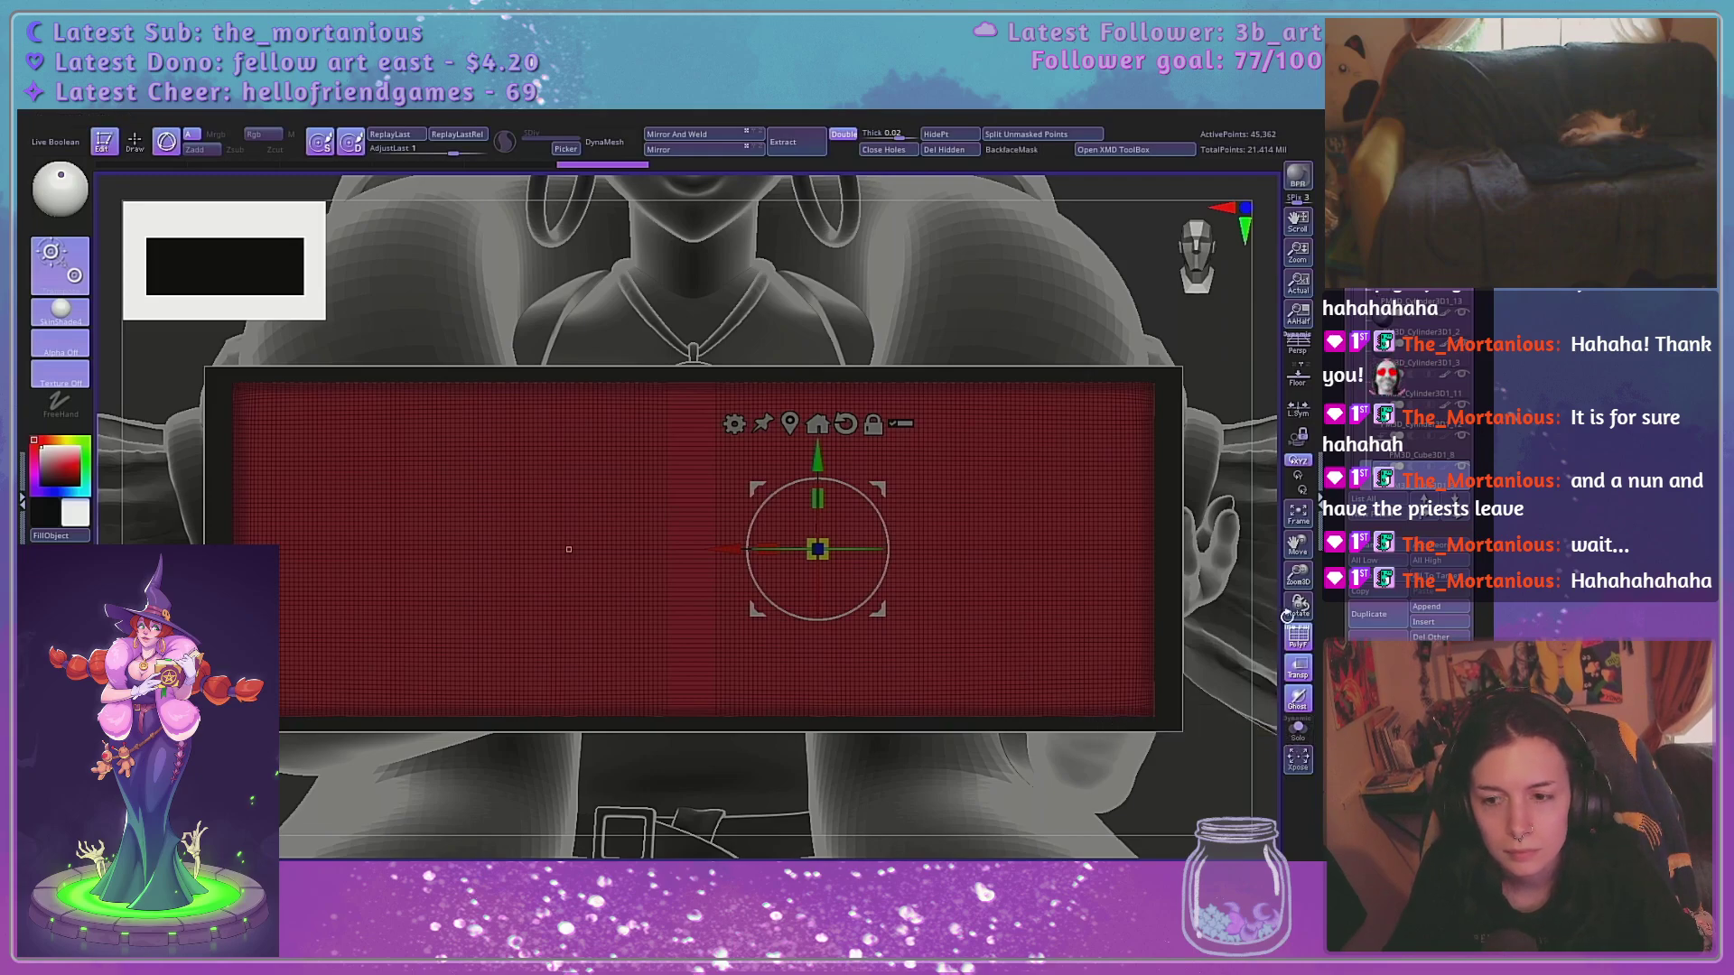
Thicken the smaller slab along Z away from the cover slab to form the page block, and check both with perspective on
left_click_drag(1286, 616, 1114, 694)
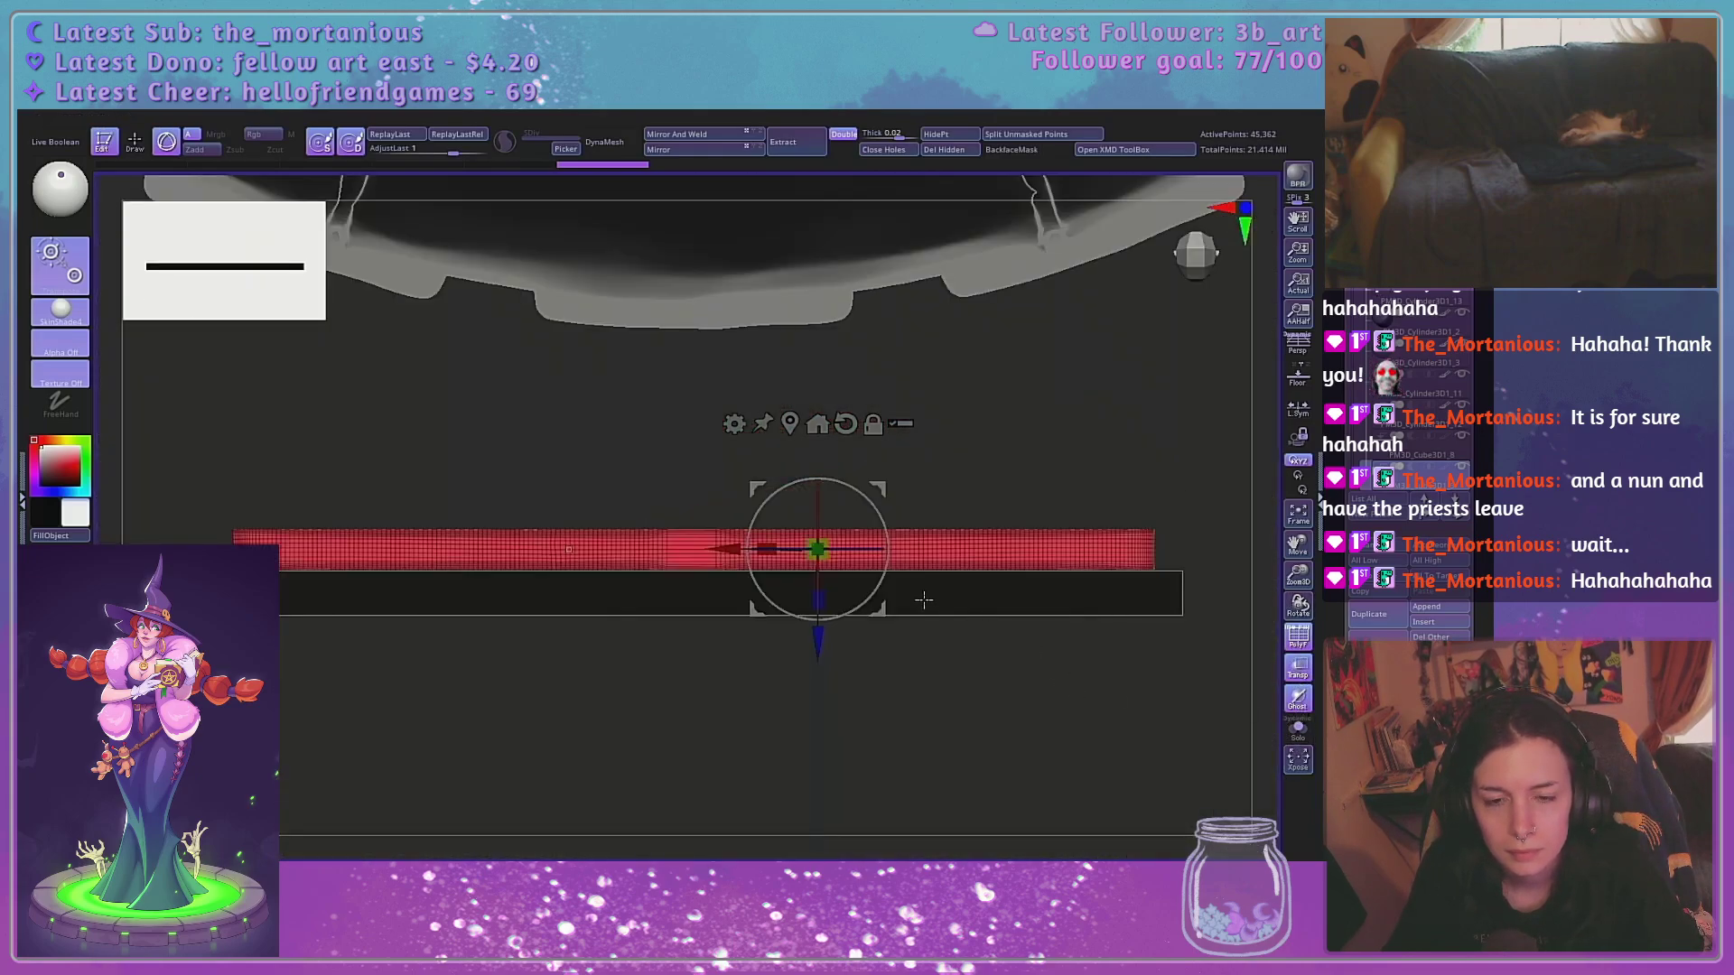
left_click_drag(816, 640, 828, 892, "alt")
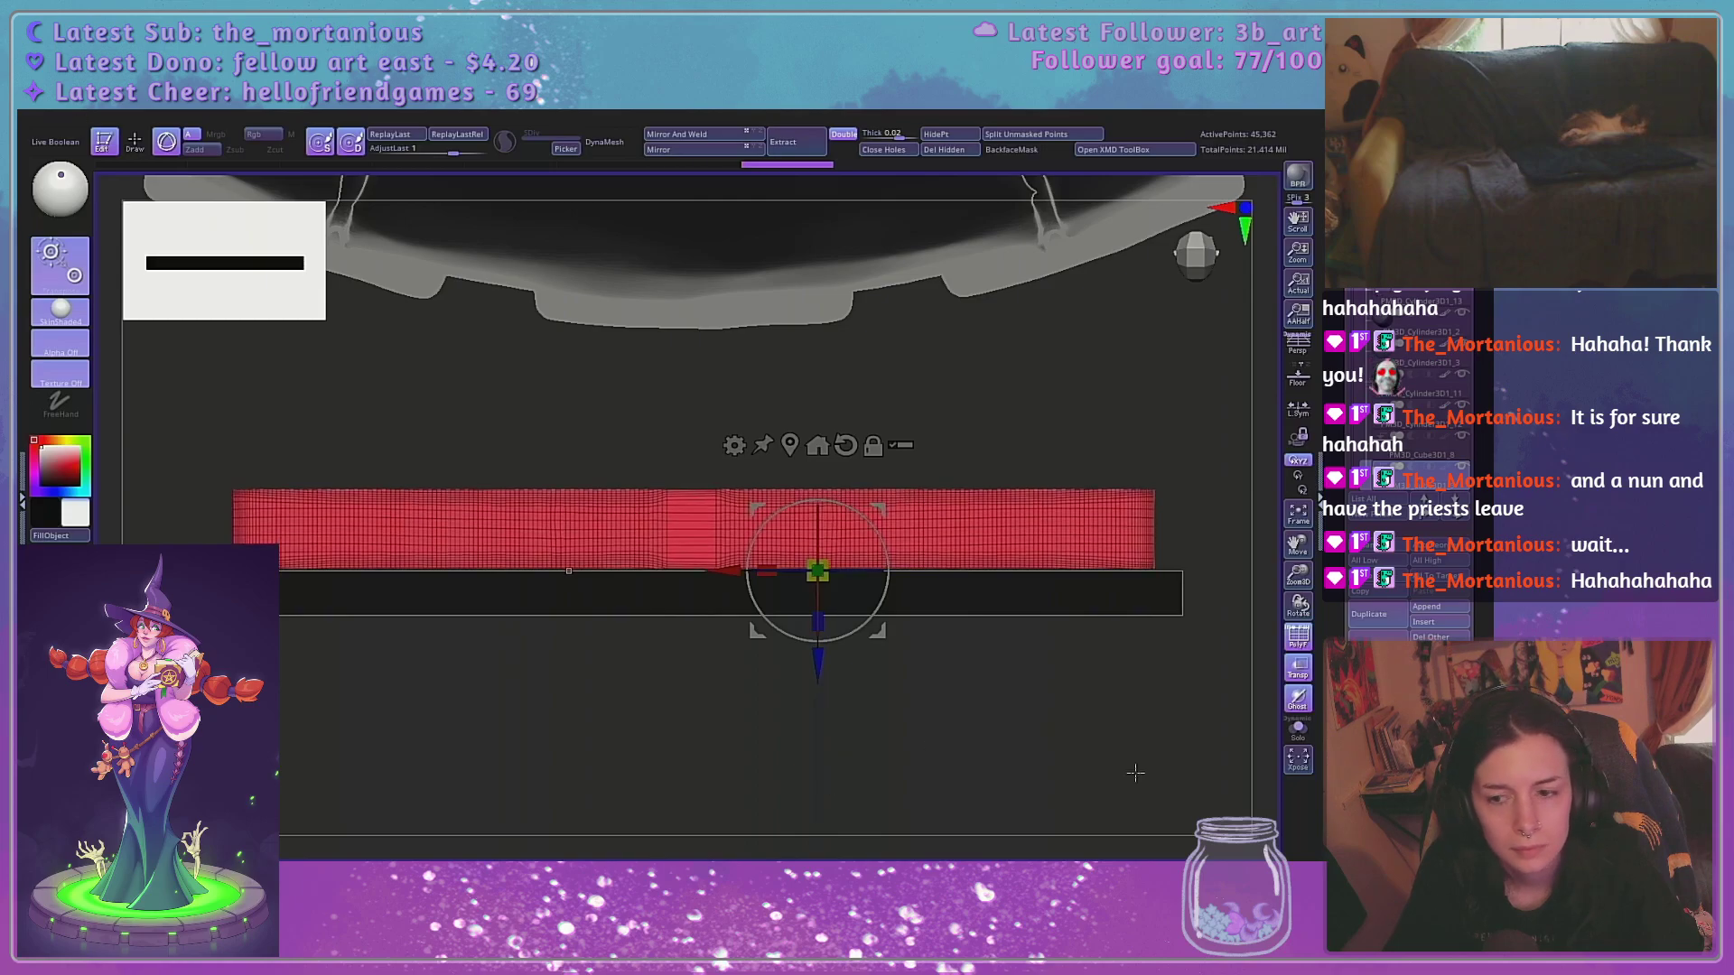
left_click_drag(1306, 577, 1304, 506)
left_click_drag(1033, 697, 1095, 655)
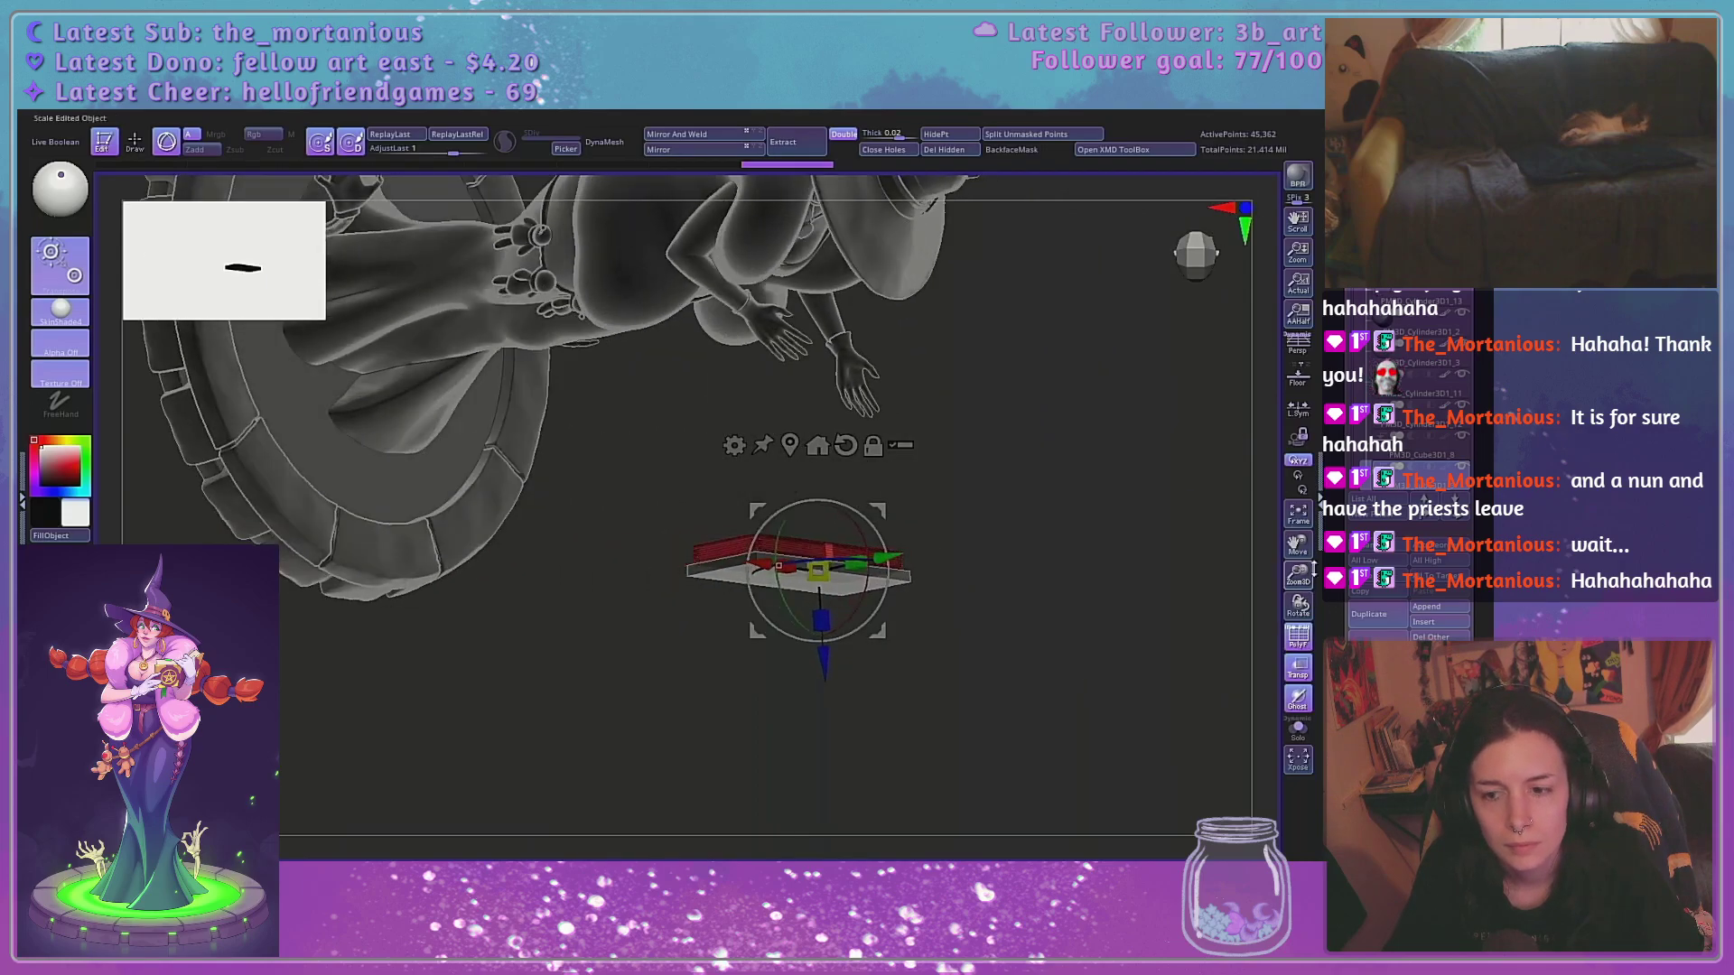
left_click(1299, 346)
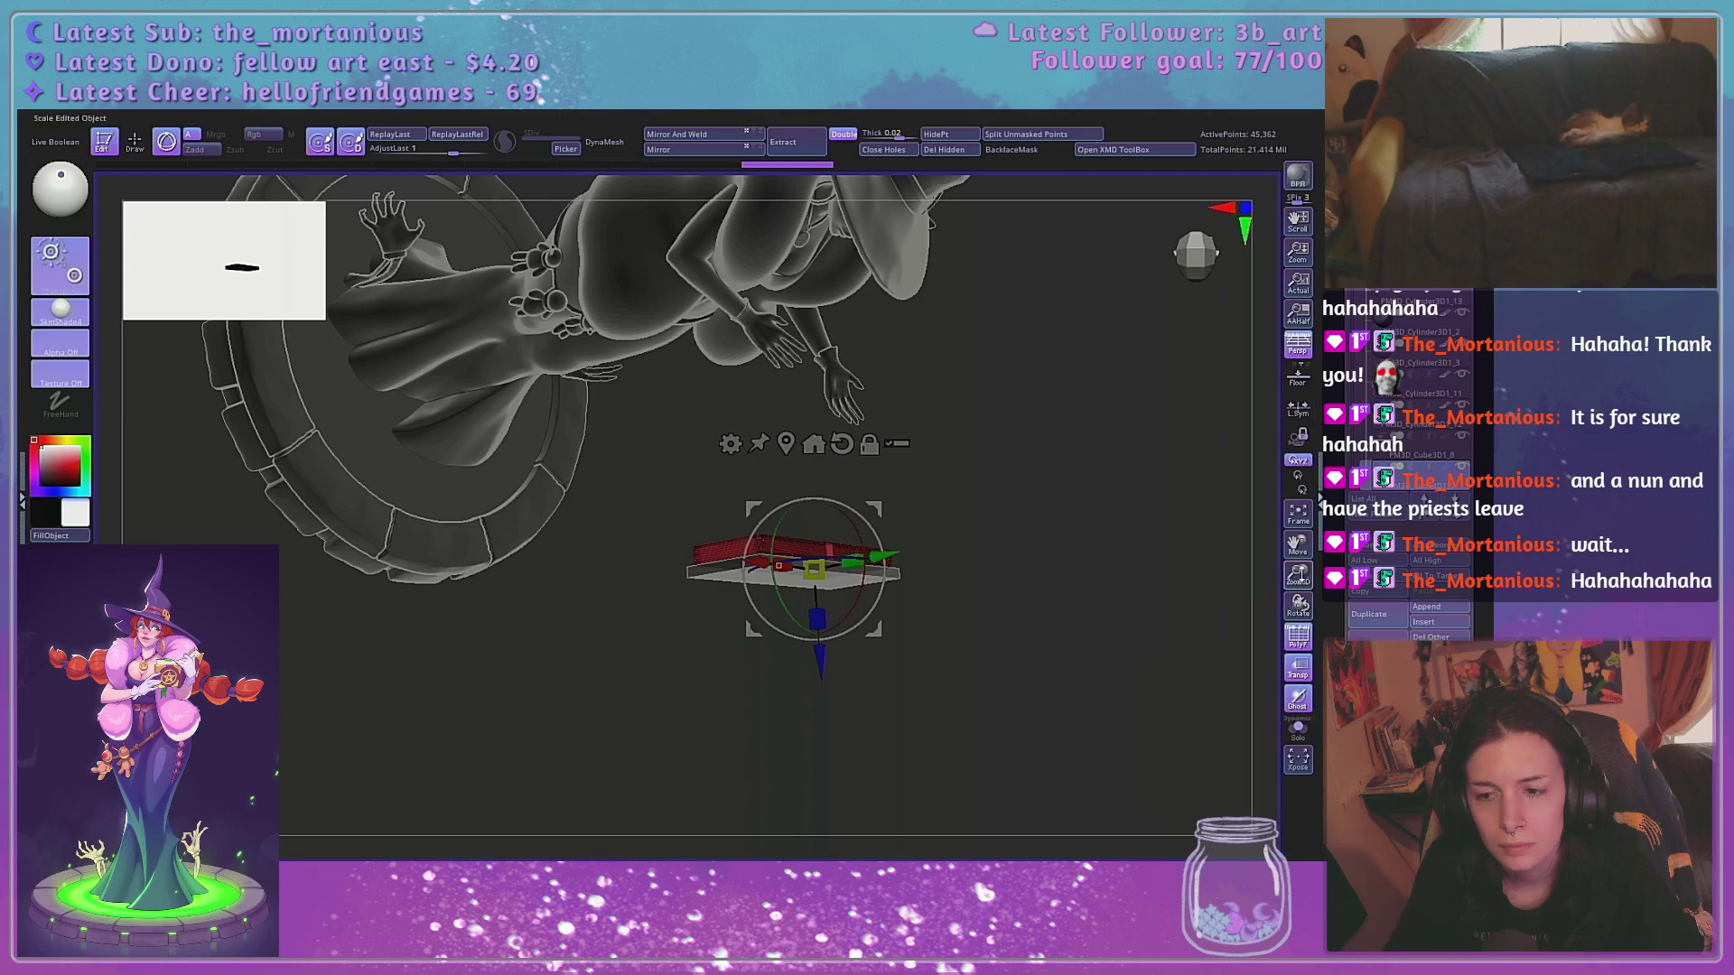
left_click_drag(1299, 578, 1272, 669)
left_click_drag(1109, 571, 1212, 504)
Select the larger cover slab and scale its thickness down to about 0.79
left_click(1382, 458)
left_click_drag(1043, 681, 1027, 670)
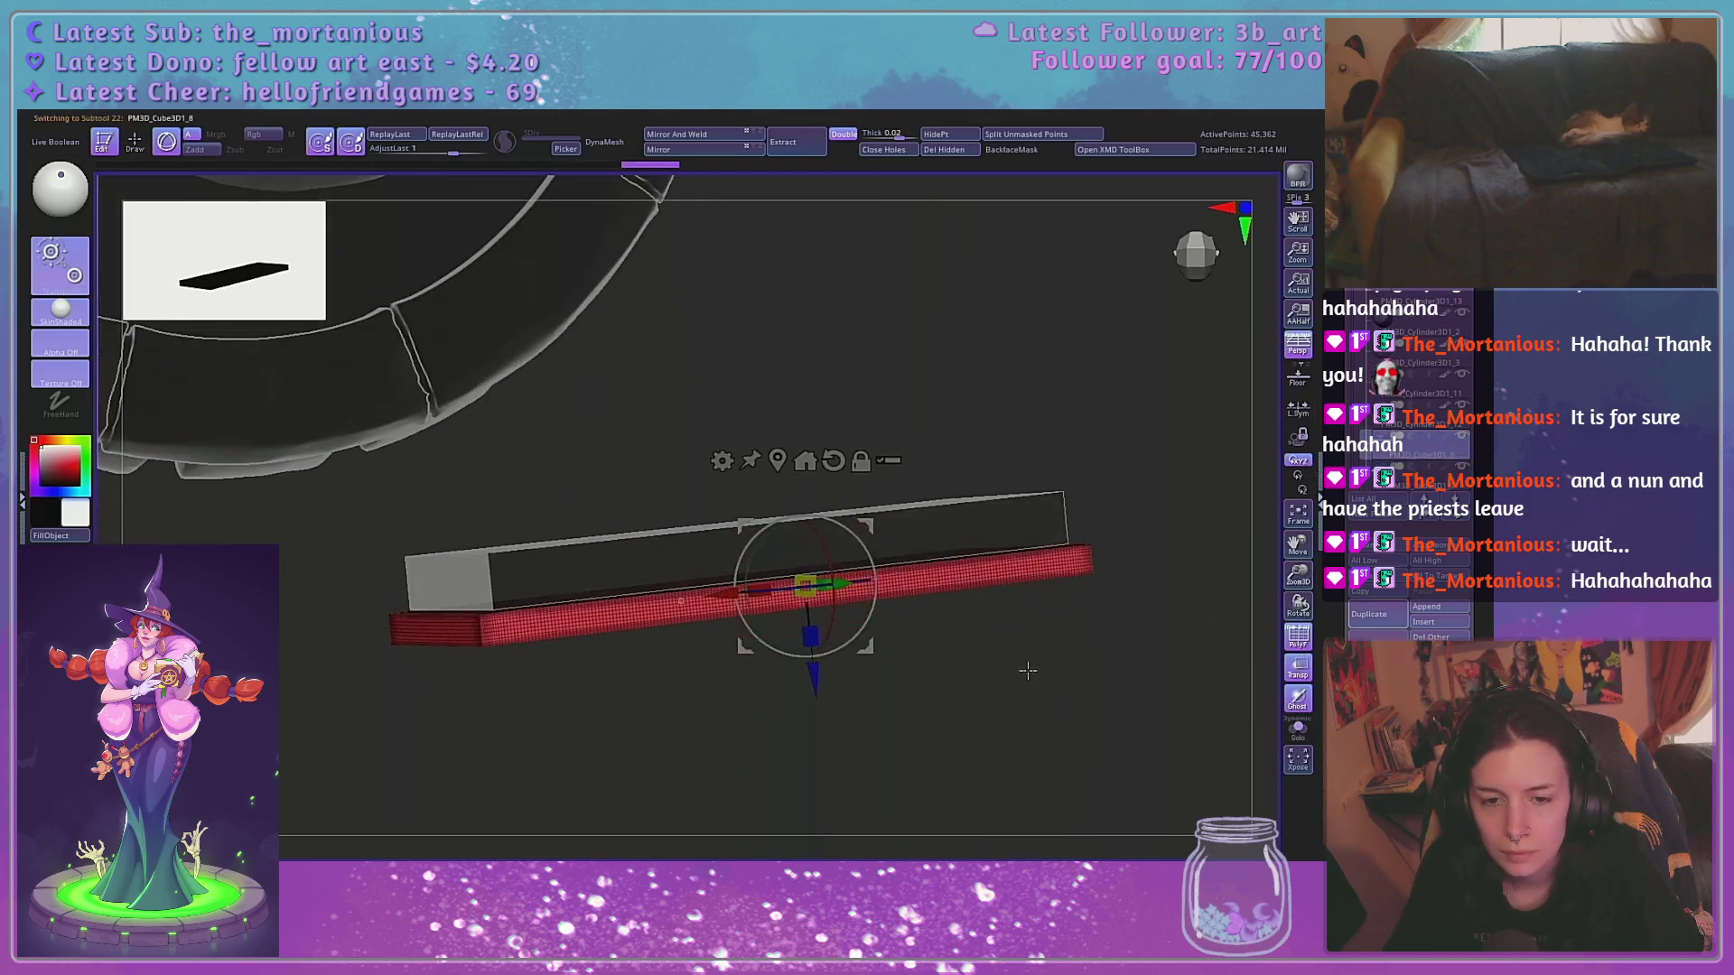
left_click_drag(810, 635, 811, 637)
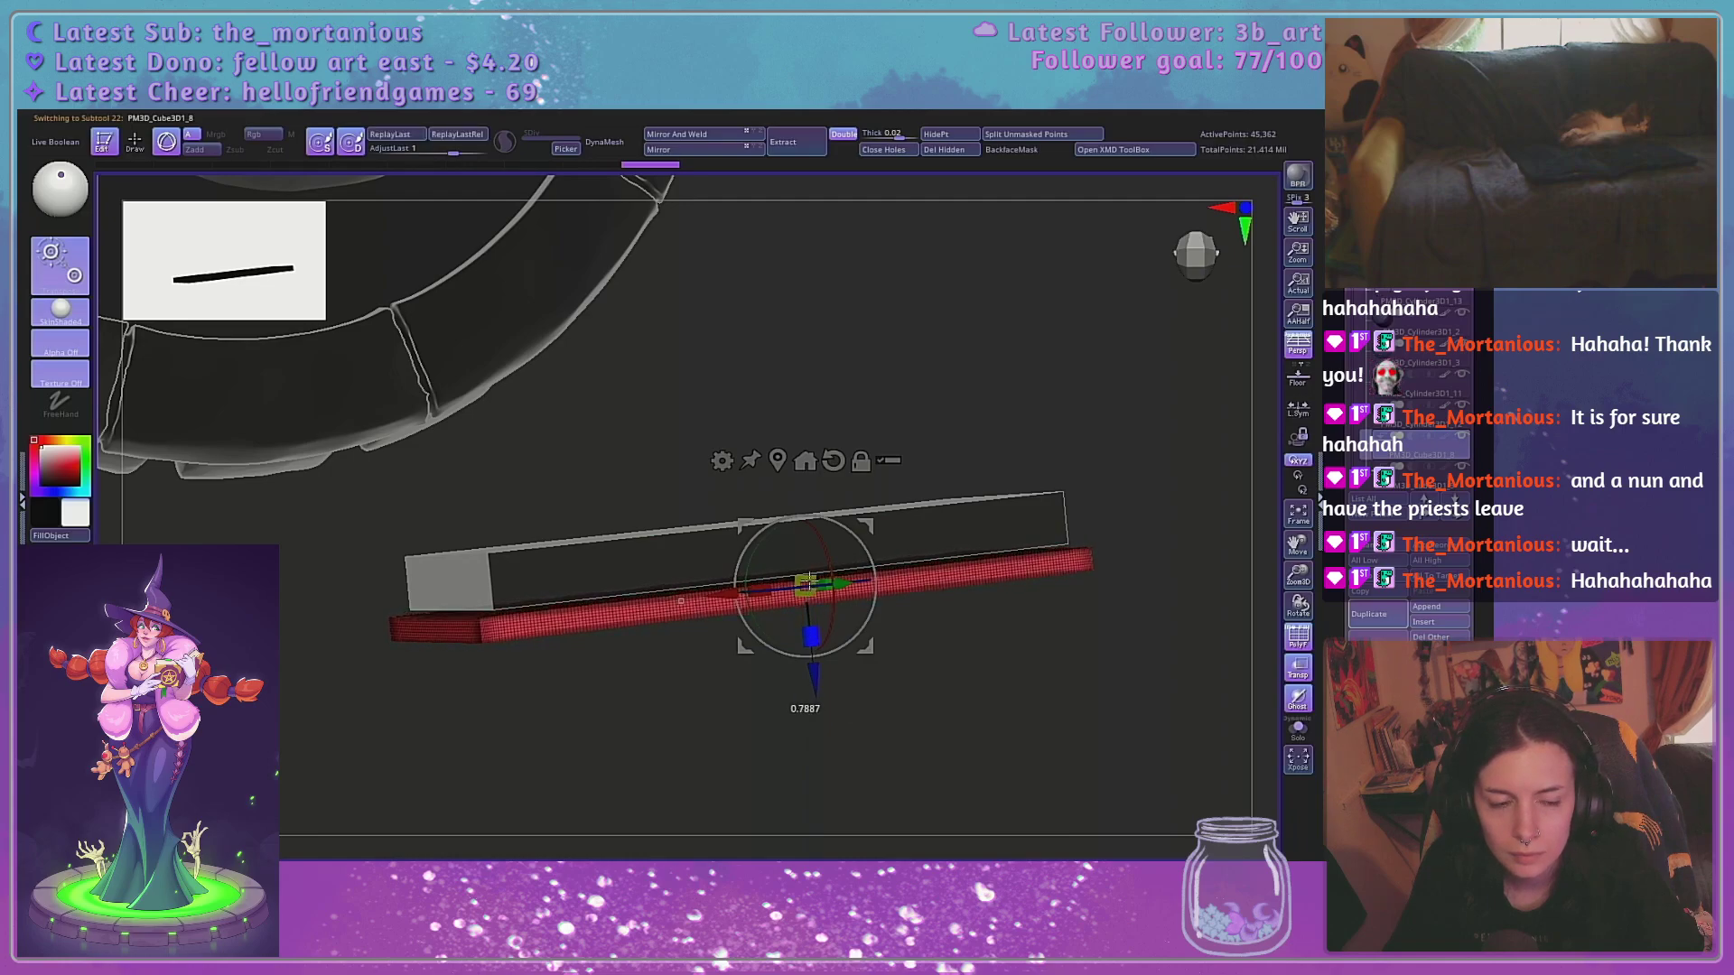
left_click_drag(808, 569, 808, 568)
left_click_drag(1030, 694, 1004, 689)
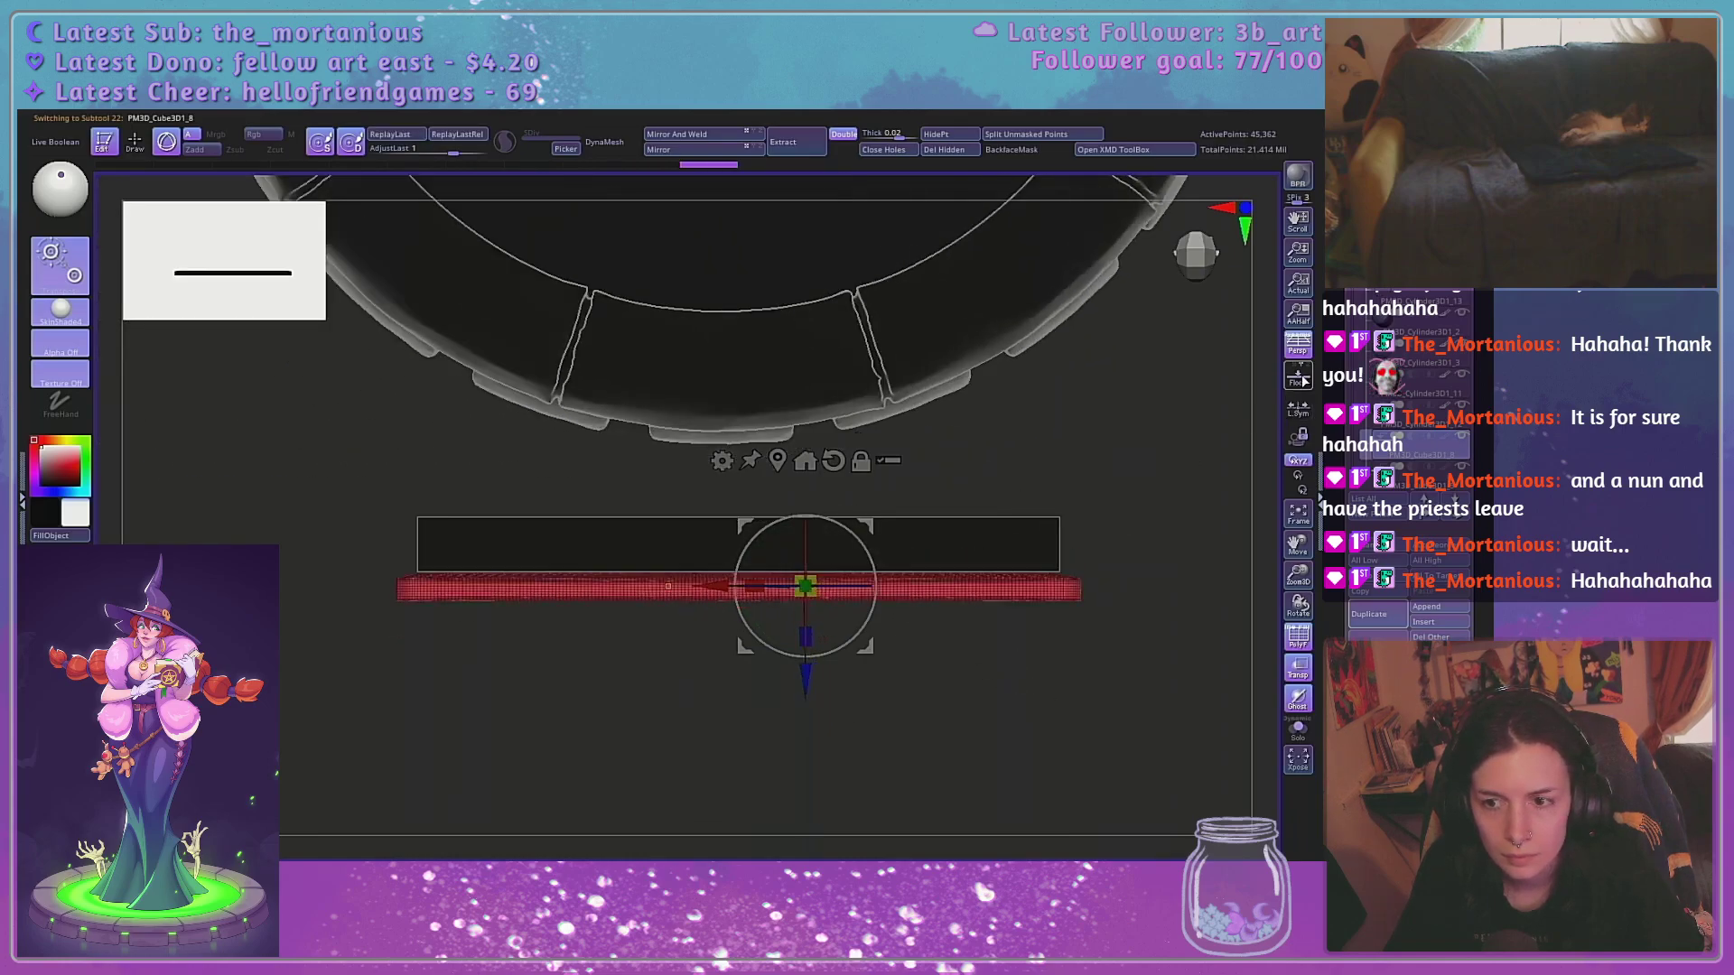
With perspective off, thin the cover slab further and move it flush against the page block, checking the fit at an angle
left_click(1298, 346)
left_click_drag(1298, 575, 1282, 623)
left_click_drag(1074, 680, 1041, 664, "alt")
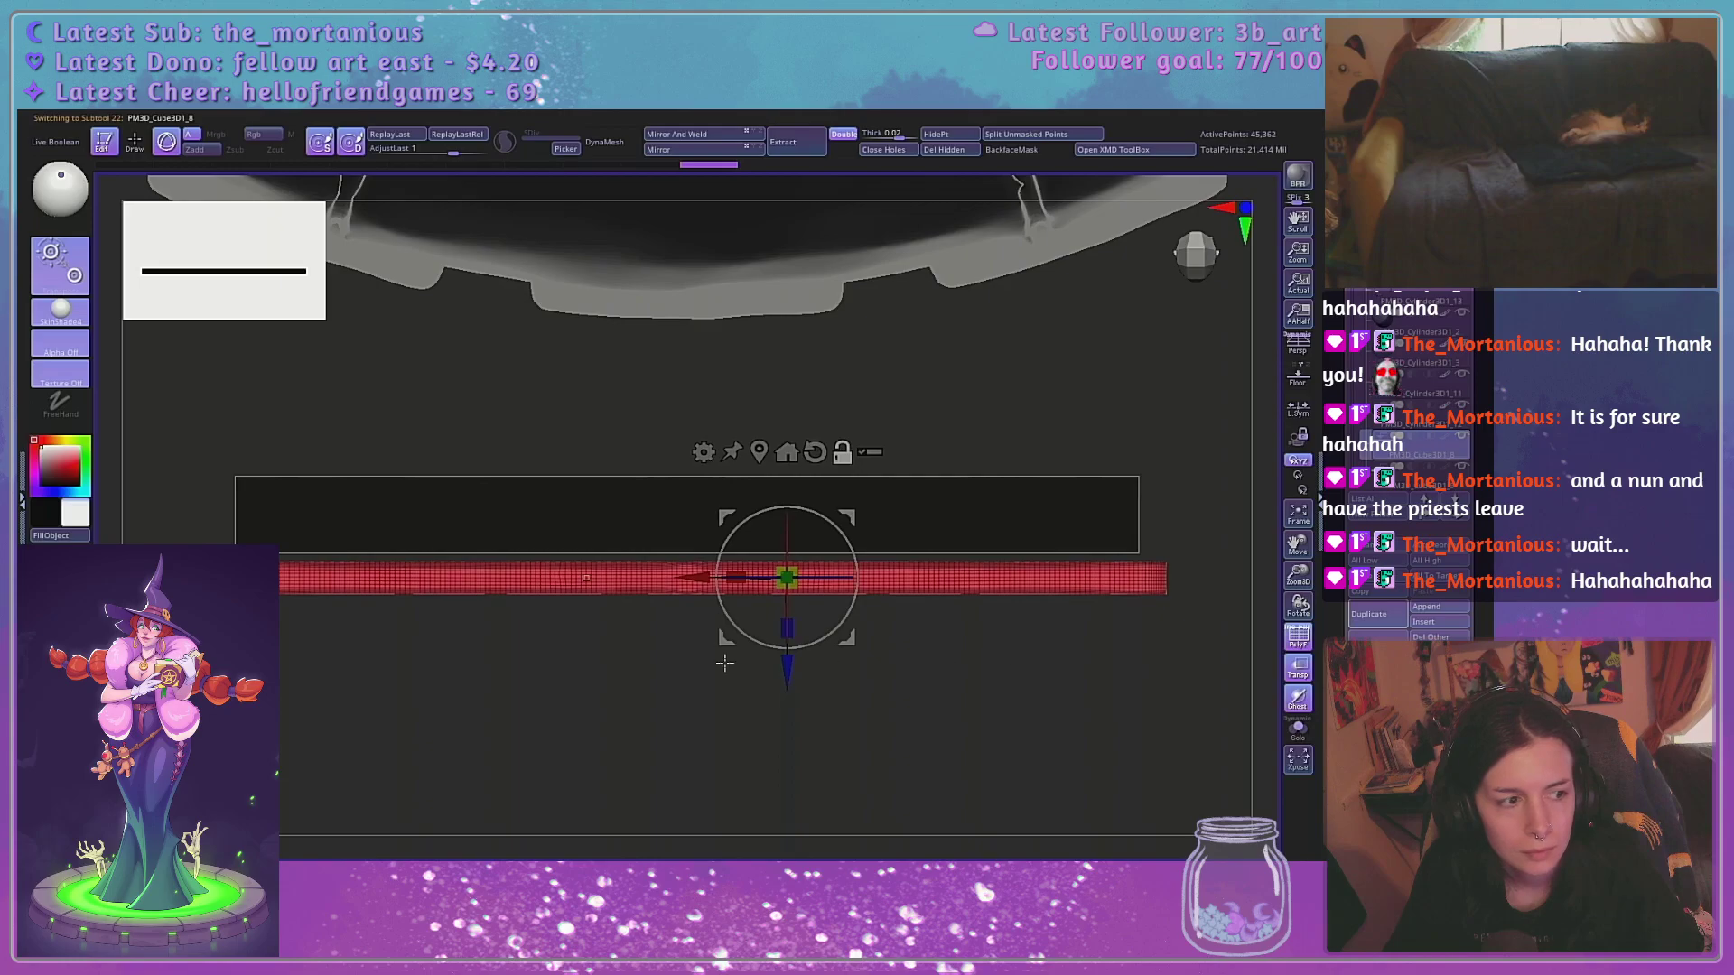
left_click_drag(791, 638, 788, 654)
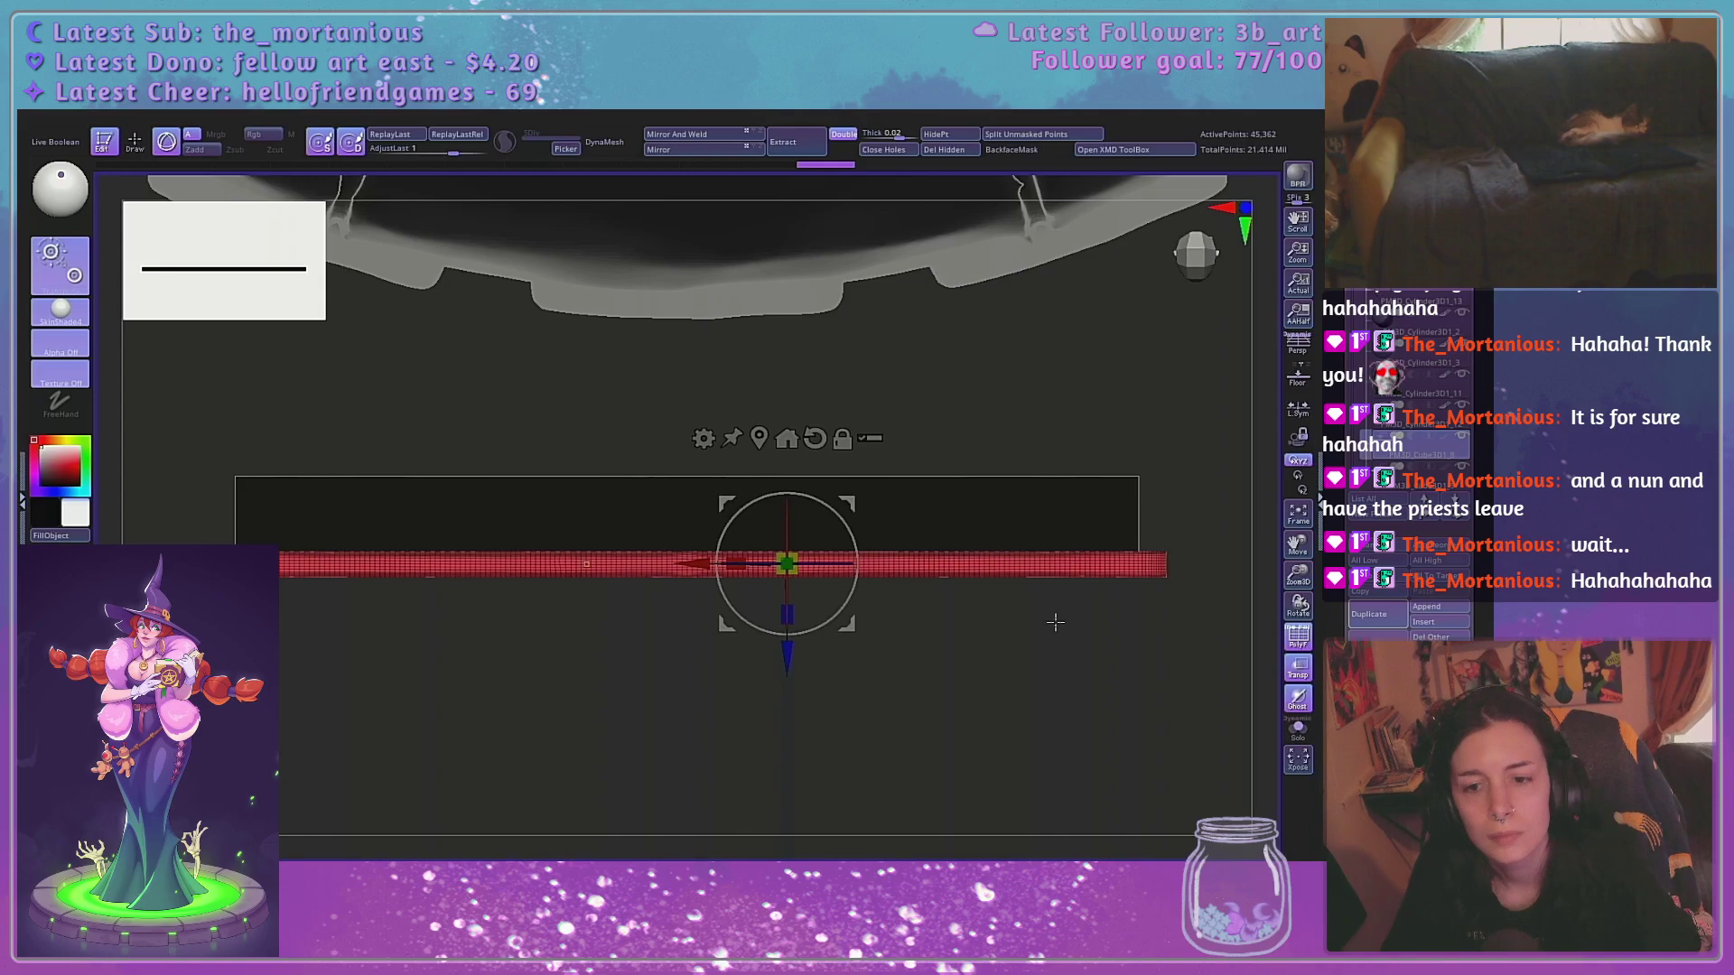
left_click_drag(1052, 670, 1125, 679)
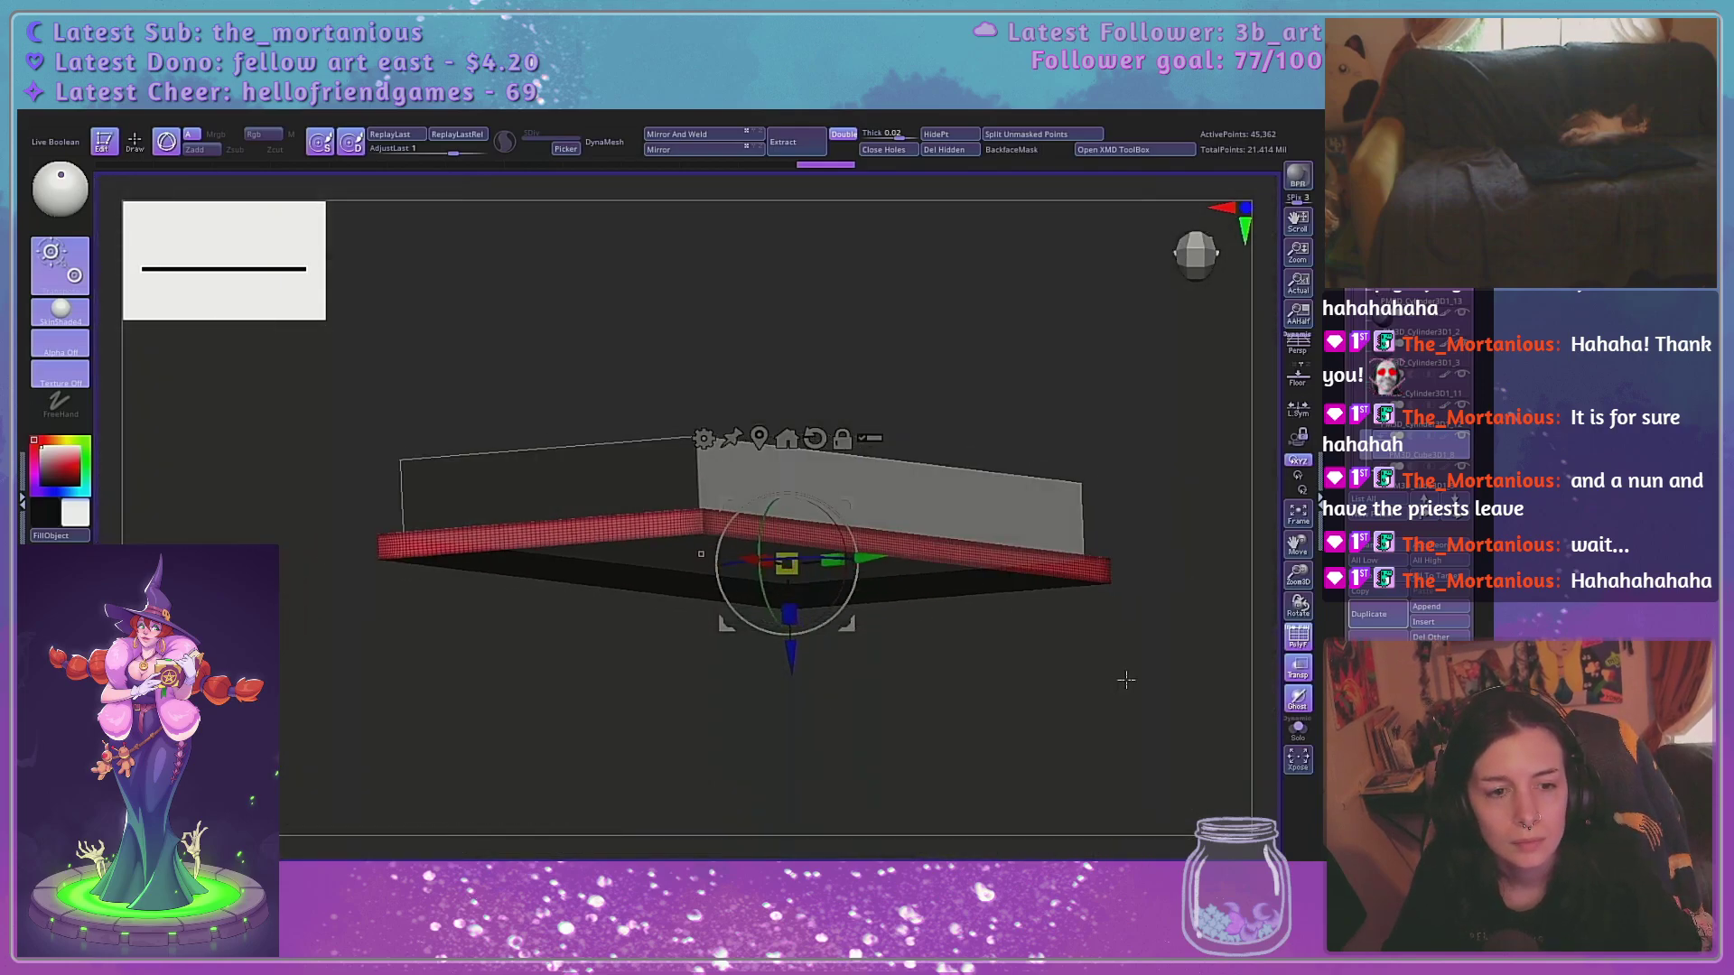
Select the page block and reduce its thickness along Z, and turn off transparency and the polyframe display
left_click(1303, 357)
left_click_drag(1299, 578, 1299, 558)
mouse_move(1137, 565)
left_mouse_down()
mouse_move(1127, 578)
mouse_move(1124, 563)
left_mouse_up()
key("f")
left_click(1396, 489)
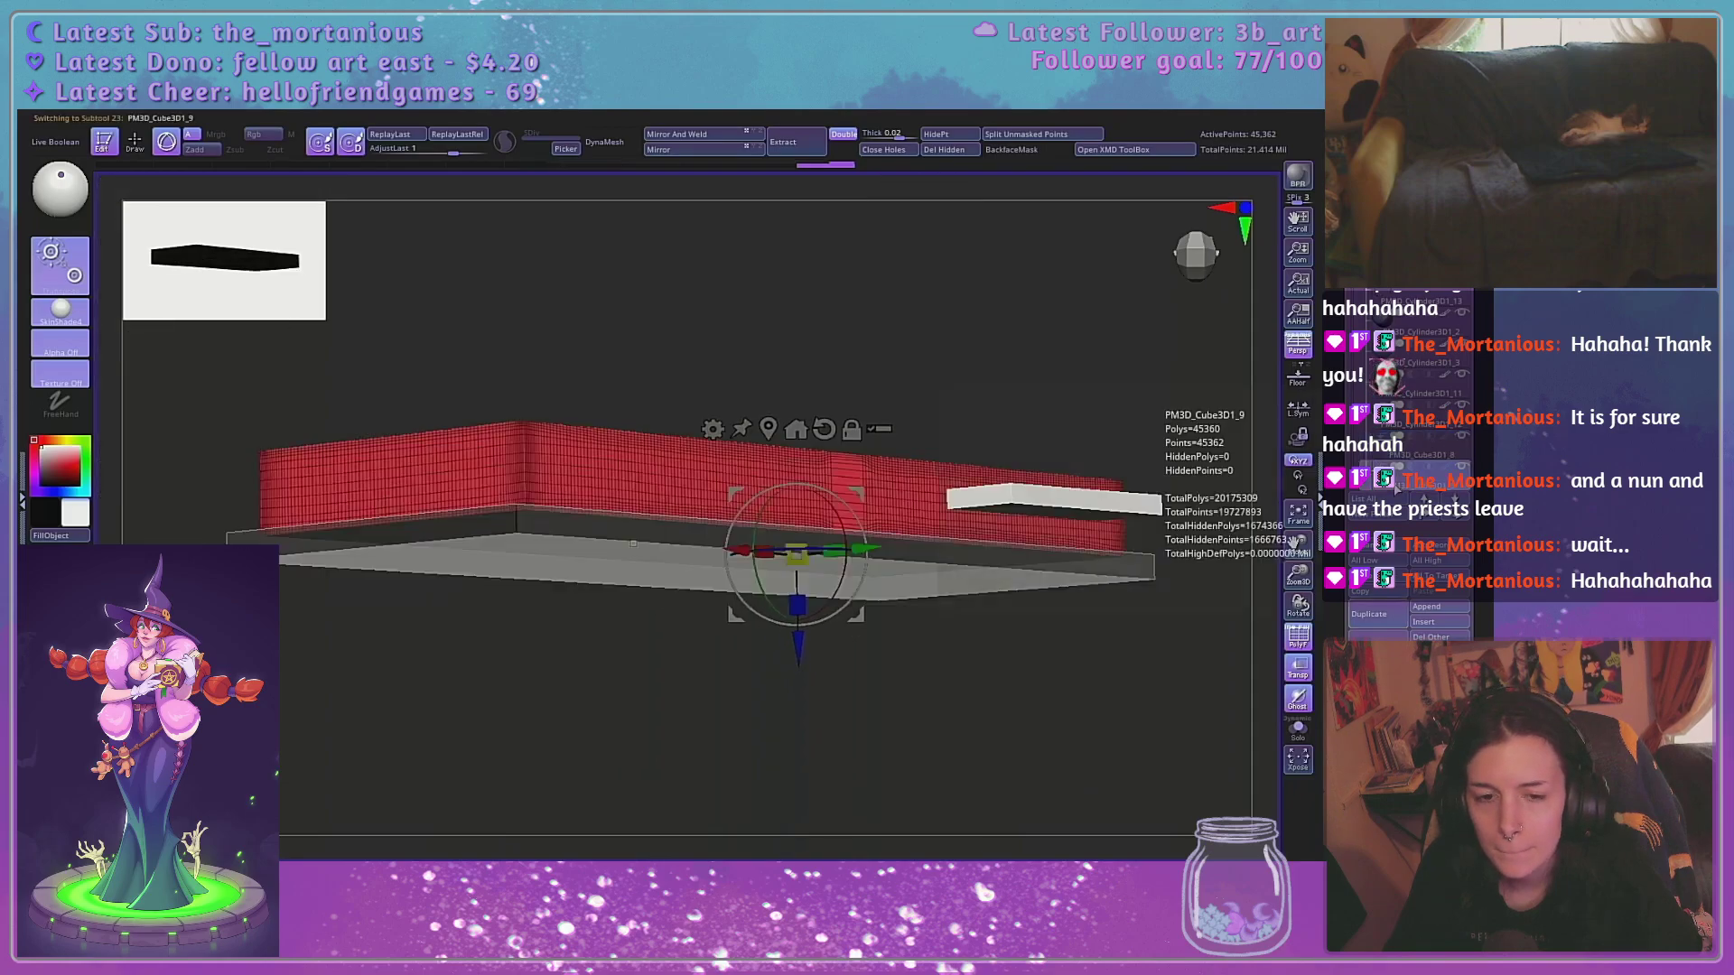
left_click_drag(798, 604, 803, 537)
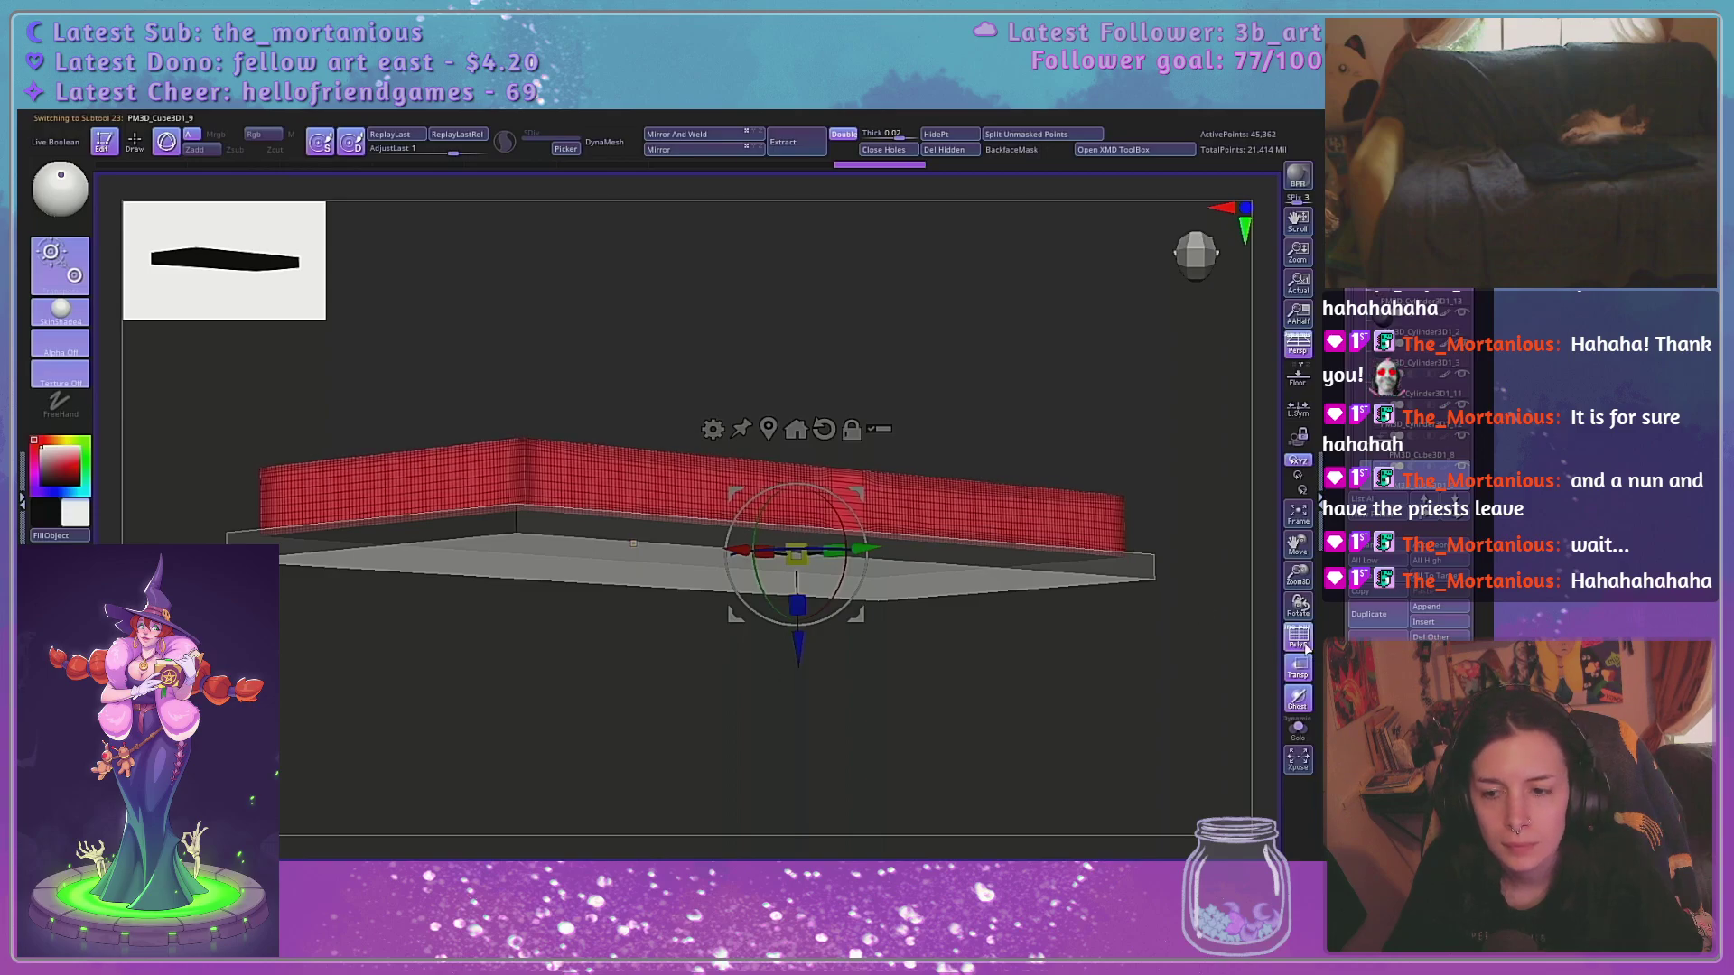
left_click(1303, 672)
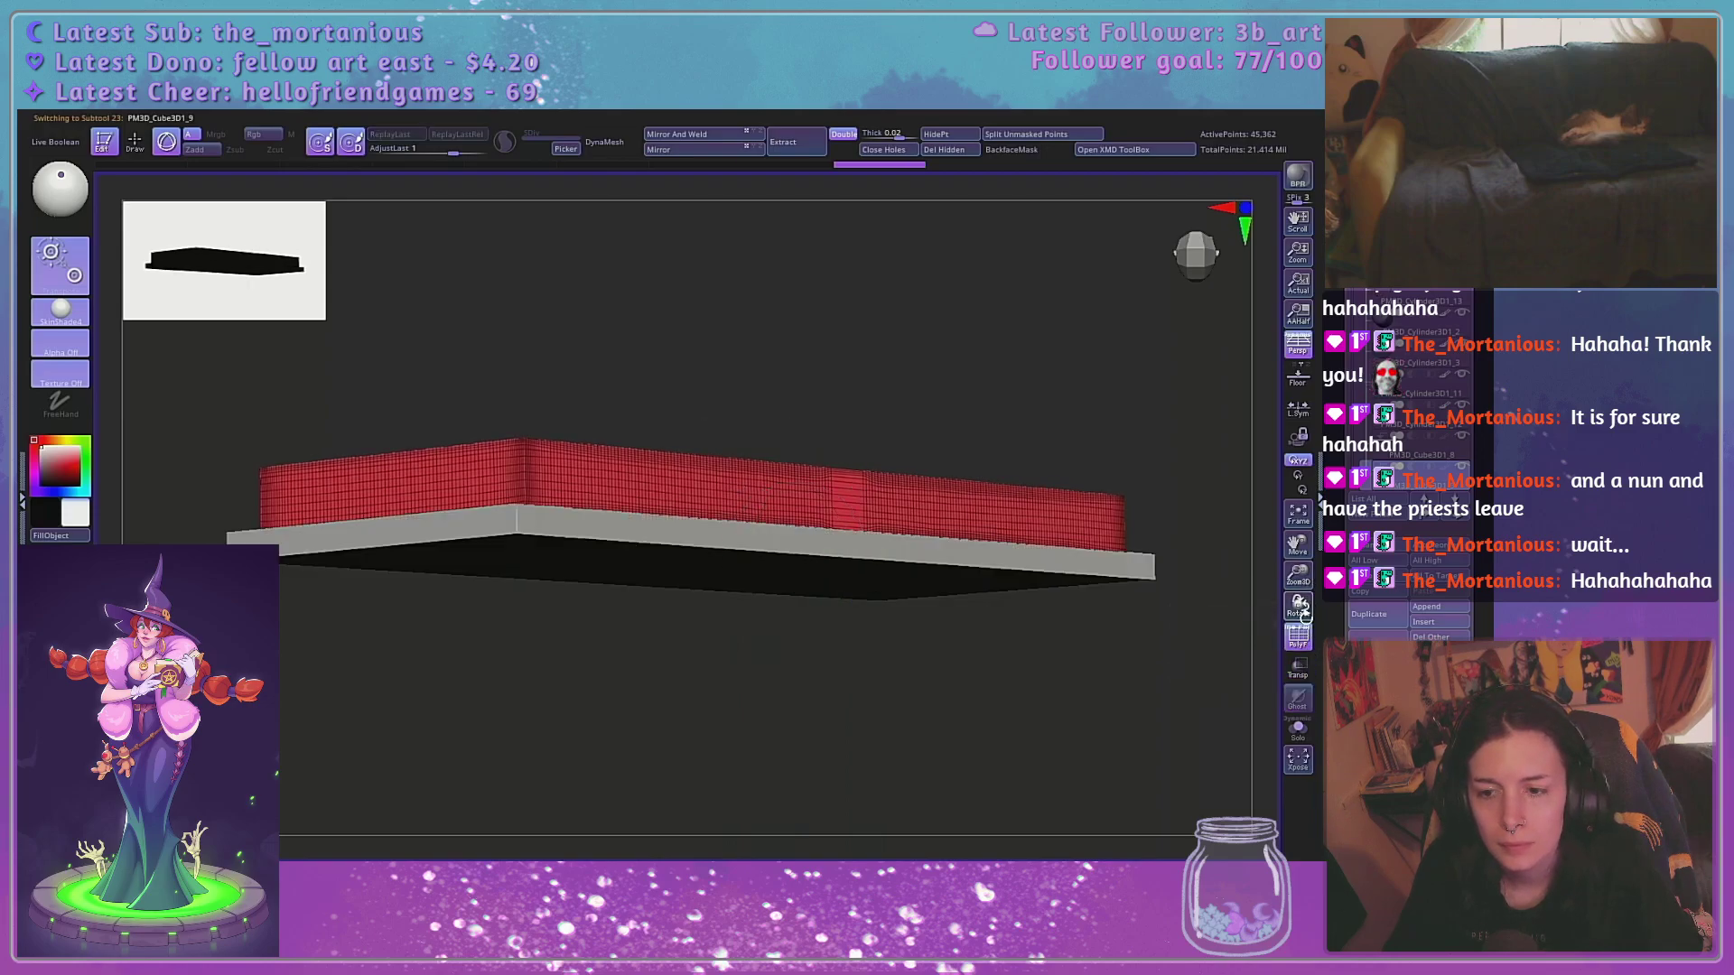
left_click(1301, 635)
left_click_drag(1181, 579, 1142, 578, "alt")
Load the AnimeShaders material from the material library to give the whole model a toon-shaded look
left_click(61, 311)
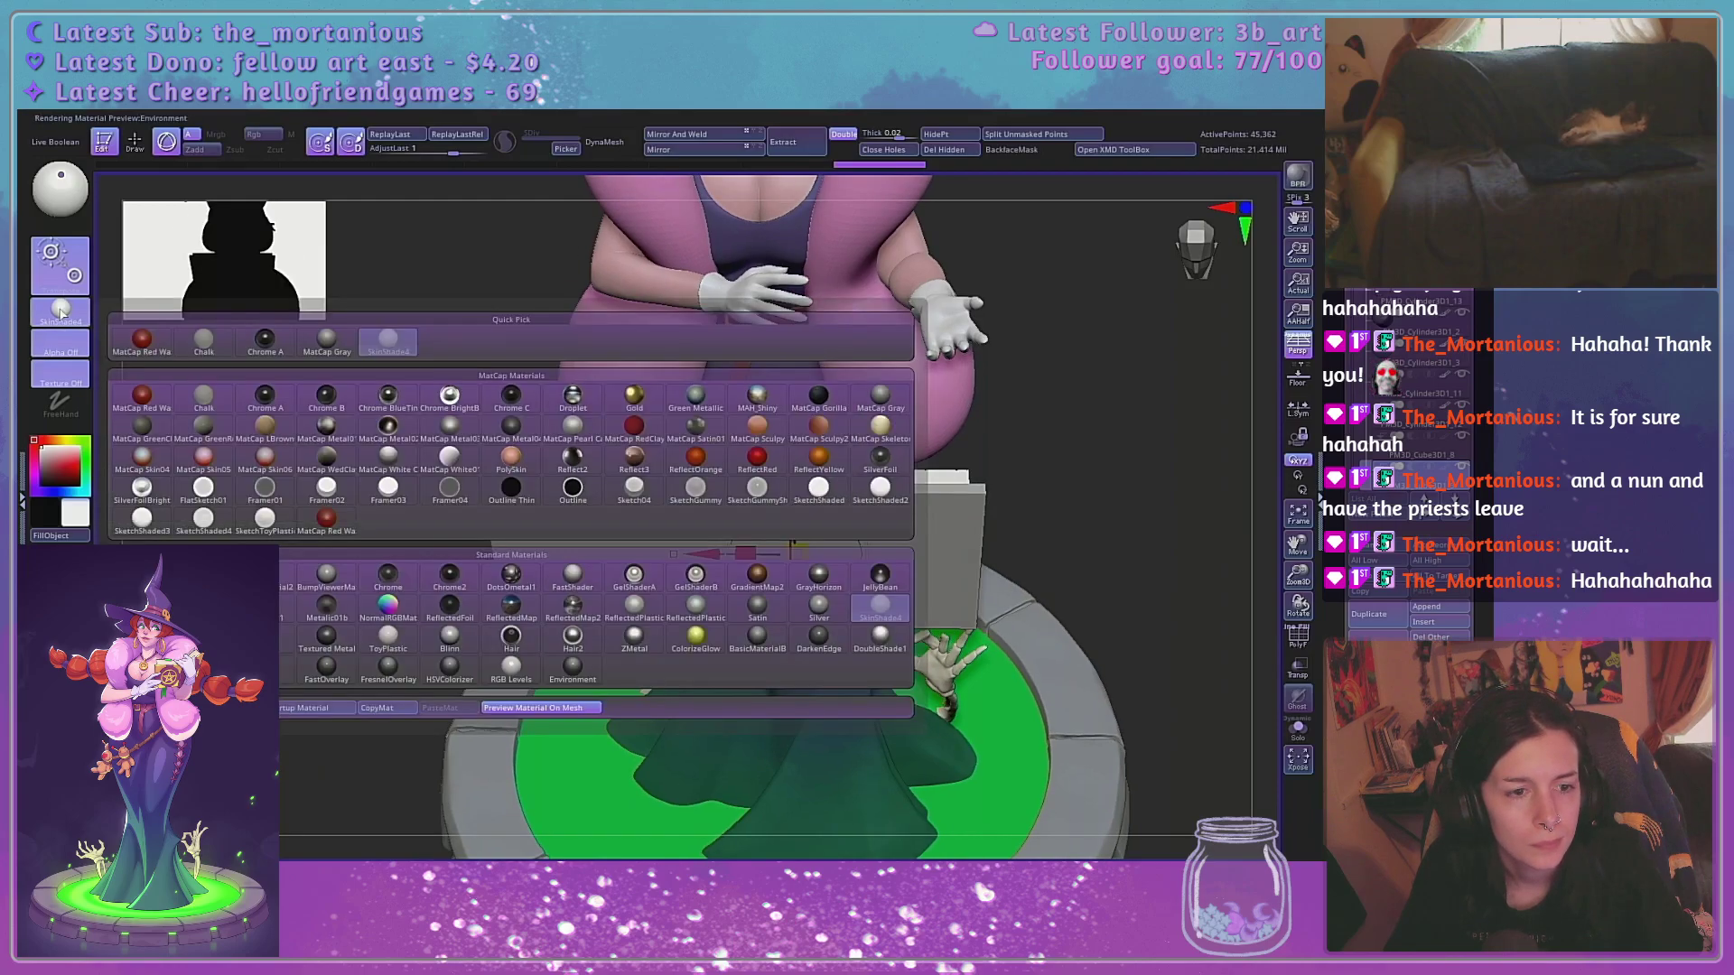
left_click(264, 520)
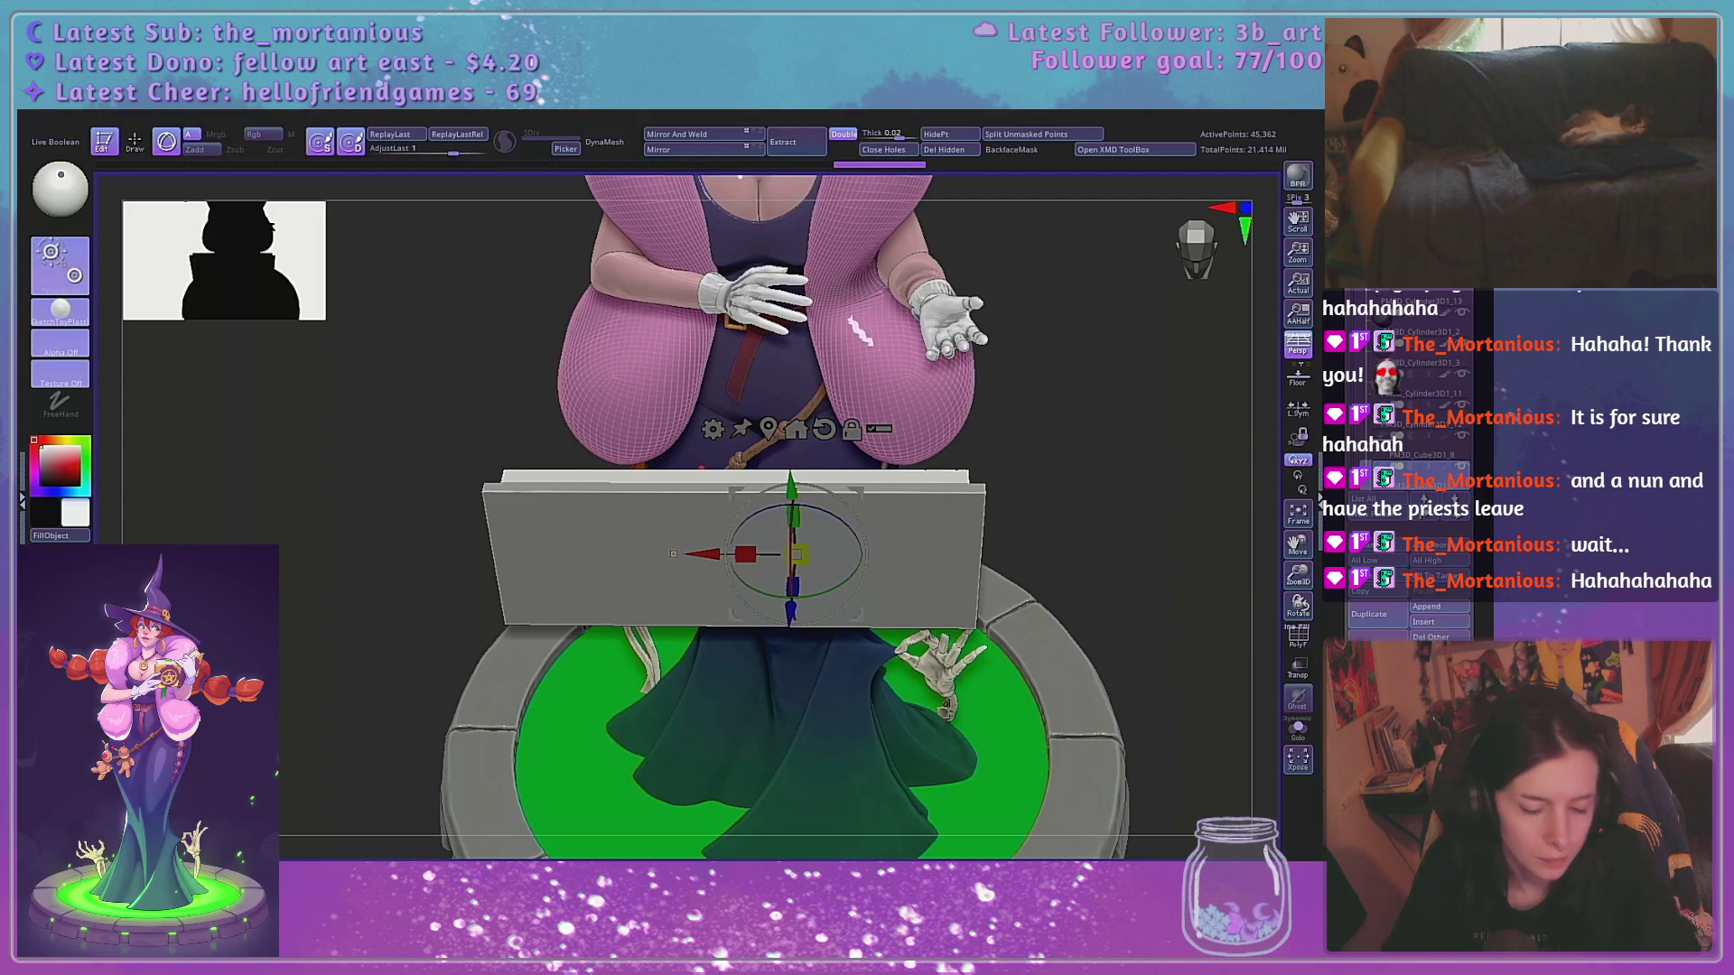
key("comma")
left_click(365, 538)
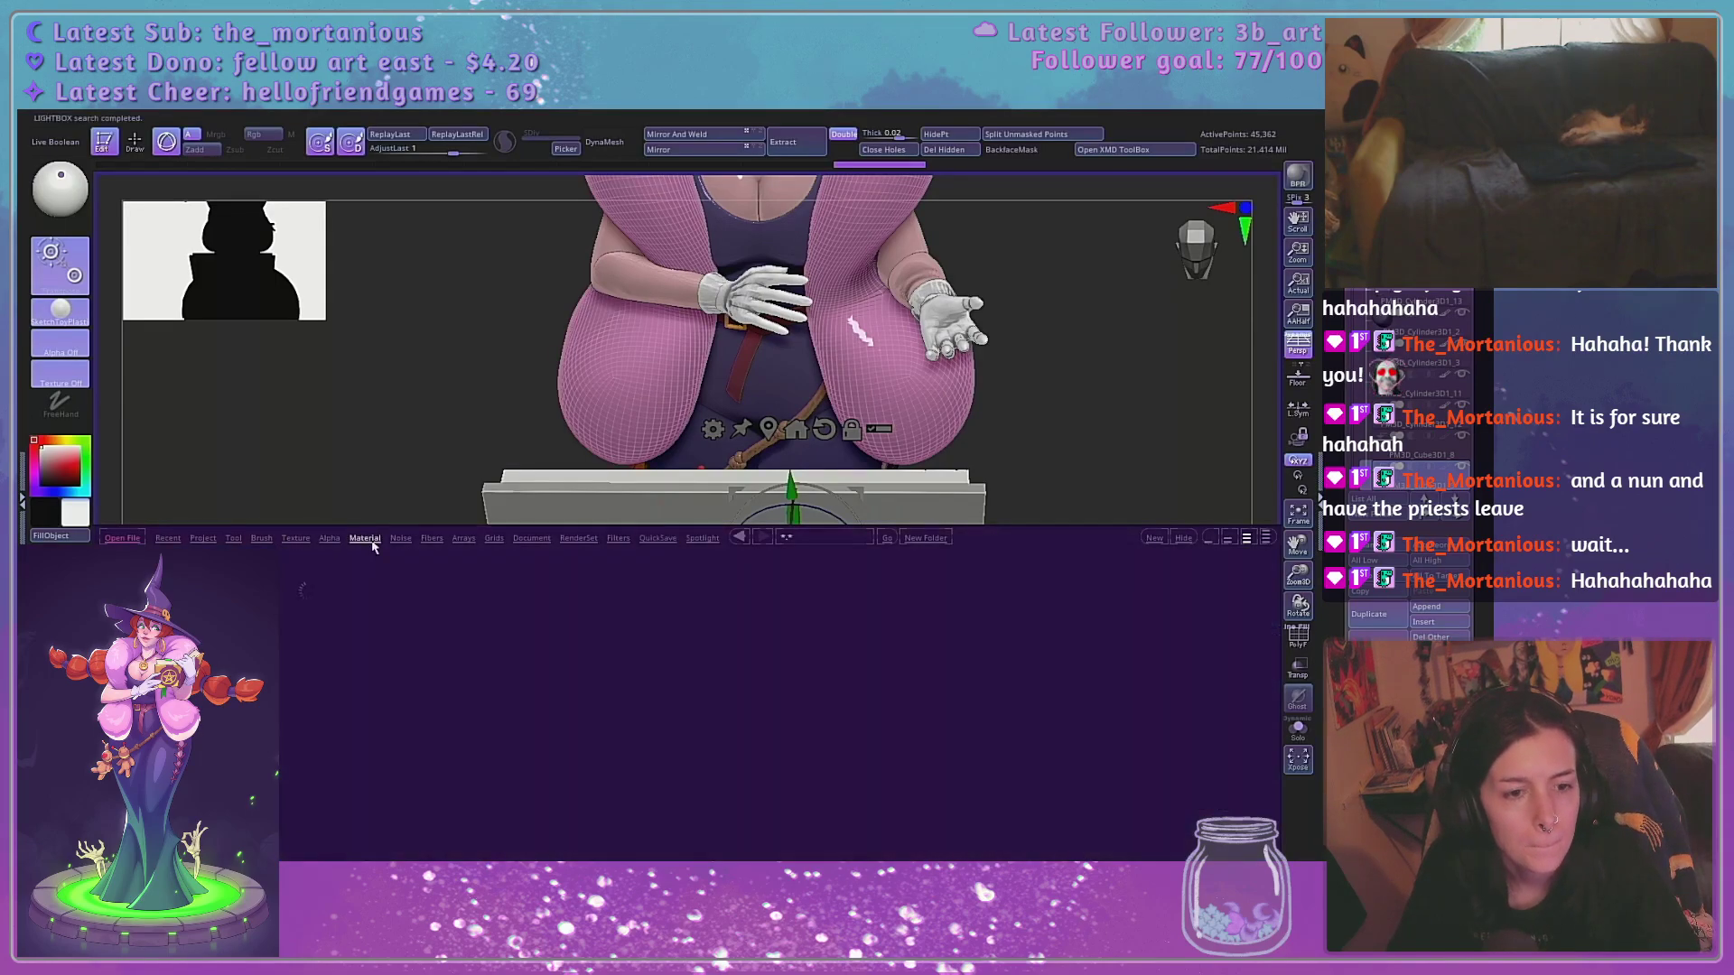
double_click(222, 593)
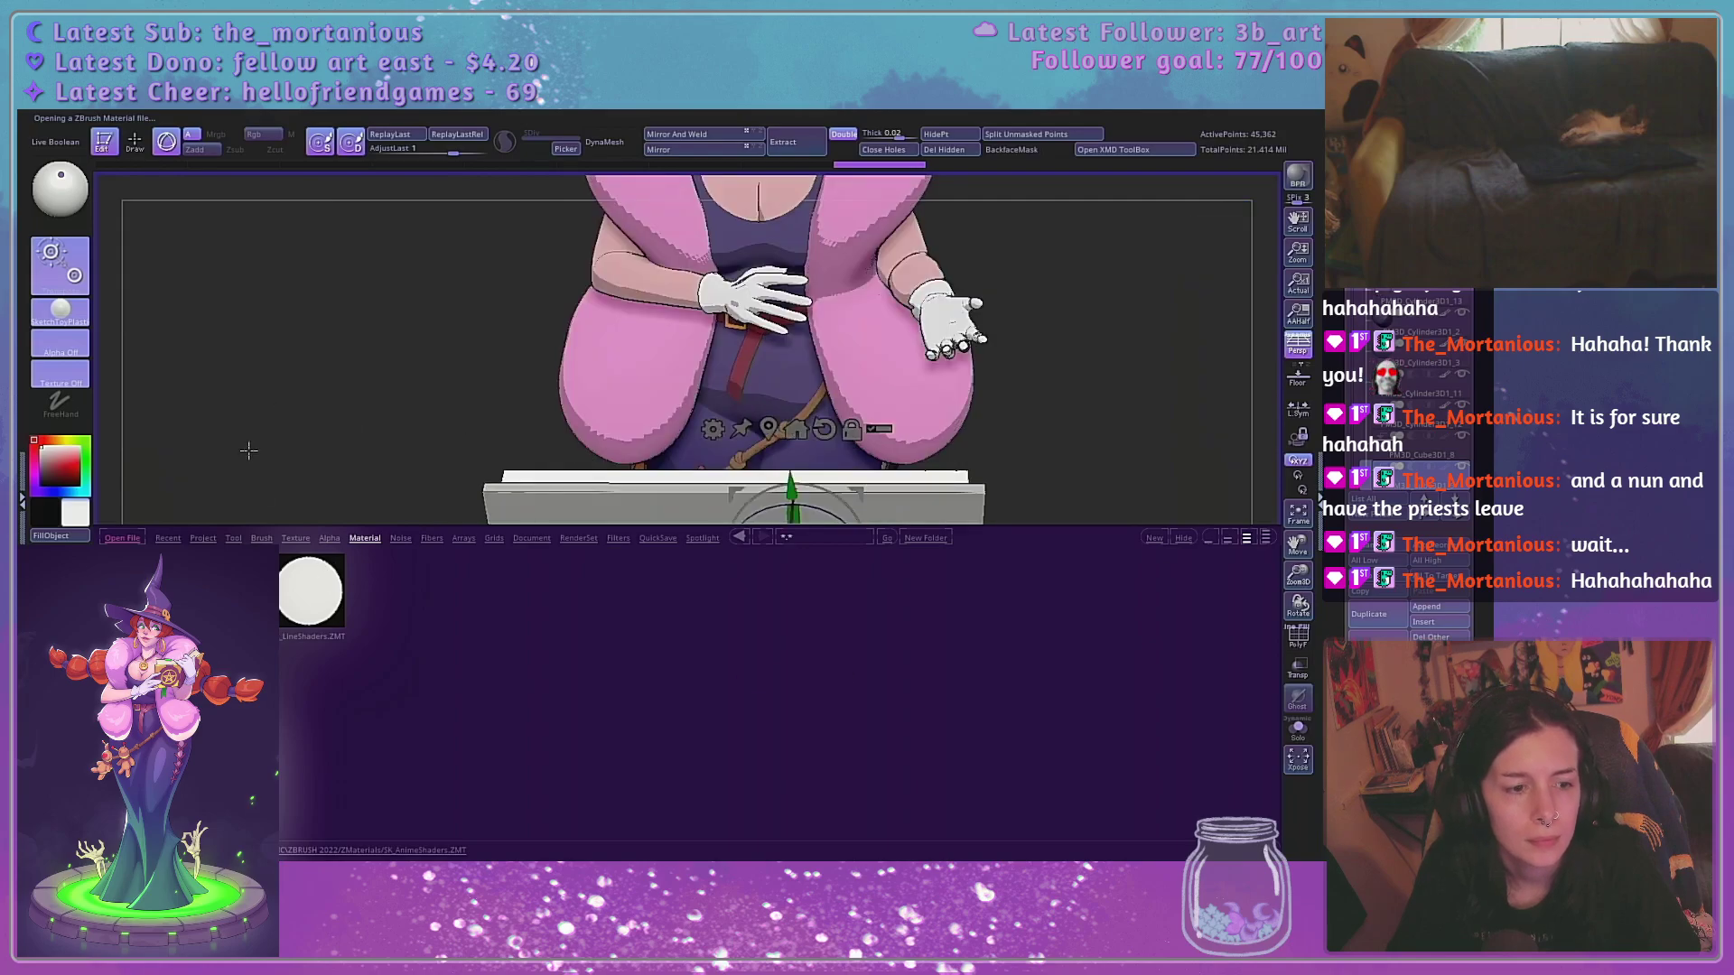
key("comma")
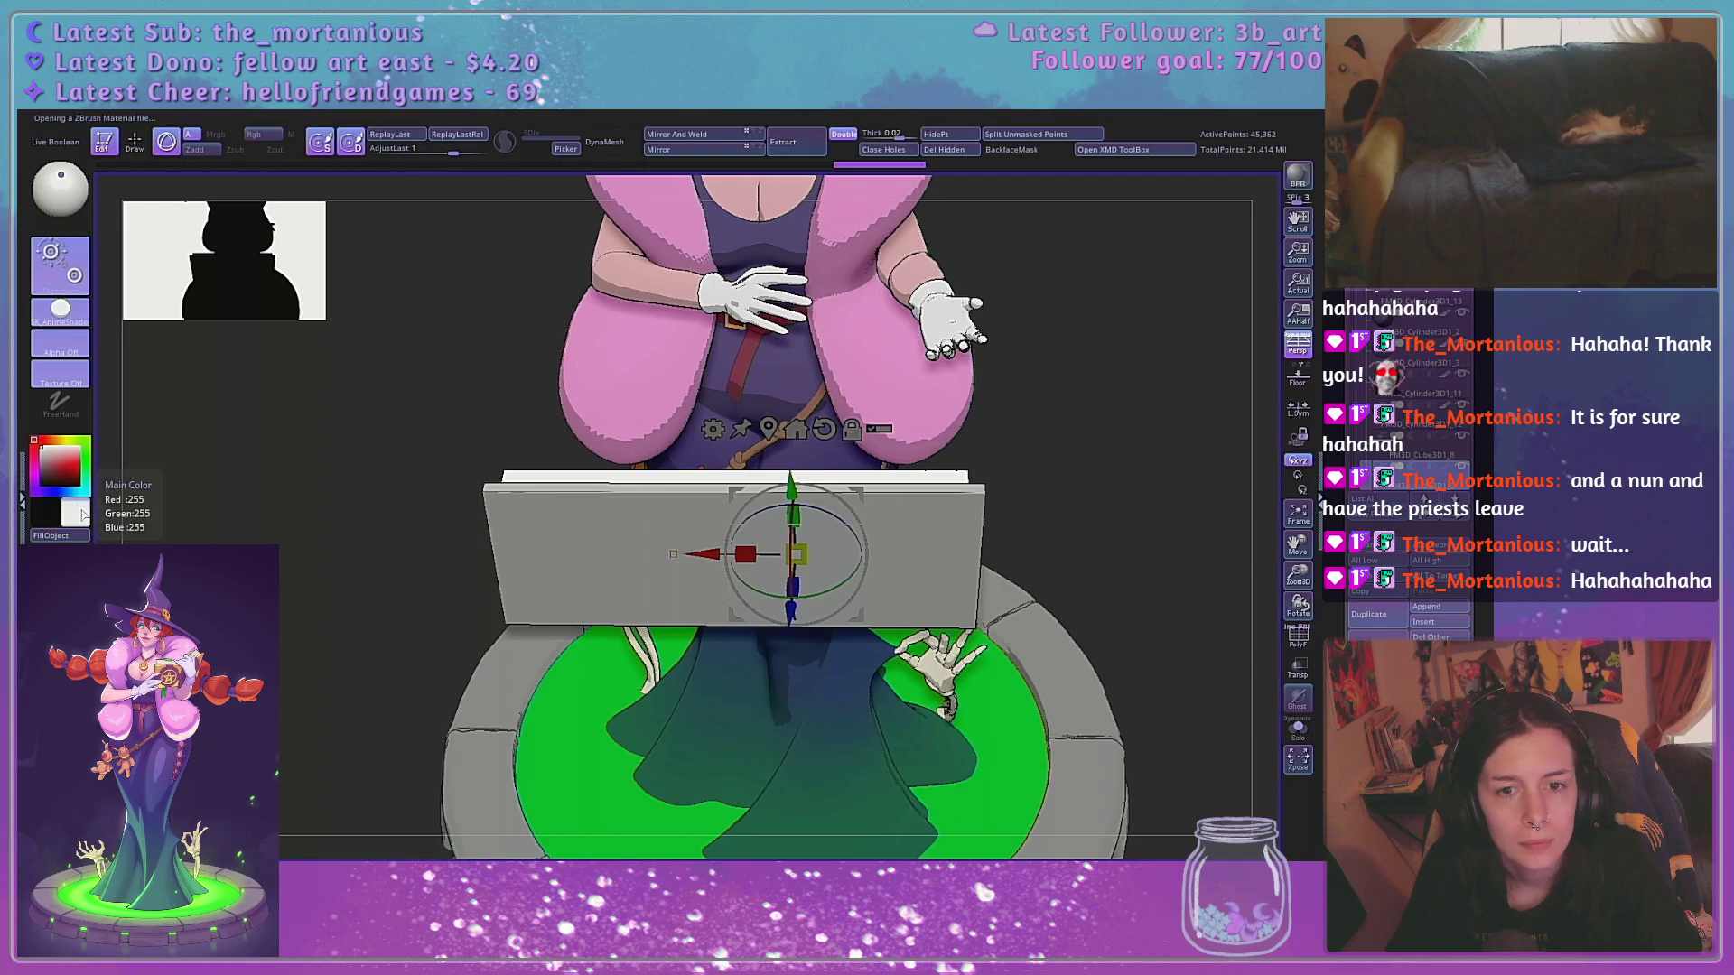
Fill the cover slab with the dark red sampled from the belt, and make the page block white
left_click_drag(83, 514, 740, 366)
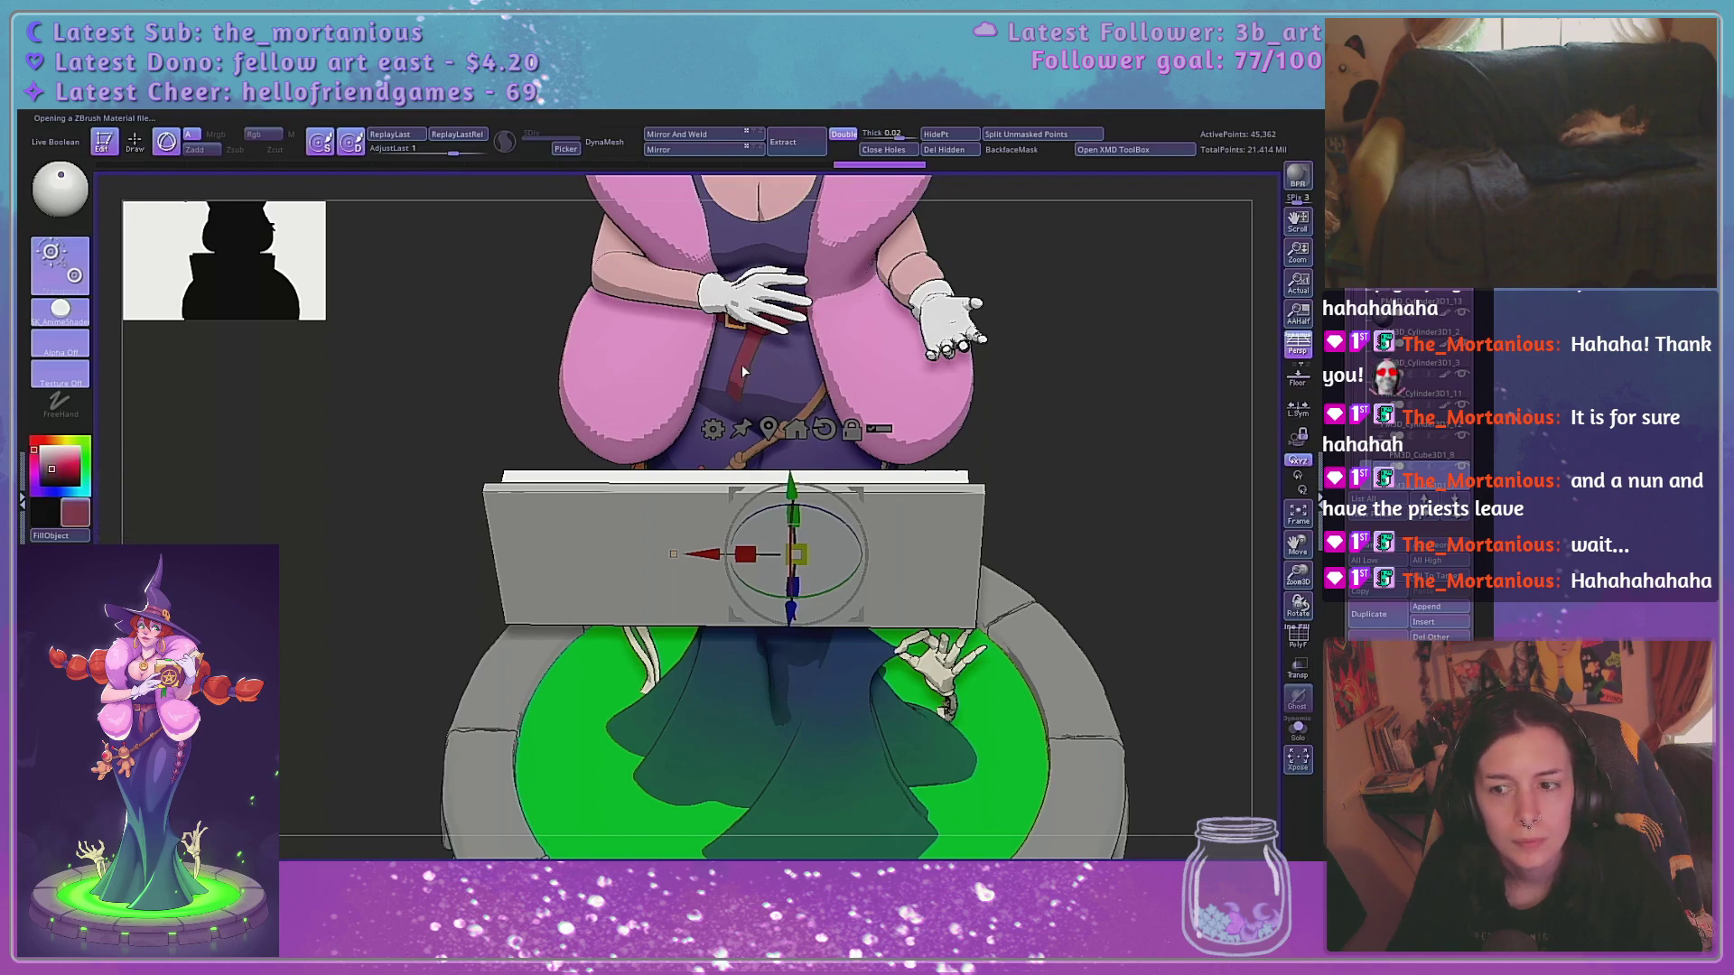
left_click(59, 535)
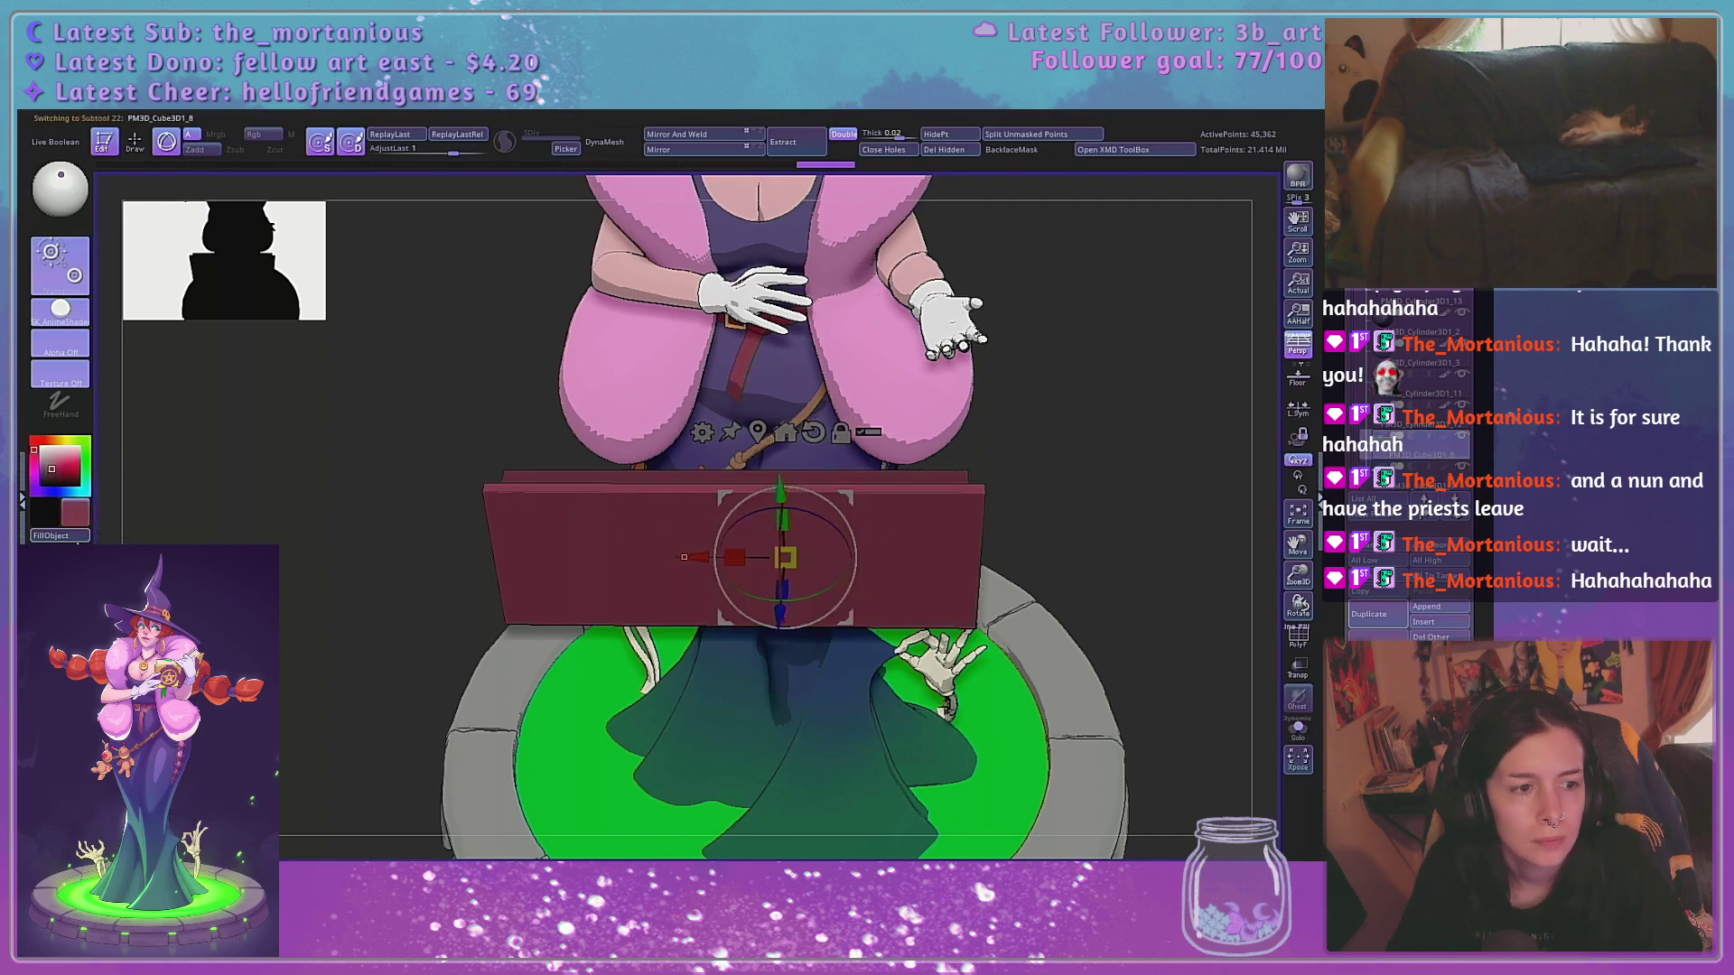
left_click(1396, 487)
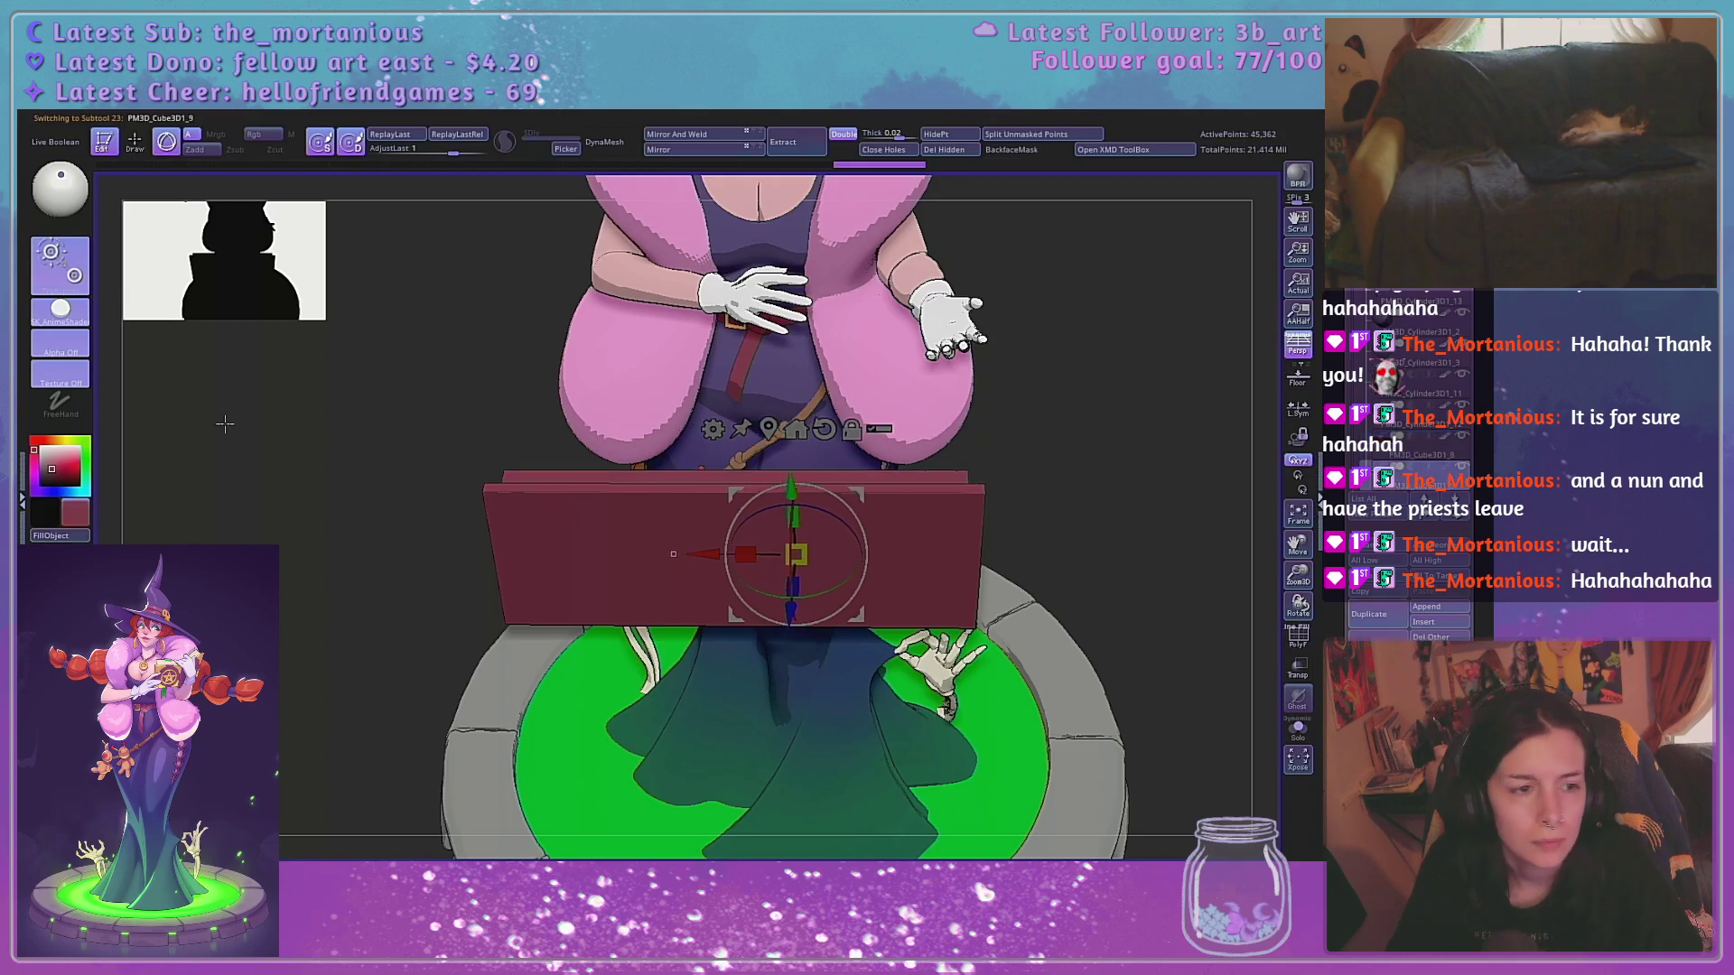
left_click_drag(53, 458, 29, 451)
left_click_drag(293, 459, 208, 519)
left_click(43, 450)
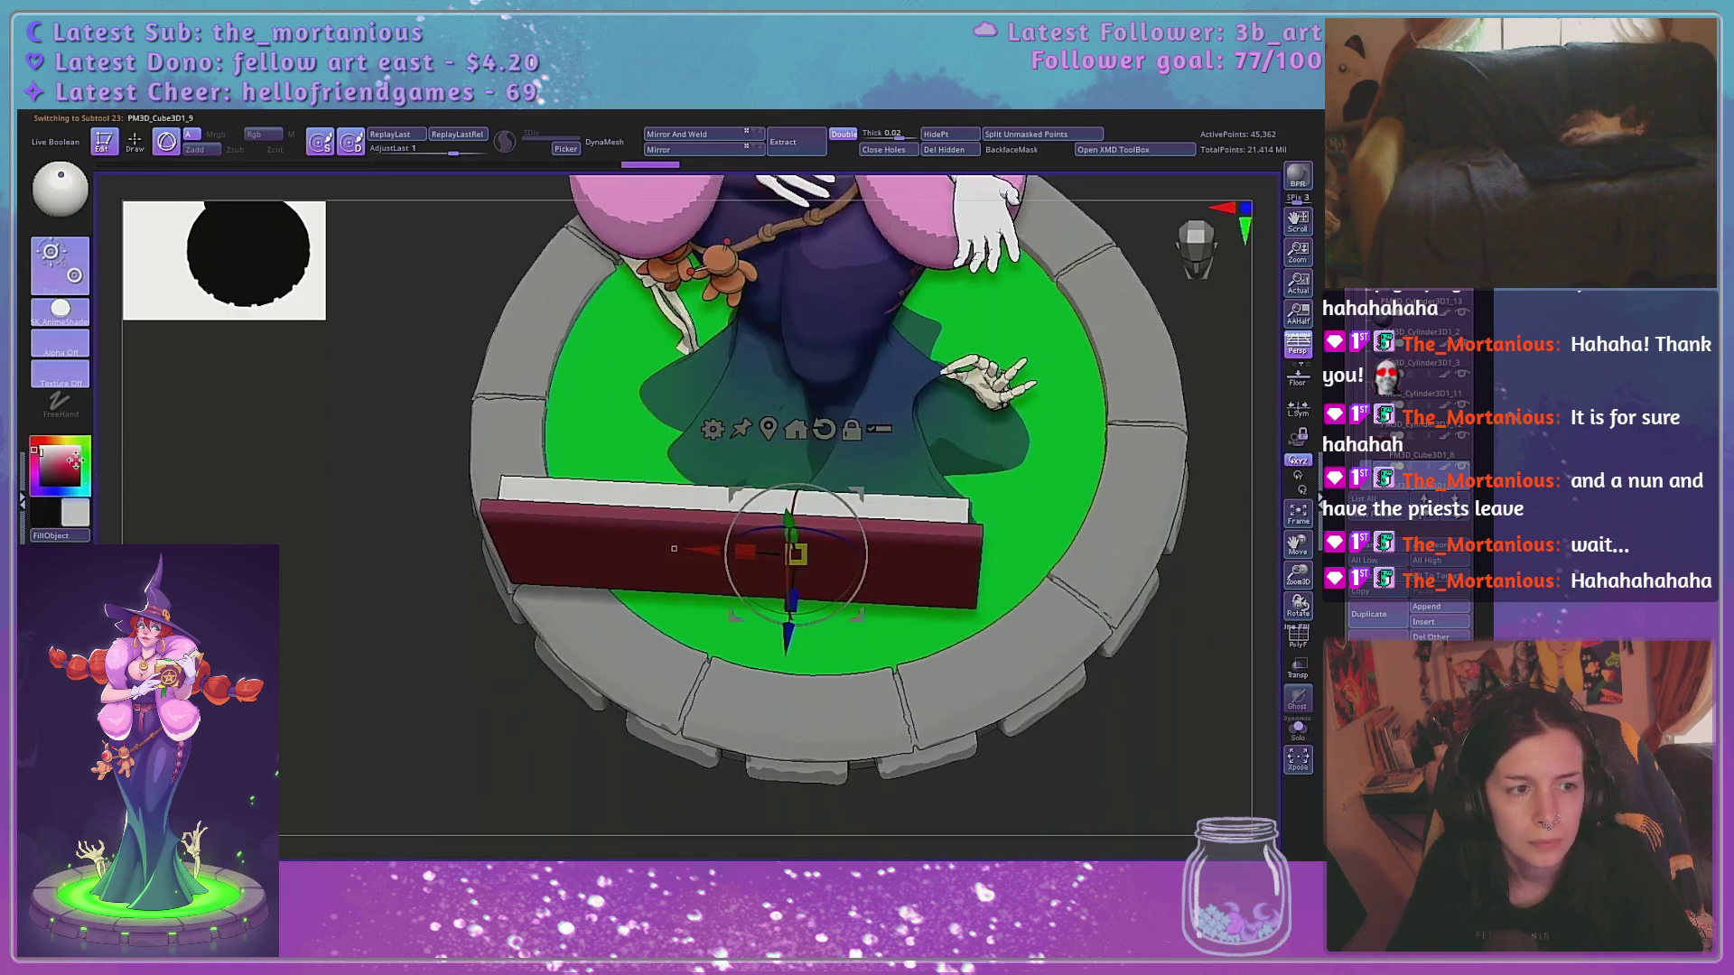
left_click_drag(76, 460, 39, 444)
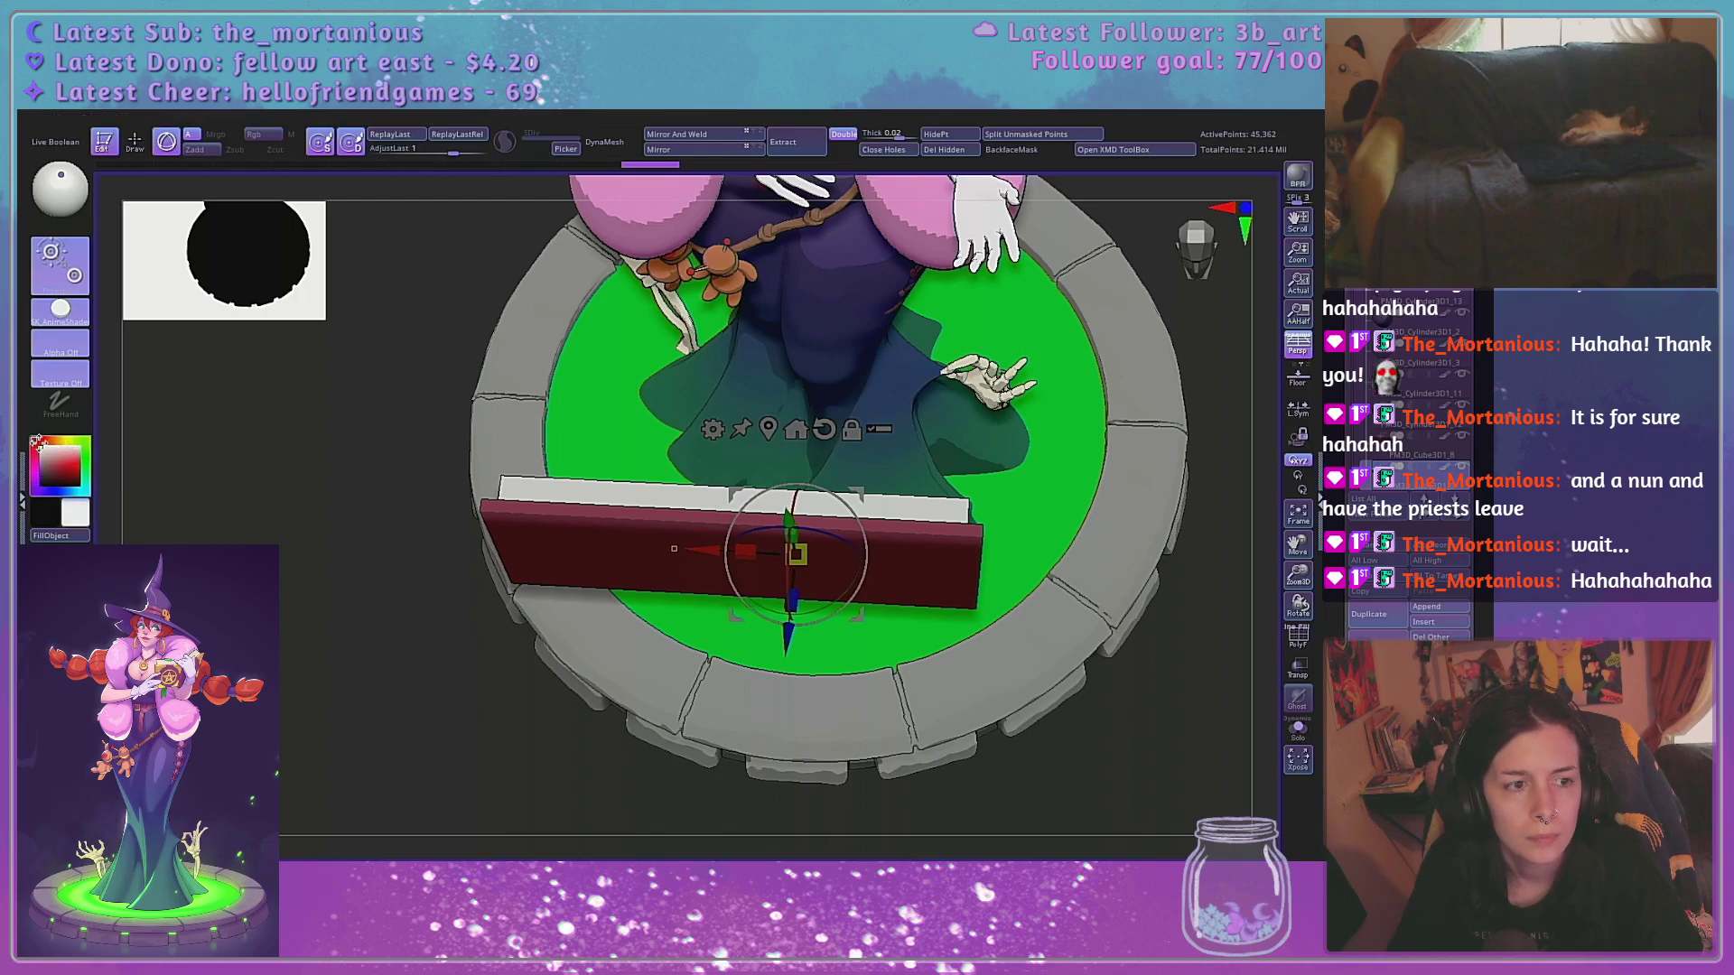
left_click_drag(264, 467, 235, 603, "alt")
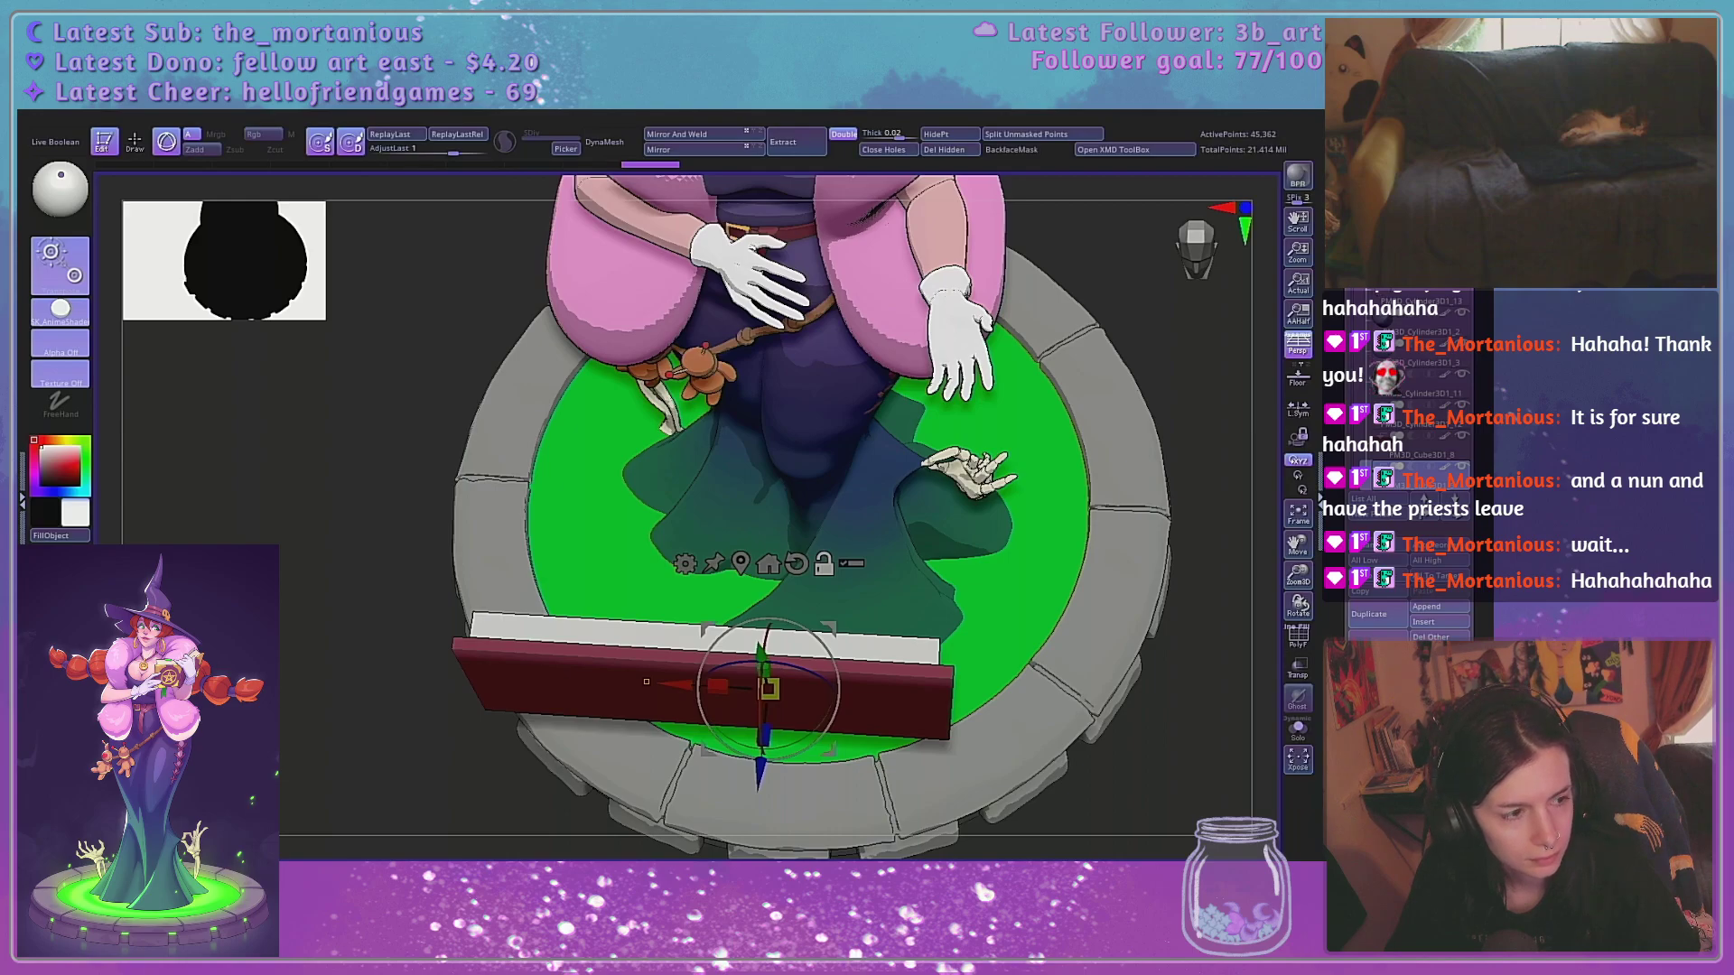
left_click_drag(313, 696, 322, 621, "alt")
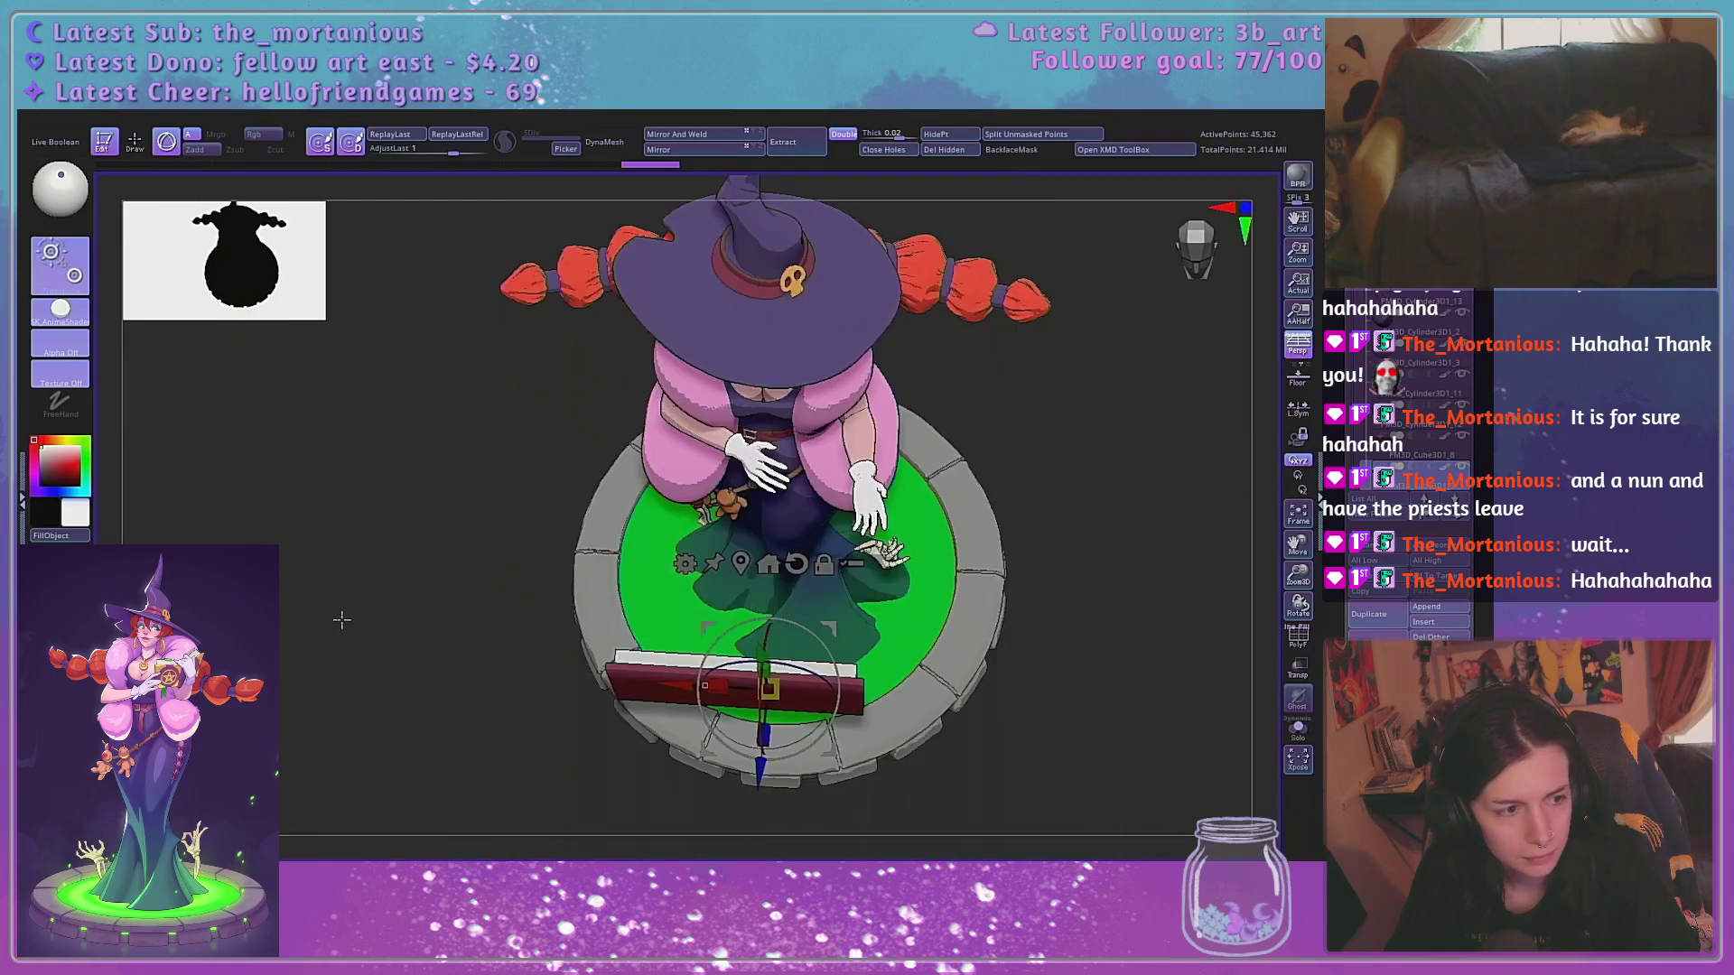
mouse_move(1069, 588)
left_mouse_down()
mouse_move(1088, 658)
mouse_move(1080, 588)
mouse_move(1084, 609)
left_mouse_up()
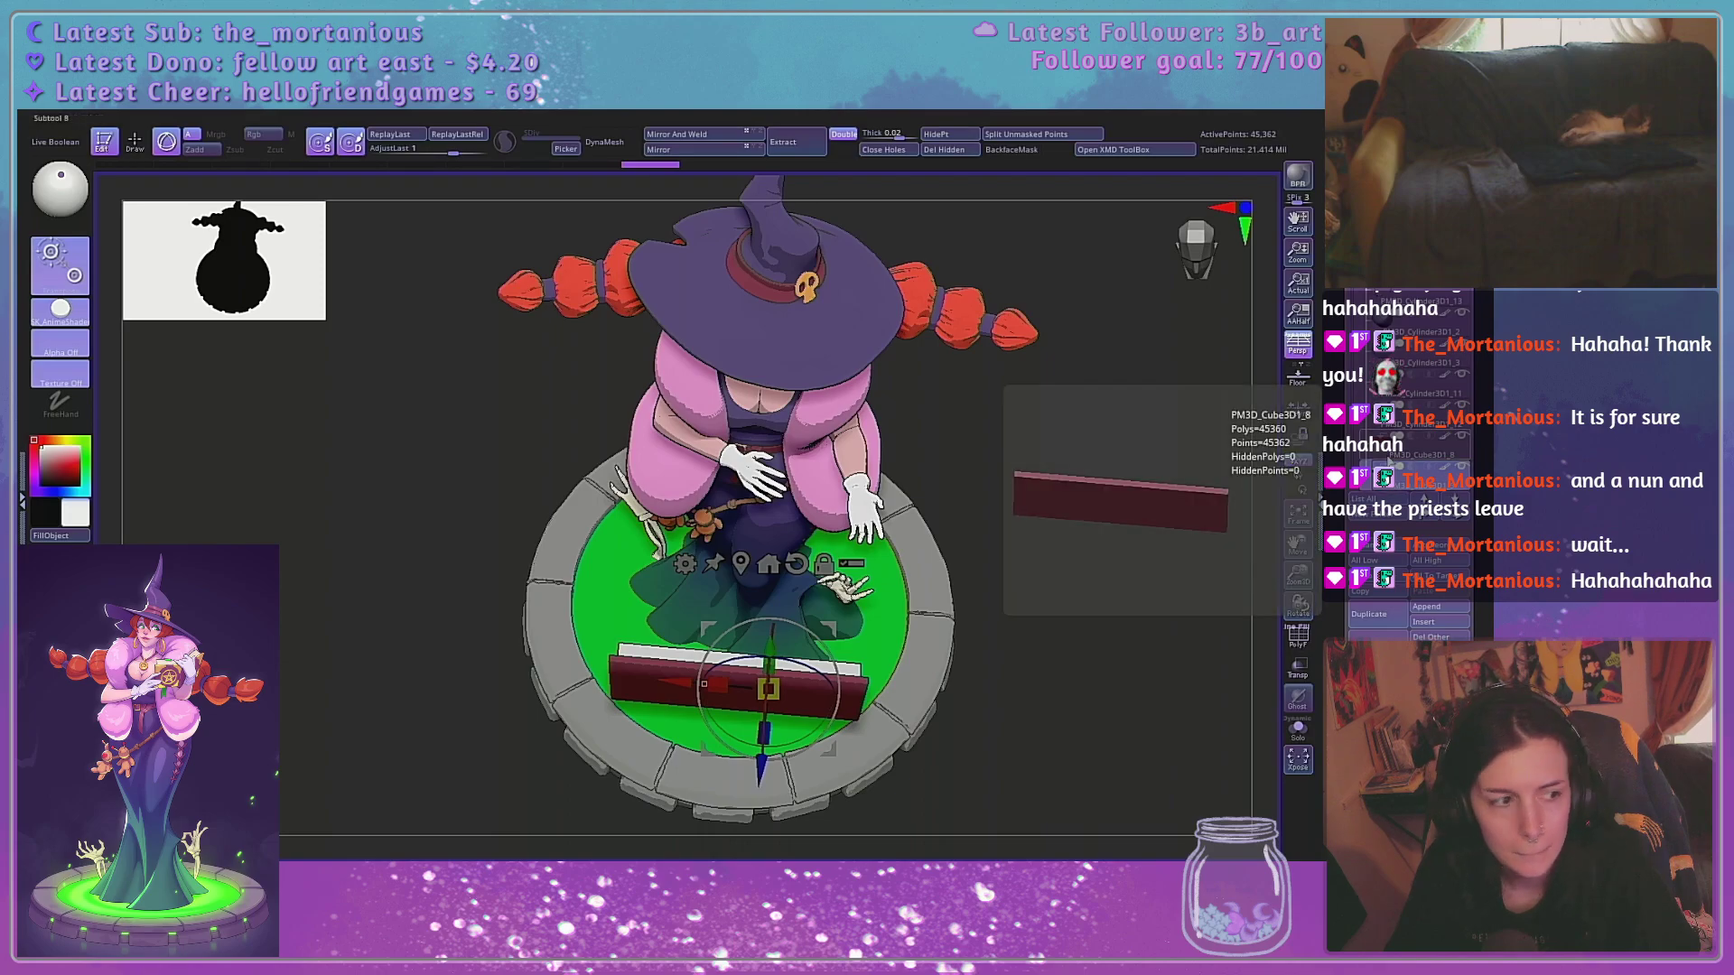
Select the cover slab, show its polyframe with perspective off, and mask a narrow vertical strip across its centre for the spine
left_click(1423, 459)
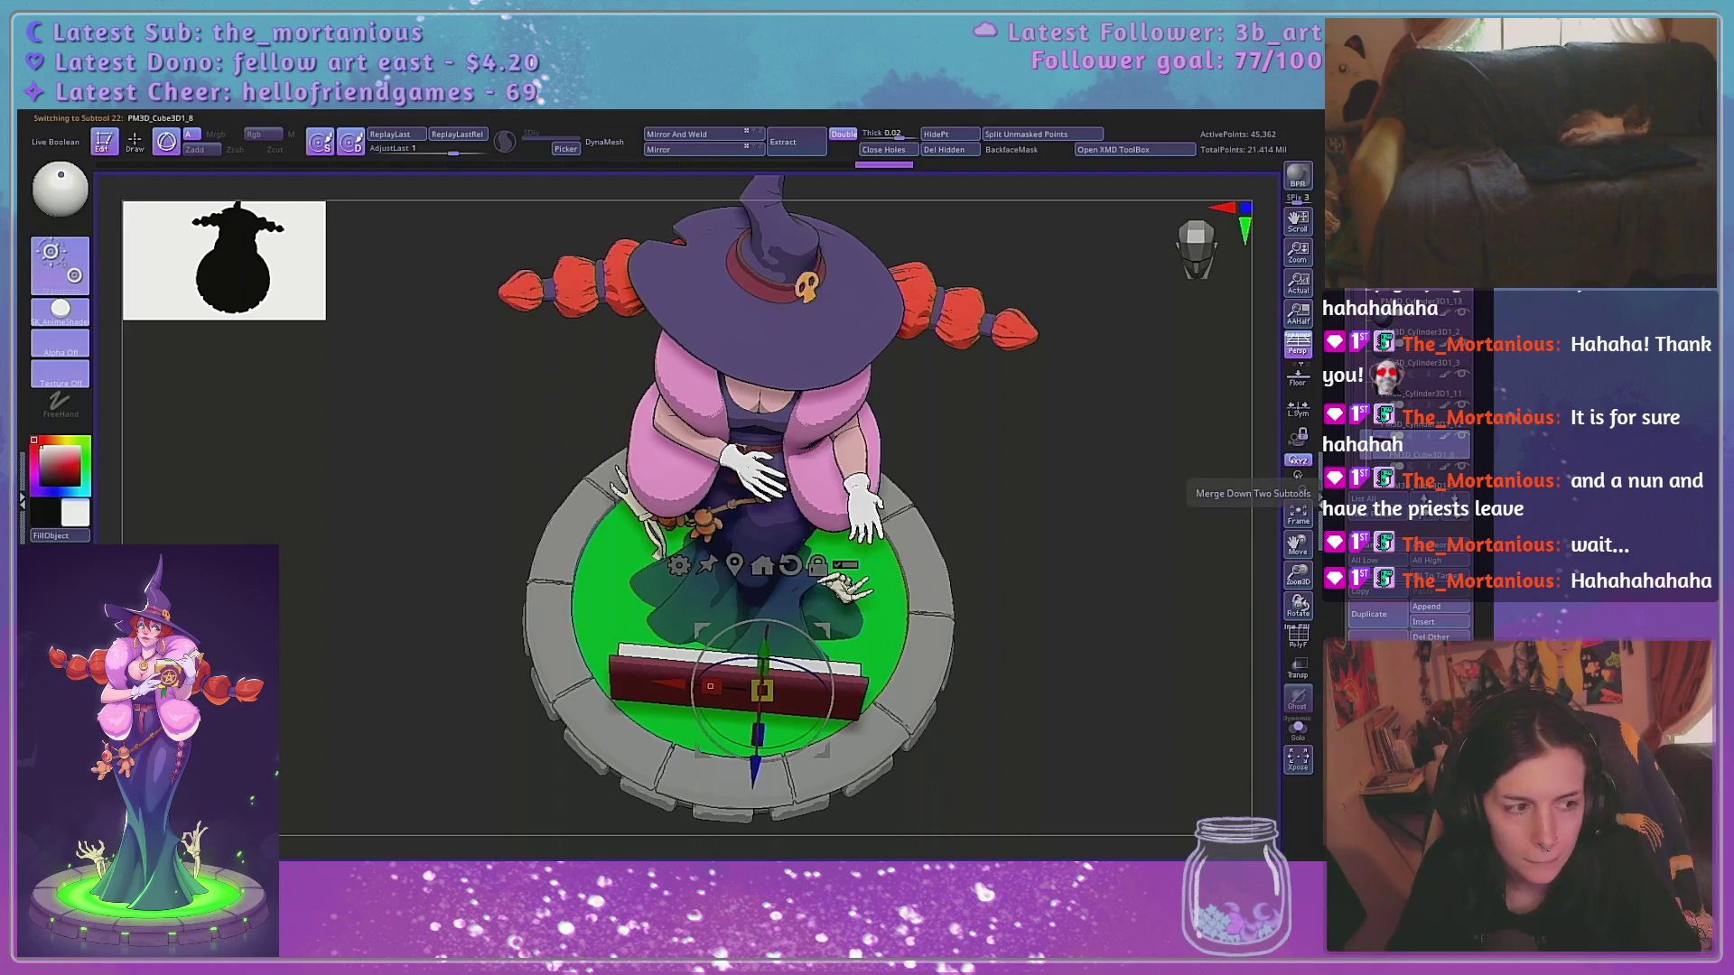
left_click(1303, 642)
left_click_drag(1197, 542, 1179, 602, "alt")
left_click(1297, 515)
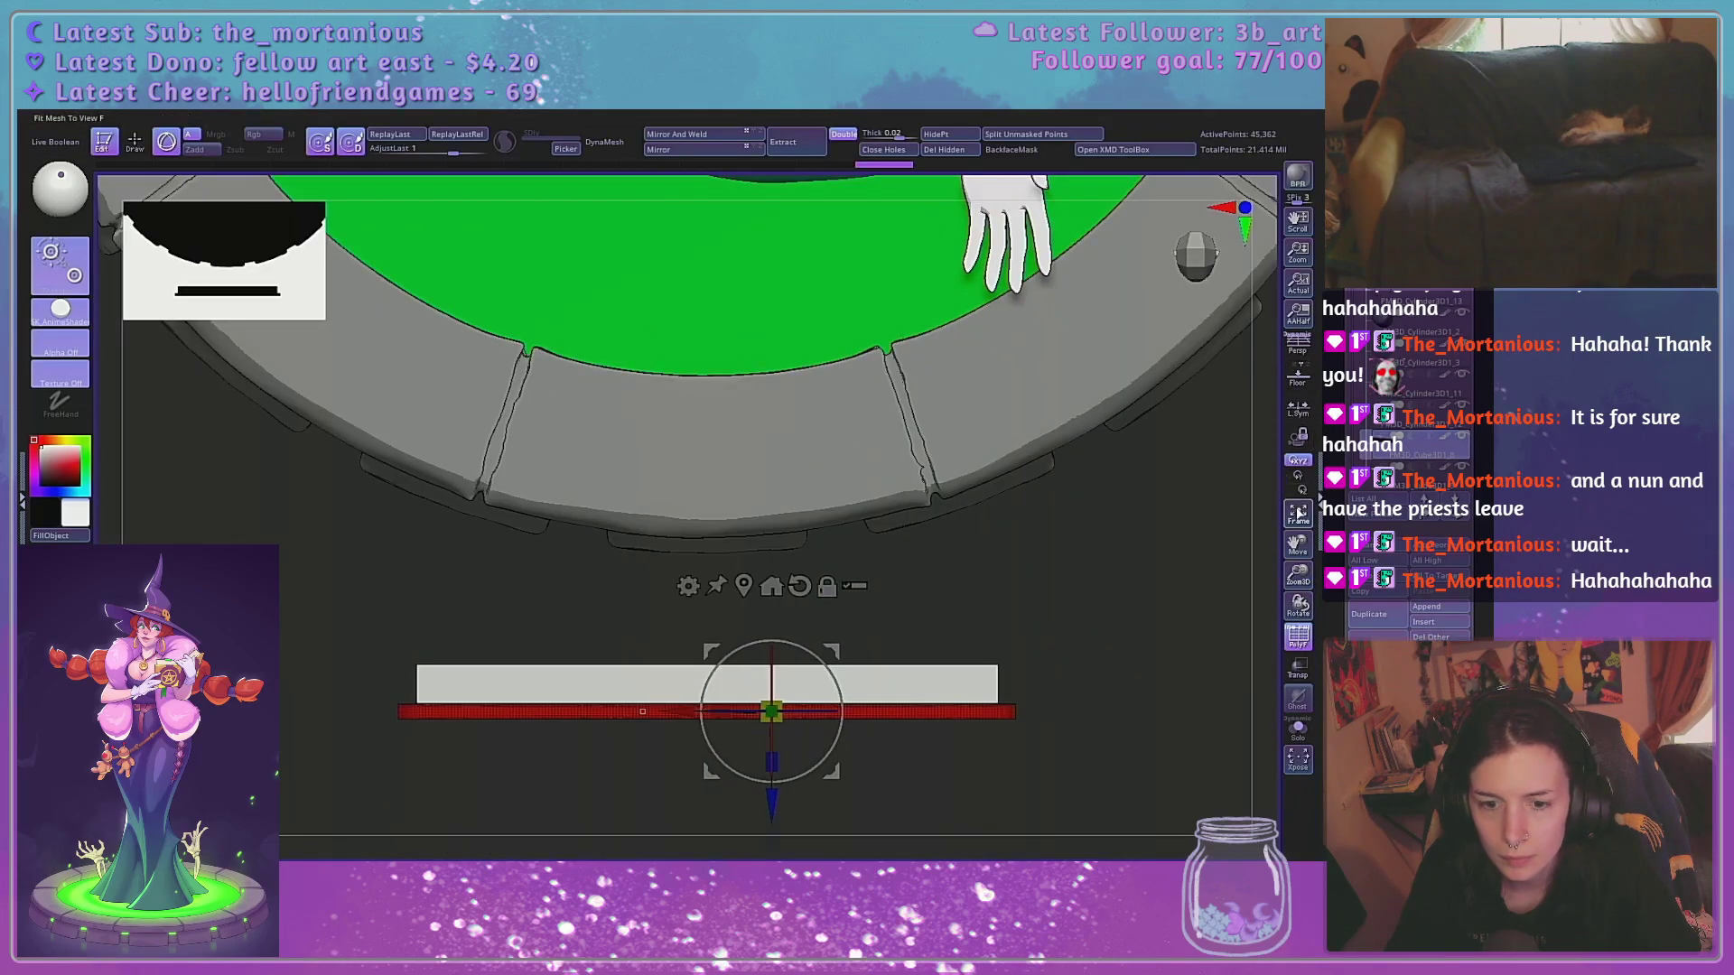
left_click(1295, 515)
left_click_drag(1298, 577, 1292, 533)
key("q")
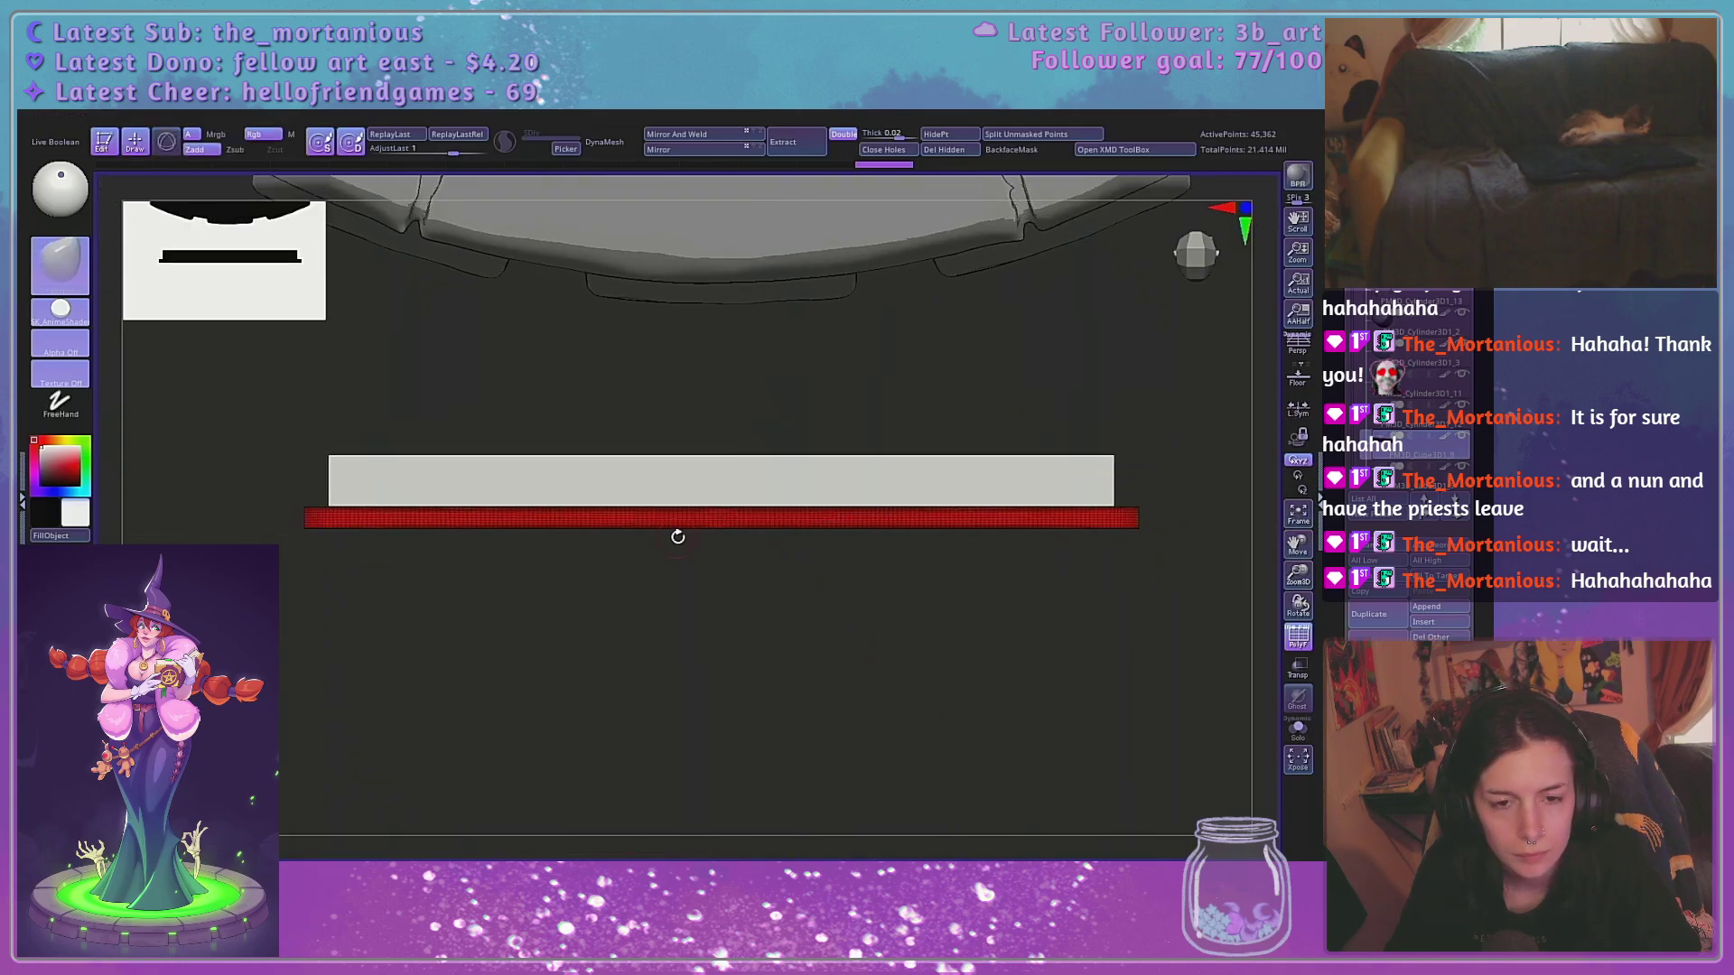
left_click_drag(755, 668, 739, 496)
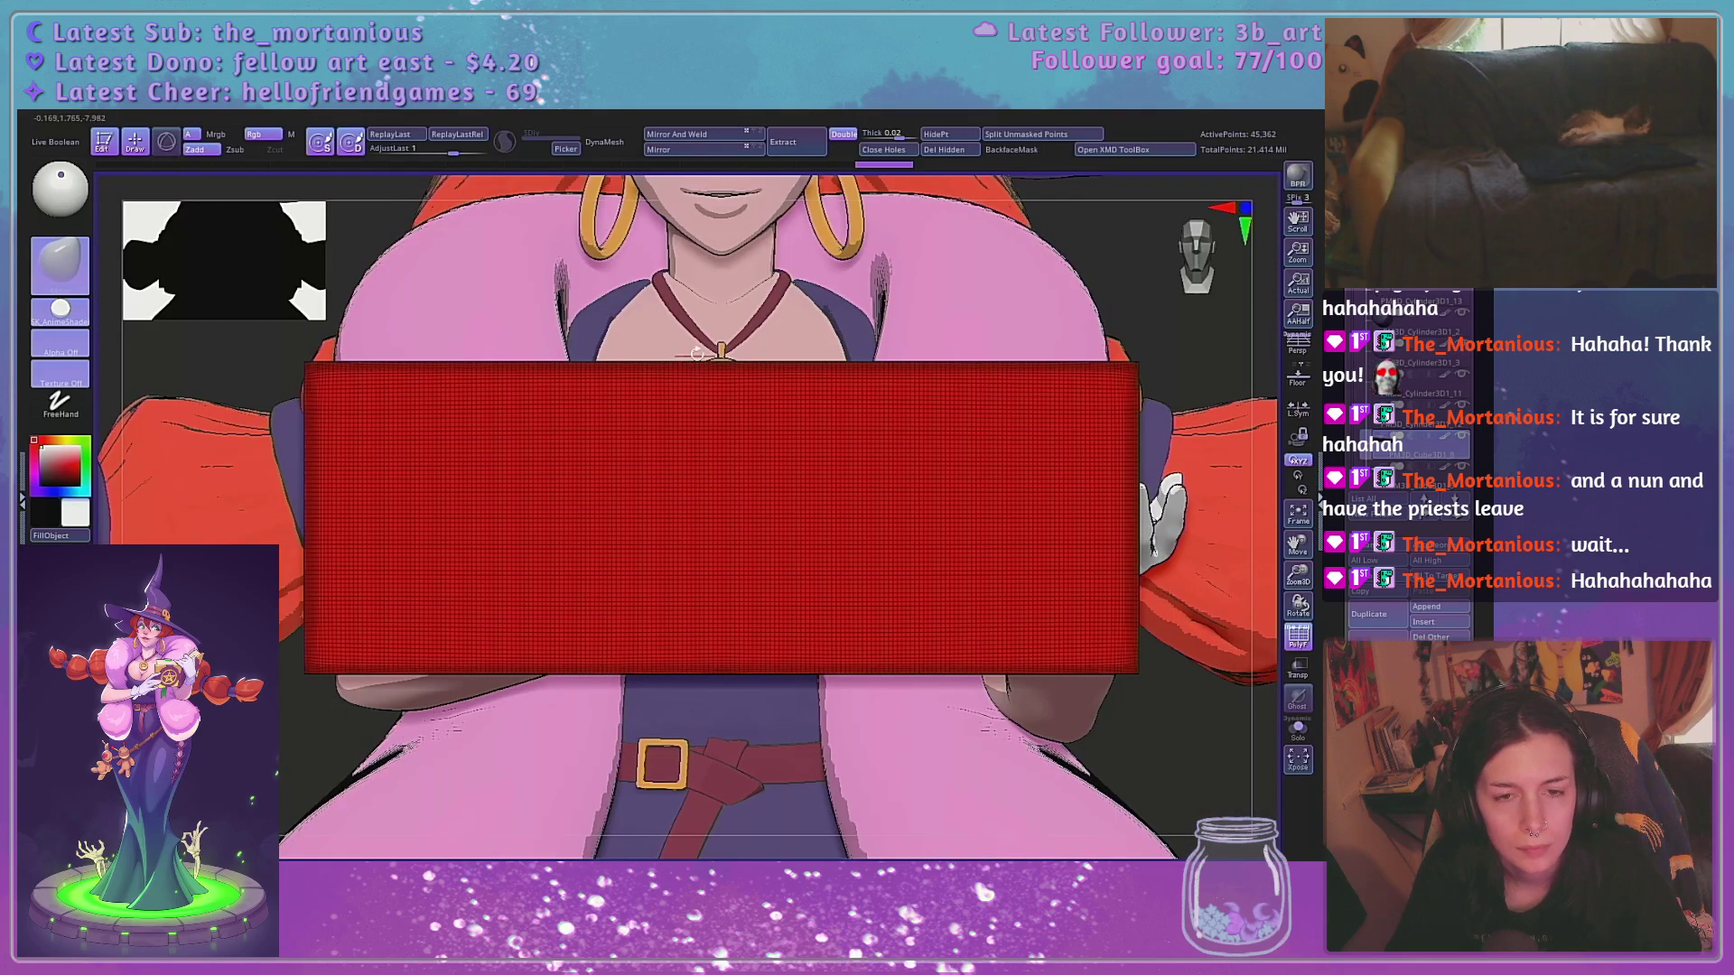
key("ctrl")
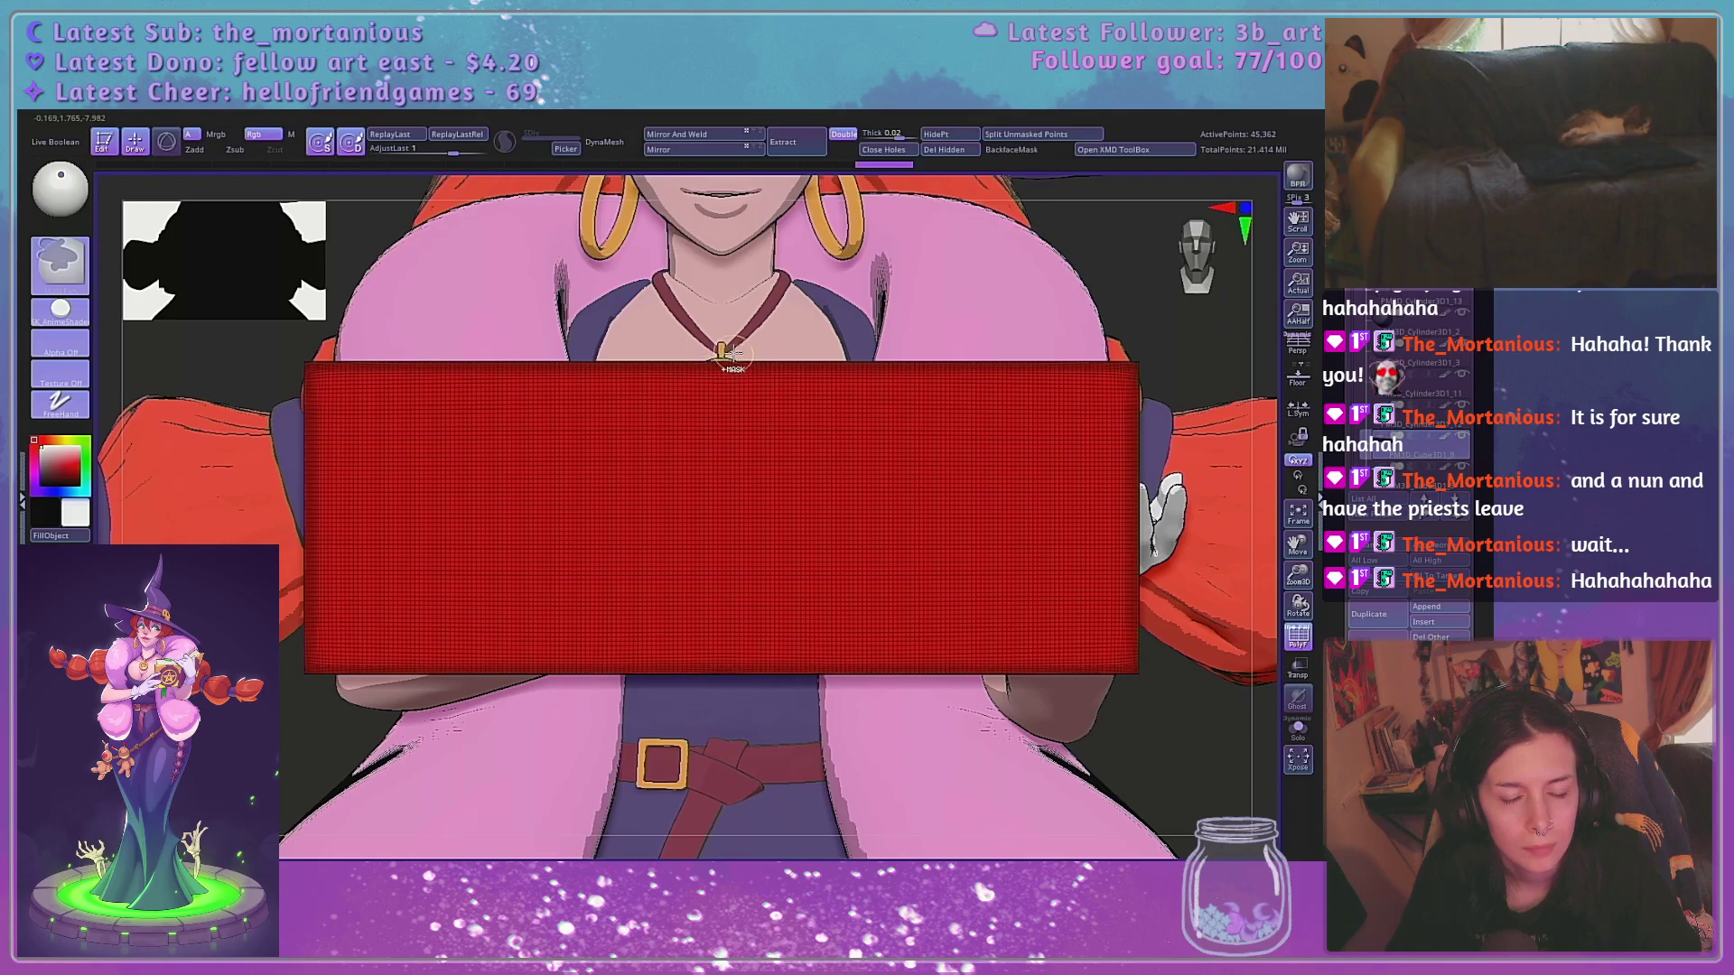
left_click_drag(732, 354, 690, 718, "ctrl")
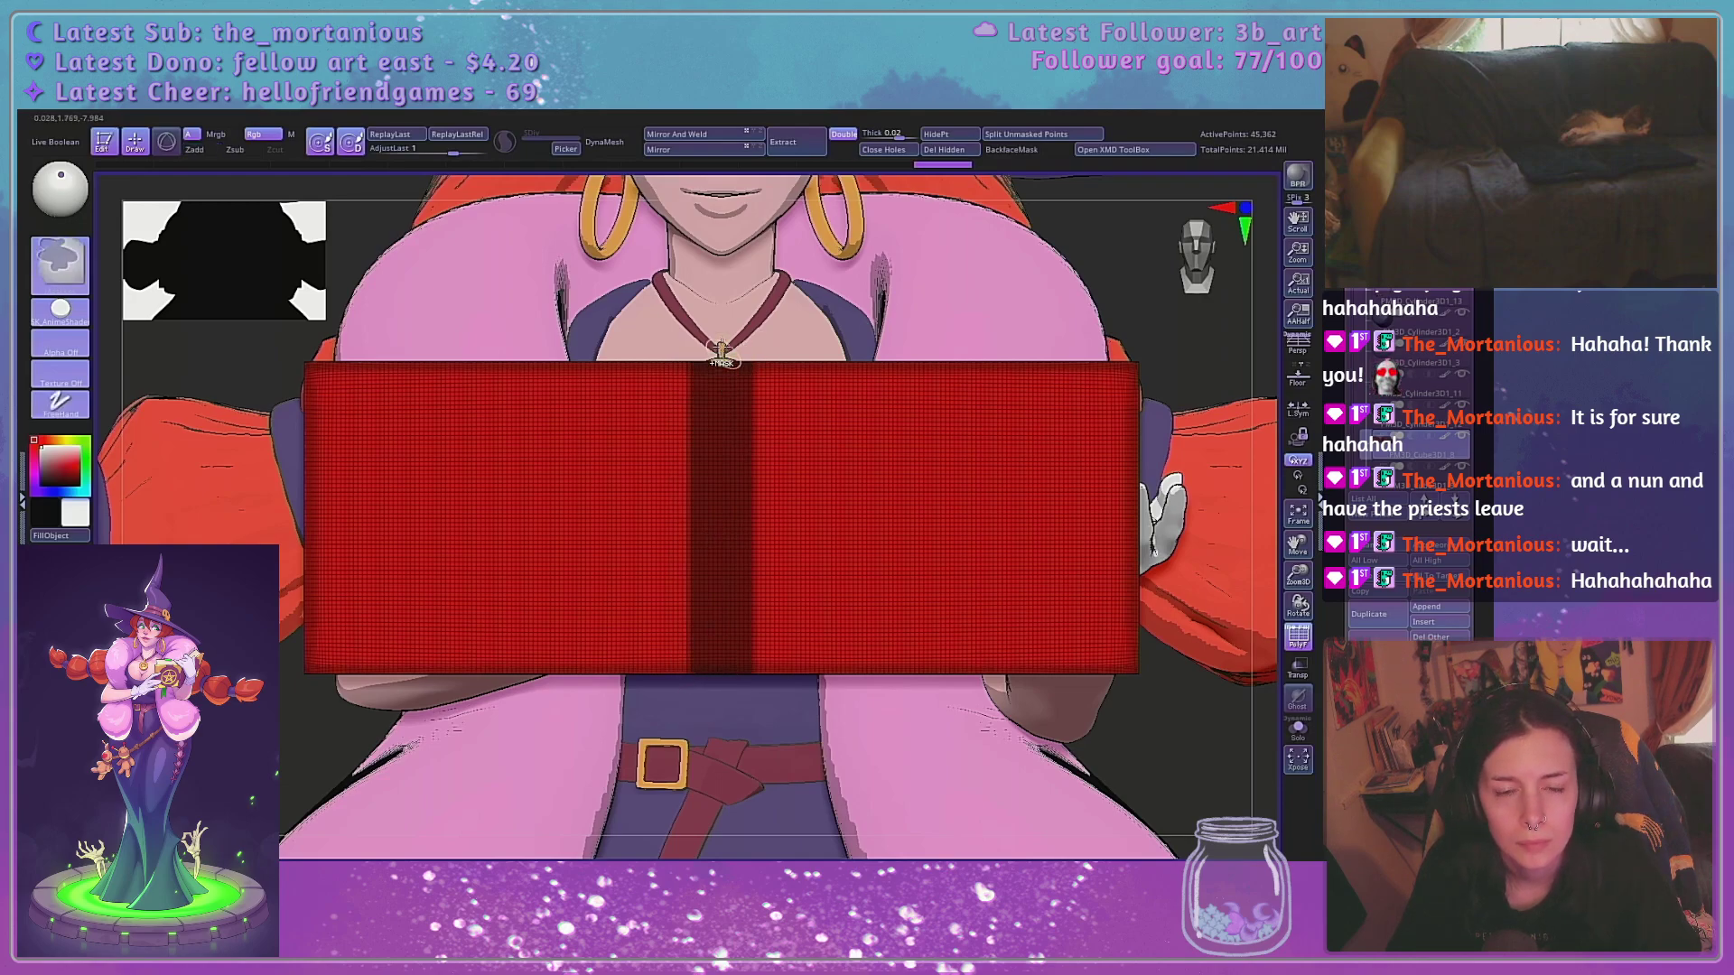
left_click_drag(721, 354, 686, 730, "ctrl")
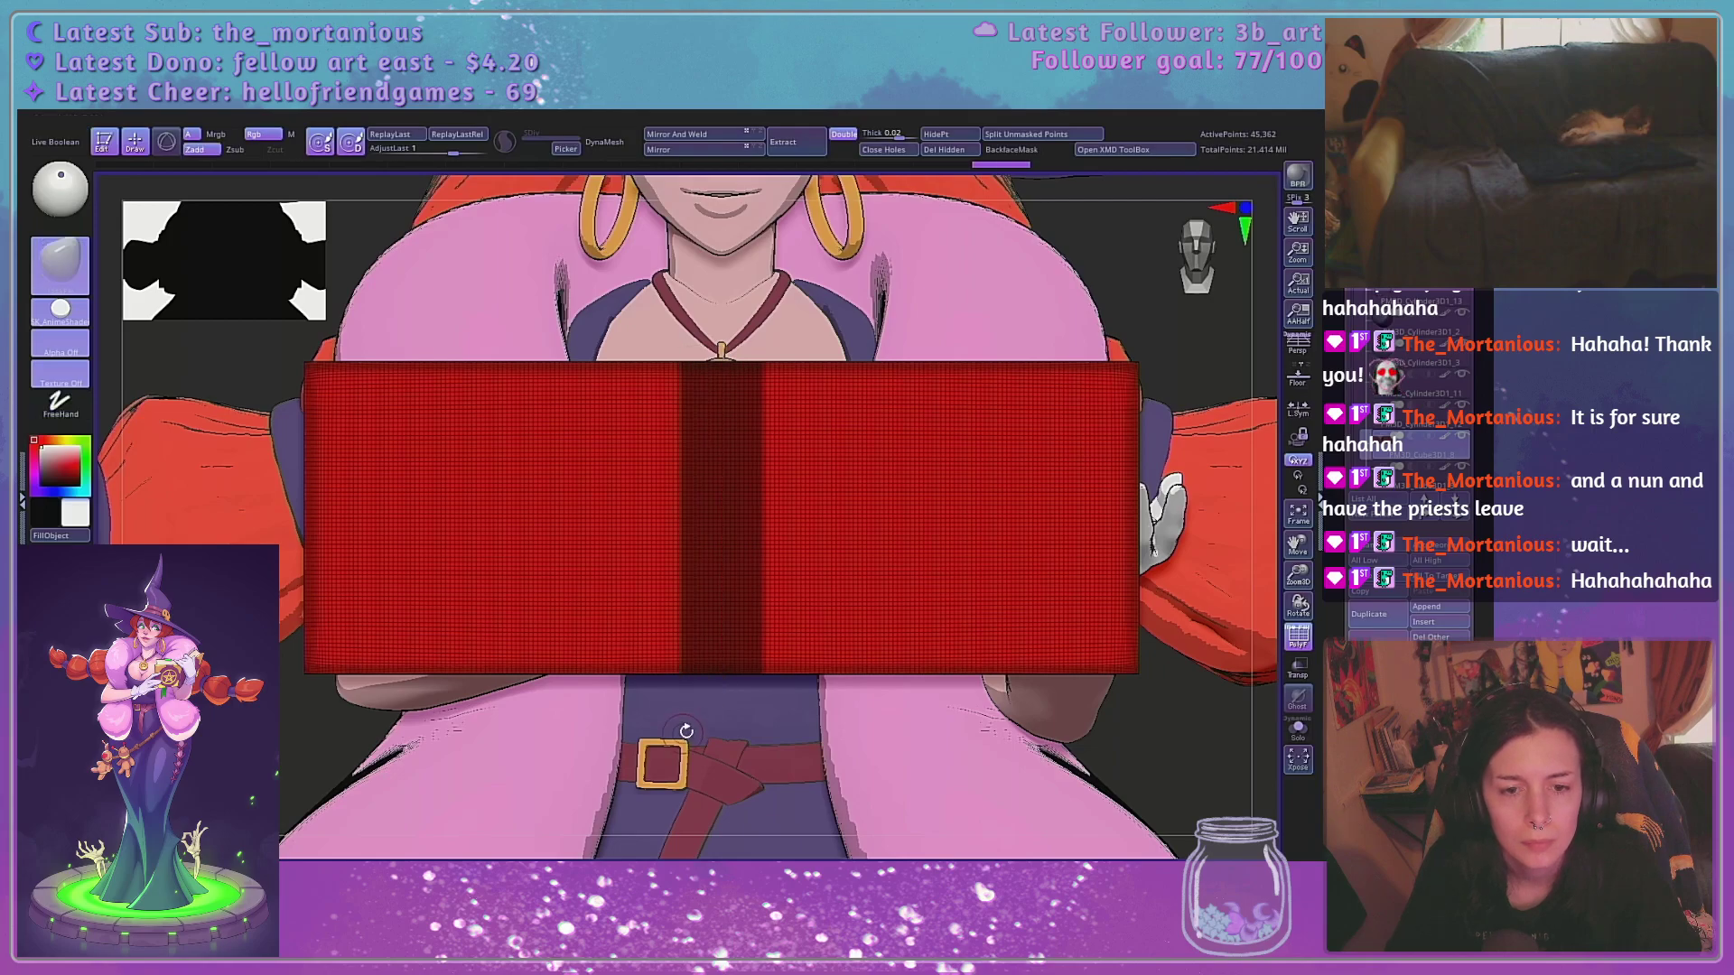
Invert the mask, centre the gizmo on the spine strip, and push the strip outward along Z away from the page block
left_click_drag(1162, 313, 1154, 361)
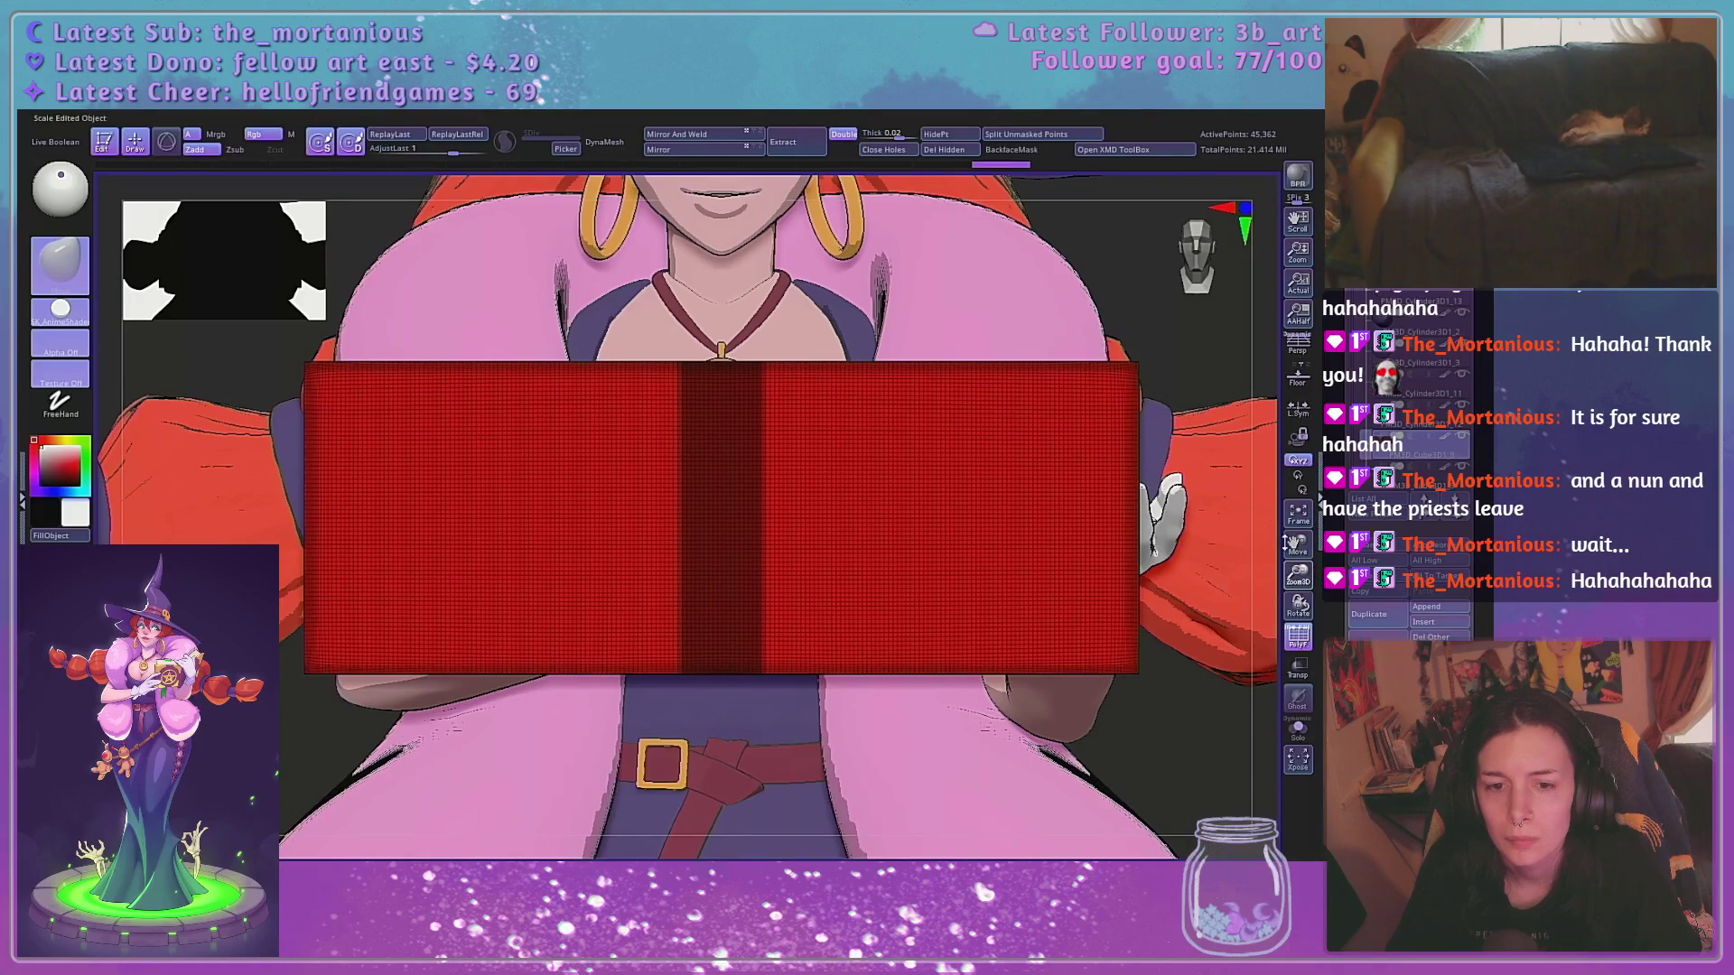
left_click_drag(1287, 543, 1123, 581)
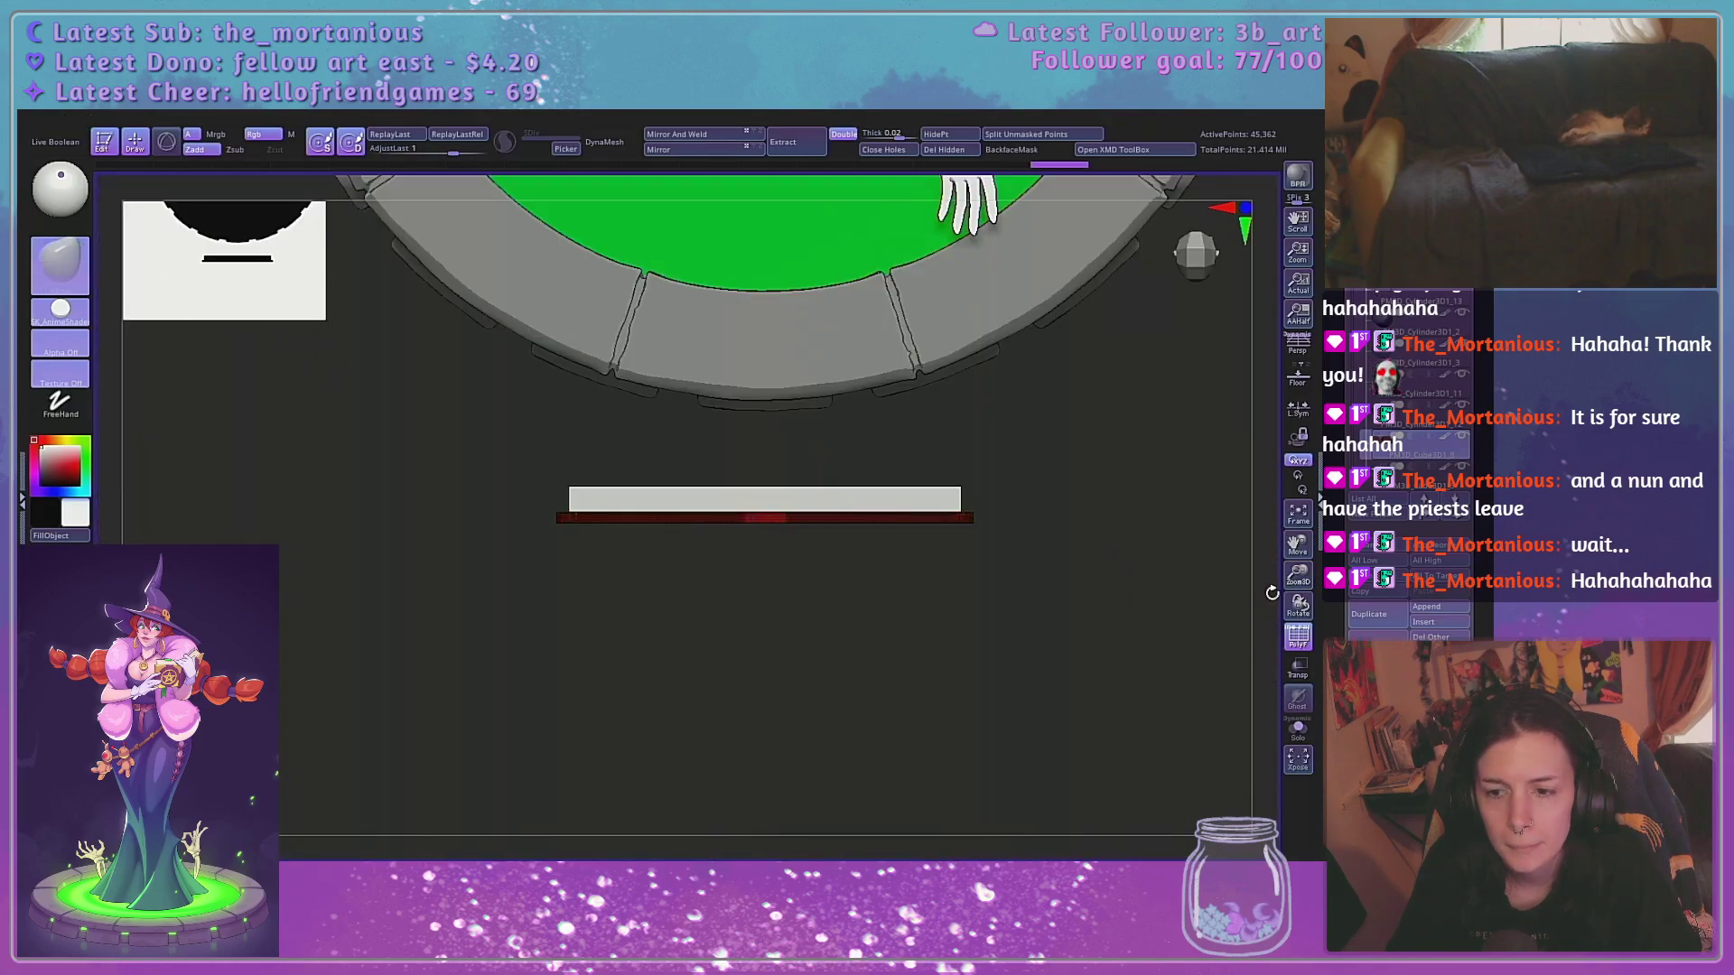
left_click_drag(1295, 578, 1210, 713)
key("w")
left_click_drag(526, 626, 588, 685, "alt")
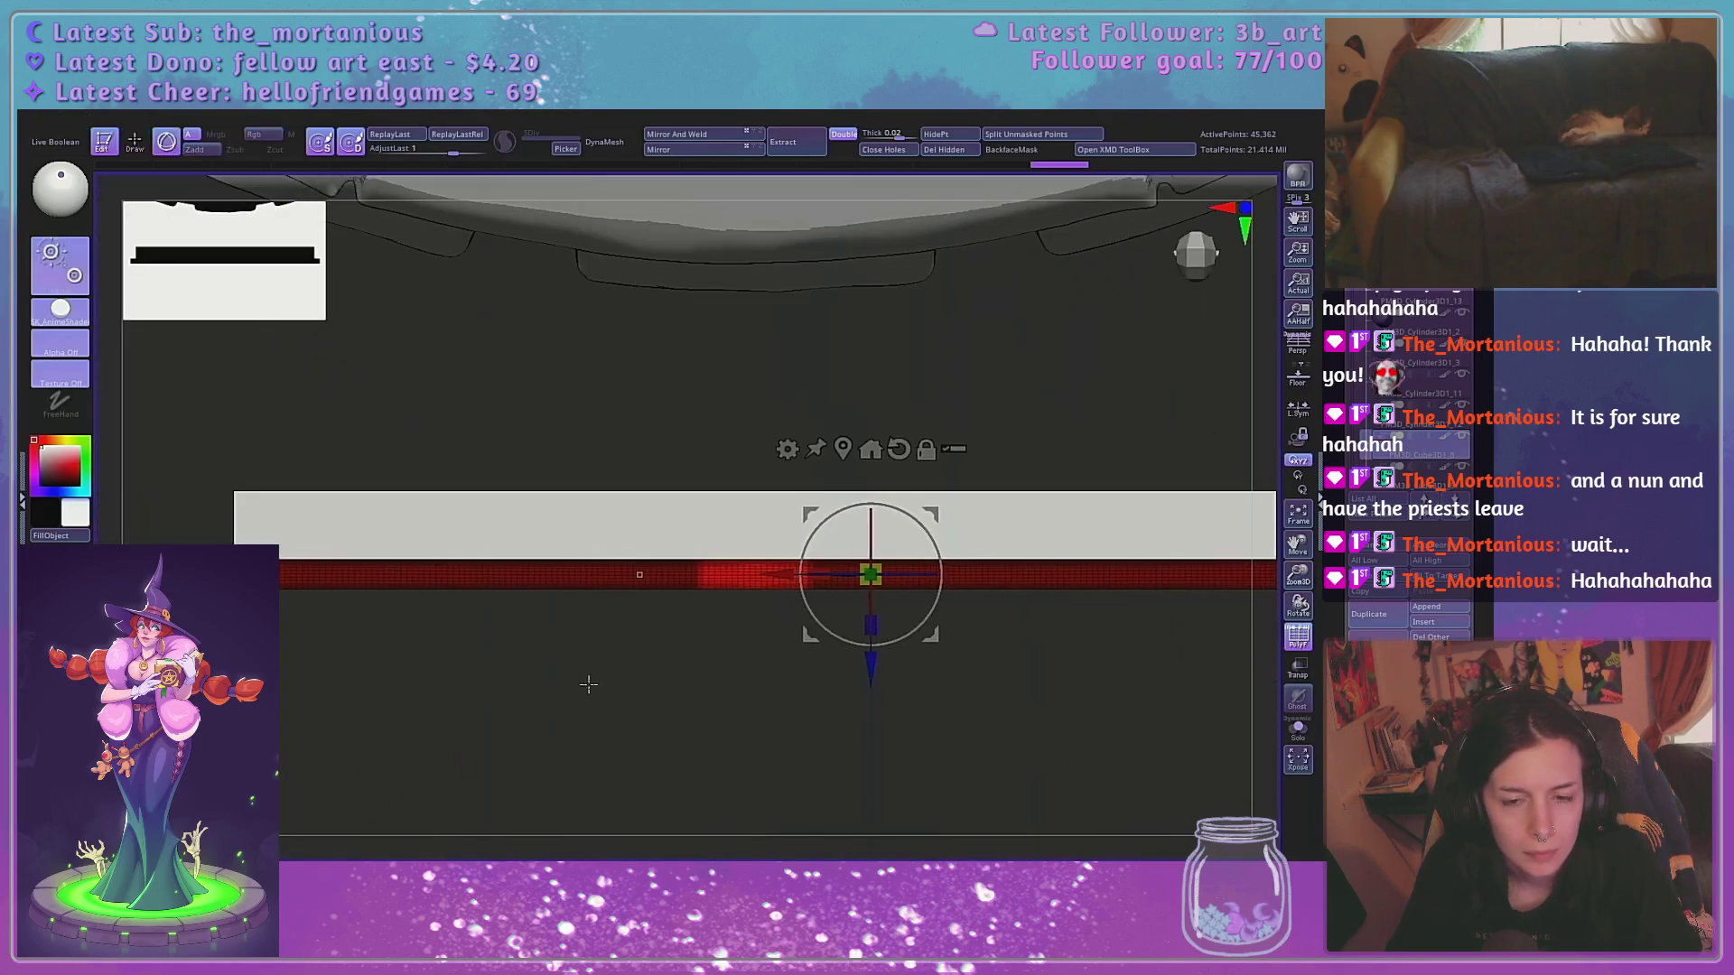
left_click_drag(784, 574, 713, 583)
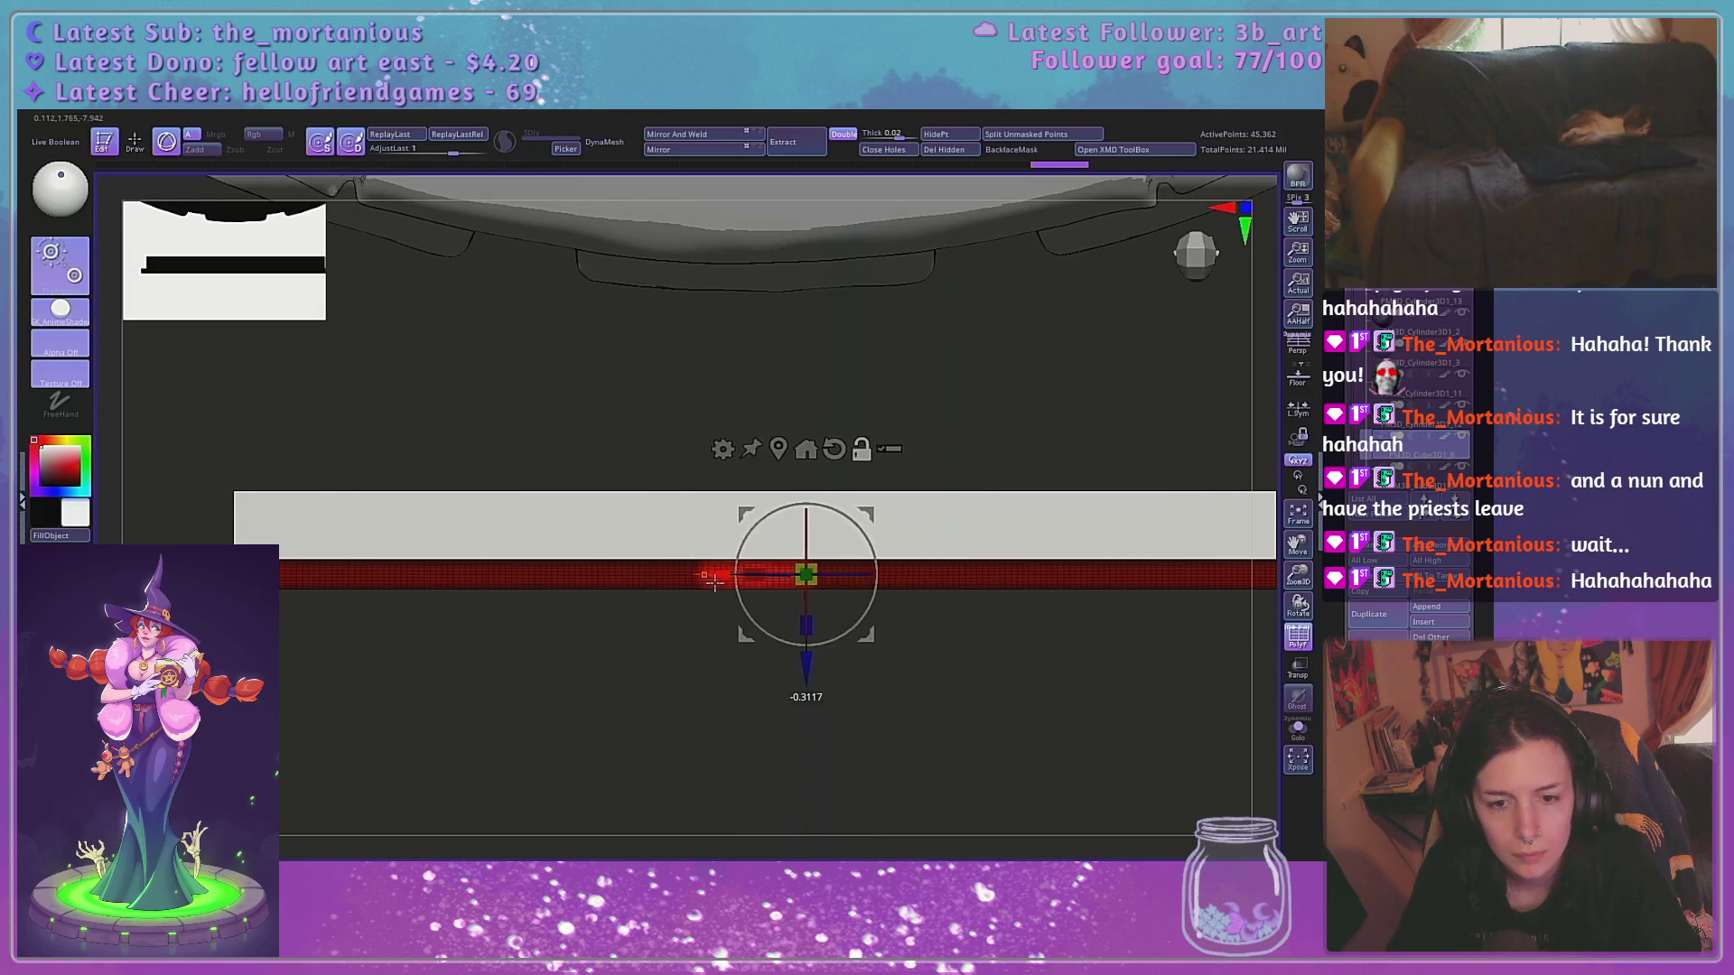
left_click_drag(1298, 578, 1237, 684)
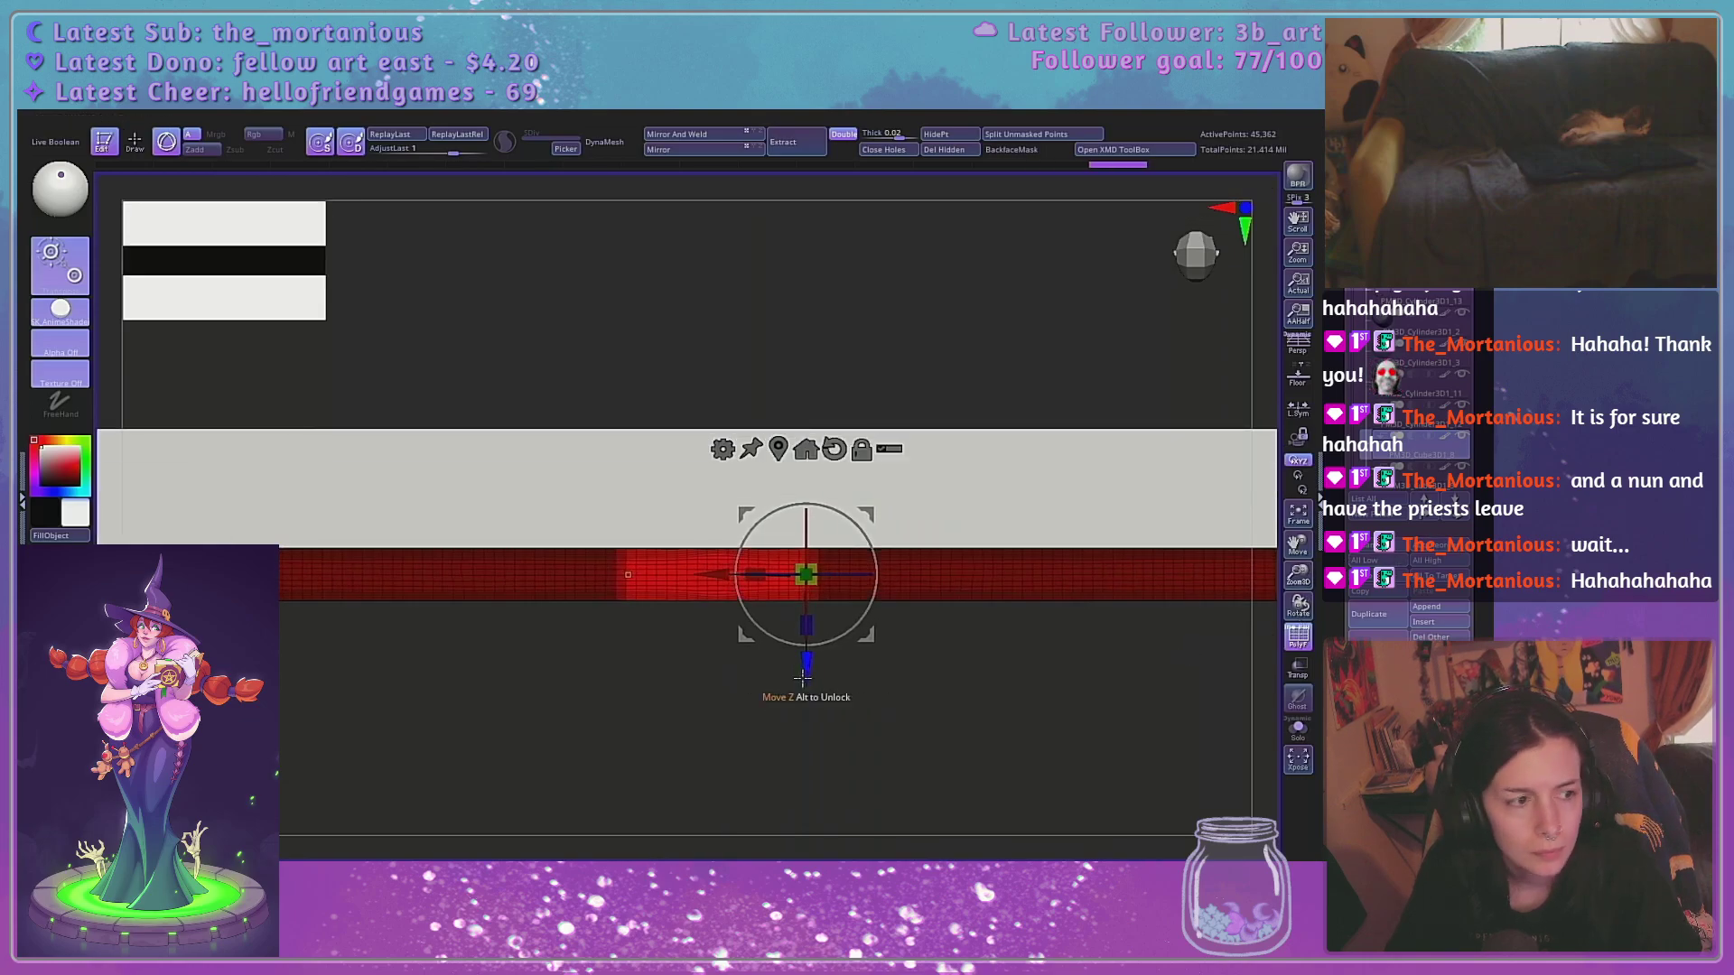
left_click_drag(806, 673, 807, 689)
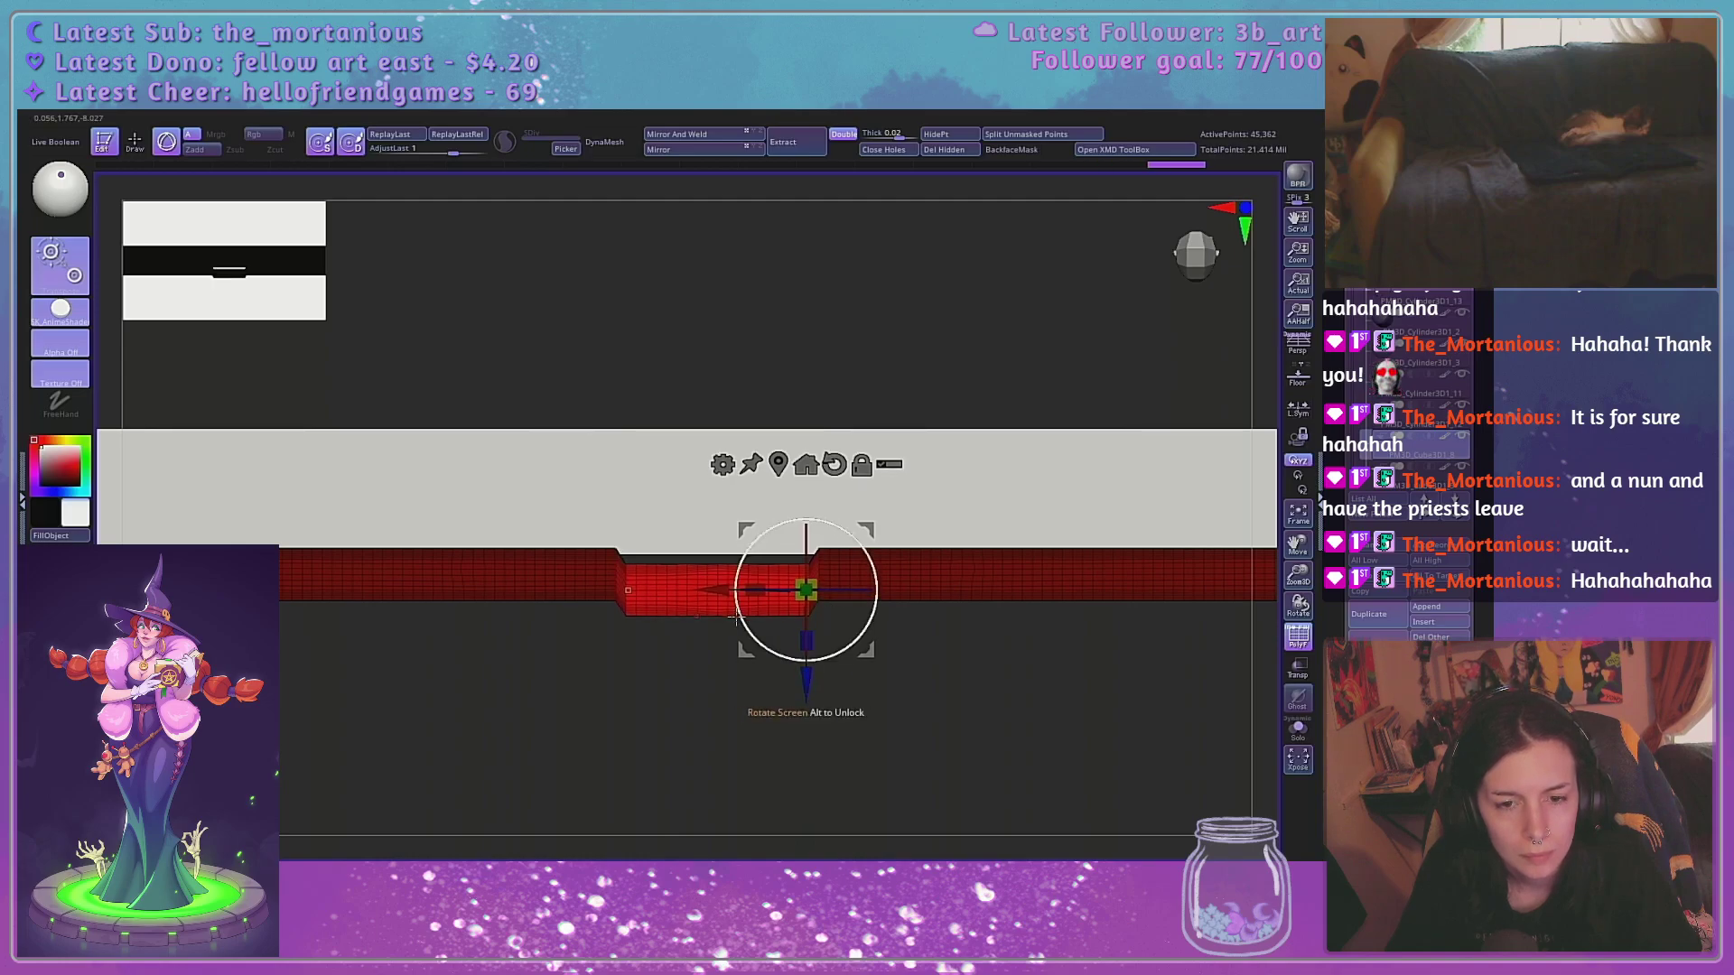
Rotate and adjust the strip symmetrically into a shallow V-shaped spine ridge, check it in perspective, and clear the mask
mouse_move(735, 616)
left_mouse_down()
mouse_move(747, 626)
mouse_move(714, 608)
left_mouse_up()
left_click_drag(825, 689, 811, 666)
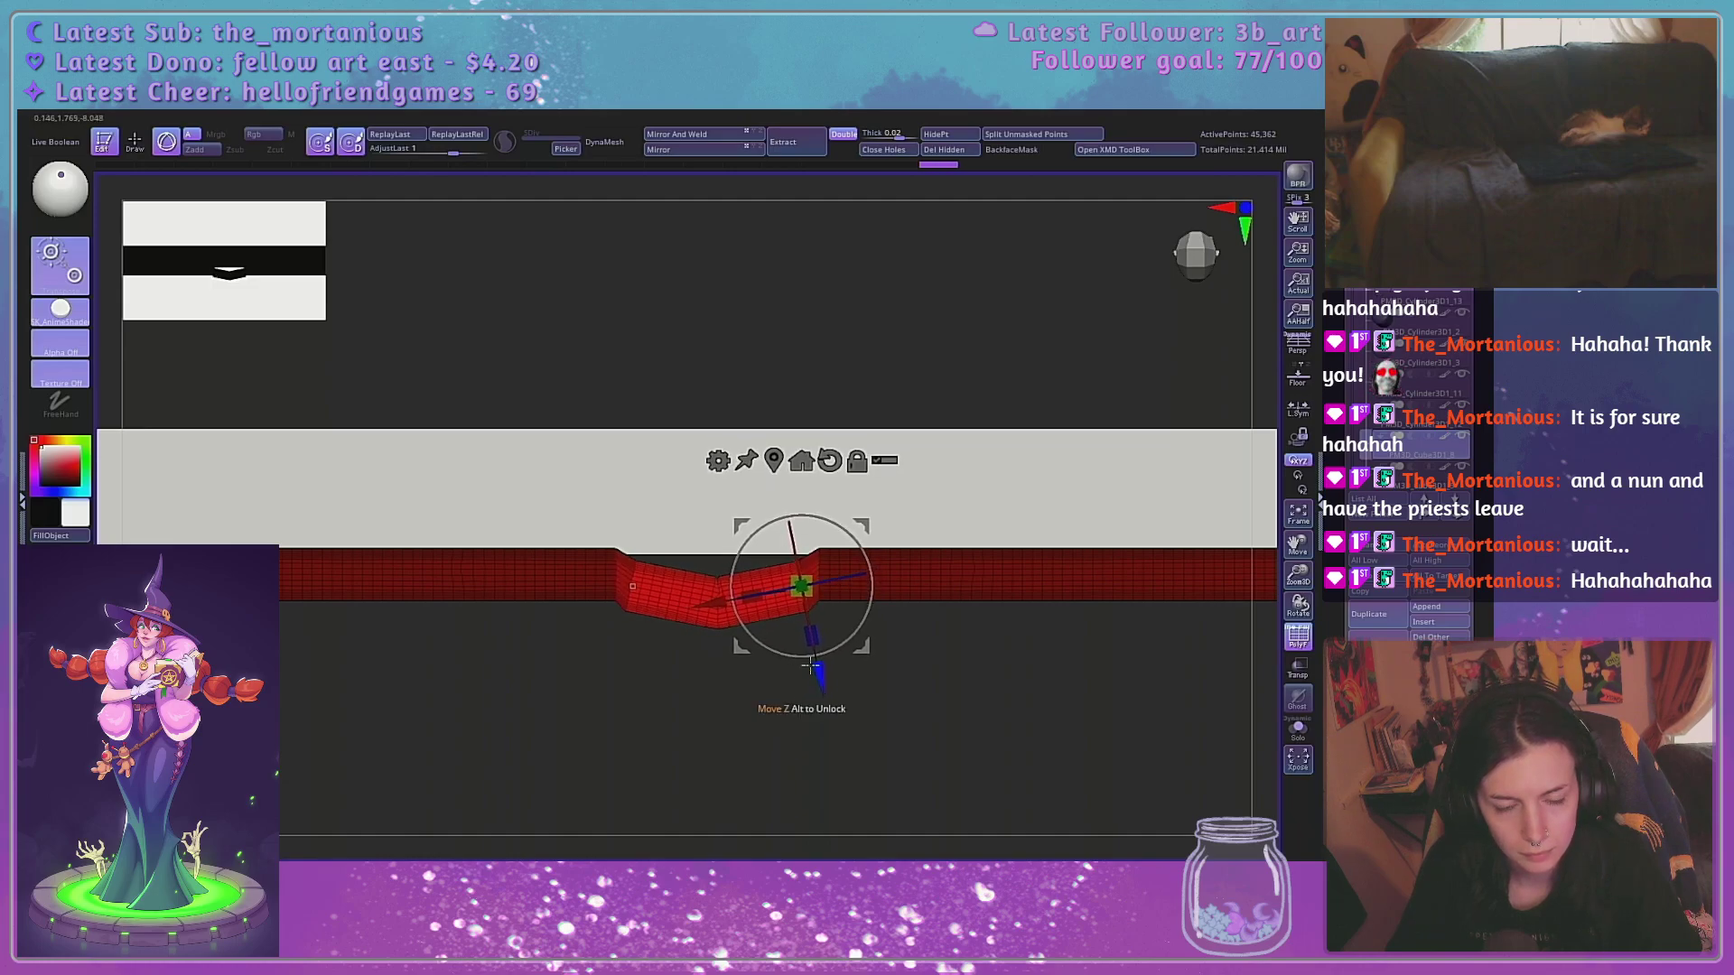
left_click_drag(761, 603, 745, 600)
left_click_drag(953, 706, 936, 578)
left_click(1299, 351)
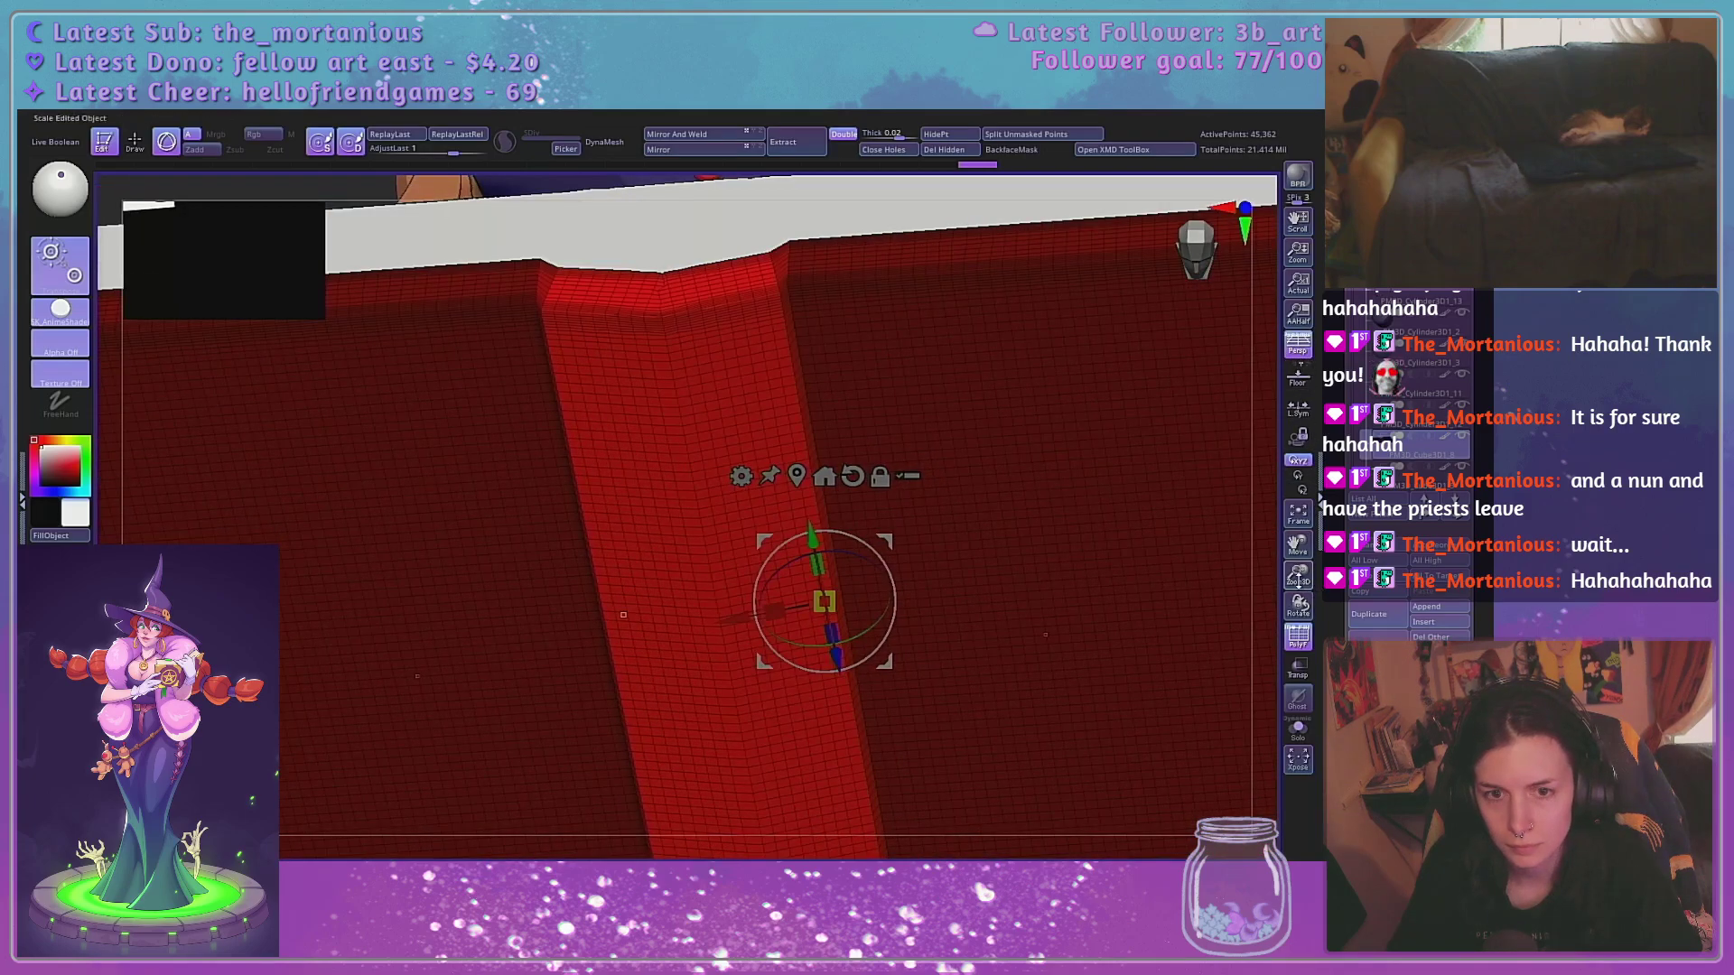
left_click_drag(1300, 576, 1224, 426)
left_click_drag(1164, 502, 1042, 744)
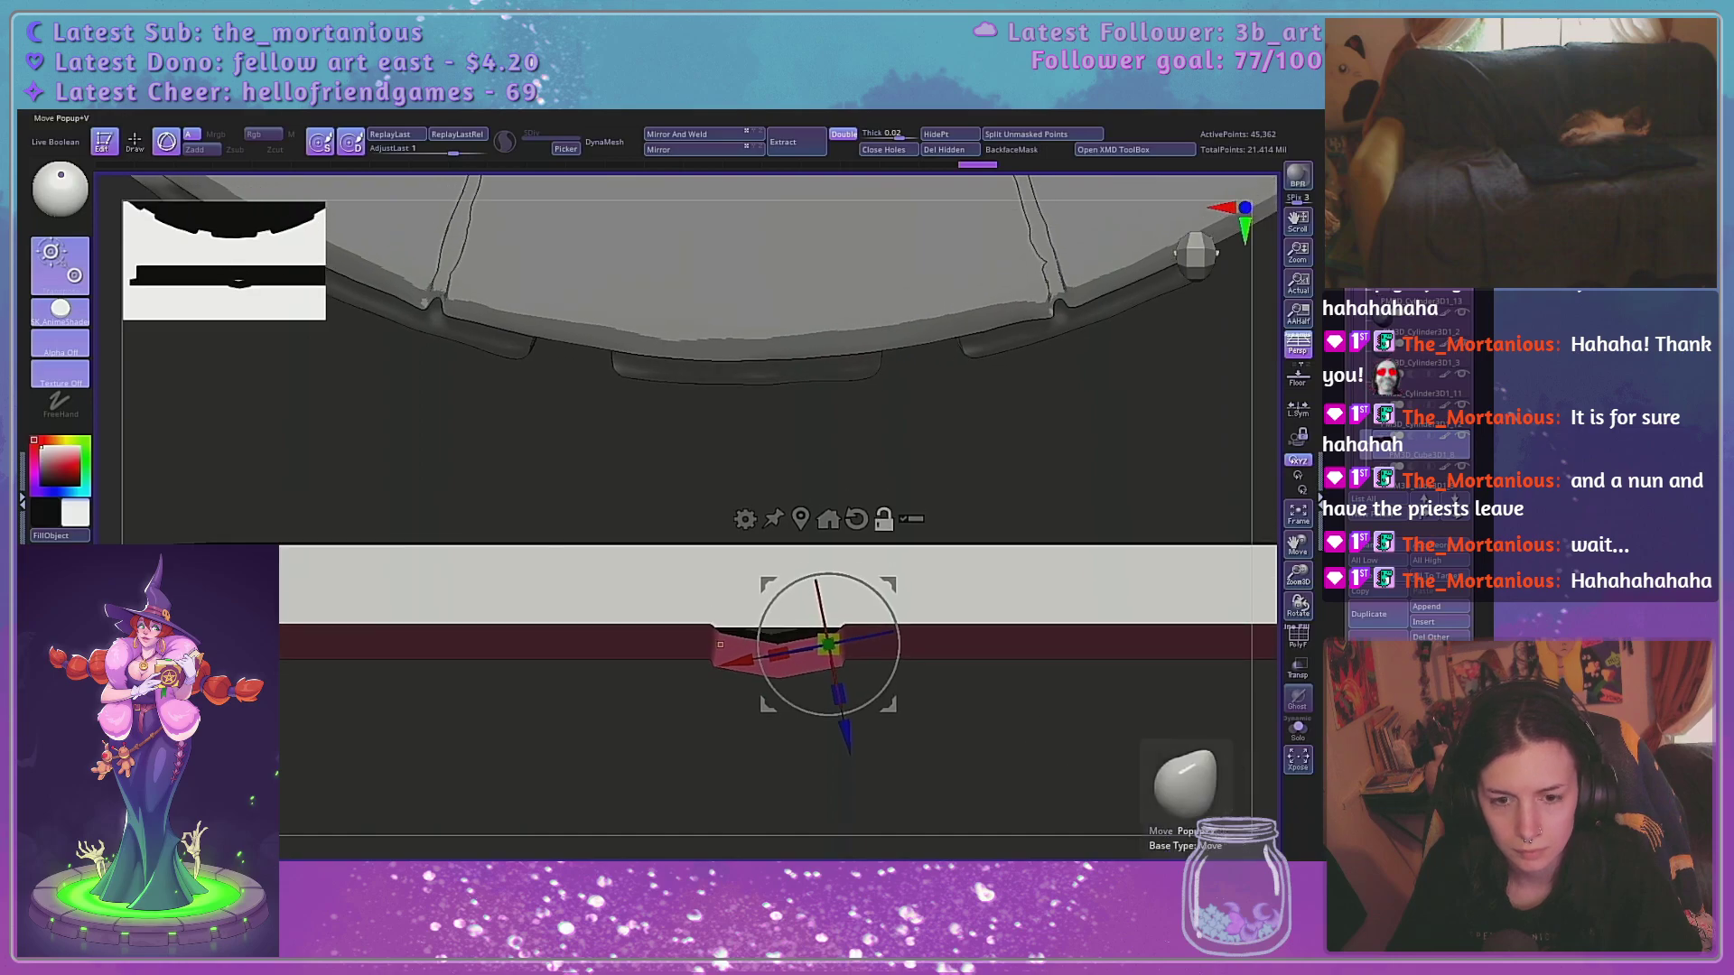
key("q")
left_click_drag(924, 714, 957, 739, "ctrl")
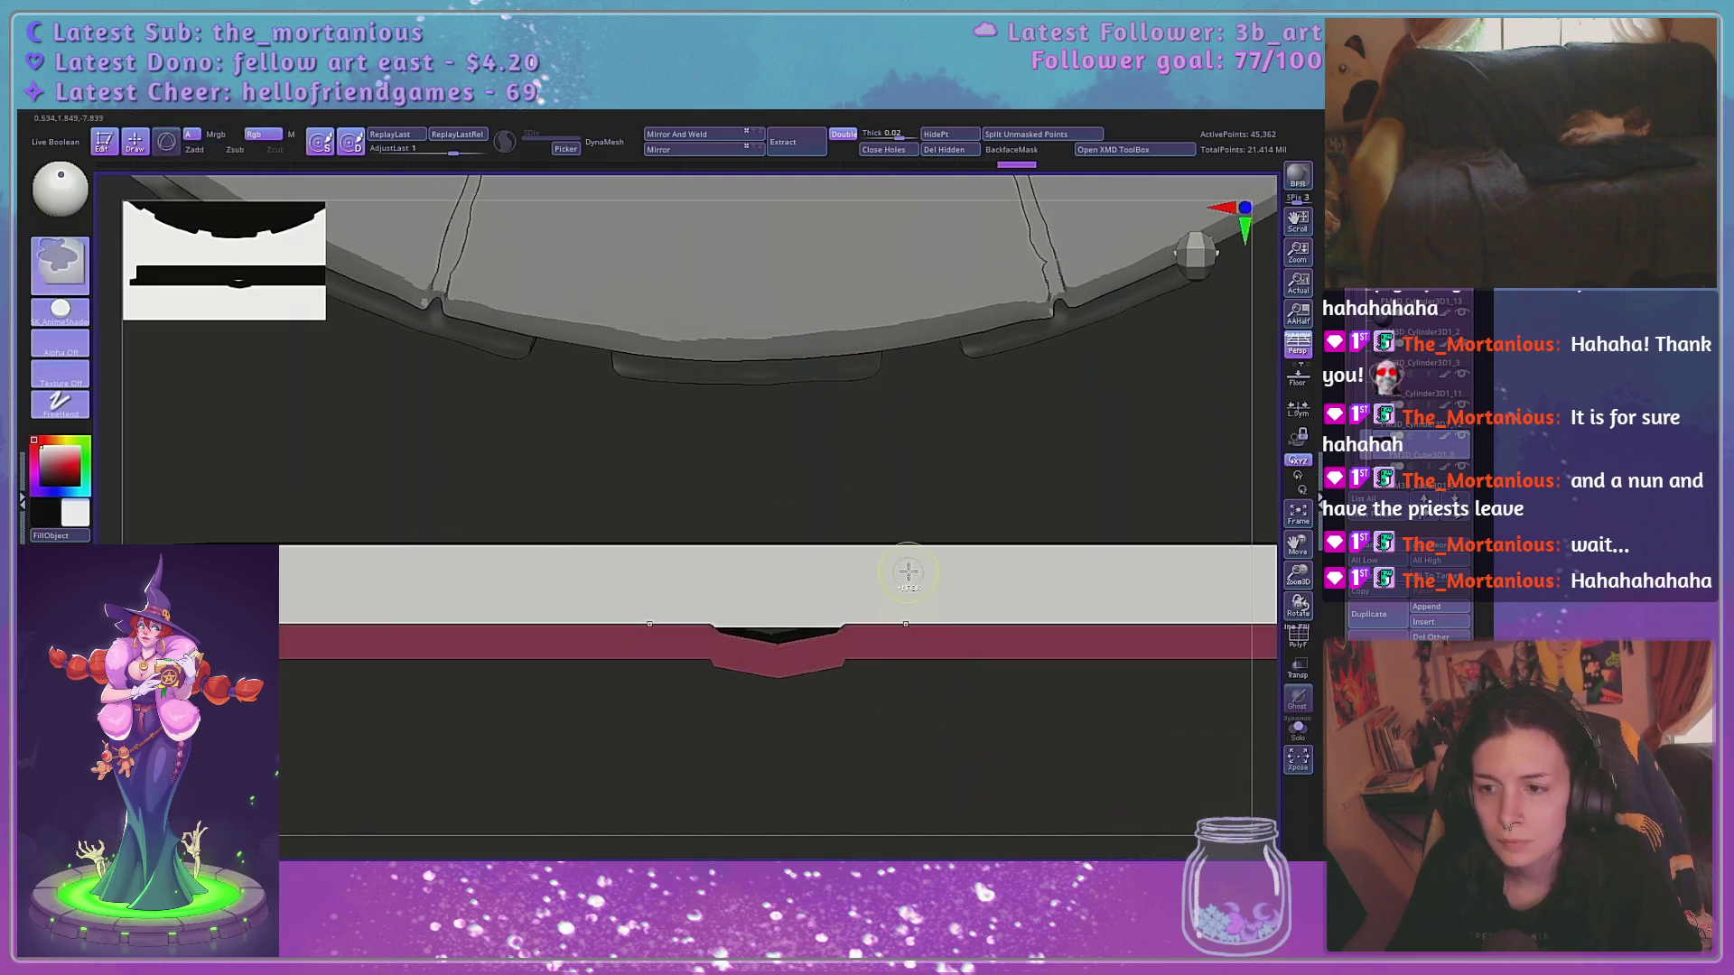
Select the page block, show its polyframe, and ZRemesh it into an even grid
left_click(906, 581, "alt")
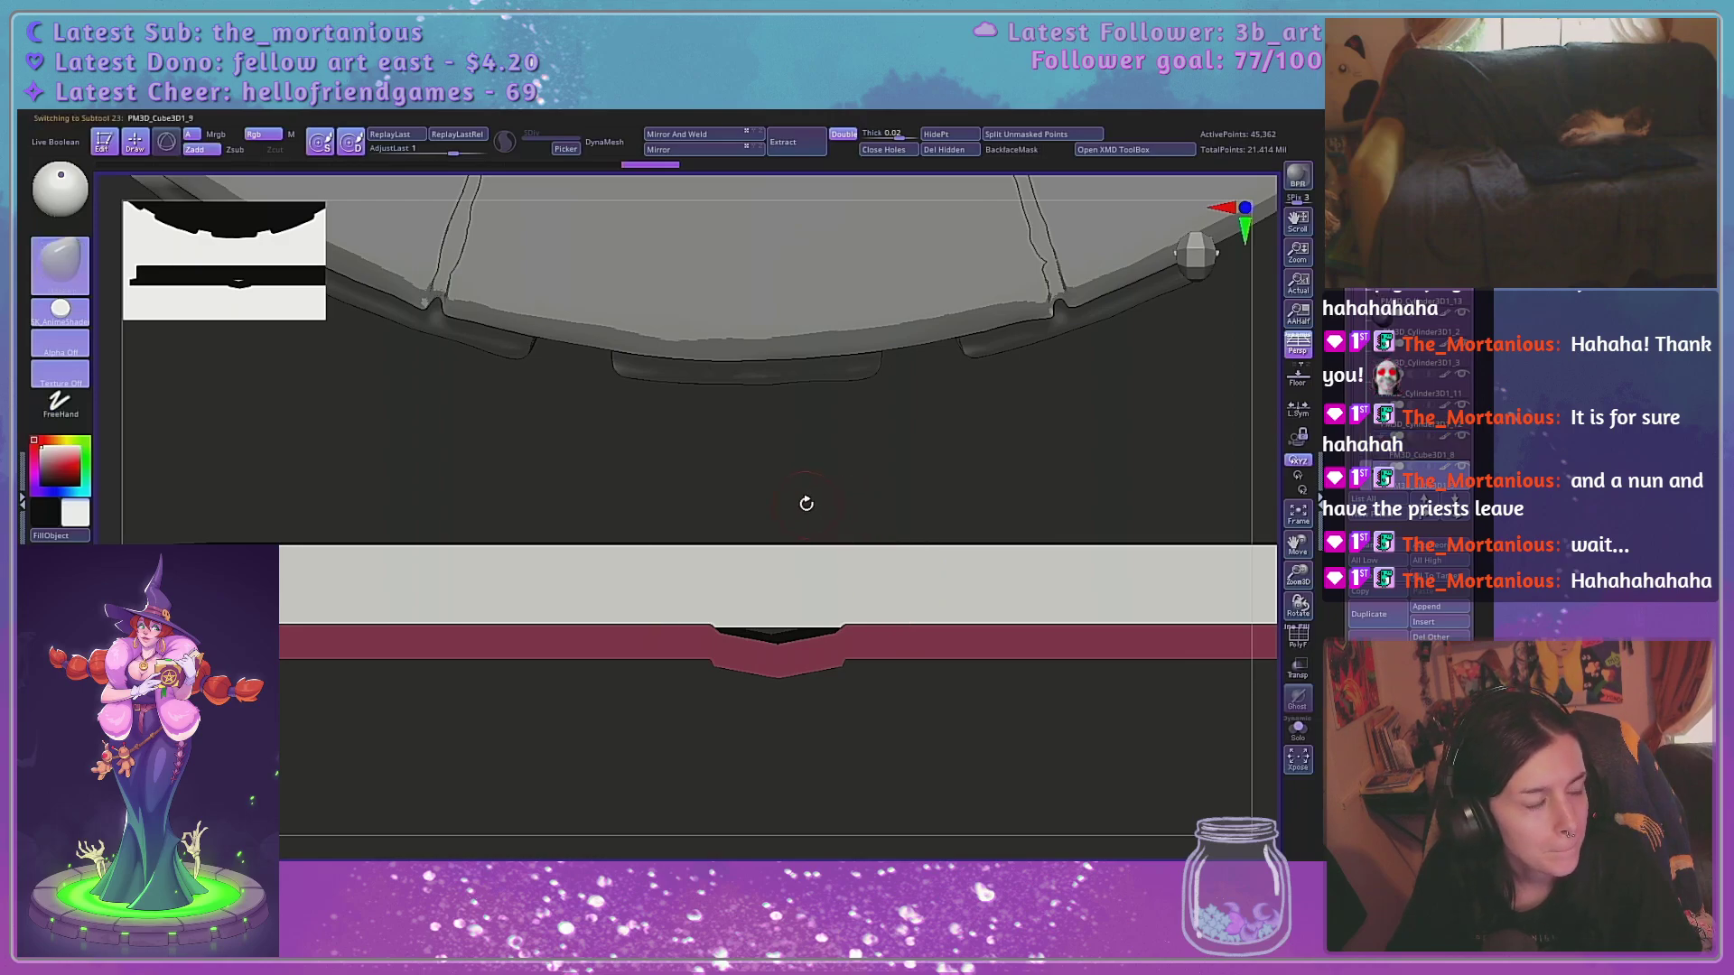
key("space")
left_click_drag(771, 495, 772, 494)
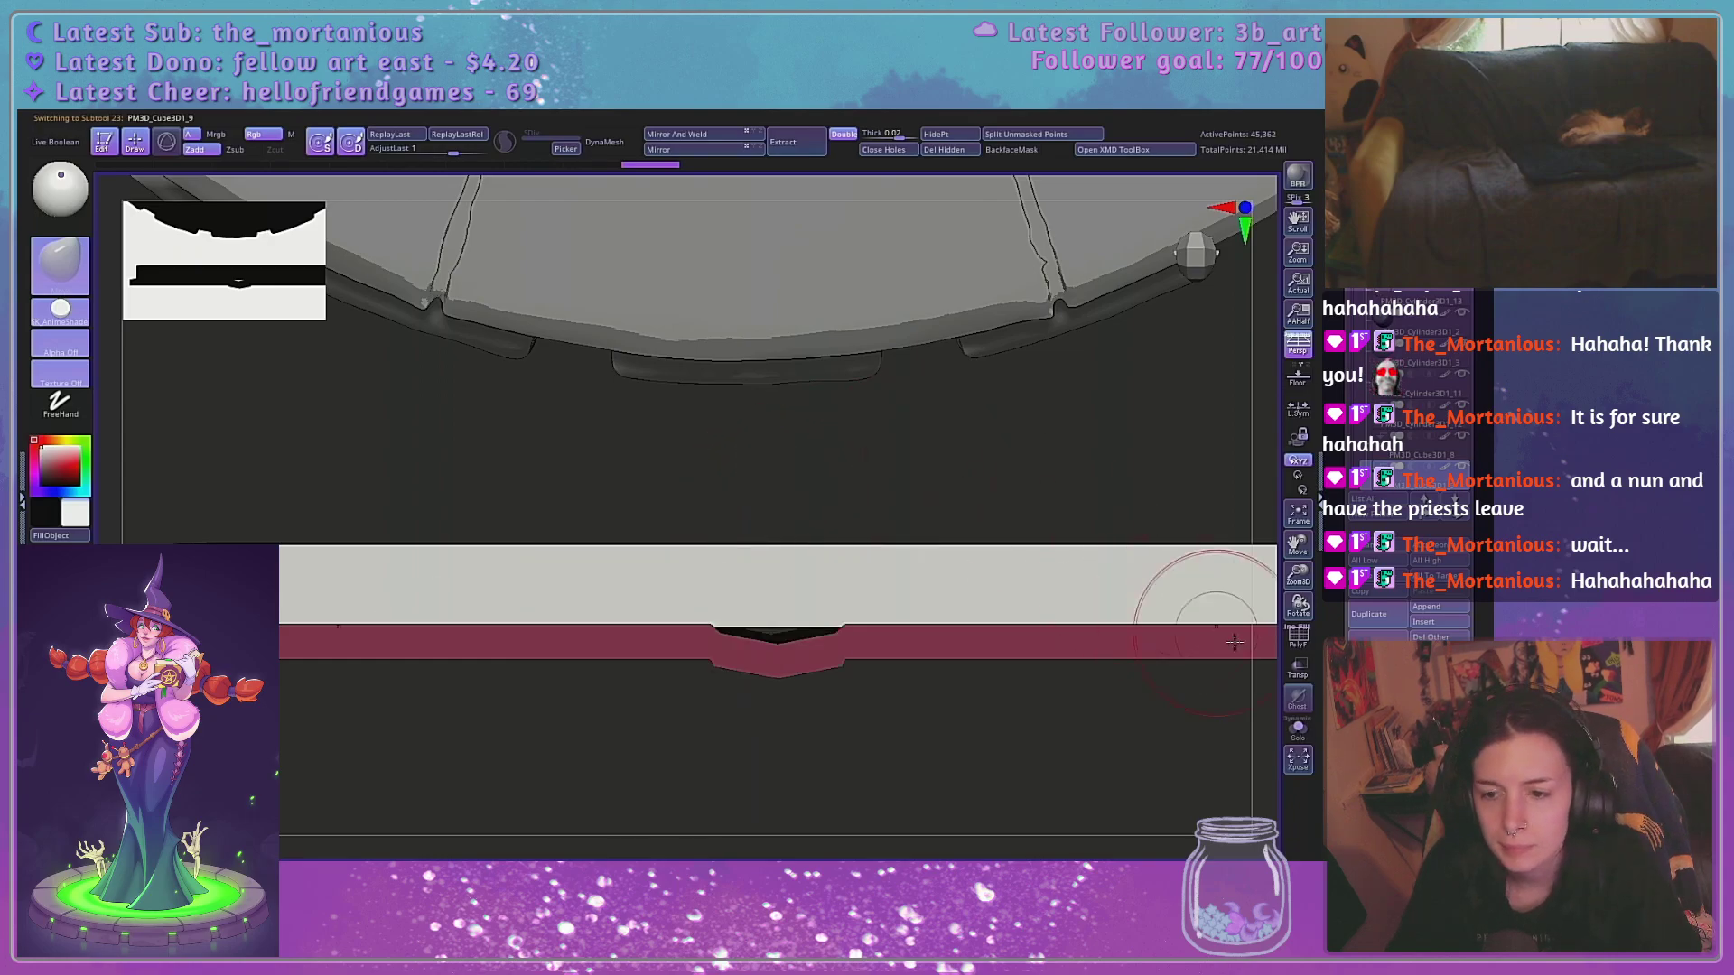
left_click(1298, 636)
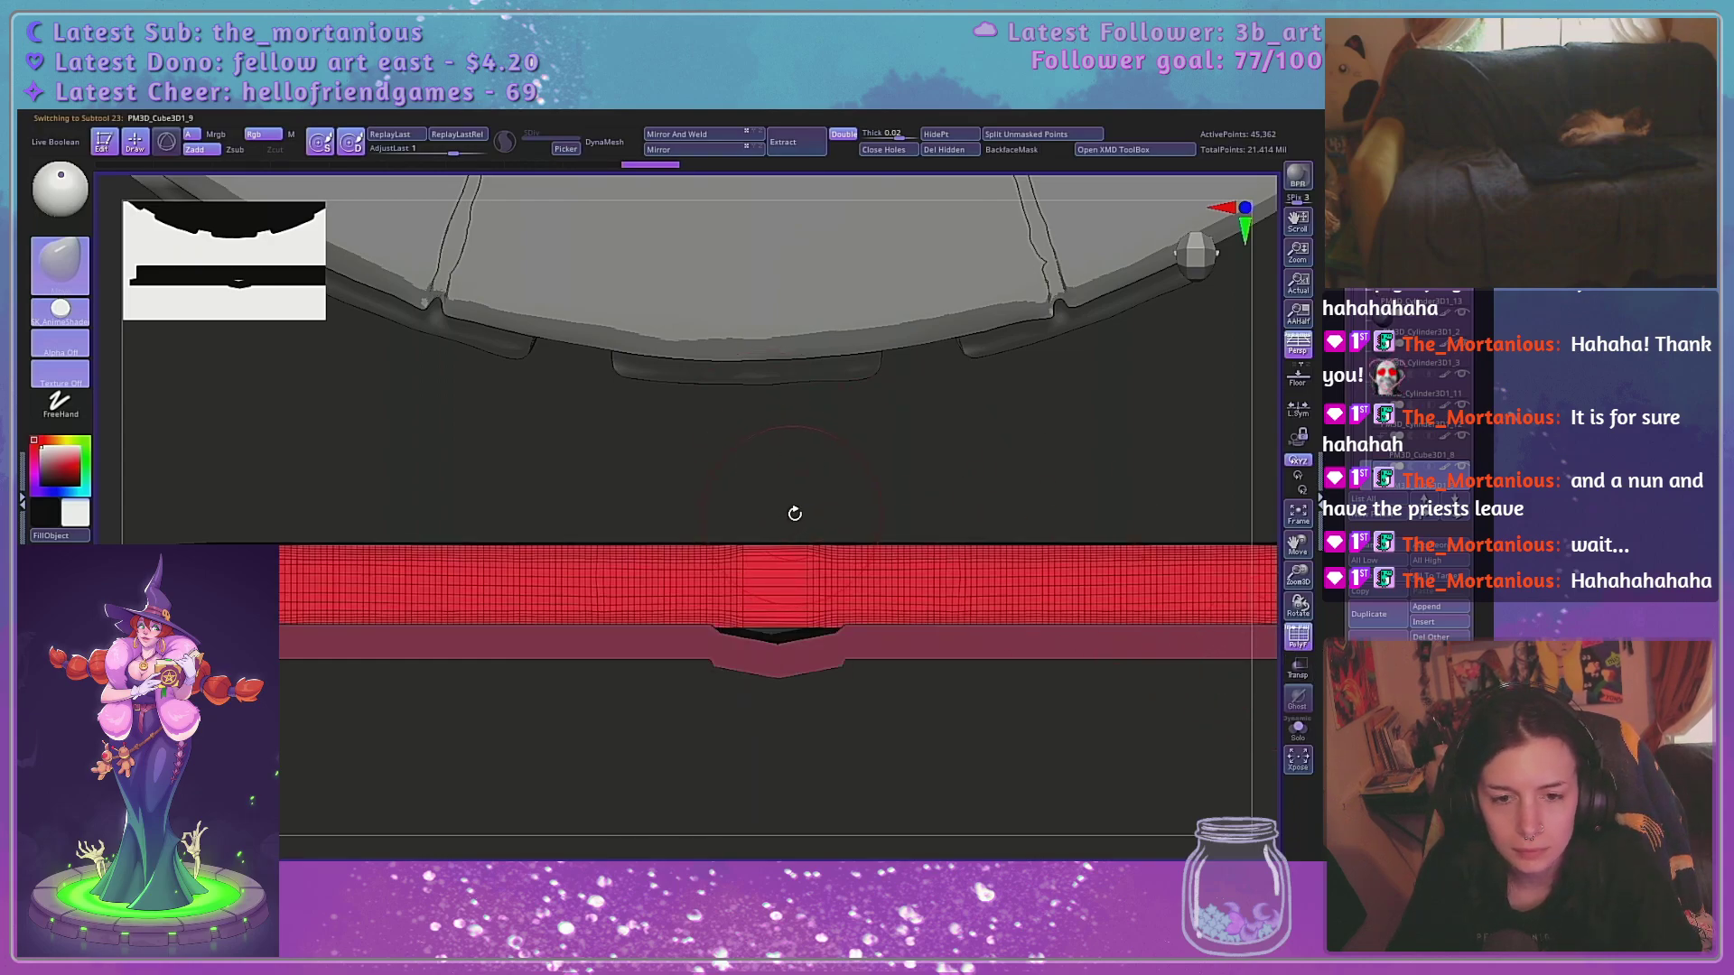
left_click_drag(1410, 578, 1414, 379)
left_click(1414, 376)
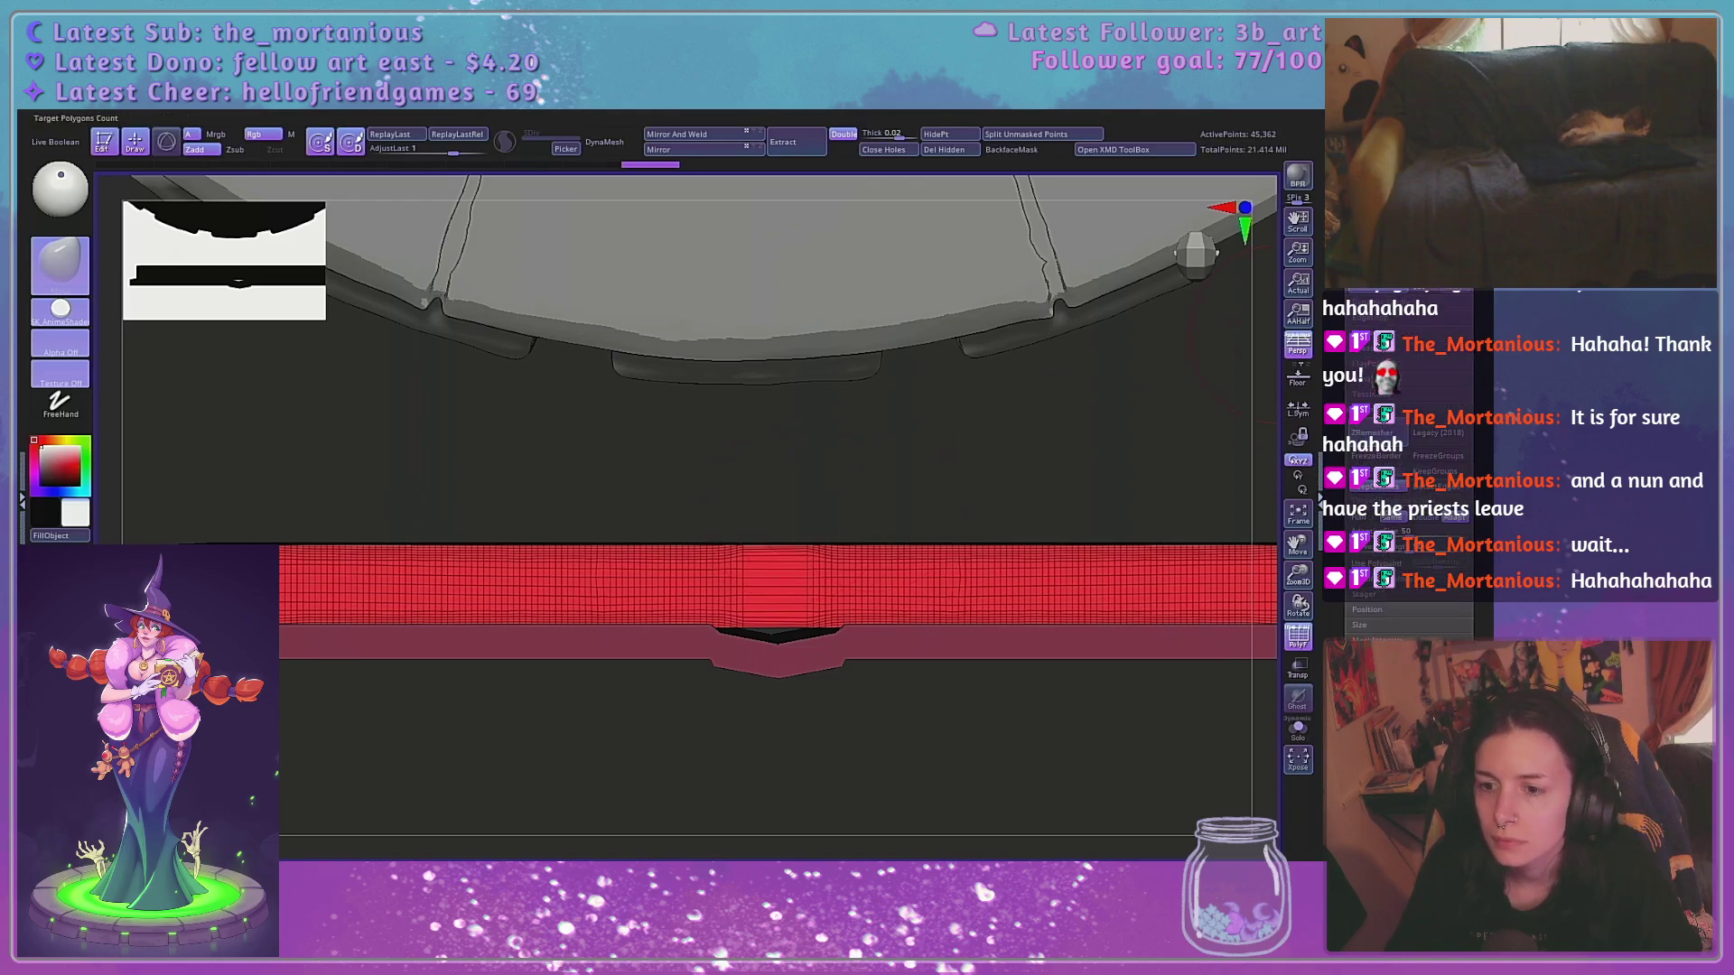
left_click(1375, 433)
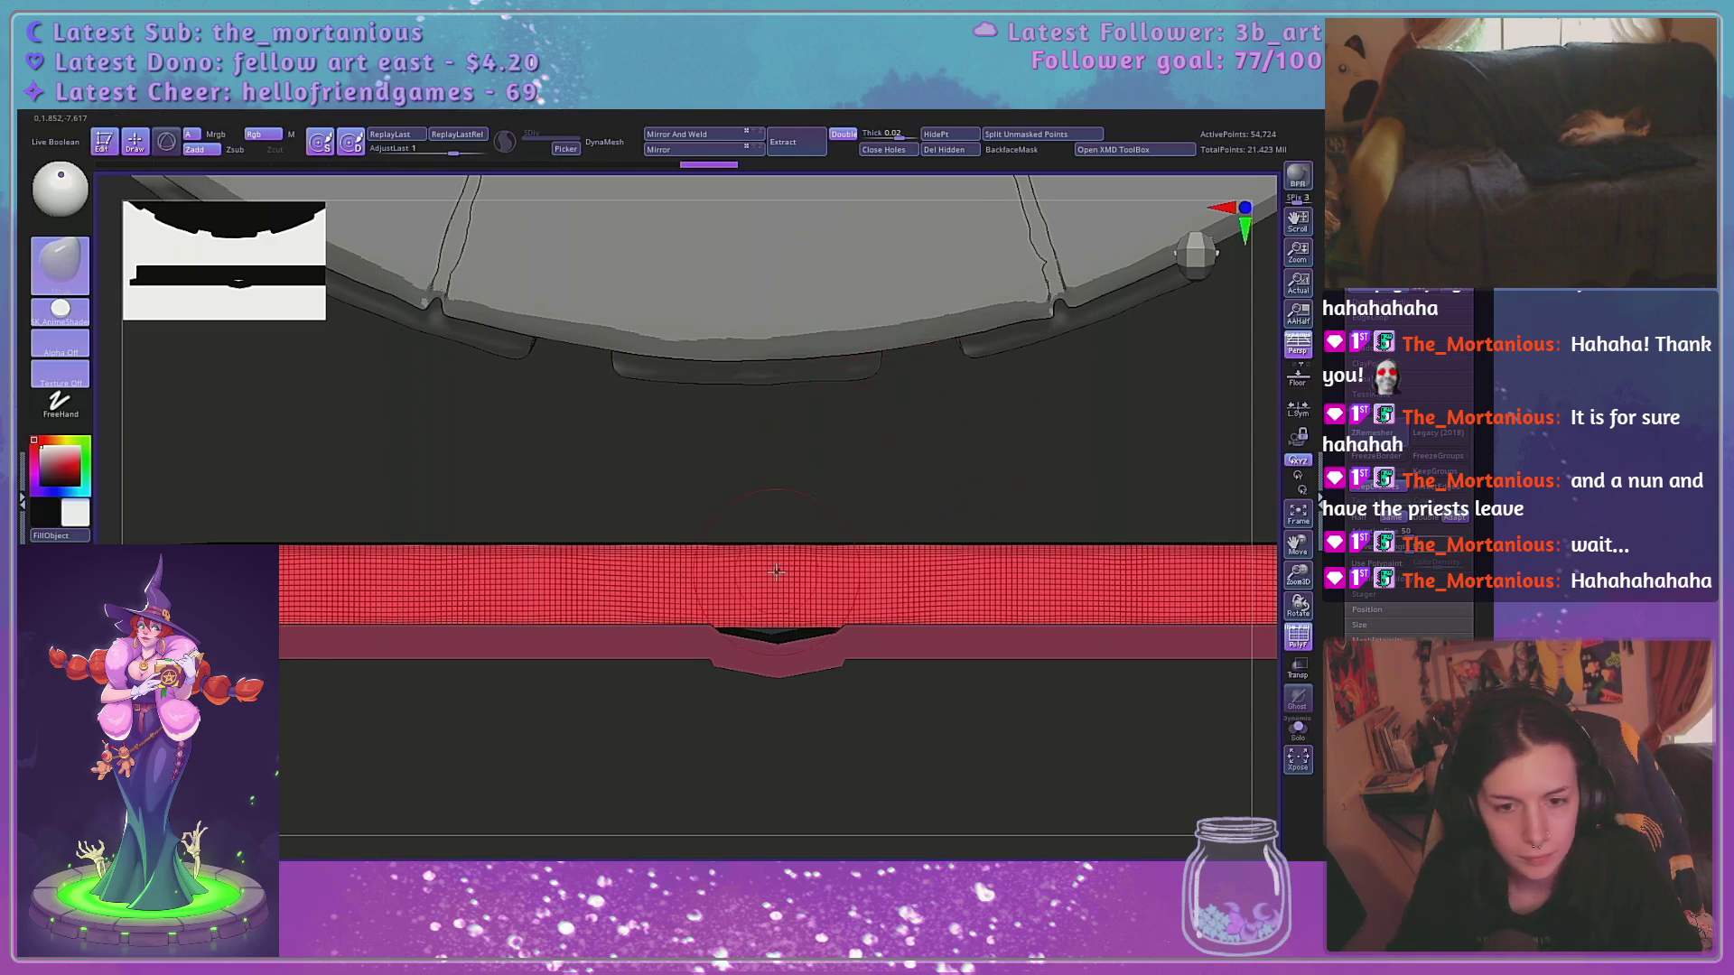
Mask all of the page block except a narrow vertical centre strip, soften the mask edge, and centre the gizmo on the strip
left_click_drag(774, 527, 783, 729, "ctrl")
left_click(843, 733, "ctrl")
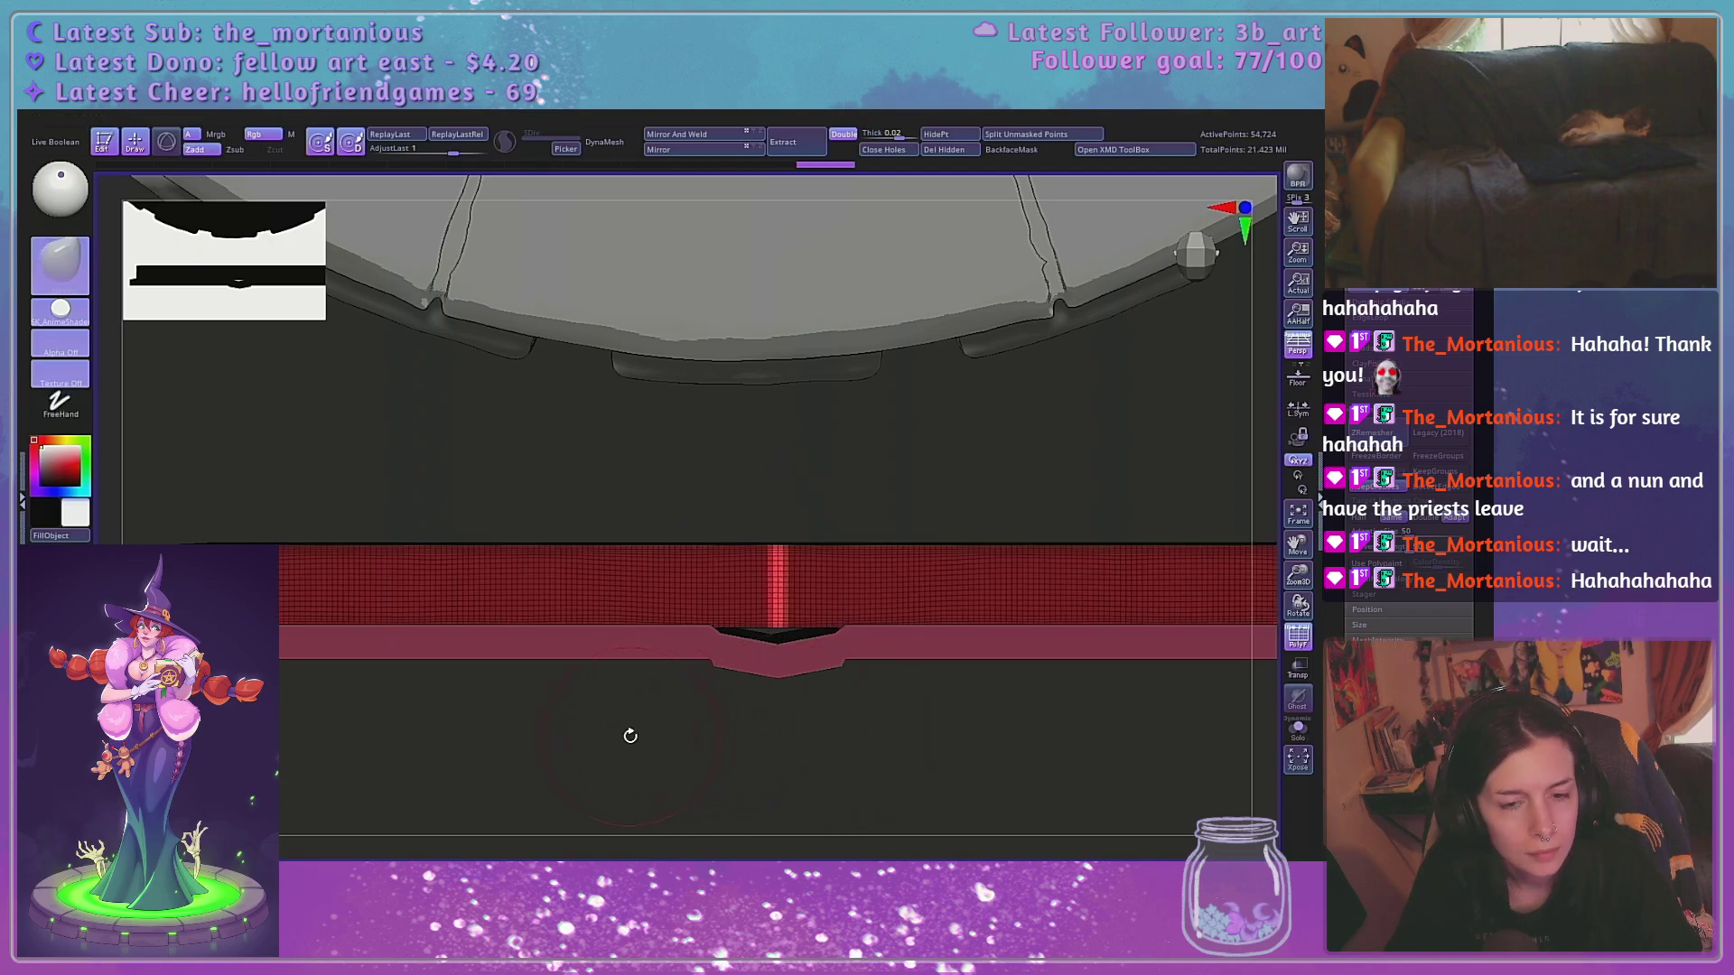
left_click(913, 588, "ctrl")
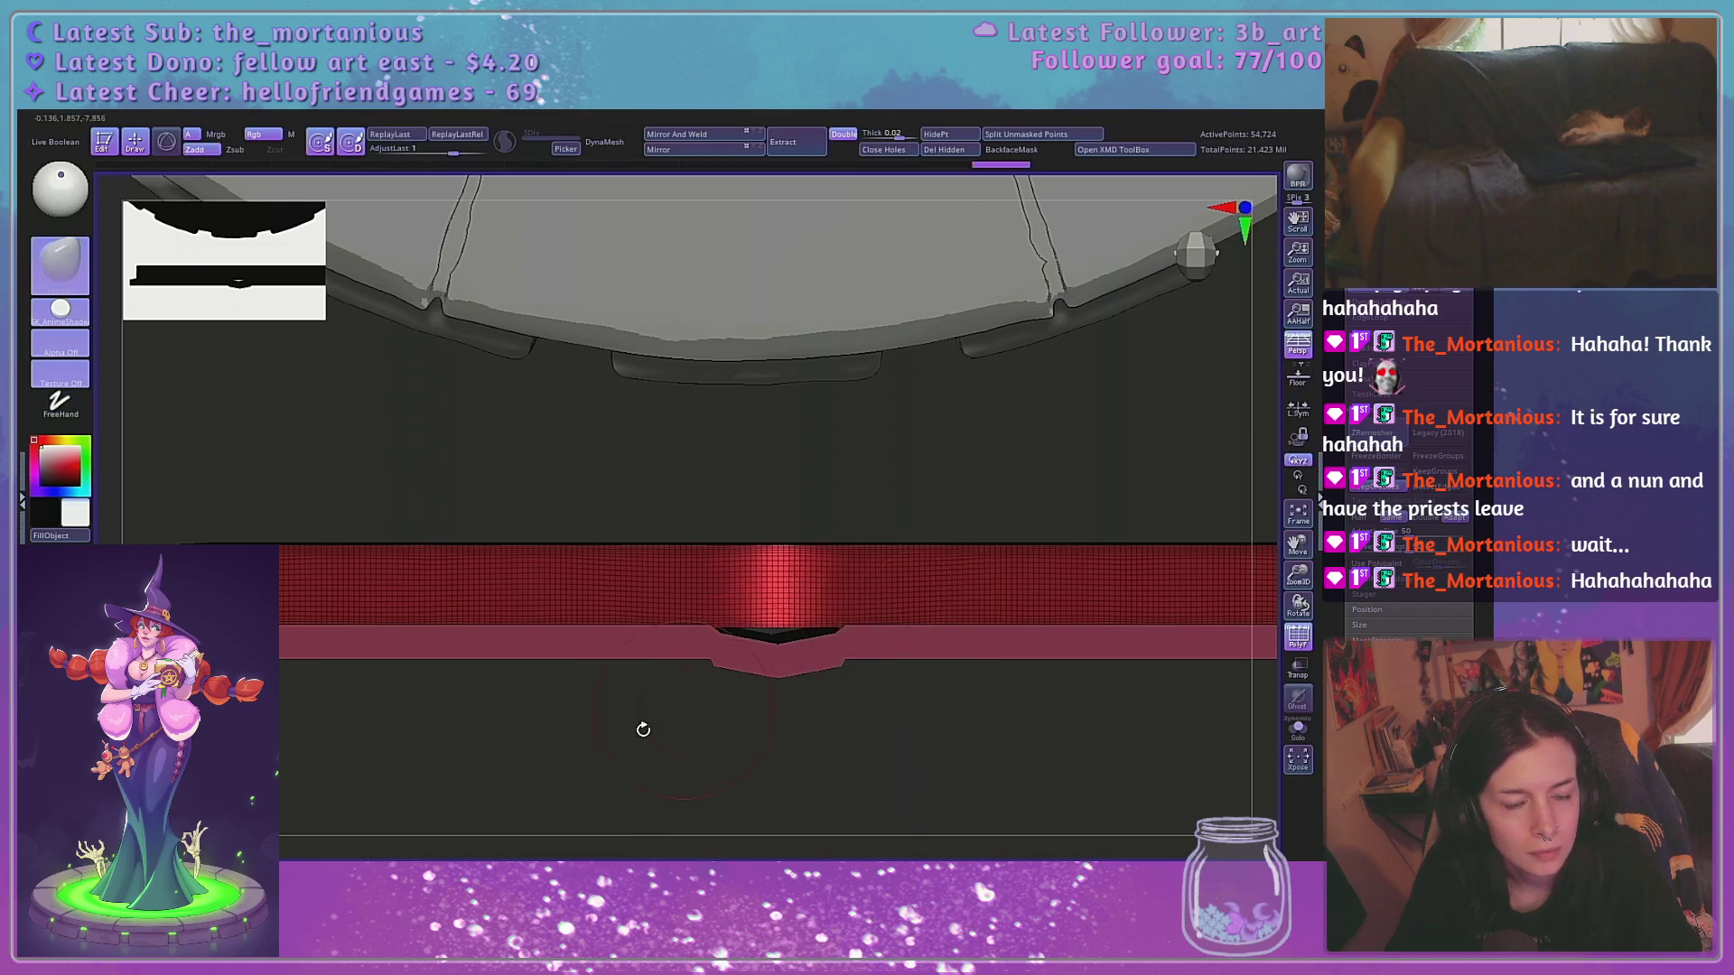
key("w")
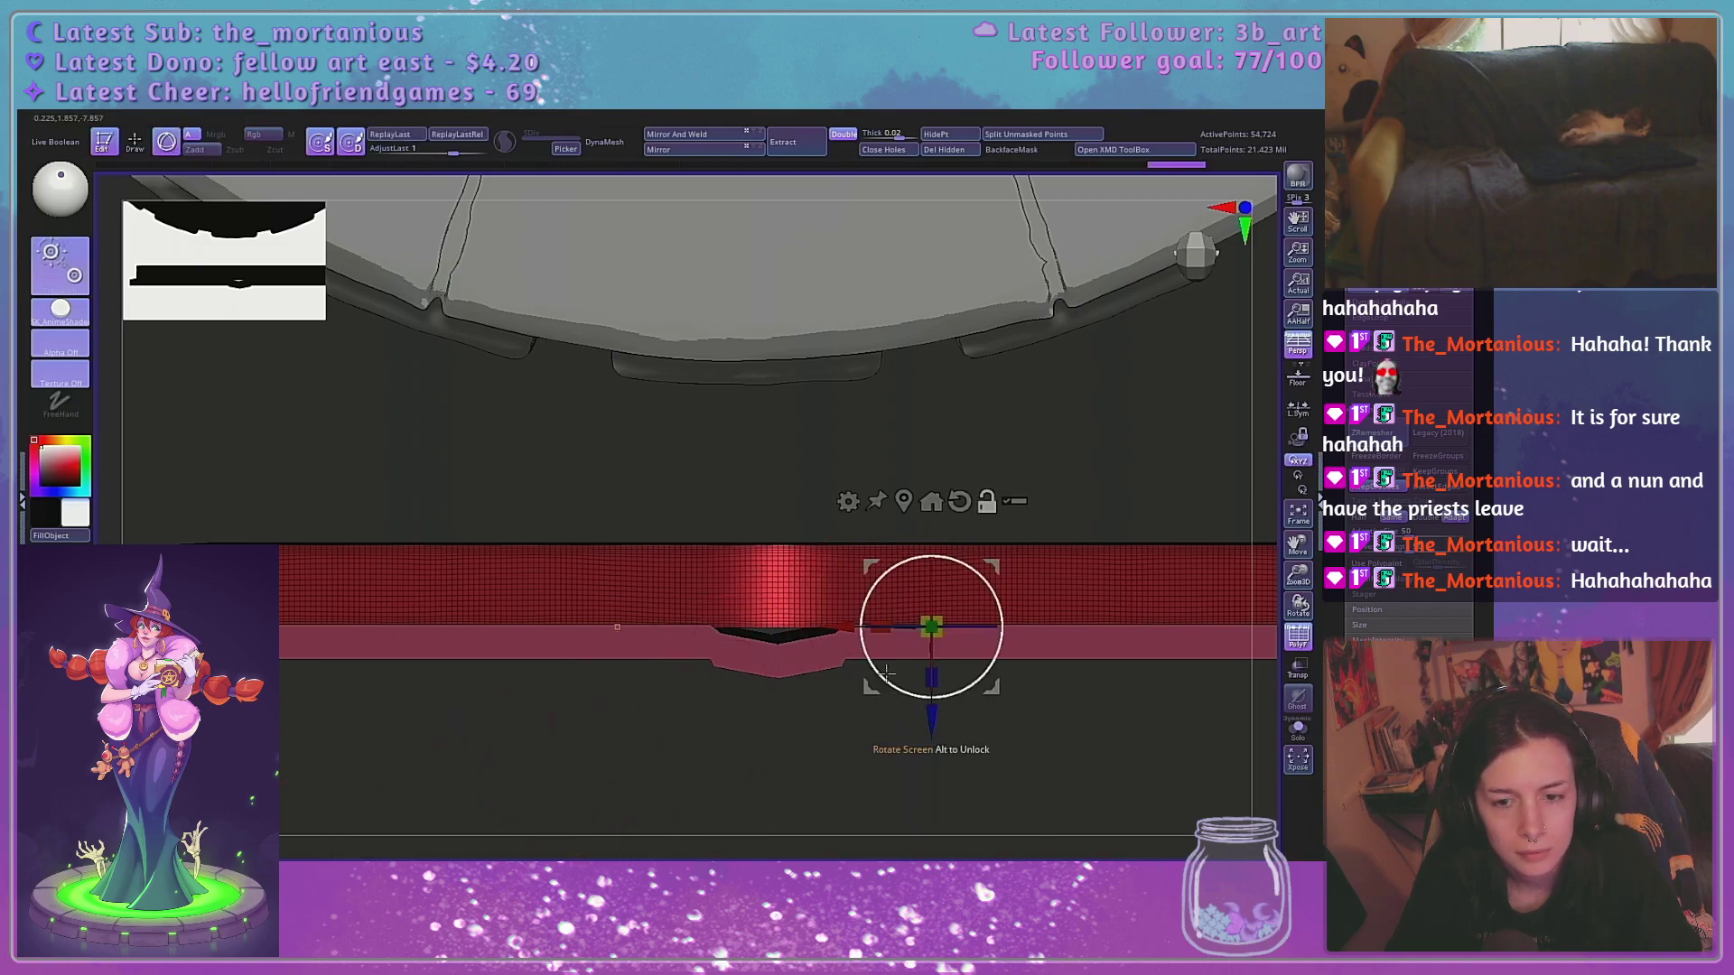
left_click_drag(842, 632, 682, 648, "alt")
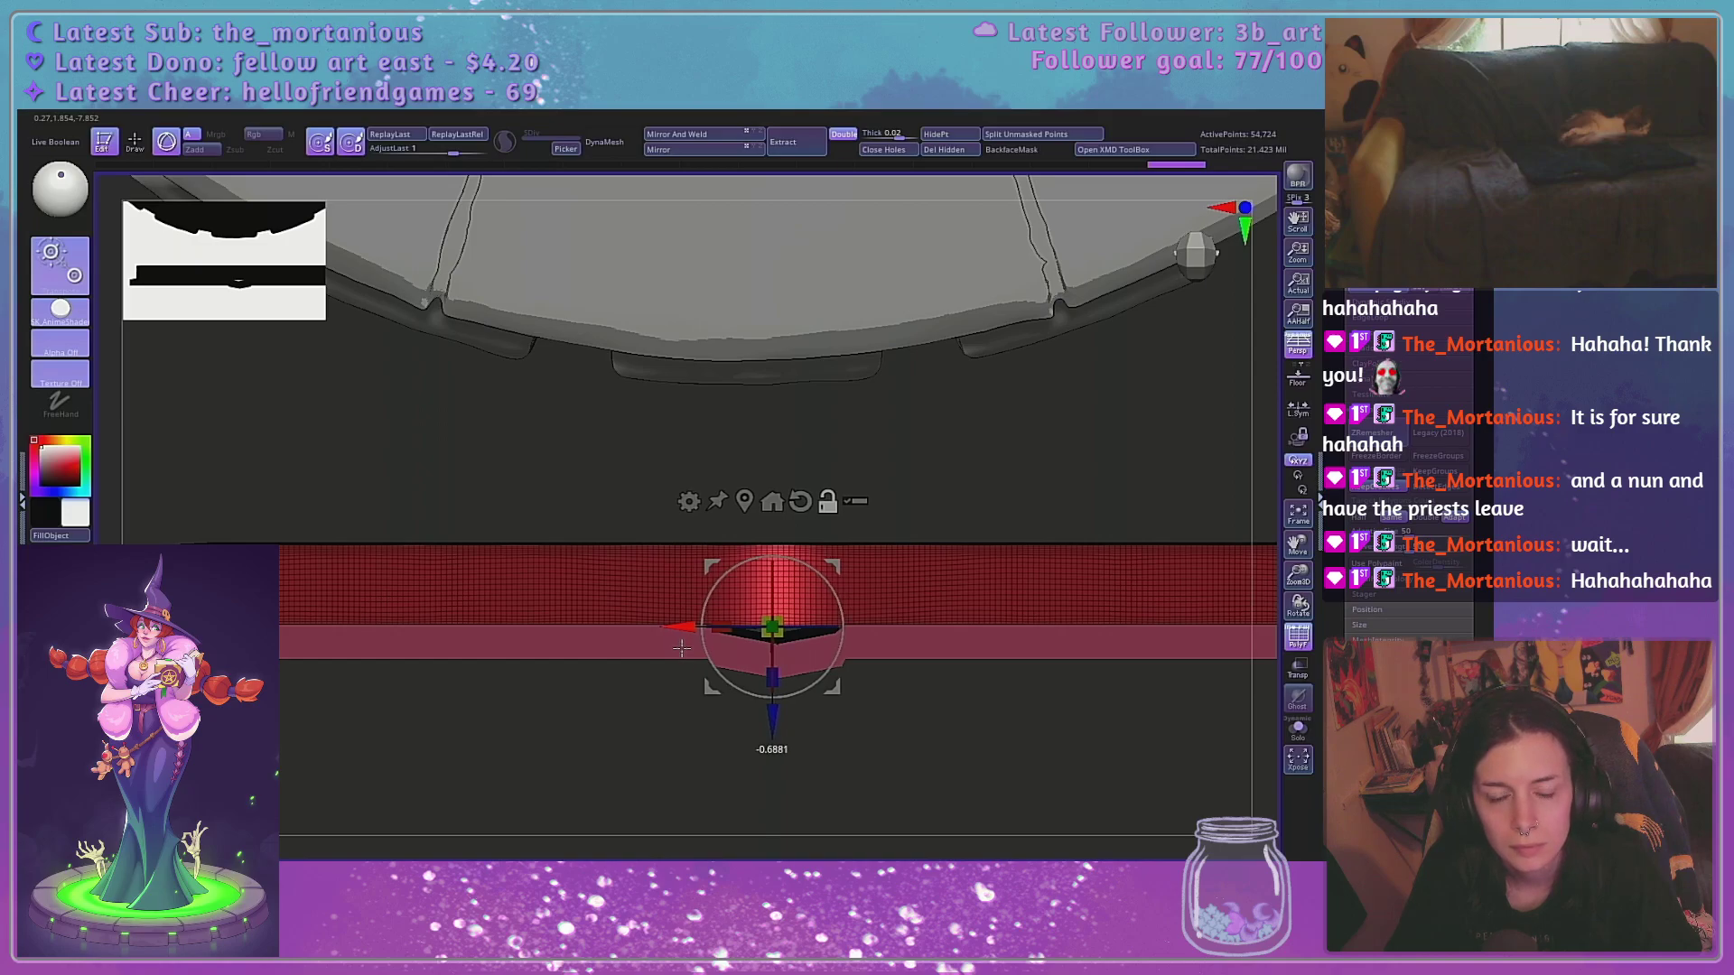
Move the page block's centre strip along Z down into the cover's spine recess, and clear the mask
left_click_drag(772, 720, 772, 735)
left_click_drag(1024, 687, 928, 706)
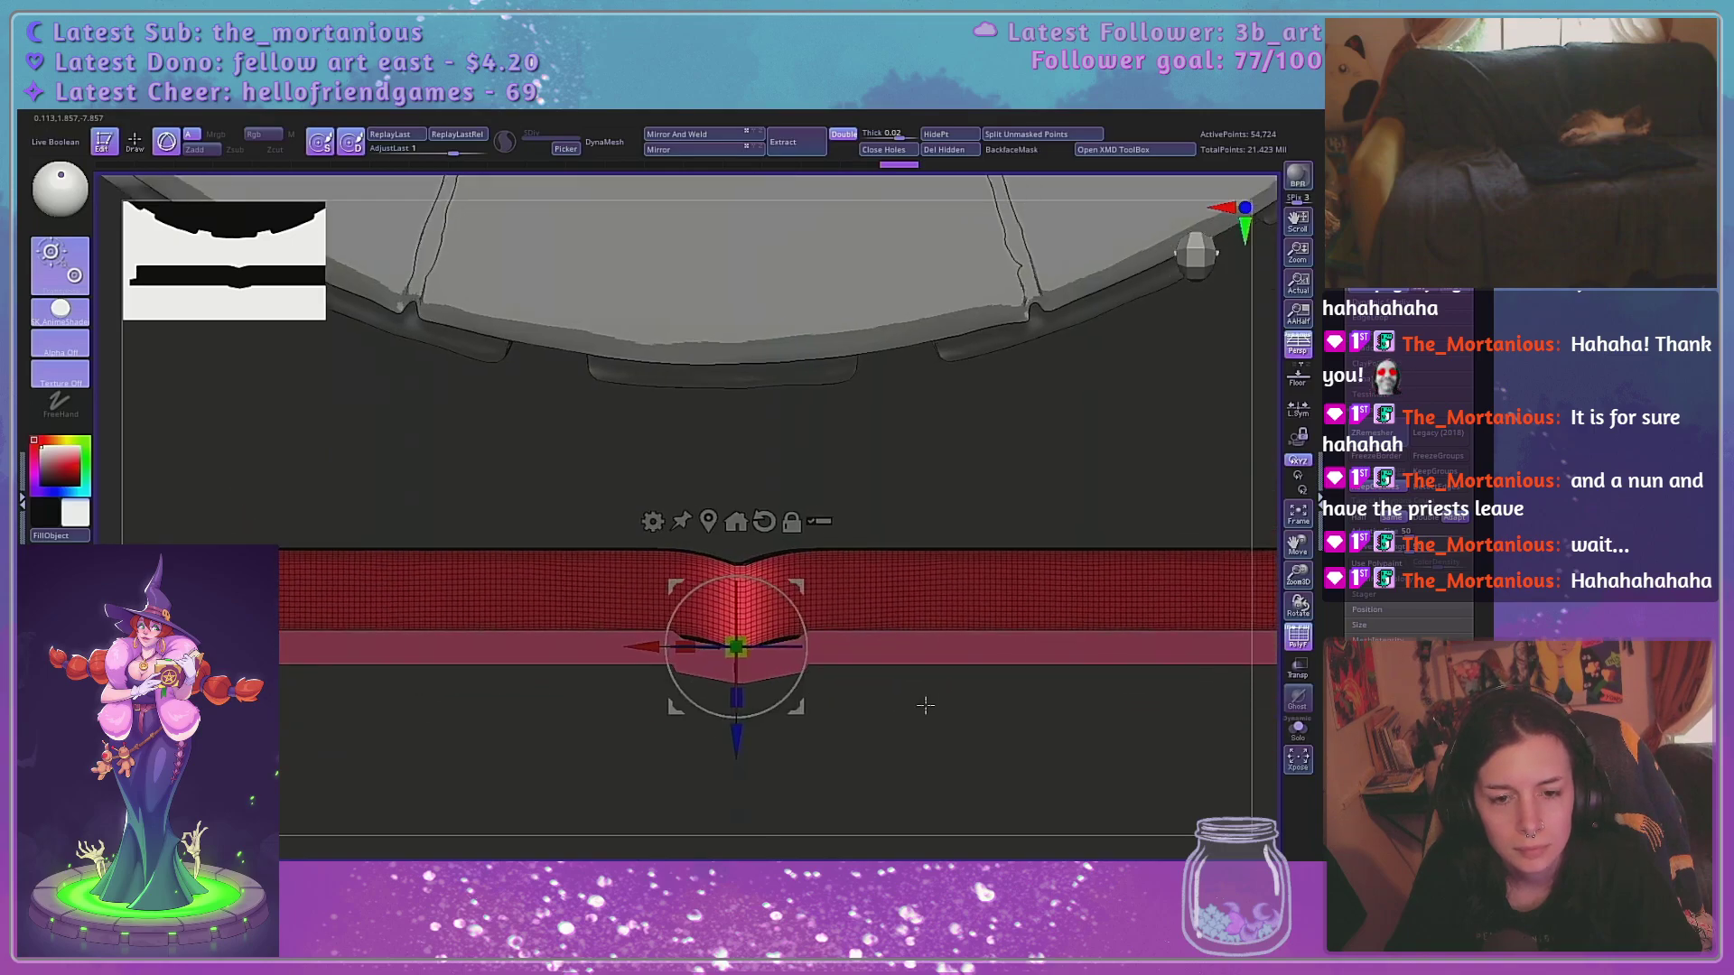
left_click_drag(1298, 575, 1278, 672)
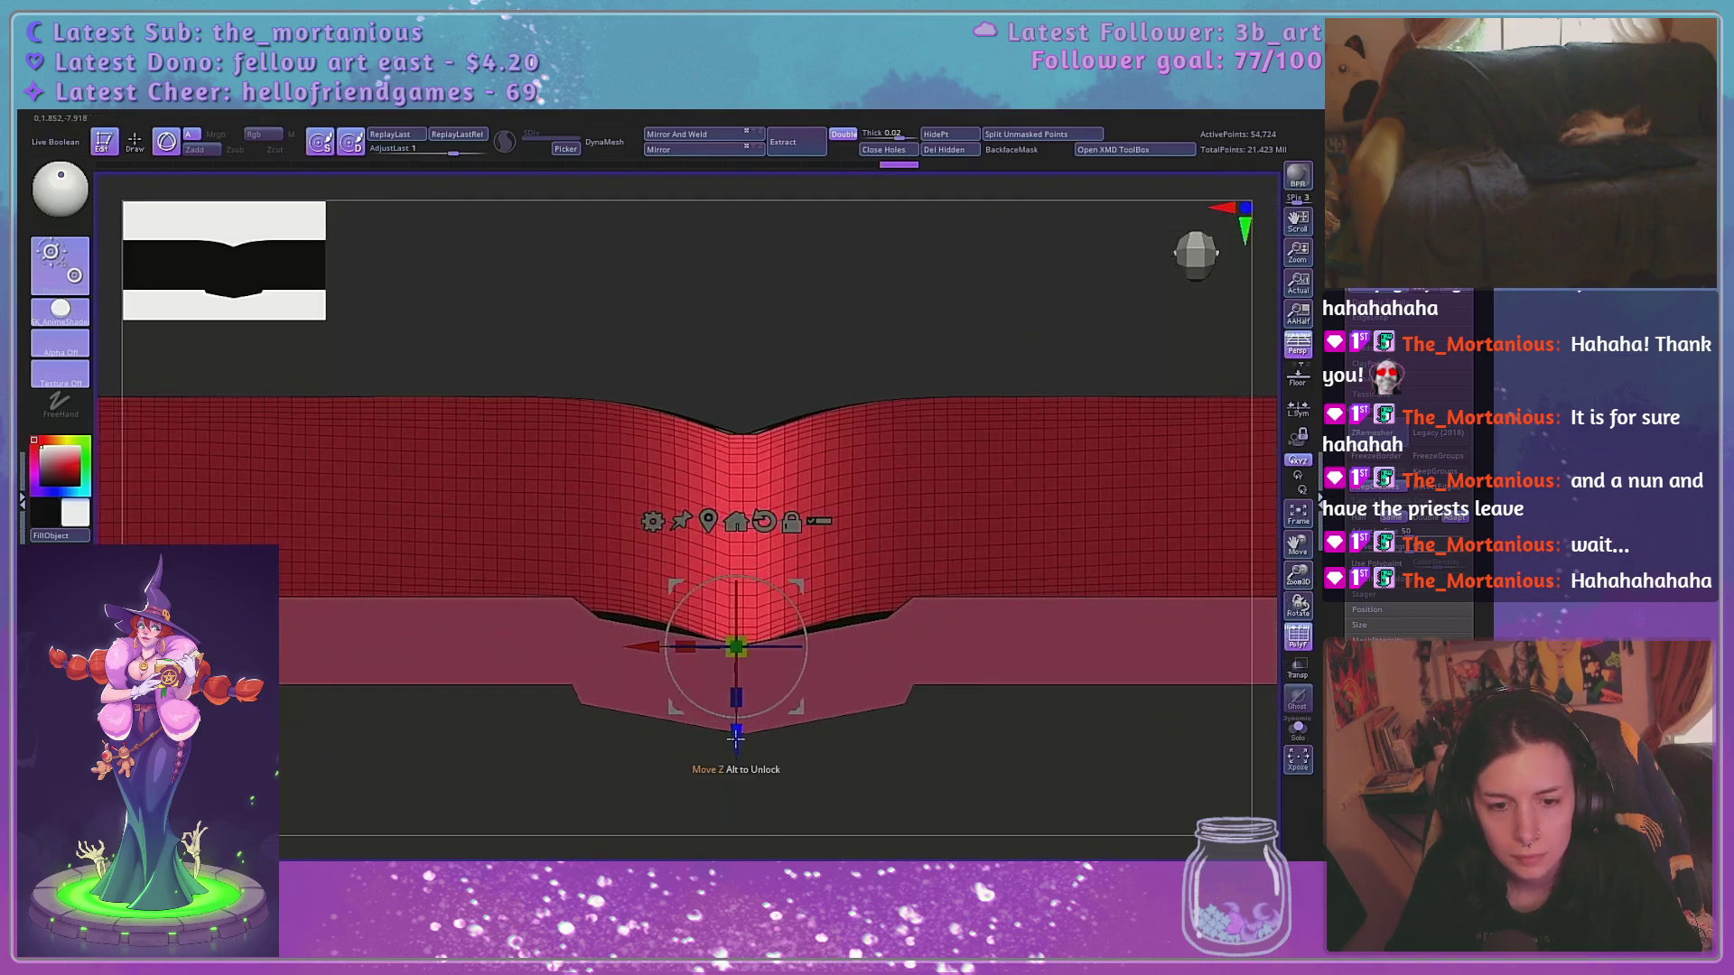
left_click_drag(734, 739, 732, 748)
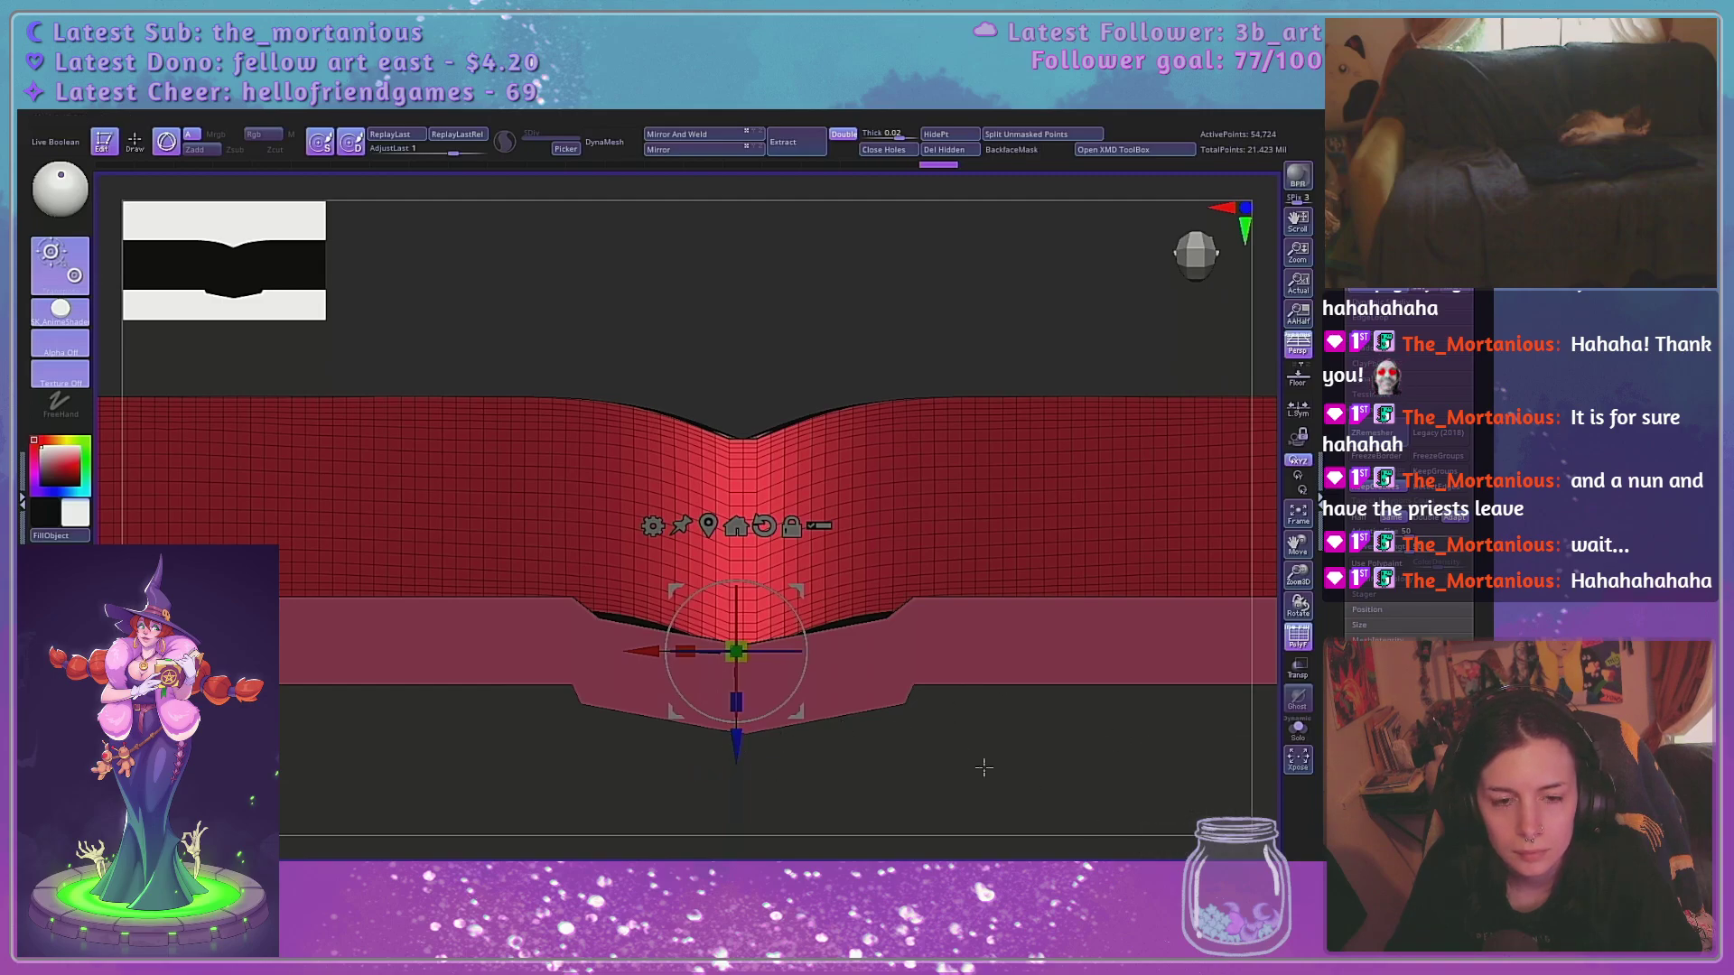
mouse_move(1057, 783)
left_mouse_down()
mouse_move(1063, 834)
mouse_move(1057, 782)
left_mouse_up()
key("q")
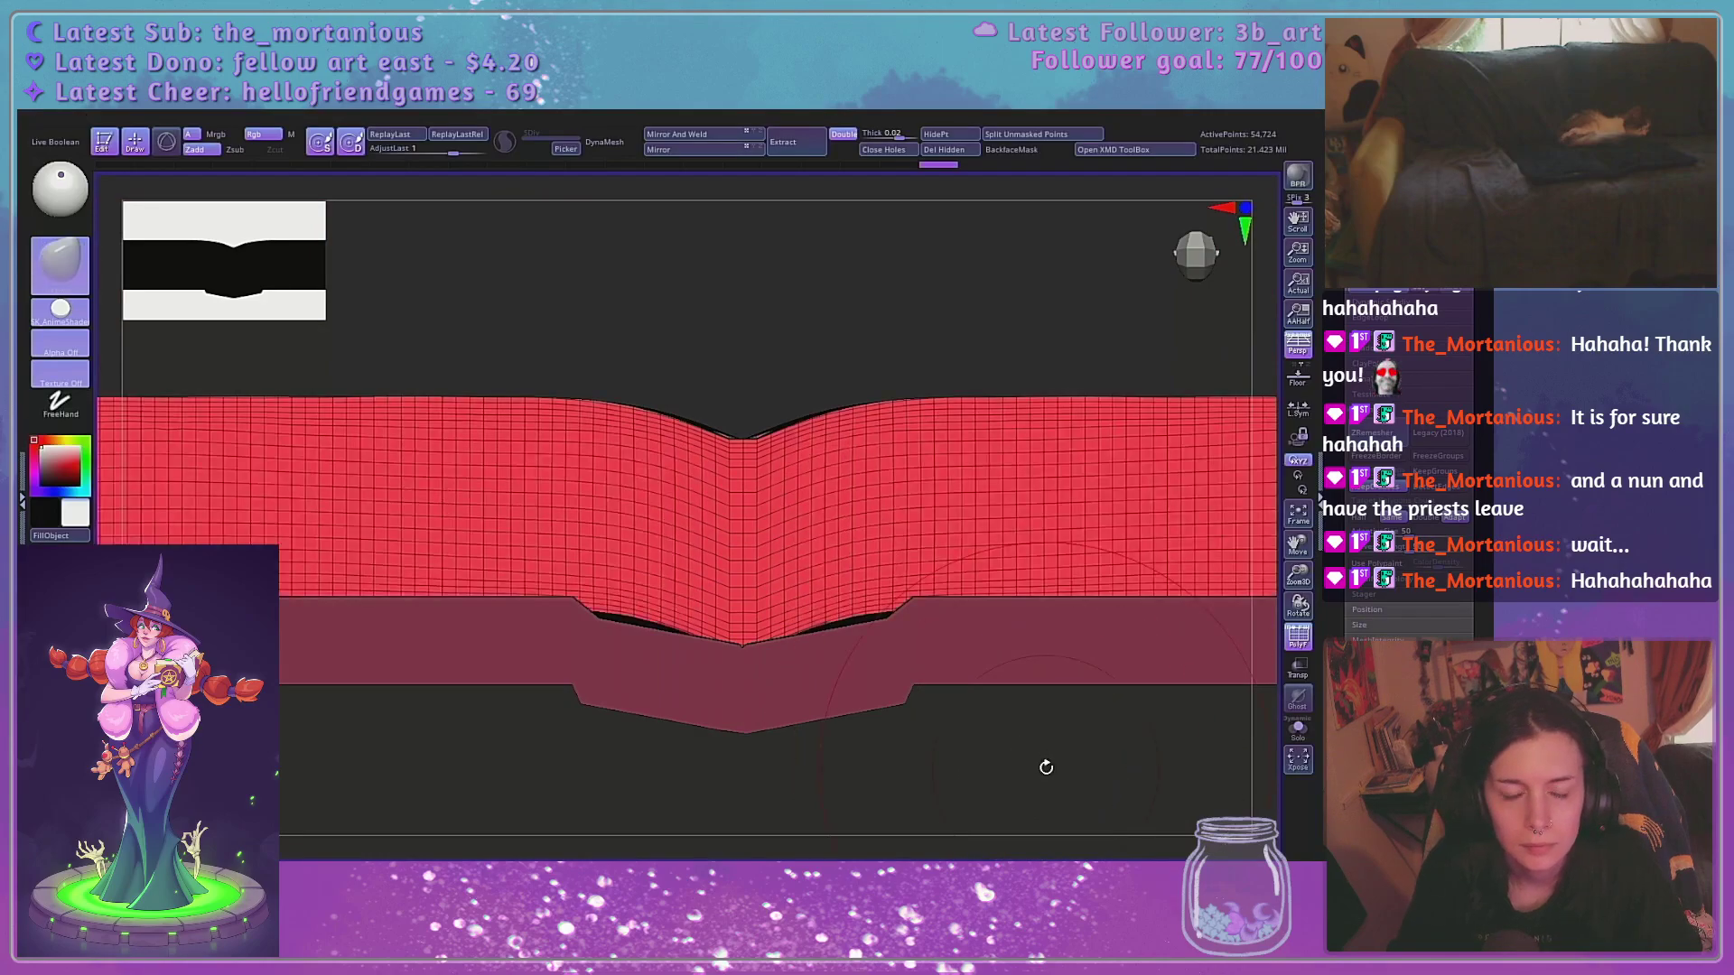
Reduce the brush size and pull the underside of the page block's fold into the cover's V-shaped spine to close the gaps
key("space")
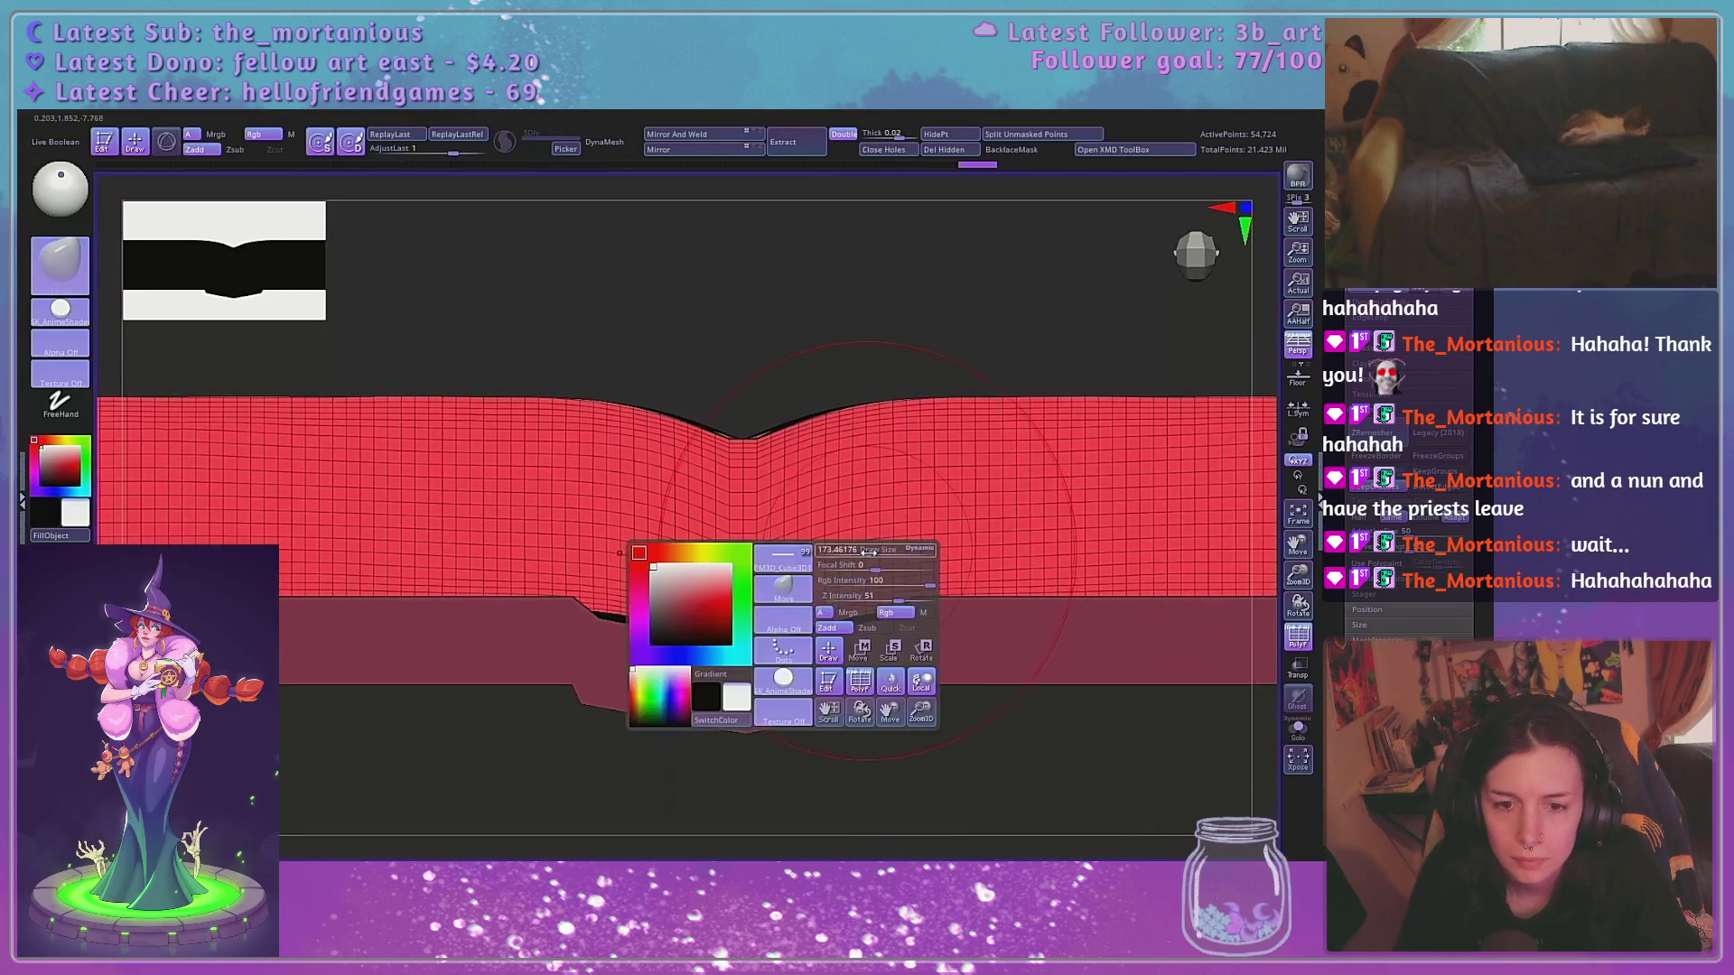
left_click_drag(872, 553, 861, 553)
key("space")
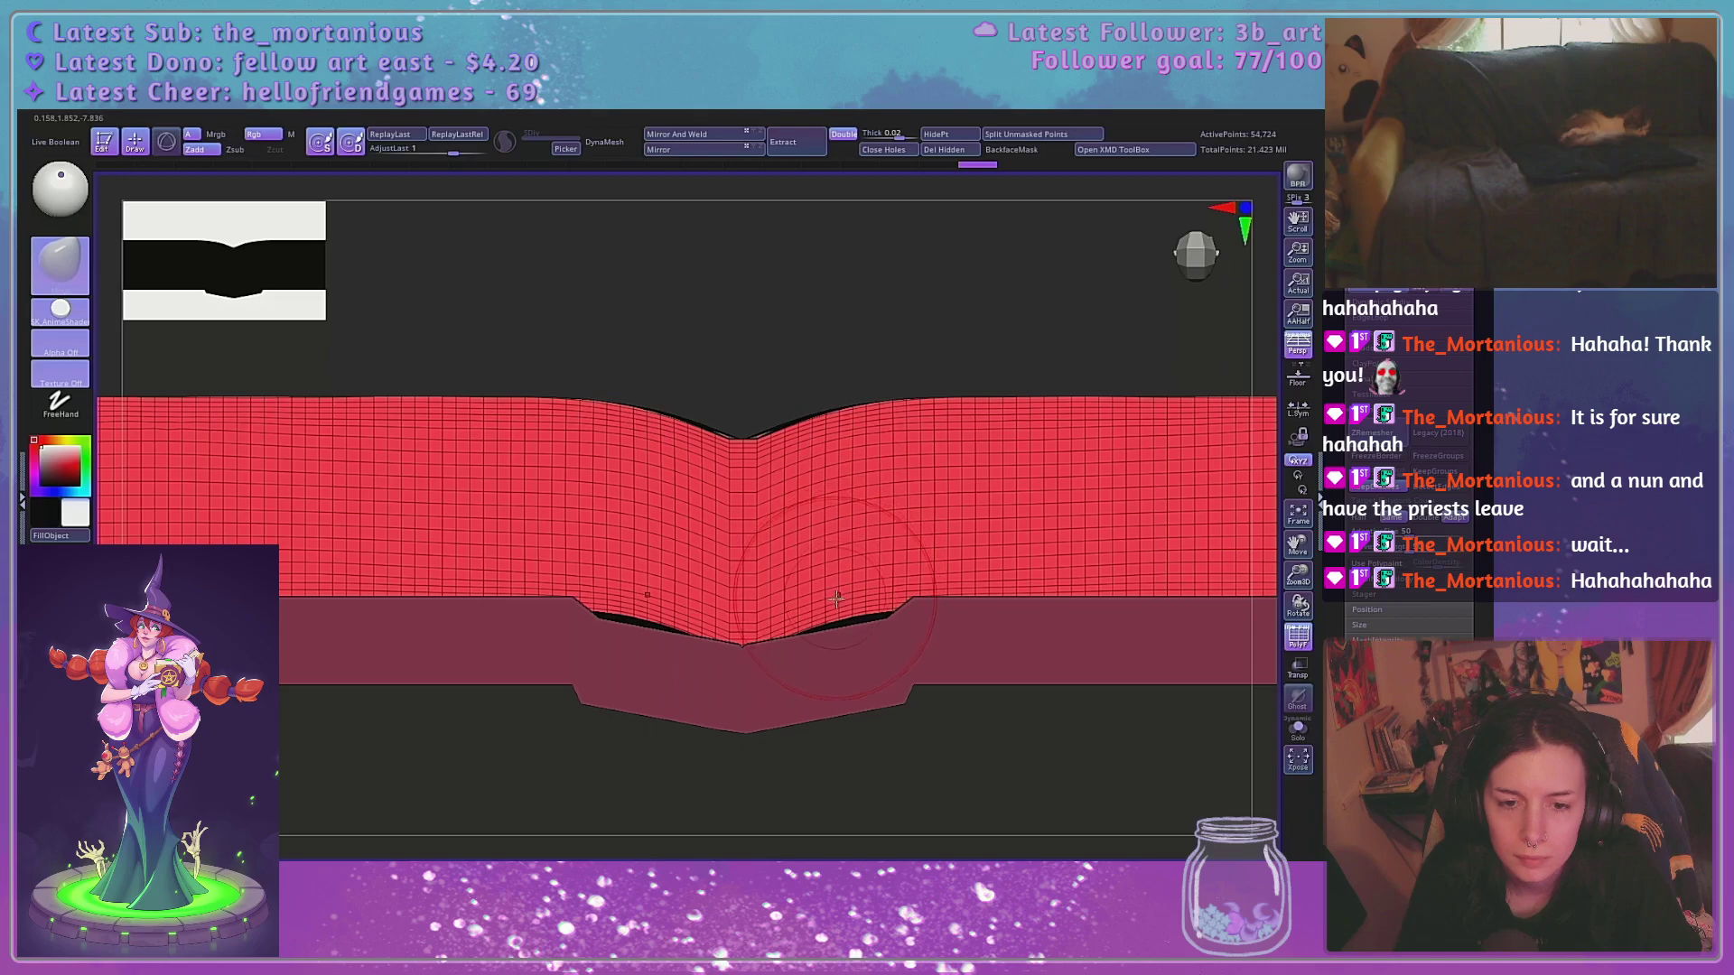
mouse_move(979, 735)
left_mouse_down()
mouse_move(1129, 596)
mouse_move(1204, 561)
mouse_move(1188, 645)
mouse_move(1102, 691)
mouse_move(996, 620)
left_mouse_up()
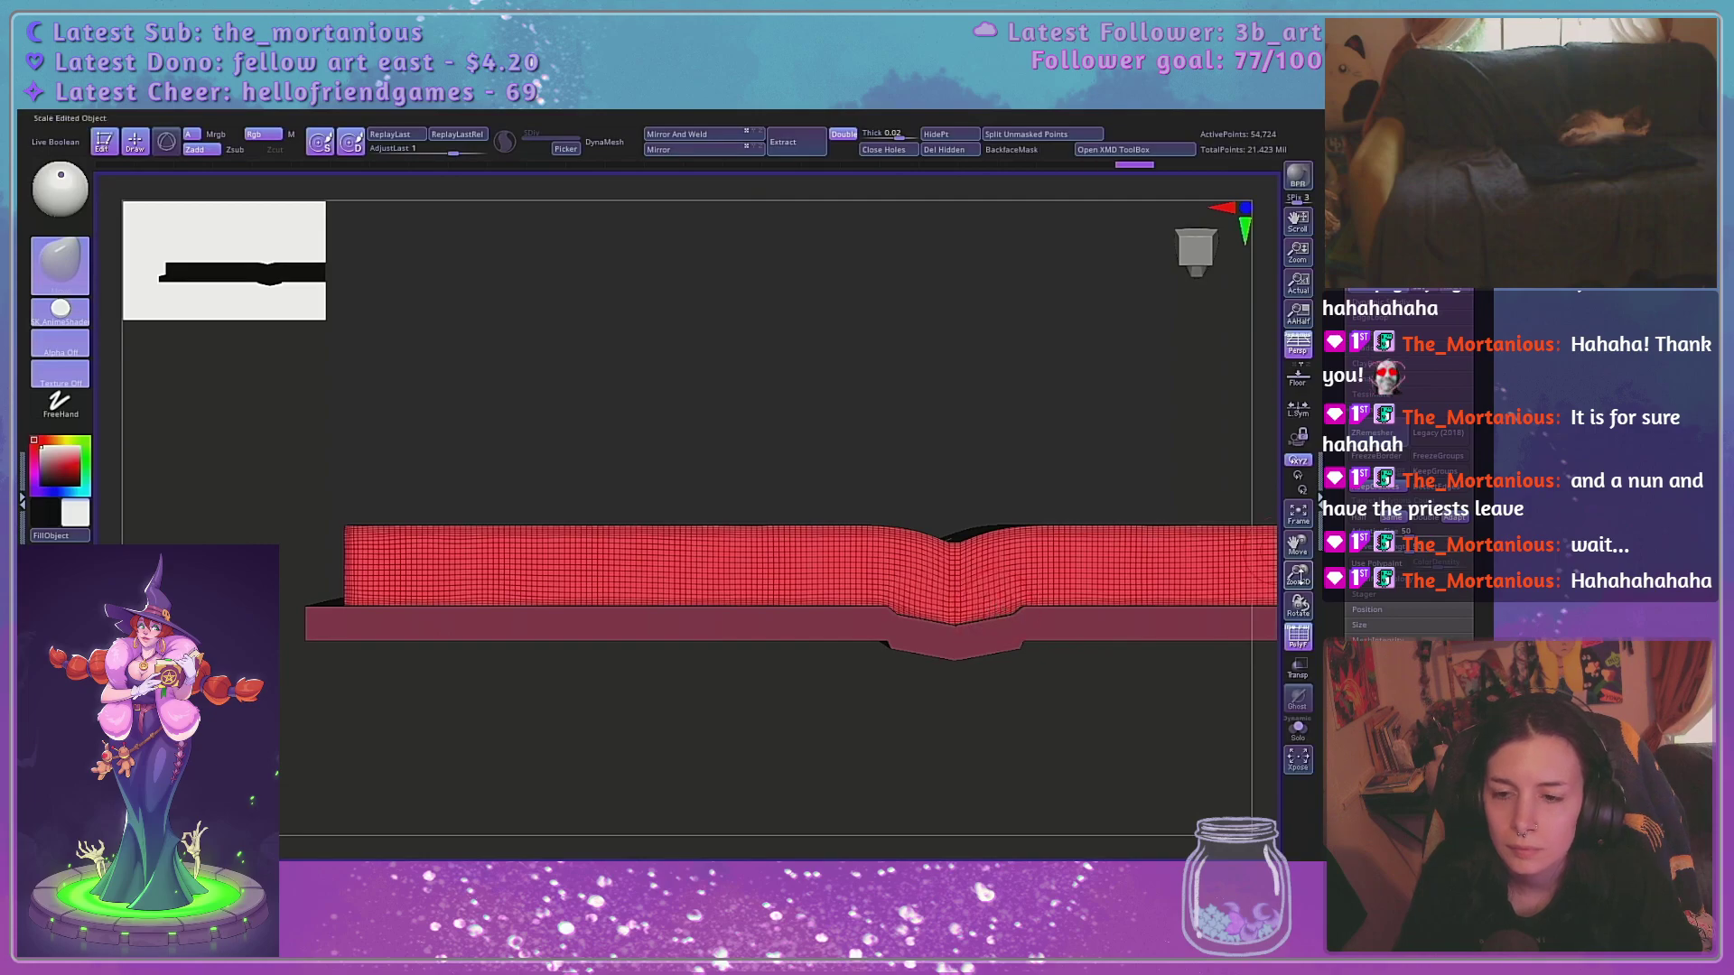
mouse_move(1098, 687)
left_mouse_down("alt")
mouse_move(1130, 712)
mouse_move(1129, 763)
left_mouse_up("alt")
left_click_drag(1310, 602, 1257, 553)
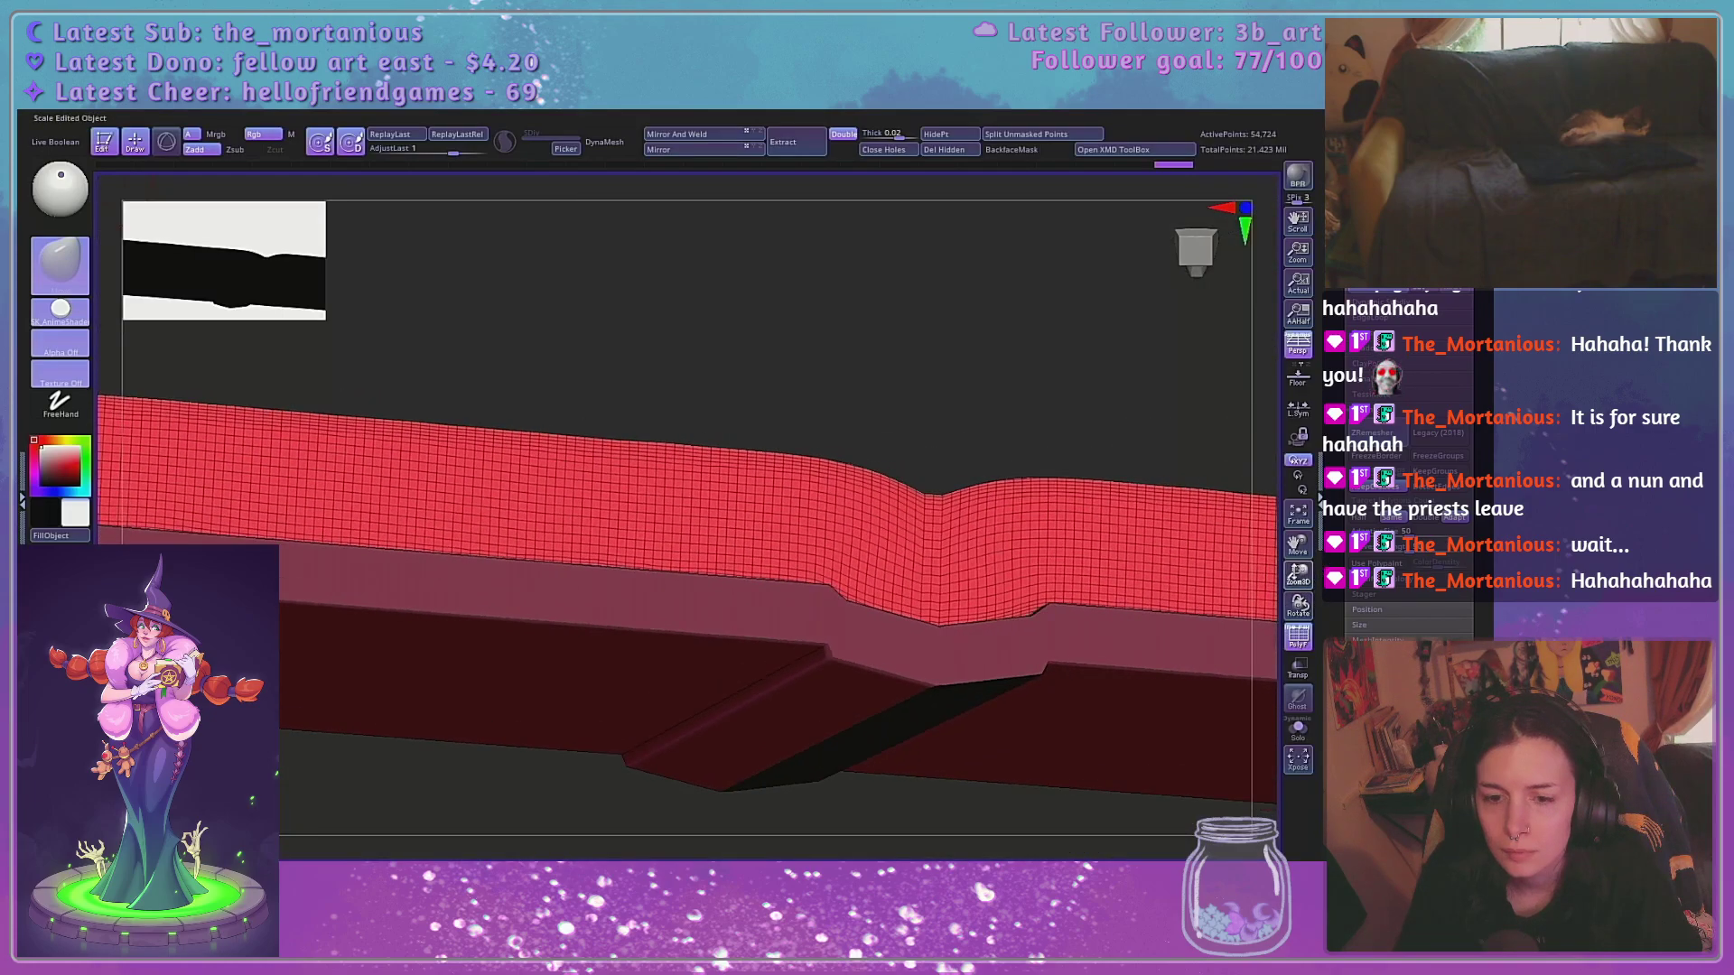
left_click_drag(1160, 623, 1127, 541, "alt")
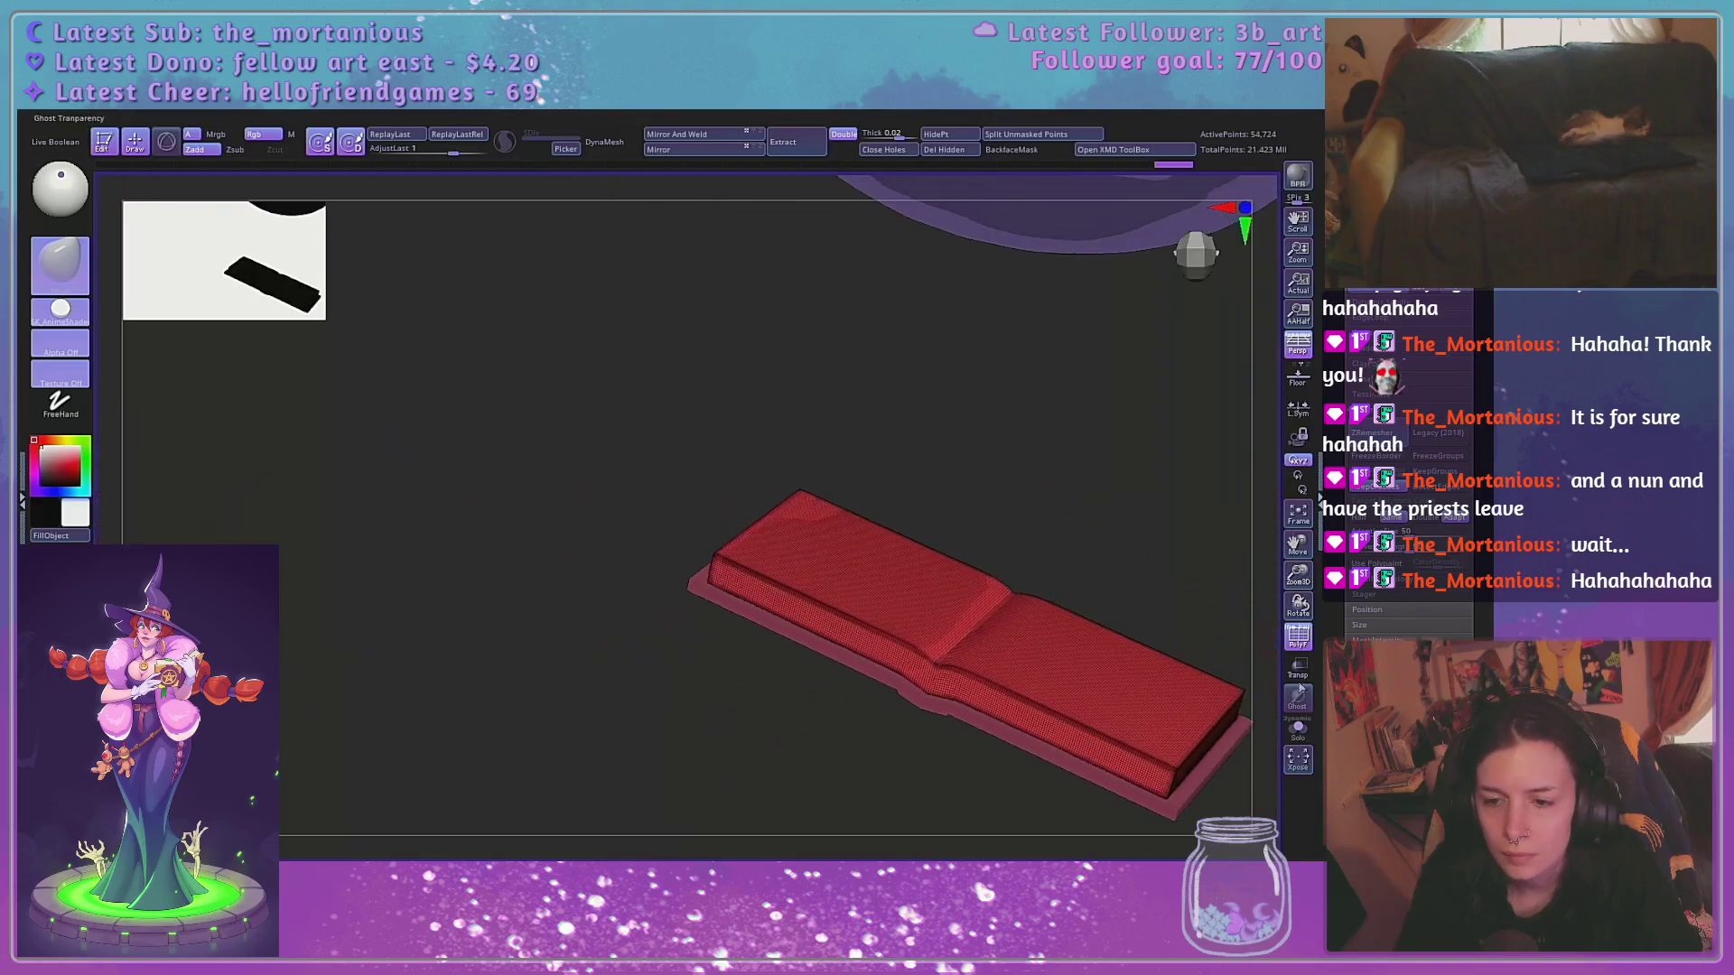
Turn on transparency to inspect the centre fold, and ZRemesh the reshaped page block again
left_click(1298, 670)
left_click_drag(1298, 577, 1298, 762)
left_click_drag(1165, 443, 1156, 352)
left_click_drag(1299, 606, 1253, 604)
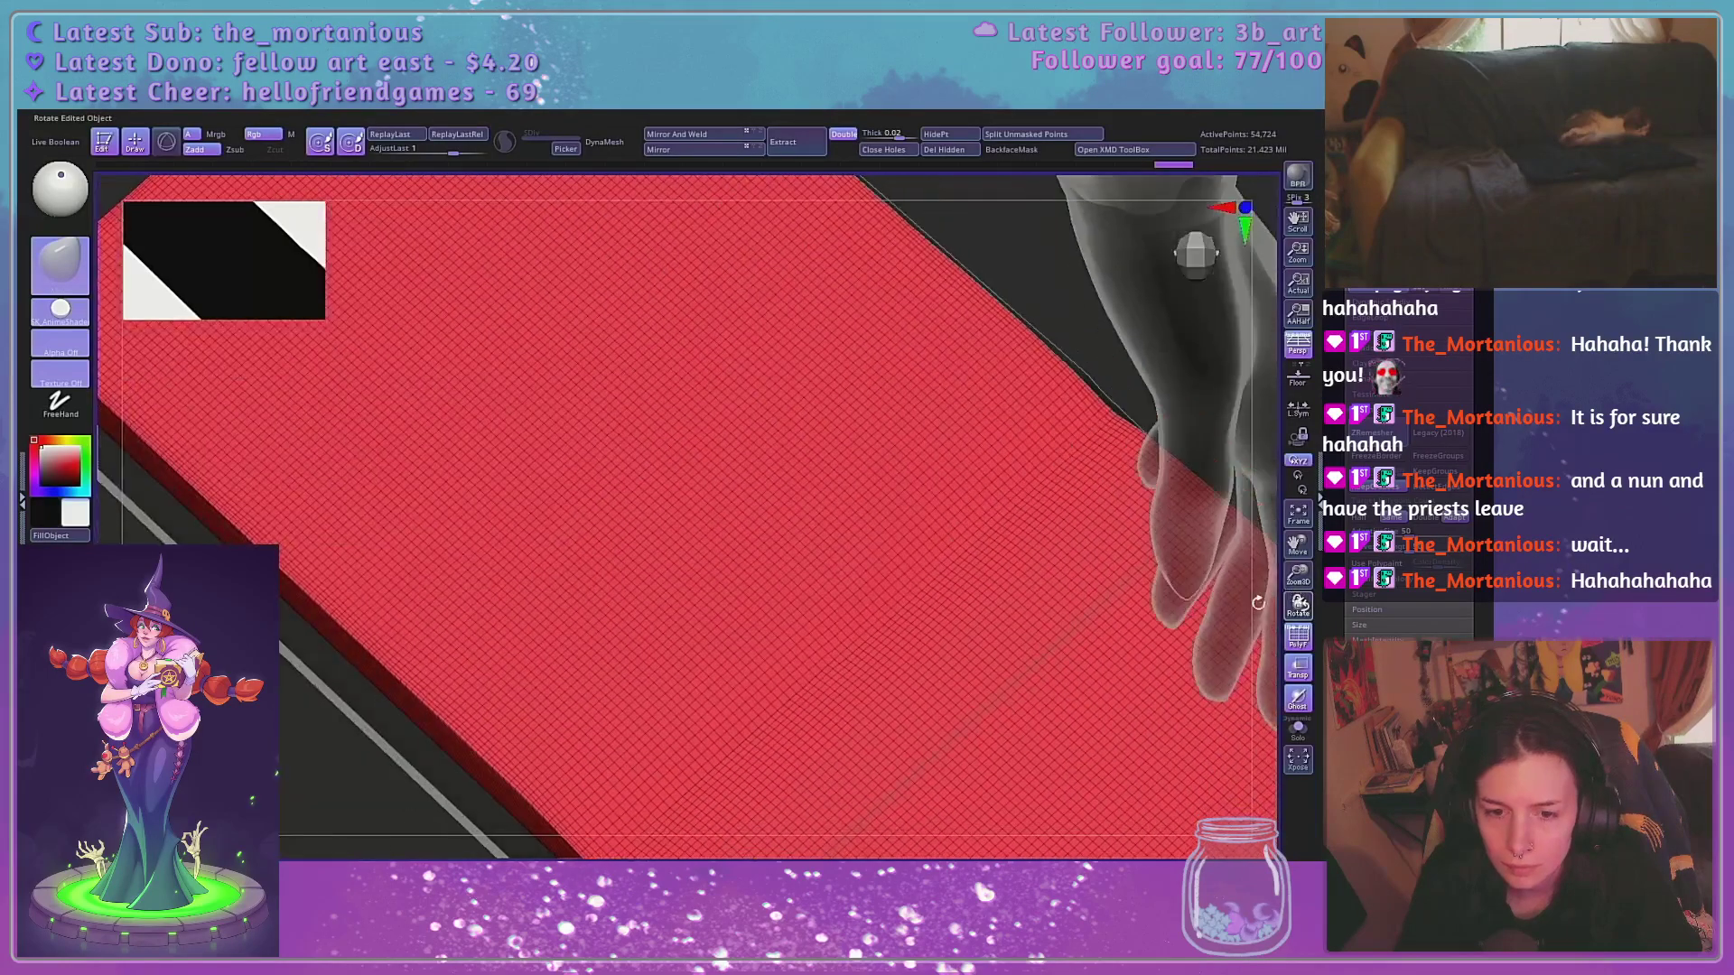
left_click_drag(840, 652, 800, 680, "shift")
key("shift+f")
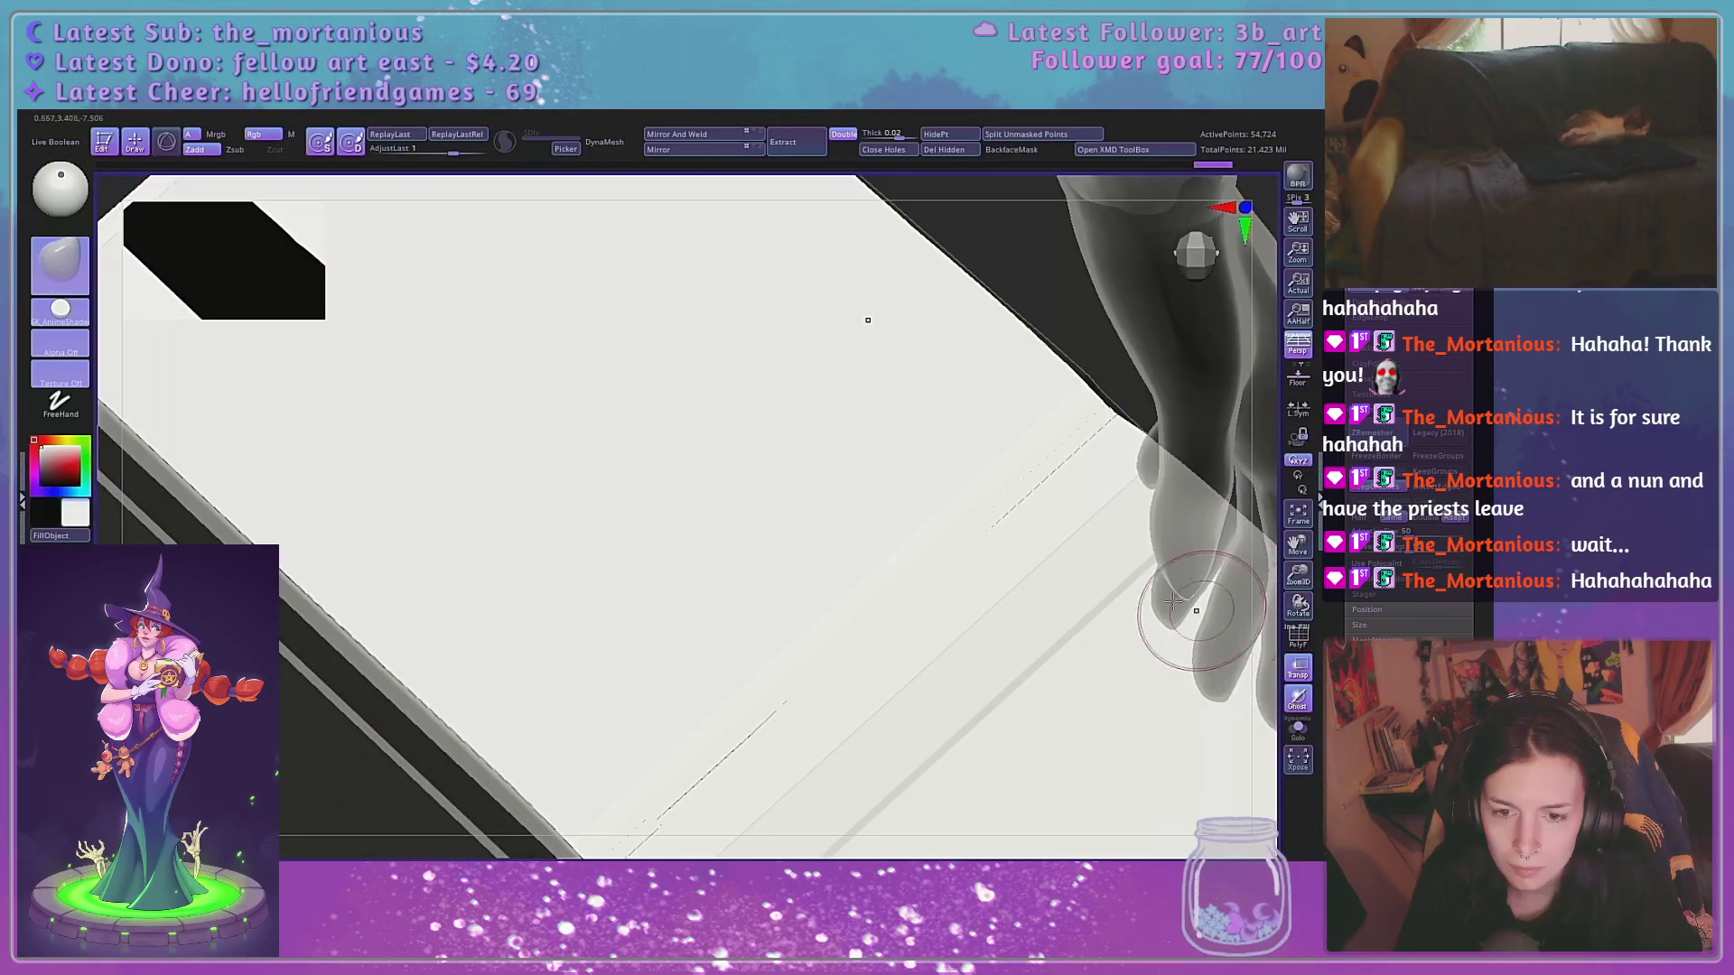
key("ctrl+z")
left_click_drag(1087, 340, 1132, 278)
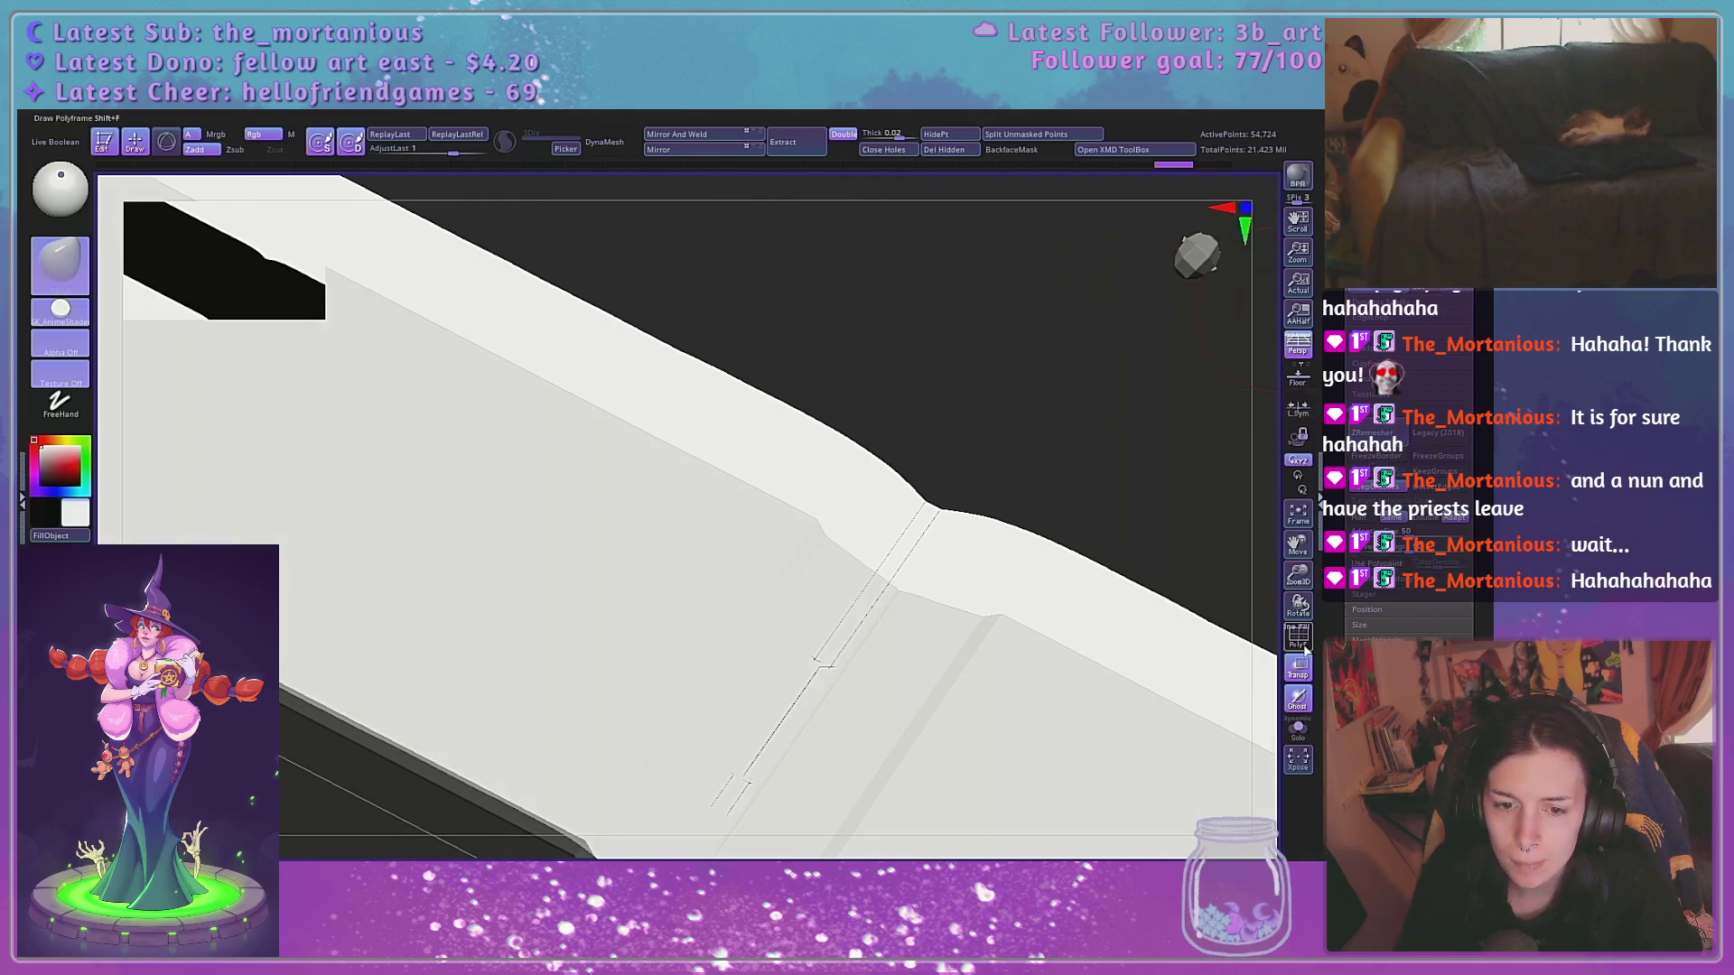
key("shift+f")
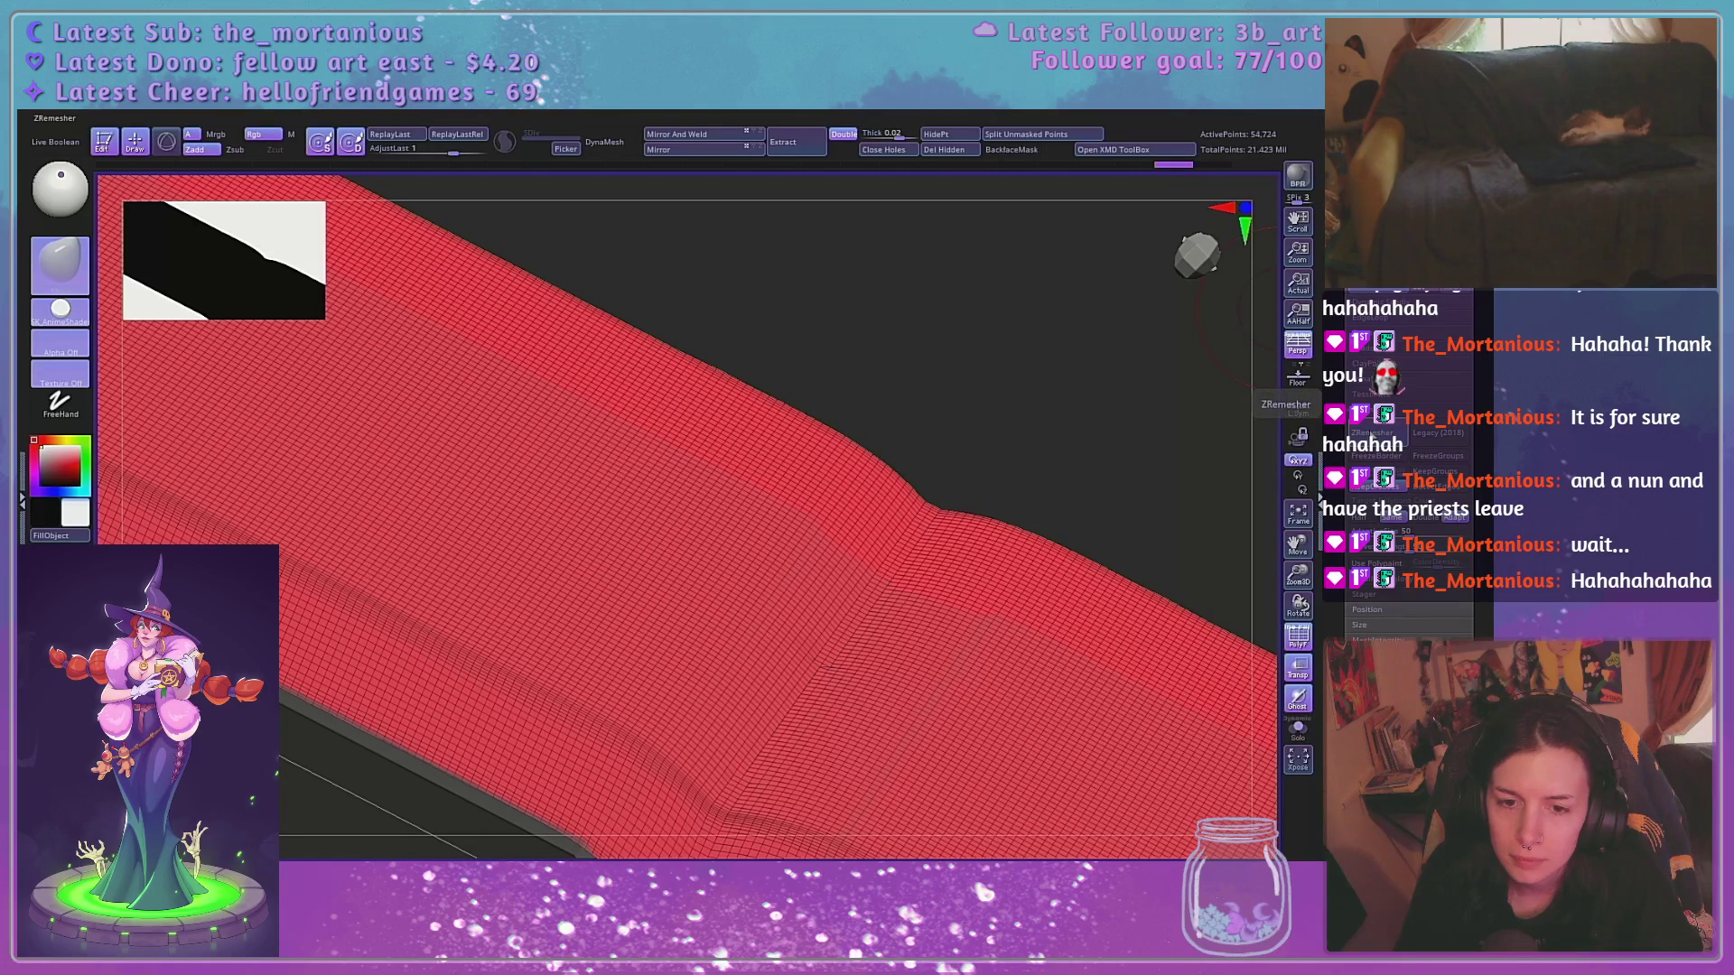
left_click(1372, 433)
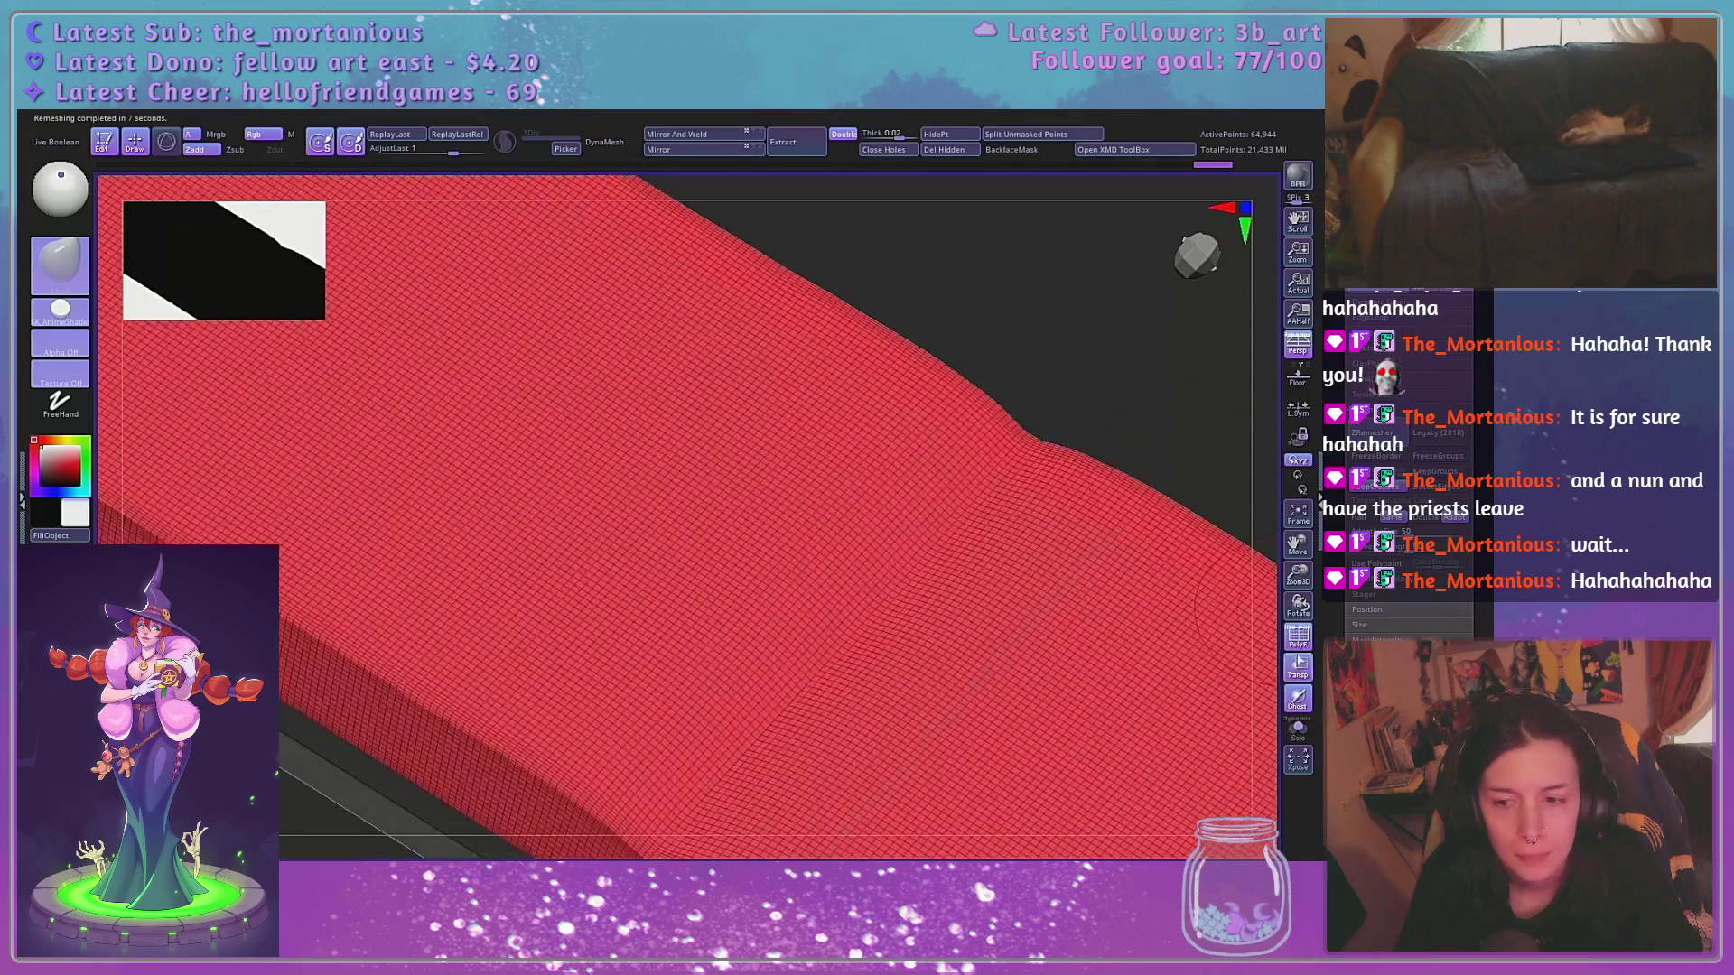
Hide the polyframe, isolate the page block, and switch the material to SkinShade4, facing the open pages
left_click(1298, 636)
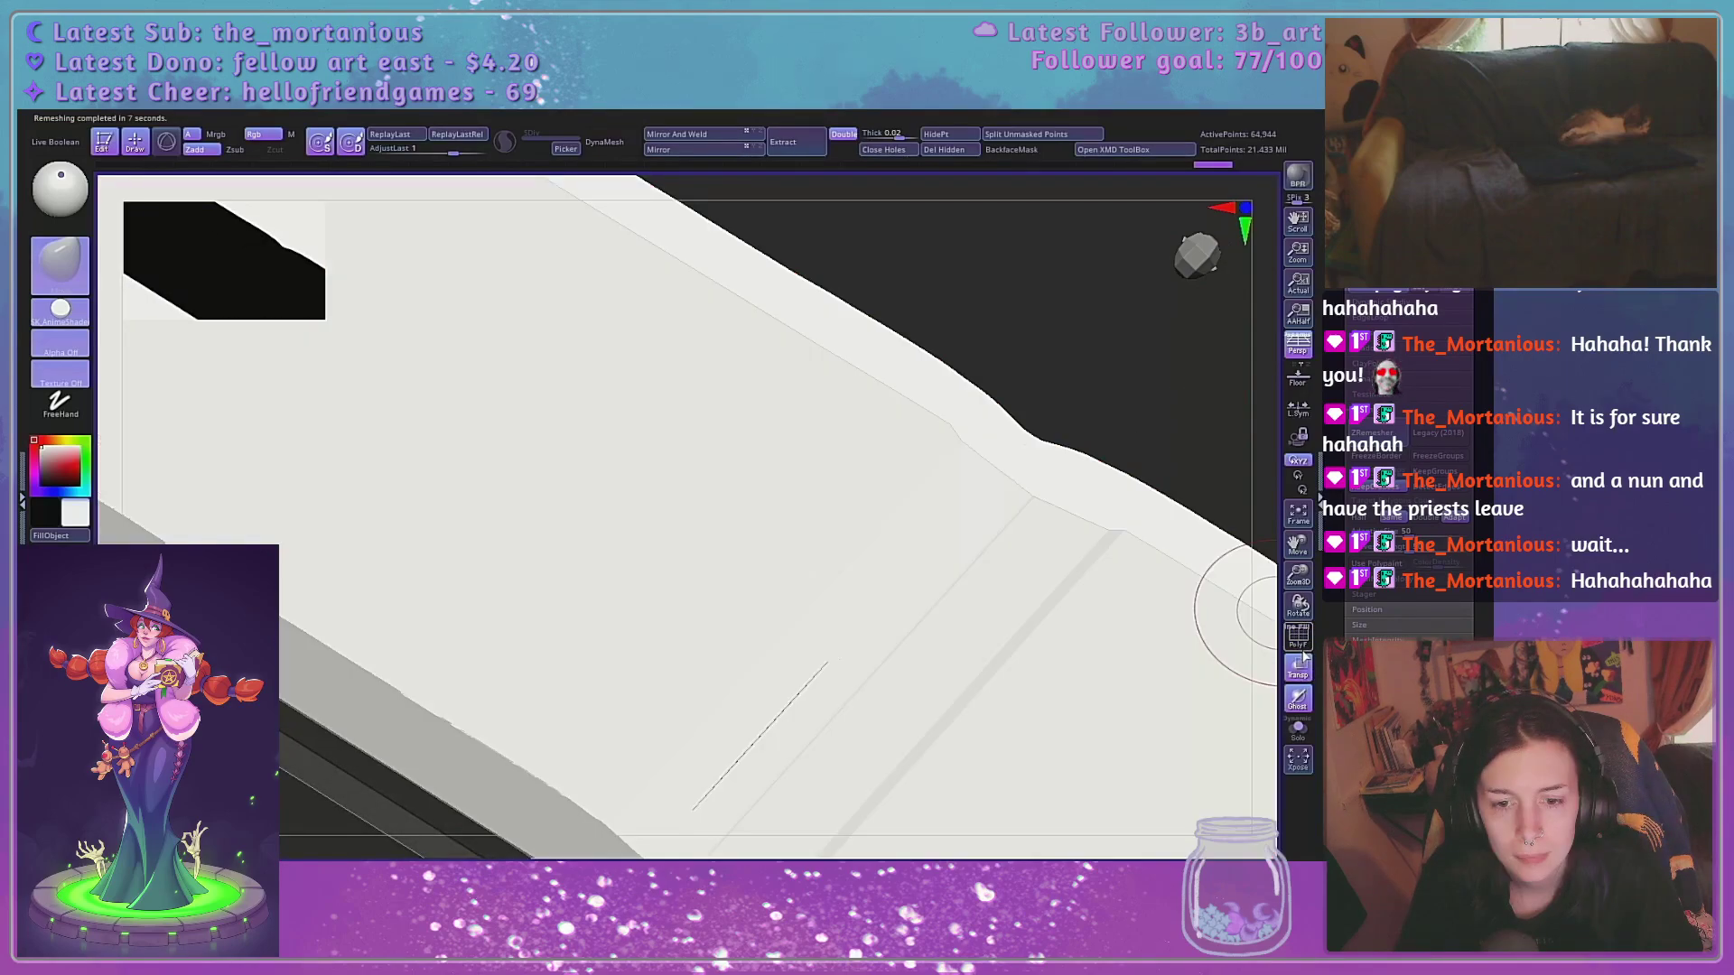
left_click(1298, 732)
left_click_drag(1189, 406, 1192, 542)
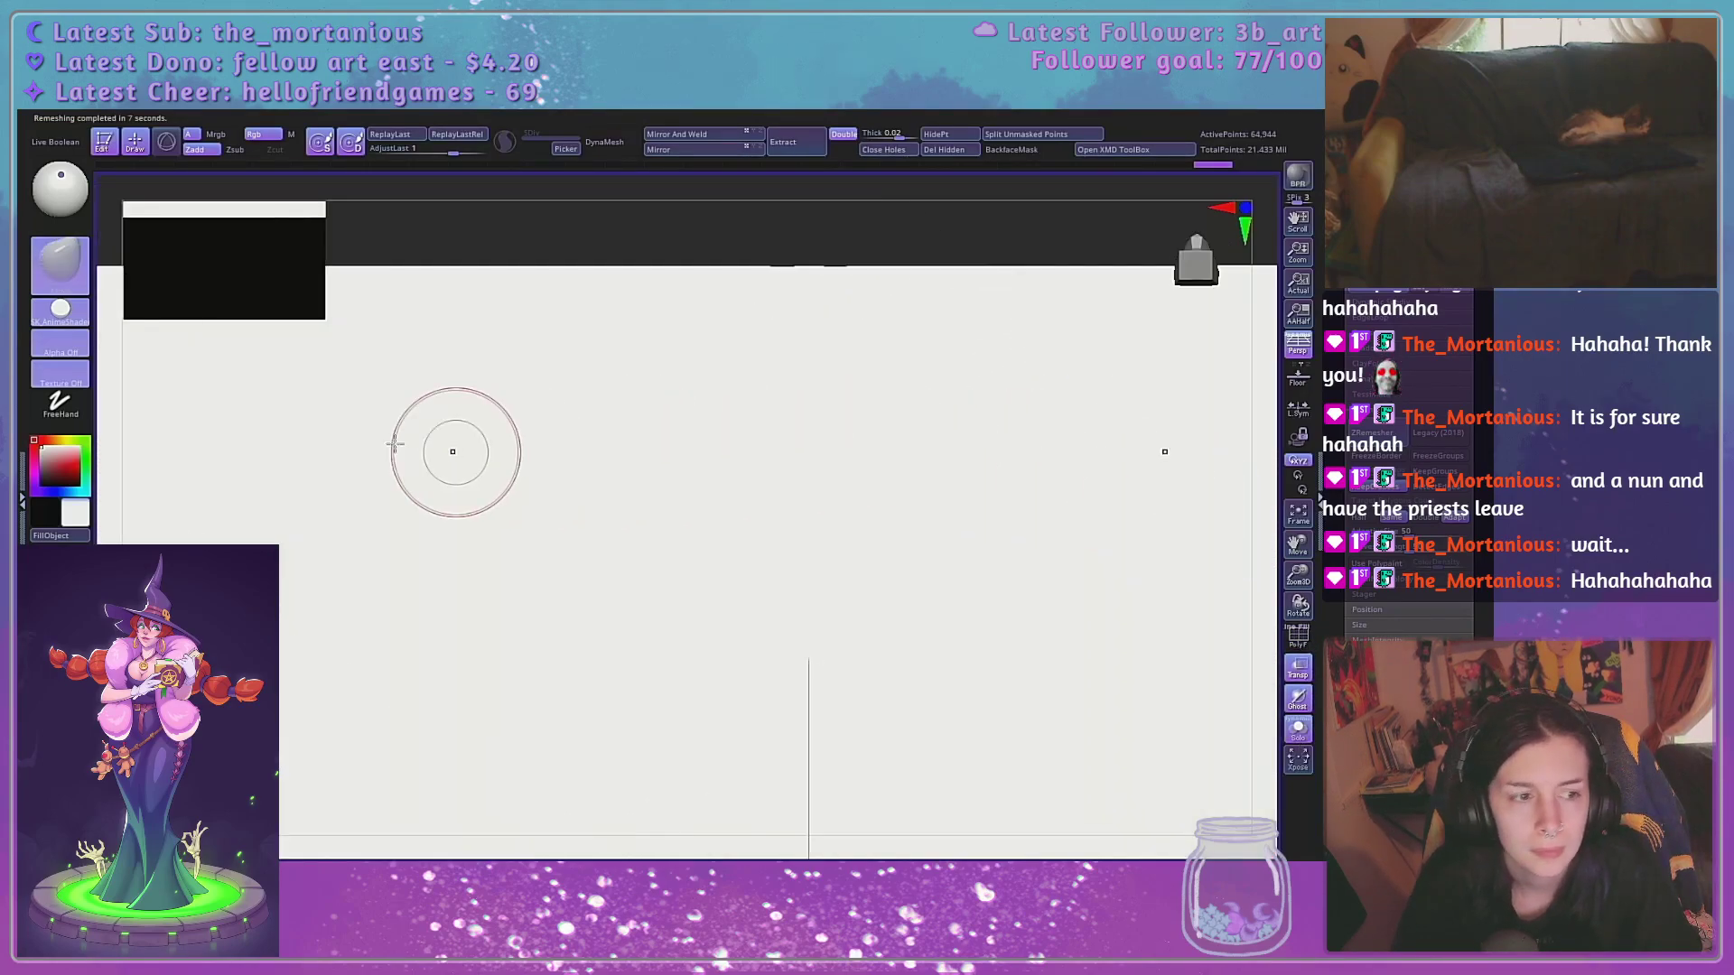
left_click_drag(1298, 611, 1215, 523)
left_click(60, 311)
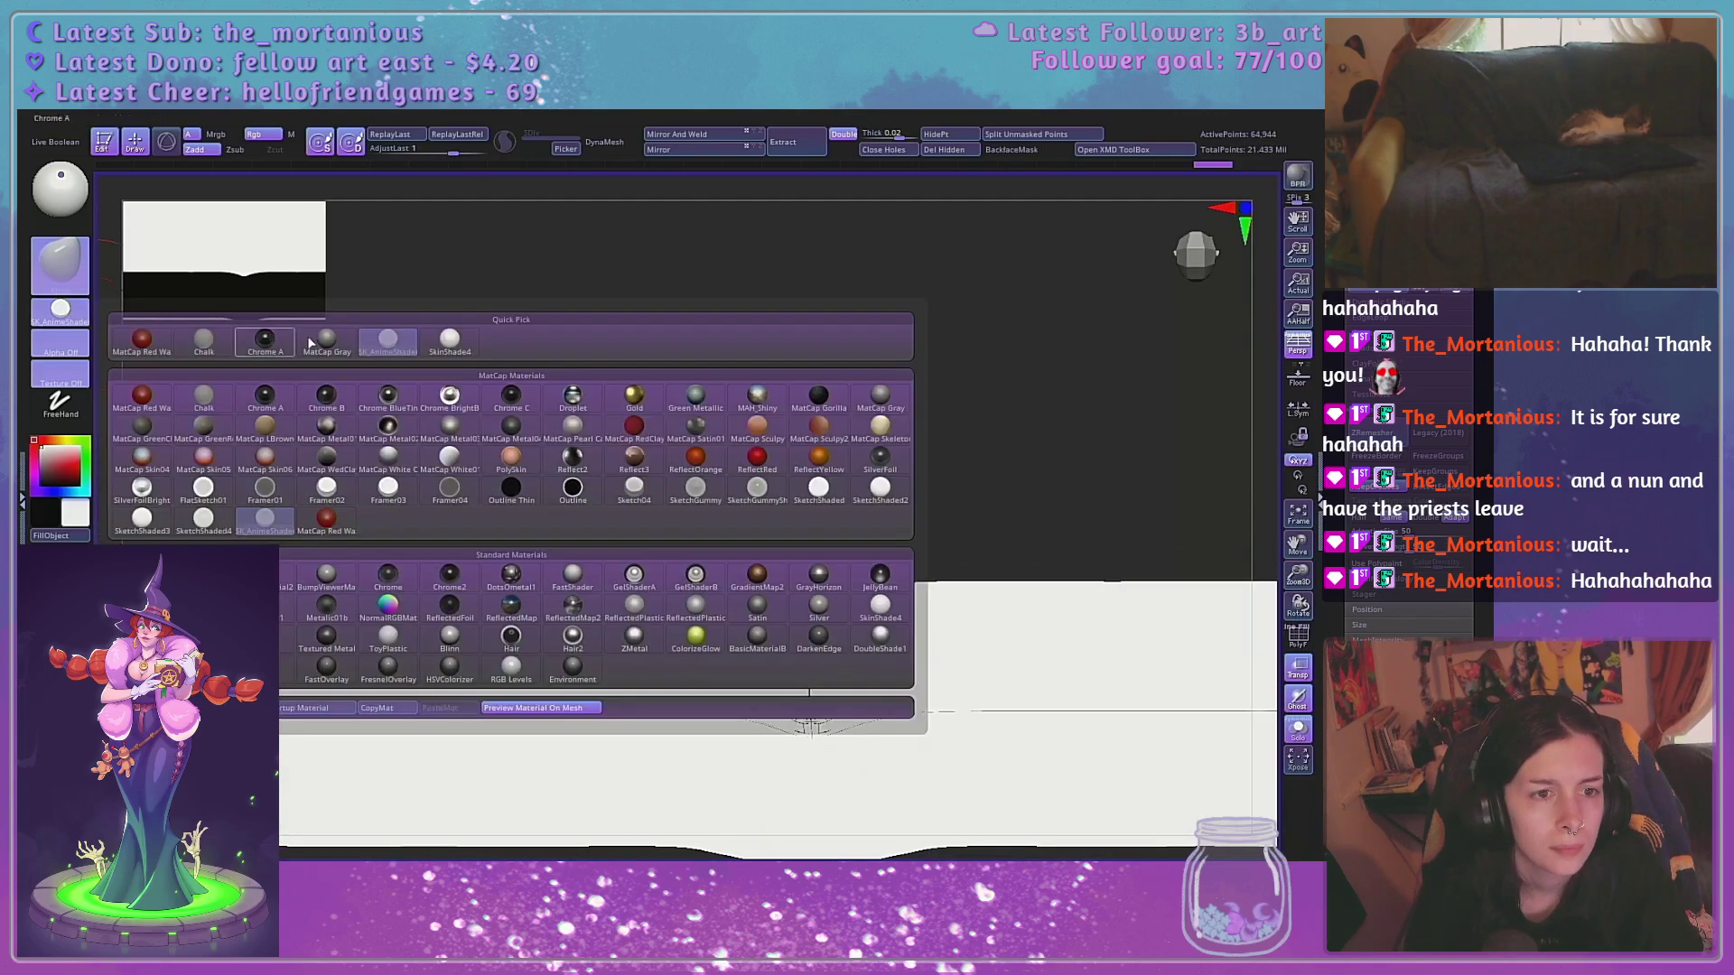
left_click(465, 340)
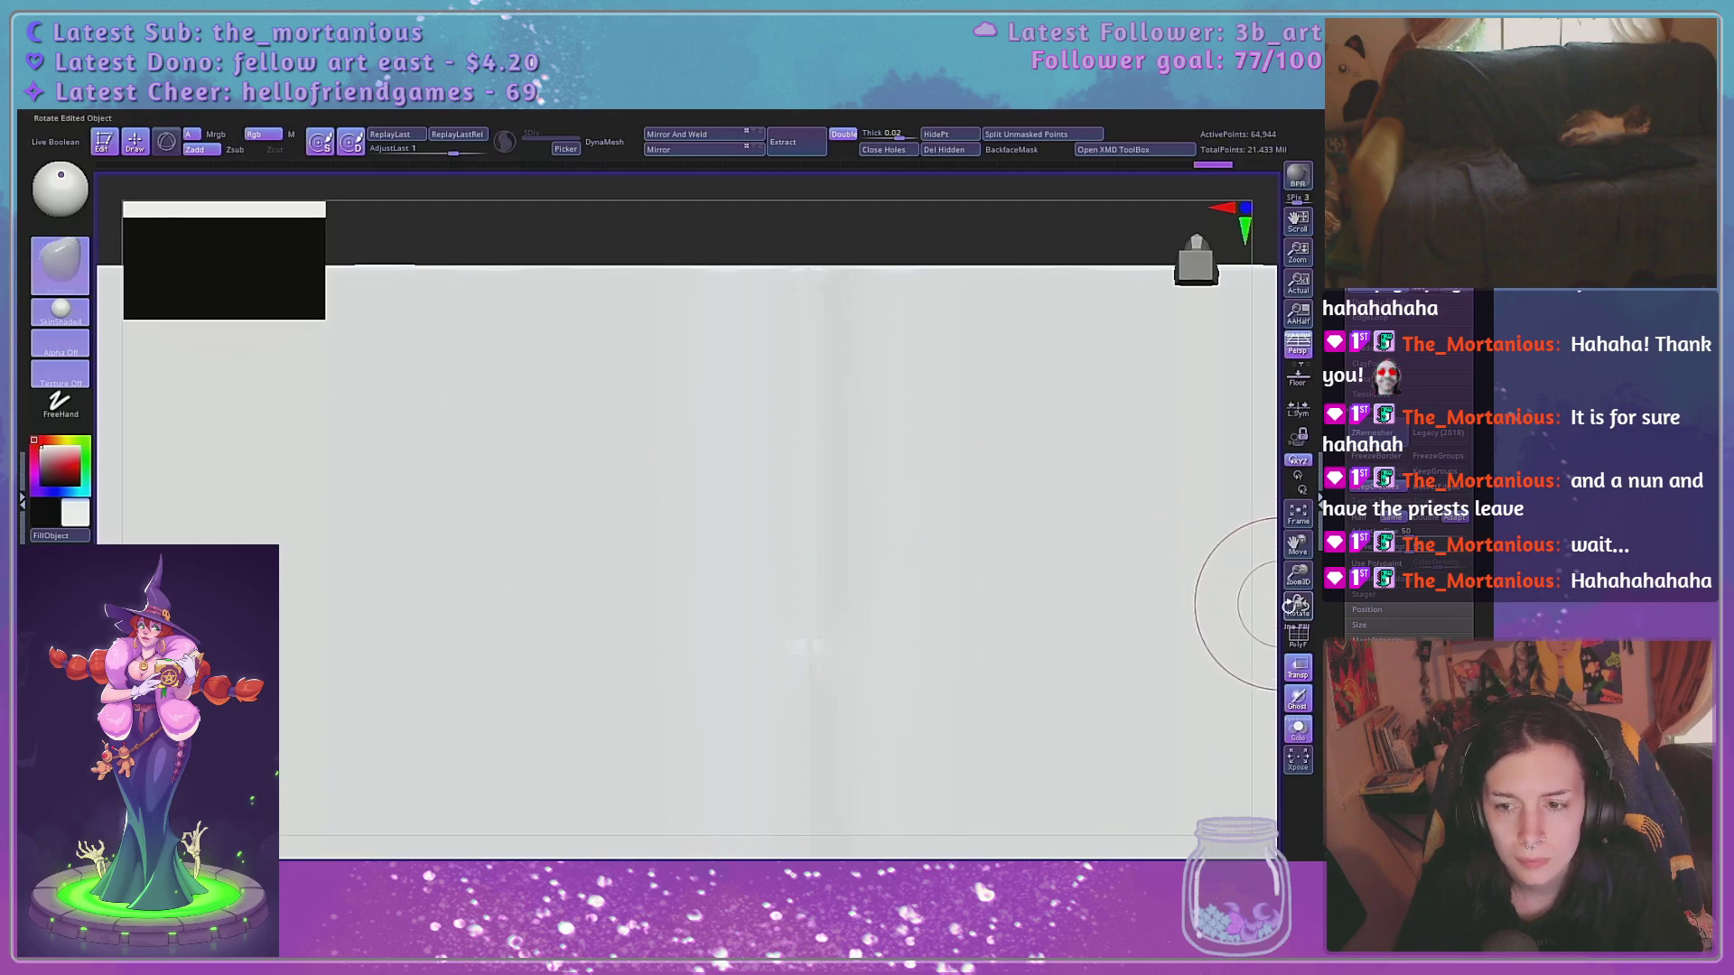
left_click_drag(1298, 578, 1298, 497)
left_click_drag(954, 375, 924, 272, "alt")
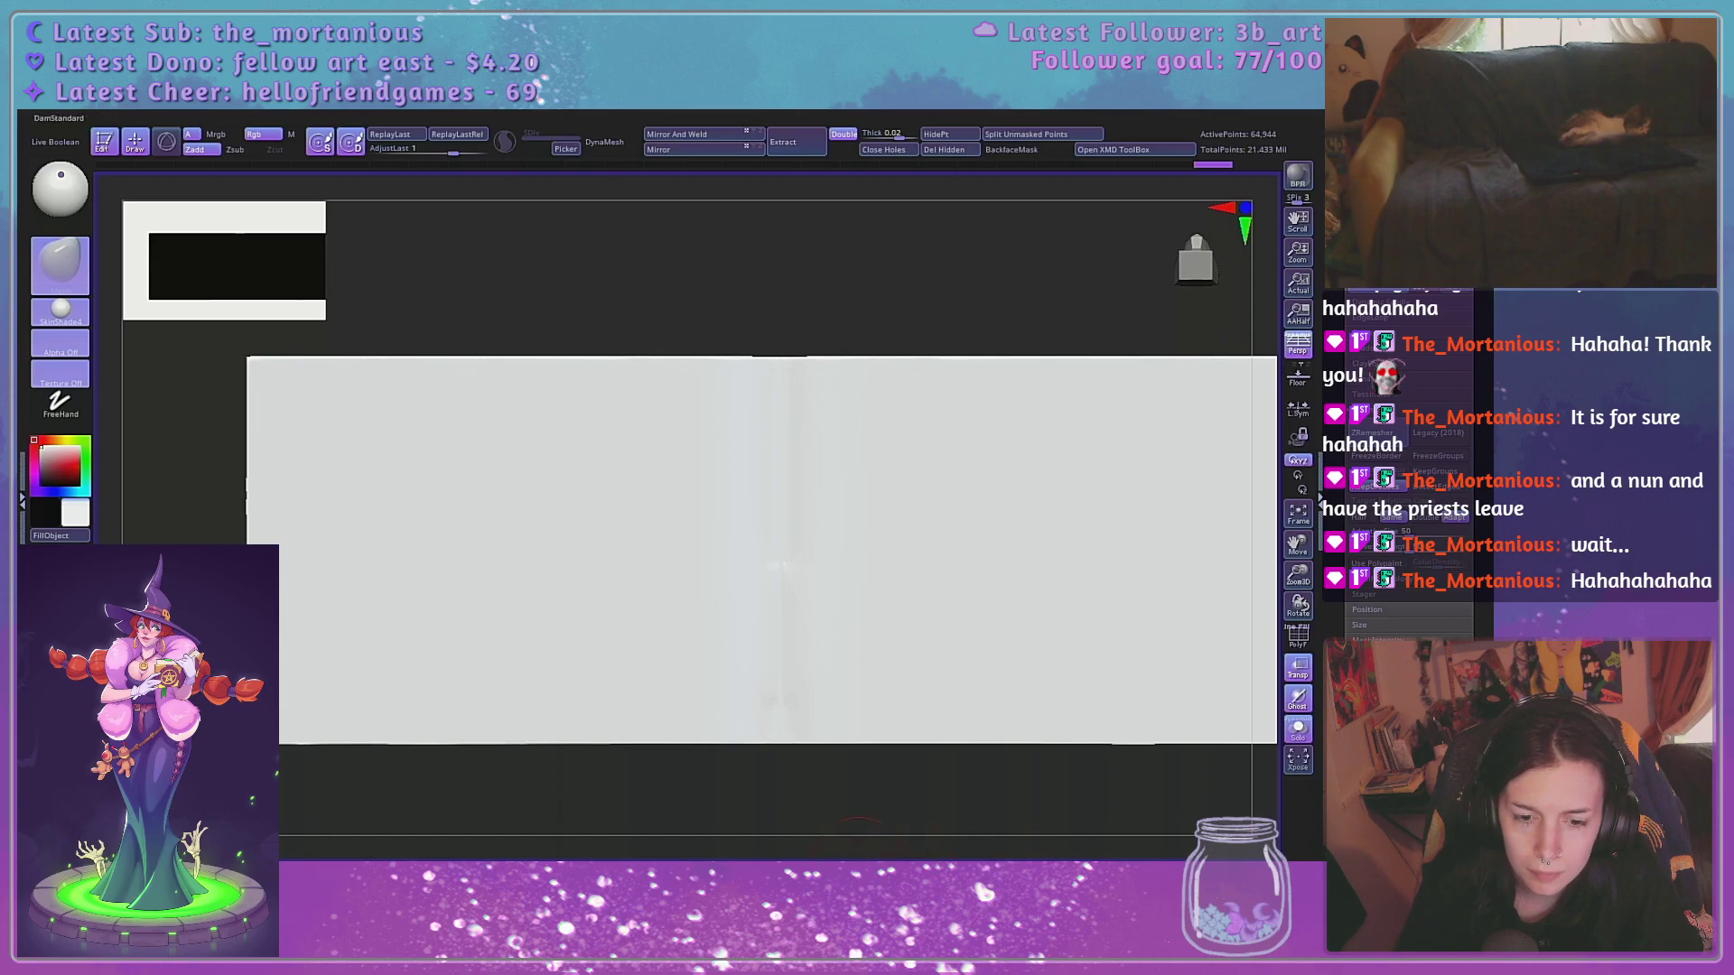
Carve a straight crease down the full centre fold of the pages with the DamStandard brush
left_click(716, 116)
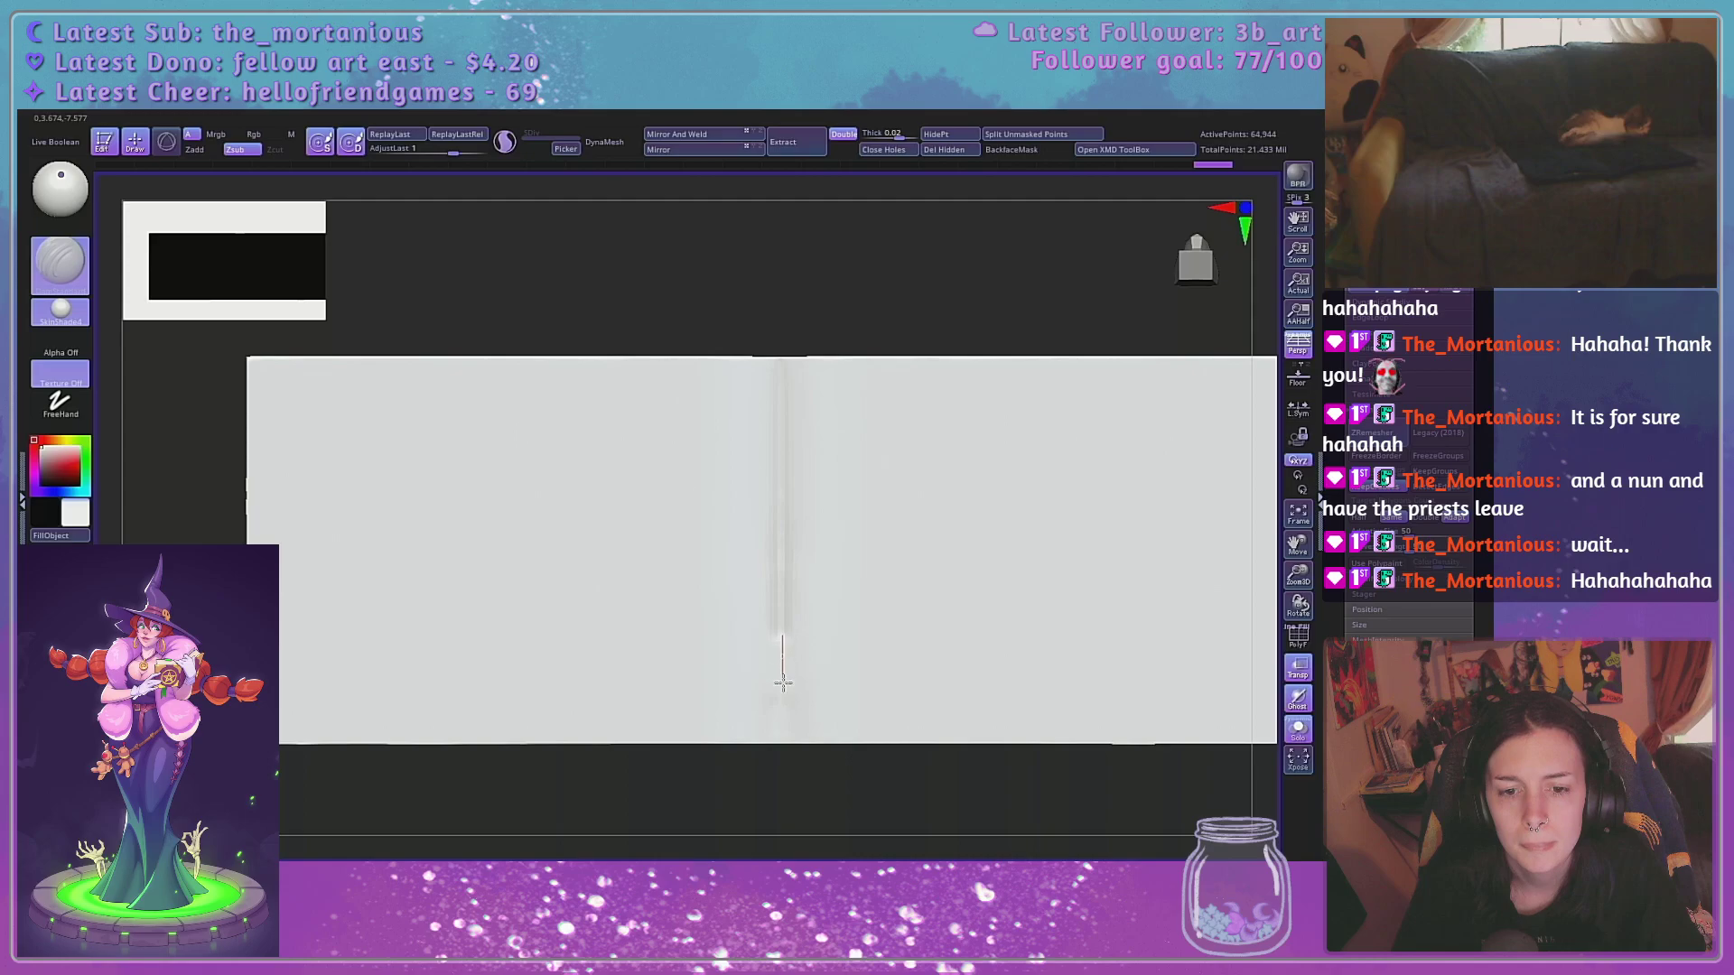
left_click_drag(848, 782, 936, 232)
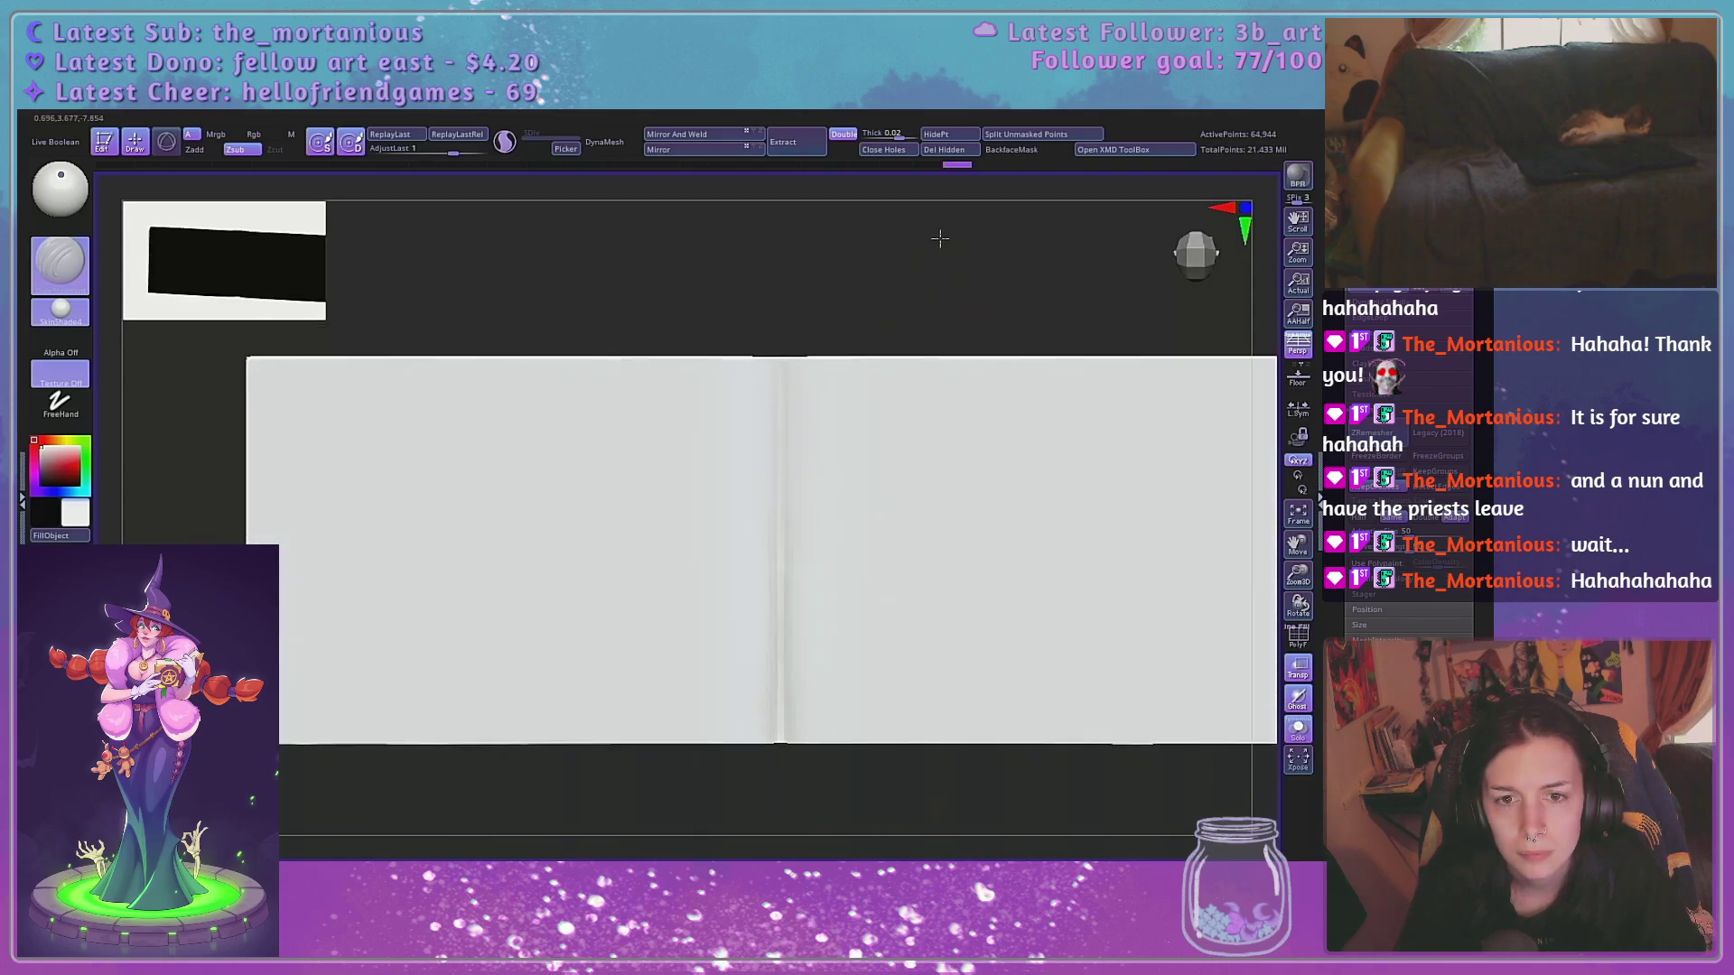
left_click_drag(803, 261, 836, 394)
Apply a slight Contrast deformation to the page block to sharpen its fold and edges
left_click(1375, 166)
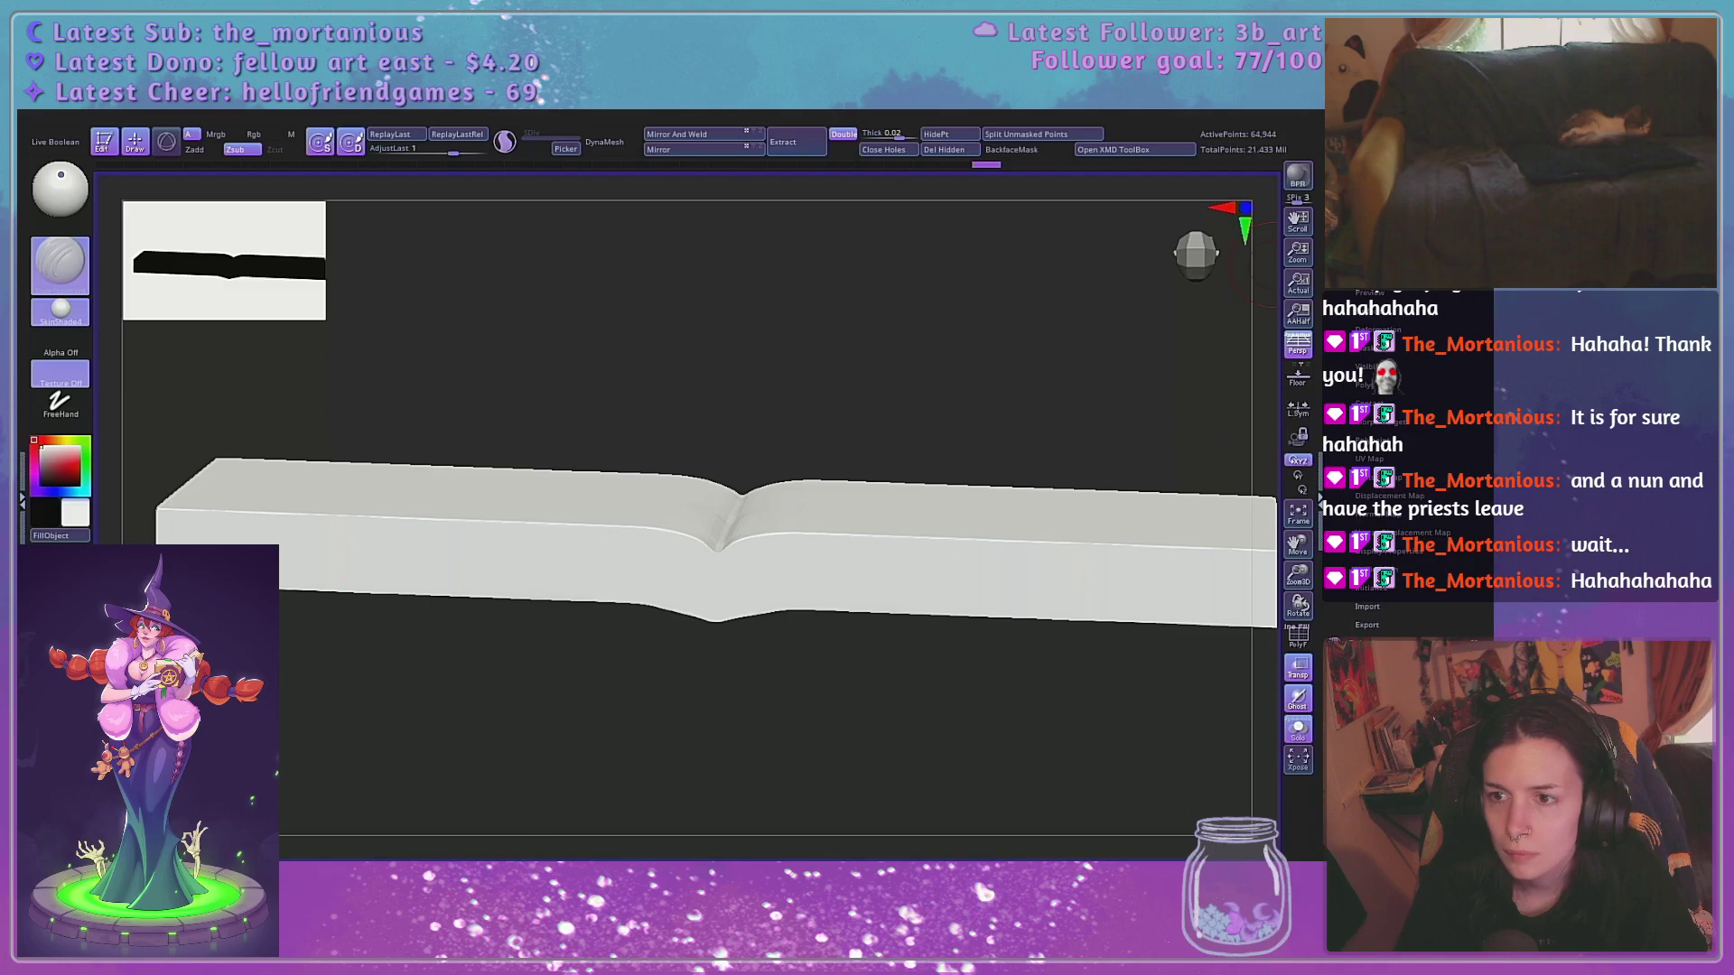
left_click(1378, 330)
left_click_drag(1298, 576, 1297, 666)
scroll(1409, 460, "down", 3)
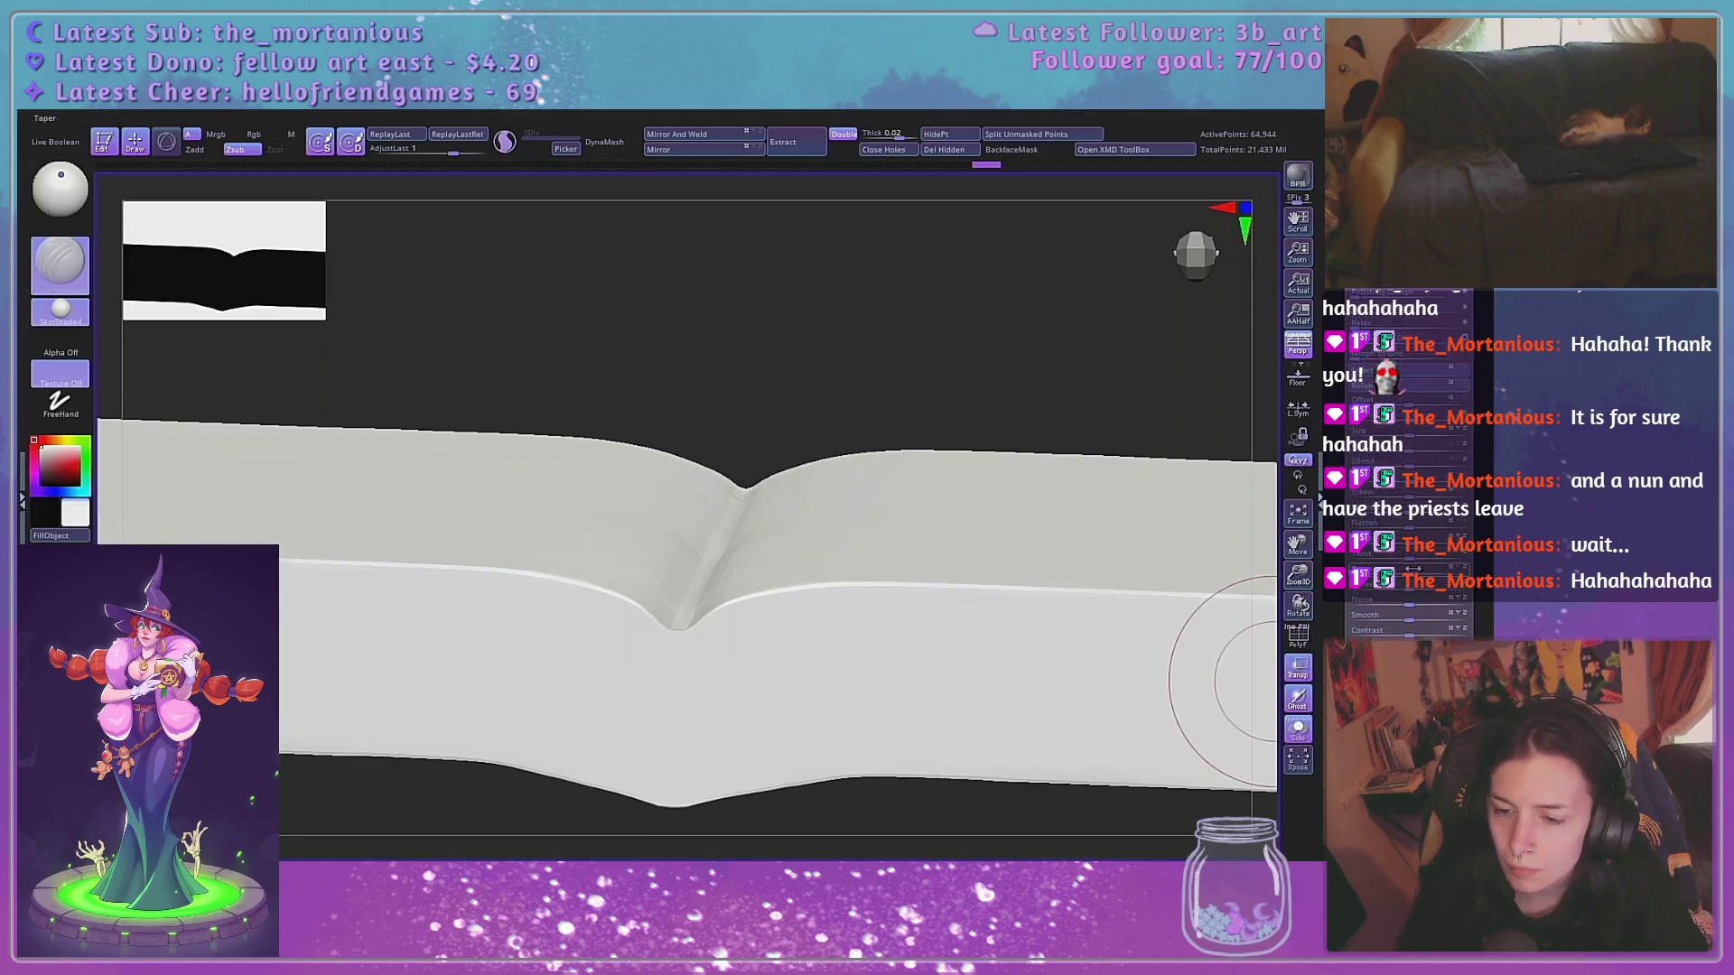
left_click_drag(1411, 633, 1422, 635)
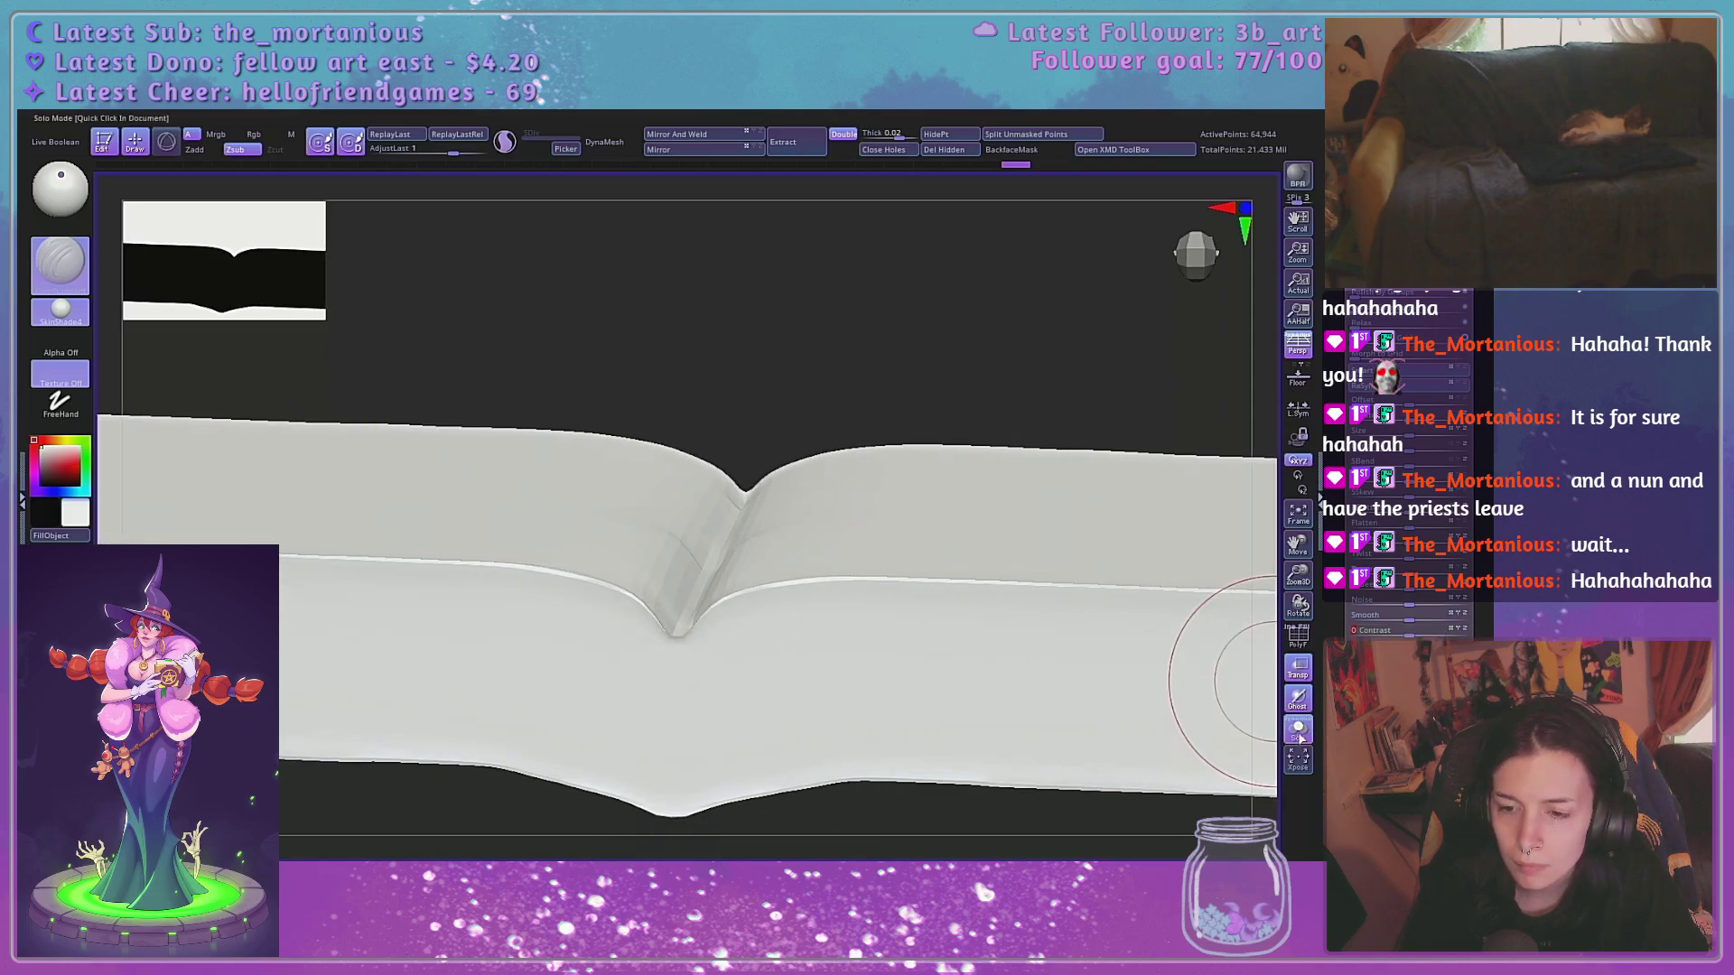
Turn off Solo and transparency, and examine how the pages fit the cover from the book's end
left_click(1300, 737)
left_click(1298, 680)
left_click_drag(1298, 607, 1006, 724)
left_click_drag(1307, 575, 1285, 566)
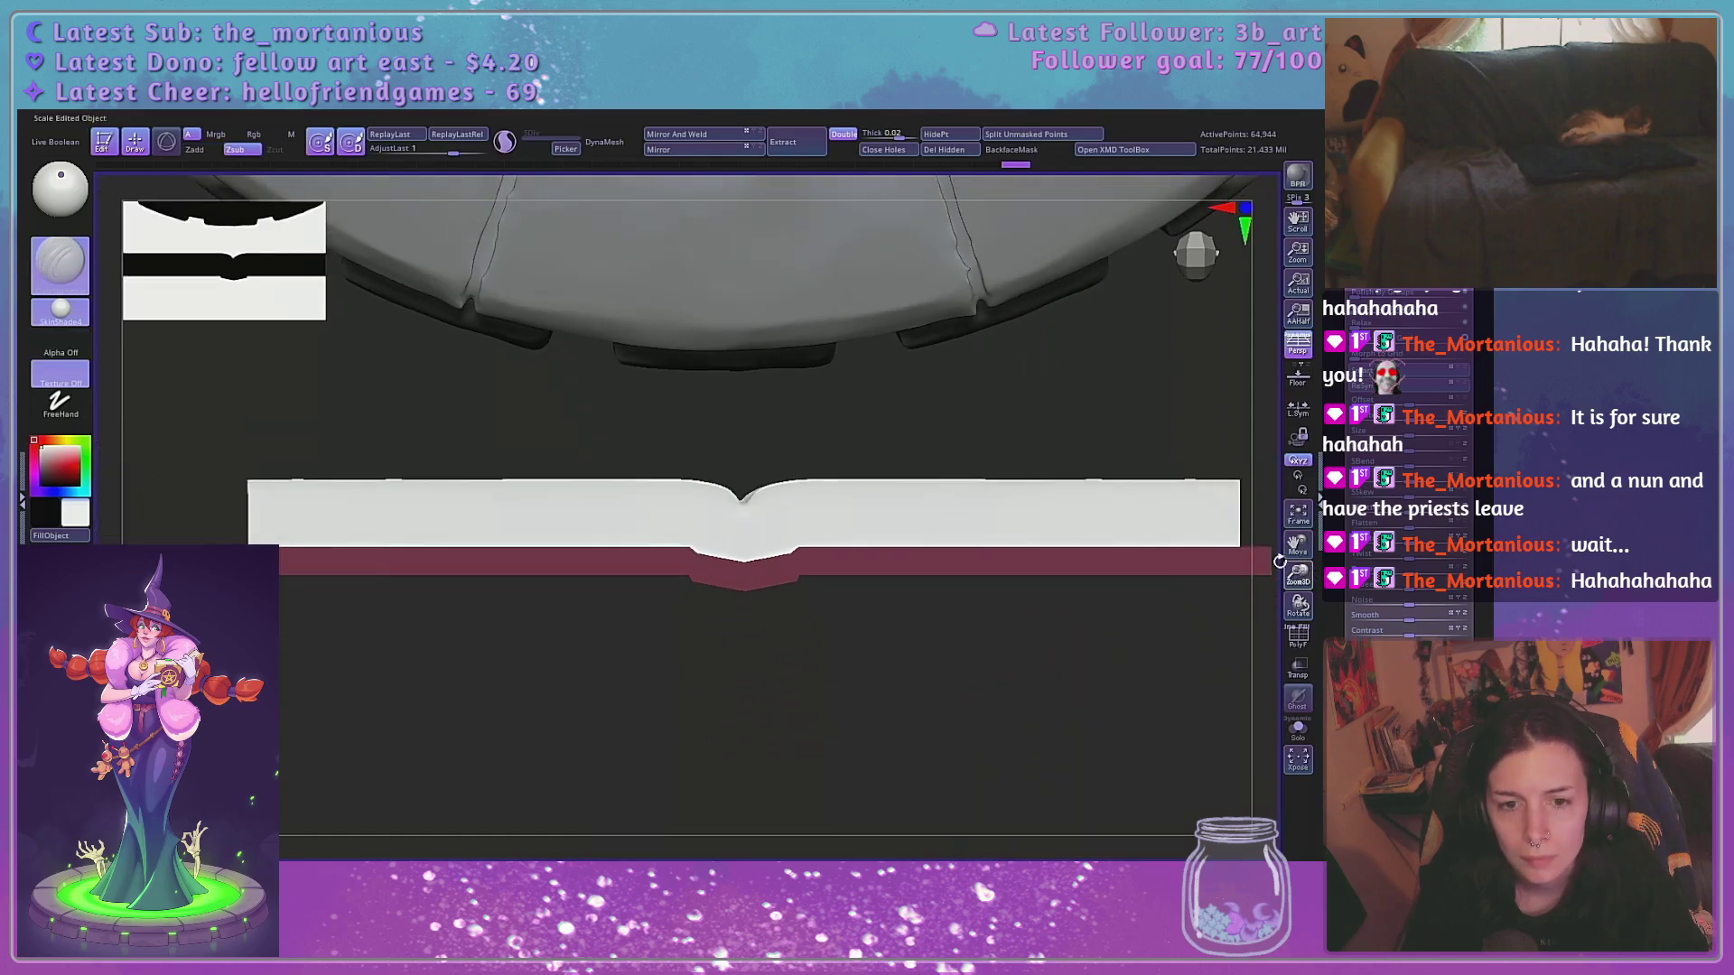
left_click_drag(1176, 638, 981, 688, "alt")
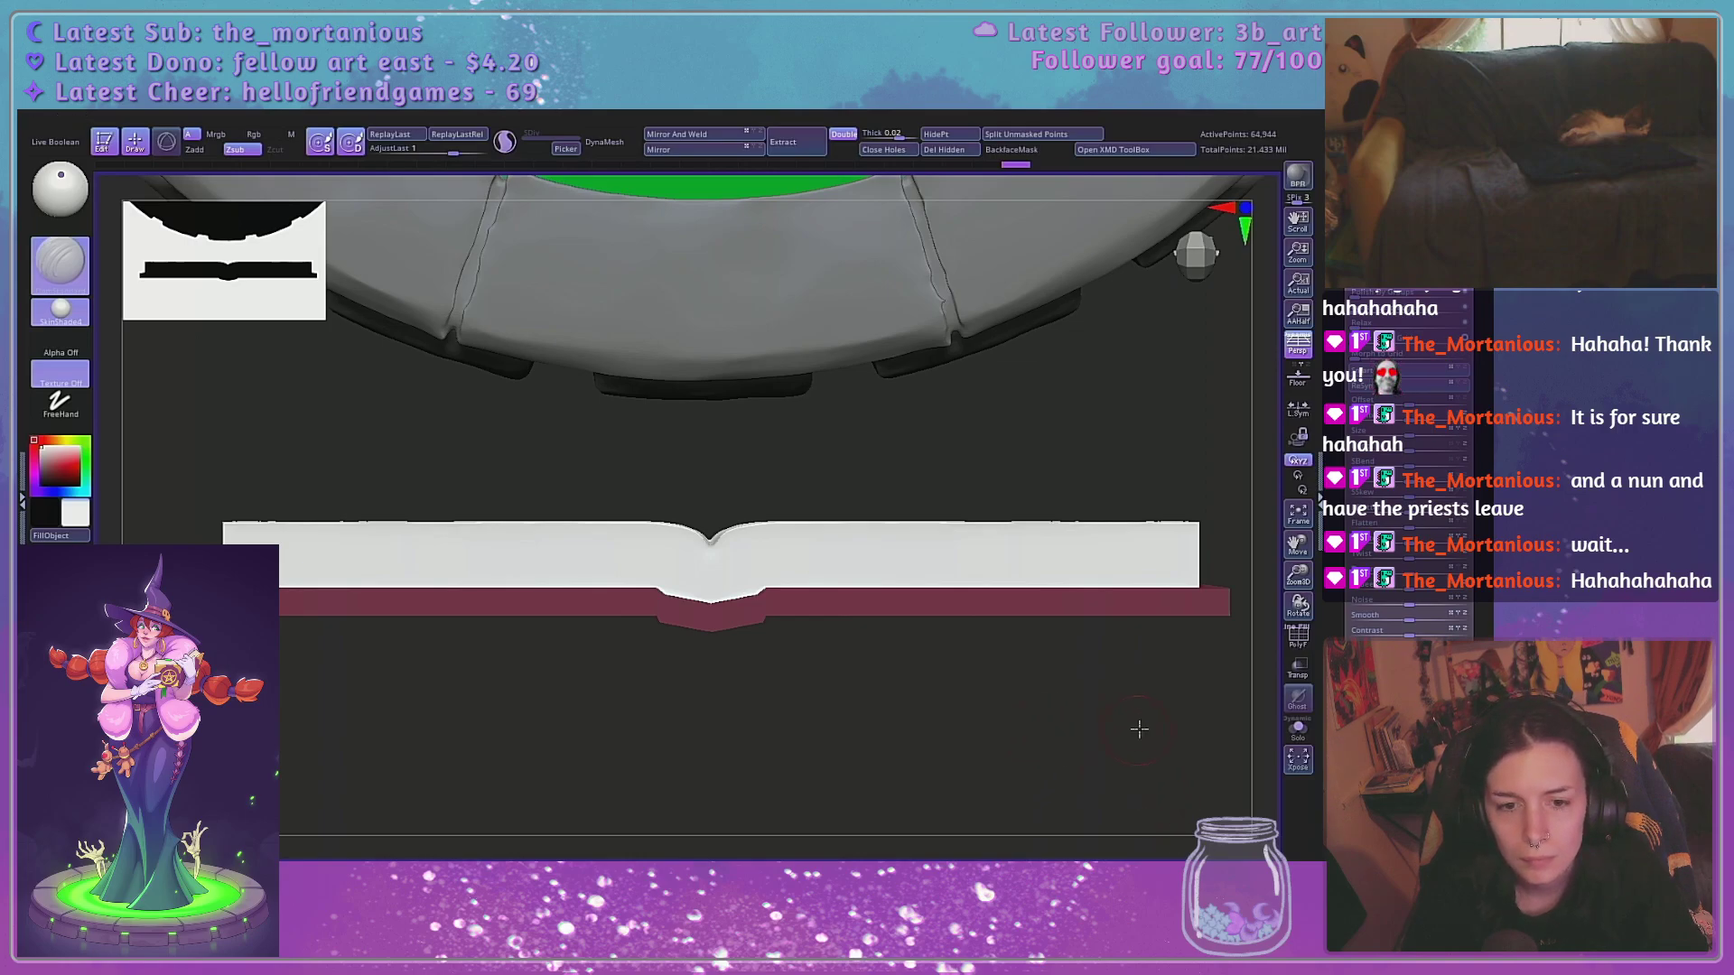
Start a Bend Curve deformer on the page block in an orthographic end view, increasing the curve resolution to nine control points
left_click_drag(1138, 729, 588, 648)
key("w")
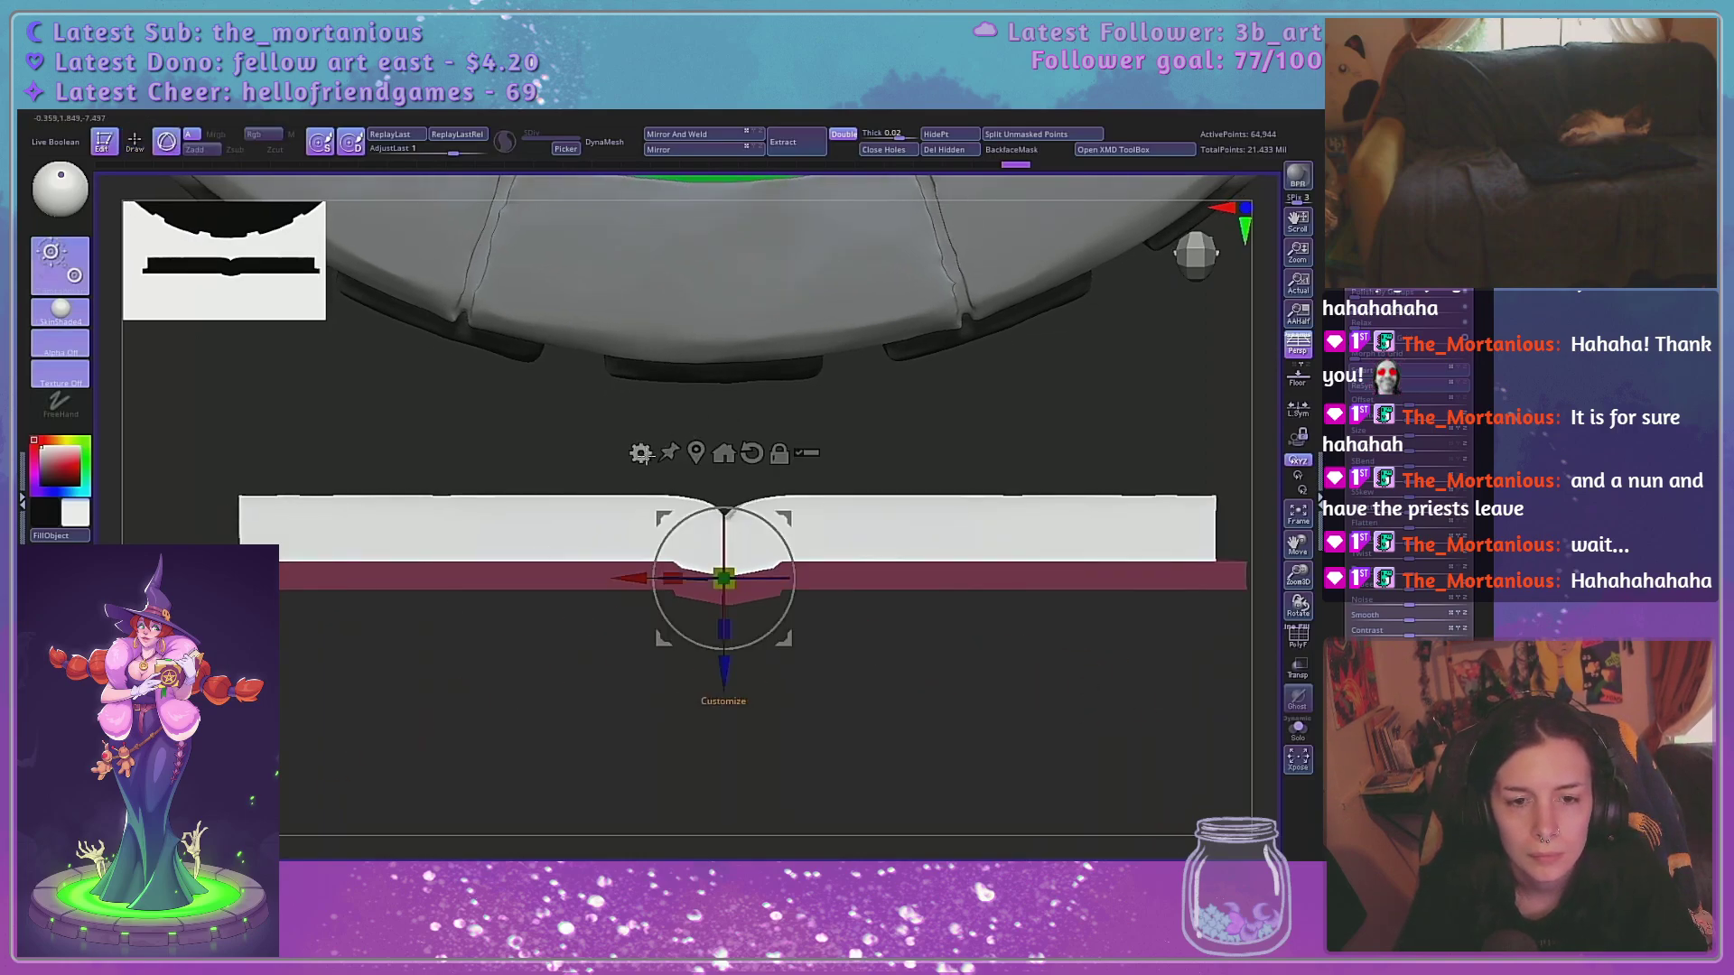
left_click(642, 449)
left_click(804, 501)
left_click(1297, 344)
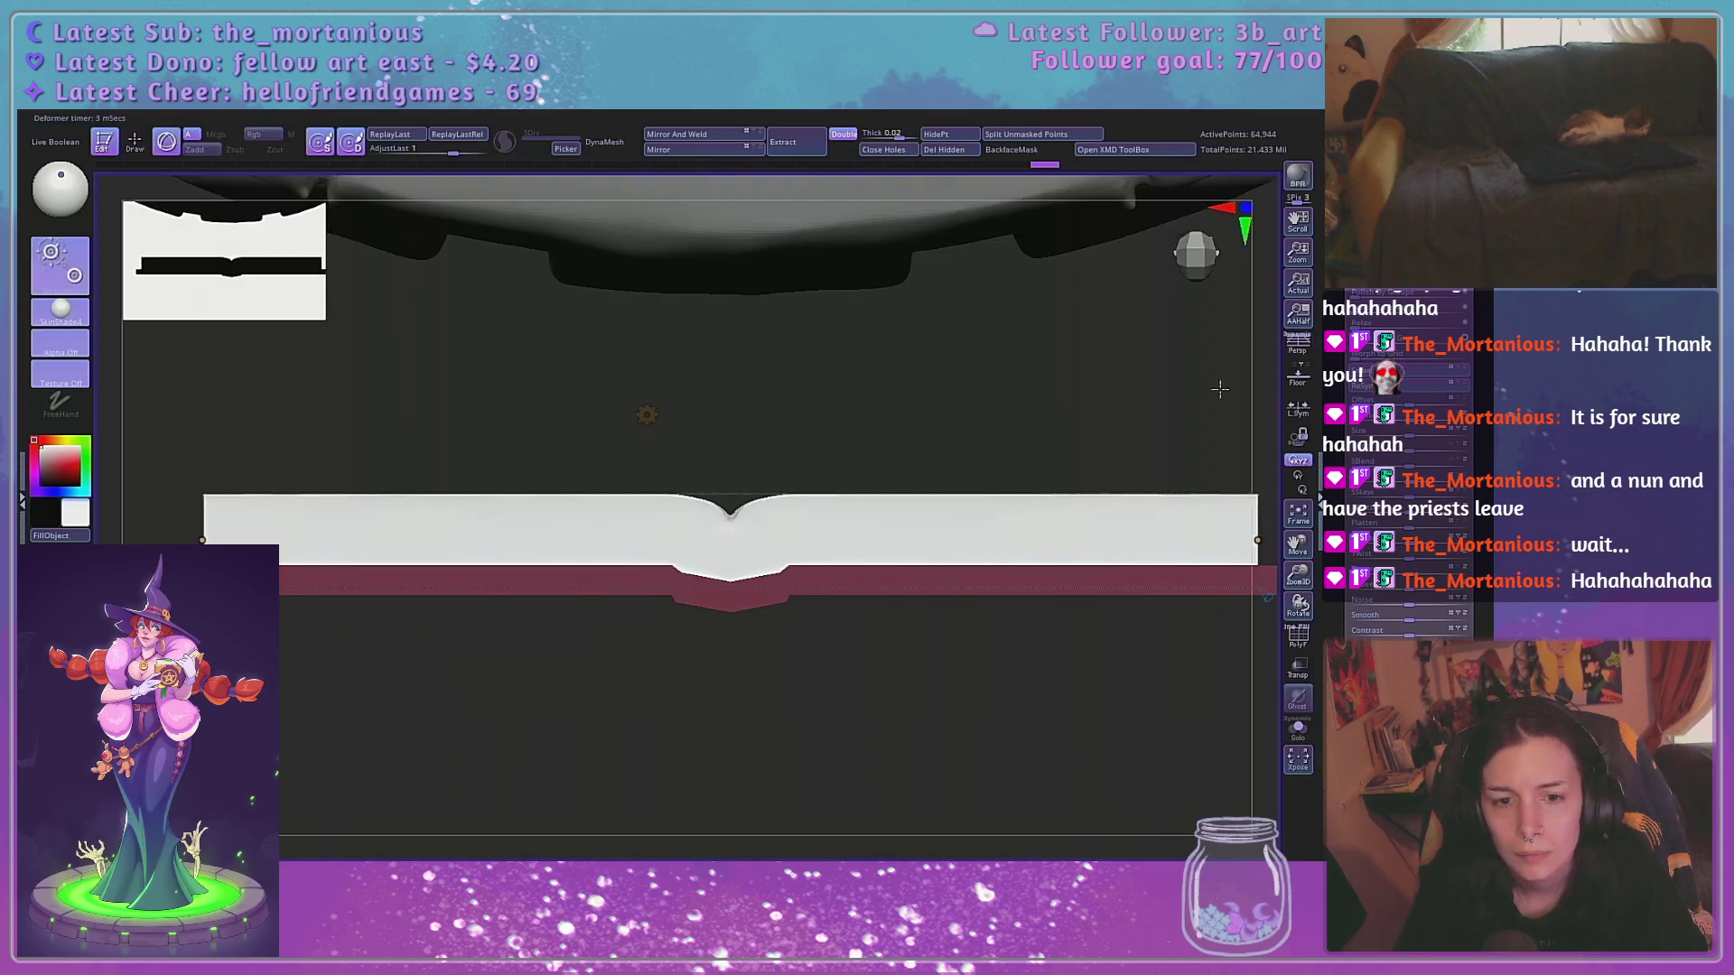
left_click_drag(962, 404, 1073, 409)
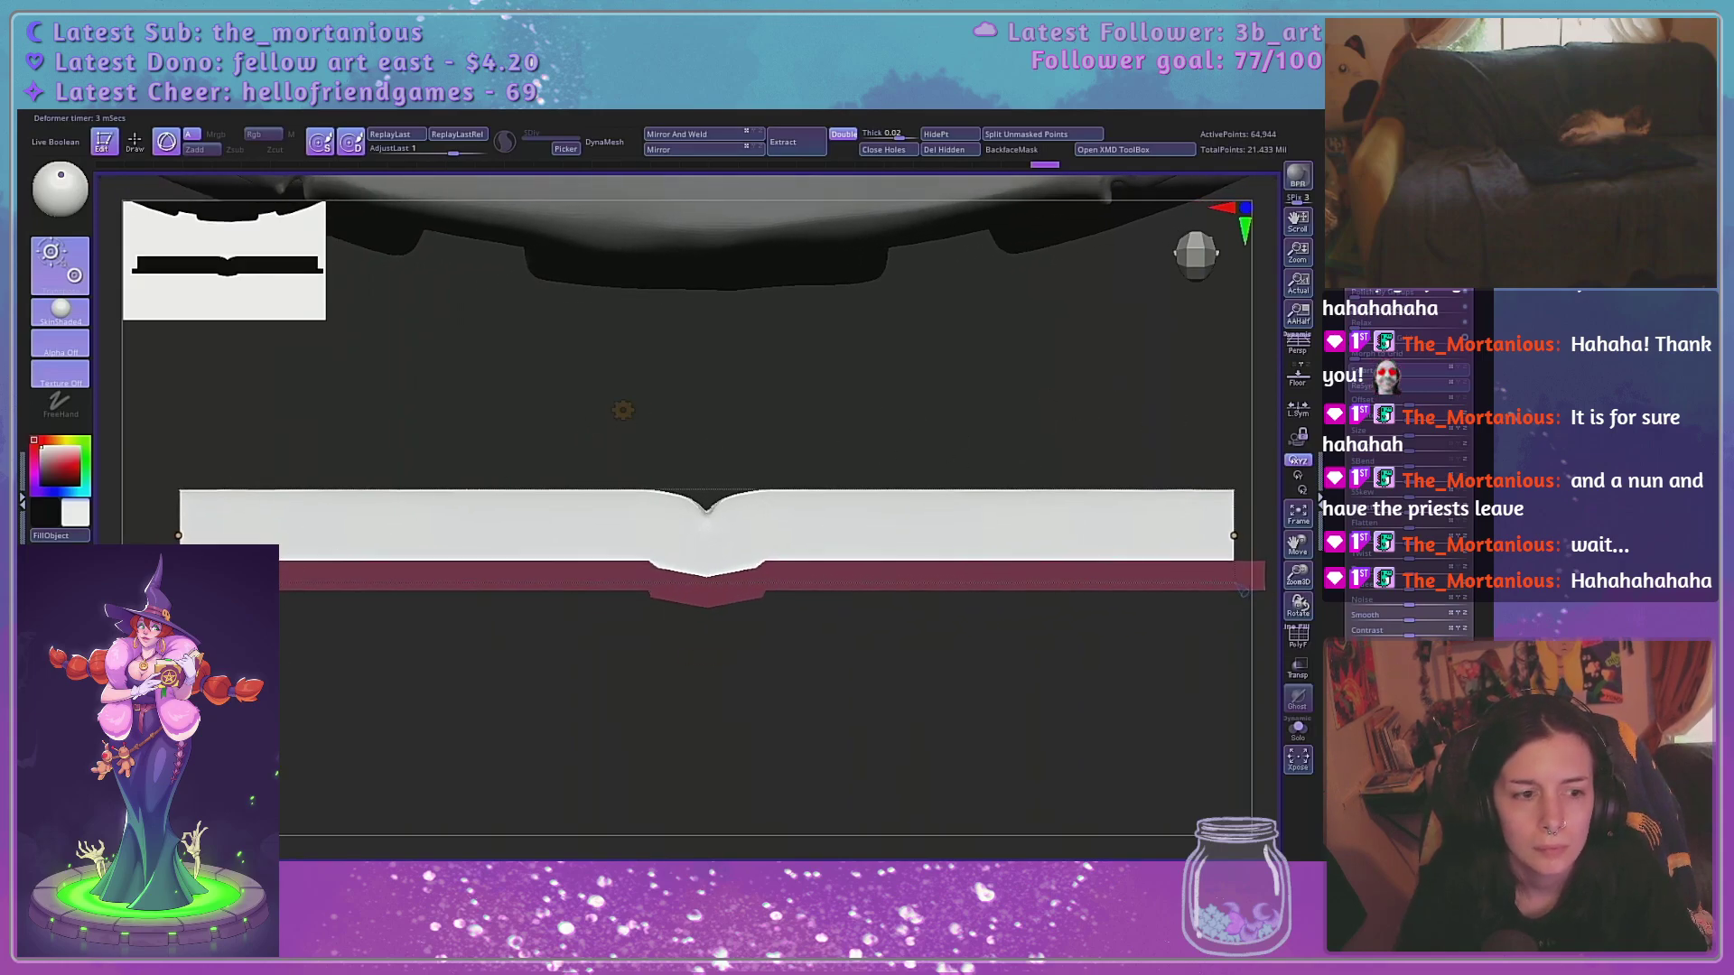
left_click_drag(1243, 591, 1235, 591)
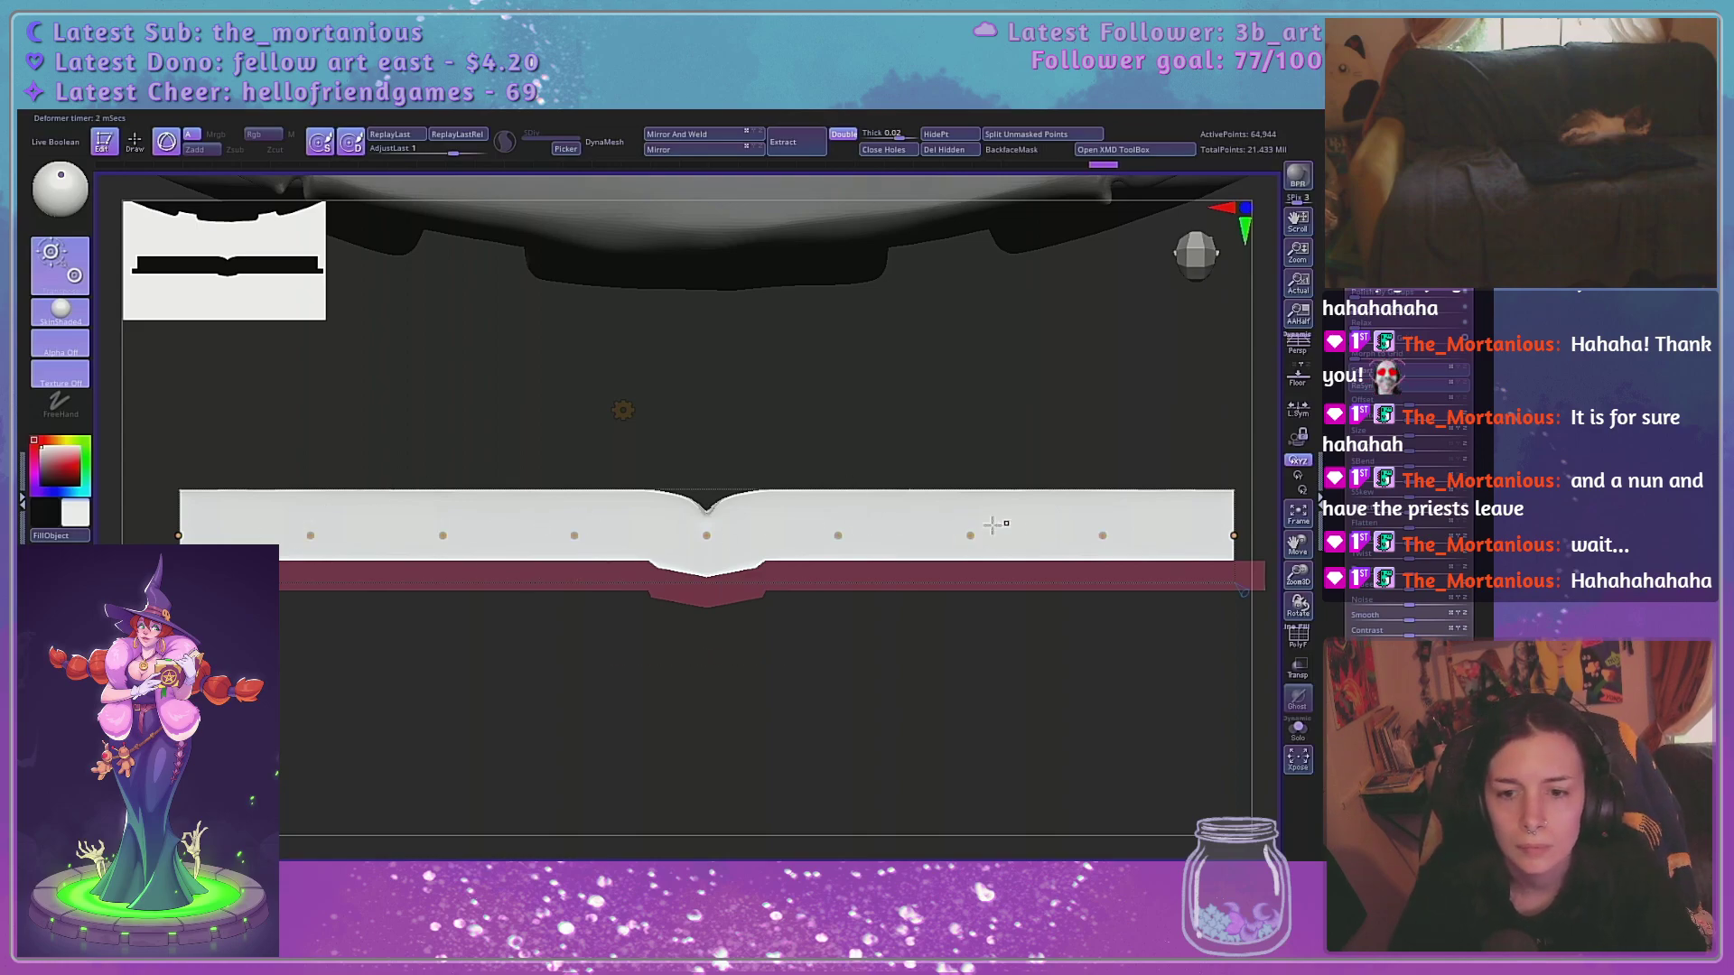
Raise the curve points on both sides of the fold to arch the pages symmetrically, and adjust the outer ends and centre
left_click_drag(971, 536, 973, 509)
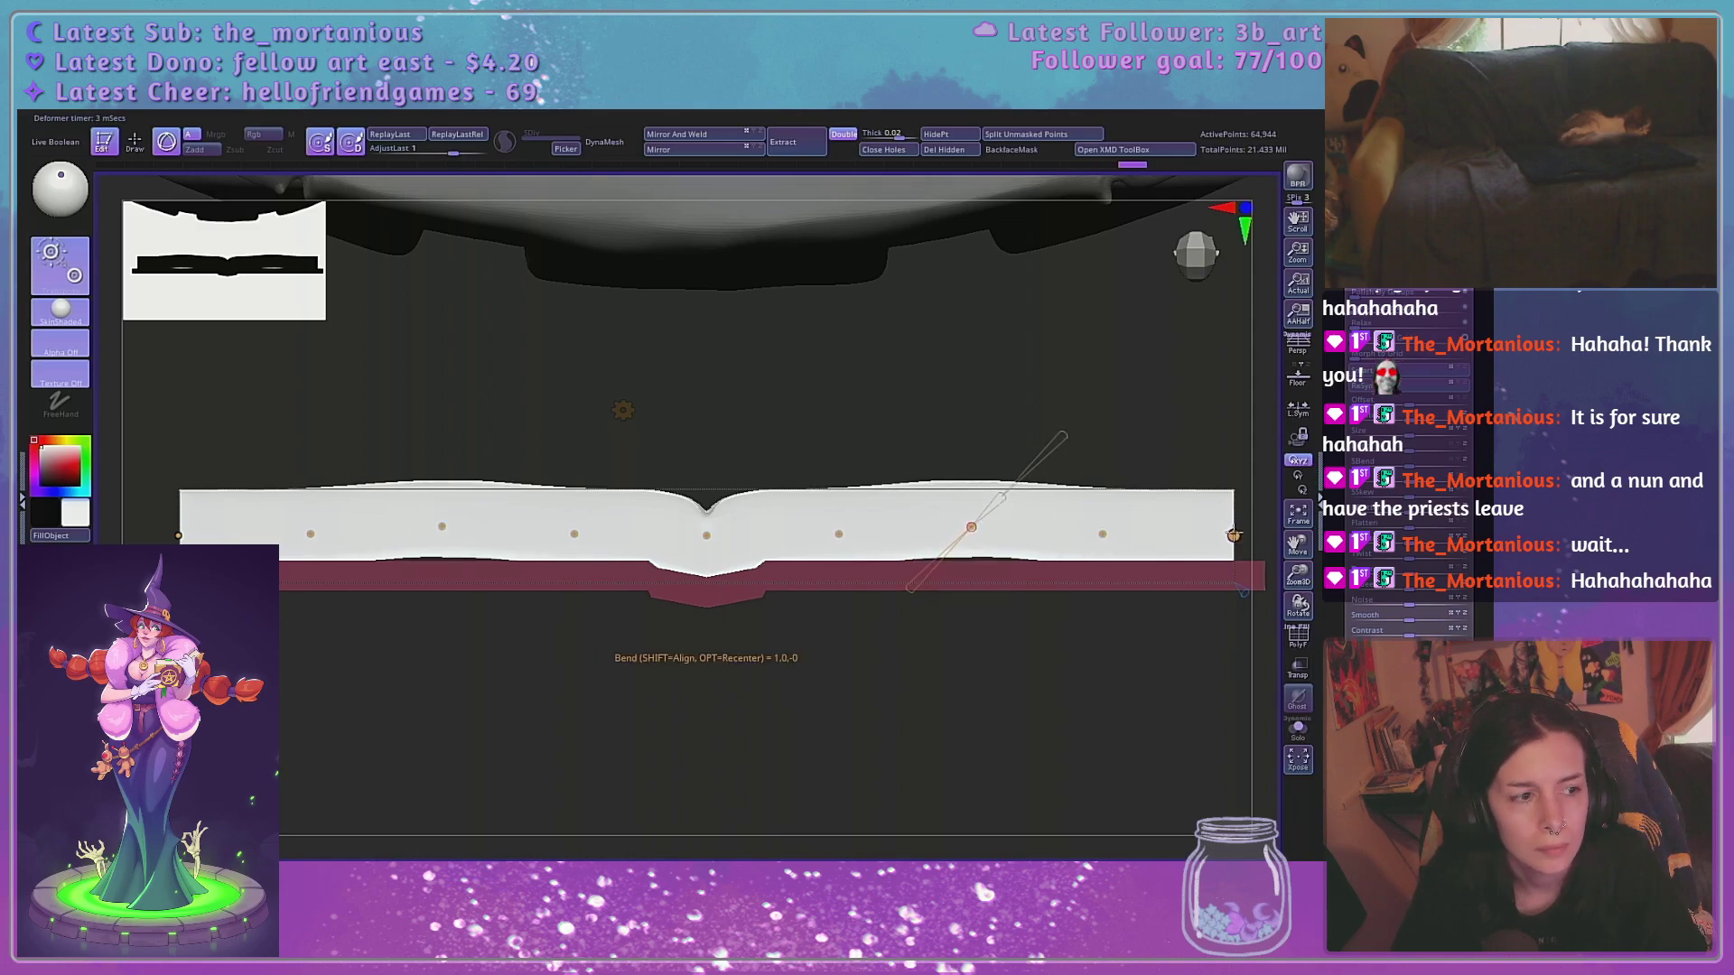
left_click_drag(839, 533, 842, 524)
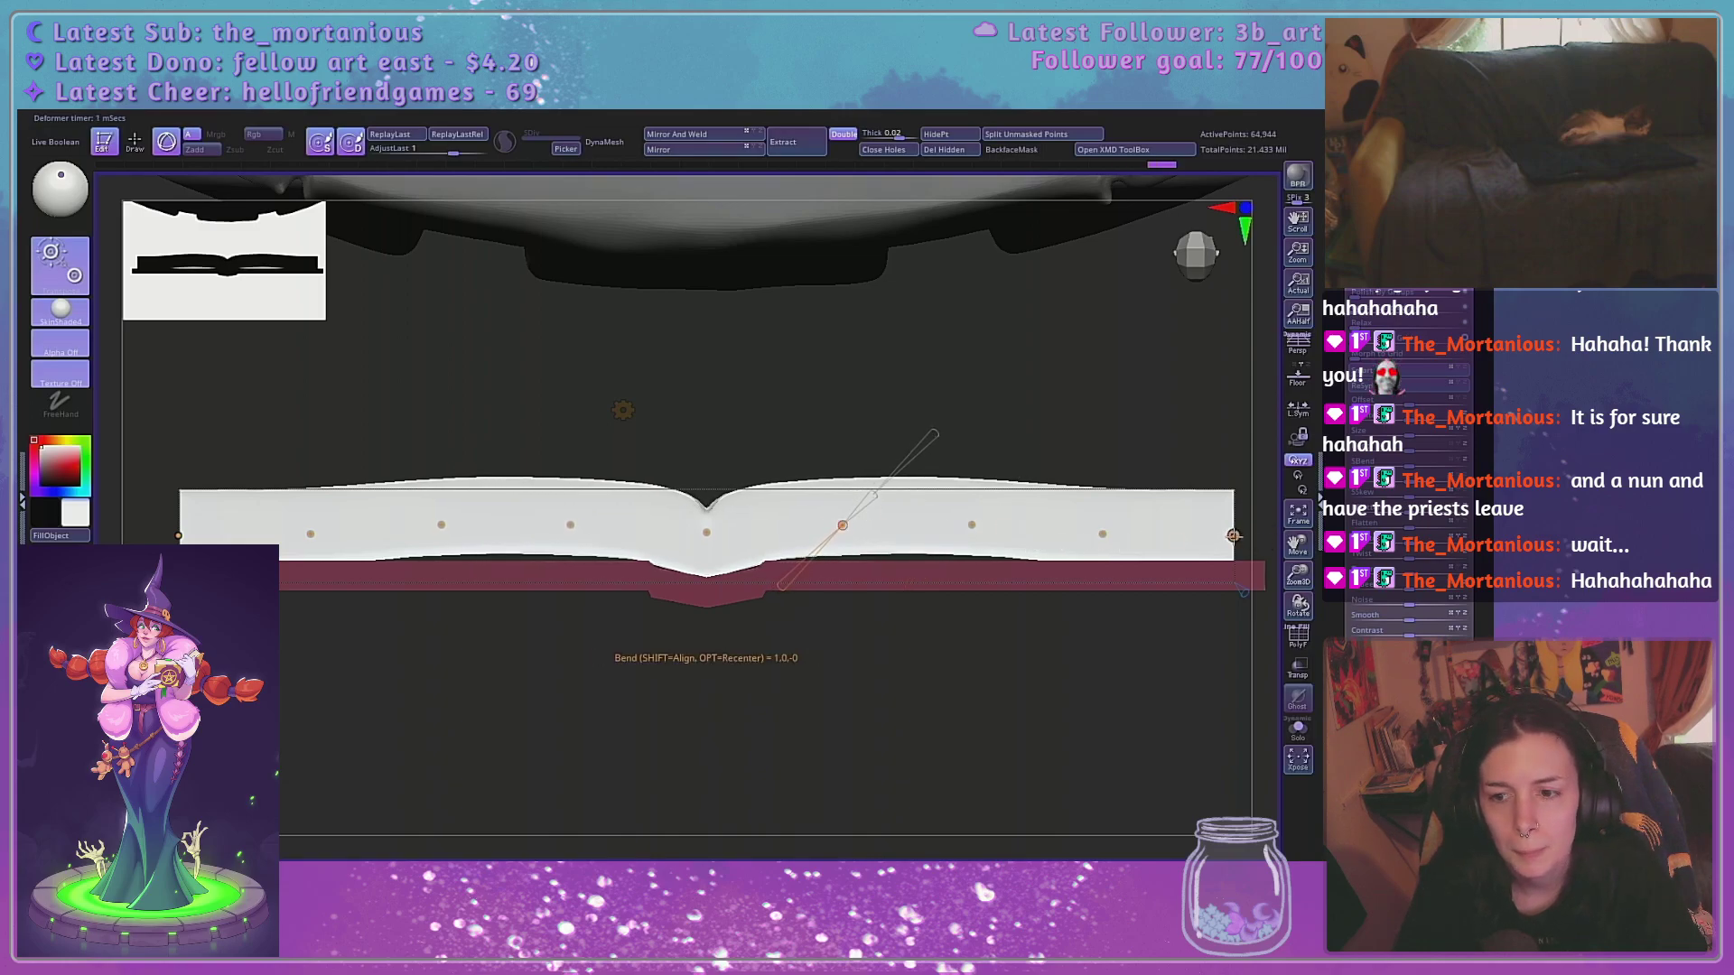
left_click_drag(1234, 536, 1238, 531)
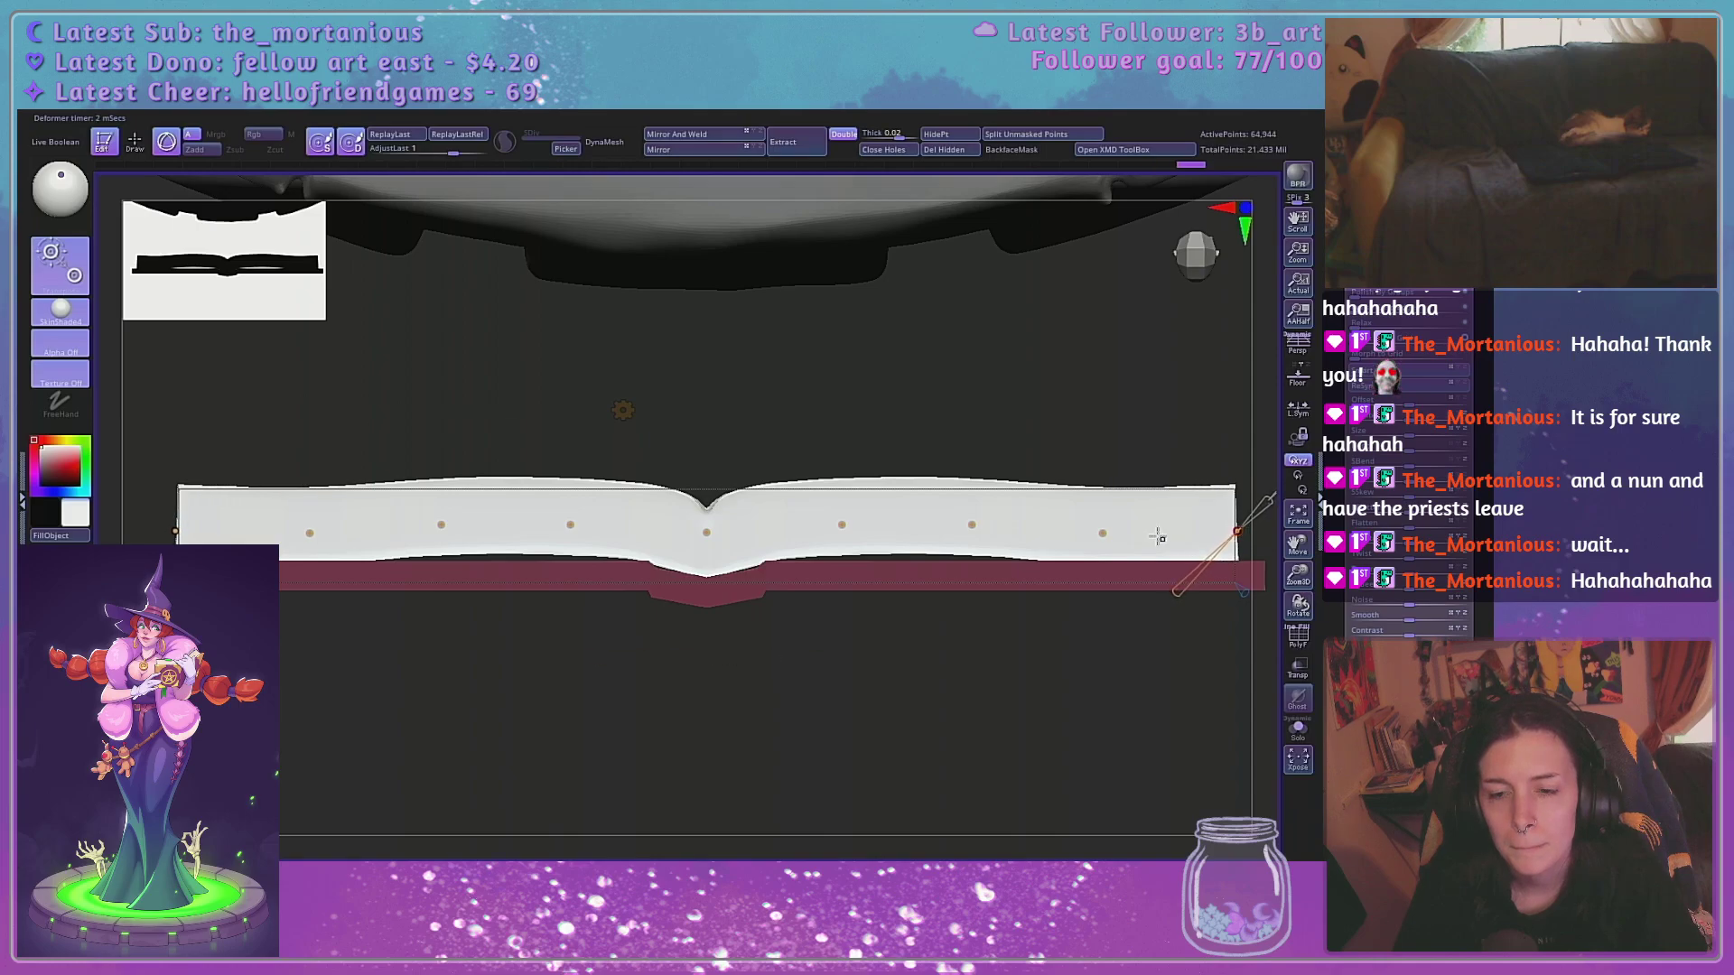
left_click(972, 531)
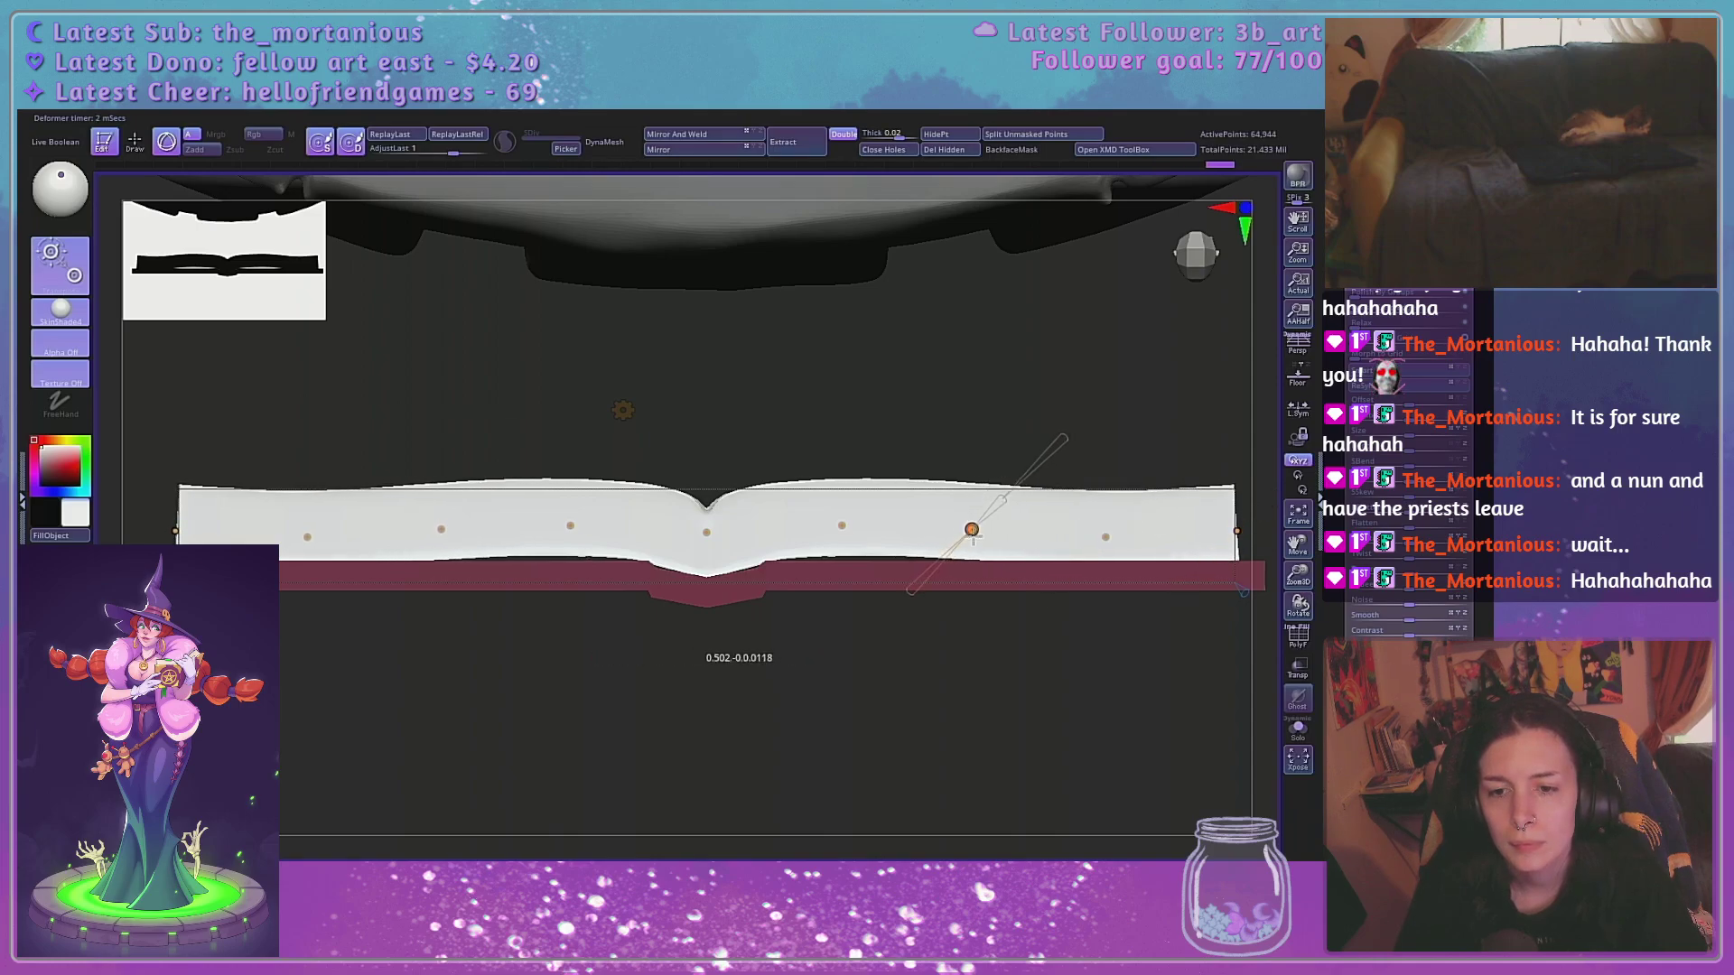
left_click(707, 534)
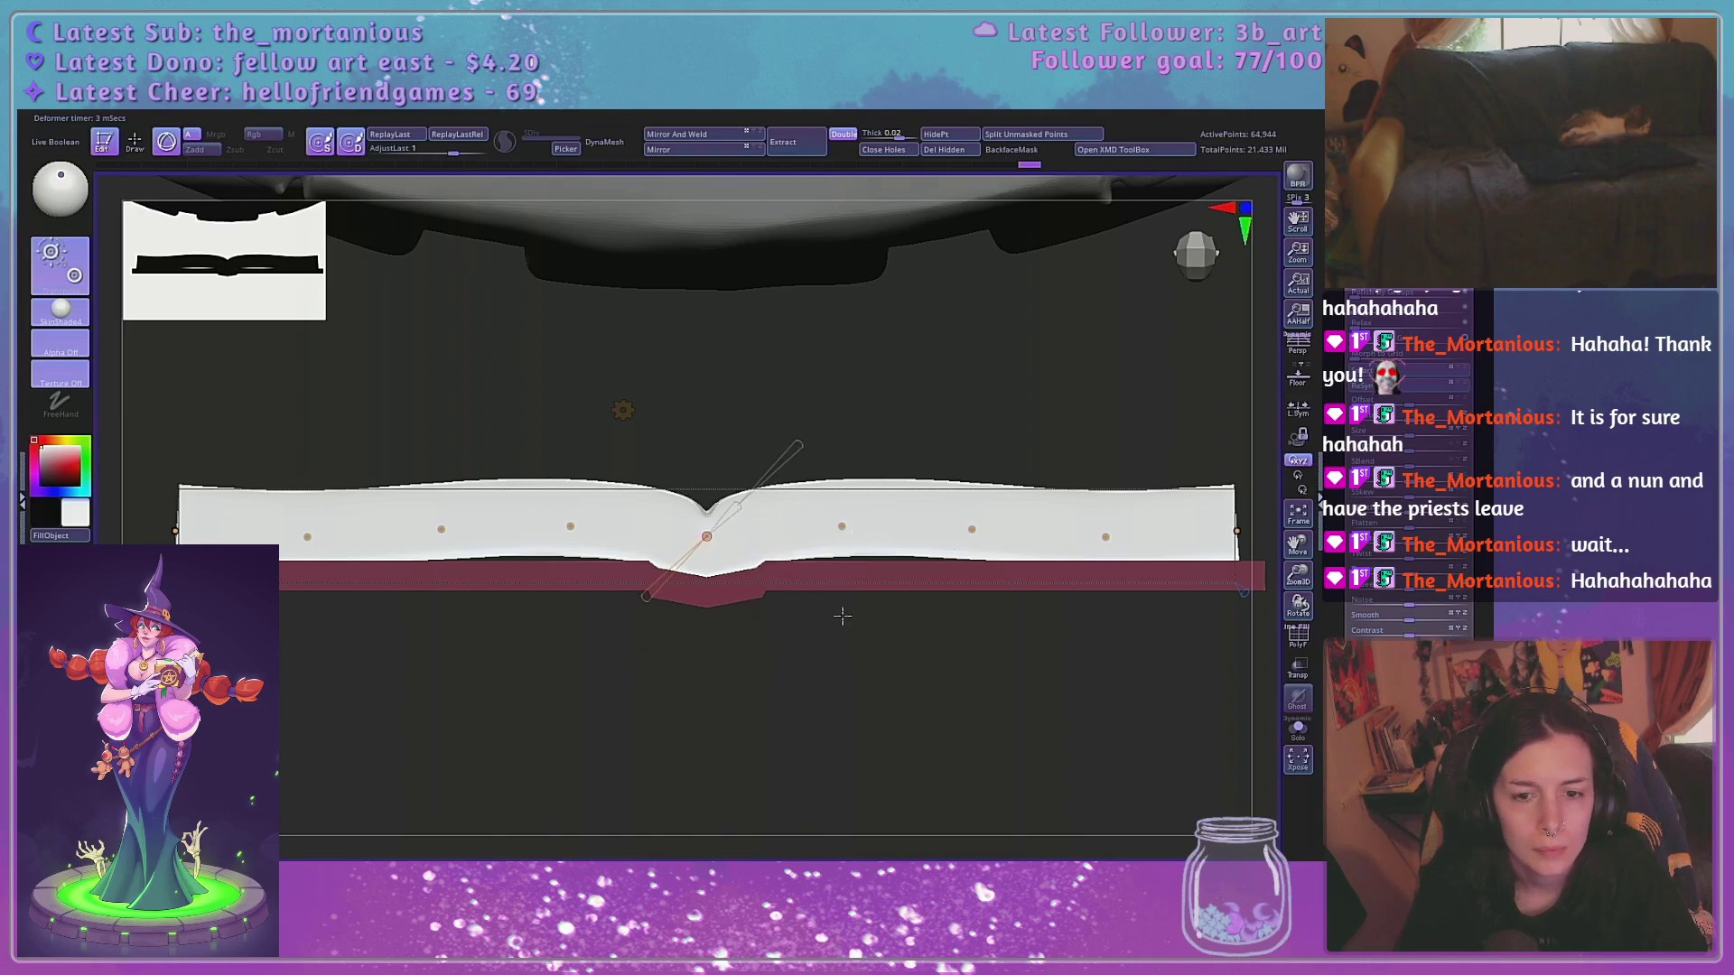
left_click(842, 526)
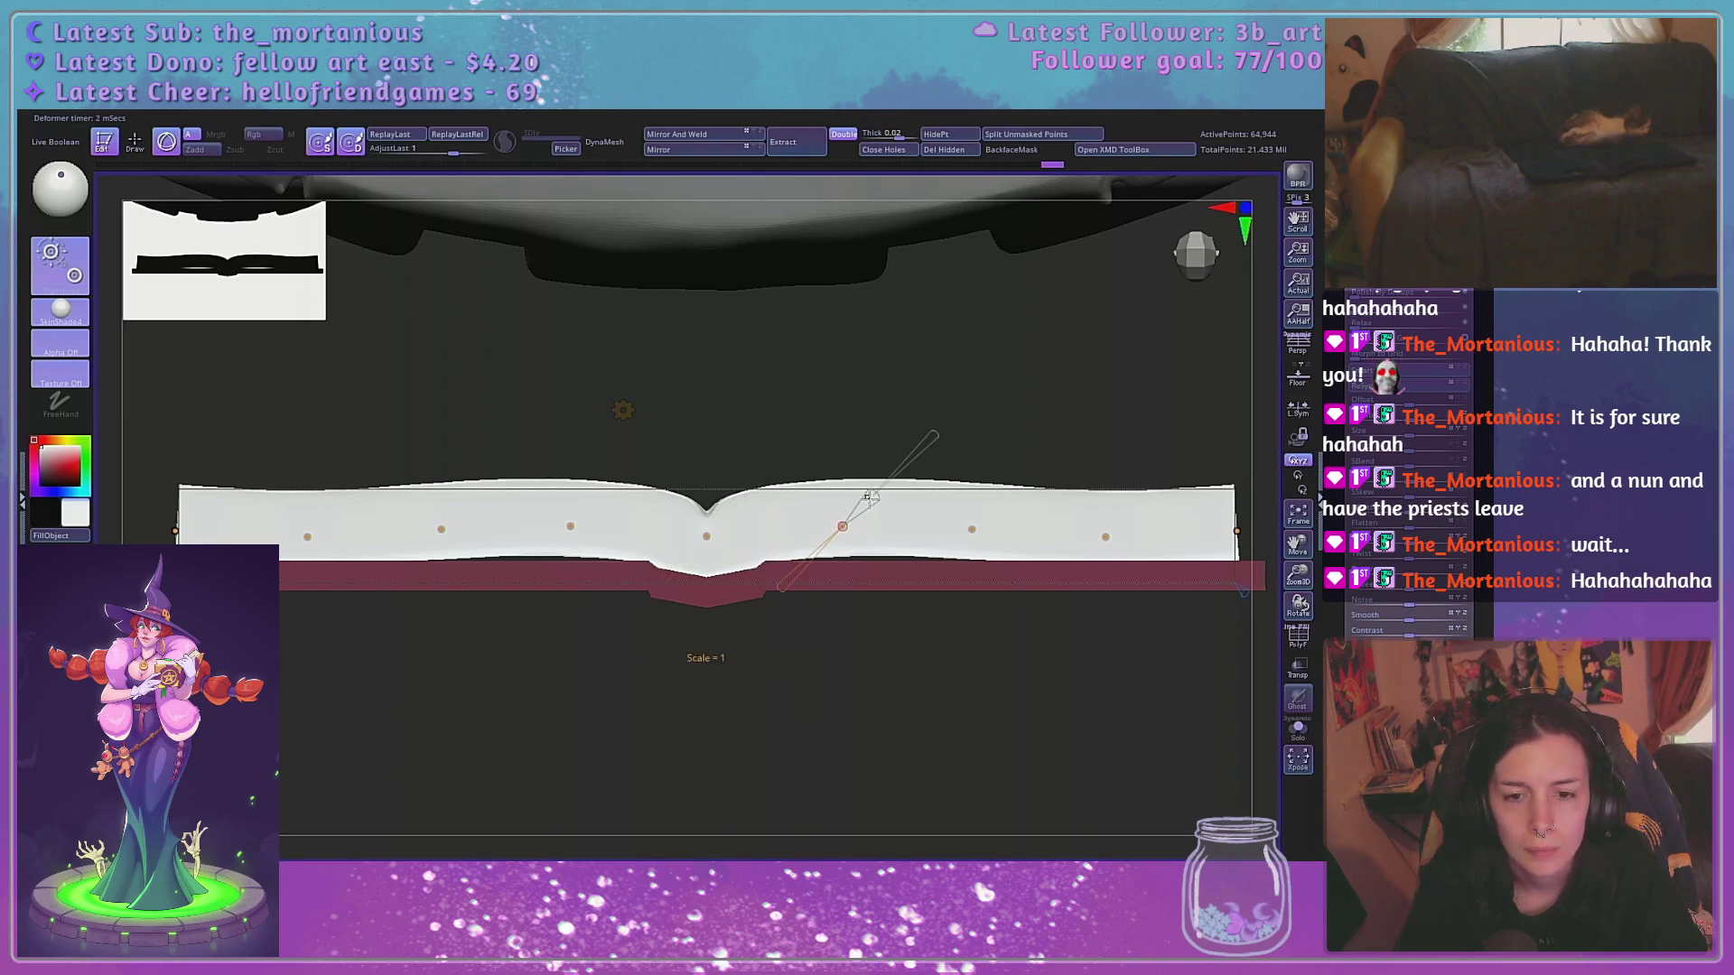
Try to reshape the page arches by scaling the bend at the points beside the fold and at mid-page
left_click_drag(870, 496, 841, 530)
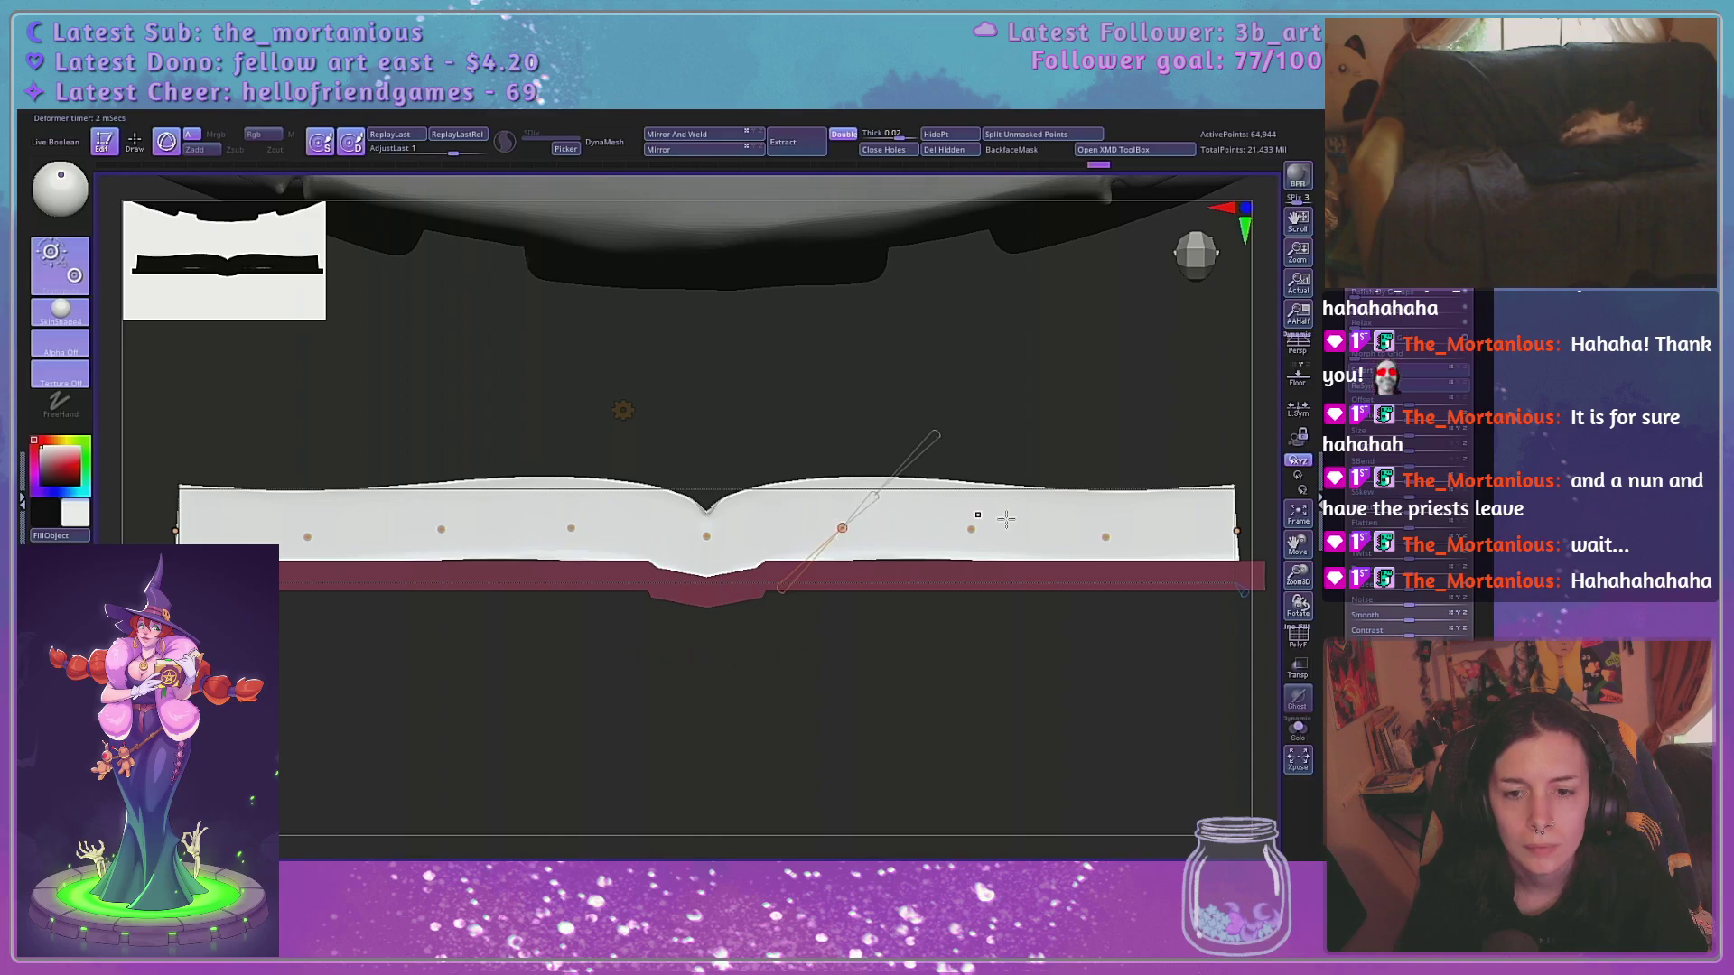
left_click(971, 529)
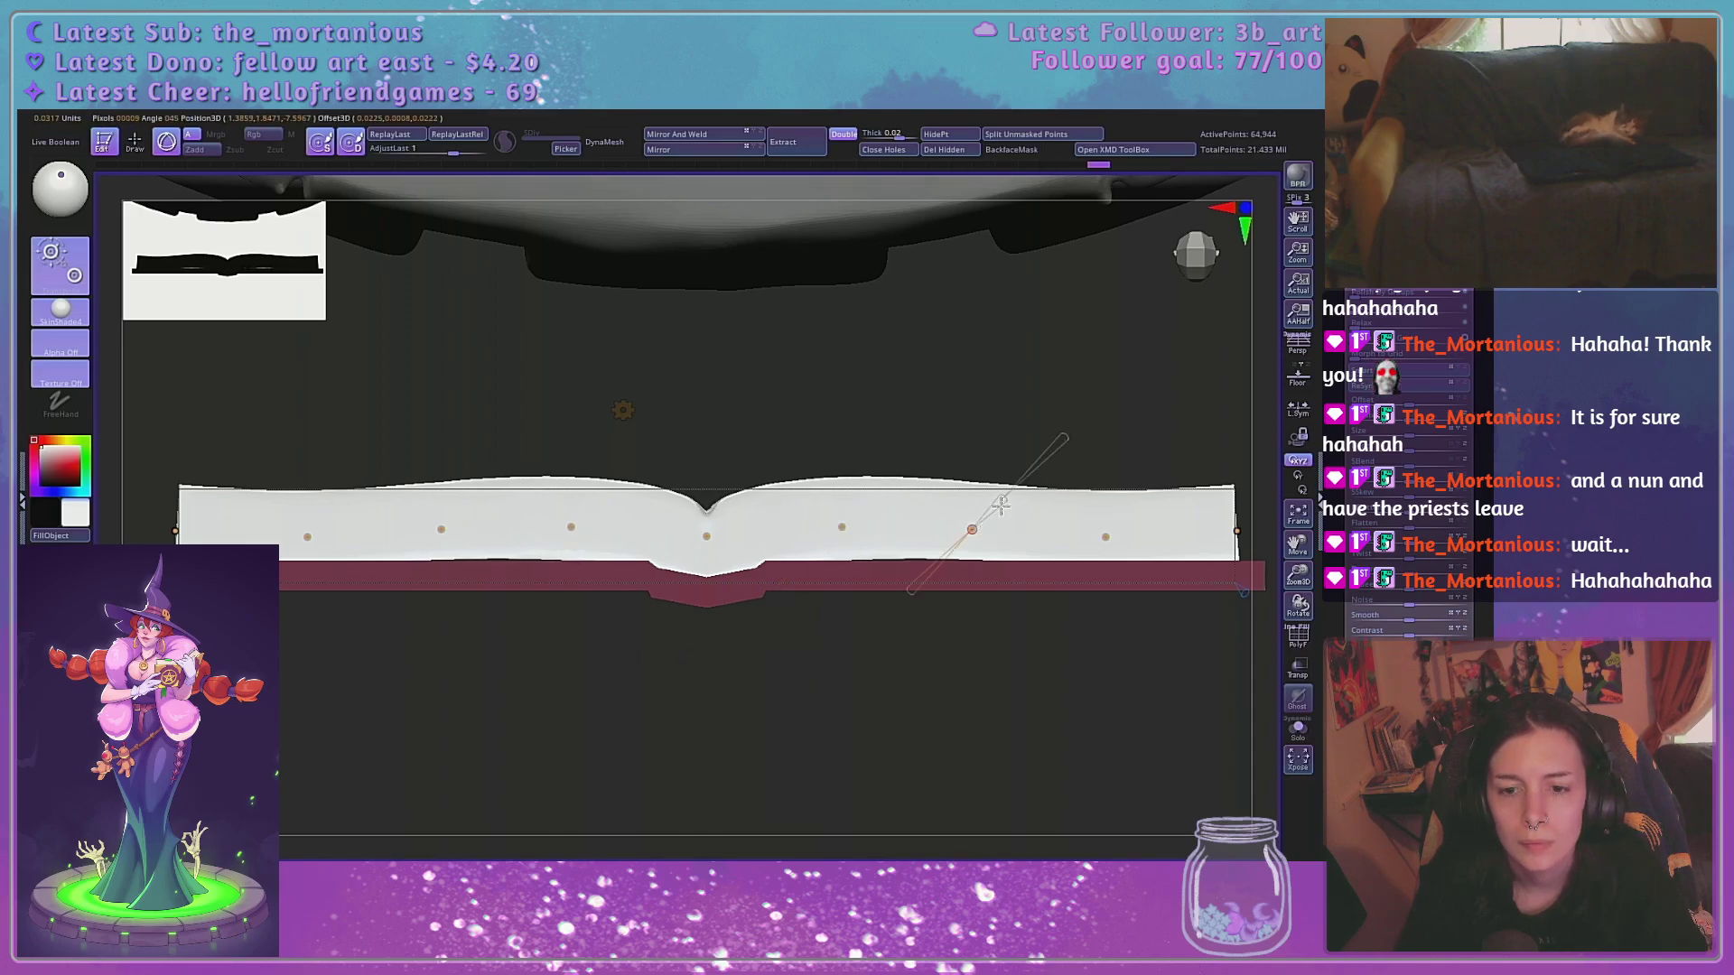
left_click_drag(1001, 504, 970, 532)
left_click_drag(976, 439, 909, 677)
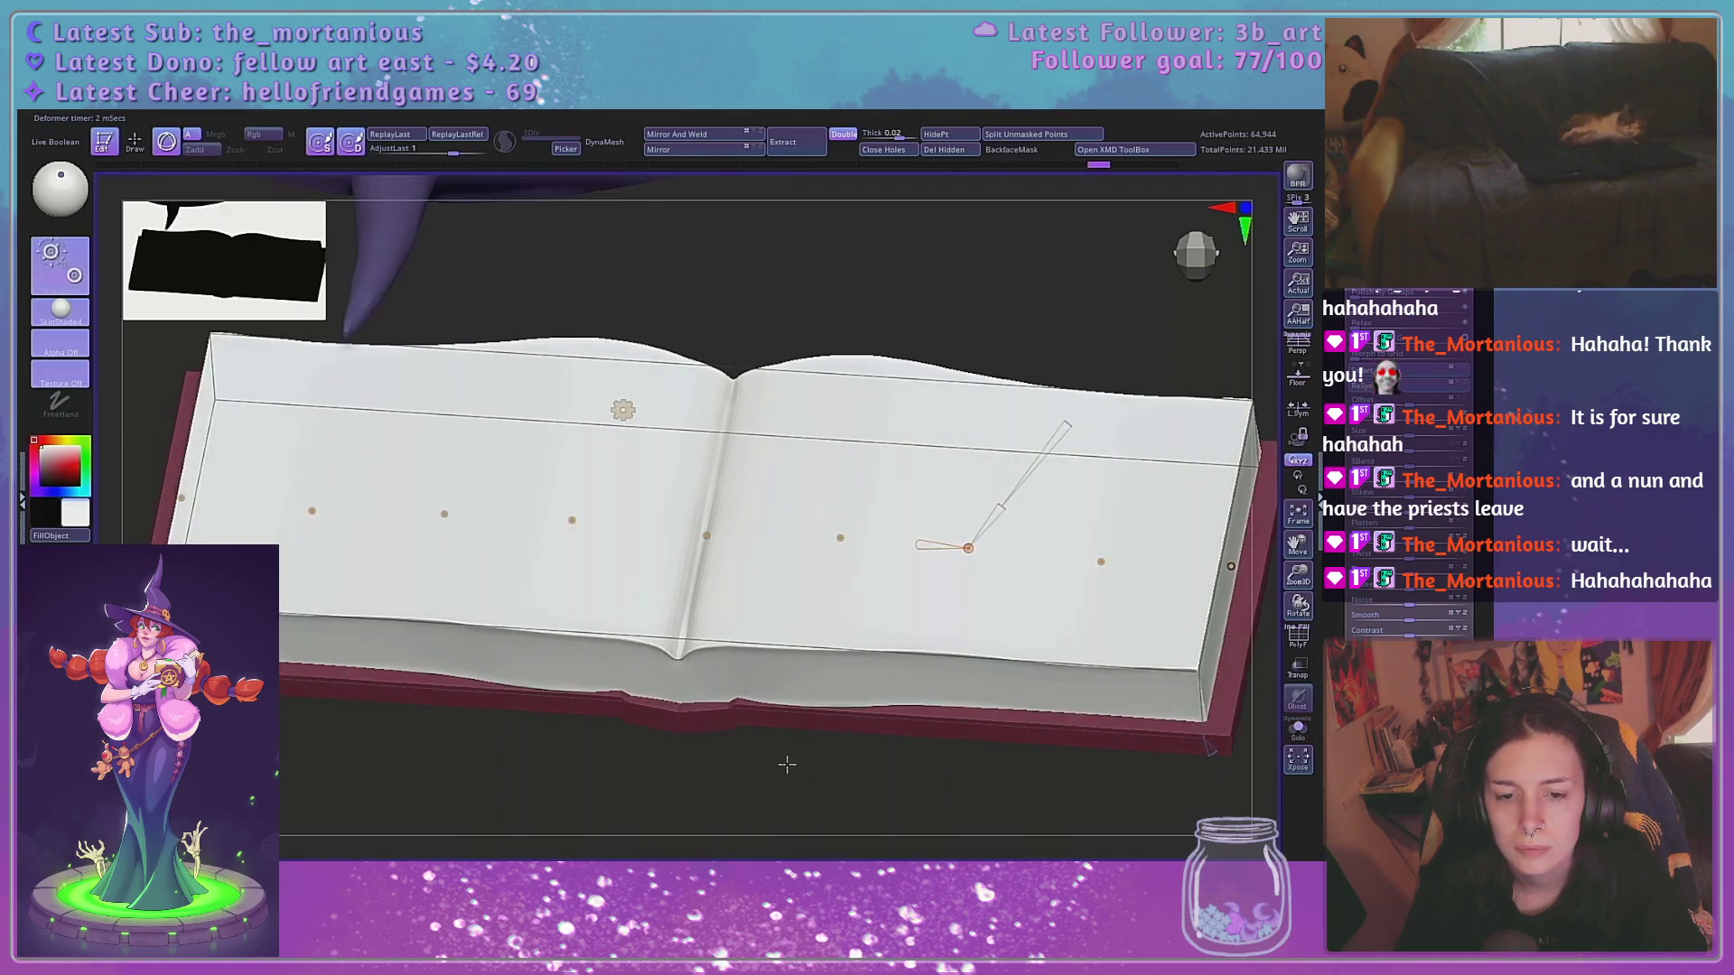
left_click_drag(809, 759, 831, 632)
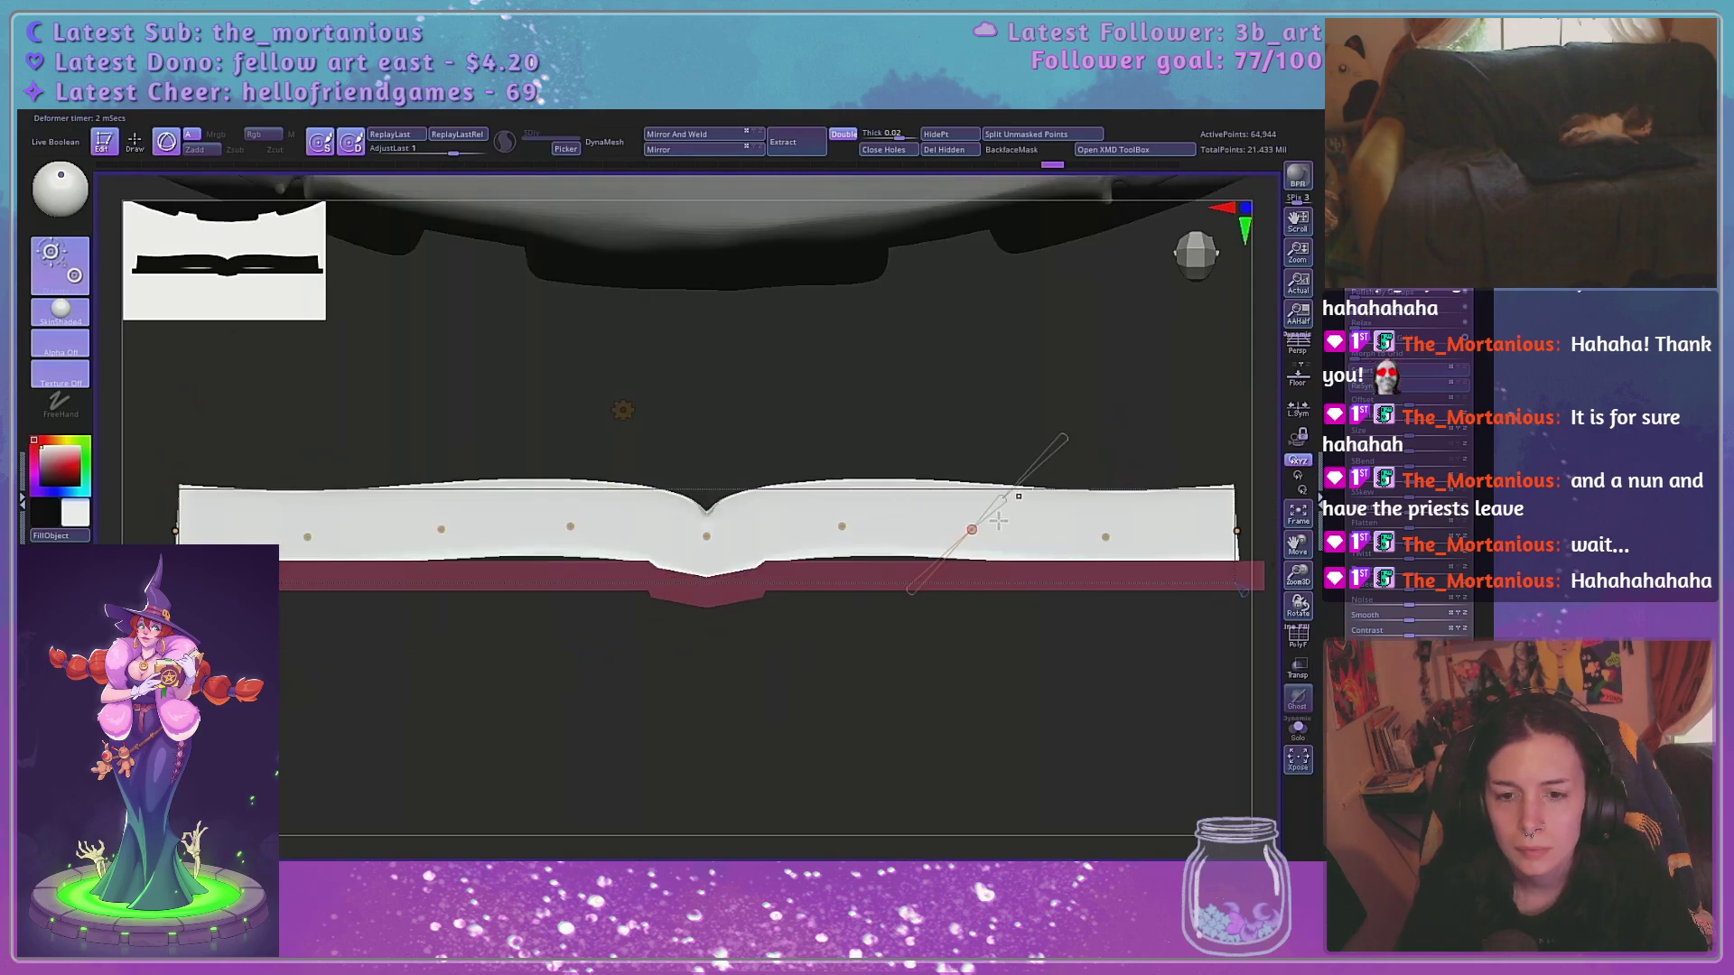
left_click_drag(957, 595, 986, 546)
Check the bend in perspective, slightly raise the points beside the fold and at mid-page, and lower the centre point towards the spine
left_click(1298, 344)
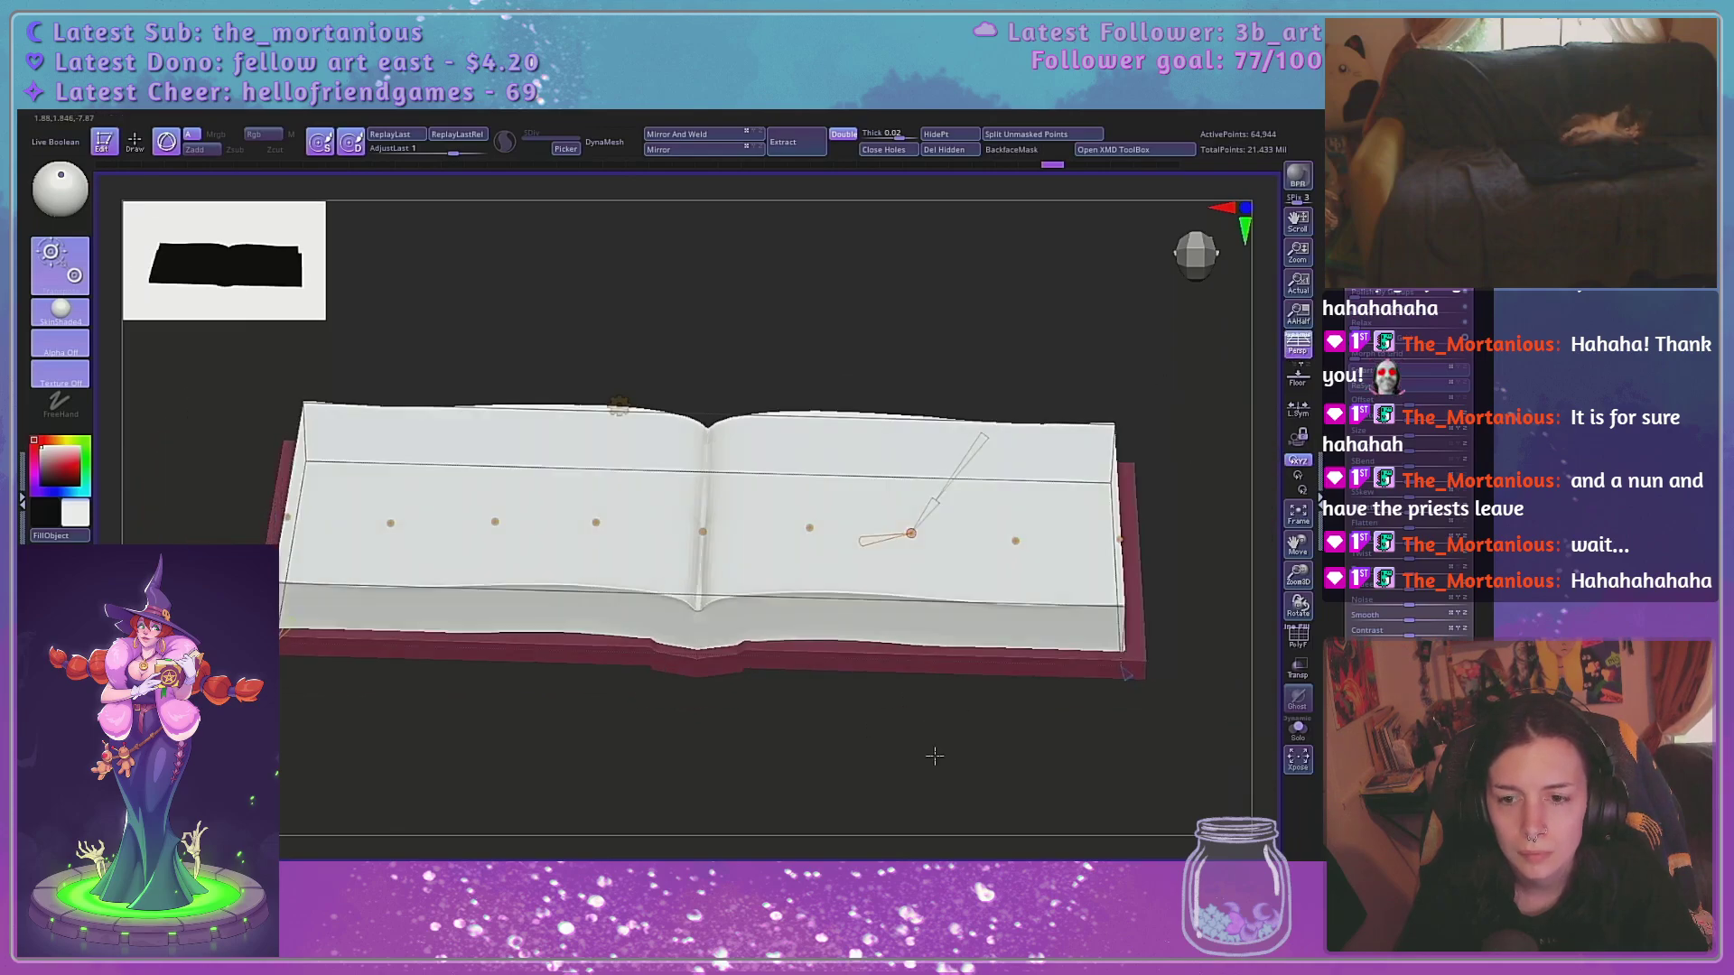
left_click_drag(928, 757, 934, 670)
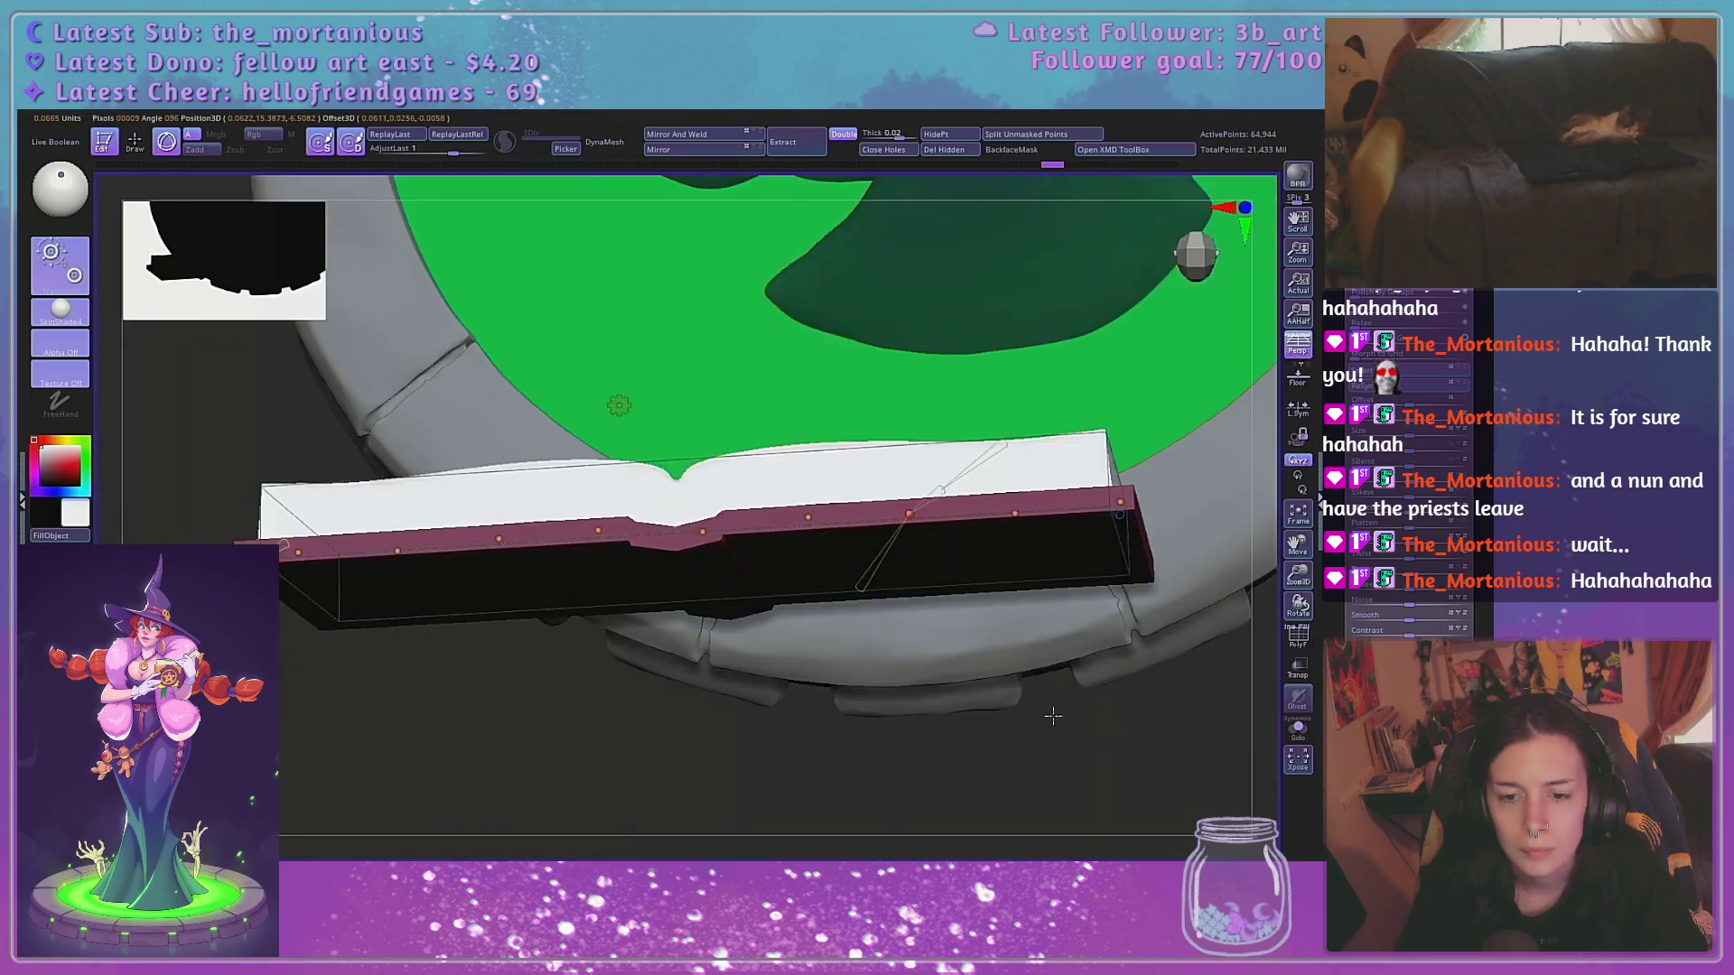
left_click_drag(1054, 716, 1050, 714)
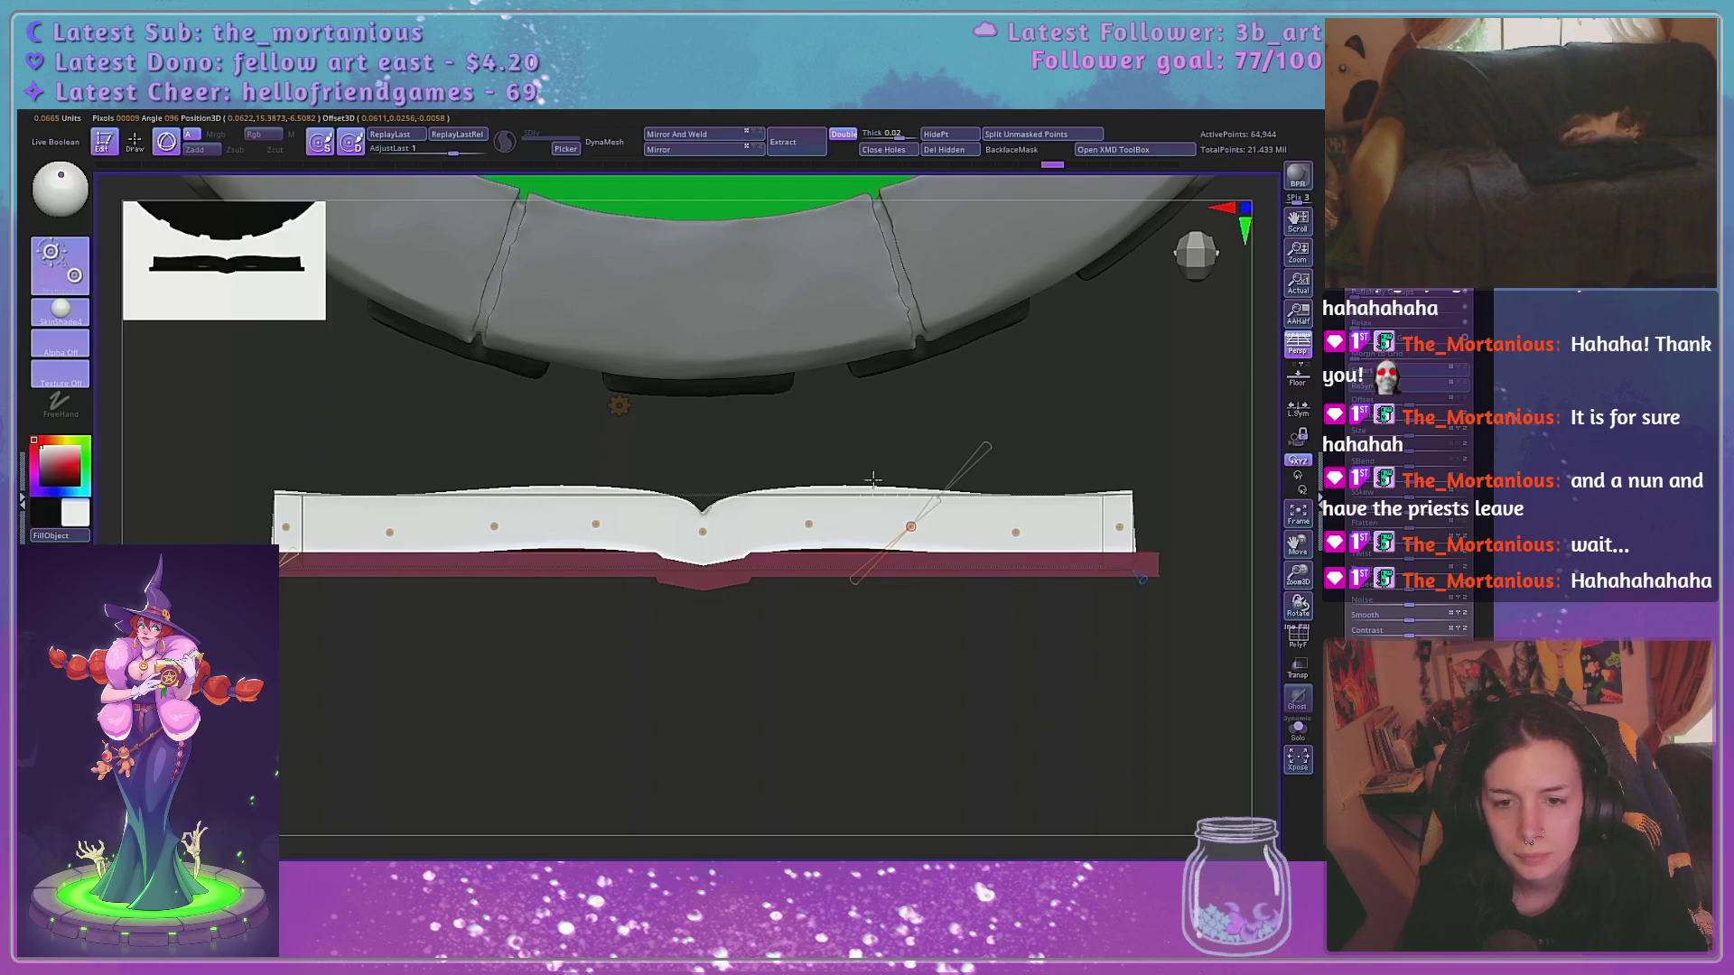
left_click(810, 522)
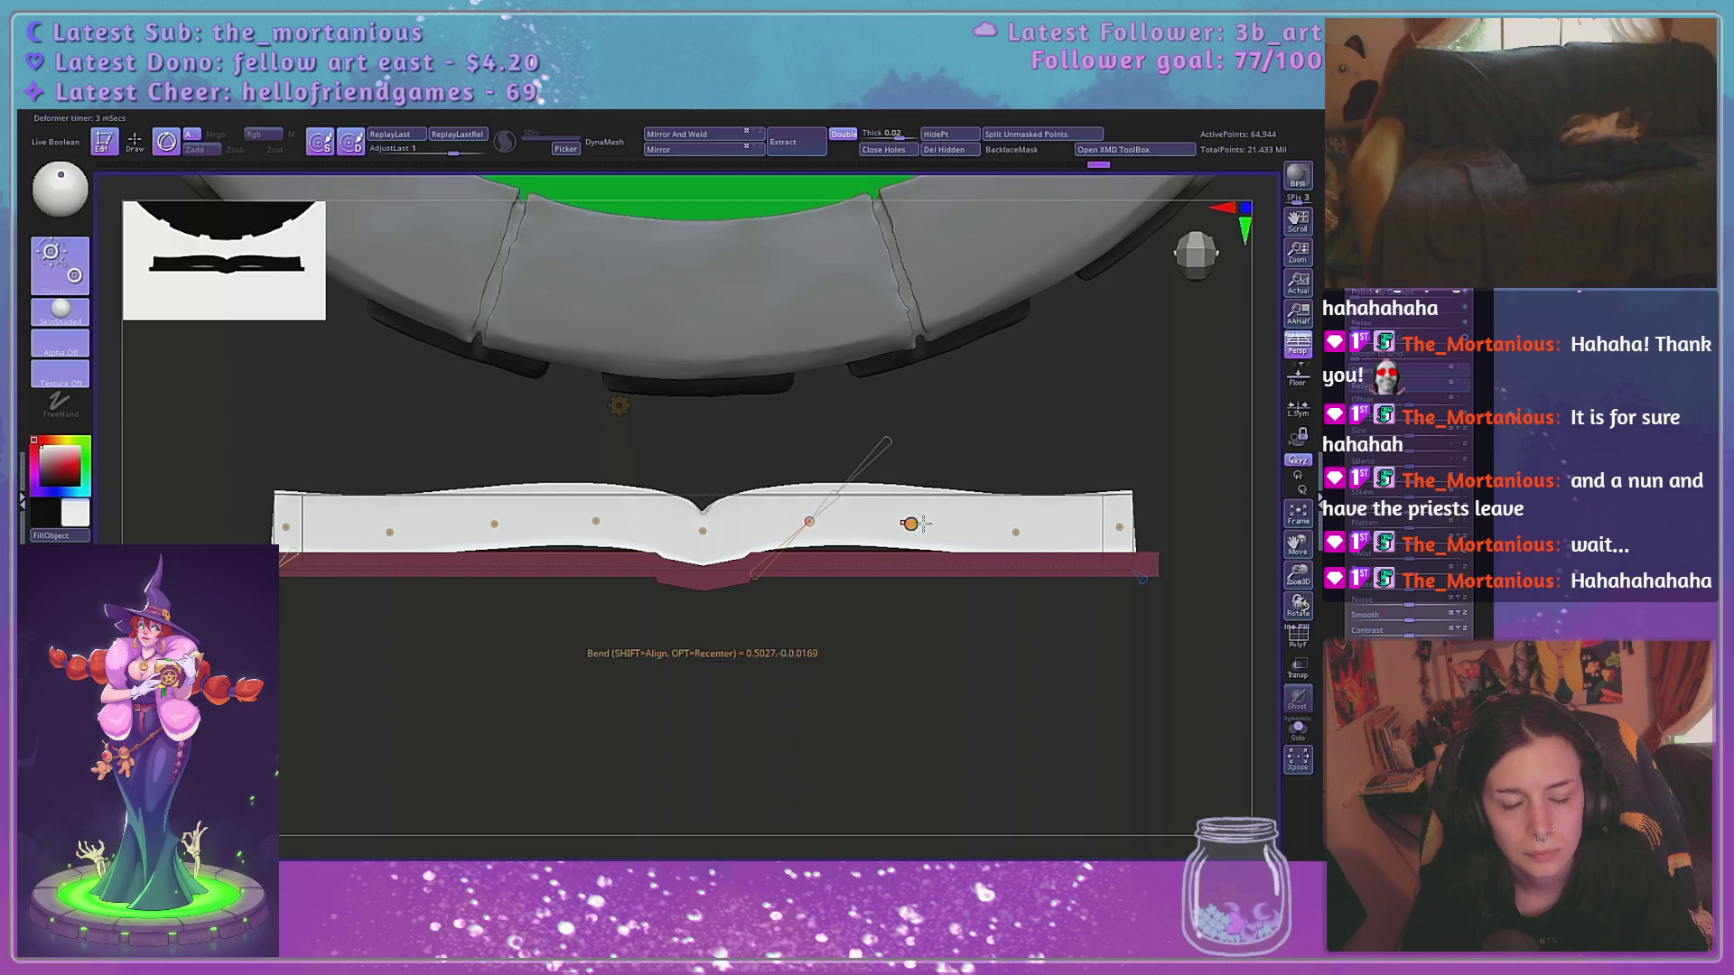
left_click_drag(1029, 604, 1015, 711)
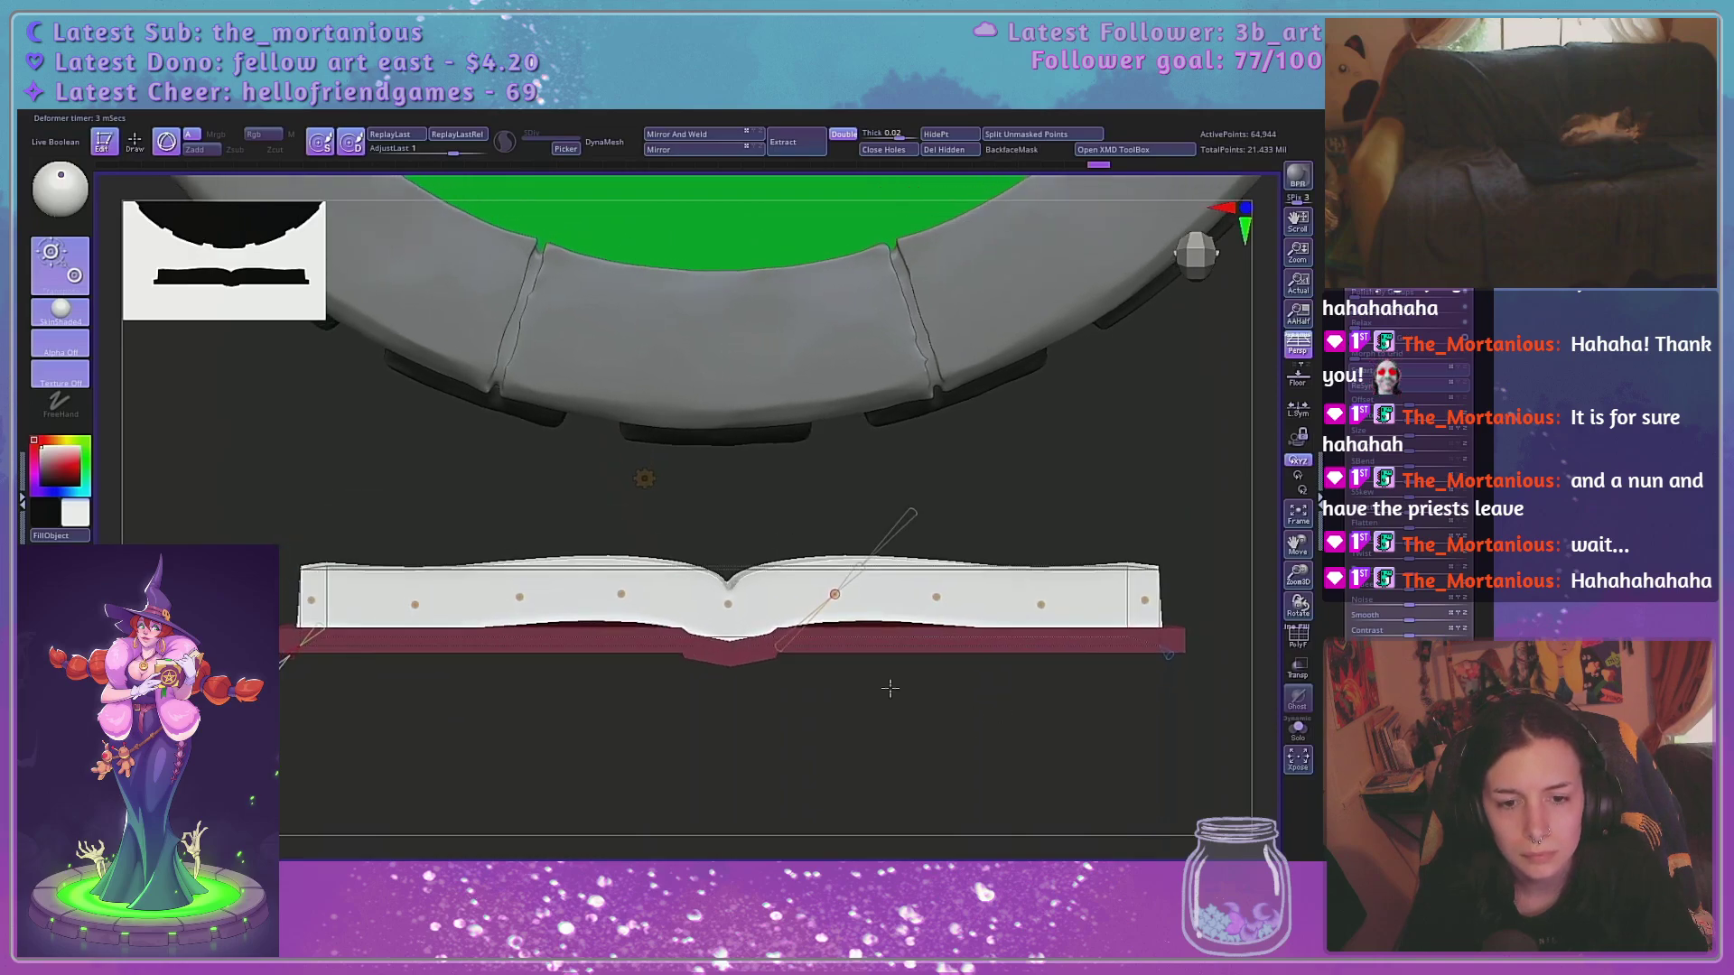
left_click(728, 604)
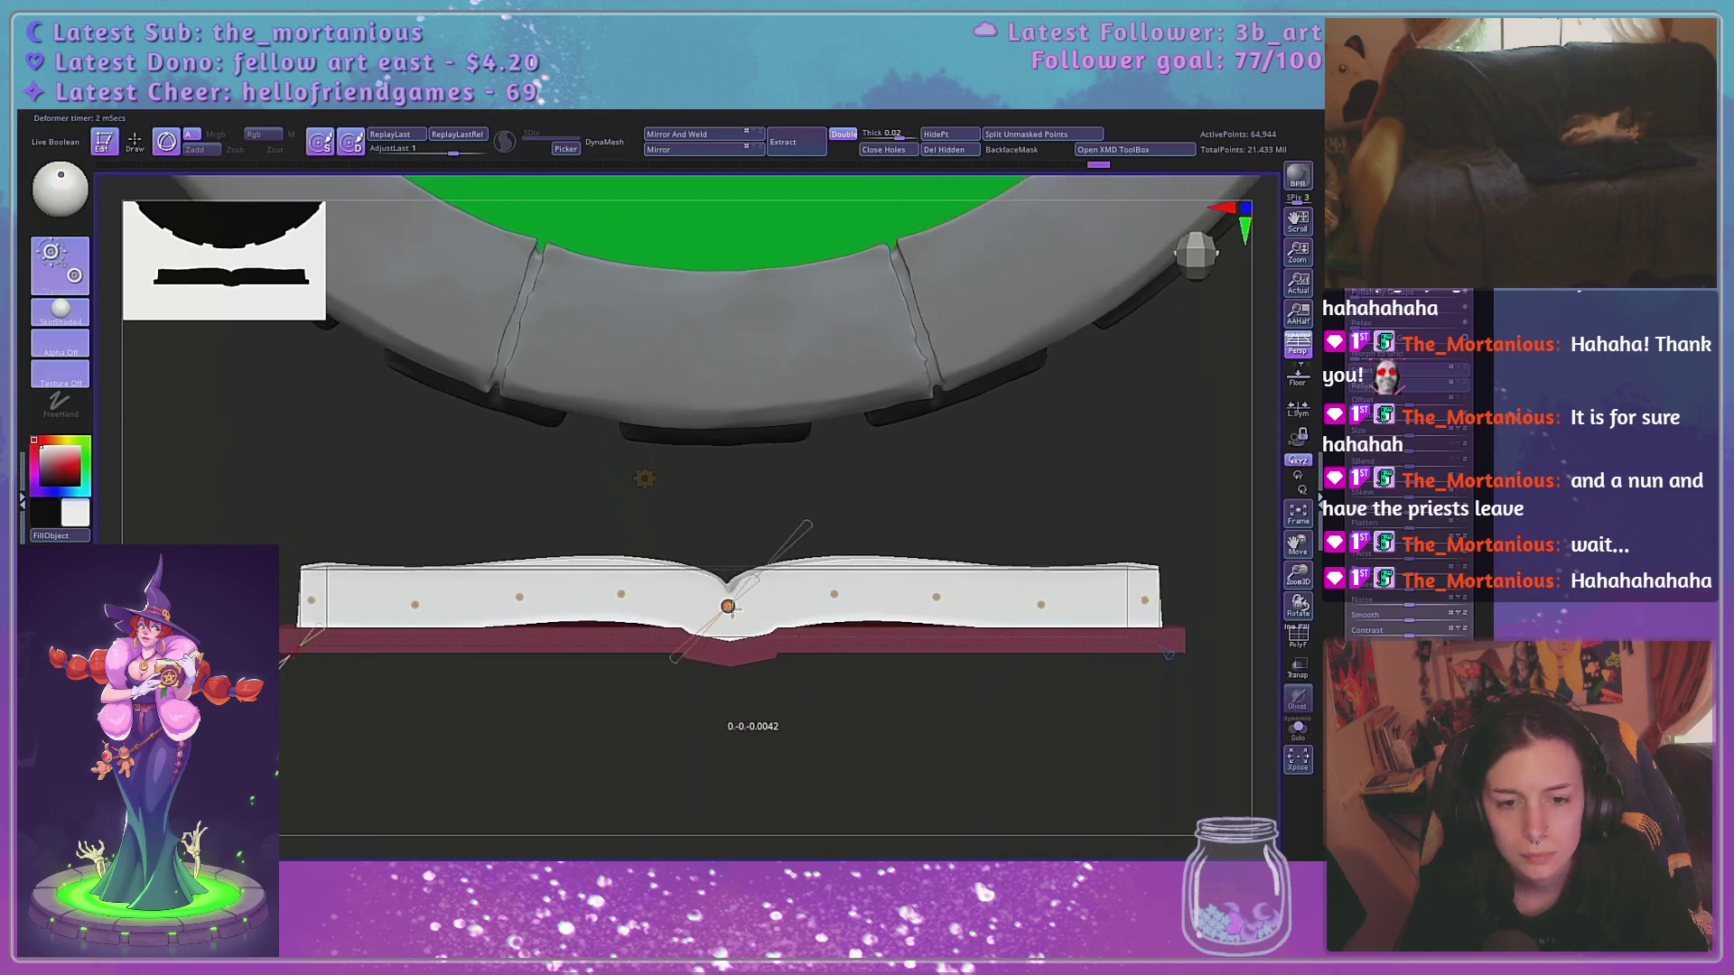
left_click(1307, 344)
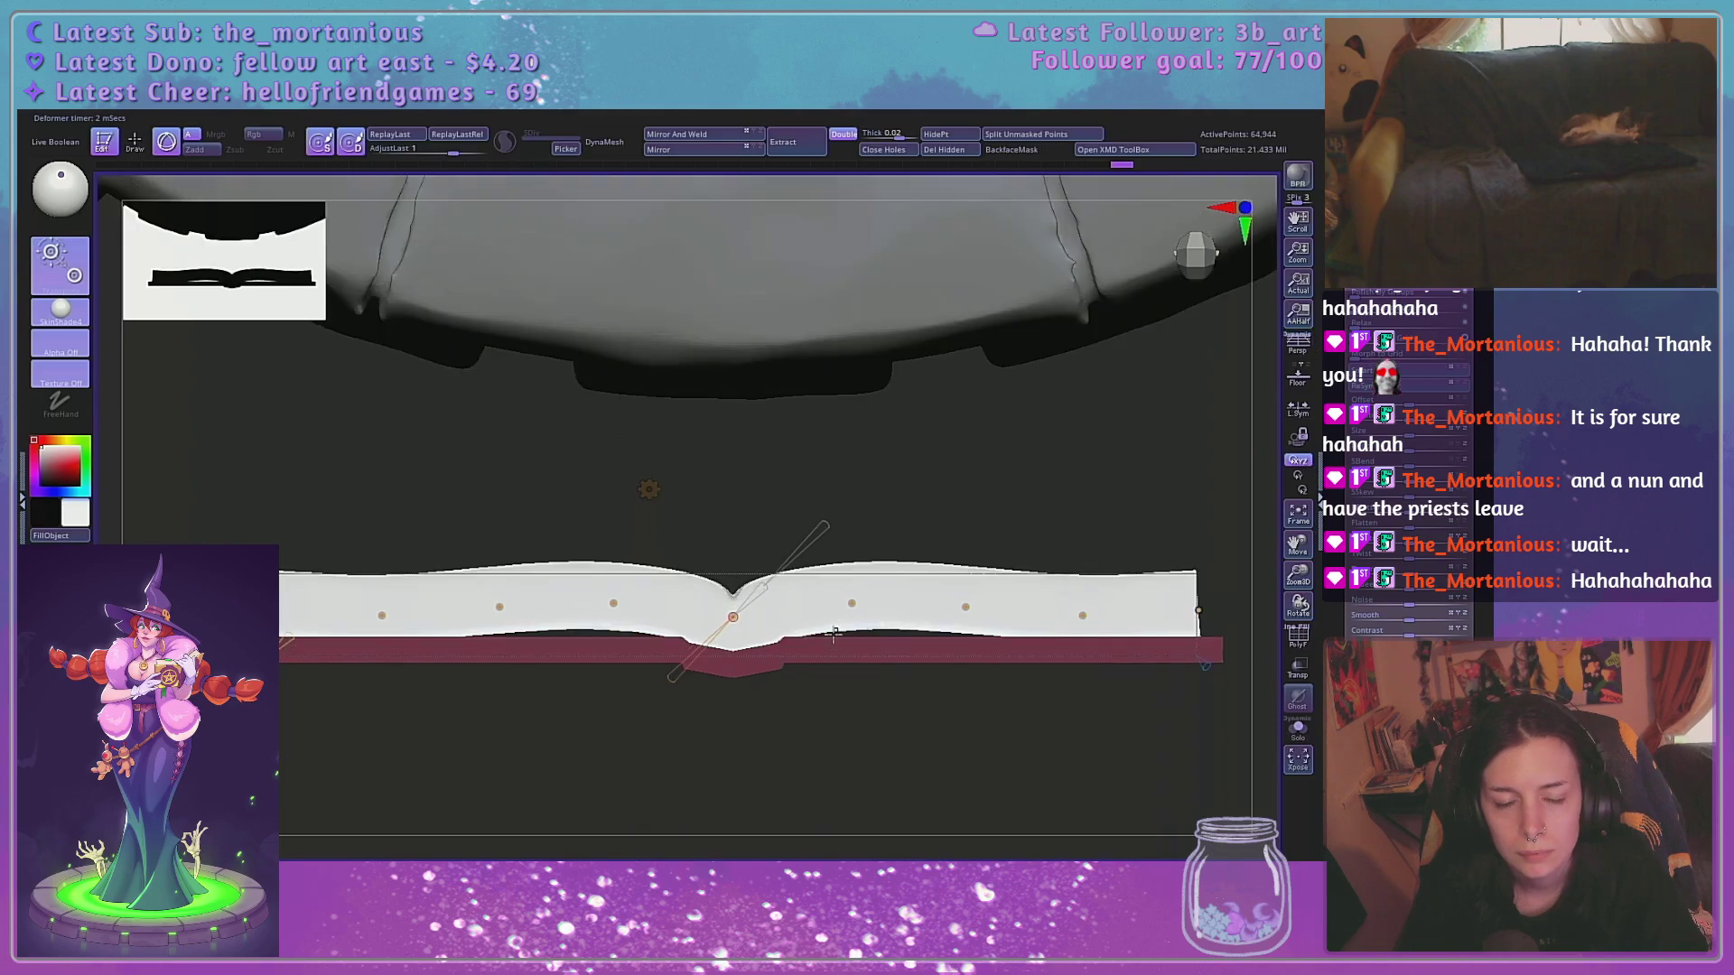
Accept the Bend Curve deformation and extend the page block down onto the cover, closing the gaps beneath the arched pages
left_click(650, 489)
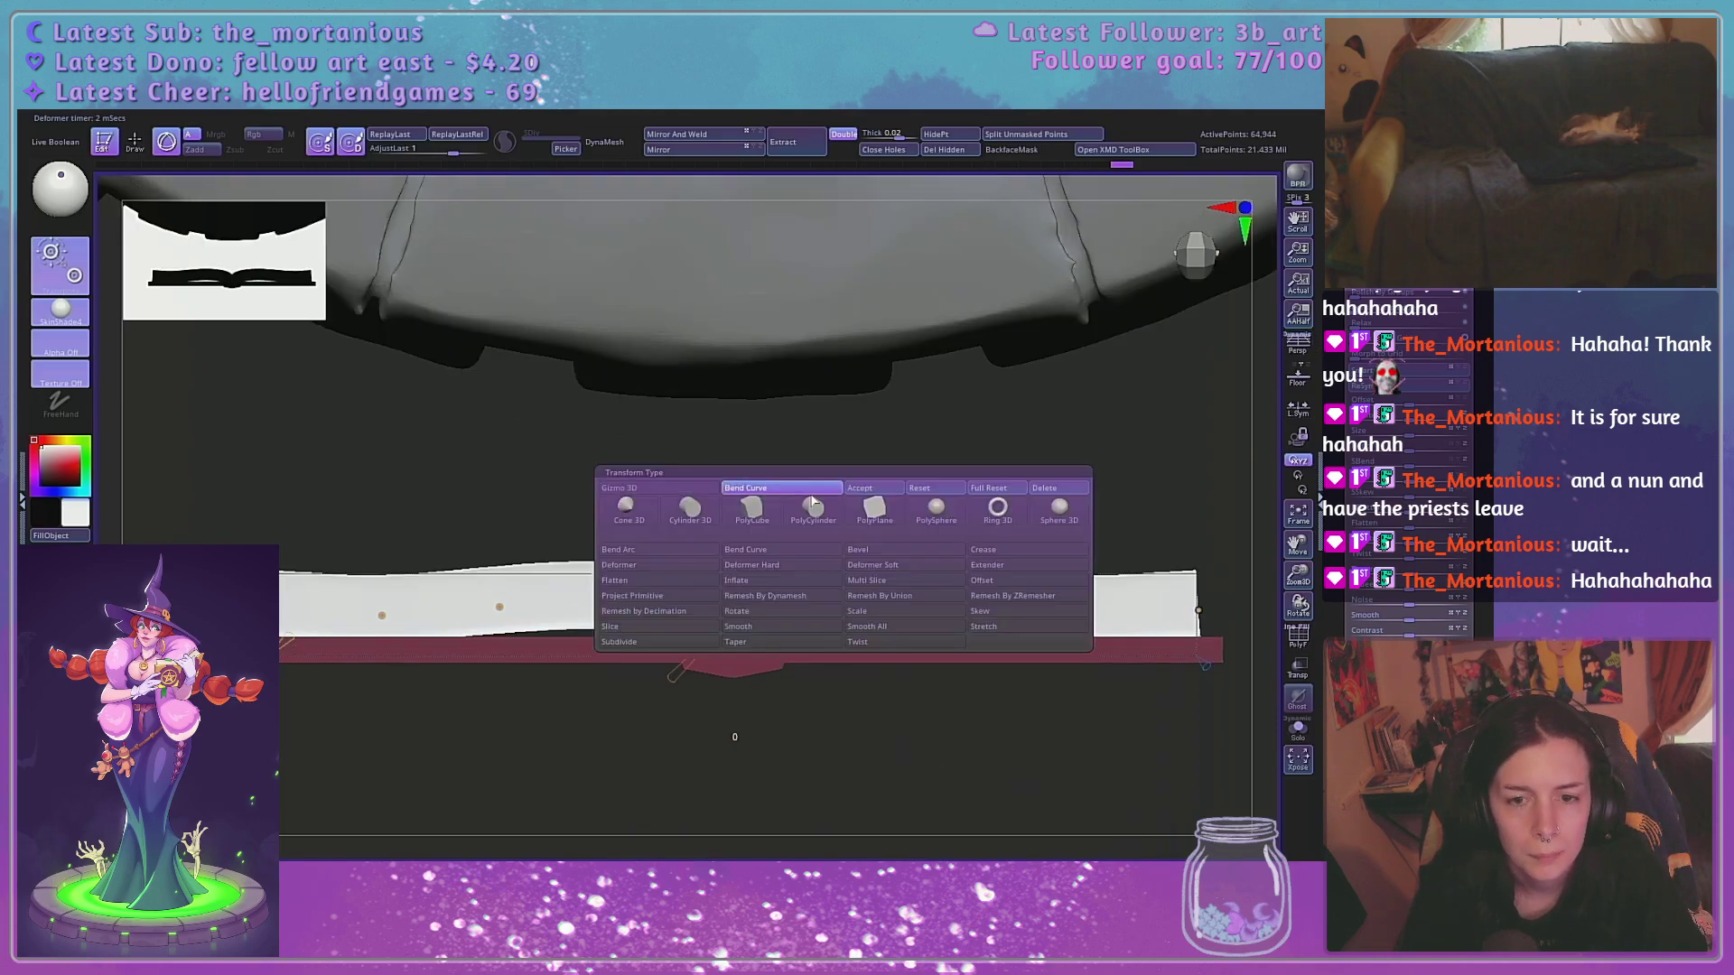
left_click(880, 490)
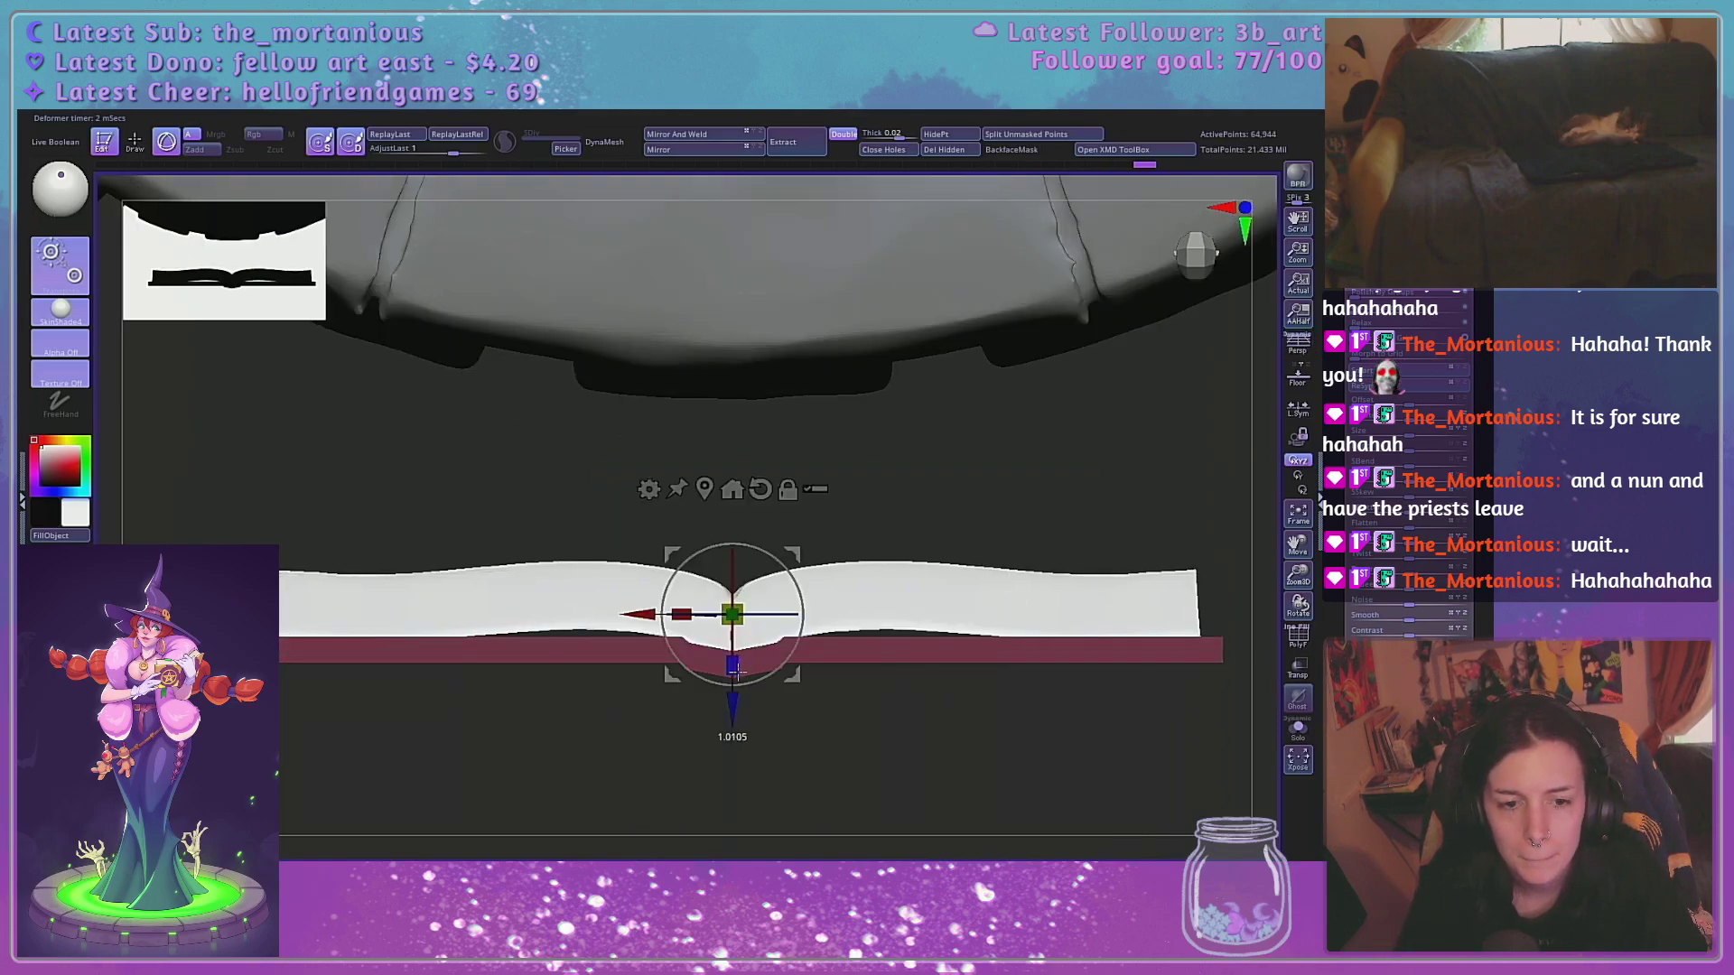
left_click_drag(733, 711, 734, 636, "alt")
left_click_drag(937, 710, 1017, 765)
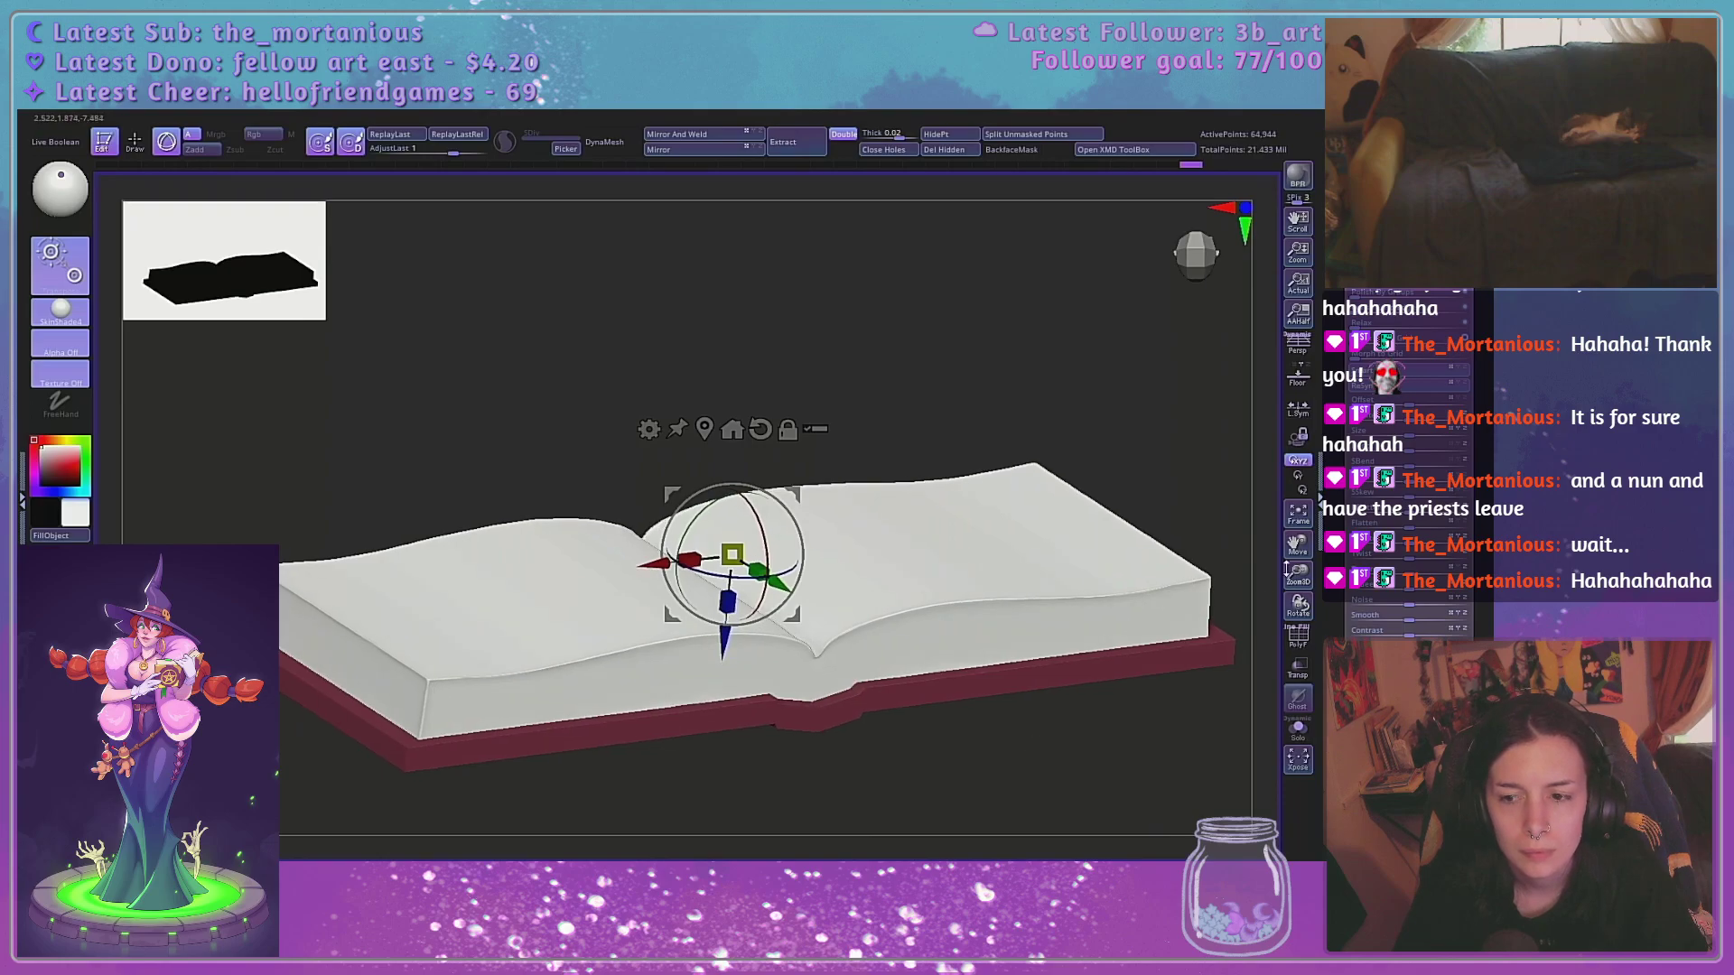
left_click_drag(1287, 567, 1125, 605)
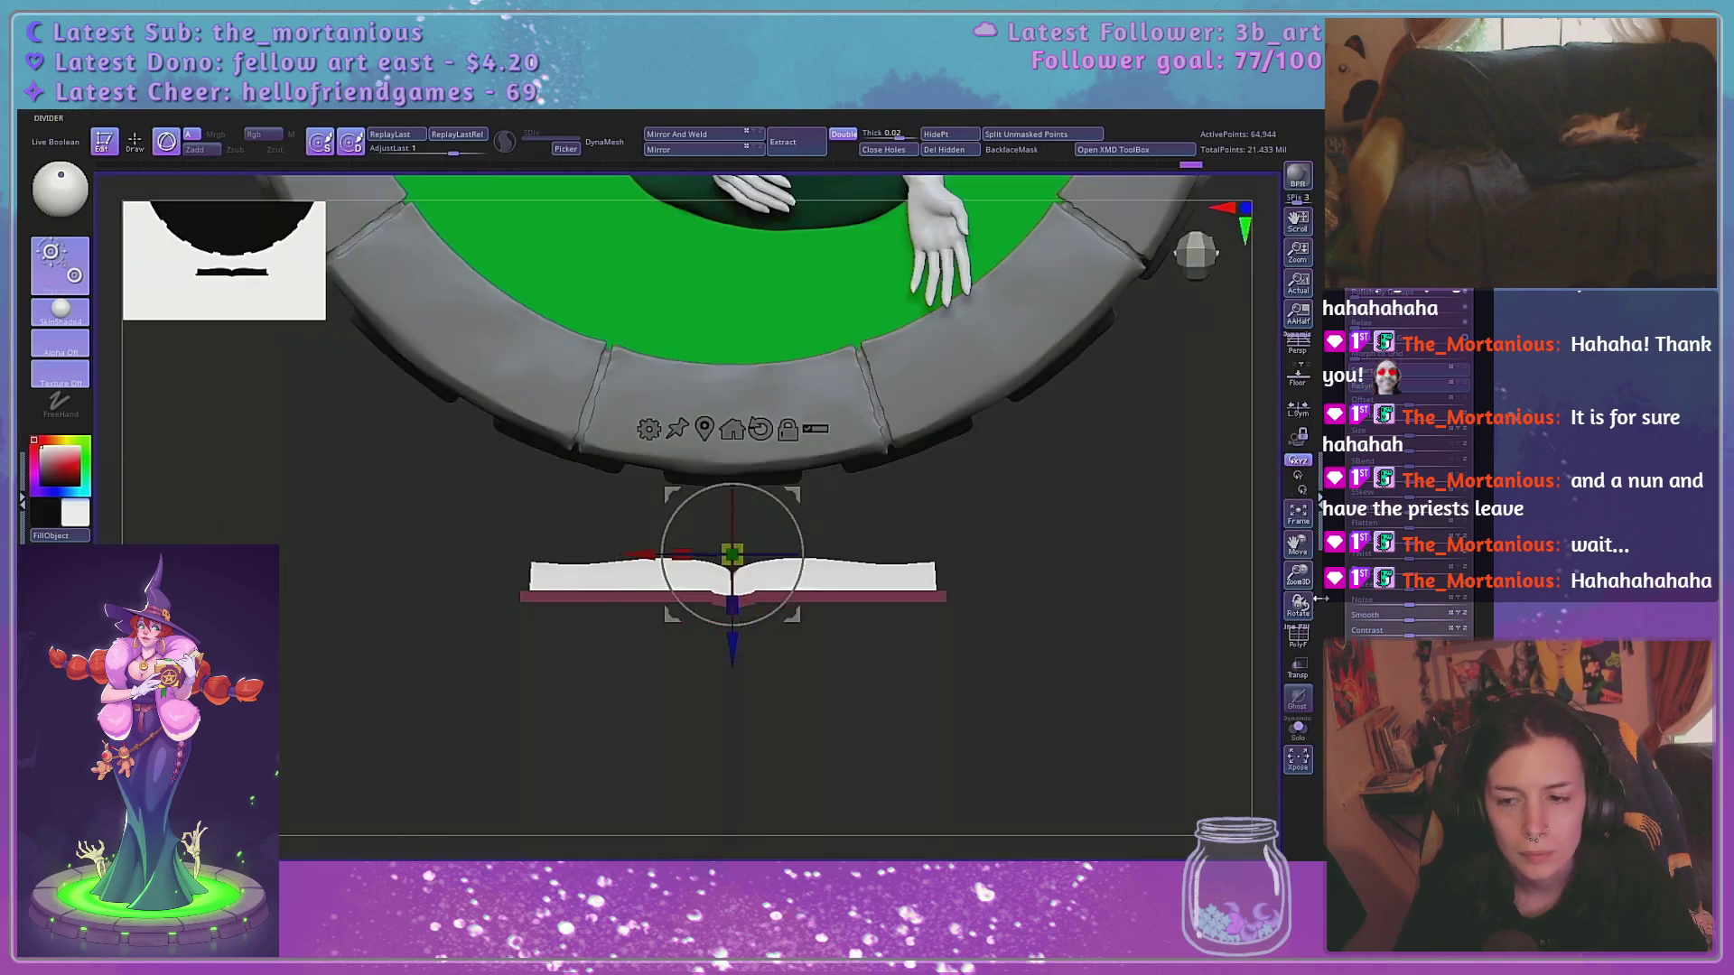
Recolour the pages a slightly warm light grey and restore the perspective view
key("f")
key("q")
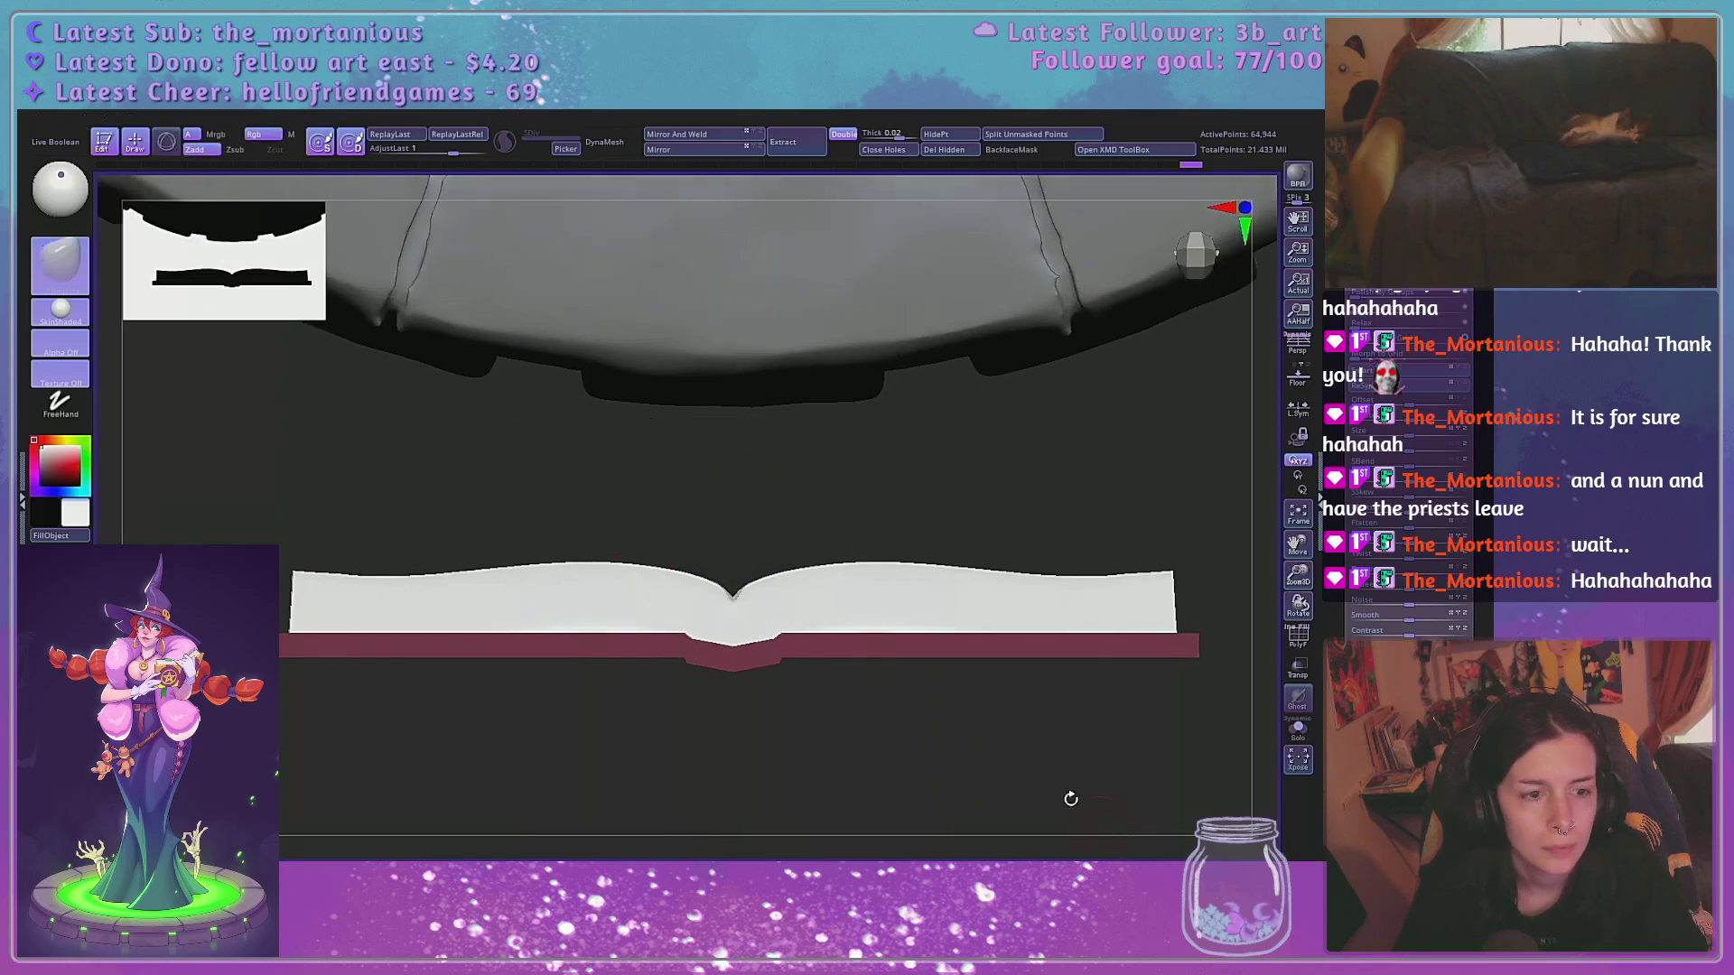
left_click(51, 437)
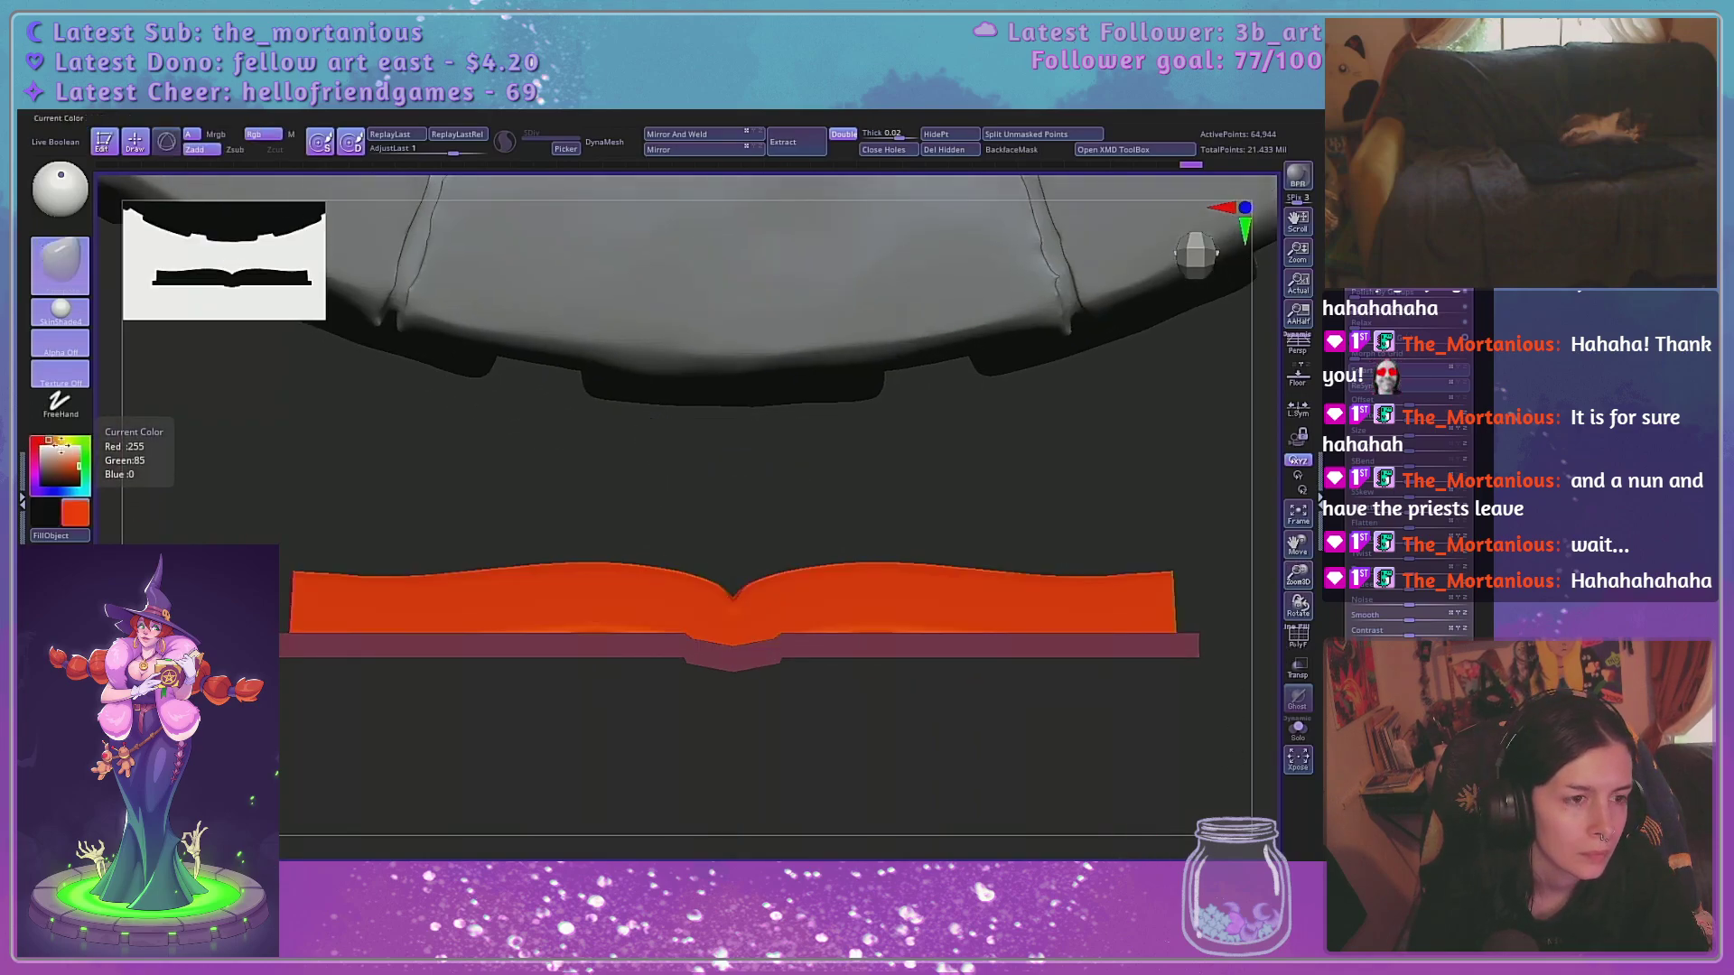
left_click(58, 440)
left_click(46, 457)
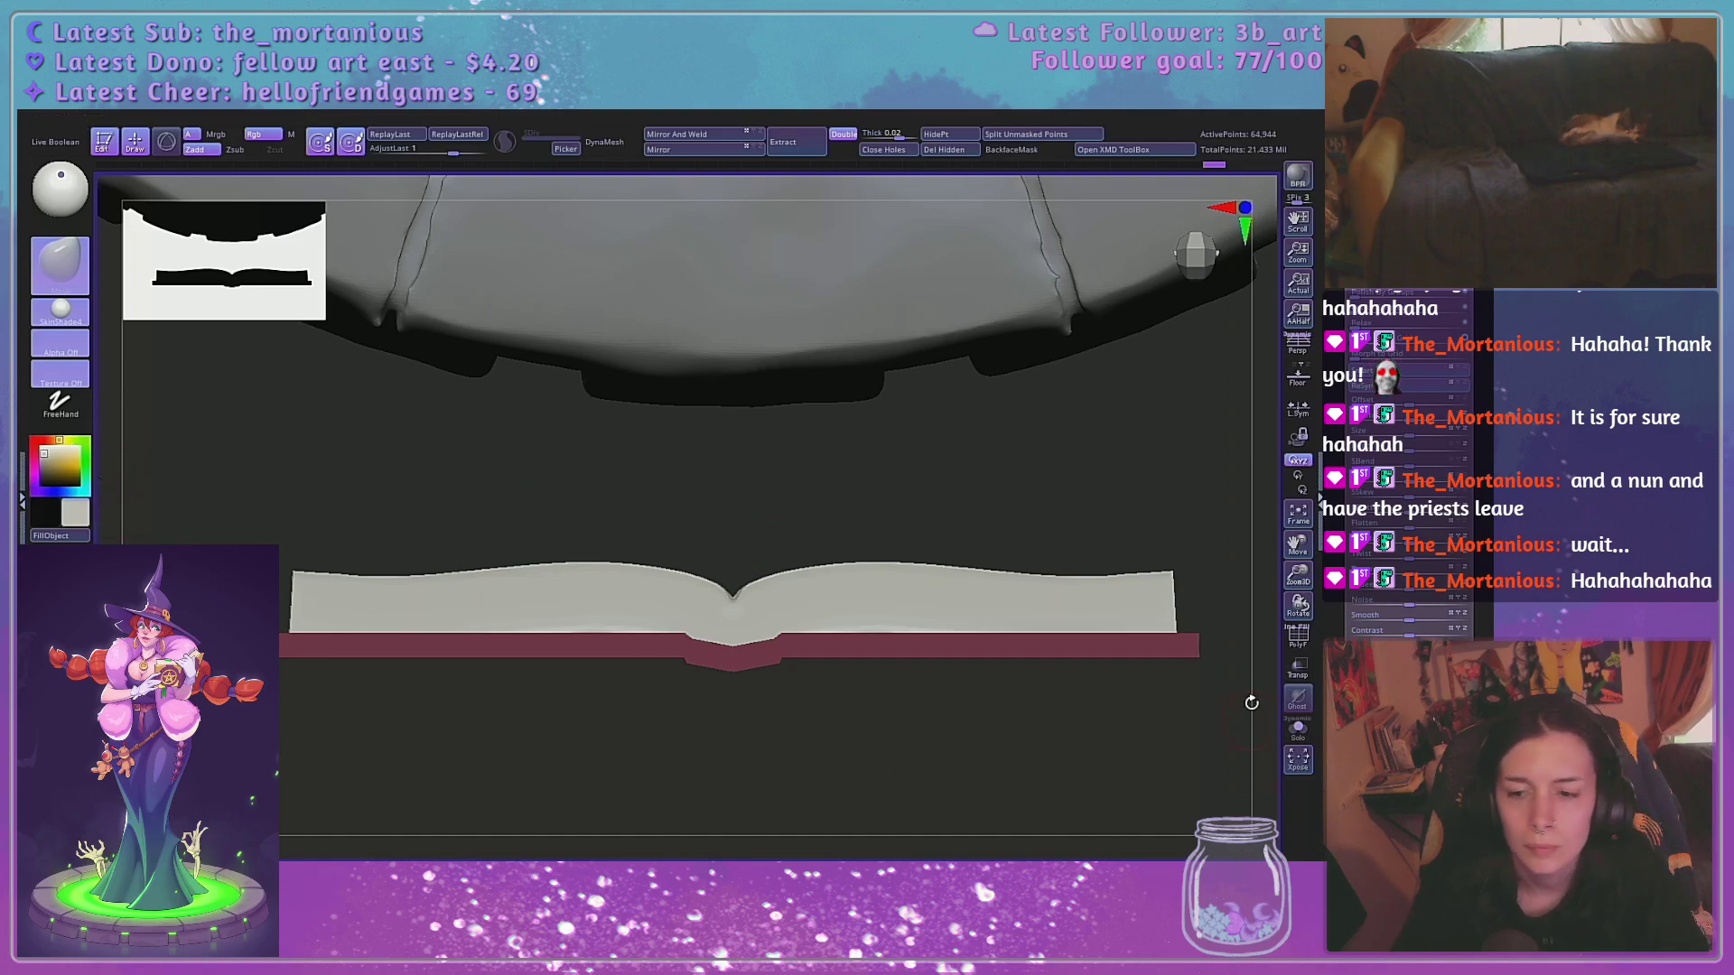
mouse_move(1161, 714)
left_mouse_down()
mouse_move(1159, 763)
mouse_move(1167, 709)
left_mouse_up()
left_click(1298, 345)
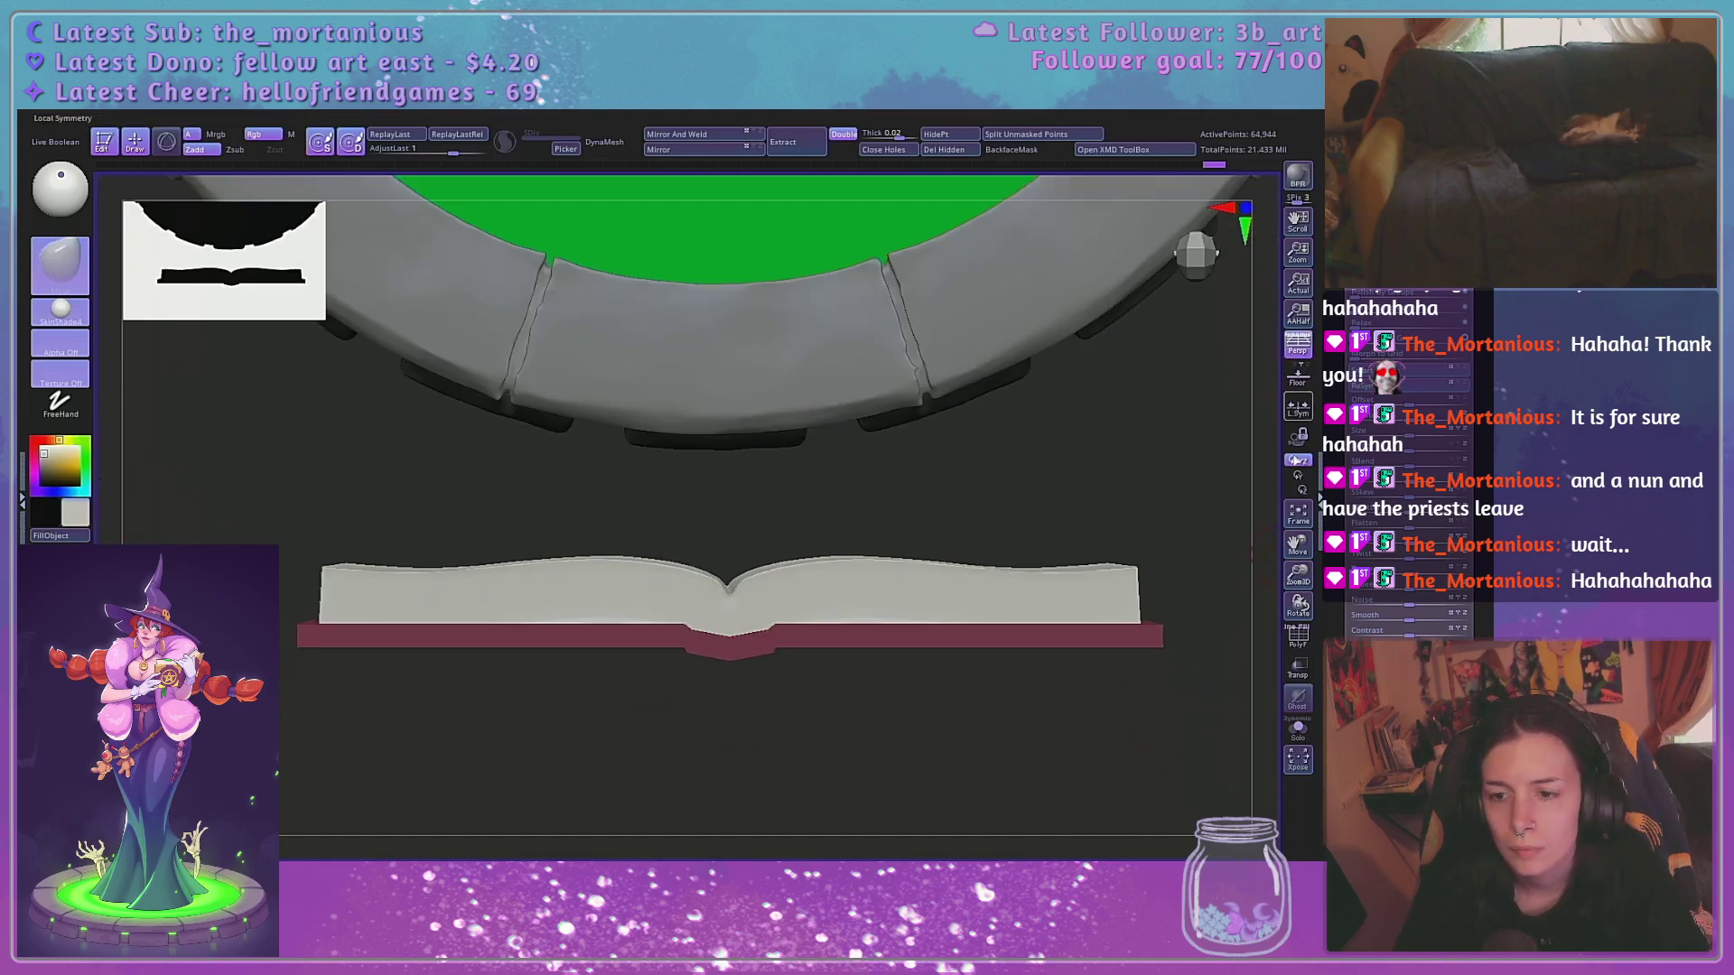
Make the book cover the active subtool, ghost the other parts with transparency, and turn perspective off
left_click_drag(1174, 767, 987, 588, "alt")
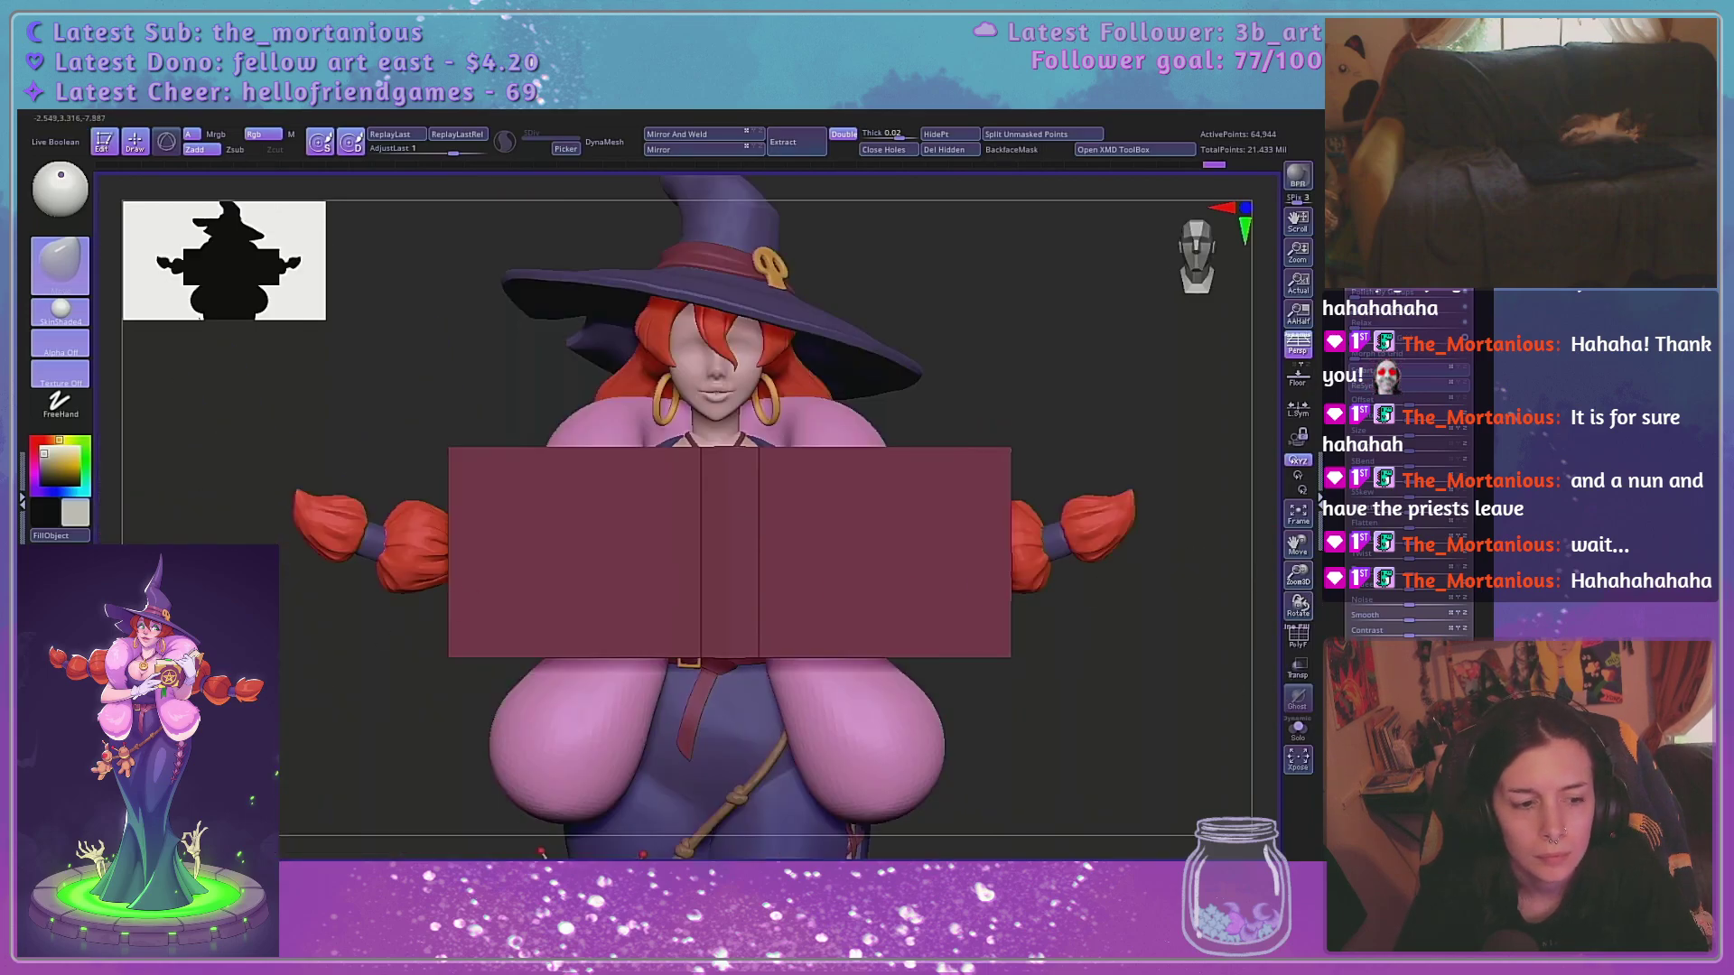
key("w")
left_click(1373, 217)
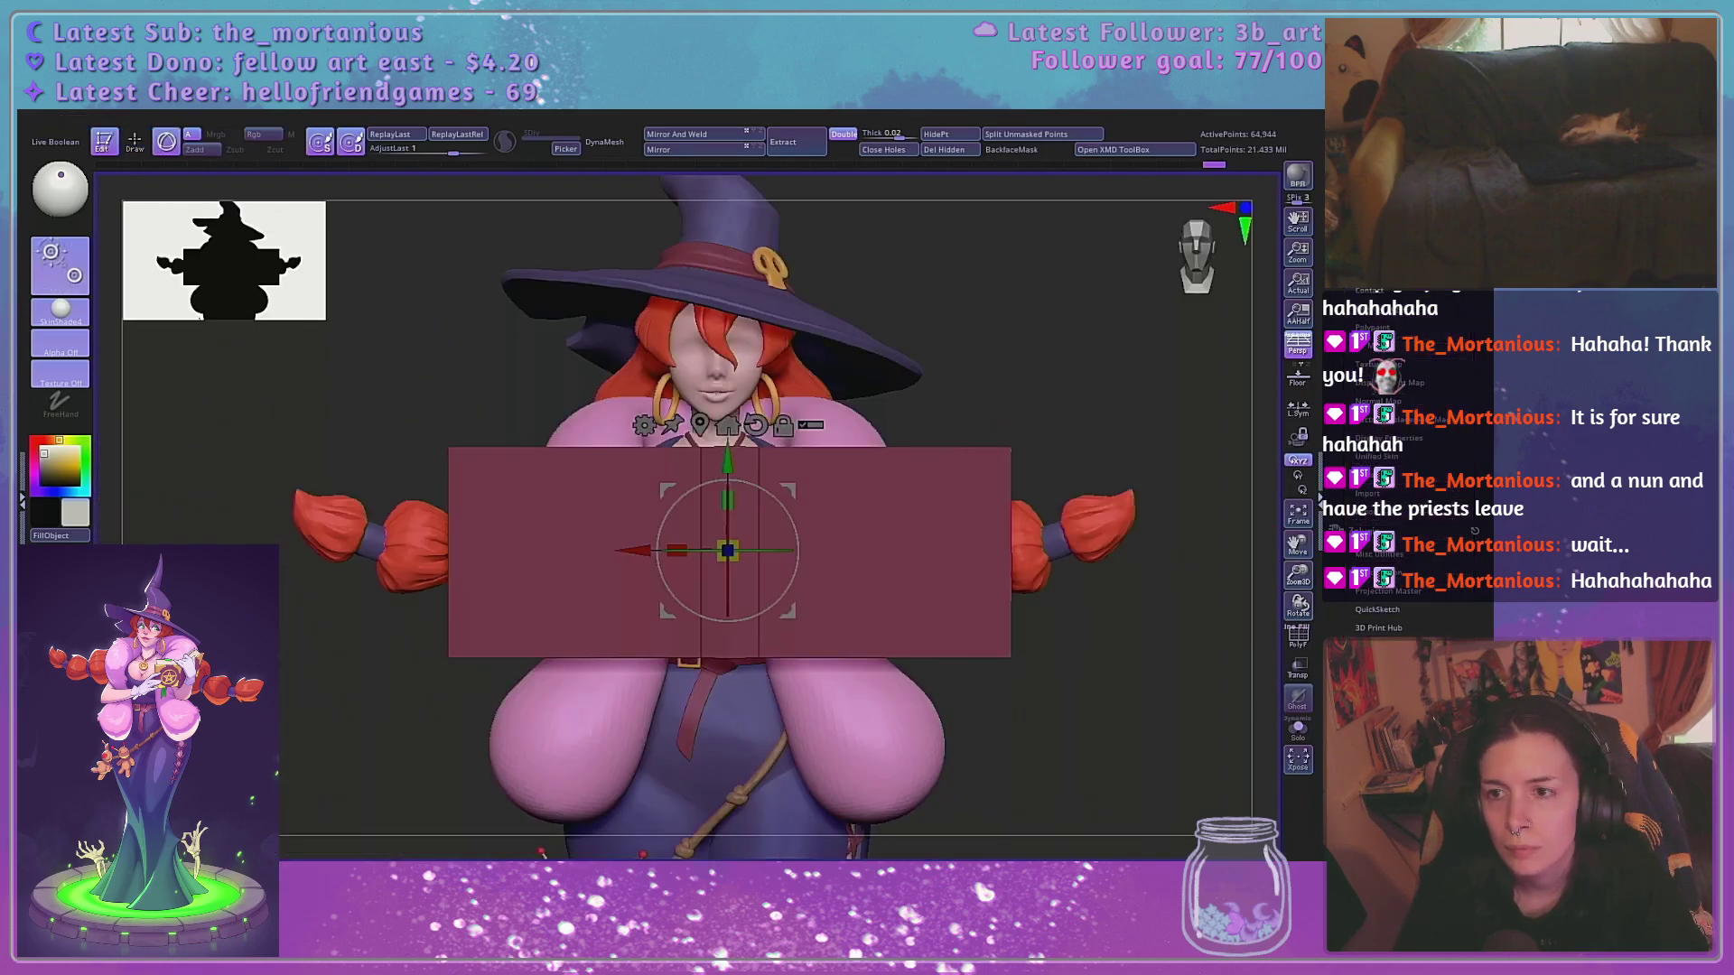
left_click(1384, 287)
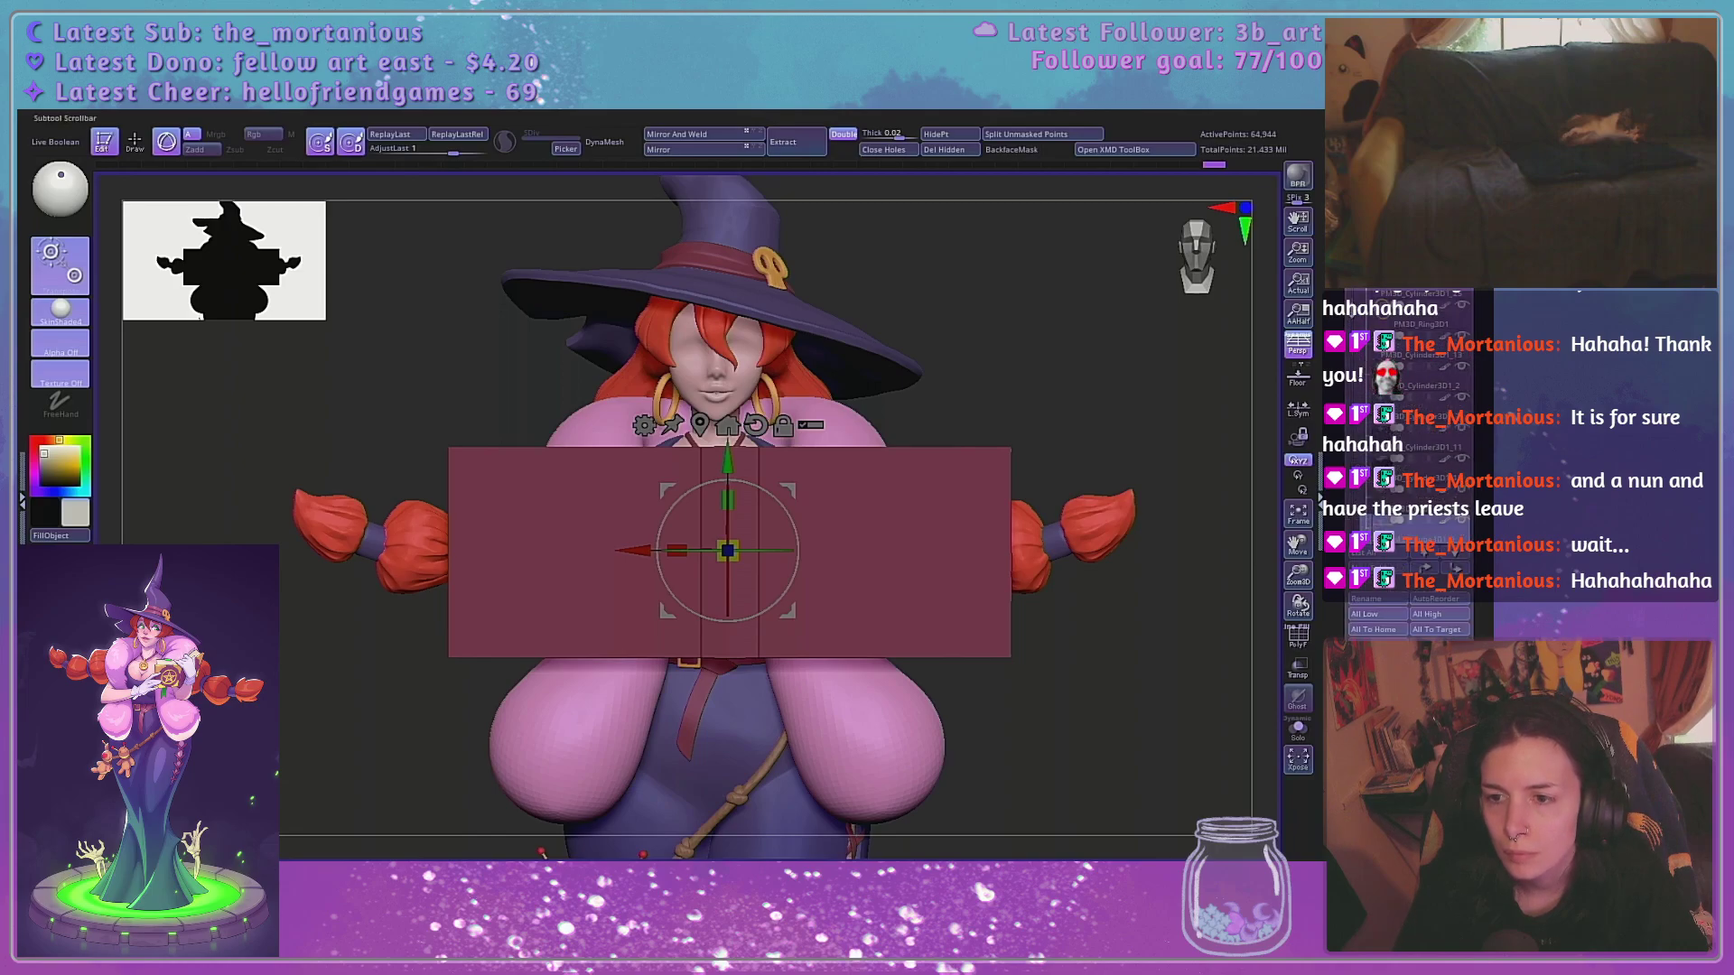
scroll(1409, 461, "down", 2)
left_click(1416, 441)
left_click(1298, 669)
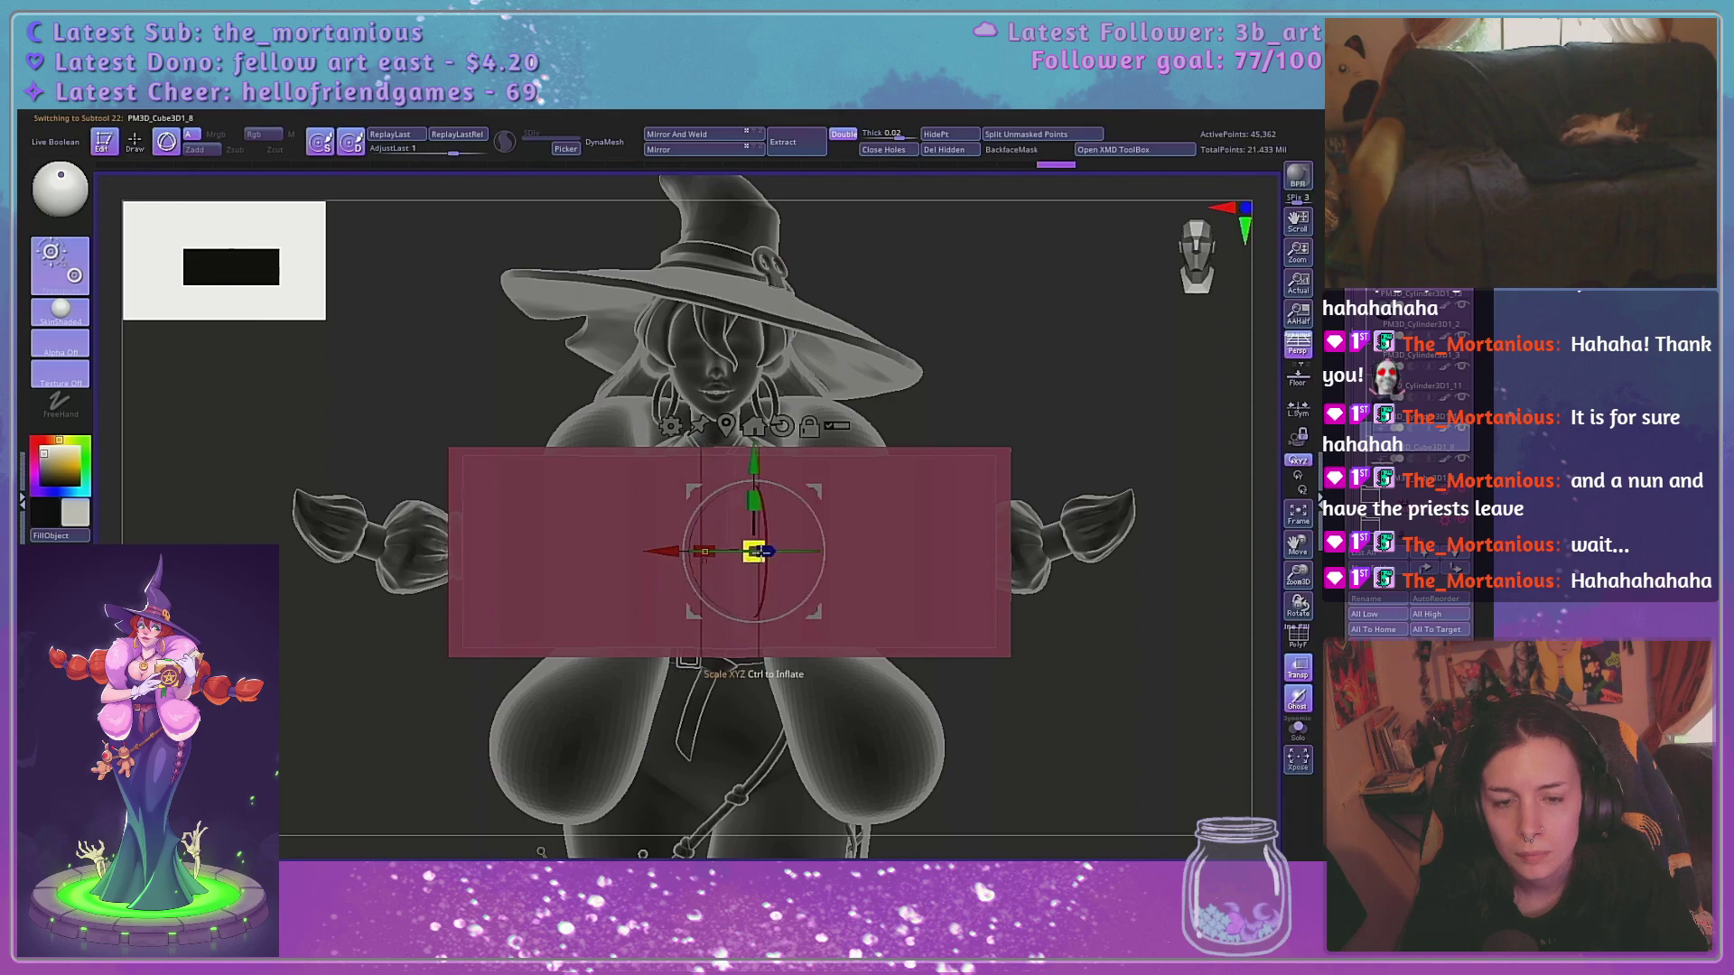
left_click_drag(1125, 377, 1109, 600)
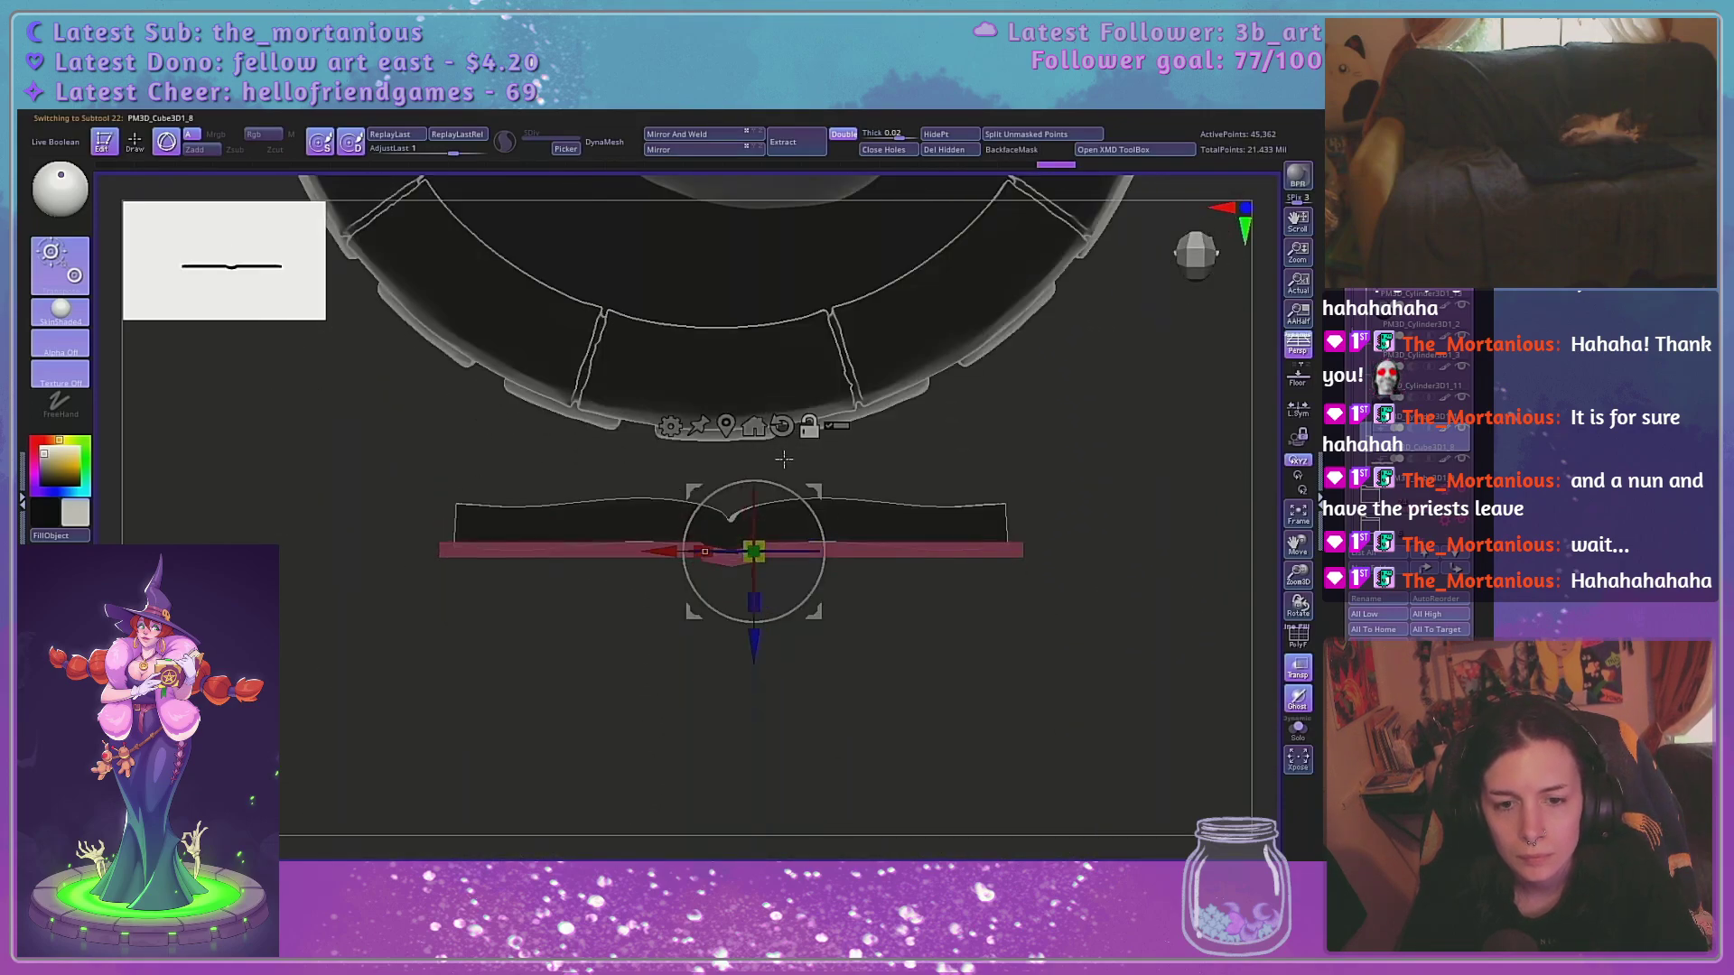
left_click(755, 643)
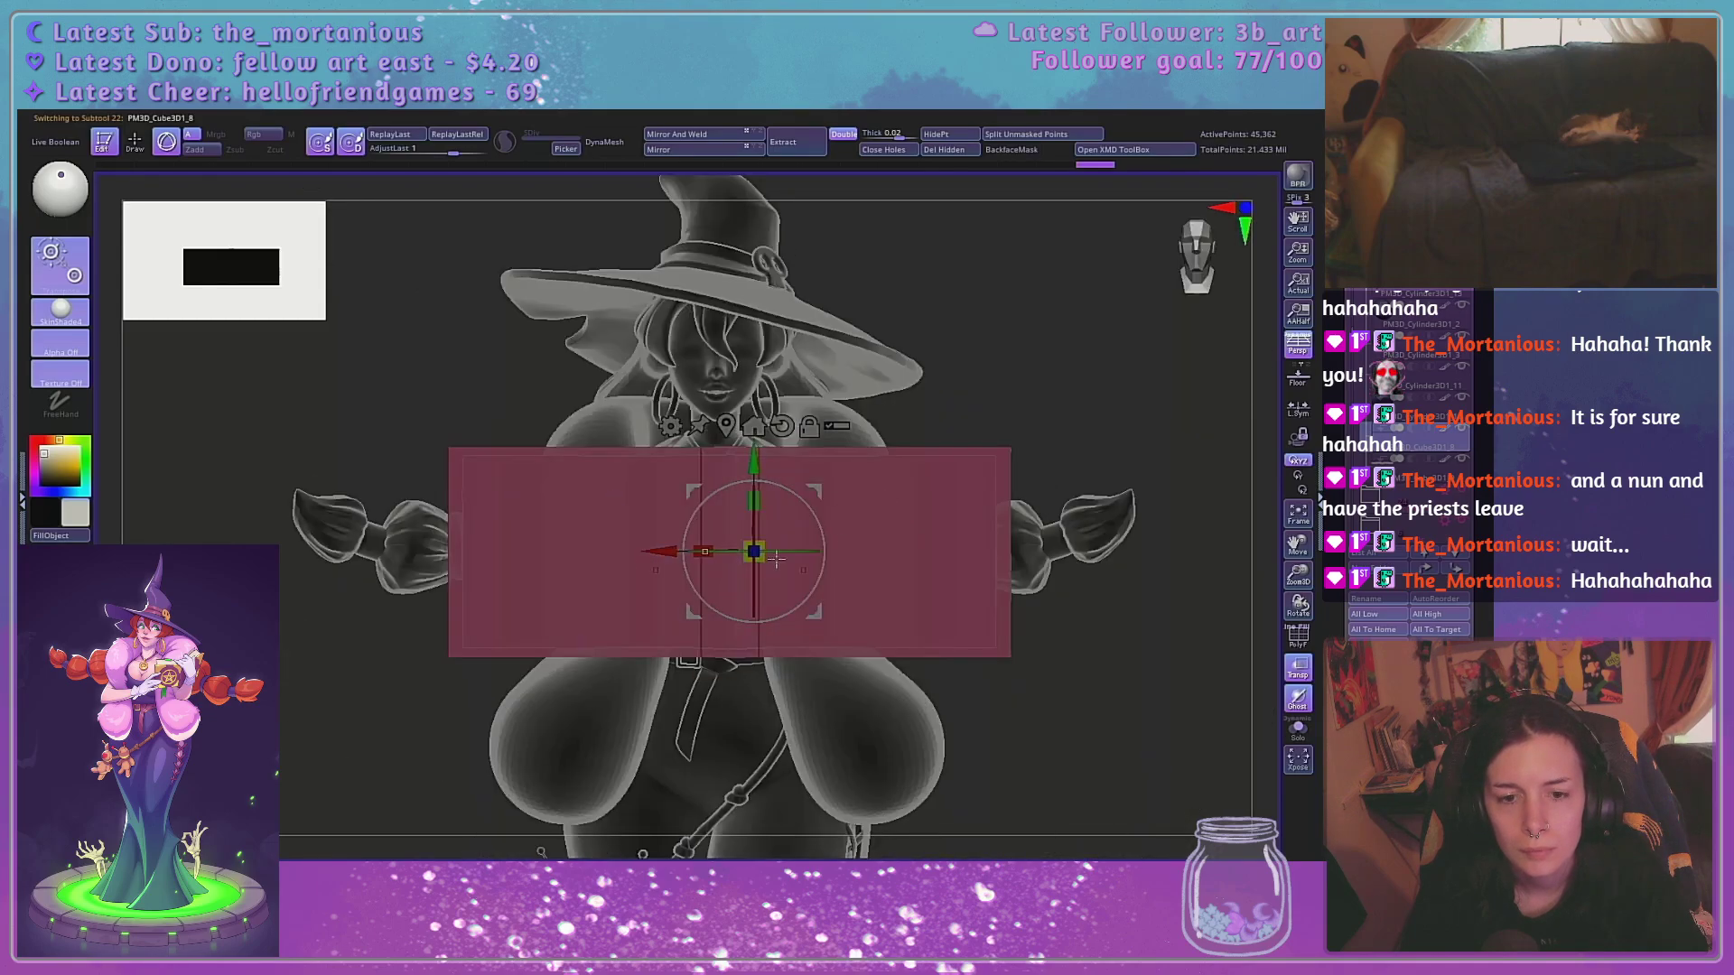
left_click_drag(666, 553, 894, 563)
key("q")
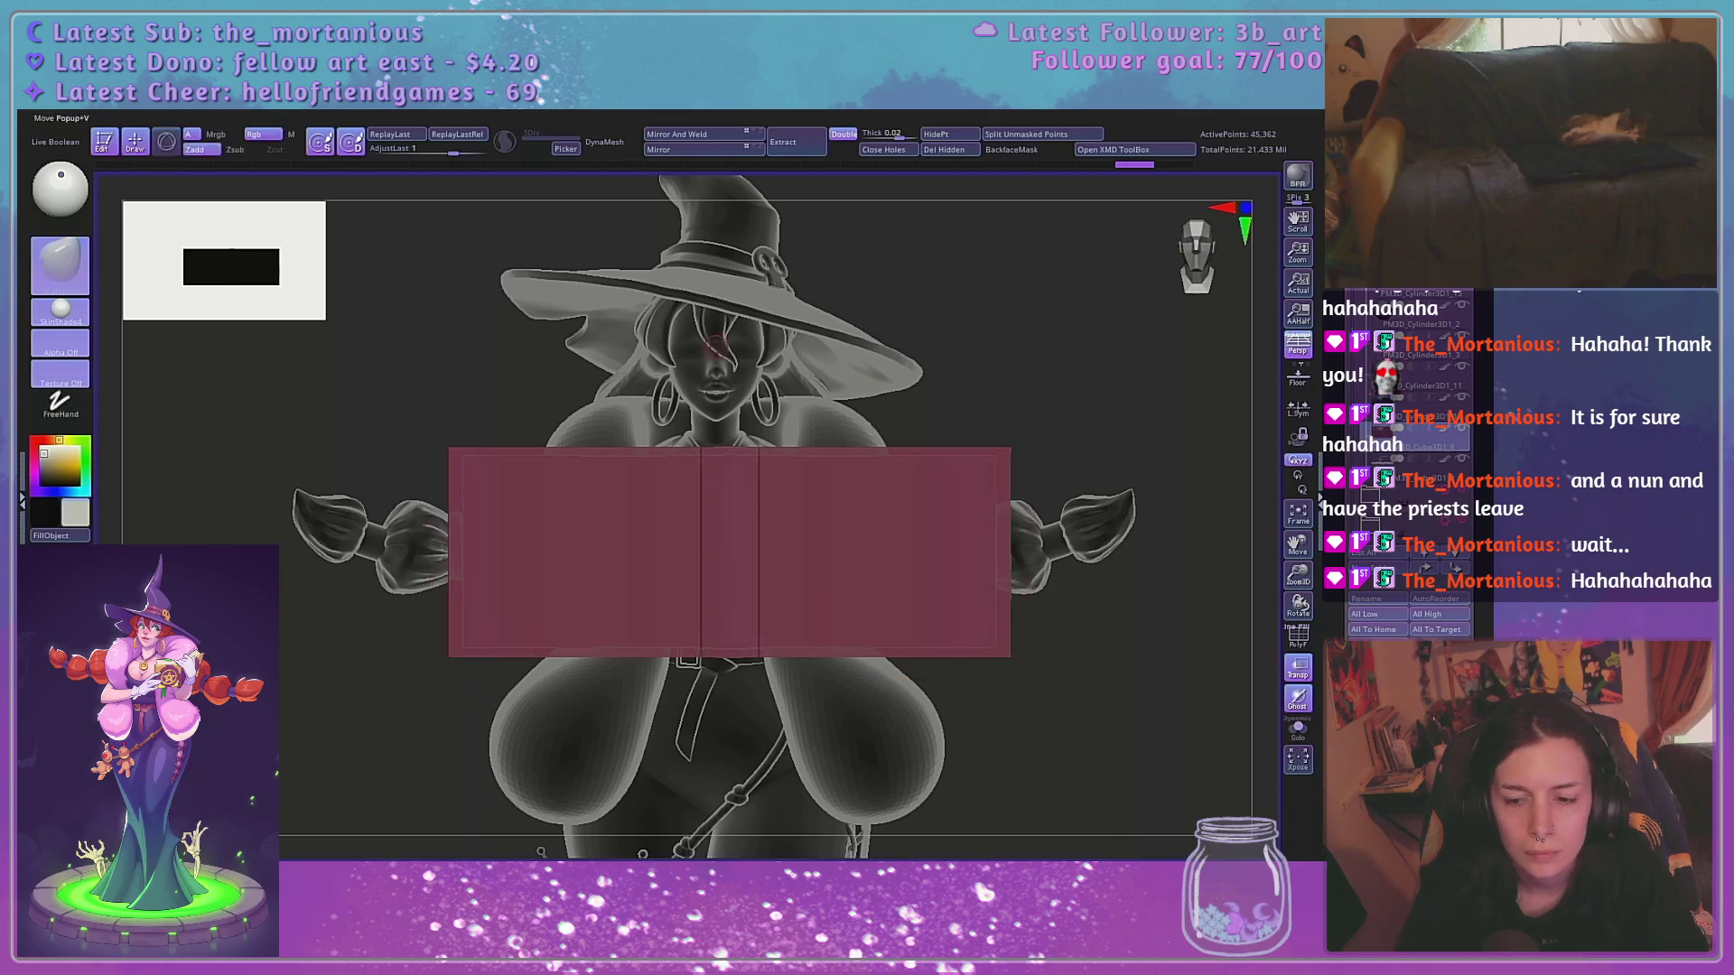
left_click(1298, 343)
Mask the middle of the cover around the spine, leaving both outer ends unmasked, and prepare to move them
key("ctrl")
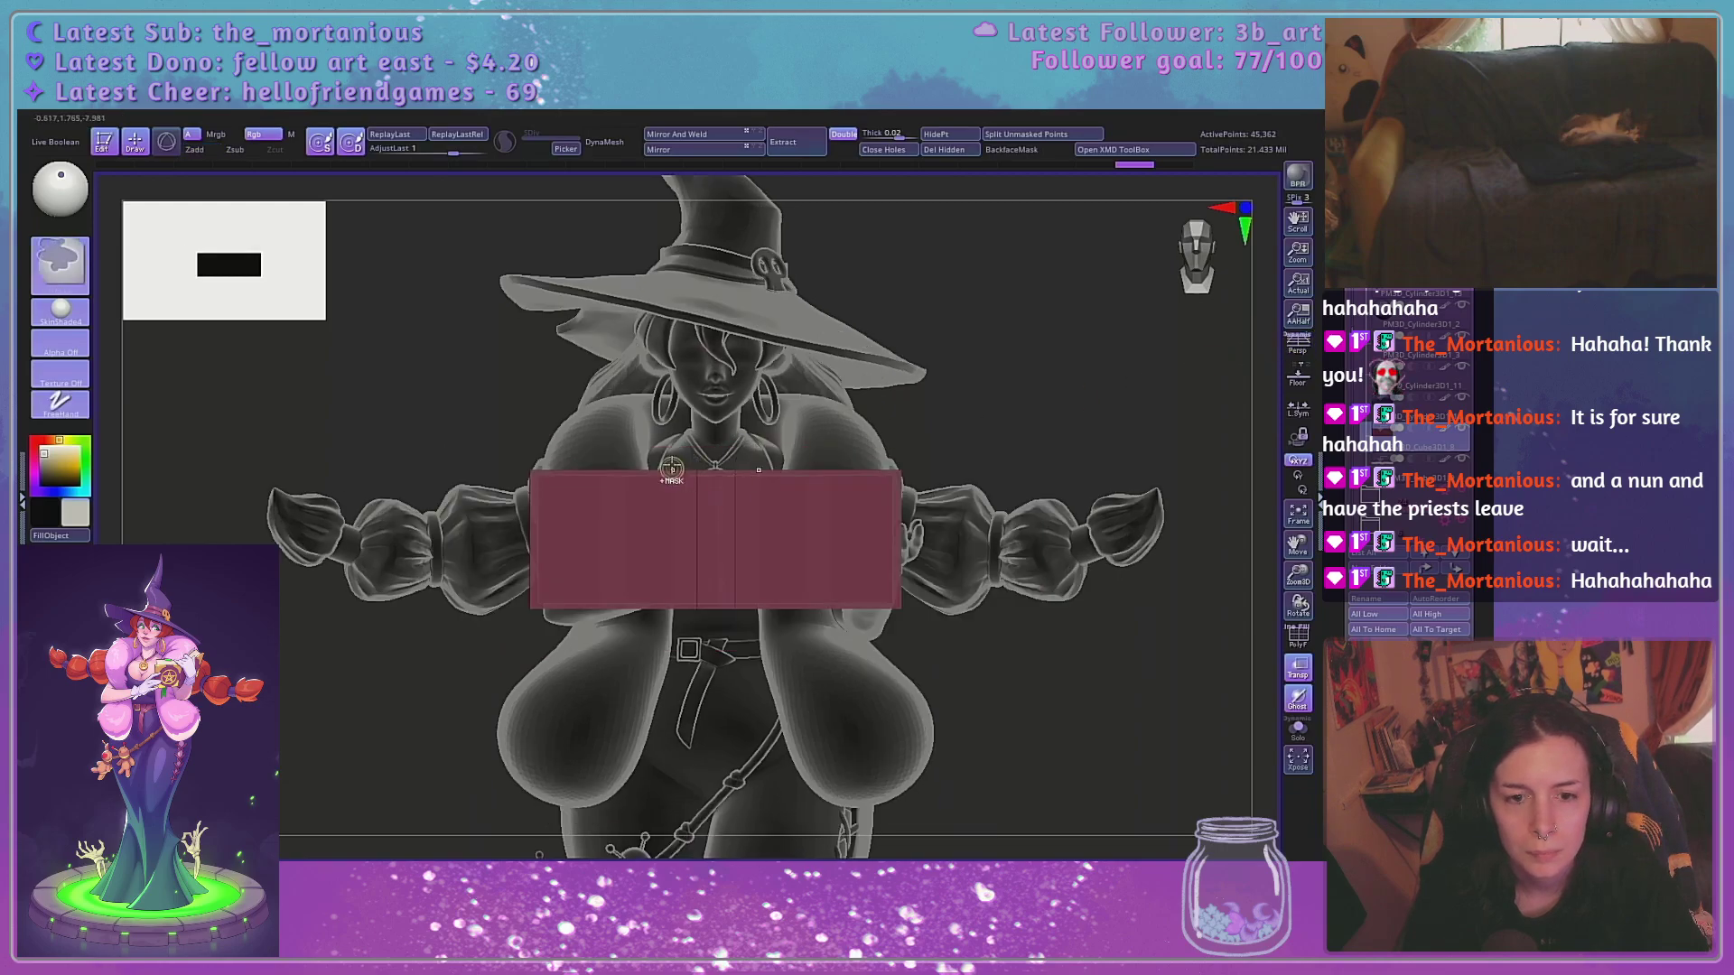
left_click_drag(687, 449, 823, 697, "ctrl")
key("ctrl+z")
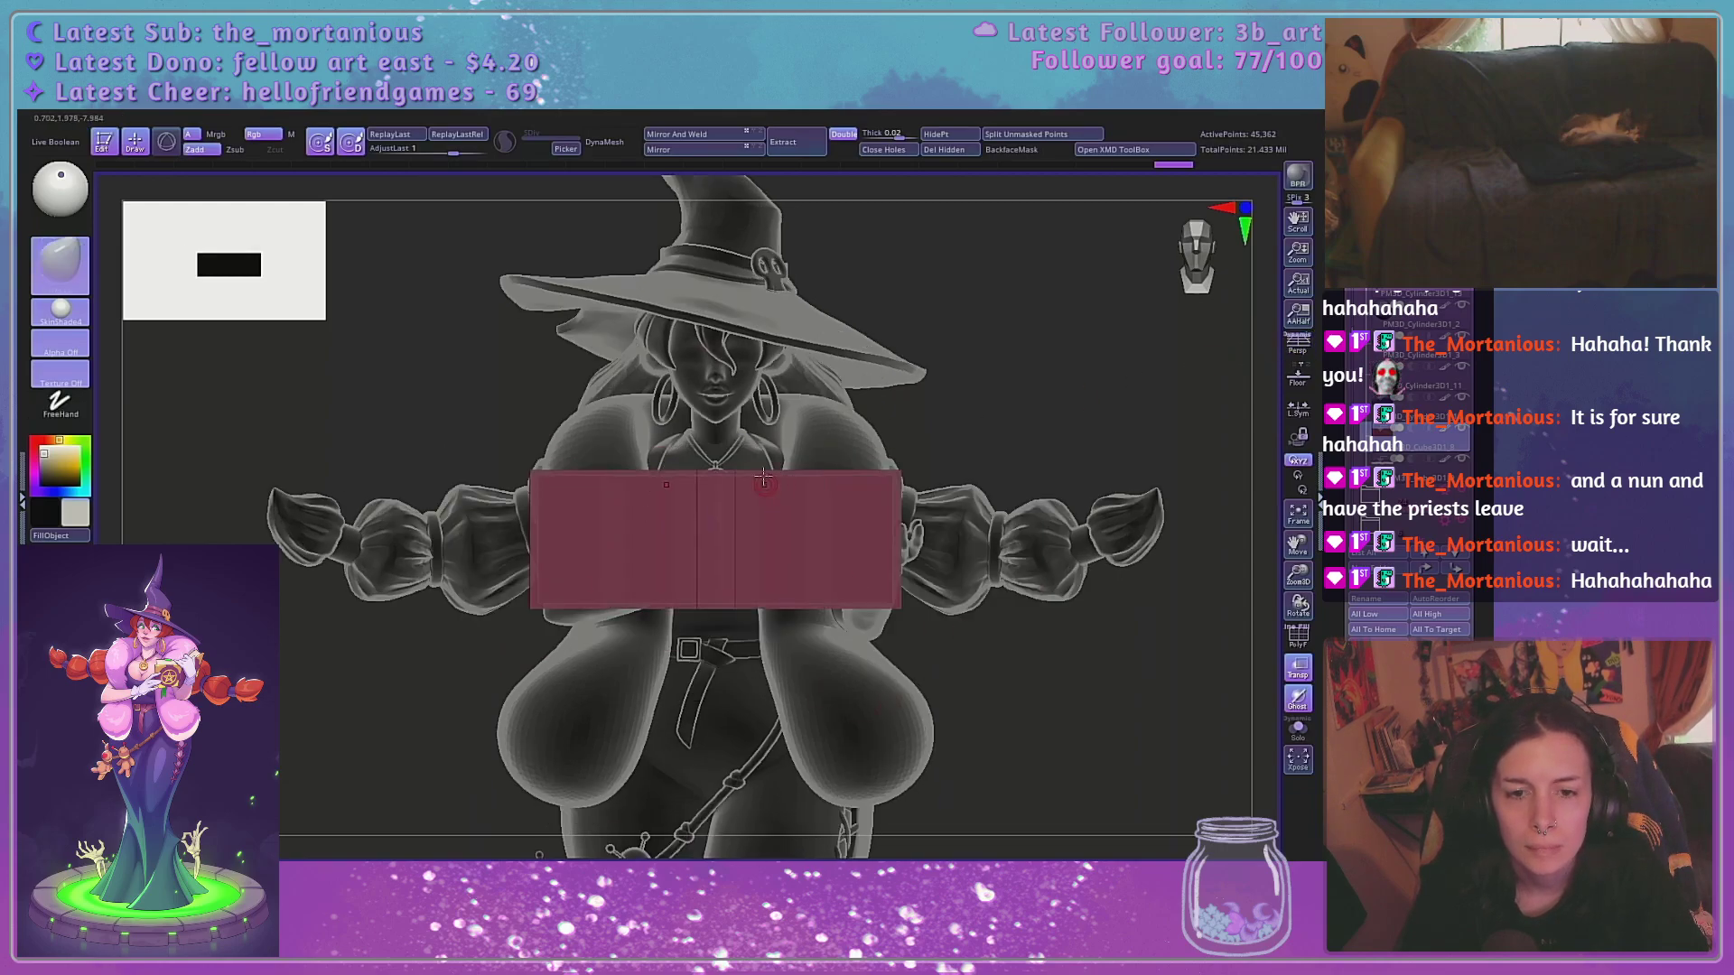
mouse_move(764, 449)
left_mouse_down("ctrl")
mouse_move(740, 685)
mouse_move(642, 651)
left_mouse_up("ctrl")
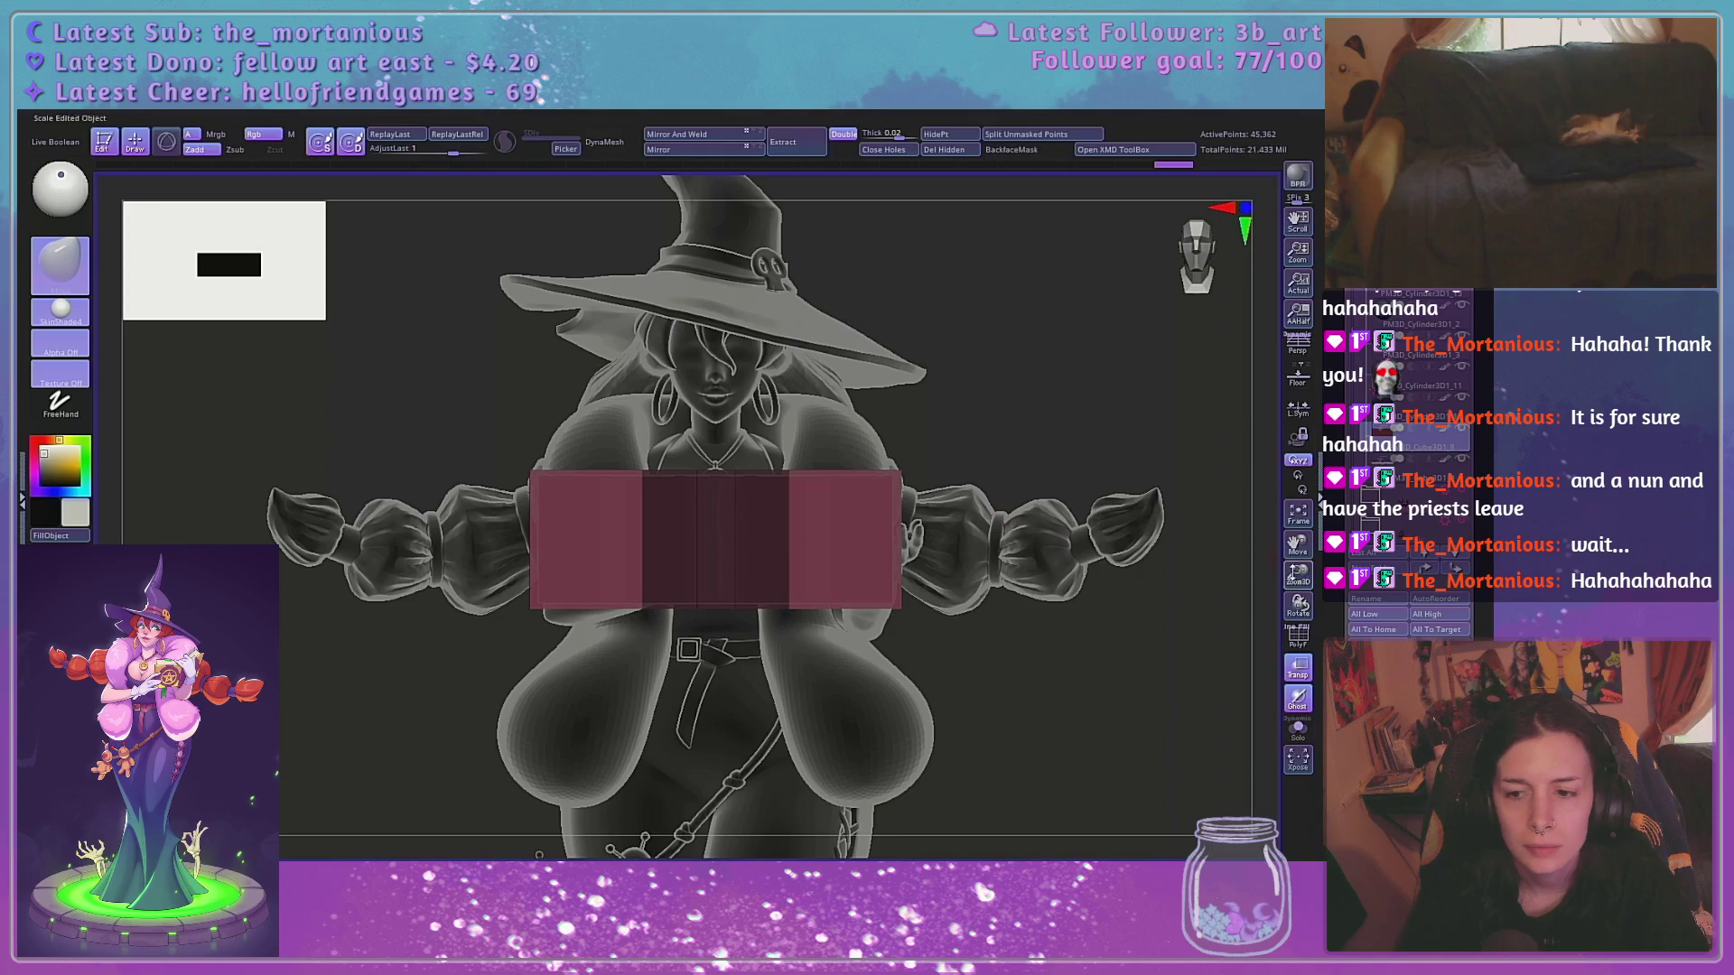
left_click_drag(1294, 574, 1125, 696)
key("w")
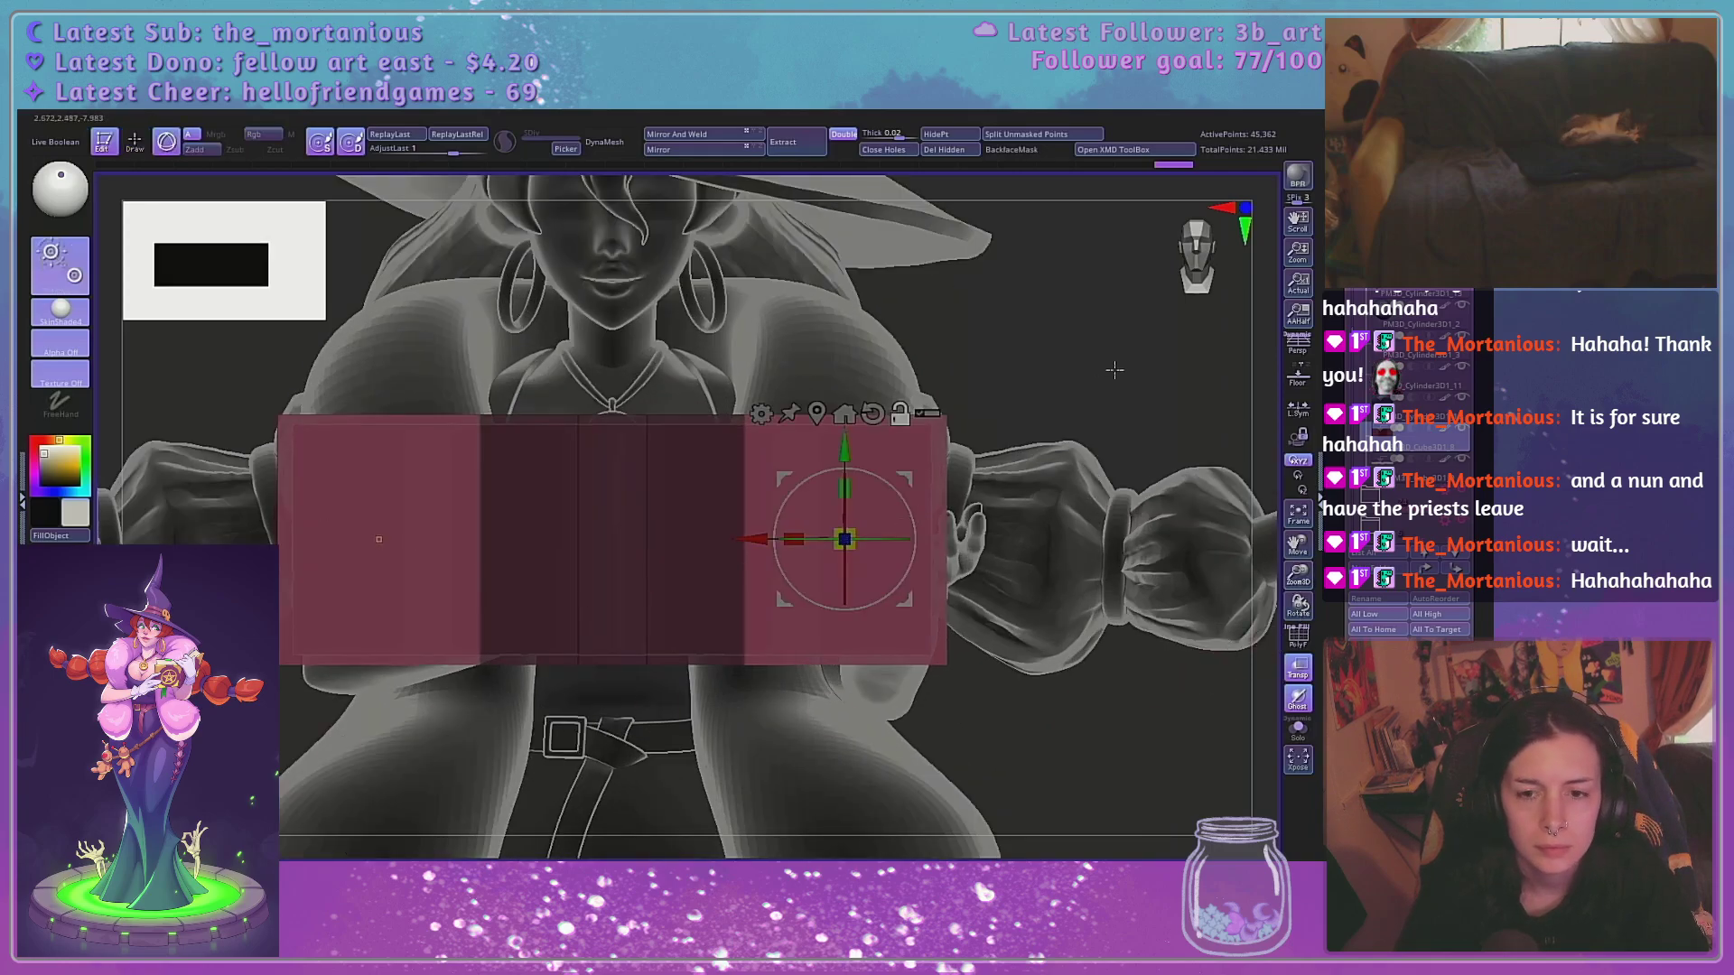
left_click_drag(1115, 371, 1212, 381, "alt")
left_click_drag(890, 544, 888, 542)
left_click_drag(903, 542, 986, 544)
key("ctrl+z")
Blur the mask, save the project, and slide both ends of the cover inward to shorten it, clearing the mask when done
left_click(1371, 203)
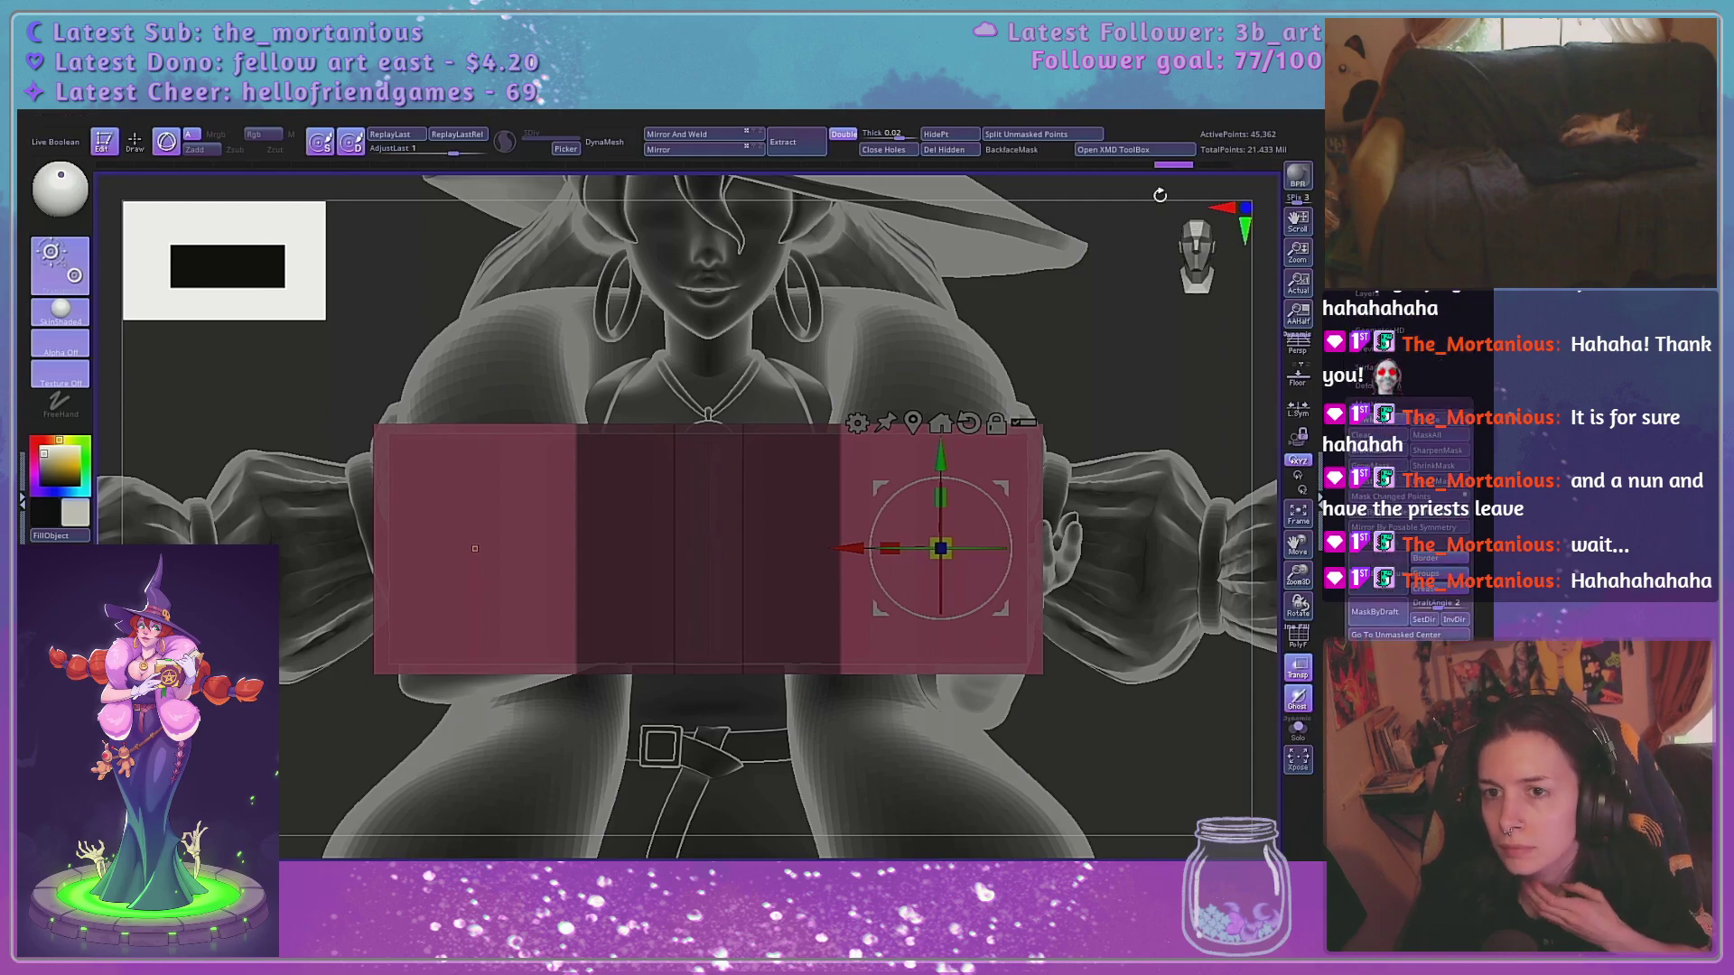
key("ctrl+s")
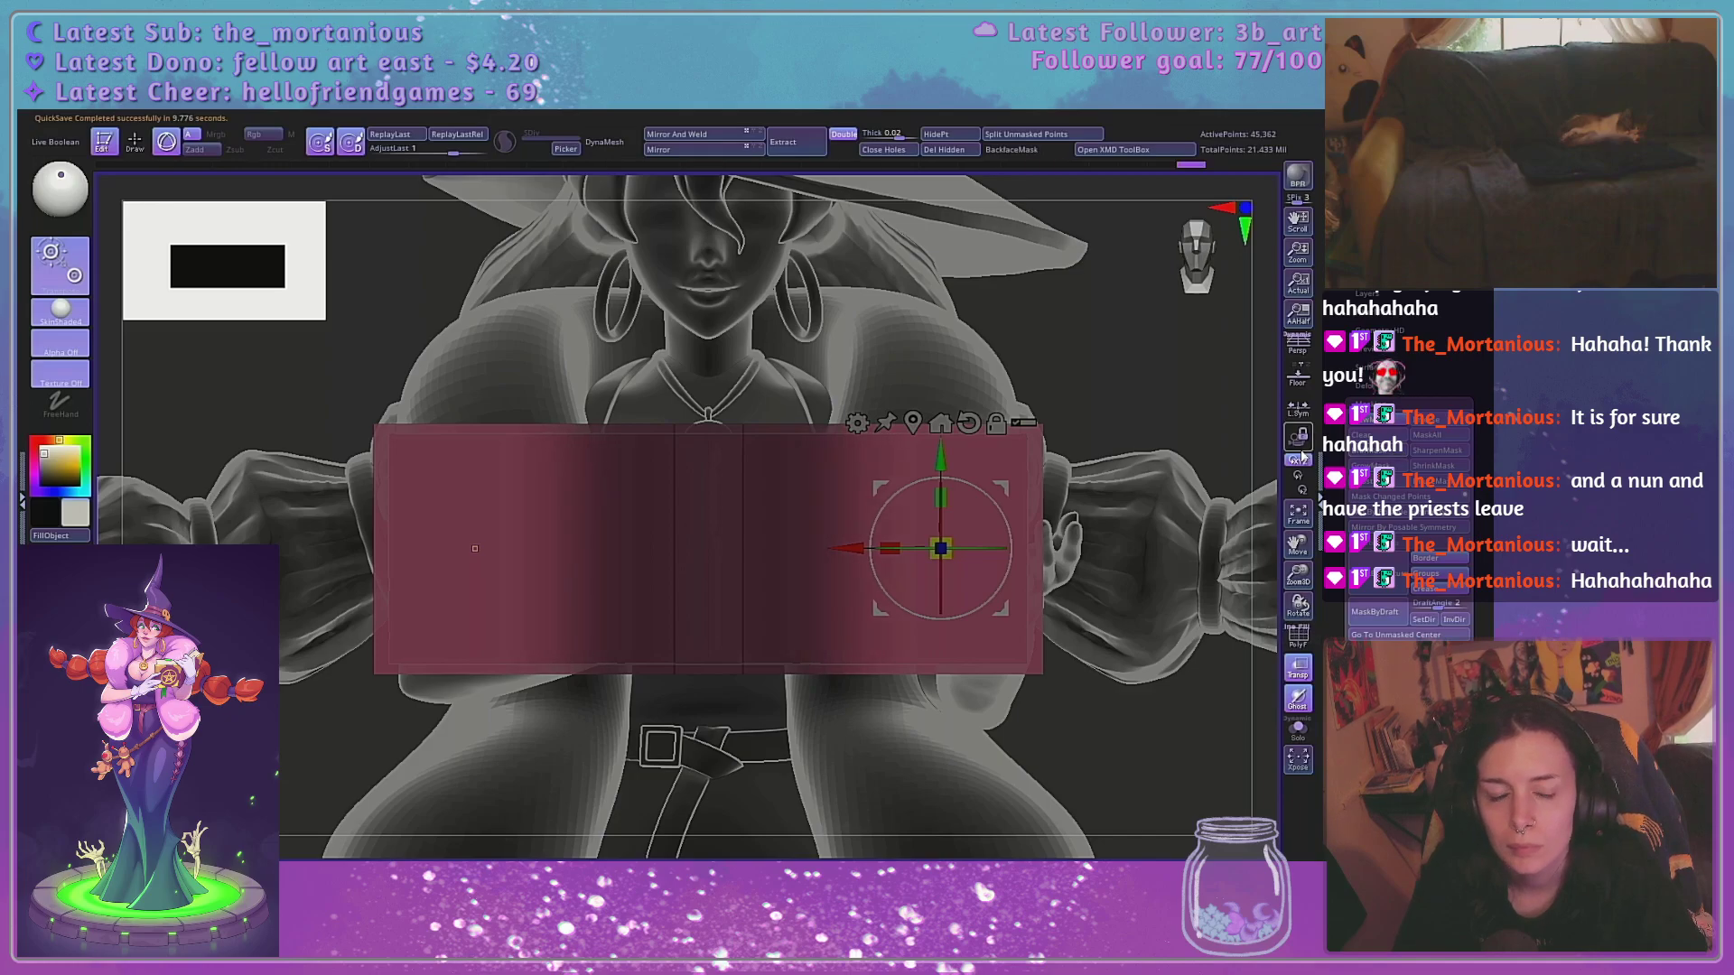
left_click_drag(855, 548, 793, 546)
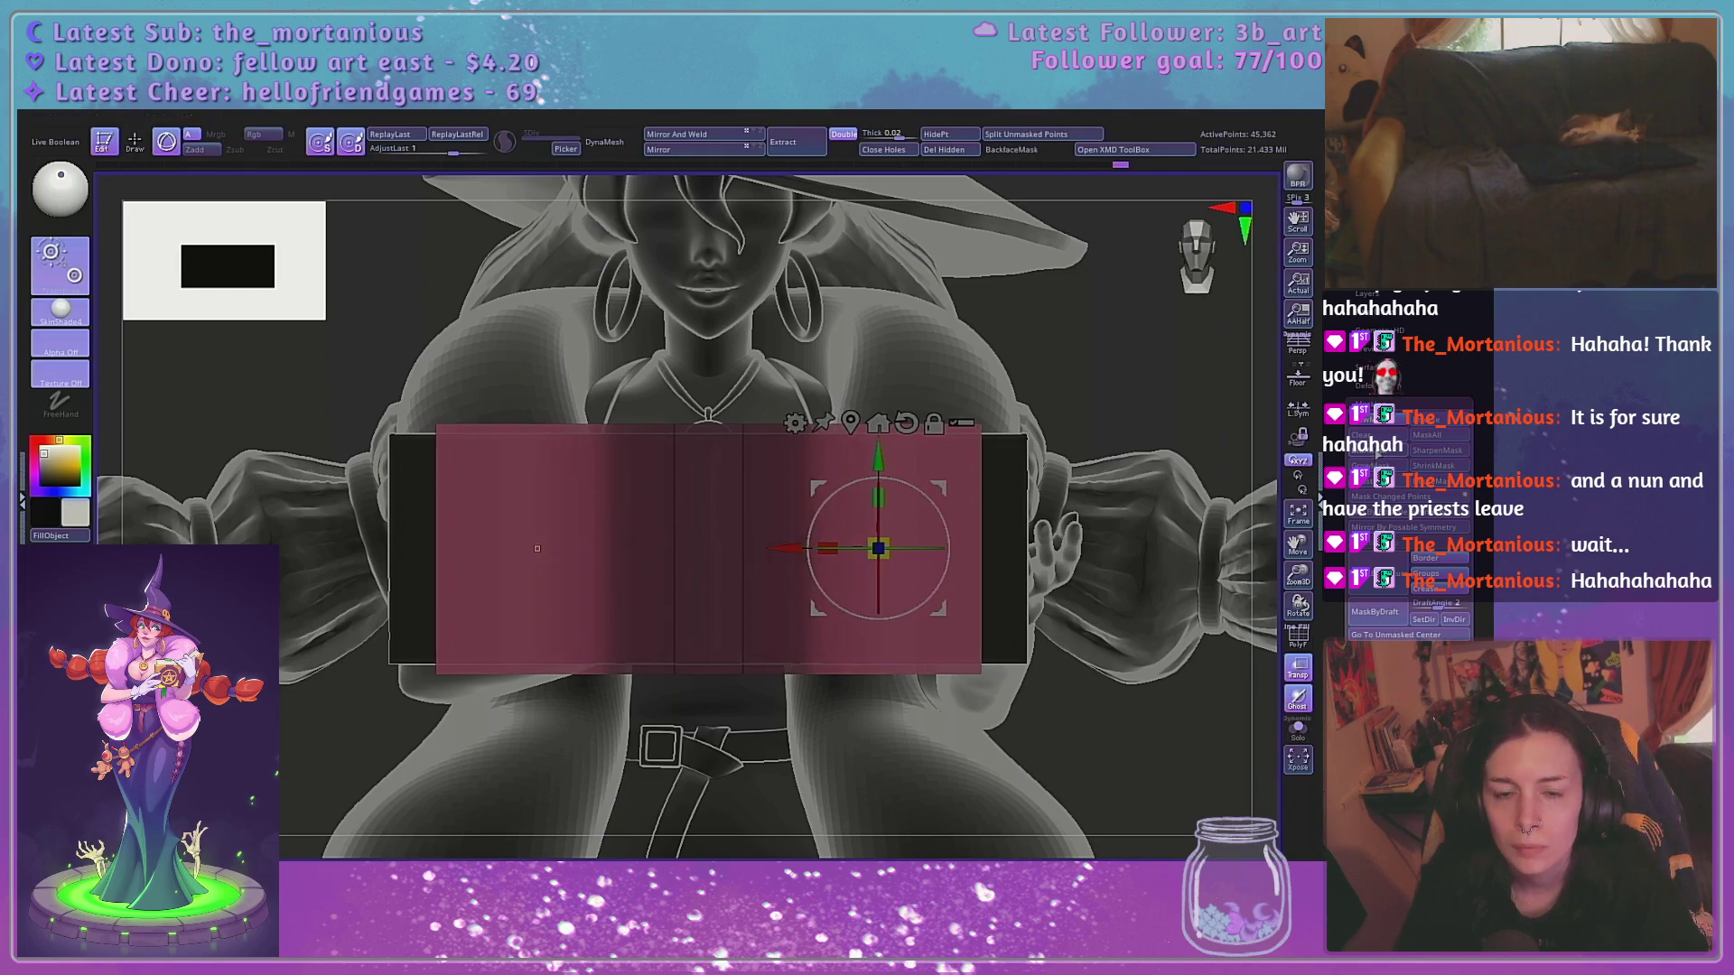
left_click_drag(791, 549, 774, 548)
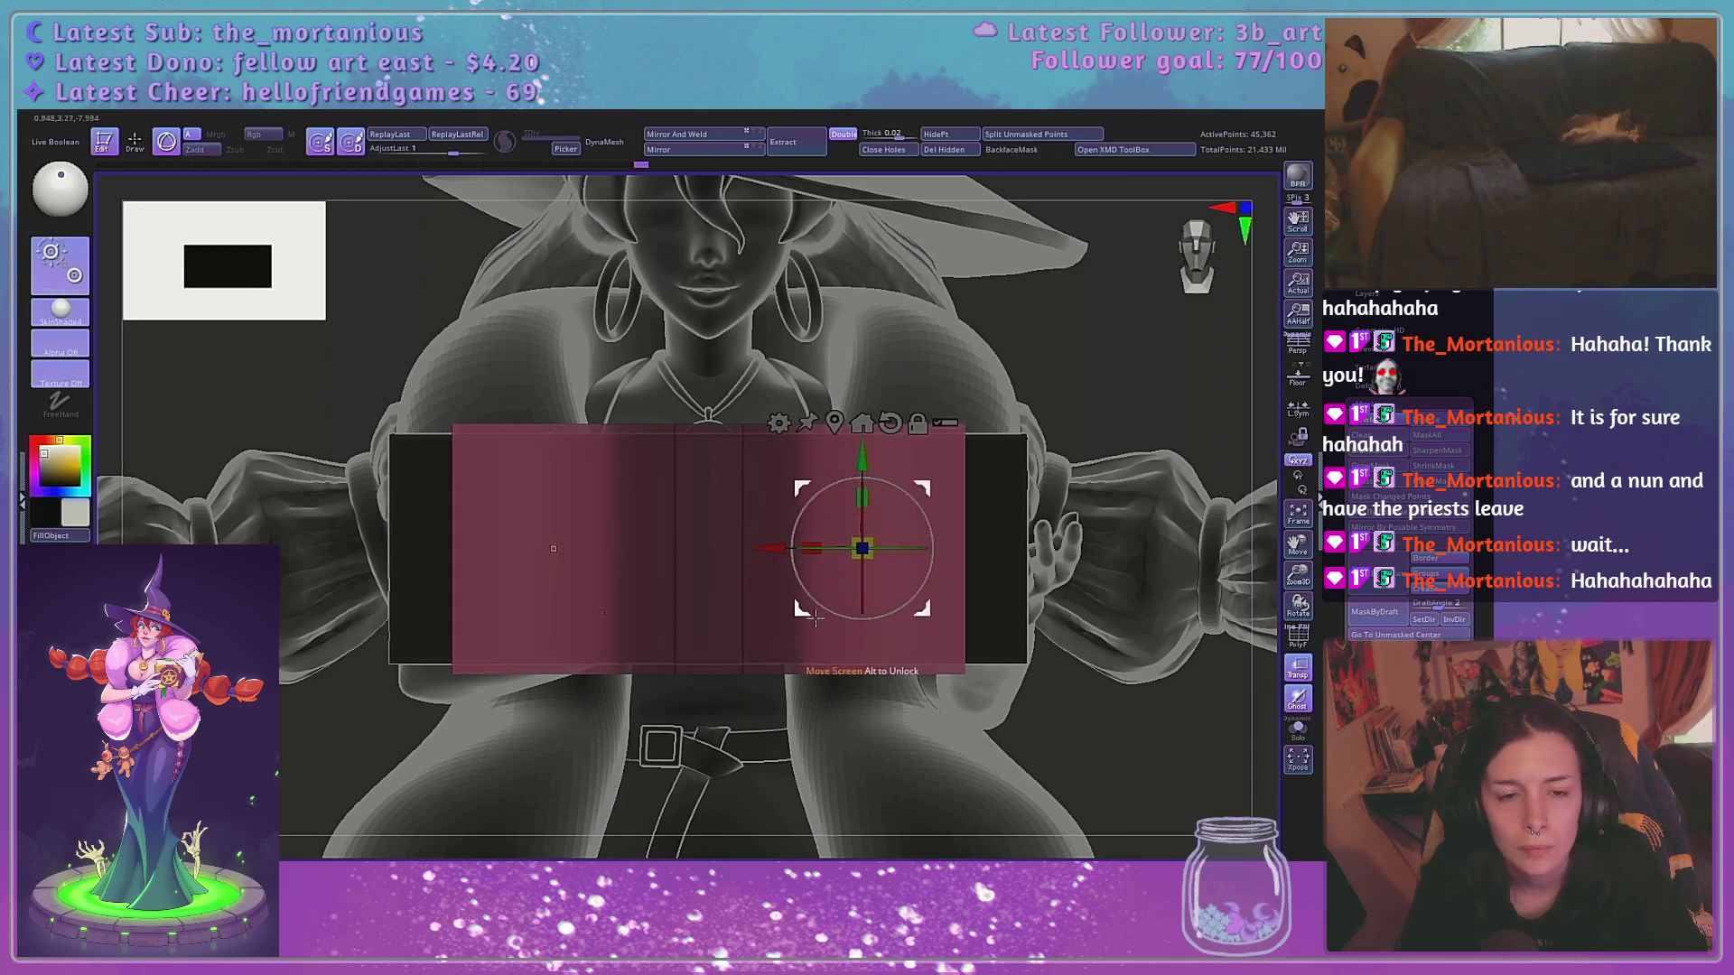
key("q")
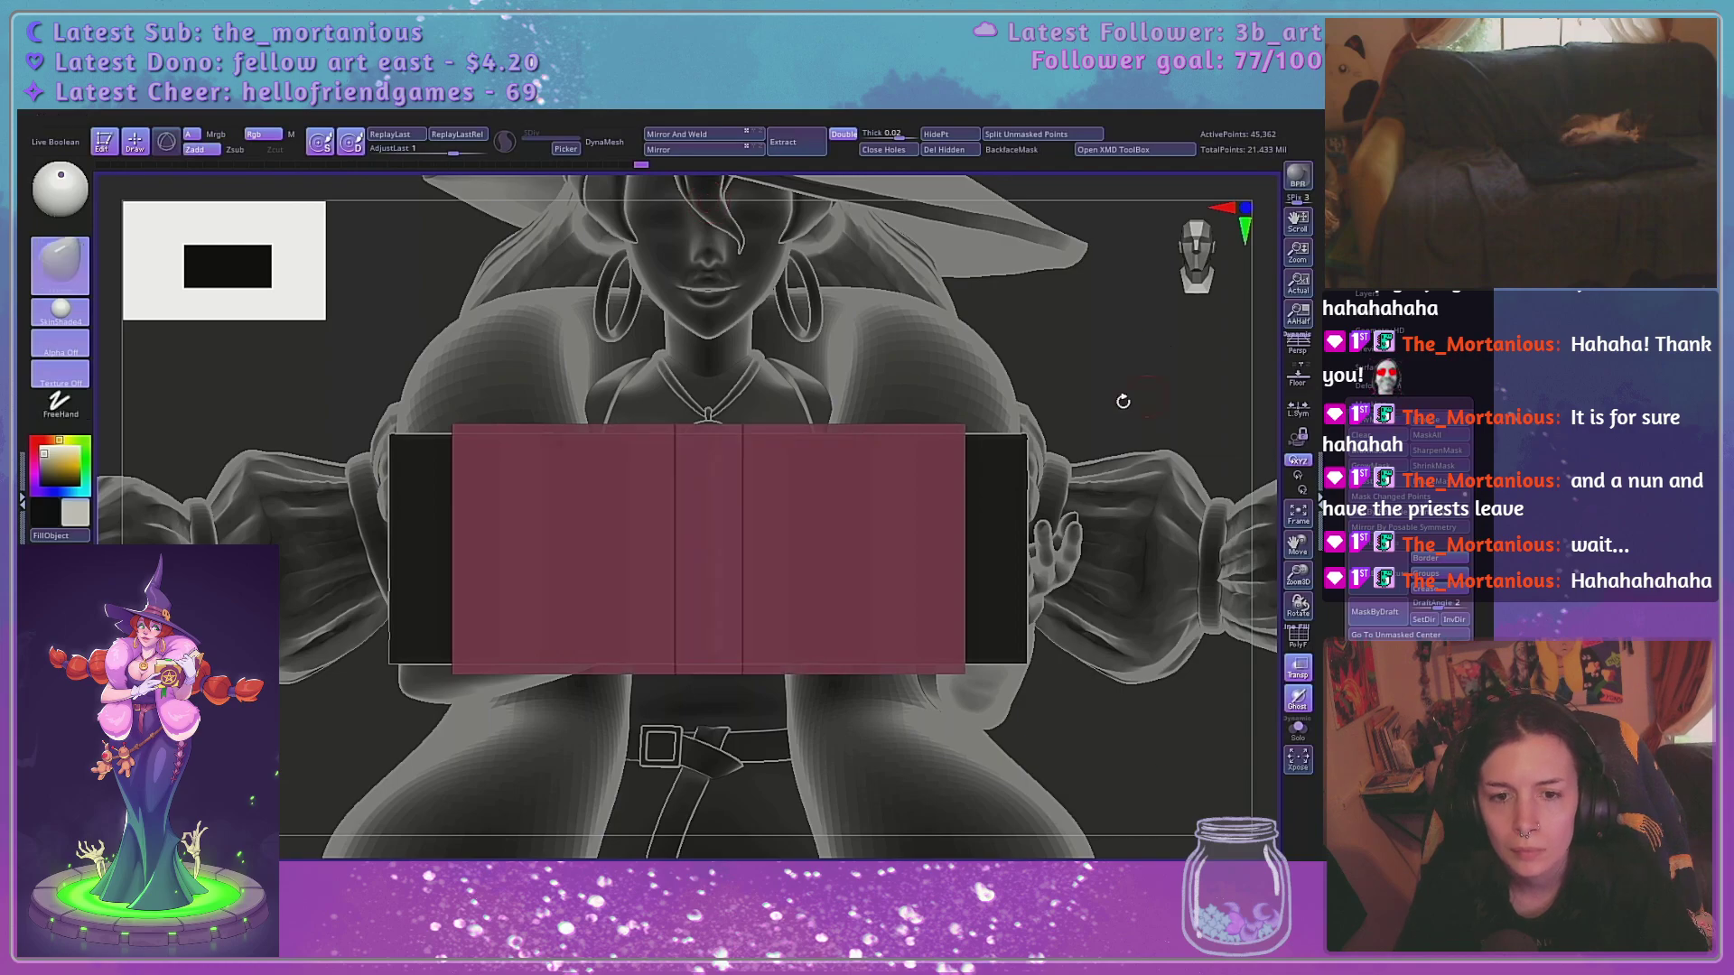
Mask the cover's middle again with blurred edges, shift both ends slightly further inward, clear the mask, and check the cover from the side
mouse_move(845, 391)
left_mouse_down("ctrl")
mouse_move(825, 623)
mouse_move(709, 762)
left_mouse_up("ctrl")
mouse_move(773, 391)
left_mouse_down("ctrl")
mouse_move(731, 761)
mouse_move(682, 767)
left_mouse_up("ctrl")
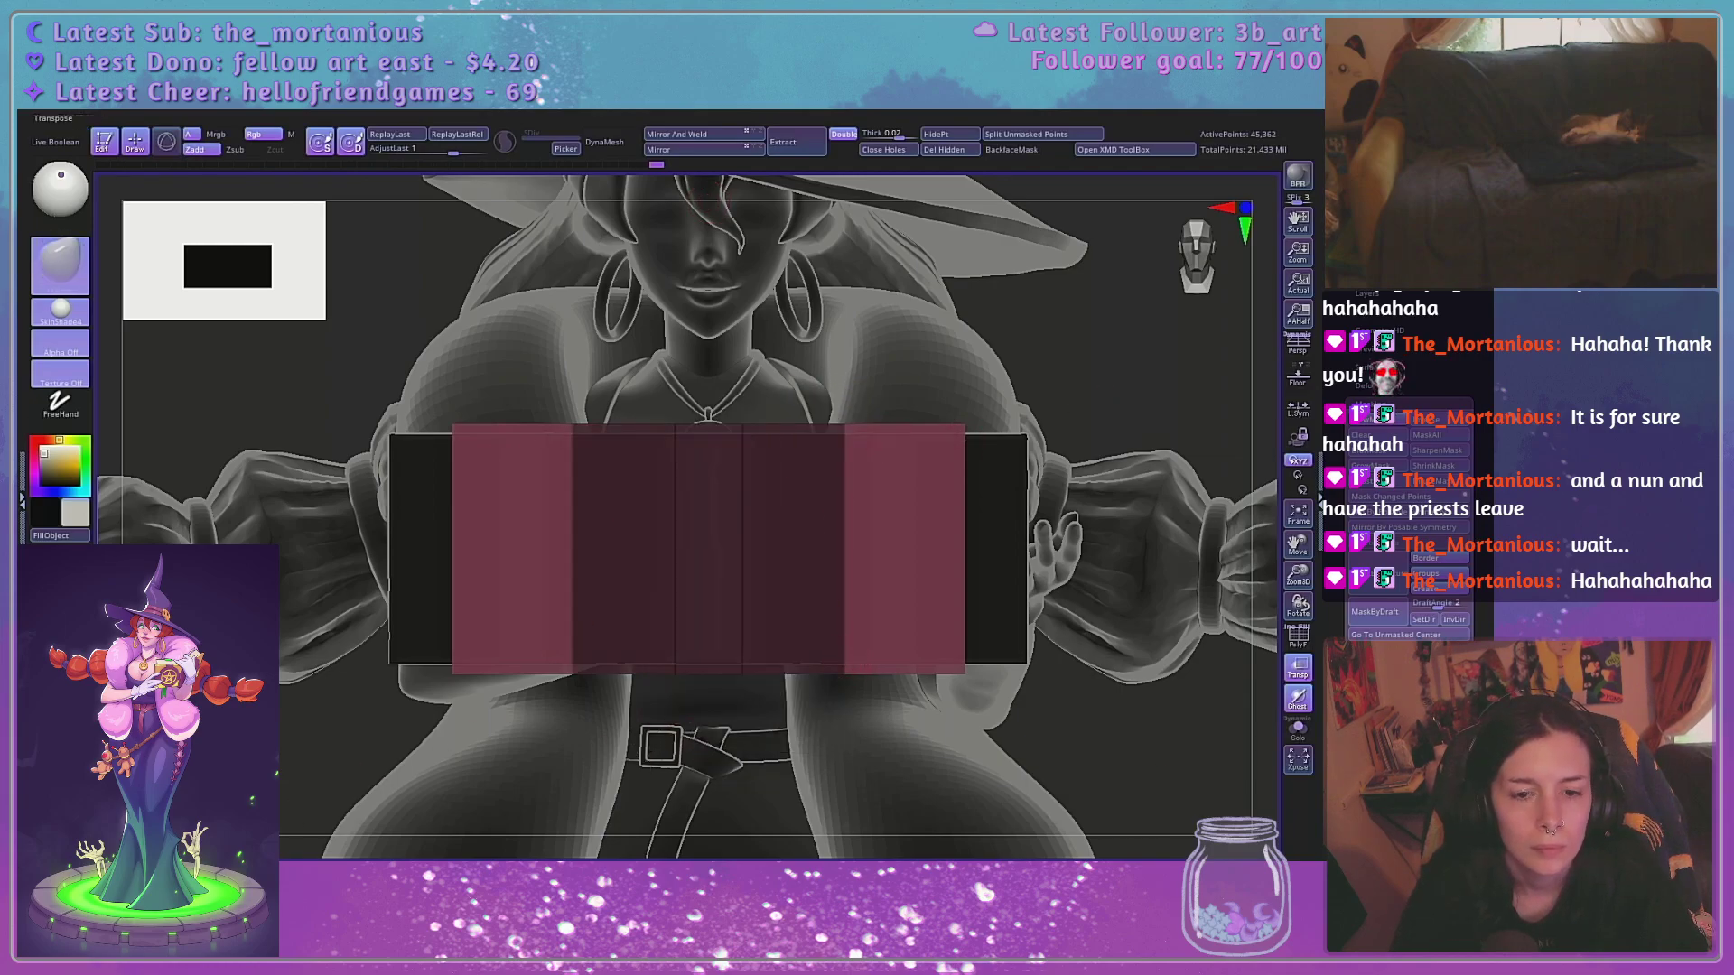
key("w")
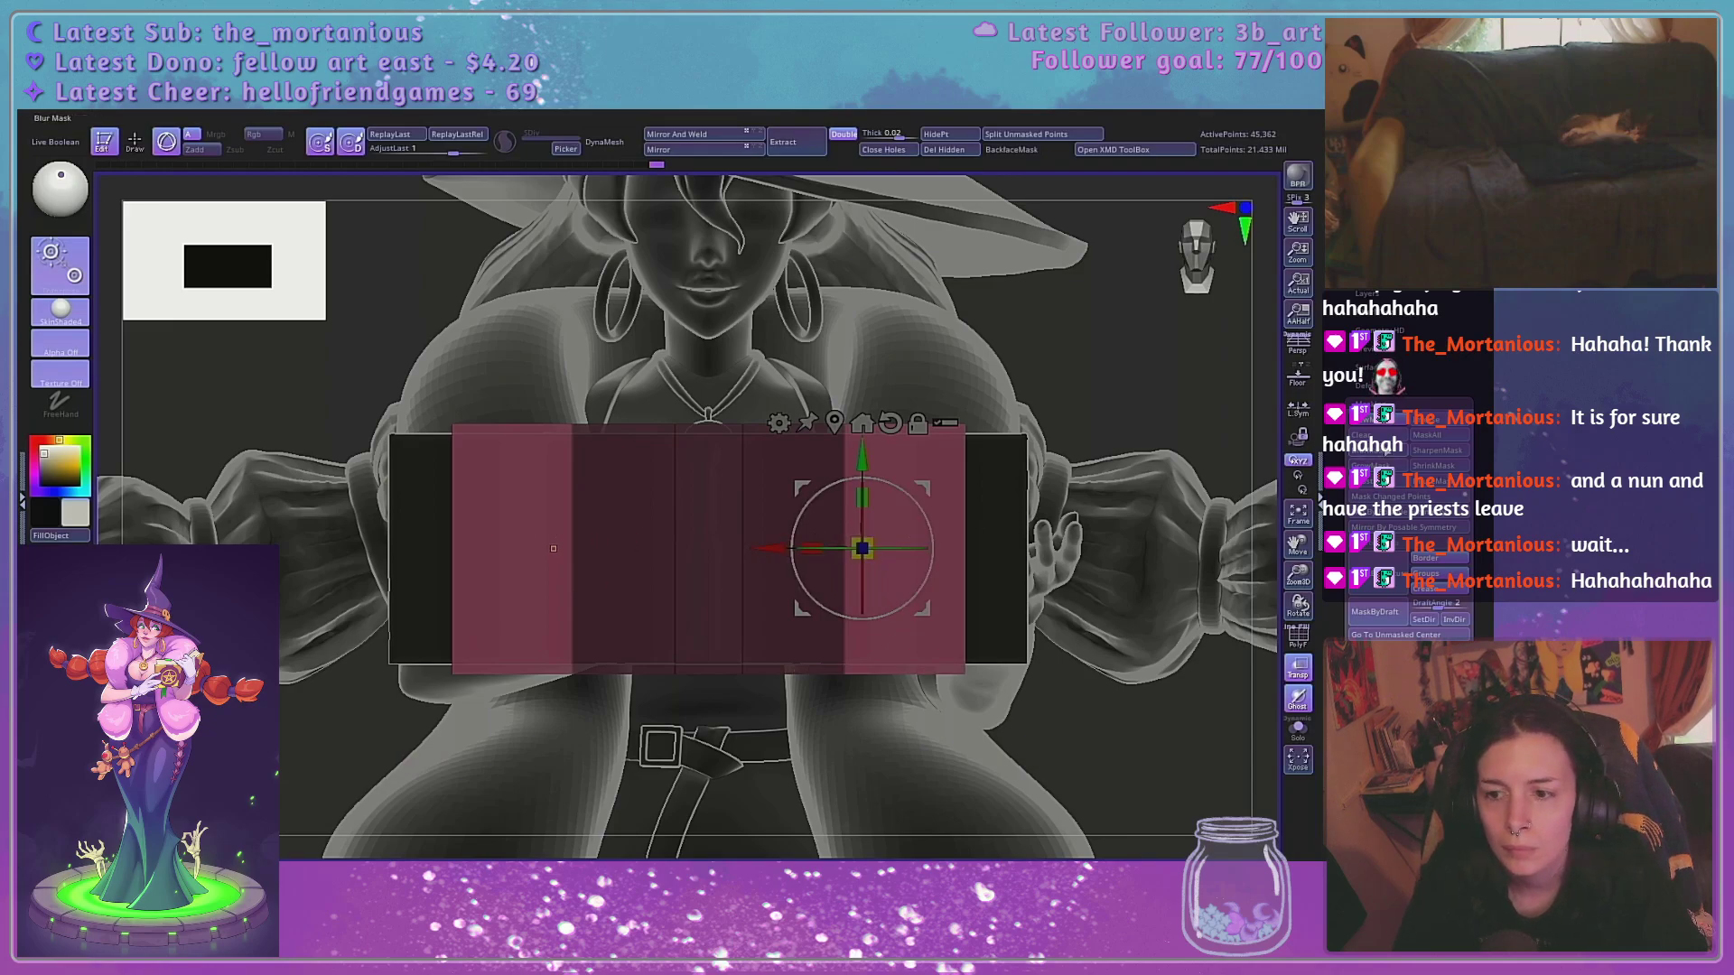
left_click(1389, 452)
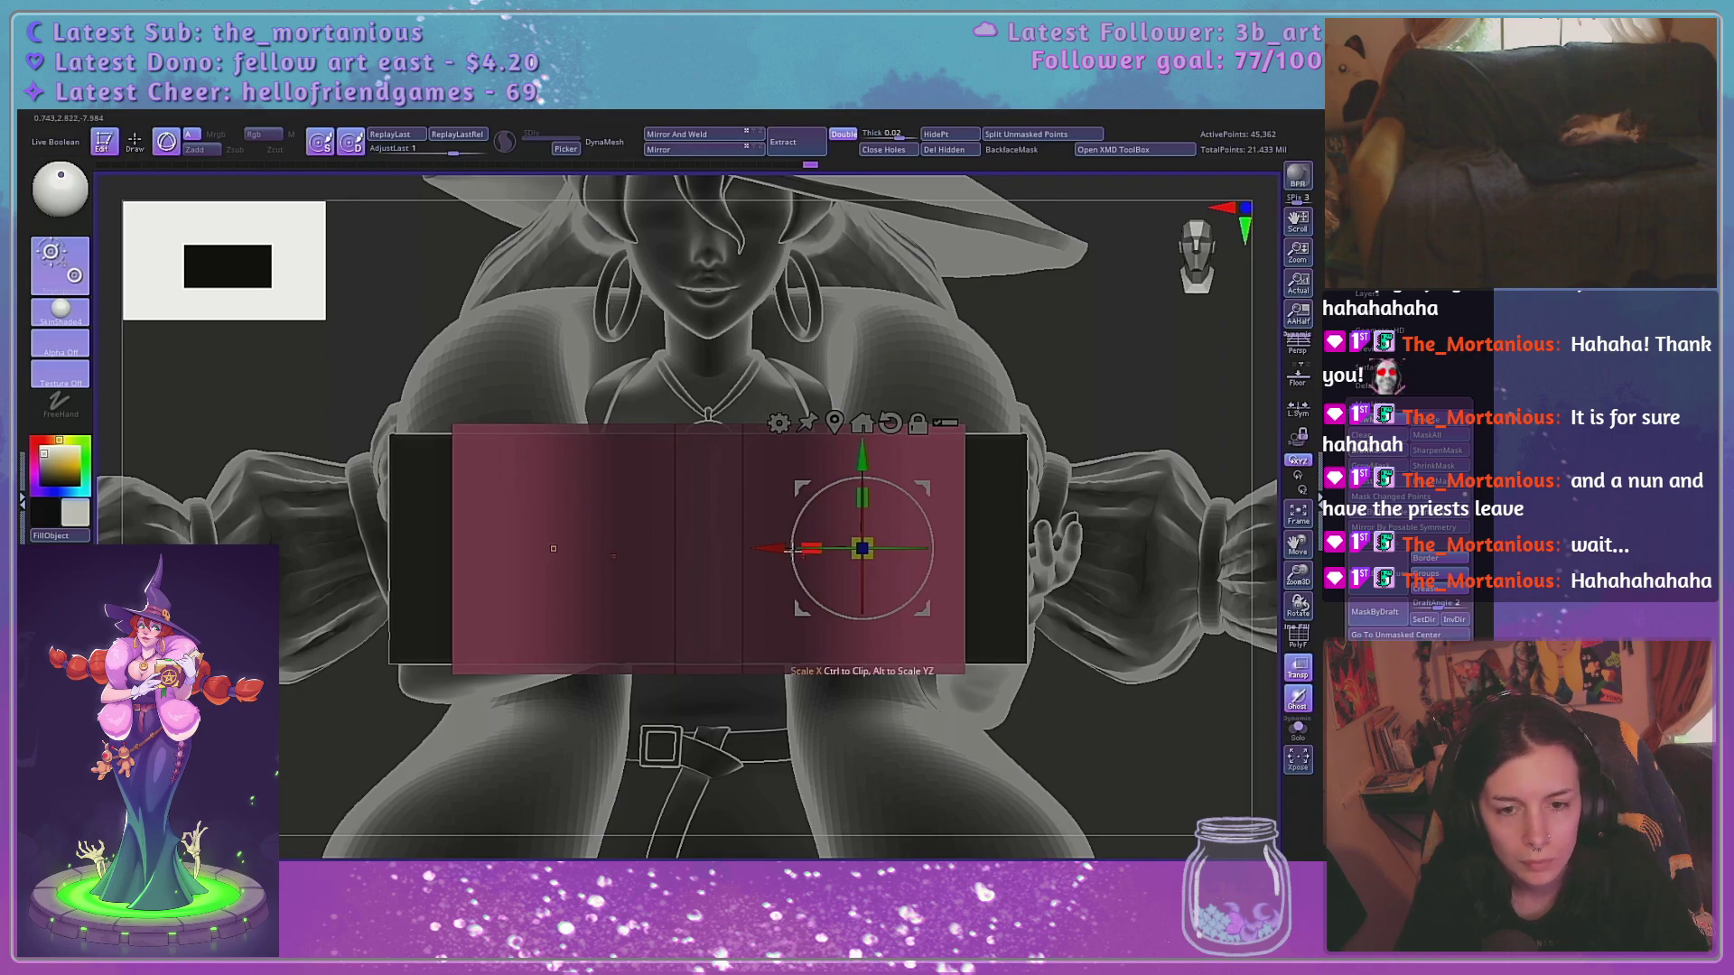
left_click_drag(766, 549, 763, 547)
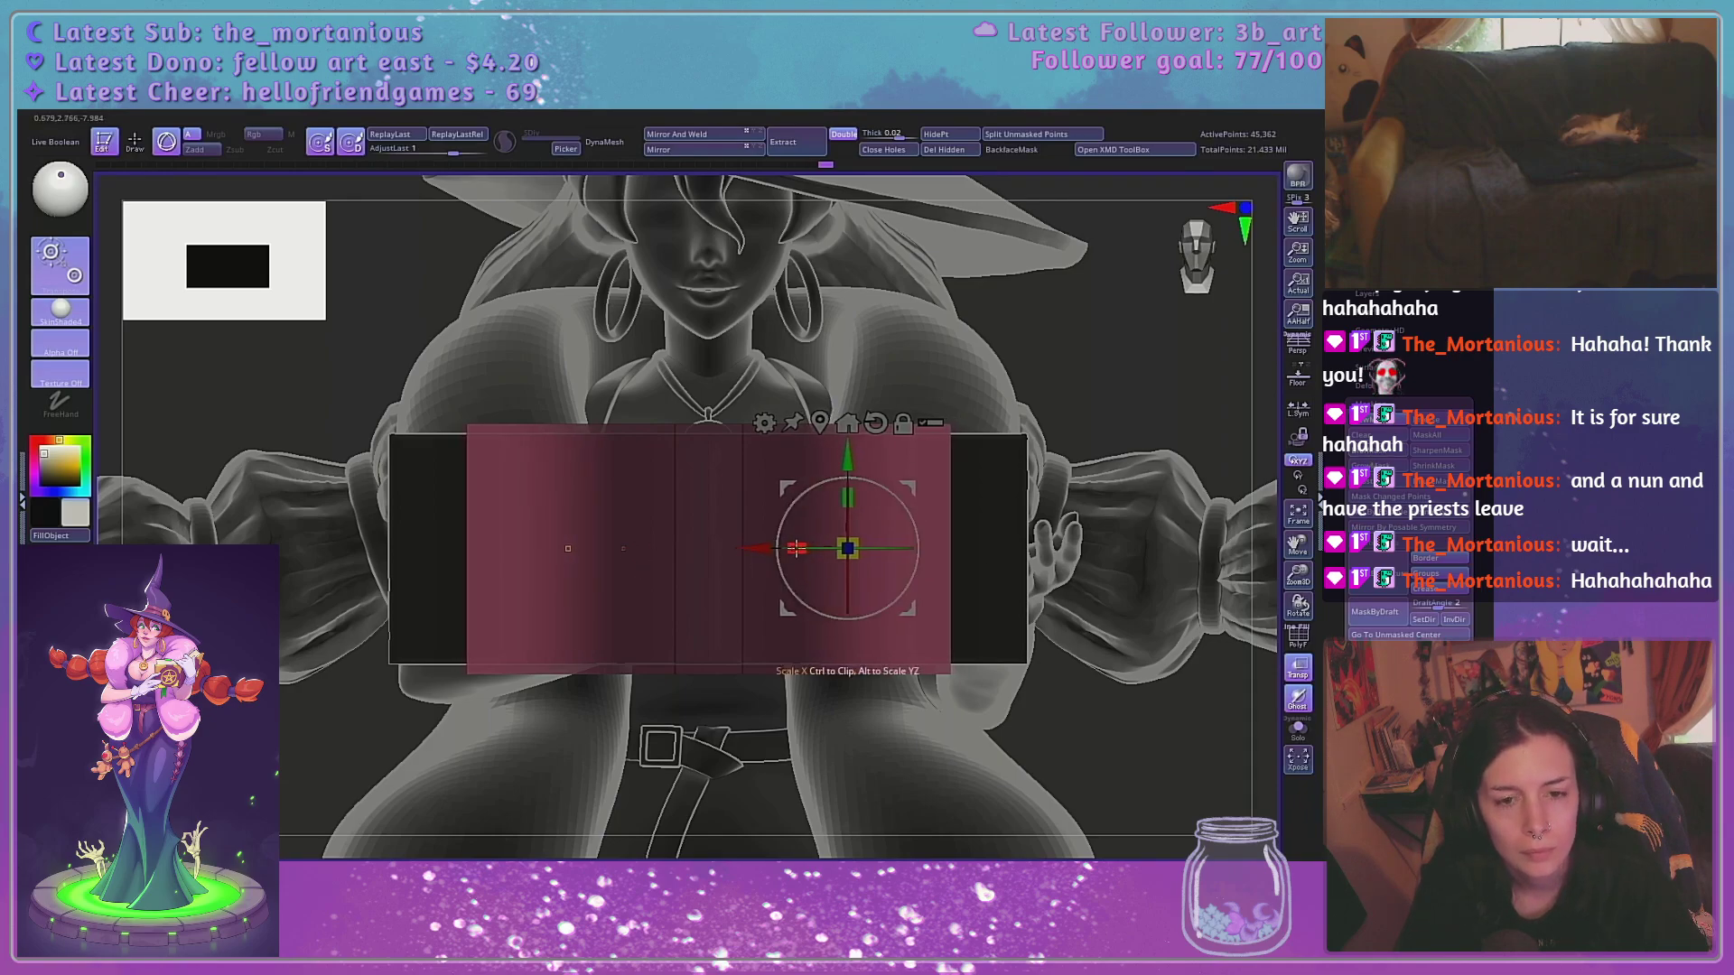
left_click_drag(757, 546, 763, 548)
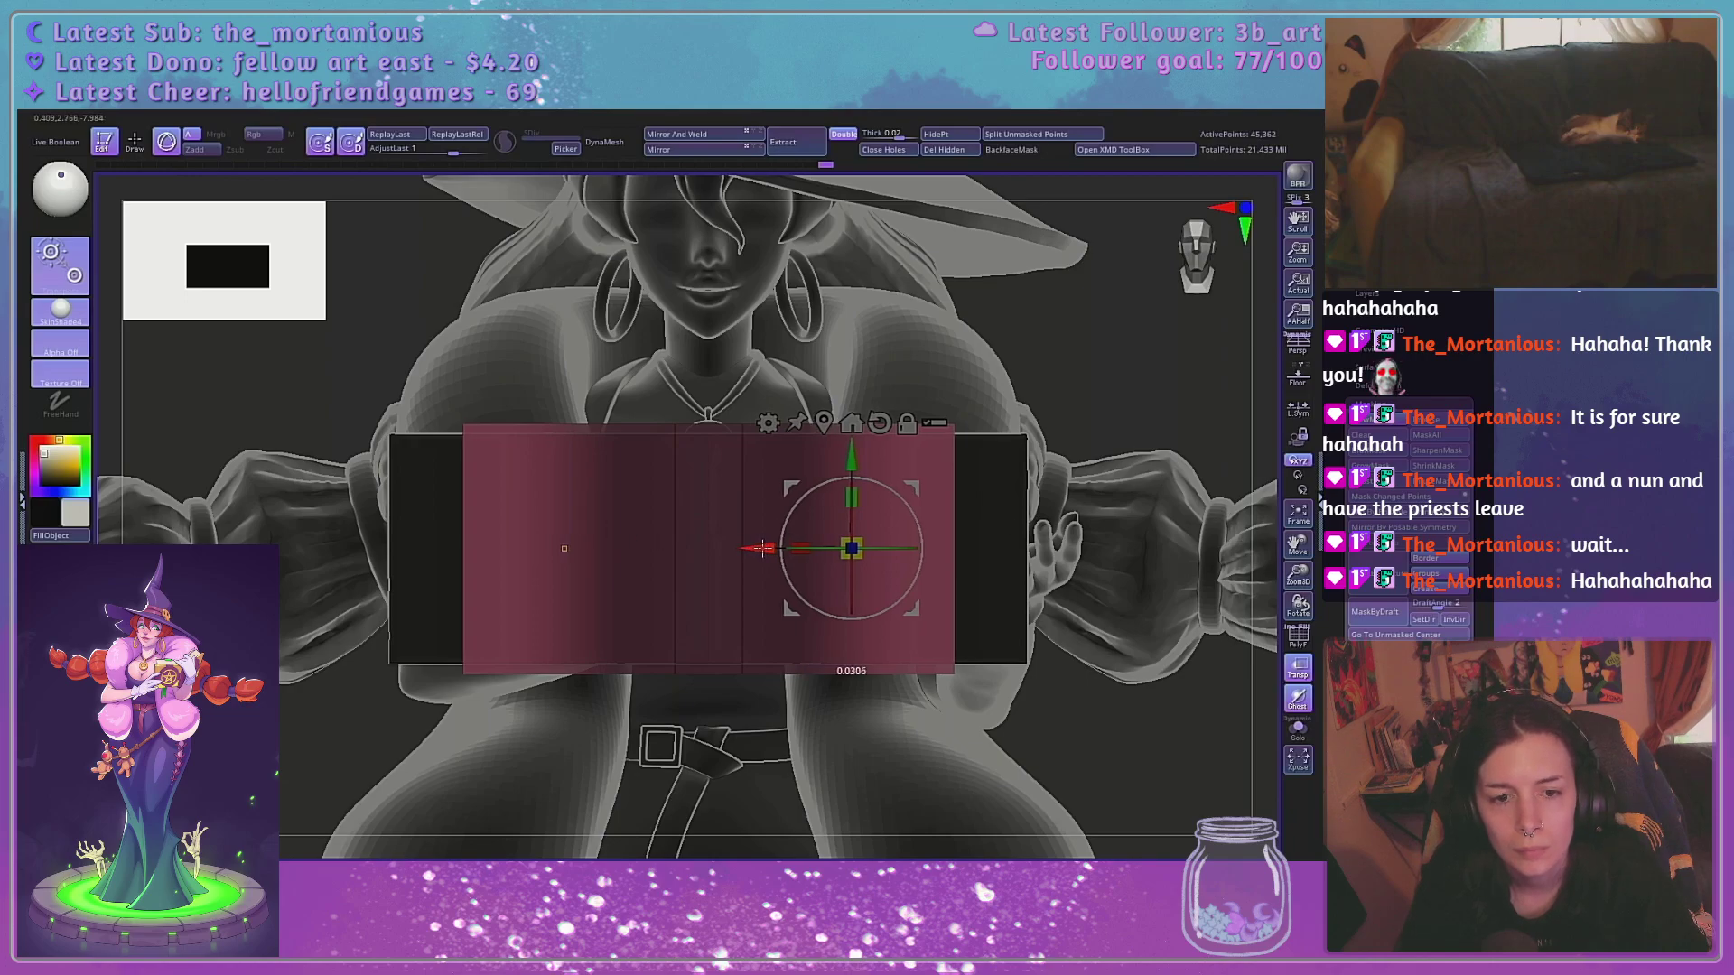
key("q")
left_click_drag(1132, 714, 1183, 704, "shift")
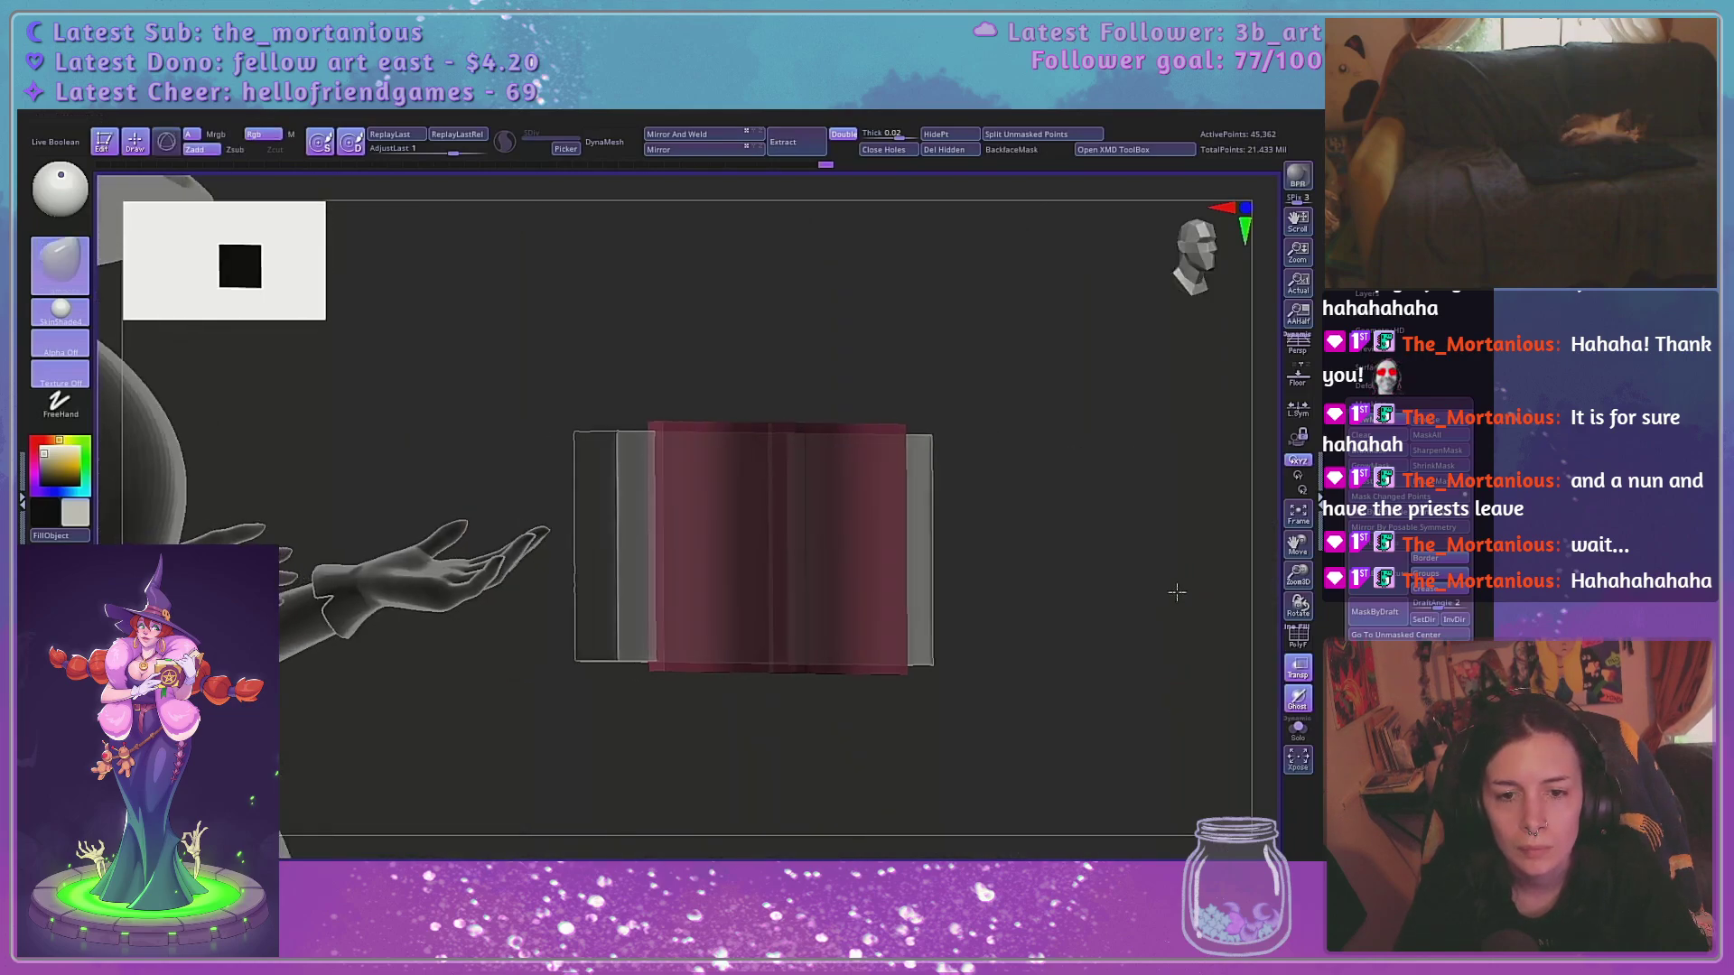
left_click_drag(1177, 592, 1174, 720, "shift")
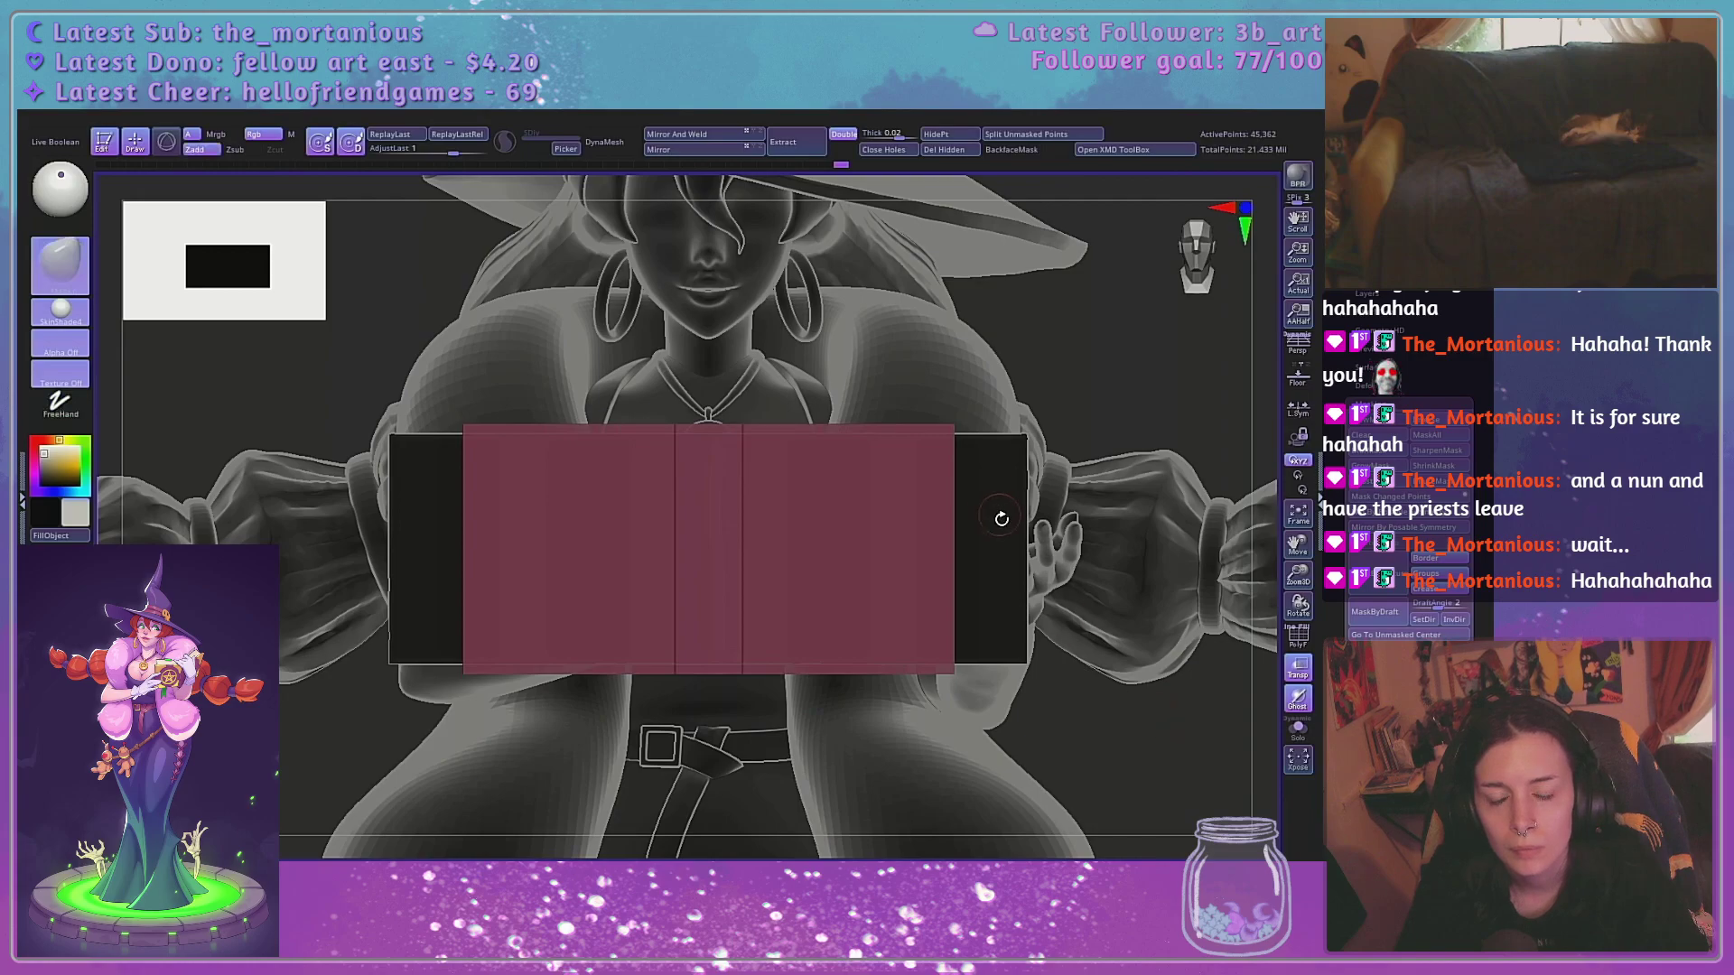
Make the page block the active subtool, view it edge-on, and inspect its wireframe
left_click(998, 523, "alt")
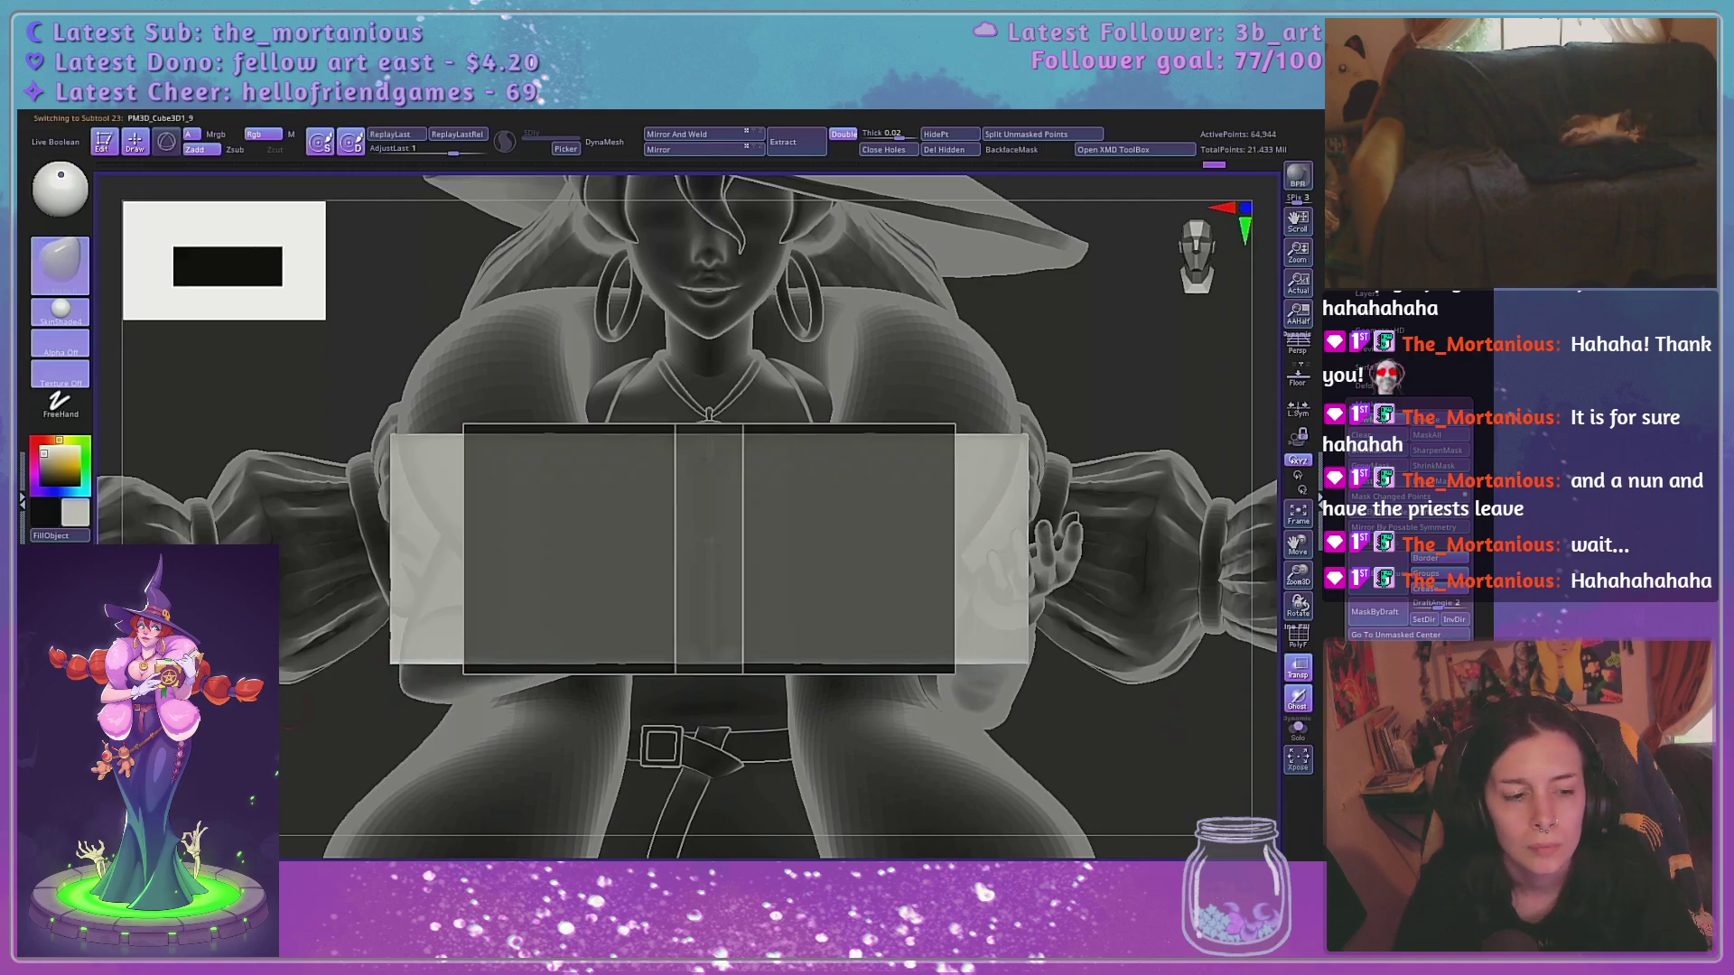
key("w")
left_click_drag(1120, 349, 1109, 574, "shift")
key("q")
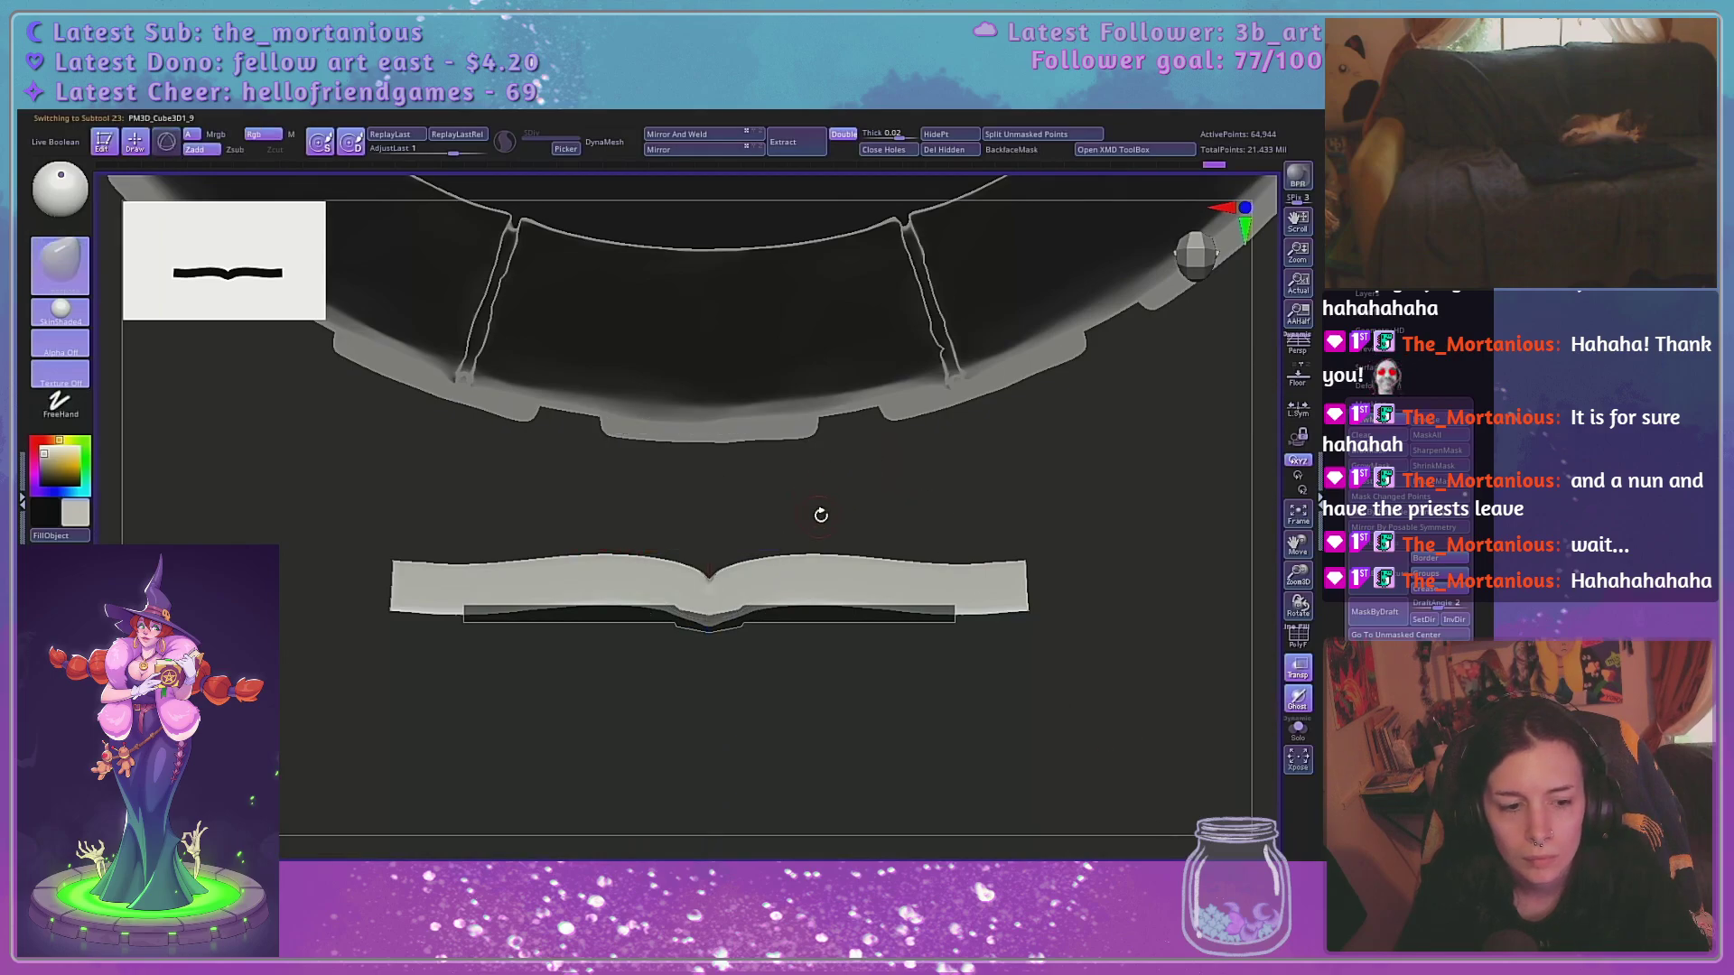
mouse_move(804, 513)
left_mouse_down("ctrl")
mouse_move(887, 707)
mouse_move(1174, 701)
left_mouse_up("ctrl")
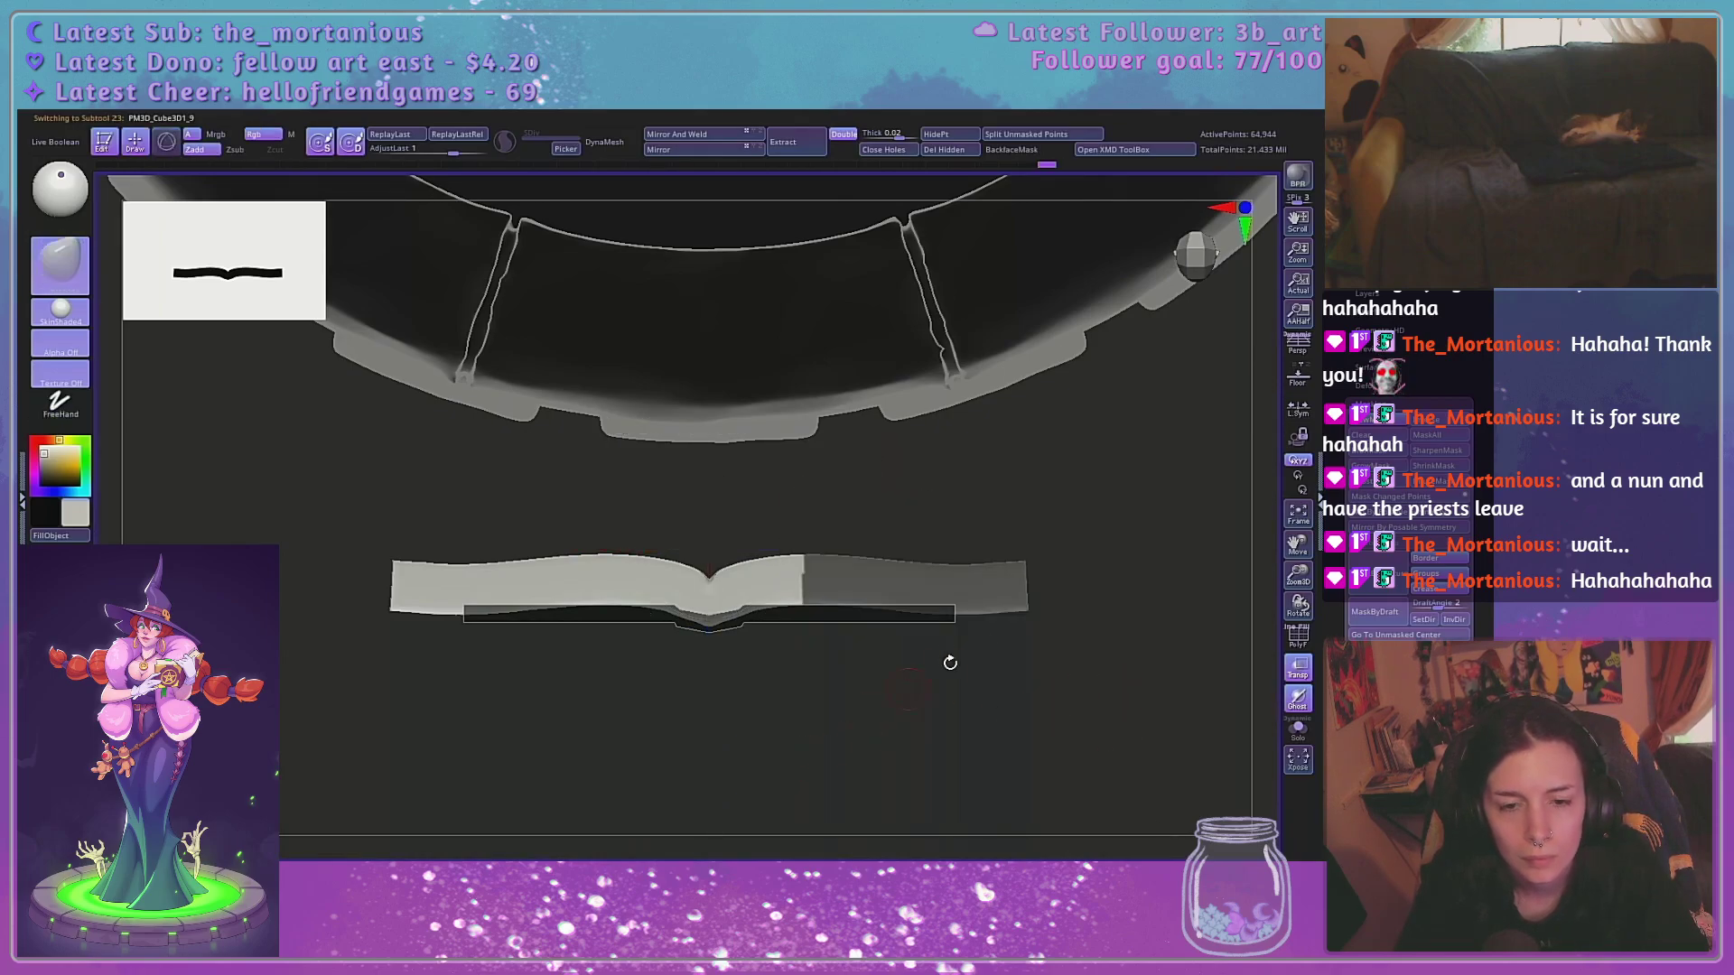
left_click(921, 705, "ctrl")
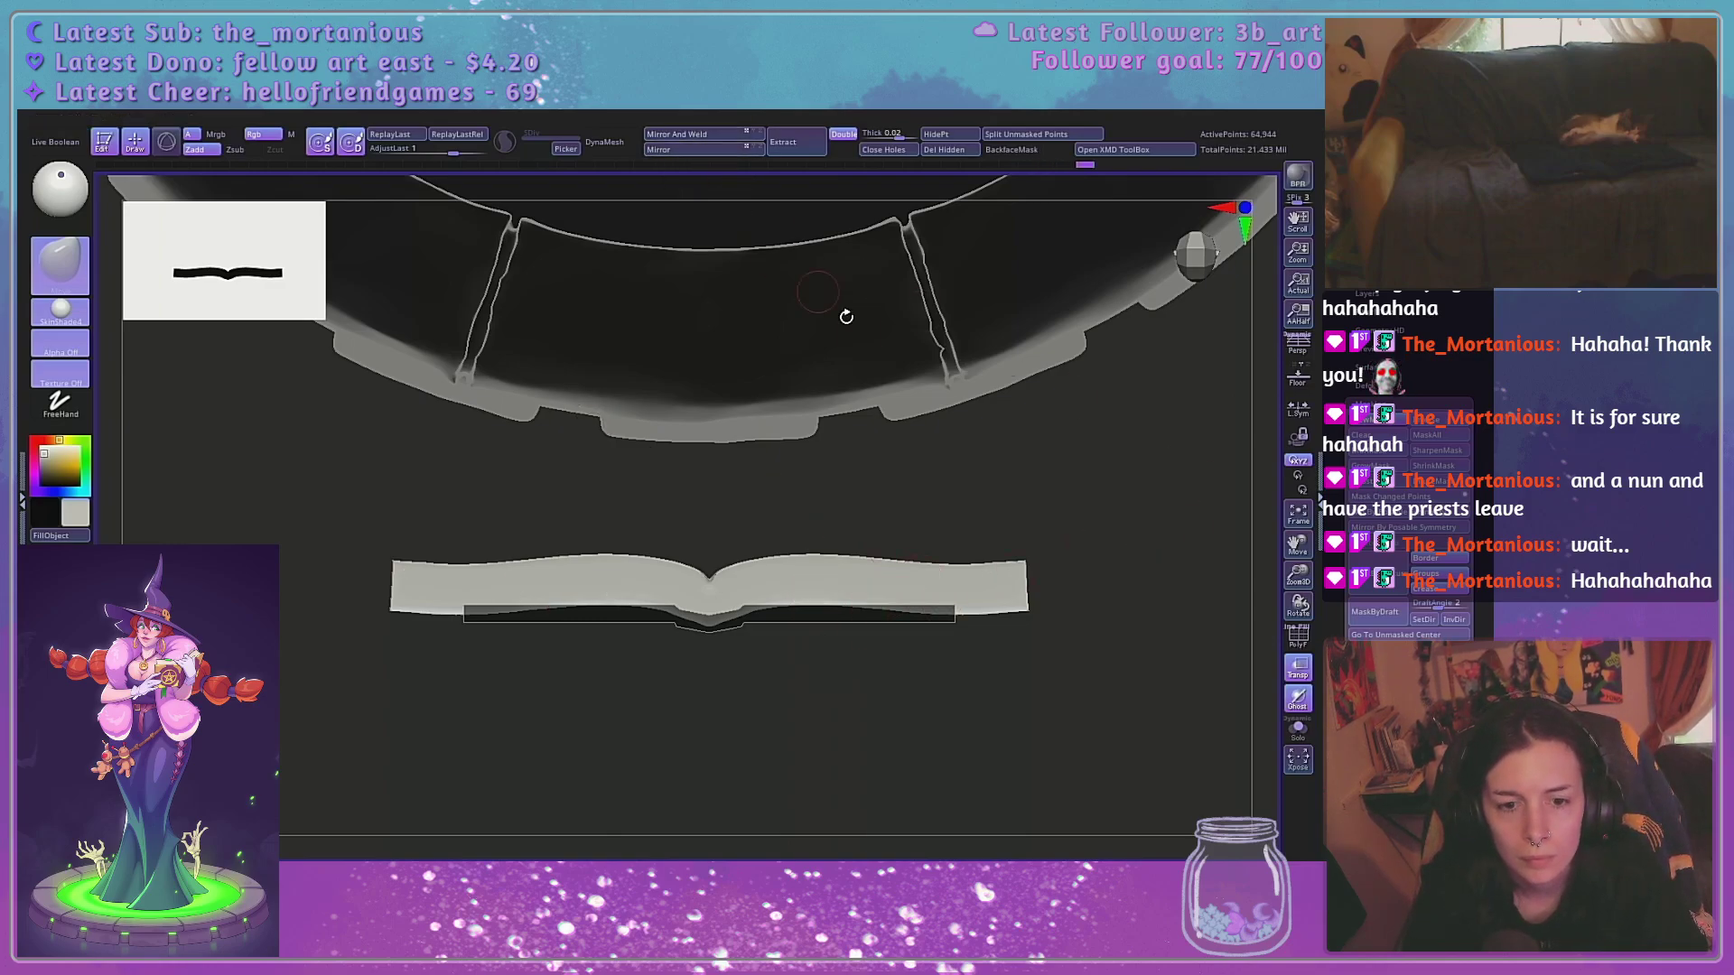
left_click_drag(1302, 572, 1300, 623)
left_click(1298, 638)
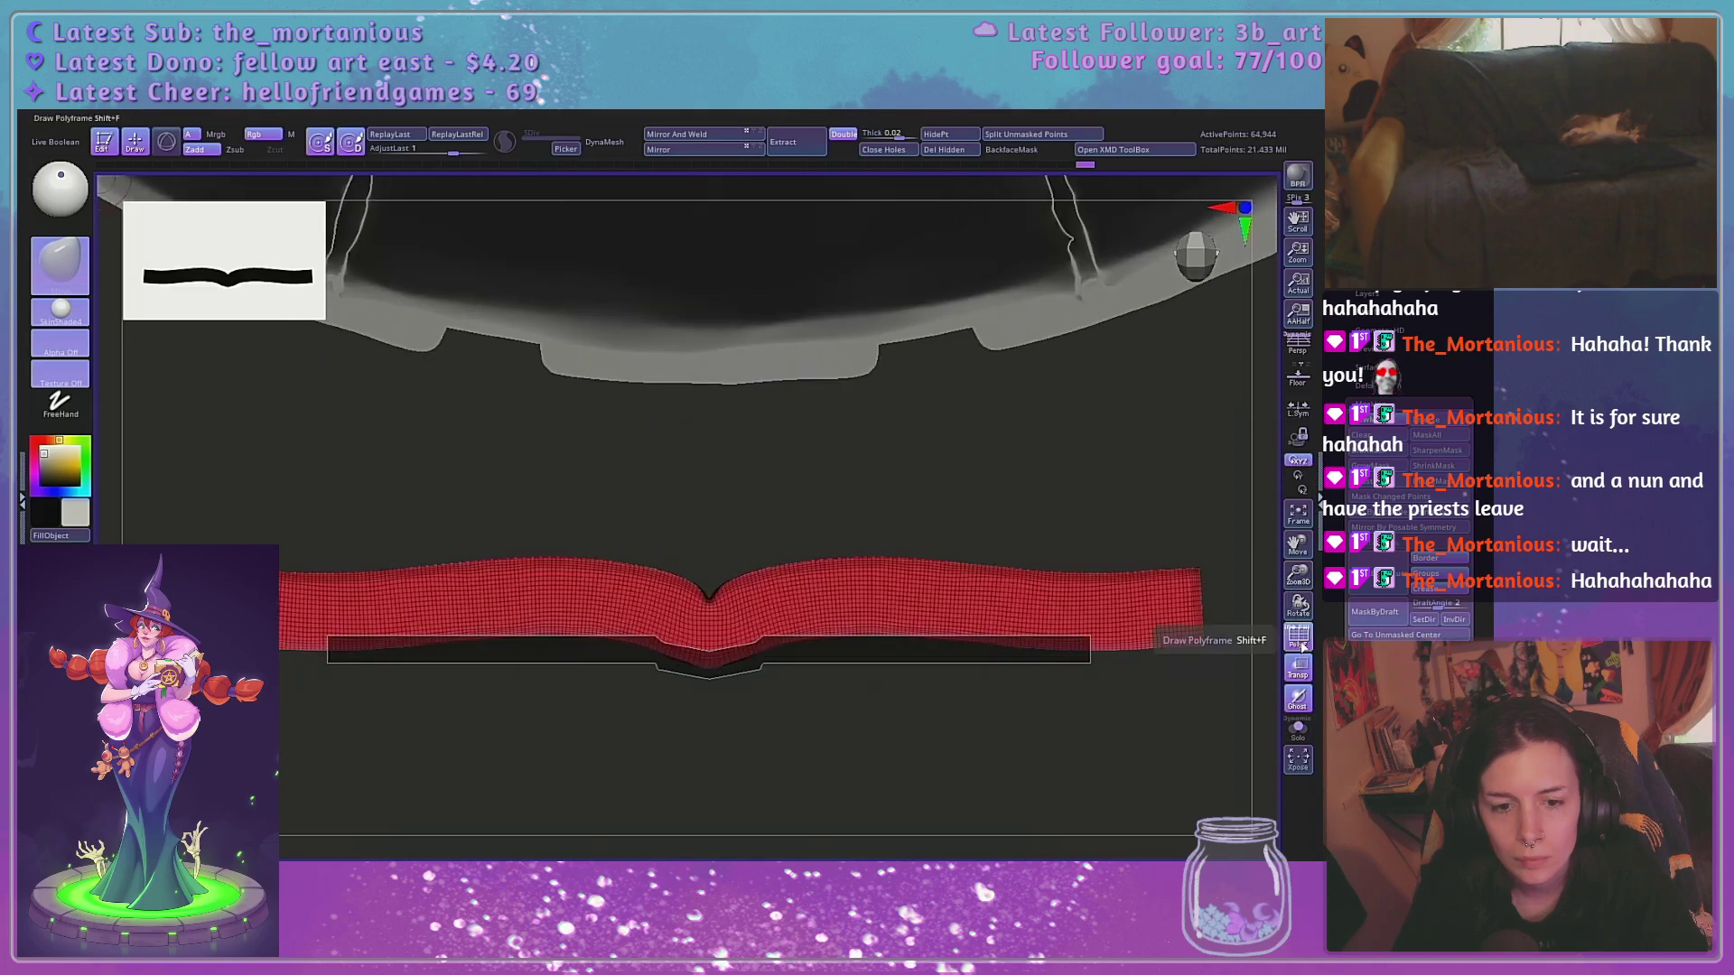
left_click(1298, 637)
left_click_drag(878, 743, 861, 705, "alt")
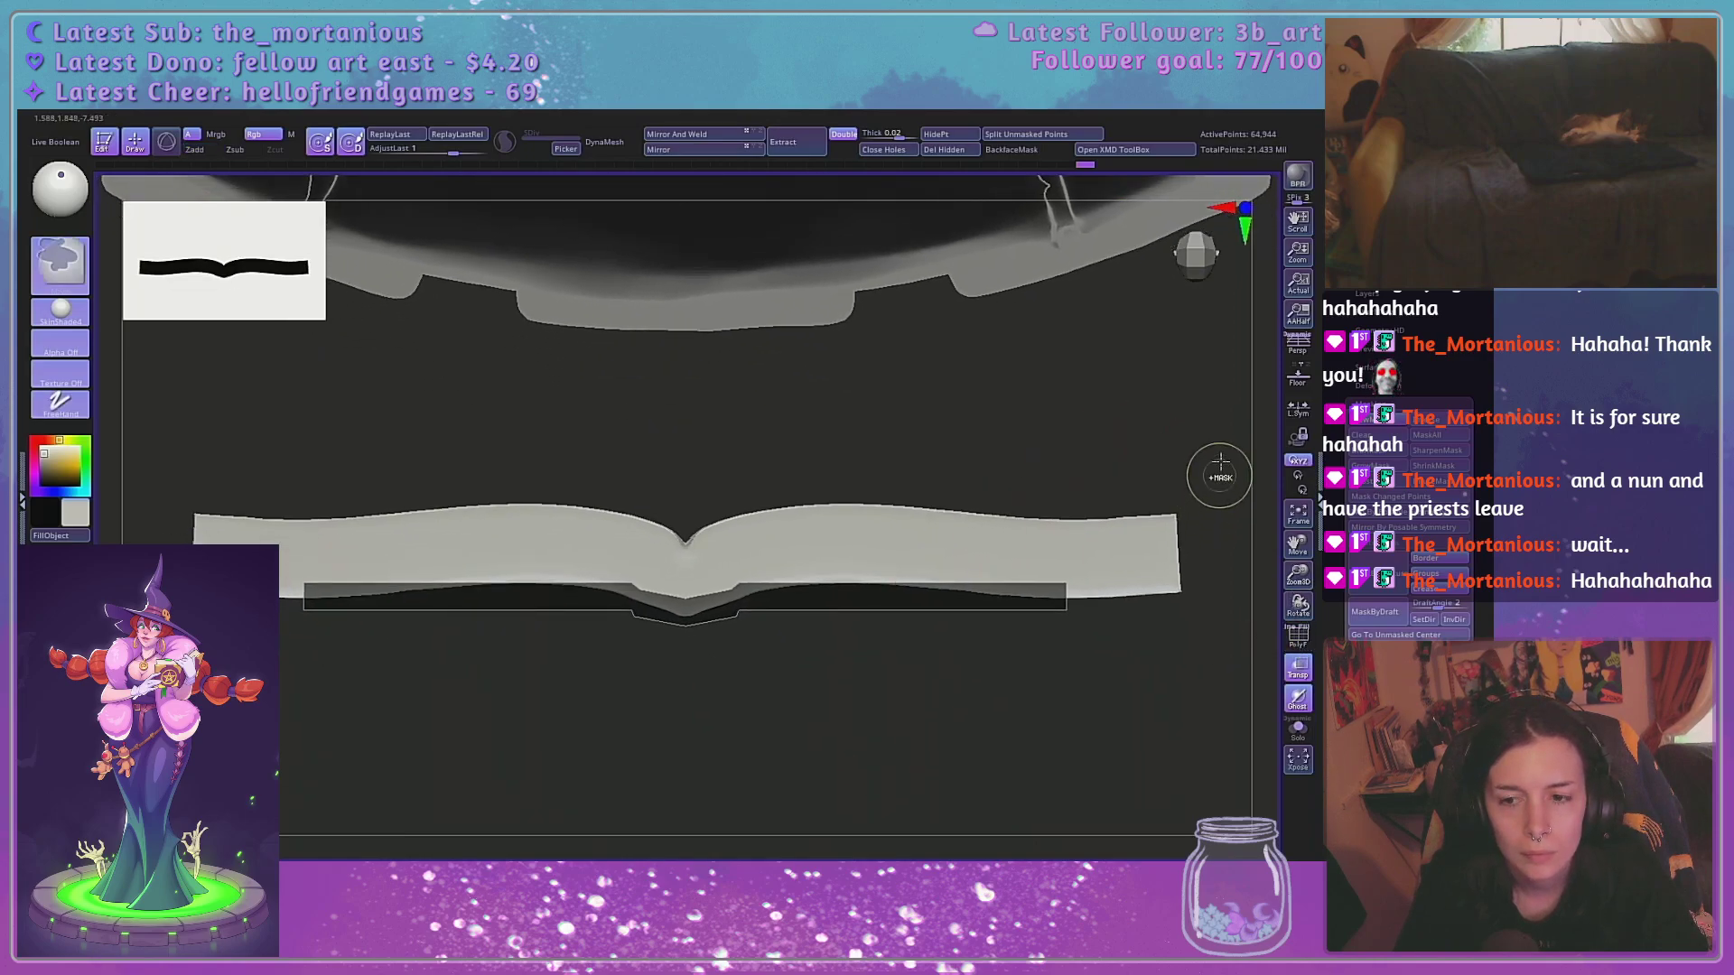
Mask the page block's middle around the fold with blurred edges, slide both page ends inward, and clear the mask
mouse_move(1220, 443)
left_mouse_down("ctrl")
mouse_move(1021, 741)
mouse_move(832, 758)
left_mouse_up("ctrl")
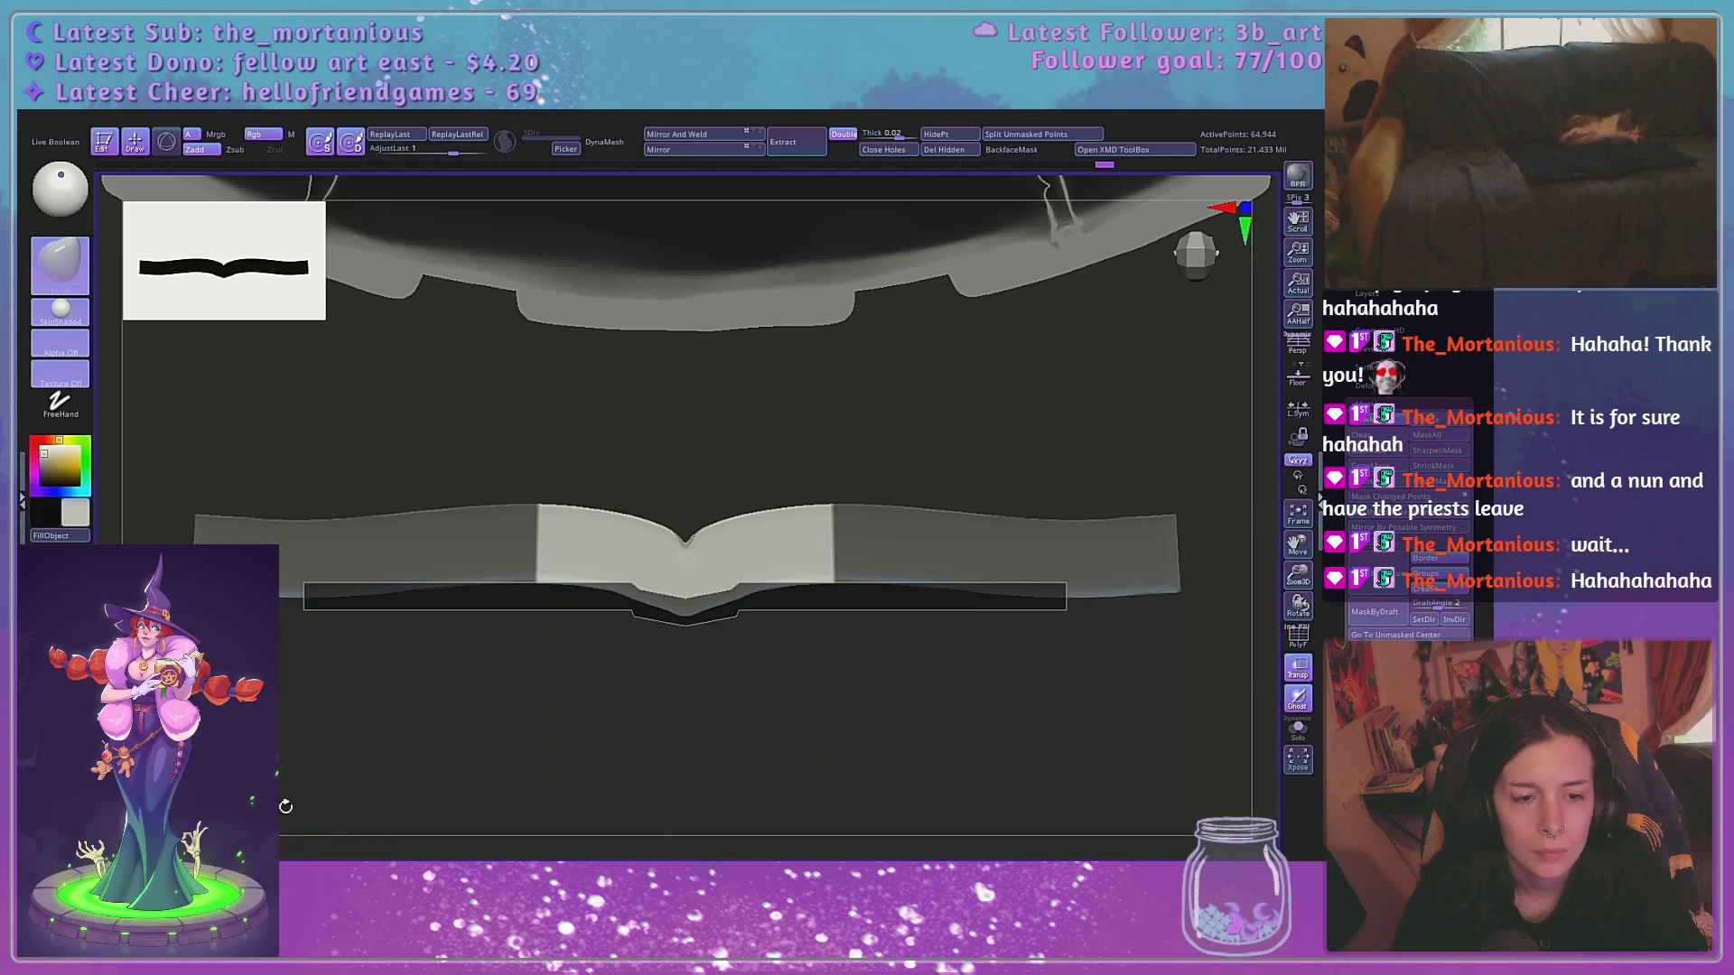
left_click(371, 727, "ctrl")
key("w")
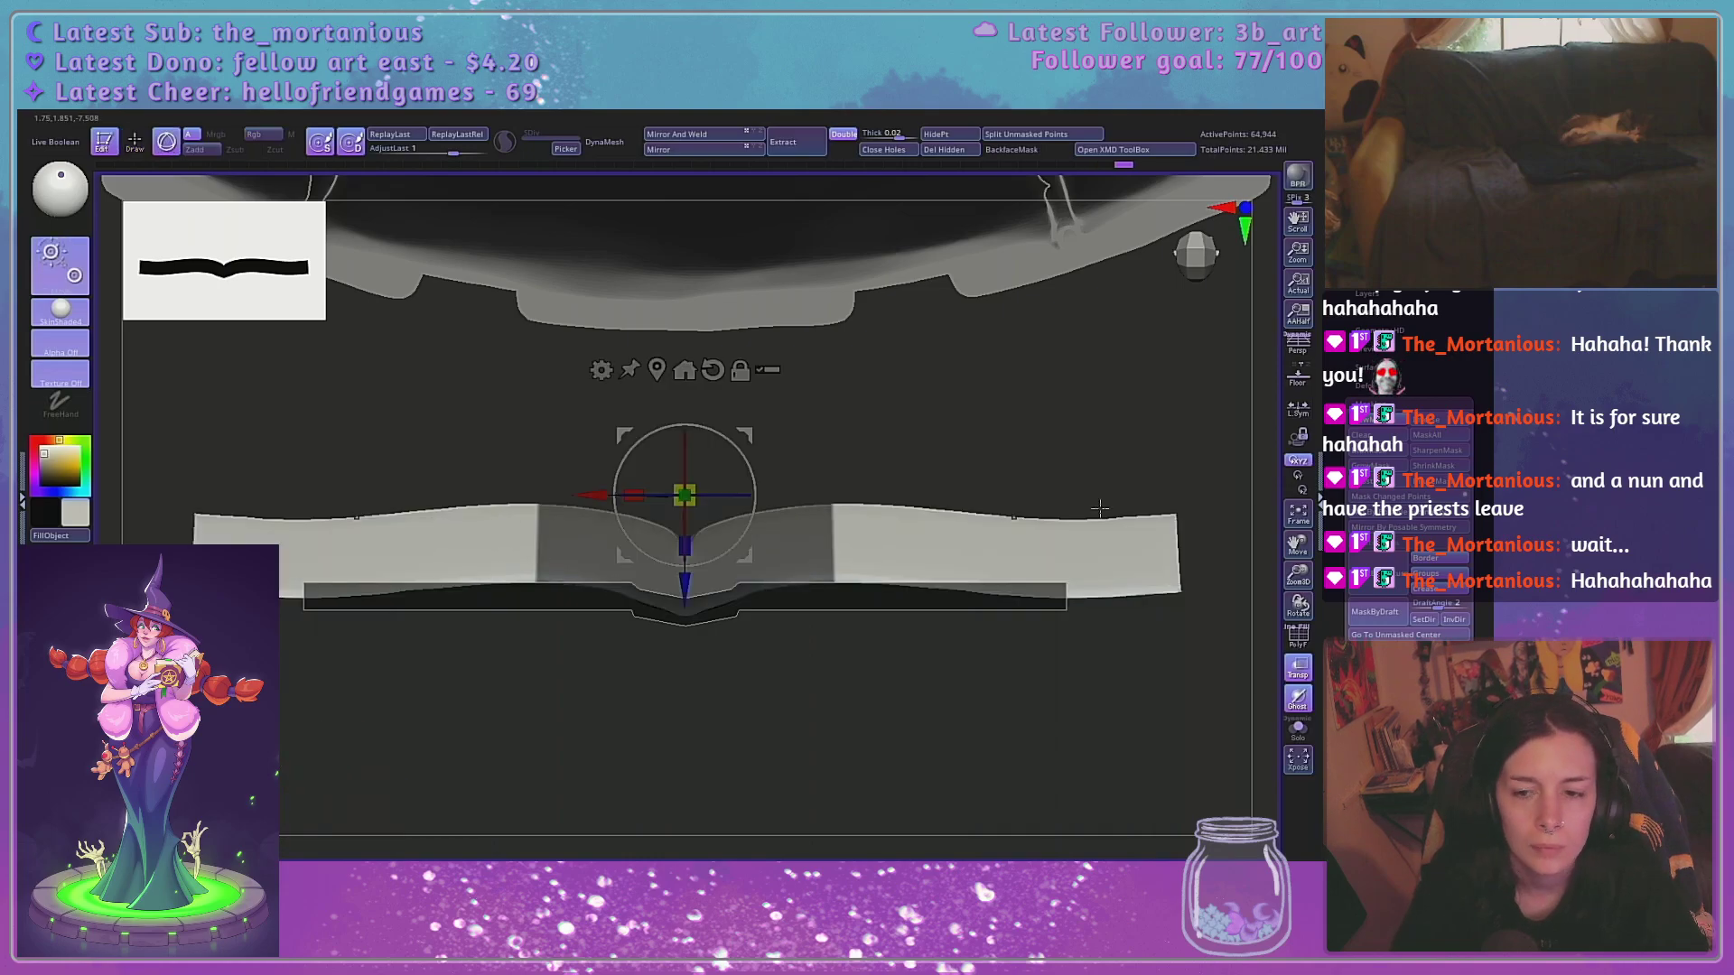
left_click(659, 366)
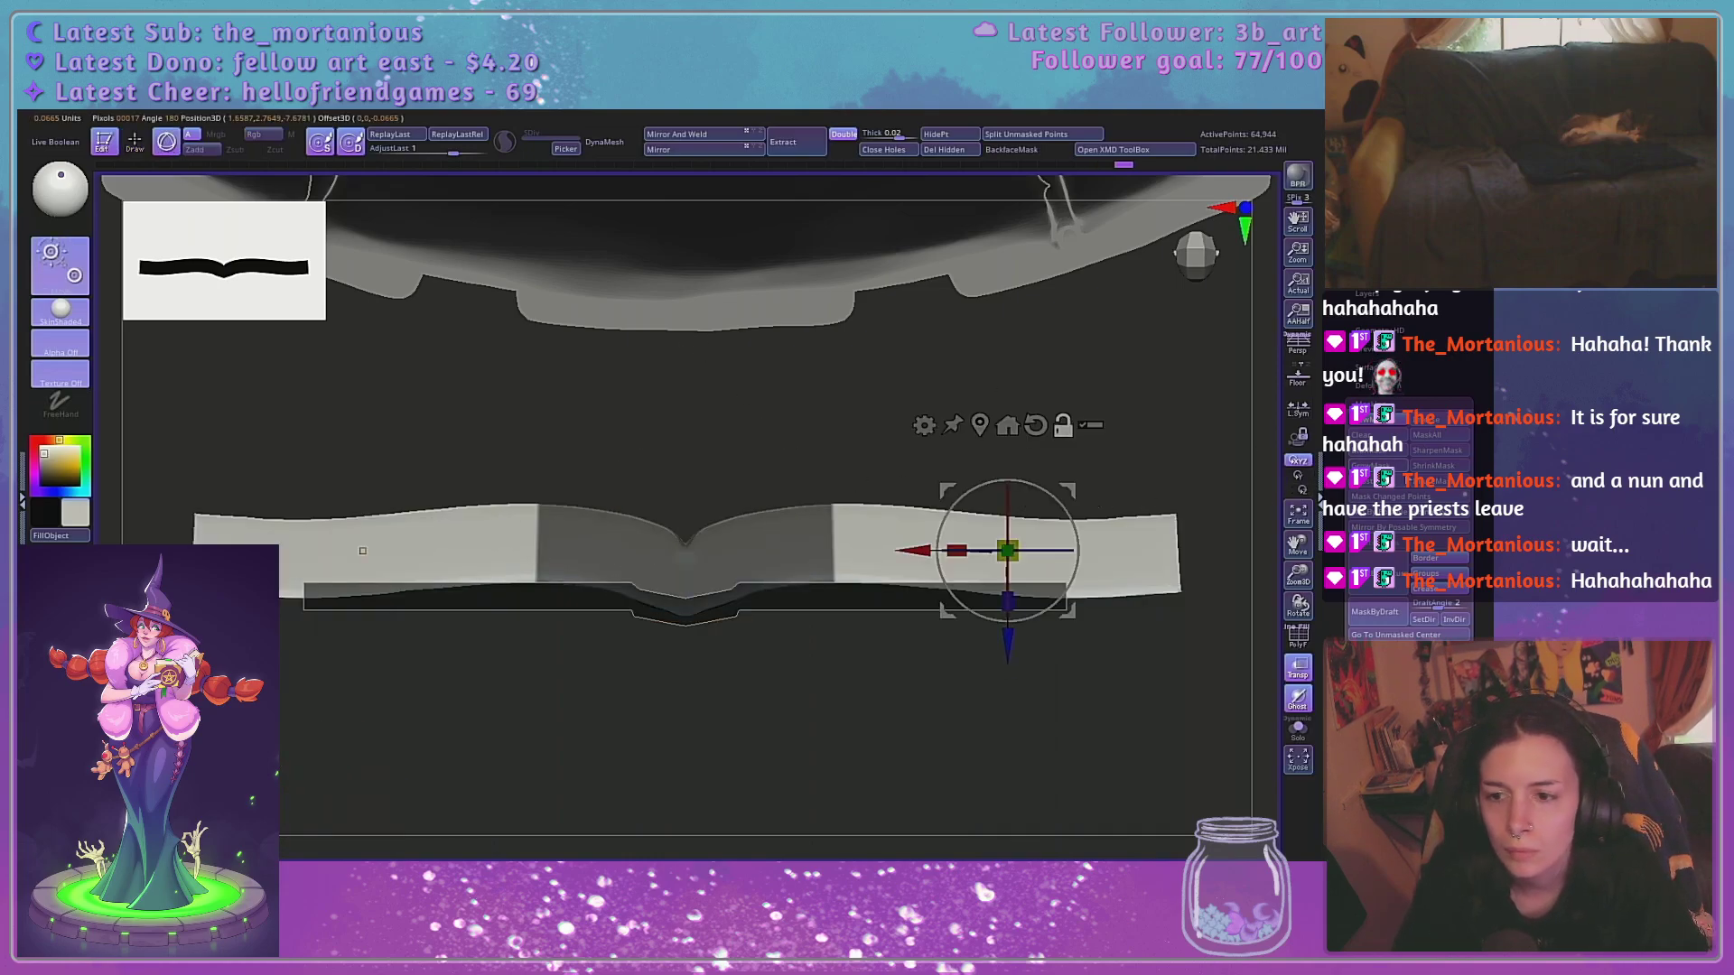
left_click(362, 550, "ctrl")
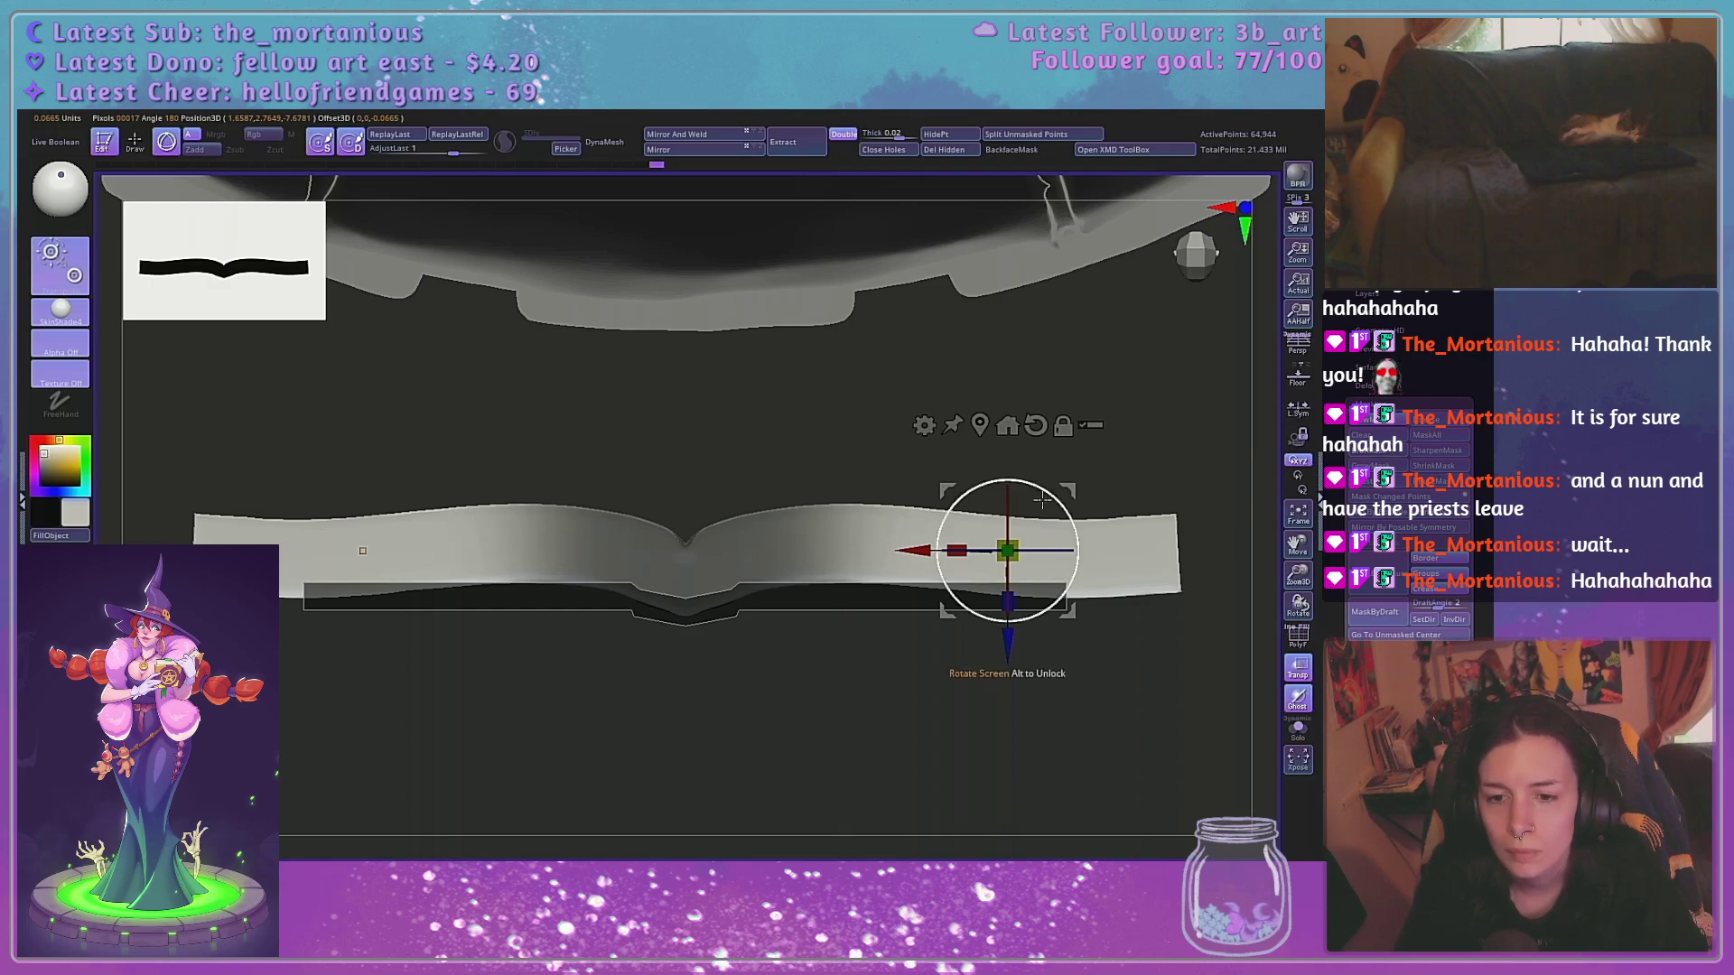
left_click_drag(917, 551, 870, 551)
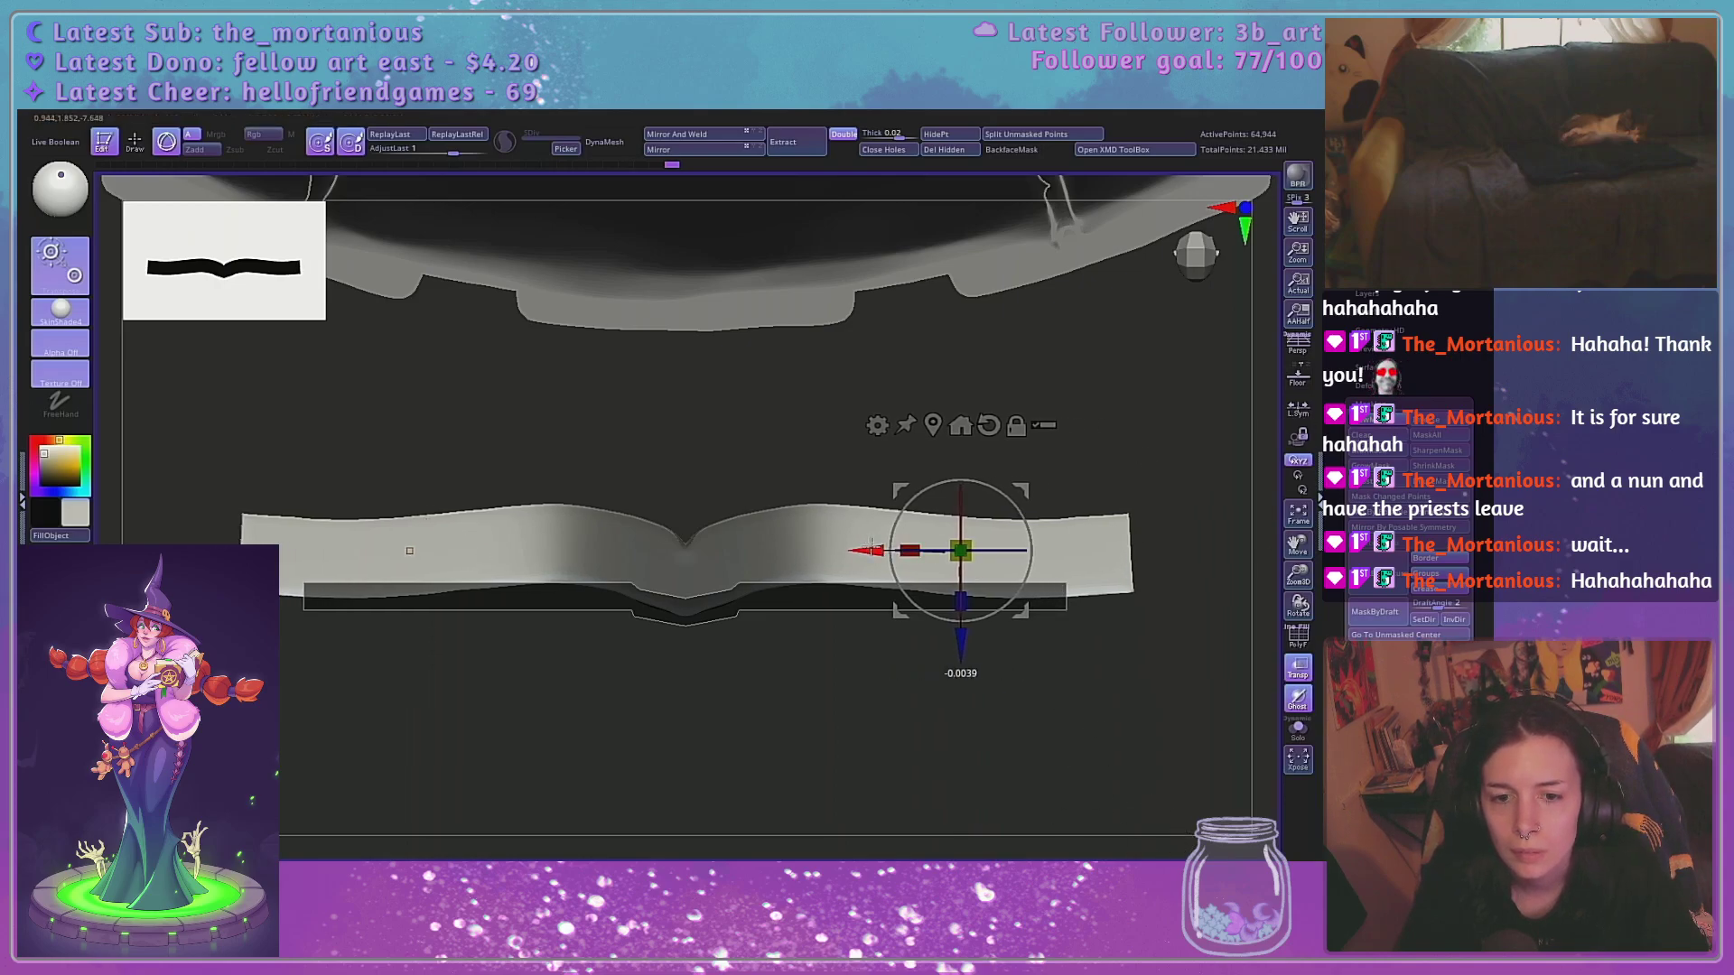
key("q")
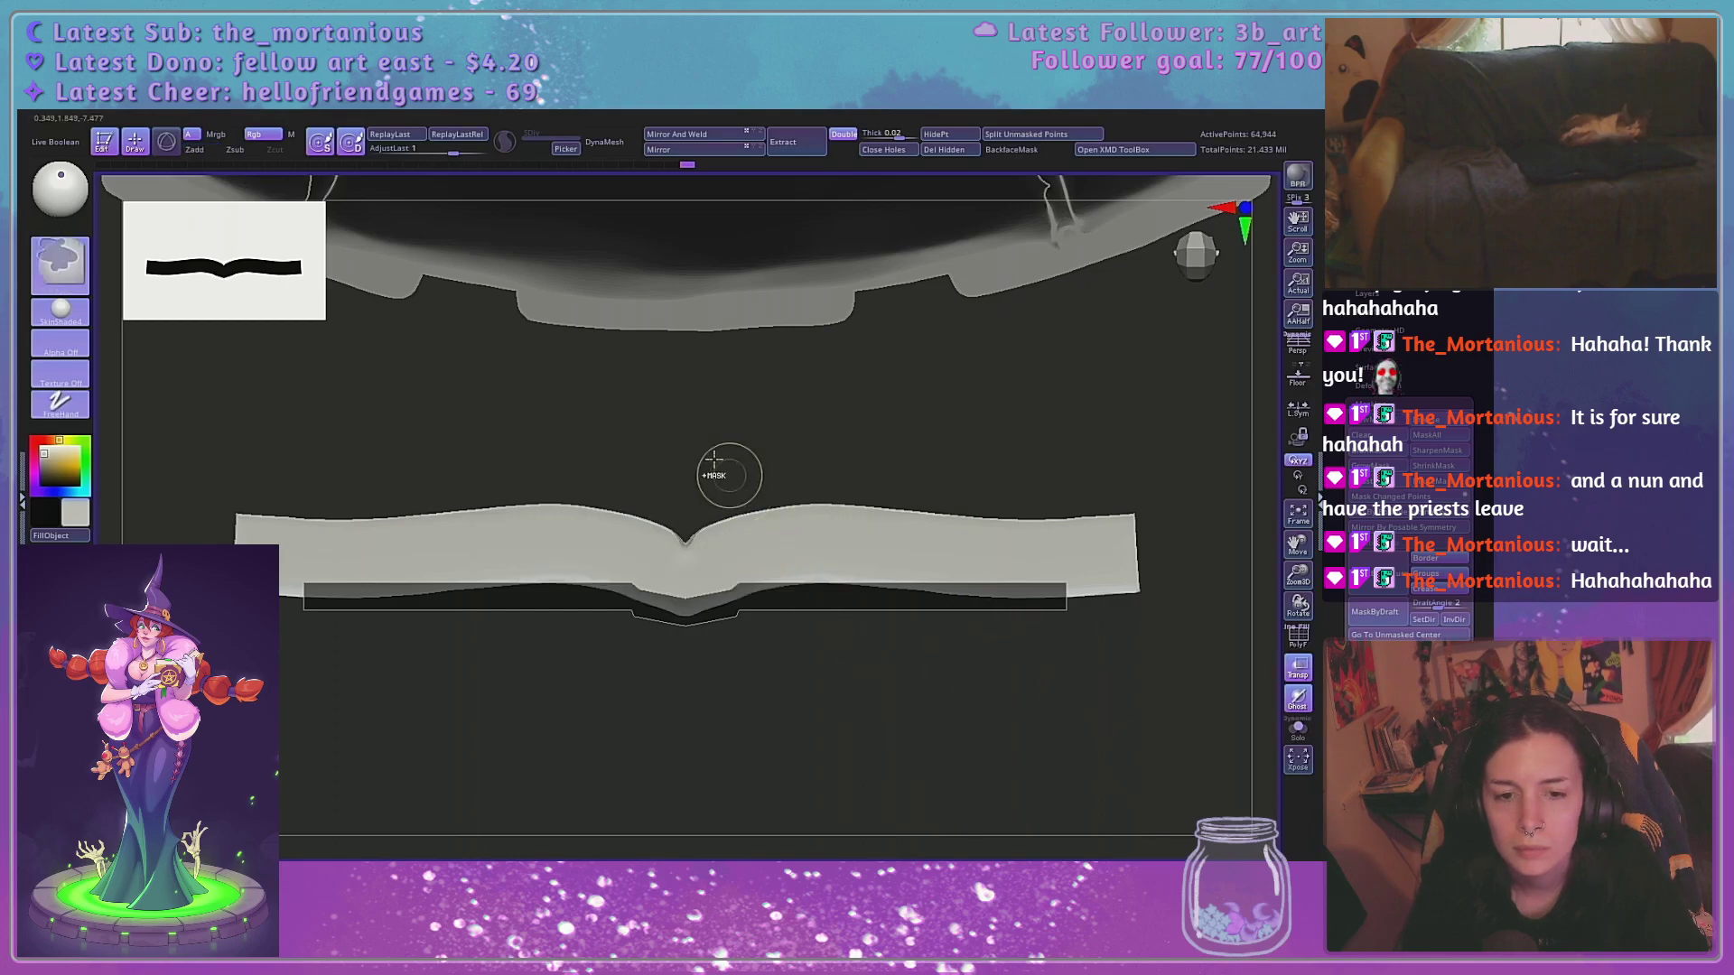
Mask the page block's middle, trim the mask narrower with blurred edges, slide both page ends slightly inward, and clear the mask
left_click_drag(616, 446, 943, 720, "ctrl")
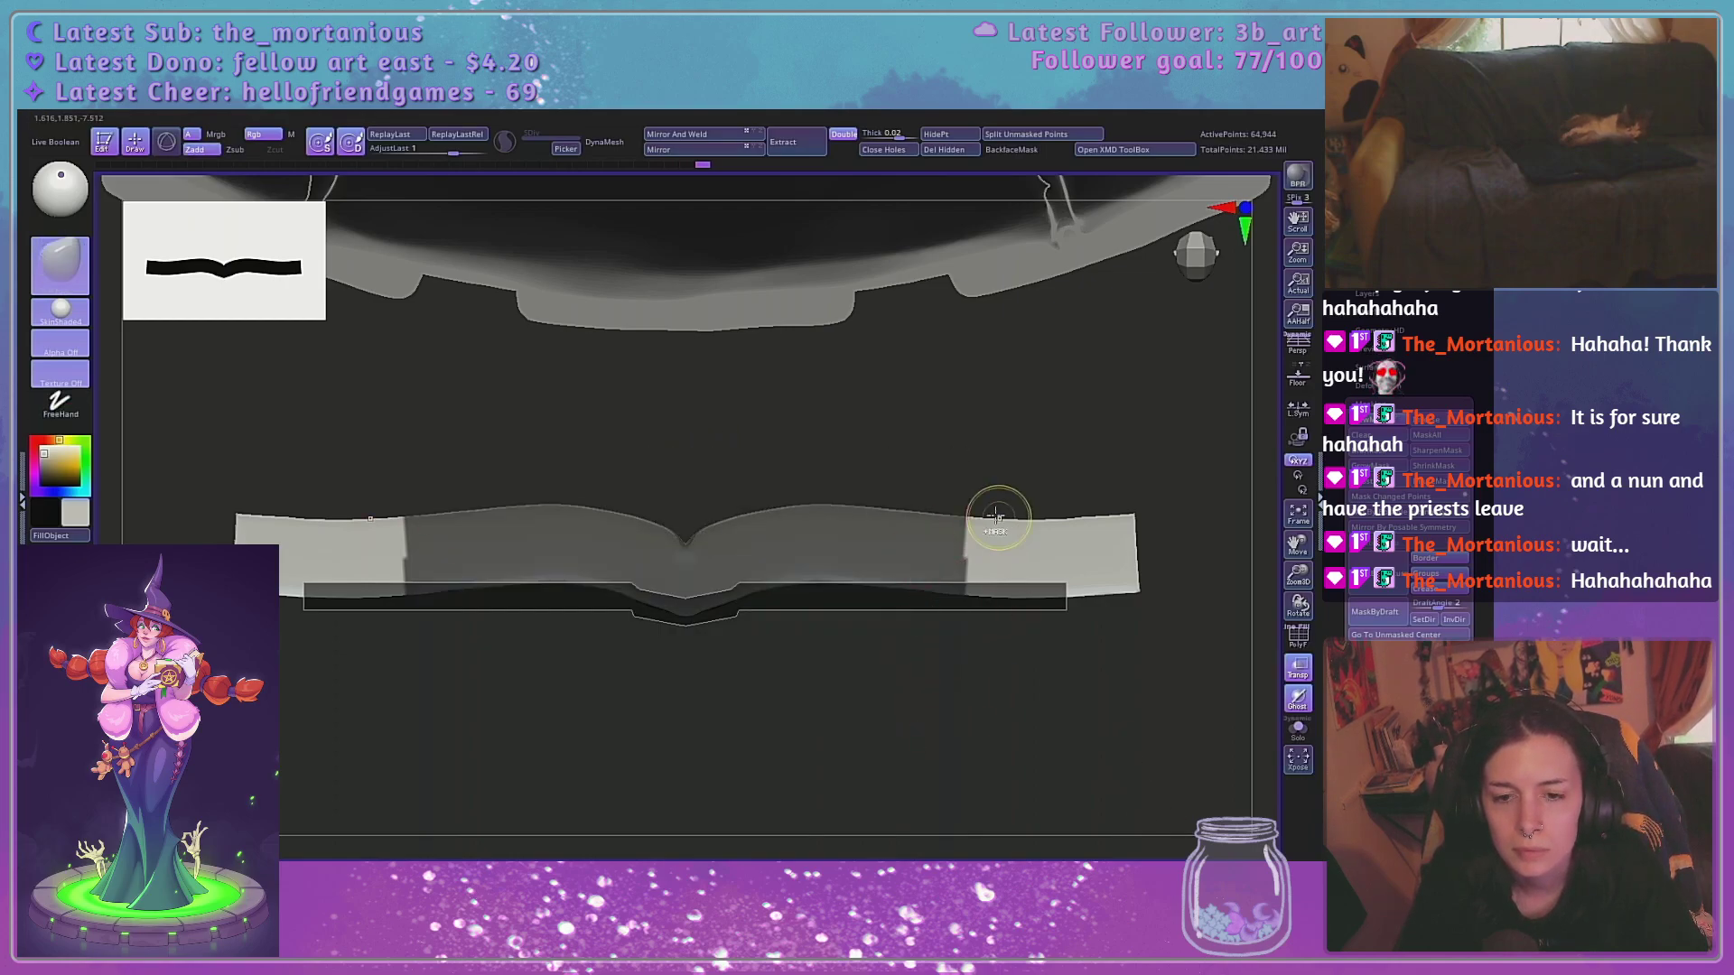
left_click_drag(1030, 441, 911, 718, "ctrl+alt")
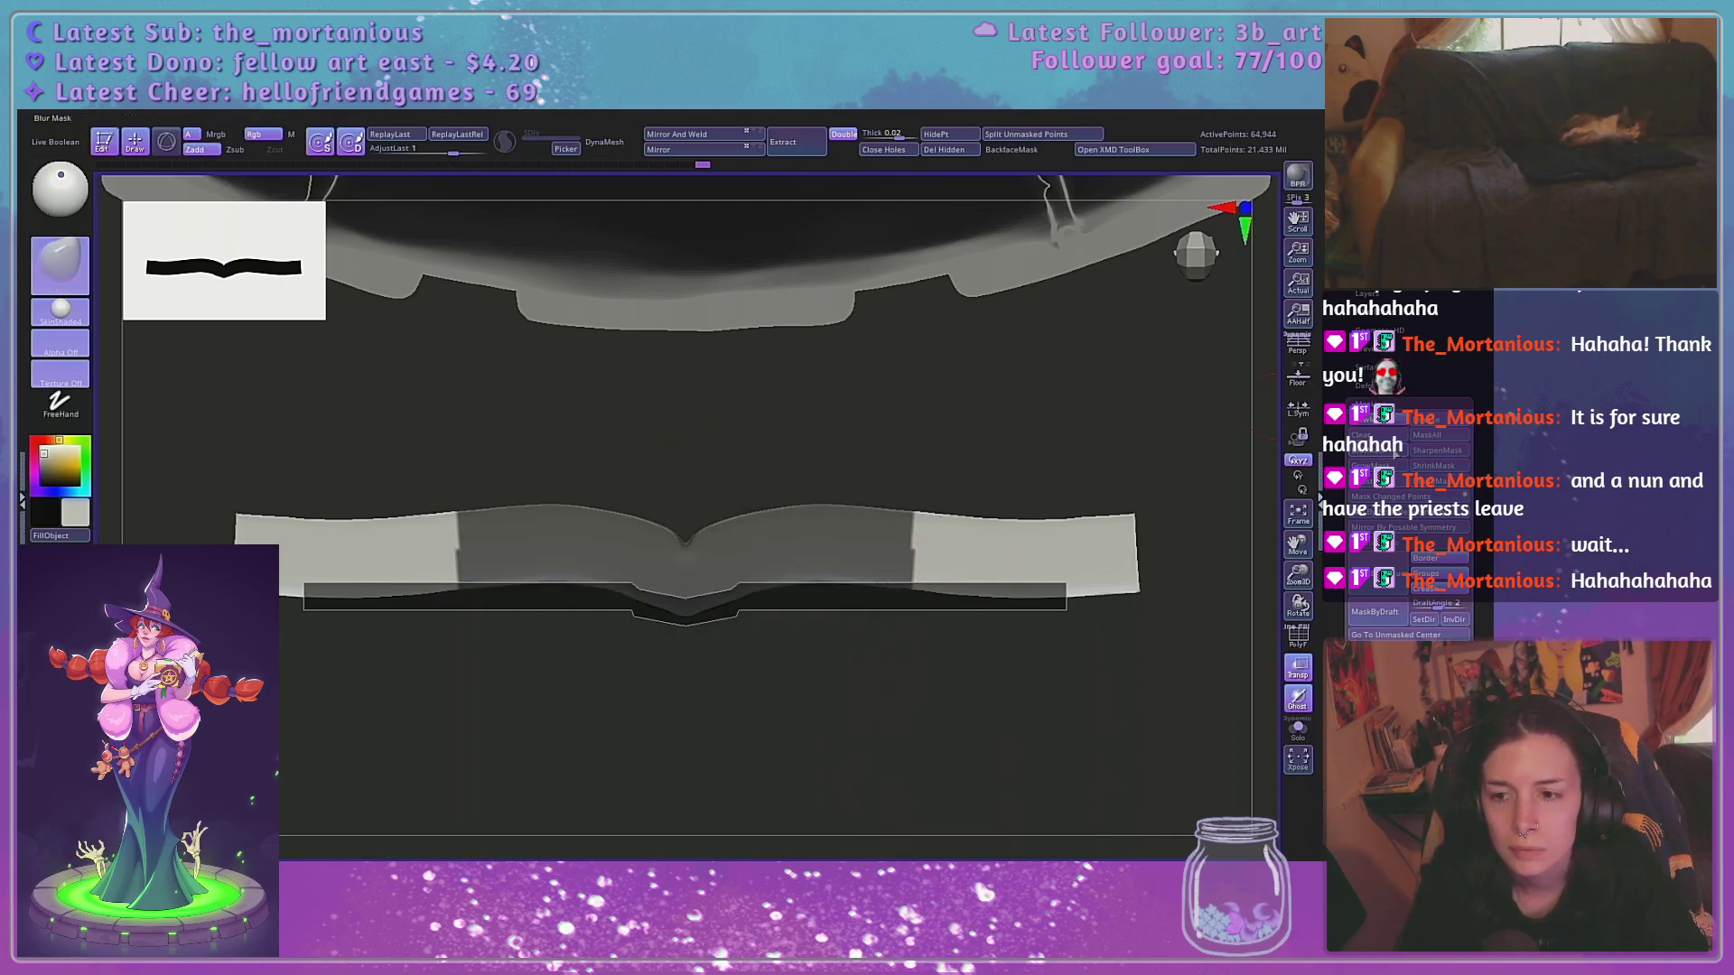
left_click(1395, 451)
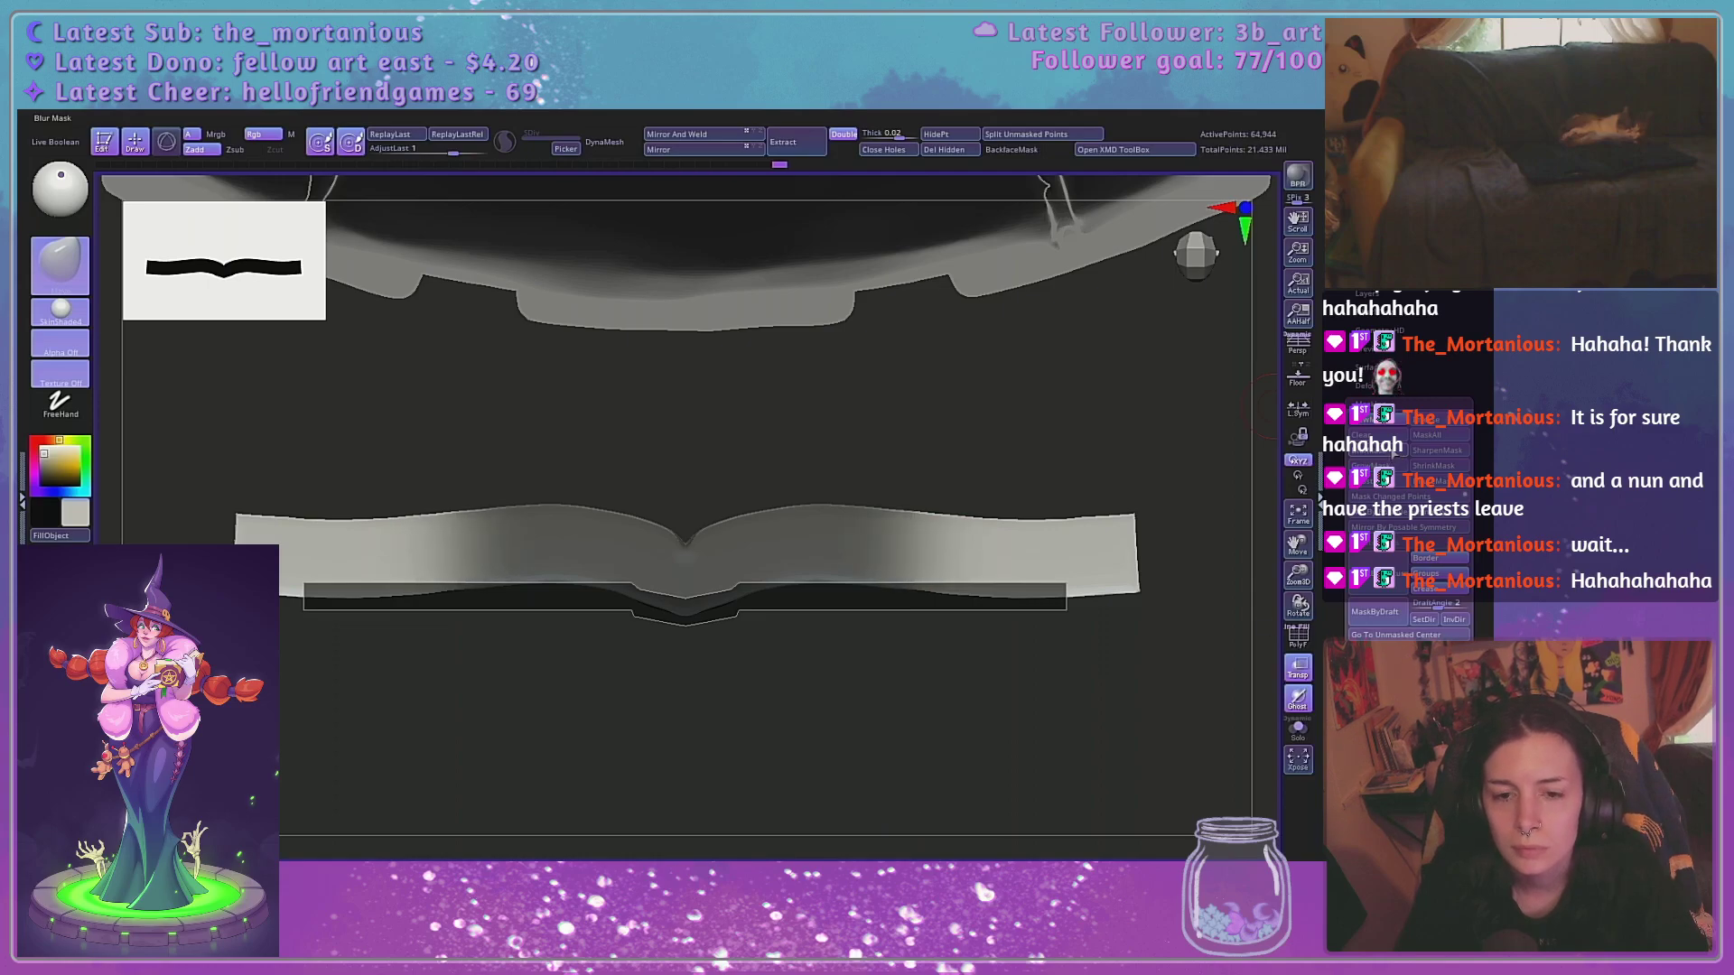
key("w")
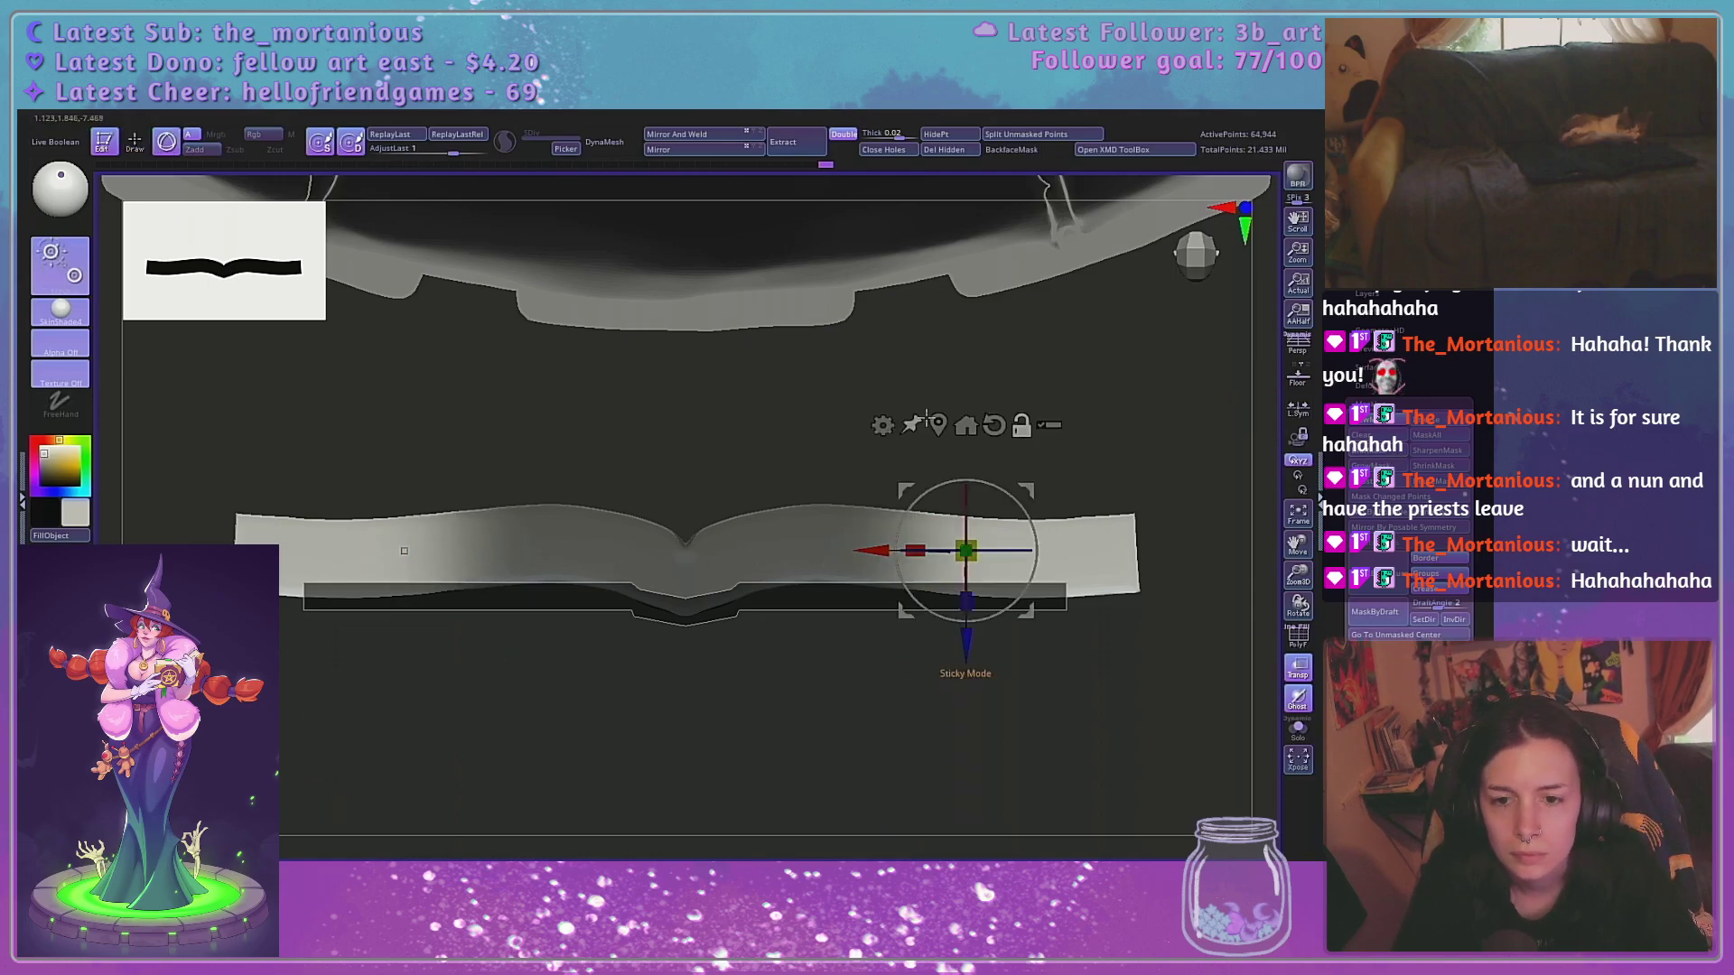
left_click_drag(881, 549, 867, 544)
key("q")
left_click_drag(1147, 413, 1092, 461, "ctrl")
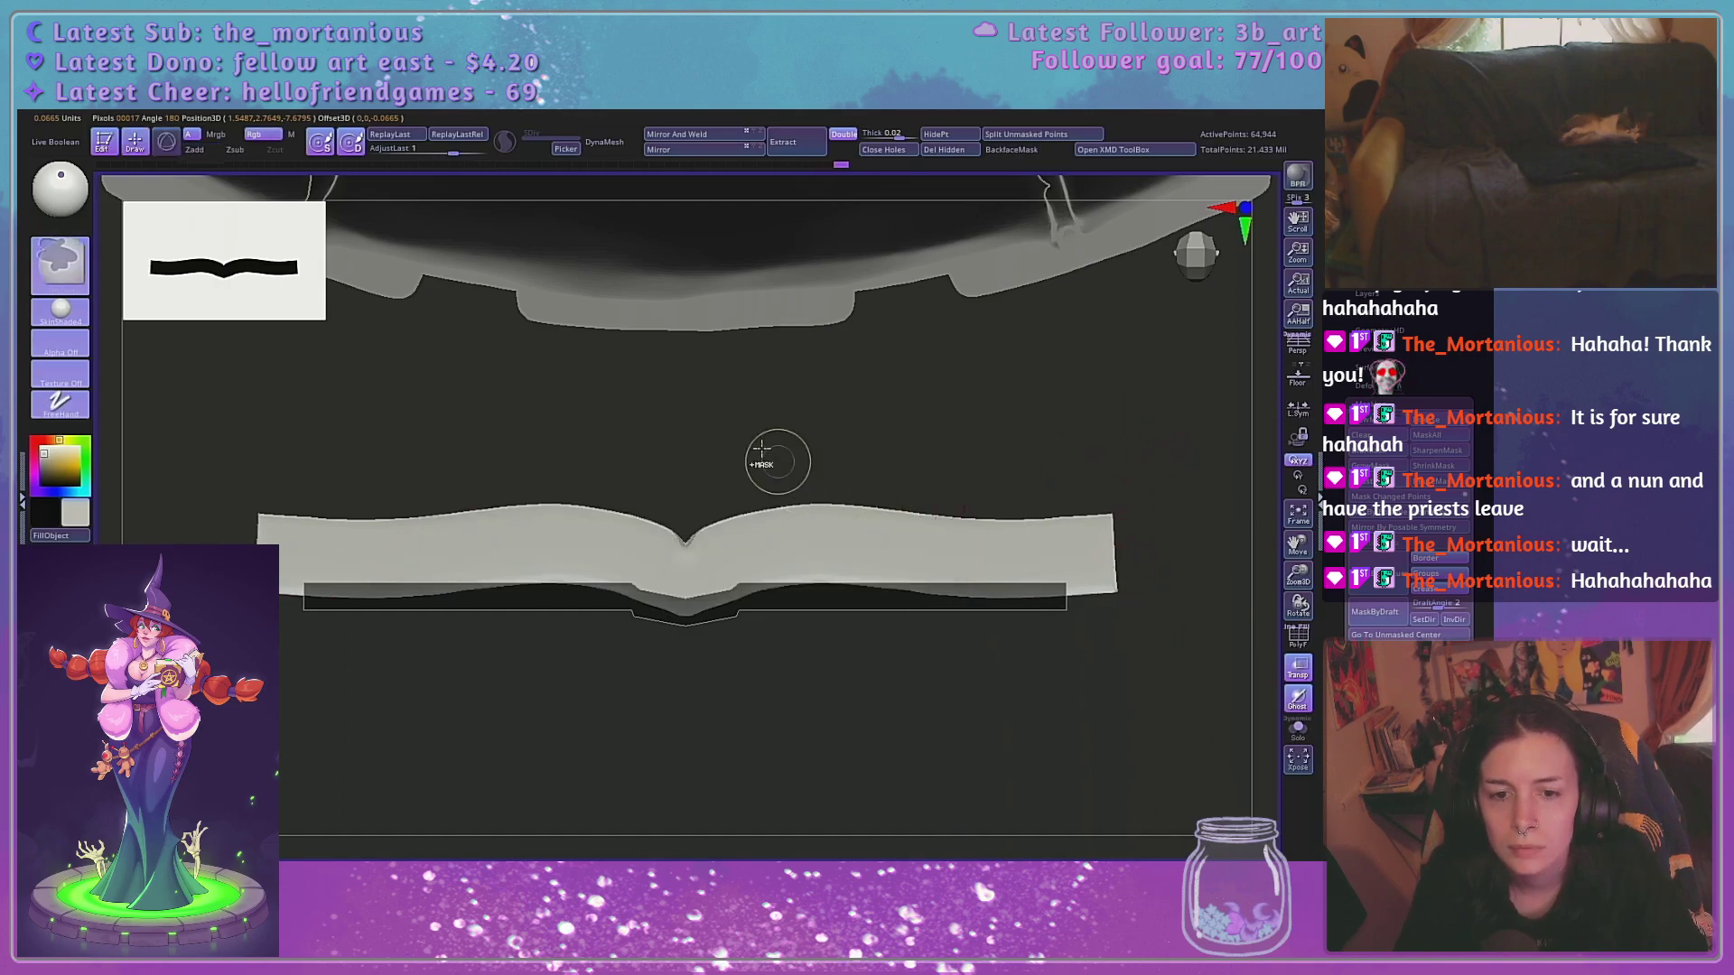
Mask all but the outer ends of the page block, blur the mask, move the ends inward almost to the cover's edges, and unmask
left_click_drag(647, 466, 1005, 710, "ctrl")
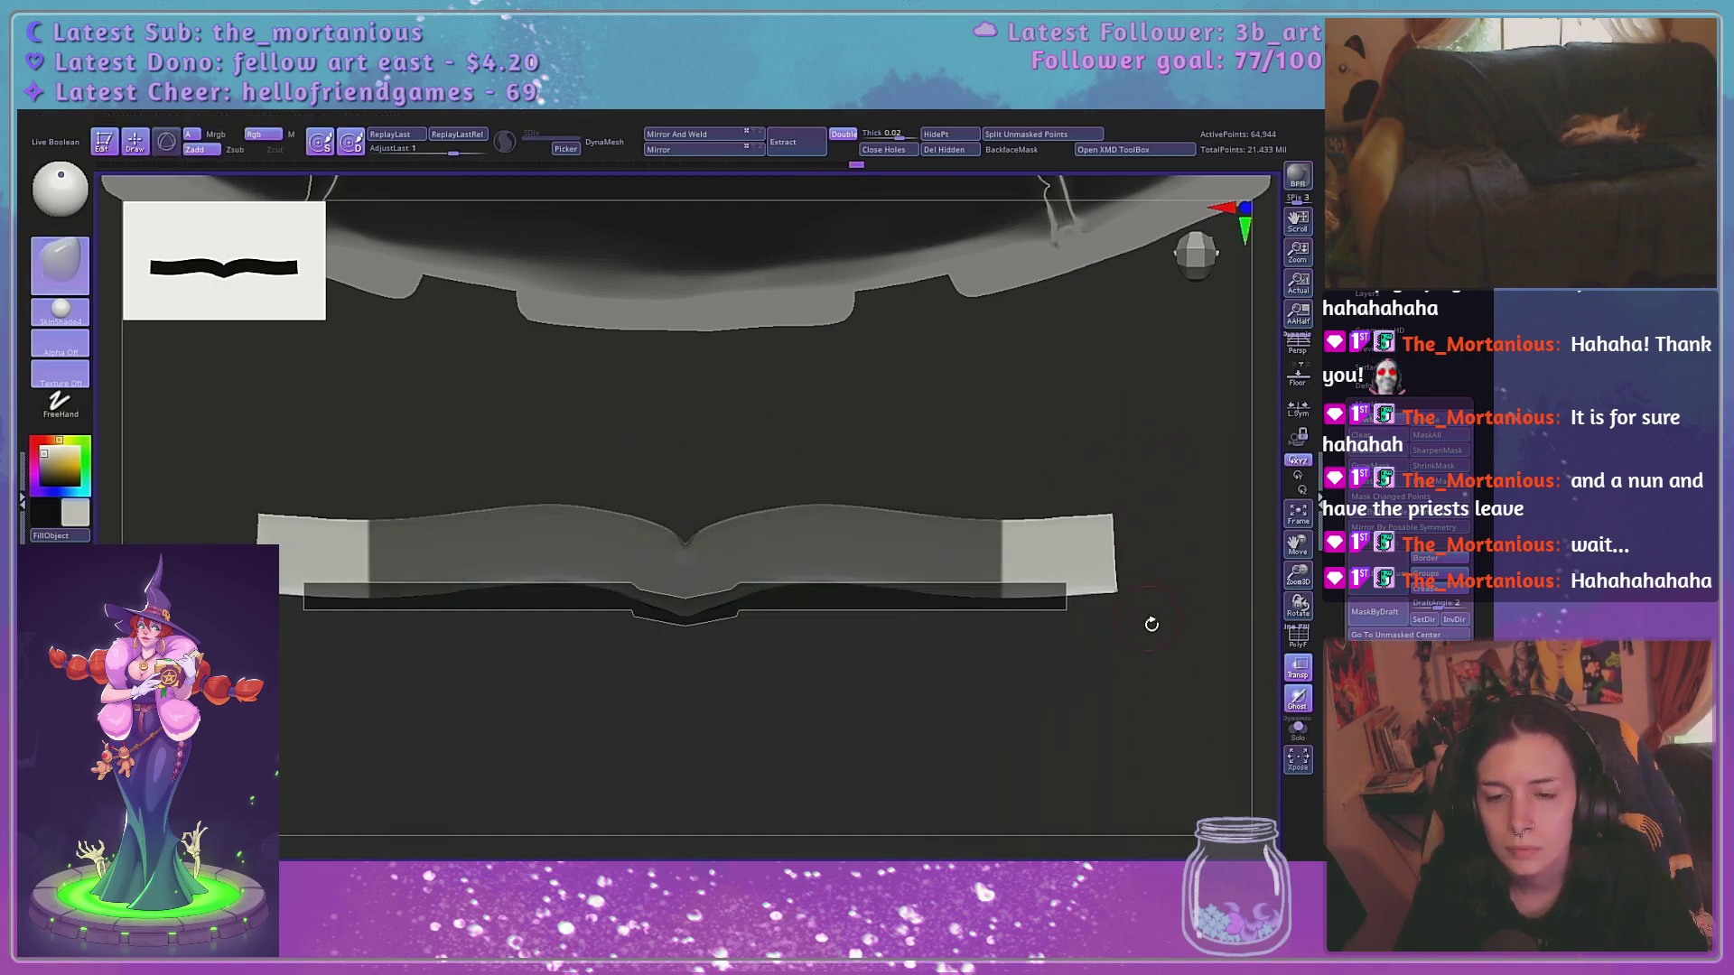
left_click(1147, 707, "ctrl")
key("ctrl+z")
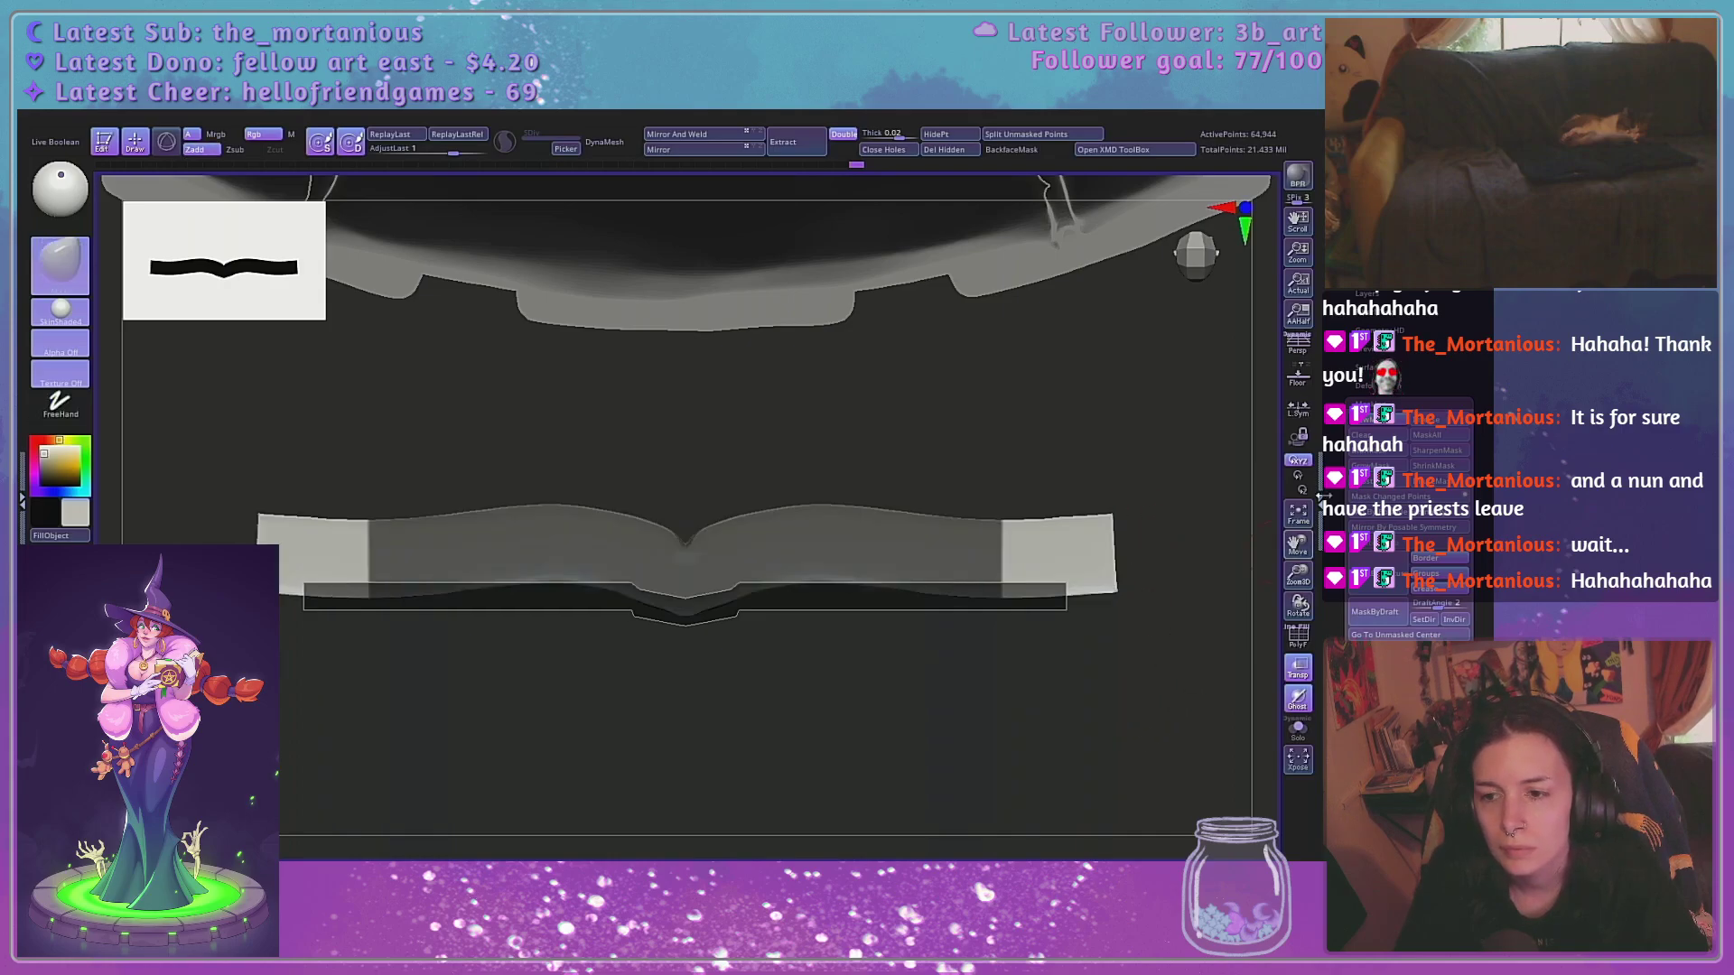
left_click(1387, 453)
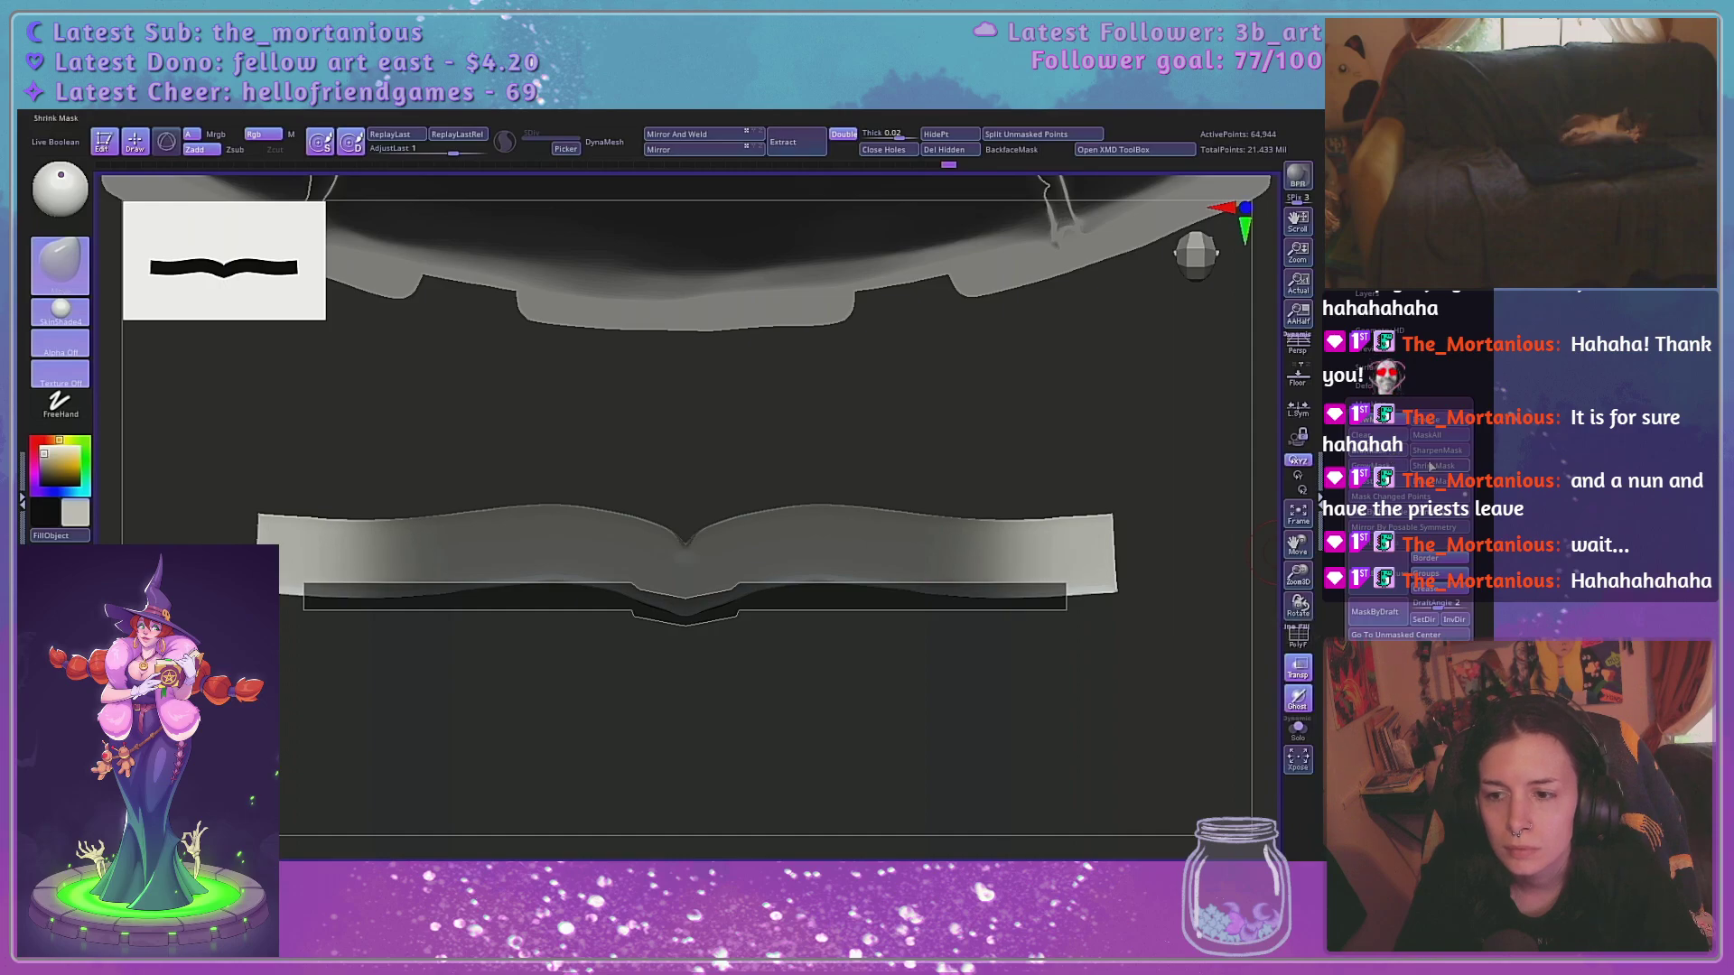
key("w")
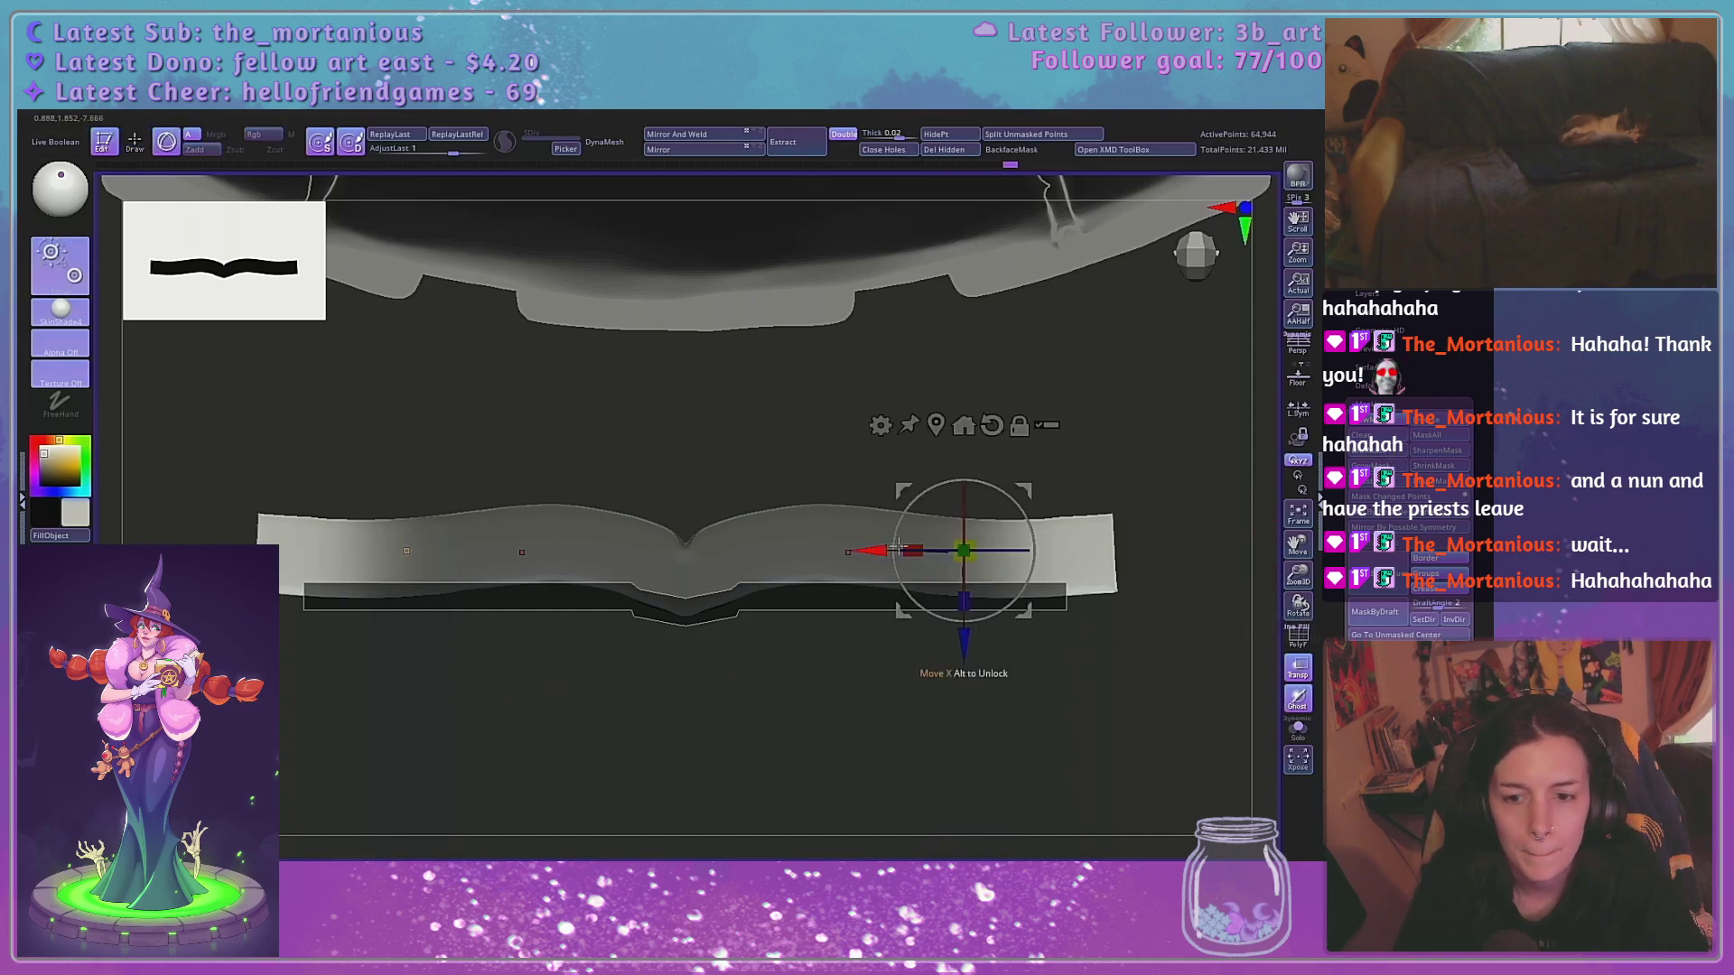
left_click(937, 424)
left_click_drag(923, 556, 885, 556)
key("q")
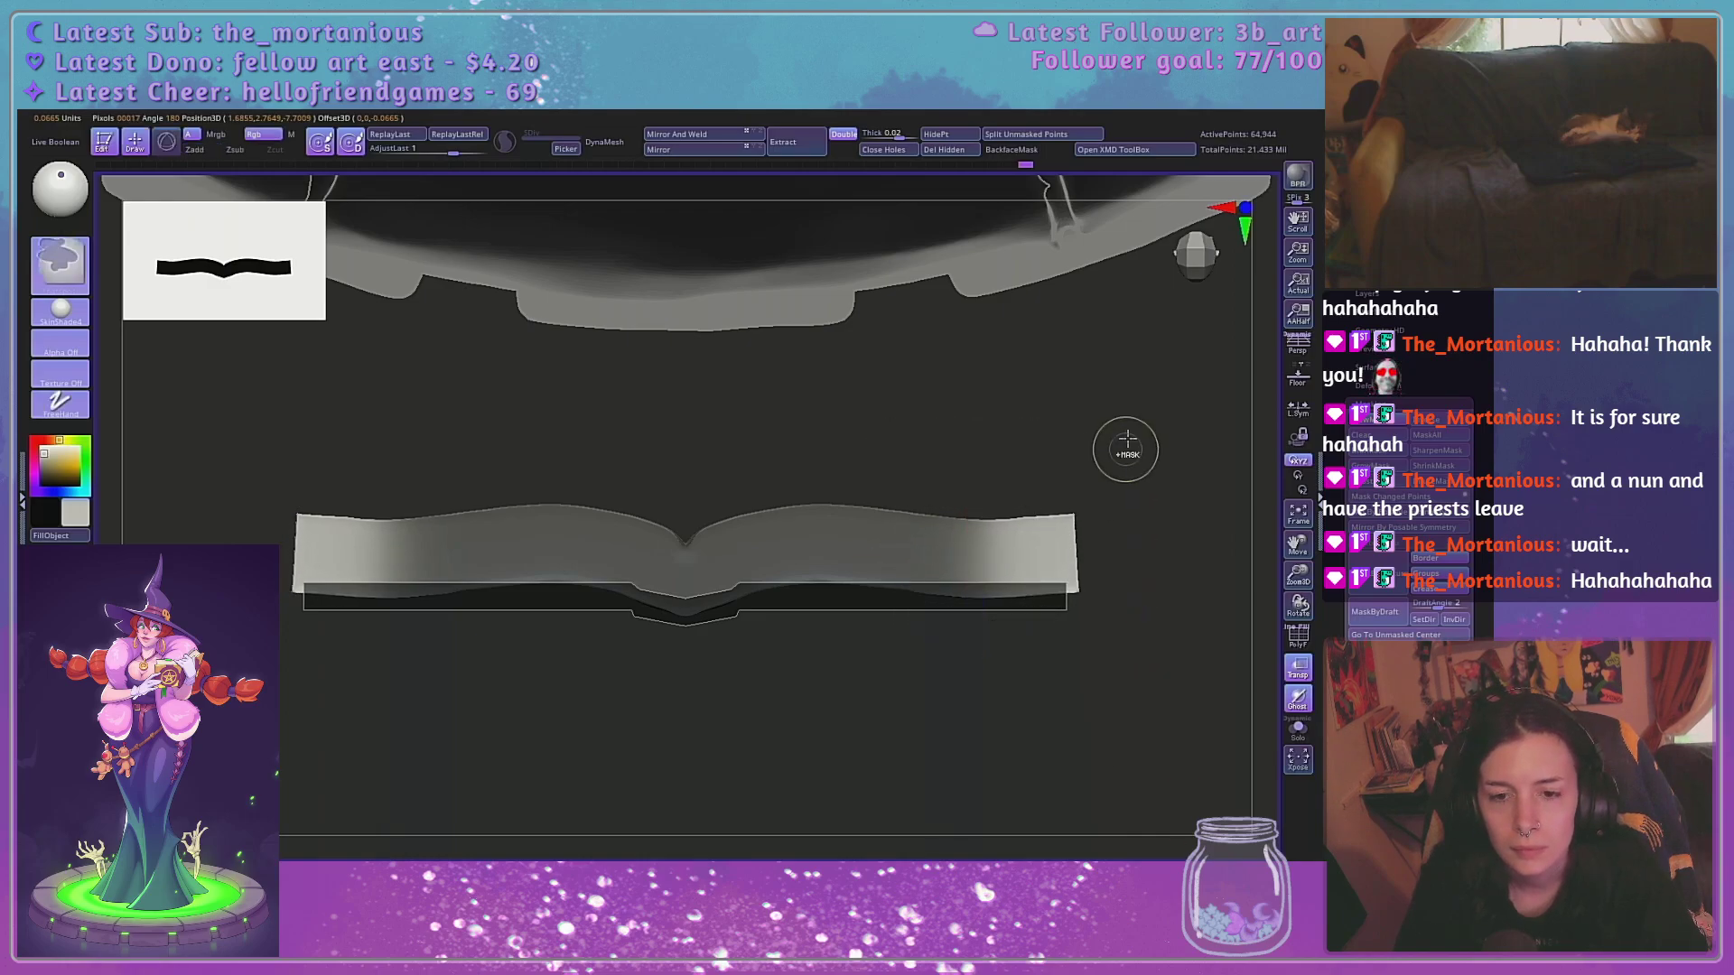
left_click_drag(1126, 451, 1098, 470, "ctrl")
Mask the central half of the page block with blurred edges, bring both page ends just within the cover's edges, and clear the mask
left_click_drag(884, 469, 1145, 669, "ctrl")
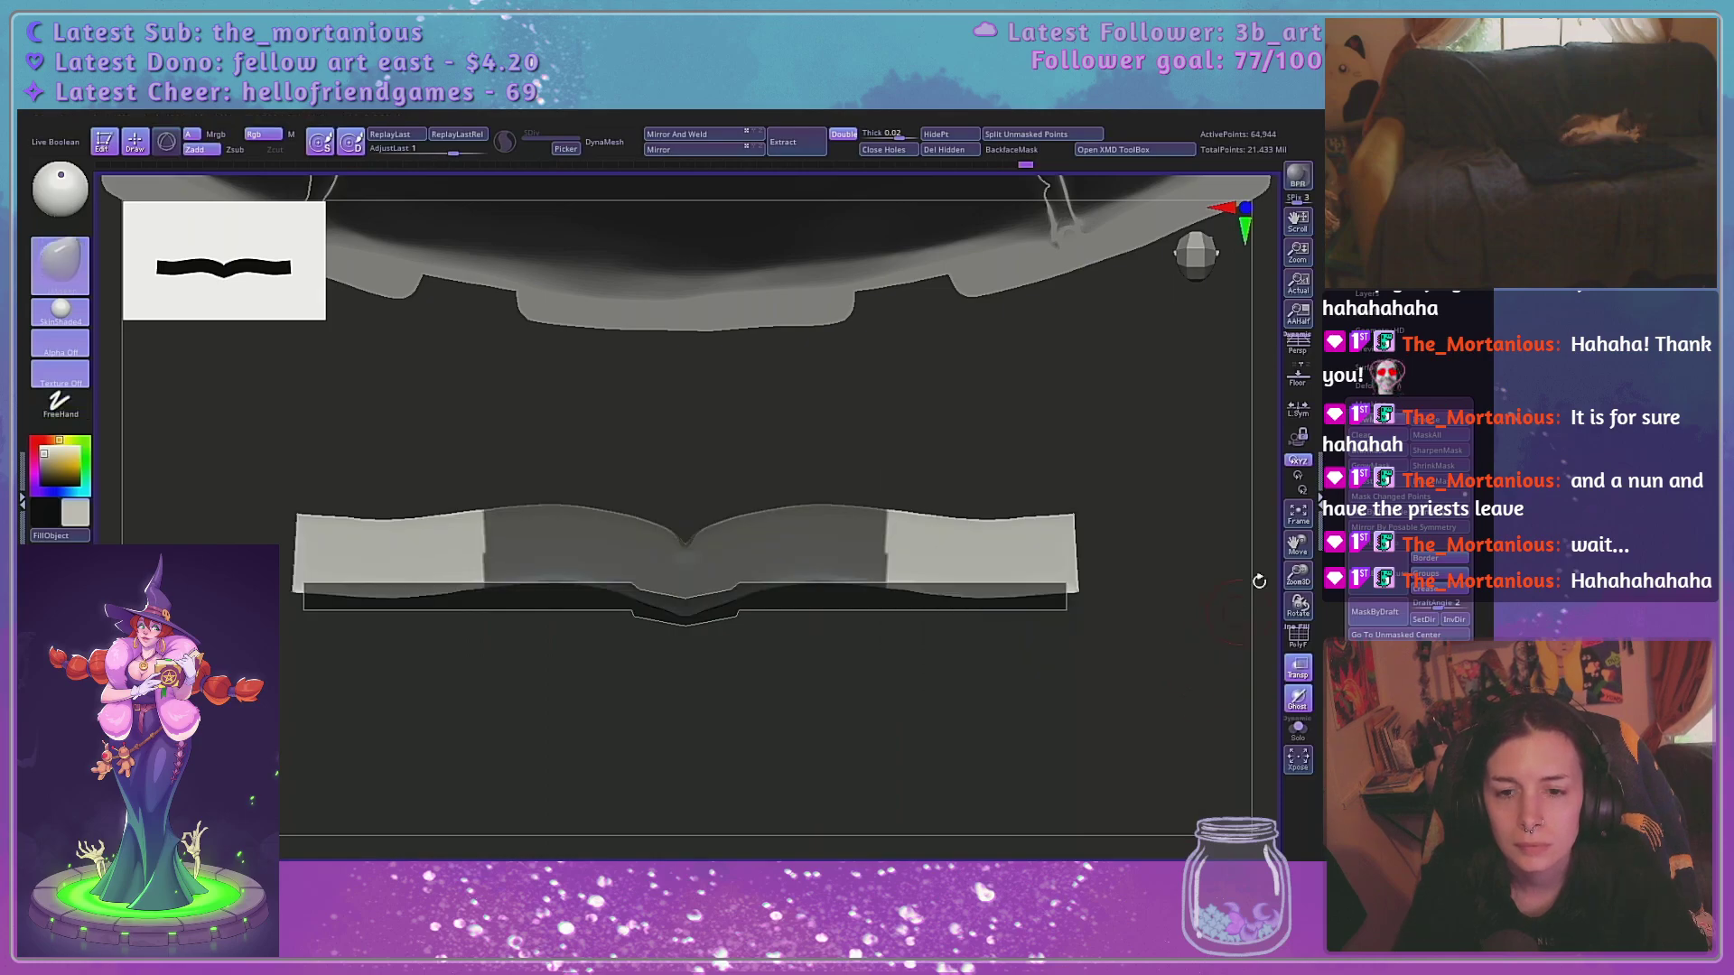
left_click(1389, 452)
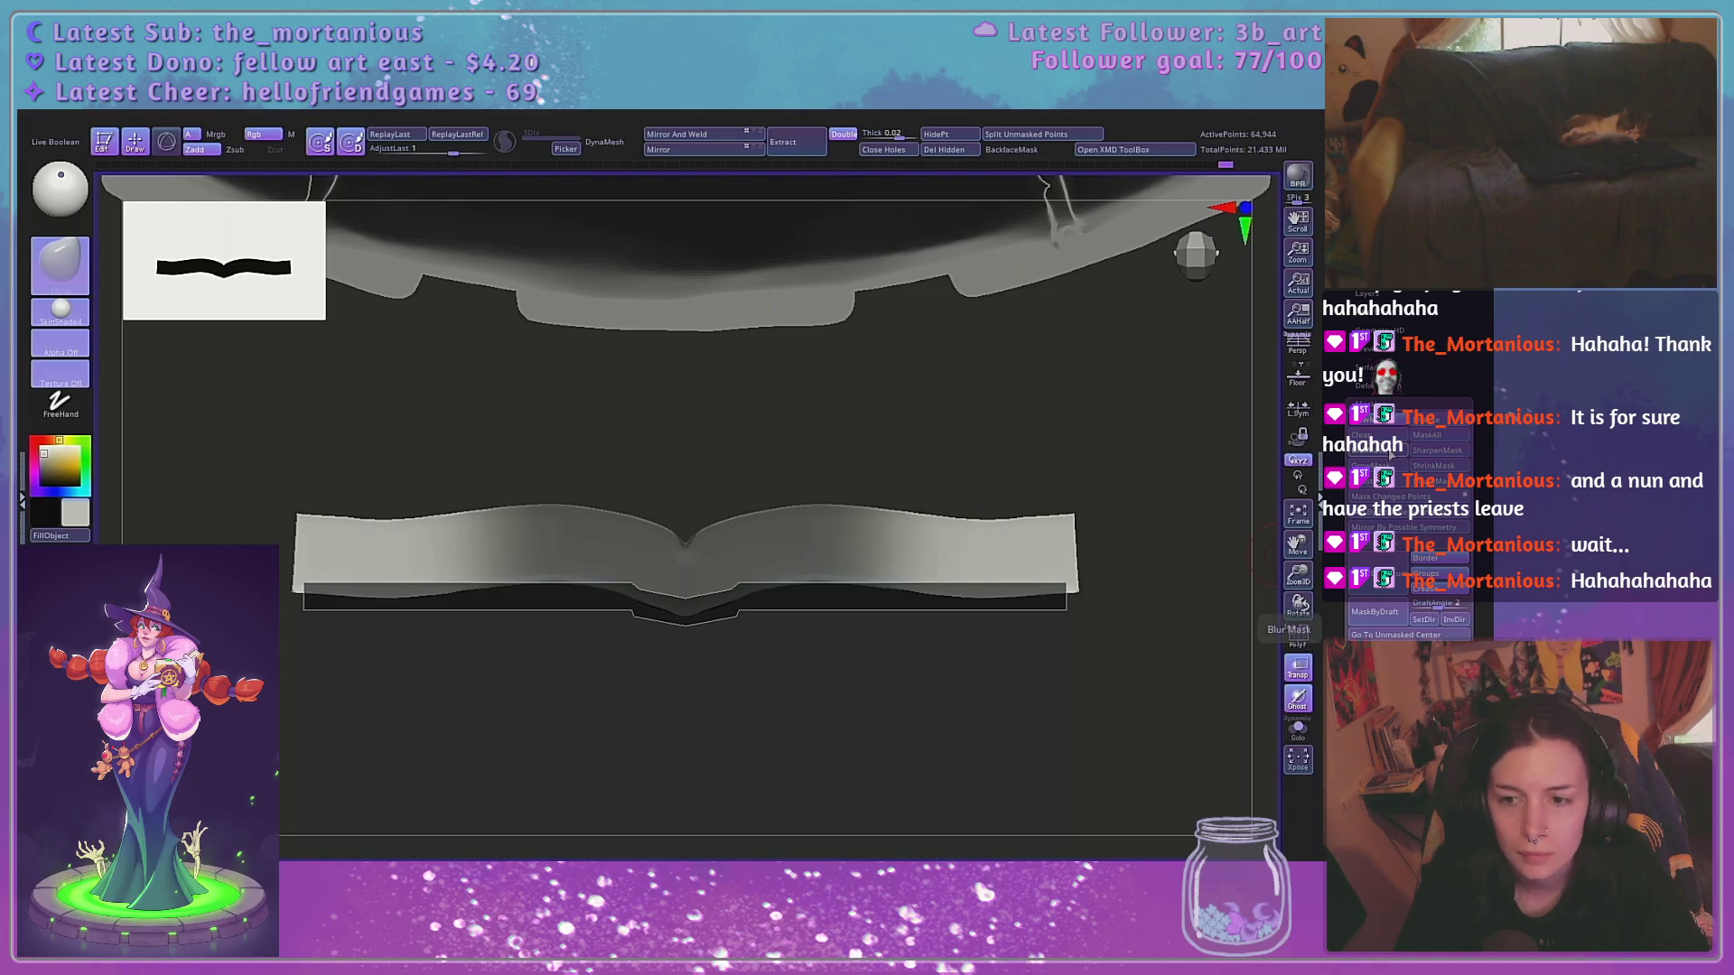
key("w")
left_click_drag(917, 553, 869, 553)
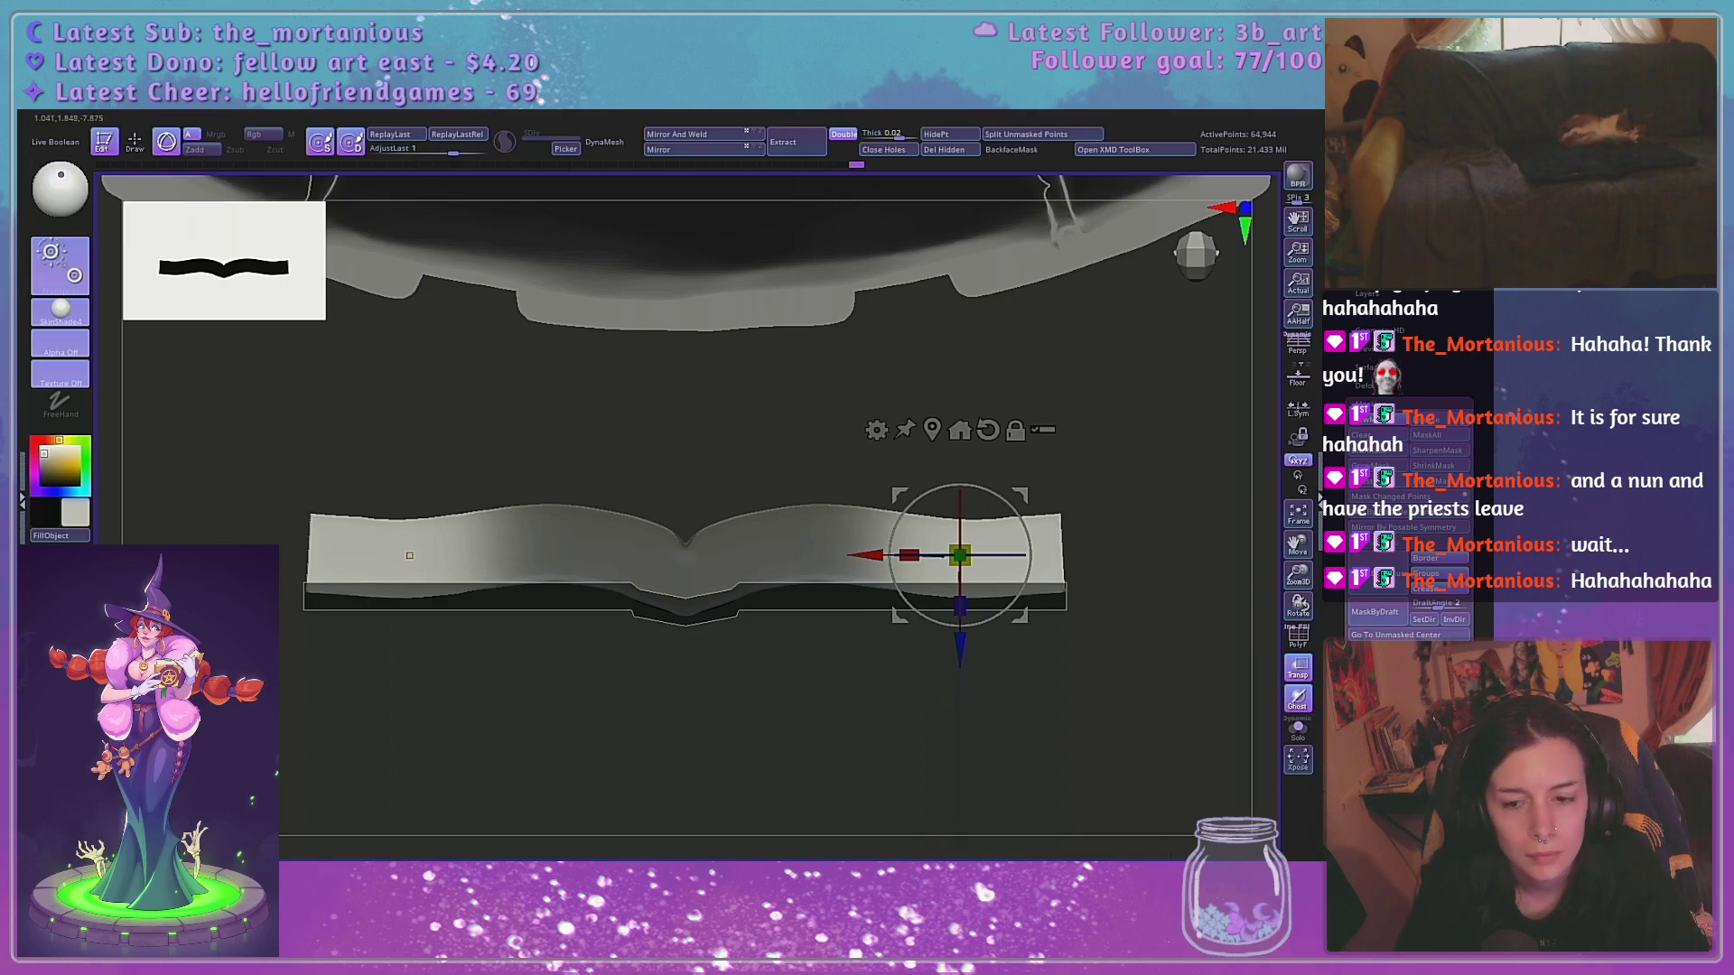
key("q")
left_click_drag(1160, 495, 1175, 583, "ctrl")
Mask only a narrow blurred band around the page fold and slide both page ends further inward, leaving a cover margin
mouse_move(1140, 425)
left_mouse_down("ctrl")
mouse_move(911, 686)
mouse_move(778, 684)
mouse_move(836, 704)
left_mouse_up("ctrl")
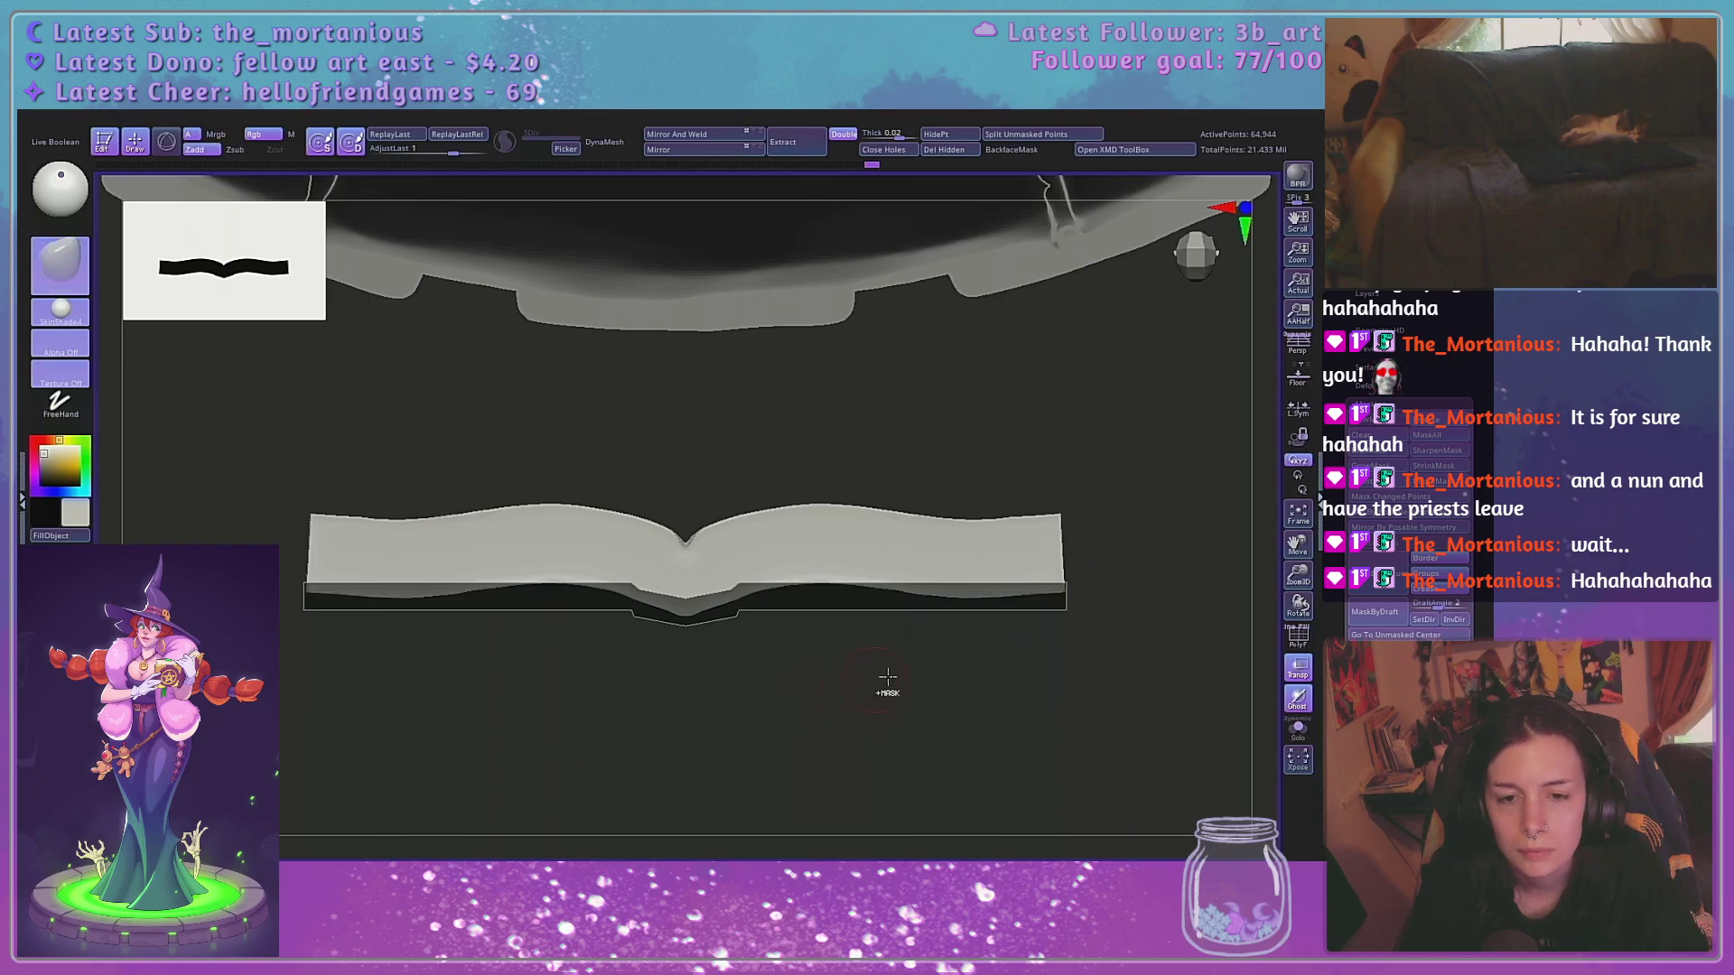
key("ctrl+z")
left_click(1221, 437, "ctrl")
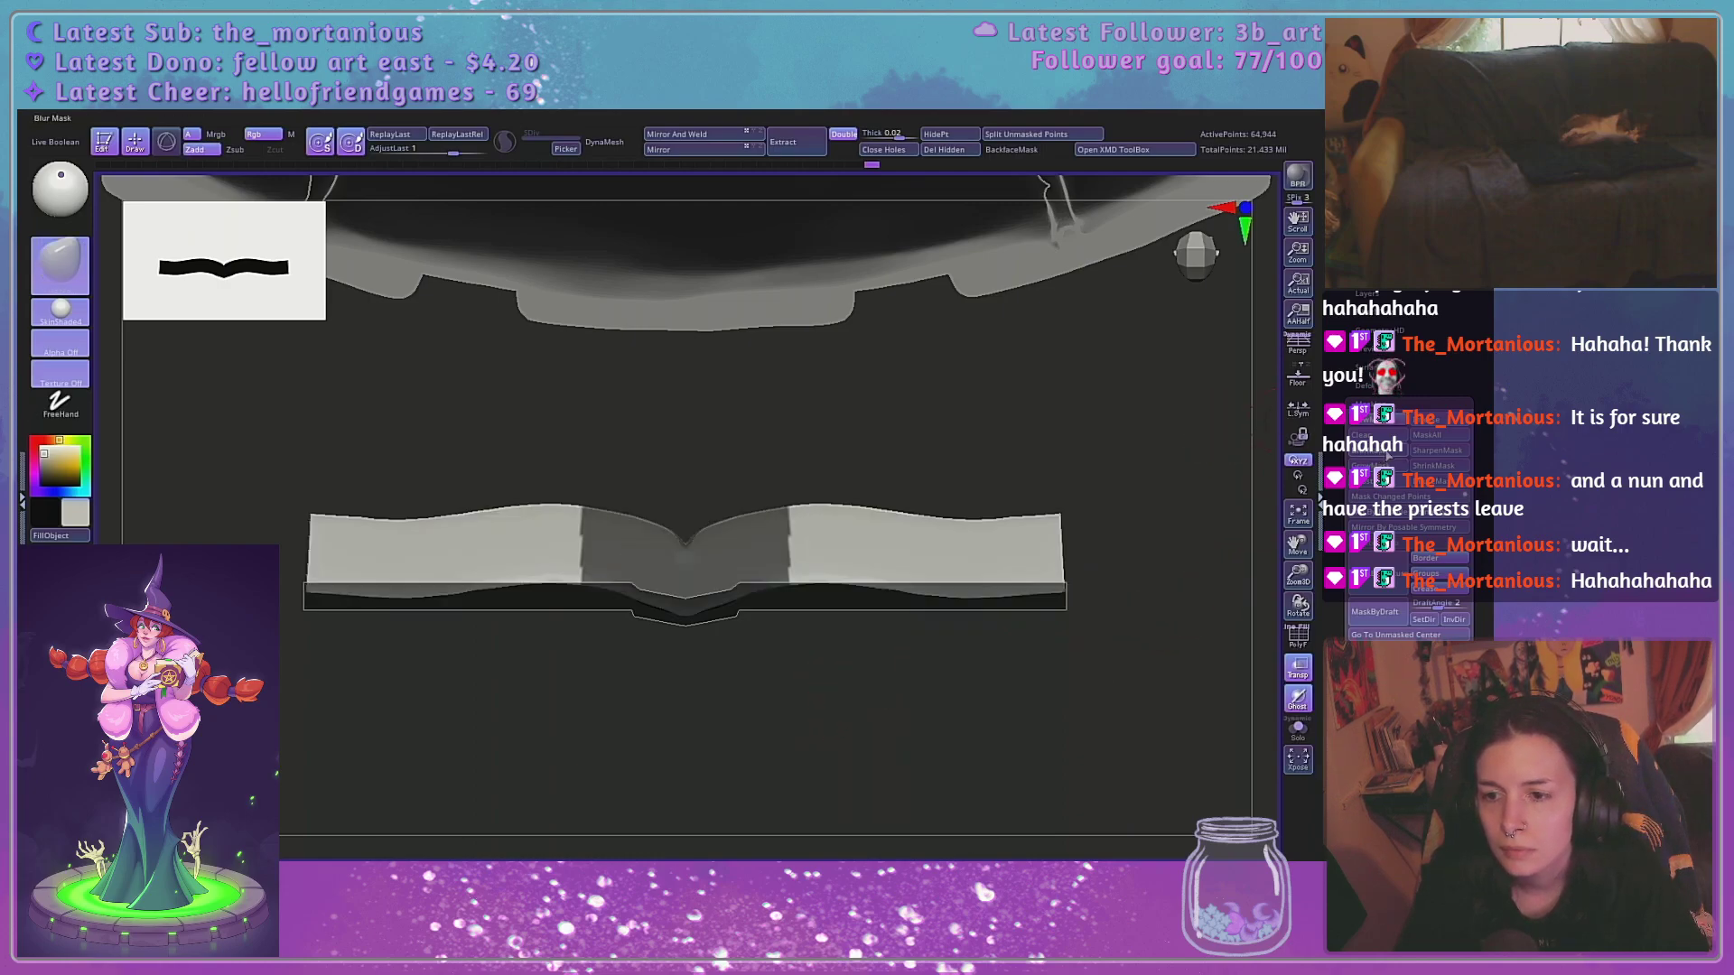
left_click(685, 541, "ctrl")
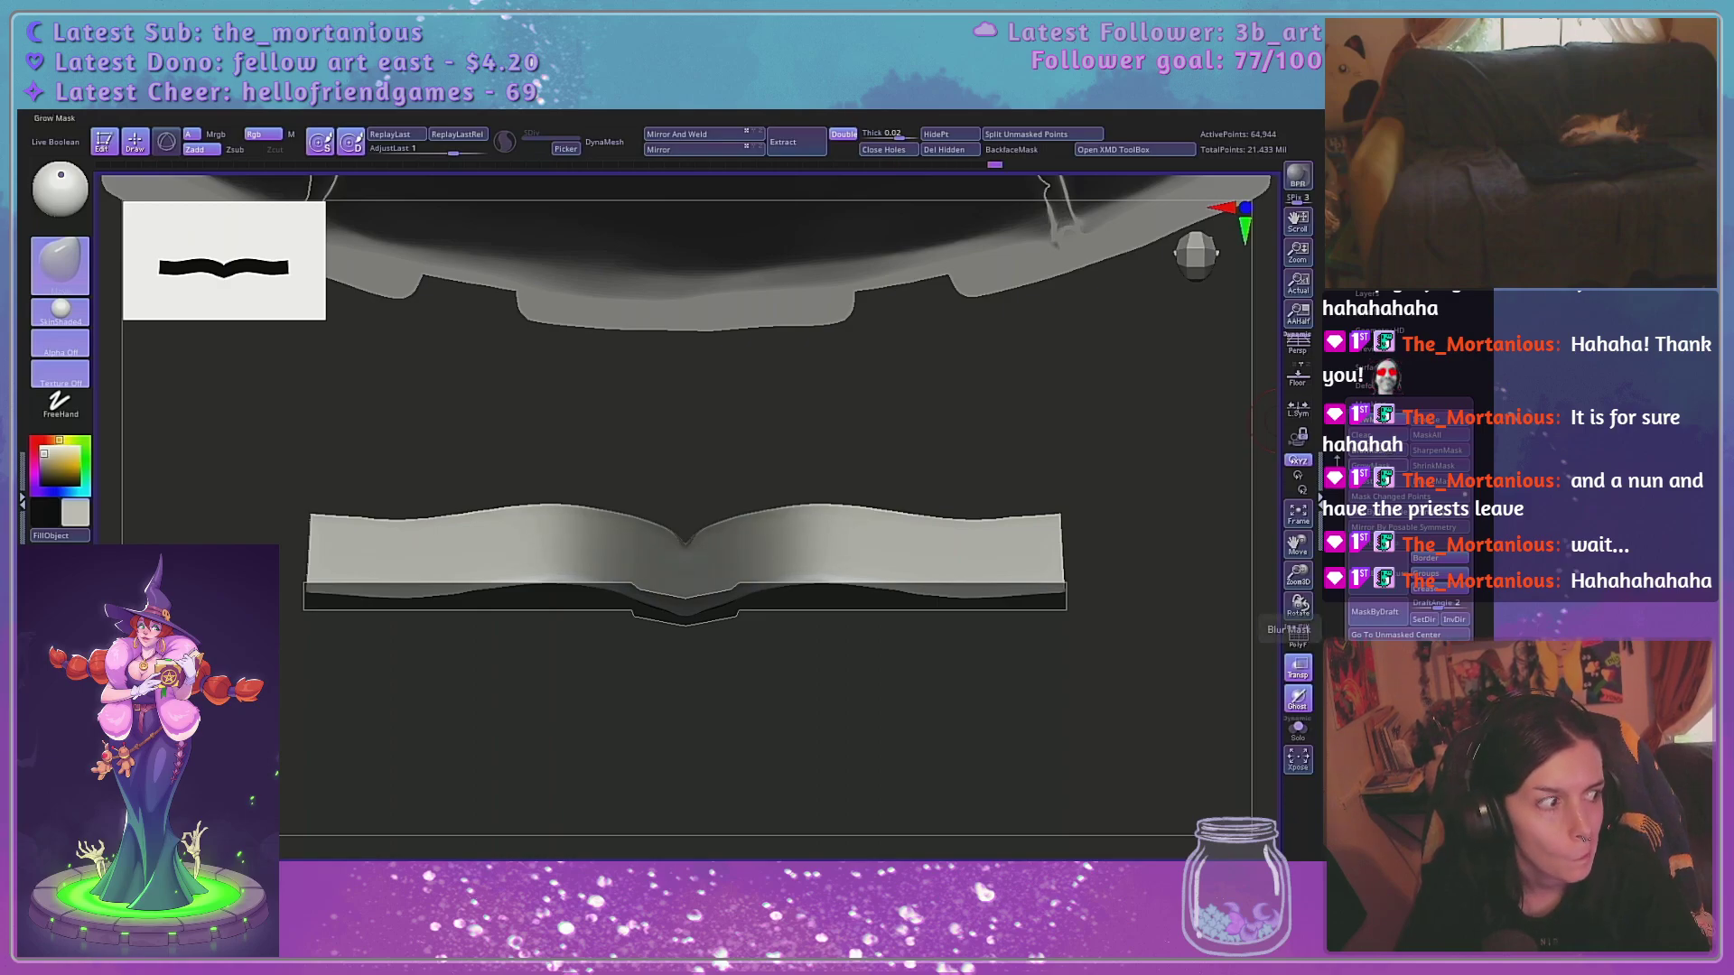
key("w")
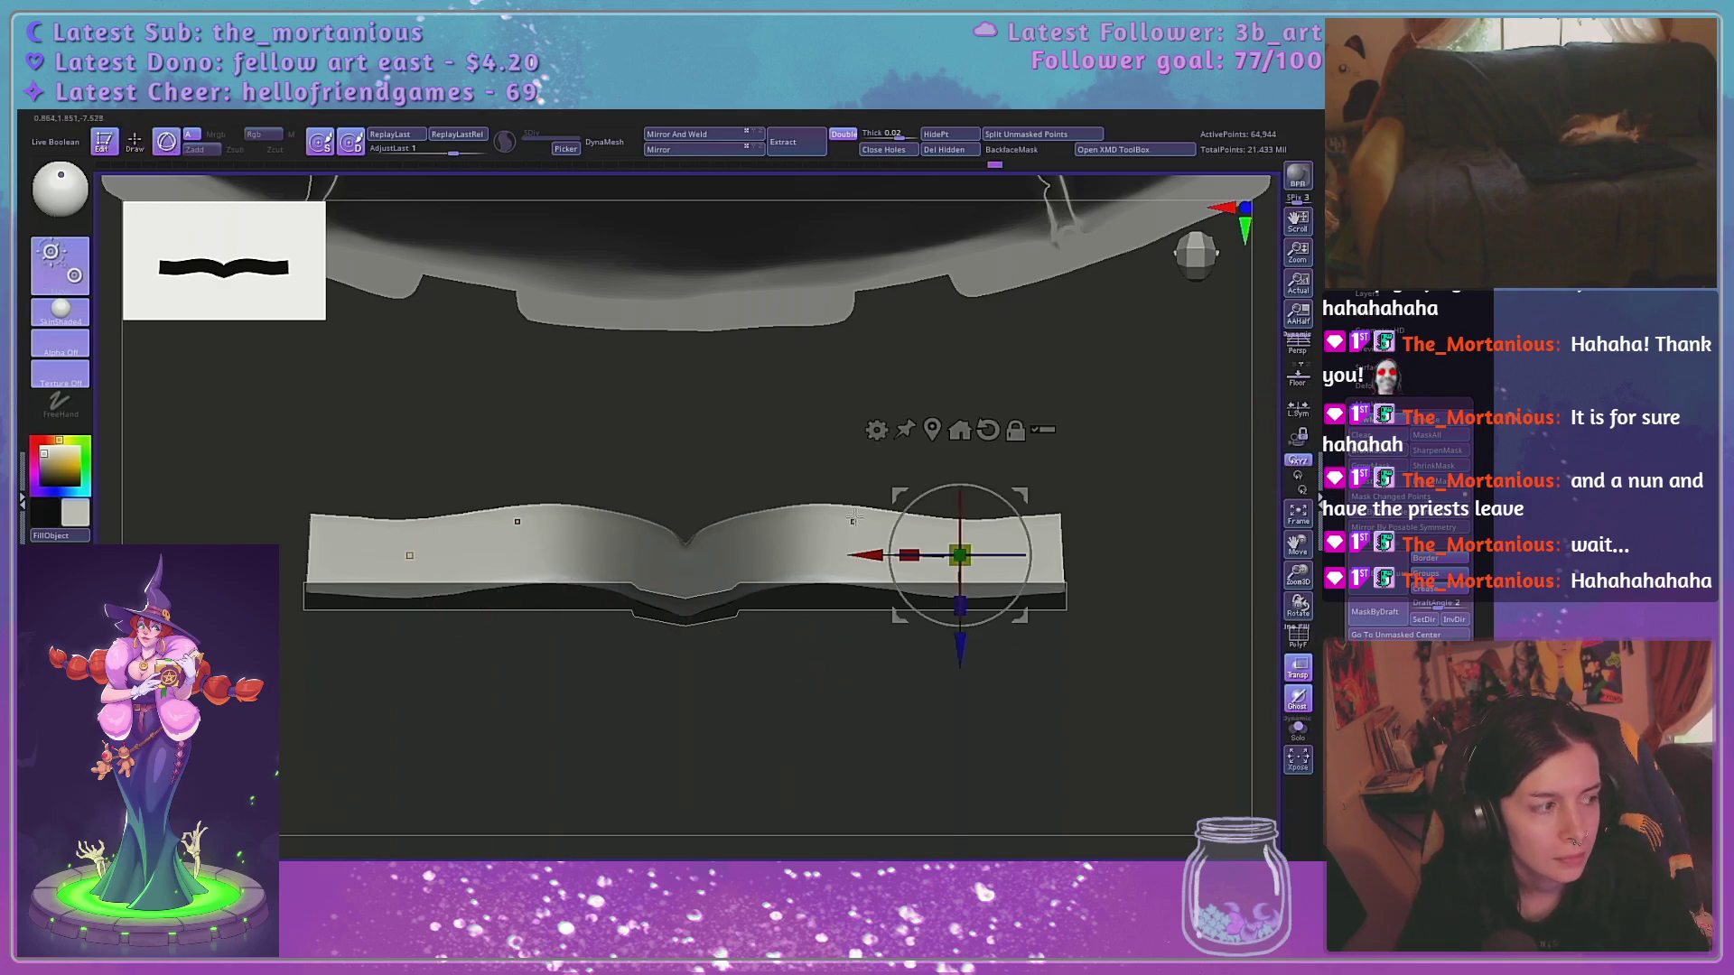
left_click_drag(906, 555, 852, 550)
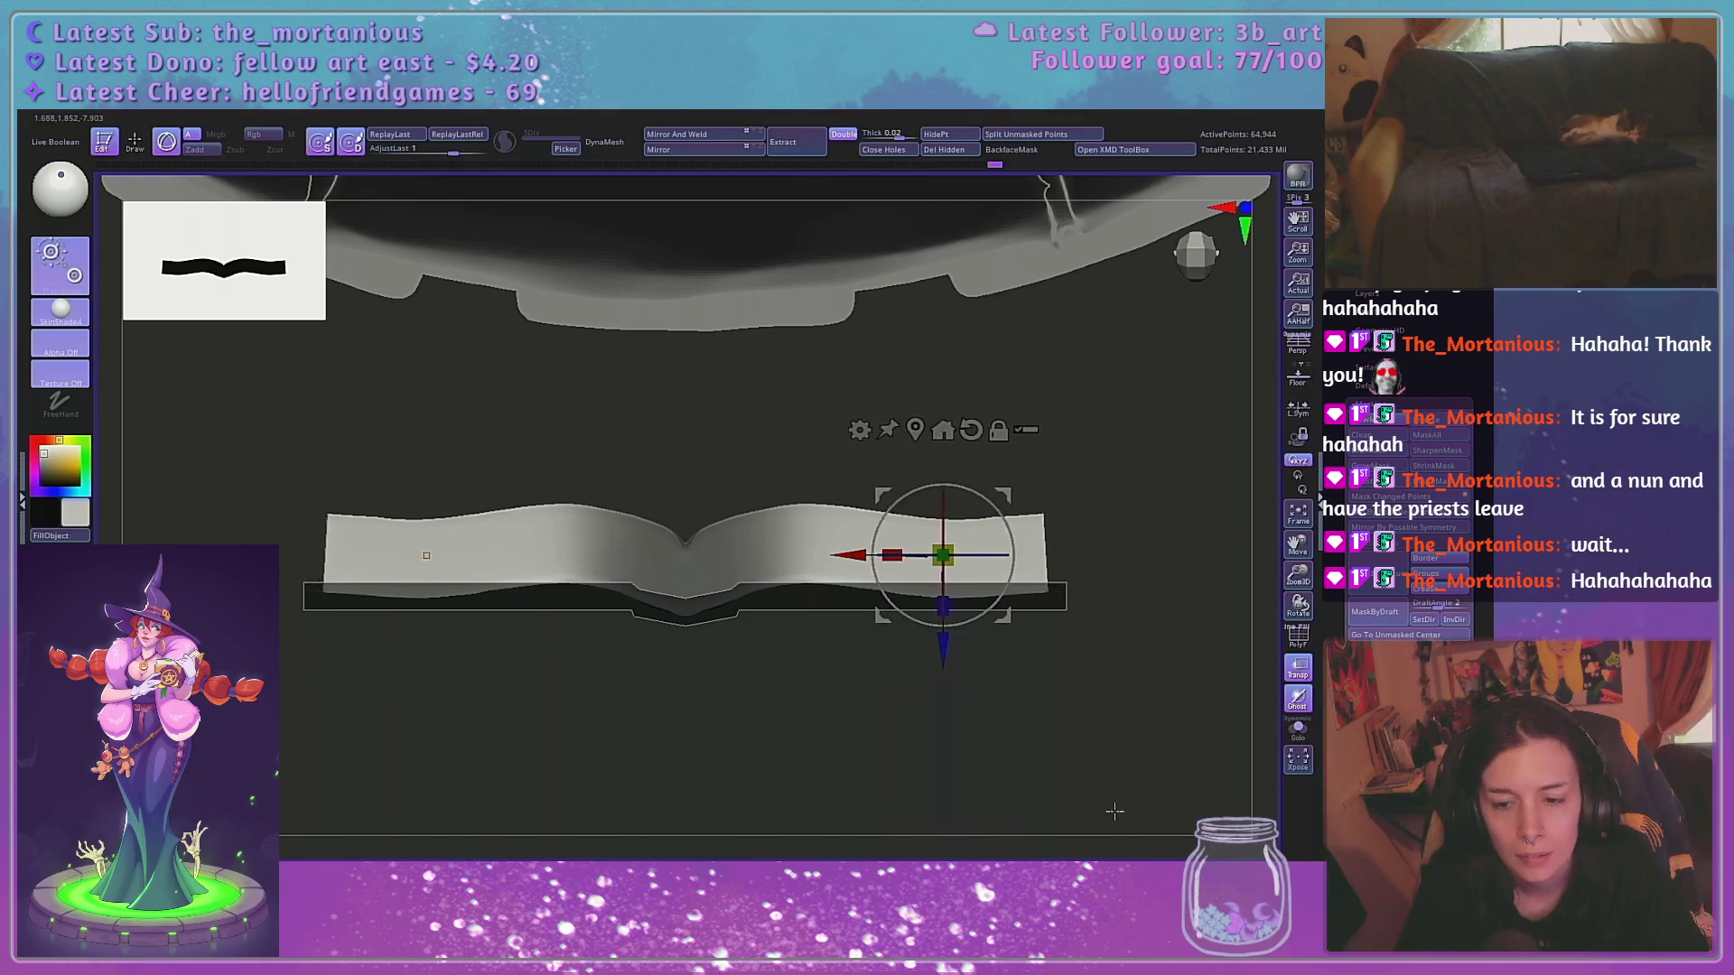
Adjust the mask over the middle of the book pages with Shrink Mask, leaving the outer page ends unmasked
key("q")
mouse_move(1152, 404)
left_mouse_down("ctrl")
mouse_move(956, 696)
mouse_move(893, 713)
left_mouse_up("ctrl")
left_click(940, 704, "ctrl")
left_click(1400, 452)
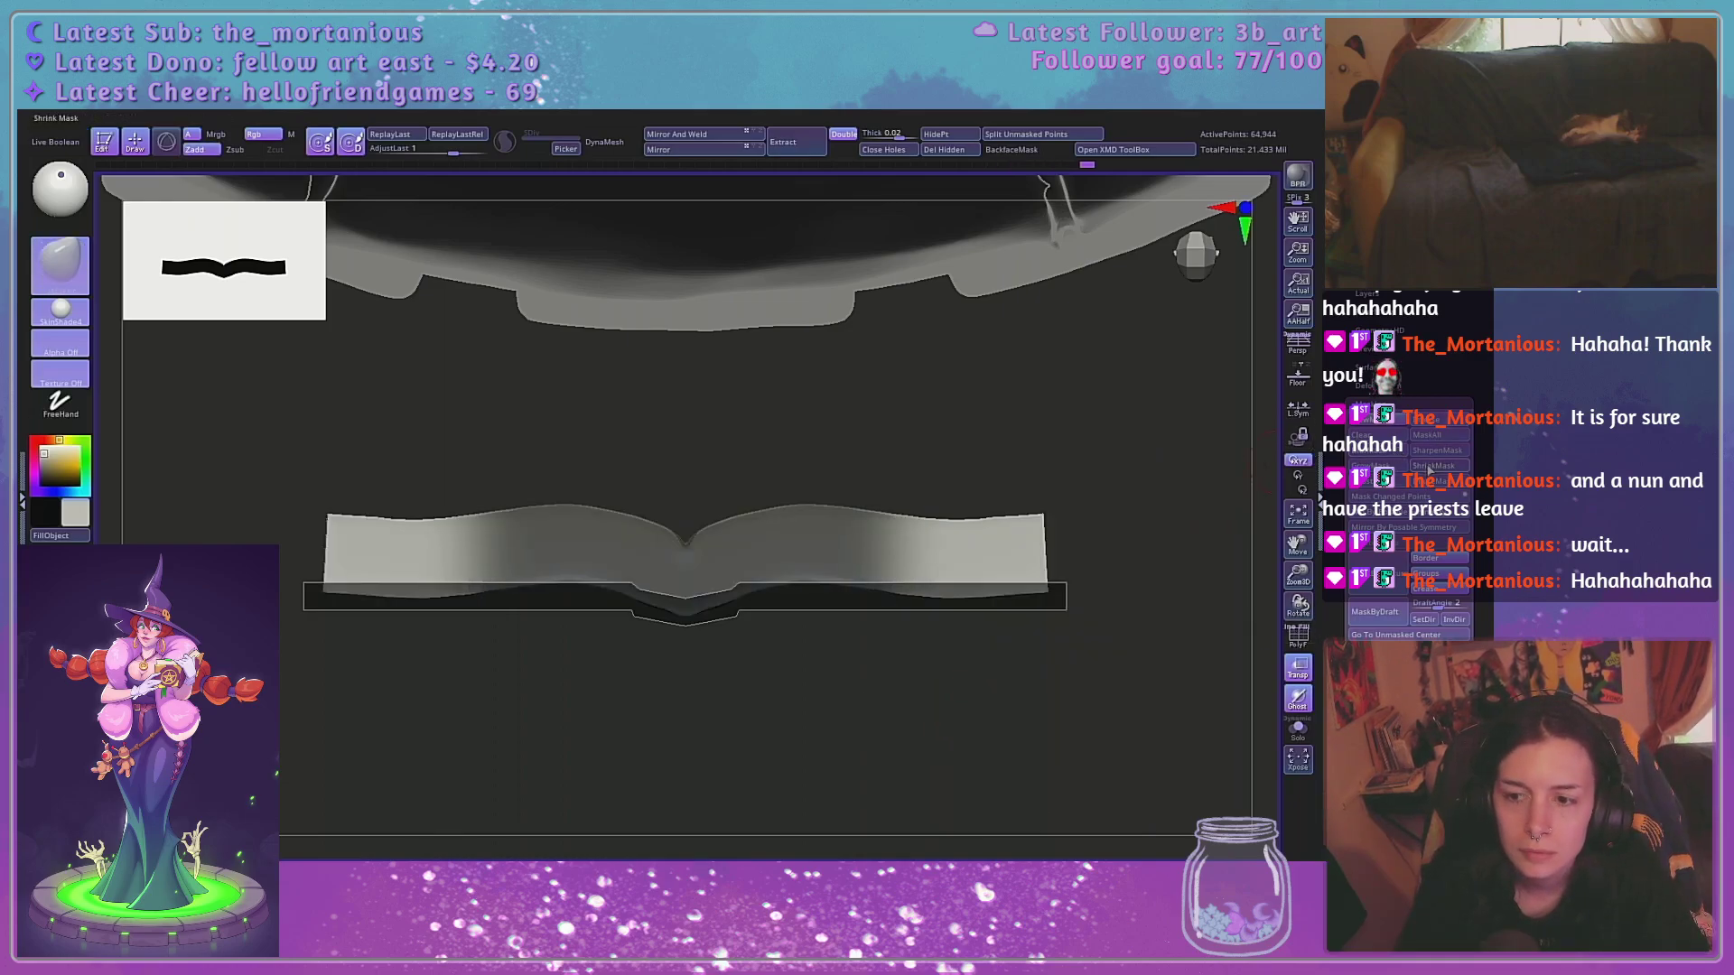
Move the unmasked outer ends of the page block slightly inward on both sides and turn off transparency
key("w")
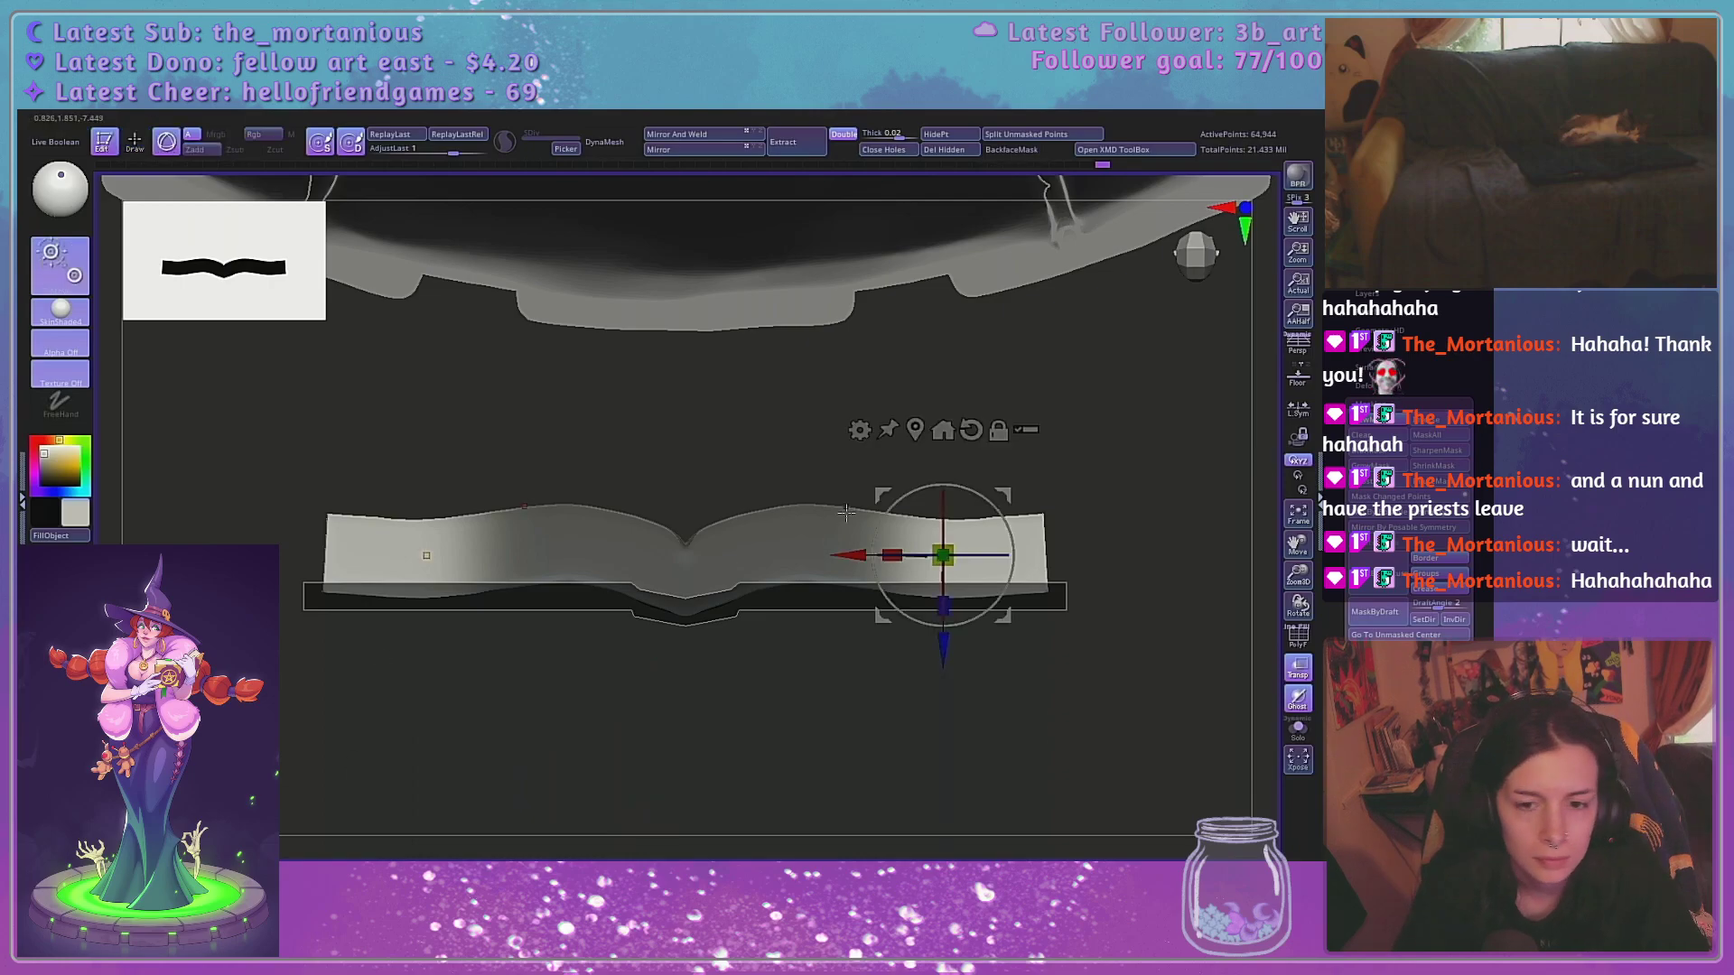
left_click_drag(850, 555, 1098, 305)
left_click_drag(830, 558, 834, 558)
mouse_move(1298, 606)
left_mouse_down()
mouse_move(1214, 754)
mouse_move(1188, 697)
mouse_move(1166, 461)
left_mouse_up()
key("q")
left_click(1298, 668)
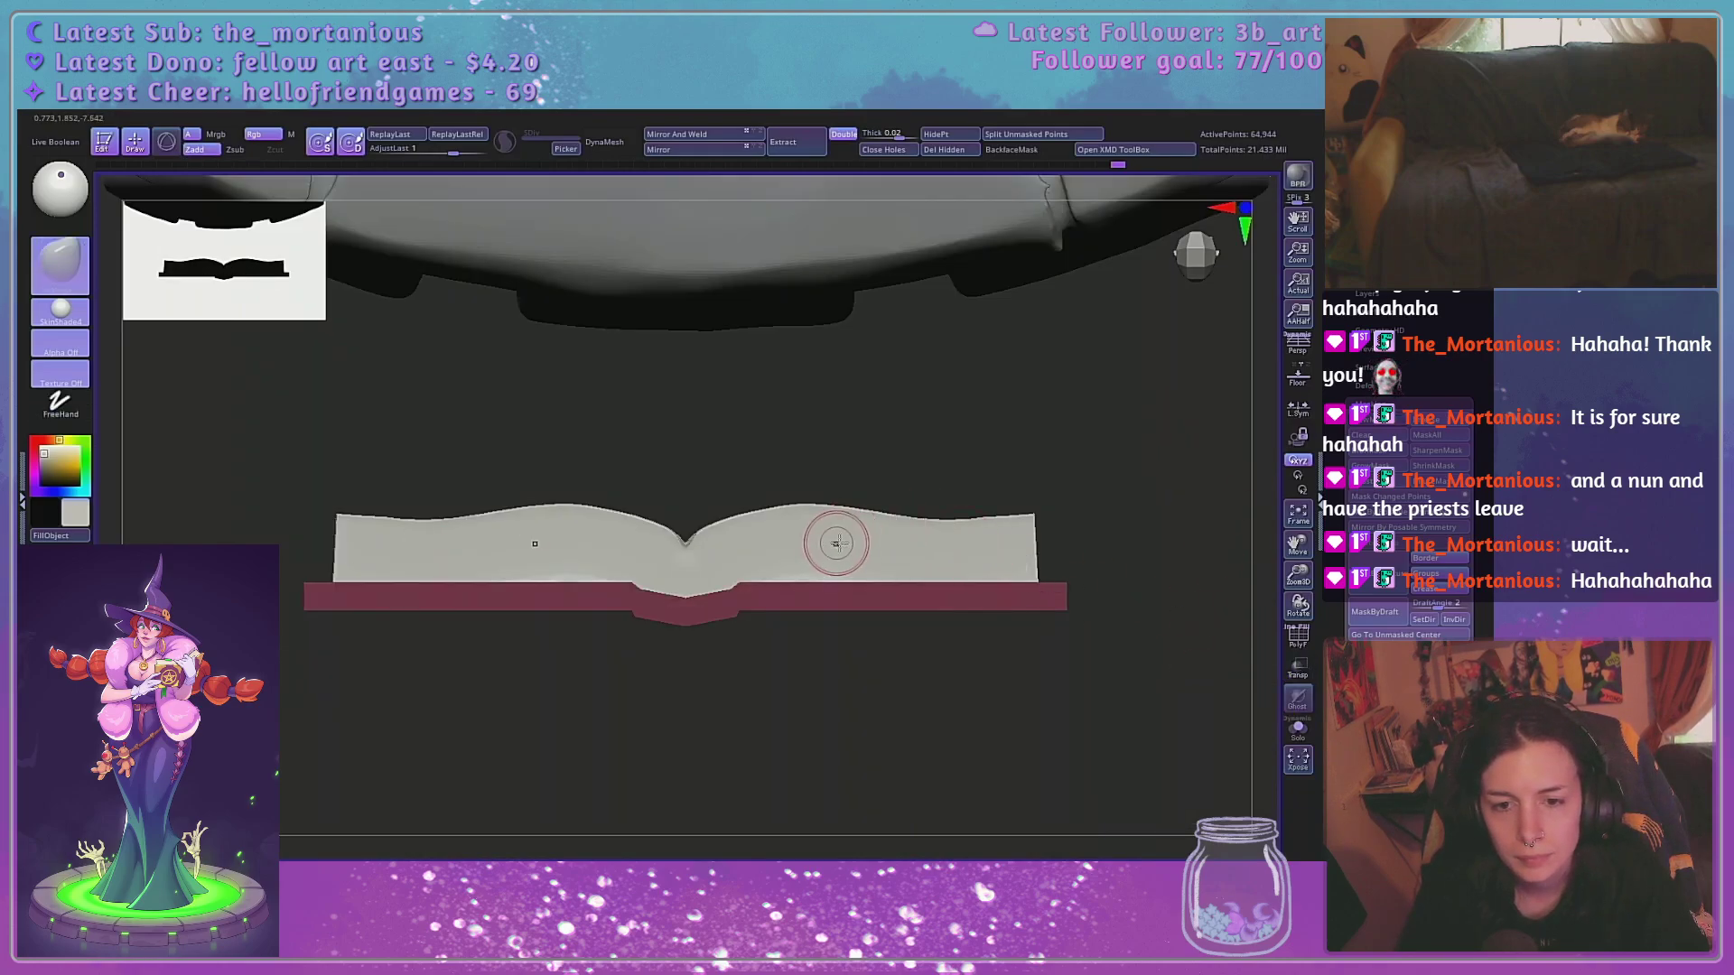
key("space")
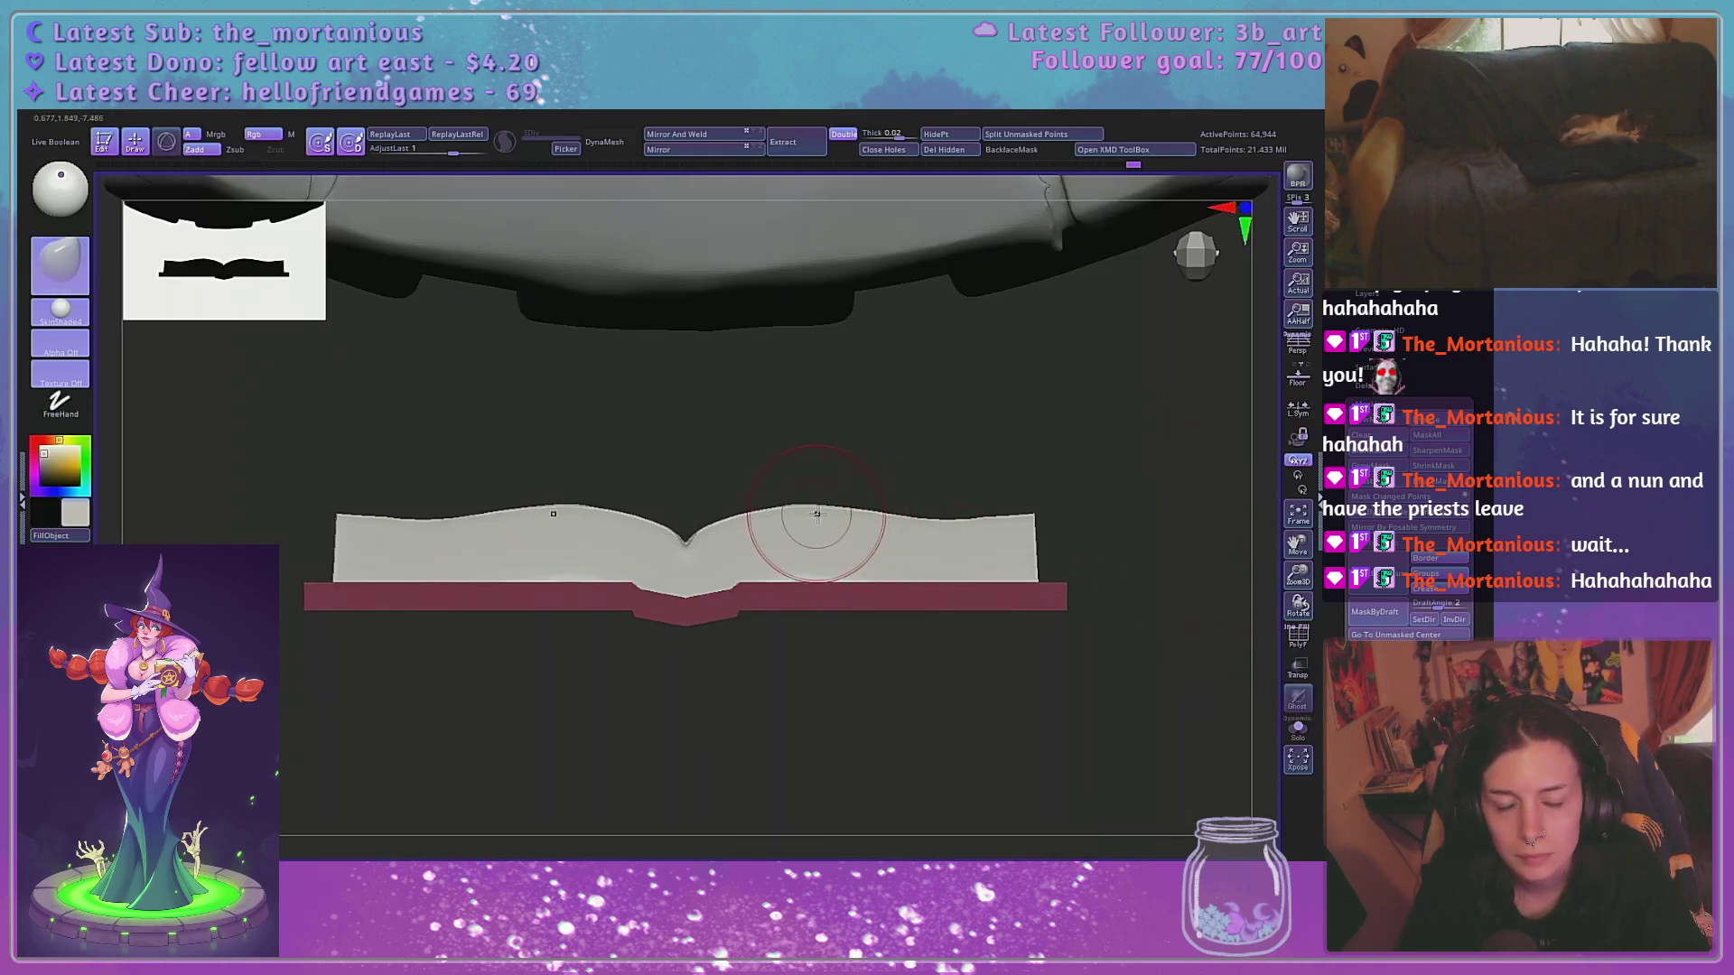
key("space")
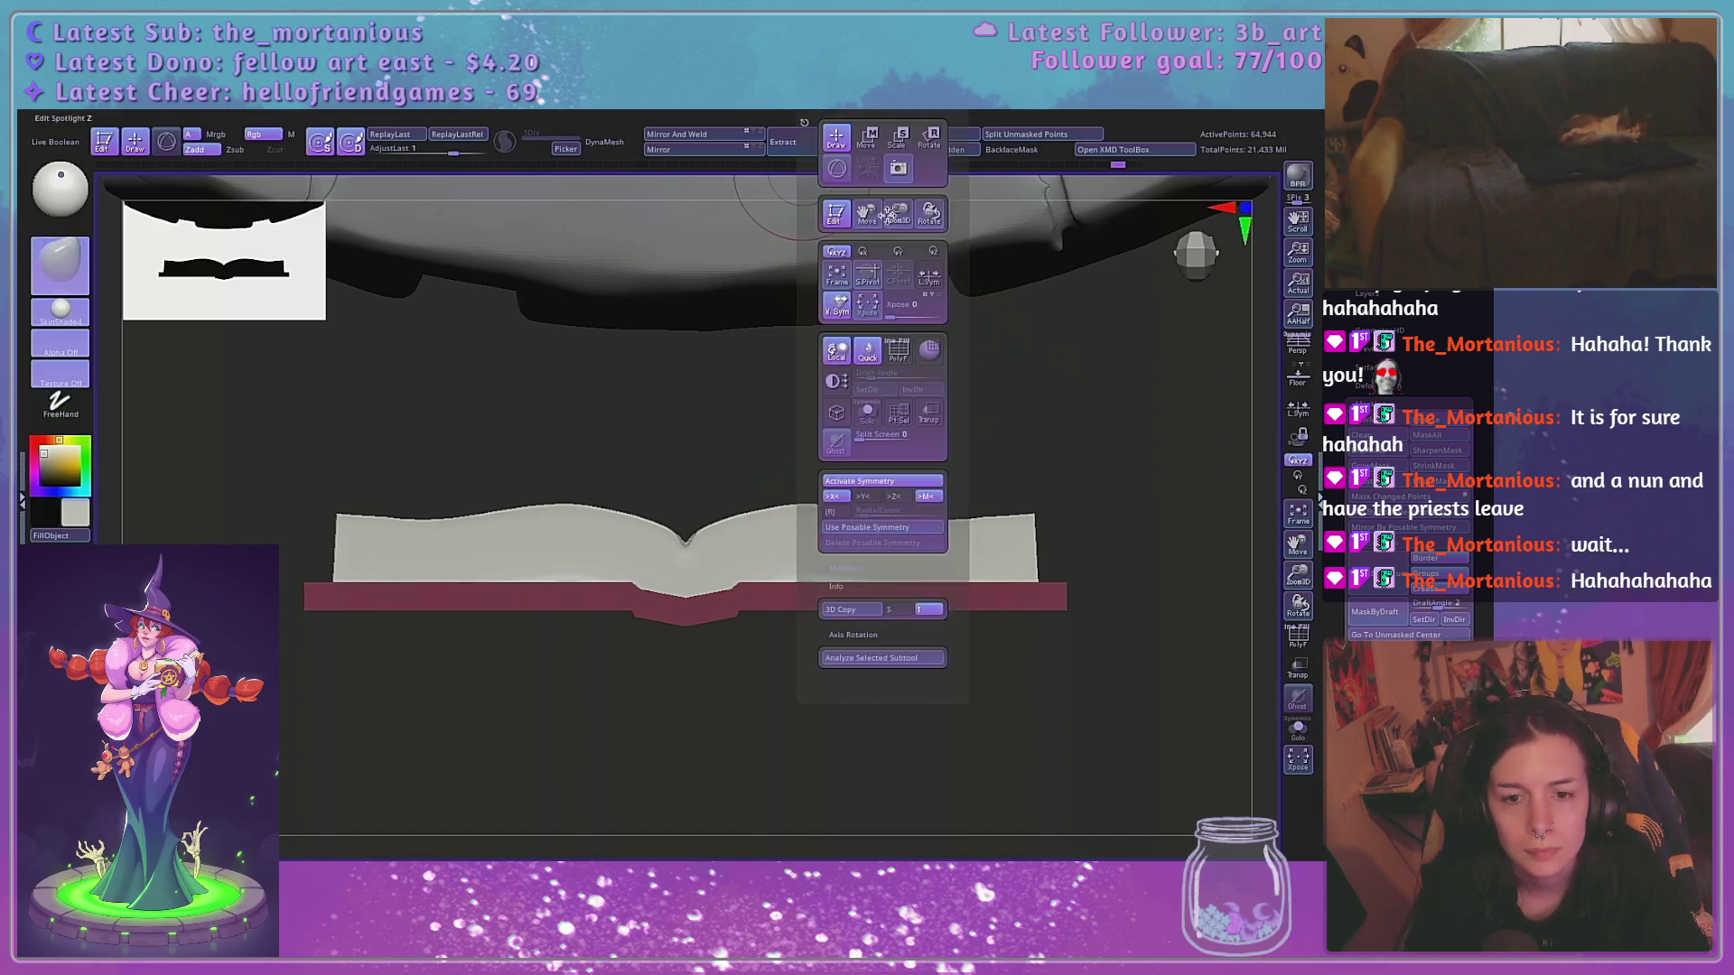
left_click_drag(1065, 426, 1008, 461)
left_click_drag(868, 226, 879, 339, "alt")
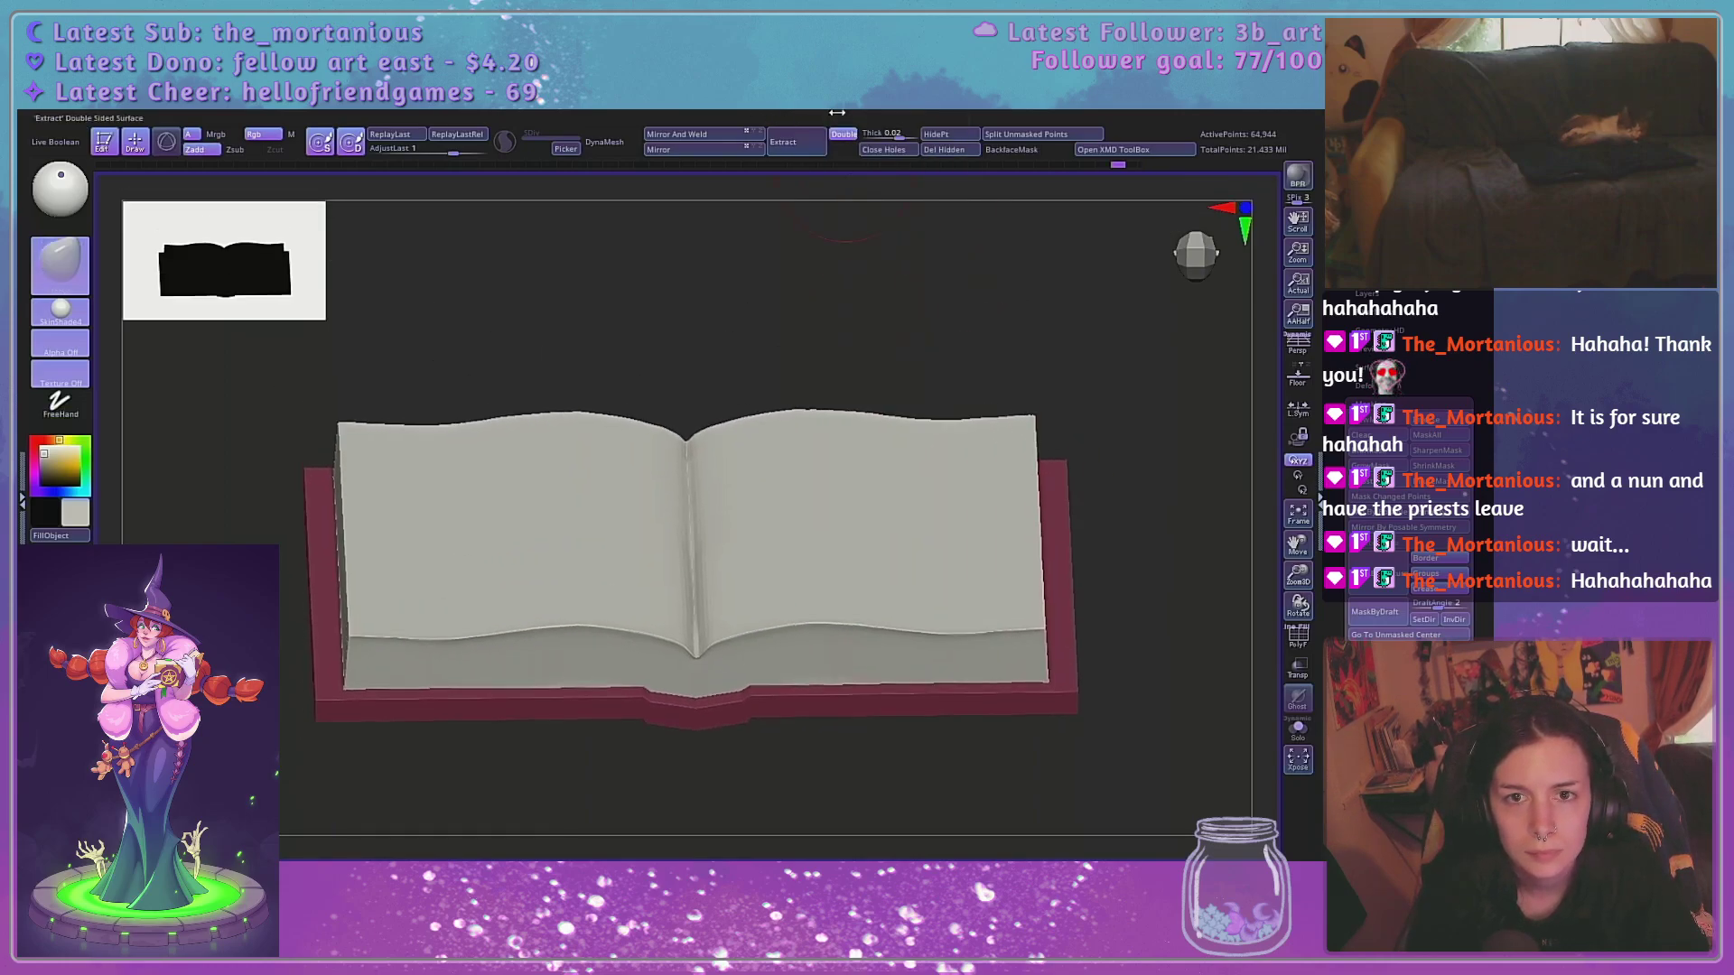
key("space")
key("space")
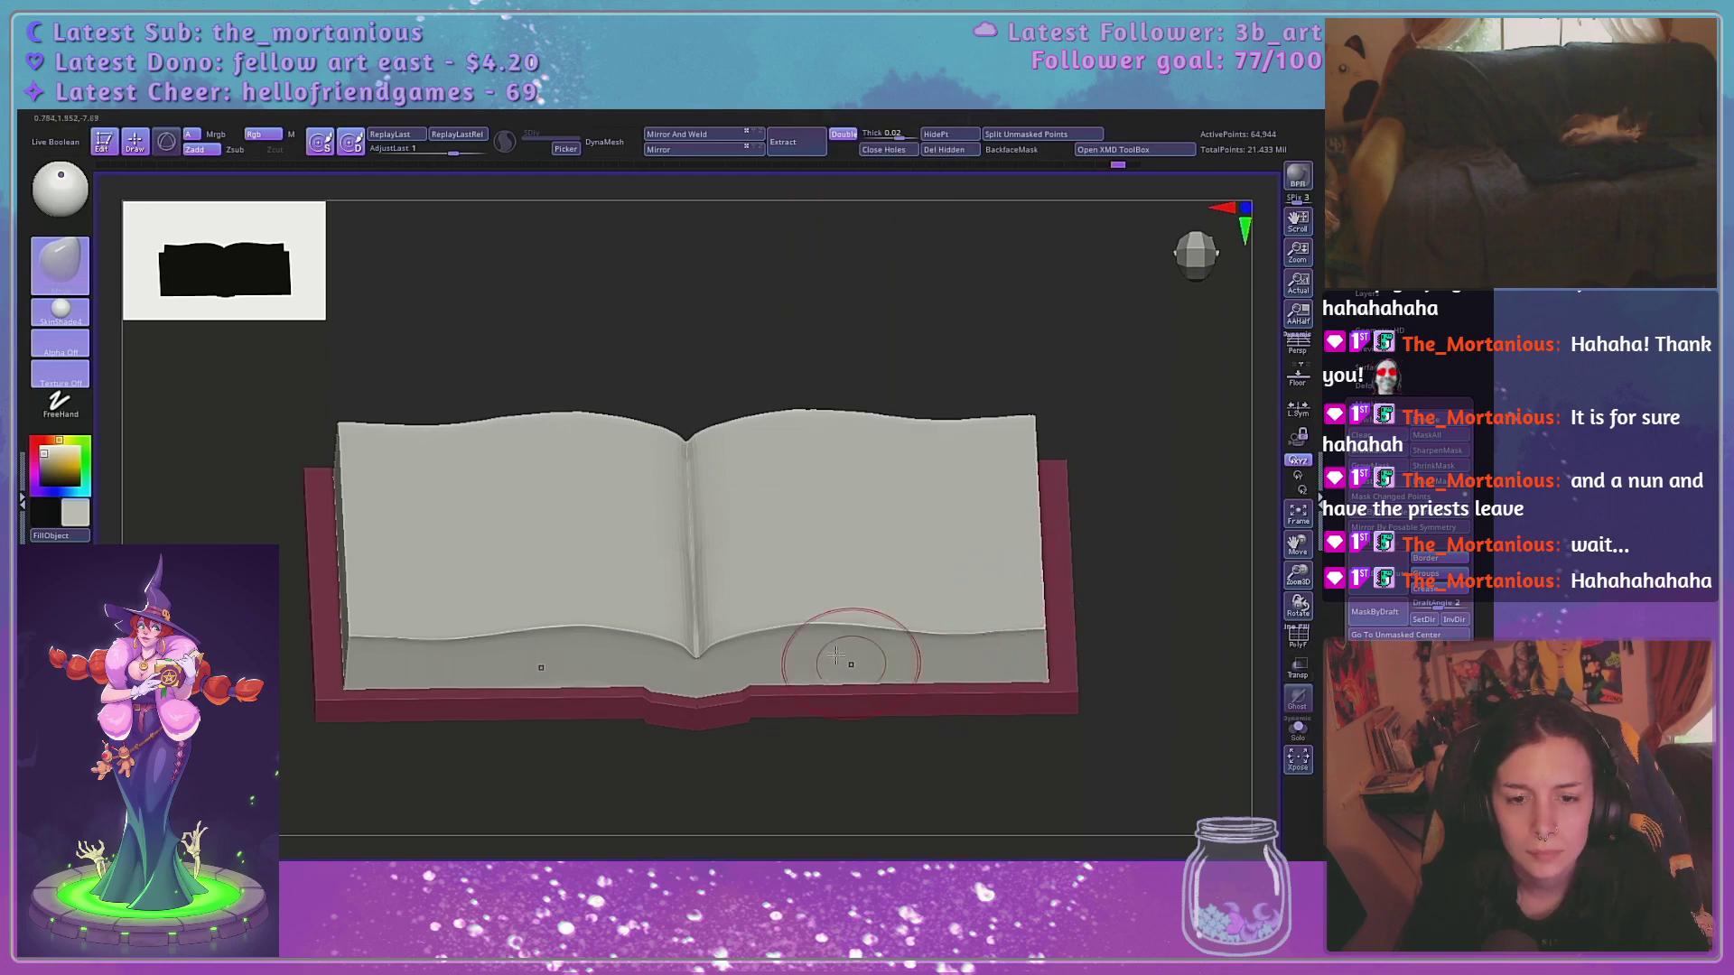
key("space")
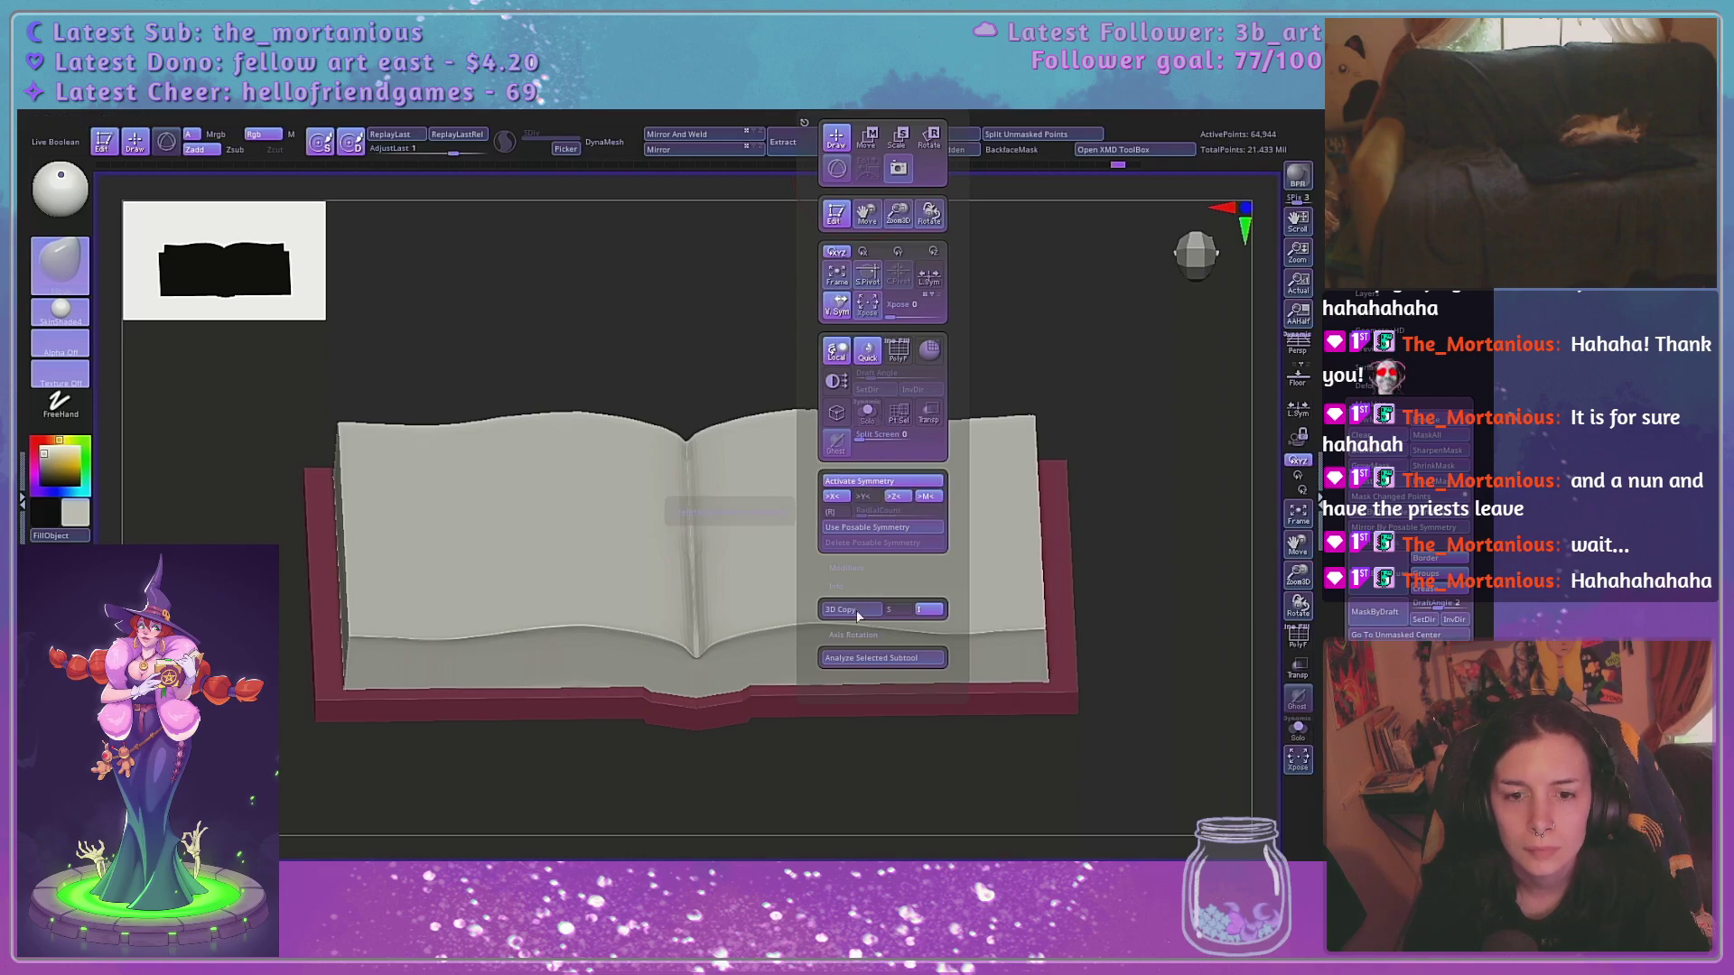
key("space")
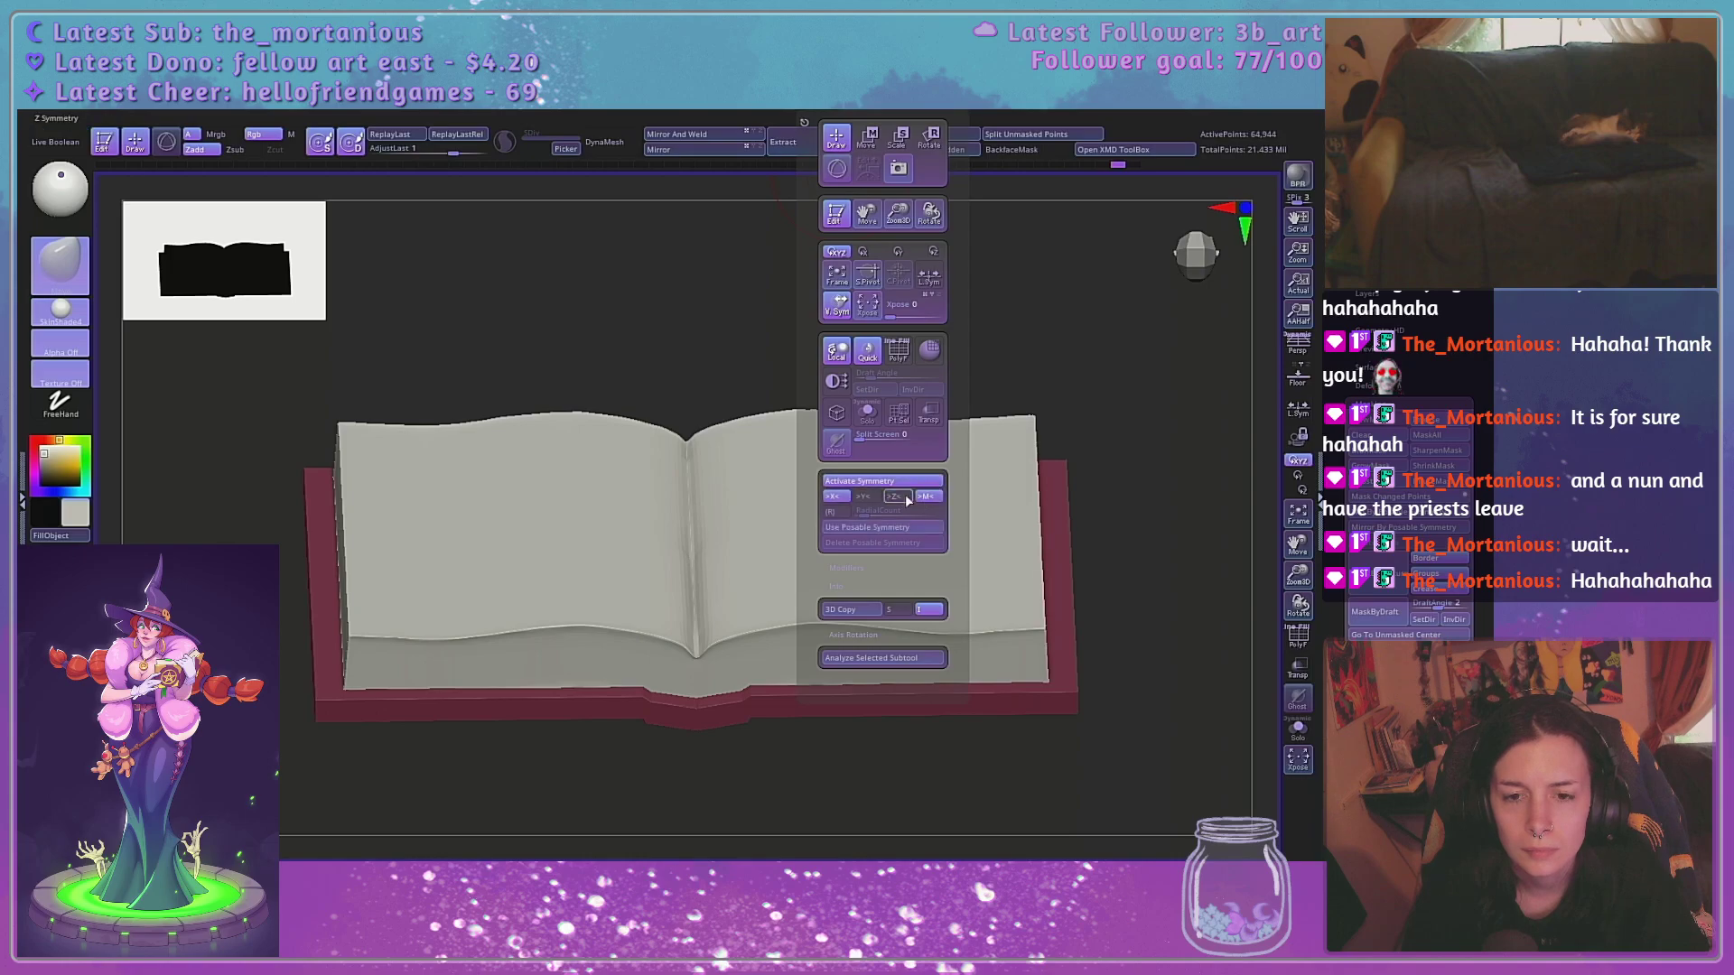
Examine the book's cover and its size against the witch from the front in perspective view
left_click_drag(1175, 626, 1140, 495)
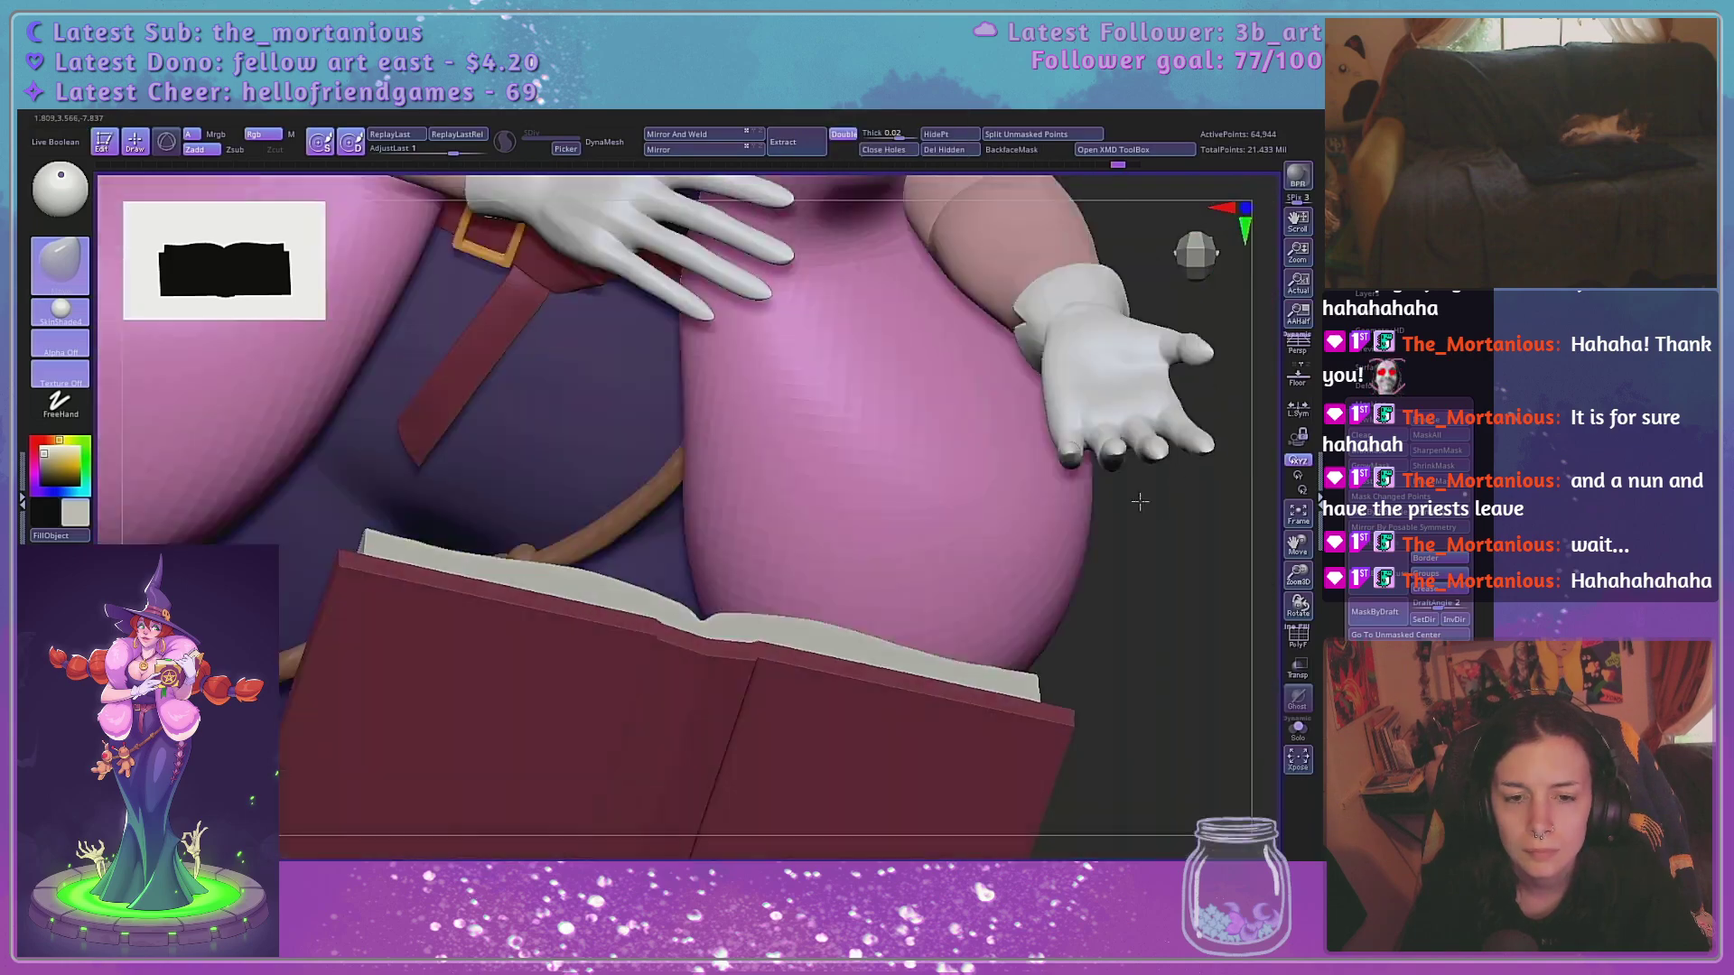
left_click_drag(1145, 670, 1143, 551, "shift")
left_click_drag(1298, 576, 1273, 433)
left_click_drag(1215, 454, 1208, 262, "alt")
left_click_drag(1194, 643, 1122, 656)
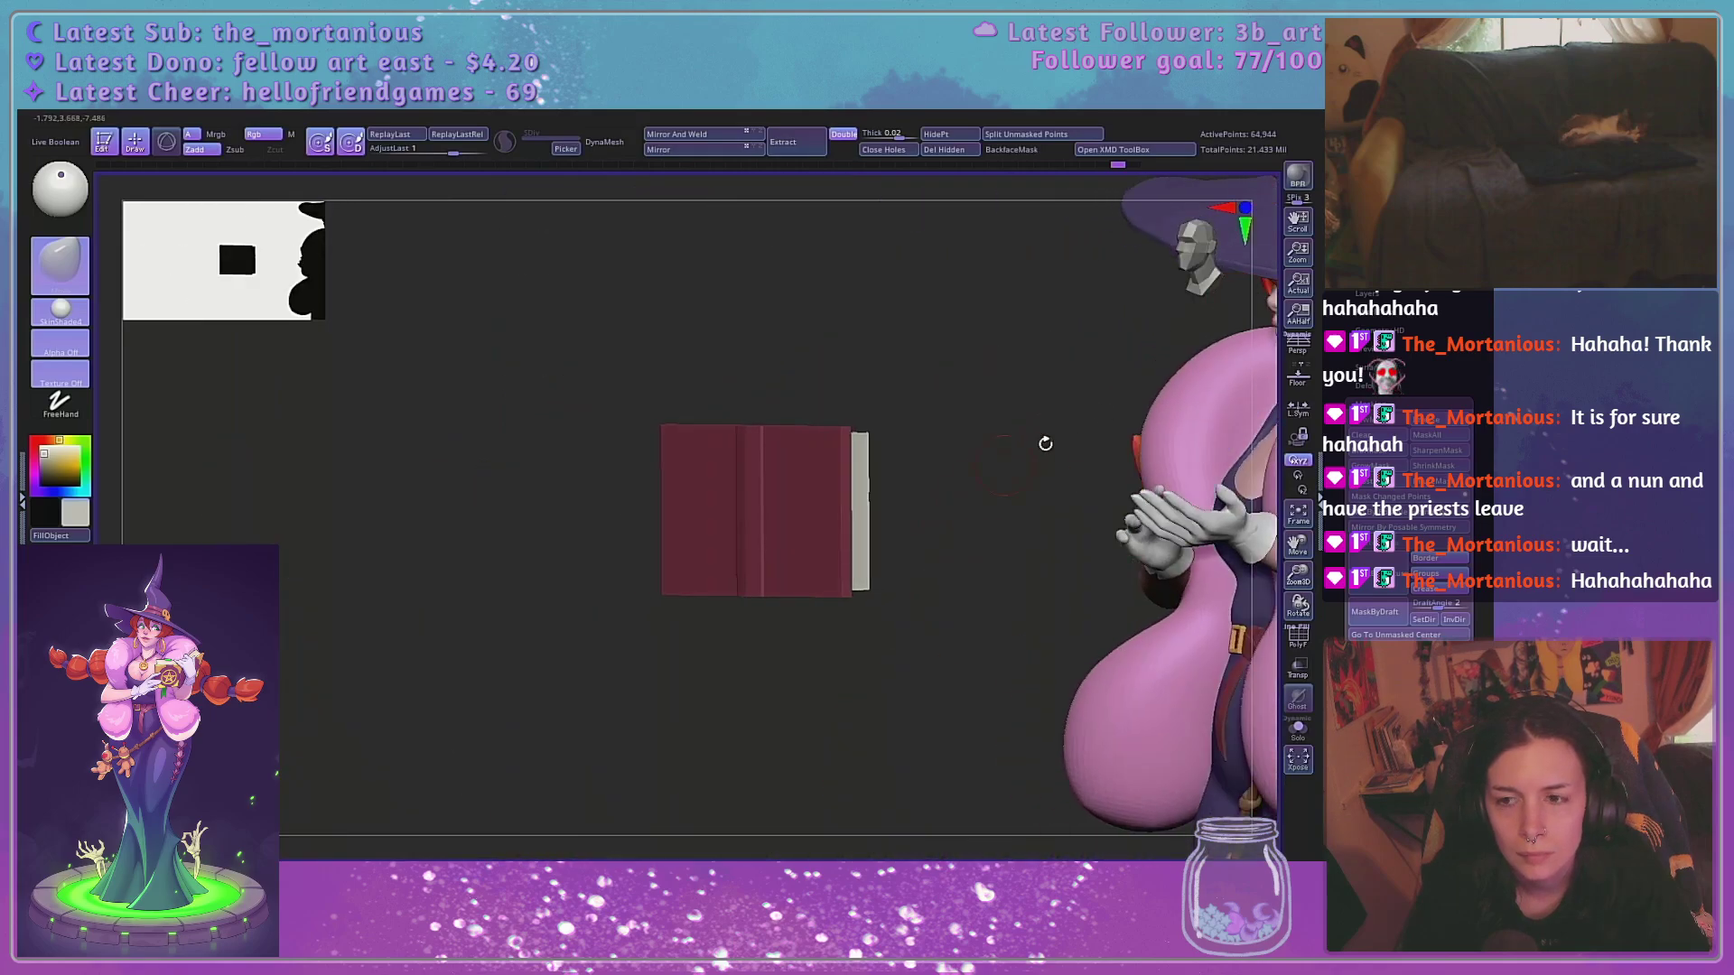
left_click_drag(1043, 443, 1088, 516)
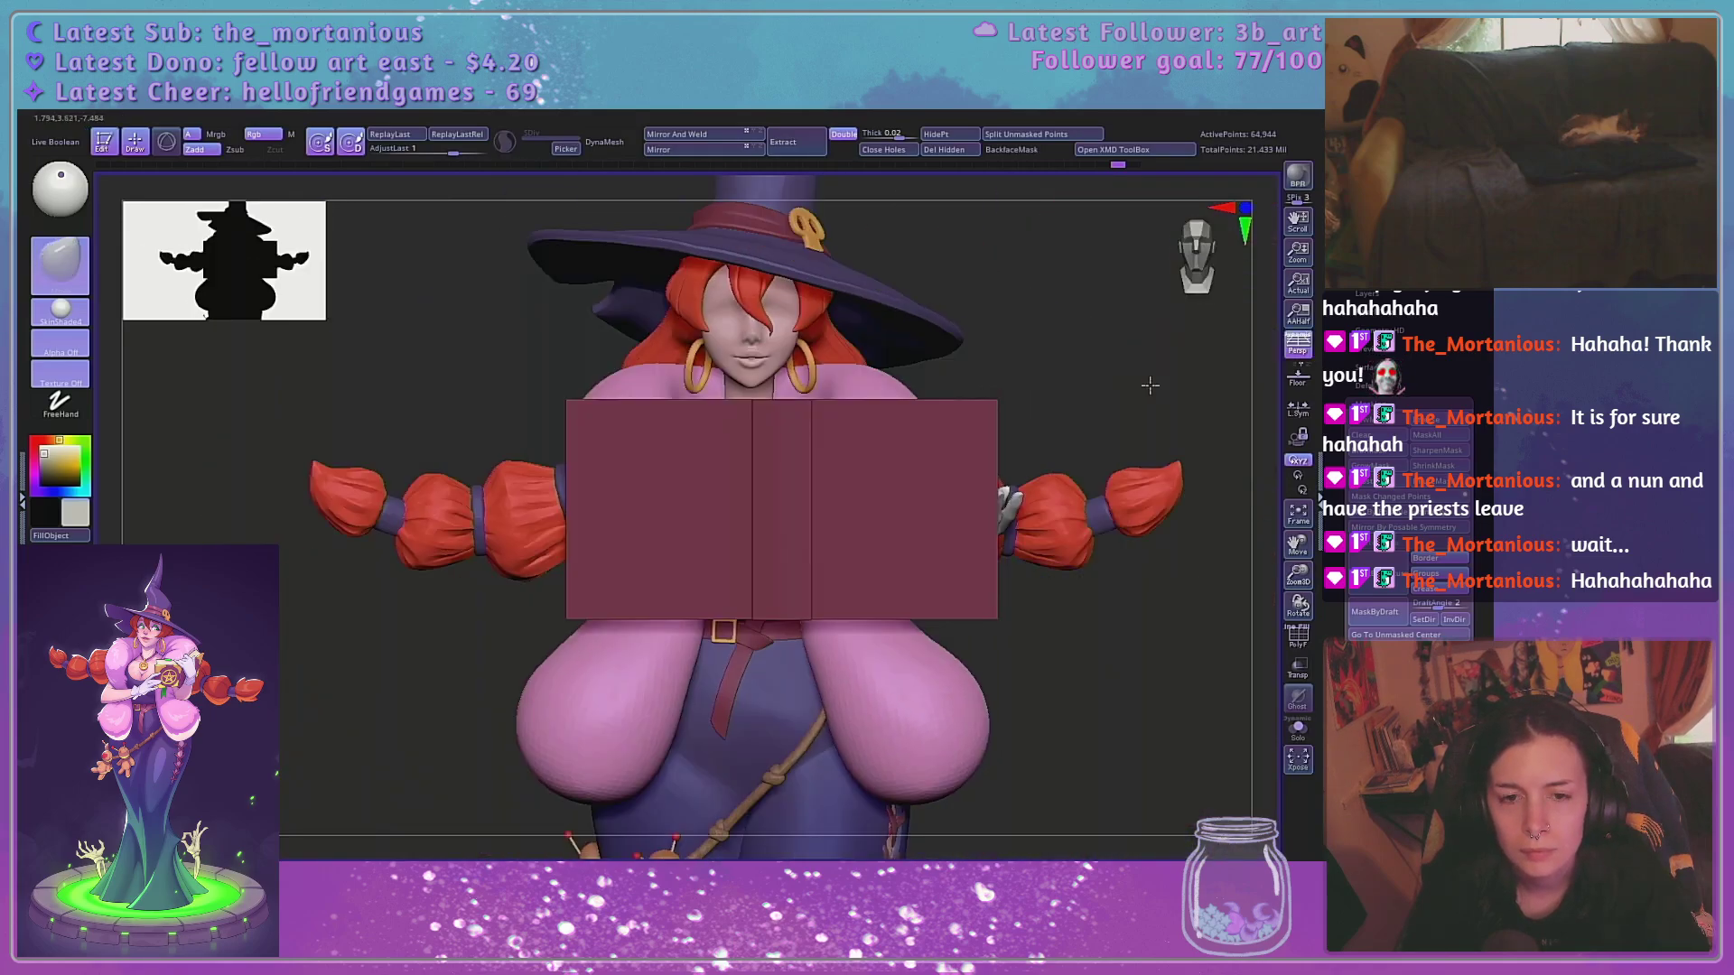
left_click_drag(1150, 383, 1016, 517)
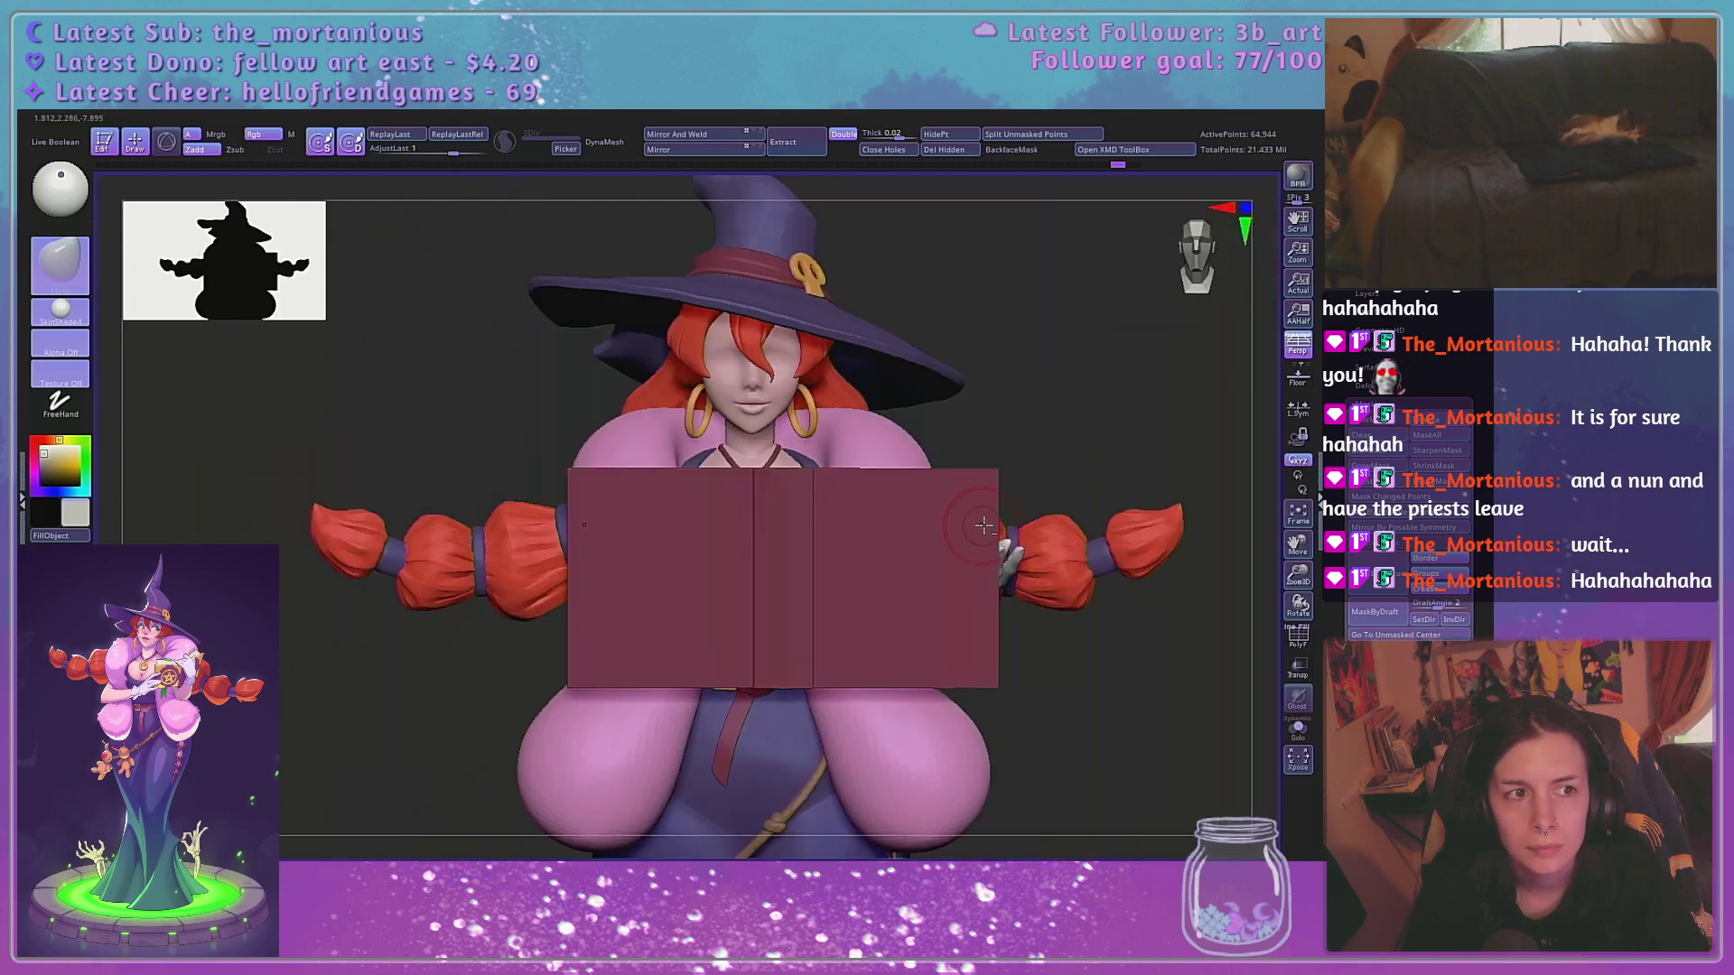
Select the book cover subtool with transparency turned on and save the project
left_click(1298, 668)
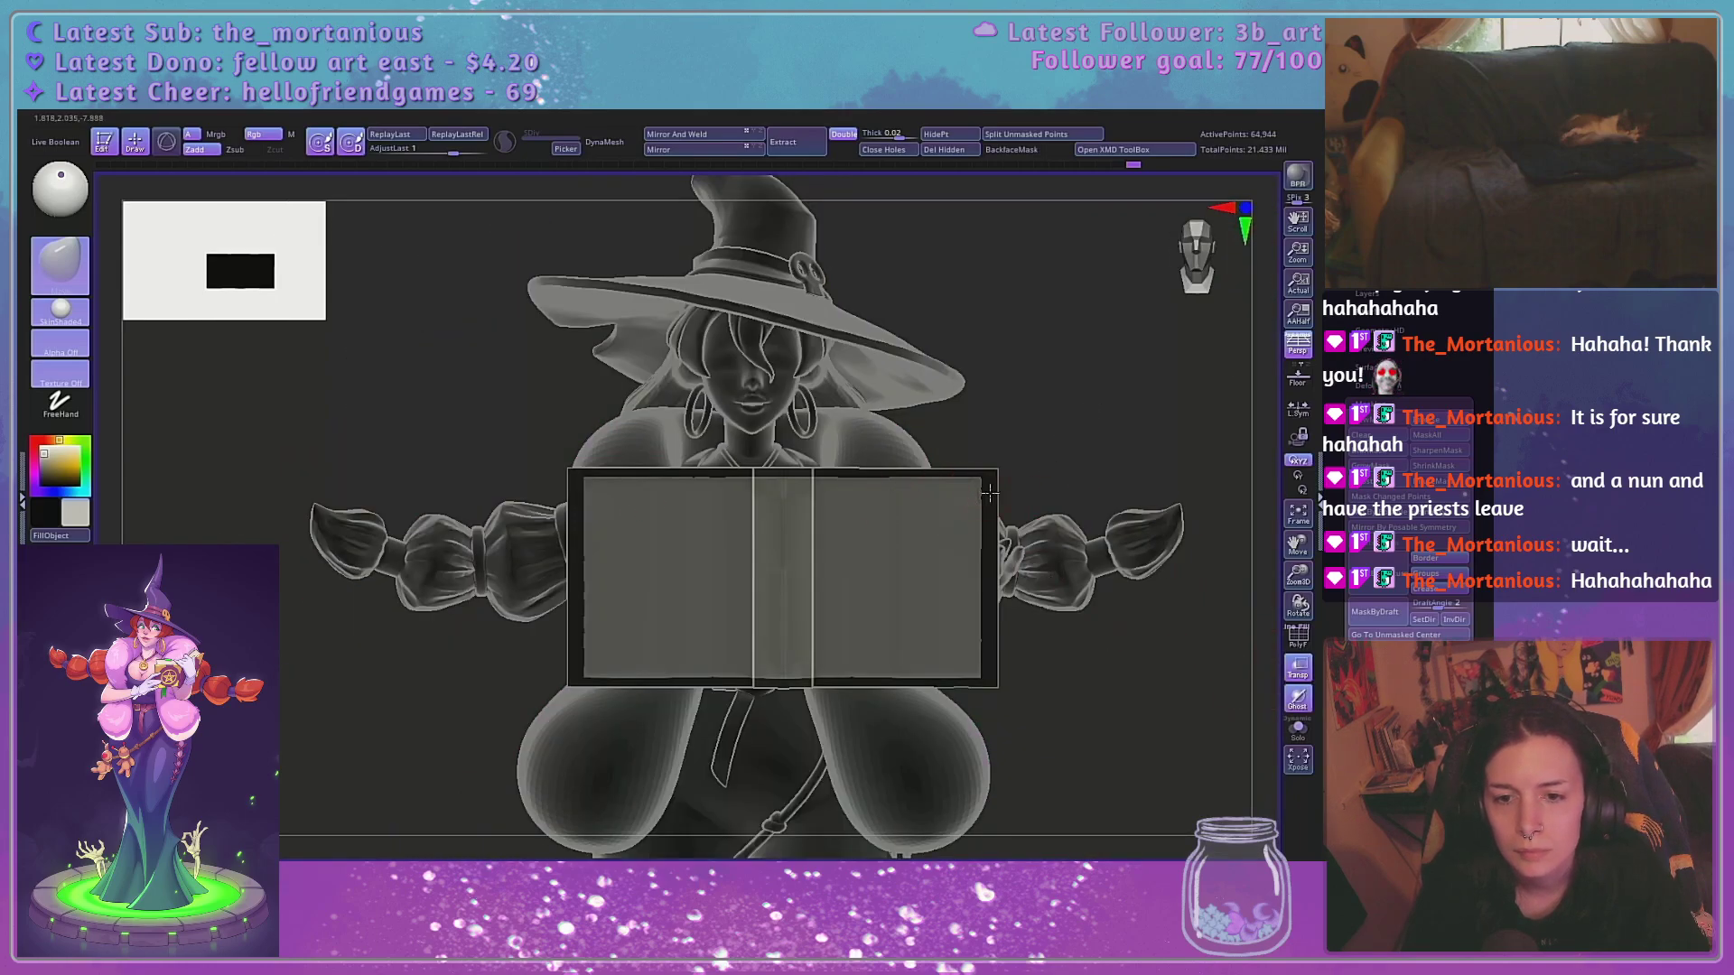
left_click(1011, 488, "alt")
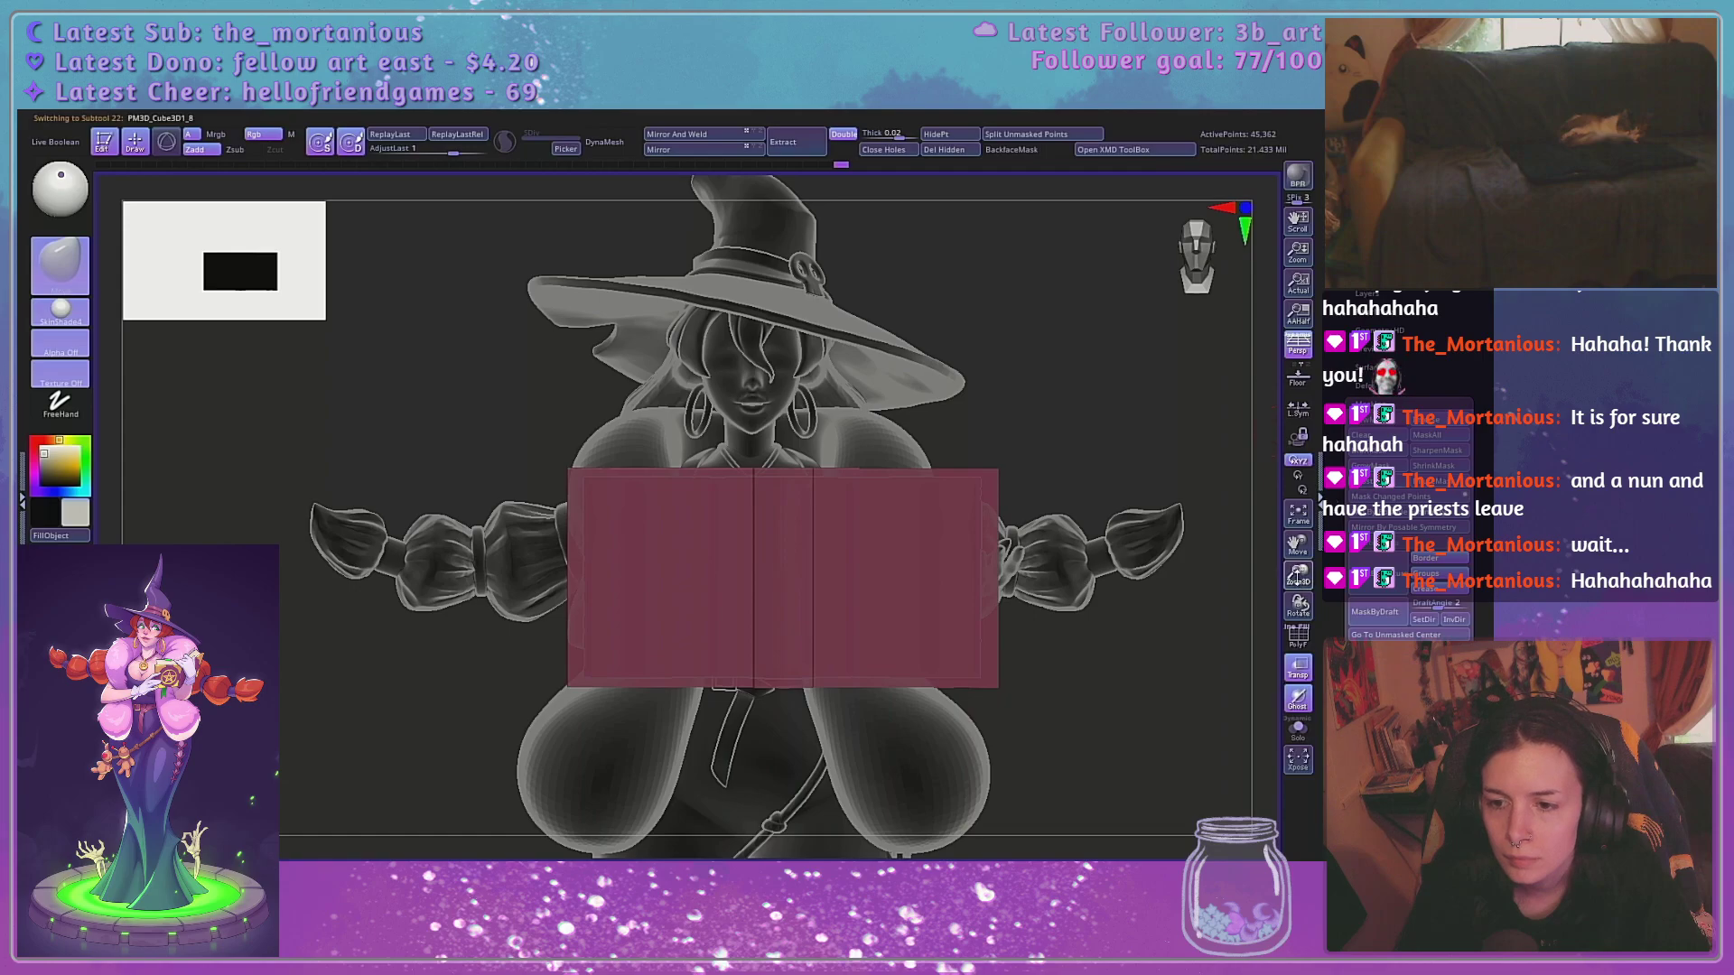
left_click_drag(1298, 578, 1320, 557)
left_click_drag(1168, 473, 1189, 409, "alt")
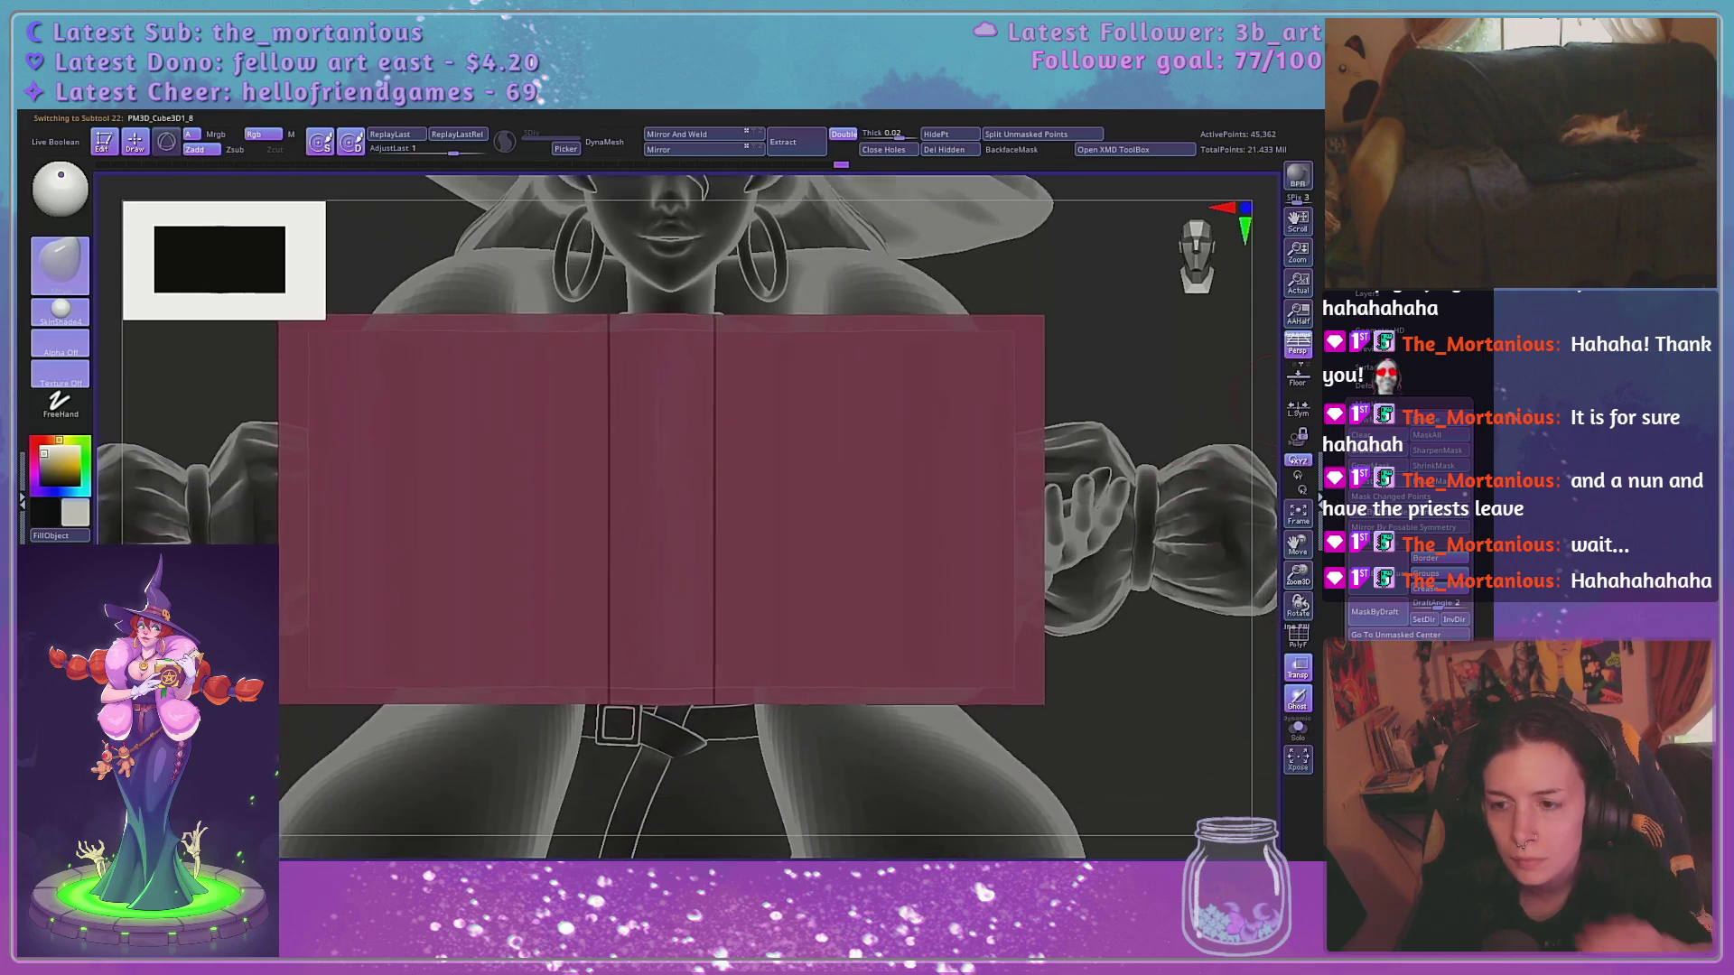
key("ctrl+s")
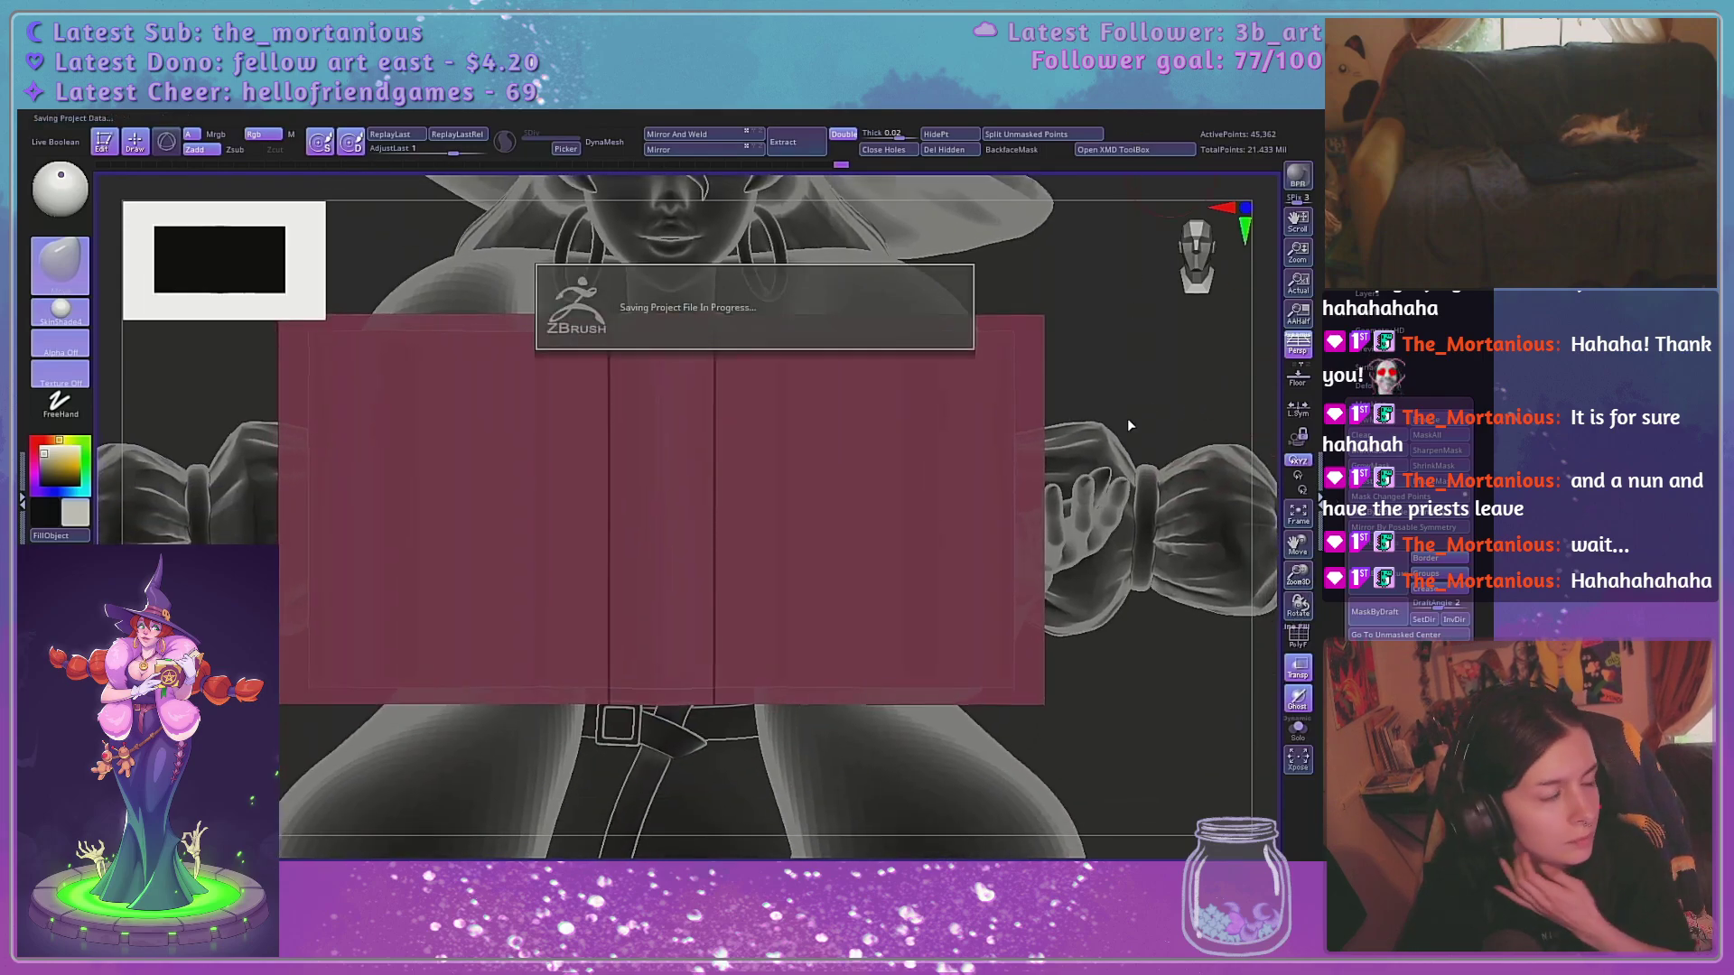
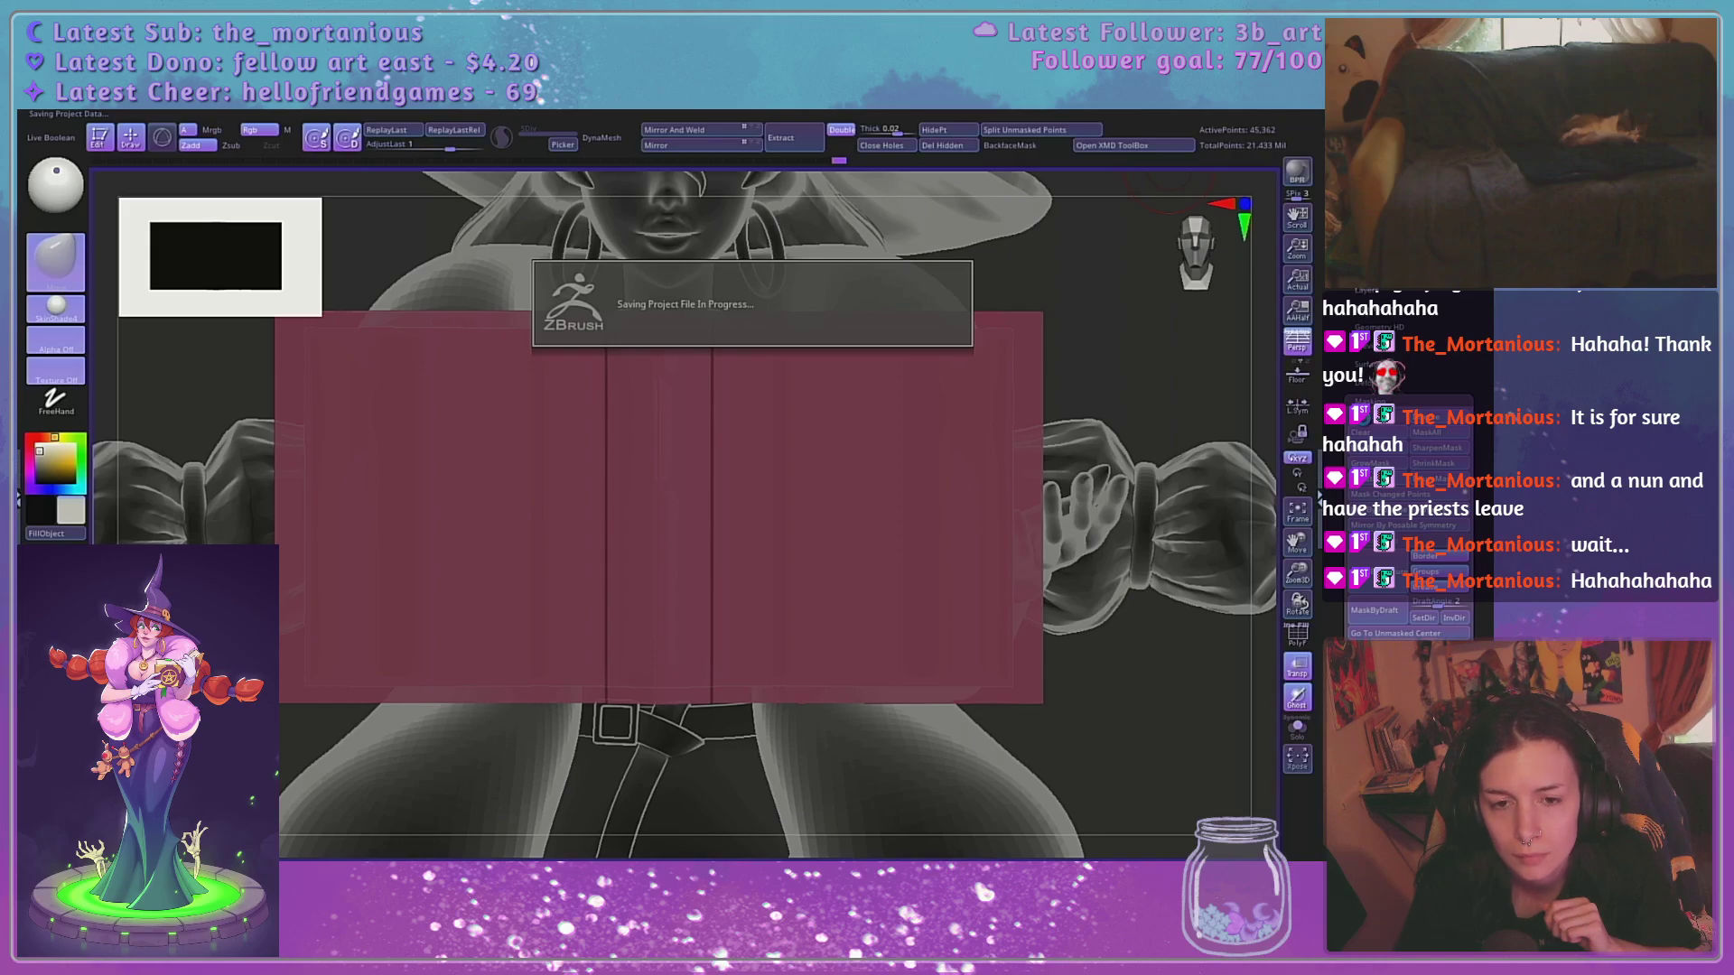
Turn off transparency and open the deformation settings for the book cover, with the spine in angled view
left_click(1406, 399)
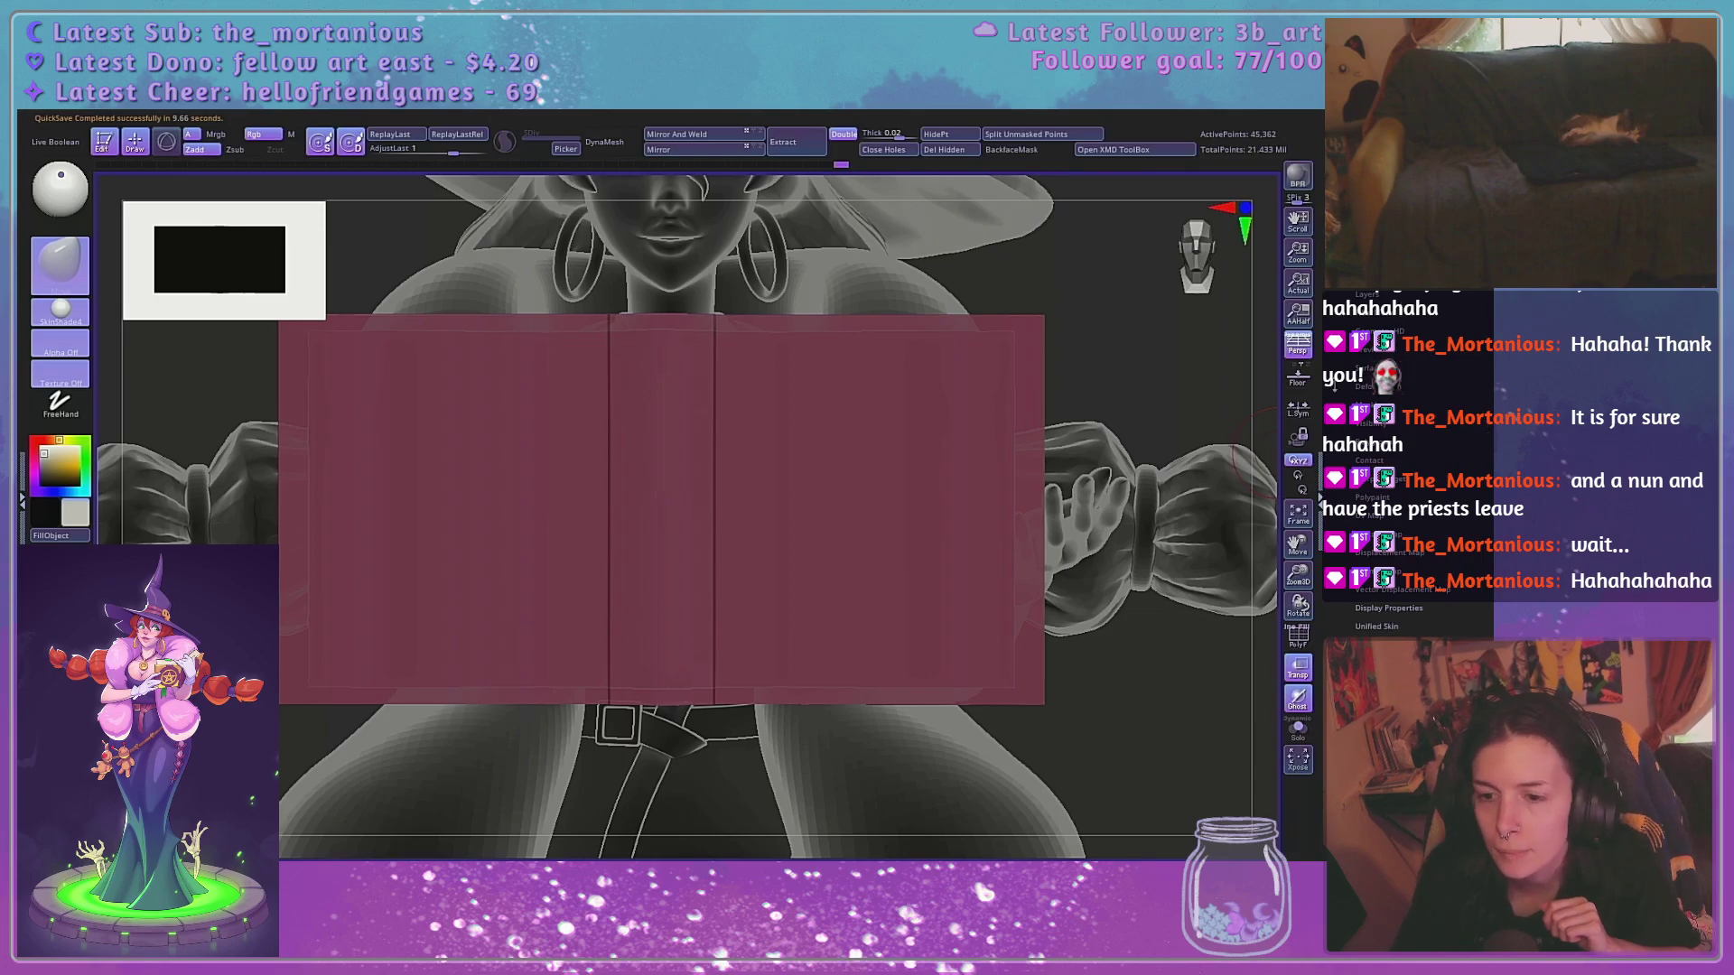
left_click(1299, 668)
left_click(1372, 387)
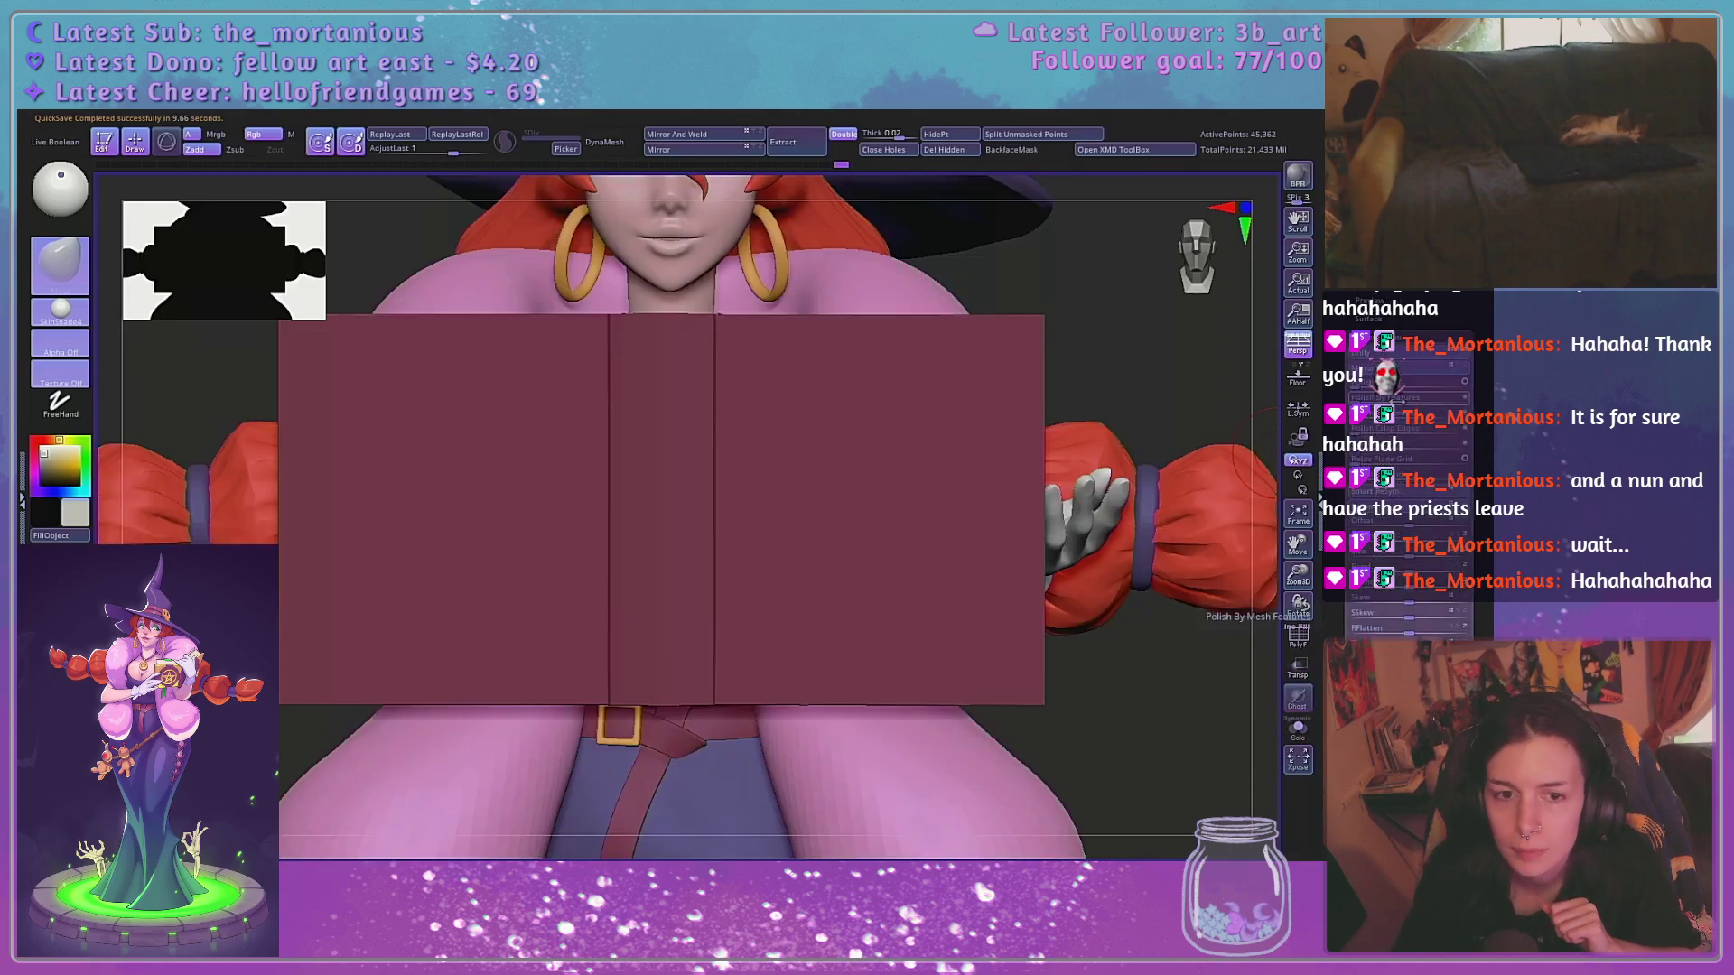
left_click_drag(1254, 426, 1175, 431)
right_click_drag(1174, 431, 1228, 487)
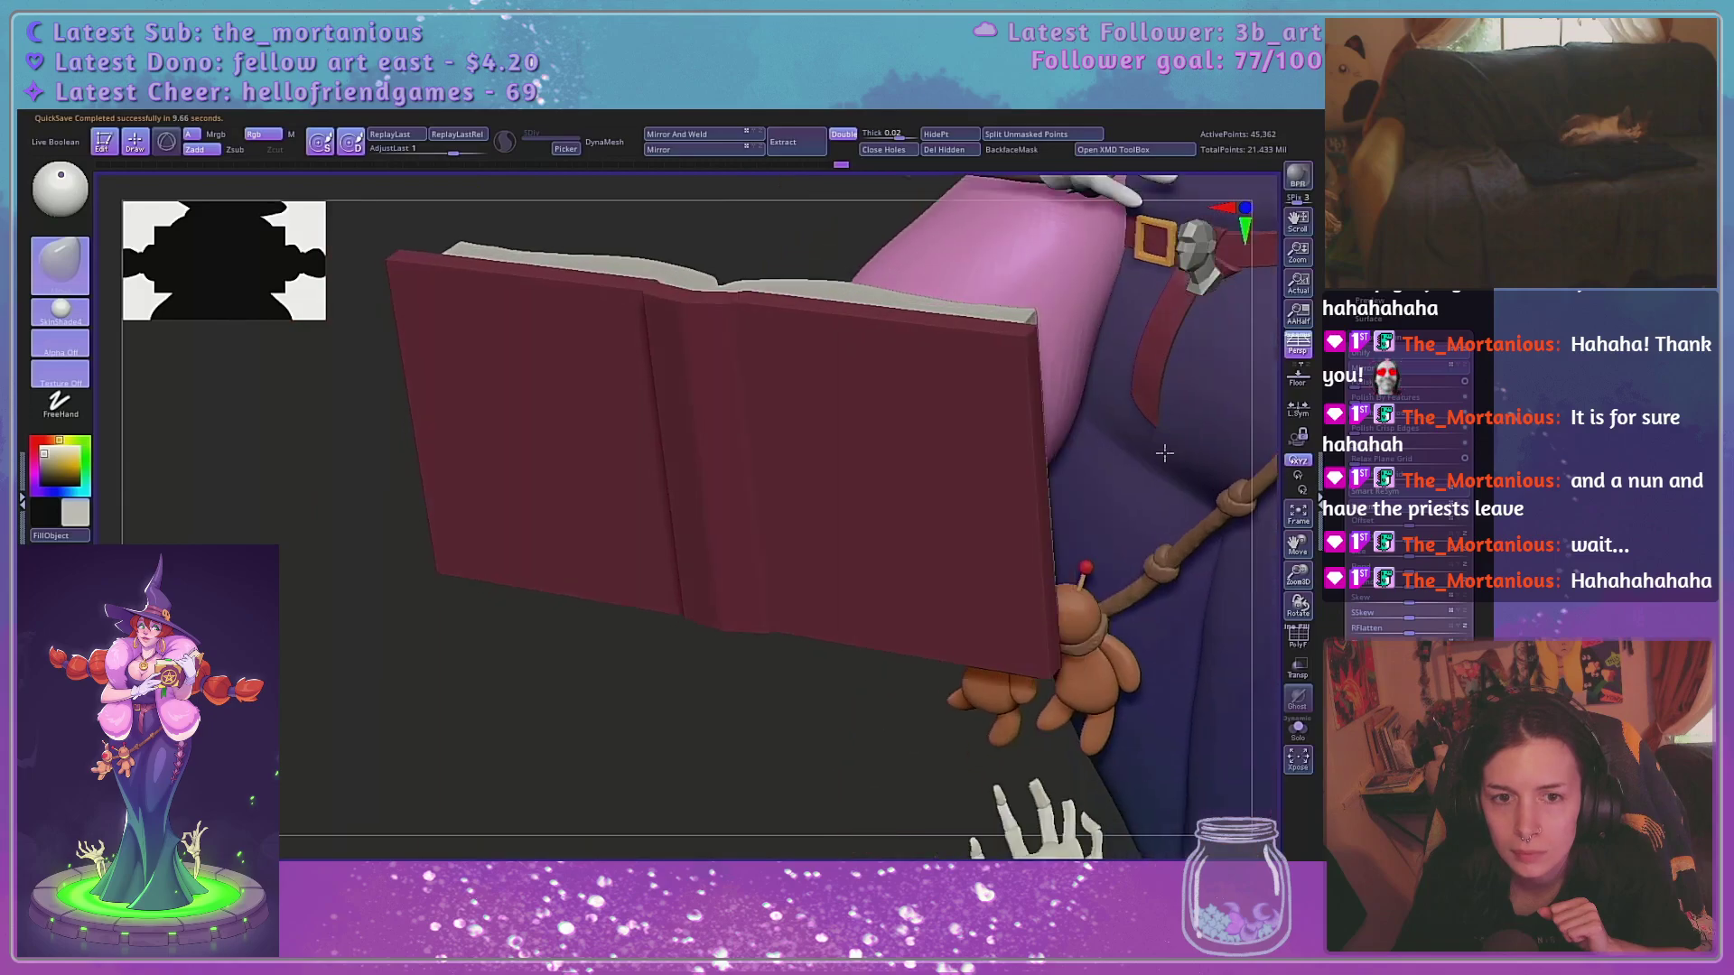
left_click_drag(1290, 542, 1258, 580)
Try the Polish By Groups and Polish Crisp Edges deformations on the book cover and undo both
left_click_drag(1339, 734, 1435, 595)
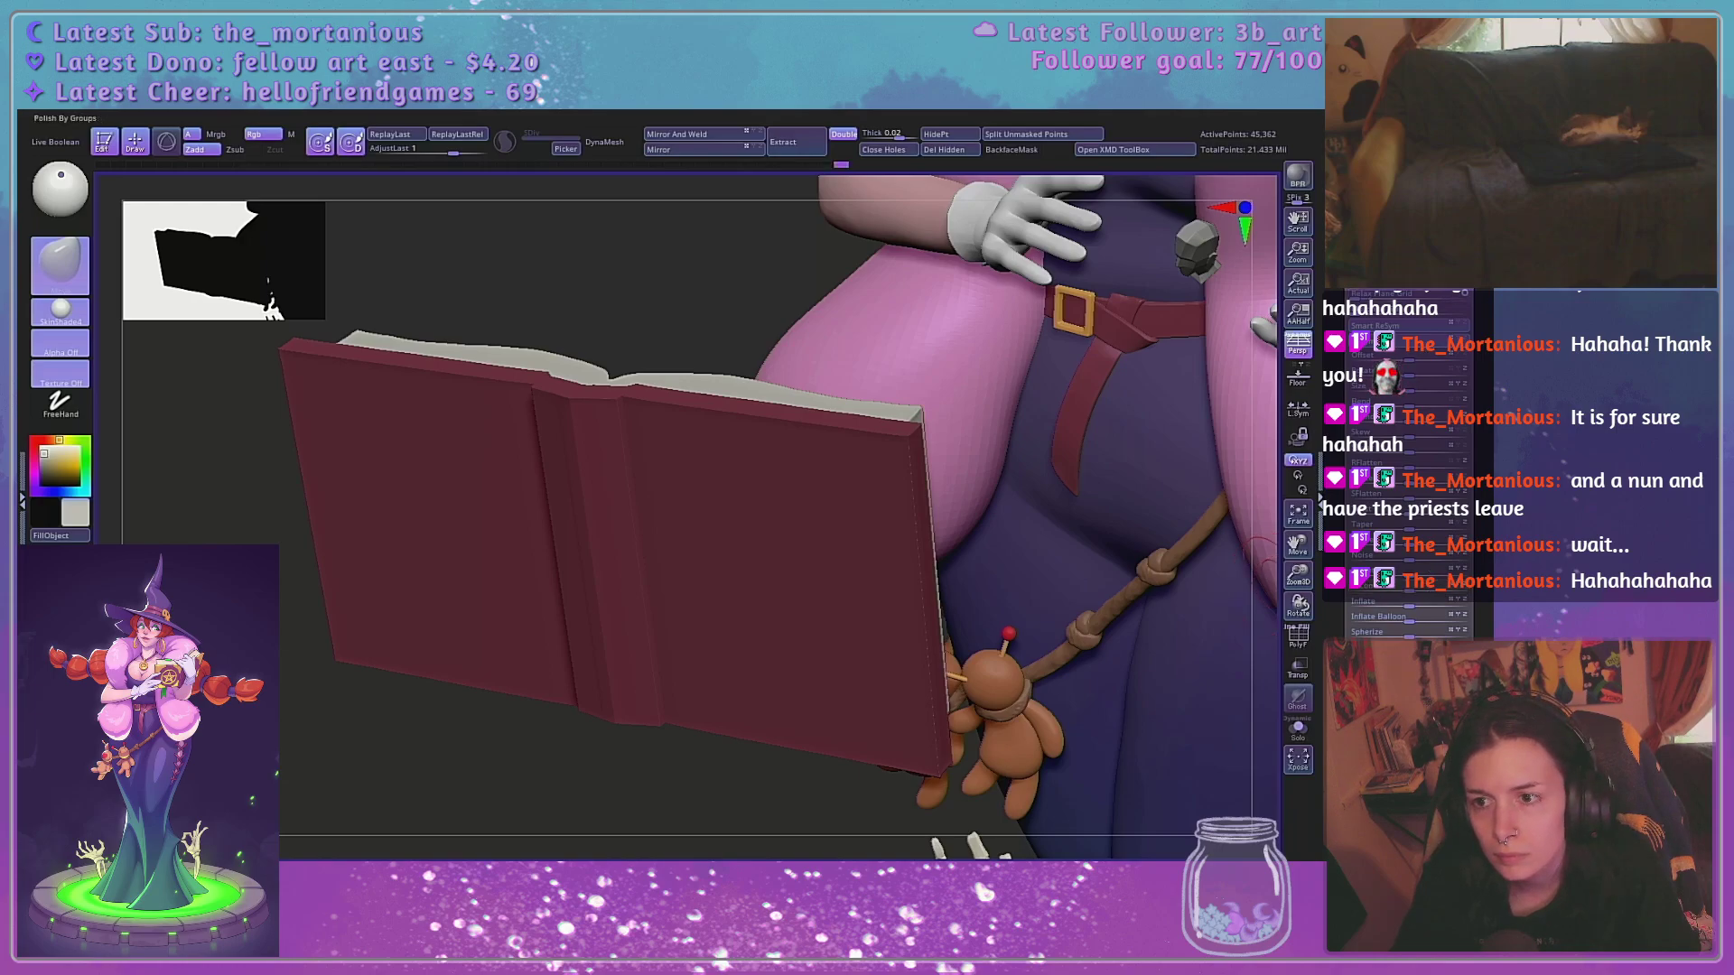
key("ctrl+z")
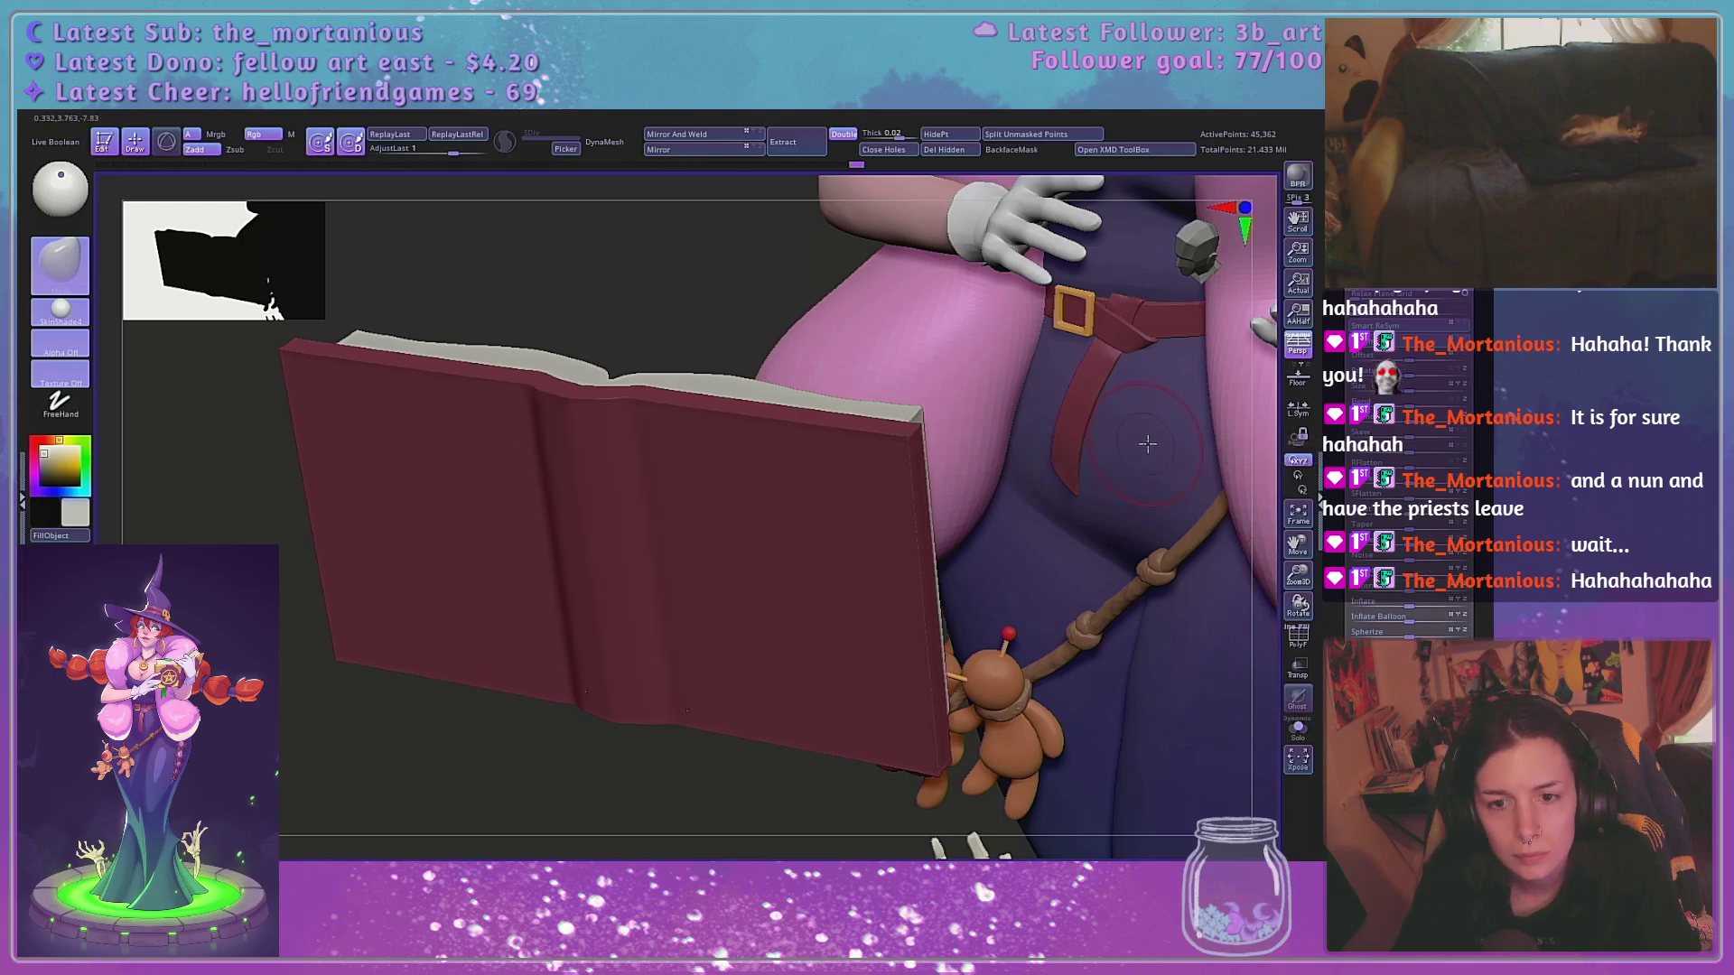
key("ctrl+z")
left_click_drag(1409, 266, 1437, 267)
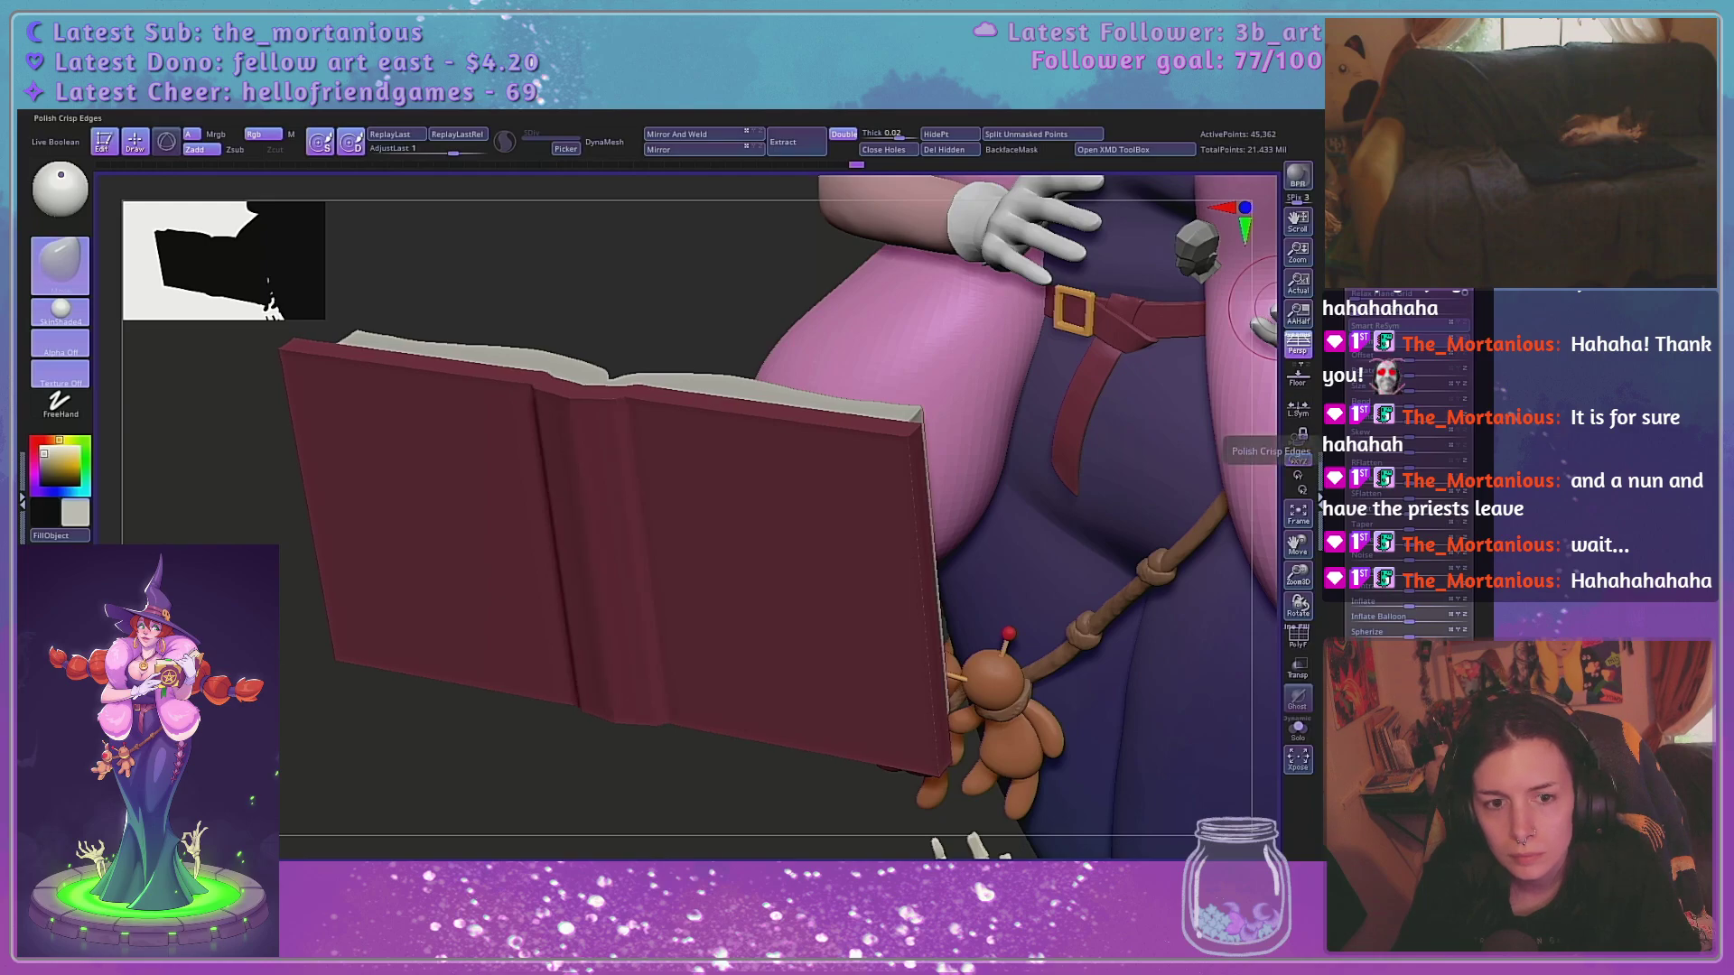
key("ctrl+z")
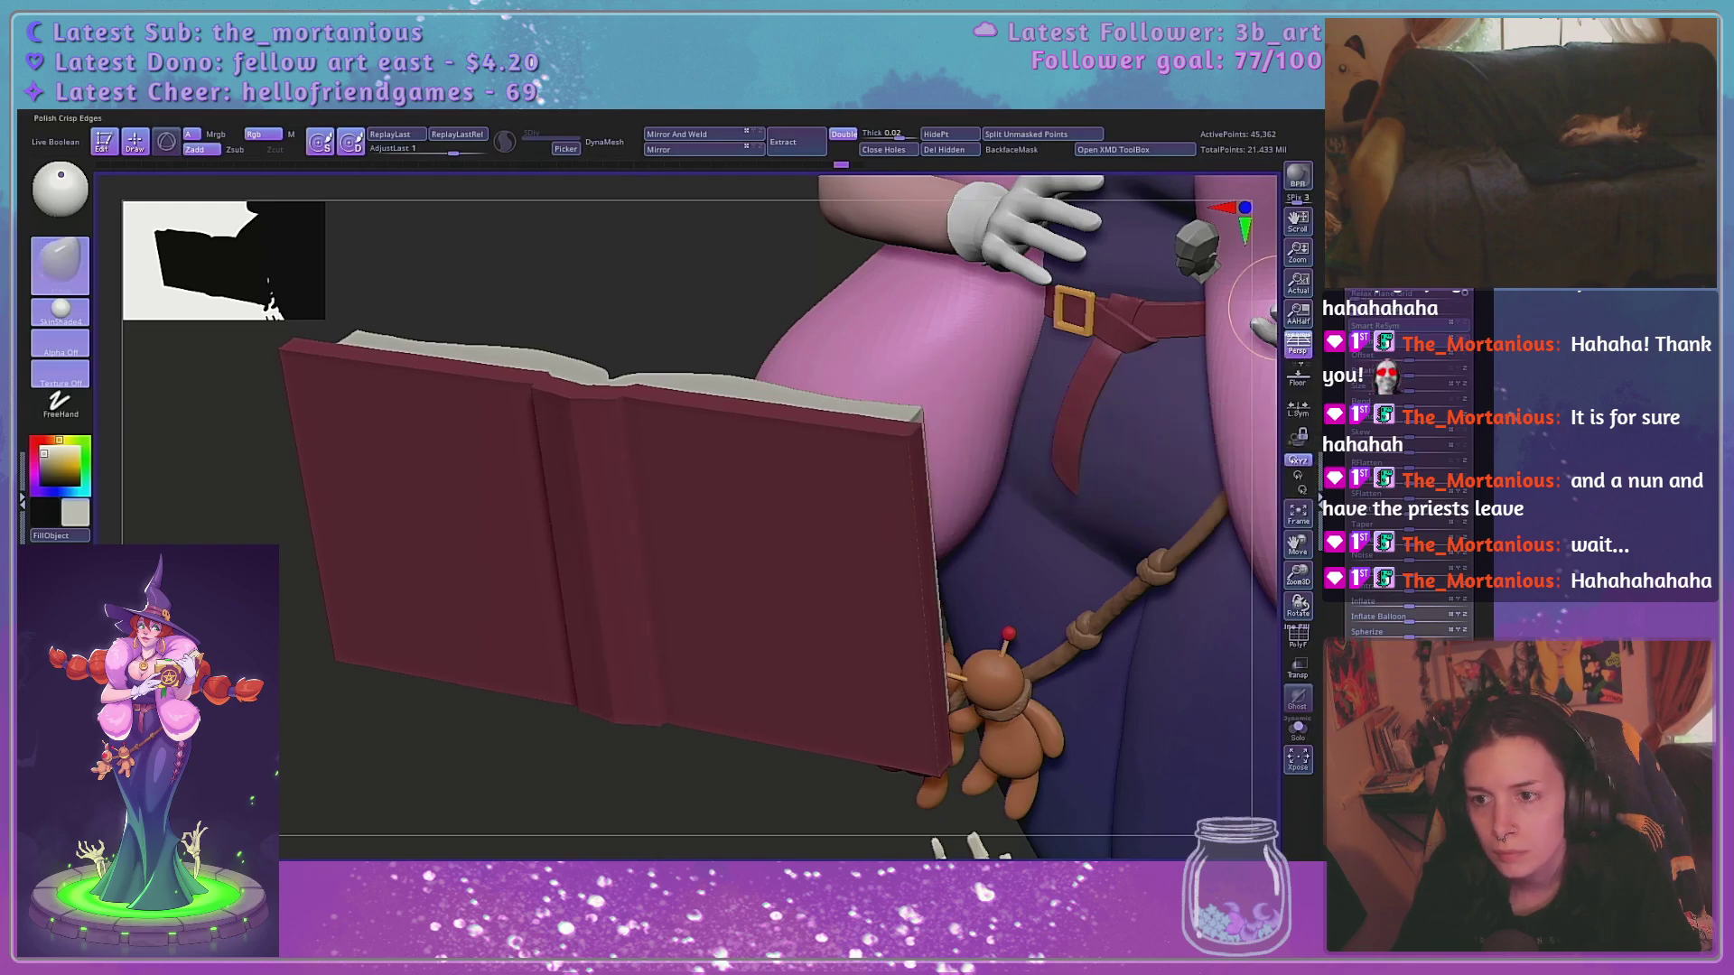
Apply the Contrast deformation to the book cover
left_click_drag(675, 779, 708, 739)
left_click_drag(1120, 422, 1035, 471)
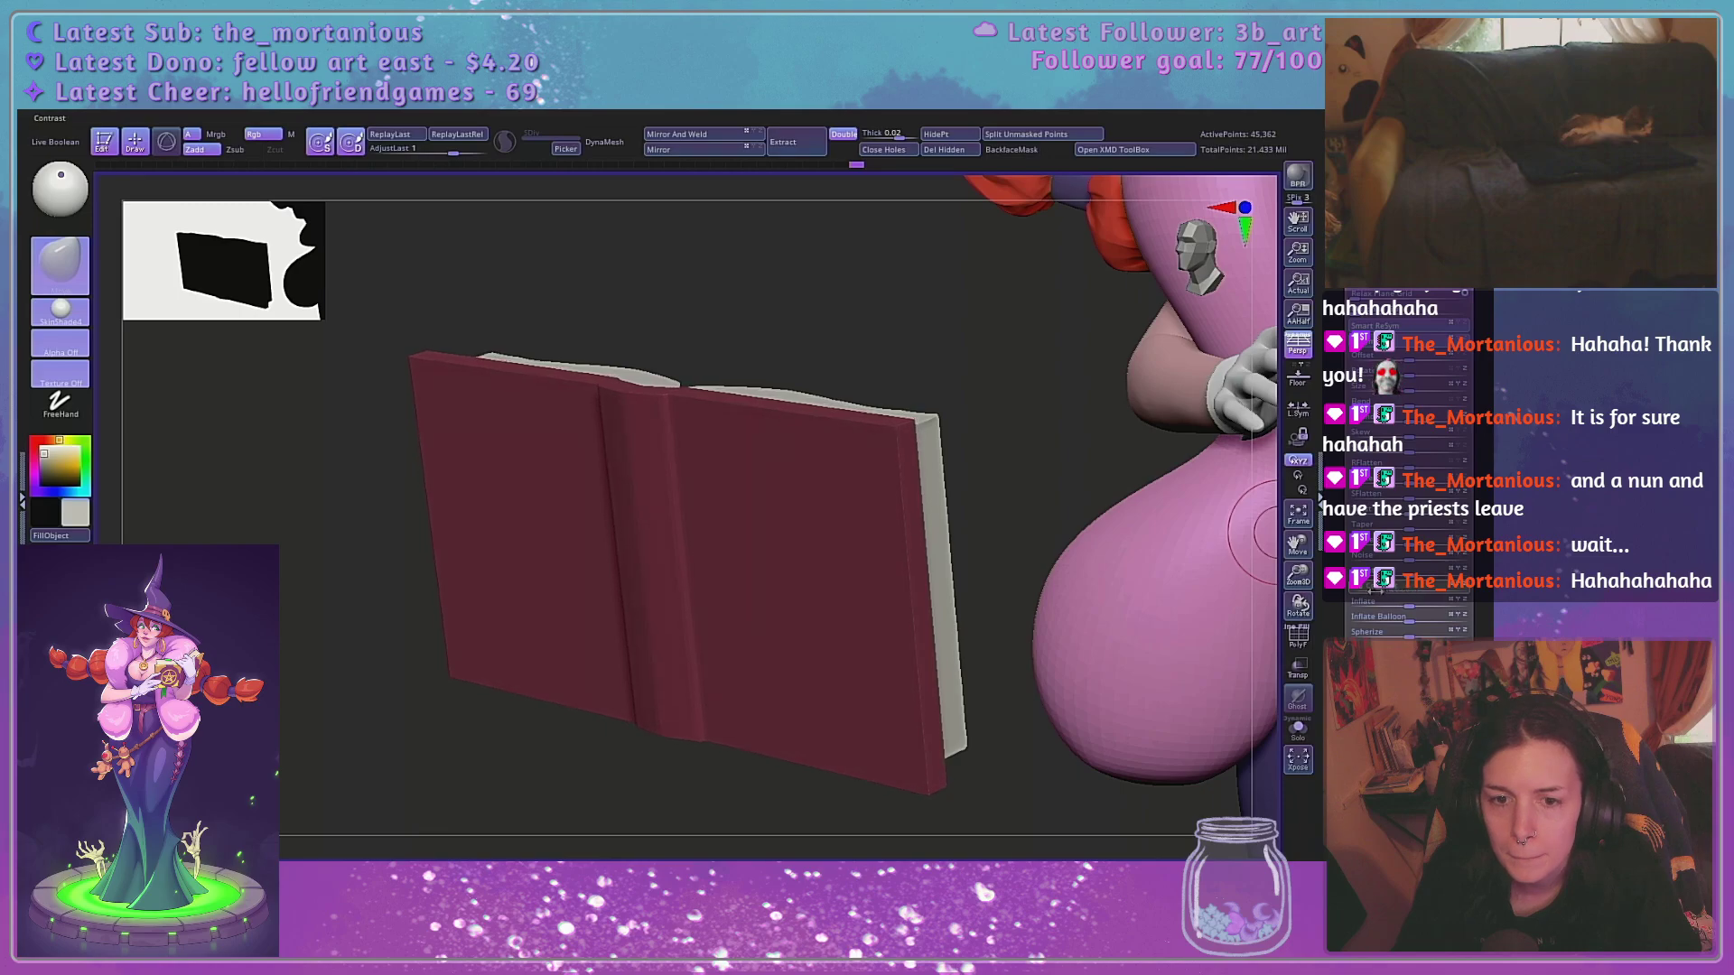
left_click_drag(1368, 587, 1391, 592)
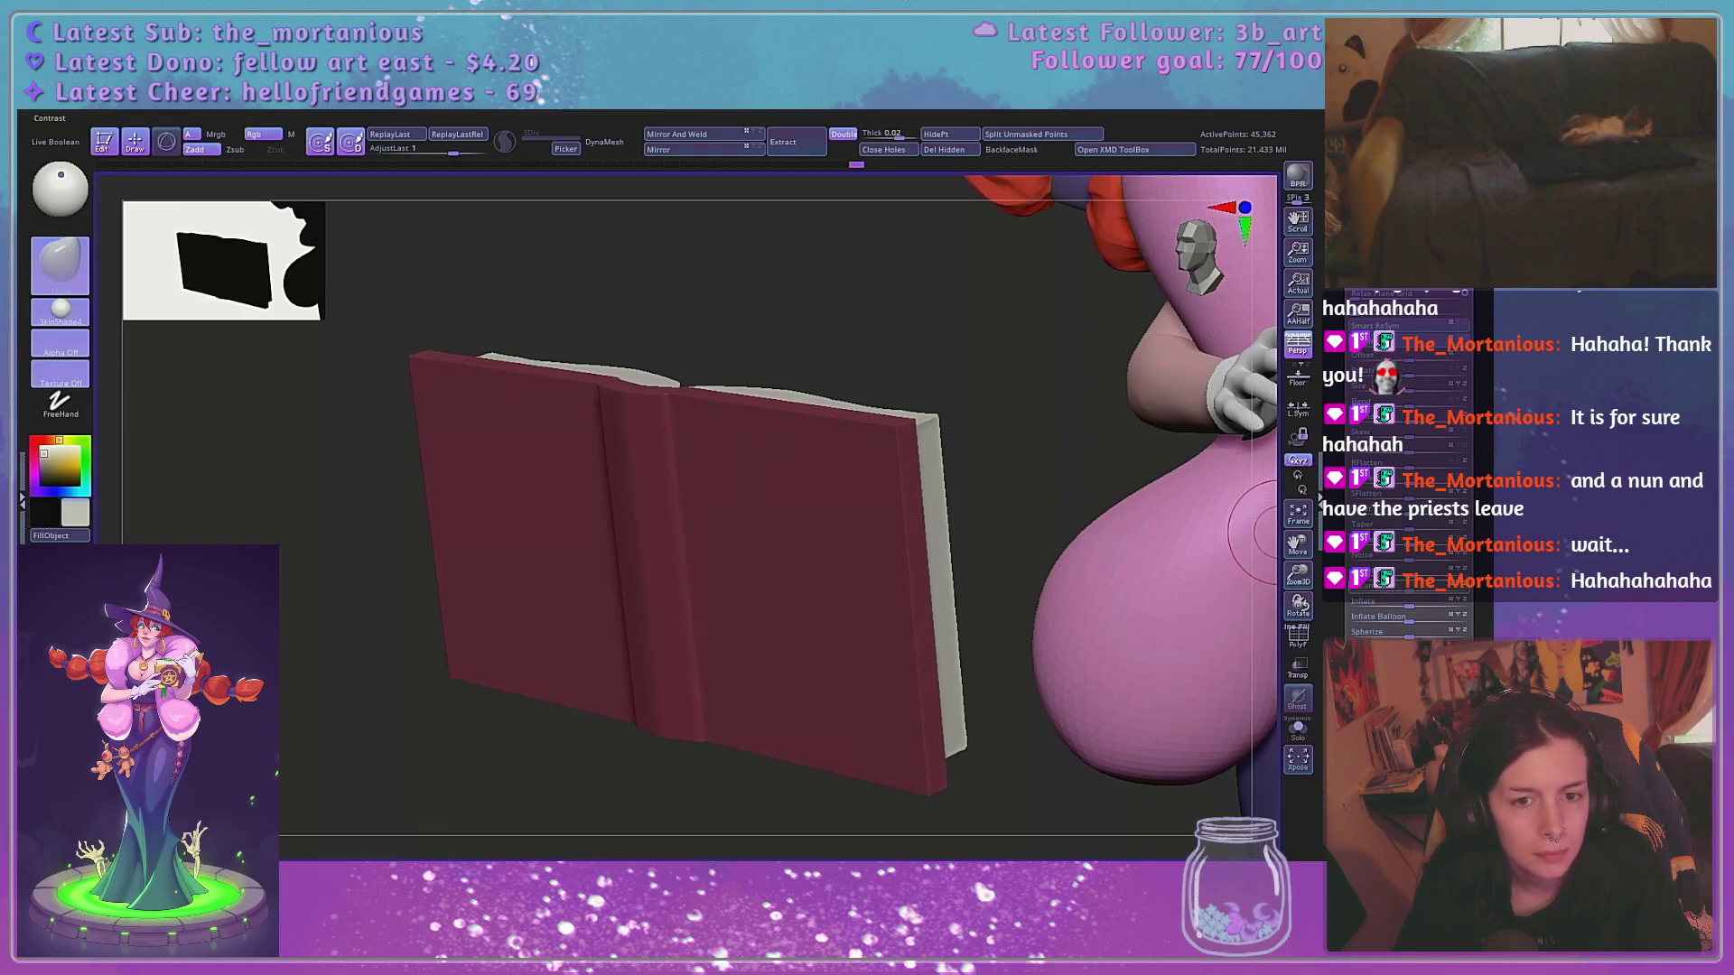
Select the book's page block subtool from the open-page side
left_click_drag(1059, 451, 954, 488)
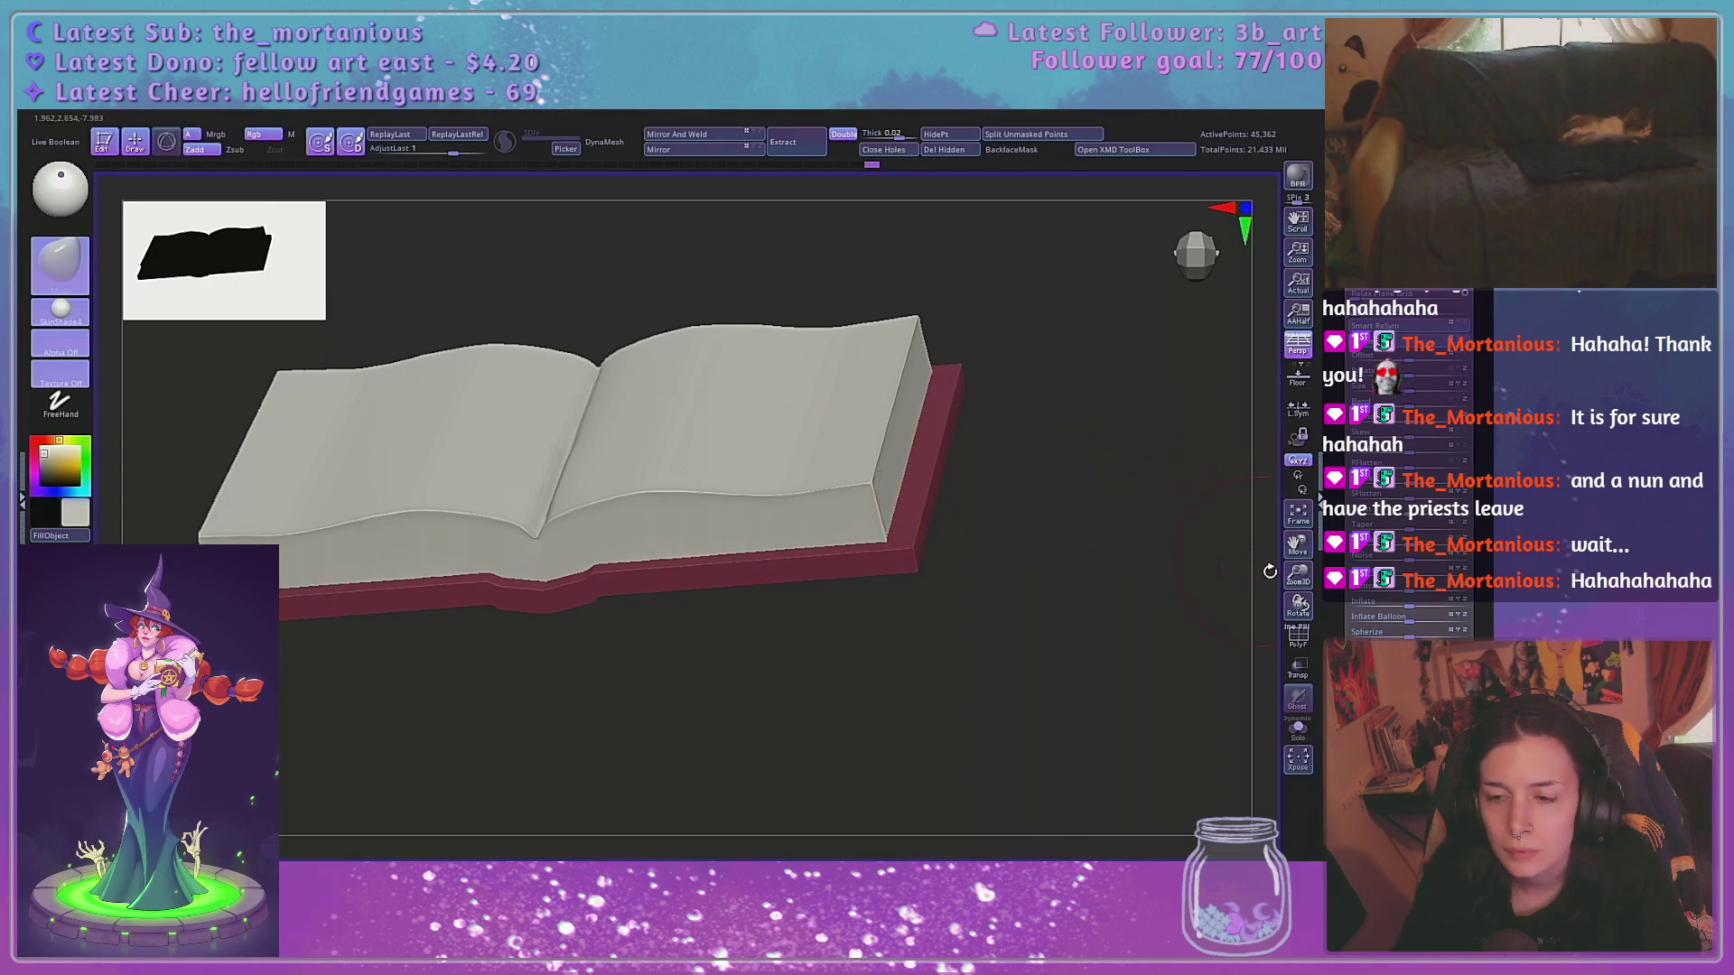
left_click(1298, 668)
left_click(1298, 668)
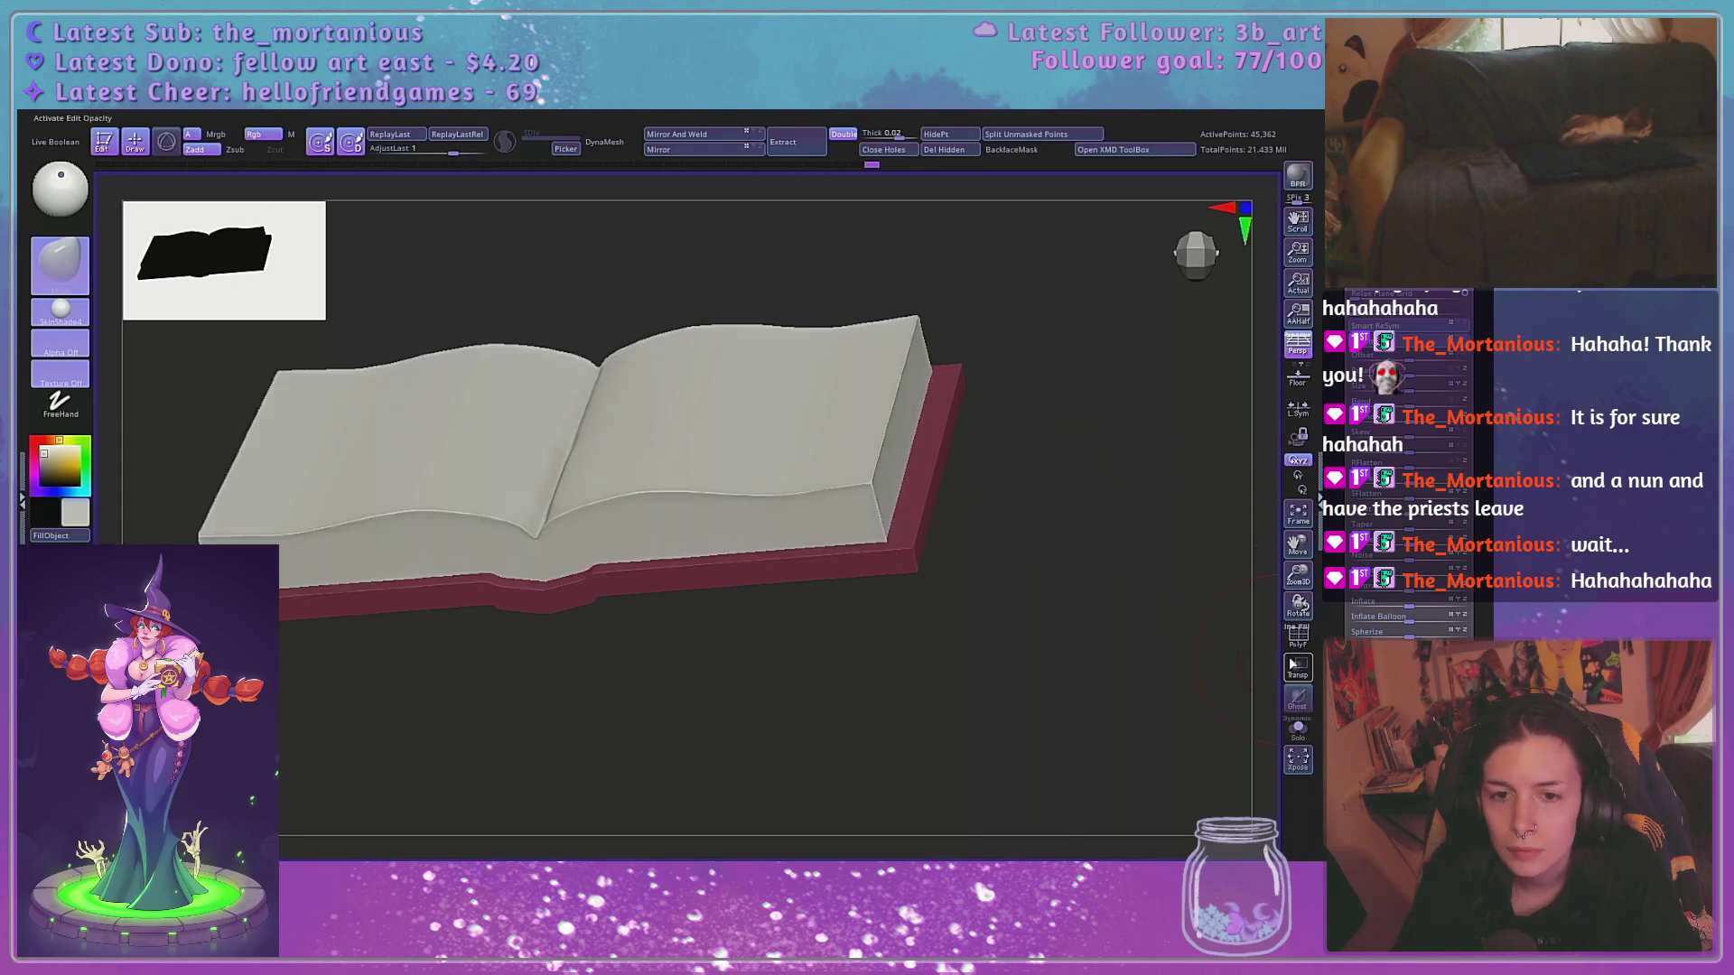
left_click(910, 336, "alt")
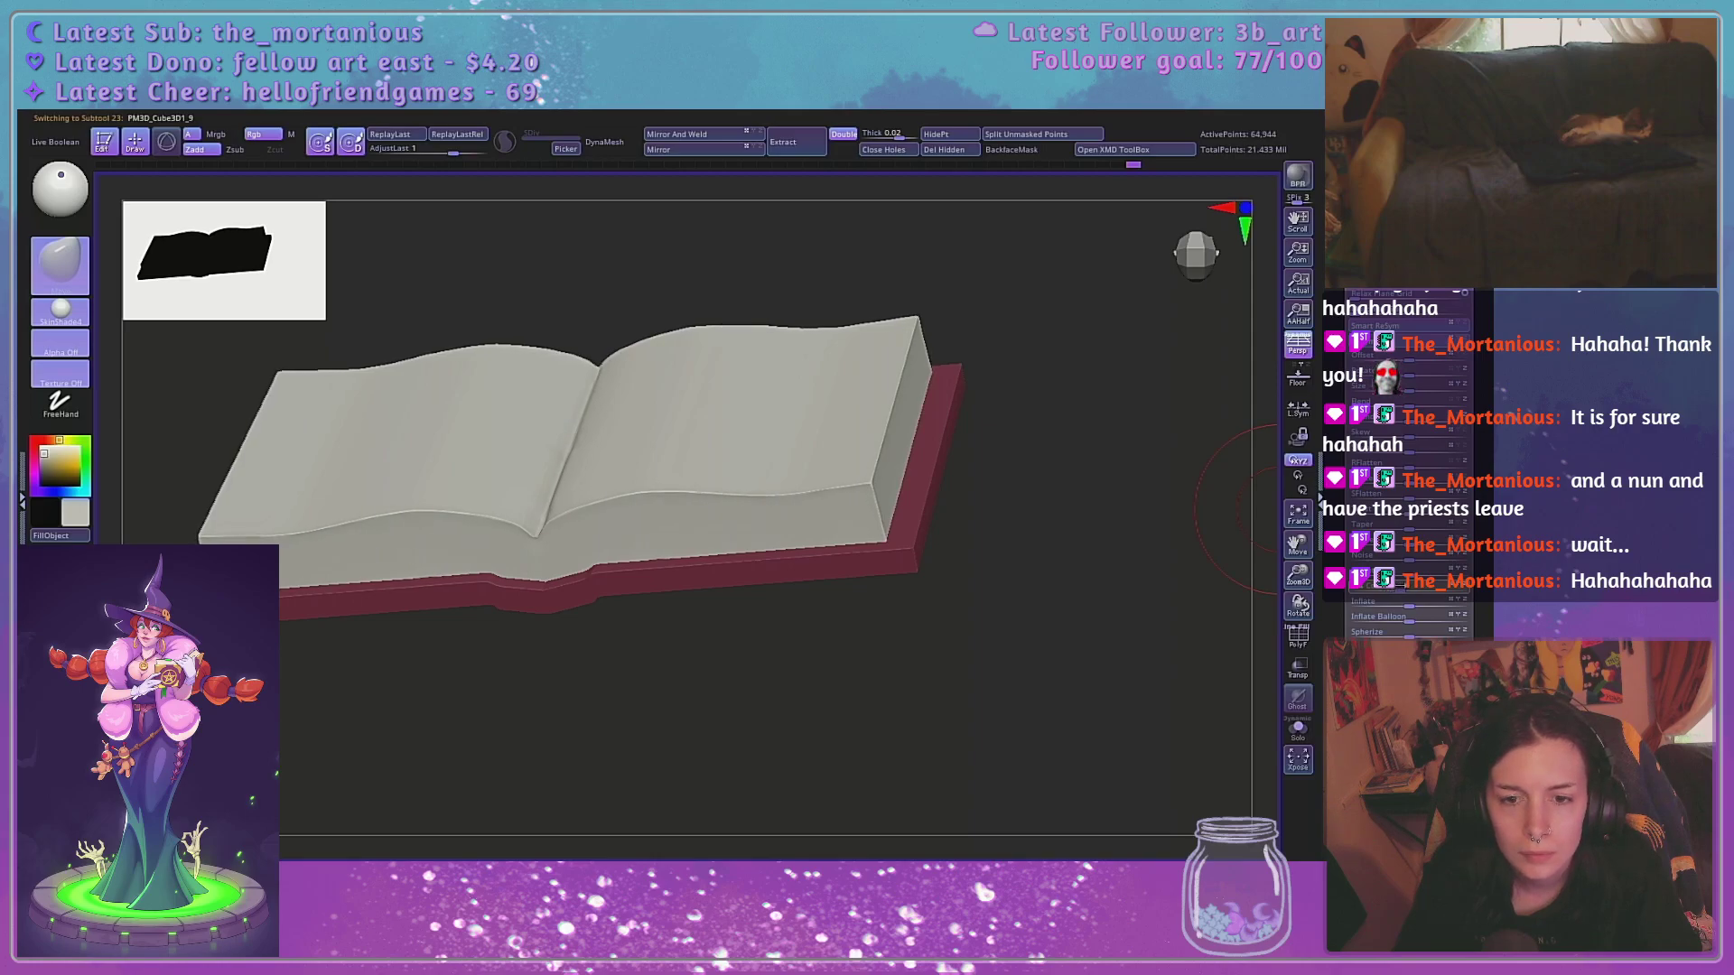
Try the Contrast deformation on the page block and check its shape from the front and from above
left_click_drag(1401, 586, 1365, 599)
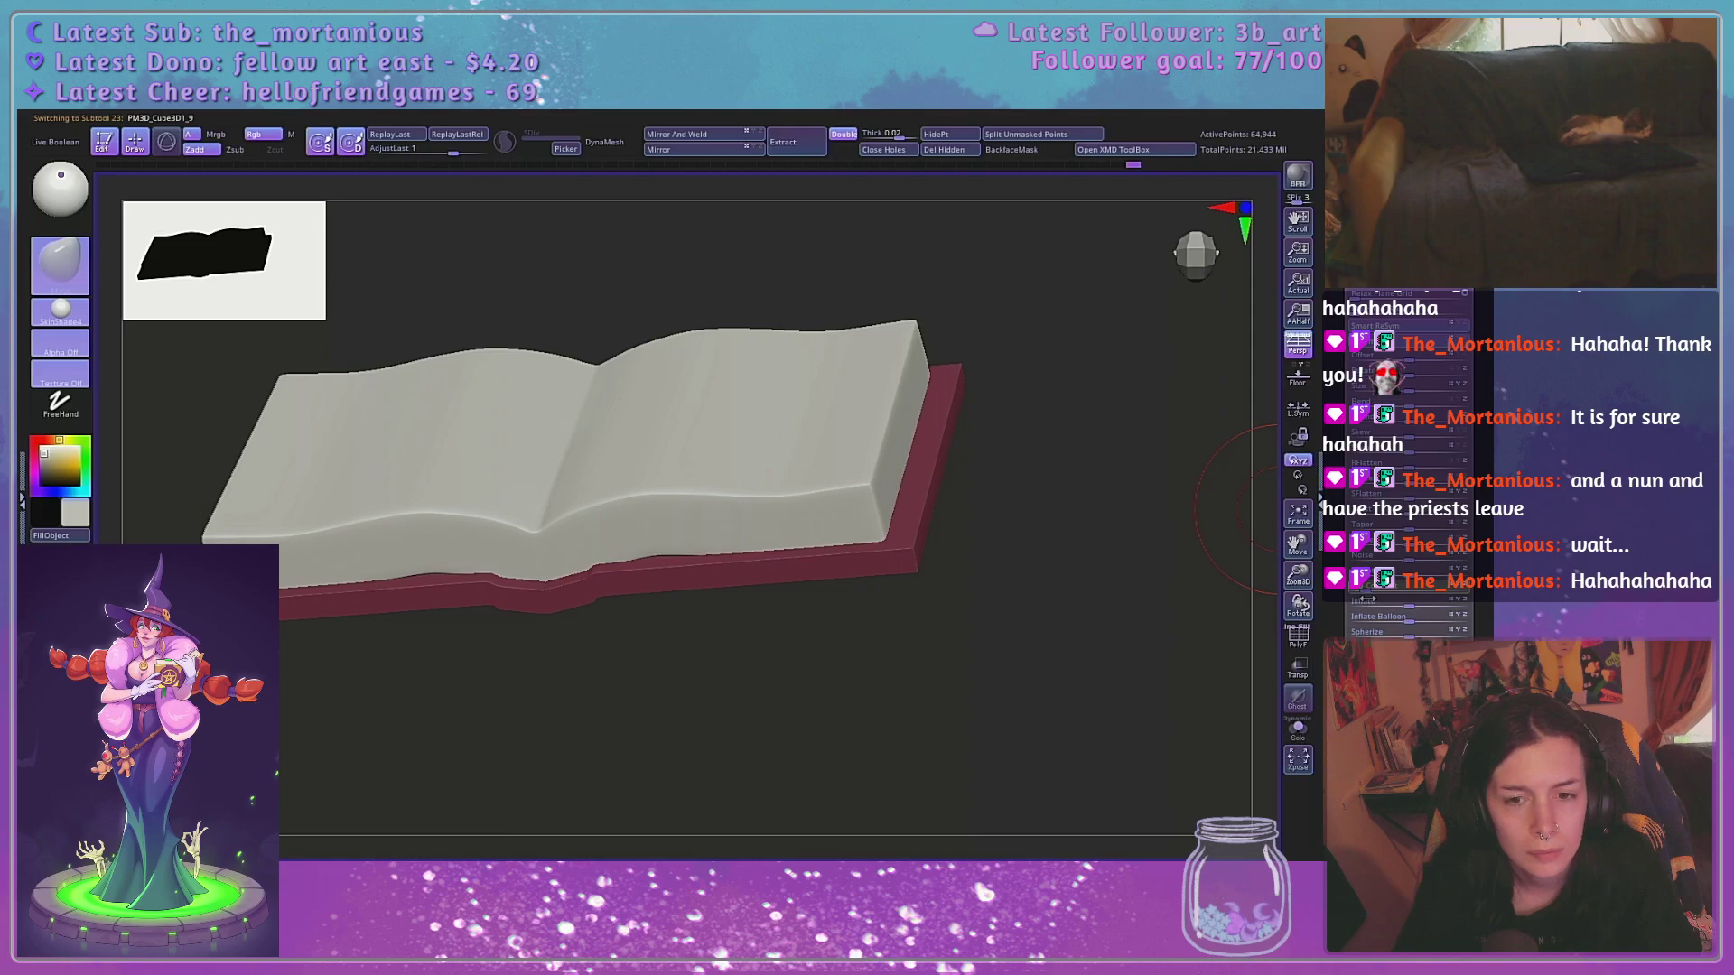
mouse_move(1145, 643)
left_mouse_down()
mouse_move(1157, 576)
mouse_move(1156, 631)
left_mouse_up()
left_click(1403, 615)
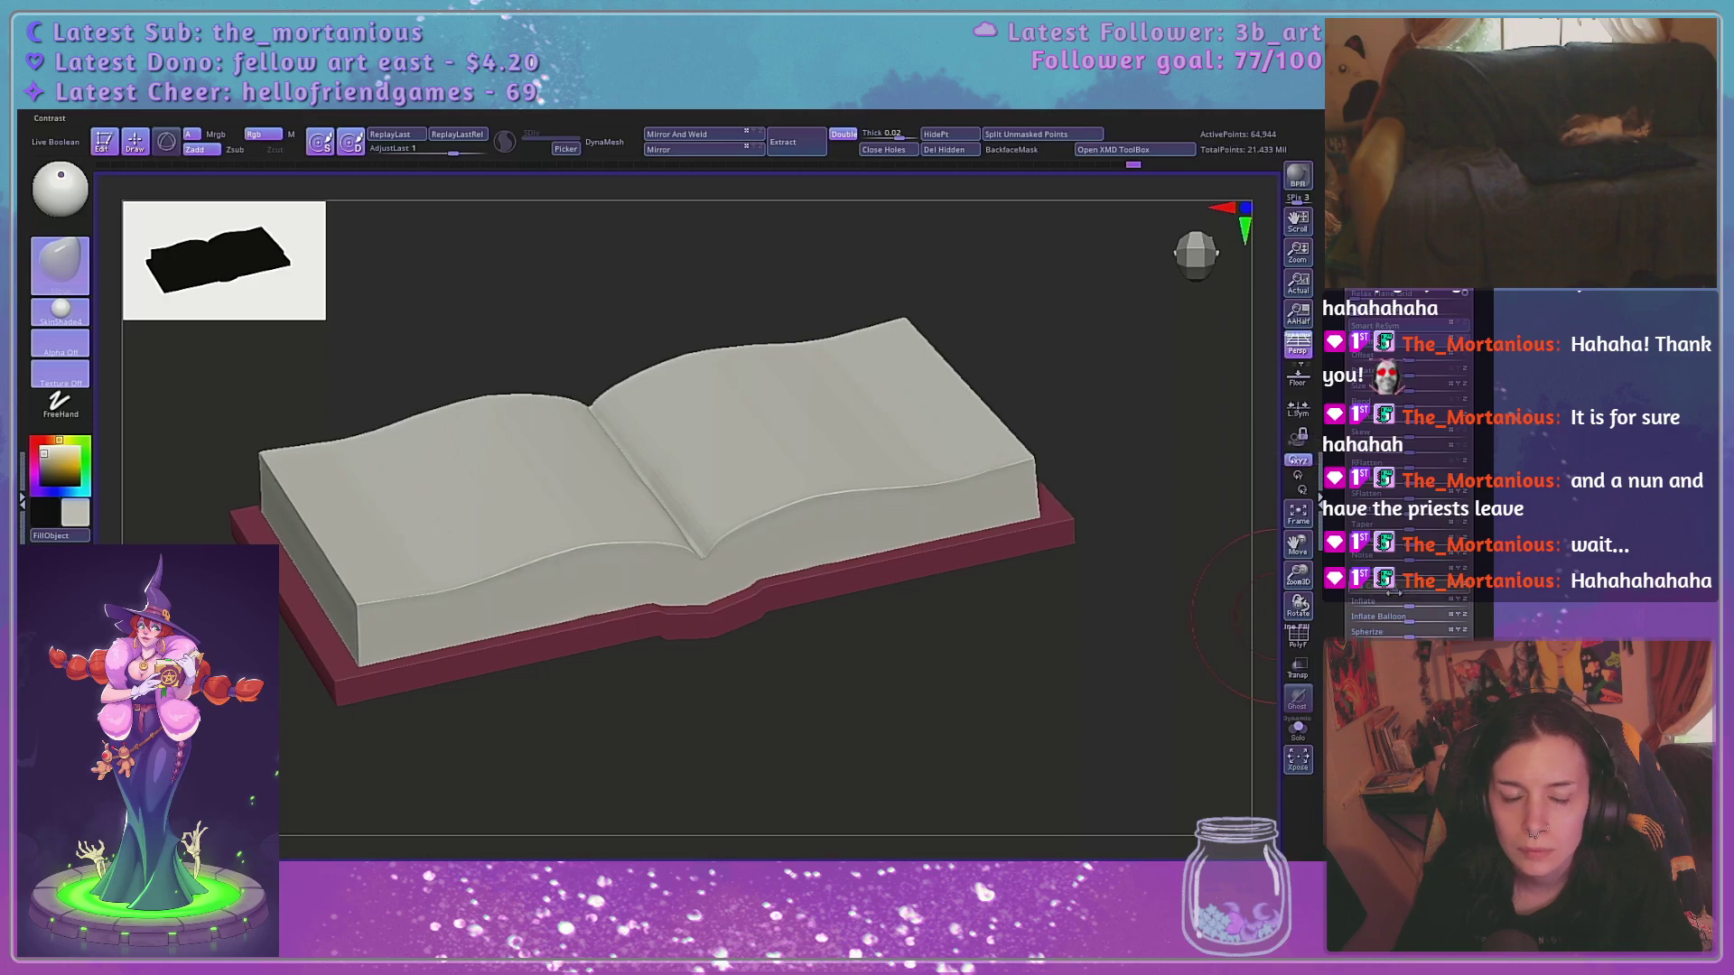
left_click_drag(1140, 643, 1115, 599)
left_click_drag(957, 585, 1005, 674, "alt")
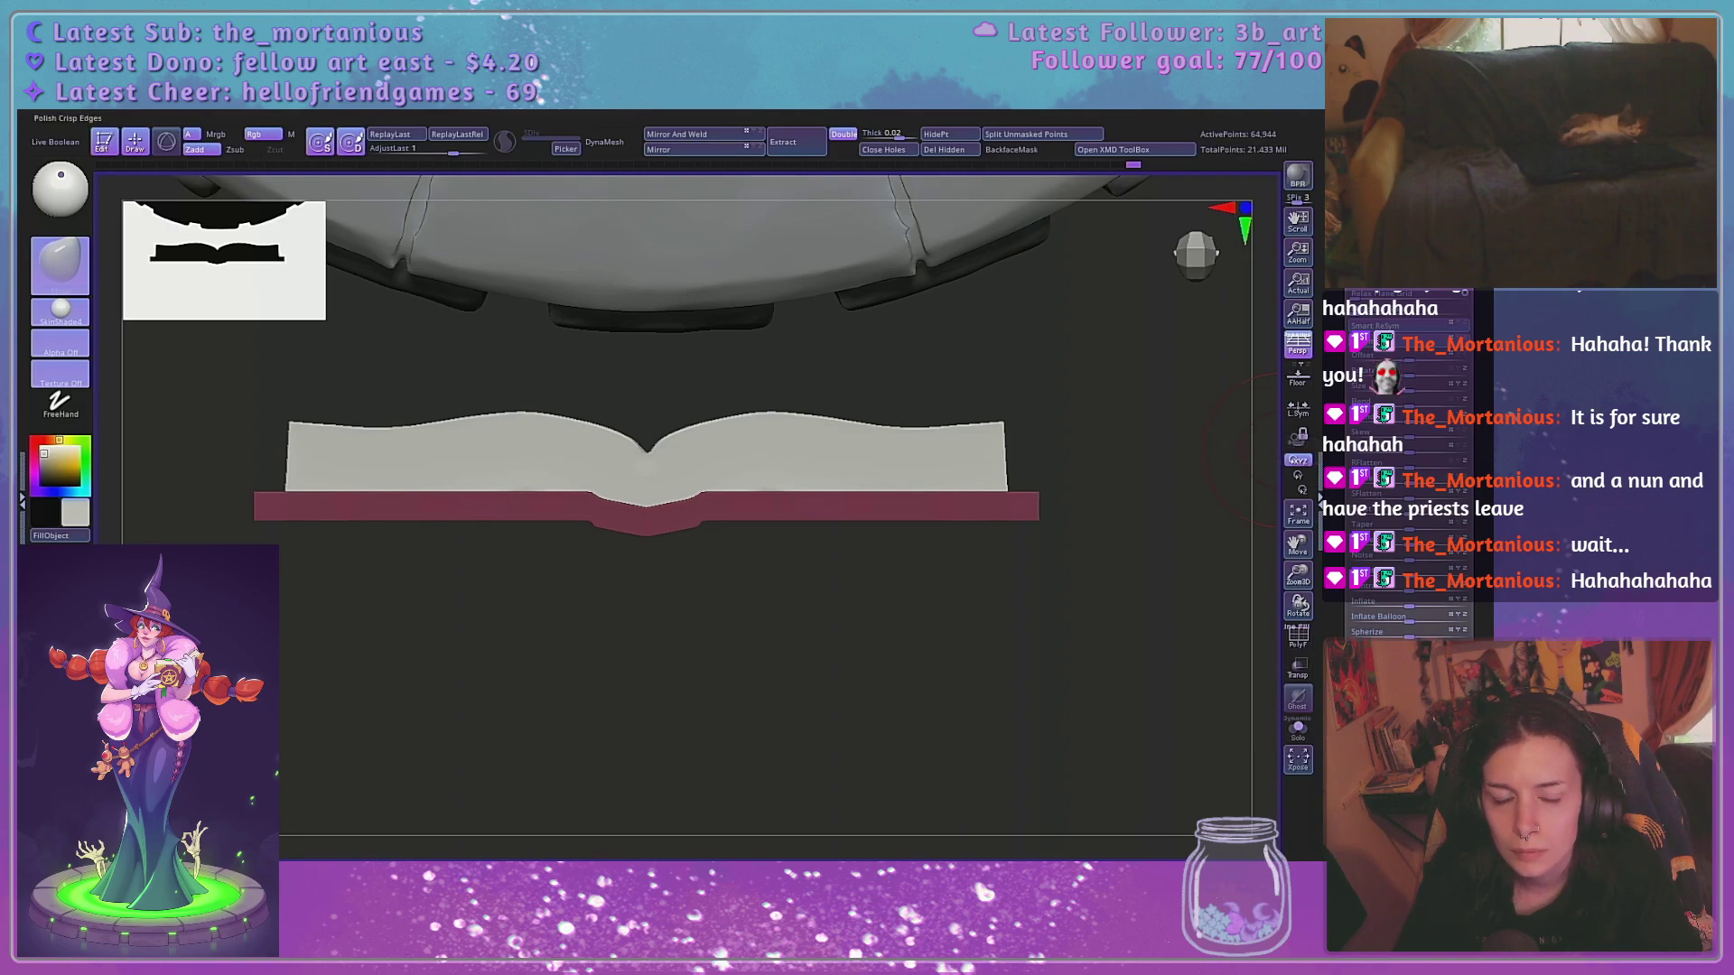
left_click_drag(1037, 445, 1107, 472)
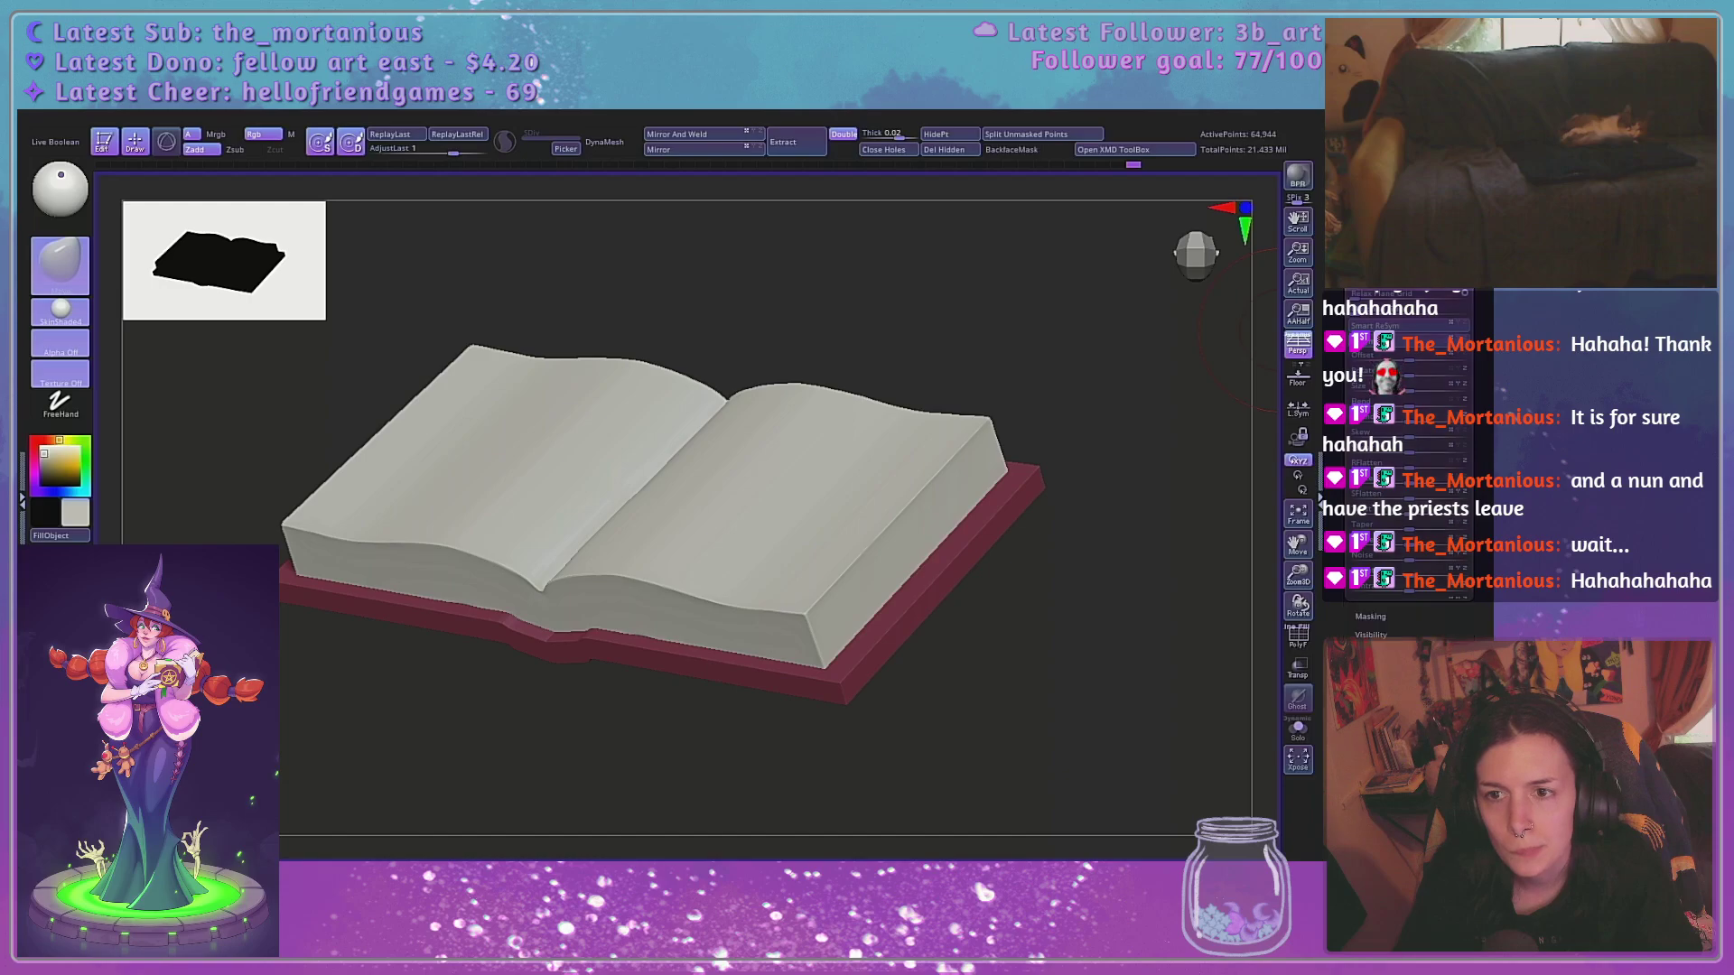
left_click_drag(1140, 341, 1148, 314)
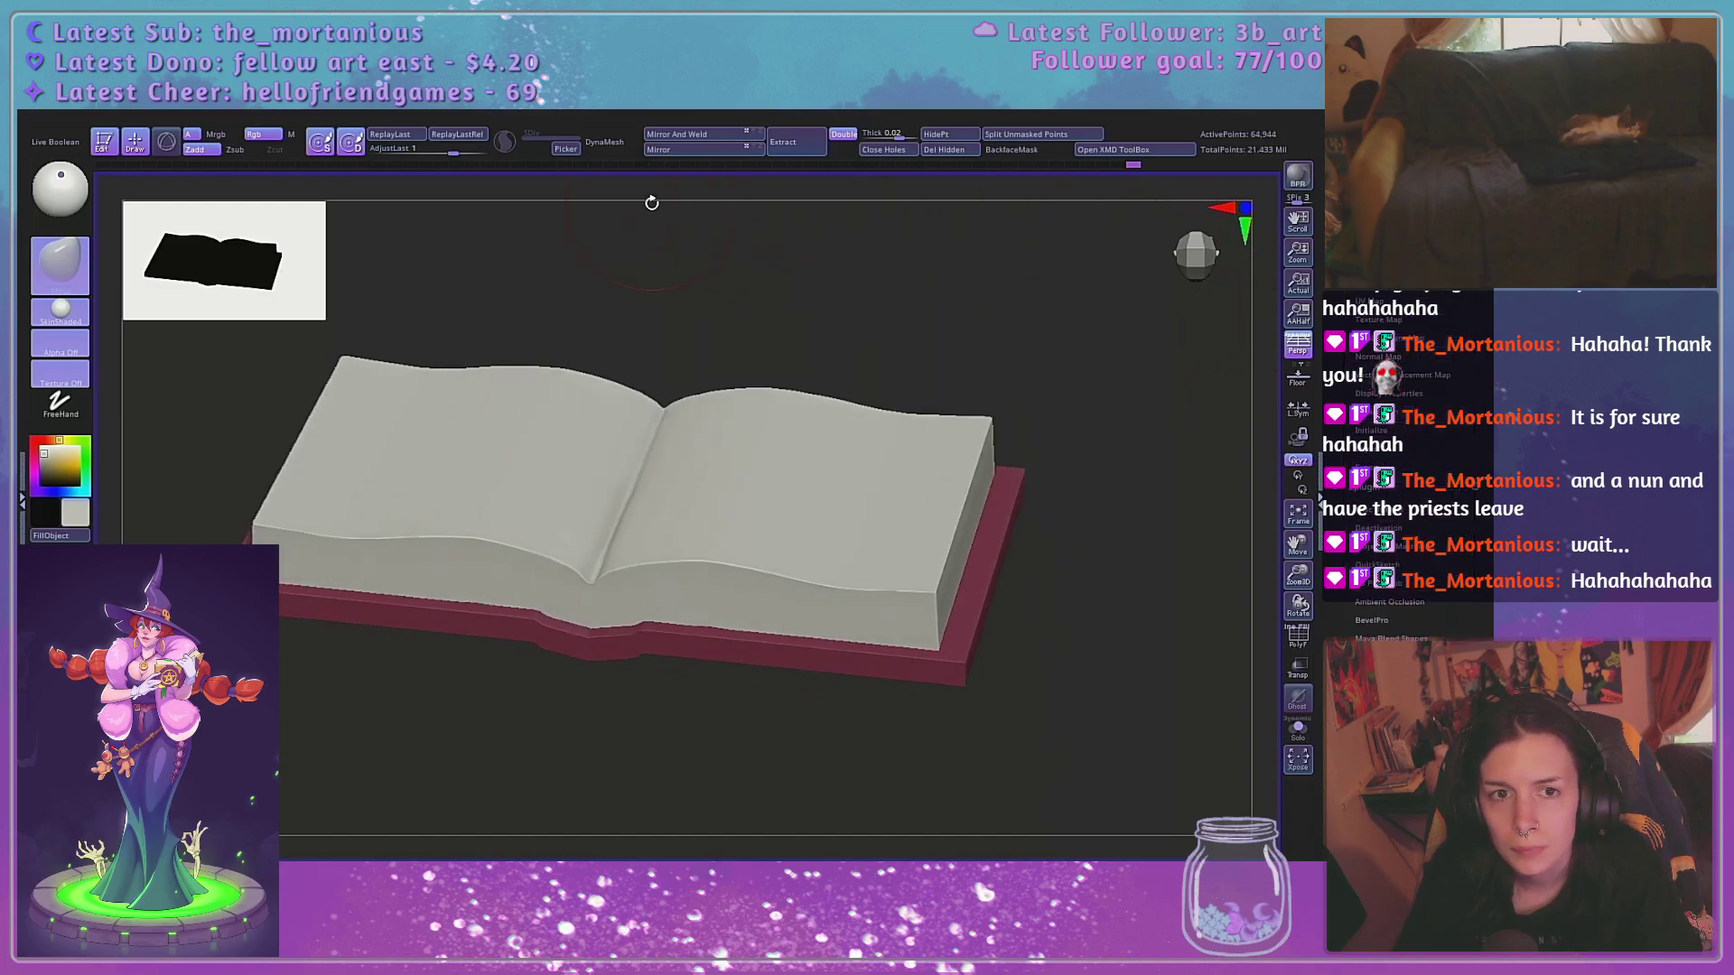
Try DynaMesh on the book's page block and undo it
left_click(615, 145)
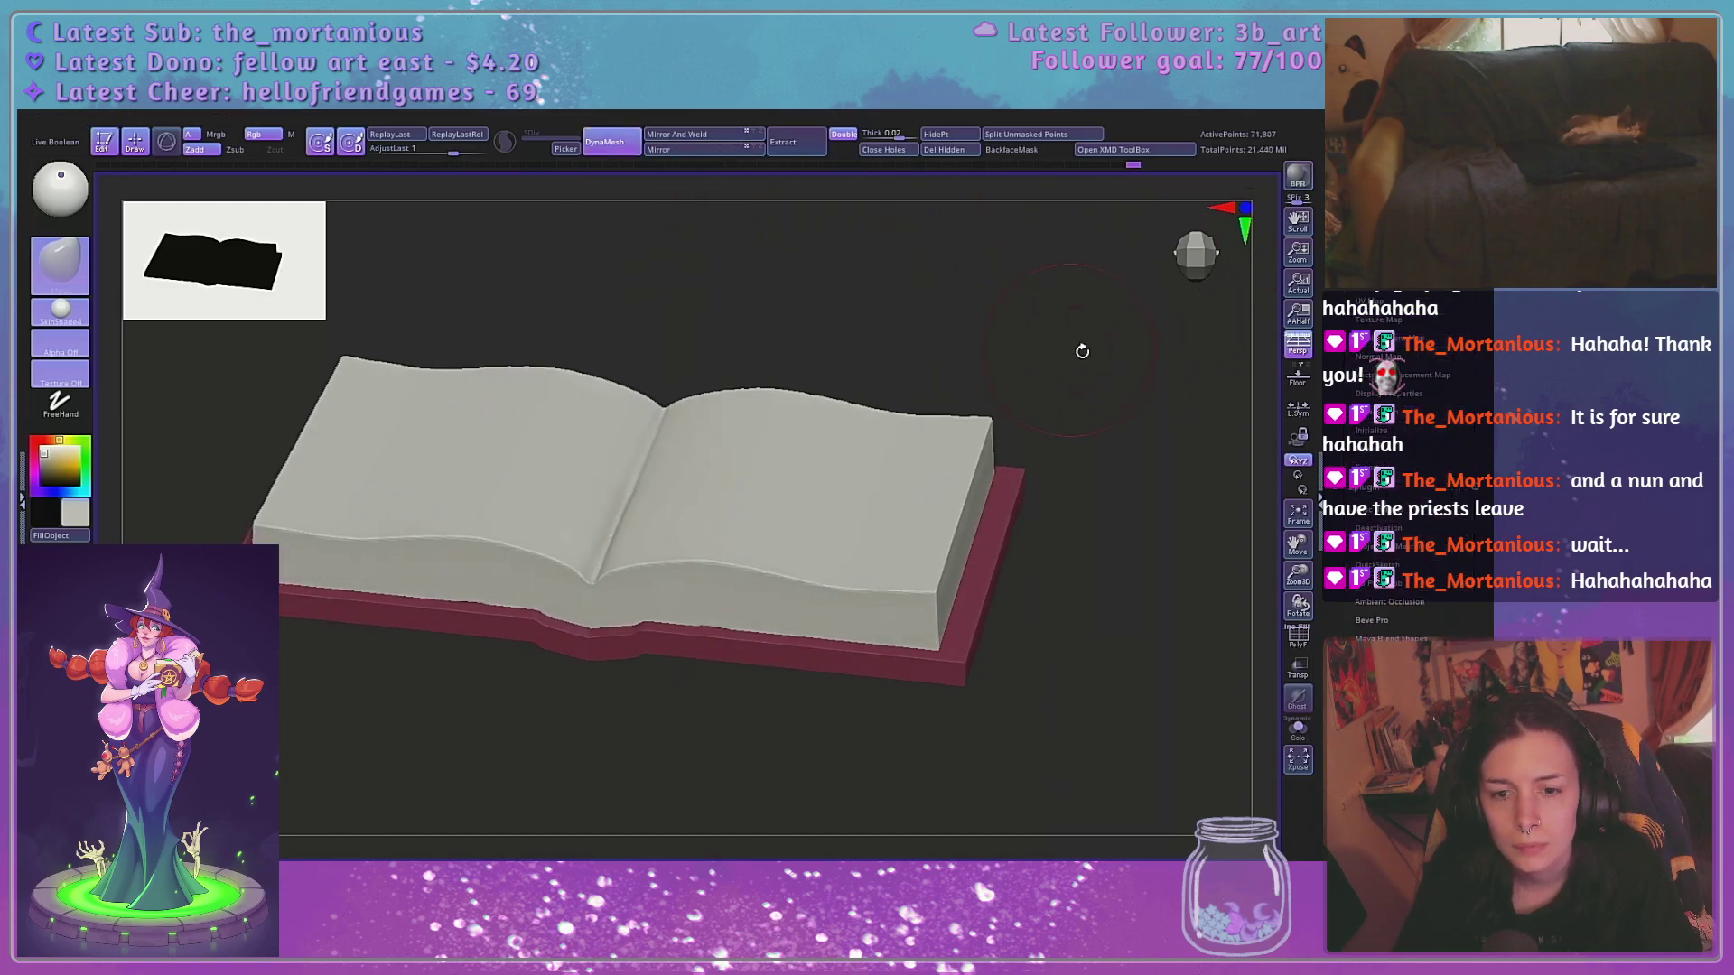
key("ctrl+z")
left_click_drag(1482, 452, 1481, 693)
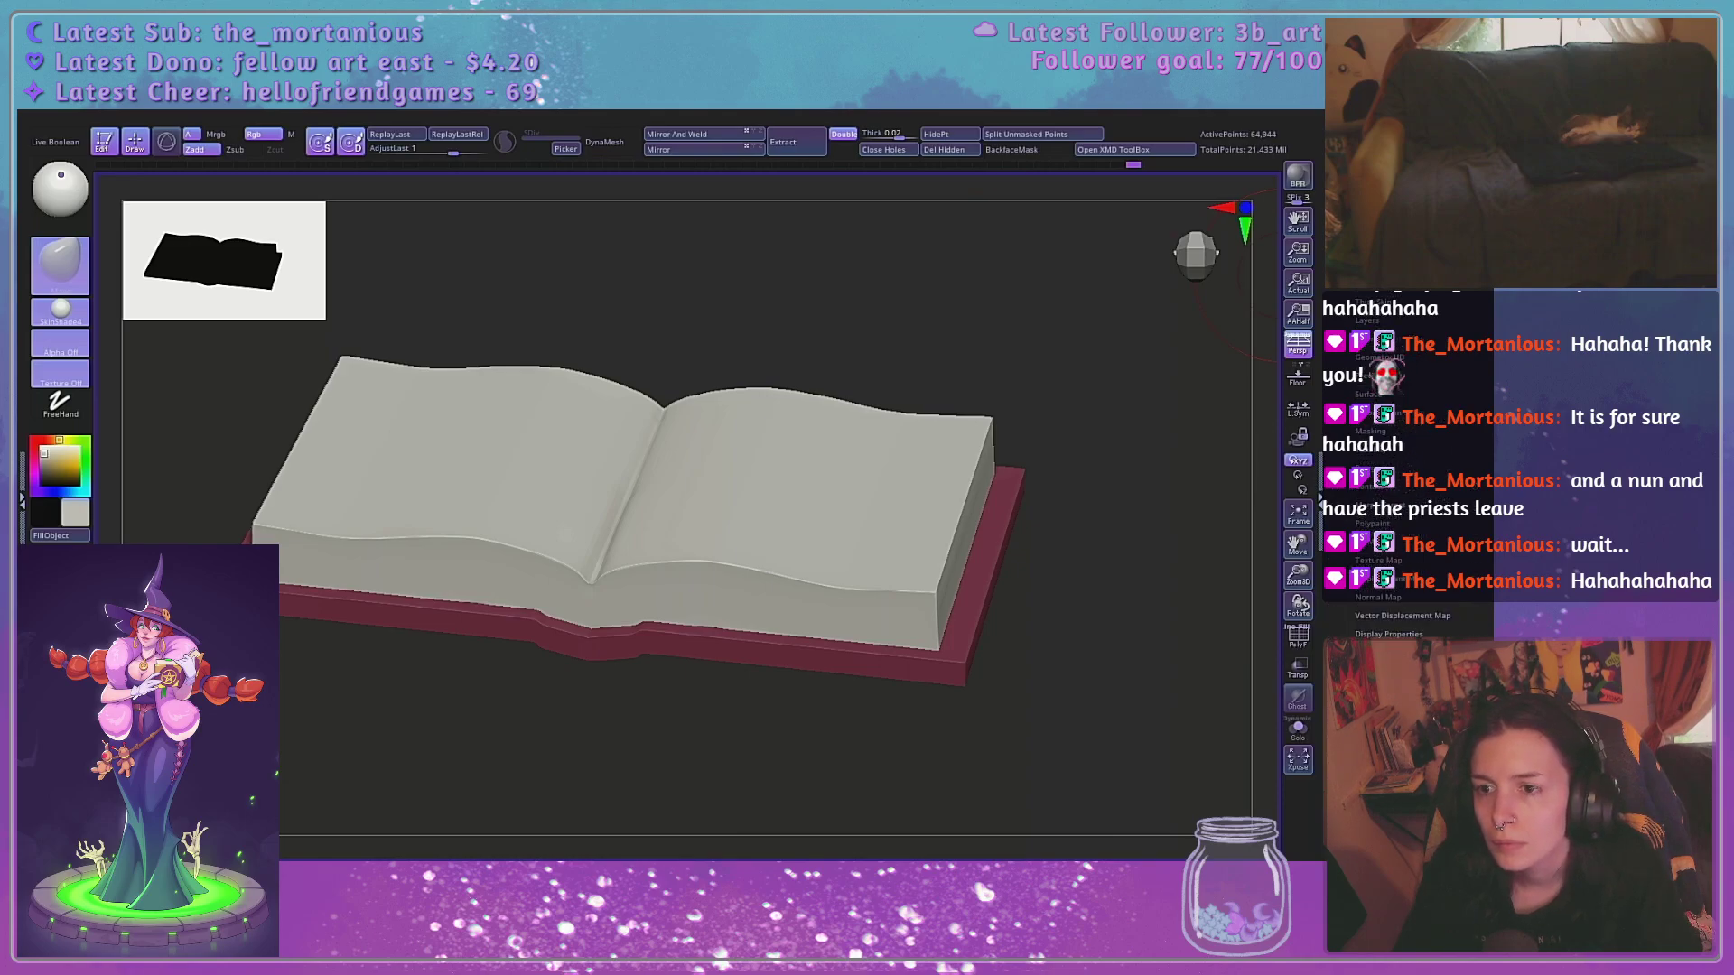
left_click(1374, 247)
left_click(1375, 246)
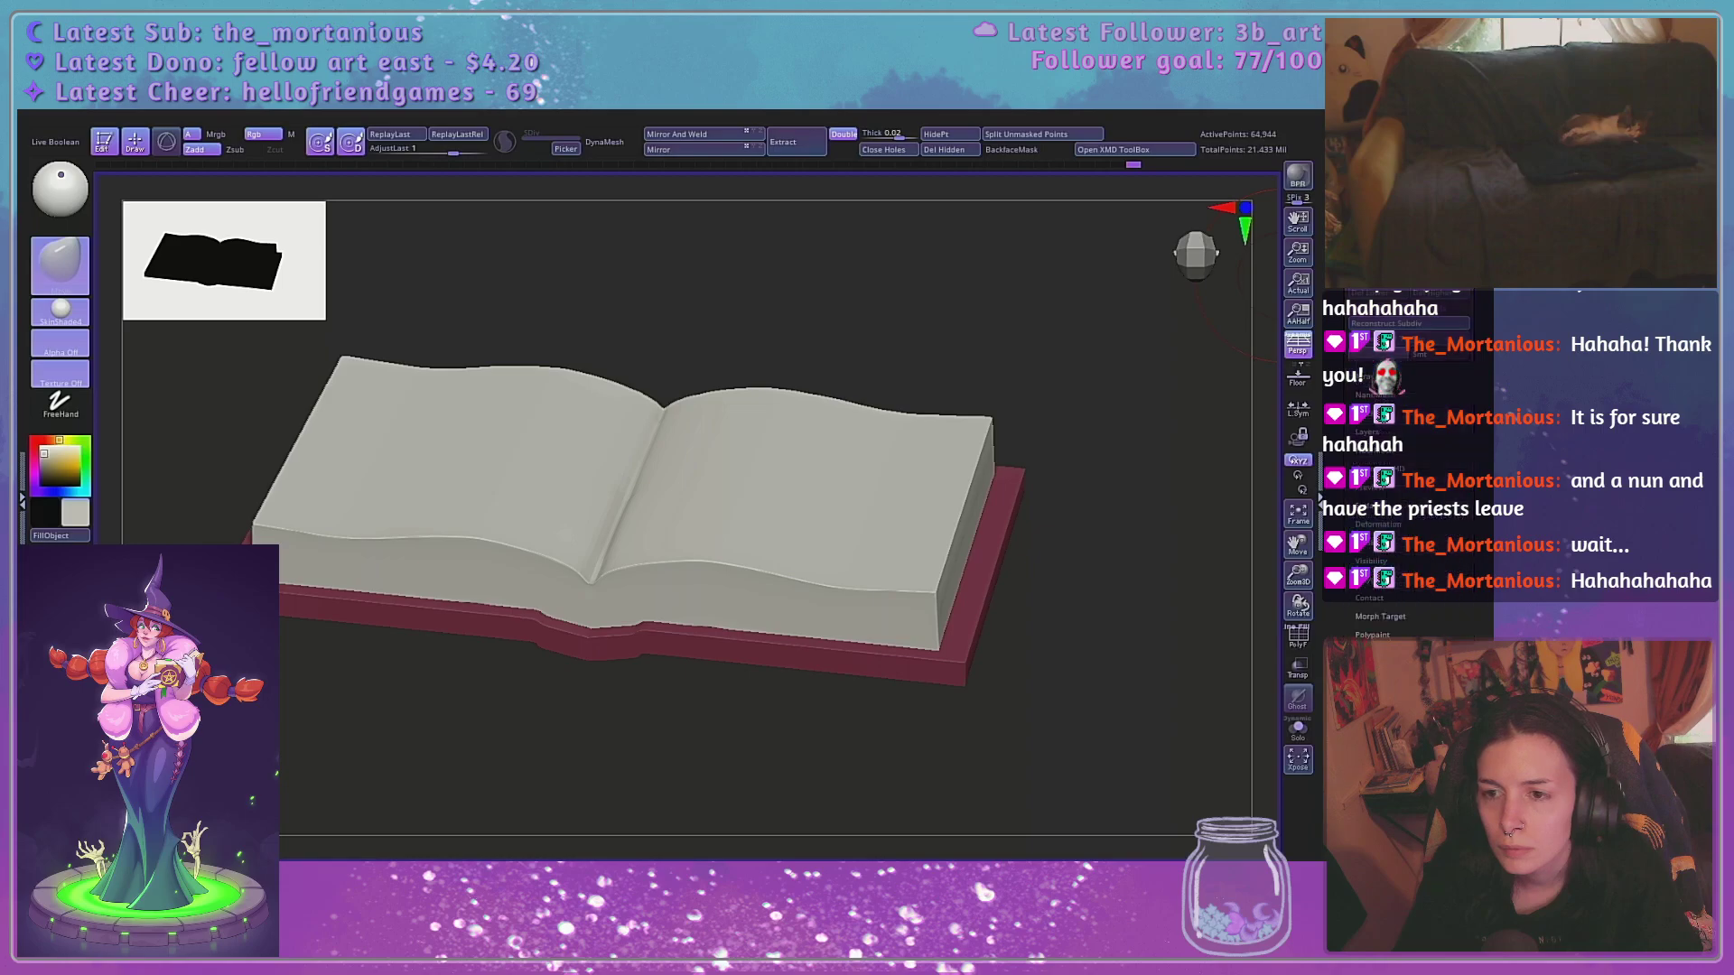
Select the book cover subtool on its outer side and retopologize it with ZRemesher
left_click_drag(1149, 519, 1140, 361)
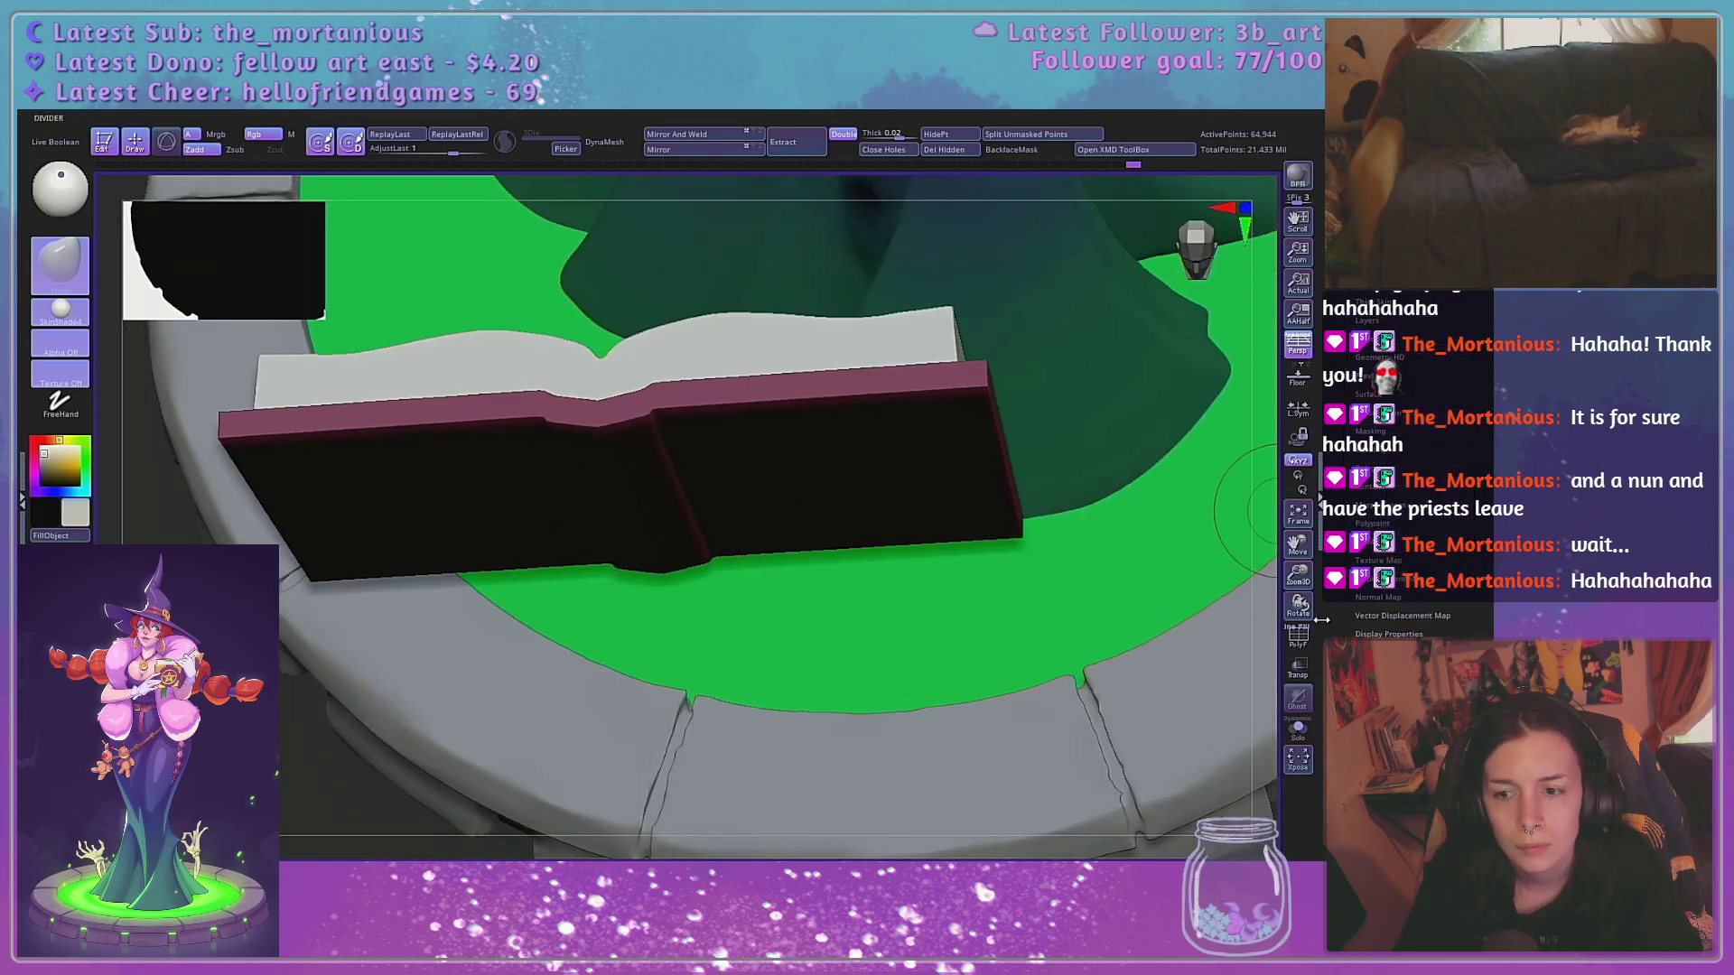
left_click_drag(1297, 576, 1041, 516)
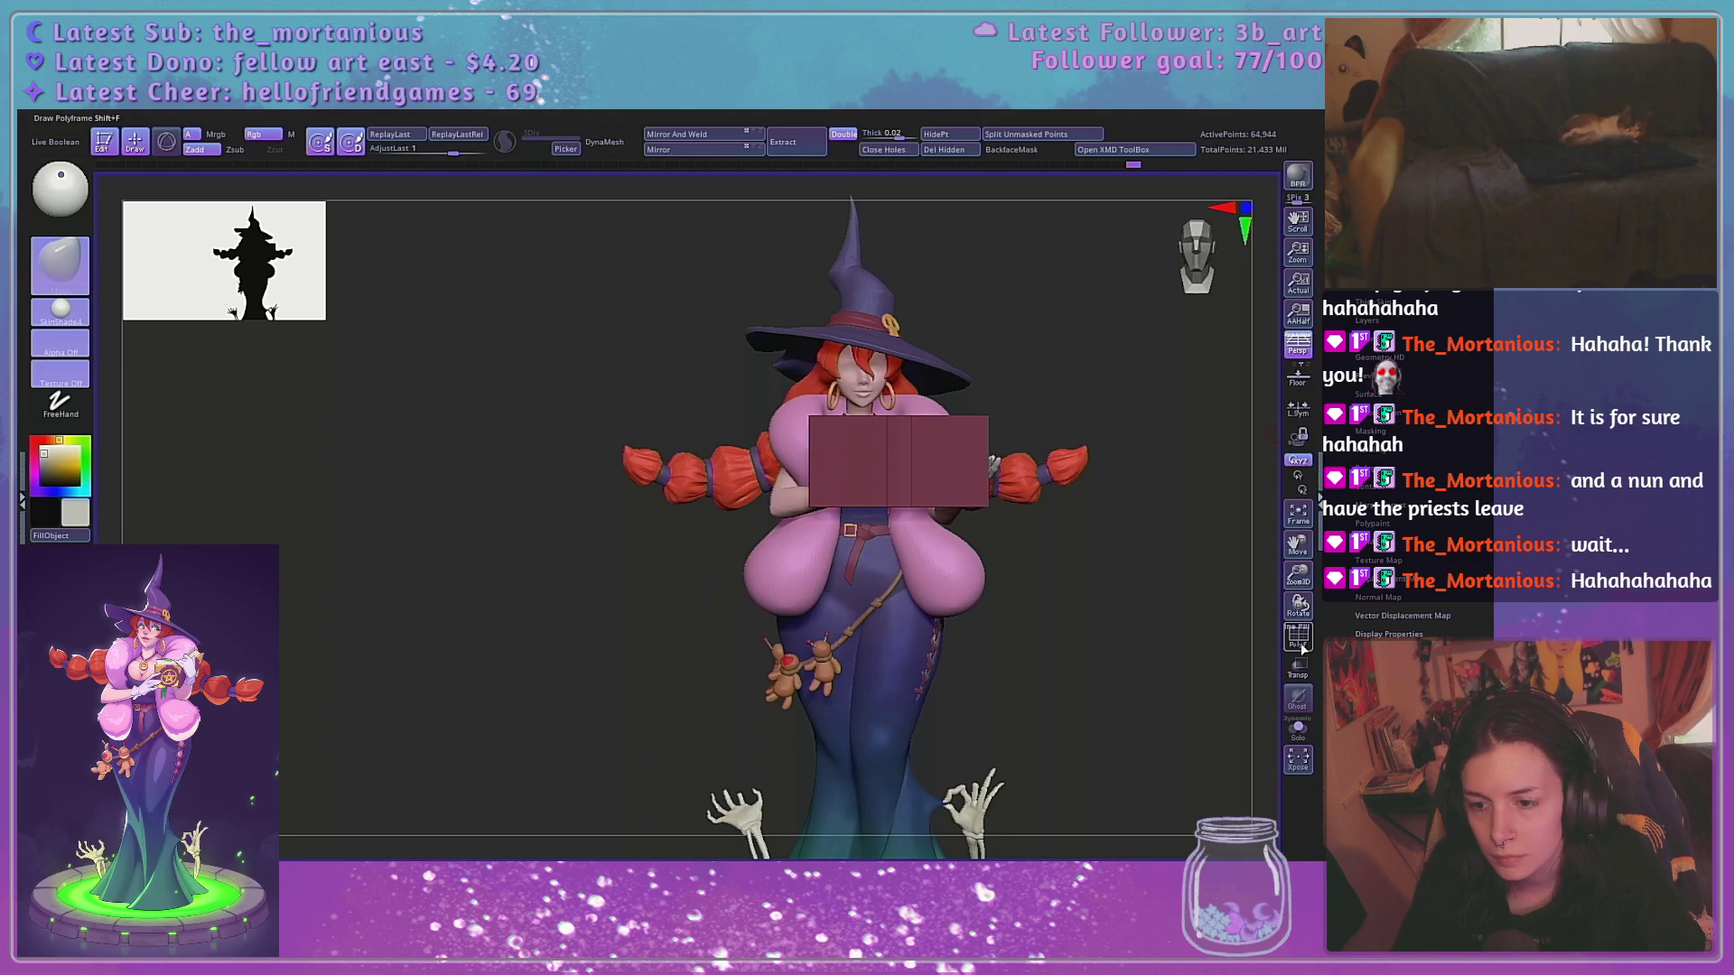
left_click(962, 451, "alt")
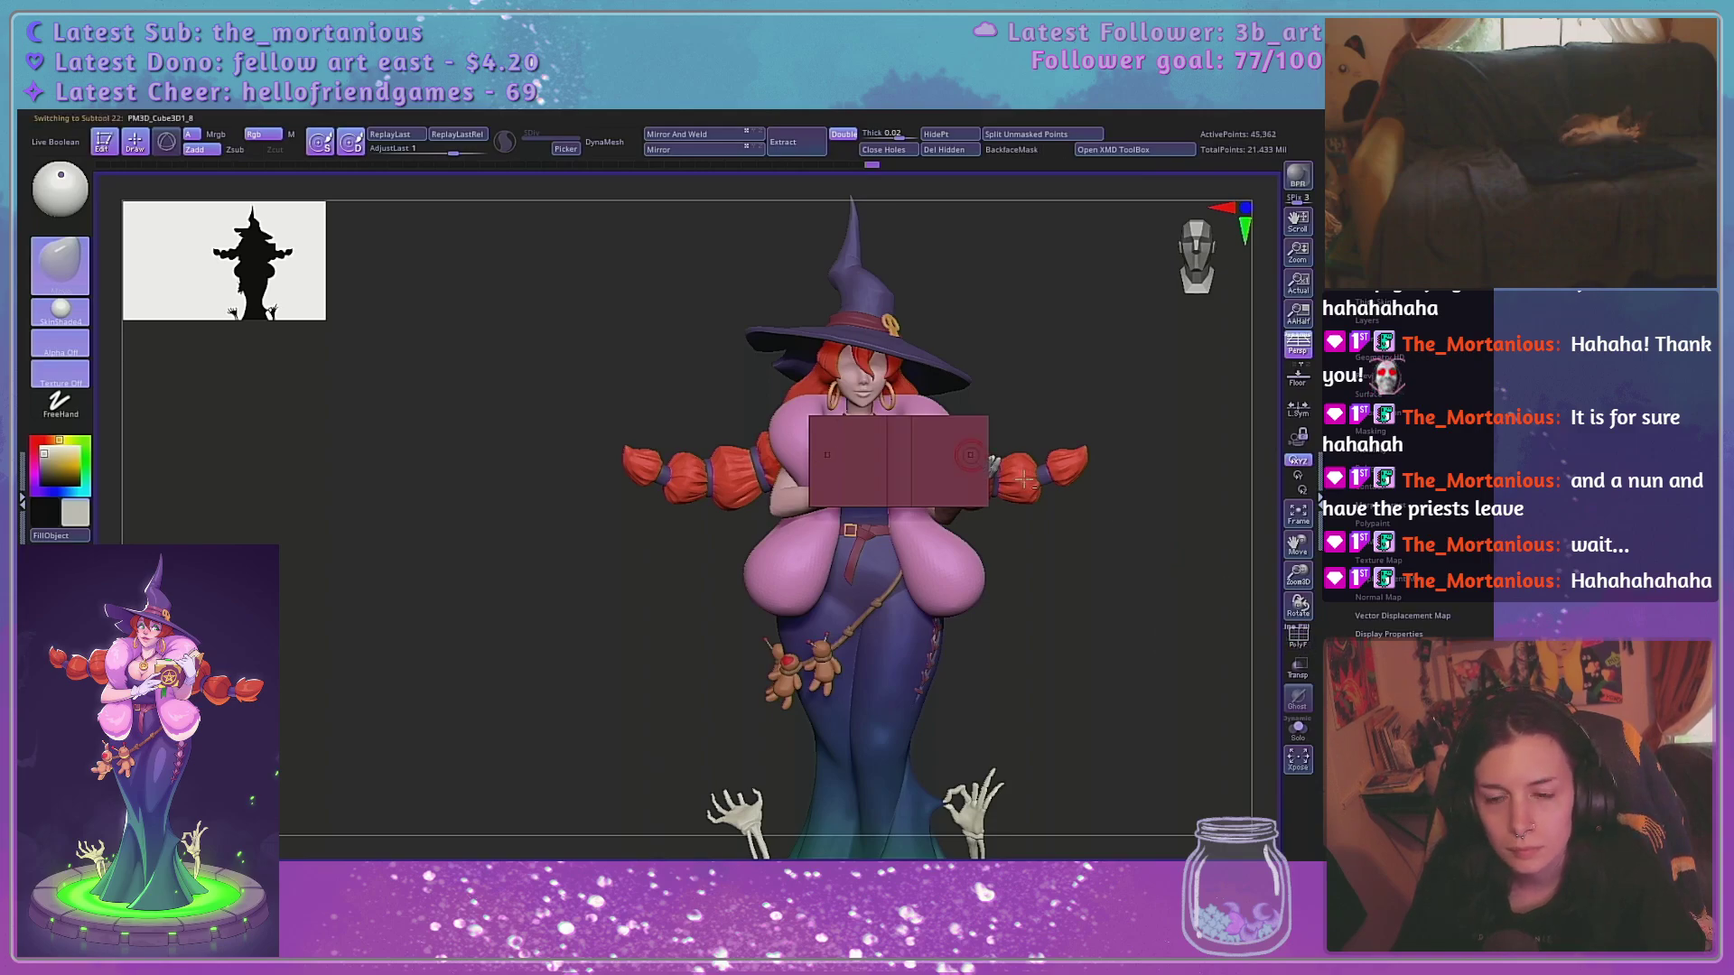
key("f")
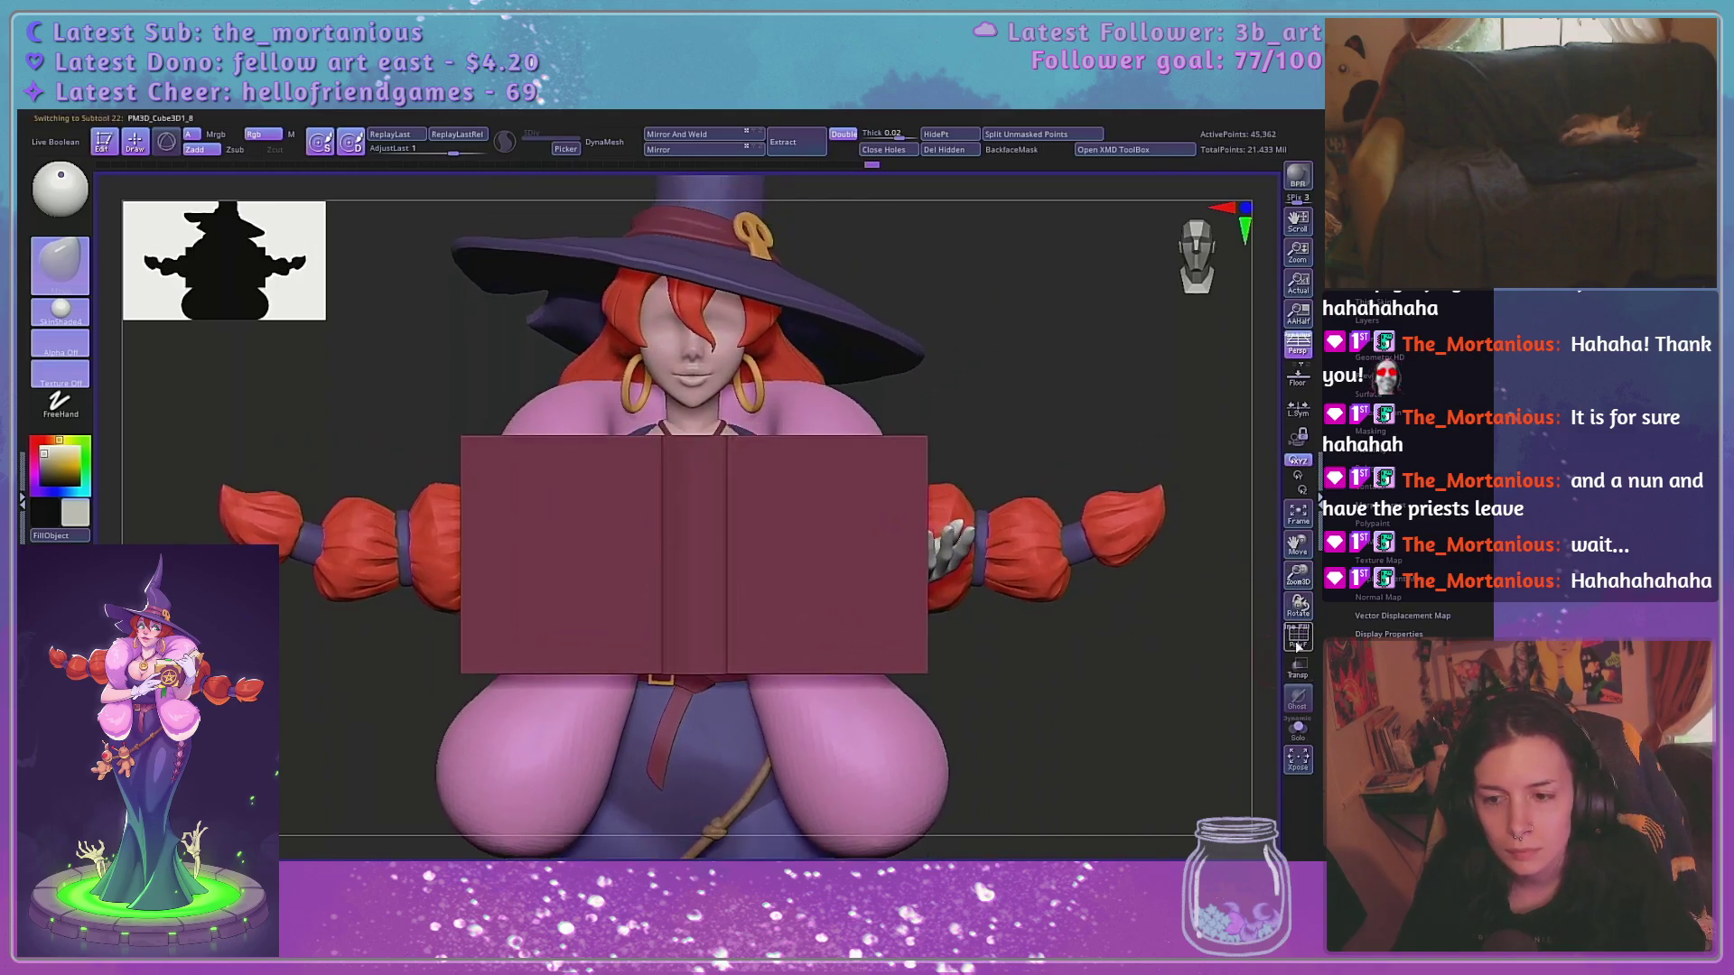
left_click(1298, 637)
left_click(1298, 637)
left_click(1298, 637)
left_click(1298, 637)
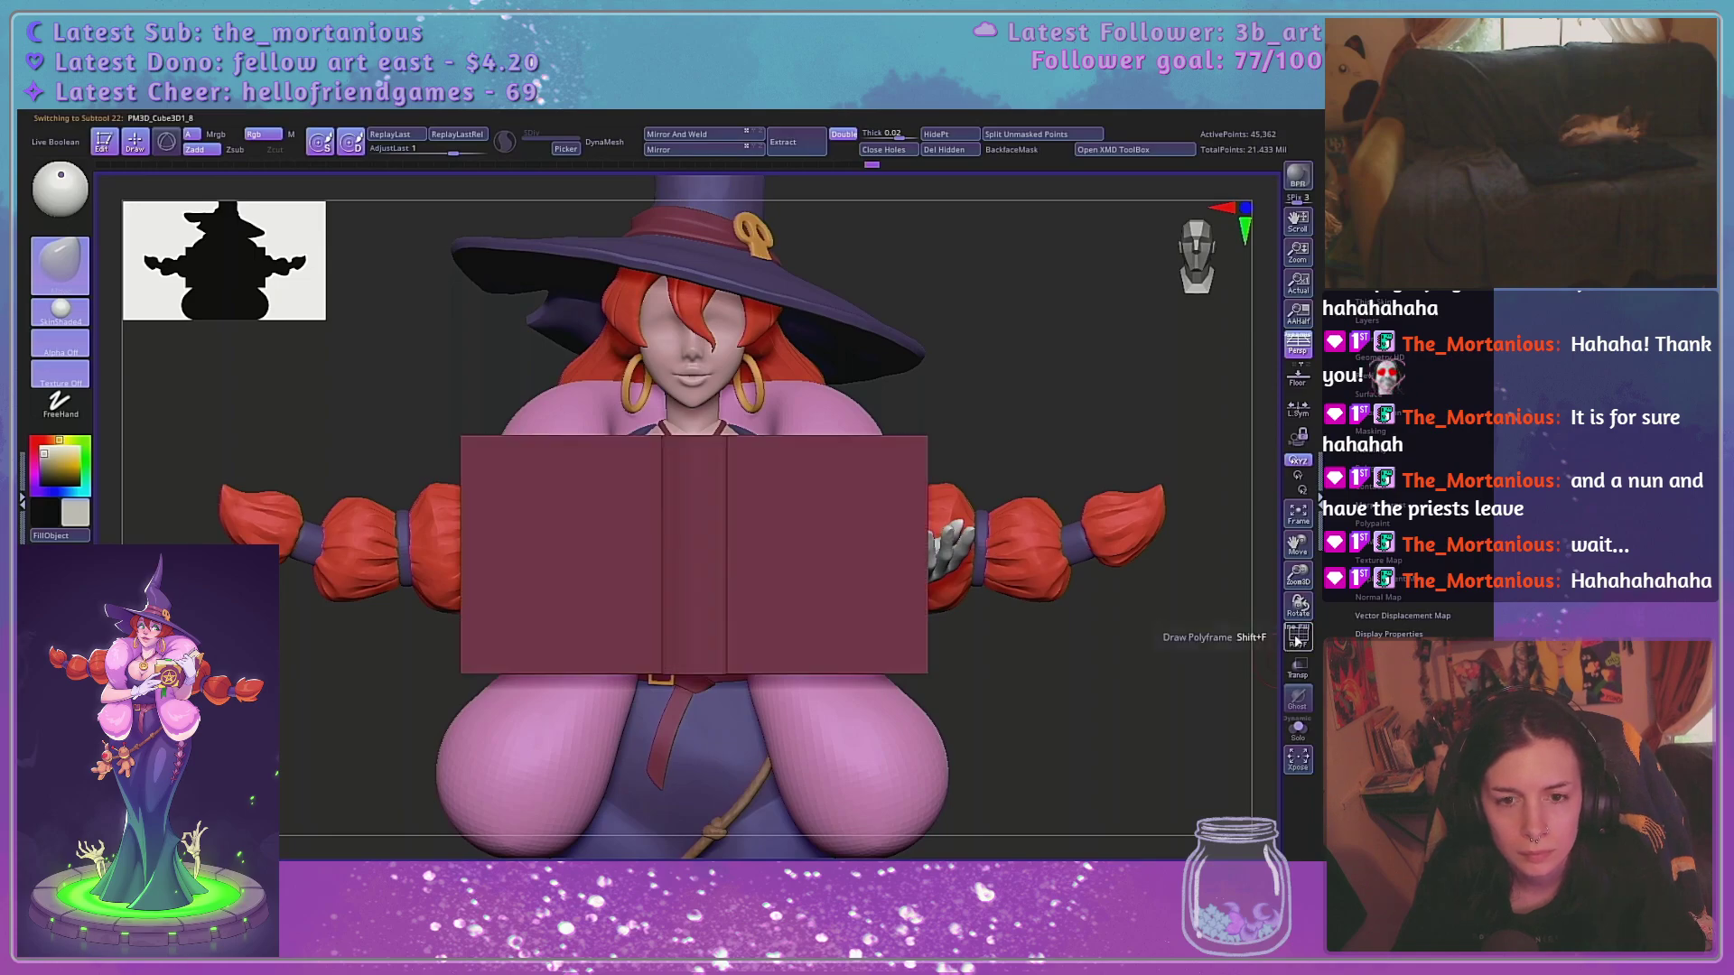
left_click(1373, 247)
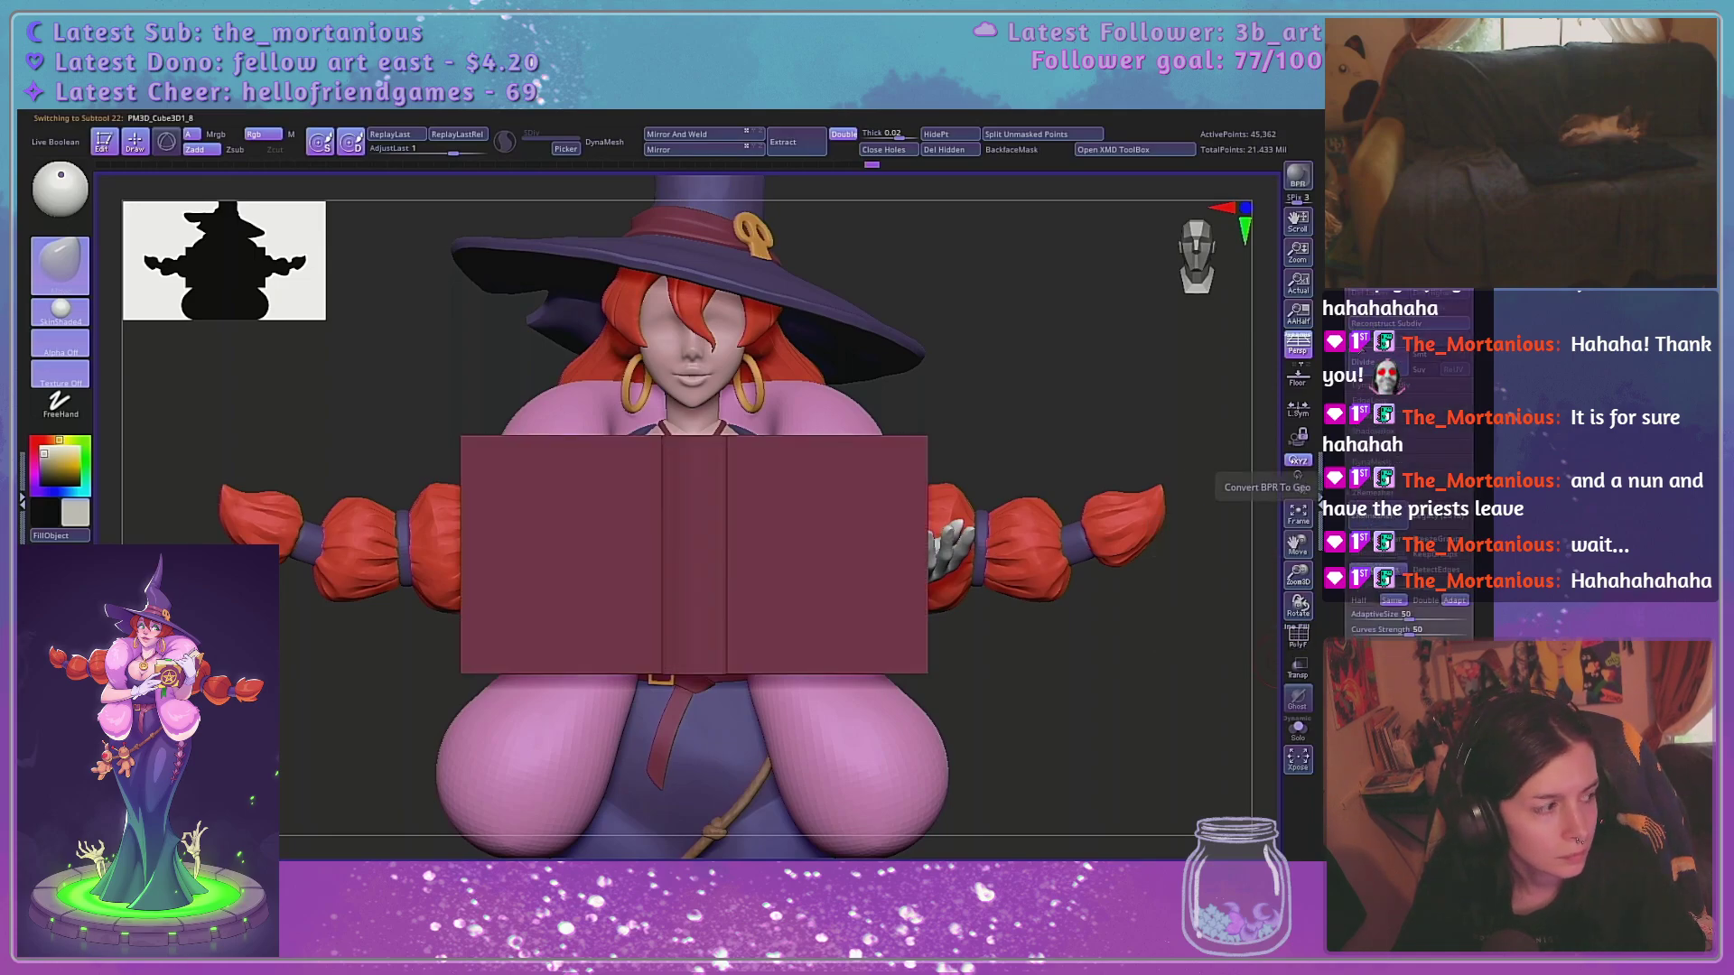
left_click(1380, 524)
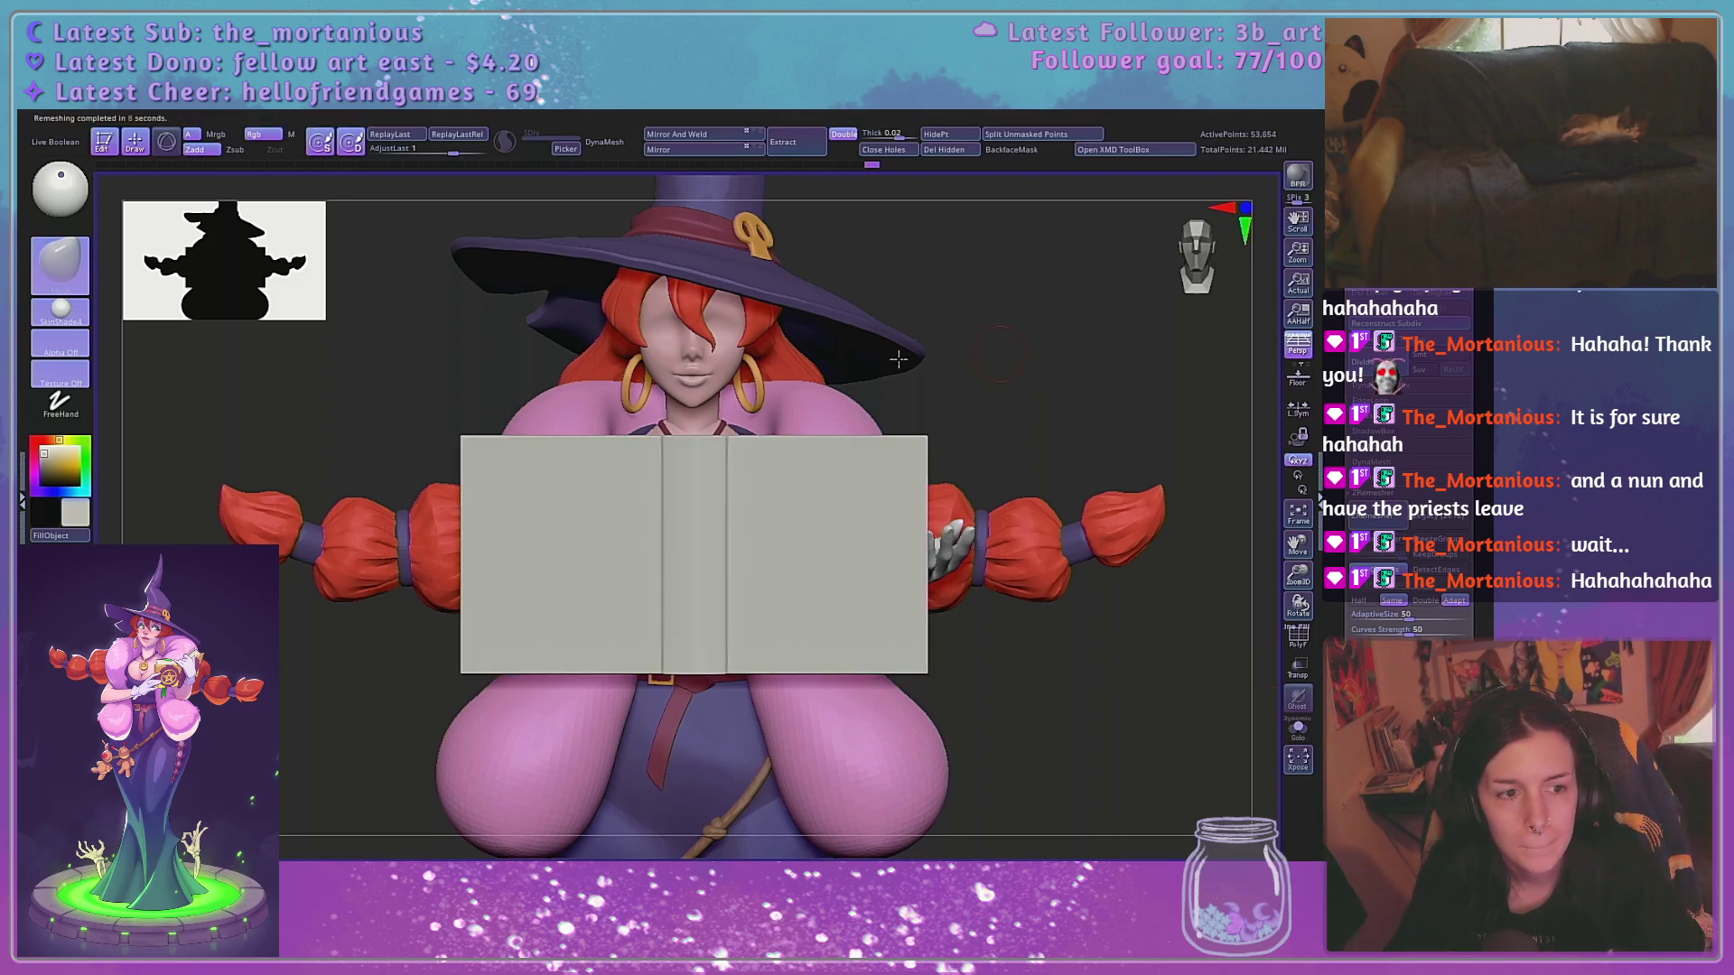
Sample the belt's dark red, choose the SkinShade4 material again, and fill the remeshed book cover with the colour
left_click_drag(898, 359, 1012, 430)
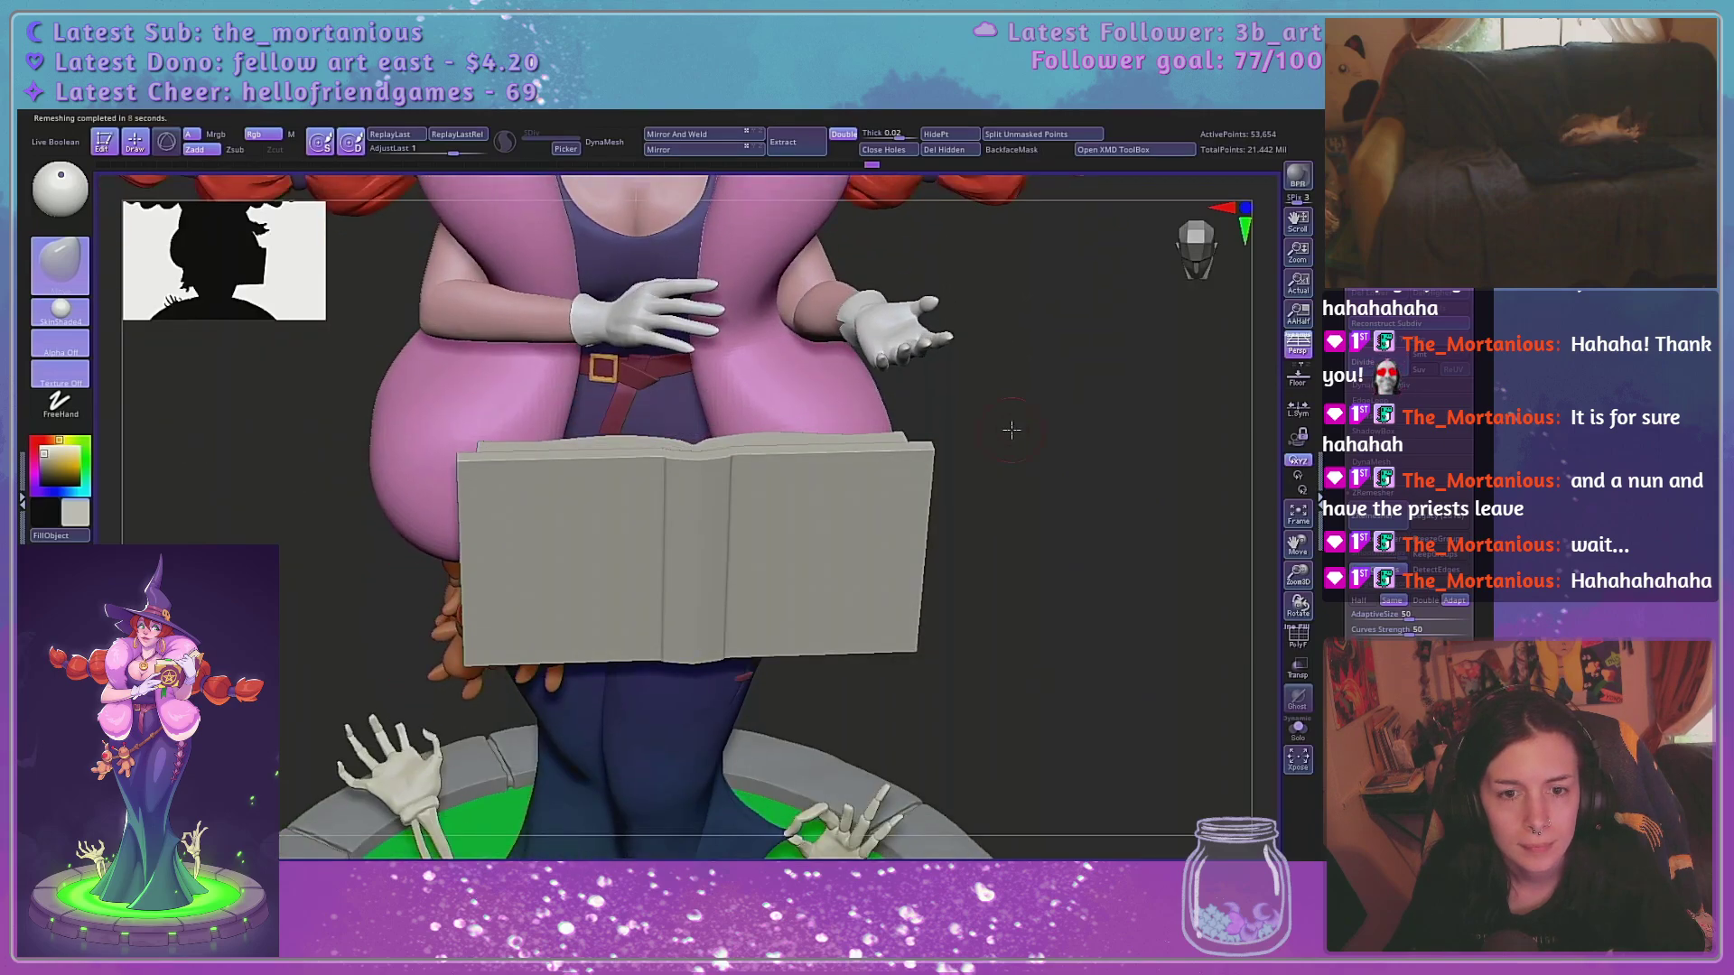
left_click(60, 312)
left_click(383, 343)
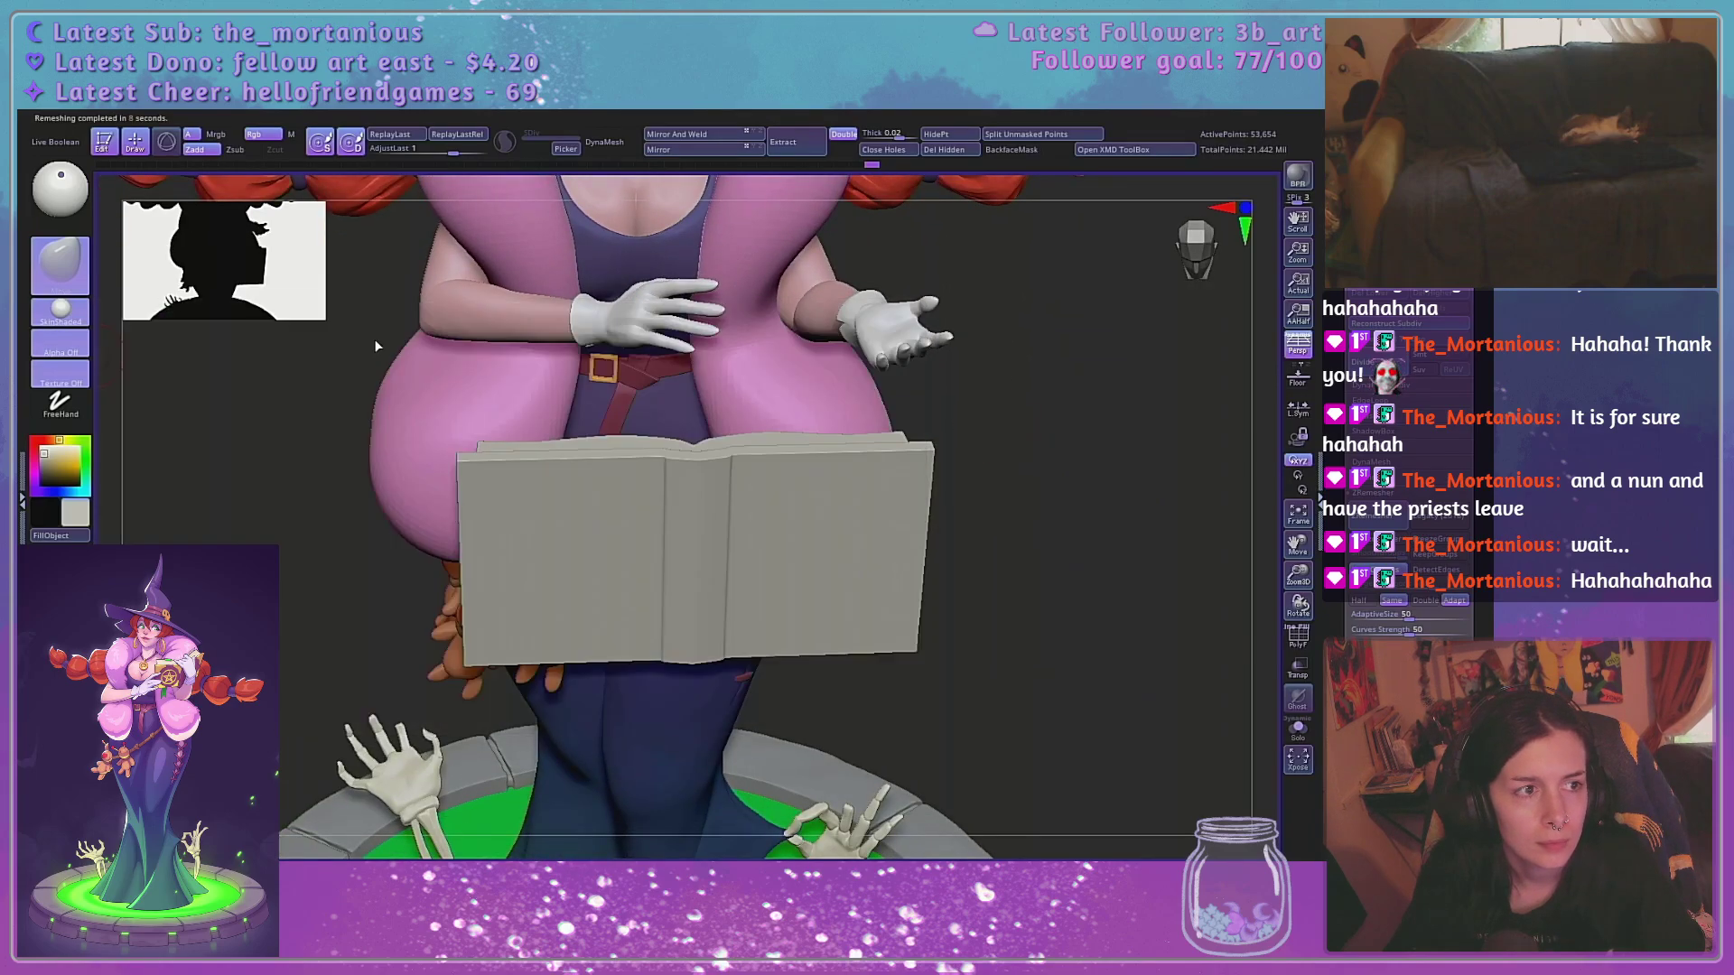
left_click_drag(79, 517, 627, 374)
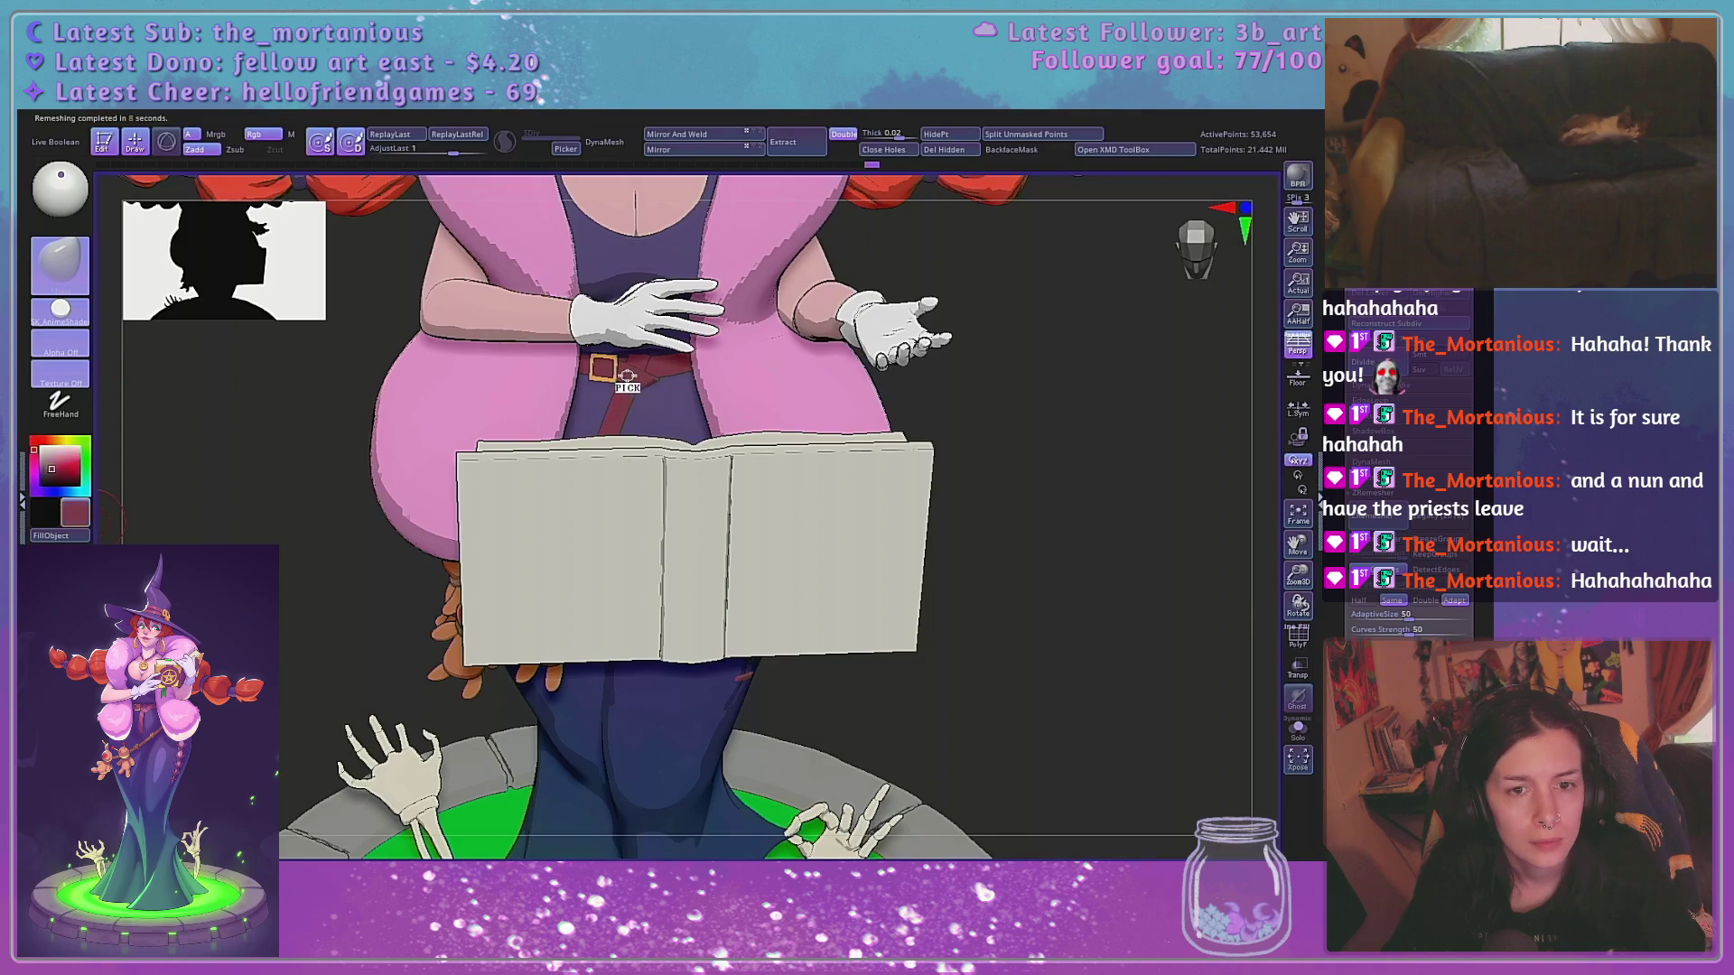
left_click(61, 312)
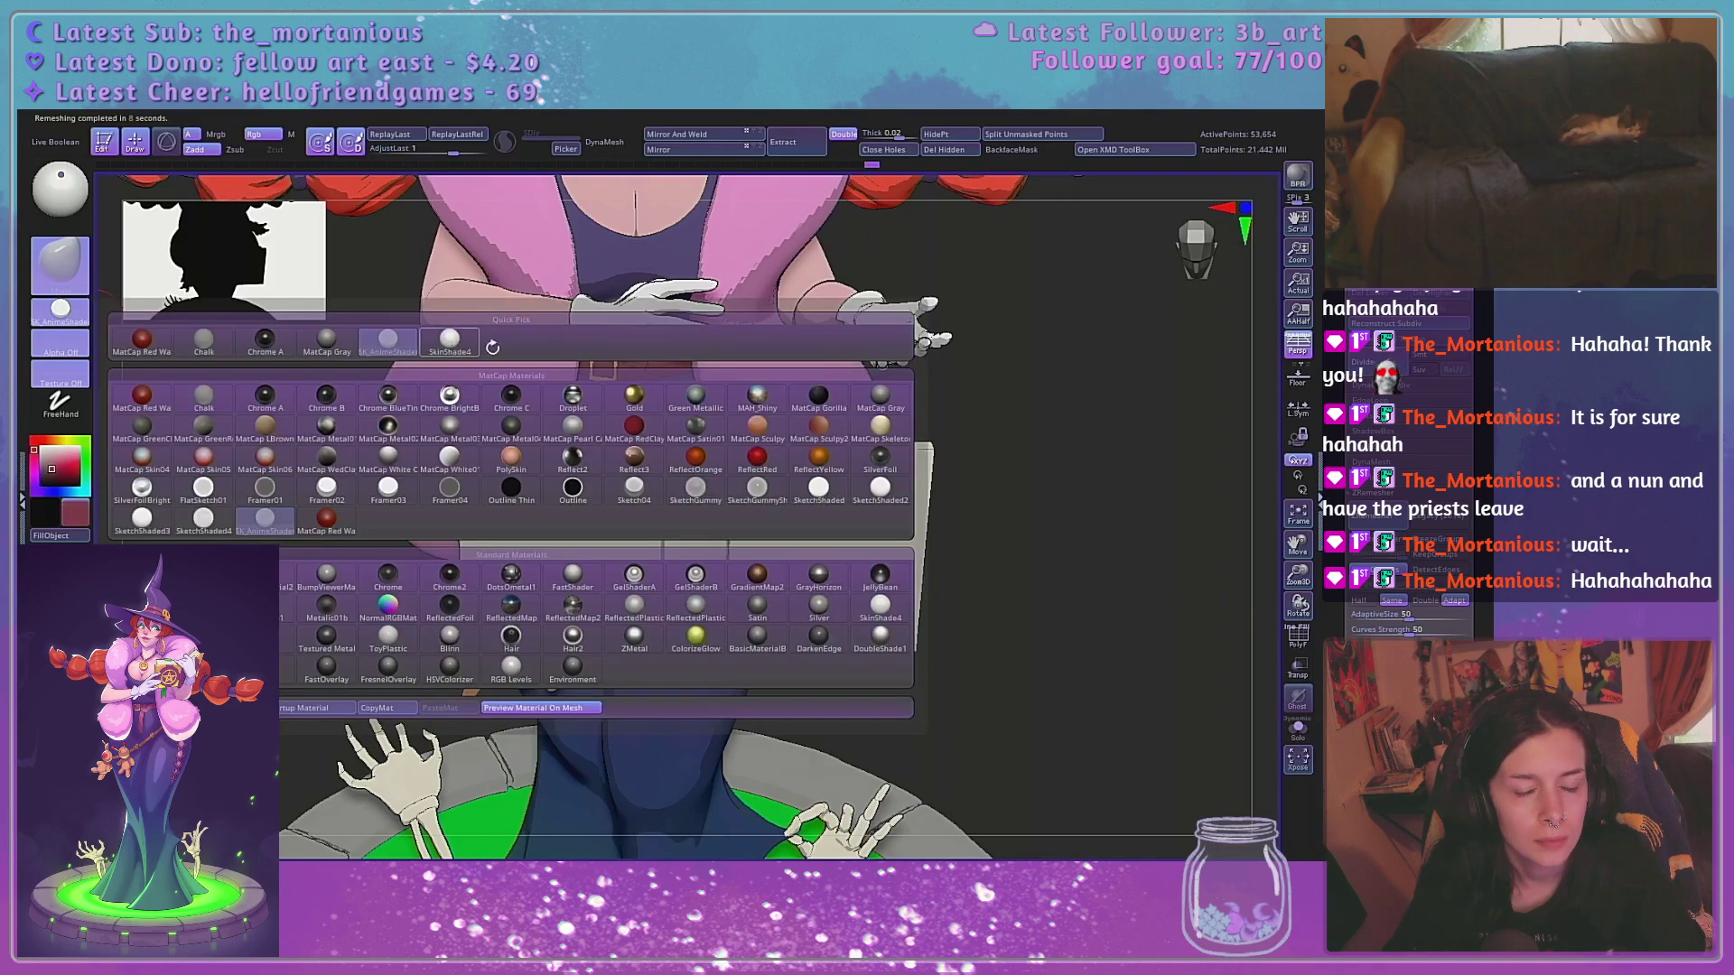
left_click(474, 344)
mouse_move(1055, 477)
left_mouse_down()
mouse_move(1025, 455)
mouse_move(1061, 445)
mouse_move(1103, 464)
mouse_move(1103, 425)
left_mouse_up()
left_click_drag(1298, 575, 1298, 633)
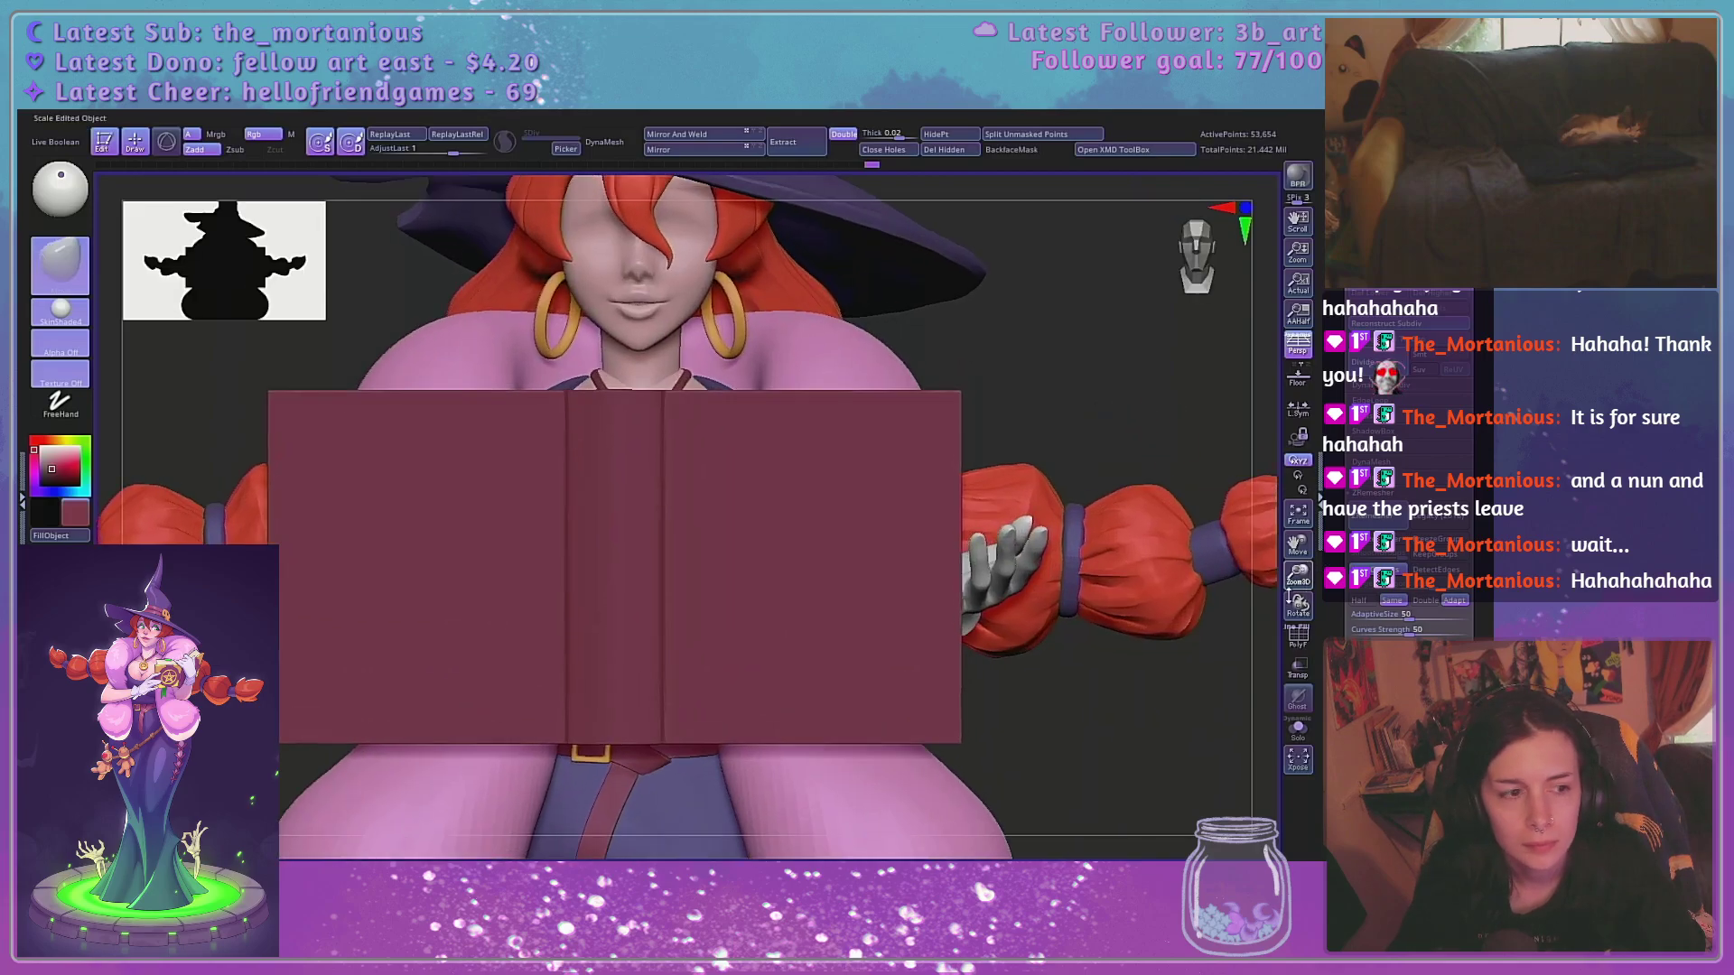
Group the book's cover and page block in a new subtool folder named for the book
left_click_drag(1111, 399, 1189, 365, "alt")
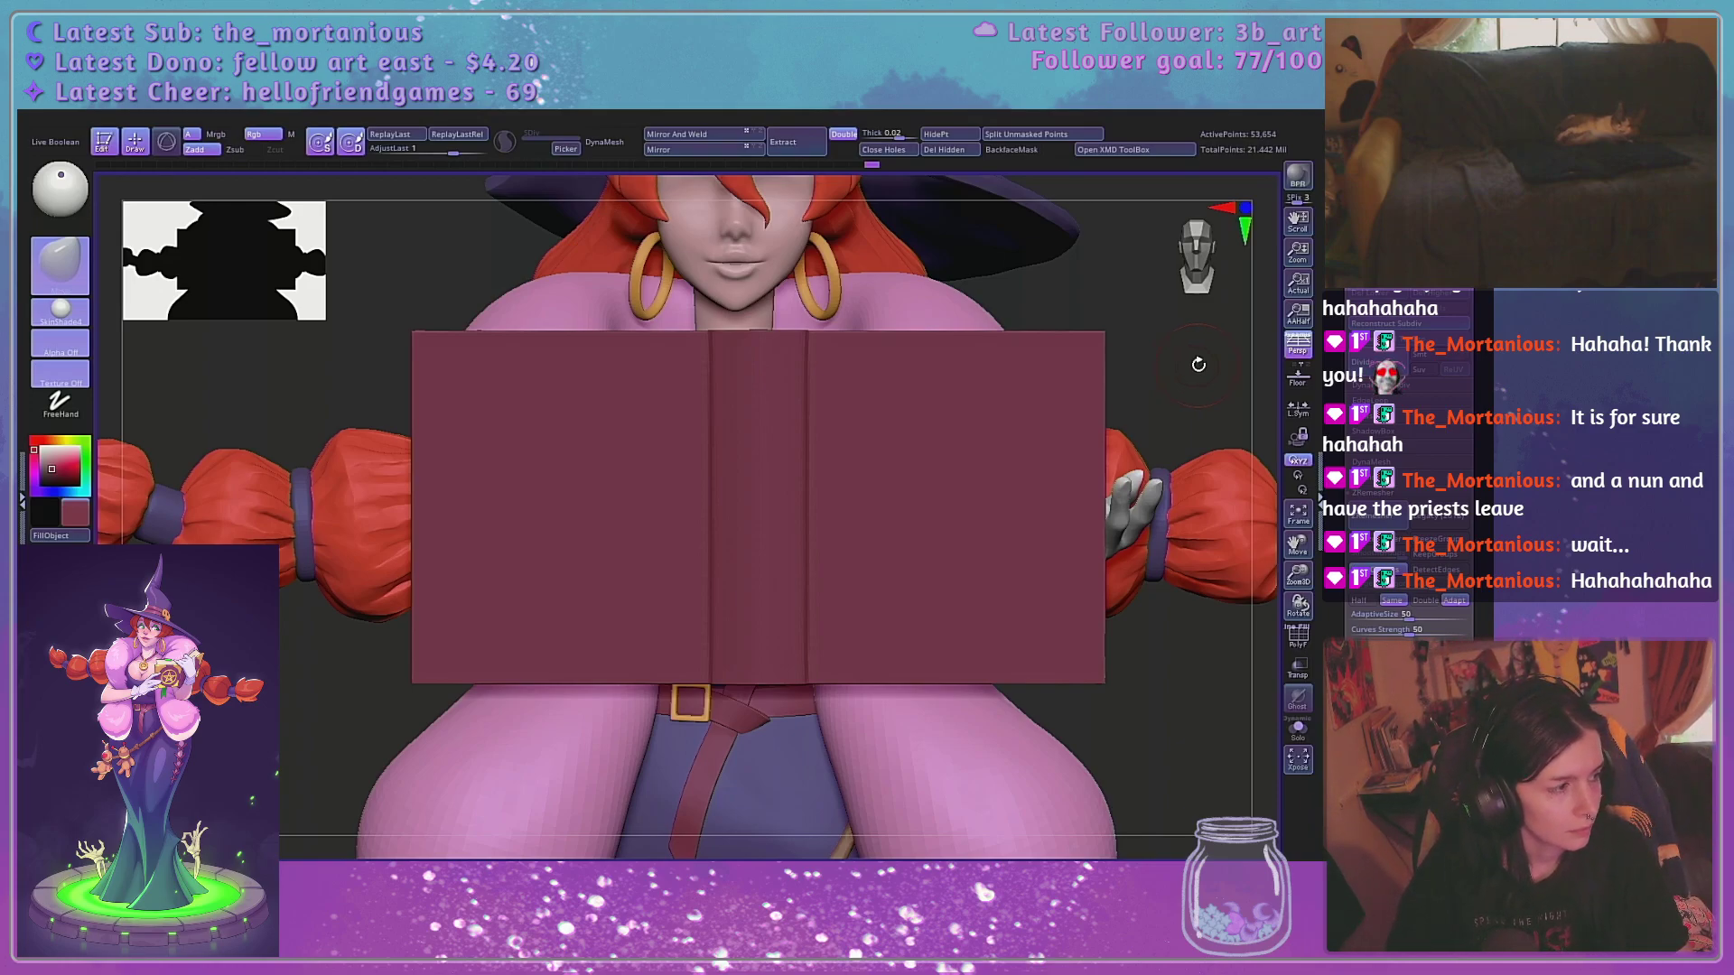
left_click_drag(1178, 395, 967, 512)
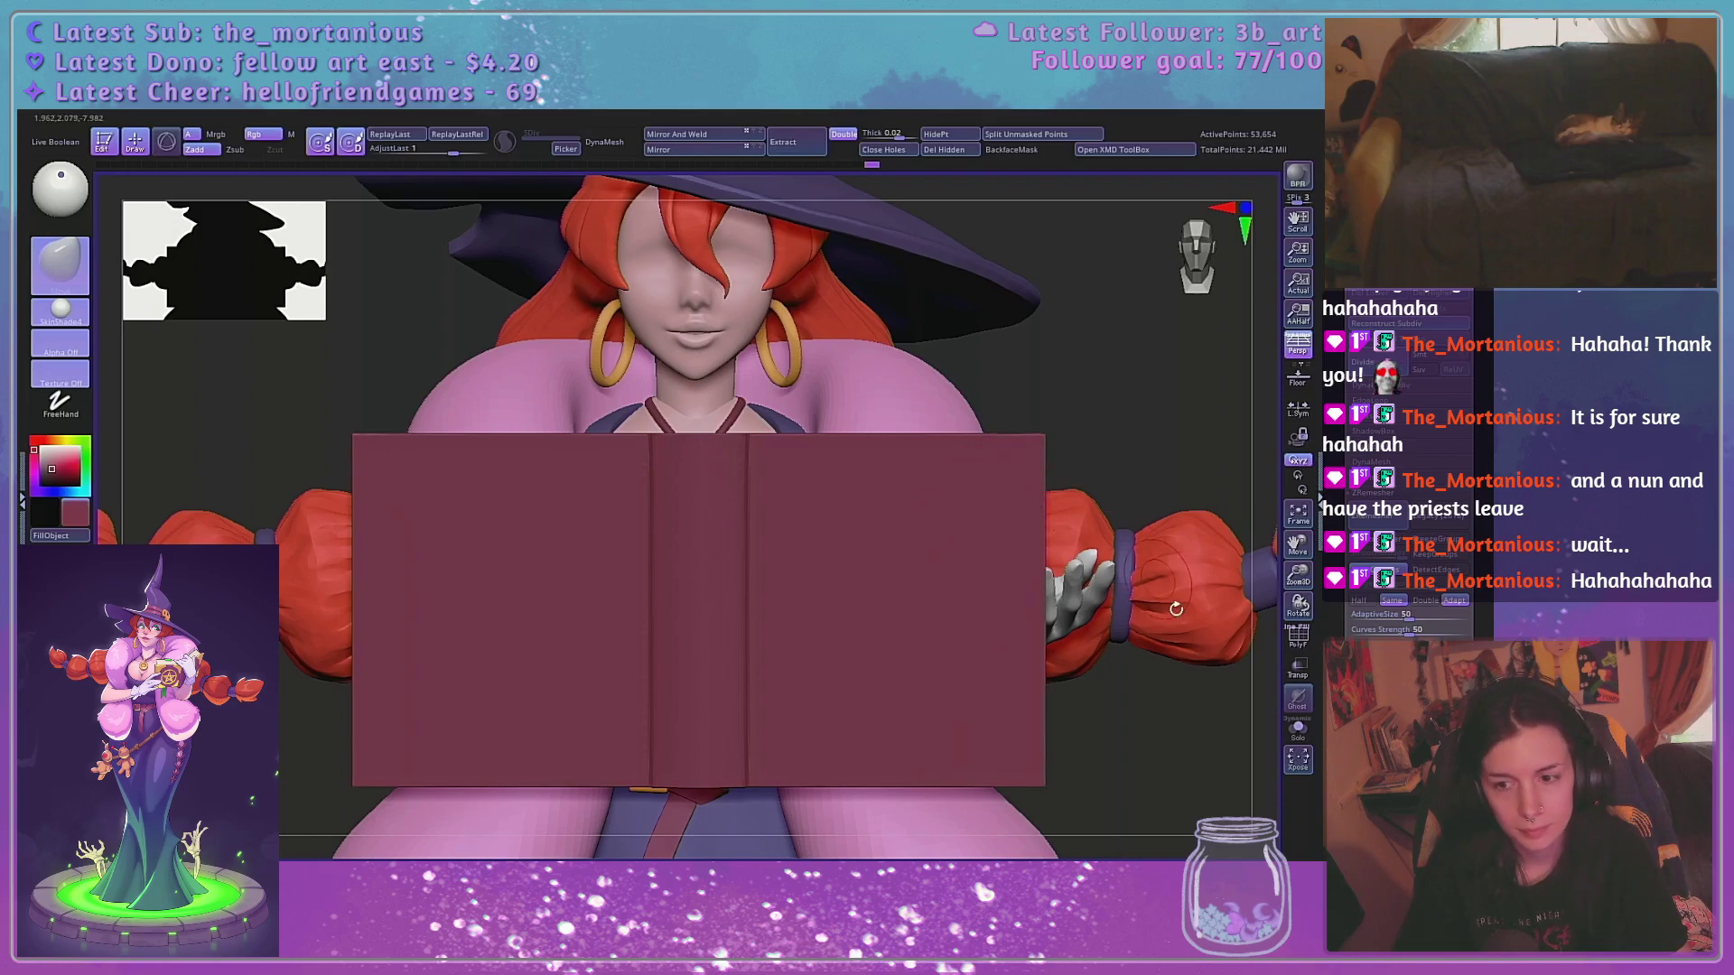
left_click_drag(1139, 406, 1144, 578)
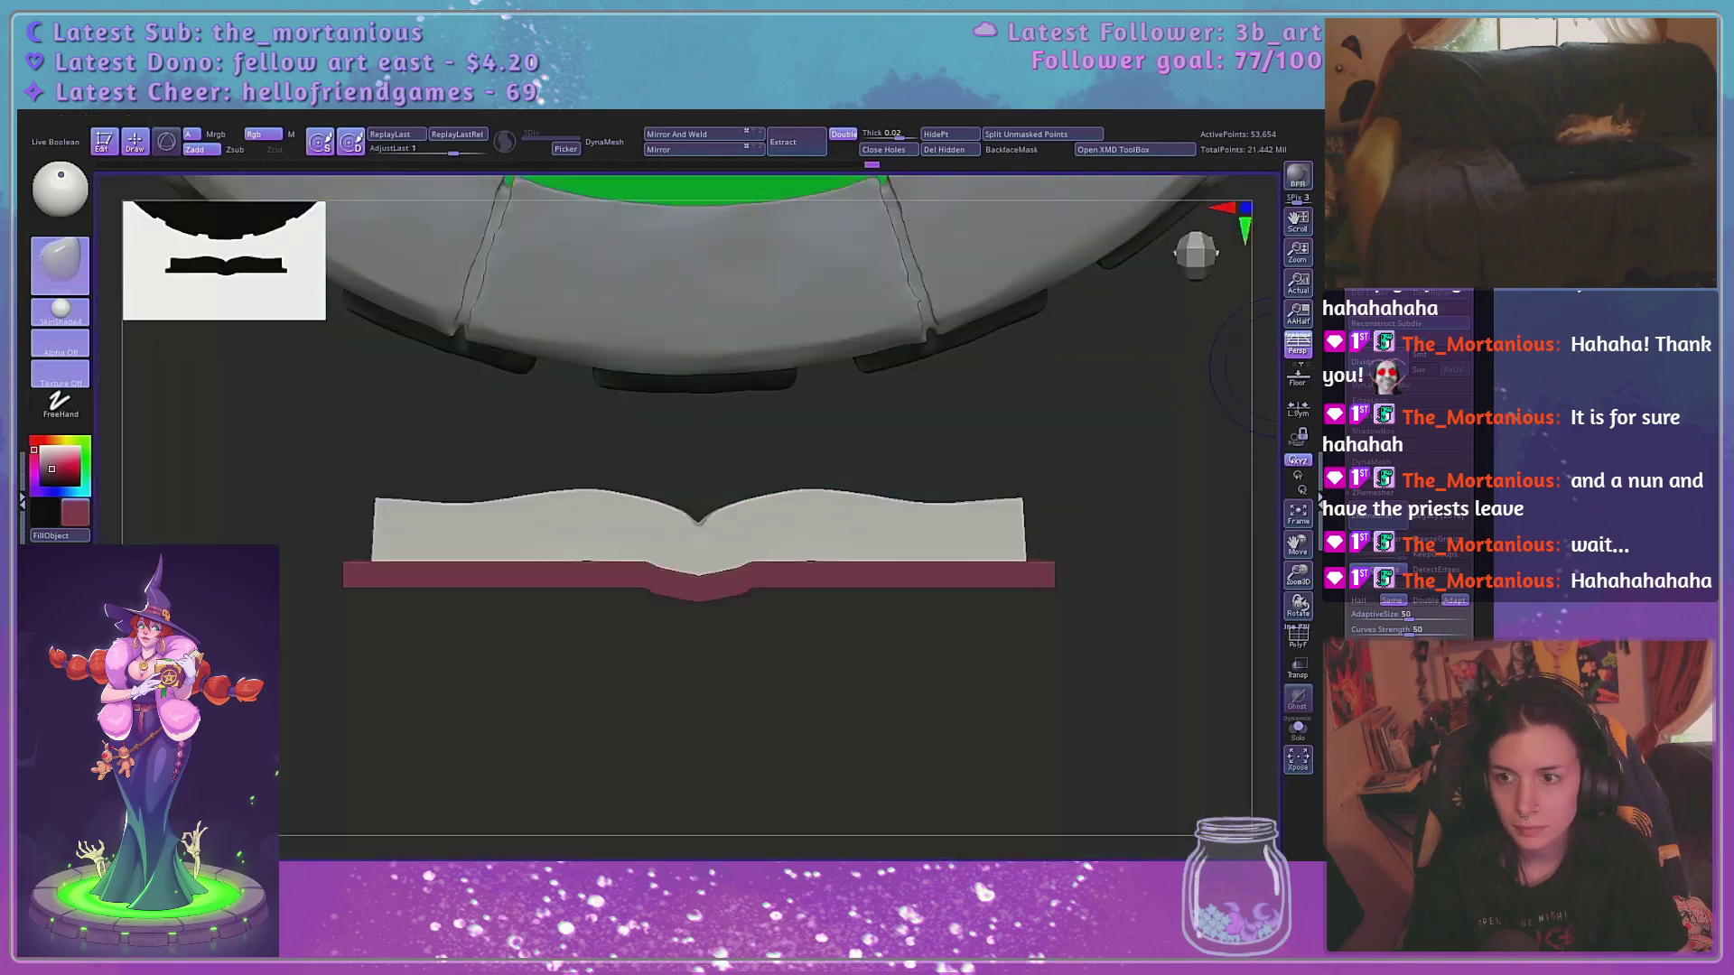
left_click(1365, 298)
left_click_drag(1299, 578, 1088, 592)
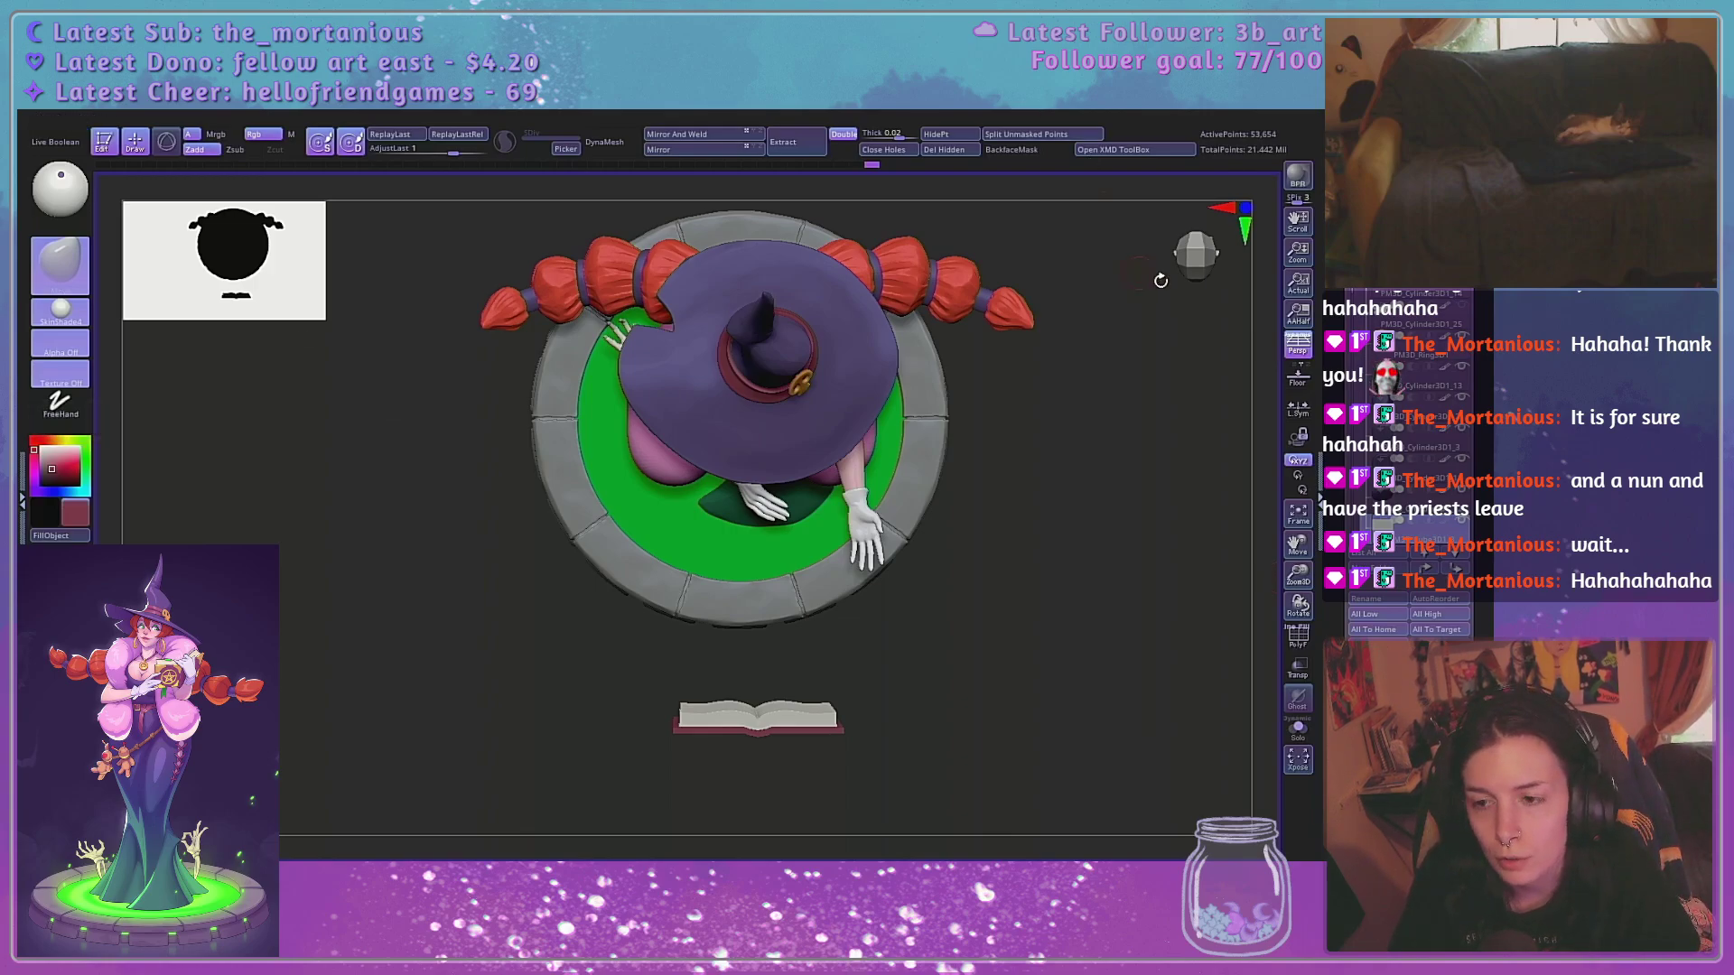
left_click_drag(1354, 506, 1354, 537)
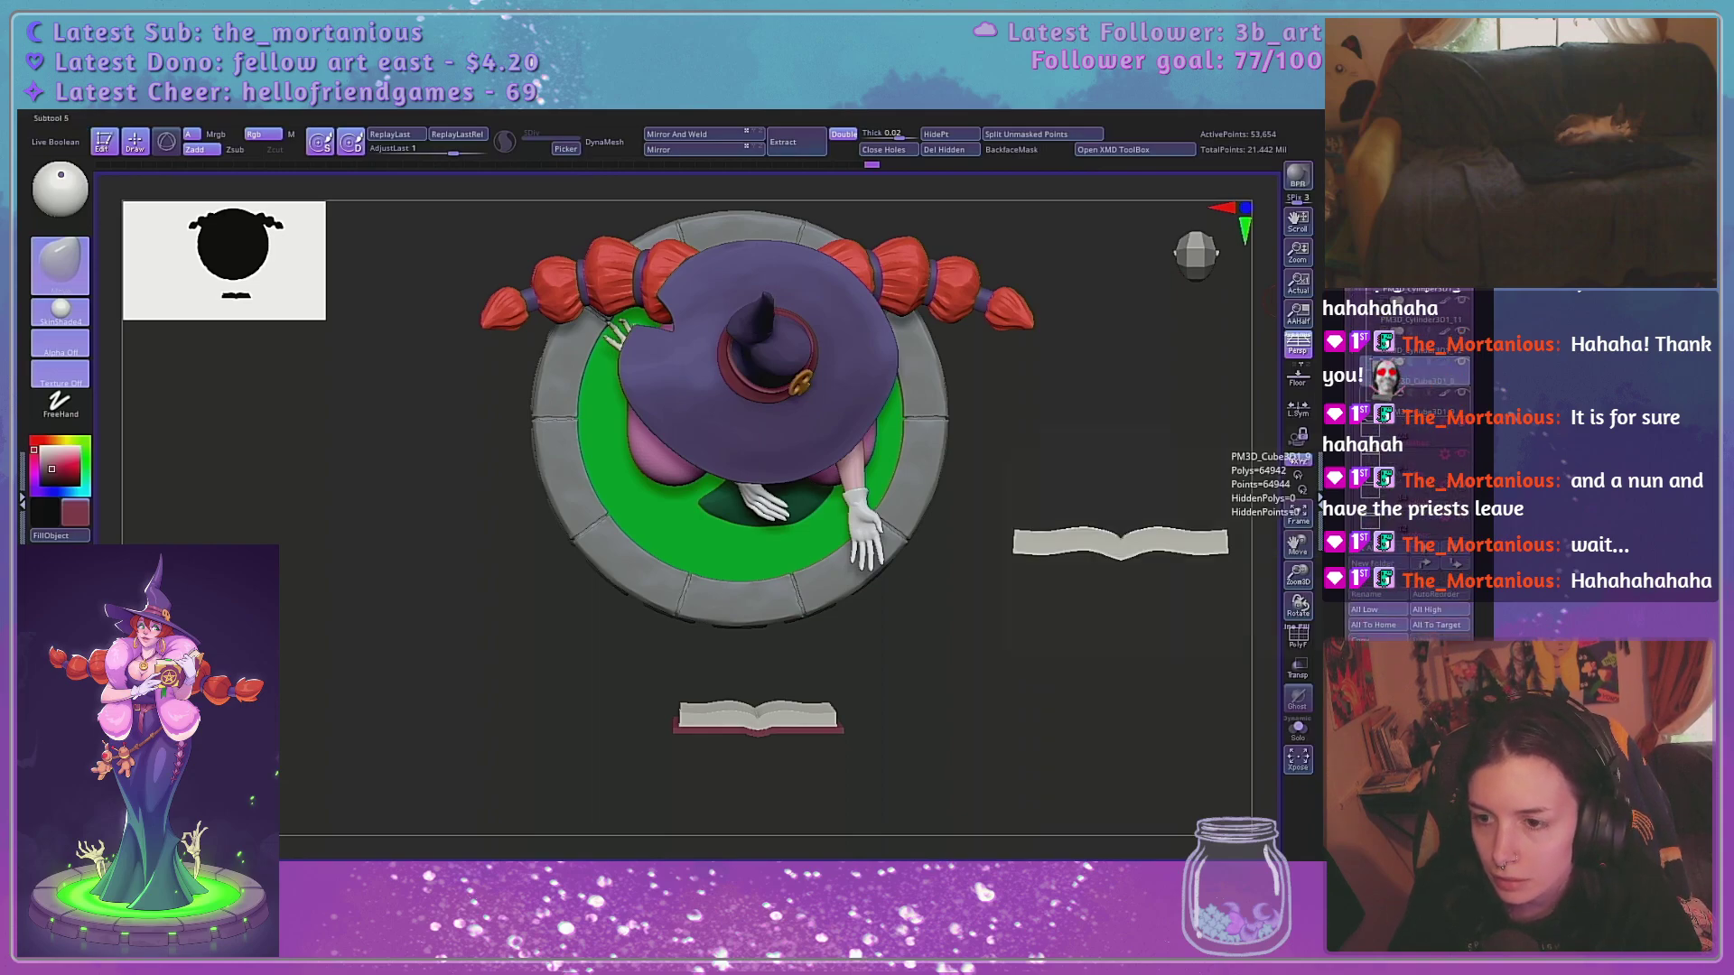
left_click(1373, 562)
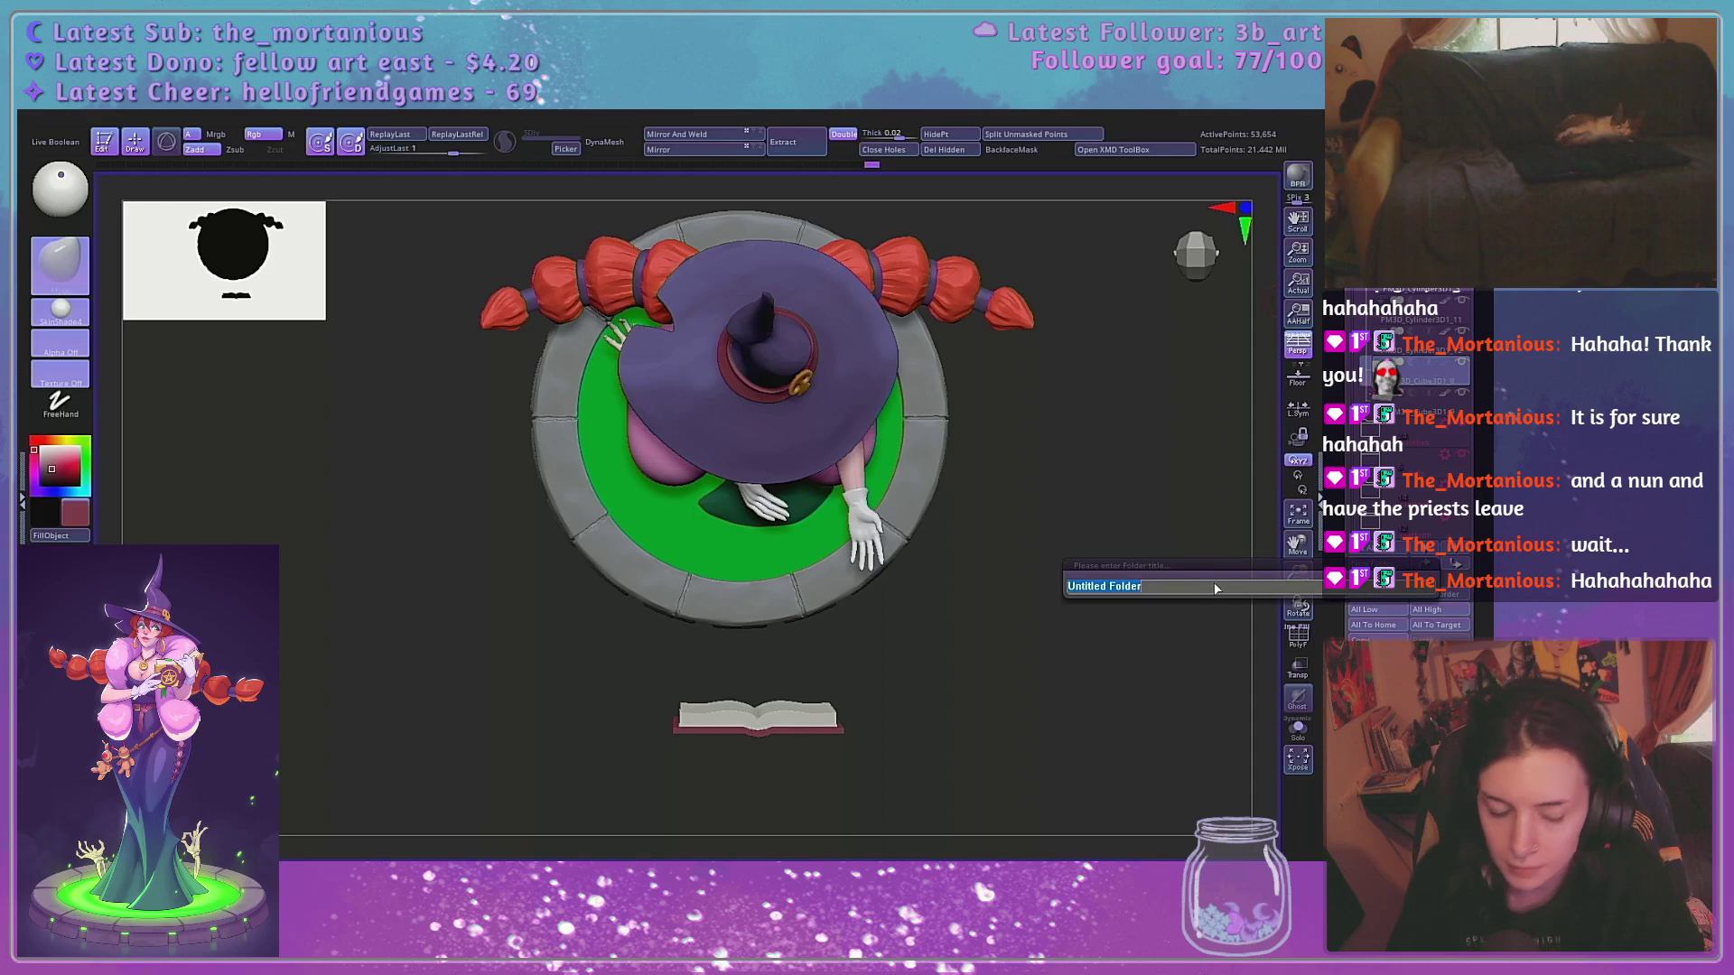
type("bo")
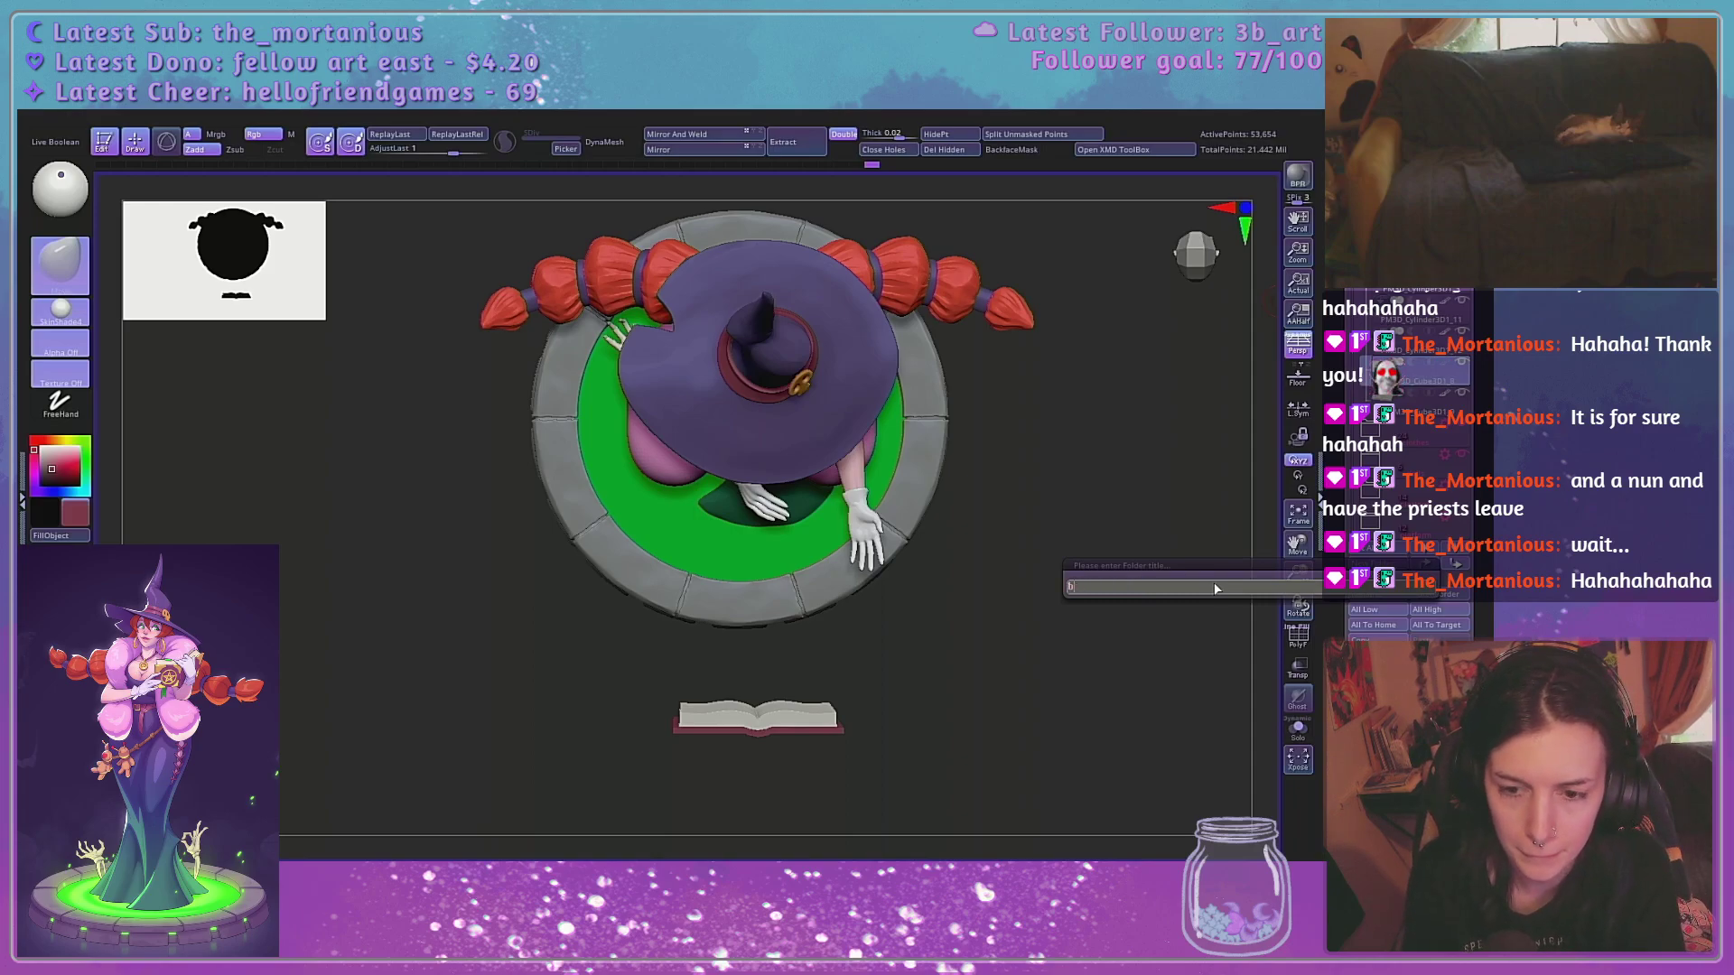
key("Return")
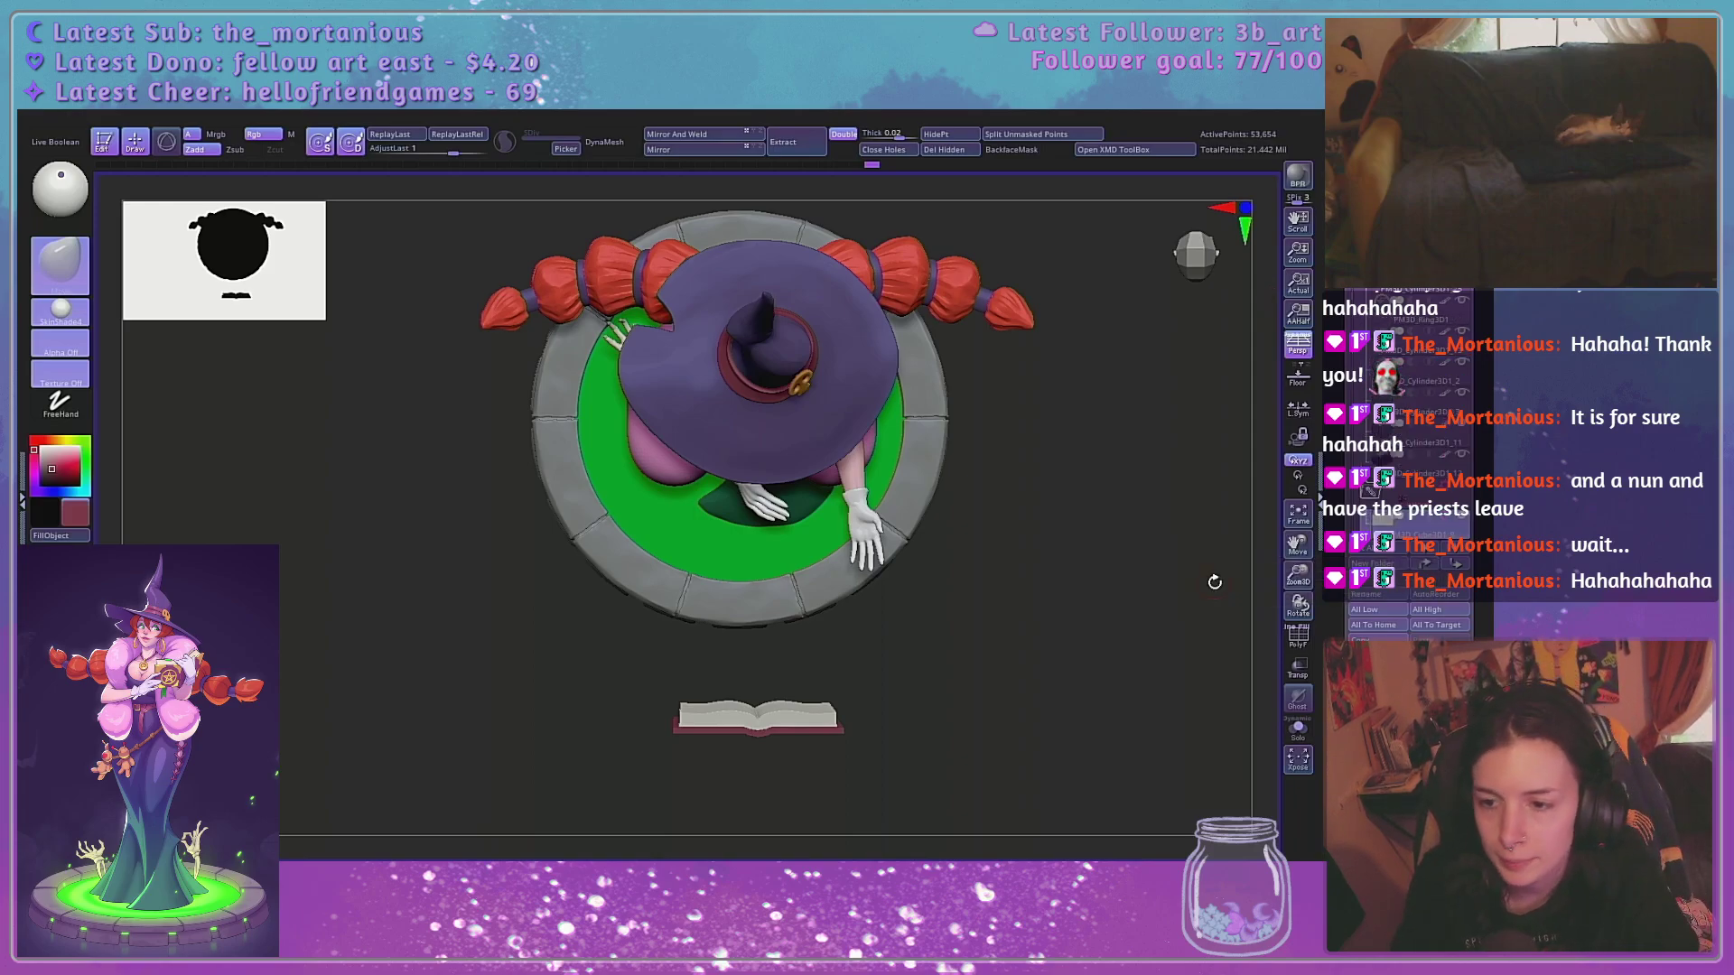
left_click_drag(1354, 511, 1354, 528)
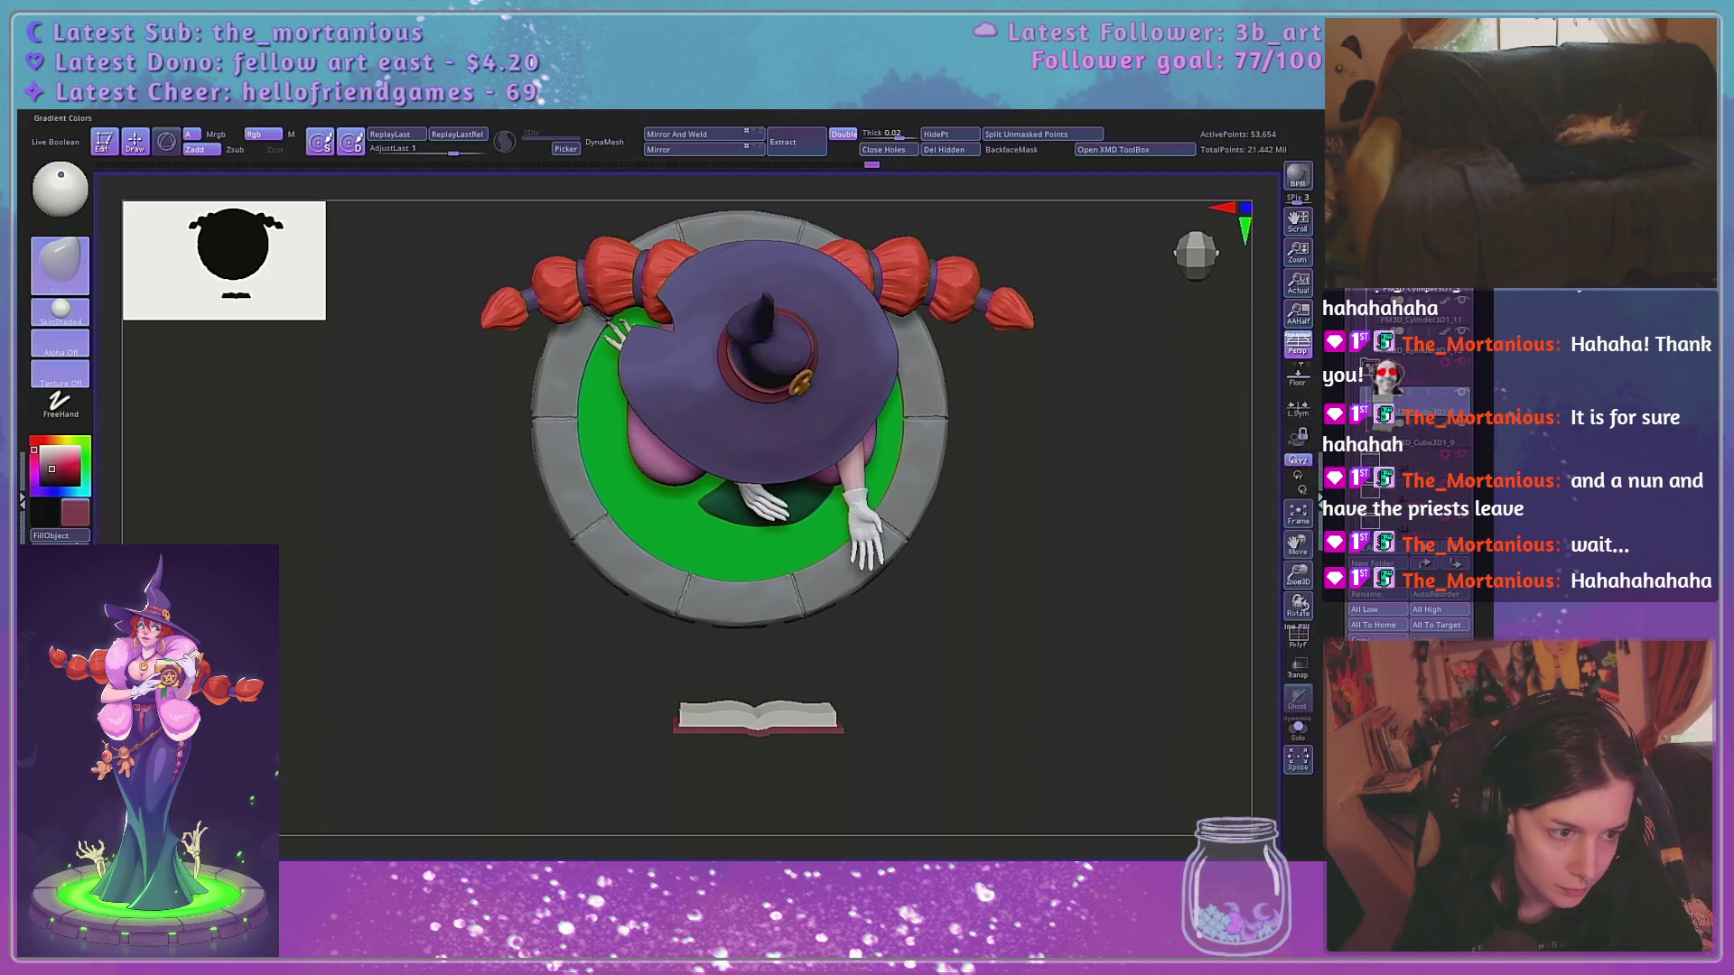
left_click_drag(956, 633, 949, 570, "alt")
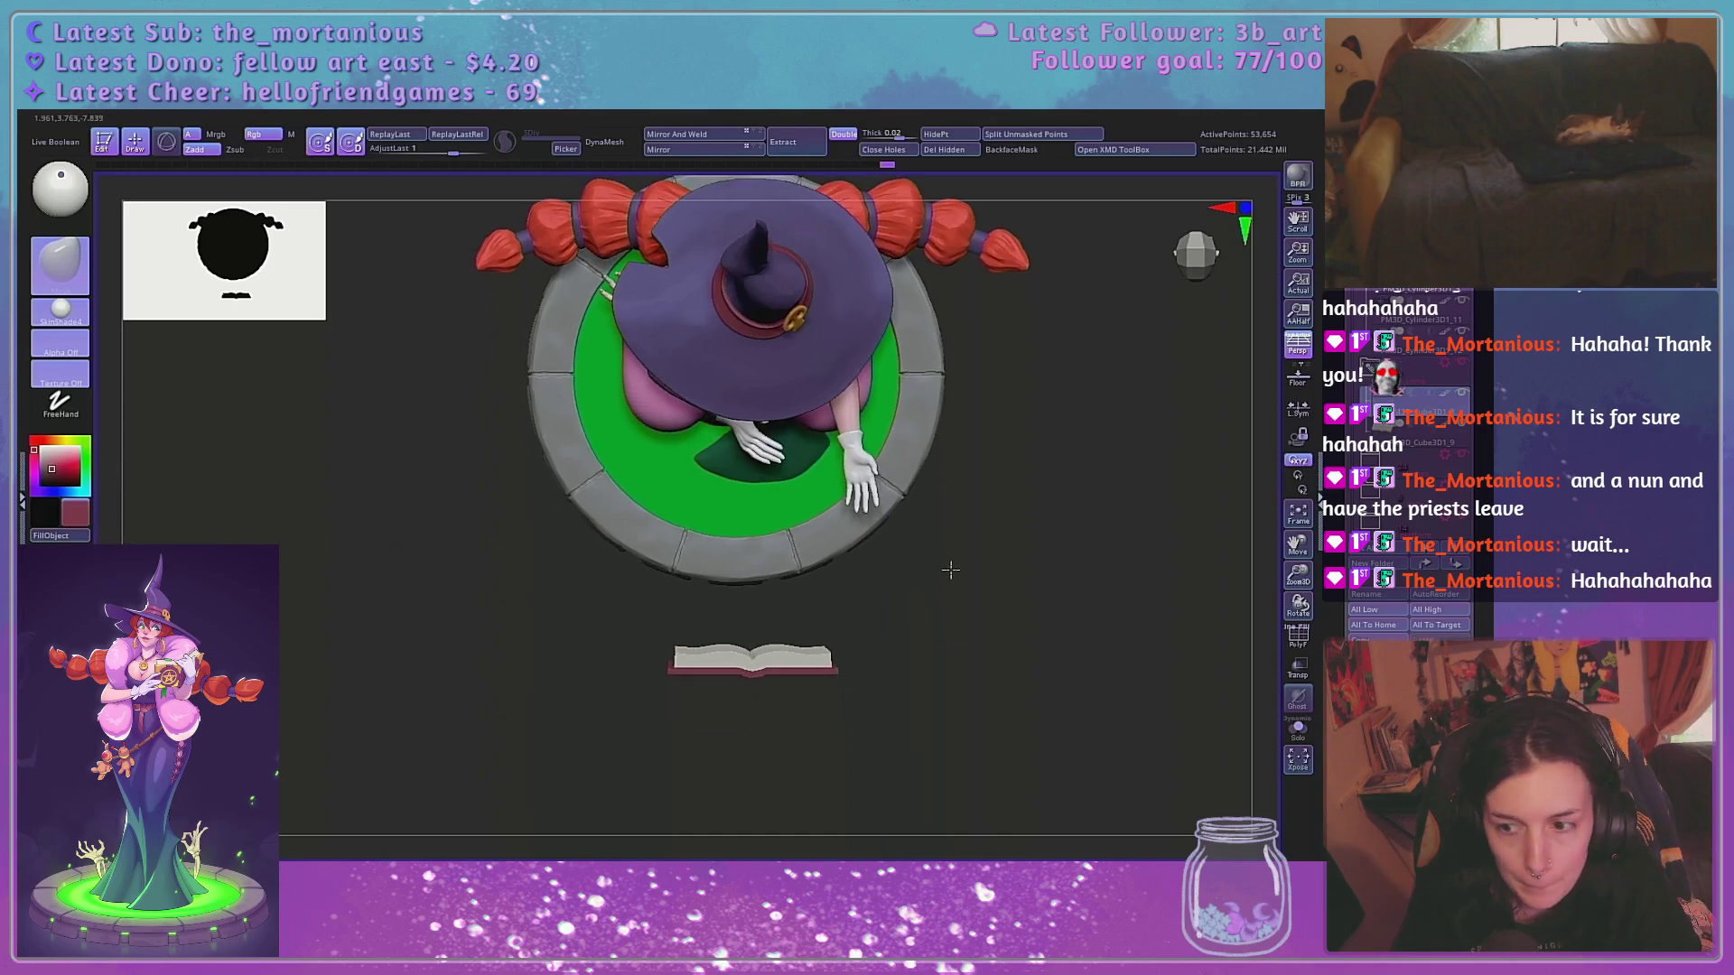
left_click_drag(1353, 452, 1354, 492)
Hide the folders holding the witch's body, clothes, dolls and platform, leaving only the book displayed
left_click(1462, 239)
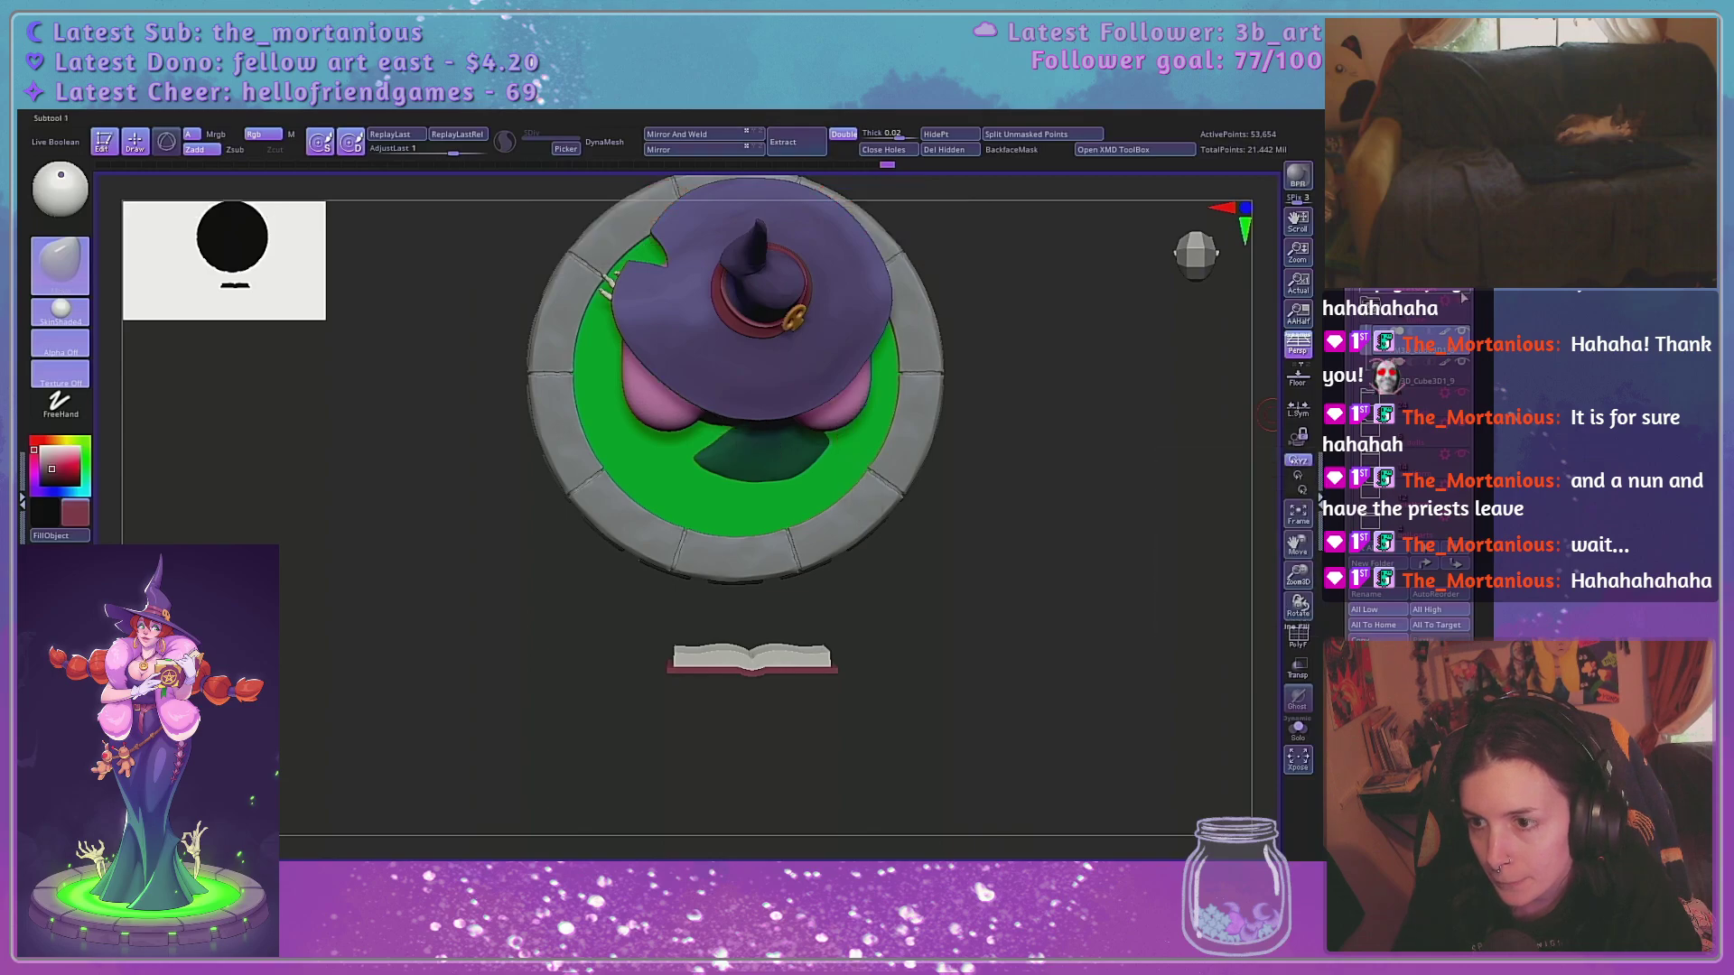
left_click(1462, 395)
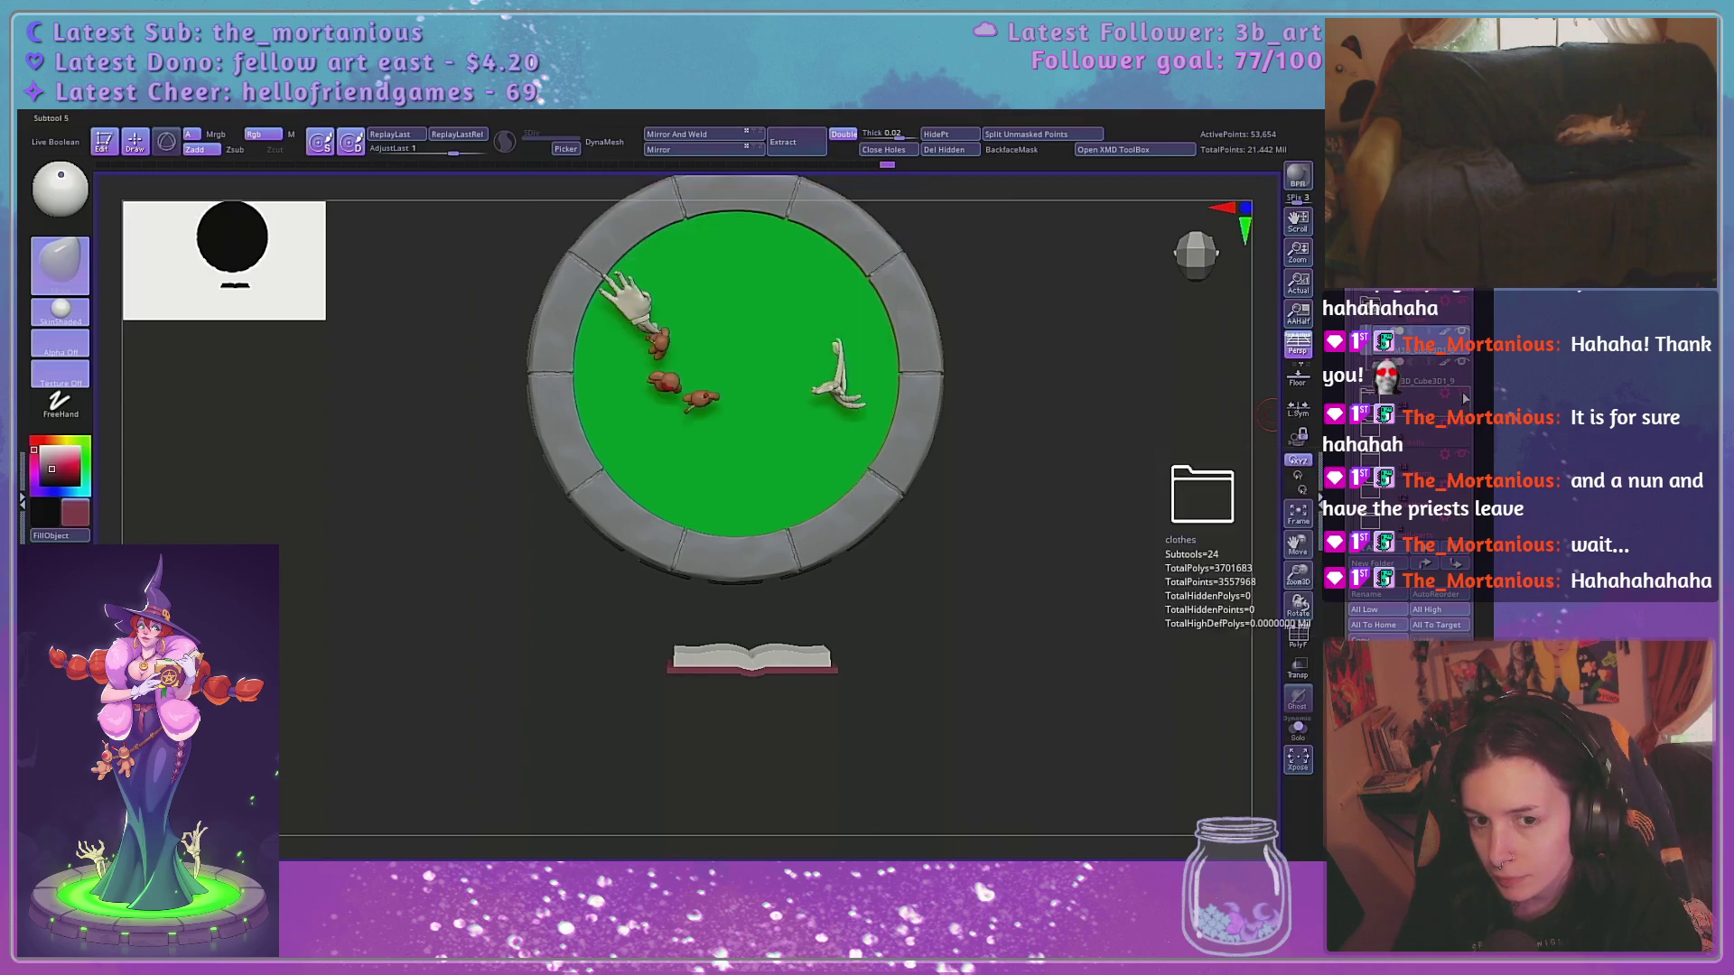
left_click(1463, 426)
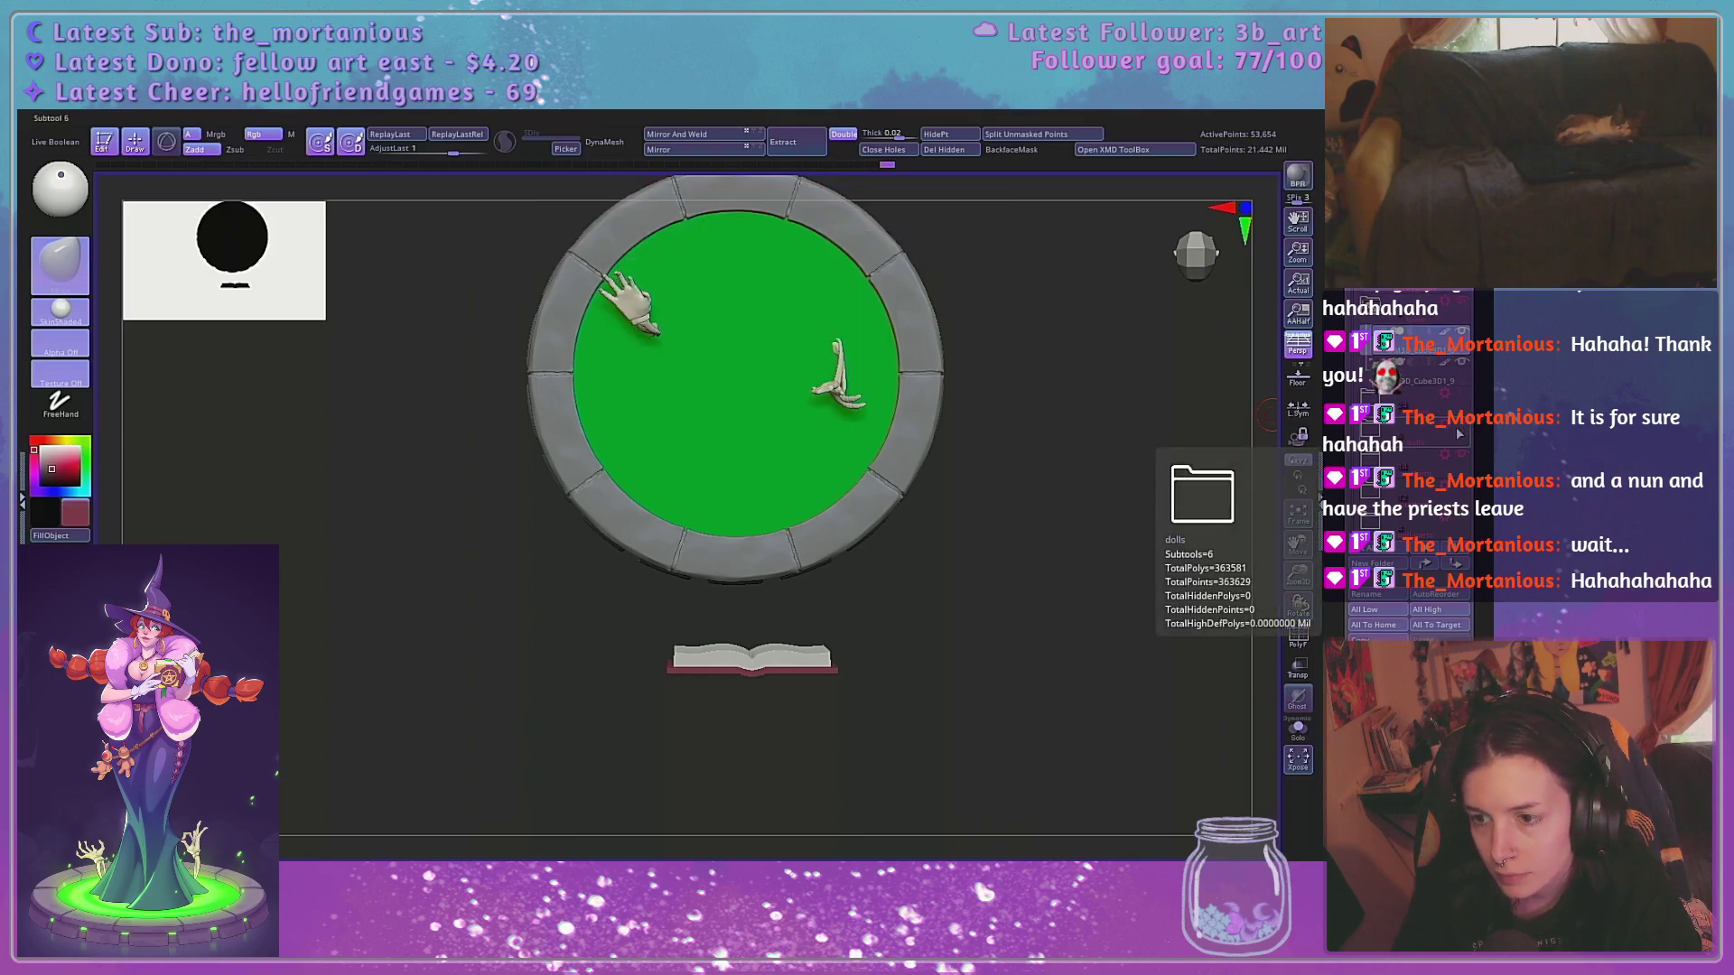
left_click(1460, 457)
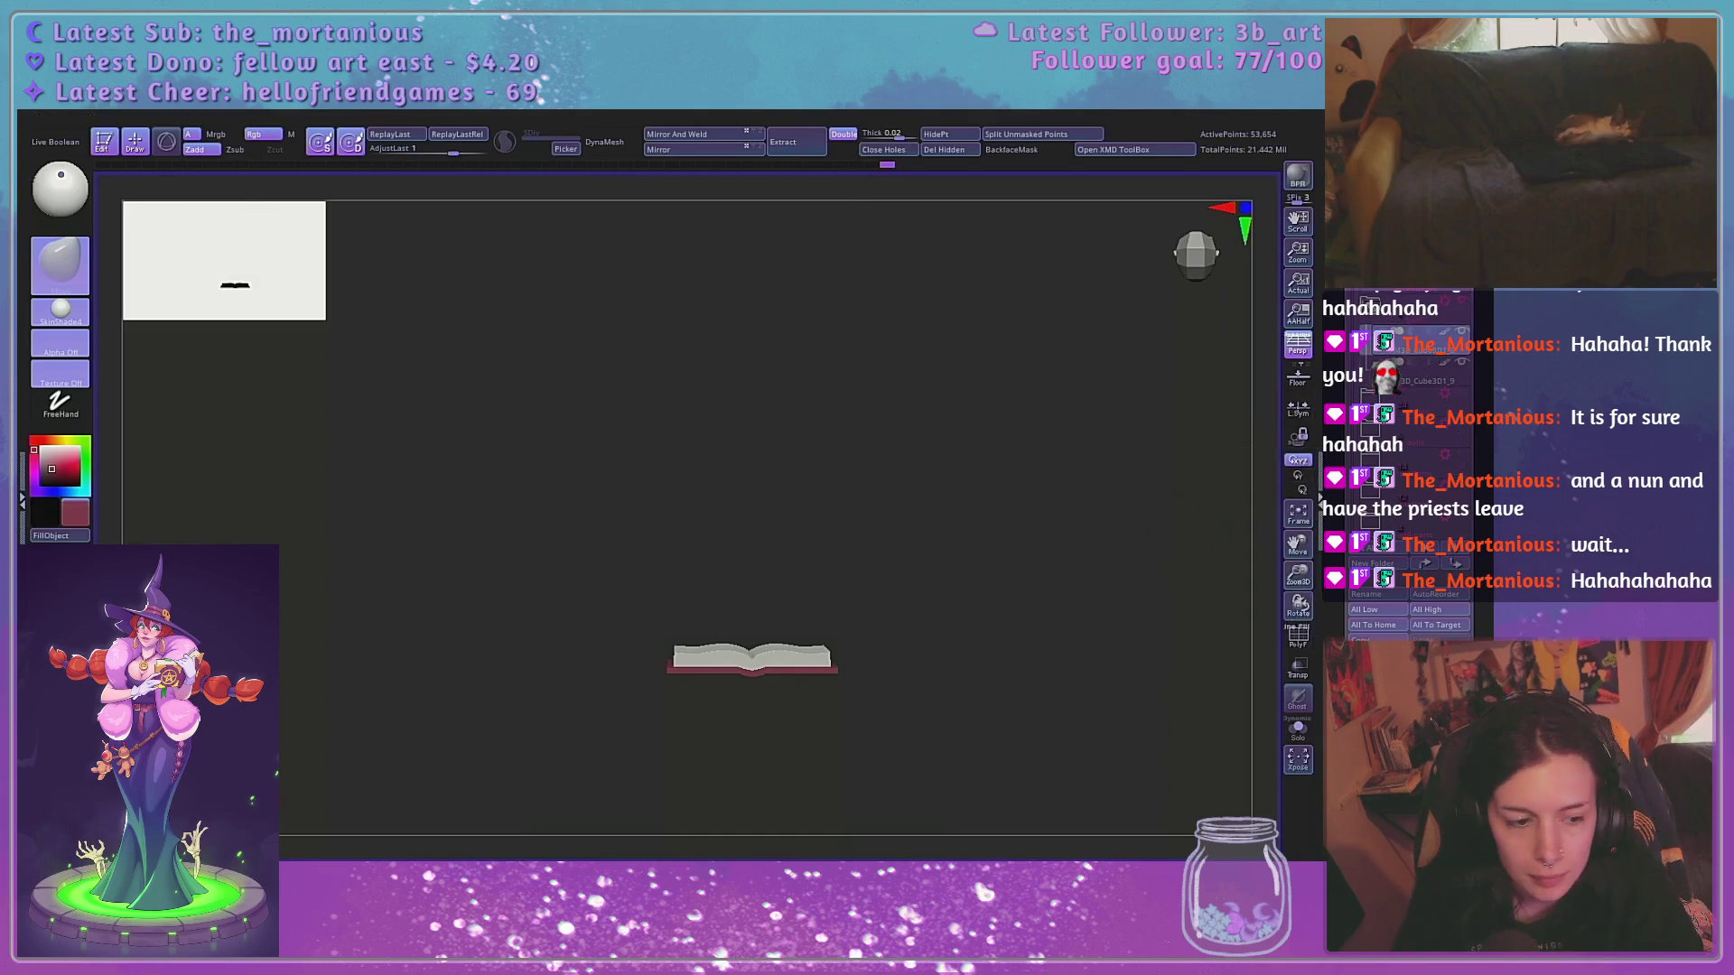
Turn on the transform gizmo for the book cover and place it at the cover's unmasked mesh centre
key("w")
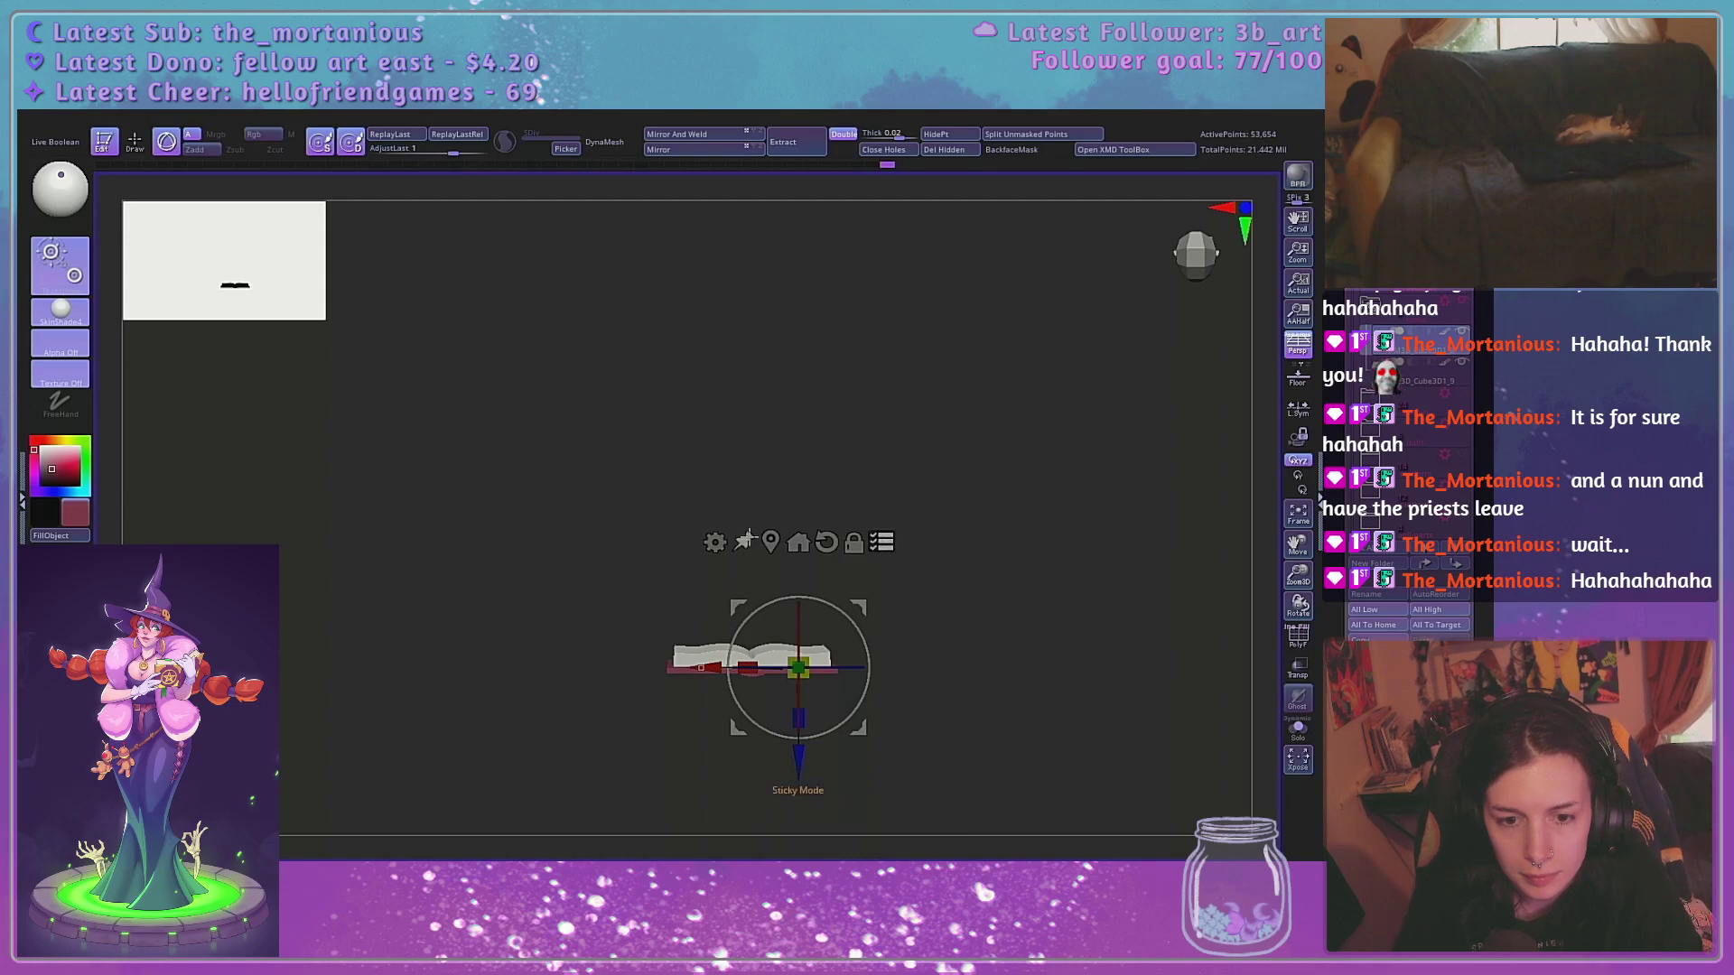
left_click(770, 540)
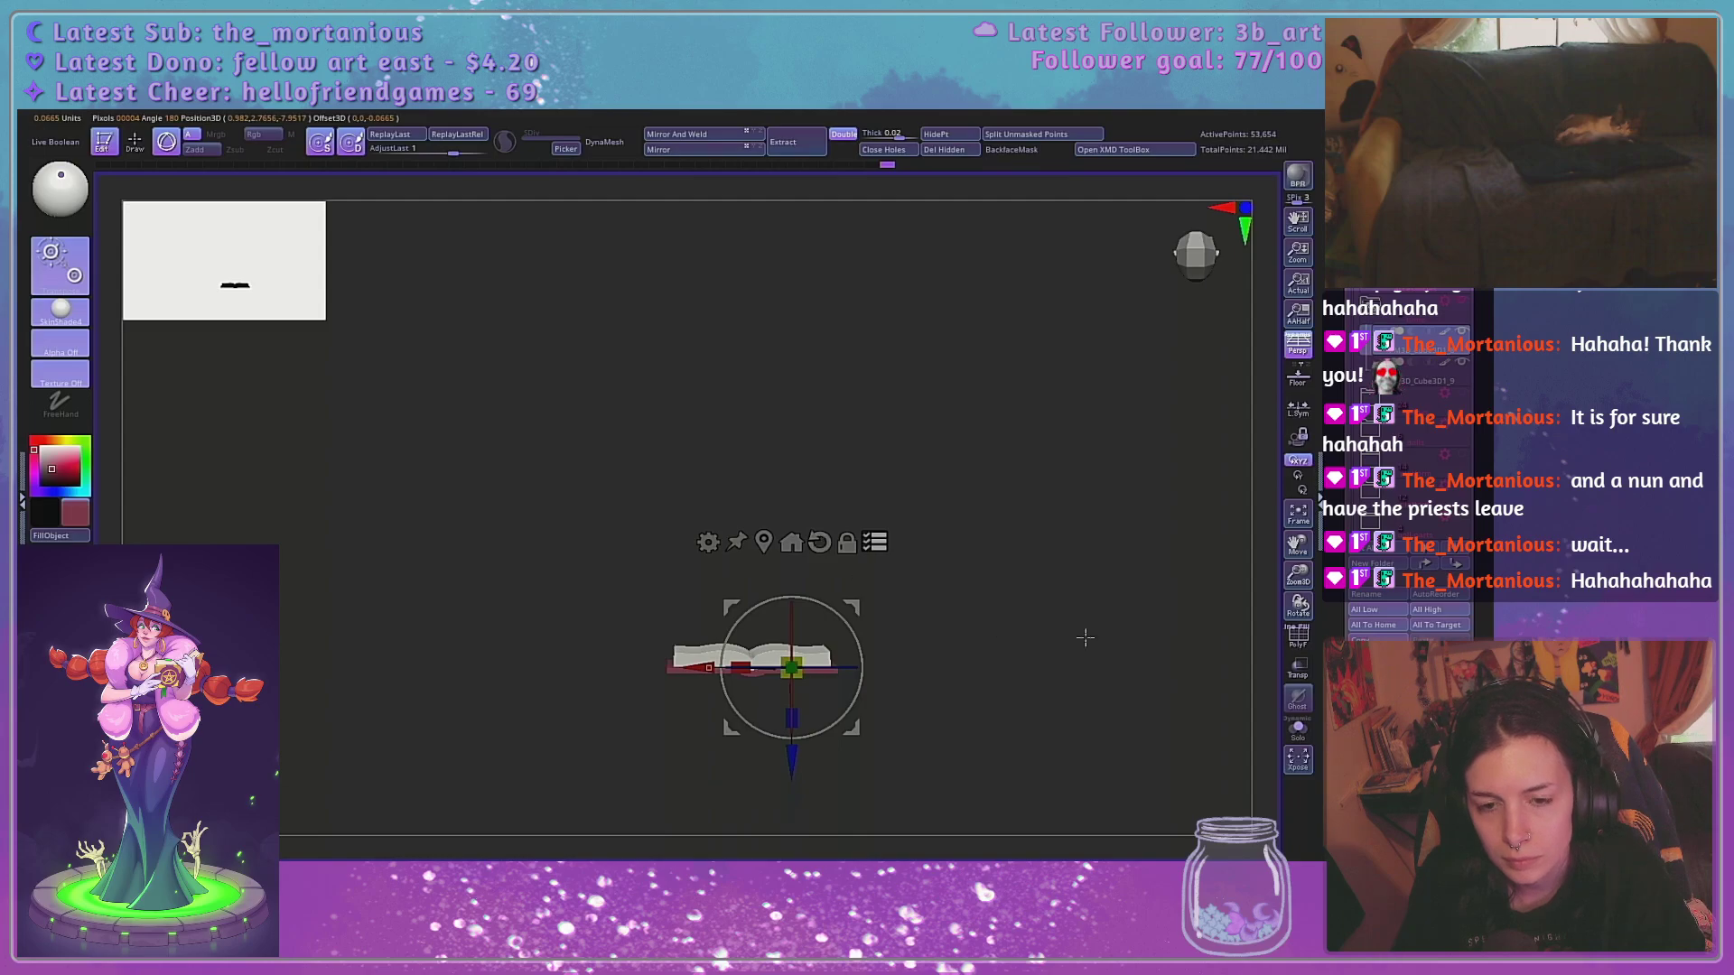
left_click(1464, 457)
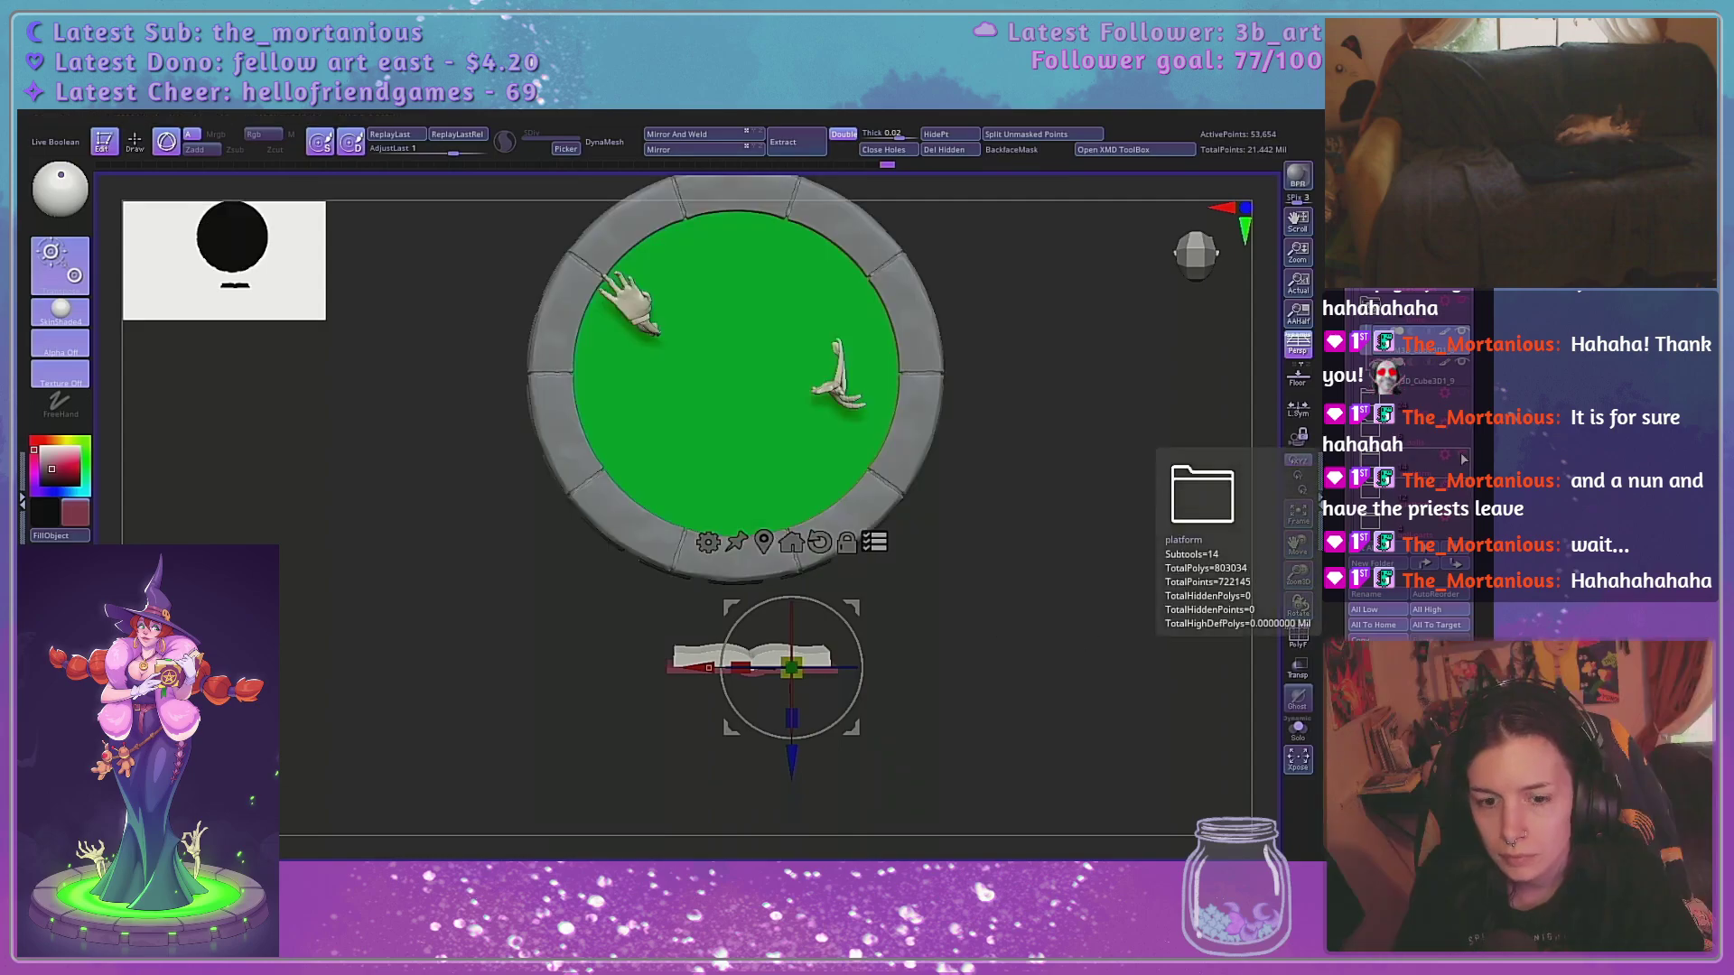
left_click(1463, 457)
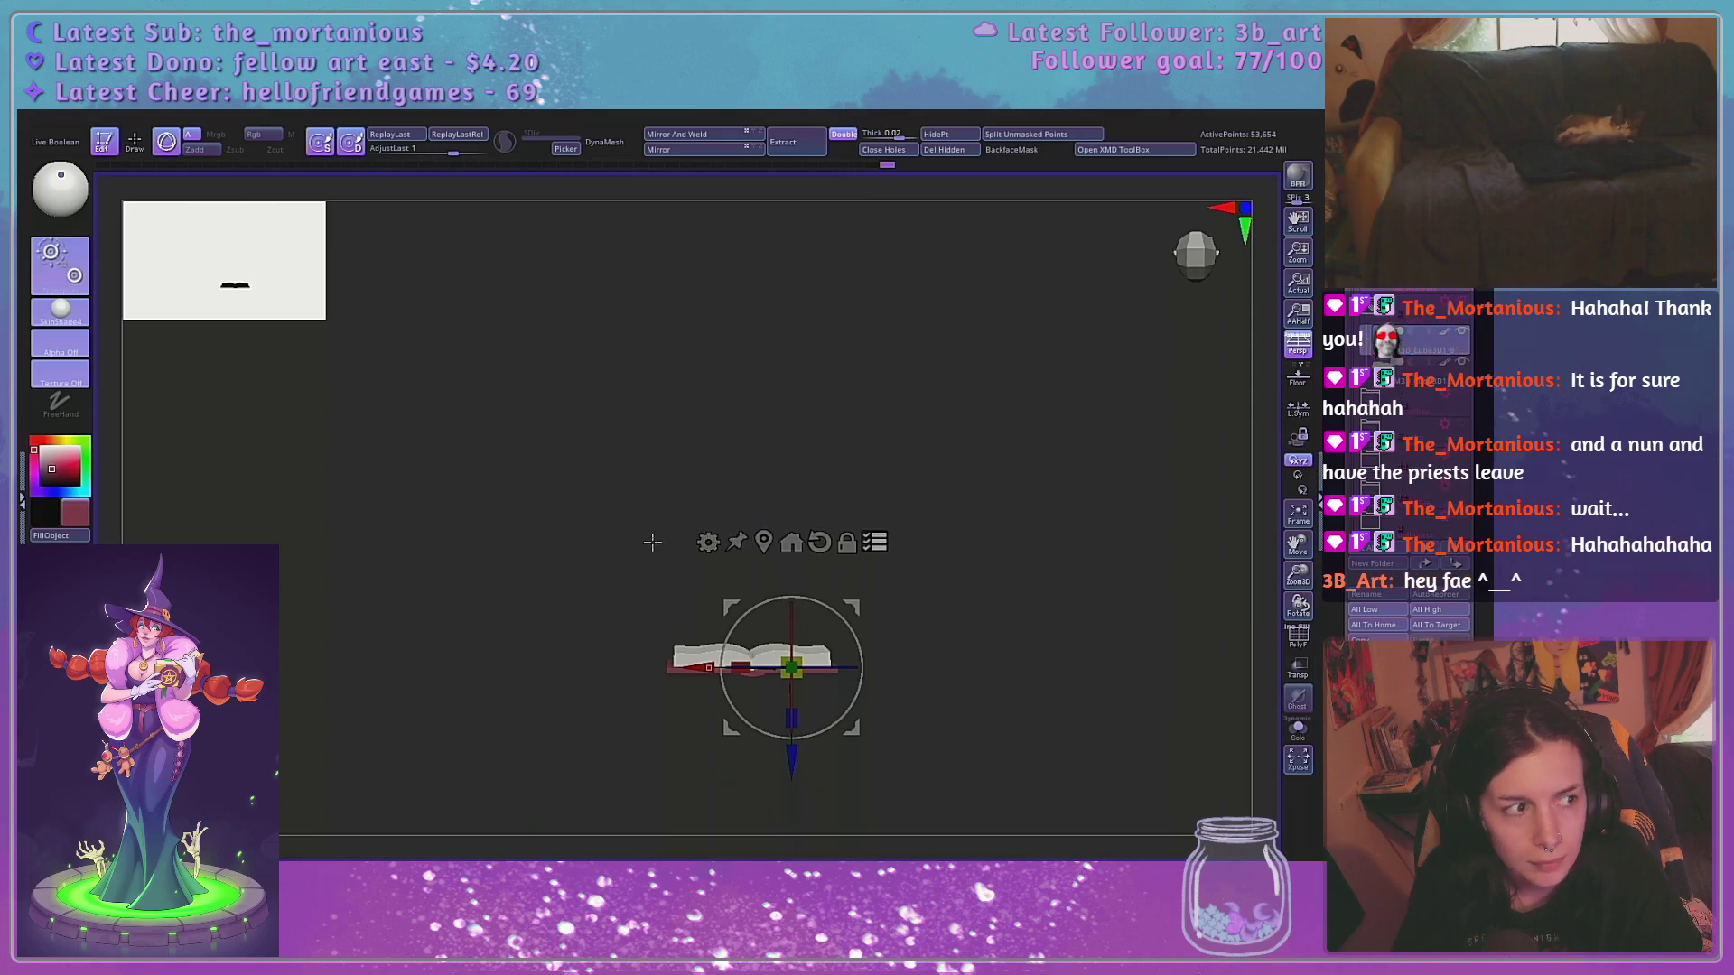
Send the book cover to the world origin with the gizmo, undo the move and repeat it
left_click(812, 544, "alt")
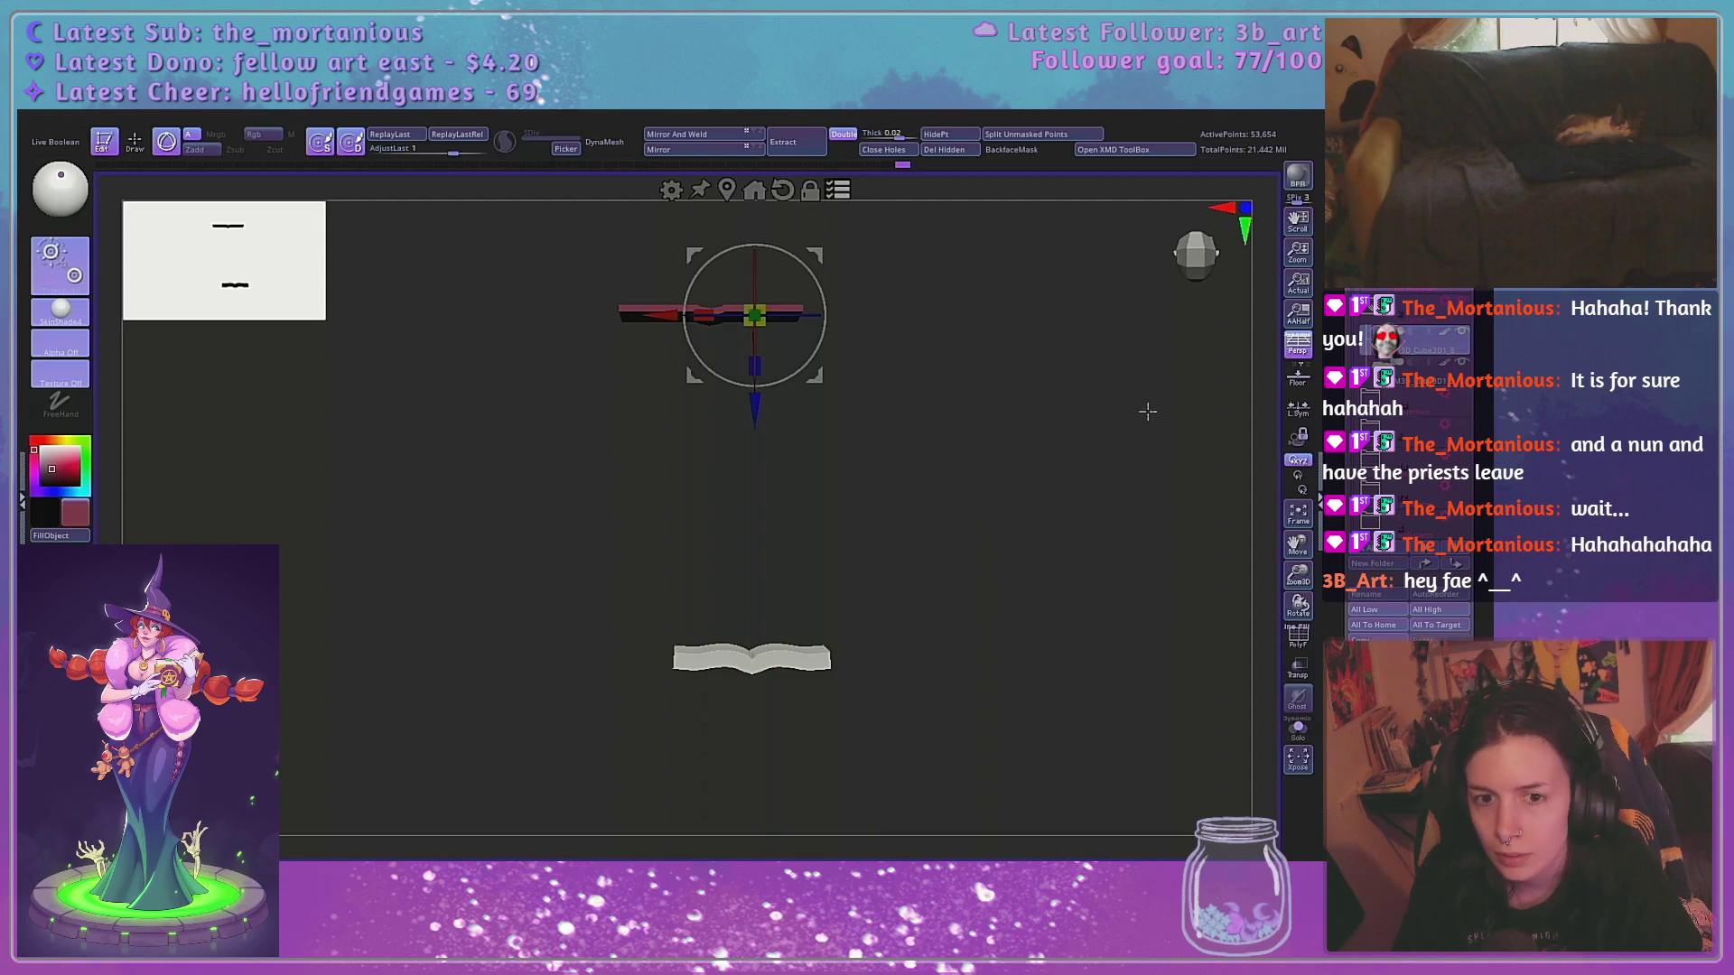
key("ctrl+z")
left_click(793, 543)
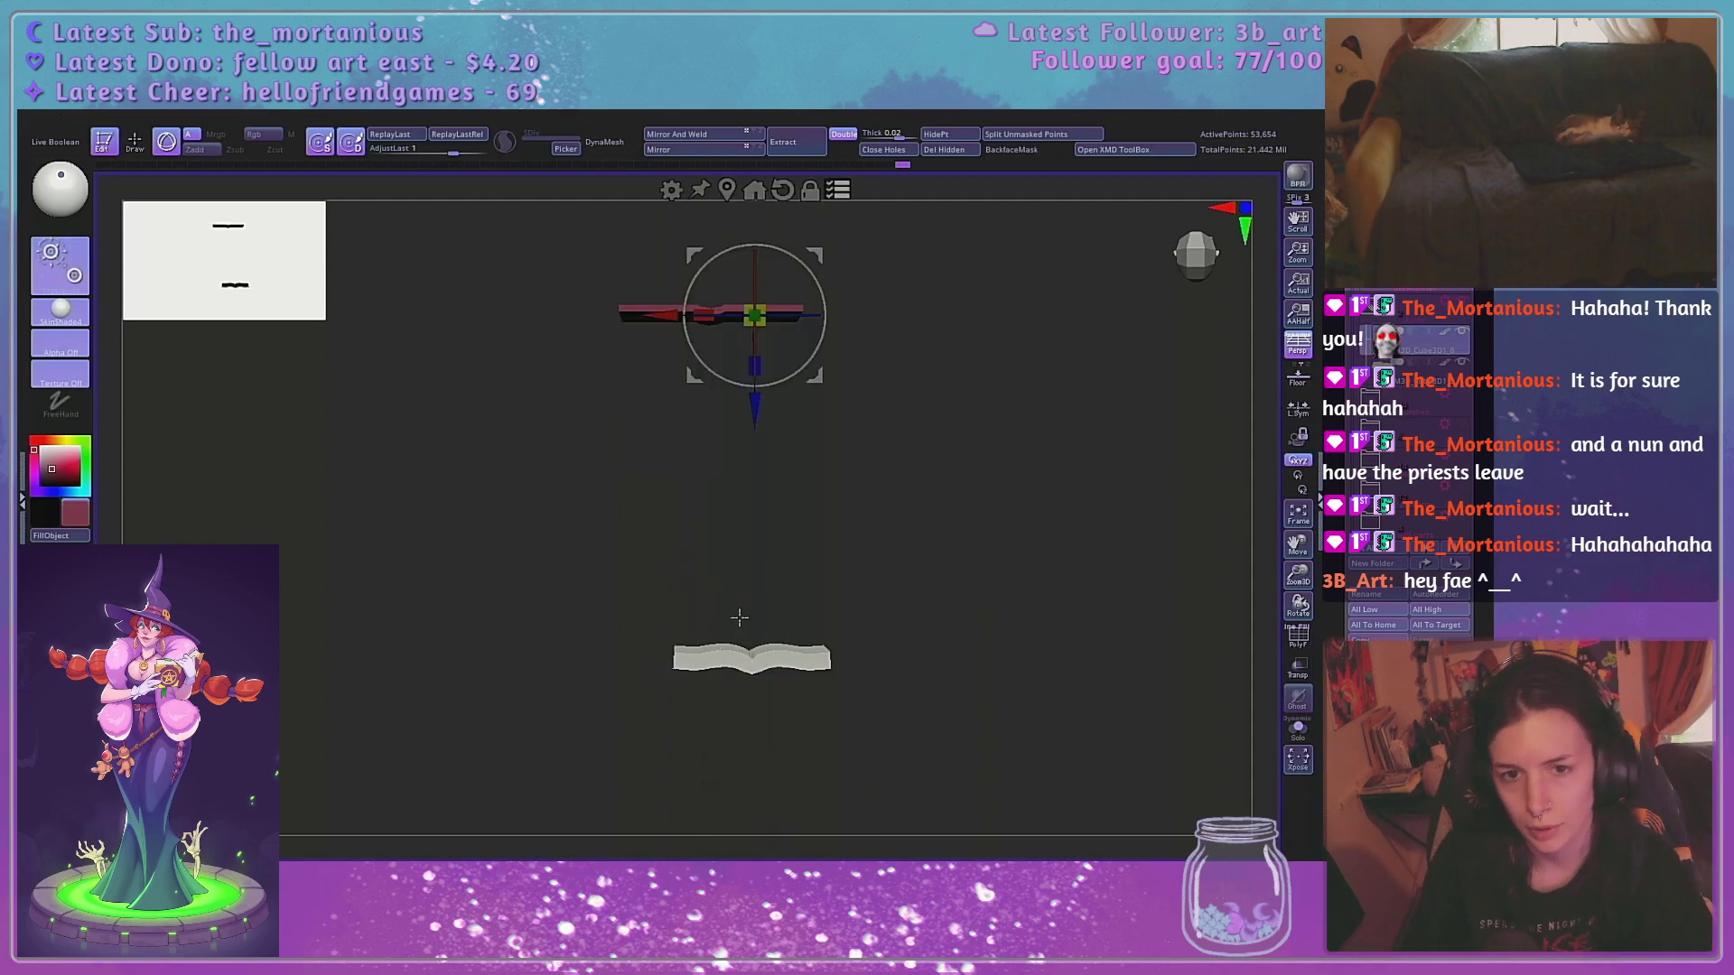
Undo the book cover's last move, centre its gizmo on the unmasked mesh with perspective off, and send the cover to the world origin
key("ctrl+z")
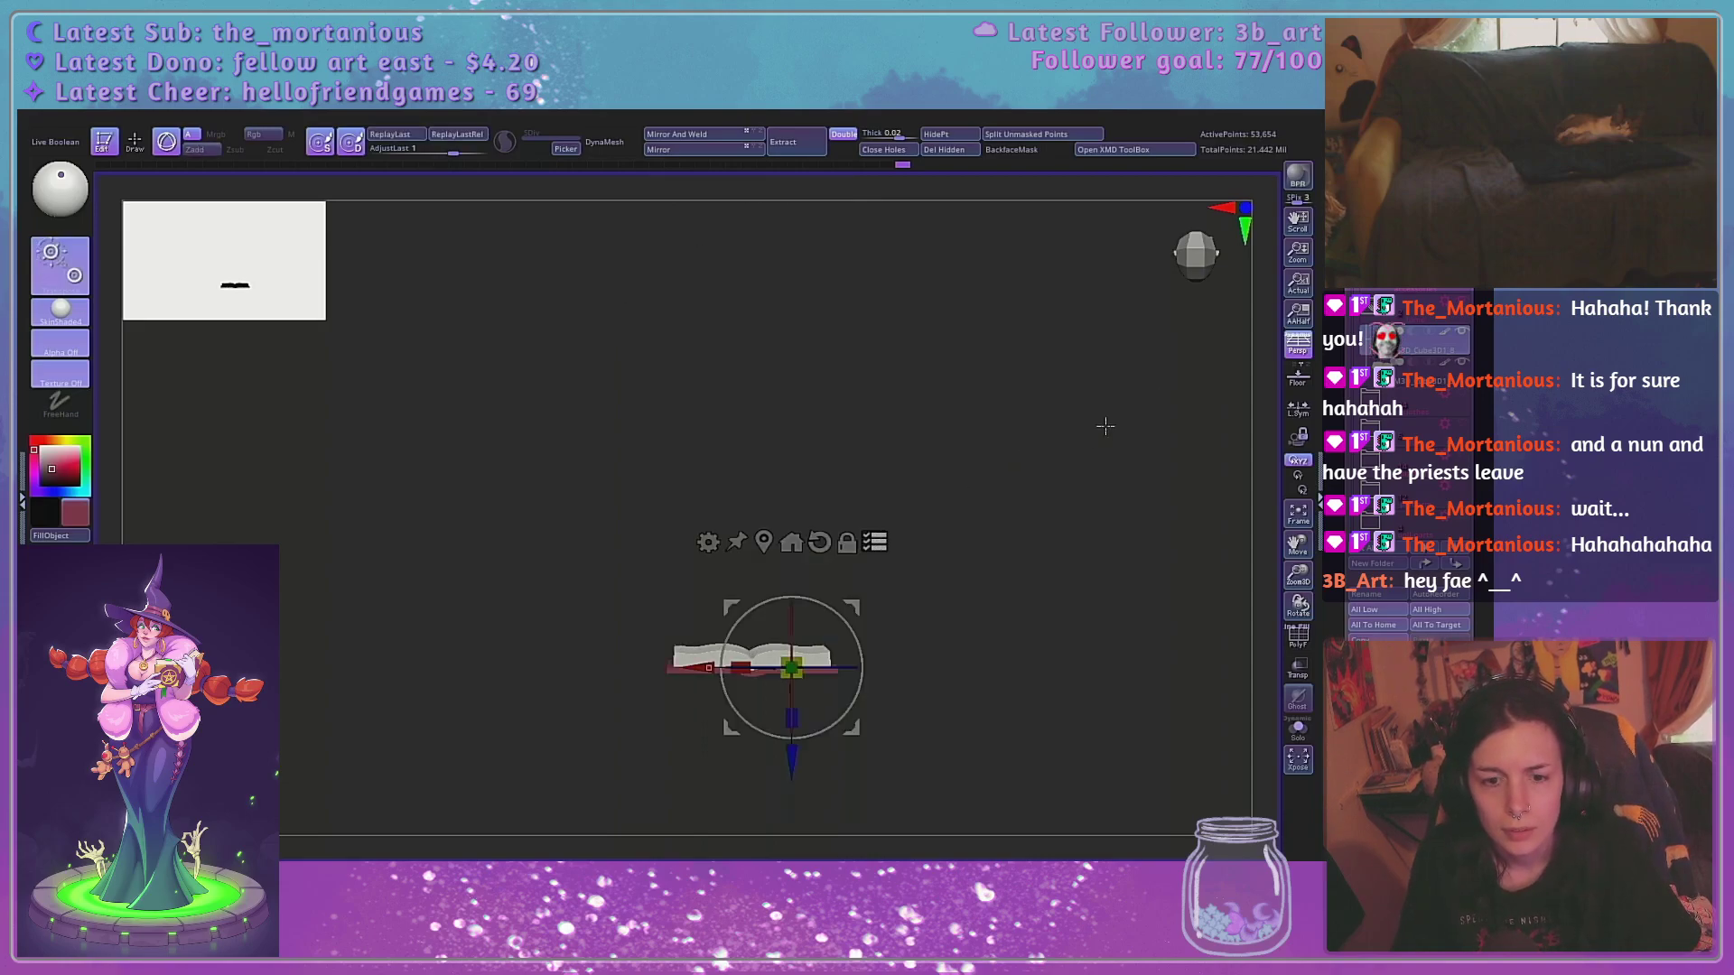
key("p")
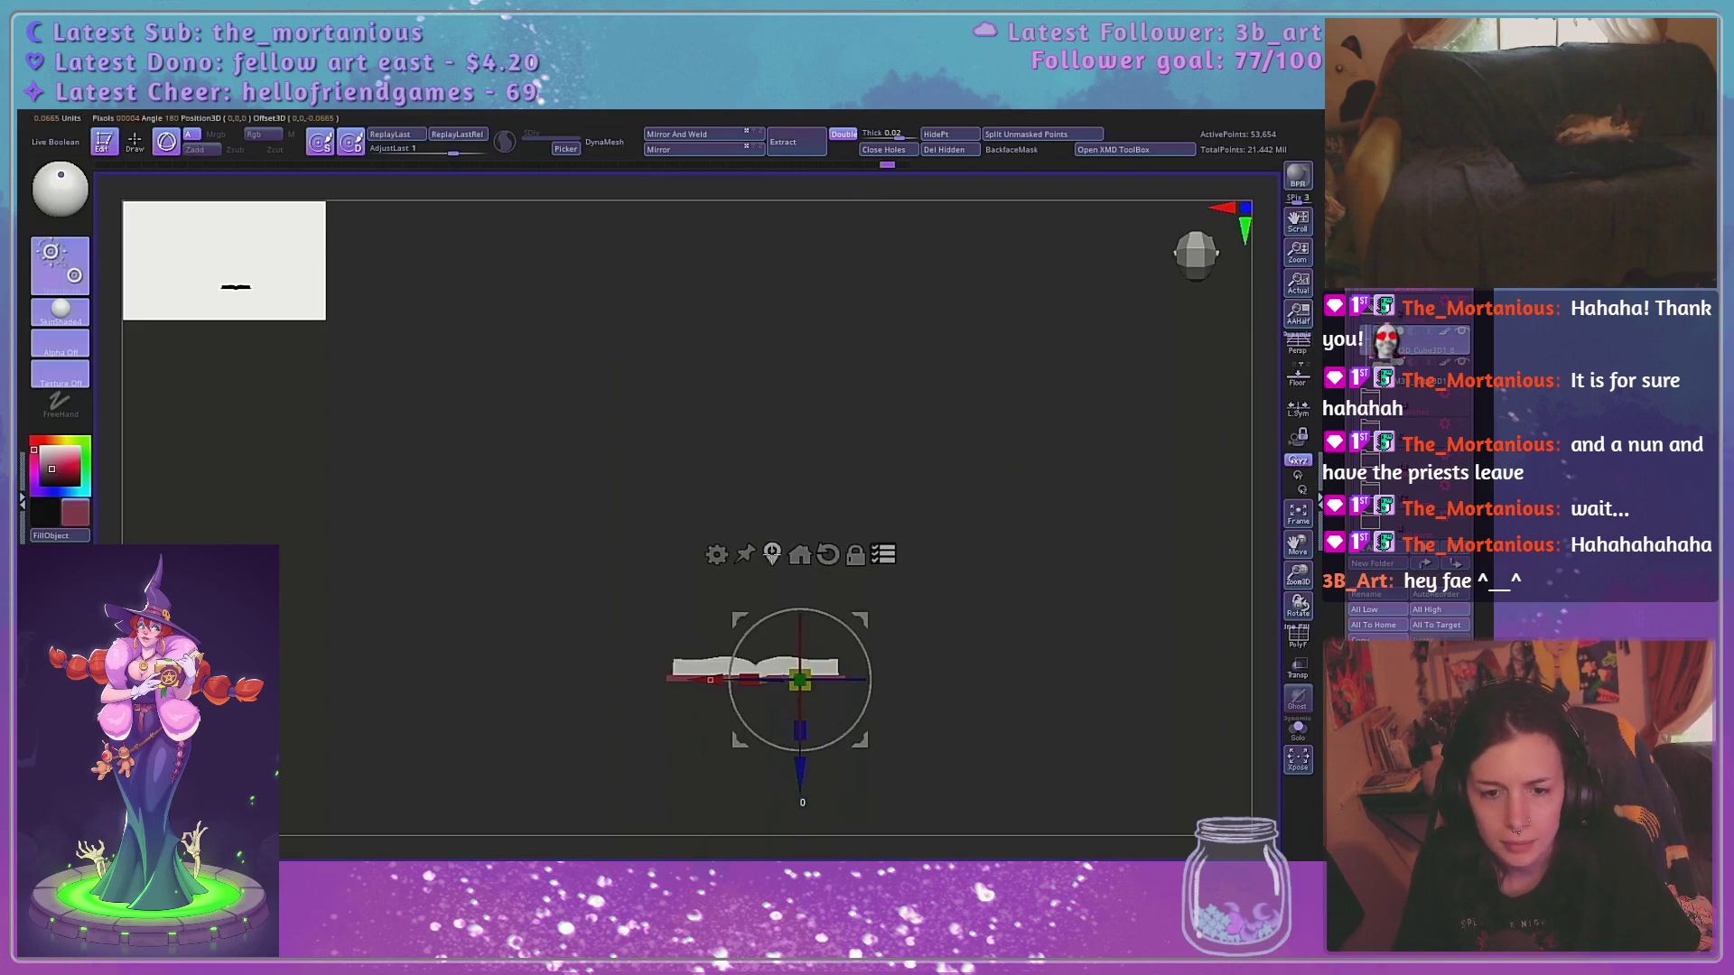
left_click(710, 679)
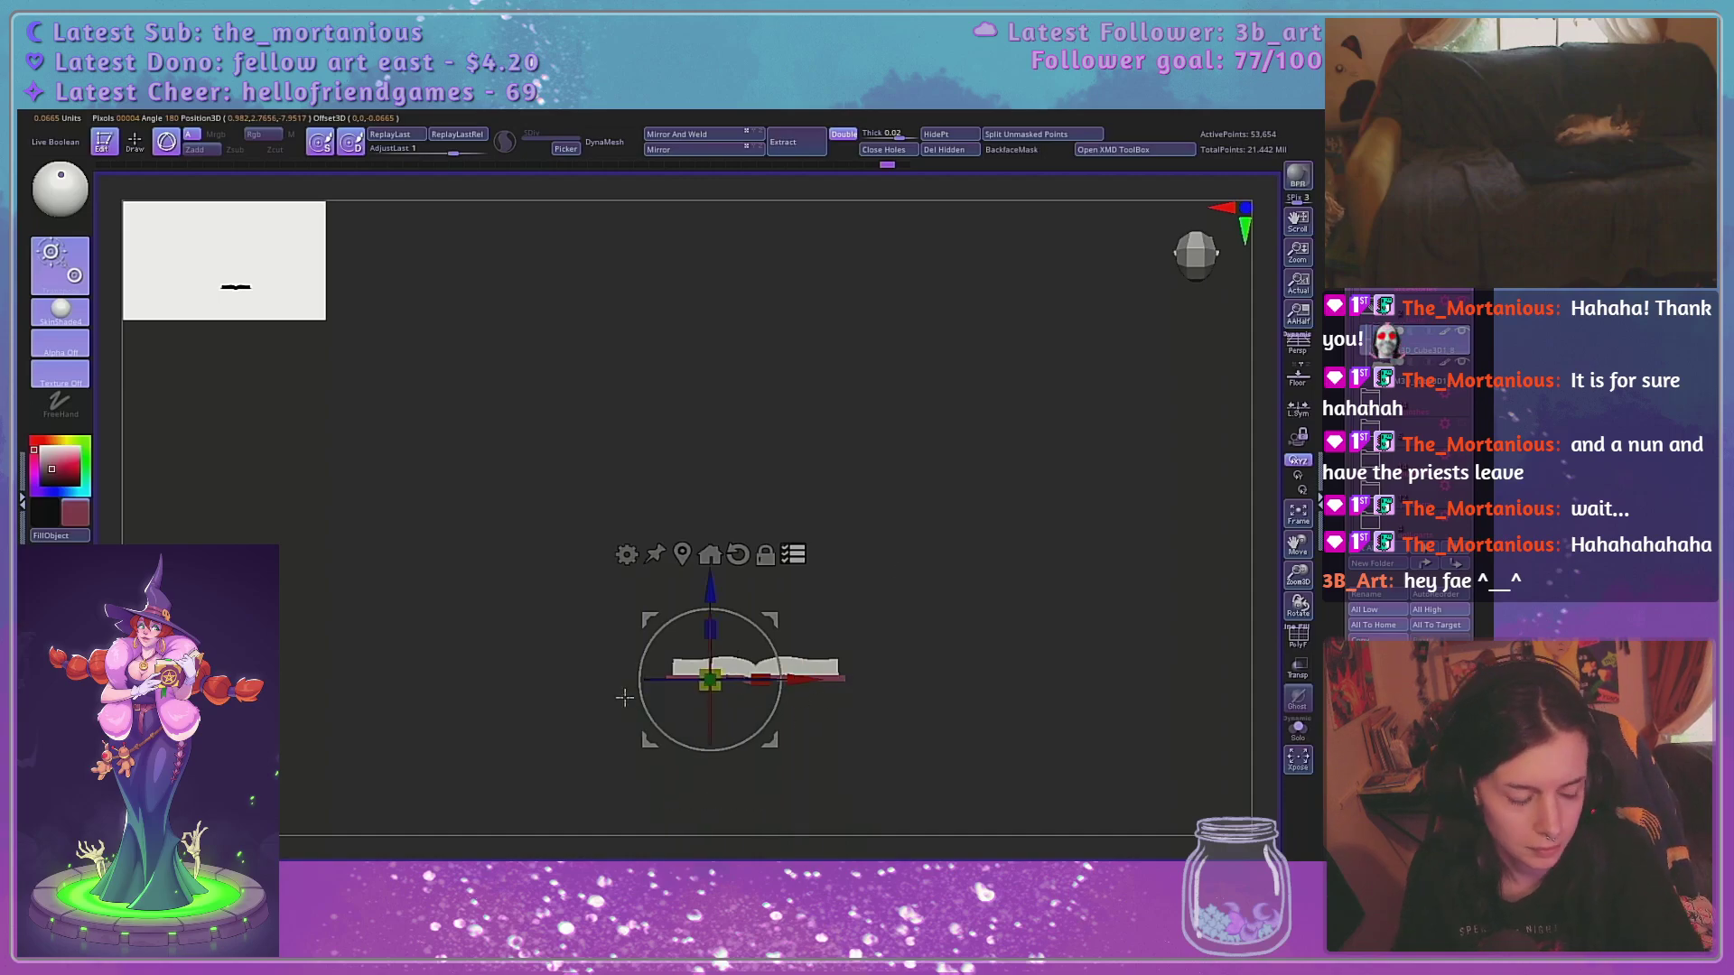
left_click(682, 554)
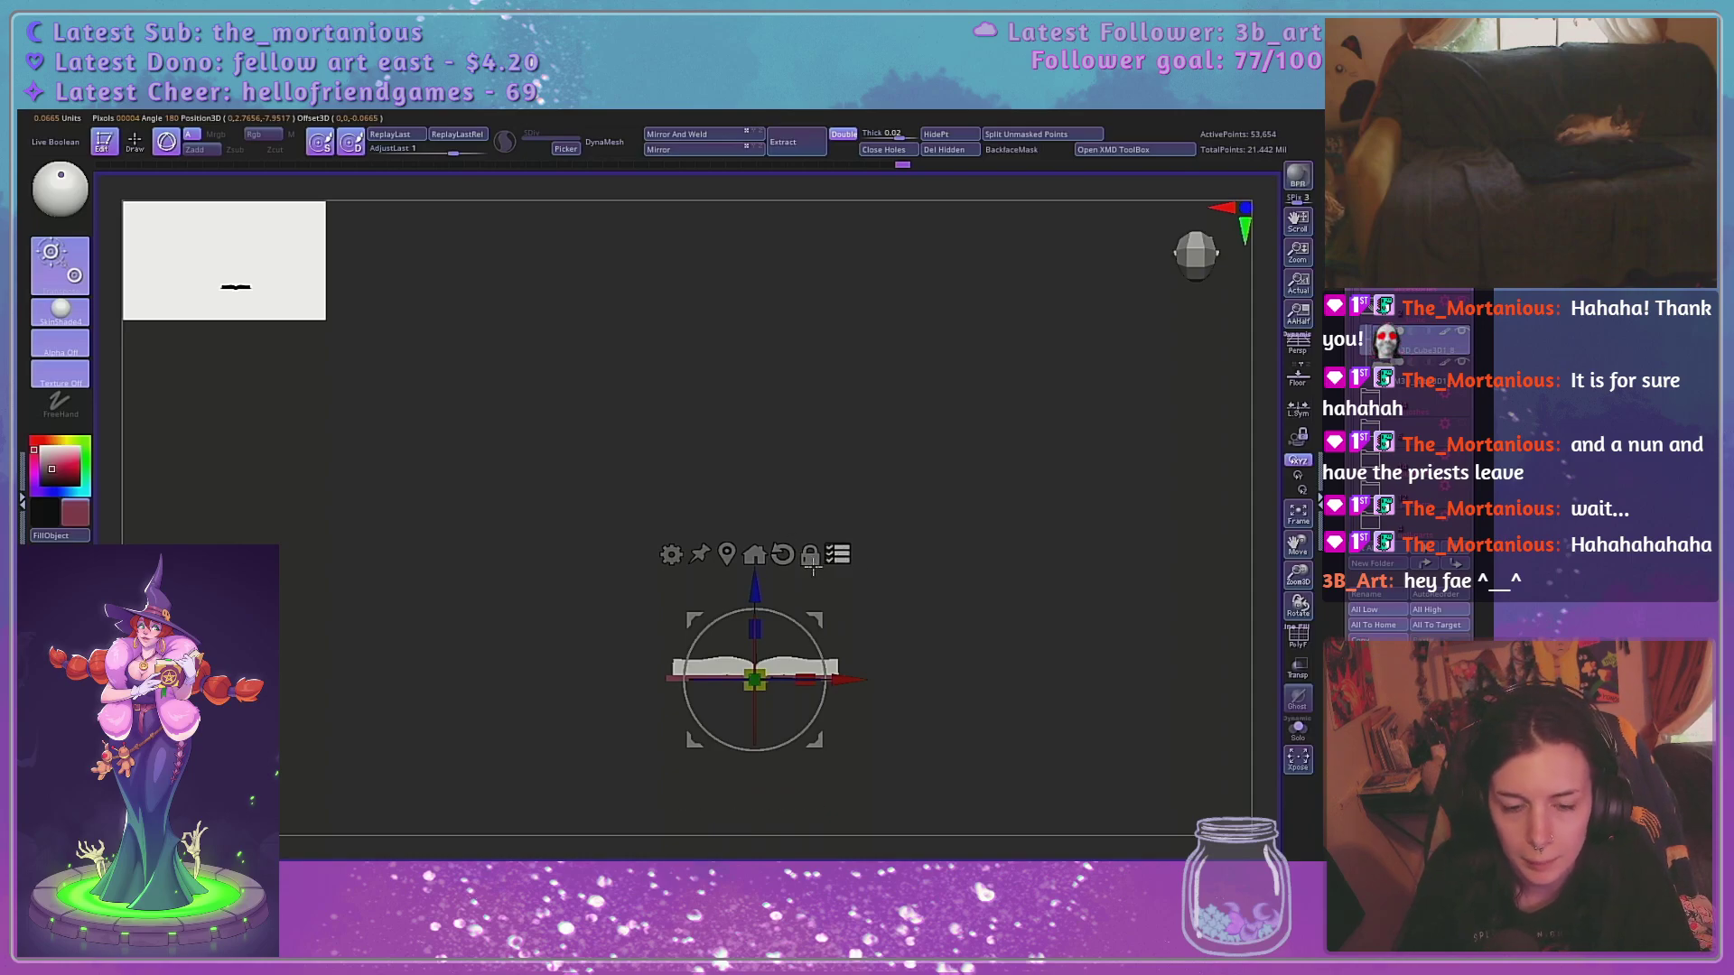
left_click(759, 557)
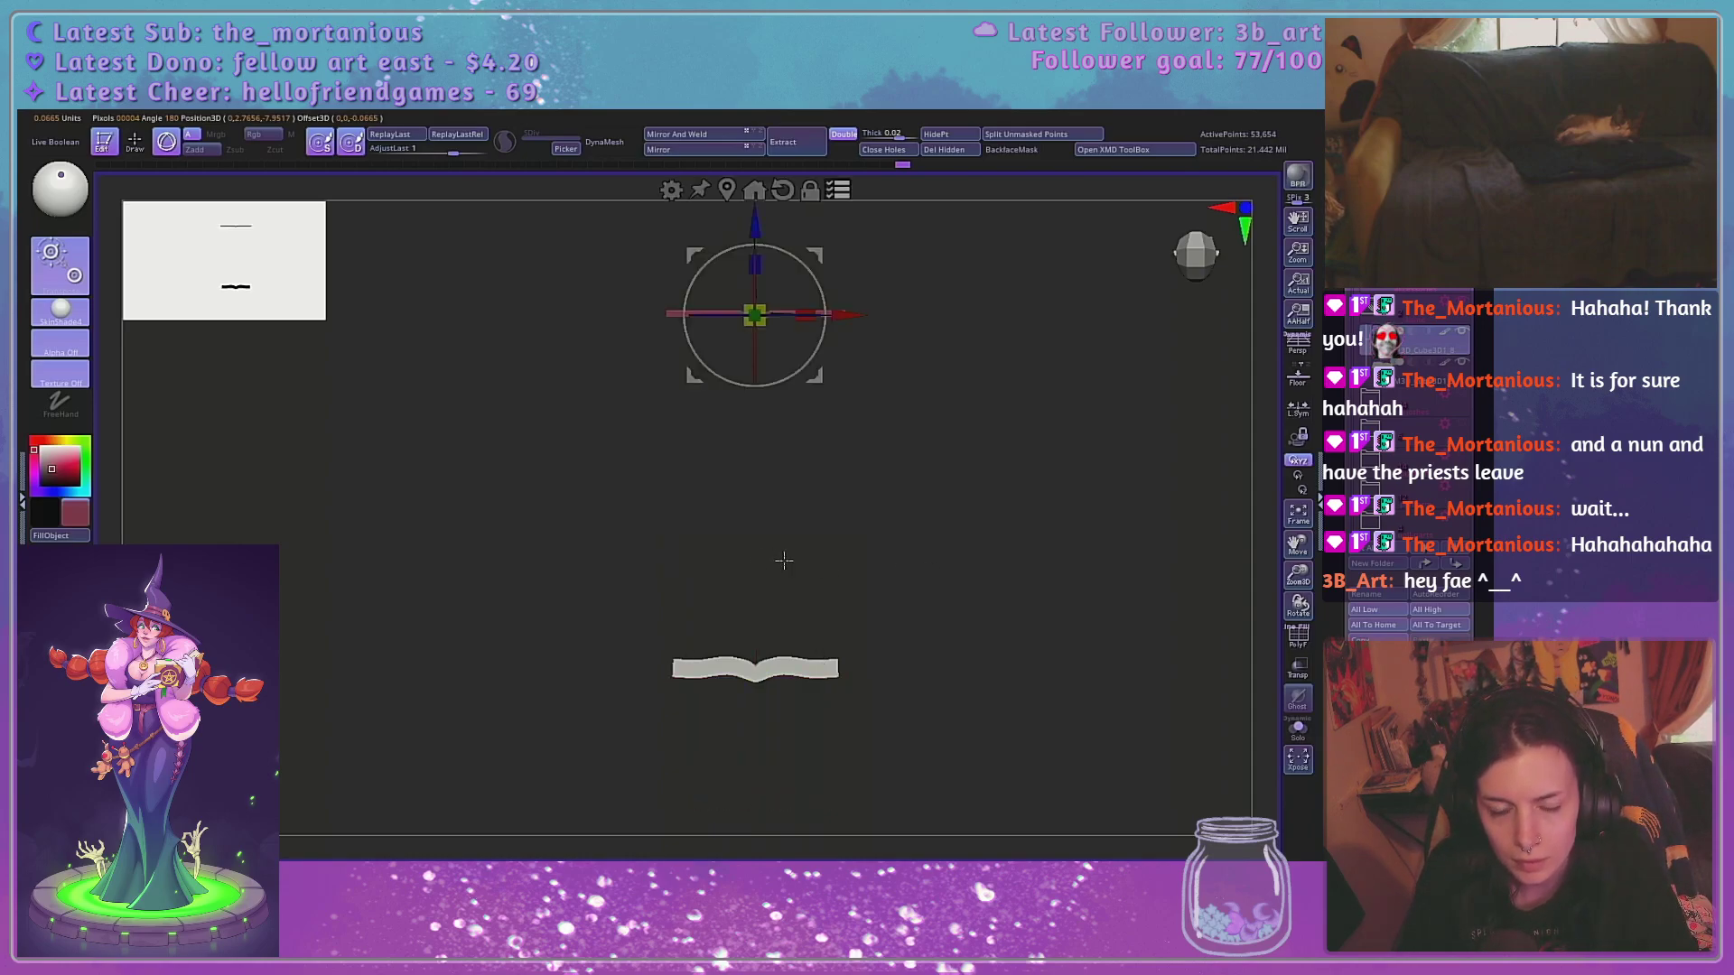
Select the page block, centre its gizmo on the unmasked mesh, and send it to the world origin
left_click(786, 670)
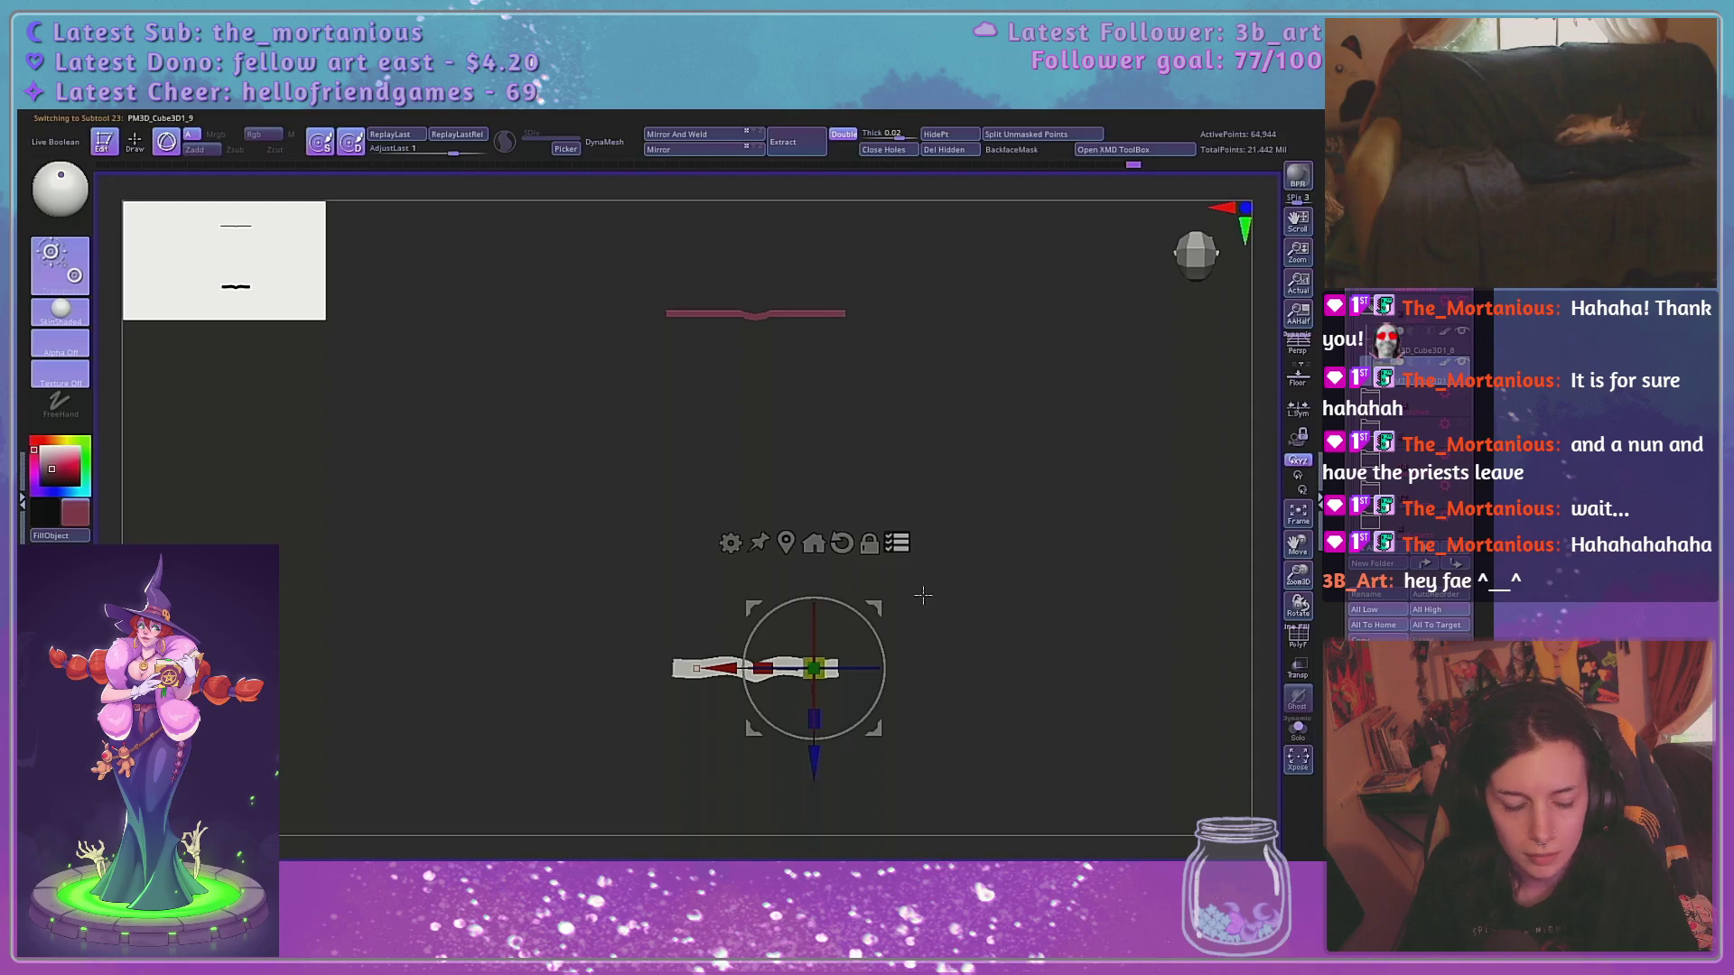
left_click(786, 543)
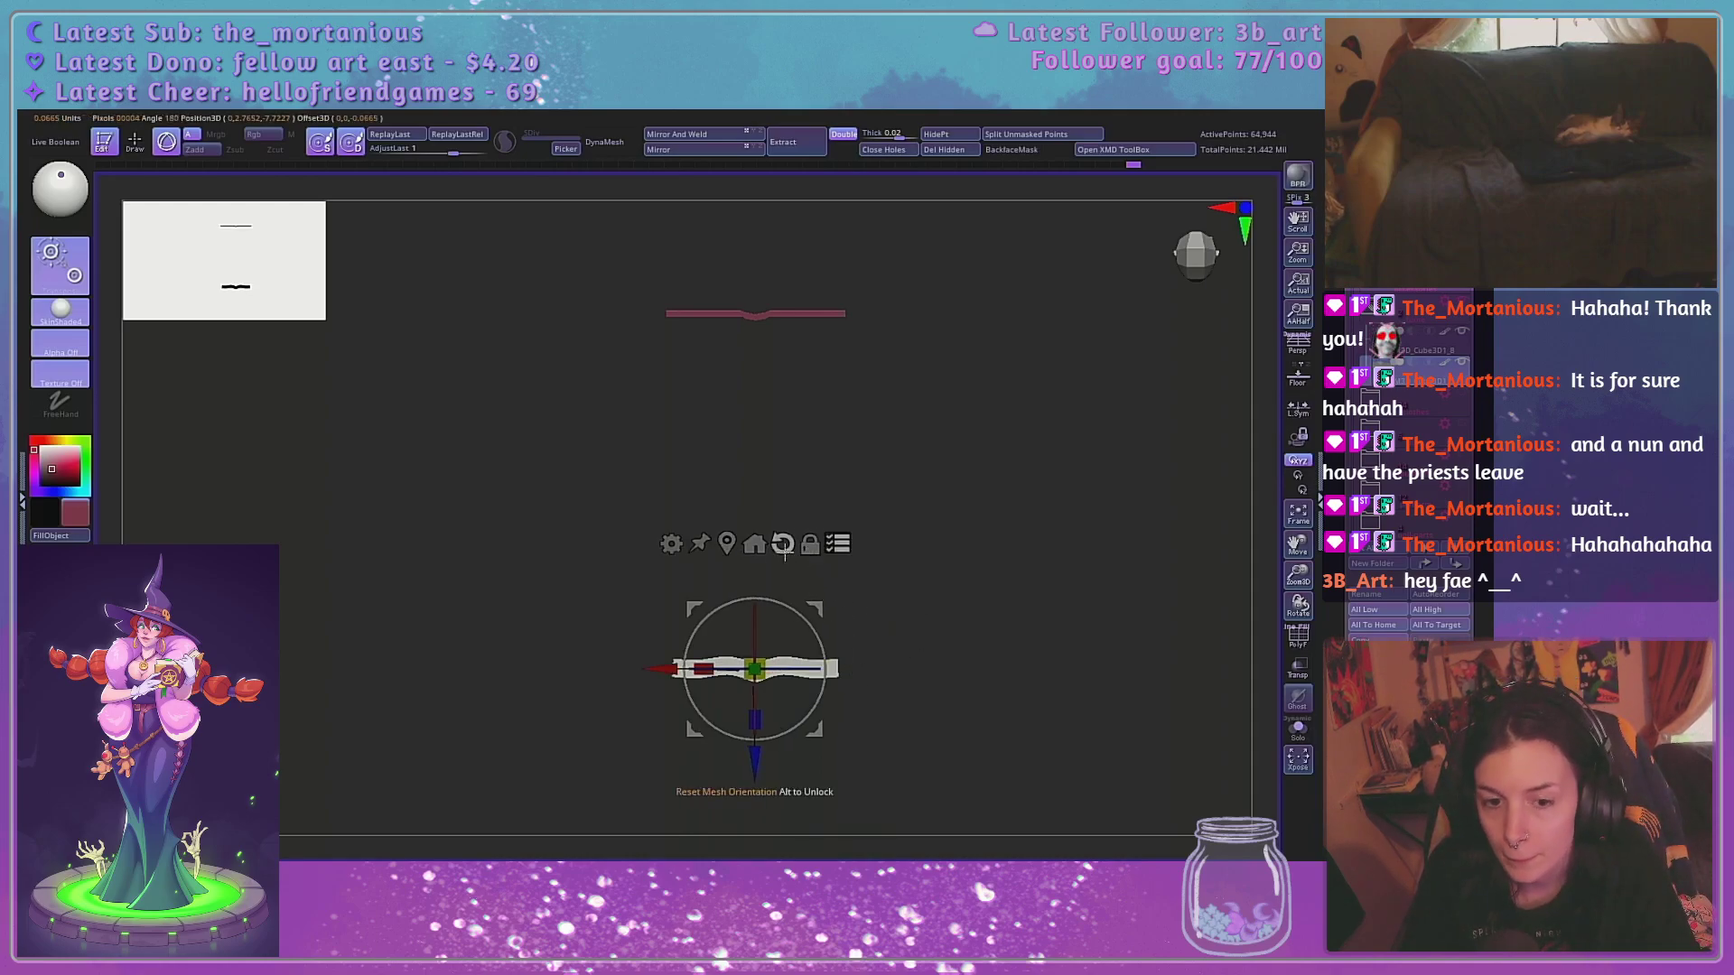
left_click(755, 550)
left_click_drag(988, 453, 1008, 735, "alt")
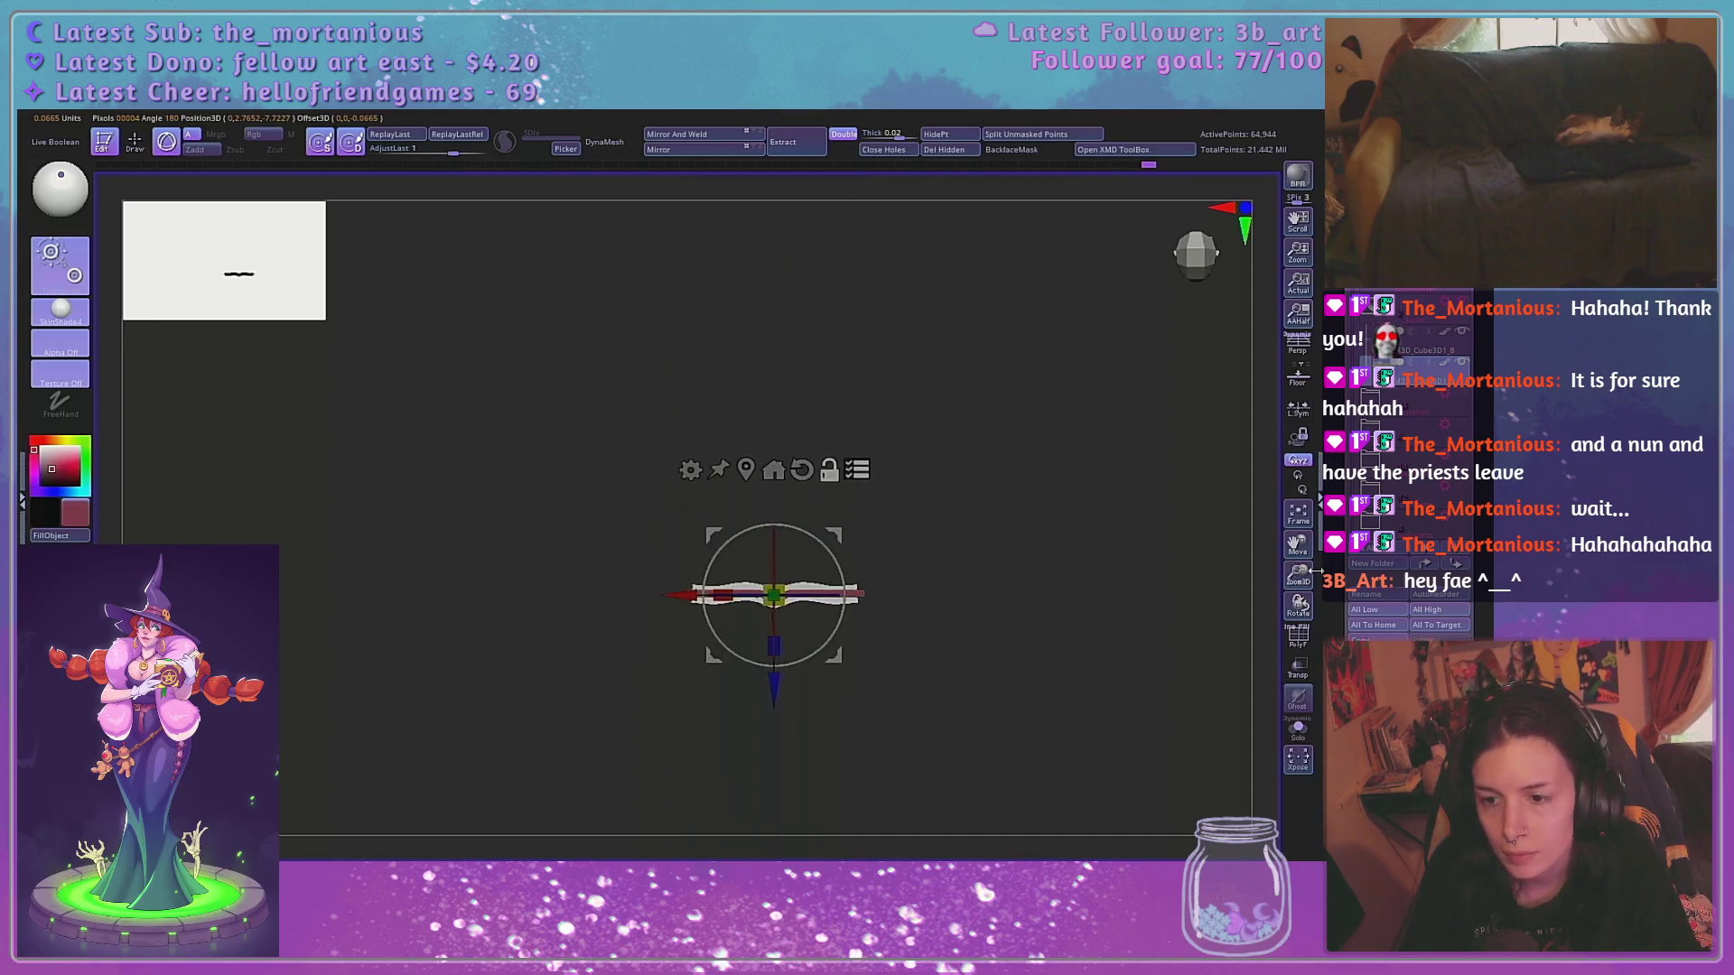
Turn off transforming all selected subtools and raise the page block until it rests on top of the cover
left_click_drag(1299, 575, 1287, 705)
mouse_move(775, 686)
left_mouse_down()
mouse_move(774, 622)
mouse_move(775, 652)
left_mouse_up()
key("ctrl+z")
left_click(857, 469)
mouse_move(919, 665)
left_mouse_down()
mouse_move(937, 596)
mouse_move(949, 667)
left_mouse_up()
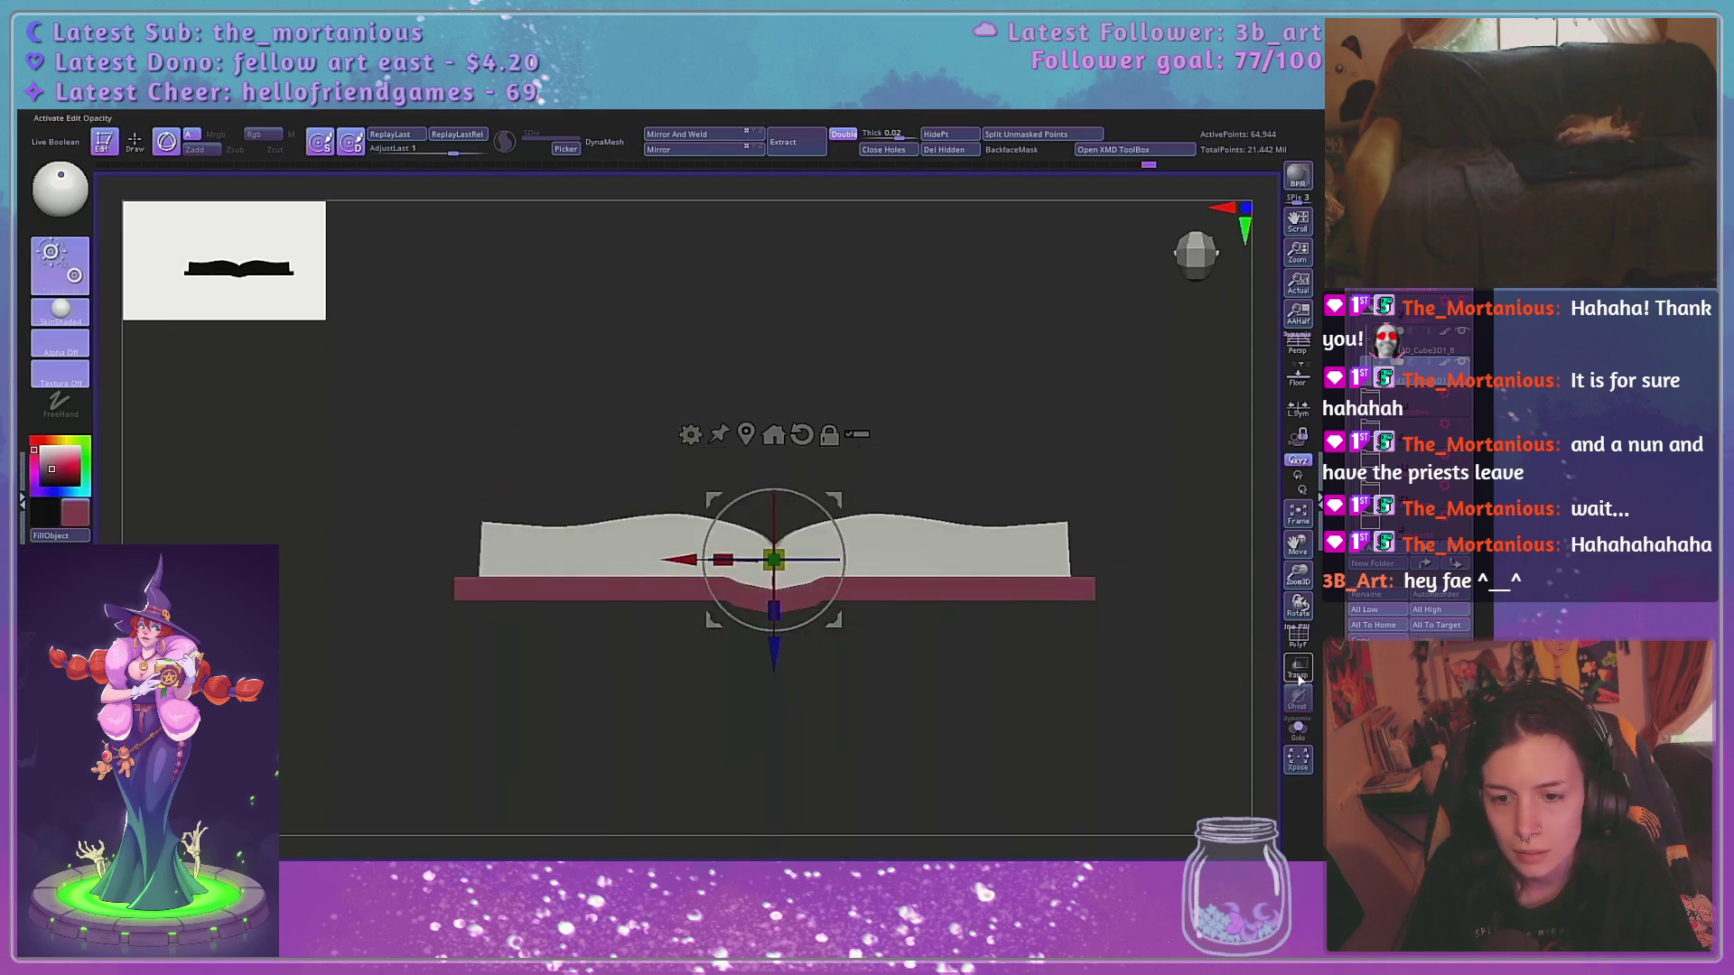
key("q")
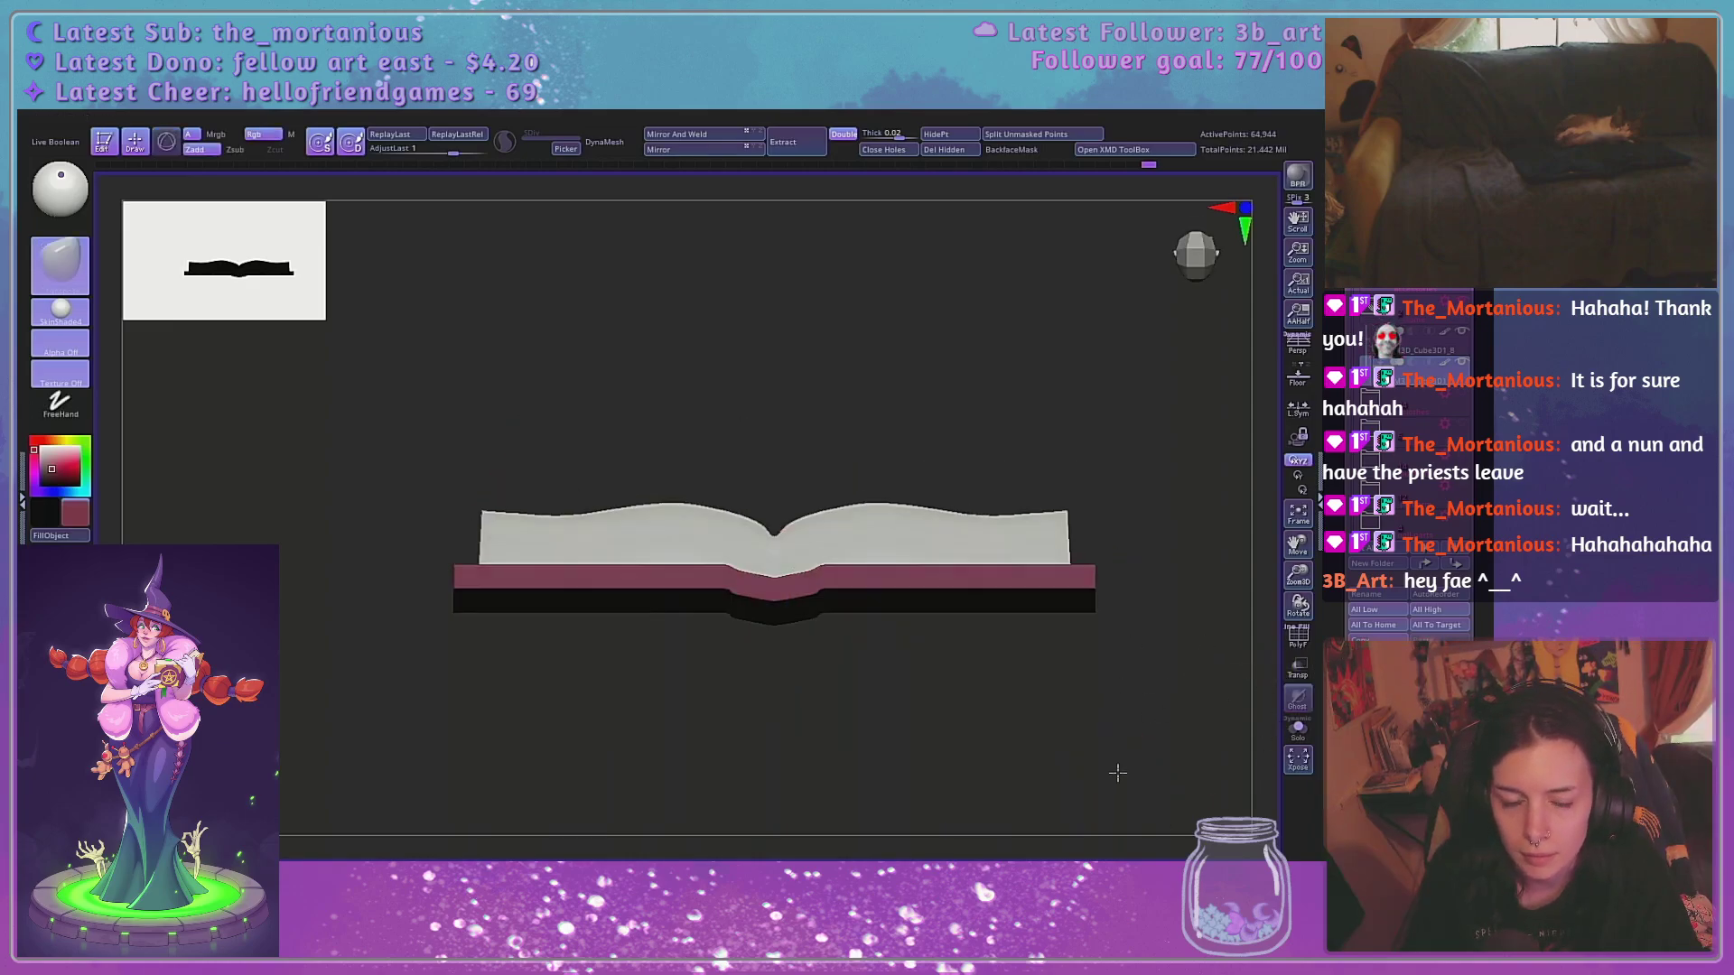
Turn on perspective and examine how the page block sits on the cover from the back and the end
mouse_move(1115, 768)
left_mouse_down("shift")
mouse_move(1117, 632)
mouse_move(1118, 697)
mouse_move(1014, 713)
mouse_move(1015, 580)
mouse_move(1200, 545)
mouse_move(1066, 556)
mouse_move(1157, 550)
mouse_move(1153, 496)
mouse_move(1282, 384)
left_mouse_up("shift")
left_click(1298, 344)
left_click_drag(1298, 575, 1050, 528)
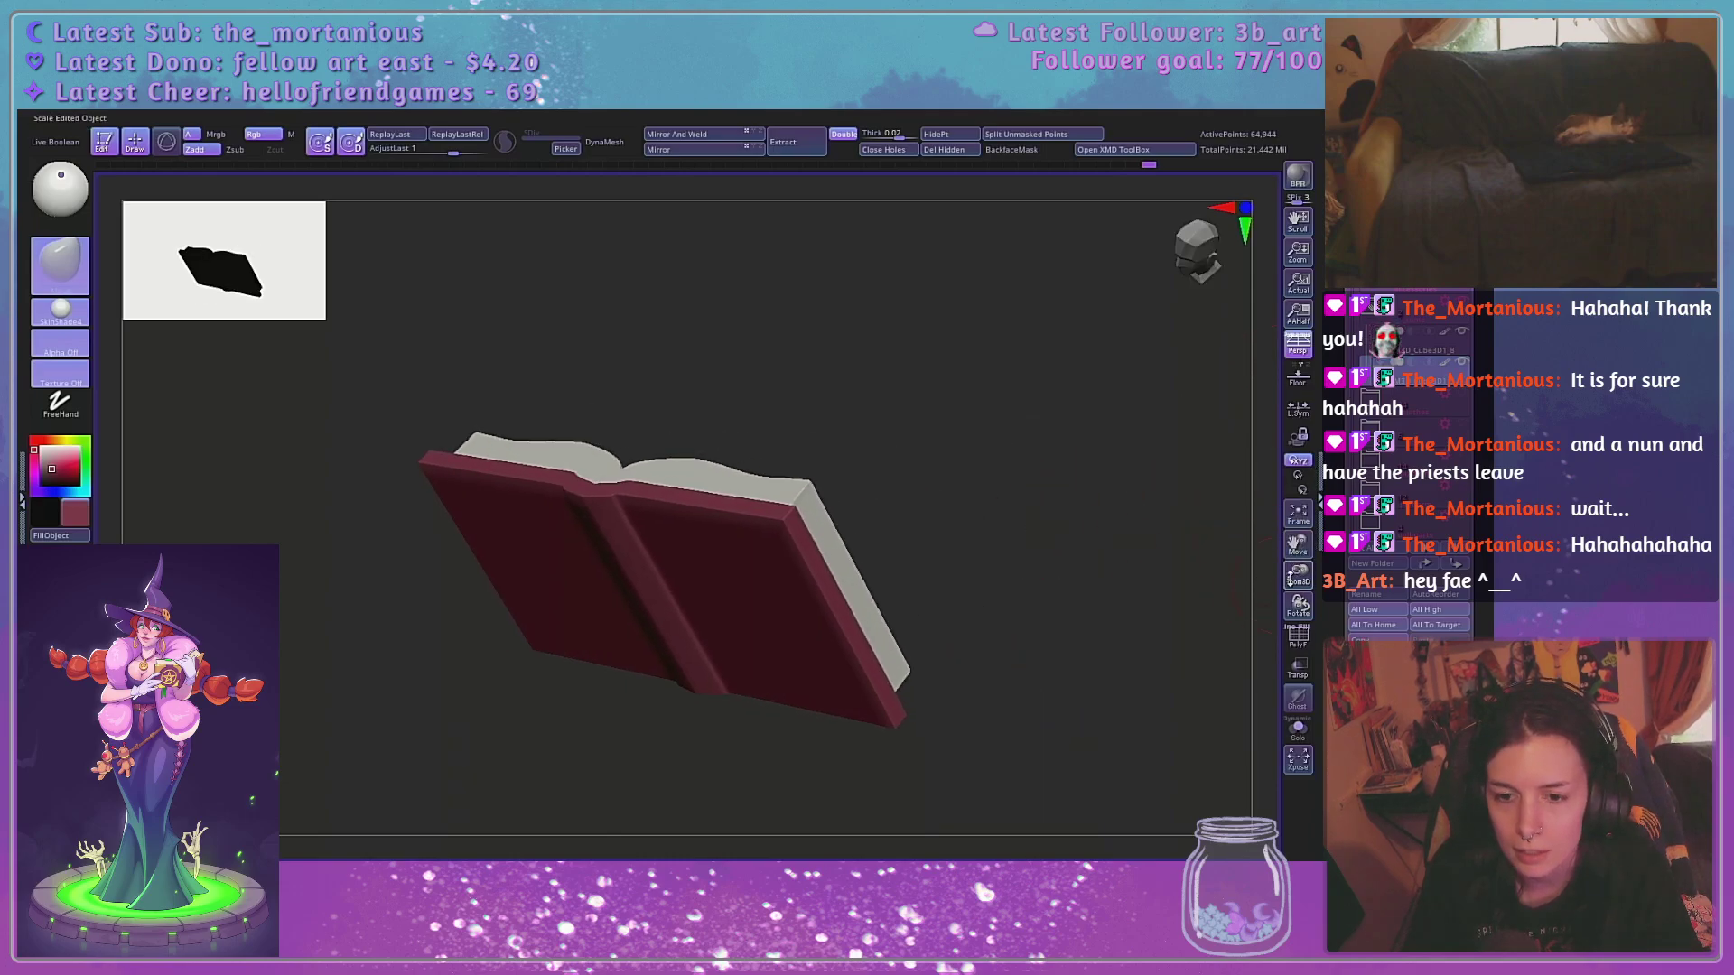
left_click_drag(1298, 576, 1295, 623)
left_click_drag(1168, 579, 1122, 542)
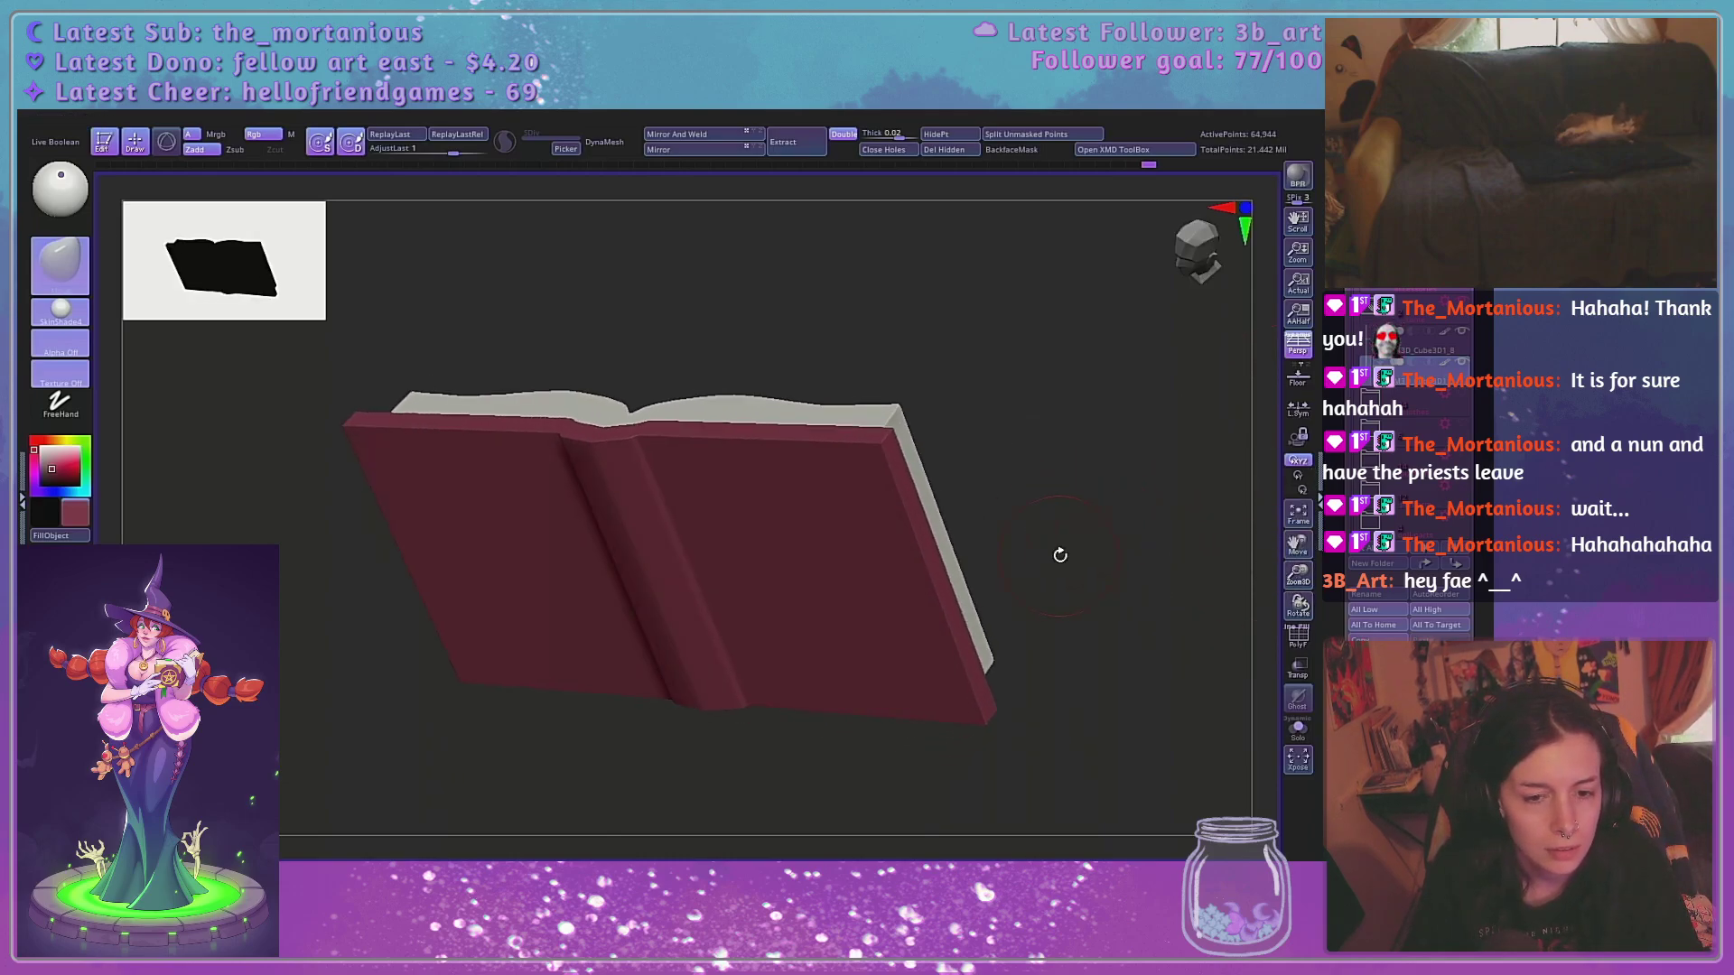
left_click_drag(1298, 576, 1296, 611)
left_click_drag(1122, 546, 1134, 542, "alt")
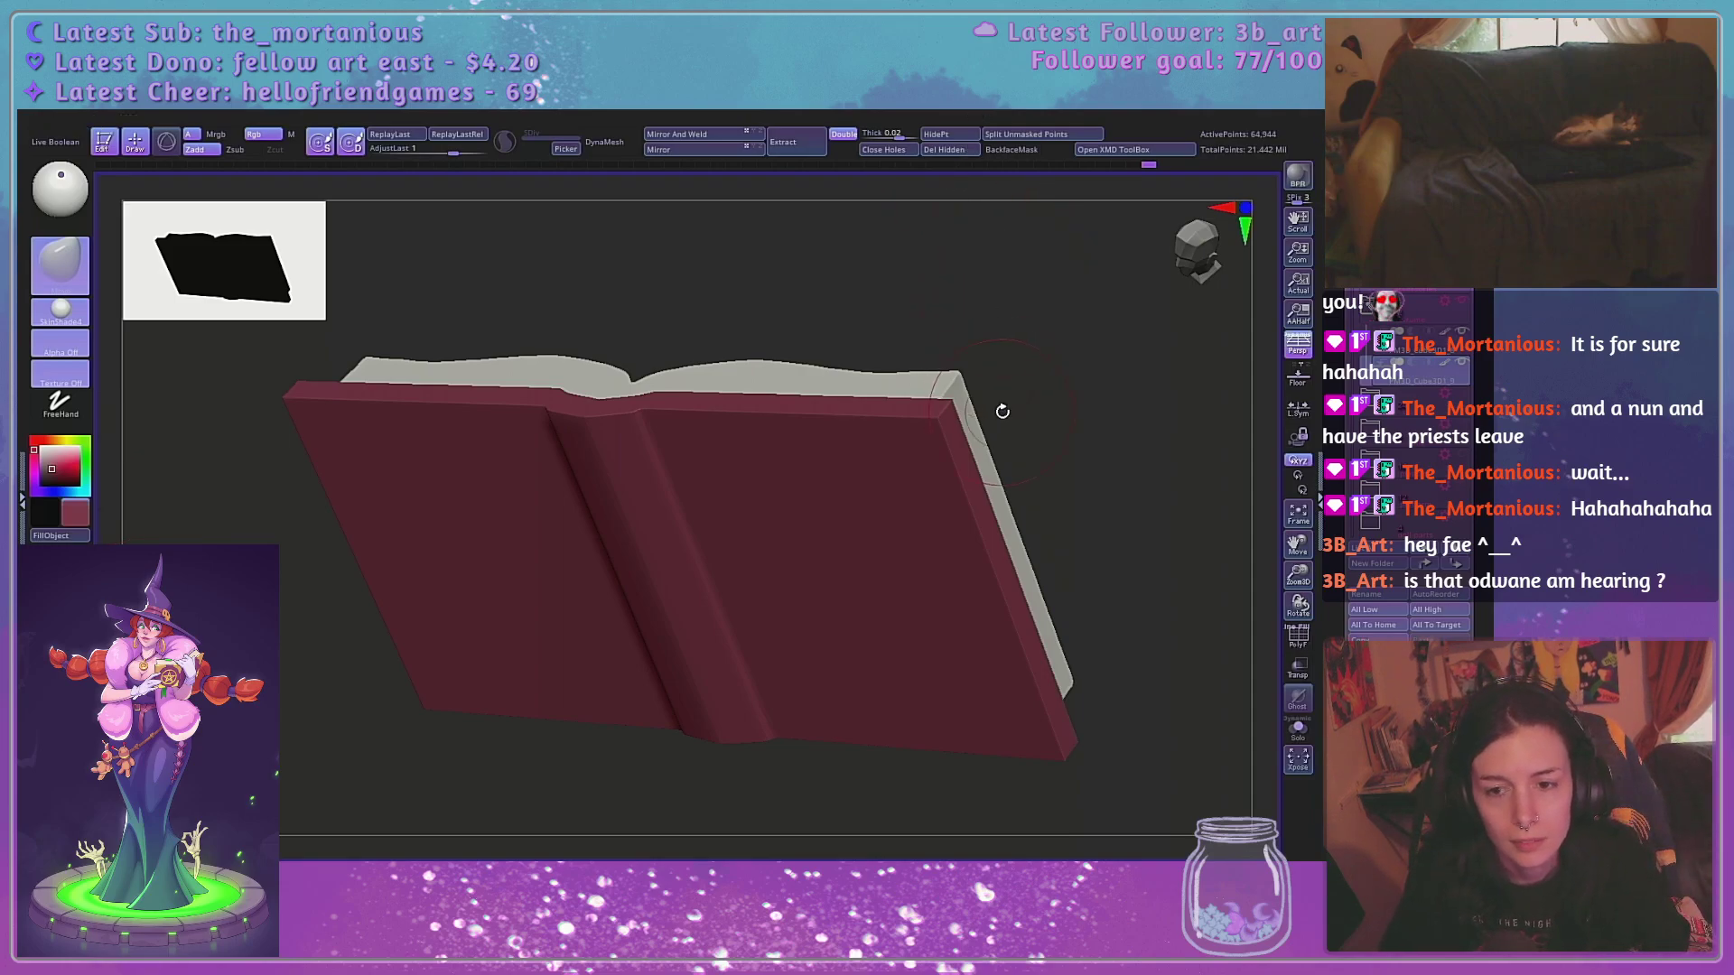
left_click_drag(1057, 352, 1057, 439)
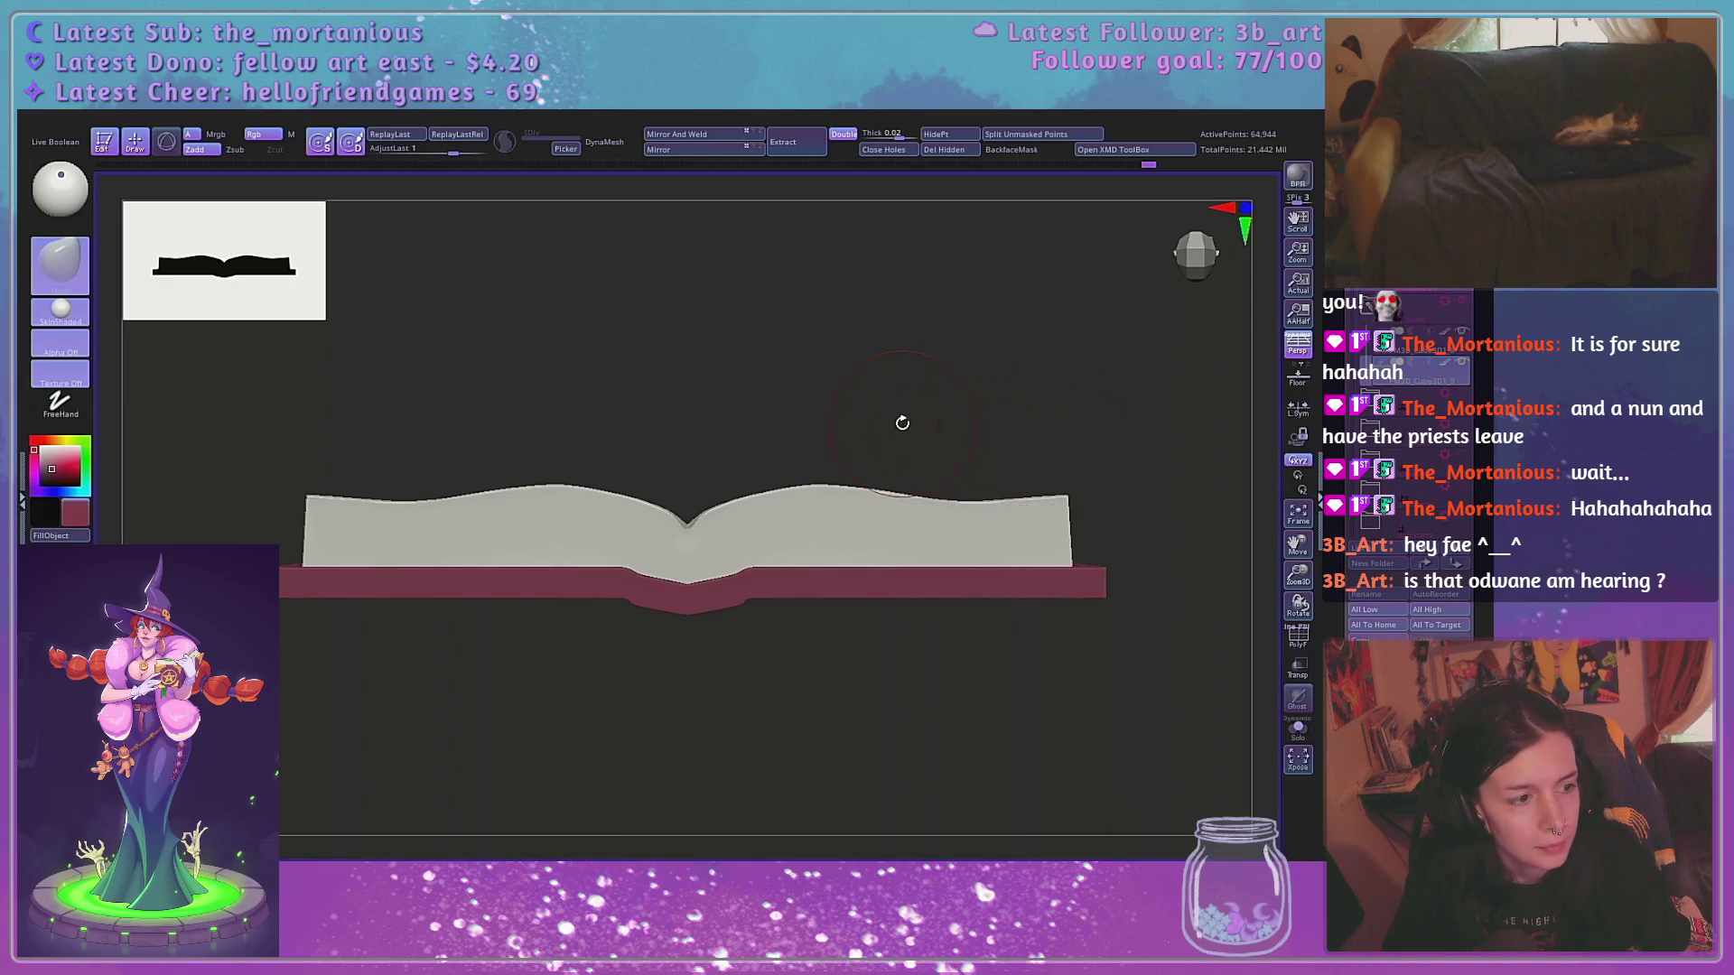
left_click_drag(886, 418, 887, 329, "shift")
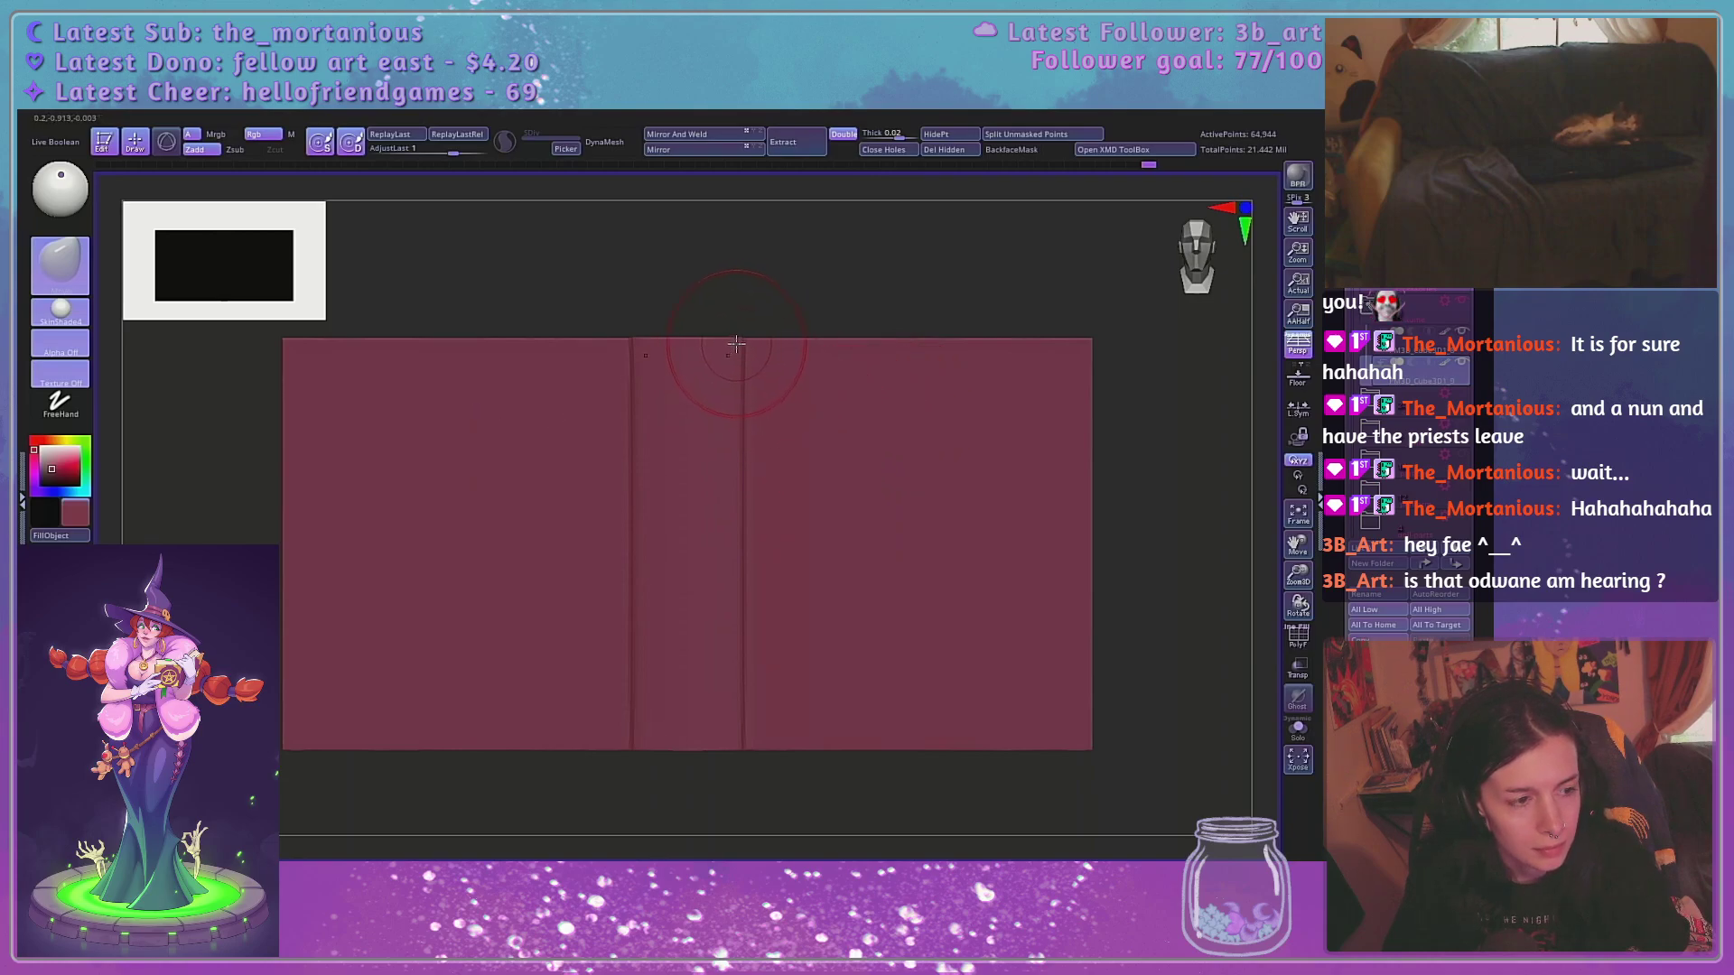
Enlarge the brush to nearly the width of one cover board and make the book cover the active subtool
left_click_drag(624, 294, 712, 303, "alt")
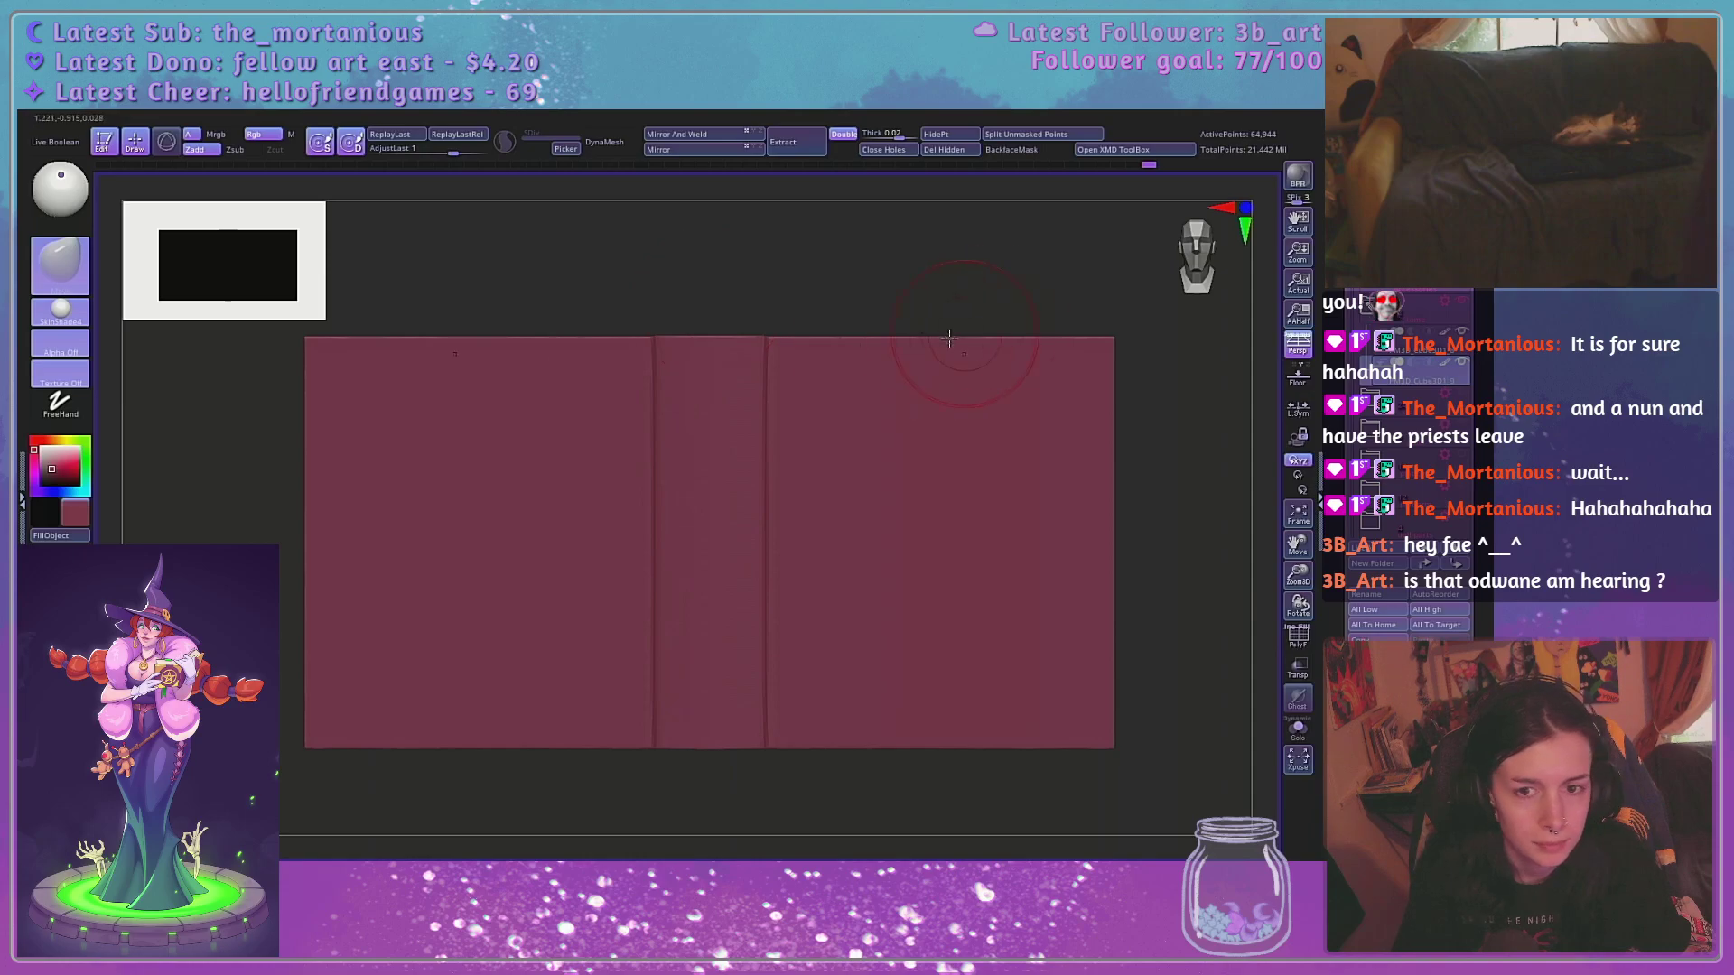
left_click_drag(834, 275, 1018, 262, "alt")
key("space")
mouse_move(676, 520)
left_mouse_down()
mouse_move(693, 521)
mouse_move(668, 522)
left_mouse_up()
key("space")
key("space")
key("space")
key("space")
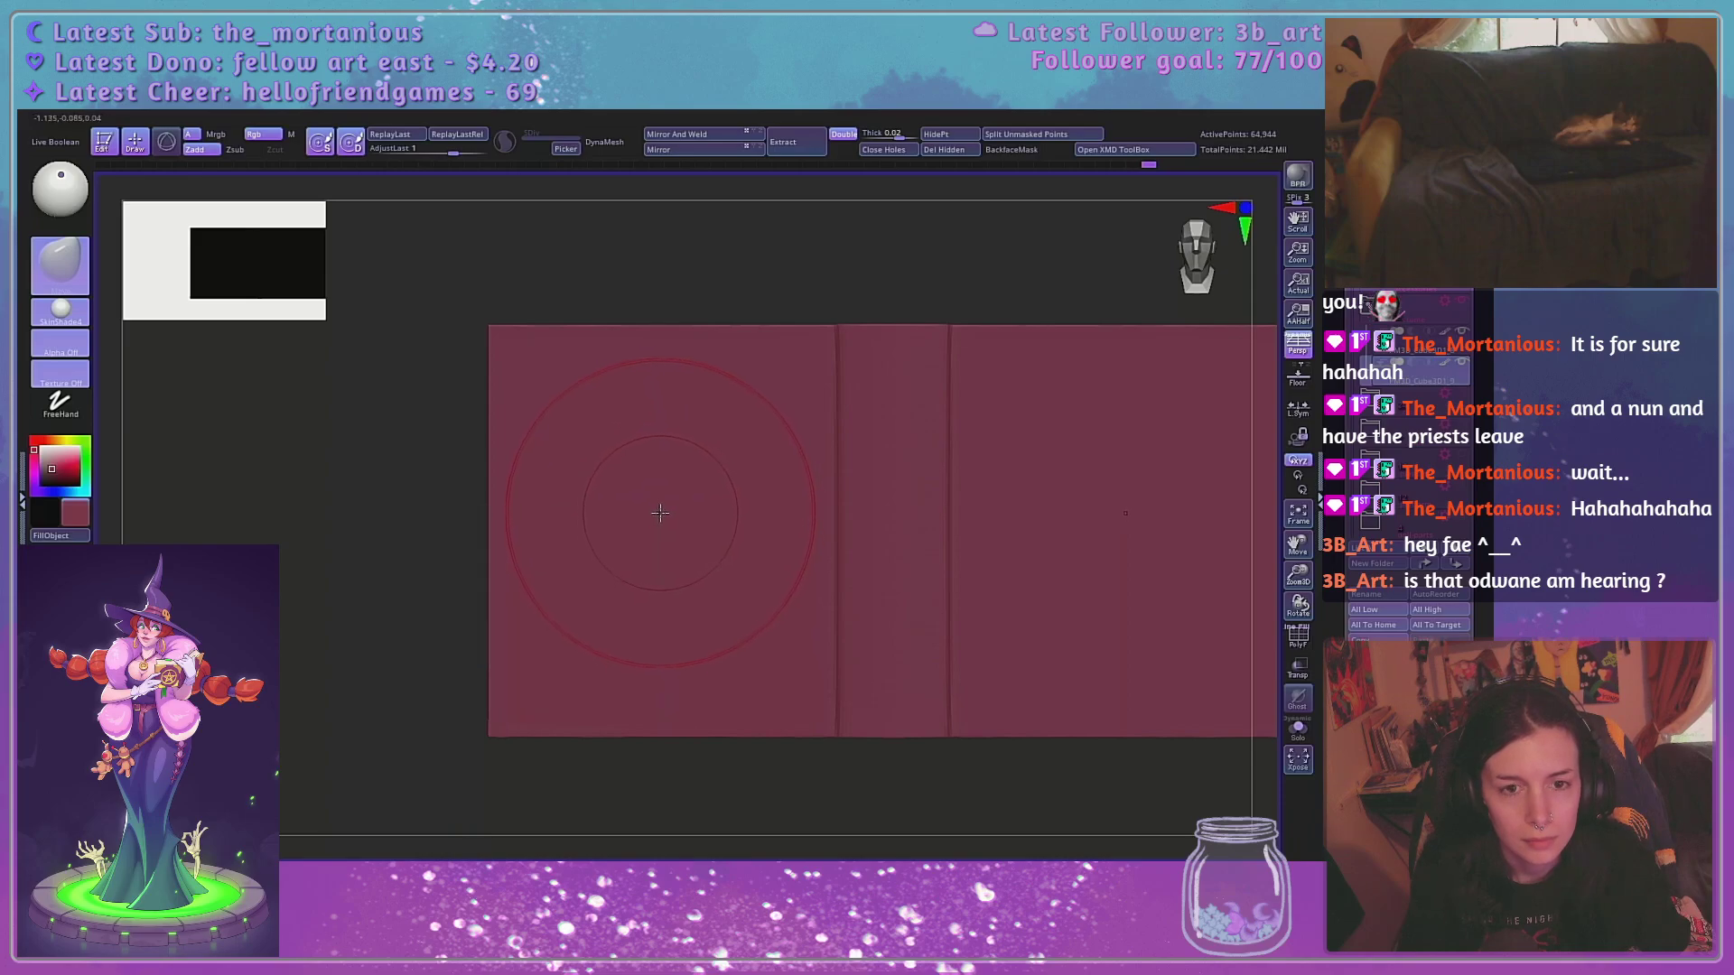
key("ctrl")
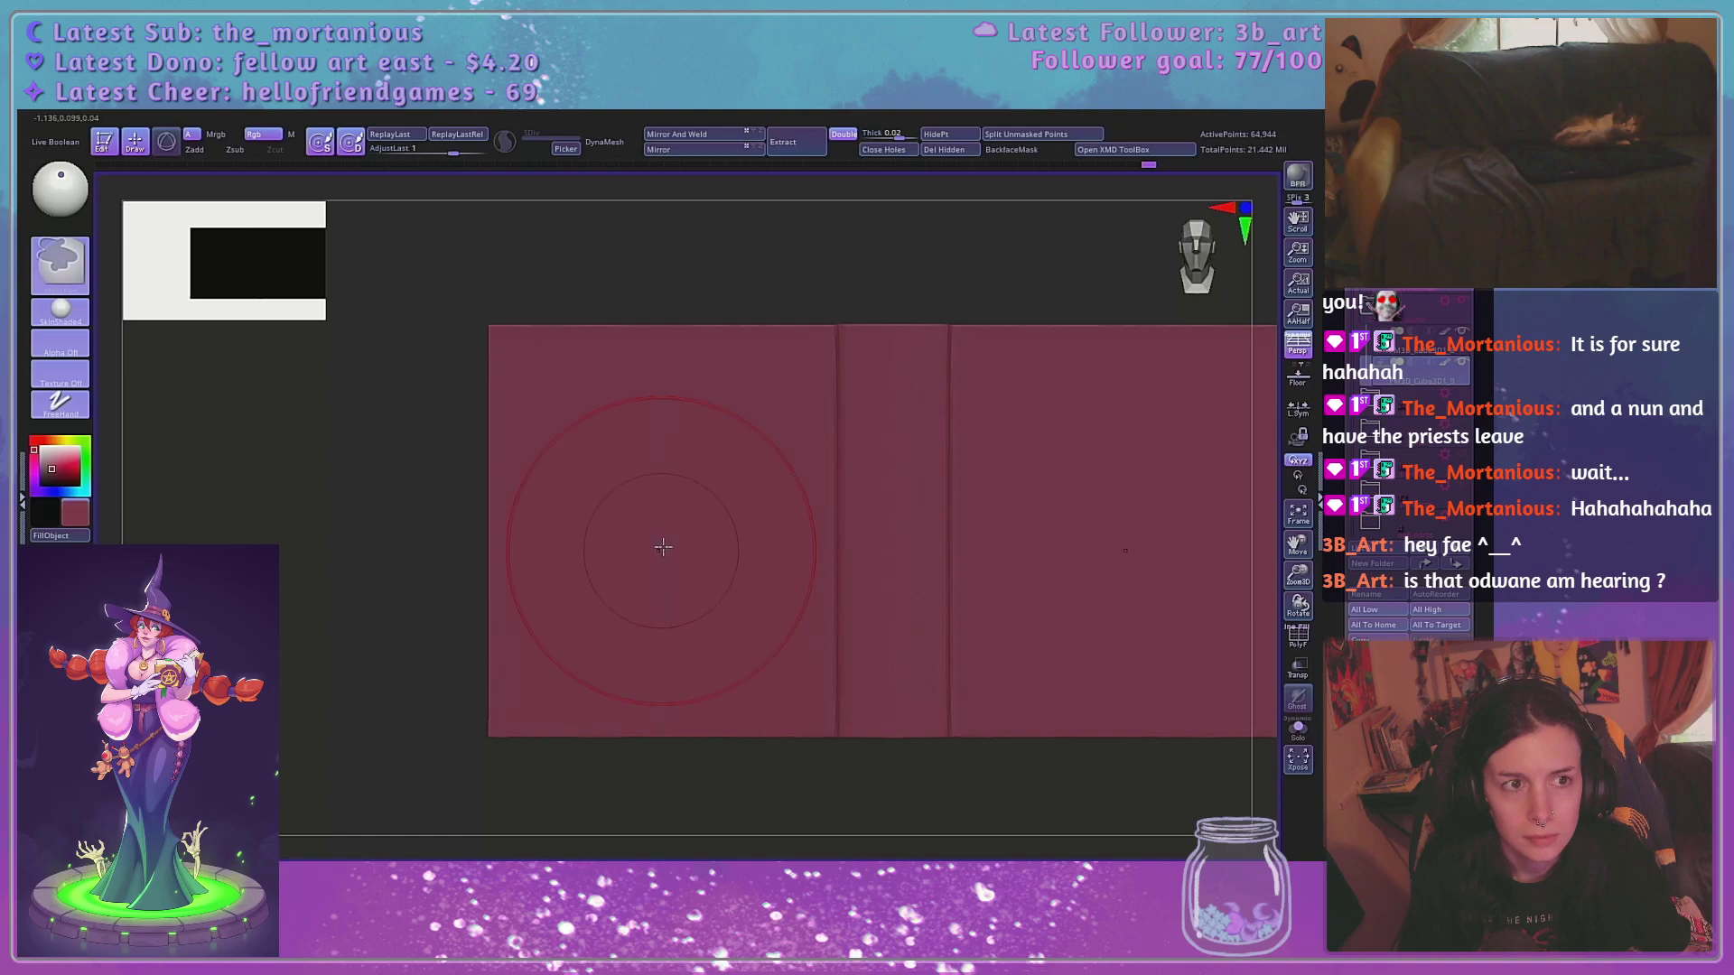
left_click_drag(367, 574, 482, 597)
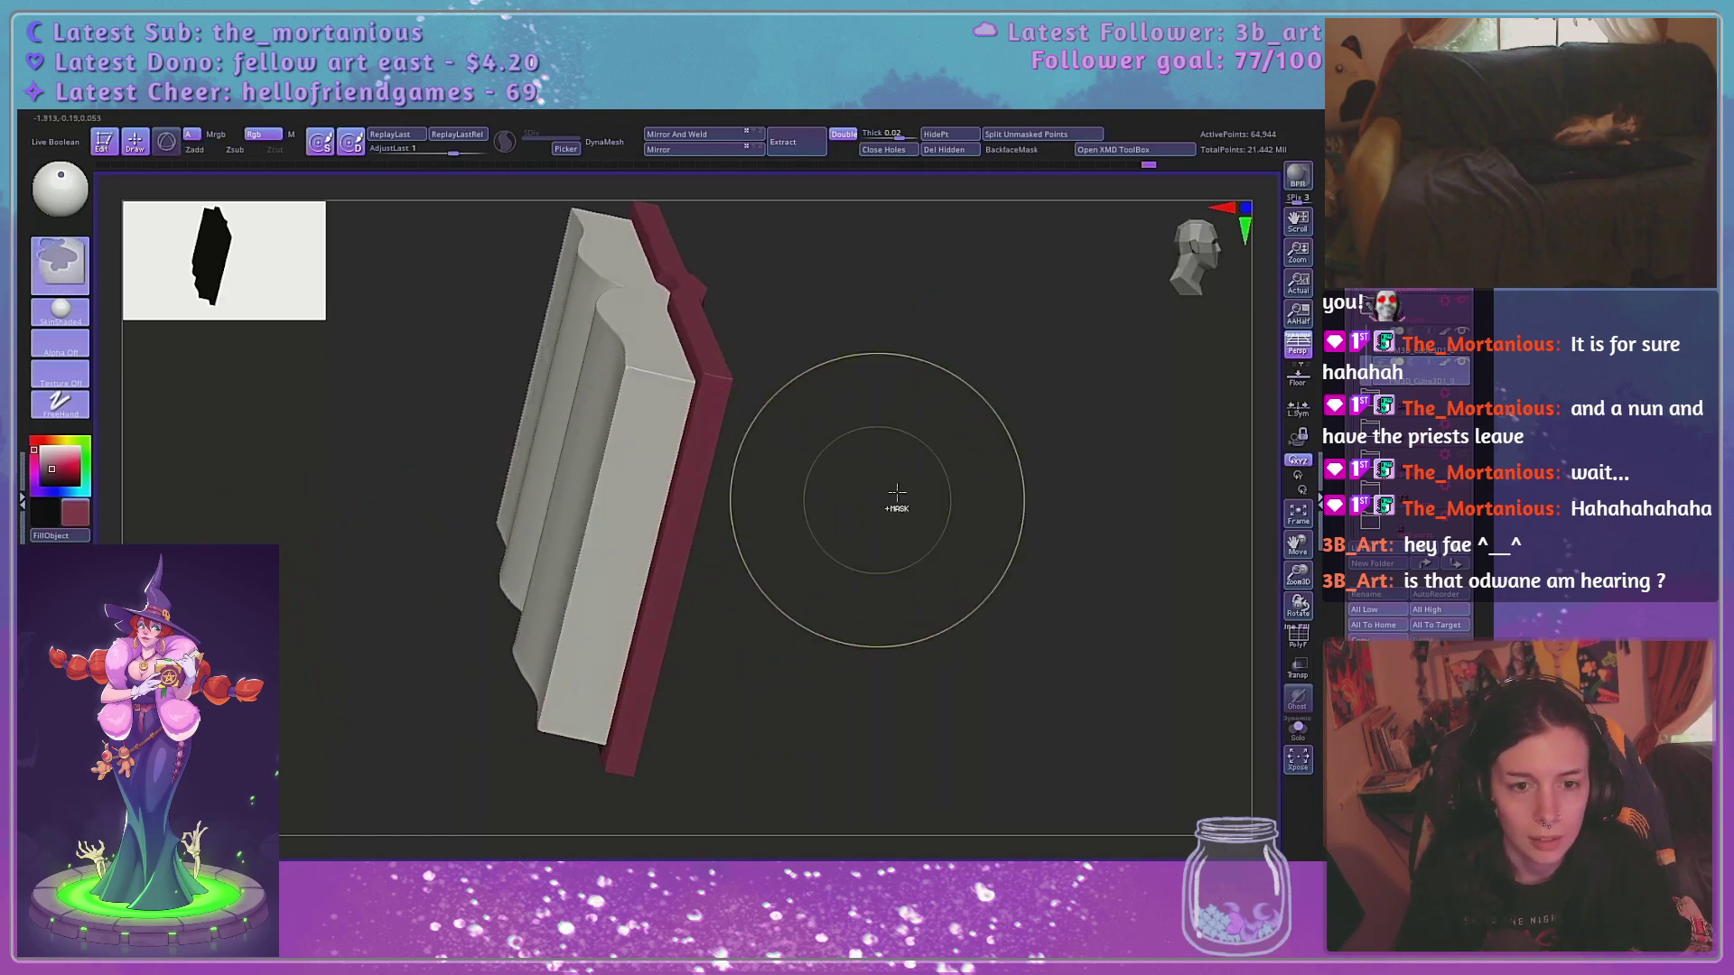
left_click(1421, 341)
left_click_drag(1183, 438, 939, 452)
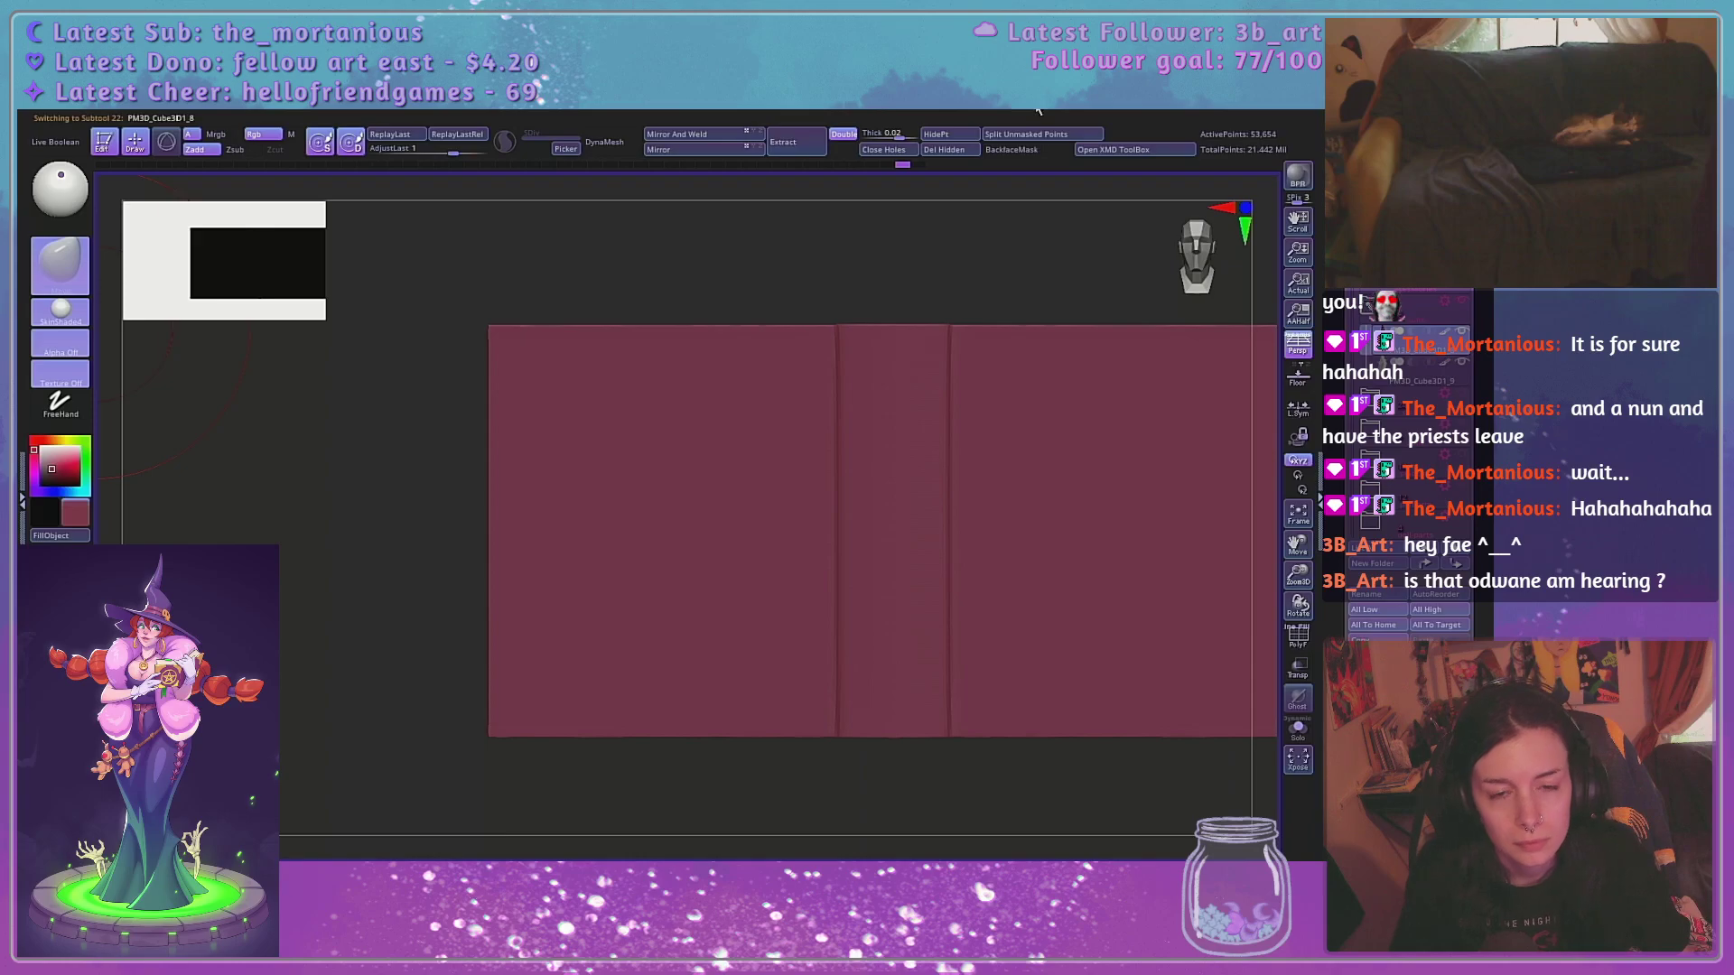
Mask two overlapping, vertically offset circles on each cover board, sharpening the mask edge after each one
key("ctrl")
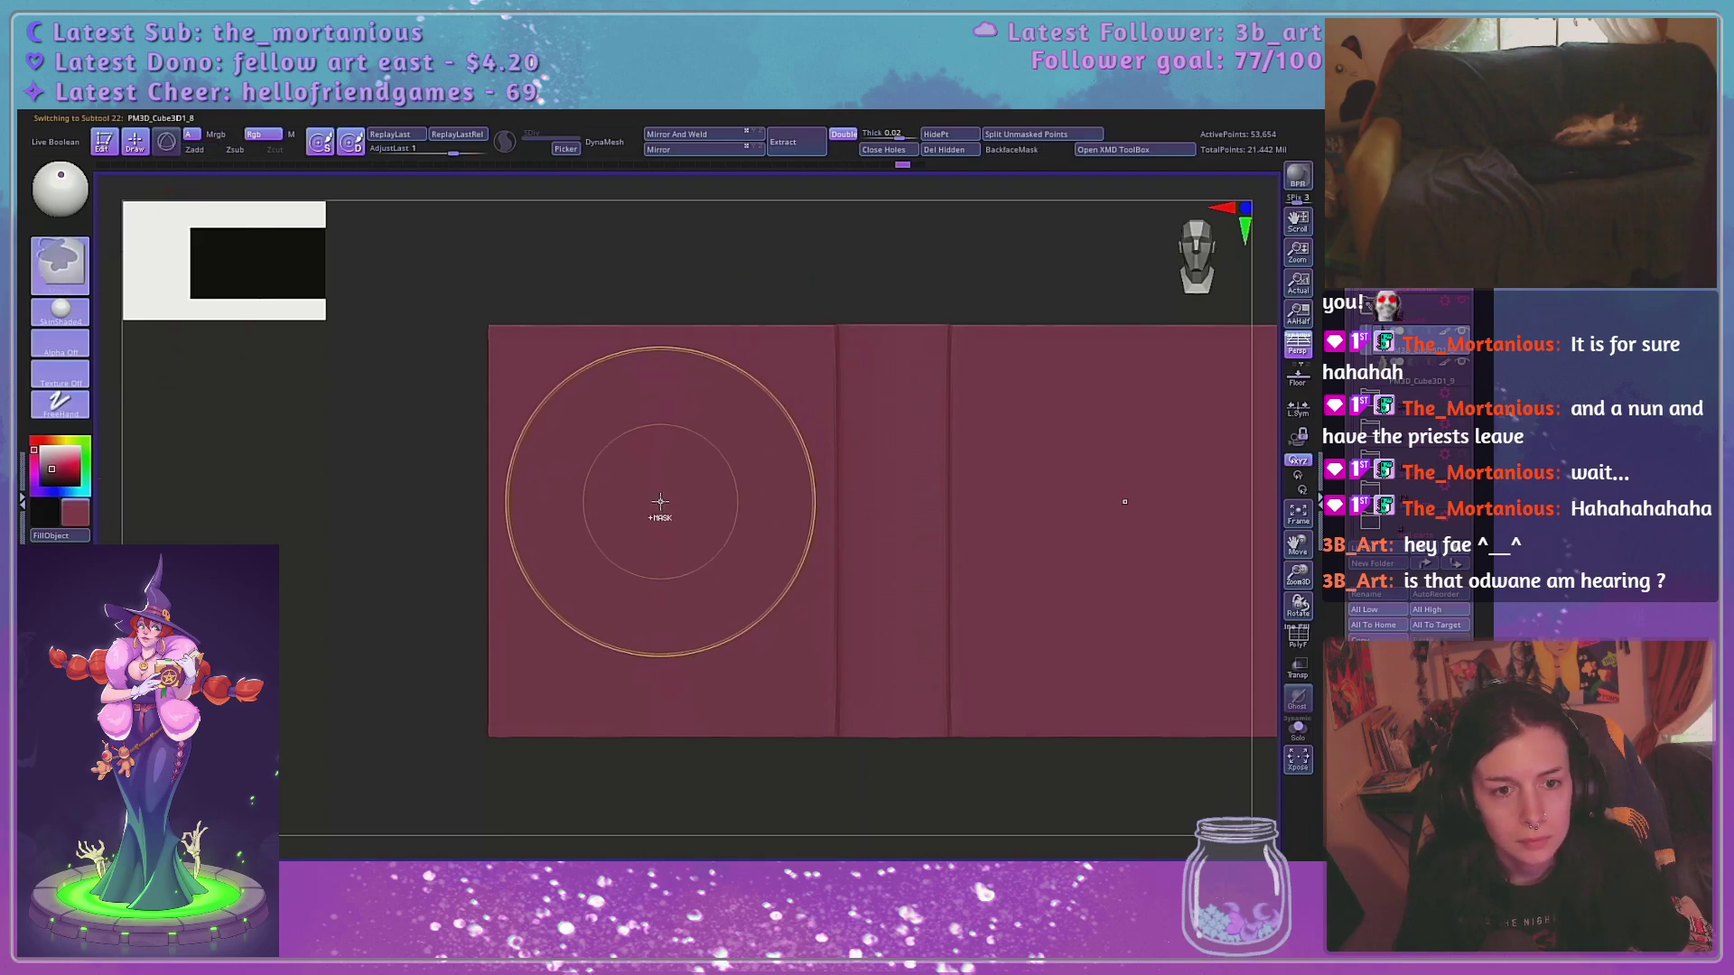
left_click(657, 504, "ctrl")
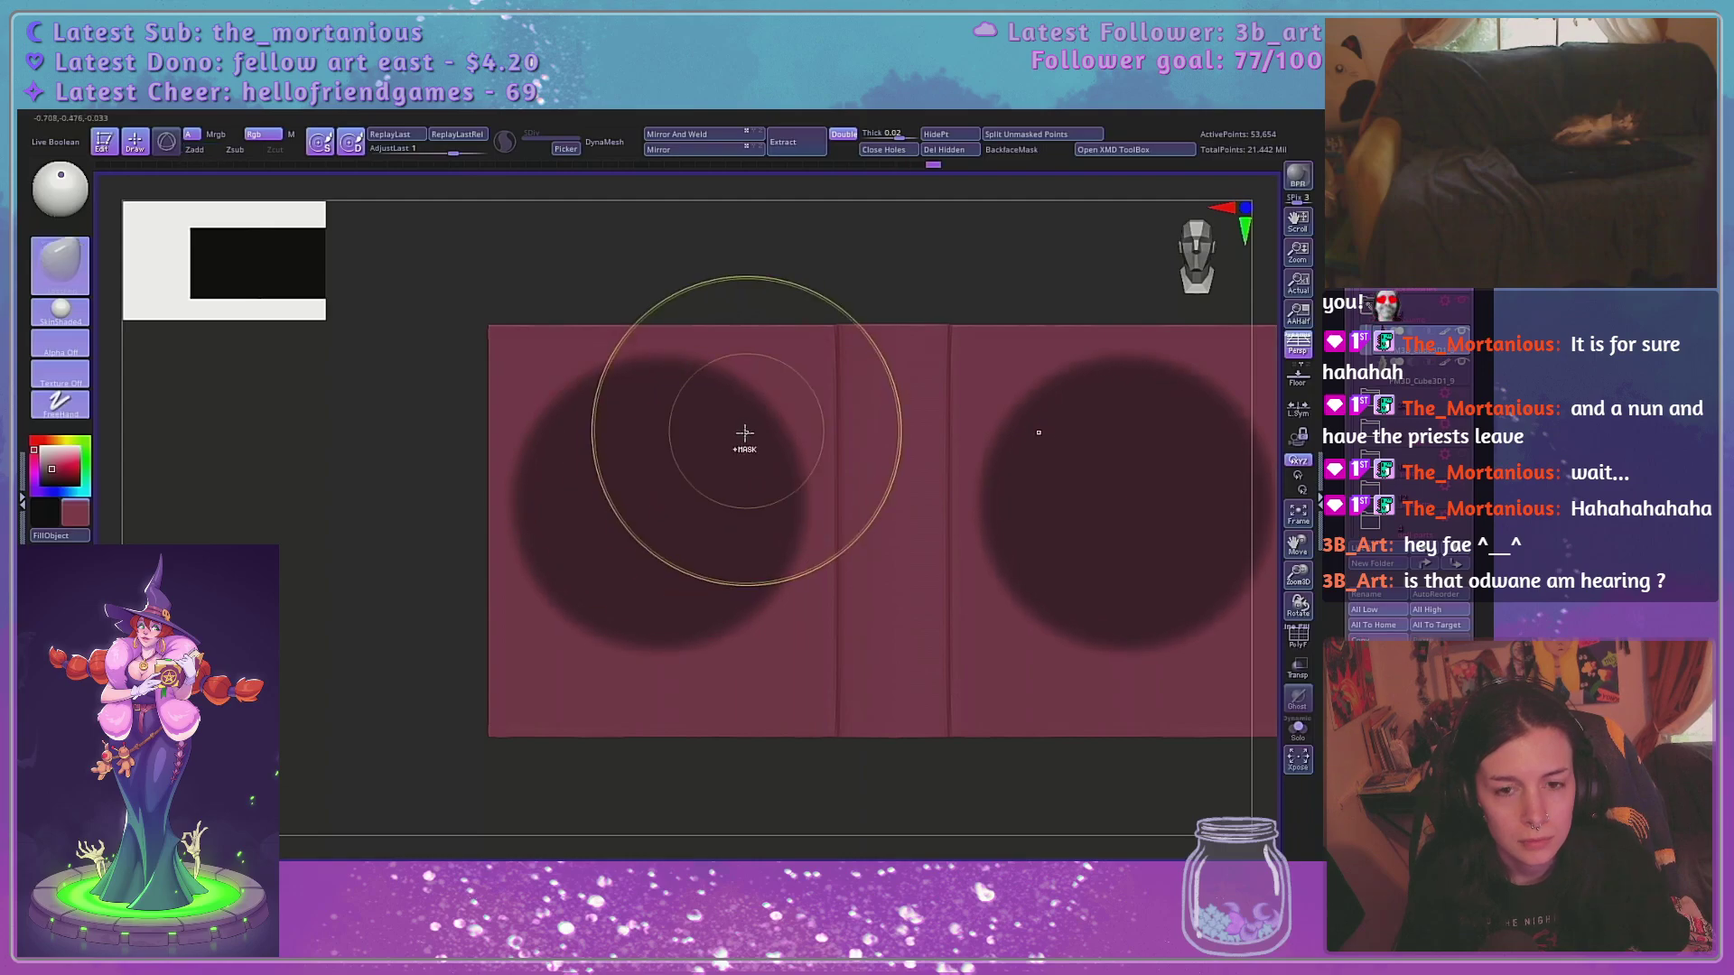
left_click(786, 391, "ctrl+alt")
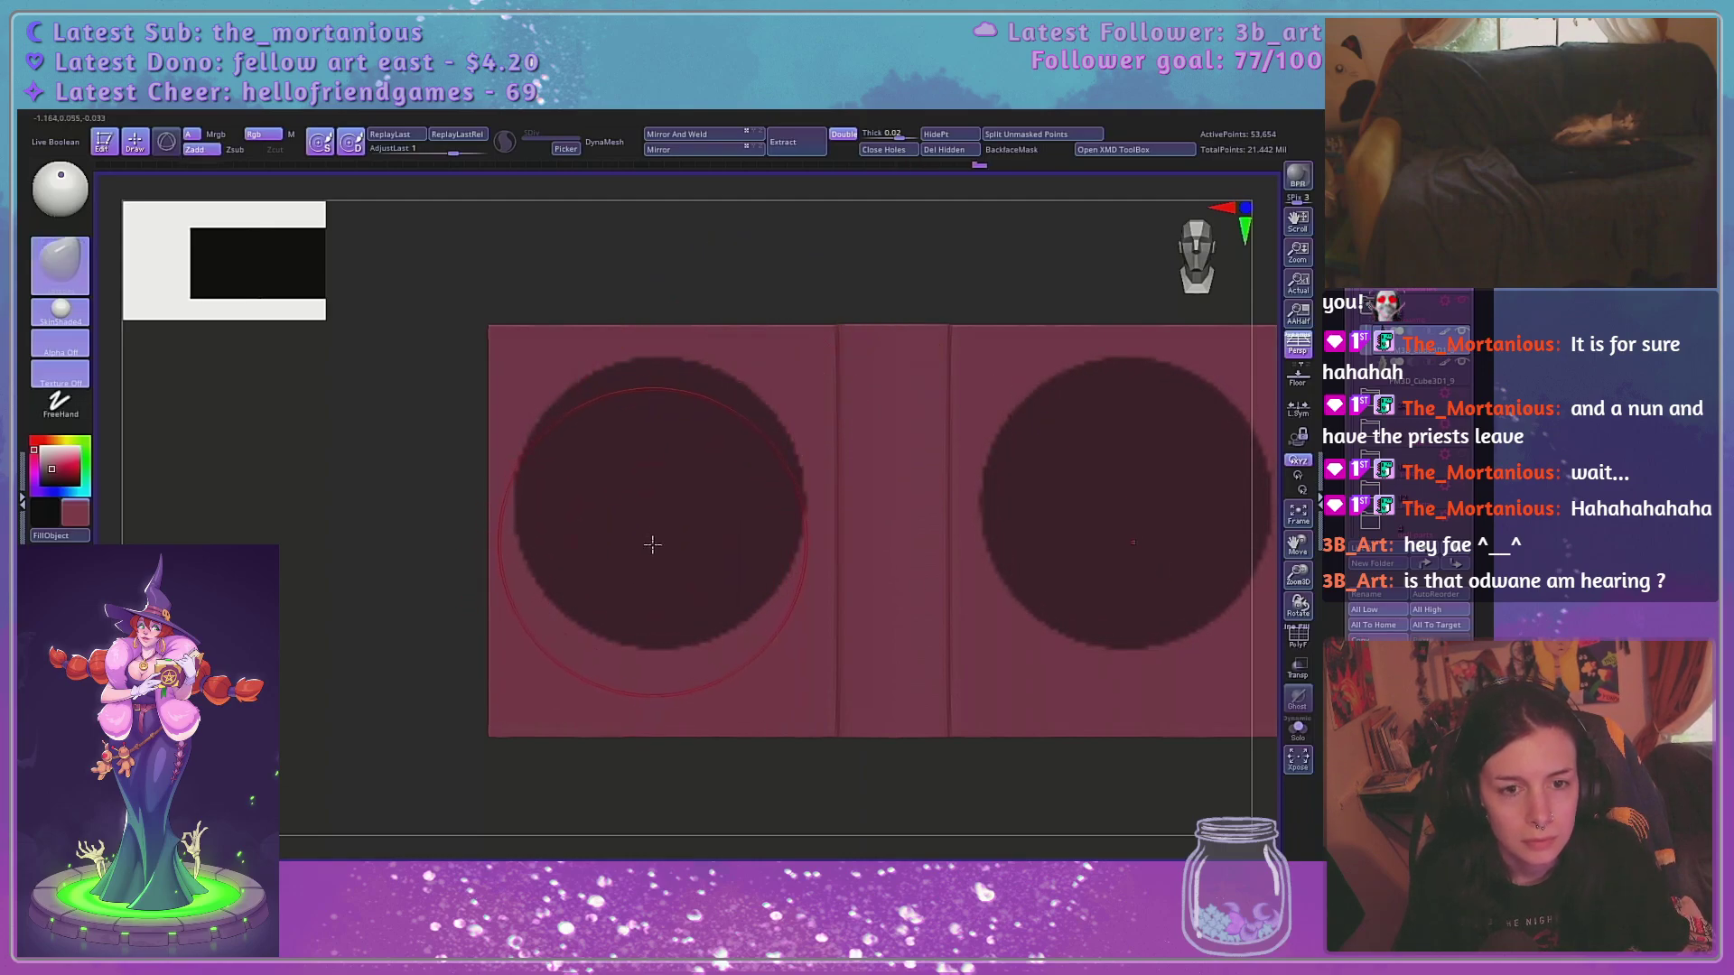
key("ctrl")
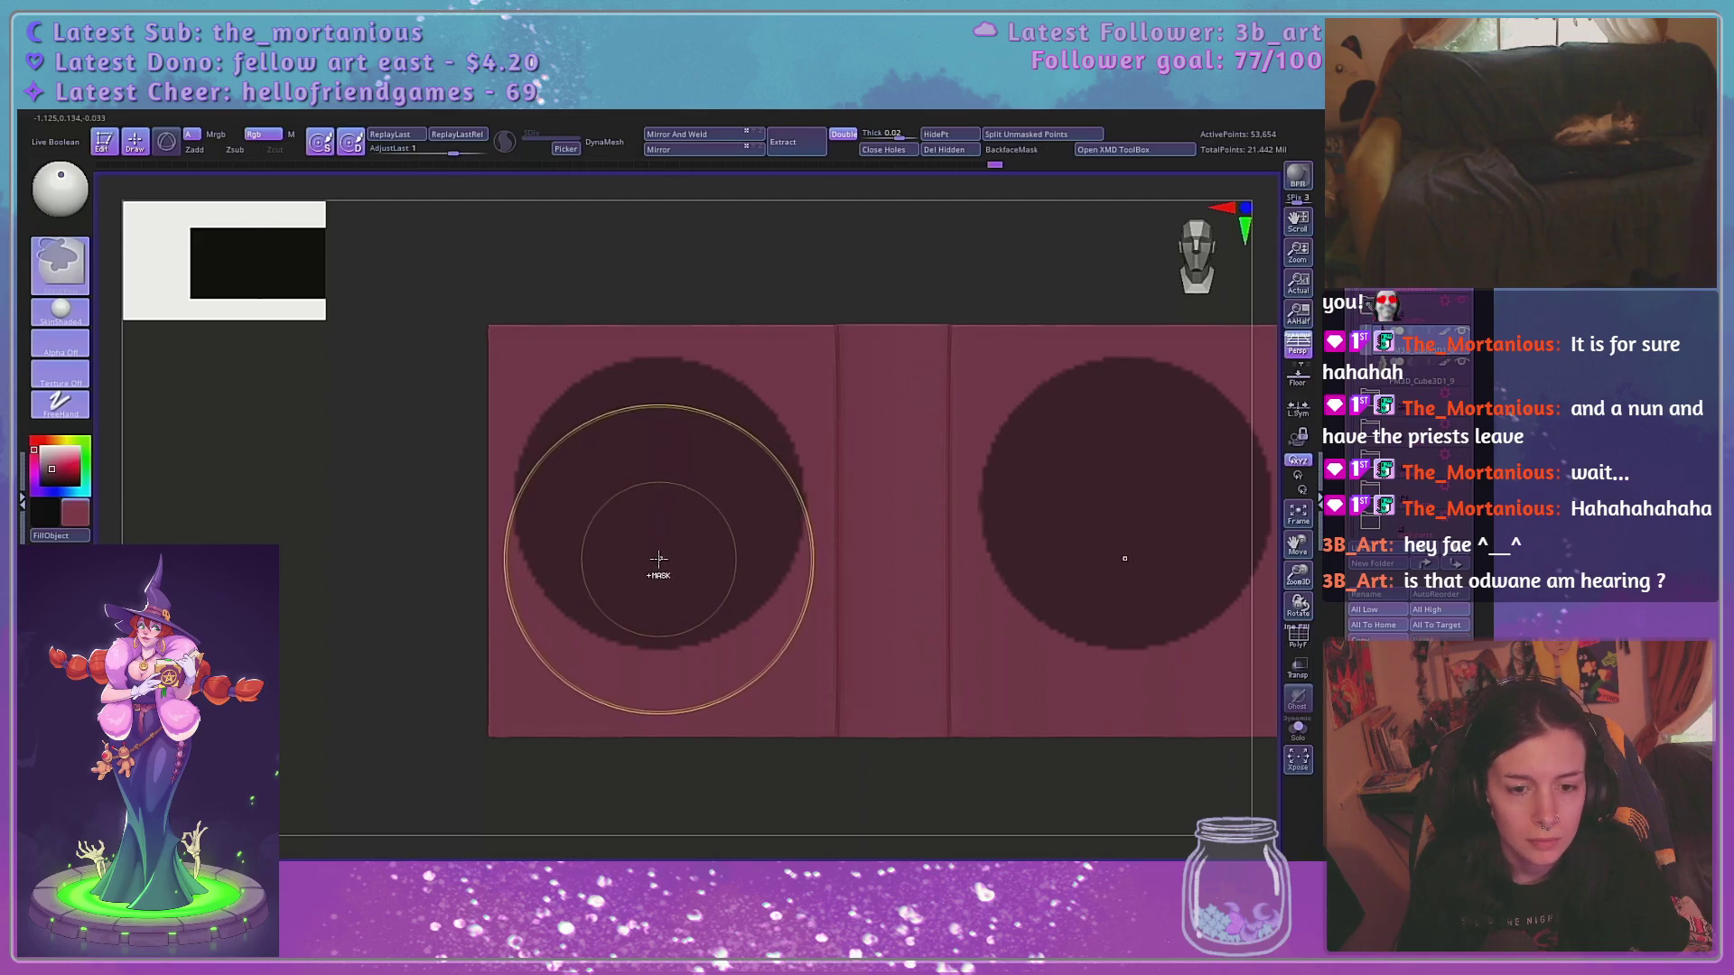
left_click(659, 558, "ctrl")
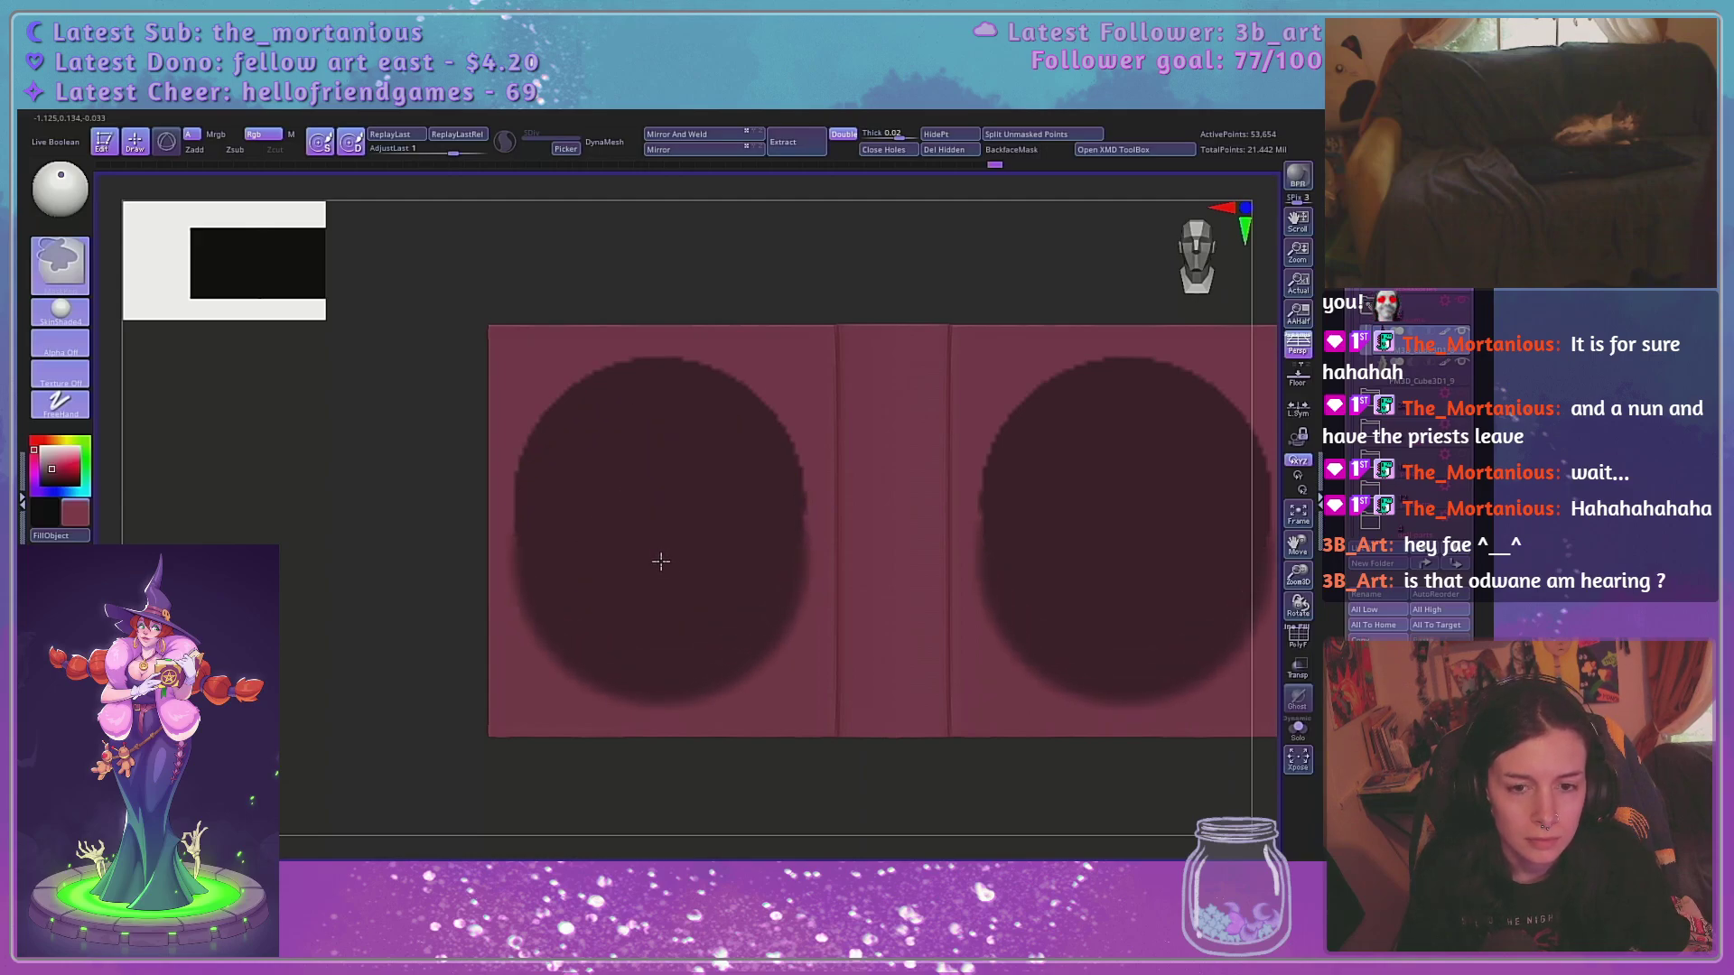
left_click(662, 562, "ctrl+alt")
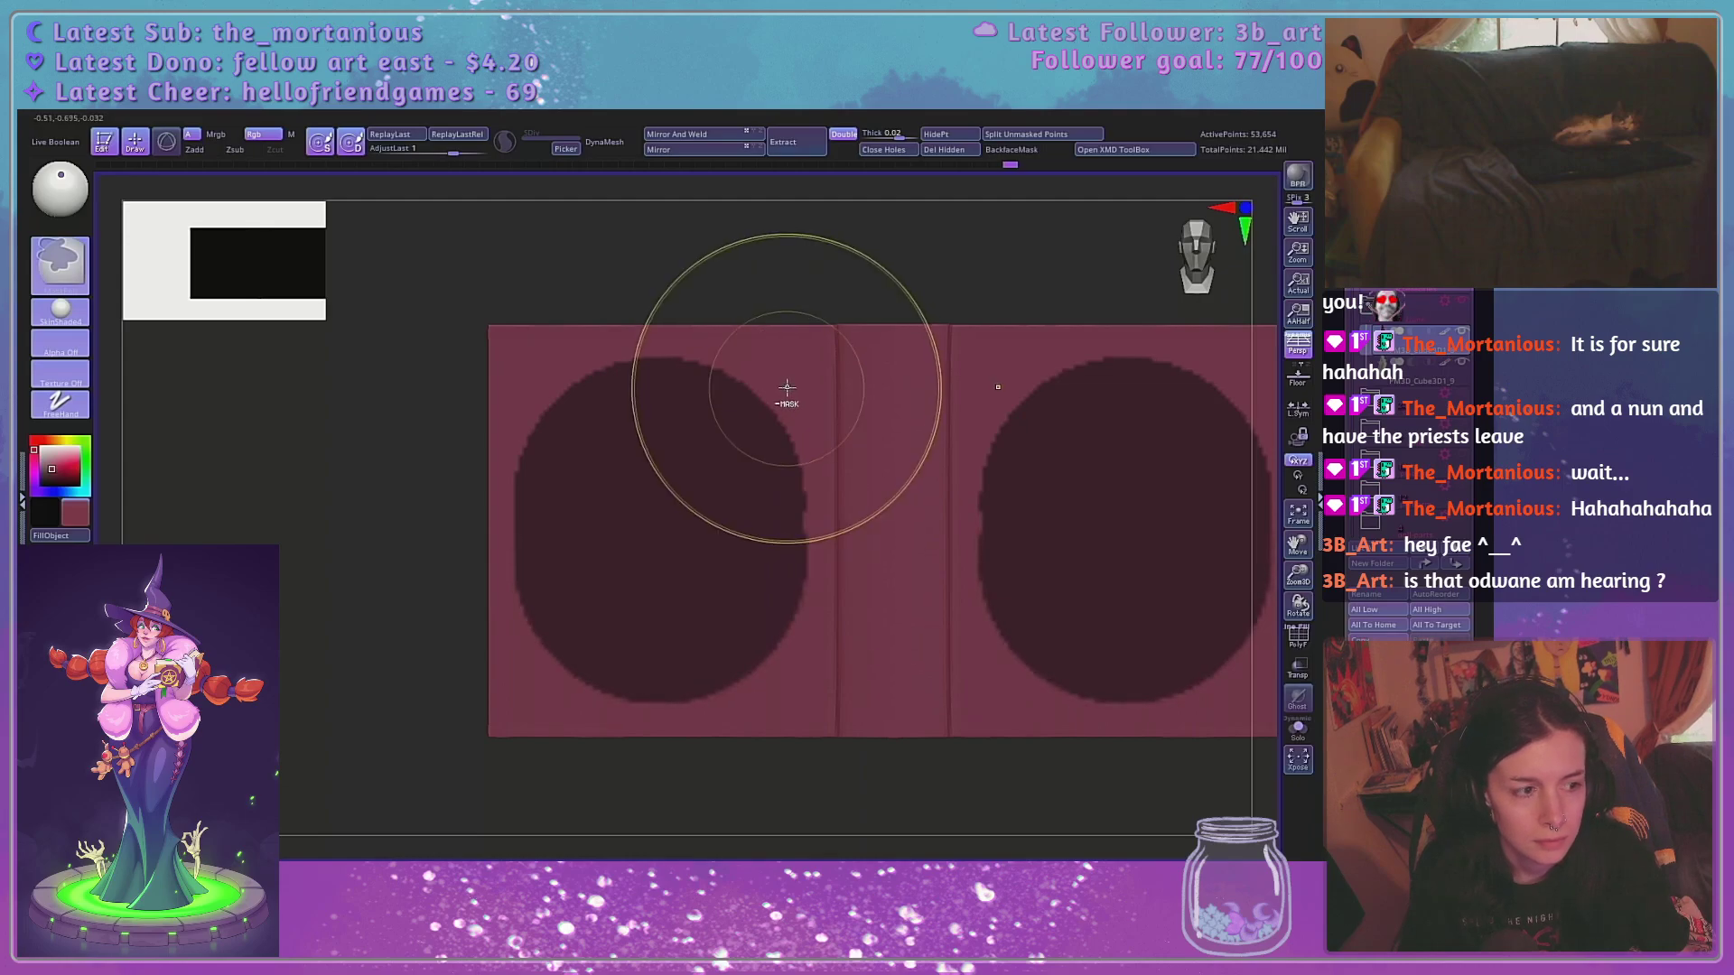
Reduce the brush size, mask a horizontal band across the middle of the cover, and clear the whole mask
key("space")
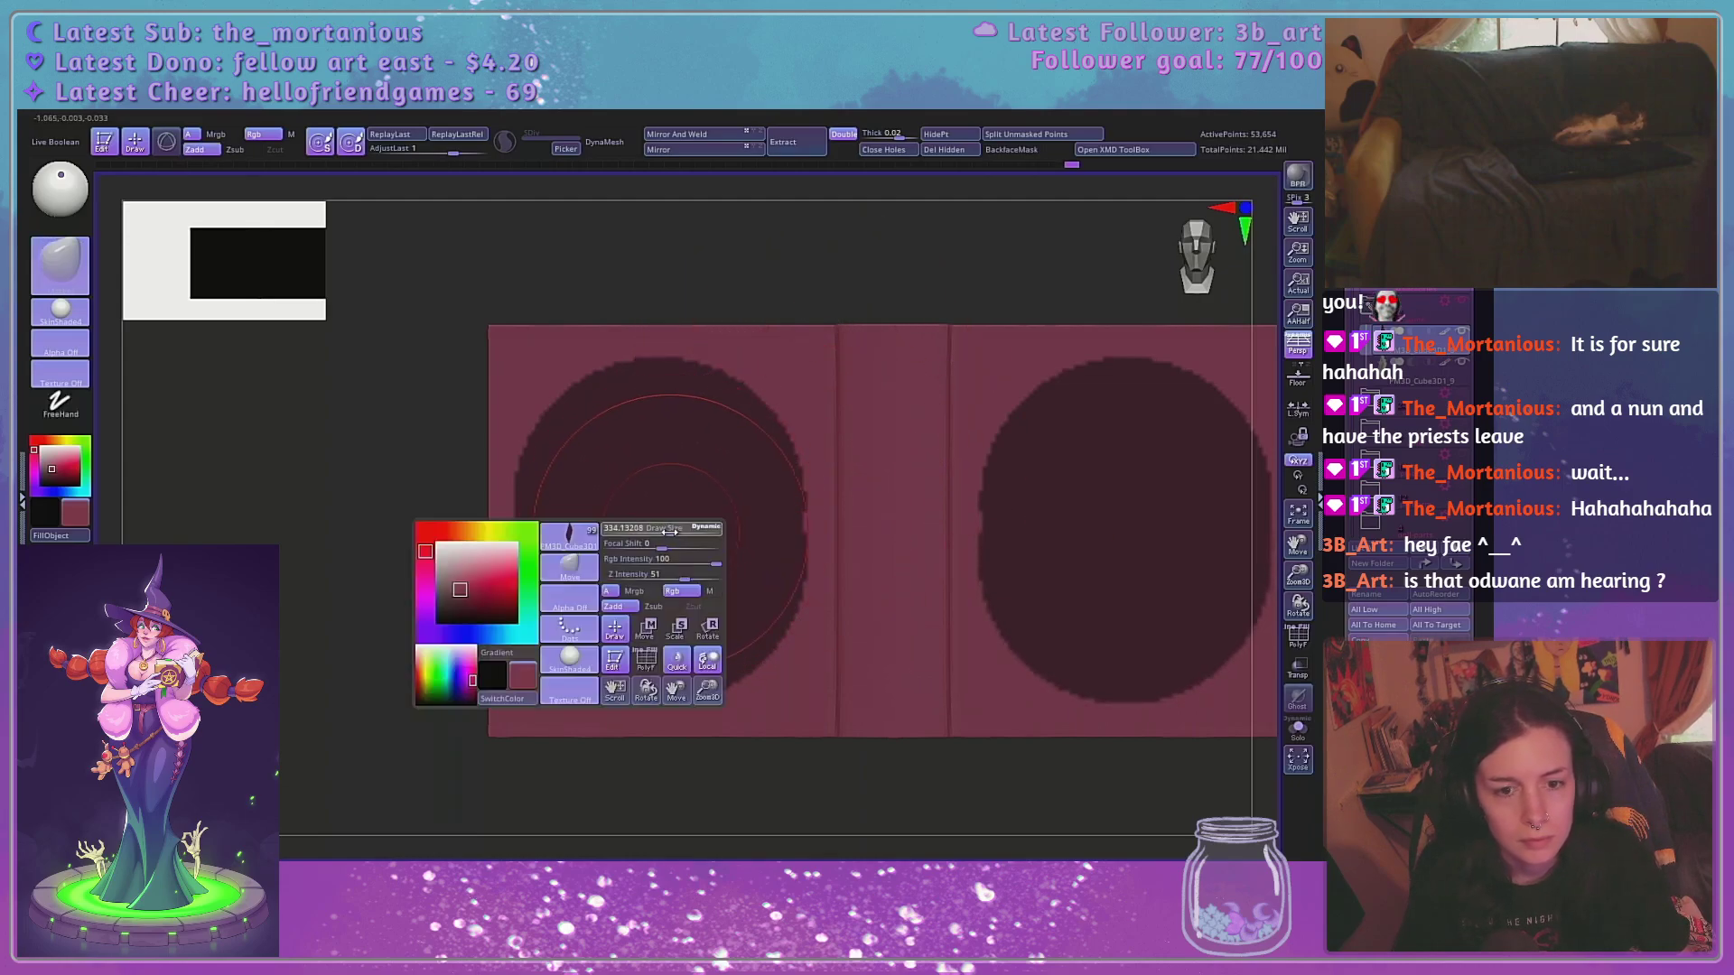
left_click_drag(670, 534, 654, 534)
key("space")
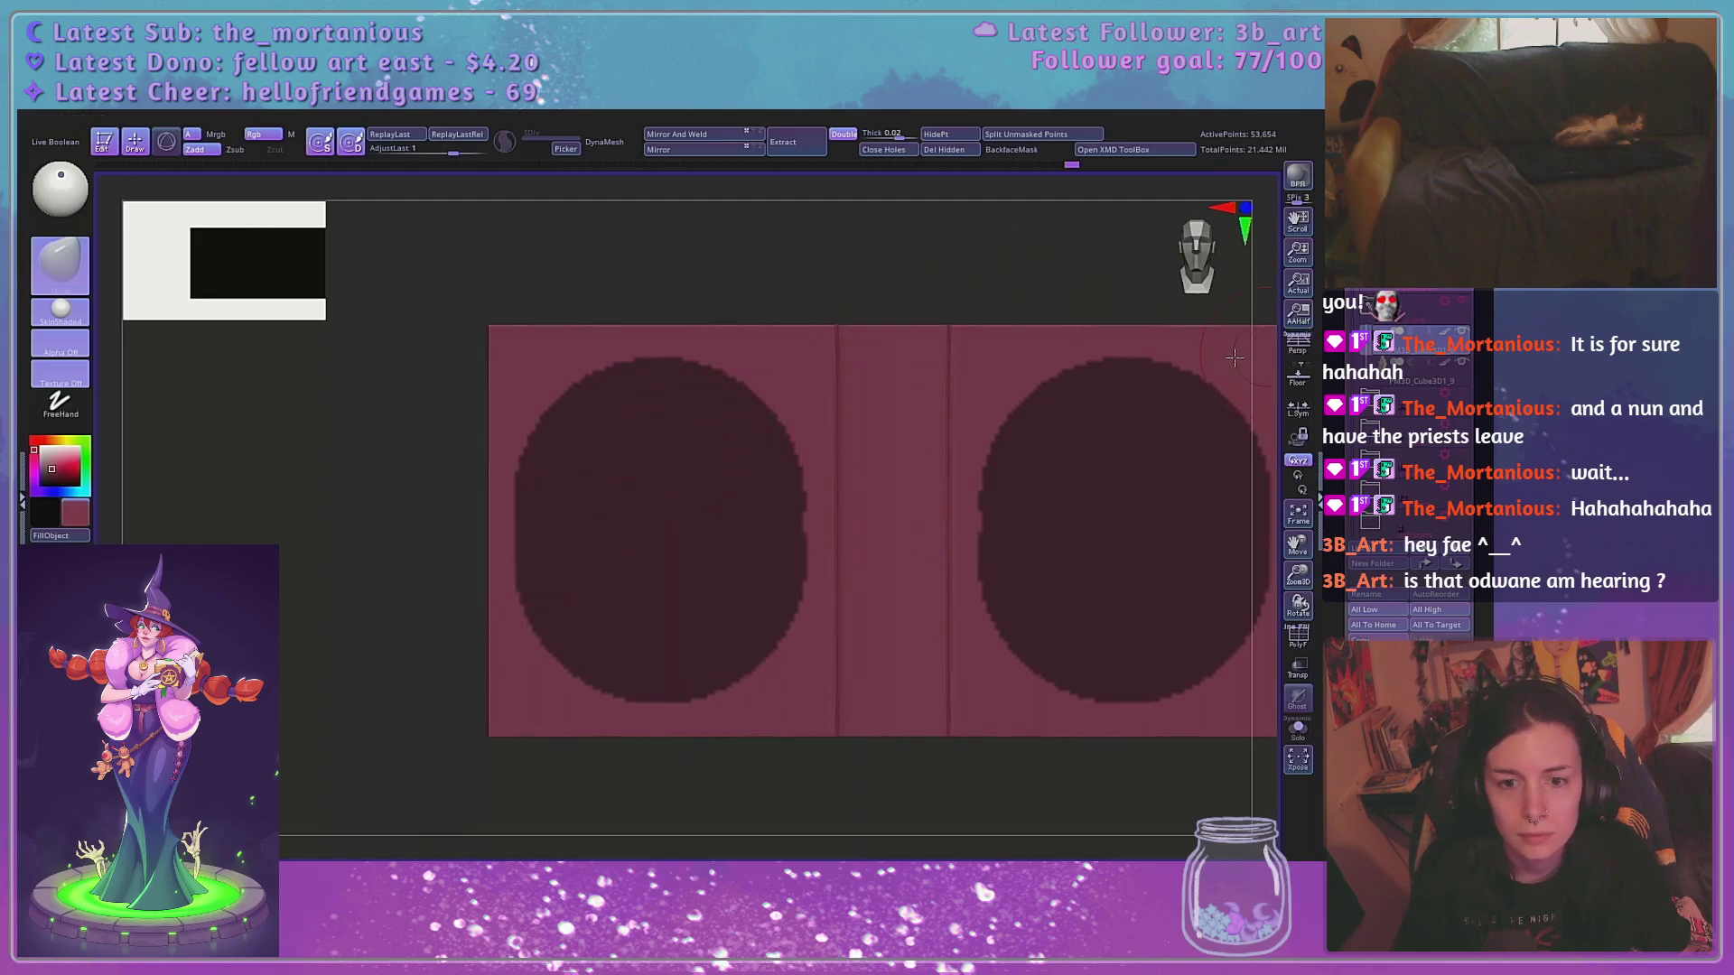
left_click_drag(891, 306, 816, 307, "alt")
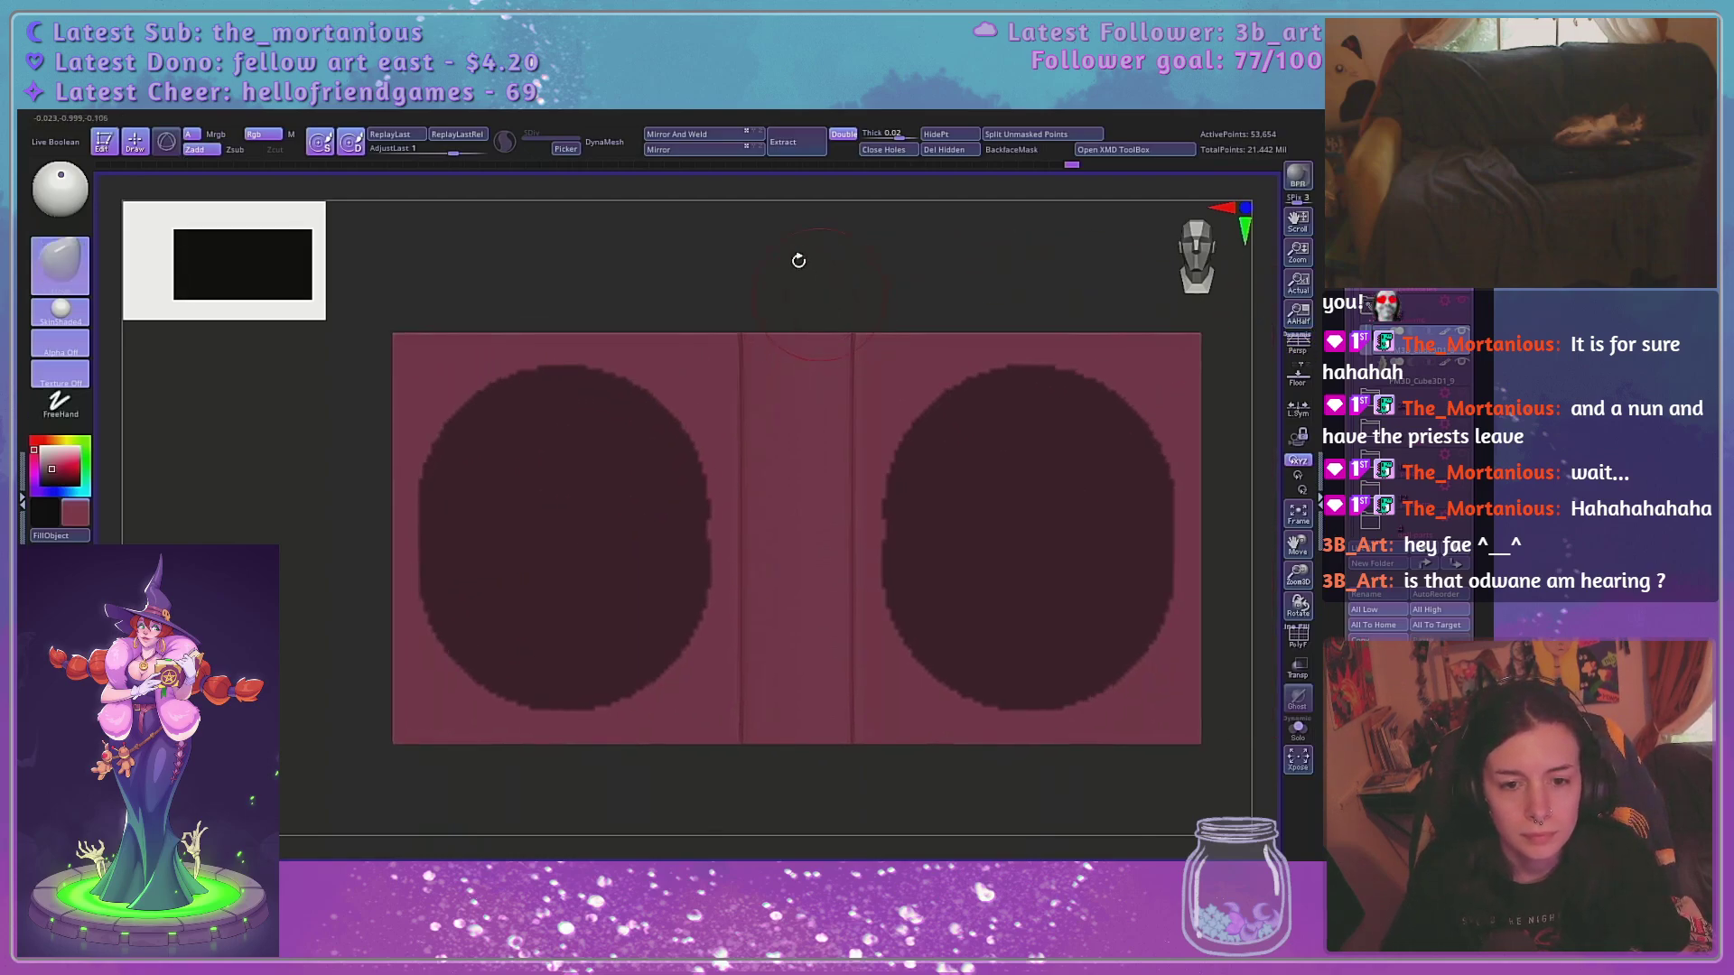
key("ctrl")
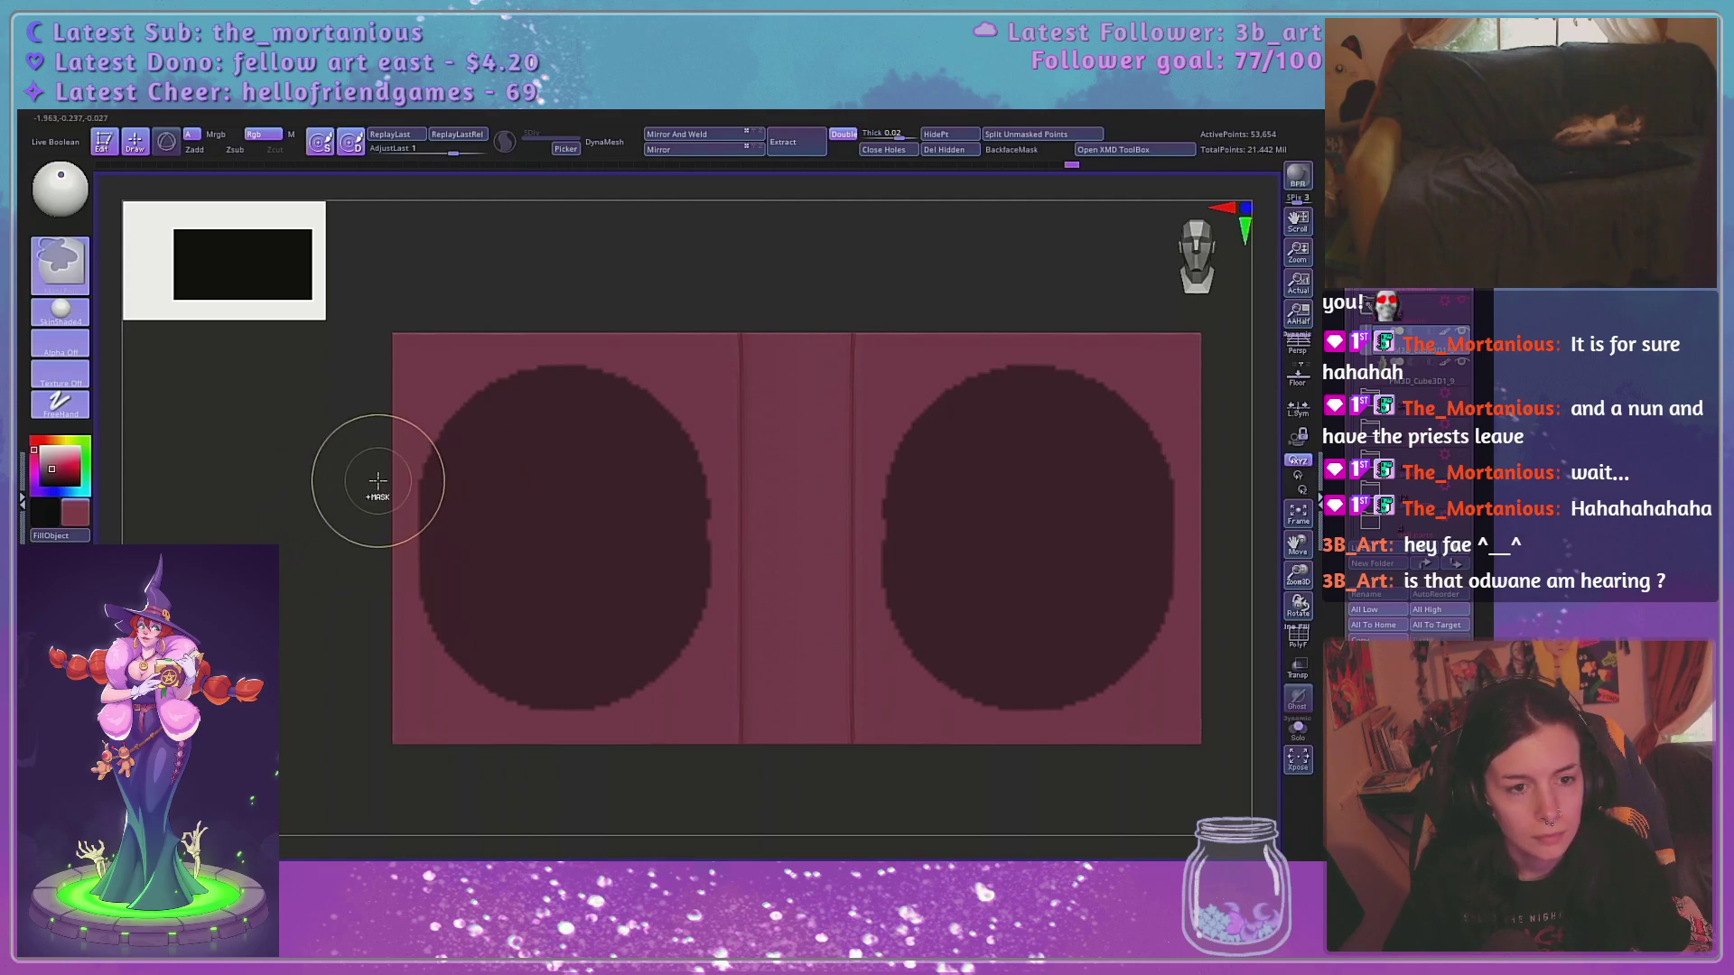
left_click_drag(377, 483, 829, 599, "ctrl")
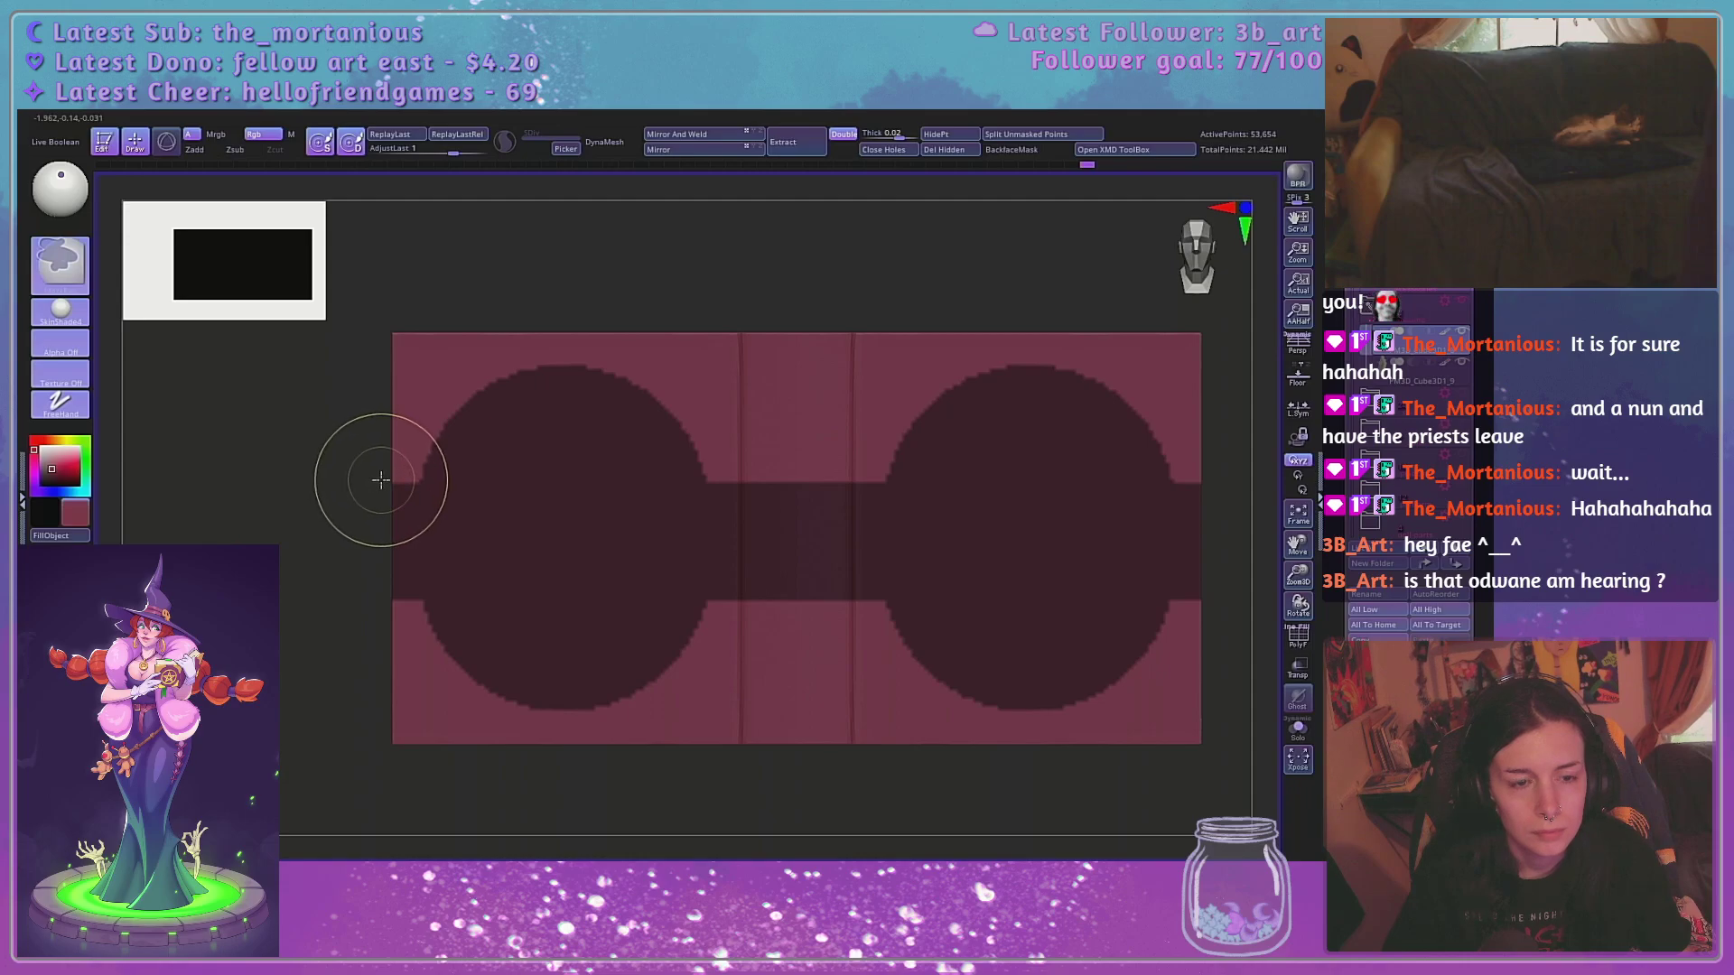
left_click_drag(381, 479, 921, 543, "ctrl")
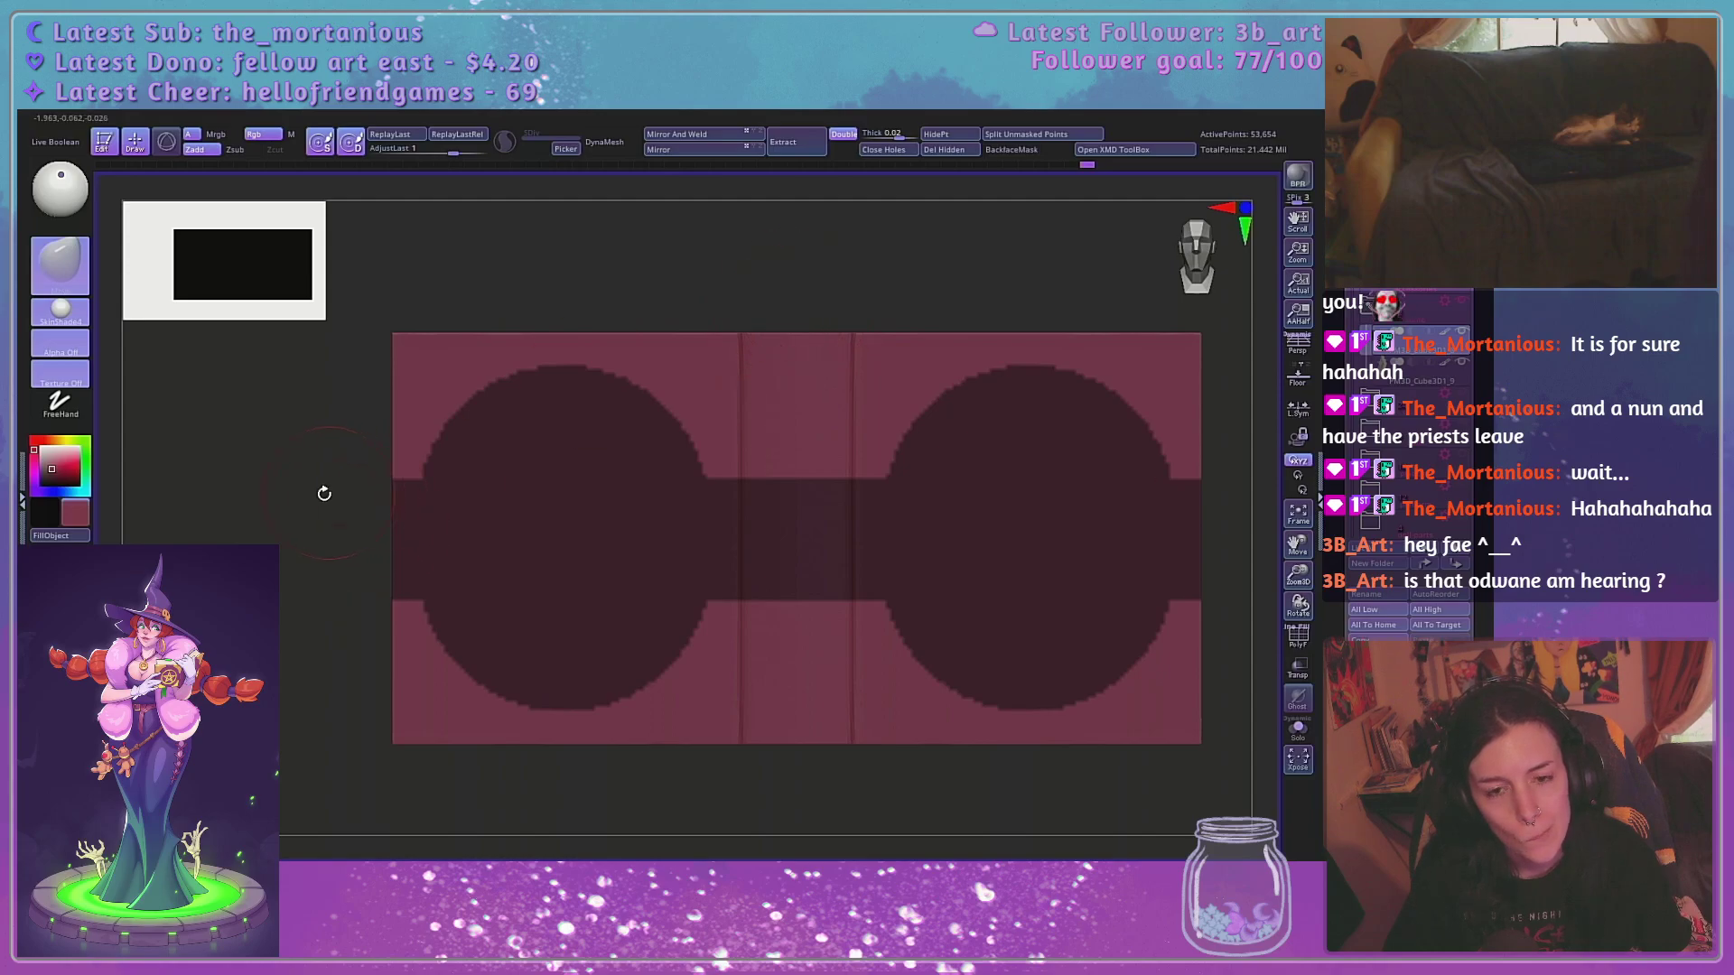
left_click_drag(267, 522, 274, 522, "ctrl")
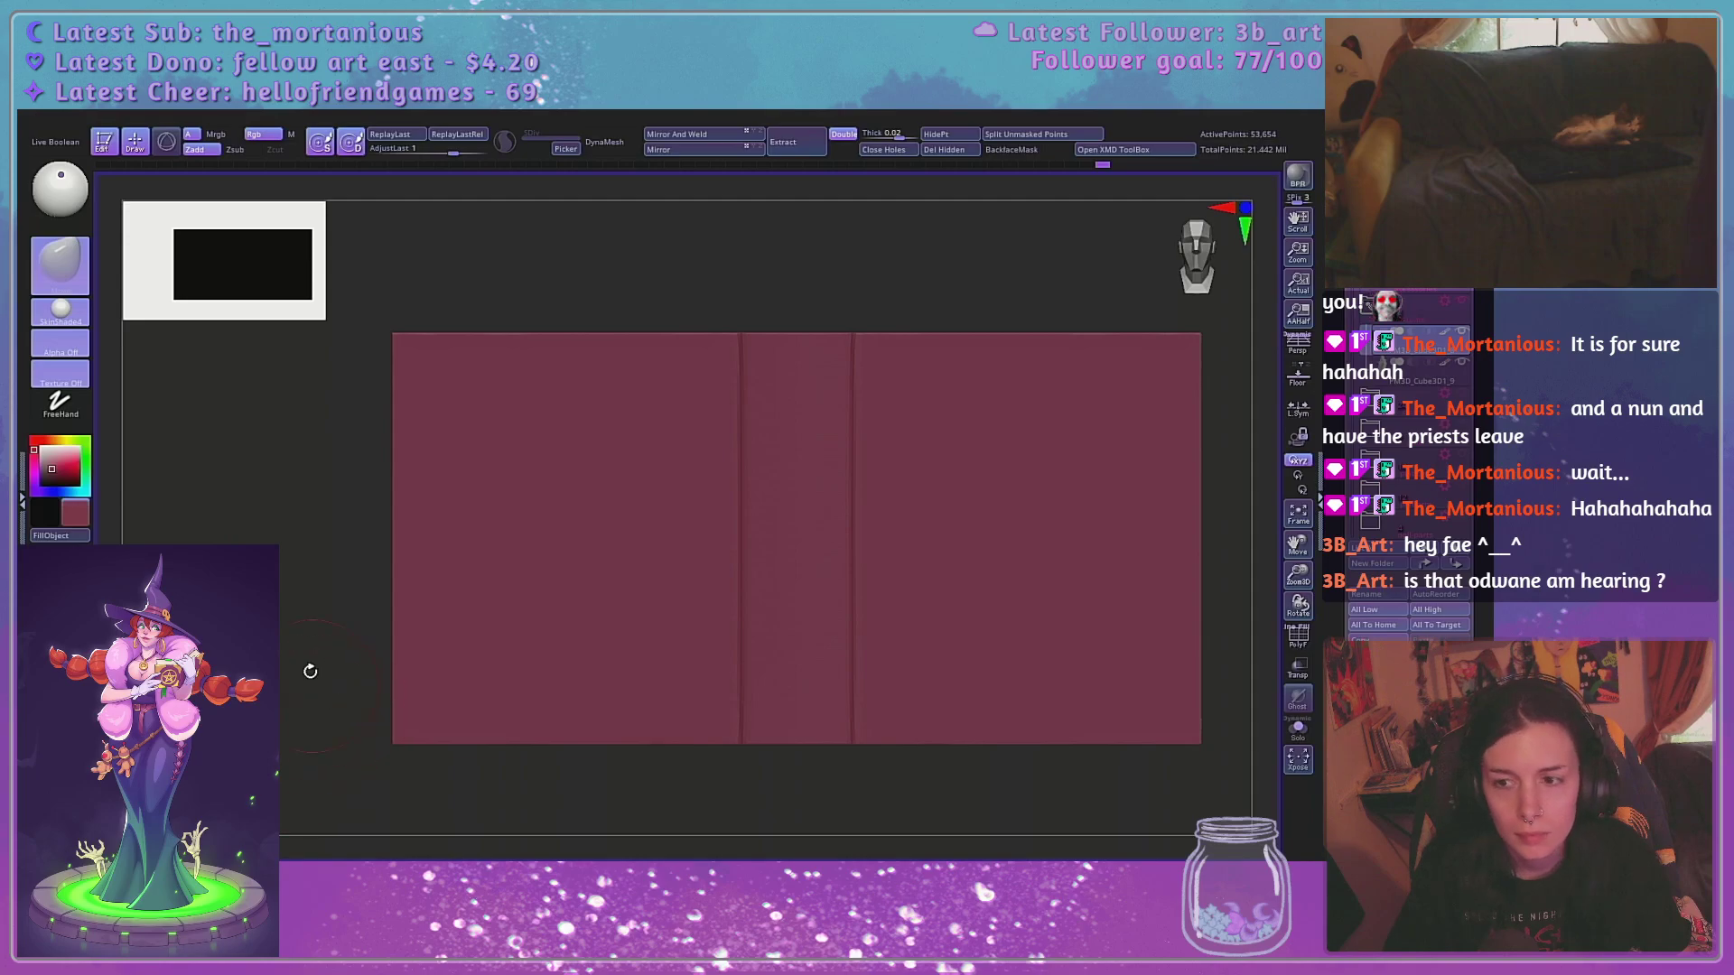
Scale the book cover down slightly along its height and its width
mouse_move(298, 626)
left_mouse_down()
mouse_move(348, 605)
mouse_move(786, 573)
mouse_move(561, 619)
left_mouse_up()
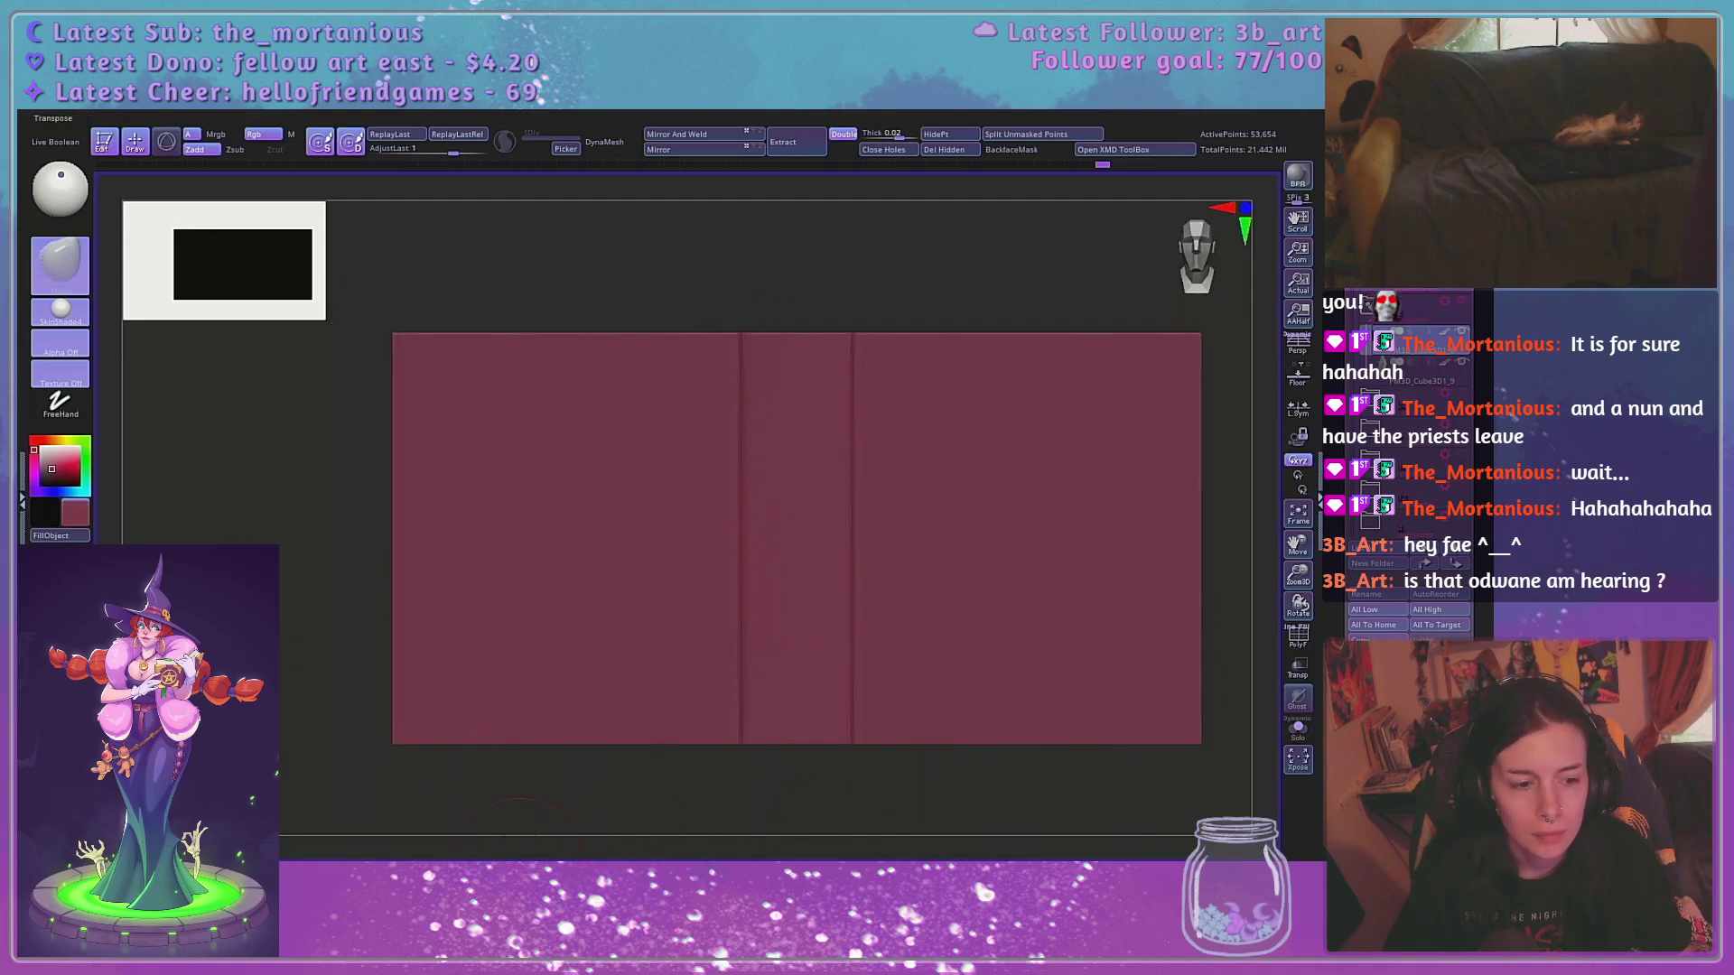
key("w")
left_click_drag(380, 531, 326, 532, "alt")
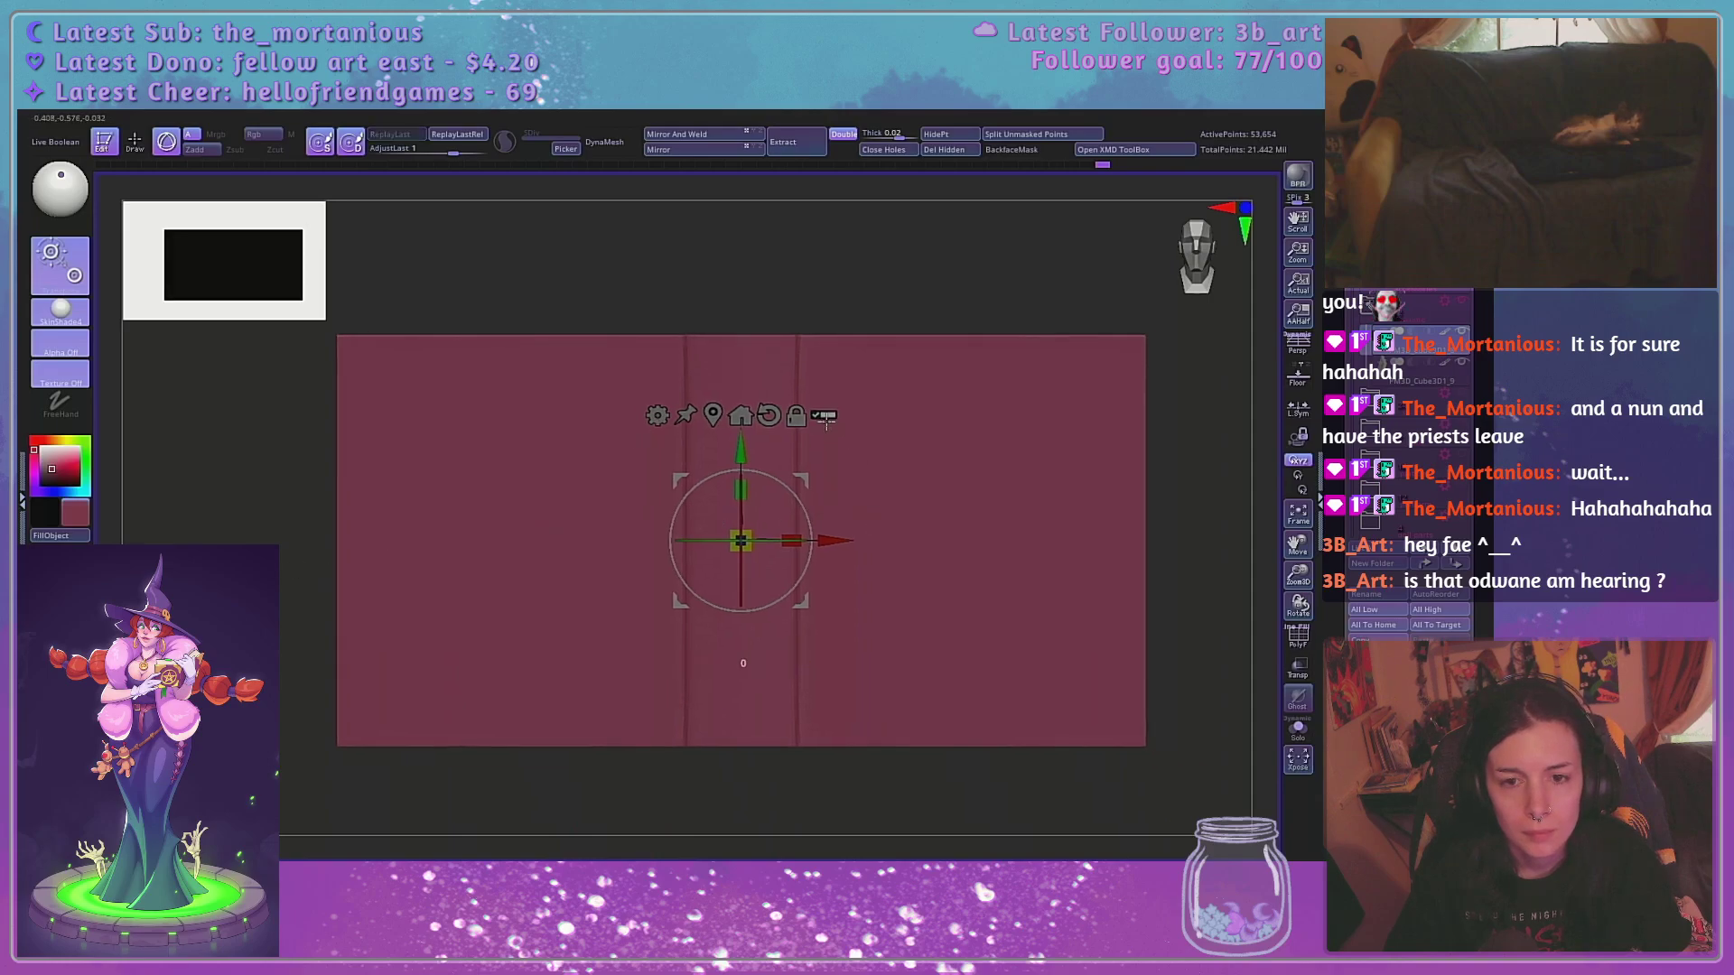
left_click_drag(723, 319, 905, 326)
left_click_drag(744, 487, 744, 508)
left_click_drag(890, 347, 542, 506)
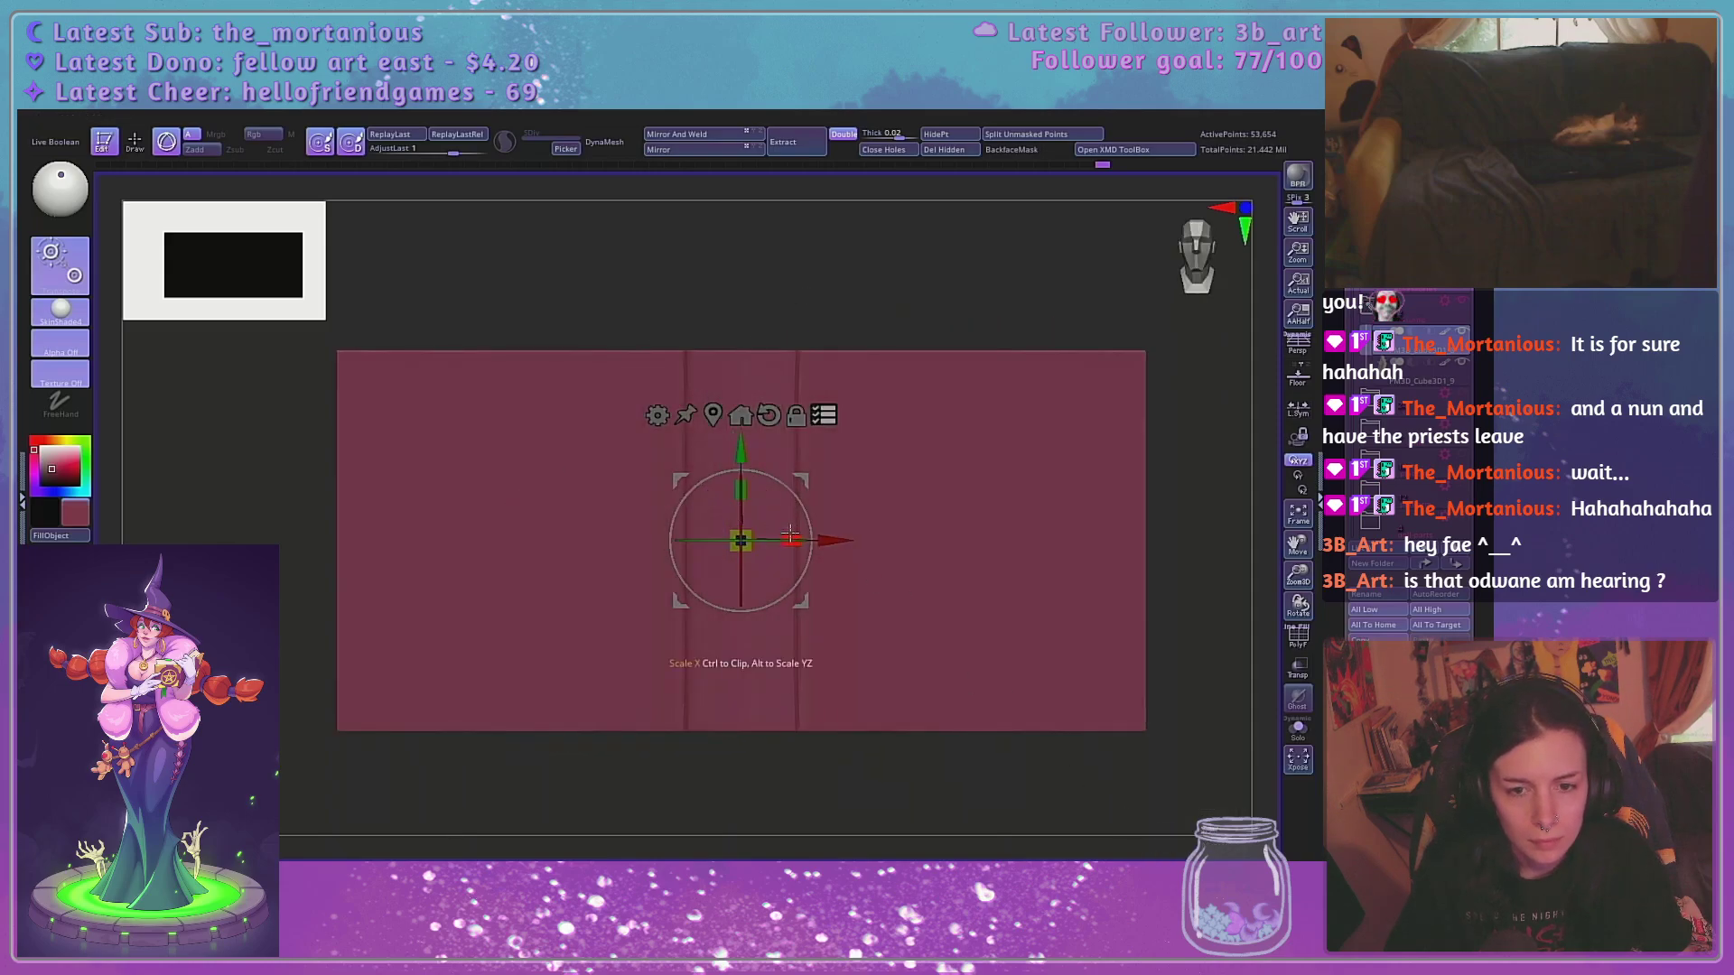
left_click_drag(795, 528, 747, 493)
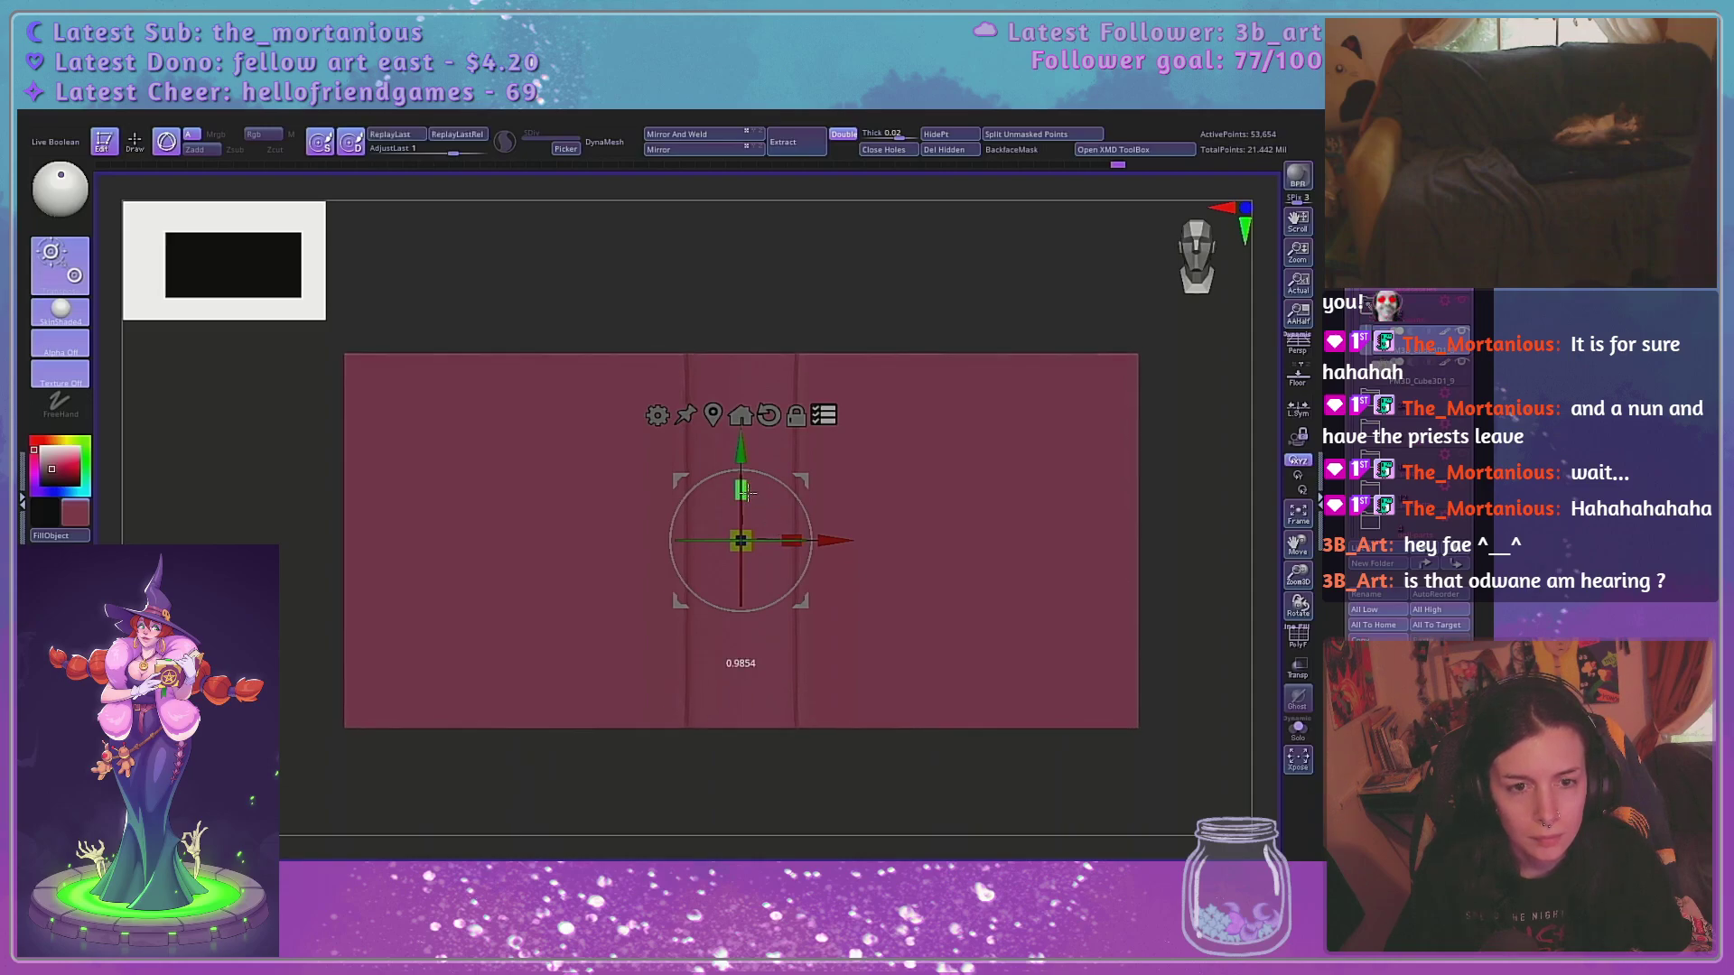
key("q")
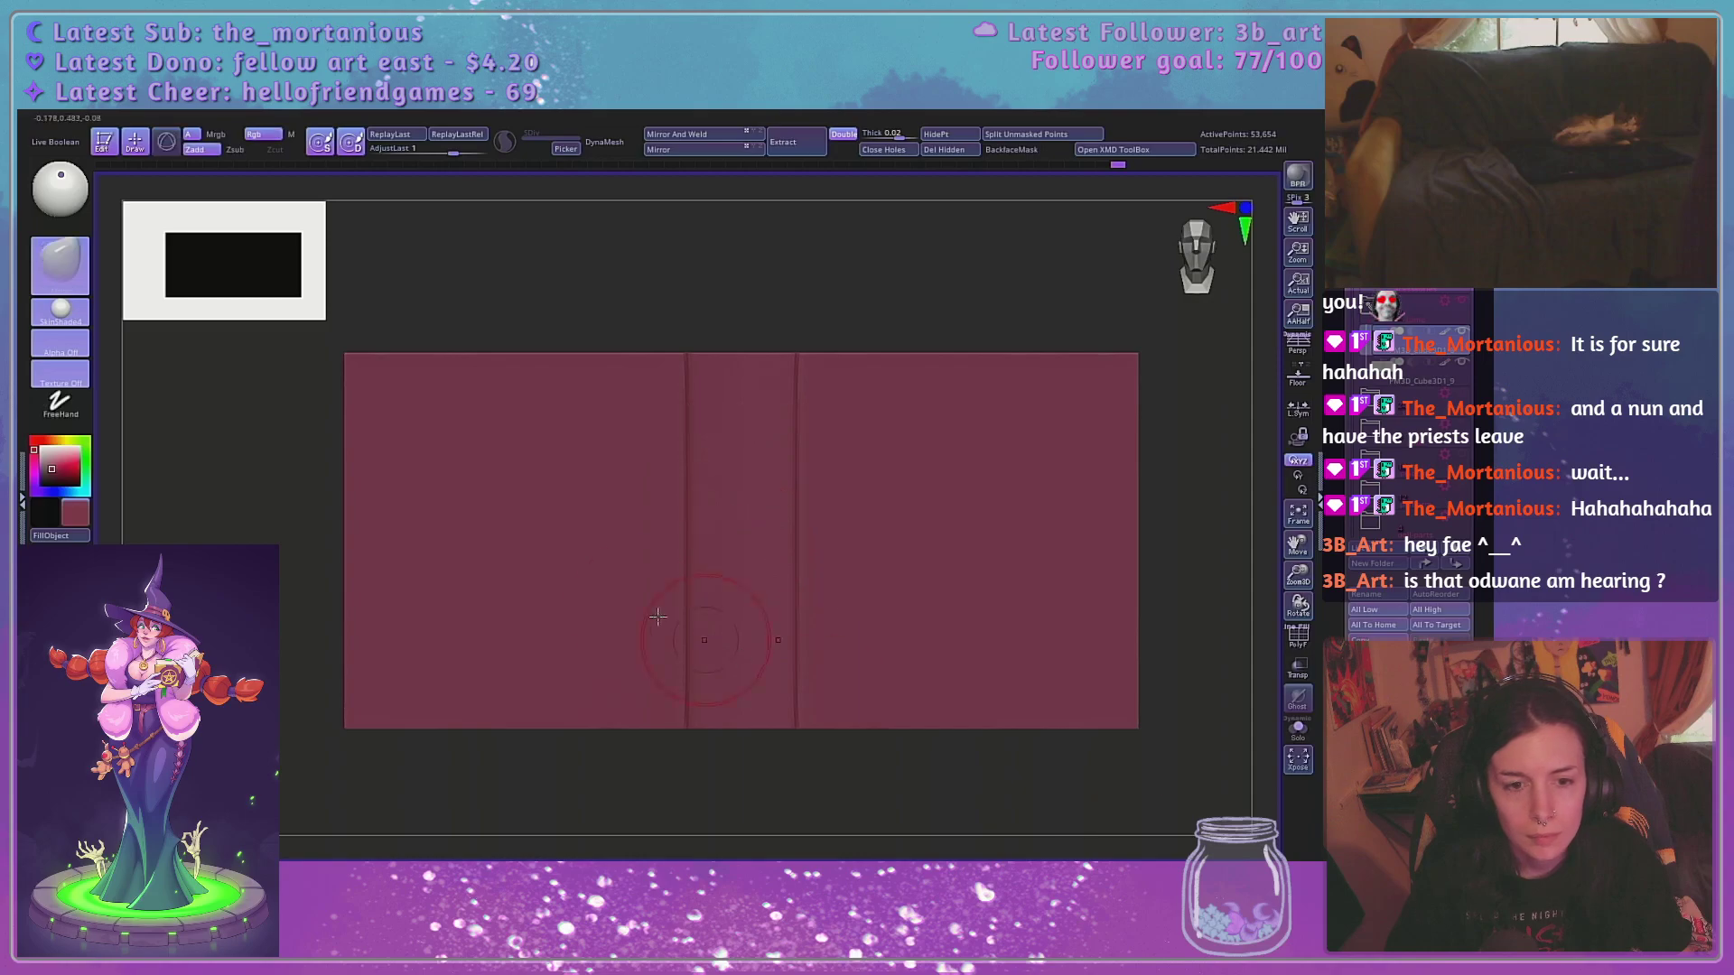
Resize the brush so its circle fits inside one cover board with a margin around it
key("space")
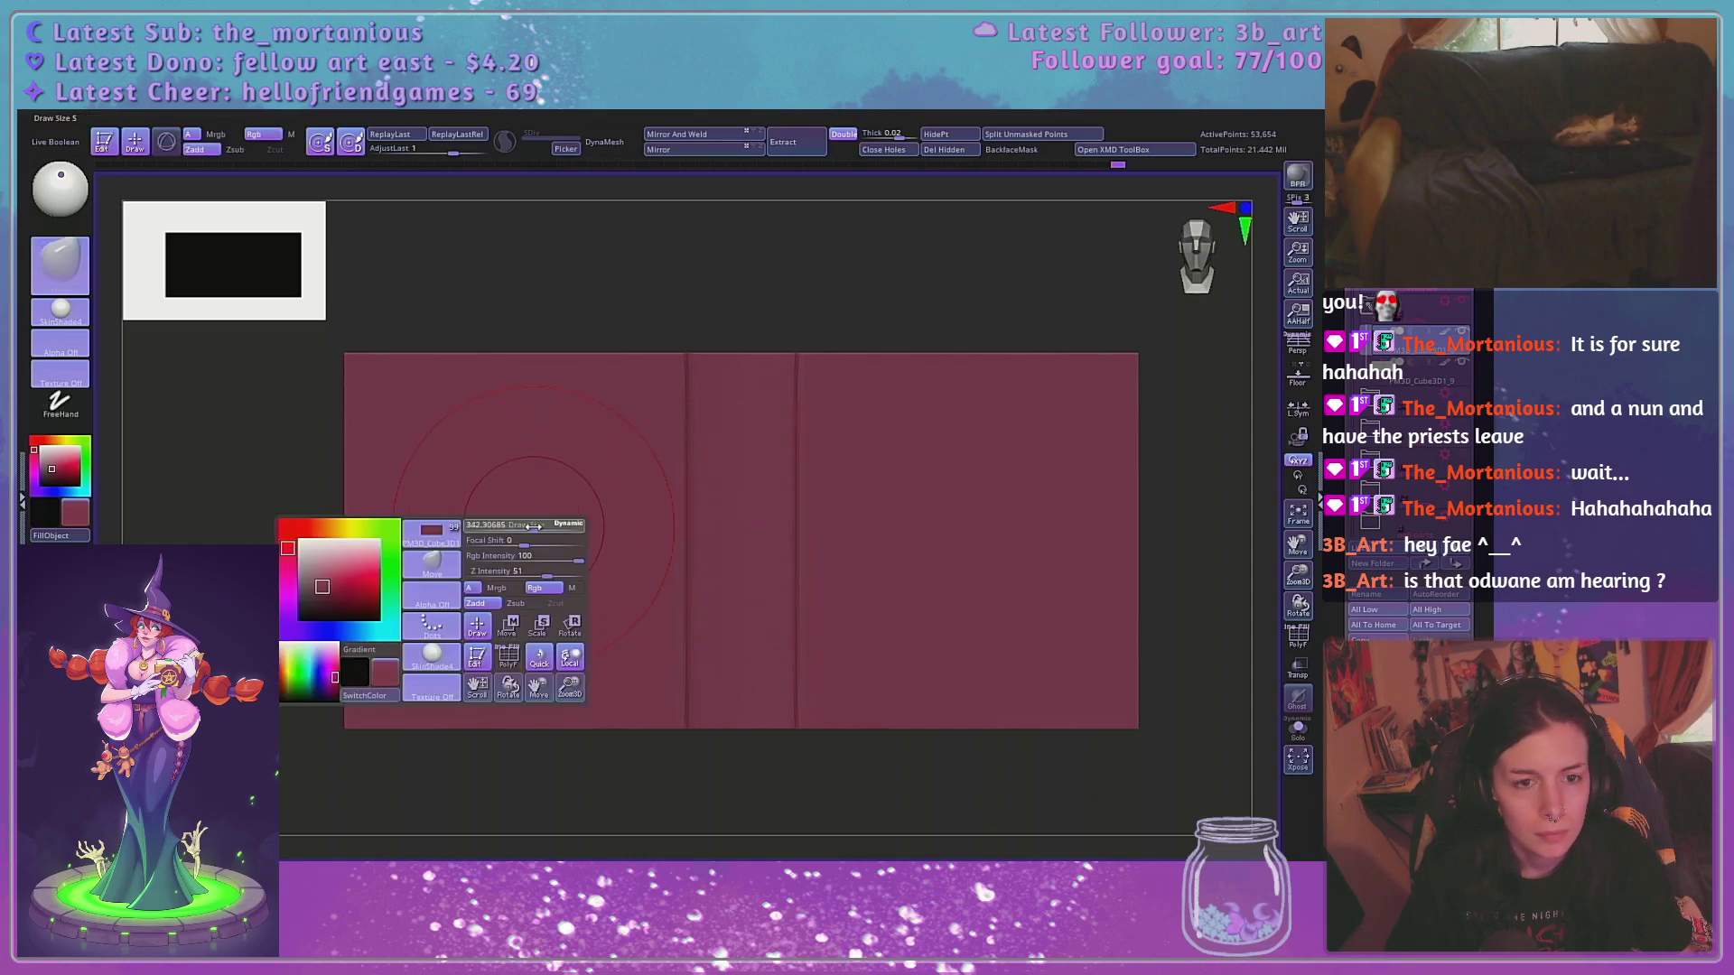
key("space")
left_click_drag(492, 525, 520, 524)
key("ctrl")
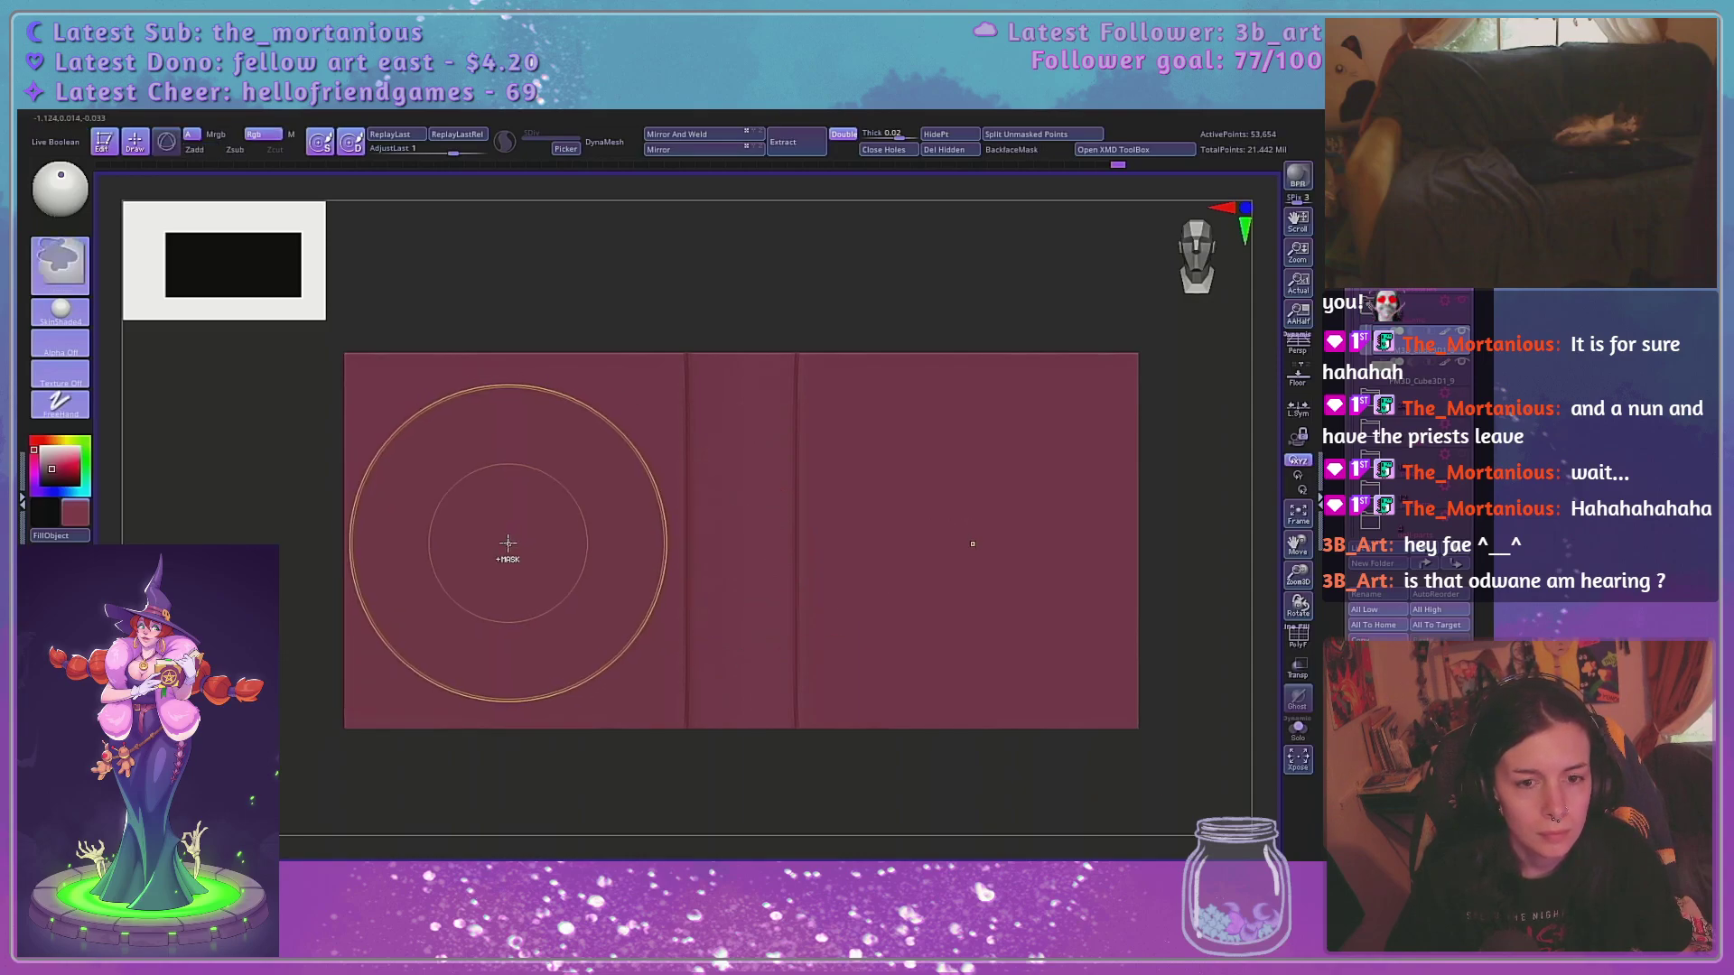
key("space")
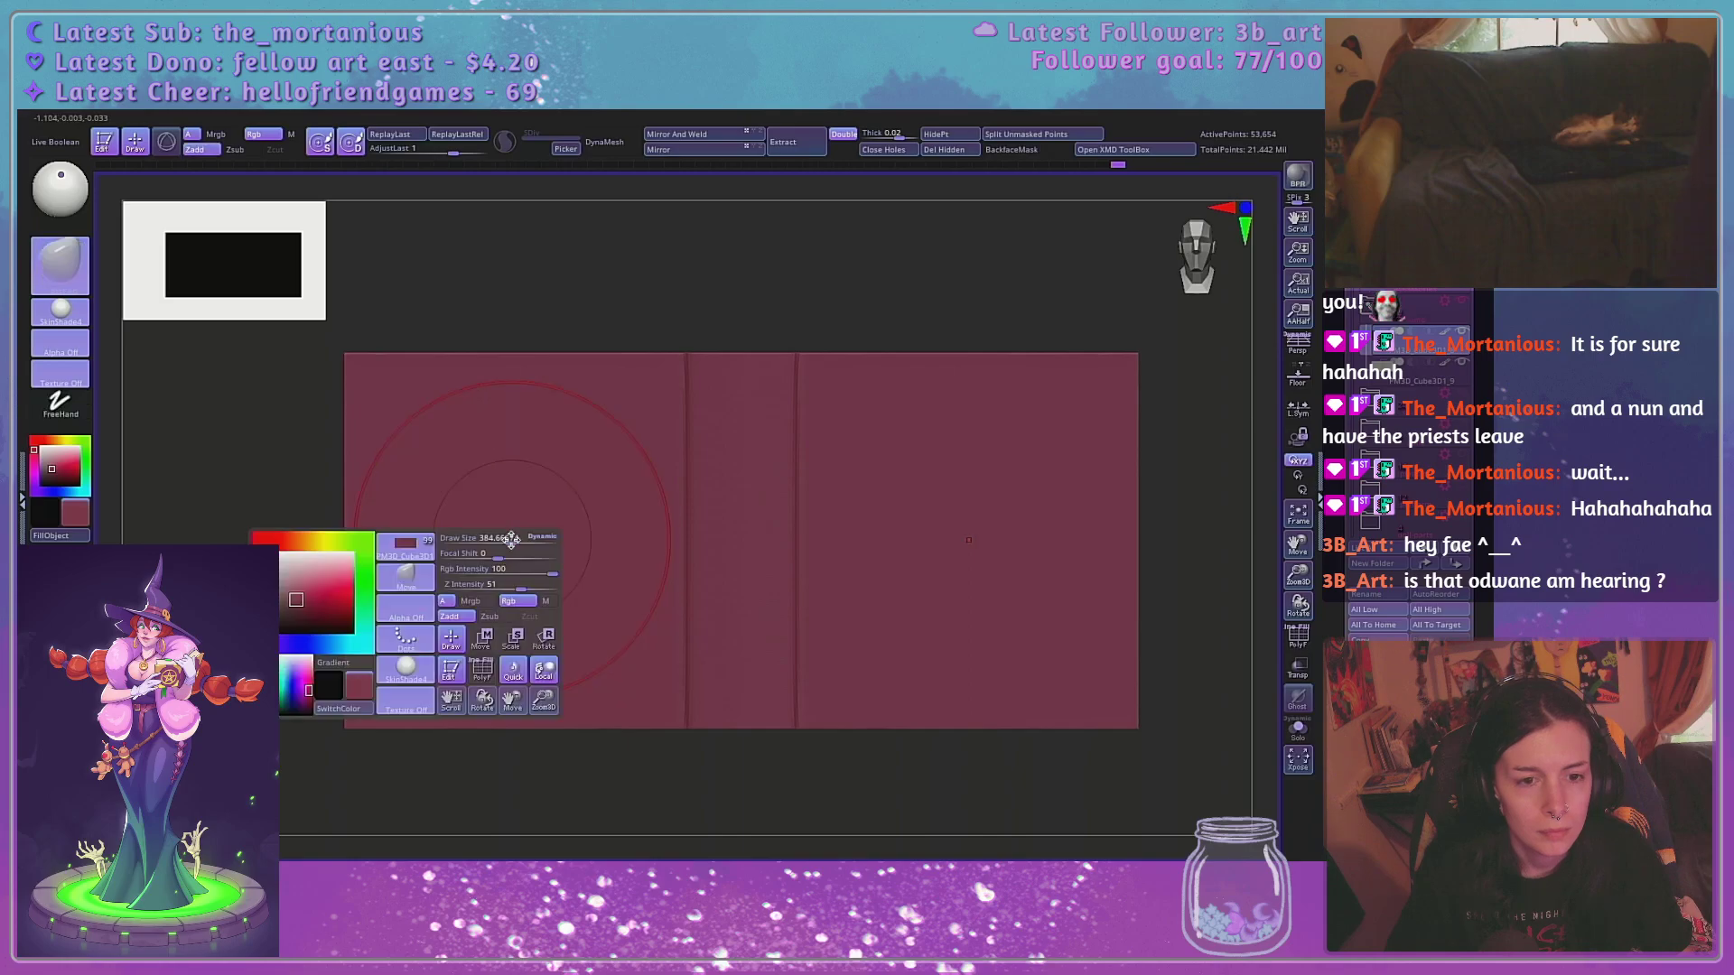
left_click_drag(516, 540, 511, 539)
key("ctrl")
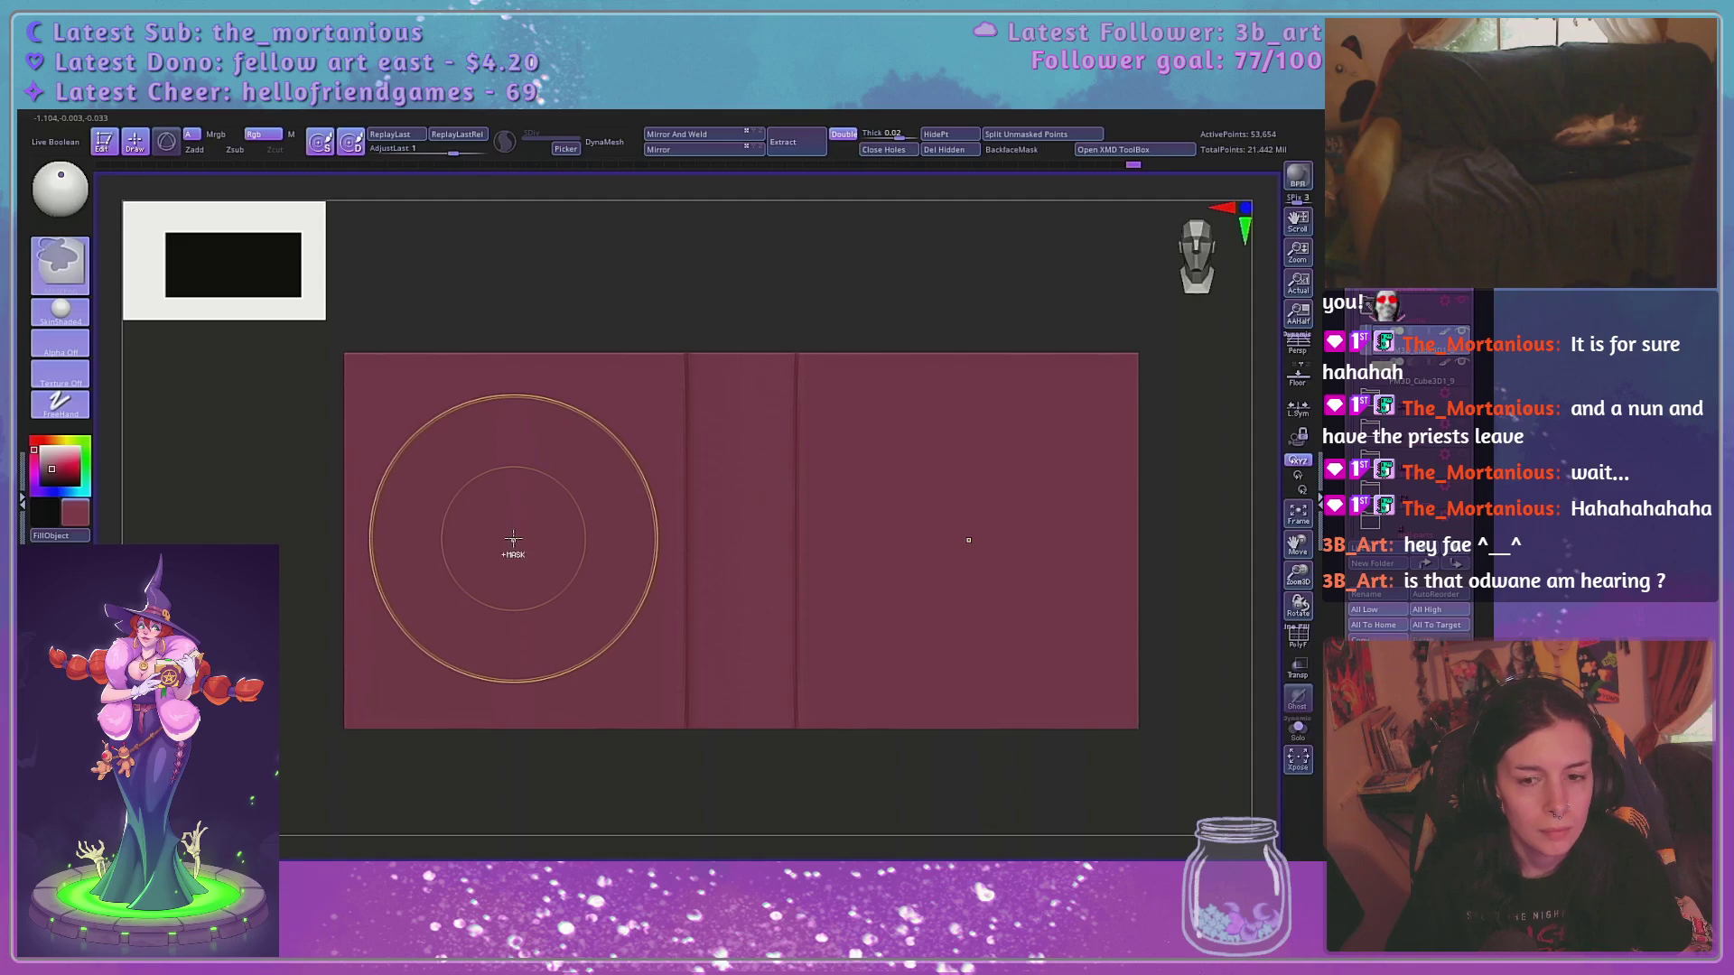
Shorten the book cover further along its height only
key("w")
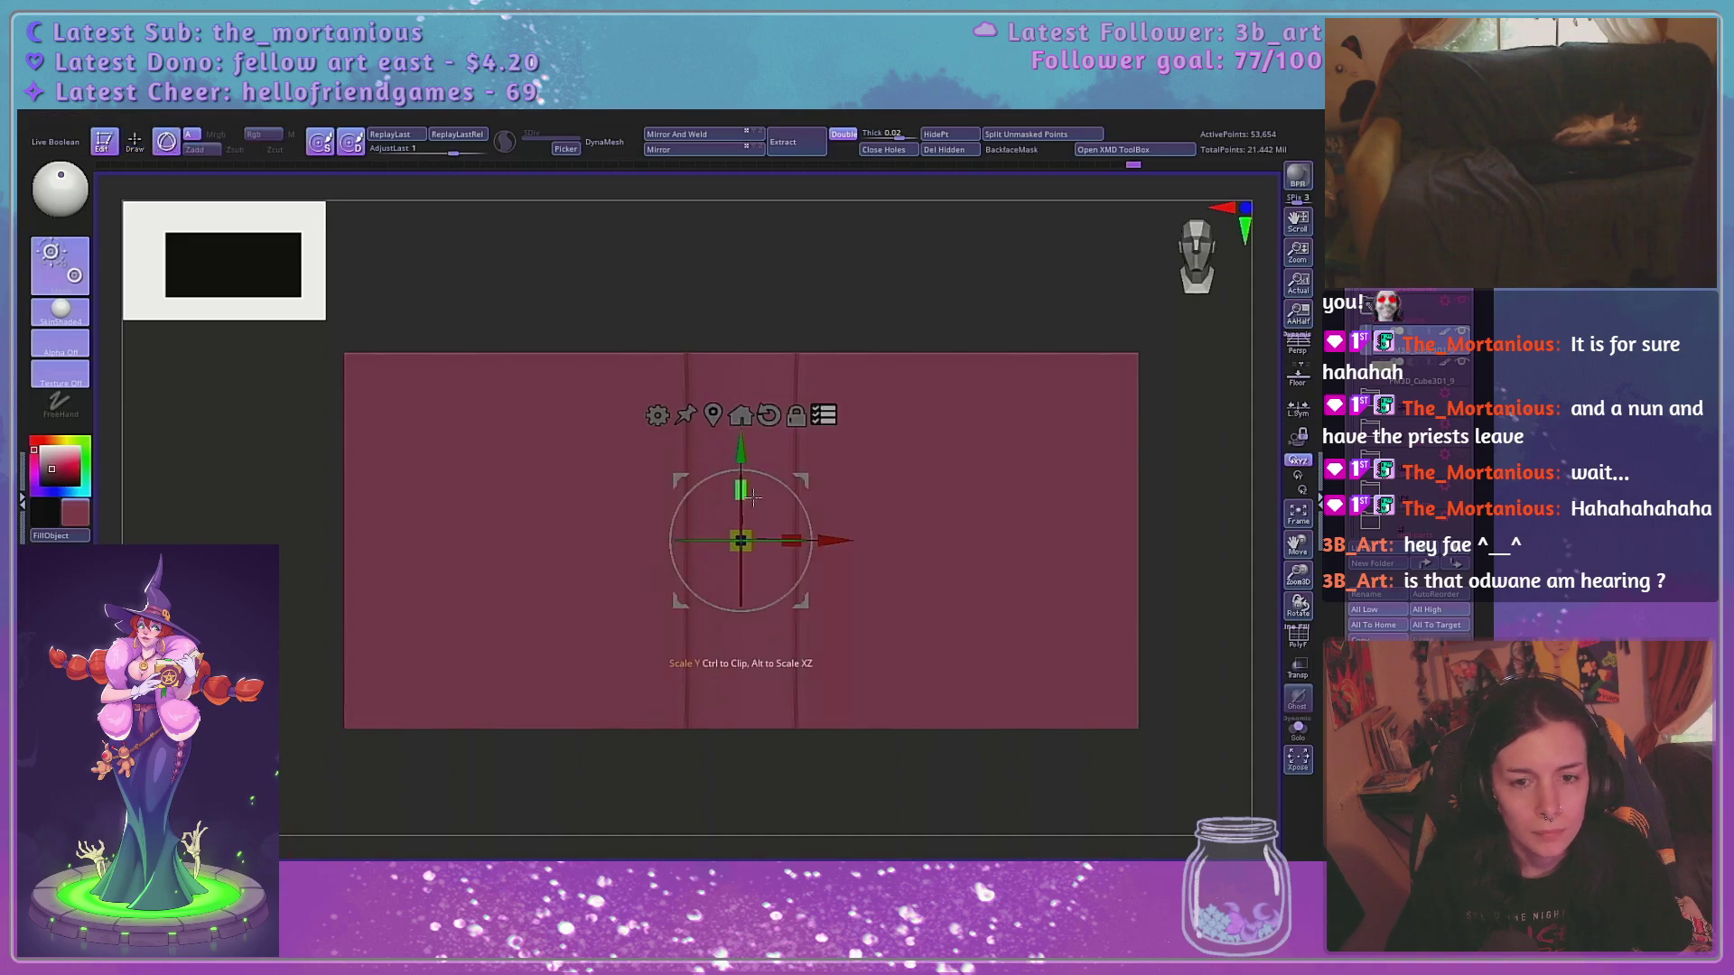
left_click_drag(743, 492, 753, 513)
key("q")
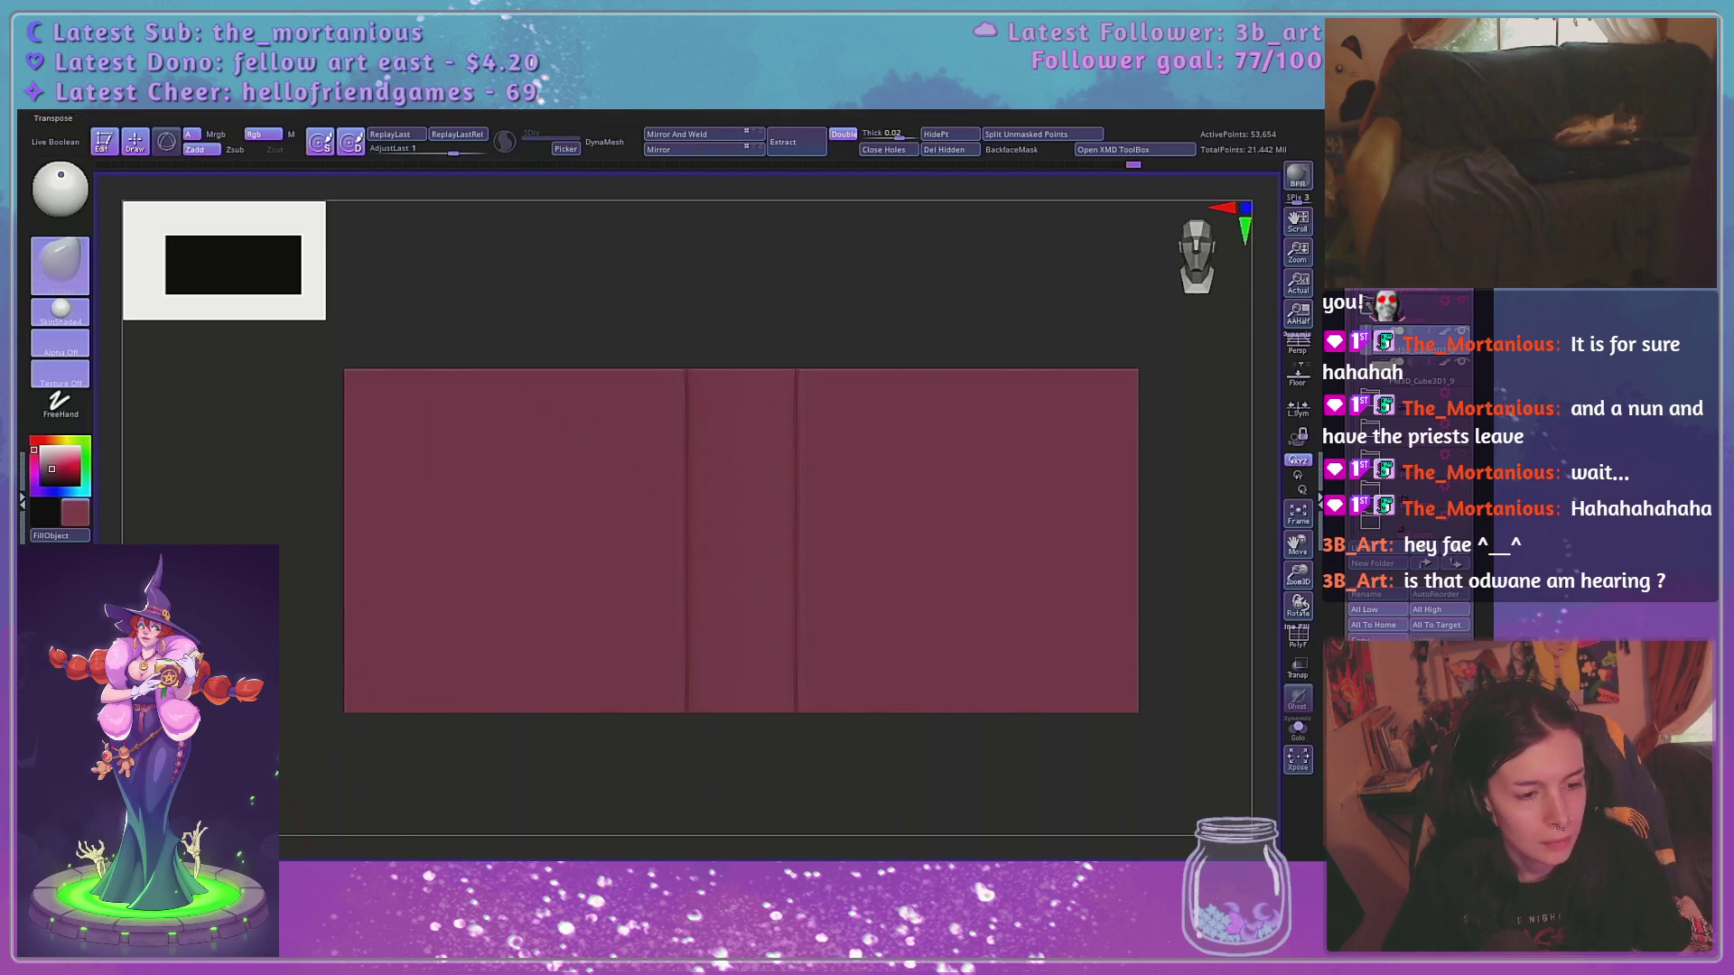
Try narrowing the book cover along its width, and undo that scaling
key("w")
left_click_drag(793, 540, 790, 540)
key("q")
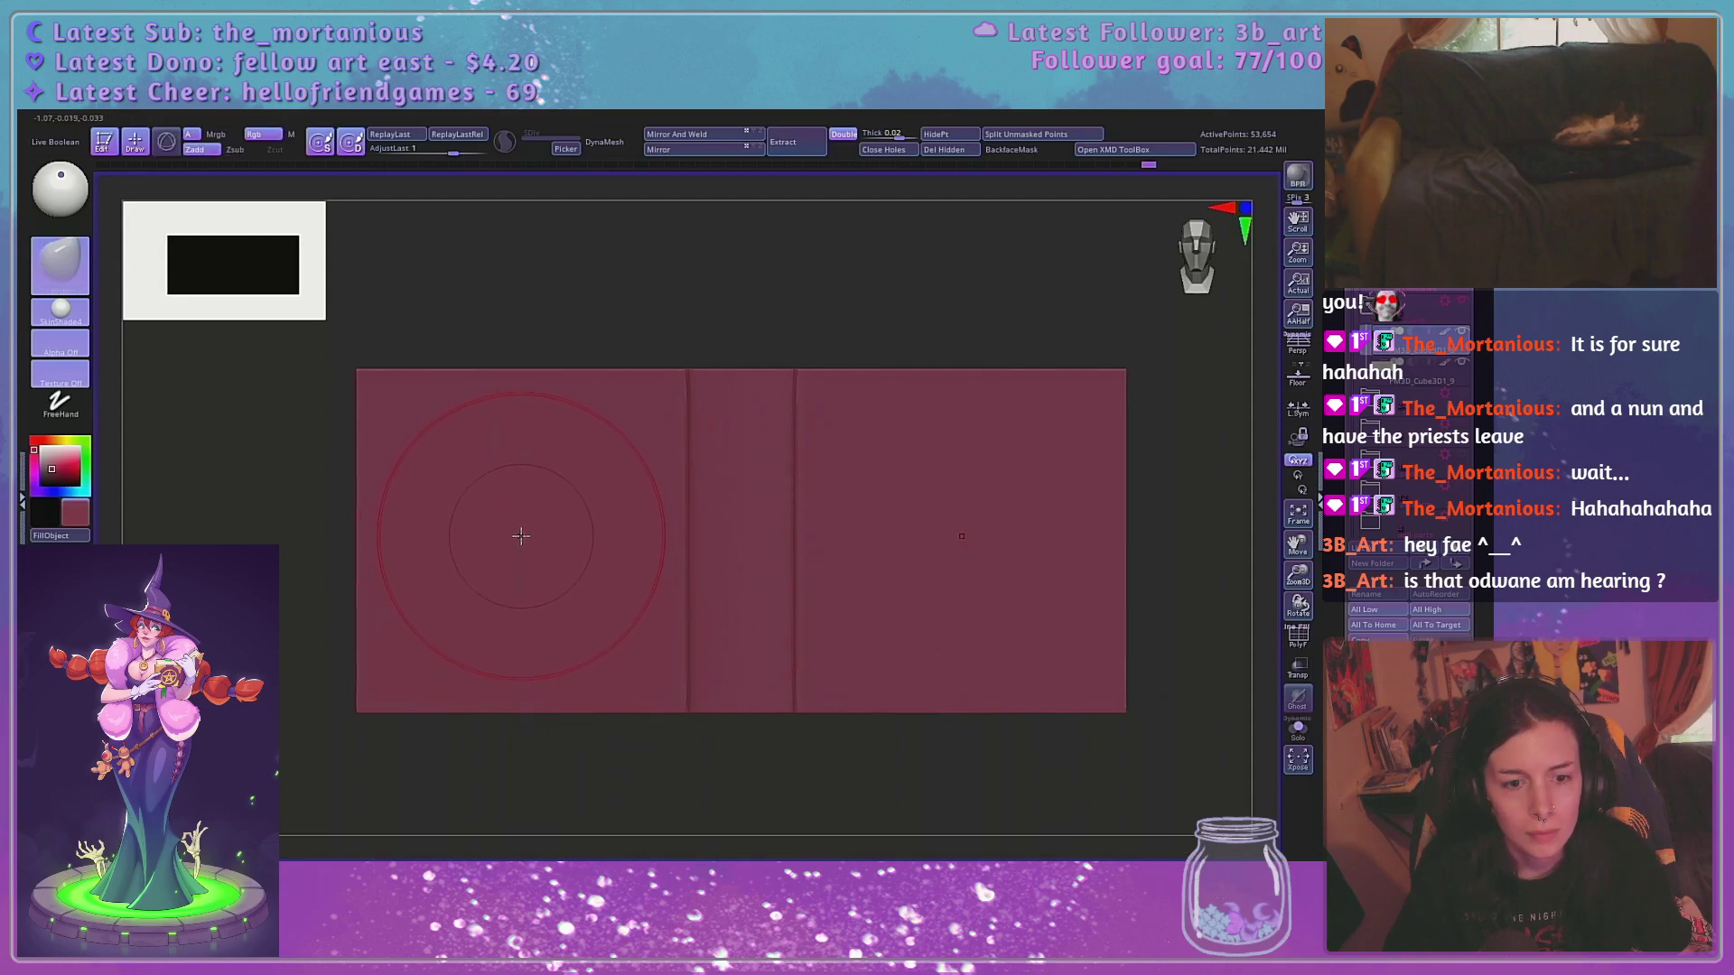
key("ctrl+z")
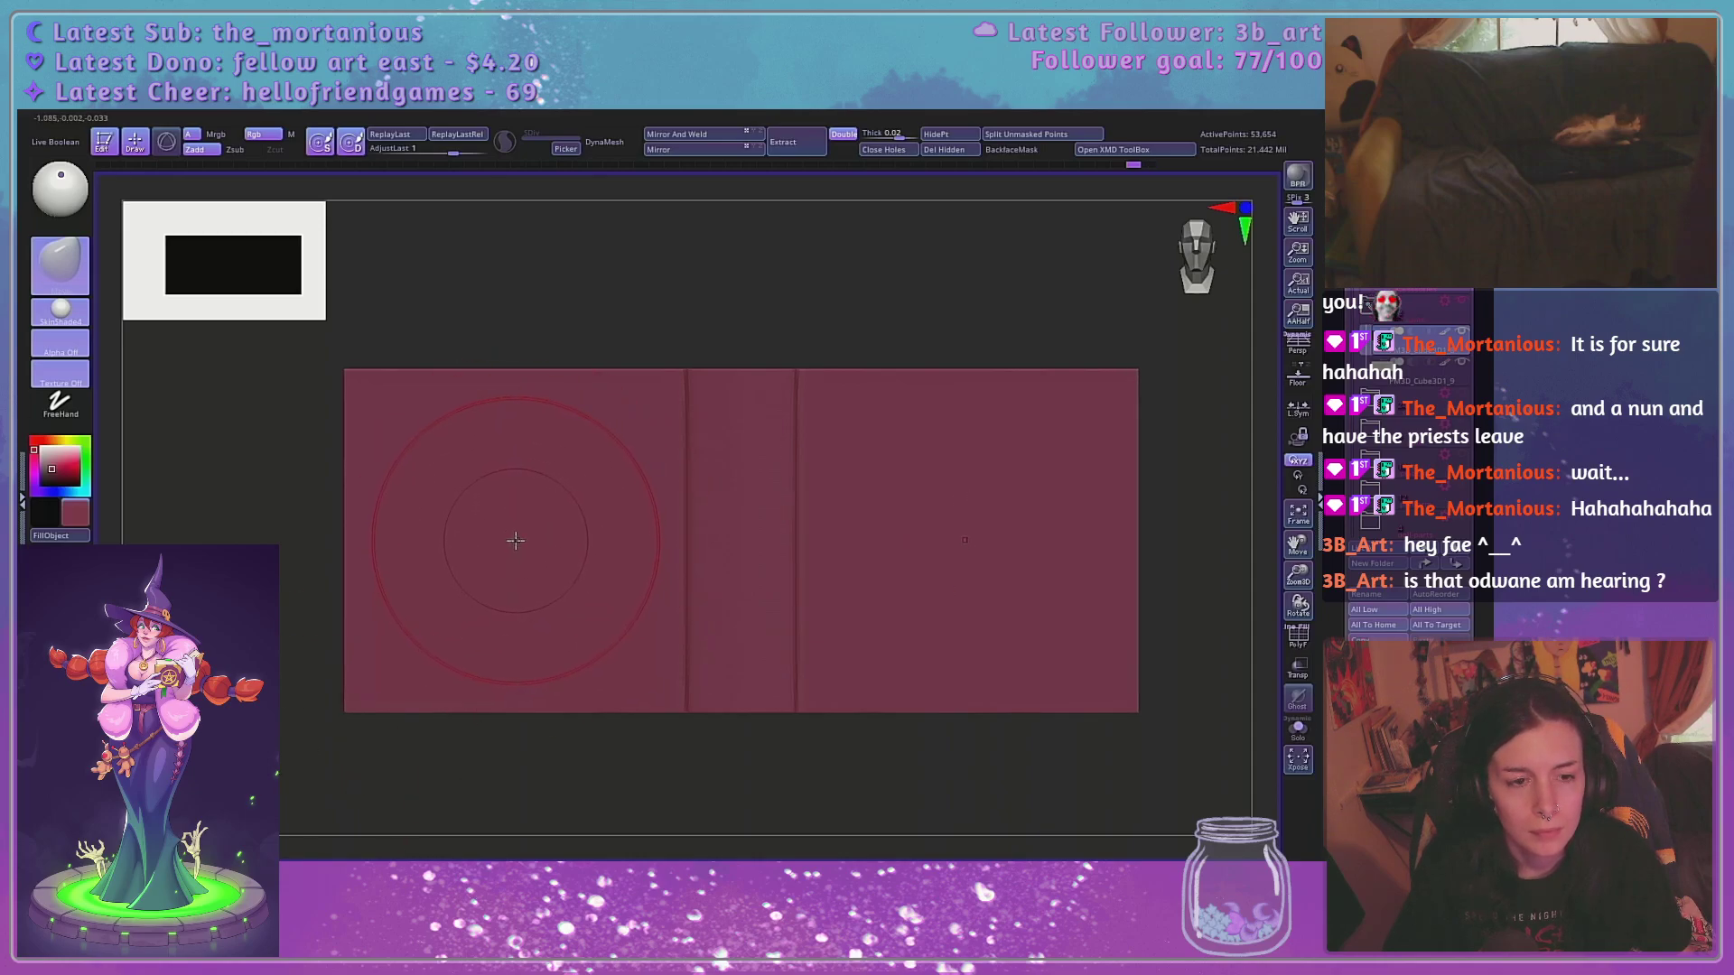
Mask one large circle centred on each cover board and sharpen the mask's edge
key("ctrl")
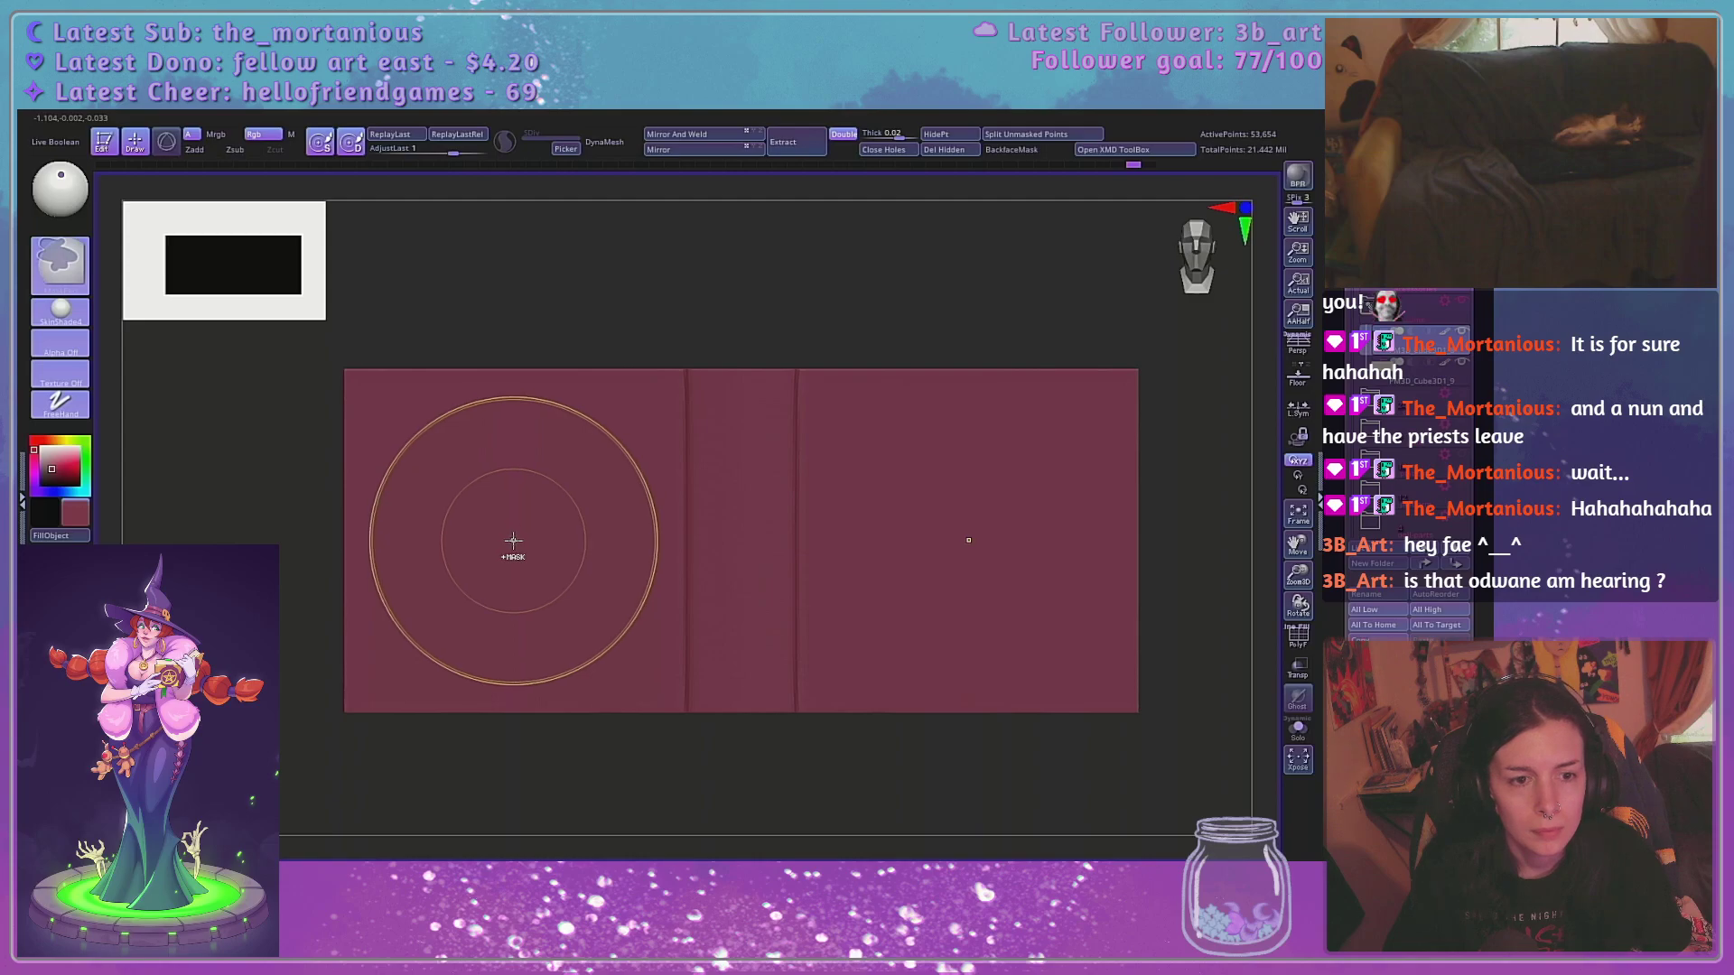
left_click(513, 541, "ctrl")
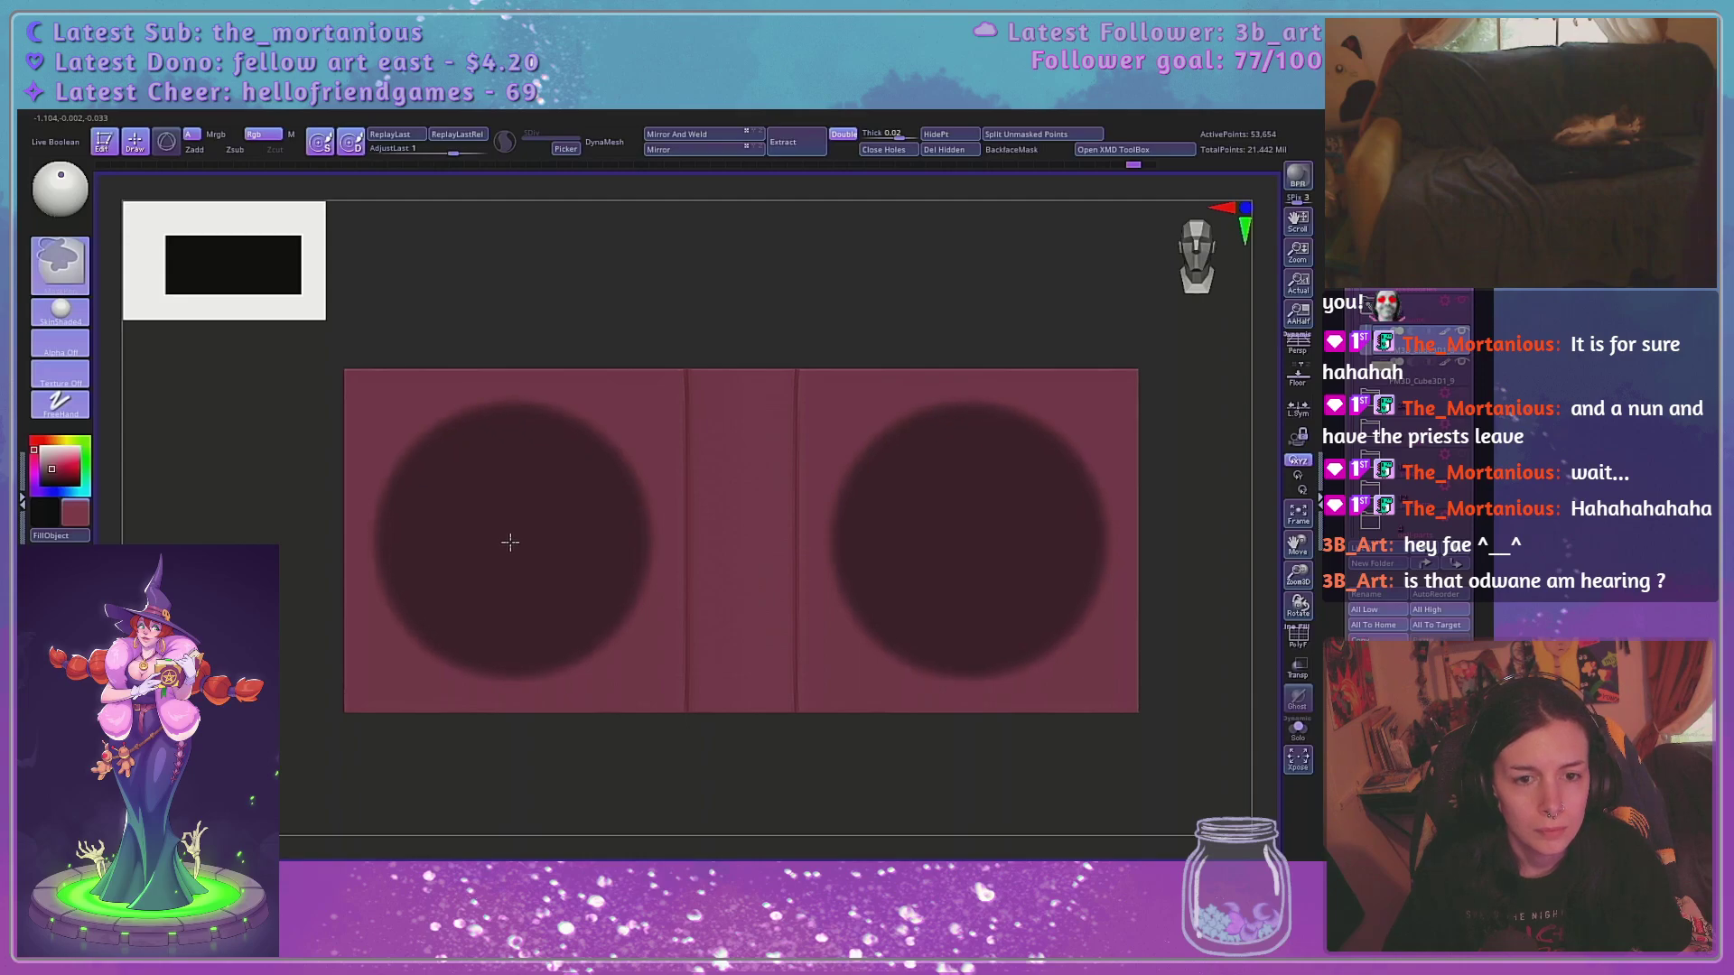
left_click(756, 491, "ctrl+alt")
left_click(757, 491, "ctrl+alt")
left_click(1002, 546, "ctrl+alt")
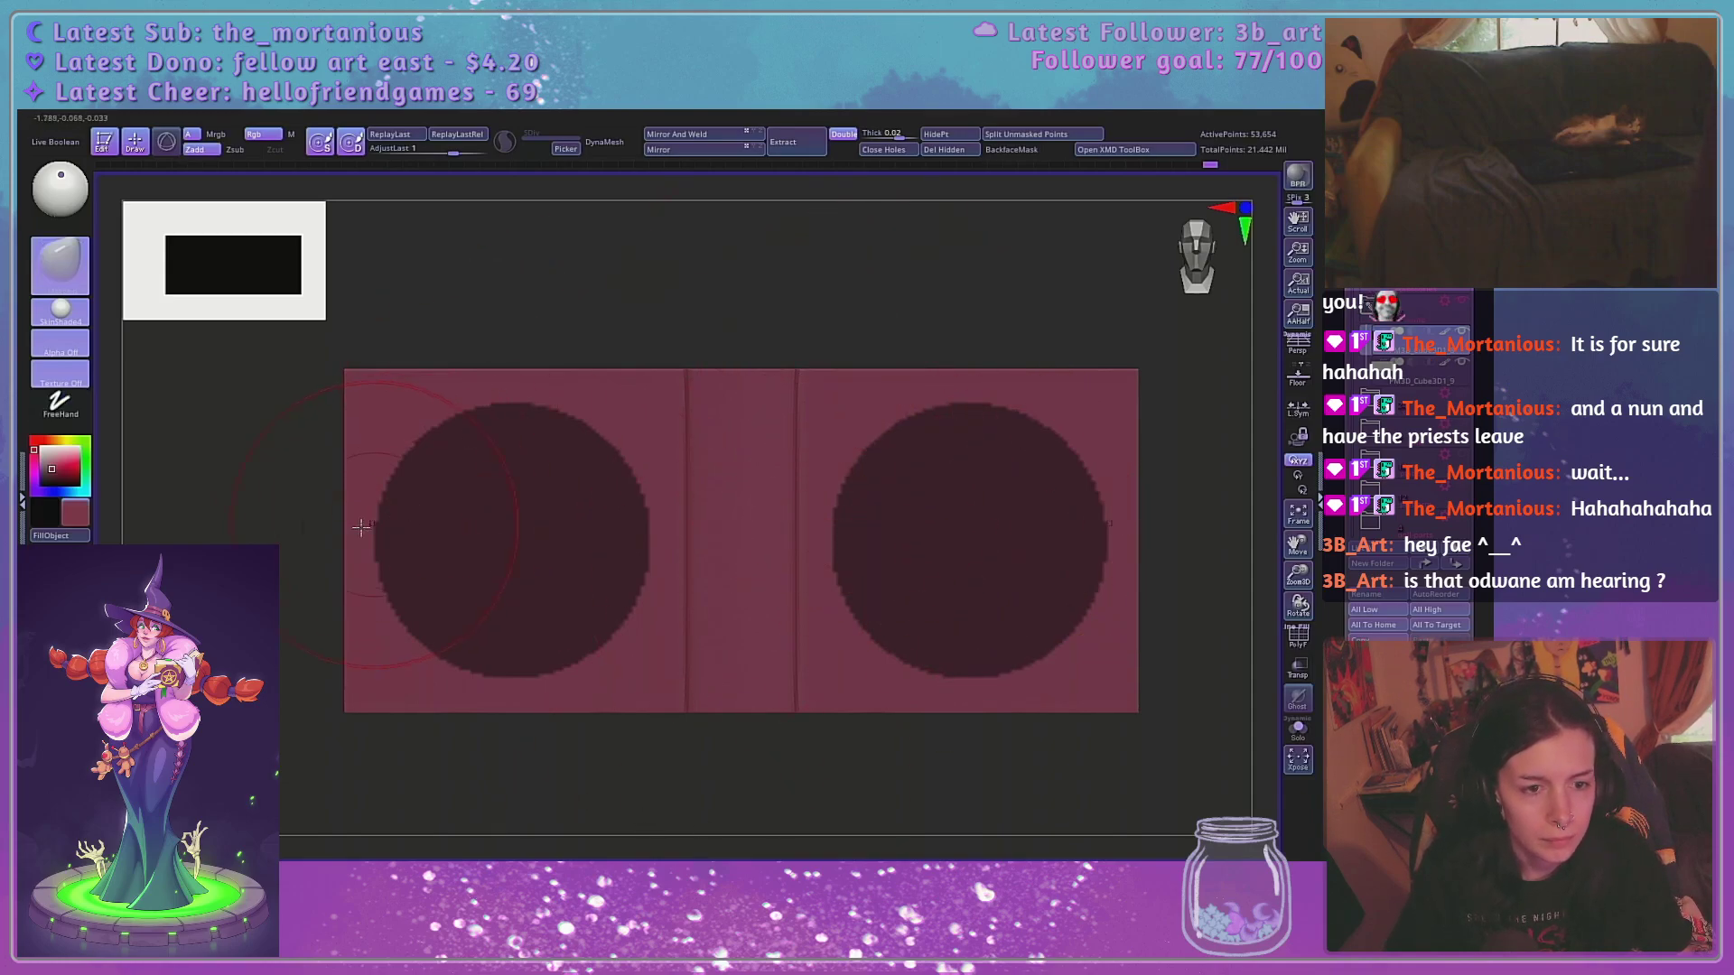
Mask a horizontal band across the middle of the cover and a vertical band through each circle, widening both bands
mouse_move(367, 523)
left_mouse_down("ctrl")
mouse_move(336, 542)
mouse_move(562, 571)
mouse_move(898, 567)
left_mouse_up("ctrl")
key("ctrl+z")
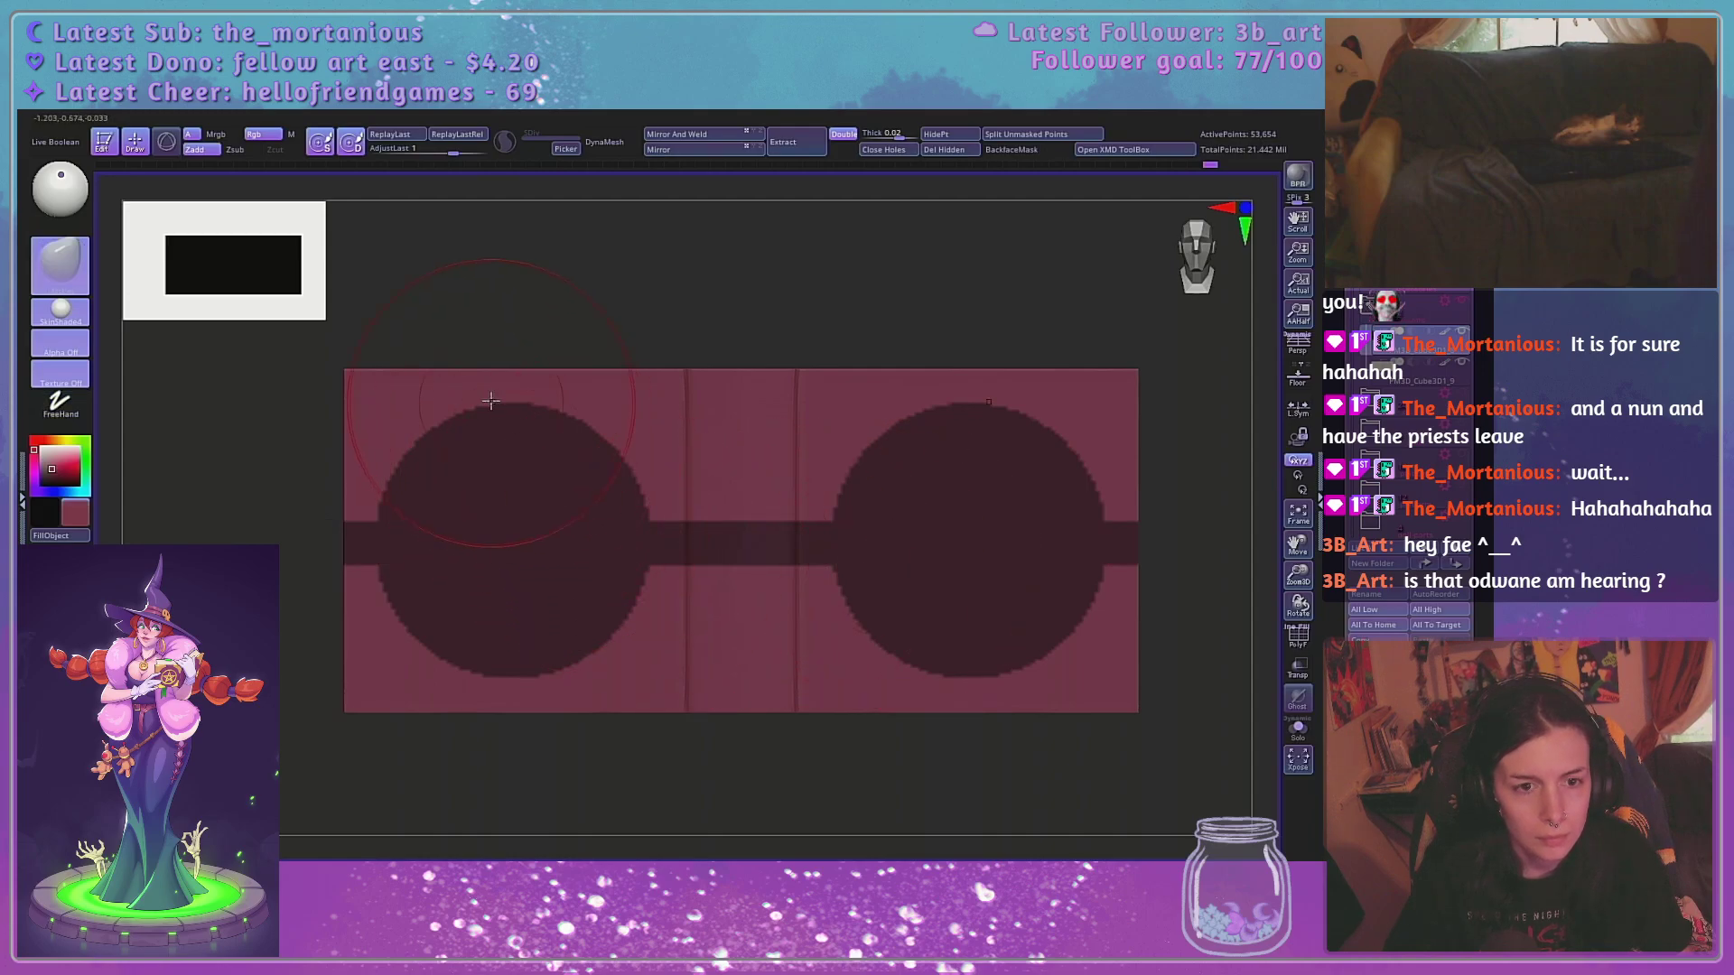
mouse_move(491, 345)
left_mouse_down("ctrl")
mouse_move(523, 445)
mouse_move(531, 775)
left_mouse_up("ctrl")
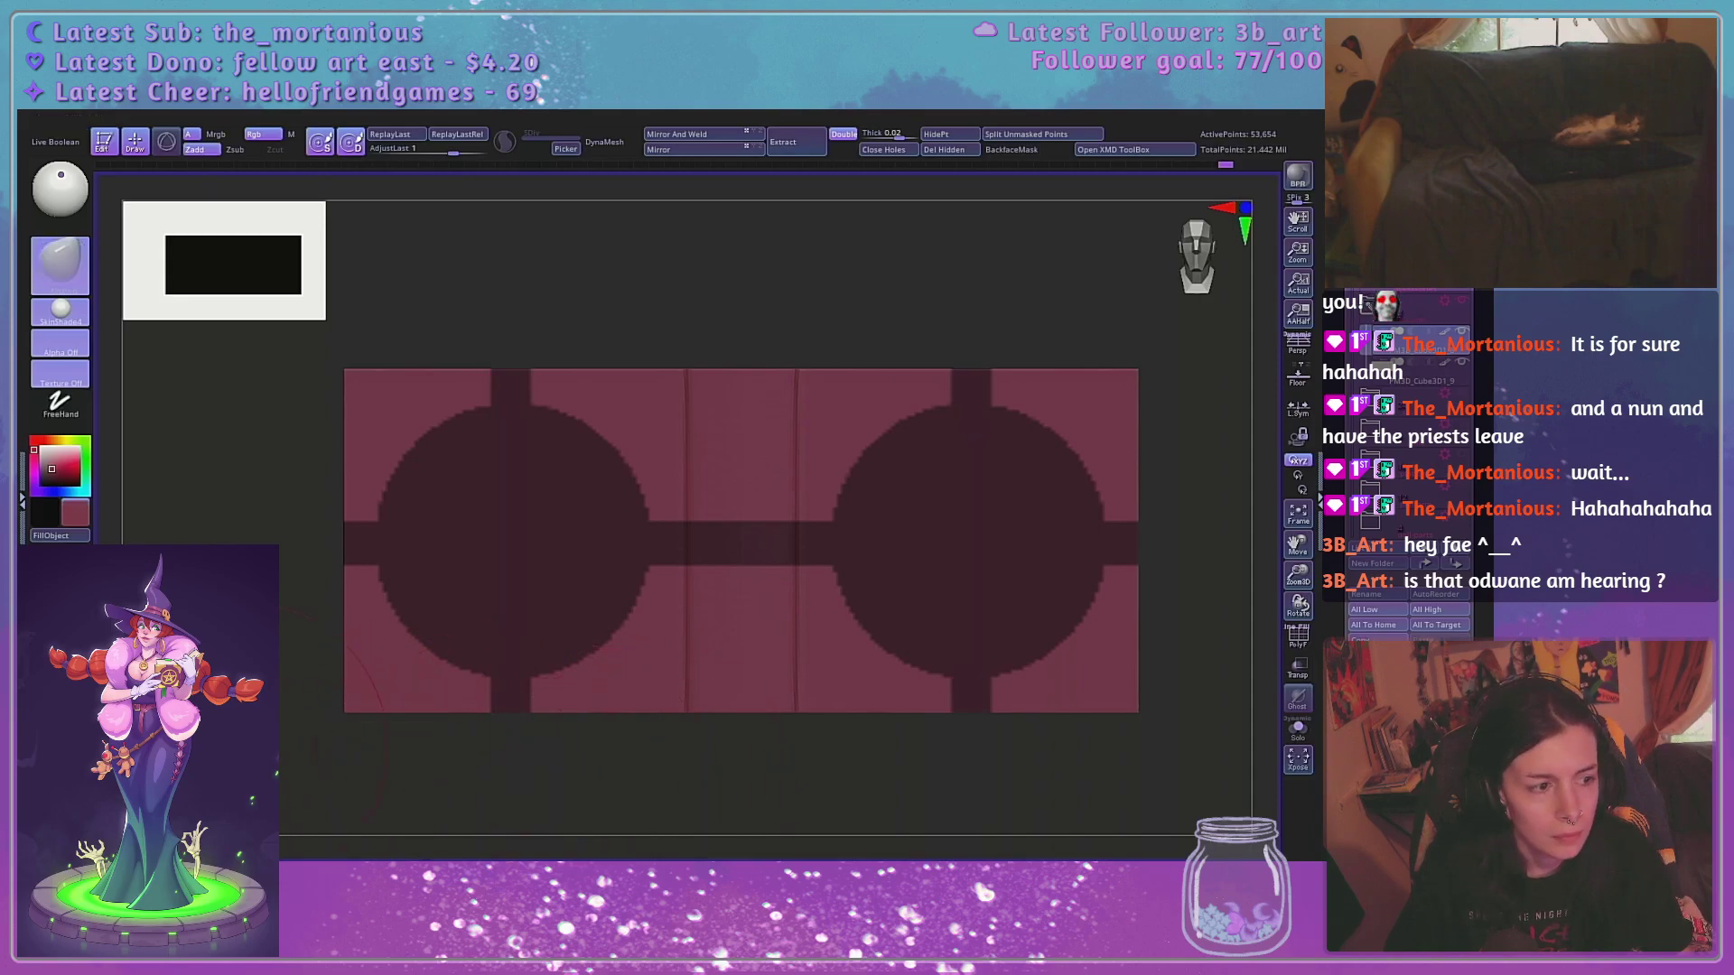
key("ctrl")
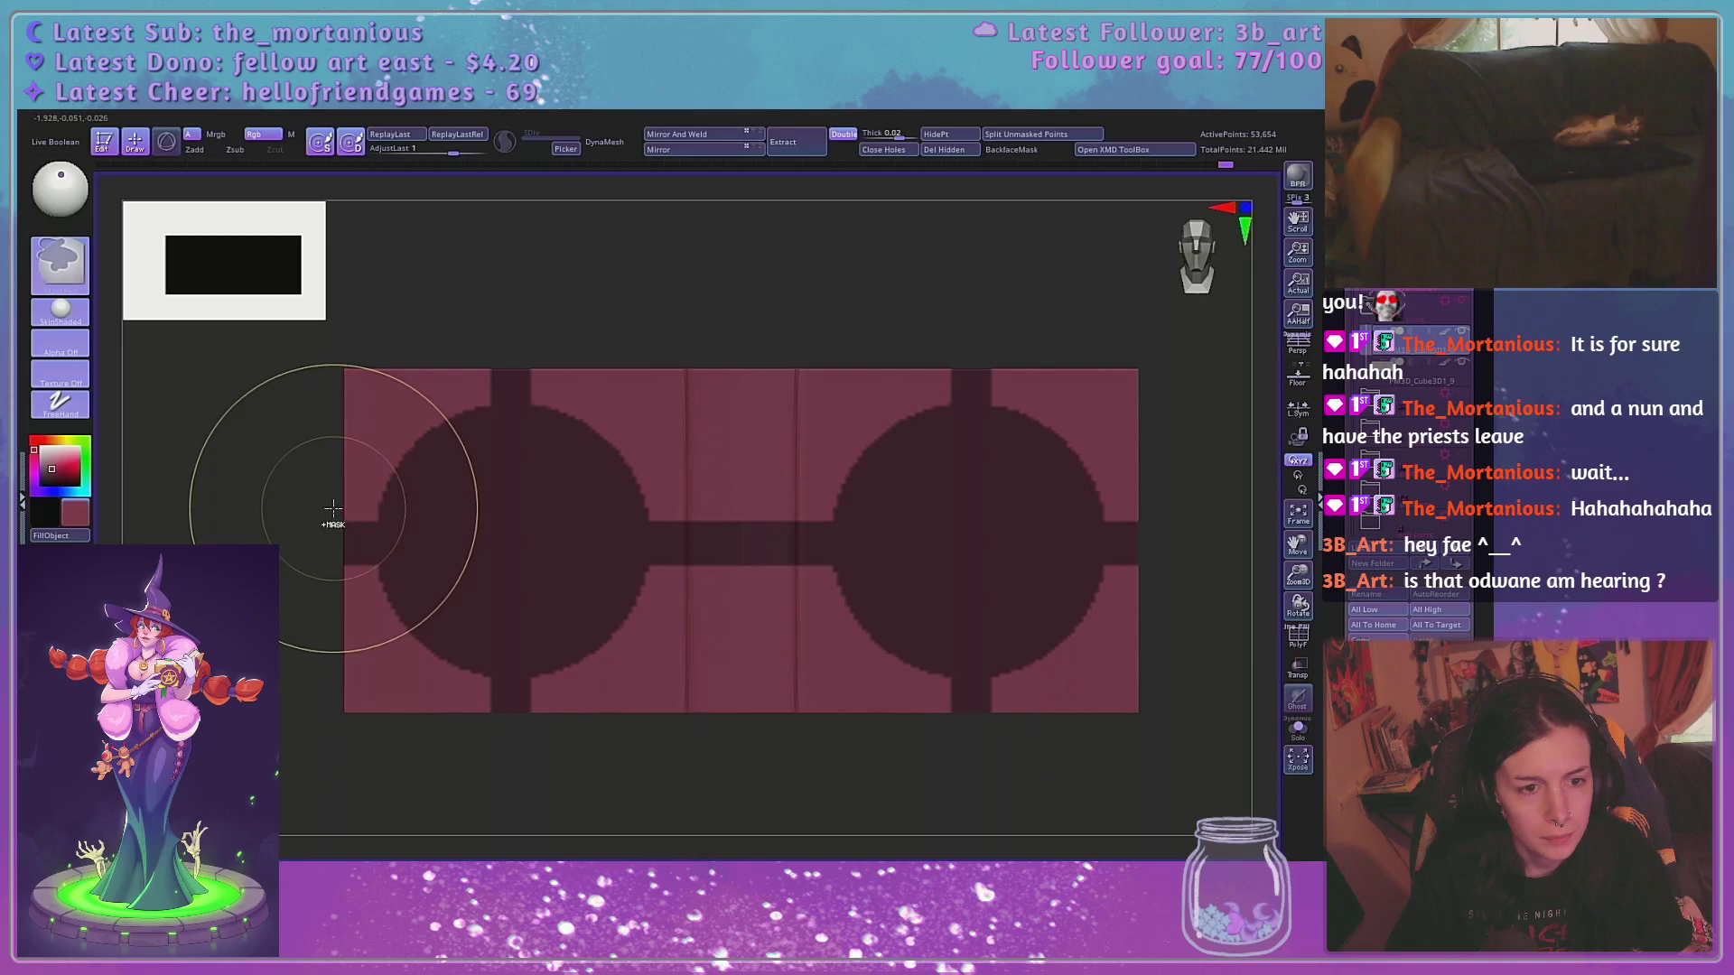
left_click_drag(333, 506, 873, 582, "ctrl")
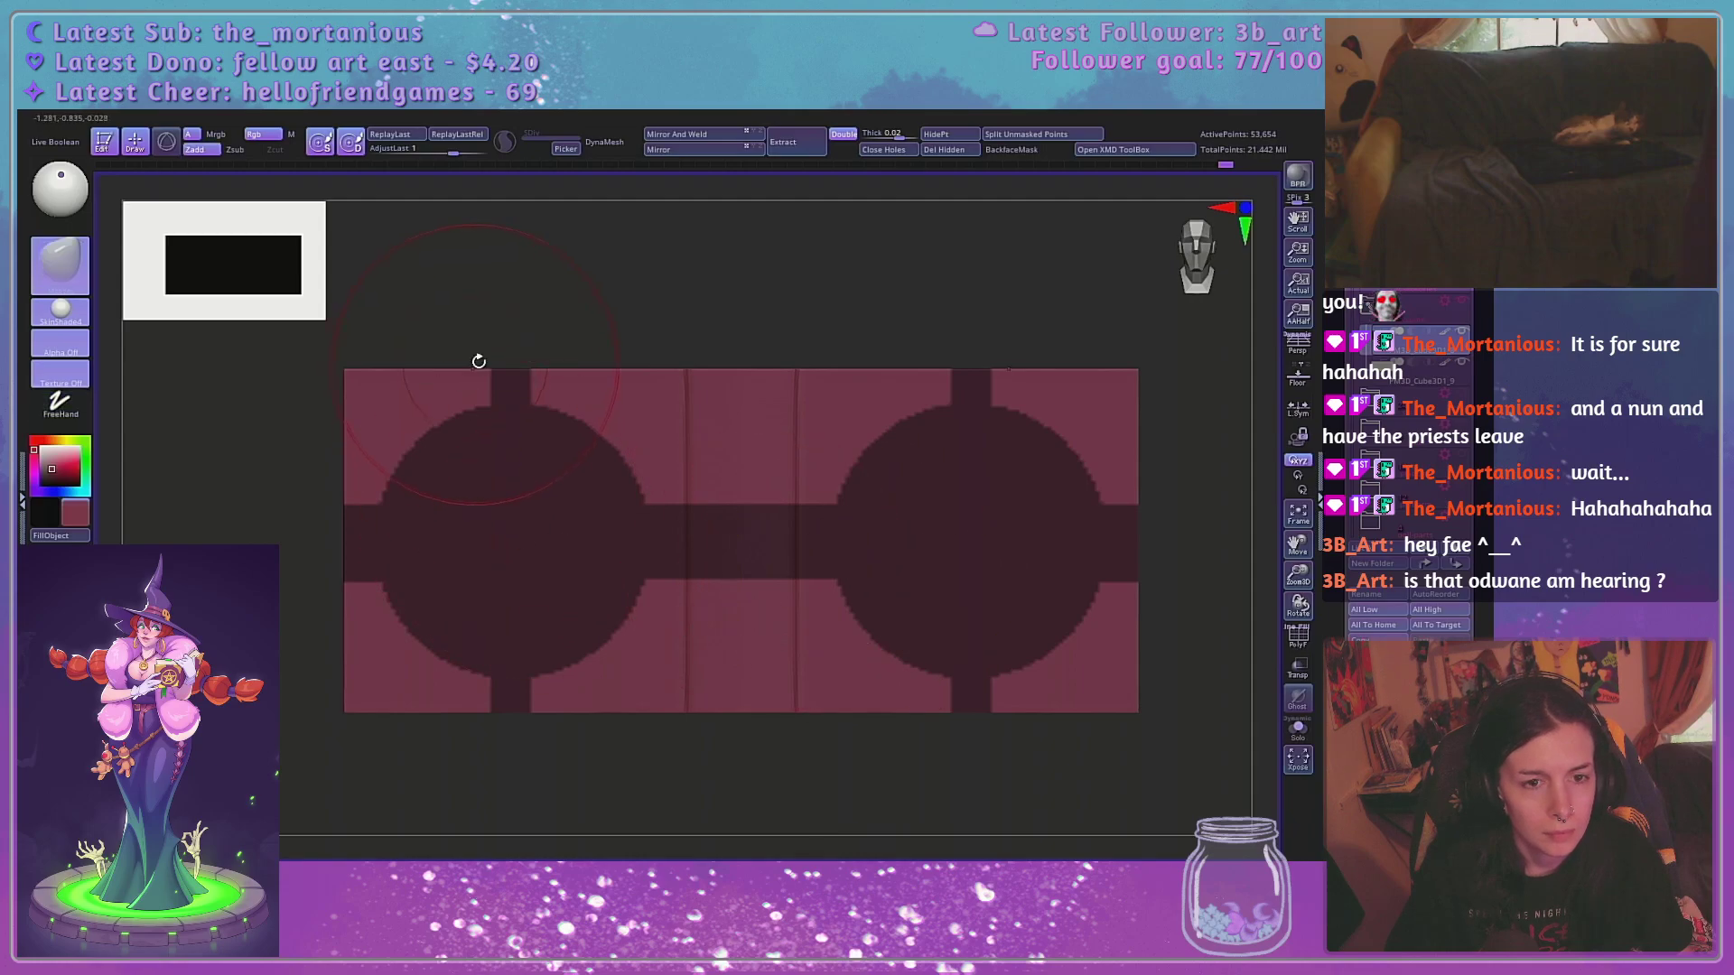
mouse_move(477, 354)
left_mouse_down("ctrl")
mouse_move(537, 483)
mouse_move(542, 760)
left_mouse_up("ctrl")
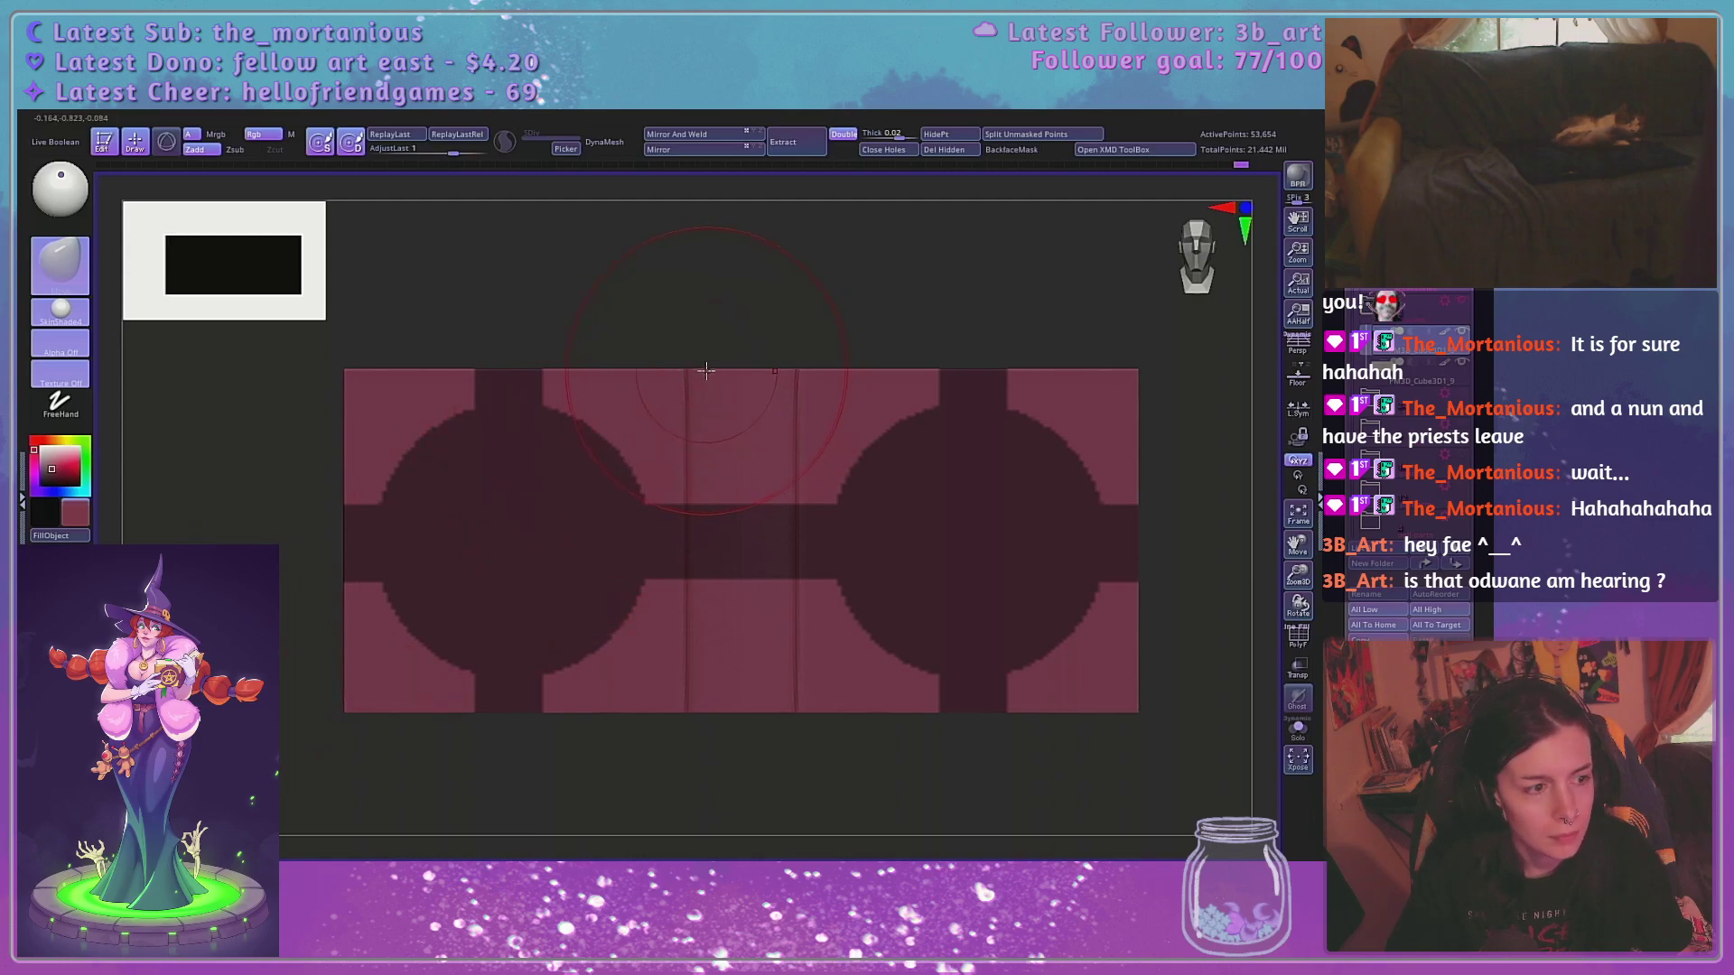
Mask the full height of the spine and extend the mask over the ends of its side grooves
key("ctrl")
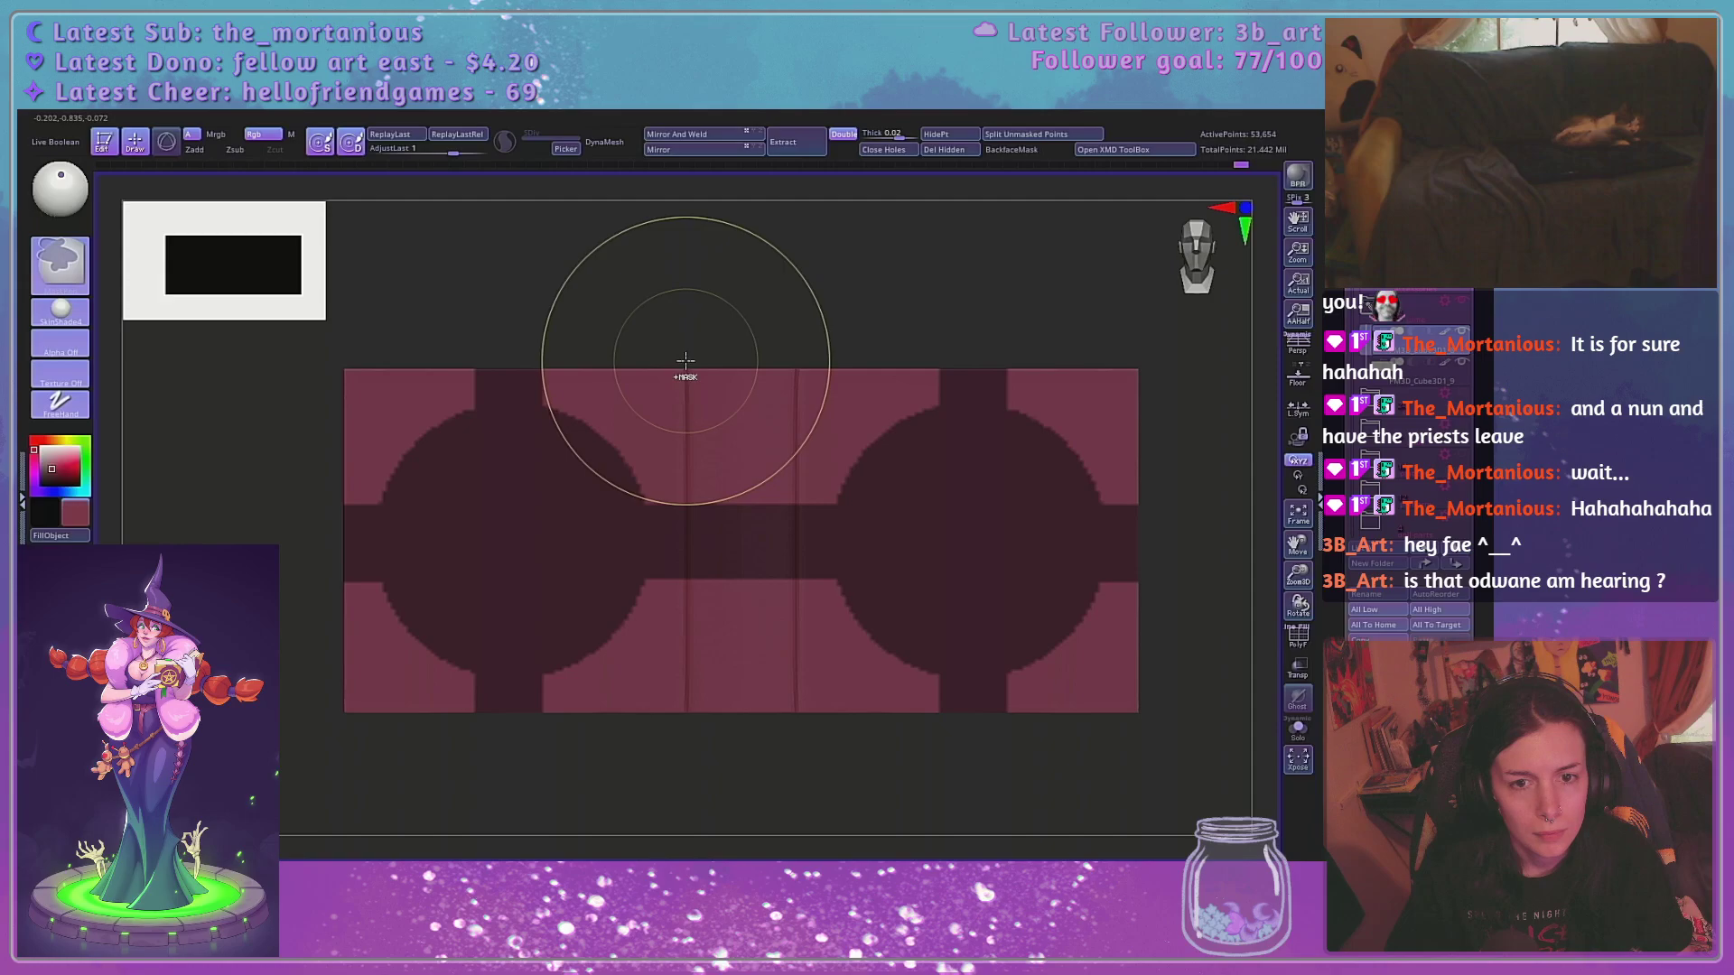
left_click_drag(685, 358, 772, 775, "ctrl")
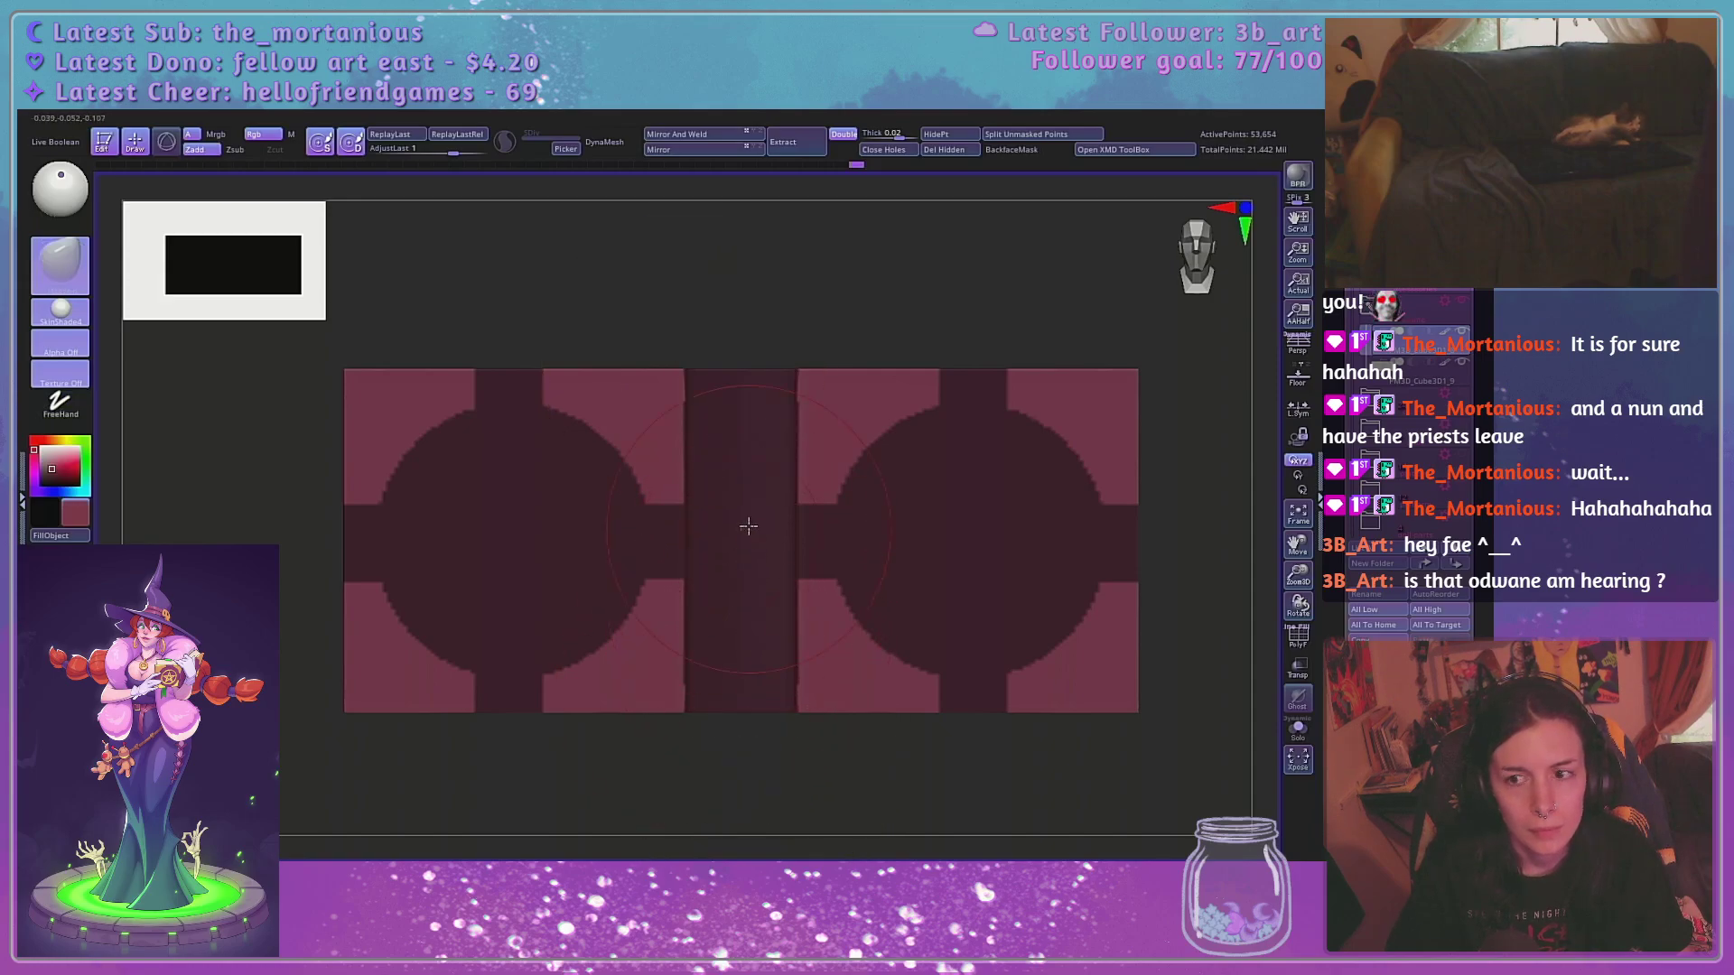
left_click_drag(793, 304, 733, 306, "alt")
mouse_move(660, 350)
left_mouse_down("ctrl")
mouse_move(625, 409)
mouse_move(624, 384)
left_mouse_up("ctrl")
key("ctrl+z")
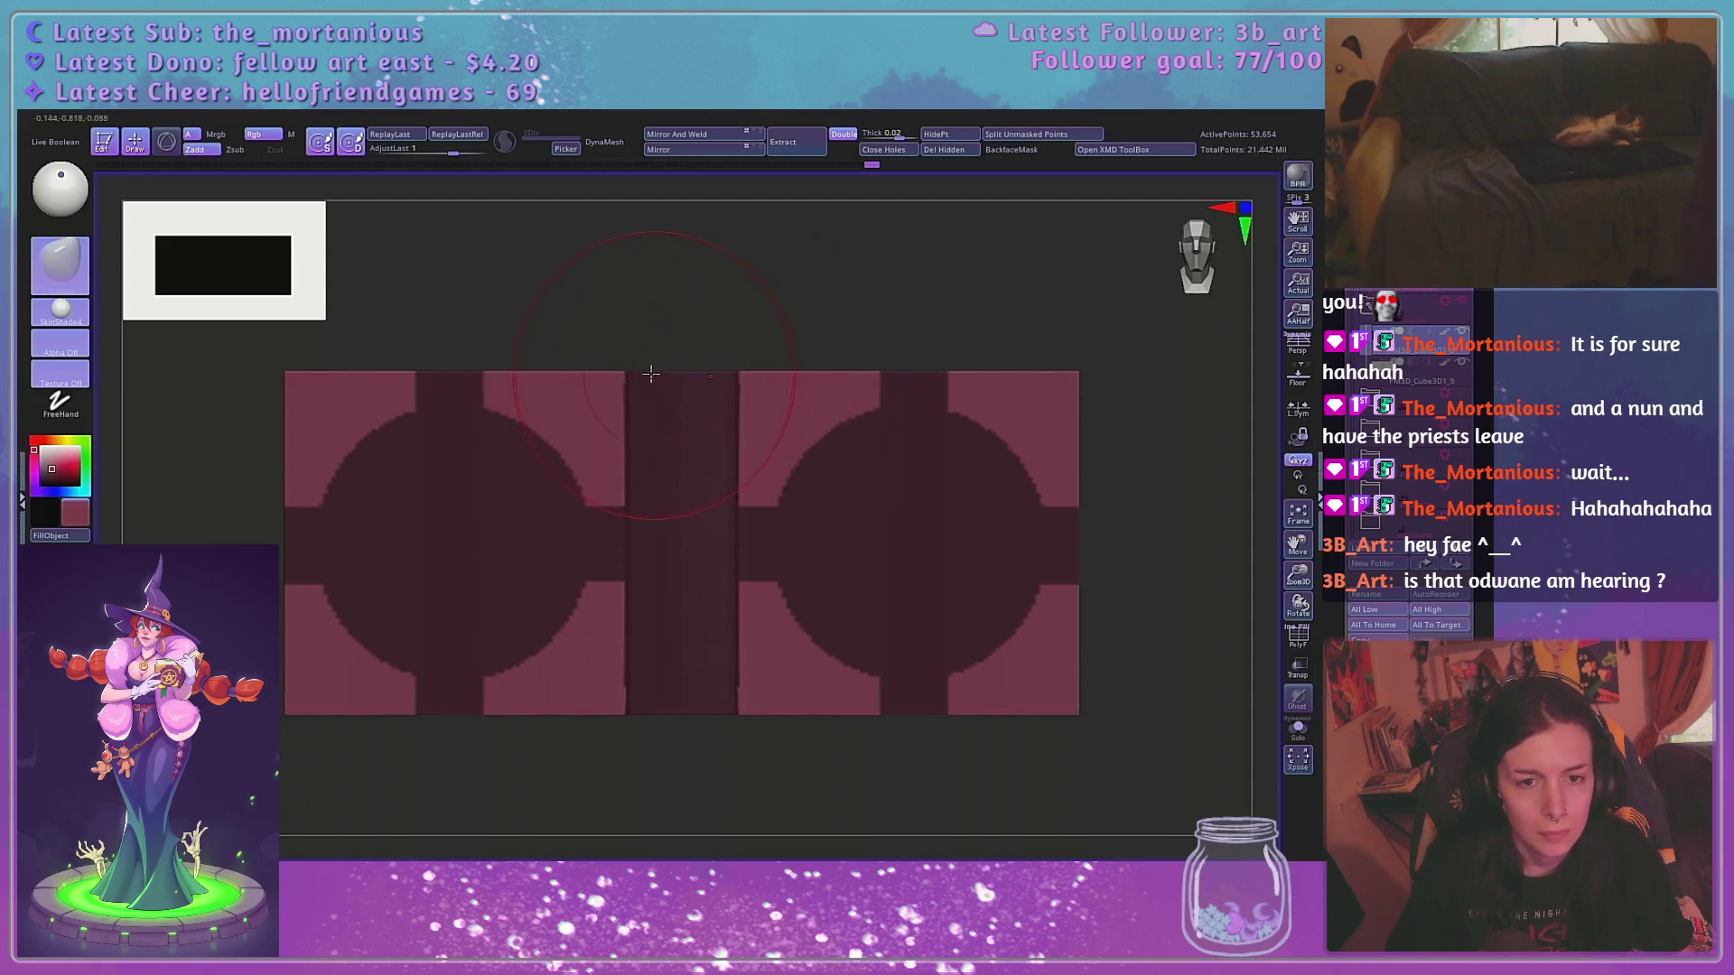
key("ctrl")
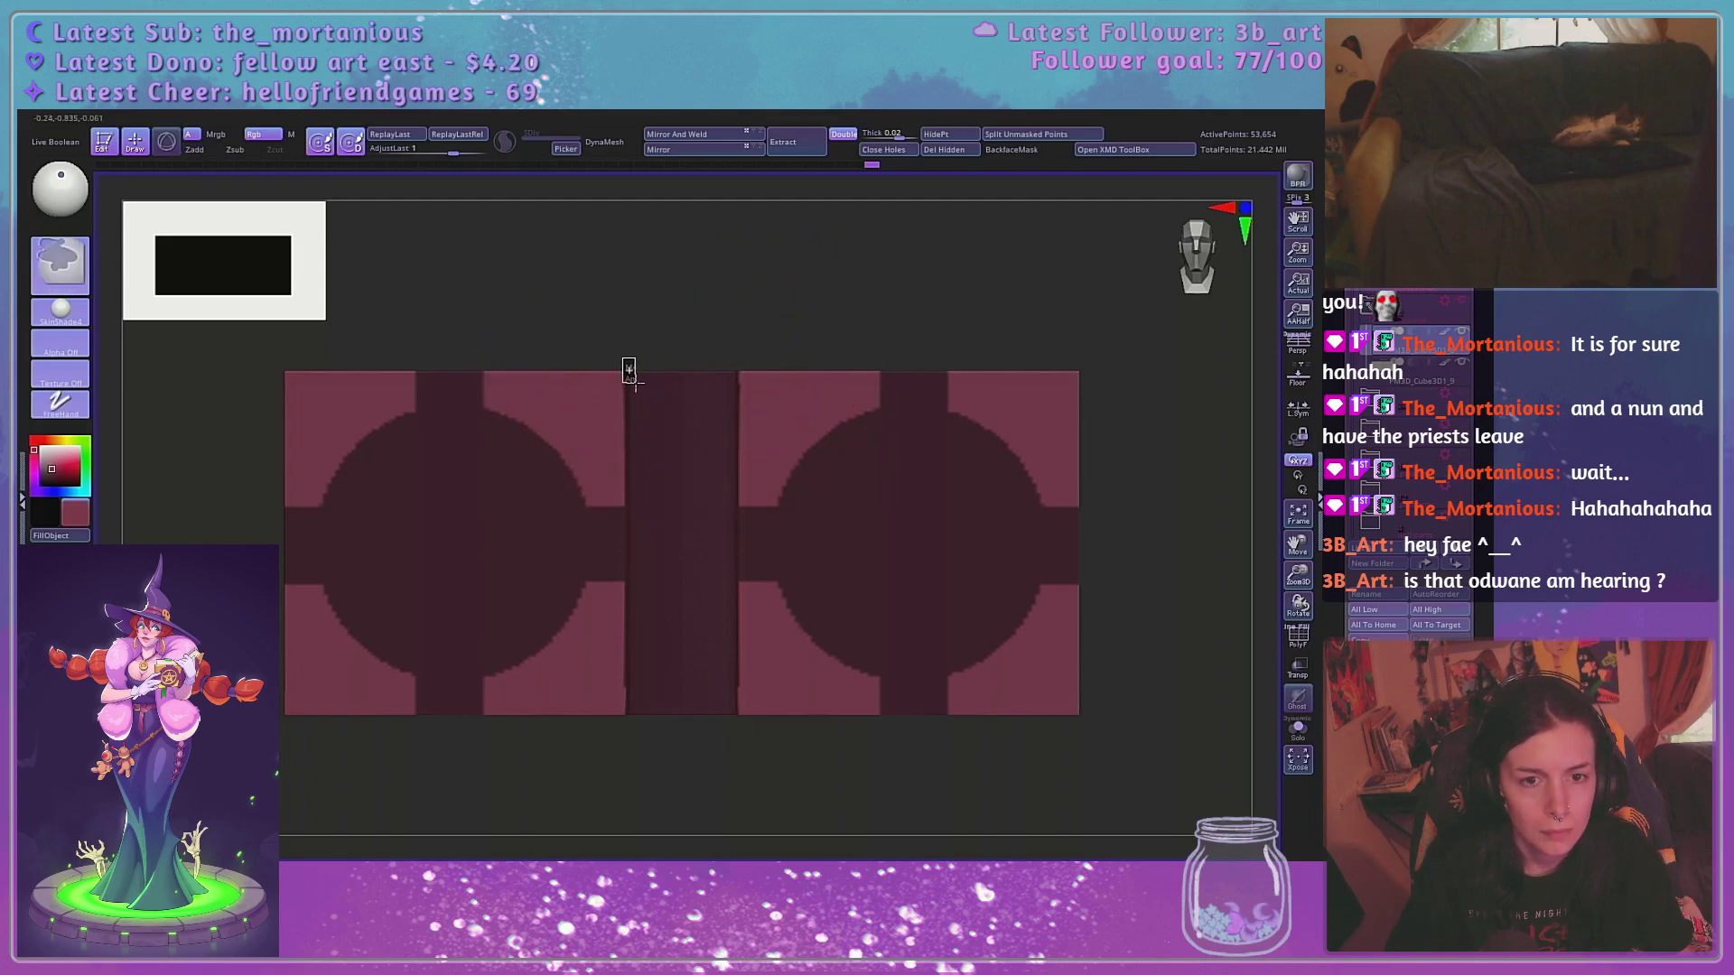
mouse_move(825, 308)
left_mouse_down()
mouse_move(861, 302)
mouse_move(813, 311)
left_mouse_up()
key("ctrl")
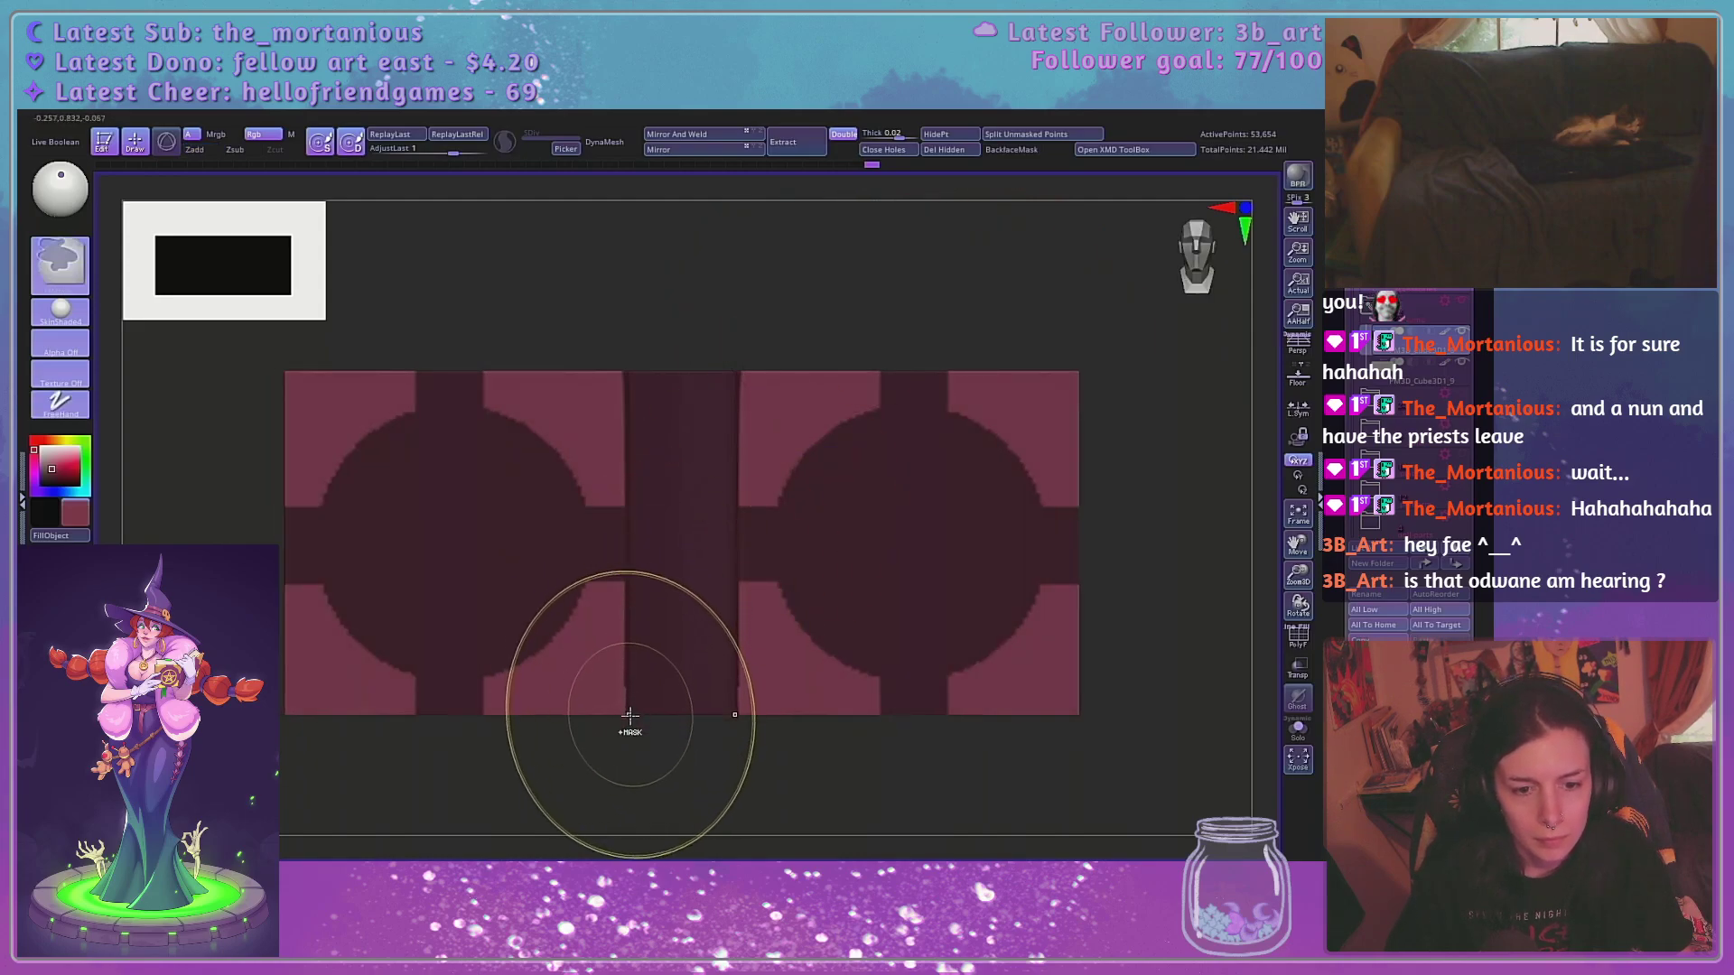
mouse_move(647, 735)
left_mouse_down("ctrl")
mouse_move(627, 668)
mouse_move(621, 689)
left_mouse_up("ctrl")
key("ctrl+shift")
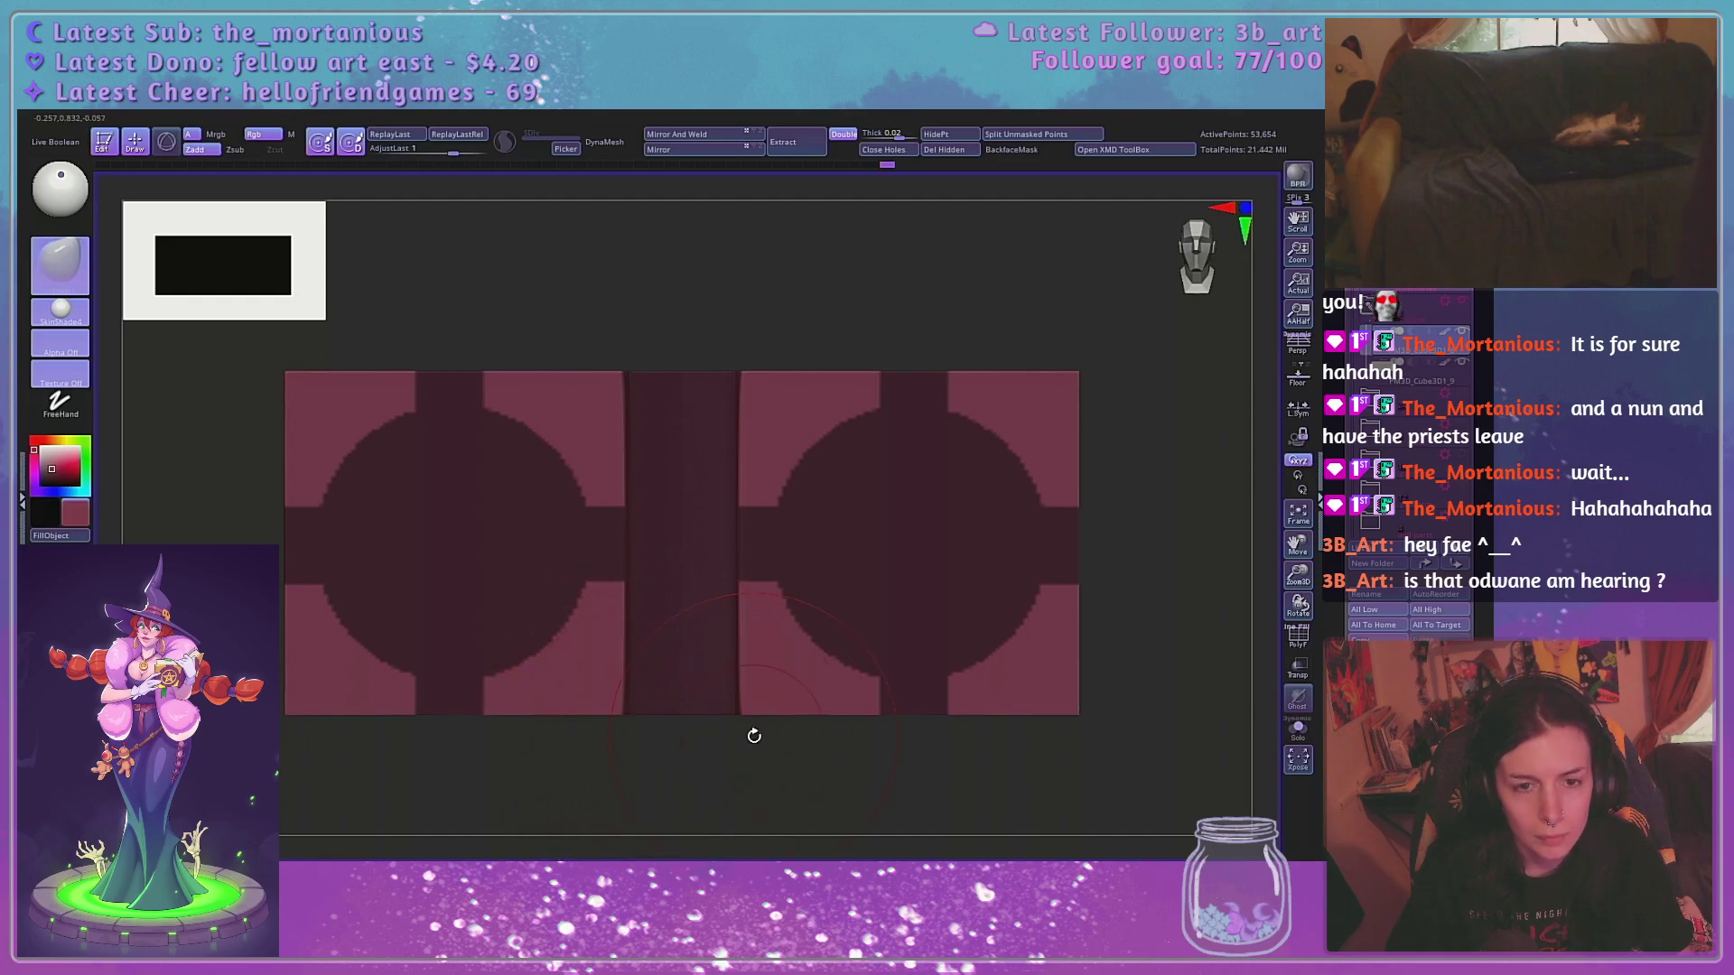
Invert the mask so only the corner areas of each cover board are masked, and save the project
left_click_drag(787, 325, 765, 340, "alt")
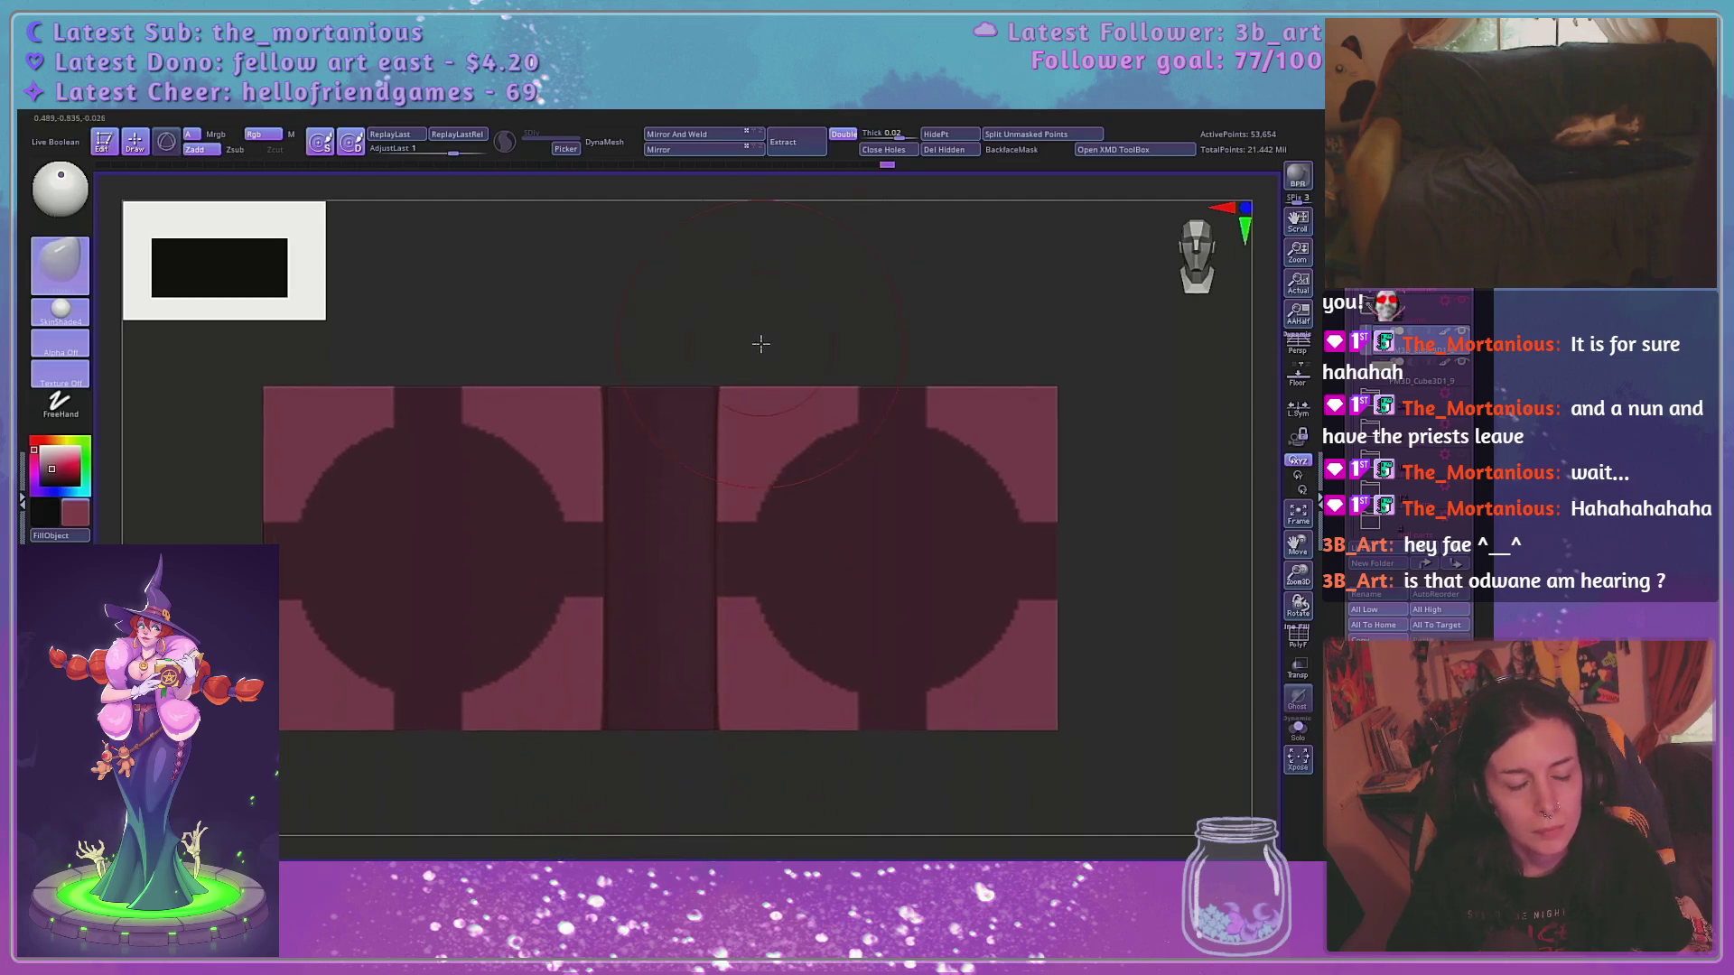
left_click(786, 419, "ctrl")
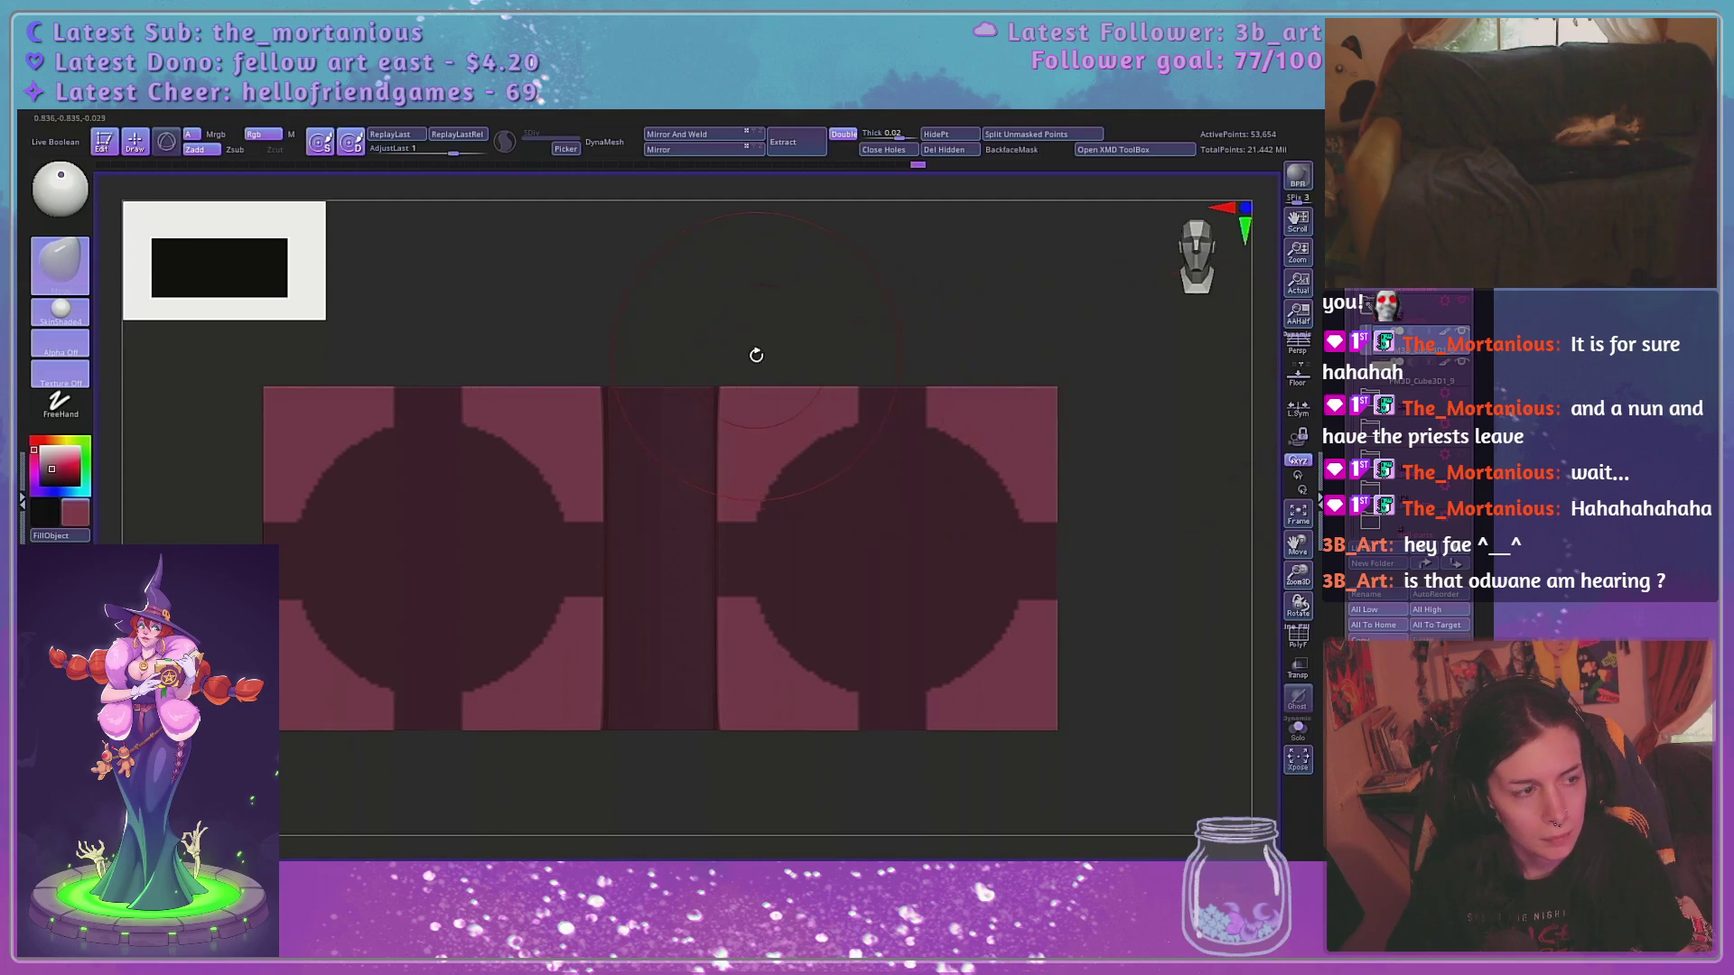
mouse_move(825, 338)
left_mouse_down()
mouse_move(801, 322)
mouse_move(856, 457)
mouse_move(832, 550)
mouse_move(838, 323)
left_mouse_up()
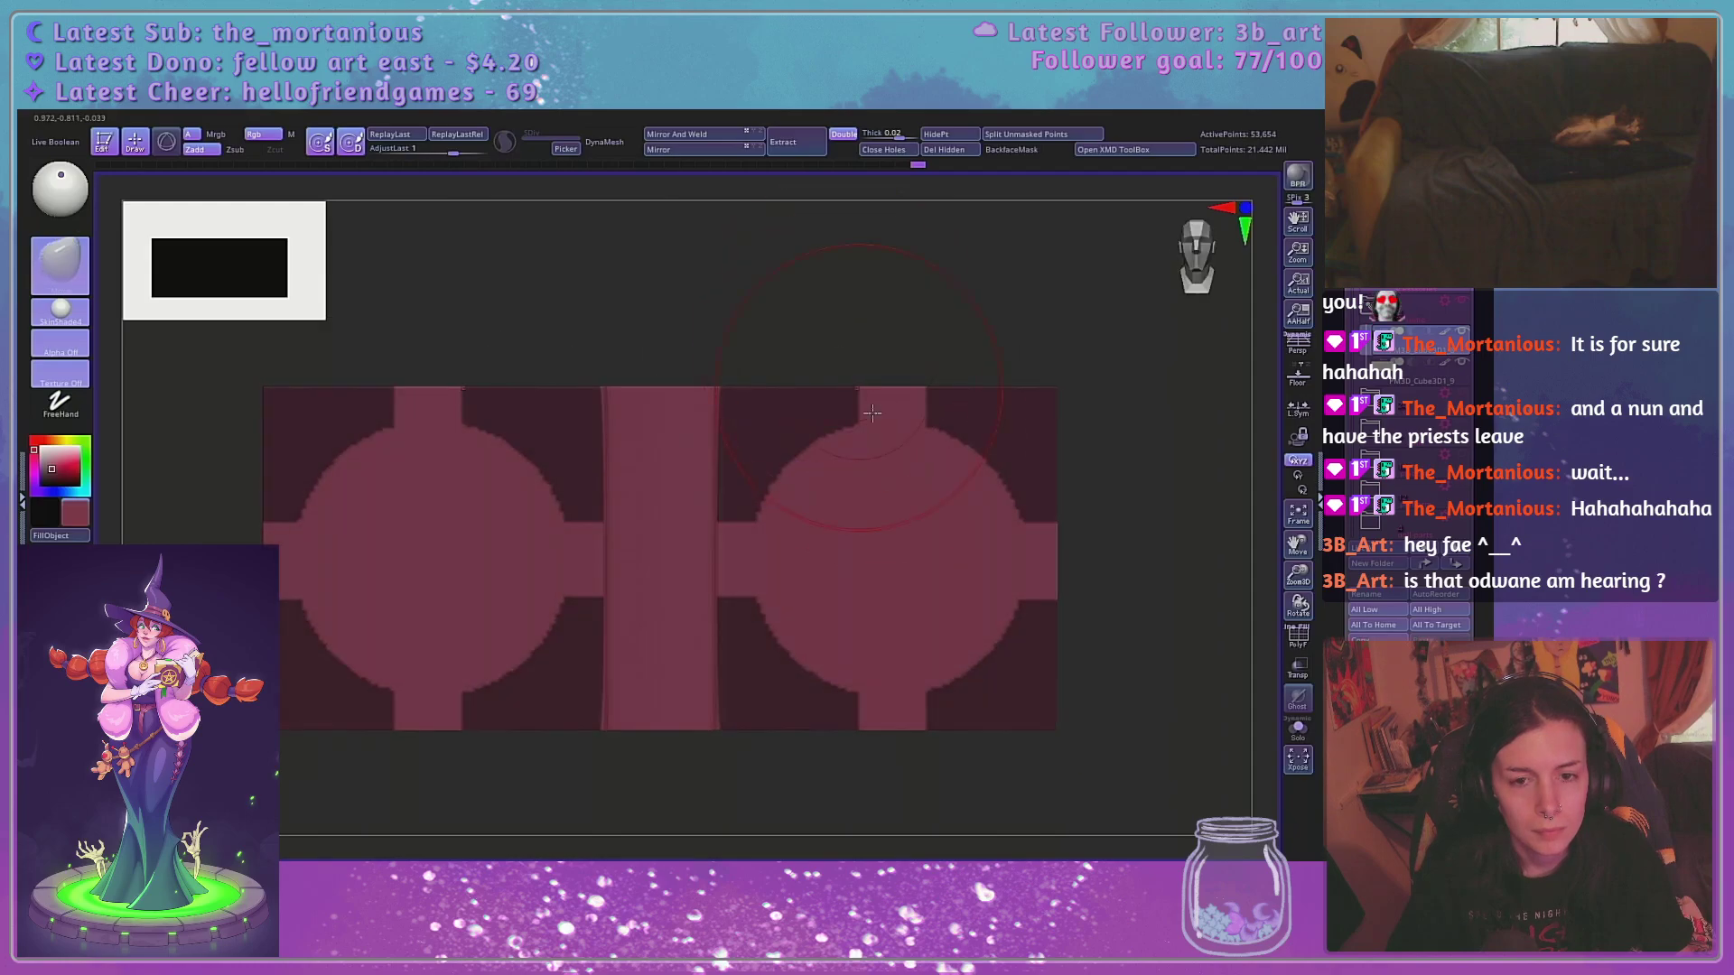
key("ctrl+s")
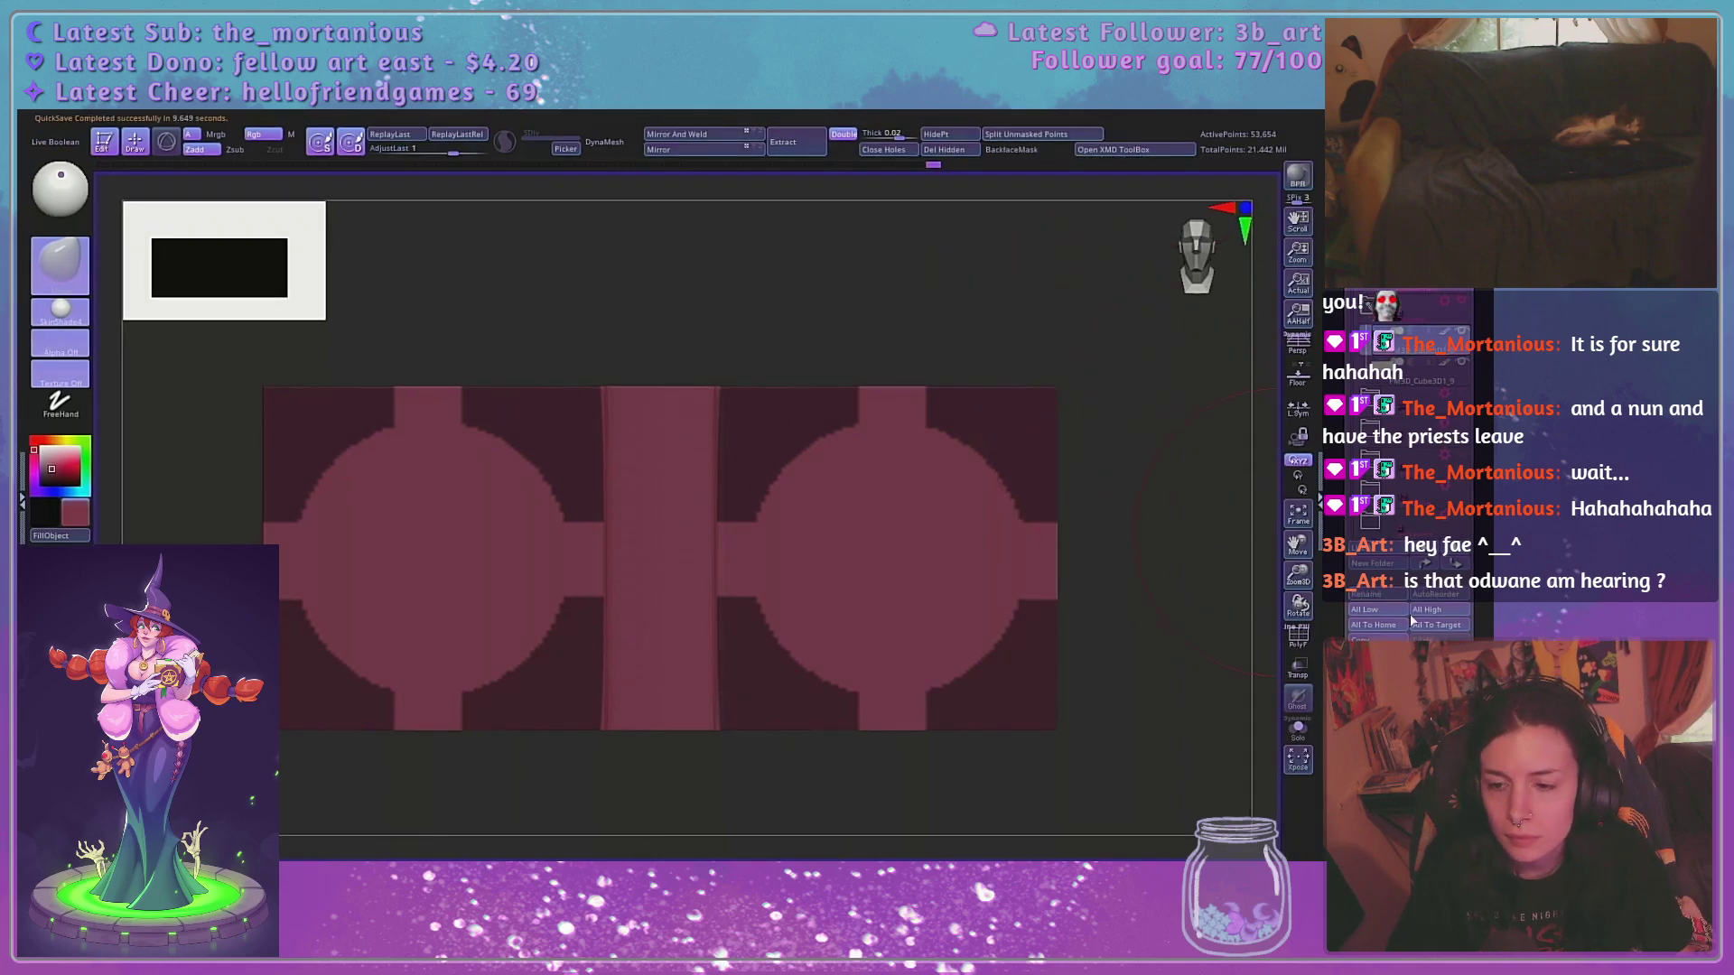
Turn on perspective, view the book from below at an angle, and extract the masked corner areas of the cover
left_click_drag(1342, 782, 1342, 620)
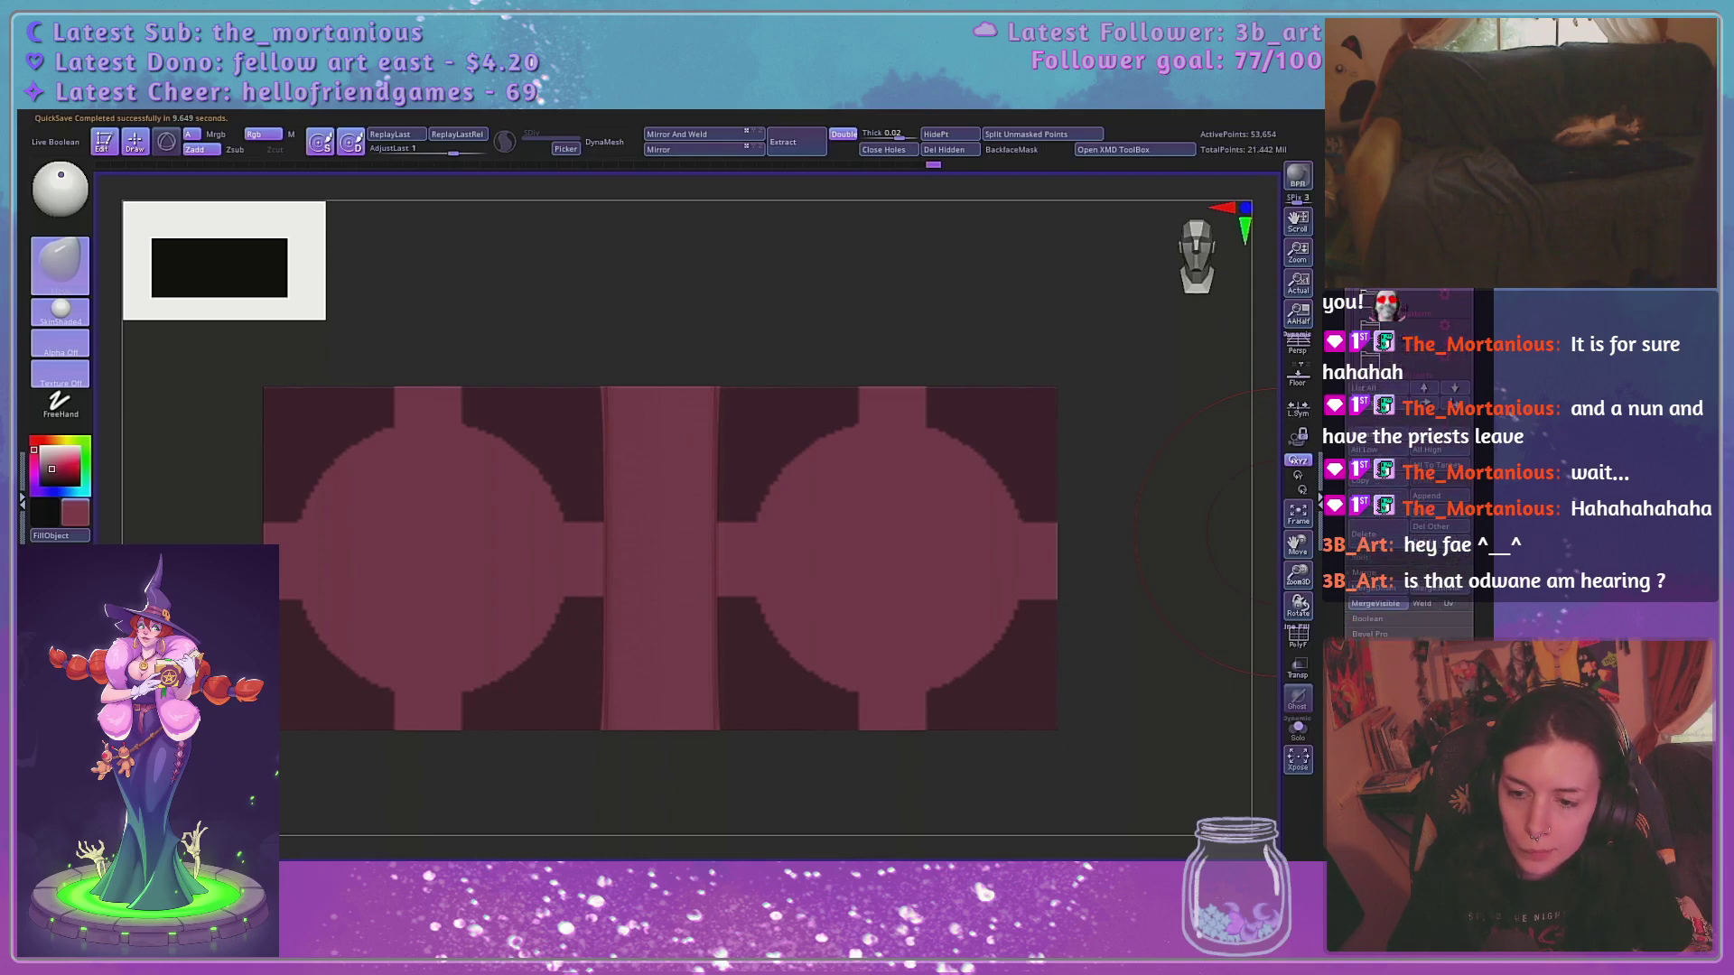
left_click(1364, 572)
left_click_drag(1152, 452, 1164, 678)
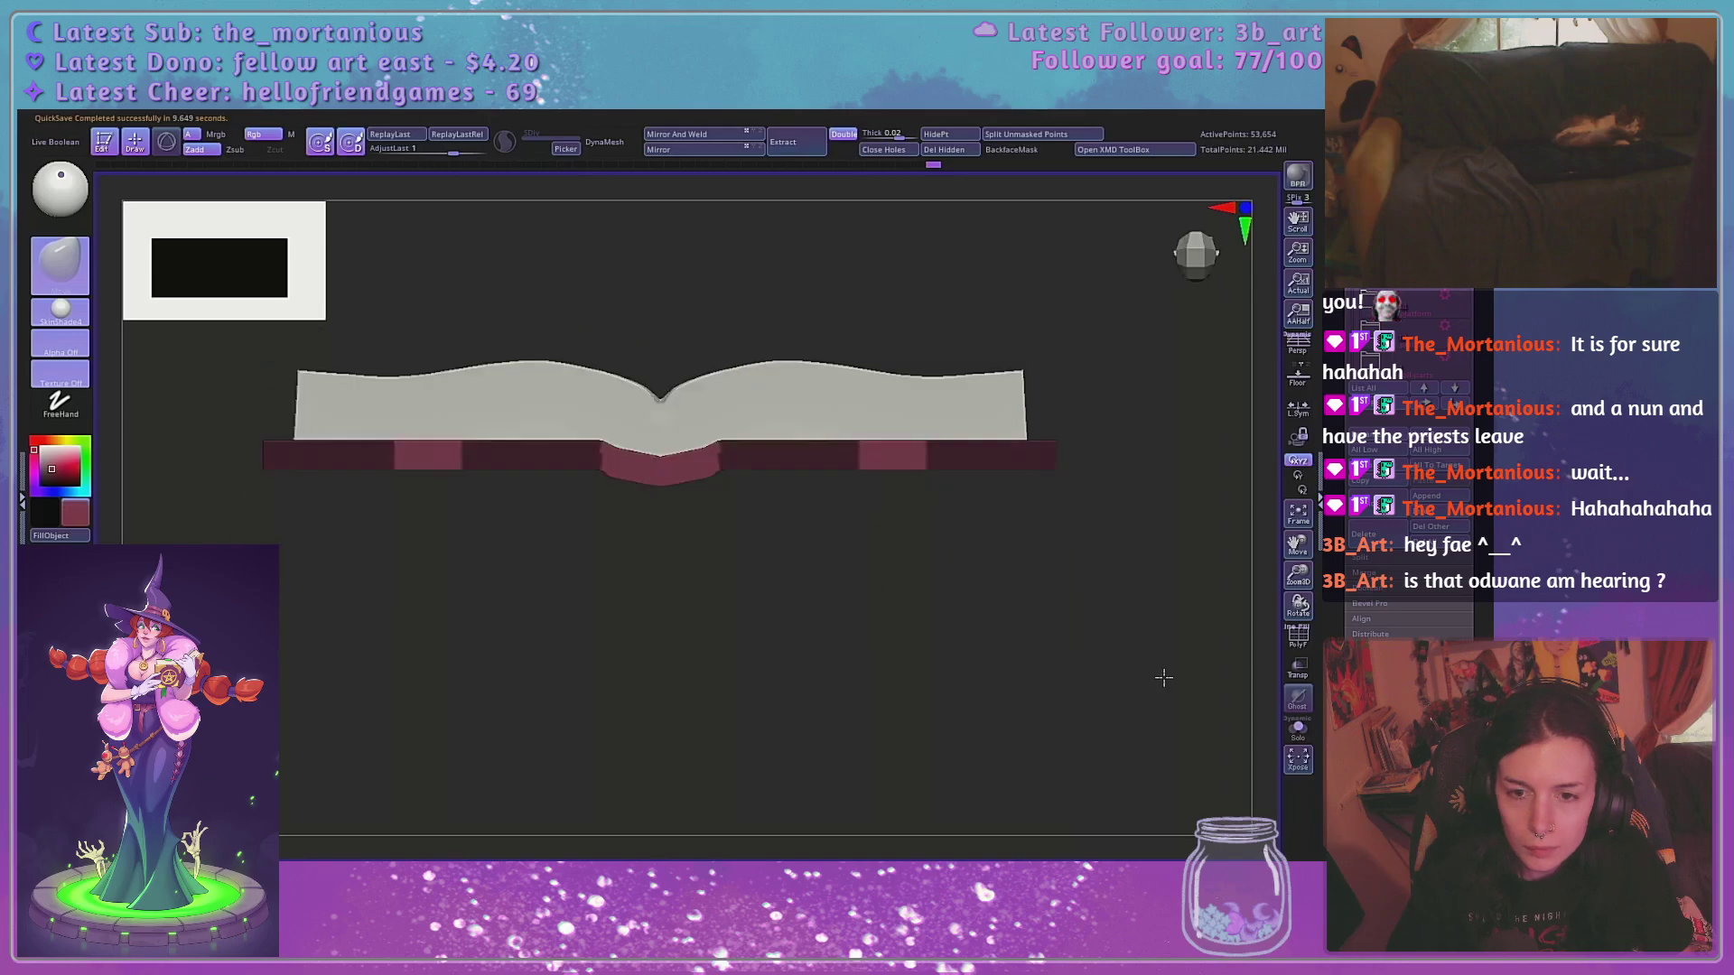
left_click_drag(1129, 597, 1128, 684)
left_click(1298, 345)
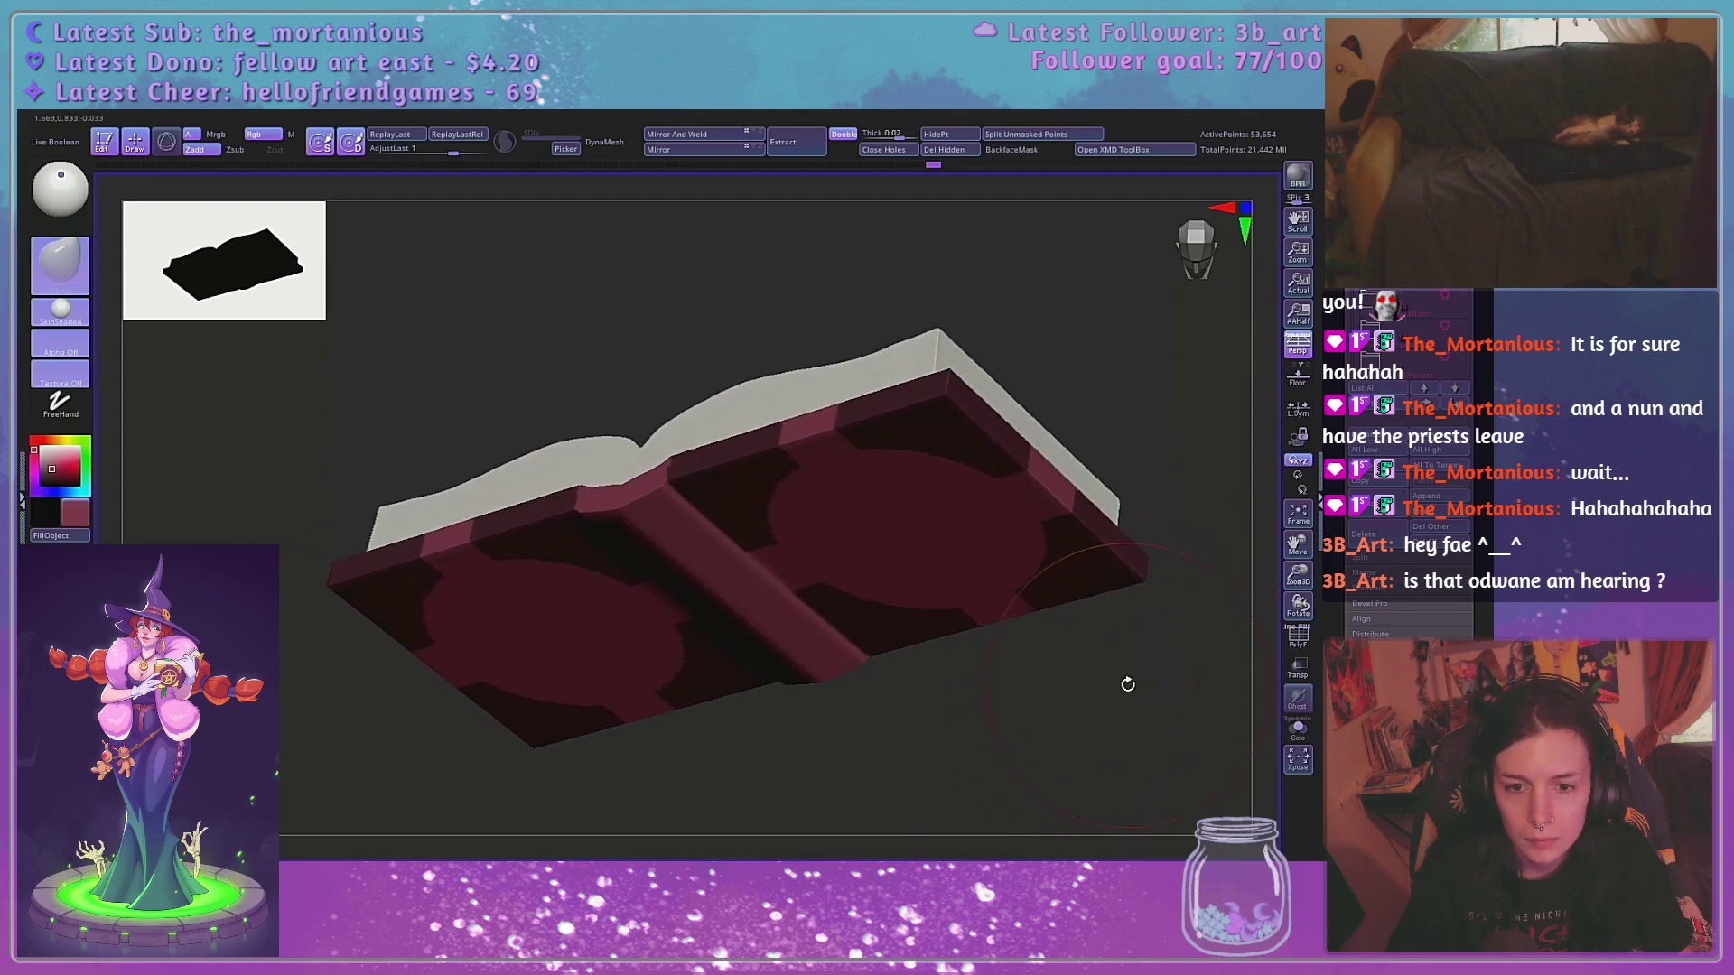
left_click(1376, 720)
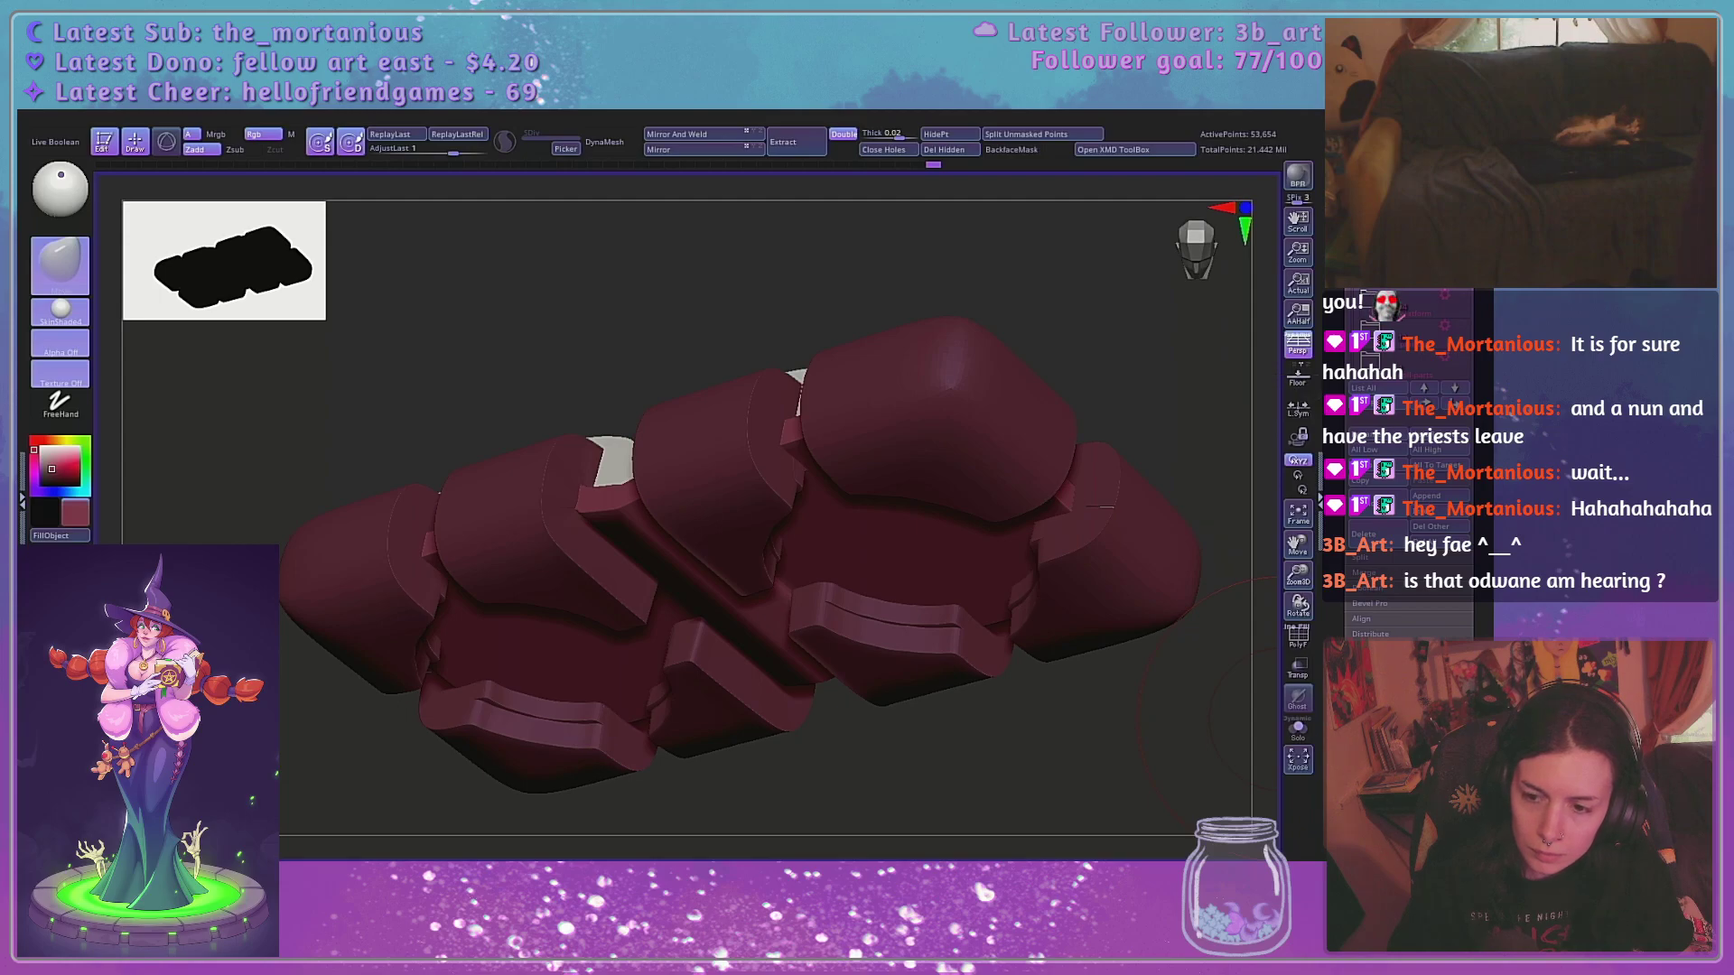
Extract the masked cover corners again with a thickness of 0.00138 and accept them as a new subtool
left_click(1298, 729)
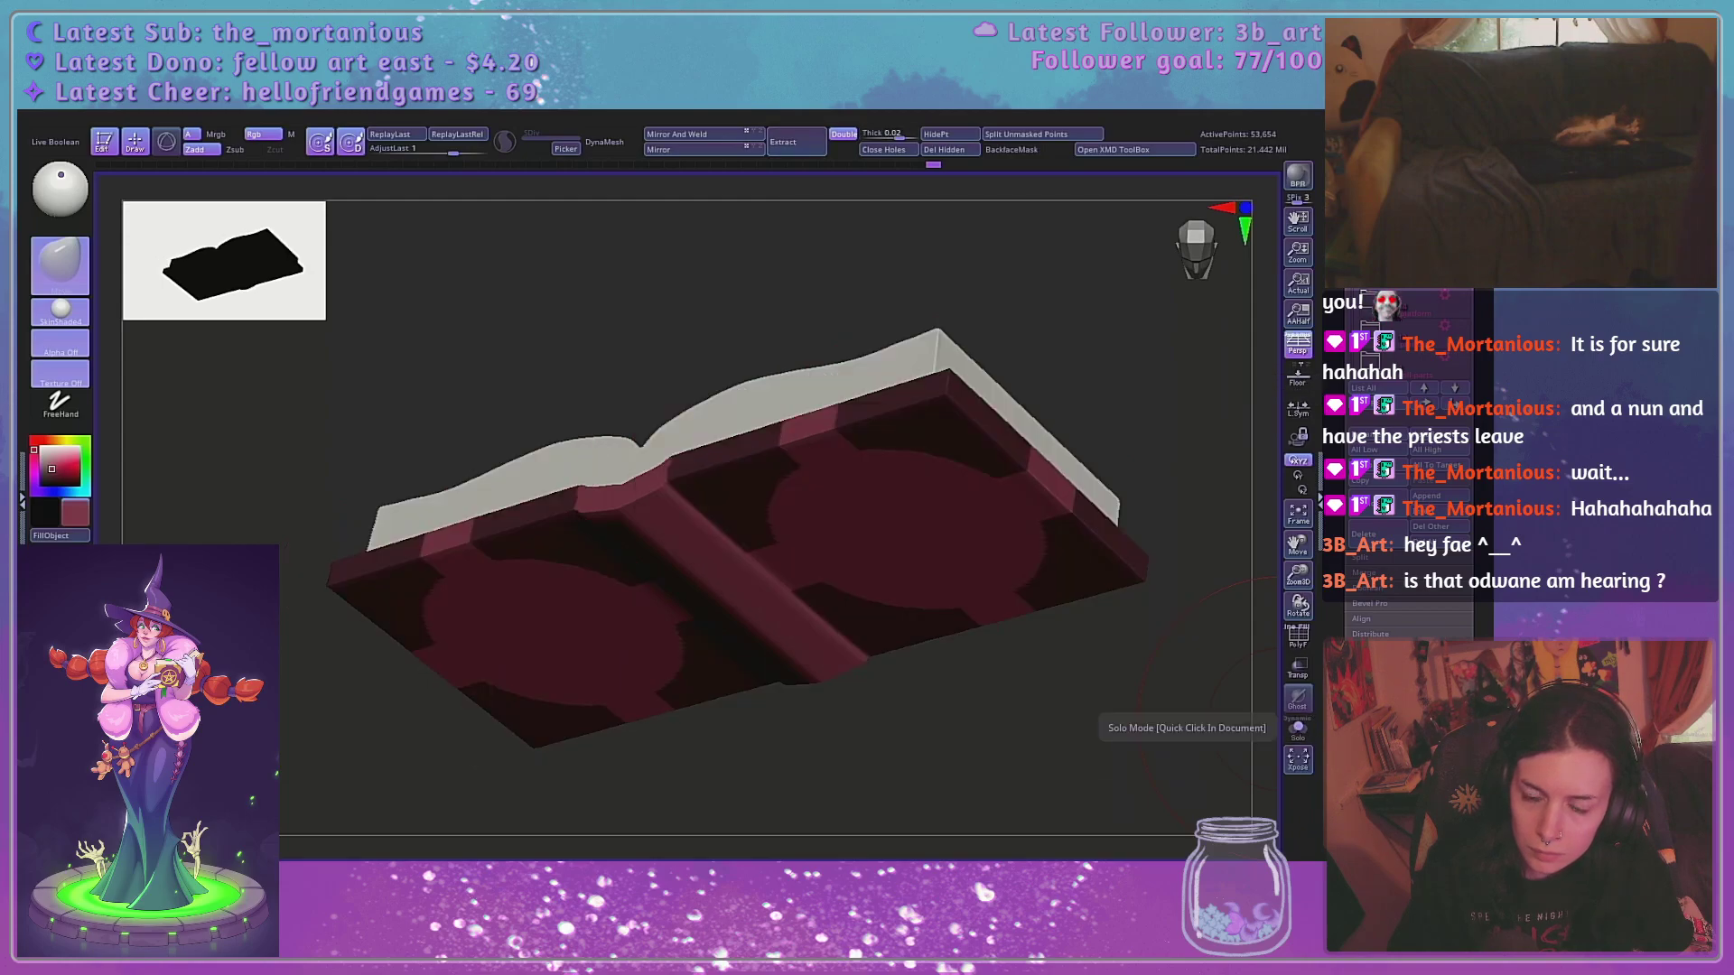
left_click(797, 142)
left_click_drag(1176, 720, 1170, 719)
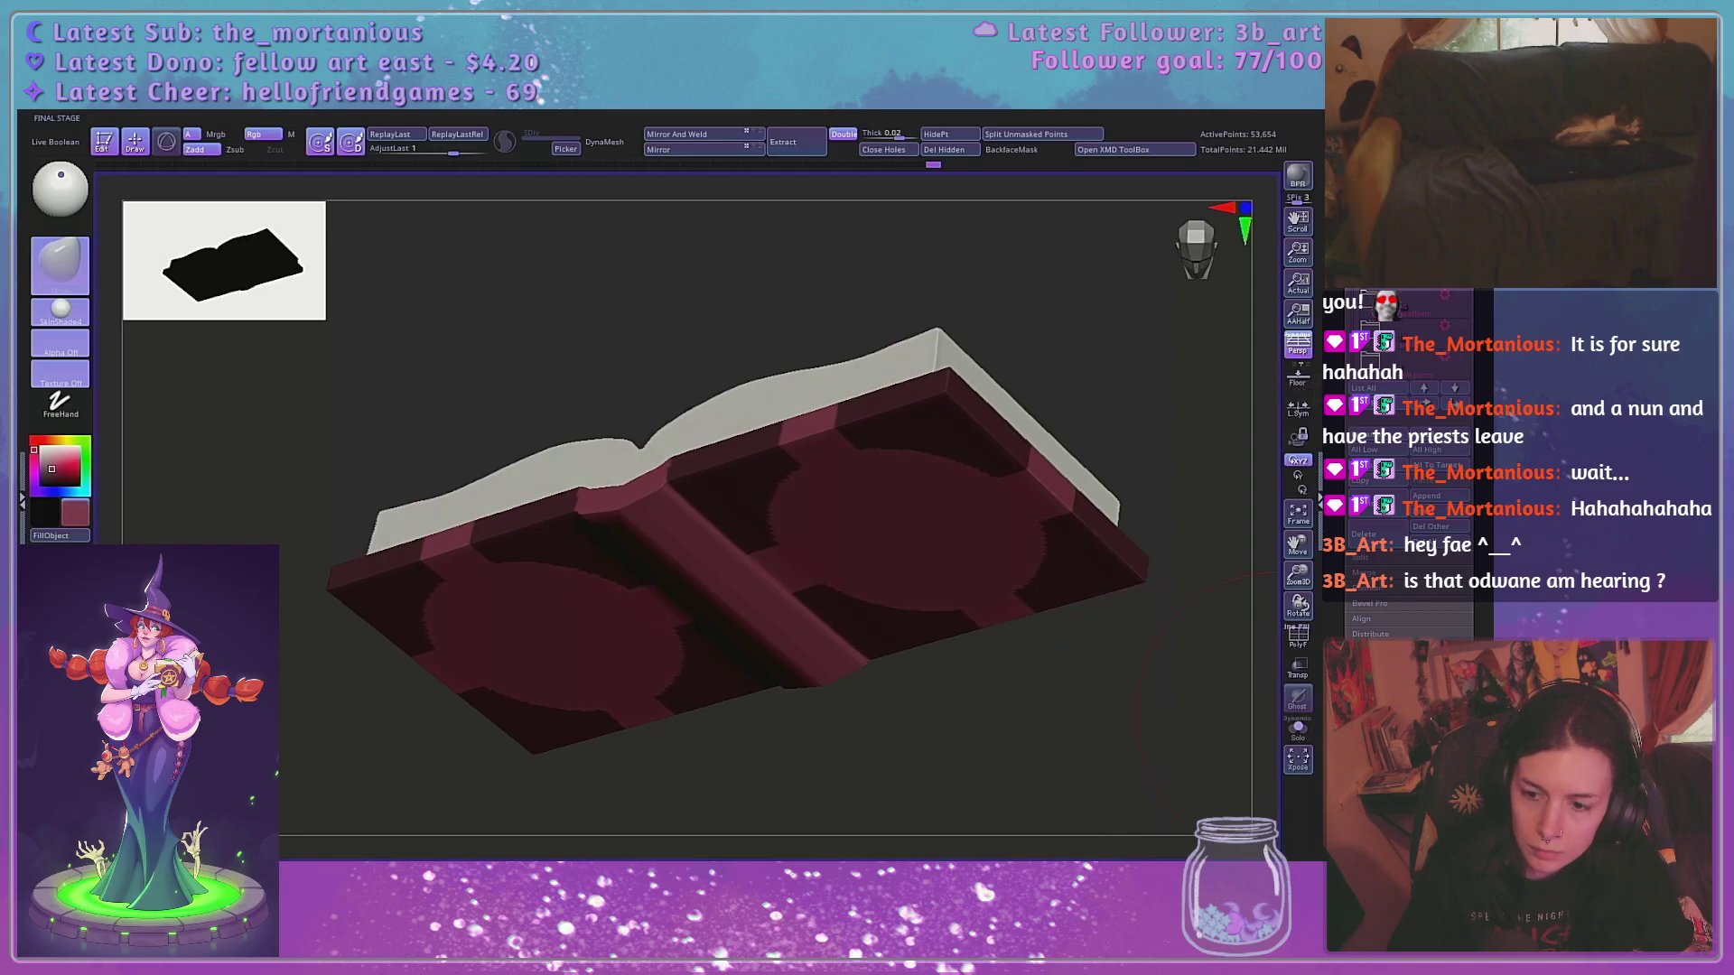
type("0.00138")
key("Return")
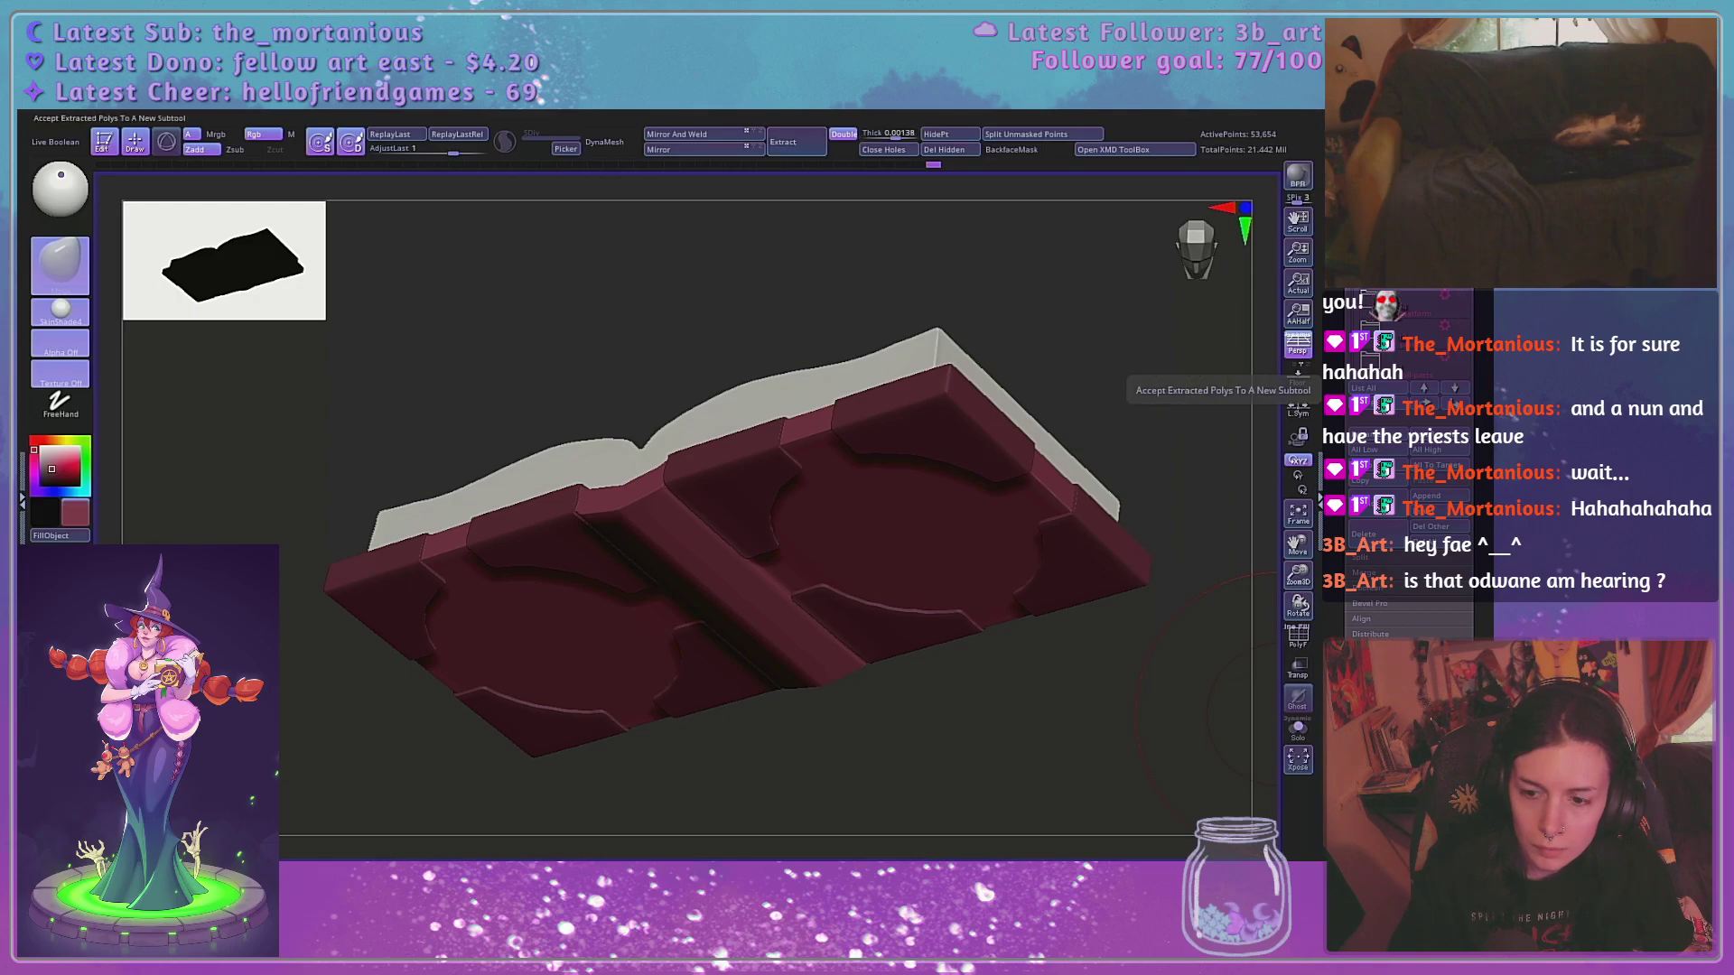
left_click(1442, 714)
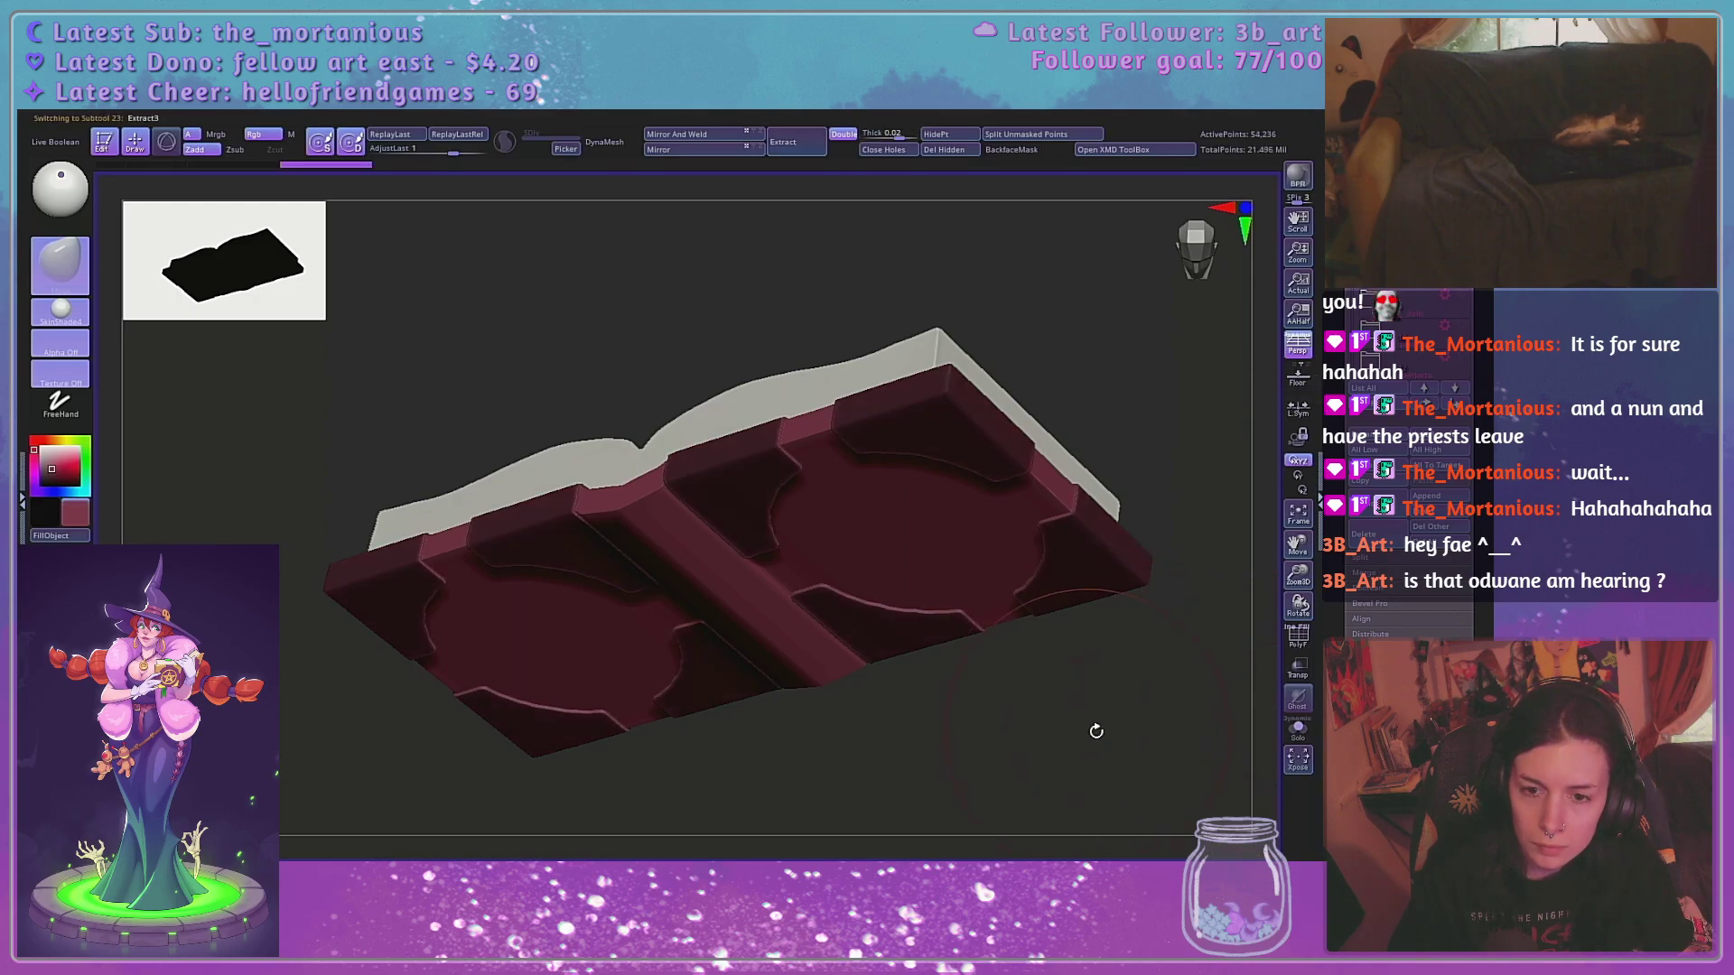
Clear the mask from the extracted corner pieces and show all the accessories around the book
left_click_drag(1095, 728, 1115, 523)
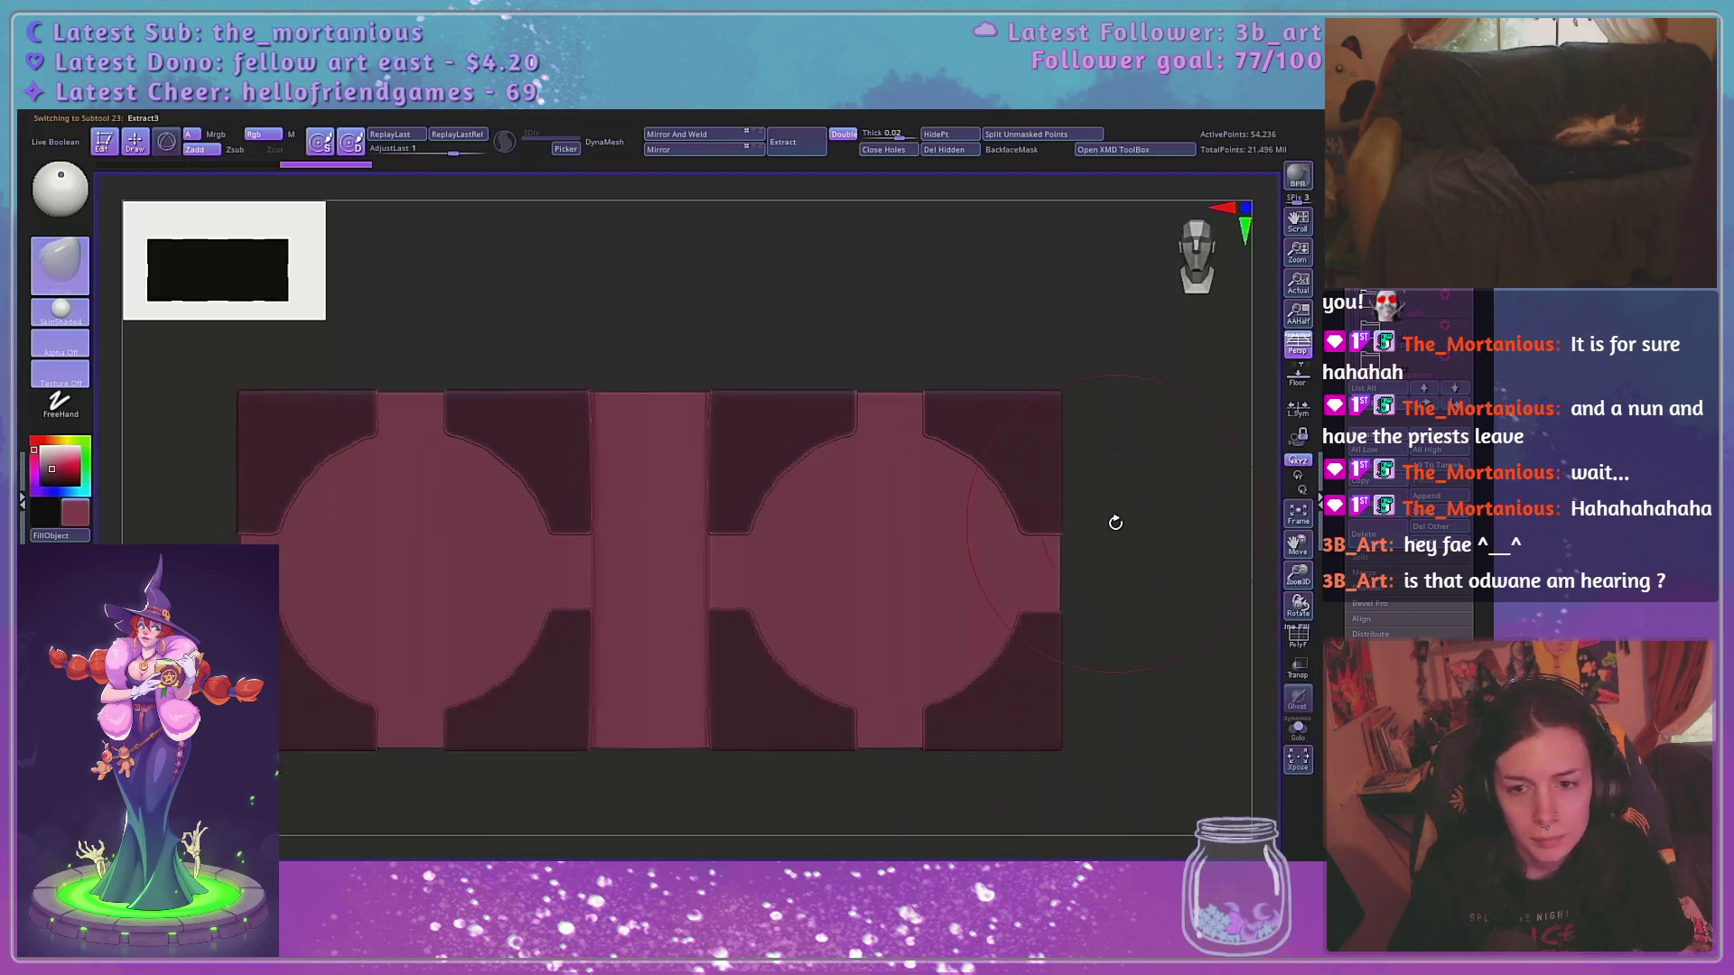
key("space")
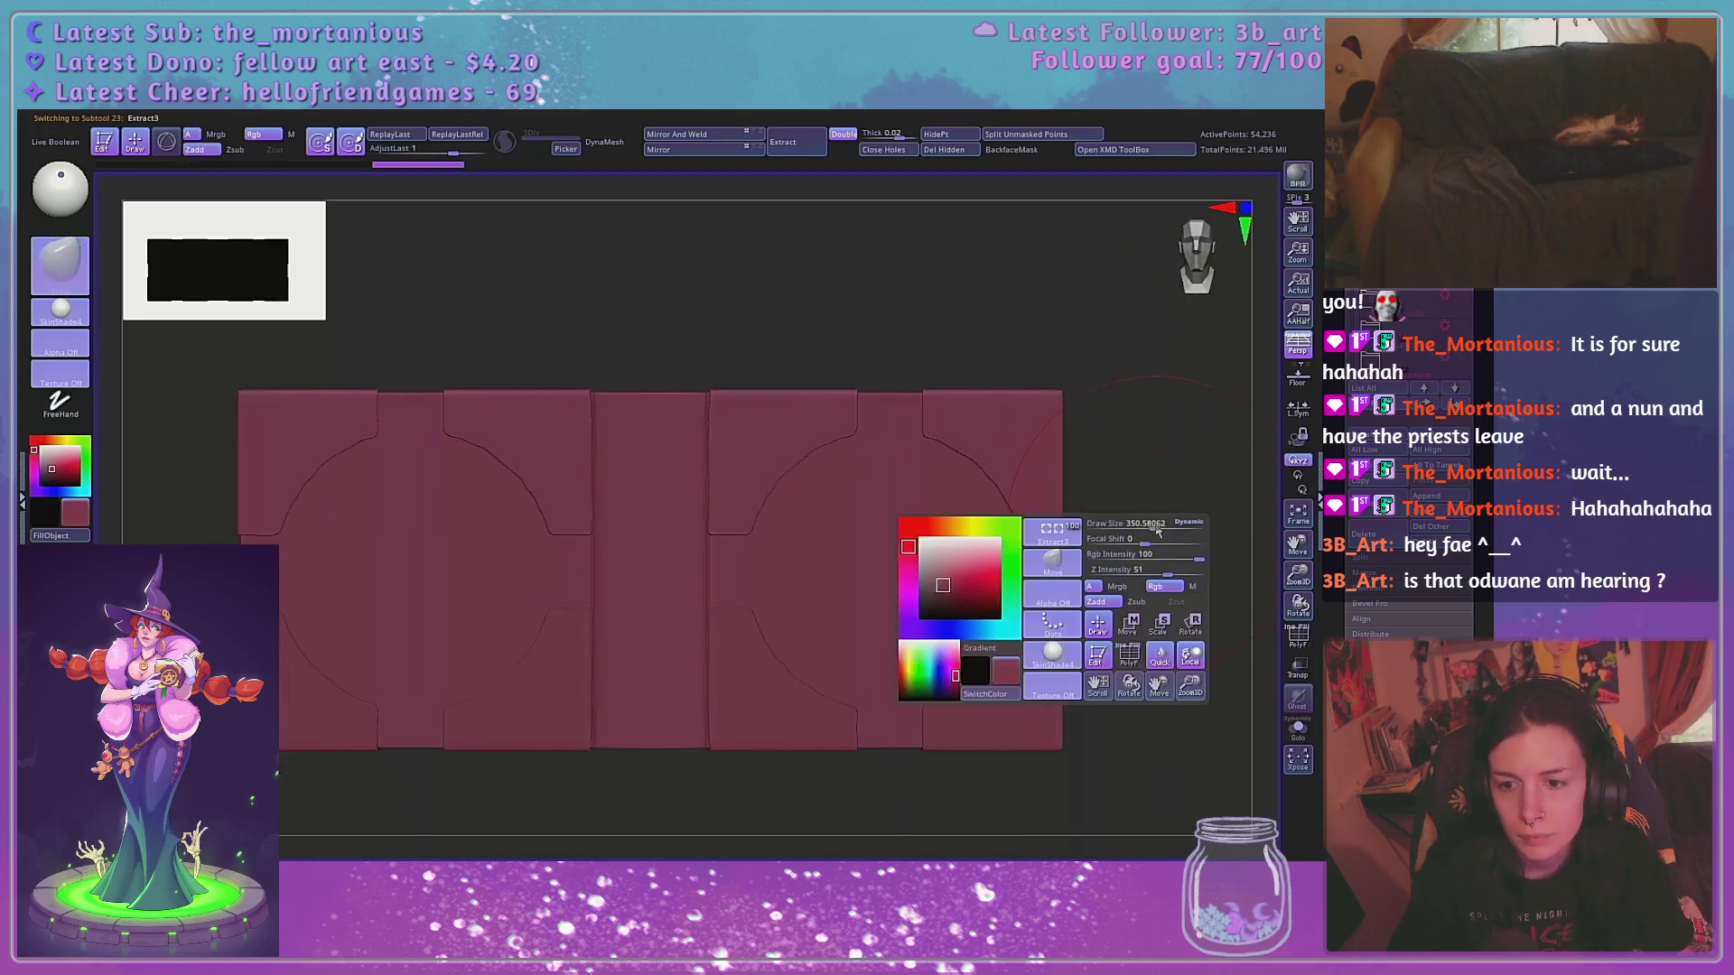
left_click_drag(1145, 496, 1056, 532)
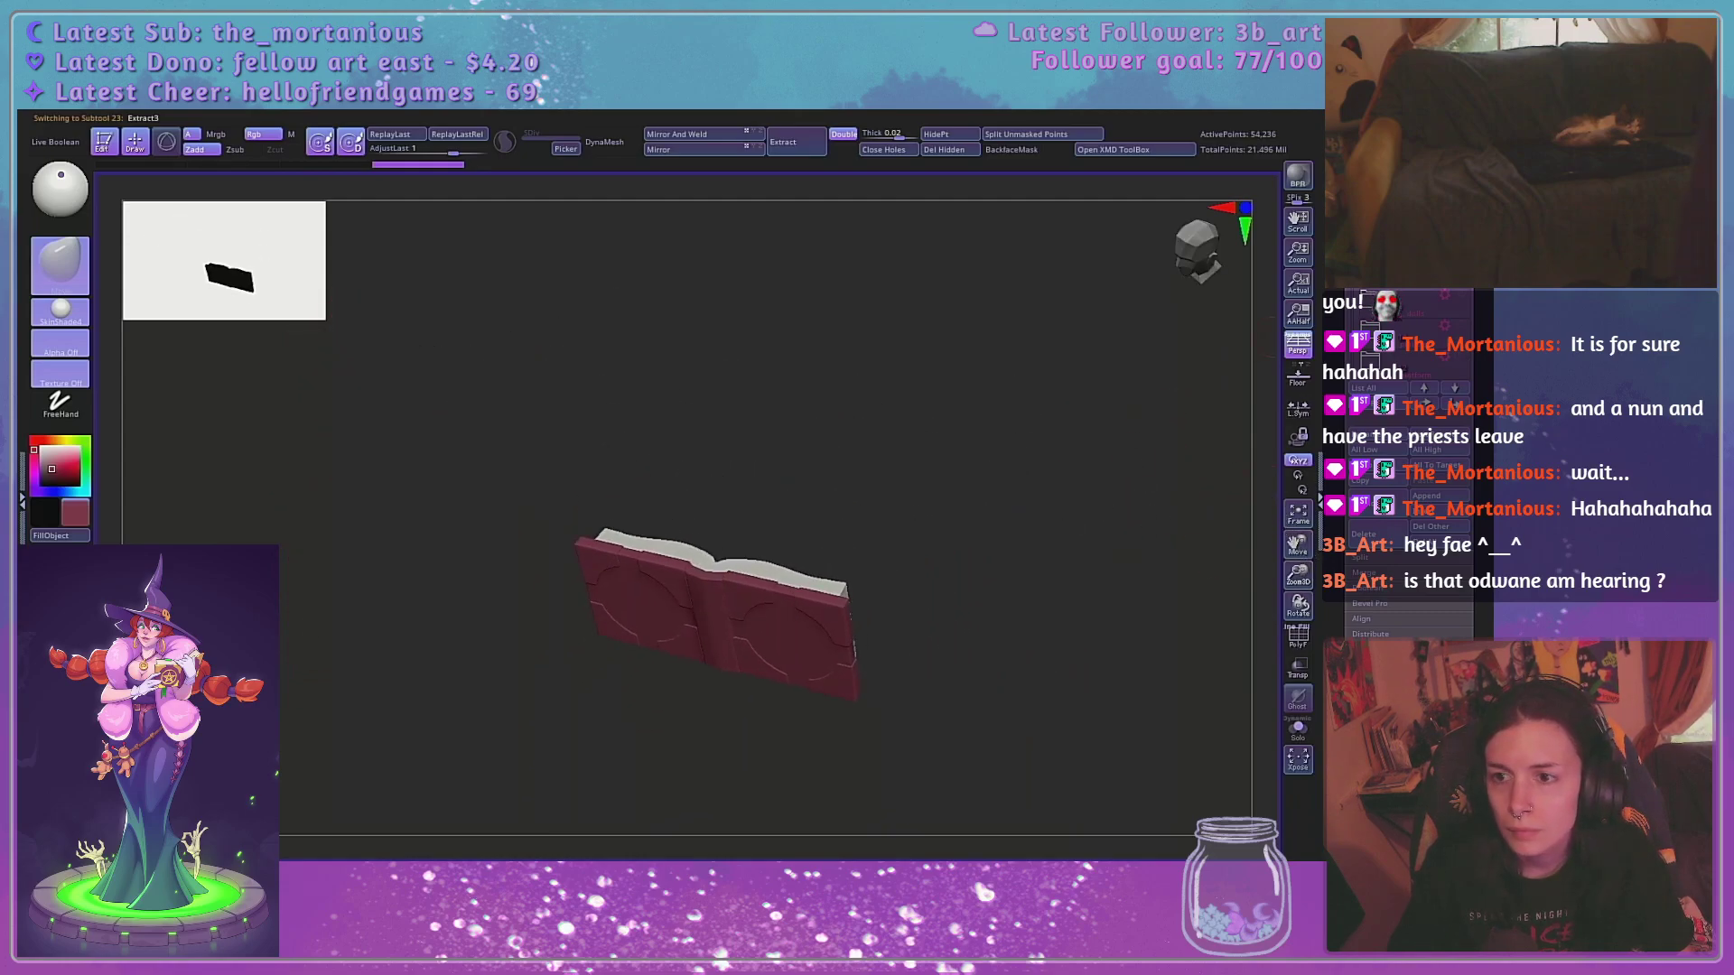
left_click_drag(1481, 334, 1481, 478)
left_click(1462, 316, "shift")
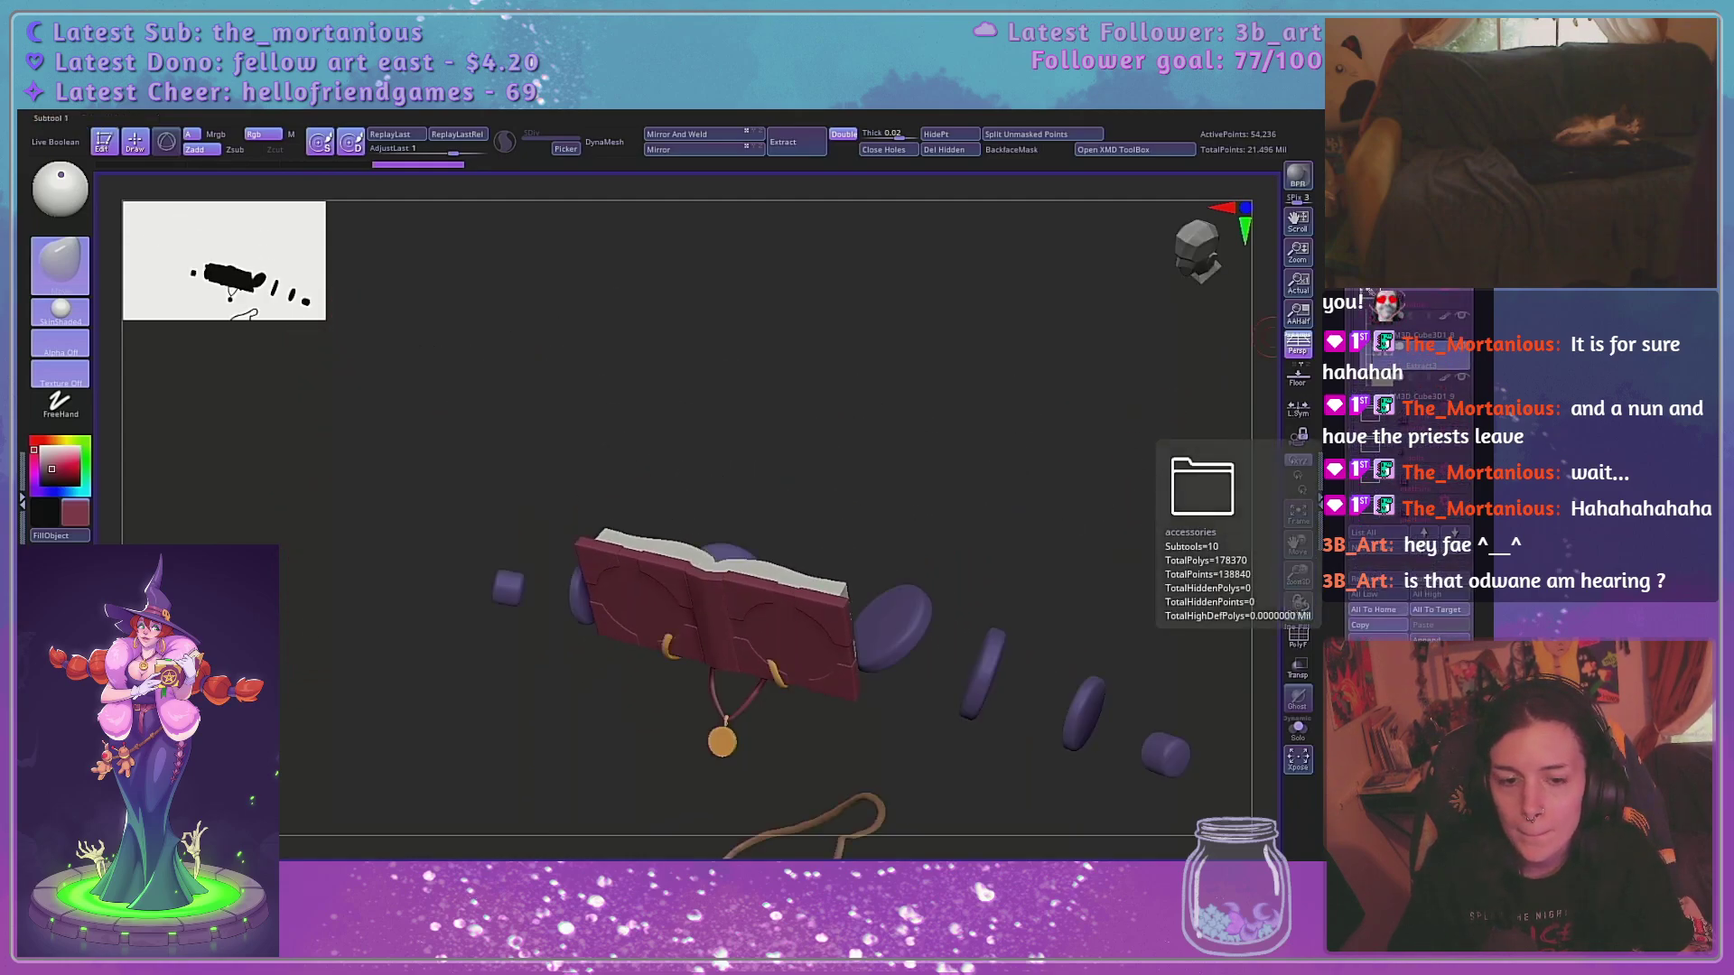
left_click_drag(1153, 455, 1158, 338, "alt")
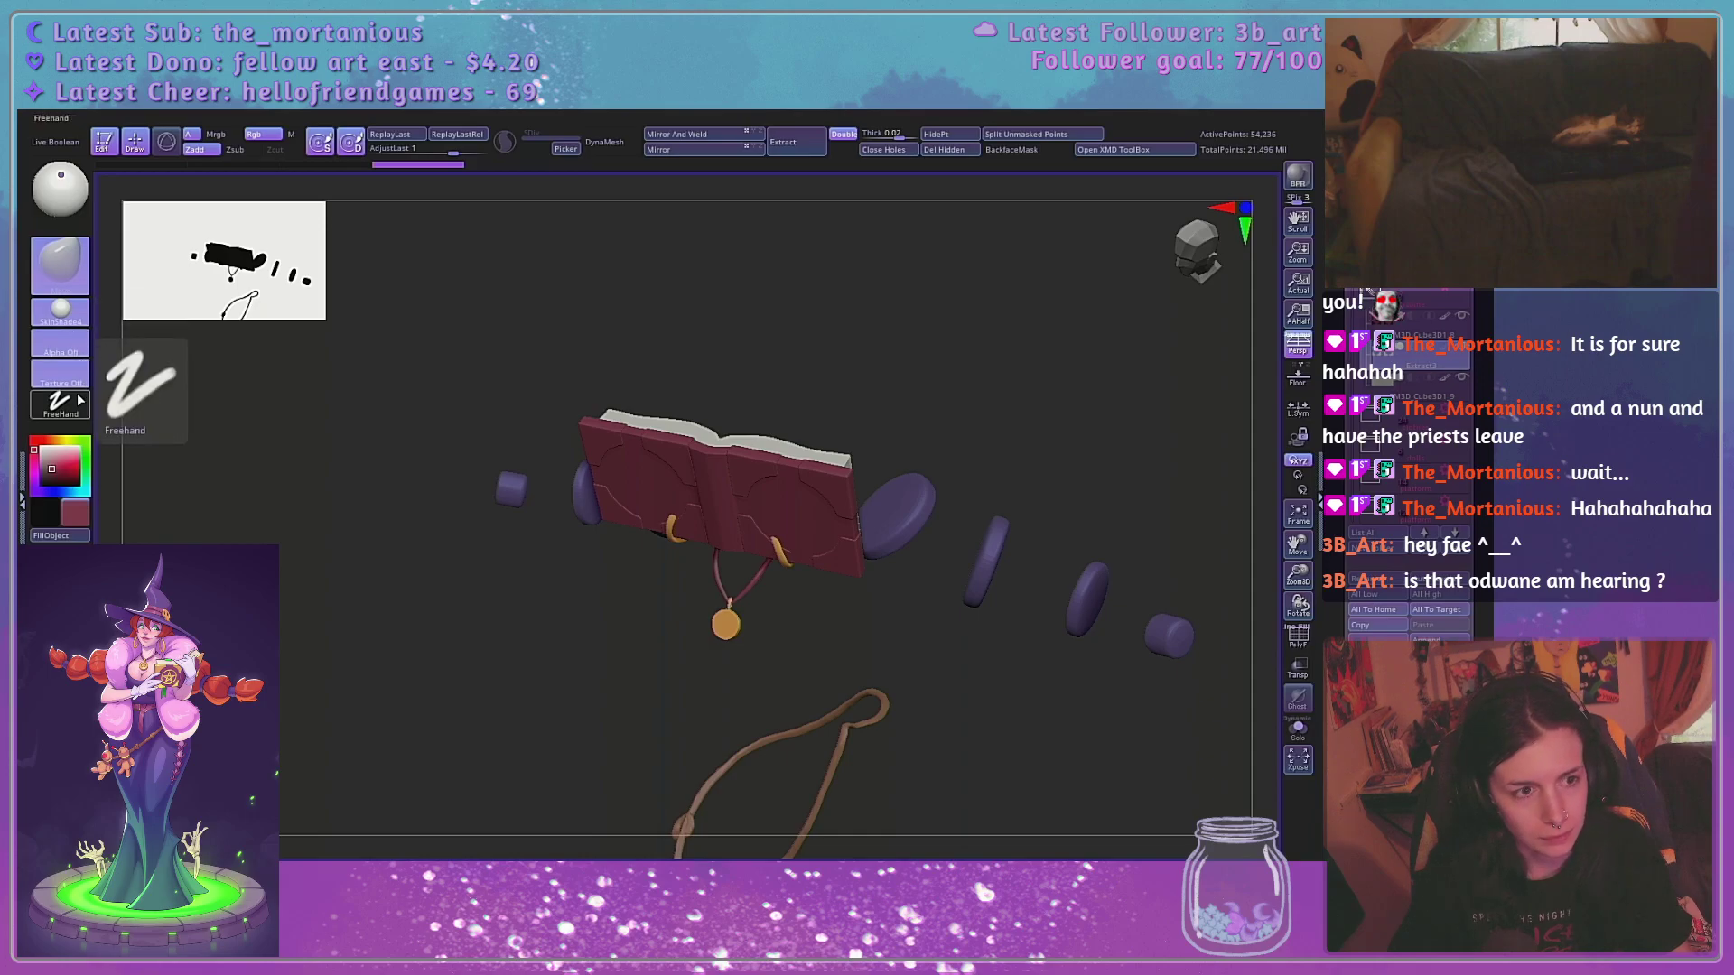
Fill the extracted corner pieces with the pendant's gold colour, using a flat anime shader material for sampling, and restore the SkinShade4 material
left_click(59, 311)
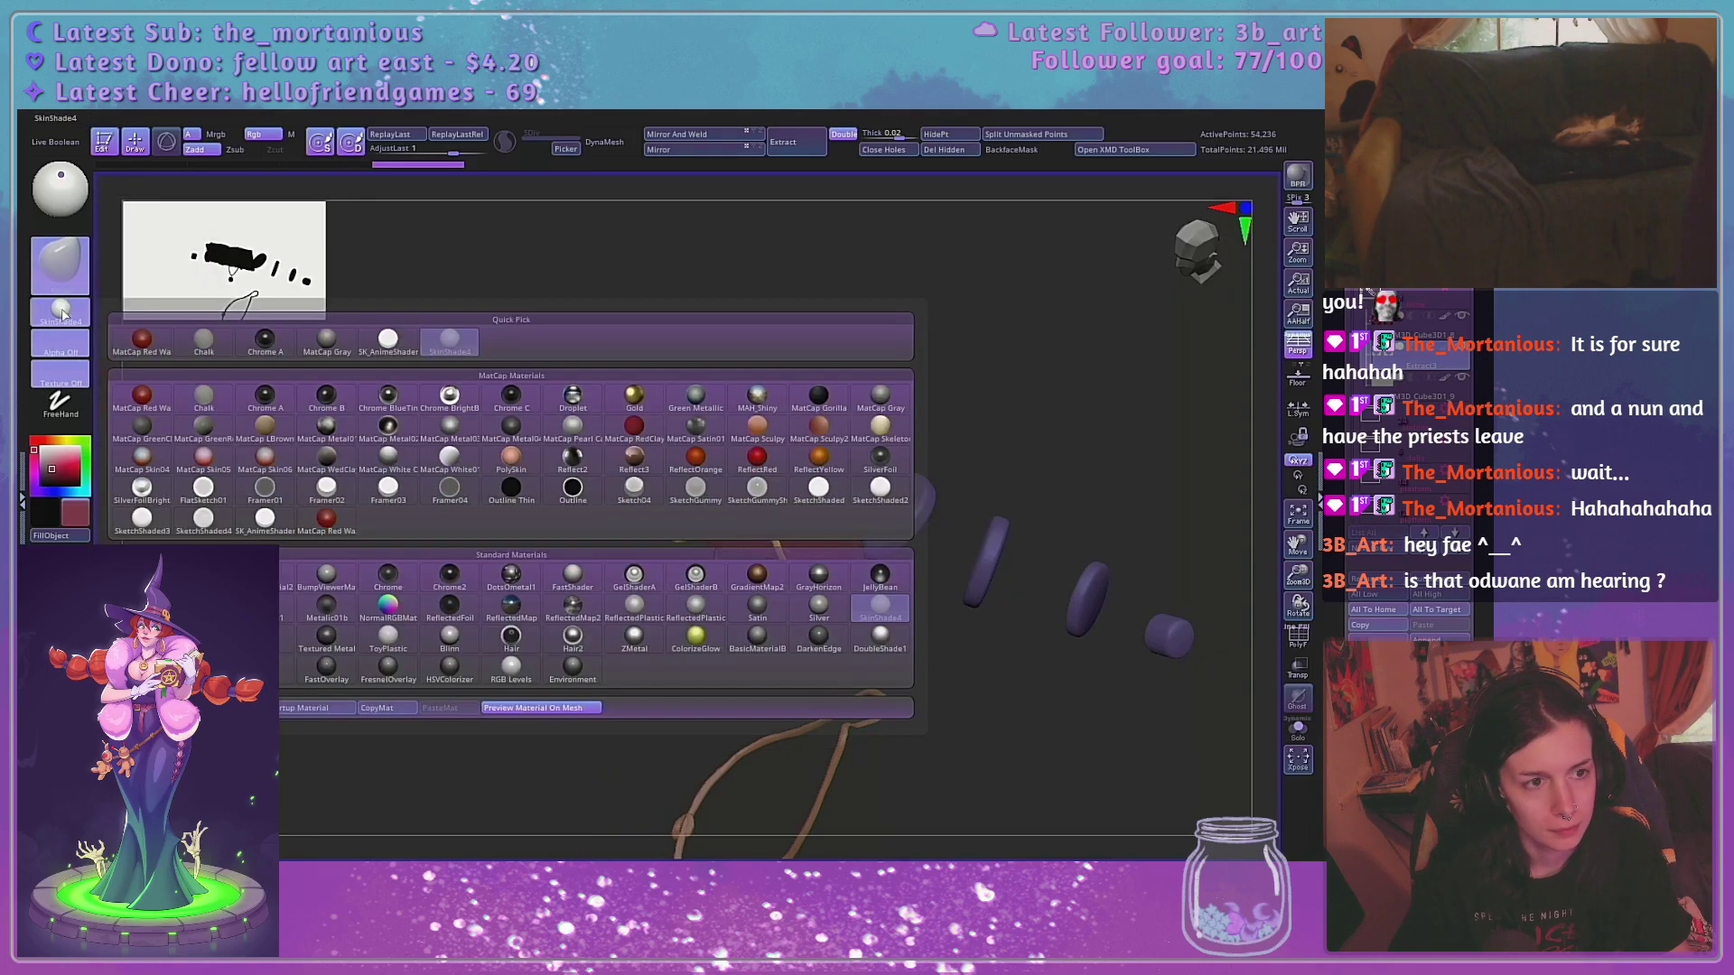
left_click(361, 344)
left_click_drag(75, 514, 724, 626)
left_click_drag(380, 573, 375, 580)
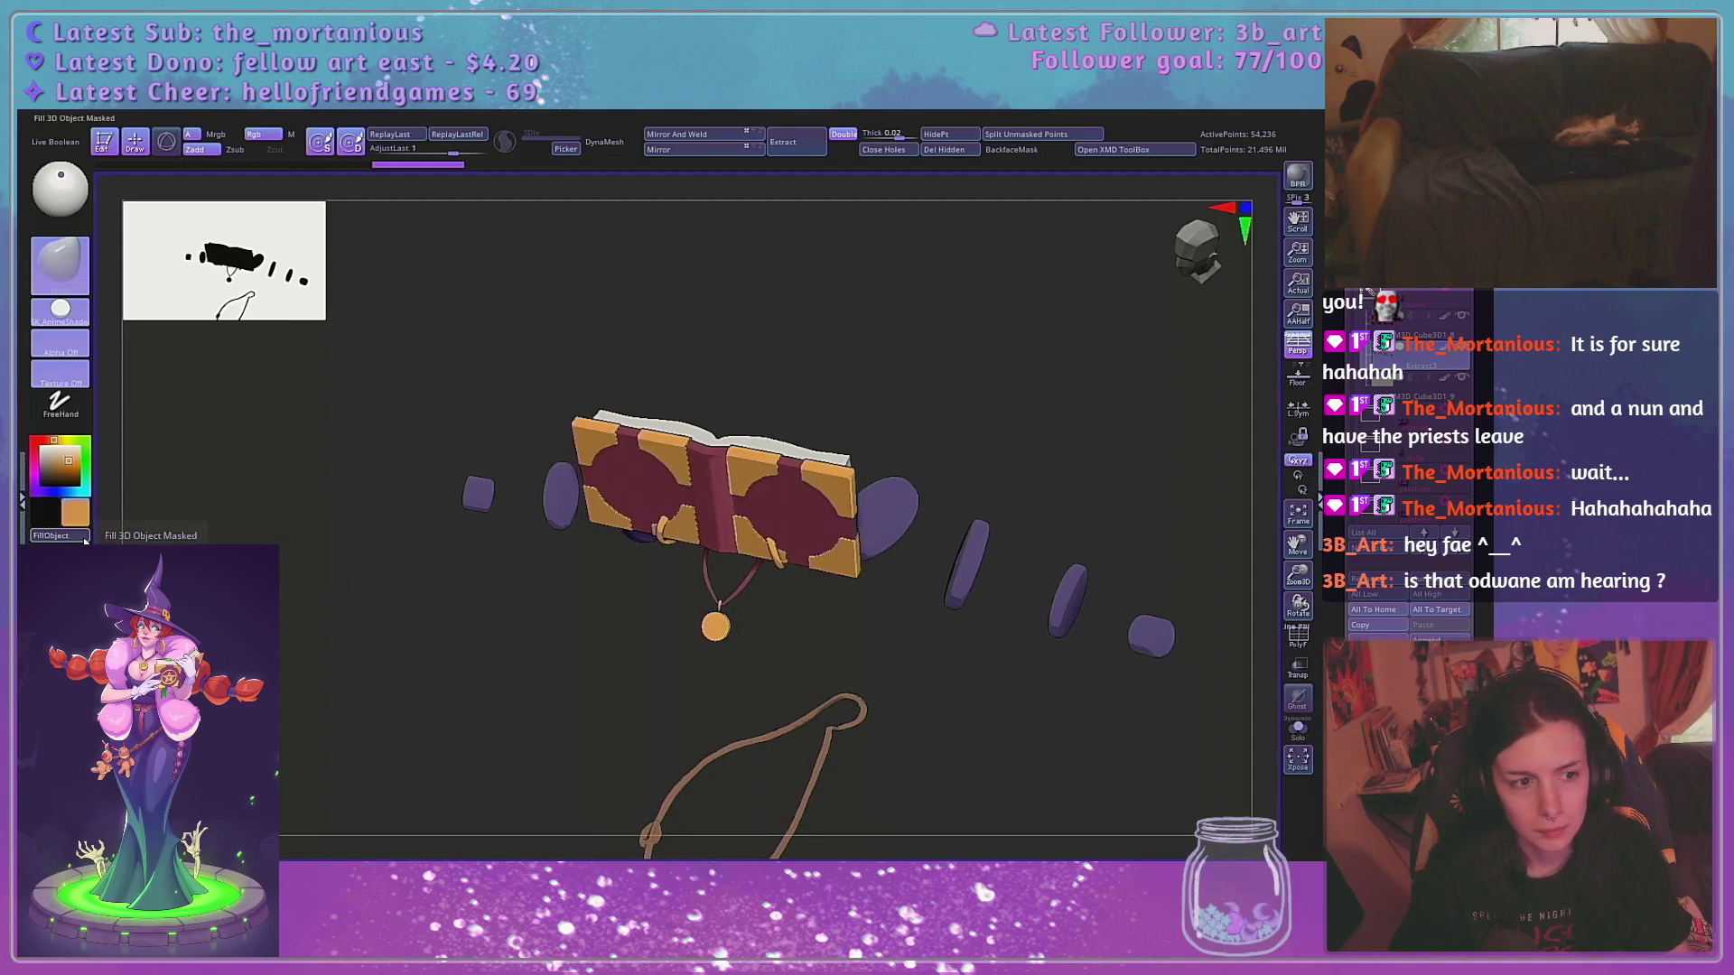
left_click(60, 312)
left_click(559, 342)
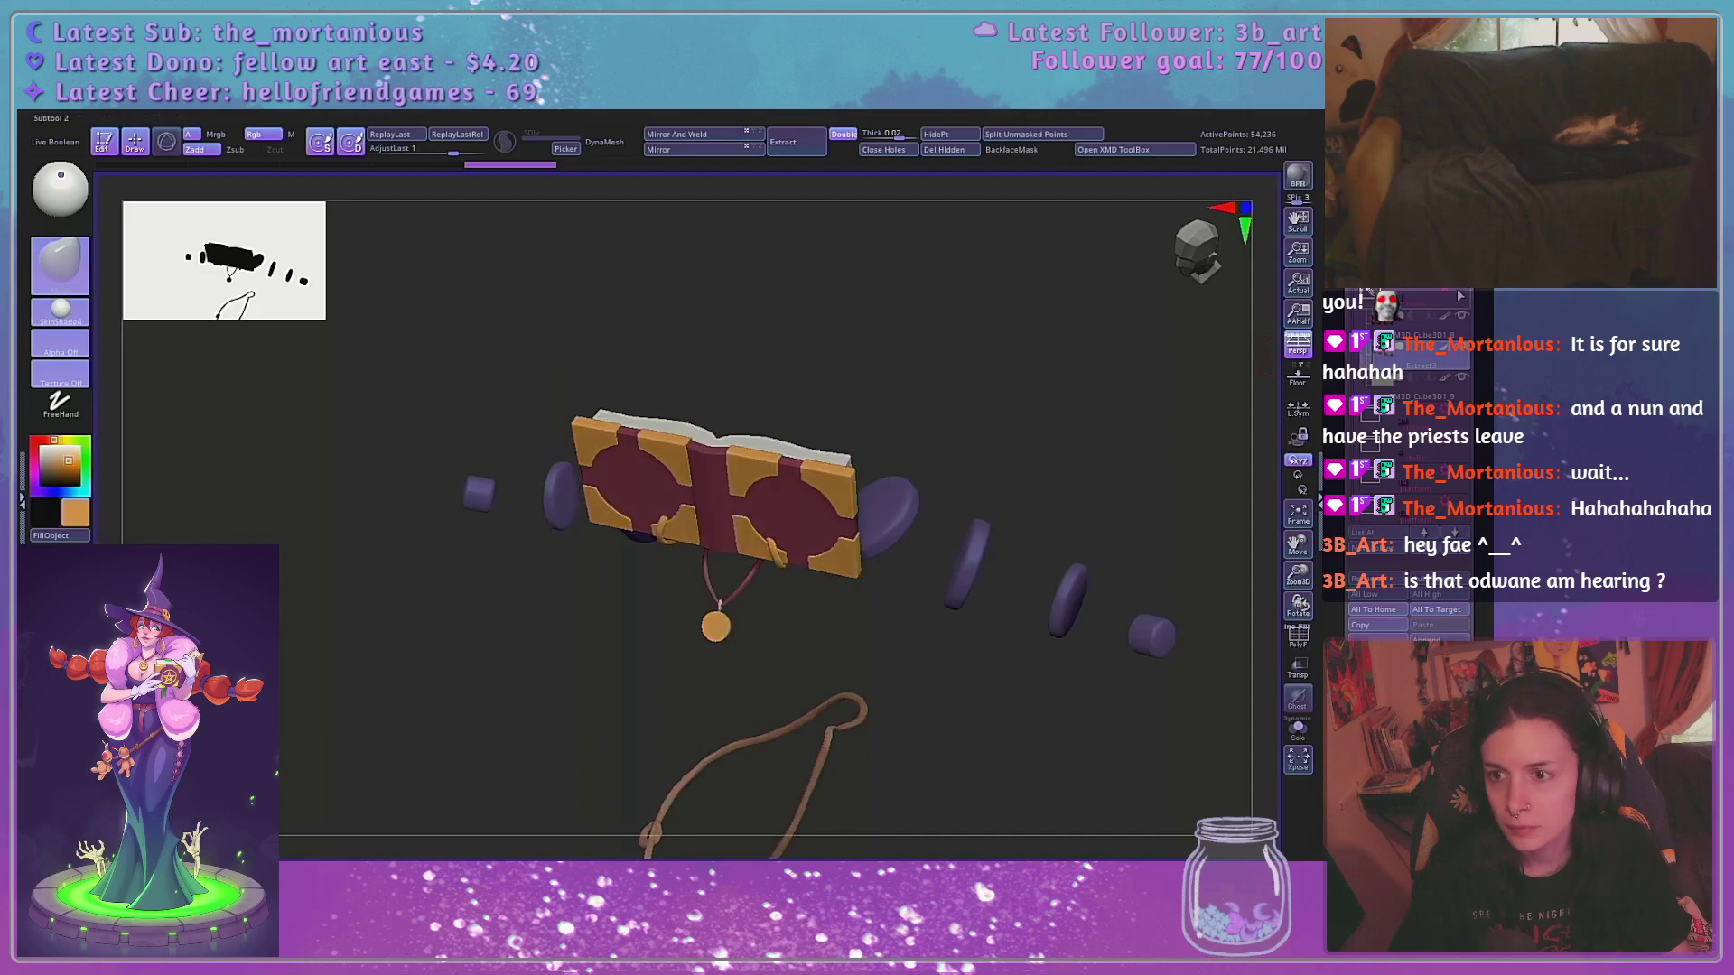
Hide the other accessories so only the book is shown, and save the project
left_click(1462, 287, "shift")
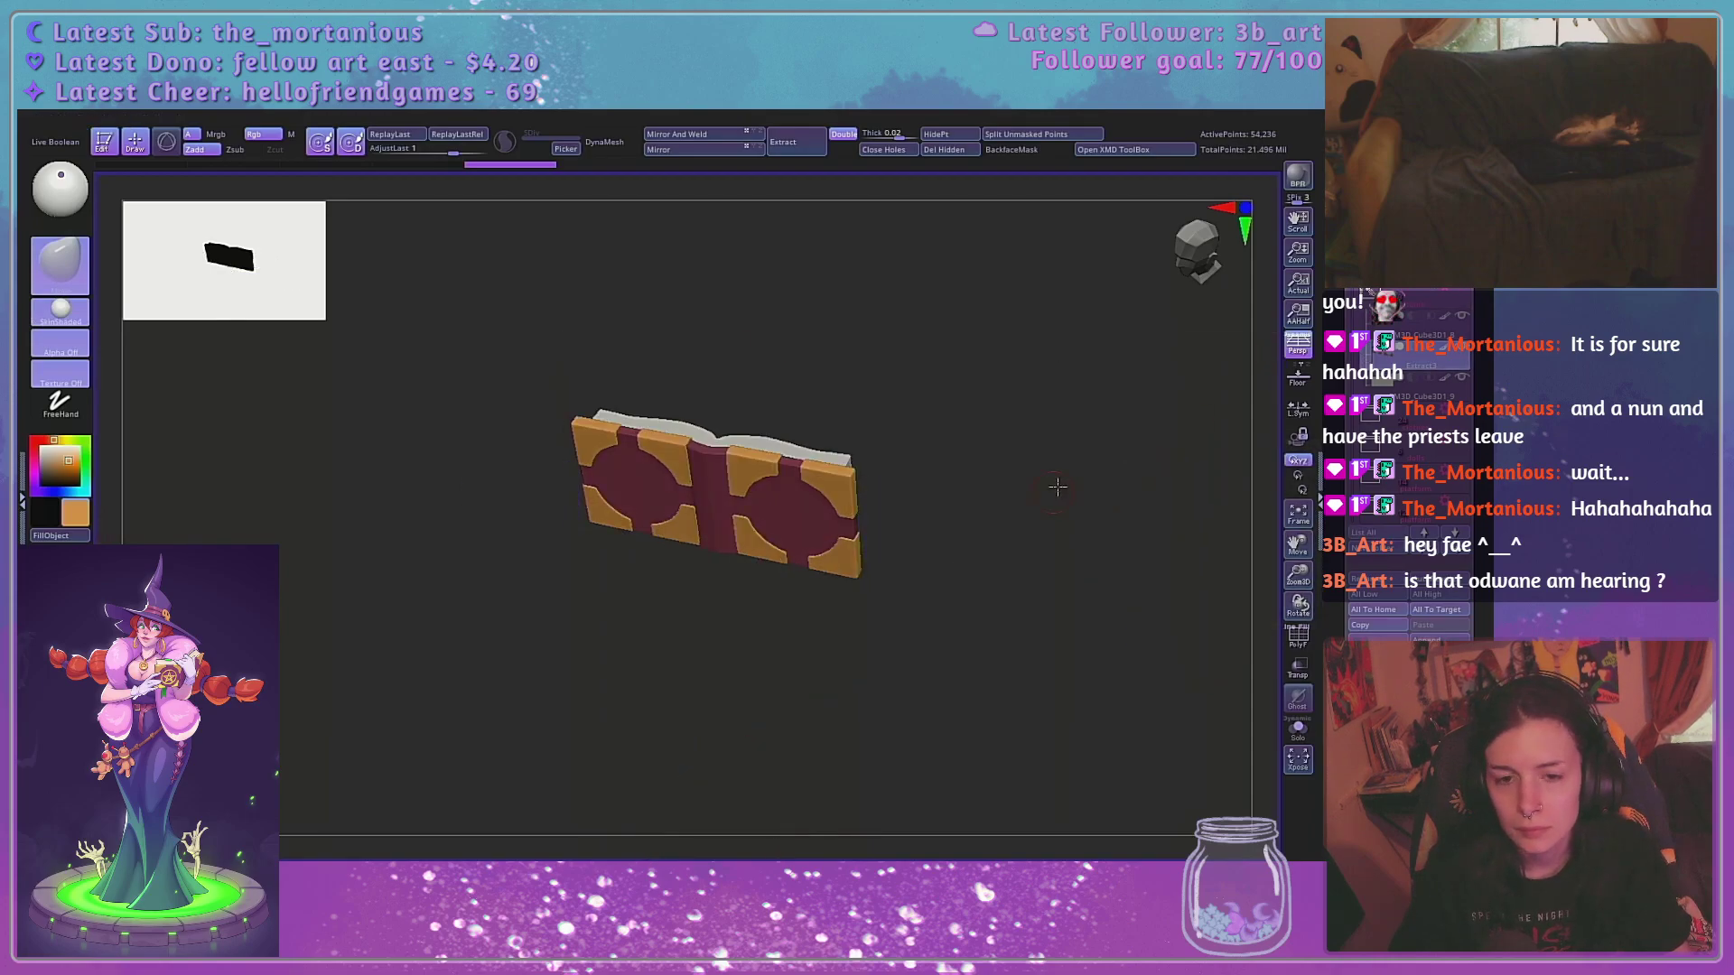
left_click_drag(1059, 488, 1115, 182, "shift")
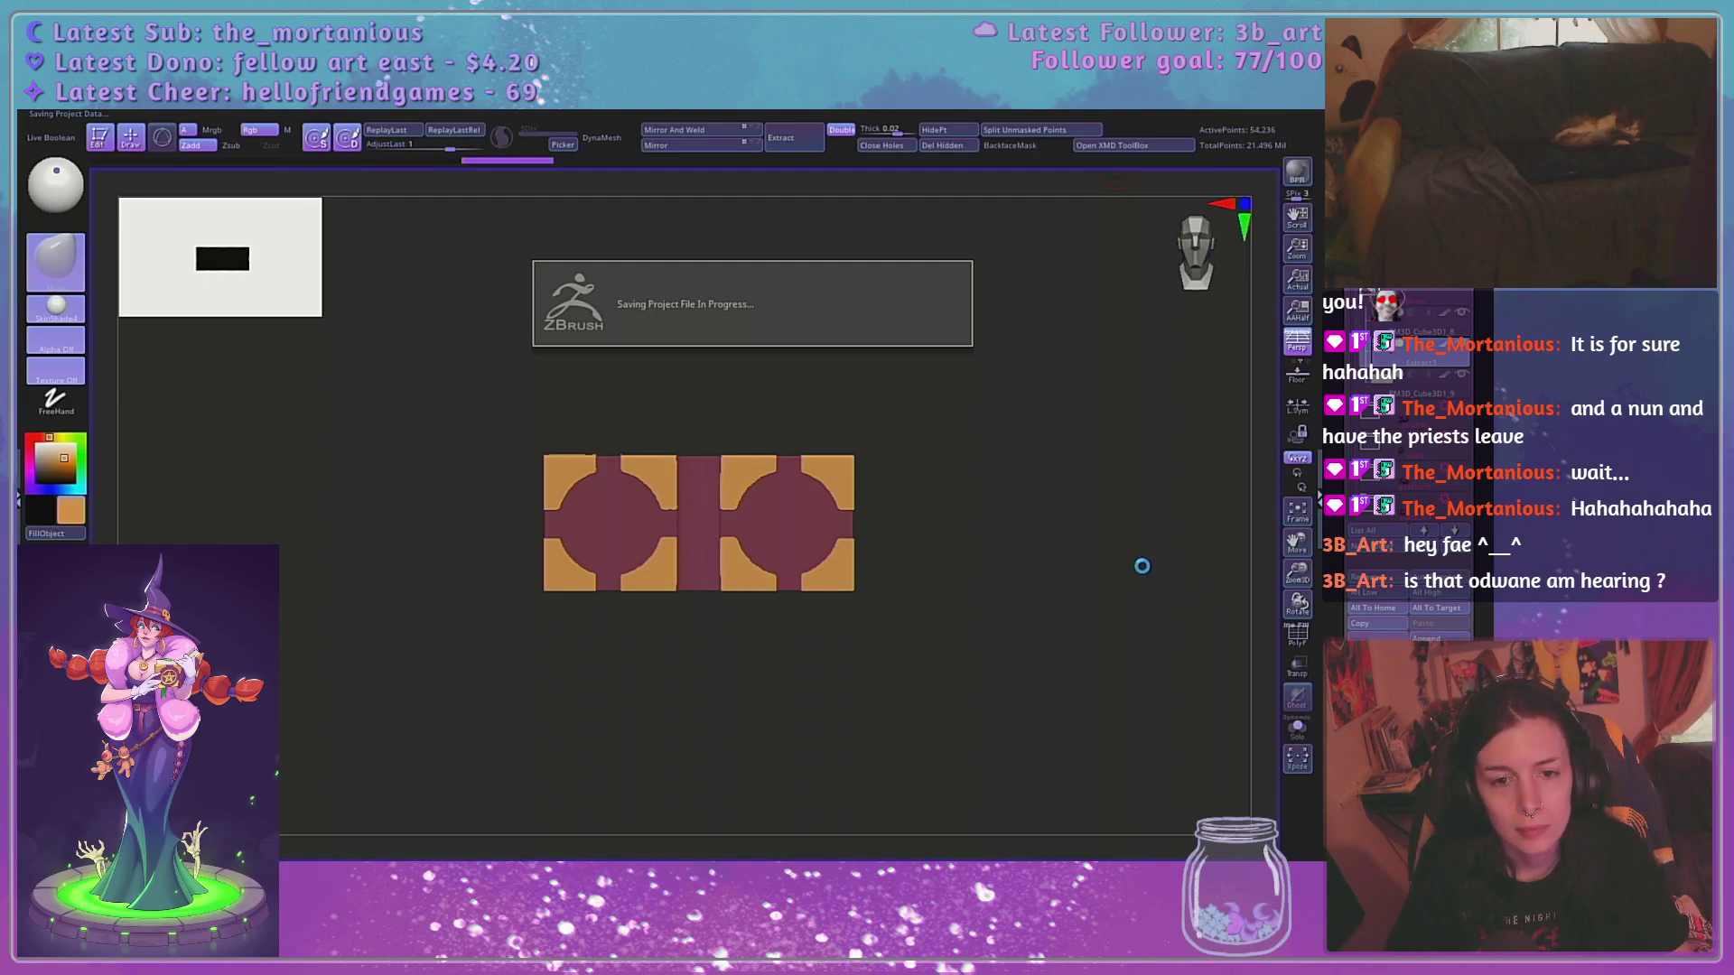
left_click_drag(1305, 571, 1255, 605)
left_click_drag(1138, 564, 1203, 555)
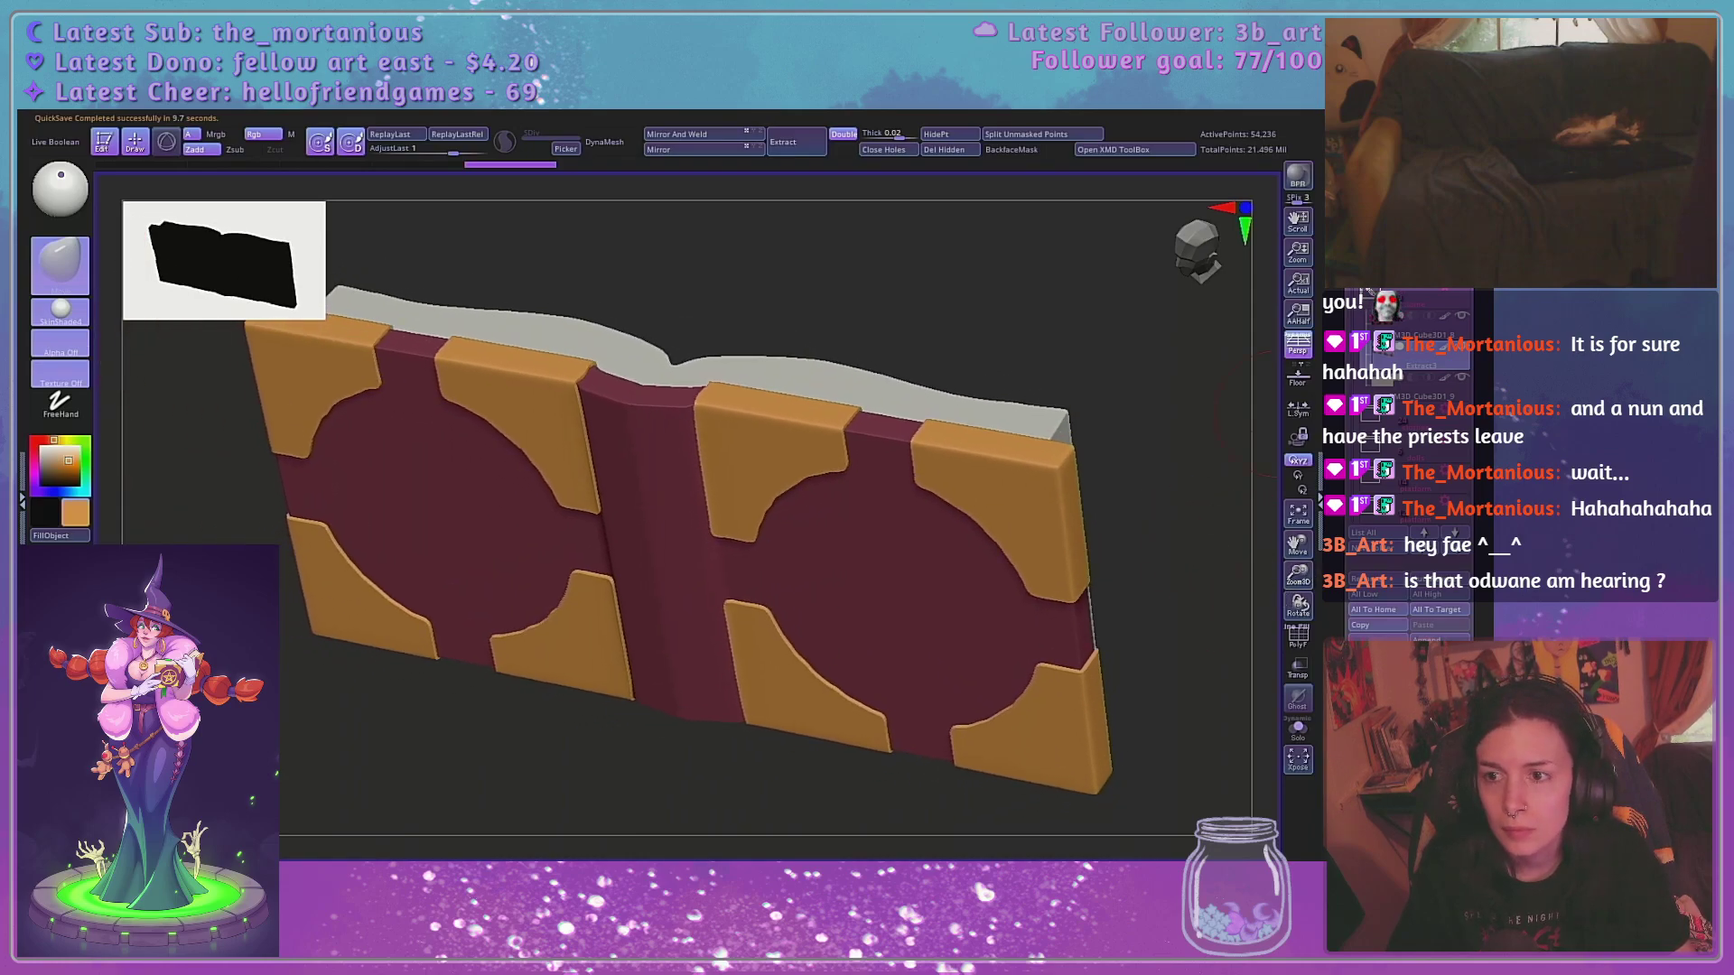
Apply a slight Contrast deformation to the gold corner pieces, undoing the stronger attempts
left_click(1370, 181)
left_click(1382, 363)
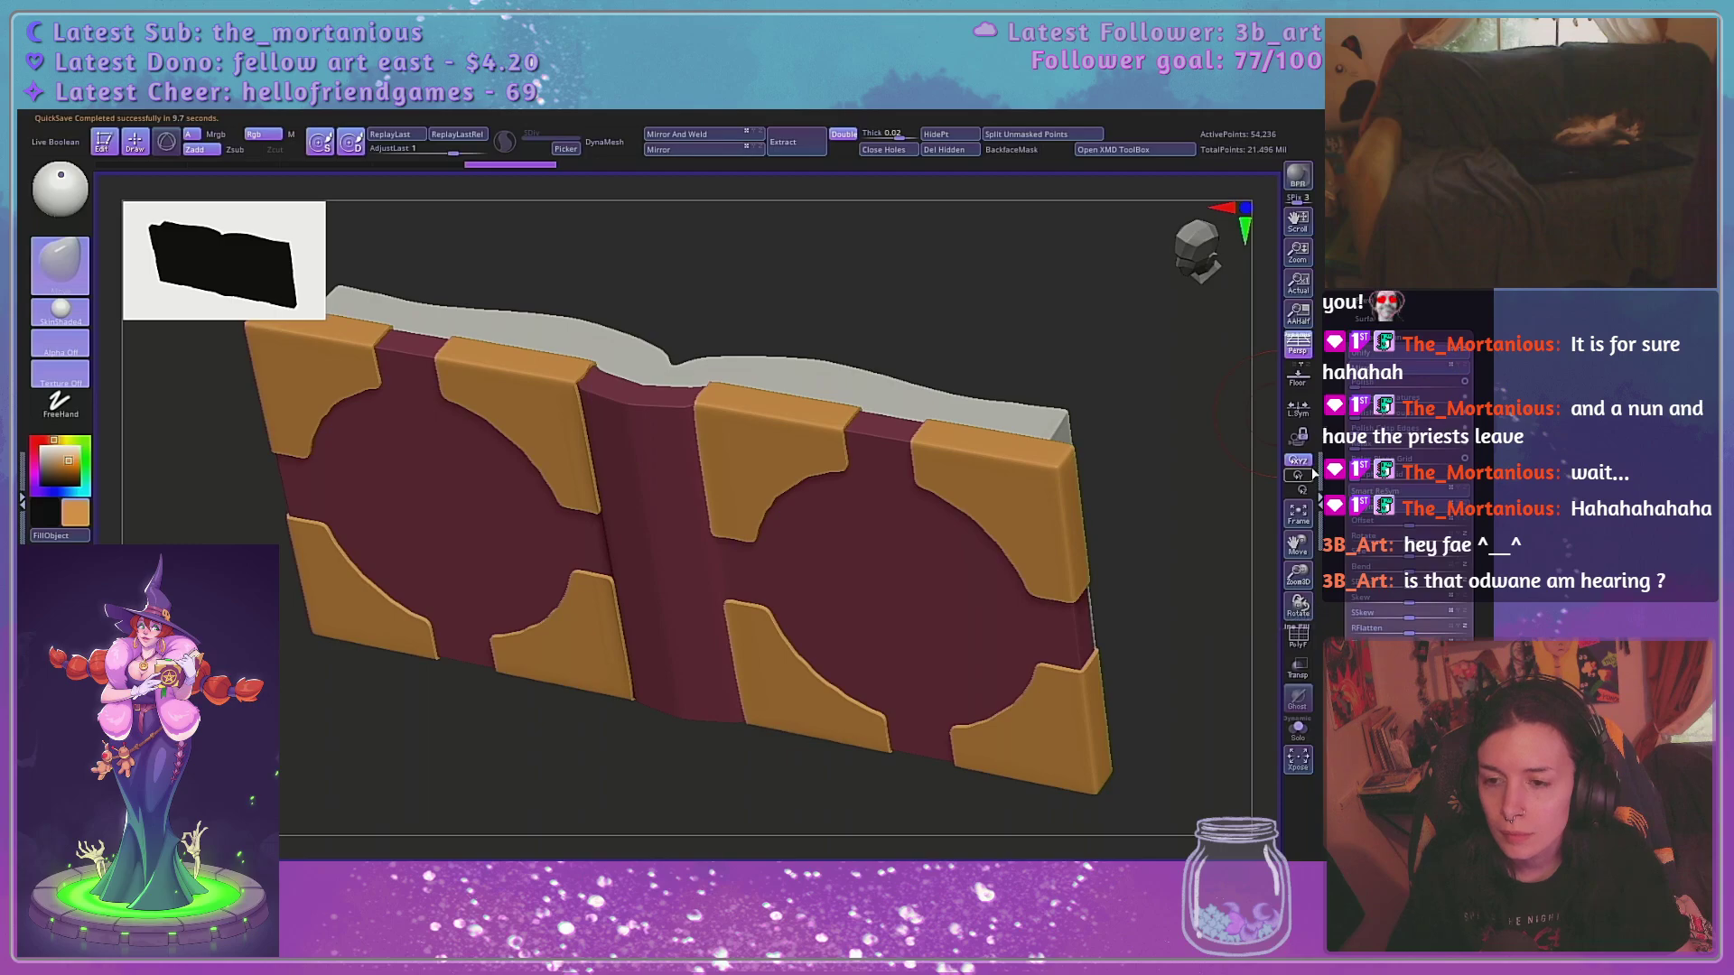
scroll(1342, 452, "down", 3)
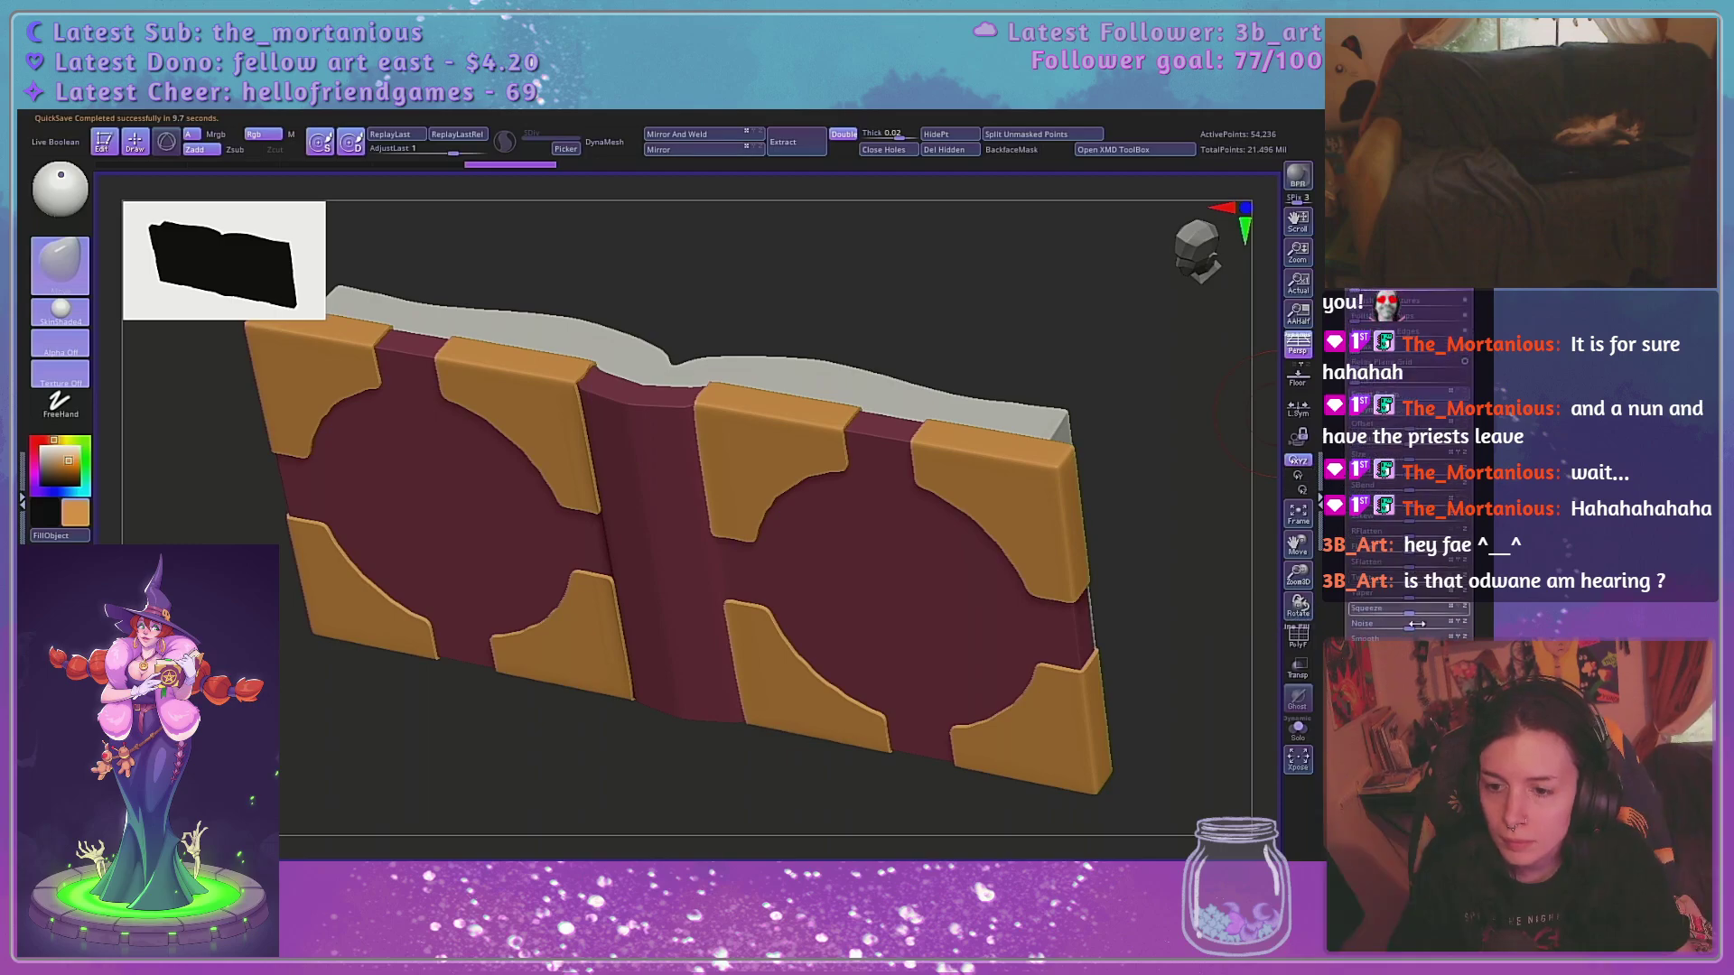
left_click_drag(1409, 658, 1438, 656)
key("ctrl+z")
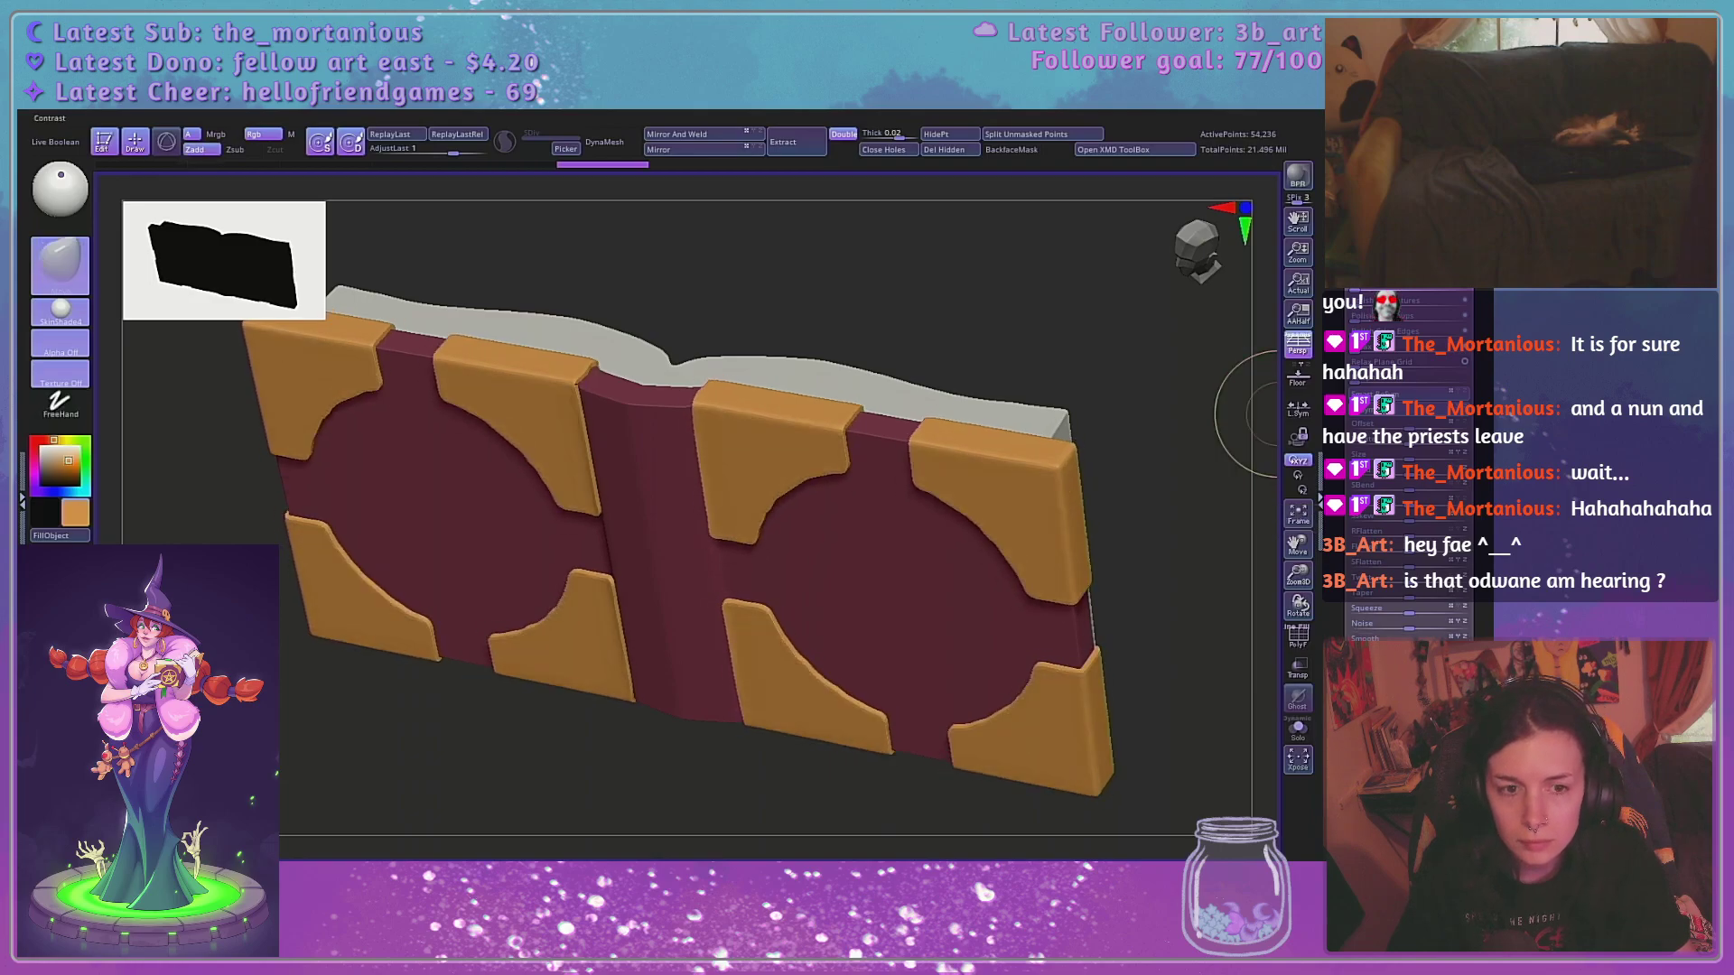
key("ctrl+z")
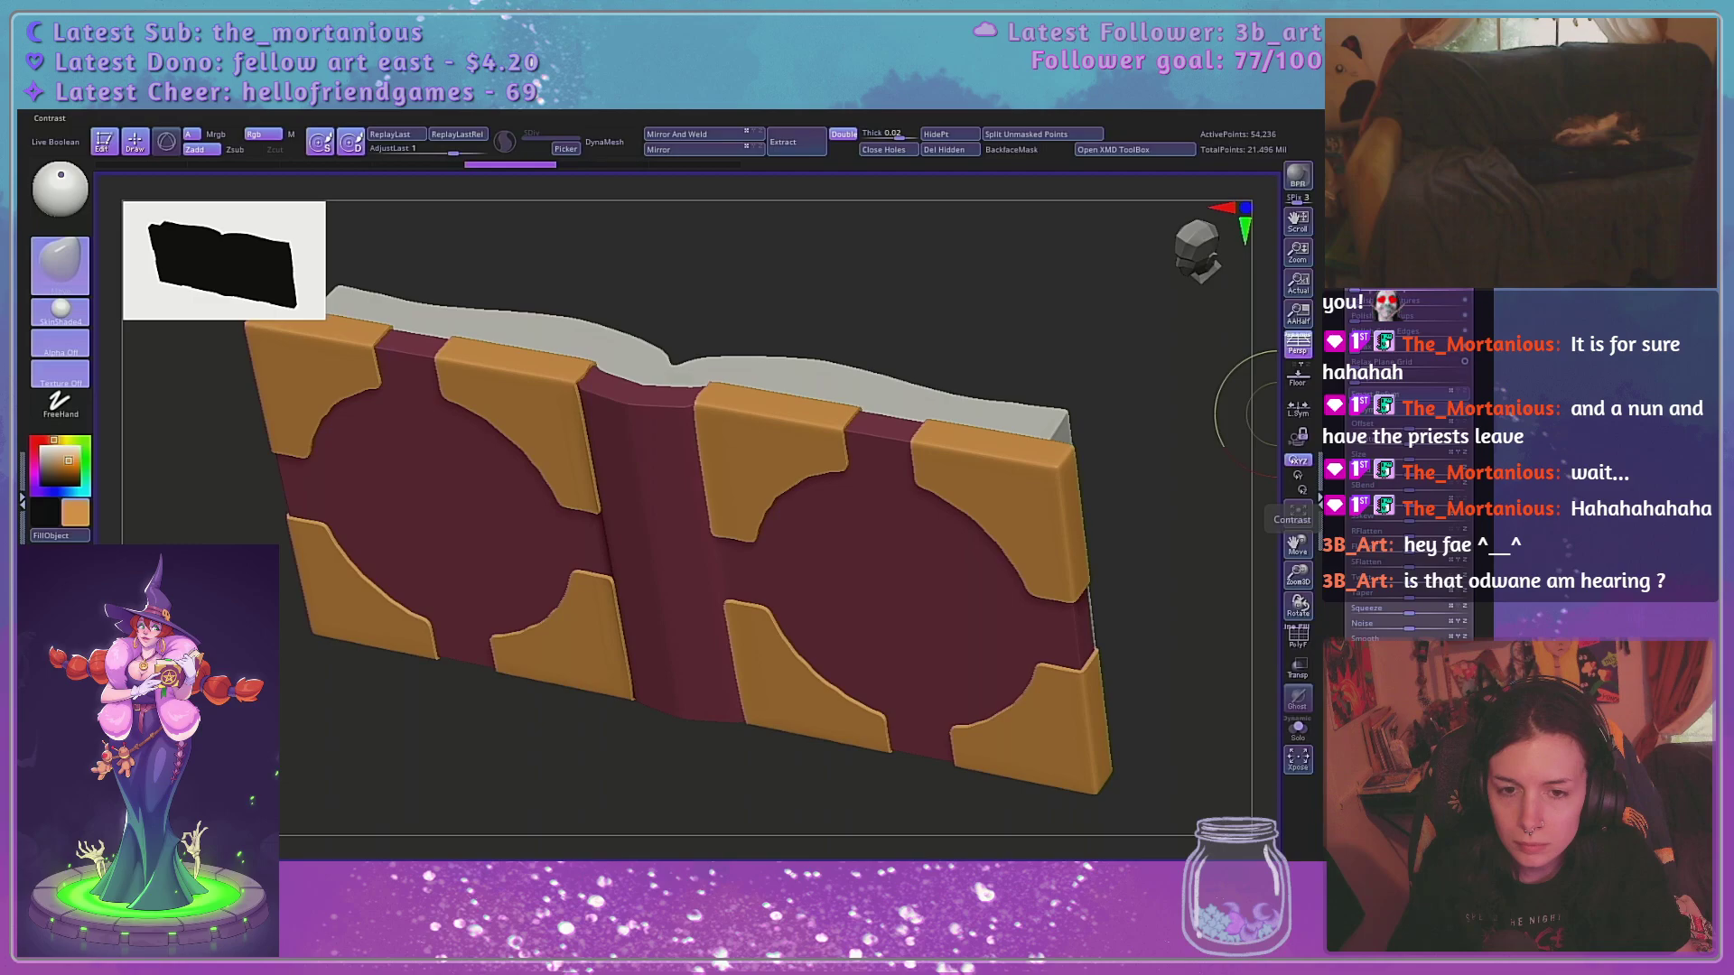
left_click_drag(1420, 669, 1431, 669)
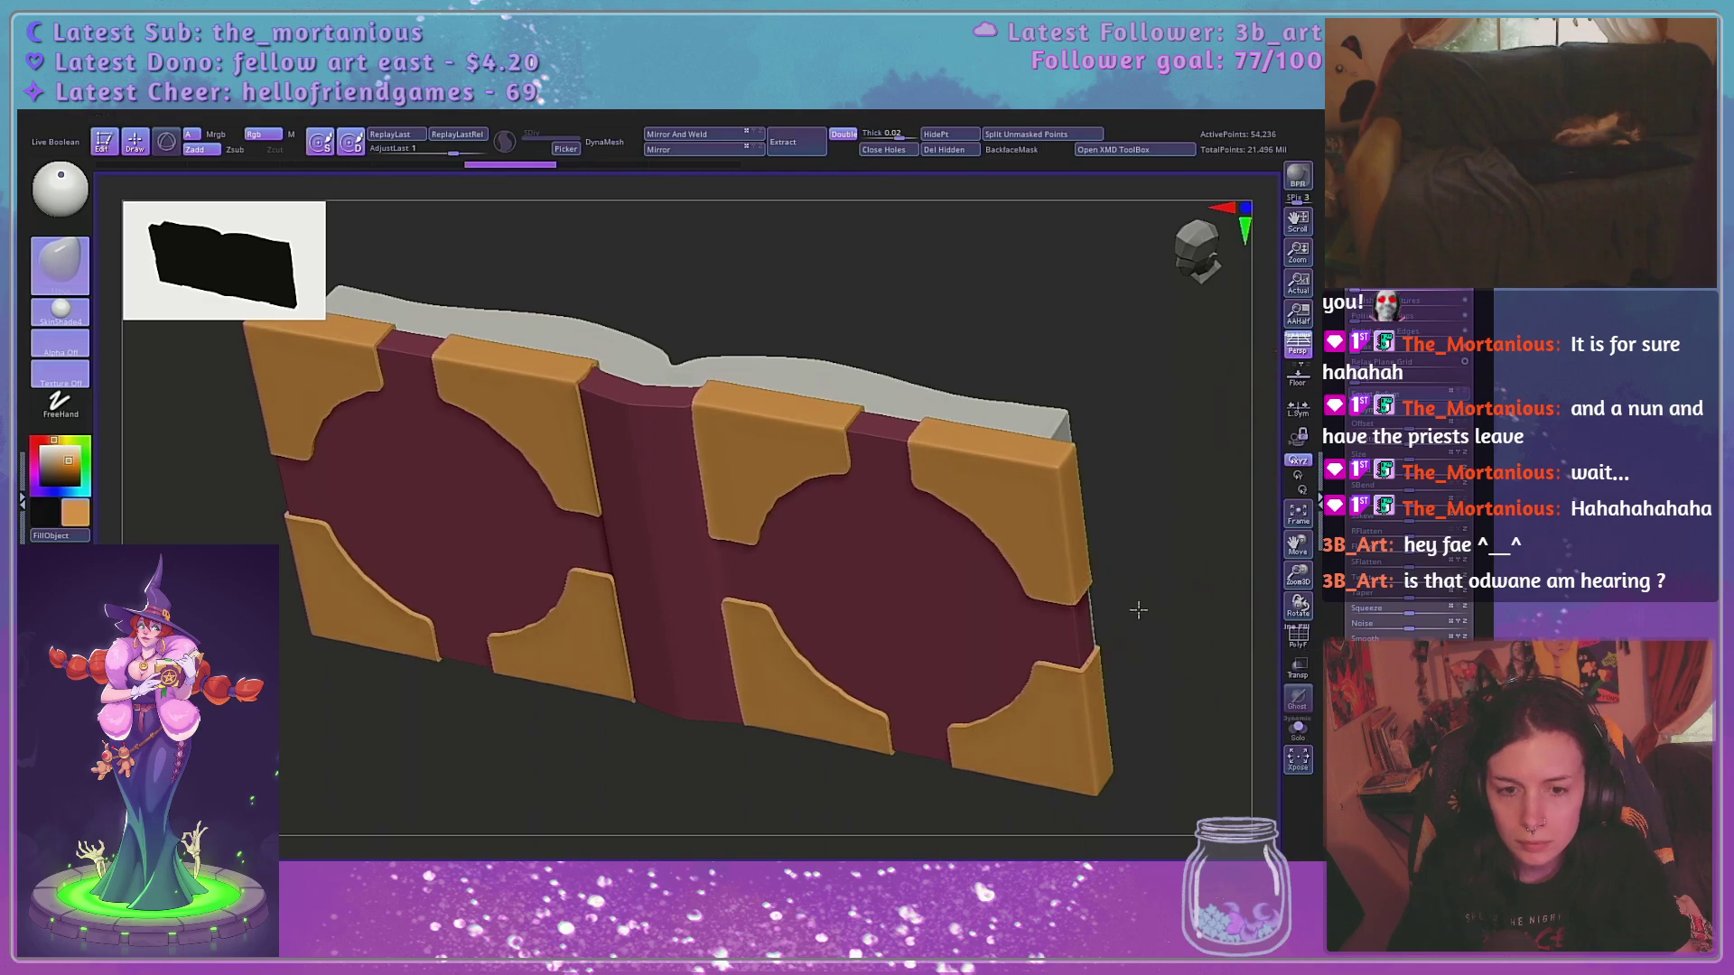
left_click_drag(1139, 611, 1193, 522)
Turn on the polyframe, inspect the corner pieces in isolation, and retopologize them with ZRemesher
left_click(1396, 240)
left_click(1298, 638)
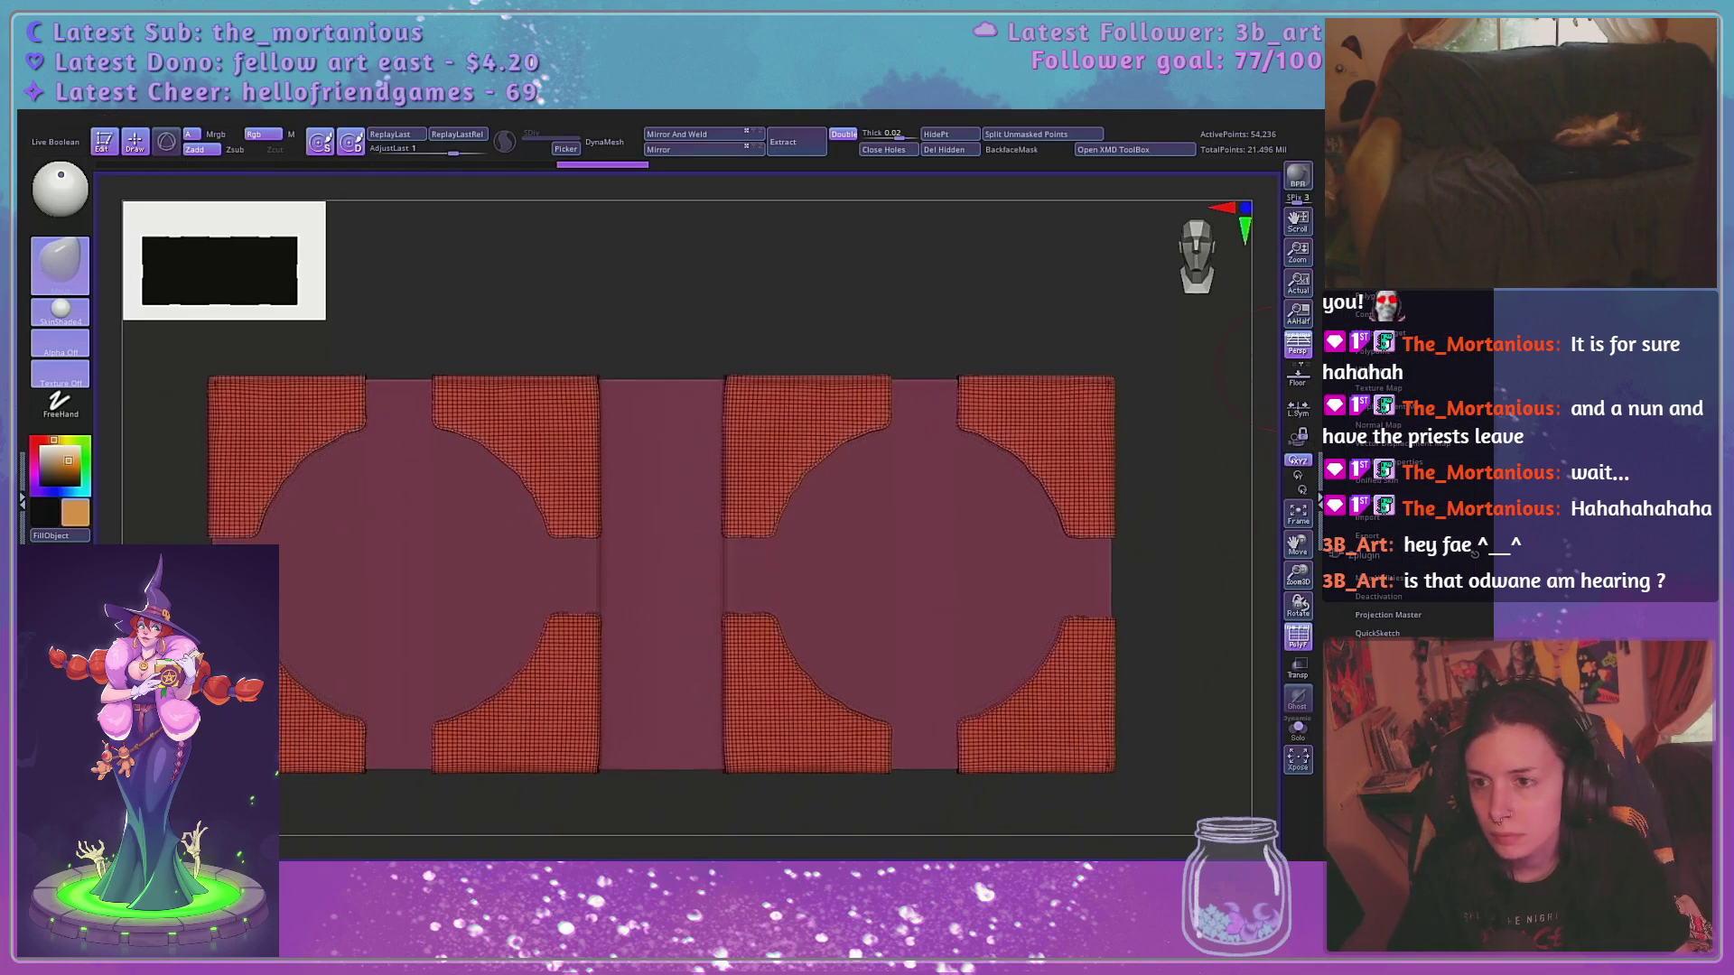
left_click_drag(1481, 334, 1481, 479)
left_click(1382, 220)
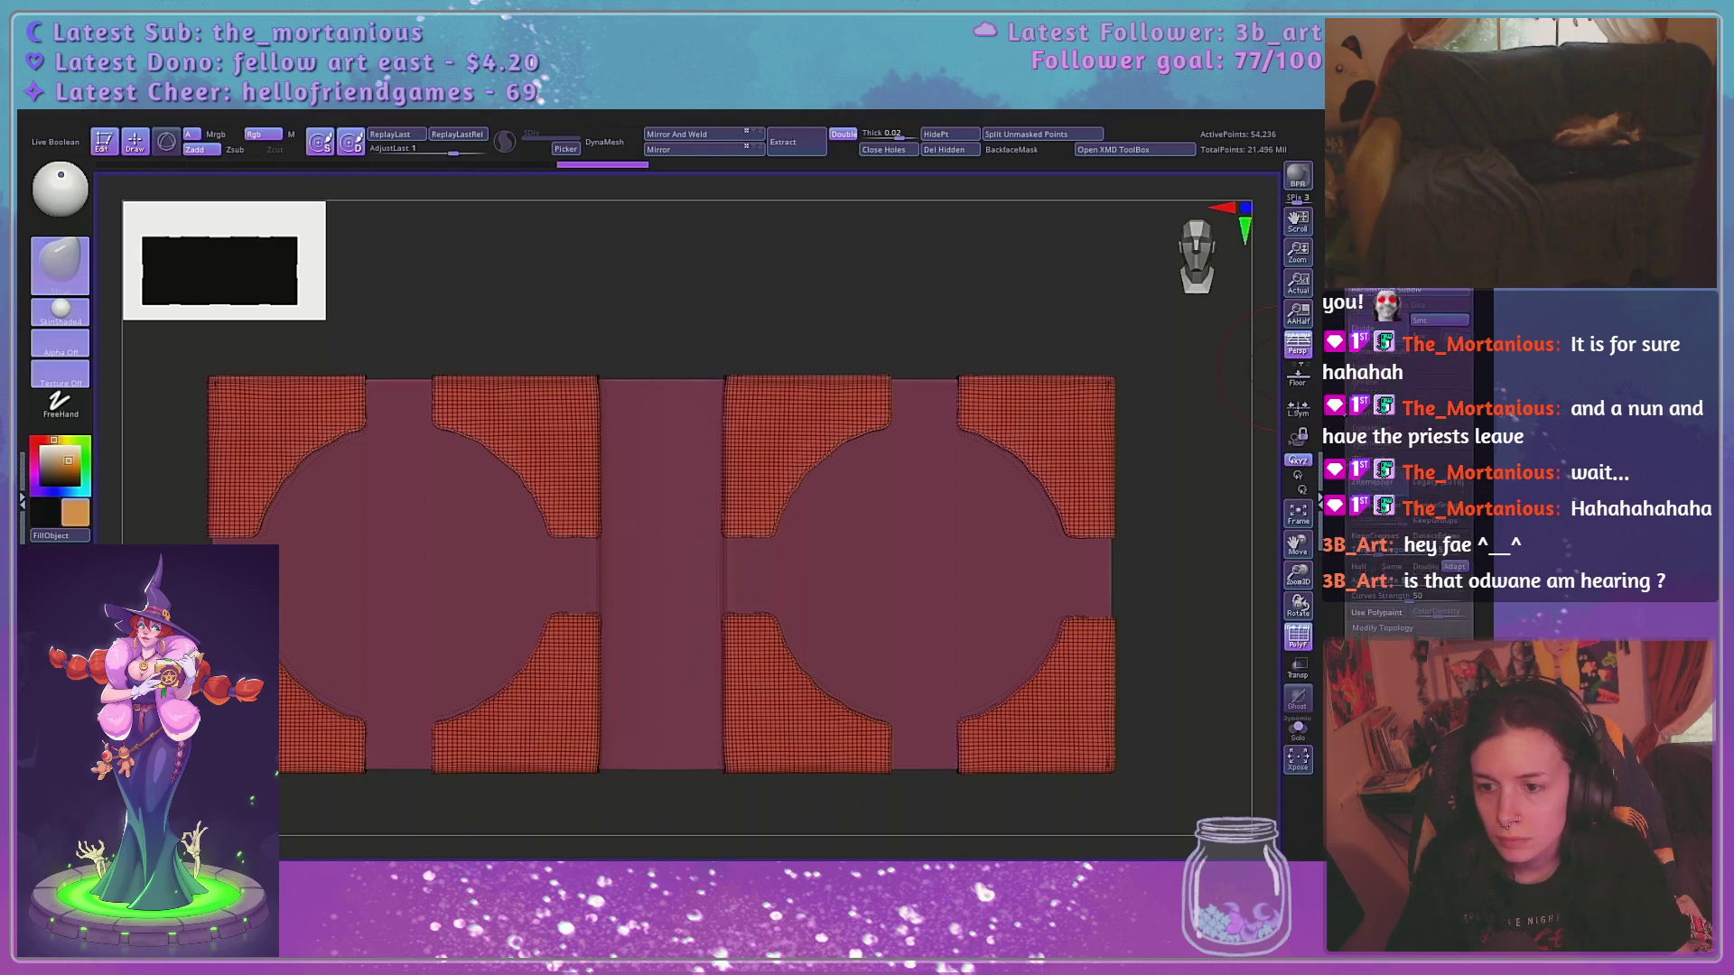
scroll(1409, 465, "down", 4)
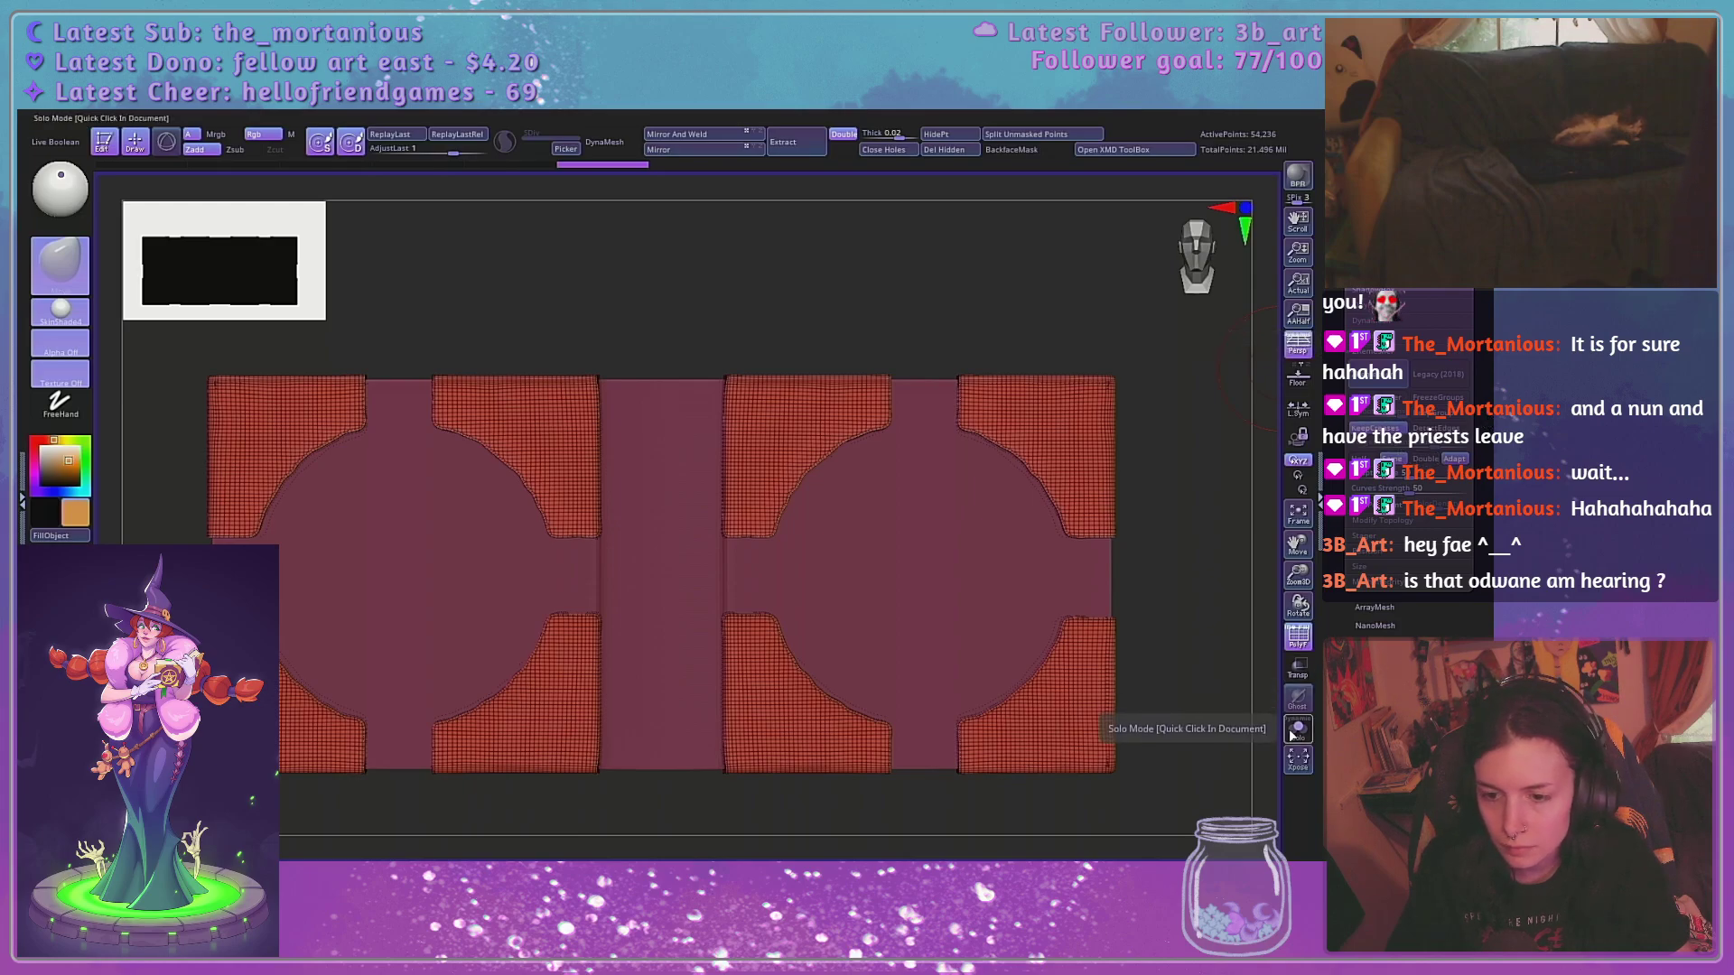
left_click(1298, 730)
mouse_move(1211, 537)
left_mouse_down()
mouse_move(1238, 530)
mouse_move(1252, 468)
mouse_move(1223, 375)
mouse_move(1154, 425)
mouse_move(1183, 553)
mouse_move(1221, 567)
left_mouse_up()
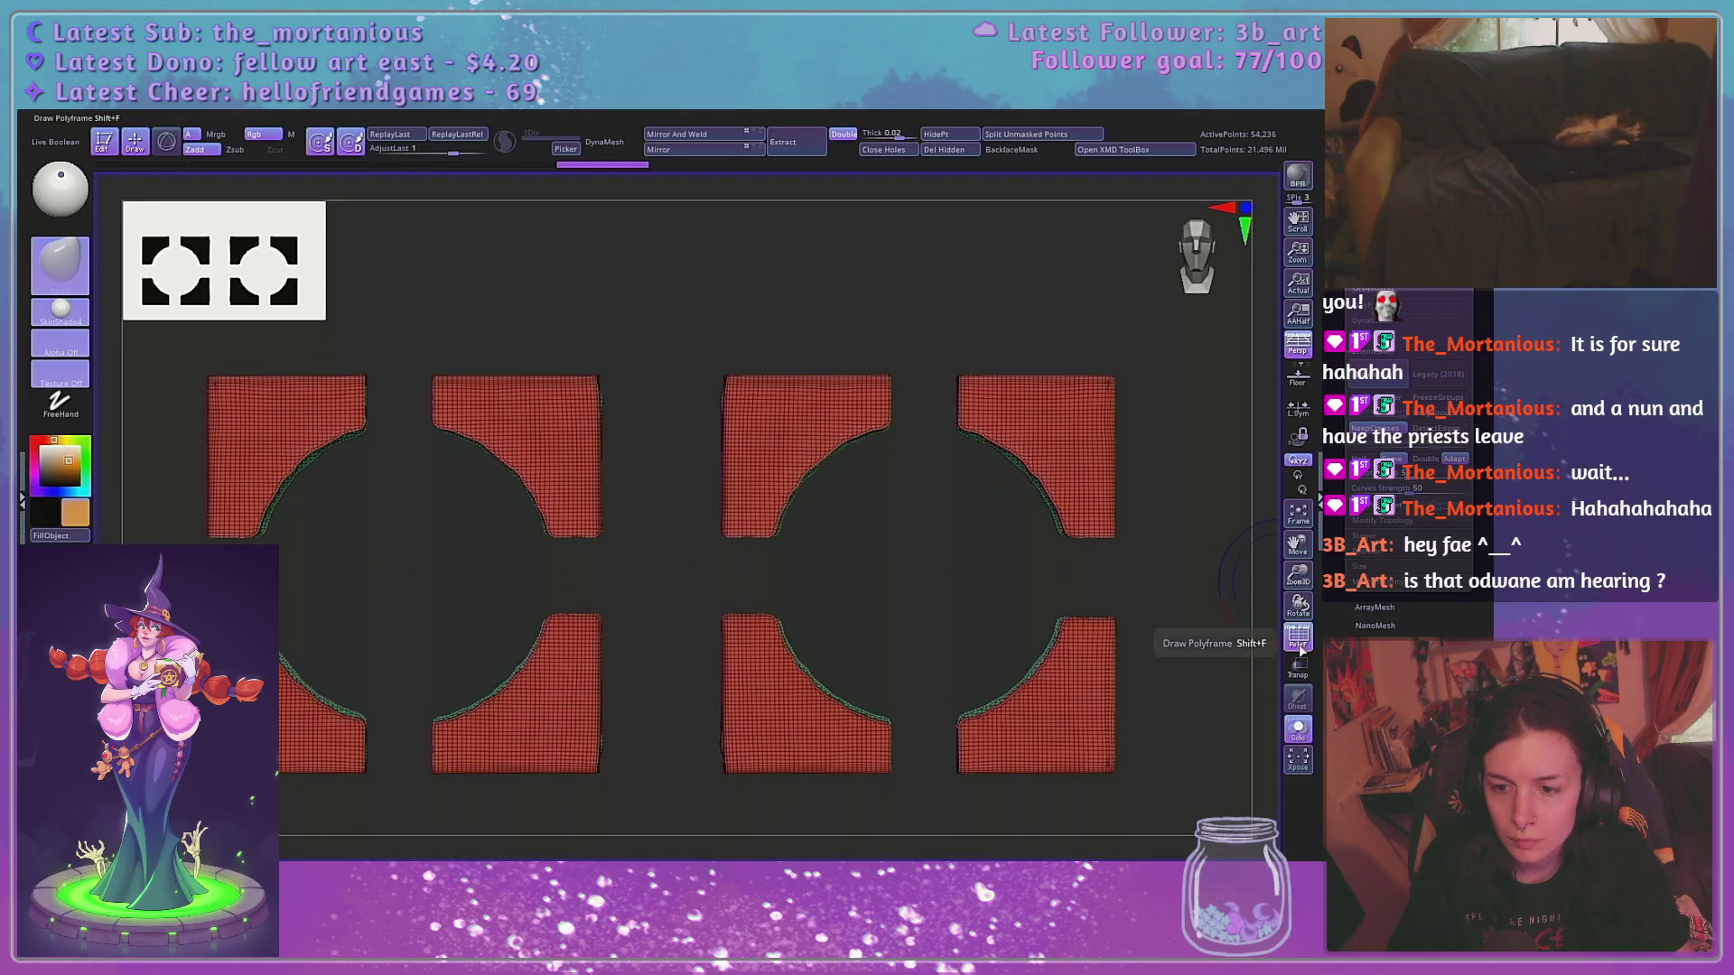
left_click(1298, 729)
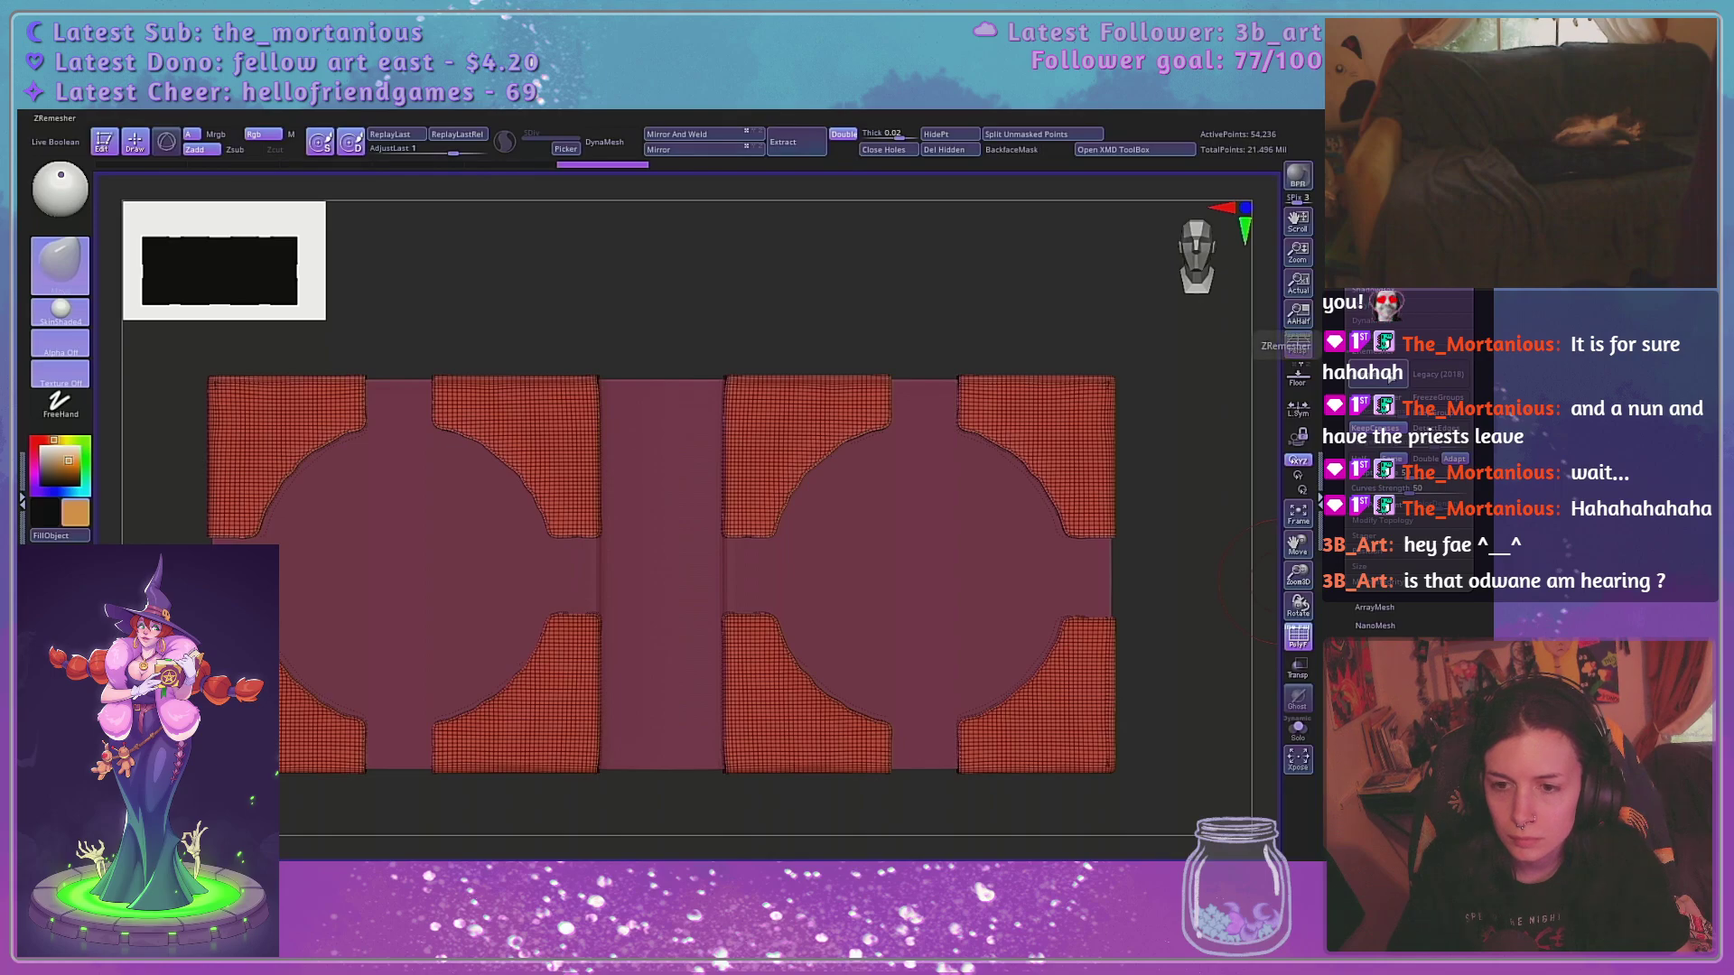
left_click(1391, 375)
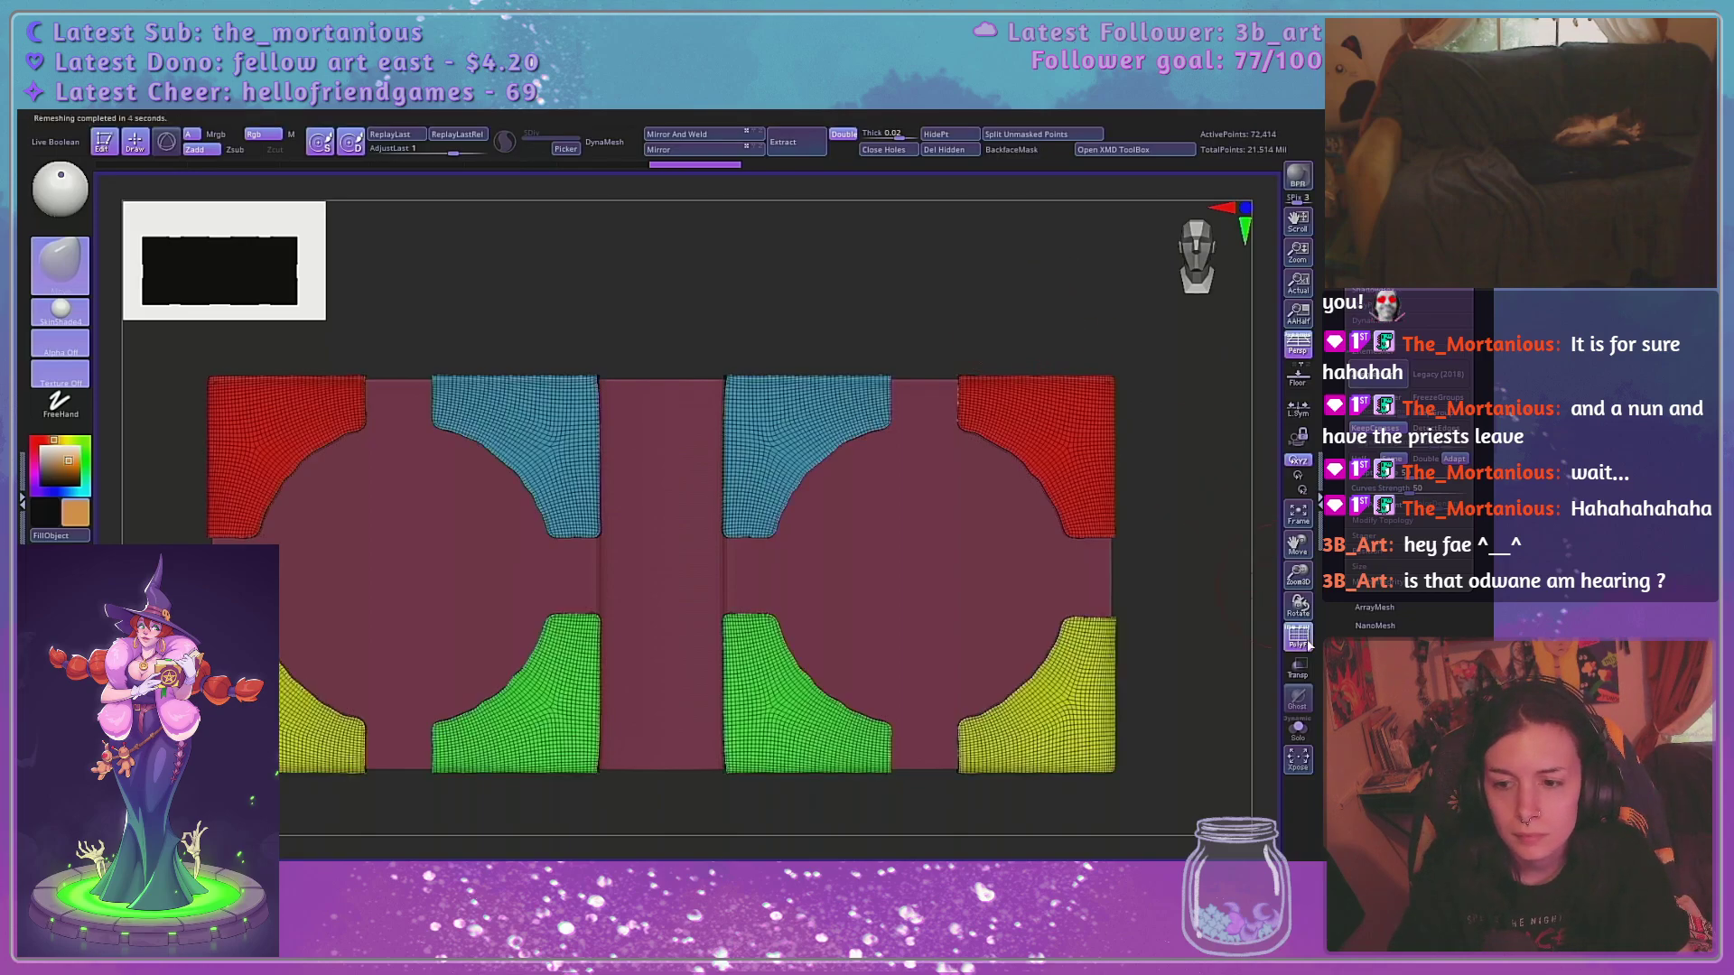
Compare the corner pieces before and after remeshing, checking them with and without the polyframe
left_click(1306, 641)
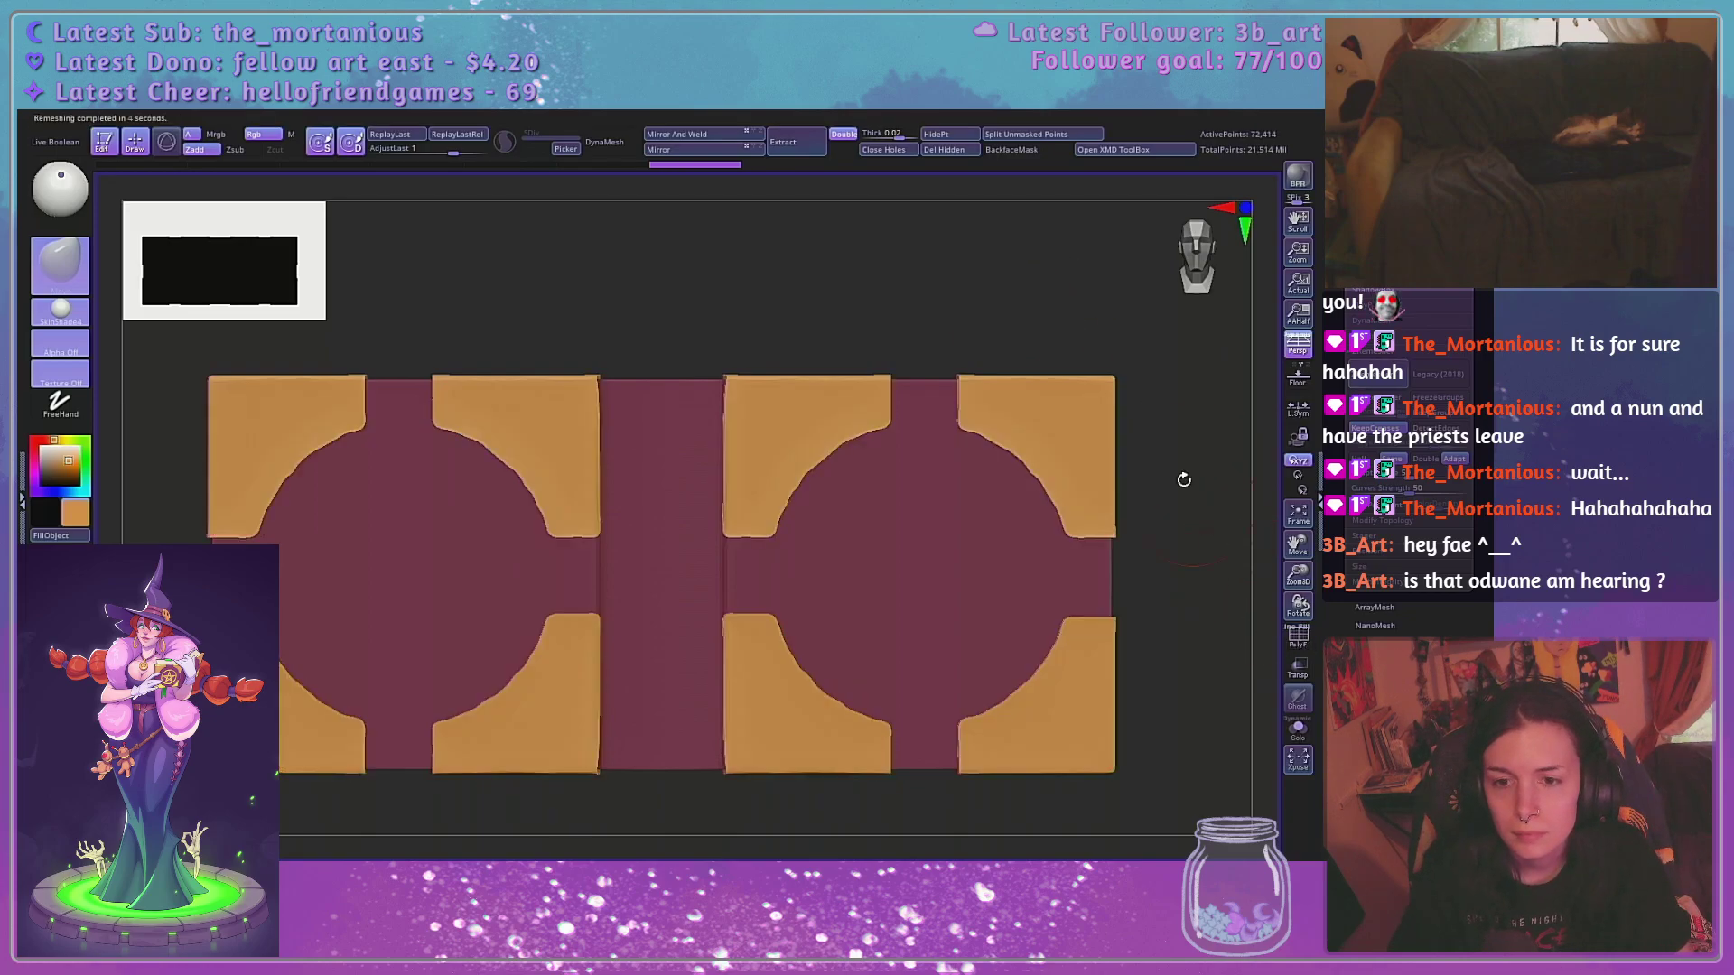
left_click(1310, 641)
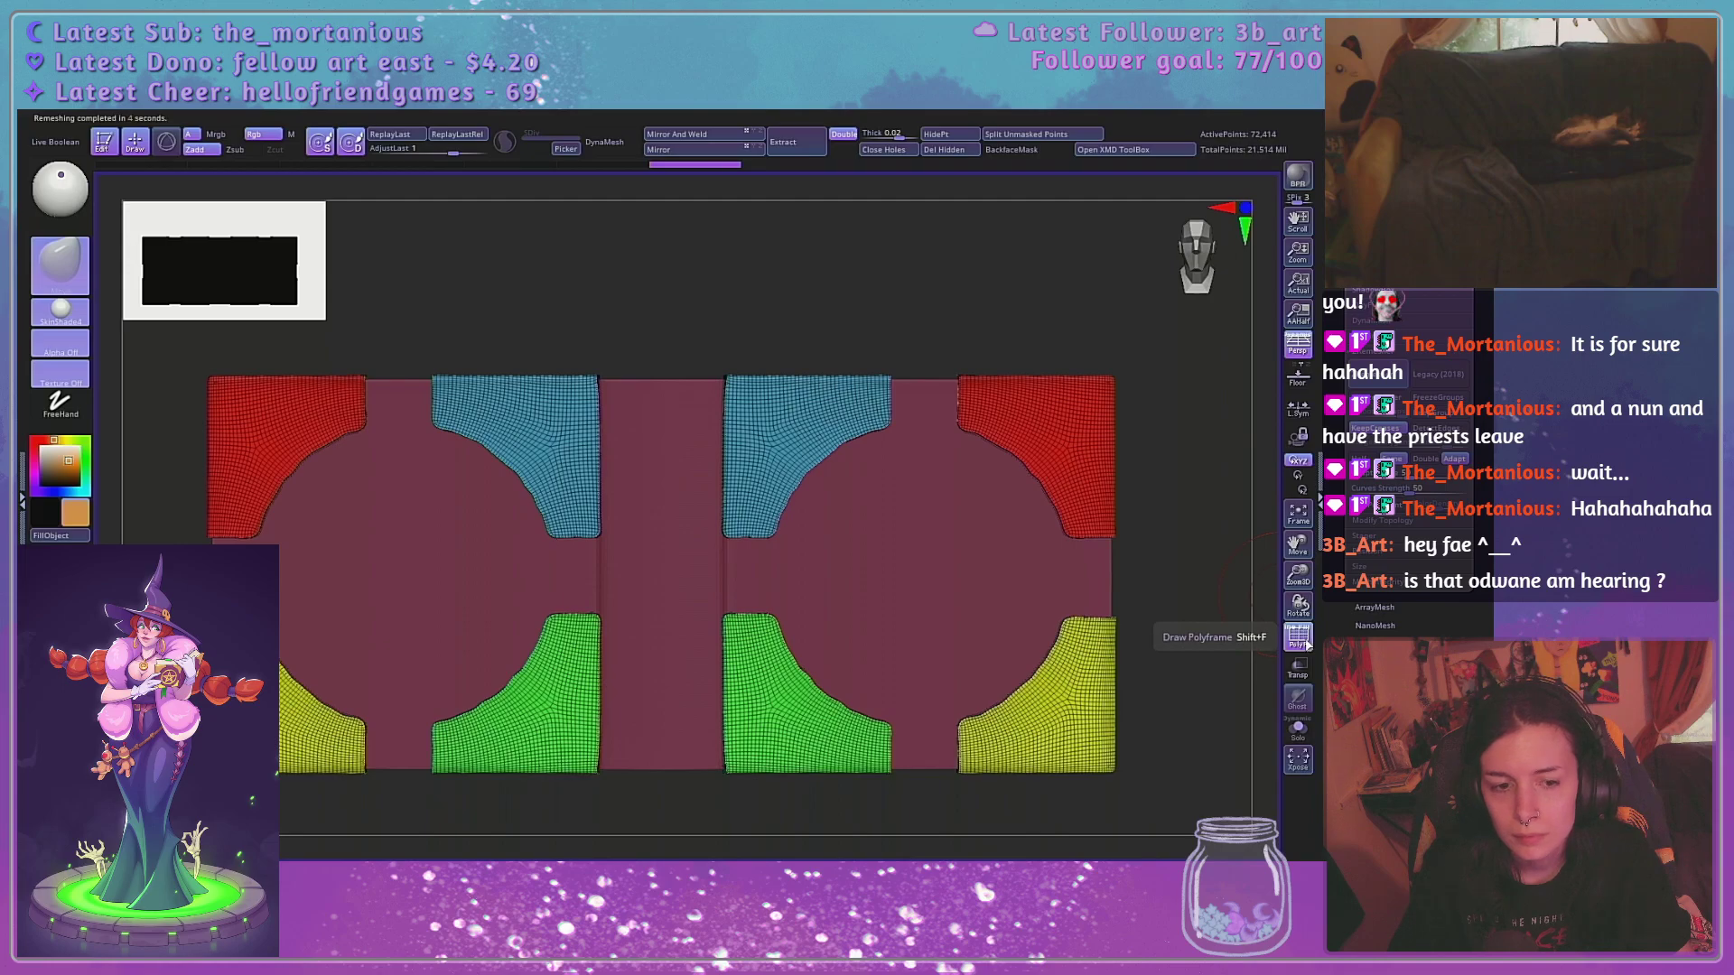
key("ctrl+z")
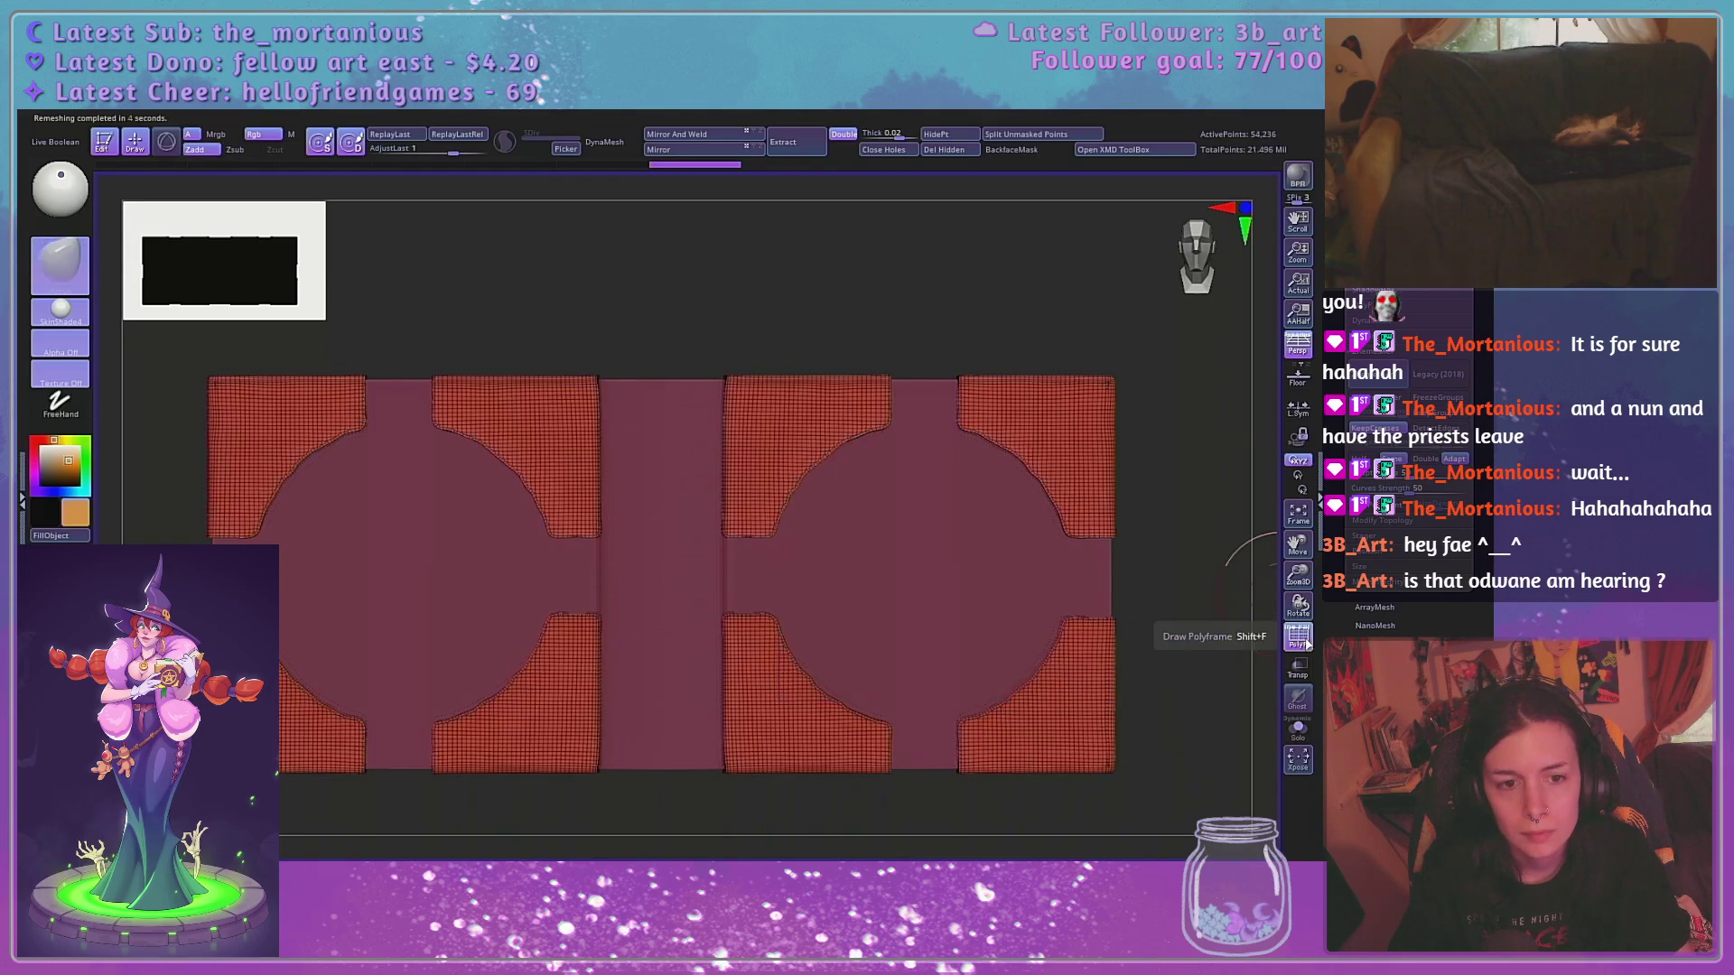
key("ctrl+shift+z")
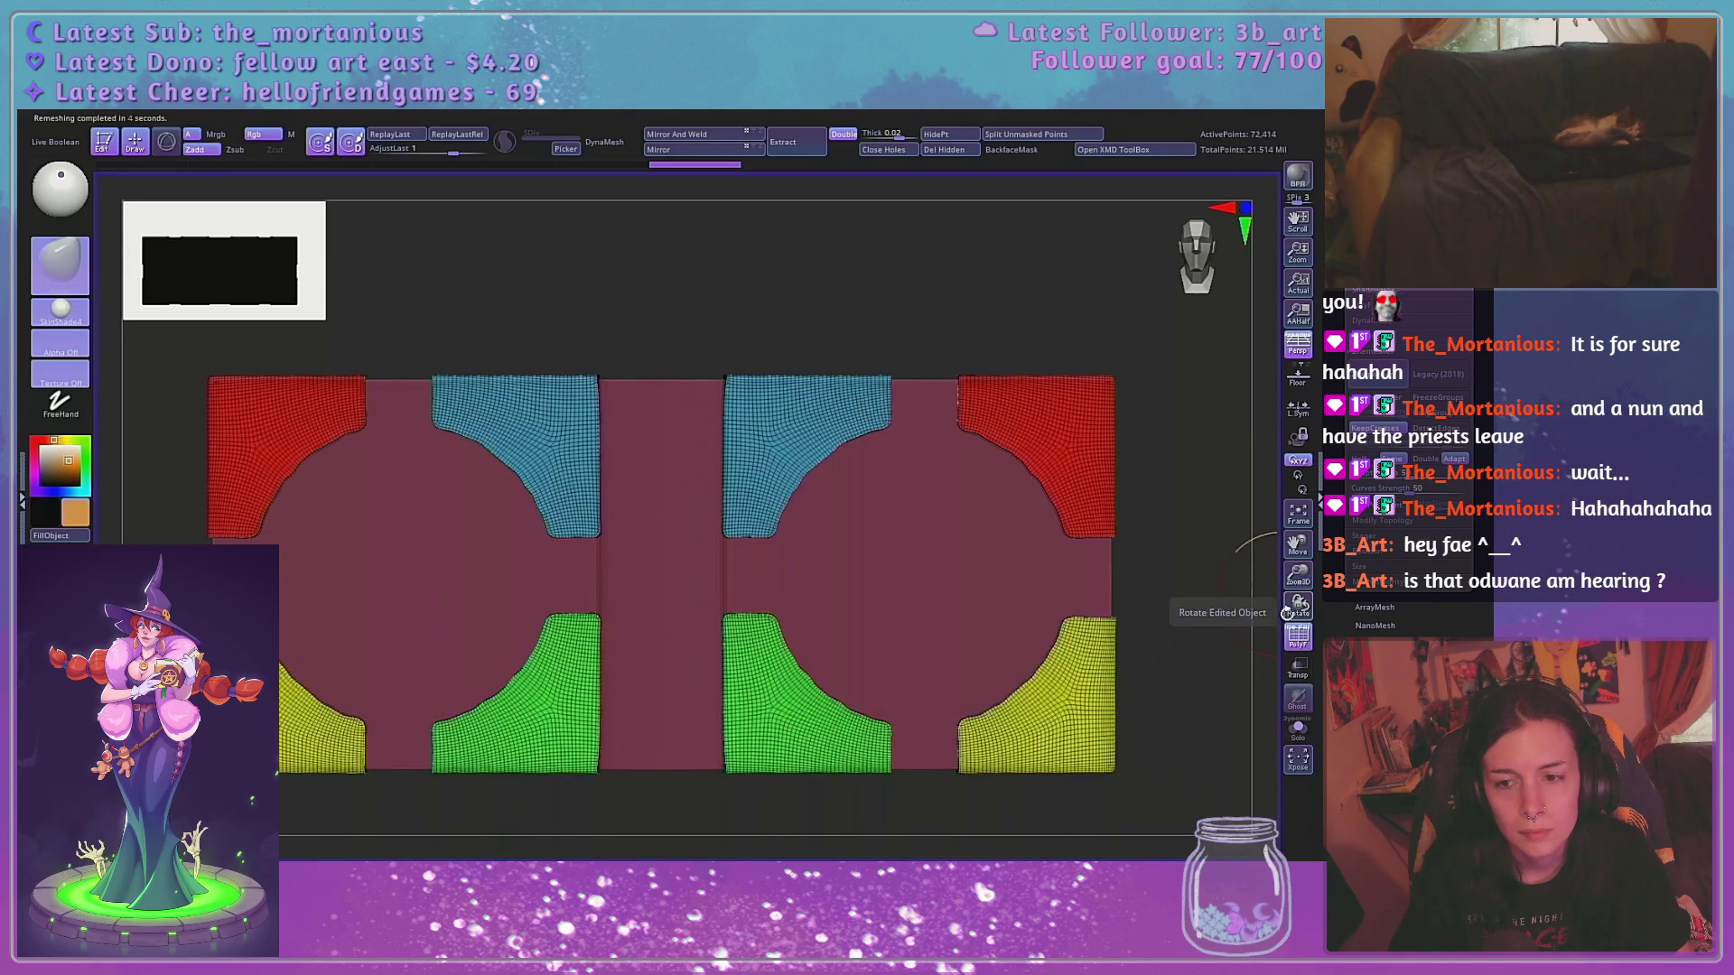
left_click(1298, 637)
mouse_move(1200, 546)
left_mouse_down()
mouse_move(1116, 561)
mouse_move(1204, 578)
mouse_move(1186, 474)
mouse_move(1185, 668)
mouse_move(1142, 404)
mouse_move(1177, 495)
left_mouse_up()
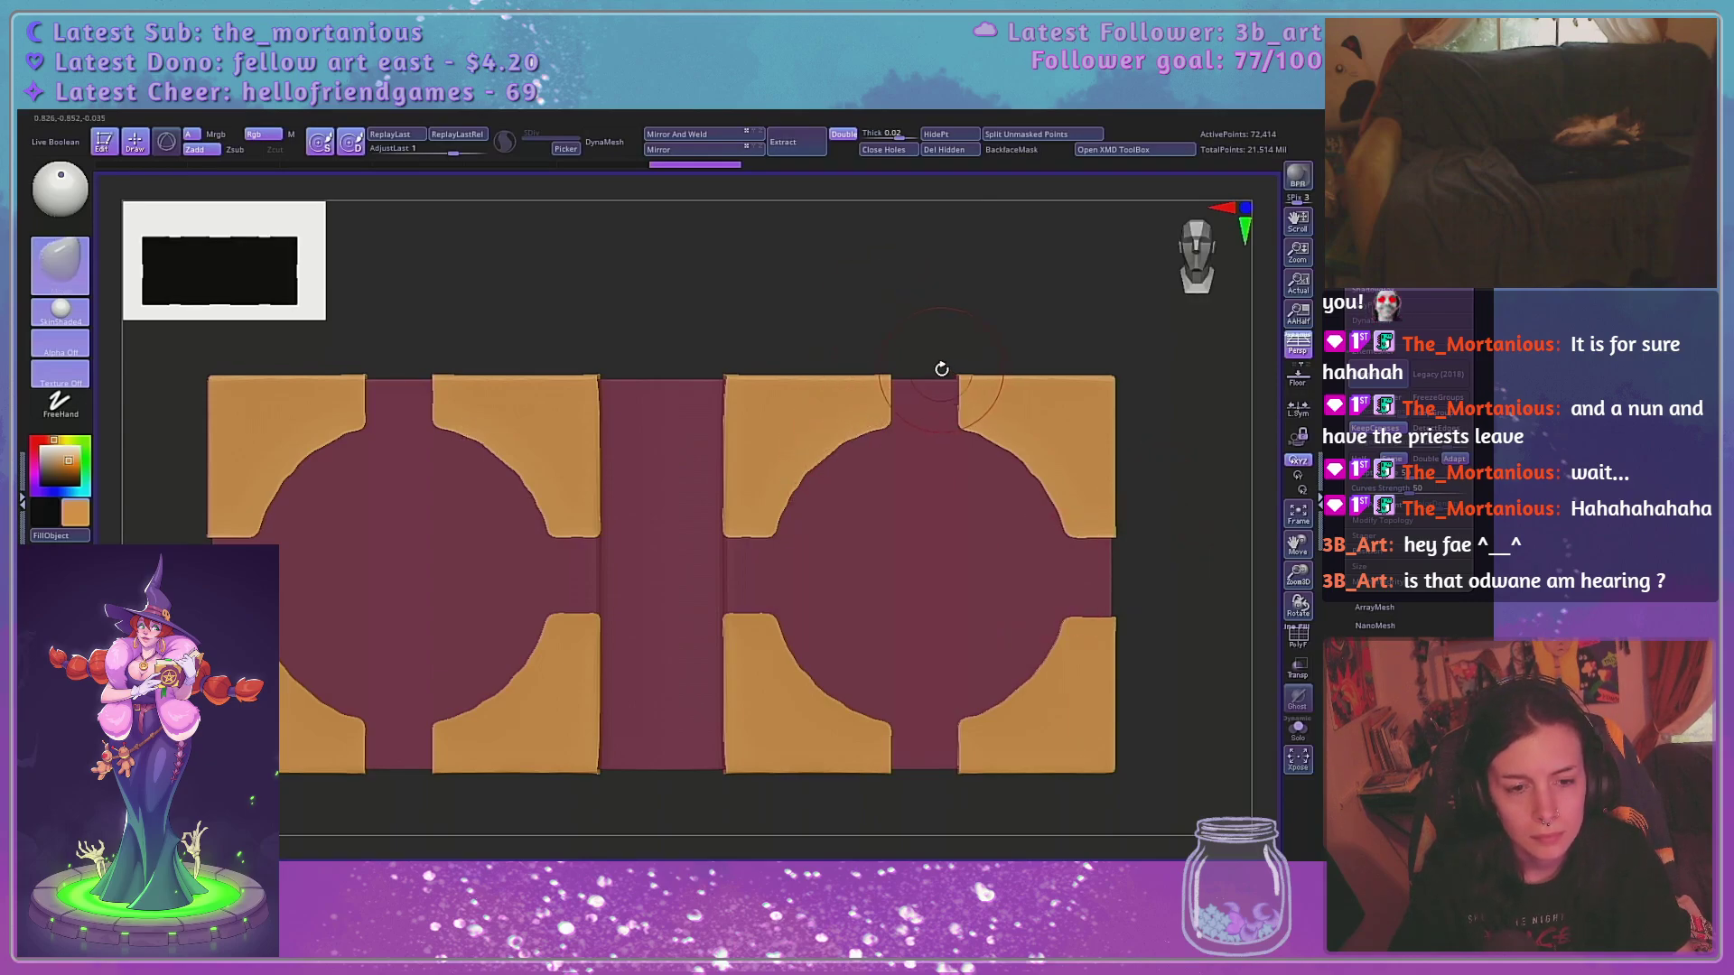
key("space")
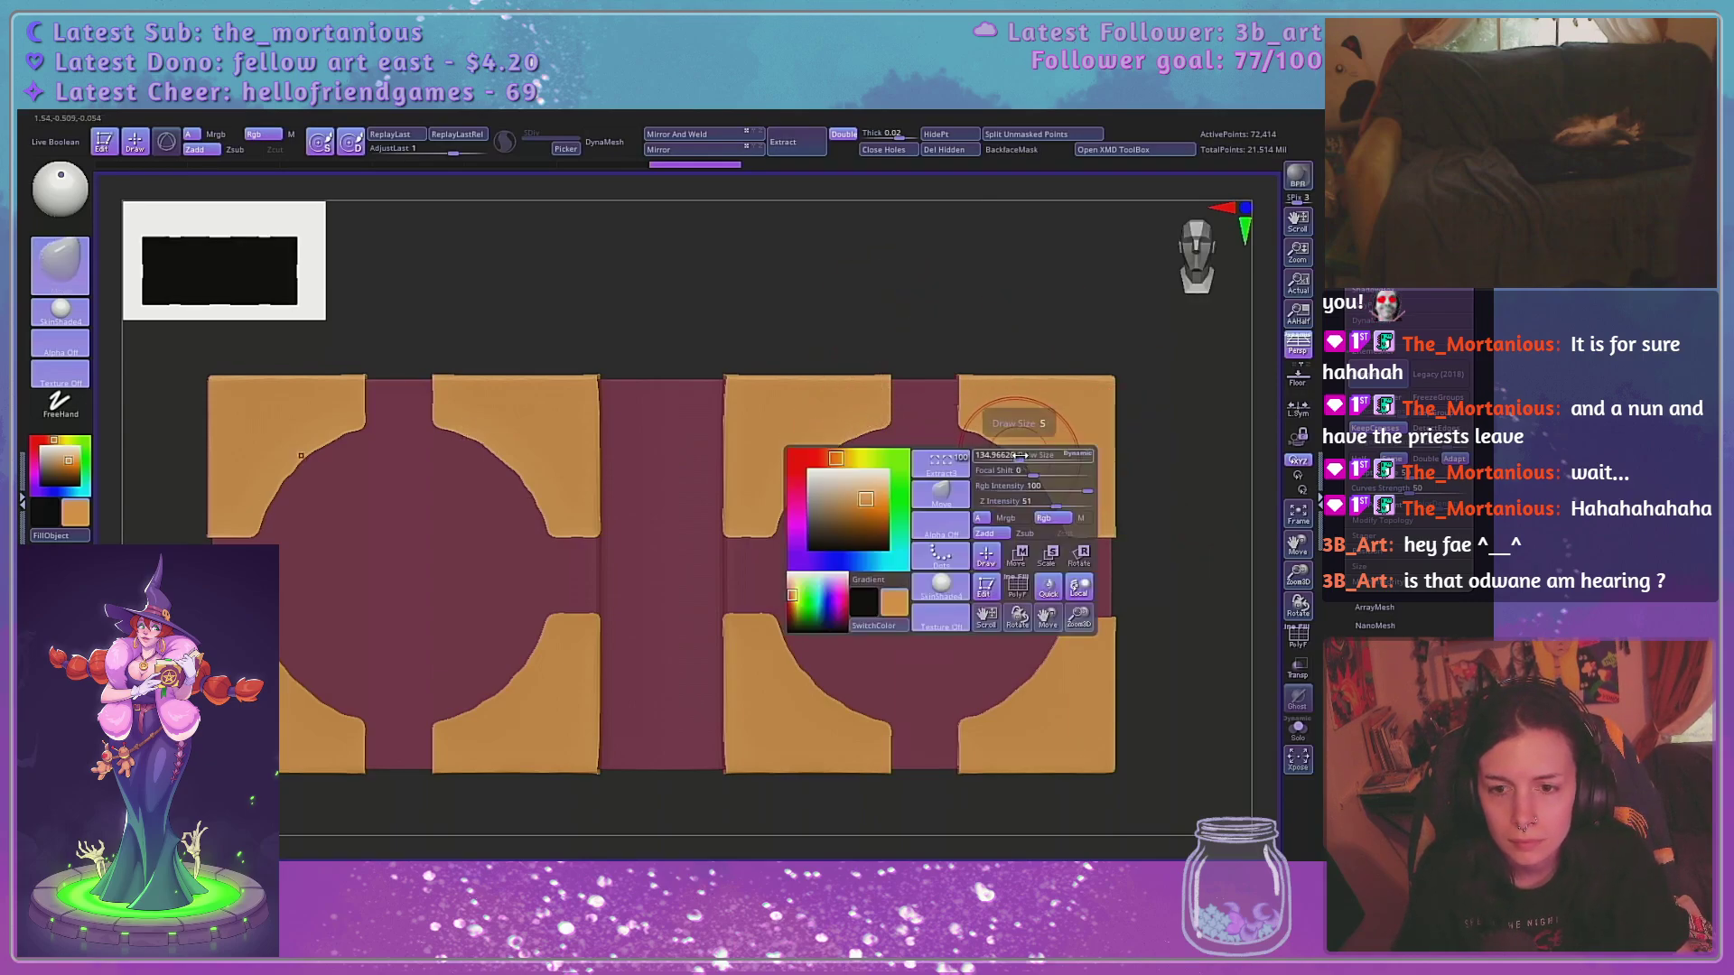
left_click_drag(997, 459, 988, 444)
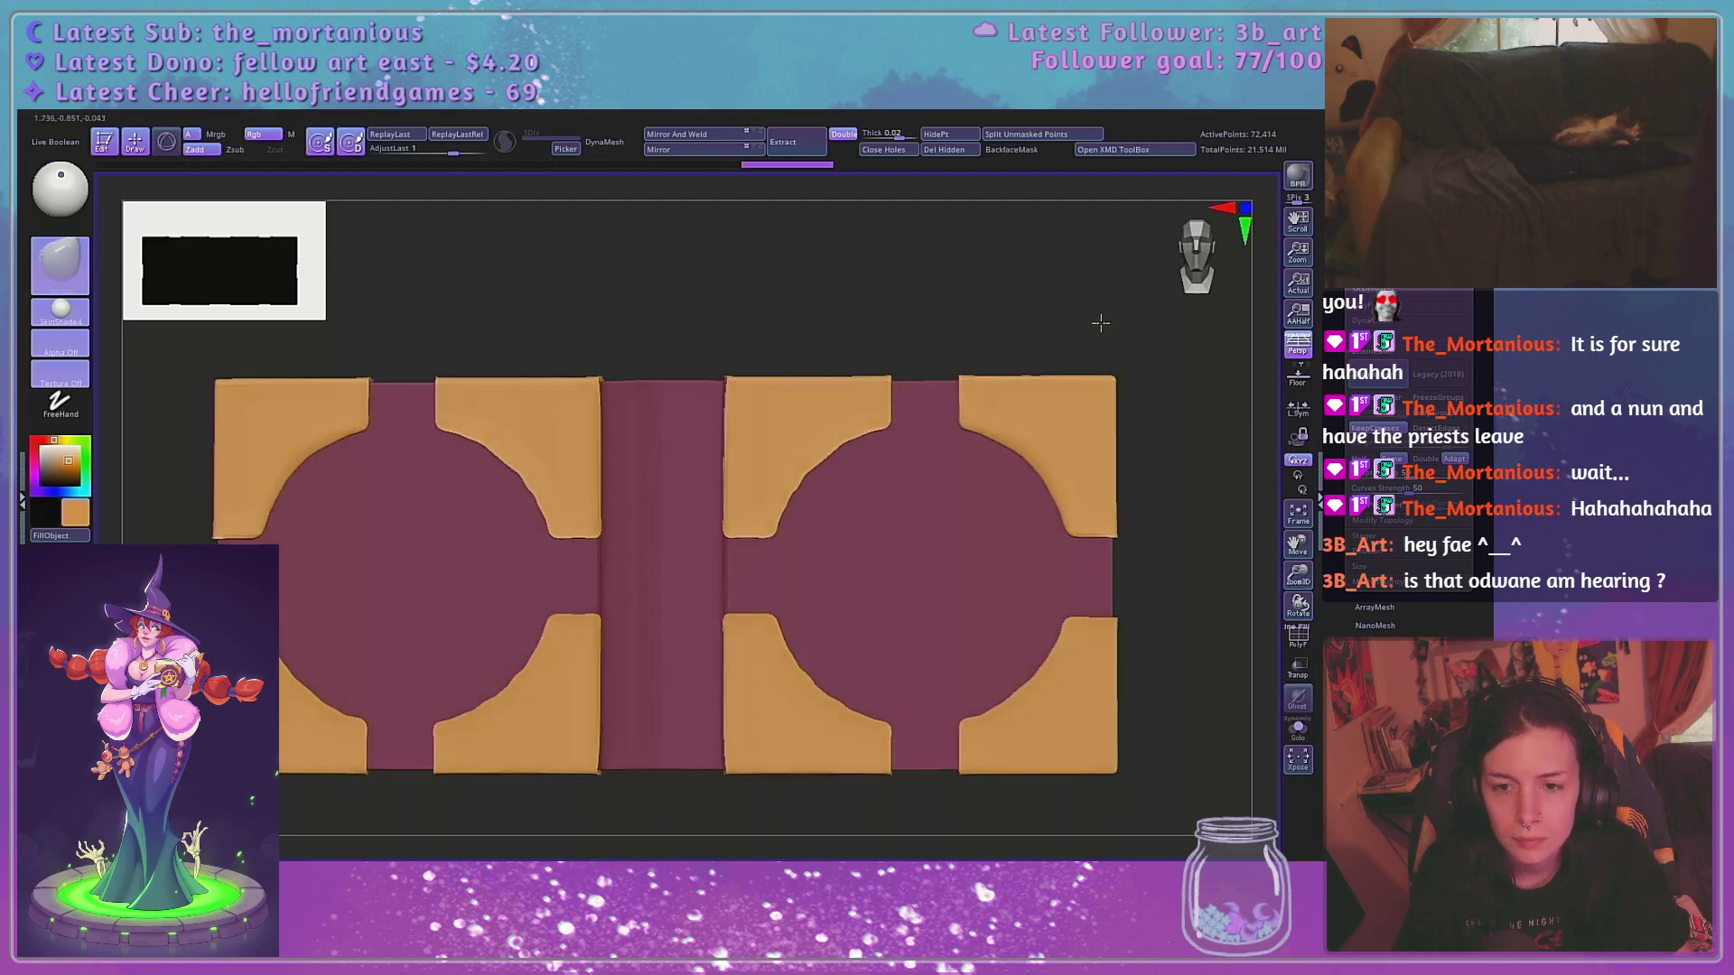
left_click_drag(1095, 322, 918, 327)
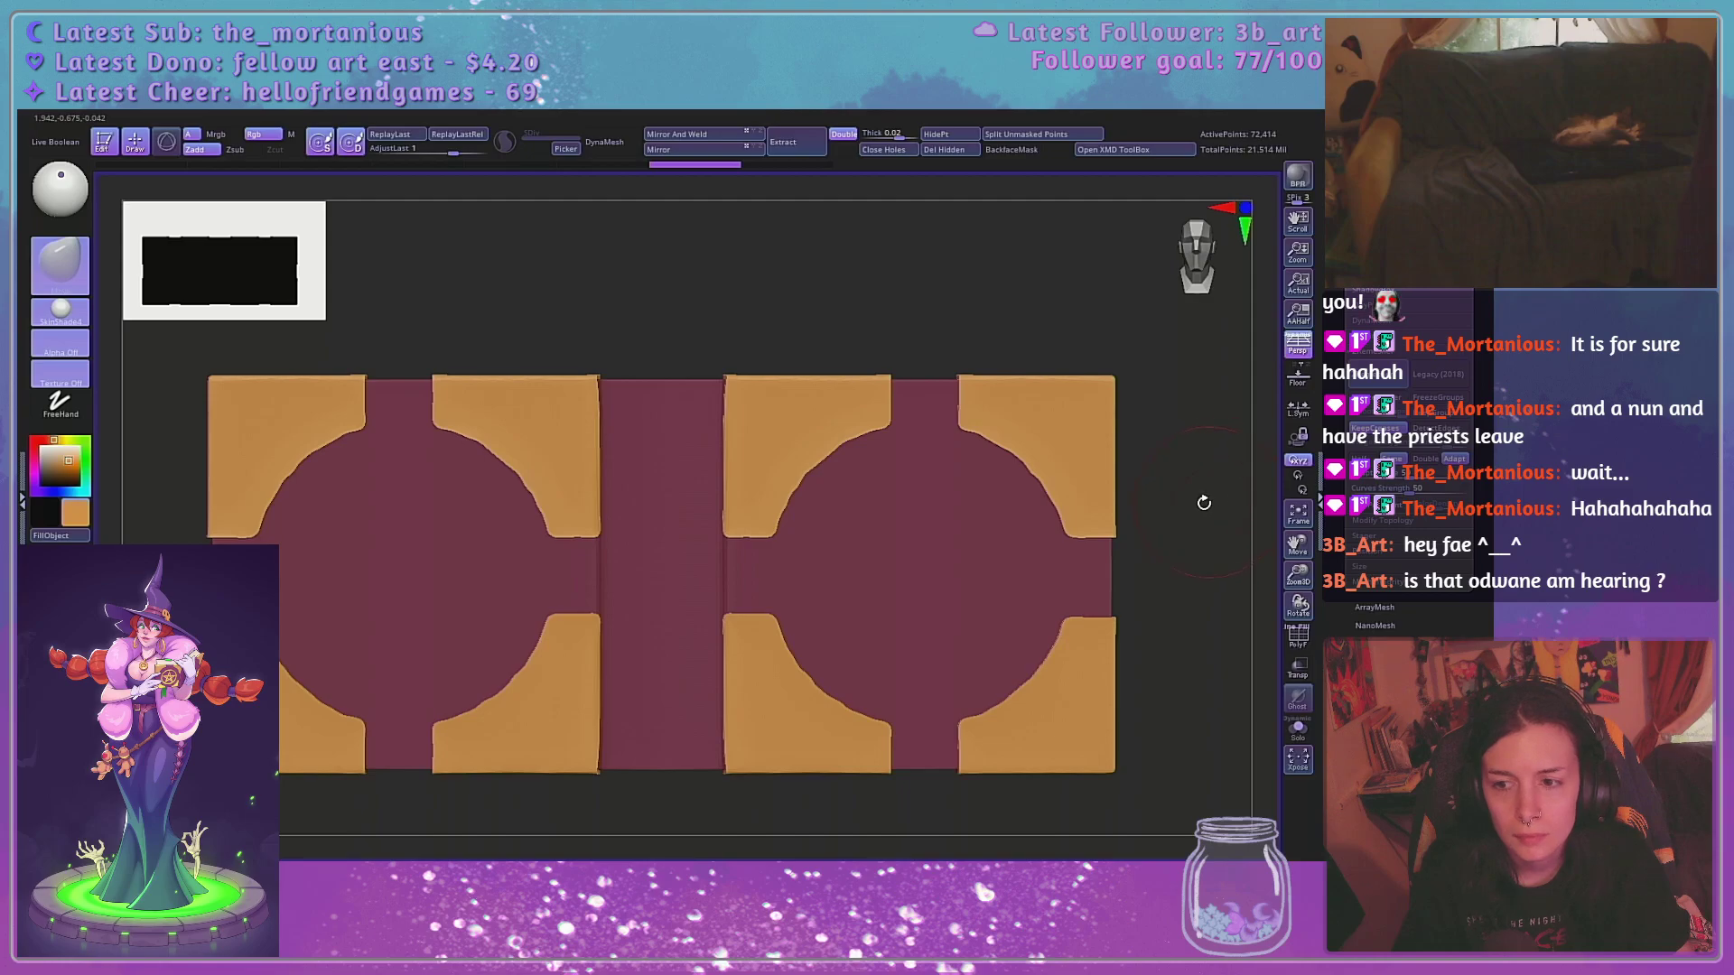
left_click(1374, 351)
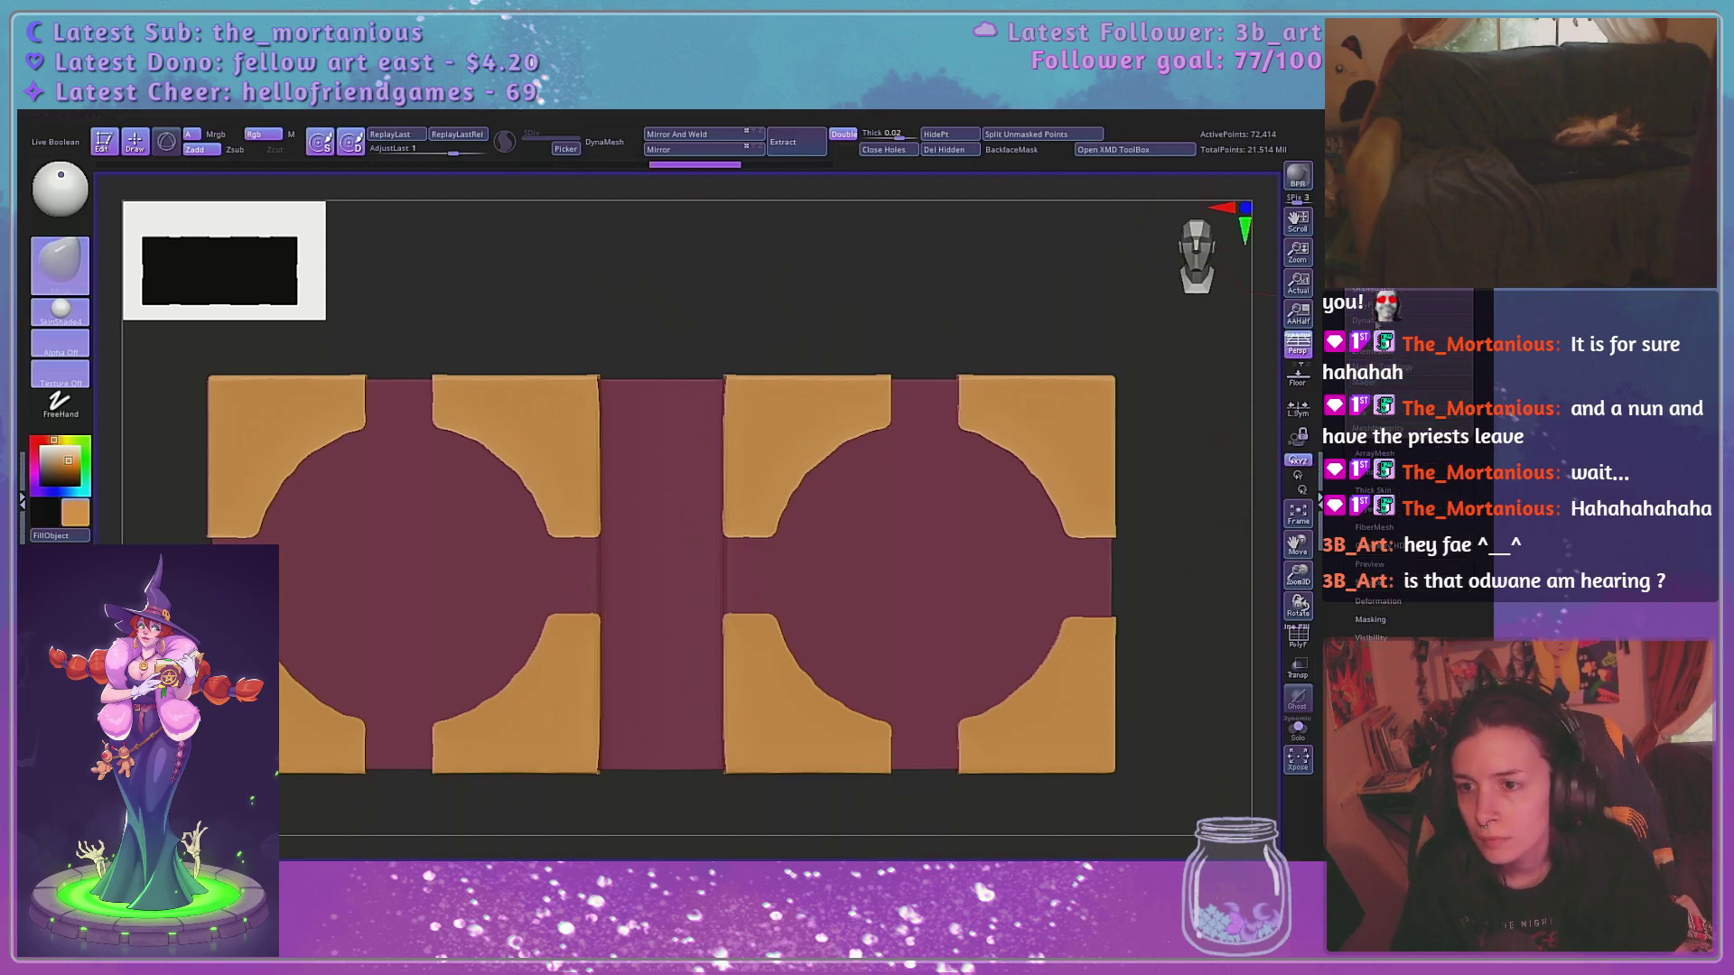
DynaMesh the gold corner pieces at resolution 152, checking the new mesh with the polyframe before hiding it again
left_click(1373, 320)
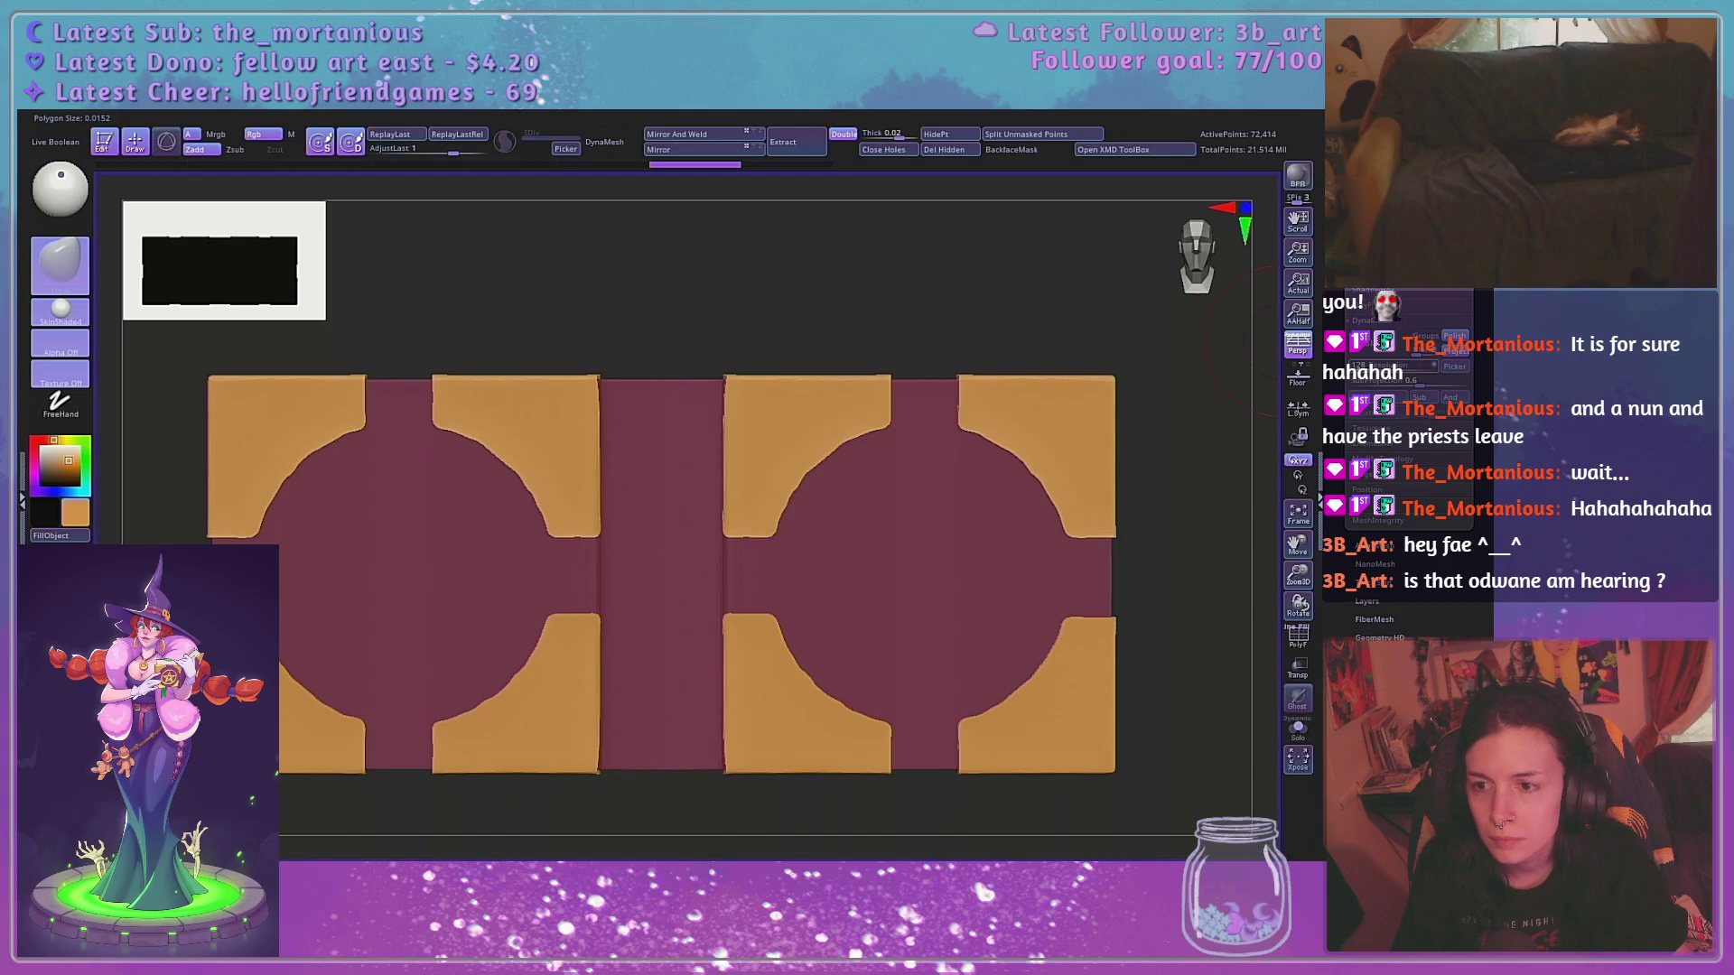
key("Return")
left_click(1409, 381)
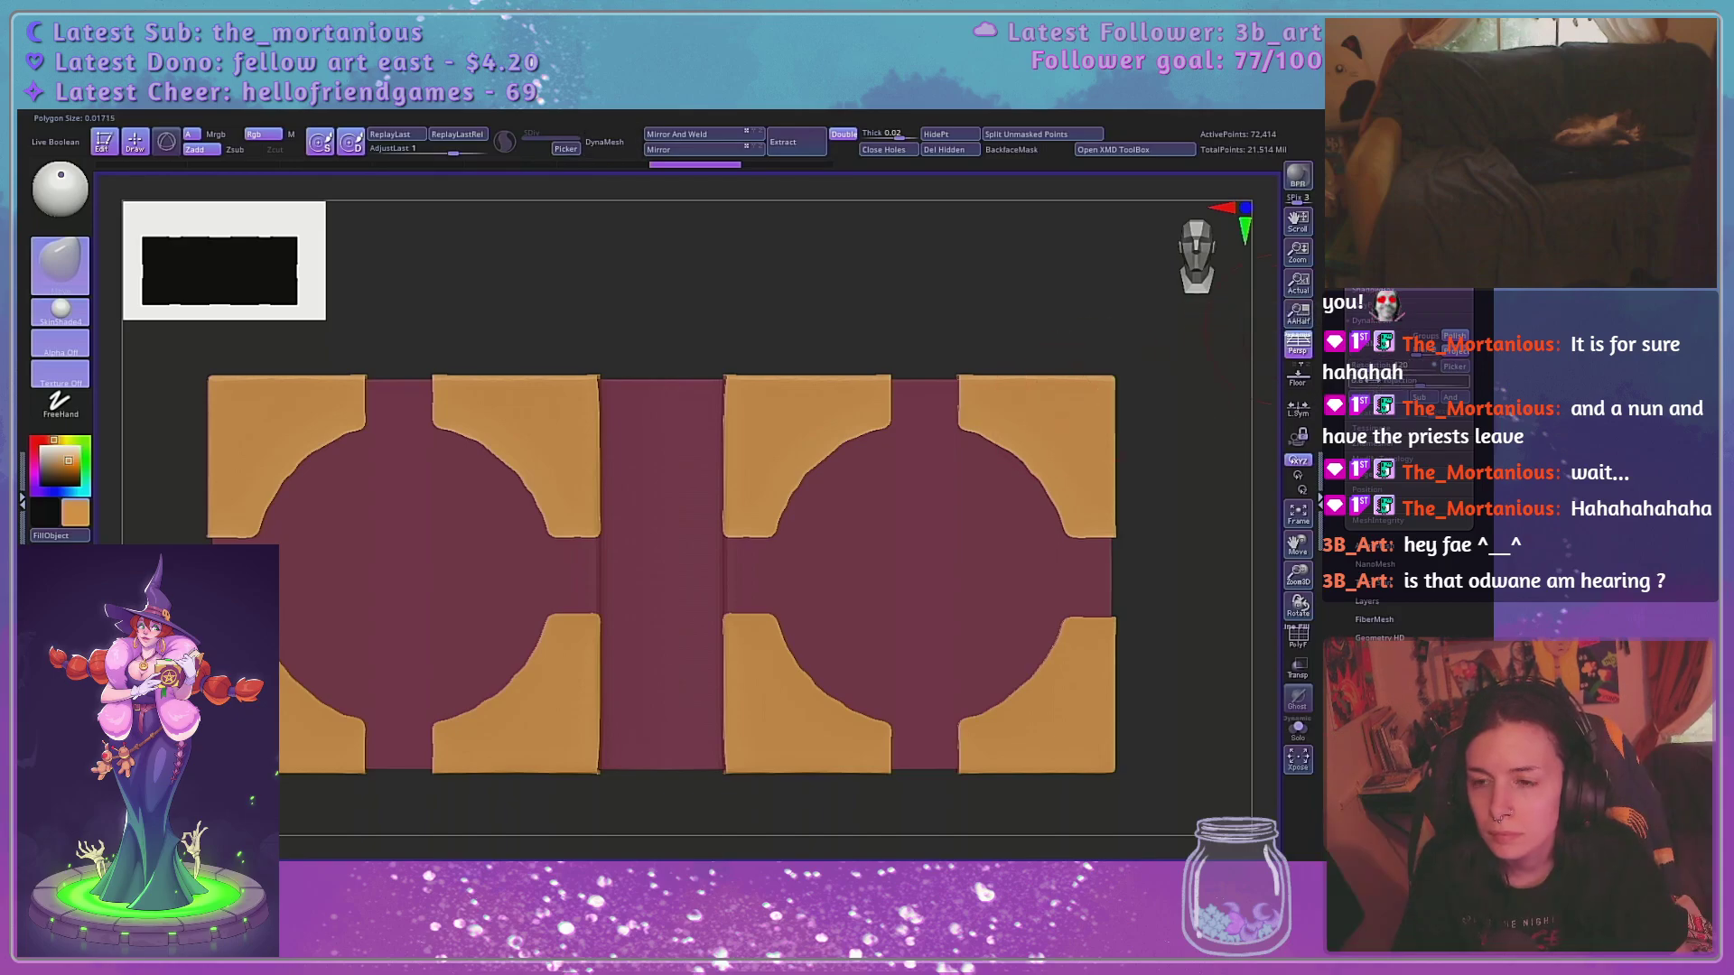
left_click(1405, 367)
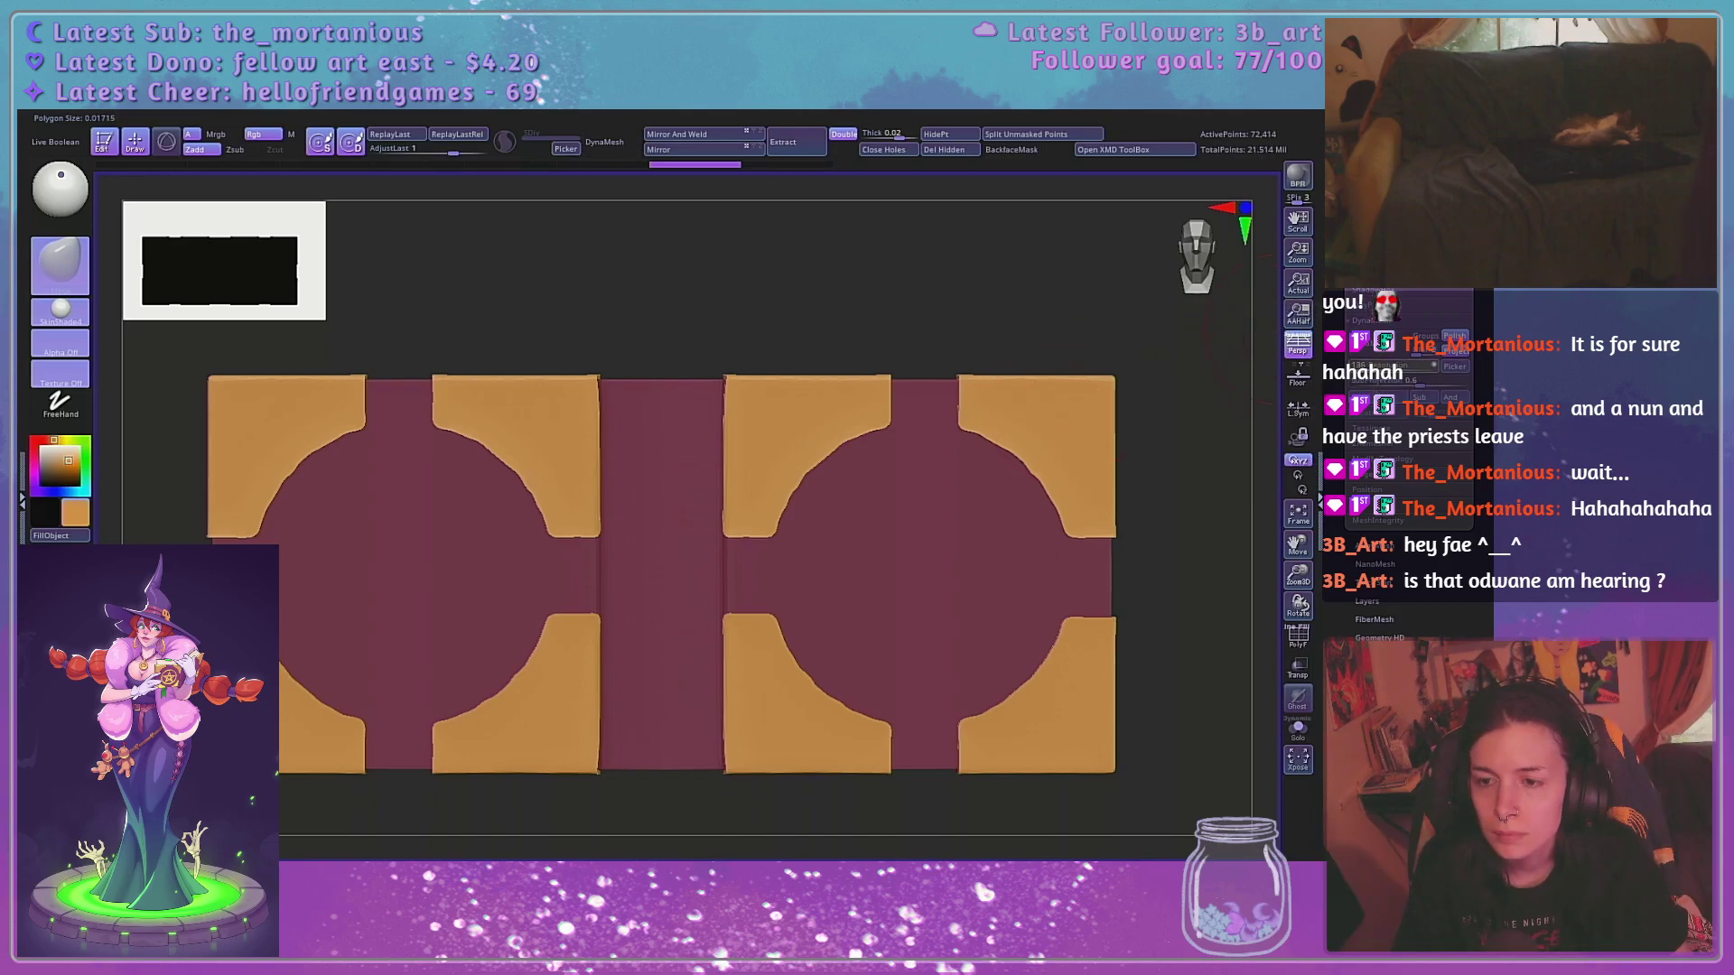
type("152")
key("Return")
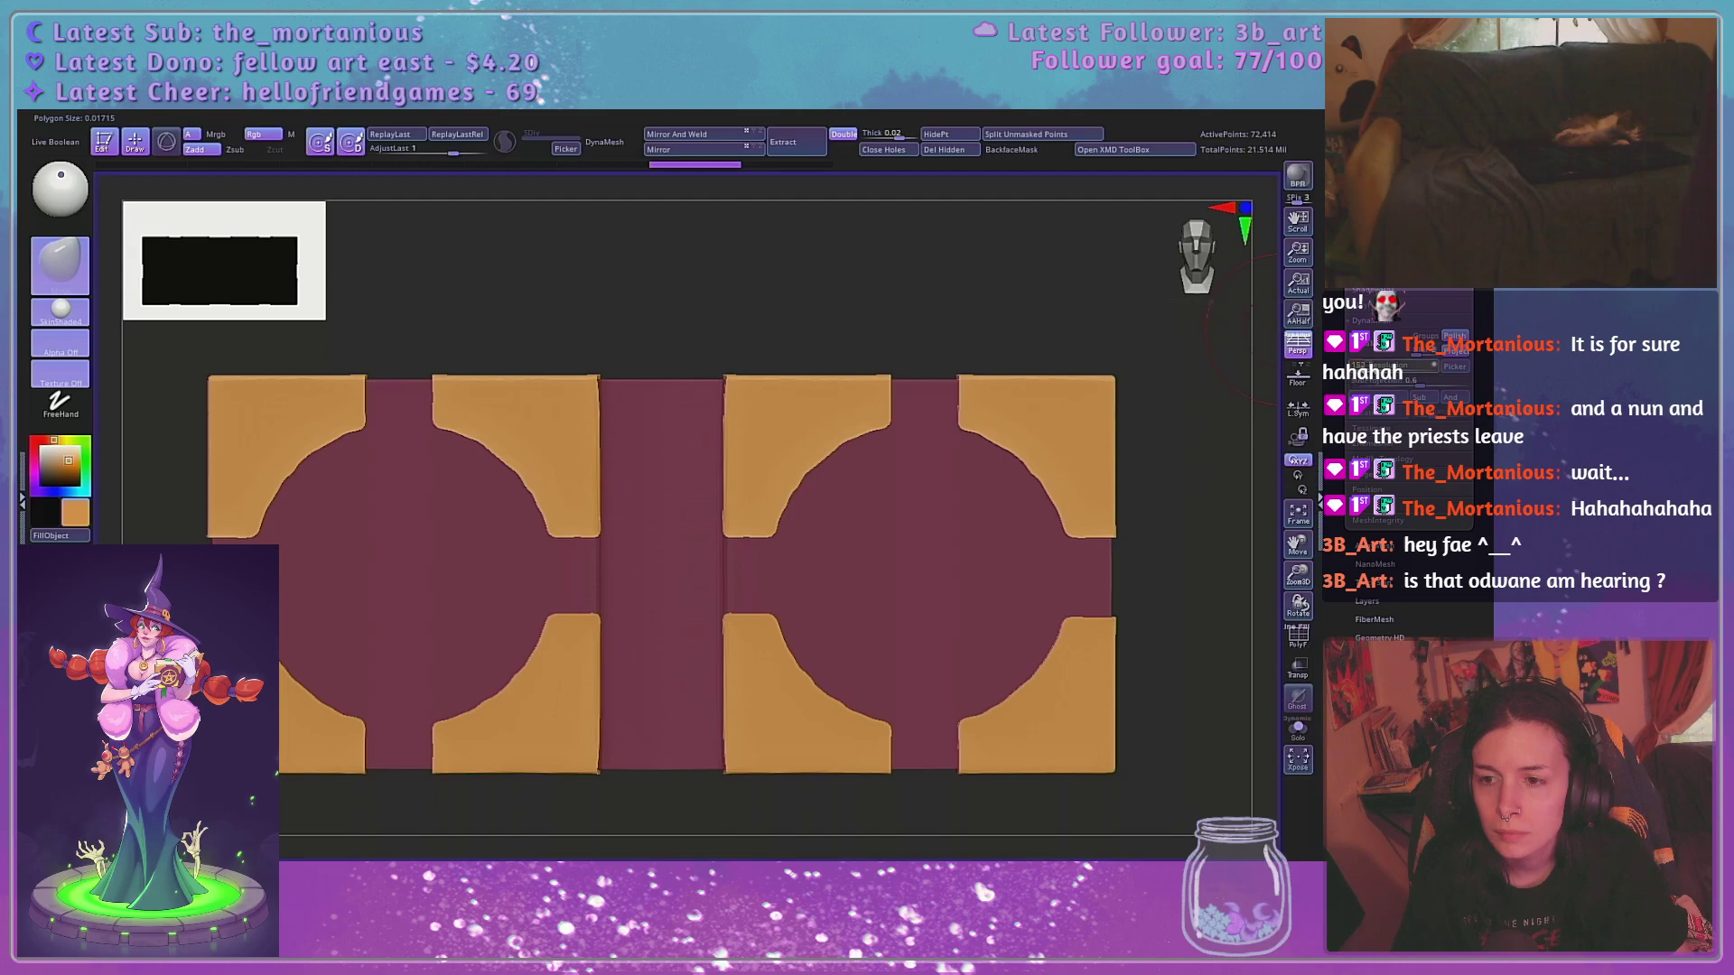
left_click(1299, 640)
left_click(1377, 343)
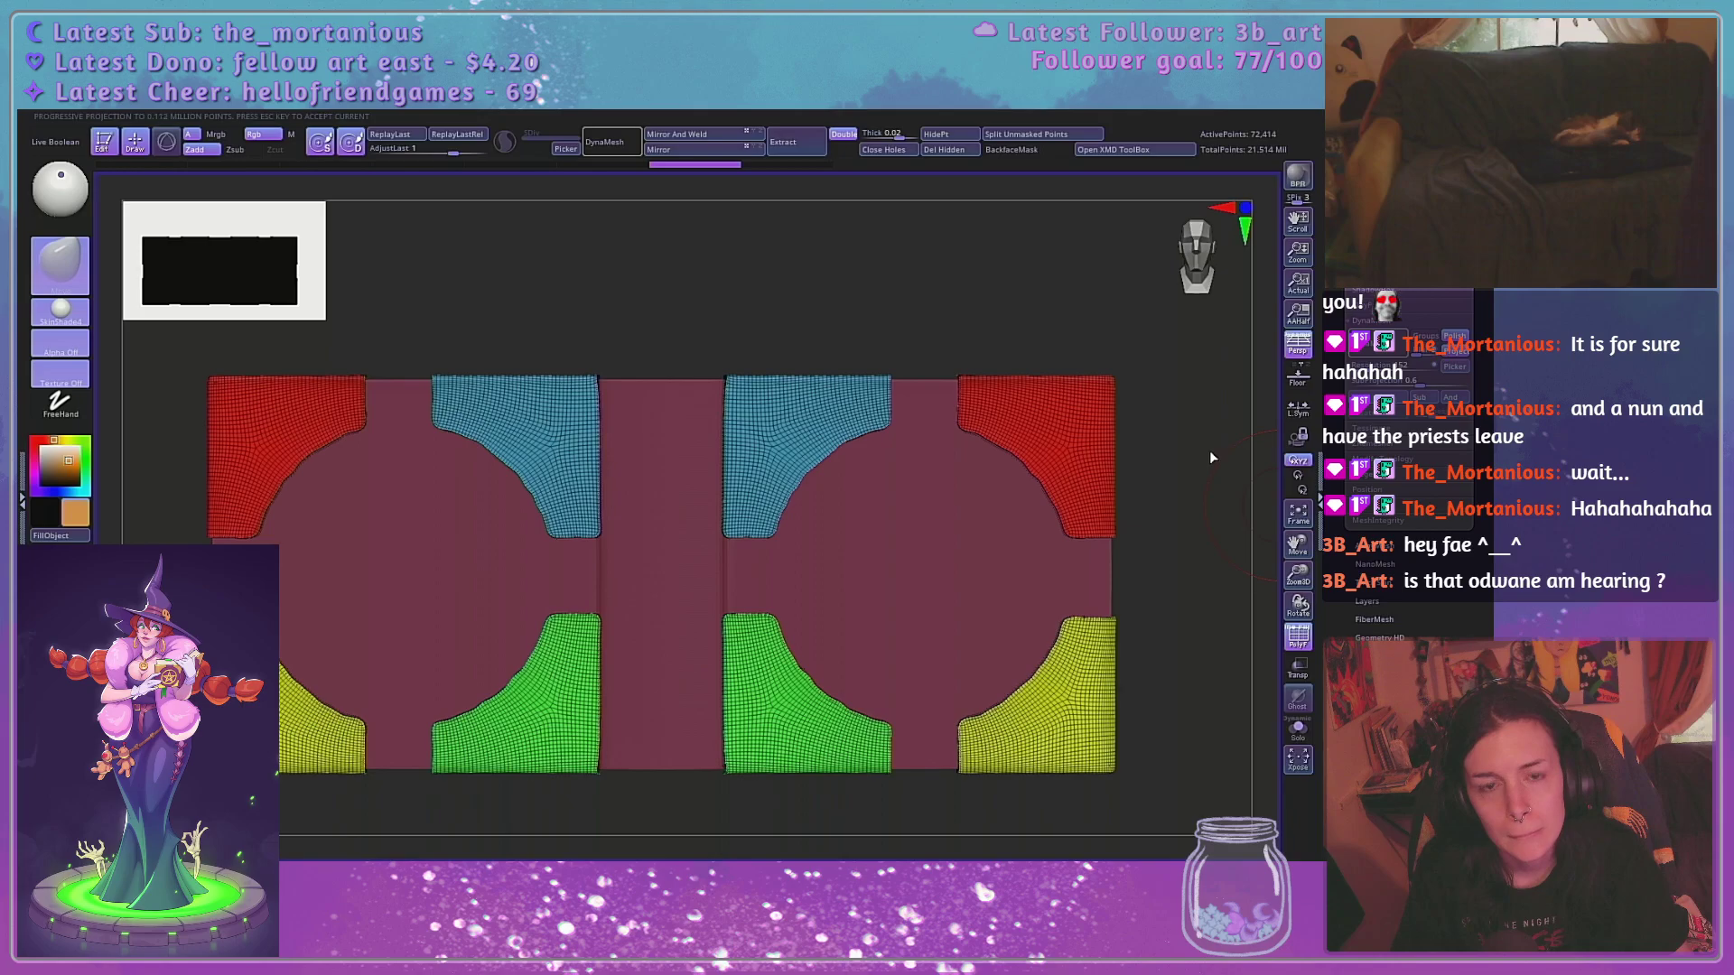
left_click(1299, 646)
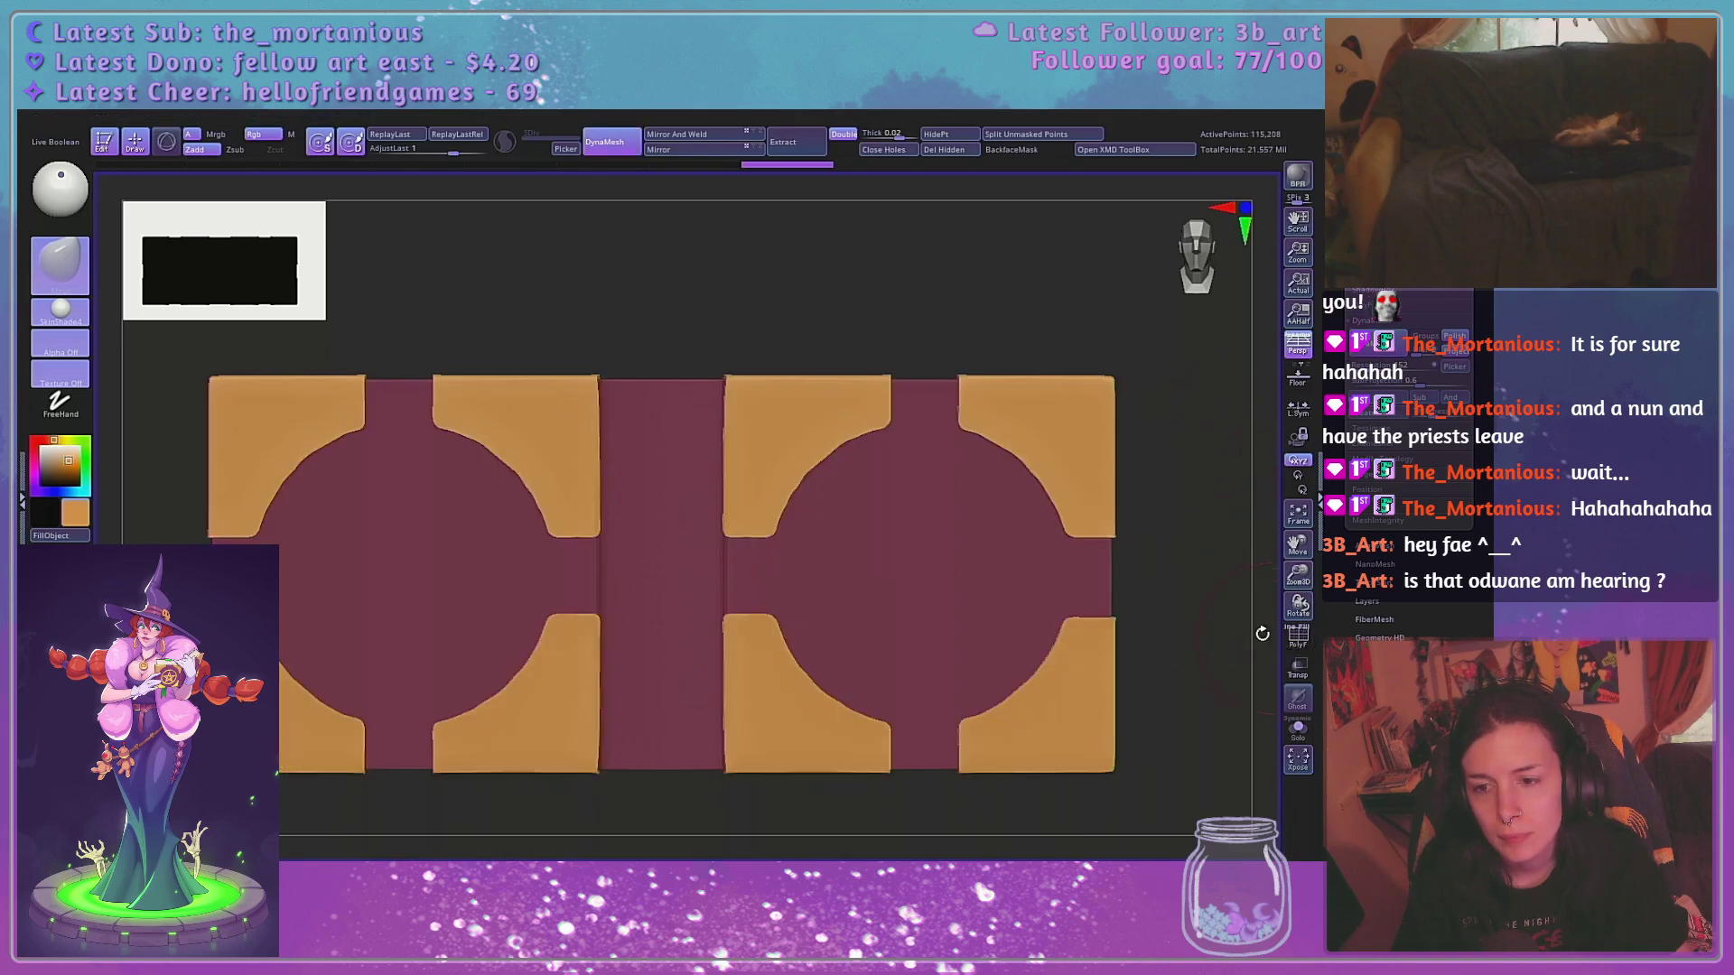
Try a Smooth deformation on the gold corner pieces while viewing the book at an angle, and undo the attempts
left_click_drag(1192, 632, 1192, 516)
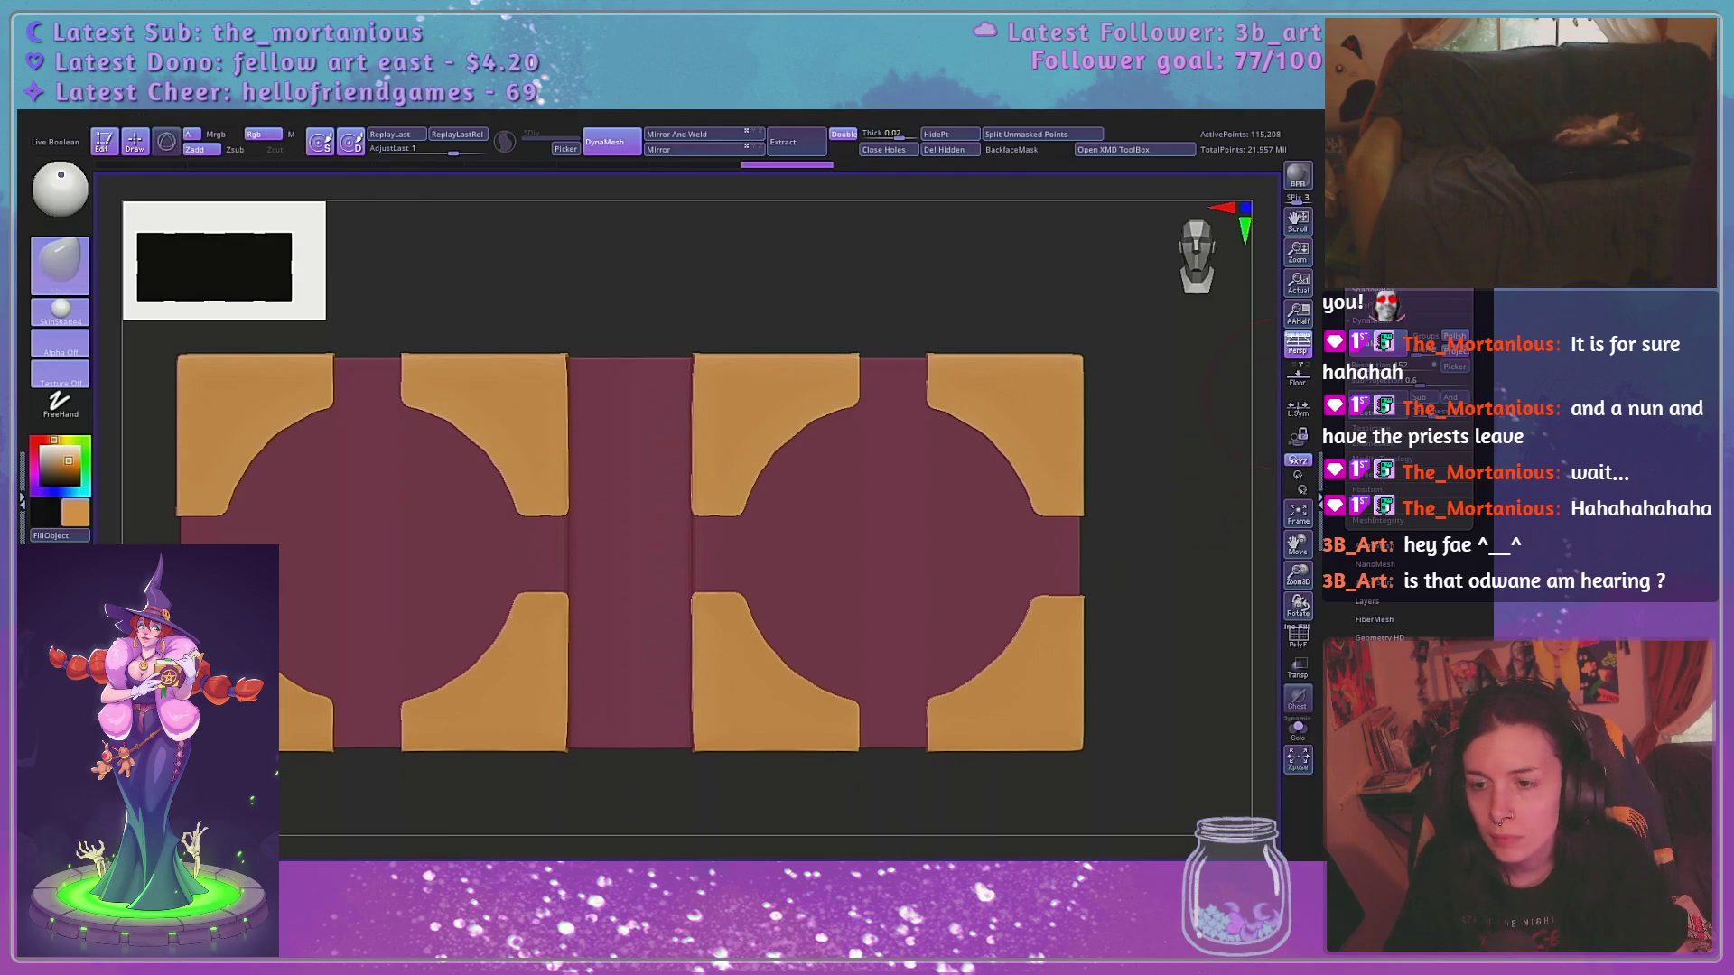
left_click_drag(1196, 383, 1250, 549)
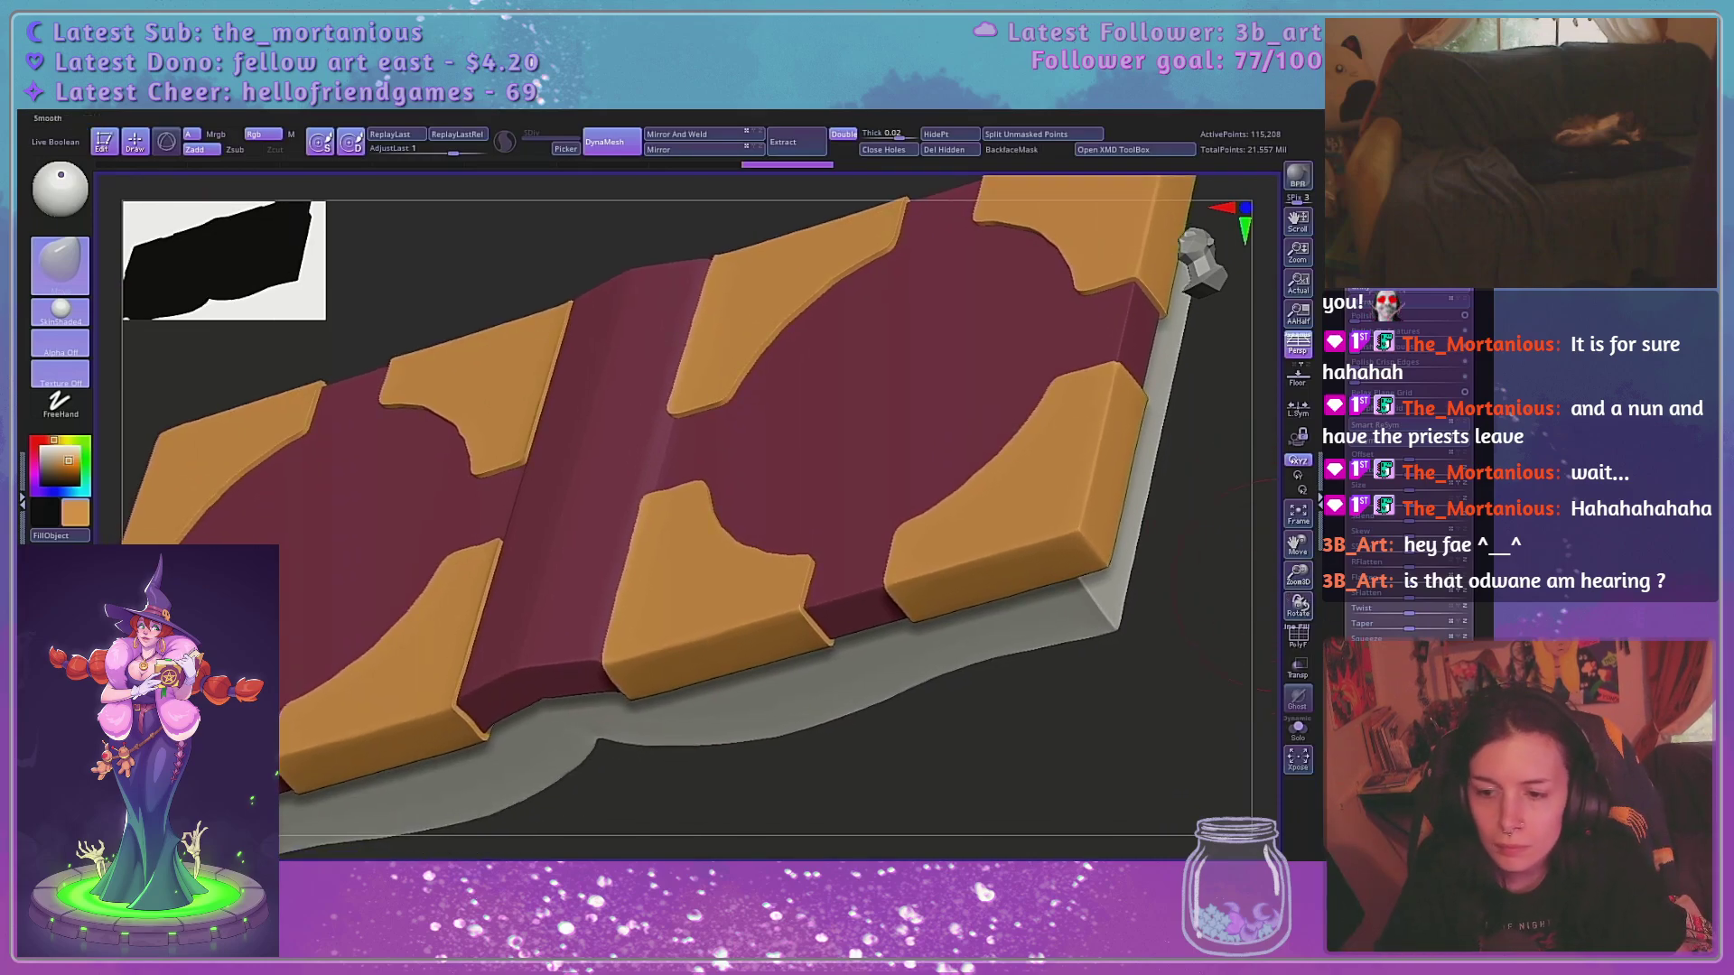
mouse_move(1409, 686)
left_mouse_down()
mouse_move(1415, 717)
mouse_move(1427, 704)
mouse_move(1293, 689)
mouse_move(1420, 711)
left_mouse_up()
key("ctrl+z")
key("ctrl+z")
key("ctrl+z")
key("ctrl+z")
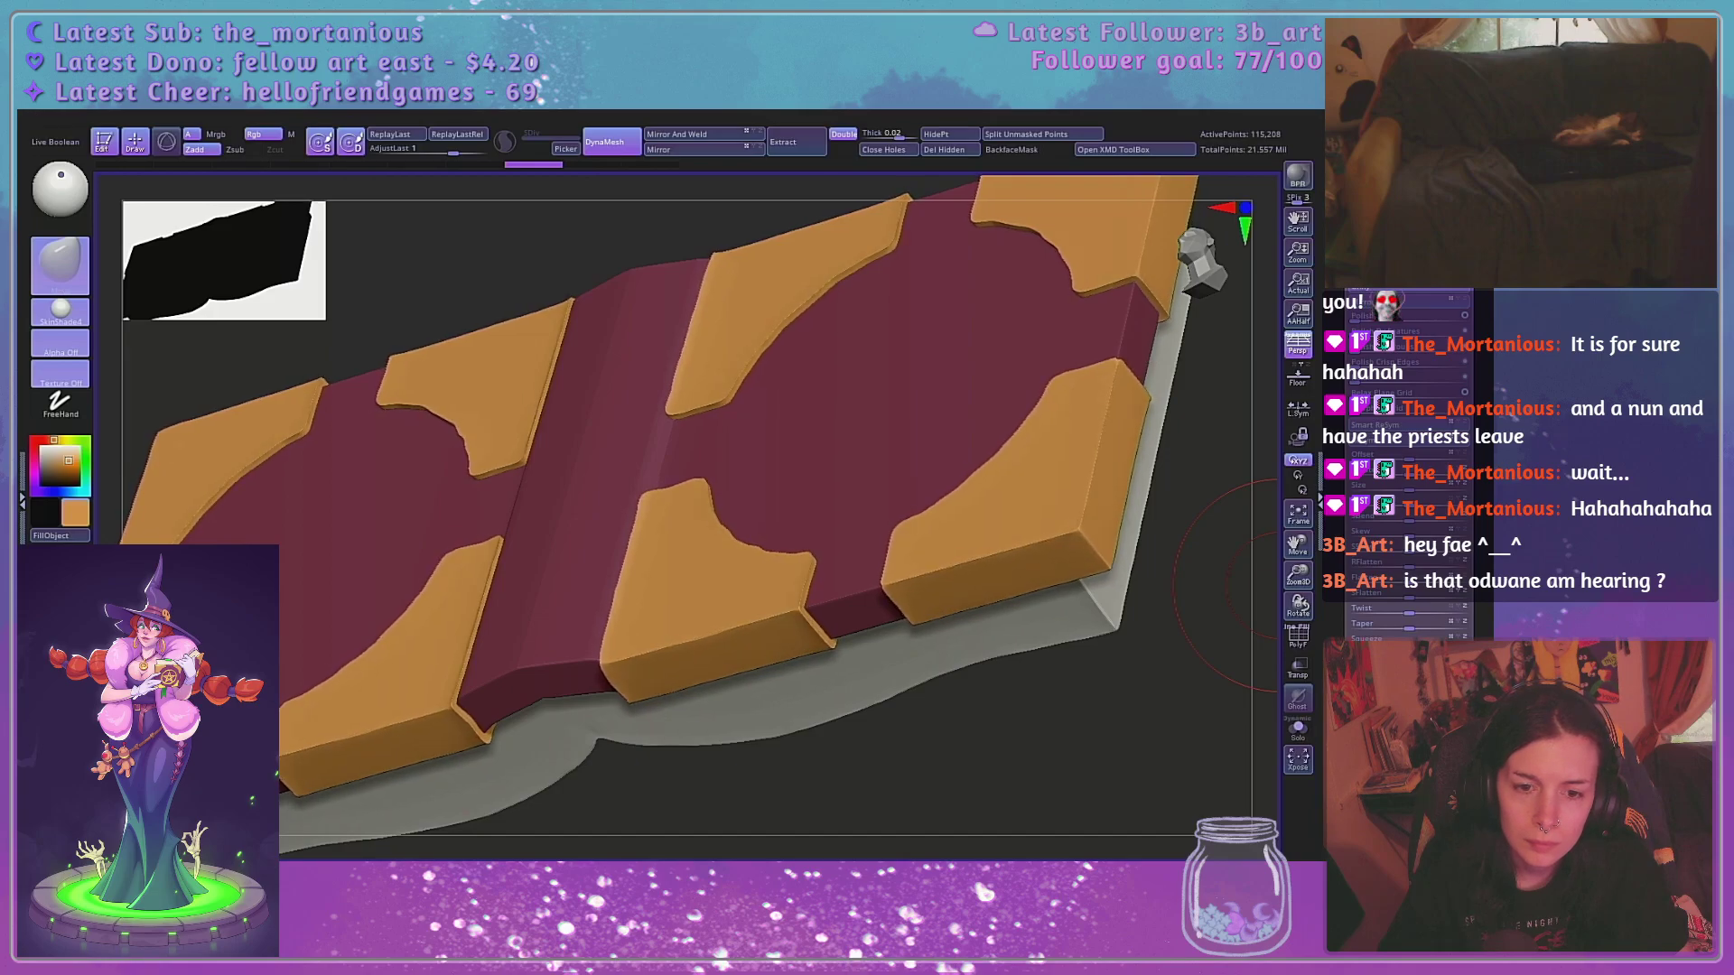
Try smoothing the lower outer corner piece with brush strokes in front view, and undo the result
left_click_drag(1191, 742, 1216, 740, "shift")
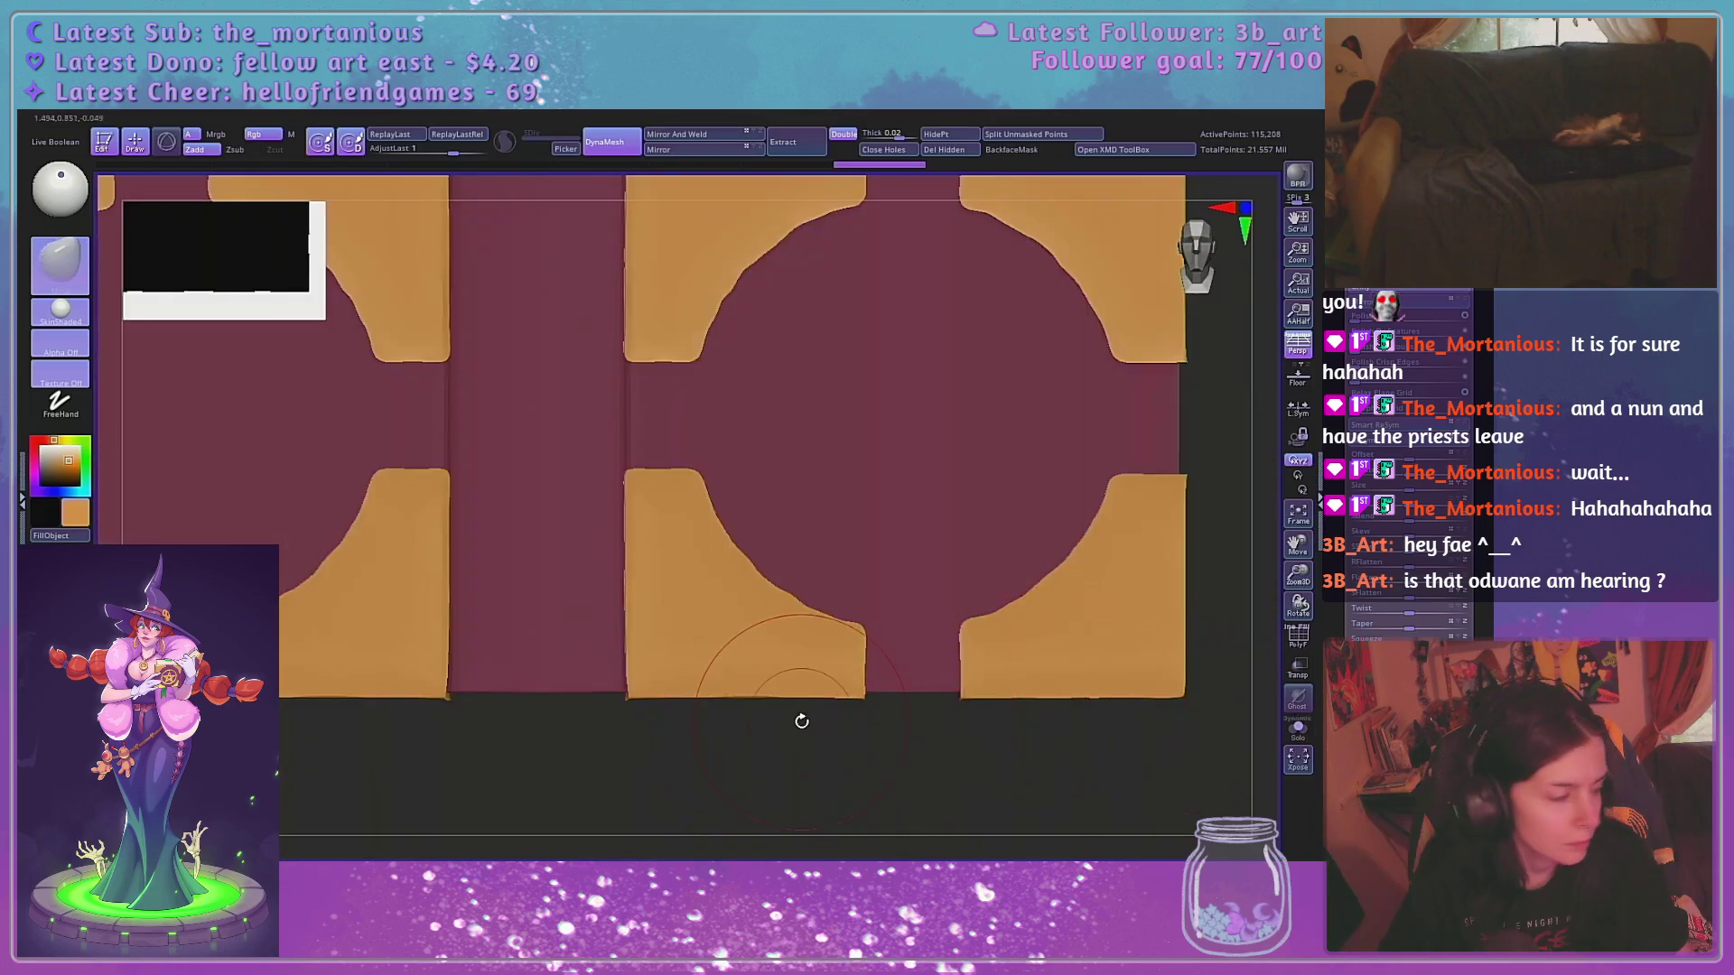
left_click_drag(842, 770, 942, 792, "alt")
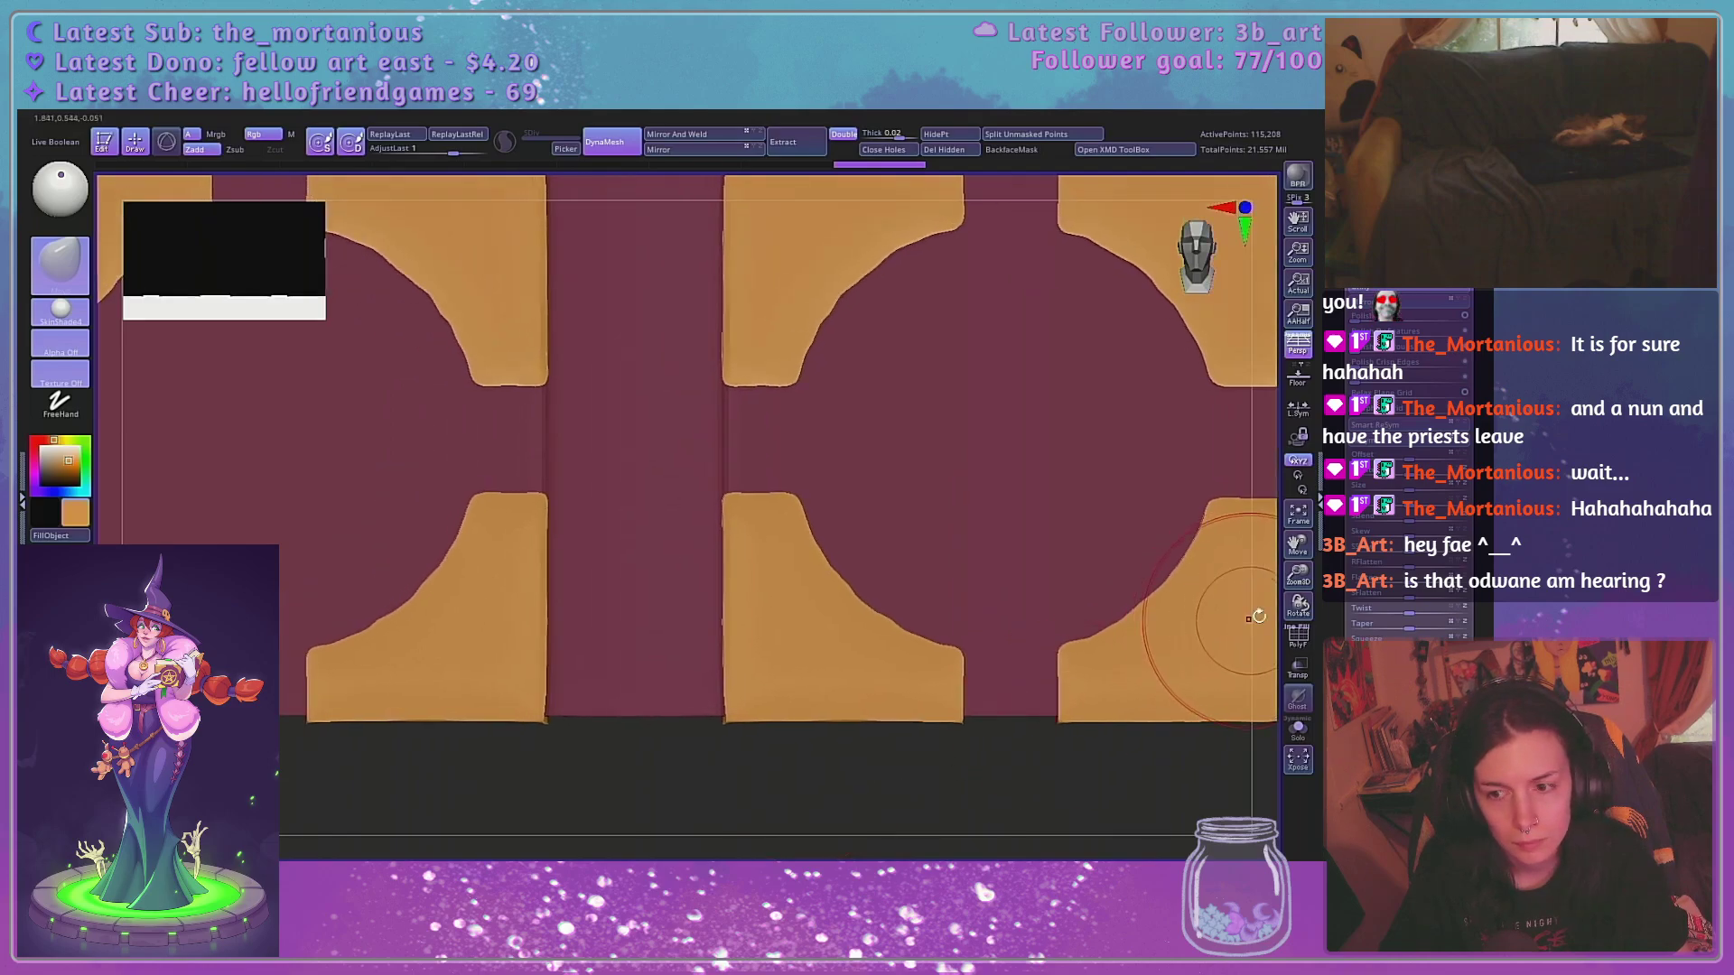
mouse_move(1298, 575)
left_mouse_down()
mouse_move(1298, 543)
mouse_move(1108, 539)
left_mouse_up()
left_click_drag(1076, 625, 938, 703)
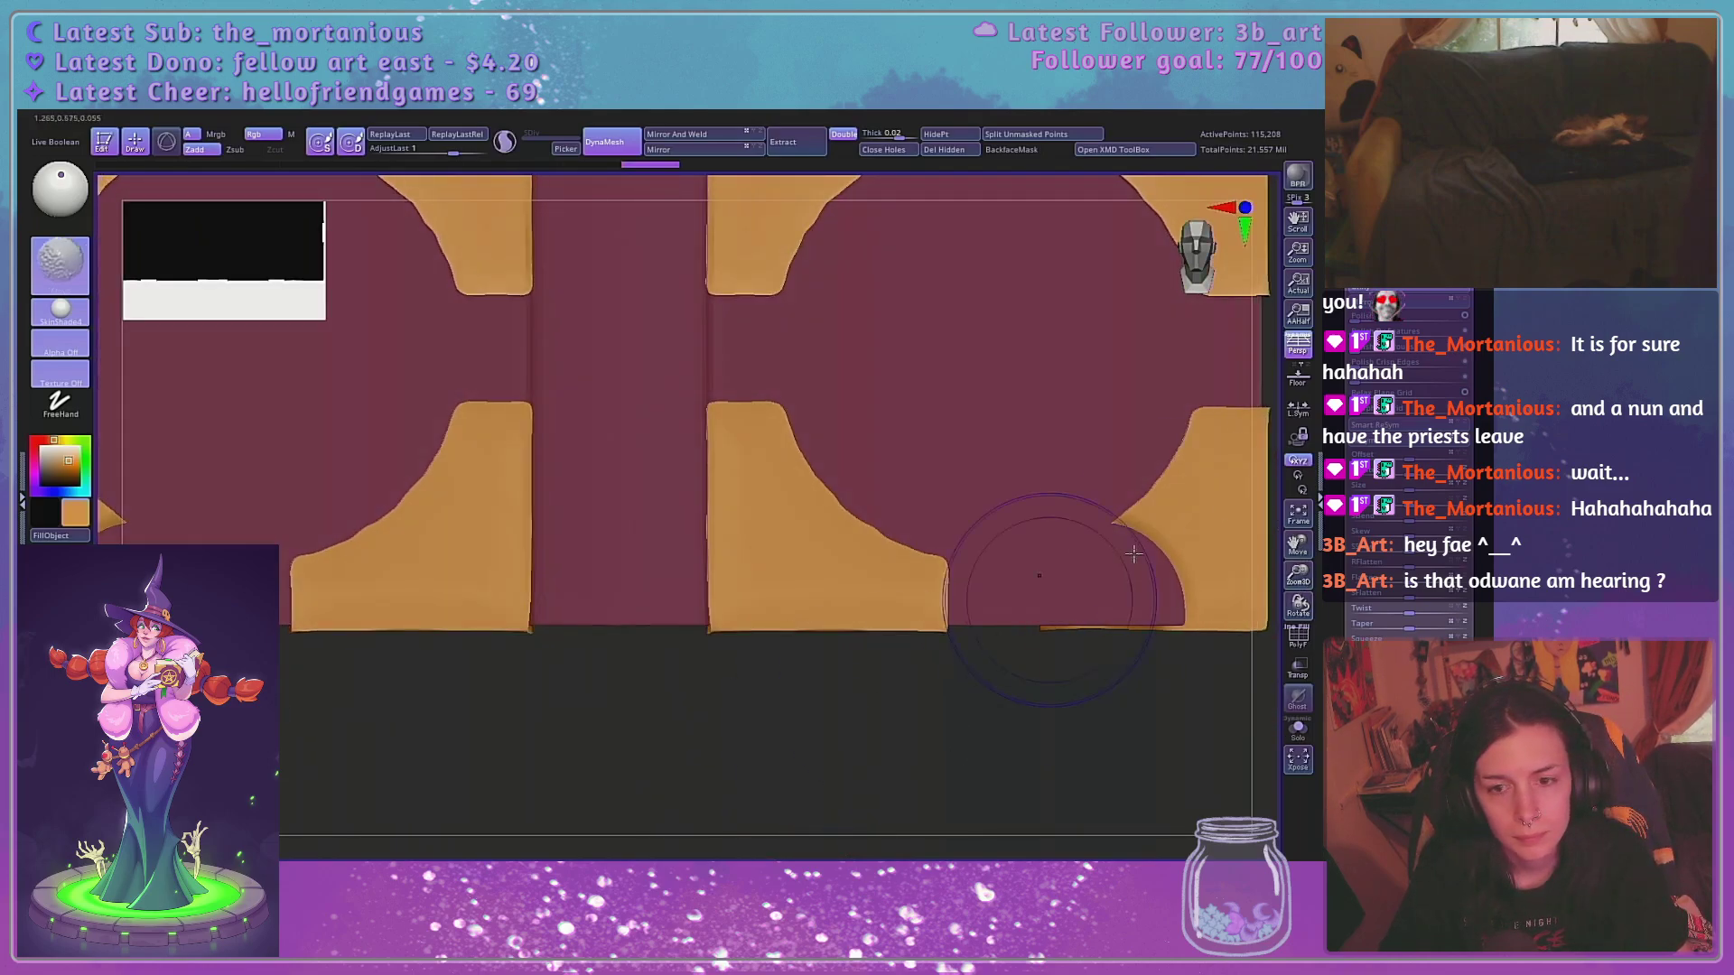
left_click_drag(1272, 578, 1009, 670, "alt")
left_click_drag(1093, 669, 1111, 542)
key("ctrl+z")
Check the corner pieces' polyframe, isolate the pieces from the book, and save the project
left_click(1298, 638)
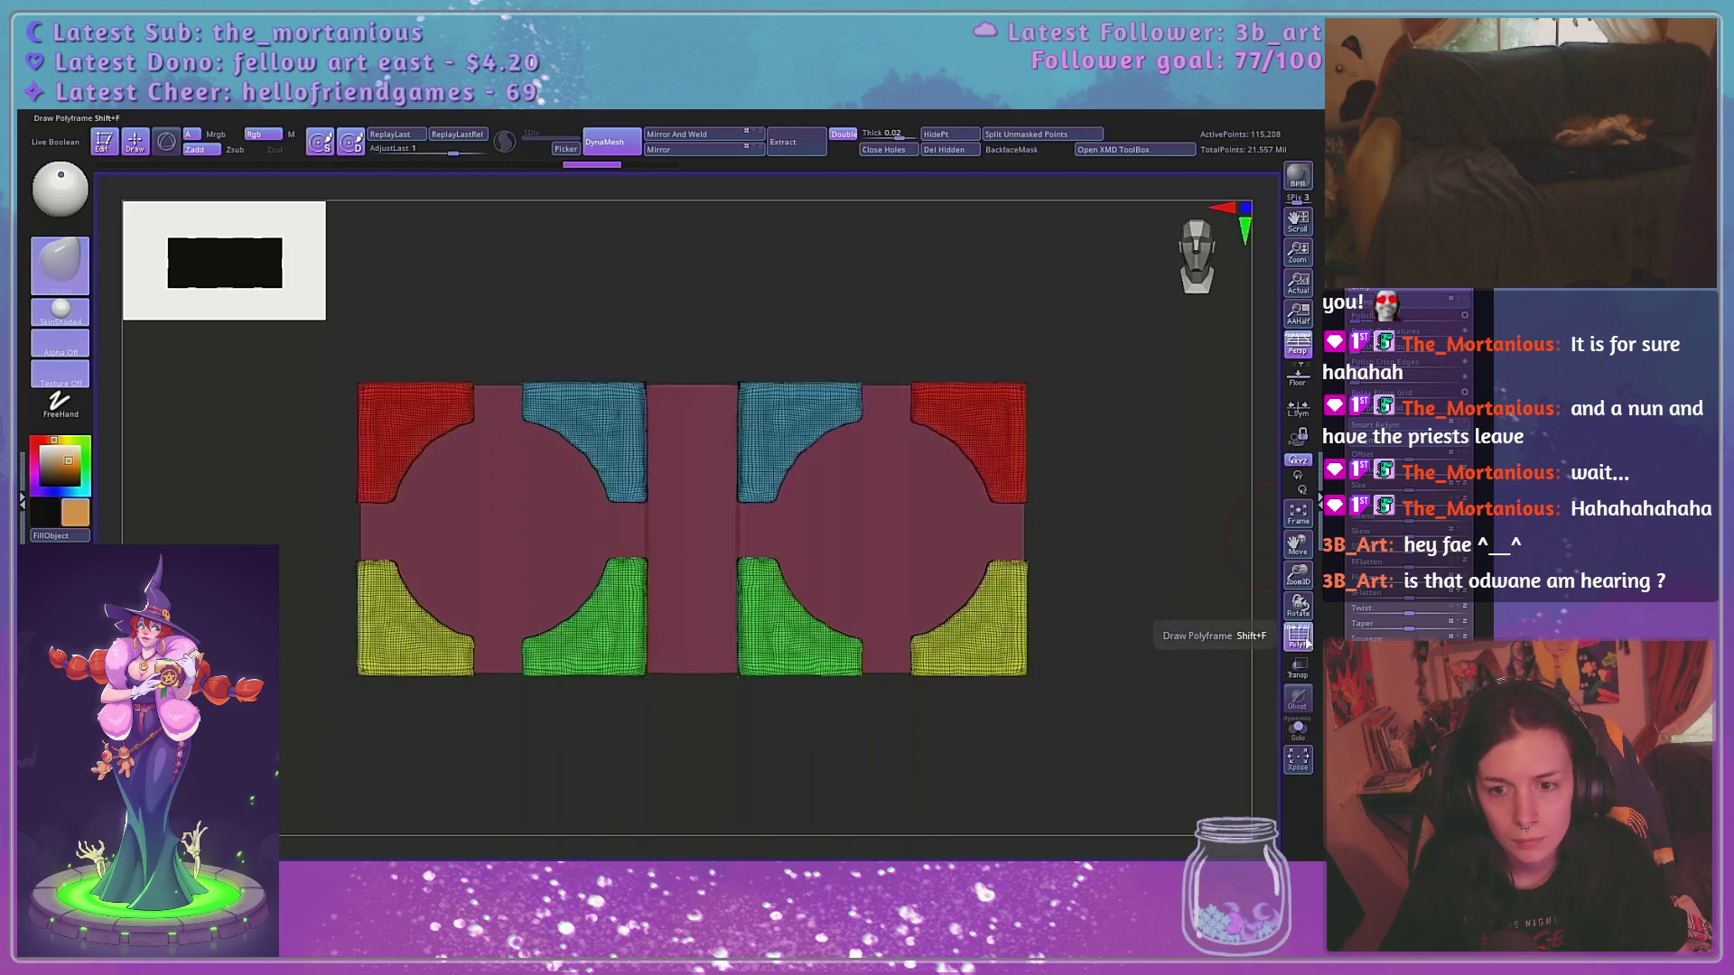
left_click(1307, 641)
left_click_drag(1299, 578, 1300, 613)
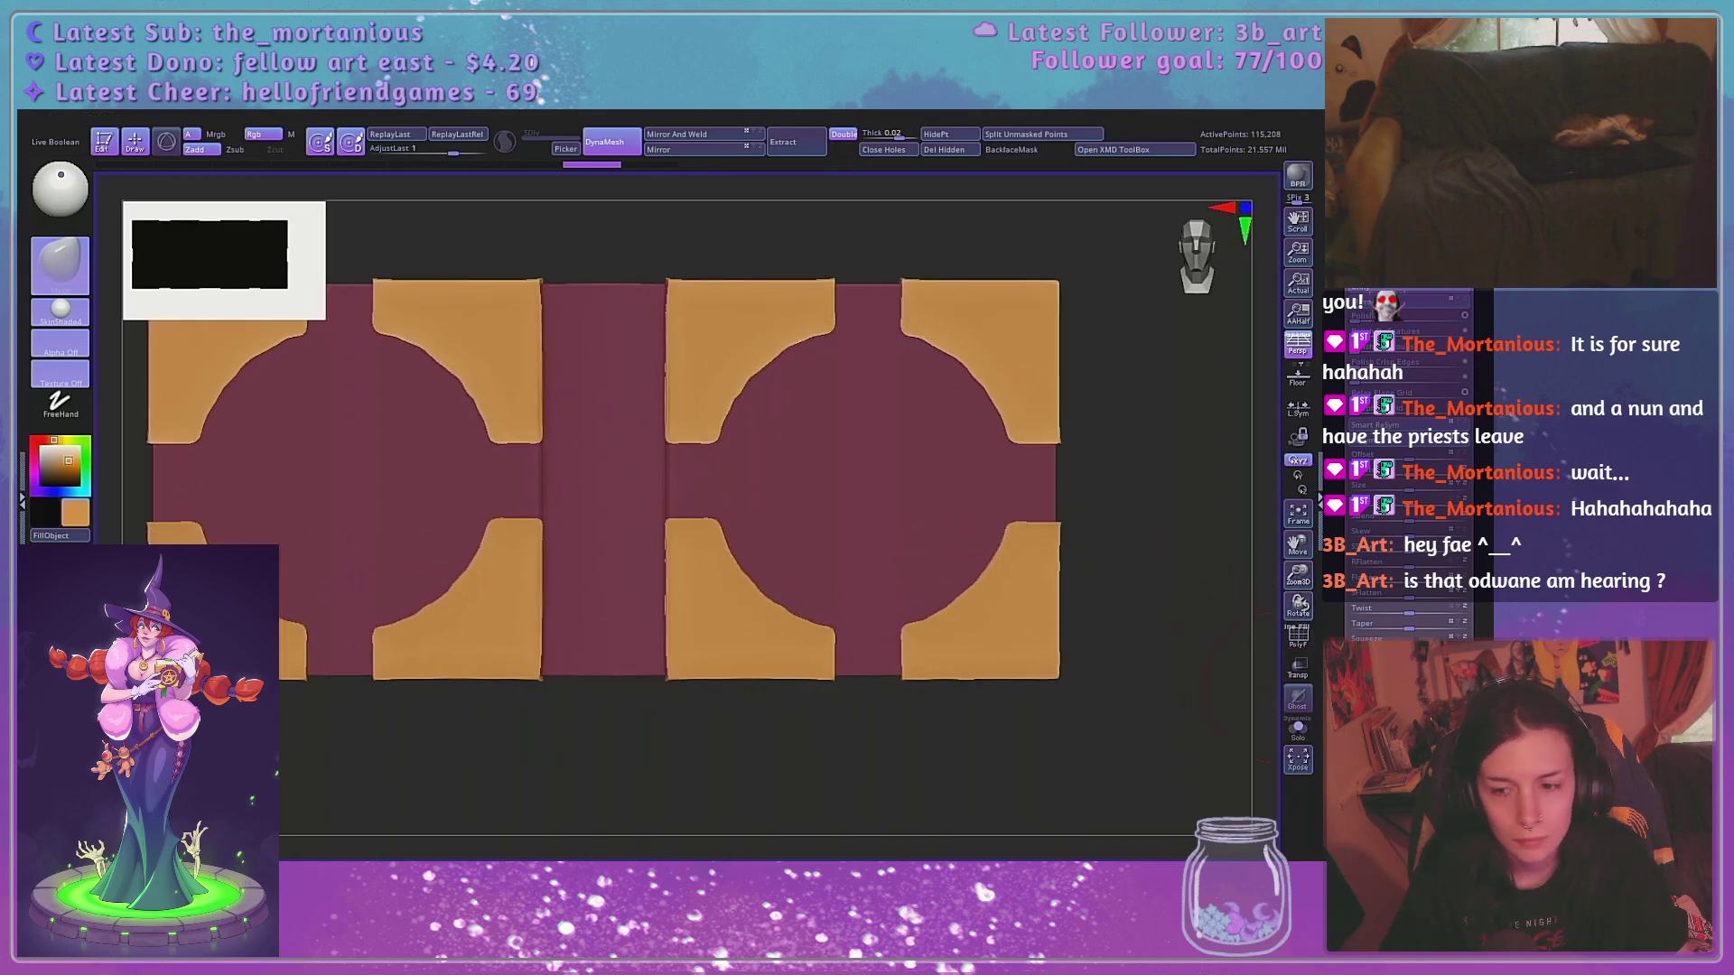
left_click(1297, 730)
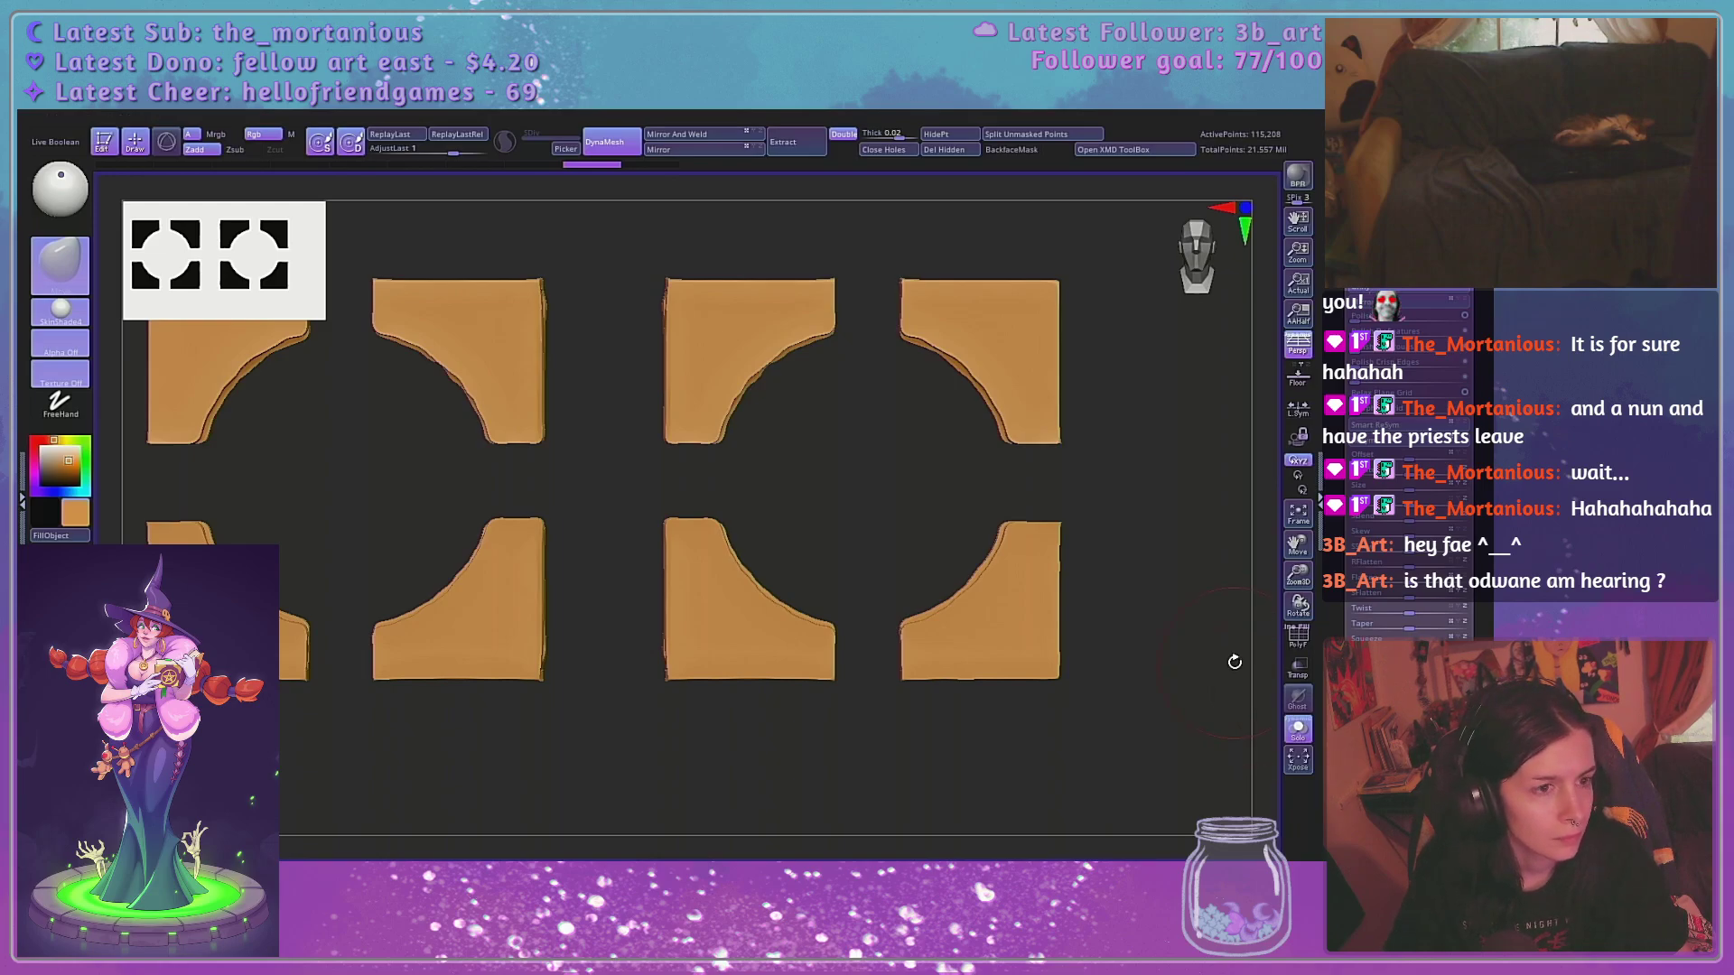
key("ctrl+s")
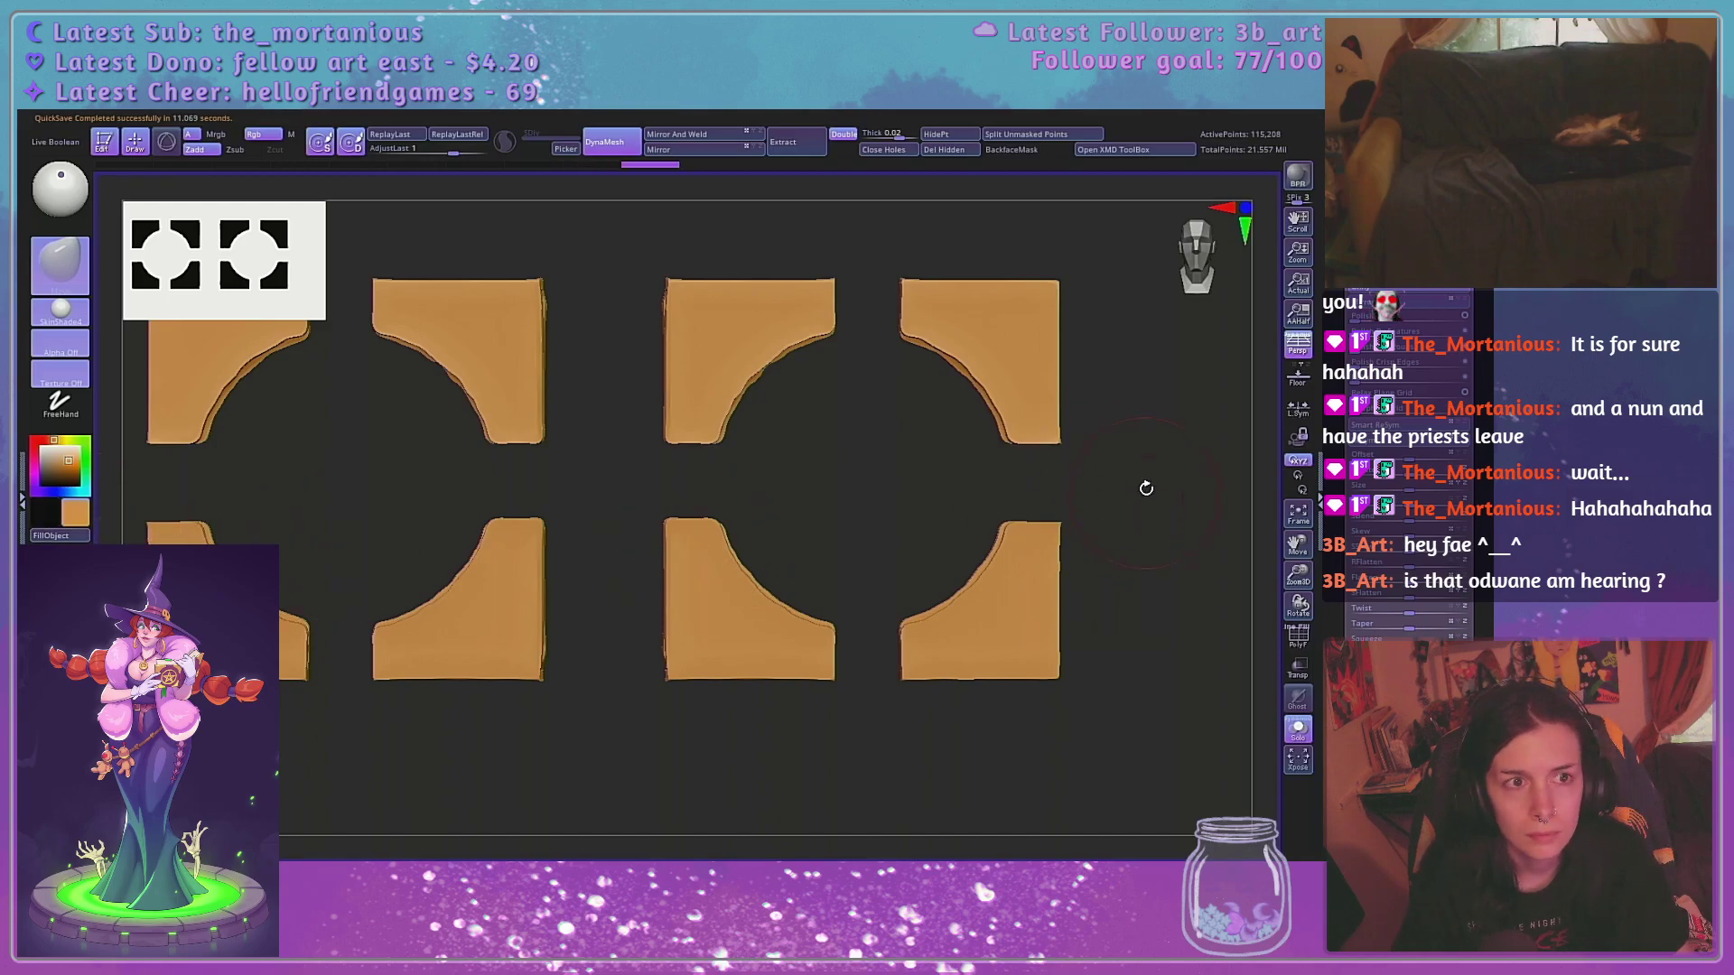
Examine the thickness and hollow inner edges of the isolated corner pieces from oblique angles
left_click_drag(1146, 488, 1021, 461)
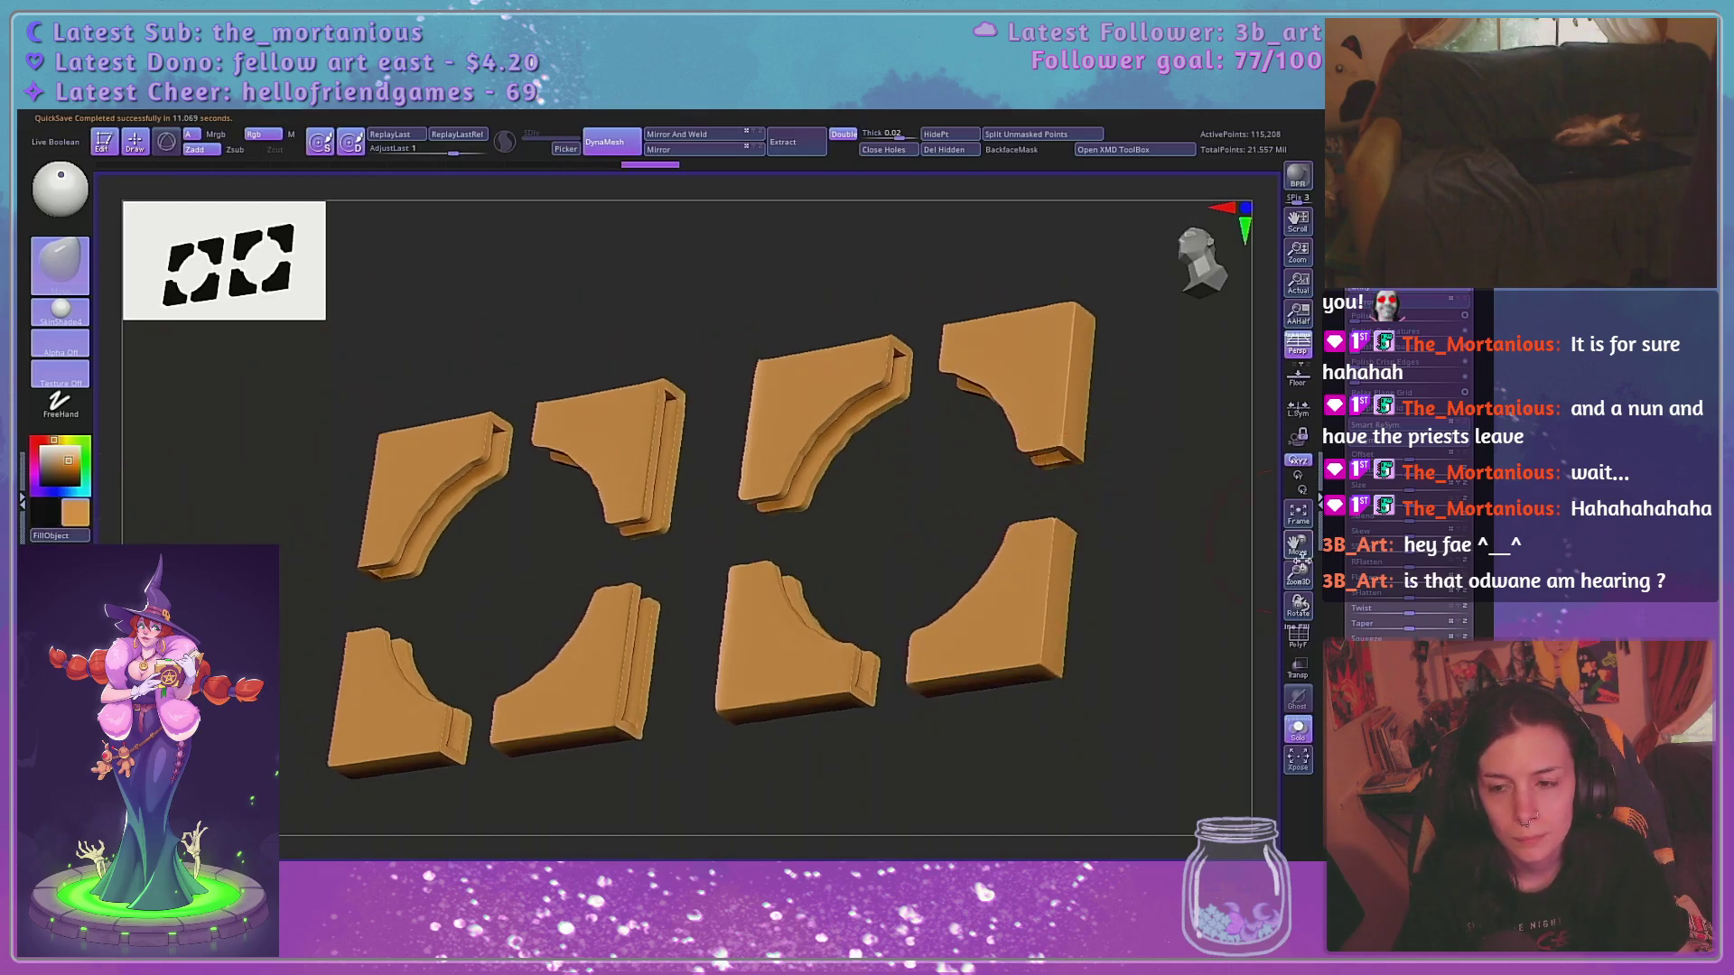
left_click_drag(1302, 562, 1021, 398, "alt")
left_click_drag(782, 317, 963, 268, "alt")
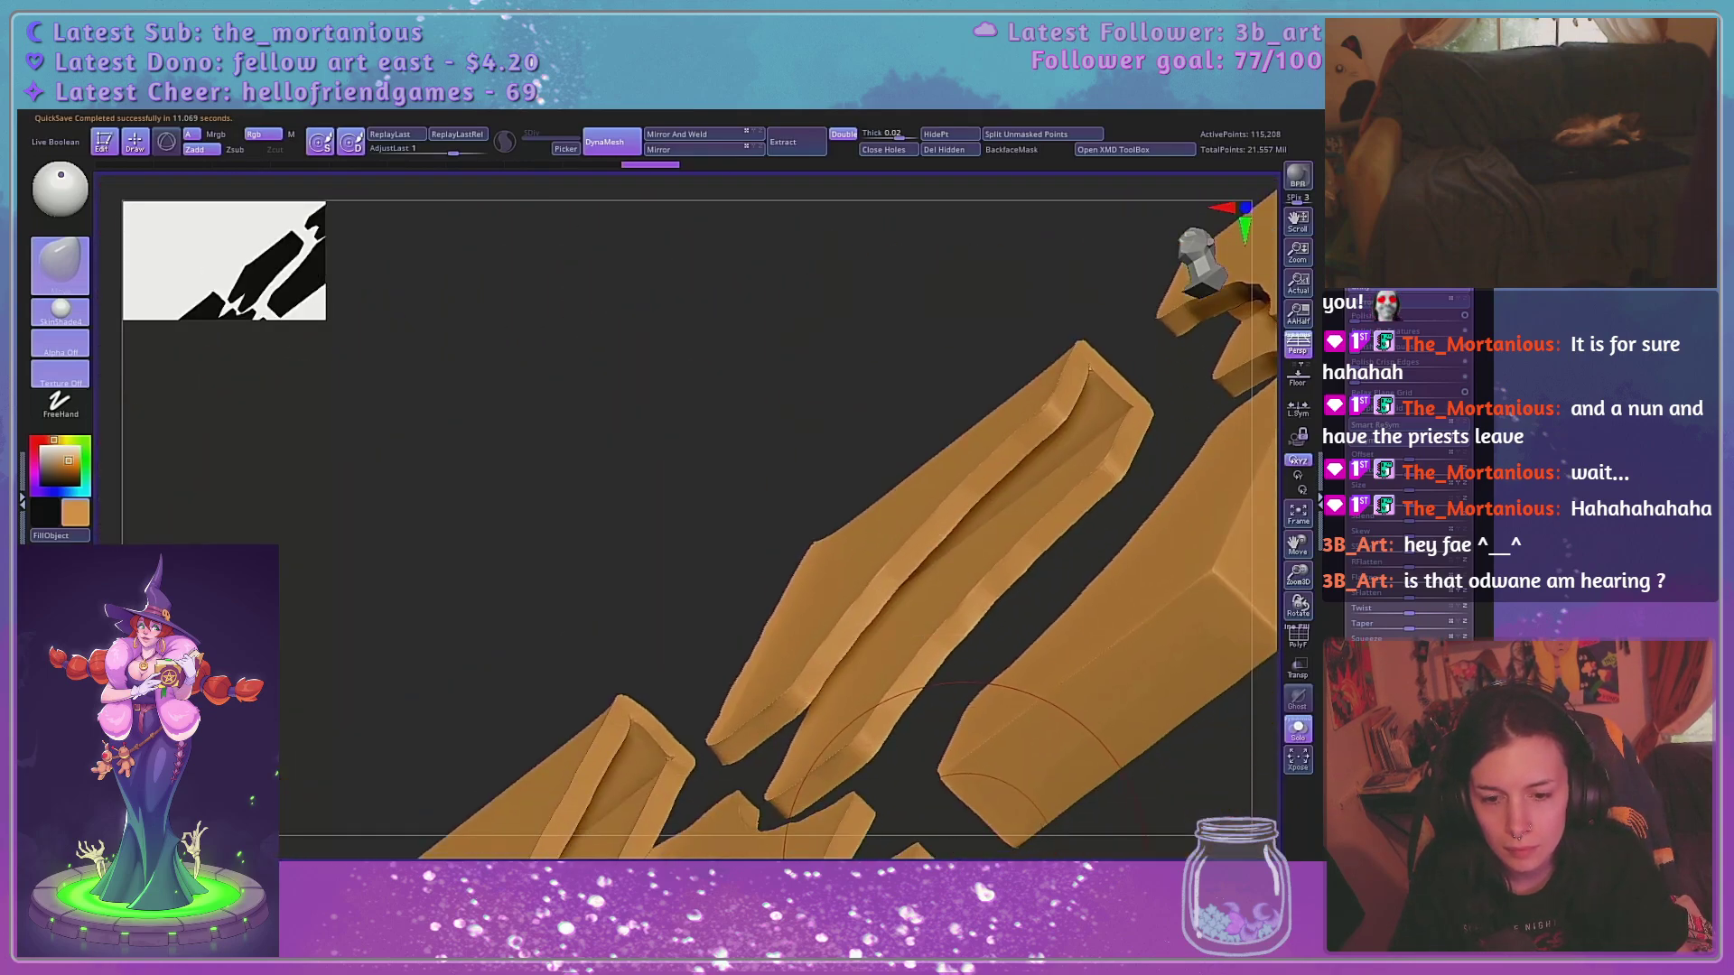
key("alt")
key("space")
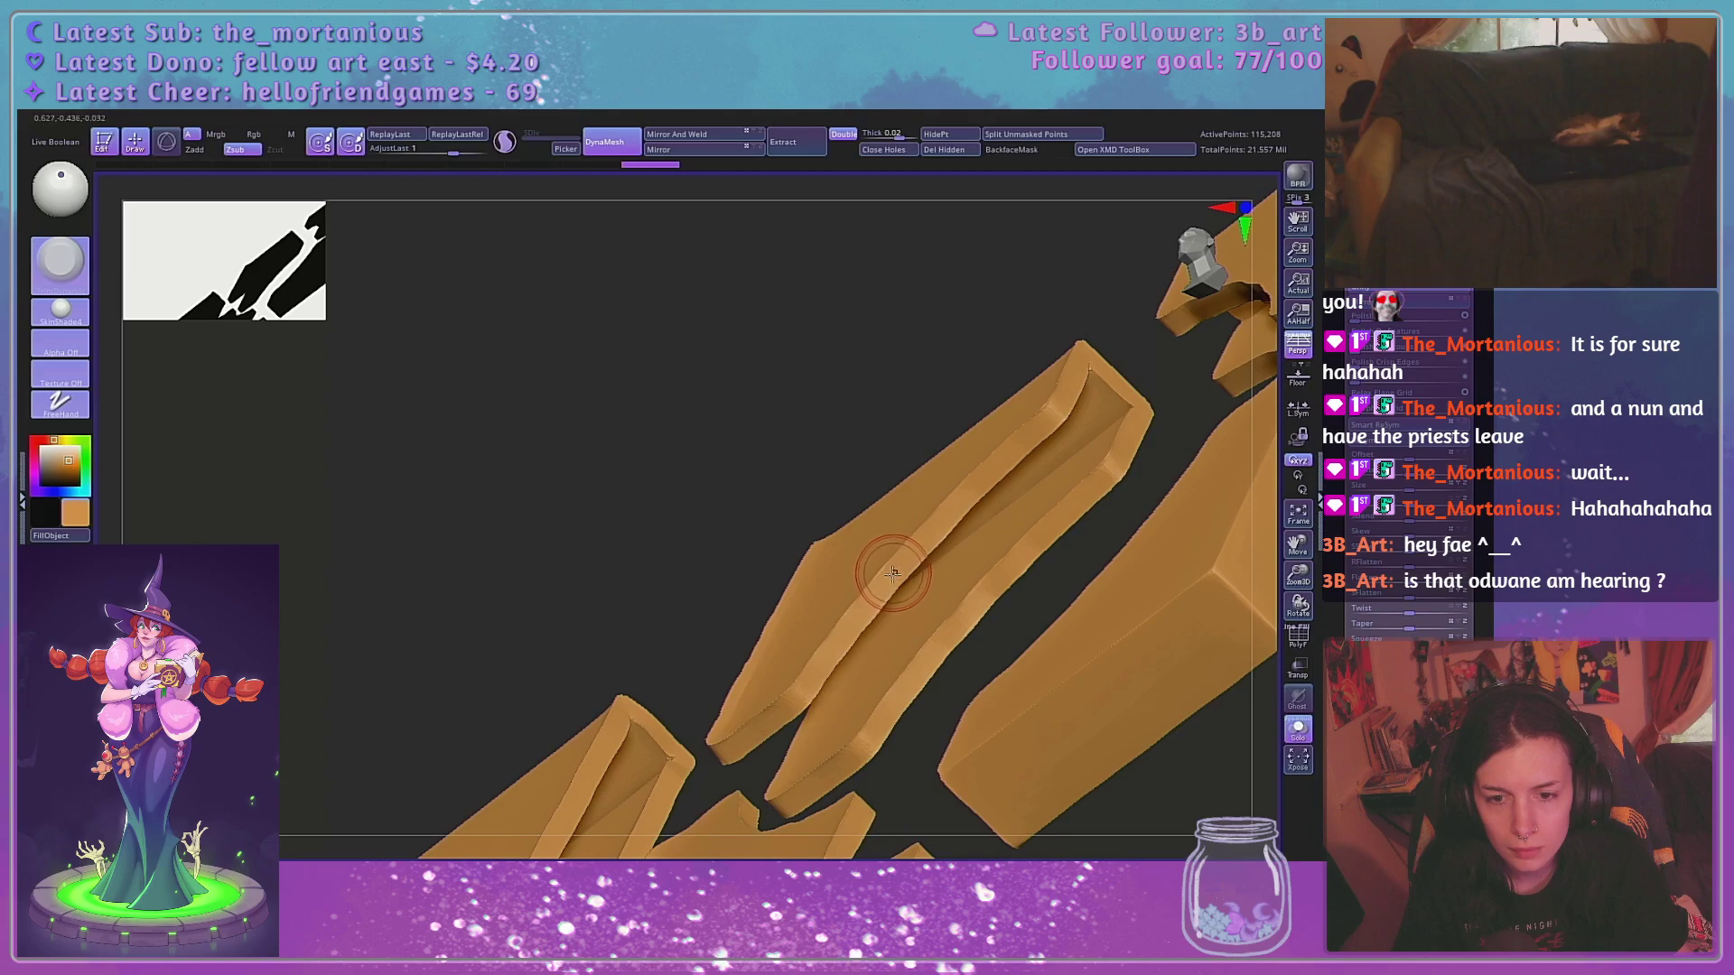
key("space")
left_click_drag(894, 583, 905, 582)
mouse_move(1032, 562)
left_mouse_down()
mouse_move(1046, 645)
mouse_move(1022, 600)
left_mouse_up()
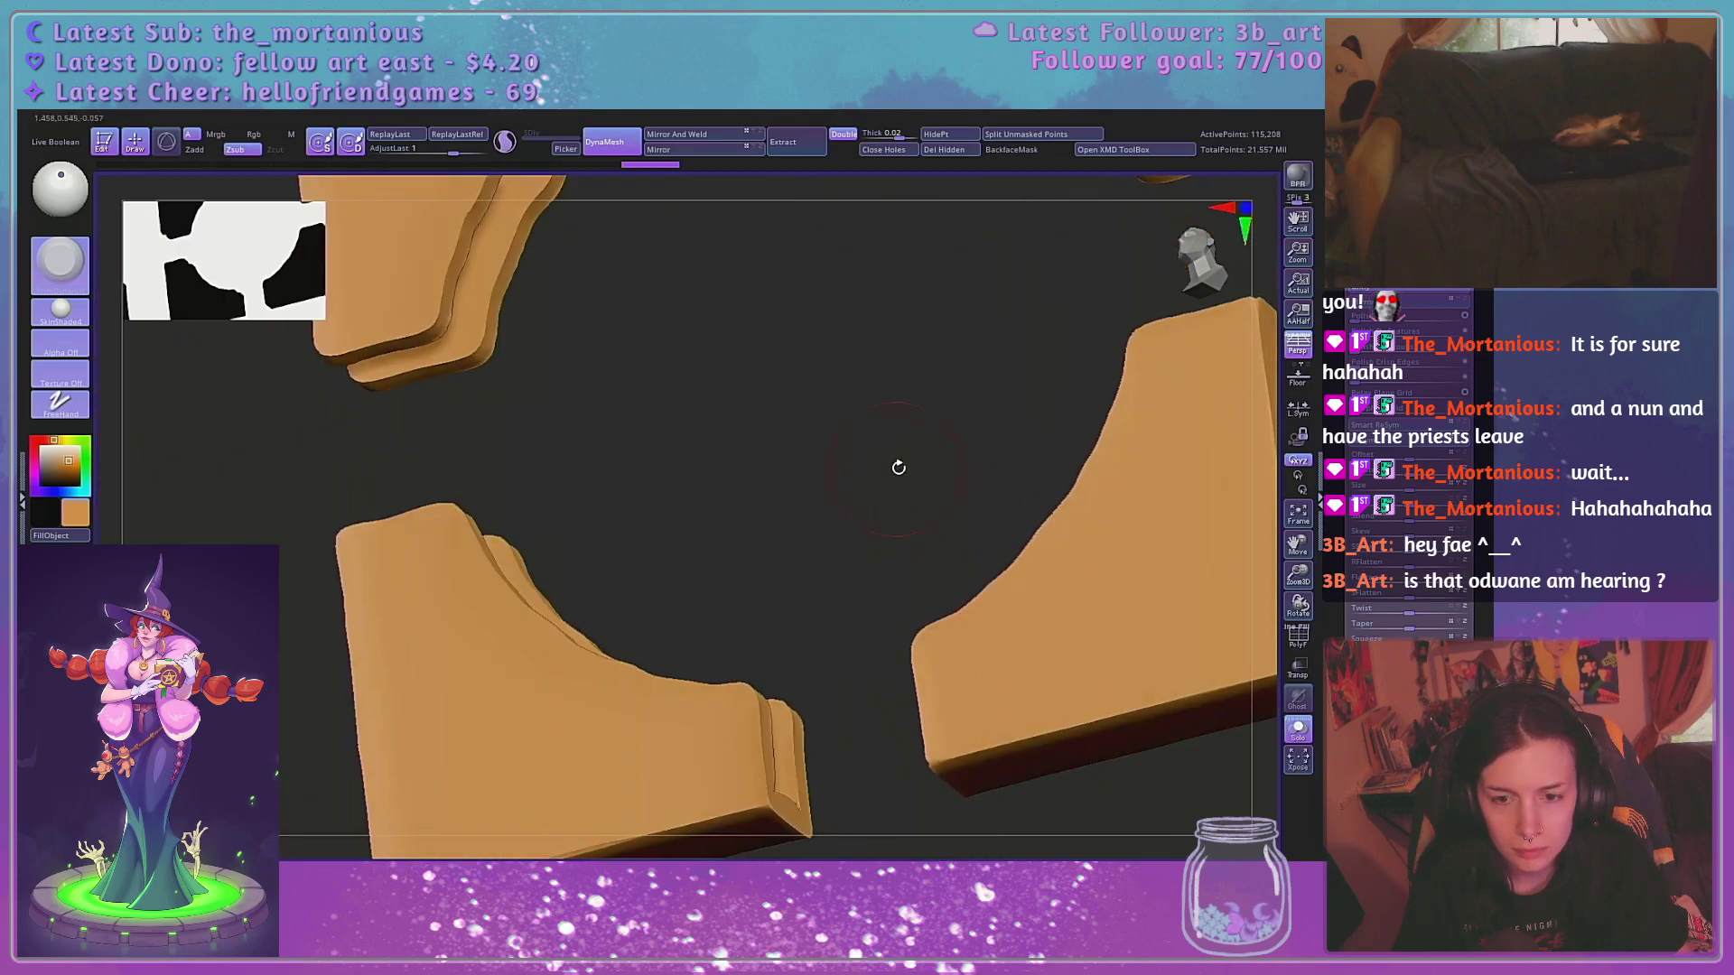
Turn off perspective in front view and even out the inner curve of the upper corner piece beside the spine
left_click_drag(898, 469, 863, 507, "shift")
left_click(1299, 347)
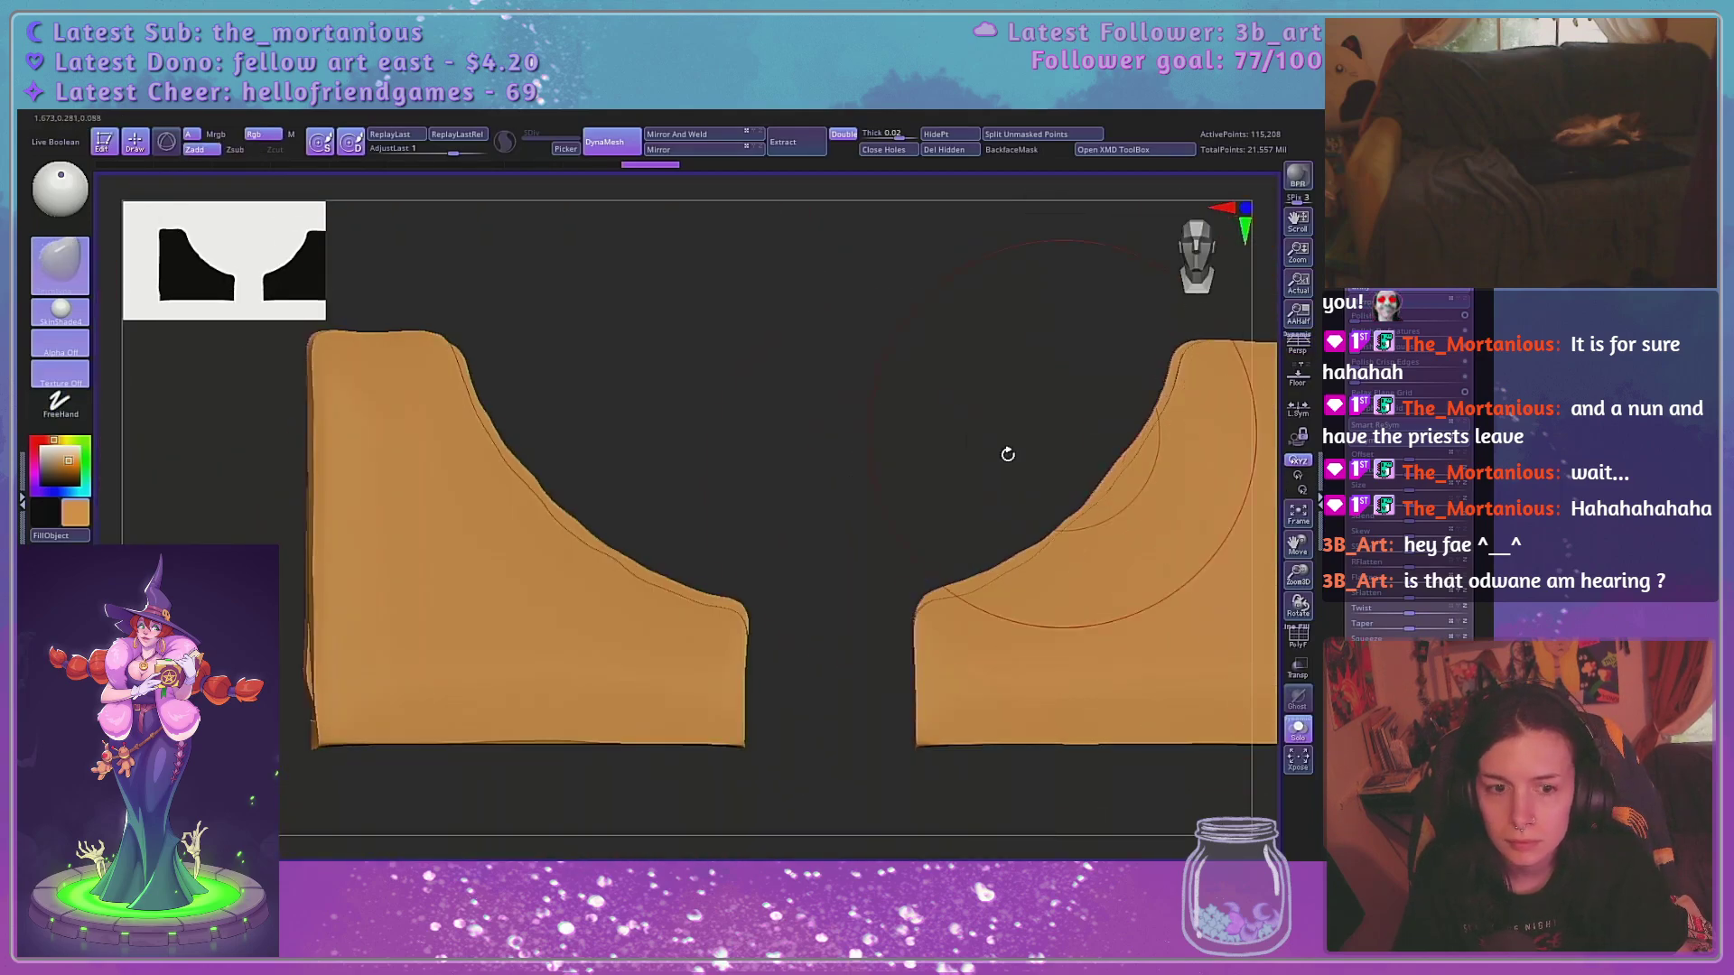
left_click_drag(722, 473, 925, 452, "alt")
key("space")
left_click_drag(802, 493, 787, 493)
right_click_drag(888, 318, 891, 503)
key("space")
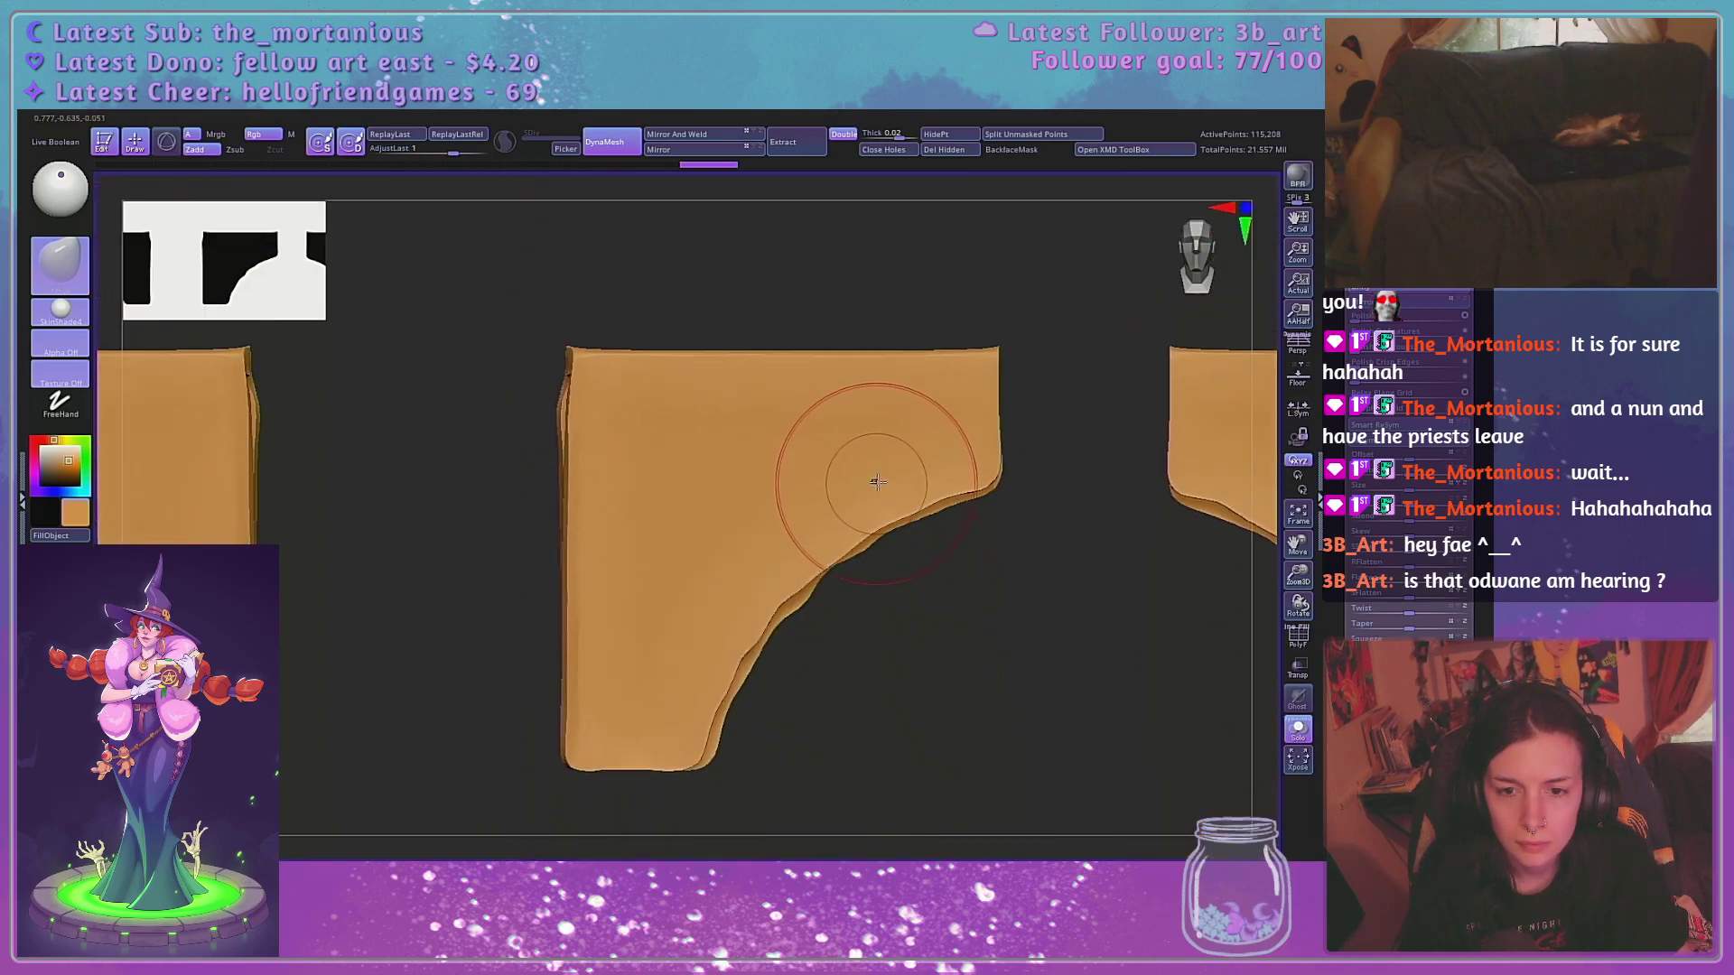
key("space")
left_click_drag(943, 471, 859, 524)
mouse_move(803, 578)
left_mouse_down("shift")
mouse_move(763, 588)
mouse_move(720, 651)
mouse_move(690, 708)
mouse_move(699, 737)
left_mouse_up("shift")
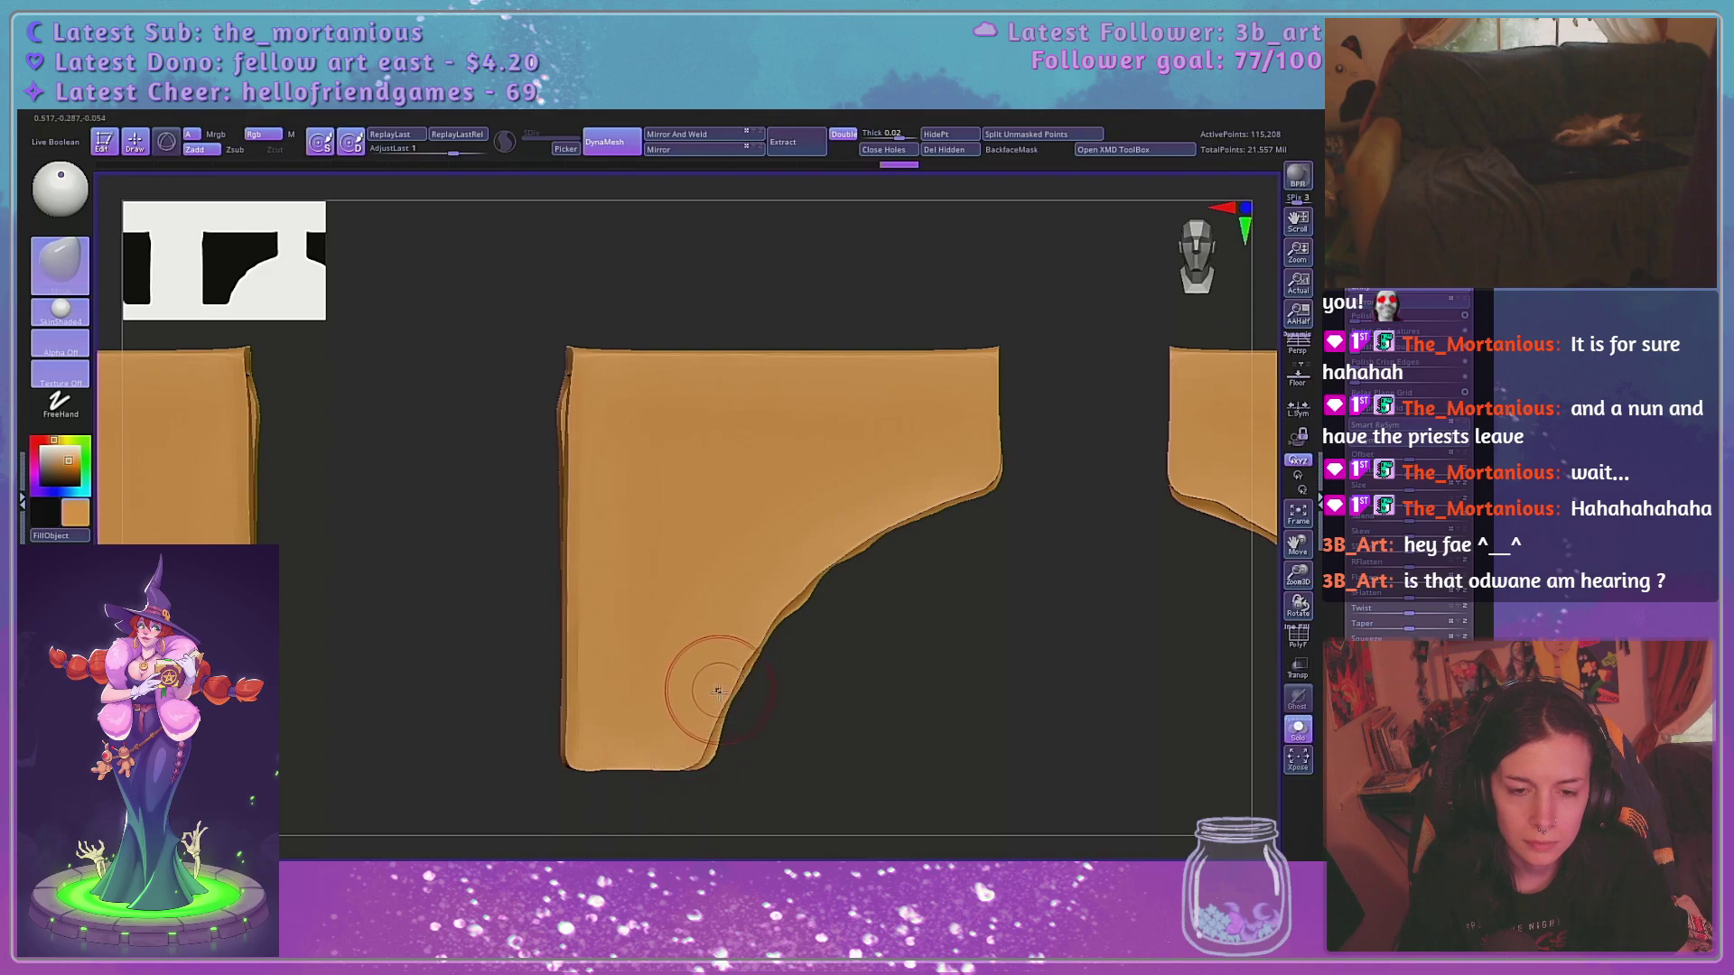
Refine the lower half of that piece's curve with an adjusted brush size and show the rest of the book again
key("space")
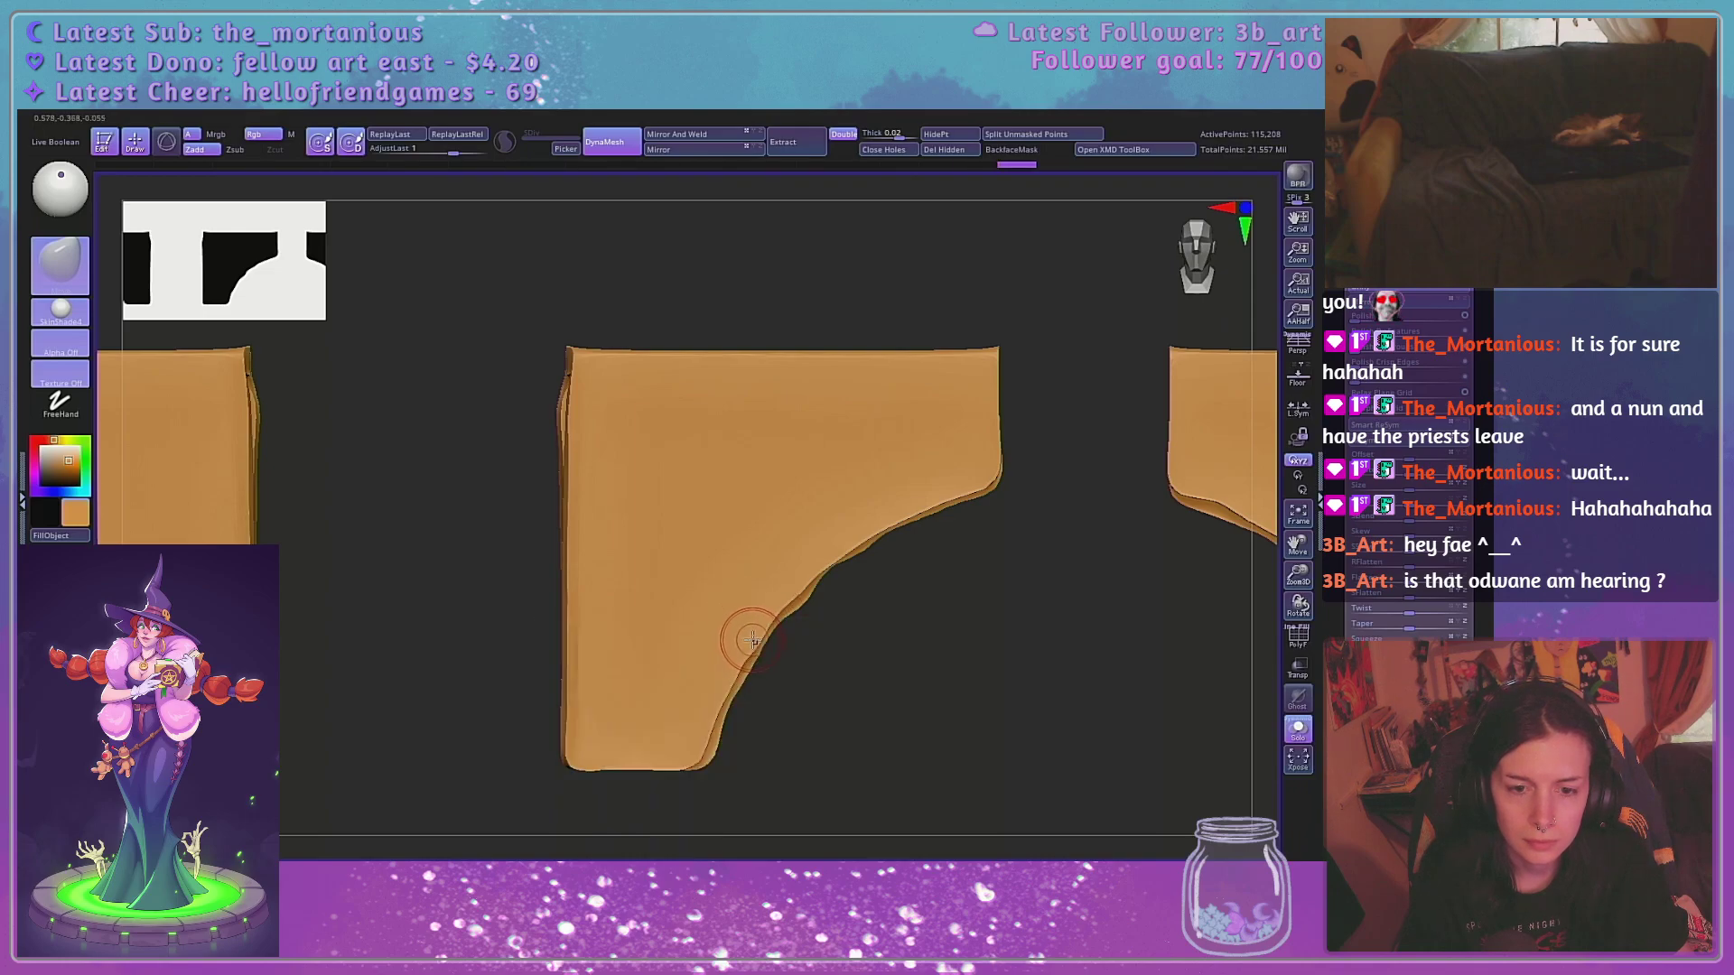
key("space")
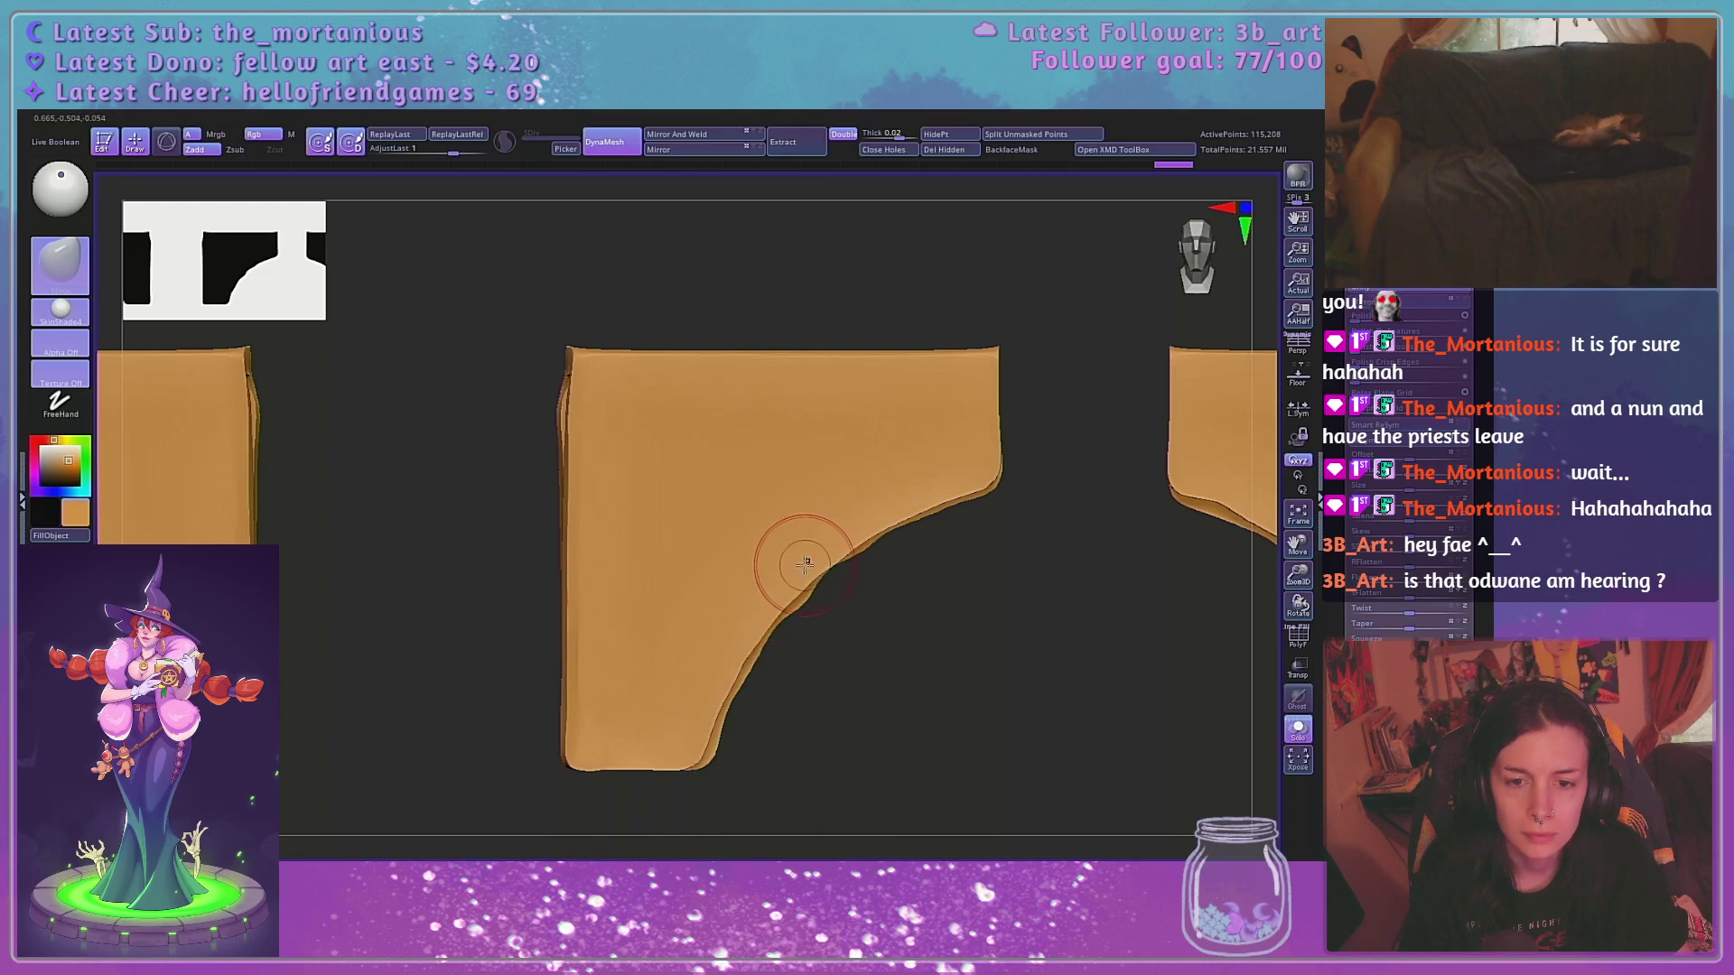
left_click_drag(1015, 631, 864, 608)
left_click(1298, 730)
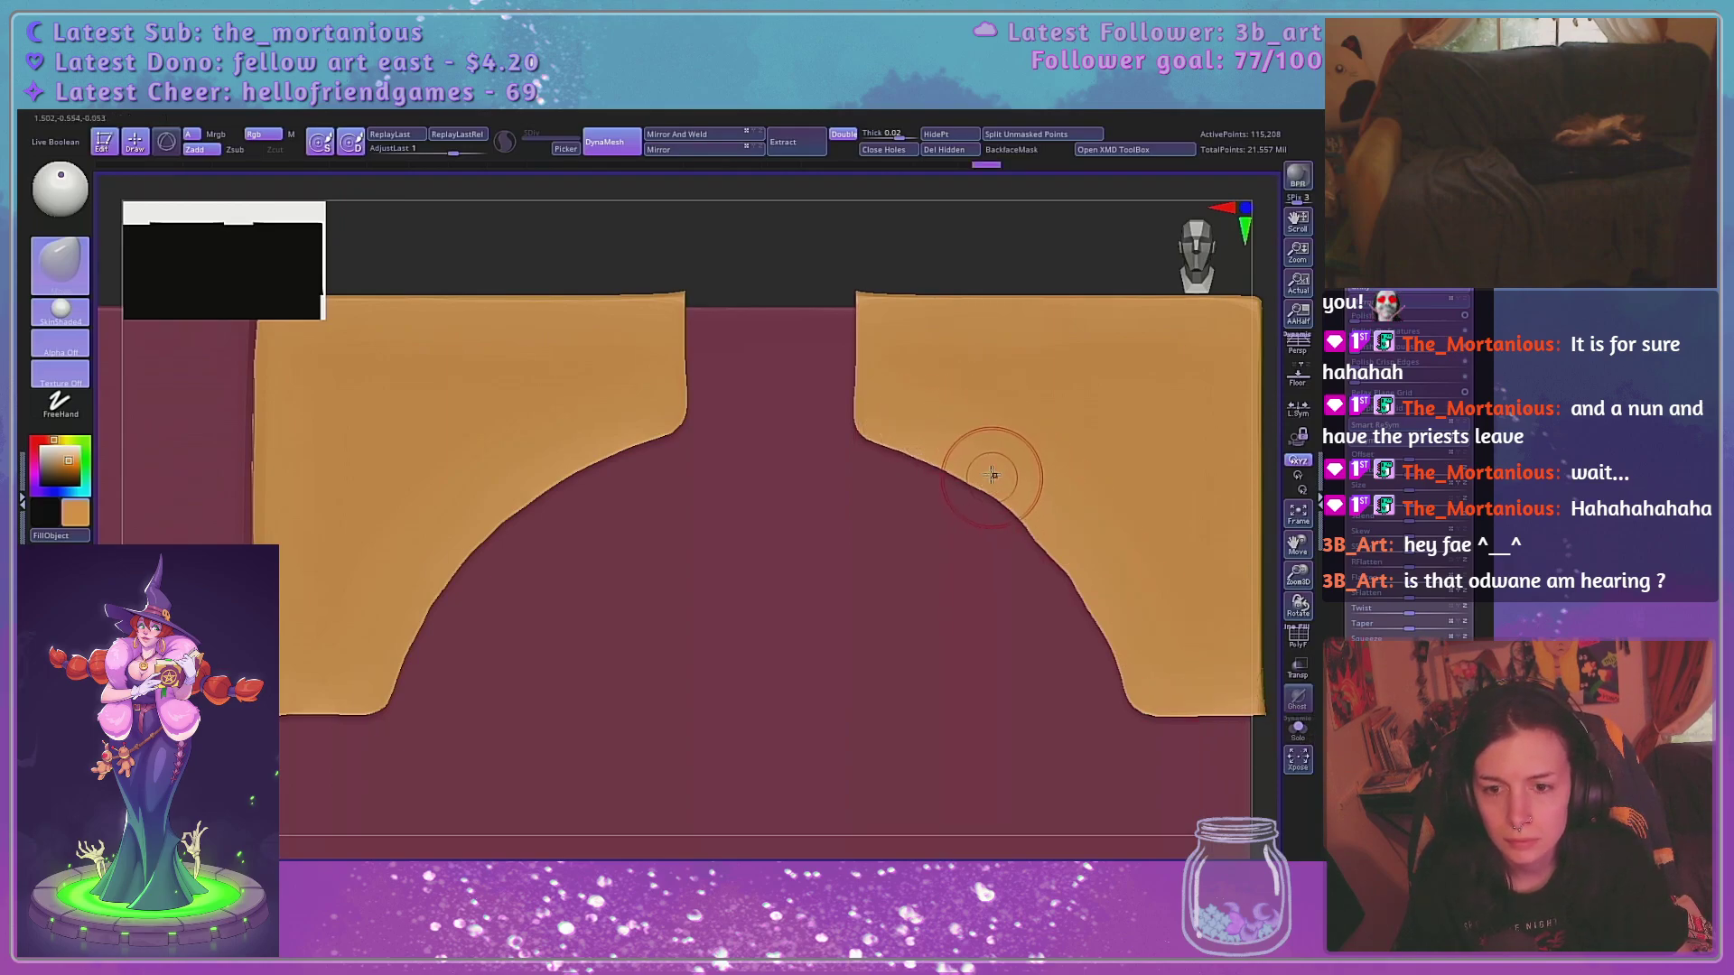
Even out the bumps along the inner curve of the upper outer corner piece
left_click_drag(1012, 490, 1007, 493)
left_click_drag(1075, 553, 1091, 556)
key("space")
mouse_move(1119, 629)
left_mouse_down()
mouse_move(1132, 623)
mouse_move(1119, 636)
mouse_move(1138, 671)
left_mouse_up()
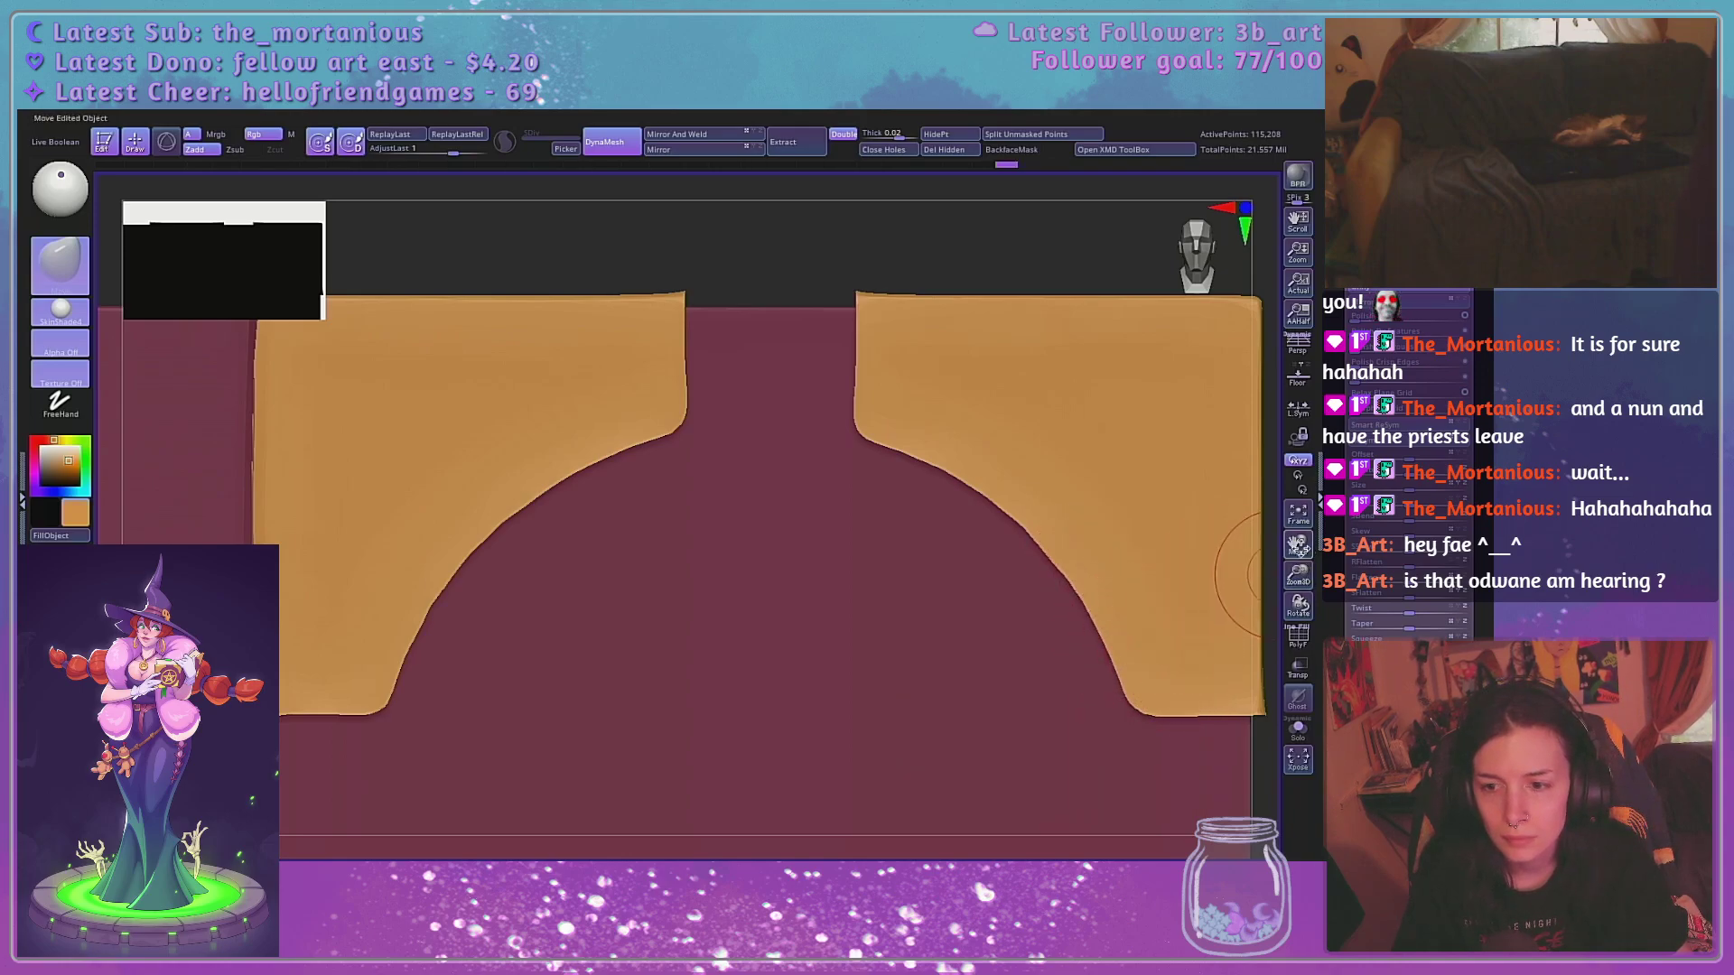
Try reshaping the lower stretch of the curve on the lower corner piece beside the spine, undoing unwanted strokes
mouse_move(1298, 546)
left_mouse_down()
mouse_move(1392, 138)
mouse_move(1341, 355)
left_mouse_up()
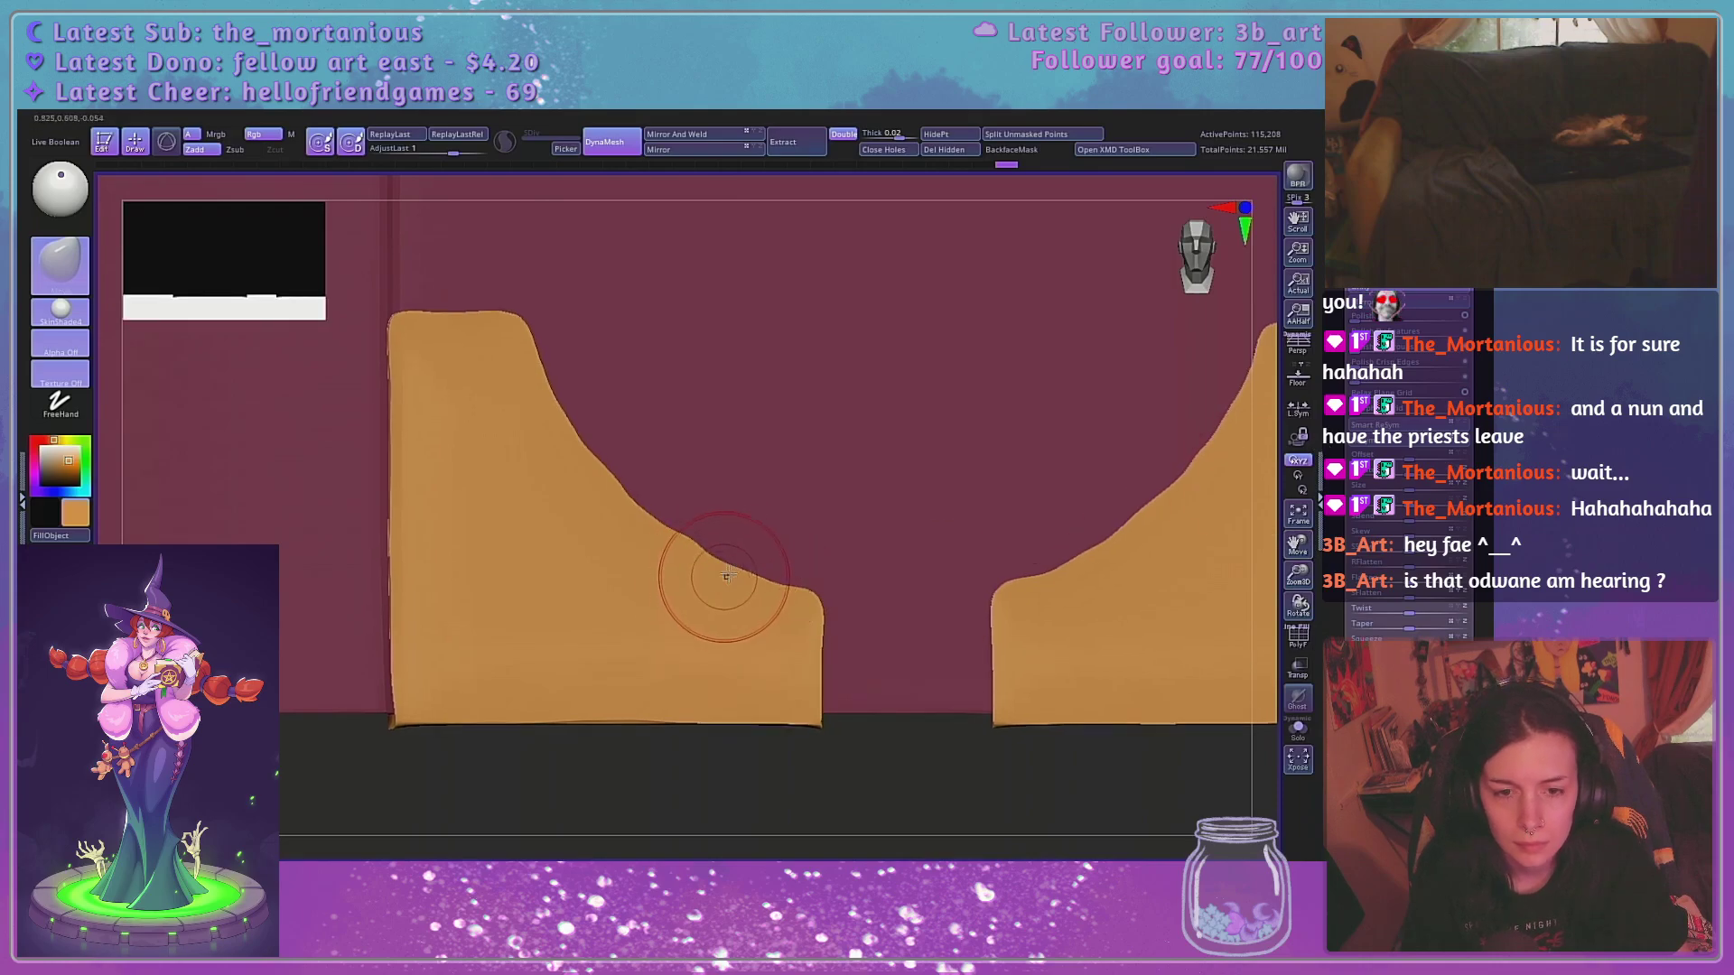
left_click_drag(723, 579, 685, 547)
key("ctrl+z")
key("space")
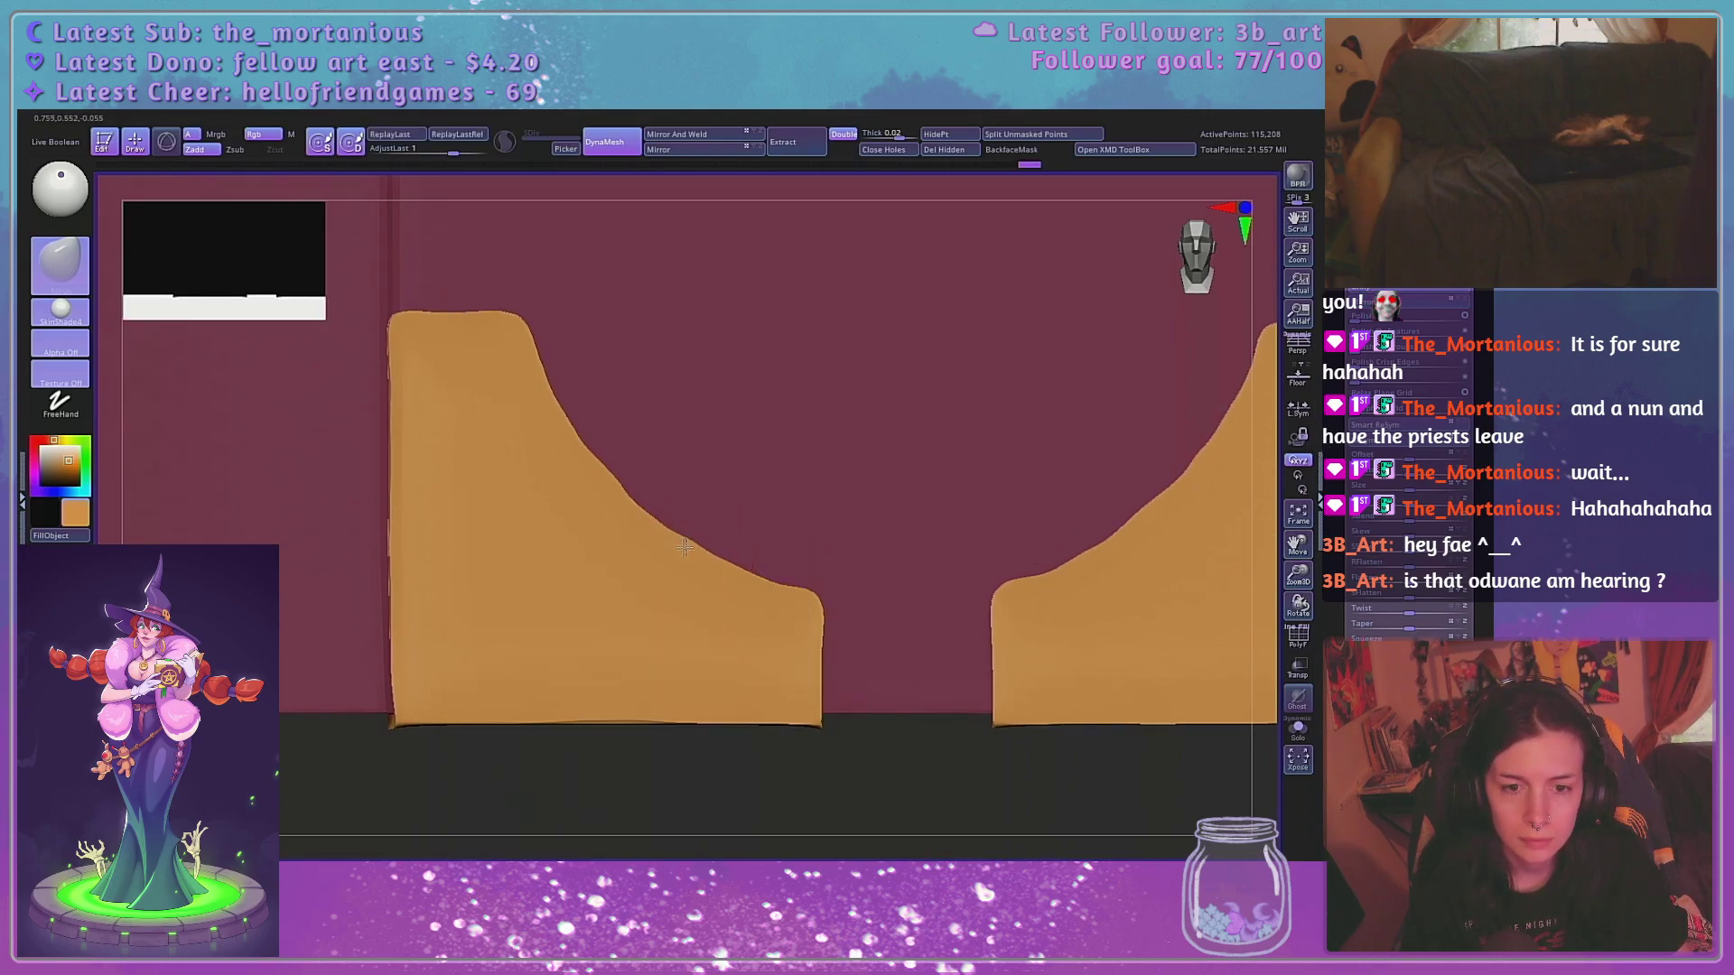
mouse_move(762, 588)
left_mouse_down()
mouse_move(623, 513)
mouse_move(657, 529)
left_mouse_up()
key("space")
key("ctrl+z")
Smooth the upper and middle parts of that lower piece's curve and soften its rounded tip
left_click_drag(566, 444, 543, 389)
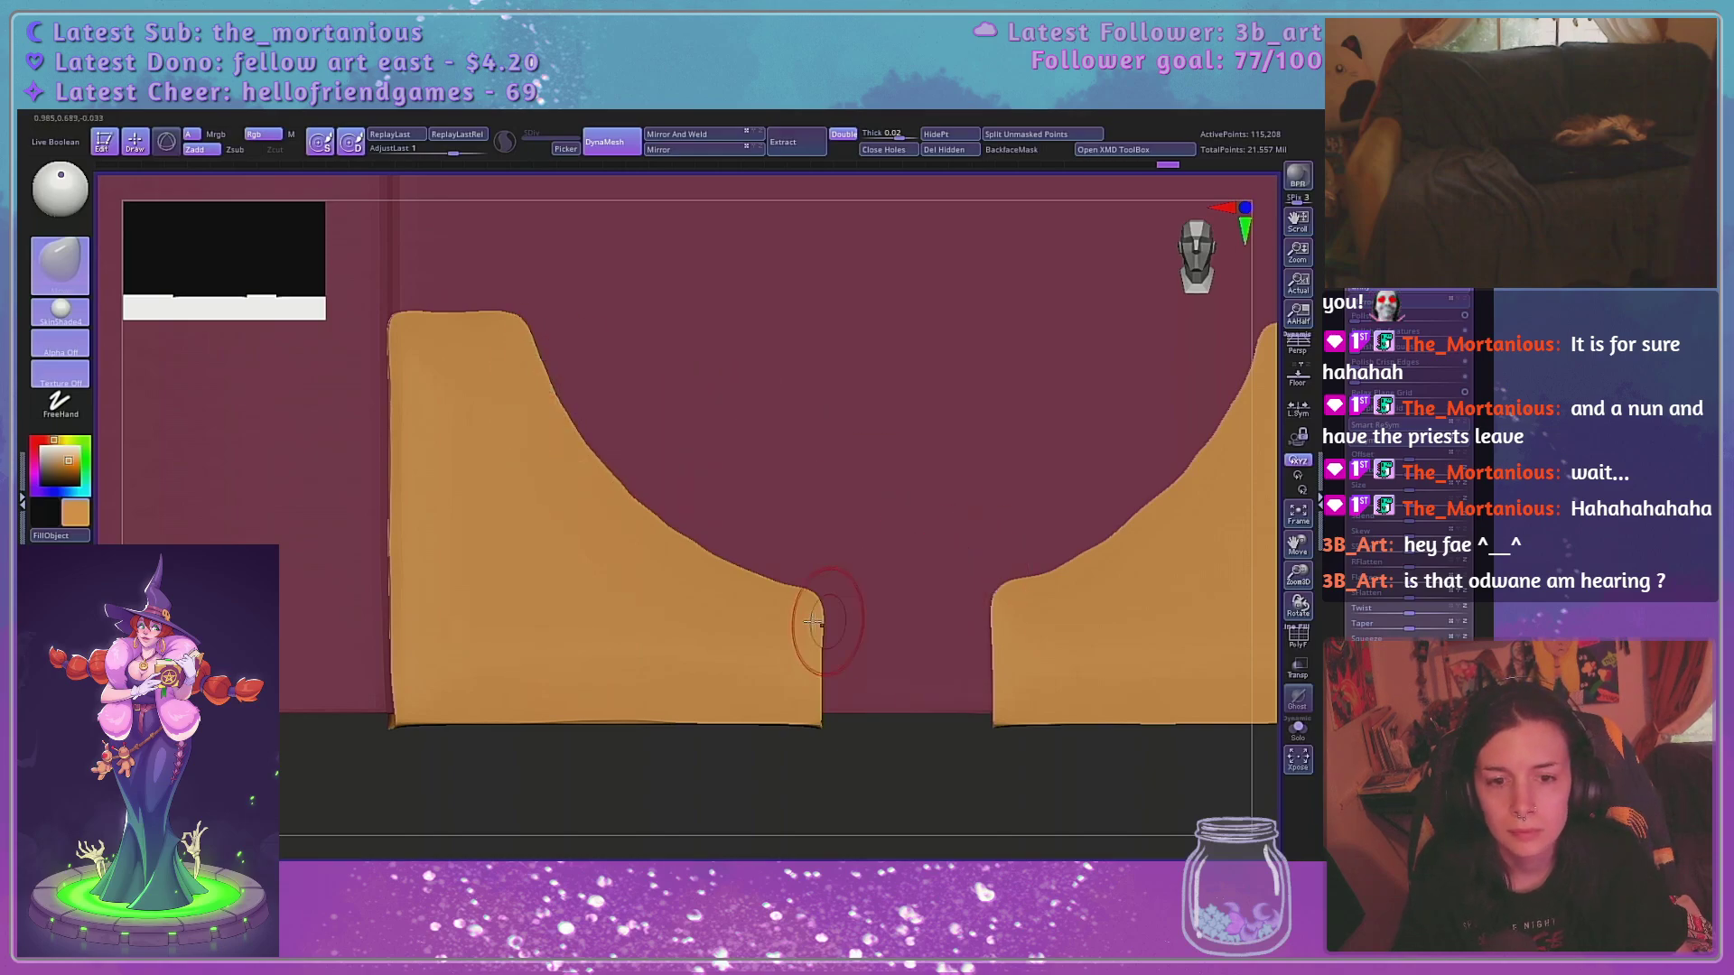
key("space")
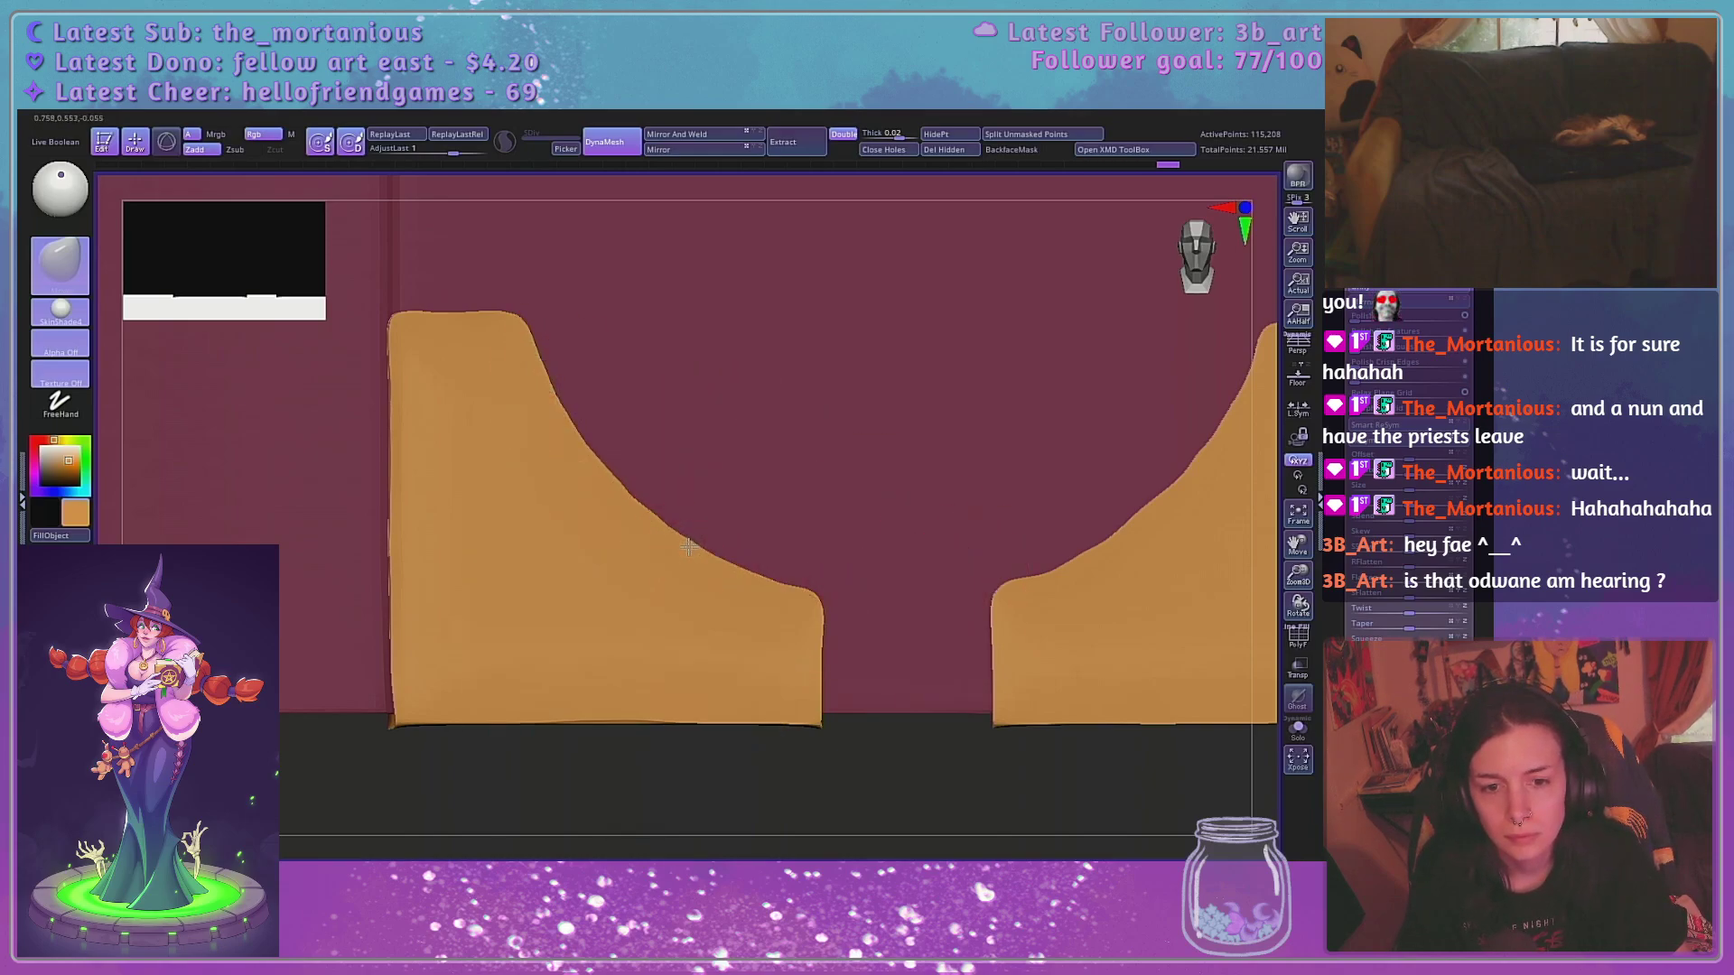
left_click_drag(654, 520, 636, 492, "shift")
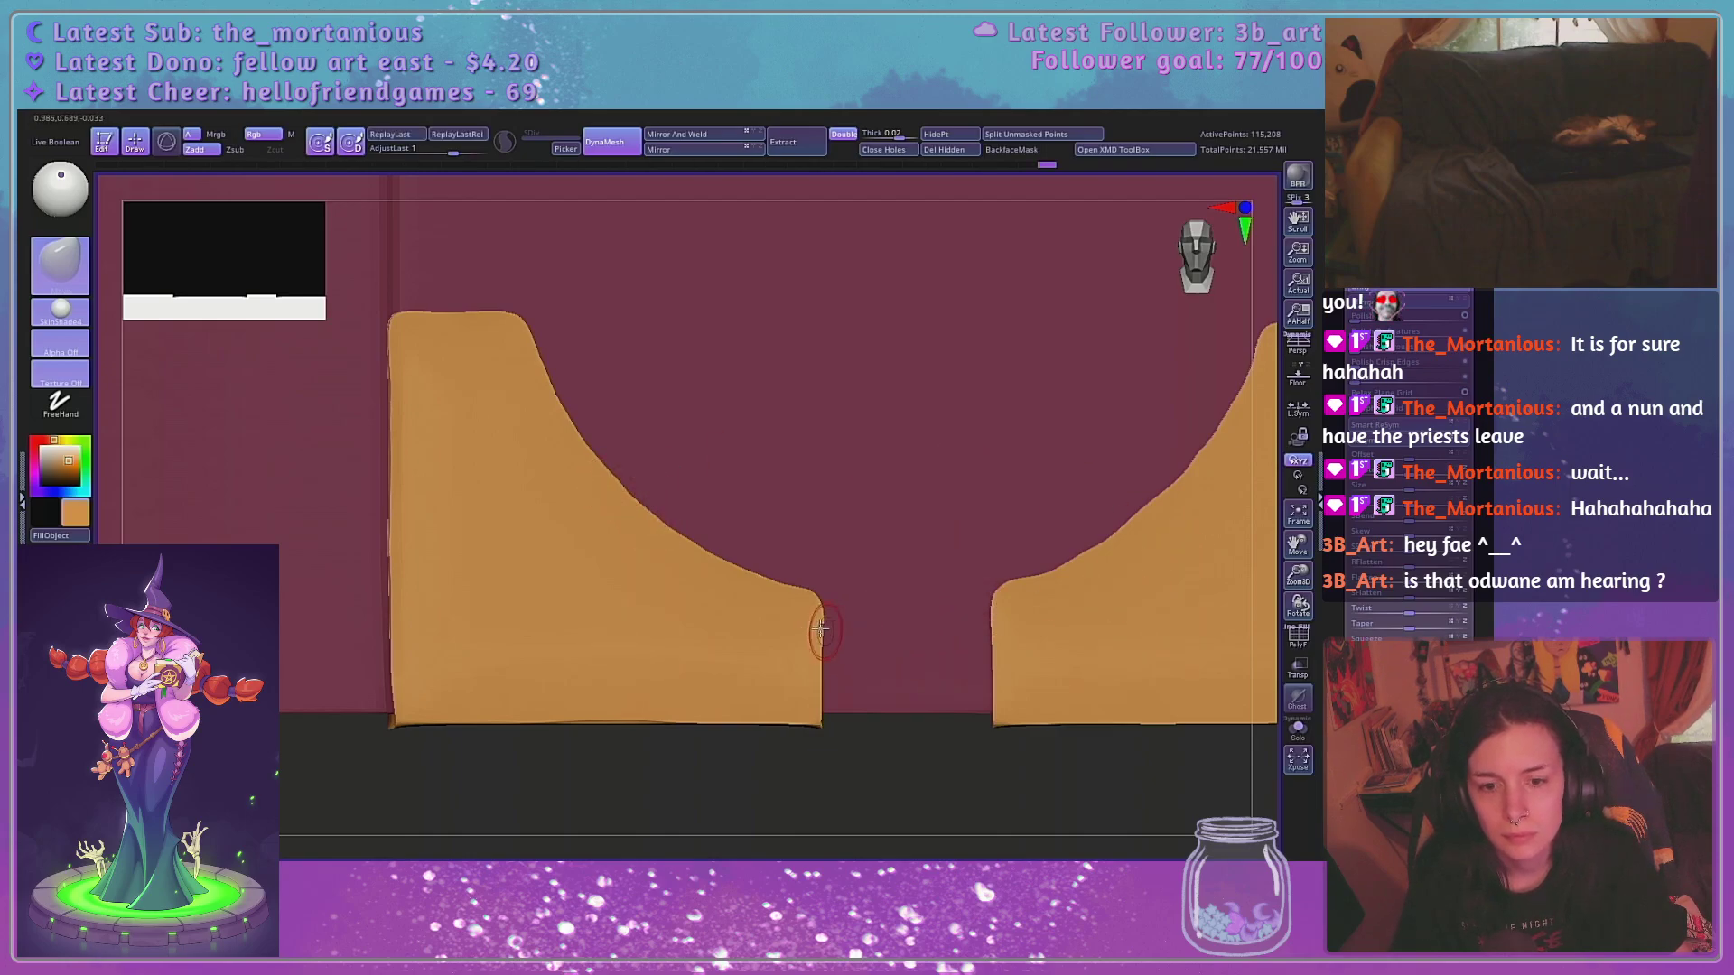
key("space")
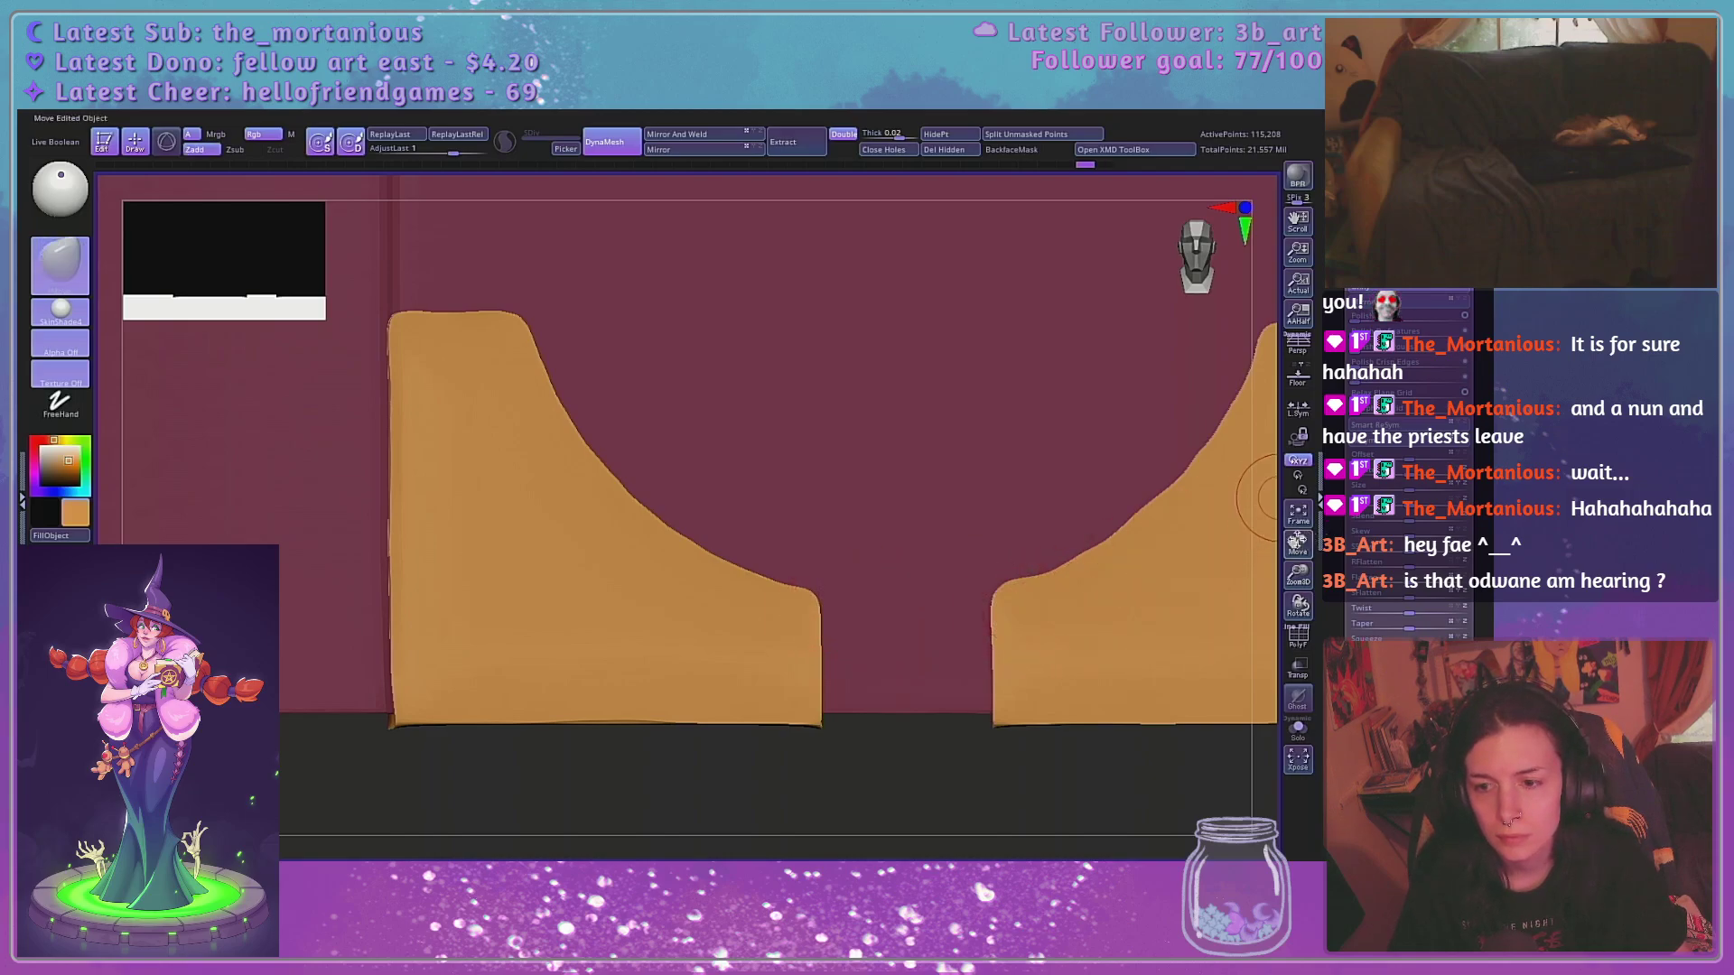
Smooth the bumps along the lower and middle stretches of the inner curve on the lower outer corner piece
left_click_drag(1298, 542, 1228, 762)
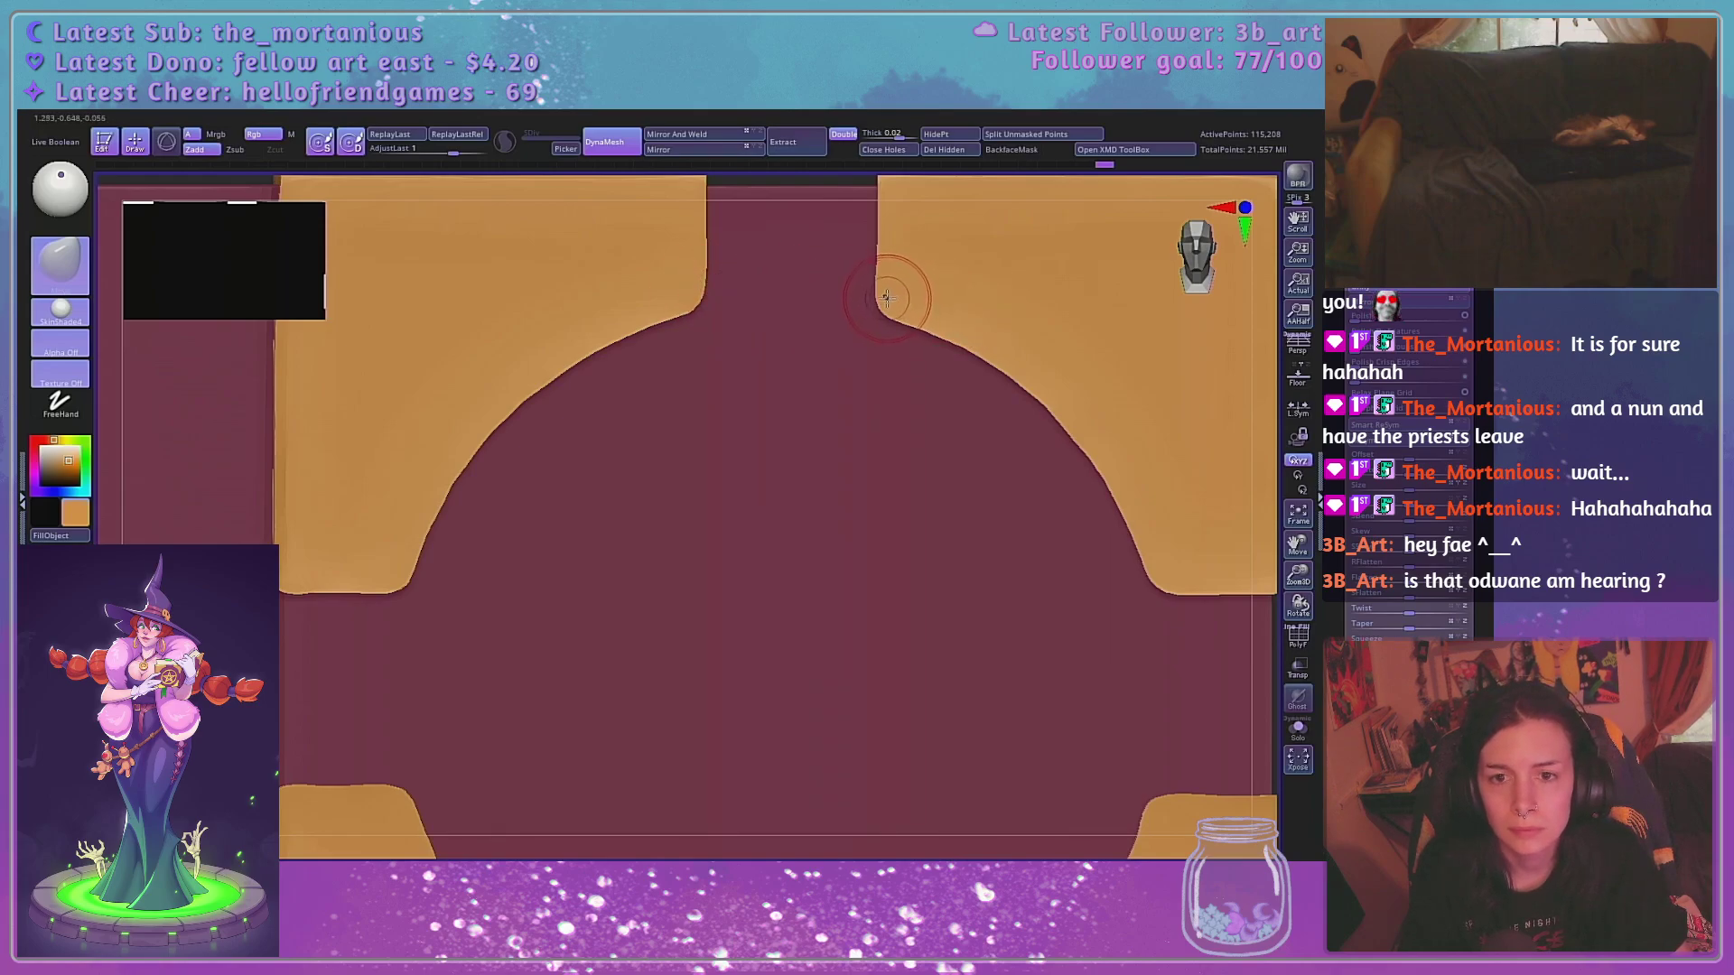
left_click_drag(1298, 544, 1104, 31)
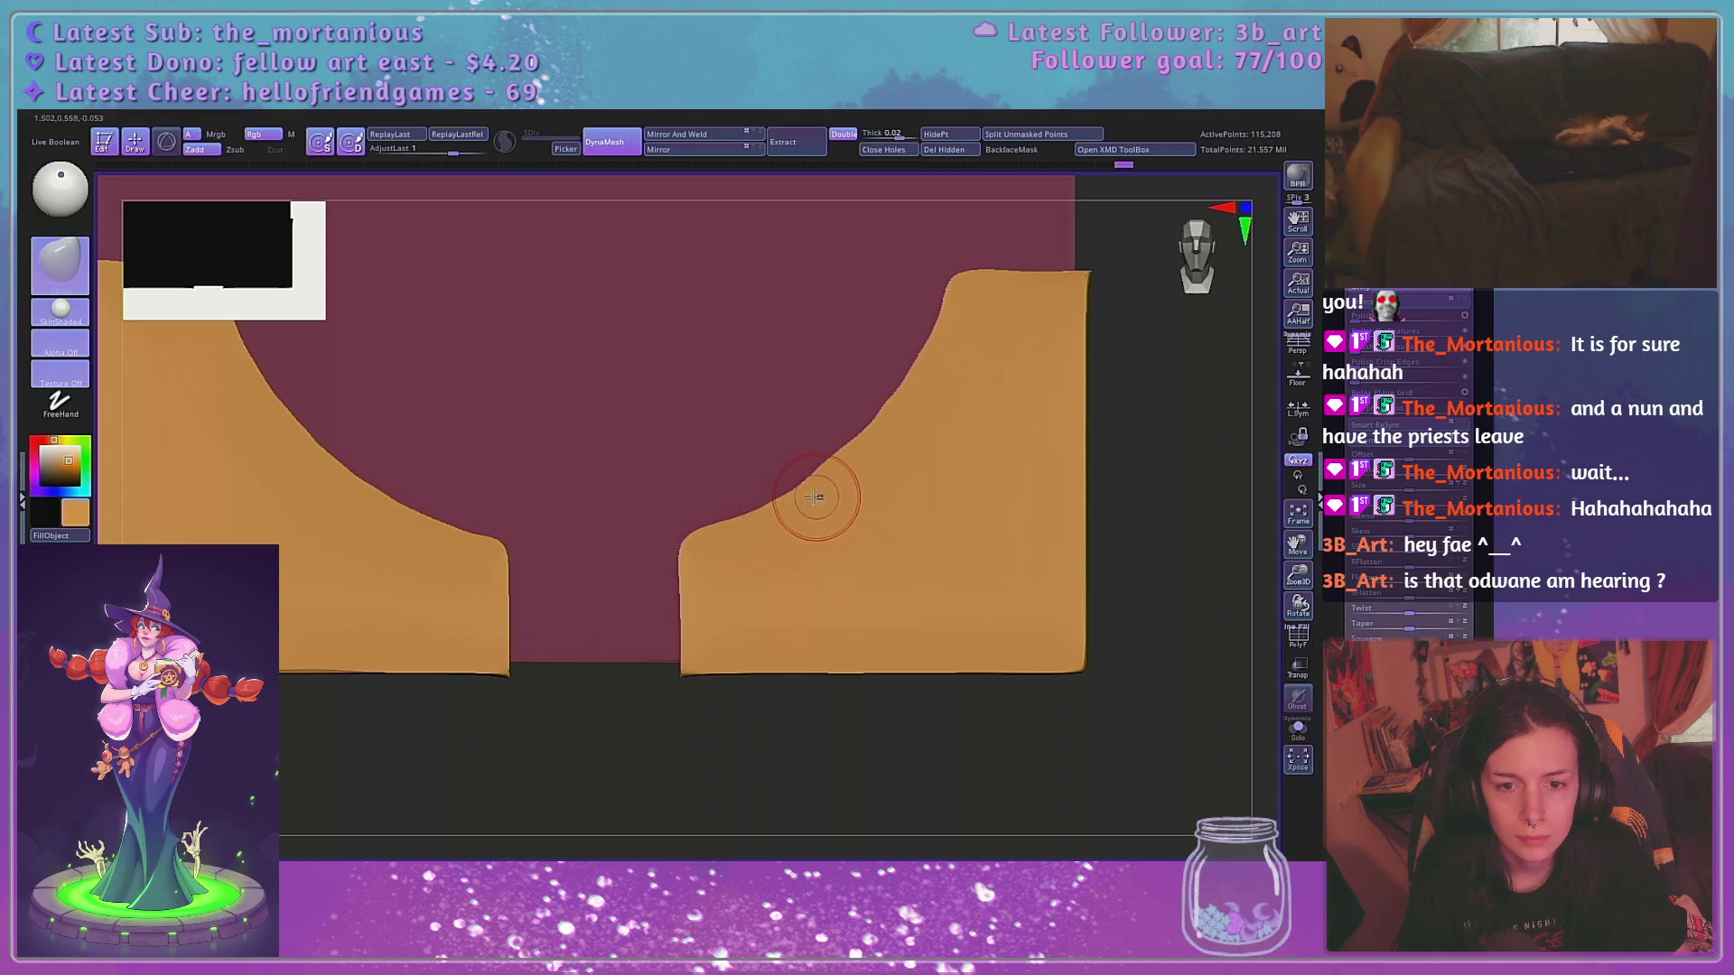
left_click_drag(778, 517, 773, 512)
left_click_drag(762, 531, 759, 523)
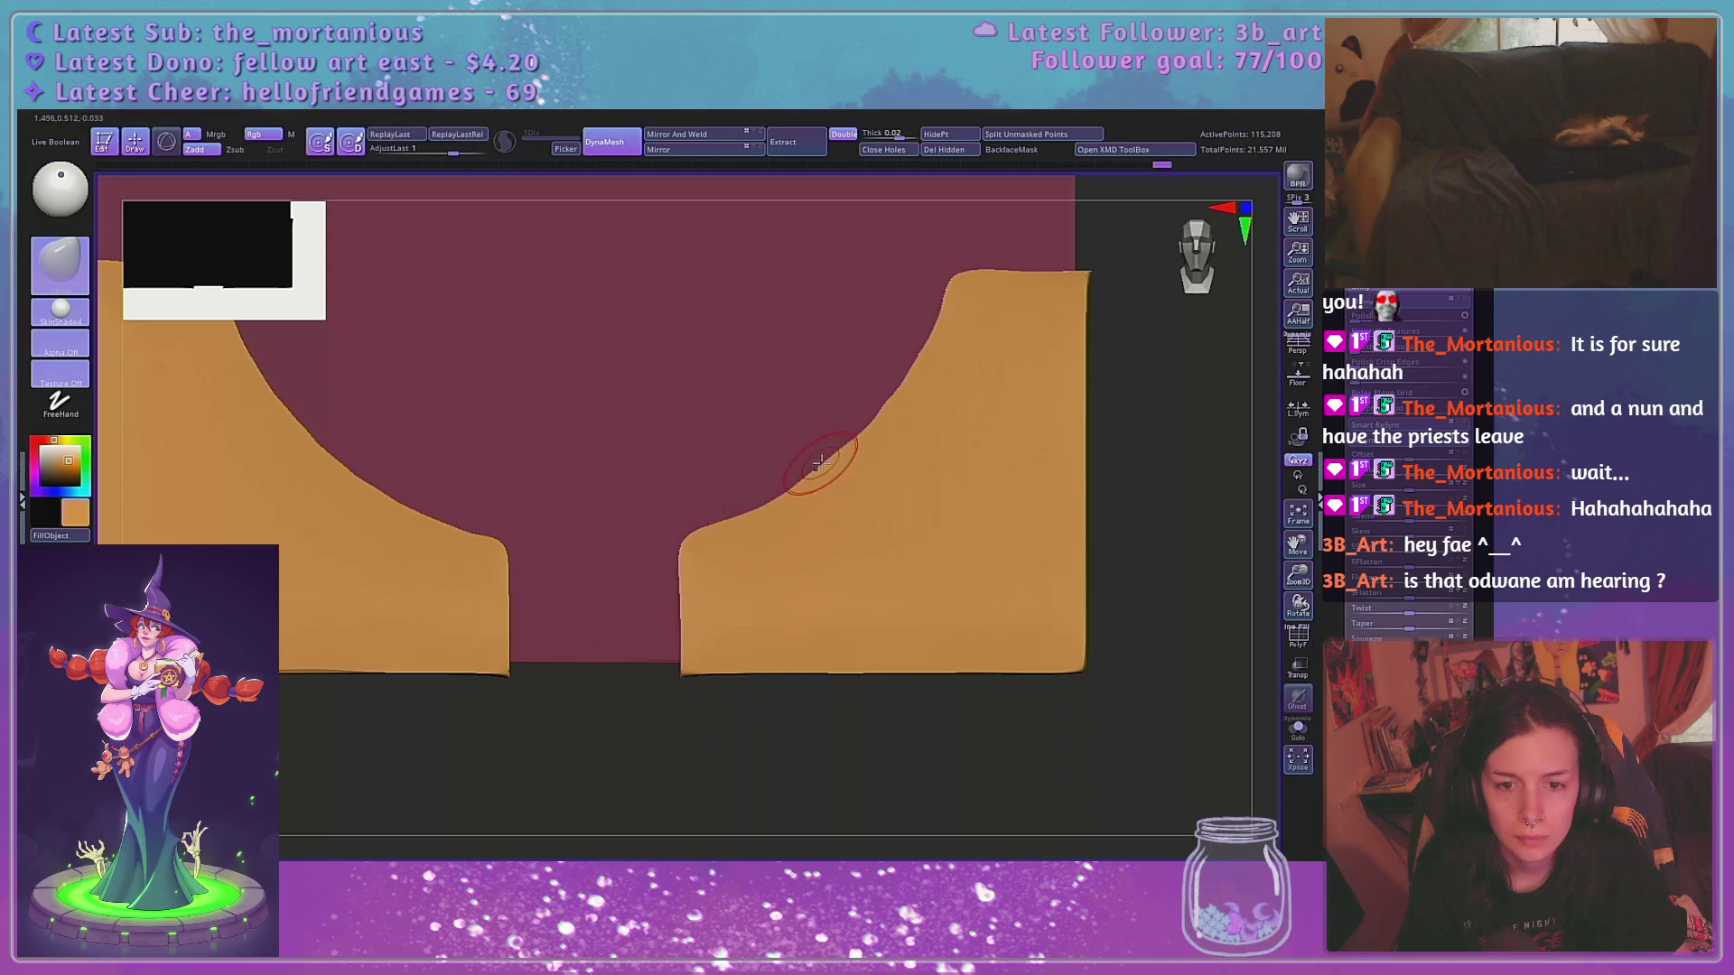
mouse_move(881, 438)
left_mouse_down()
mouse_move(919, 376)
mouse_move(888, 418)
left_mouse_up()
key("space")
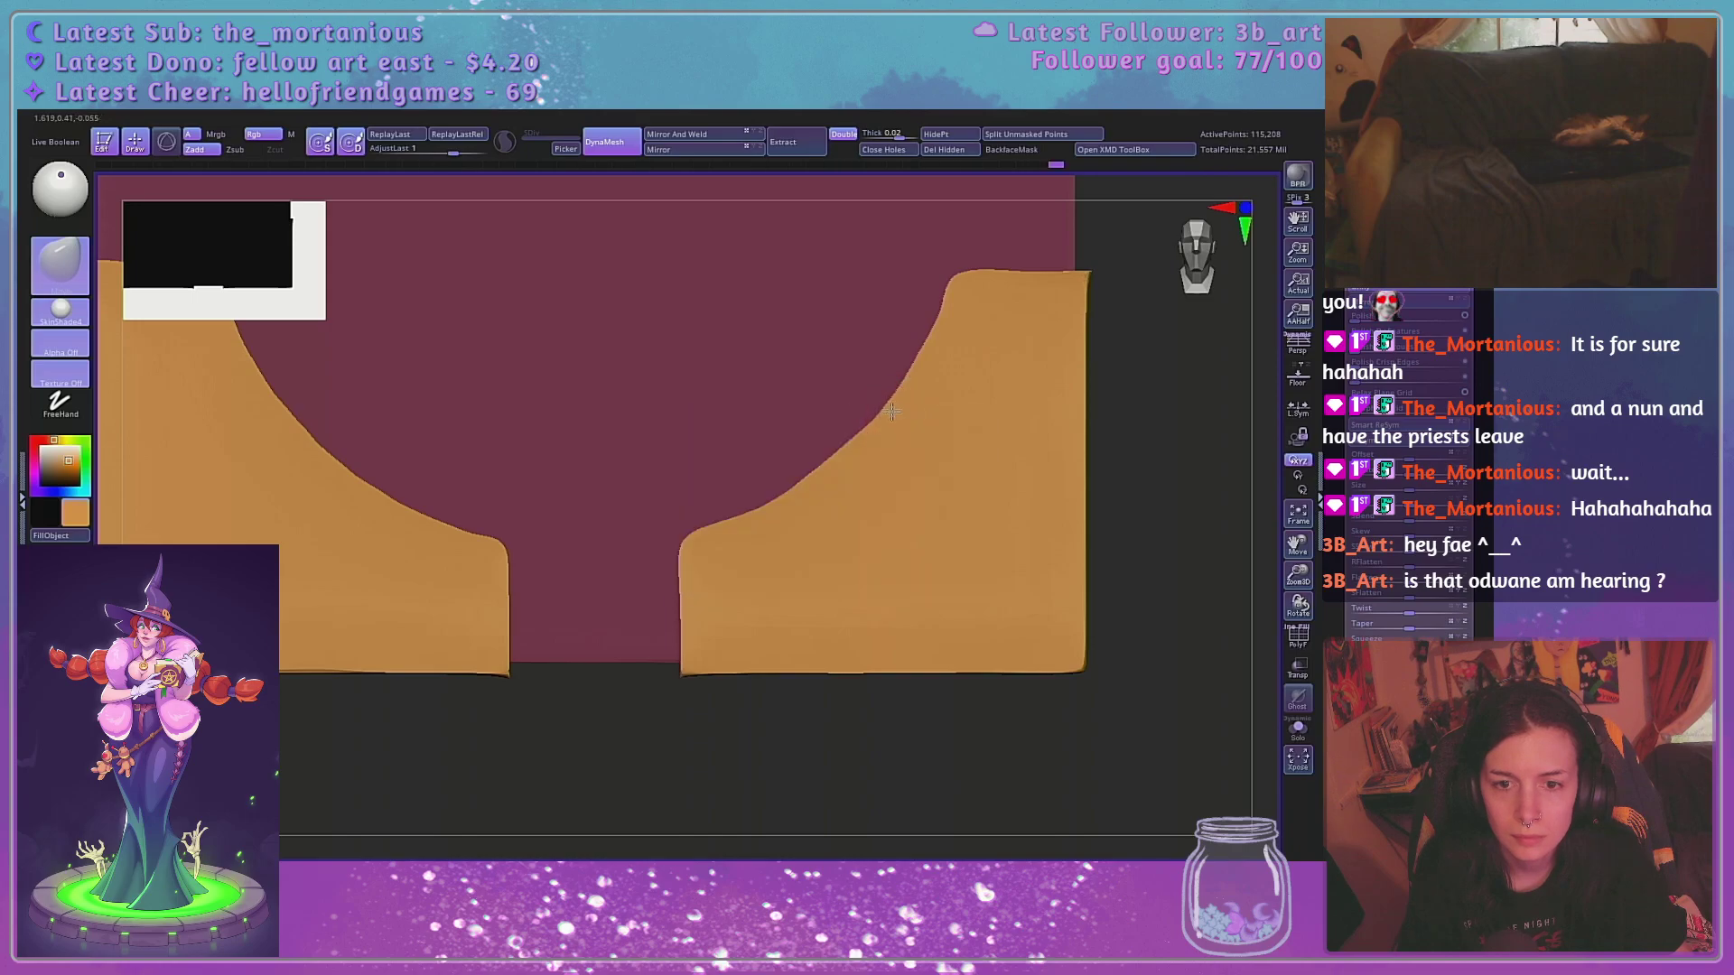
Adjust the brush size and even out the whole inner curve of the lower outer corner piece up to its tip
left_click_drag(1208, 401, 1203, 475, "alt")
key("space")
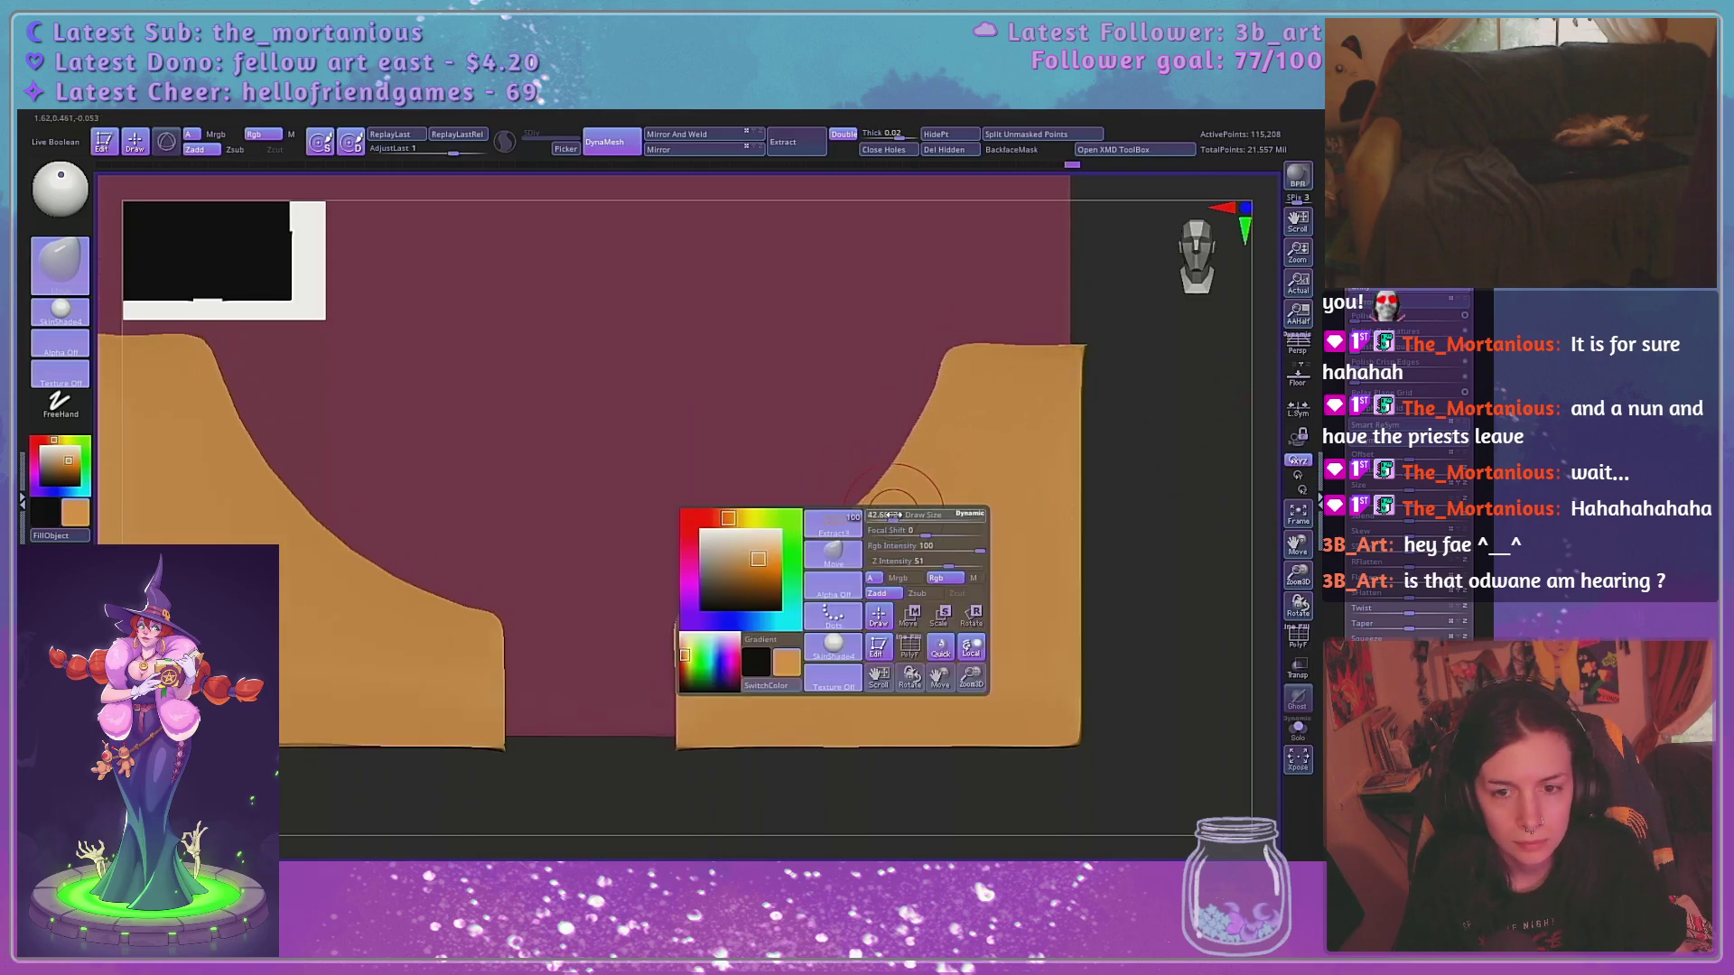
key("space")
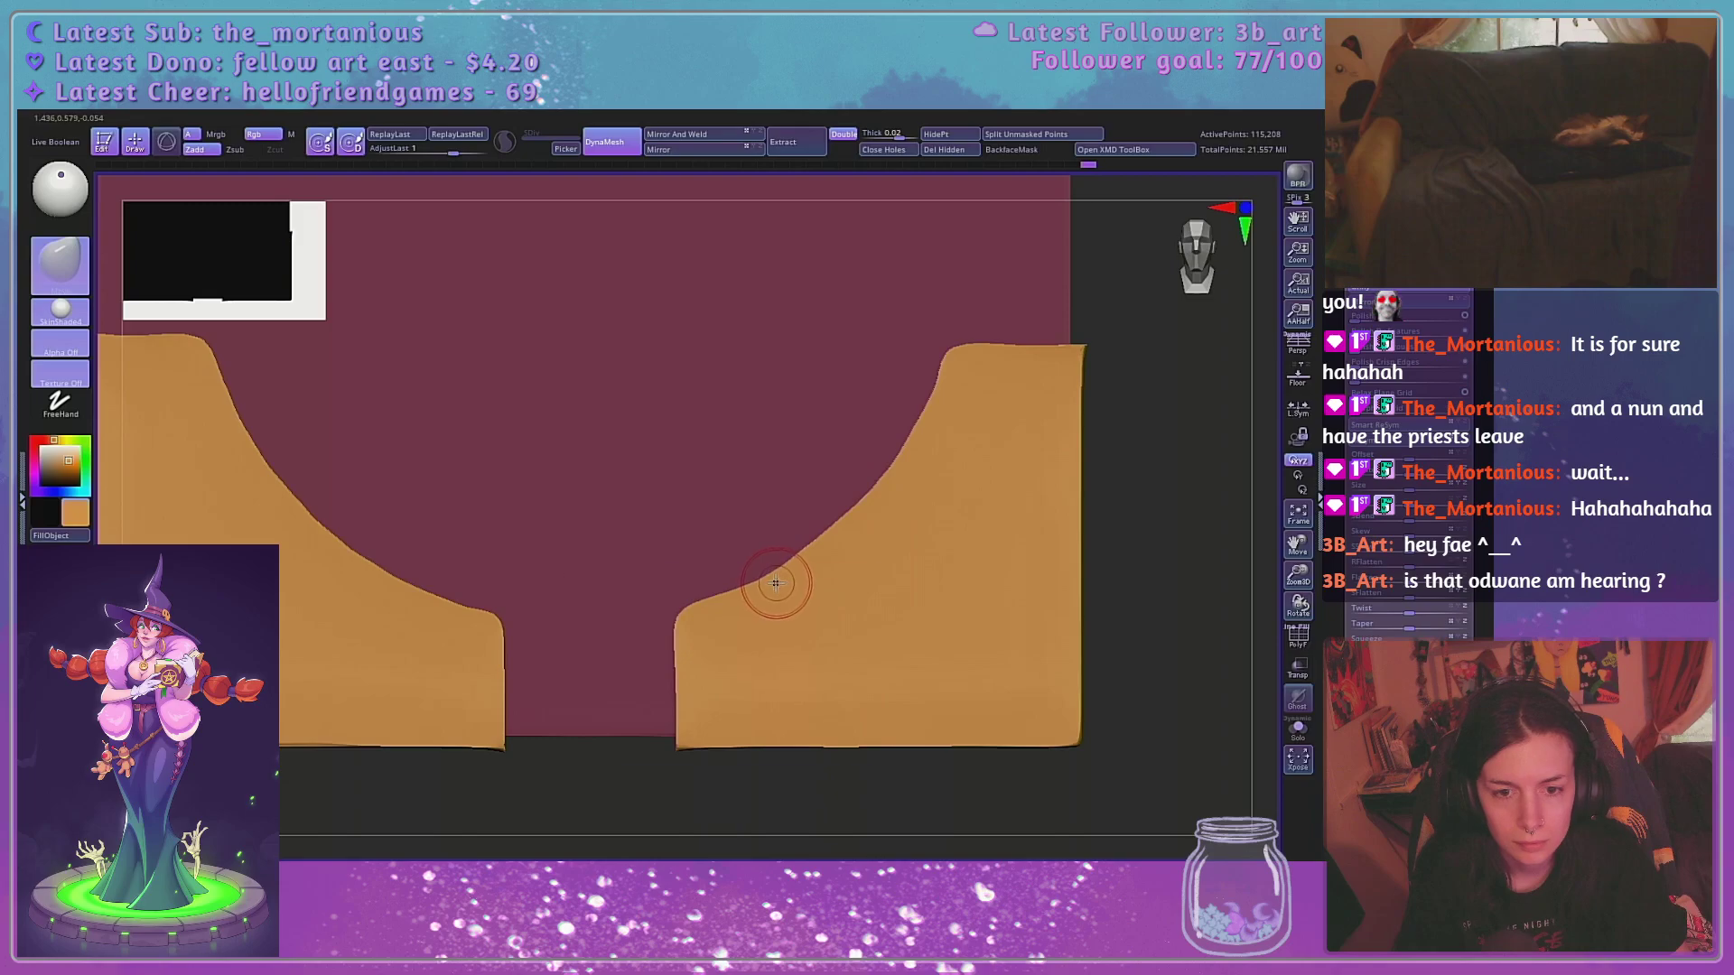
key("space")
mouse_move(776, 583)
left_mouse_down()
mouse_move(767, 602)
mouse_move(967, 457)
mouse_move(949, 391)
left_mouse_up()
key("space")
left_click_drag(1131, 422, 1162, 521, "alt")
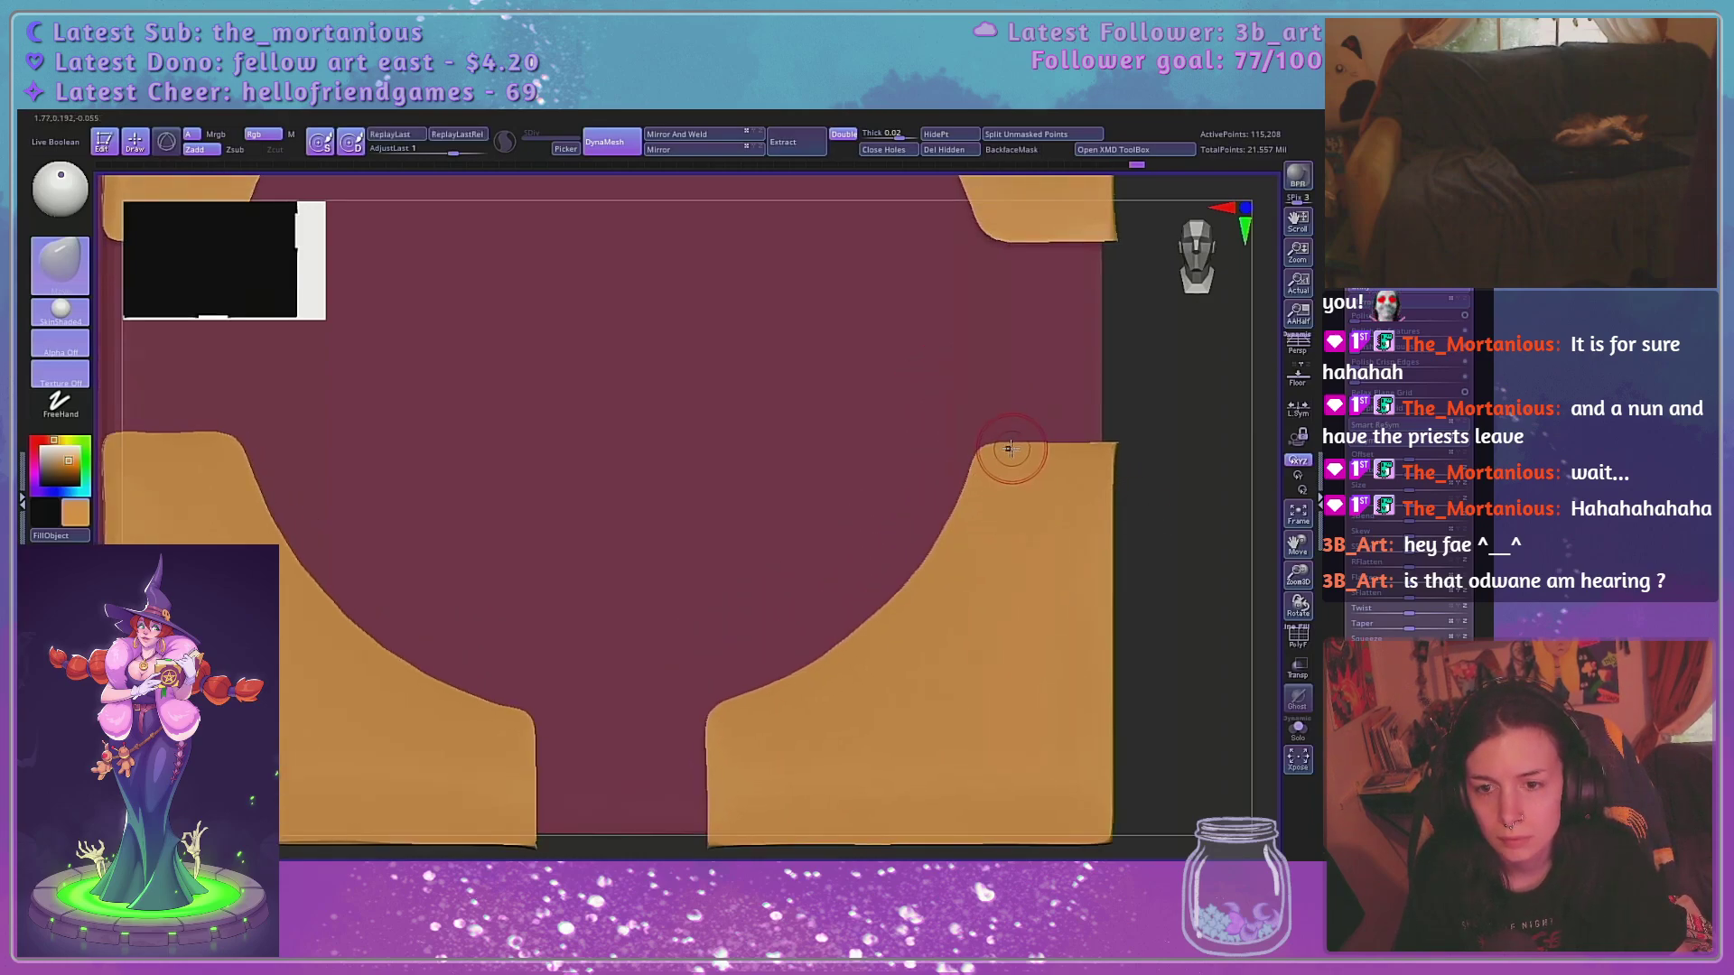
Refine the tips of the lower and upper corner pieces beside the spine, adjusting the brush size
left_click_drag(1175, 339, 1223, 464, "alt")
left_click_drag(1203, 397, 1092, 585, "alt")
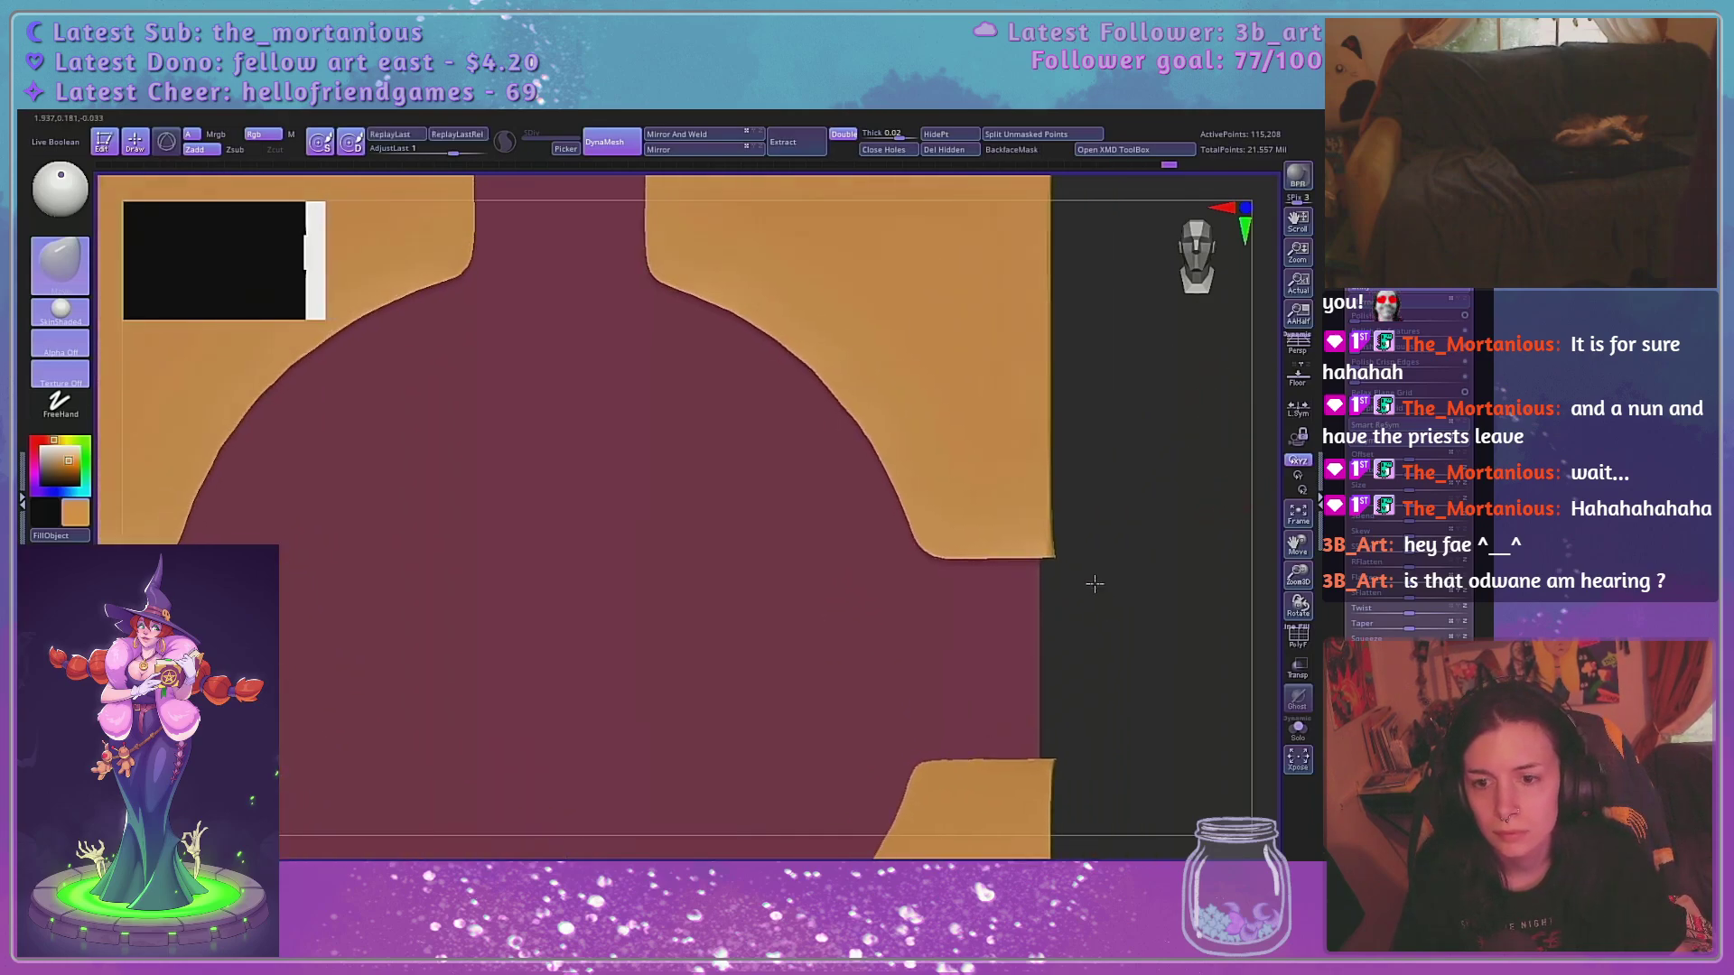
left_click_drag(1297, 581, 1208, 561)
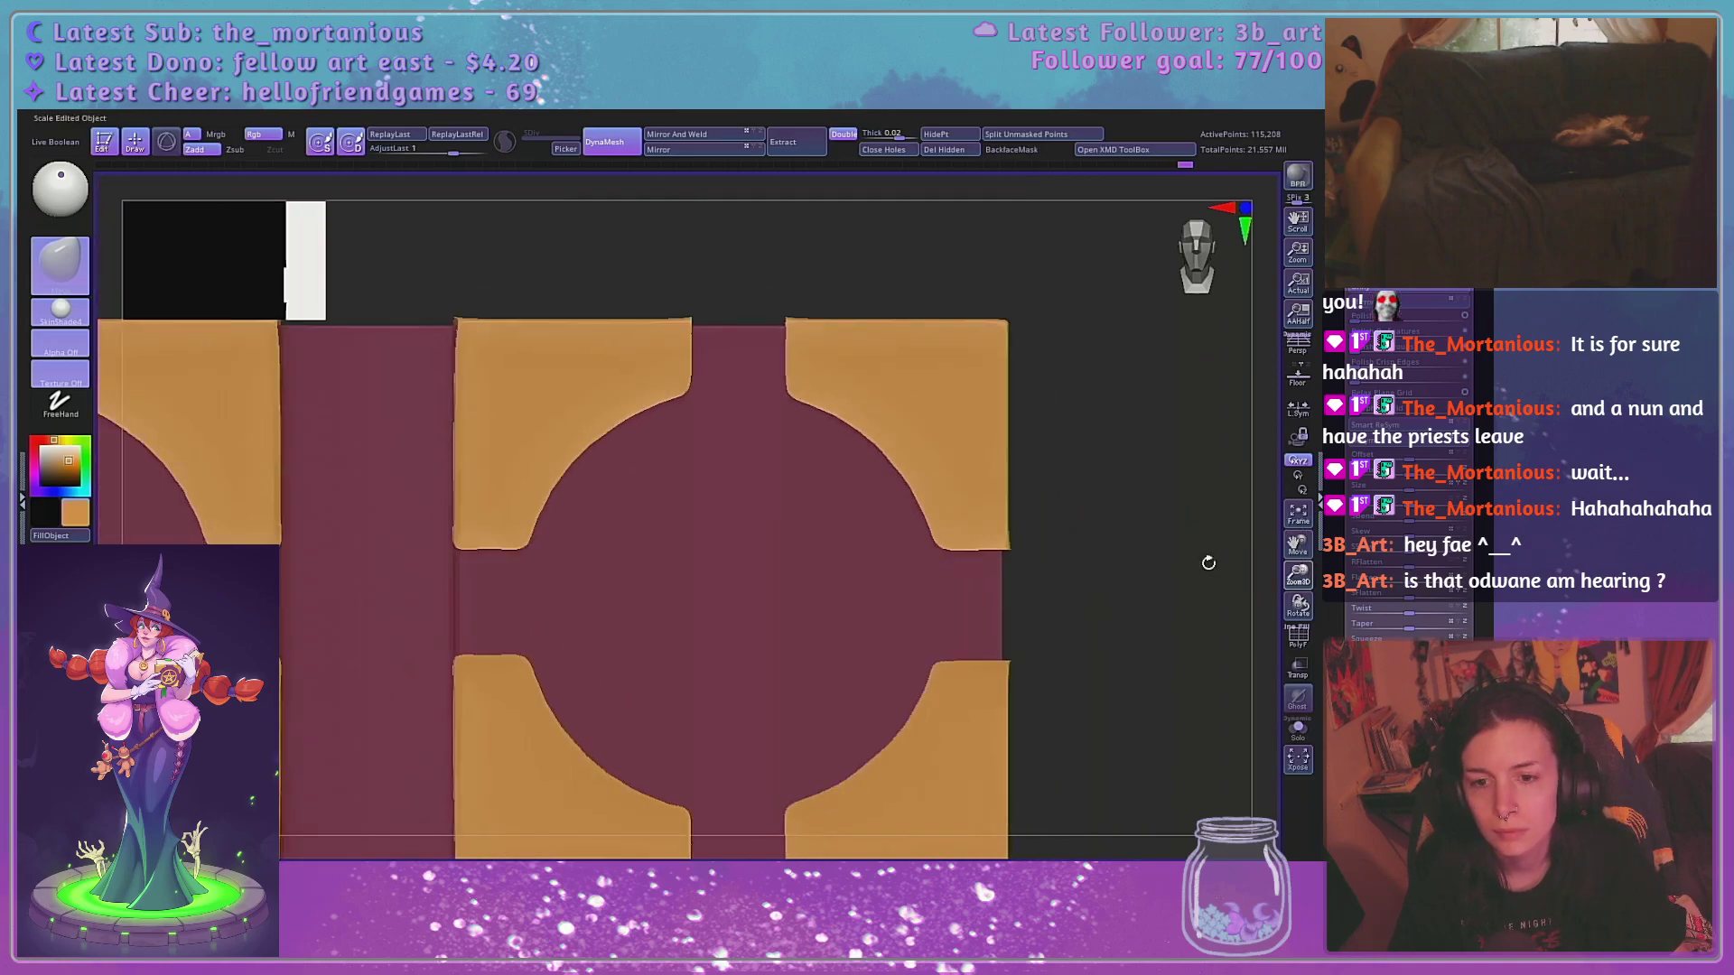
left_click_drag(1012, 633, 1198, 472, "alt")
left_click_drag(716, 774, 792, 788, "alt")
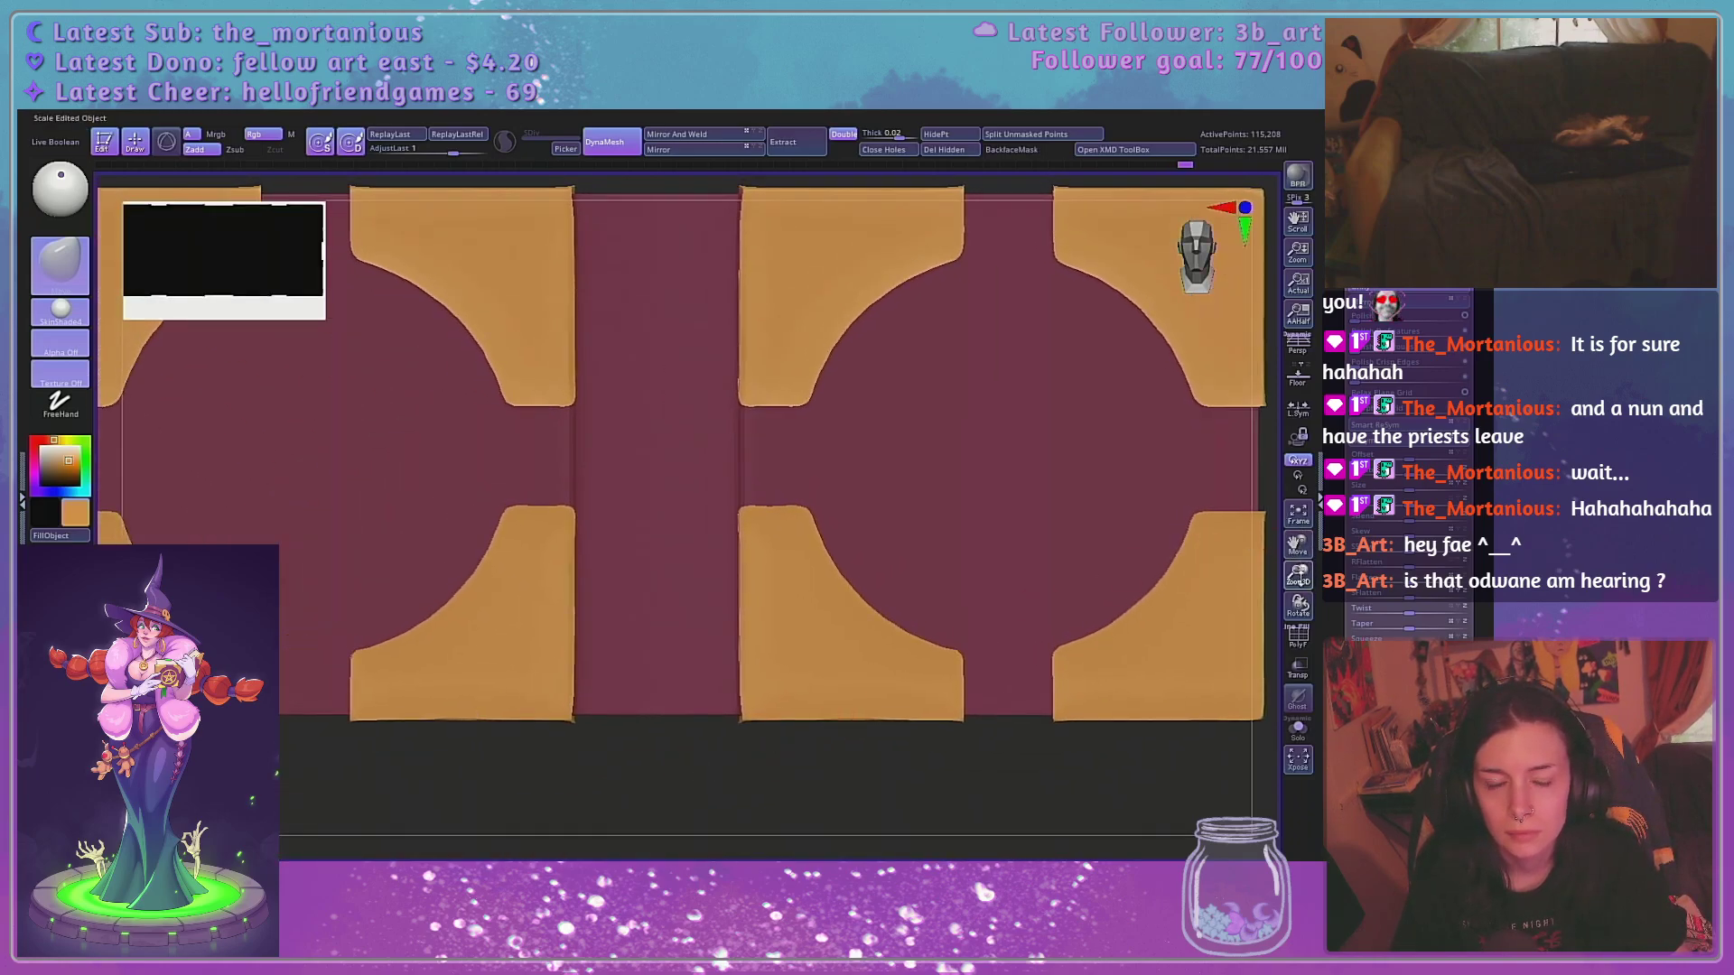
left_click_drag(1298, 576, 1300, 668)
mouse_move(1298, 544)
left_mouse_down()
mouse_move(1577, 450)
mouse_move(1490, 502)
left_mouse_up()
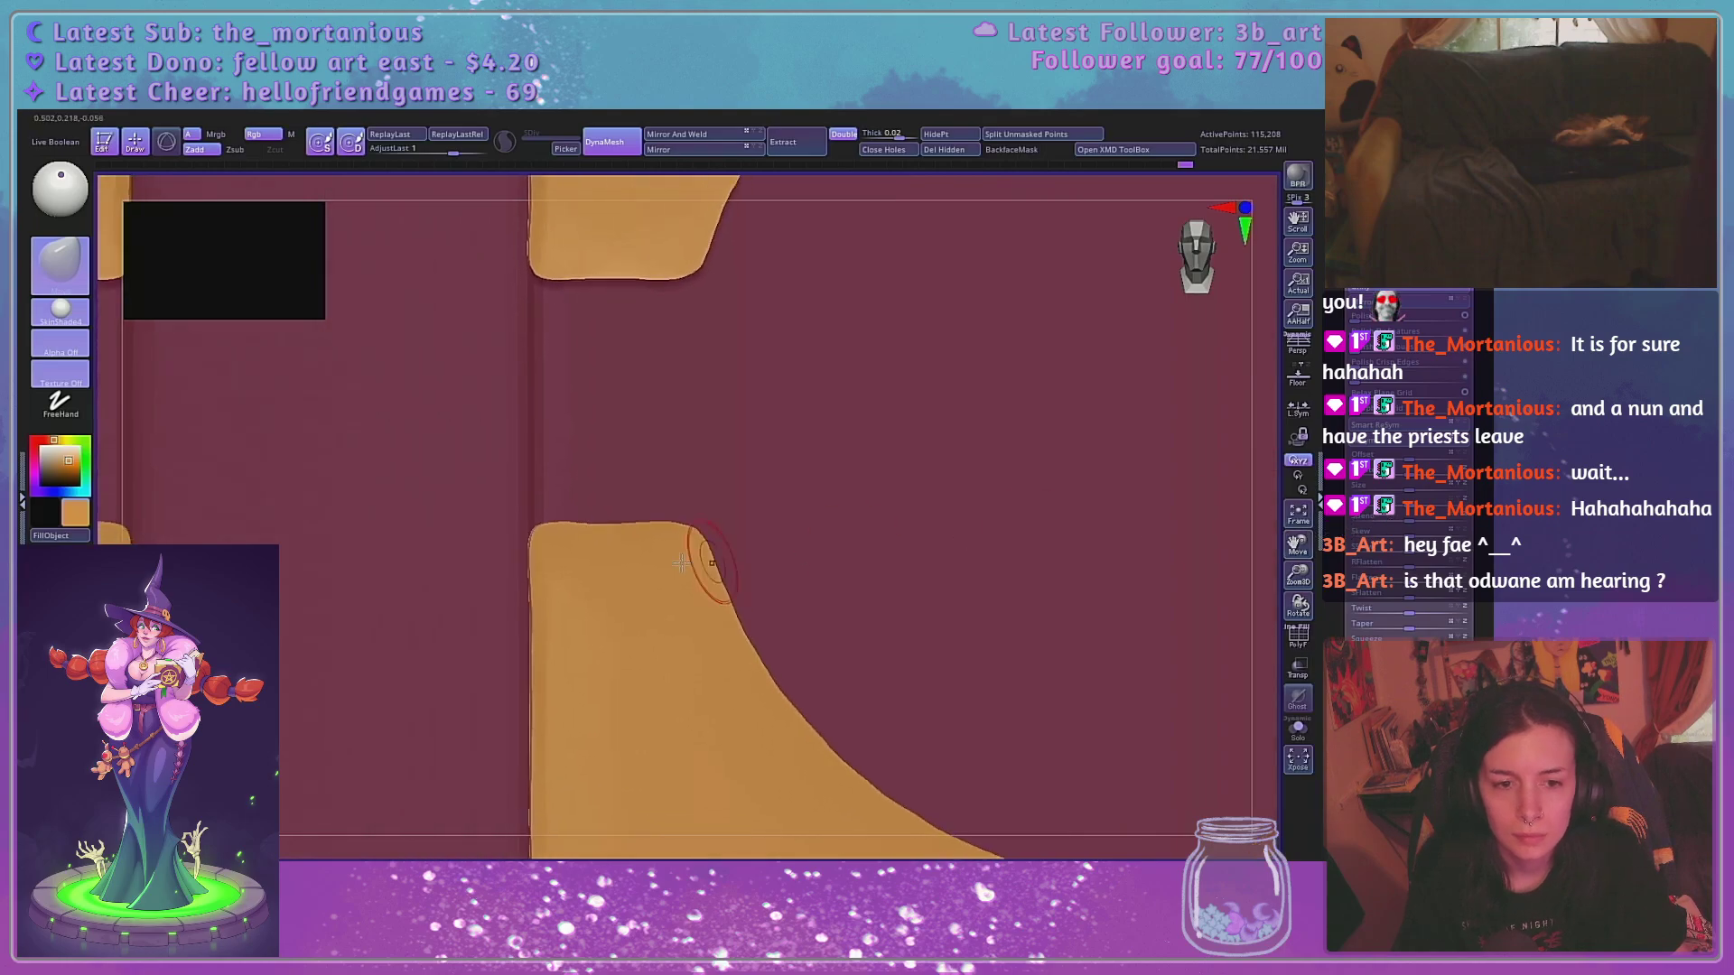
key("space")
key("space")
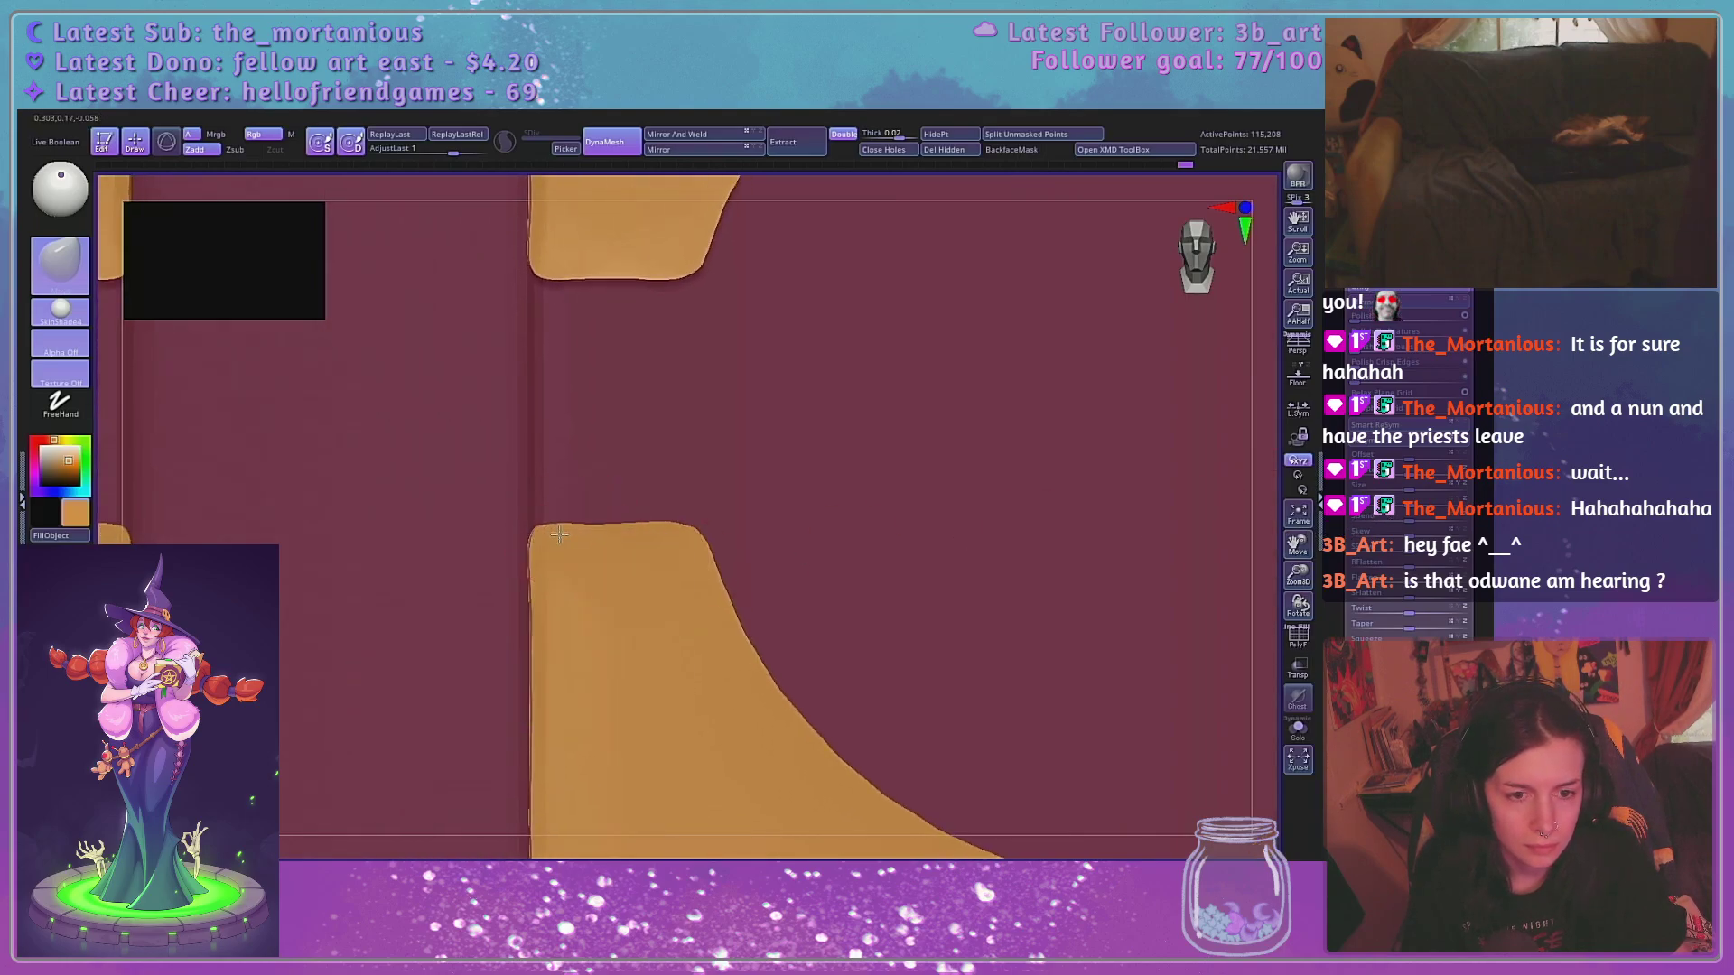
key("space")
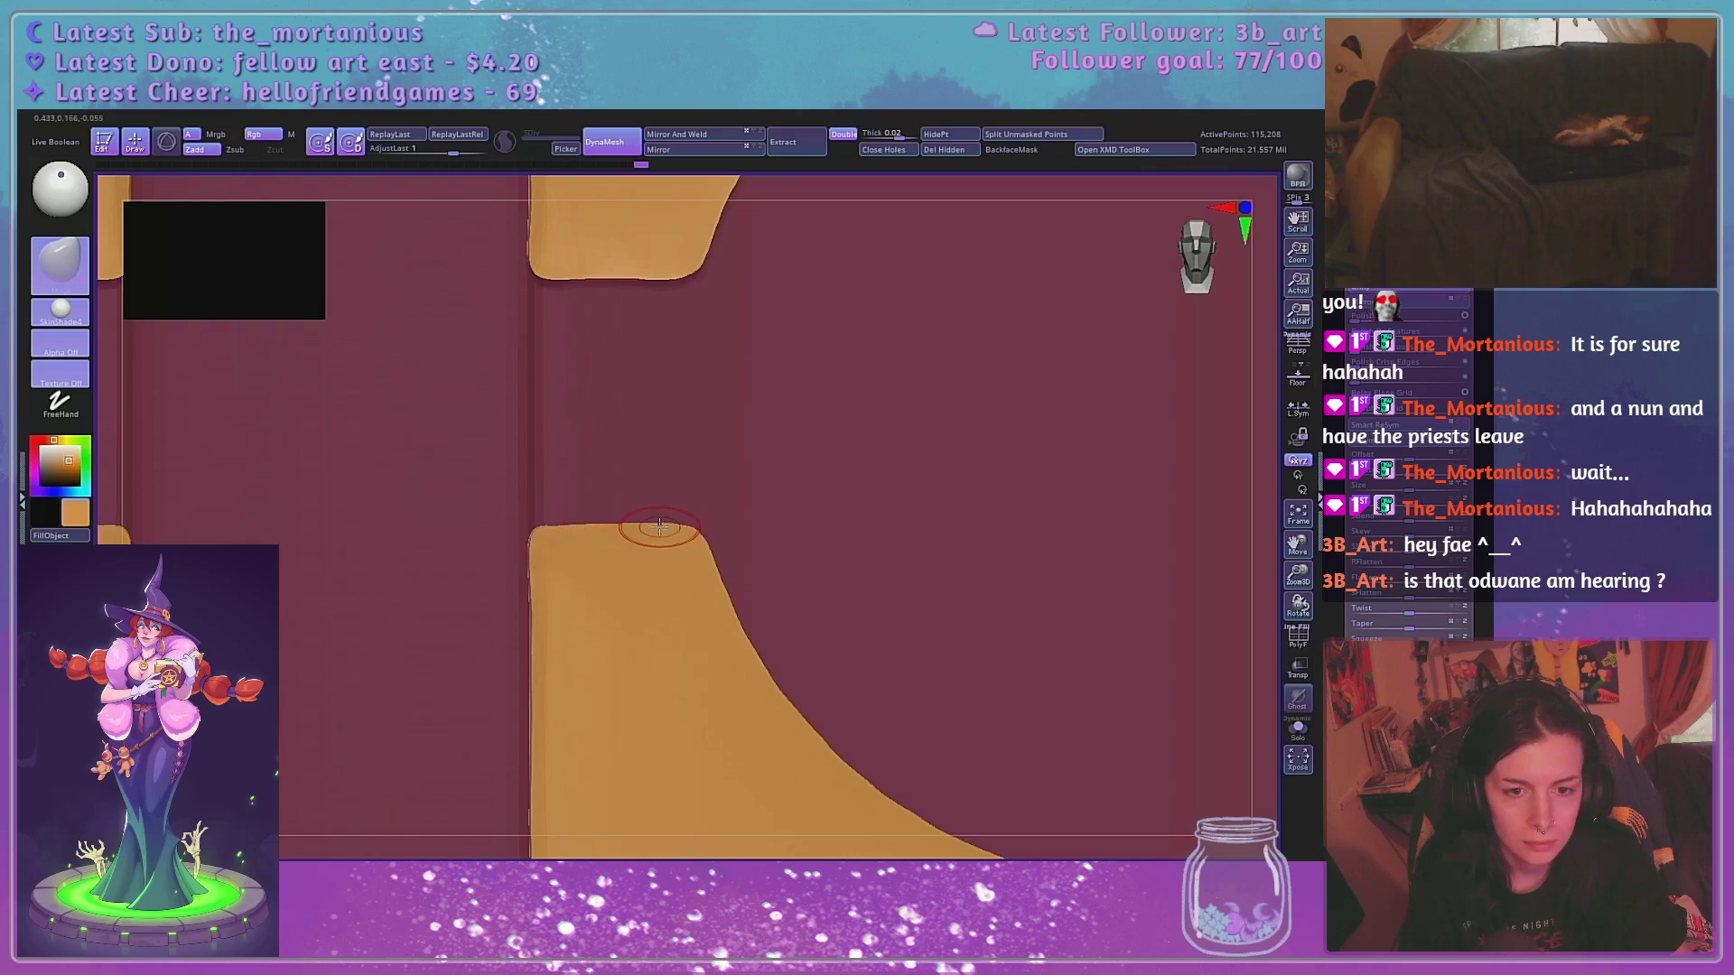
left_click_drag(1303, 546, 1344, 690)
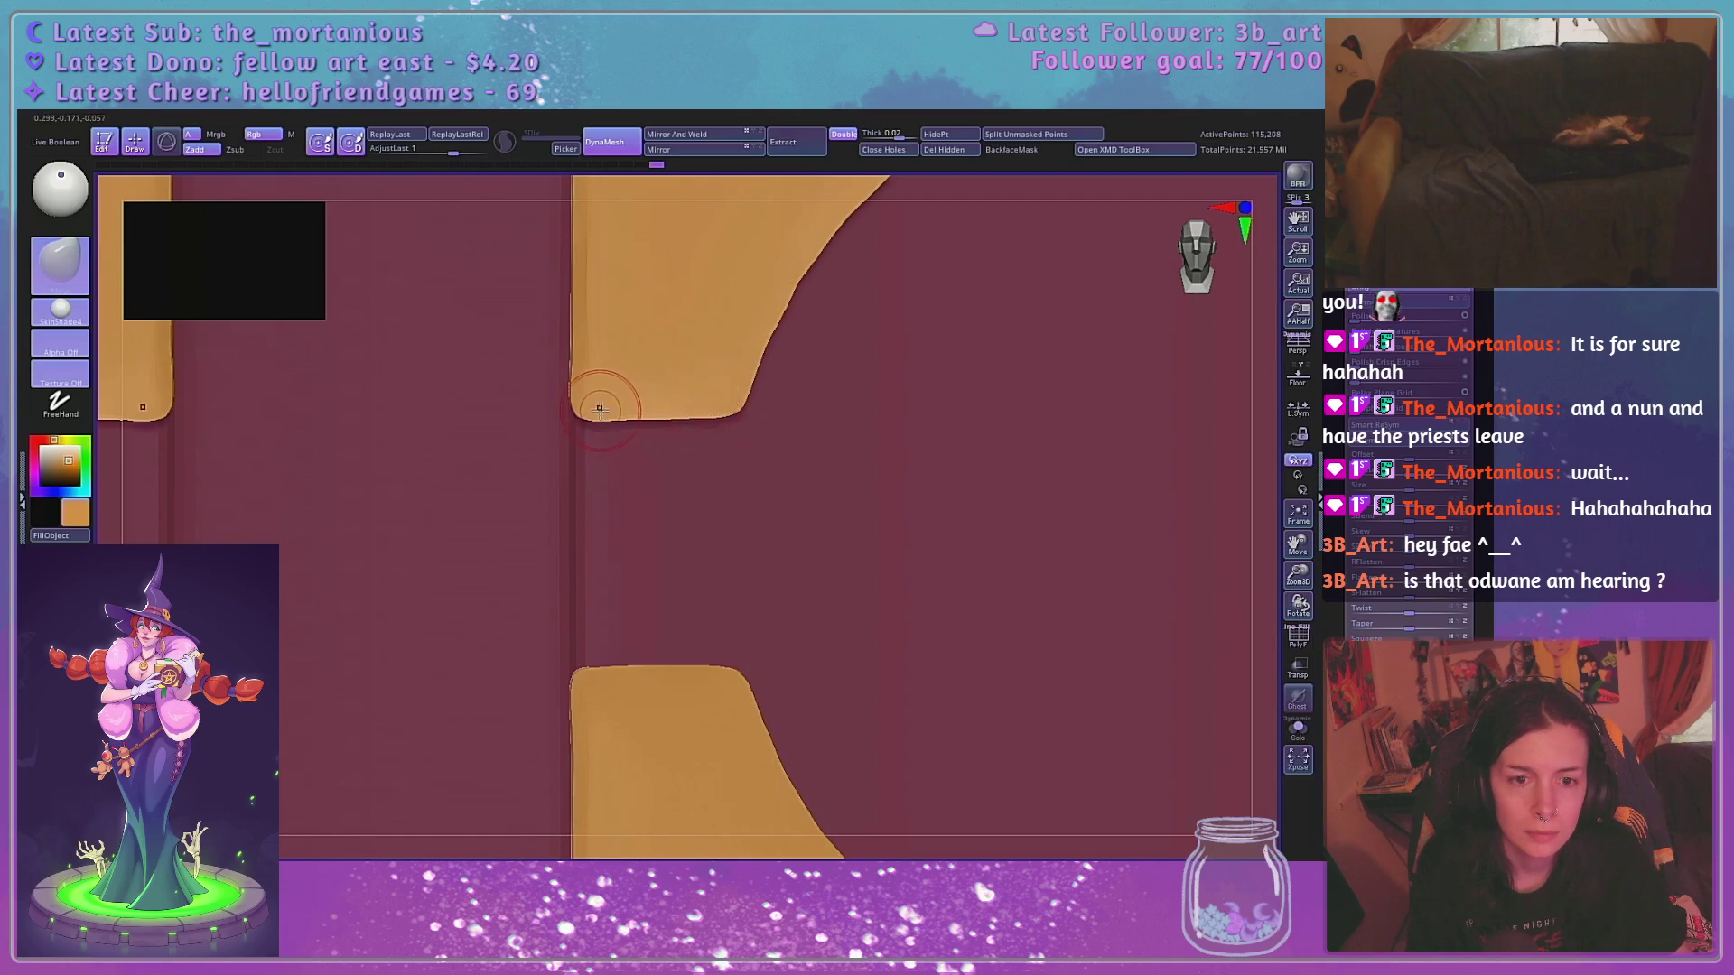
mouse_move(600, 409)
left_mouse_down()
mouse_move(655, 403)
mouse_move(623, 394)
left_mouse_up()
Try clipping the gold corner pieces along the X axis with the transform gizmo and undo the attempt
mouse_move(1298, 573)
left_mouse_down()
mouse_move(1169, 575)
mouse_move(1163, 538)
mouse_move(1189, 523)
mouse_move(1265, 572)
mouse_move(857, 490)
left_mouse_up()
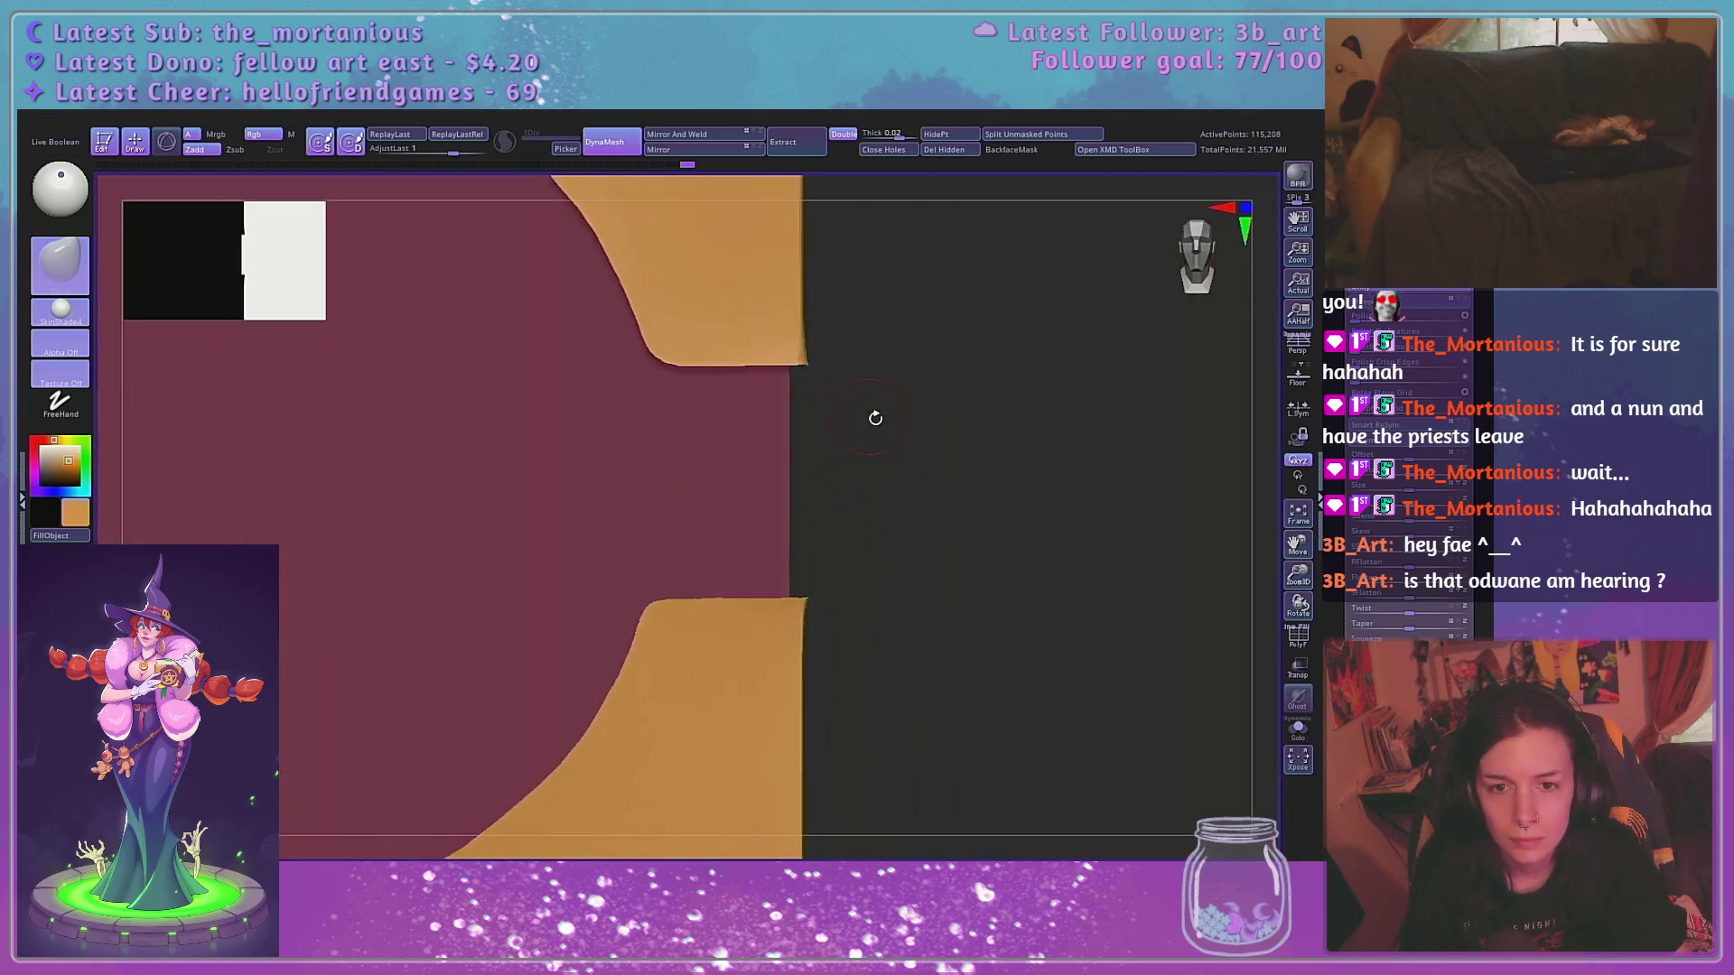
left_click_drag(875, 418, 1184, 491)
left_click_drag(1297, 575, 1207, 518)
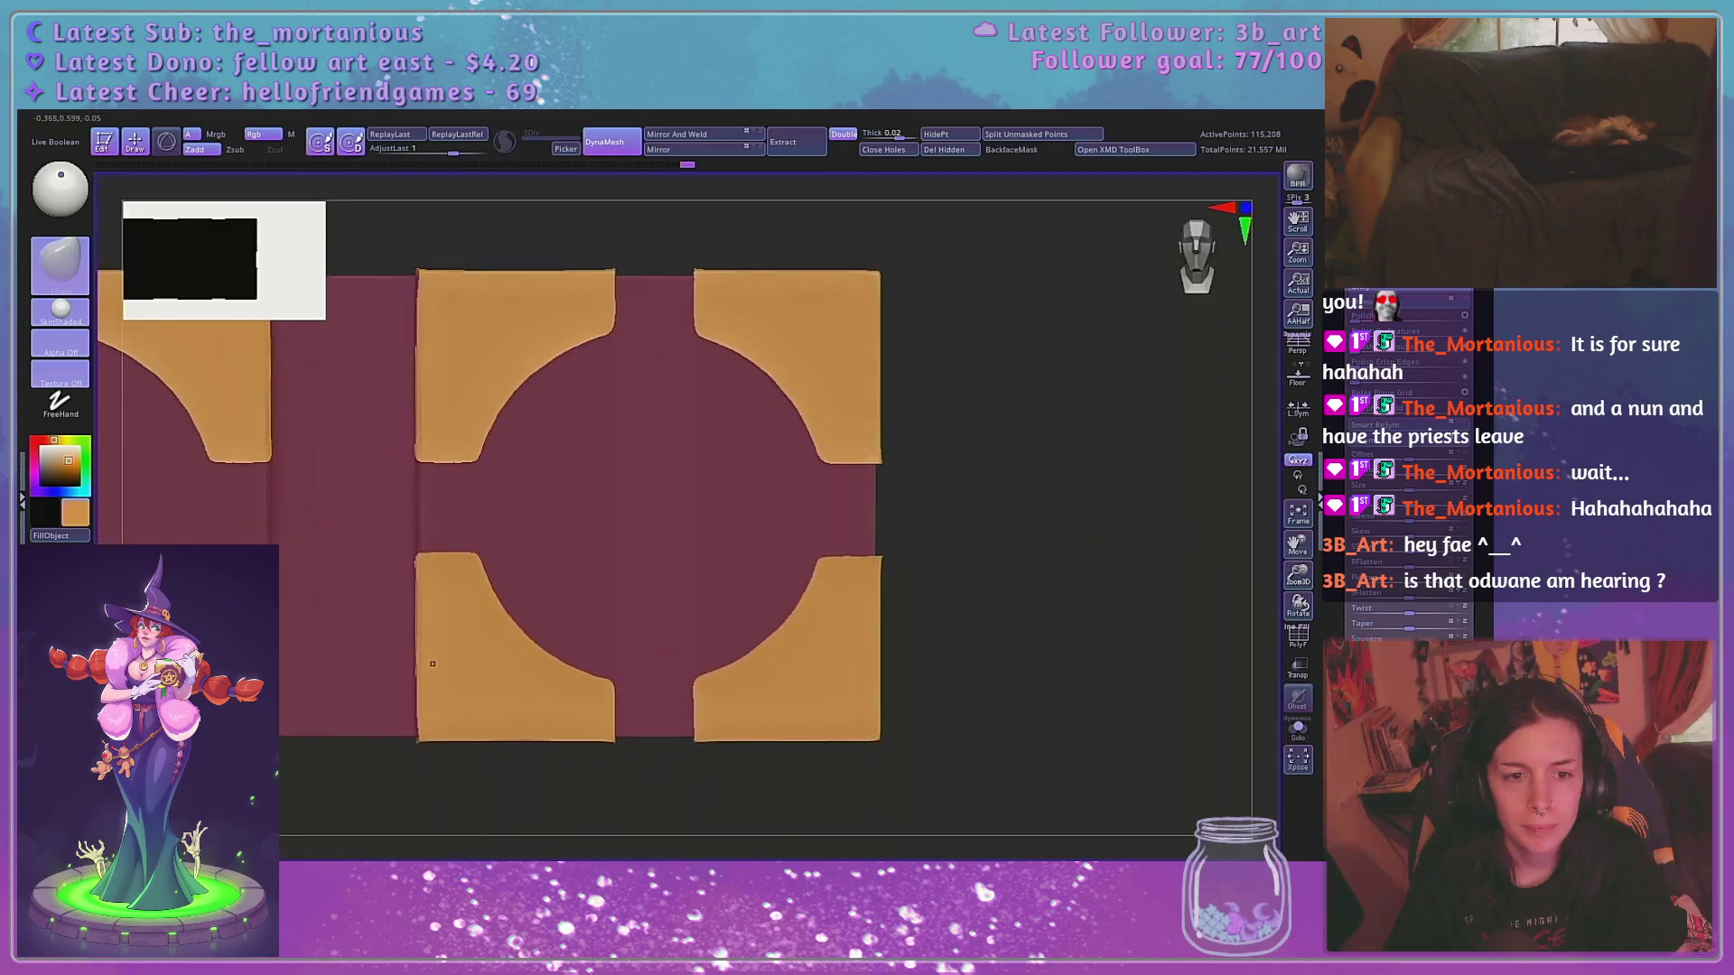
key("w")
left_click_drag(954, 519, 1114, 529, "alt")
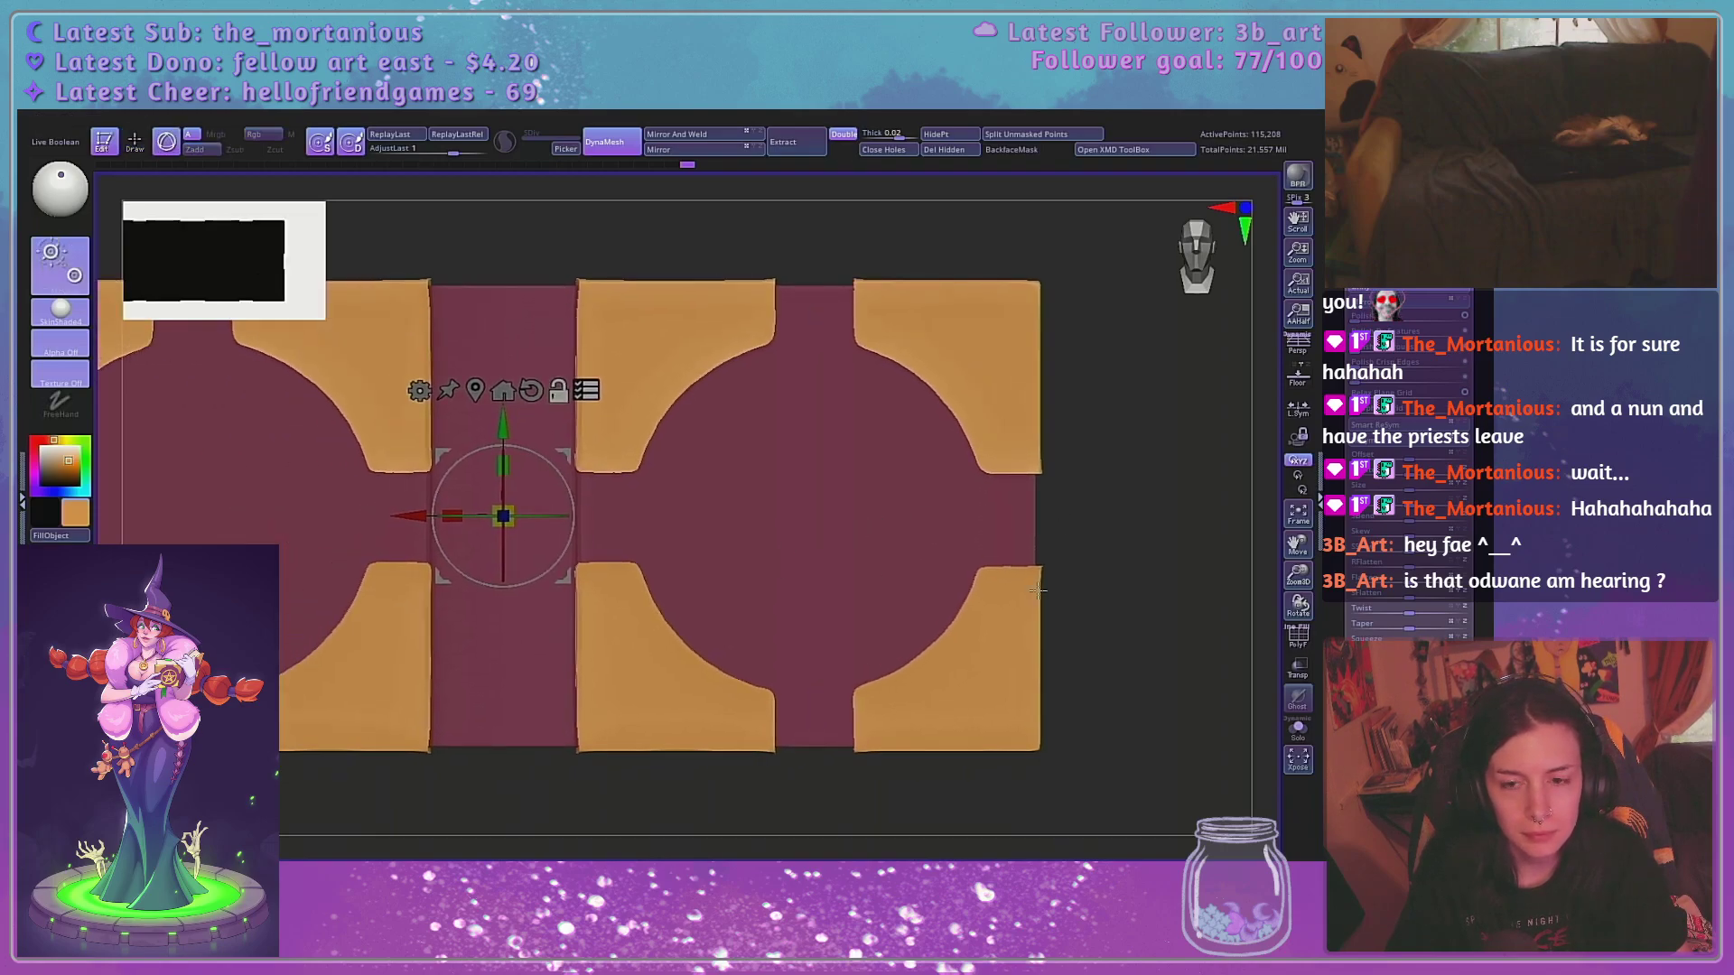
left_click_drag(1297, 576, 1048, 547)
left_click_drag(1047, 546, 1176, 529, "alt")
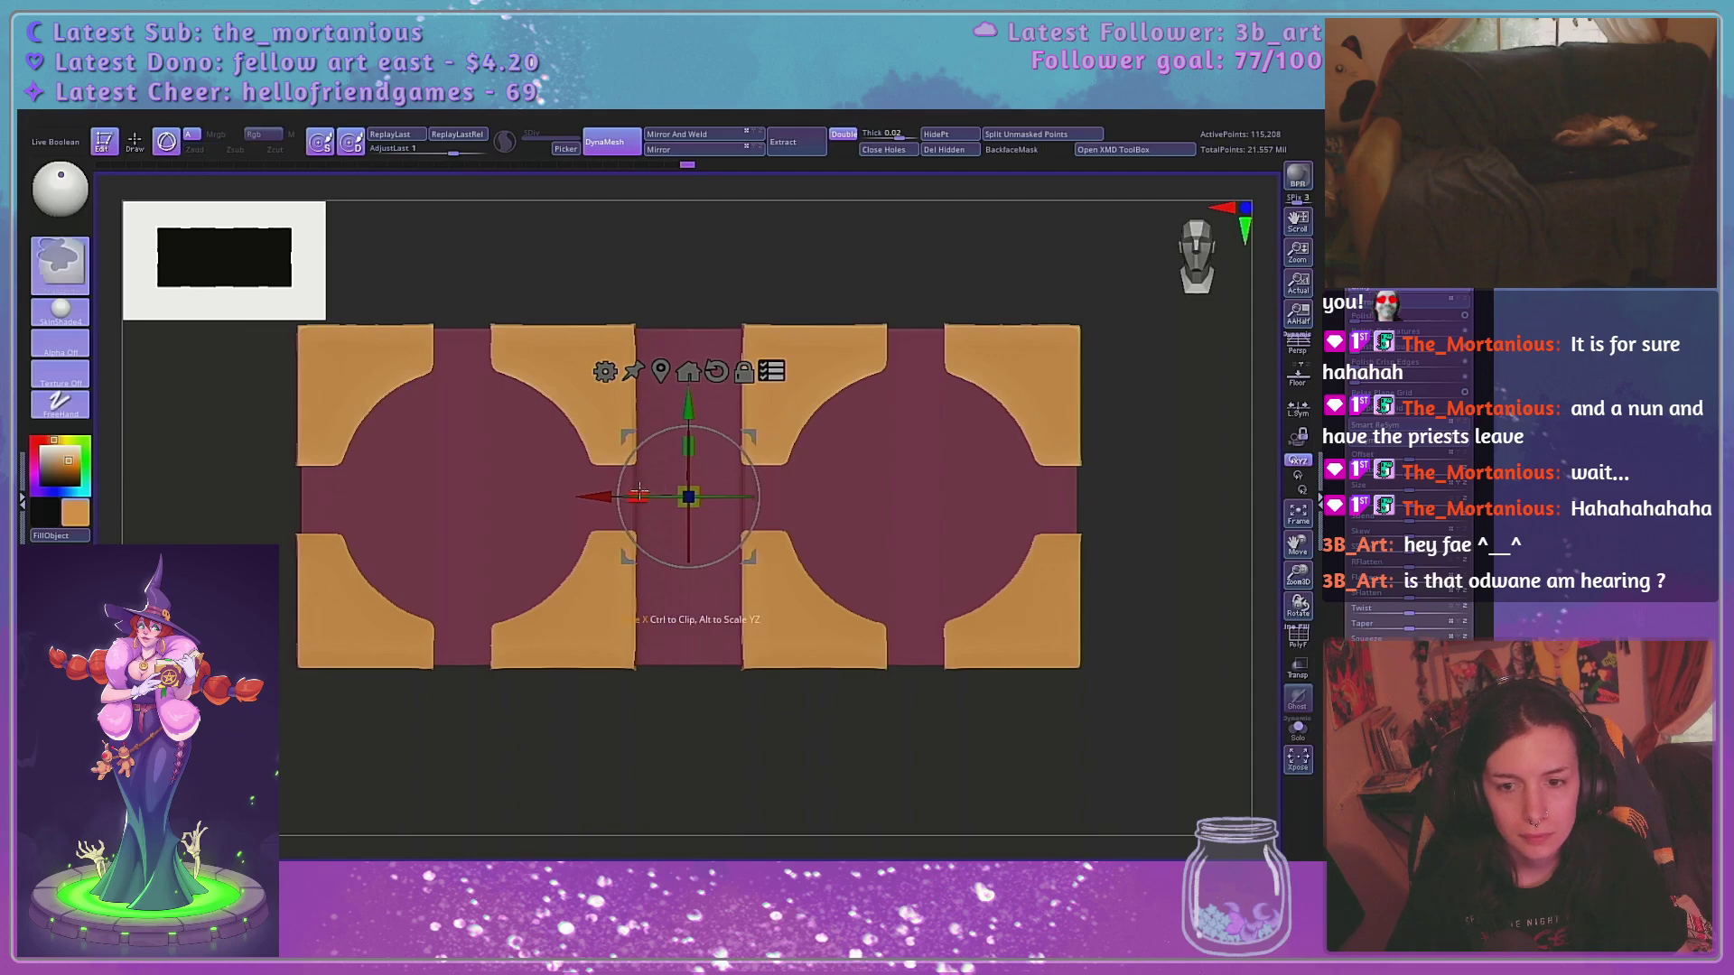
mouse_move(637, 496)
left_mouse_down("ctrl")
mouse_move(592, 490)
mouse_move(852, 497)
mouse_move(393, 504)
mouse_move(949, 524)
left_mouse_up("ctrl")
left_click_drag(497, 777, 794, 755)
key("ctrl+z")
left_click_drag(1062, 684, 1027, 686, "shift")
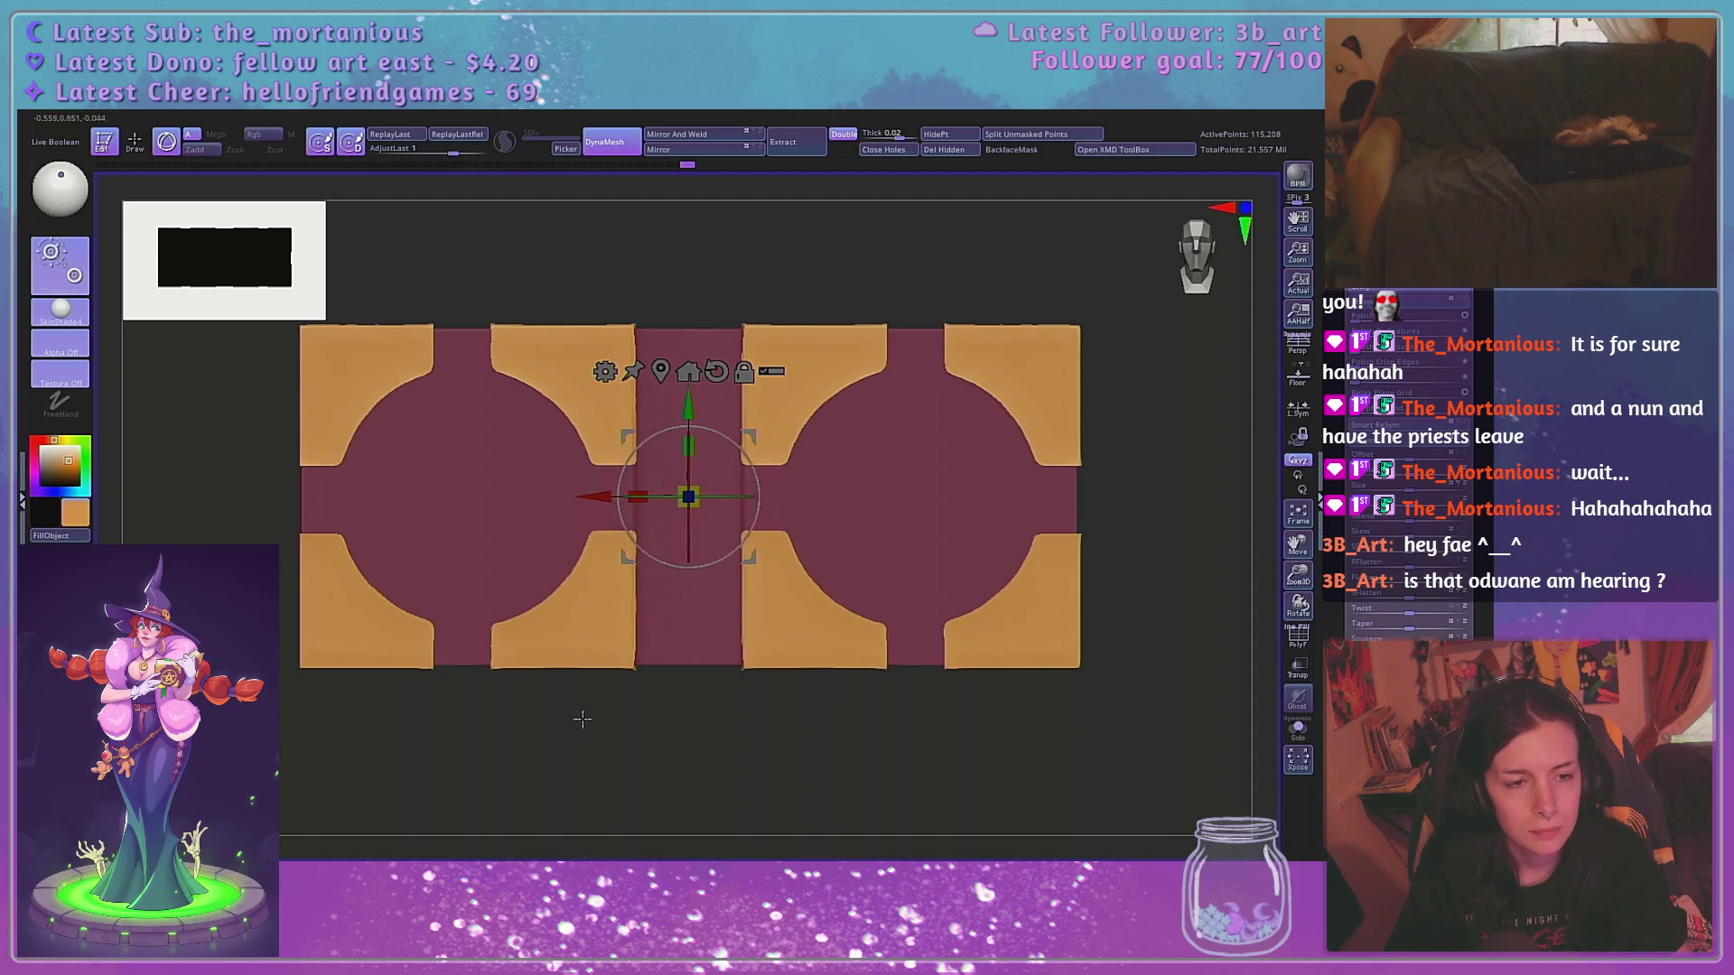
Clip the front and back faces of the corner pieces flat along the Z axis and check the book from below
mouse_move(581, 716)
left_mouse_down()
mouse_move(646, 717)
mouse_move(603, 717)
left_mouse_up()
left_click_drag(748, 696, 838, 718, "shift")
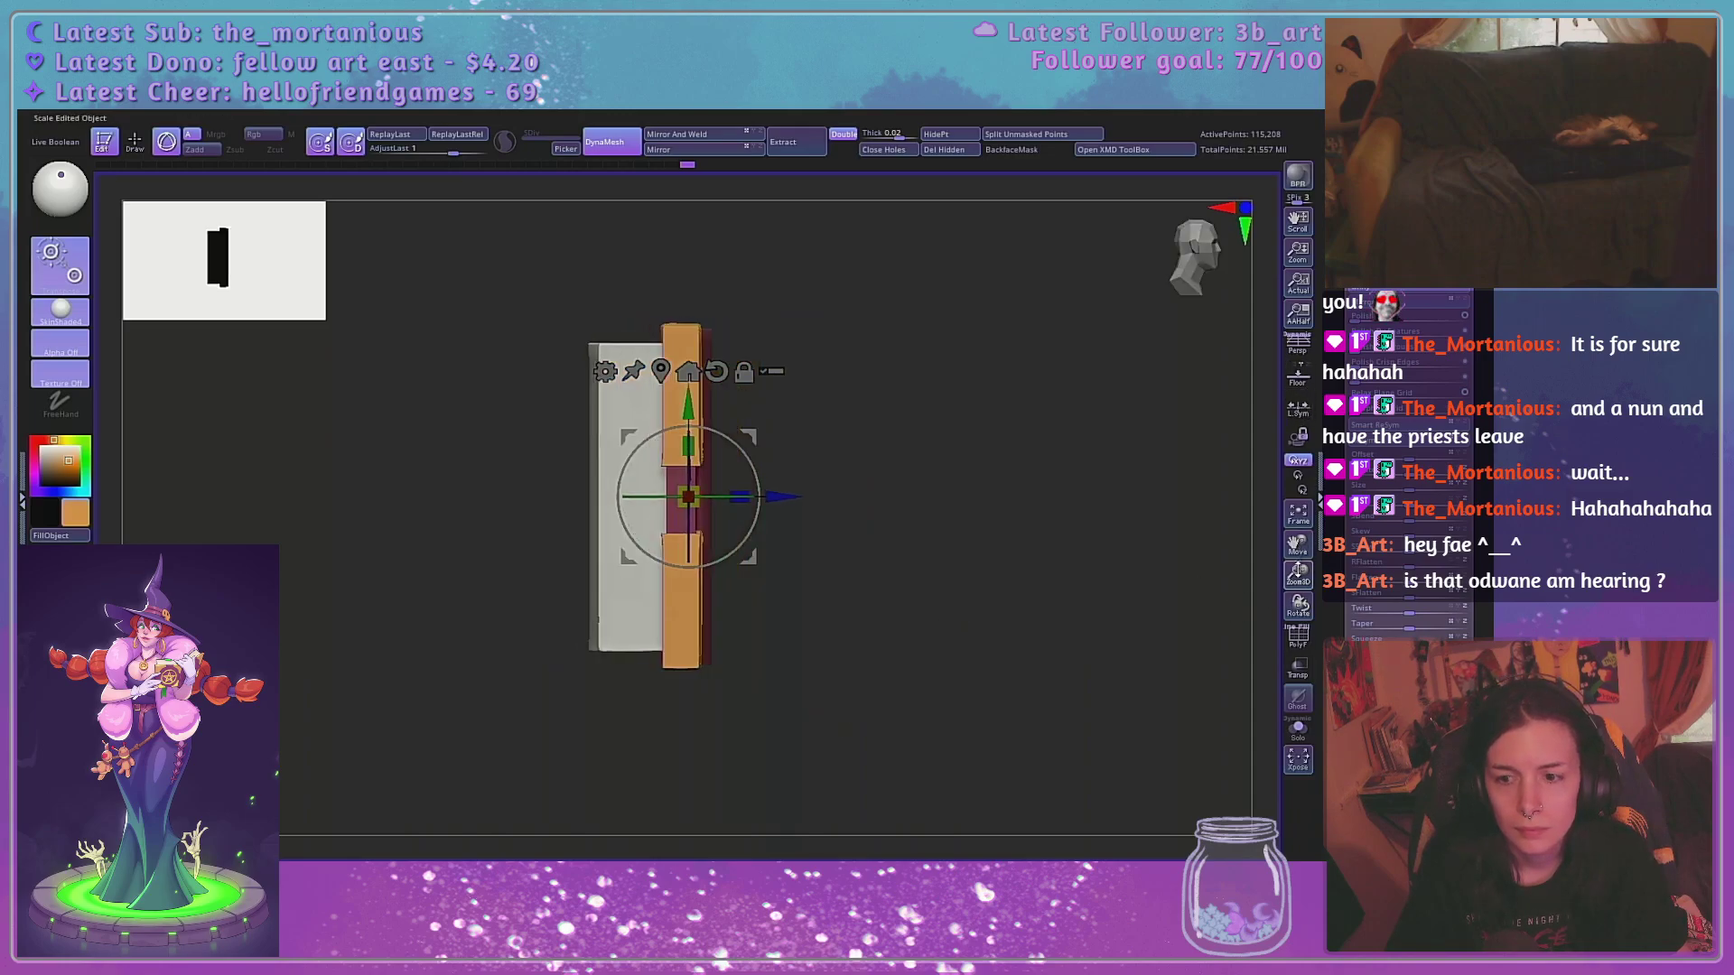
left_click_drag(1297, 571, 906, 588)
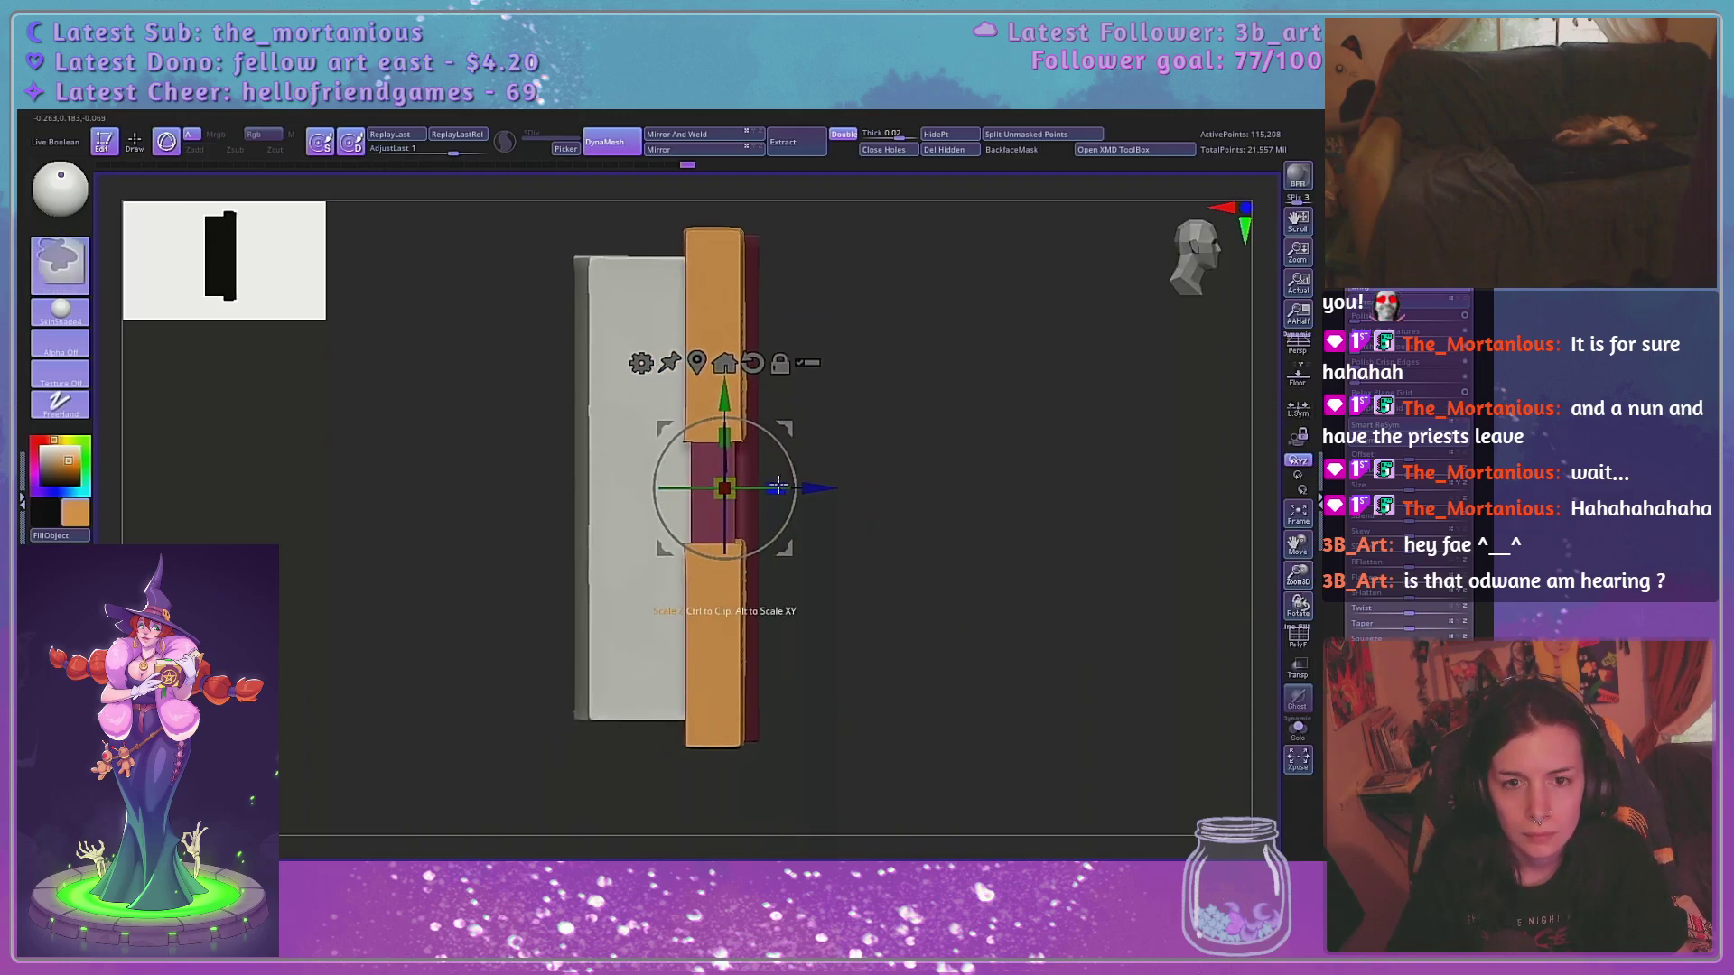
mouse_move(779, 486)
left_mouse_down()
mouse_move(761, 486)
mouse_move(775, 486)
left_mouse_up()
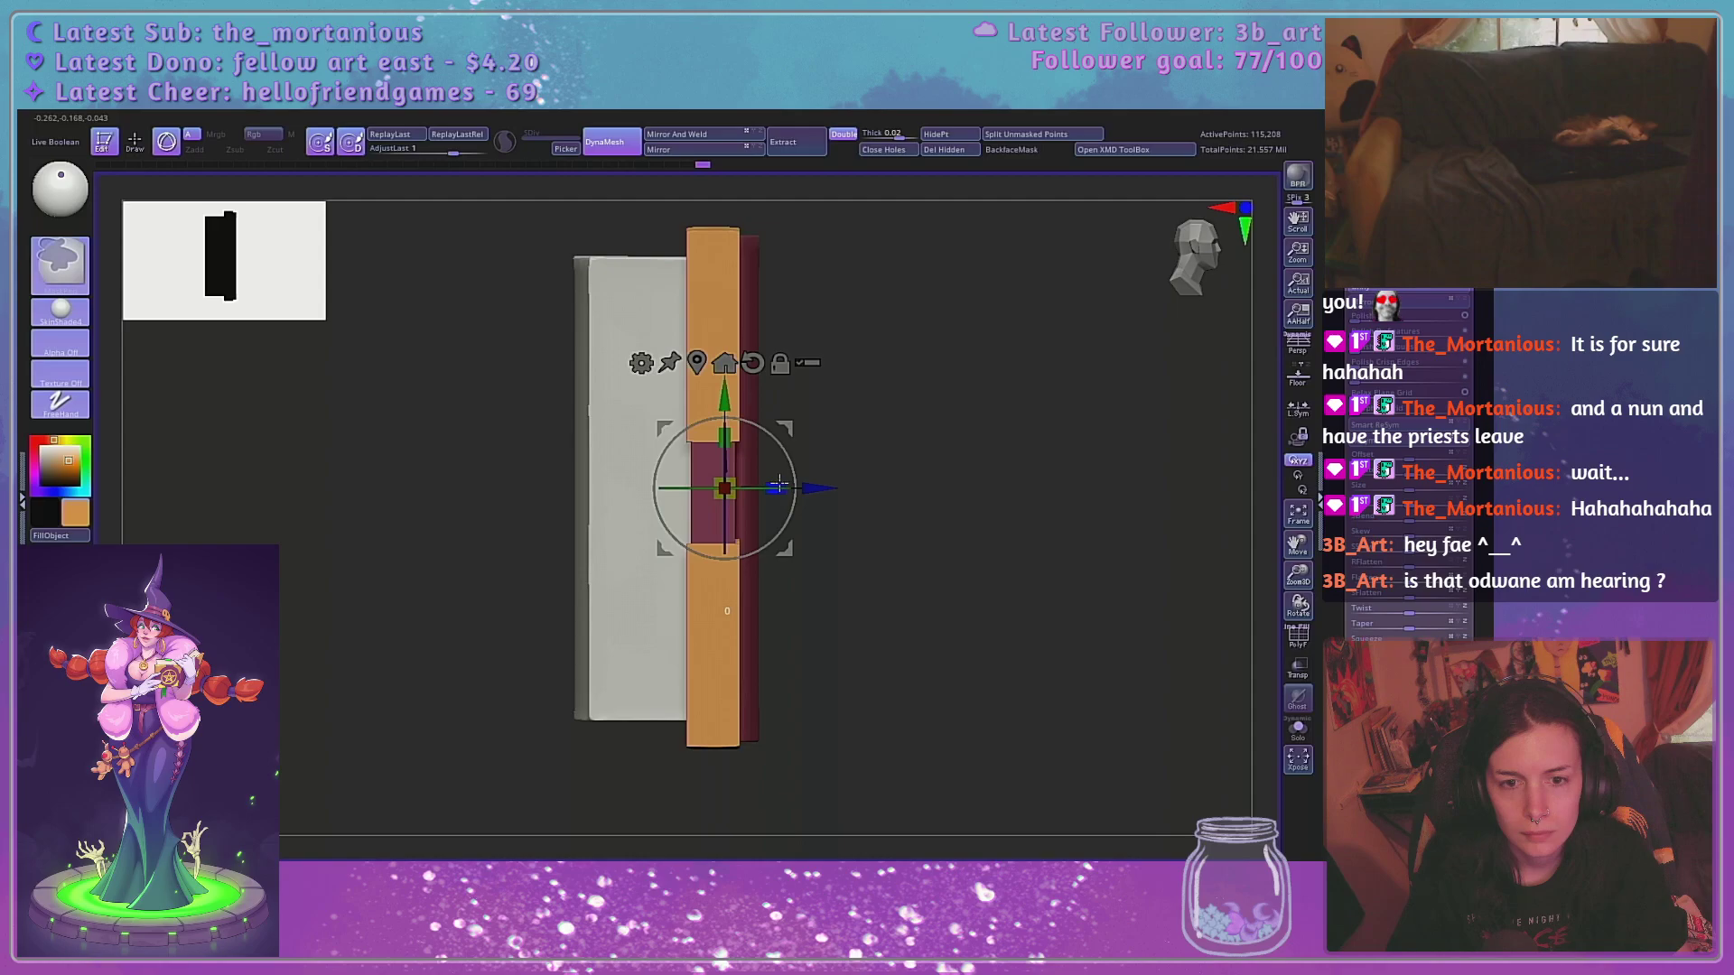
left_click_drag(779, 486, 775, 486, "ctrl")
left_click_drag(986, 473, 920, 470)
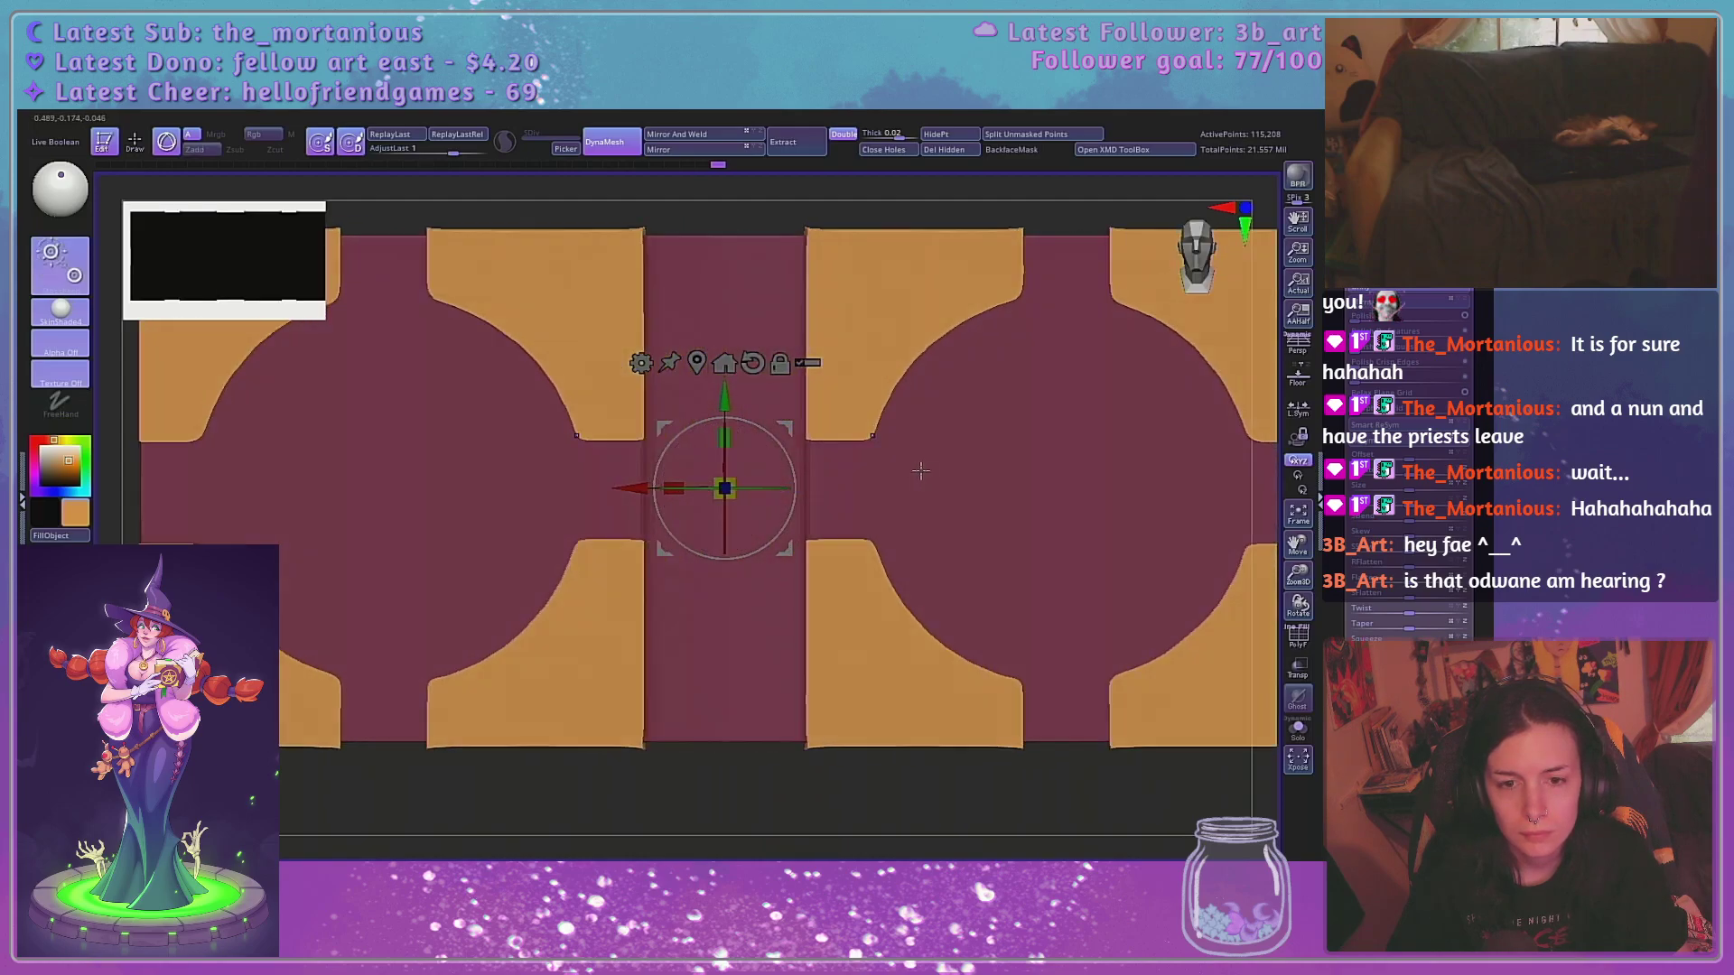
left_click_drag(740, 228, 733, 452)
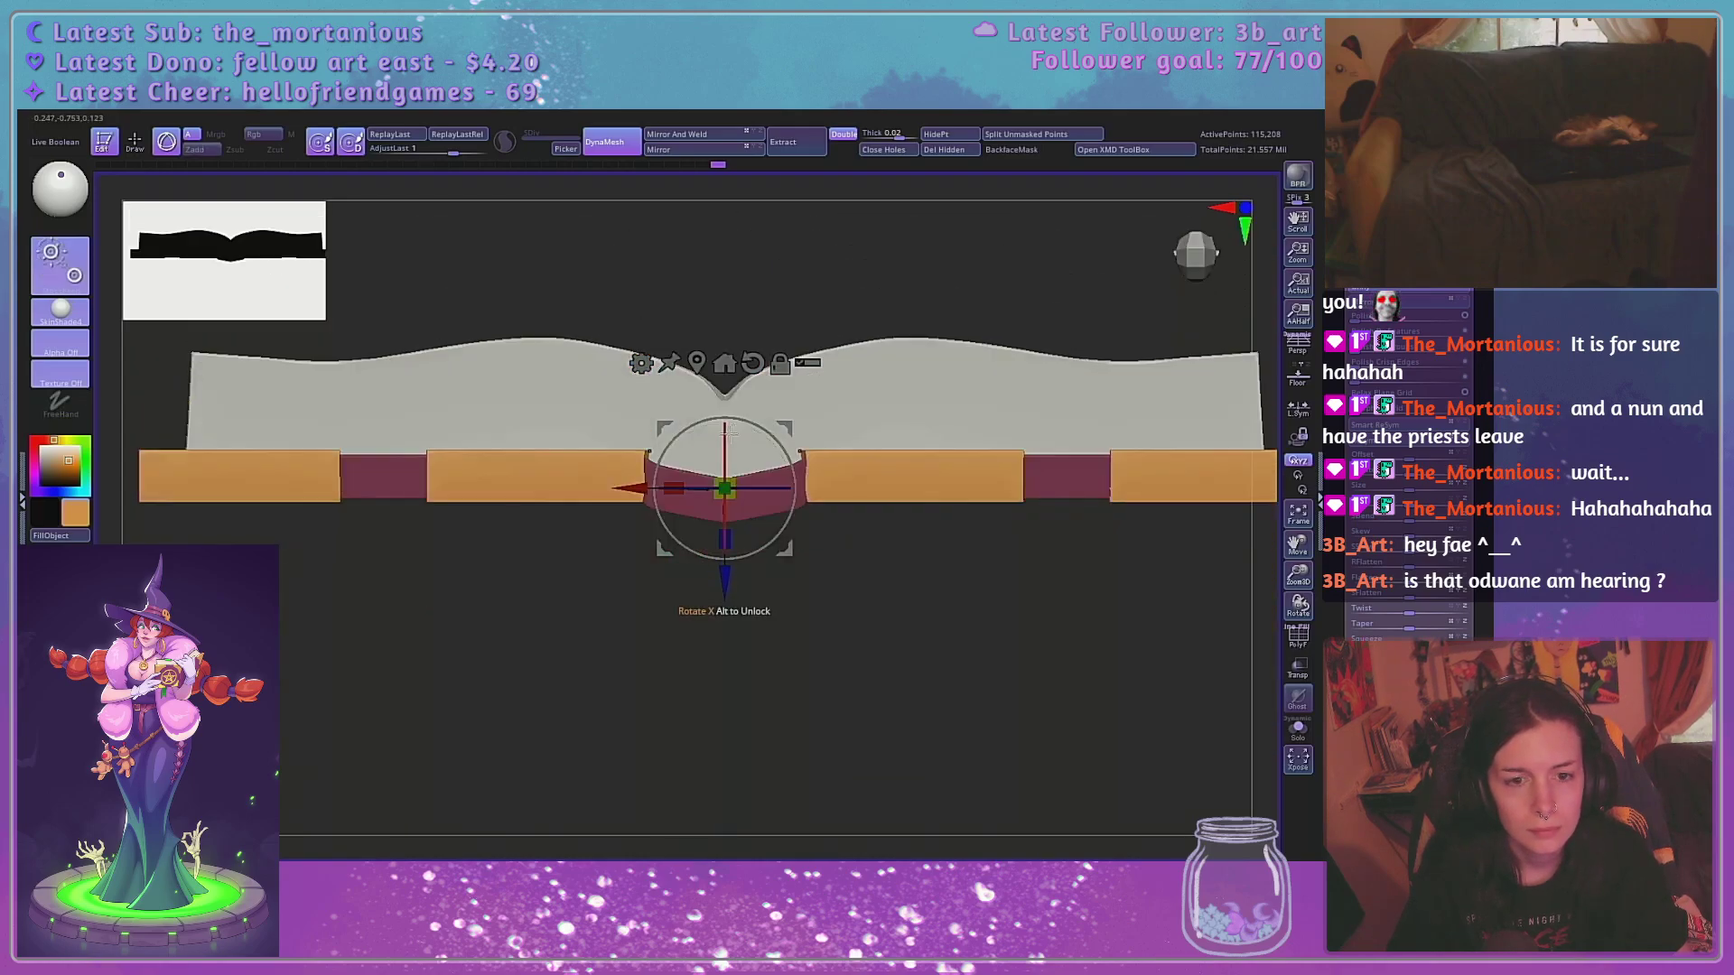
left_click_drag(486, 623, 552, 670, "alt")
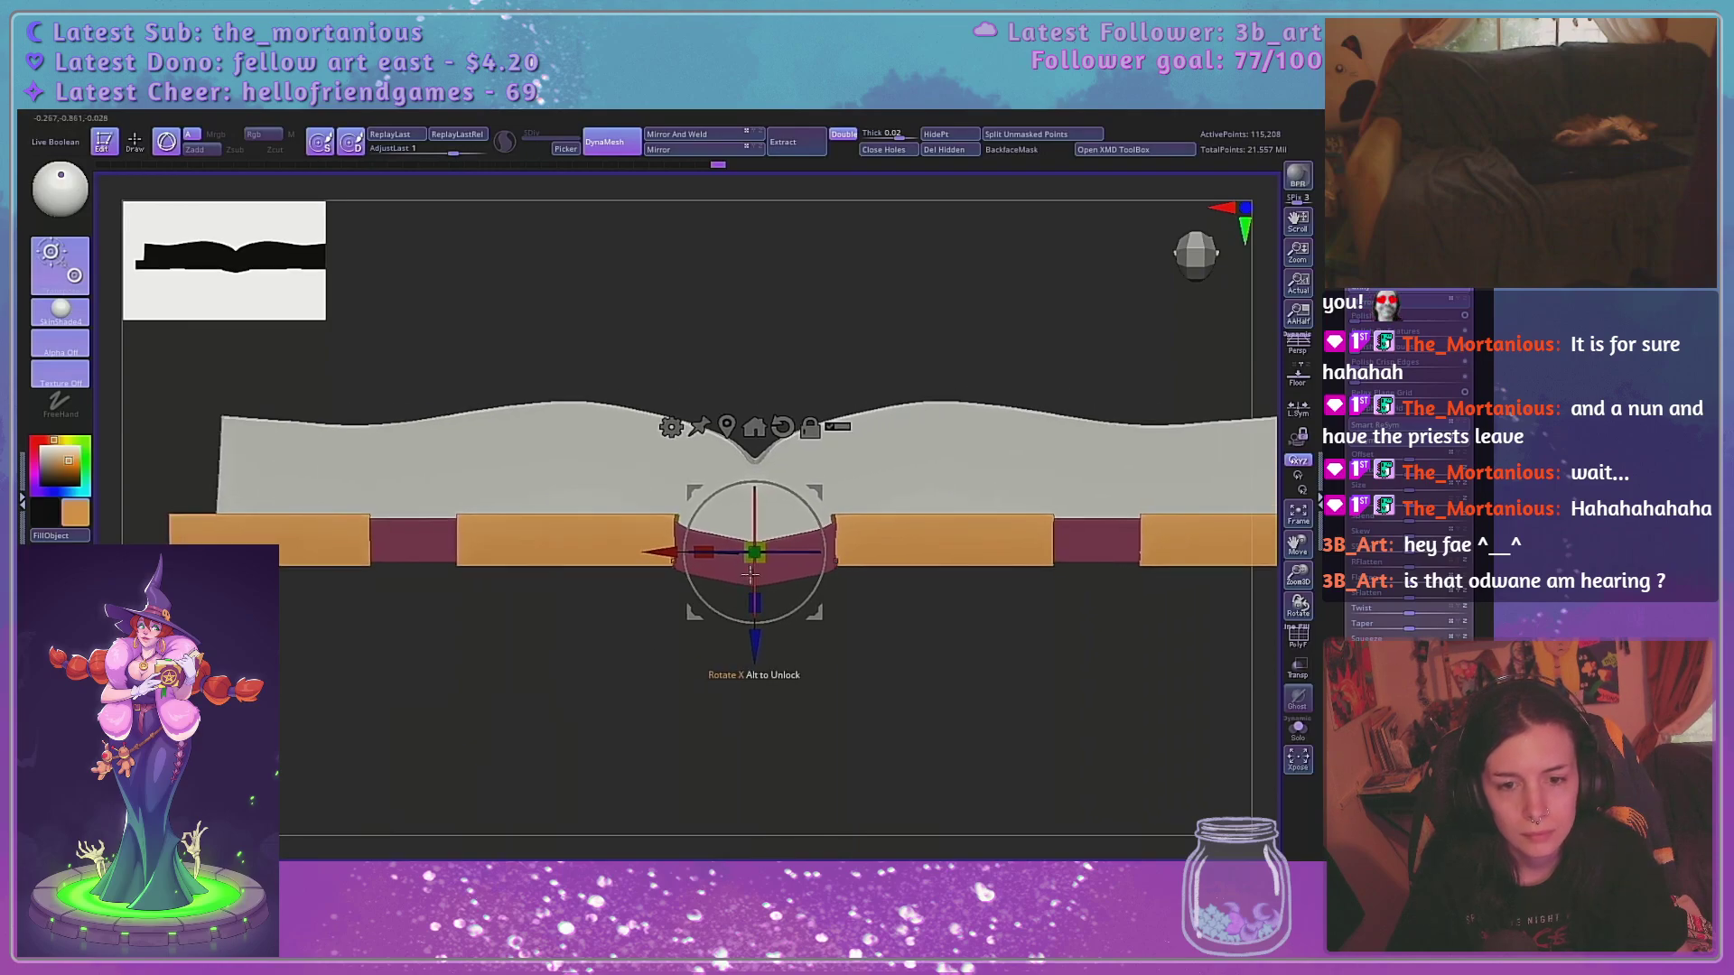
left_click_drag(898, 672, 903, 542, "shift")
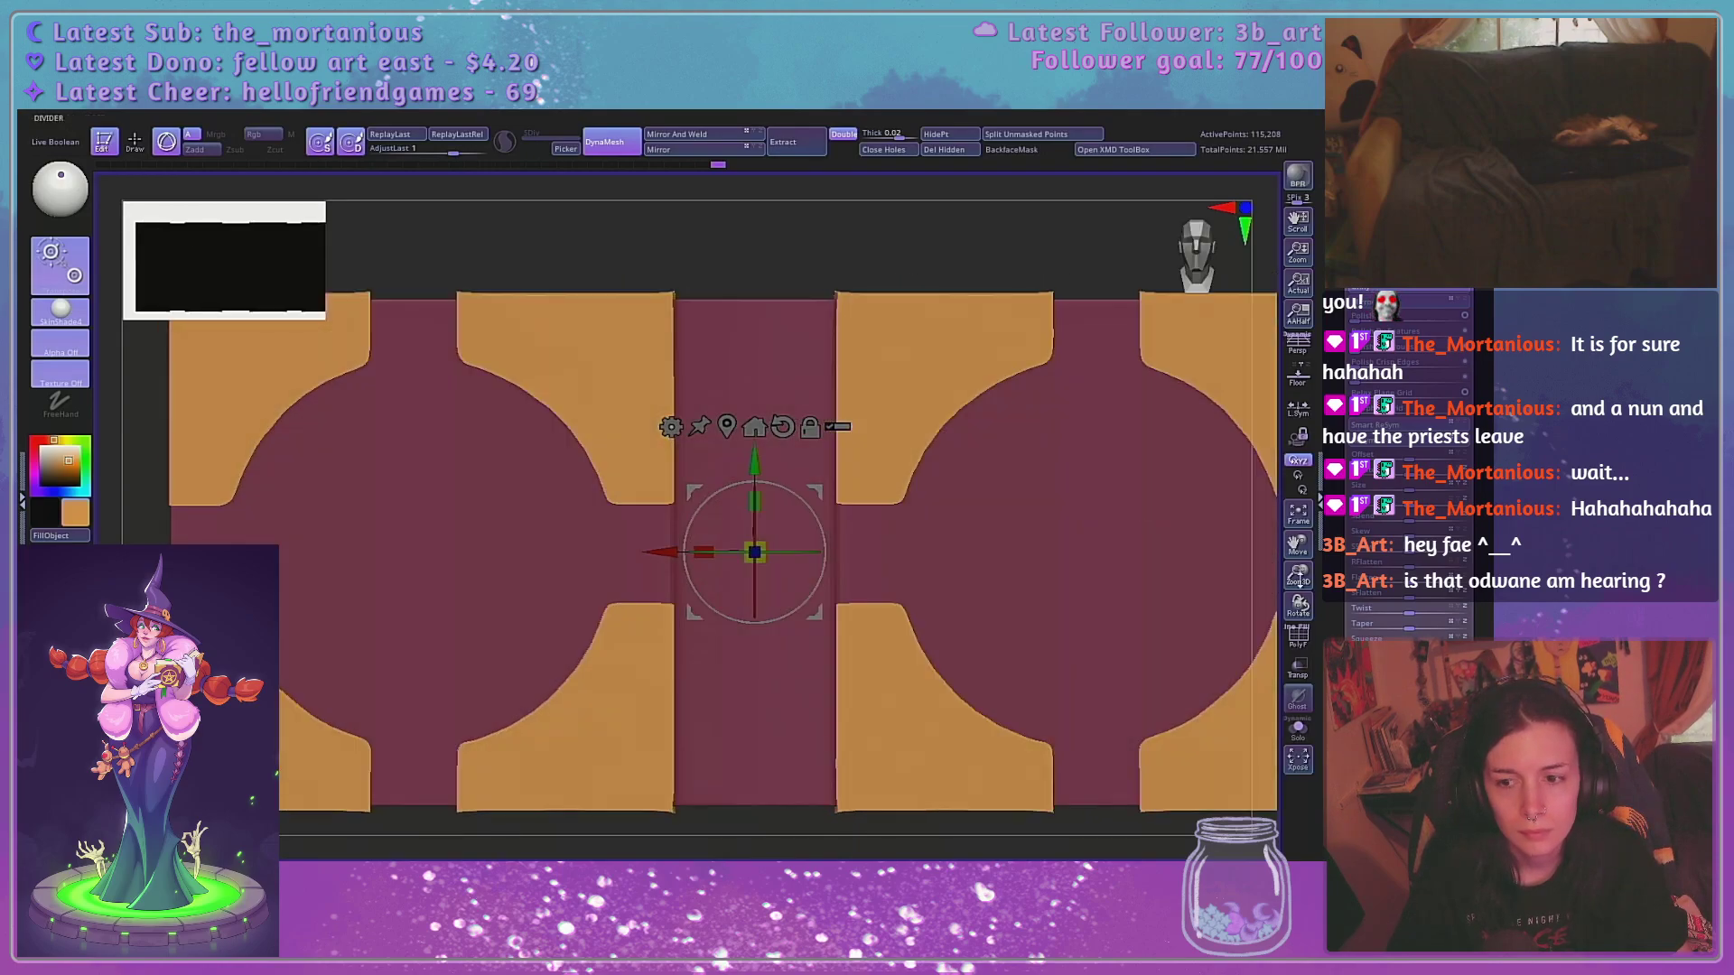
Mask one cover's four corner pieces, invert the mask and hide the unmasked points to leave only the other cover's set
left_click_drag(1298, 578, 1236, 632)
left_click_drag(1175, 633, 1069, 553, "alt")
key("q")
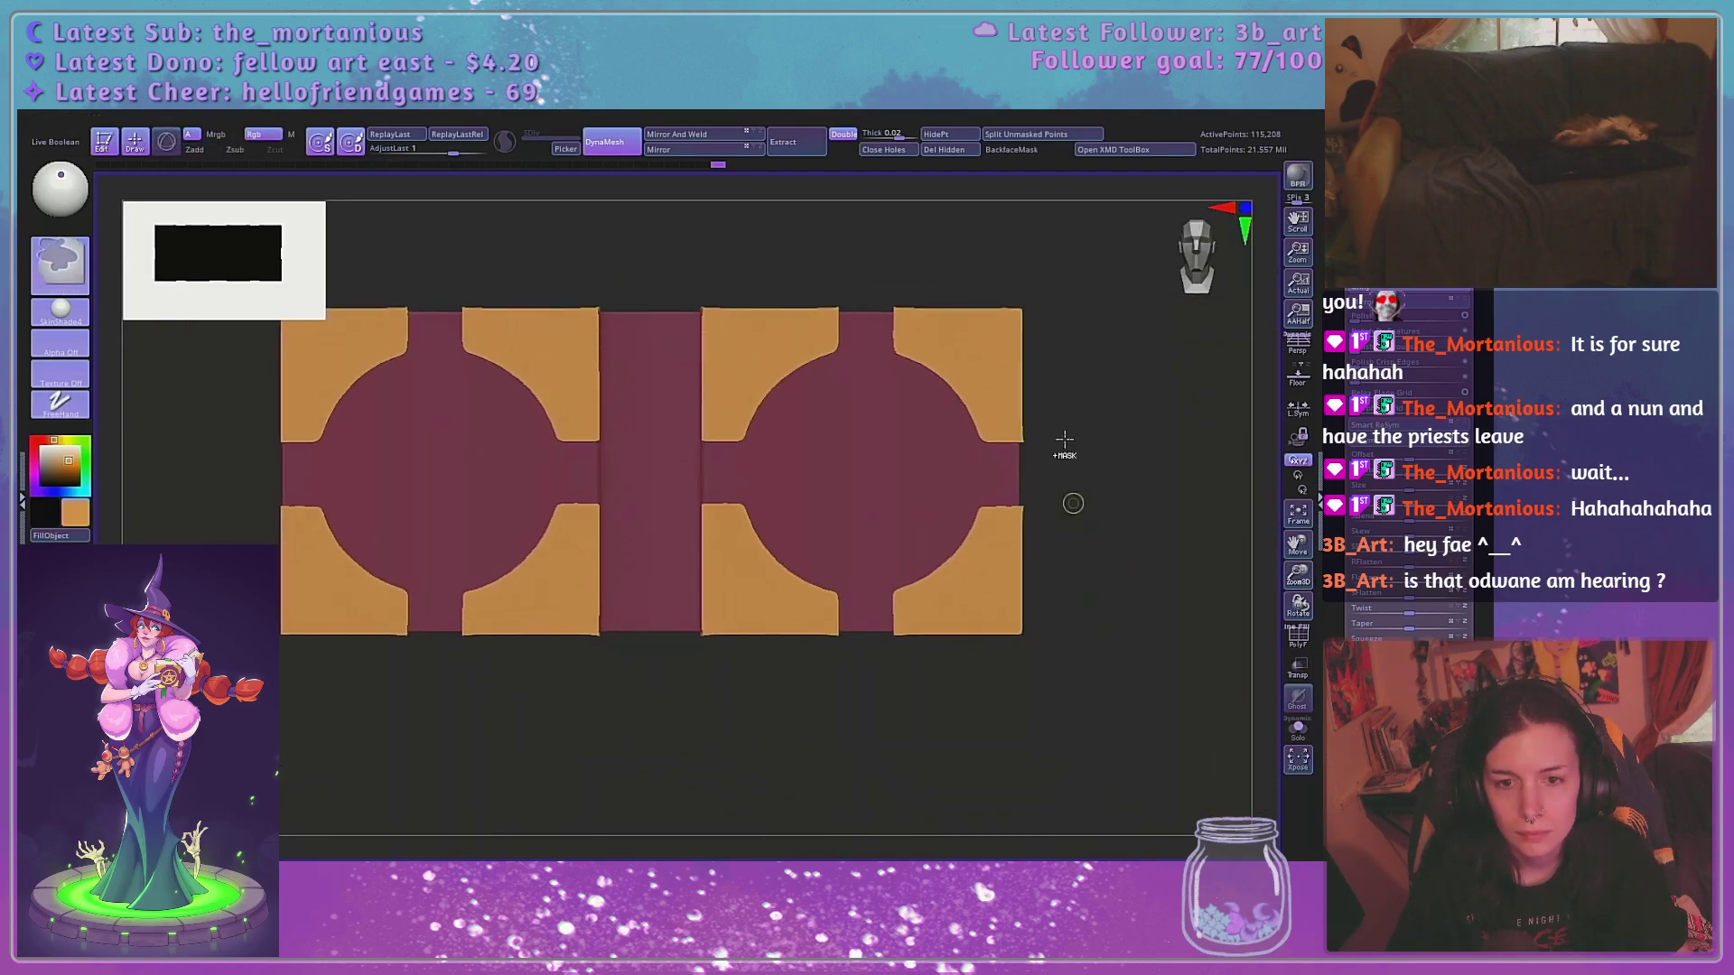
left_click_drag(1080, 263, 664, 728, "ctrl")
left_click_drag(774, 754, 786, 740, "ctrl")
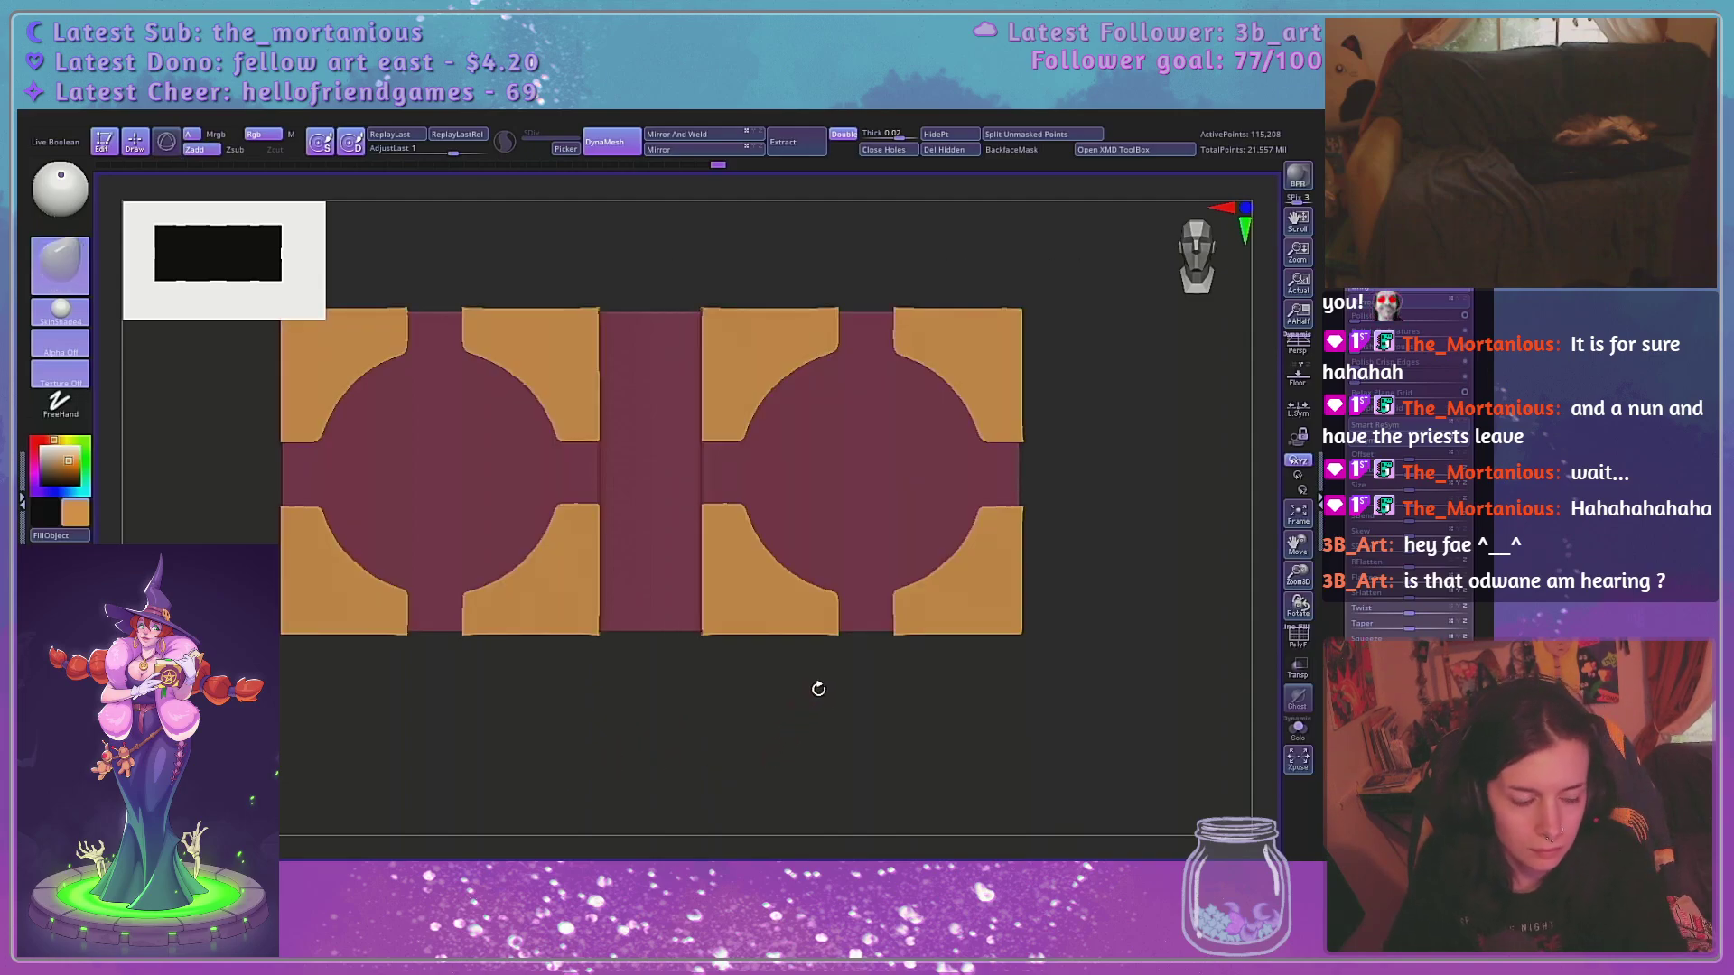
left_click_drag(1097, 259, 669, 780, "ctrl")
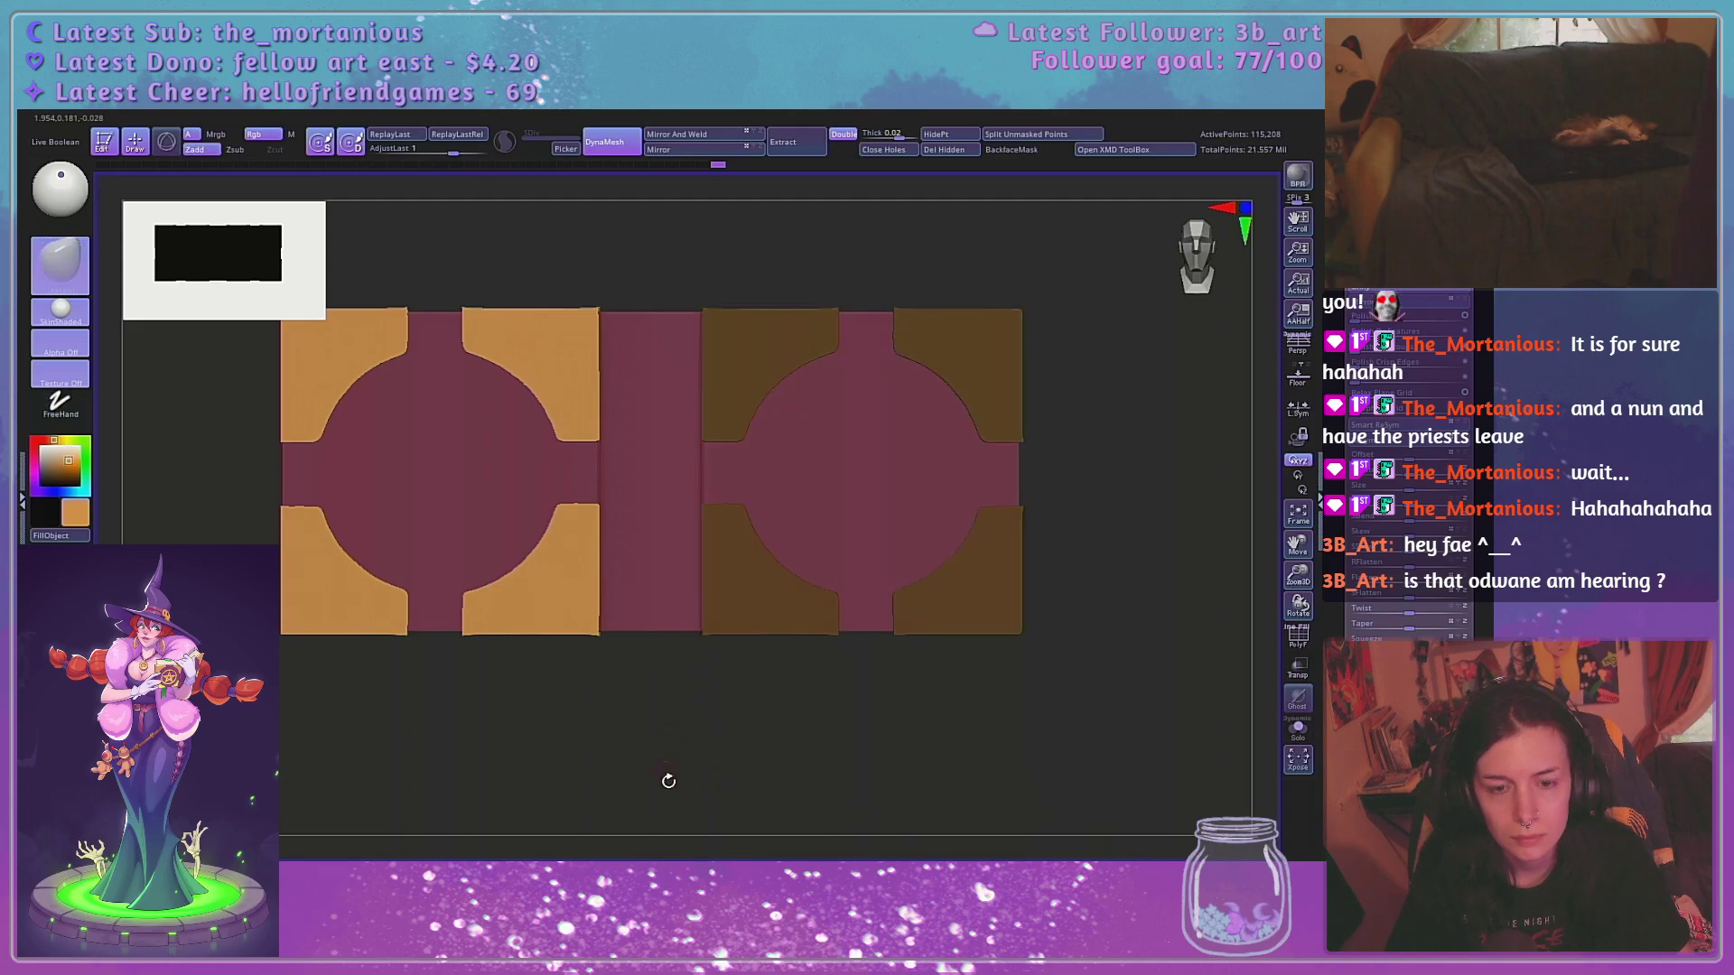
left_click(723, 728, "ctrl")
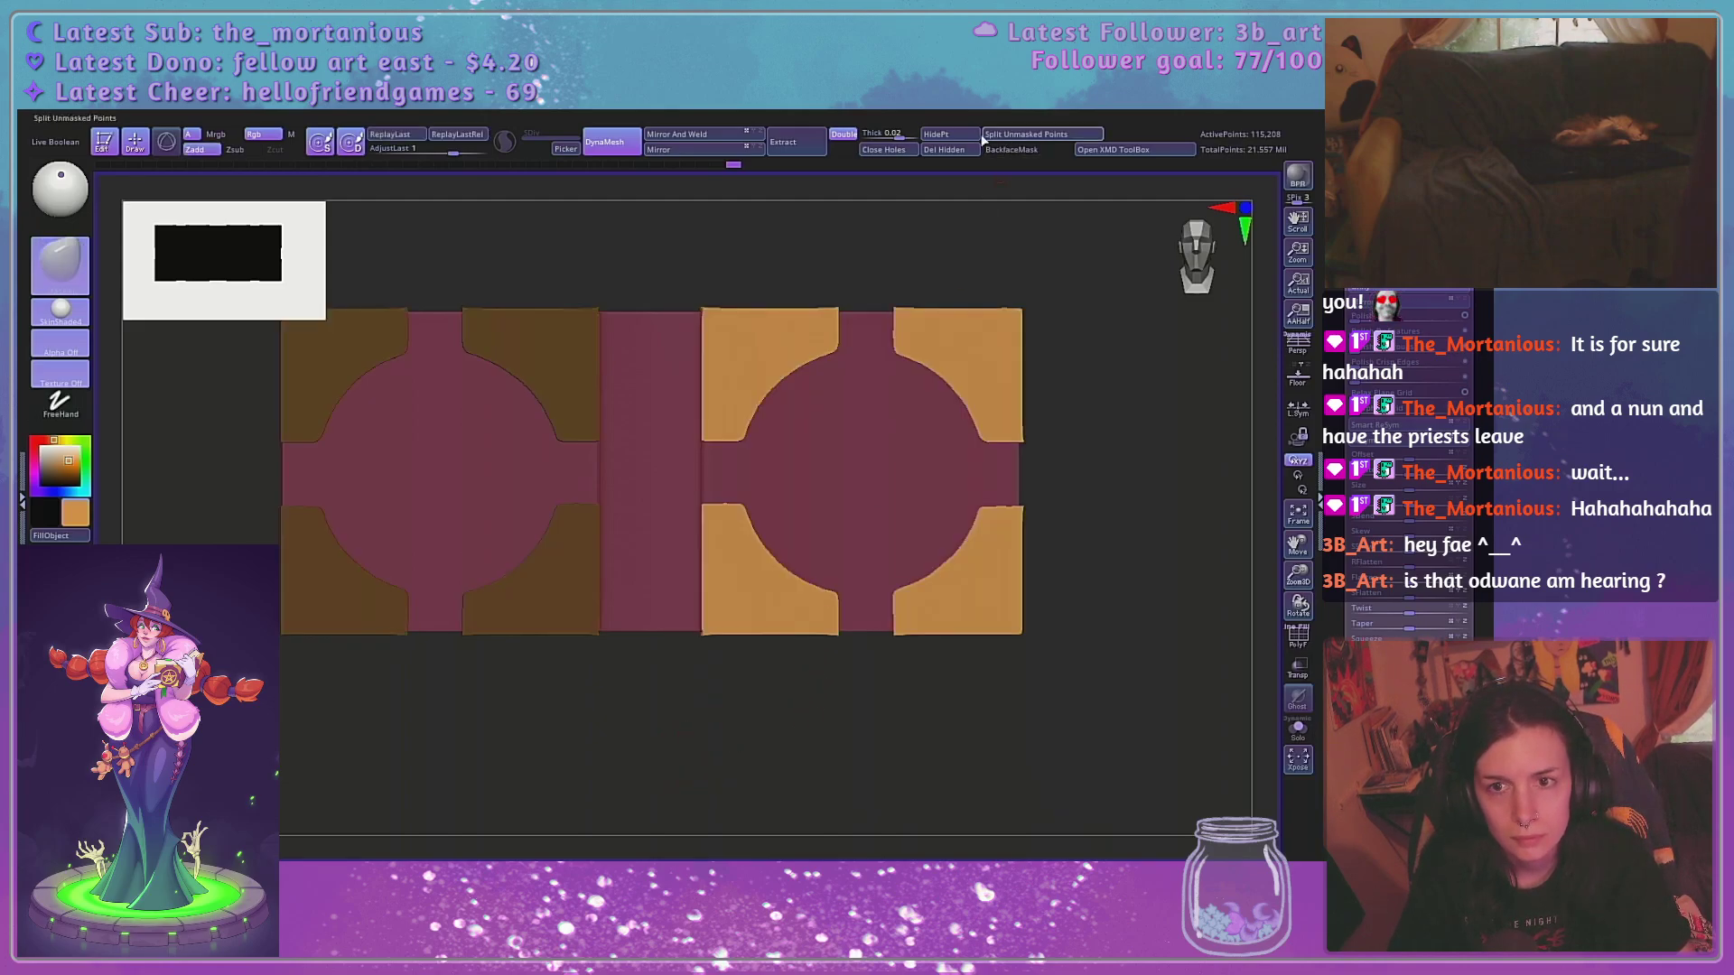
left_click(949, 135)
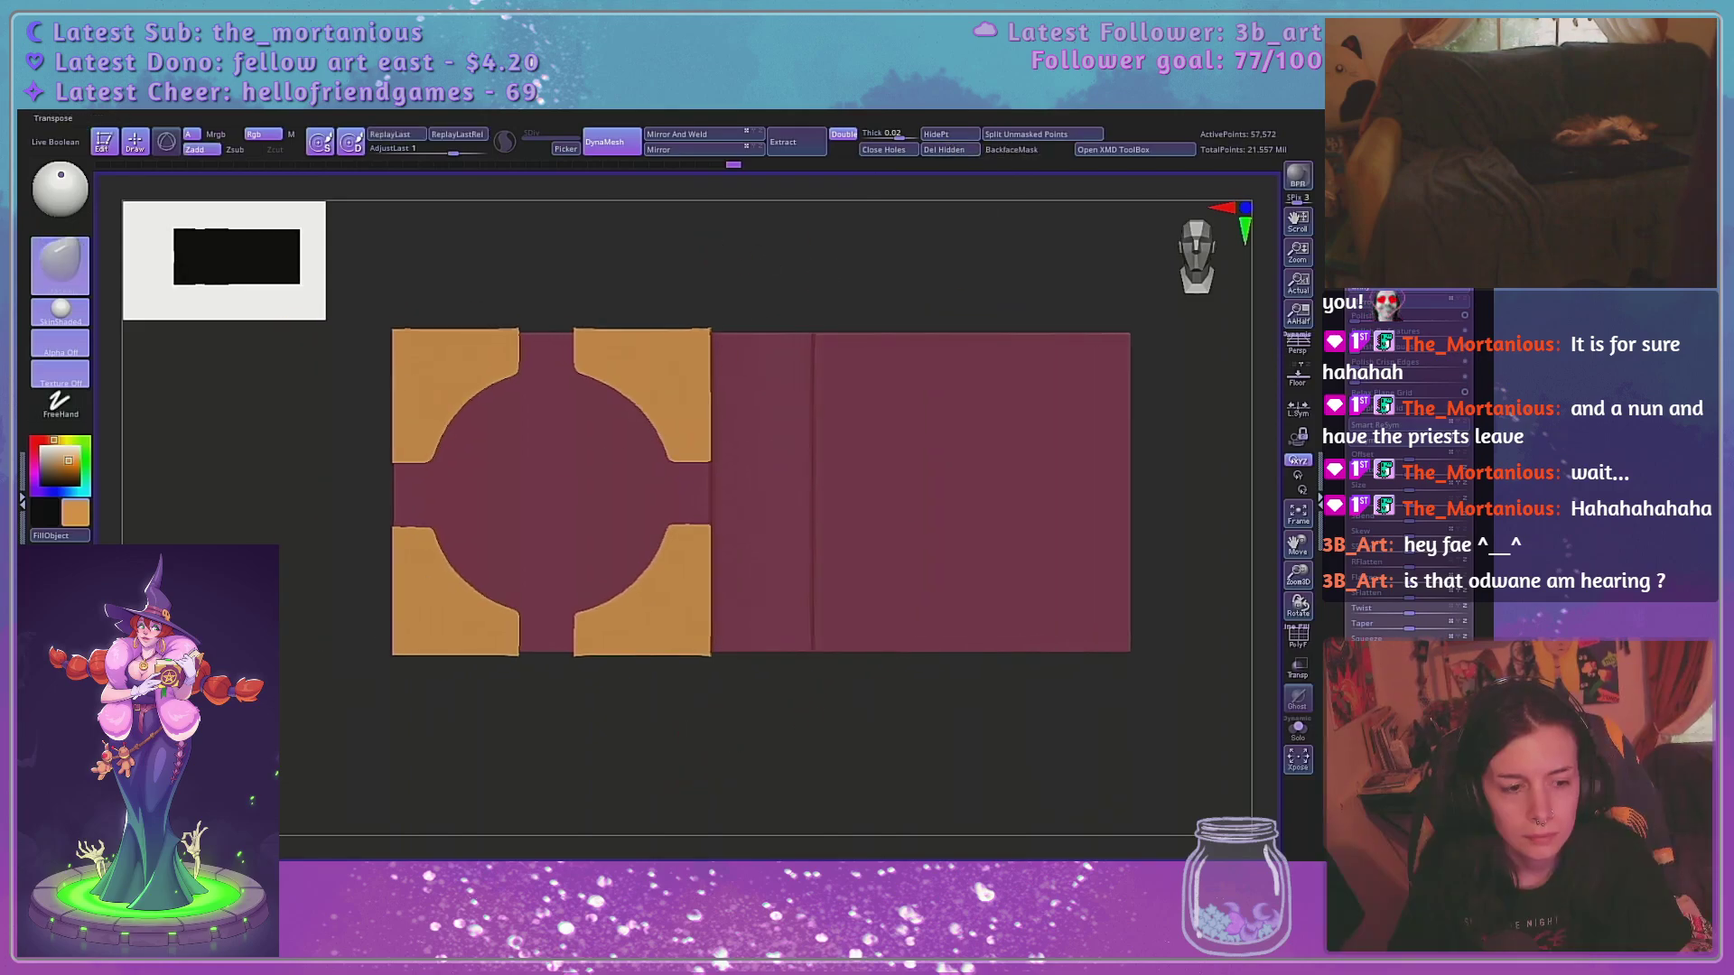
Clip the spine-side edge of the remaining corner pieces flat along the X axis
key("w")
left_click_drag(791, 264, 779, 462)
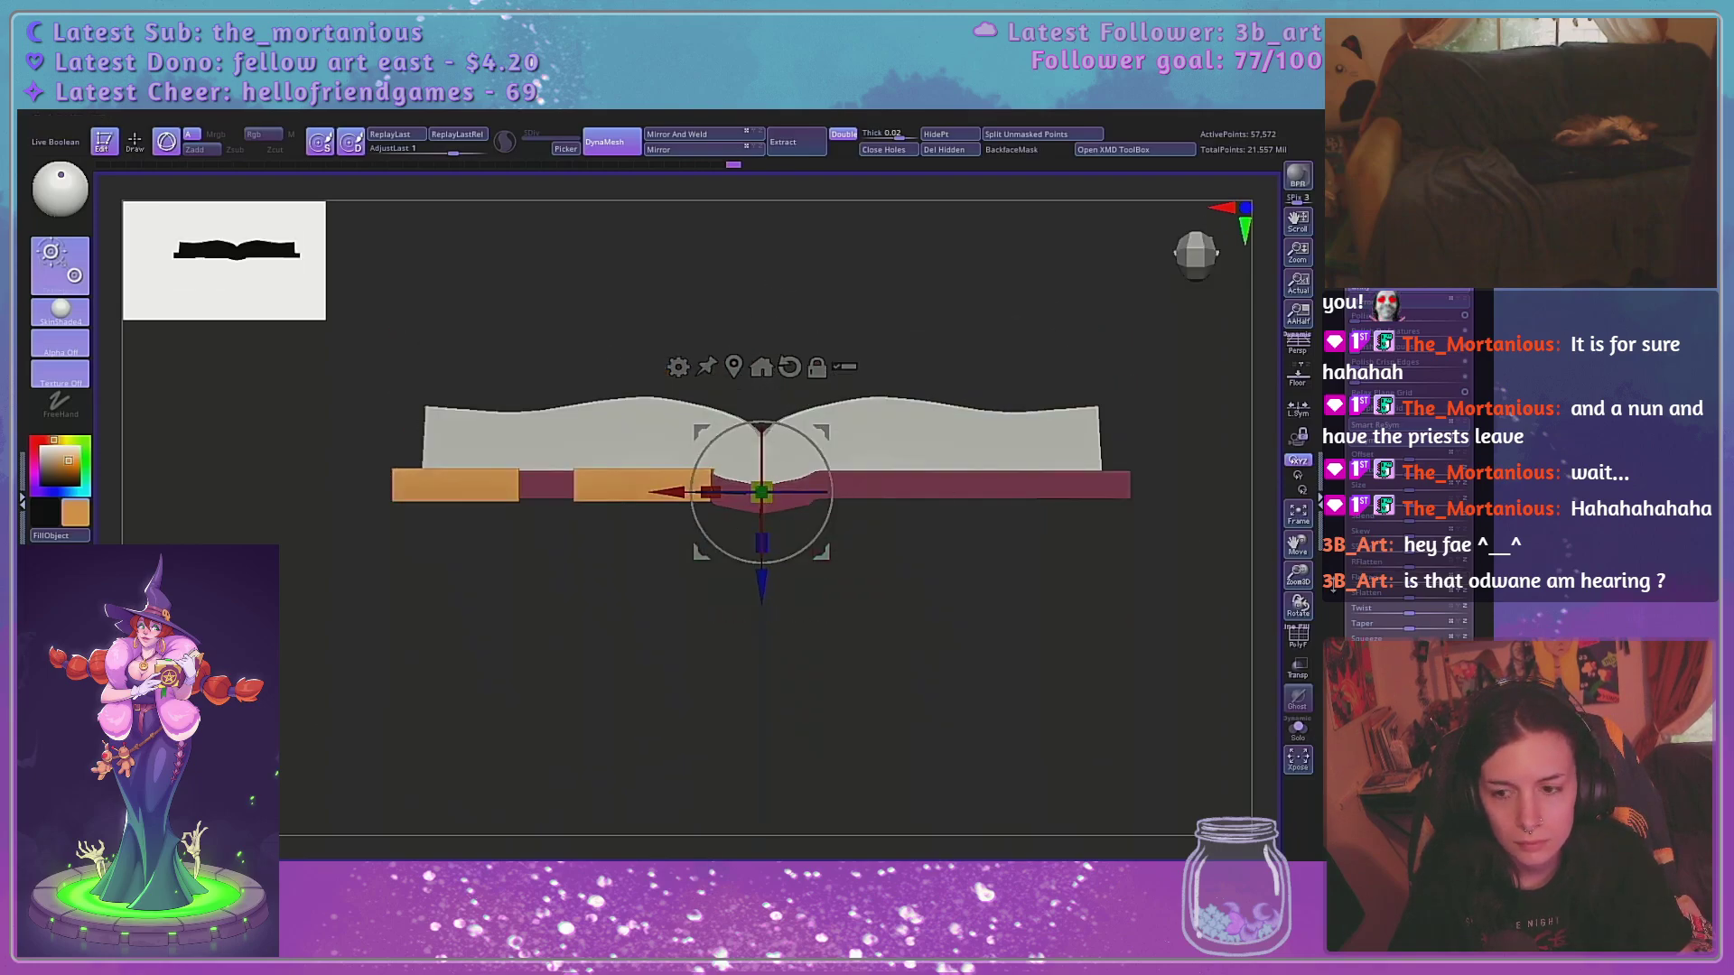
left_click_drag(713, 596, 682, 700, "alt")
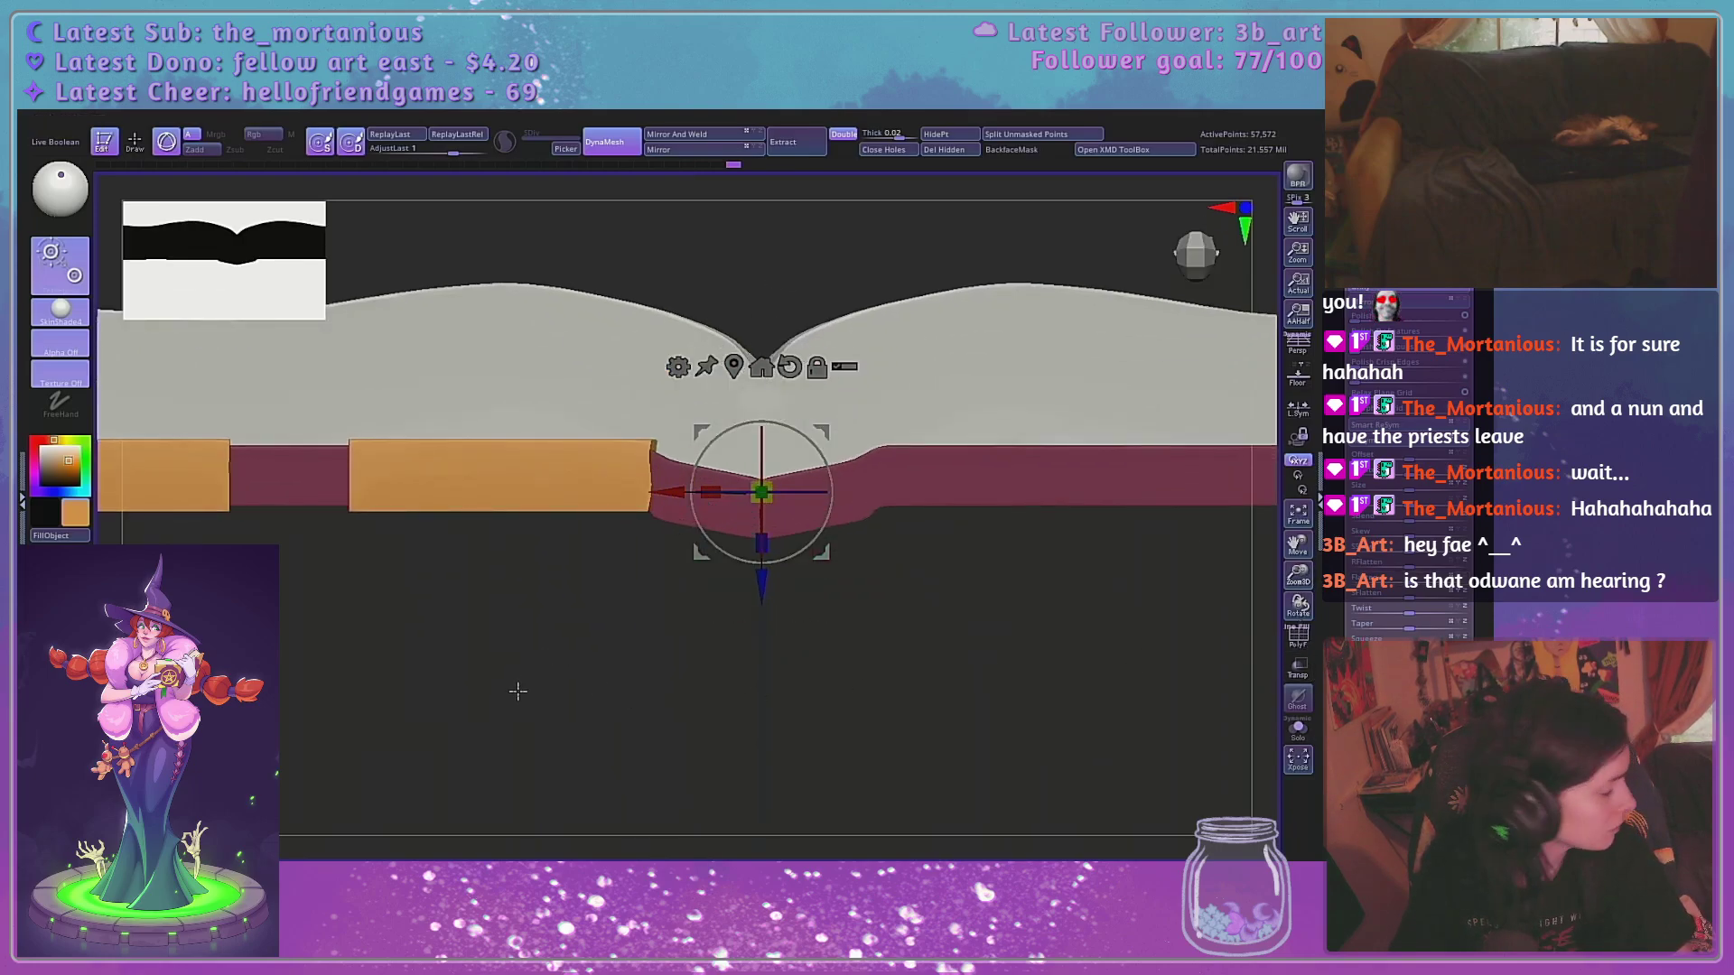
left_click_drag(517, 691, 718, 744, "alt")
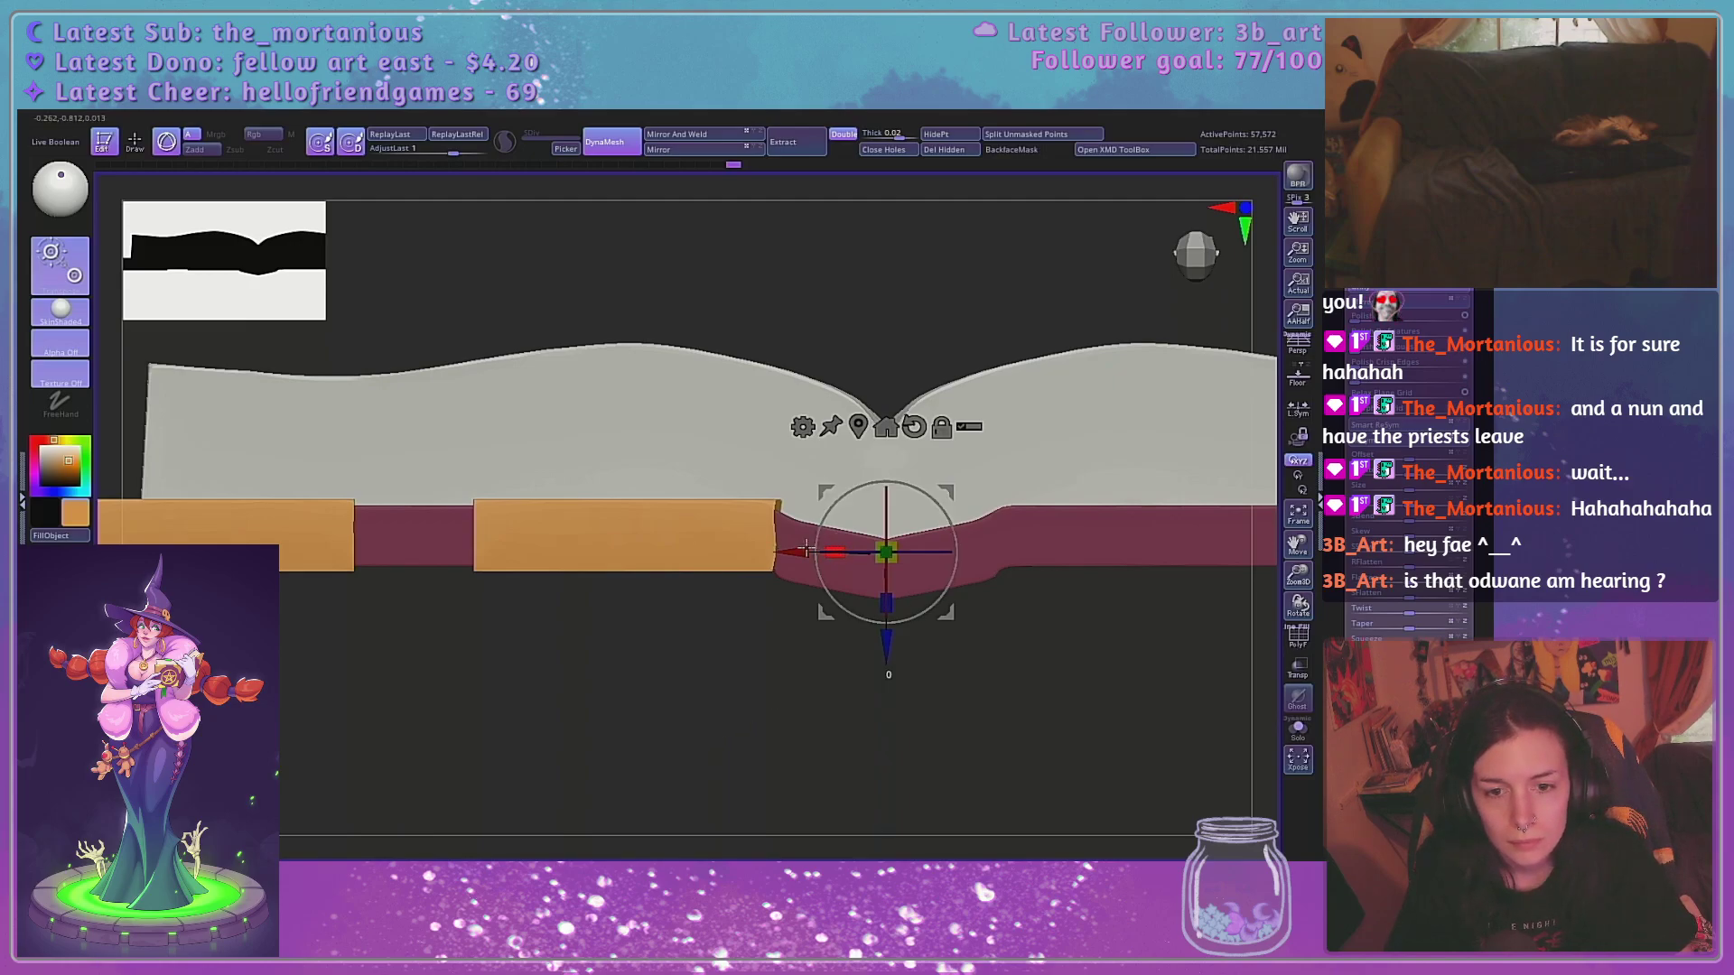
left_click_drag(974, 555, 472, 588, "ctrl")
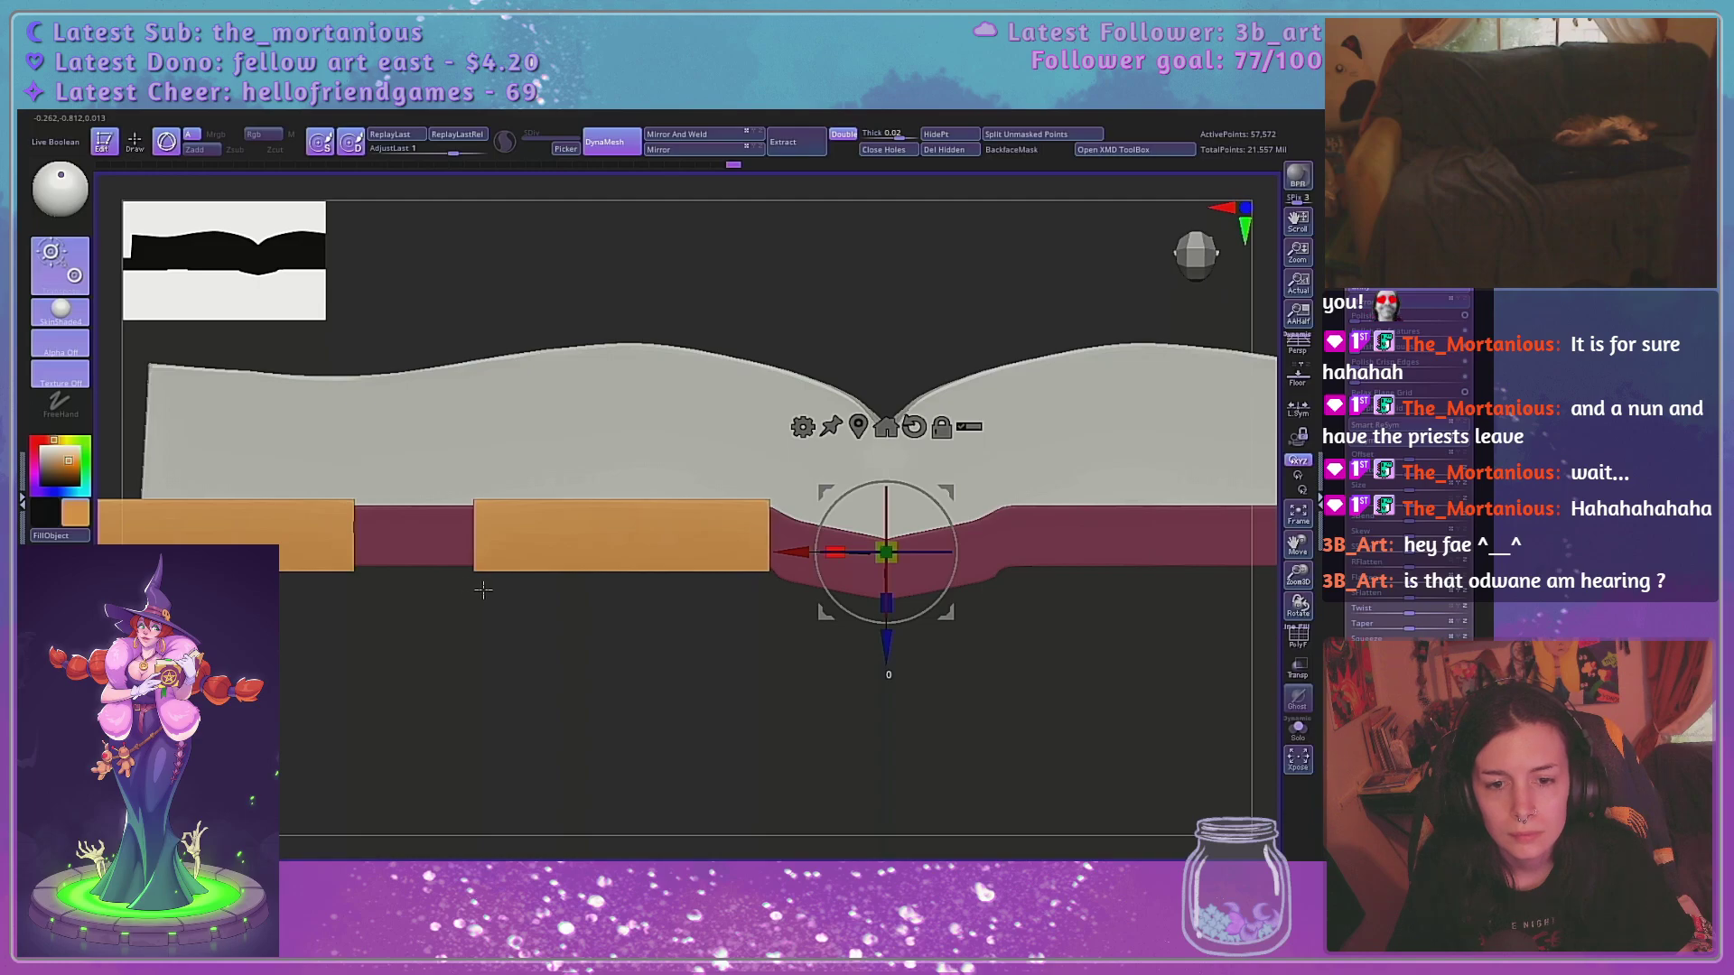
Clip the outer edges of the remaining cover's corner pieces flat along the Y axis
left_click_drag(606, 674, 1058, 552, "shift")
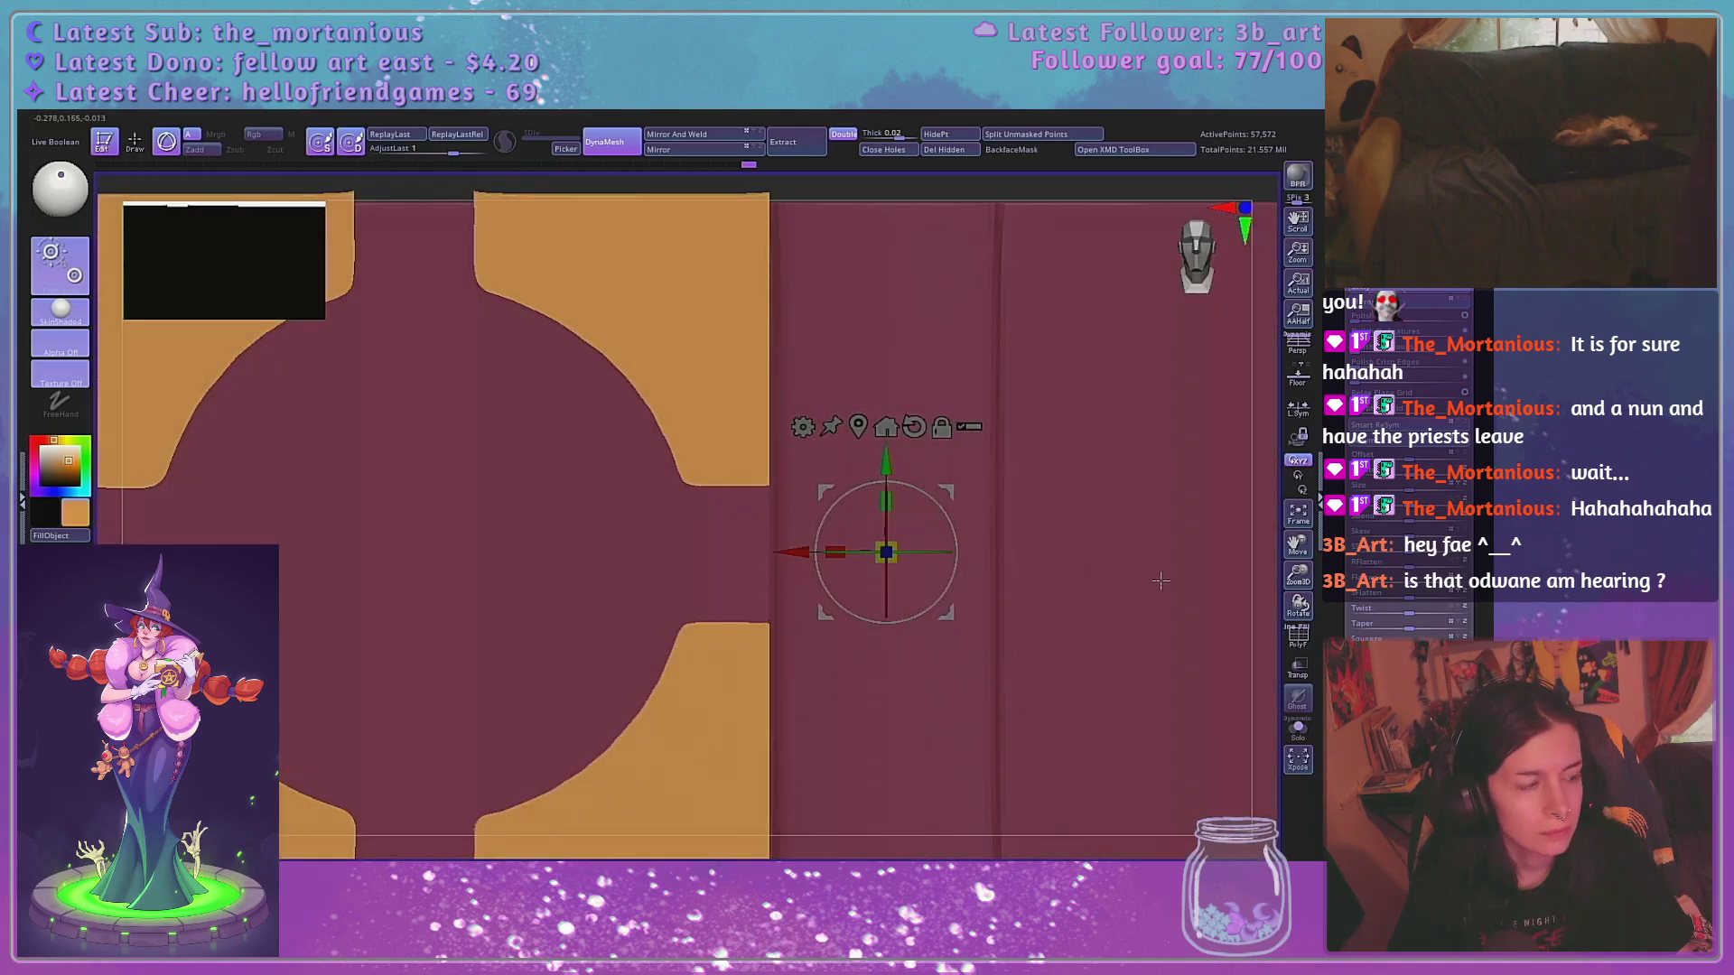
left_click_drag(1268, 585, 1066, 587, "alt")
left_click_drag(327, 683, 276, 667, "alt")
mouse_move(837, 485)
left_mouse_down()
mouse_move(840, 504)
mouse_move(837, 476)
left_mouse_up()
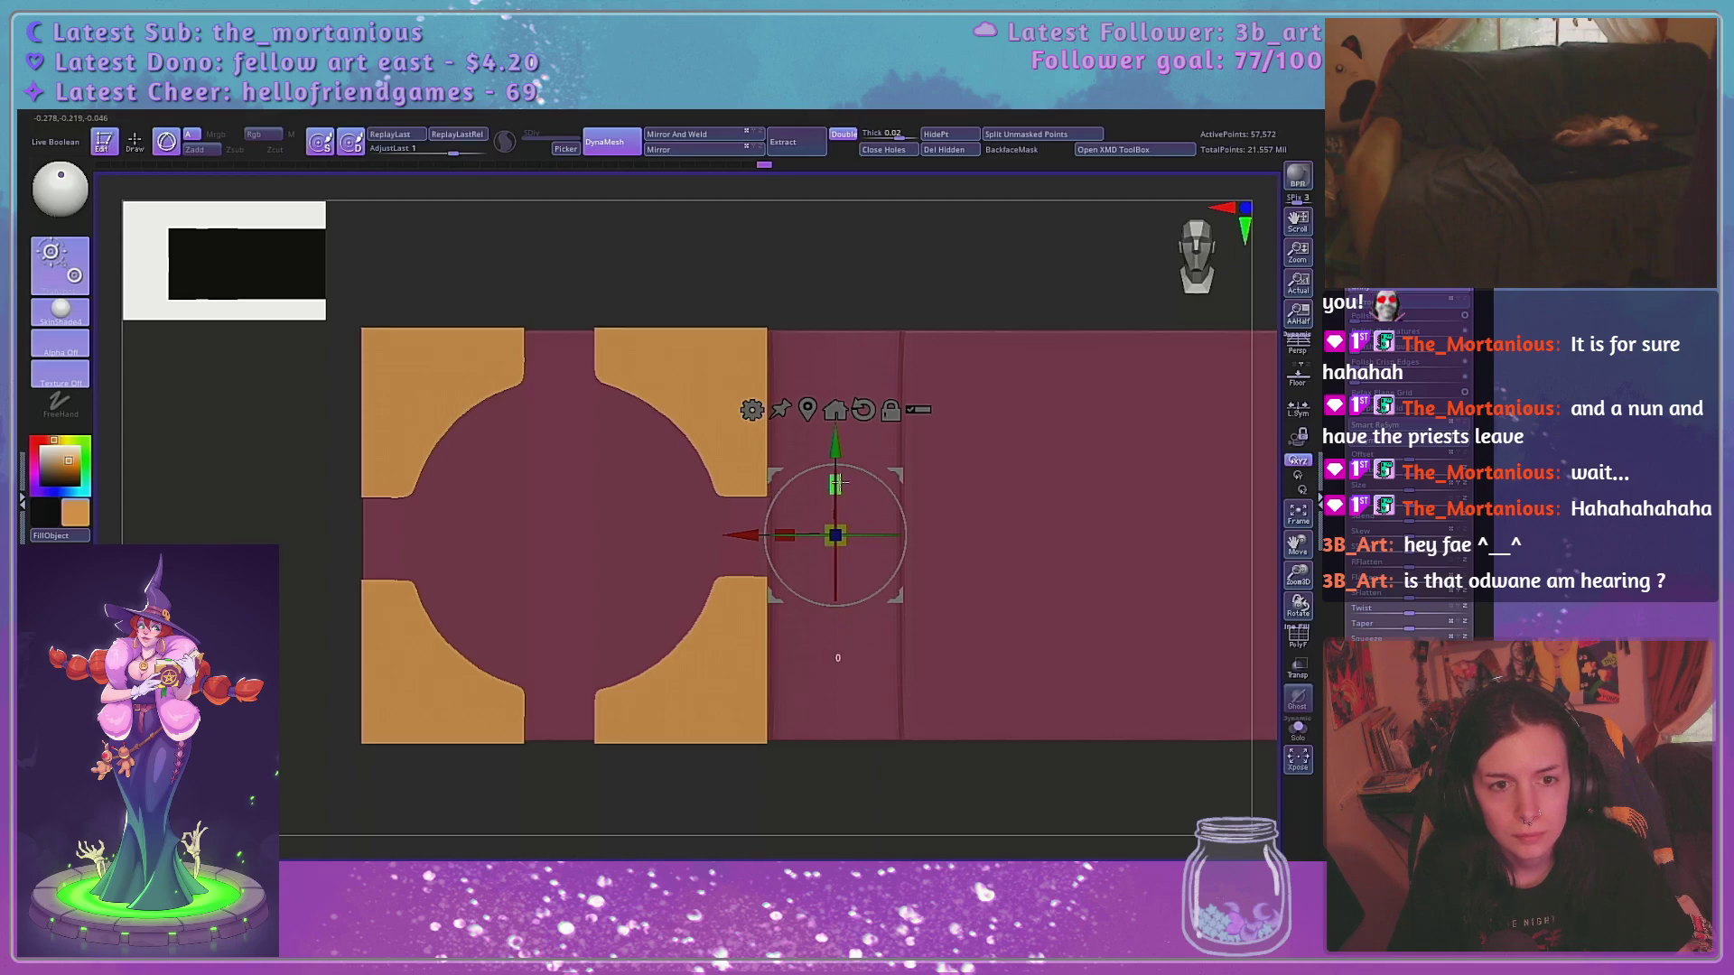
Delete the hidden points and use Mirror And Weld to recreate the corner pieces on the opposite cover
left_click_drag(921, 301, 841, 468)
left_click(955, 151)
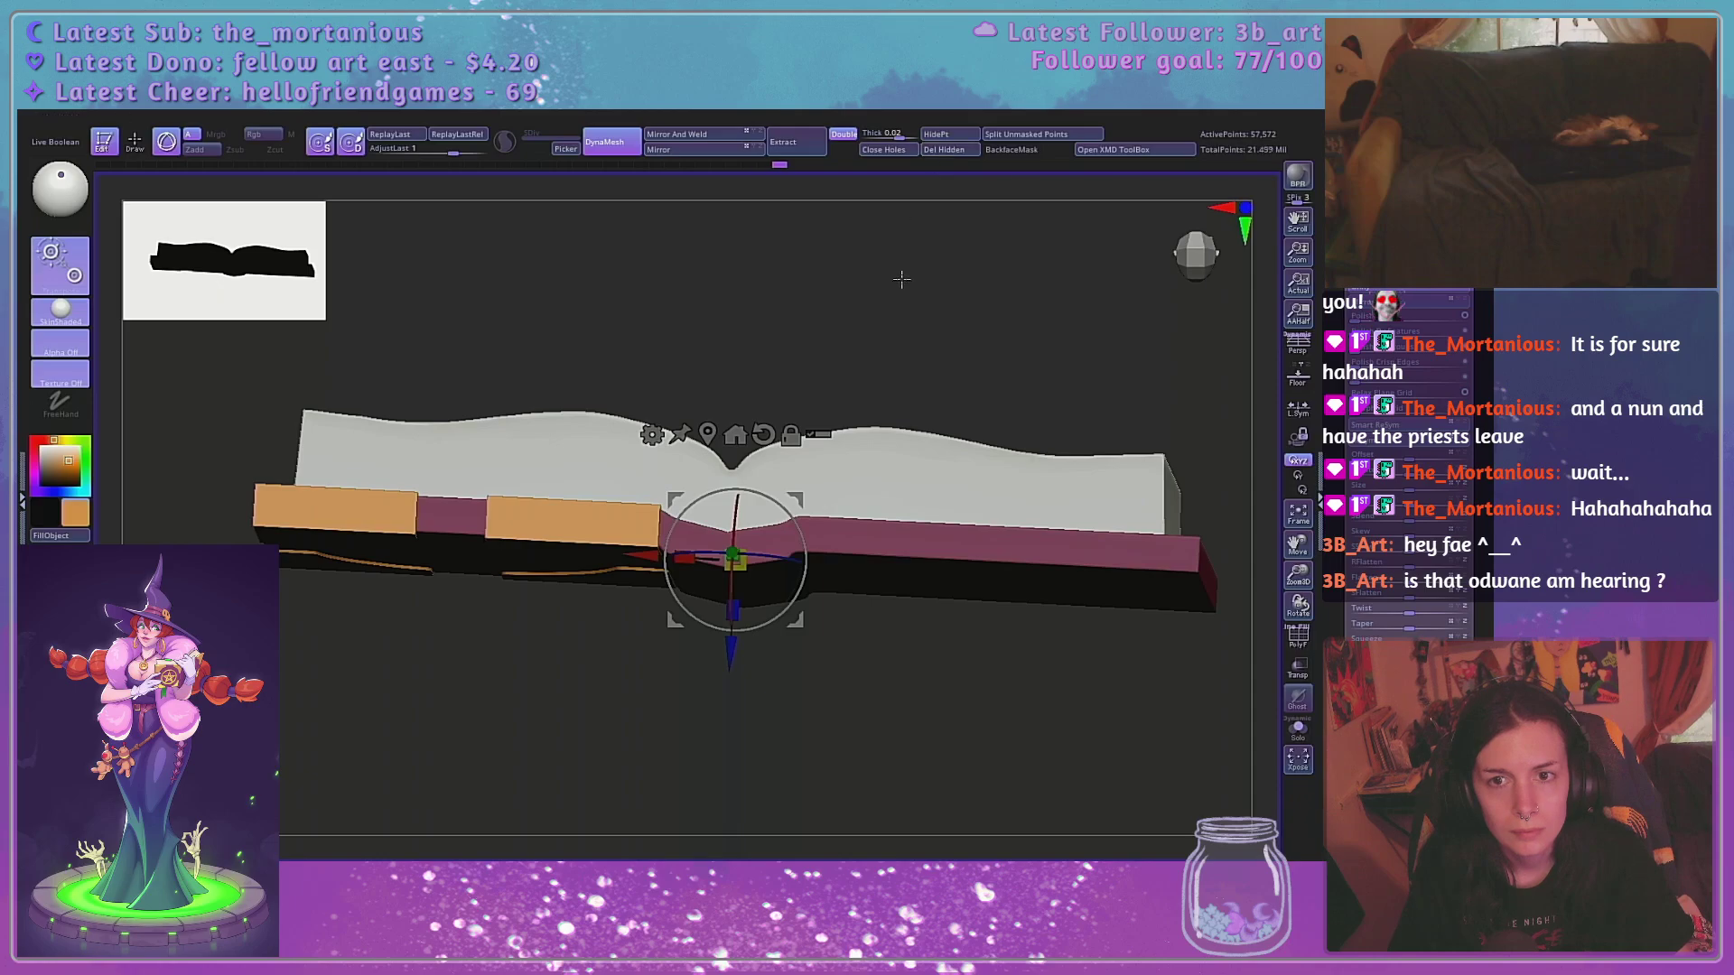
left_click_drag(902, 279, 915, 201, "shift")
left_click(677, 134)
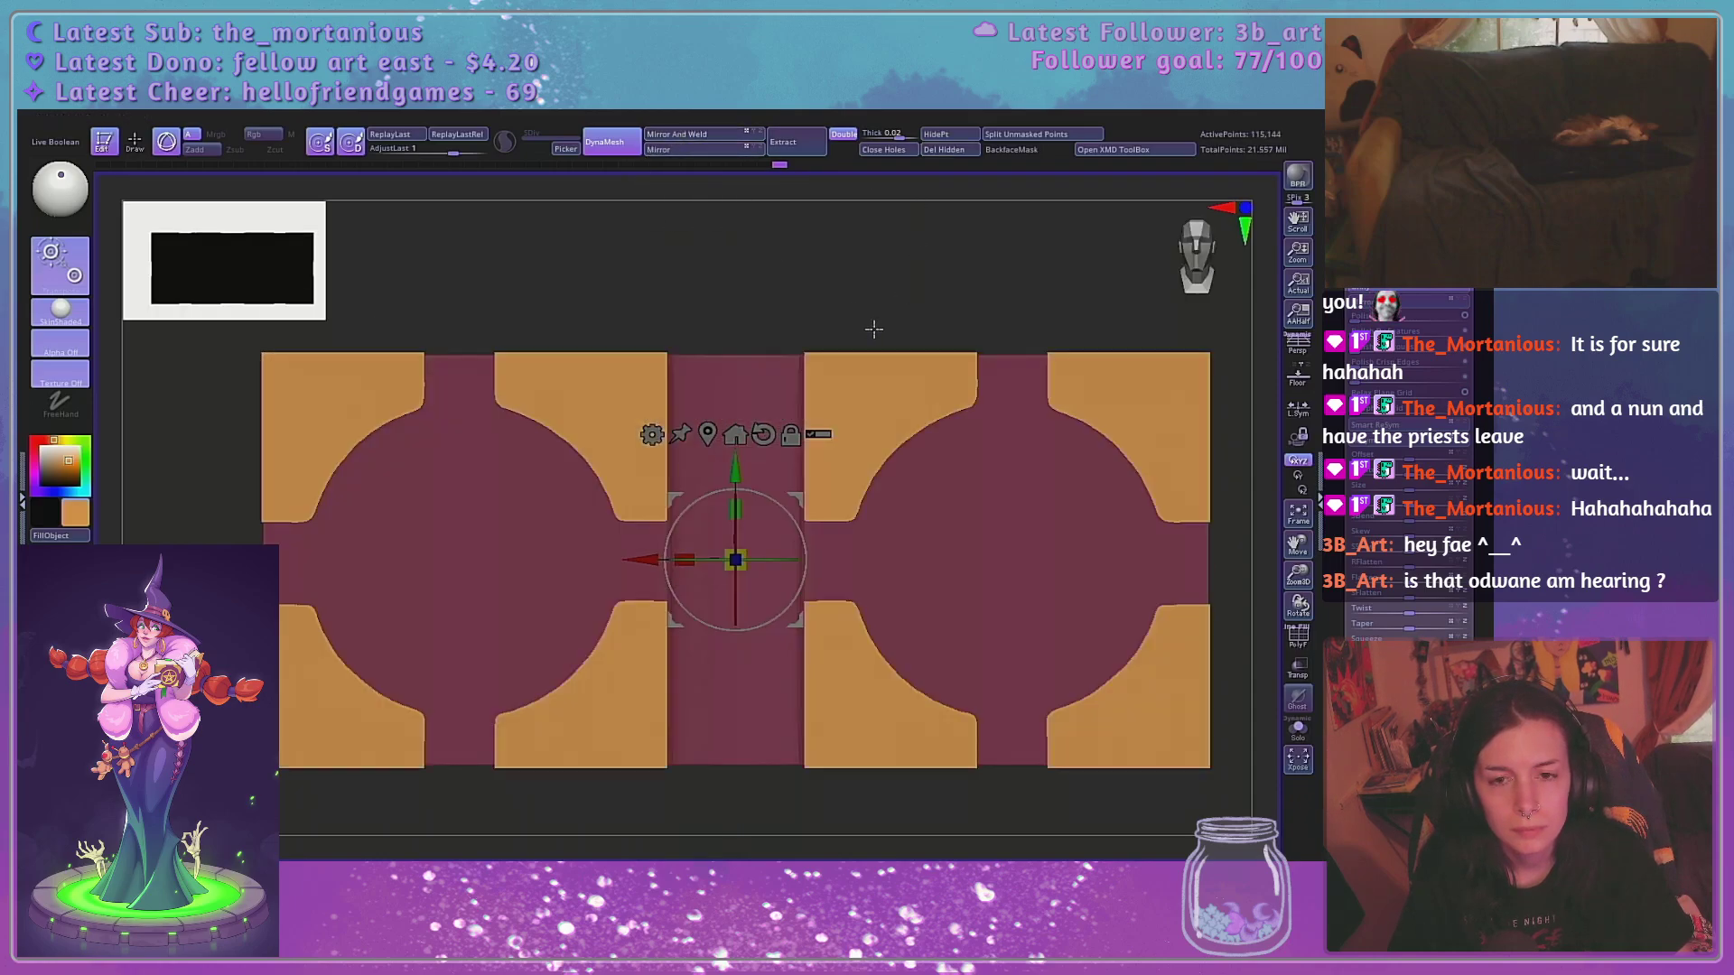
Mask the outer corner pieces of both covers and clip the unmasked spine-side pieces along the X axis
mouse_move(1240, 623)
left_mouse_down("alt")
mouse_move(1239, 561)
mouse_move(1156, 471)
mouse_move(1238, 599)
left_mouse_up("alt")
key("v")
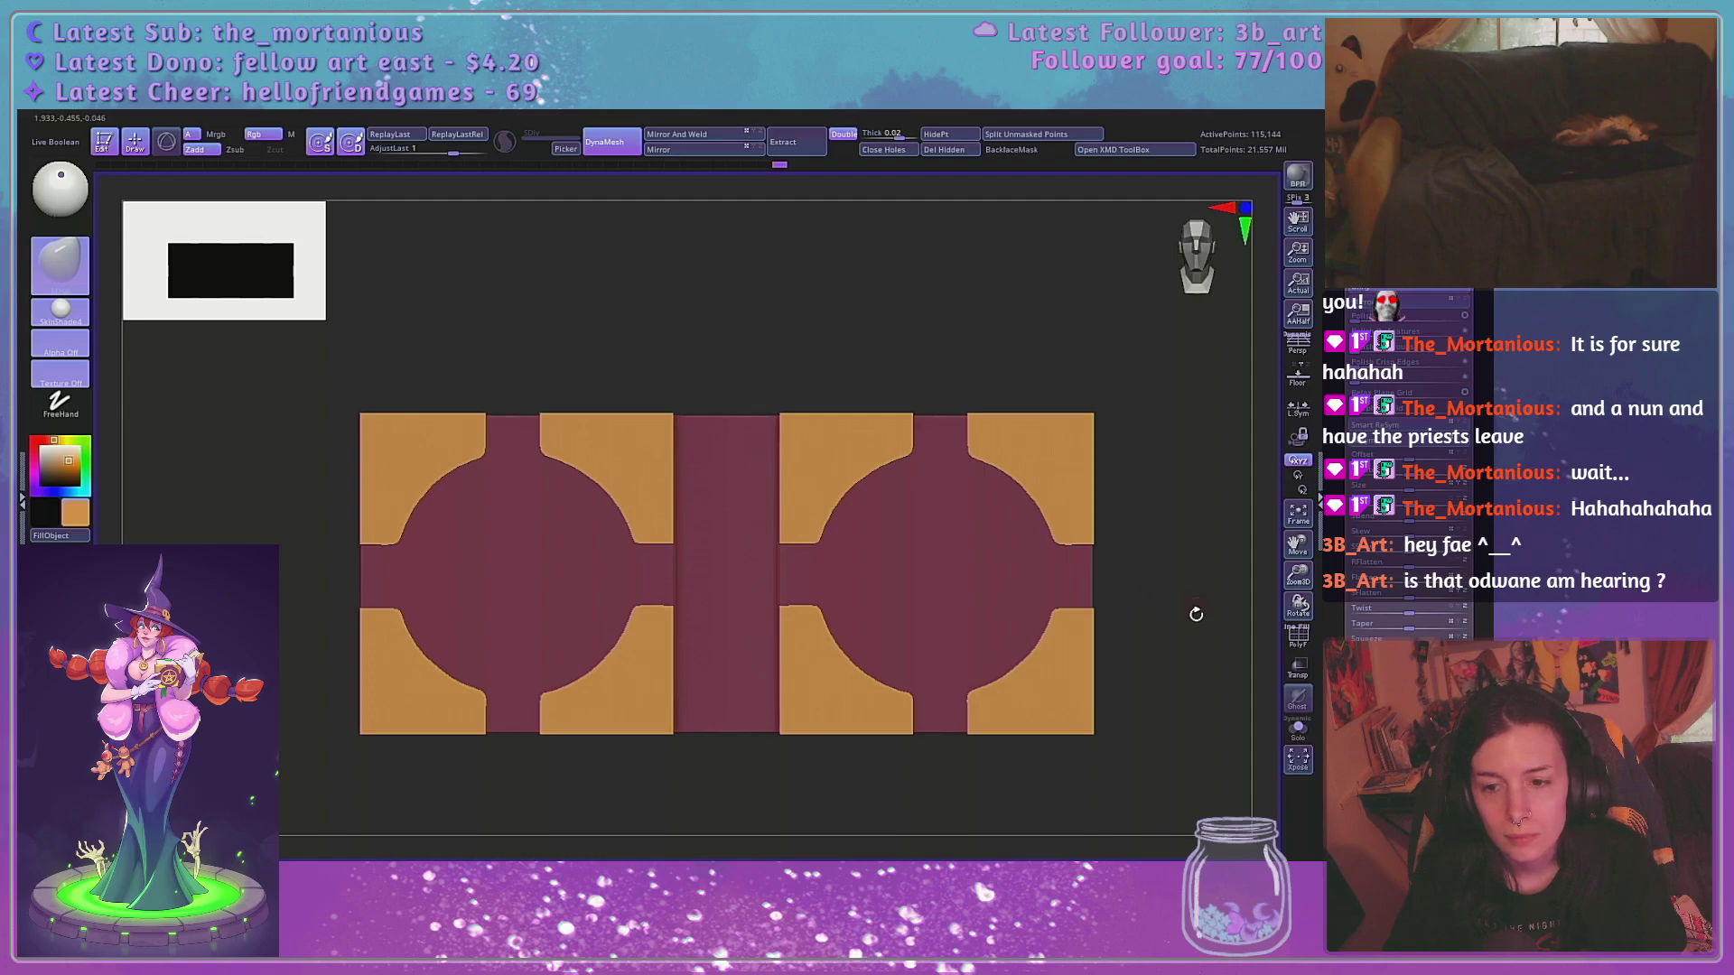
left_click_drag(1196, 615, 1172, 566)
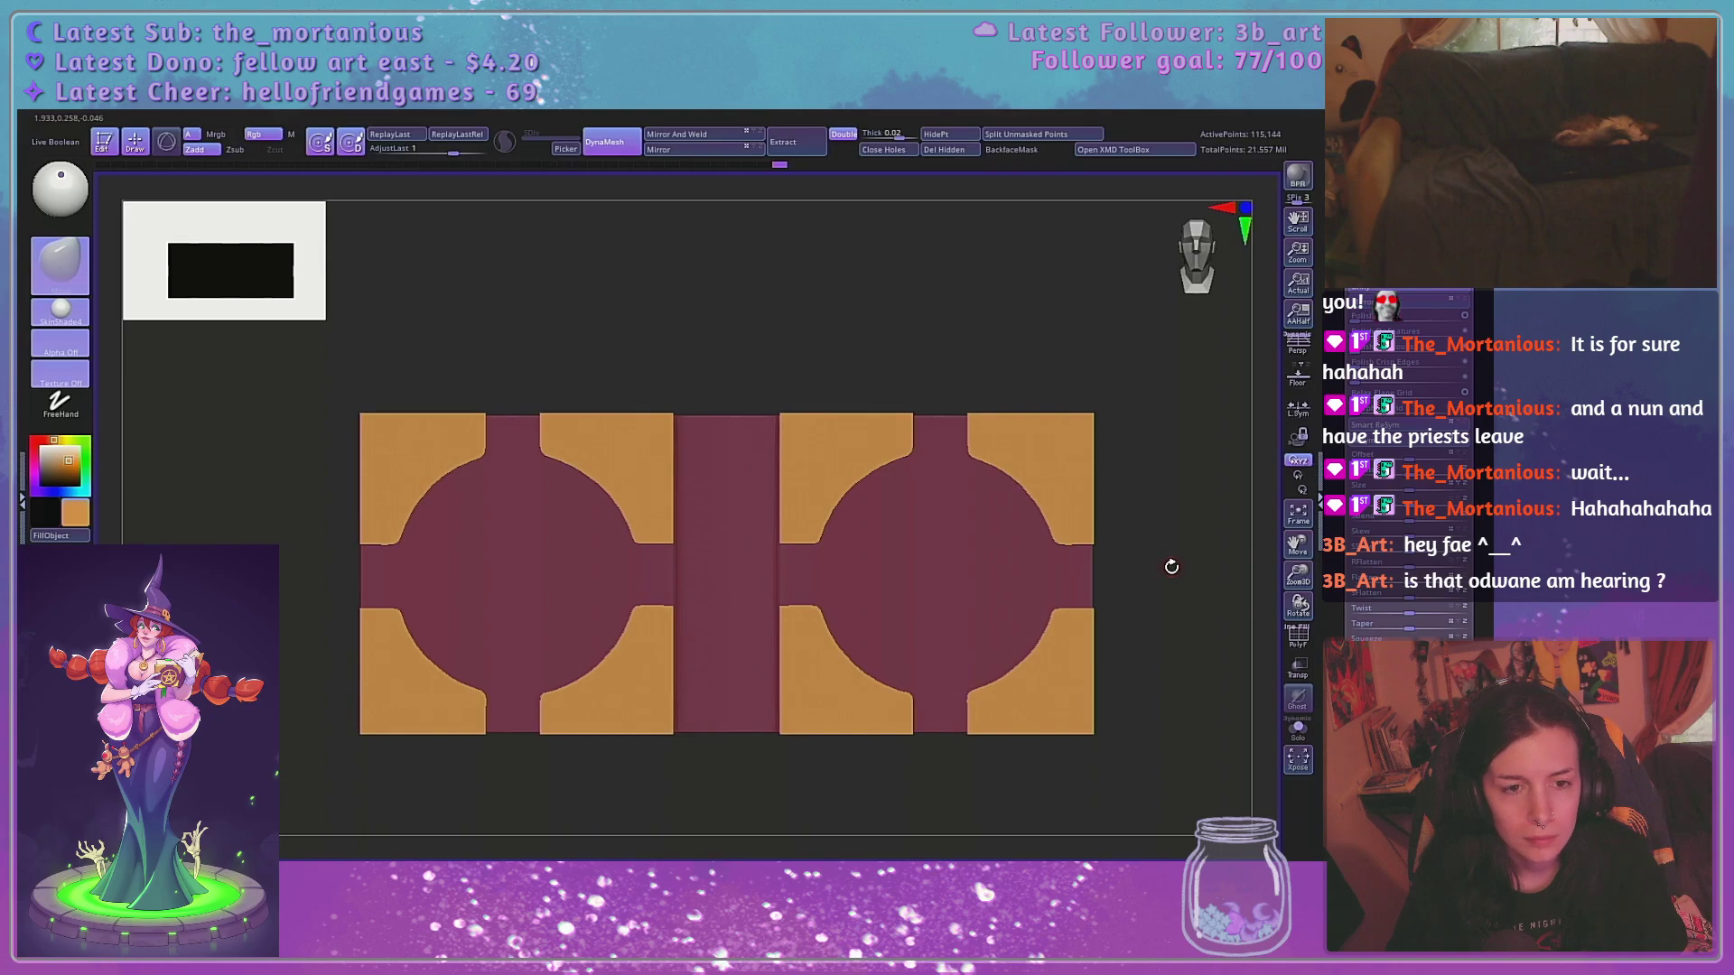
left_click_drag(1160, 647, 1153, 582, "alt")
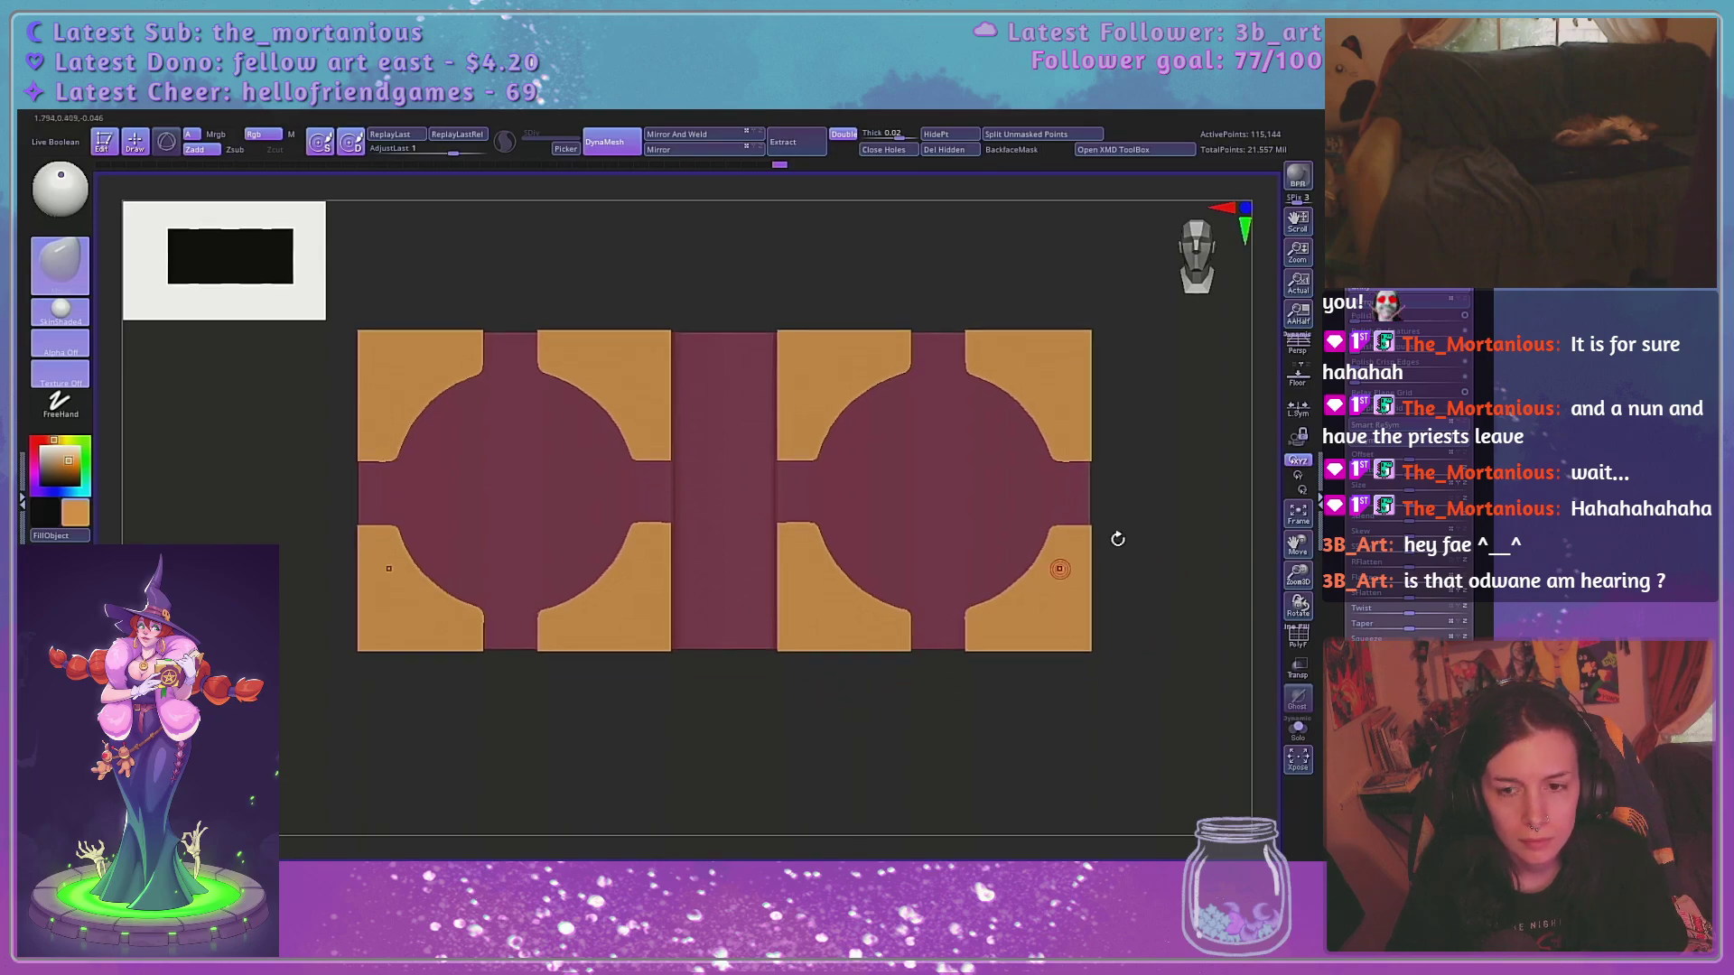
mouse_move(1139, 298)
left_mouse_down("ctrl")
mouse_move(1075, 614)
mouse_move(952, 706)
left_mouse_up("ctrl")
key("w")
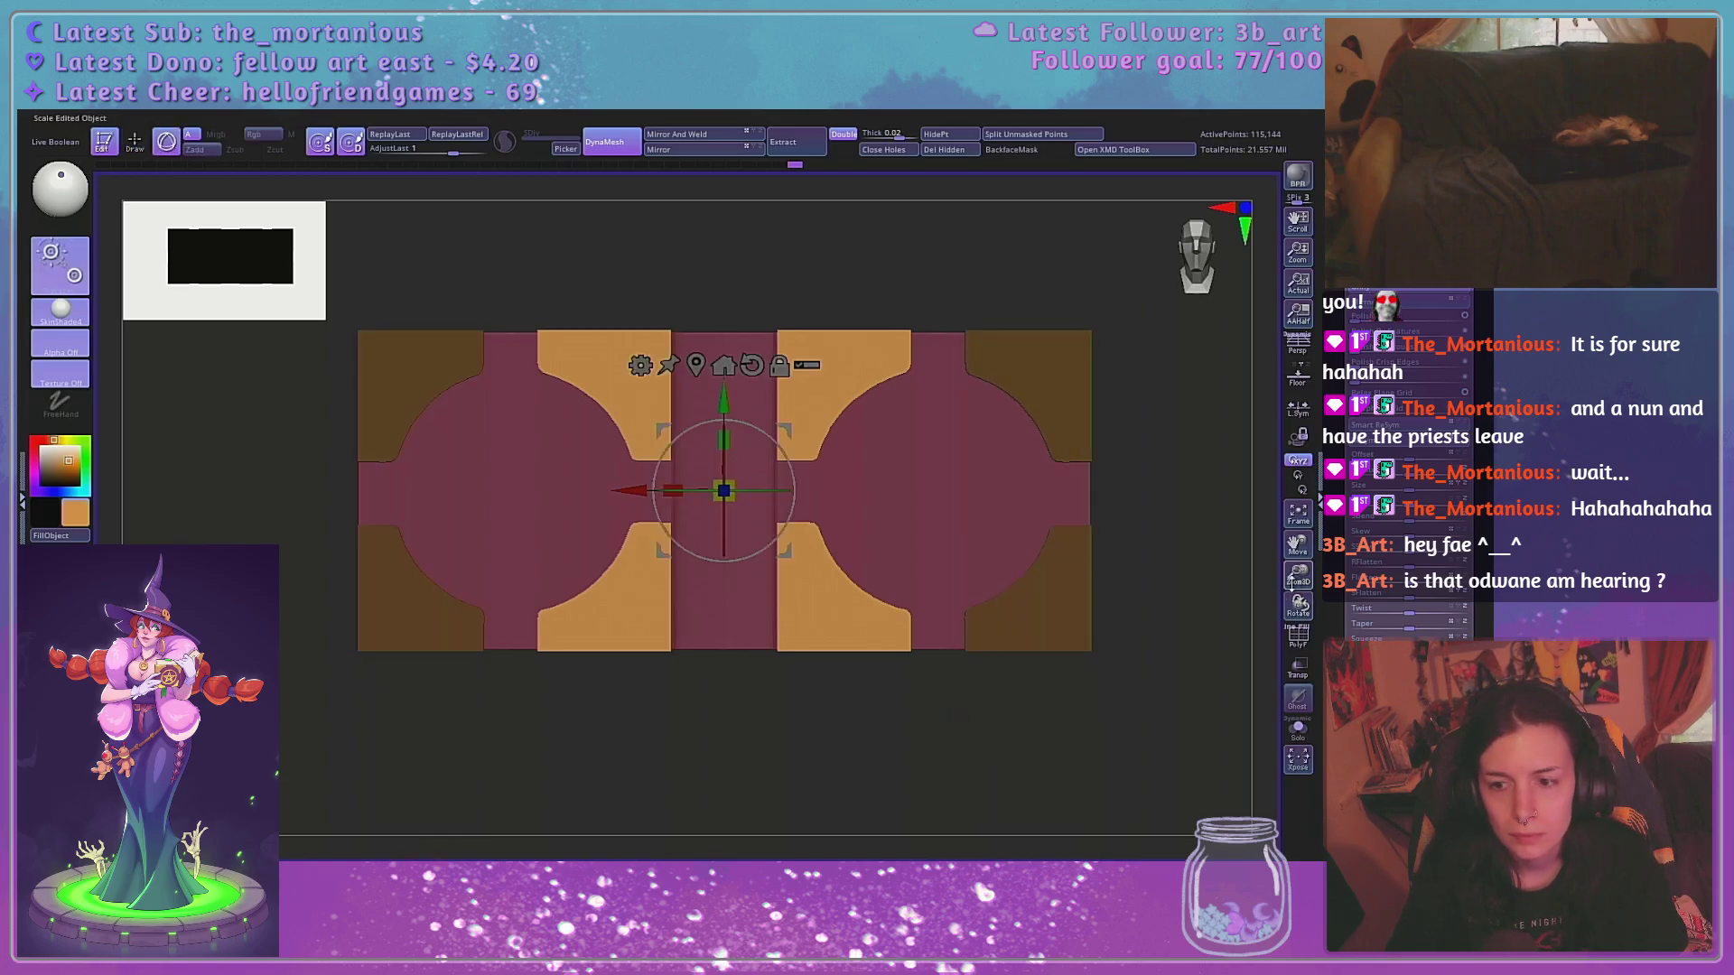
right_click_drag(867, 505, 979, 588, "ctrl")
left_click_drag(679, 489, 676, 487)
Invert the mask to free the outer corner pieces, try clipping them along the X axis and undo the attempt
left_click(847, 763, "ctrl")
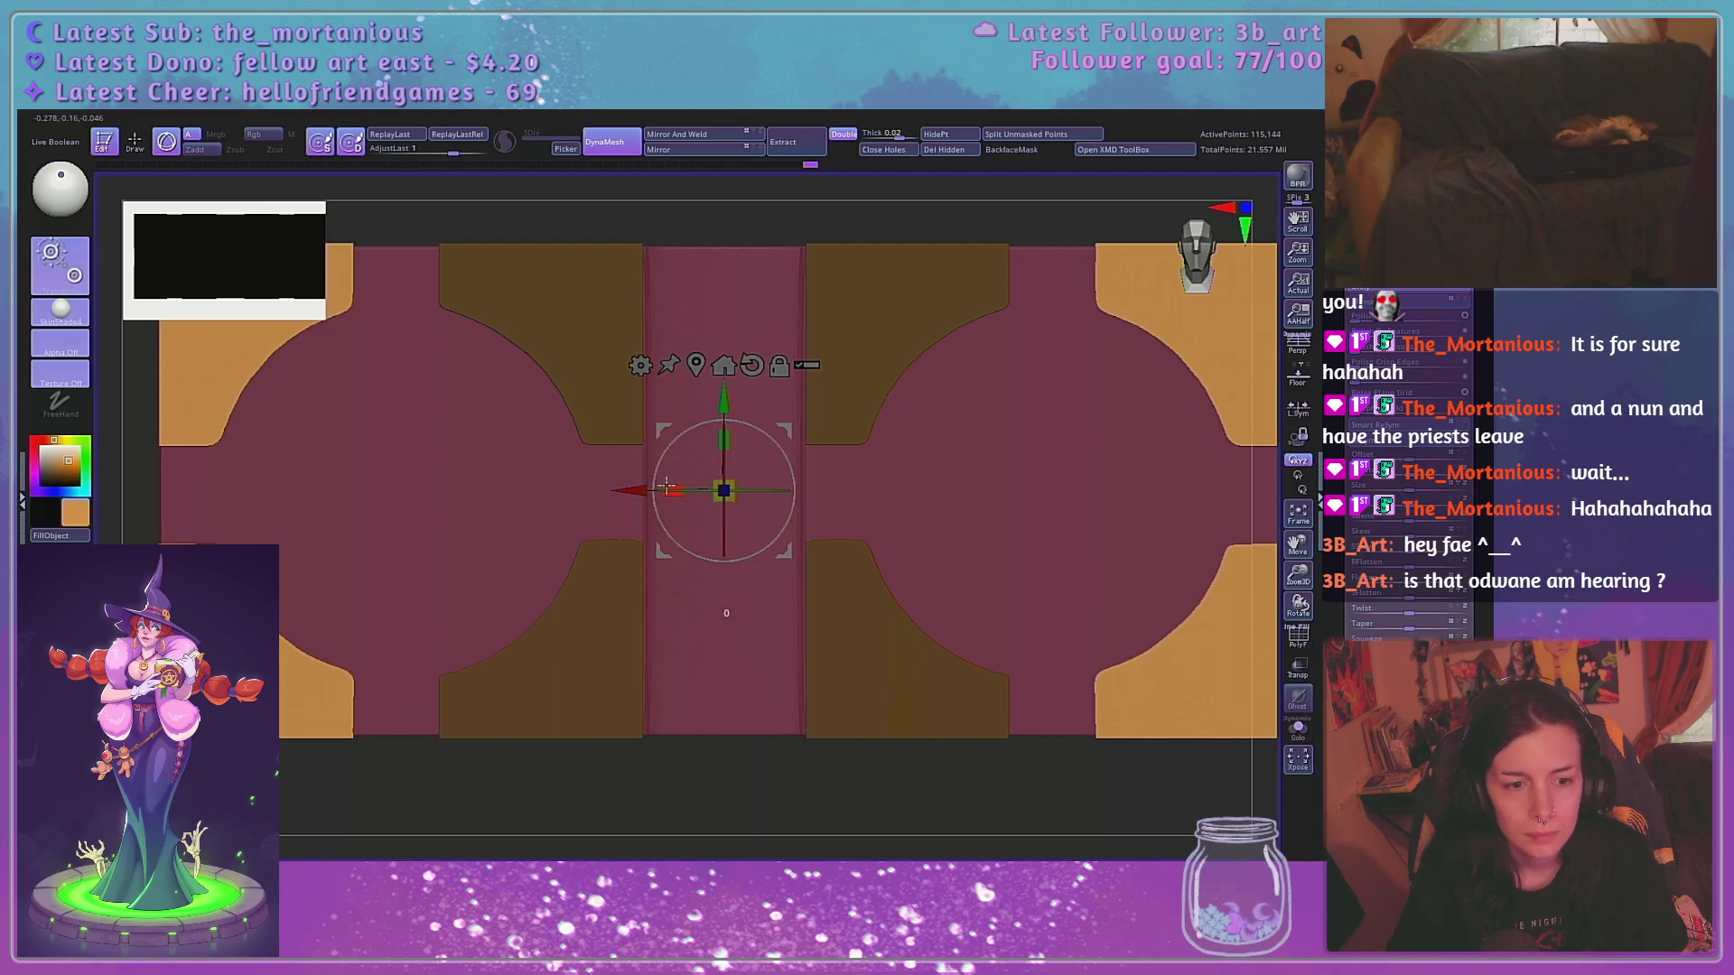
mouse_move(645, 488)
left_mouse_down()
mouse_move(402, 479)
mouse_move(664, 497)
left_mouse_up()
left_click_drag(890, 760, 717, 753, "alt")
key("ctrl+z")
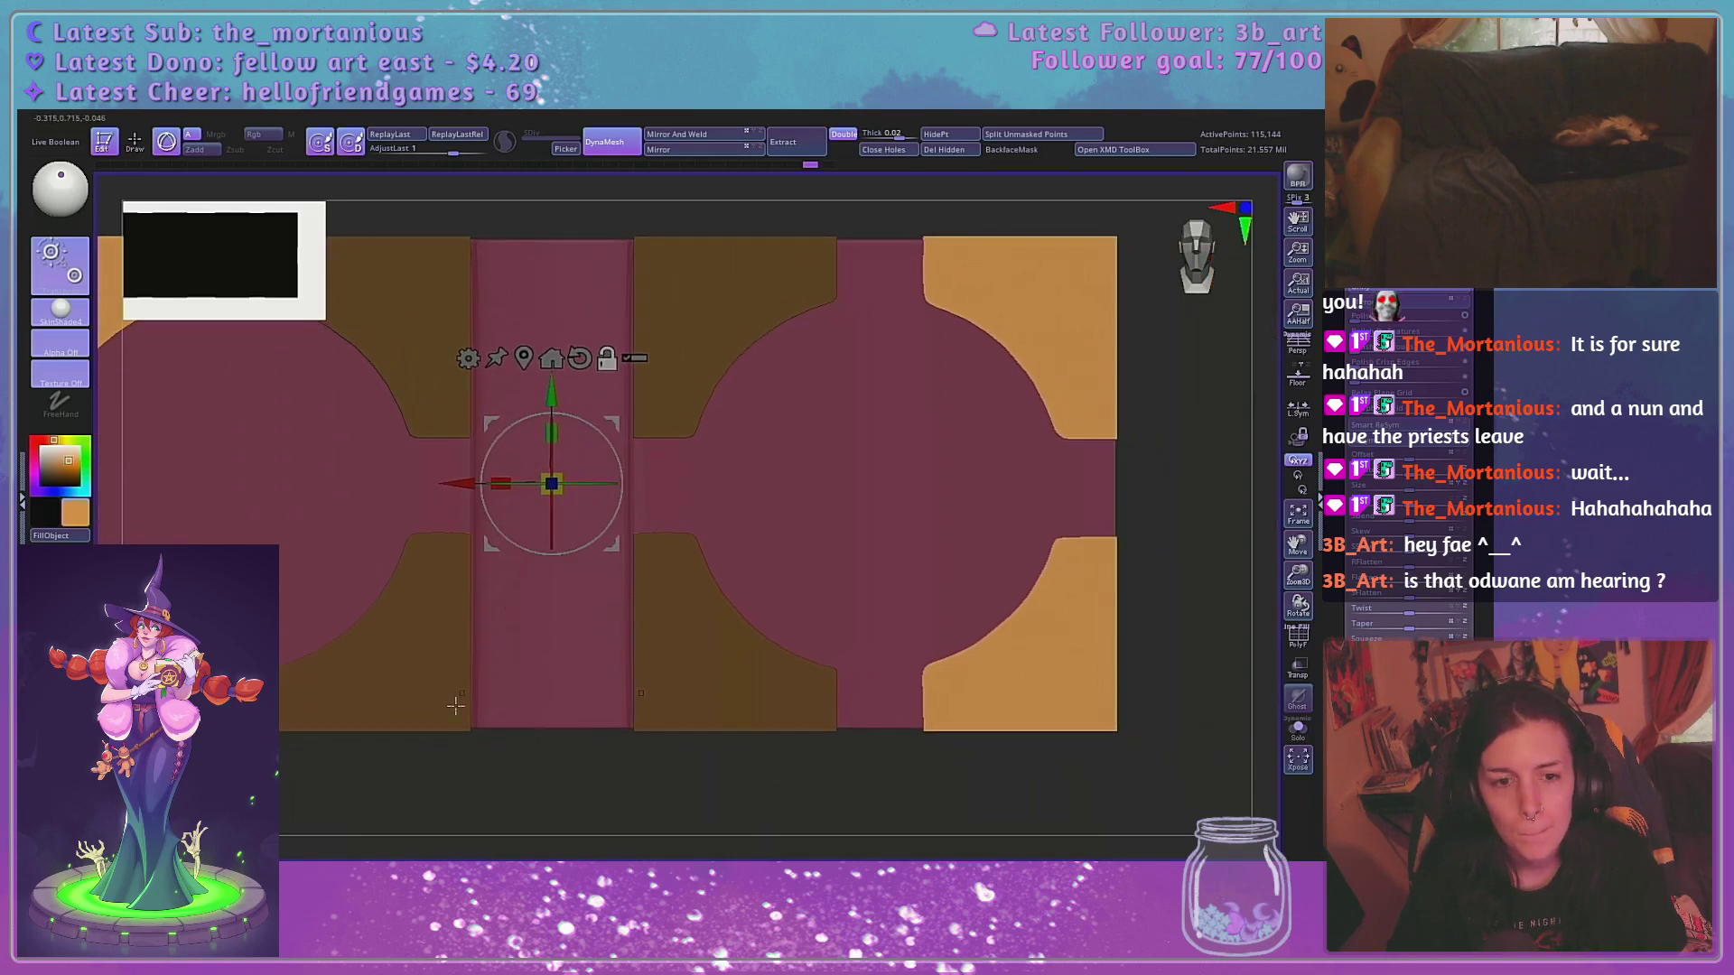
left_click_drag(473, 759, 626, 762, "alt")
left_click_drag(1298, 571, 1298, 533)
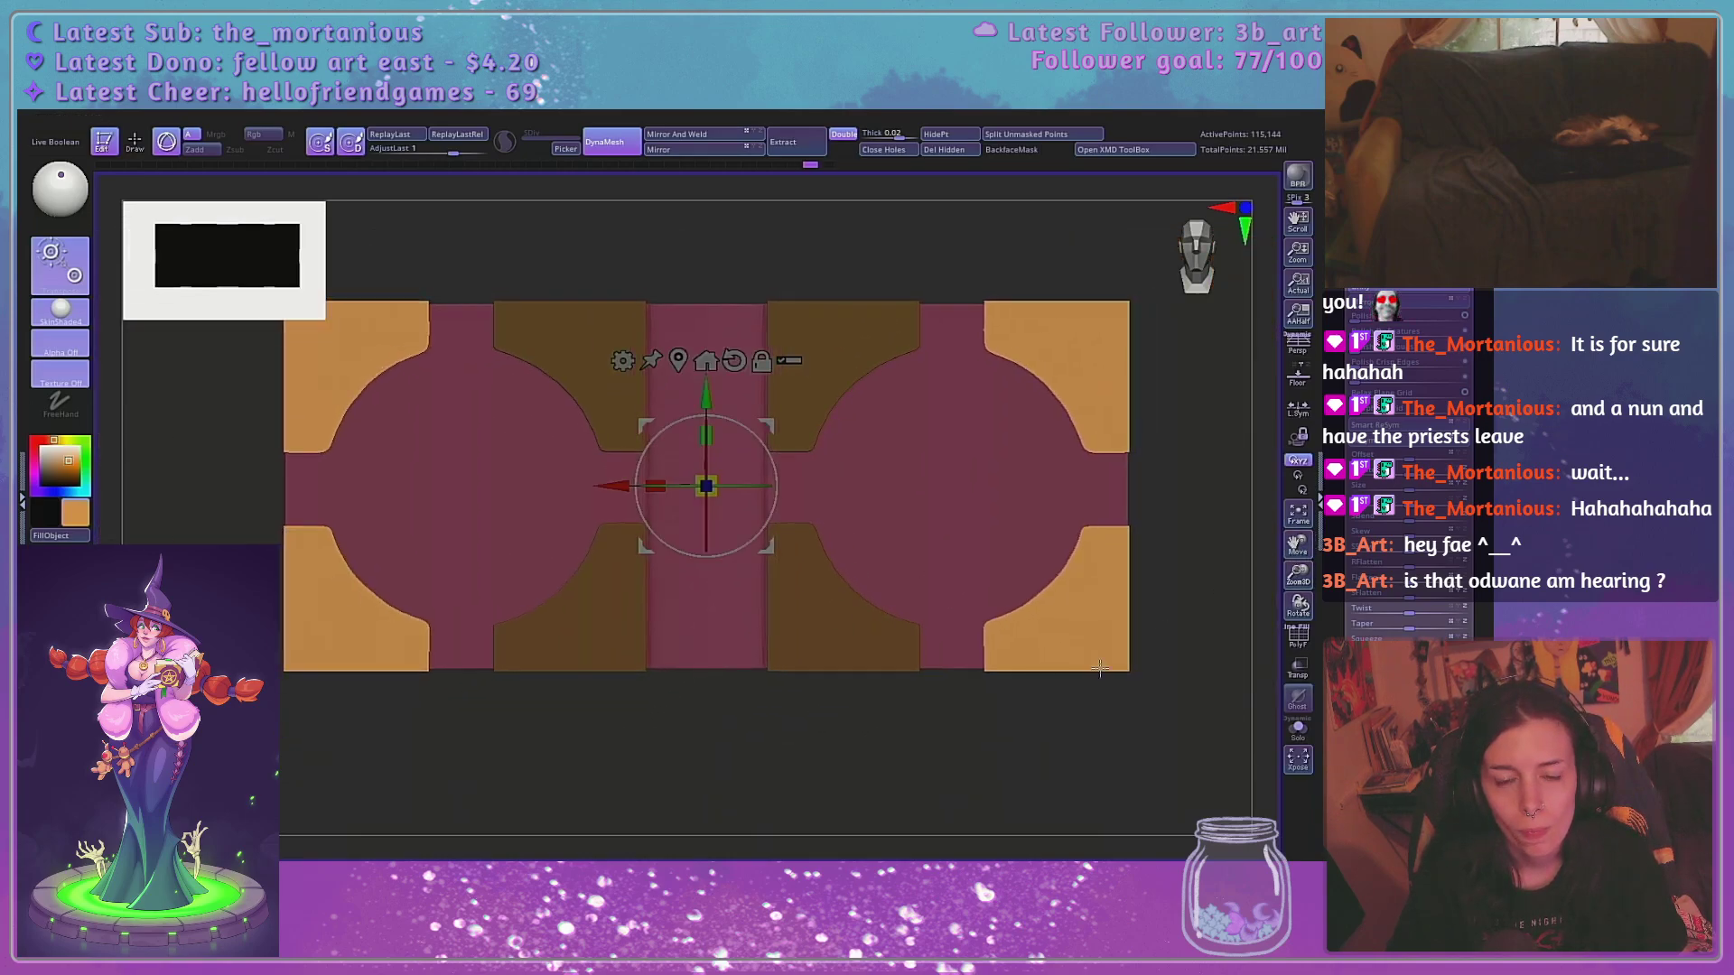
left_click_drag(945, 725, 909, 743, "alt")
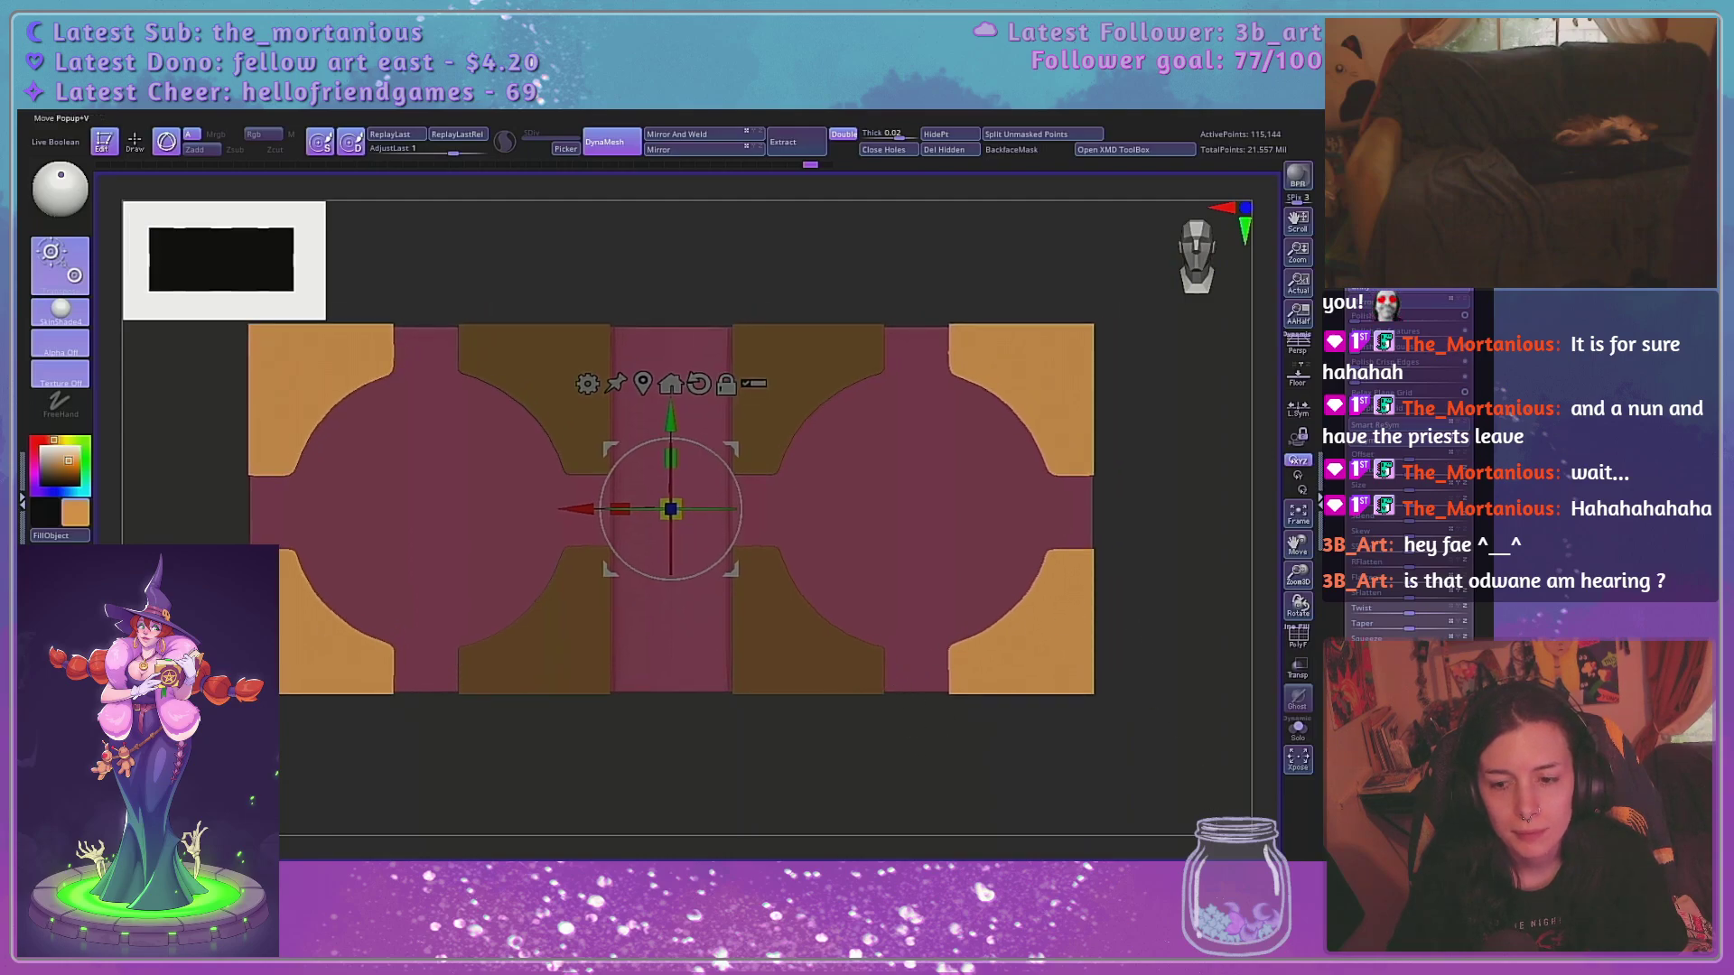
Mask the lower outer corner pieces to isolate the upper outer pair and undo the last change made to it
key("q")
left_click_drag(1193, 519, 908, 740, "ctrl")
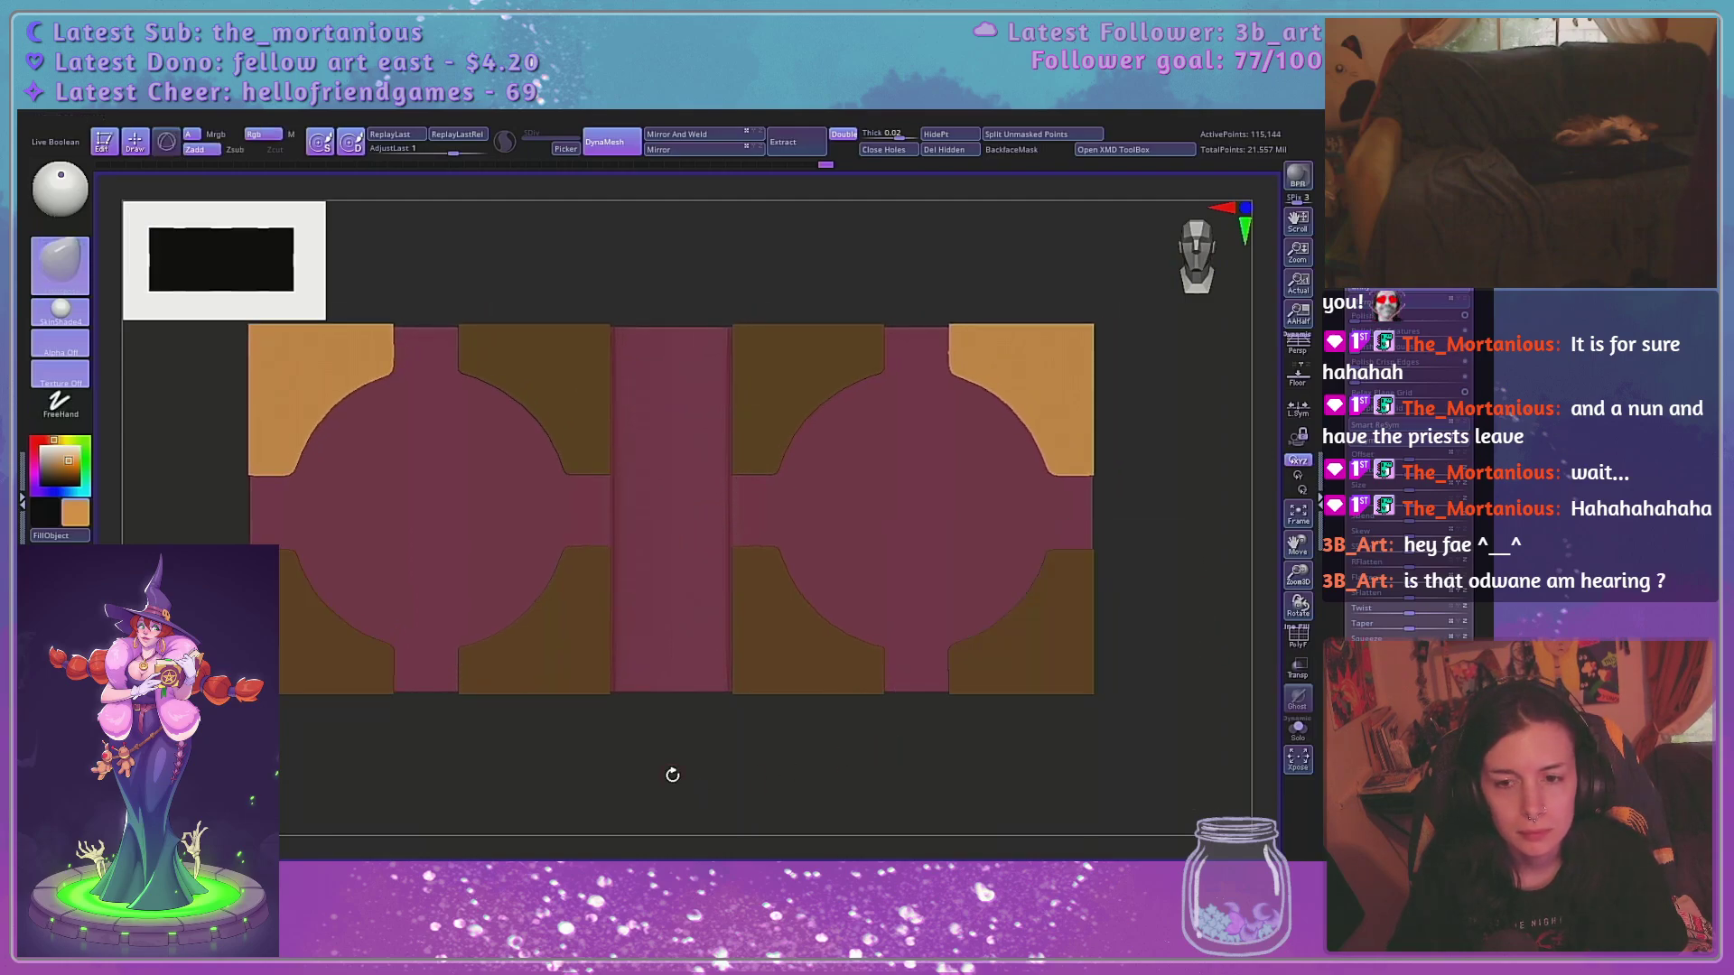
key("w")
mouse_move(1298, 582)
left_mouse_down()
mouse_move(1296, 546)
mouse_move(1095, 610)
left_mouse_up()
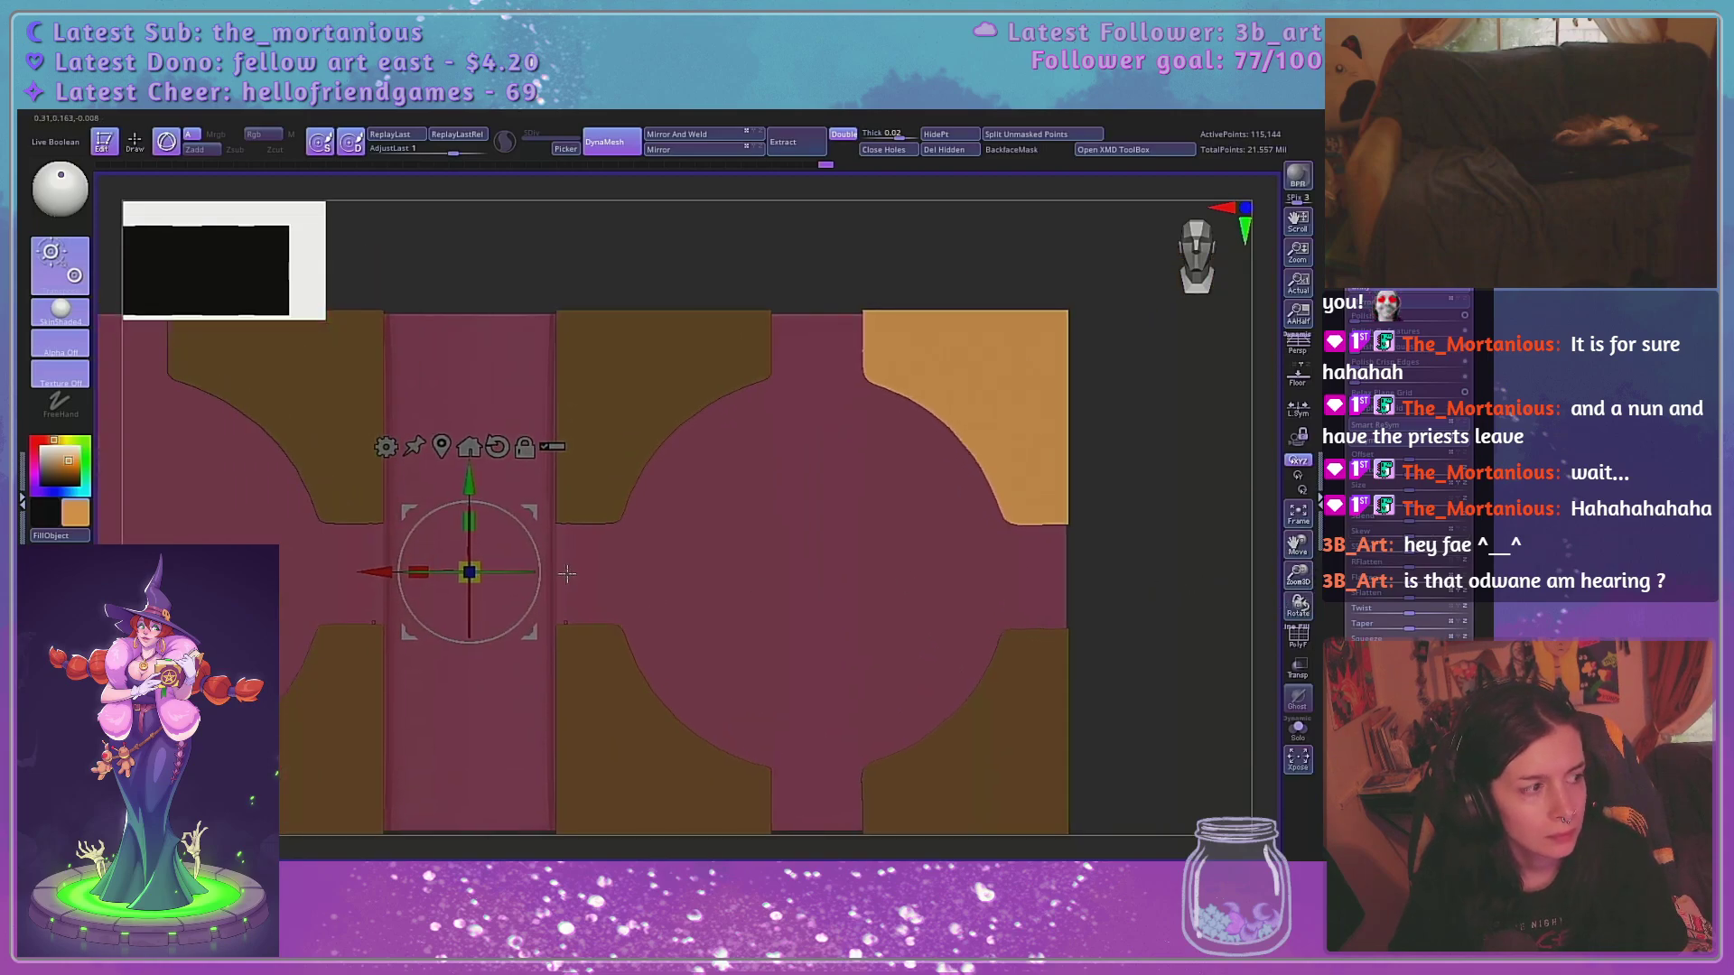
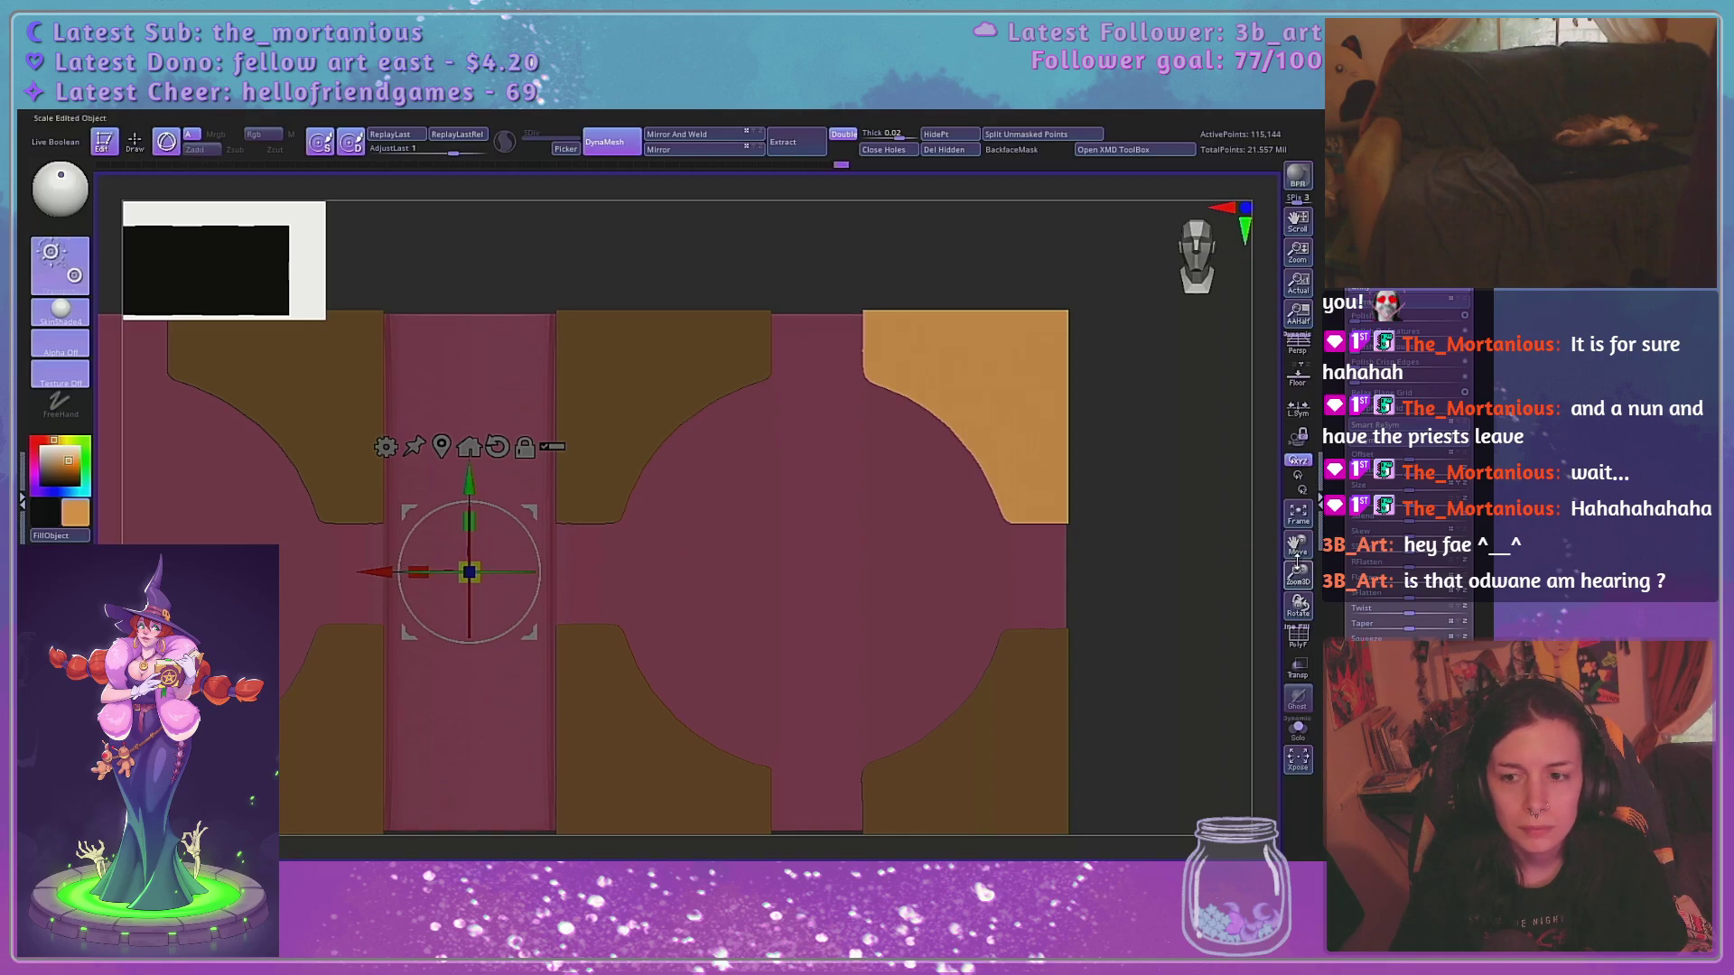
left_click_drag(1298, 574, 1270, 512)
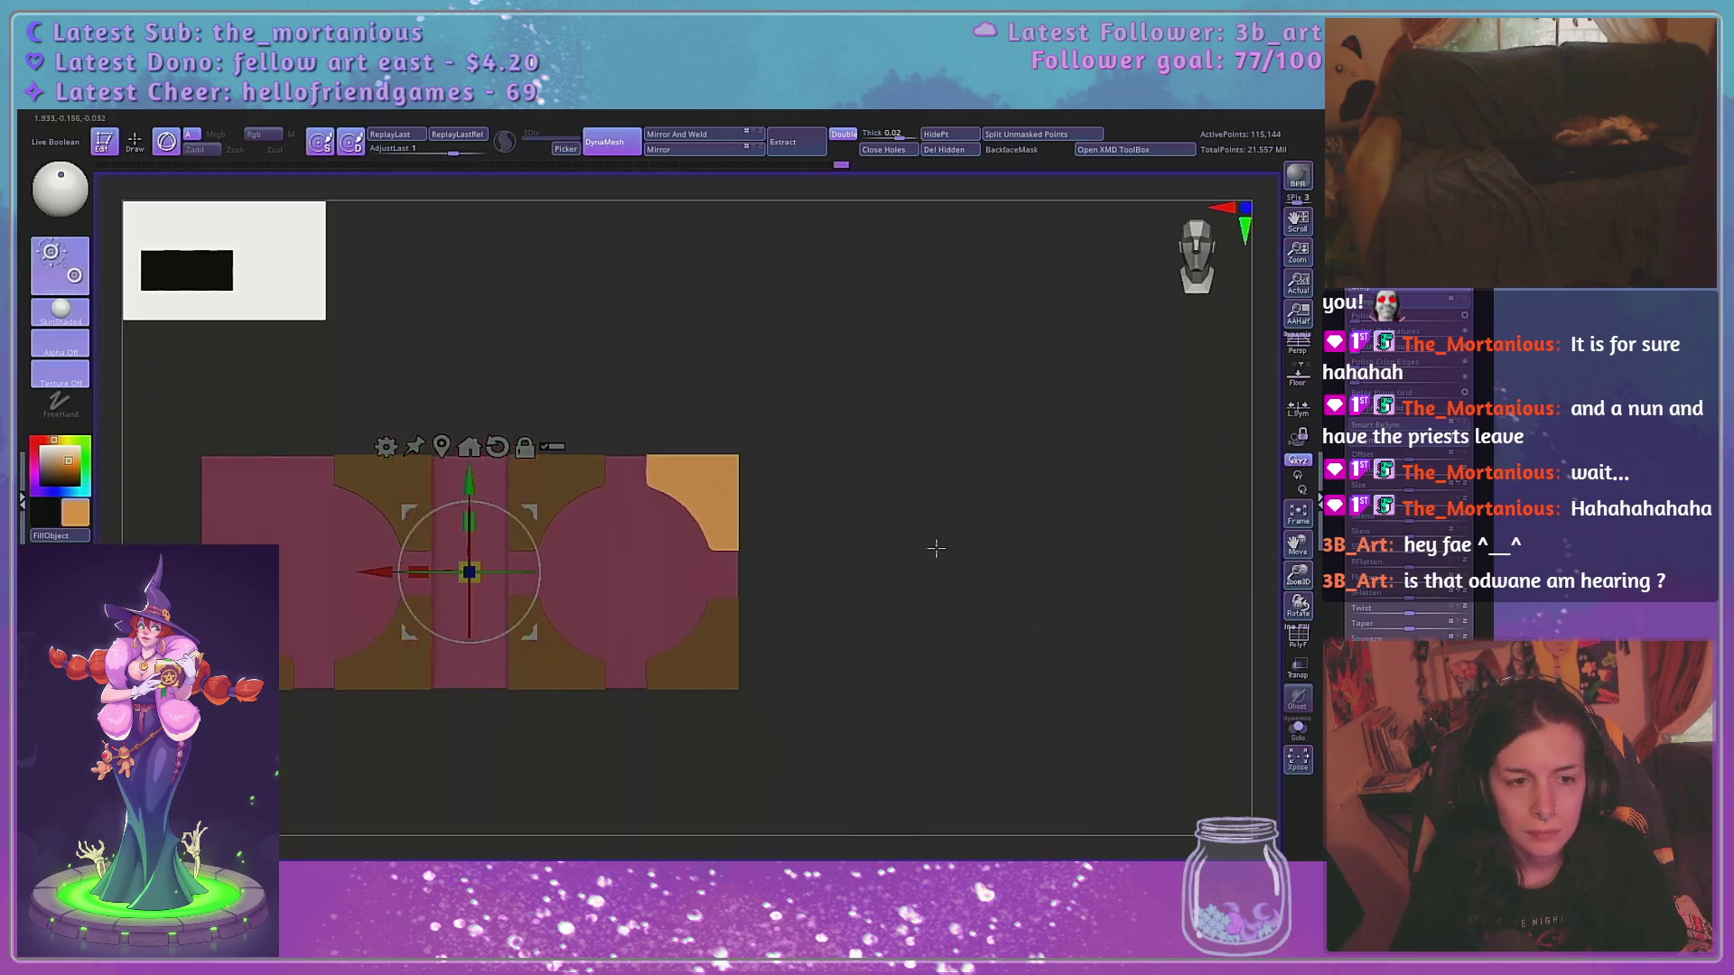
key("ctrl+z")
right_click_drag(658, 545, 989, 523, "alt")
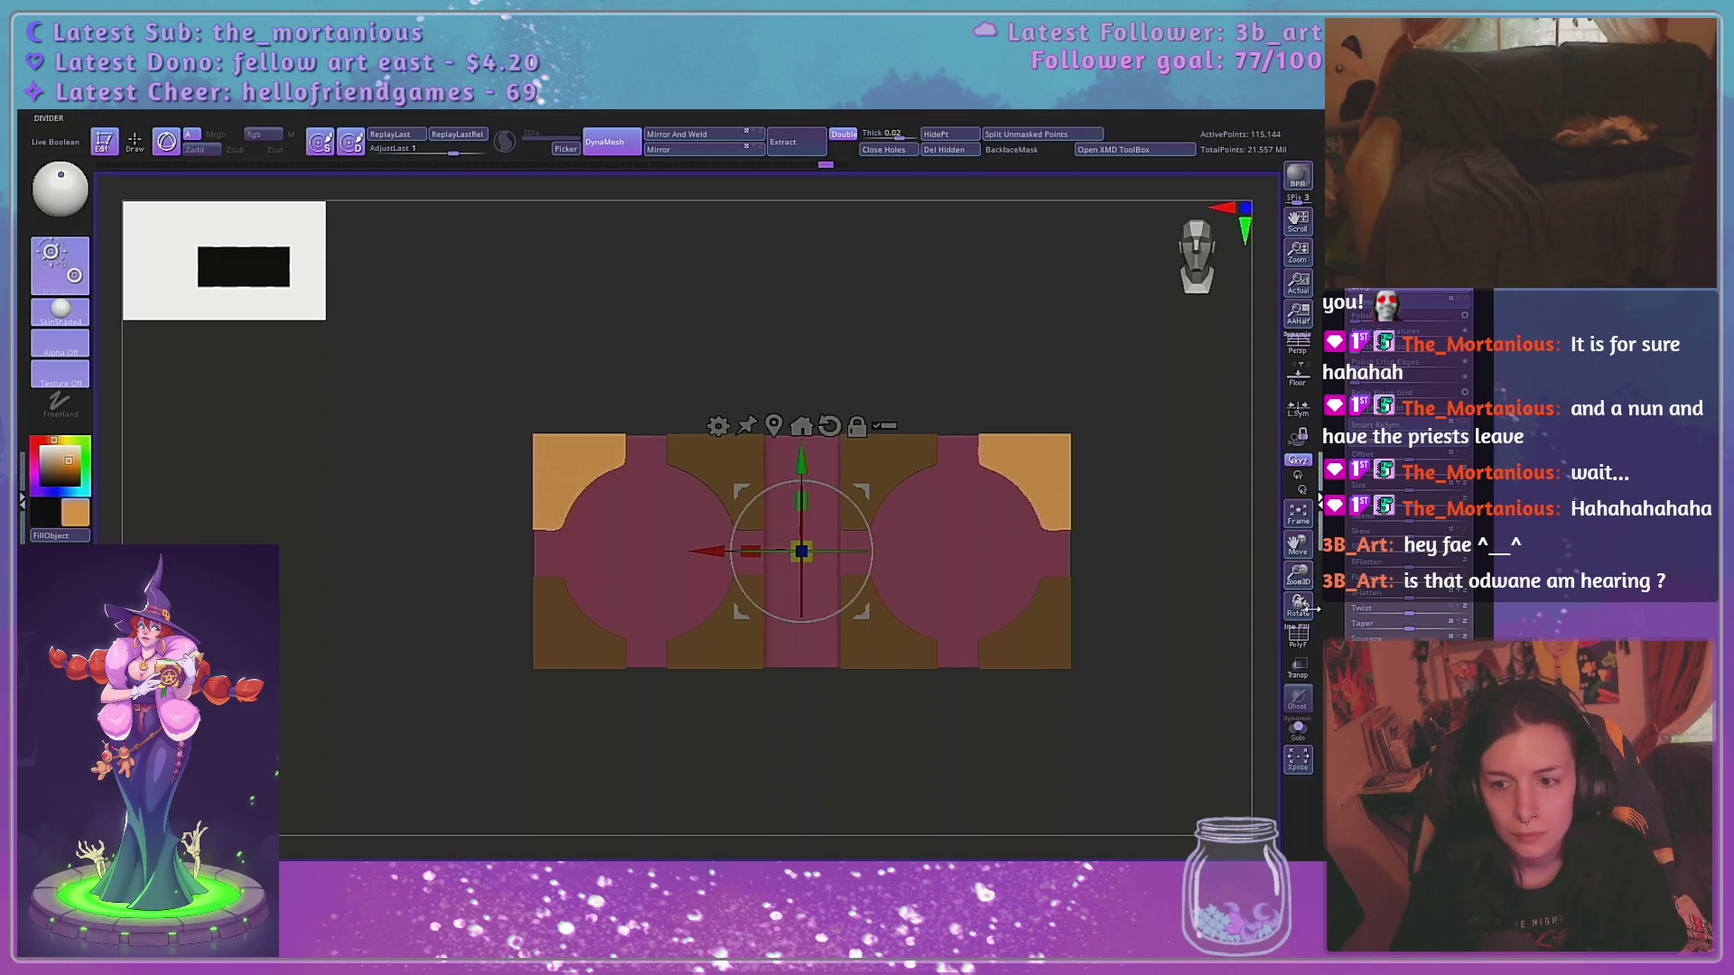
left_click_drag(1298, 575, 1287, 625)
left_click_drag(1297, 545, 1233, 579)
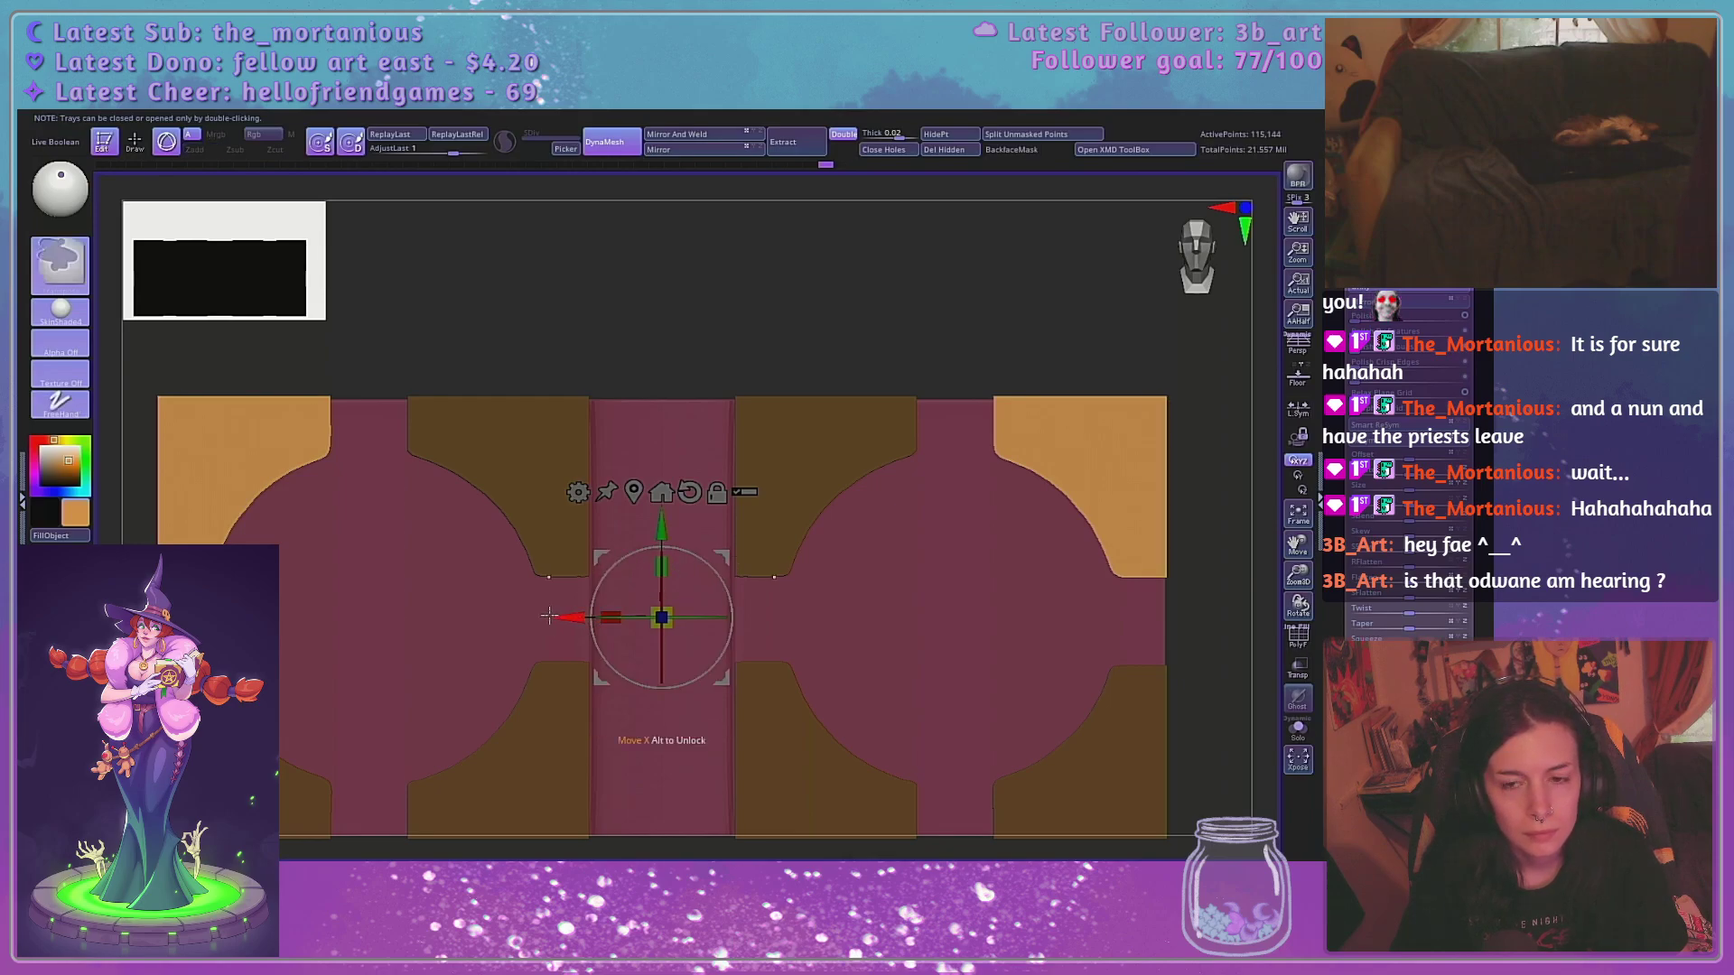
Change the mask to cover the upper outer corner pieces so that only the lower outer pair stays unmasked
key("q")
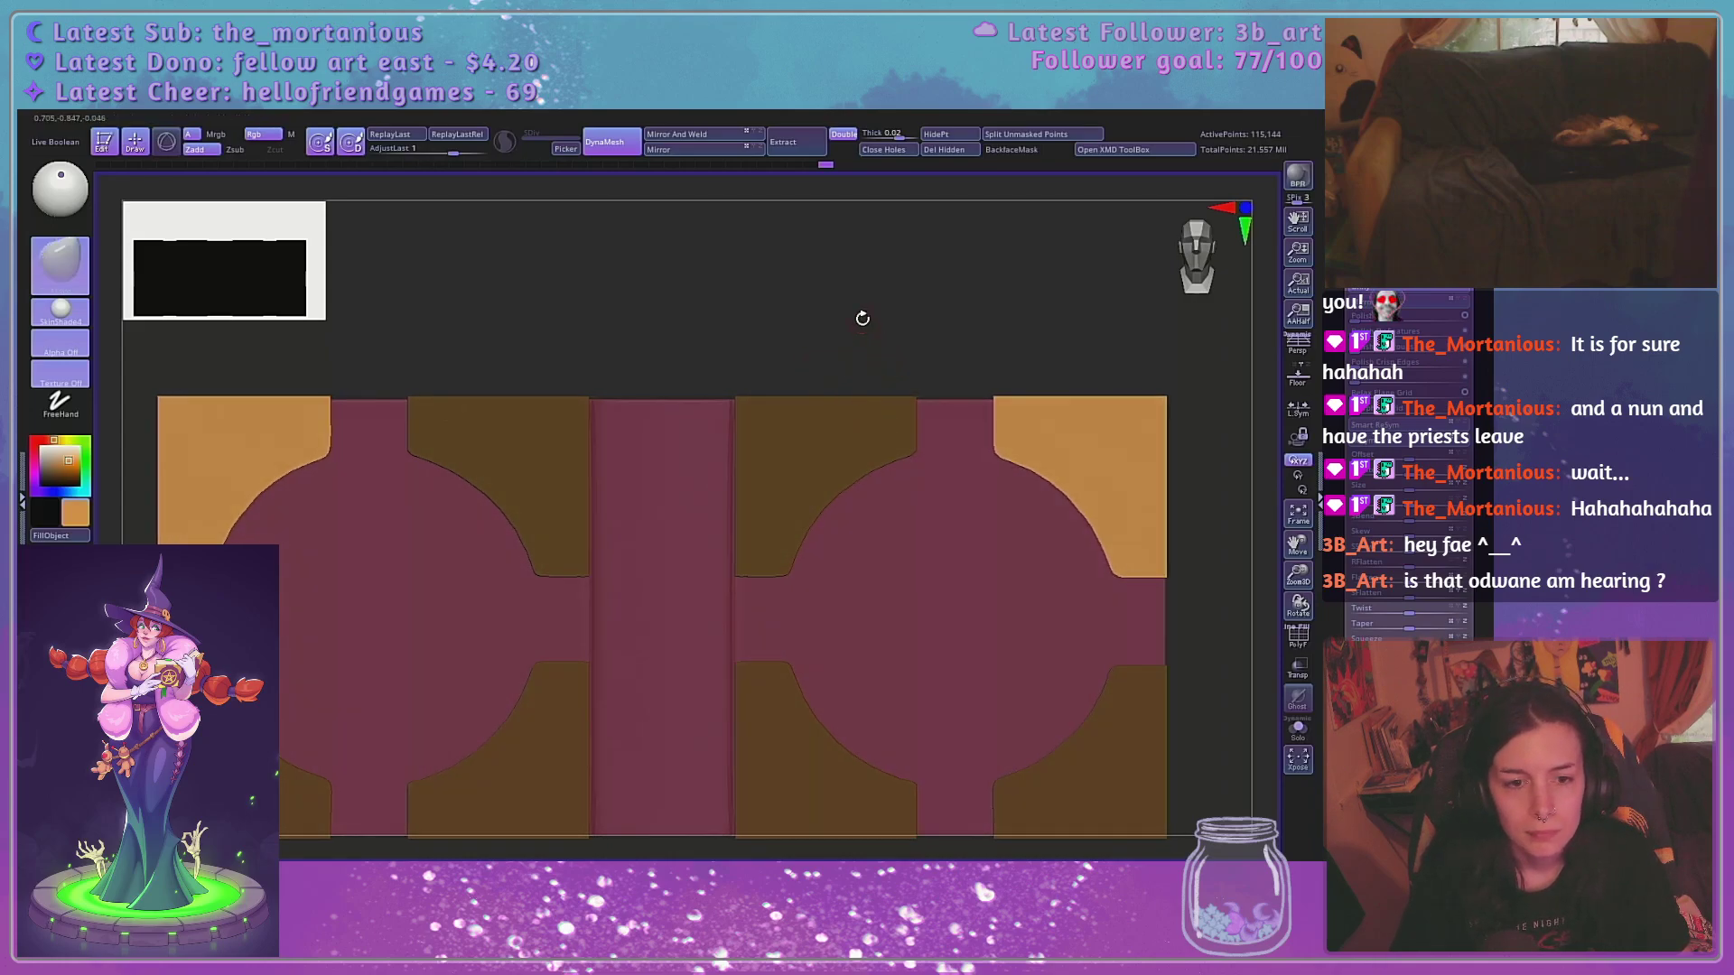
left_click_drag(1225, 648, 810, 722, "alt")
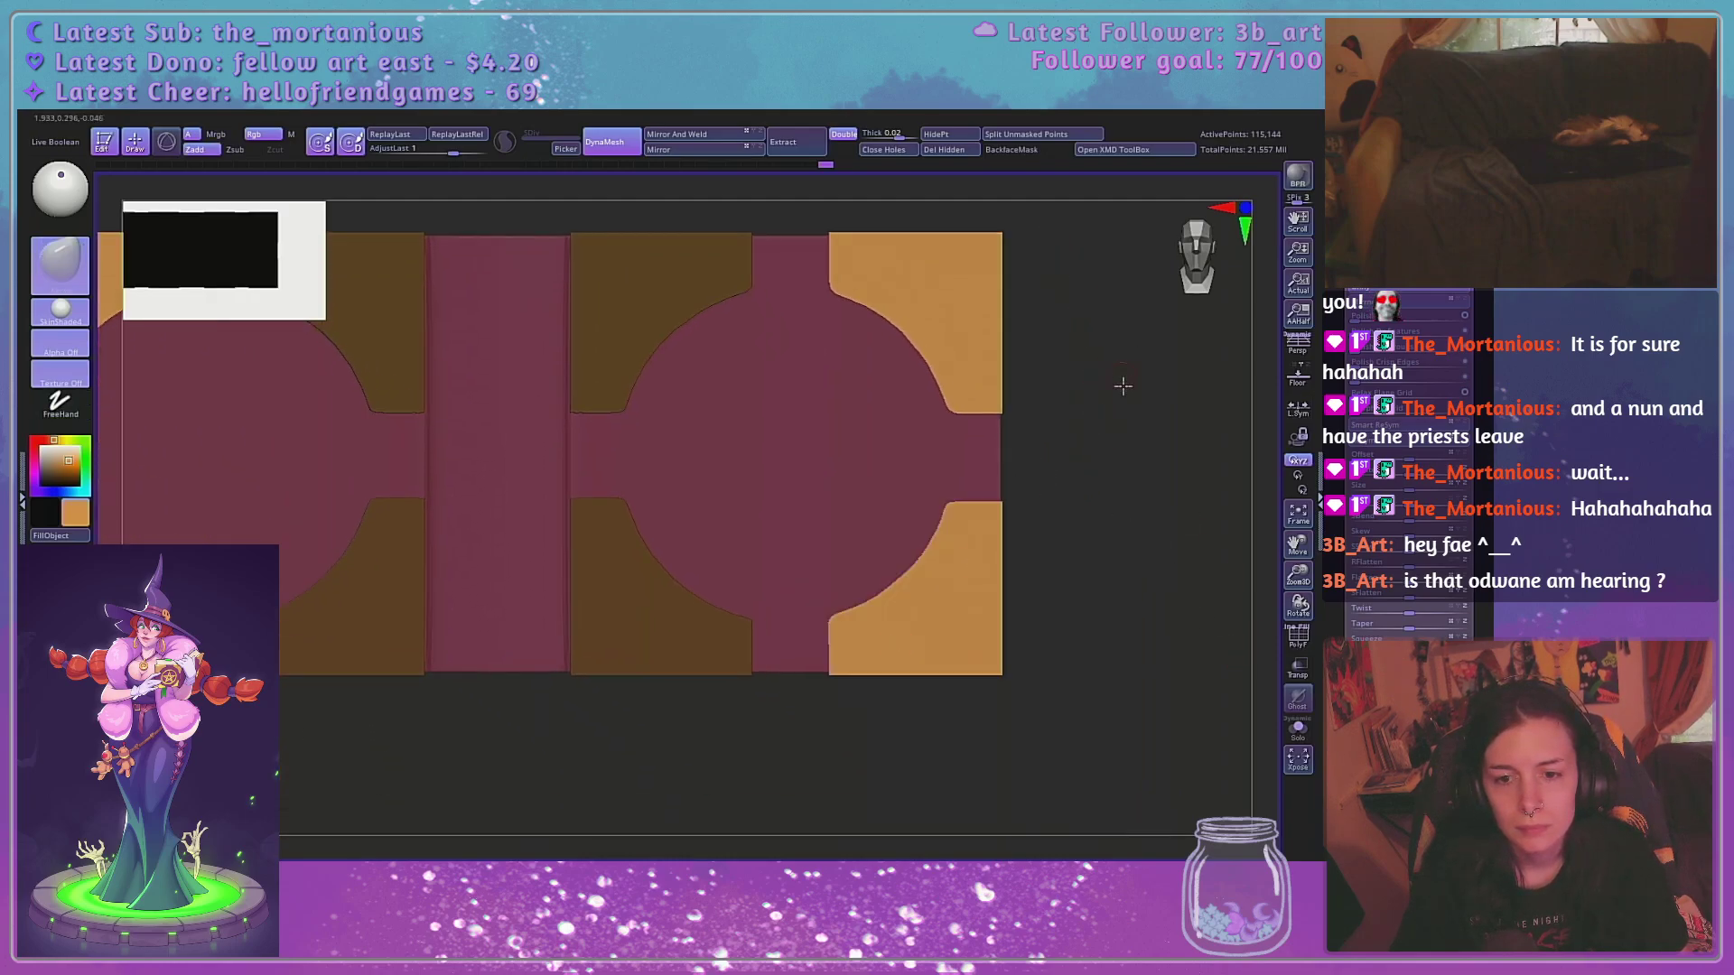
left_click_drag(1122, 398, 1131, 534, "alt")
left_click_drag(1113, 573, 802, 287, "ctrl+alt")
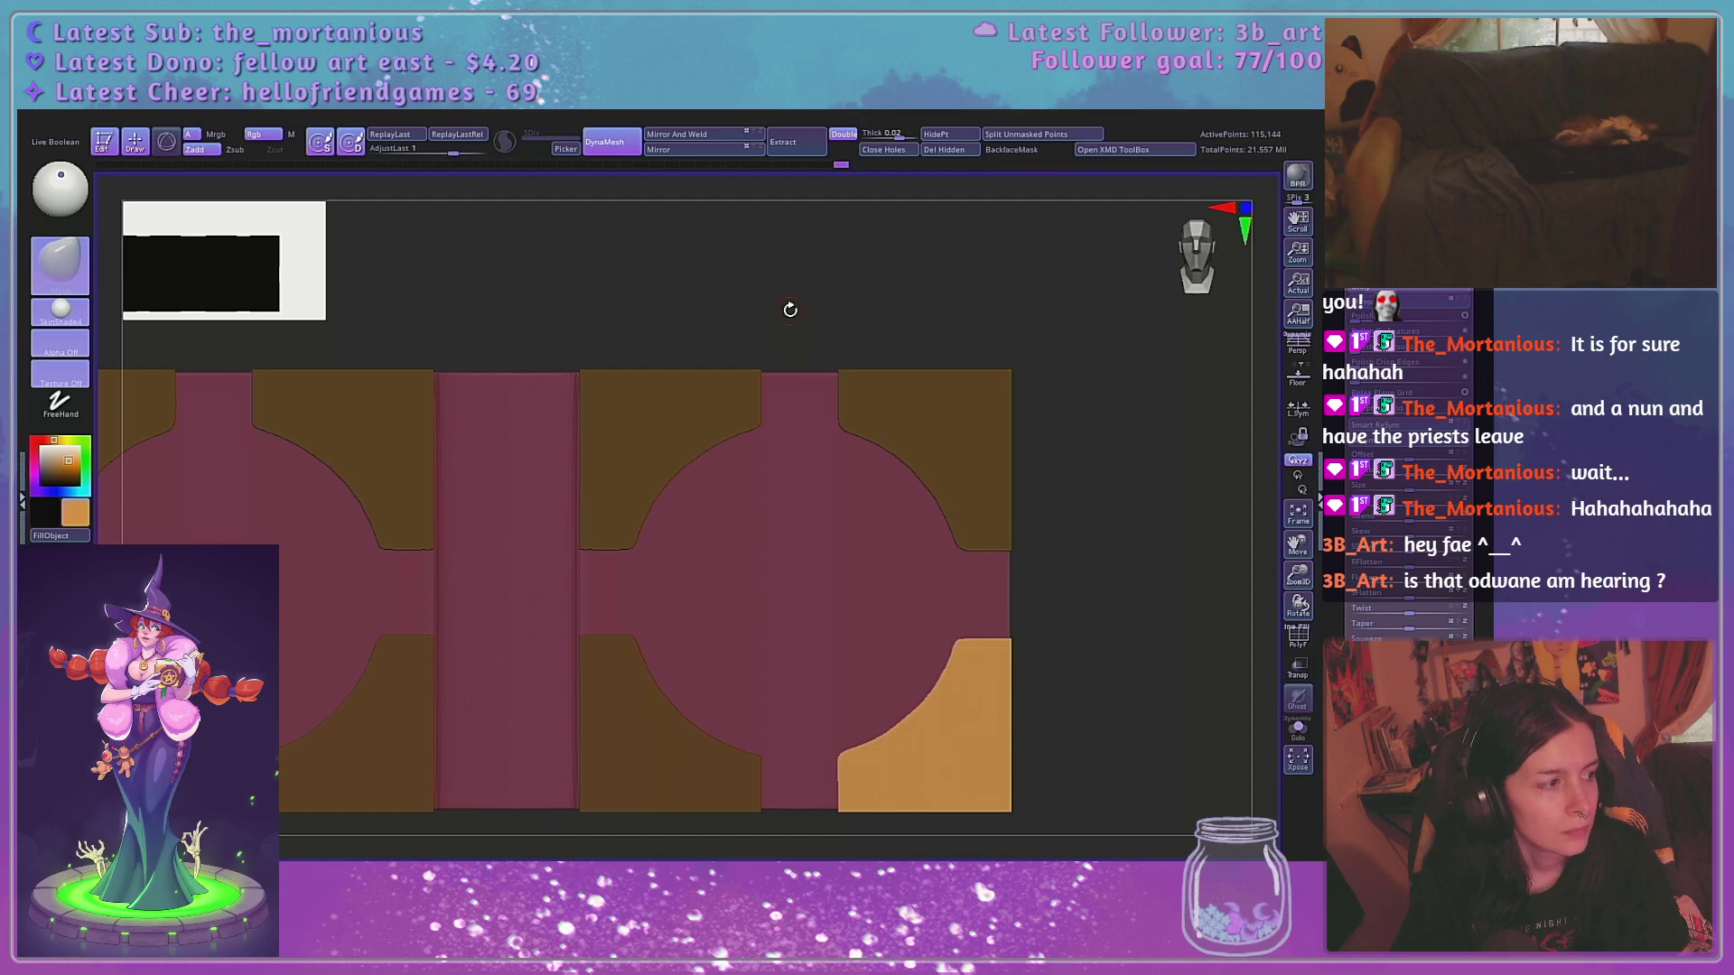
key("w")
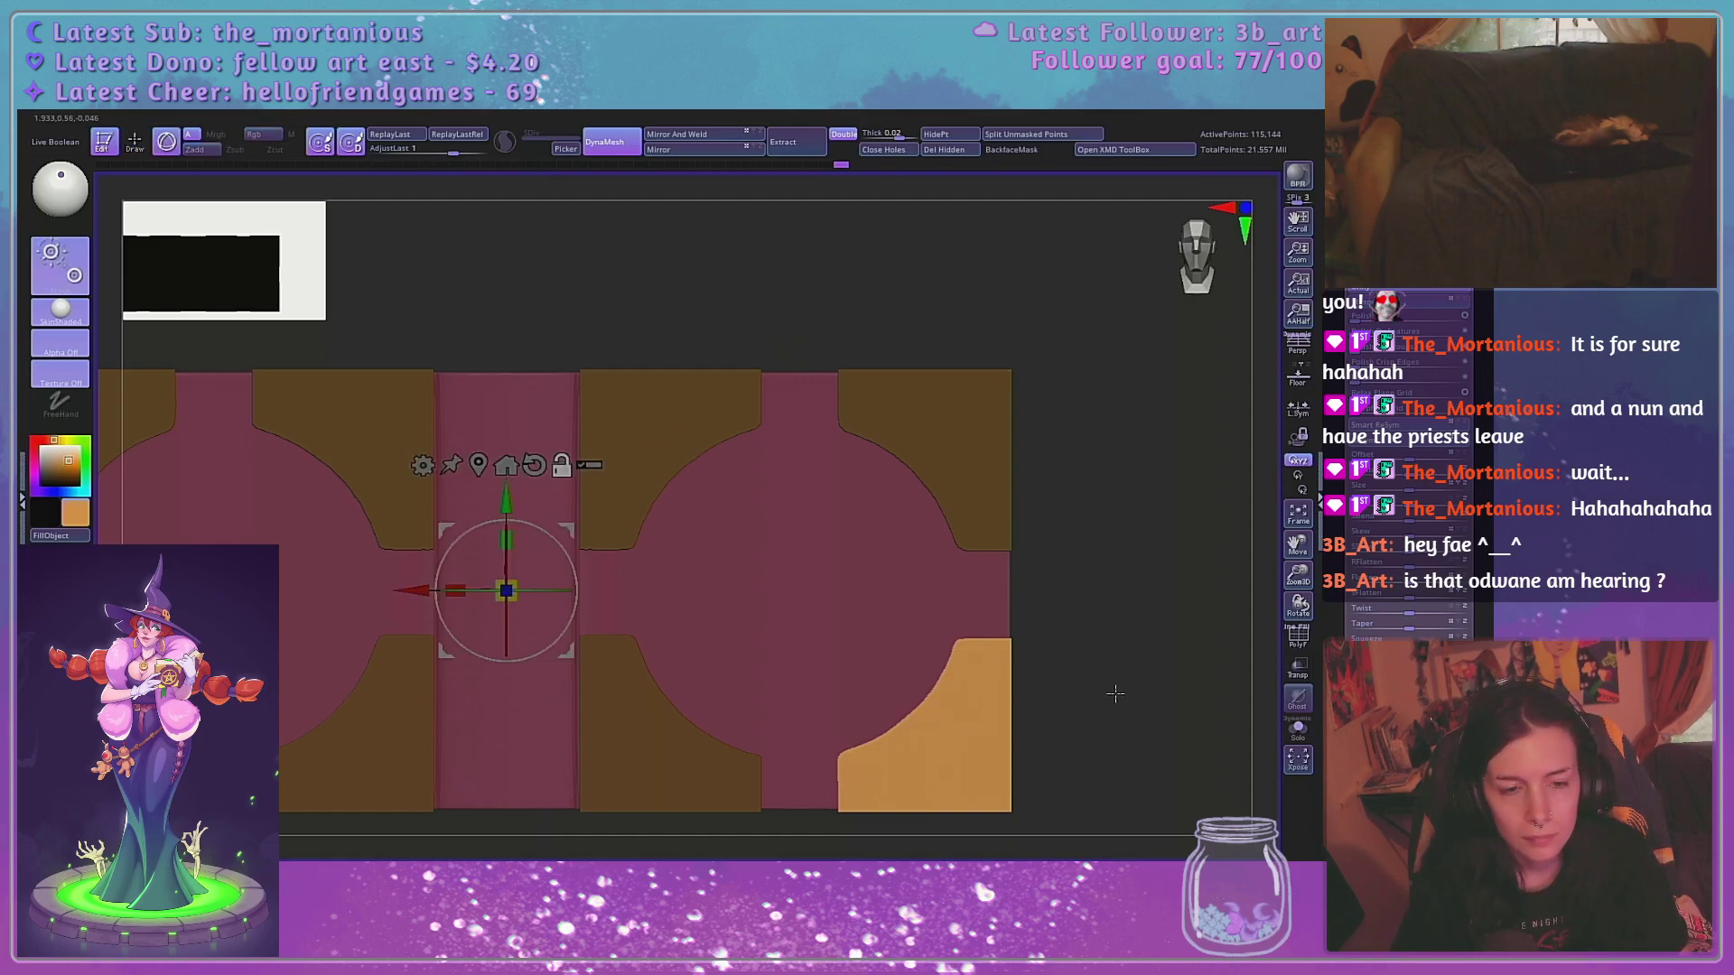
Try clipping the lower outer corner pieces along the X axis with the spine-centred gizmo and undo the attempt
left_click_drag(1115, 697, 1115, 541, "alt")
left_click_drag(1298, 575, 1293, 643)
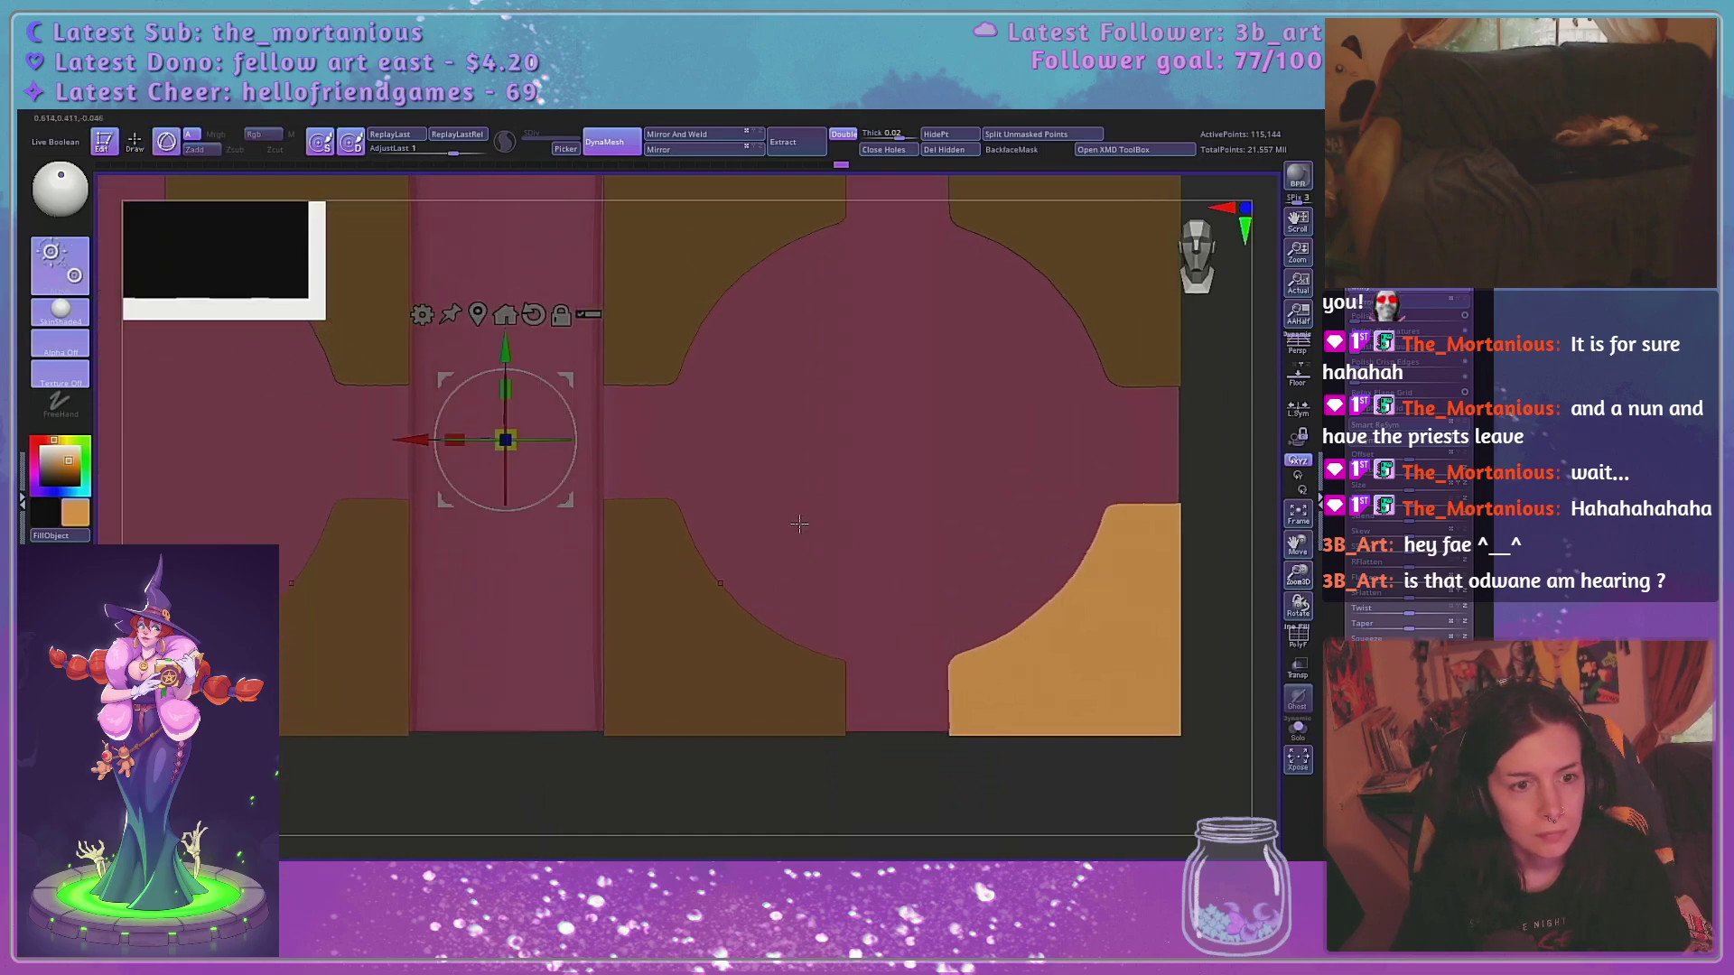
left_click_drag(833, 765, 790, 802, "alt")
left_click_drag(415, 474, 427, 469)
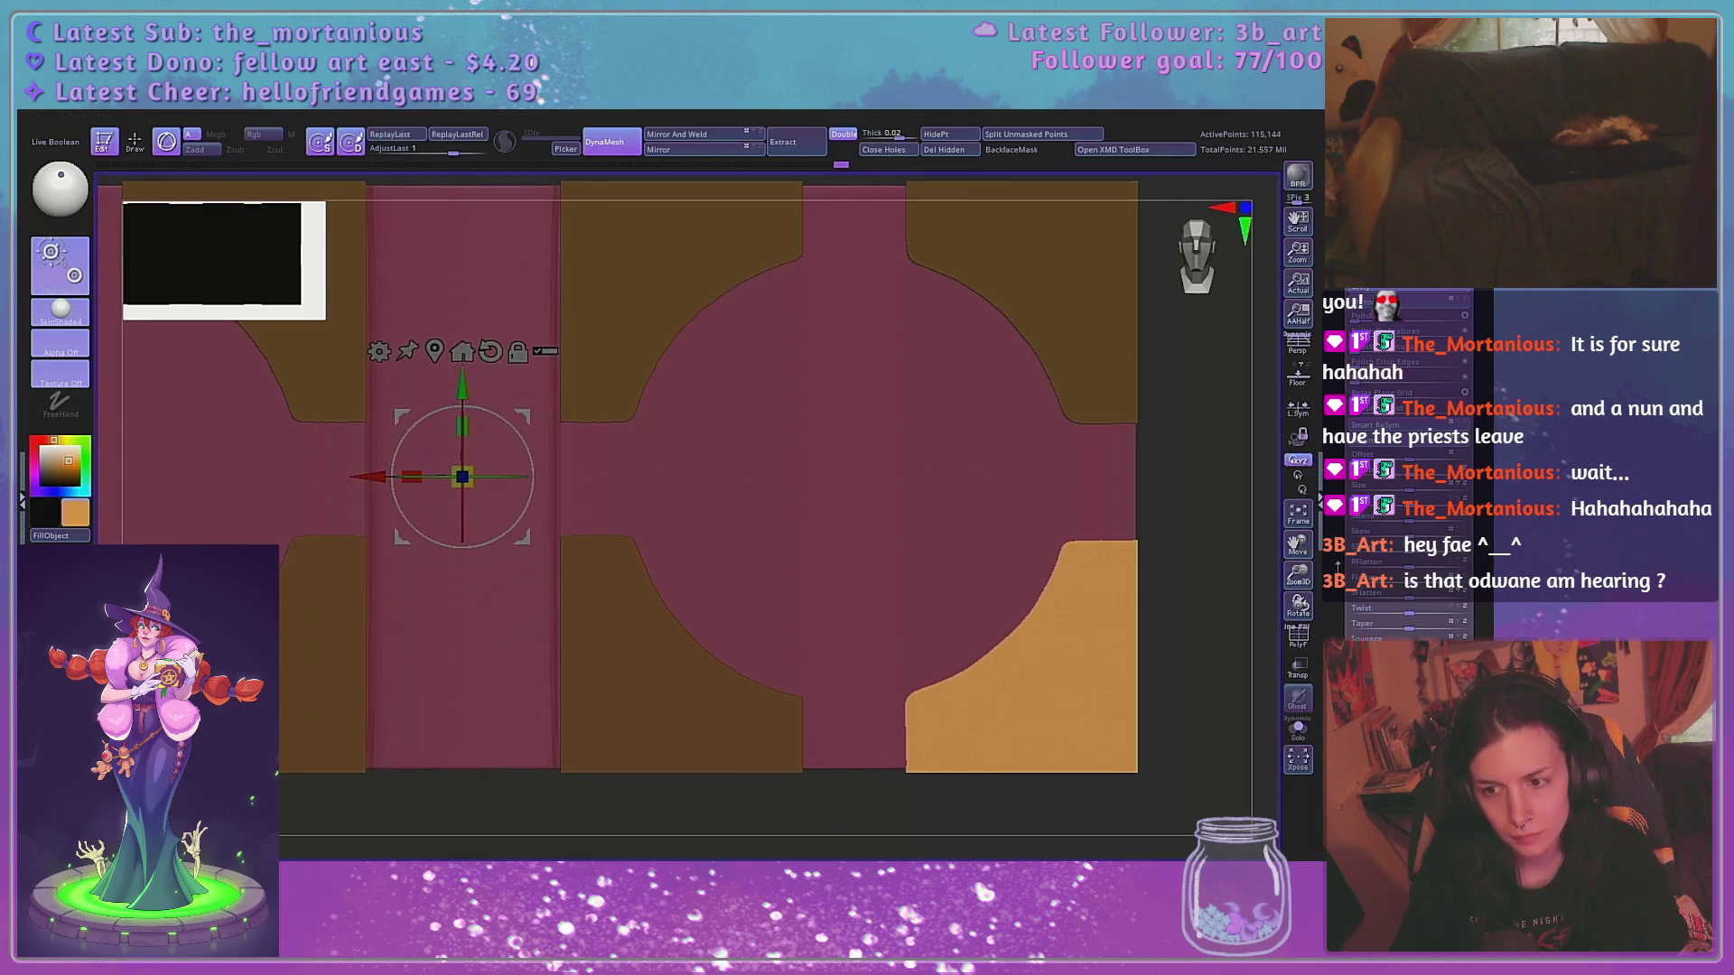
left_click_drag(1298, 576, 1253, 513)
key("ctrl+z")
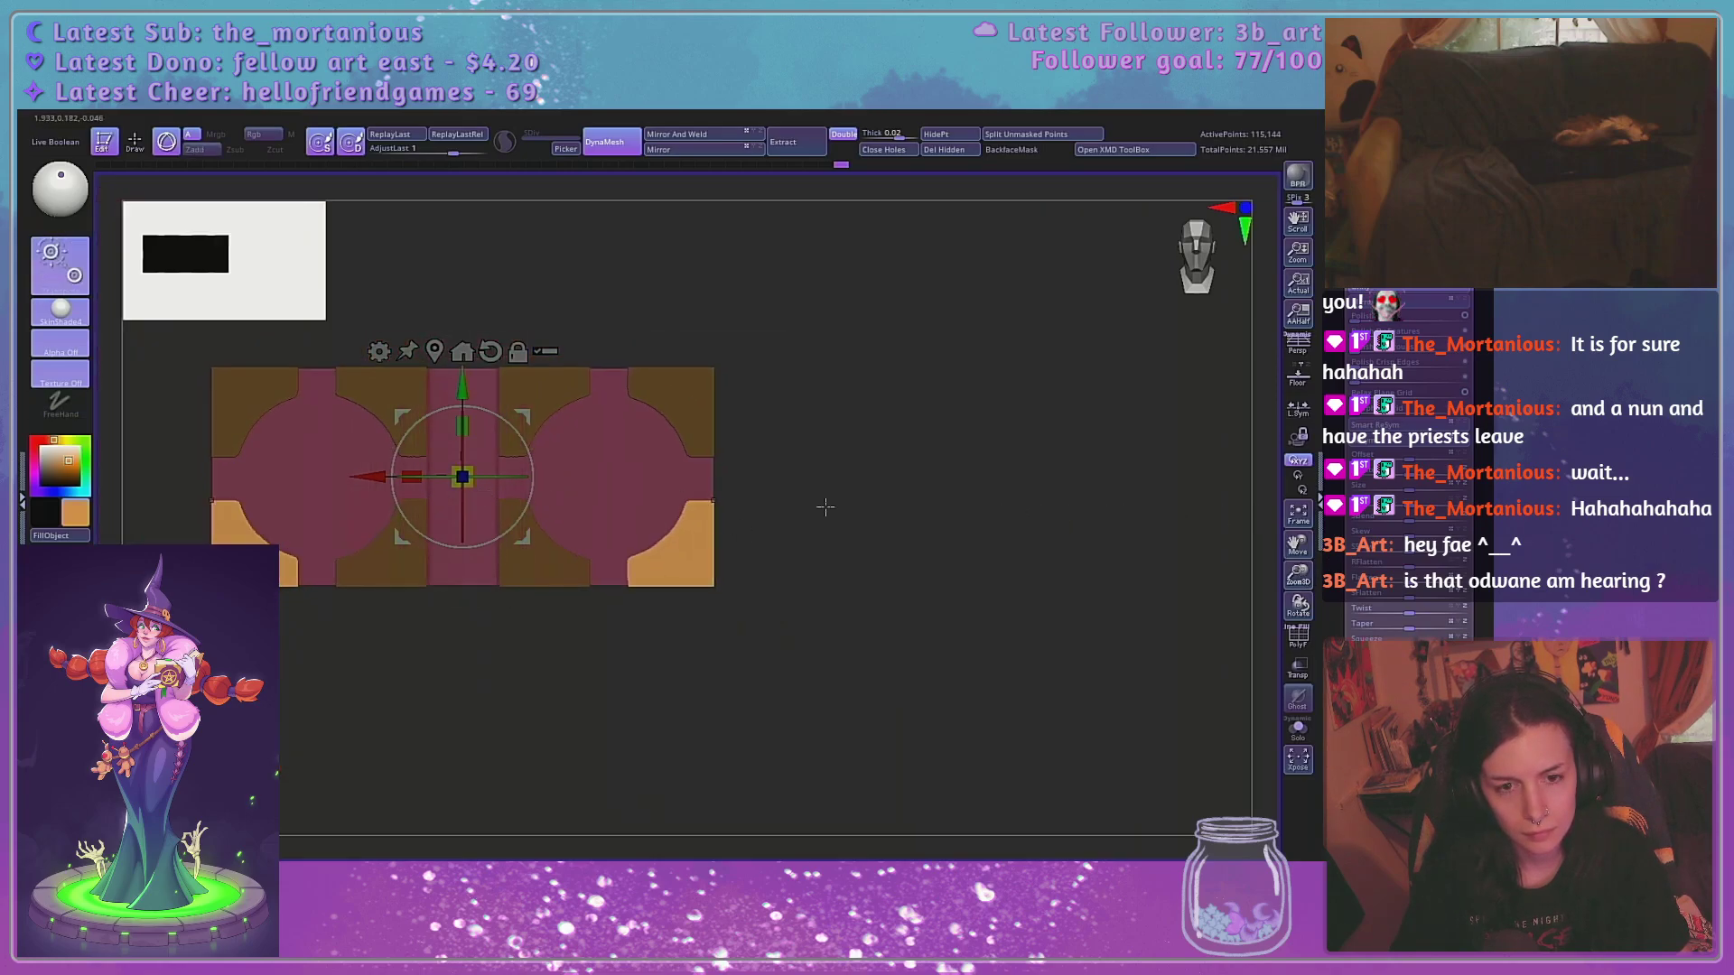
Move the gizmo to the middle of one cover and clip the lower outer corner pieces along the X and Y axes
left_click_drag(373, 478, 511, 477, "alt")
left_click_drag(1298, 575, 1298, 654)
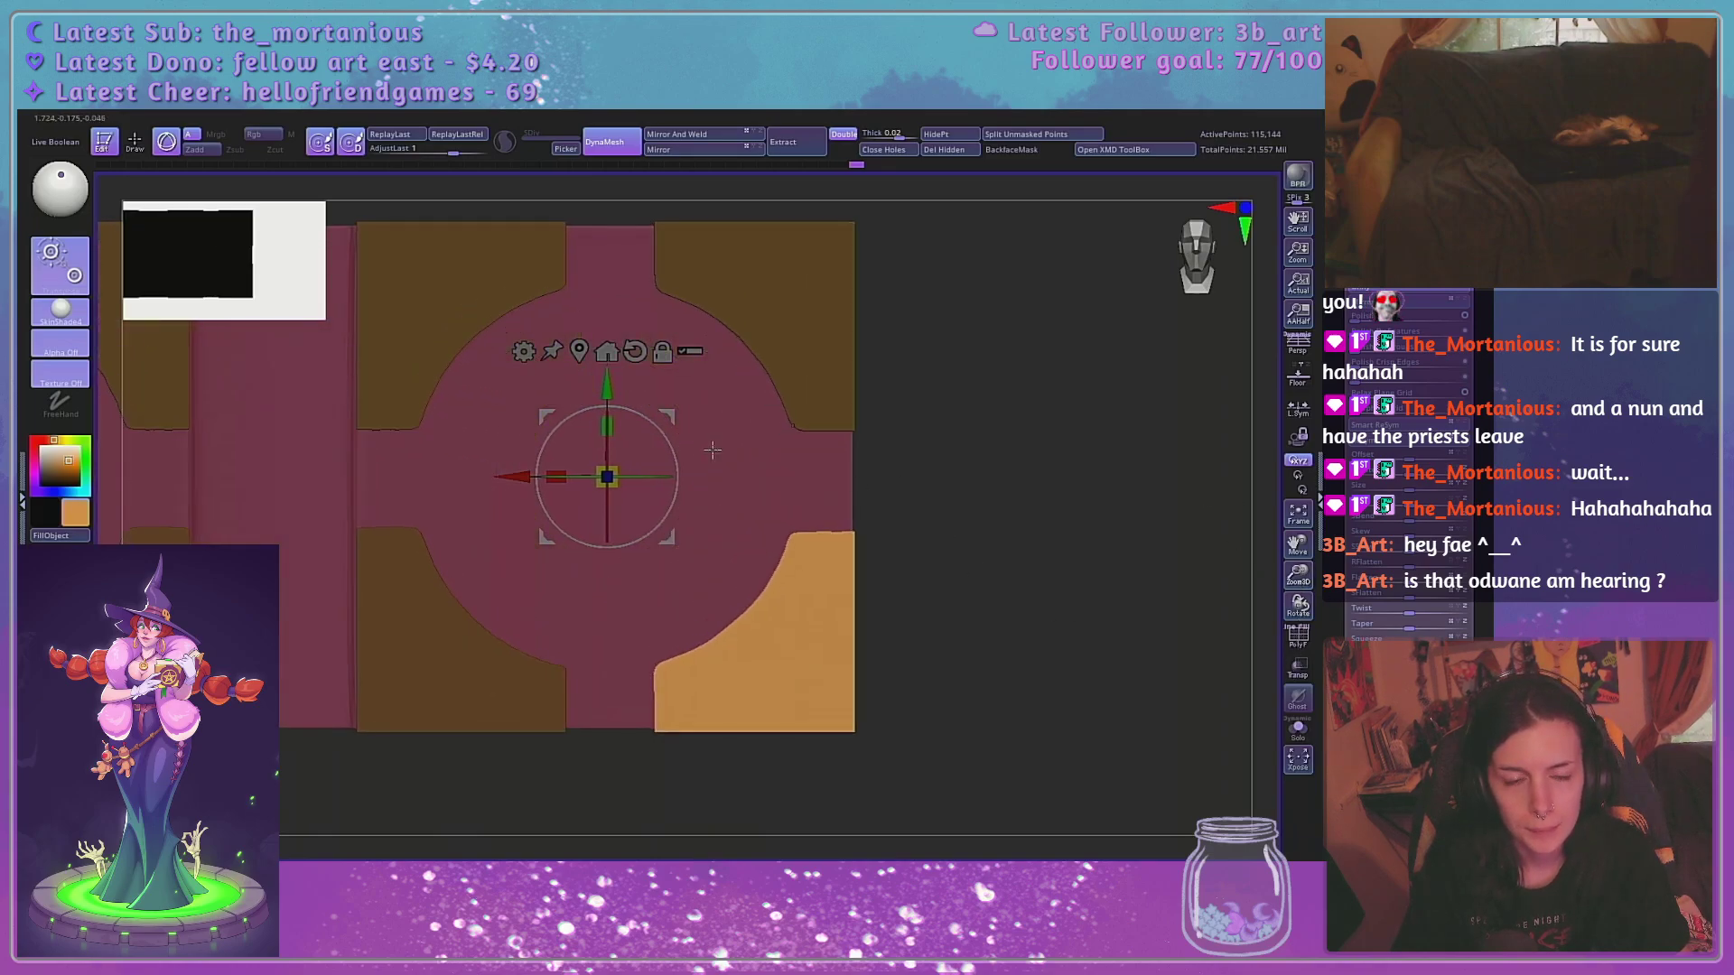
left_click_drag(558, 476, 656, 479)
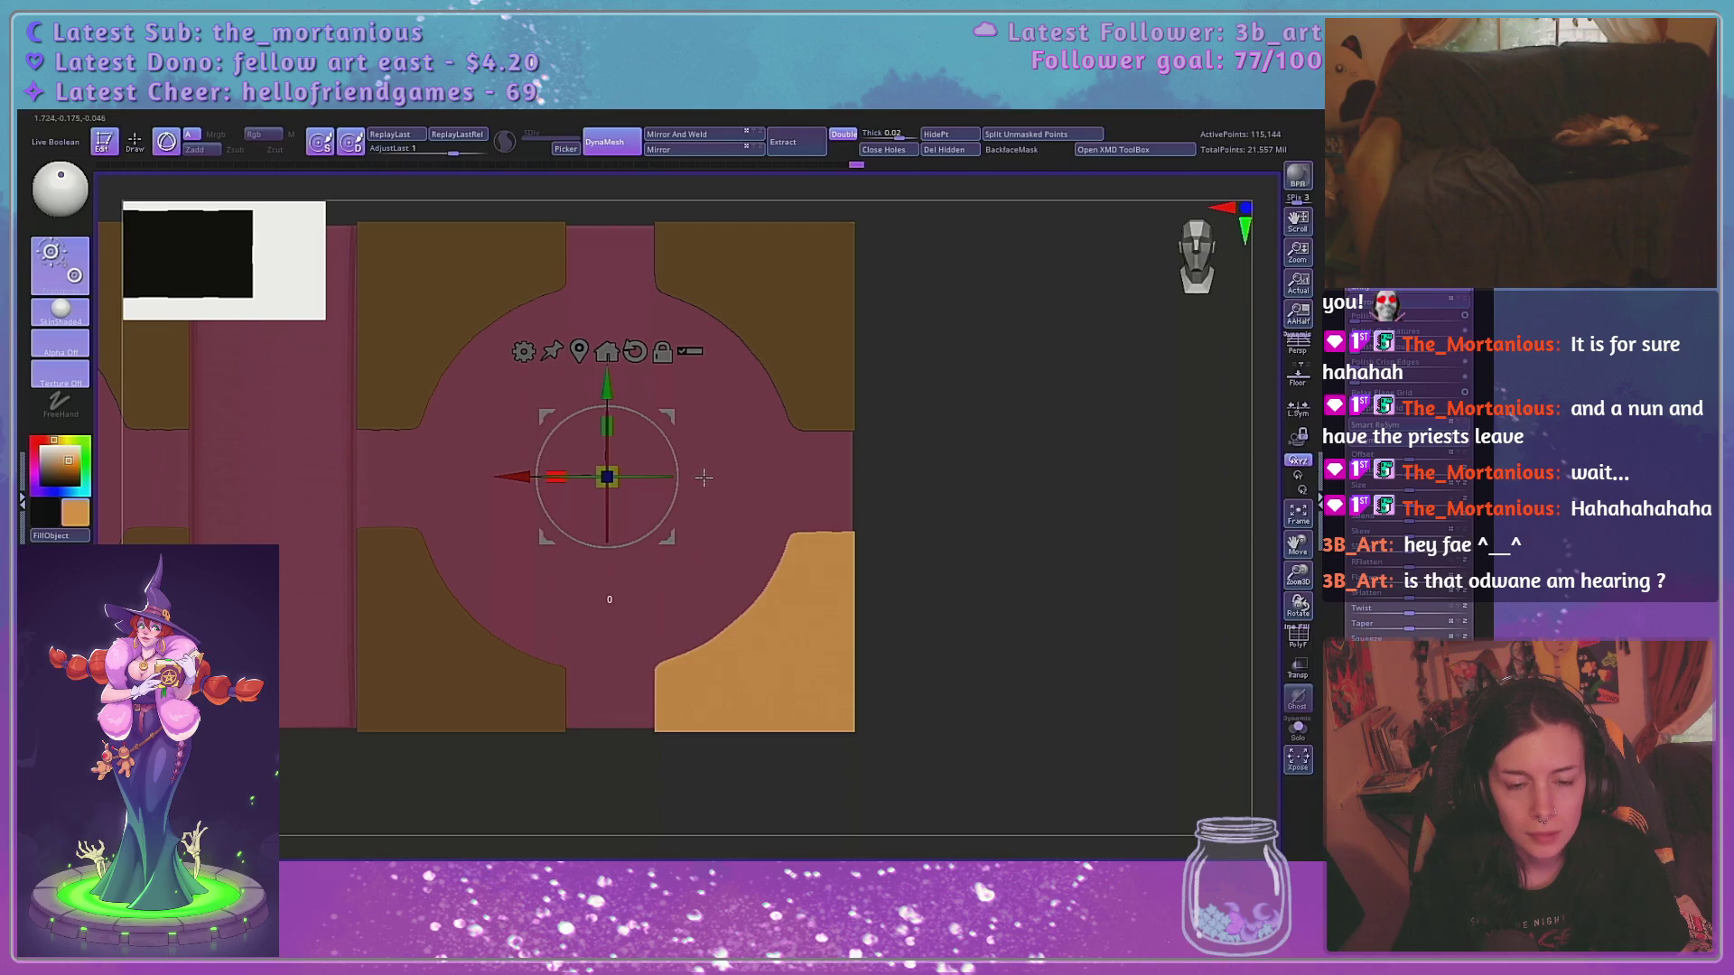
left_click_drag(617, 423, 616, 423)
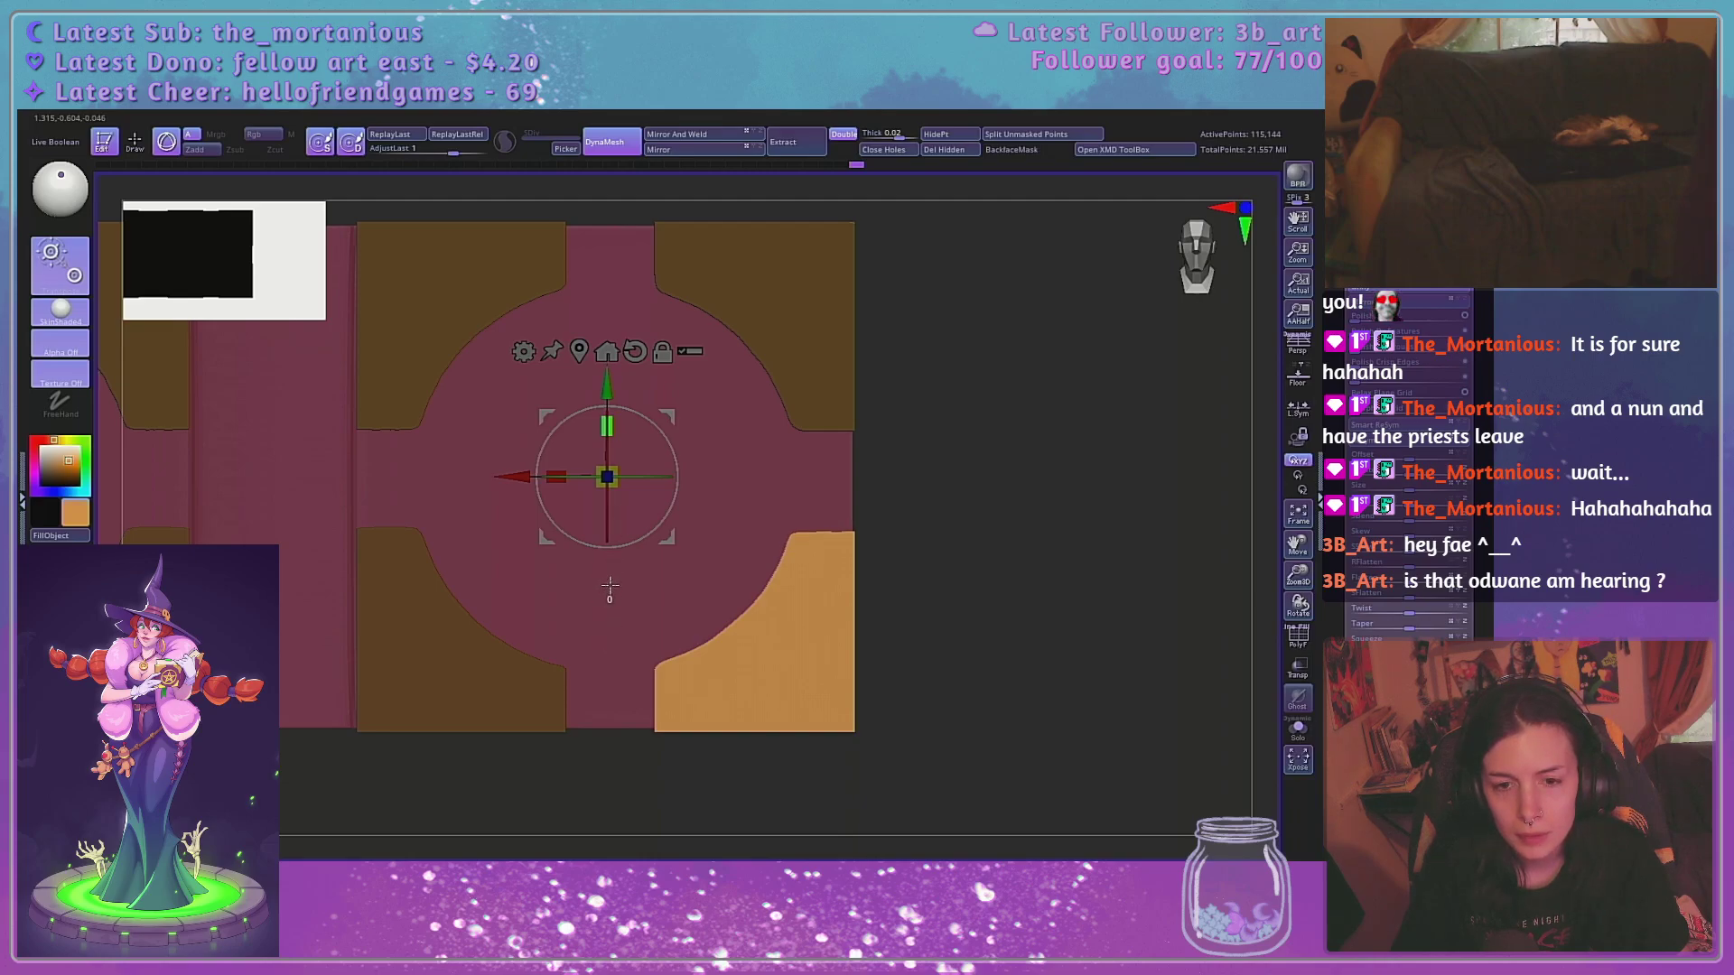
Inspect both covers and clear the mask from the corner pieces
left_click_drag(958, 527, 1122, 518, "alt")
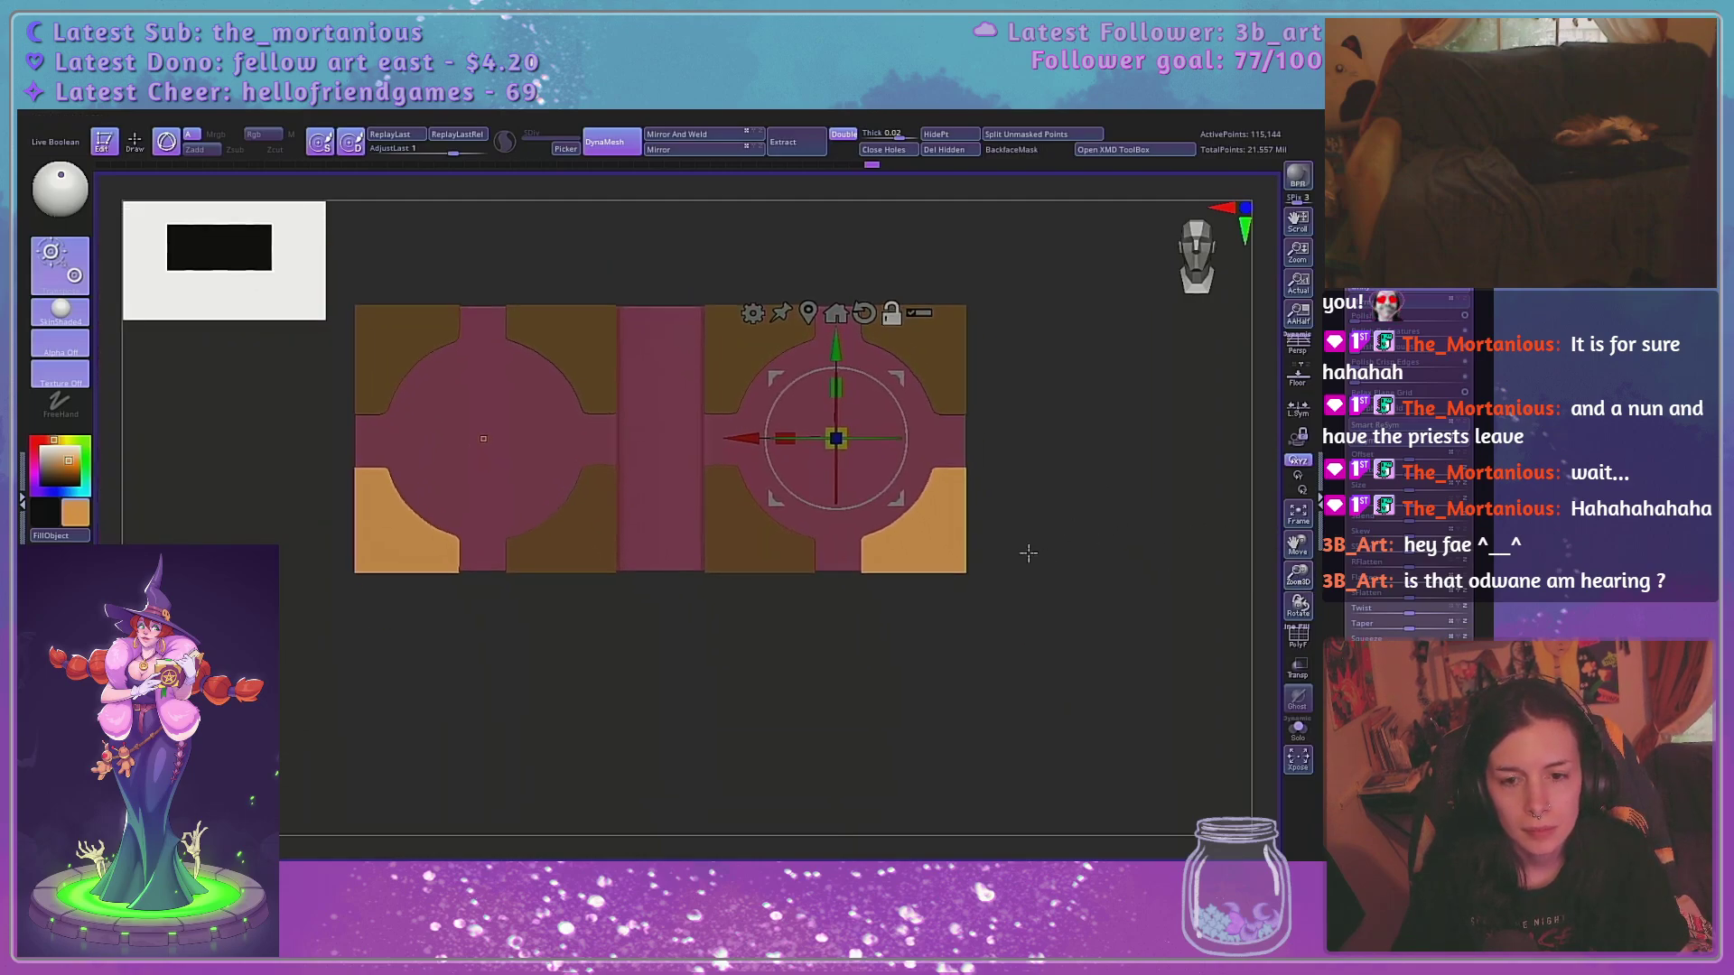
left_click_drag(1028, 553, 1144, 563, "alt")
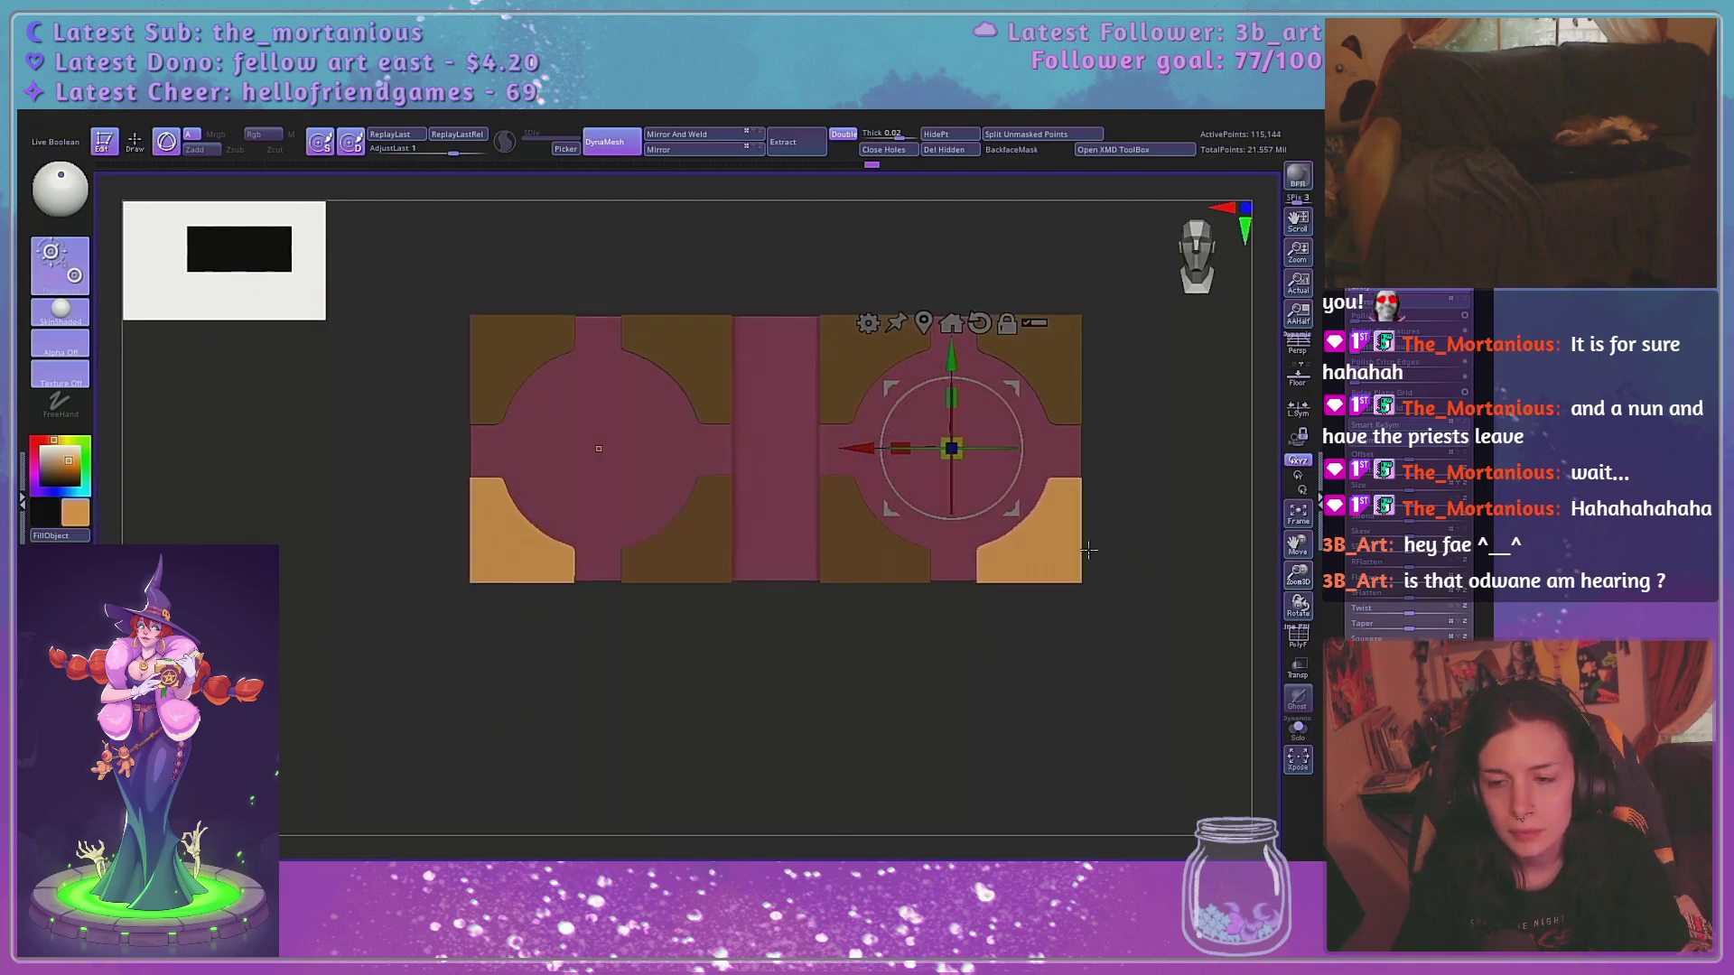
left_click_drag(600, 623, 683, 726, "alt")
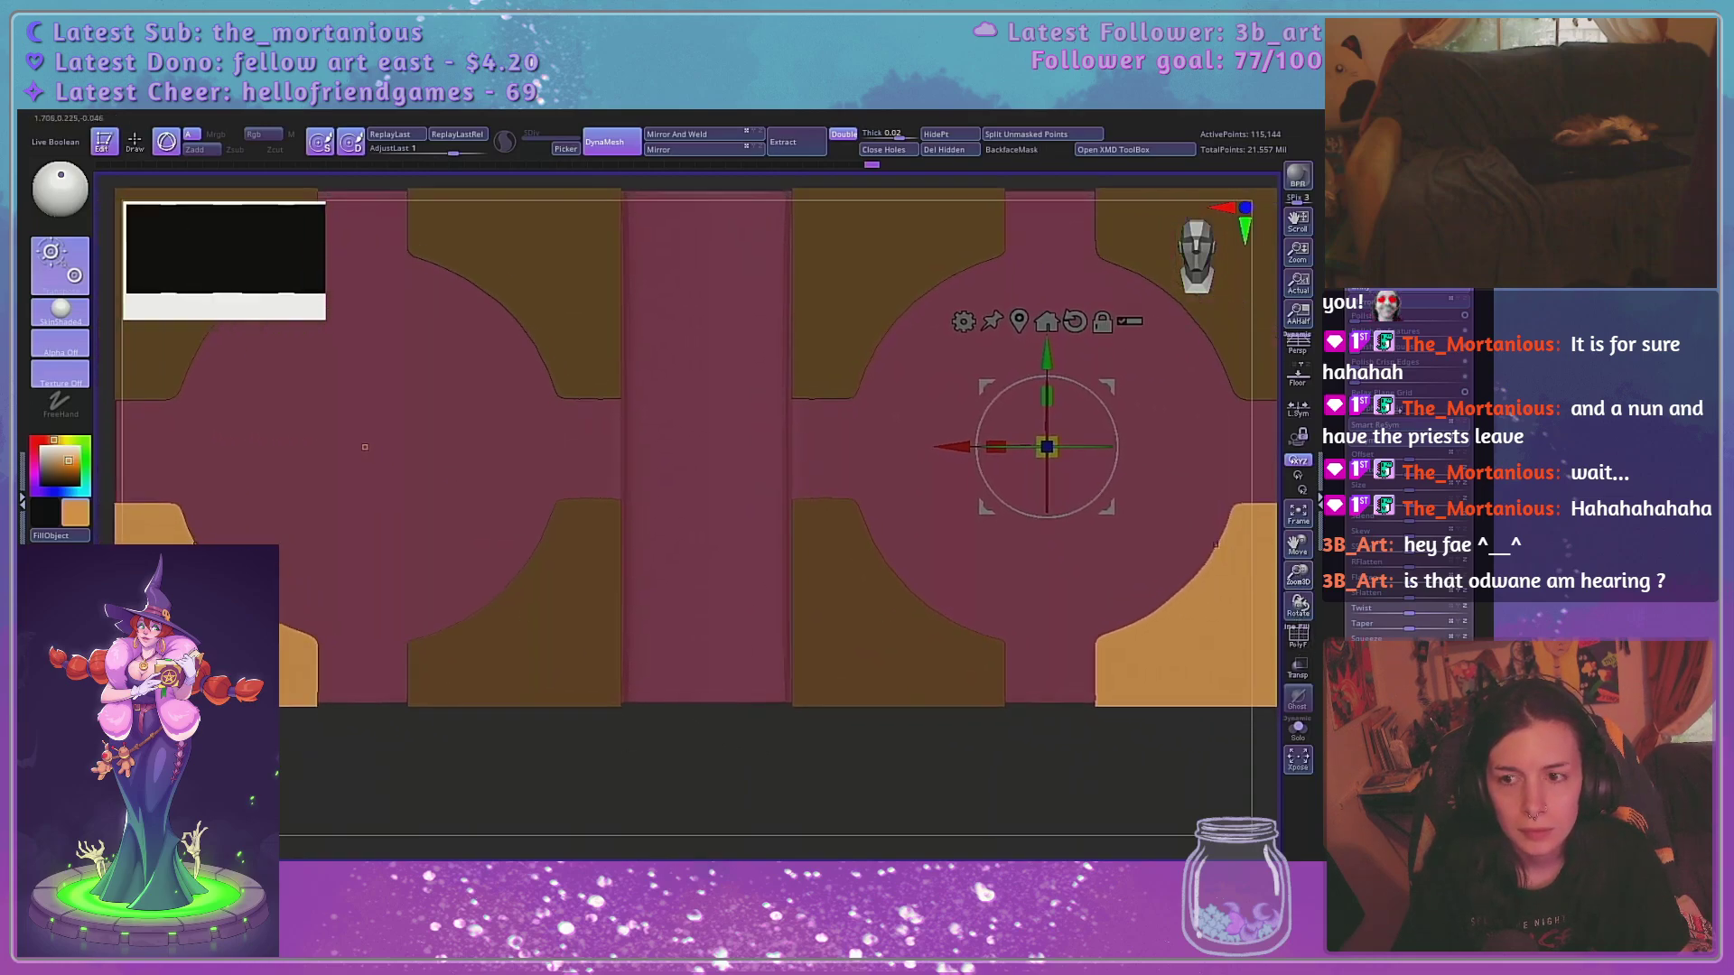
left_click_drag(1024, 764, 898, 762, "alt")
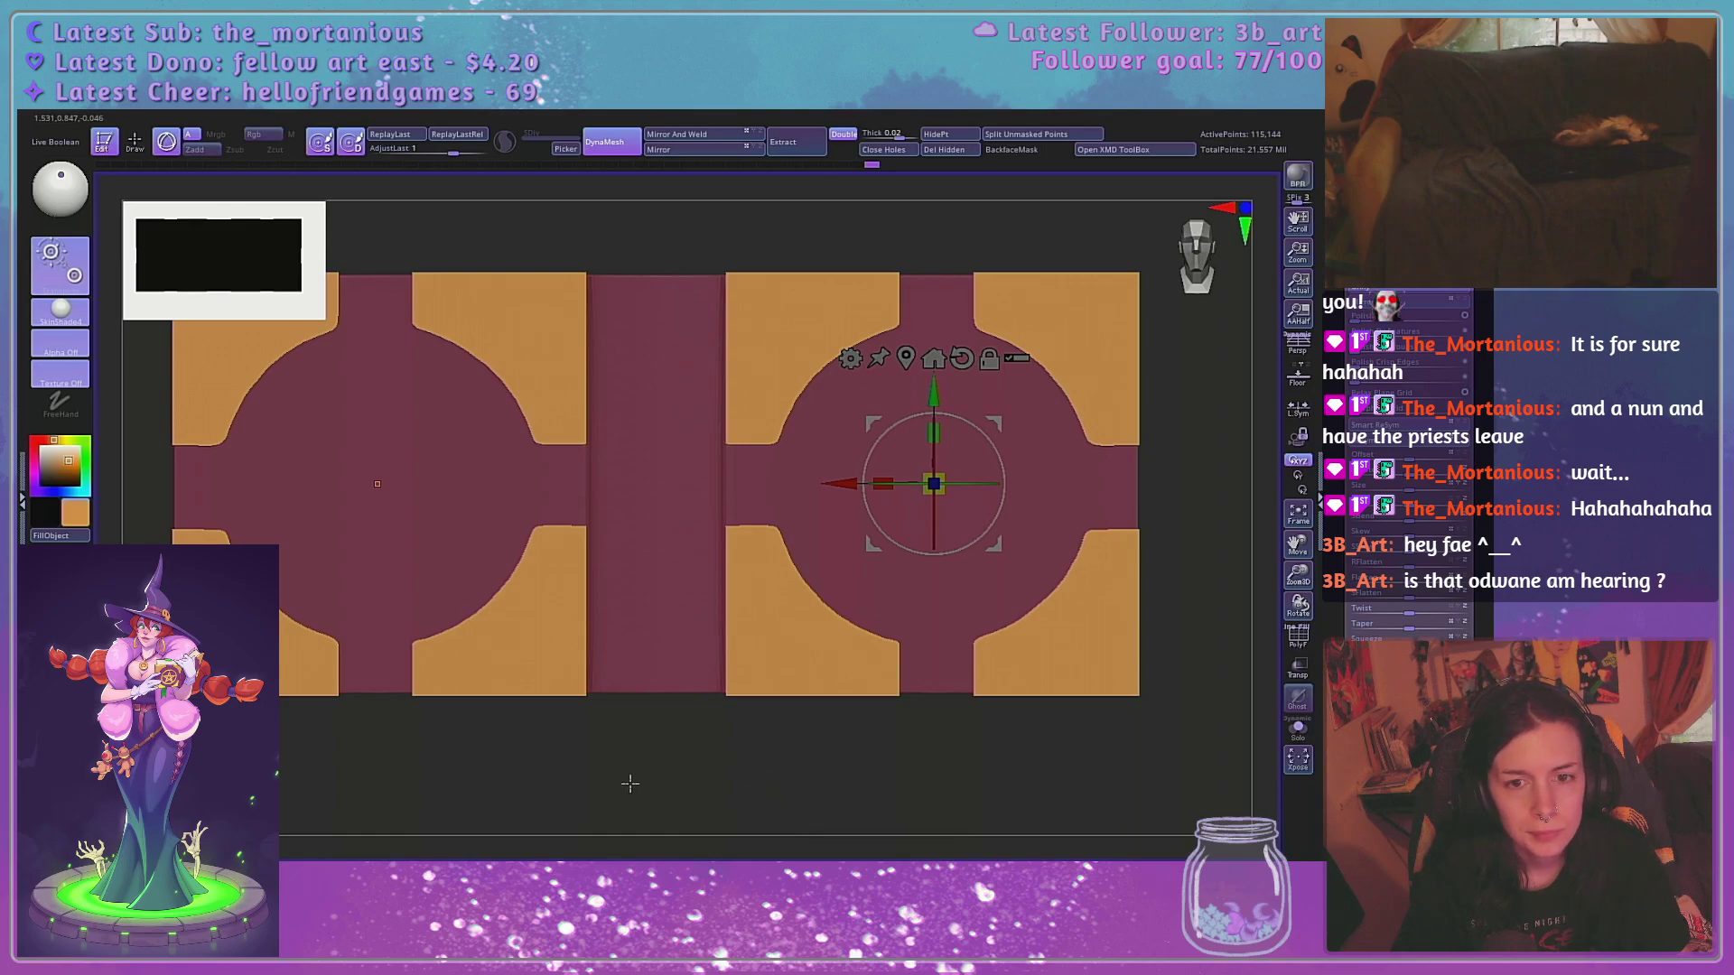
Leave only the upper outer corner pieces unmasked, clip them flat along the Y axis and clear the mask
left_click_drag(1172, 523, 1089, 613, "alt")
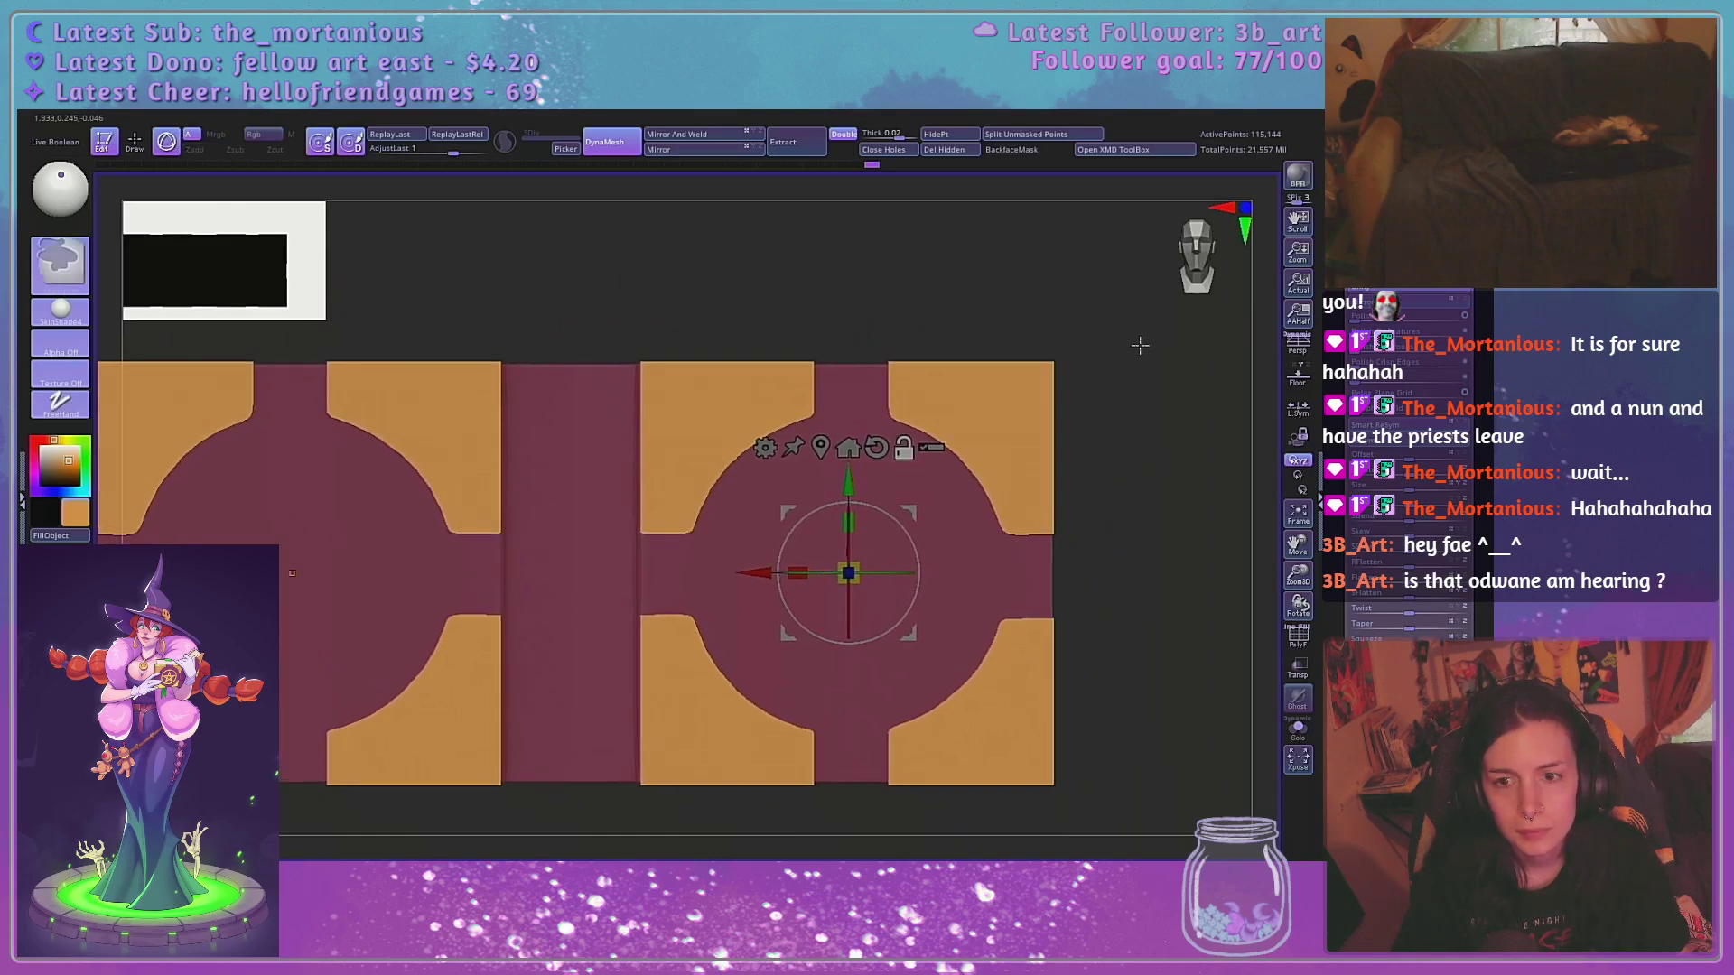
mouse_move(1132, 316)
left_mouse_down("ctrl")
mouse_move(938, 547)
mouse_move(871, 577)
mouse_move(849, 521)
mouse_move(843, 349)
mouse_move(841, 412)
left_mouse_up("ctrl")
key("ctrl+z")
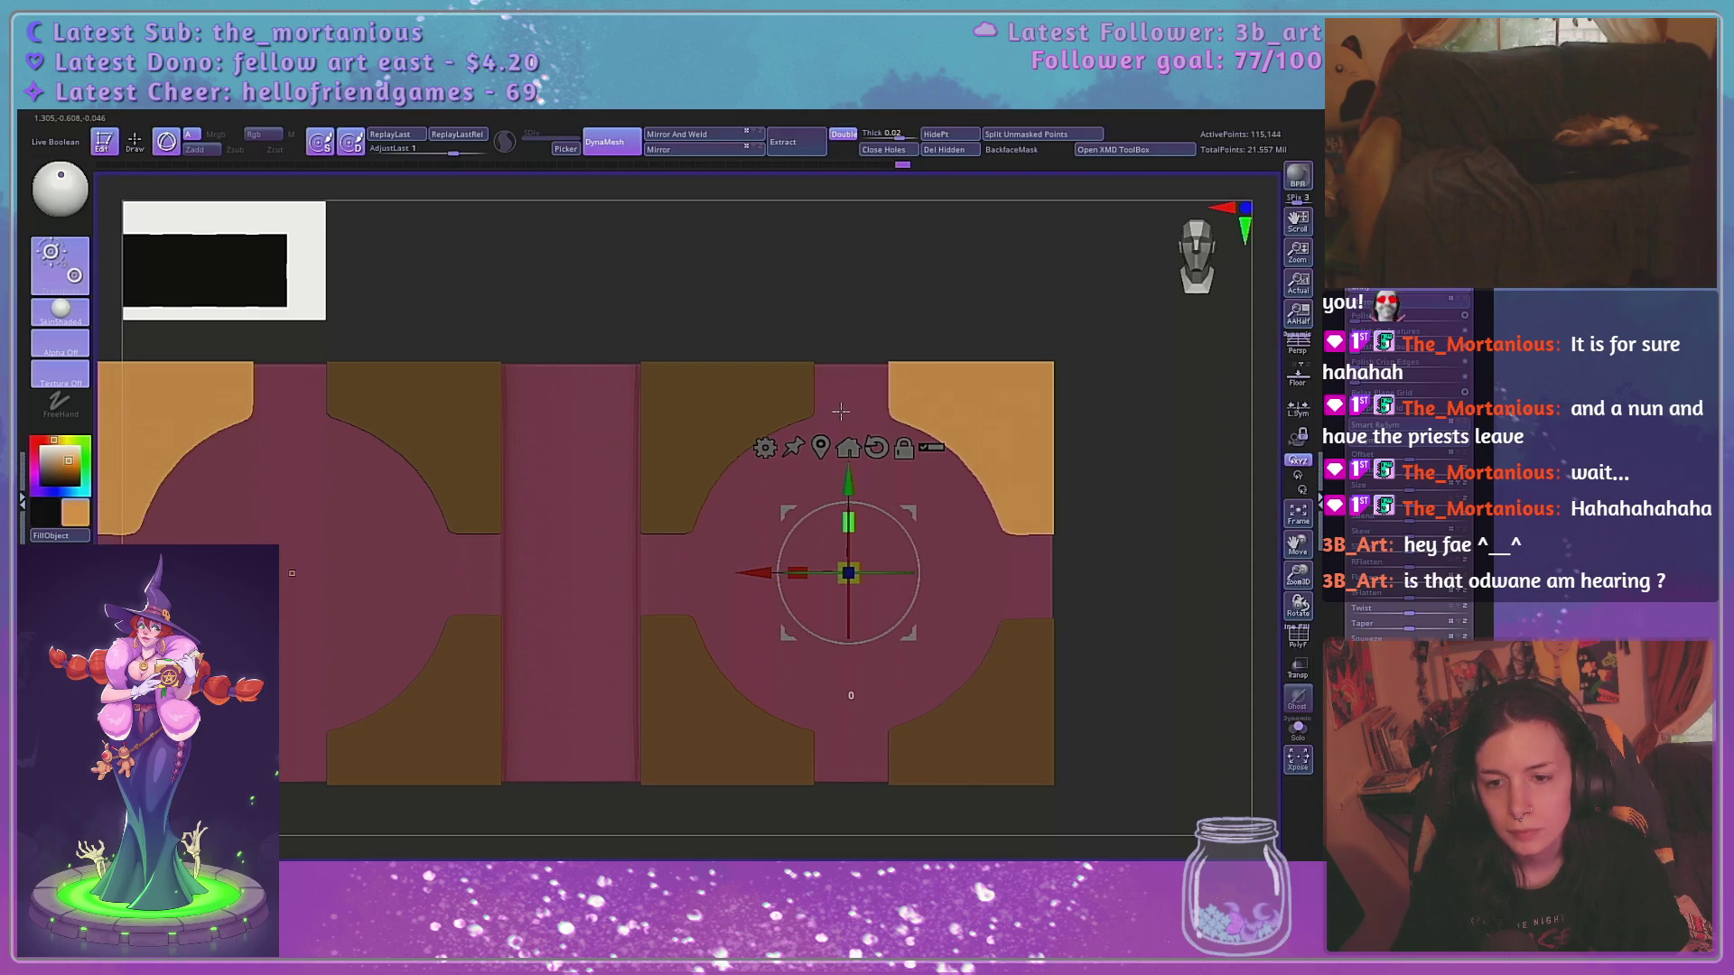
left_click_drag(1138, 571, 1204, 582, "alt")
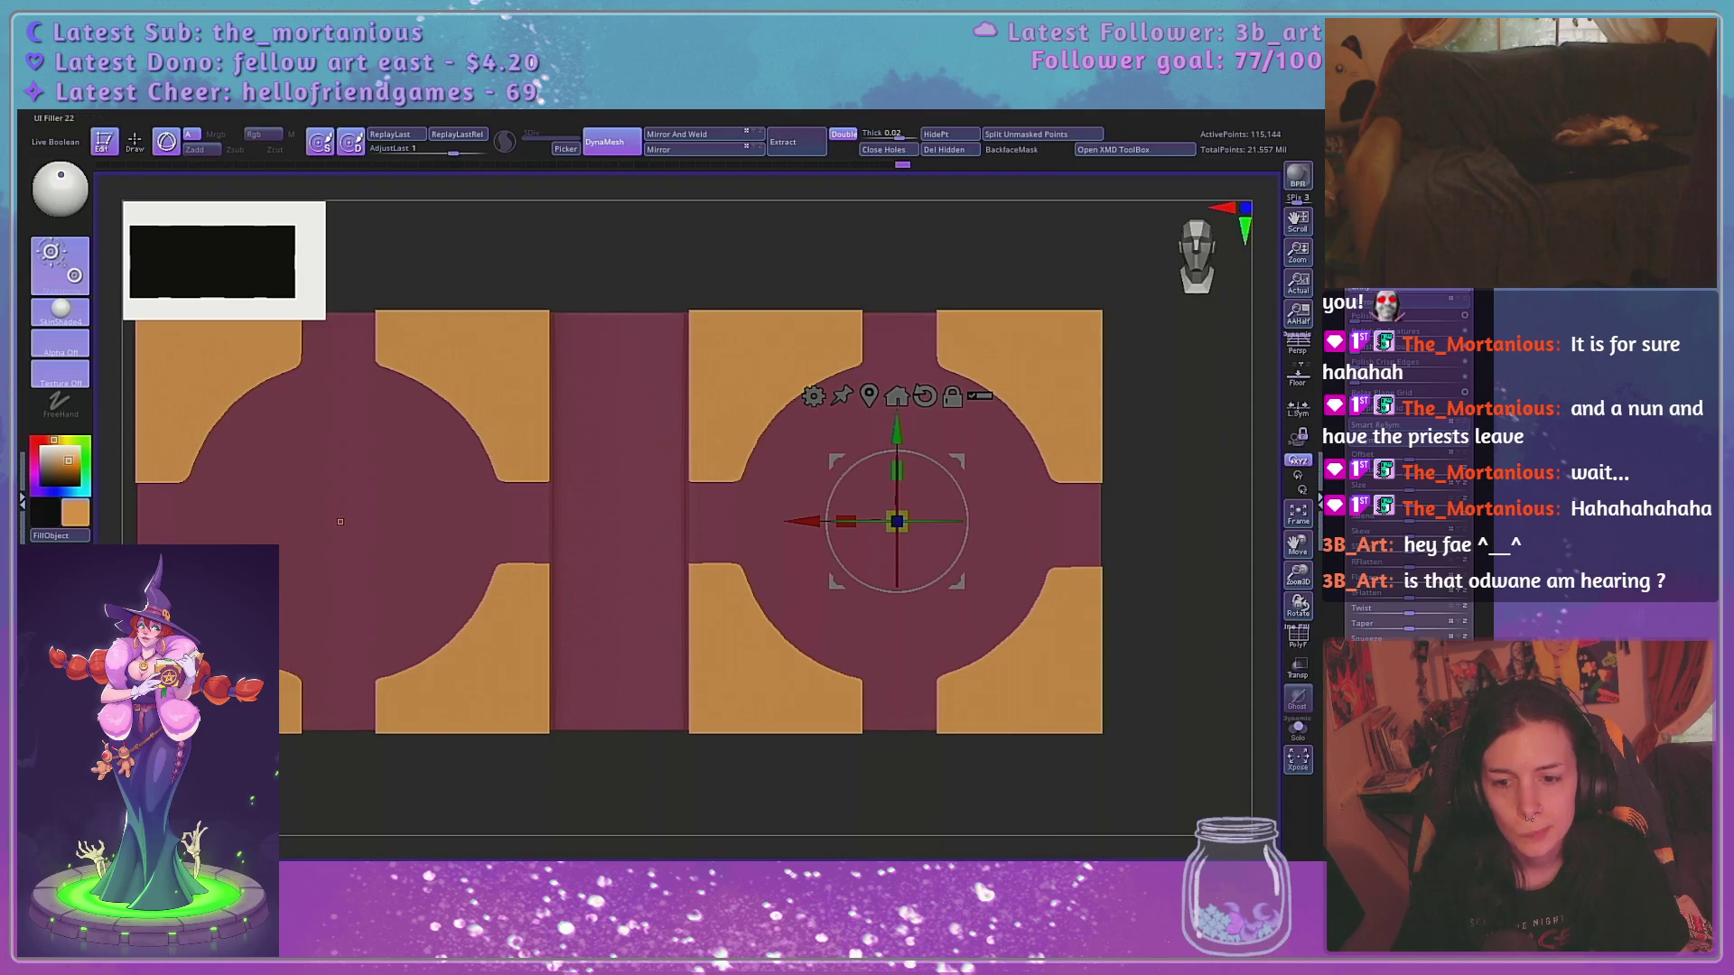
Leave only the lower inner corner pieces unmasked, clip them flat along the Y axis and clear the mask
left_click_drag(901, 782, 651, 524, "ctrl")
left_click(792, 753, "ctrl")
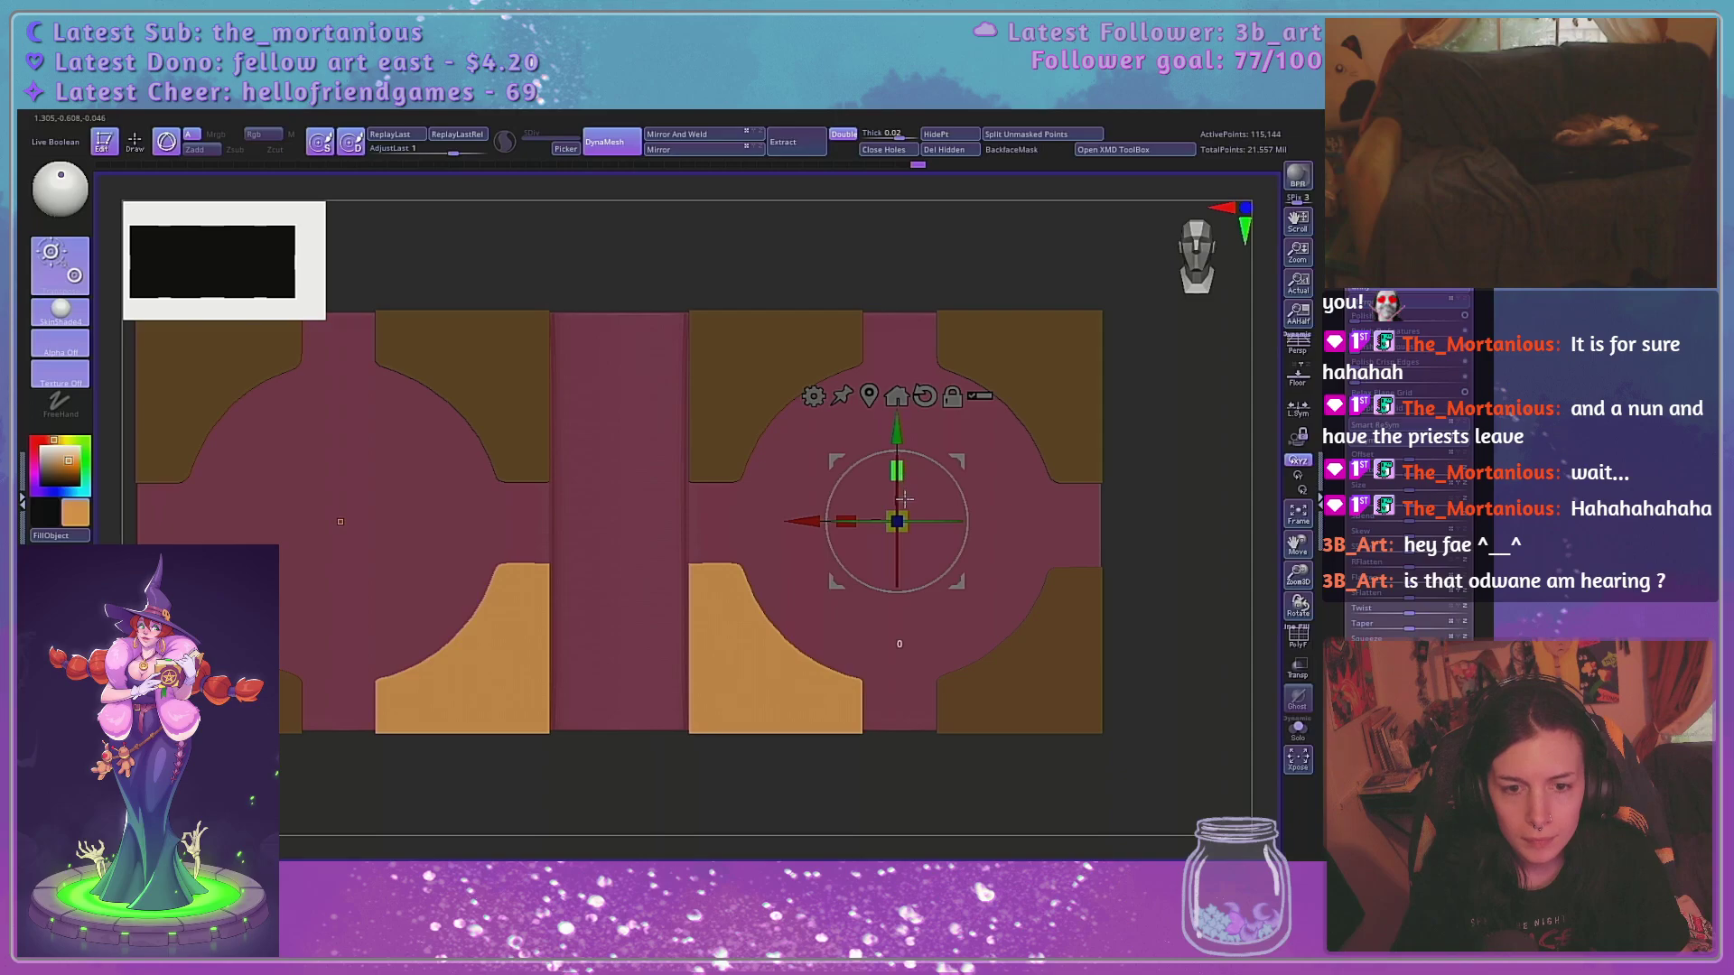
mouse_move(908, 600)
left_mouse_down()
mouse_move(904, 620)
mouse_move(901, 596)
left_mouse_up()
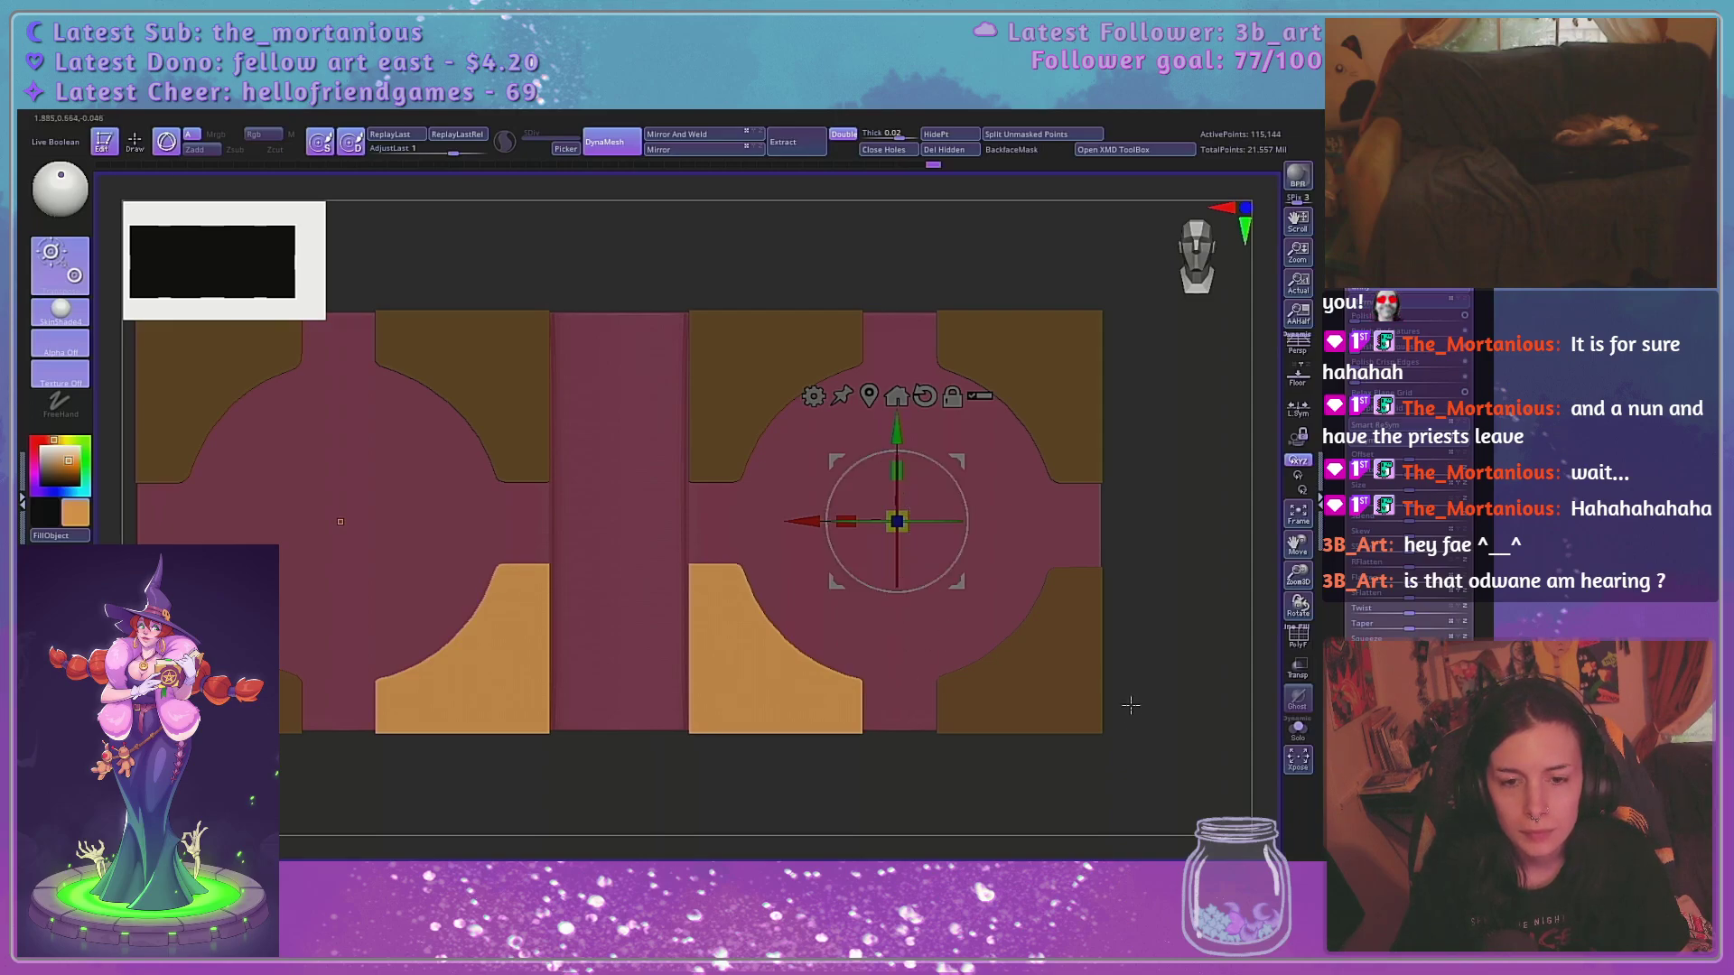
key("q")
left_click(1170, 721, "ctrl")
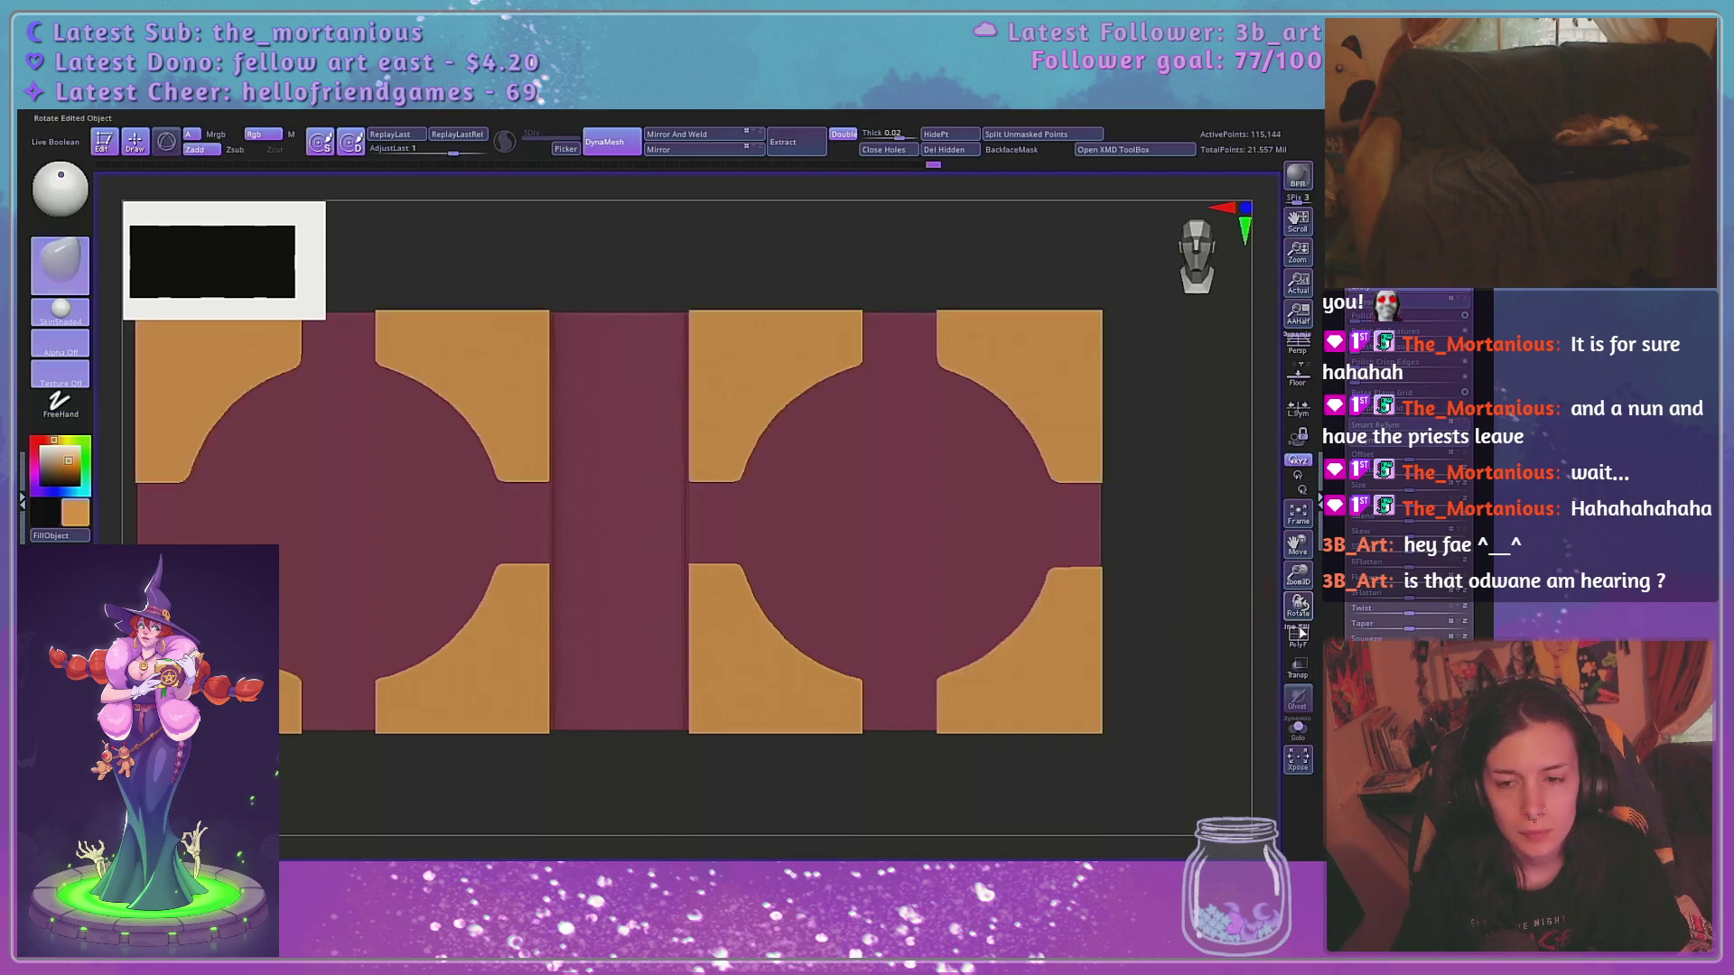
Save the project and enable perspective and transparency to inspect the corner pieces through the book
left_click_drag(1298, 603, 1217, 592)
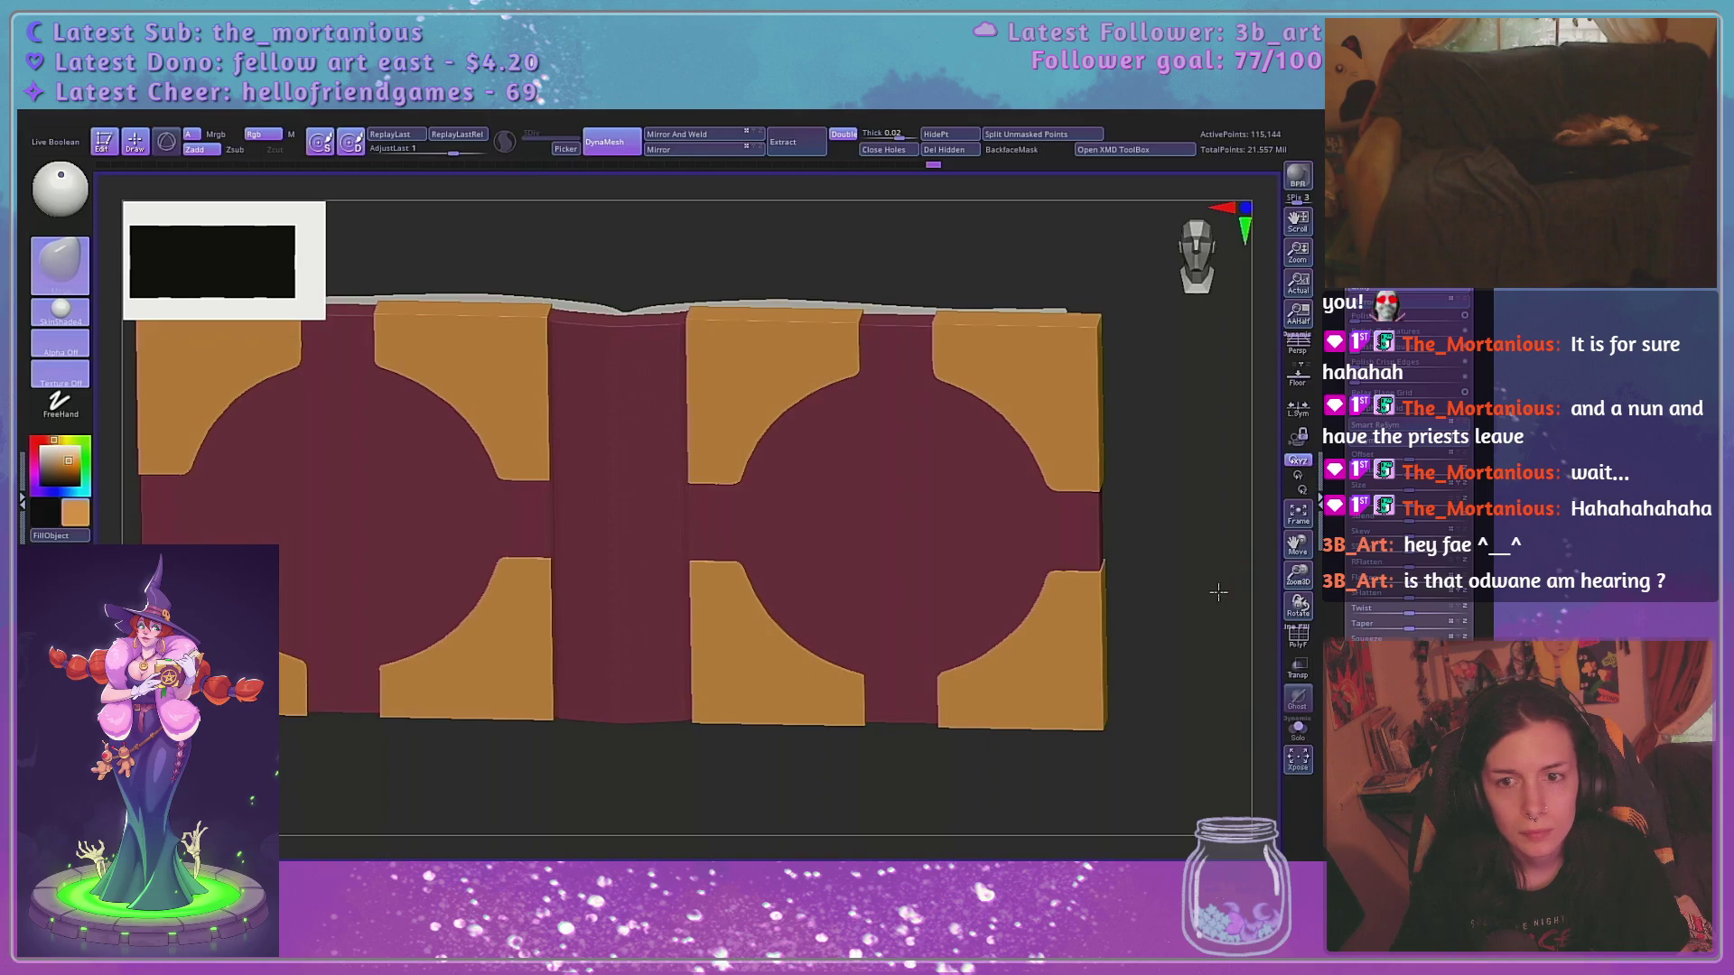
key("ctrl+s")
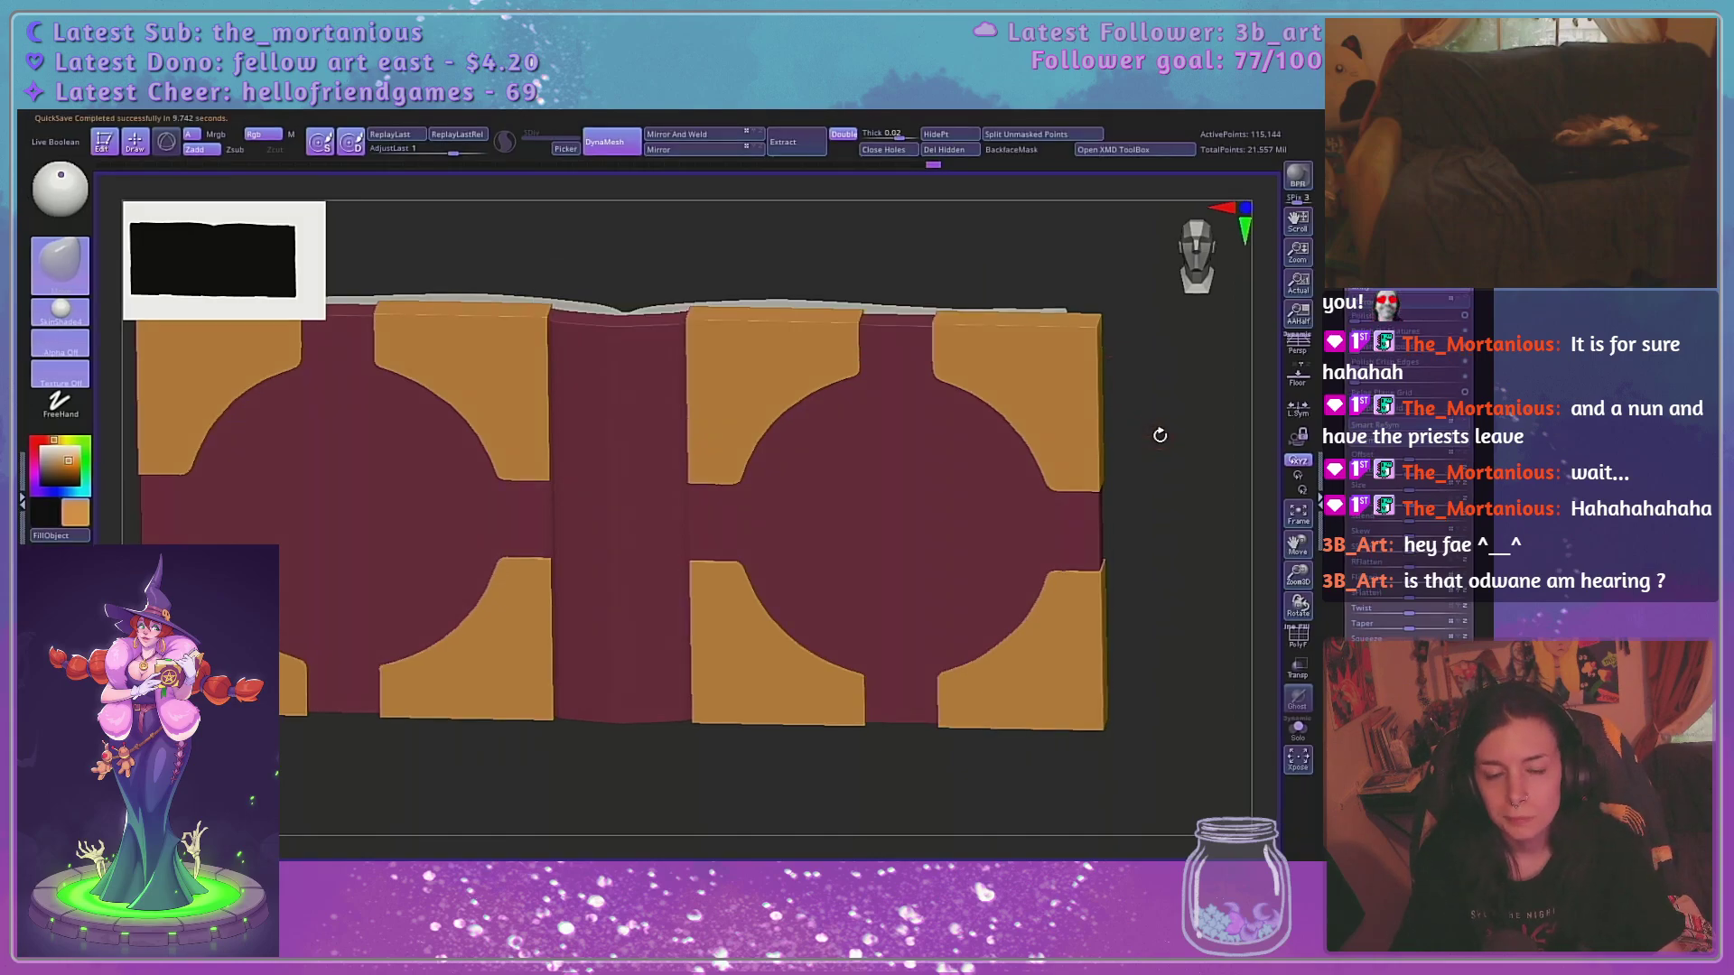
left_click_drag(1192, 456, 1154, 480)
left_click(1298, 345)
mouse_move(1168, 507)
left_mouse_down()
mouse_move(1189, 554)
mouse_move(1199, 531)
mouse_move(1161, 495)
left_mouse_up()
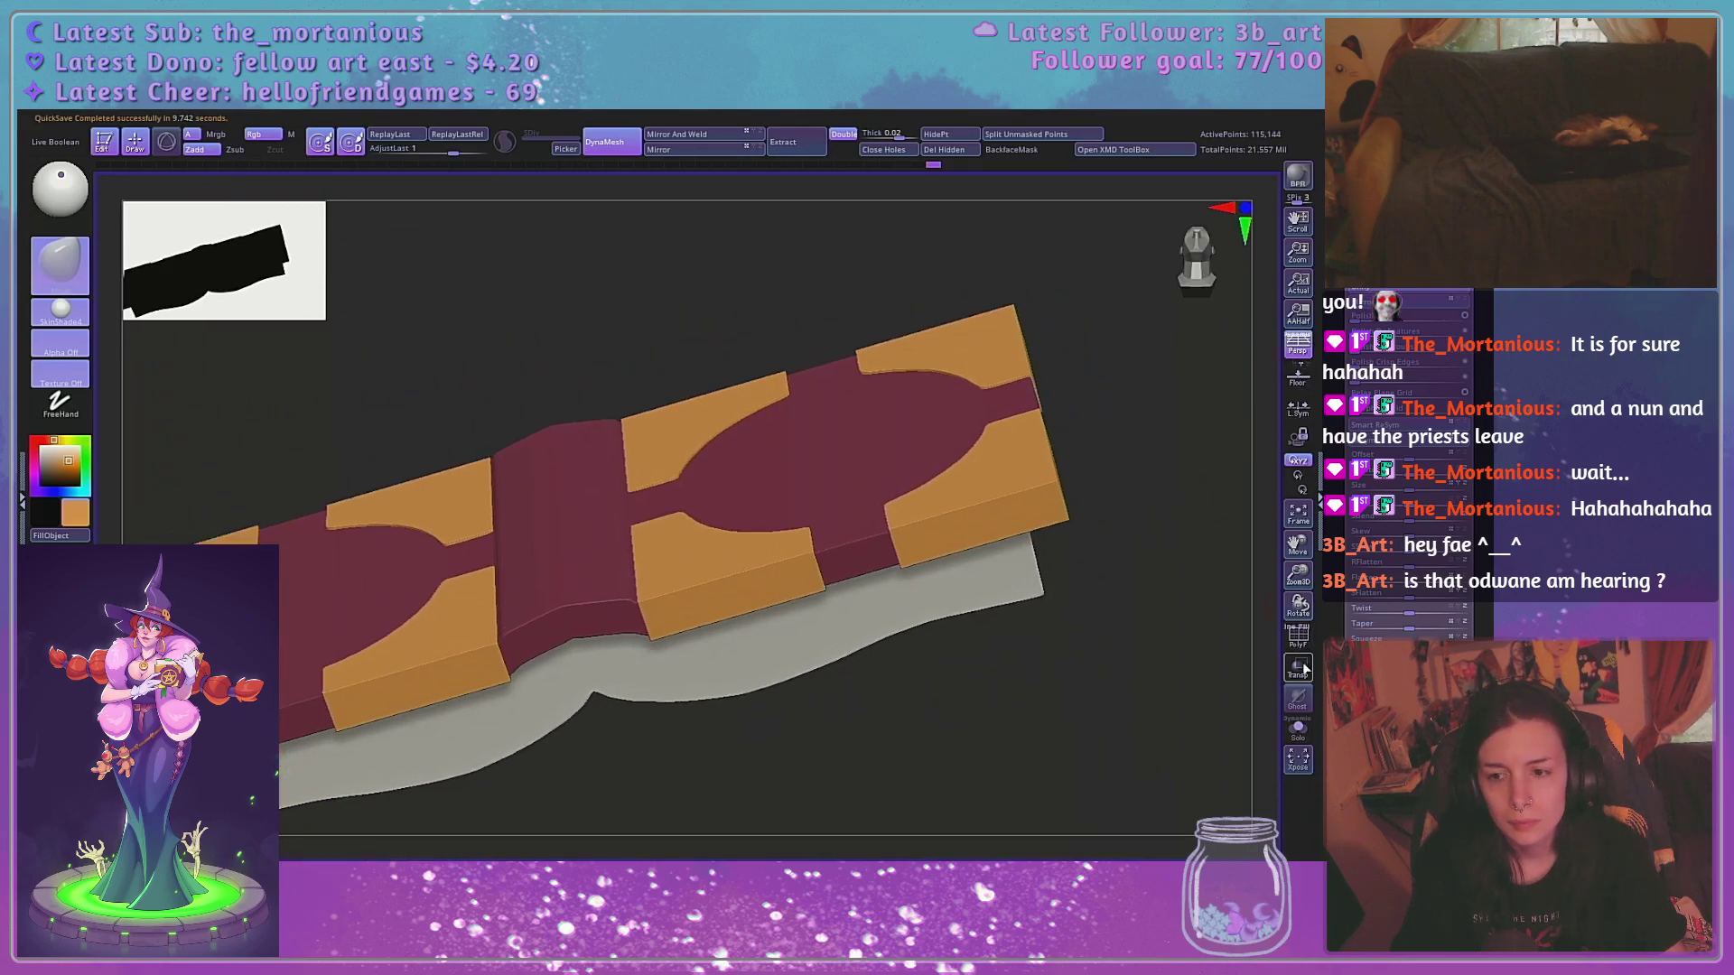
left_click(1299, 667)
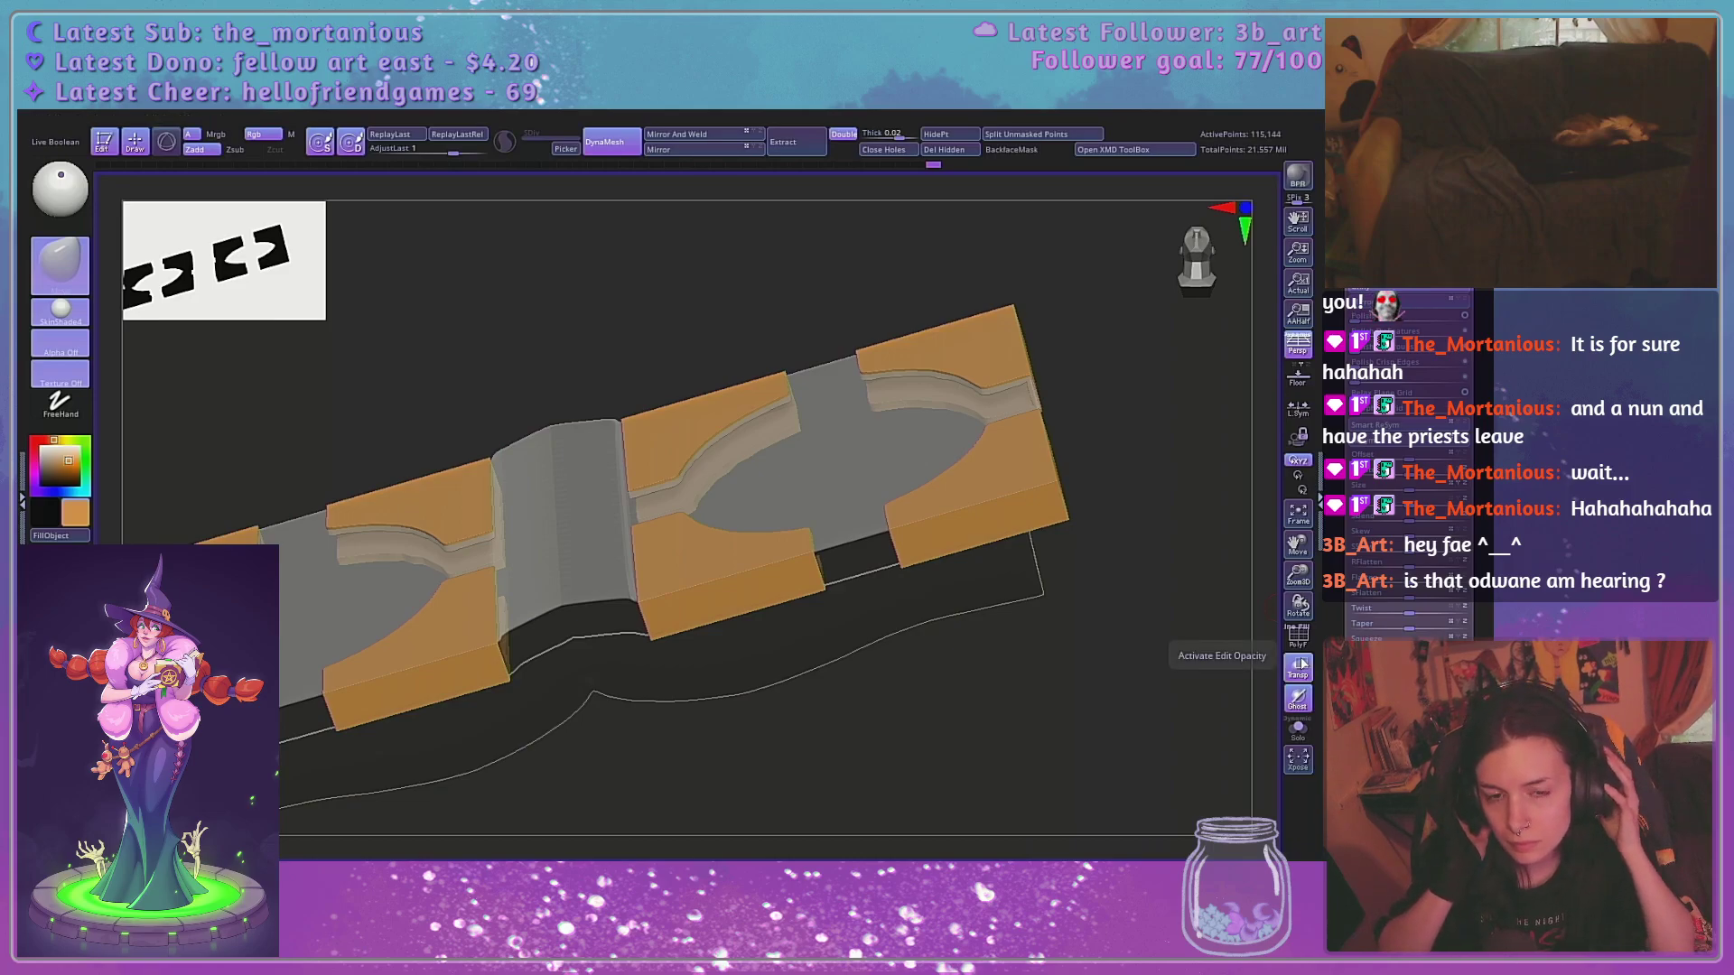
left_click_drag(1135, 604, 1179, 588)
left_click_drag(1160, 466, 1159, 554)
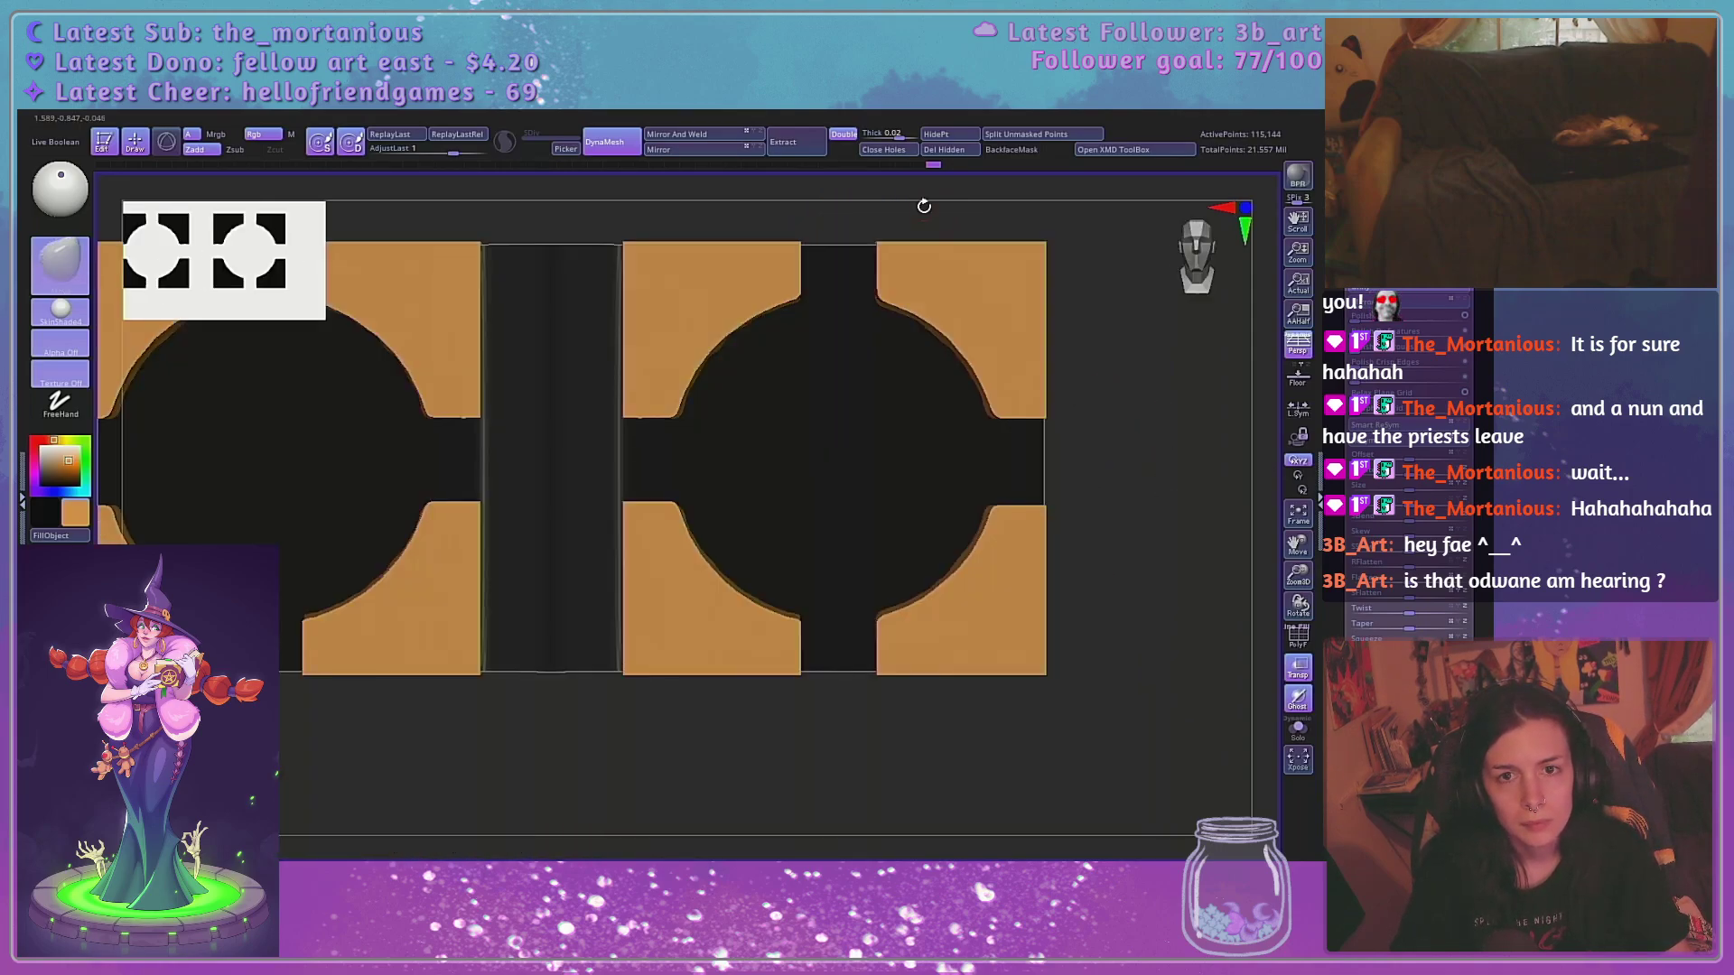
left_click_drag(1126, 413, 1079, 415)
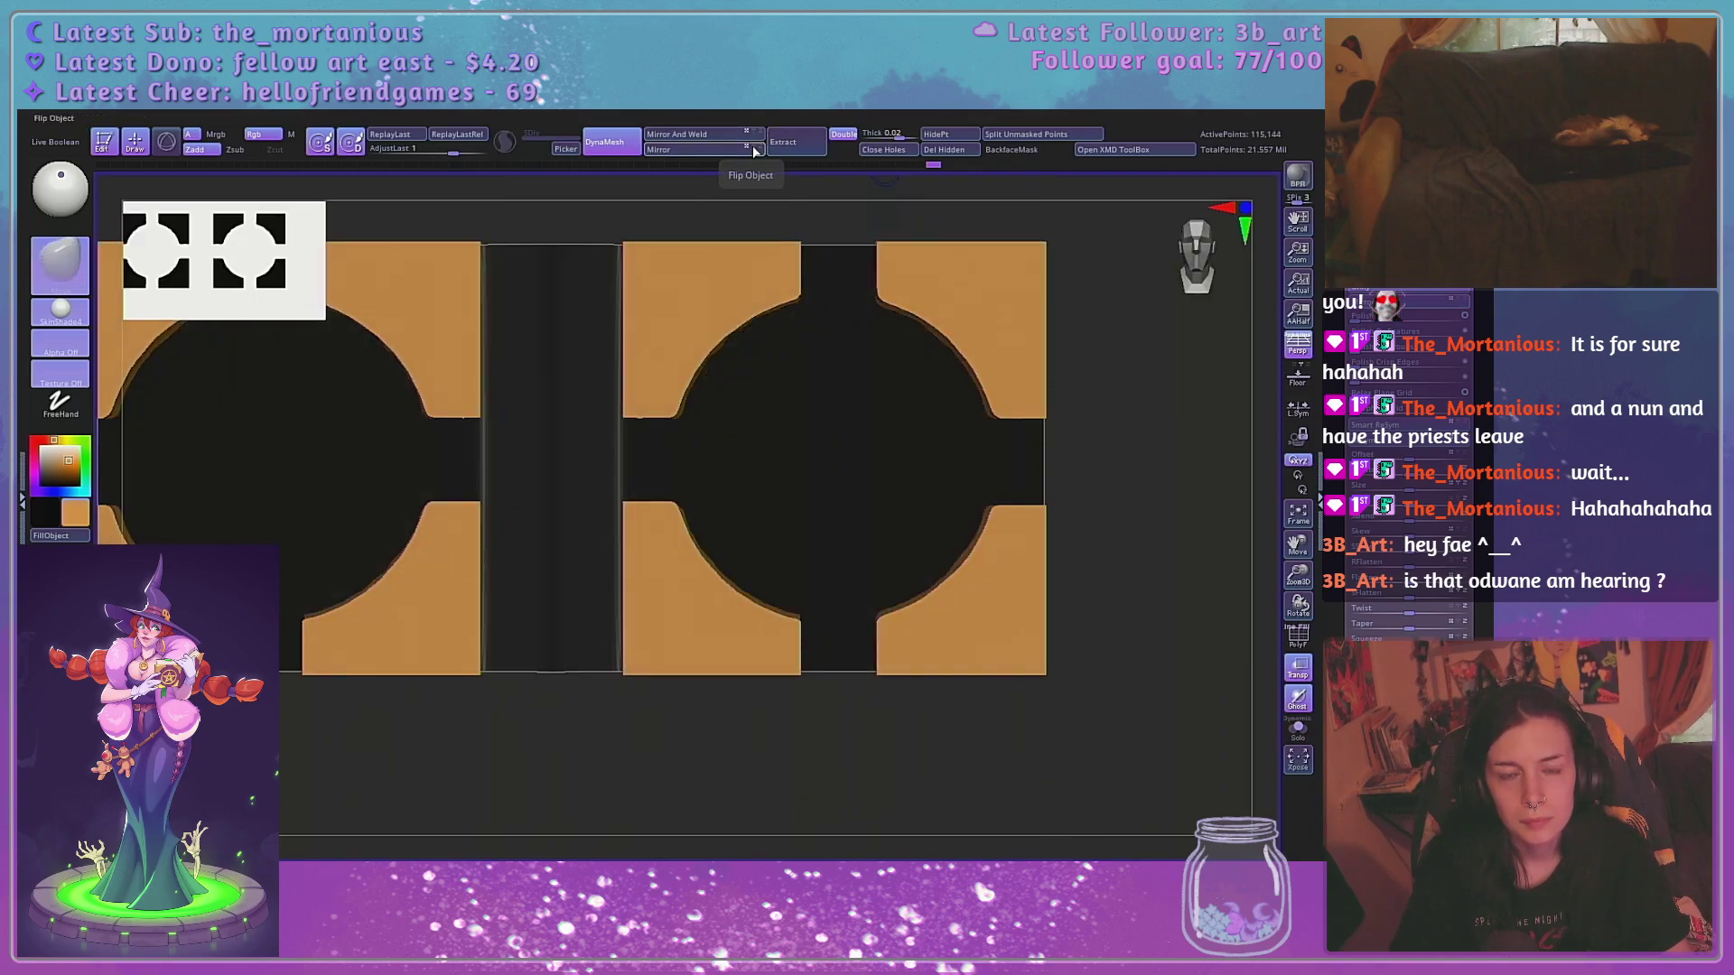
Activate symmetry on the Y and Z axes in addition to X
left_click(826, 109)
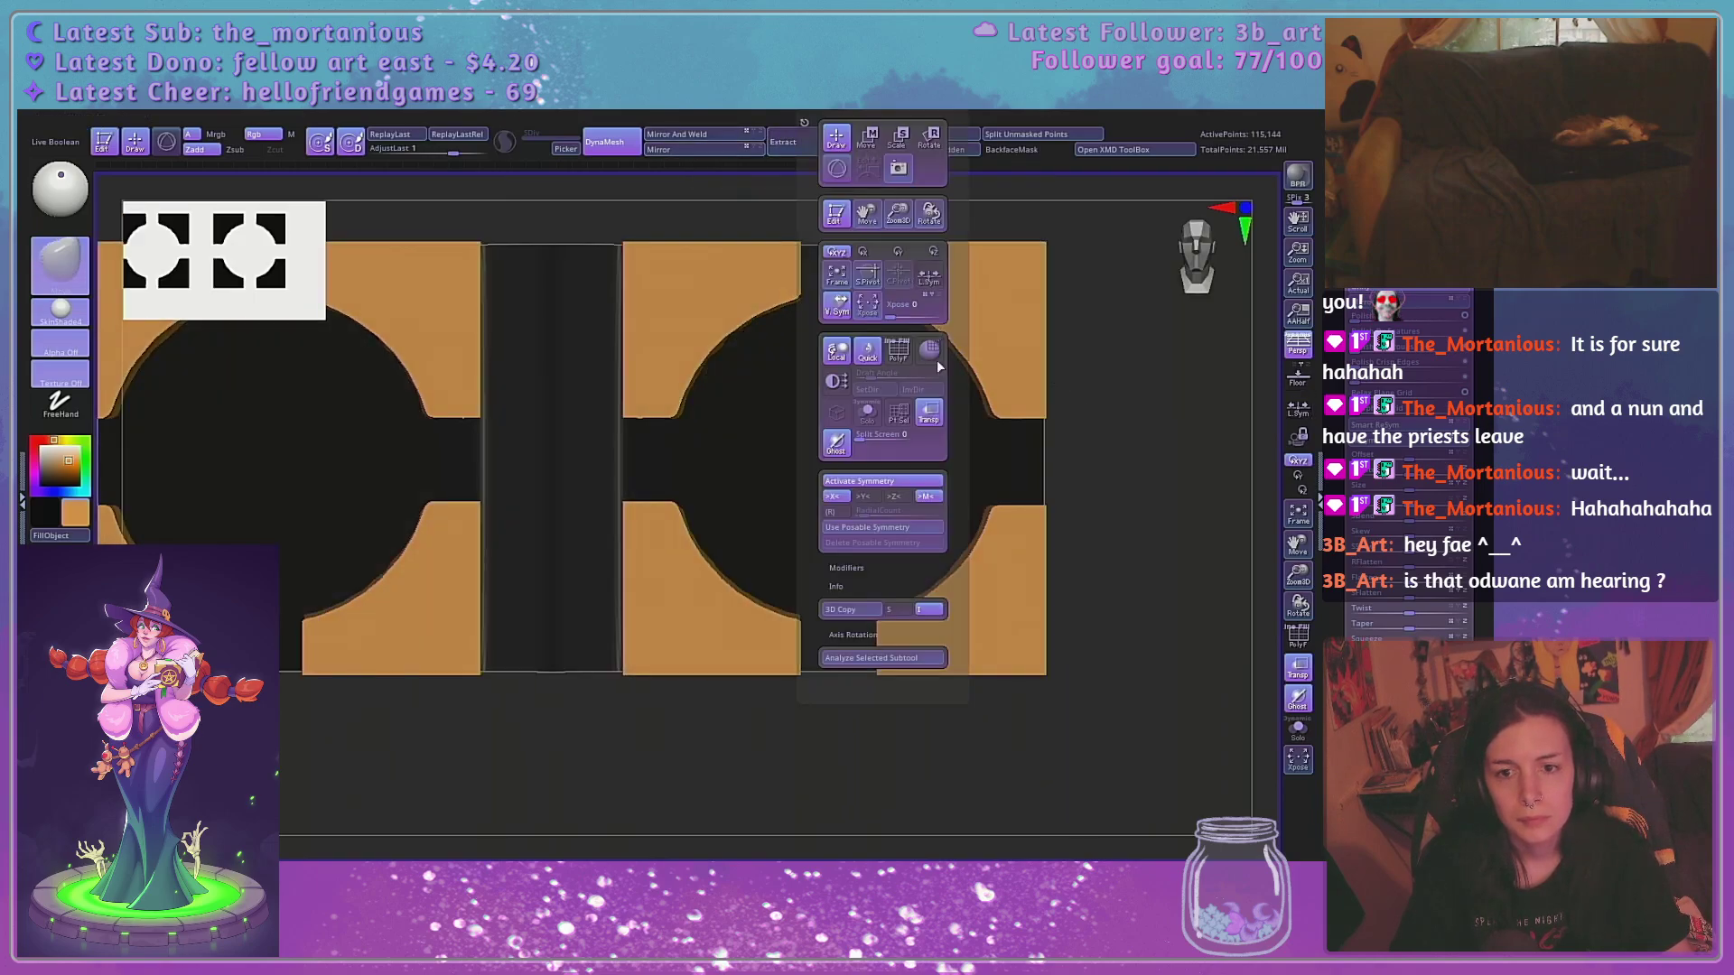
left_click(865, 497)
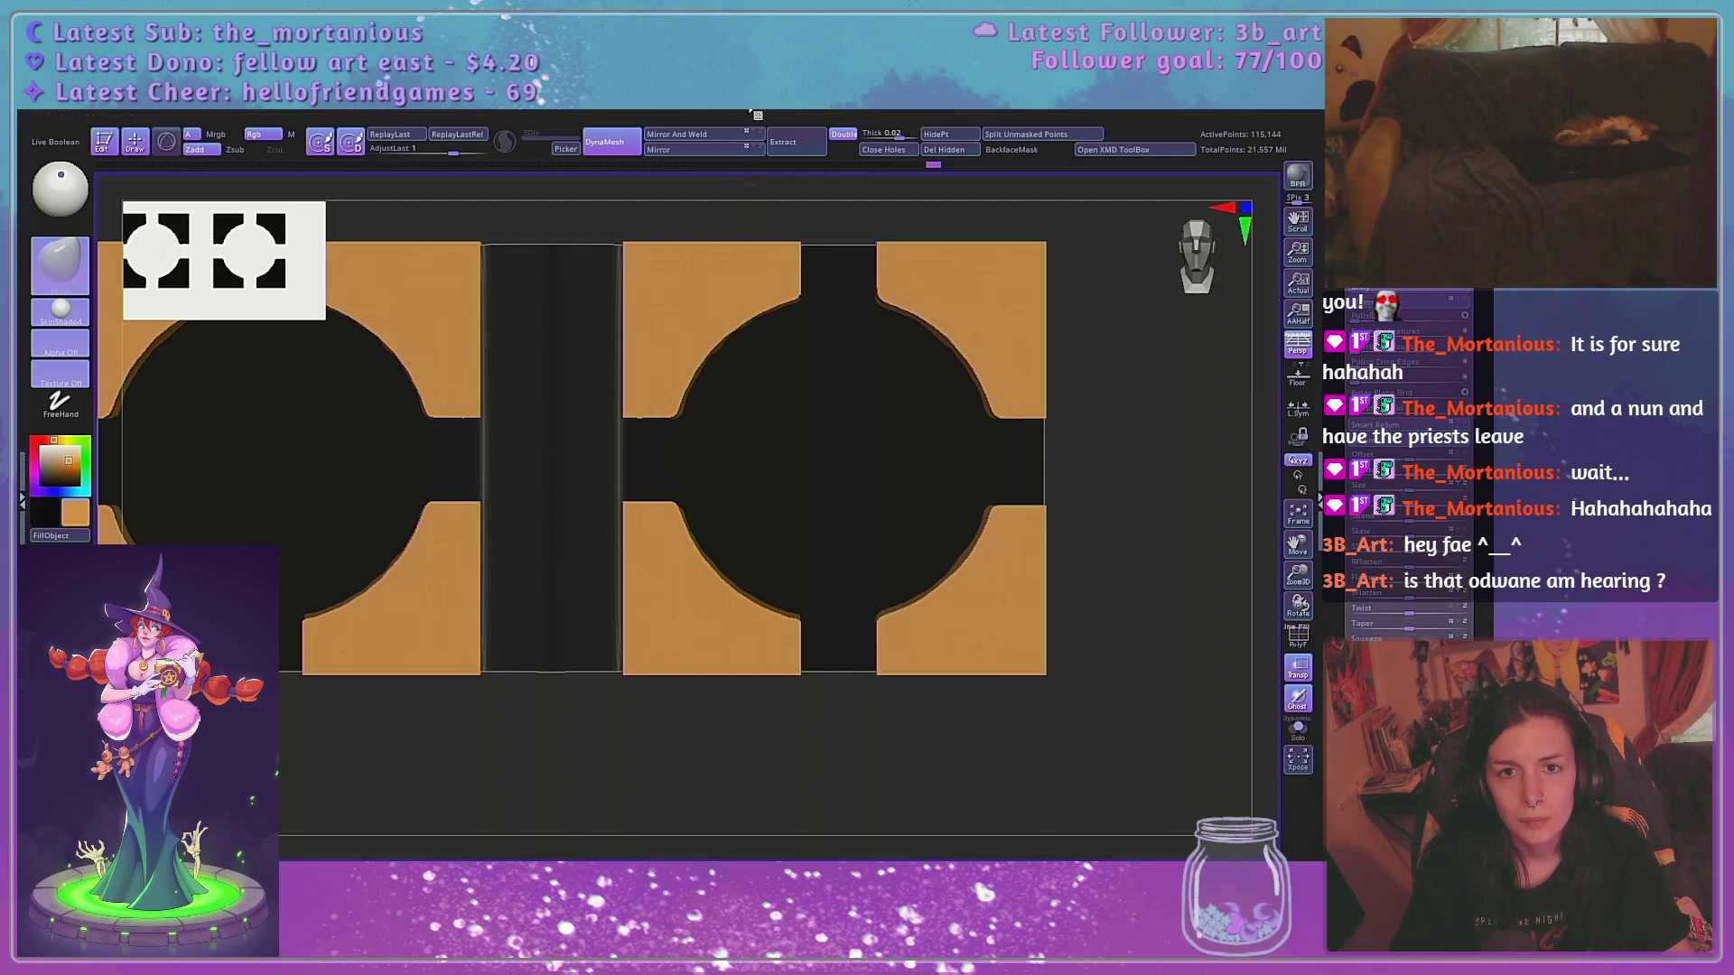
key("space")
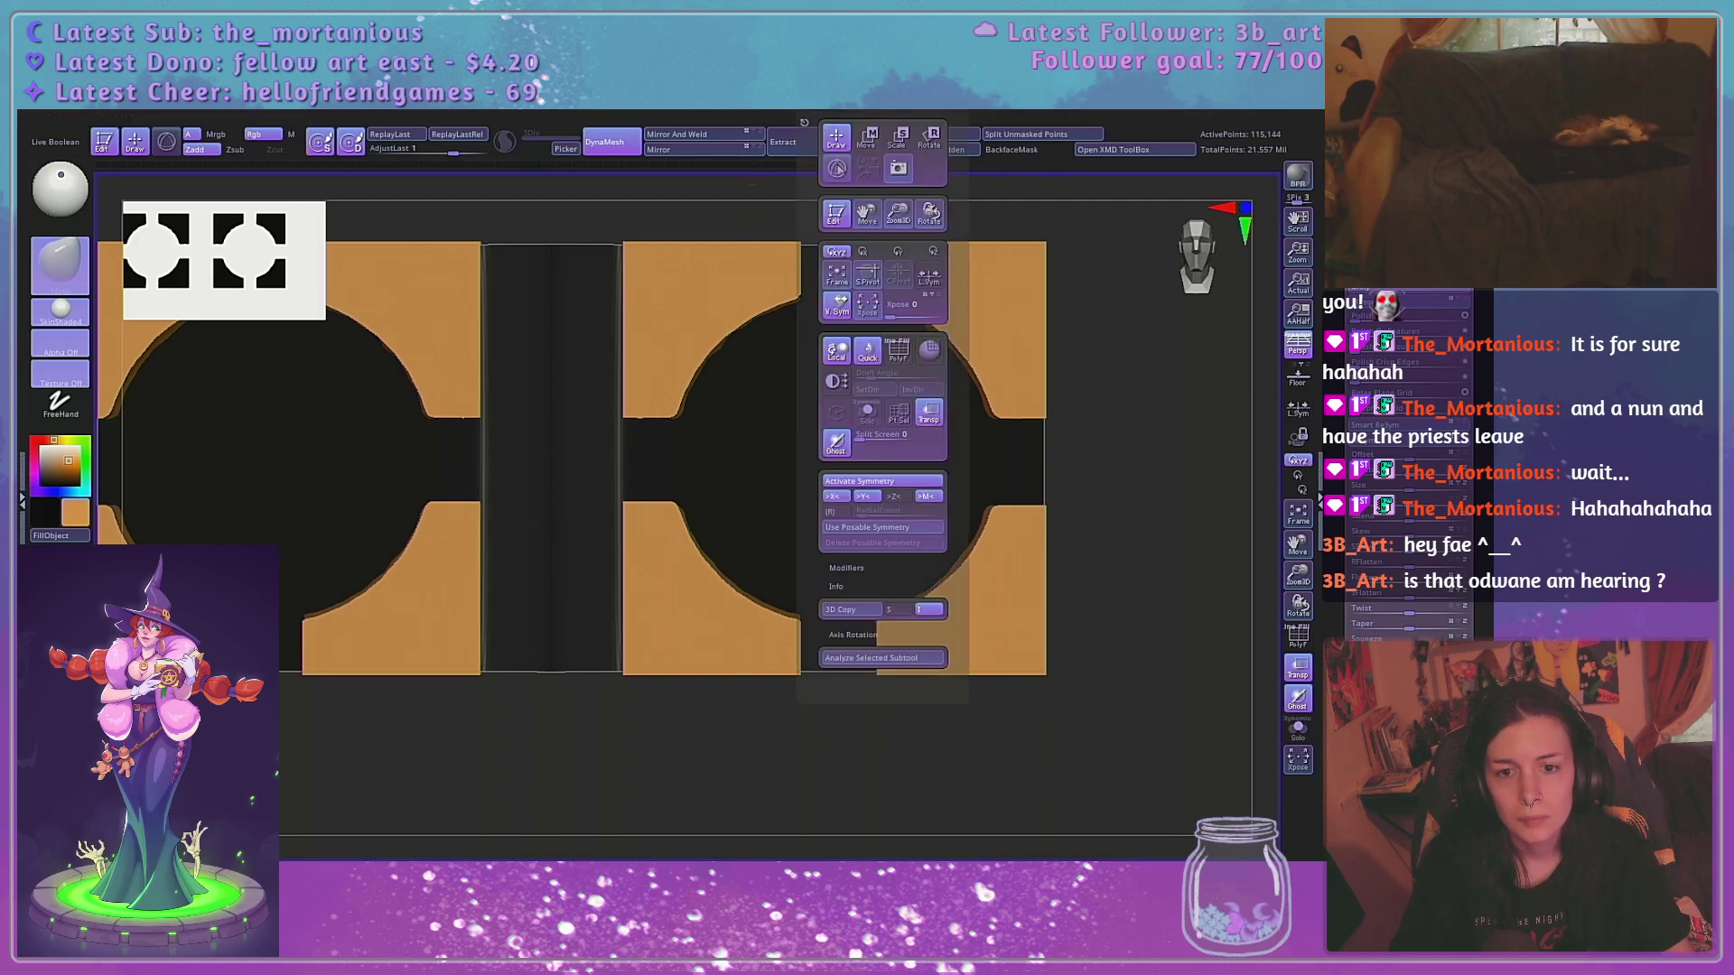
left_click(906, 502)
Turn off perspective and line up a close side view of the book to check the corner pieces' thickness
left_click_drag(1151, 524, 1075, 544)
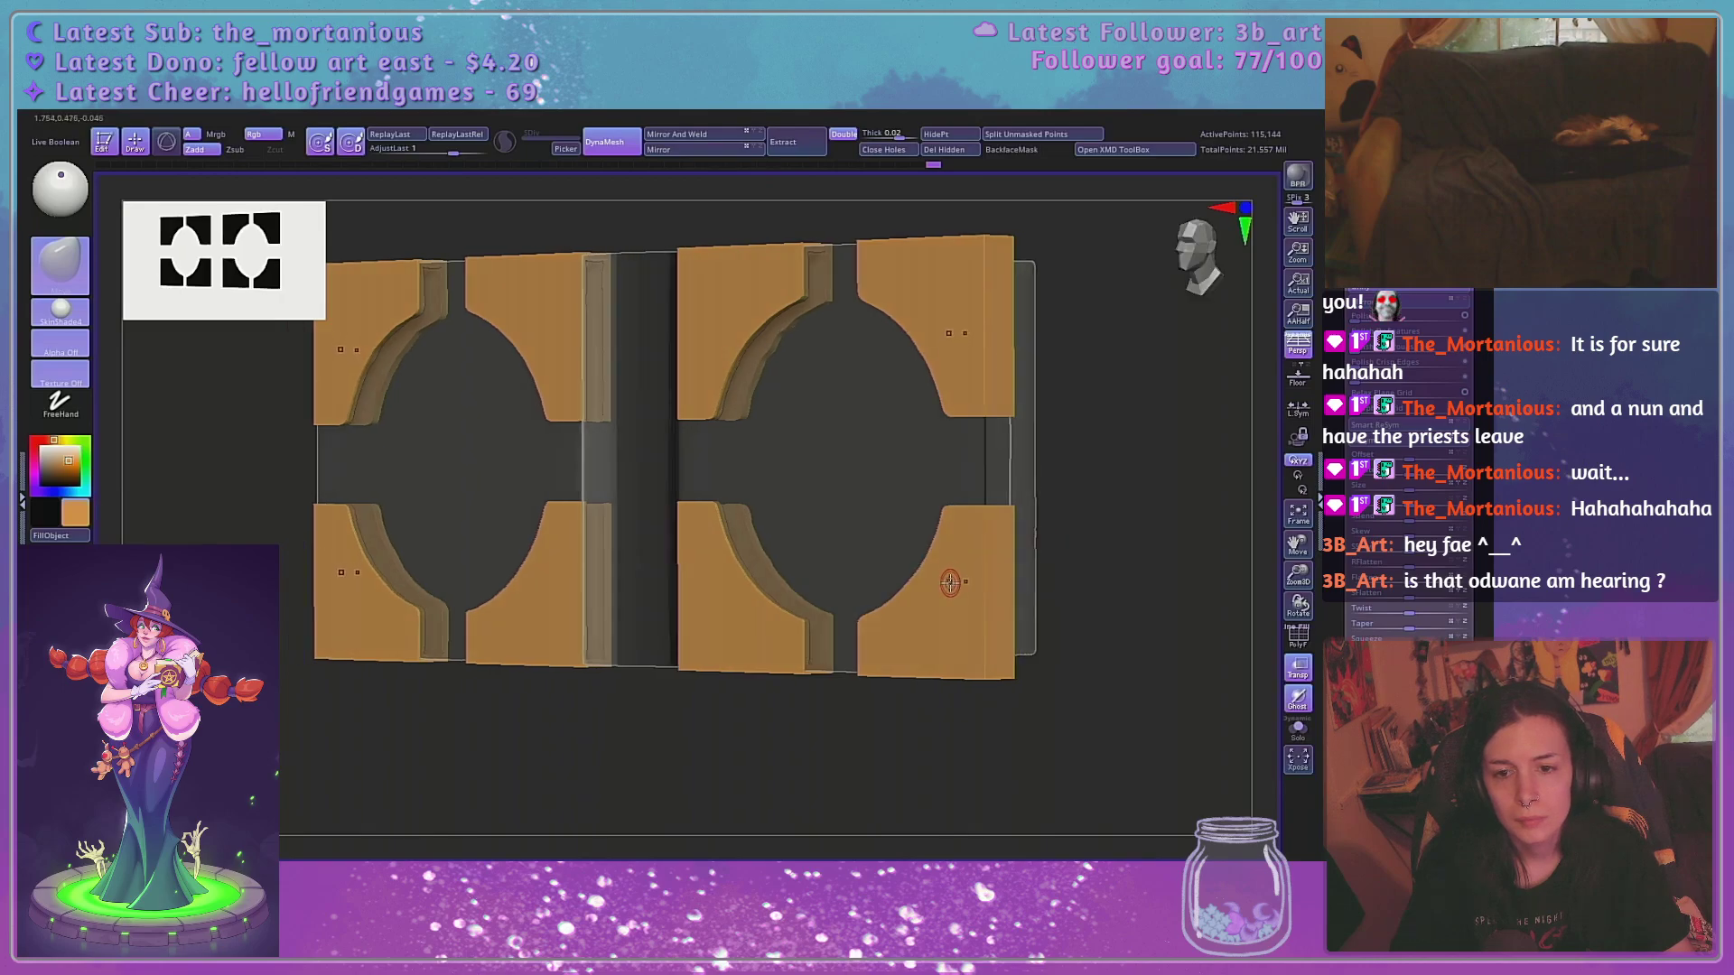
left_click_drag(951, 583, 1072, 534, "shift")
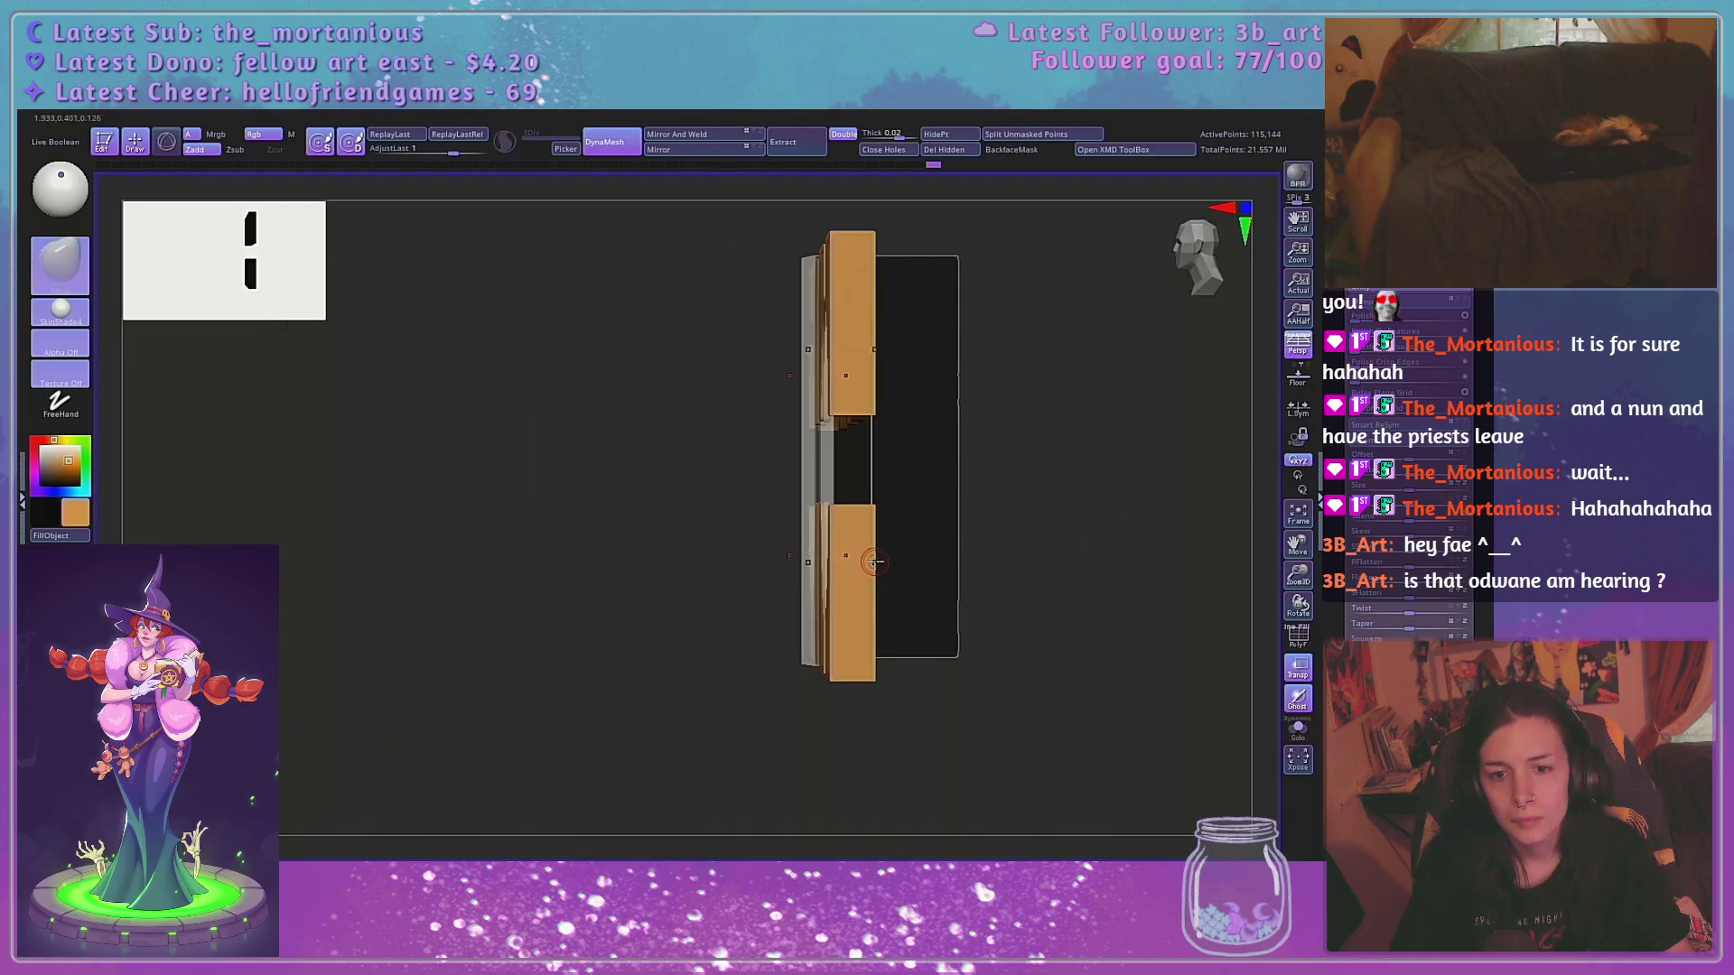
left_click_drag(1296, 575, 1295, 592)
left_click_drag(1152, 573, 1060, 566, "alt")
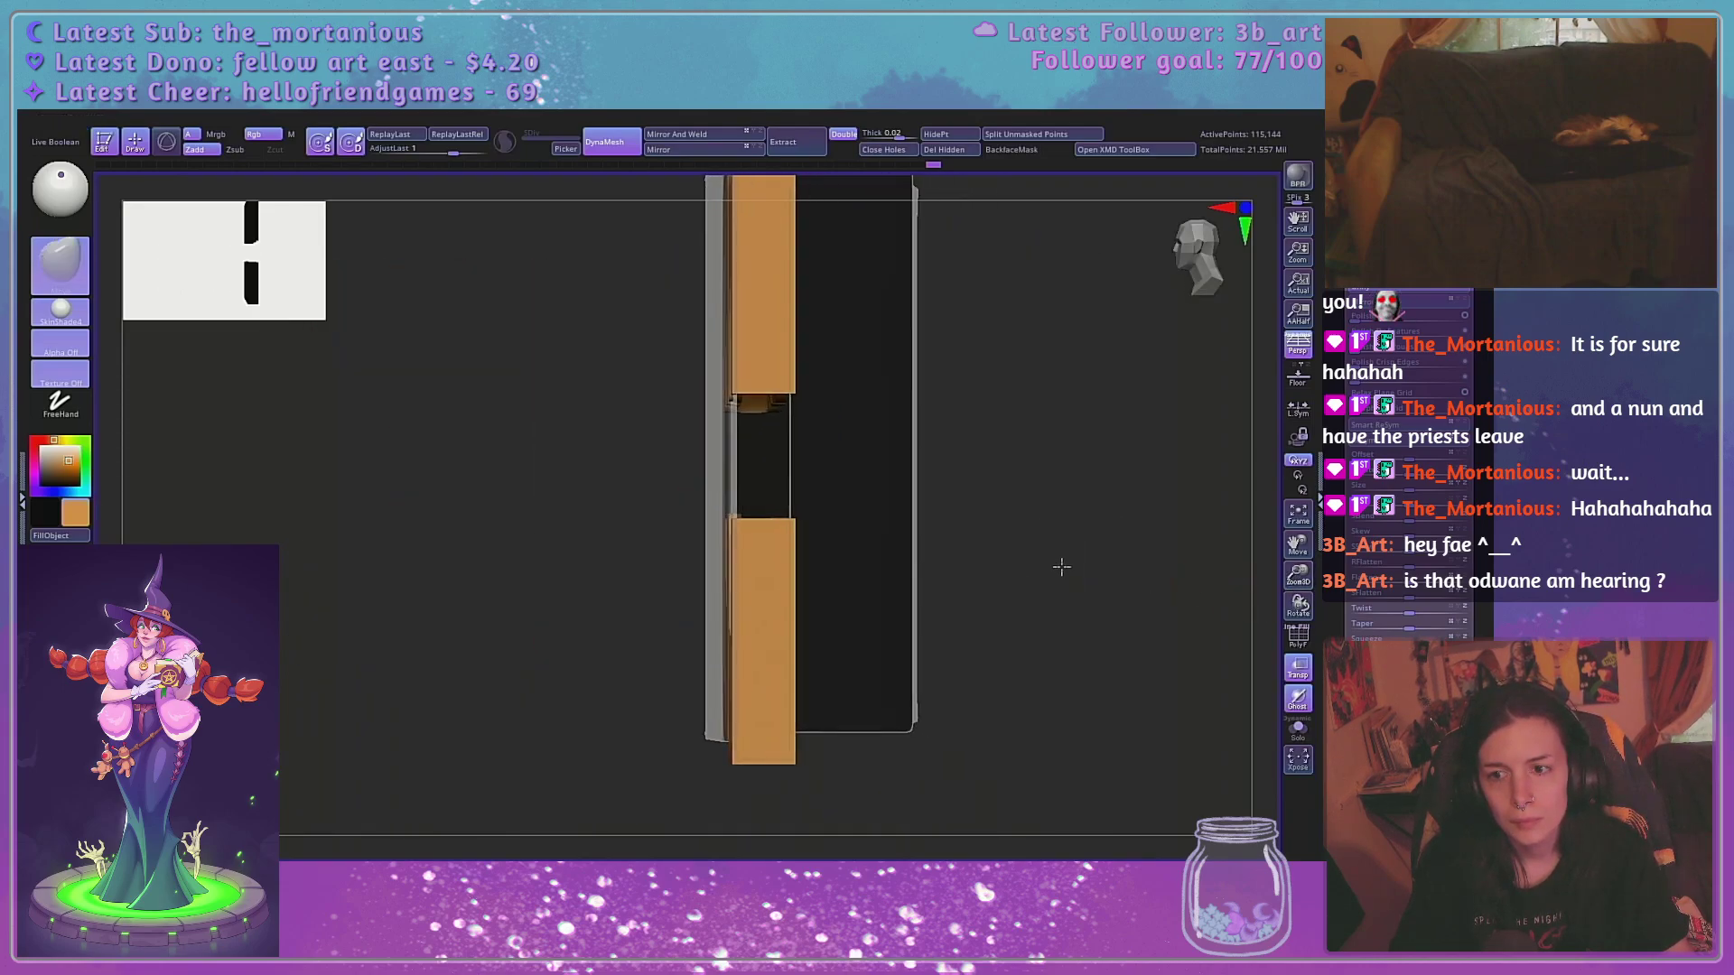
left_click(1298, 346)
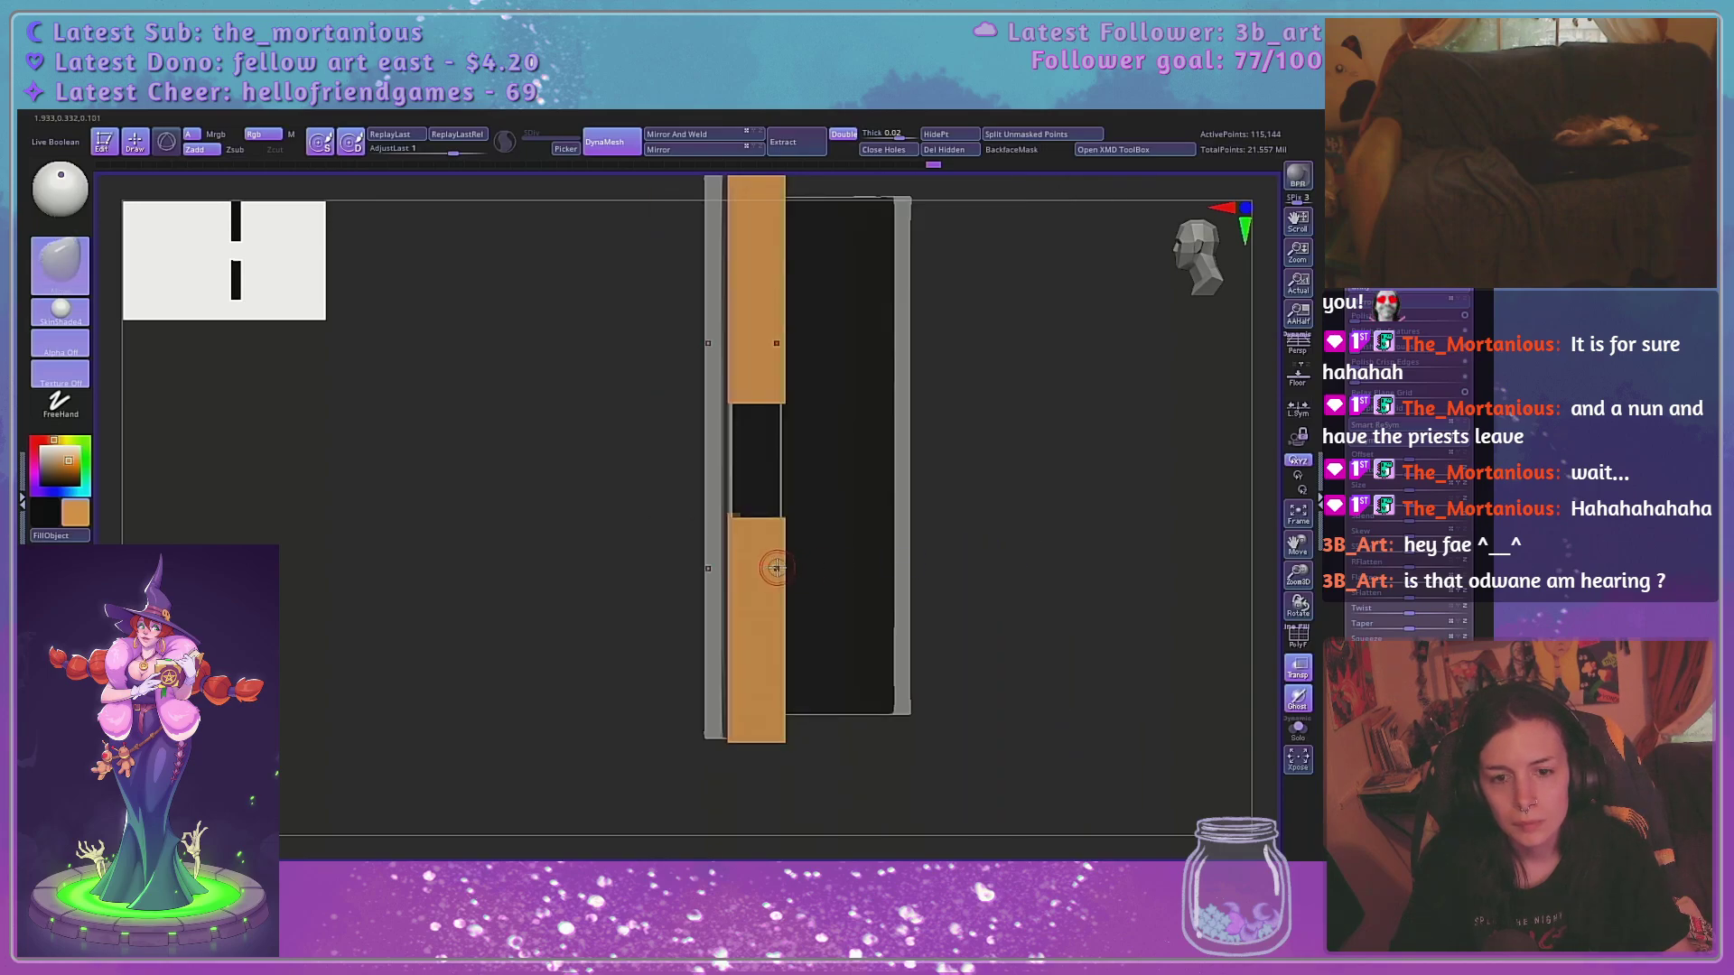
left_click_drag(968, 555, 955, 506)
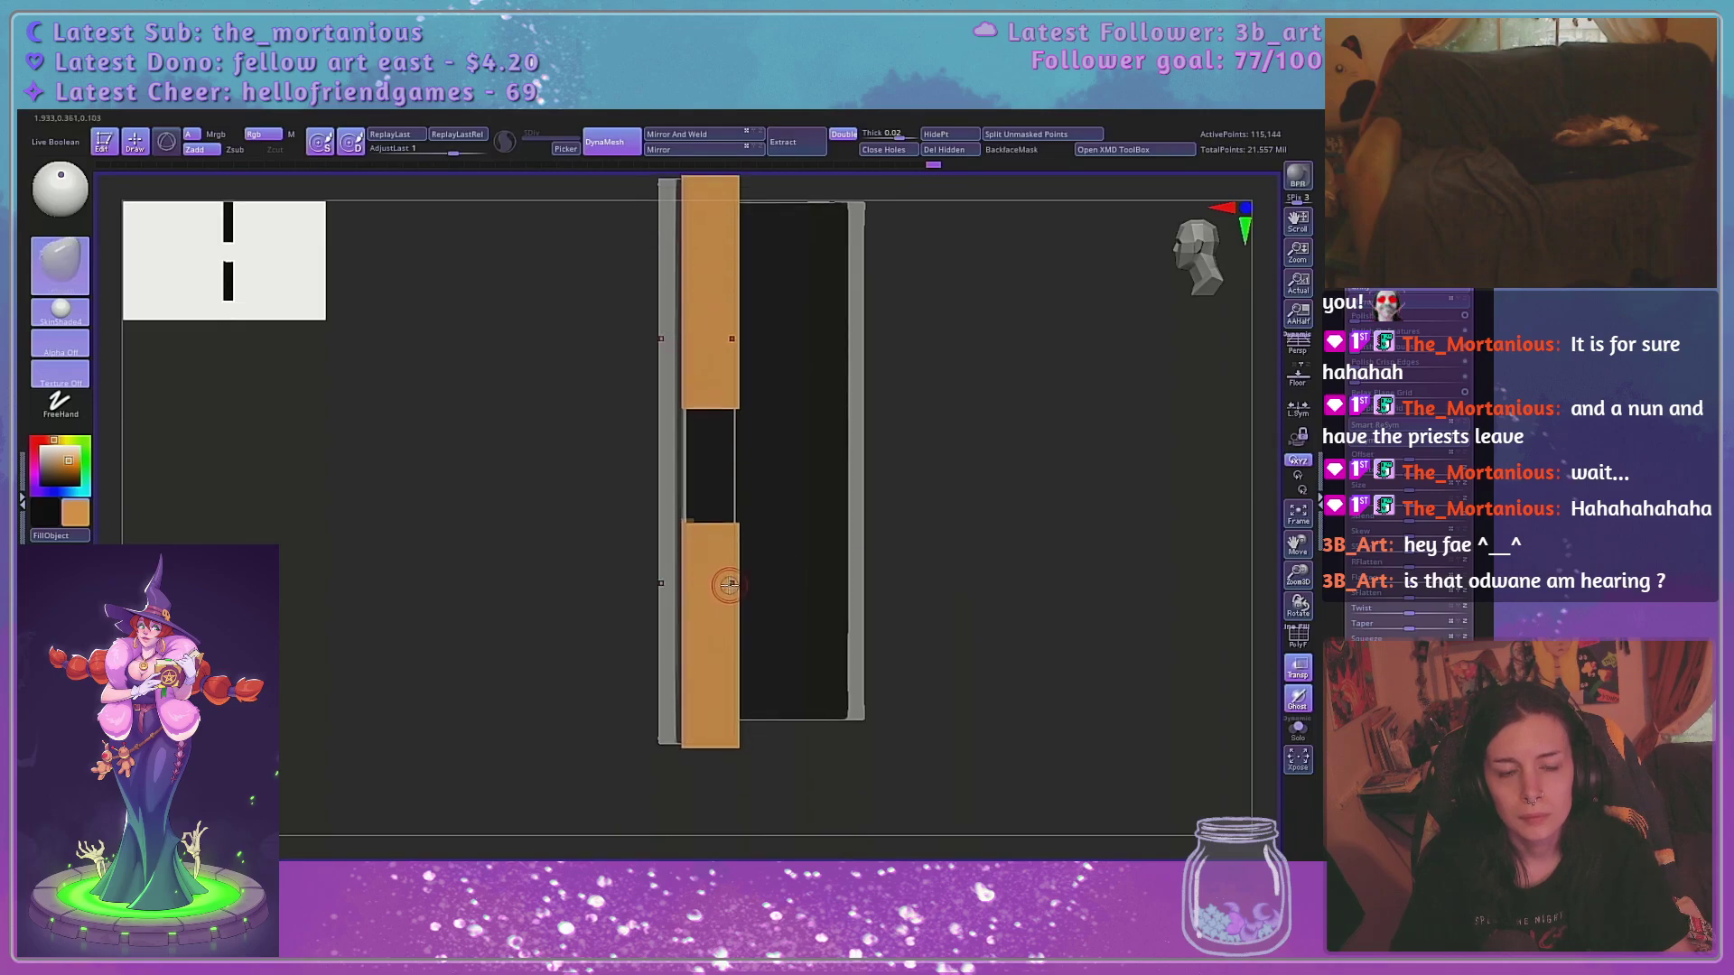
Try pulling the corner pieces' outer sides away from the cover with mirrored Move strokes and undo each attempt
left_click_drag(734, 578, 842, 582)
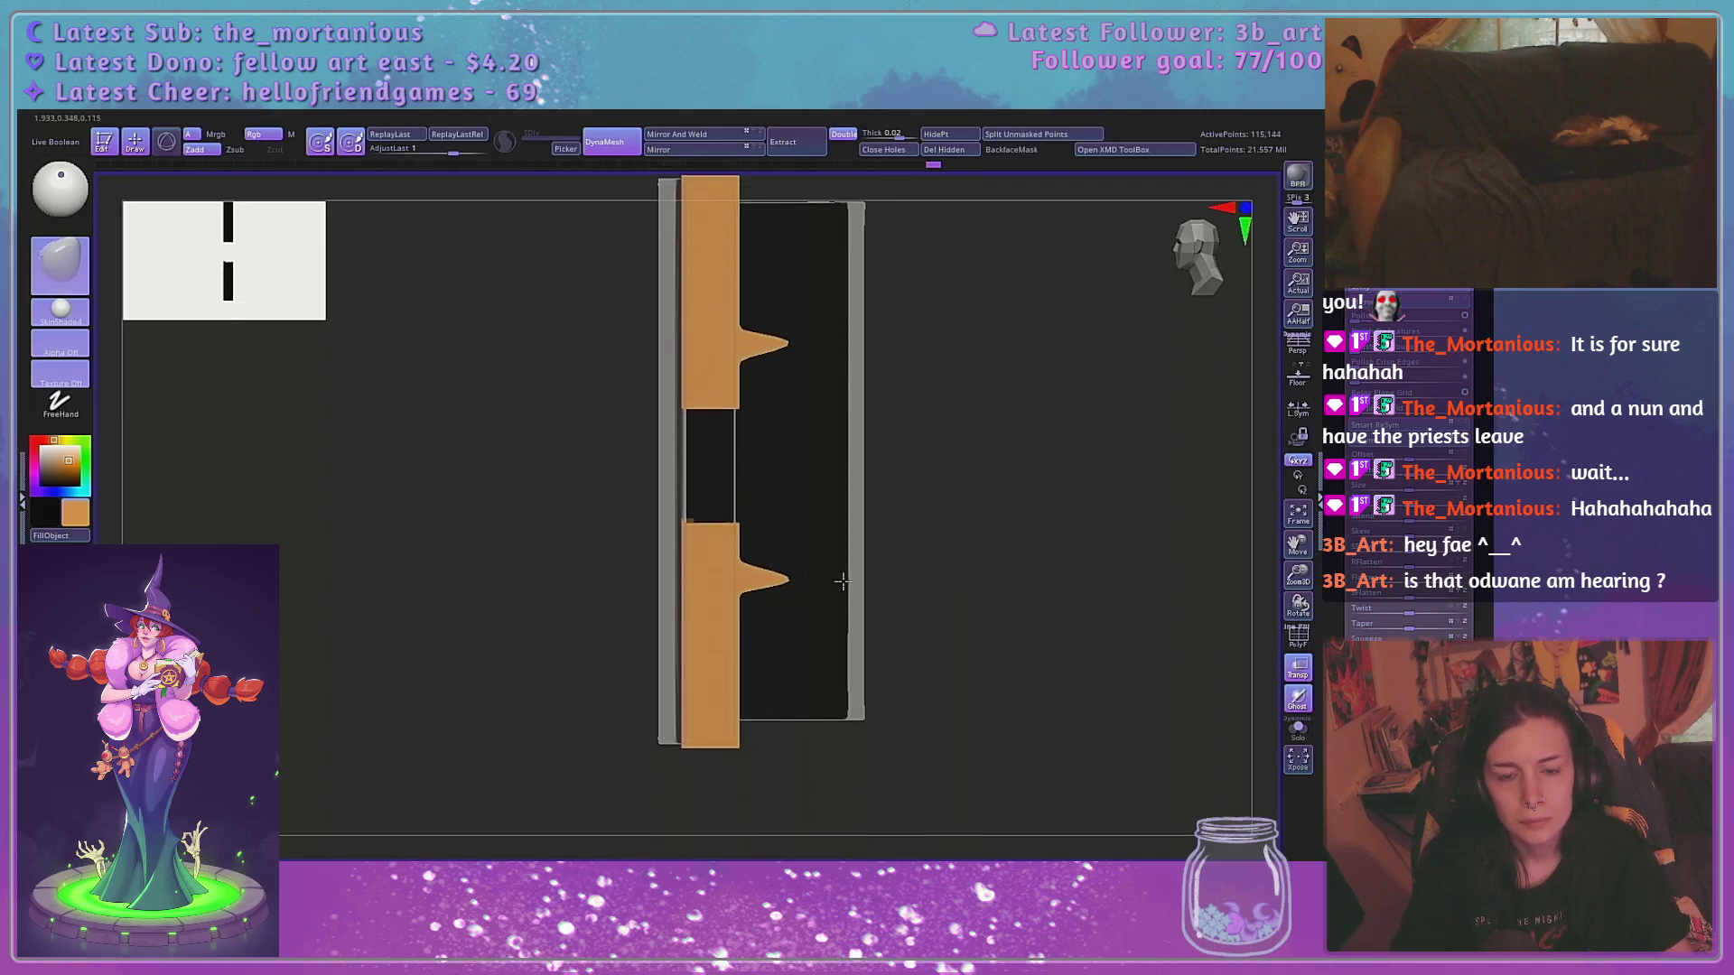
key("ctrl+z")
left_click_drag(710, 581, 862, 581)
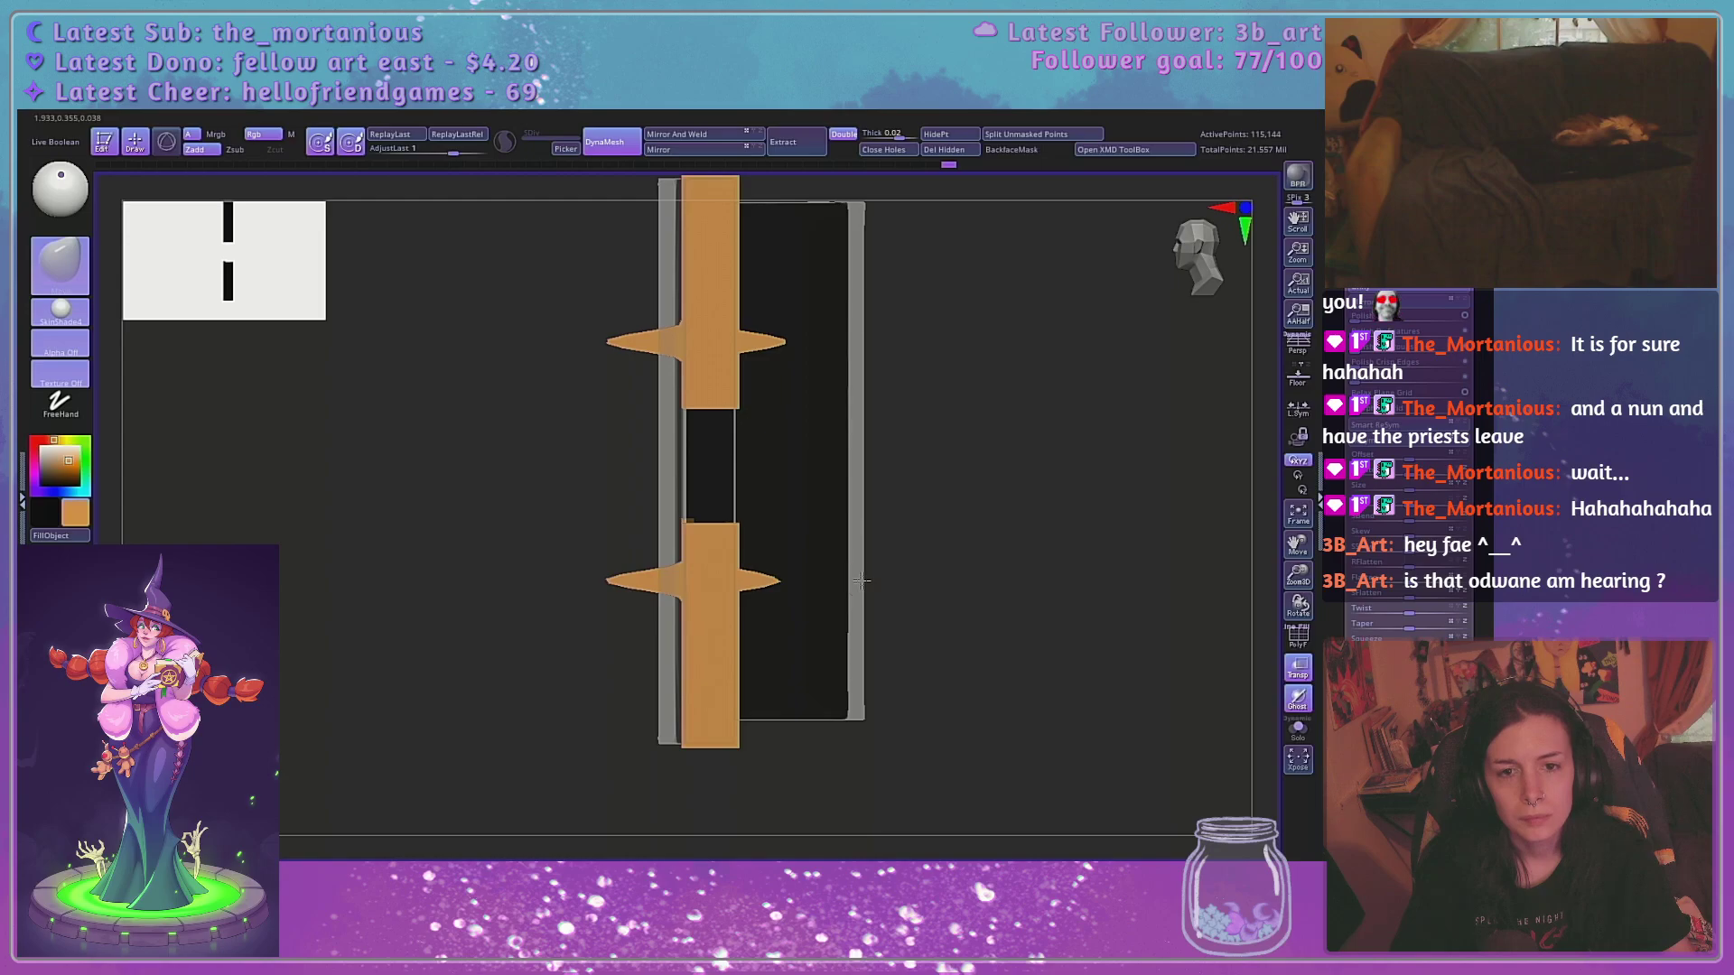
key("ctrl+z")
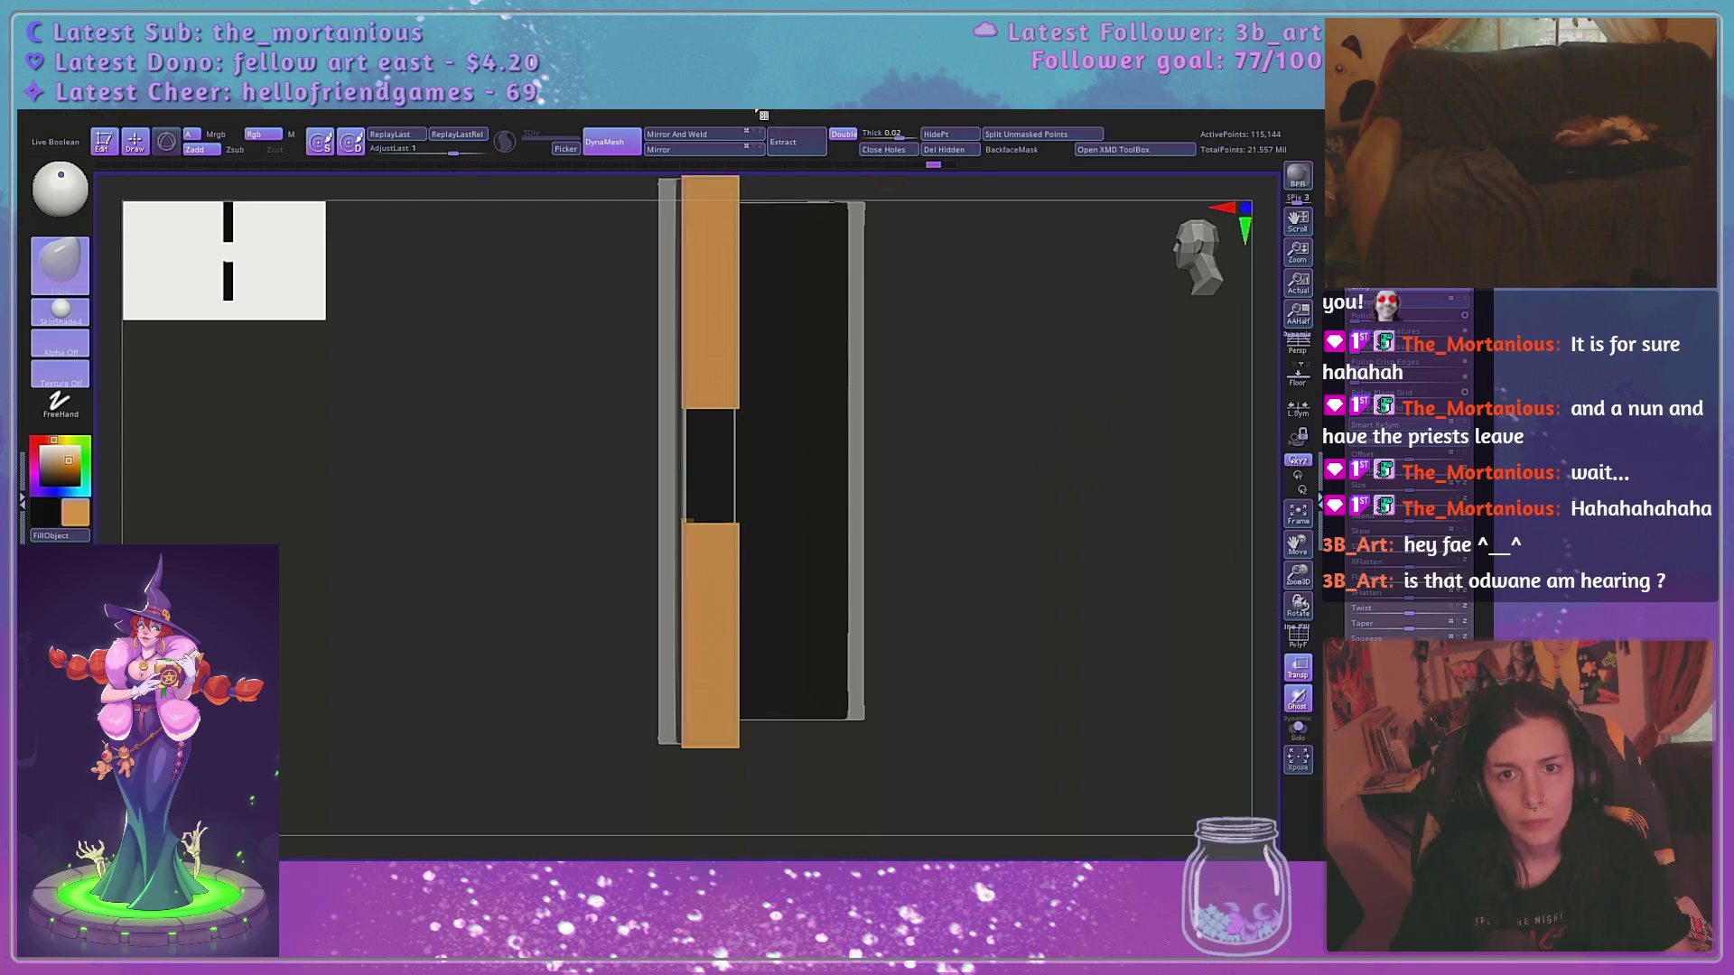
Revisit the symmetry axes and even out the corner pieces' curved inner edges with Move strokes from the inside of the cover
left_click(815, 112)
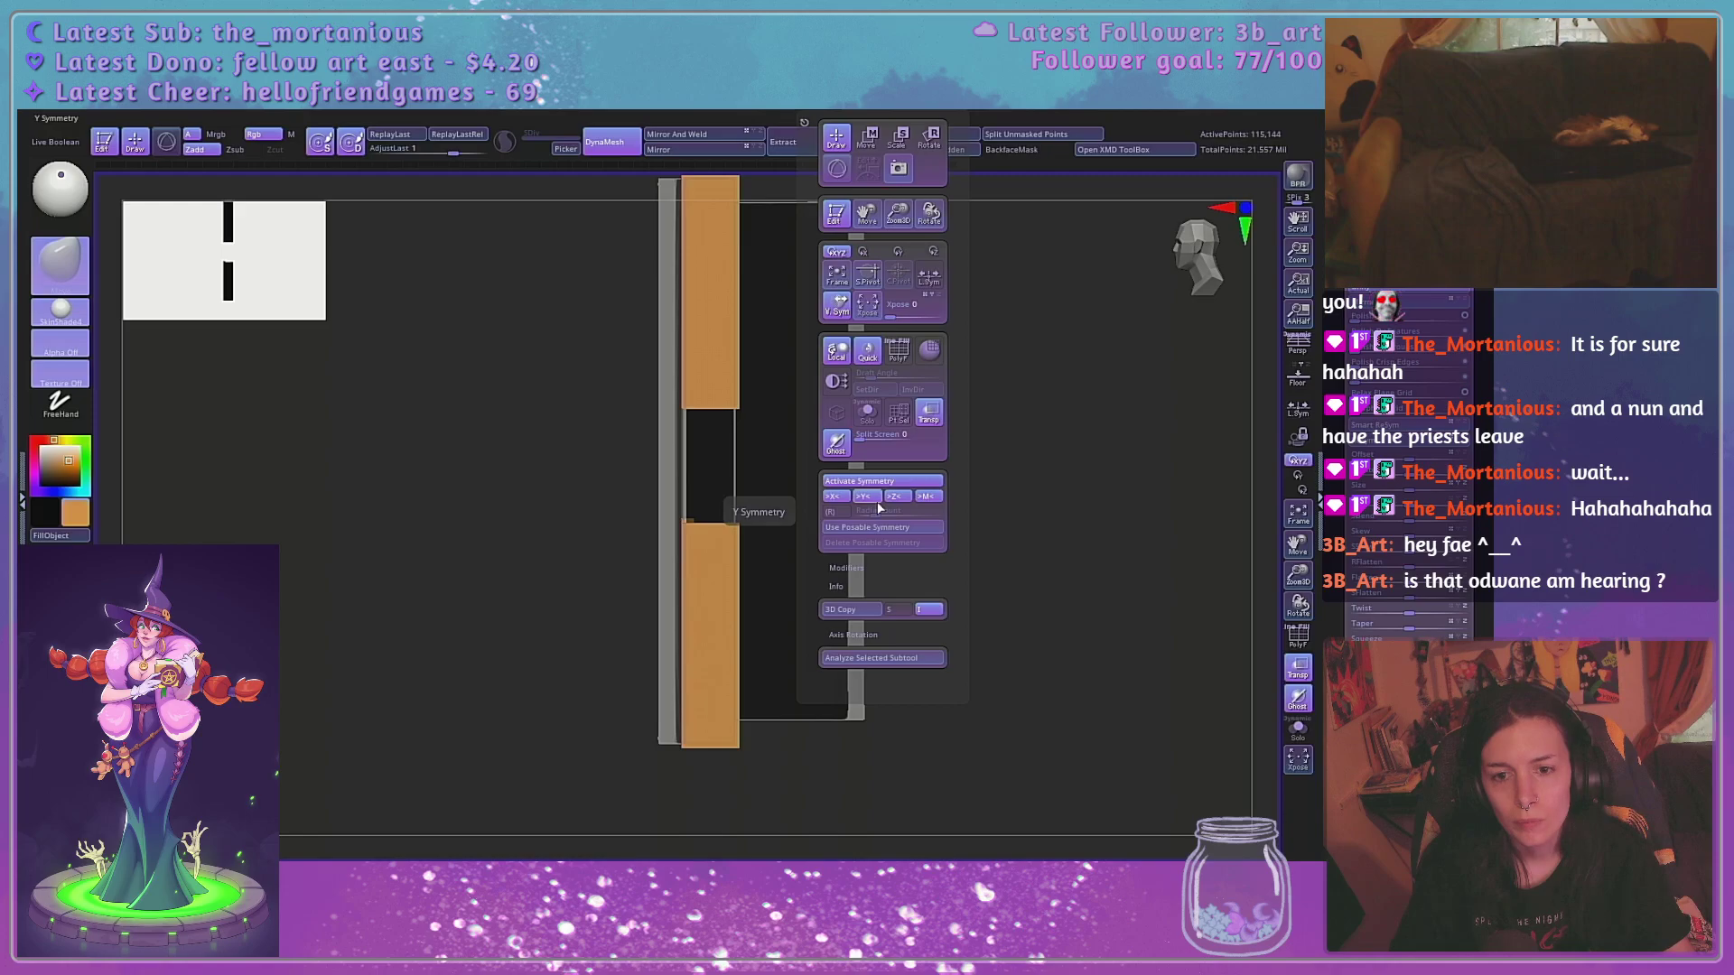
left_click_drag(924, 543, 1136, 484)
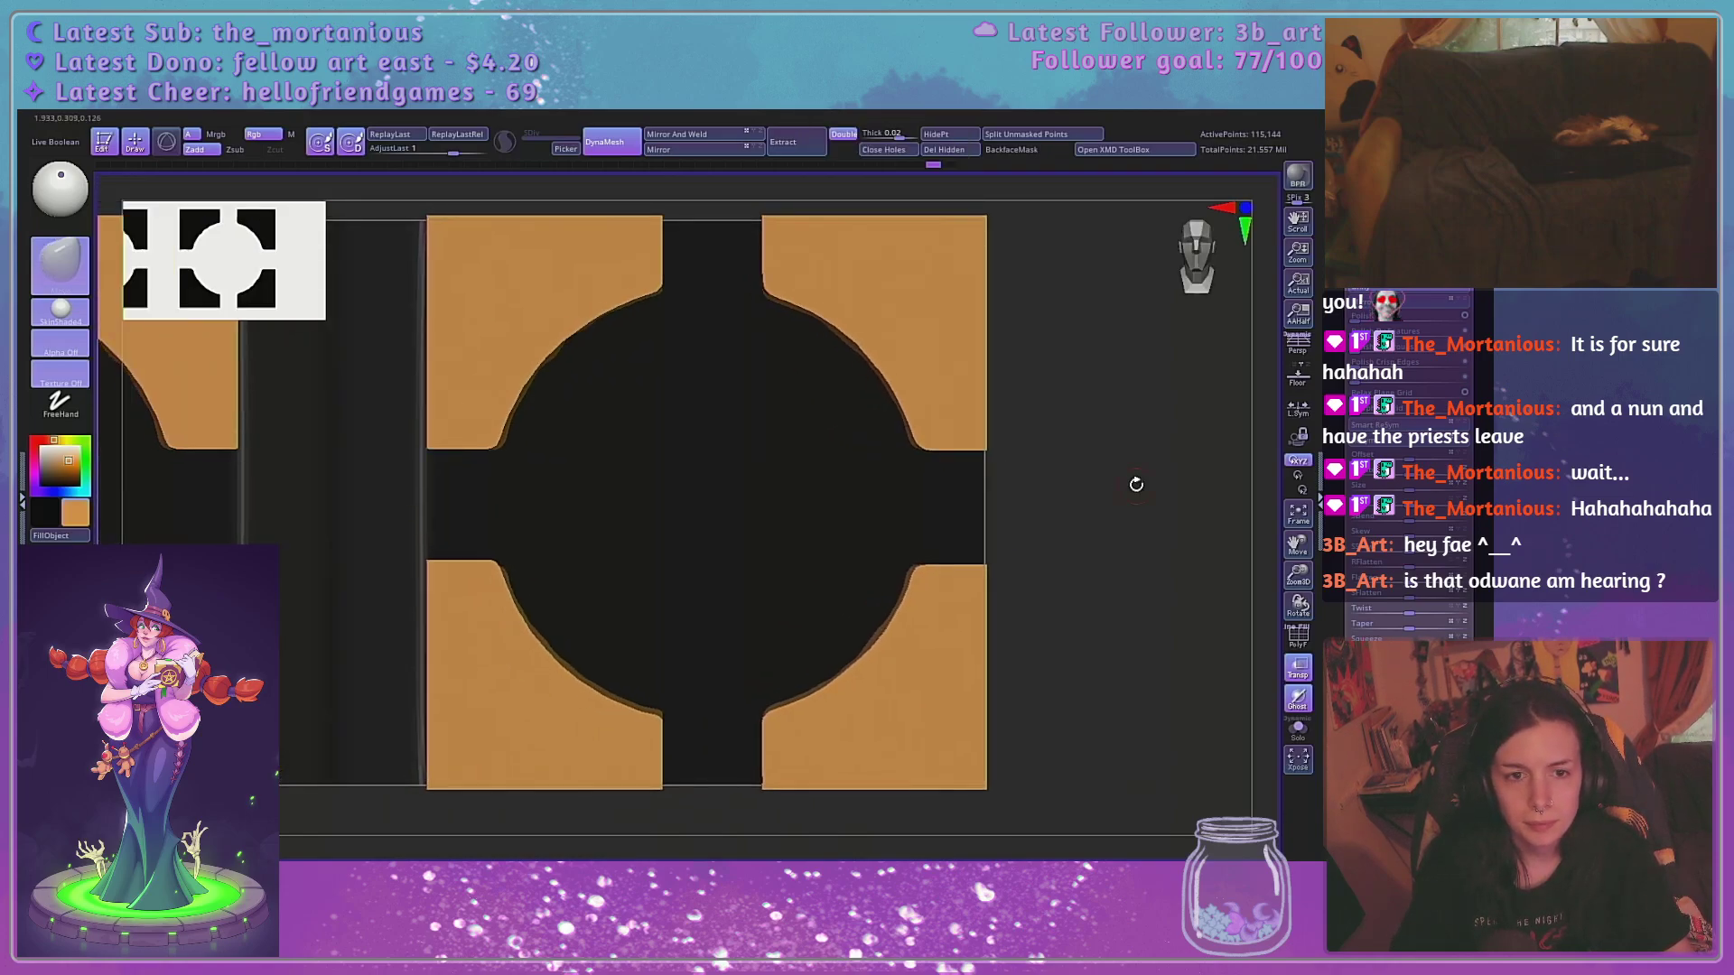
left_click_drag(1165, 558, 376, 599)
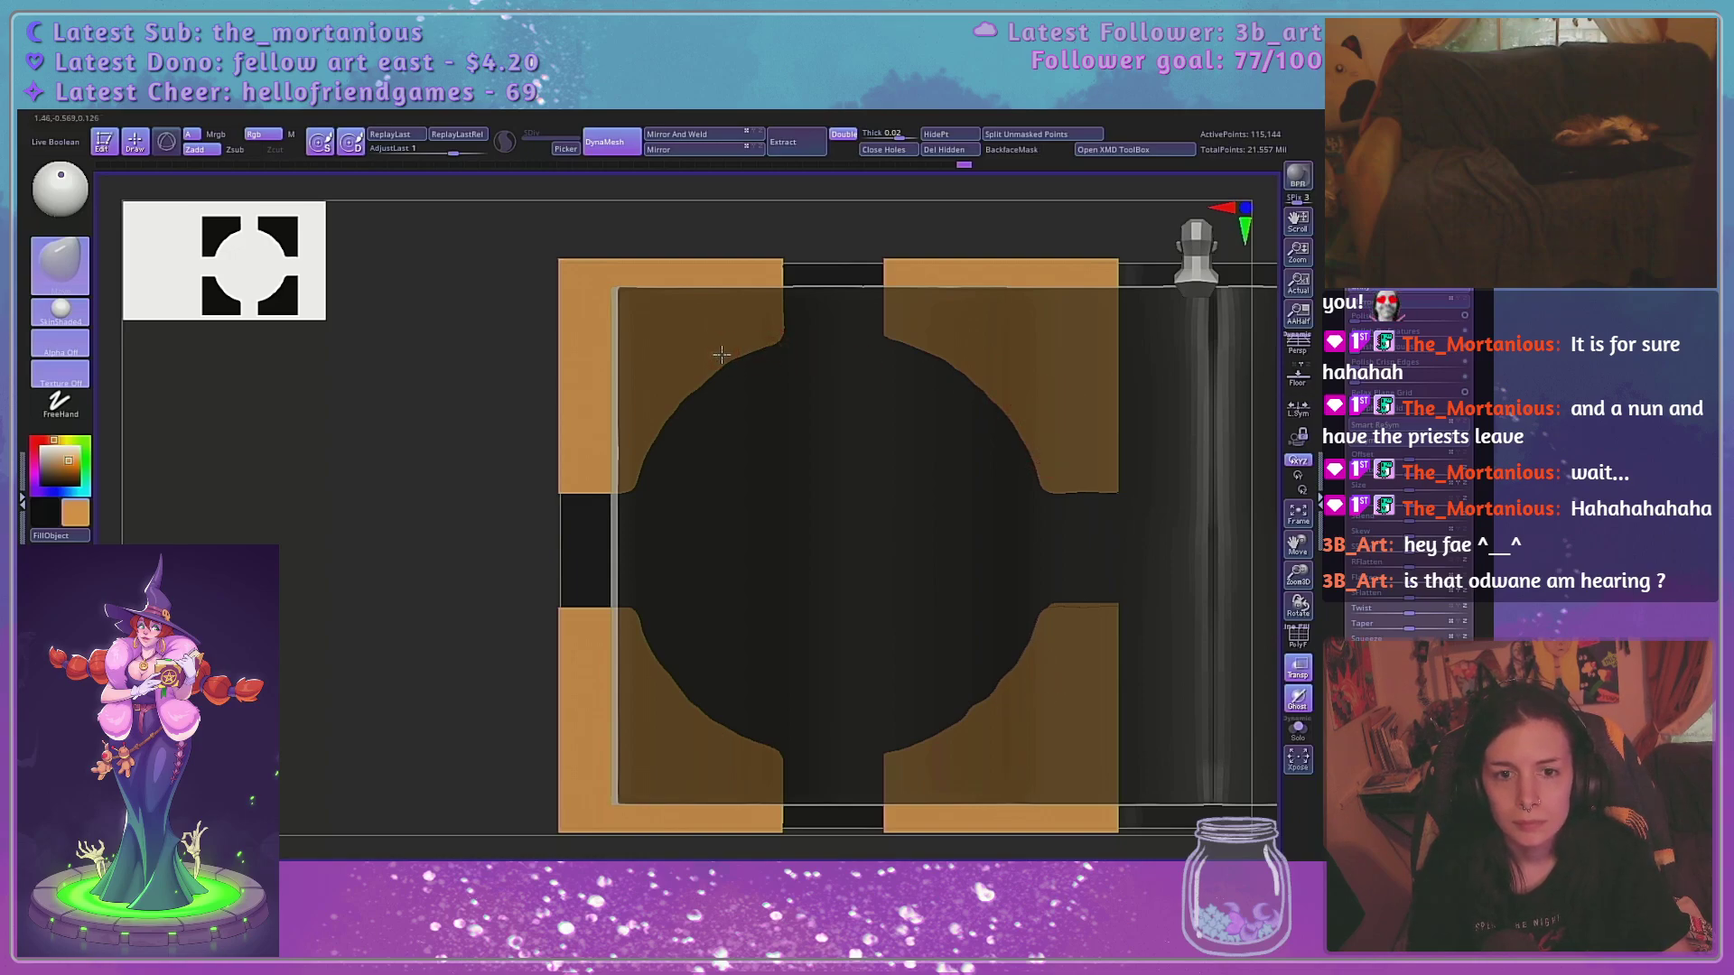
key("space")
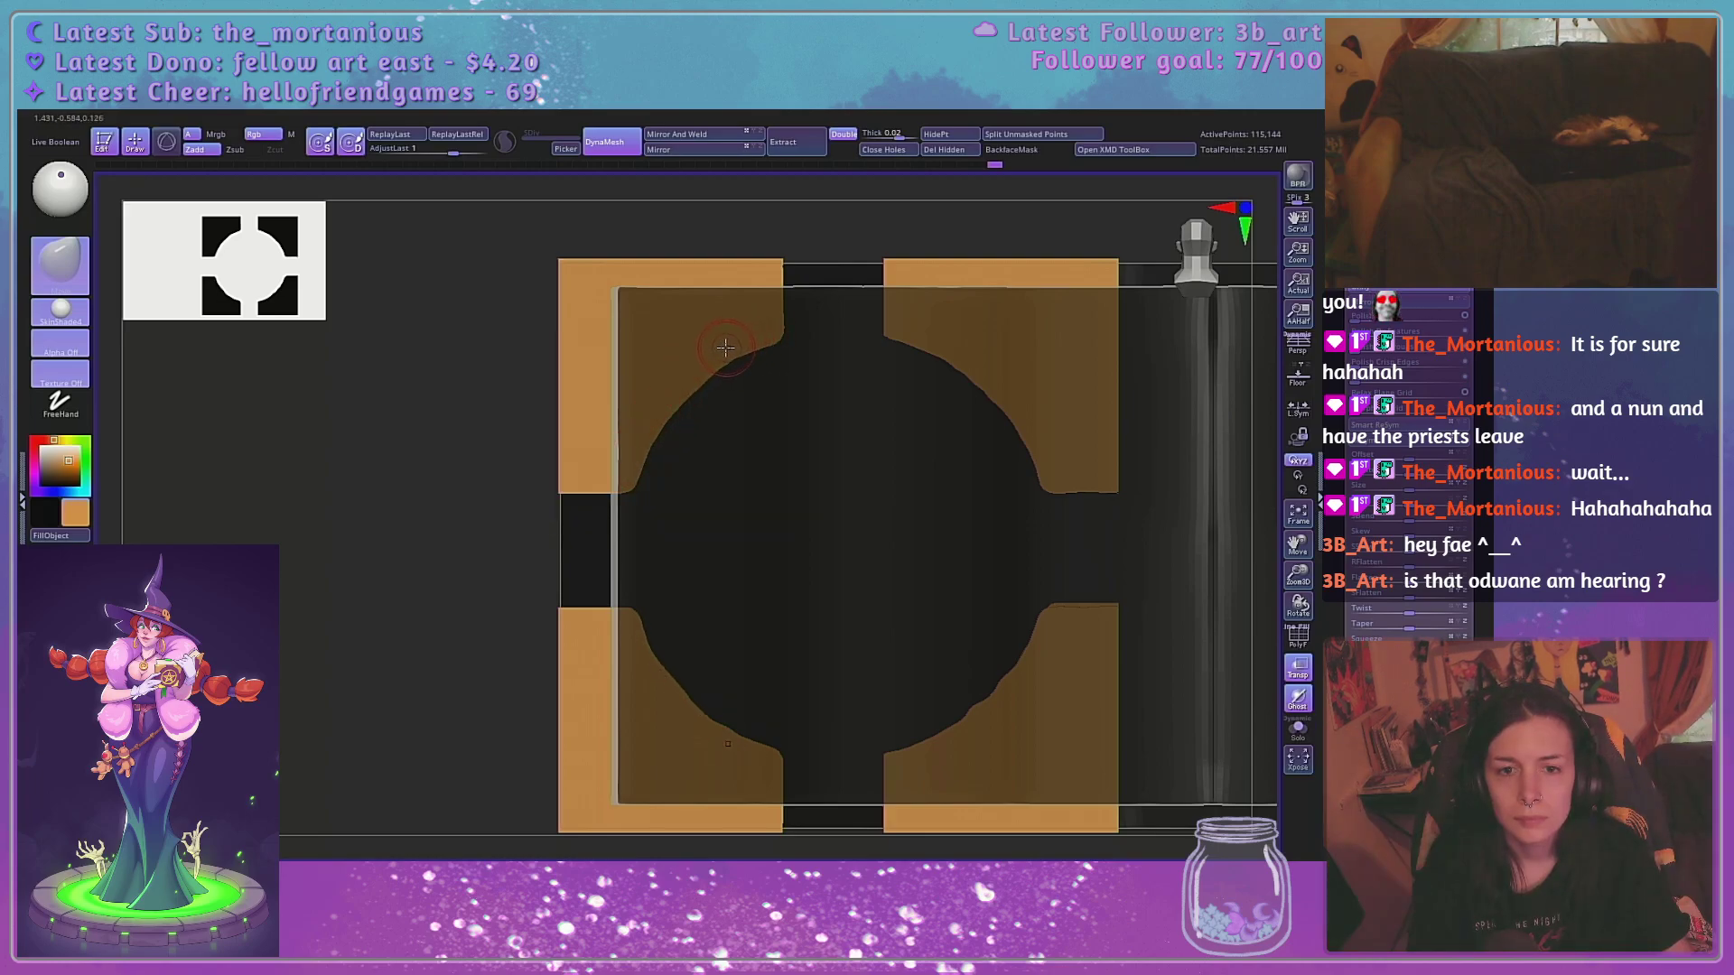
left_click_drag(855, 495, 798, 410, "alt")
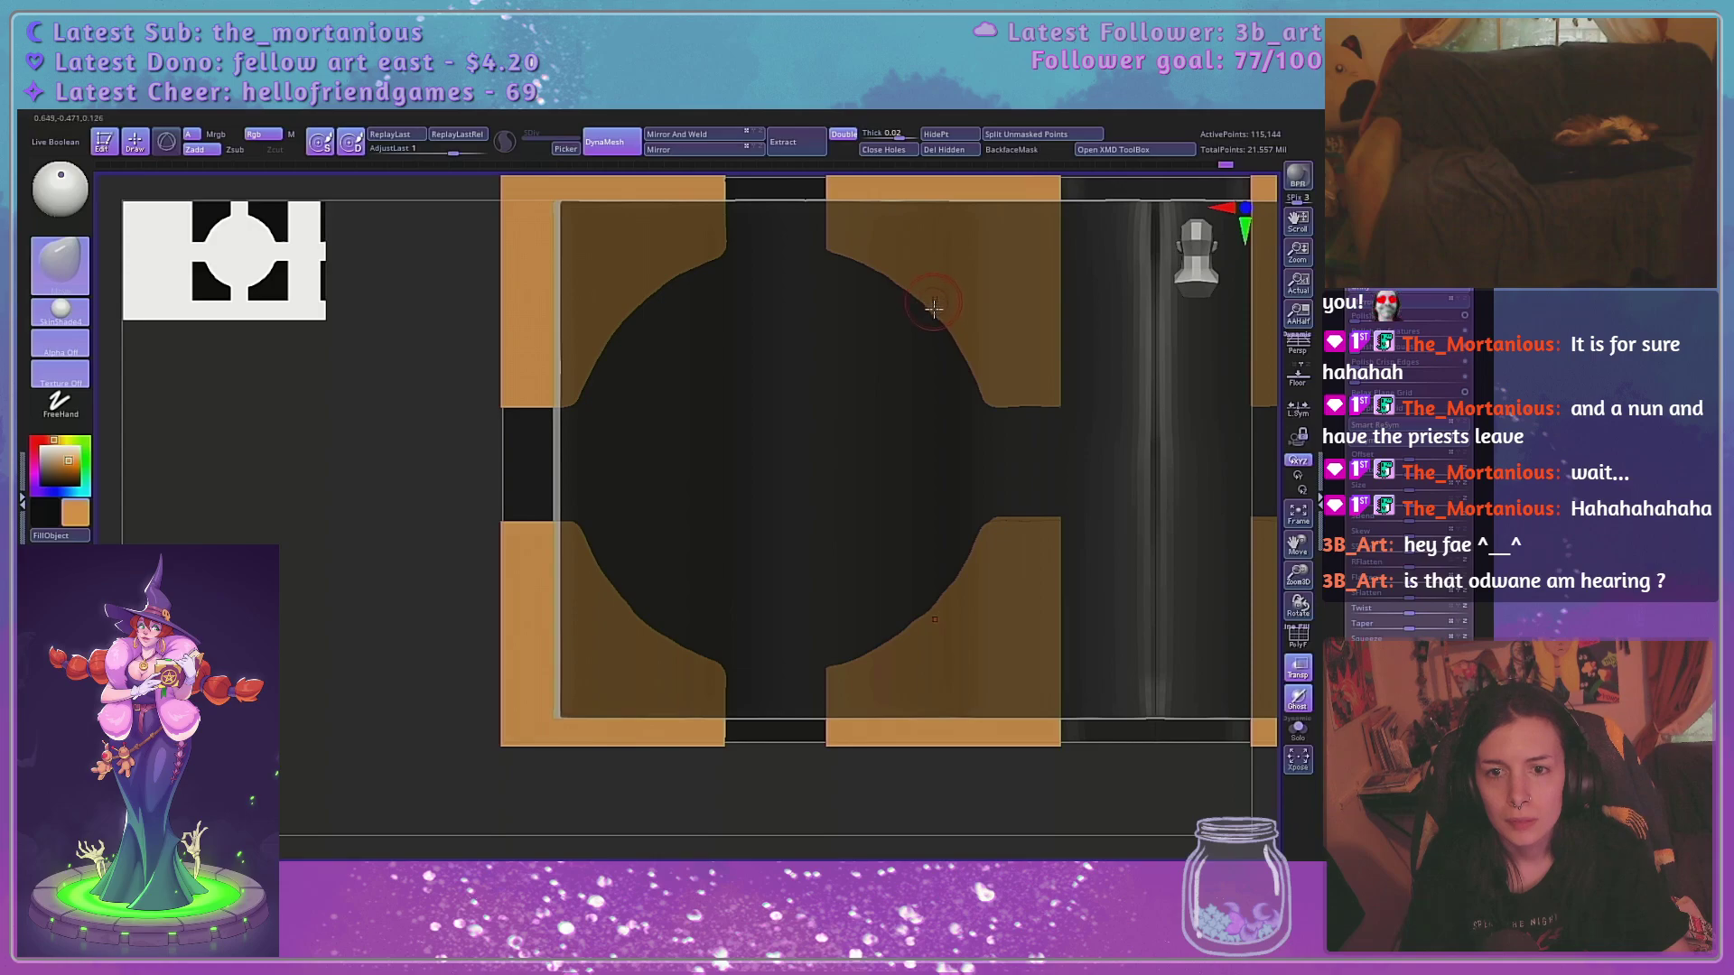
key("space")
key("space")
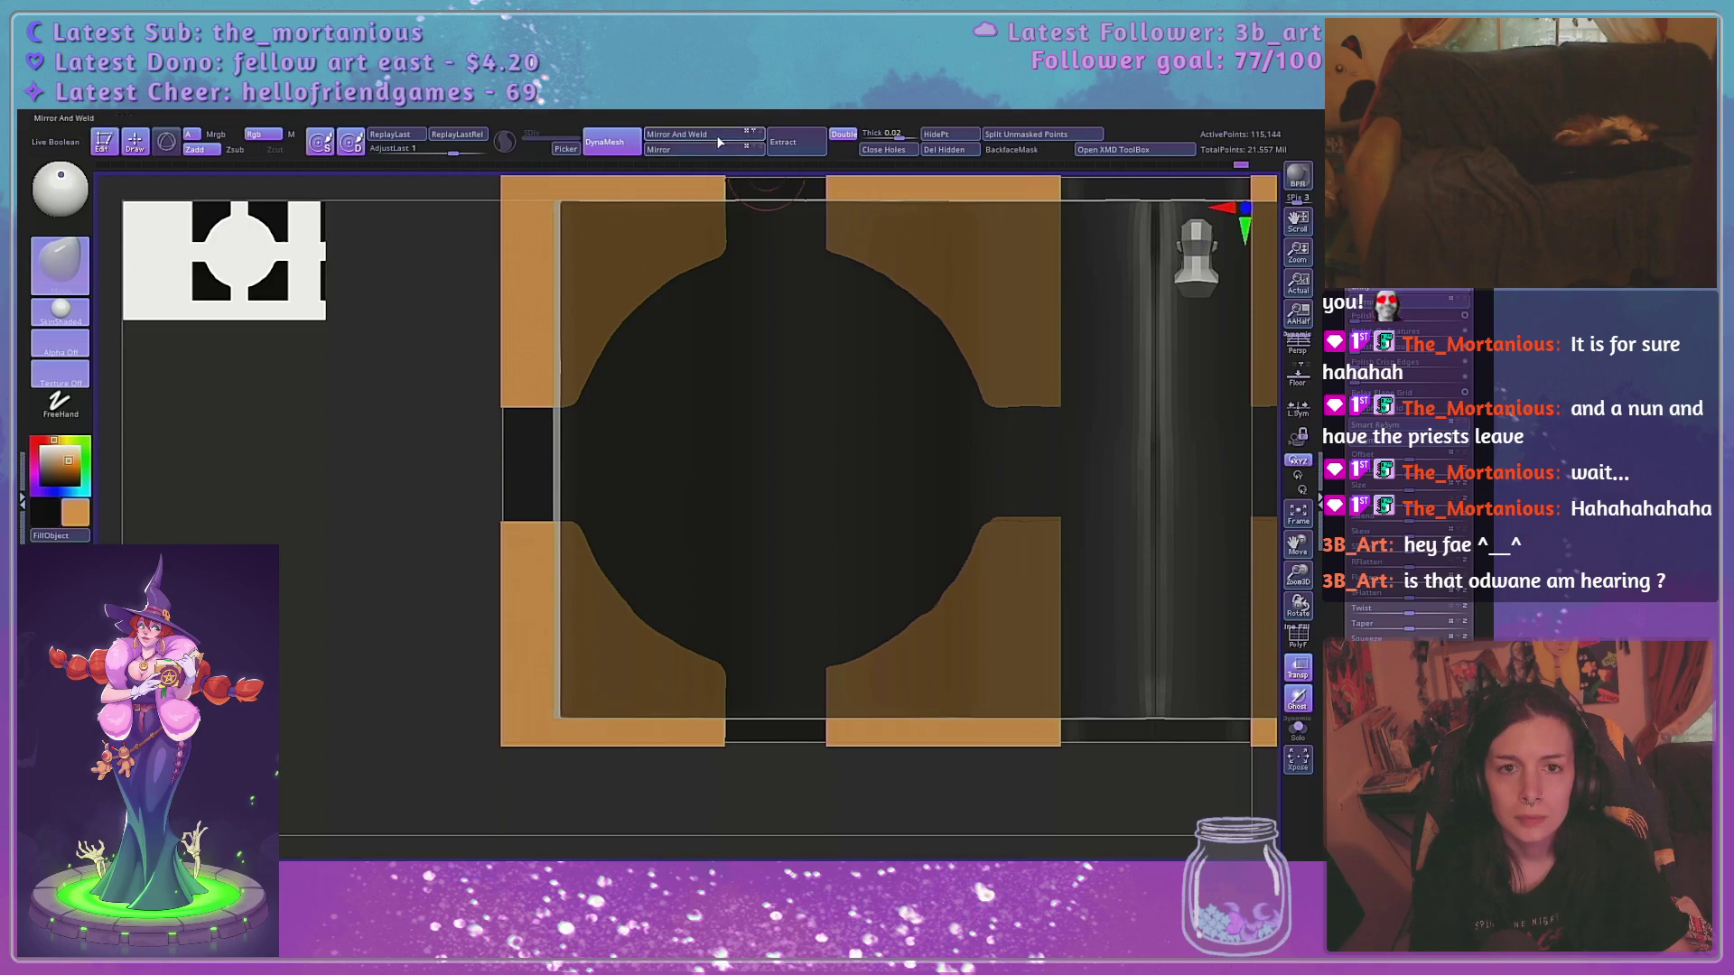
Try Mirror and Weld on the corner pieces in both vertical directions and undo the results
key("ctrl+z")
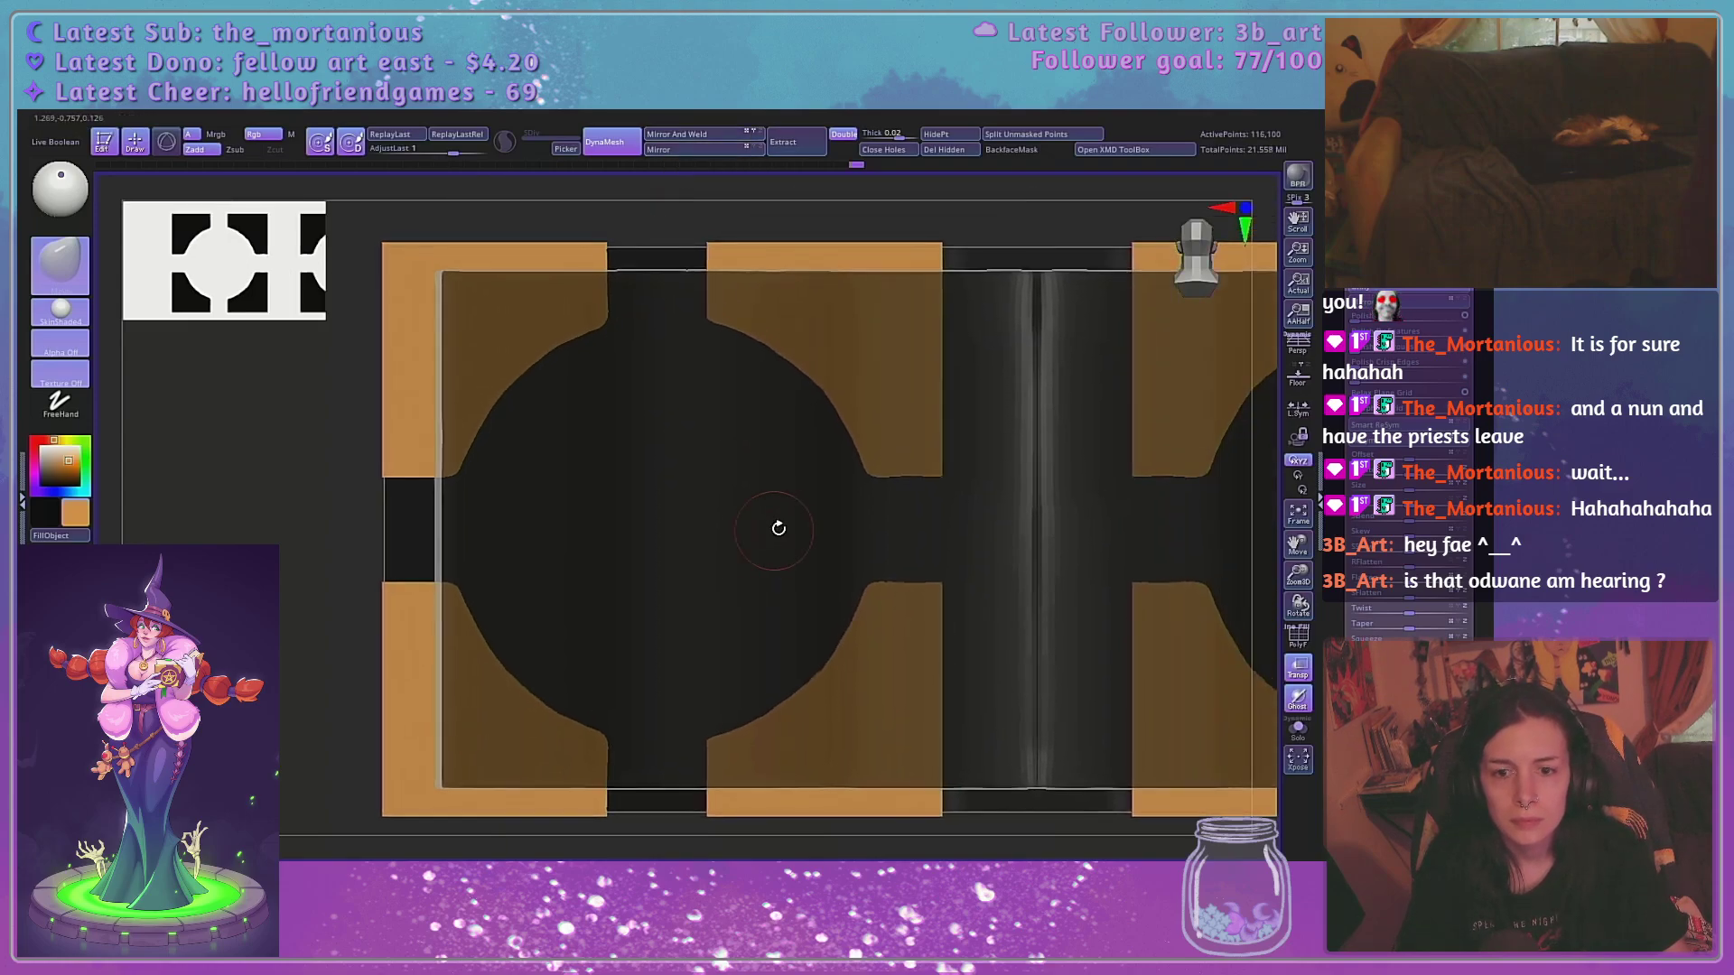
key("ctrl+shift+z")
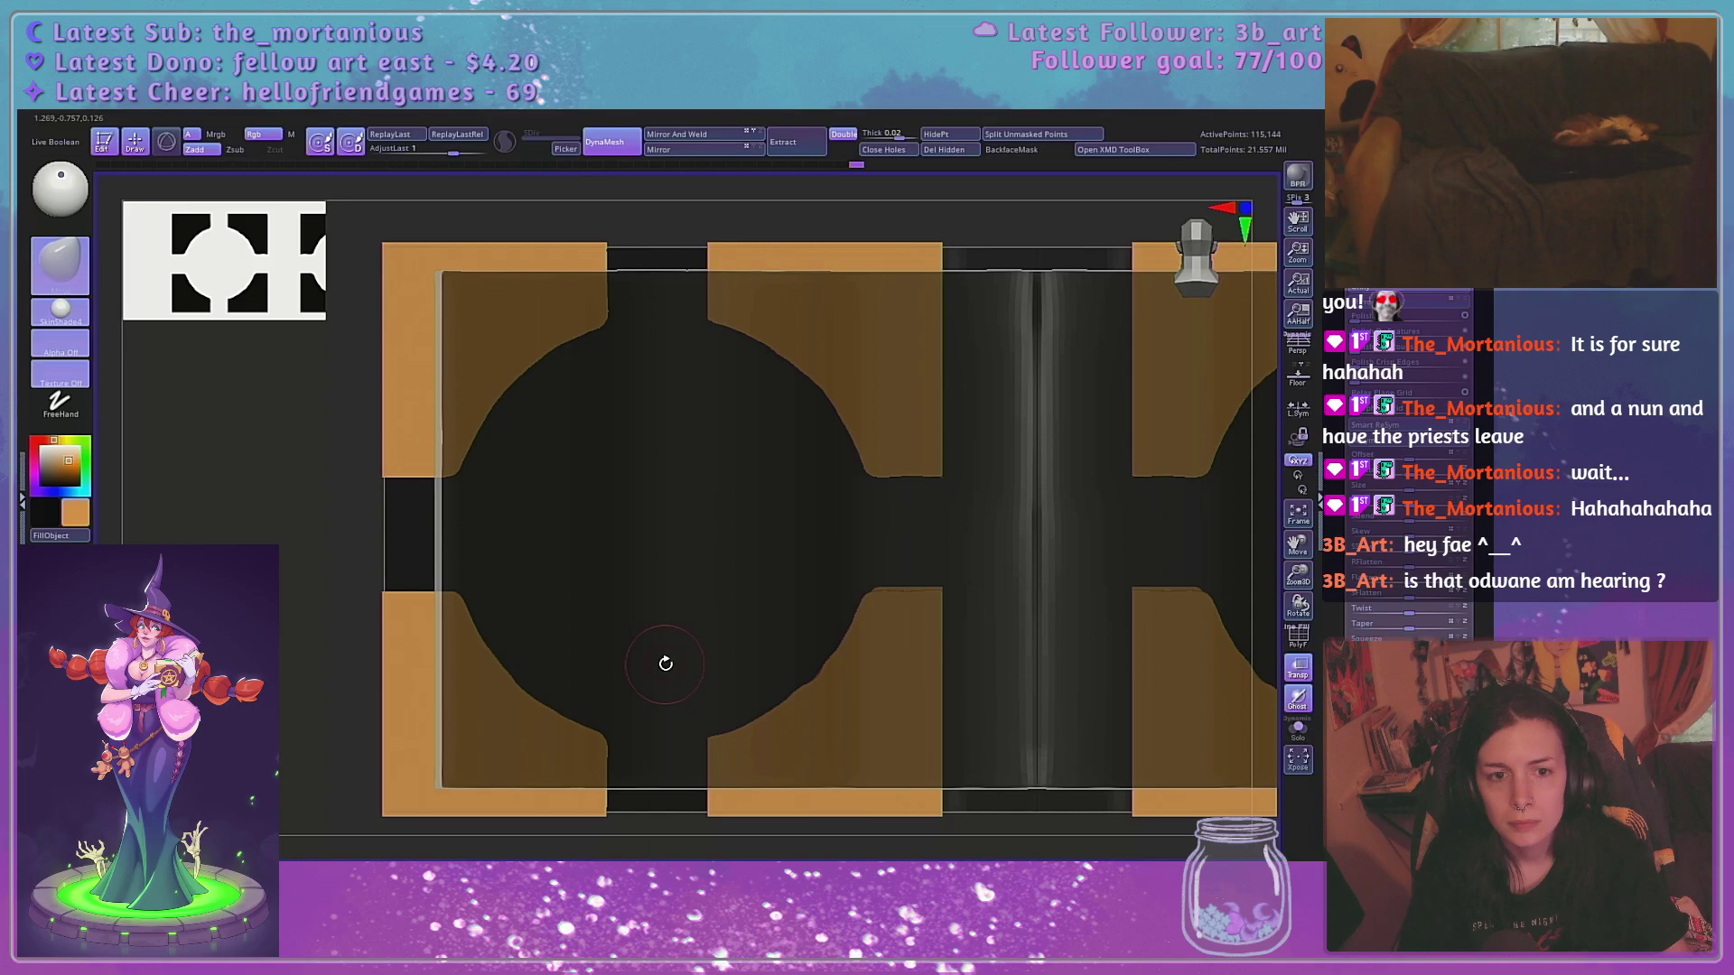
left_click(697, 150)
left_click(708, 134)
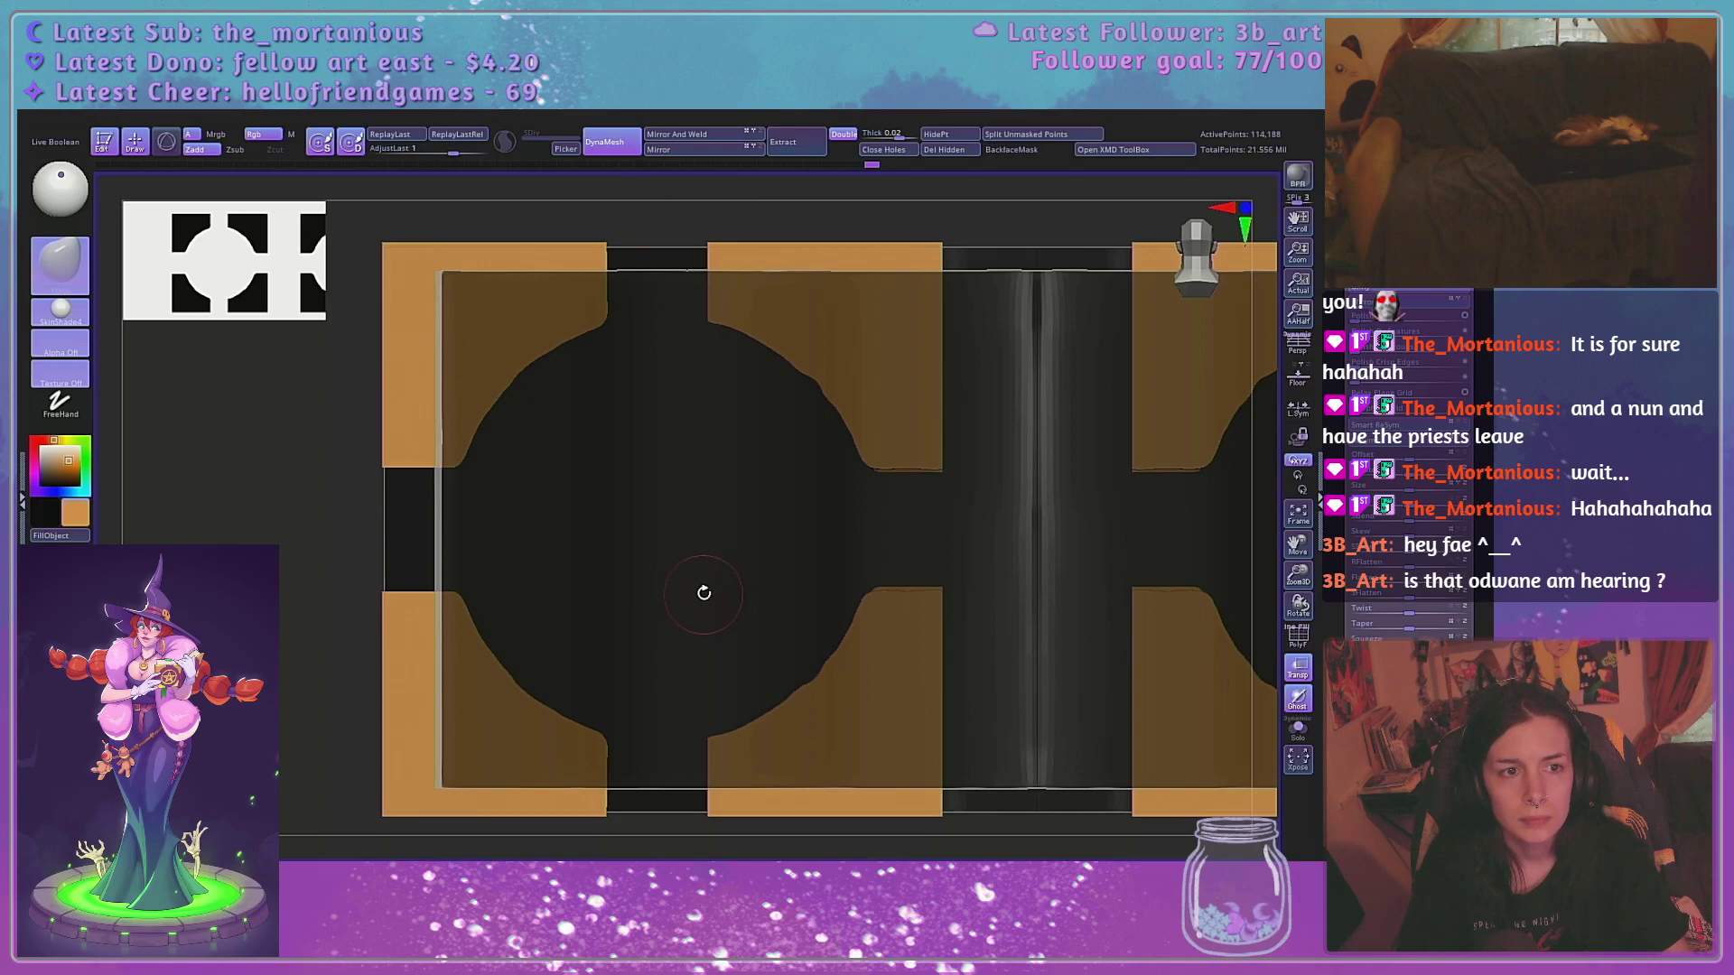
key("ctrl+z")
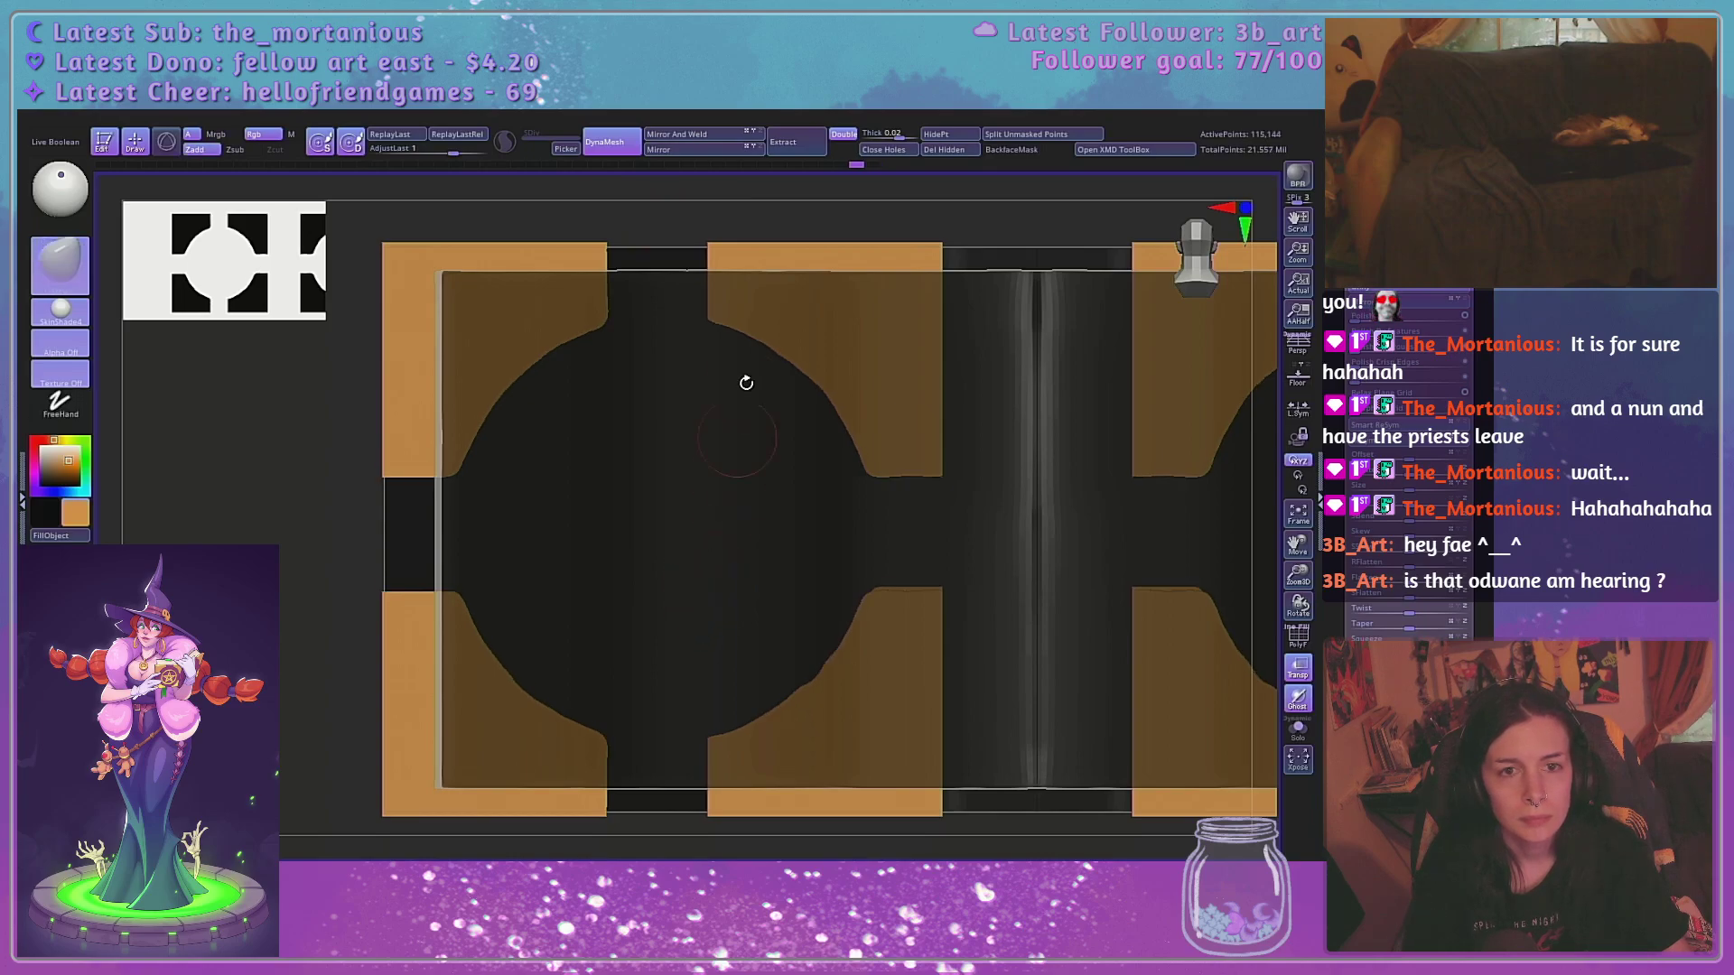
Mirror and weld the corner pieces along the X and Y axes so the upper shapes replace the lower ones
left_click(701, 136)
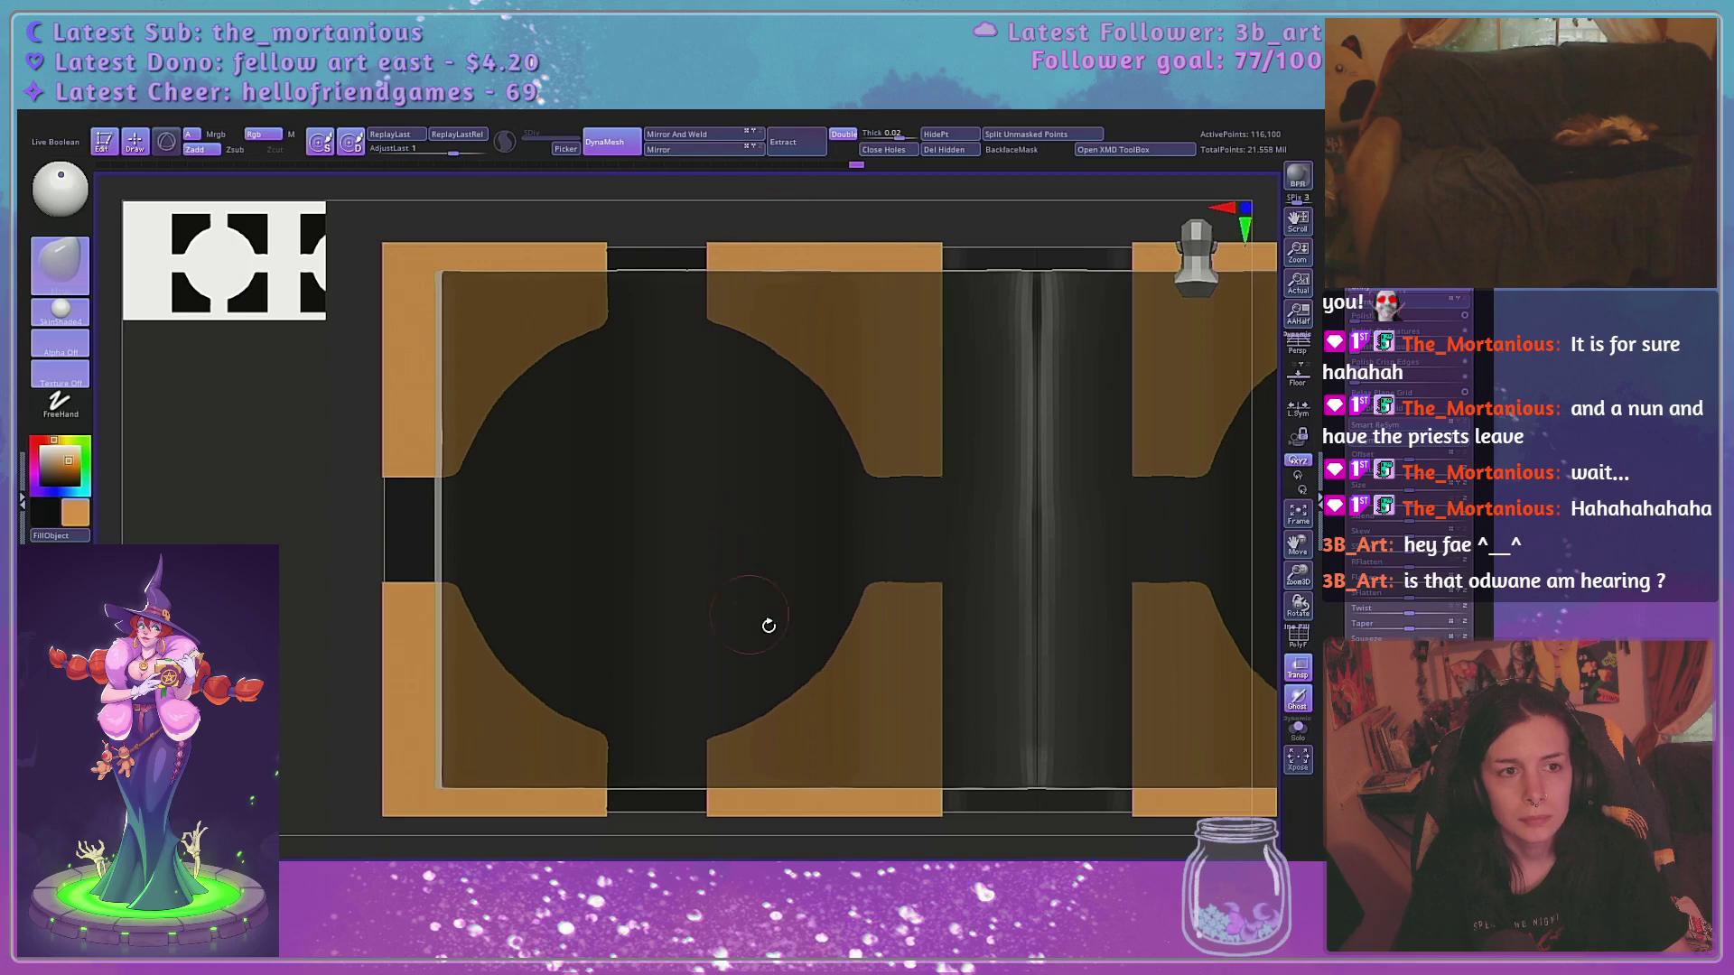
left_click(695, 150)
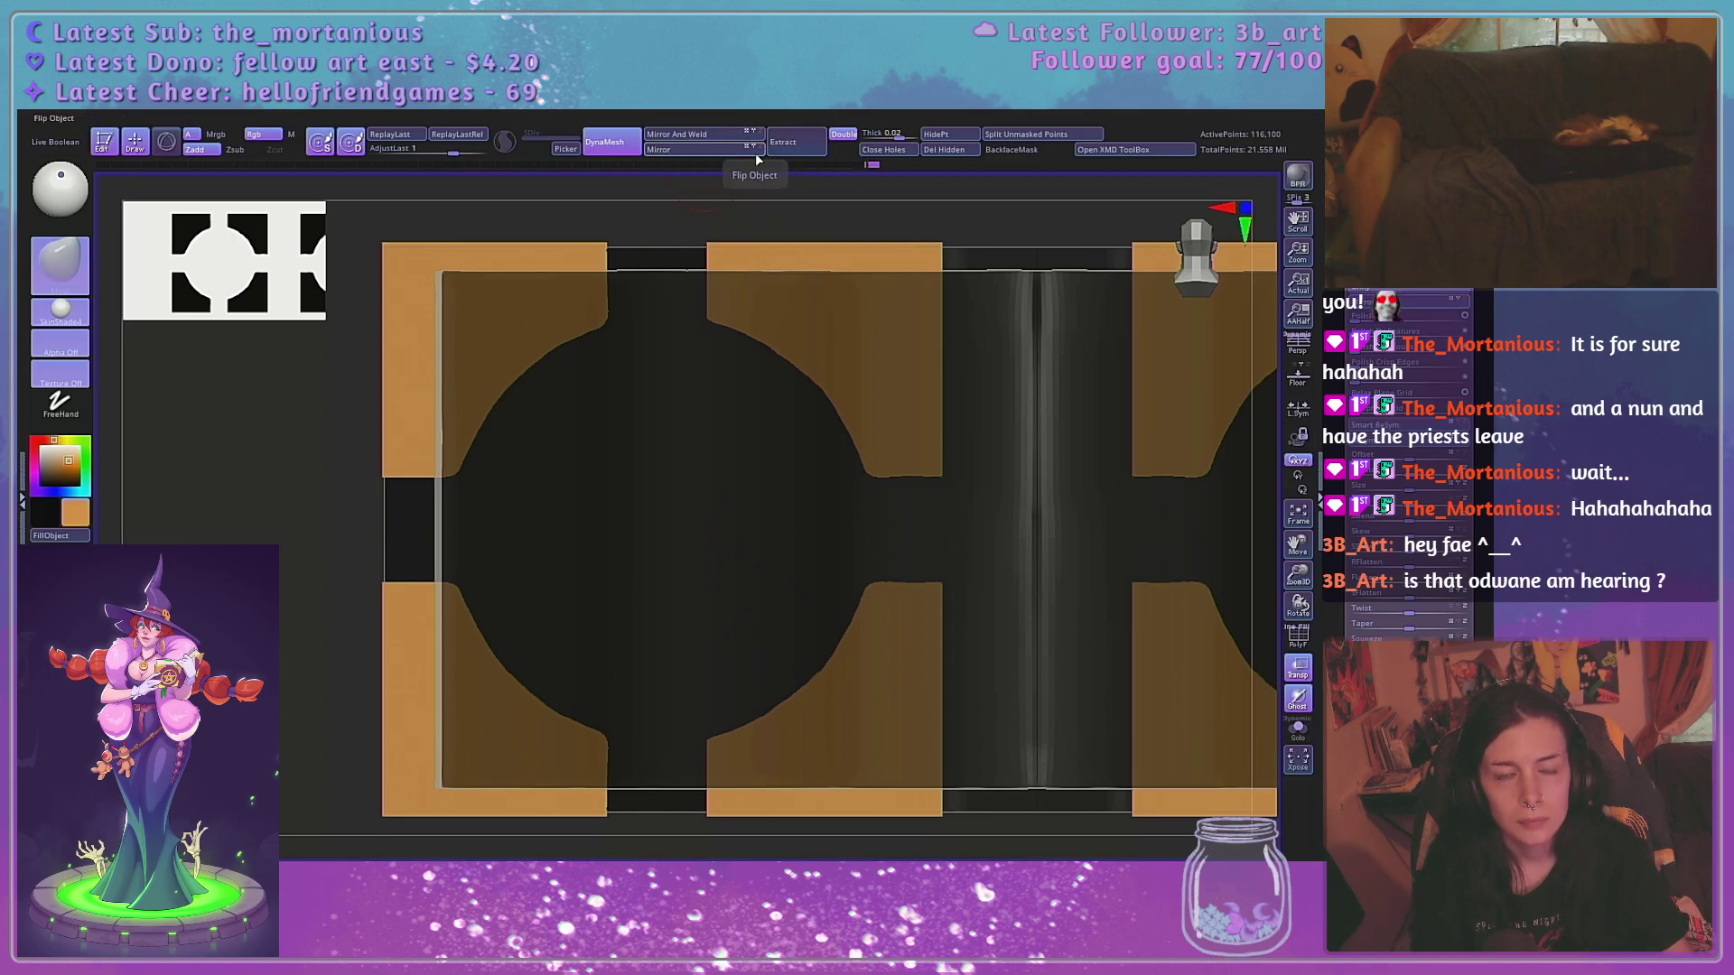
right_click_drag(664, 479, 840, 360)
right_click_drag(770, 457, 731, 462)
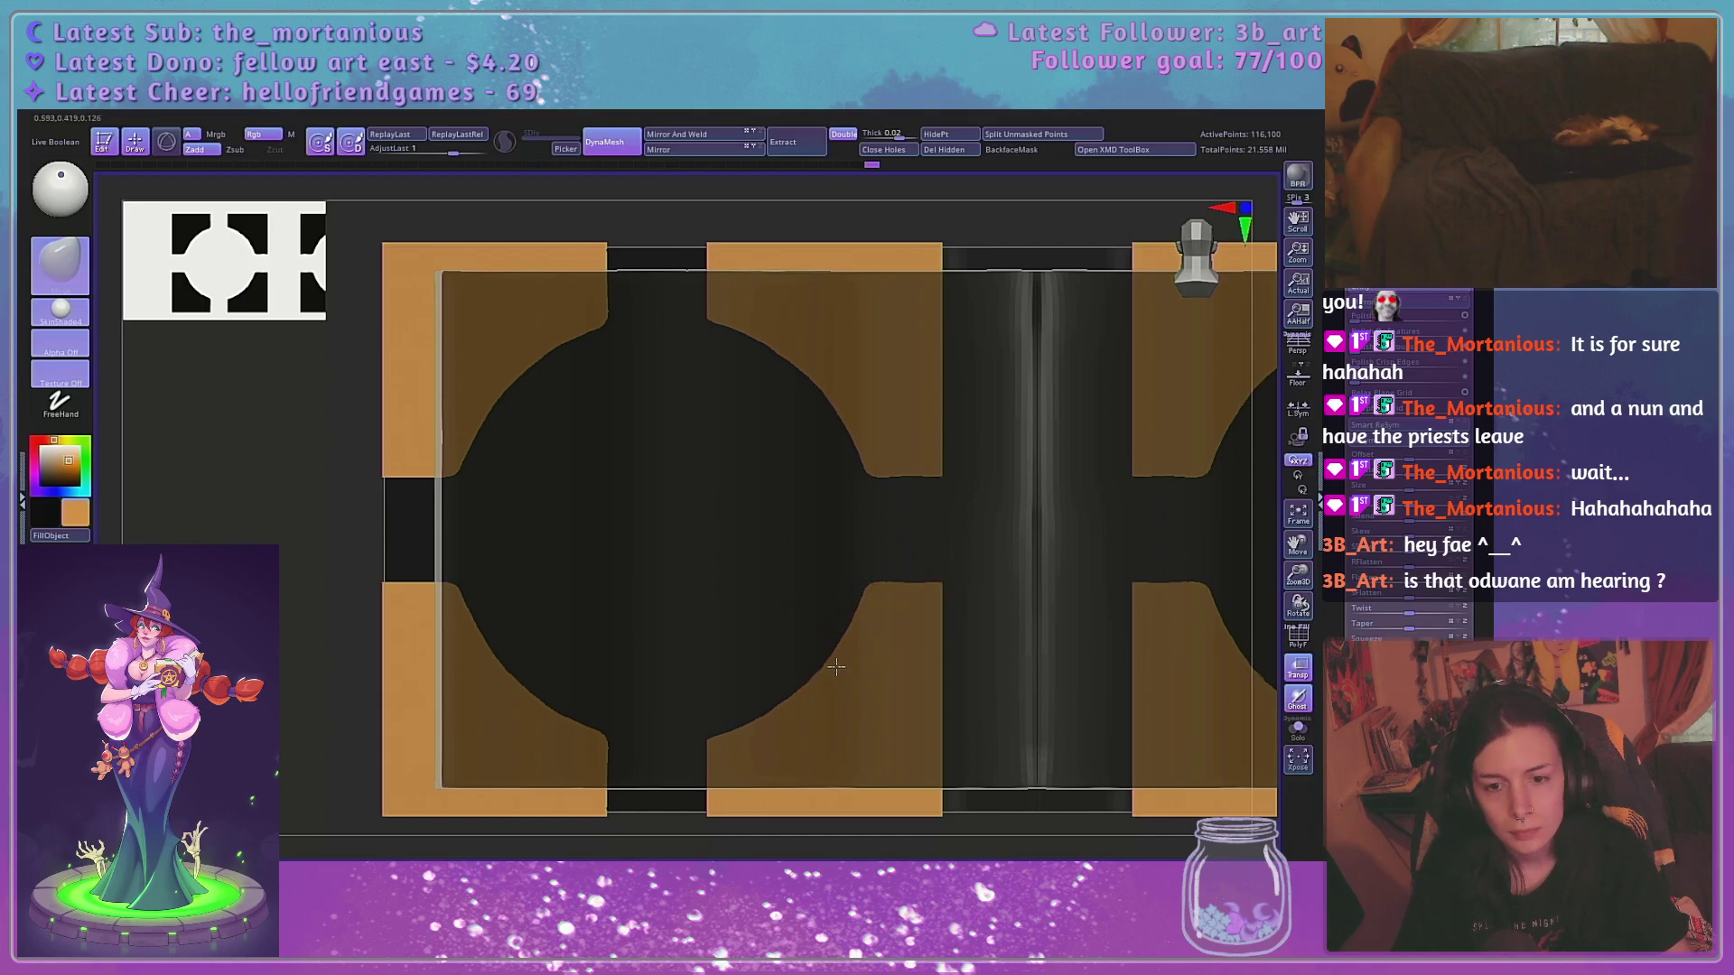
Even out the corner pieces' curved inner edges on the book's outer face with mirrored Move strokes, adjusting the brush size
right_click_drag(801, 600, 860, 511, "shift")
key("space")
left_click_drag(861, 512, 879, 511)
right_click_drag(918, 499, 864, 519, "alt")
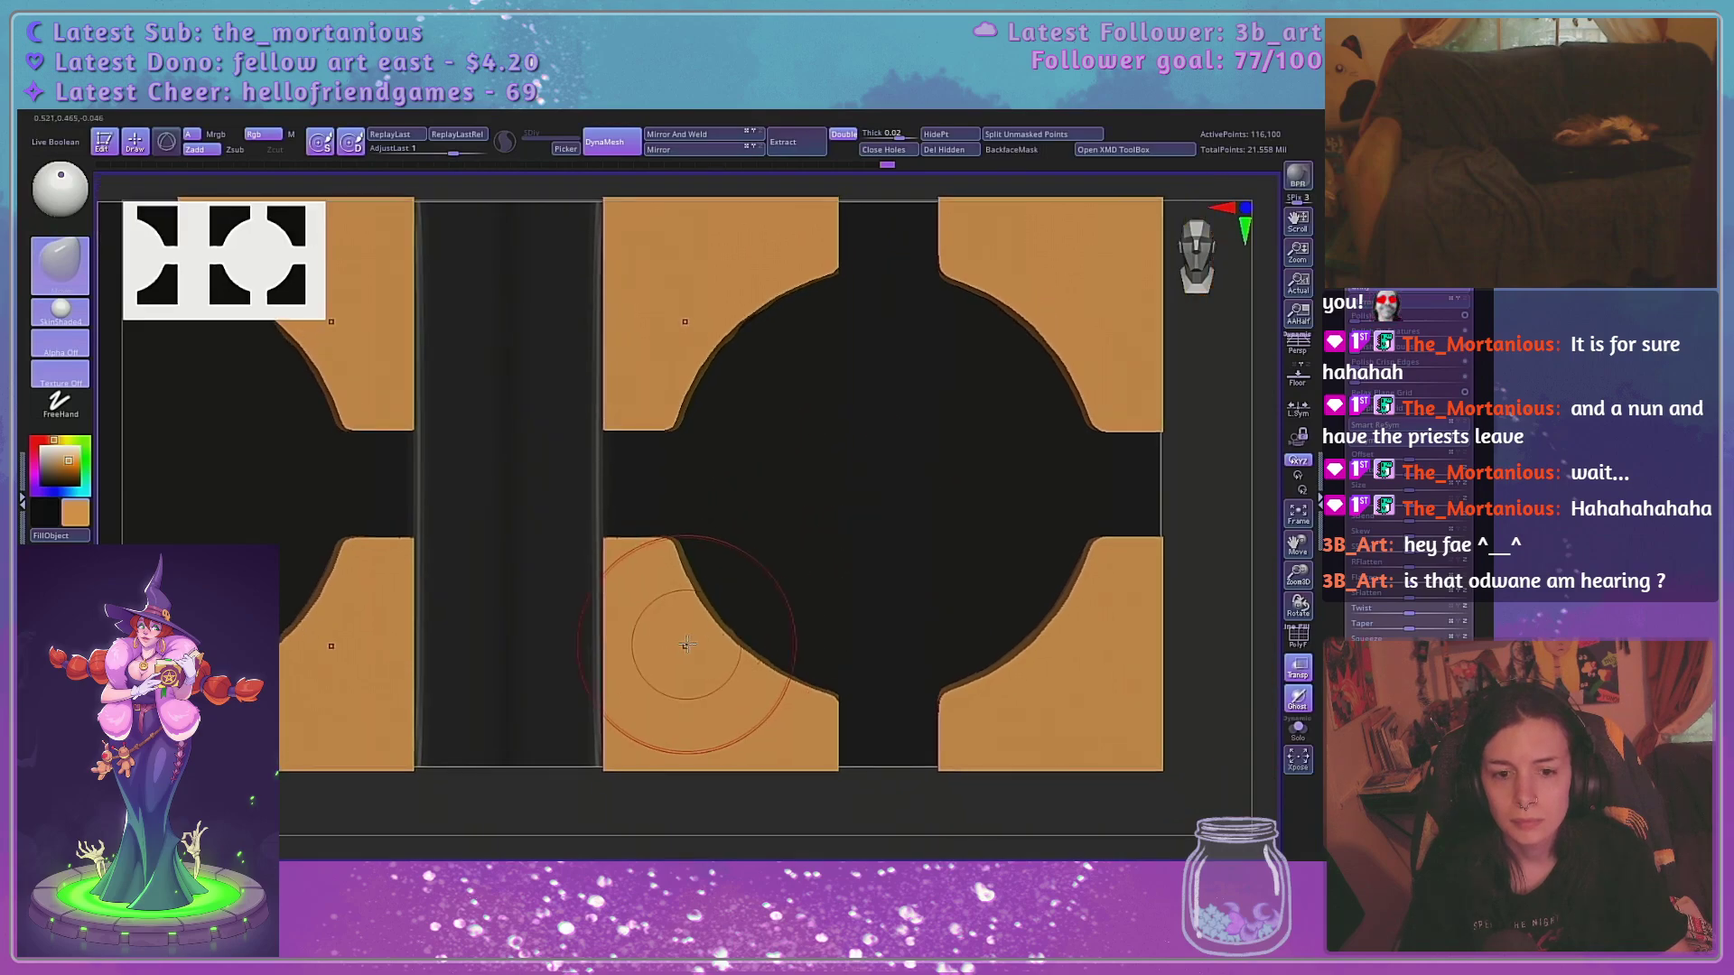
key("space")
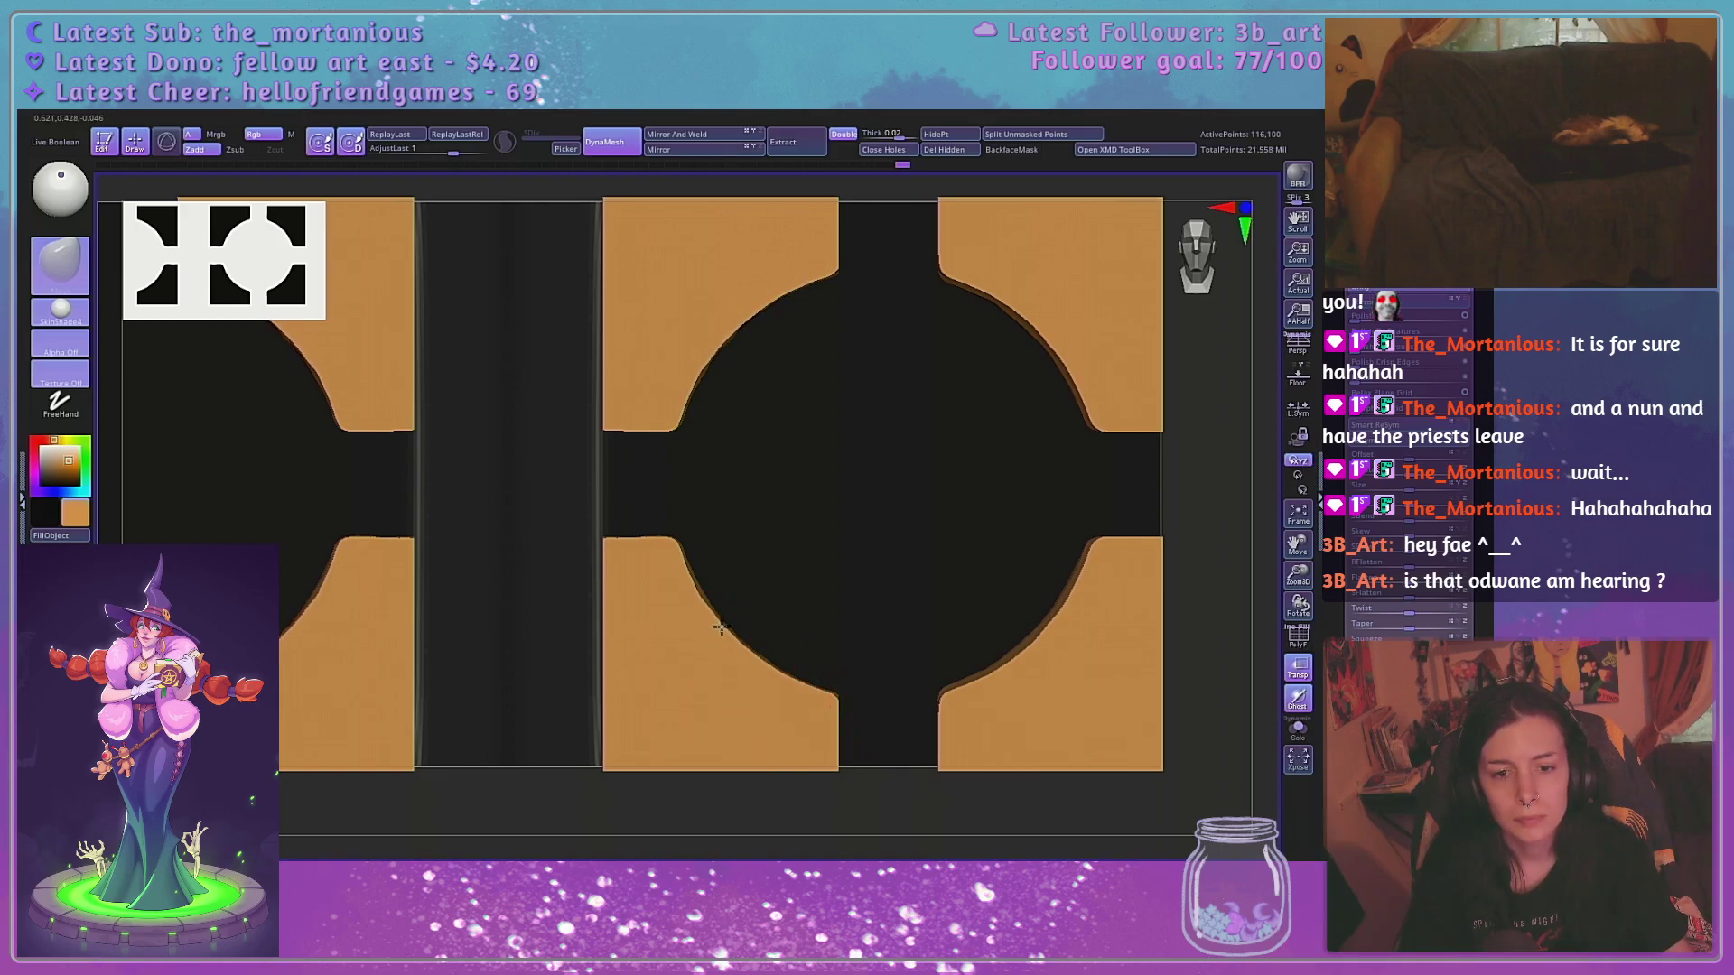
left_click_drag(875, 561, 755, 549, "alt")
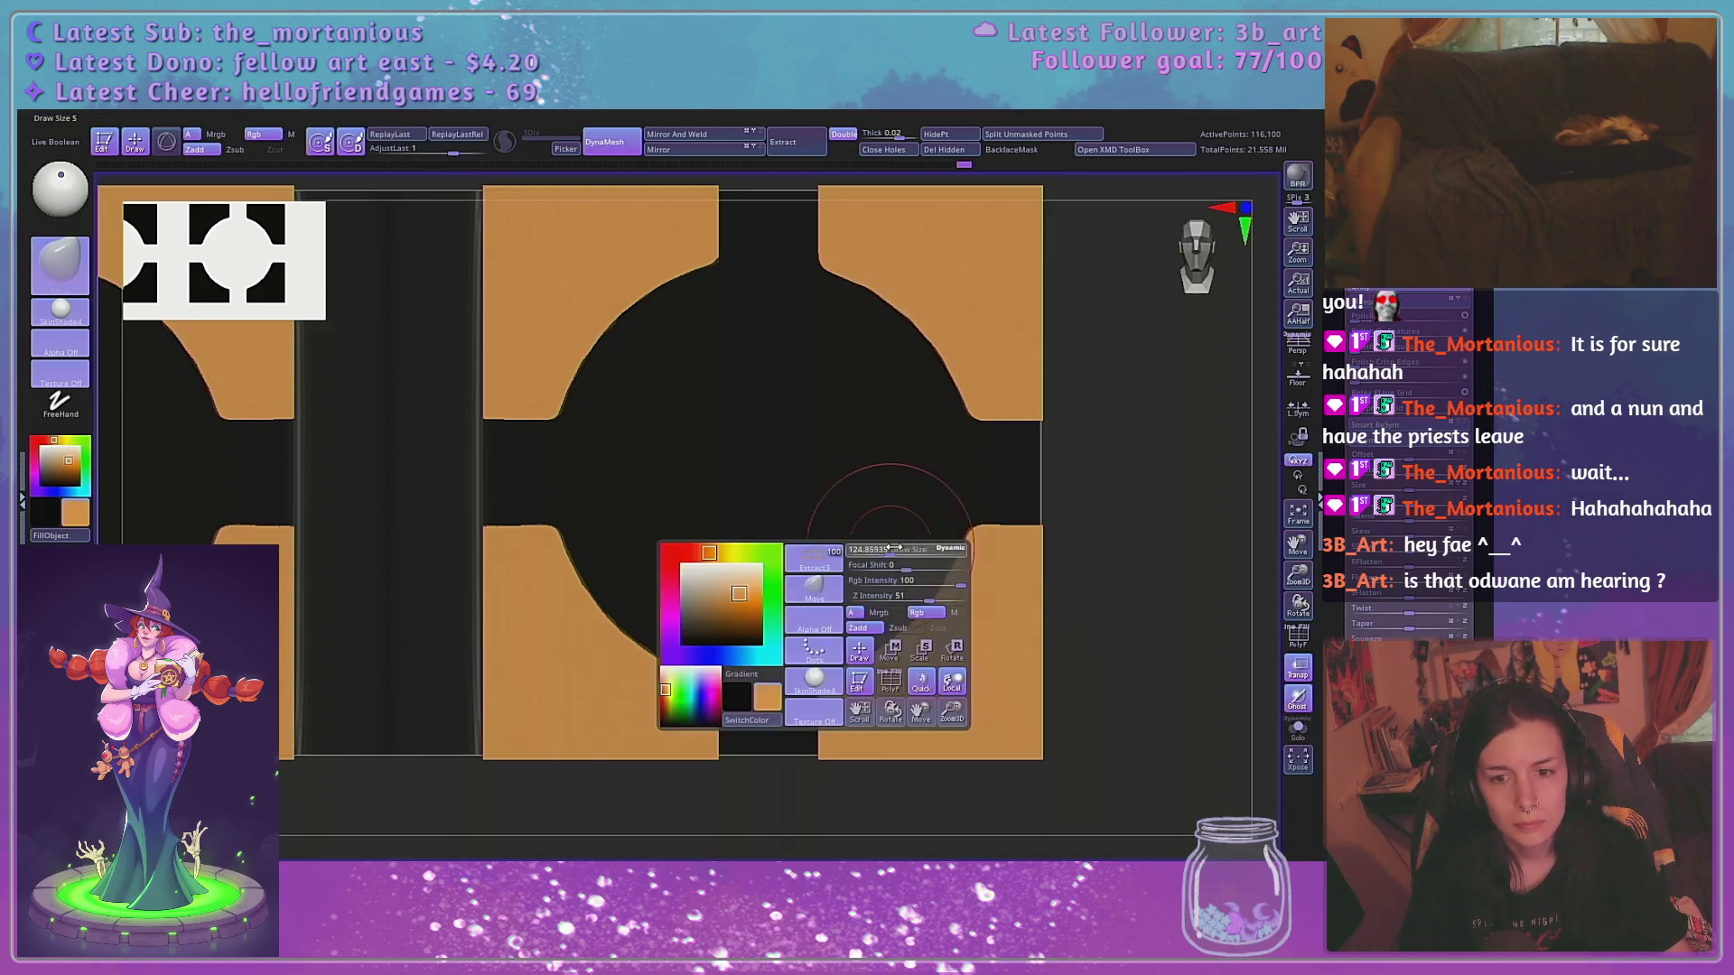
Try pulling the curved inner edges of the corner pieces farthest from the spine outward with a resized Move brush, and revert it
key("space")
left_click_drag(915, 549, 899, 549)
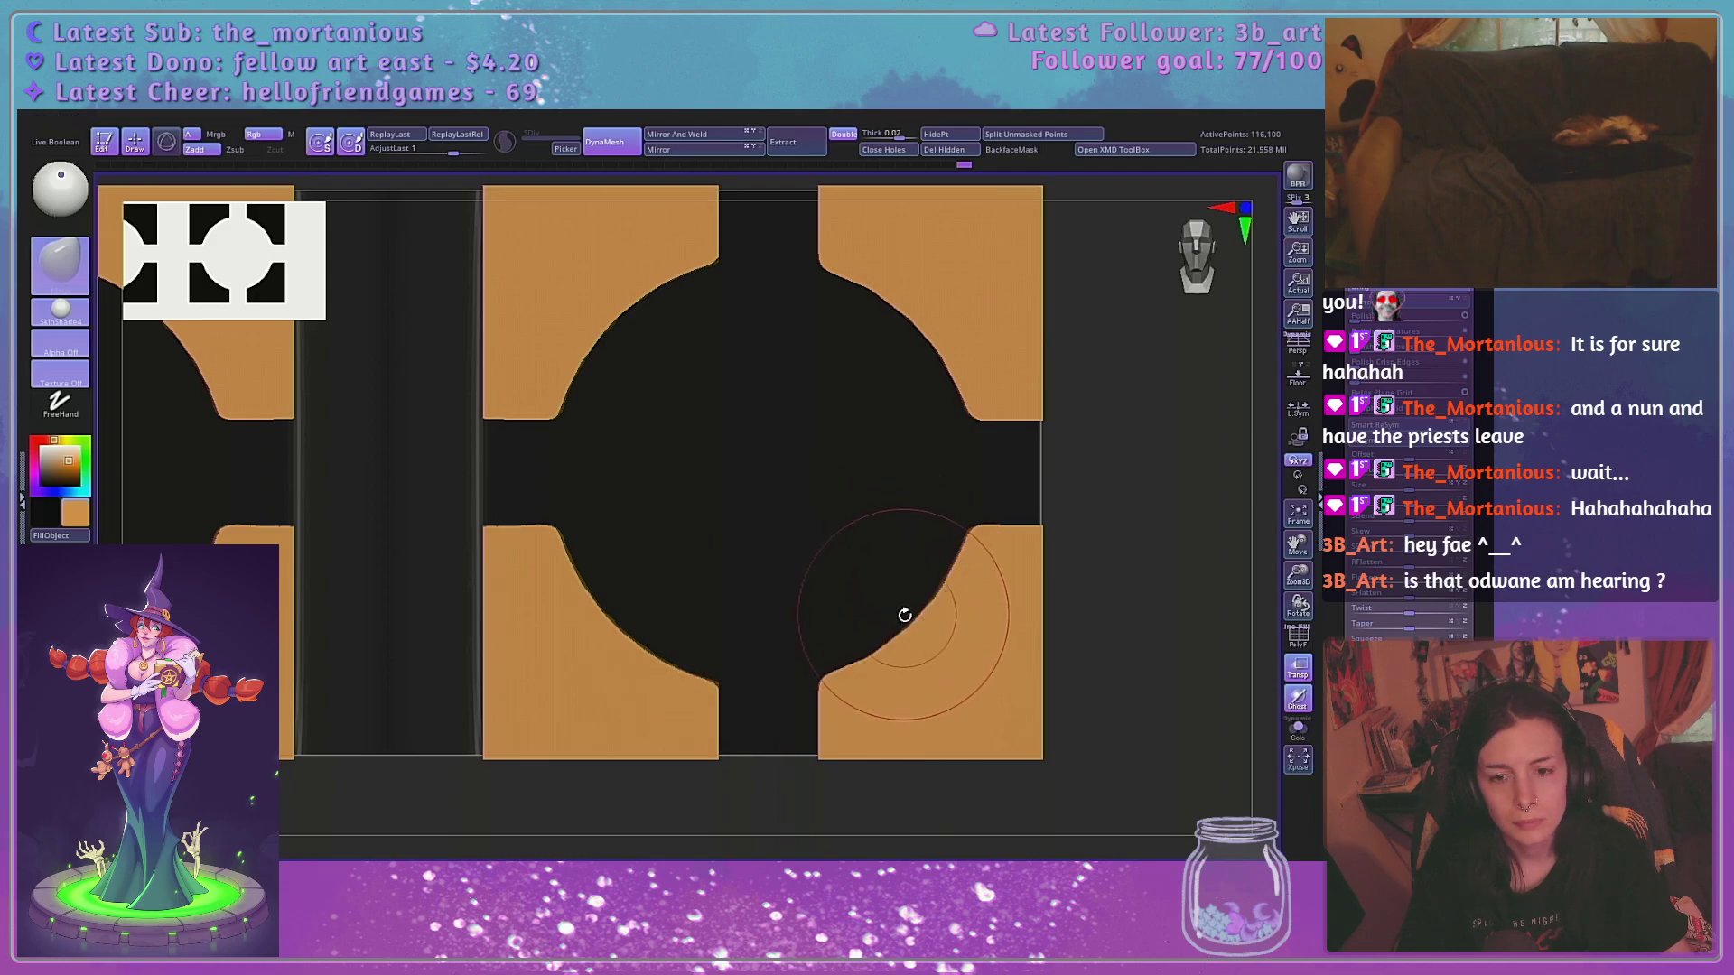
right_click_drag(906, 613, 916, 623)
left_click_drag(915, 624, 922, 626)
left_click_drag(1135, 538, 1125, 545, "shift")
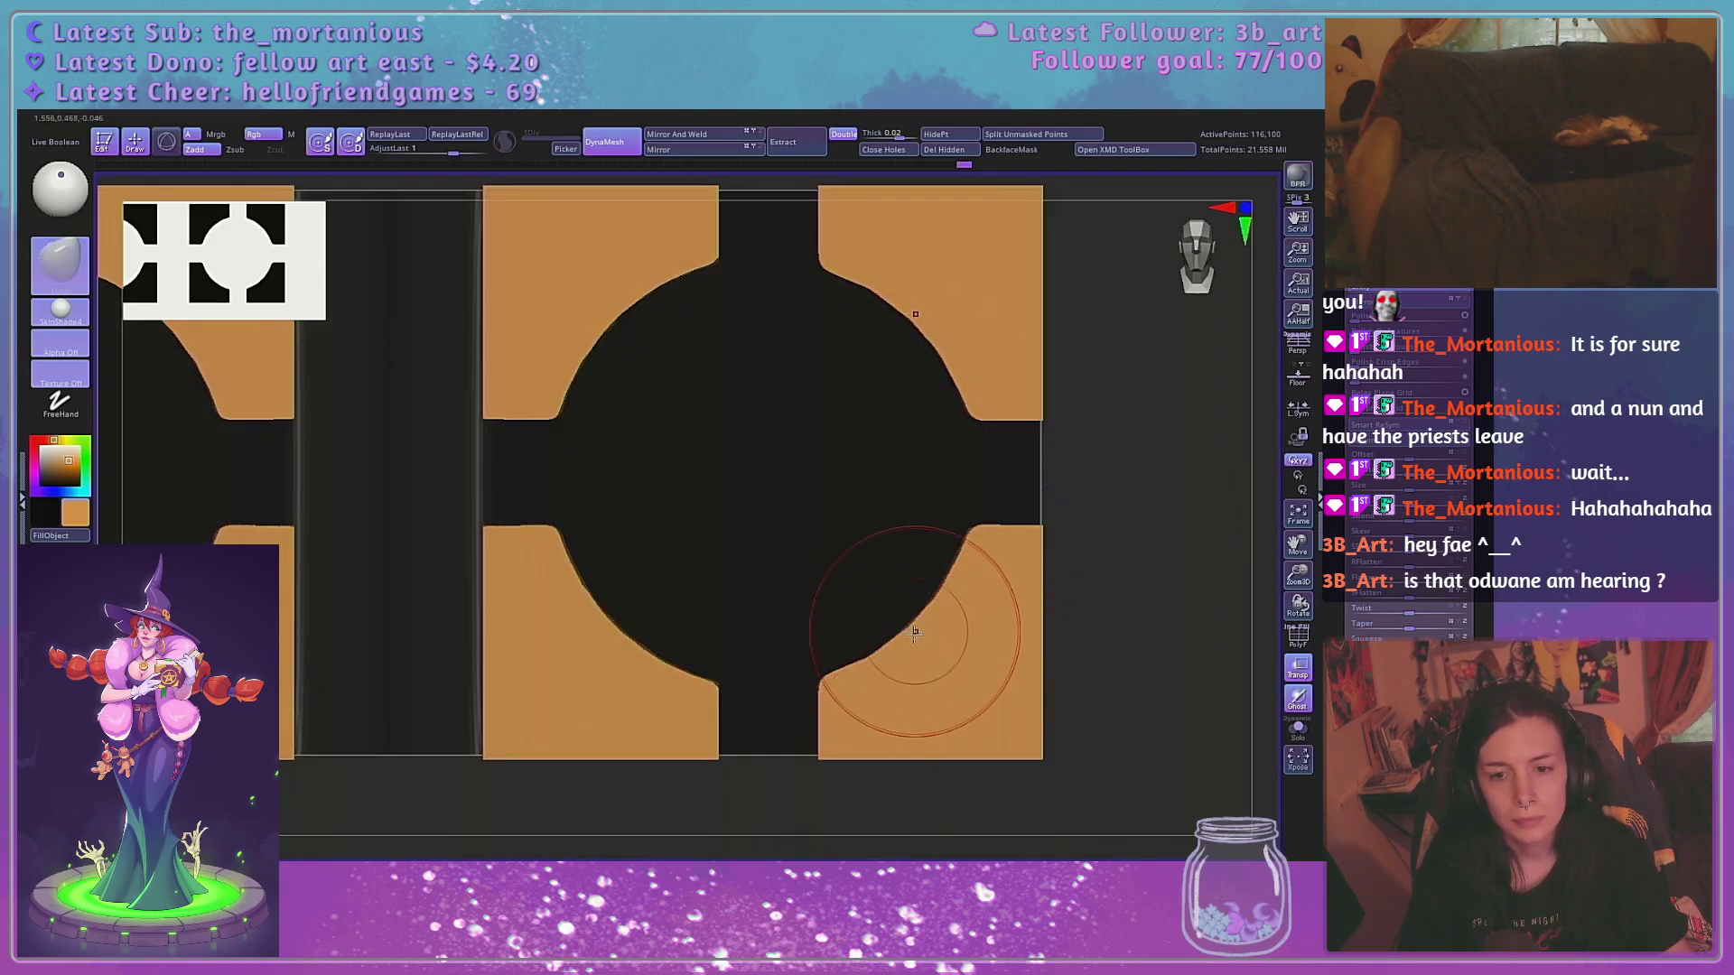
left_click_drag(911, 635, 919, 645)
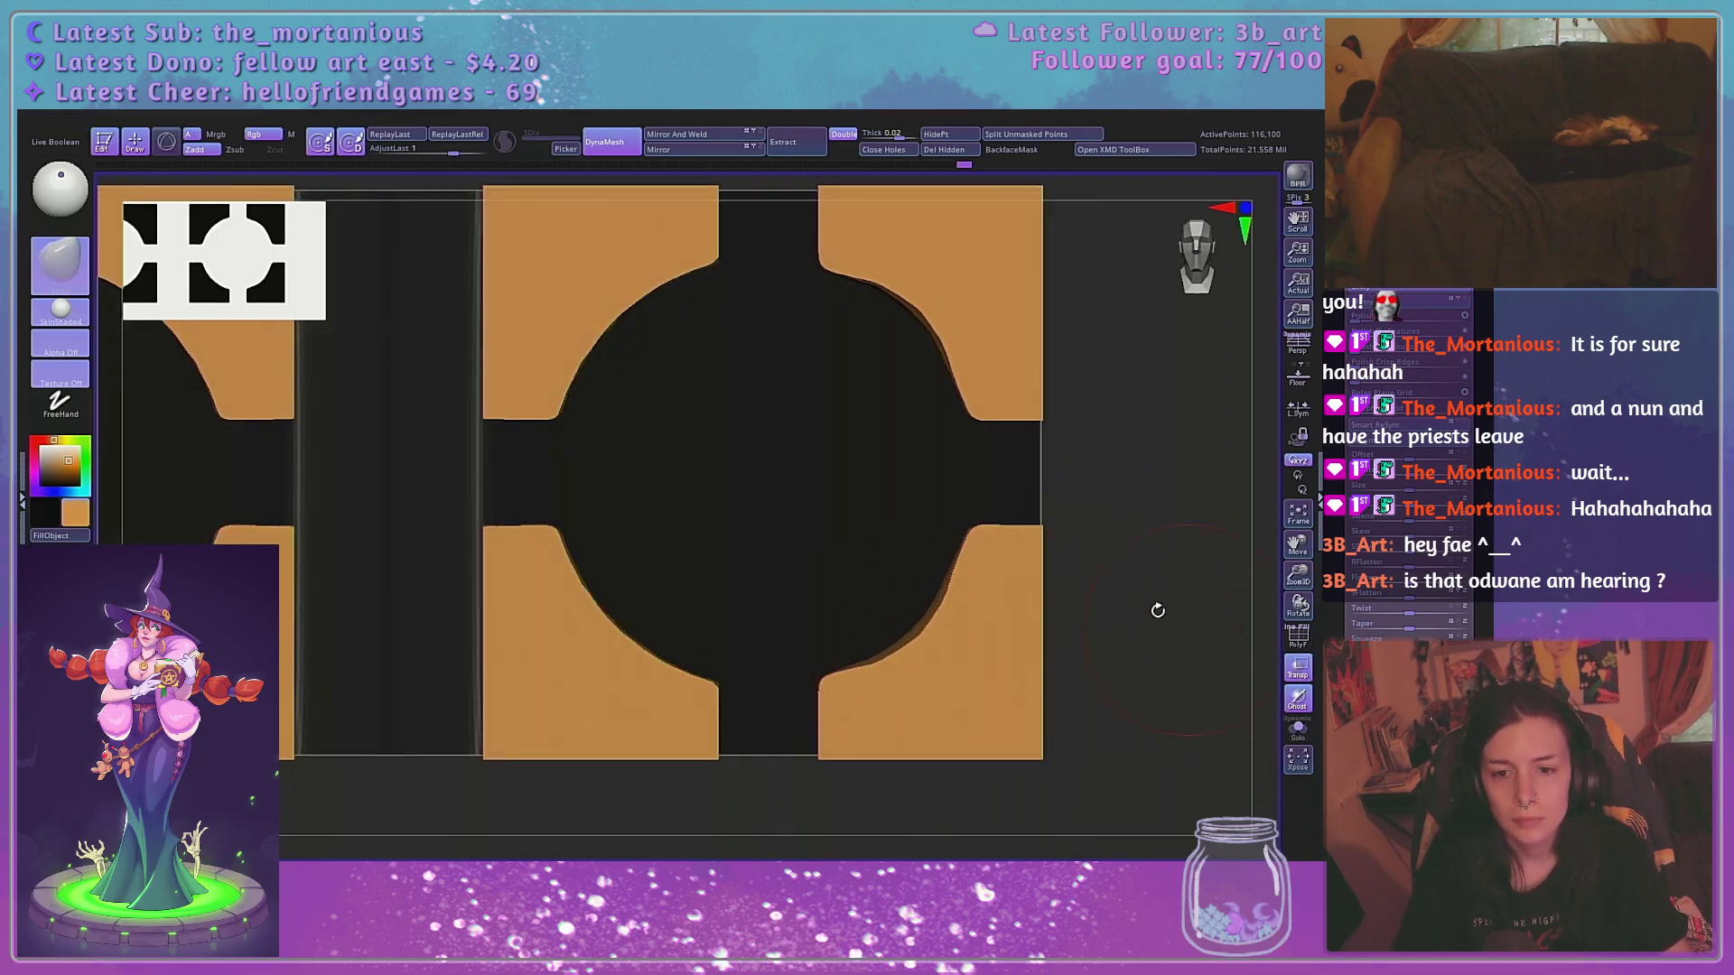
mouse_move(1154, 608)
left_mouse_down()
mouse_move(1202, 602)
mouse_move(1174, 583)
left_mouse_up()
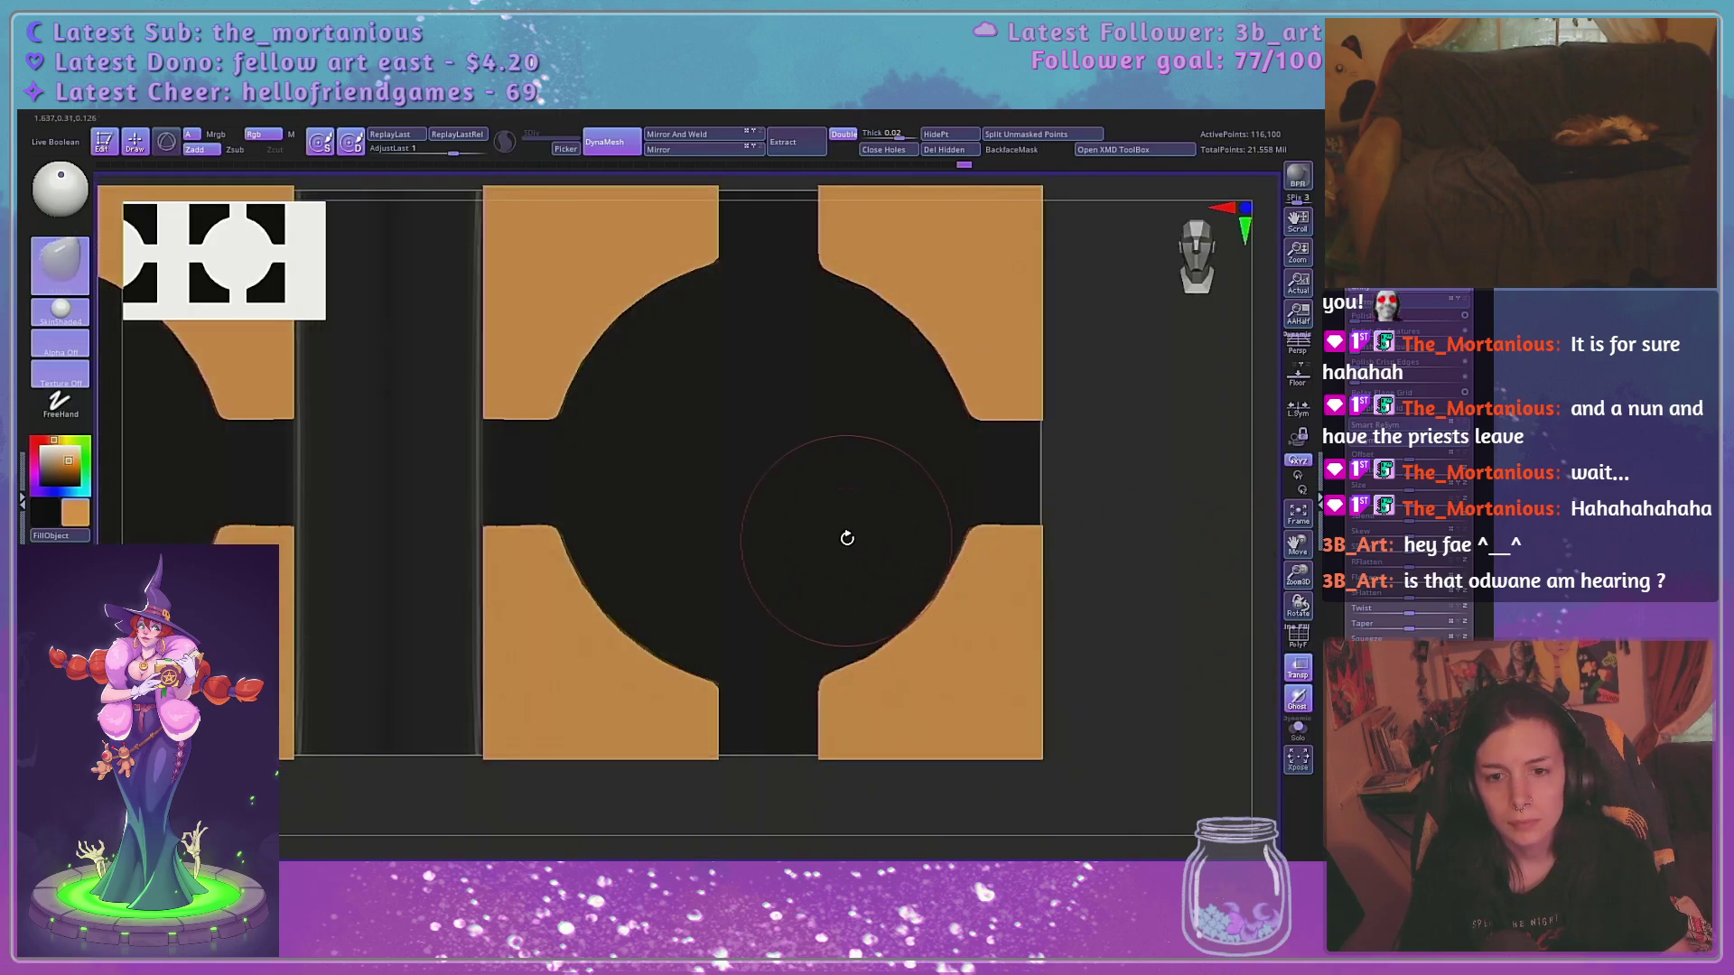
Turn off transparency and frame both covers to check the corner pieces against the solid book
left_click(1295, 670)
right_click(716, 579)
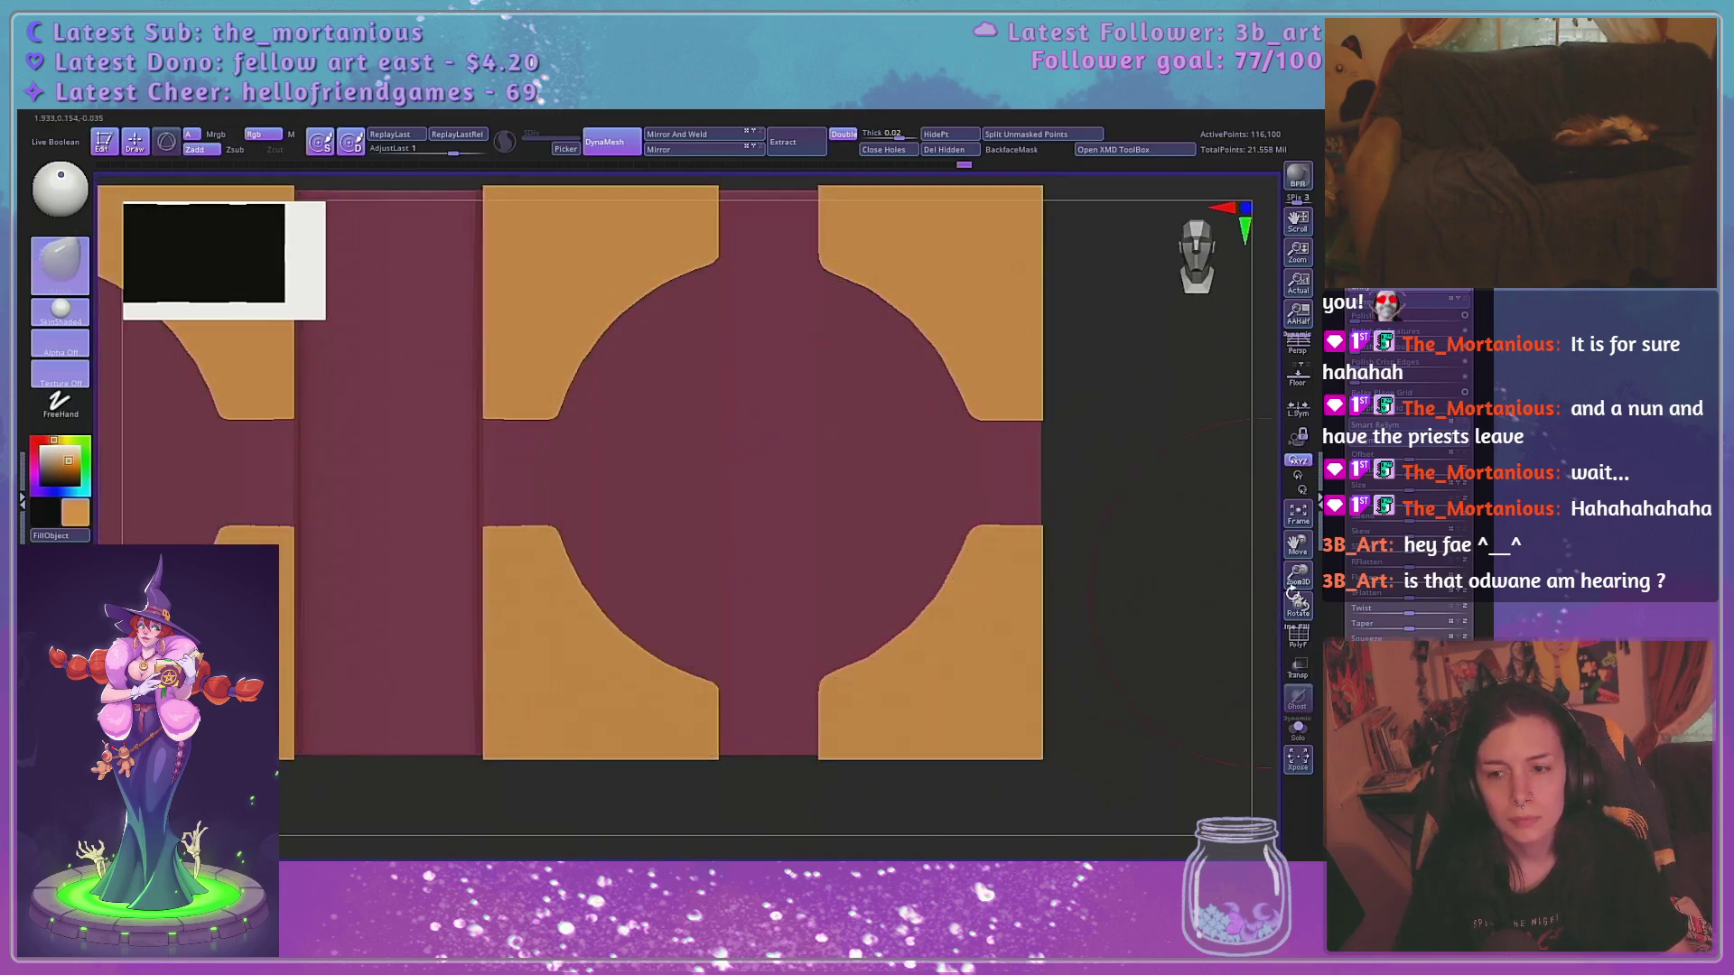
left_click_drag(1297, 577, 1265, 533)
left_click_drag(1034, 612, 1061, 530, "alt")
key("space")
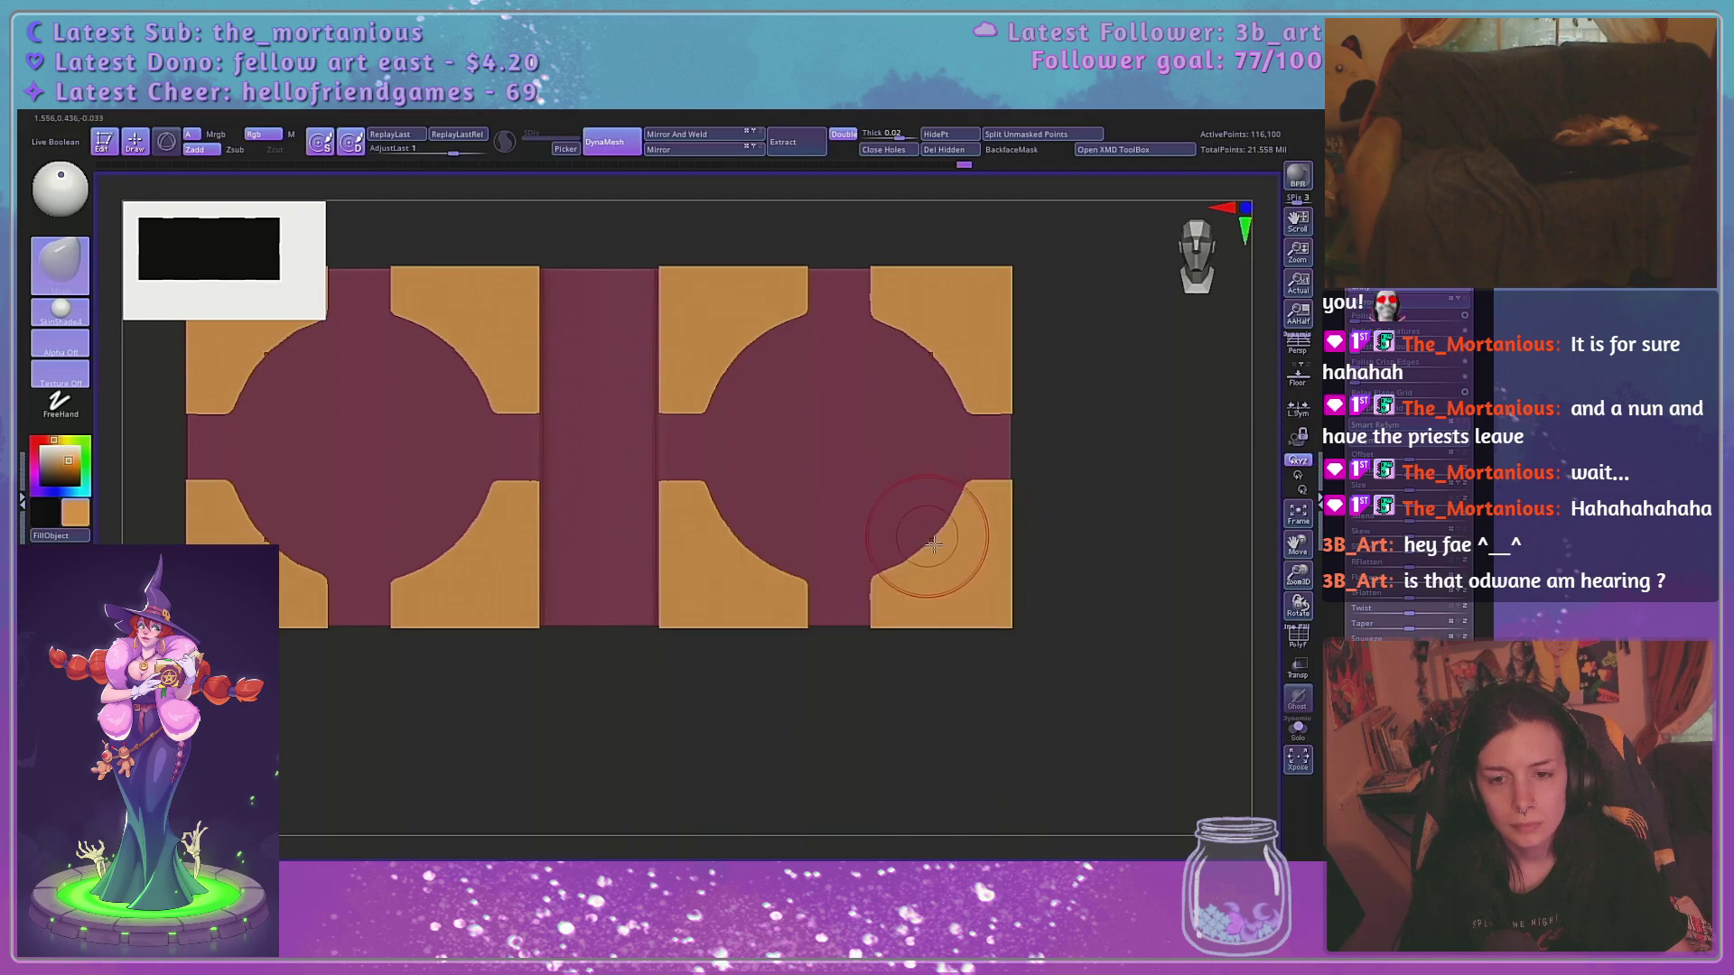
Try rounding the curved edges of the outermost corner pieces with mirrored Move strokes and undo them, comparing versions through the history
key("space")
left_click_drag(940, 544, 952, 562)
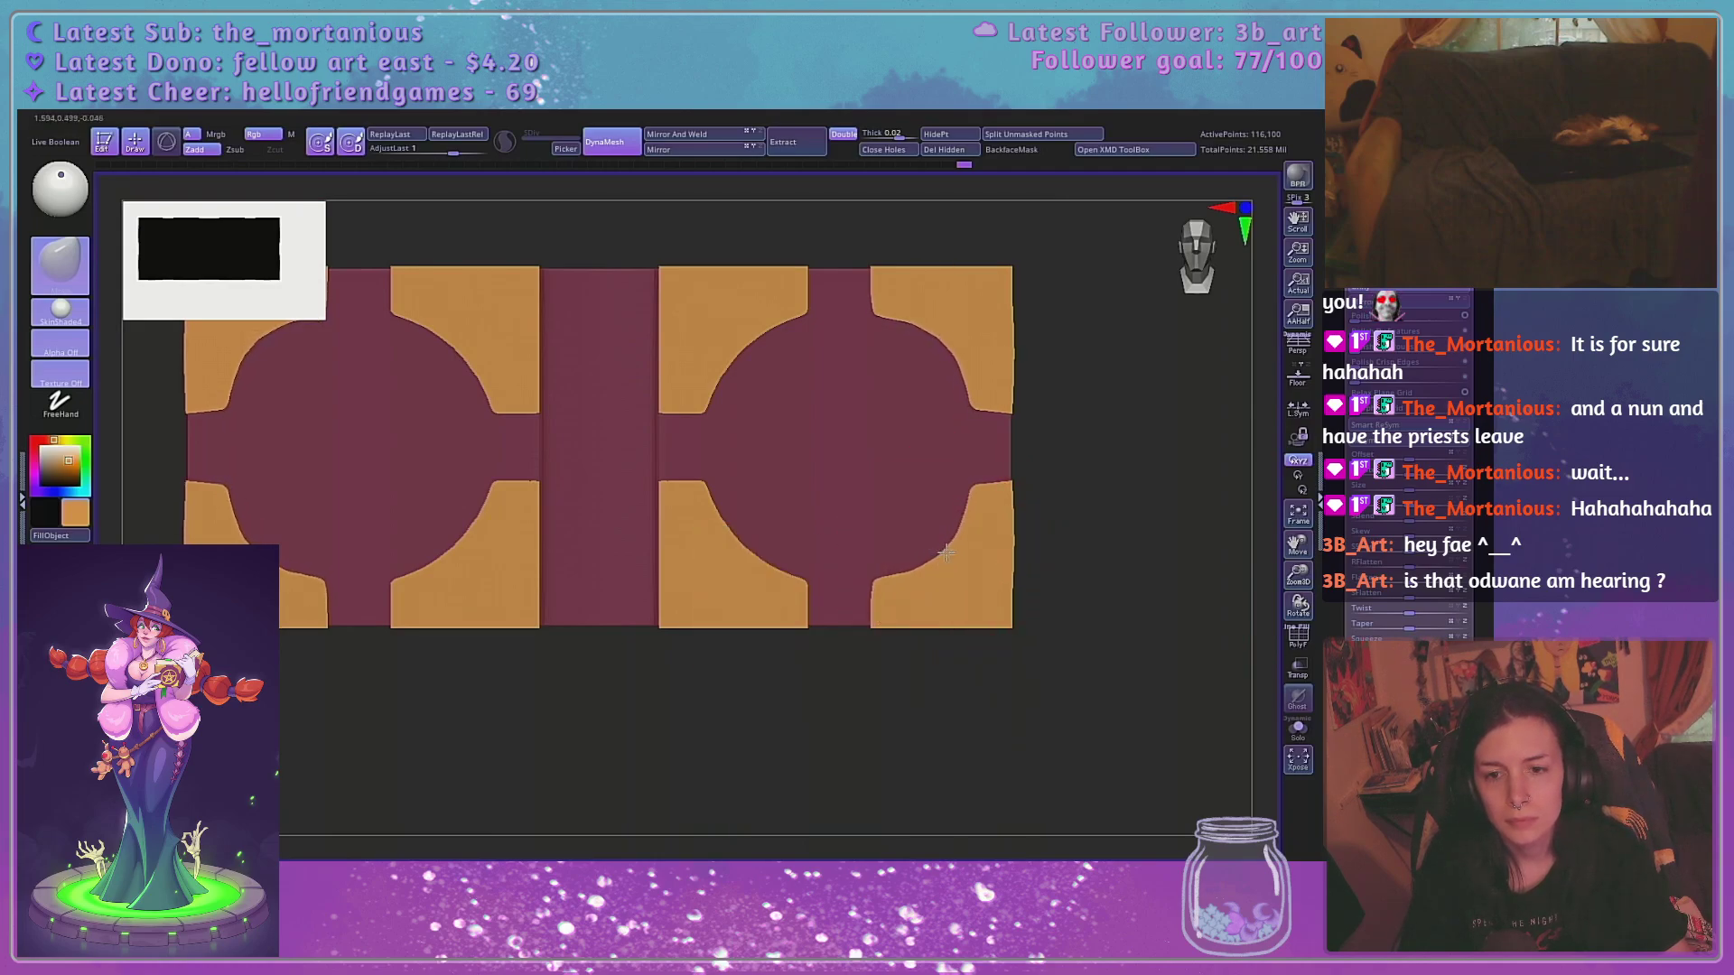
left_click_drag(922, 321, 919, 310)
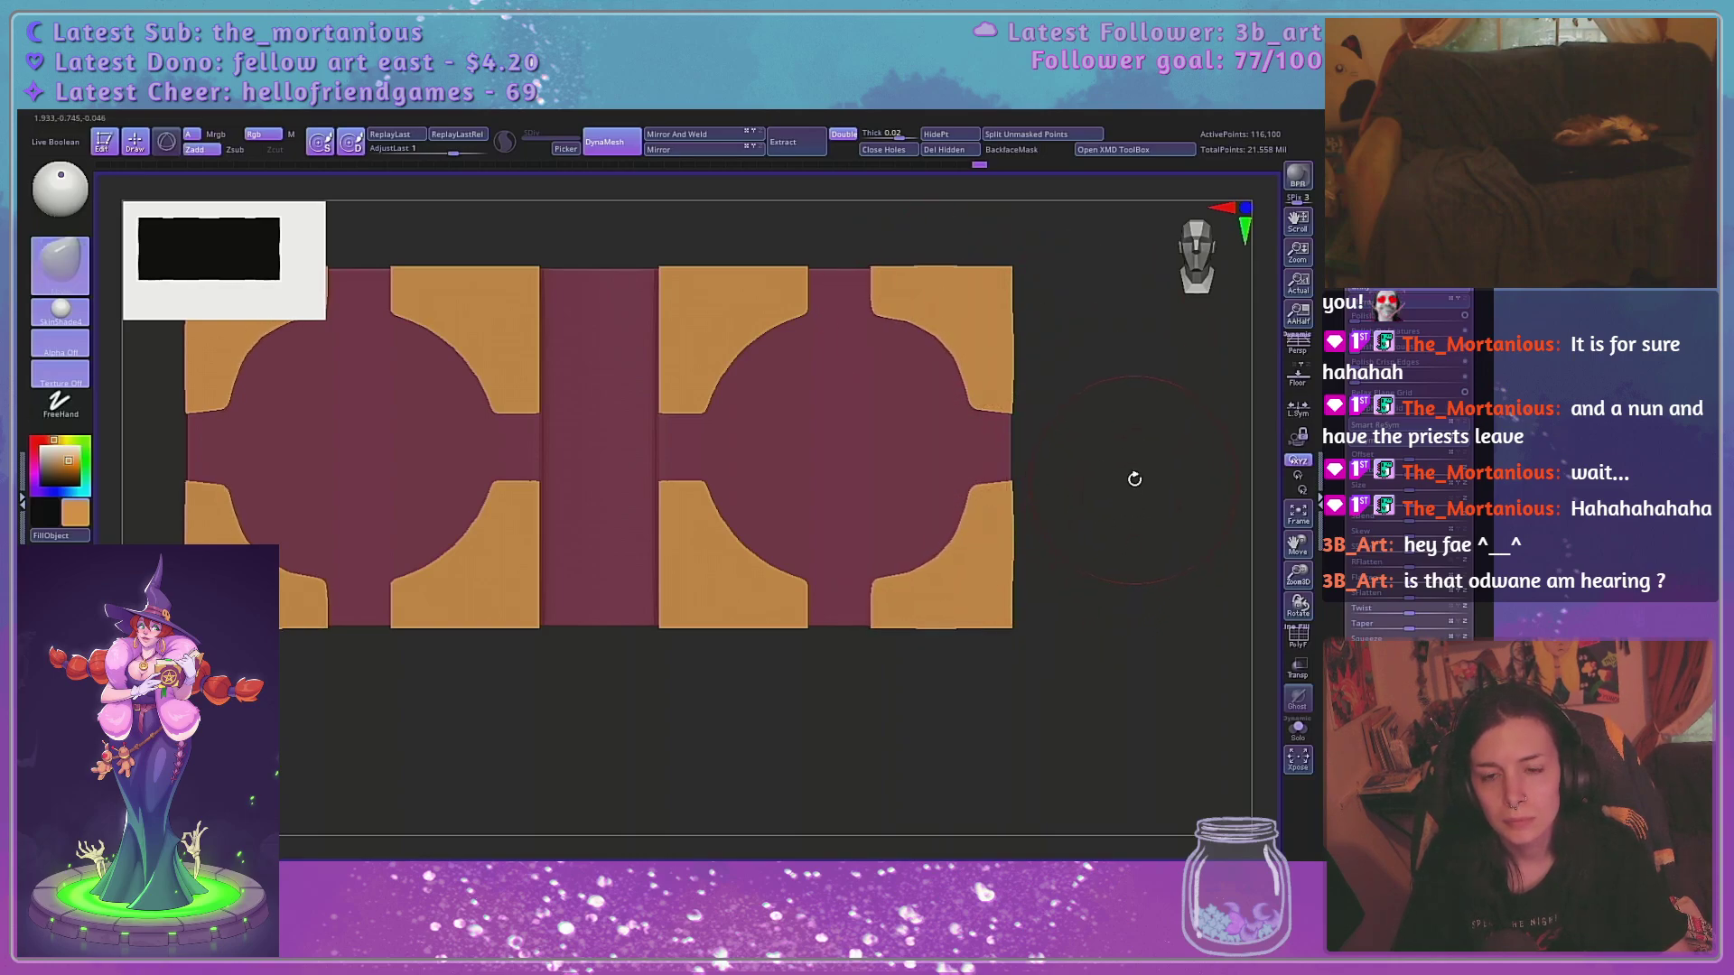
key("ctrl+z")
key("ctrl+z")
key("ctrl+z")
key("ctrl+z")
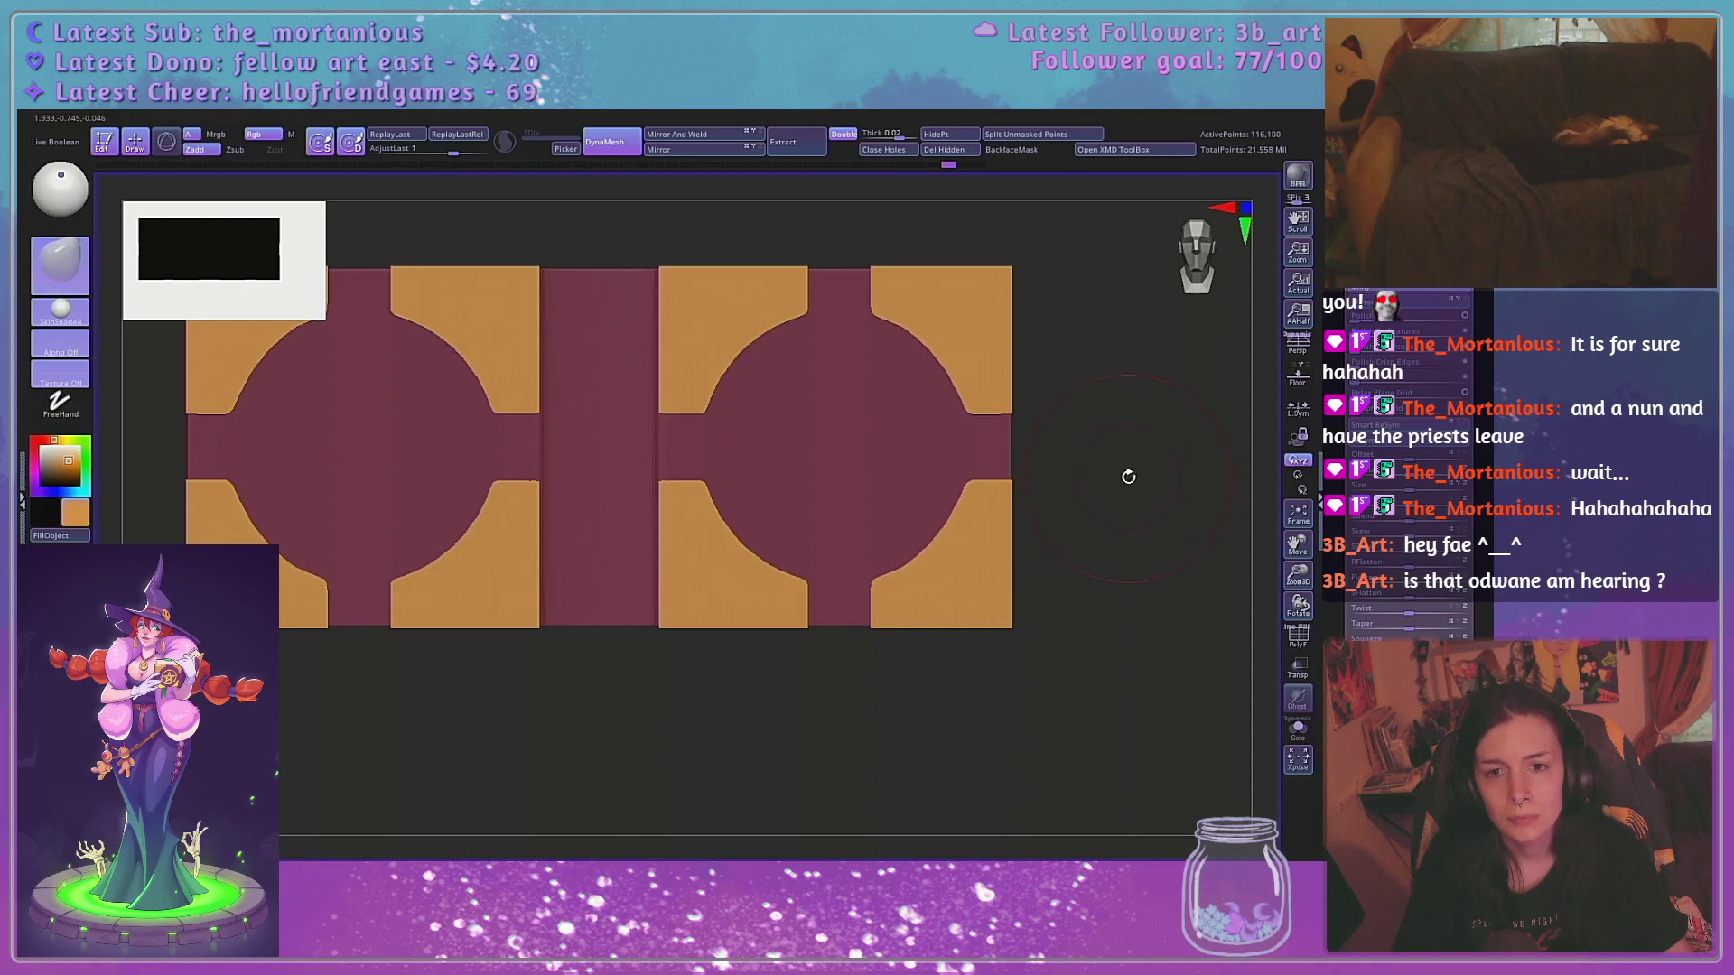
key("ctrl+shift+z")
key("ctrl+shift+z")
key("ctrl+z")
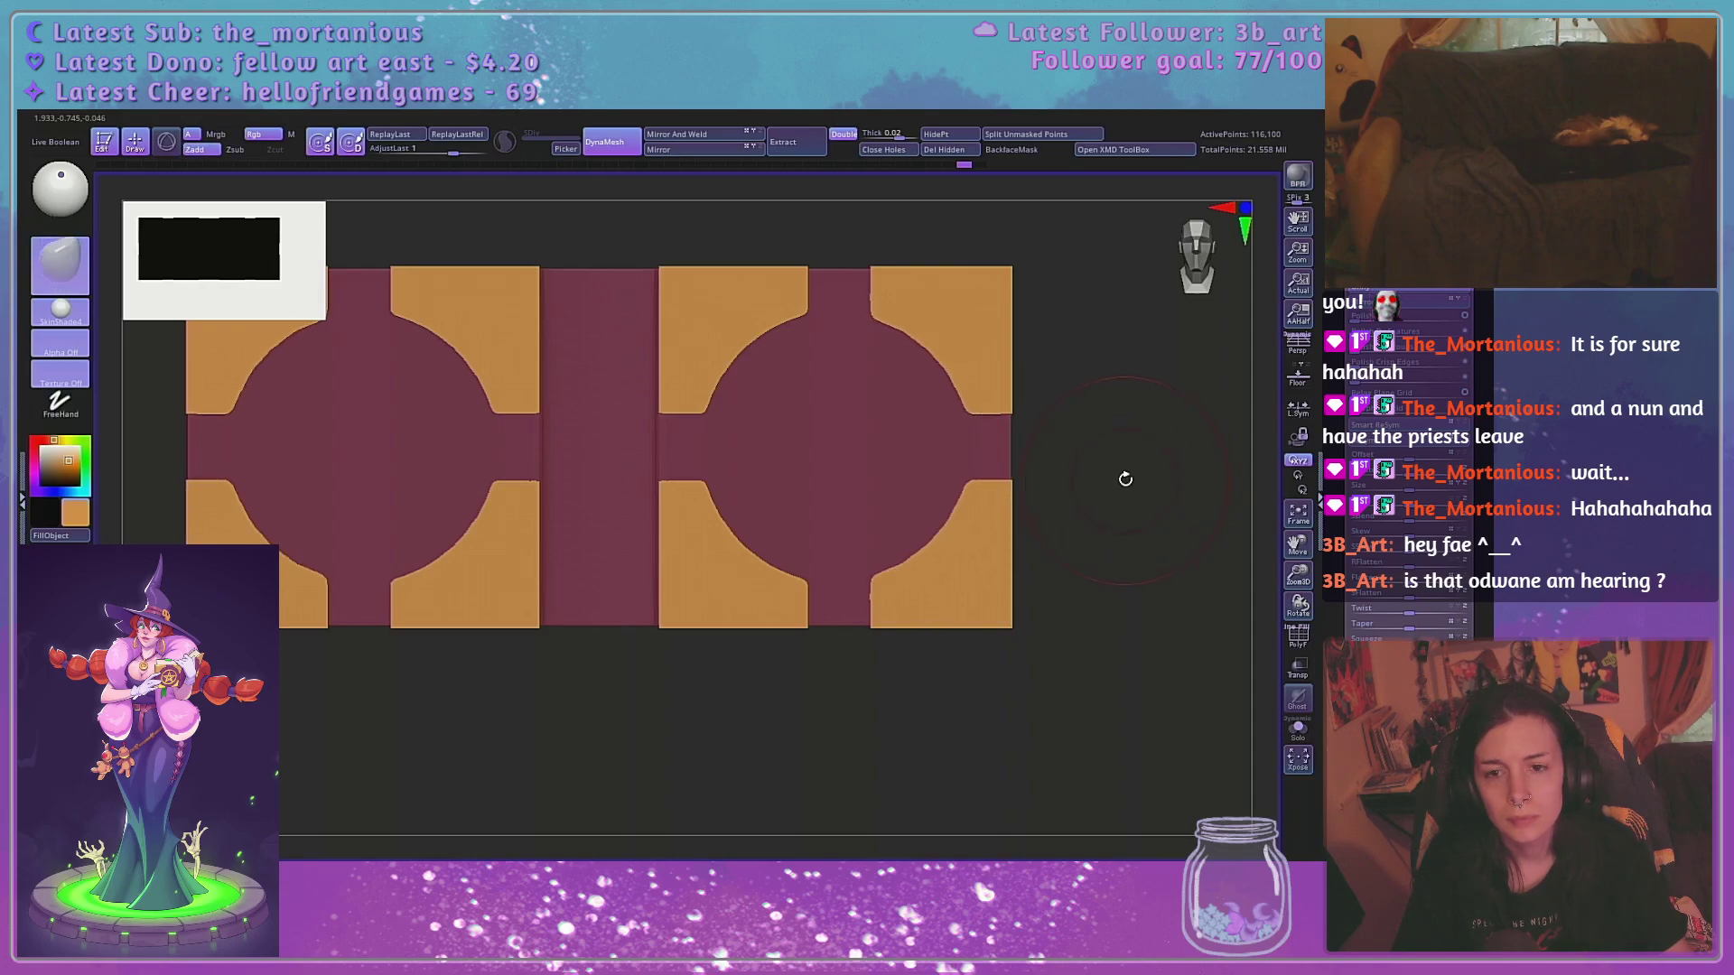
Start a DynaMesh update of the corner pieces and switch to the desktop
left_click_drag(1165, 470, 1169, 552, "alt")
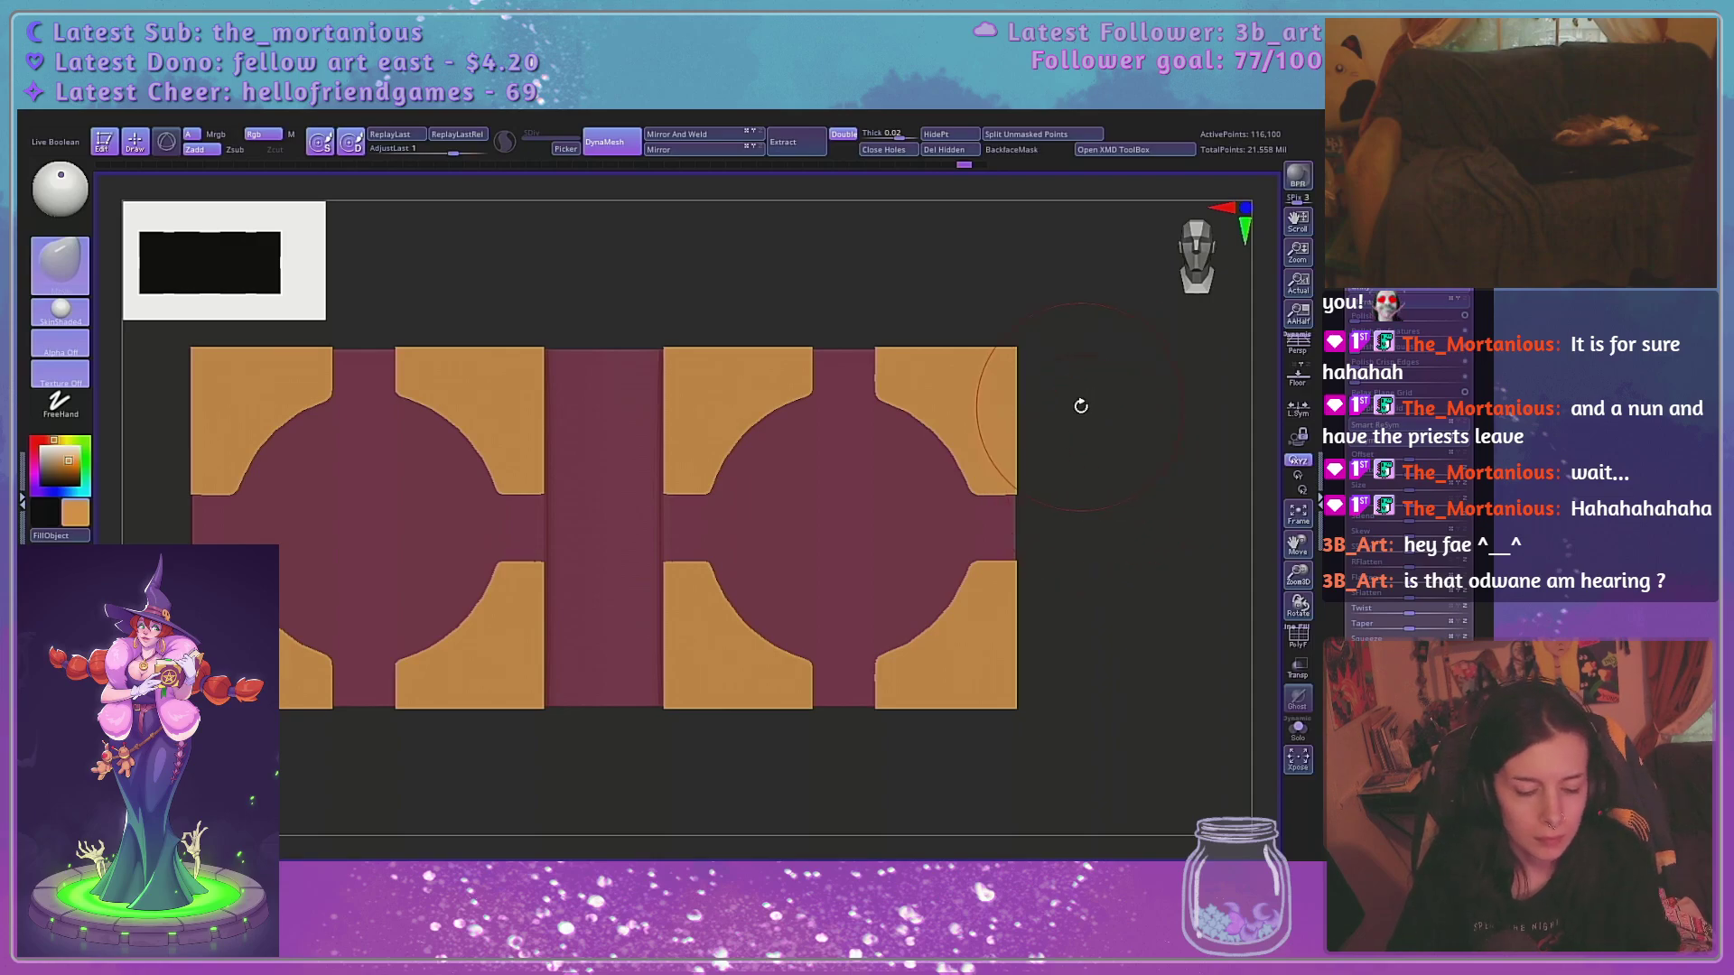
key("ctrl")
left_click_drag(1117, 410, 1180, 476, "ctrl")
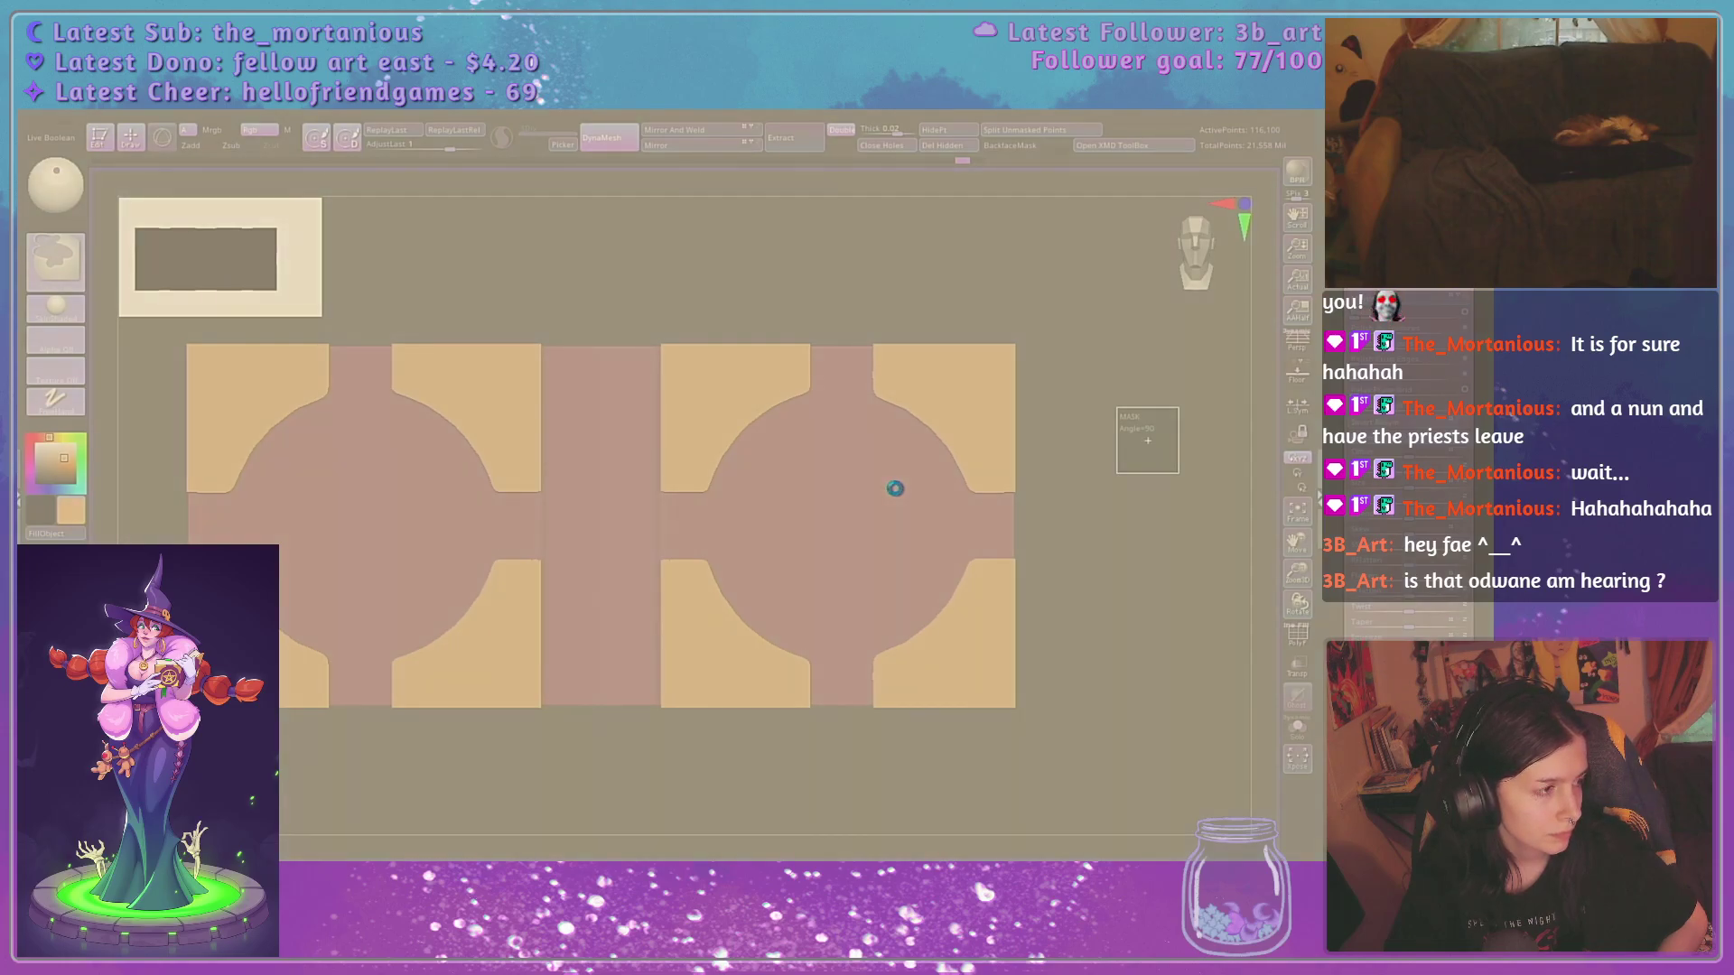
key("super+d")
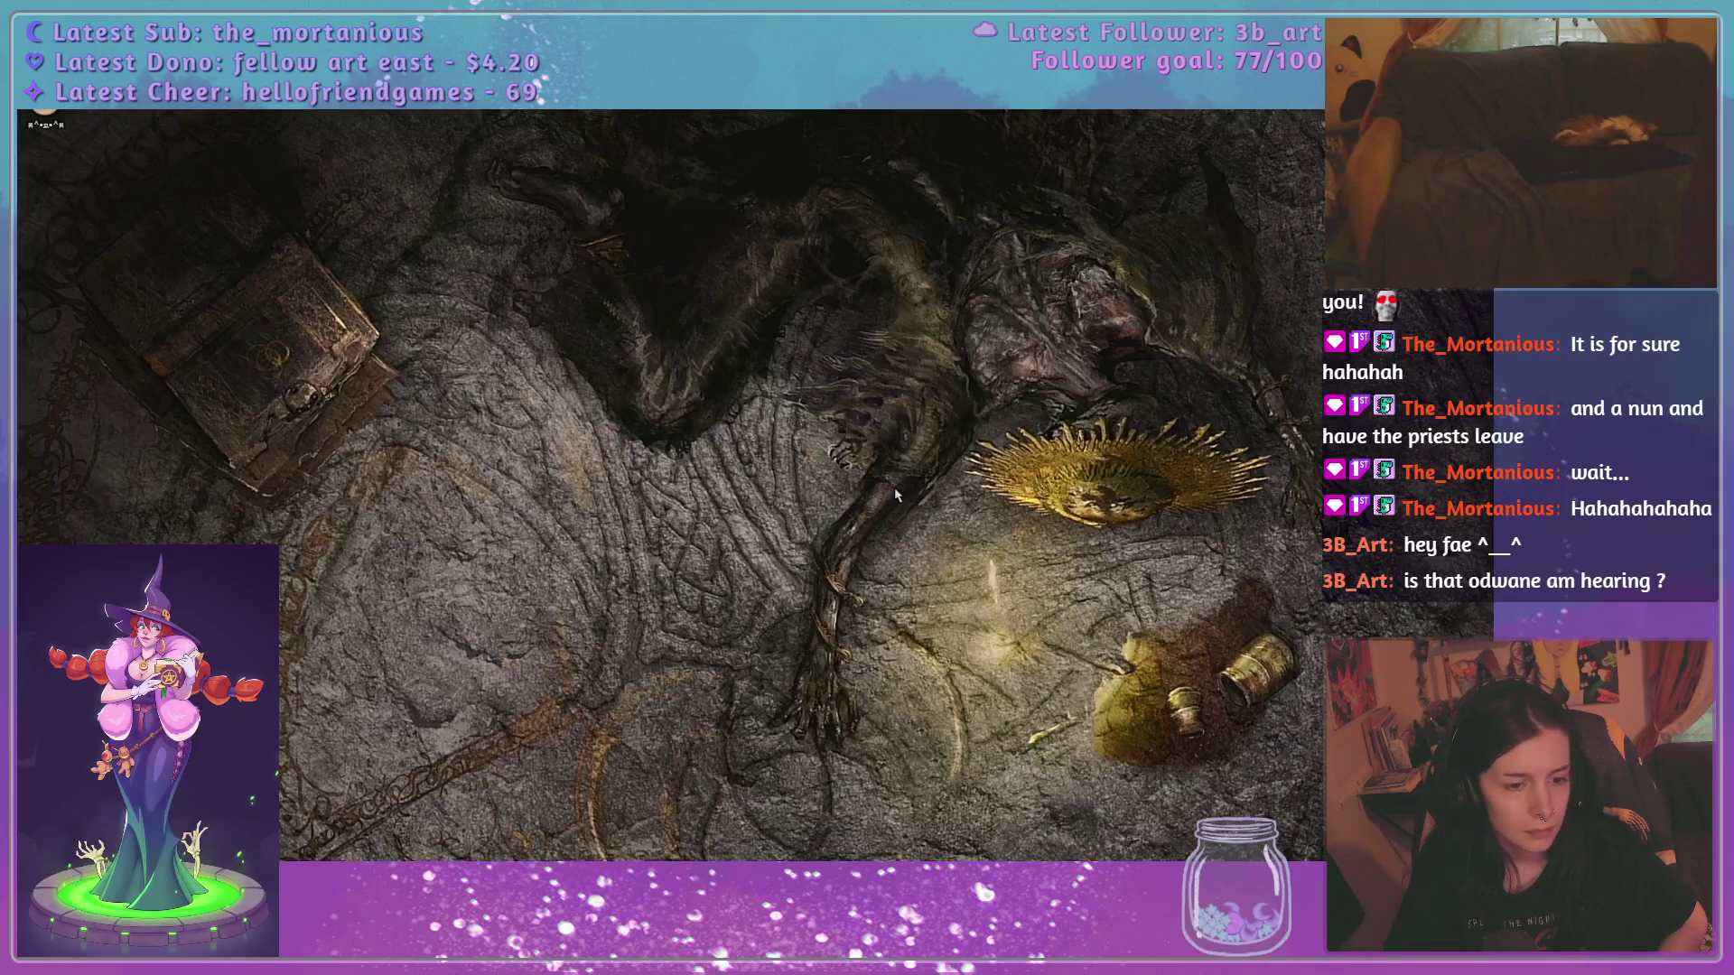